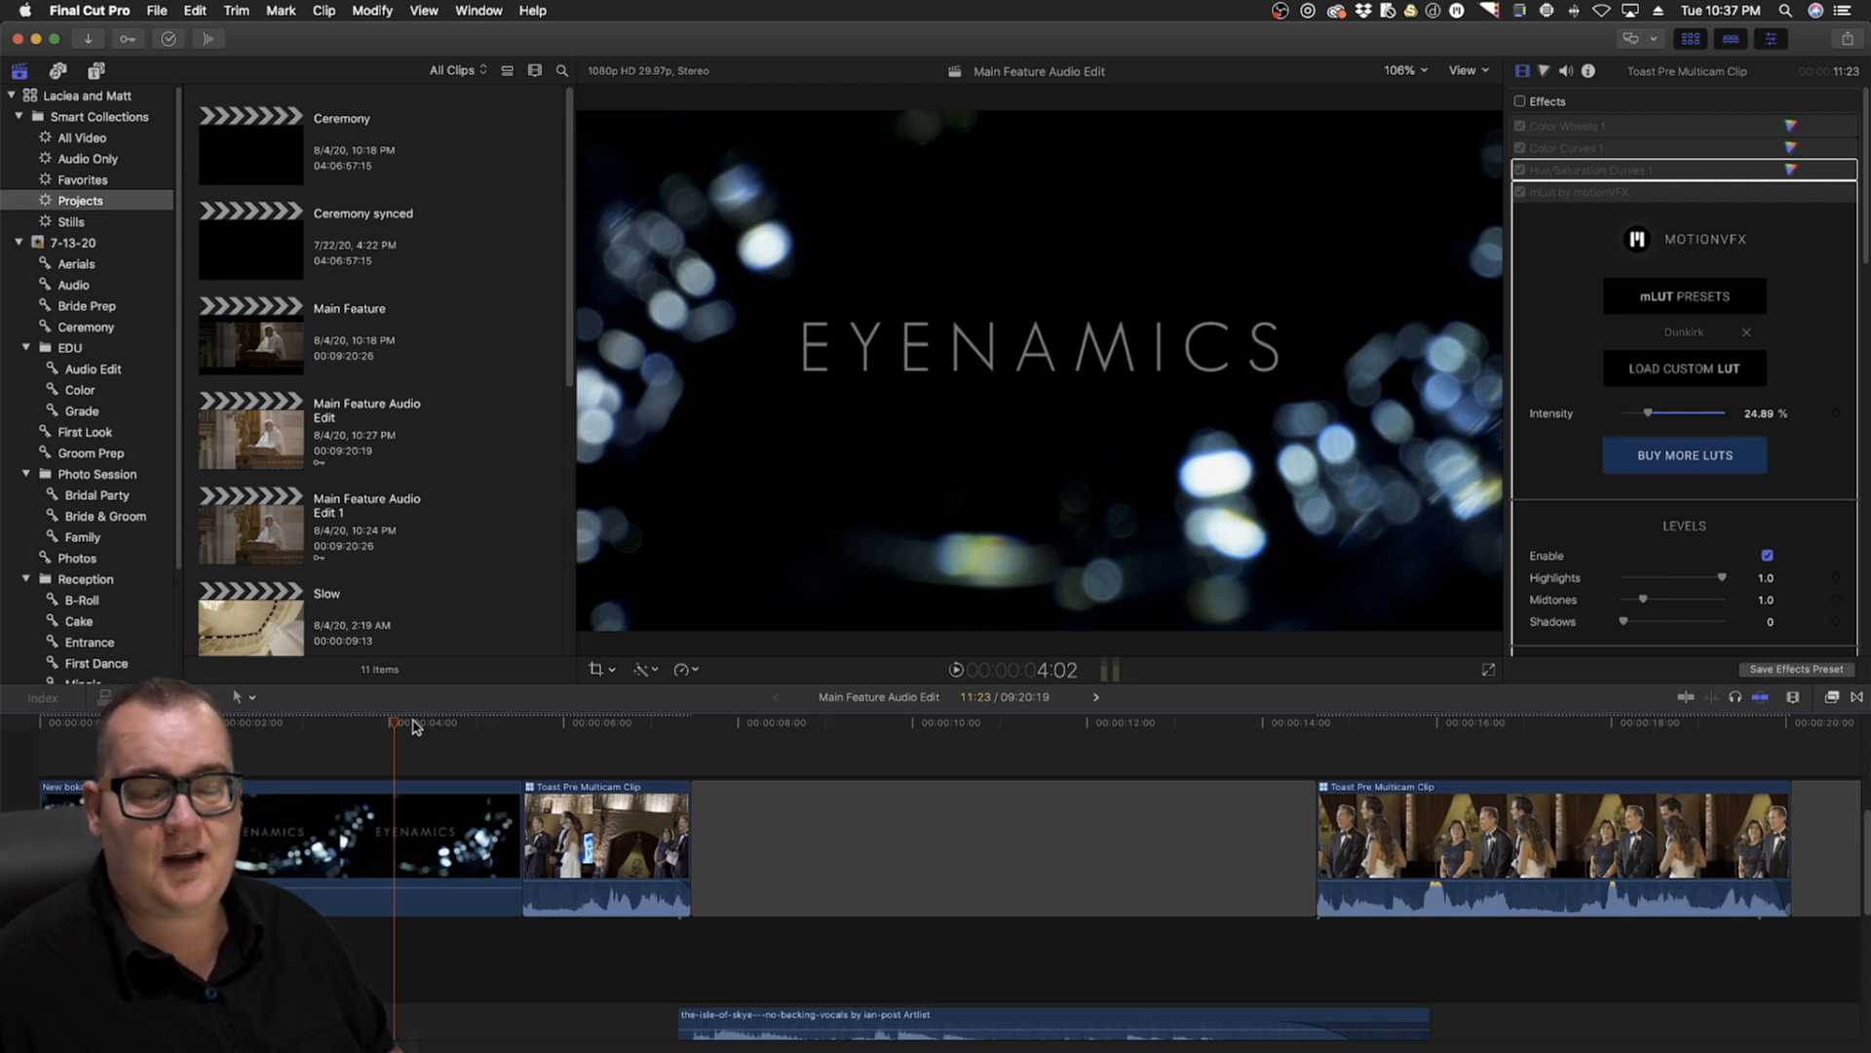
# Collapse the Smart Collections folder and the 7-13-20 event in the library sidebar
pyautogui.keyDown('super'); pyautogui.click(179, 202); pyautogui.keyUp('super')
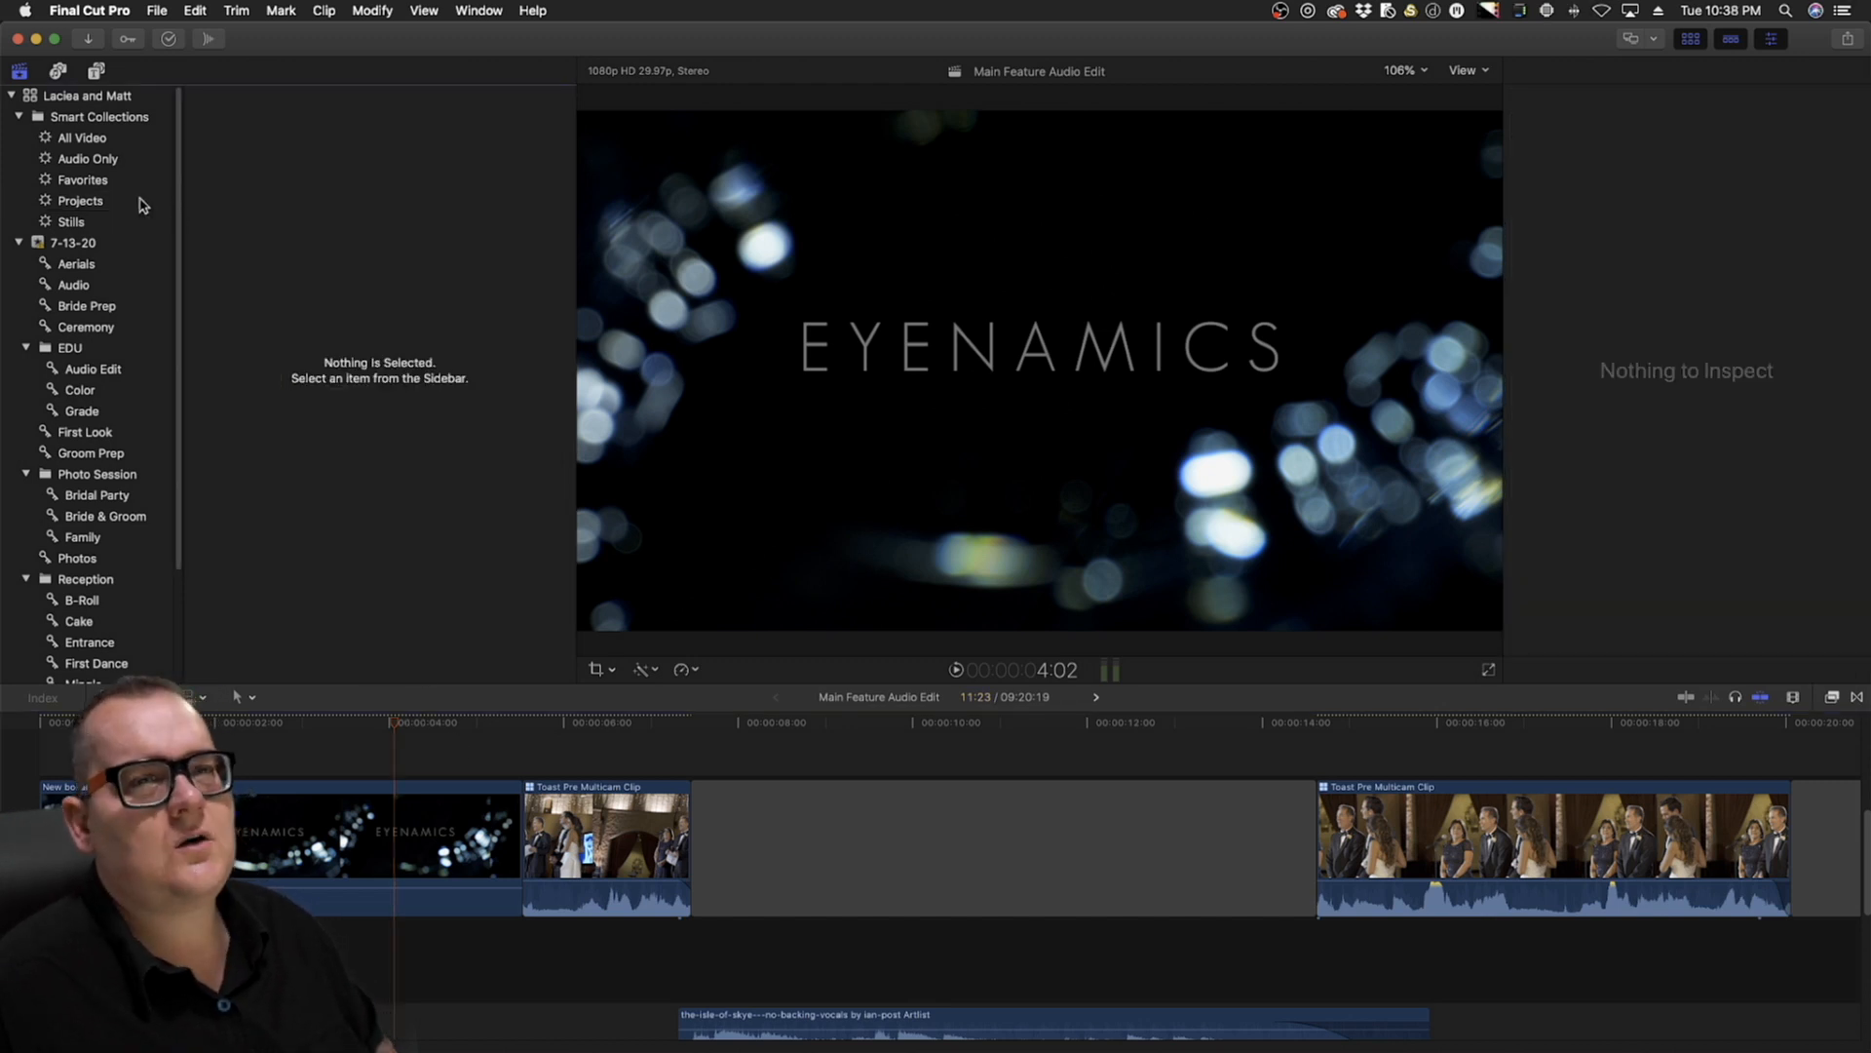
pyautogui.click(58, 116)
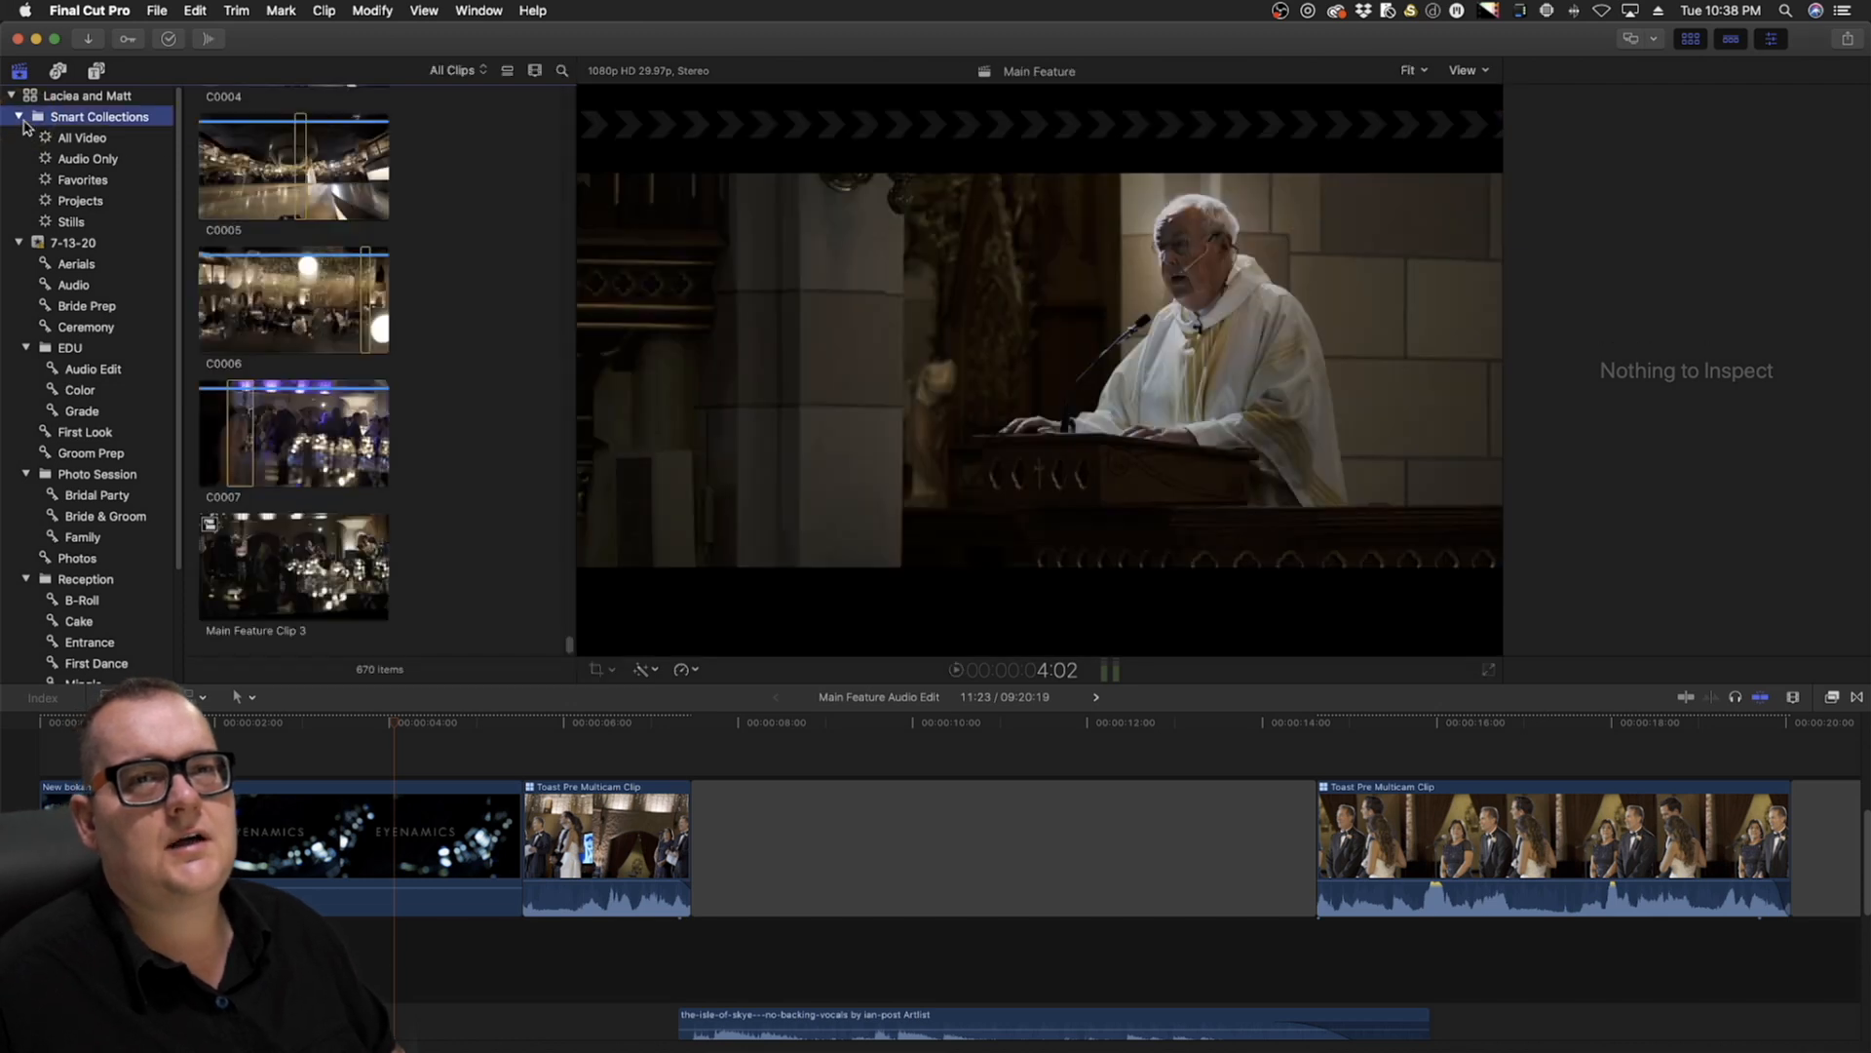
pyautogui.click(18, 116)
pyautogui.click(19, 138)
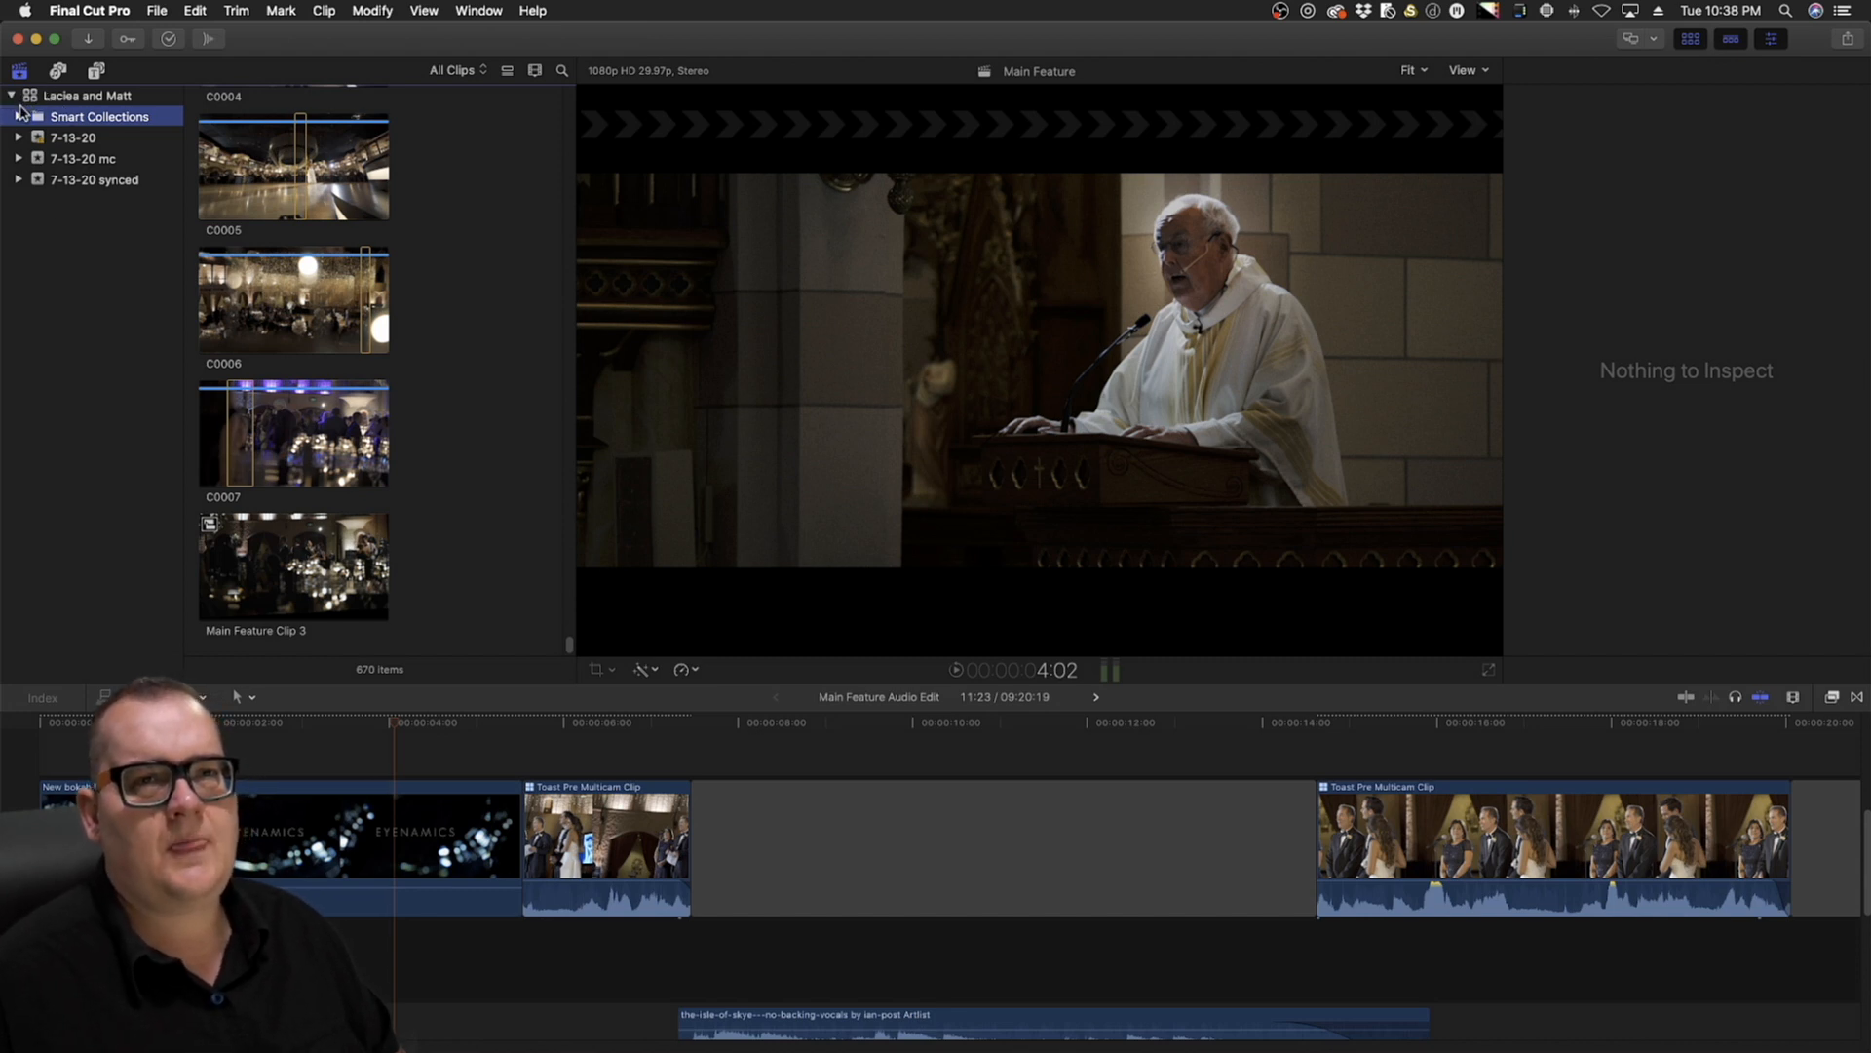
pyautogui.click(158, 10)
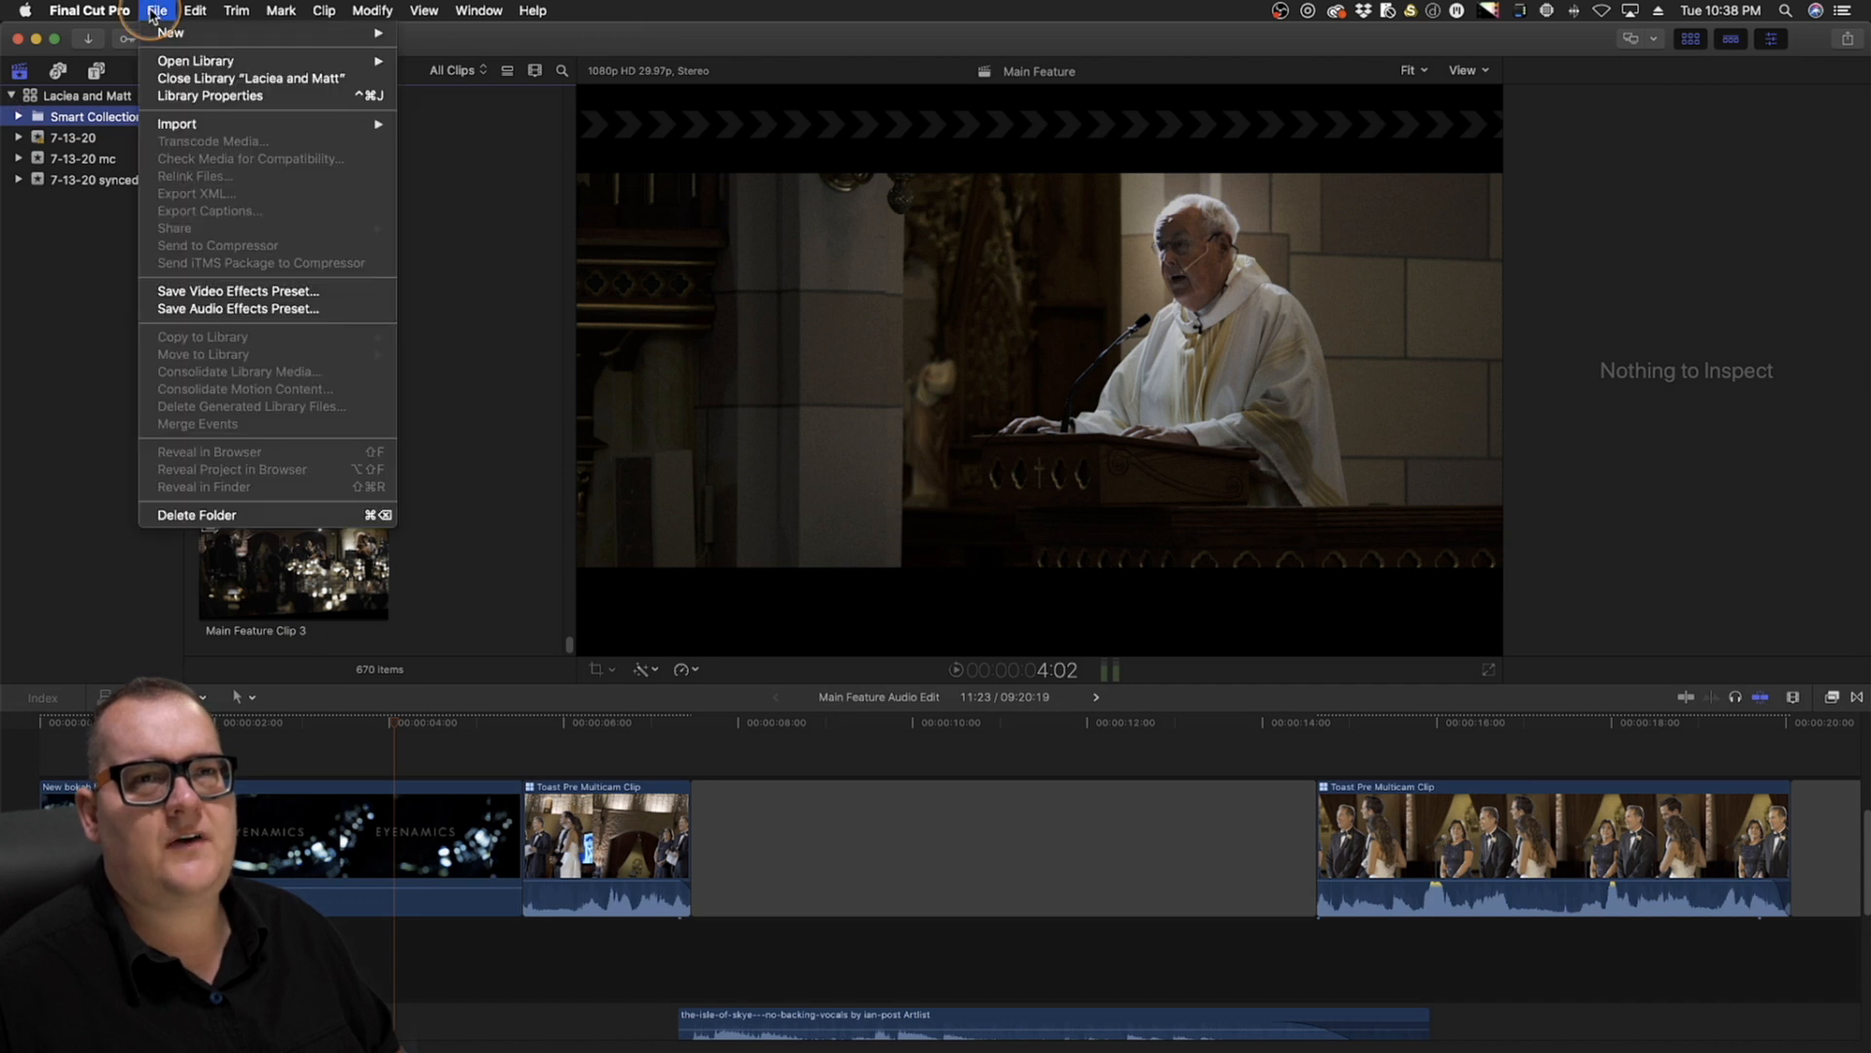
pyautogui.moveTo(176, 33)
pyautogui.click(455, 74)
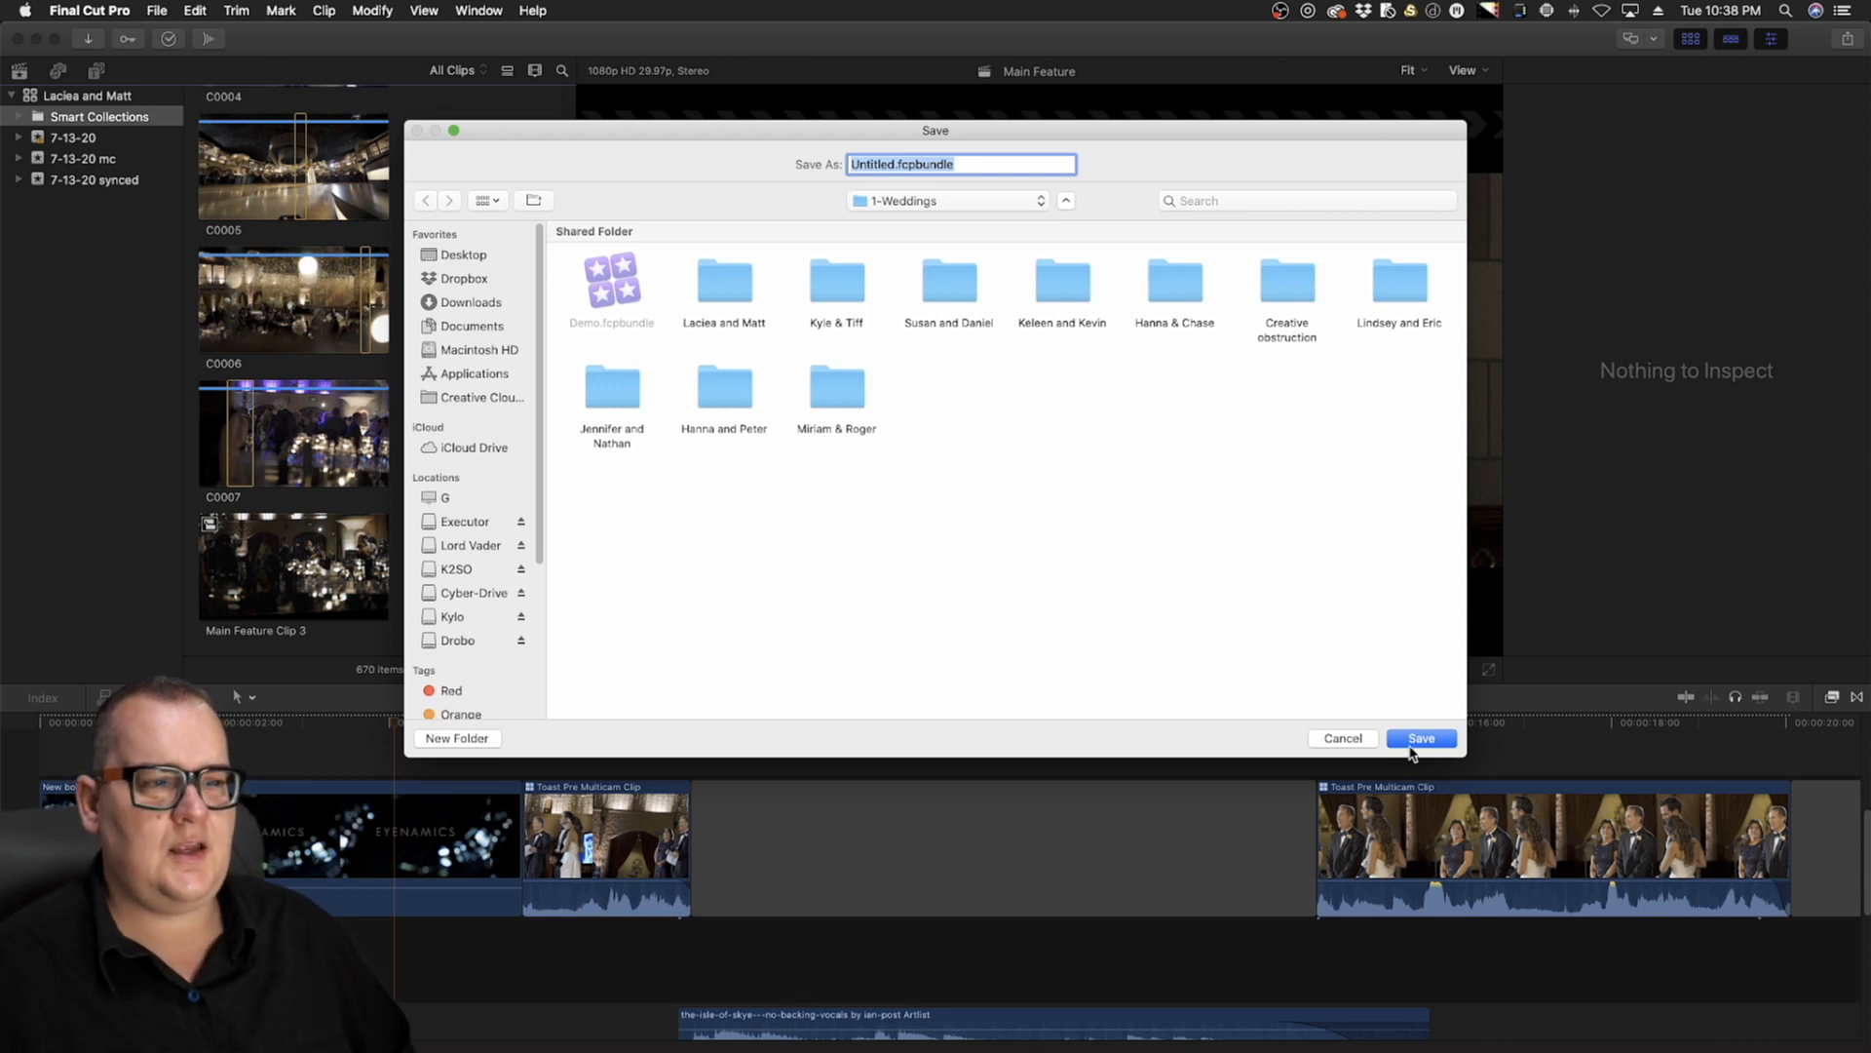
pyautogui.click(1341, 738)
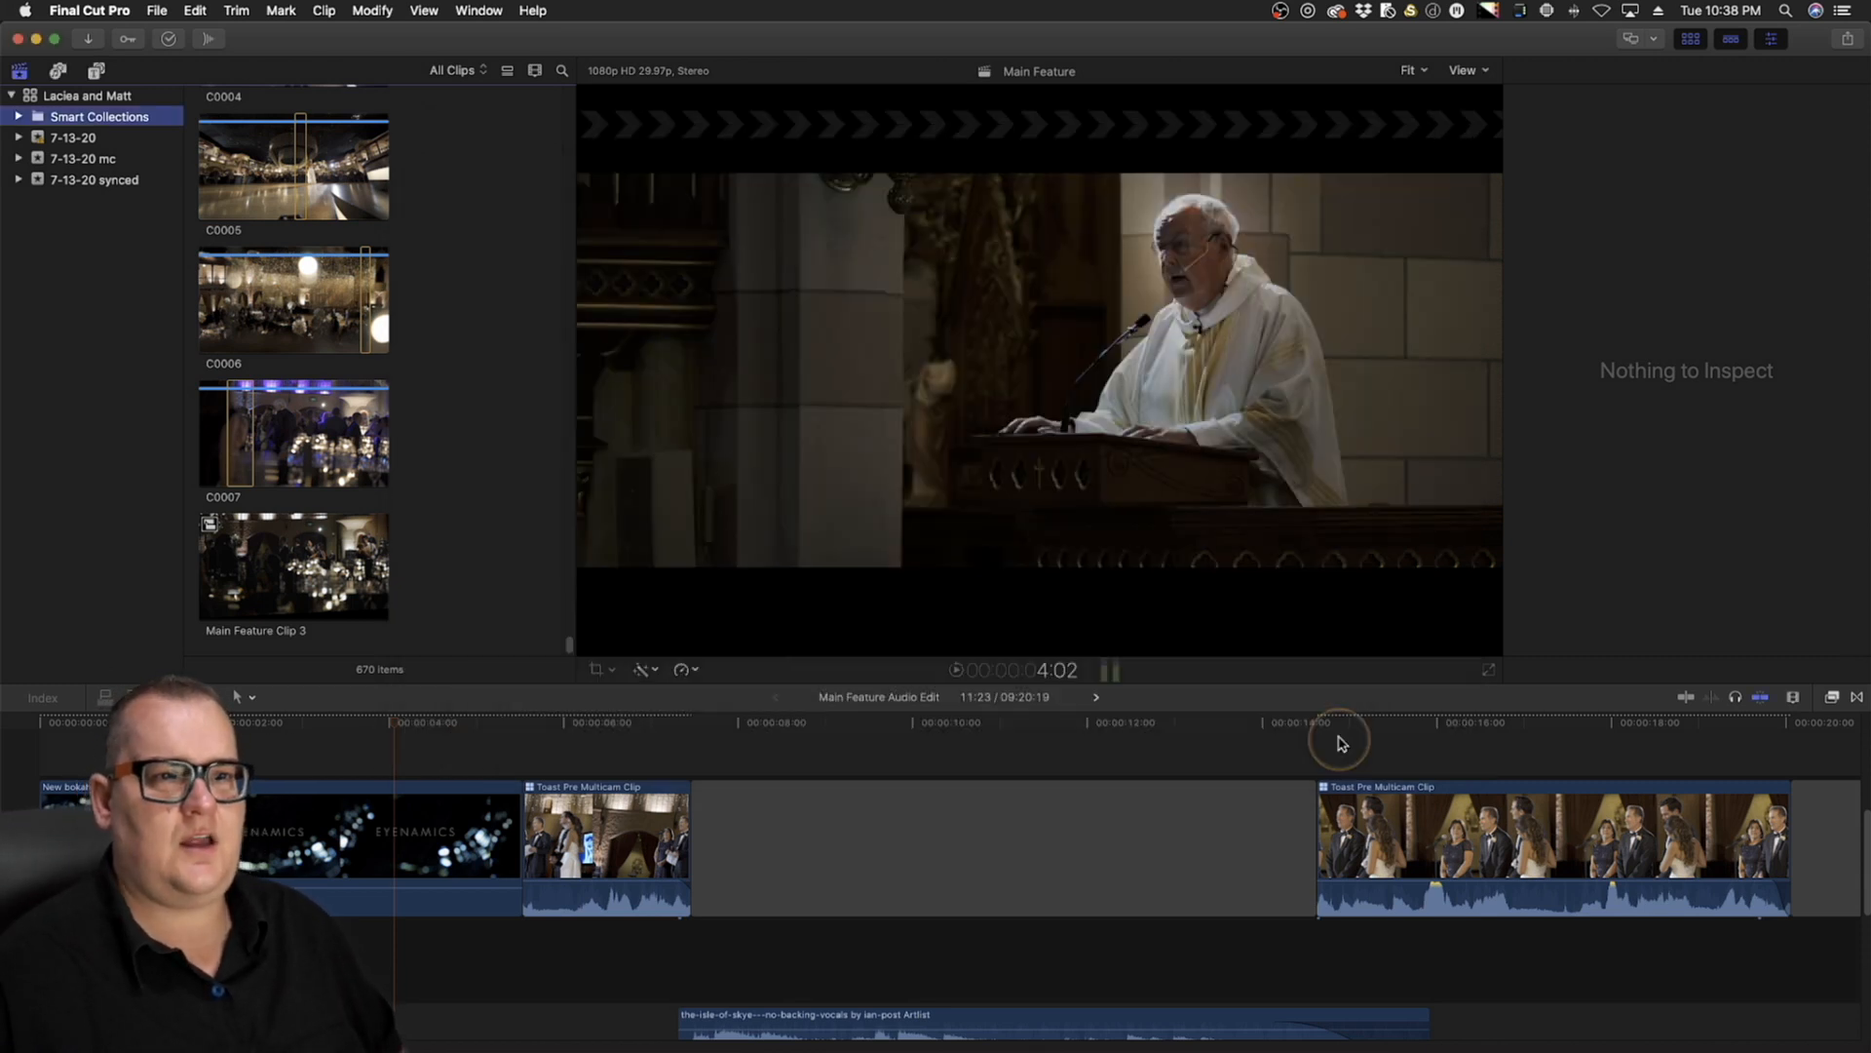
# Select the wedding couple's library and open the Media Import window for it
pyautogui.click(110, 96)
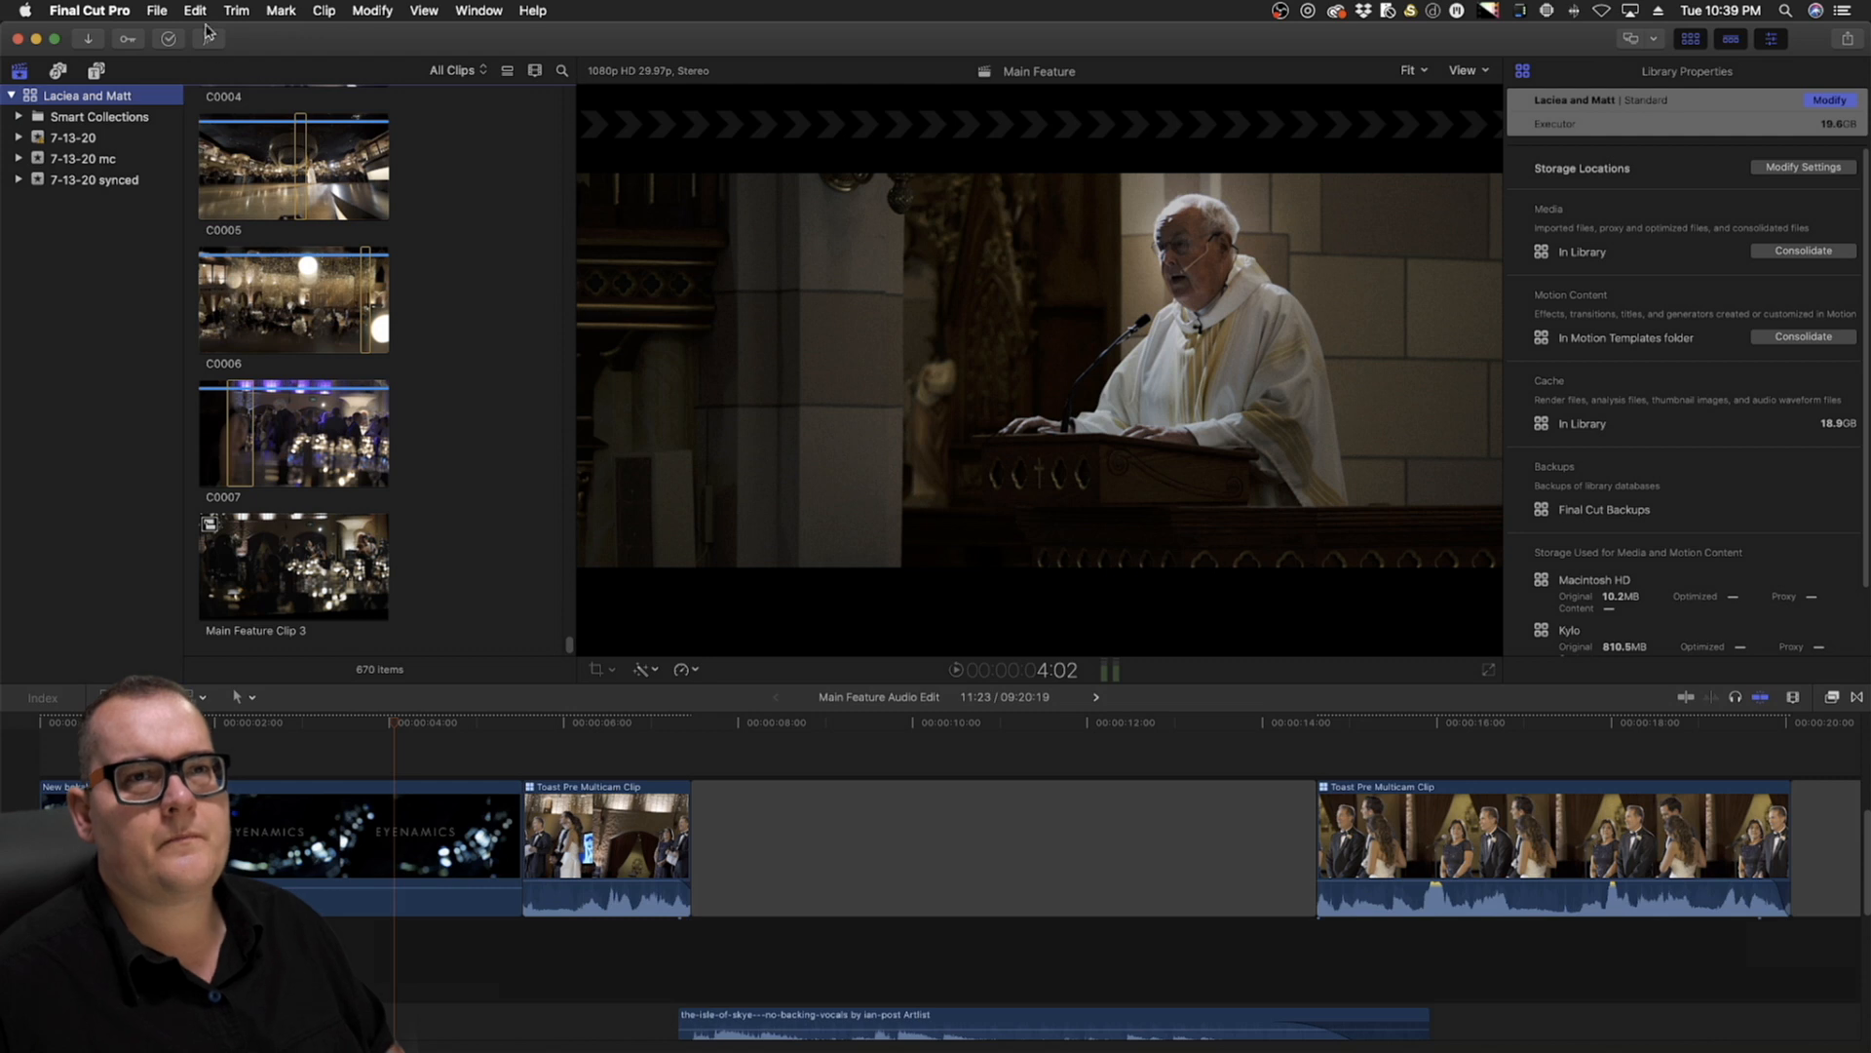
pyautogui.click(166, 10)
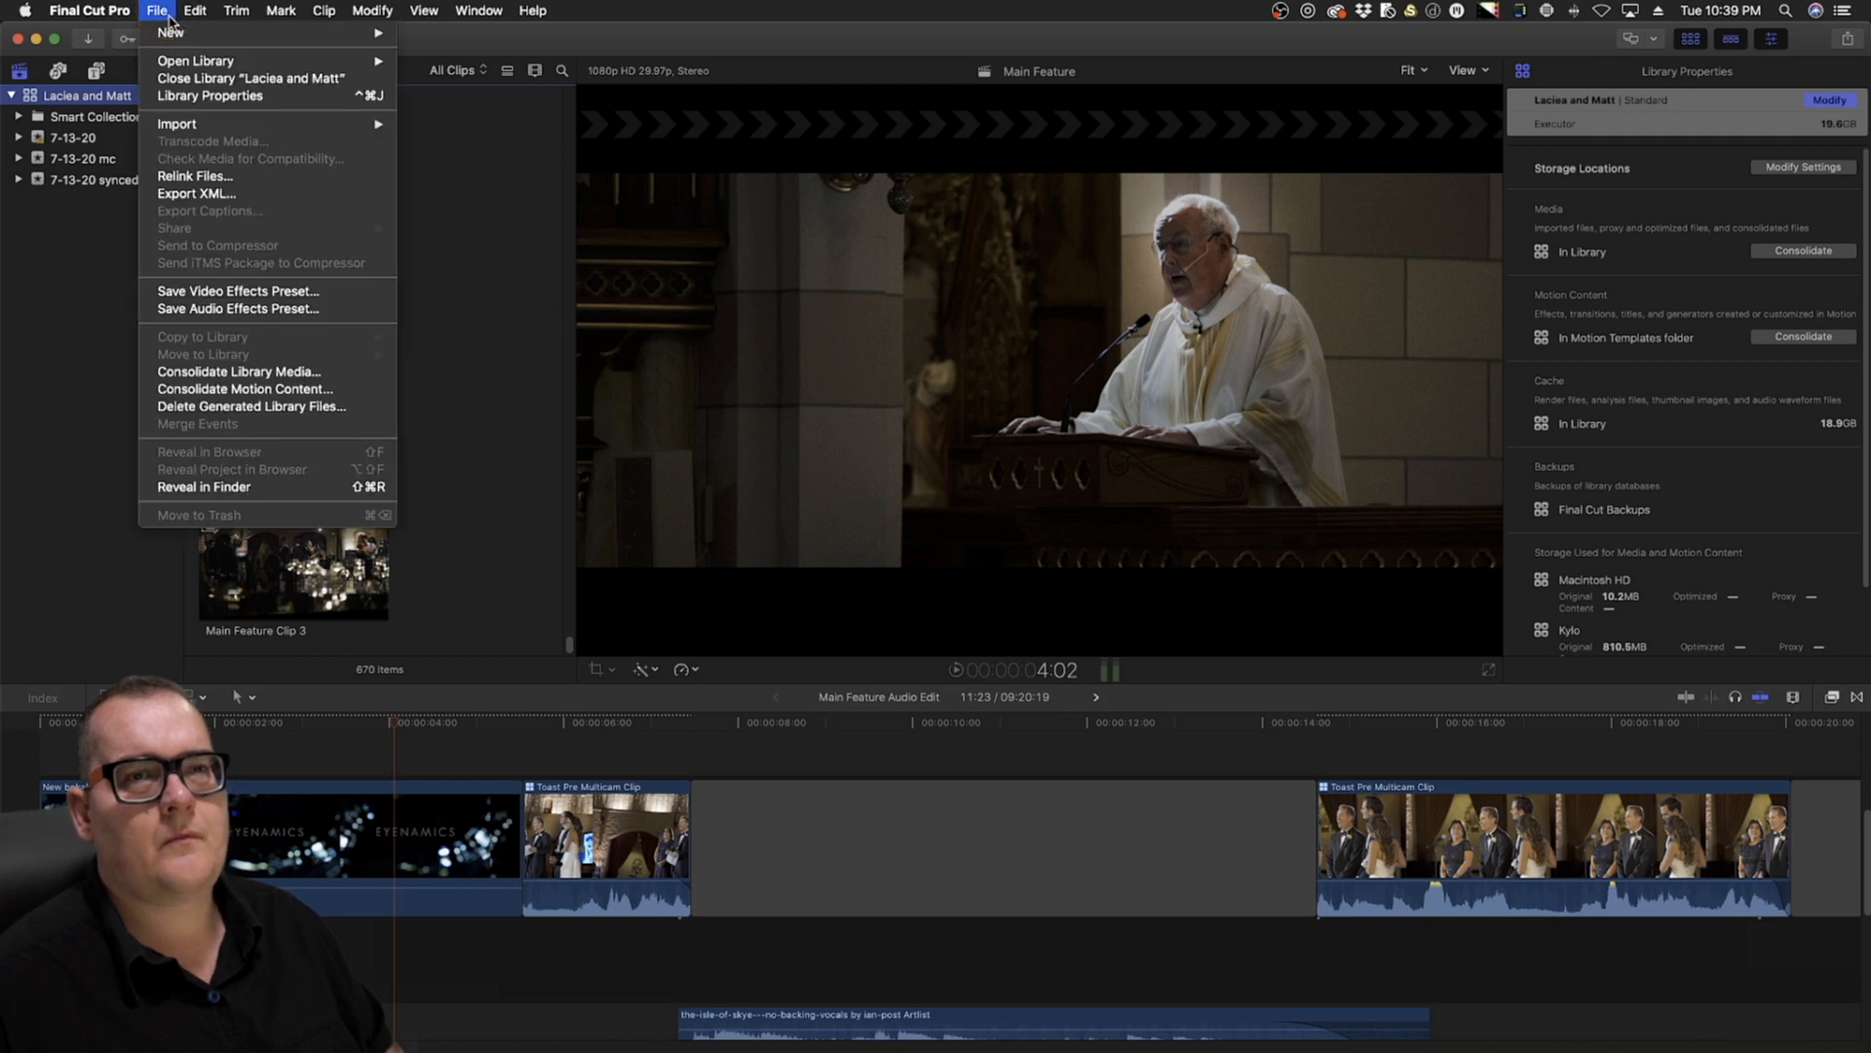
pyautogui.moveTo(232, 127)
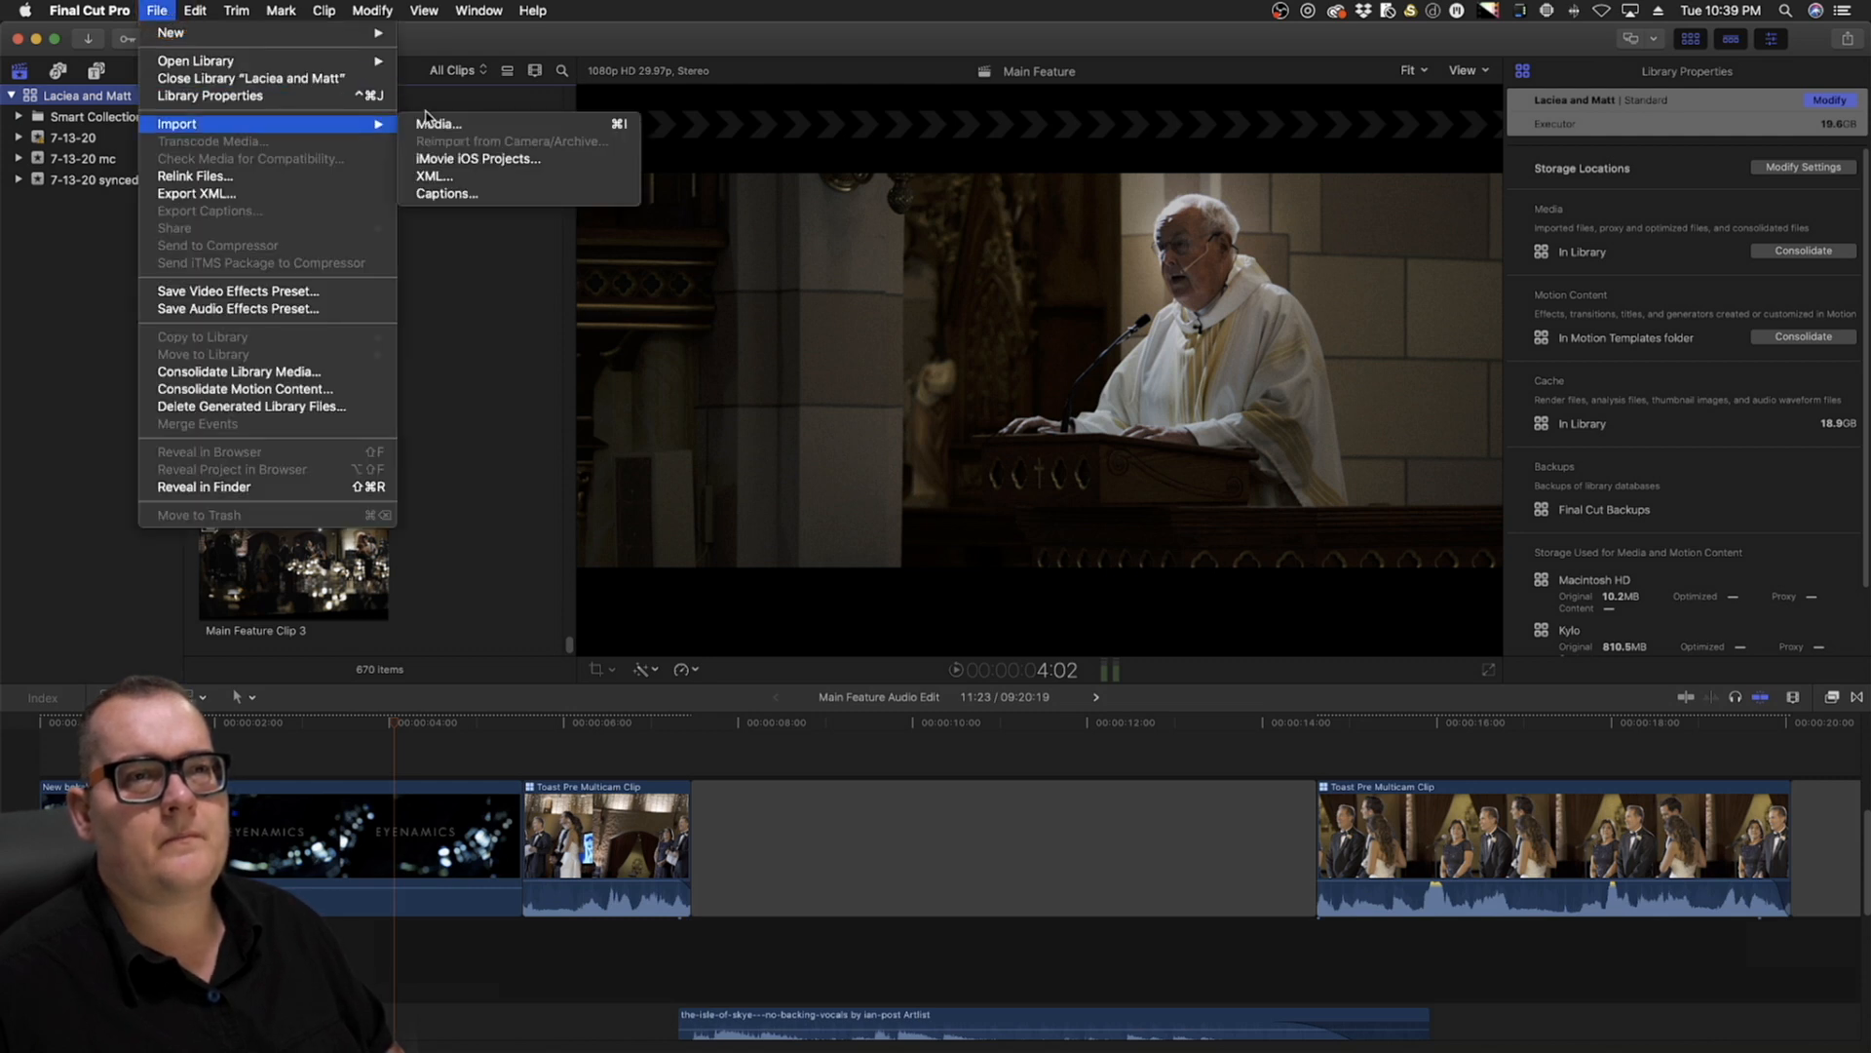
pyautogui.click(482, 127)
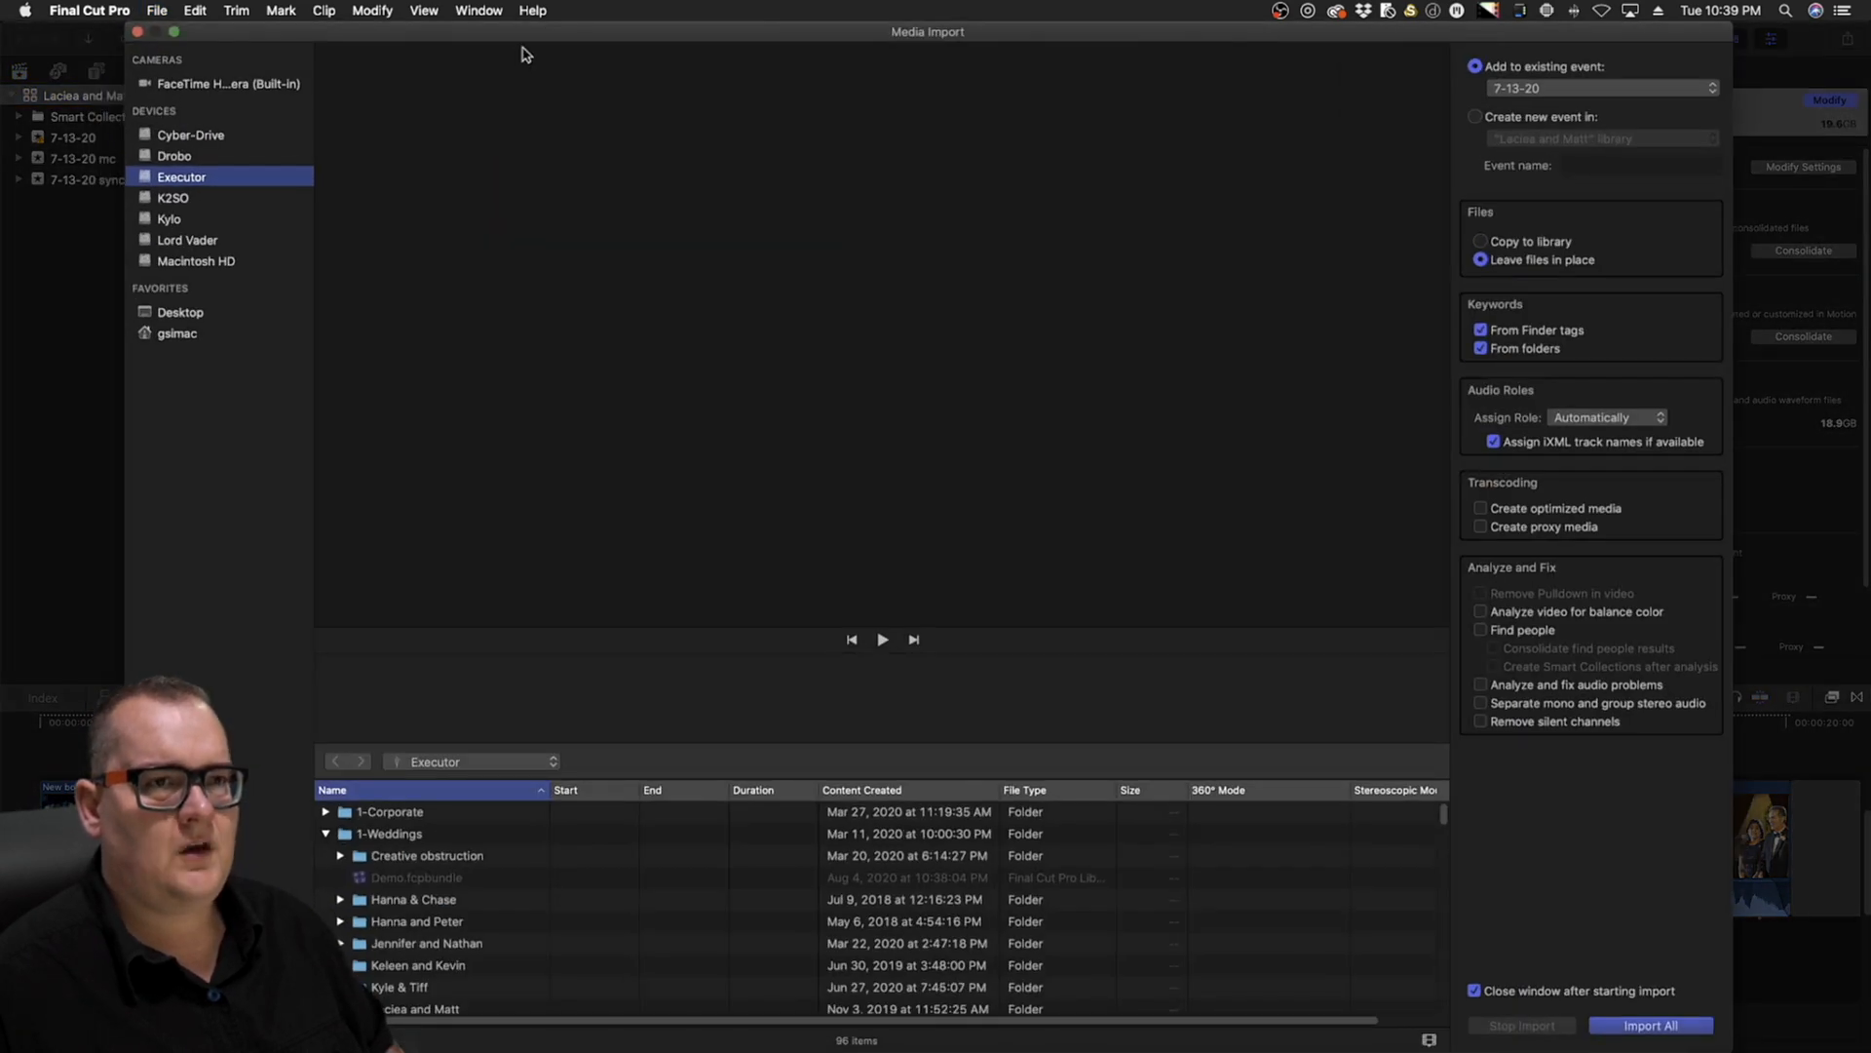
pyautogui.moveTo(523, 35); pyautogui.dragTo(495, 35)
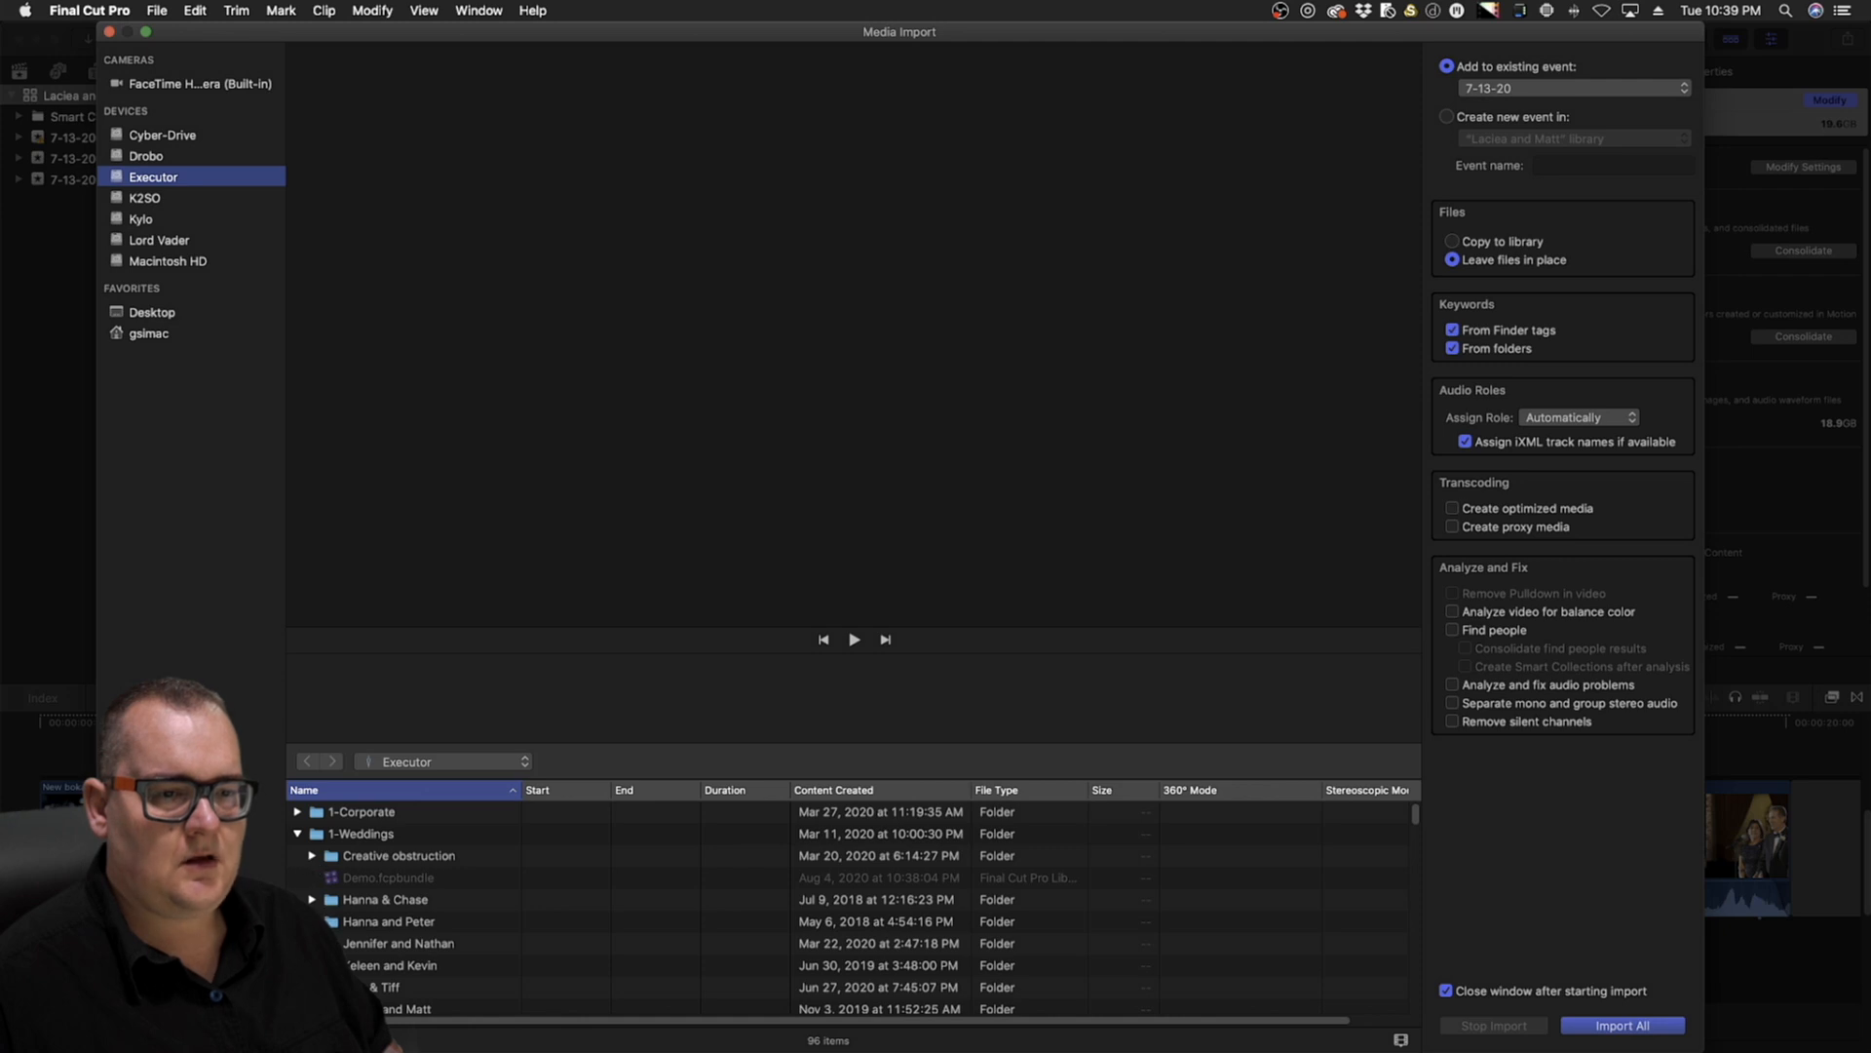
# Select the couple's folder inside 1-Weddings on the Executor drive and expand it to list its subfolders
pyautogui.scroll(-2, 682, 906)
pyautogui.click(351, 977)
pyautogui.press('Right')
pyautogui.scroll(-5, 353, 926)
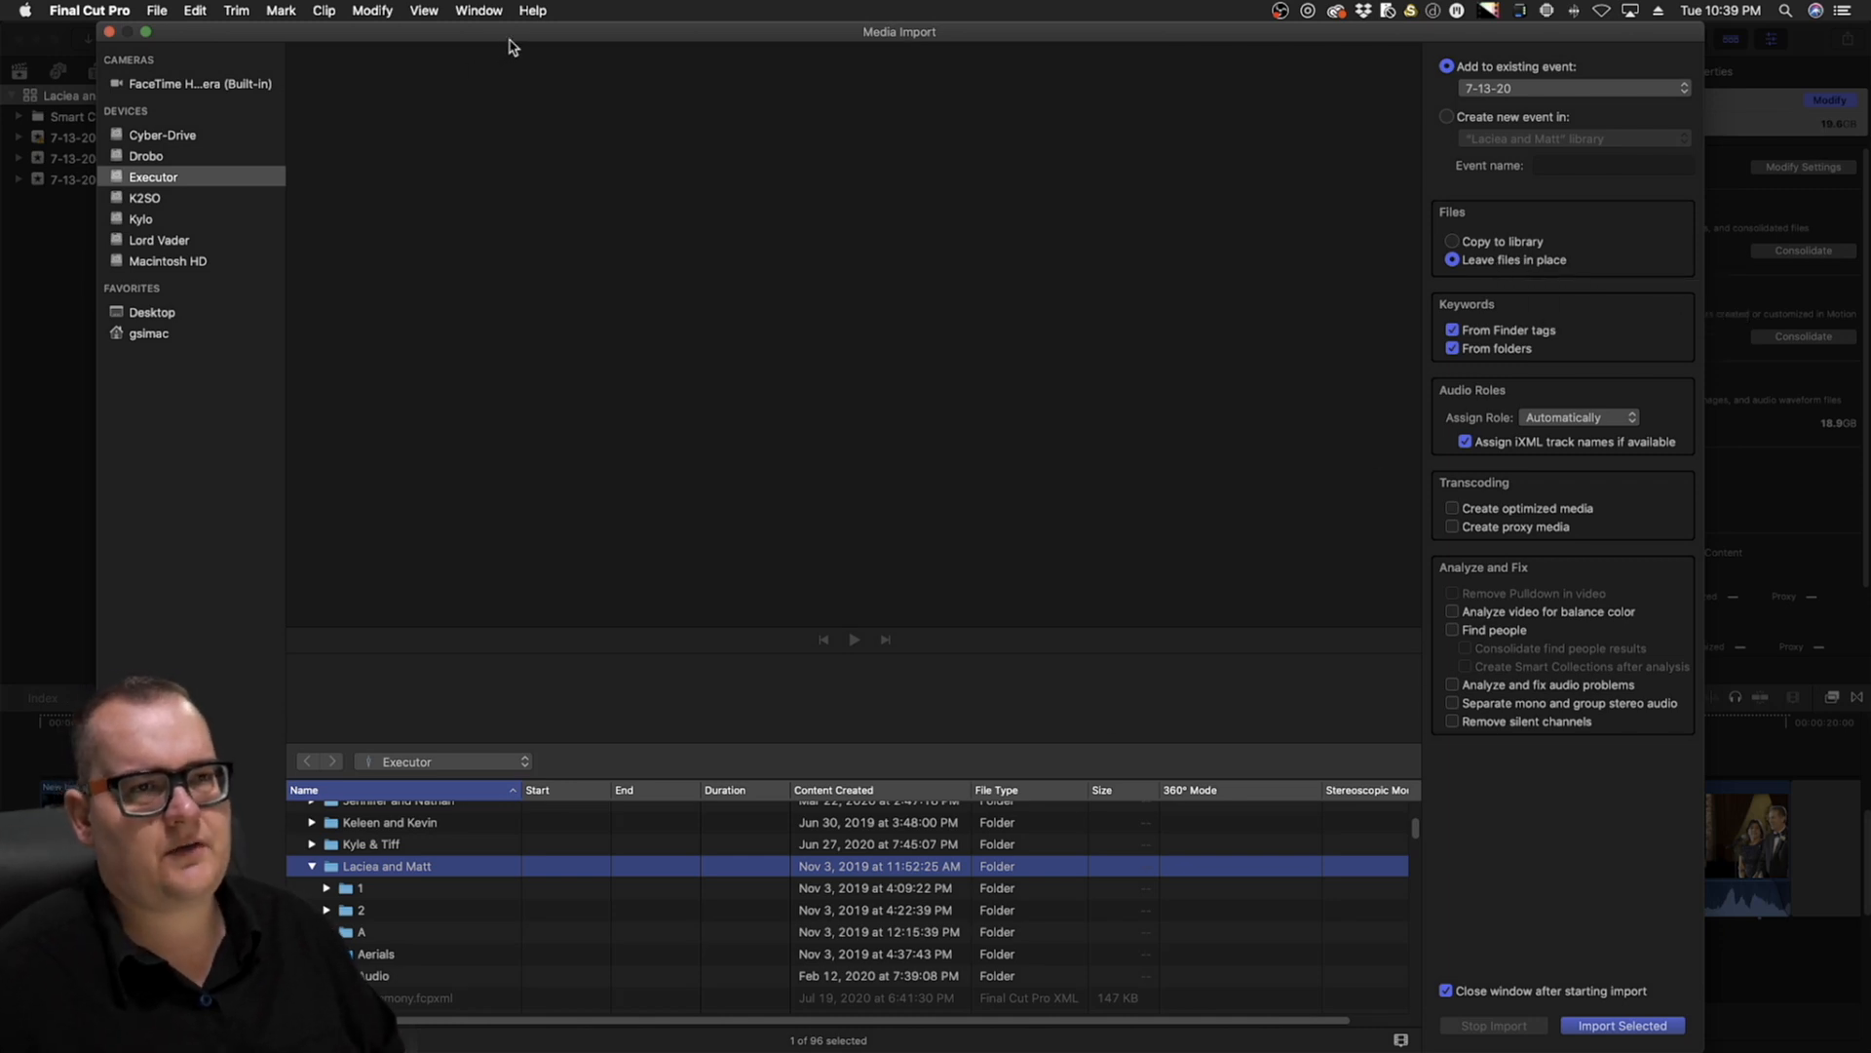
# Examine the import options for event, files, keywords, audio roles, transcoding and analysis, then close the window without importing
pyautogui.moveTo(510, 44); pyautogui.dragTo(485, 29)
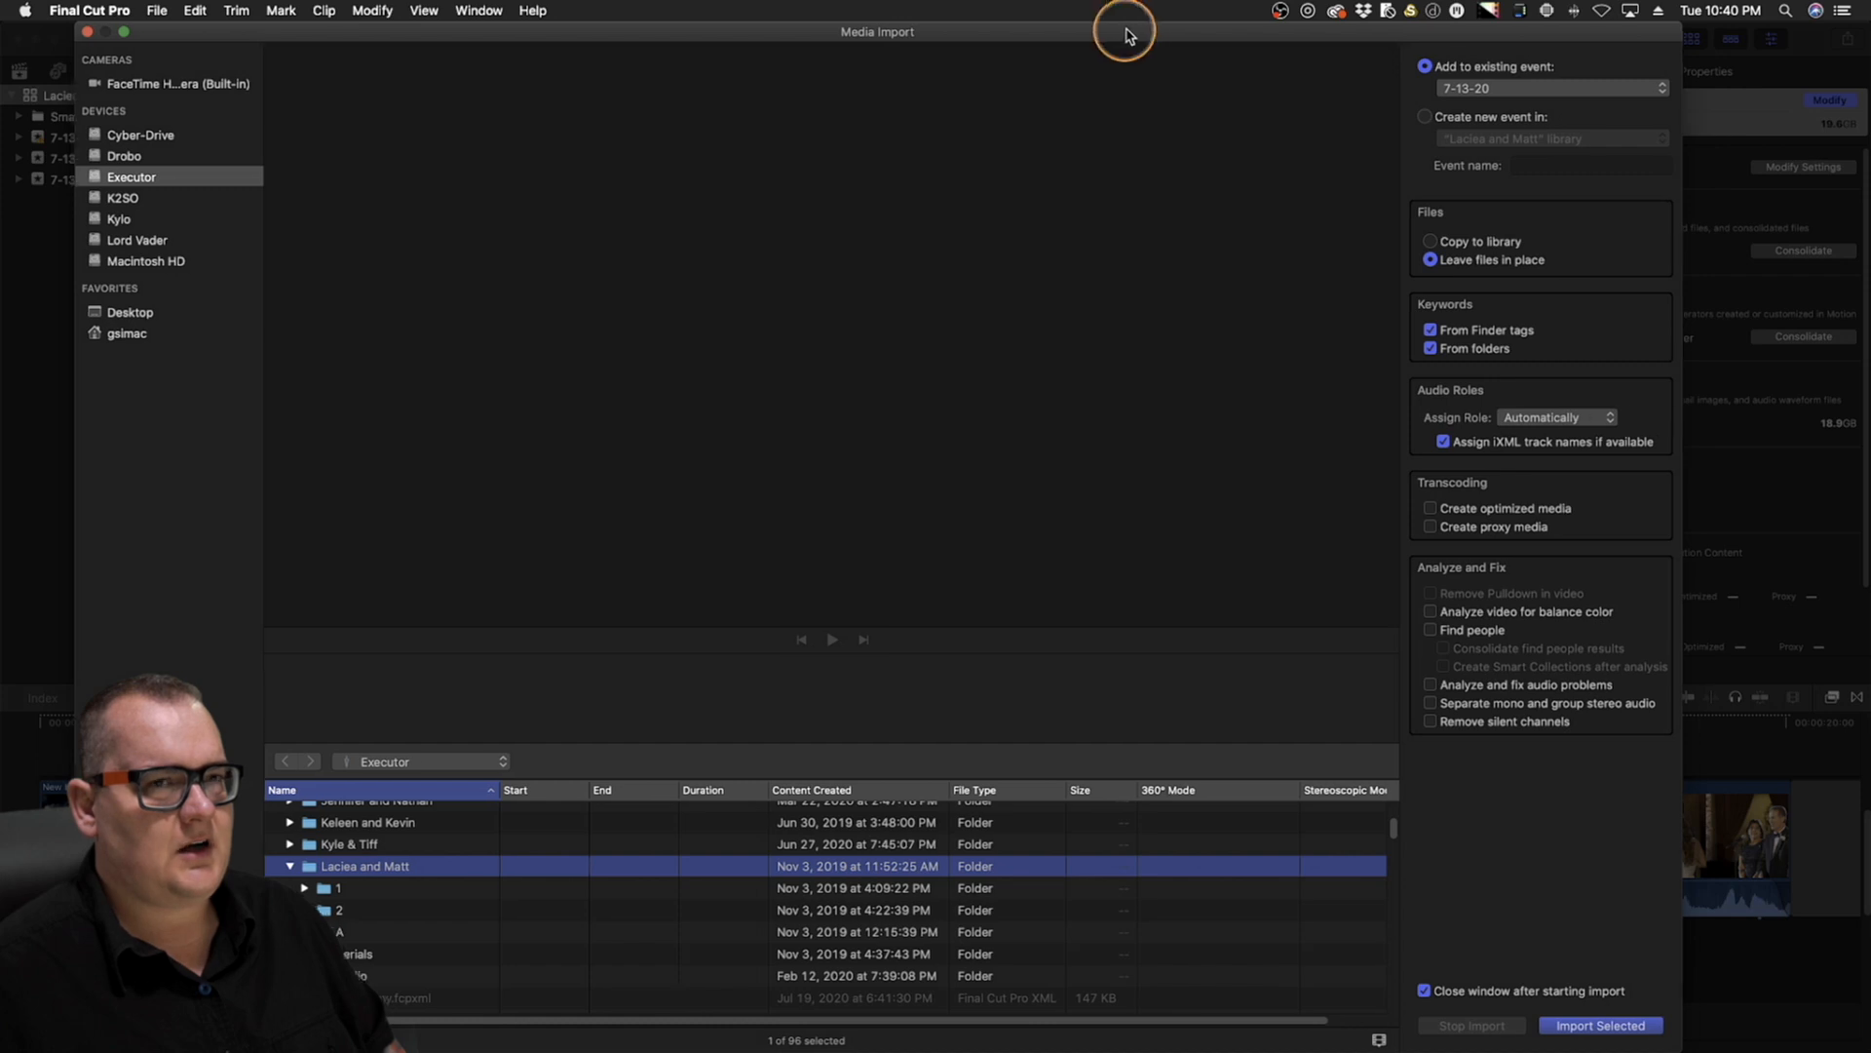
pyautogui.moveTo(1121, 27); pyautogui.dragTo(1126, 27)
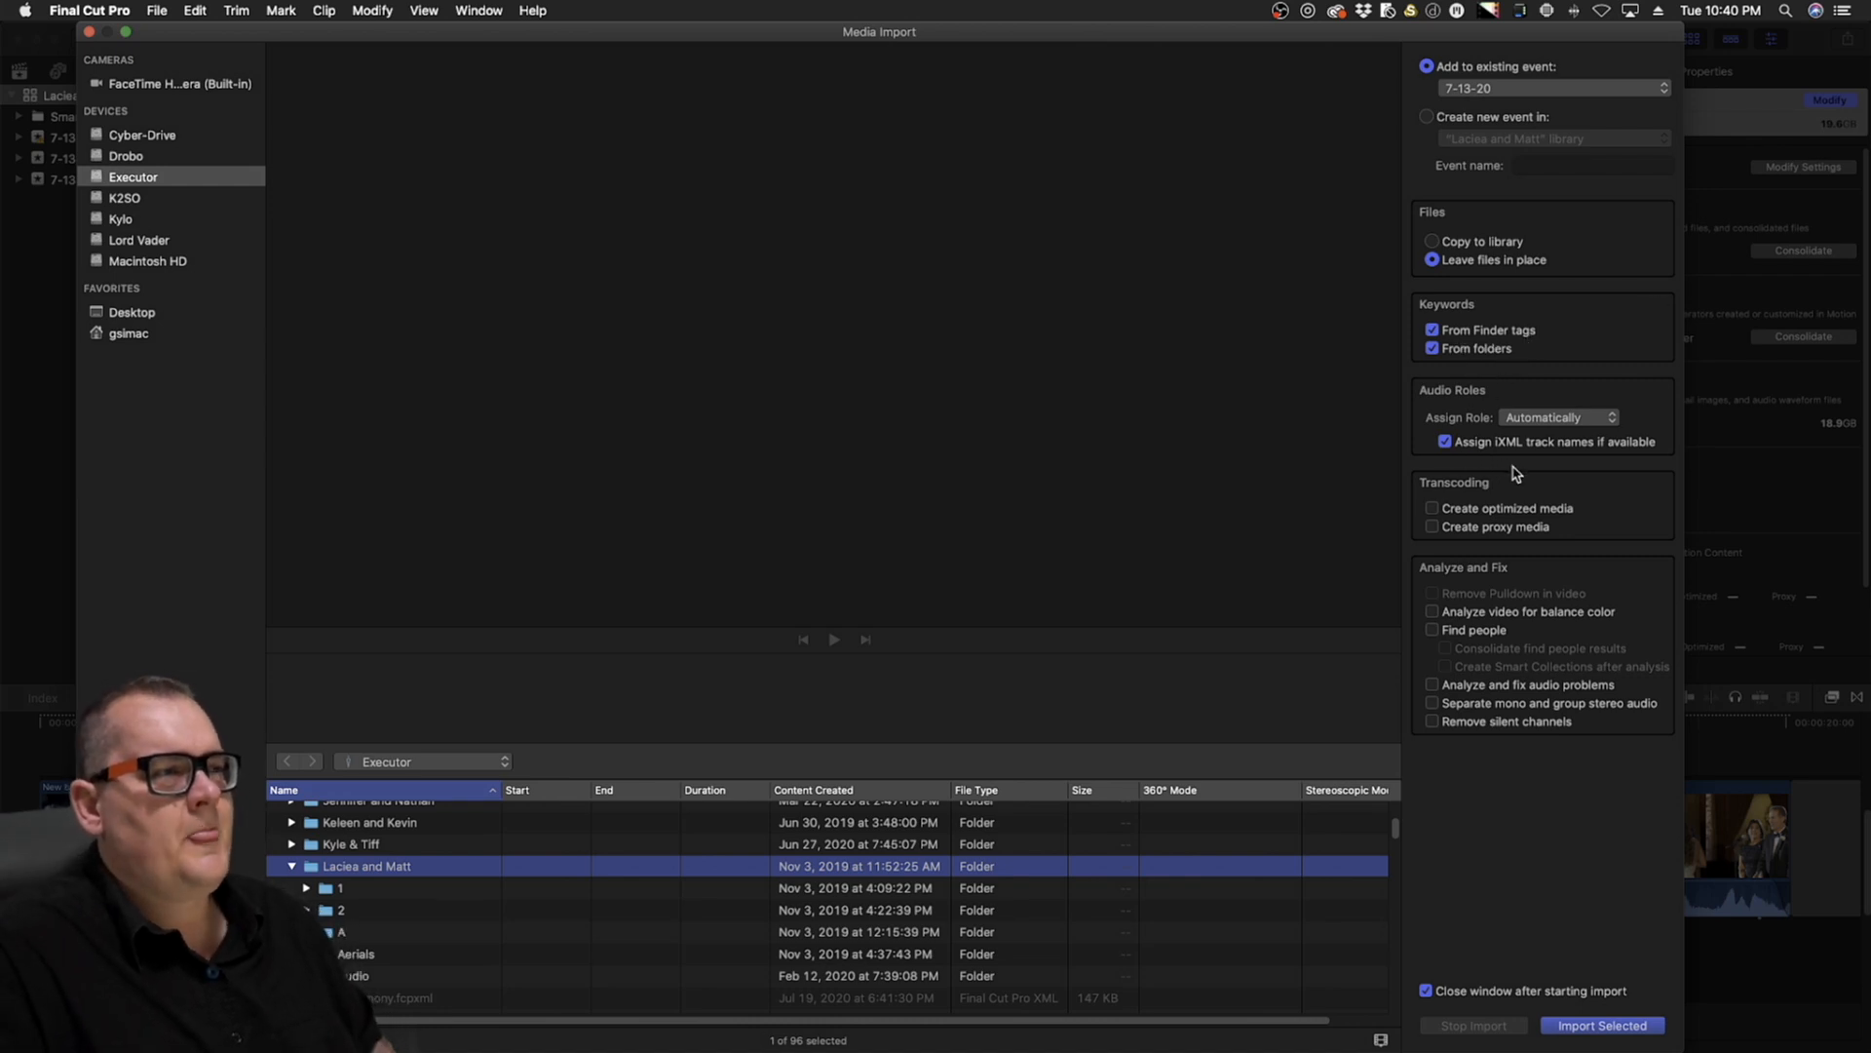
pyautogui.moveTo(1386, 41); pyautogui.dragTo(1391, 41)
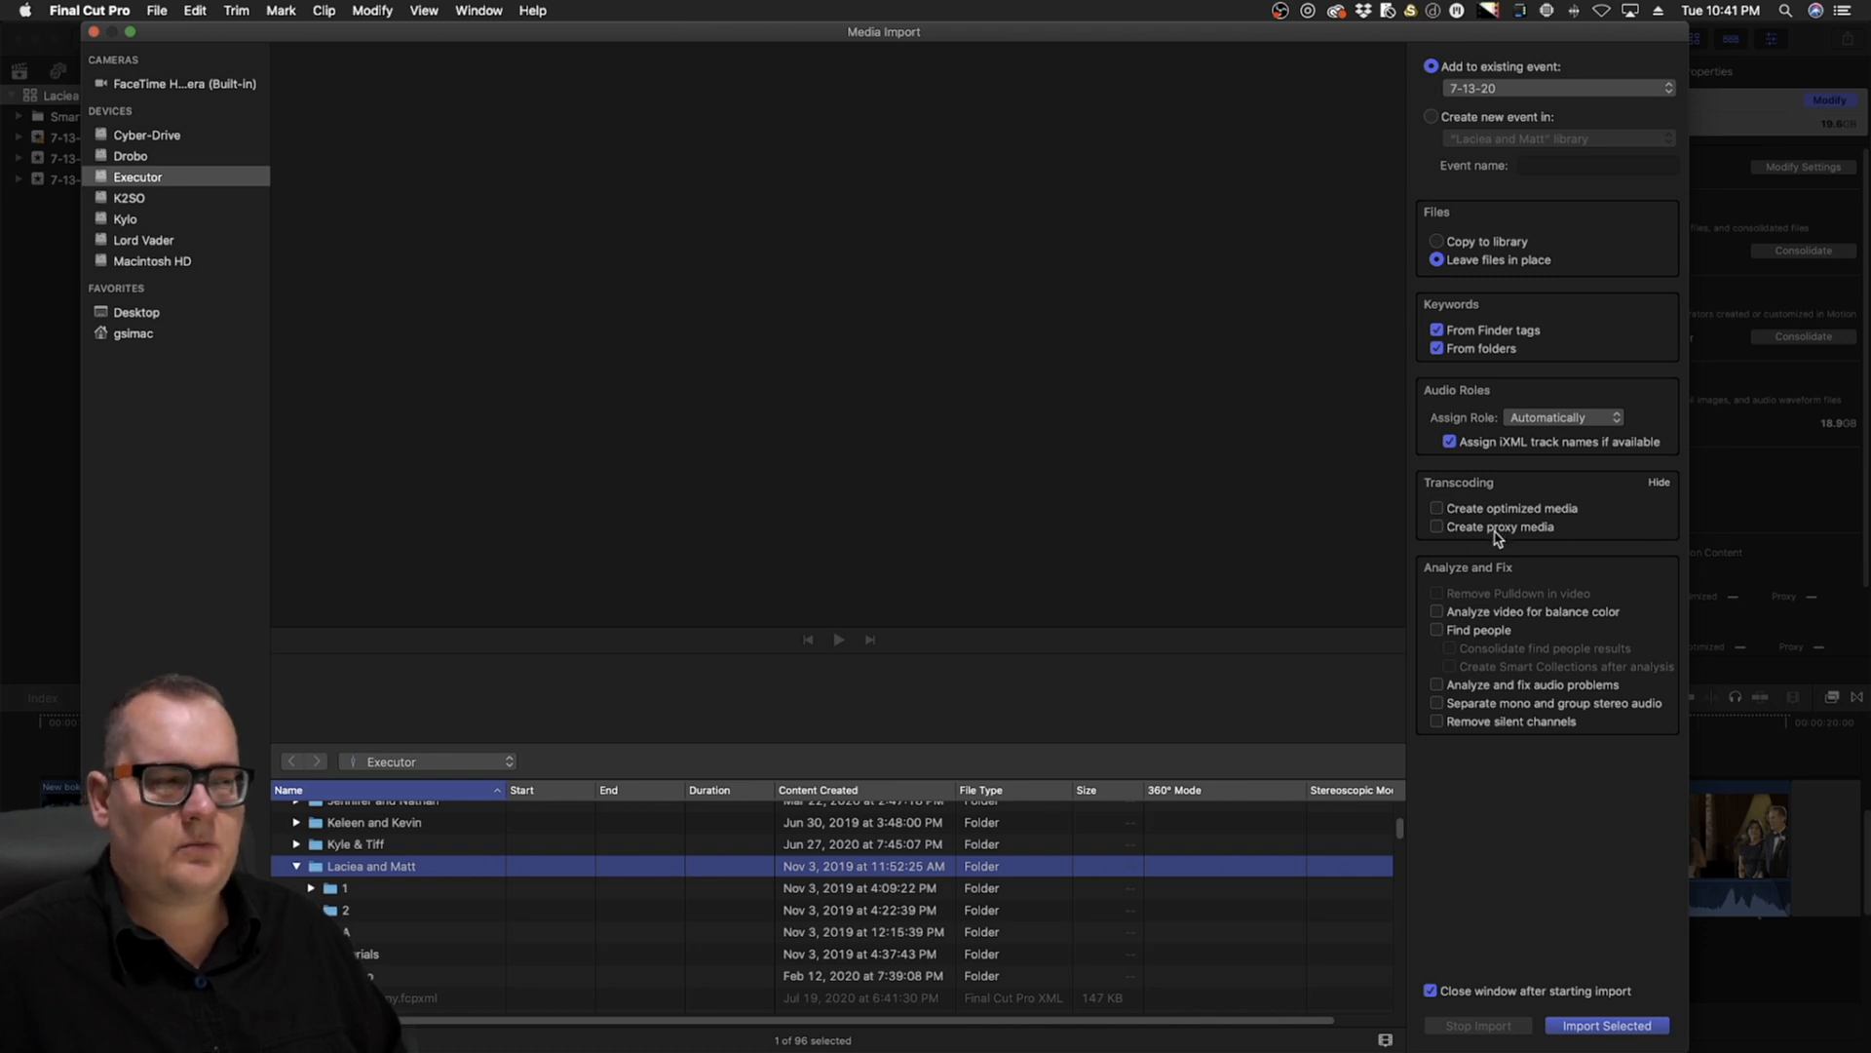
pyautogui.moveTo(1030, 44); pyautogui.dragTo(1020, 44)
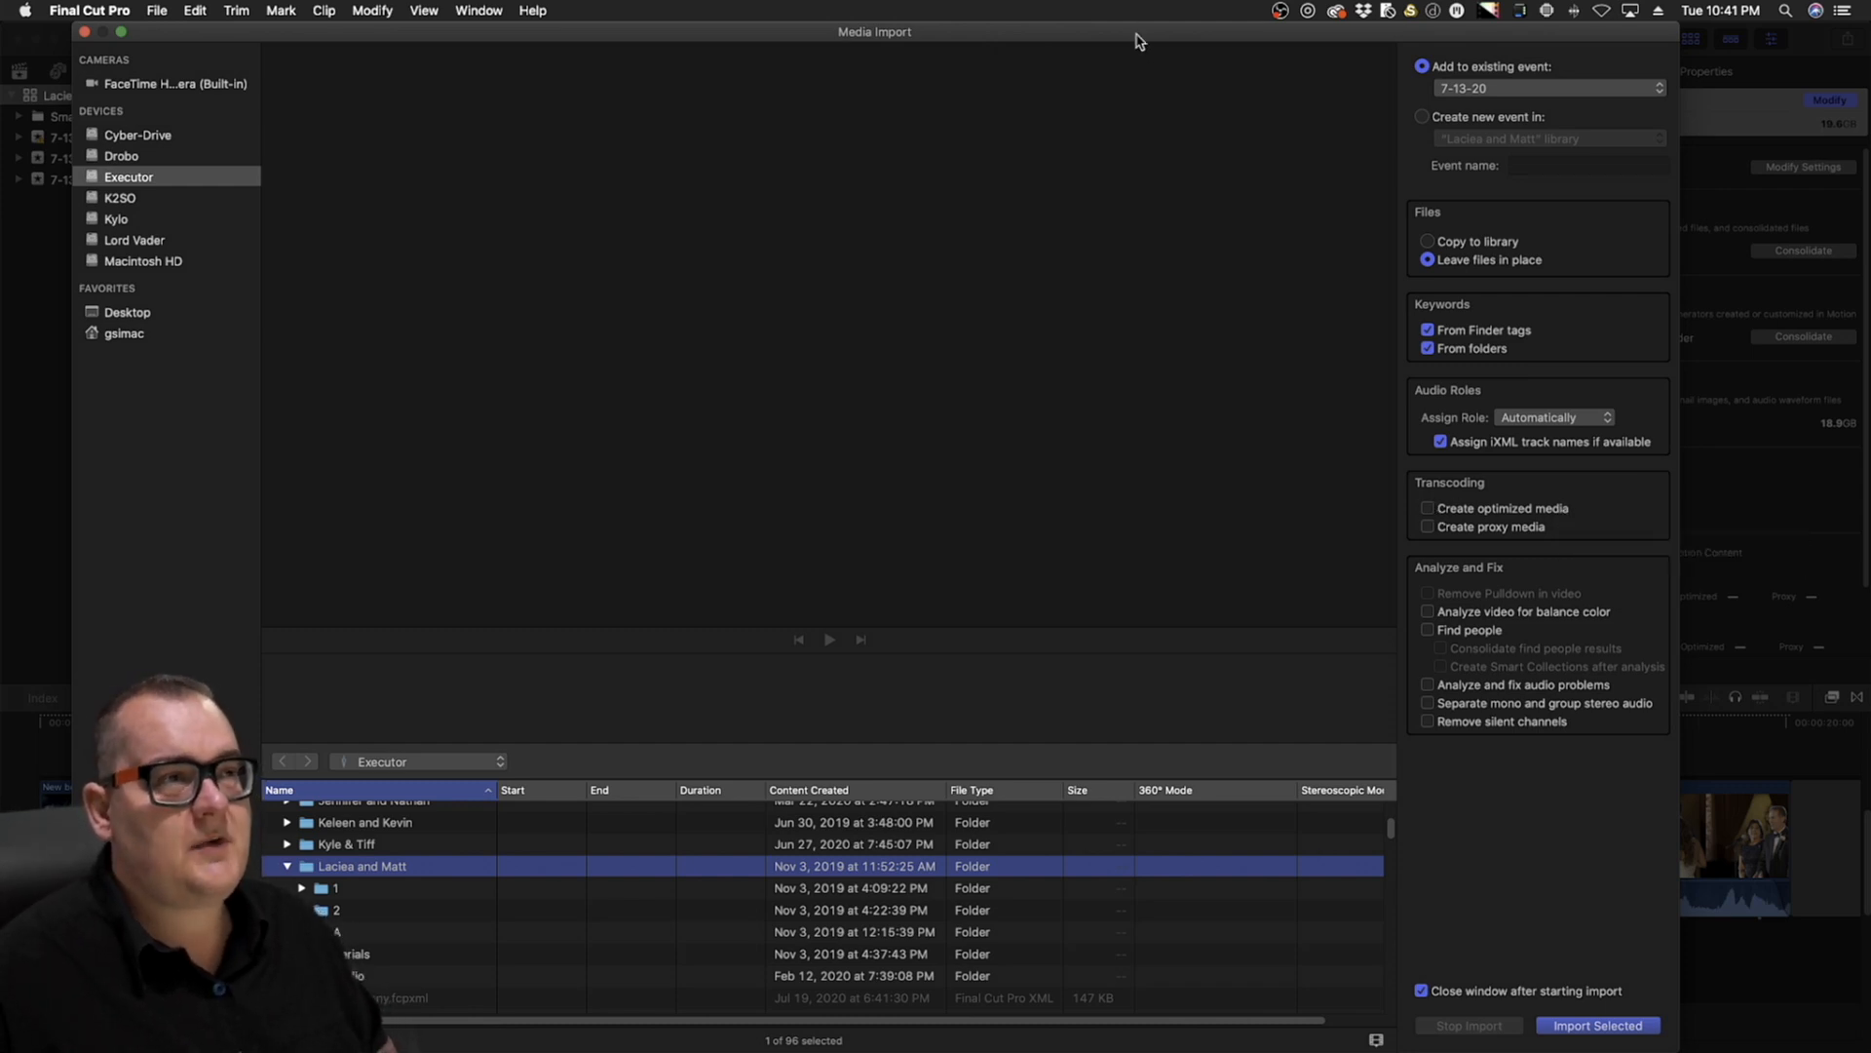
pyautogui.moveTo(1129, 45); pyautogui.dragTo(1153, 44)
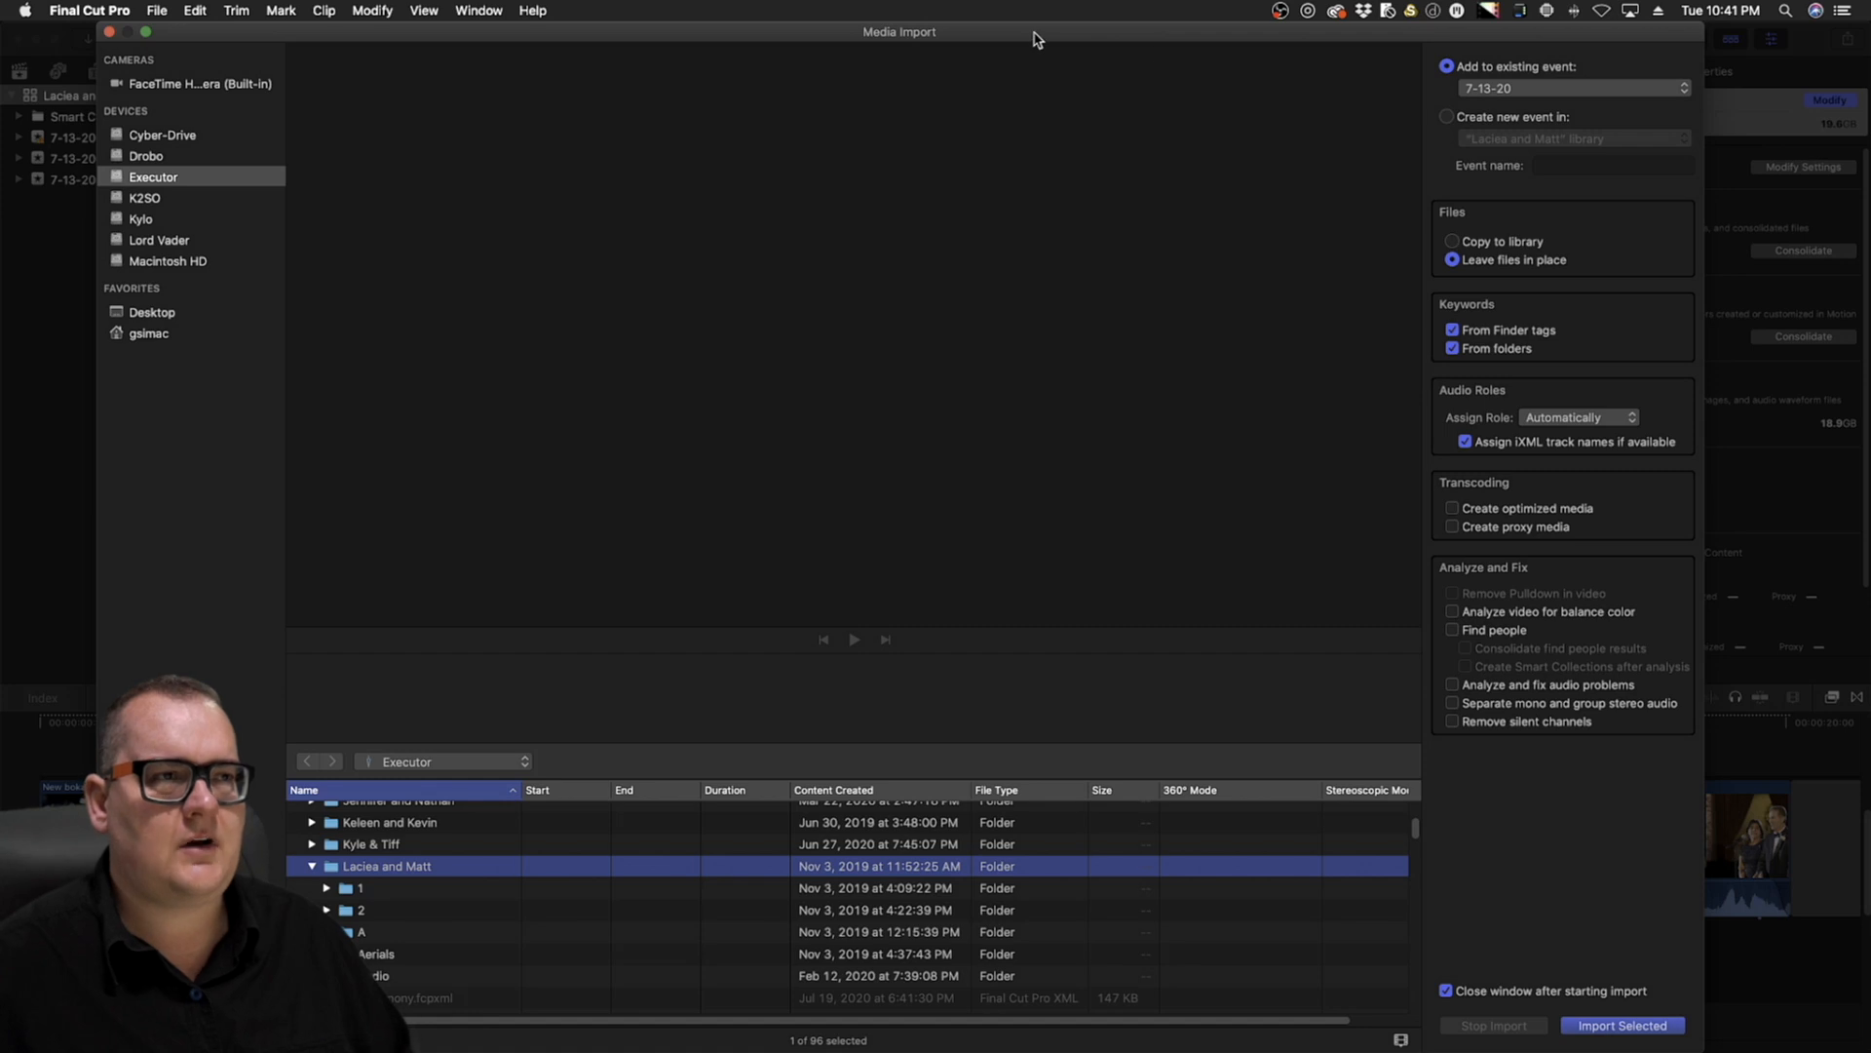
pyautogui.moveTo(1039, 35); pyautogui.dragTo(1032, 35)
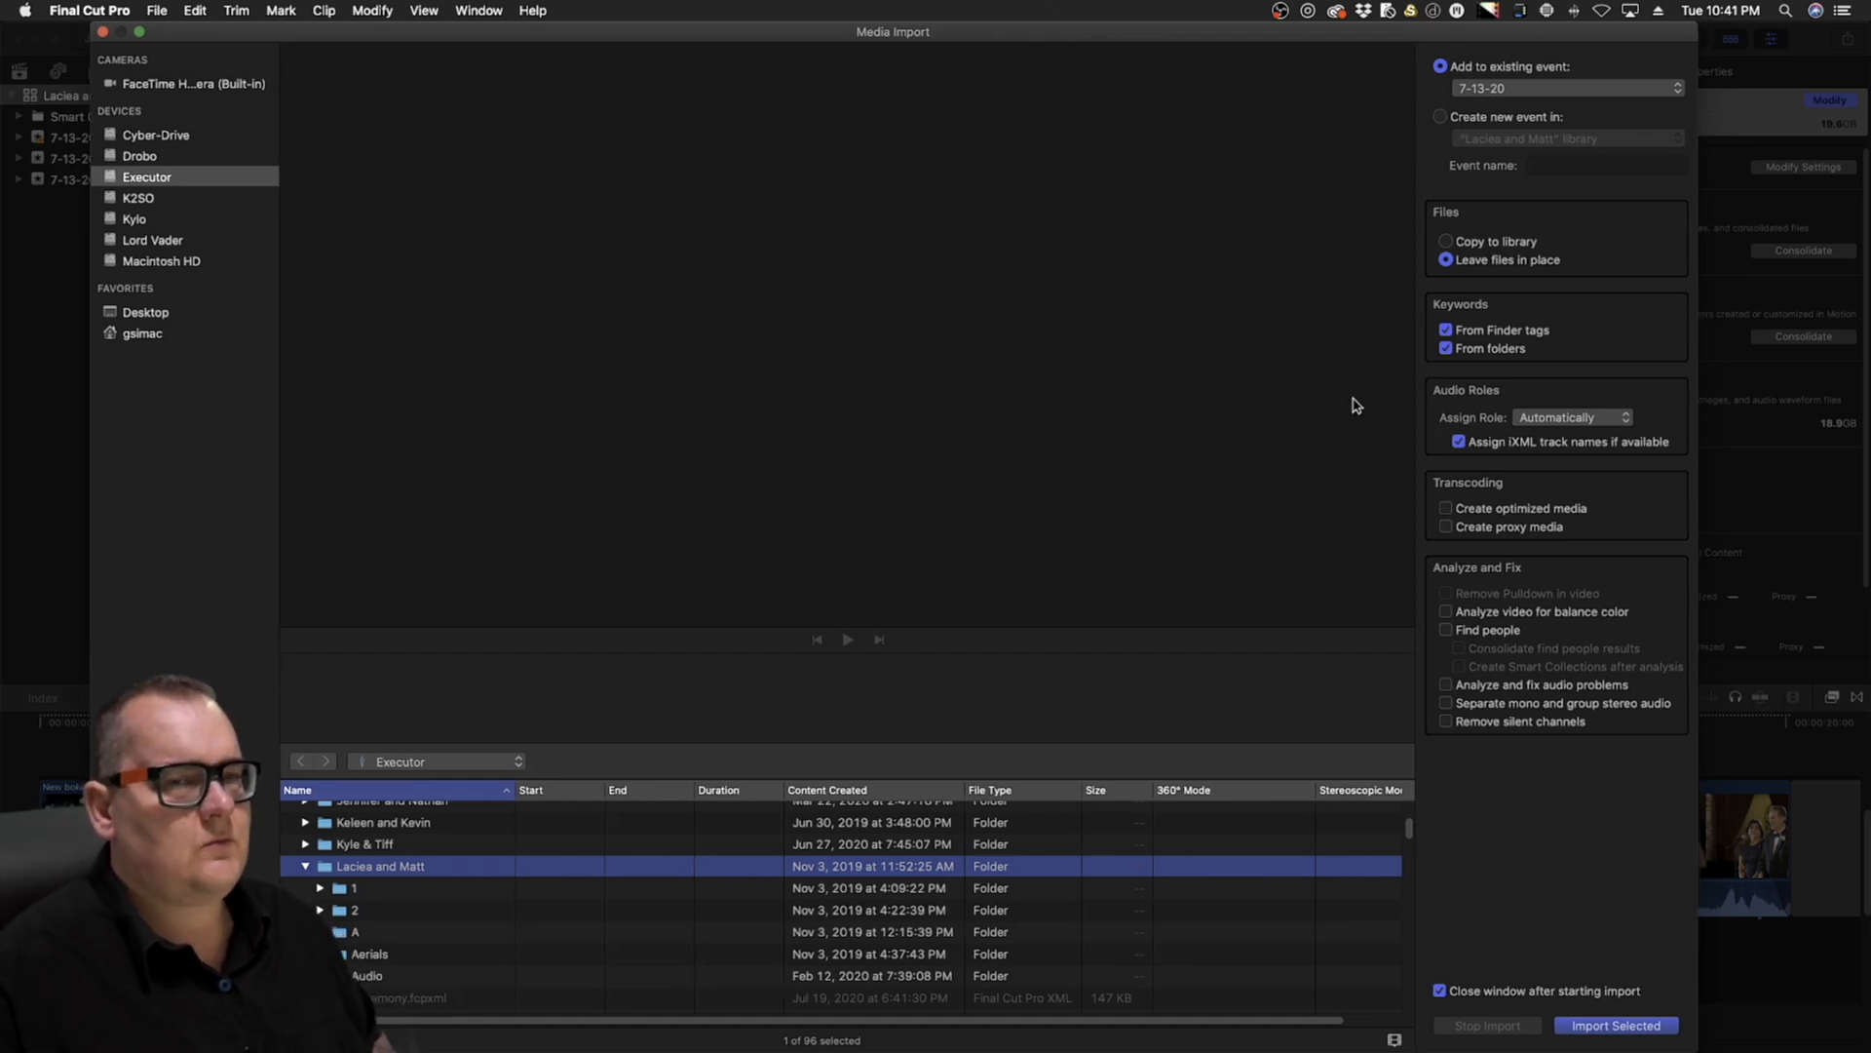
pyautogui.click(1451, 510)
pyautogui.click(1450, 510)
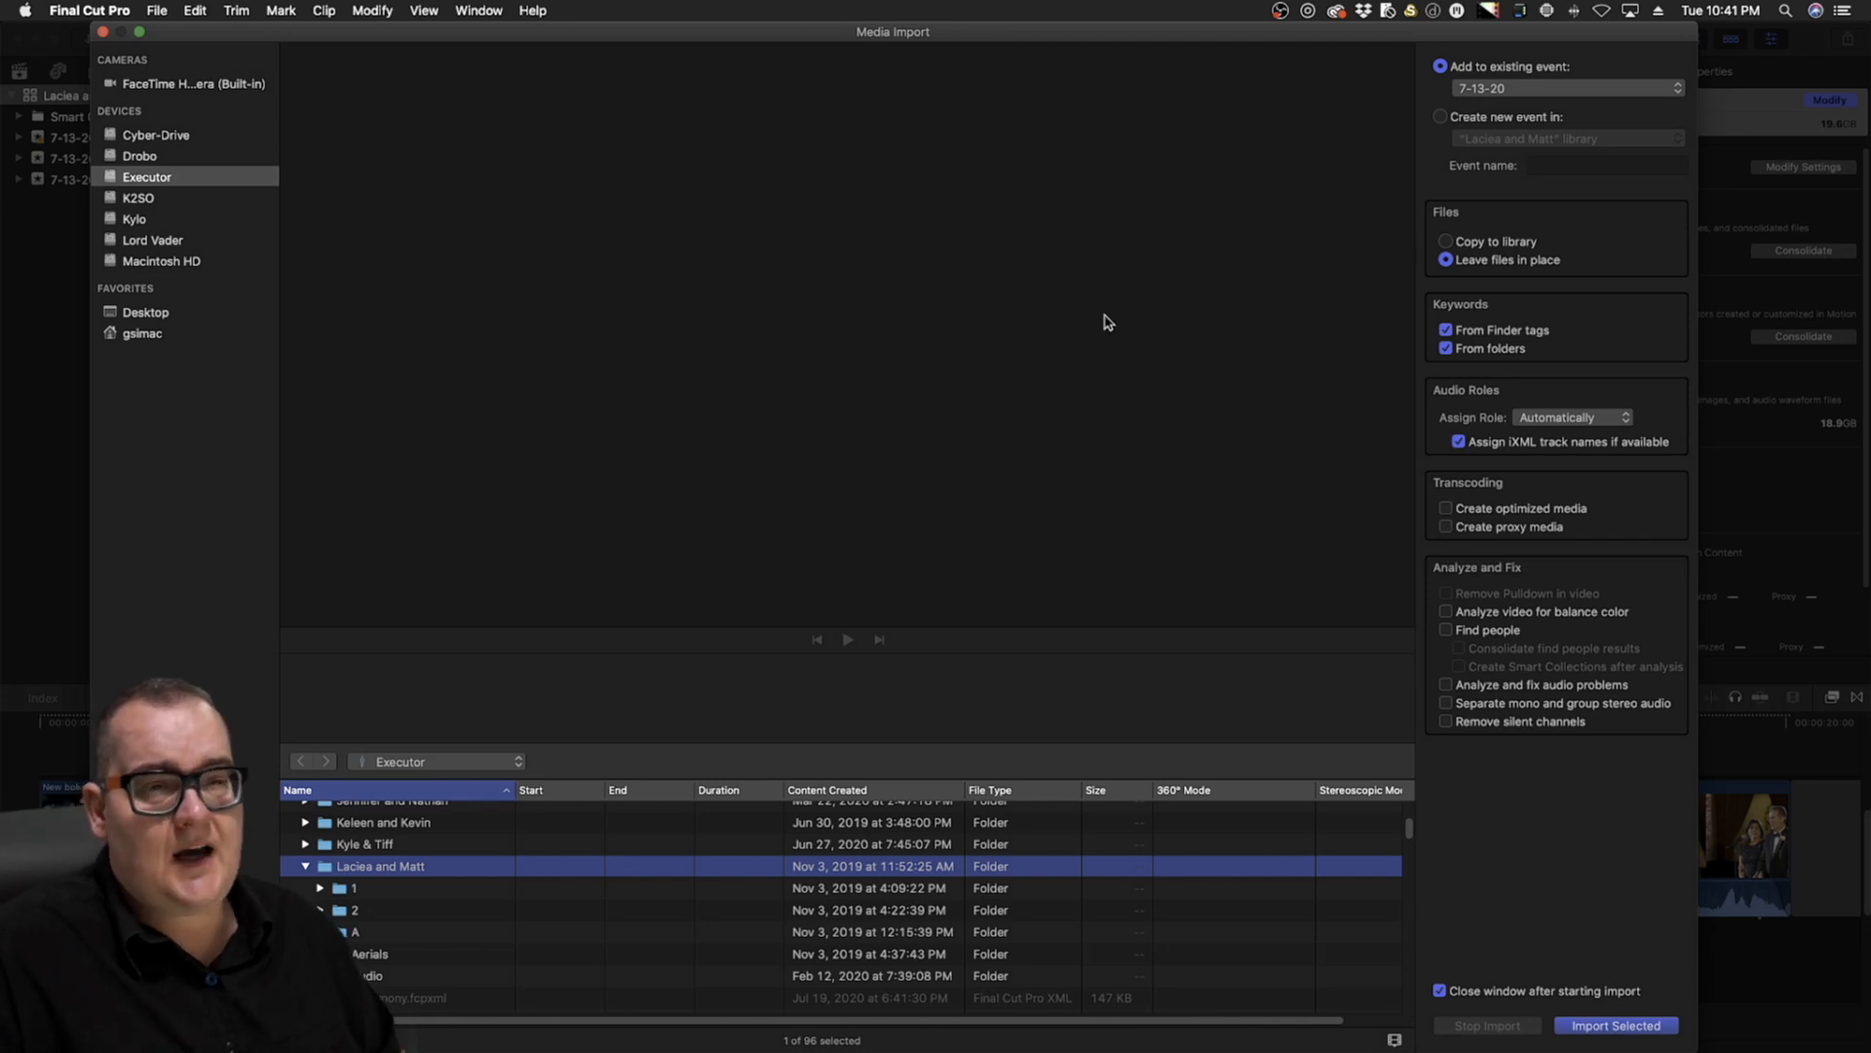
pyautogui.moveTo(972, 32); pyautogui.dragTo(964, 32)
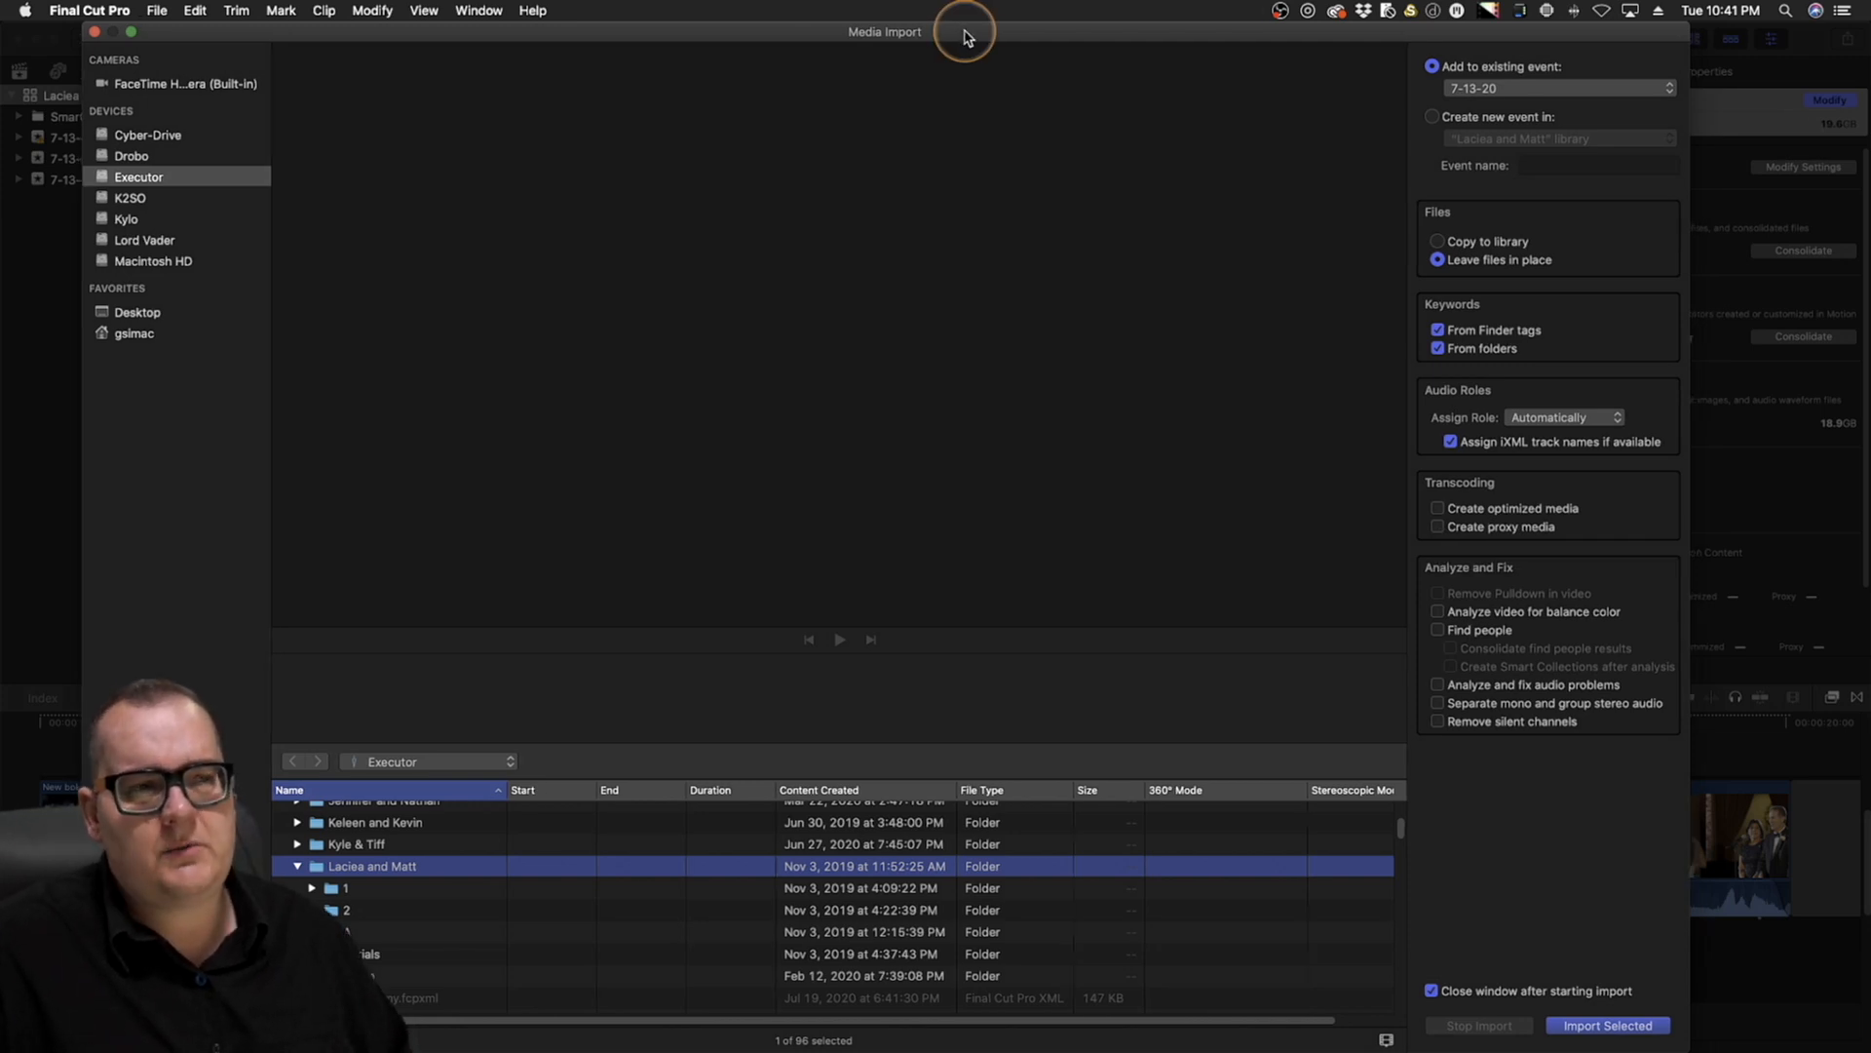
pyautogui.moveTo(1183, 27); pyautogui.dragTo(1189, 27)
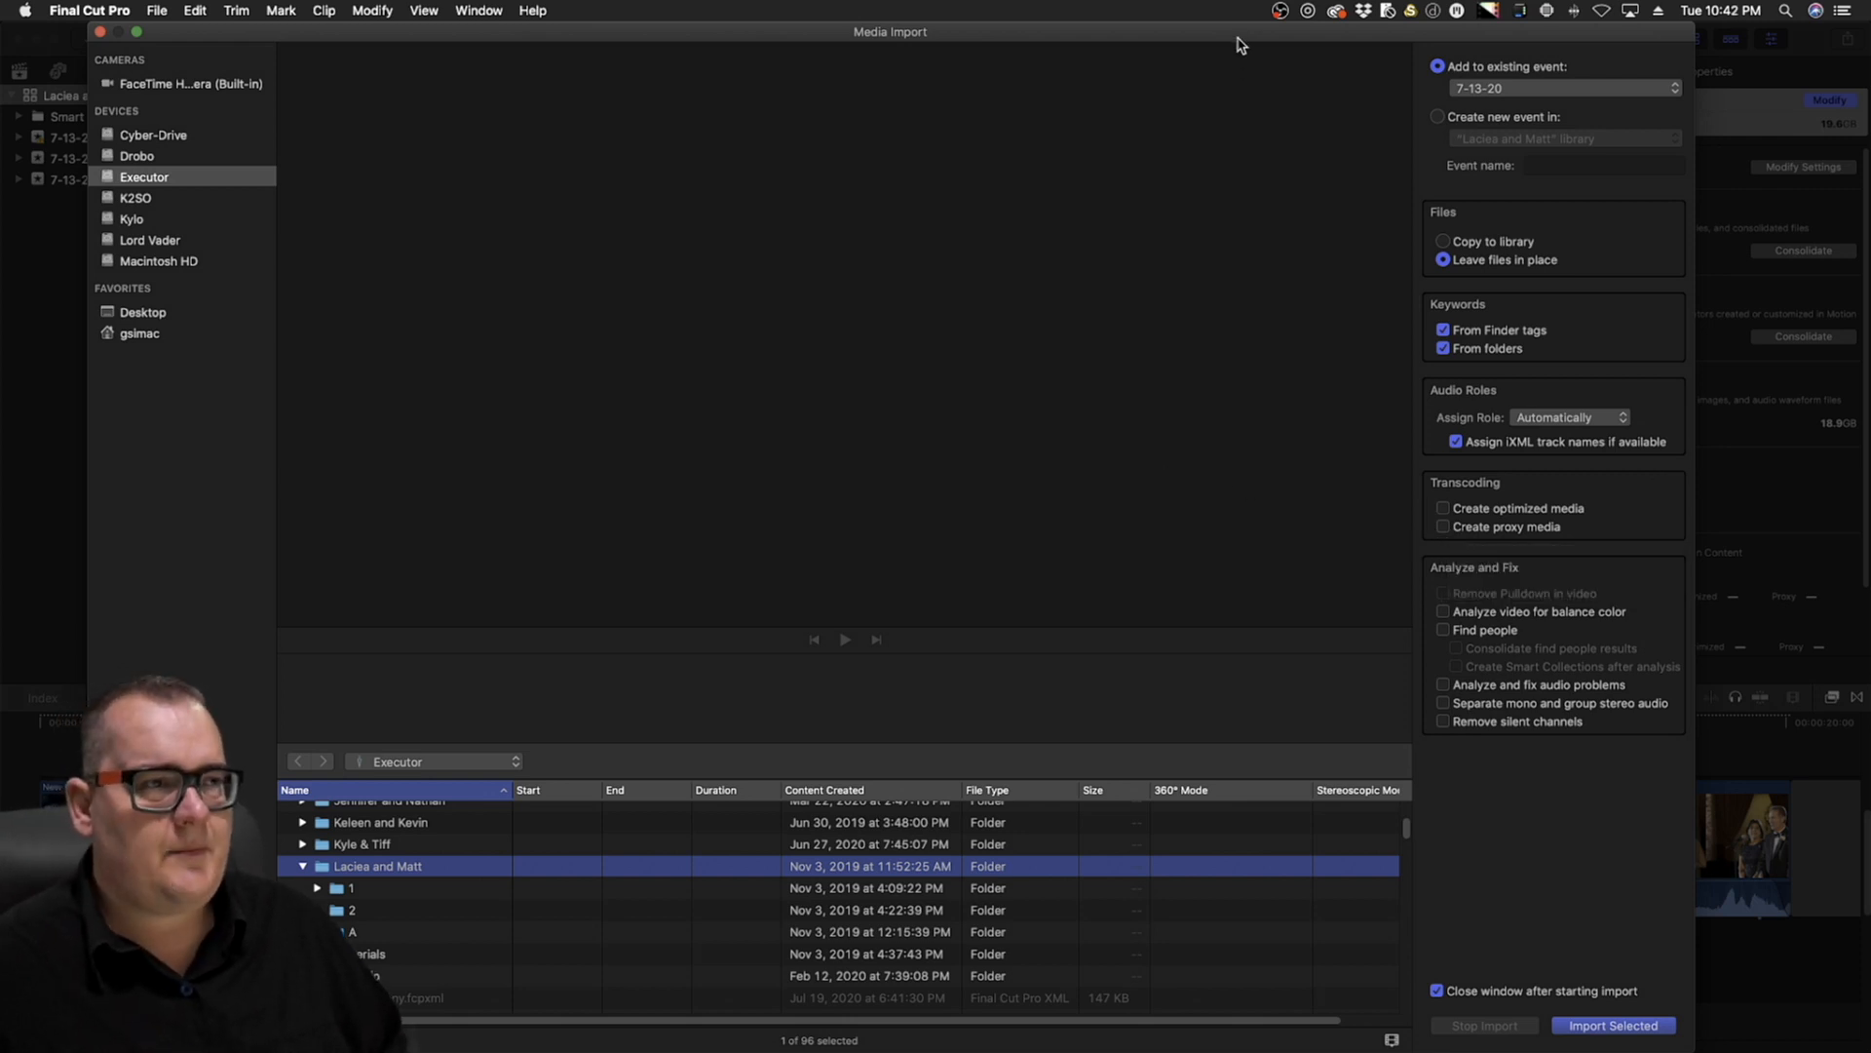
pyautogui.moveTo(1237, 37); pyautogui.dragTo(1251, 37)
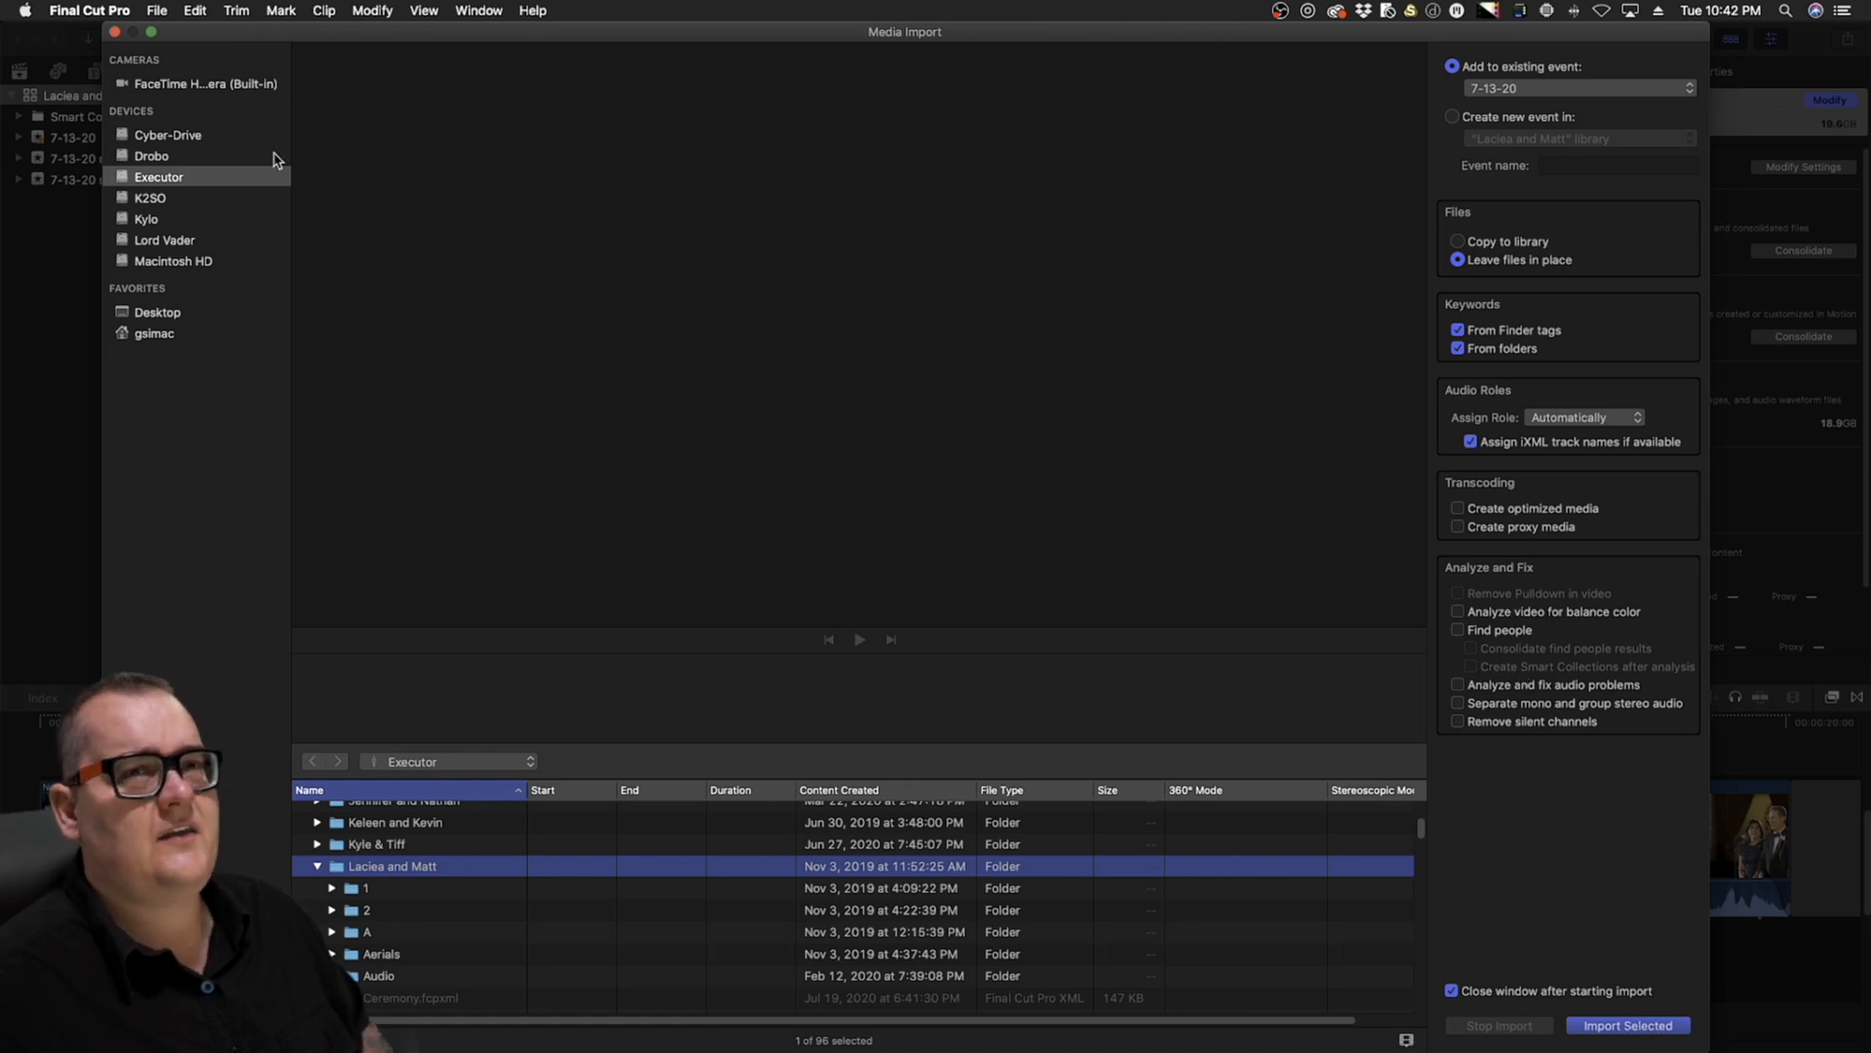
pyautogui.click(116, 33)
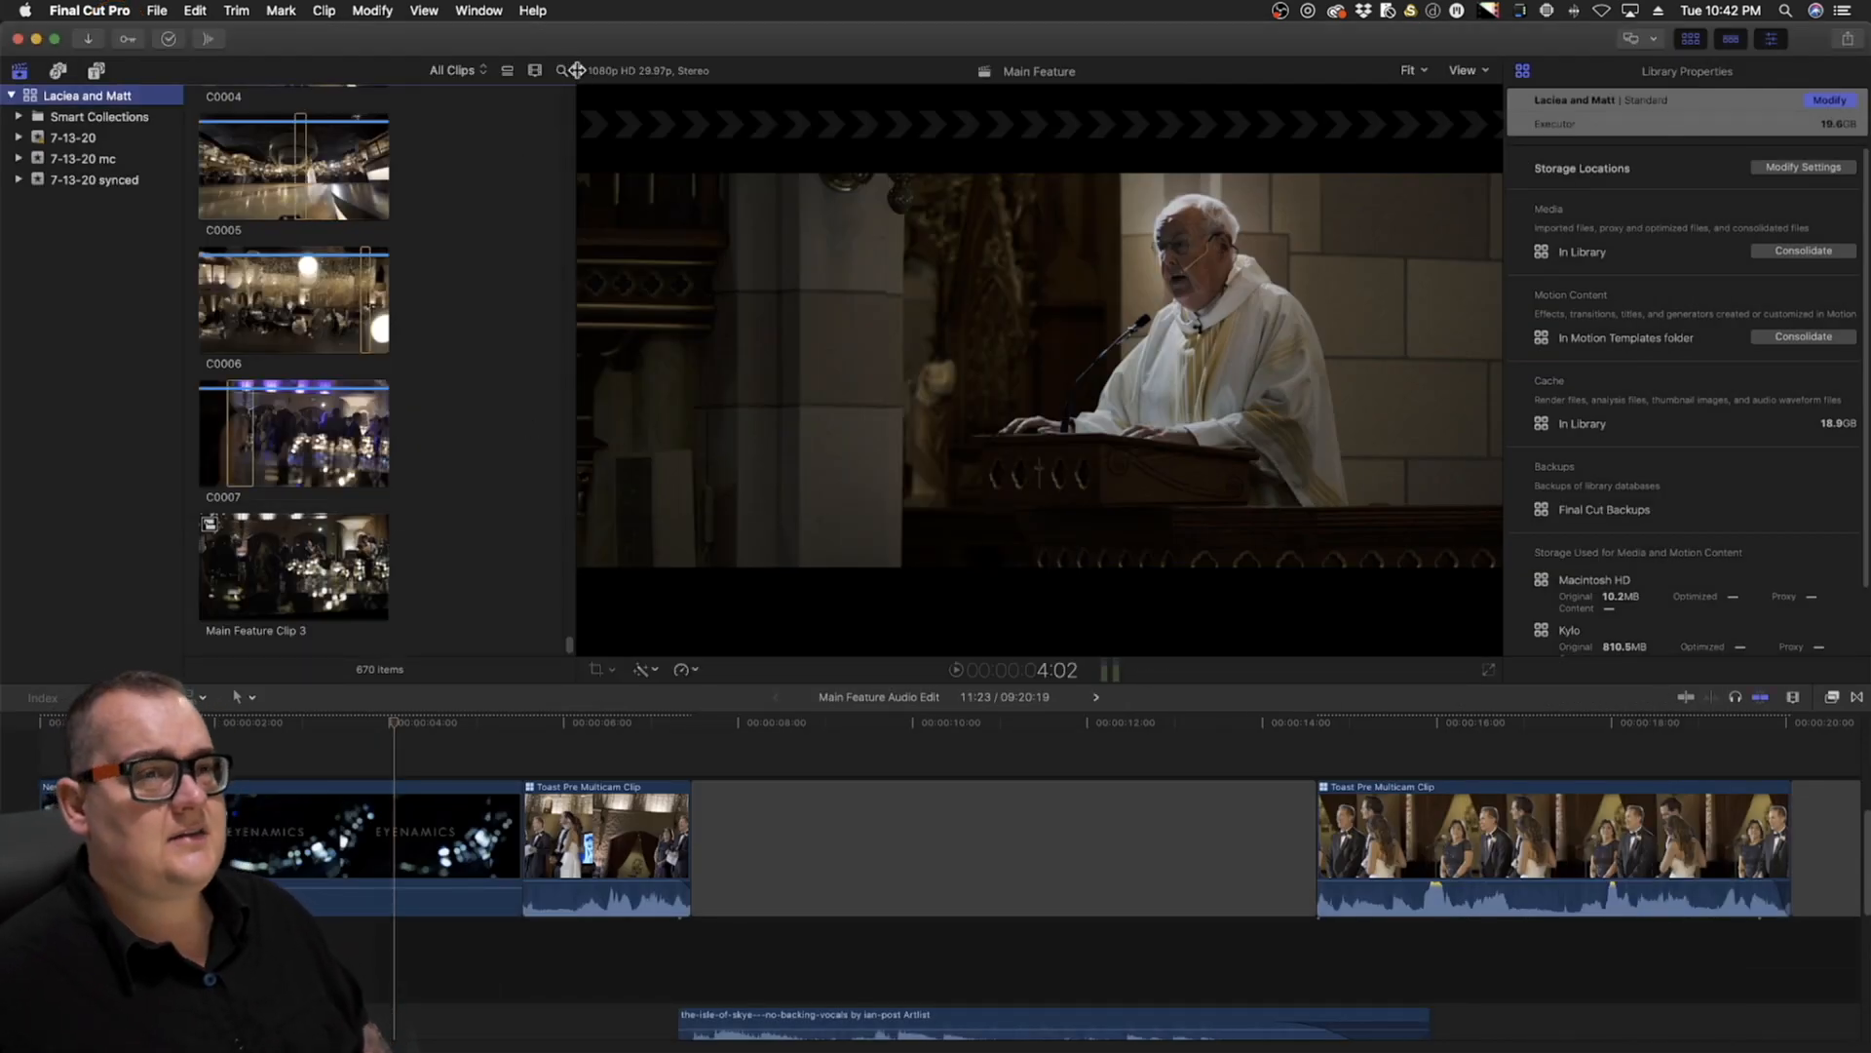
# Show the projects at the start of the library's contents and expand the 7-13-20 event in the sidebar
pyautogui.click(570, 634)
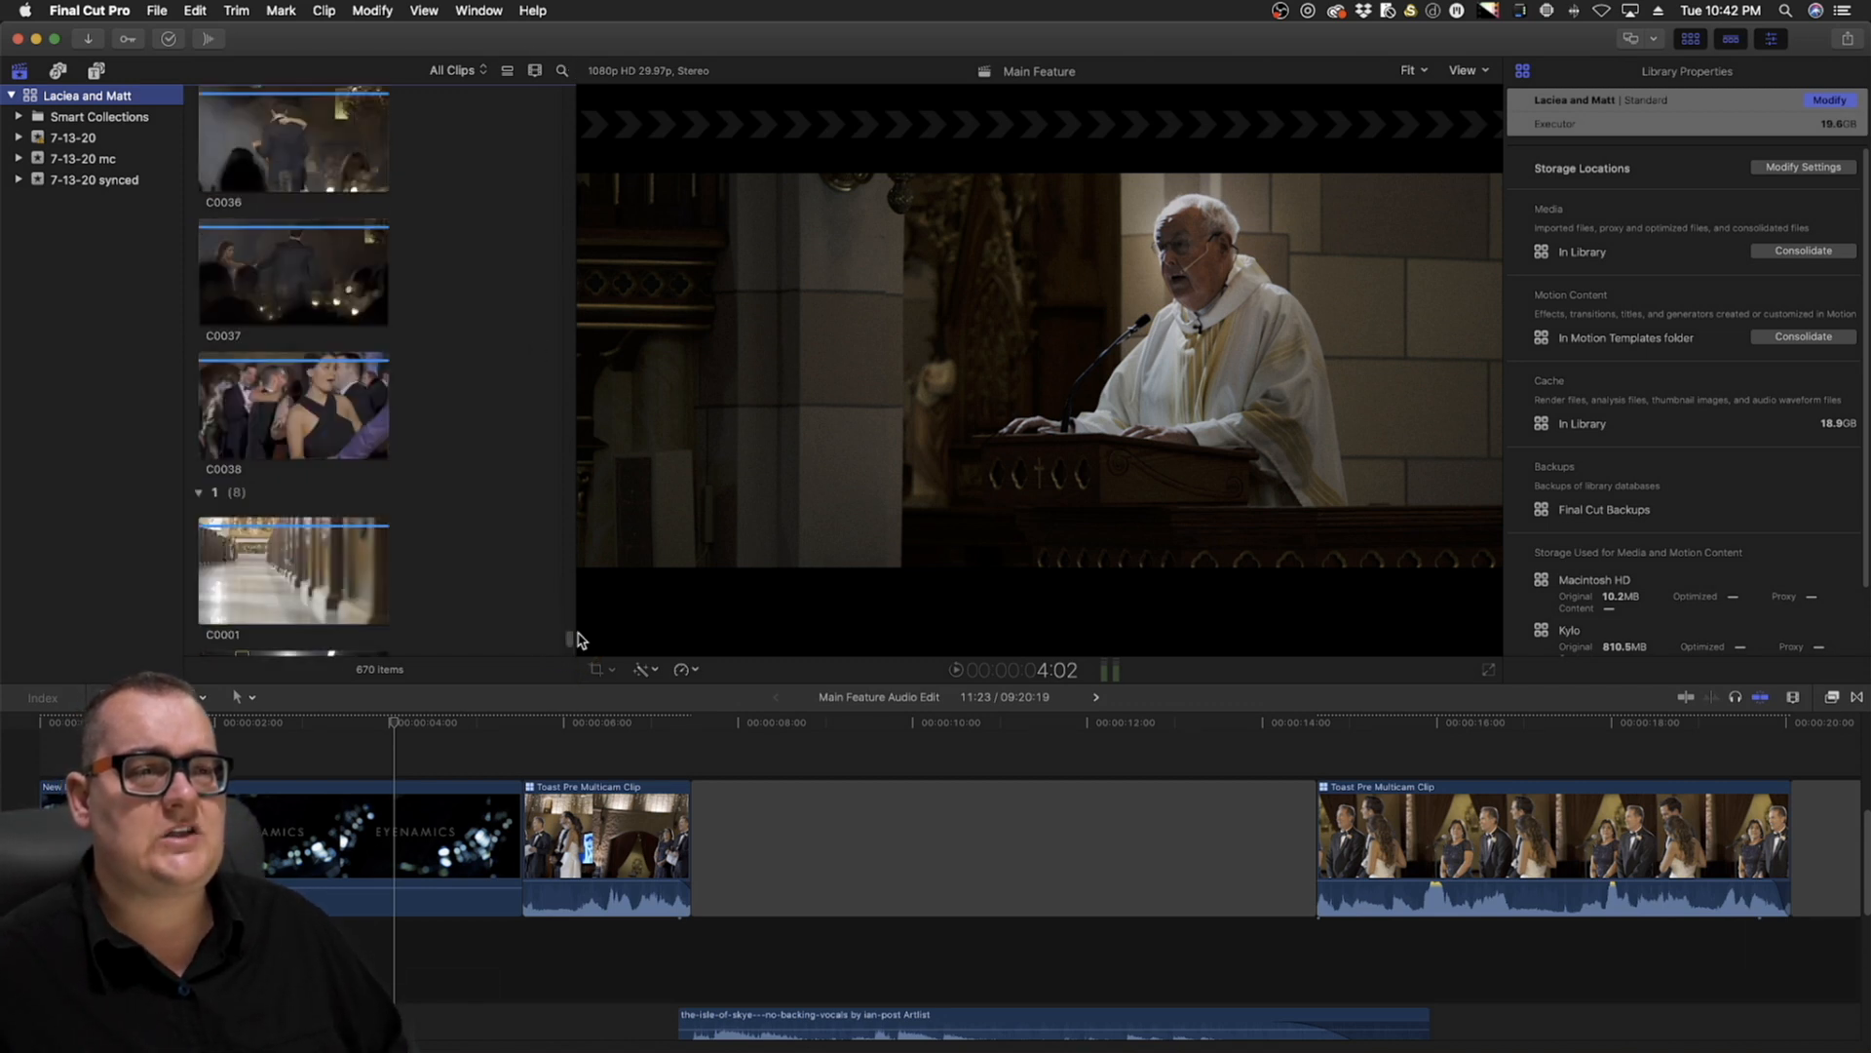
pyautogui.moveTo(570, 639); pyautogui.dragTo(573, 76)
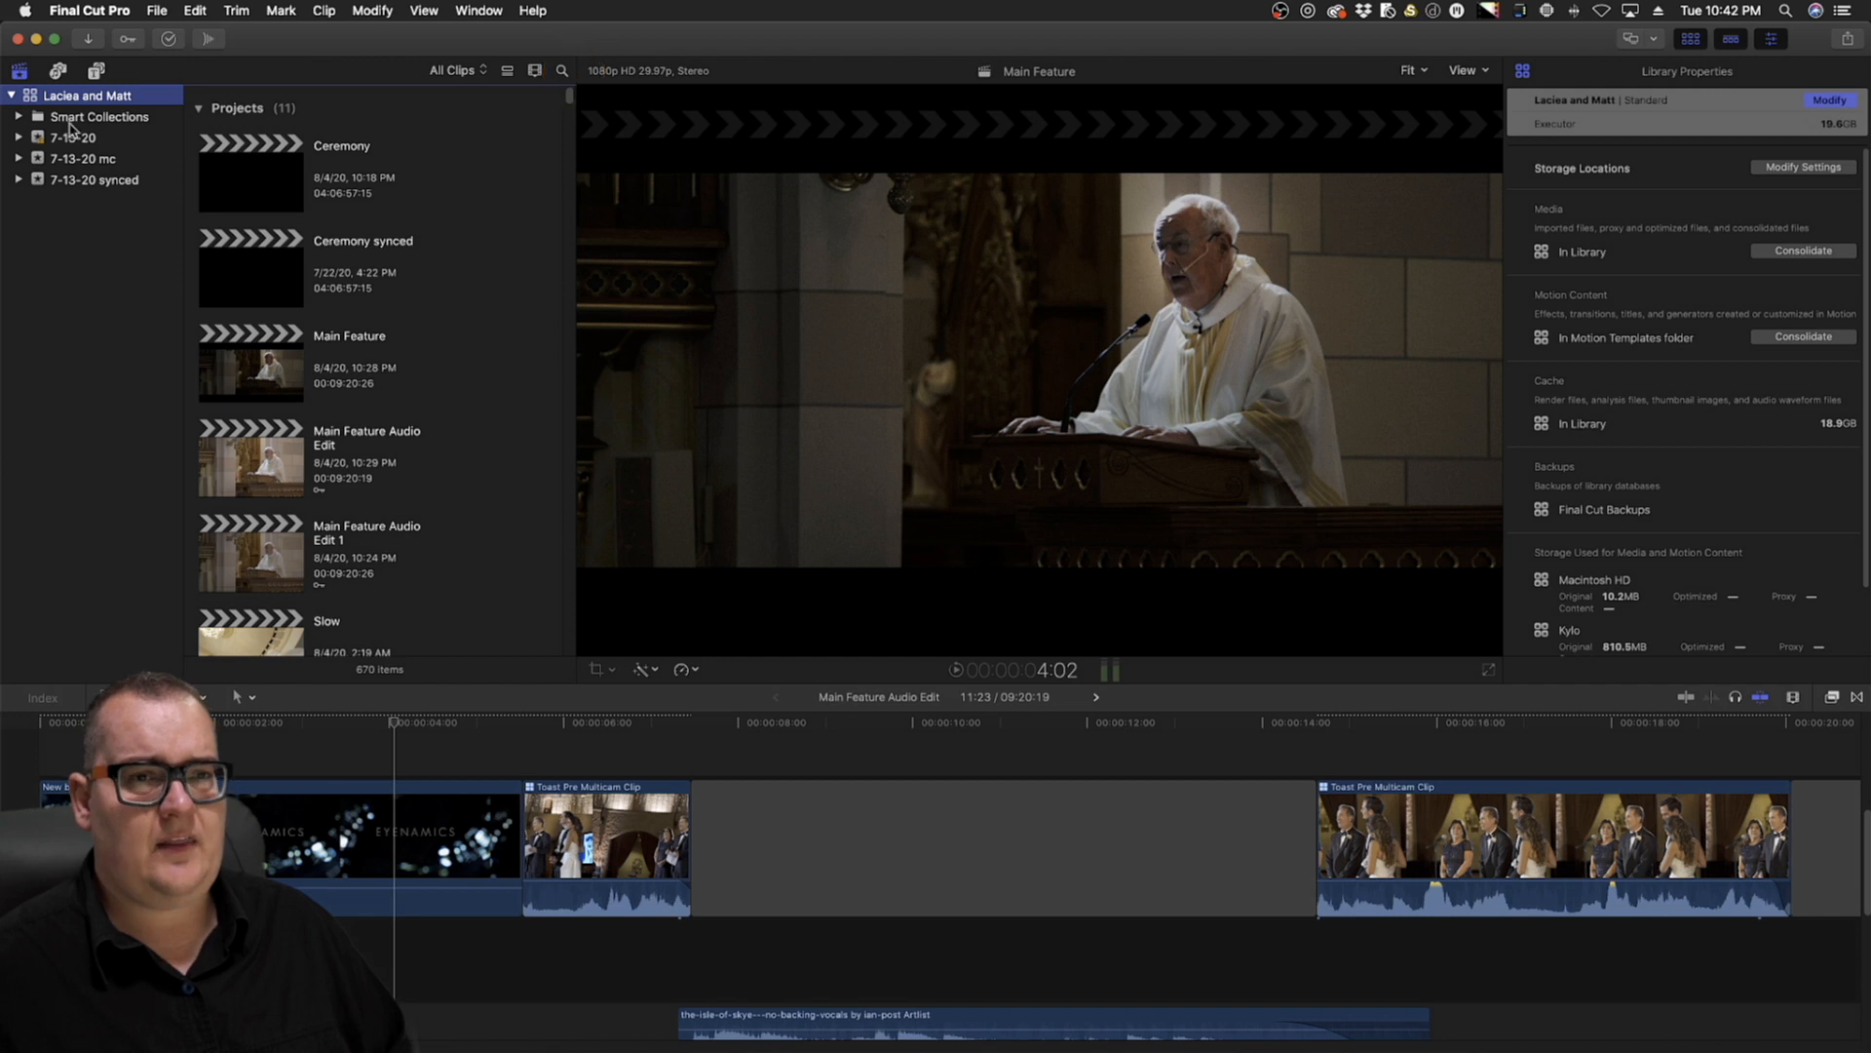
pyautogui.click(18, 139)
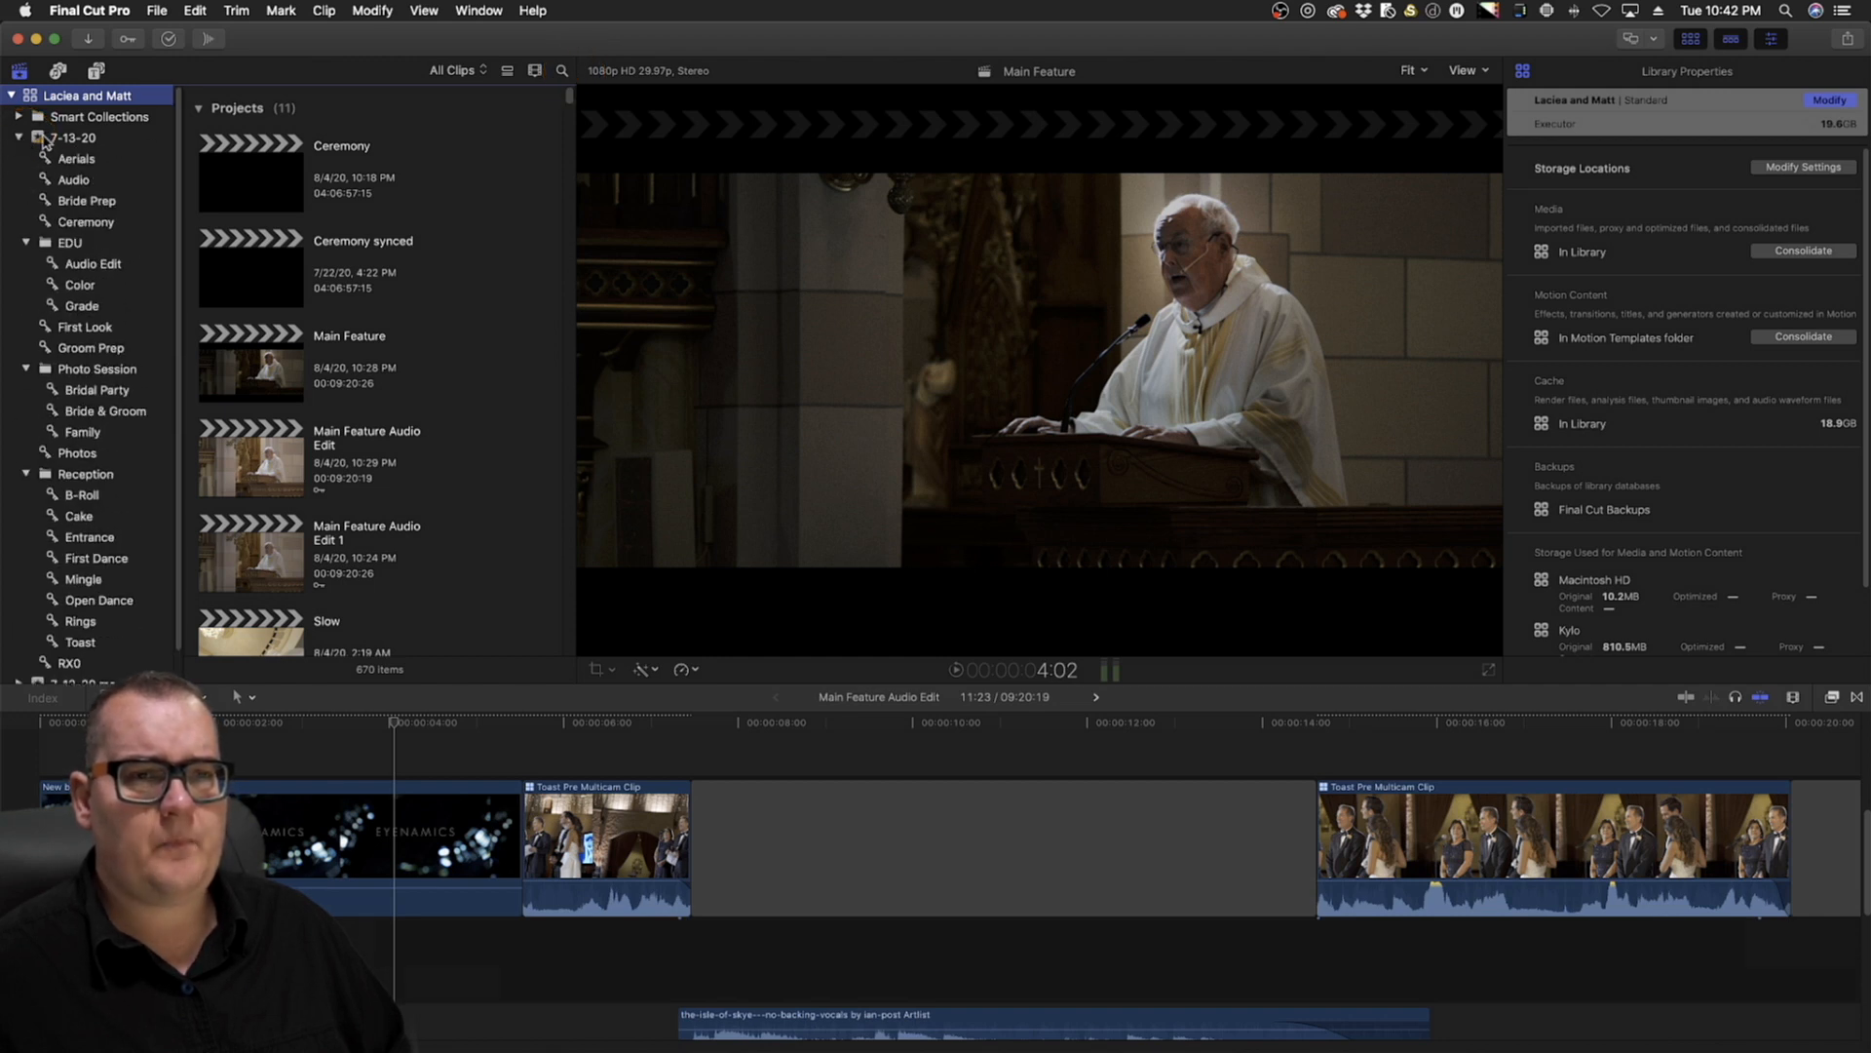
pyautogui.click(46, 140)
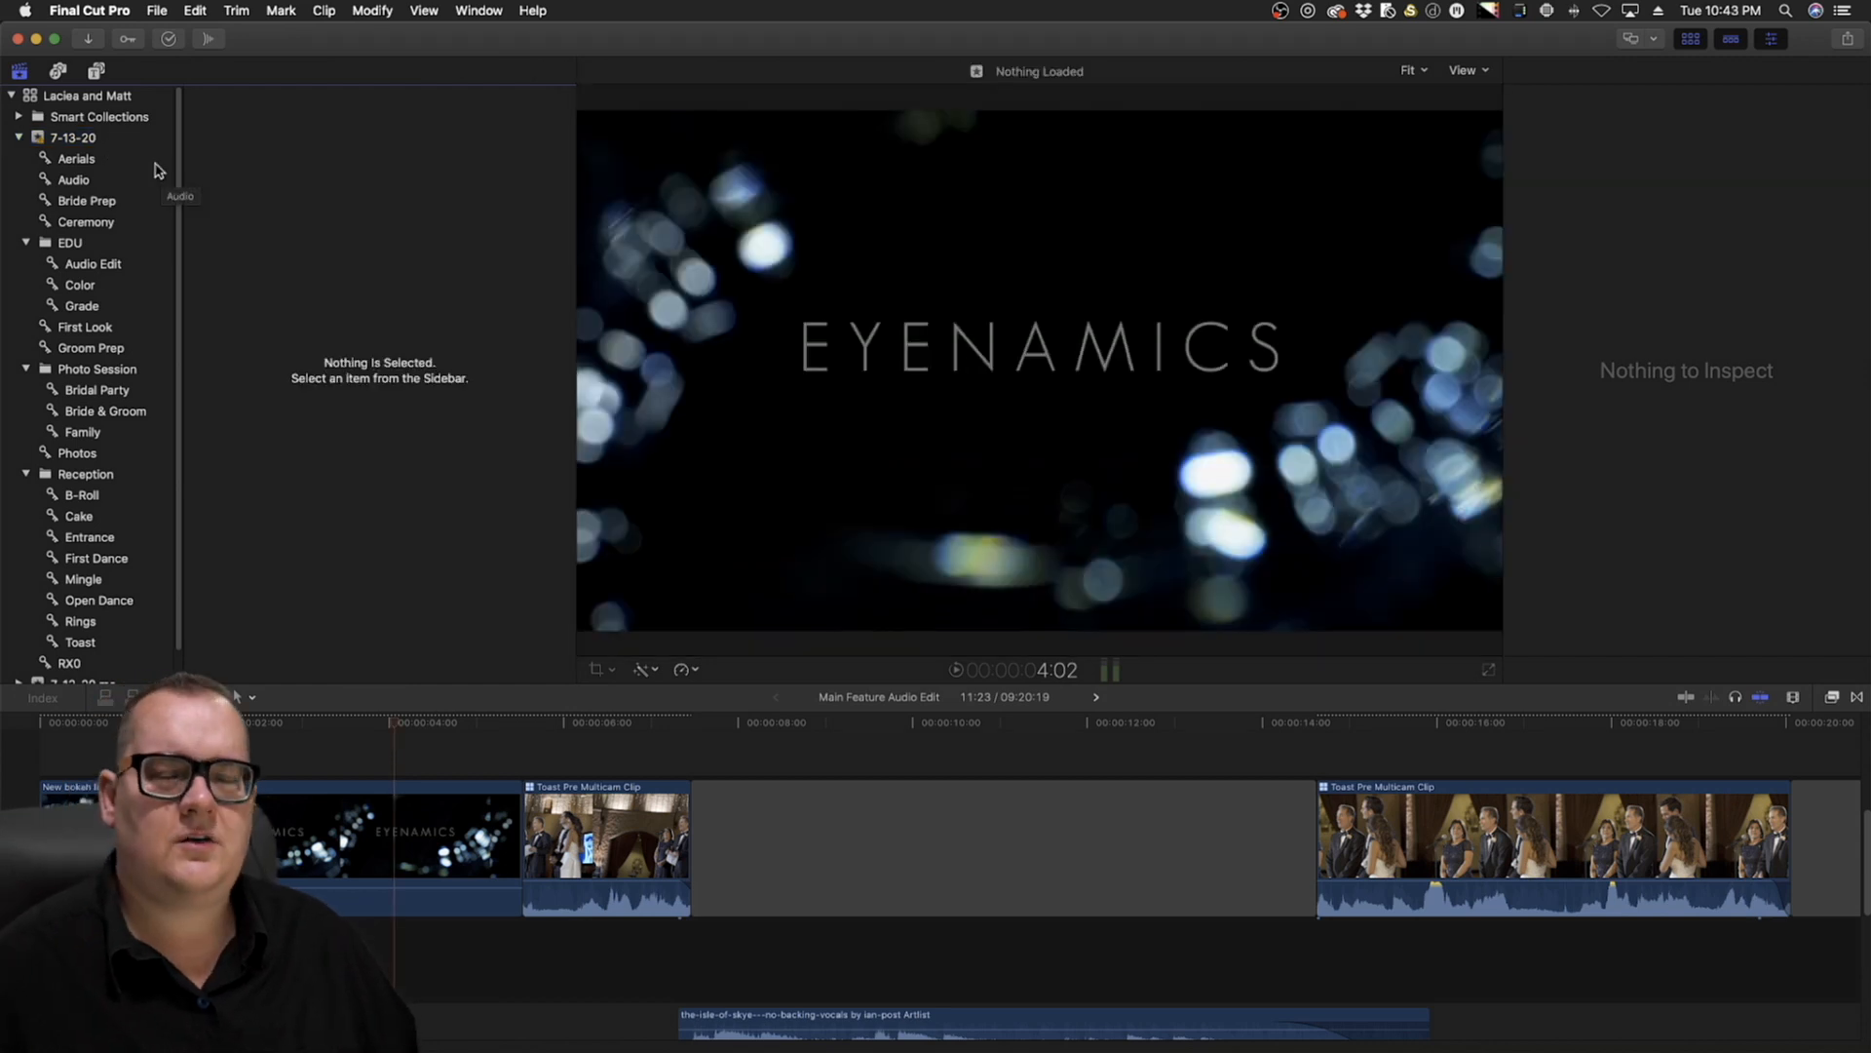
# Add a new keyword collection to the 7-13-20 event and undo the addition
pyautogui.click(90, 143)
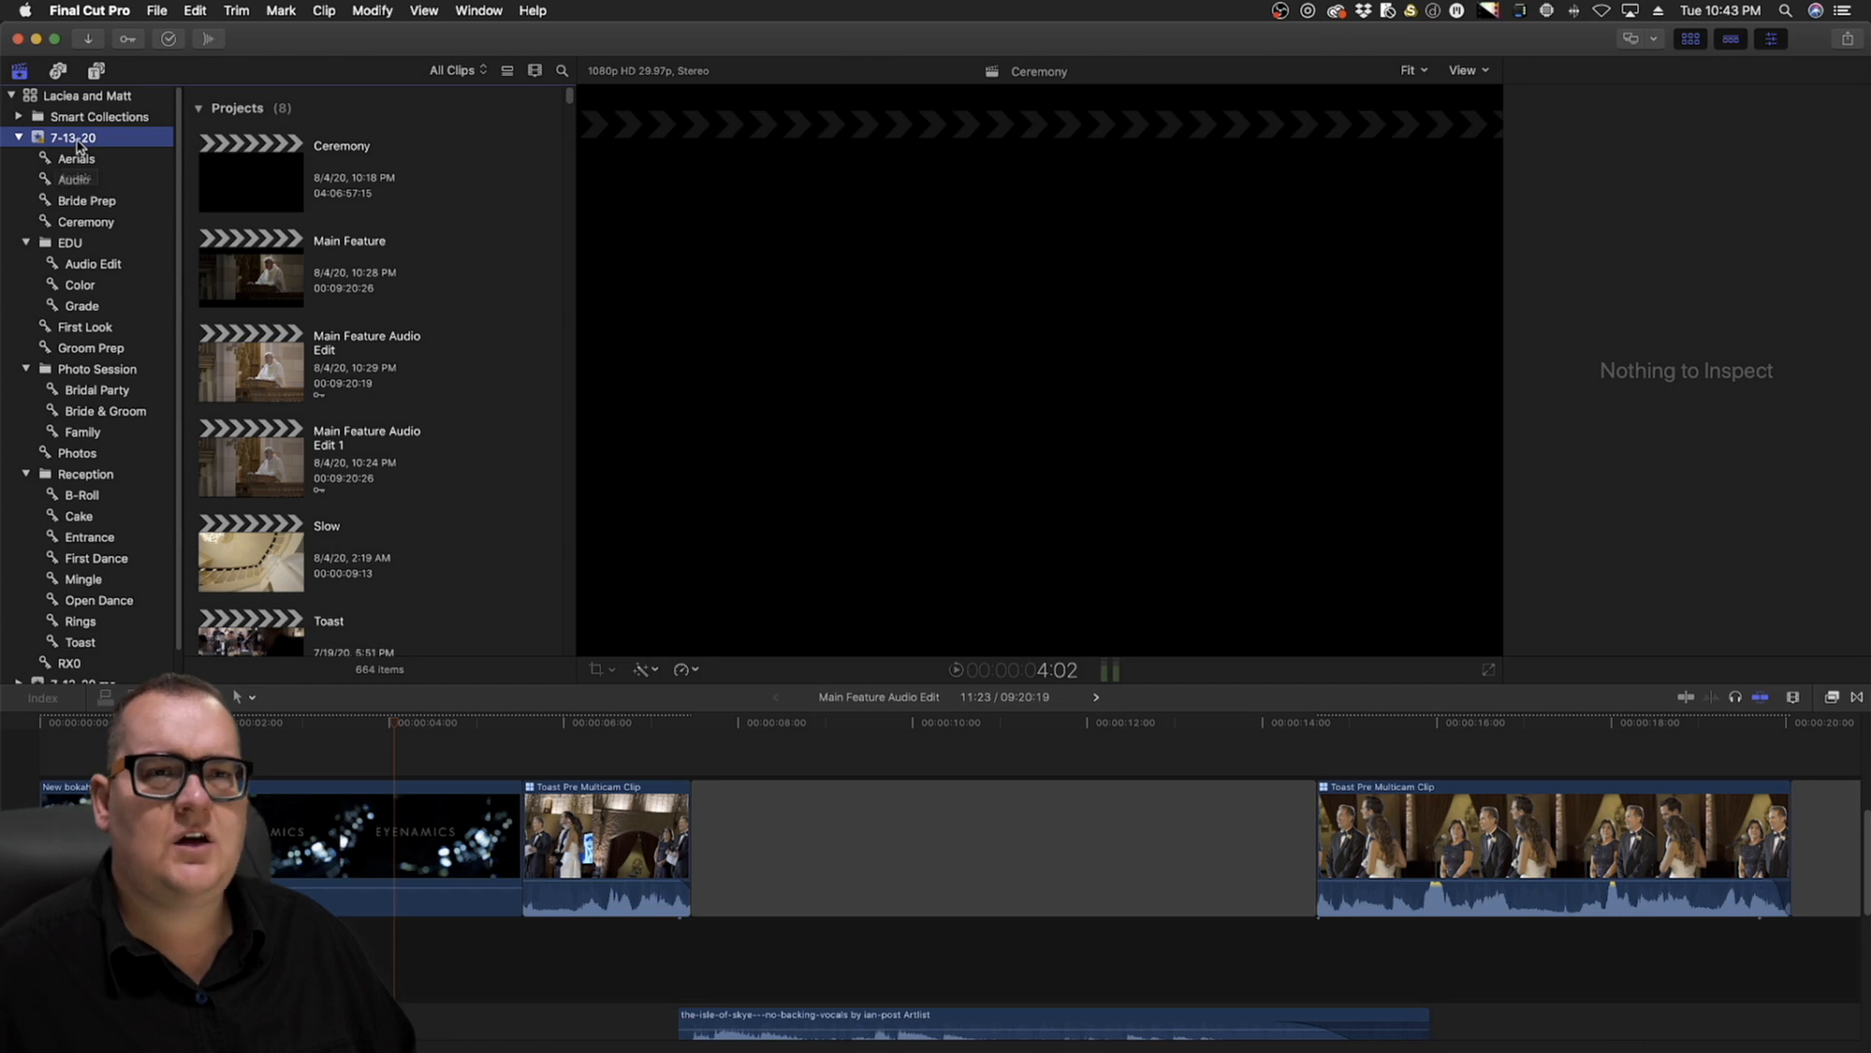
pyautogui.rightClick(78, 146)
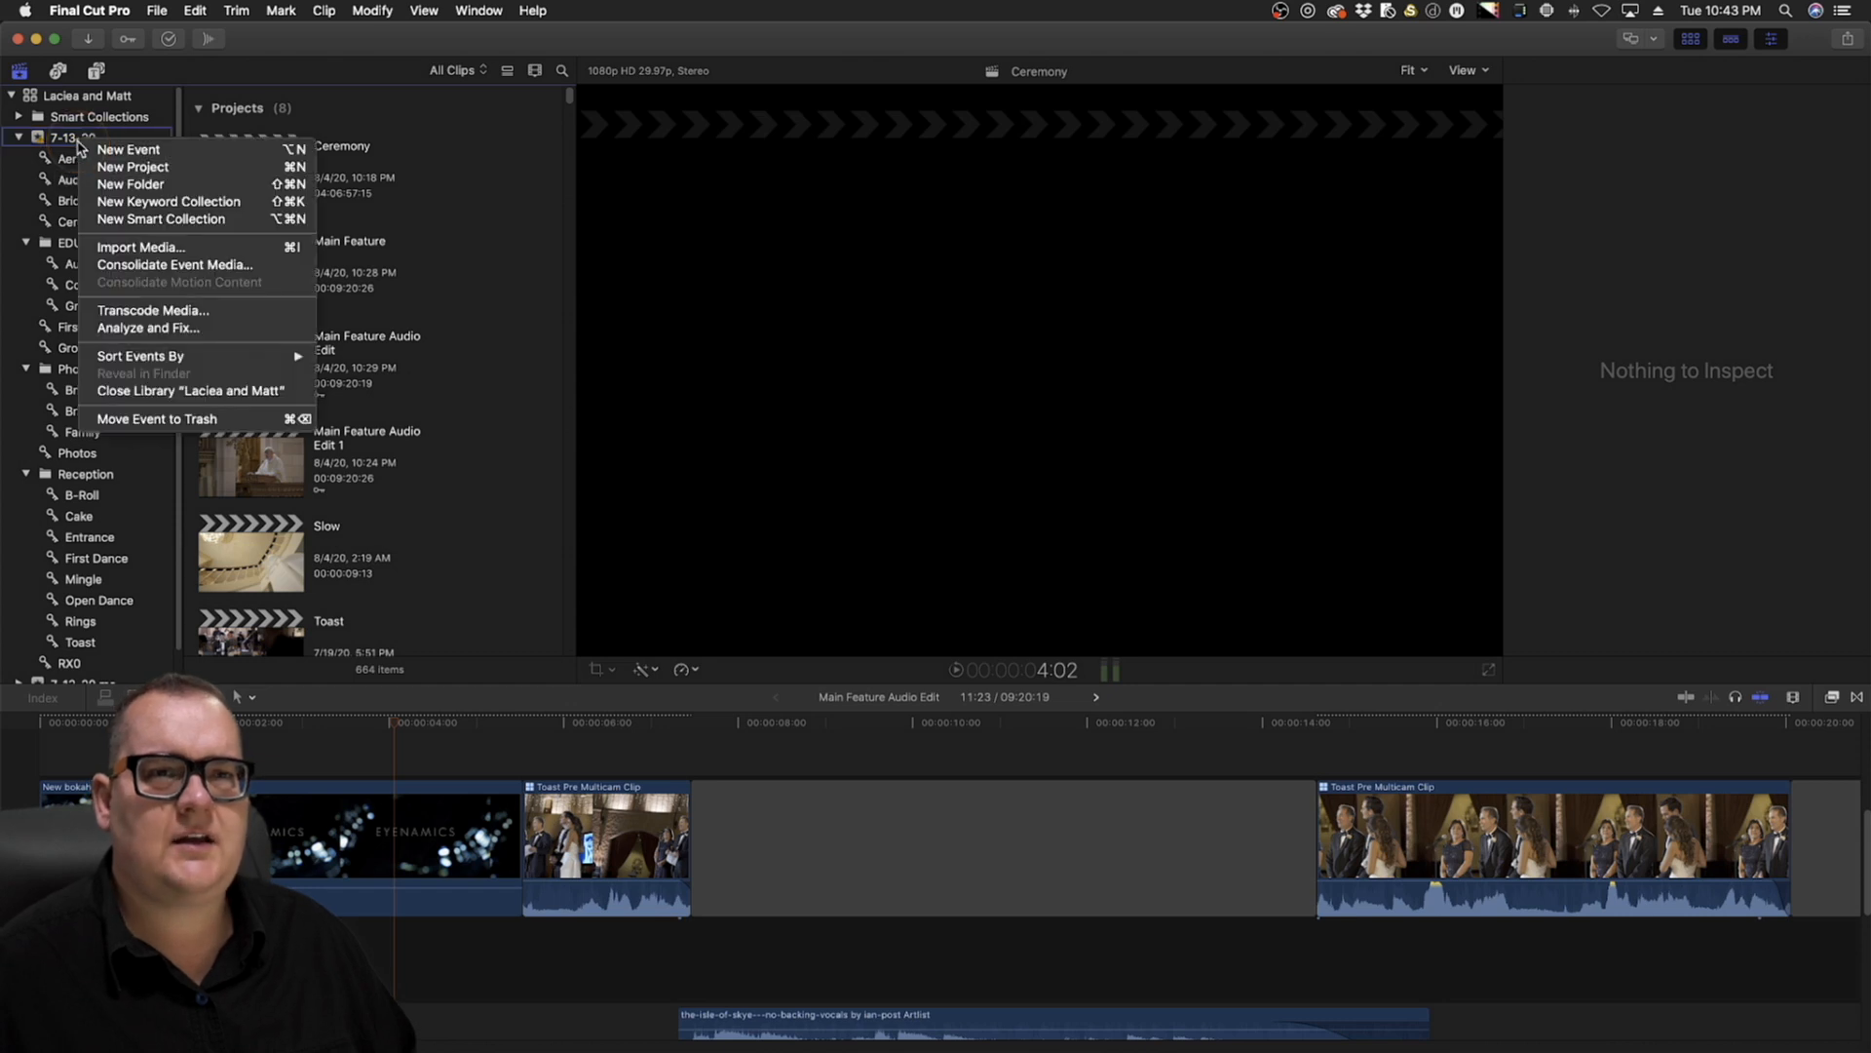
pyautogui.click(199, 206)
pyautogui.press('super+z')
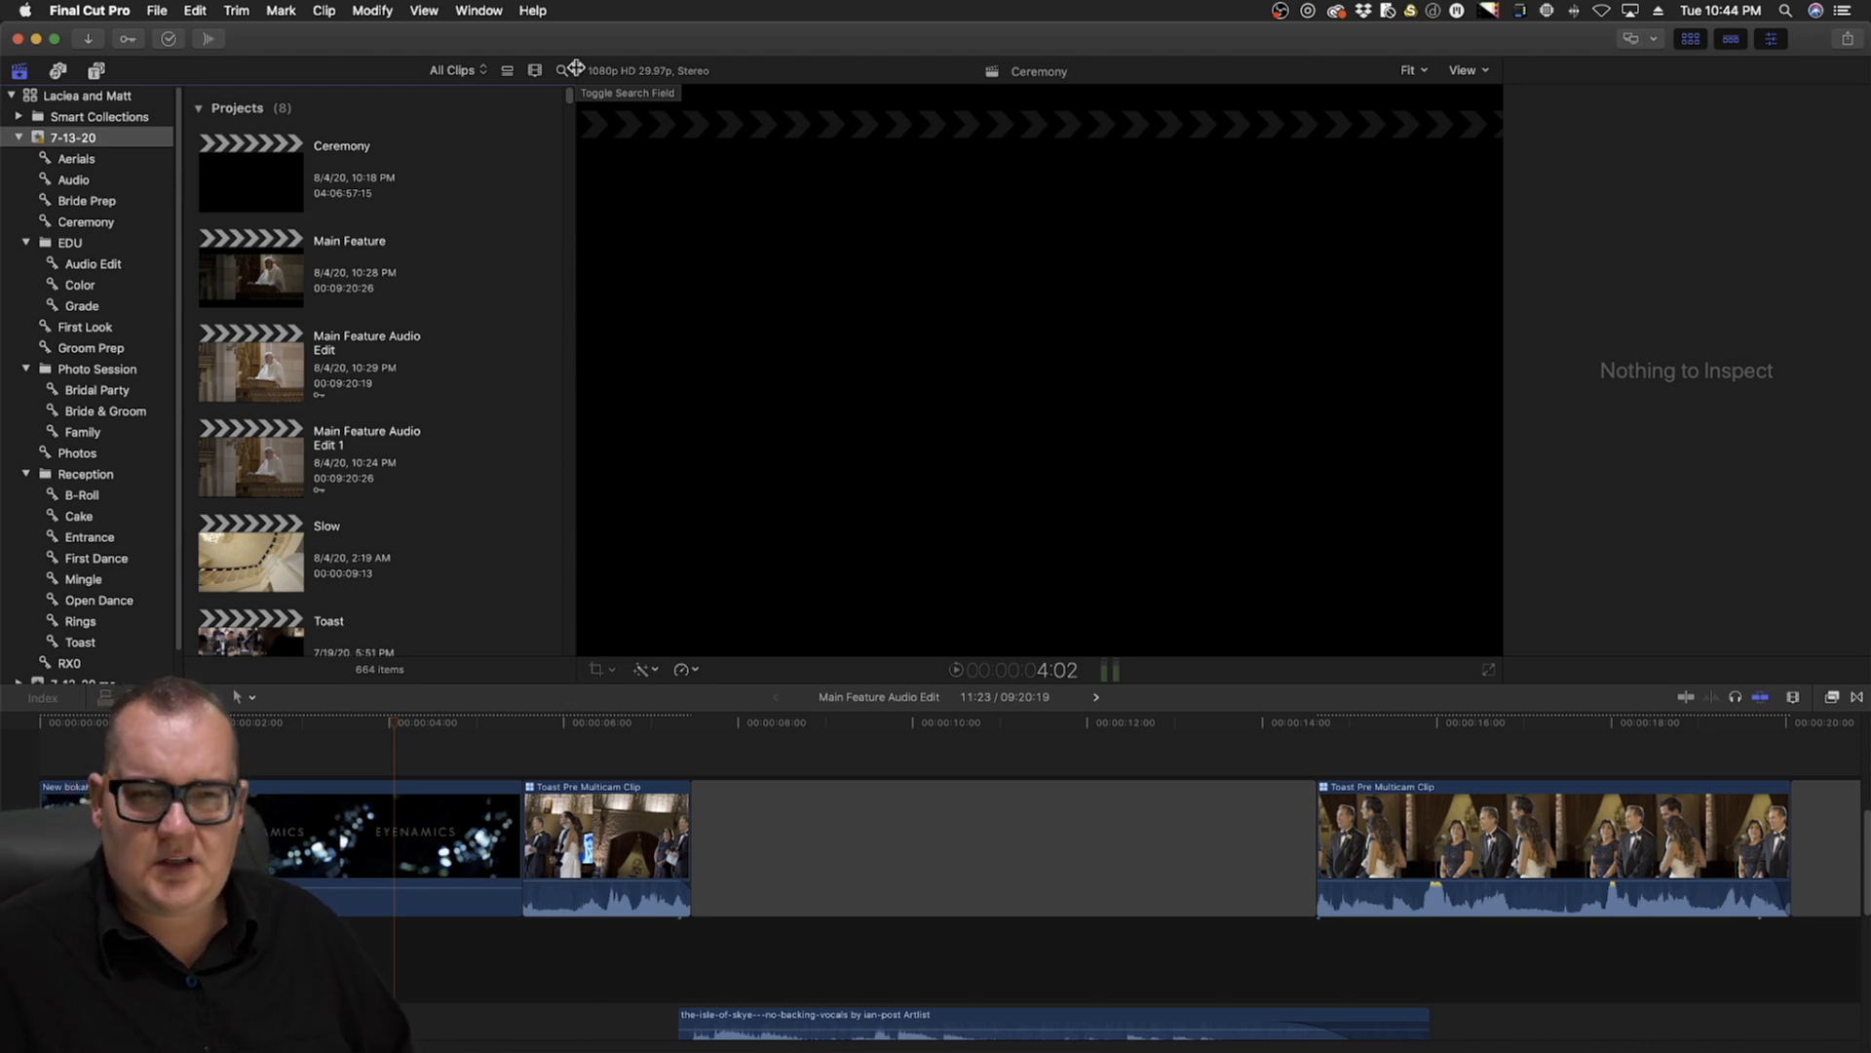
# Widen the clip browser and select clip C0129 in the All Video collection to show its file information
pyautogui.moveTo(576, 68); pyautogui.dragTo(658, 72)
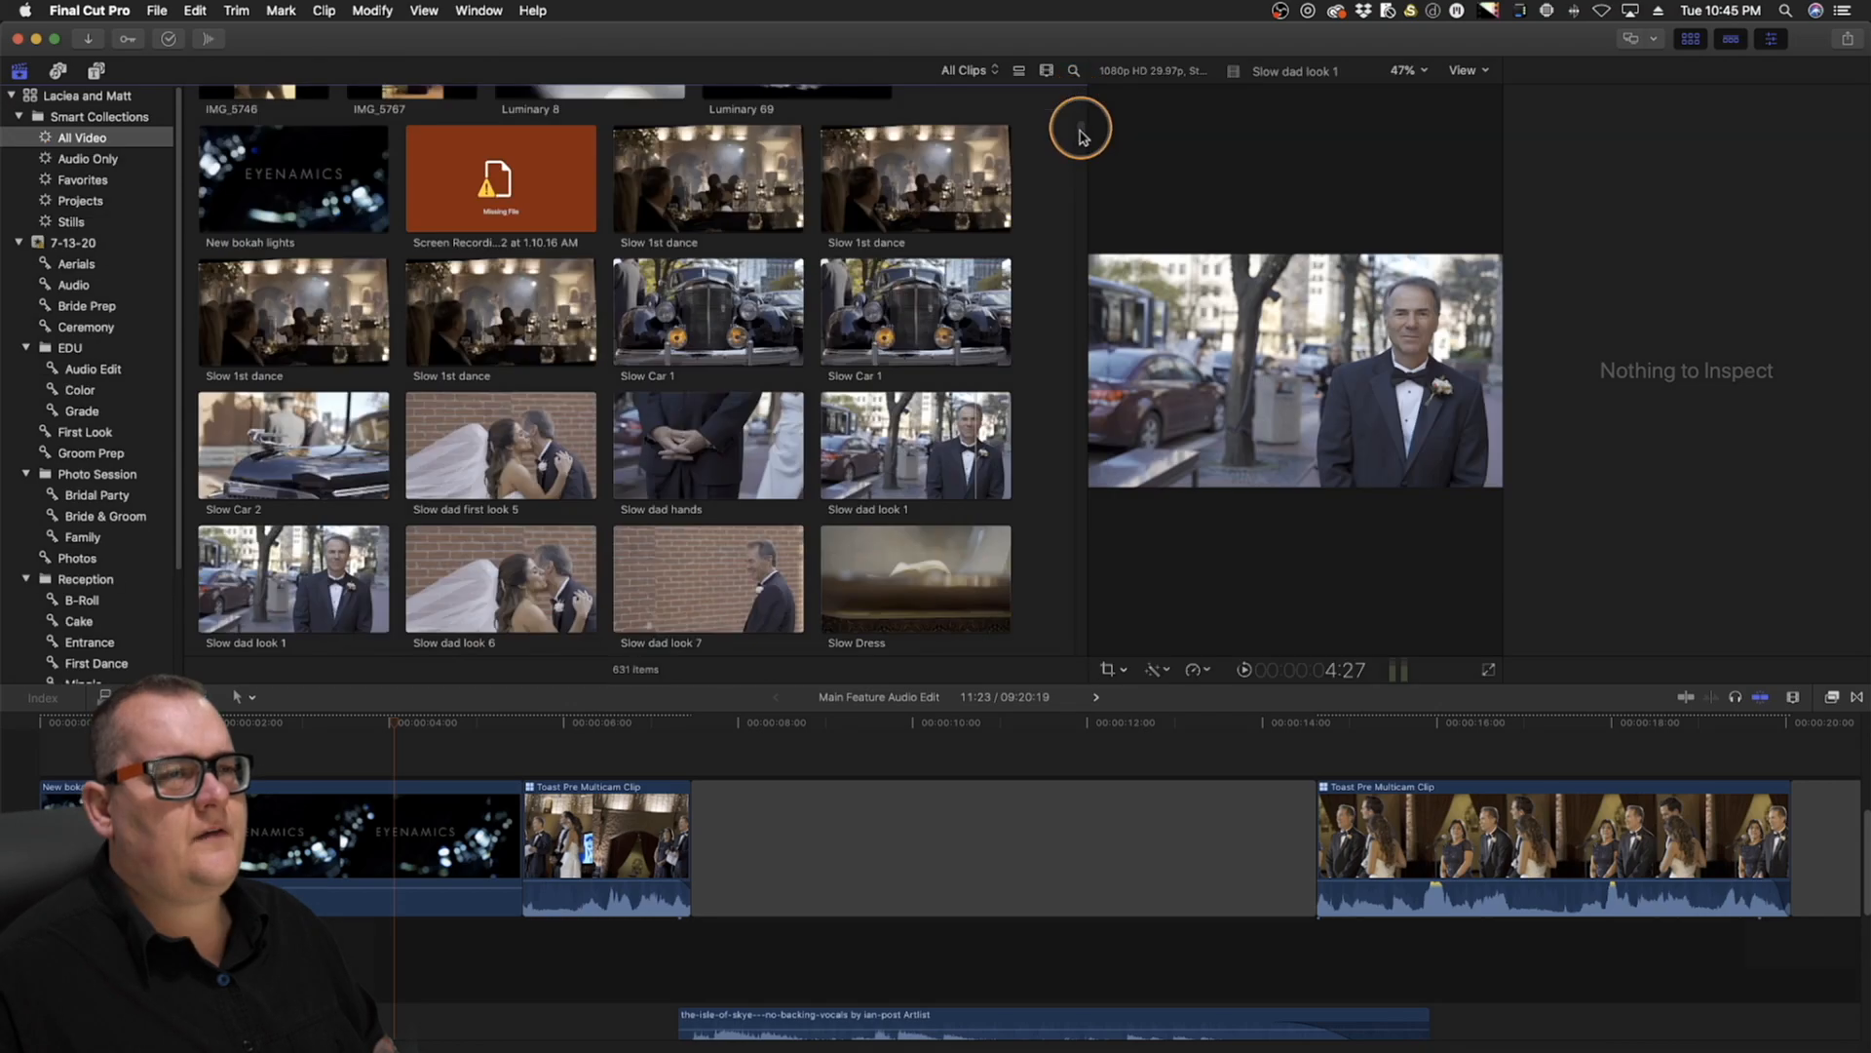
pyautogui.moveTo(1078, 126)
pyautogui.mouseDown()
pyautogui.moveTo(1089, 243)
pyautogui.moveTo(1061, 401)
pyautogui.moveTo(1069, 159)
pyautogui.moveTo(1082, 192)
pyautogui.moveTo(1089, 111)
pyautogui.moveTo(1093, 137)
pyautogui.mouseUp()
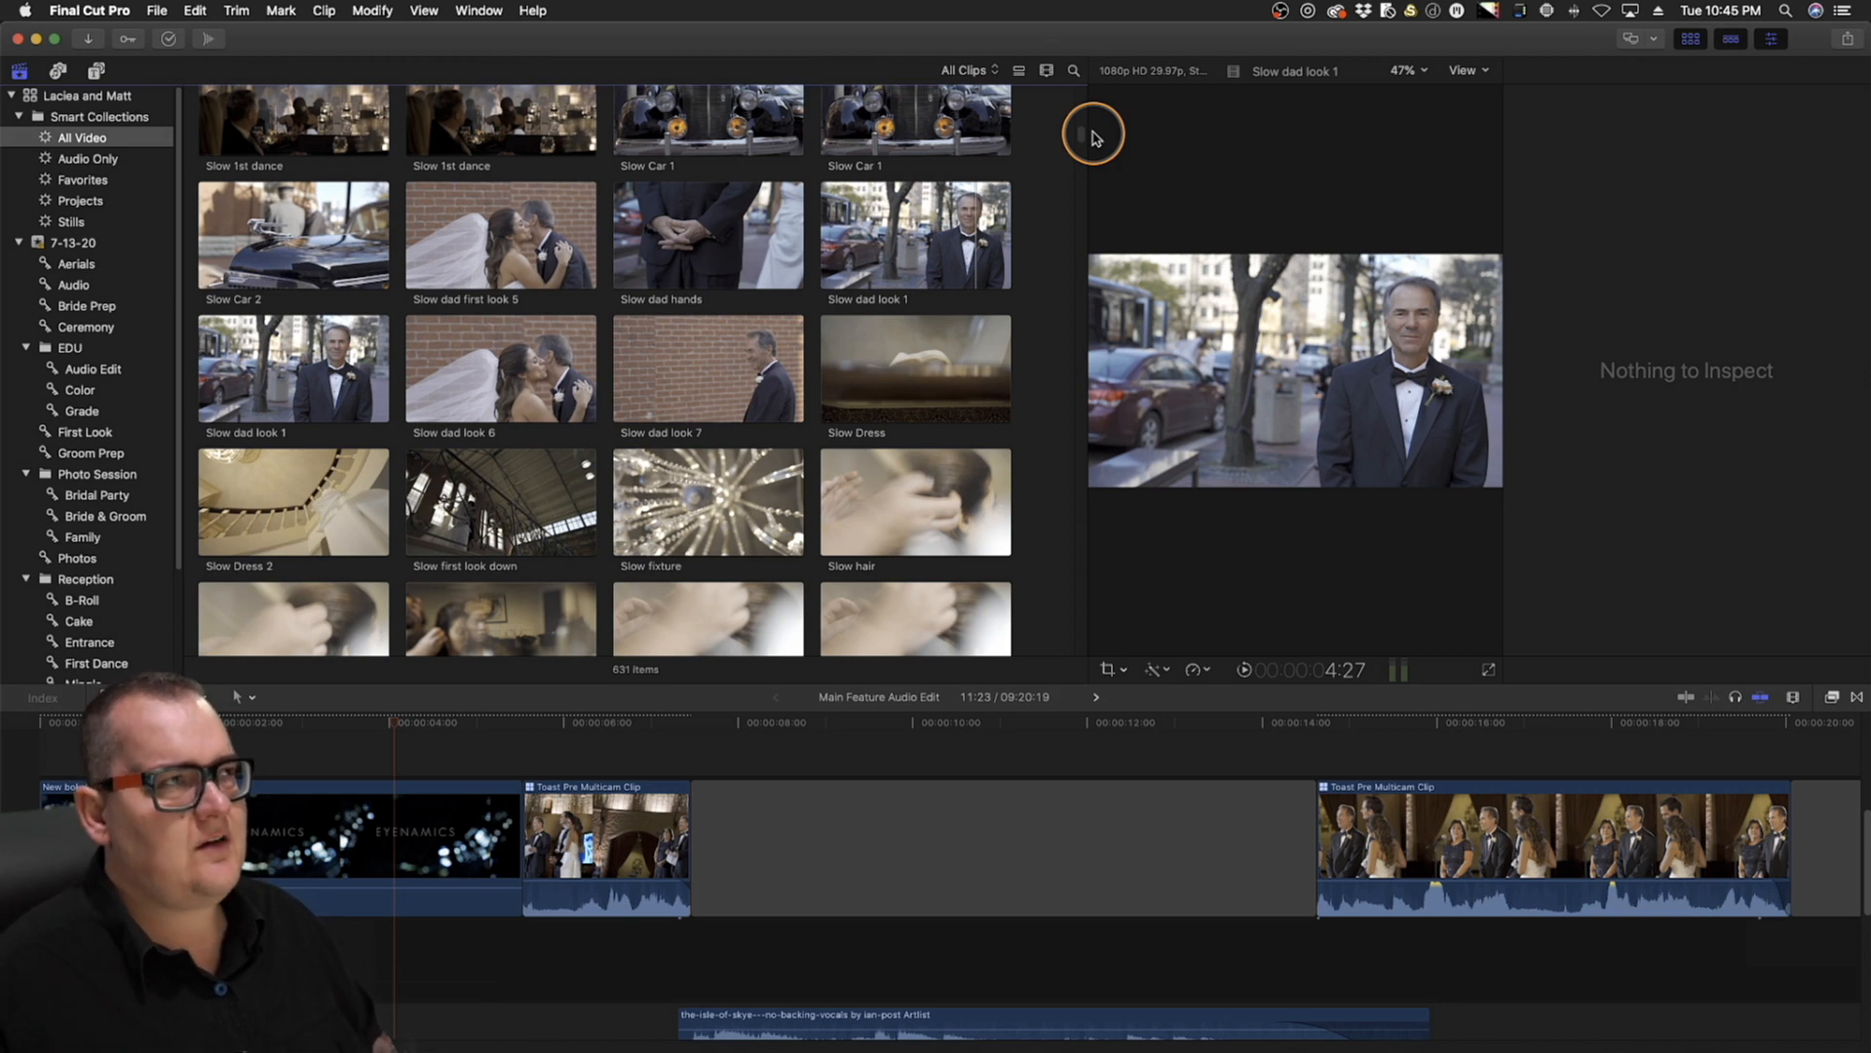
pyautogui.moveTo(1093, 134); pyautogui.dragTo(1100, 142)
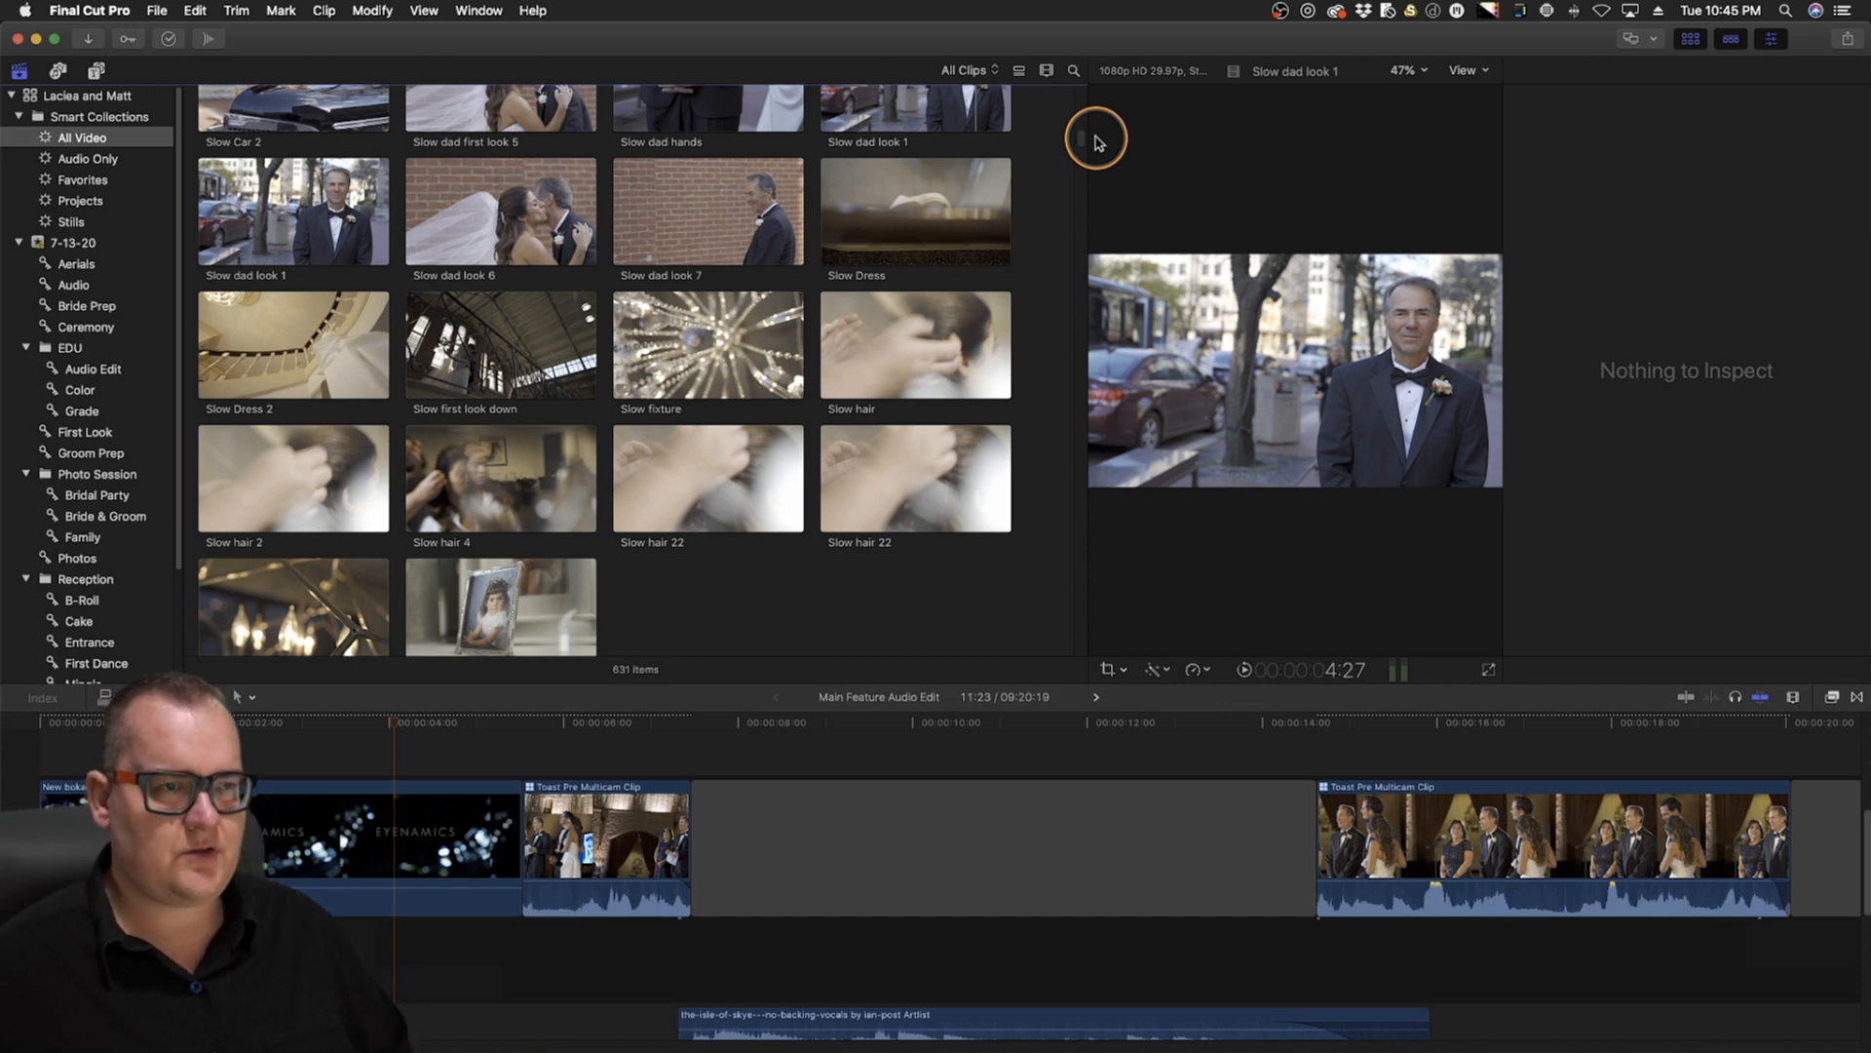
pyautogui.moveTo(1097, 139); pyautogui.dragTo(1107, 146)
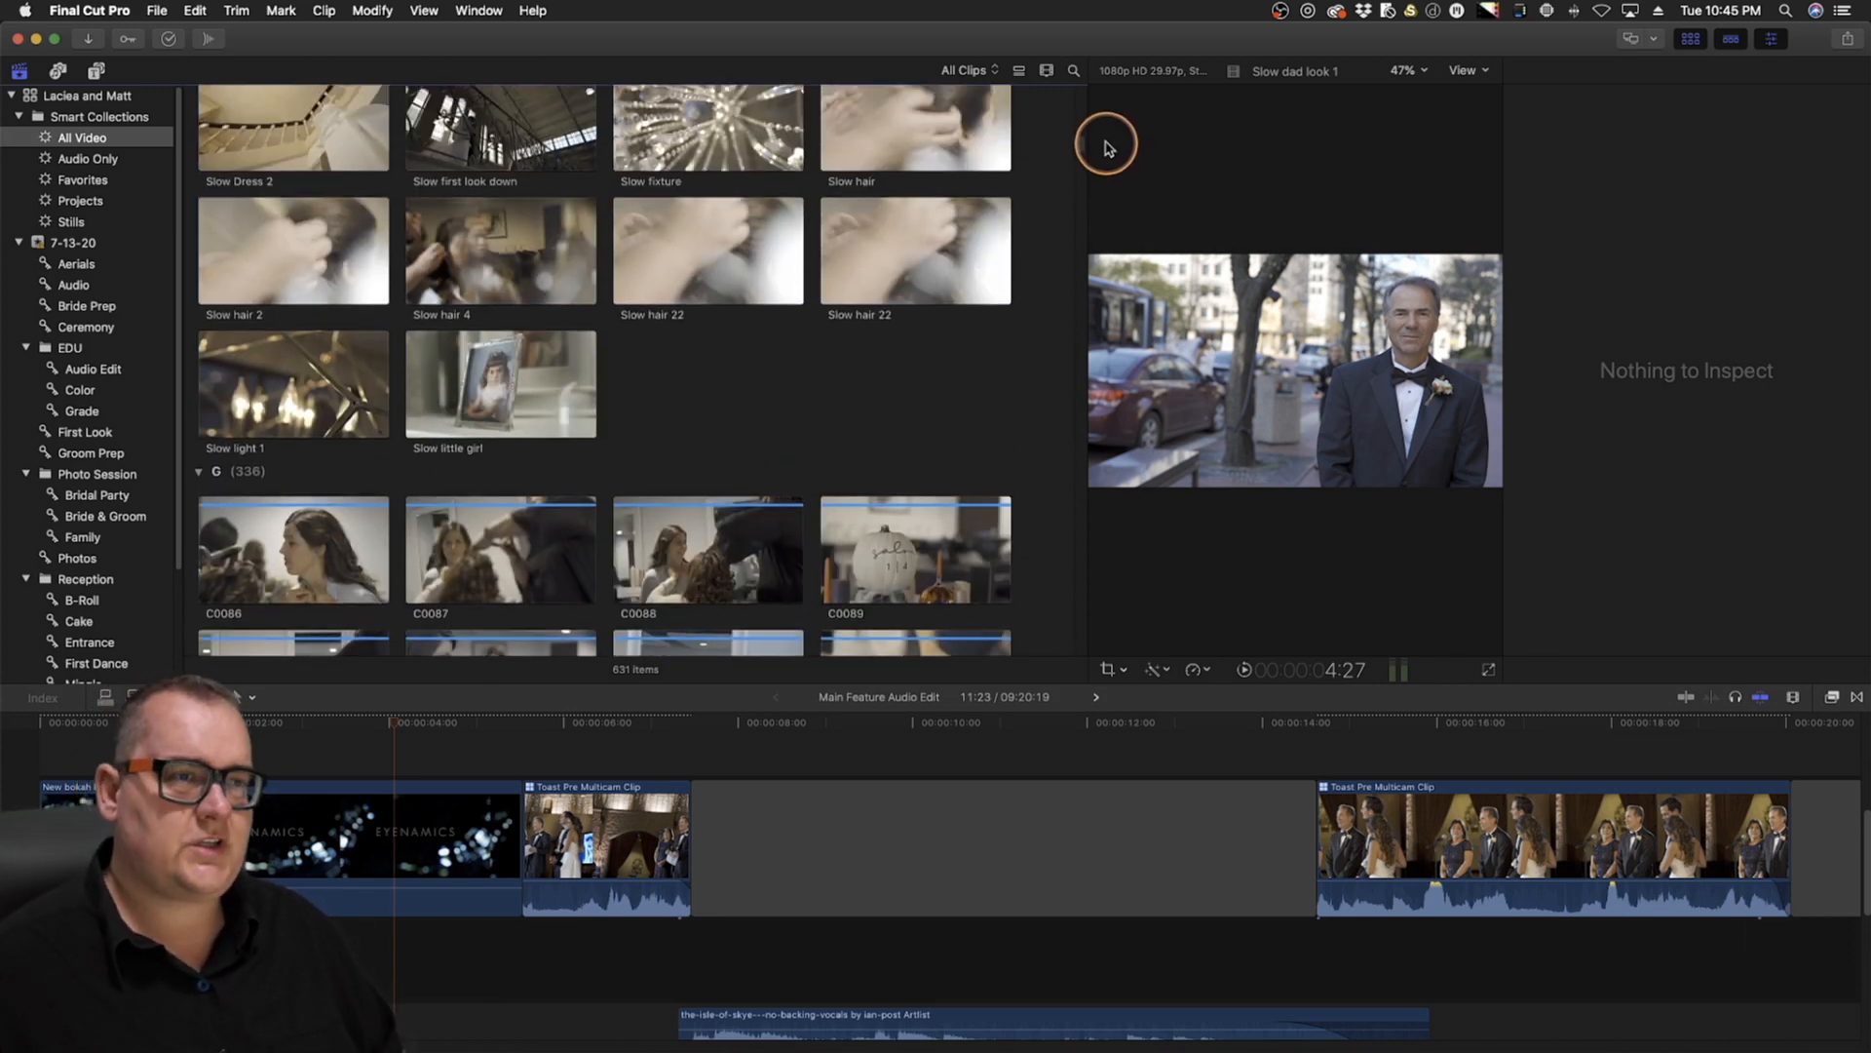
pyautogui.moveTo(1107, 146); pyautogui.dragTo(1107, 187)
pyautogui.click(885, 310)
pyautogui.press('super+4')
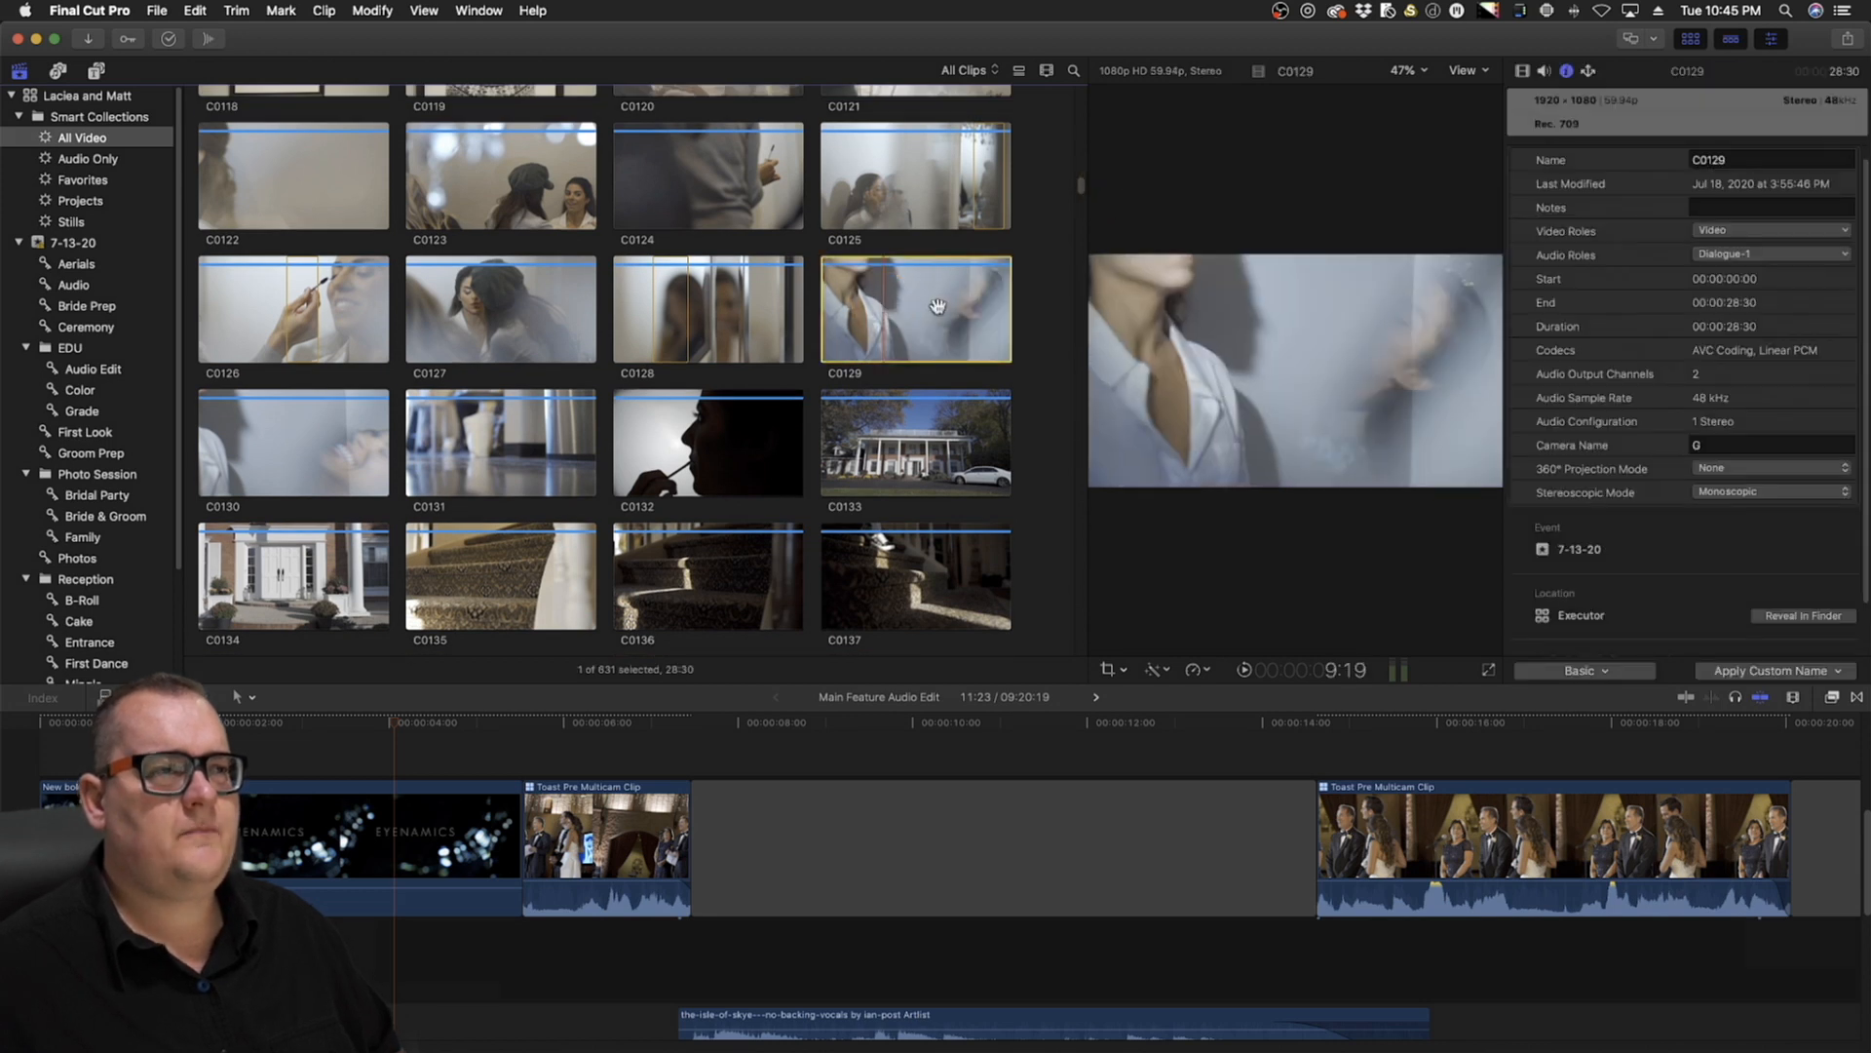
# Browse the Aerials, Audio and Bride Prep keyword collections of the 7-13-20 event, ending on the Aerials clips
pyautogui.click(1549, 76)
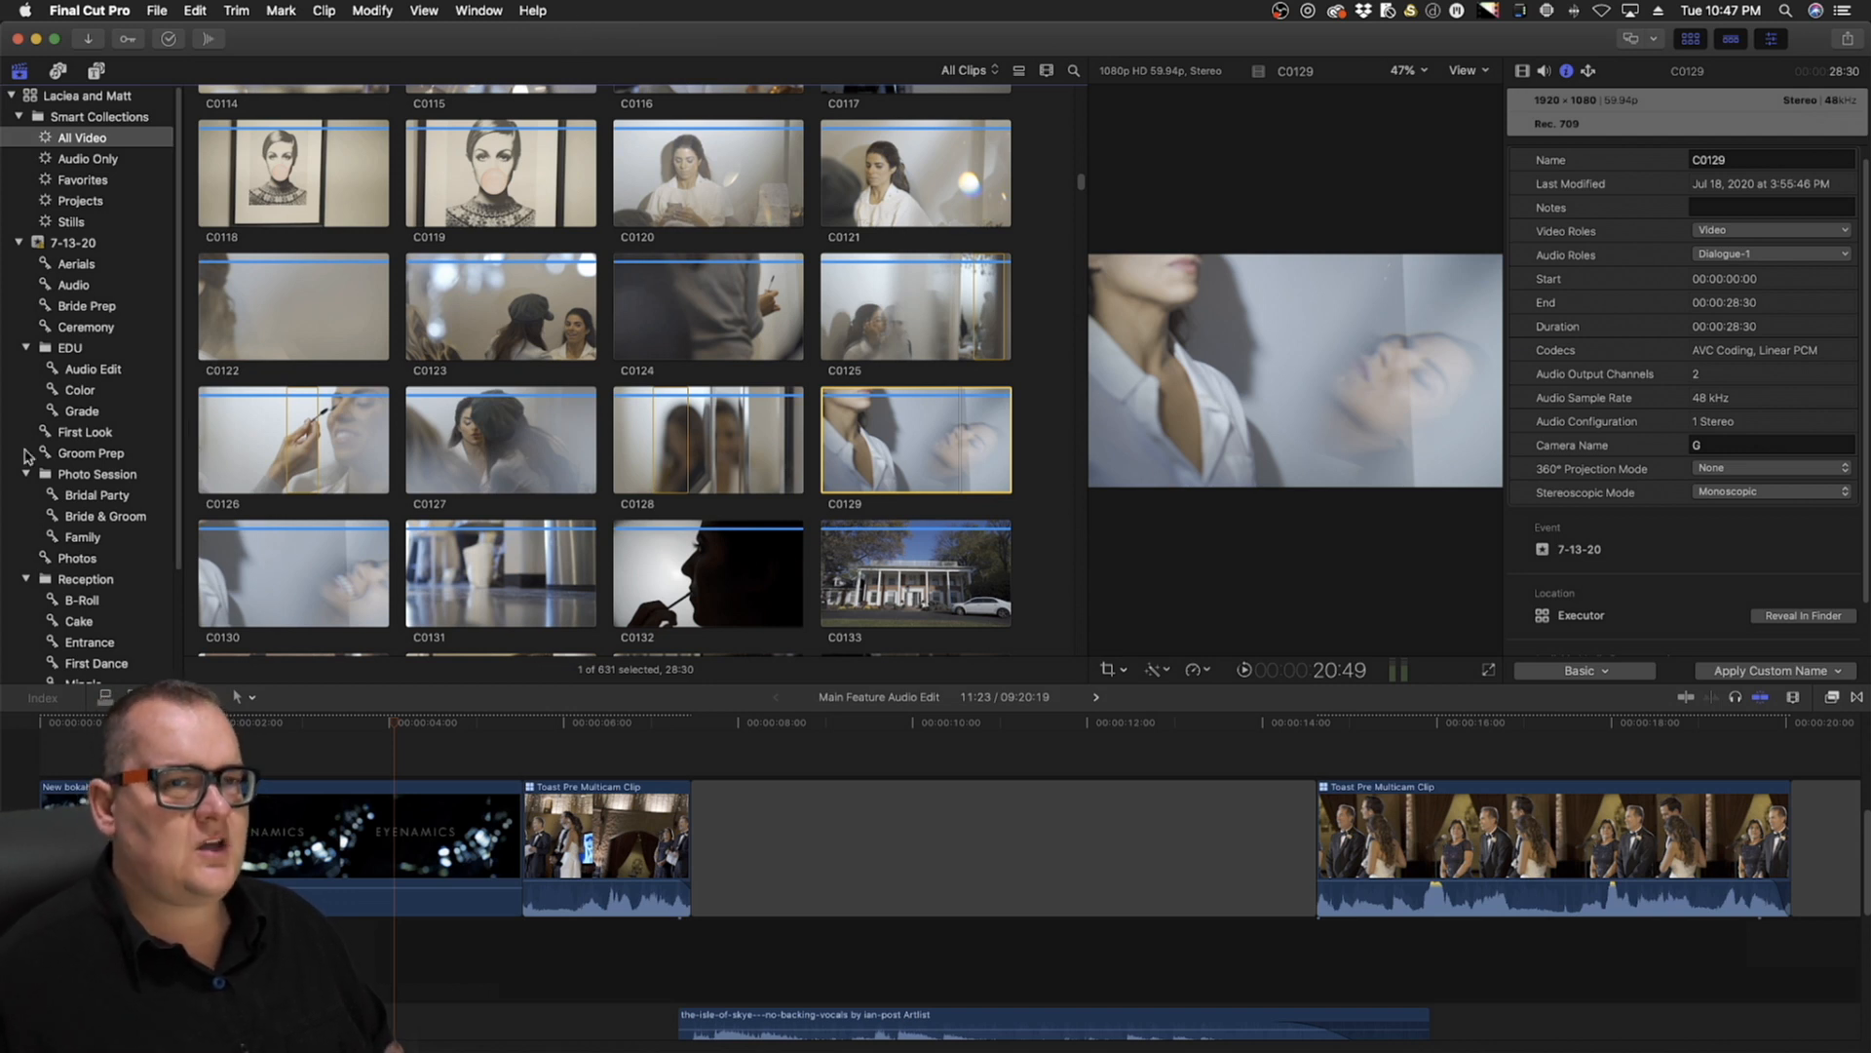
pyautogui.click(83, 266)
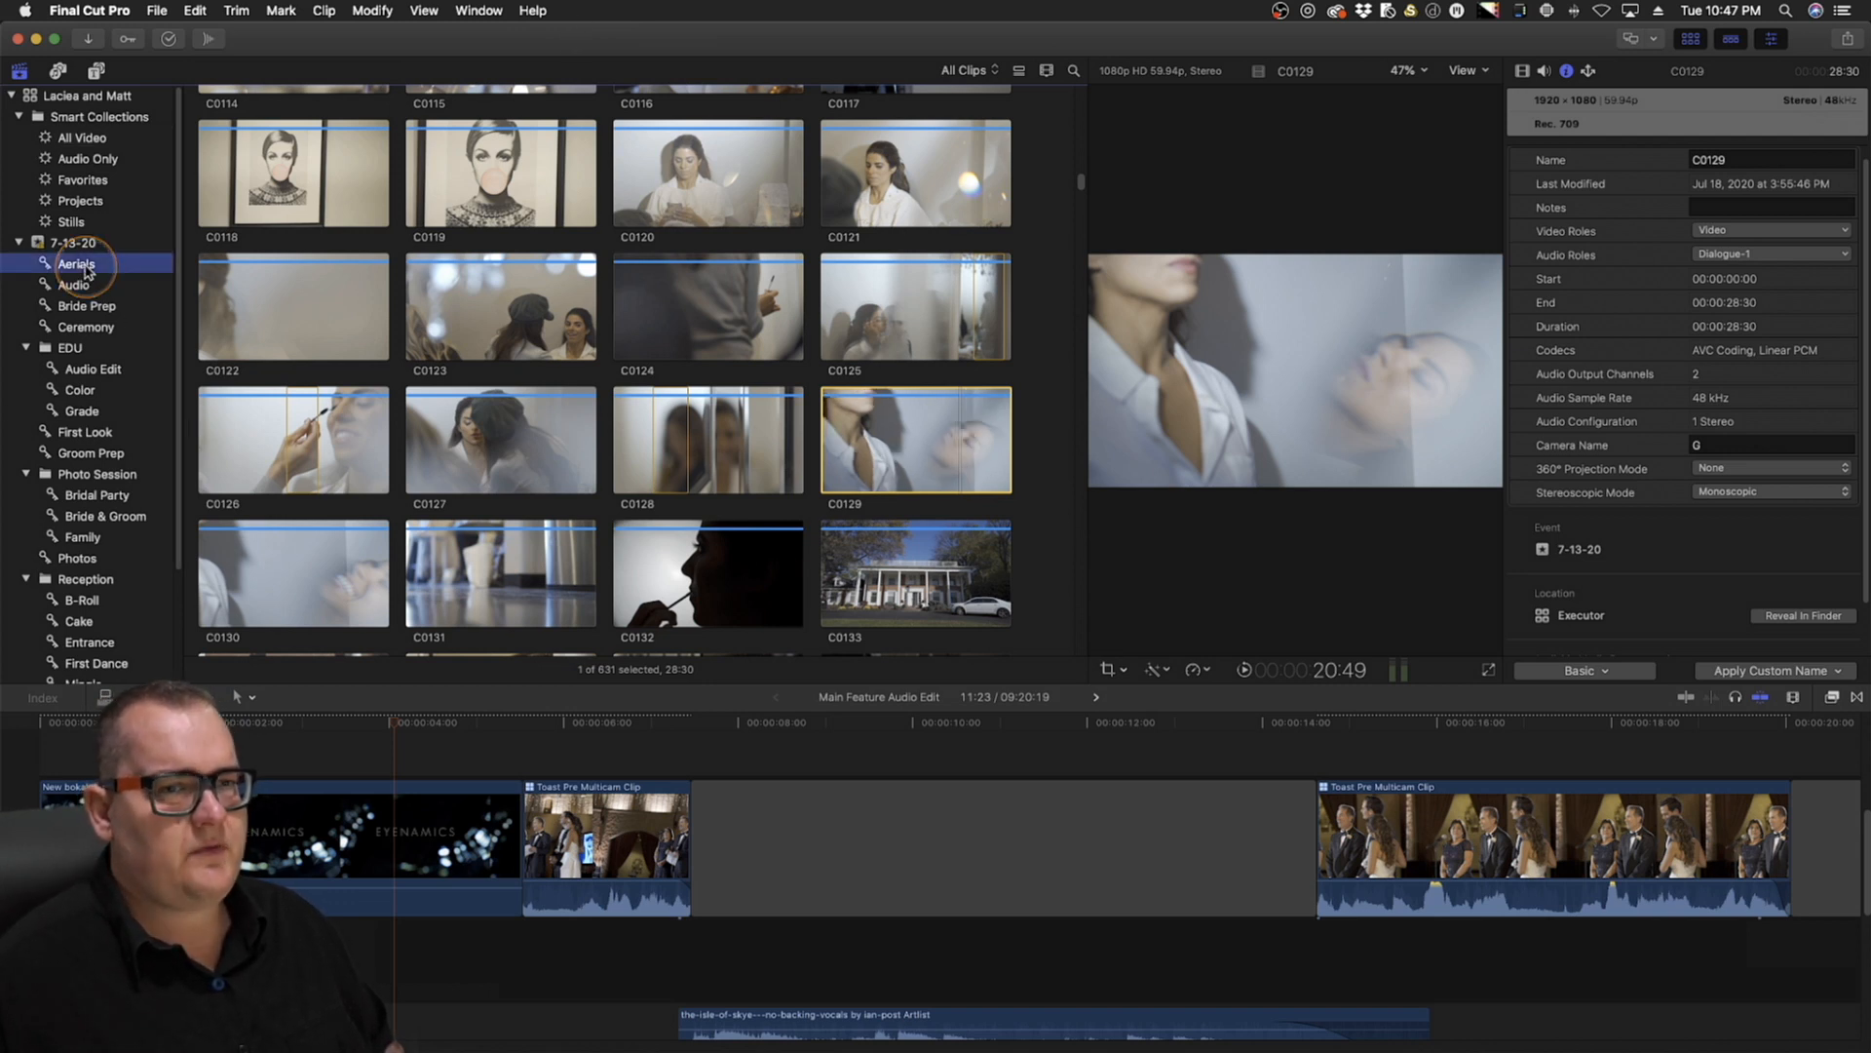
pyautogui.click(85, 286)
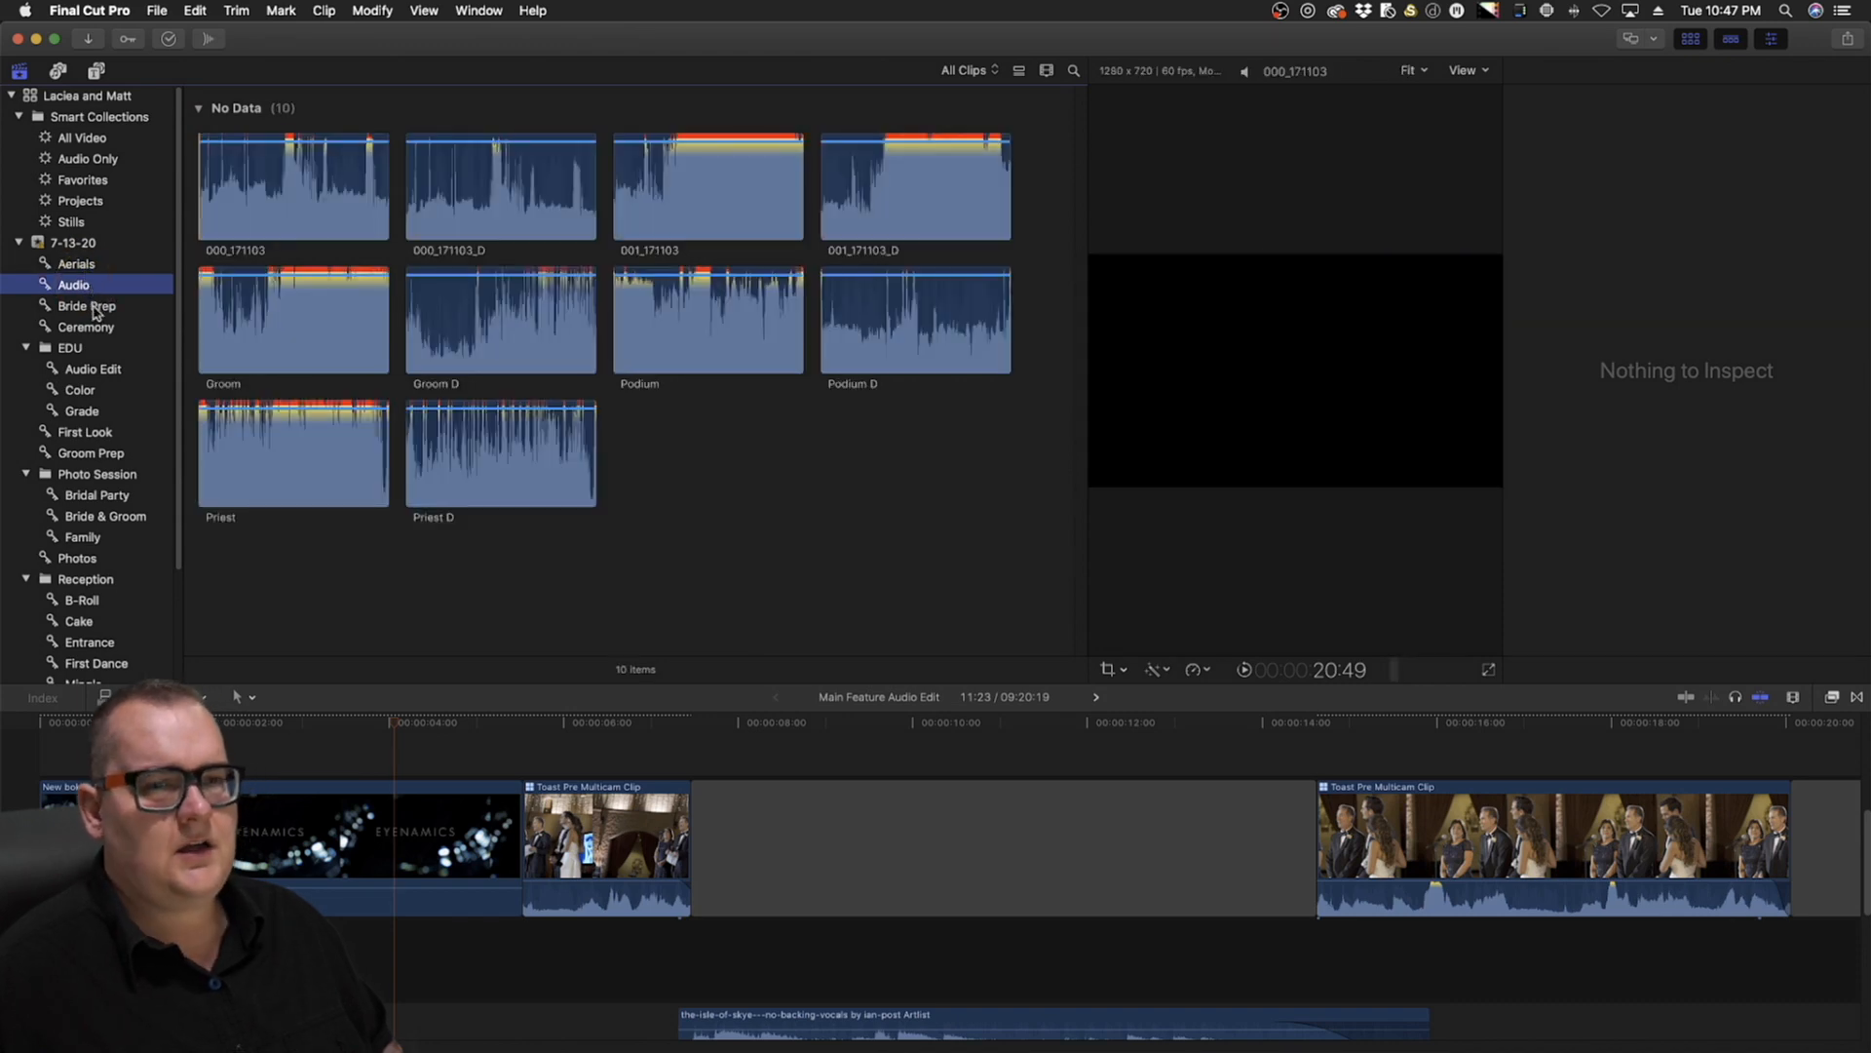
pyautogui.click(86, 306)
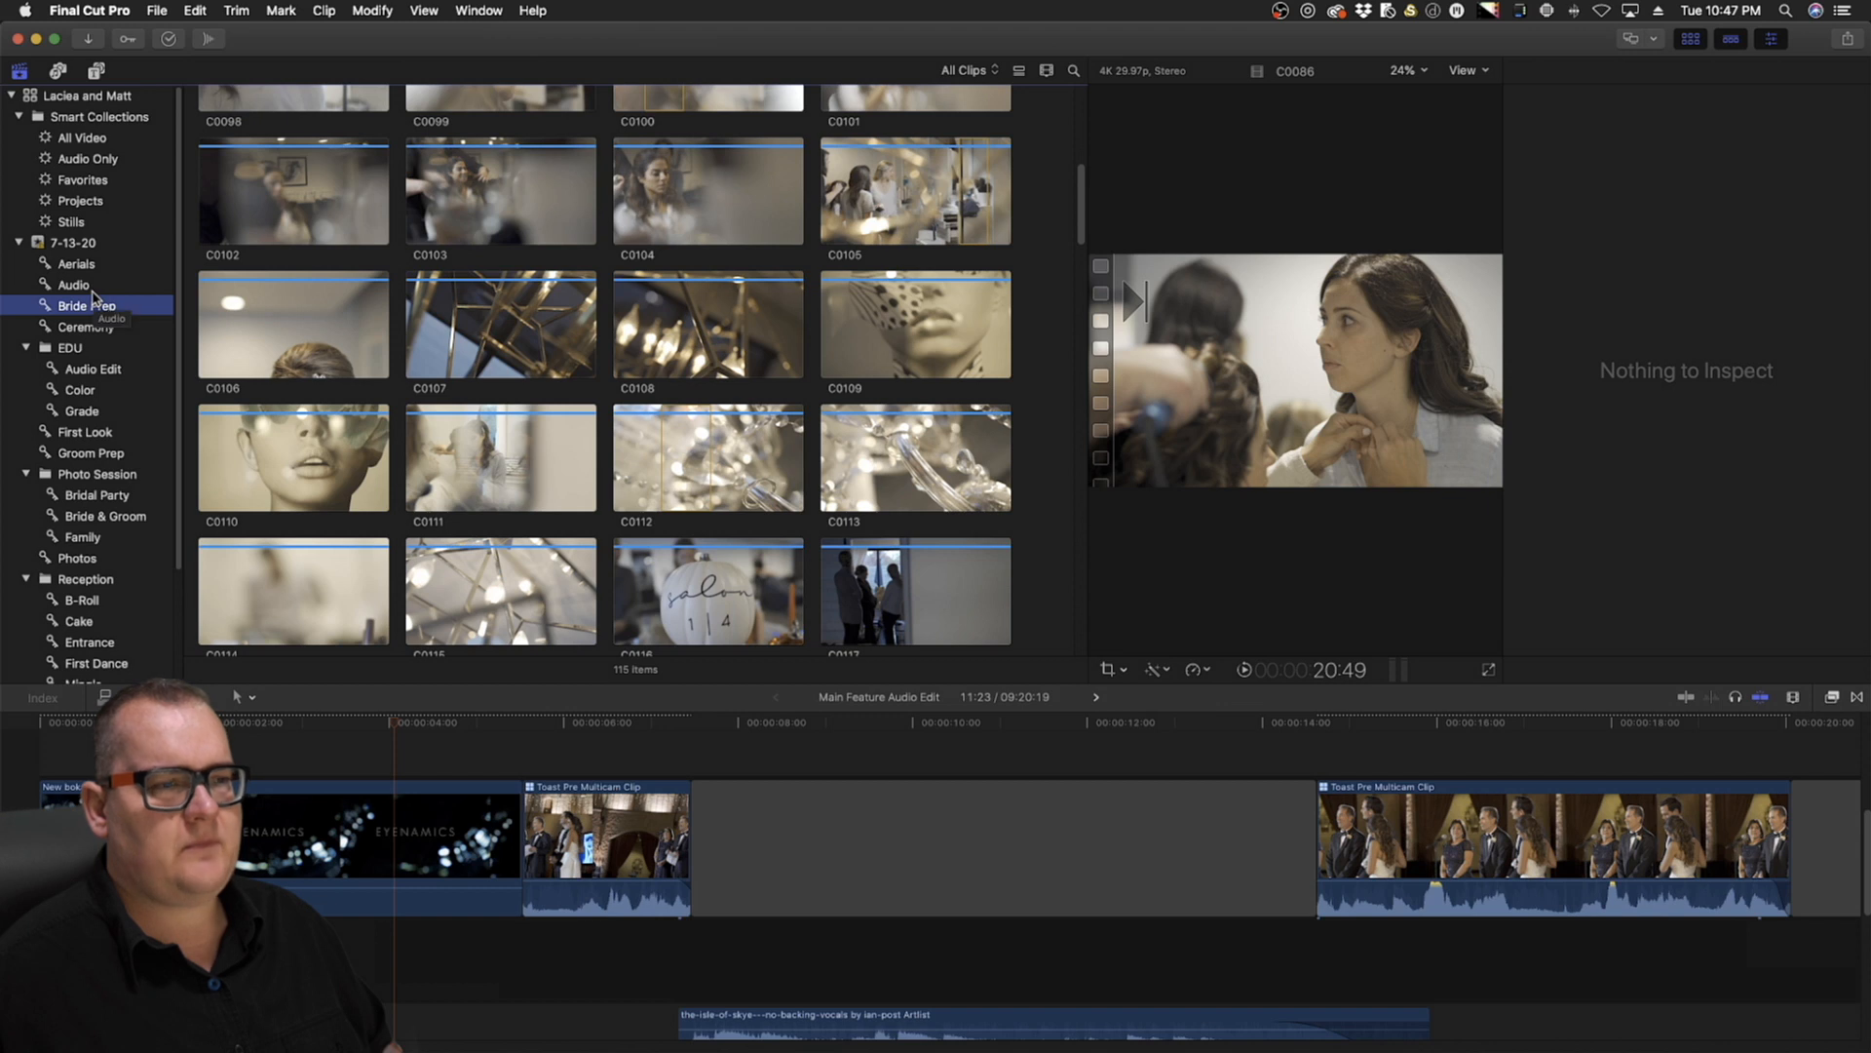
pyautogui.click(68, 269)
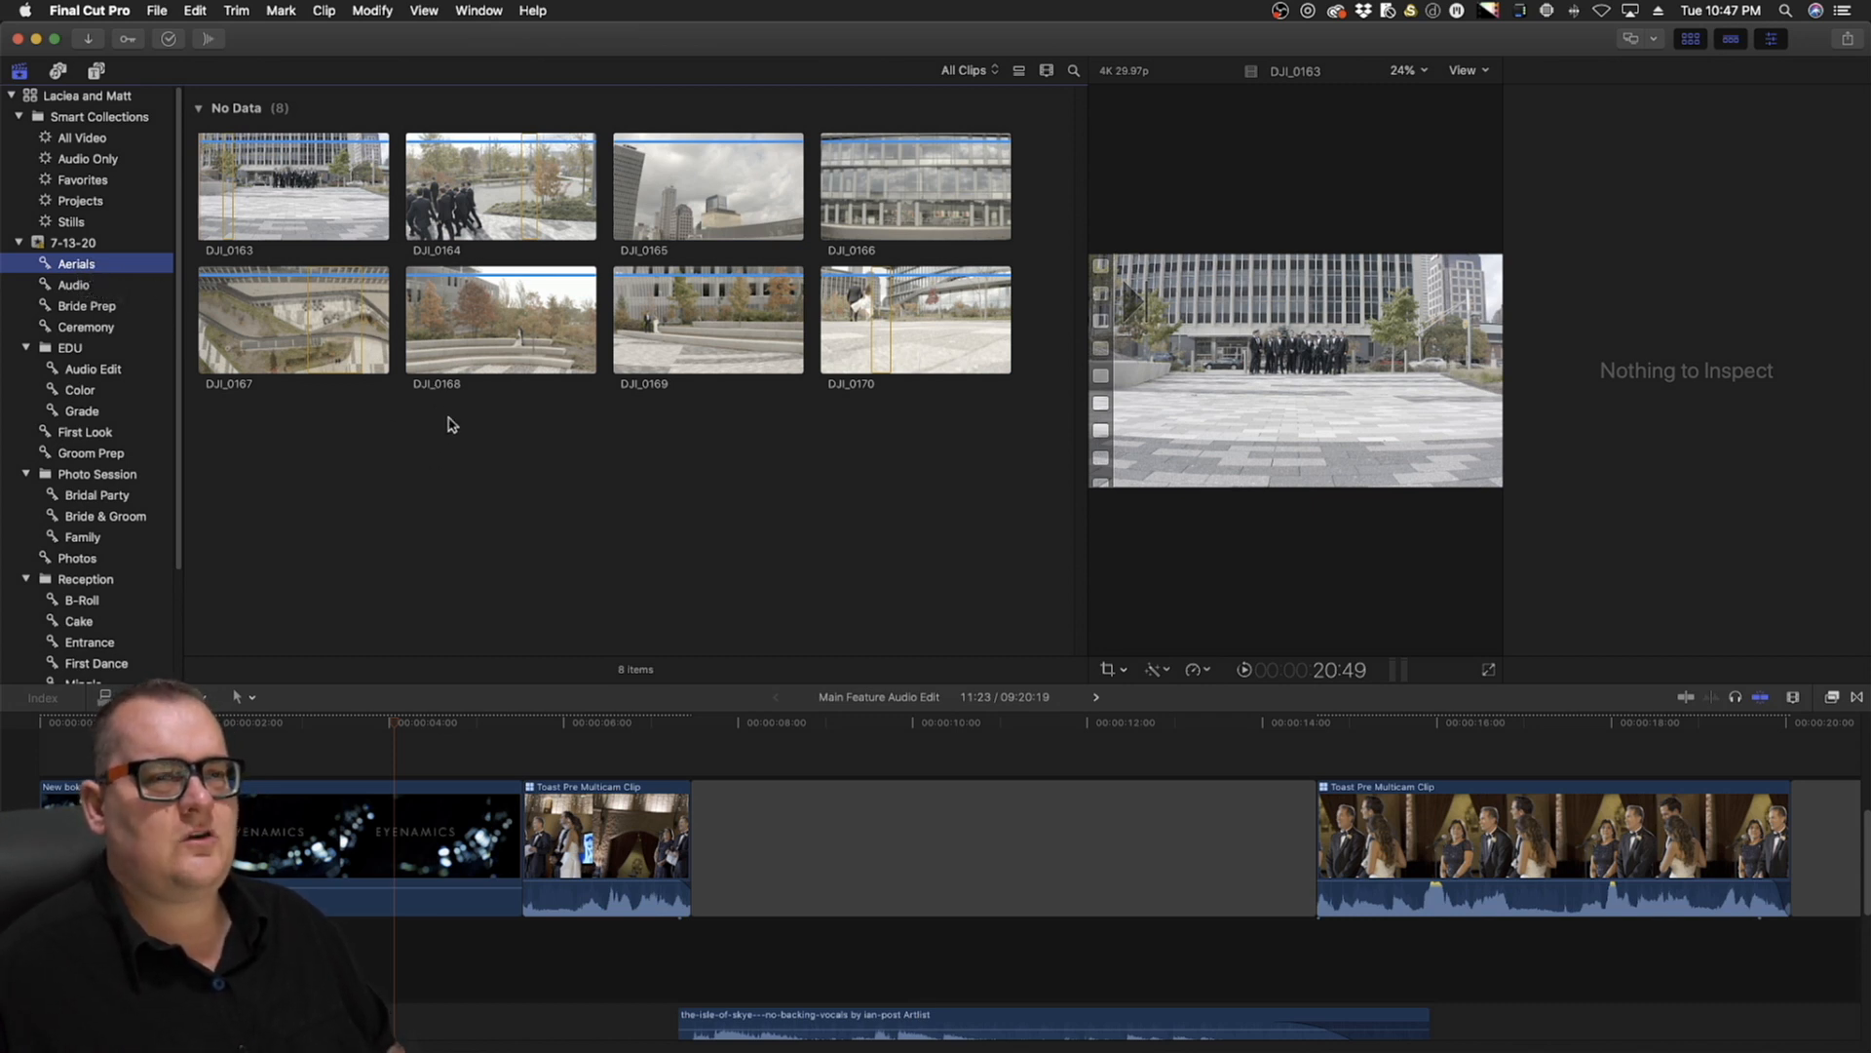
# Set the camera name of all clips in the Aerials collection to Aerials and check it on clips DJI_0170 and DJI_0165
pyautogui.click(304, 465)
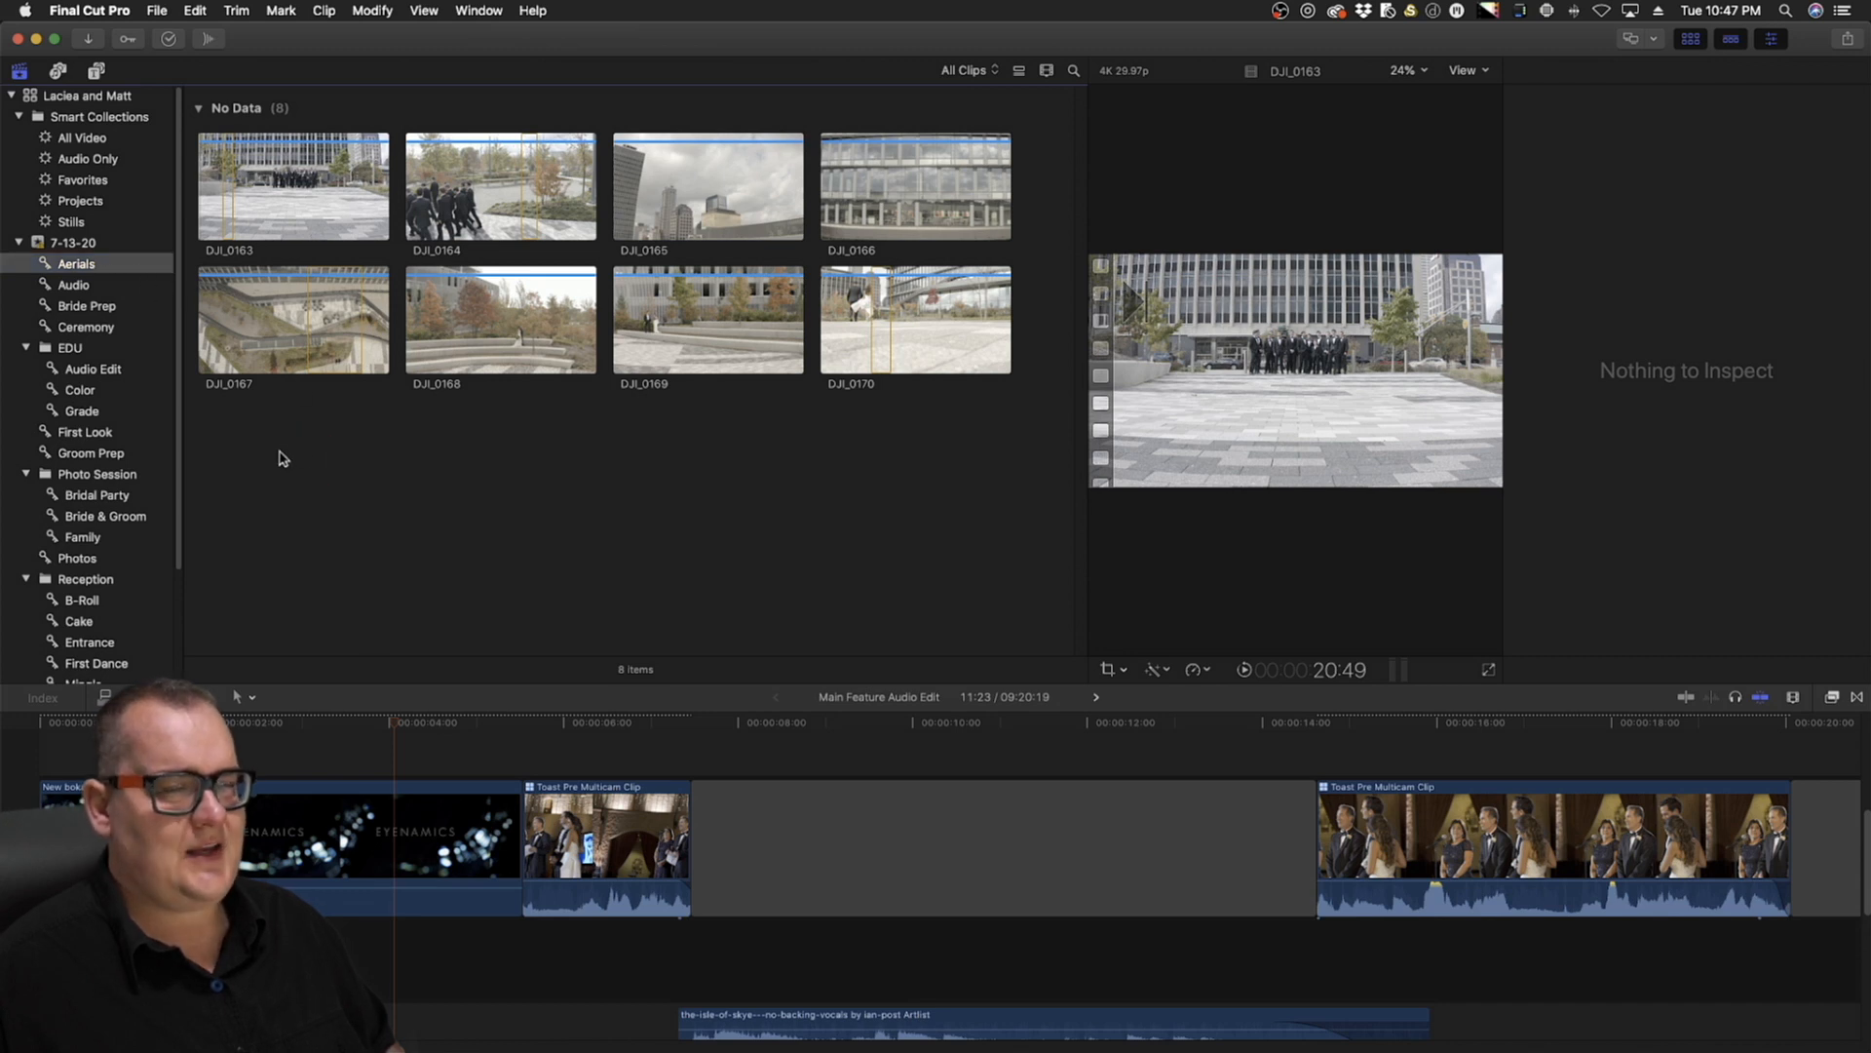
pyautogui.moveTo(283, 458); pyautogui.dragTo(1019, 122)
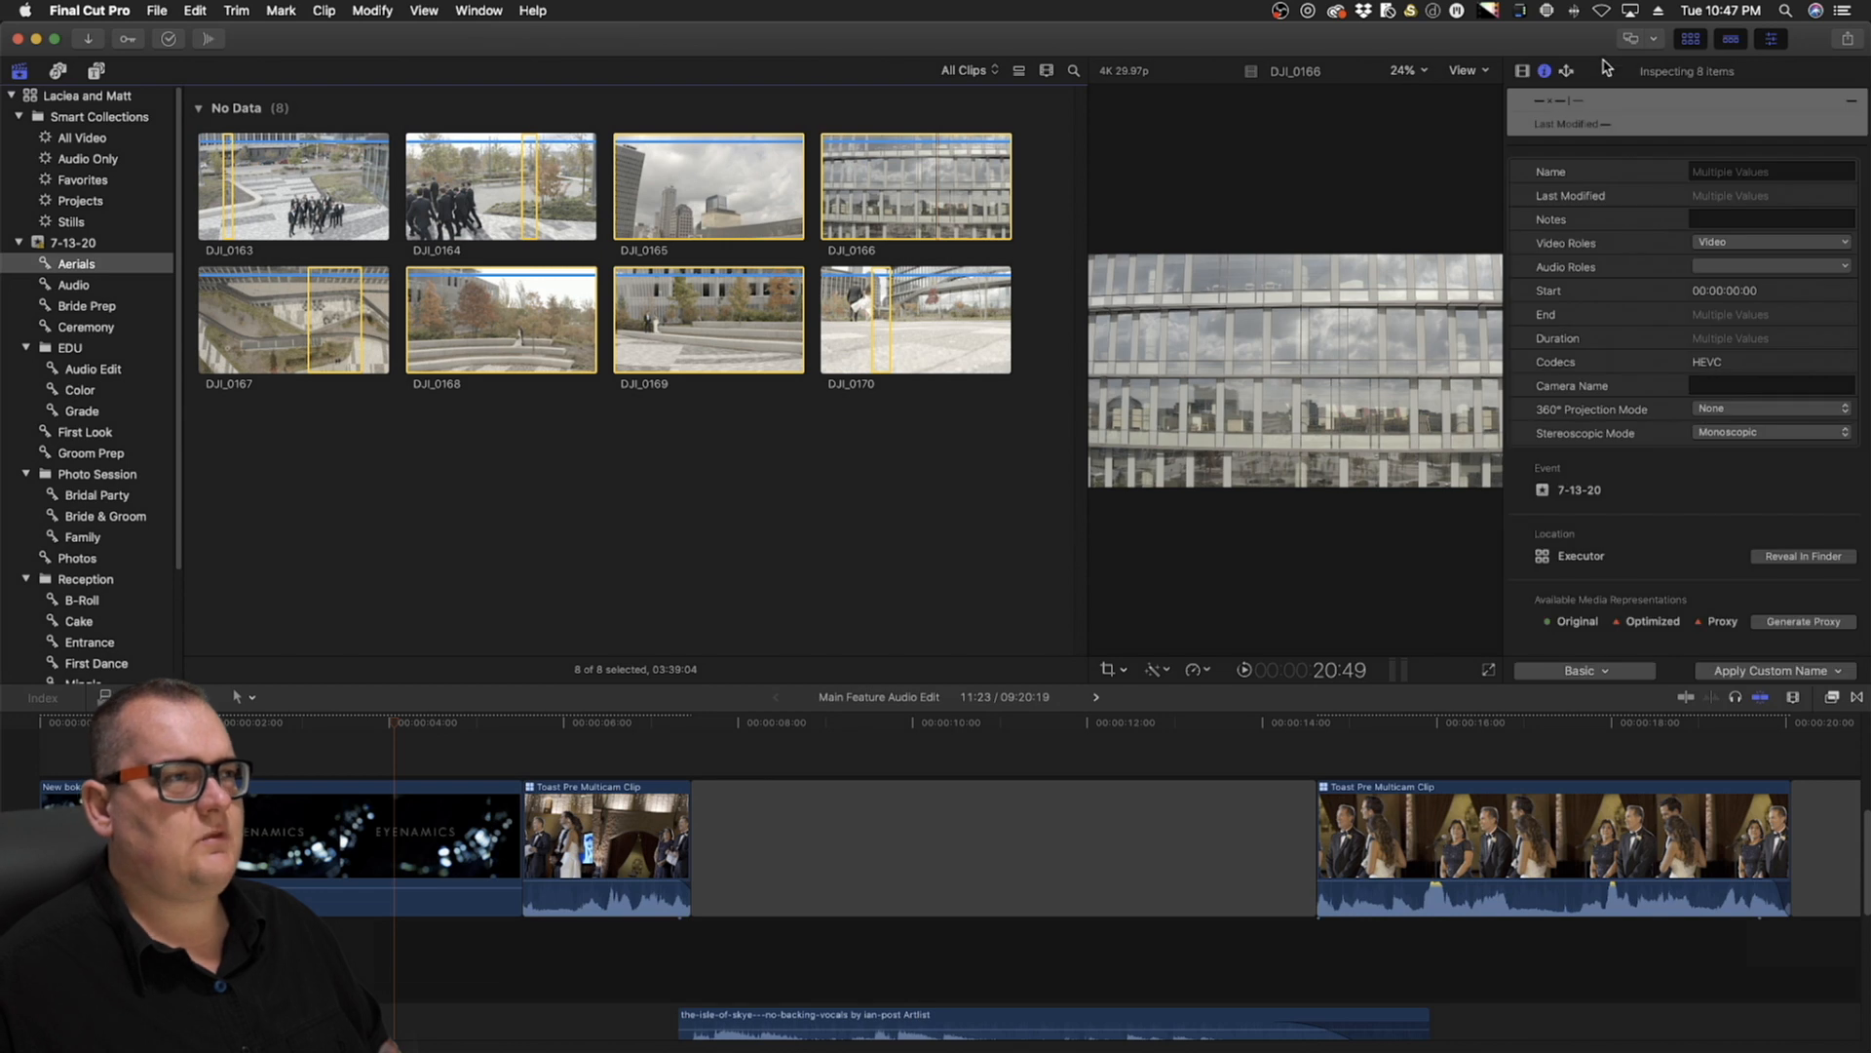
pyautogui.click(1725, 383)
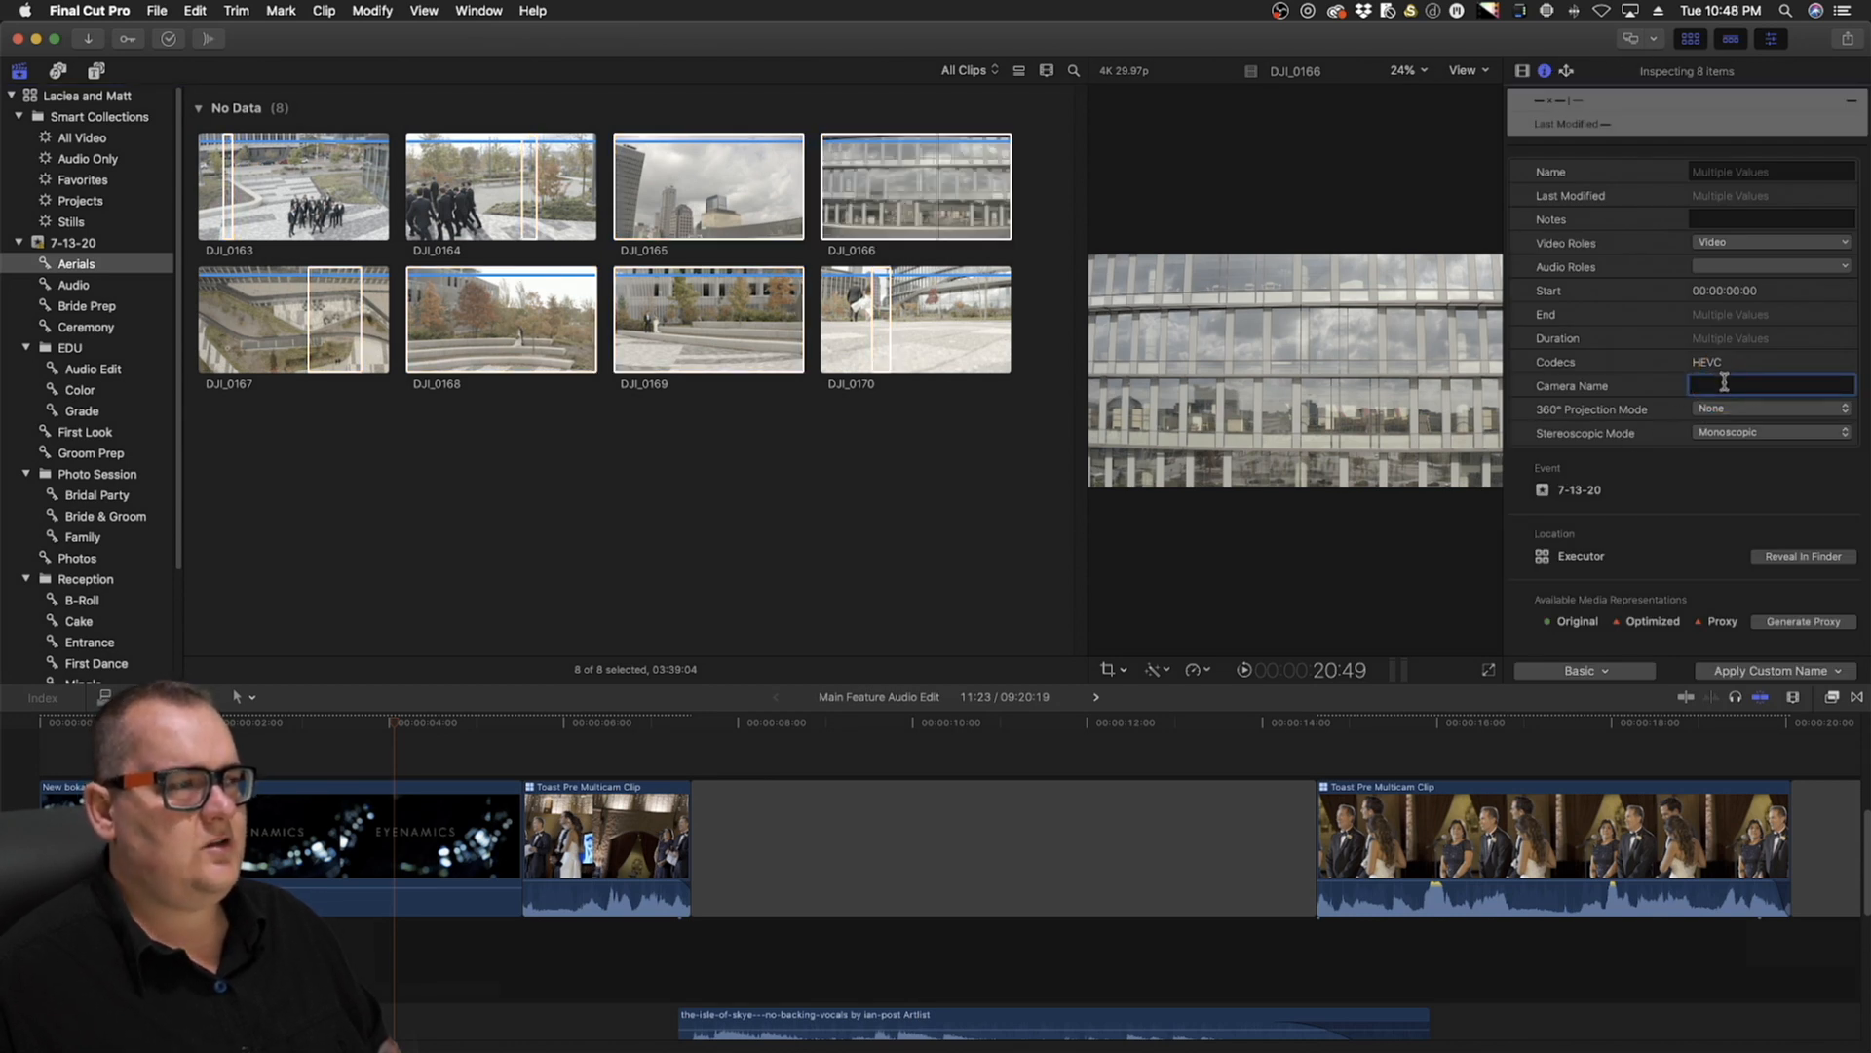
pyautogui.write('Aerials')
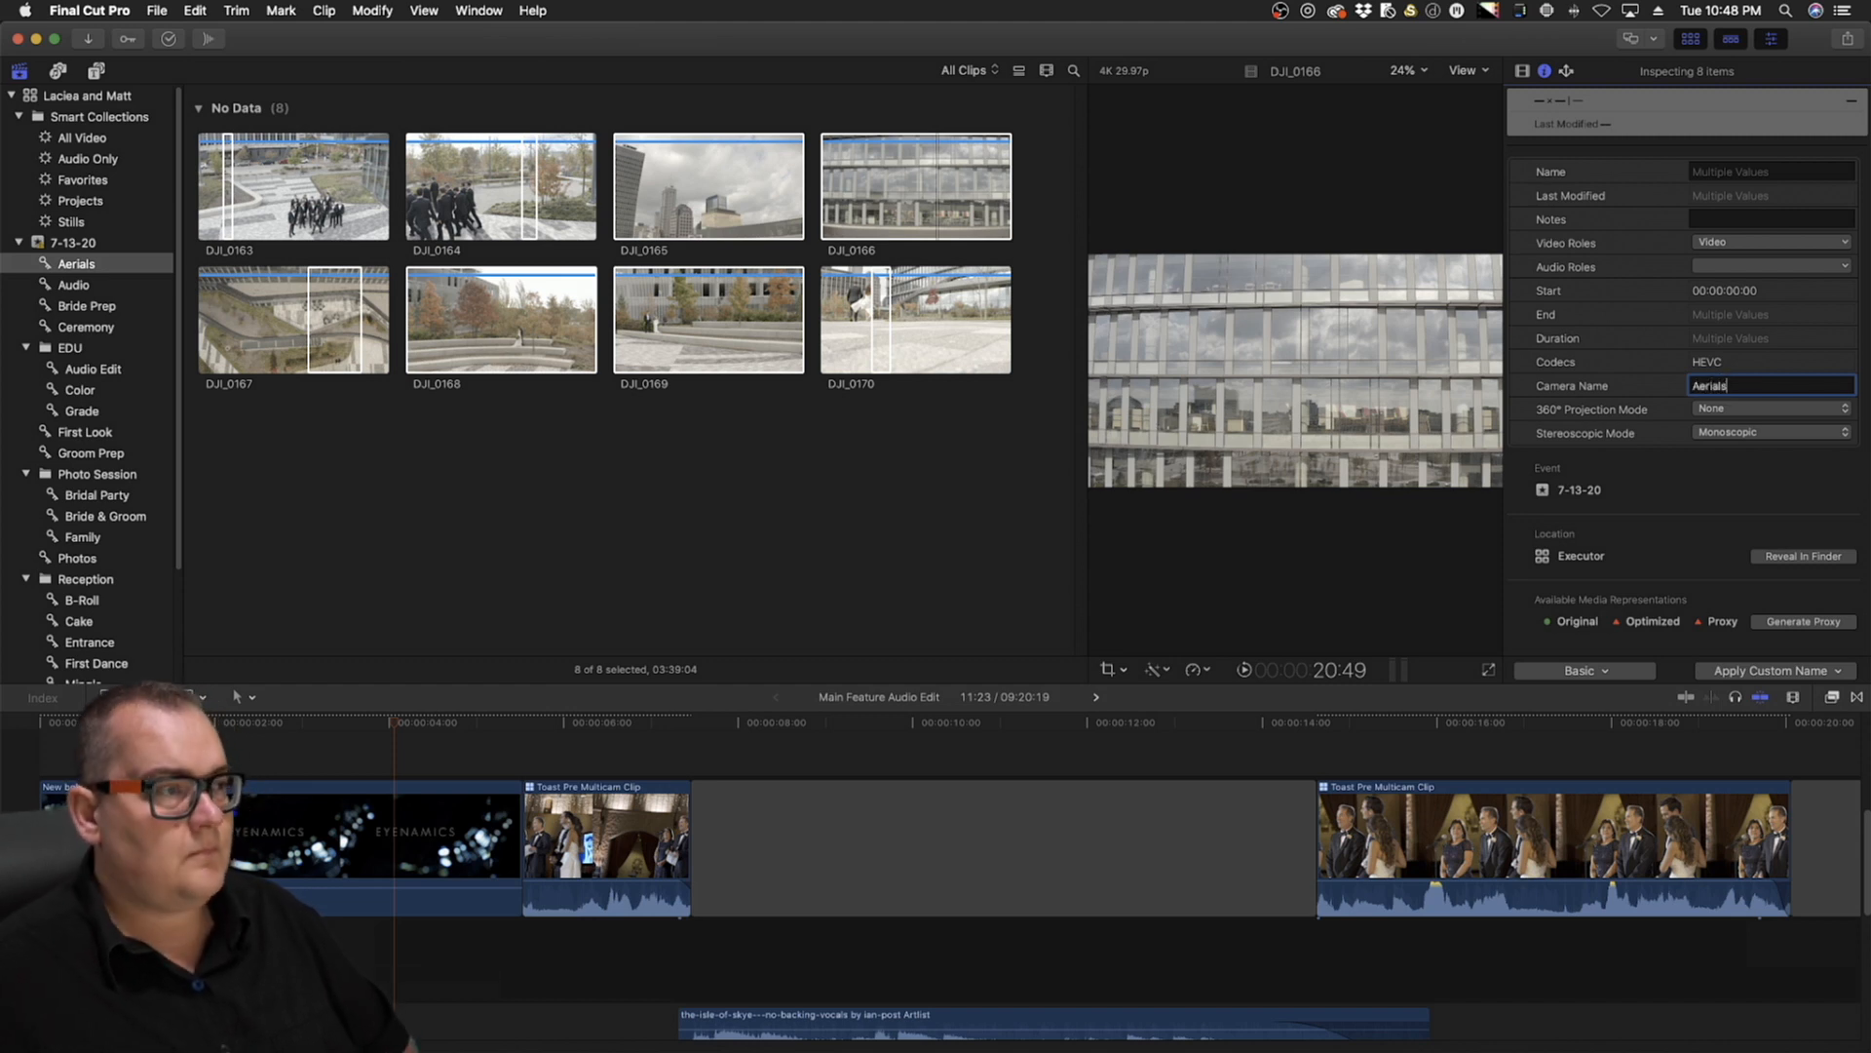
pyautogui.click(807, 577)
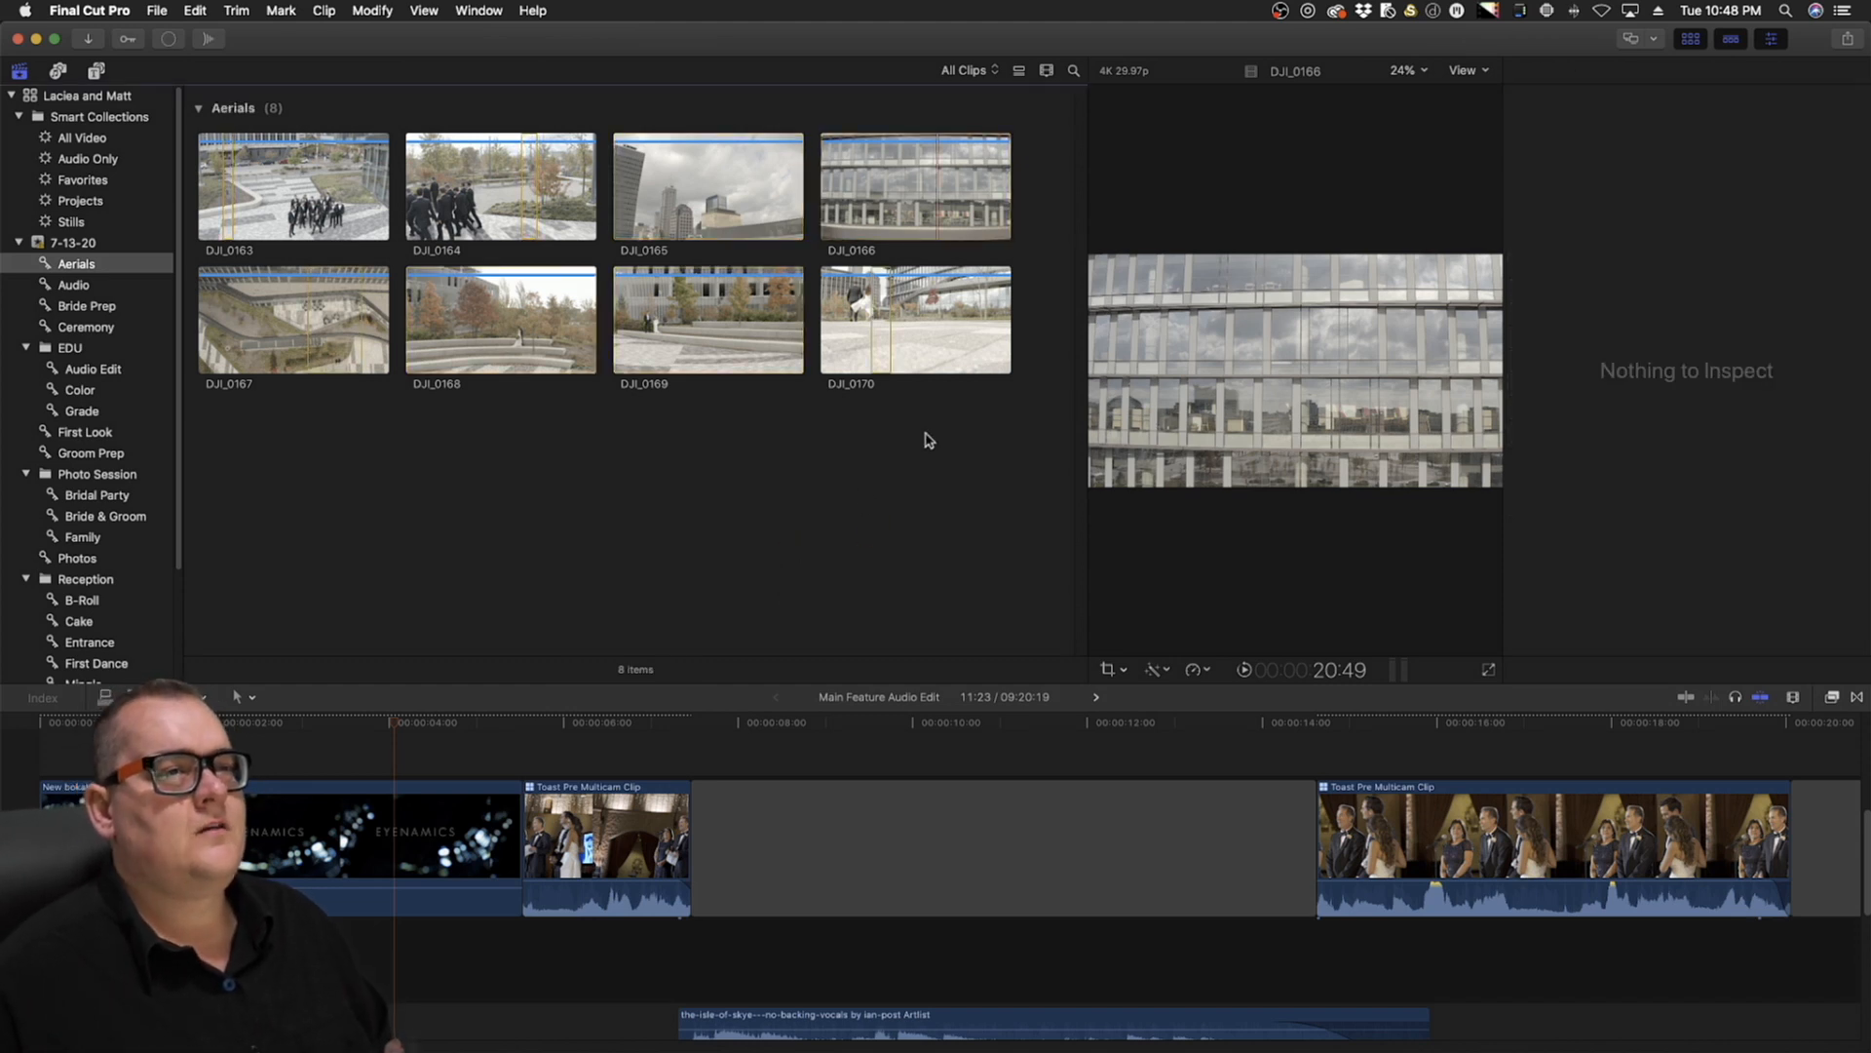
pyautogui.click(880, 351)
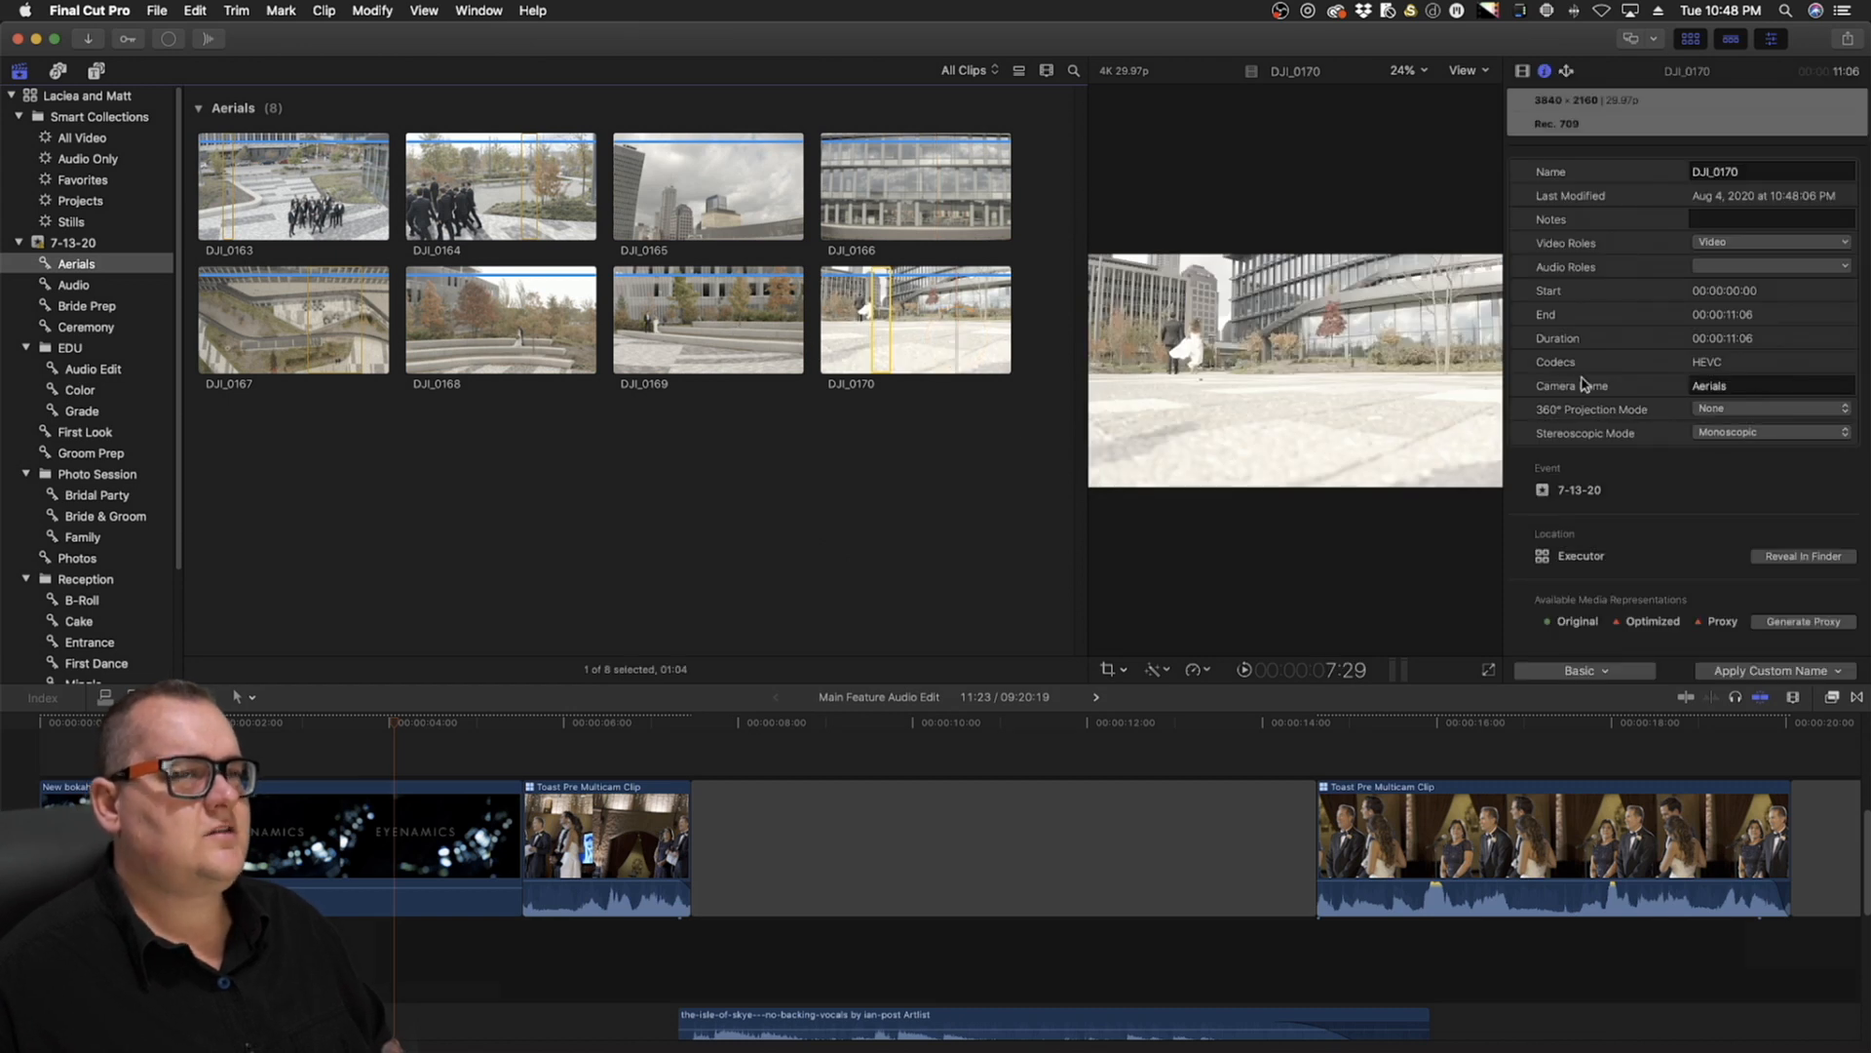
pyautogui.click(659, 213)
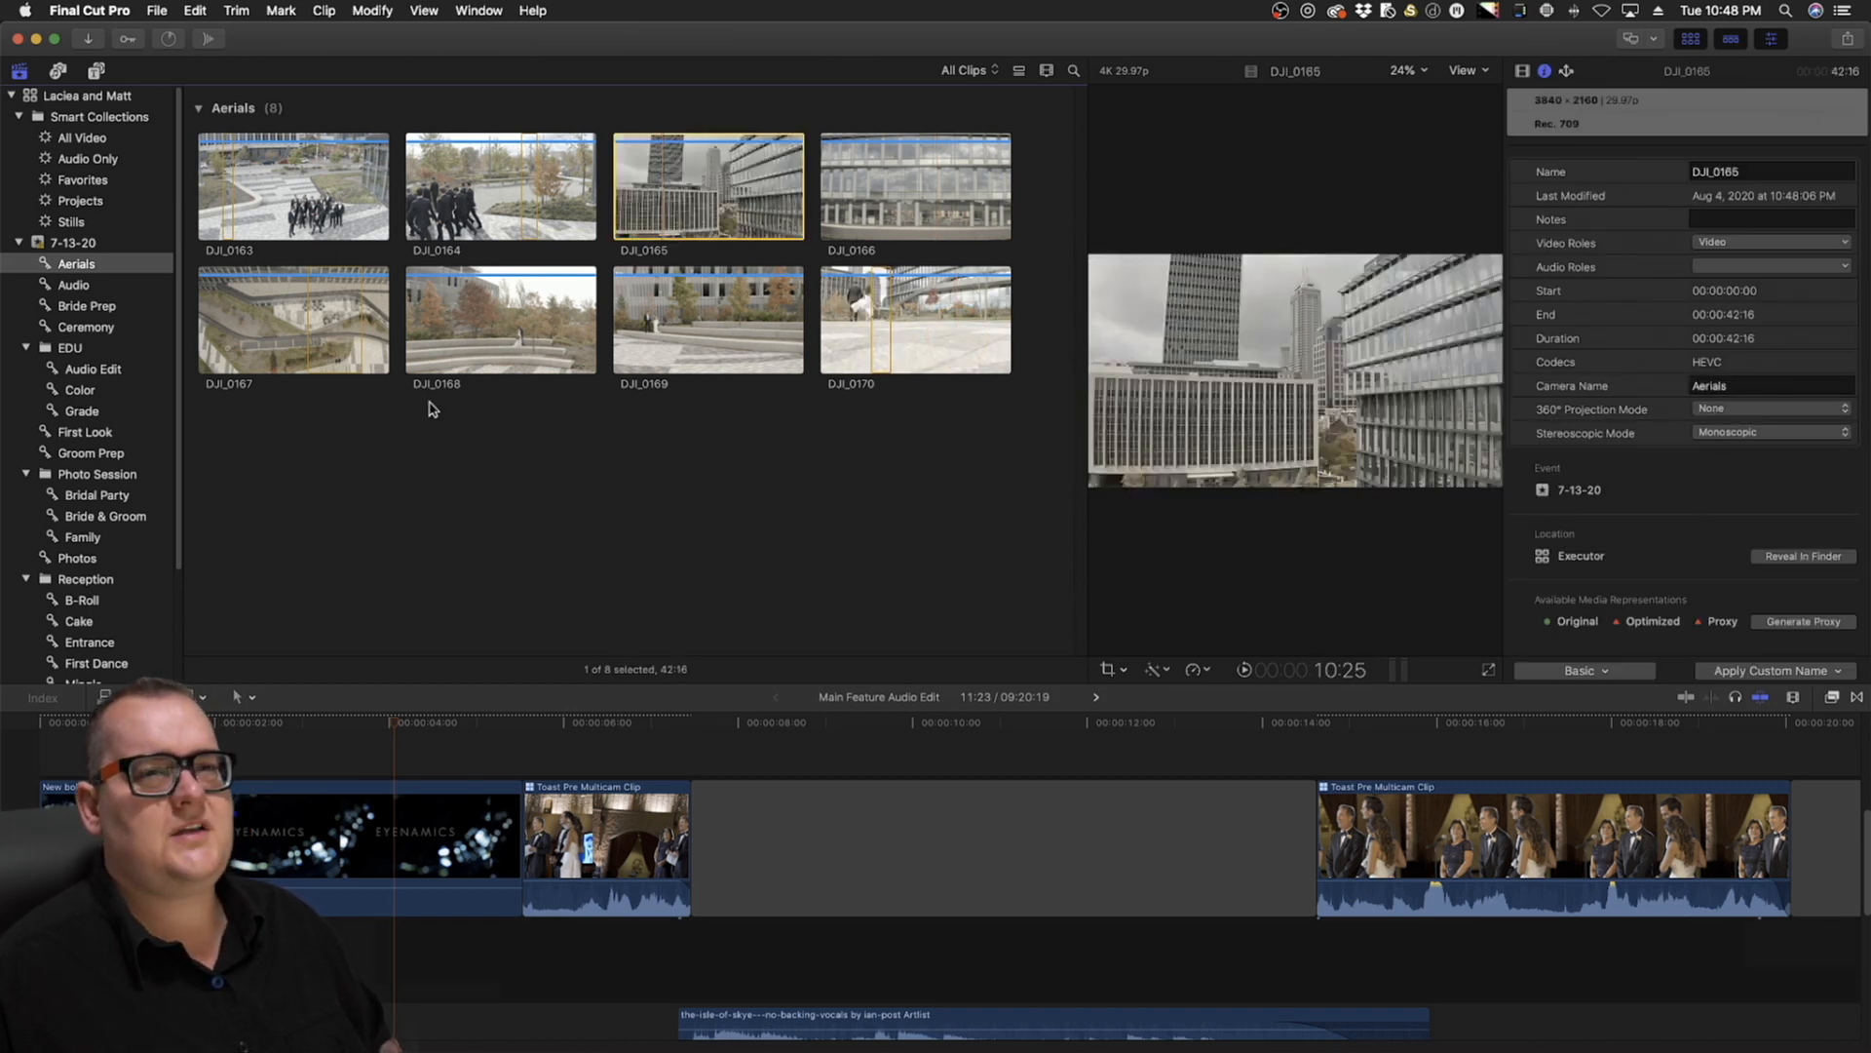
# Open the Ceremony collection at its first clips and view the clip grouping options without changing them
pyautogui.click(99, 329)
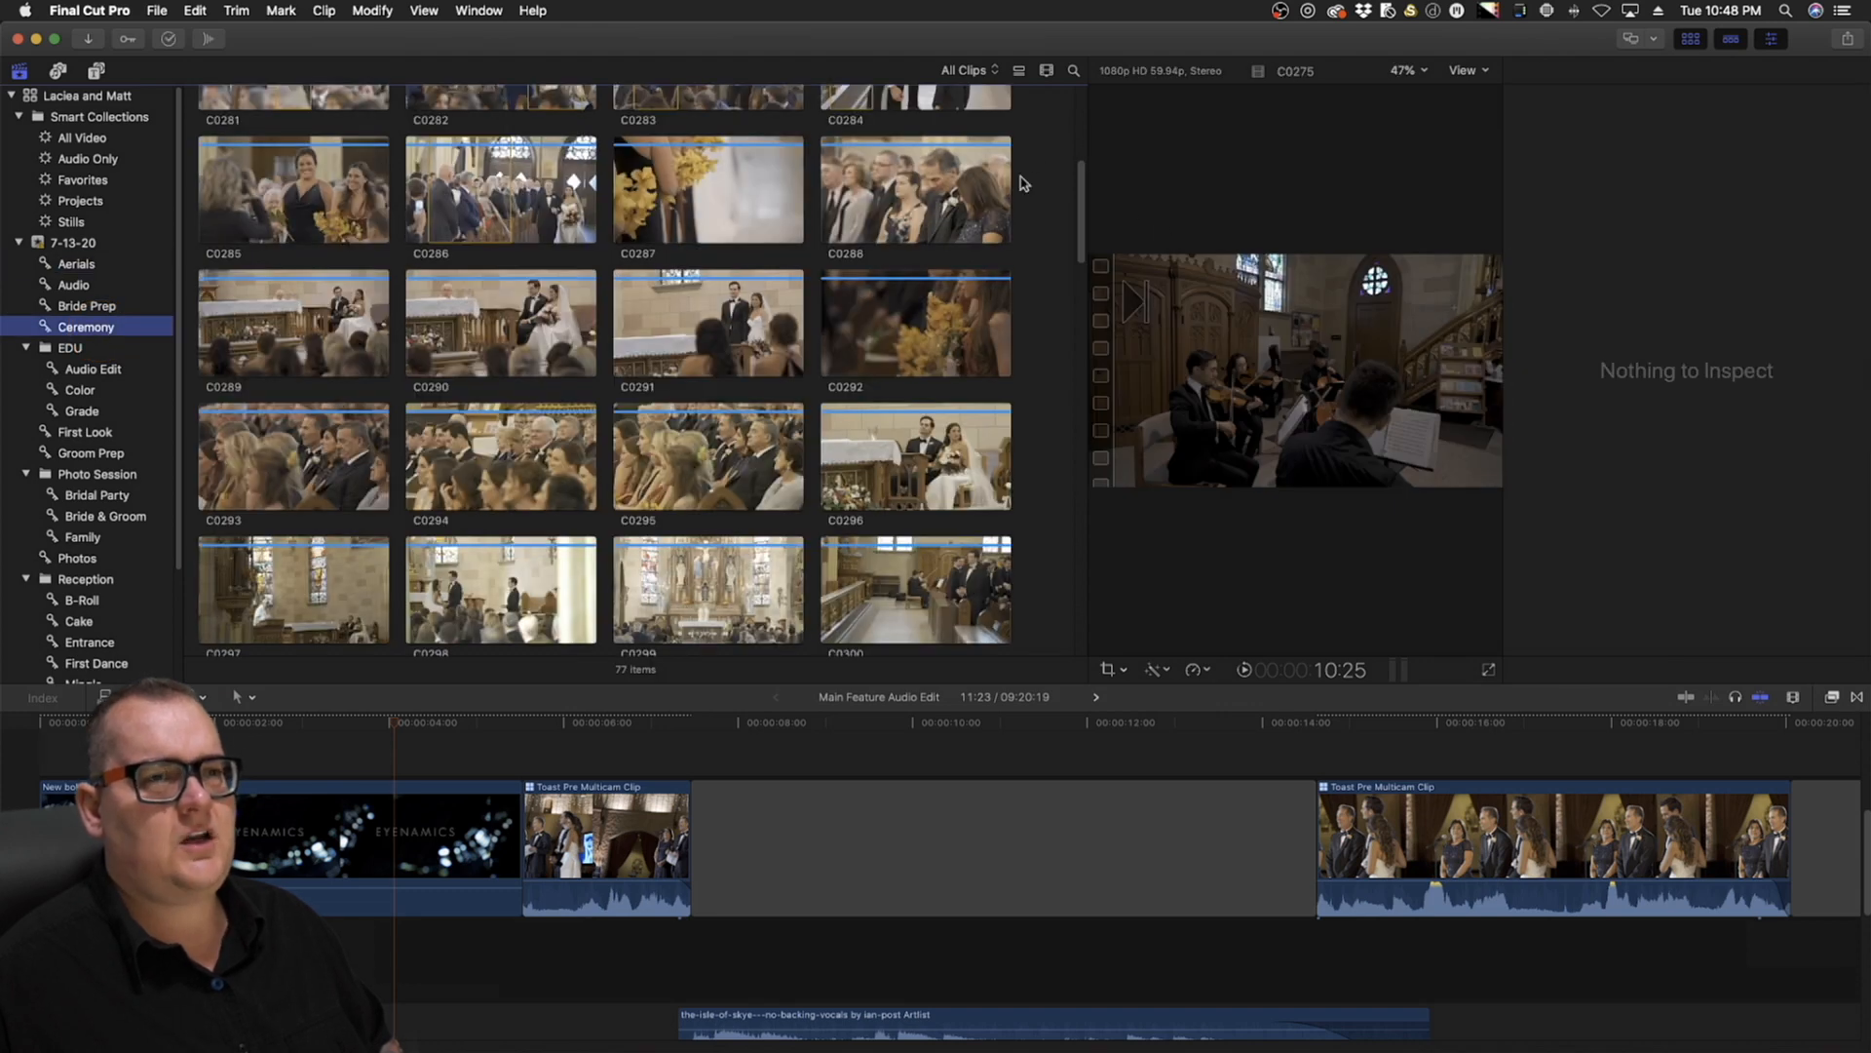
pyautogui.moveTo(1078, 205); pyautogui.dragTo(1069, 92)
pyautogui.rightClick(1037, 239)
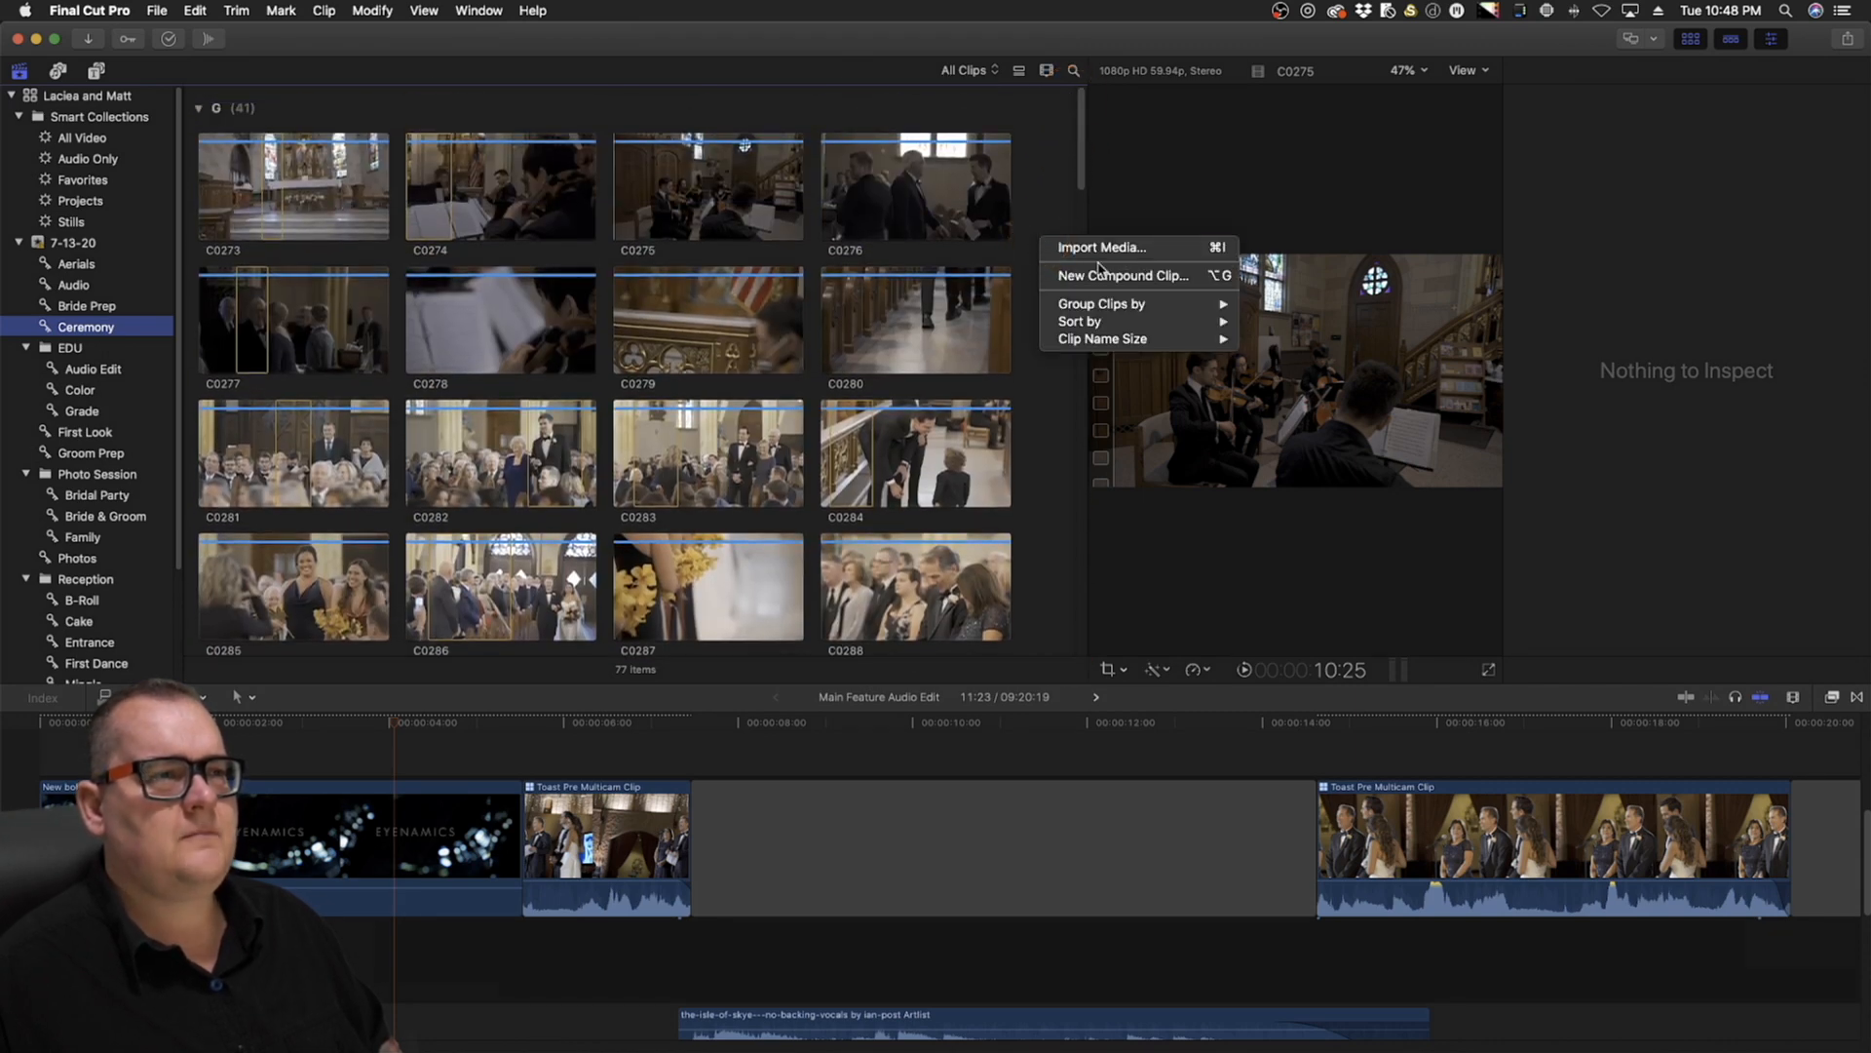
pyautogui.moveTo(1144, 309)
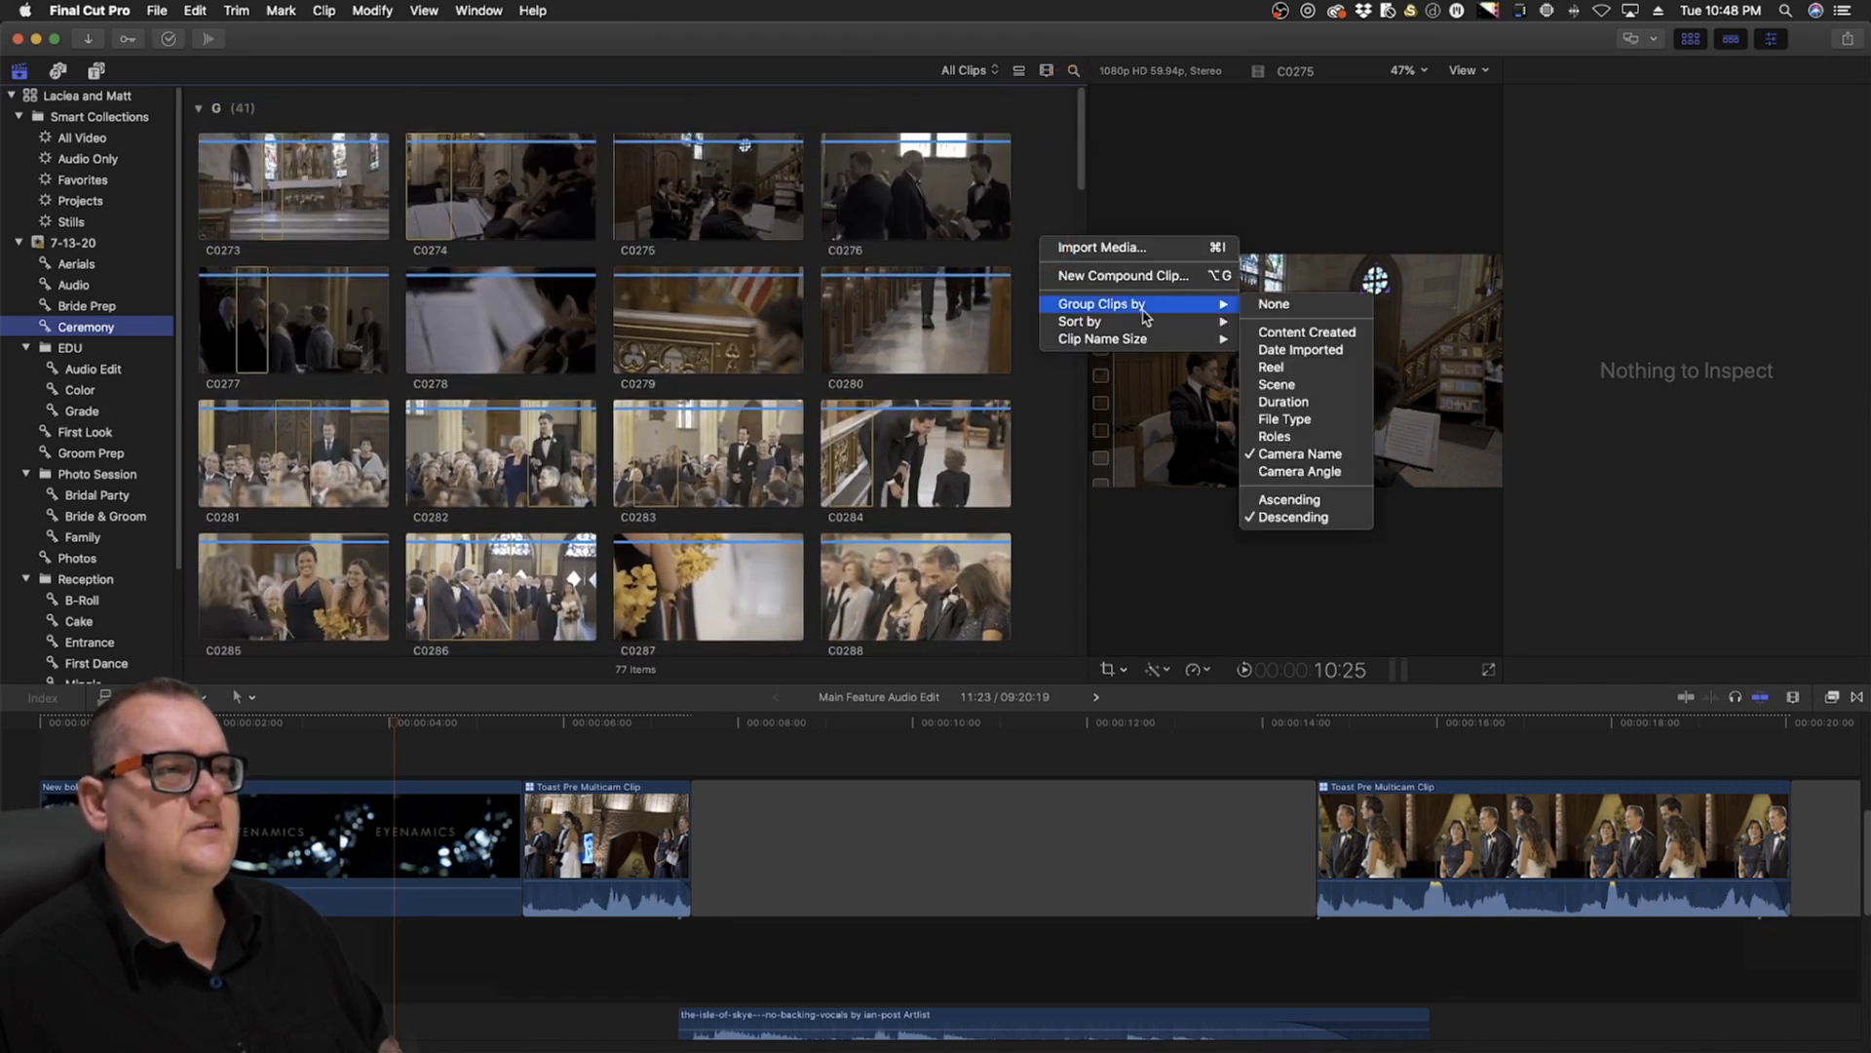
pyautogui.click(1053, 370)
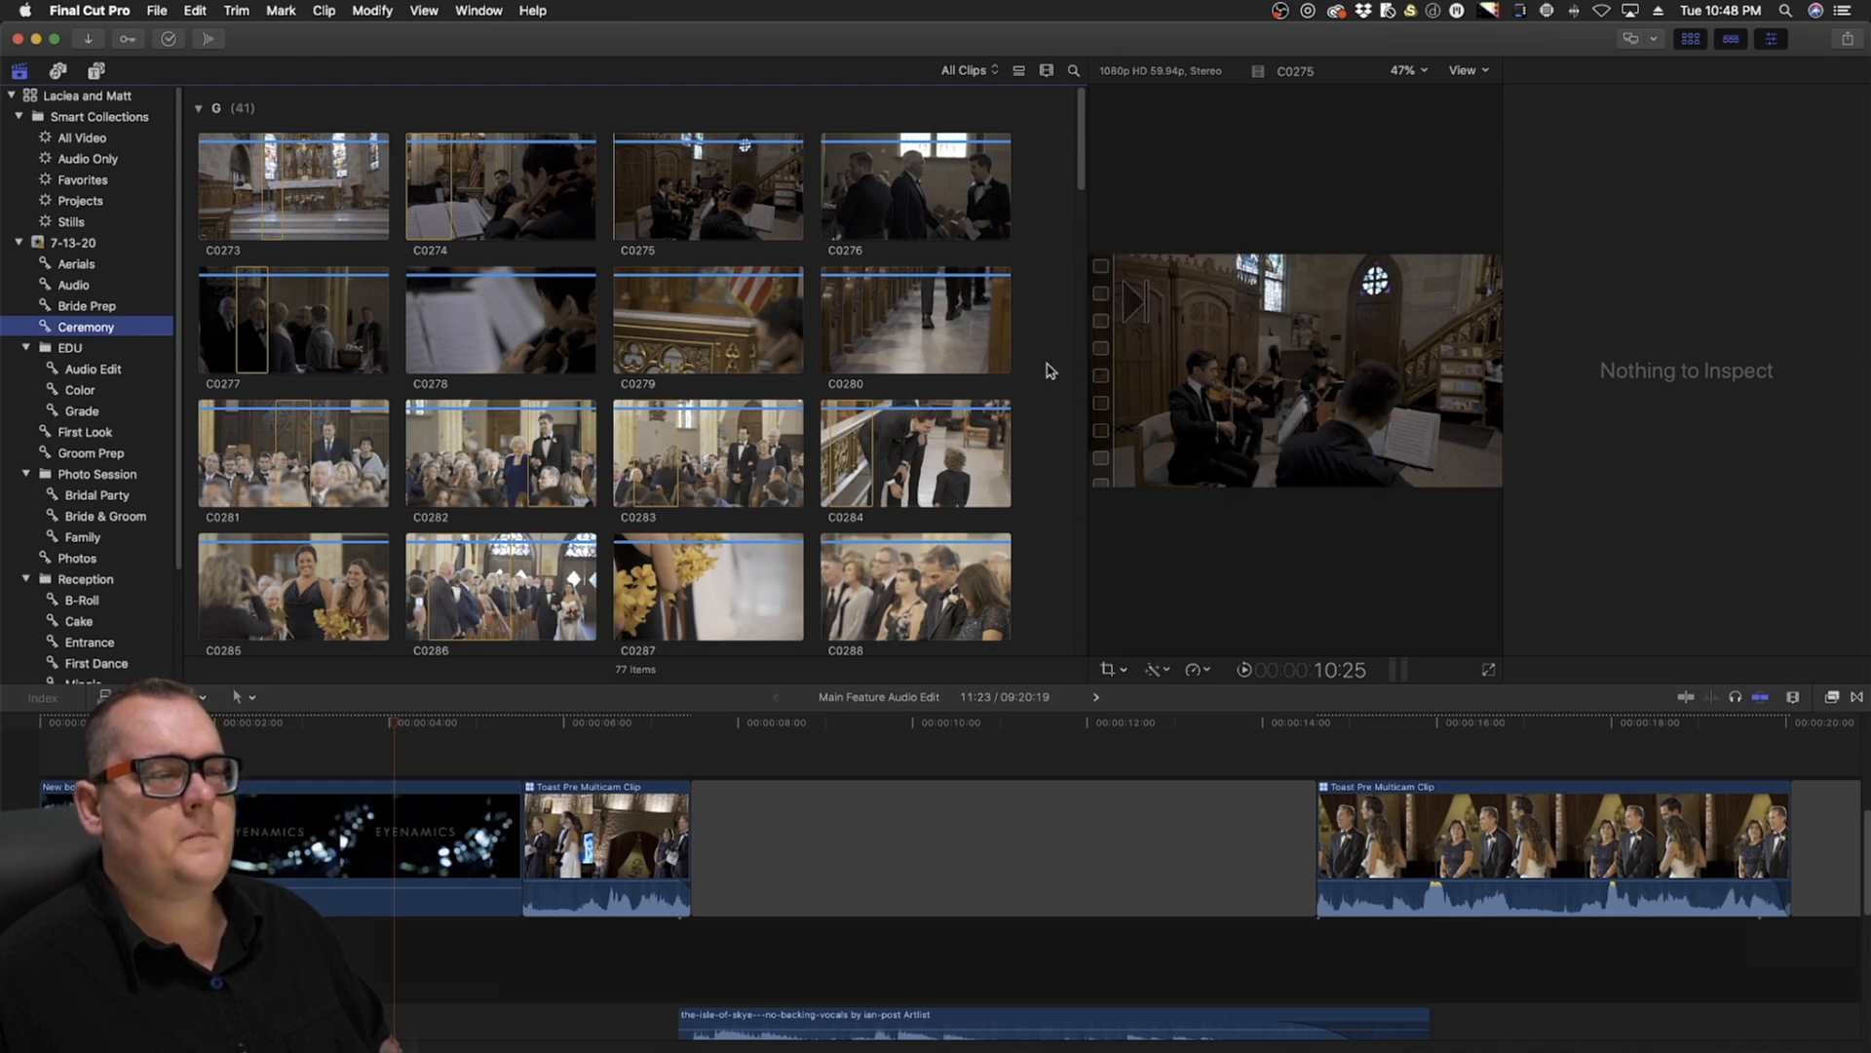
pyautogui.click(1049, 371)
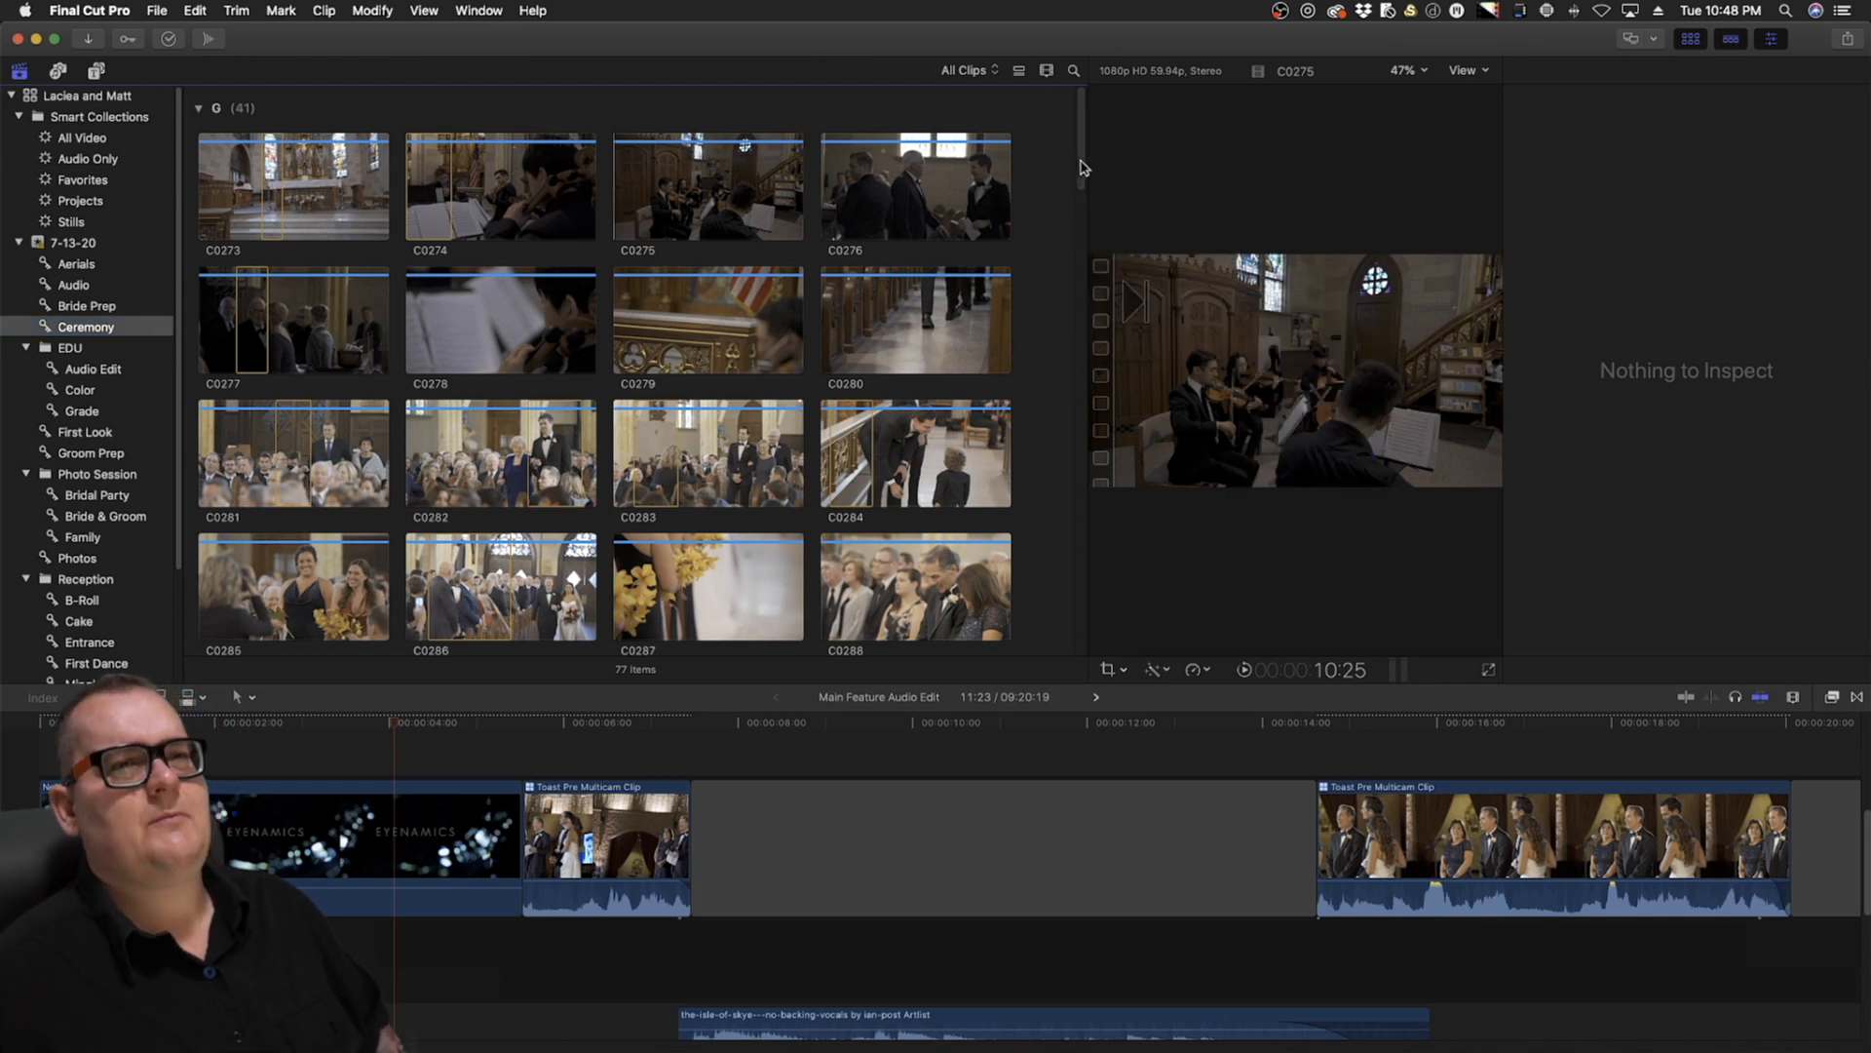
# Look through the Ceremony clips grouped by camera A and camera 2, and show the file information of clip C0002
pyautogui.moveTo(1082, 171); pyautogui.dragTo(1094, 436)
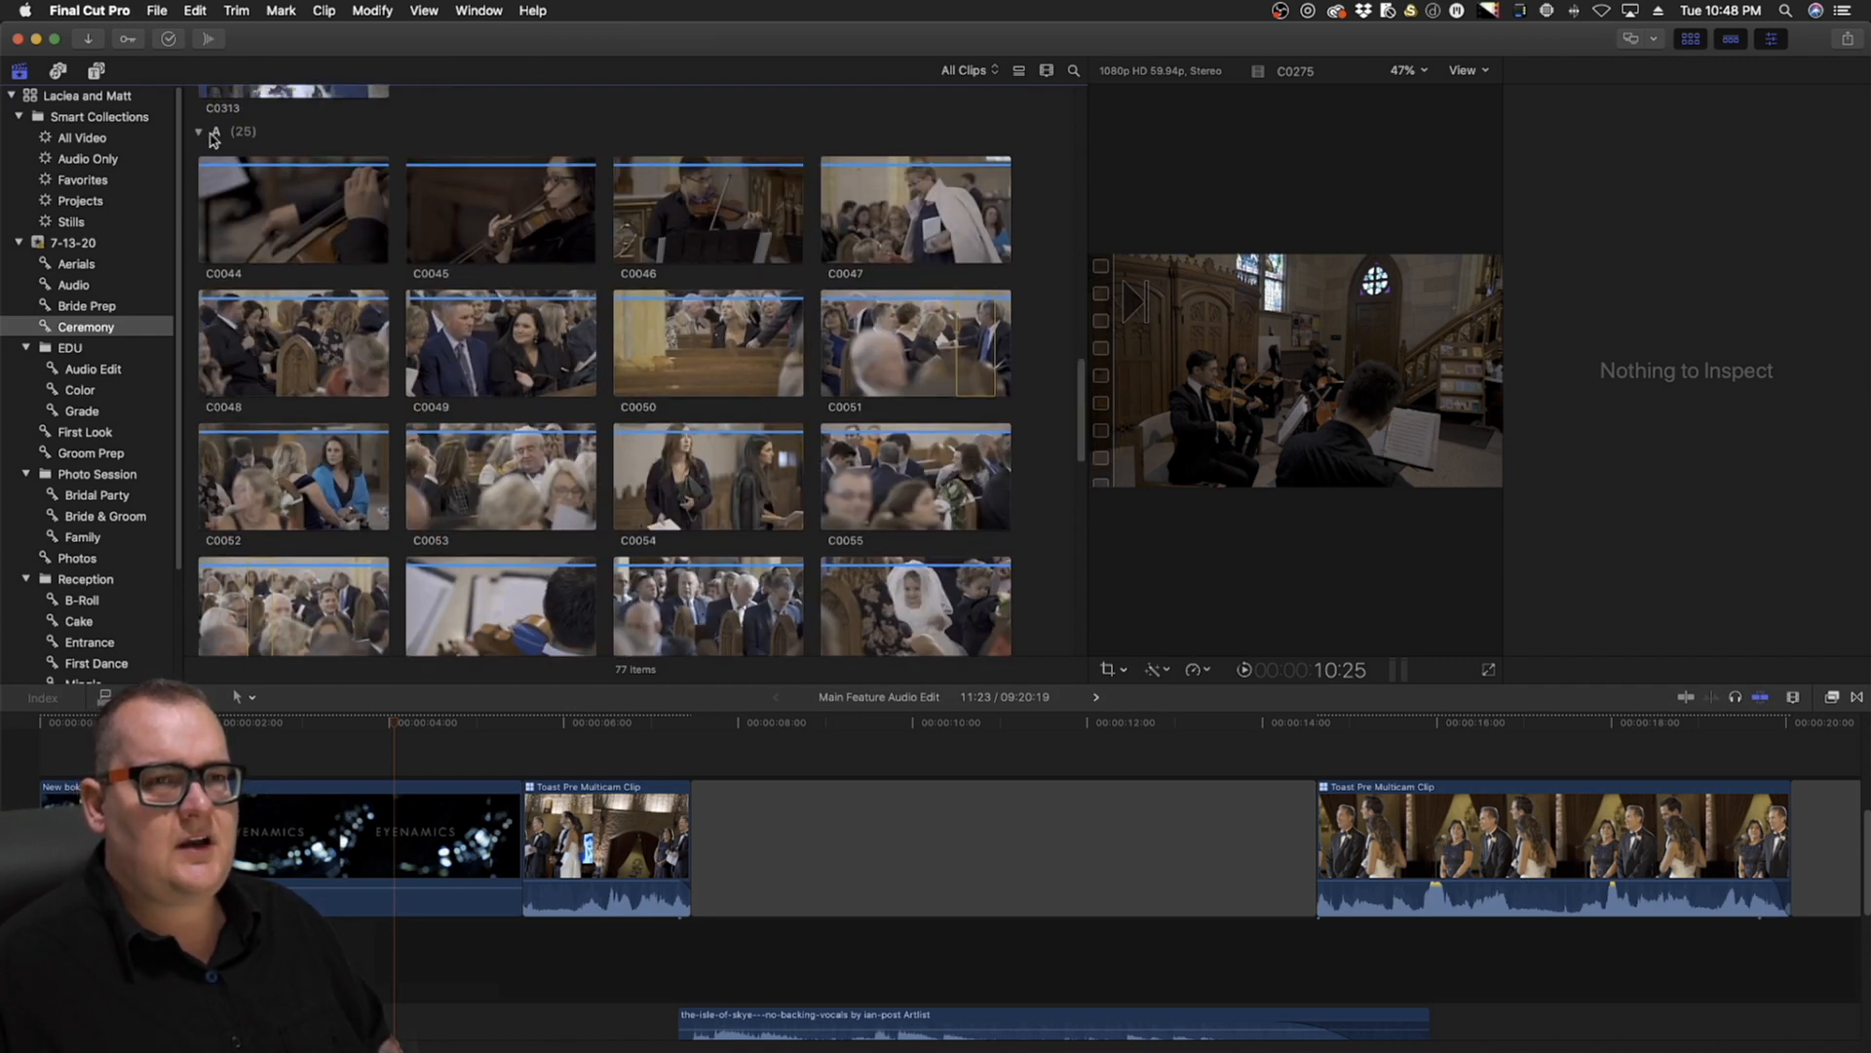
pyautogui.click(215, 130)
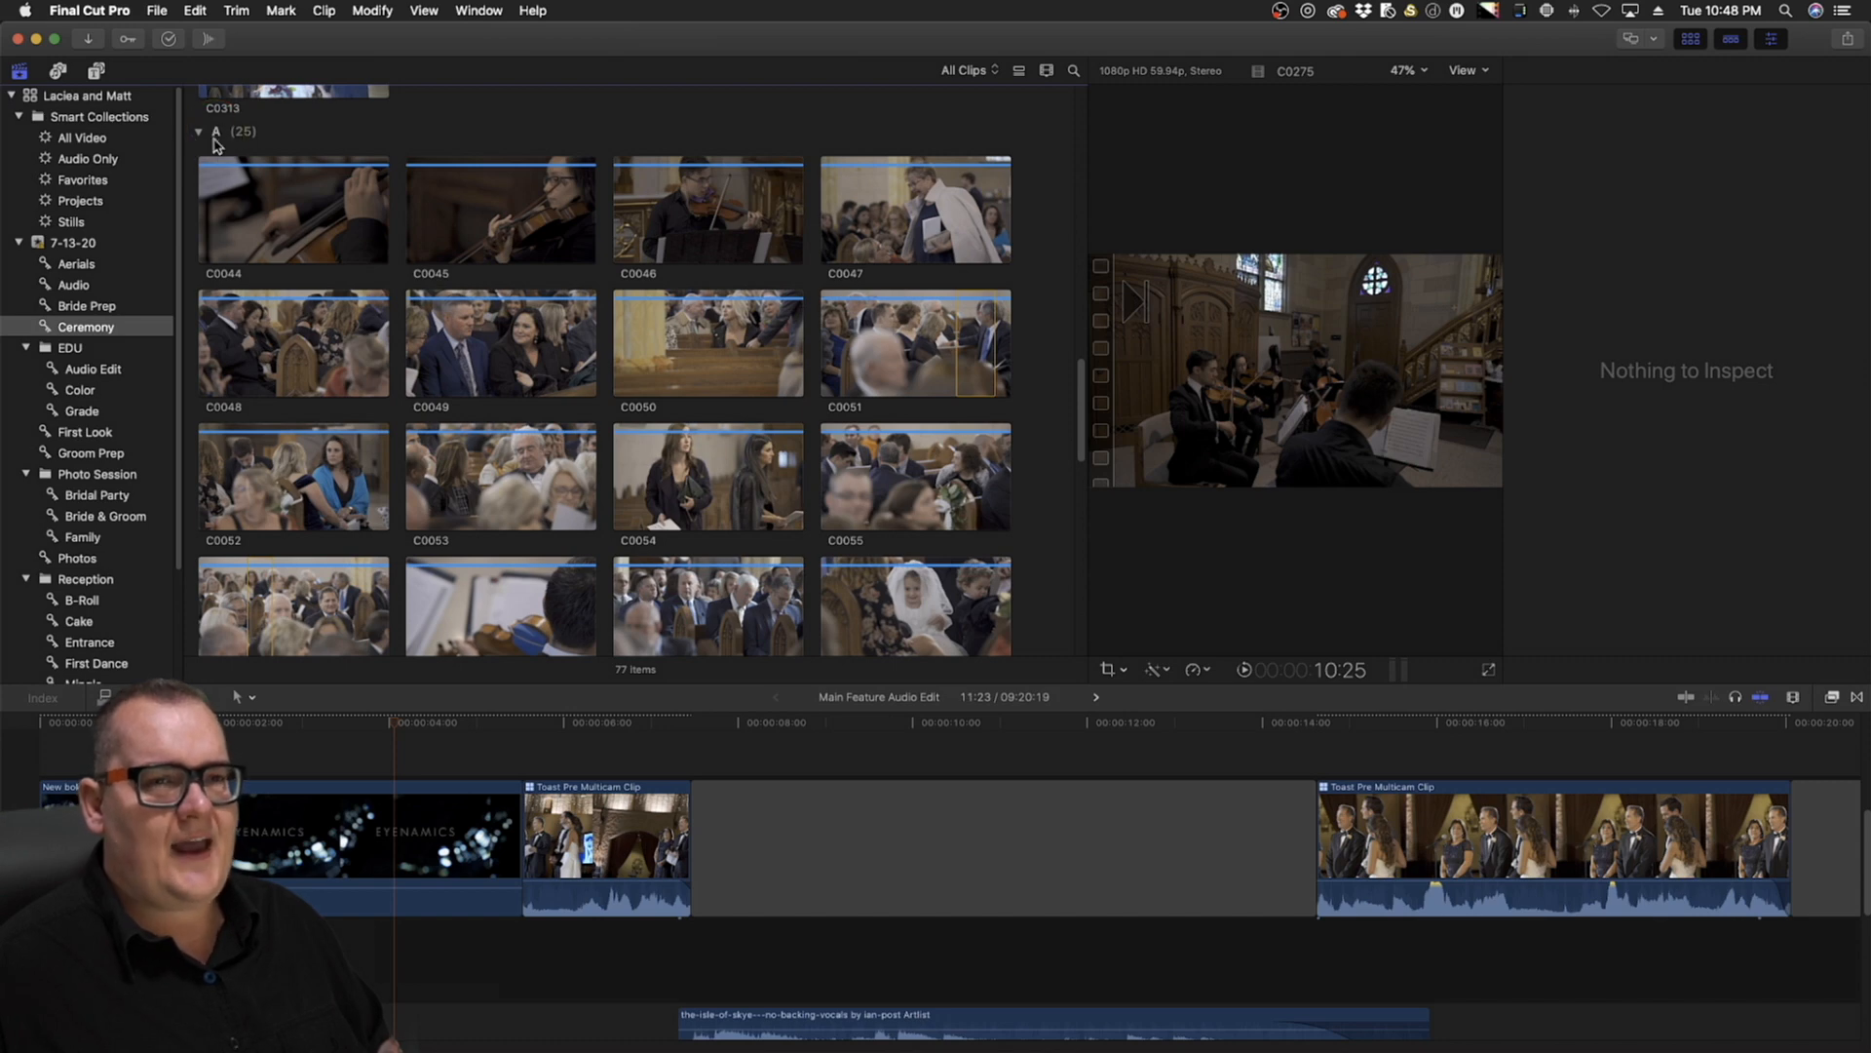
pyautogui.moveTo(1082, 360); pyautogui.dragTo(1080, 502)
pyautogui.moveTo(1080, 523); pyautogui.dragTo(1079, 535)
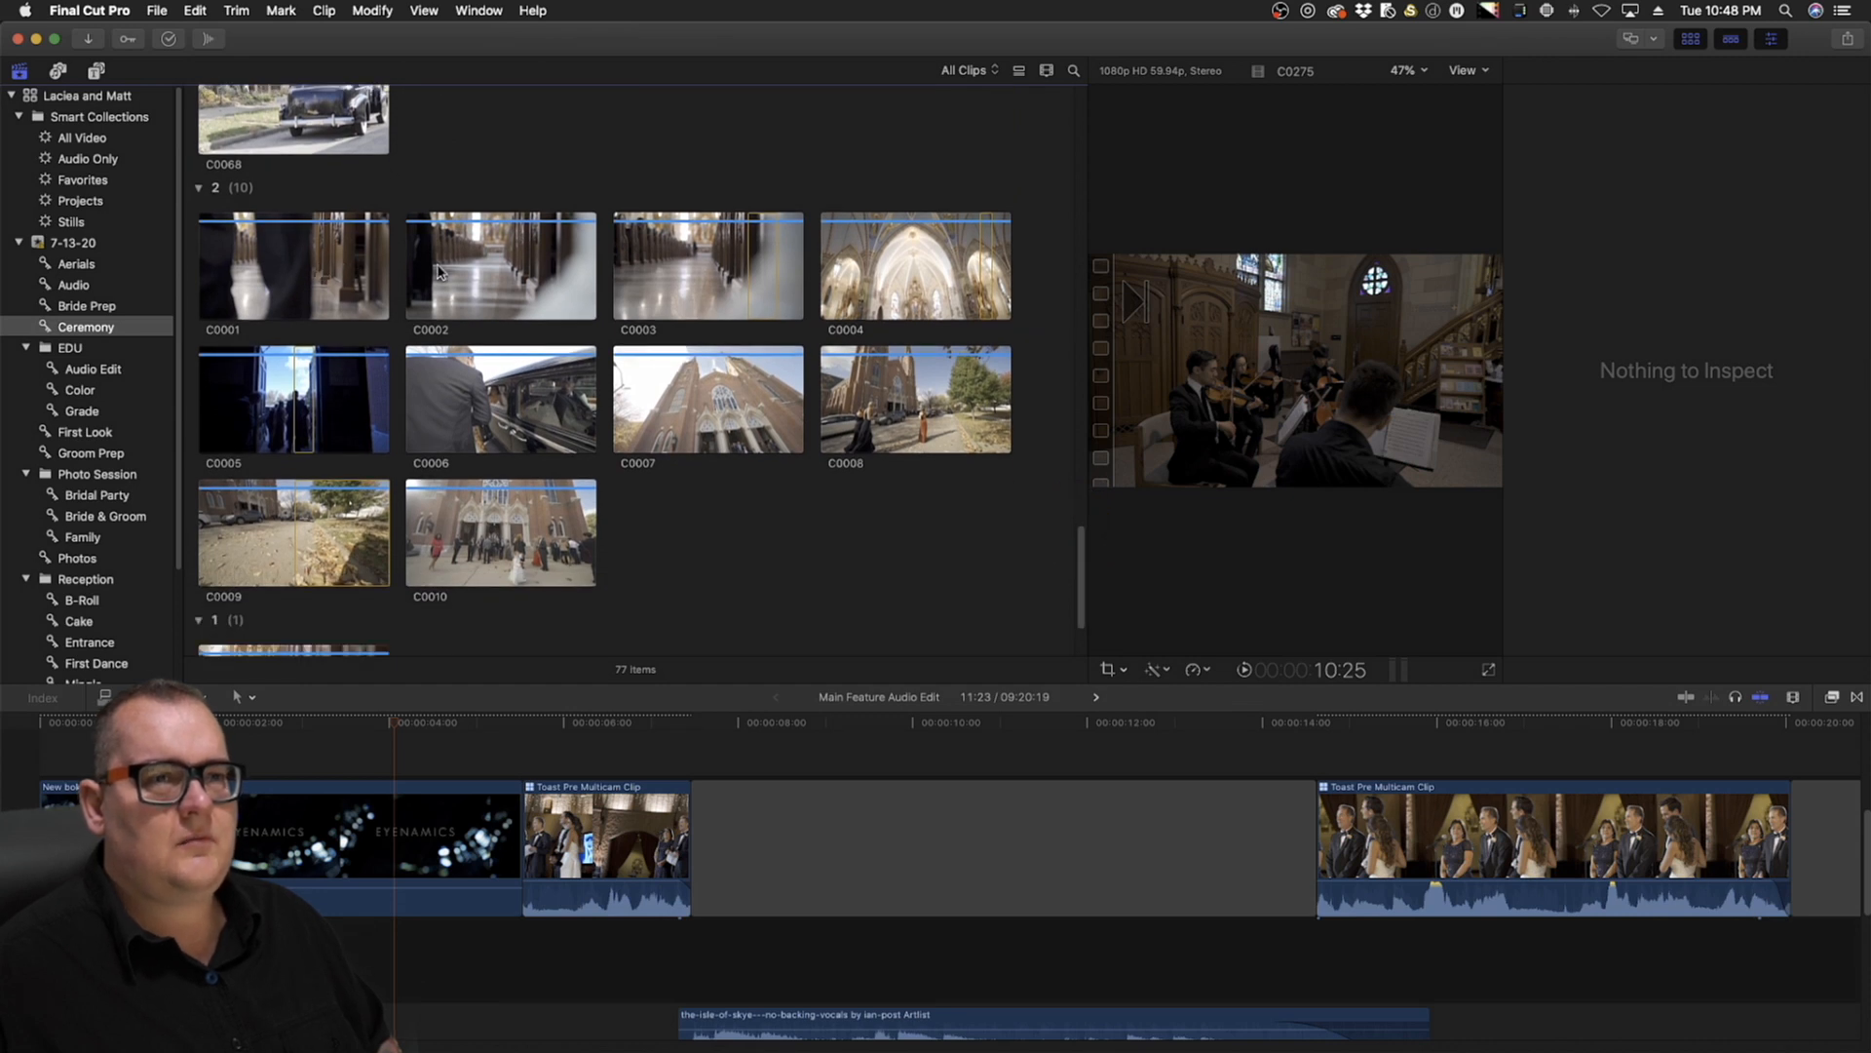
pyautogui.click(468, 275)
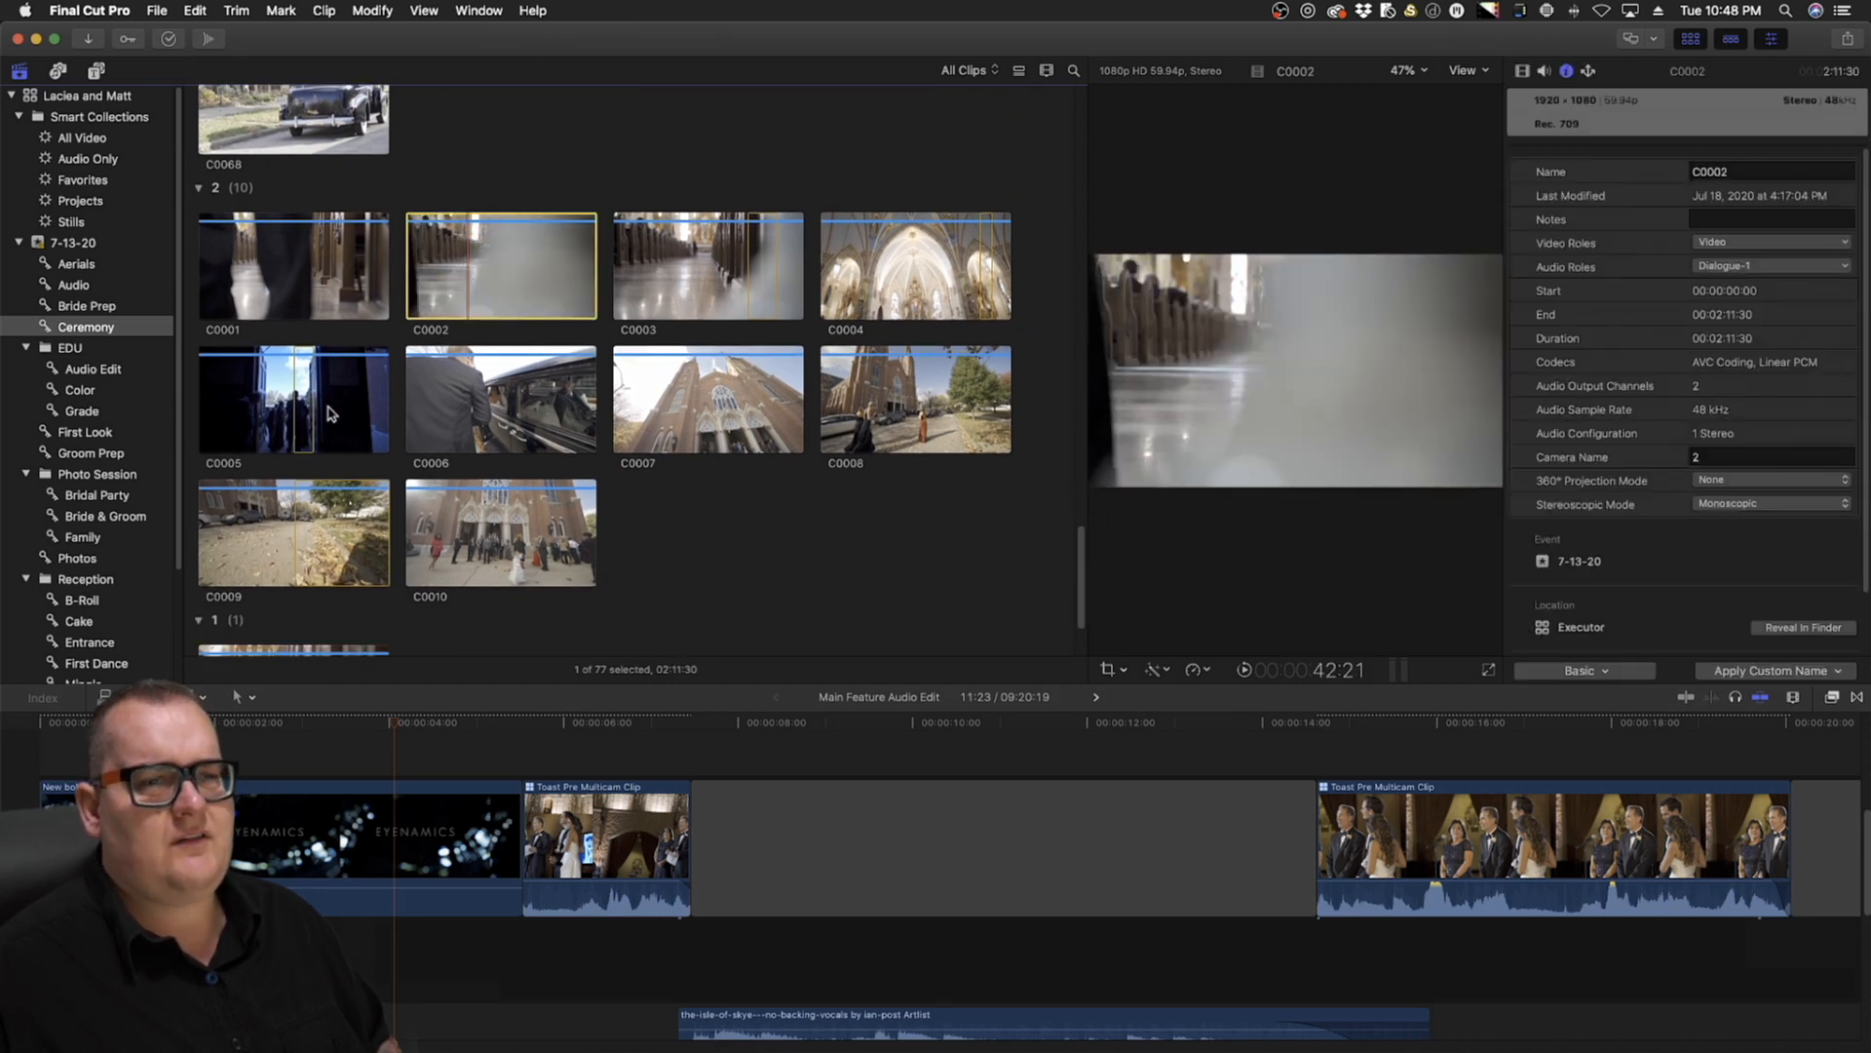
# Compare the camera names of Ceremony clips C0280, C0283 and C0287 in group G with clip C0045 in group A
pyautogui.scroll(10, 547, 417)
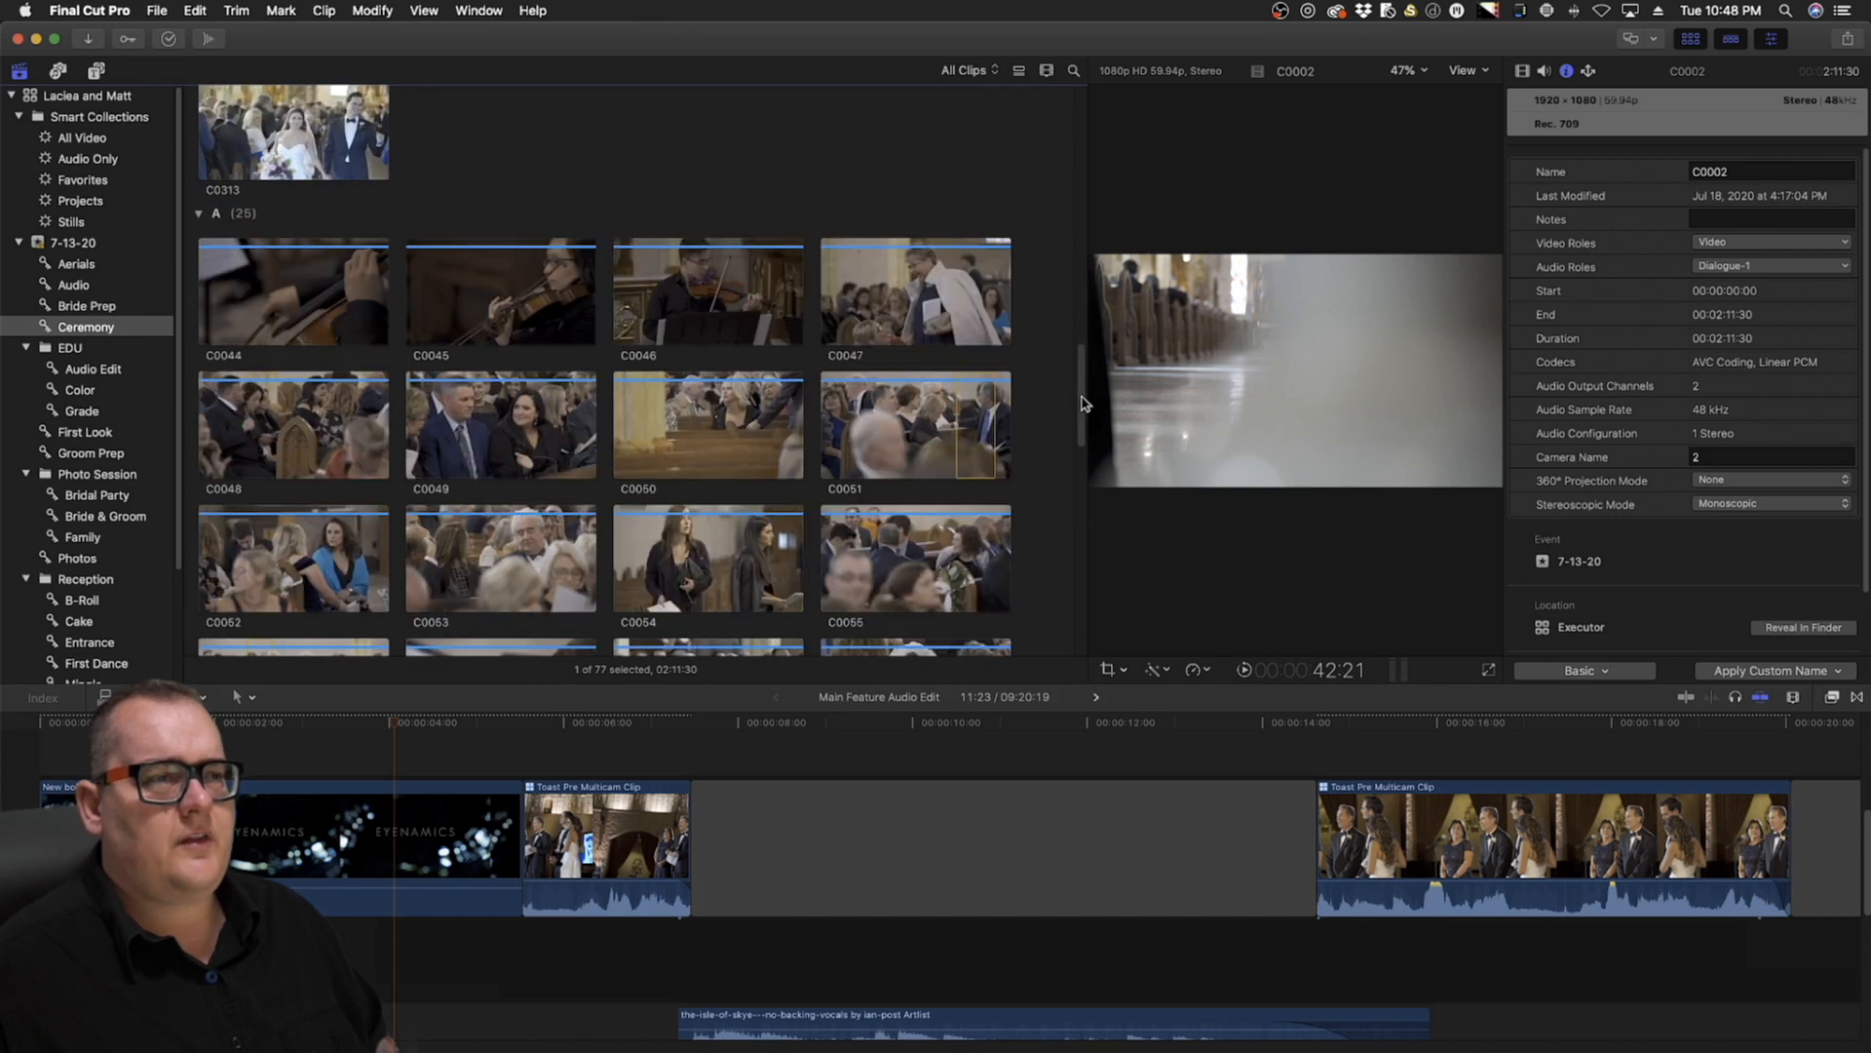
pyautogui.moveTo(1082, 403); pyautogui.dragTo(1078, 148)
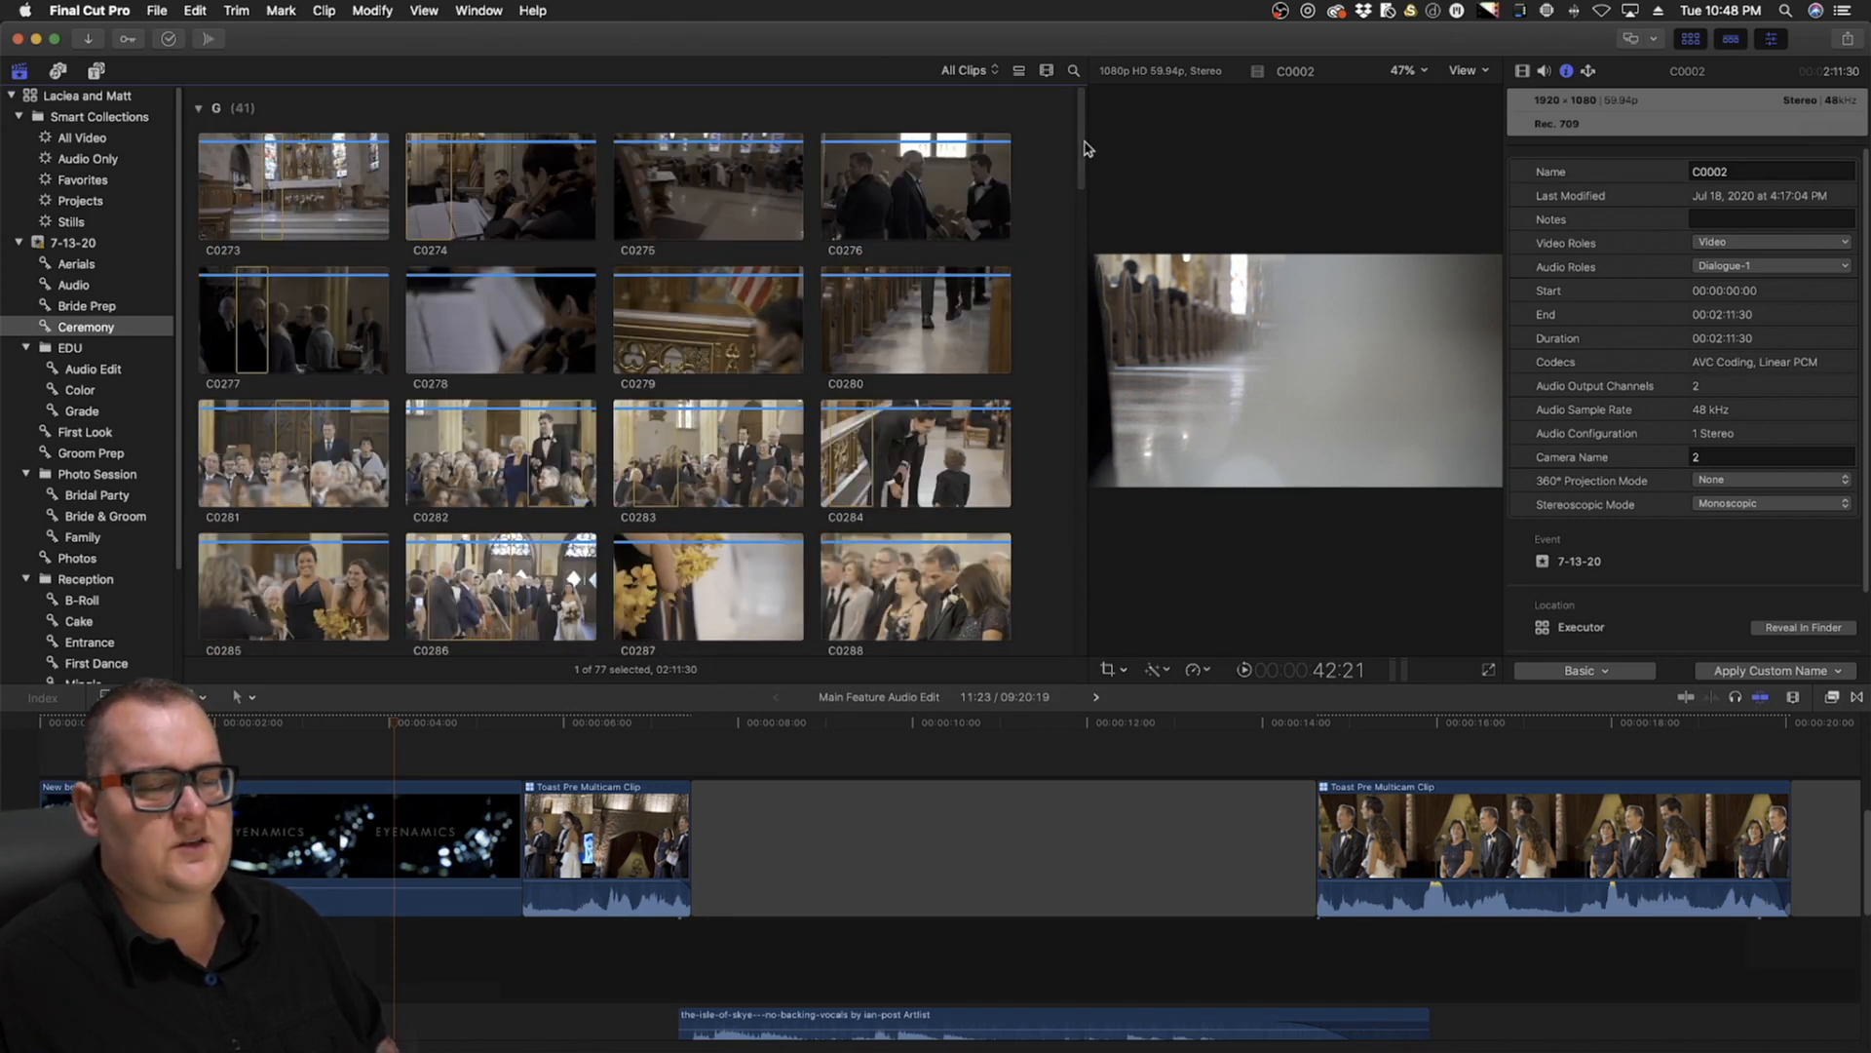
pyautogui.moveTo(1081, 161); pyautogui.dragTo(1082, 186)
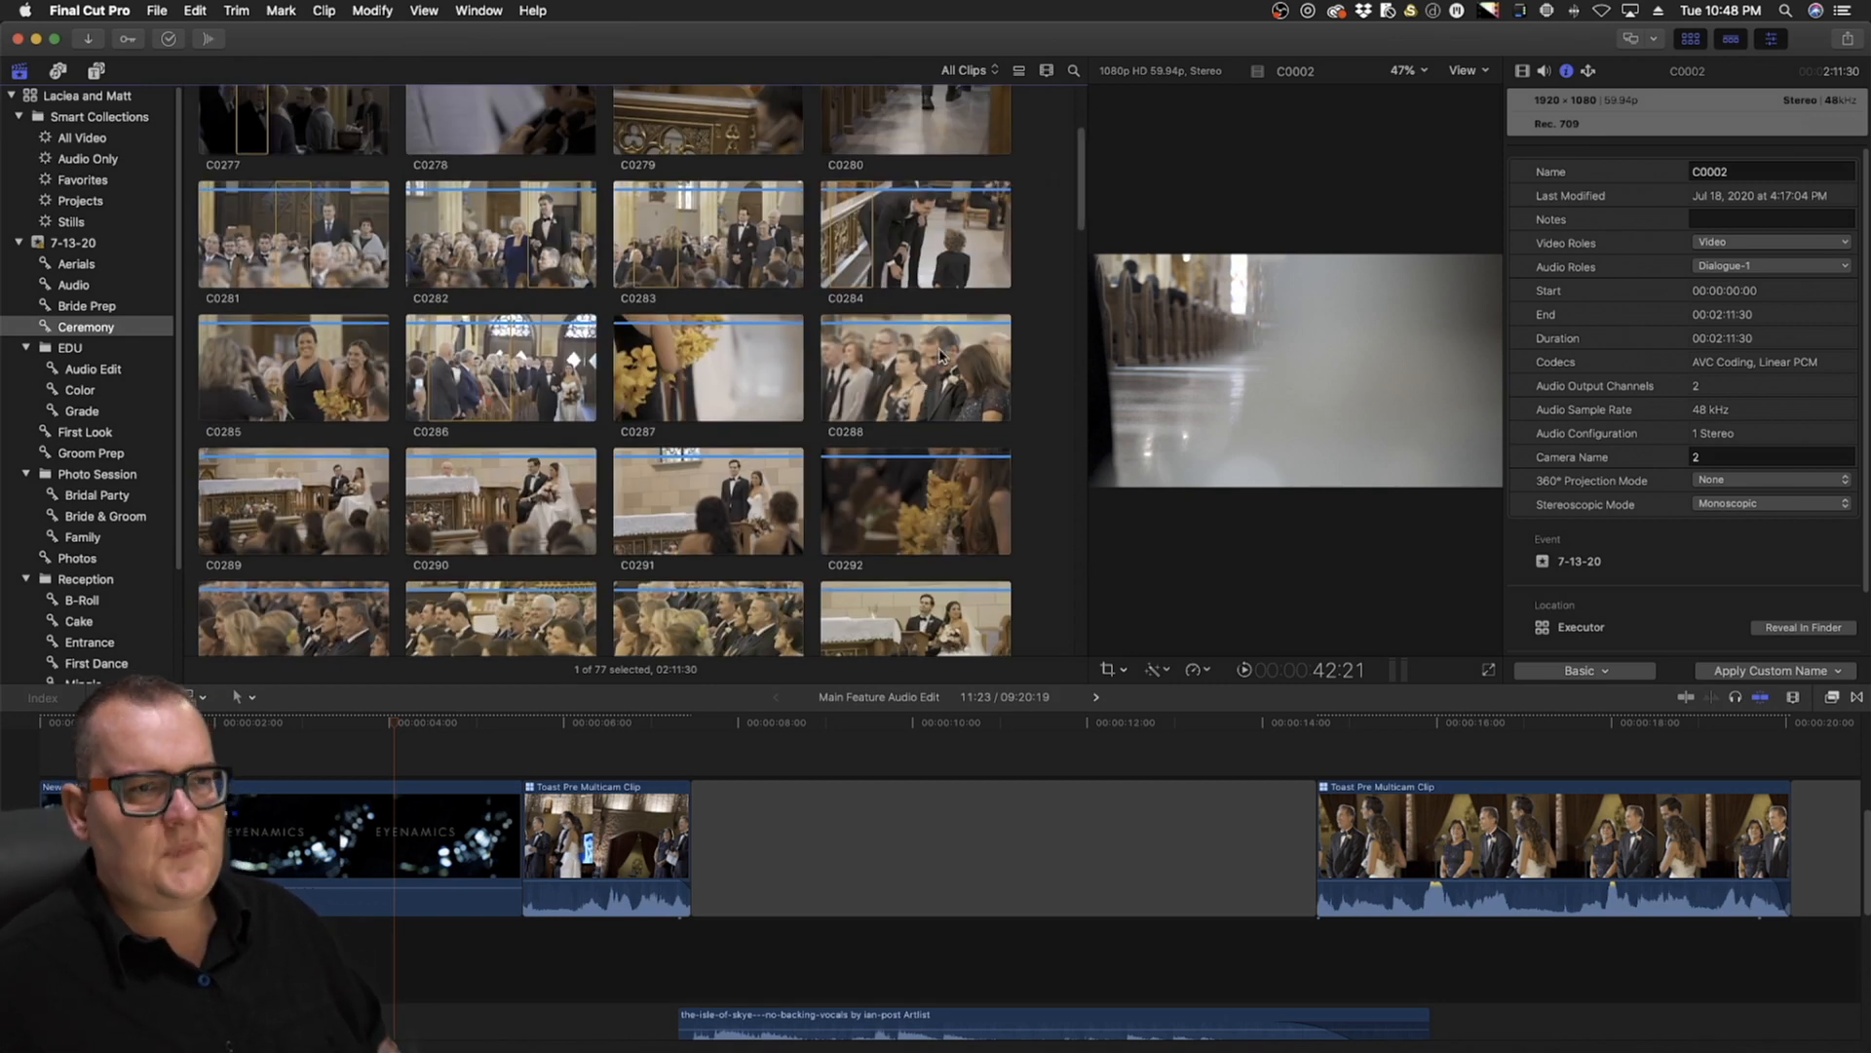
pyautogui.moveTo(1083, 198); pyautogui.dragTo(1080, 170)
pyautogui.click(870, 264)
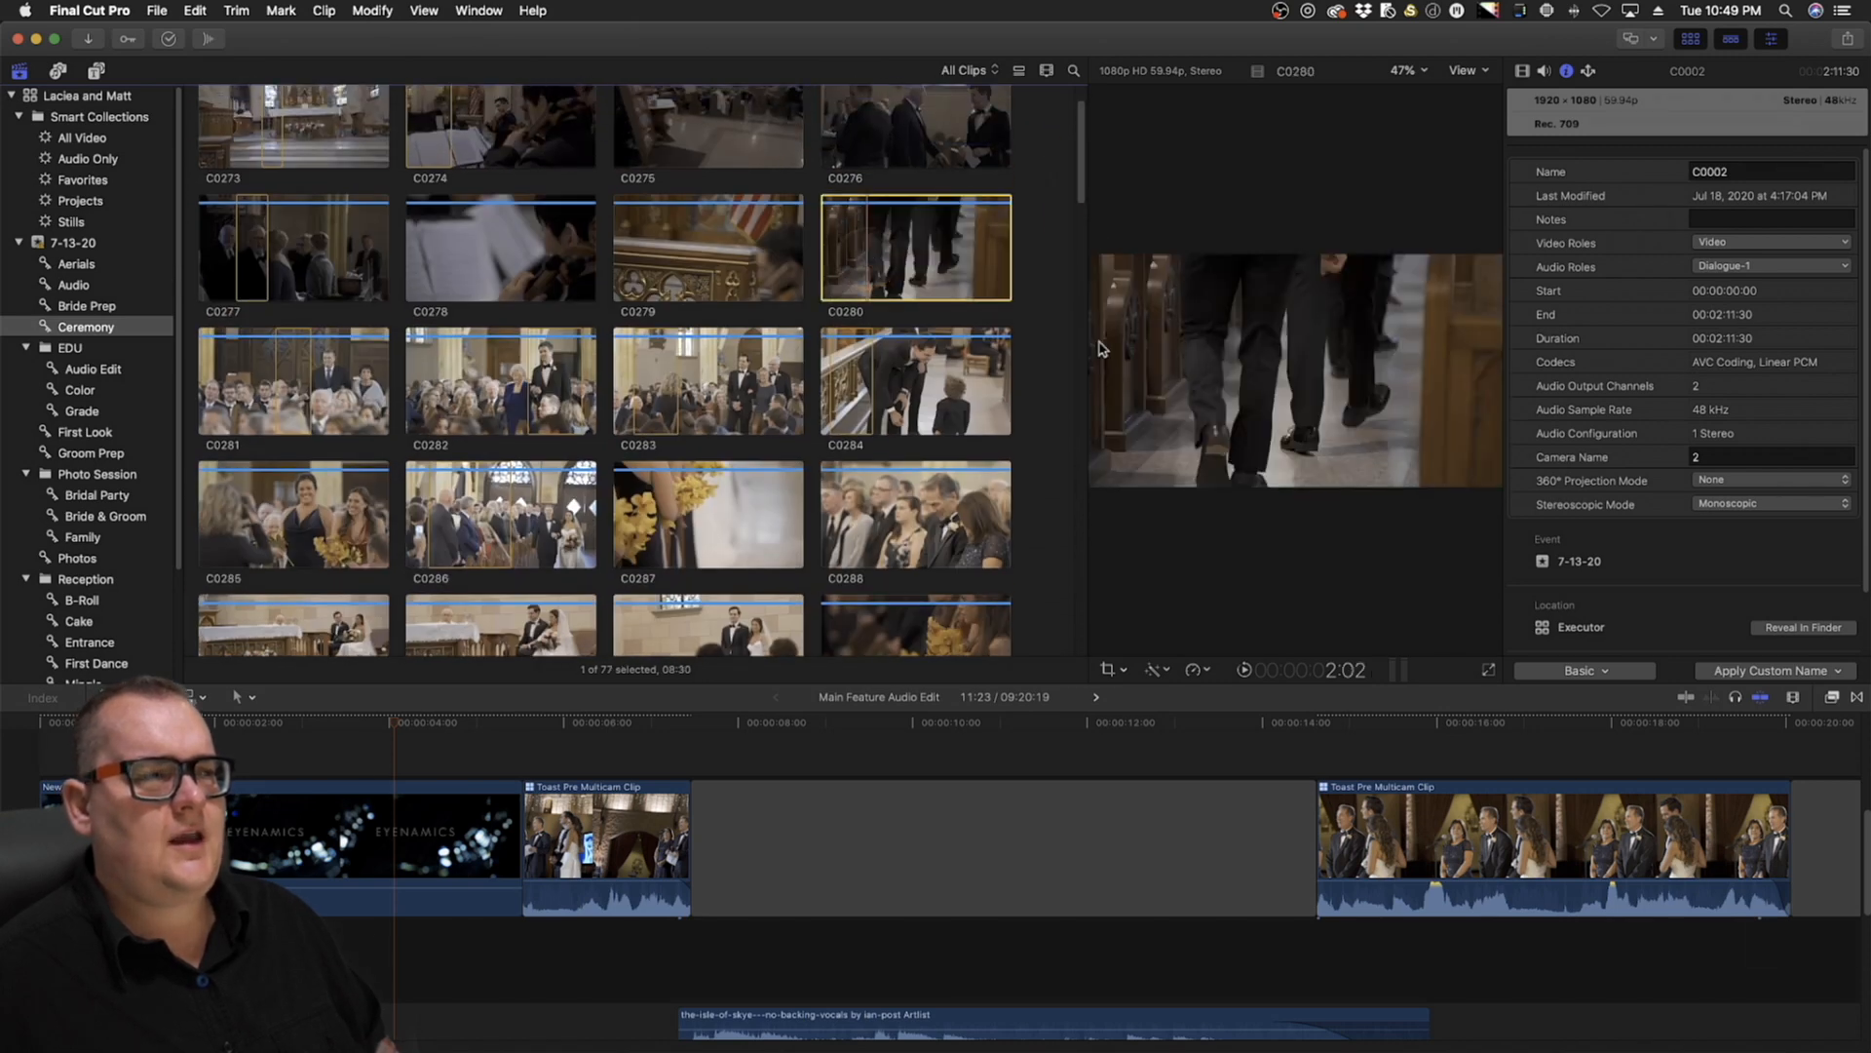
pyautogui.click(1716, 456)
pyautogui.write('G')
pyautogui.click(729, 400)
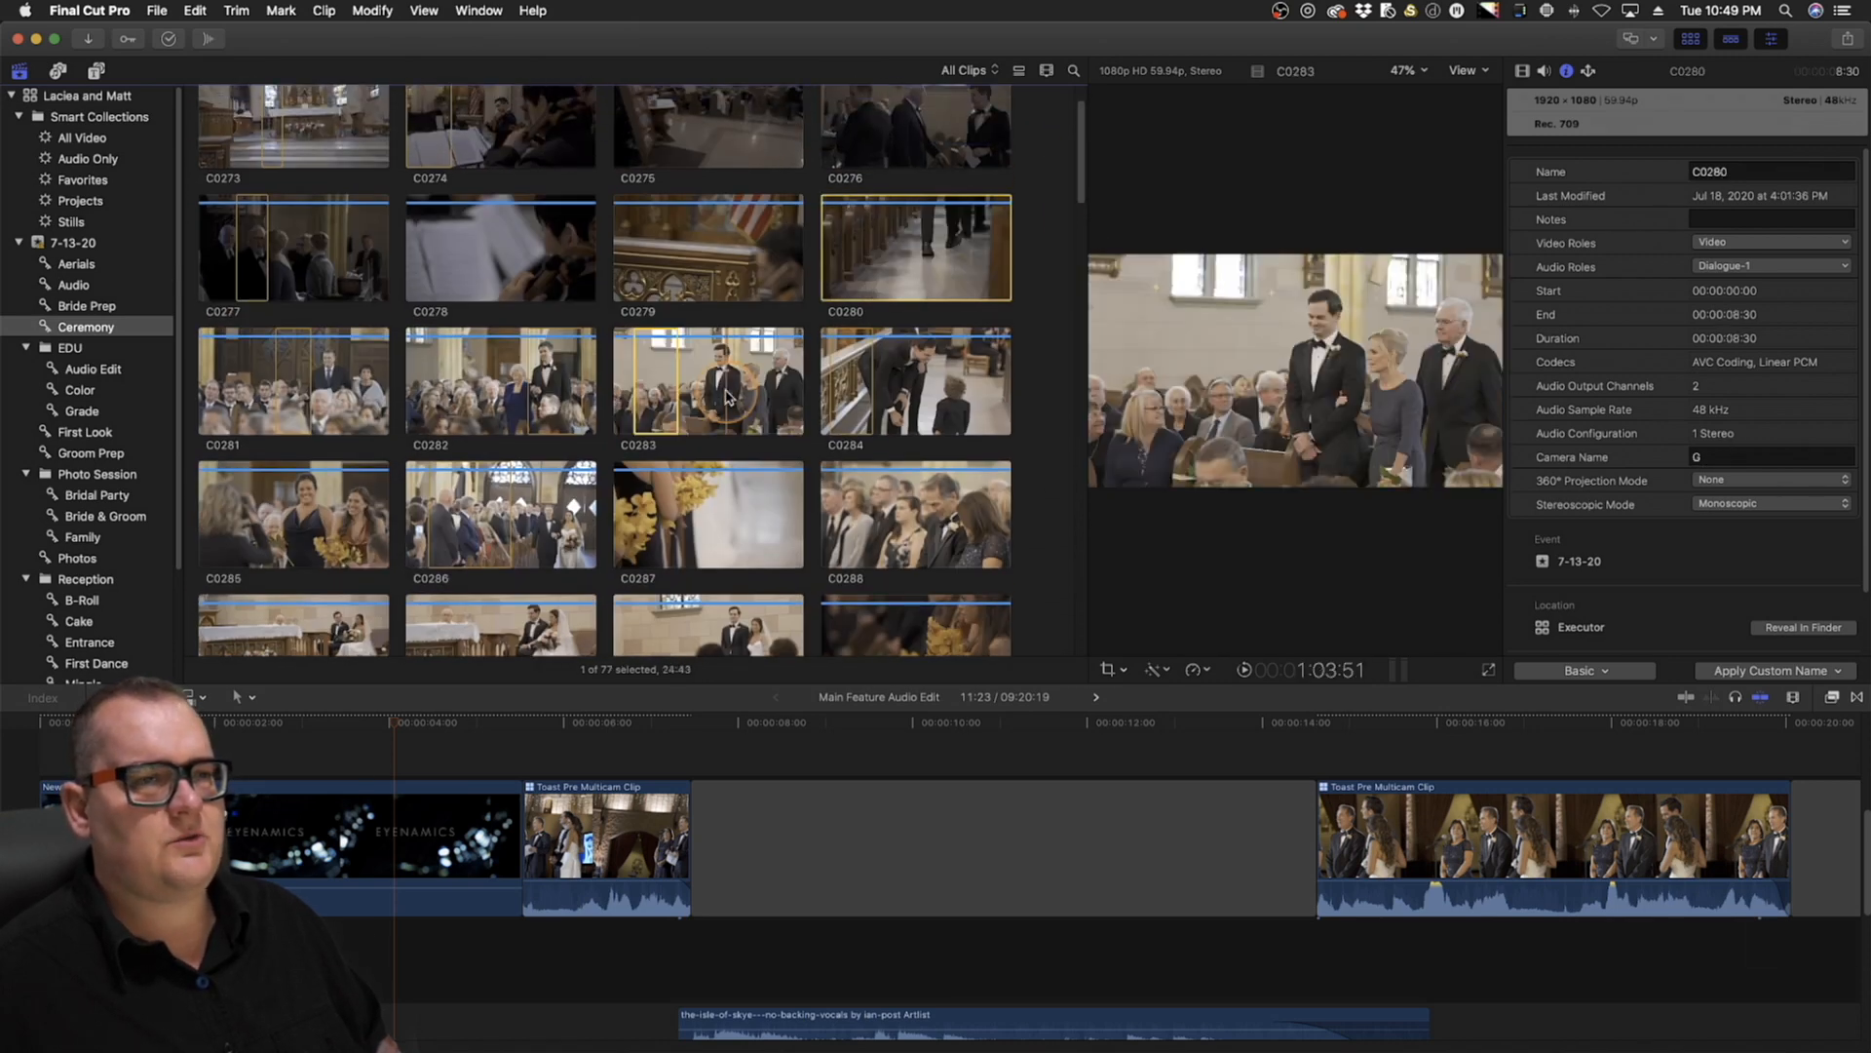
pyautogui.click(721, 511)
pyautogui.scroll(-10, 390, 468)
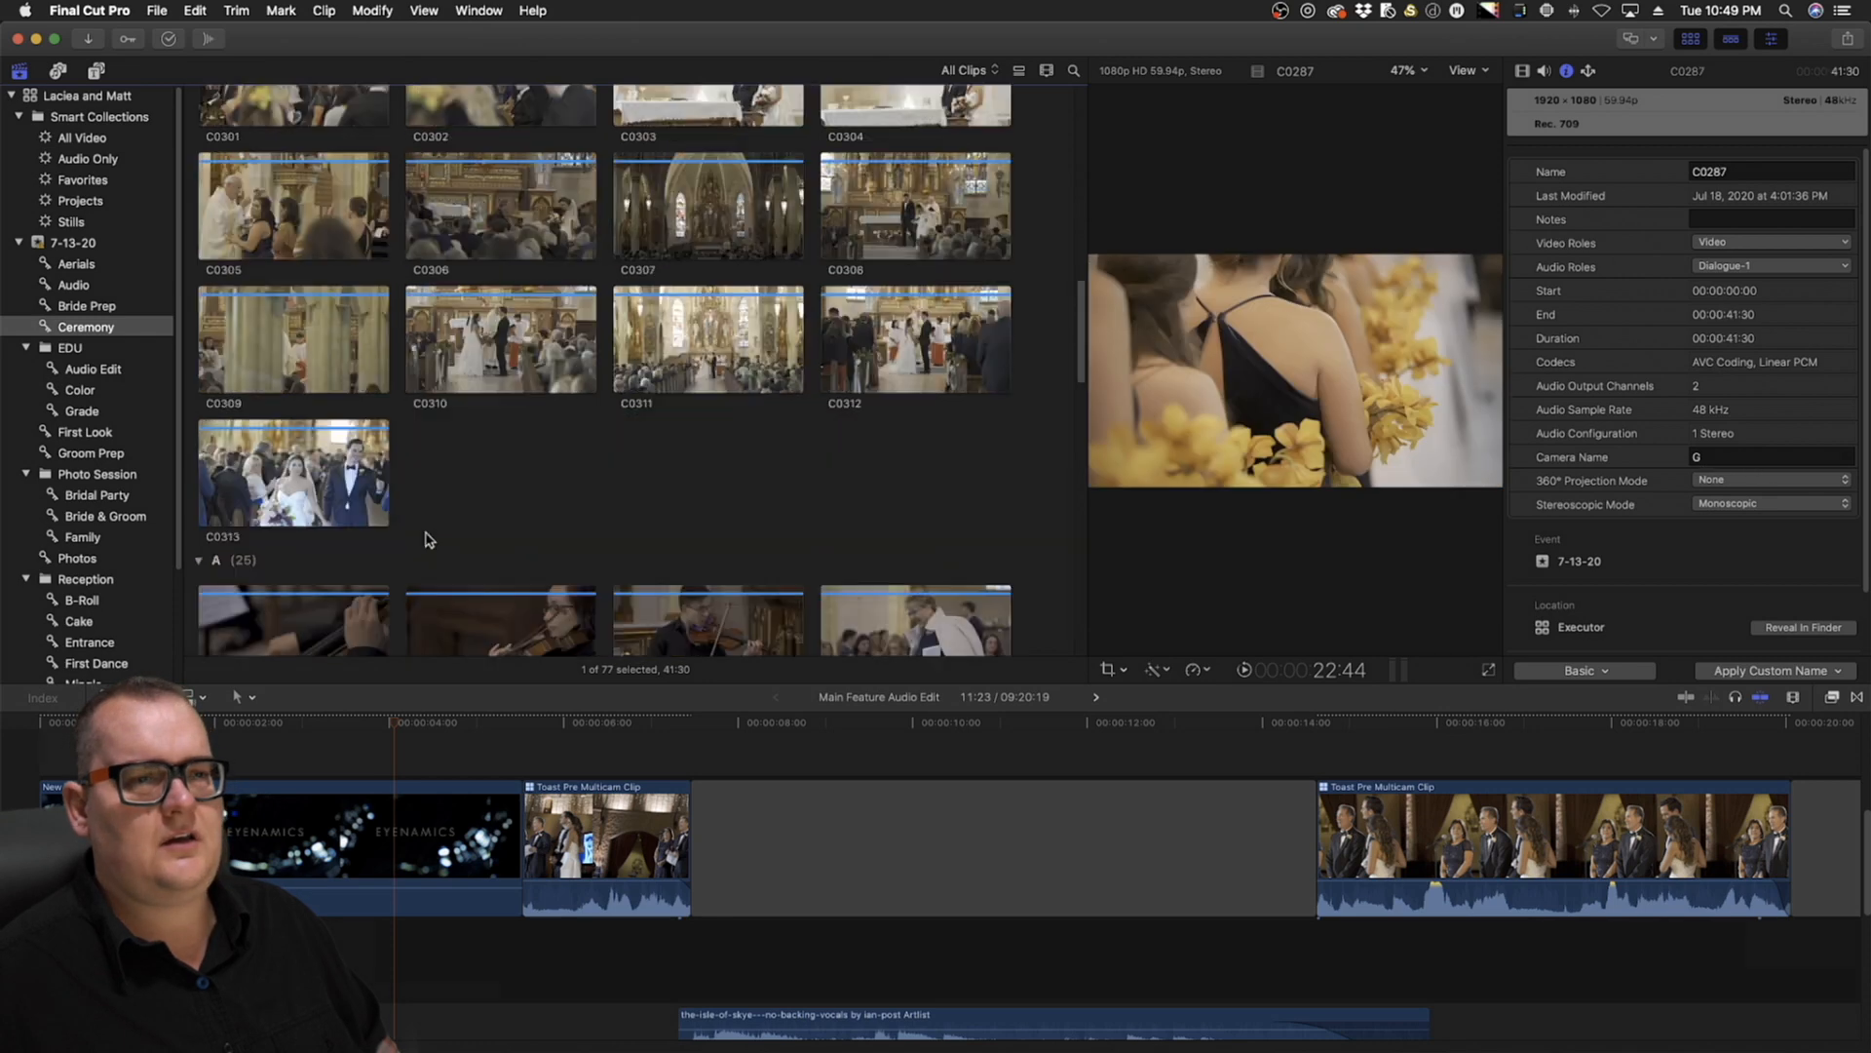
pyautogui.click(514, 554)
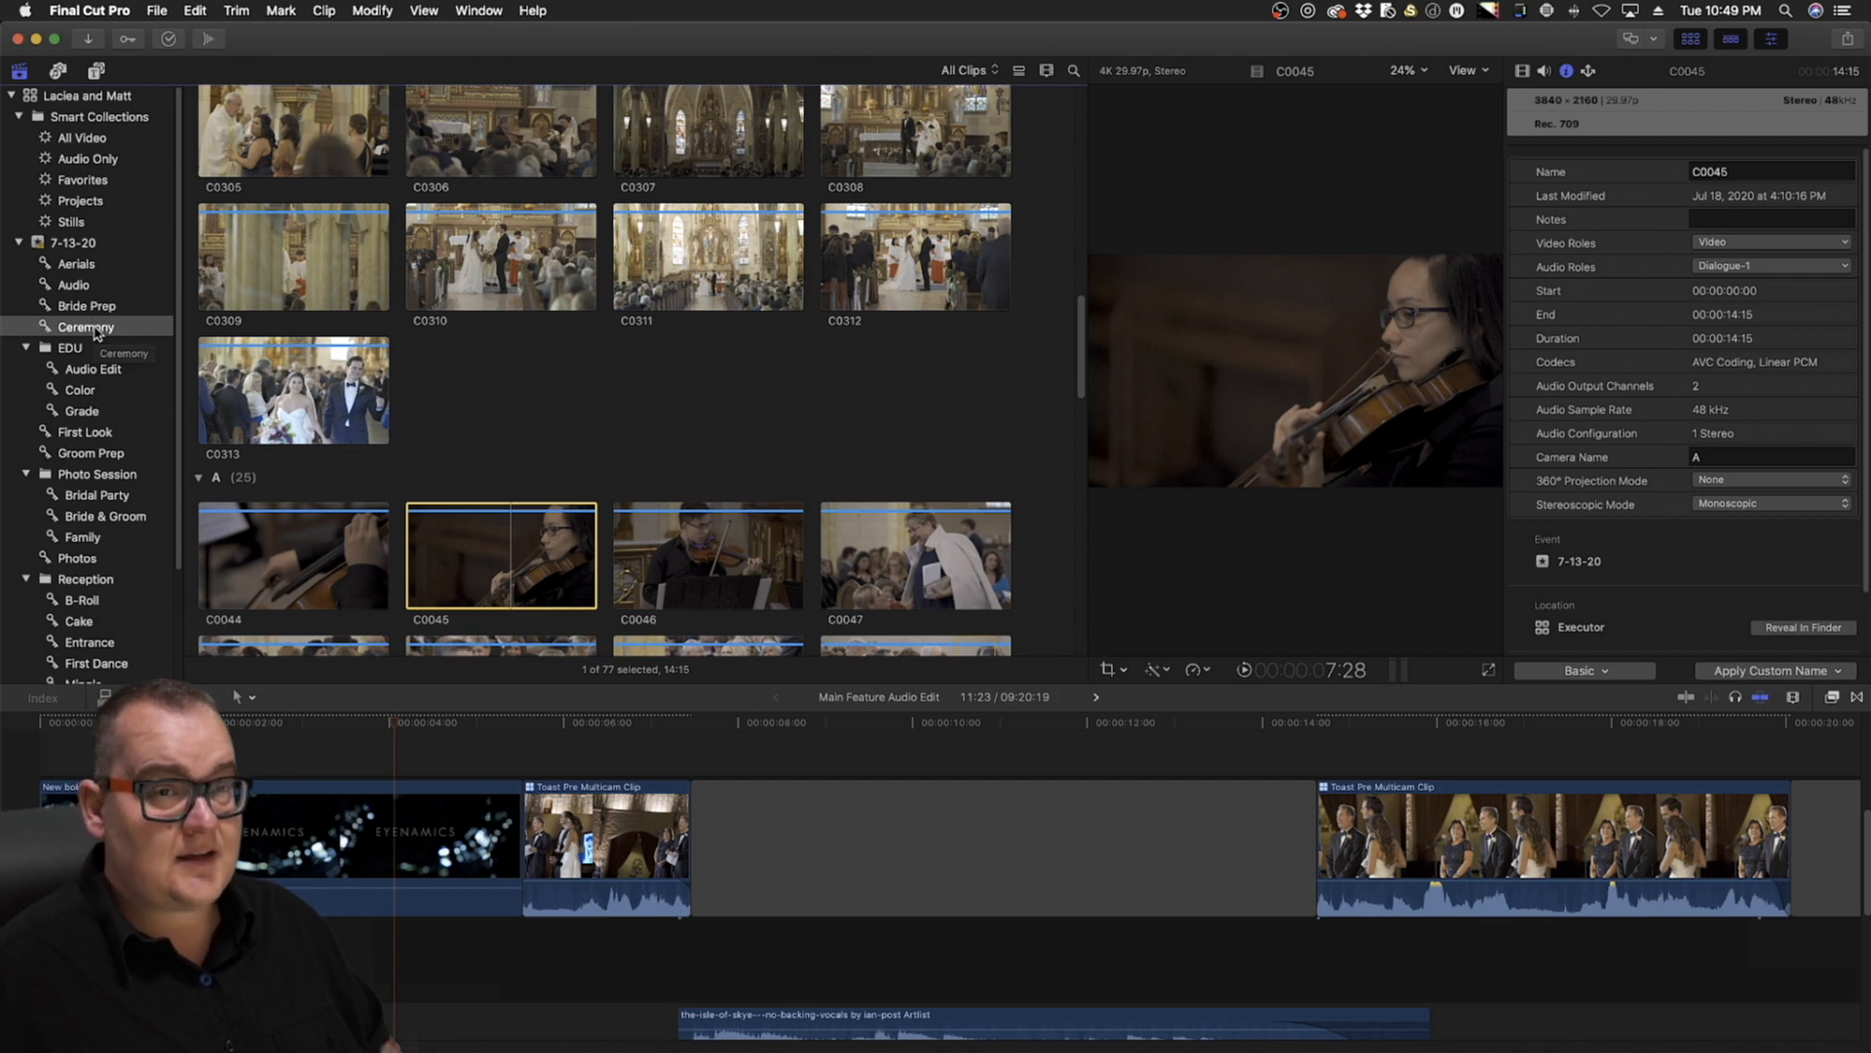
# Delete the Aerials keyword collection and undo the deletion
pyautogui.click(74, 266)
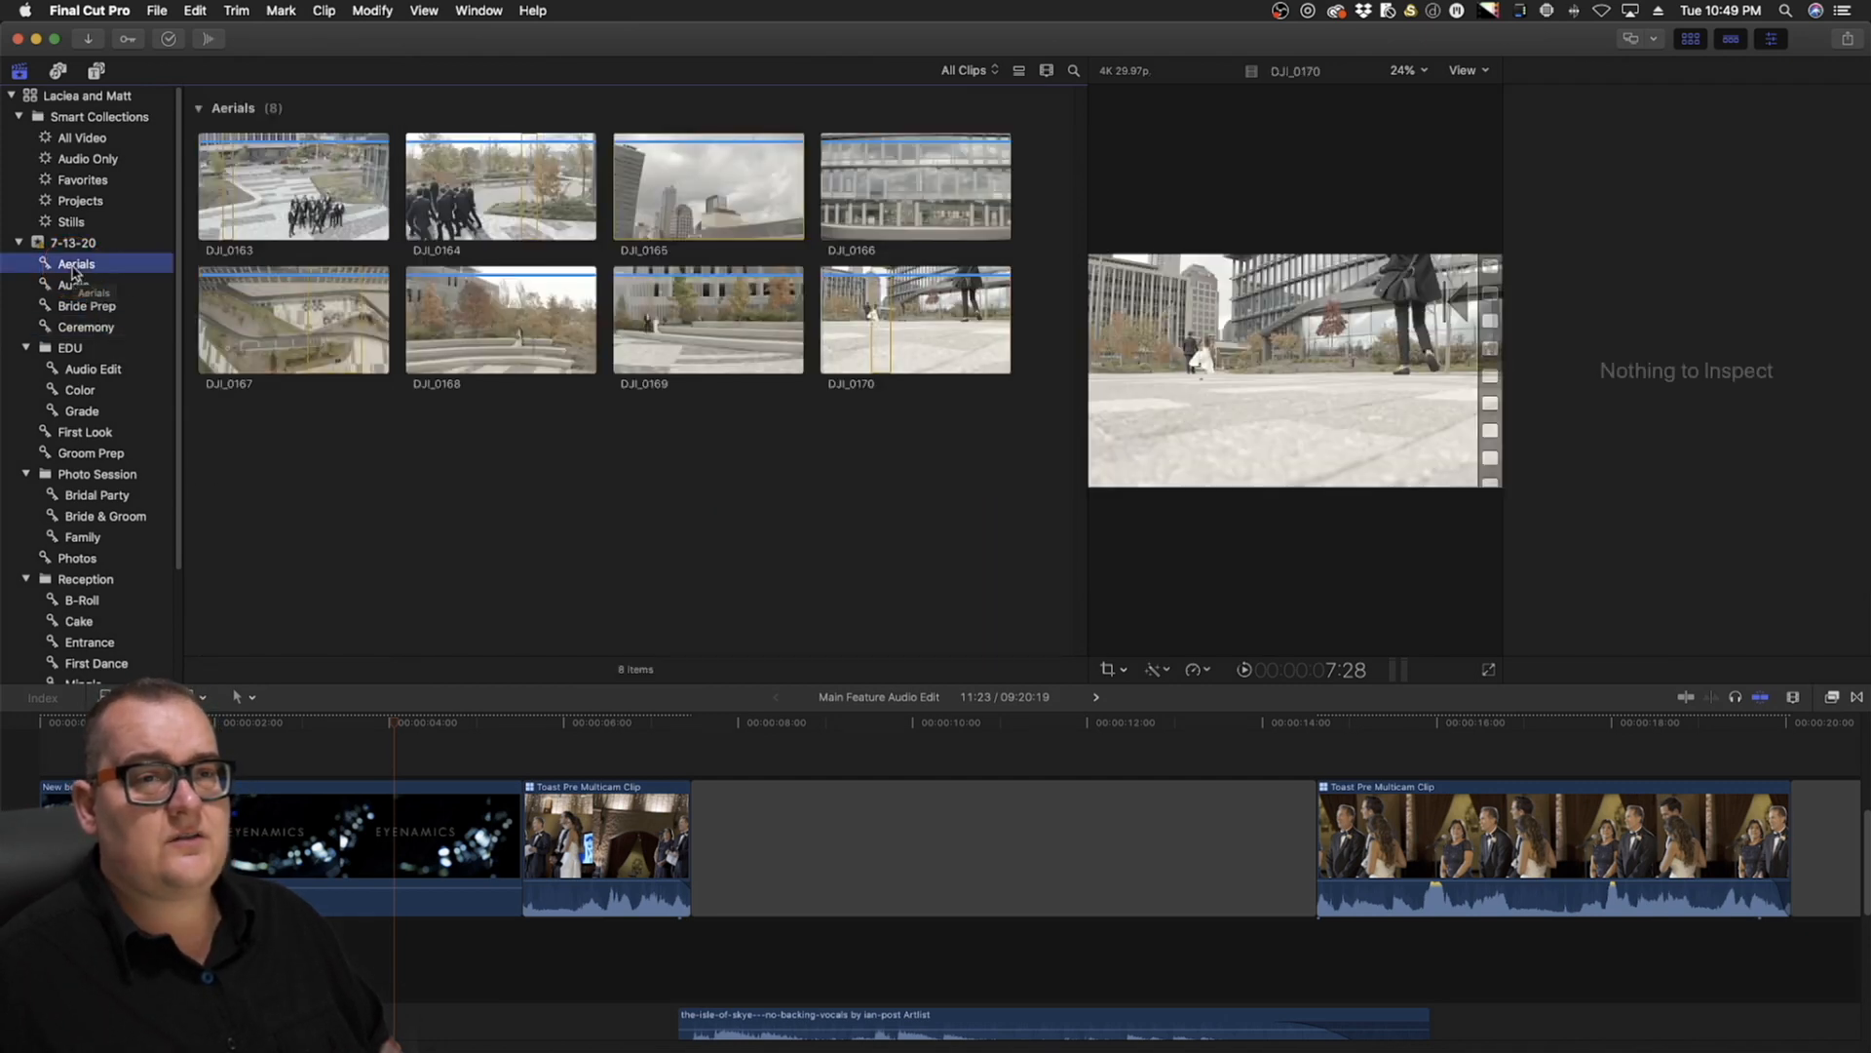
pyautogui.rightClick(76, 268)
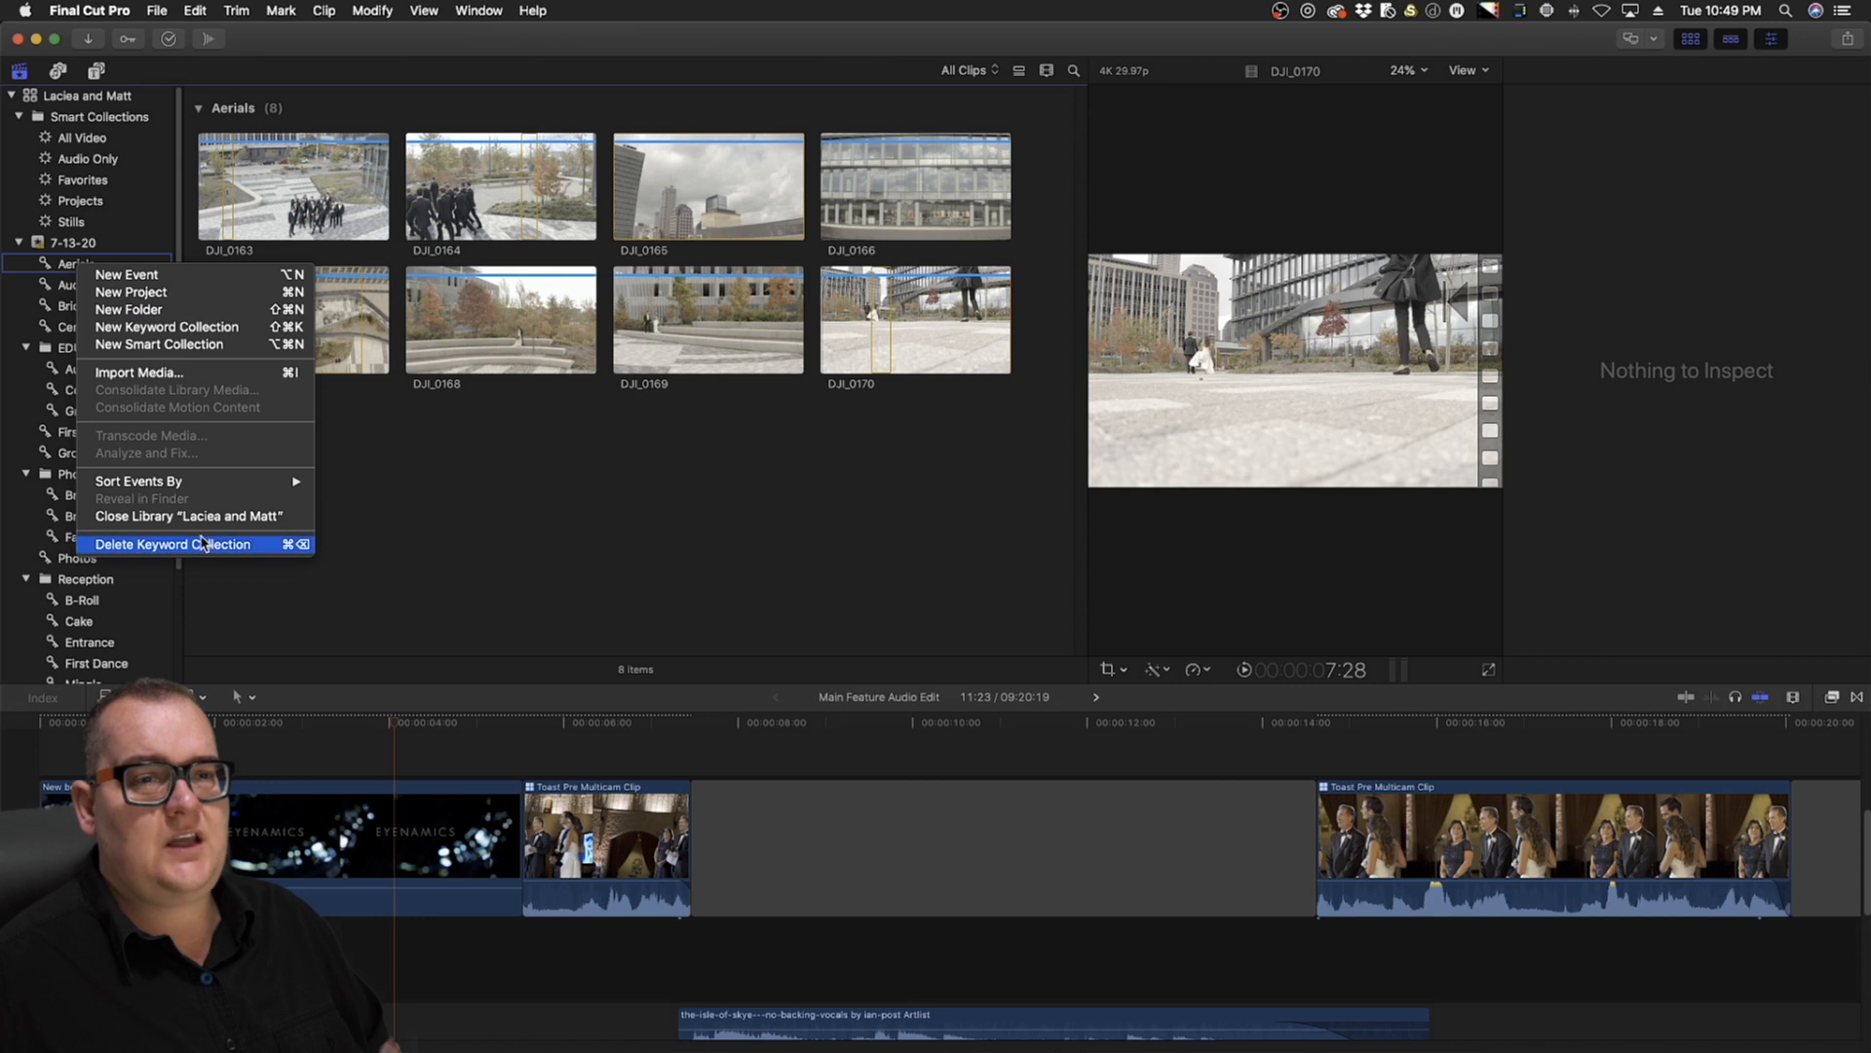
pyautogui.click(202, 544)
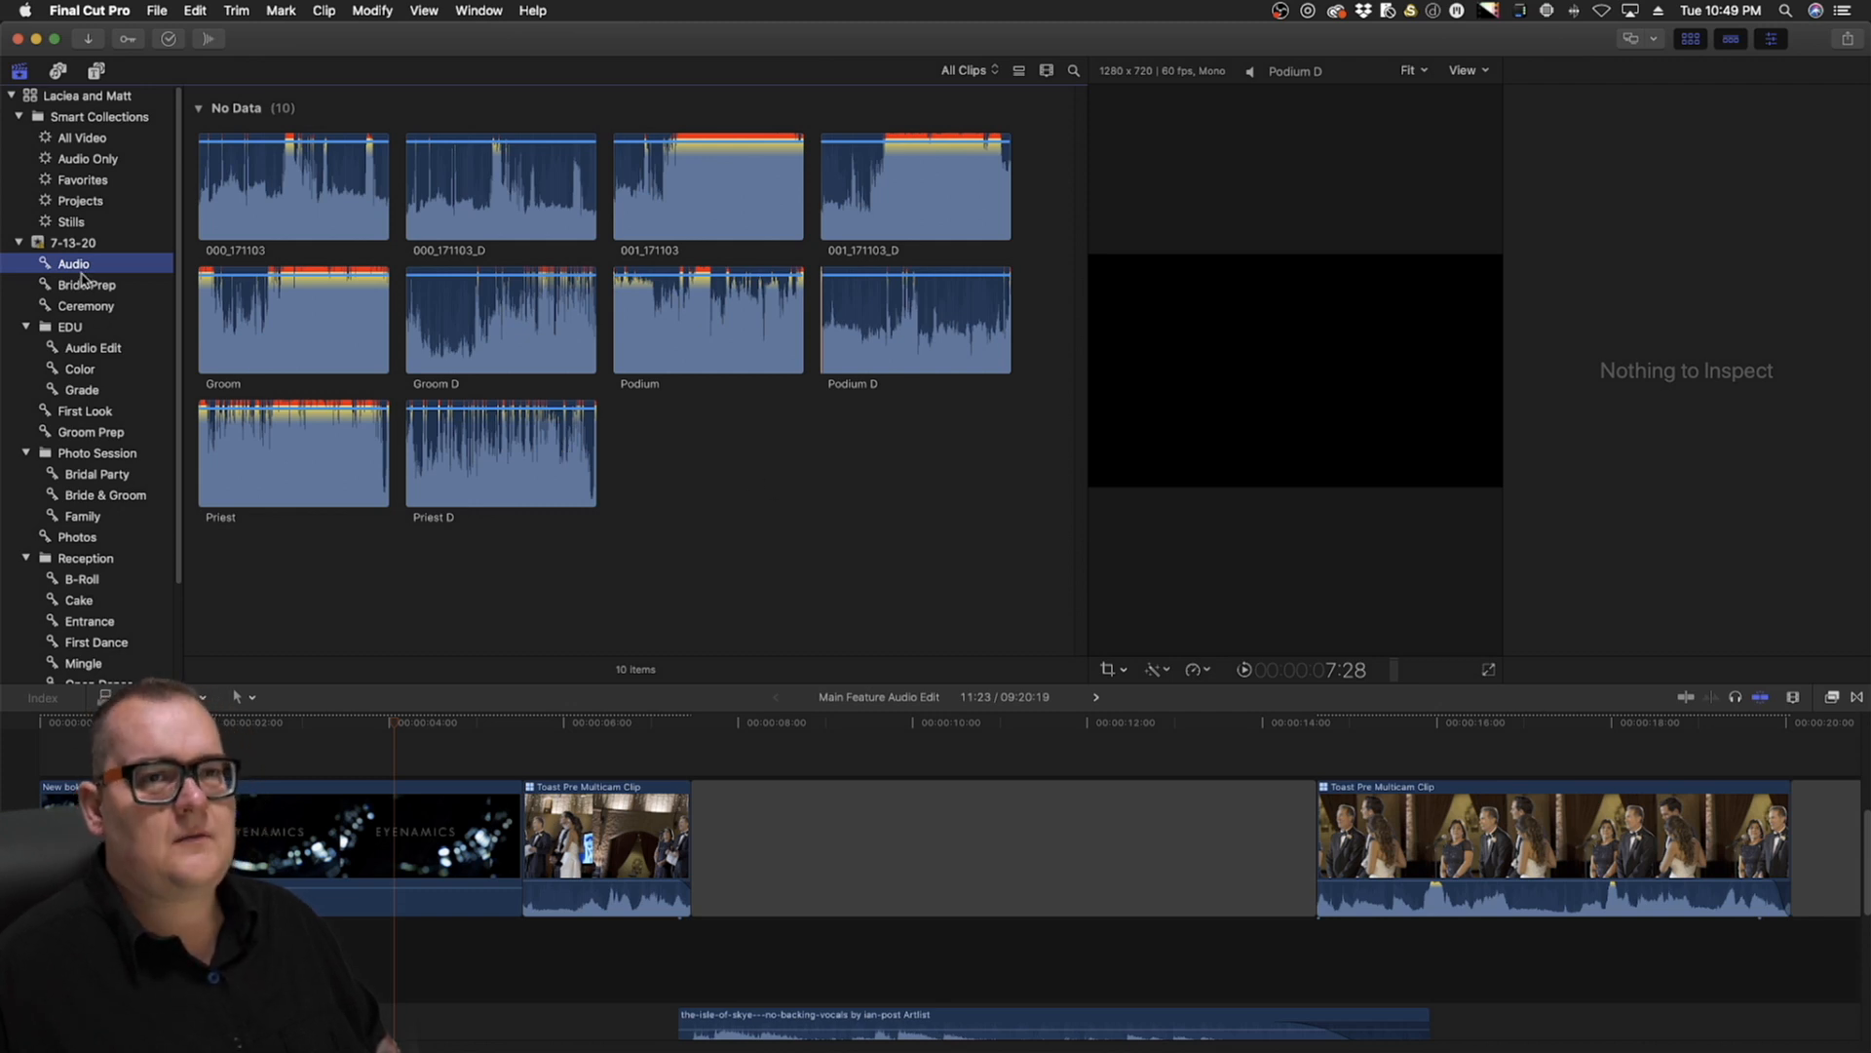
pyautogui.press('super+z')
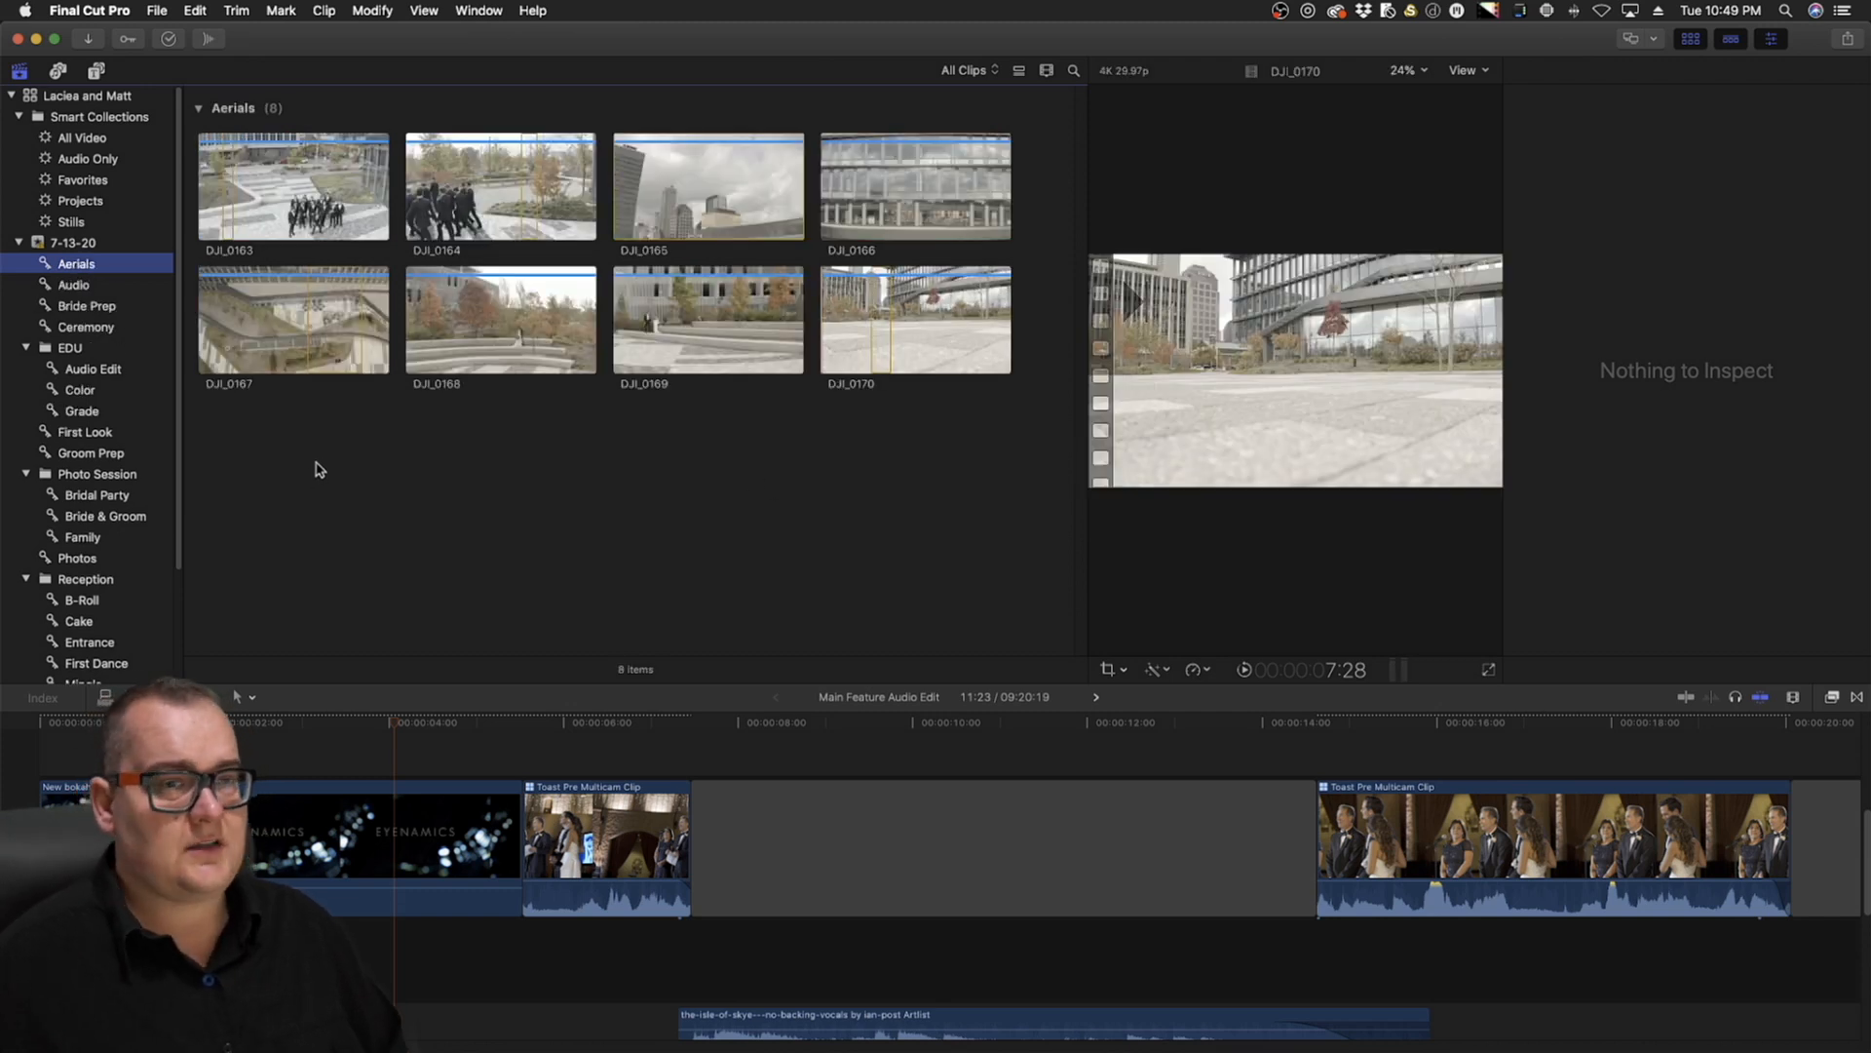
# Show the remaining keyword collections of the 7-13-20 event, down to the 7-13-20 mc and 7-13-20 synced events
pyautogui.click(176, 371)
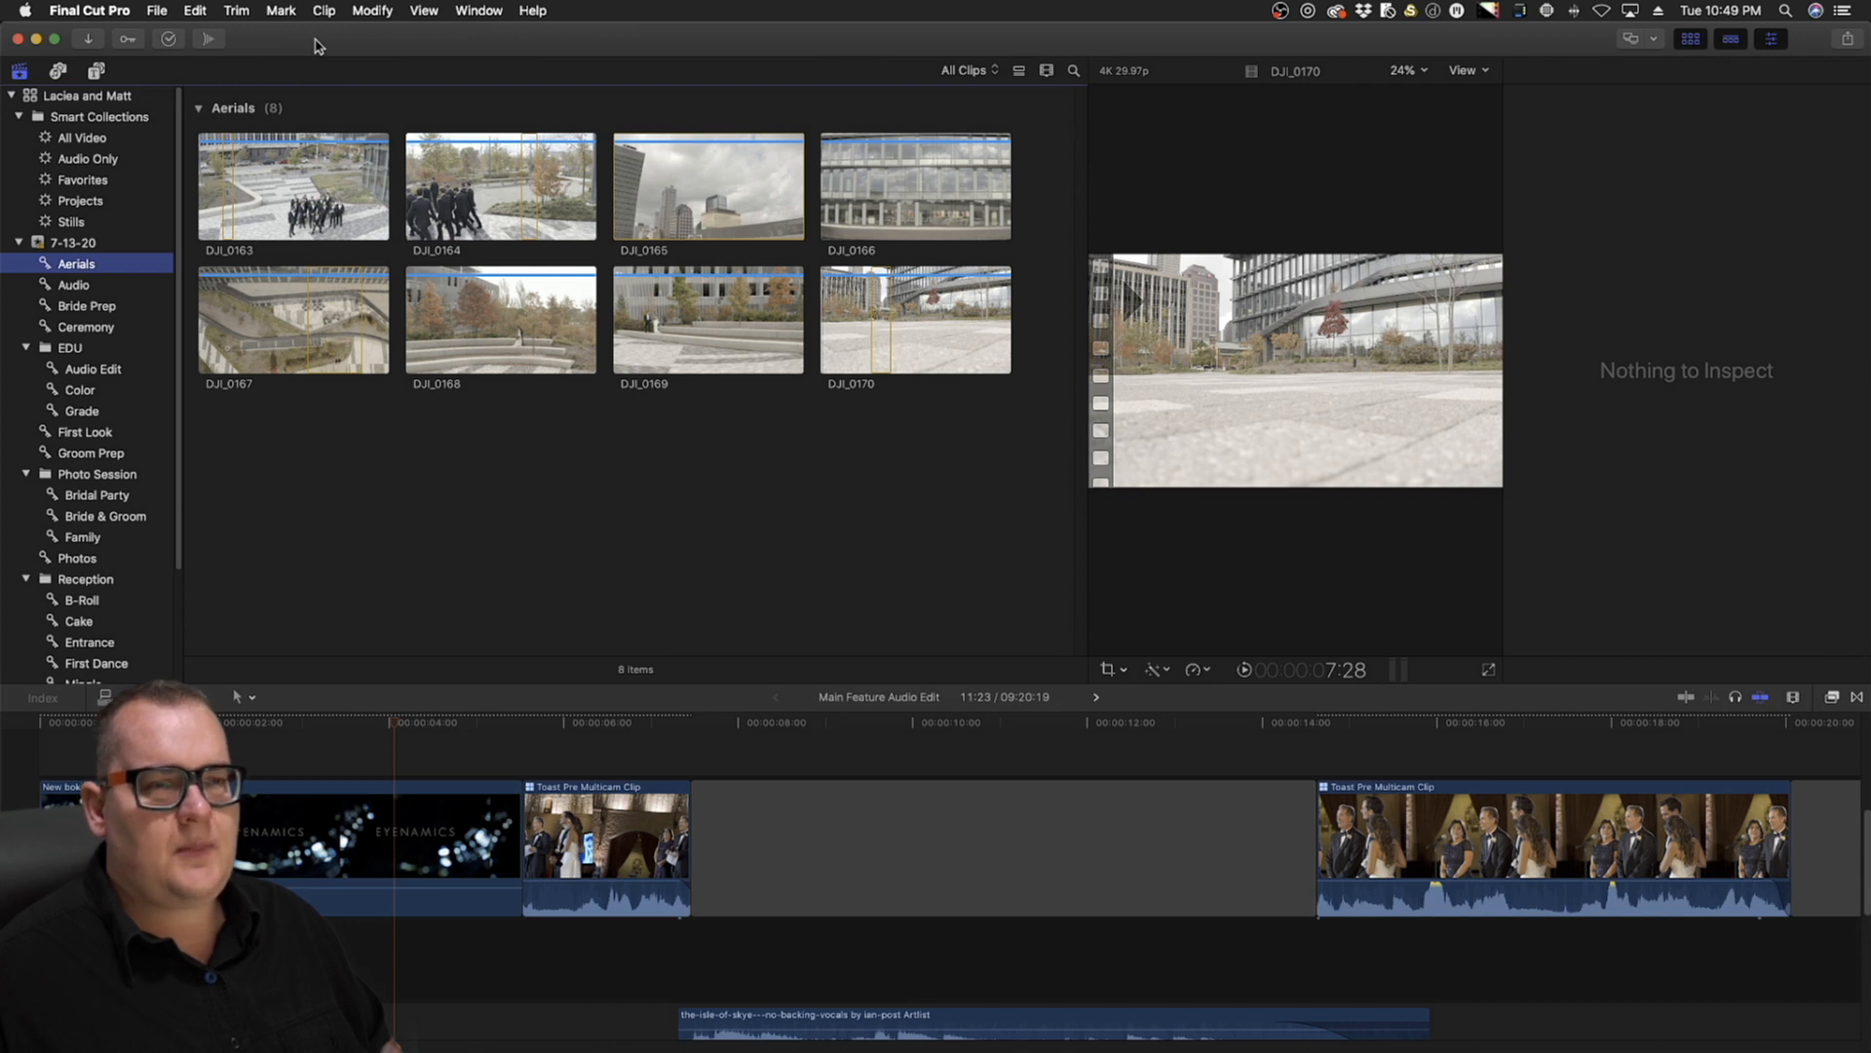
pyautogui.click(171, 297)
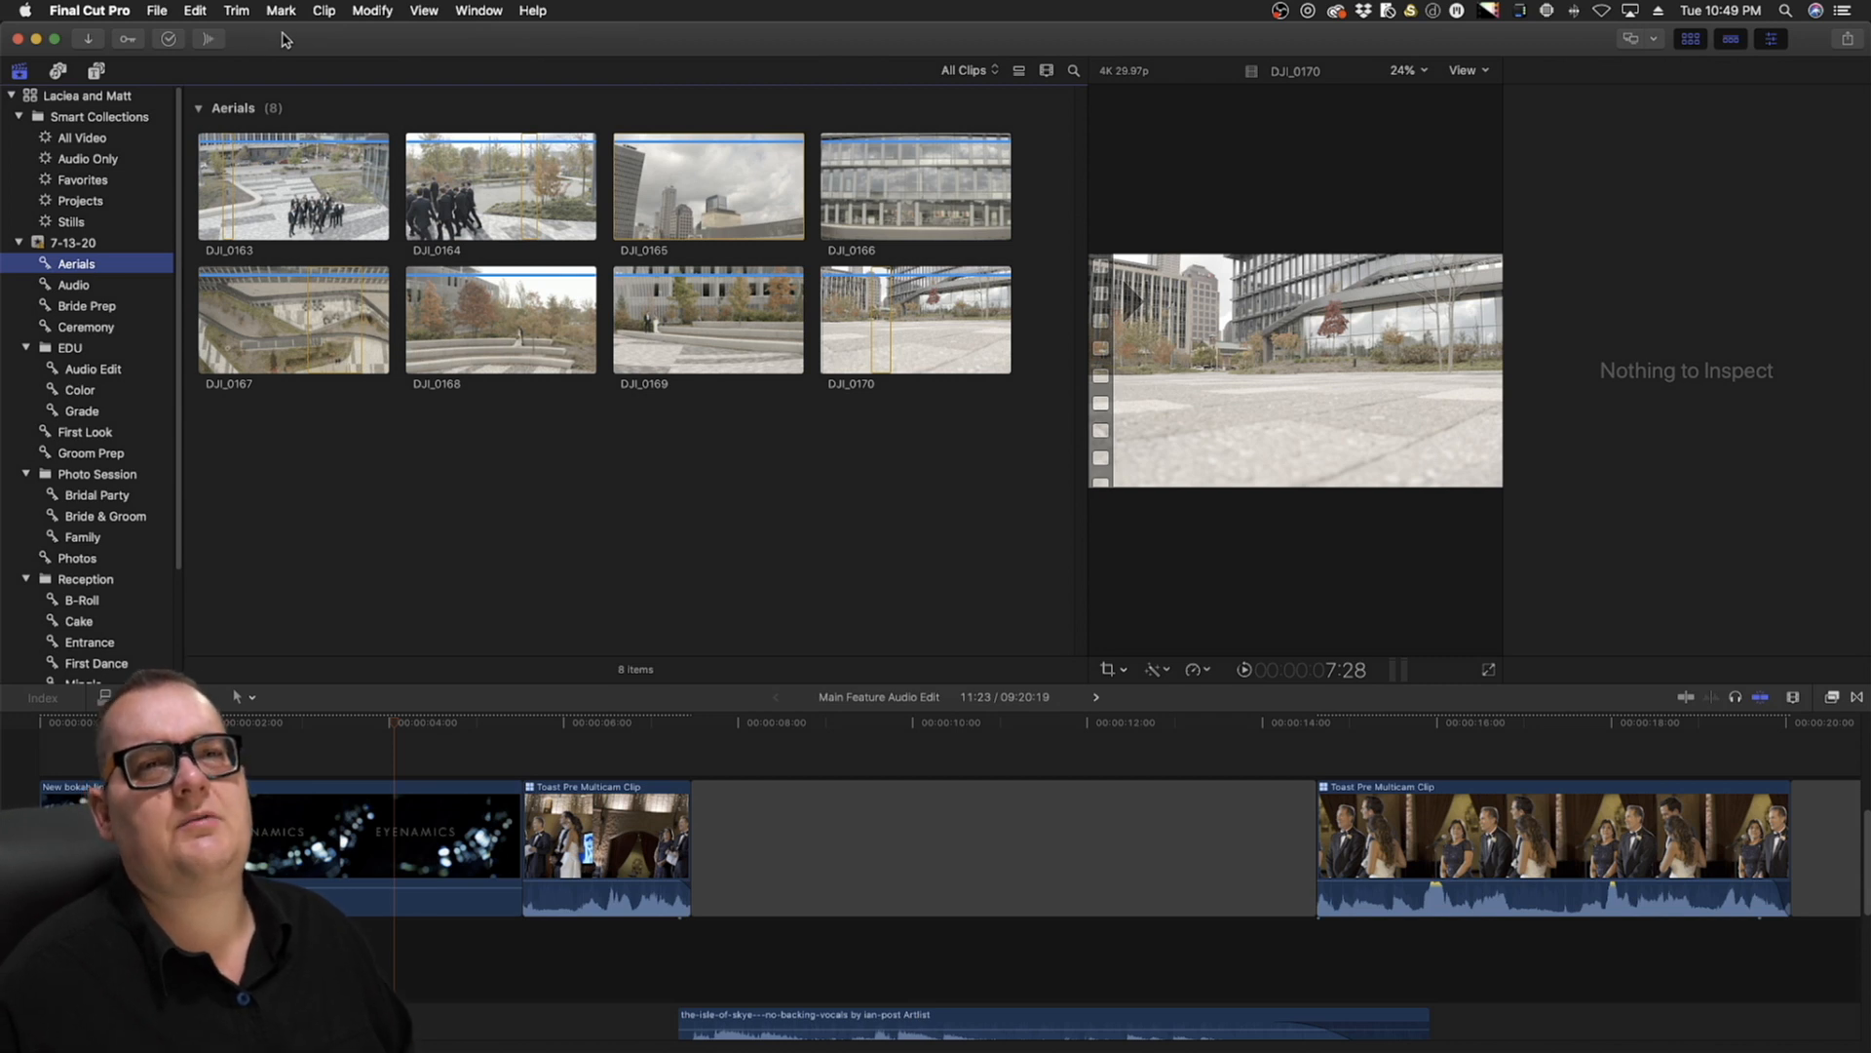
pyautogui.moveTo(178, 264); pyautogui.dragTo(166, 407)
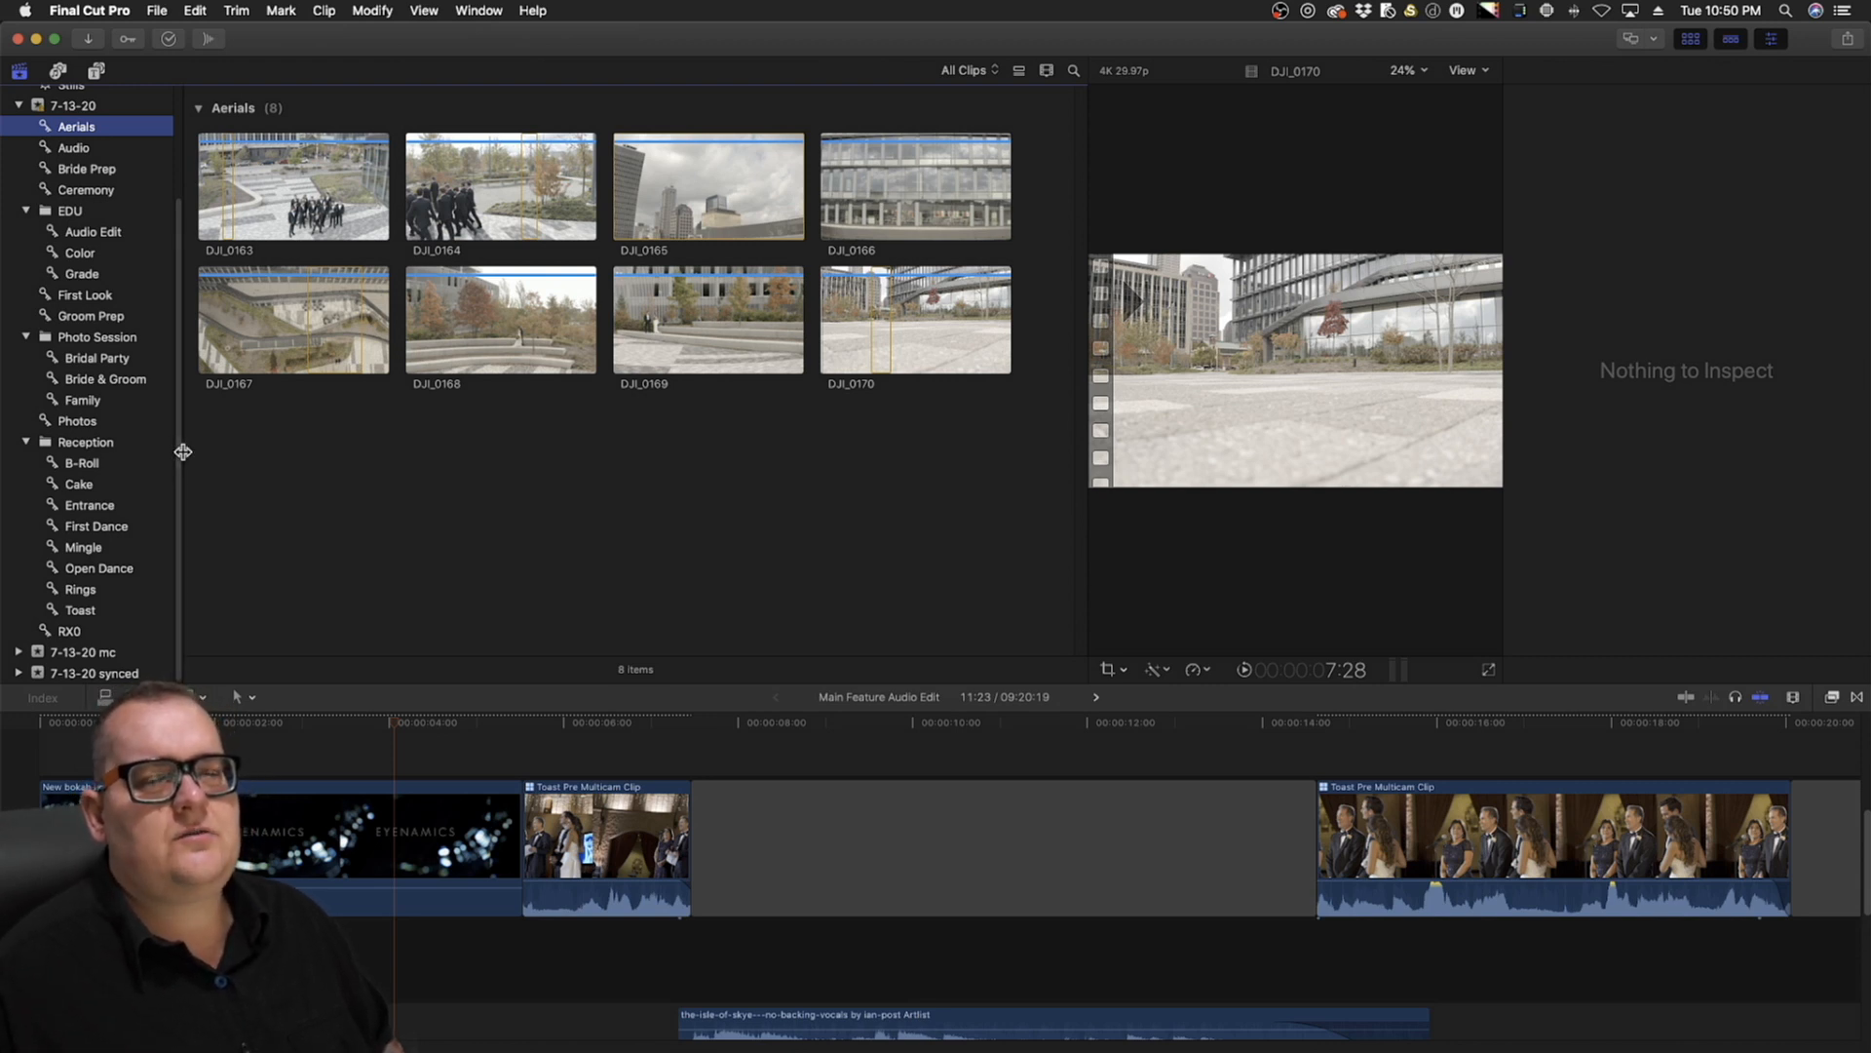
# Show the Photo Session folder of the 7-13-20 event and look through its Bridal Party clips
pyautogui.click(97, 338)
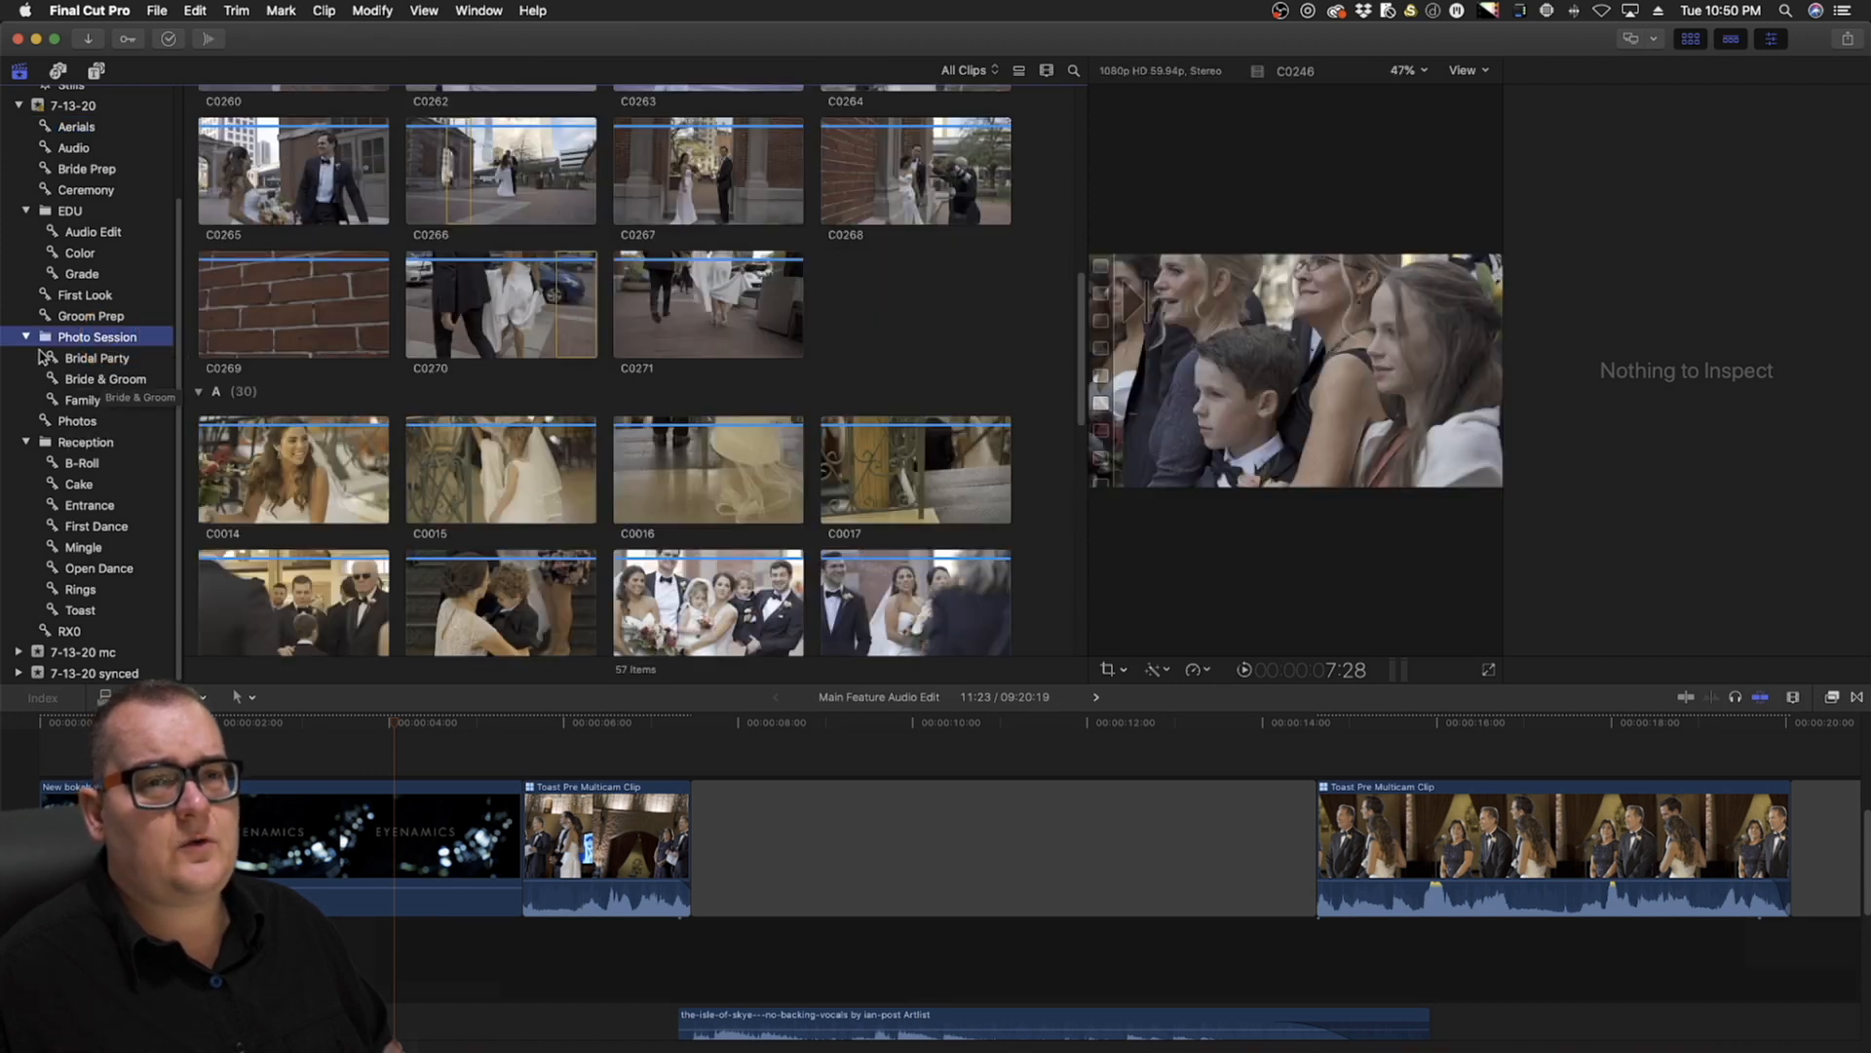
pyautogui.click(27, 338)
pyautogui.click(26, 401)
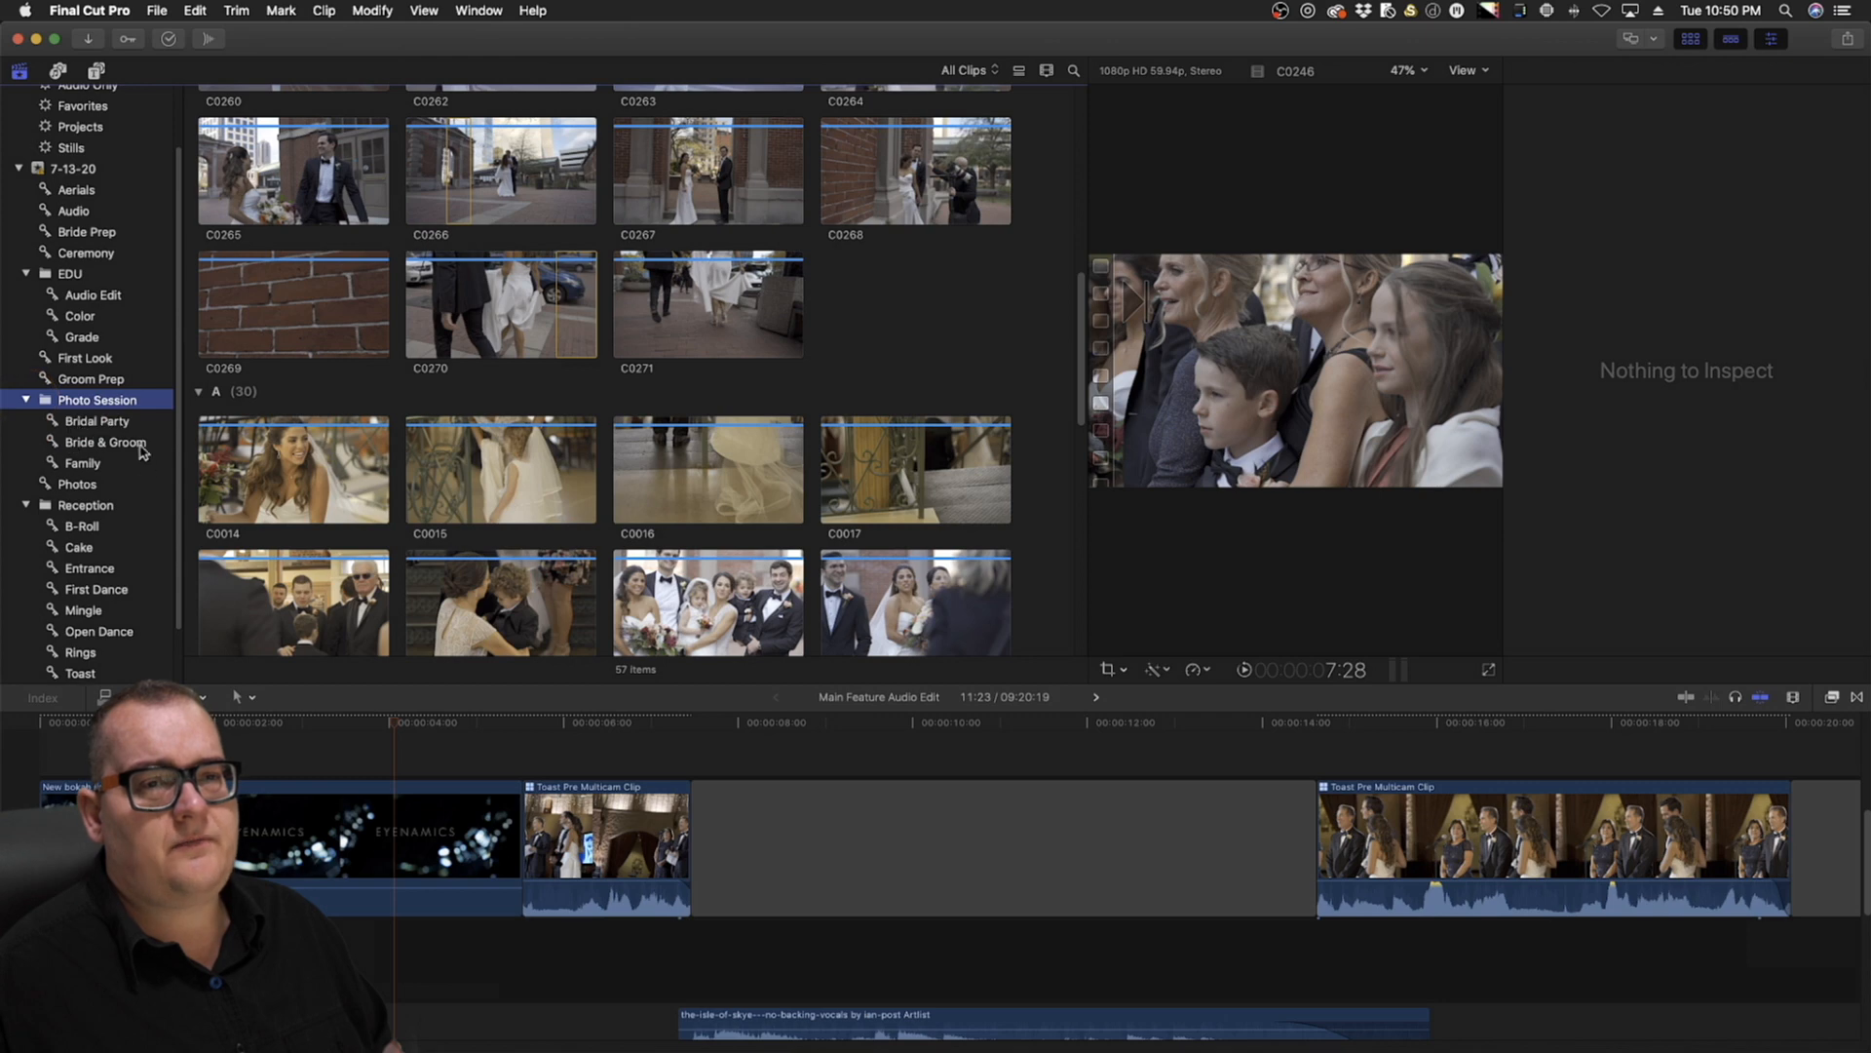
pyautogui.click(130, 425)
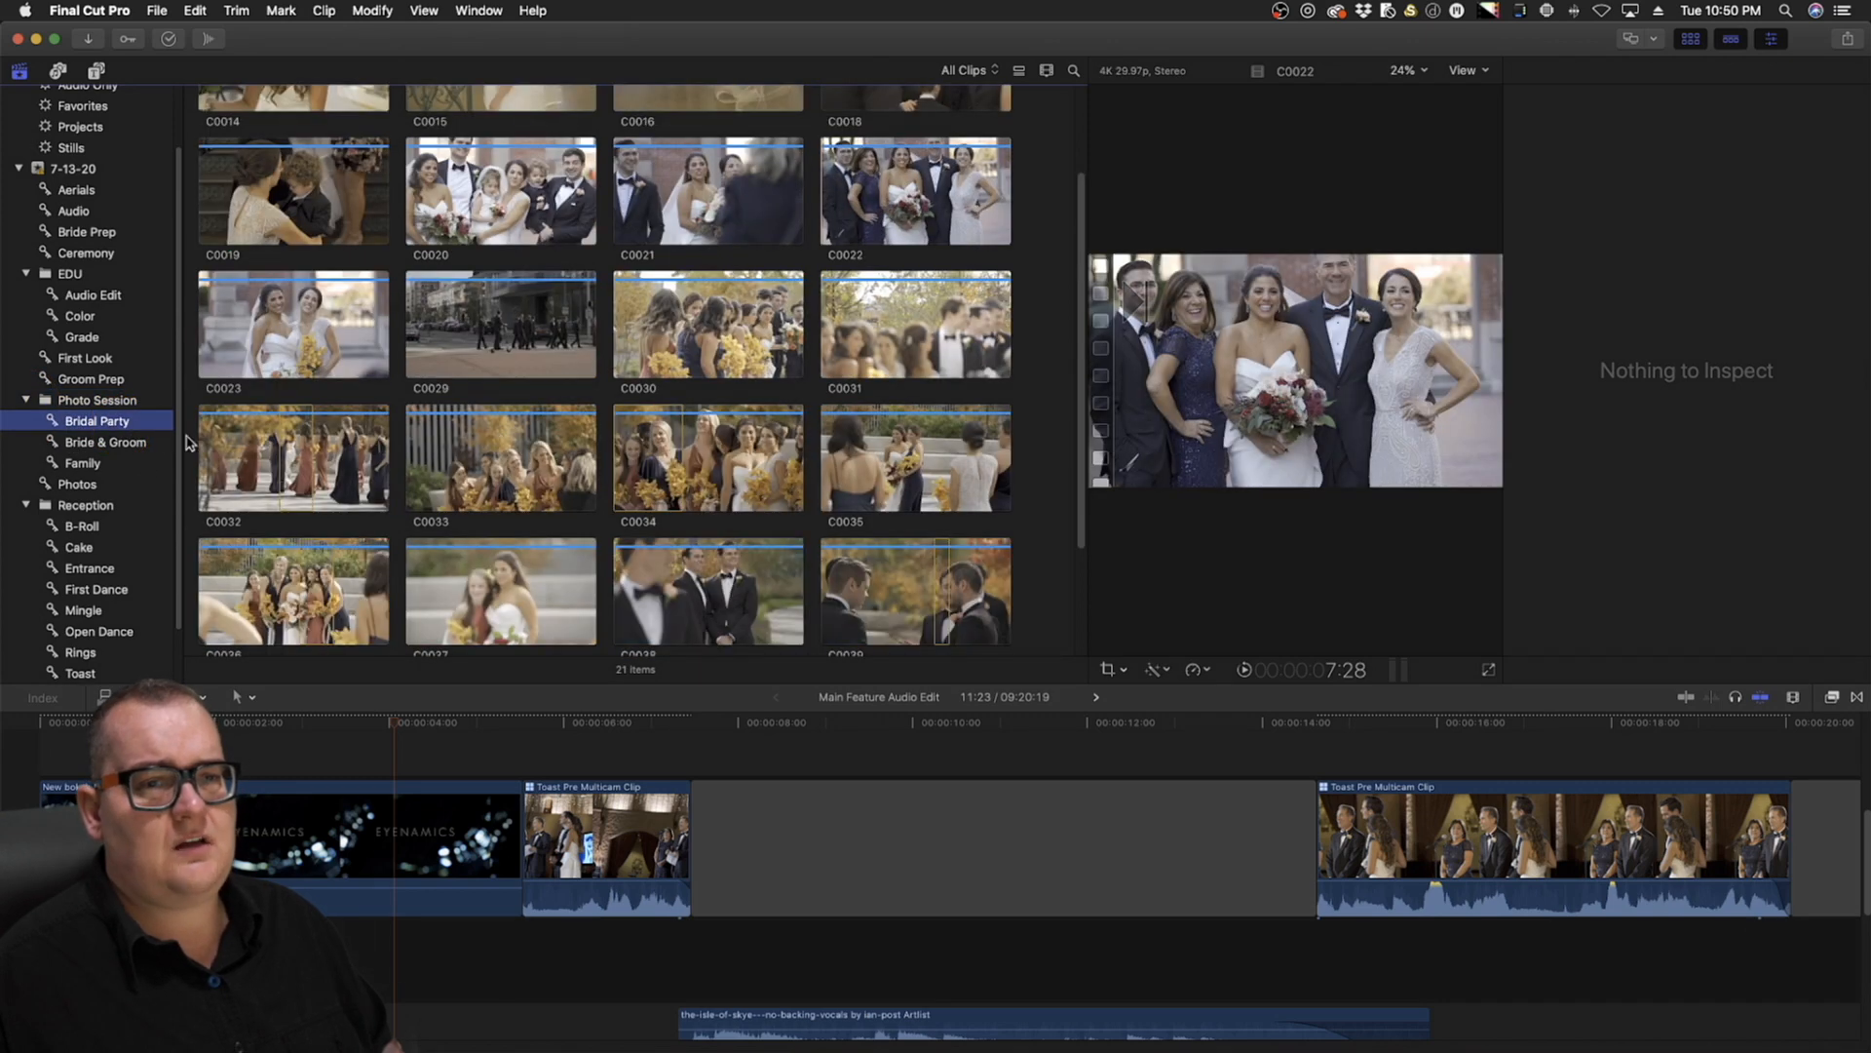
pyautogui.moveTo(1080, 429); pyautogui.dragTo(1052, 506)
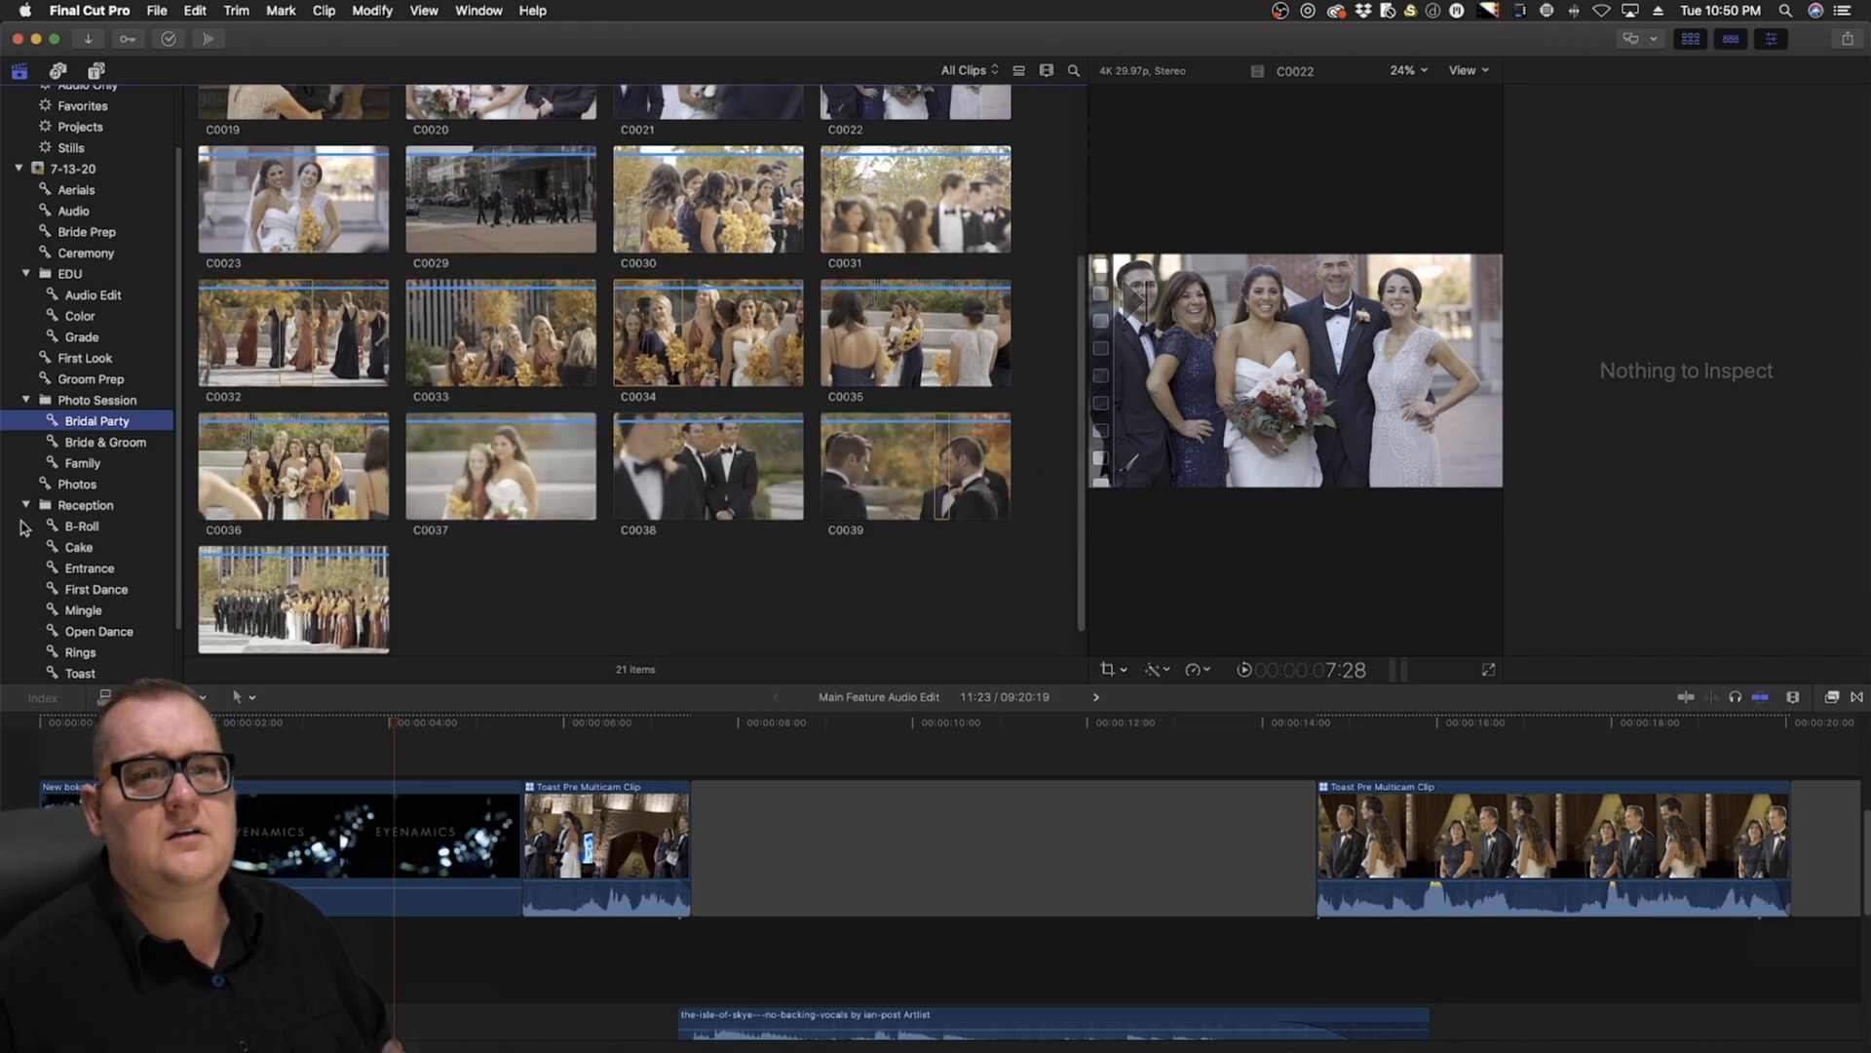
# Look through the Bride & Groom and Family keyword collections, and show the file information of clip C0254
pyautogui.click(106, 443)
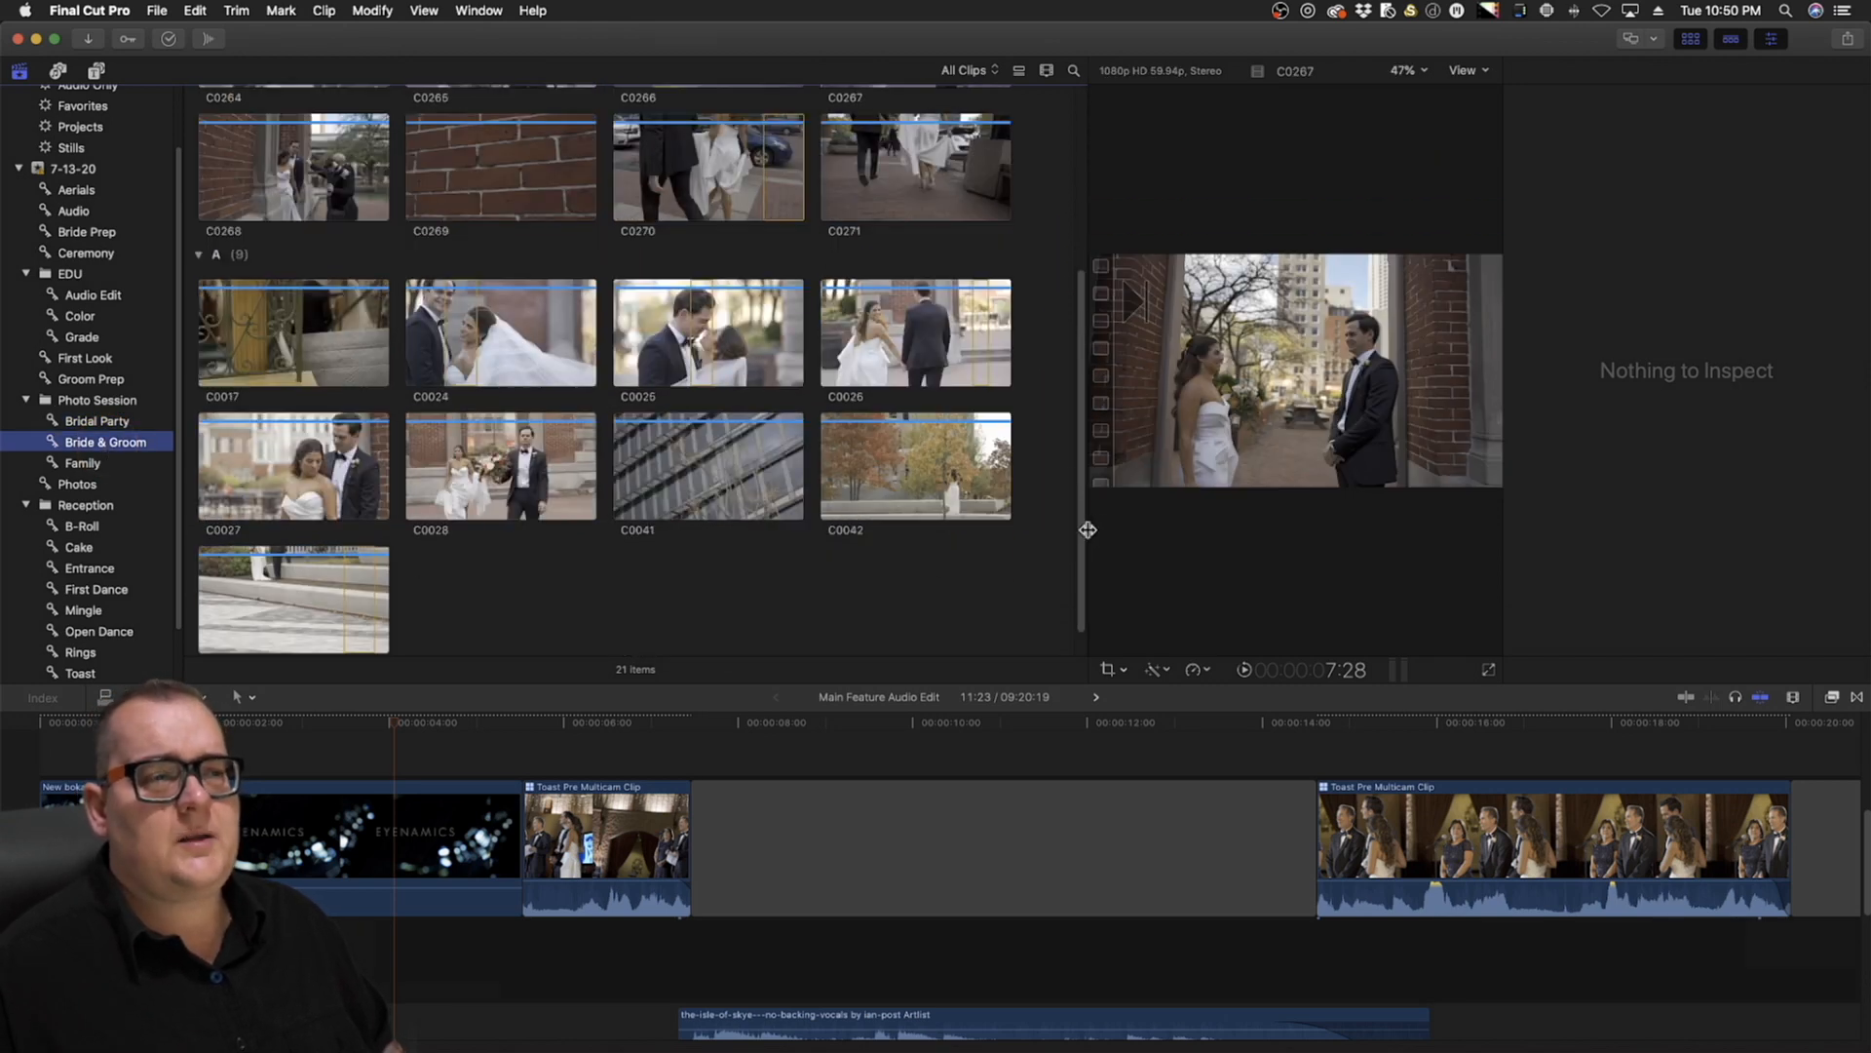
pyautogui.moveTo(1082, 523); pyautogui.dragTo(1067, 571)
pyautogui.click(85, 464)
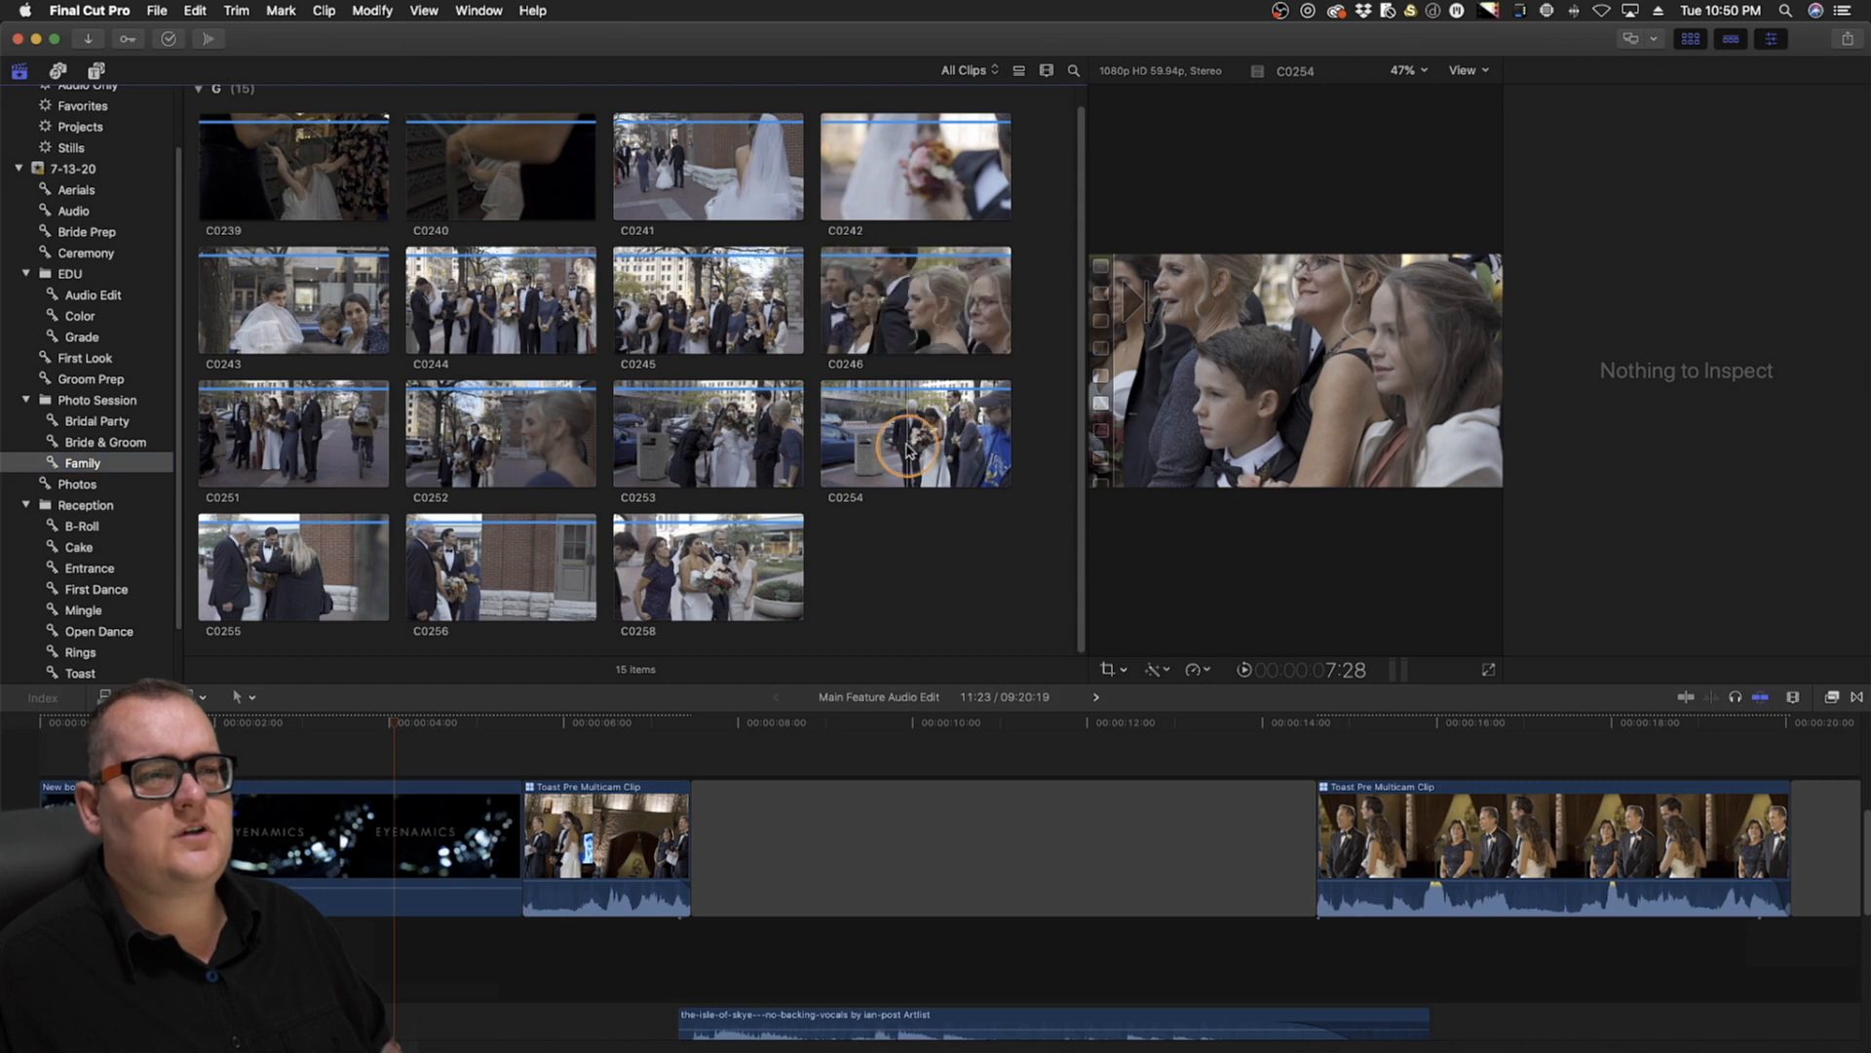
pyautogui.click(920, 445)
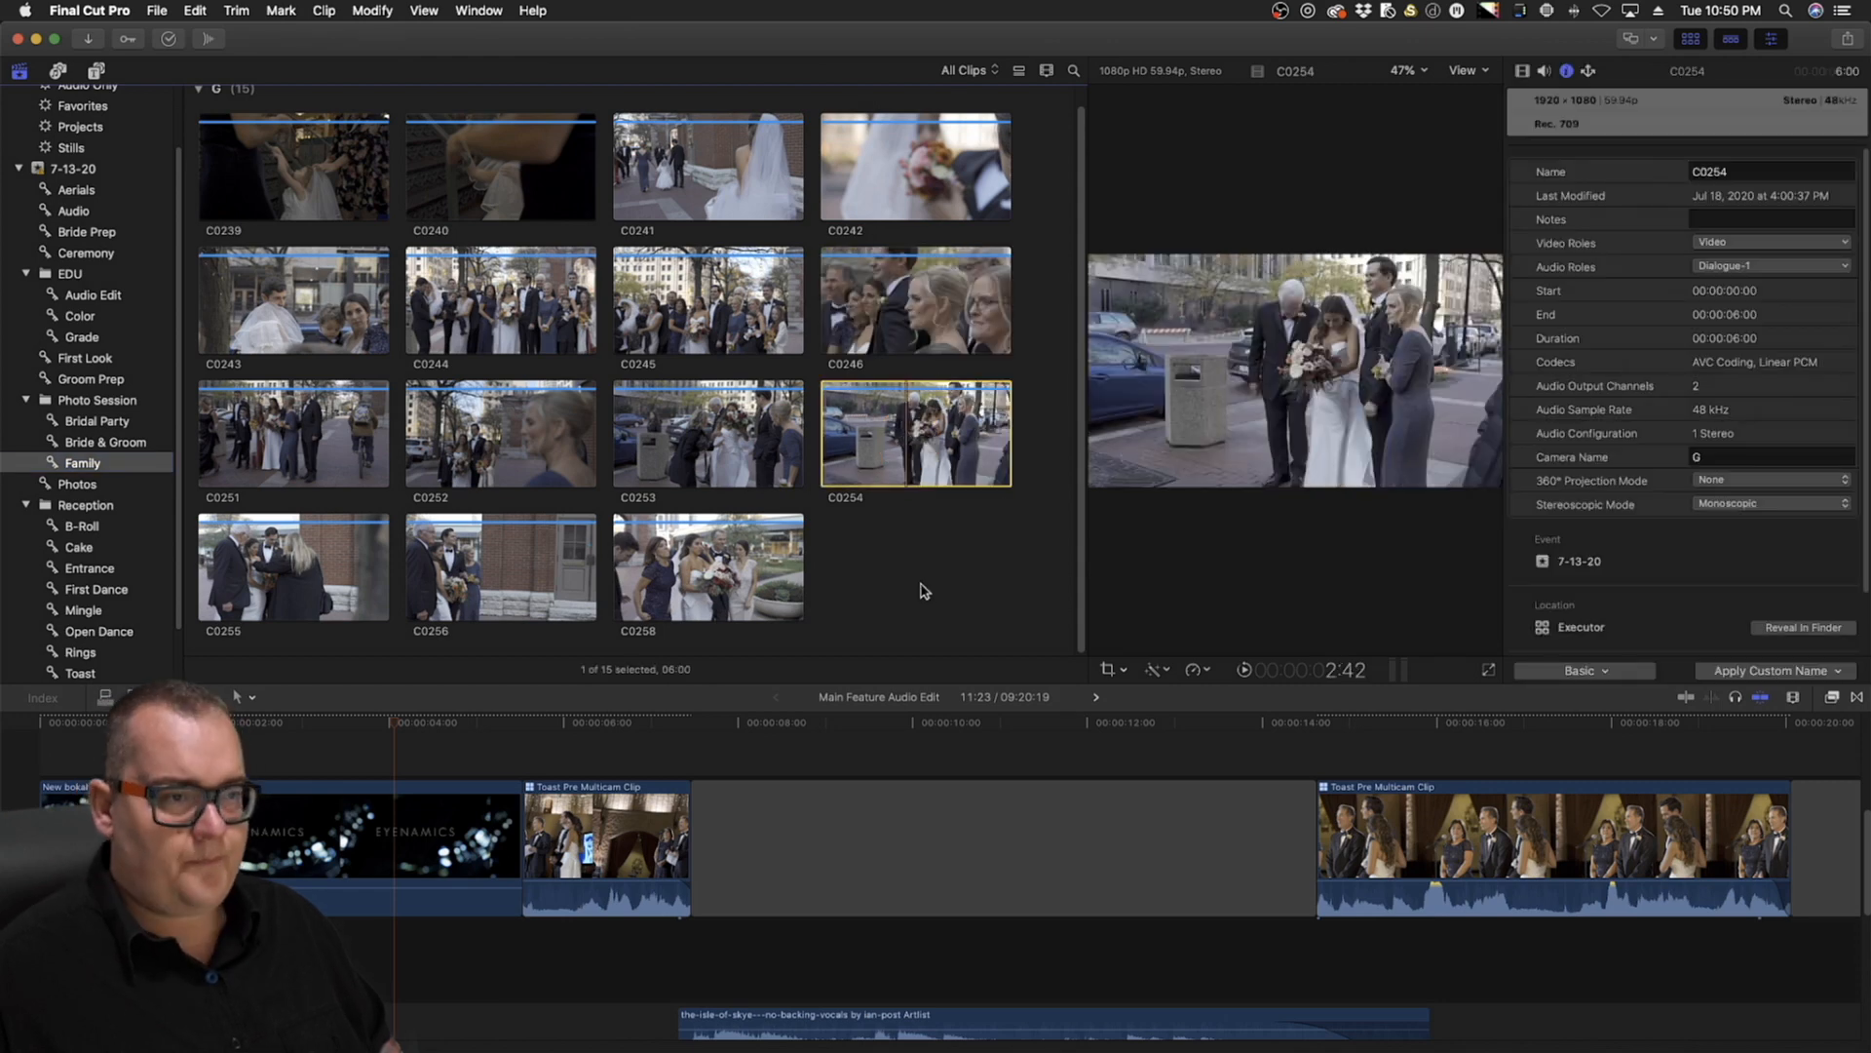
pyautogui.click(924, 591)
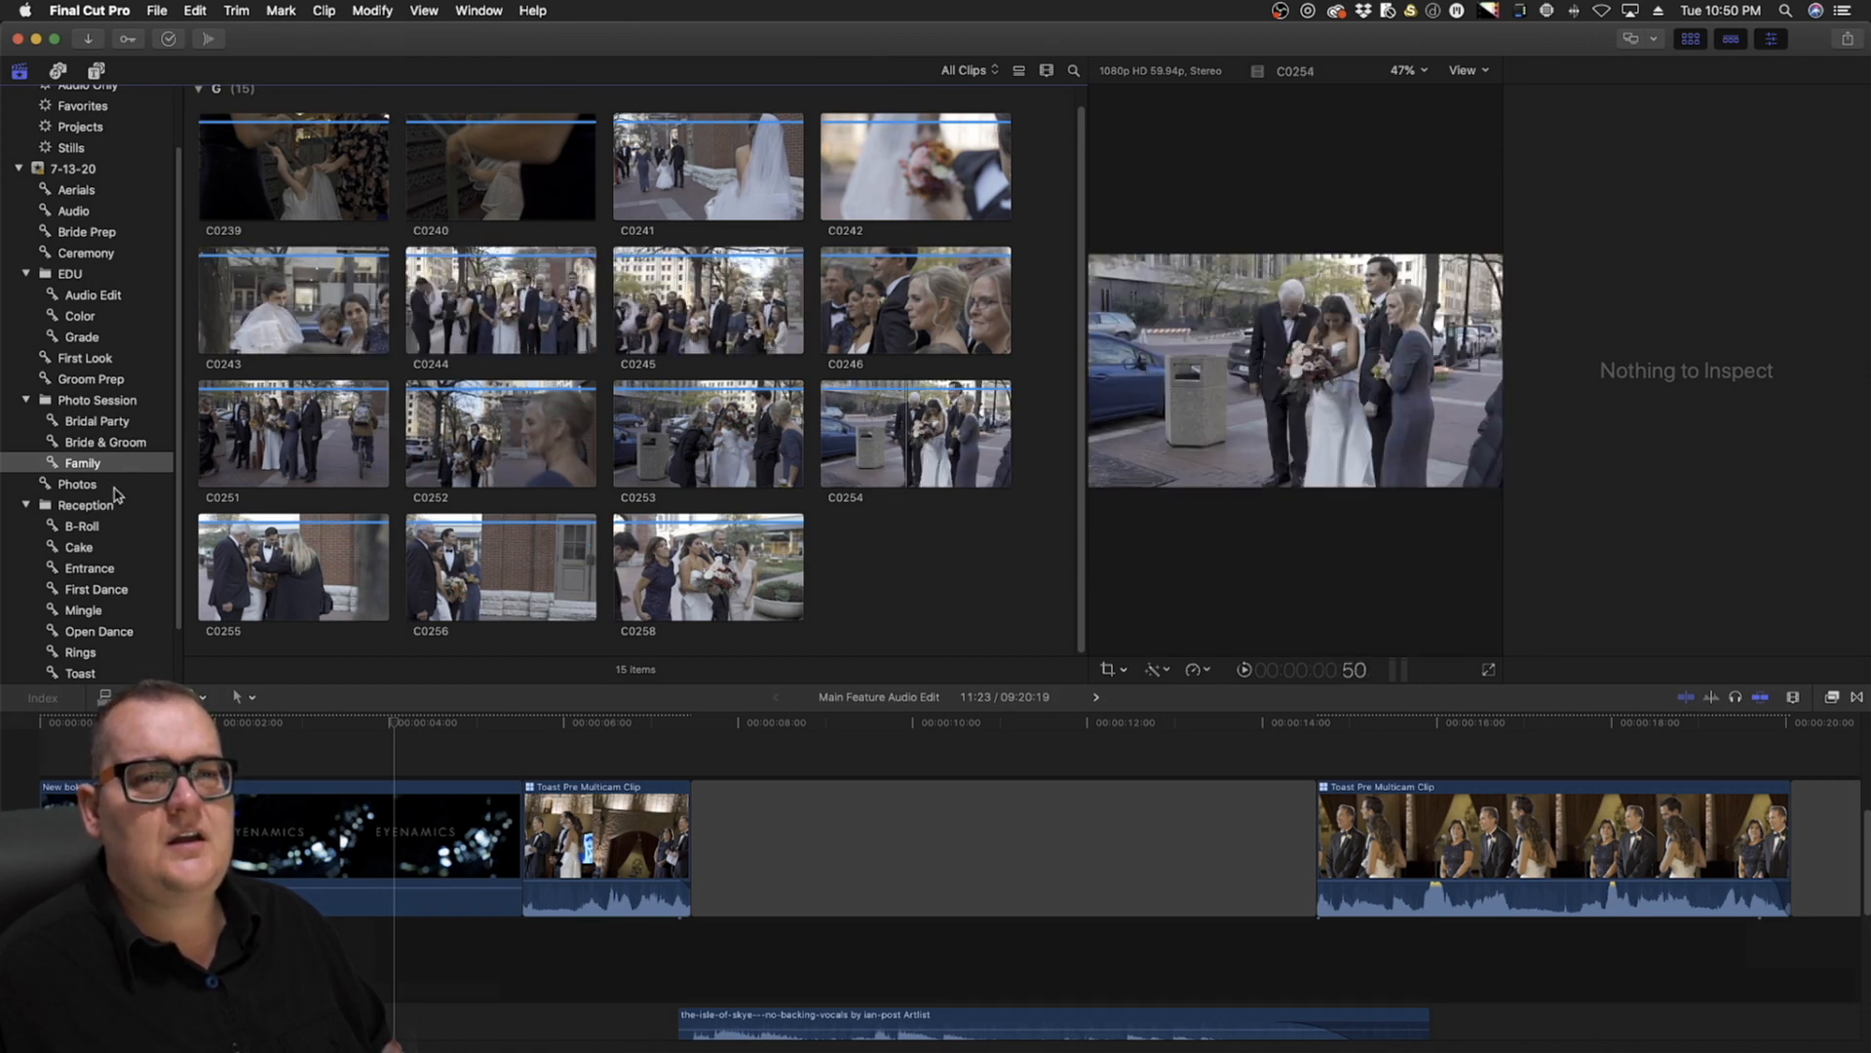
# Look through the B-Roll keyword collection in the Reception folder, up to the clips of camera G
pyautogui.scroll(-3, 107, 537)
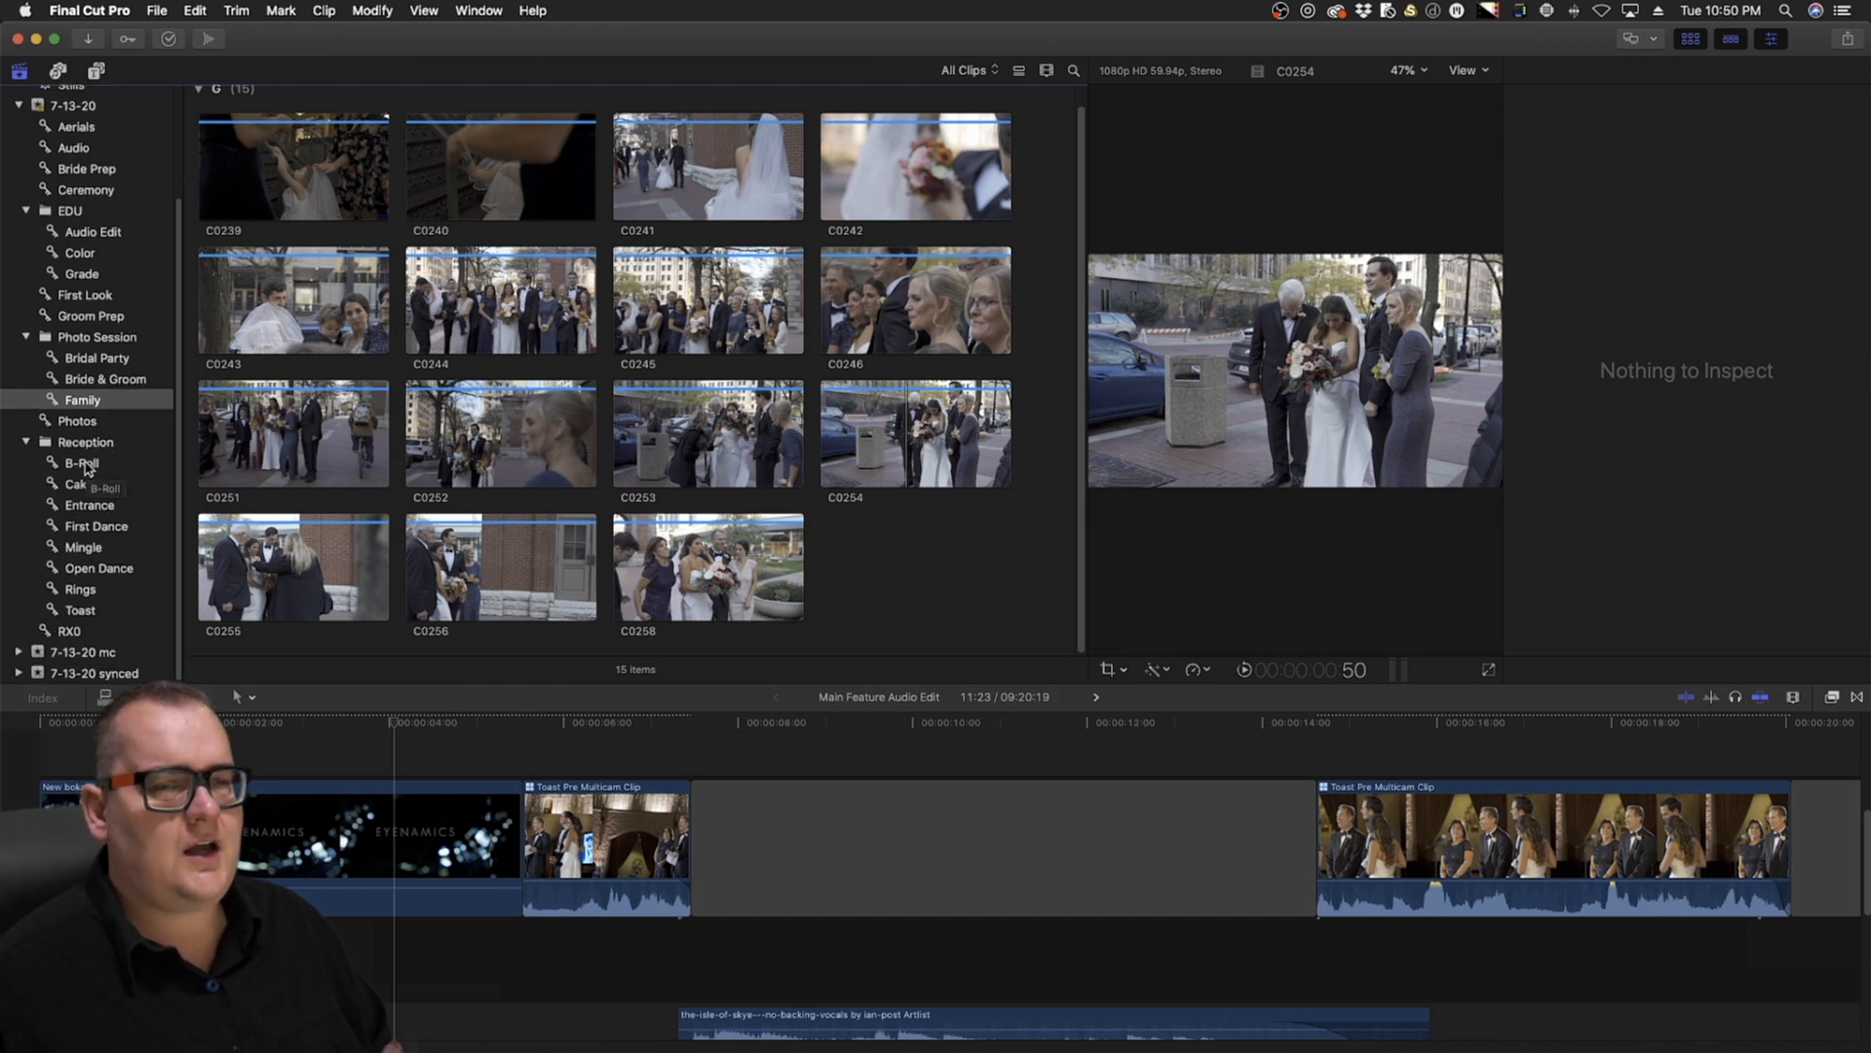
pyautogui.click(85, 464)
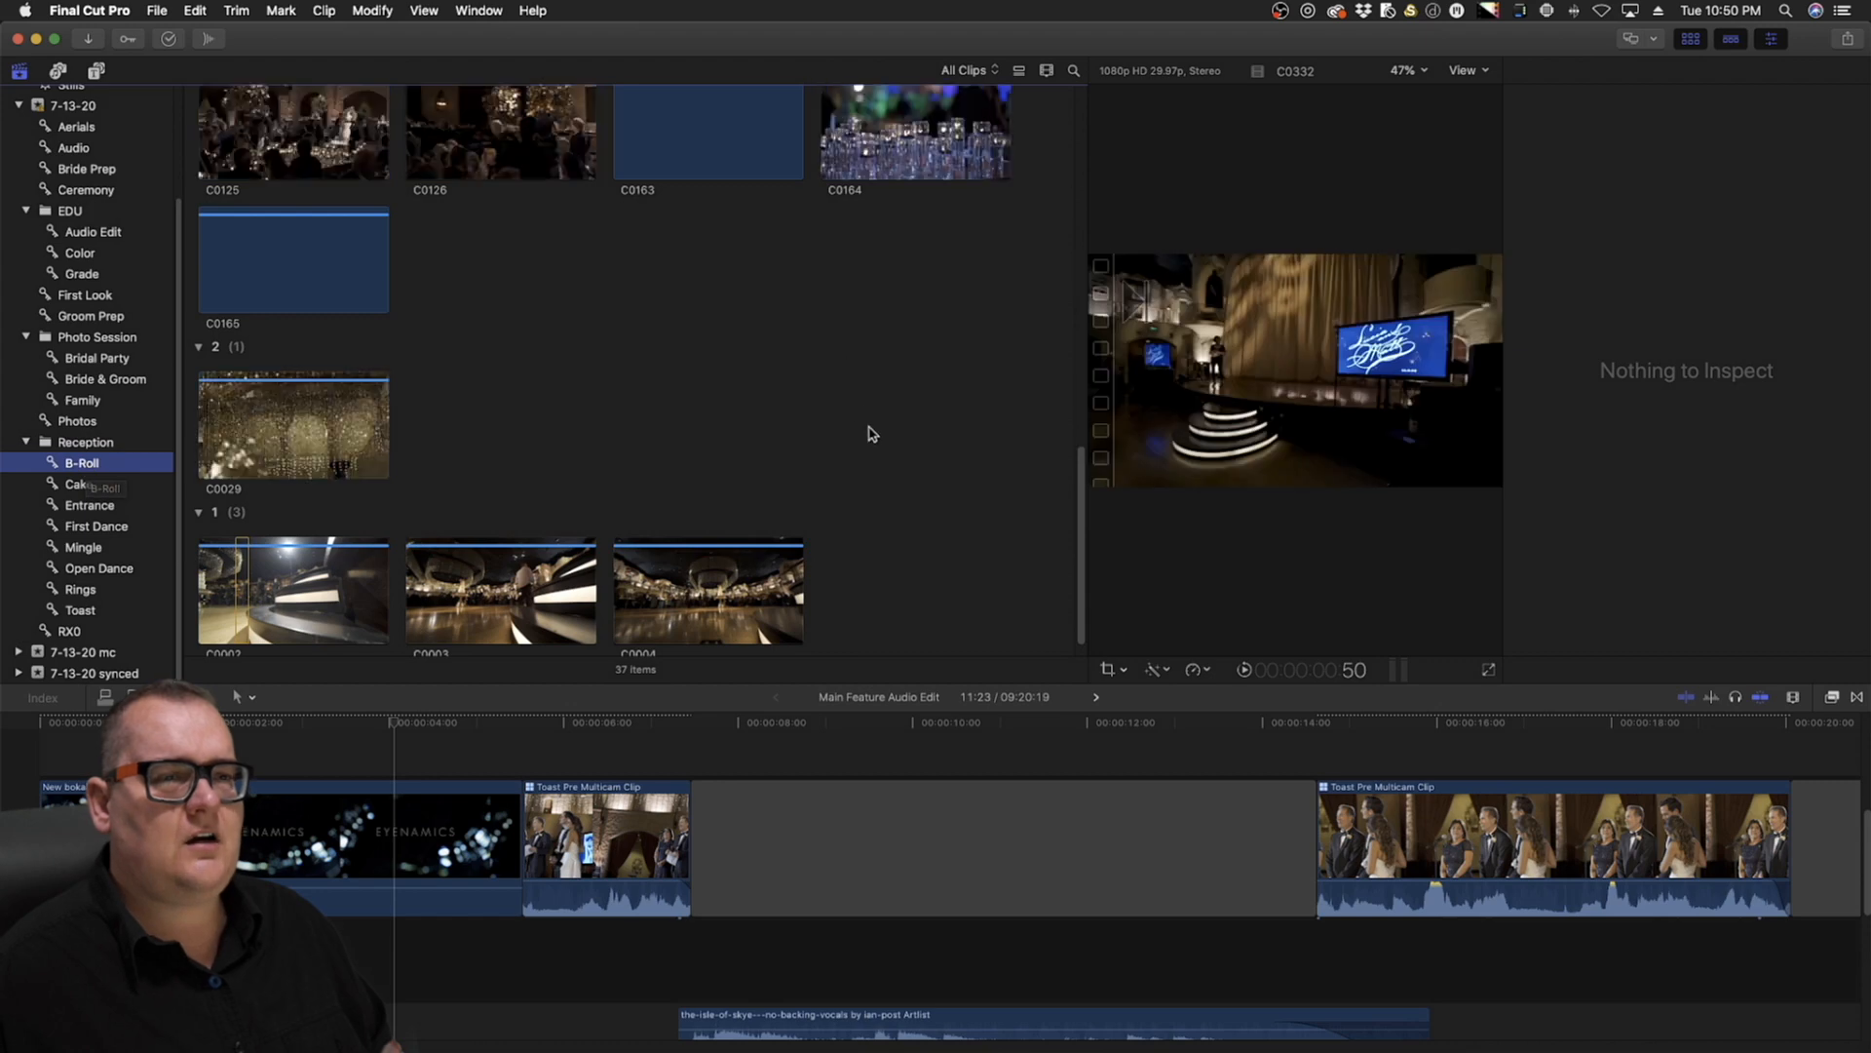
pyautogui.scroll(3, 982, 487)
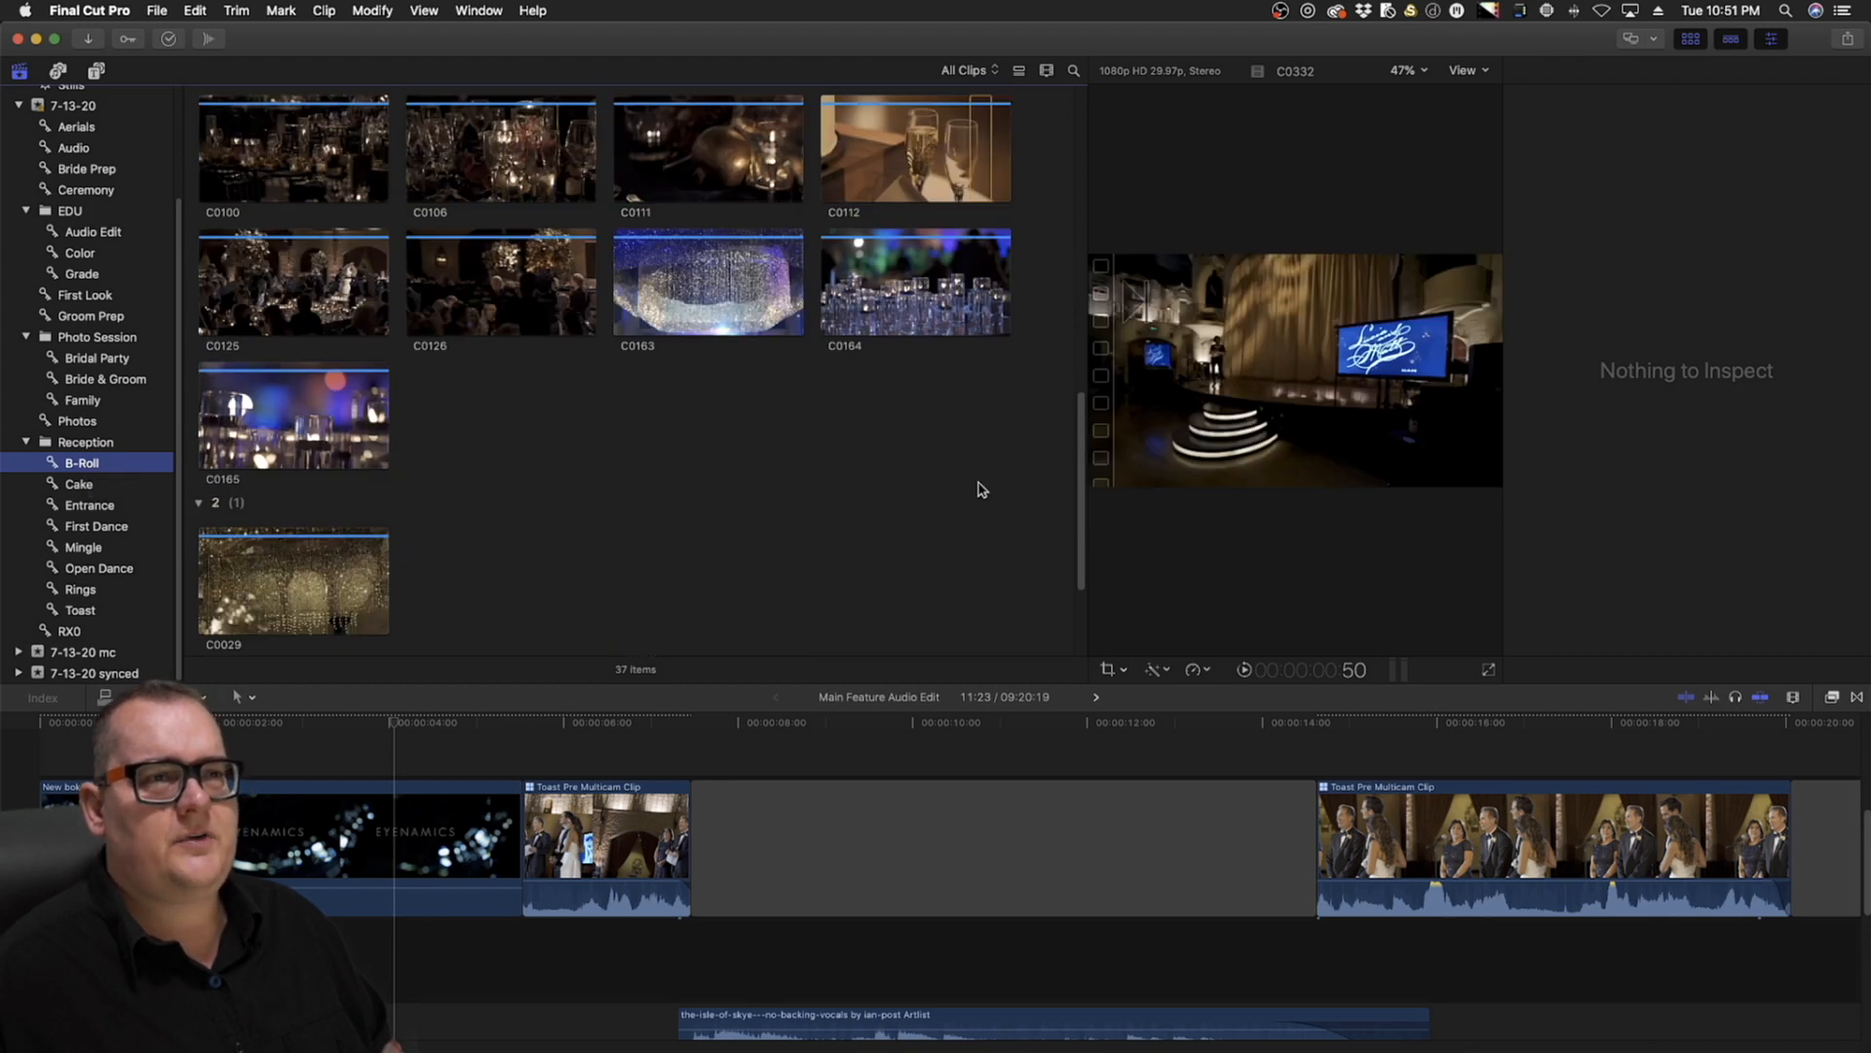
pyautogui.scroll(15, 981, 488)
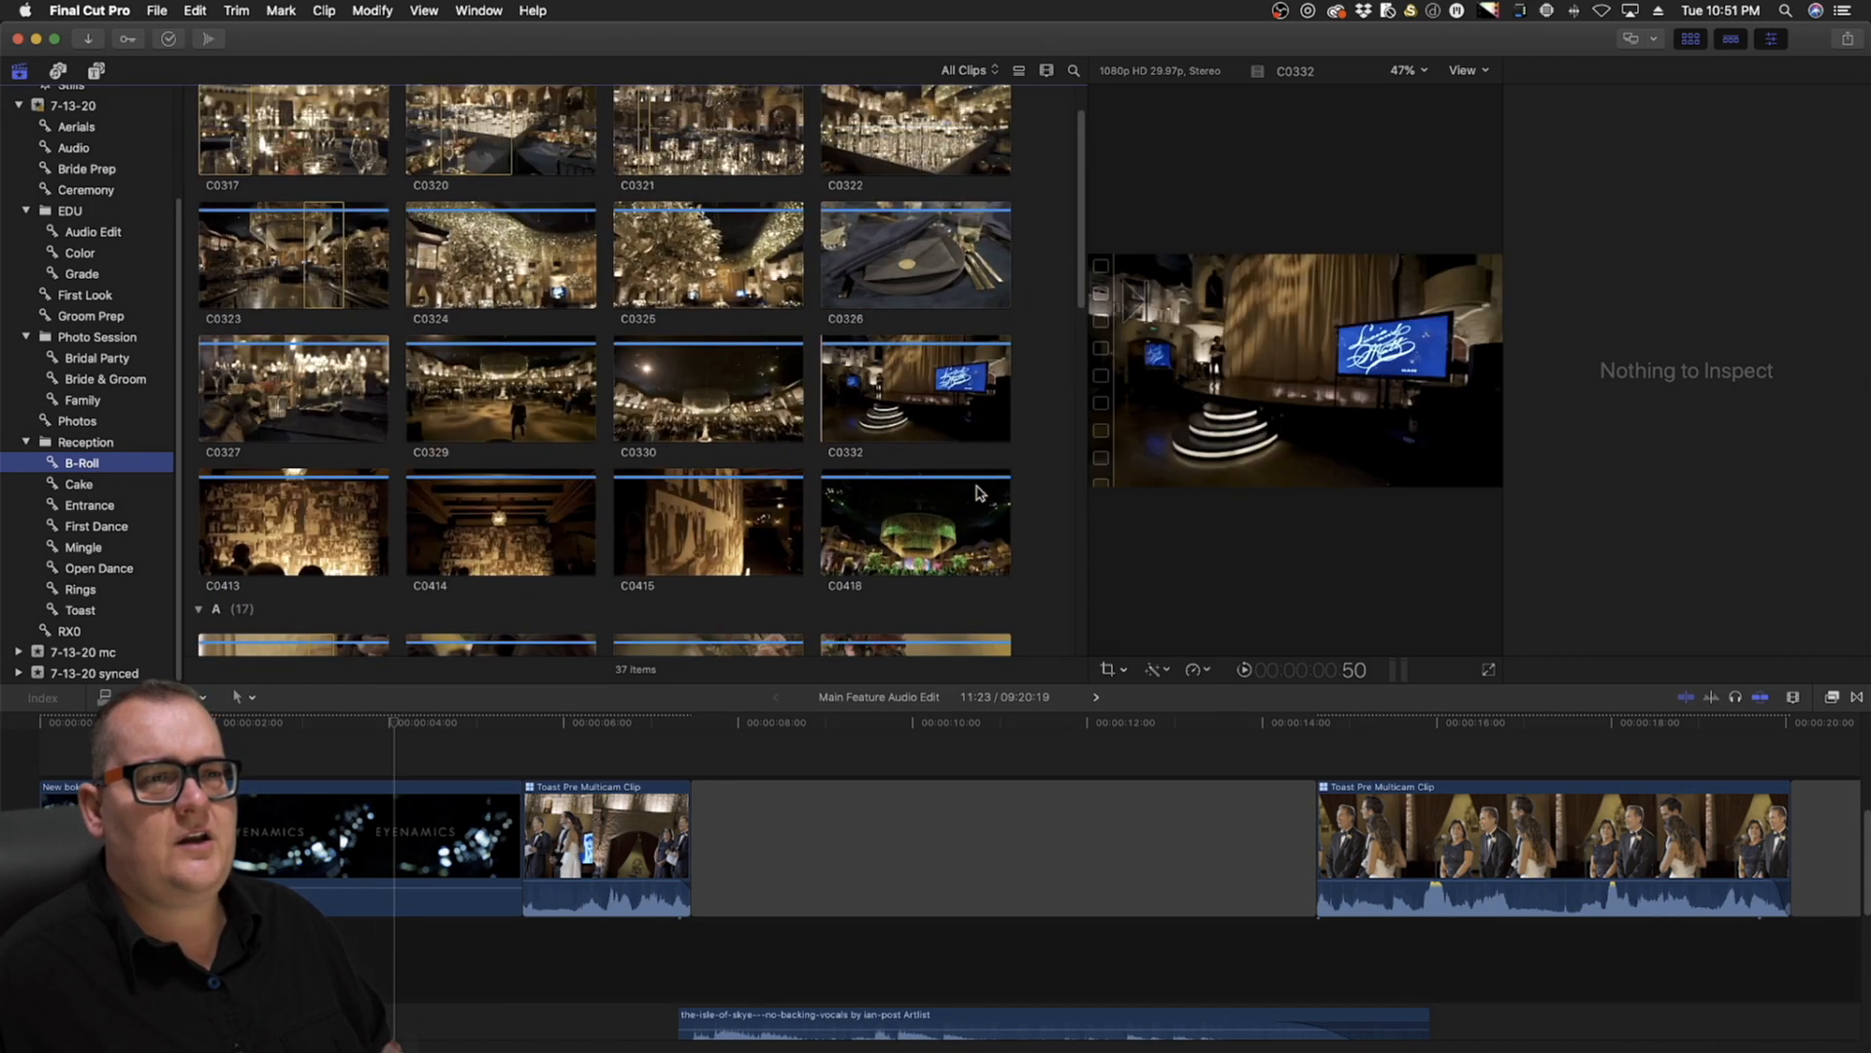
pyautogui.scroll(2, 981, 492)
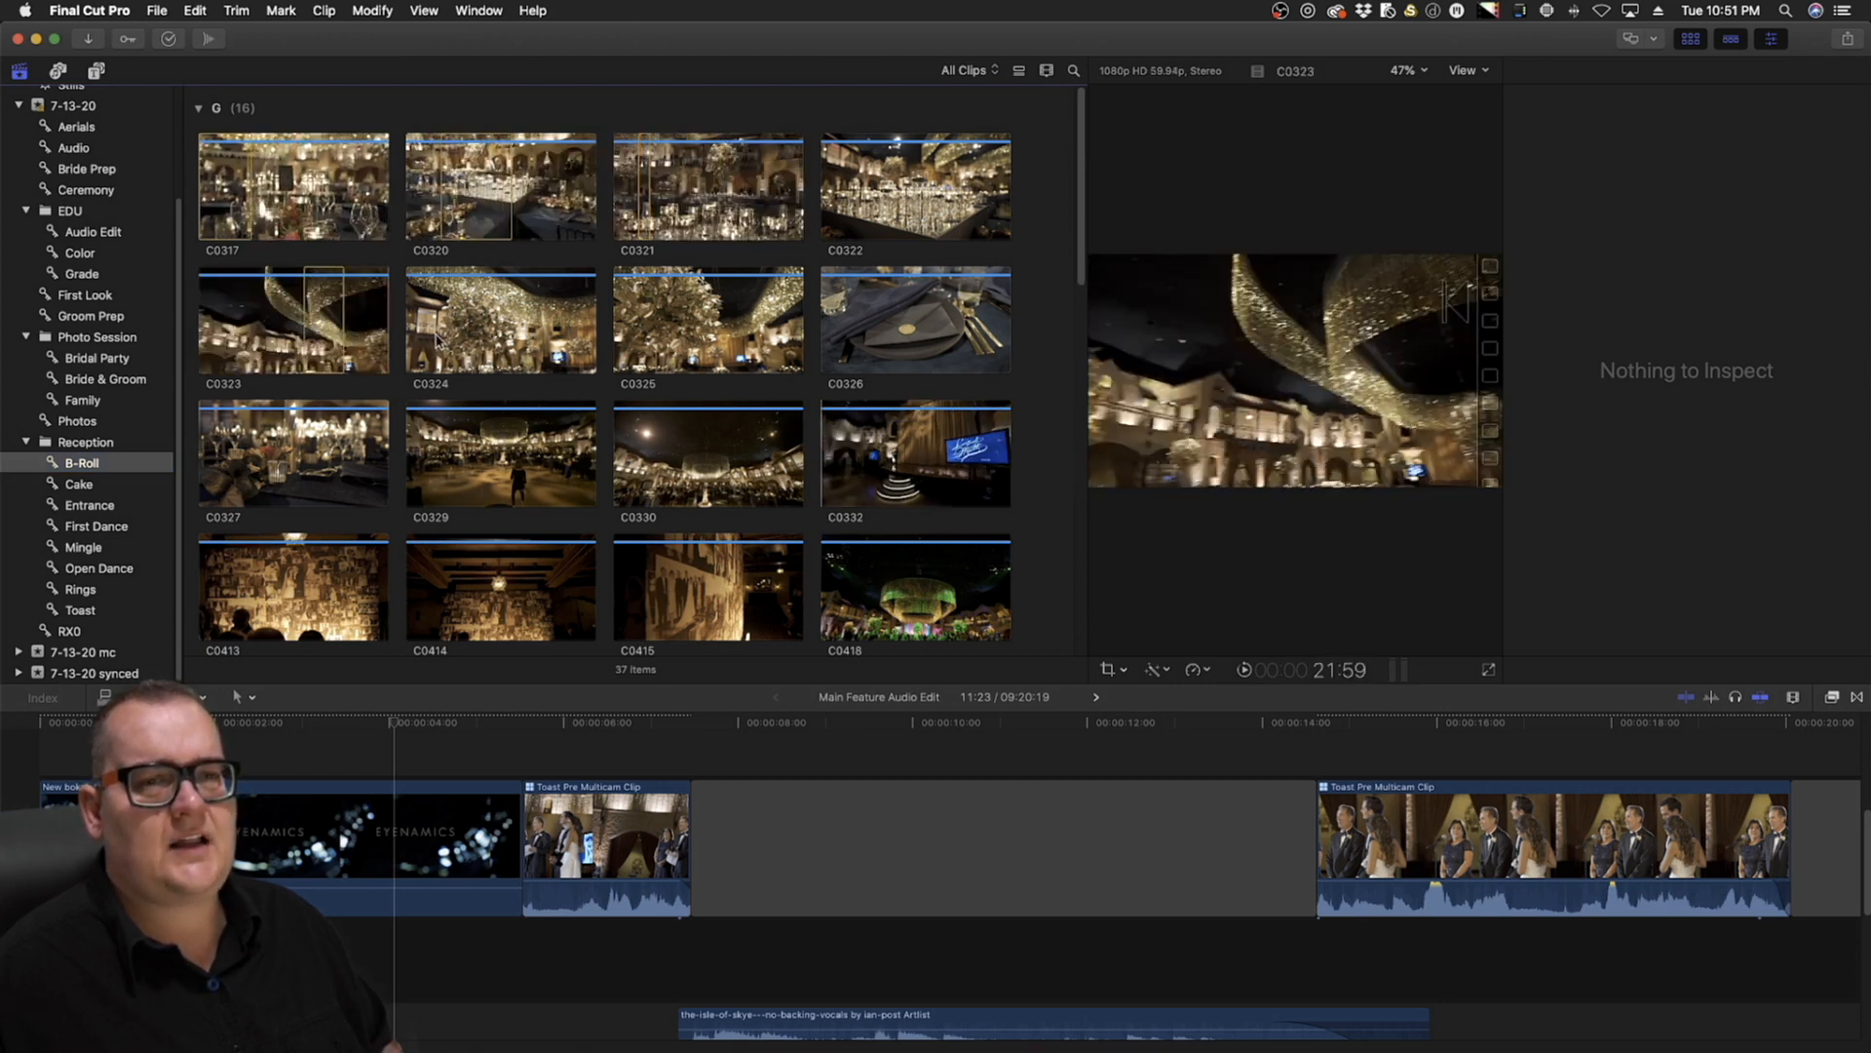
pyautogui.moveTo(177, 563); pyautogui.dragTo(179, 389)
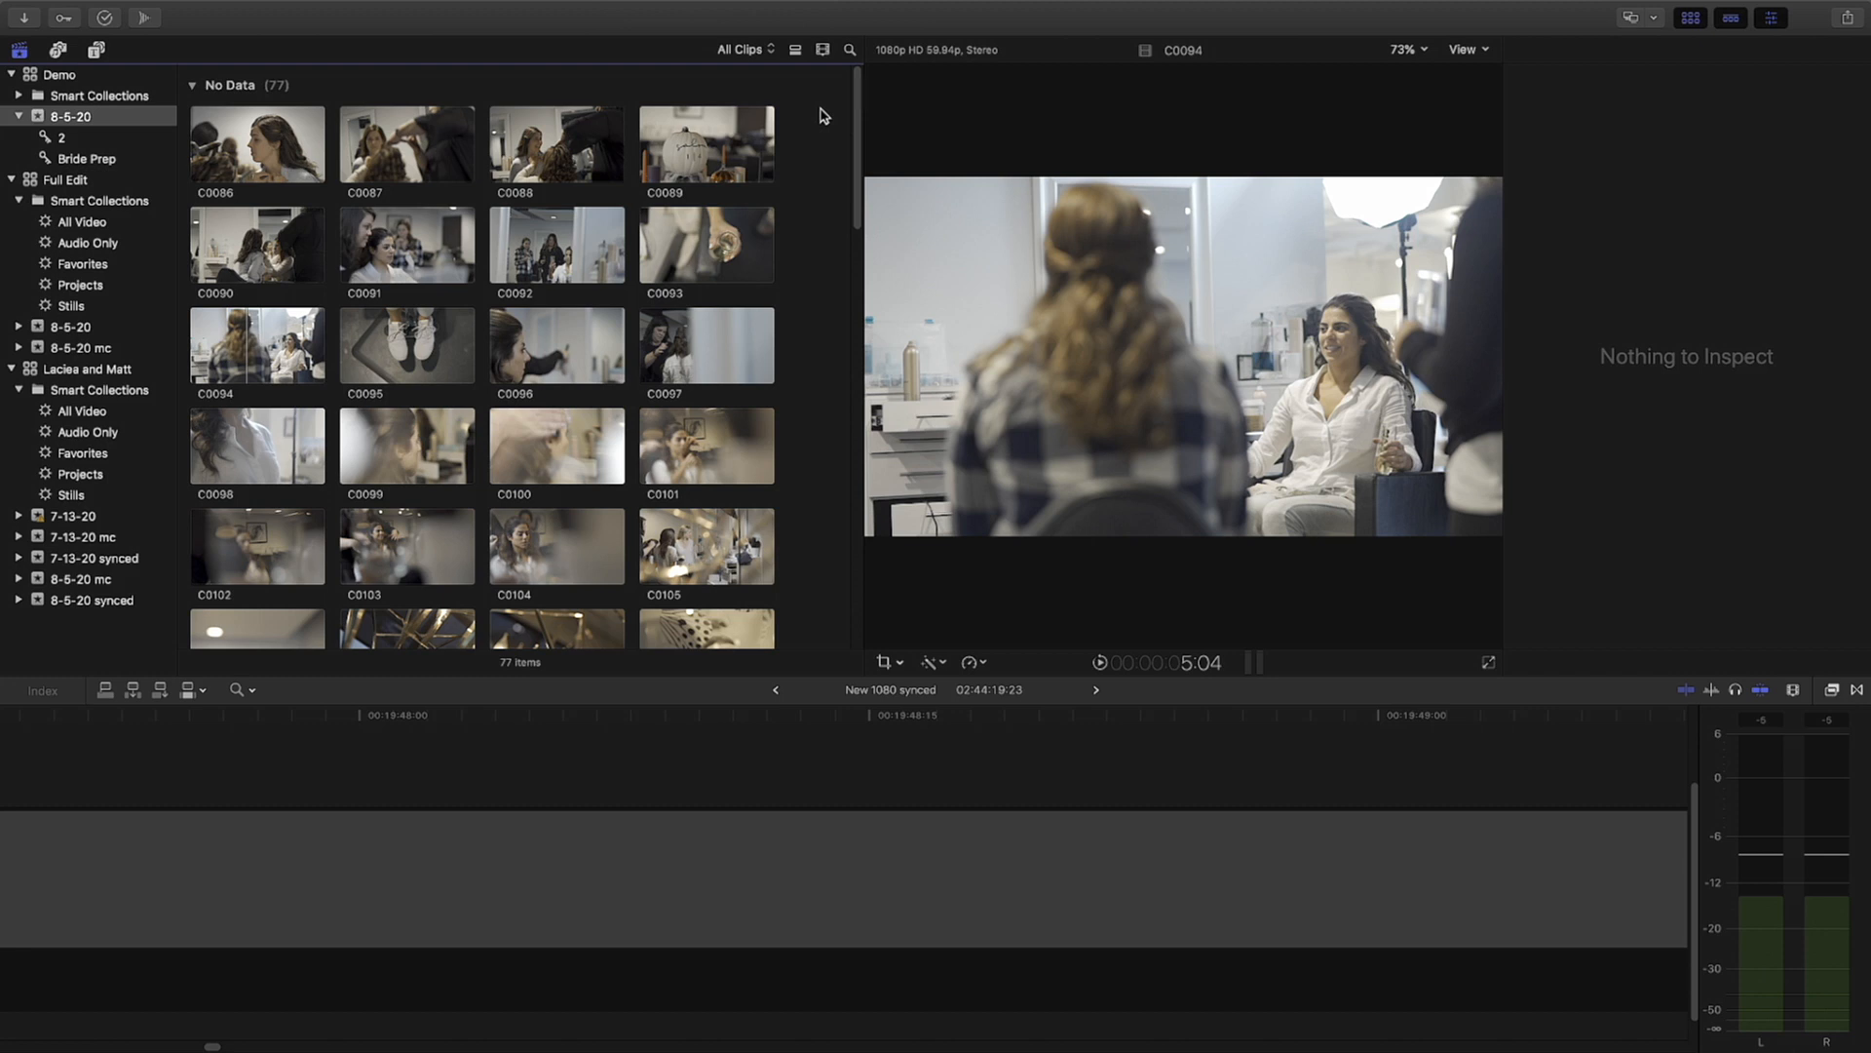
# Filter the Demo library's 8-5-20 event to clips with No Ratings or Keywords and look through them
pyautogui.click(758, 50)
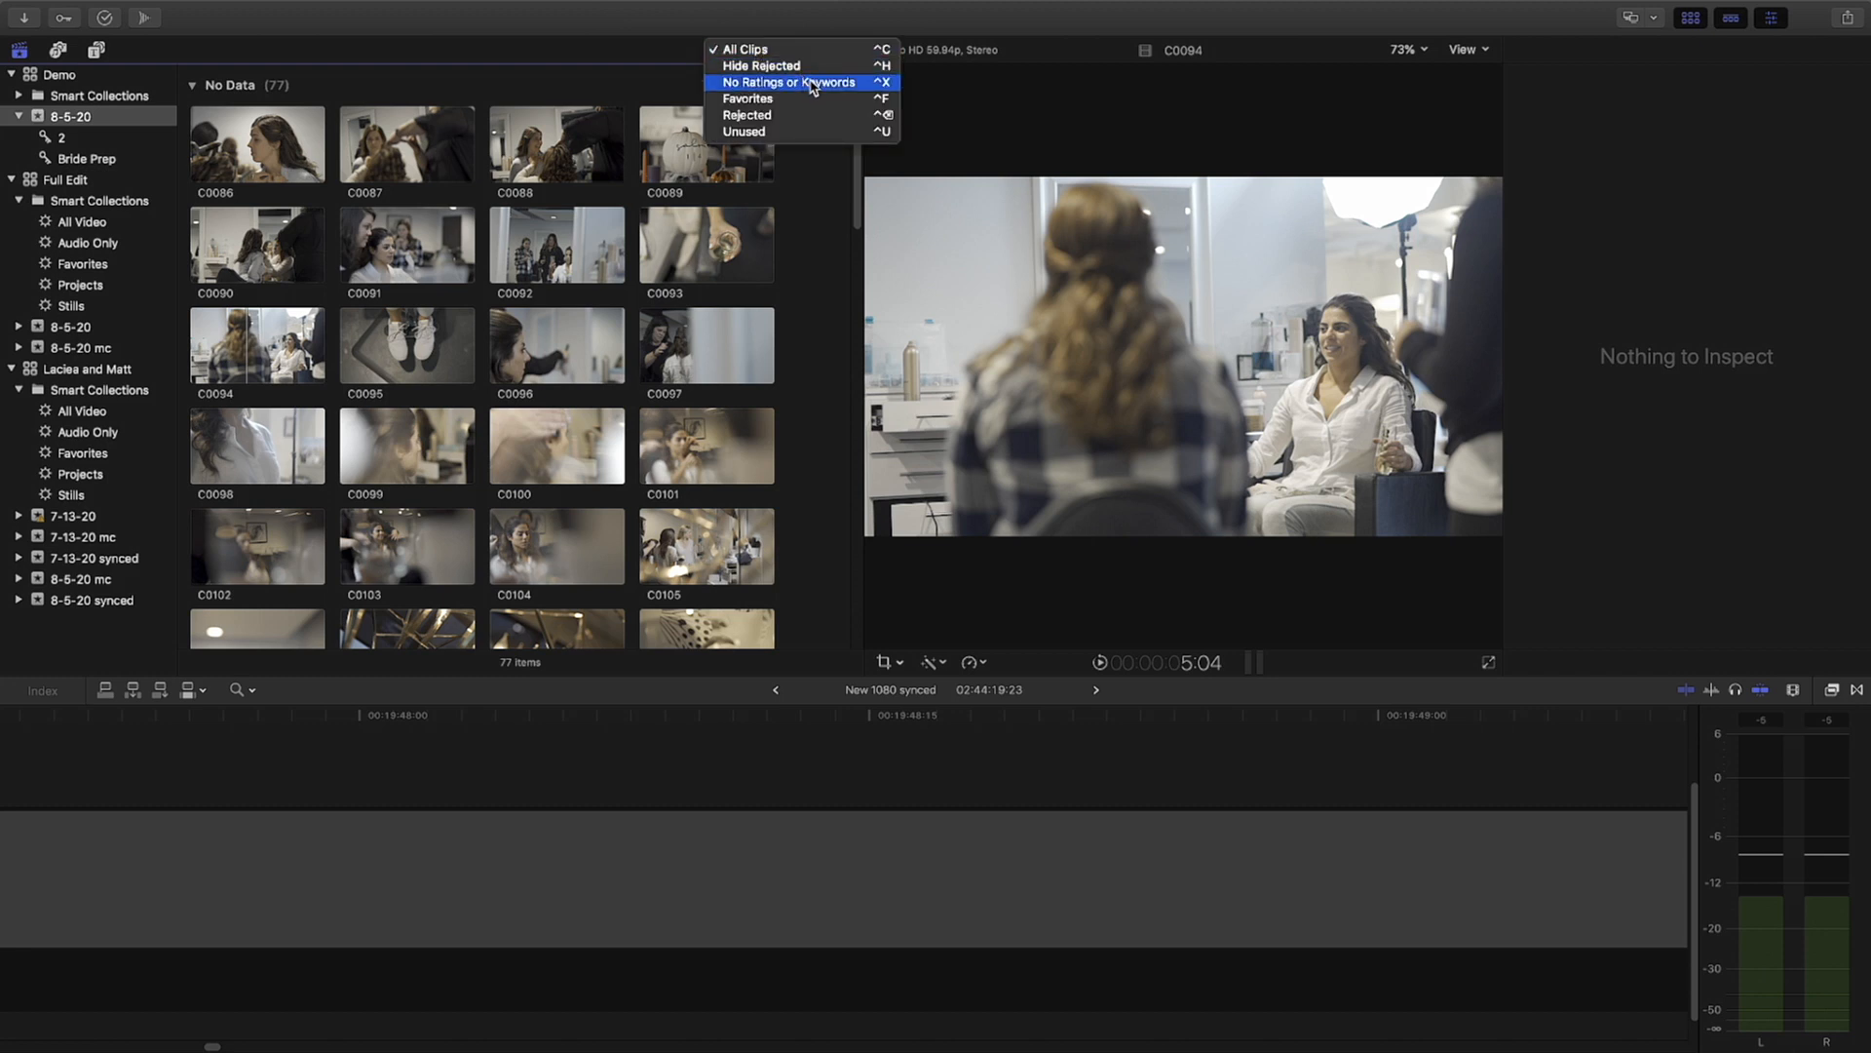
pyautogui.click(813, 86)
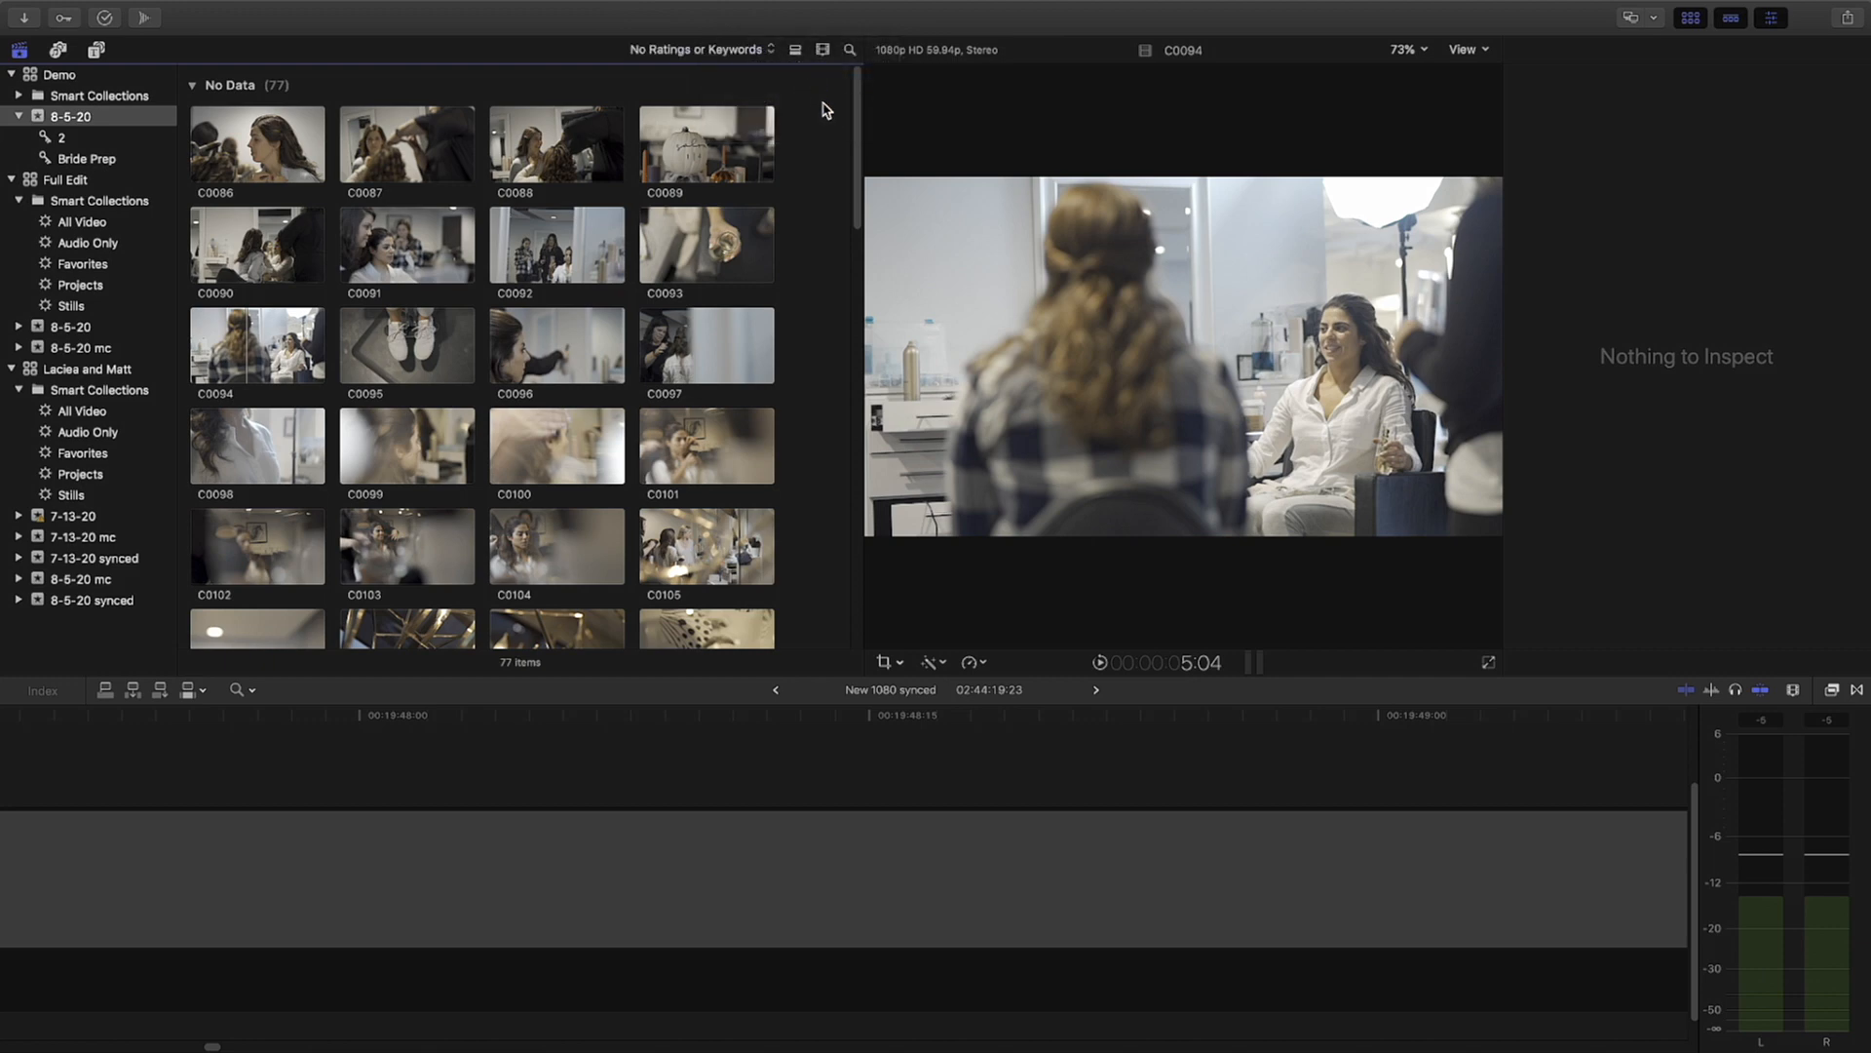
pyautogui.scroll(-2, 851, 151)
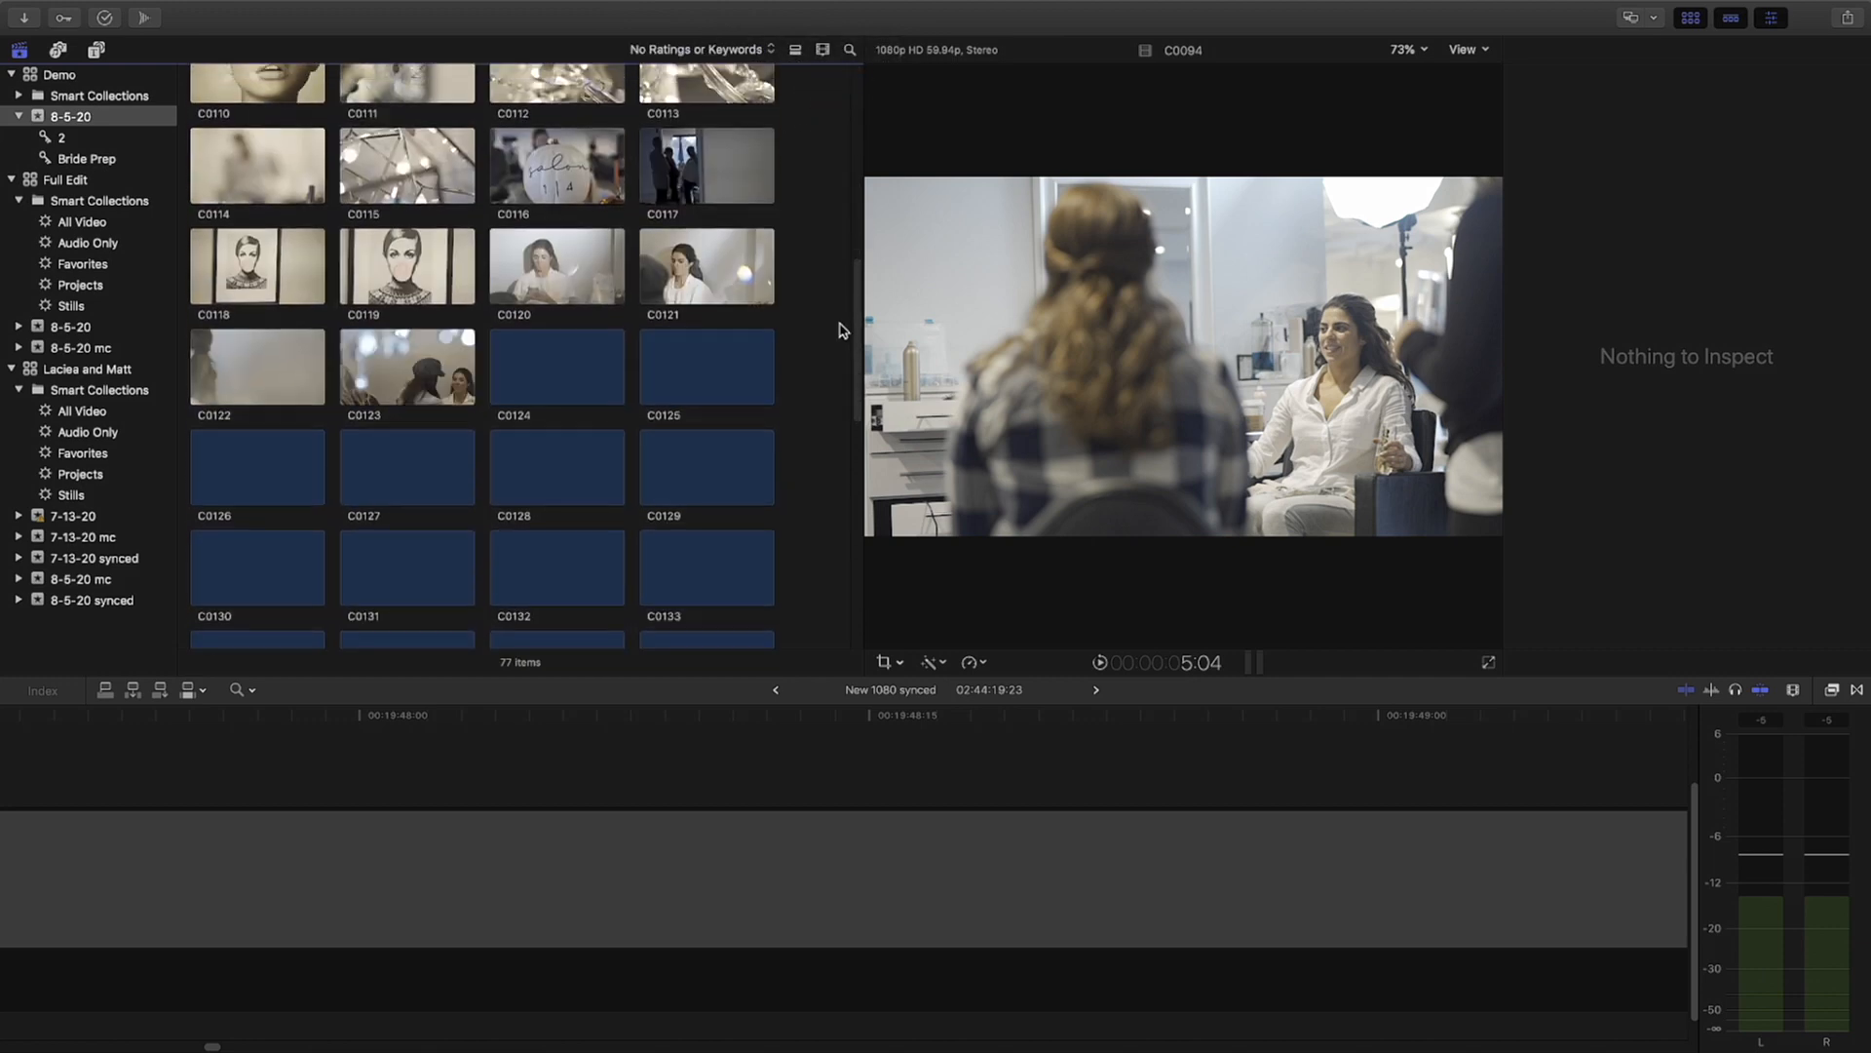
pyautogui.scroll(1, 851, 151)
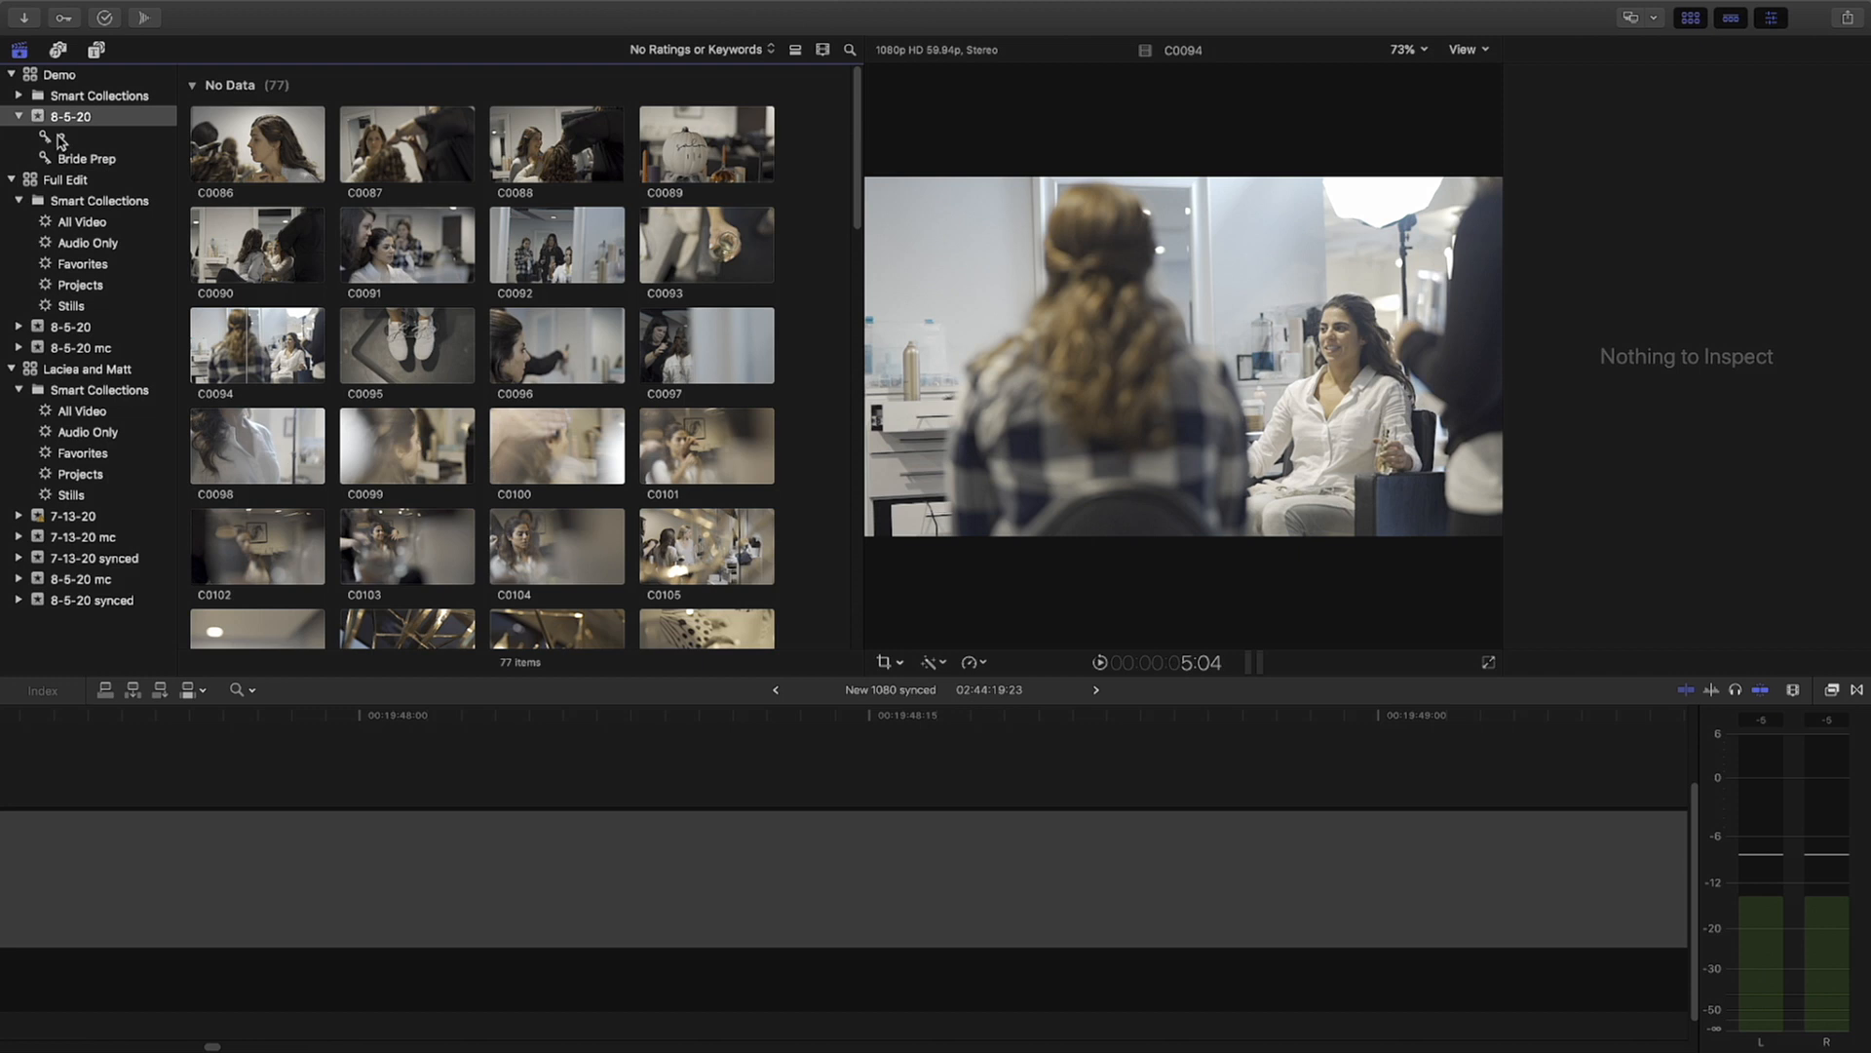
# Add clips C0086 to C0101 to the Bride Prep keyword collection of the Demo library's 8-5-20 event
pyautogui.moveTo(807, 133); pyautogui.dragTo(234, 497)
pyautogui.press('super+4')
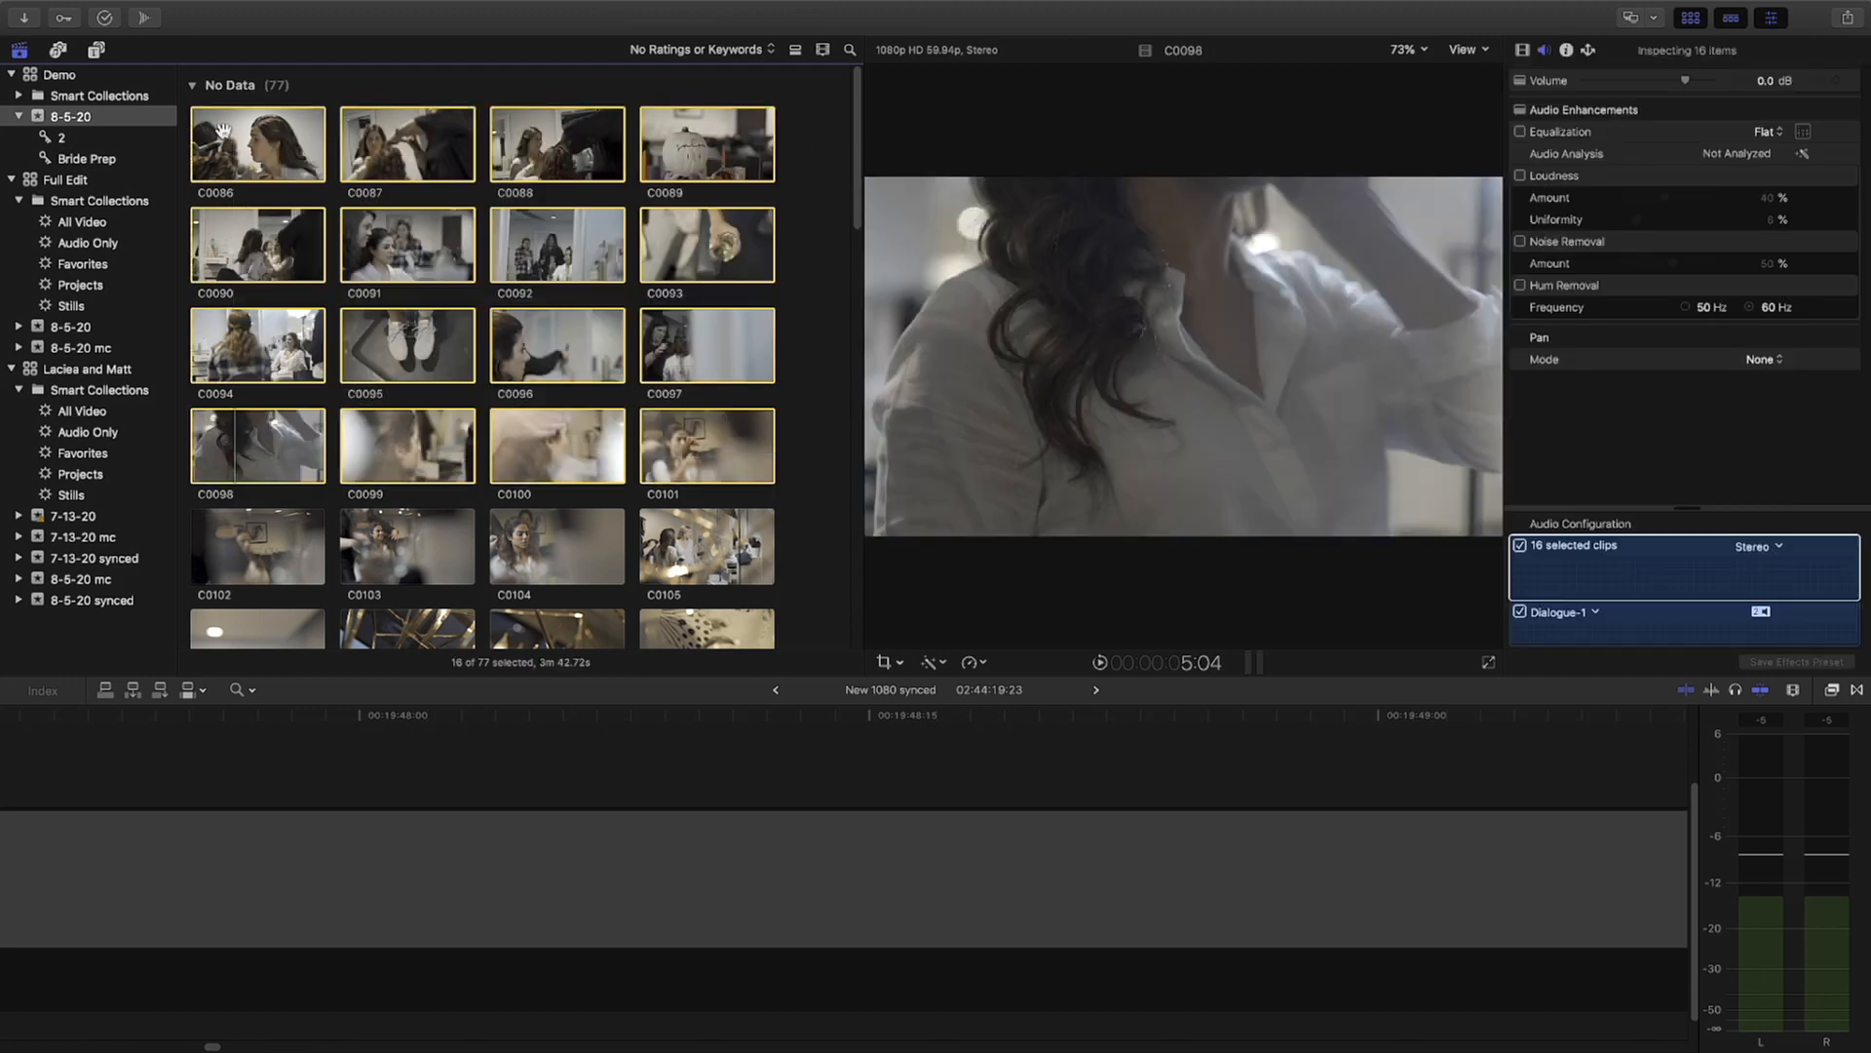
pyautogui.moveTo(237, 136); pyautogui.dragTo(114, 156)
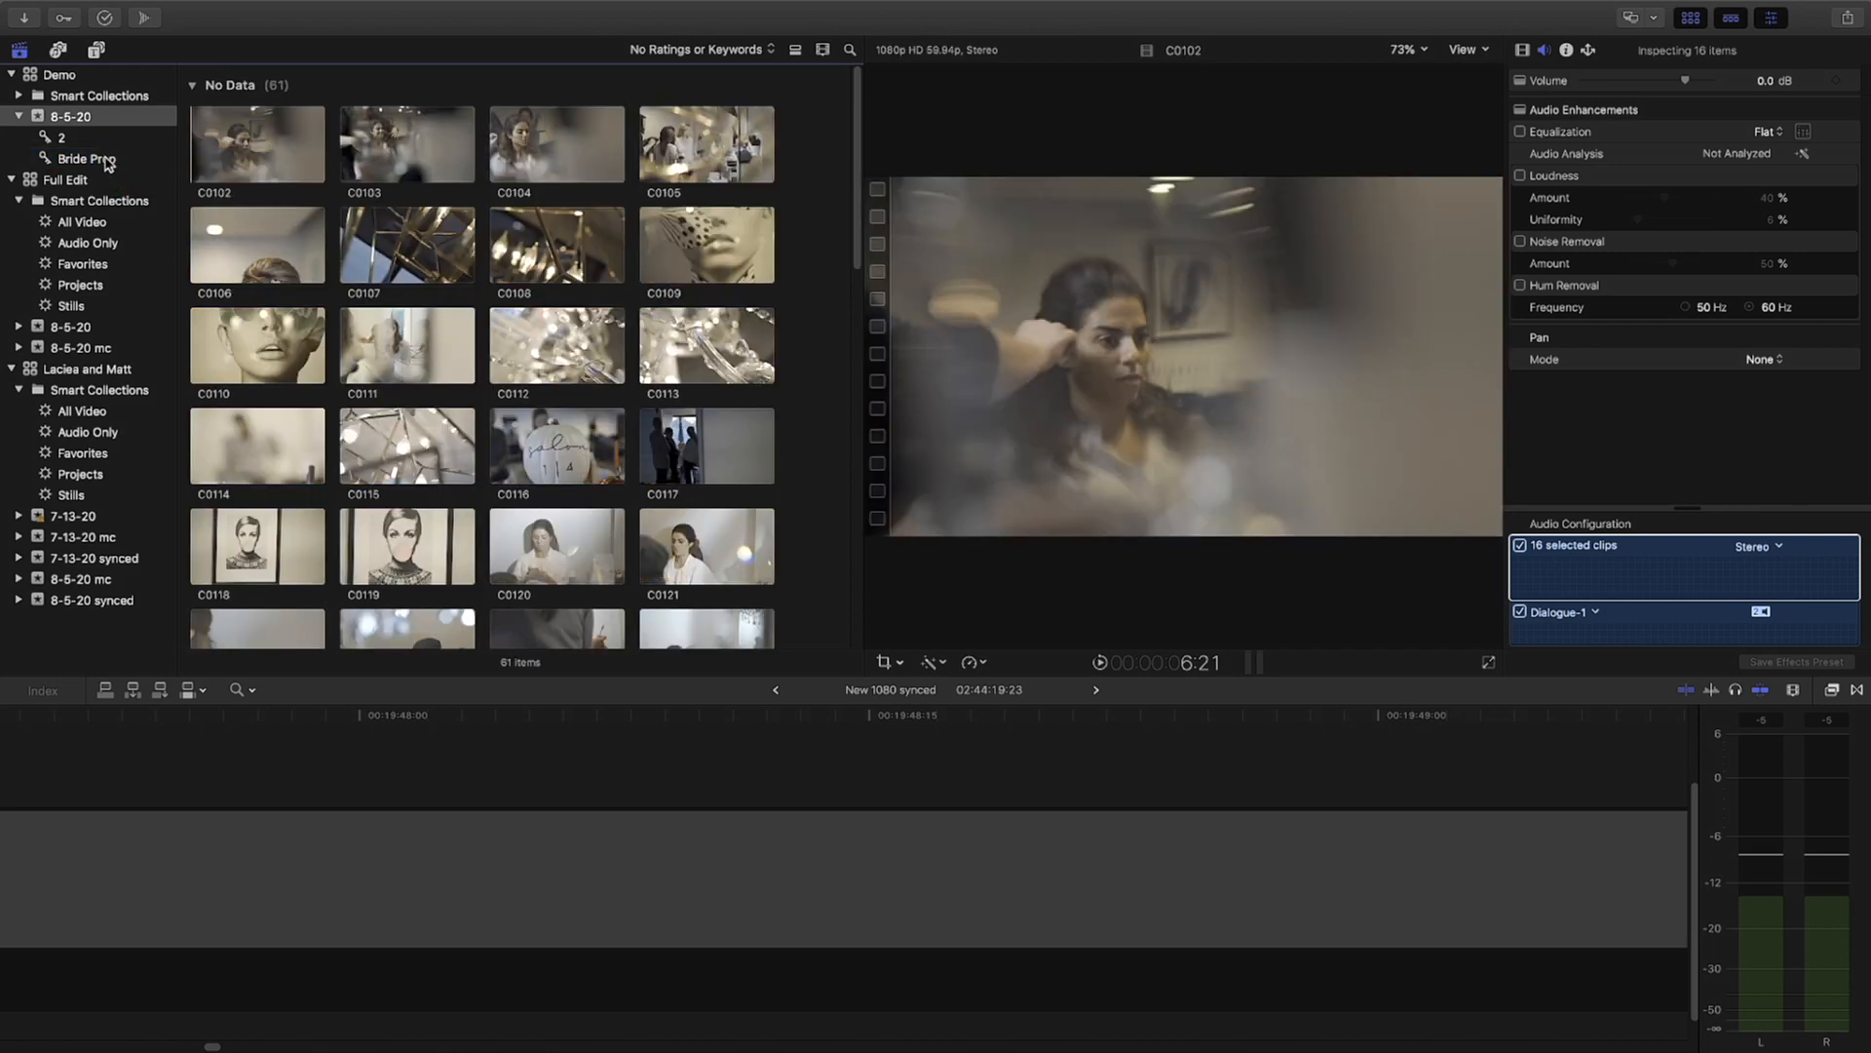
# Add all the remaining clips without keywords, C0102 to C0162, to the Bride Prep keyword collection
pyautogui.moveTo(855, 218)
pyautogui.mouseDown()
pyautogui.moveTo(860, 295)
pyautogui.moveTo(842, 195)
pyautogui.mouseUp()
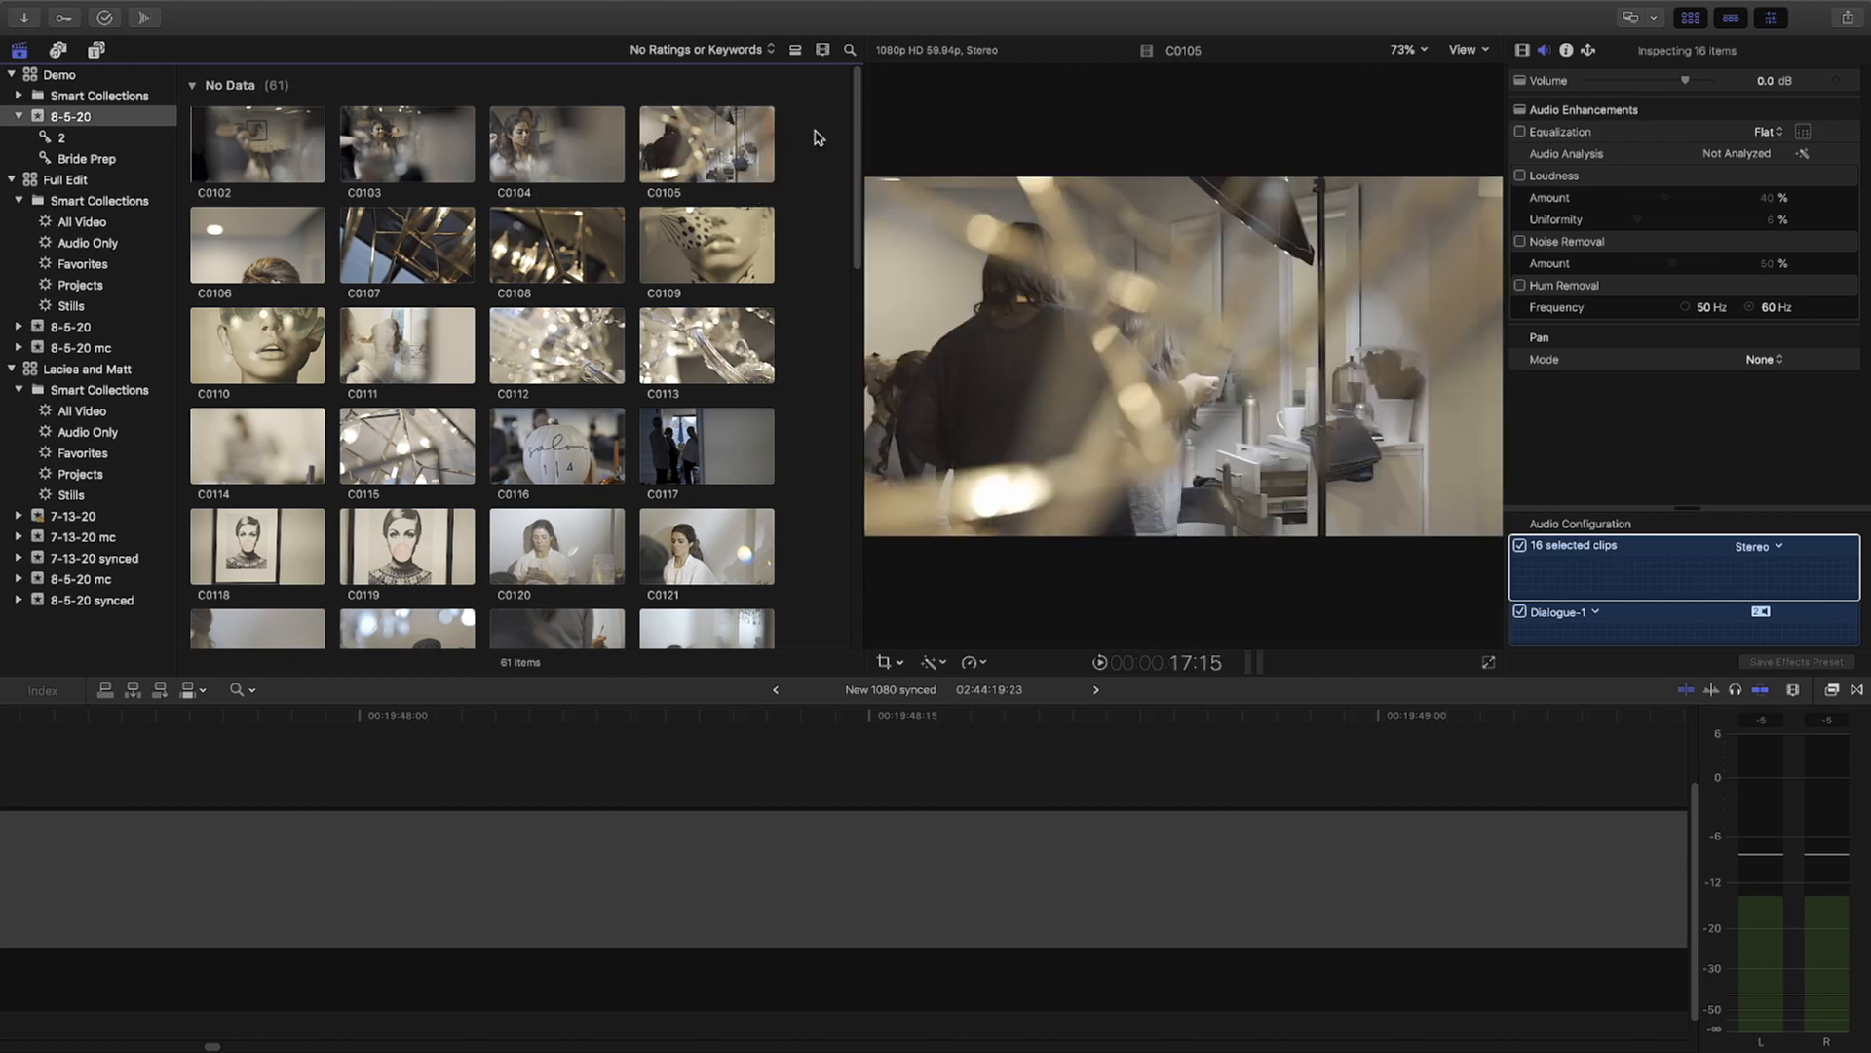
pyautogui.press('super+a')
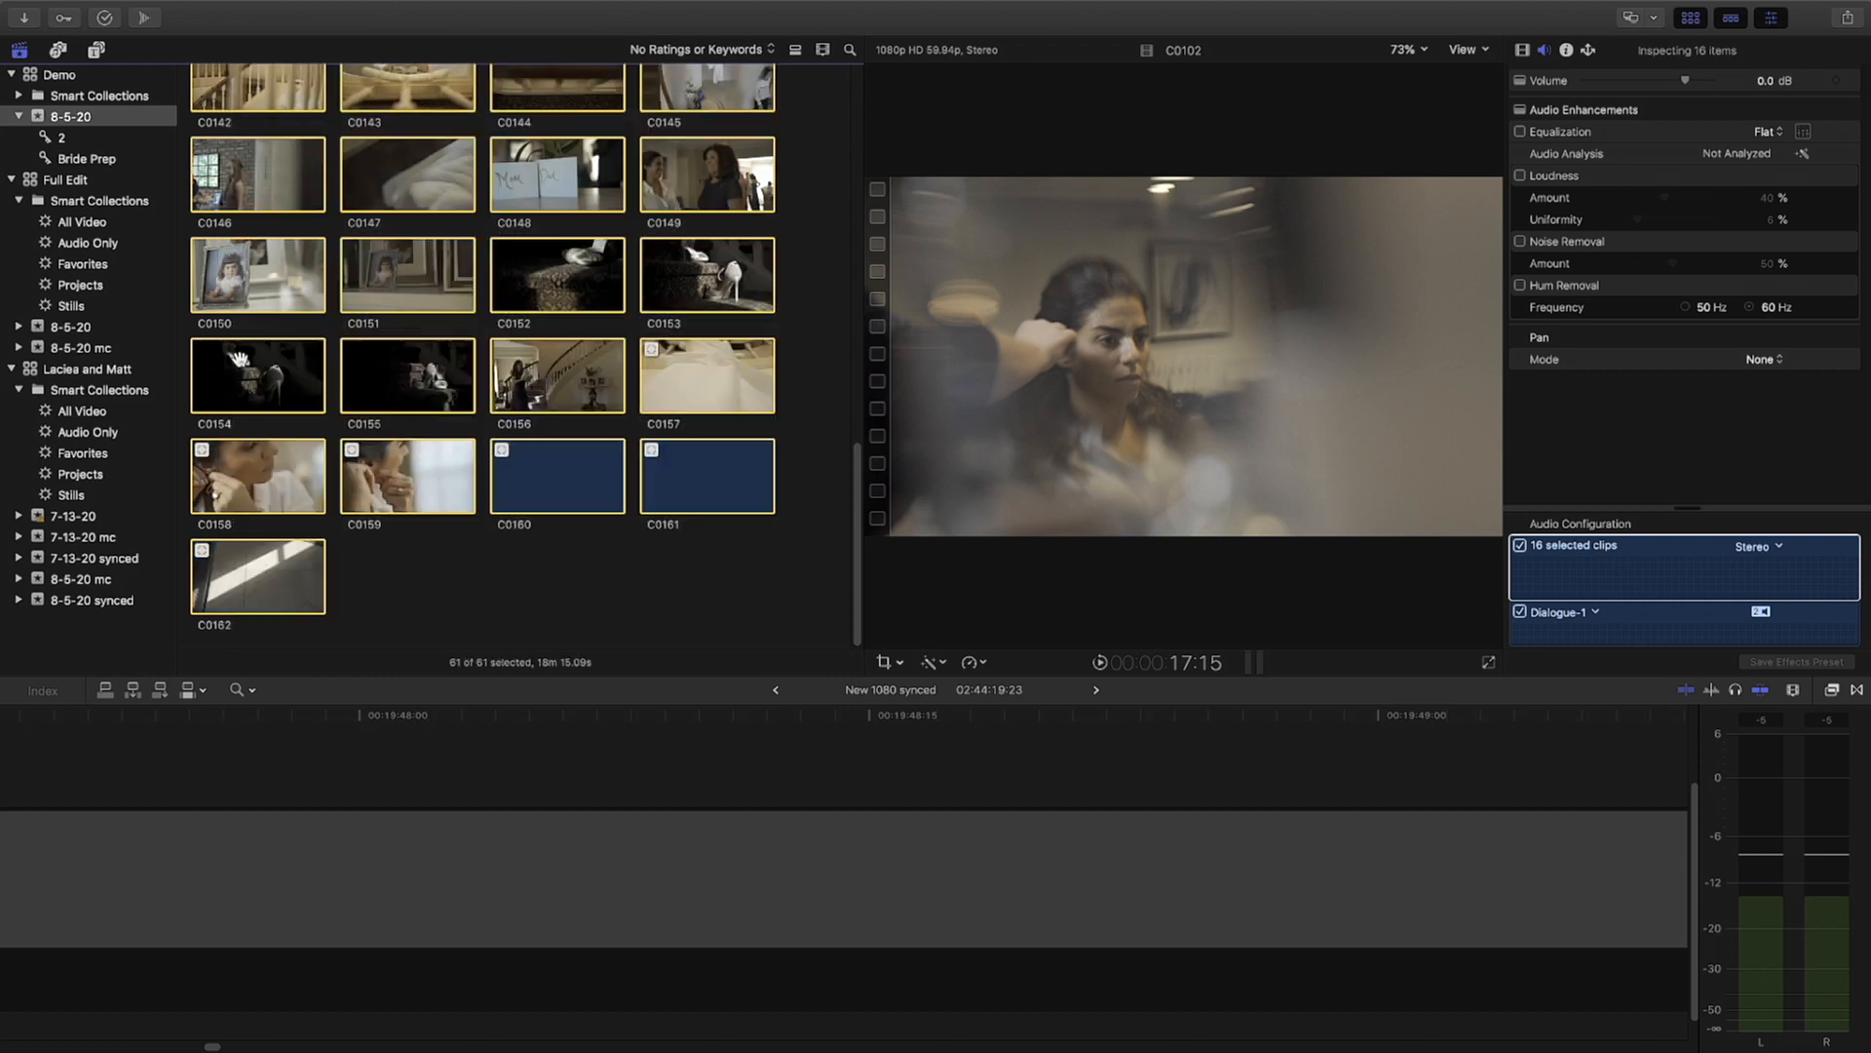
pyautogui.scroll(5, 229, 244)
pyautogui.moveTo(239, 151); pyautogui.dragTo(86, 158)
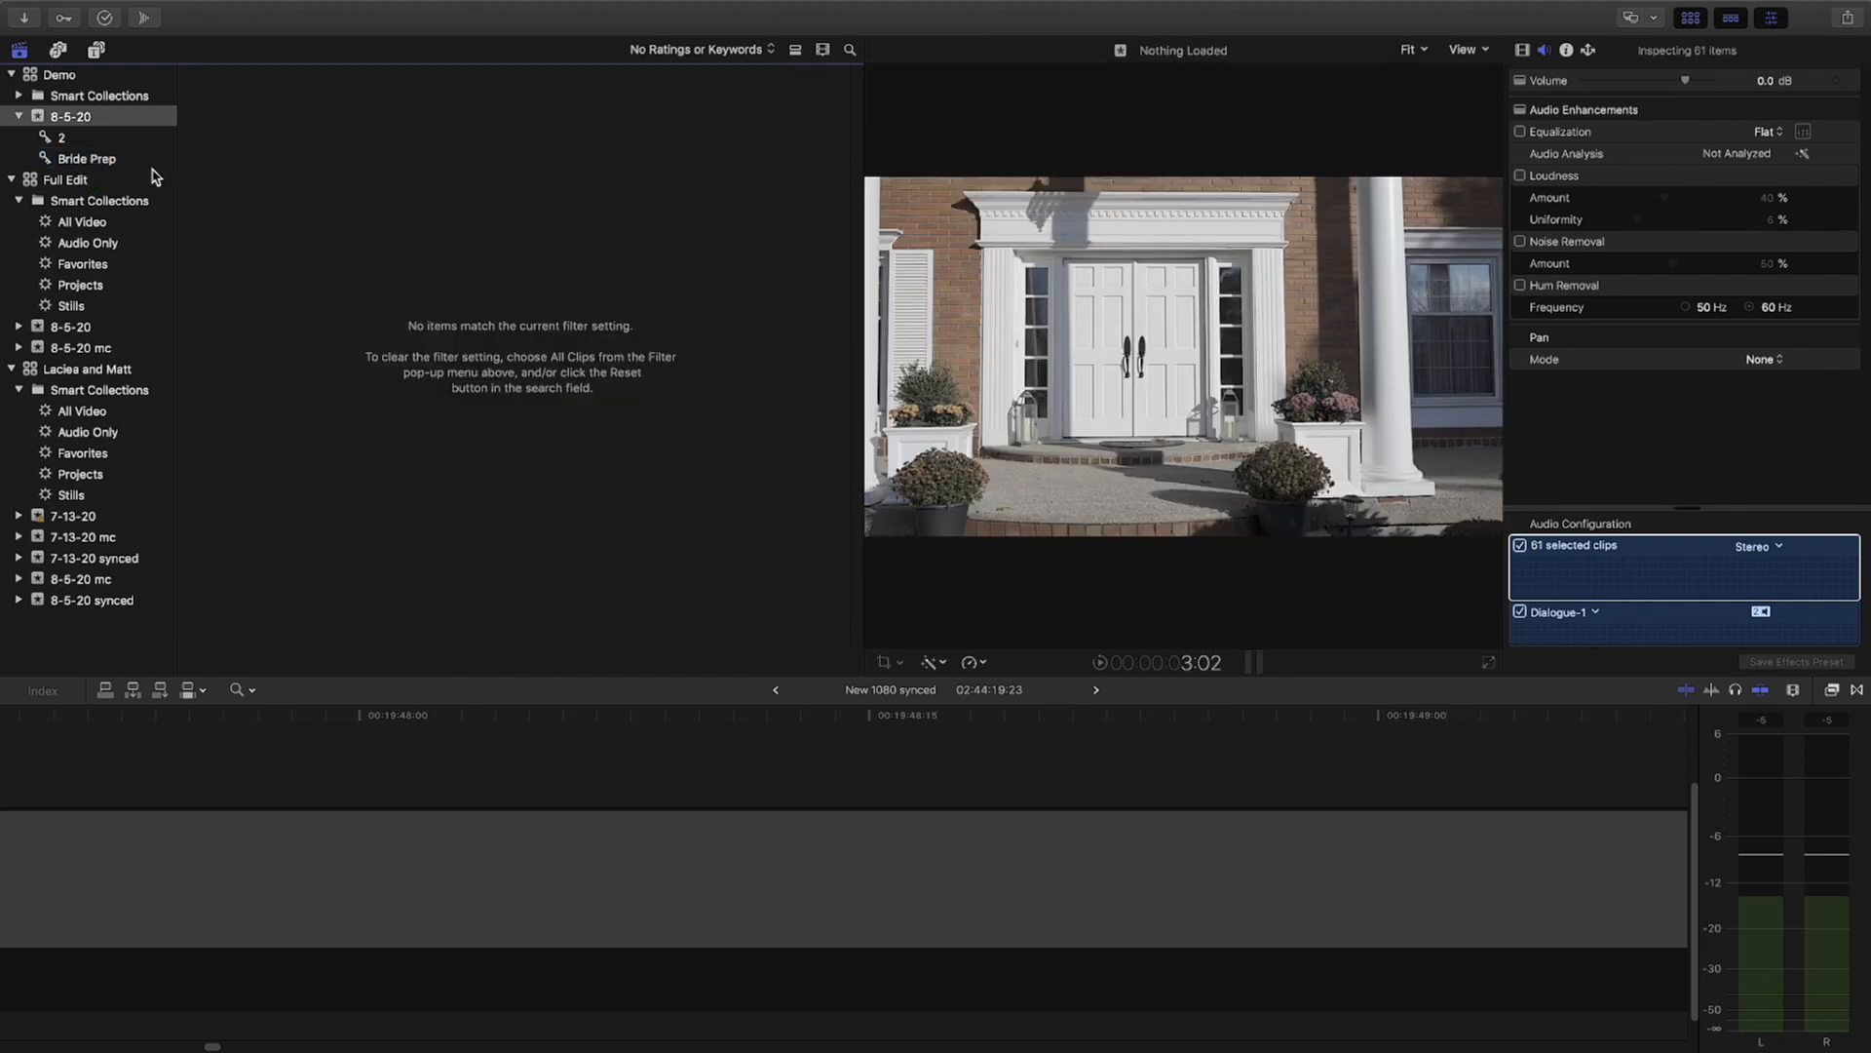
# Set the clip filter of the 8-5-20 event back to All Clips and select the keyworded clip C0141
pyautogui.click(739, 54)
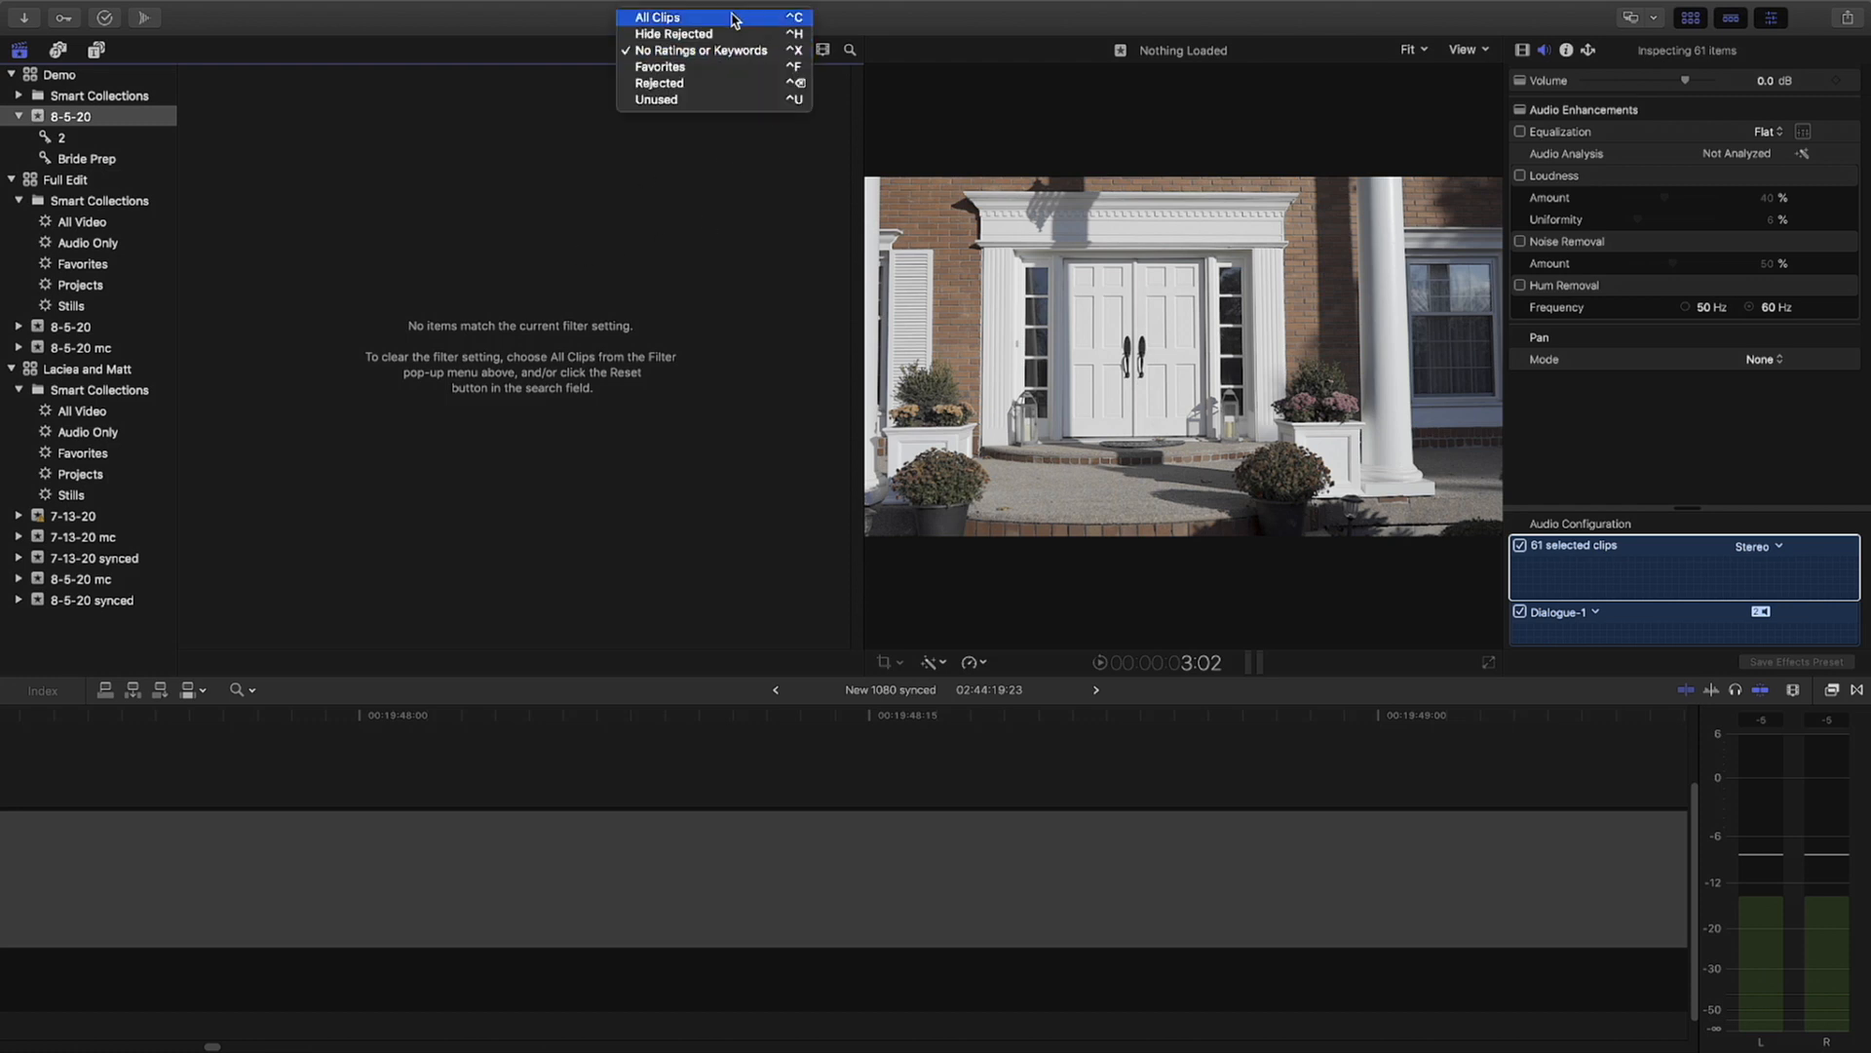
pyautogui.click(734, 20)
pyautogui.click(826, 329)
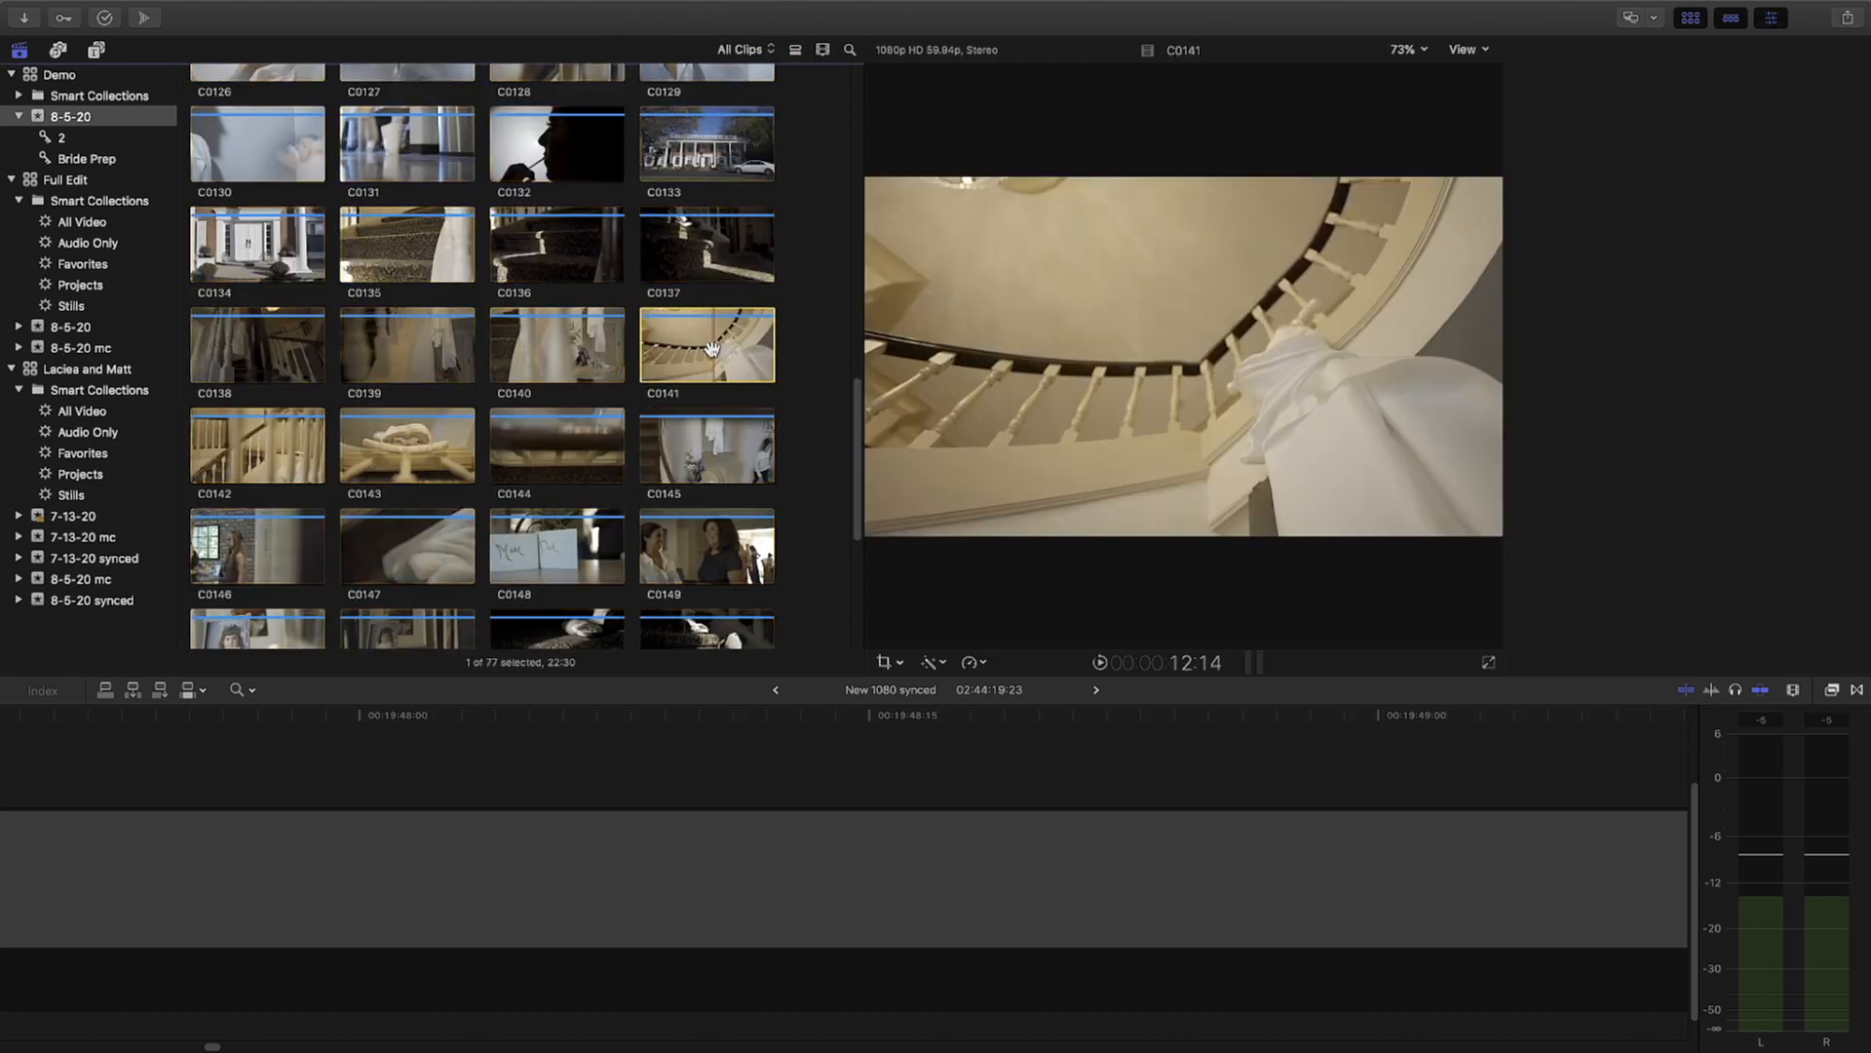
pyautogui.click(712, 351)
# Point out the Bride Prep and 2 keyword collections under the Demo library's 8-5-20 event
pyautogui.click(97, 159)
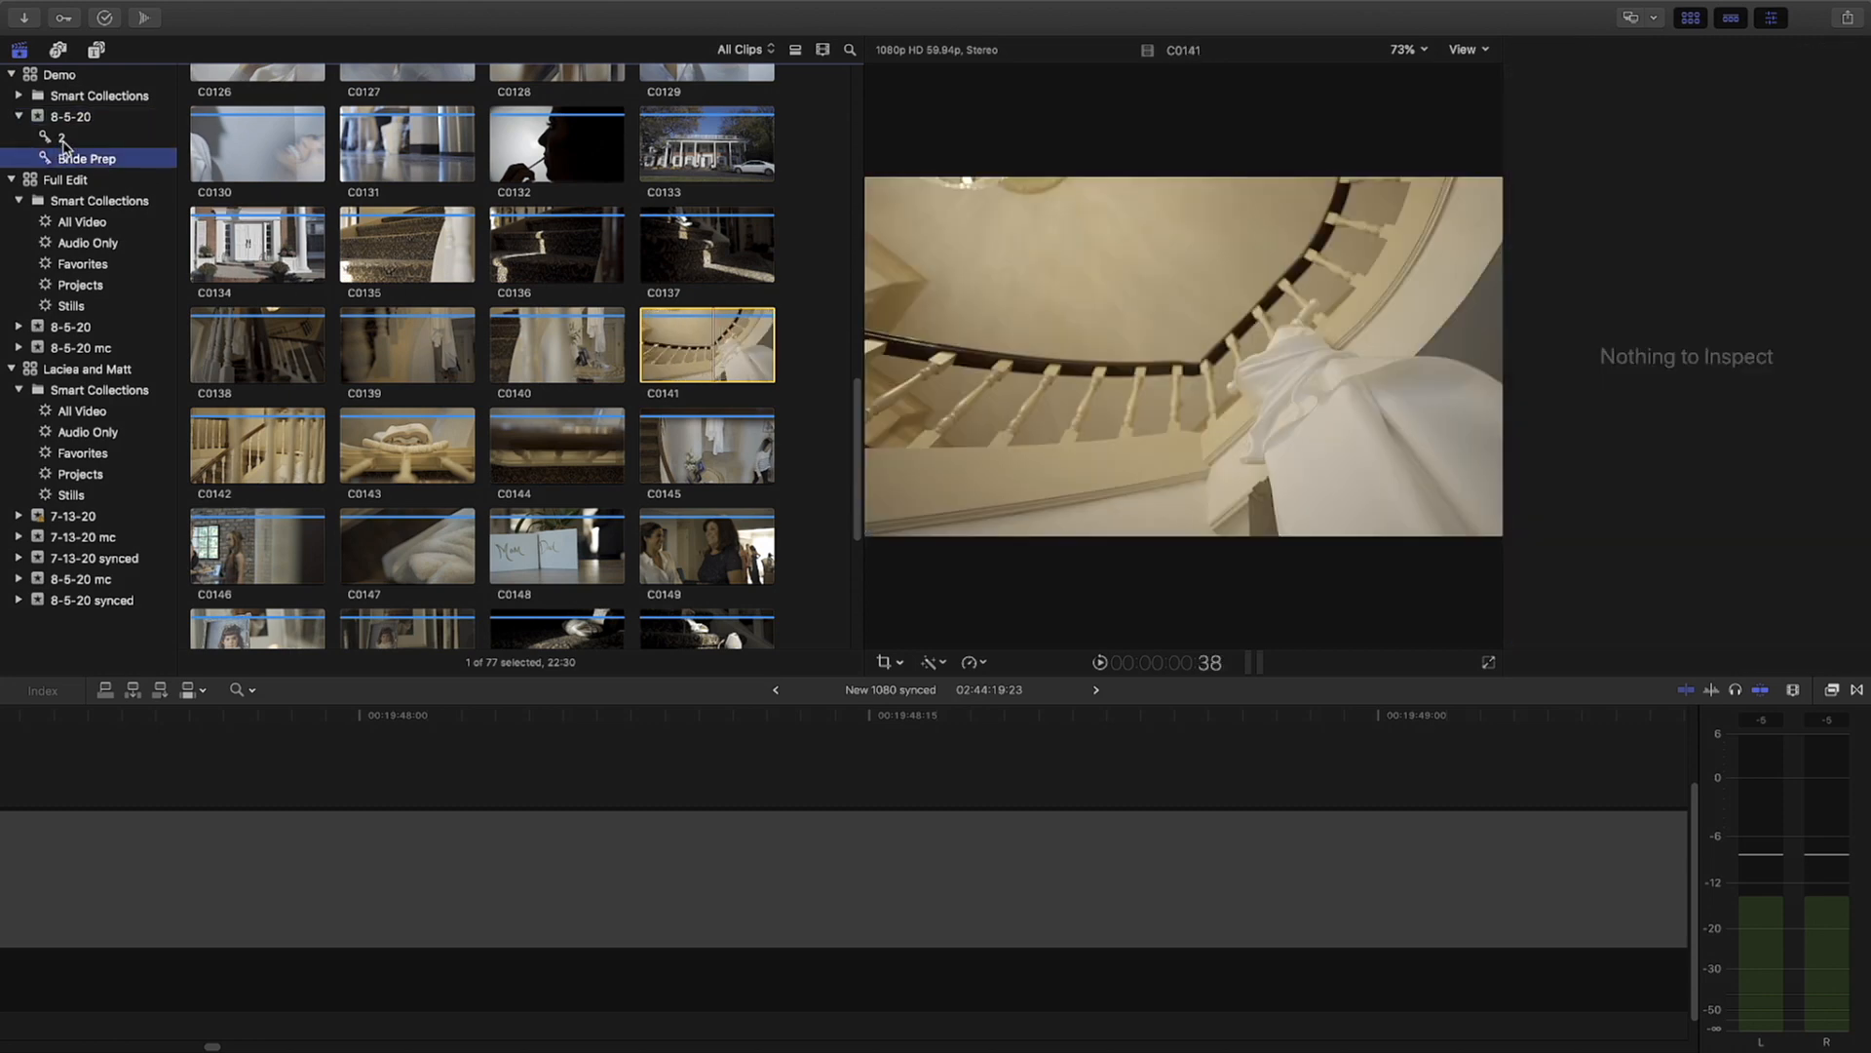
pyautogui.click(62, 138)
pyautogui.click(67, 158)
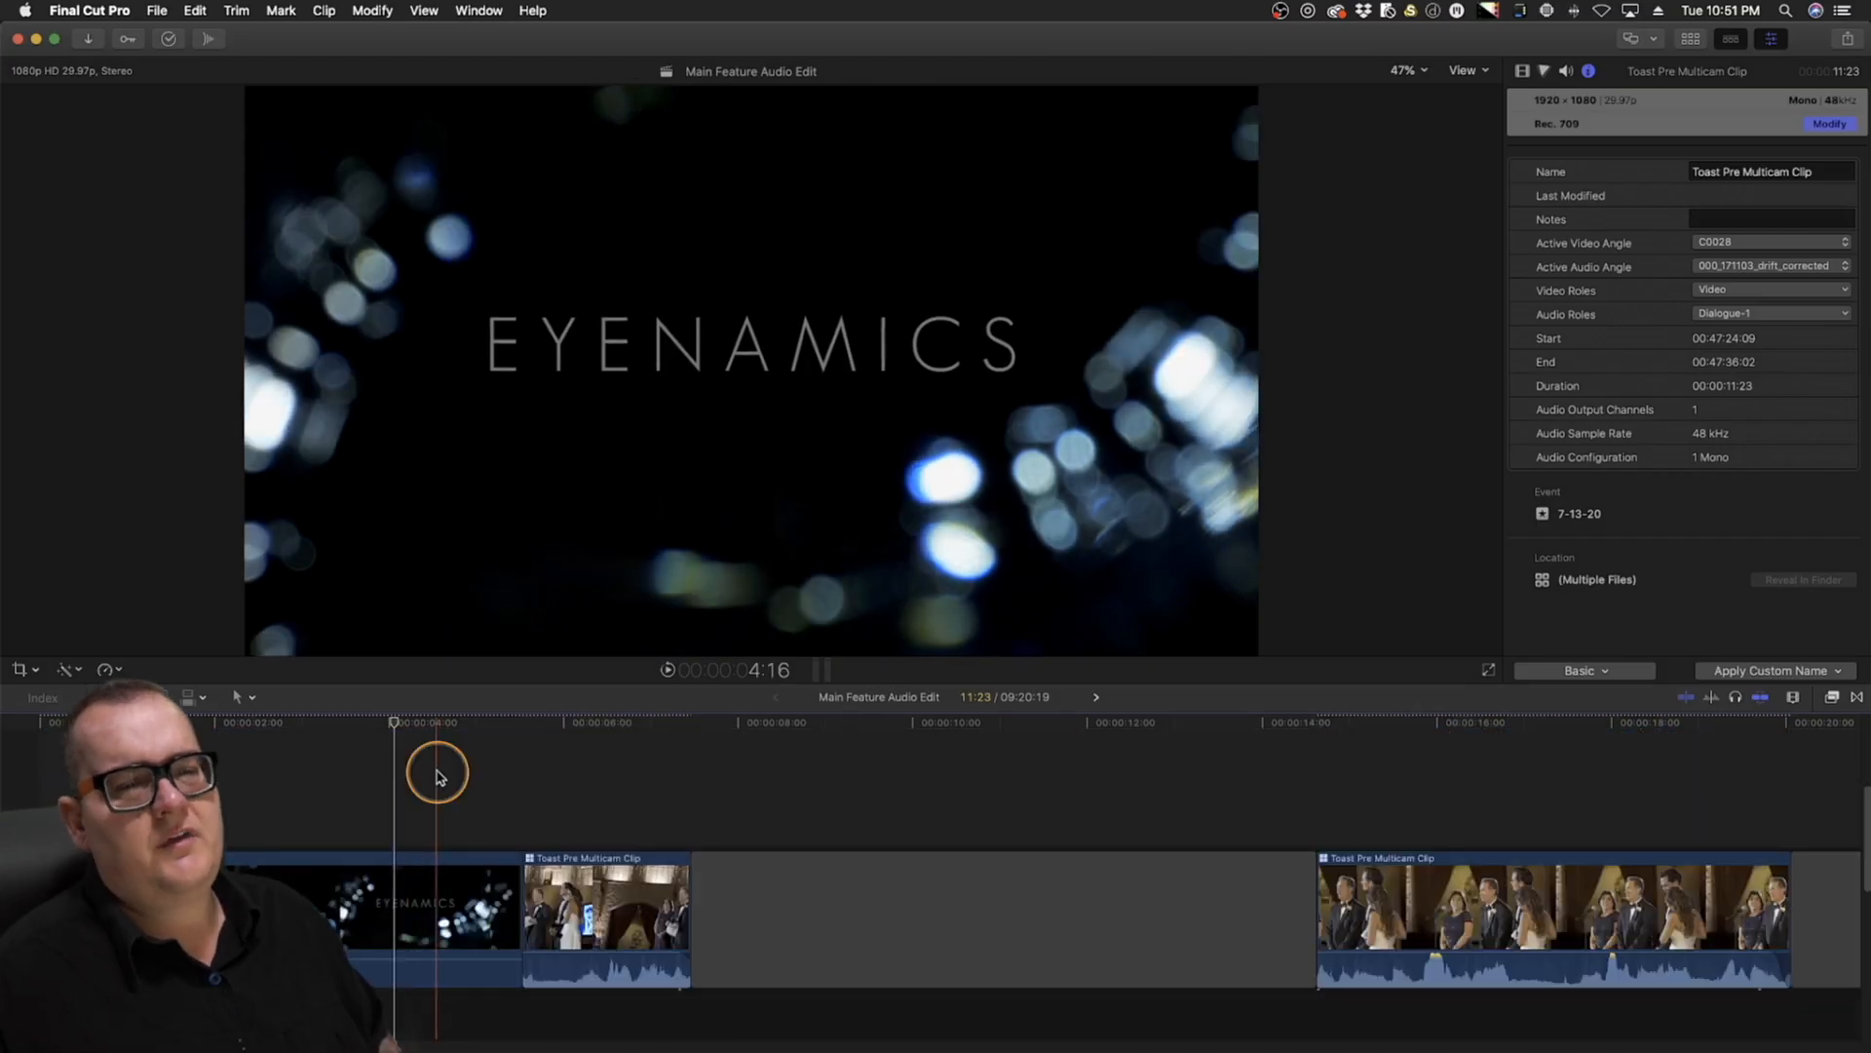
# Examine the Toast Pre Multicam clips along the opening of the Main Feature Audio Edit timeline
pyautogui.click(437, 775)
pyautogui.keyDown('alt'); pyautogui.click(449, 775); pyautogui.keyUp('alt')
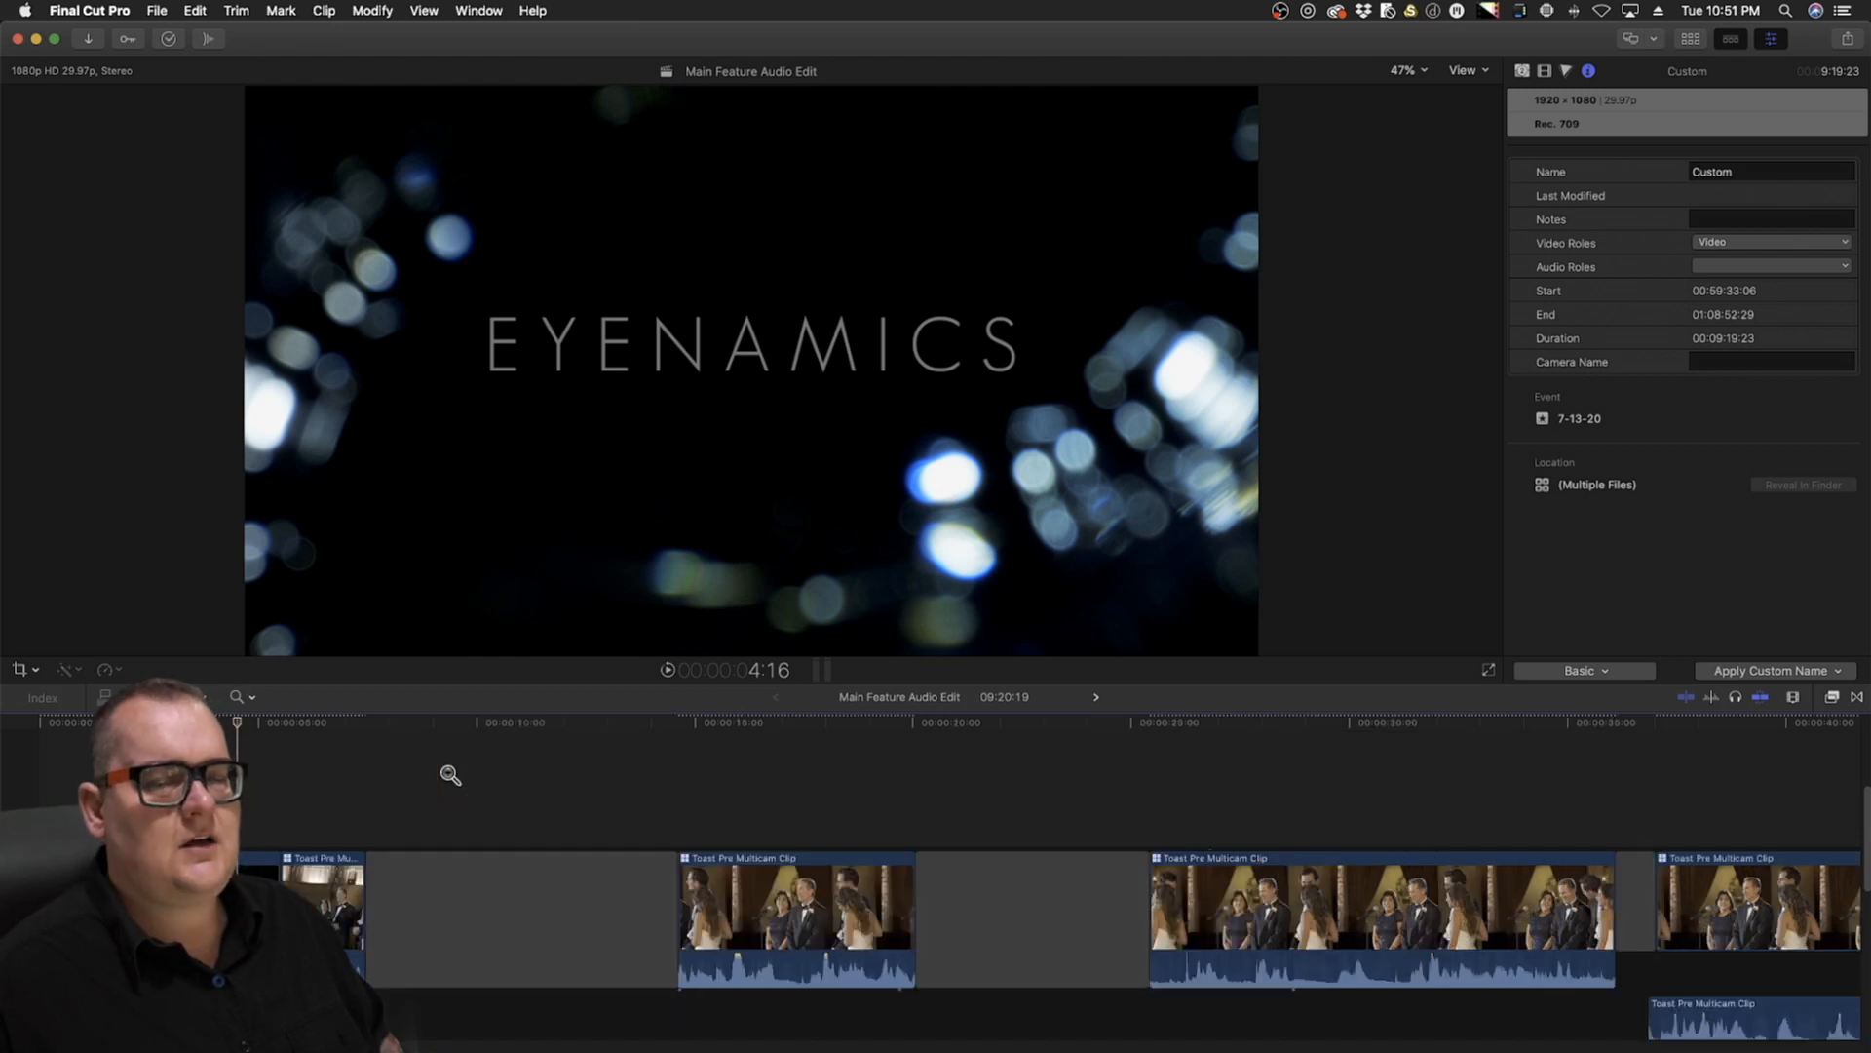
pyautogui.press('a')
pyautogui.press('cmd+minus')
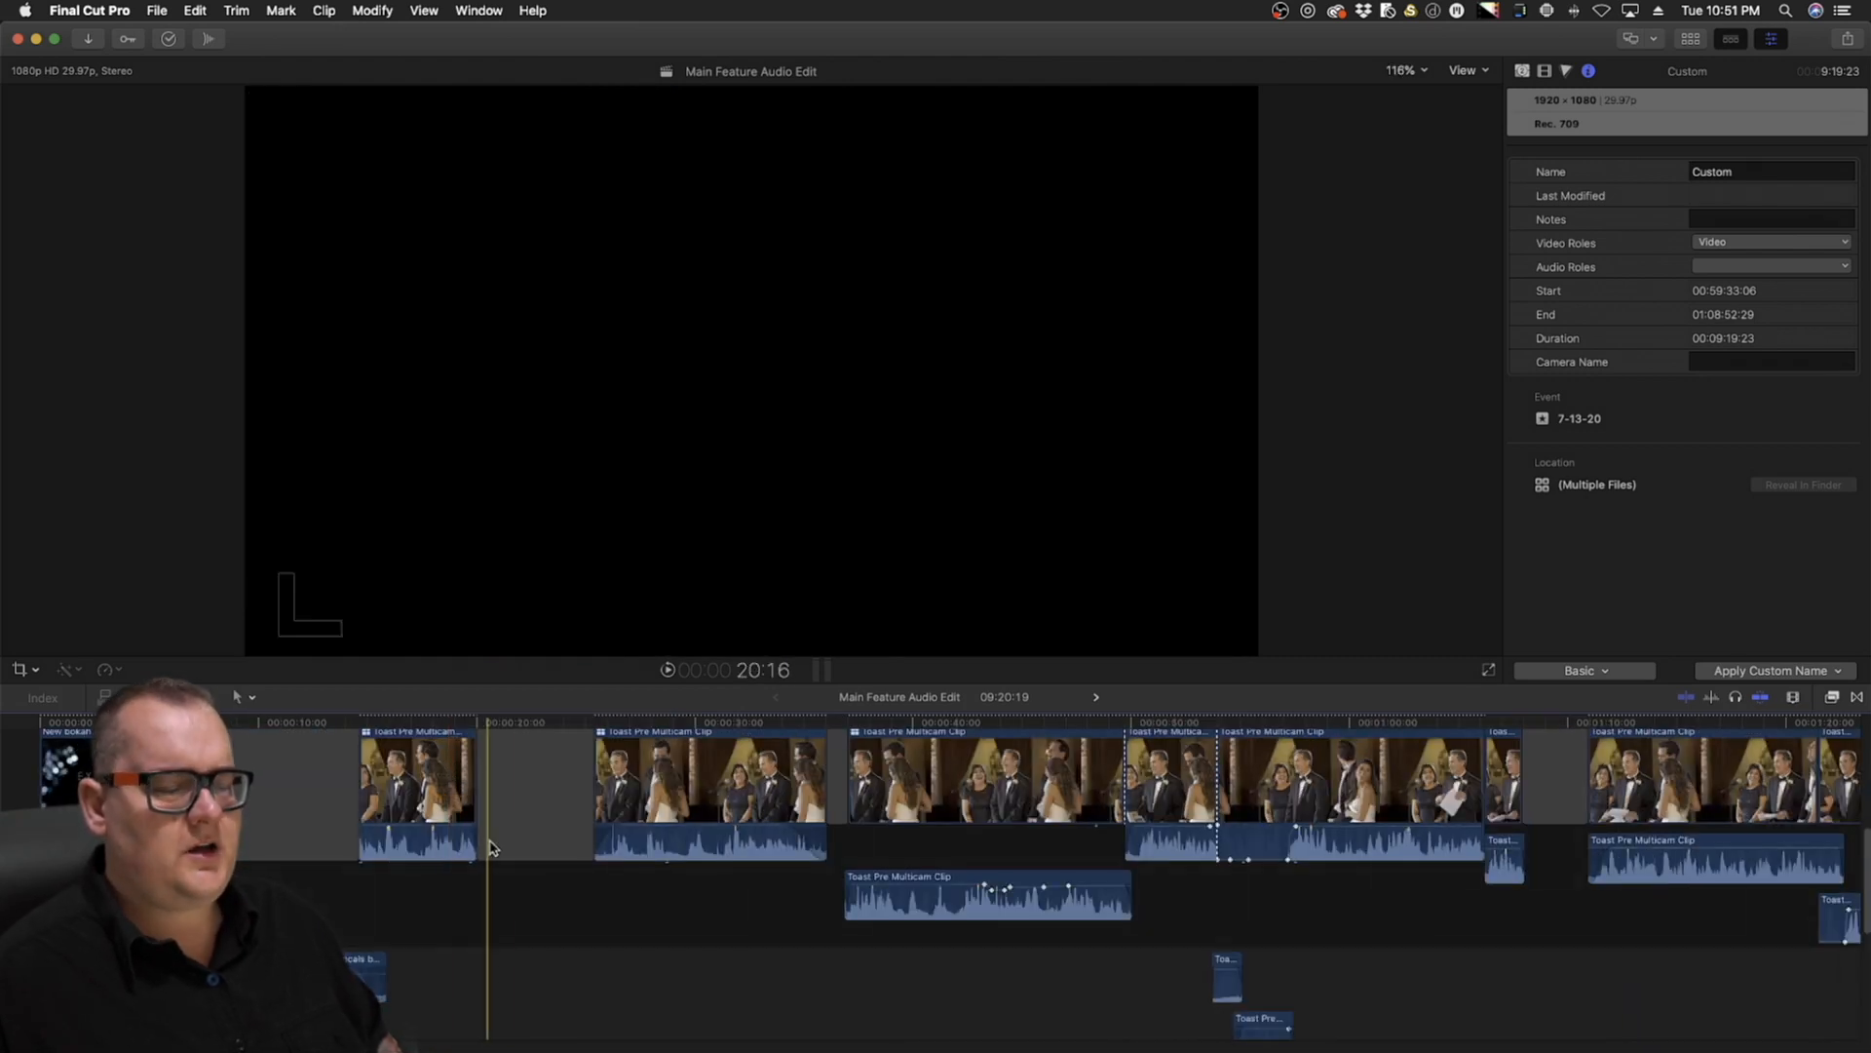
pyautogui.scroll(-3, 532, 902)
pyautogui.scroll(3, 531, 902)
pyautogui.hscroll(5, 531, 902)
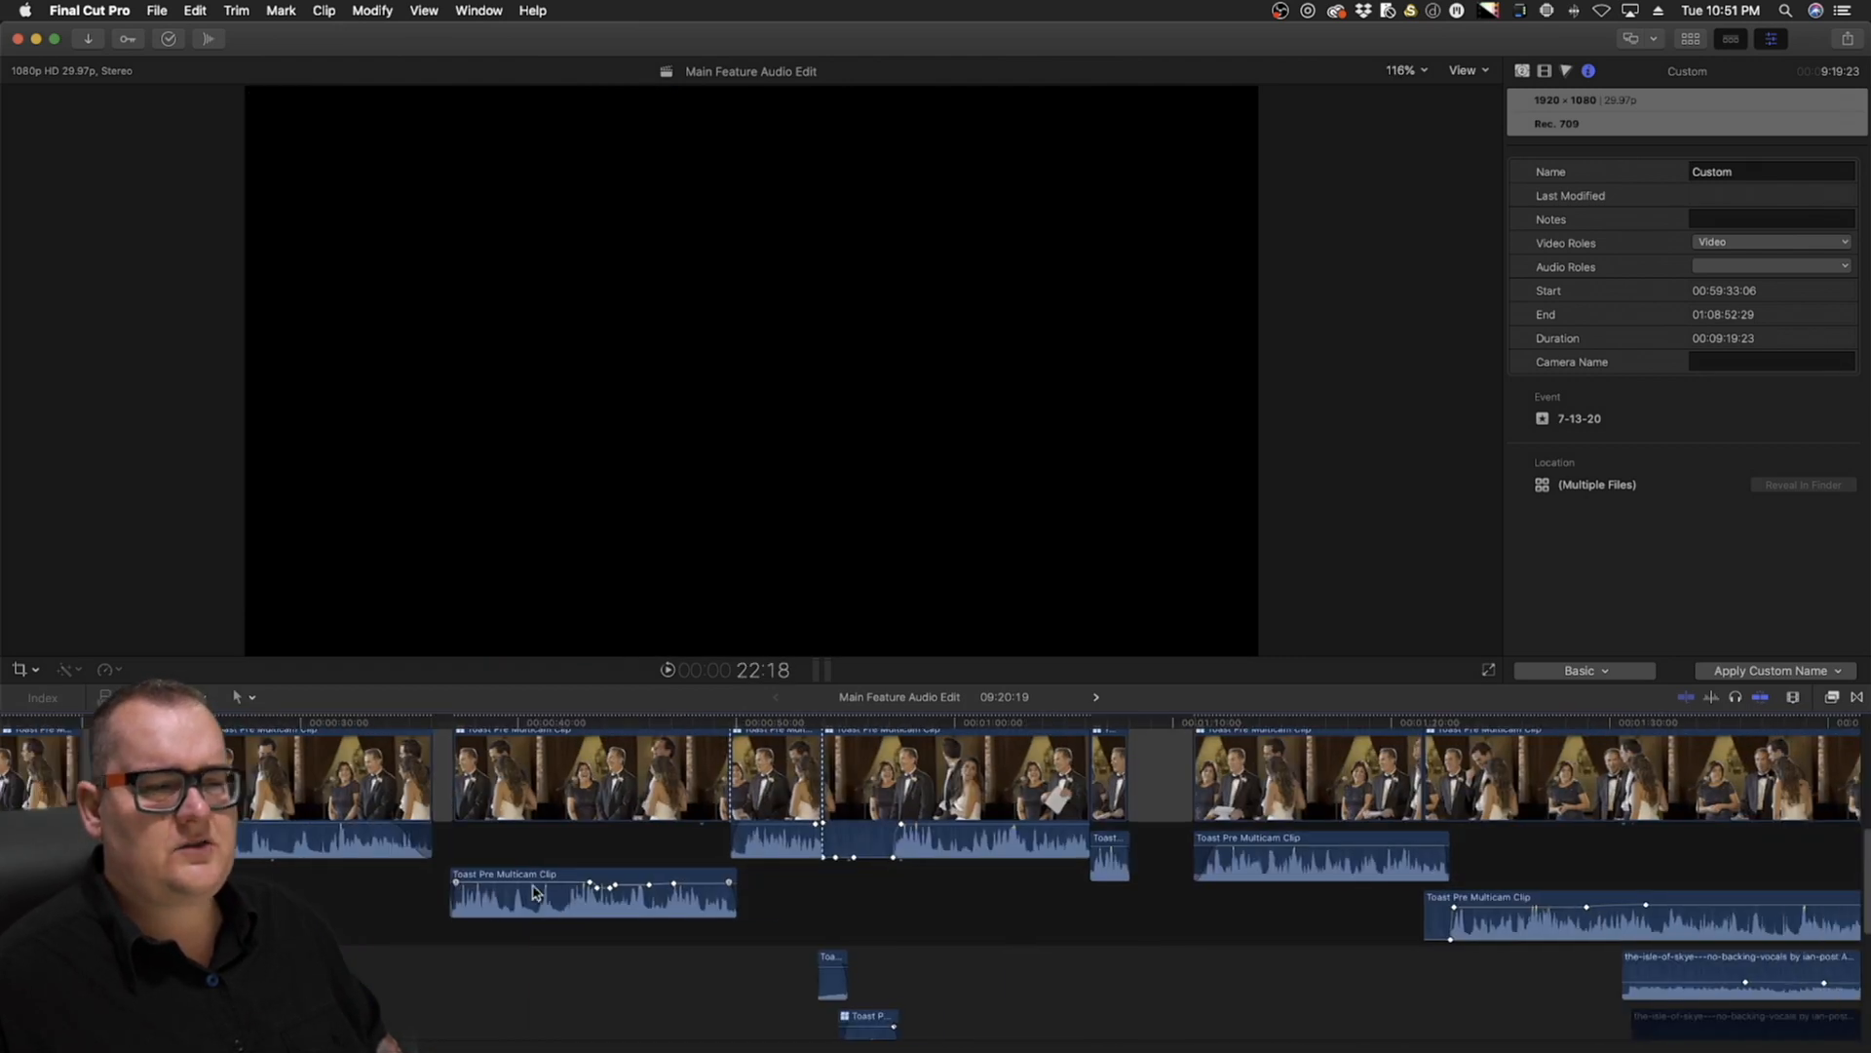
pyautogui.hscroll(-5, 533, 891)
pyautogui.scroll(3, 531, 892)
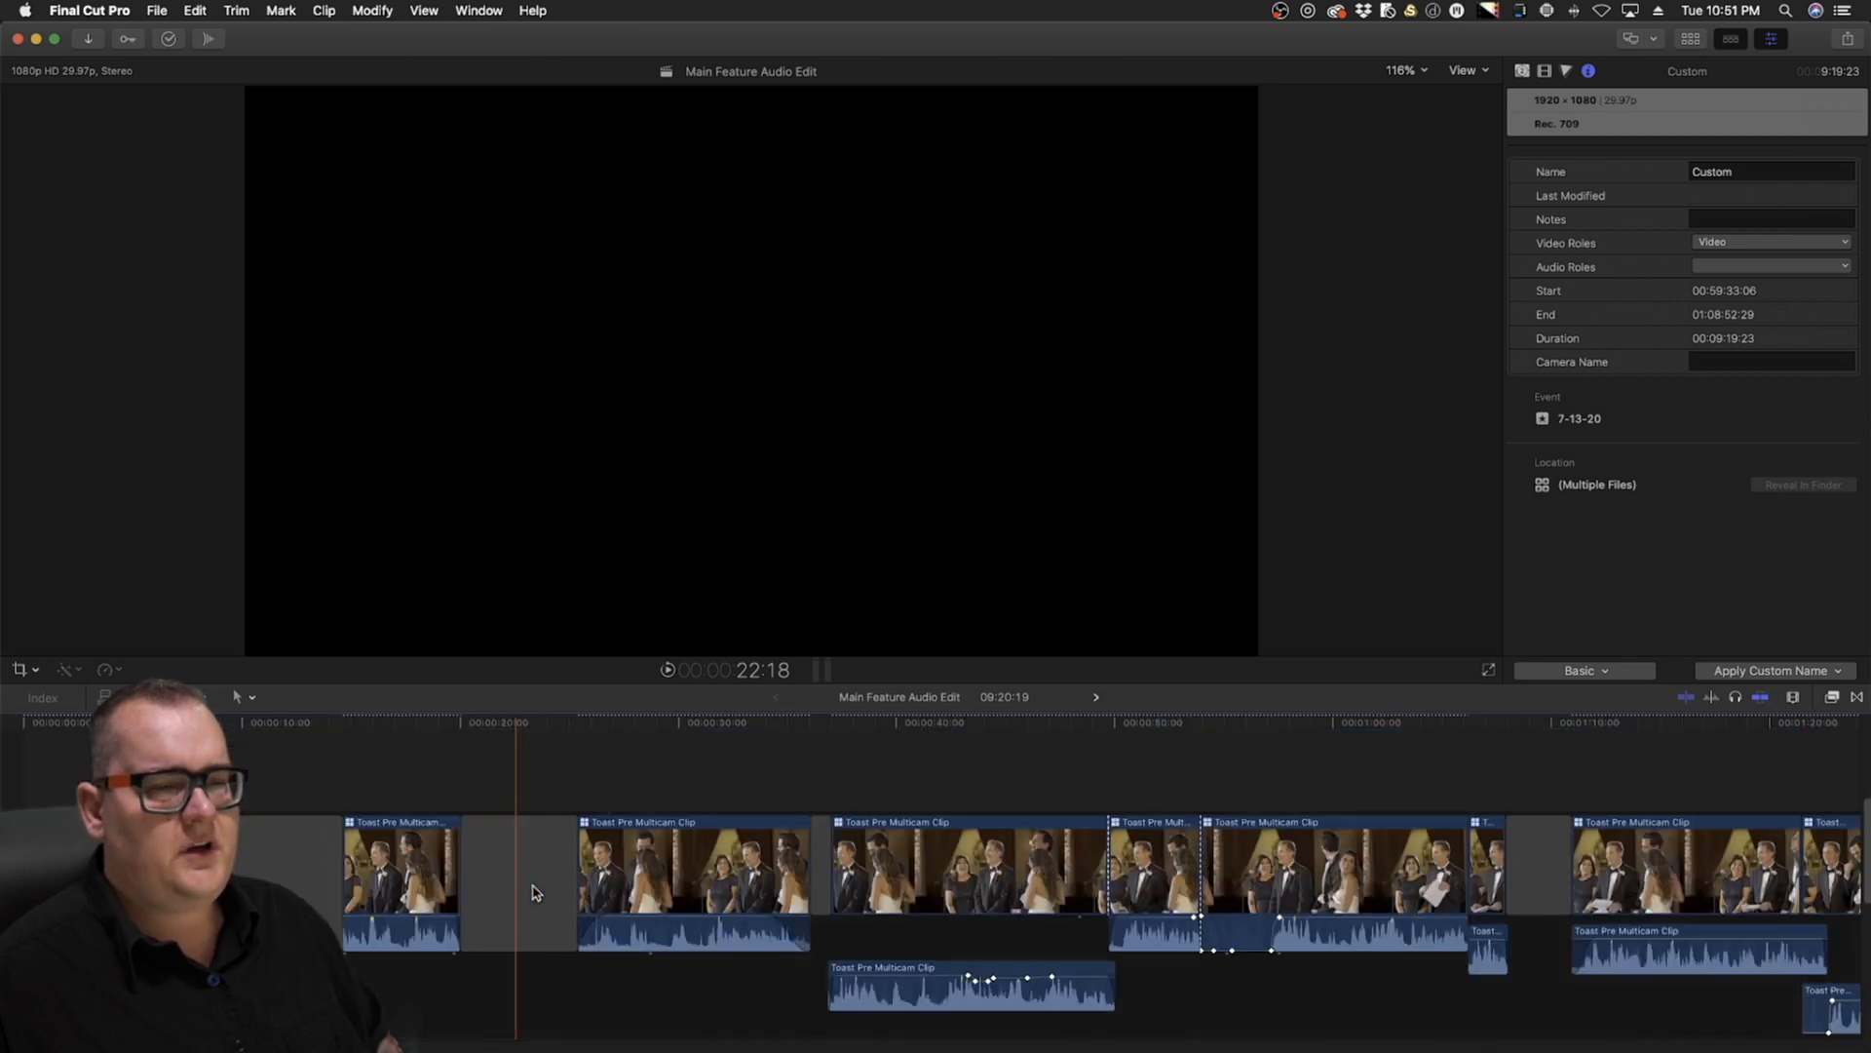
# Examine the music tracks beneath the toast clips and the Ceremony Multicam clips in a wider timeline view
pyautogui.scroll(-5, 531, 892)
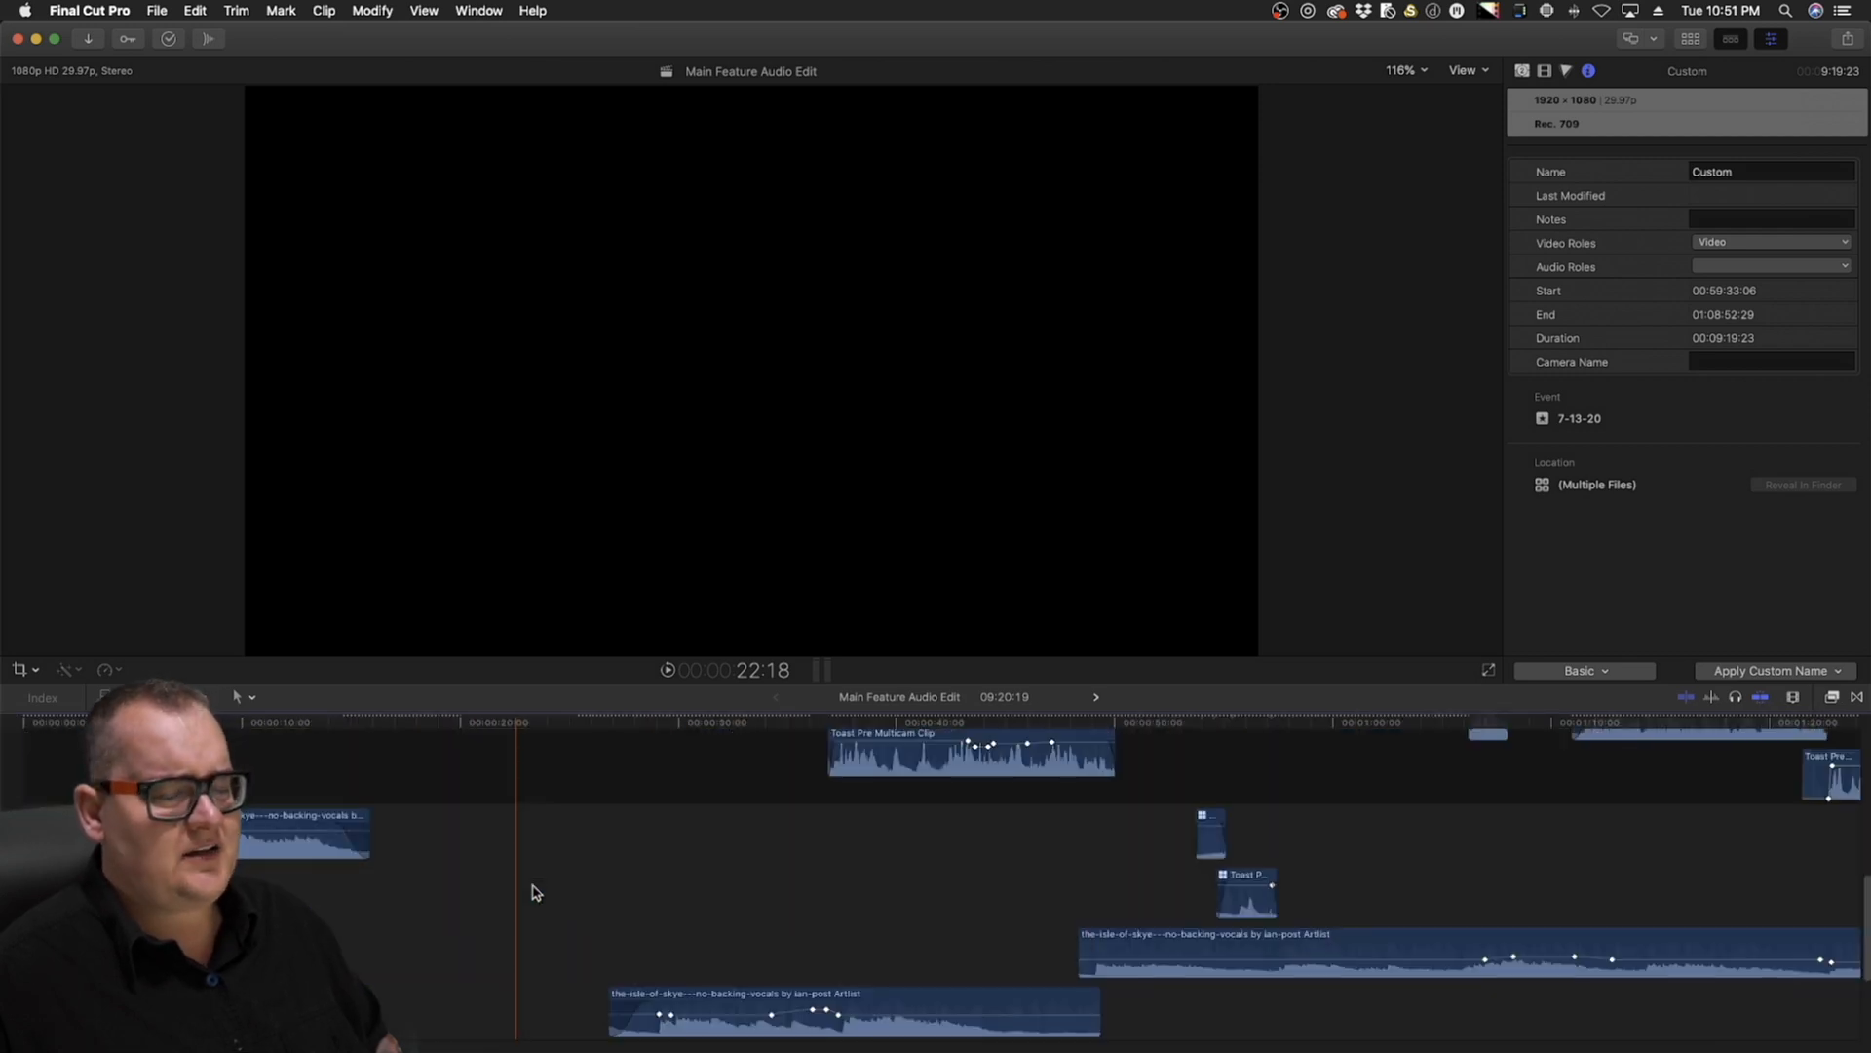
pyautogui.scroll(3, 535, 889)
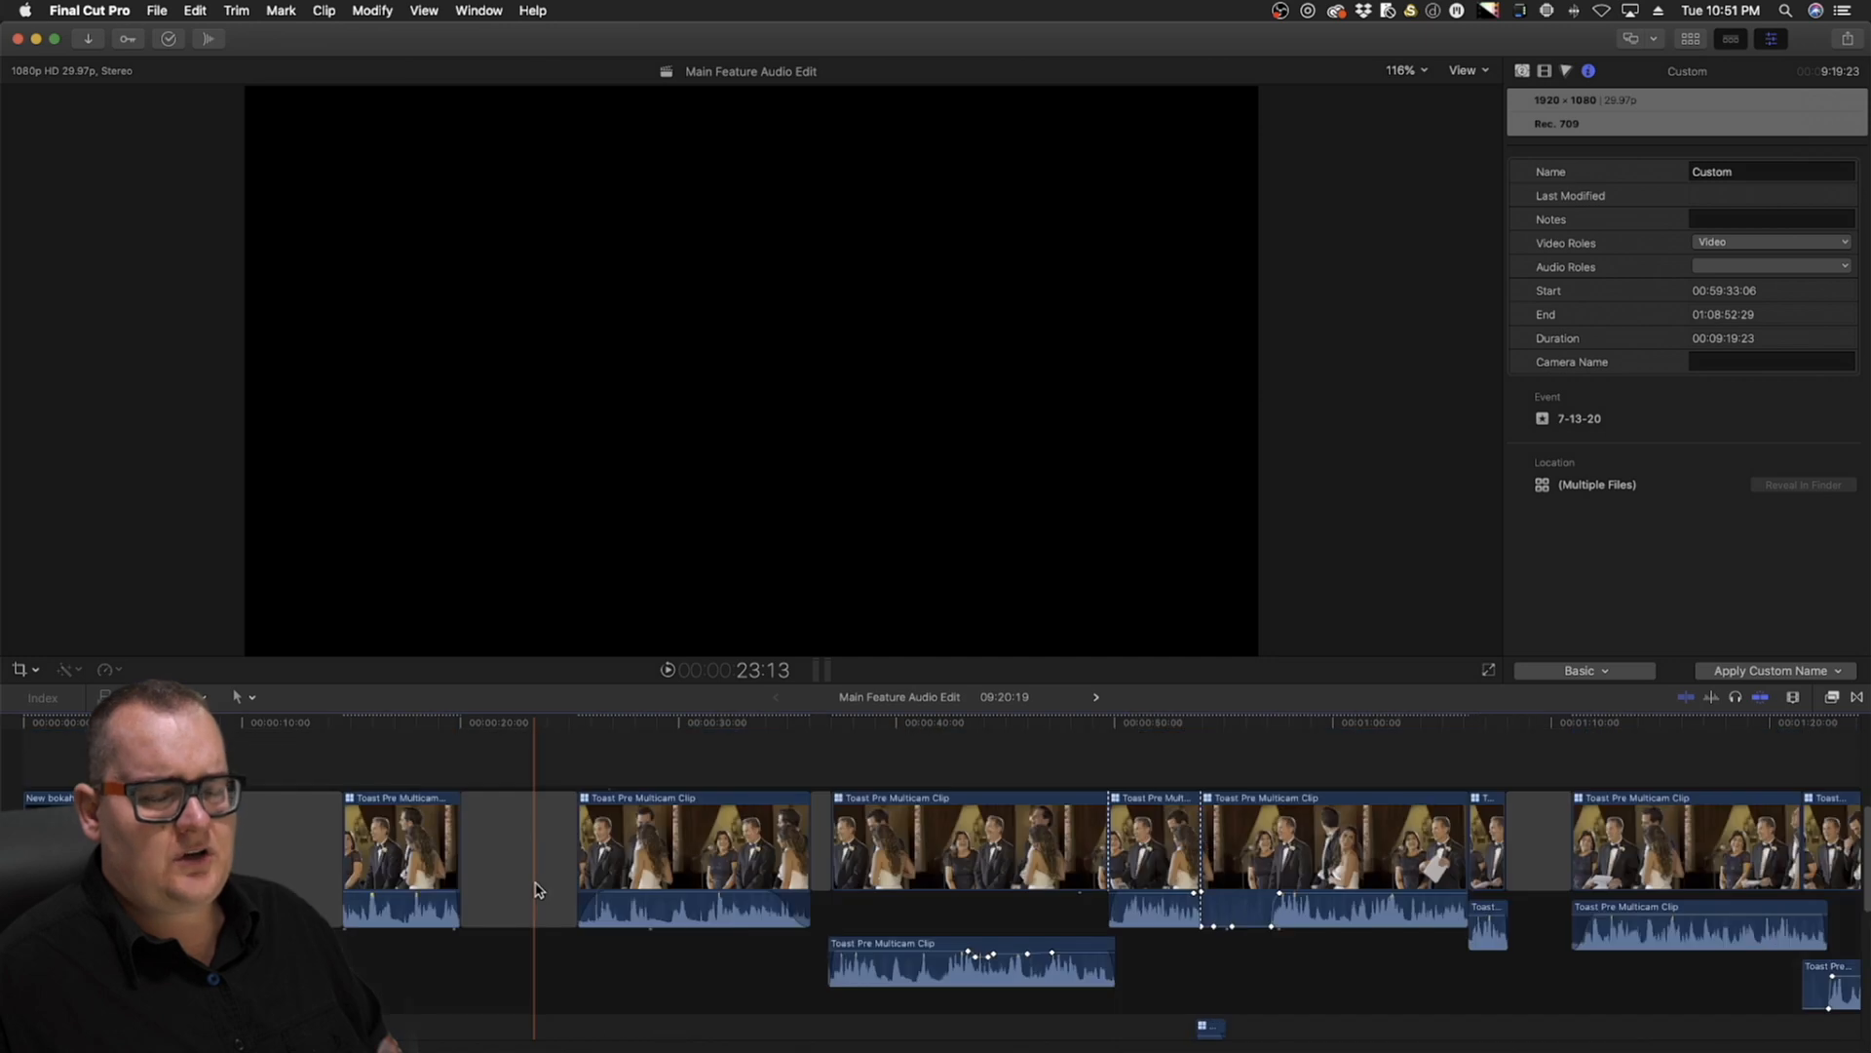
pyautogui.scroll(-2, 536, 889)
pyautogui.keyDown('alt'); pyautogui.click(536, 885); pyautogui.keyUp('alt')
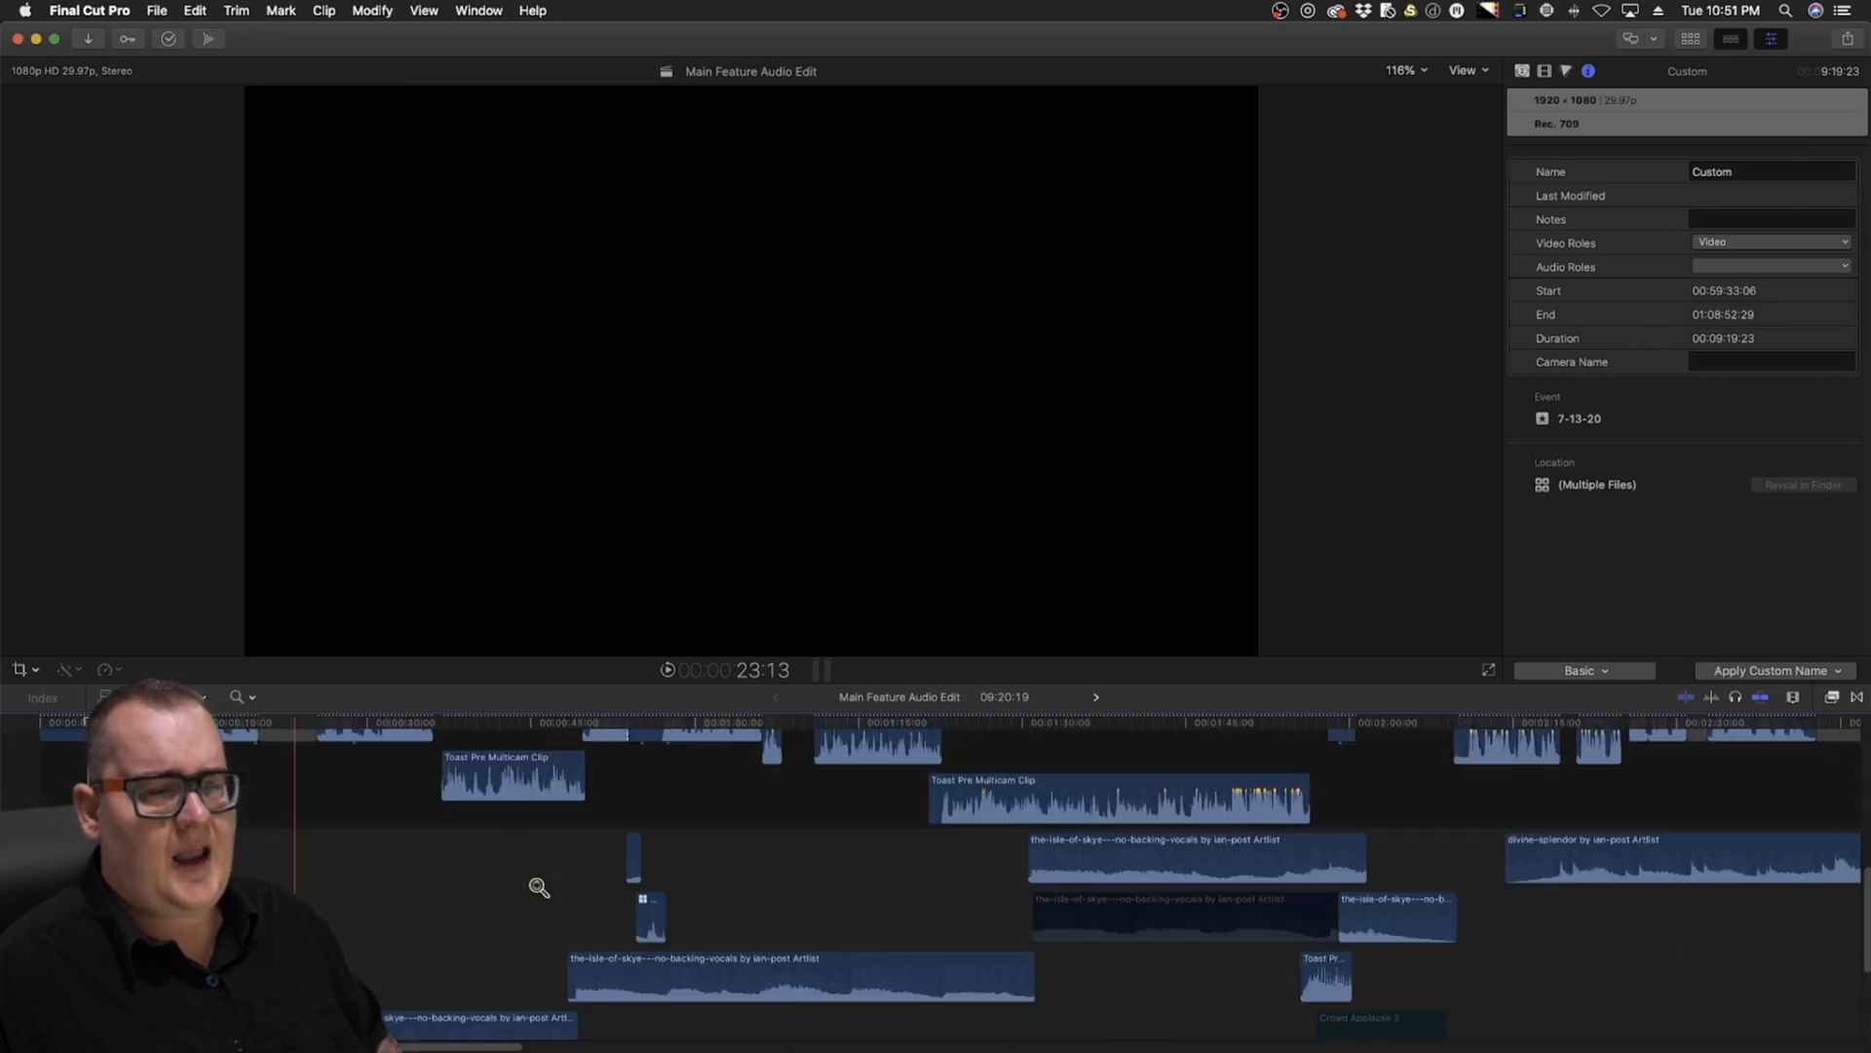
pyautogui.press('a')
pyautogui.scroll(3, 535, 889)
pyautogui.scroll(-1, 535, 889)
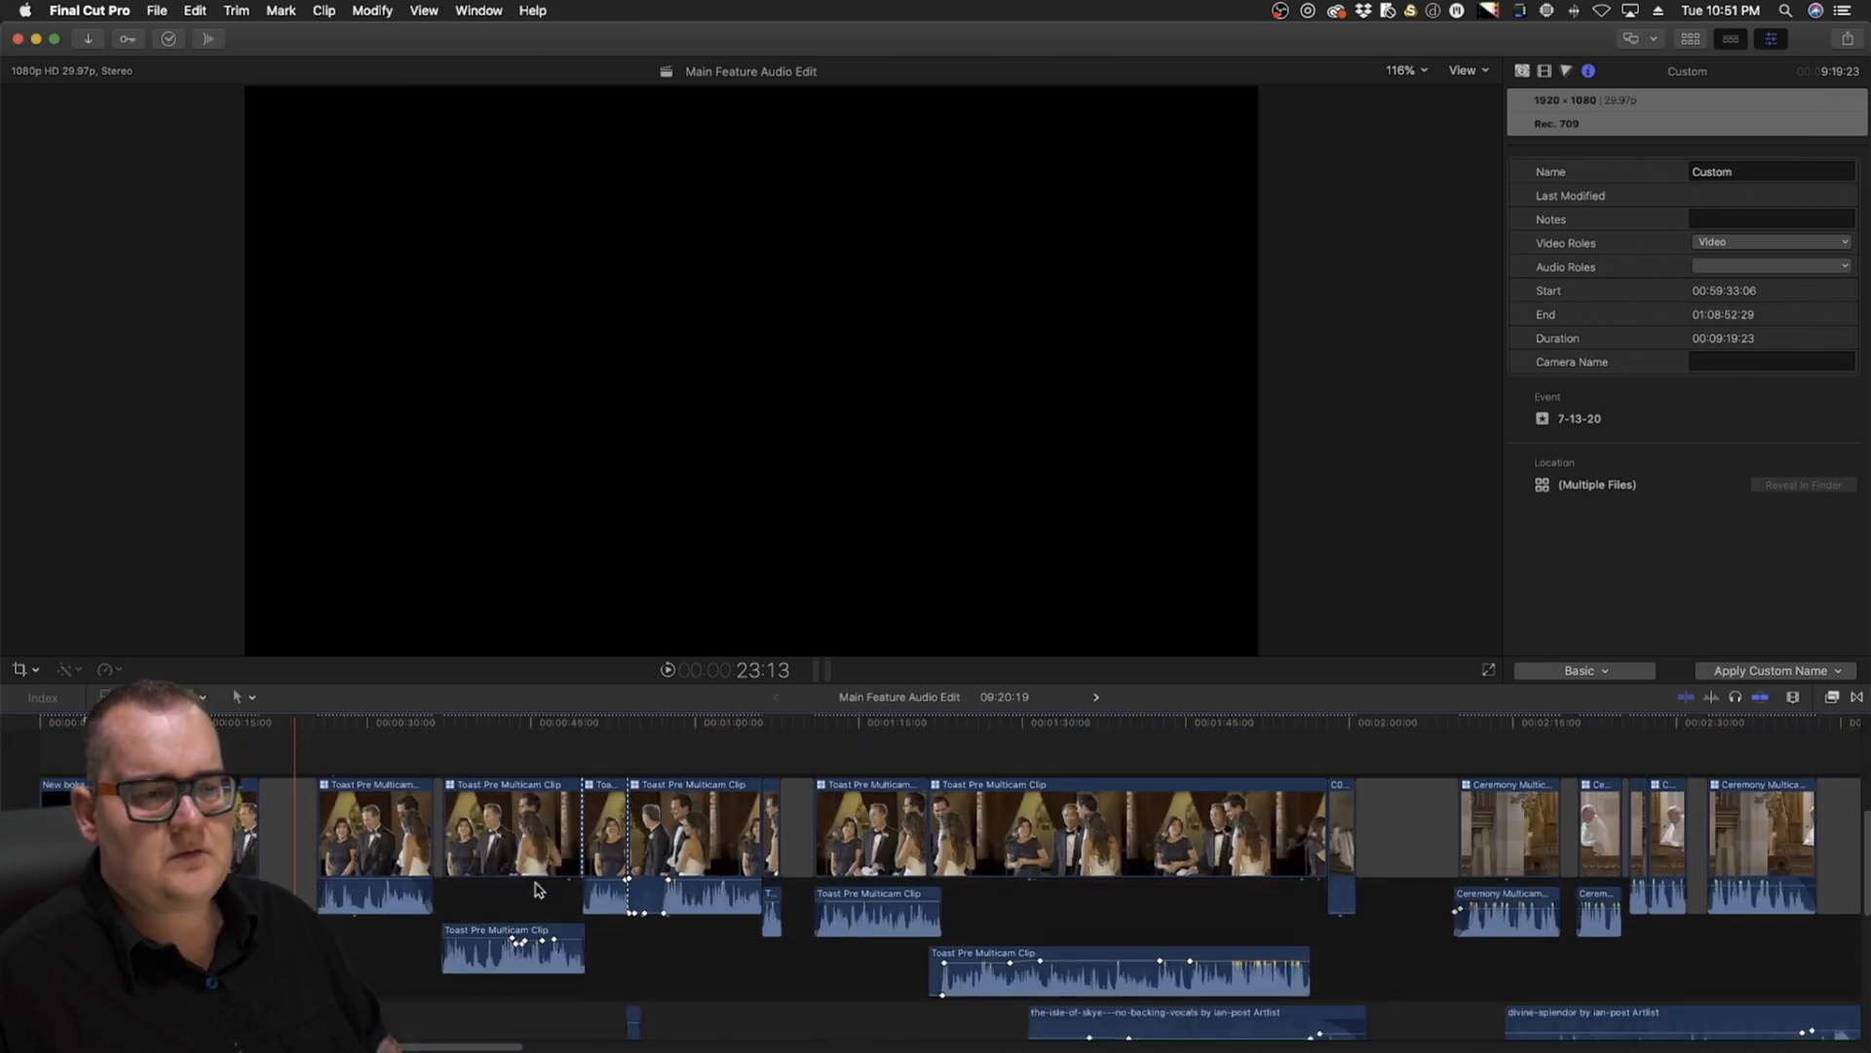
# Examine the toast and ceremony clips across the first three minutes of the Main Feature Audio Edit timeline
pyautogui.hscroll(5, 536, 889)
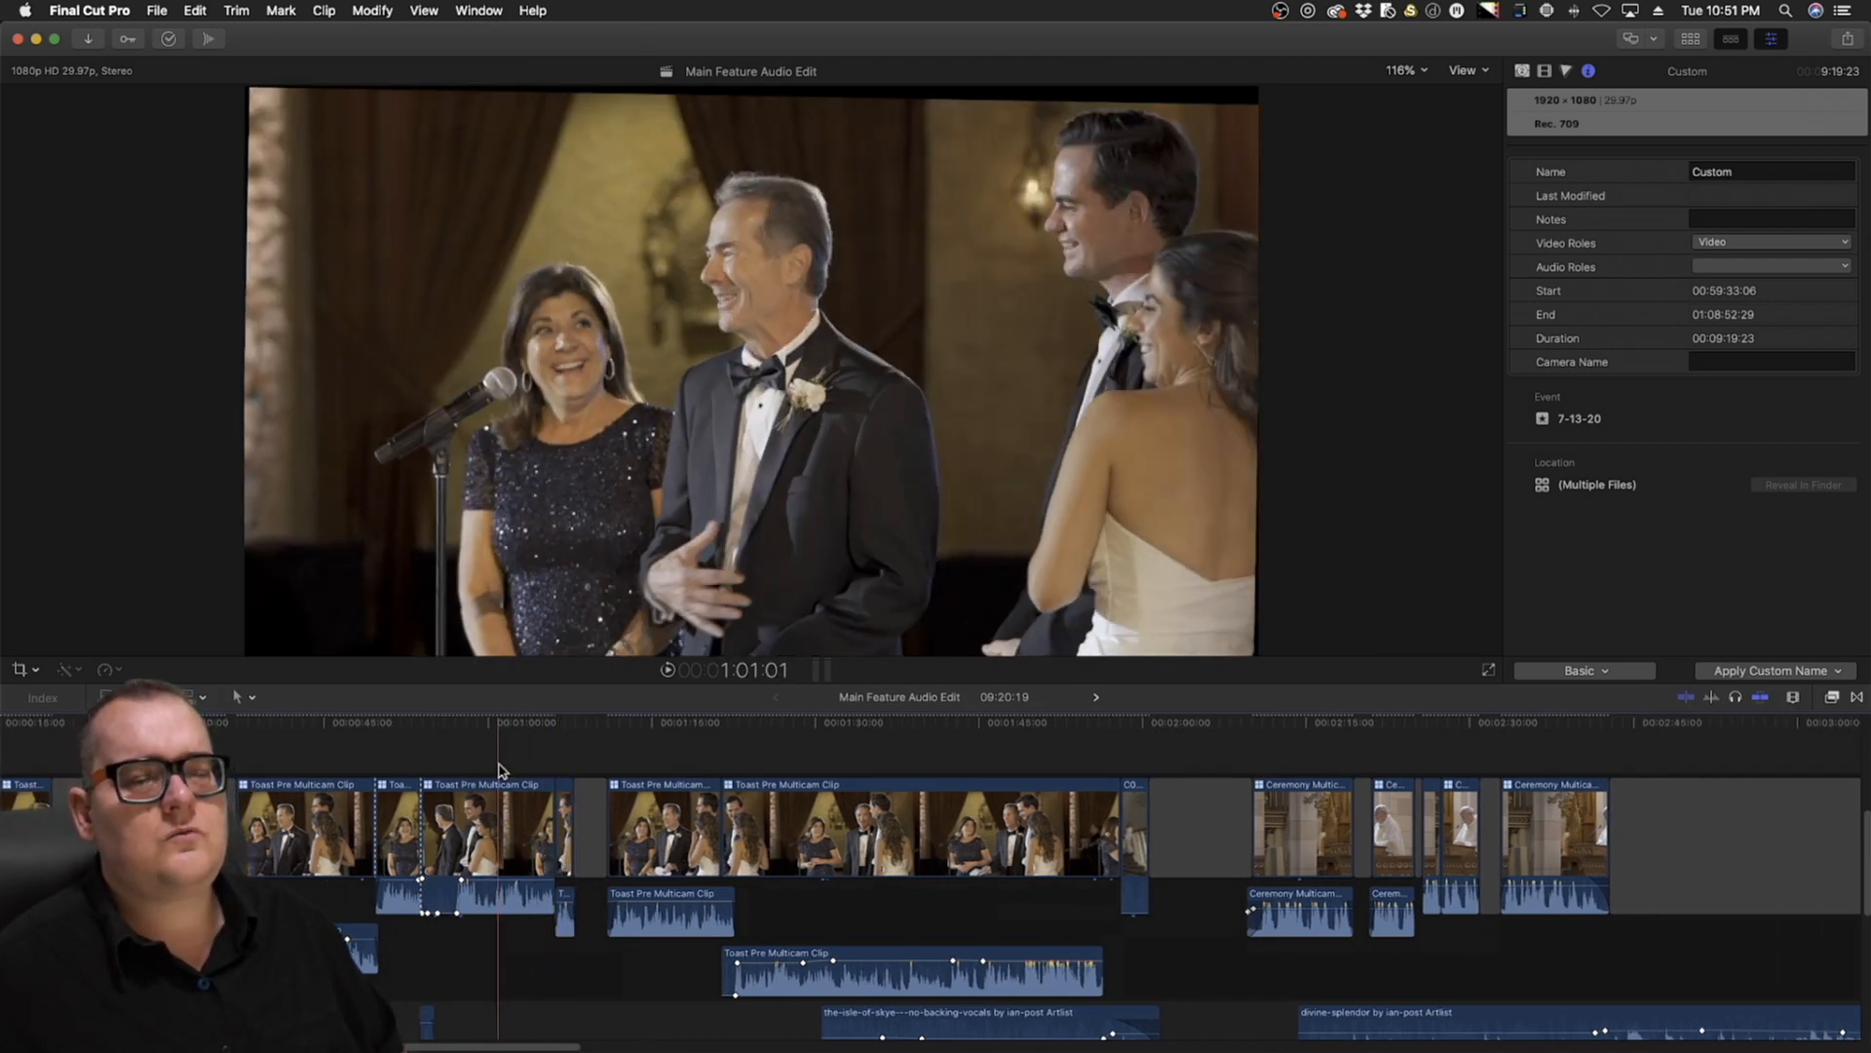
pyautogui.hscroll(-5, 439, 828)
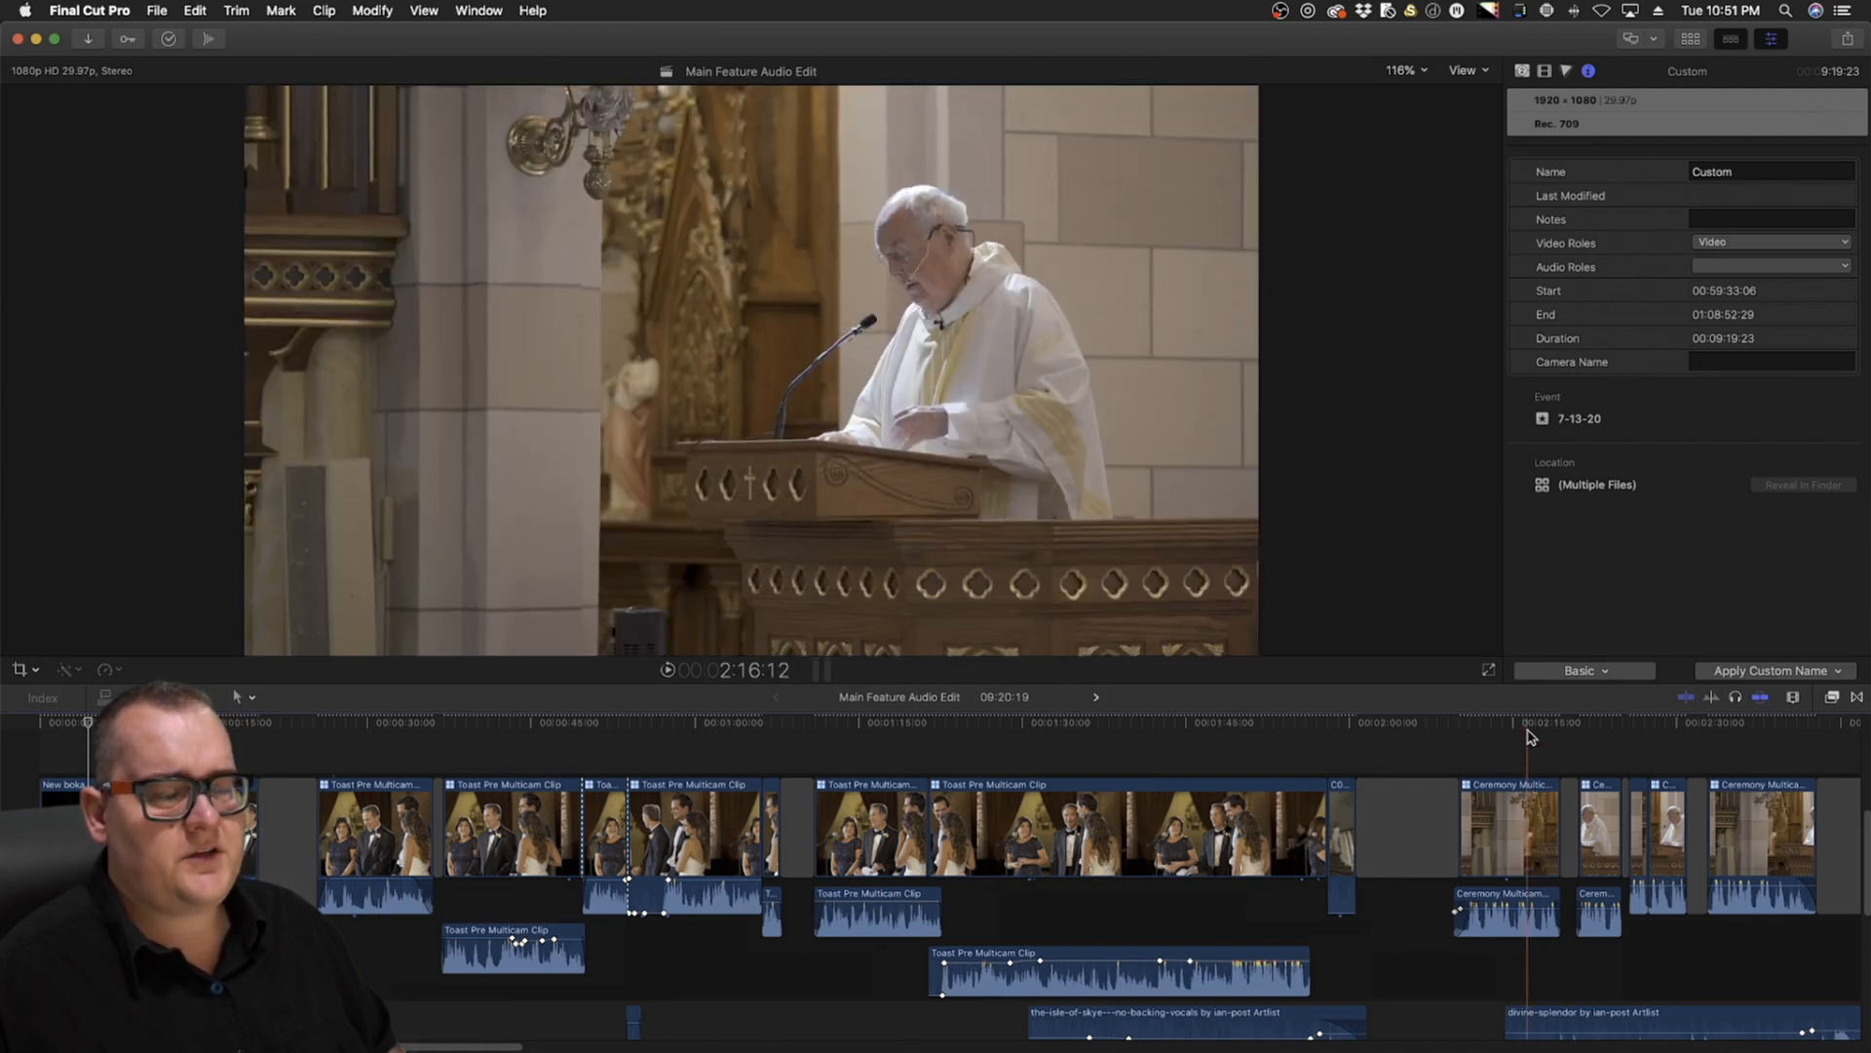
pyautogui.hscroll(5, 1530, 737)
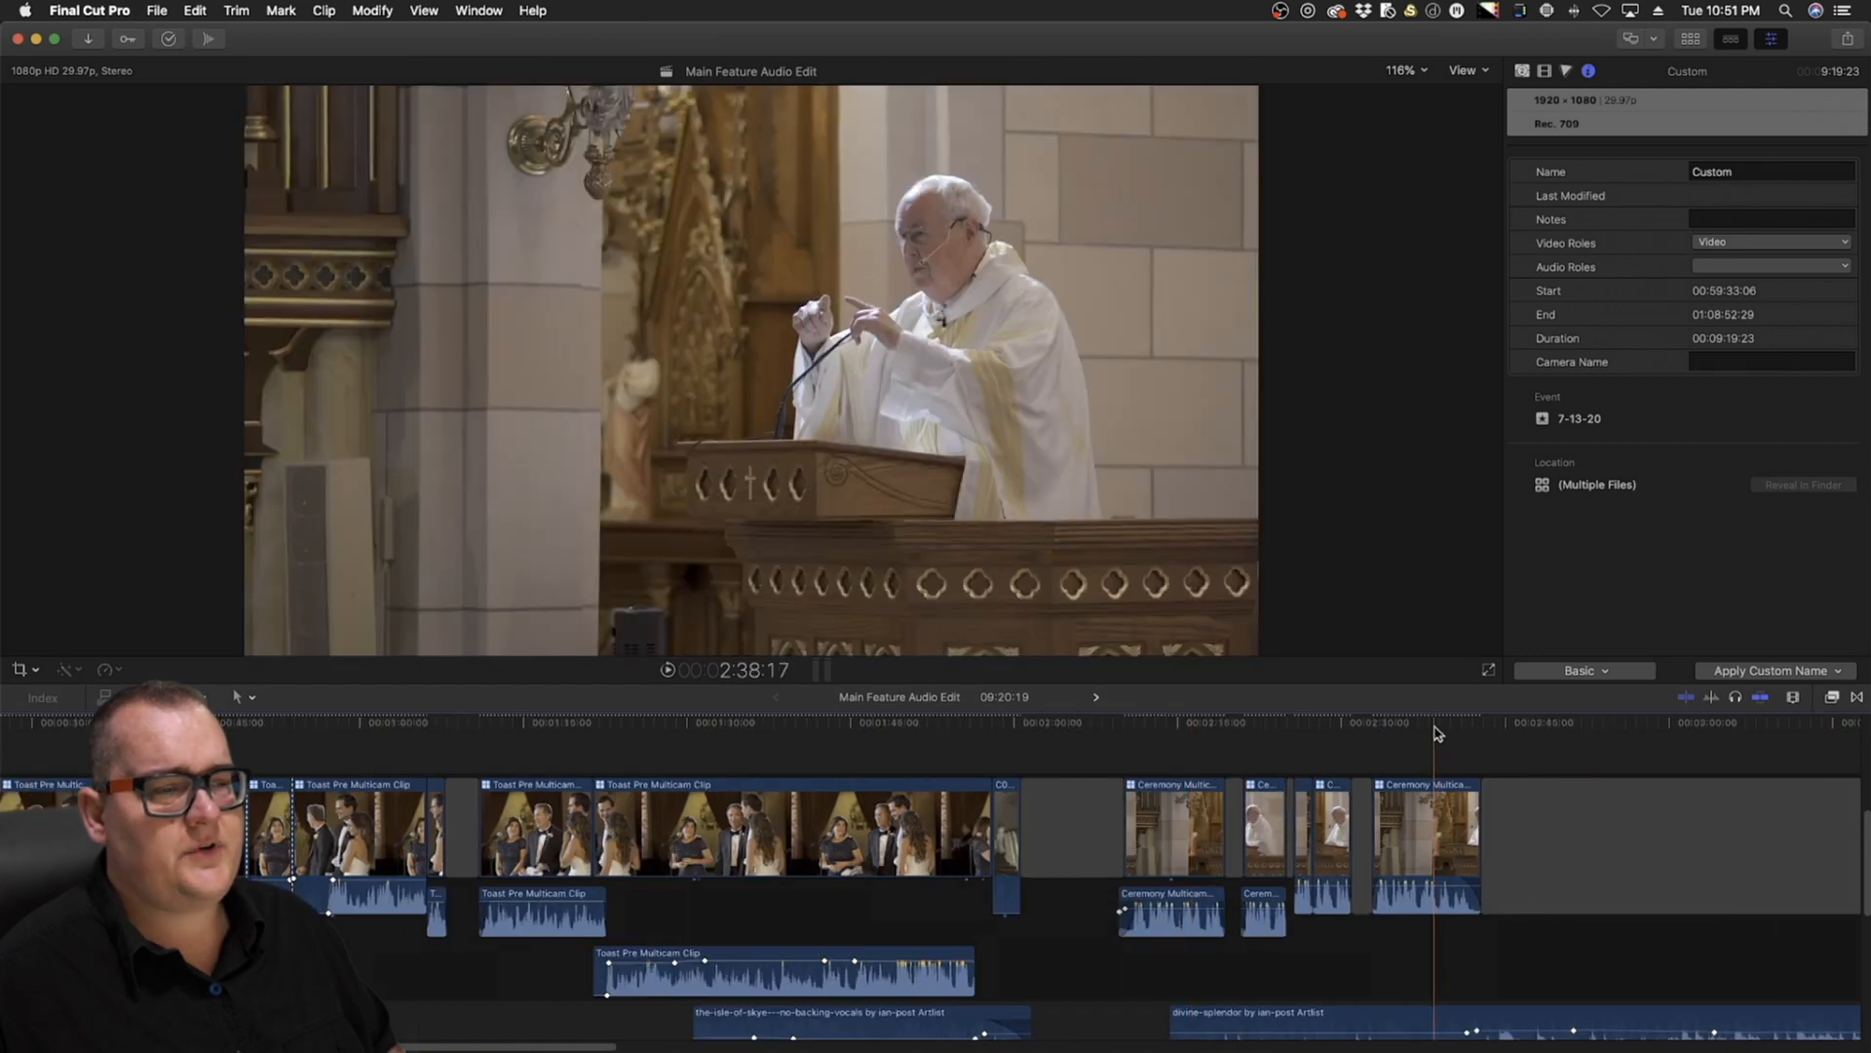
pyautogui.scroll(3, 989, 838)
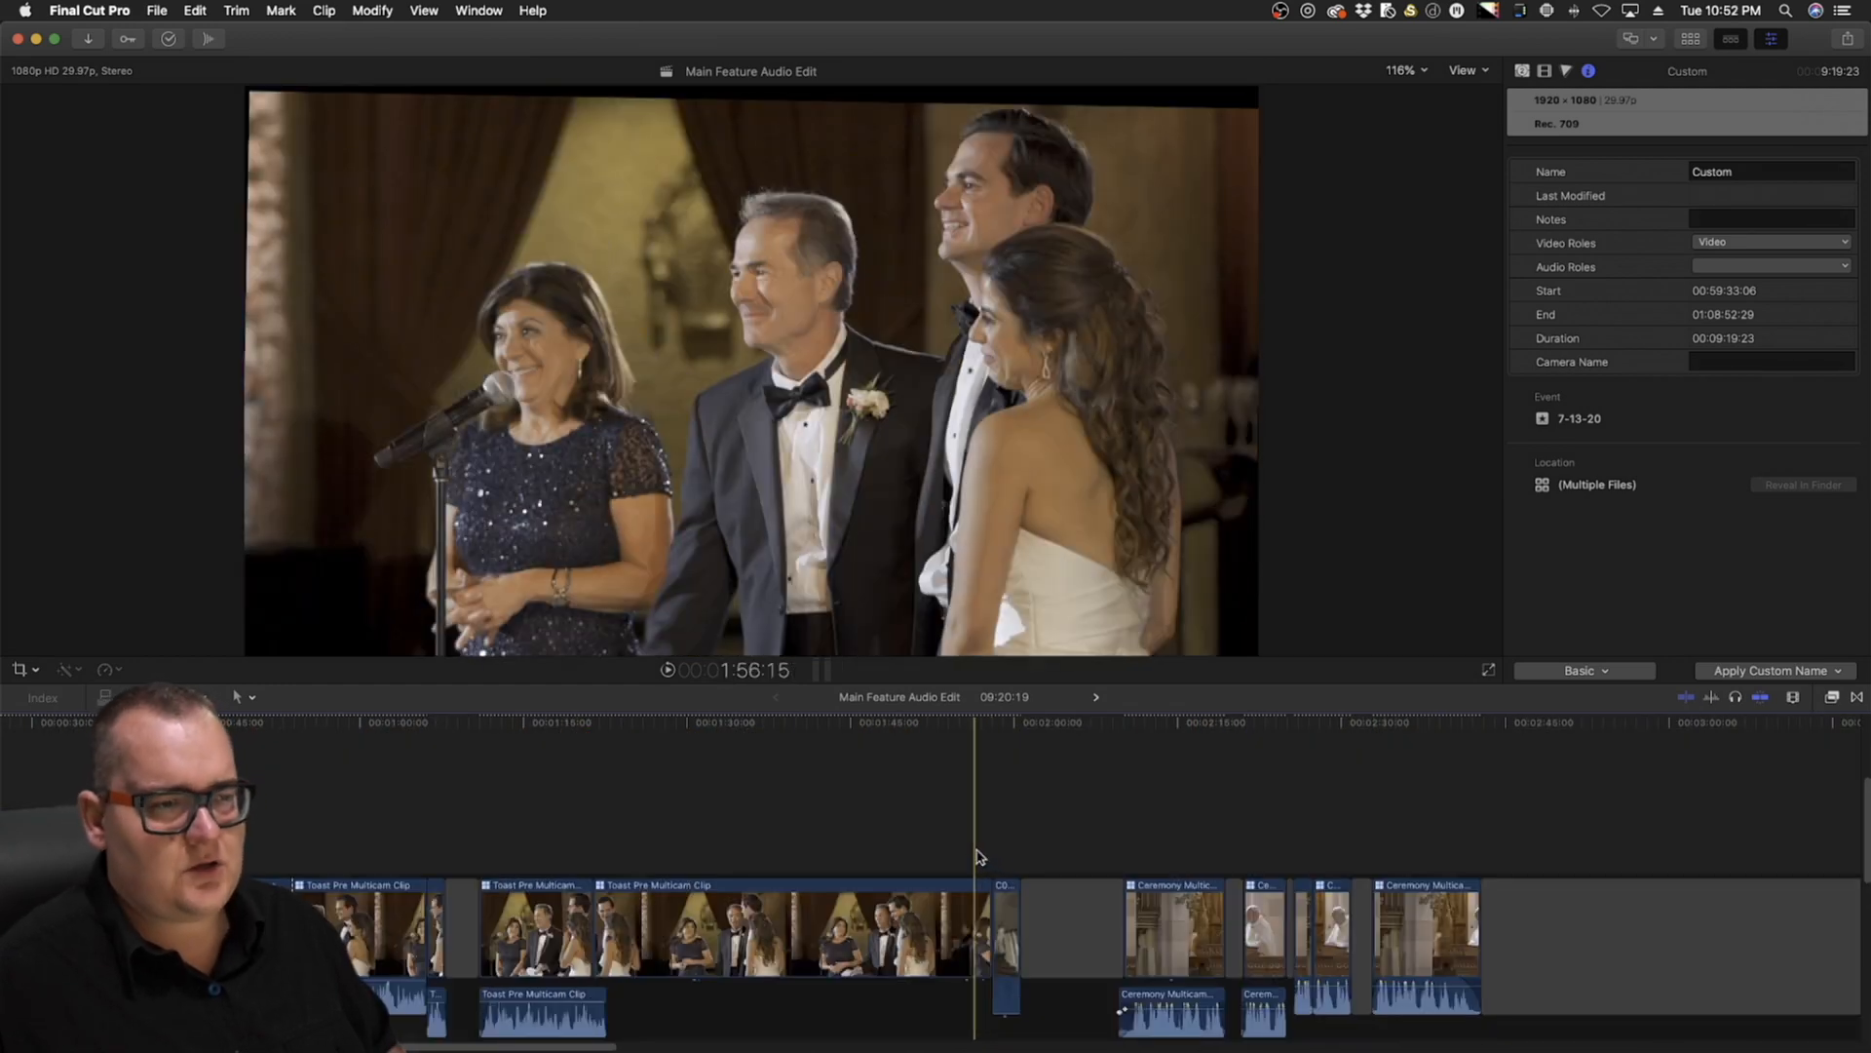
pyautogui.keyDown('alt'); pyautogui.click(991, 856); pyautogui.keyUp('alt')
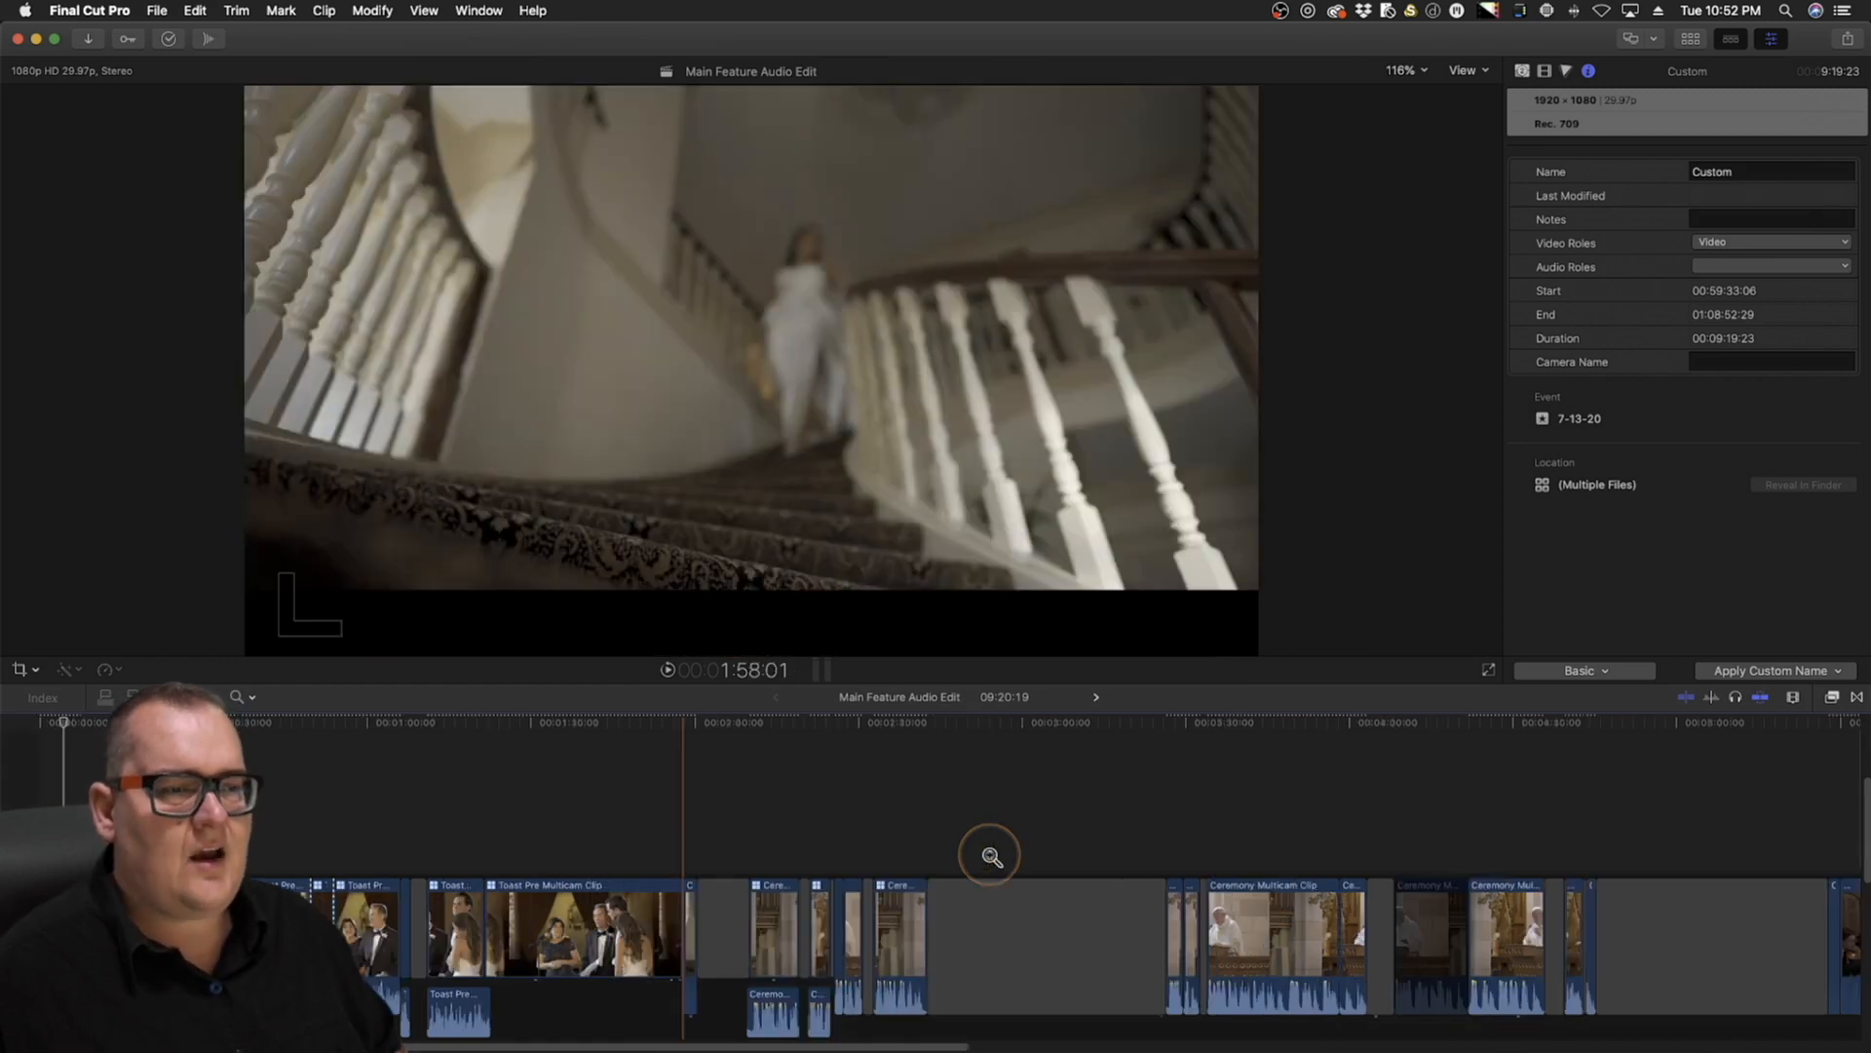
# Examine the music tracks and the remaining timeline through to the closing Main Feature Clip and crowd sound effects
pyautogui.scroll(-5, 803, 834)
pyautogui.hscroll(10, 802, 834)
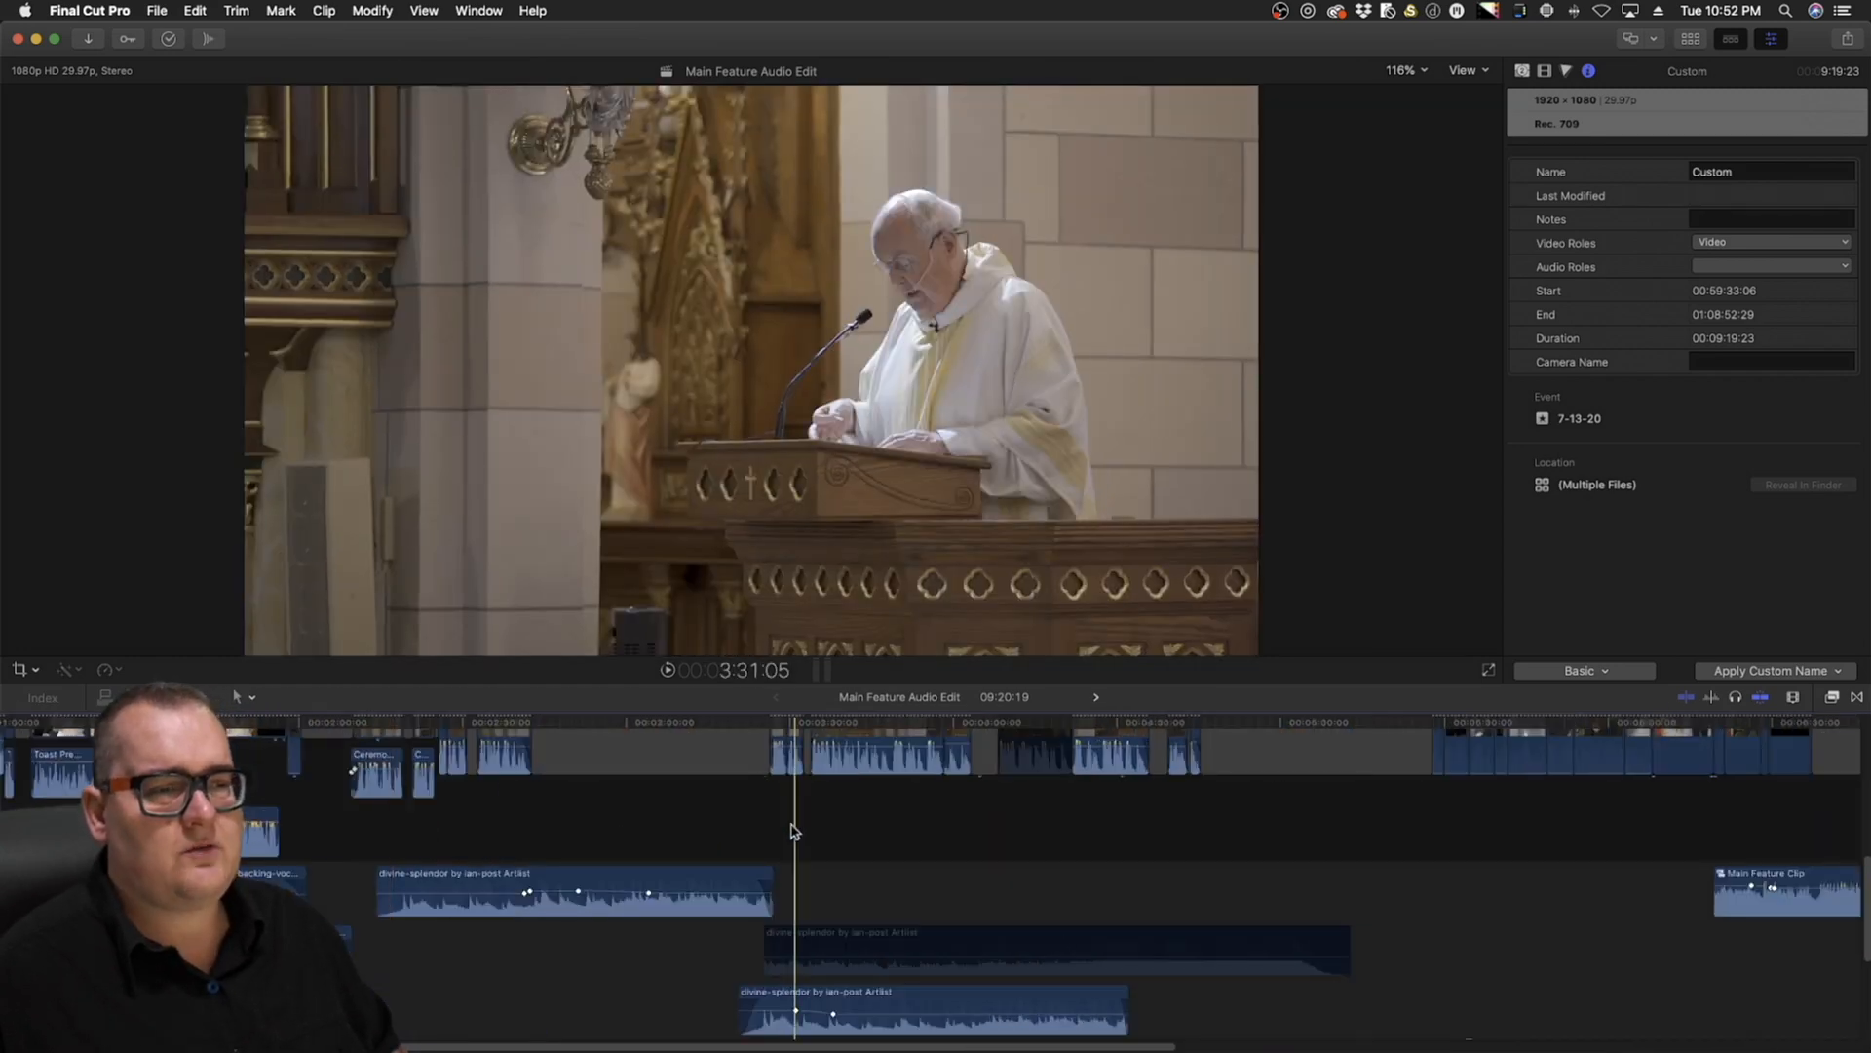
pyautogui.hscroll(10, 795, 829)
pyautogui.scroll(5, 794, 829)
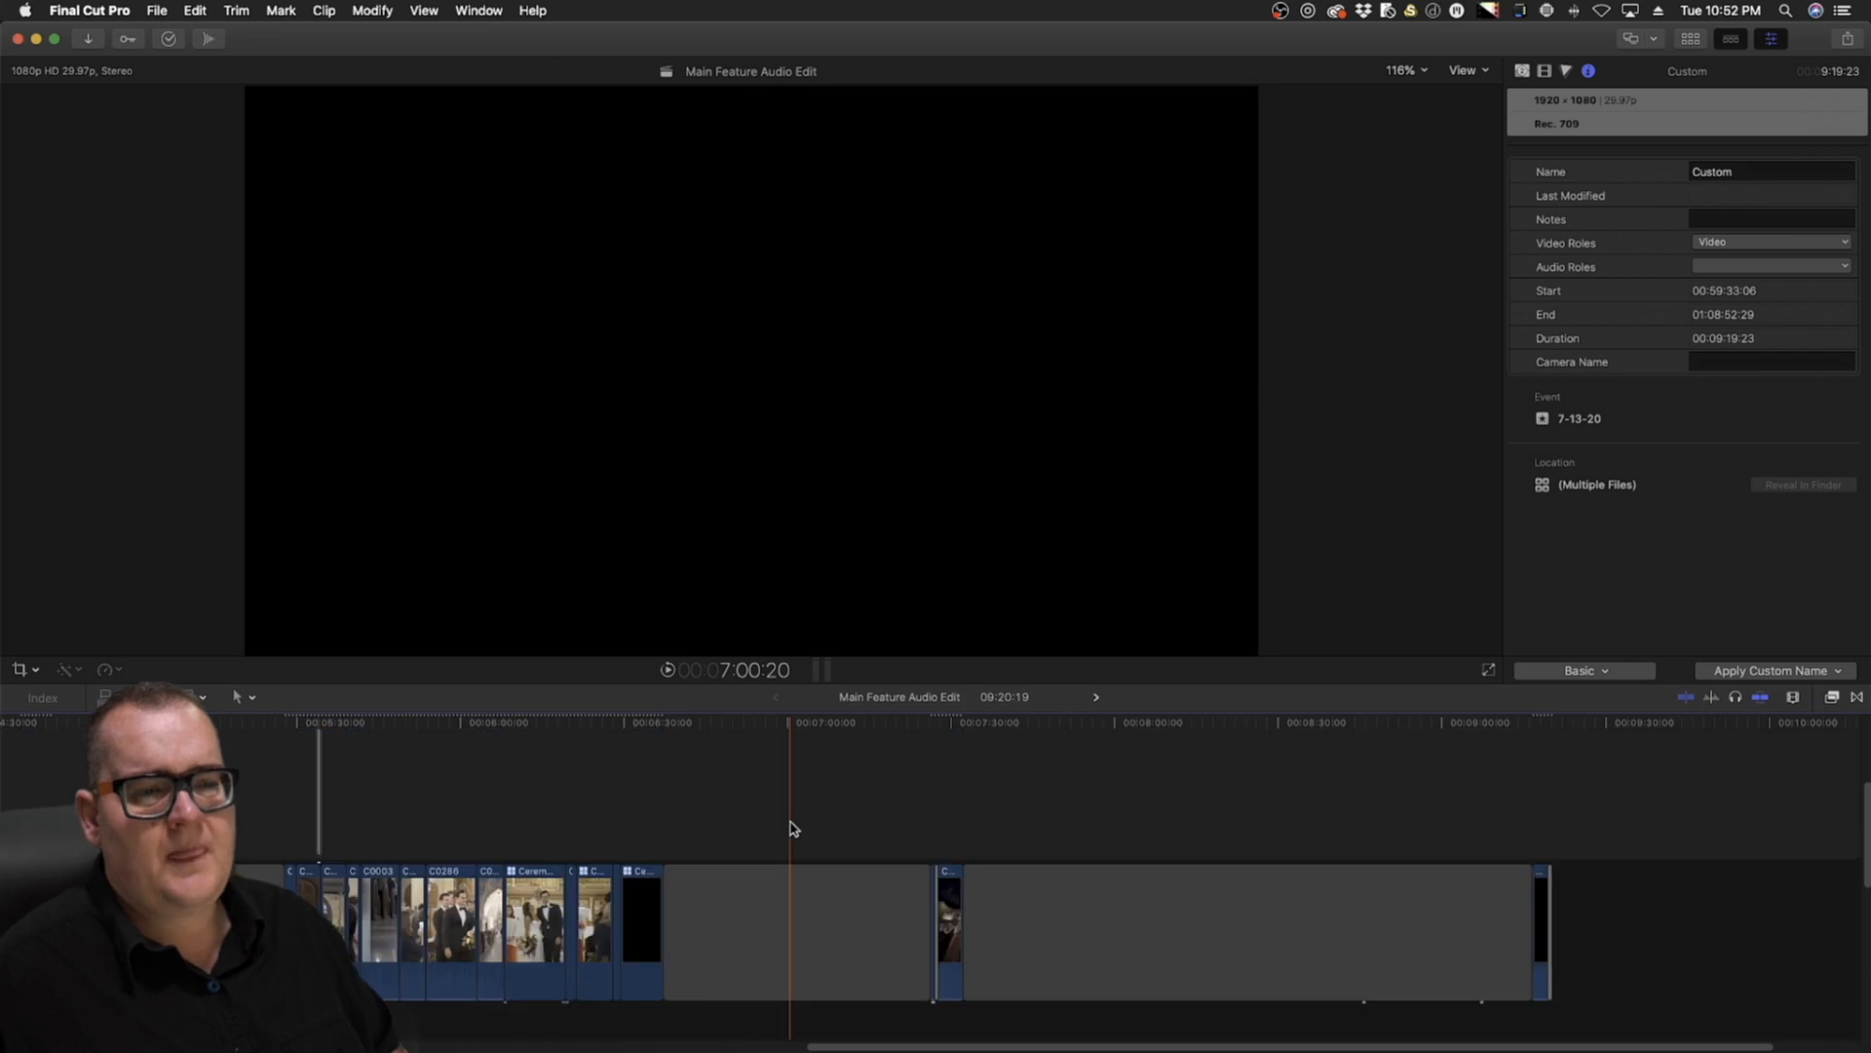
pyautogui.scroll(-5, 795, 828)
pyautogui.hscroll(5, 794, 828)
pyautogui.hscroll(-10, 794, 829)
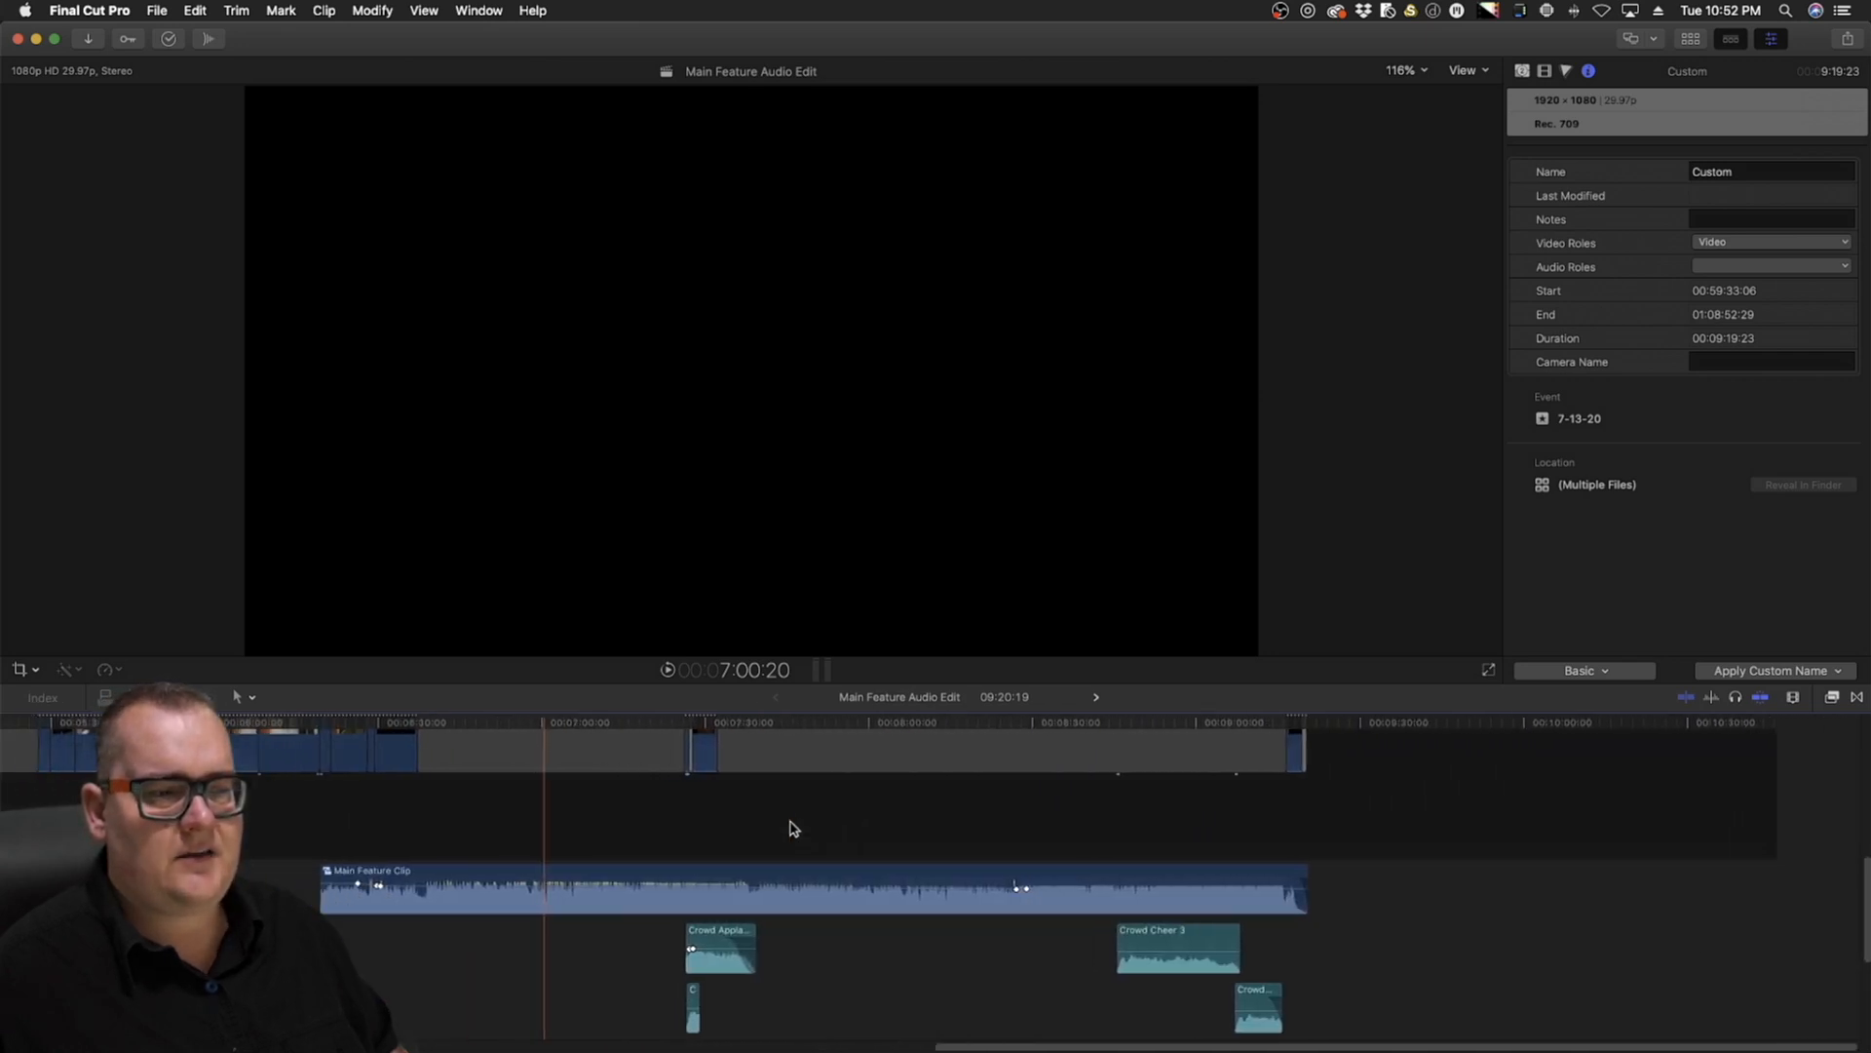
pyautogui.hscroll(-15, 794, 825)
pyautogui.scroll(5, 794, 826)
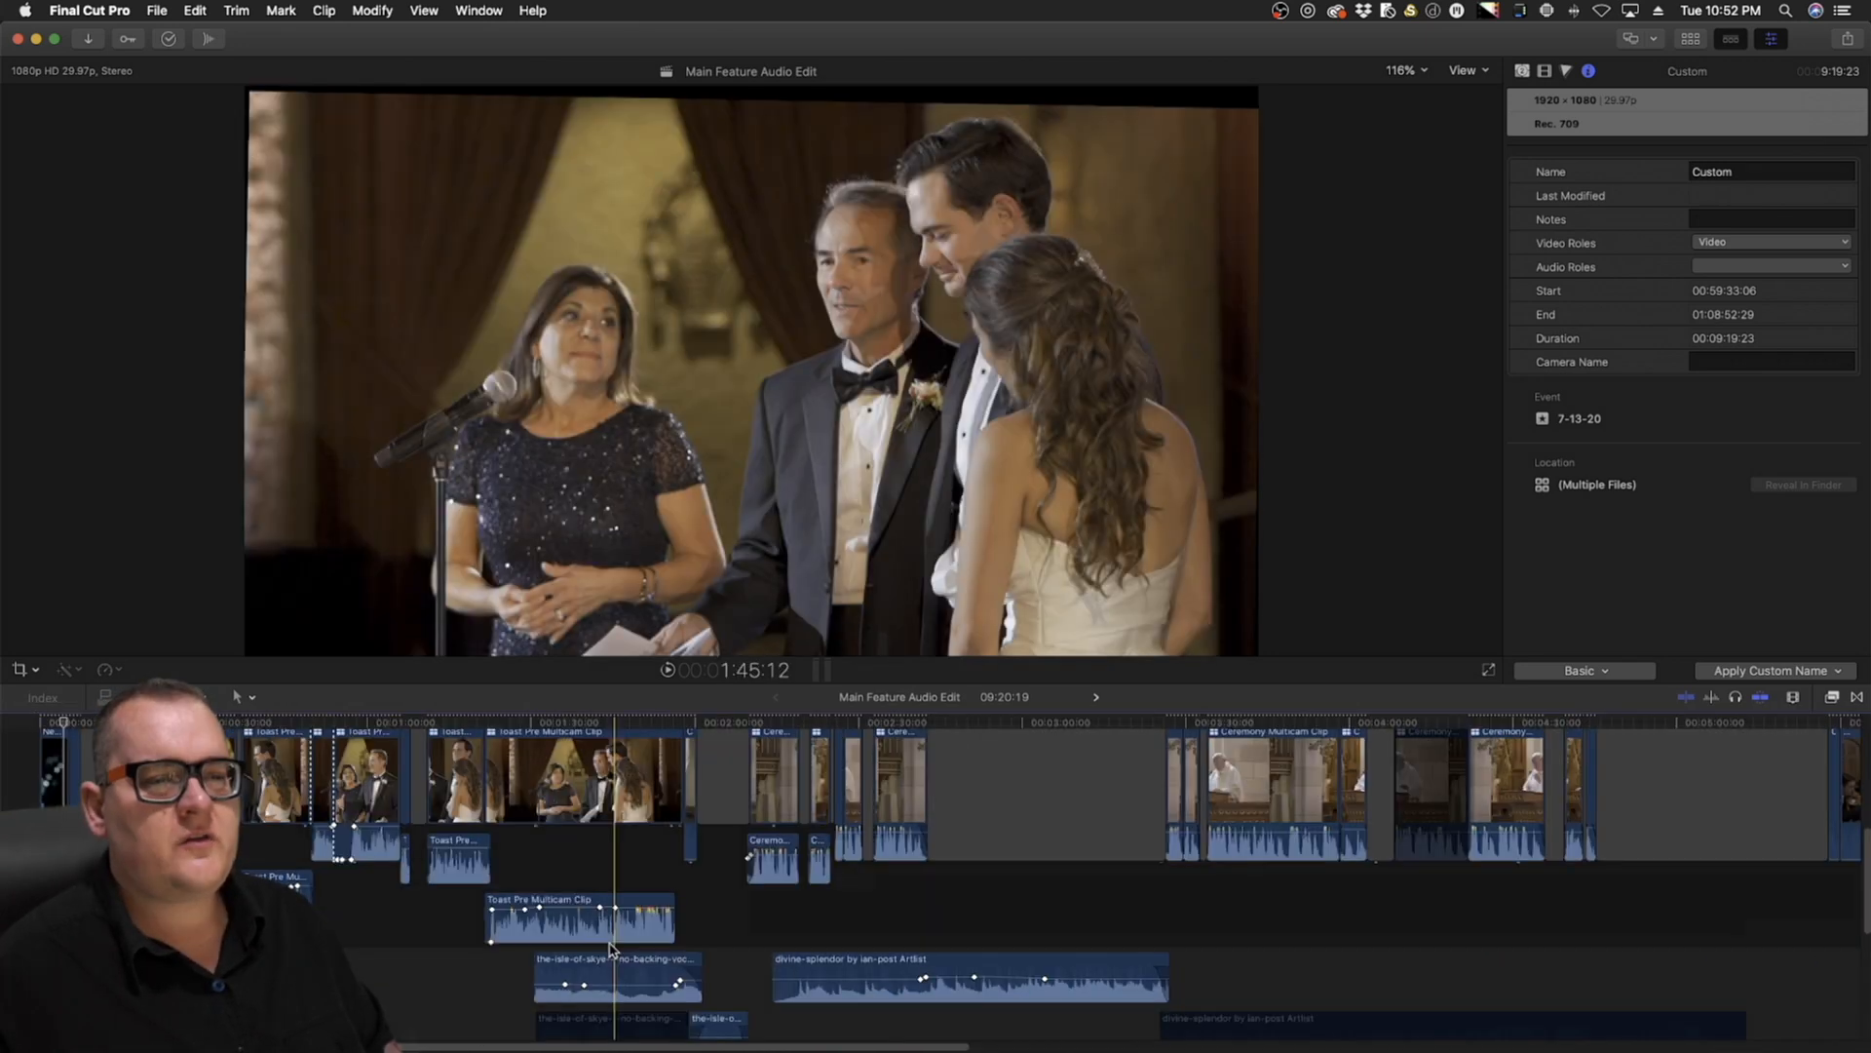
# Review the opening Toast Pre Multicam clips up close and place the playhead at about 34 seconds
pyautogui.press('z')
pyautogui.click(543, 898)
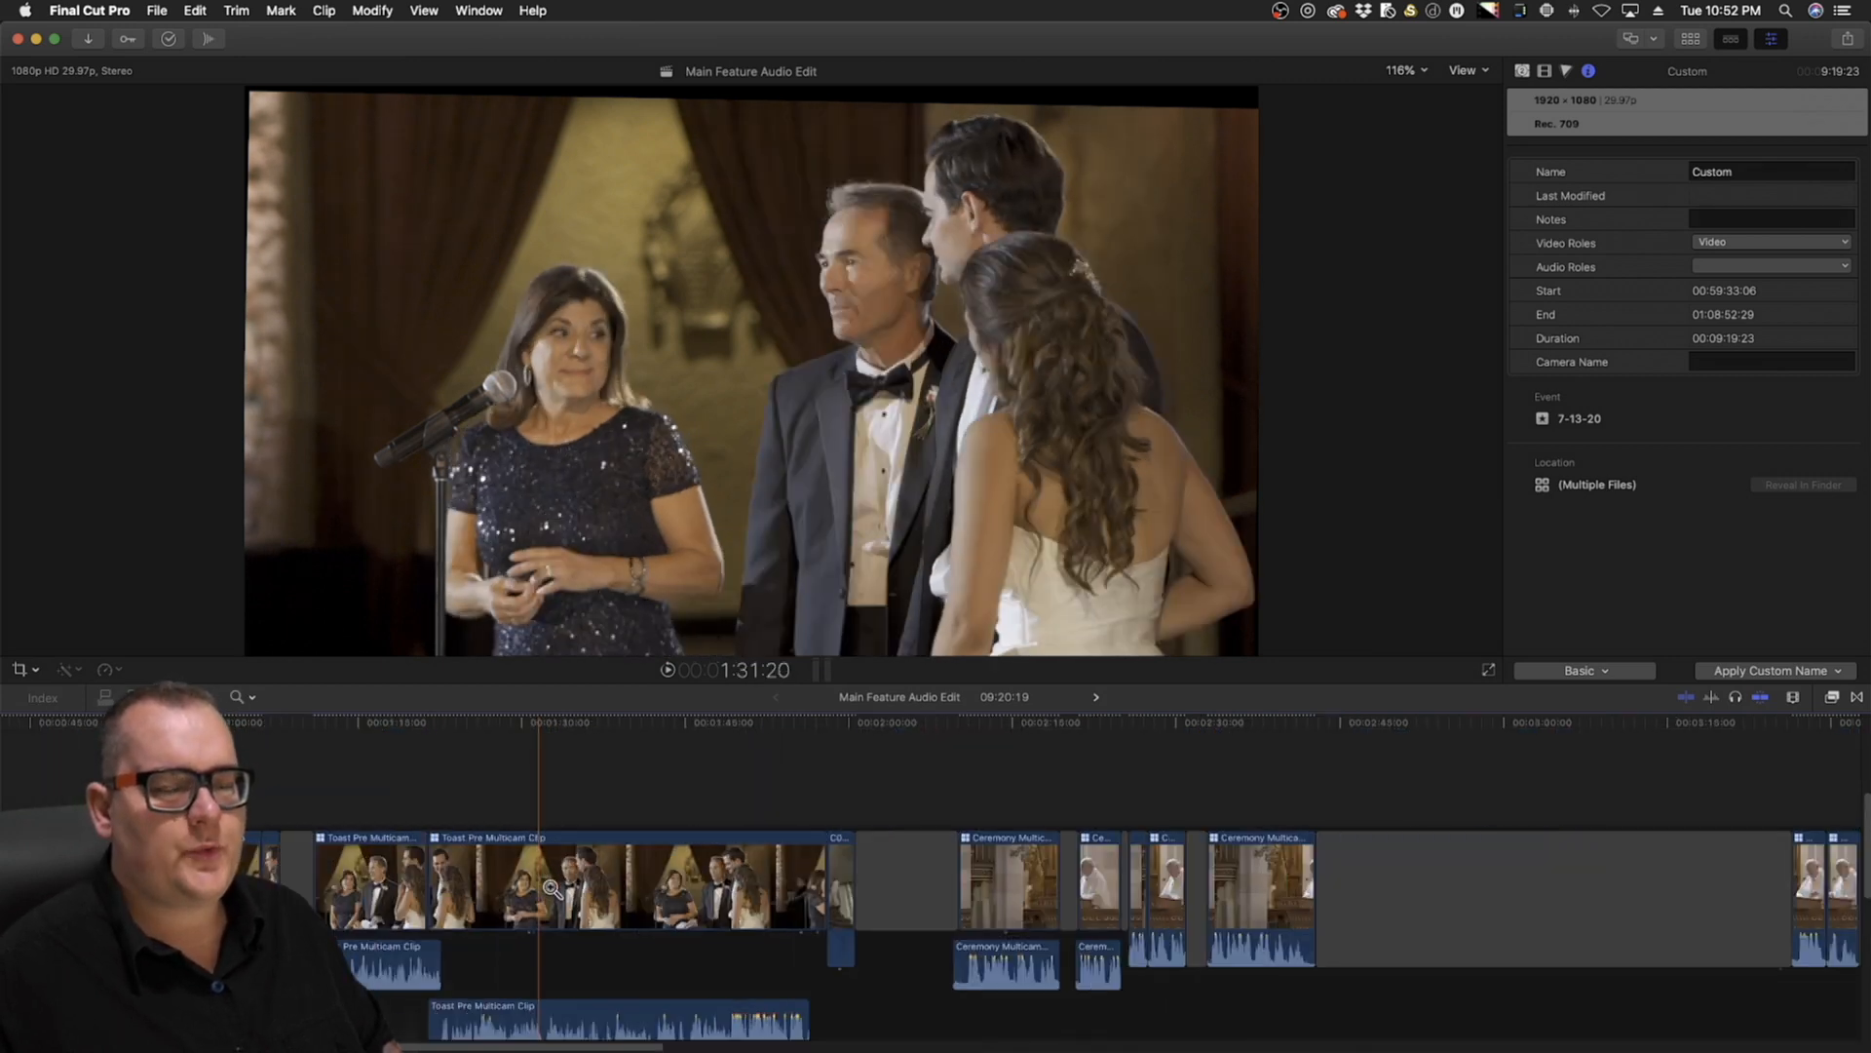
pyautogui.press('a')
pyautogui.hscroll(-5, 559, 889)
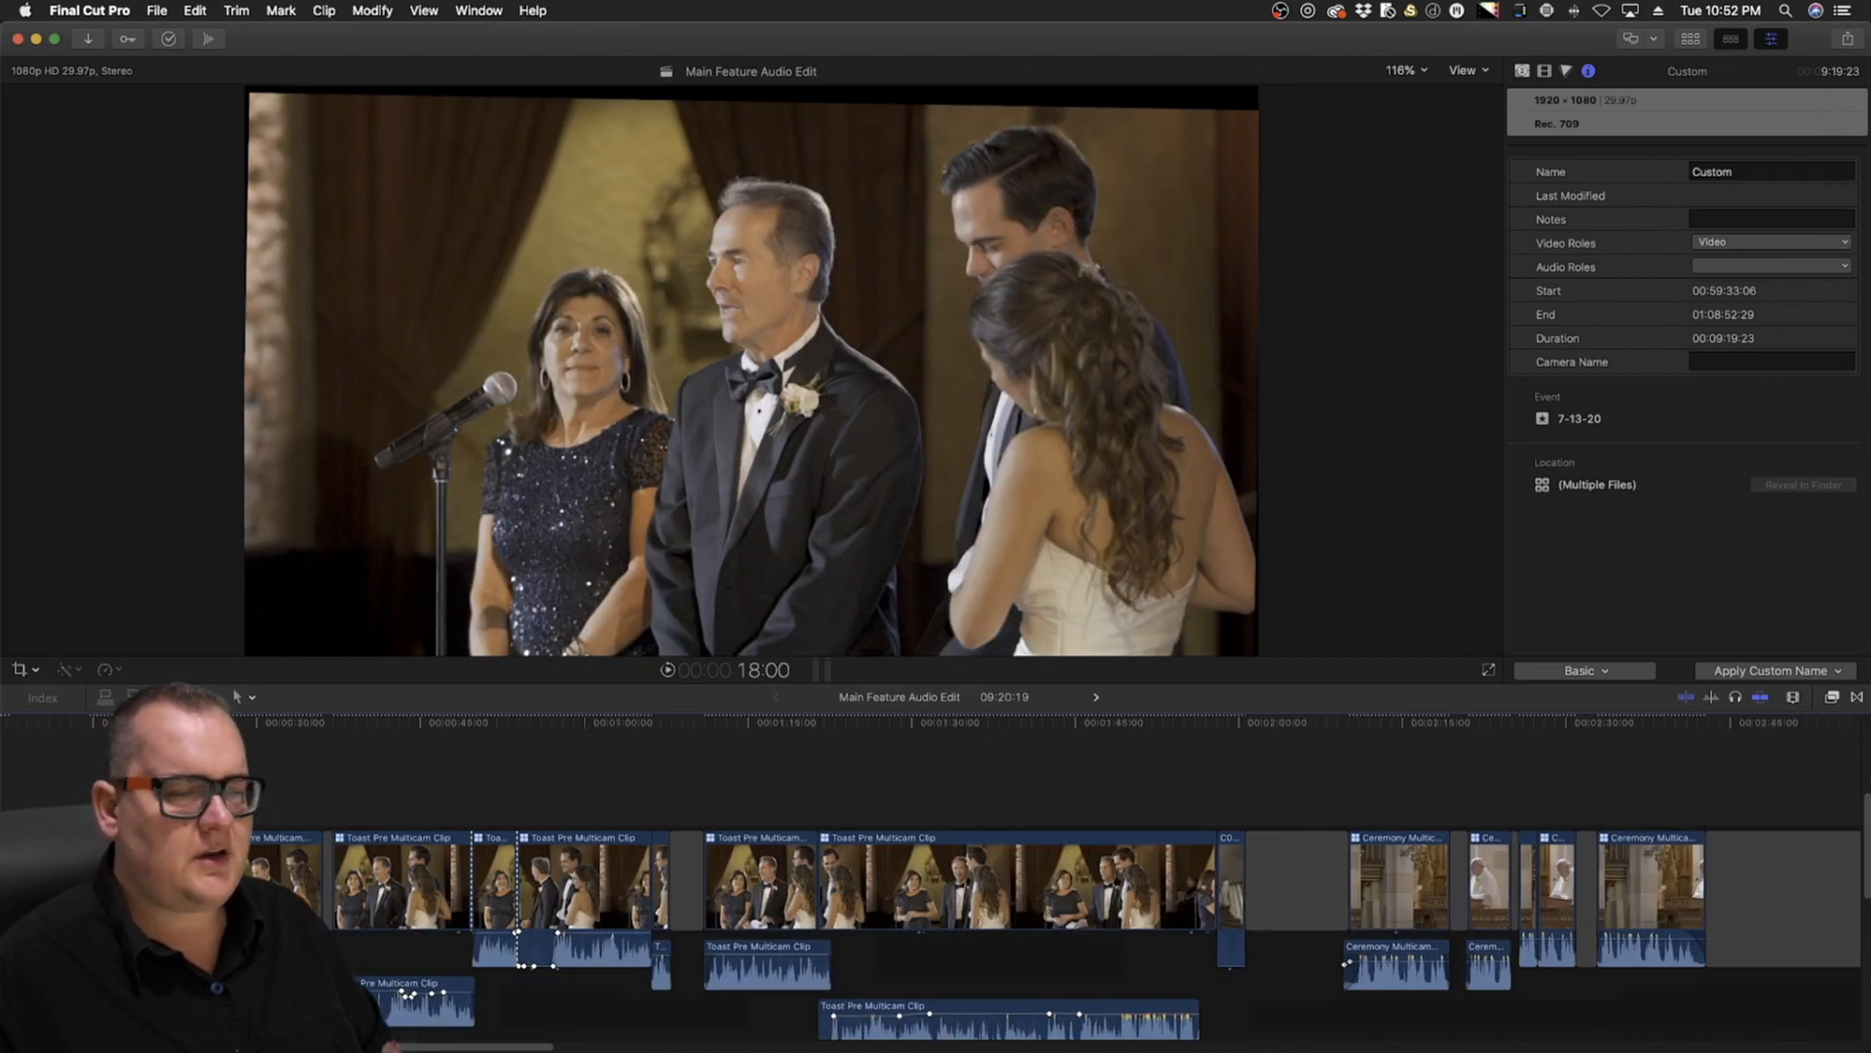
pyautogui.scroll(-1, 1094, 925)
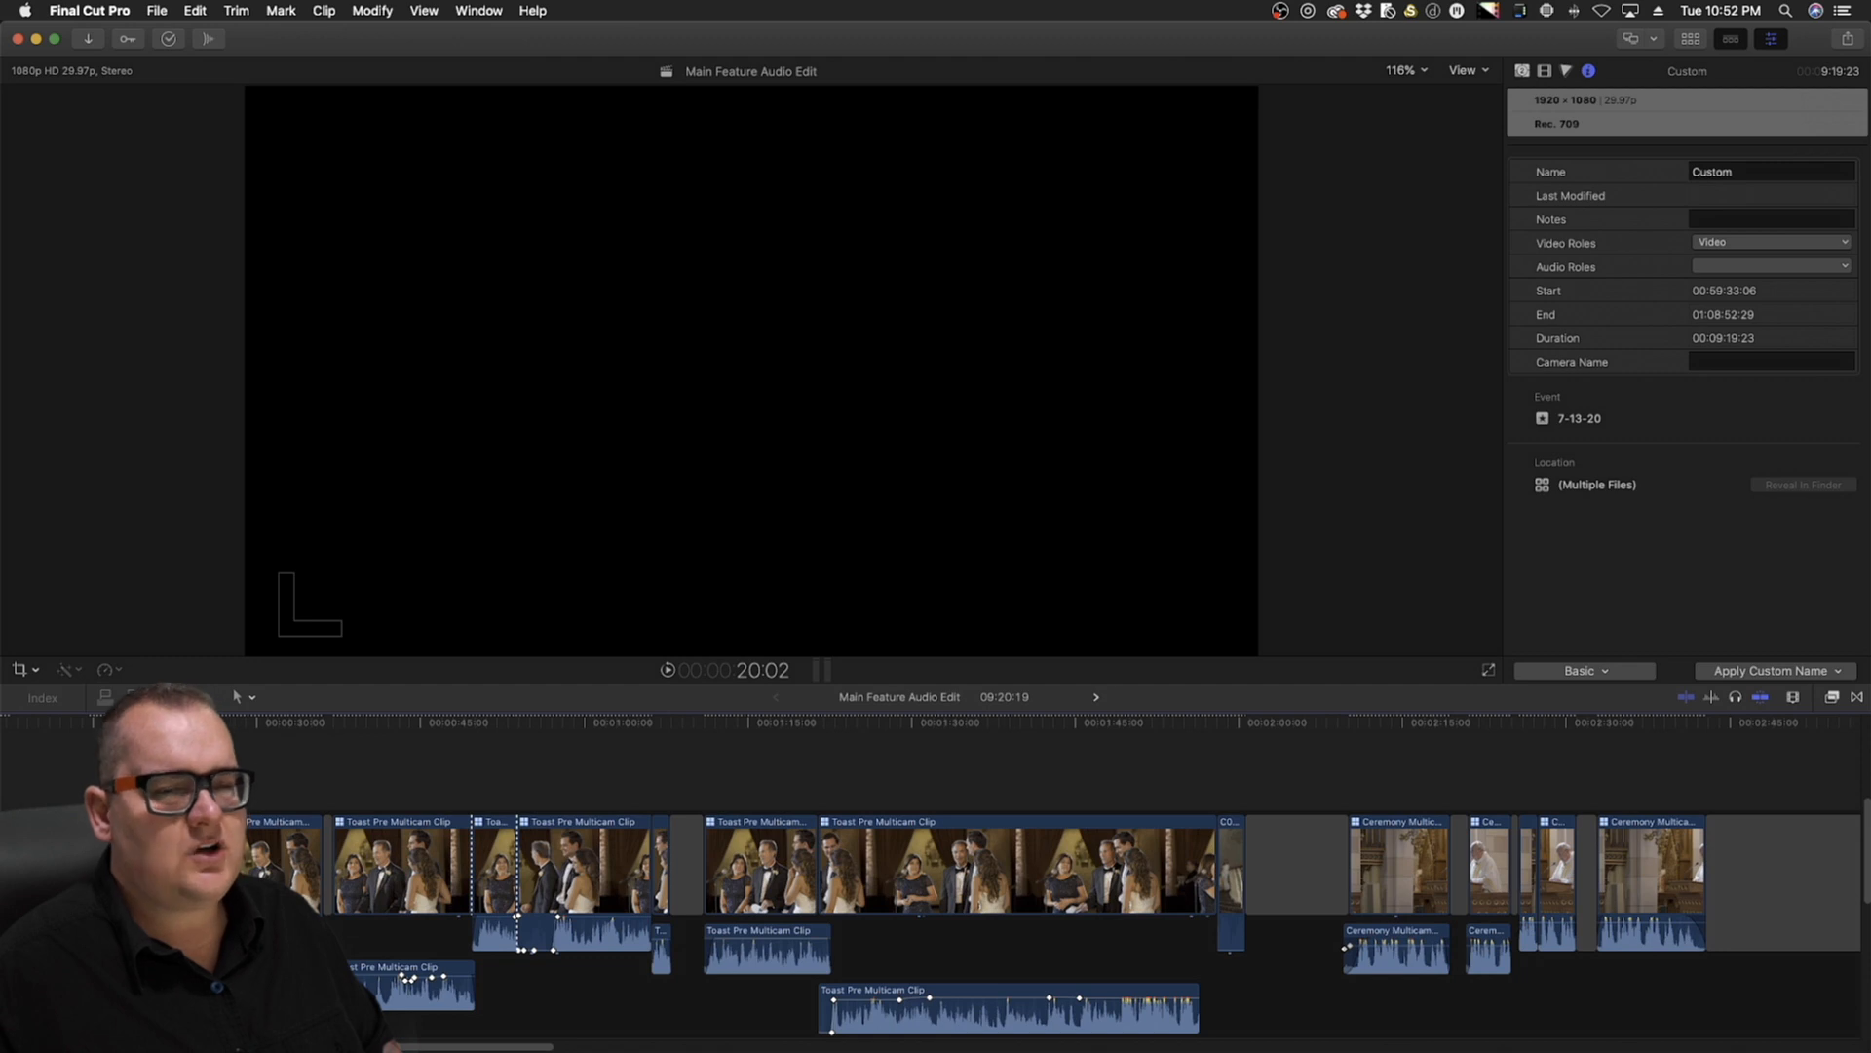
pyautogui.hscroll(-3, 331, 780)
pyautogui.moveTo(334, 726); pyautogui.dragTo(423, 750)
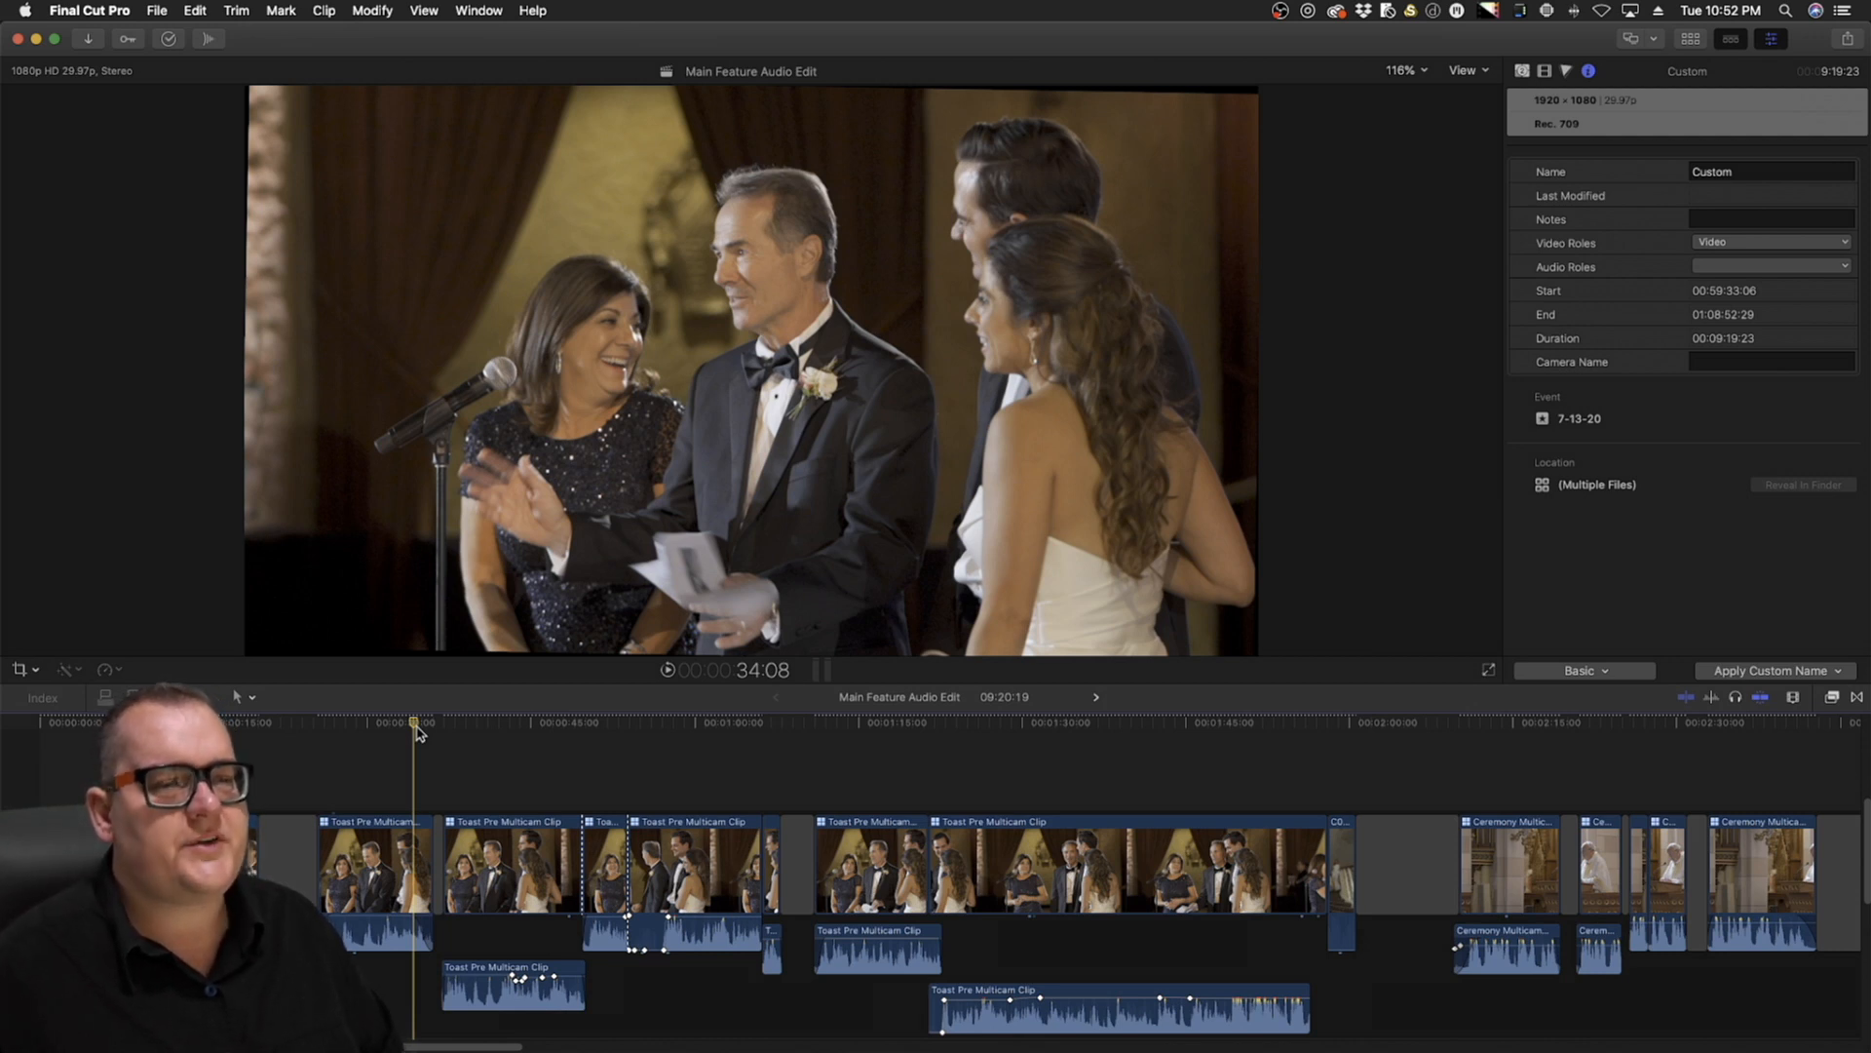
# Play and scrub the short Ceremony Multicam clips from about 2:21 to 2:29 to hear how the sermon excerpts join
pyautogui.hscroll(10, 419, 733)
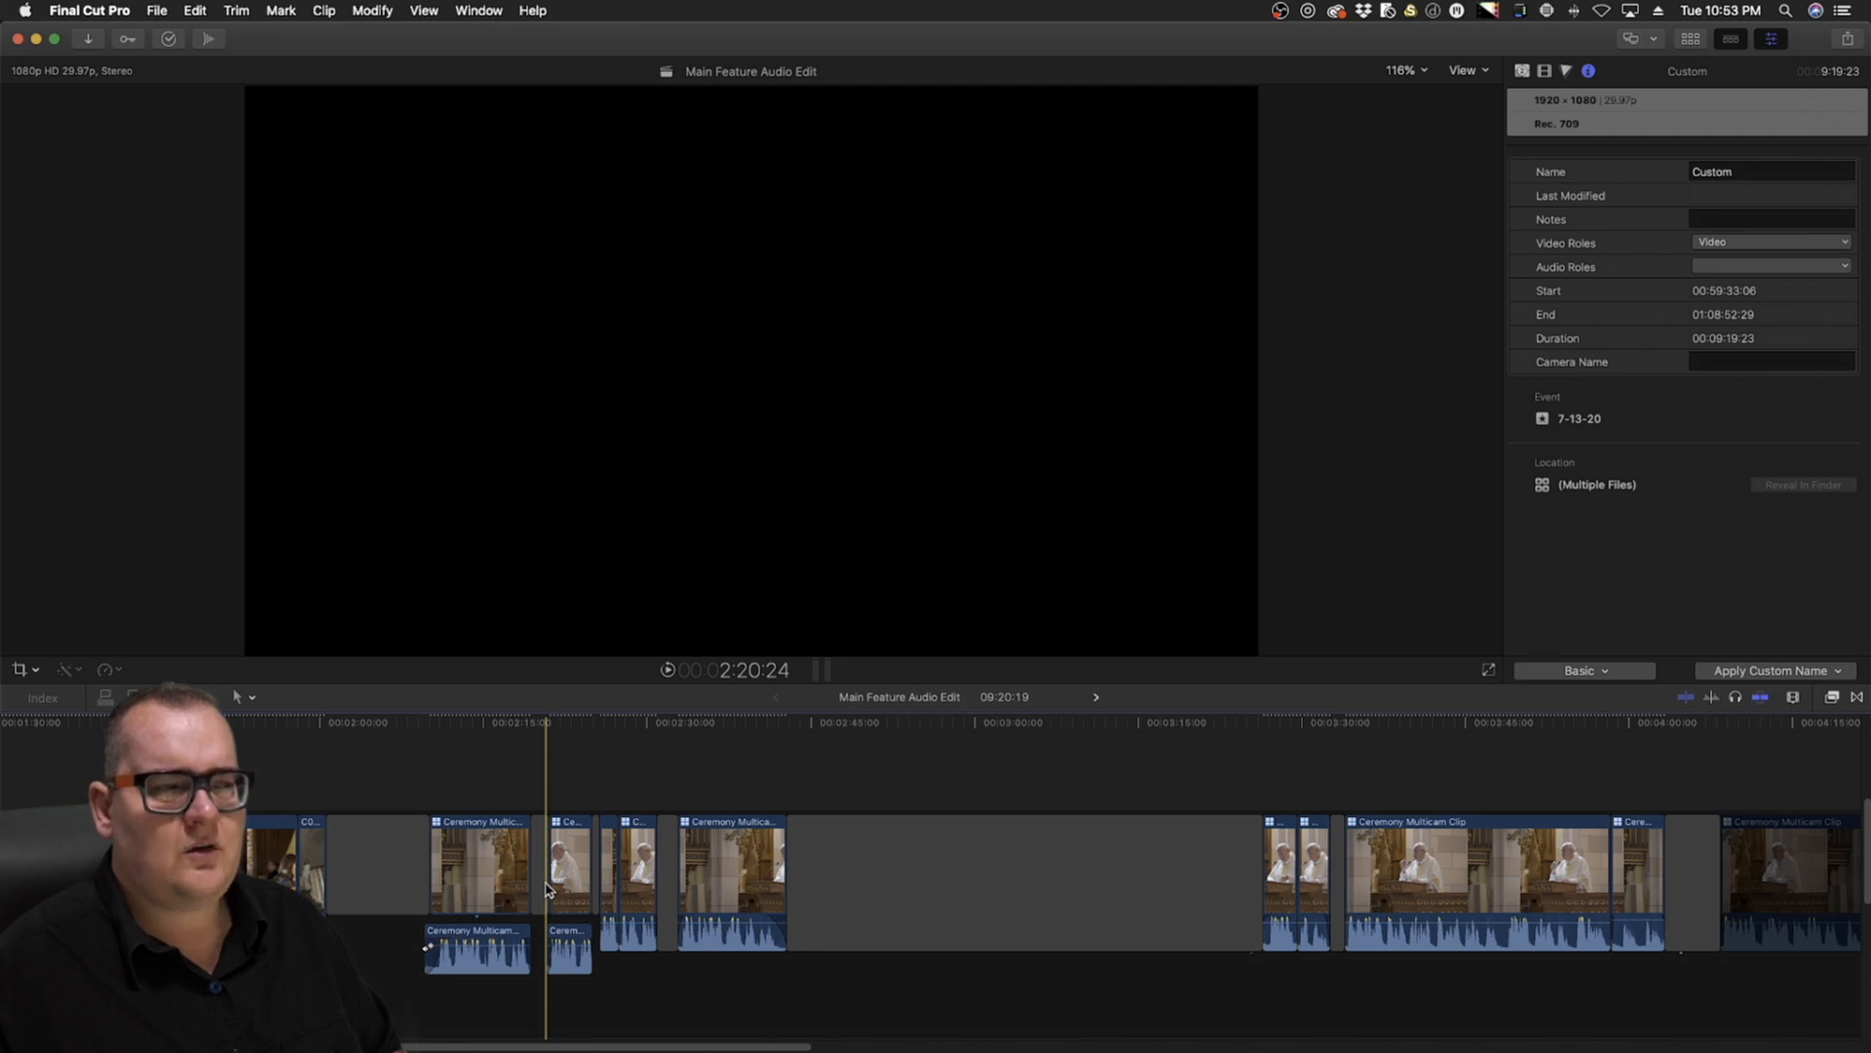
pyautogui.scroll(-2, 546, 887)
pyautogui.hscroll(-10, 545, 877)
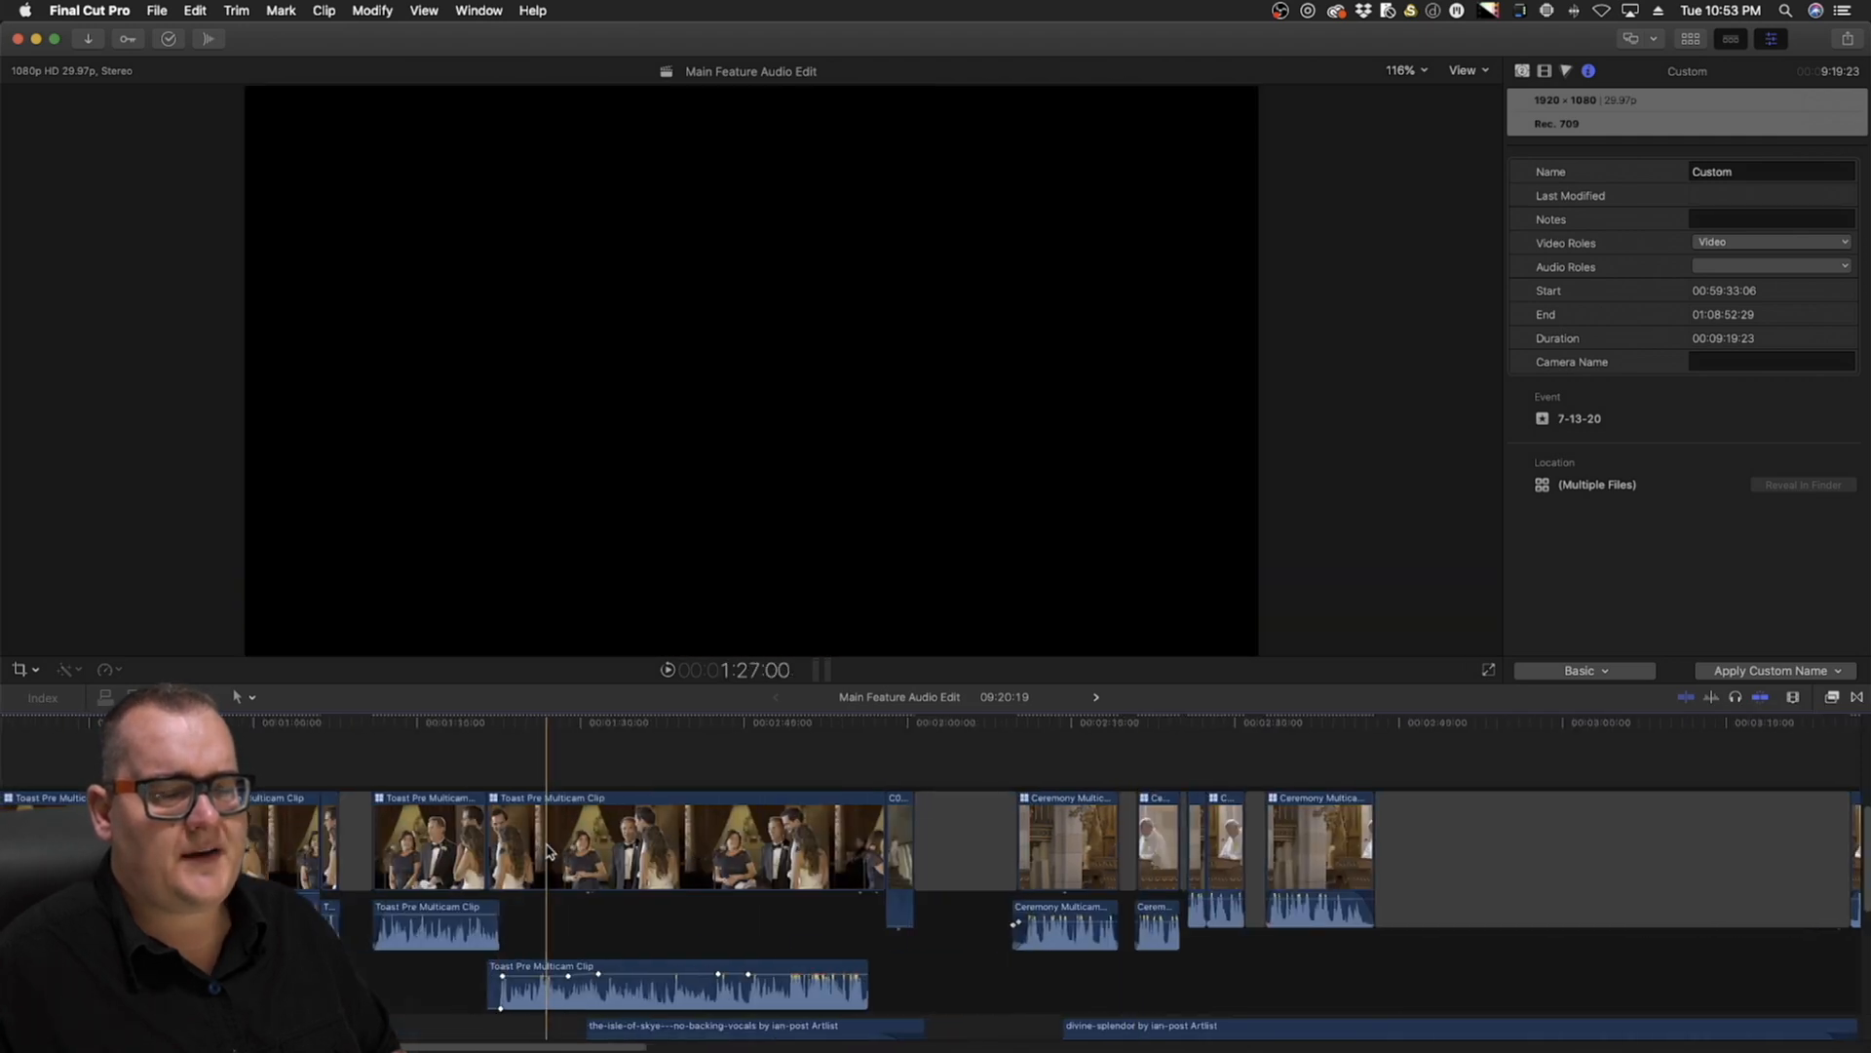
pyautogui.press('z')
pyautogui.click(837, 897)
pyautogui.click(836, 902)
pyautogui.click(836, 904)
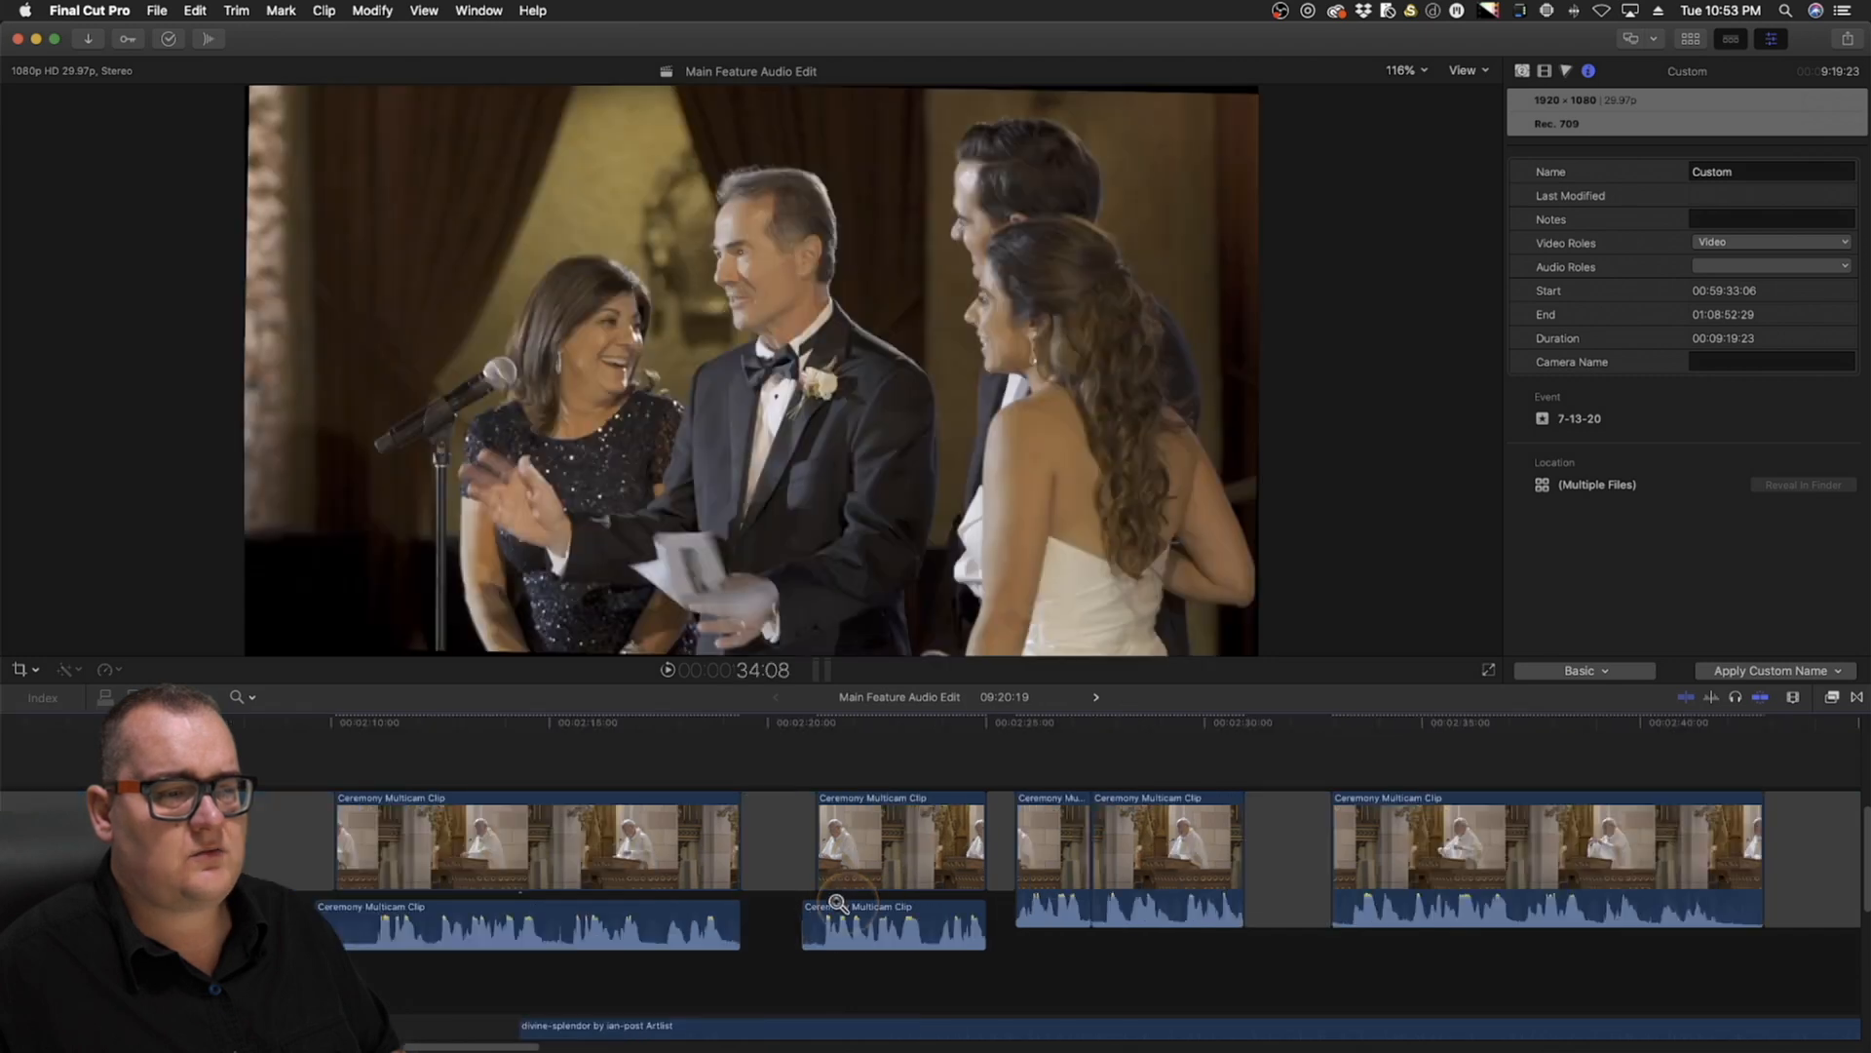
pyautogui.hscroll(5, 836, 903)
pyautogui.press('a')
pyautogui.click(332, 731)
pyautogui.press('space')
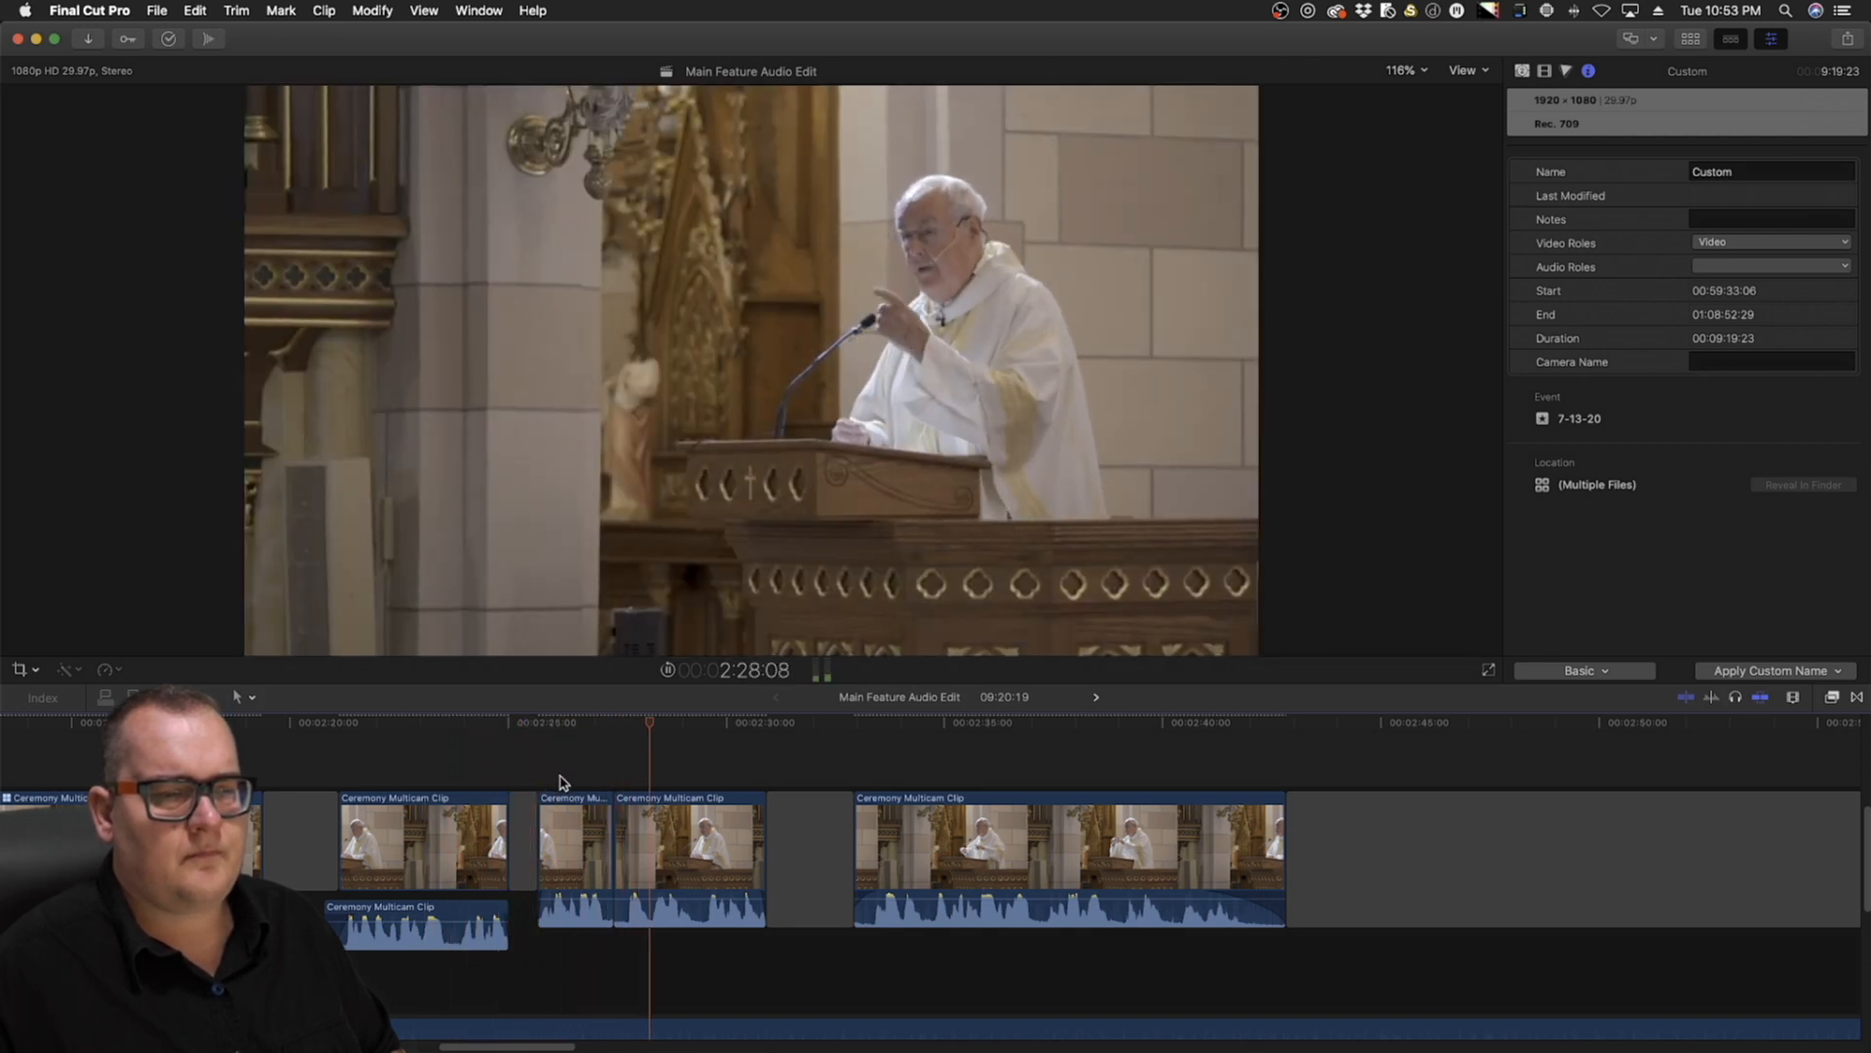
pyautogui.press('space')
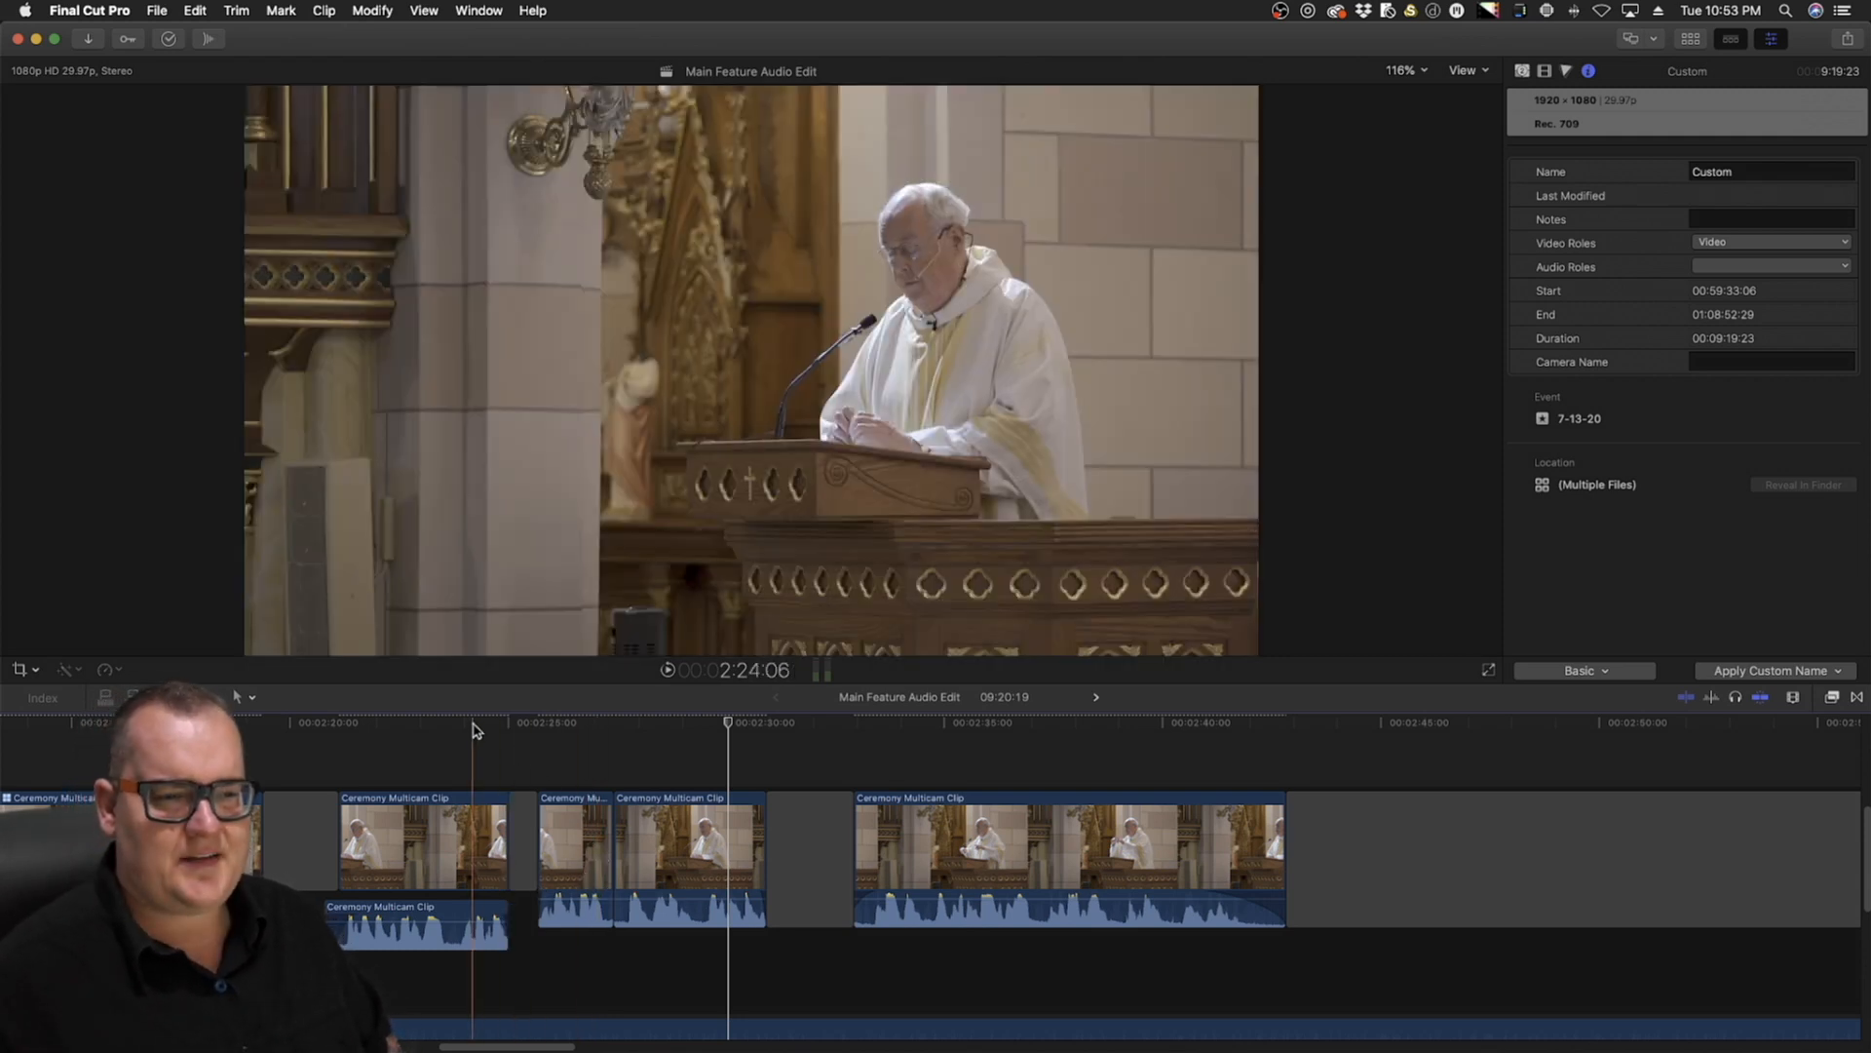
pyautogui.moveTo(471, 721); pyautogui.dragTo(687, 765)
pyautogui.hscroll(5, 712, 838)
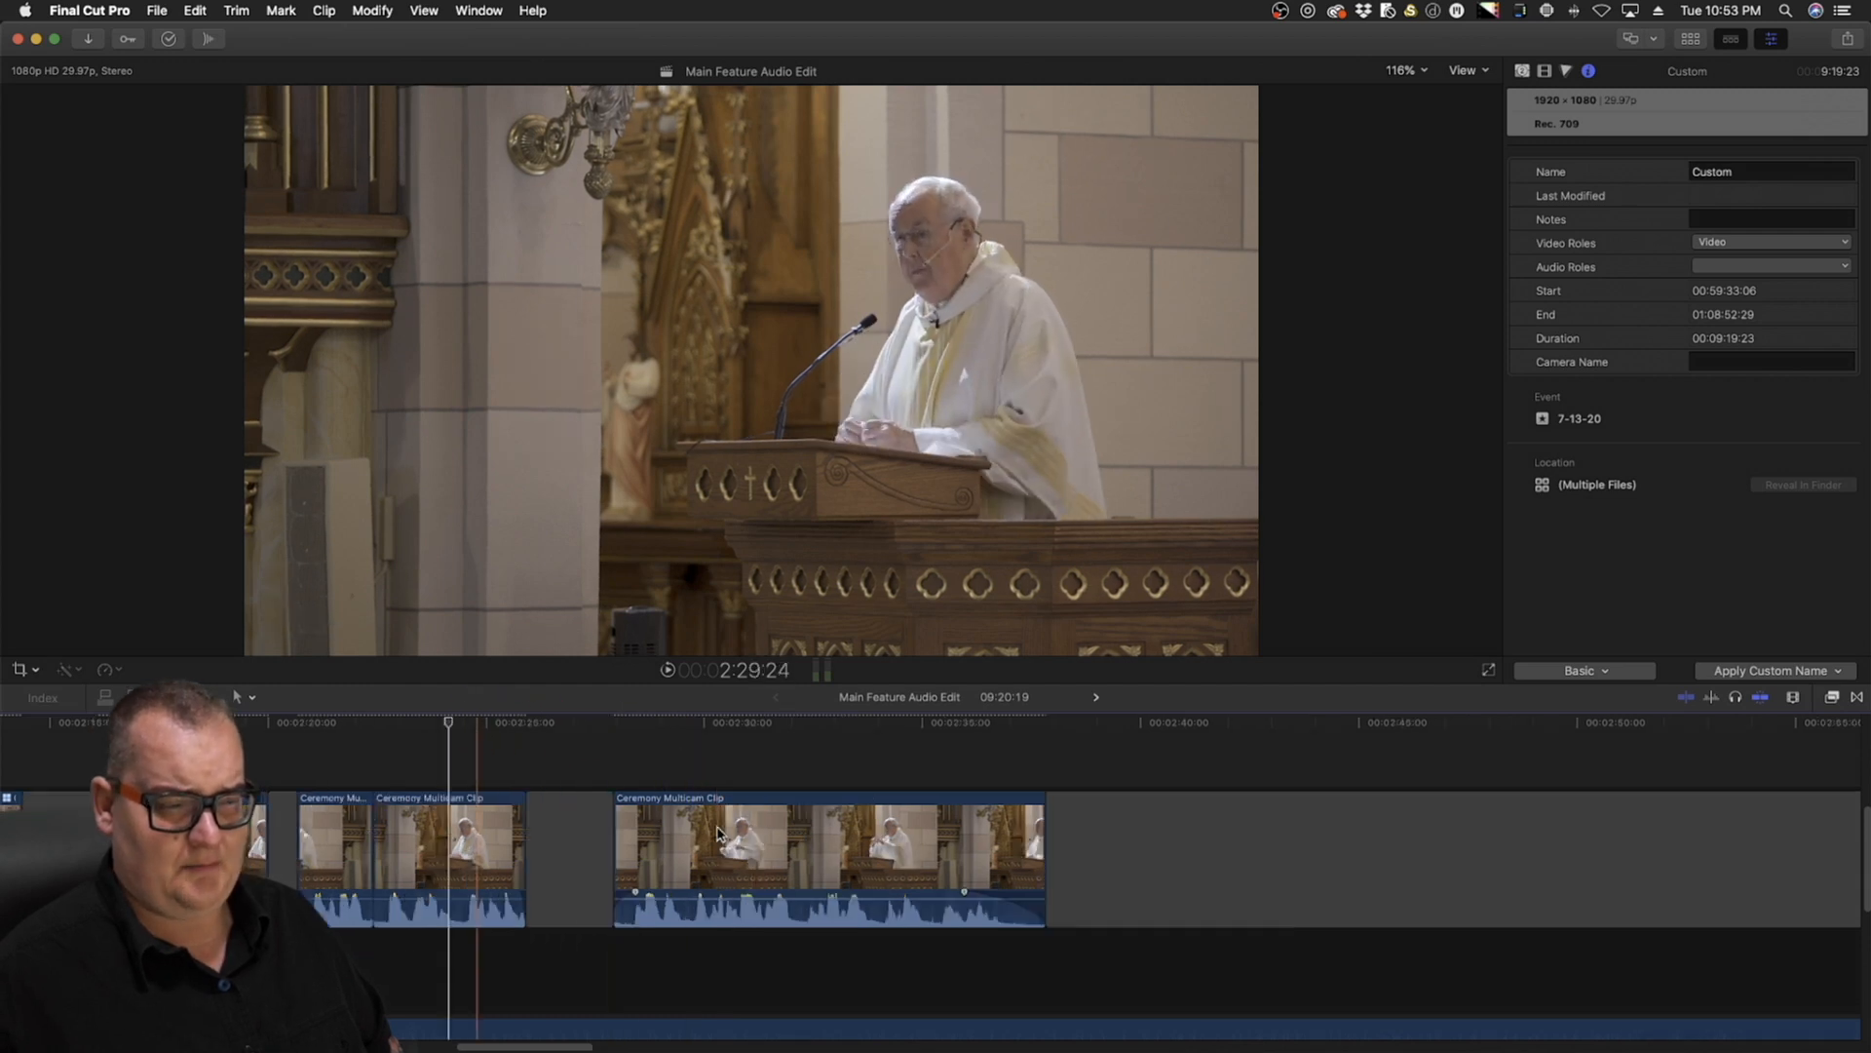
# Find the next group of Ceremony Multicam clips around 3:30 and play across the cut between its first two clips
pyautogui.press('z')
pyautogui.keyDown('alt'); pyautogui.click(715, 858); pyautogui.keyUp('alt')
pyautogui.hscroll(6, 716, 860)
pyautogui.keyDown('alt'); pyautogui.click(718, 862); pyautogui.keyUp('alt')
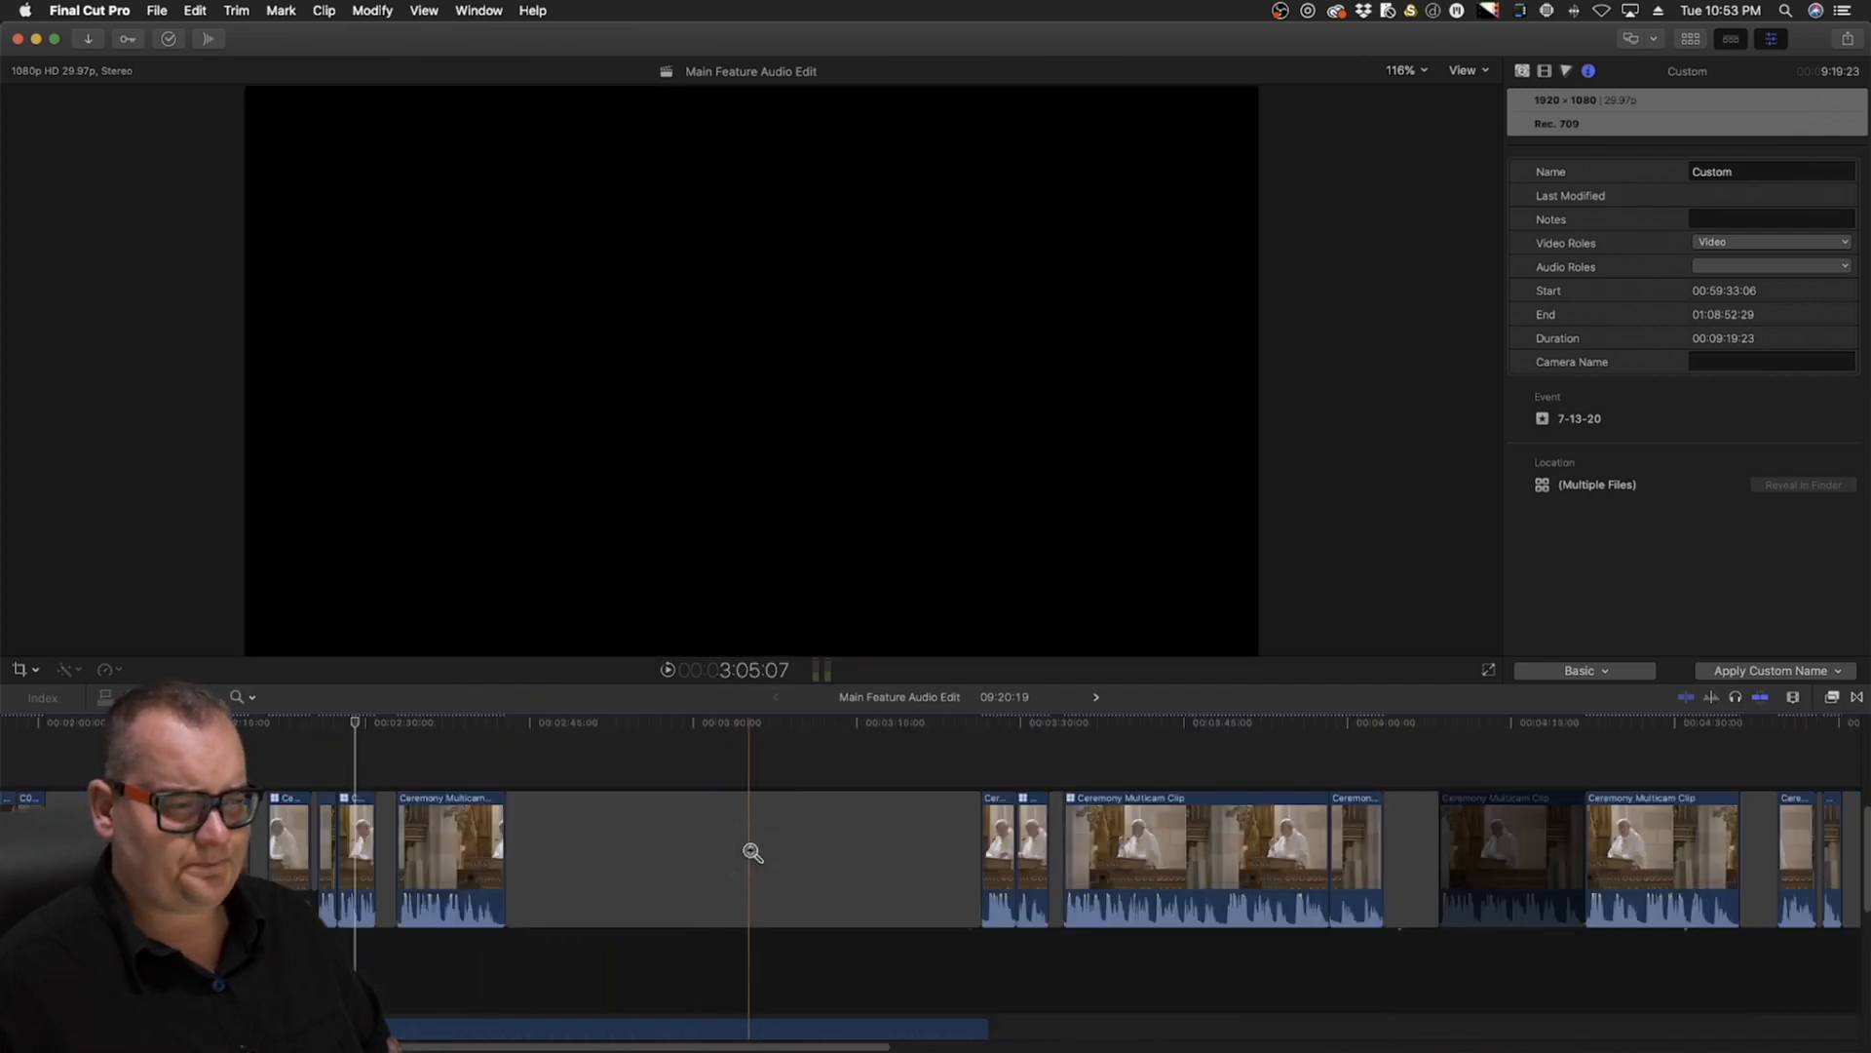
pyautogui.hscroll(6, 748, 851)
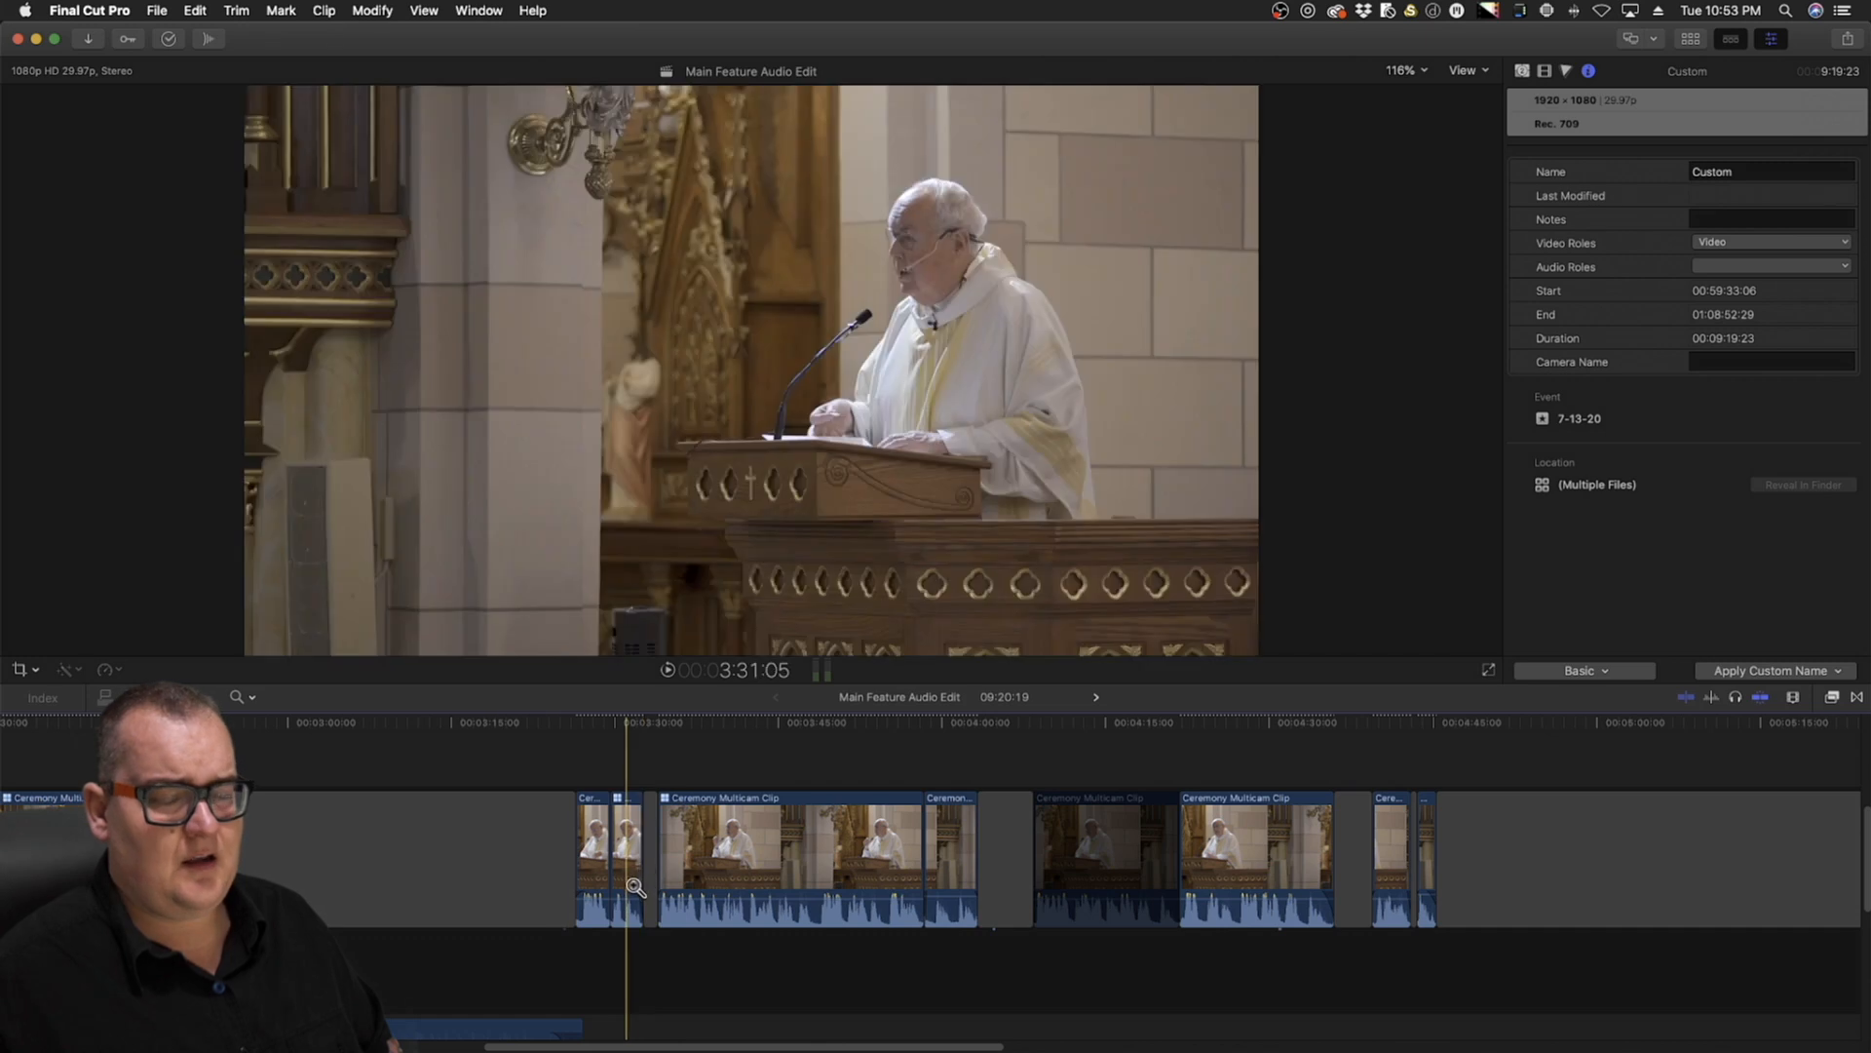
pyautogui.click(649, 882)
pyautogui.click(636, 912)
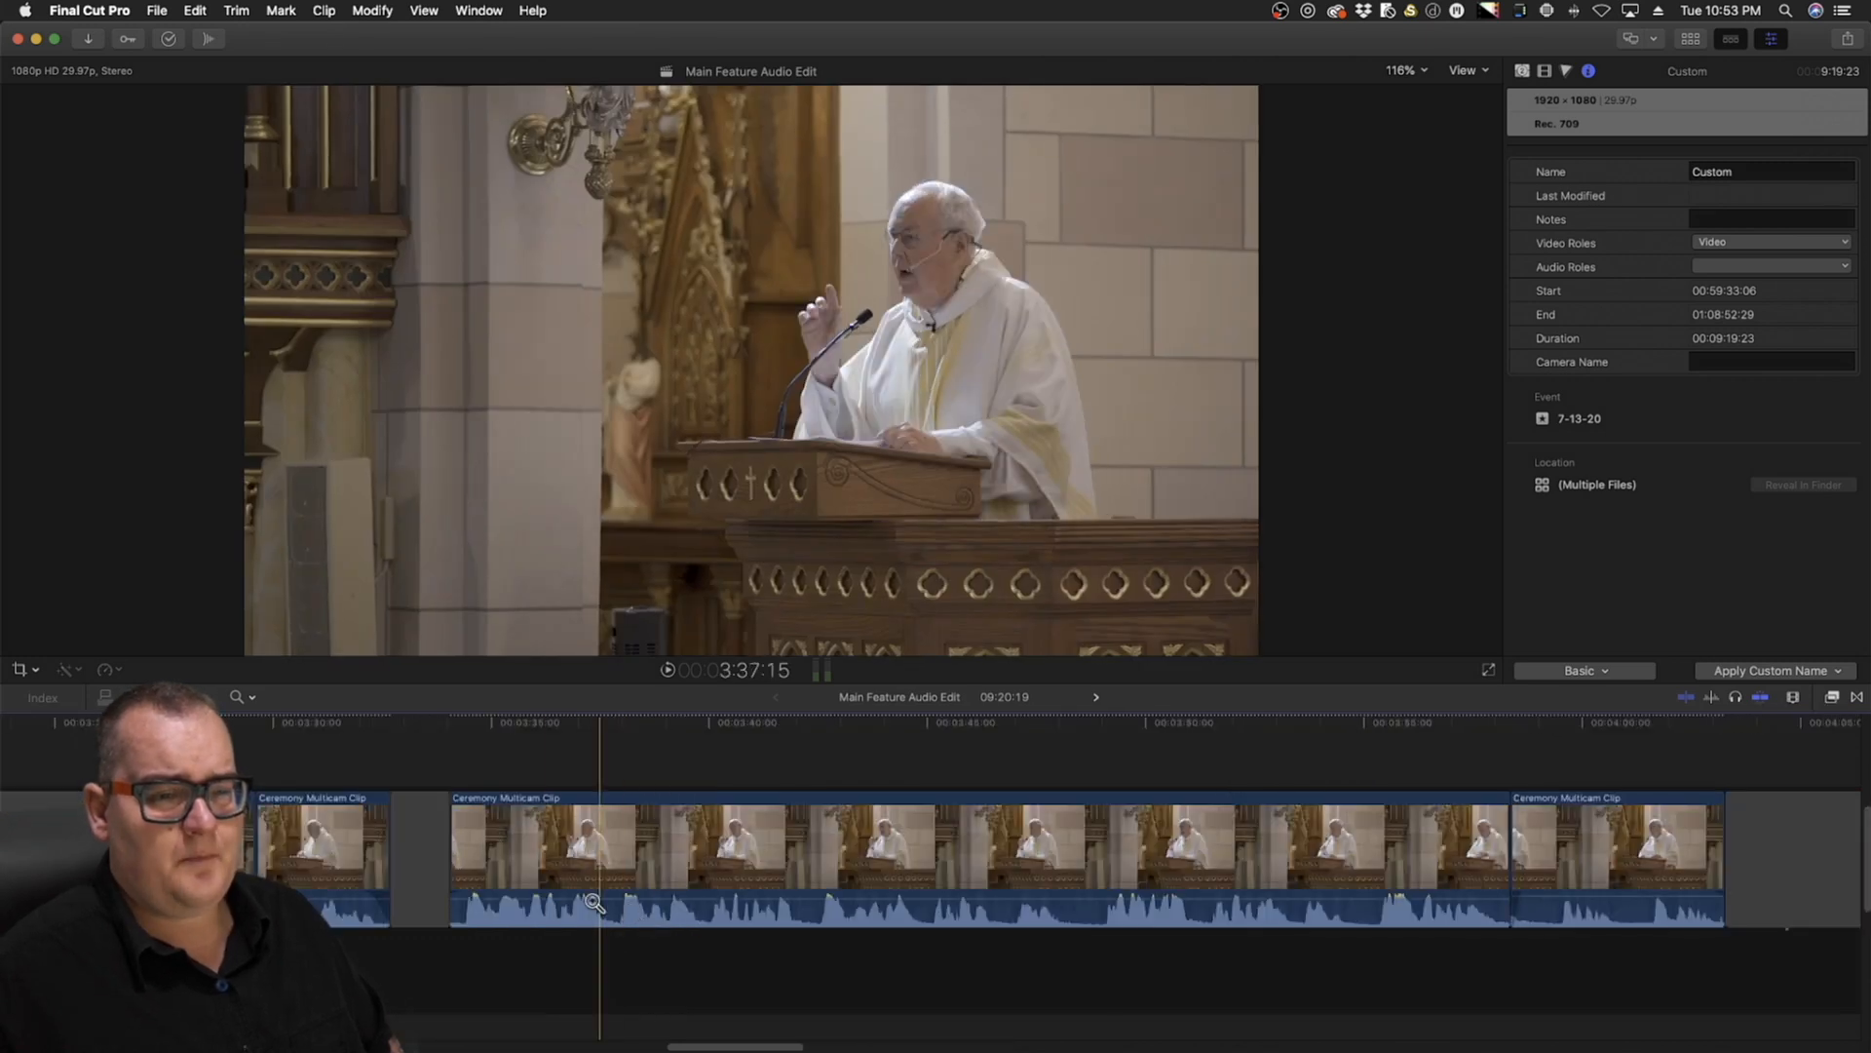
pyautogui.click(543, 890)
pyautogui.hscroll(-8, 543, 878)
pyautogui.press('a')
pyautogui.press('space')
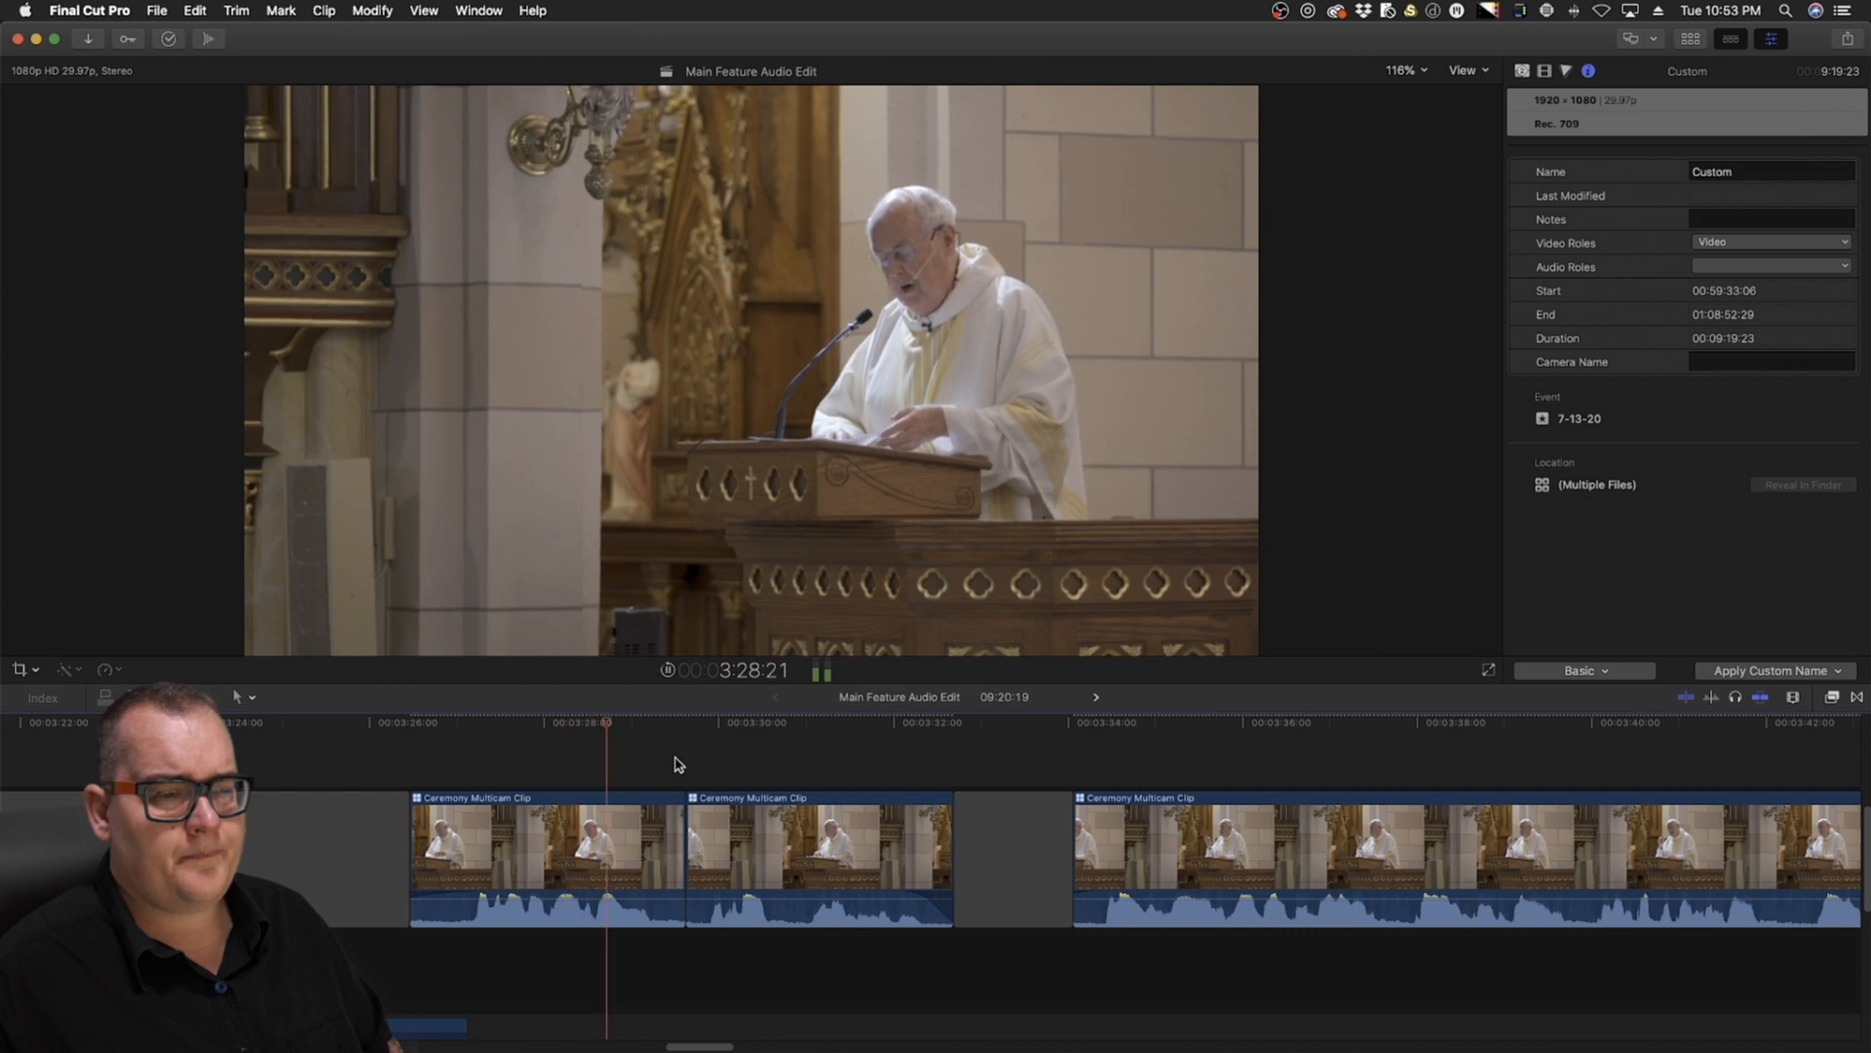
pyautogui.hscroll(4, 673, 762)
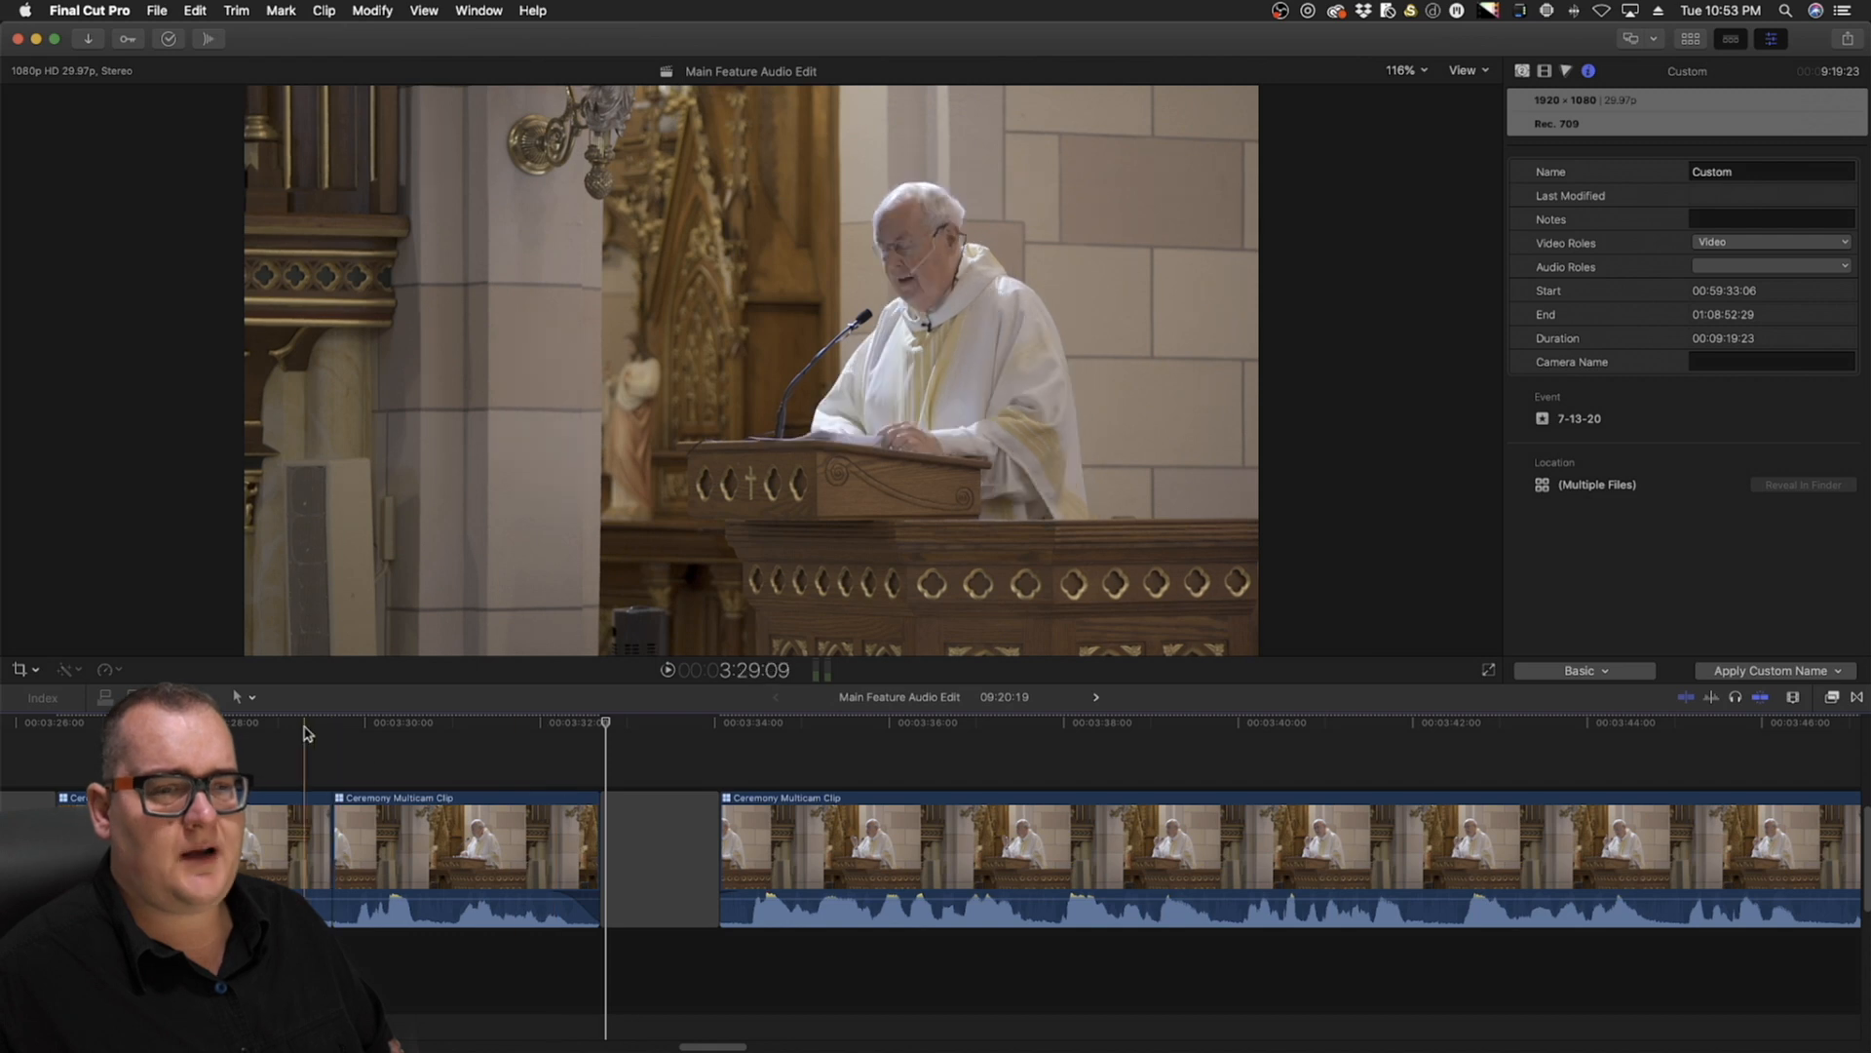
# Inspect the cut near 3:29 and the audio fade-out before the gap, moving the playhead to about 3:32
pyautogui.moveTo(363, 725)
pyautogui.mouseDown()
pyautogui.moveTo(292, 736)
pyautogui.moveTo(341, 754)
pyautogui.mouseUp()
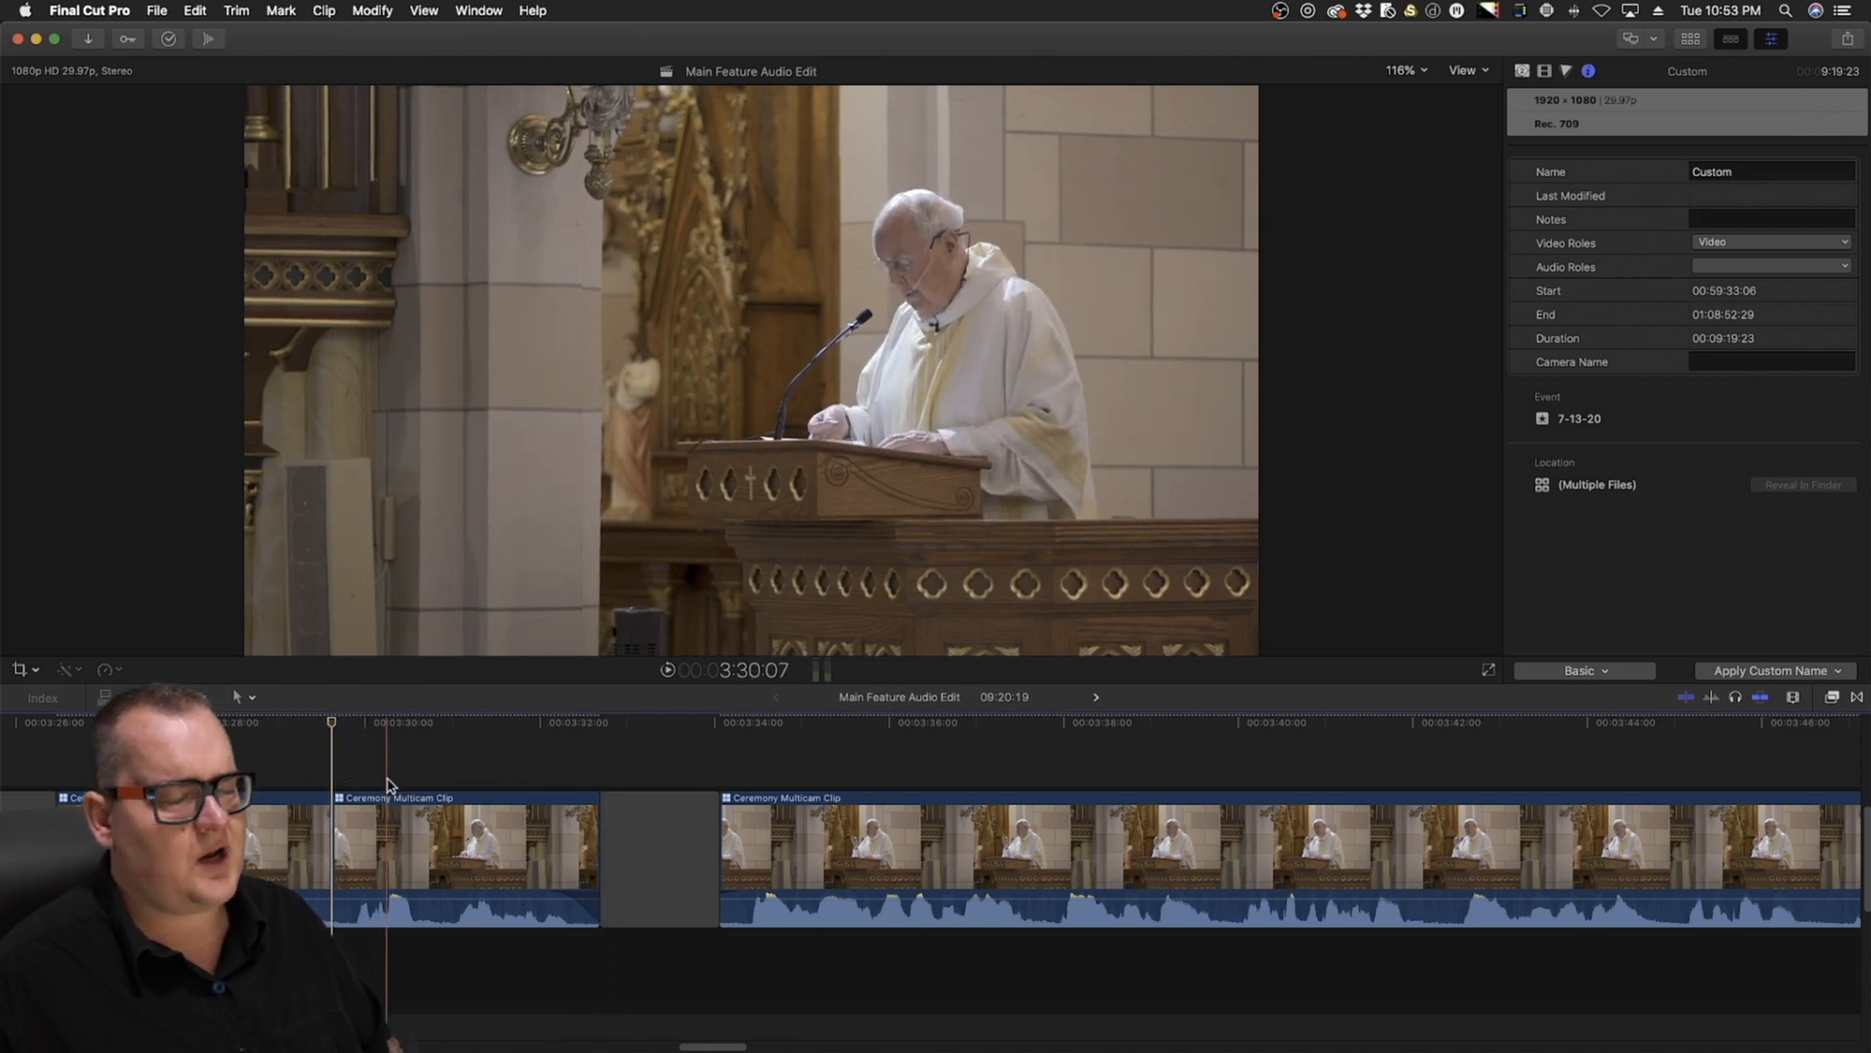
pyautogui.scroll(3, 387, 785)
pyautogui.hscroll(-5, 389, 784)
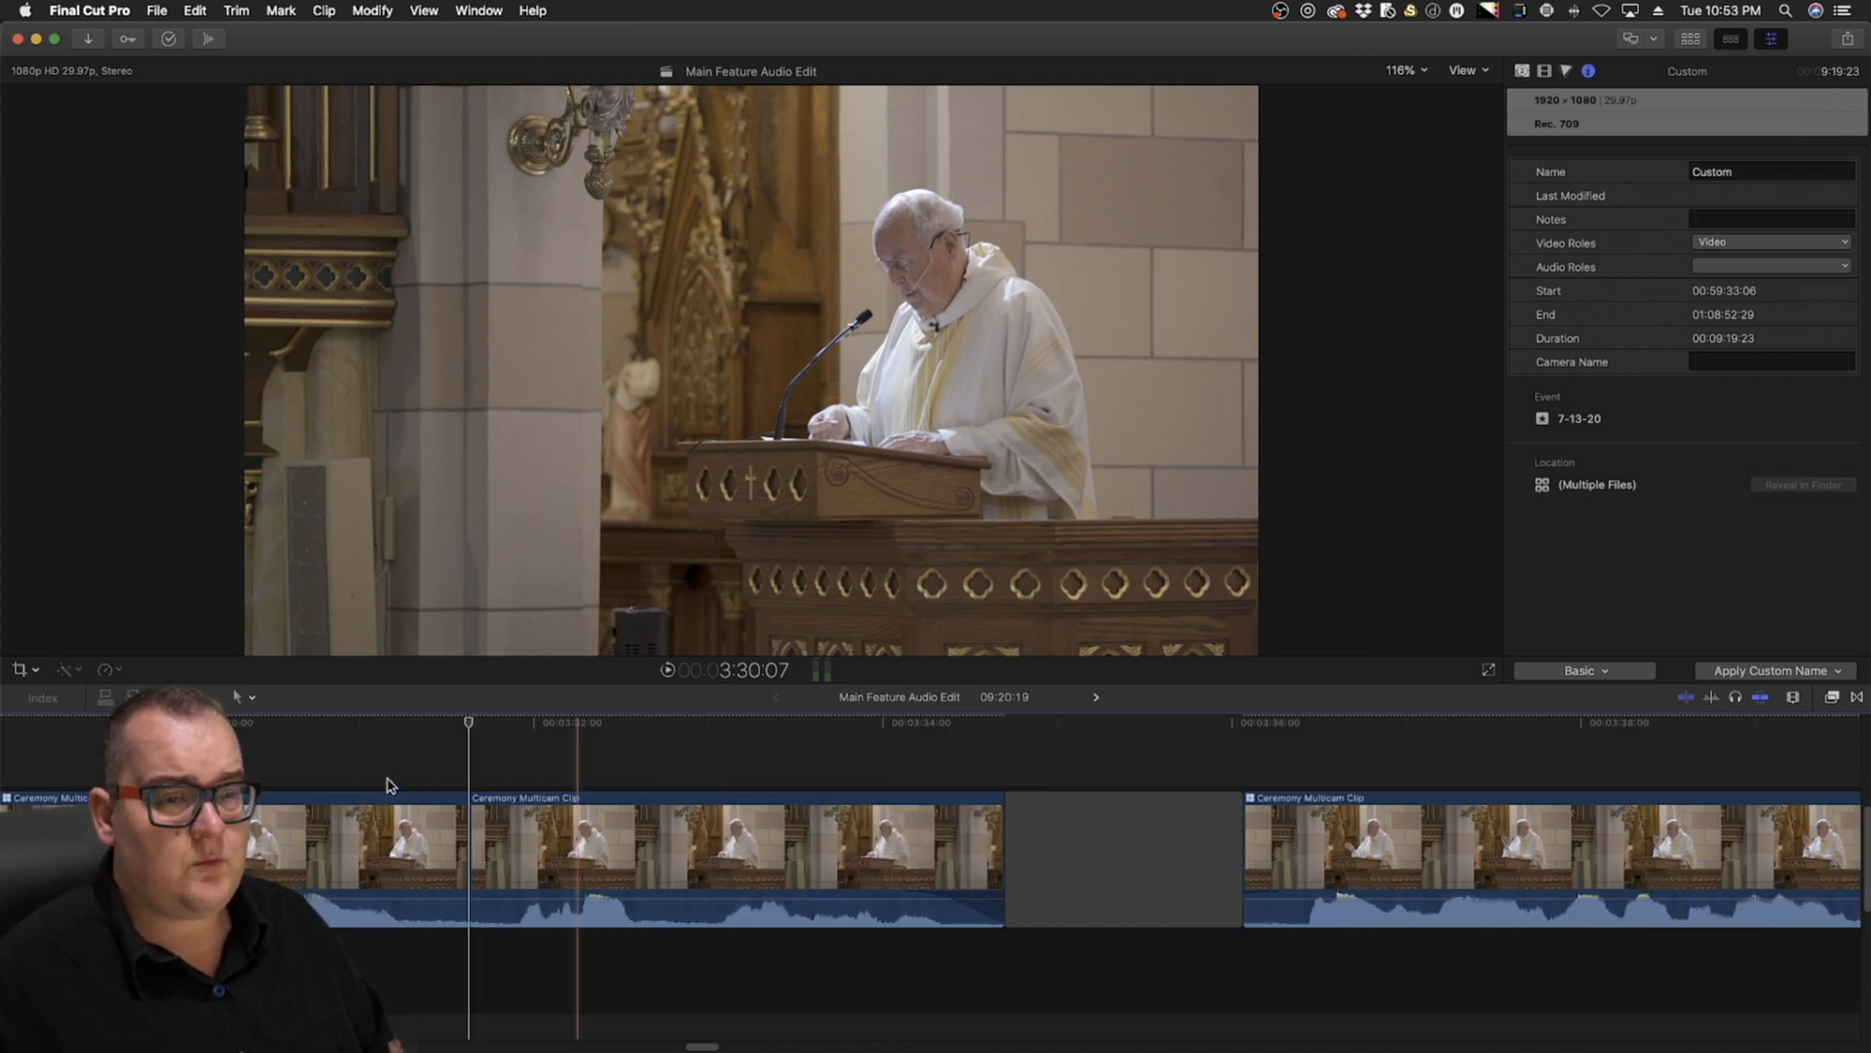
pyautogui.moveTo(594, 729); pyautogui.dragTo(706, 763)
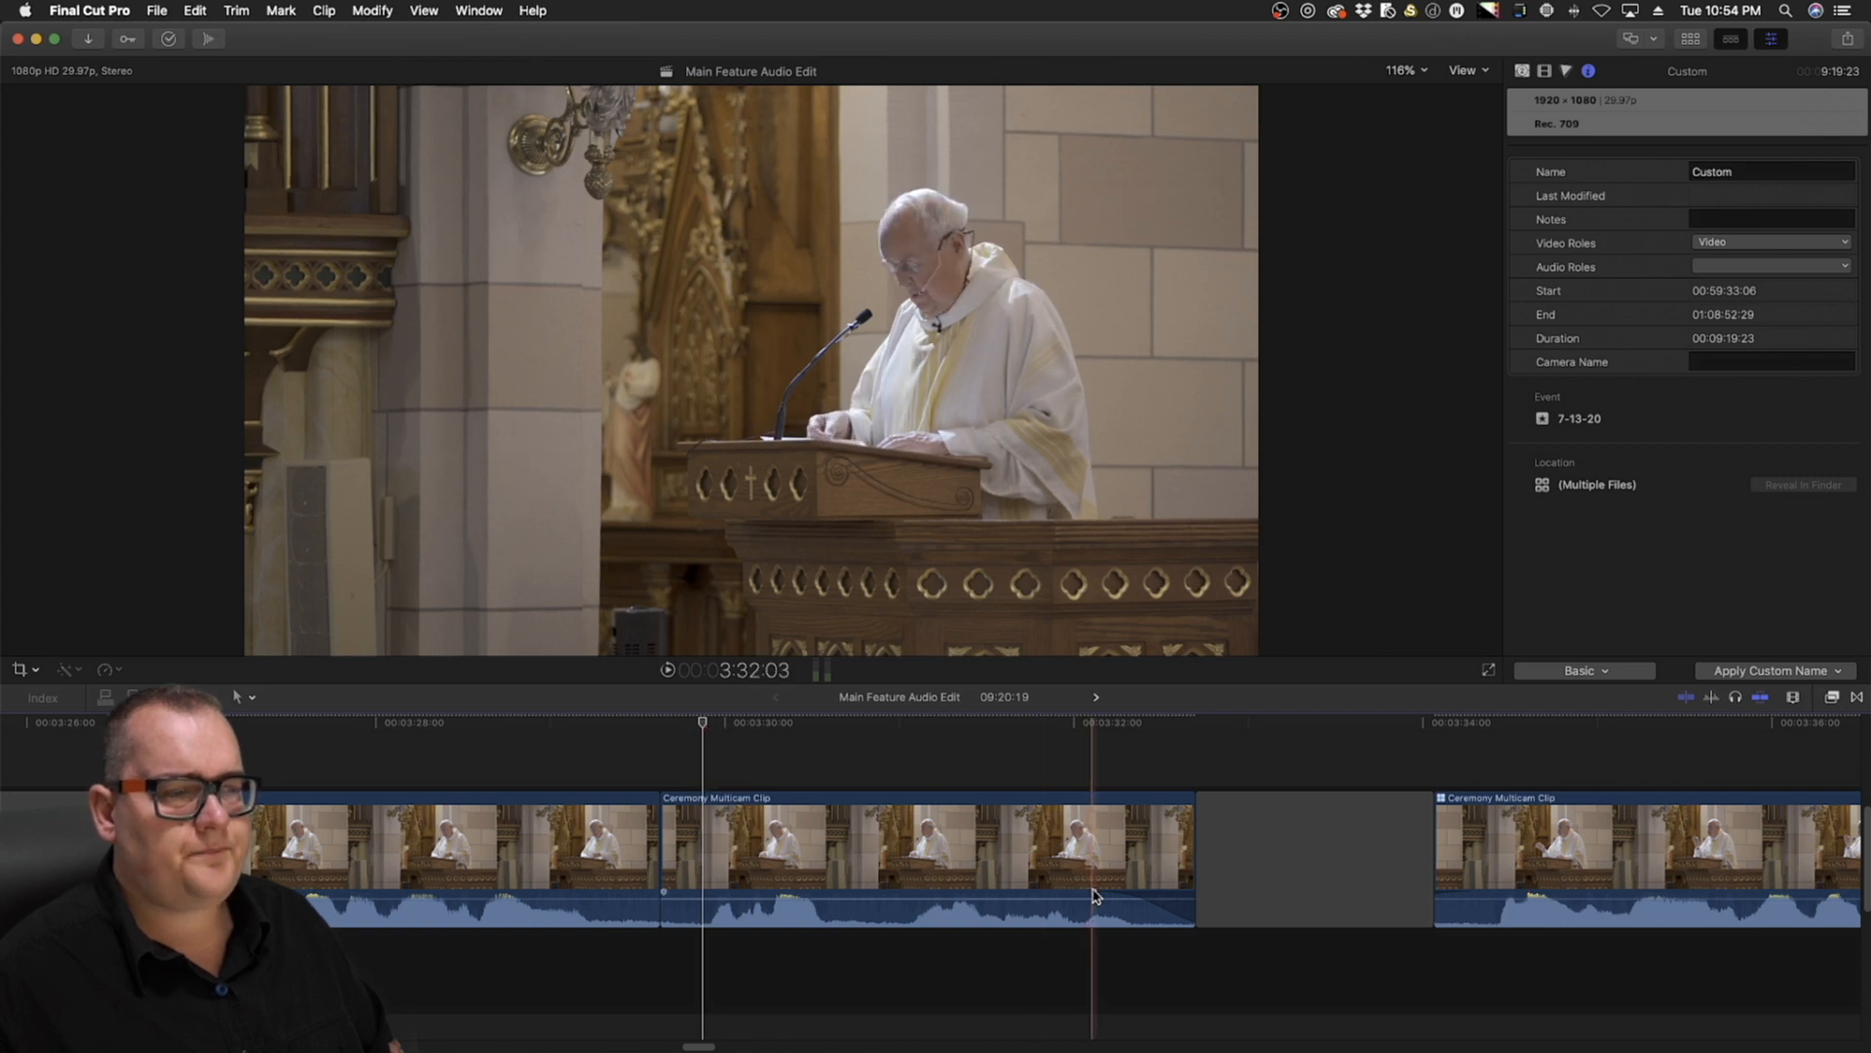
pyautogui.moveTo(1094, 891)
pyautogui.mouseDown()
pyautogui.moveTo(1019, 887)
pyautogui.moveTo(1091, 890)
pyautogui.mouseUp()
pyautogui.hscroll(5, 1091, 890)
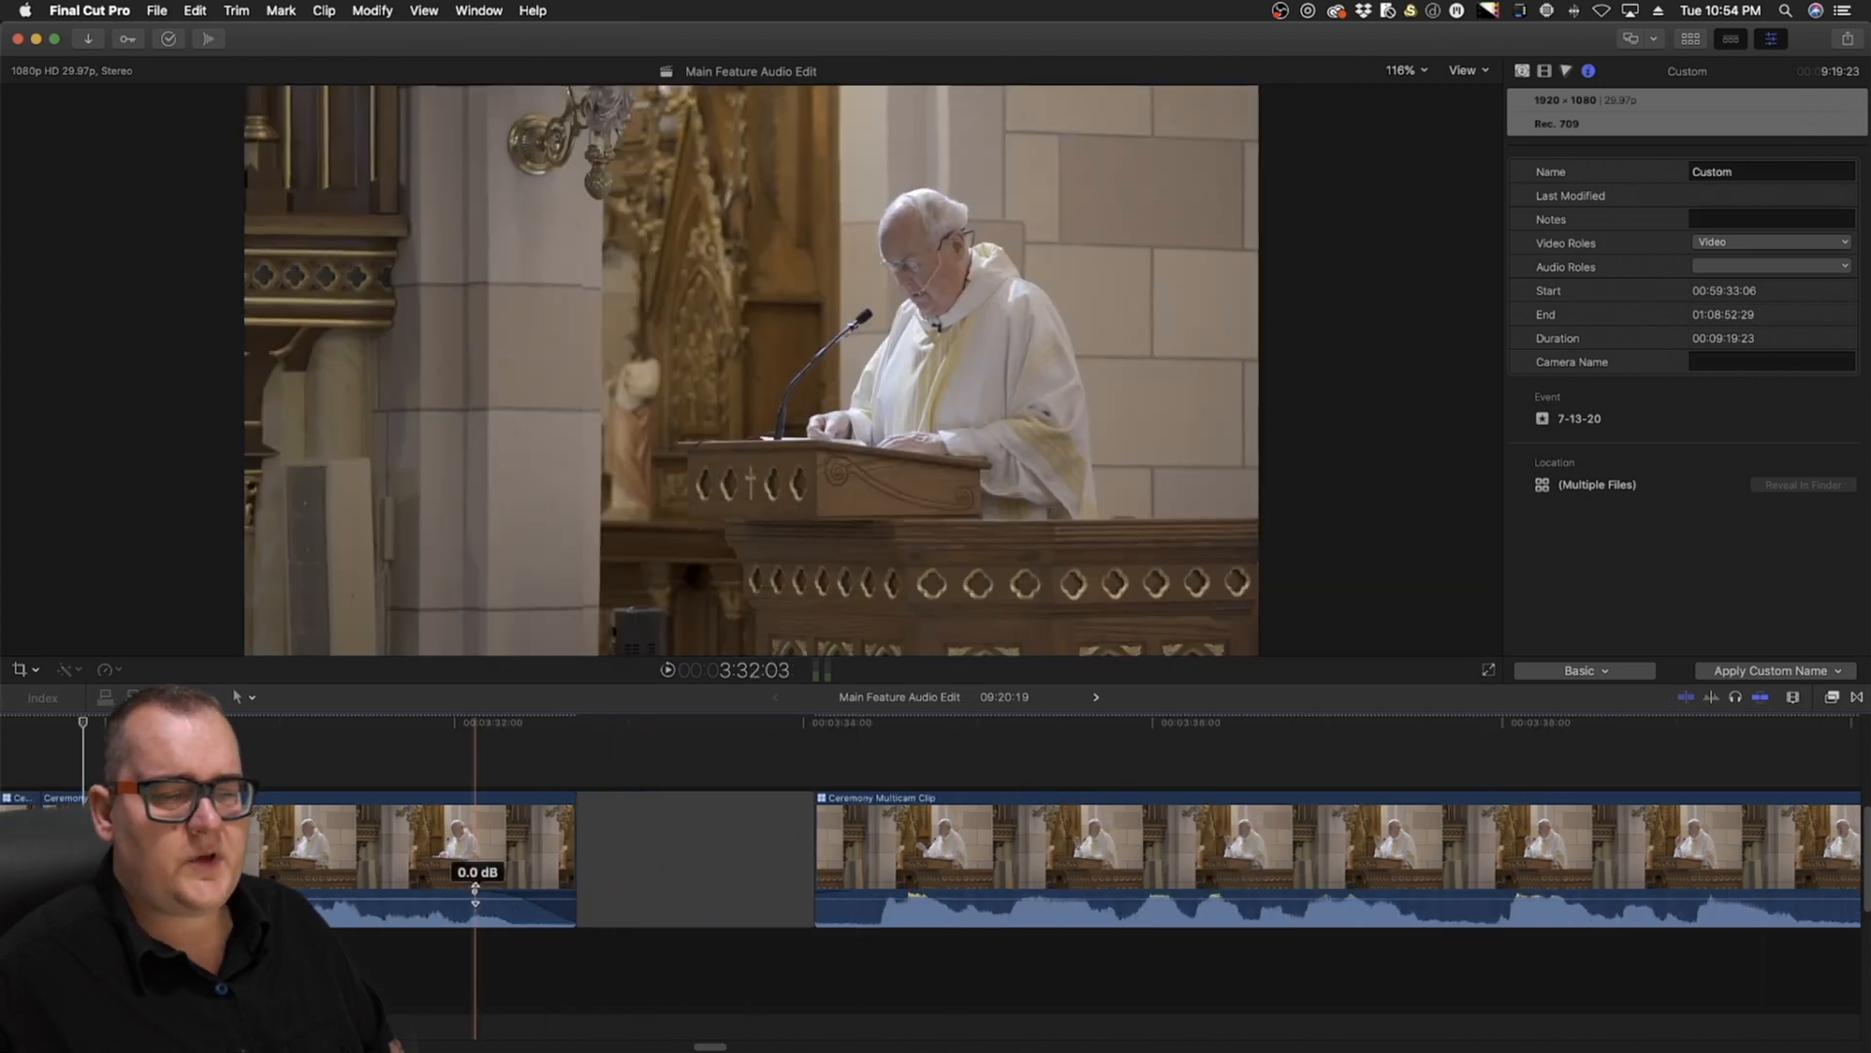
pyautogui.moveTo(409, 726); pyautogui.dragTo(478, 729)
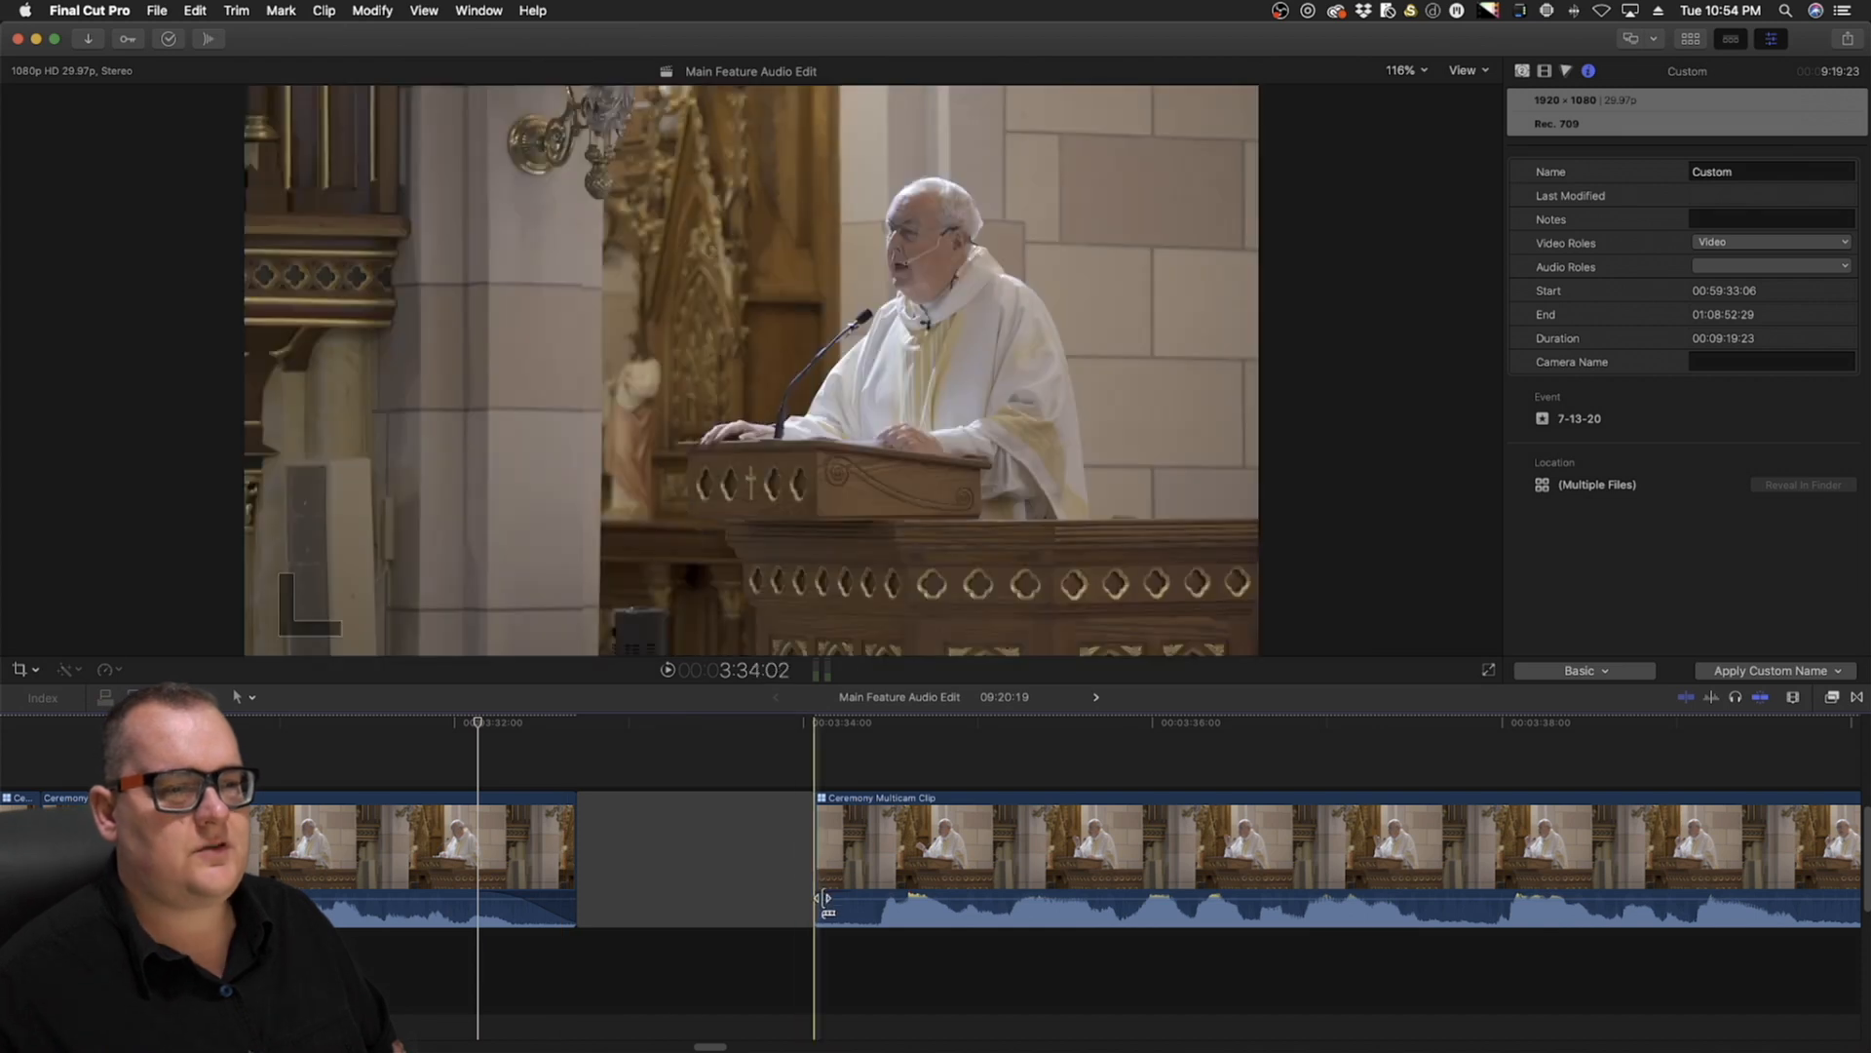
# Expand the audio of the Ceremony Multicam clips on both sides of the gap near 3:33 and extend both audio edges into it
pyautogui.doubleClick(827, 908)
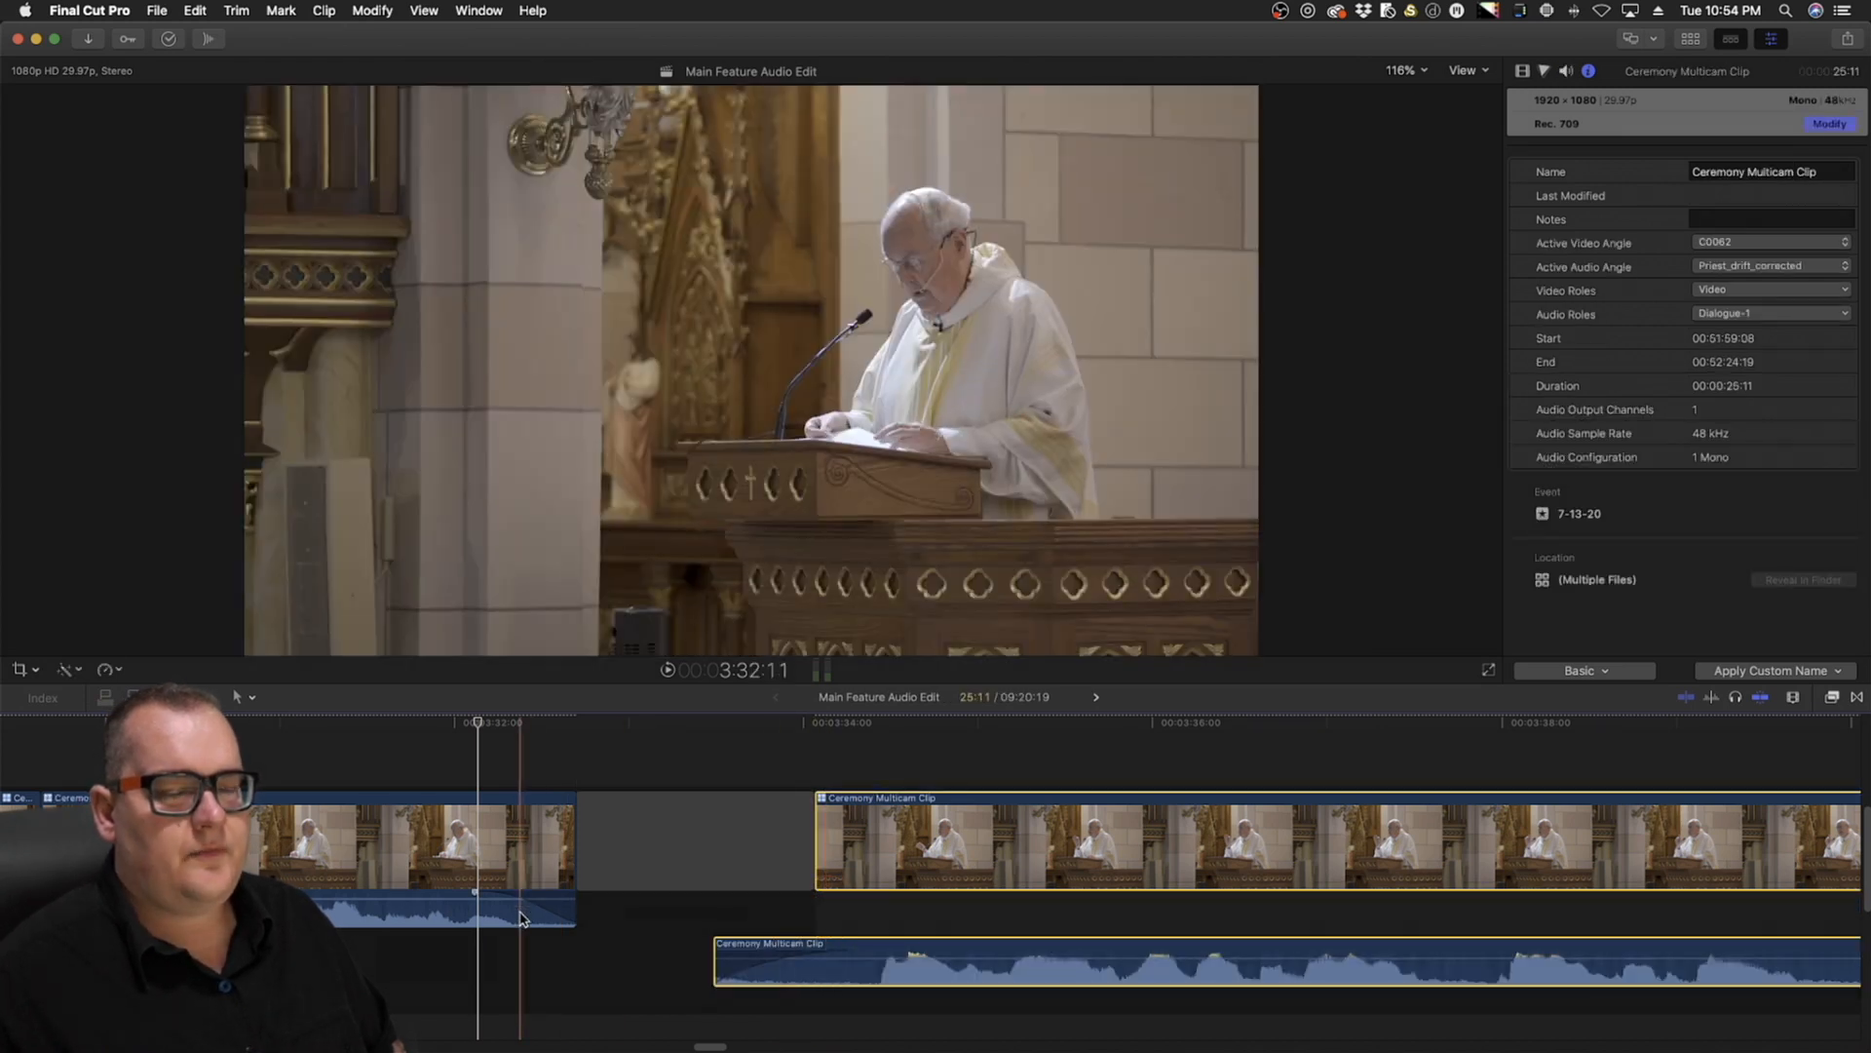
pyautogui.doubleClick(483, 939)
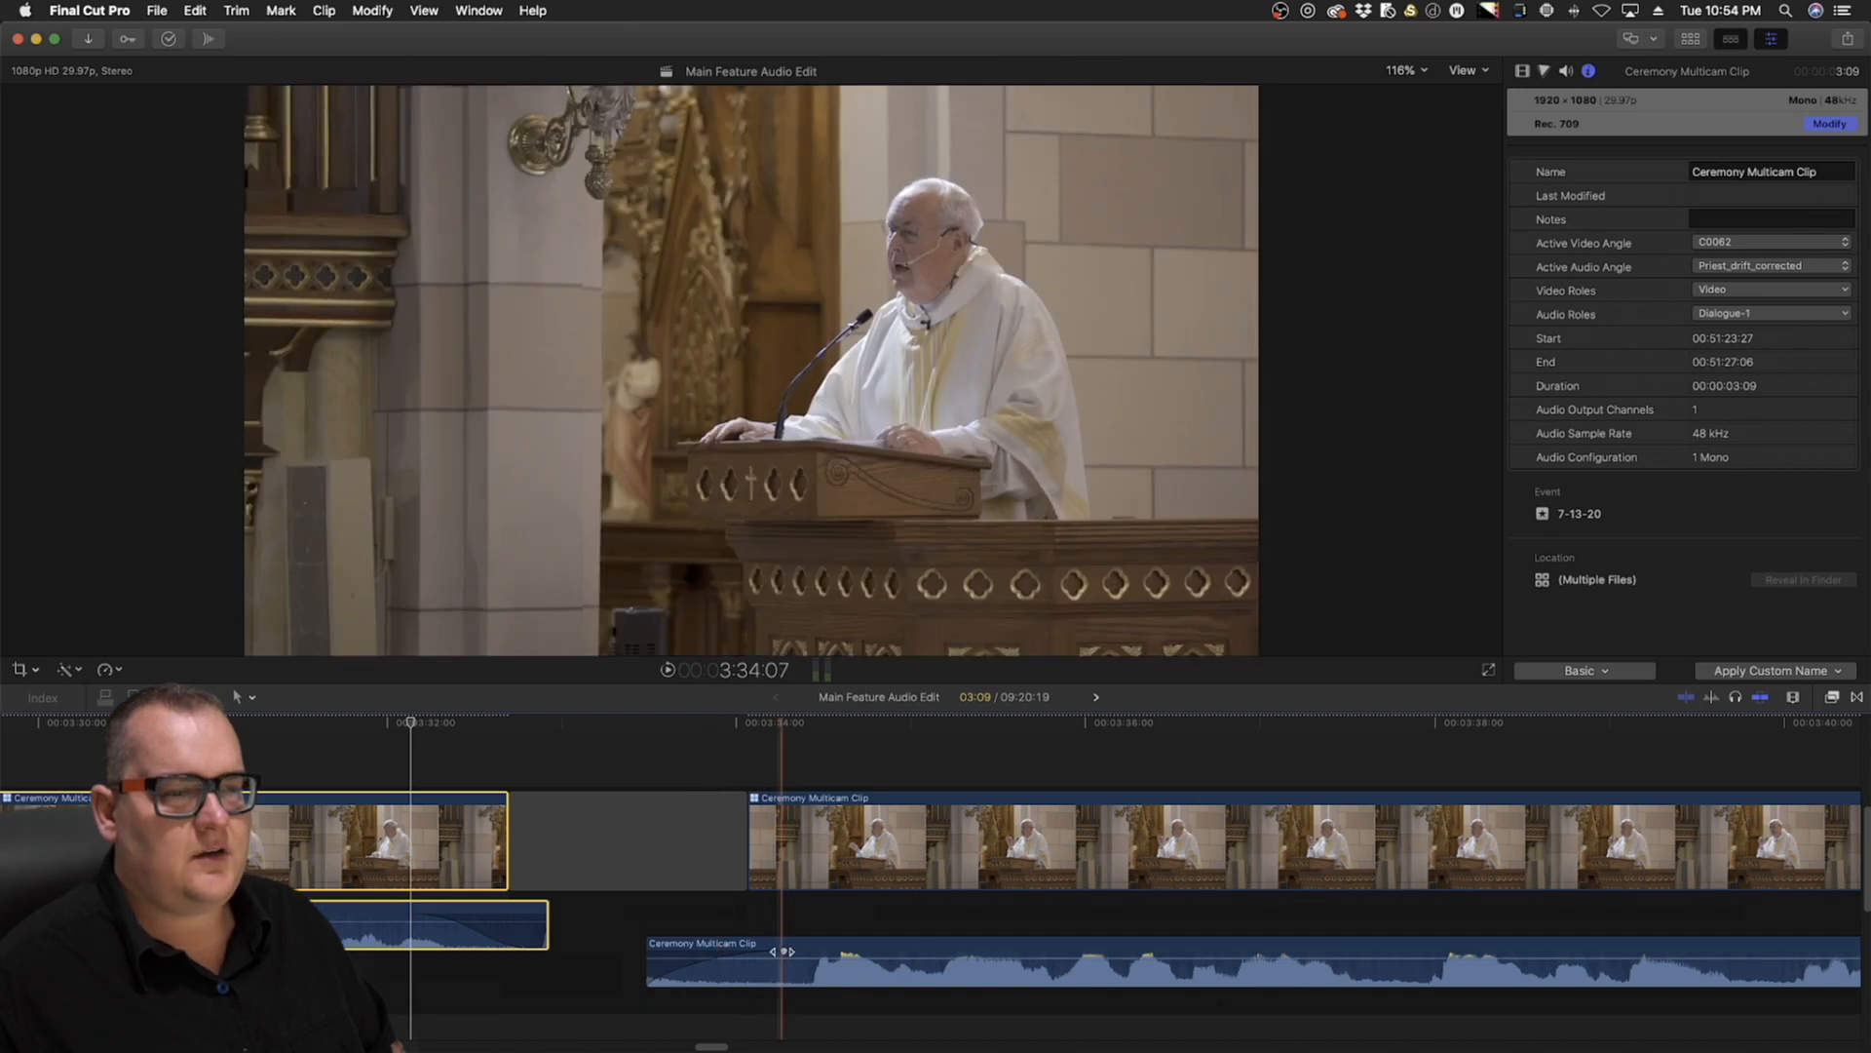
# Change the audio fade-in of the Ceremony Multicam clip after the gap to S-curve and lengthen the fade
pyautogui.rightClick(785, 950)
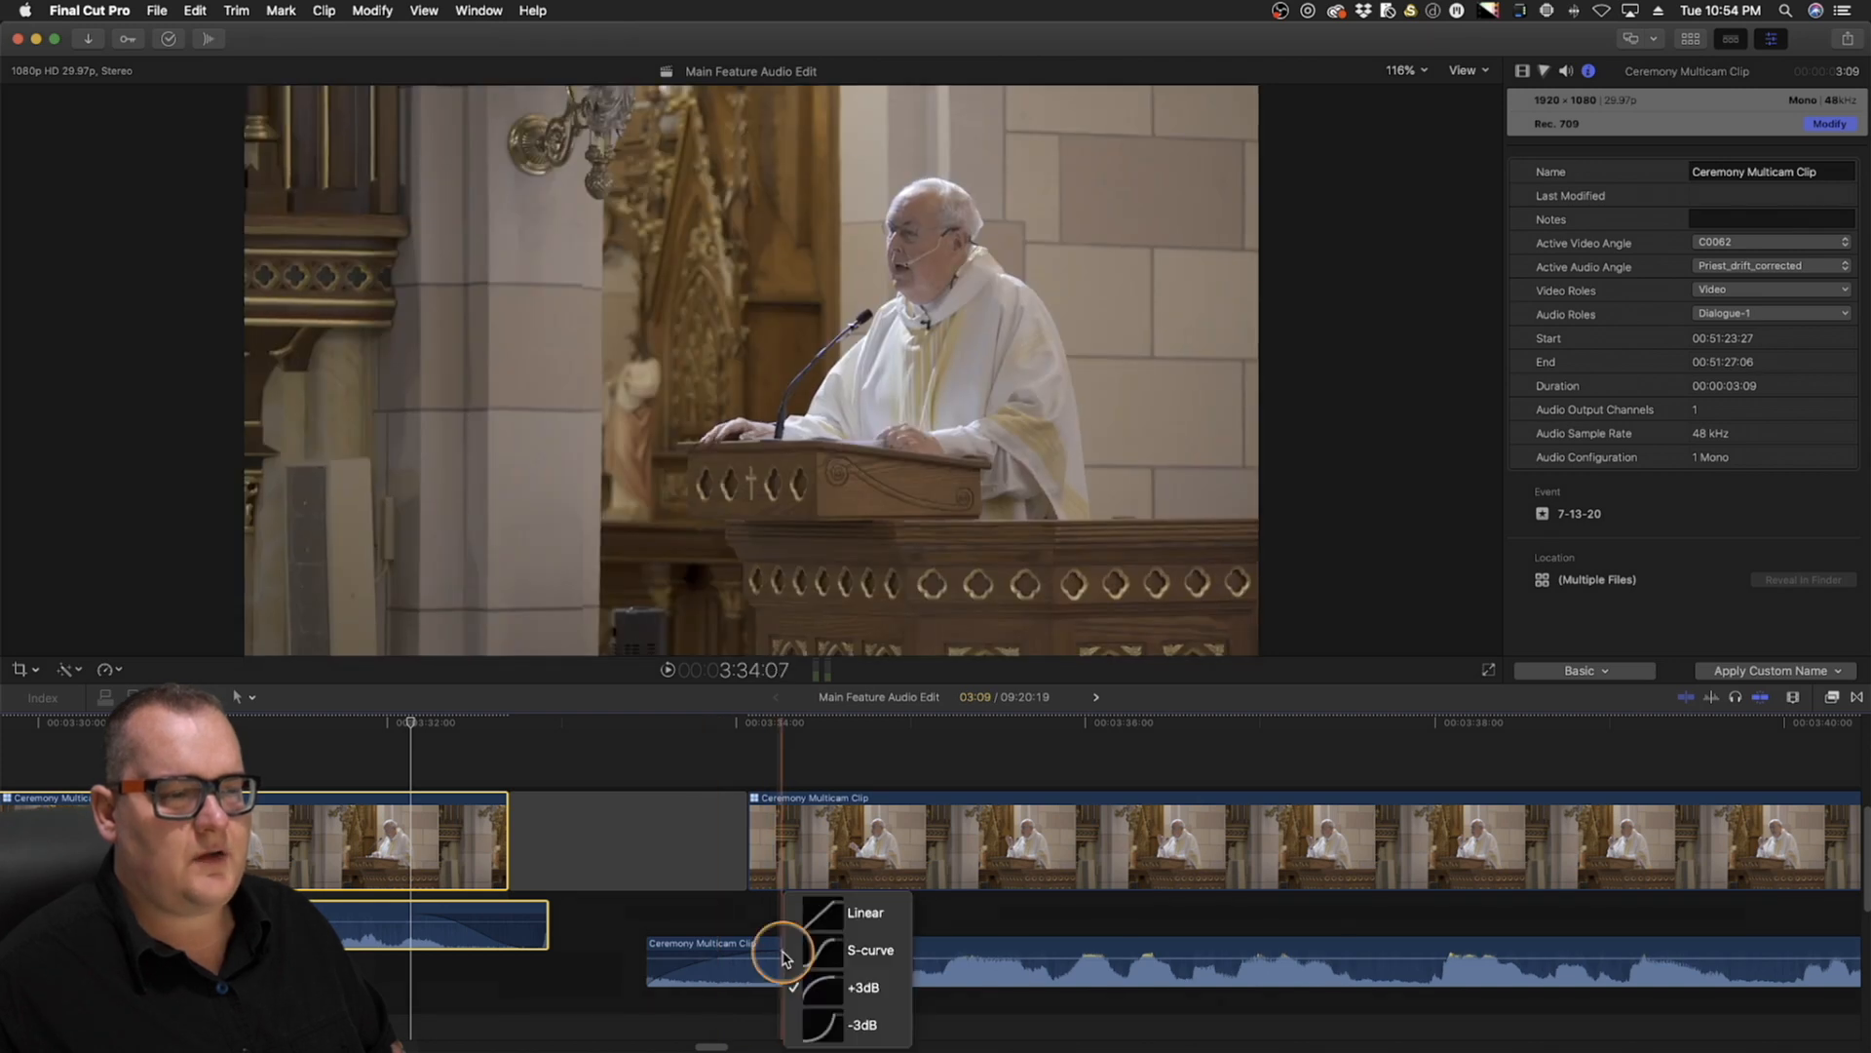
pyautogui.click(846, 961)
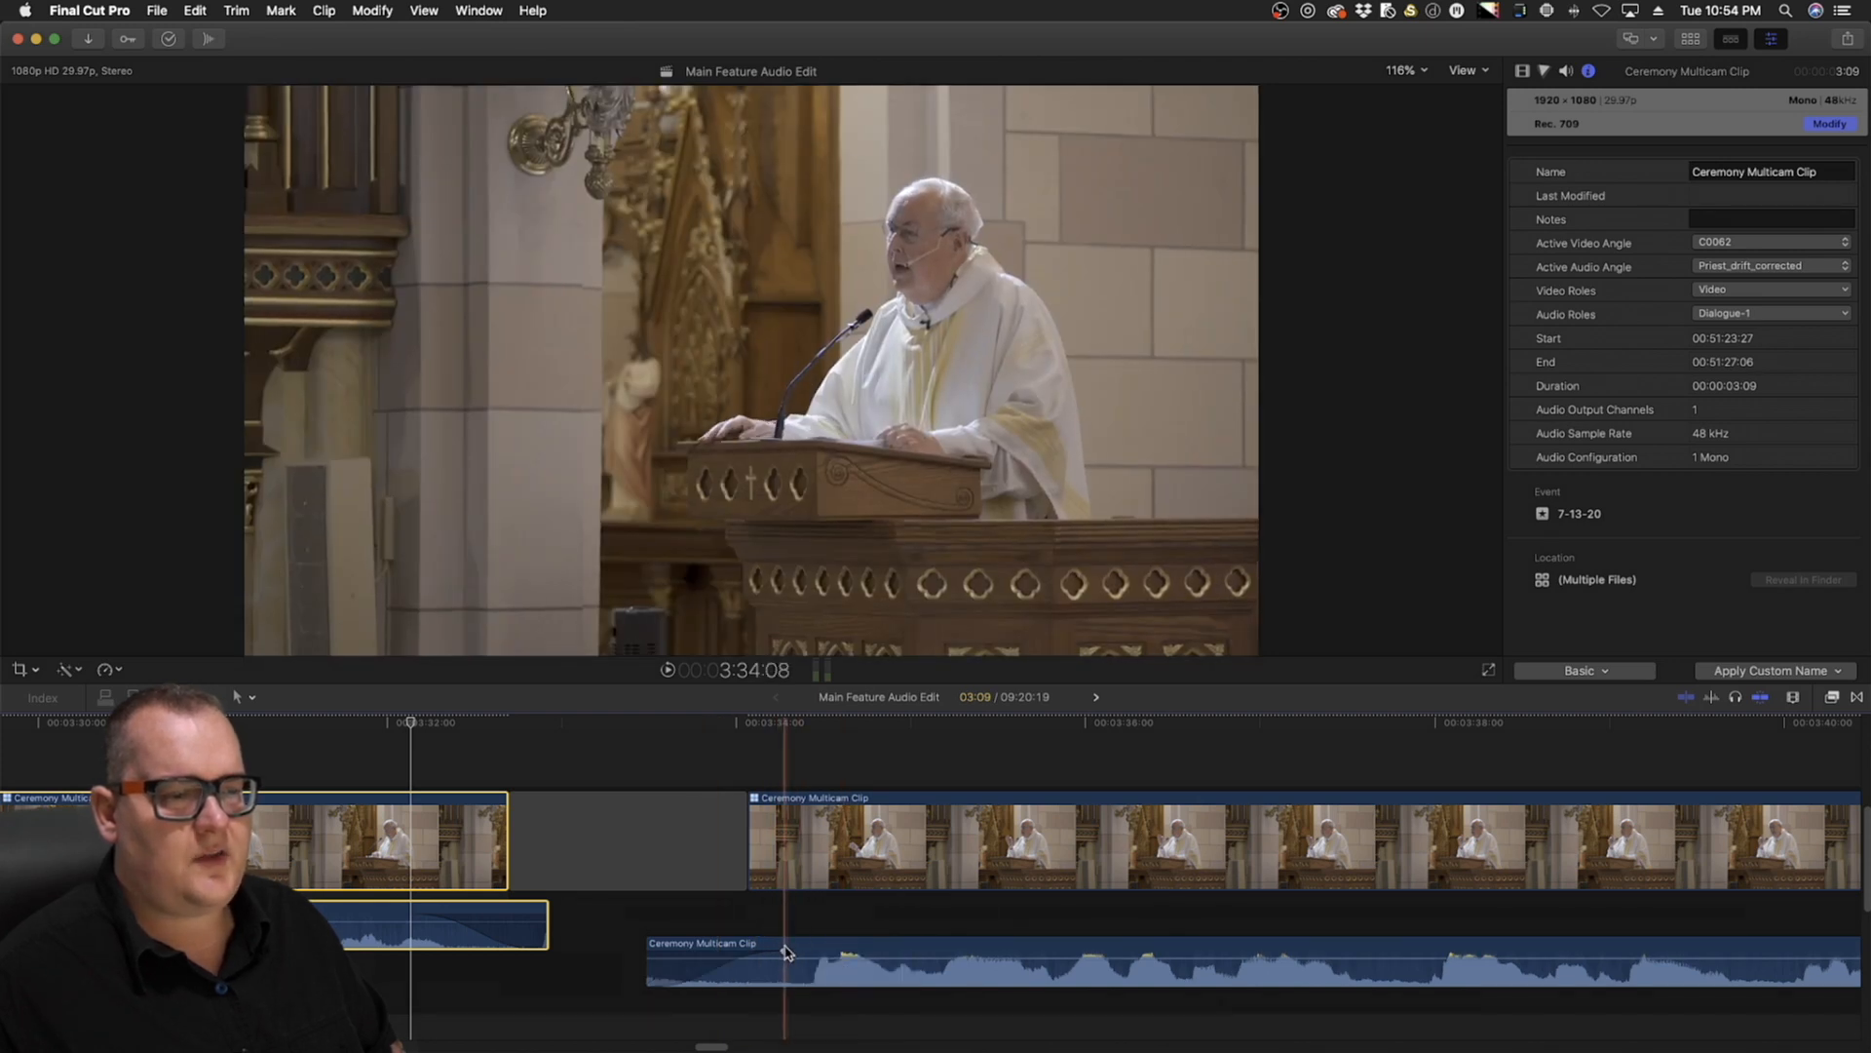
pyautogui.moveTo(784, 950); pyautogui.dragTo(831, 949)
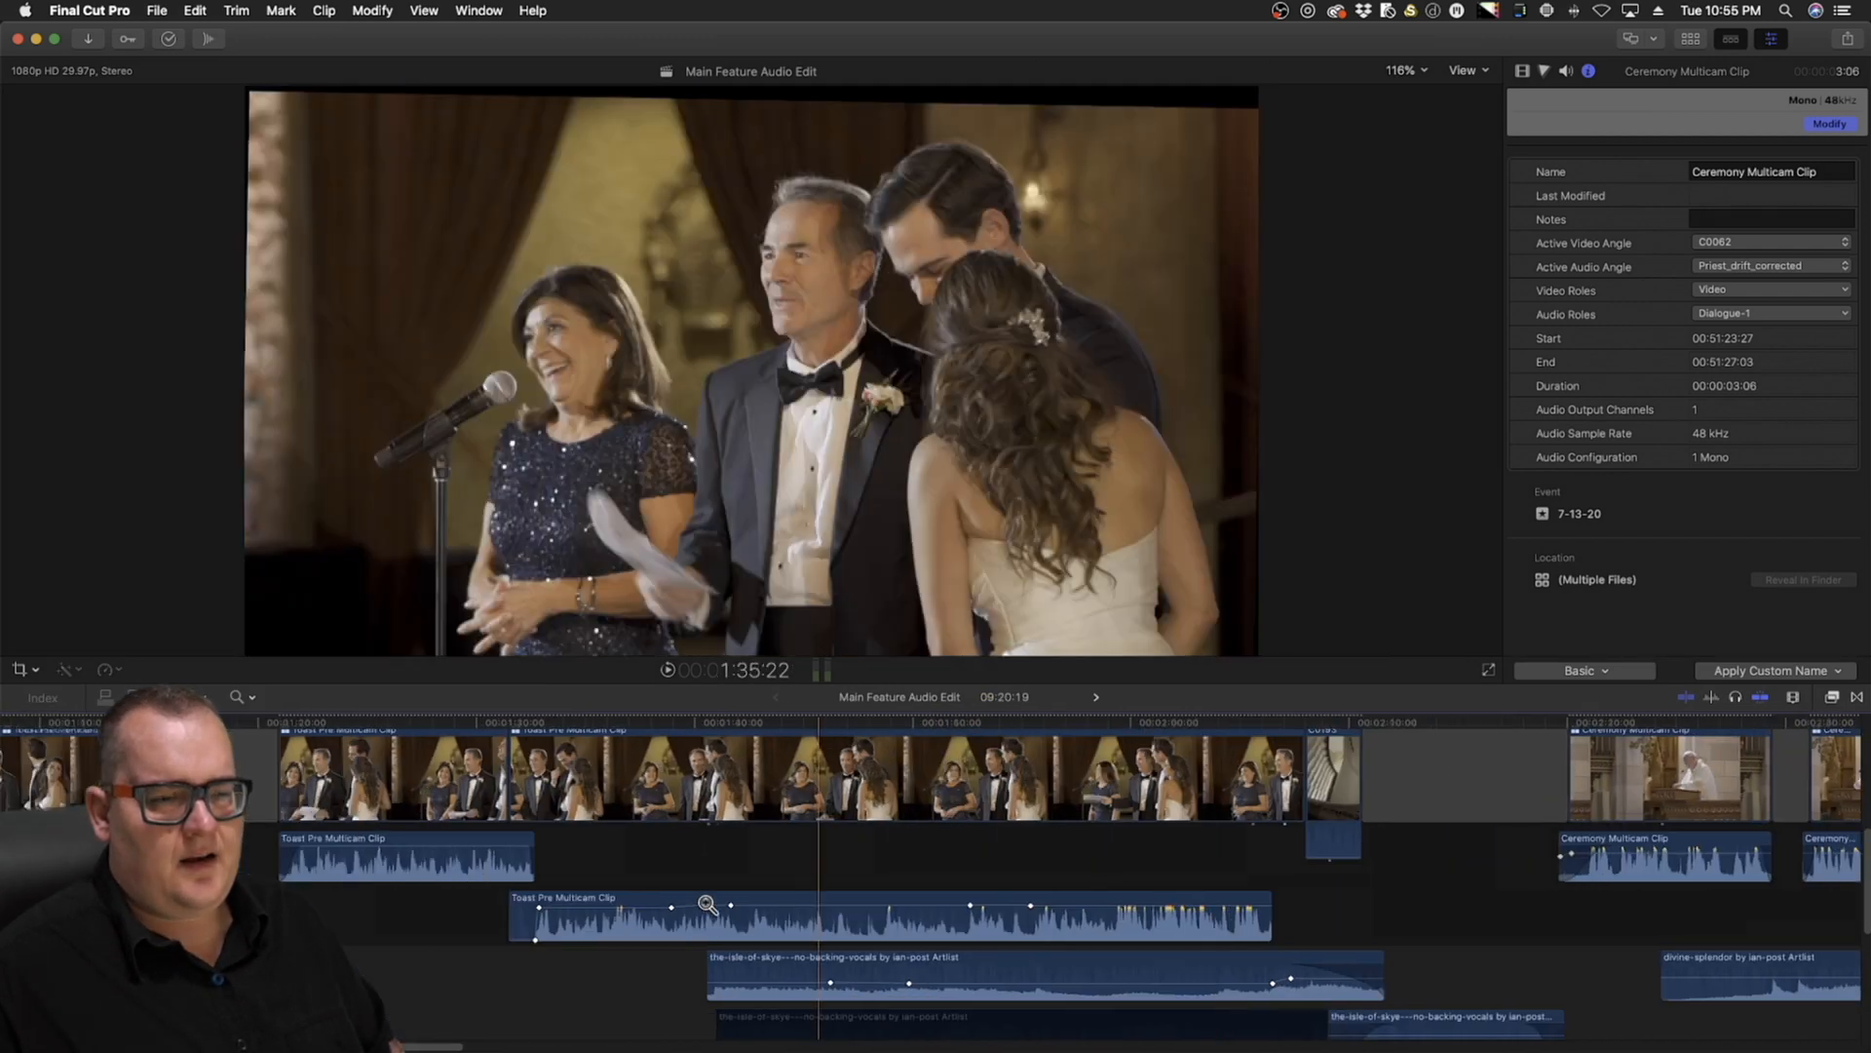
pyautogui.hscroll(-10, 523, 892)
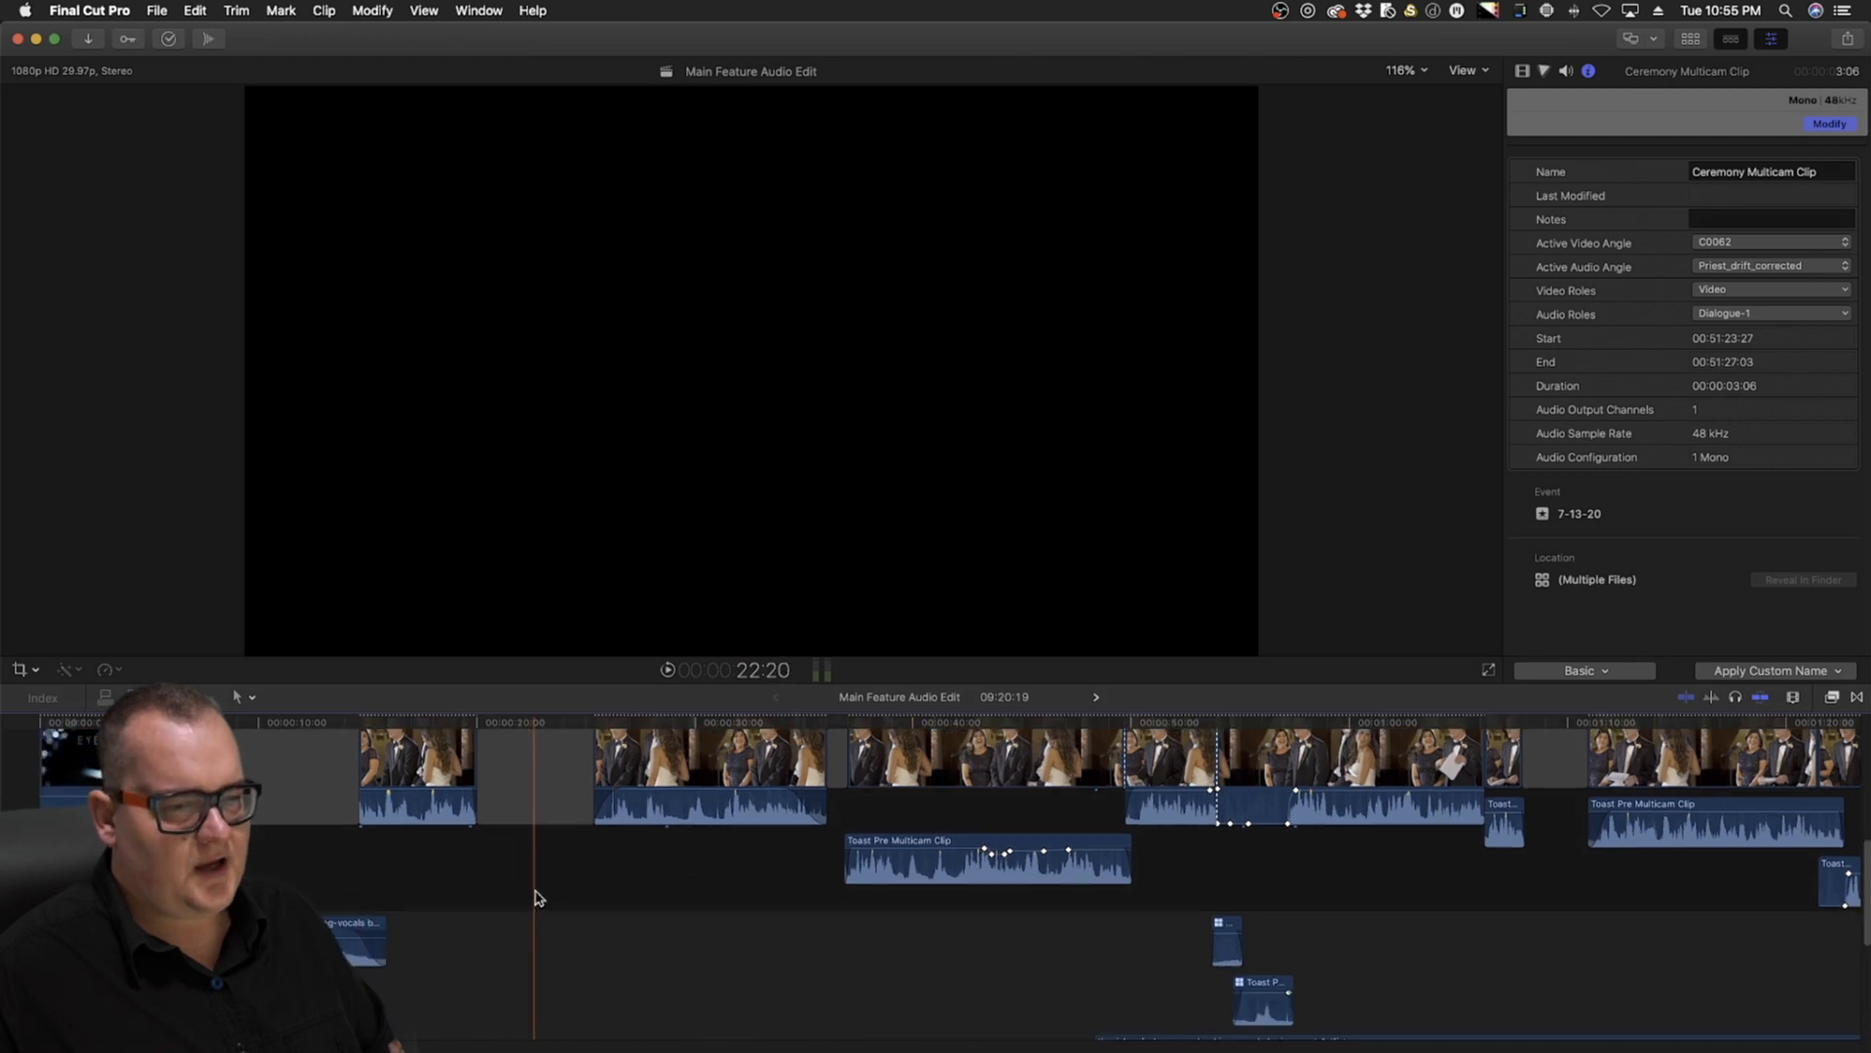
# Find the Toast Pre Multicam clips around 0:50 and enlarge the two short connected audio clips beneath them
pyautogui.click(854, 882)
pyautogui.scroll(4, 854, 877)
pyautogui.hscroll(3, 855, 866)
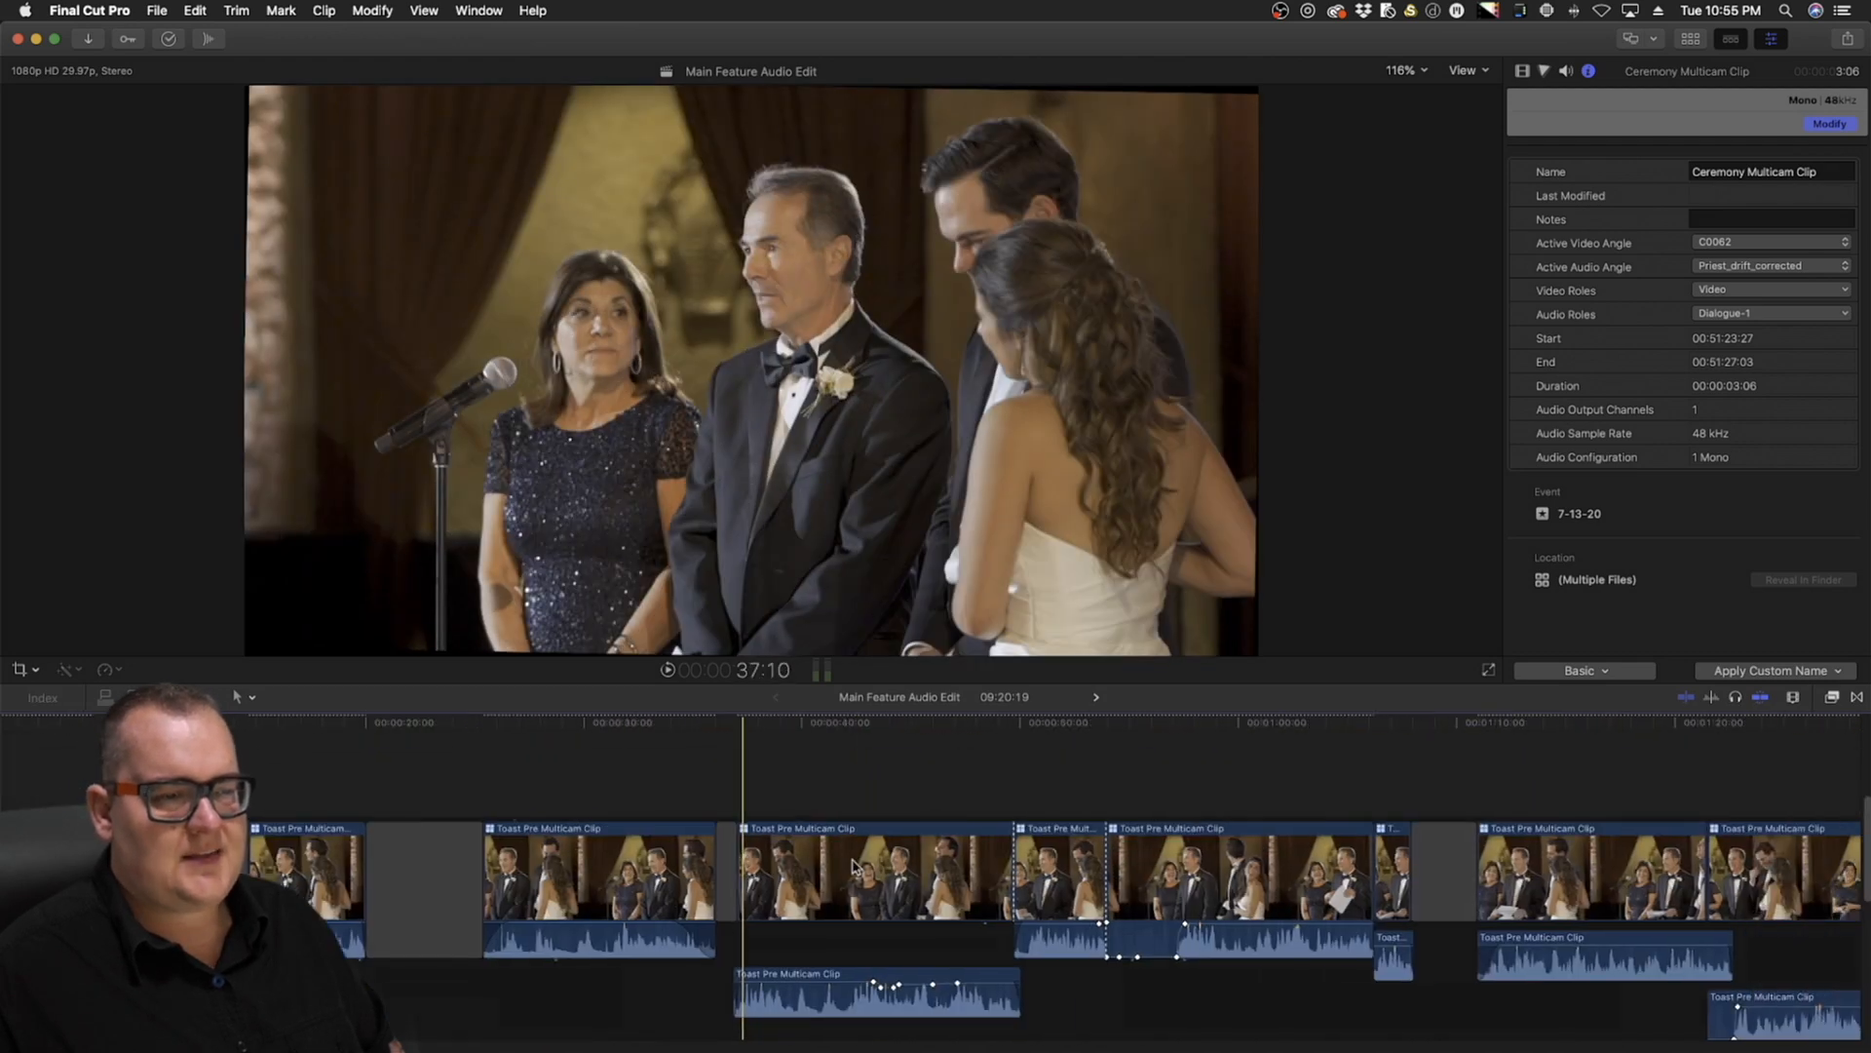
pyautogui.hscroll(3, 854, 865)
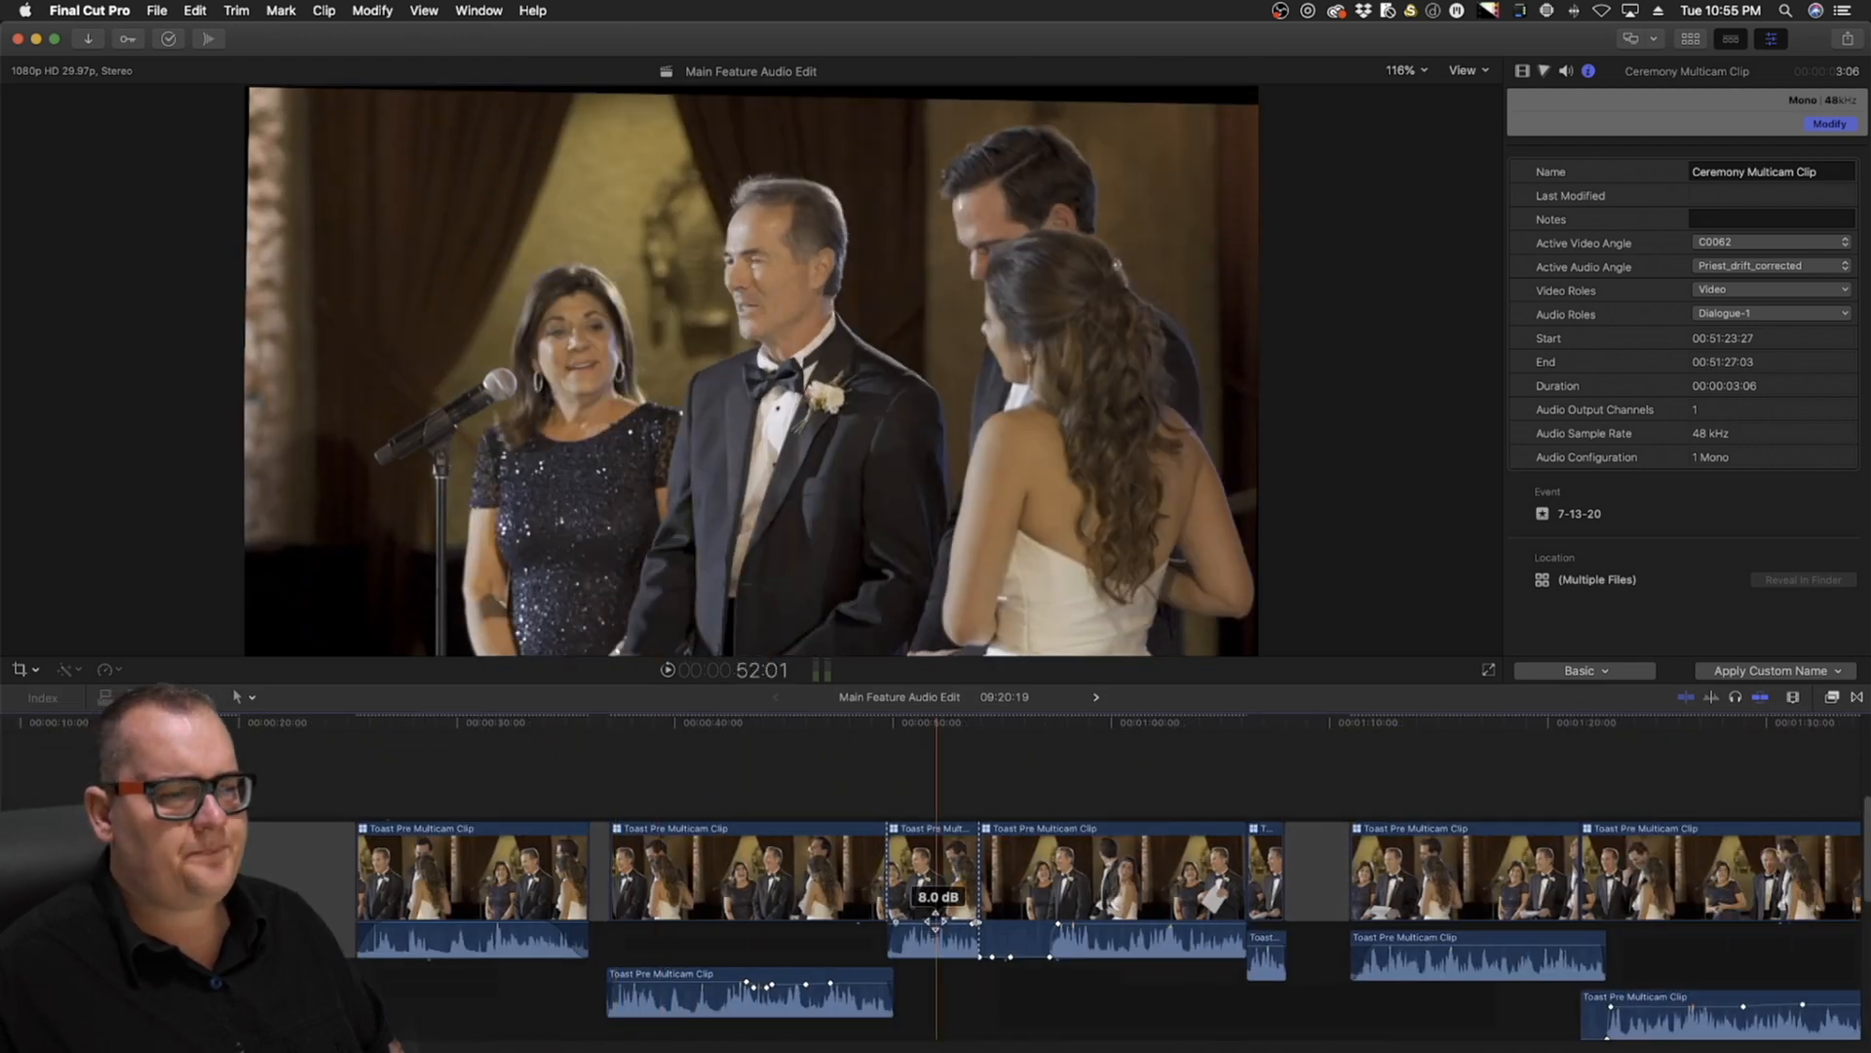
pyautogui.hscroll(5, 936, 921)
pyautogui.scroll(-3, 938, 924)
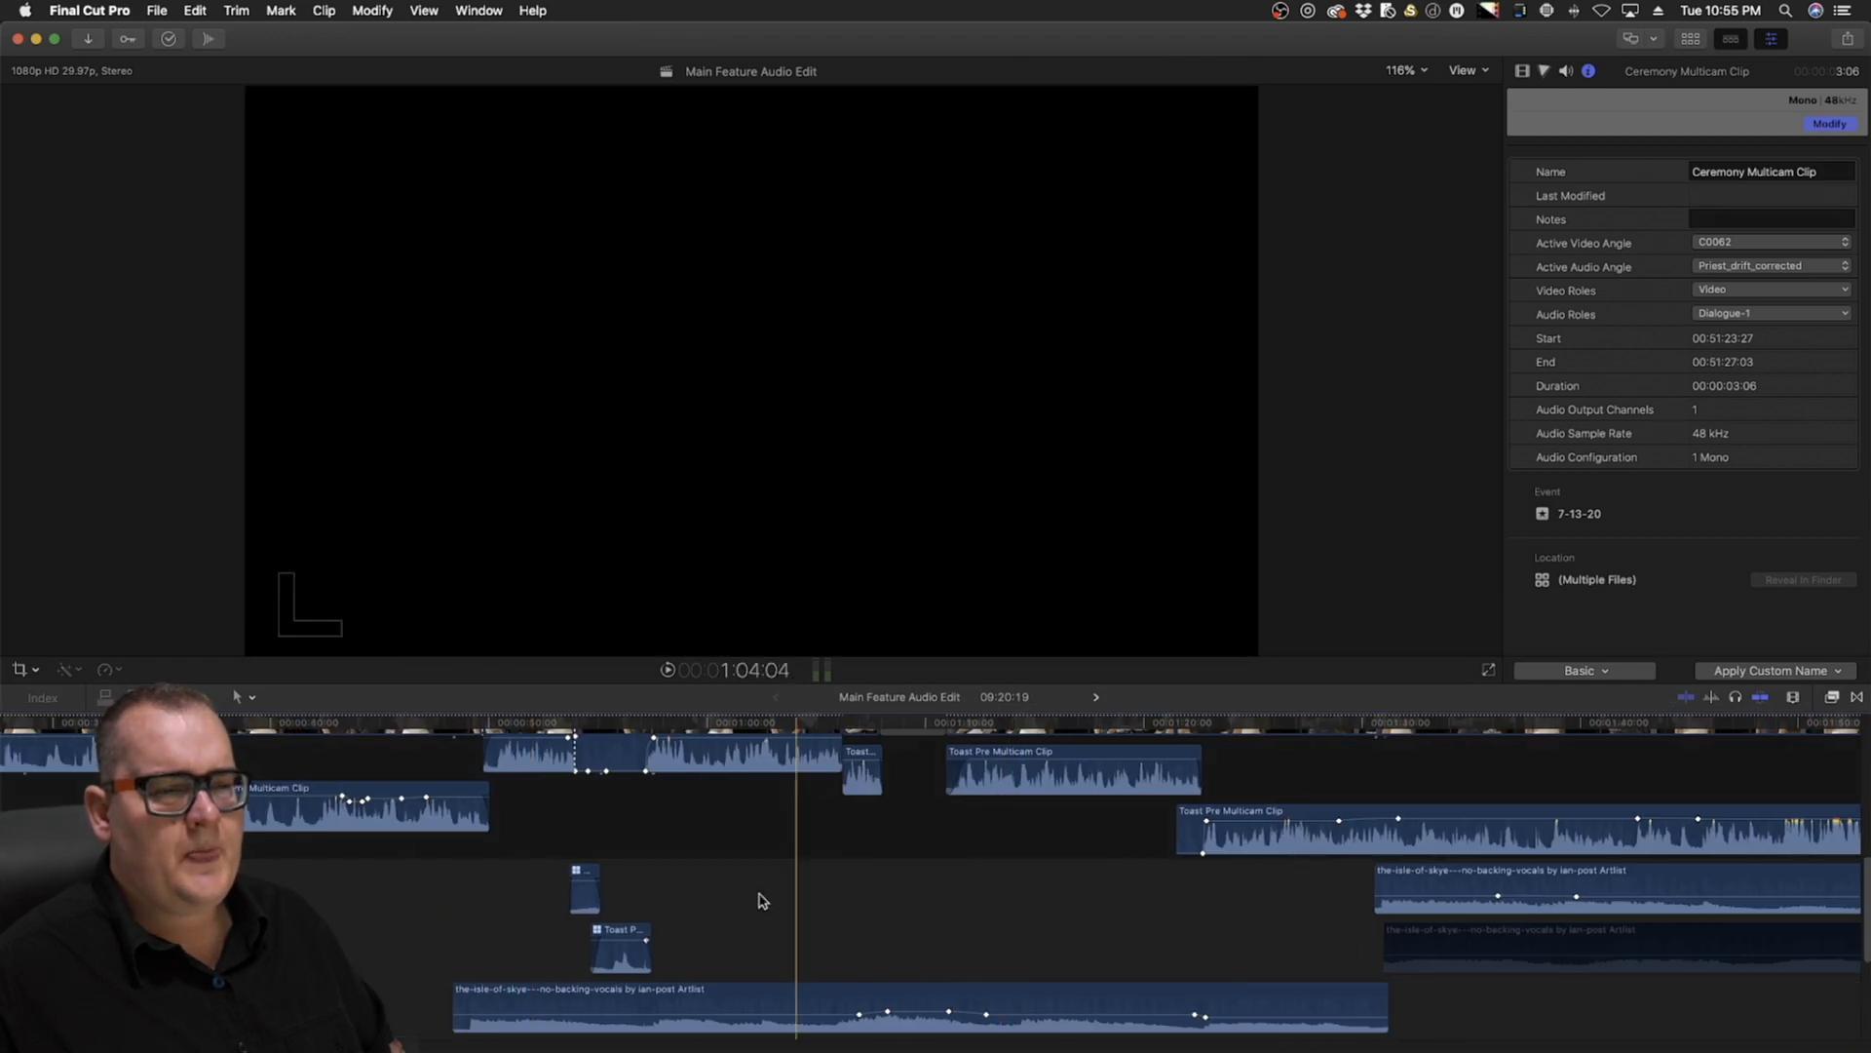
pyautogui.press('z')
pyautogui.click(614, 844)
pyautogui.scroll(3, 616, 848)
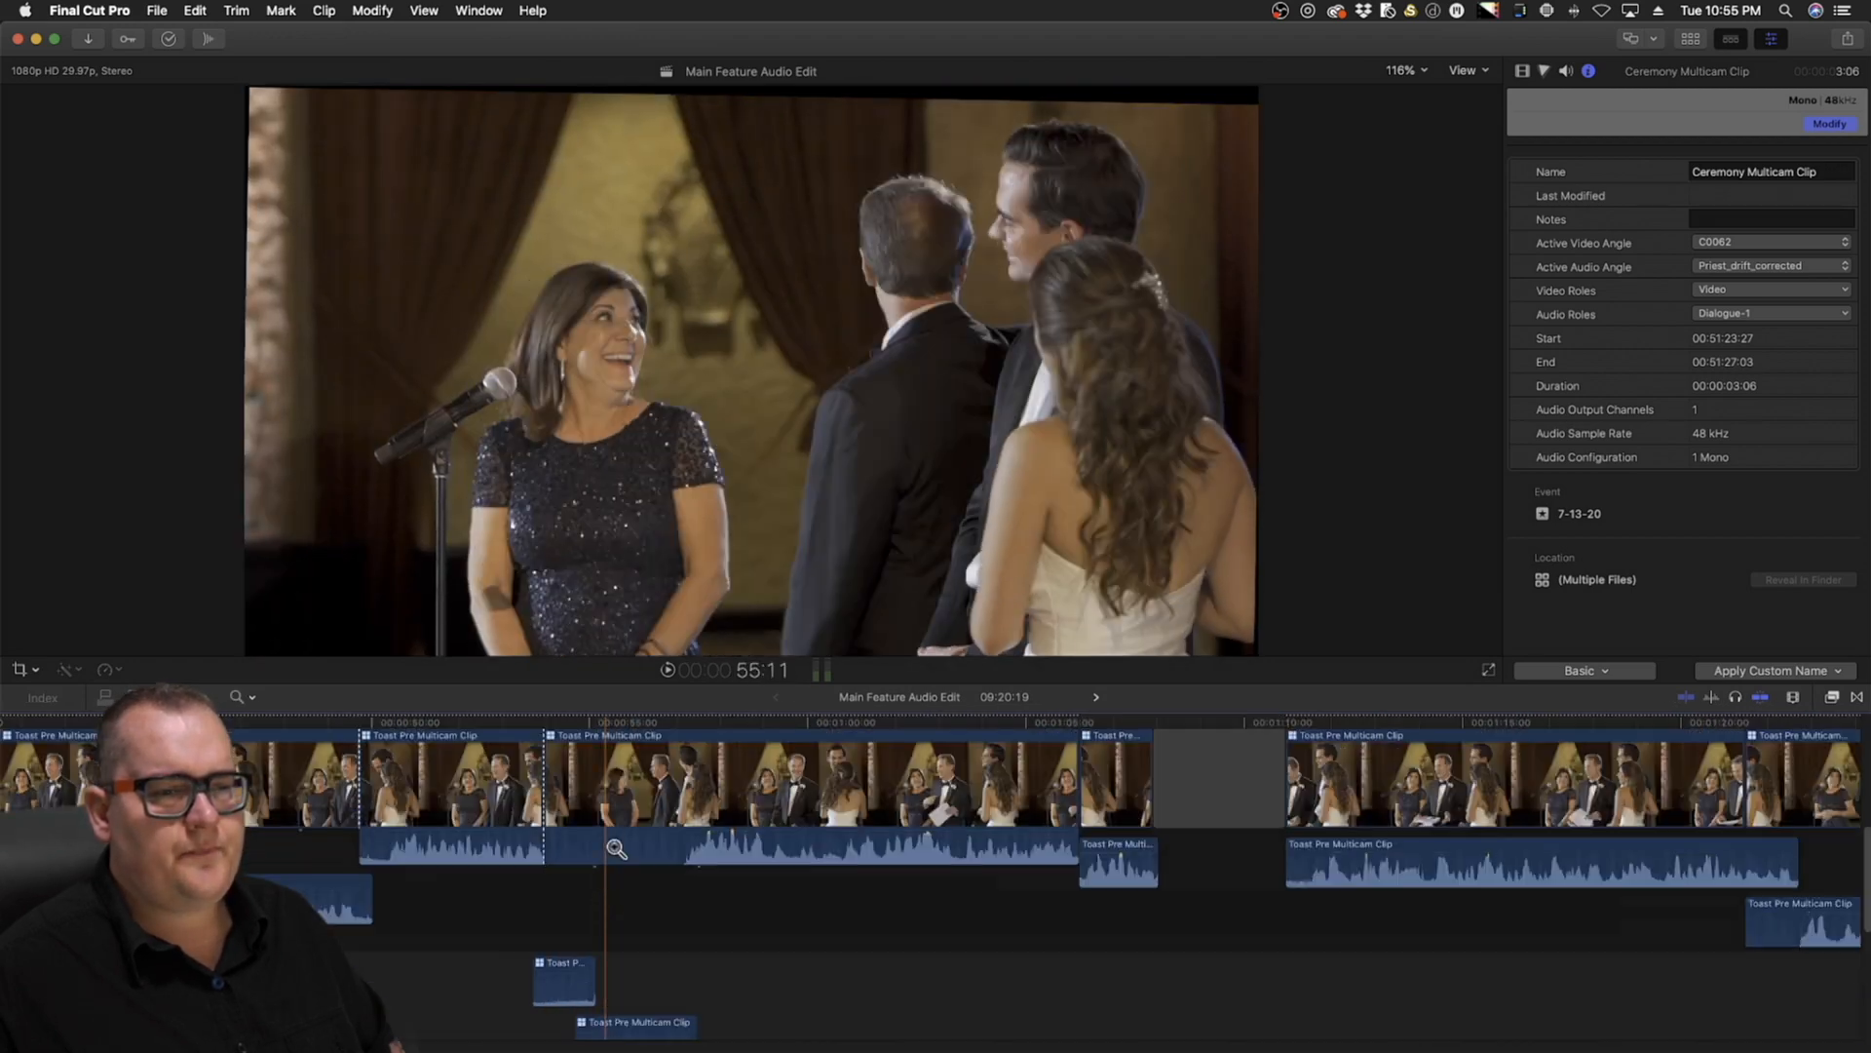
# Play the toast audio from about 0:53, and again from about 0:48 across the preceding cut
pyautogui.press('a')
pyautogui.press('space')
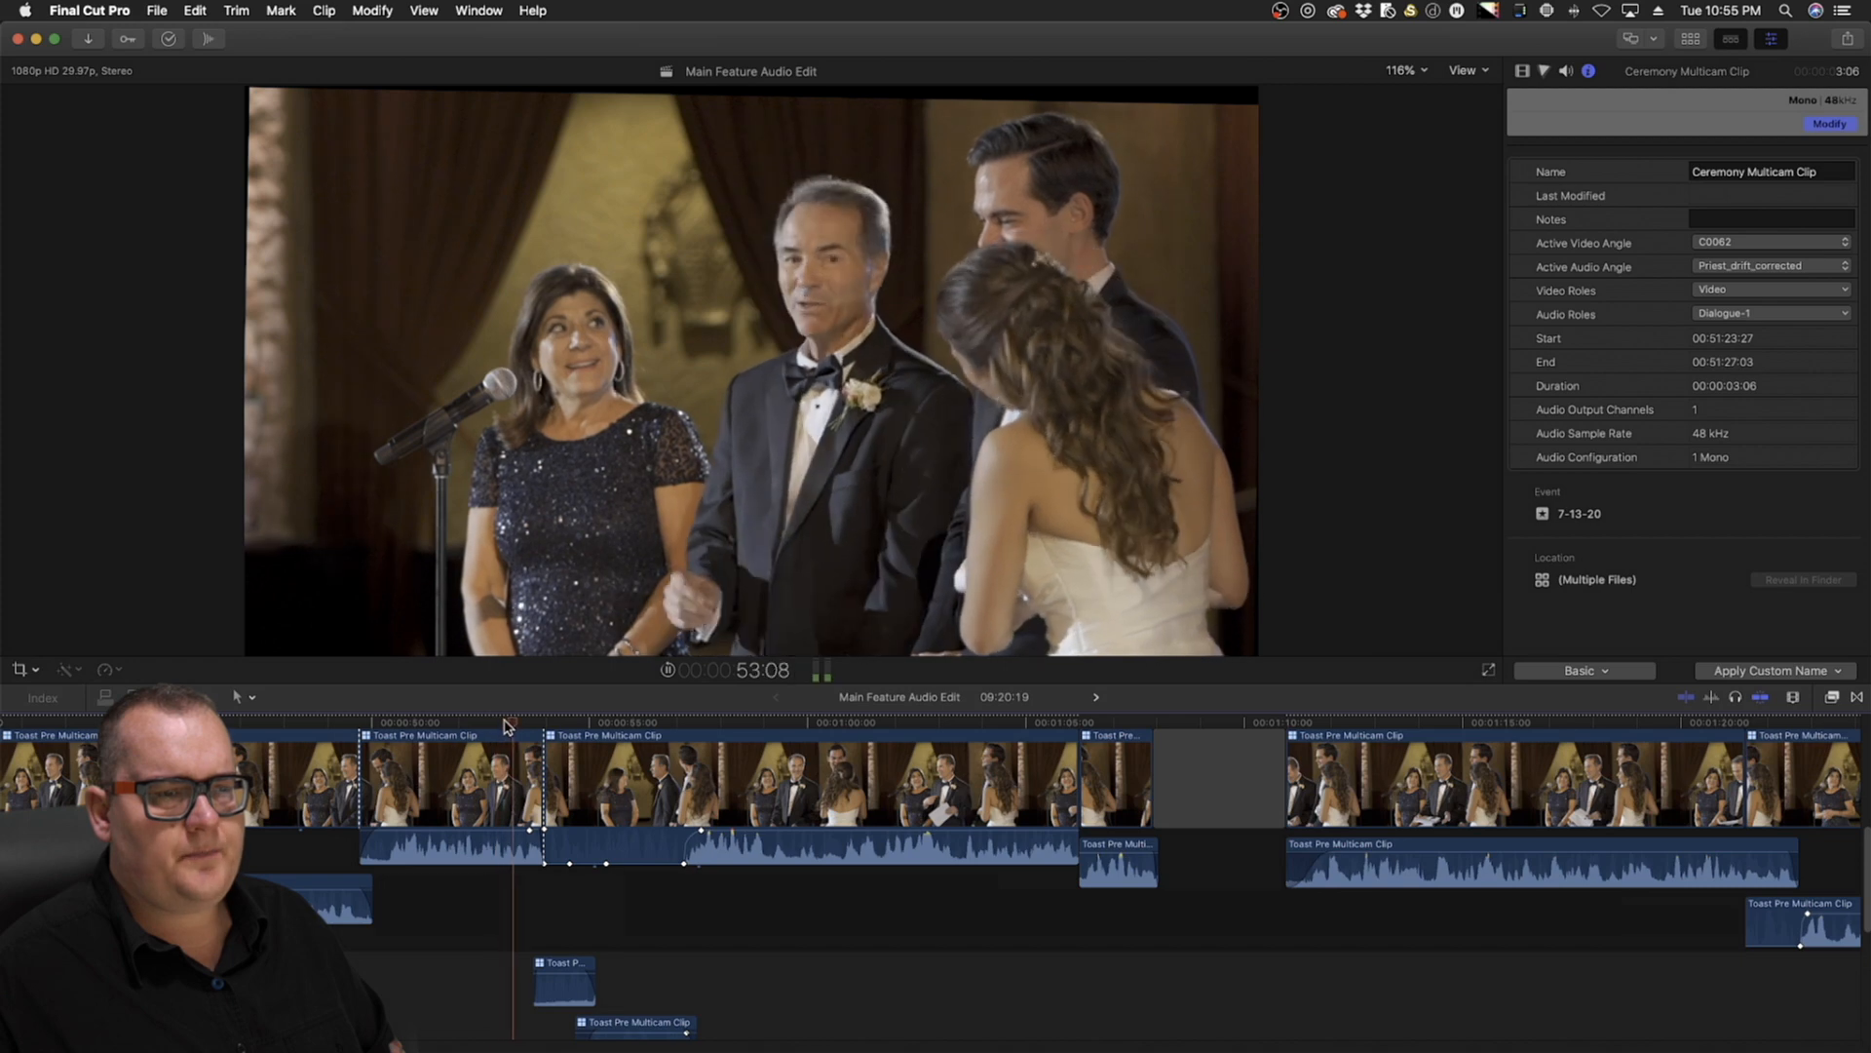
pyautogui.press('space')
pyautogui.hscroll(-5, 682, 780)
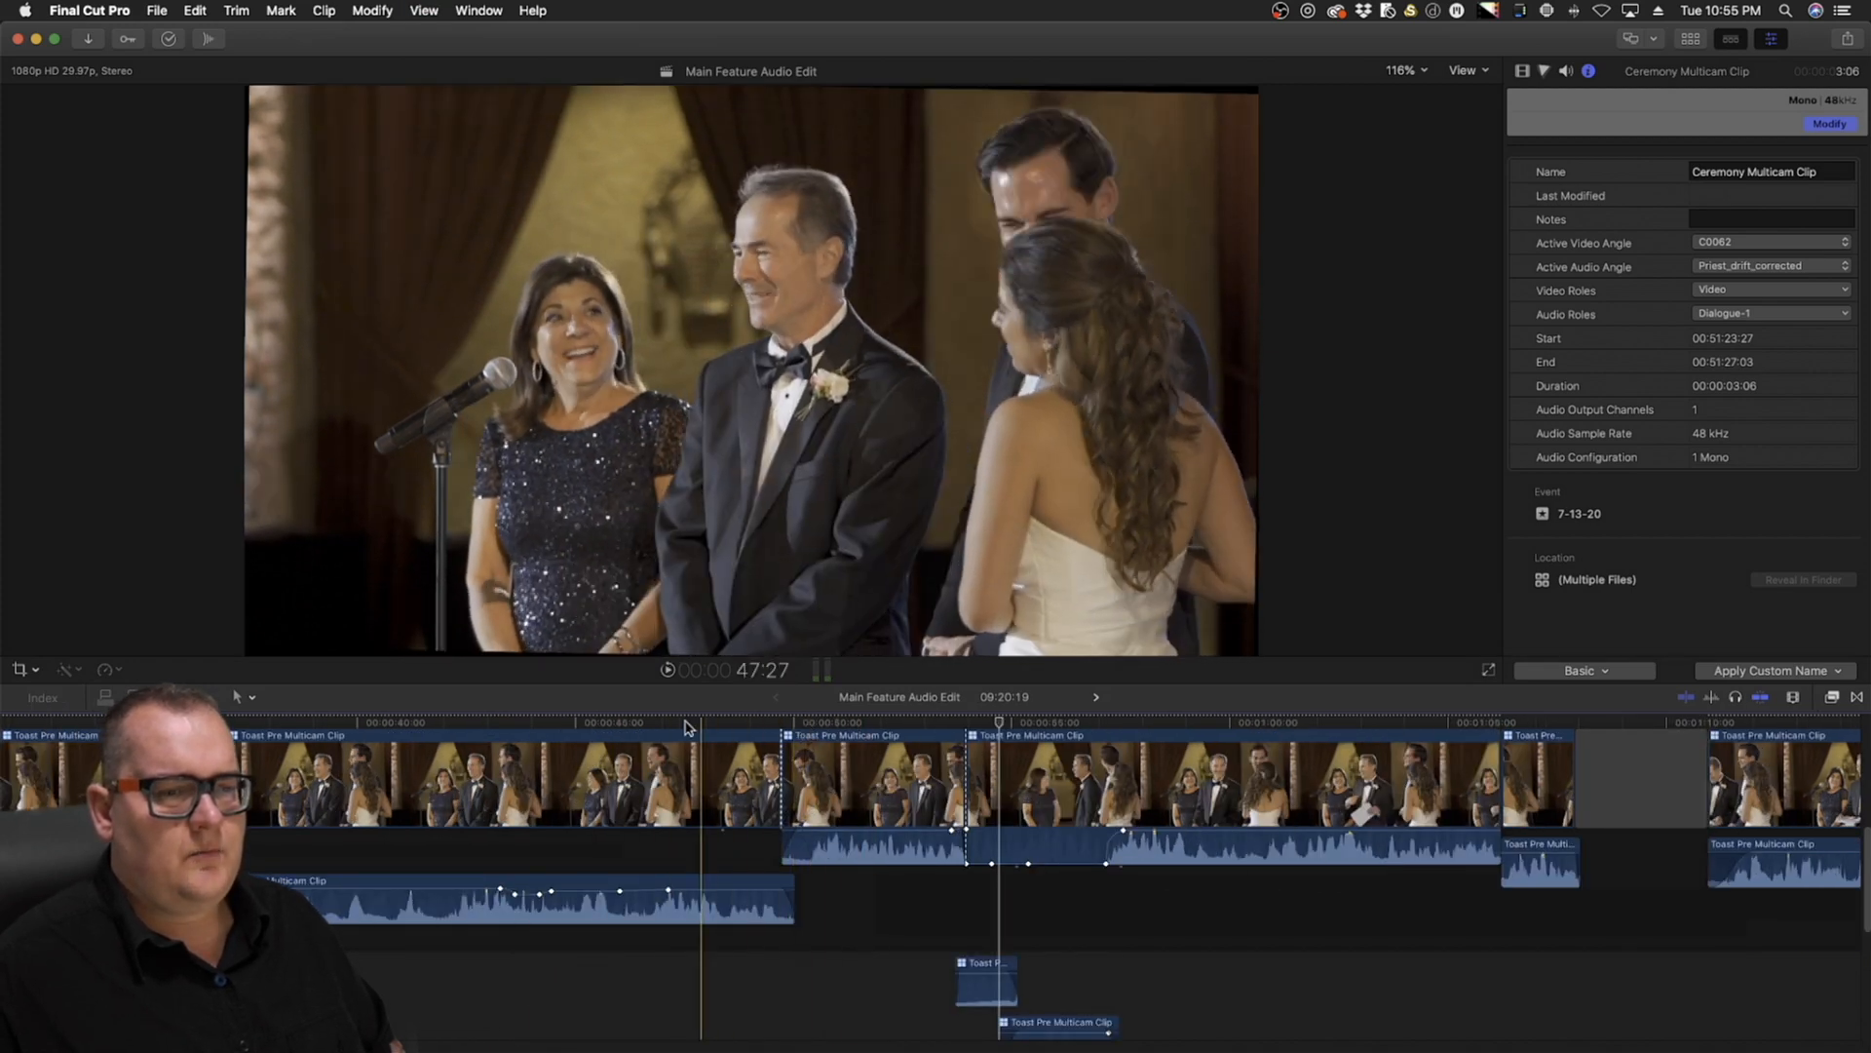
pyautogui.press('l')
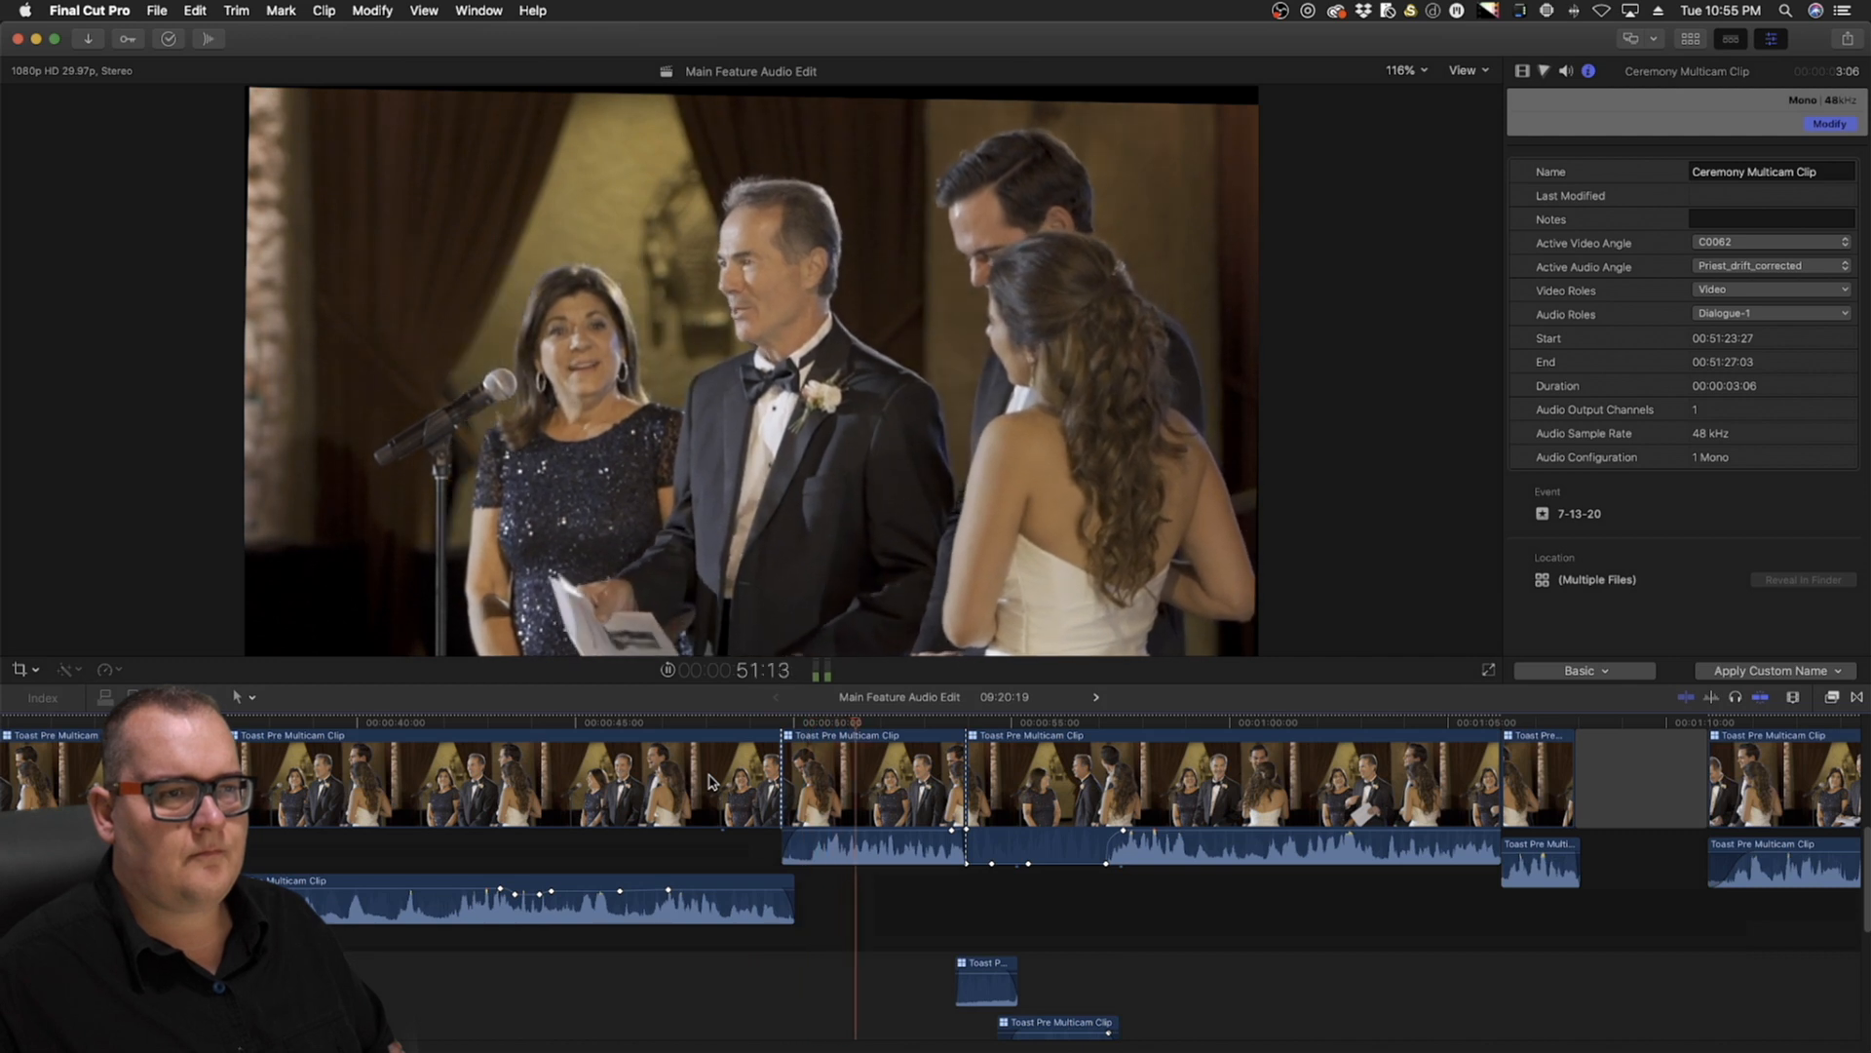
pyautogui.press('space')
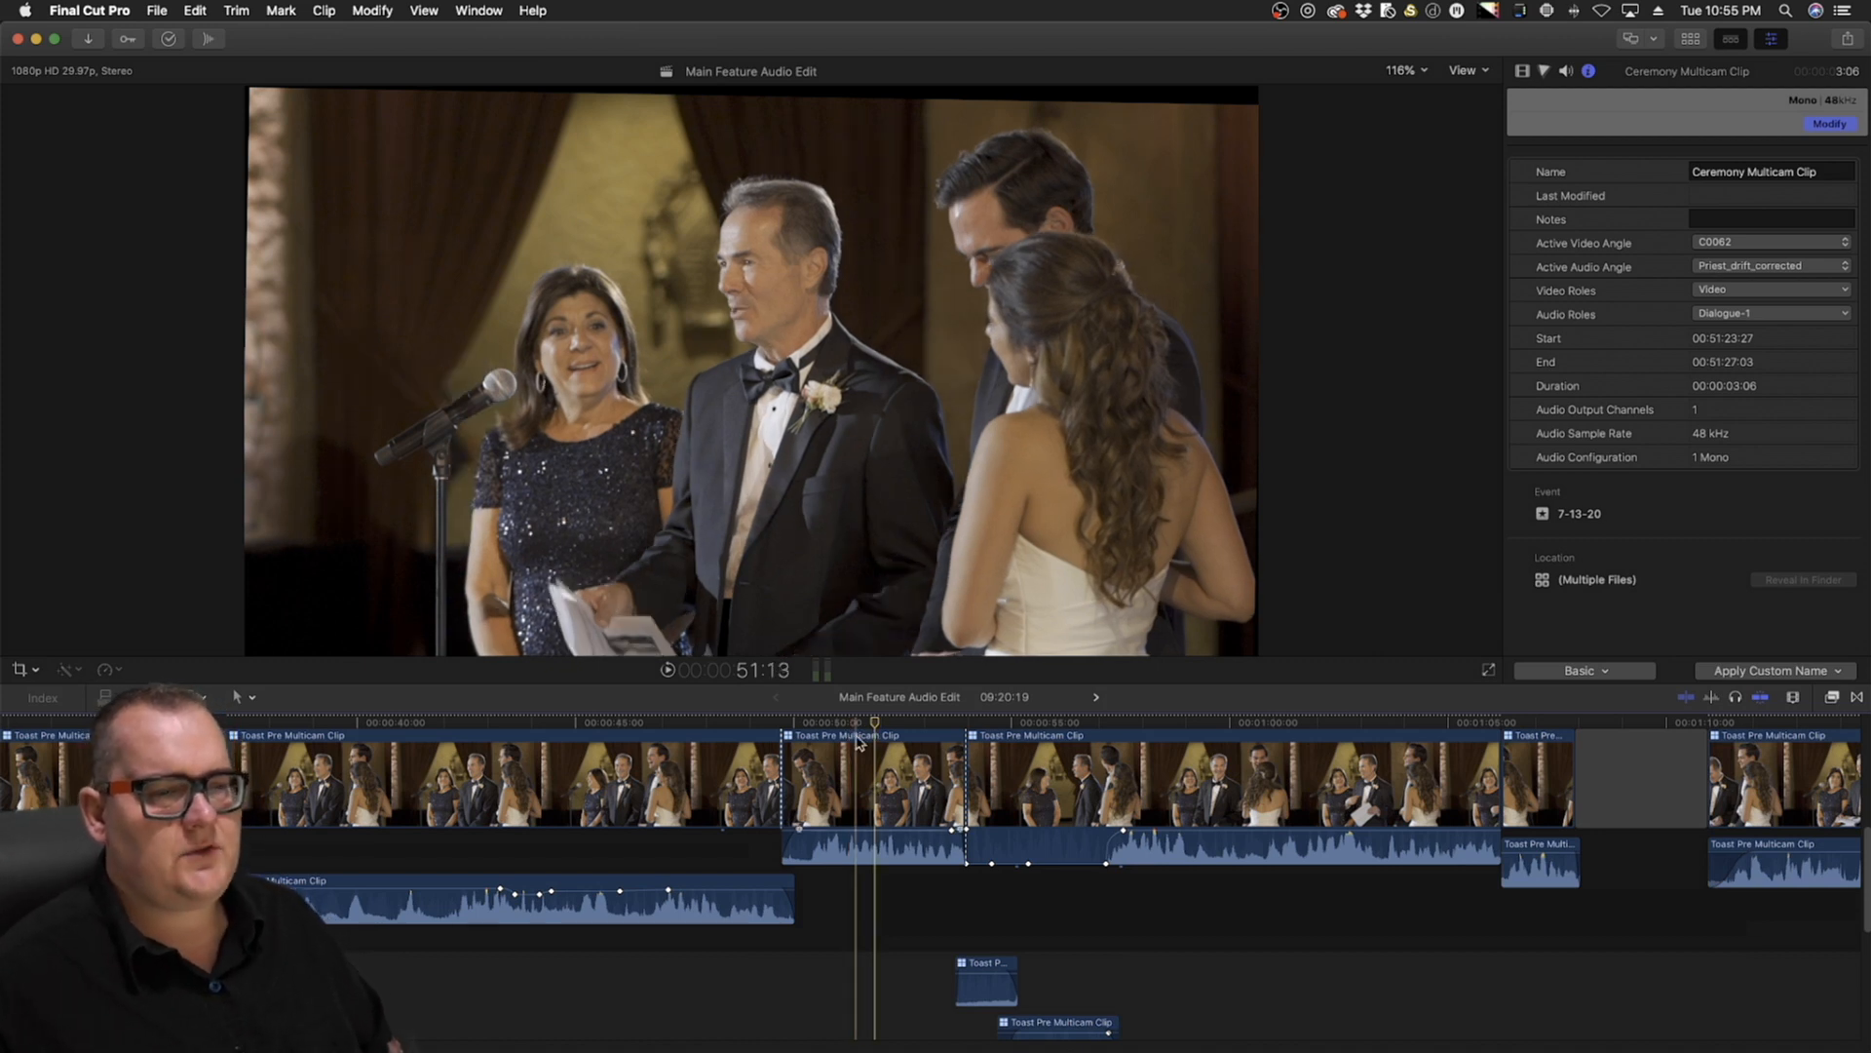
# Place the playhead at about 0:53, just before the cut above the two short connected toast audio clips
pyautogui.scroll(-2, 875, 729)
pyautogui.hscroll(3, 875, 729)
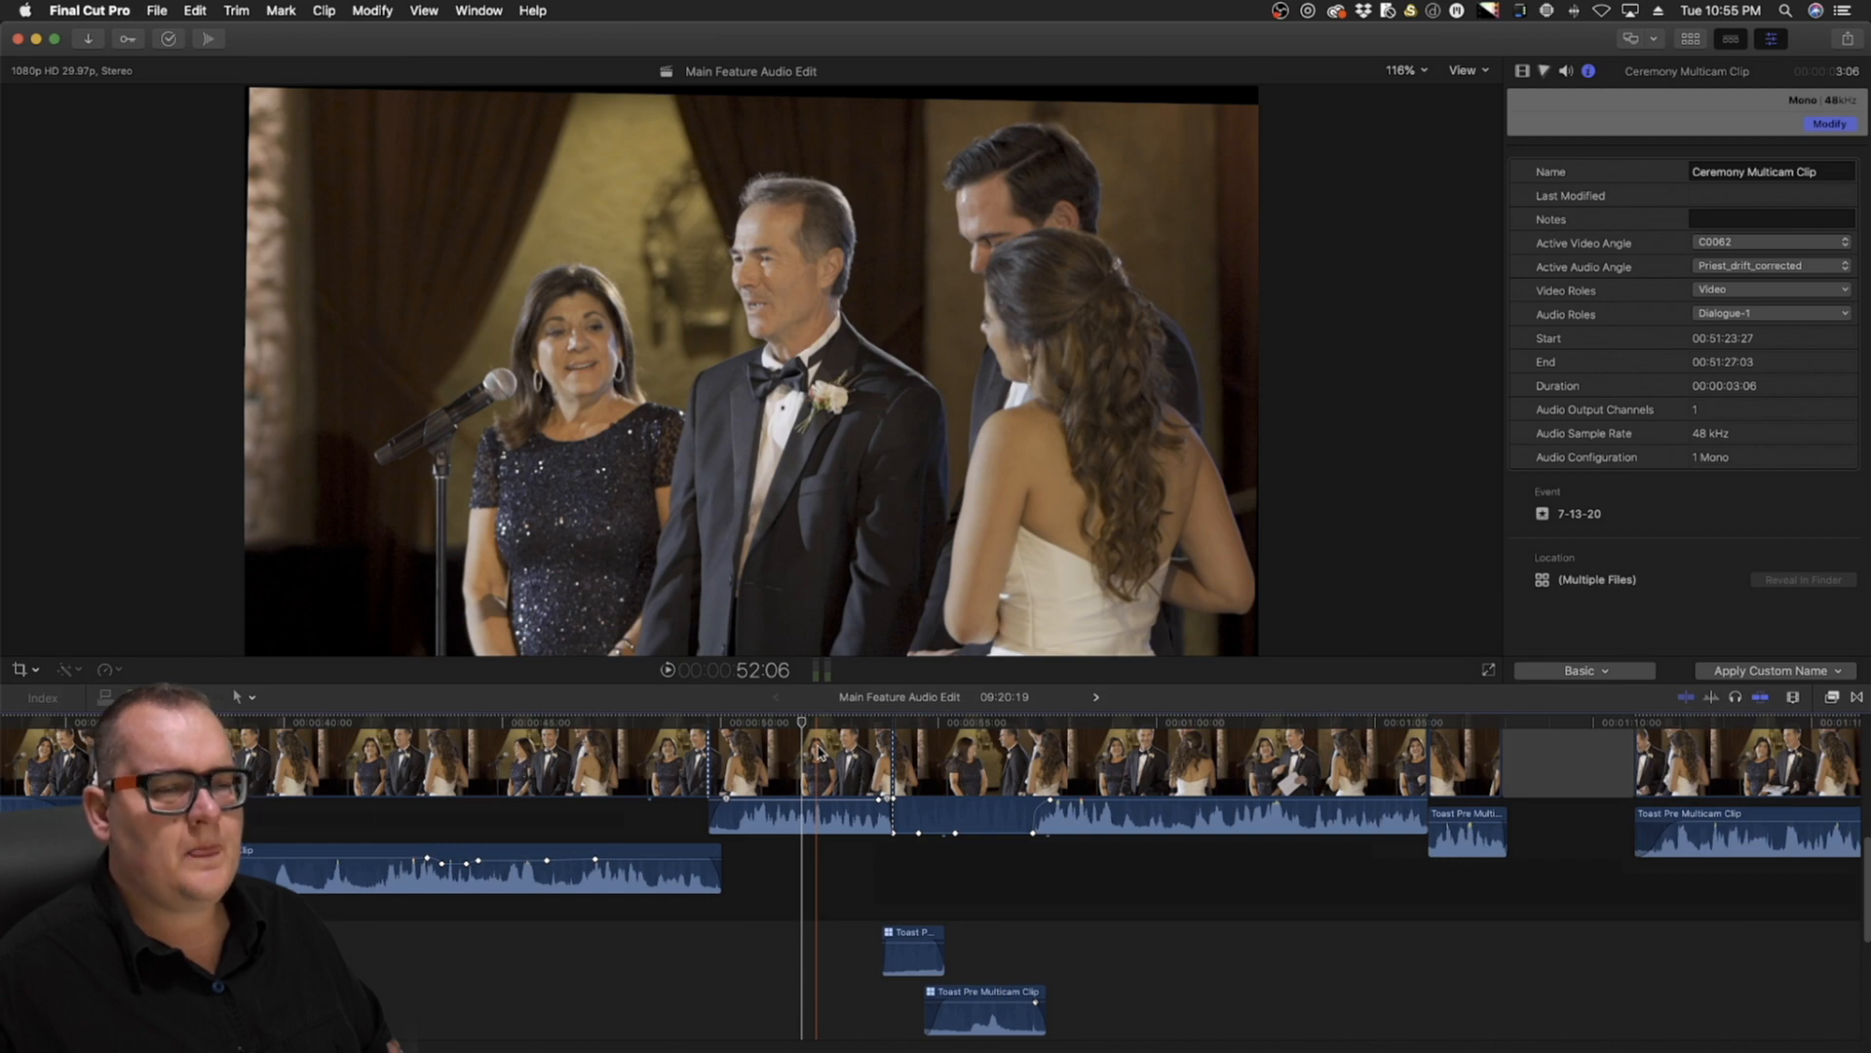
pyautogui.hscroll(-2, 818, 751)
pyautogui.hscroll(2, 819, 750)
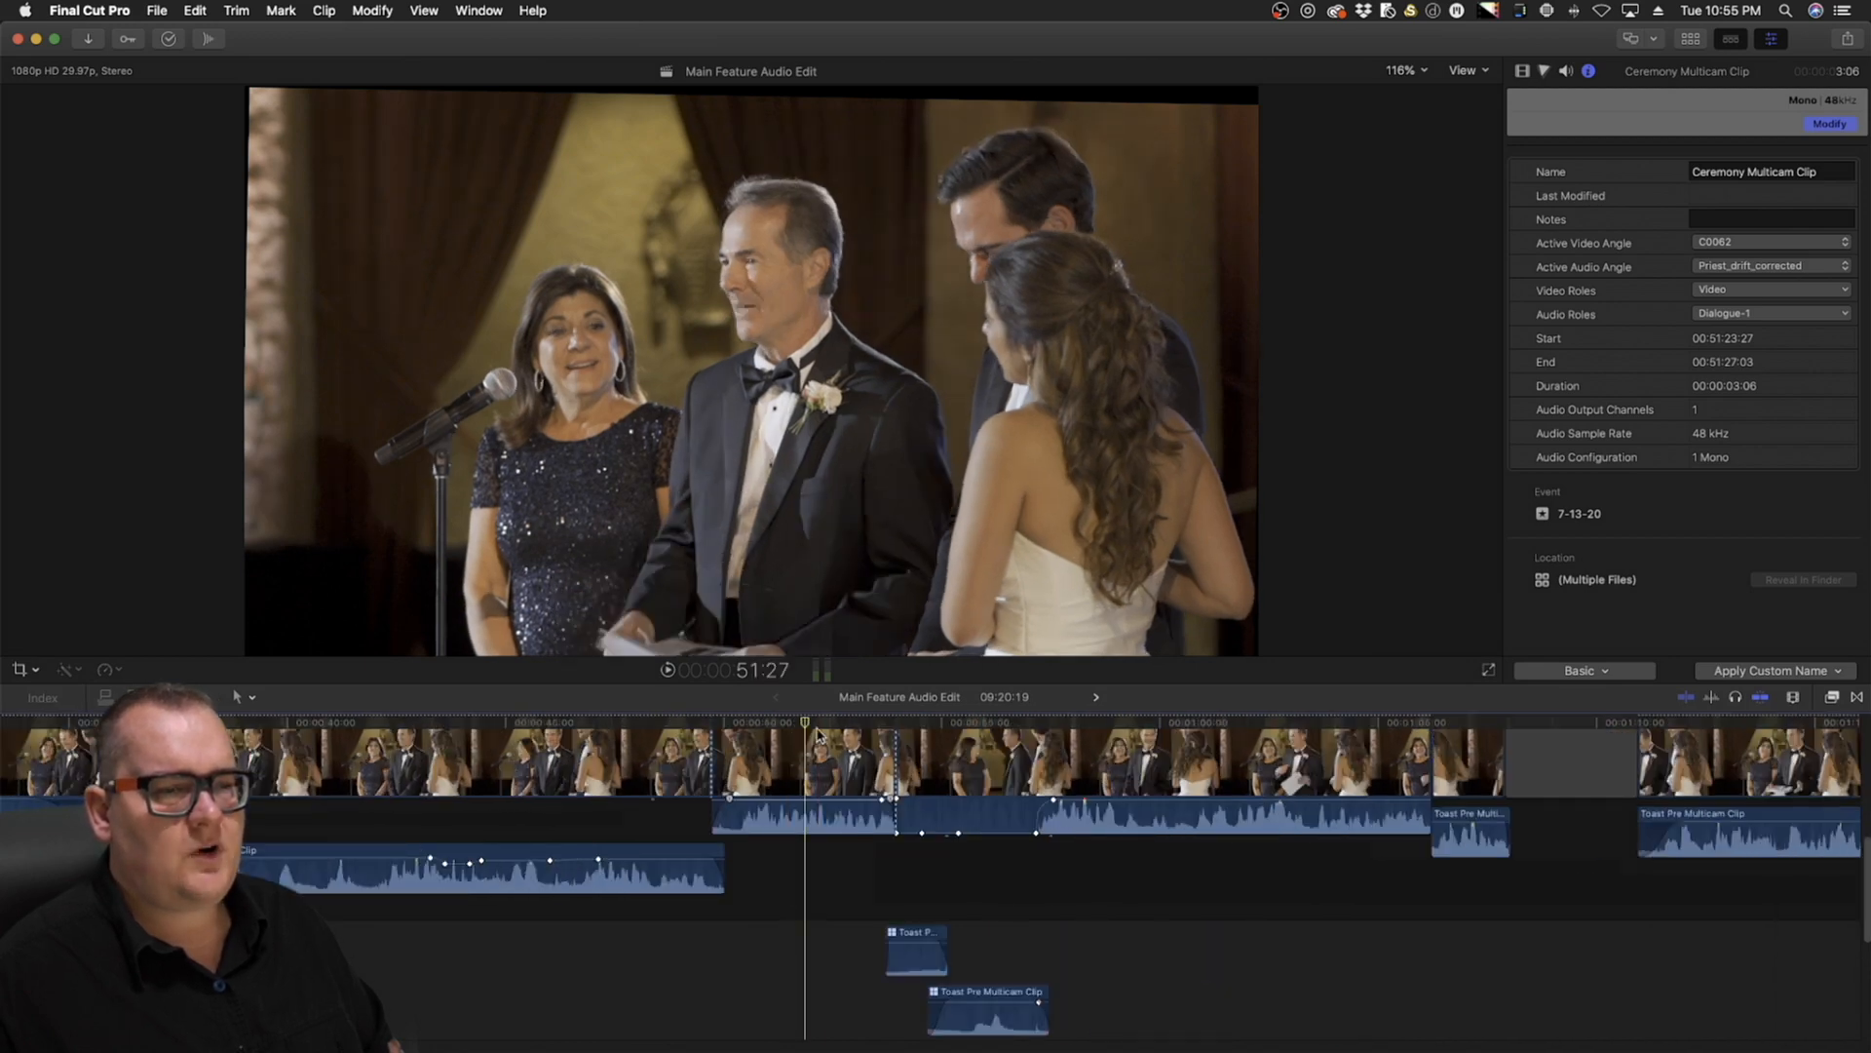
pyautogui.moveTo(819, 726); pyautogui.dragTo(858, 736)
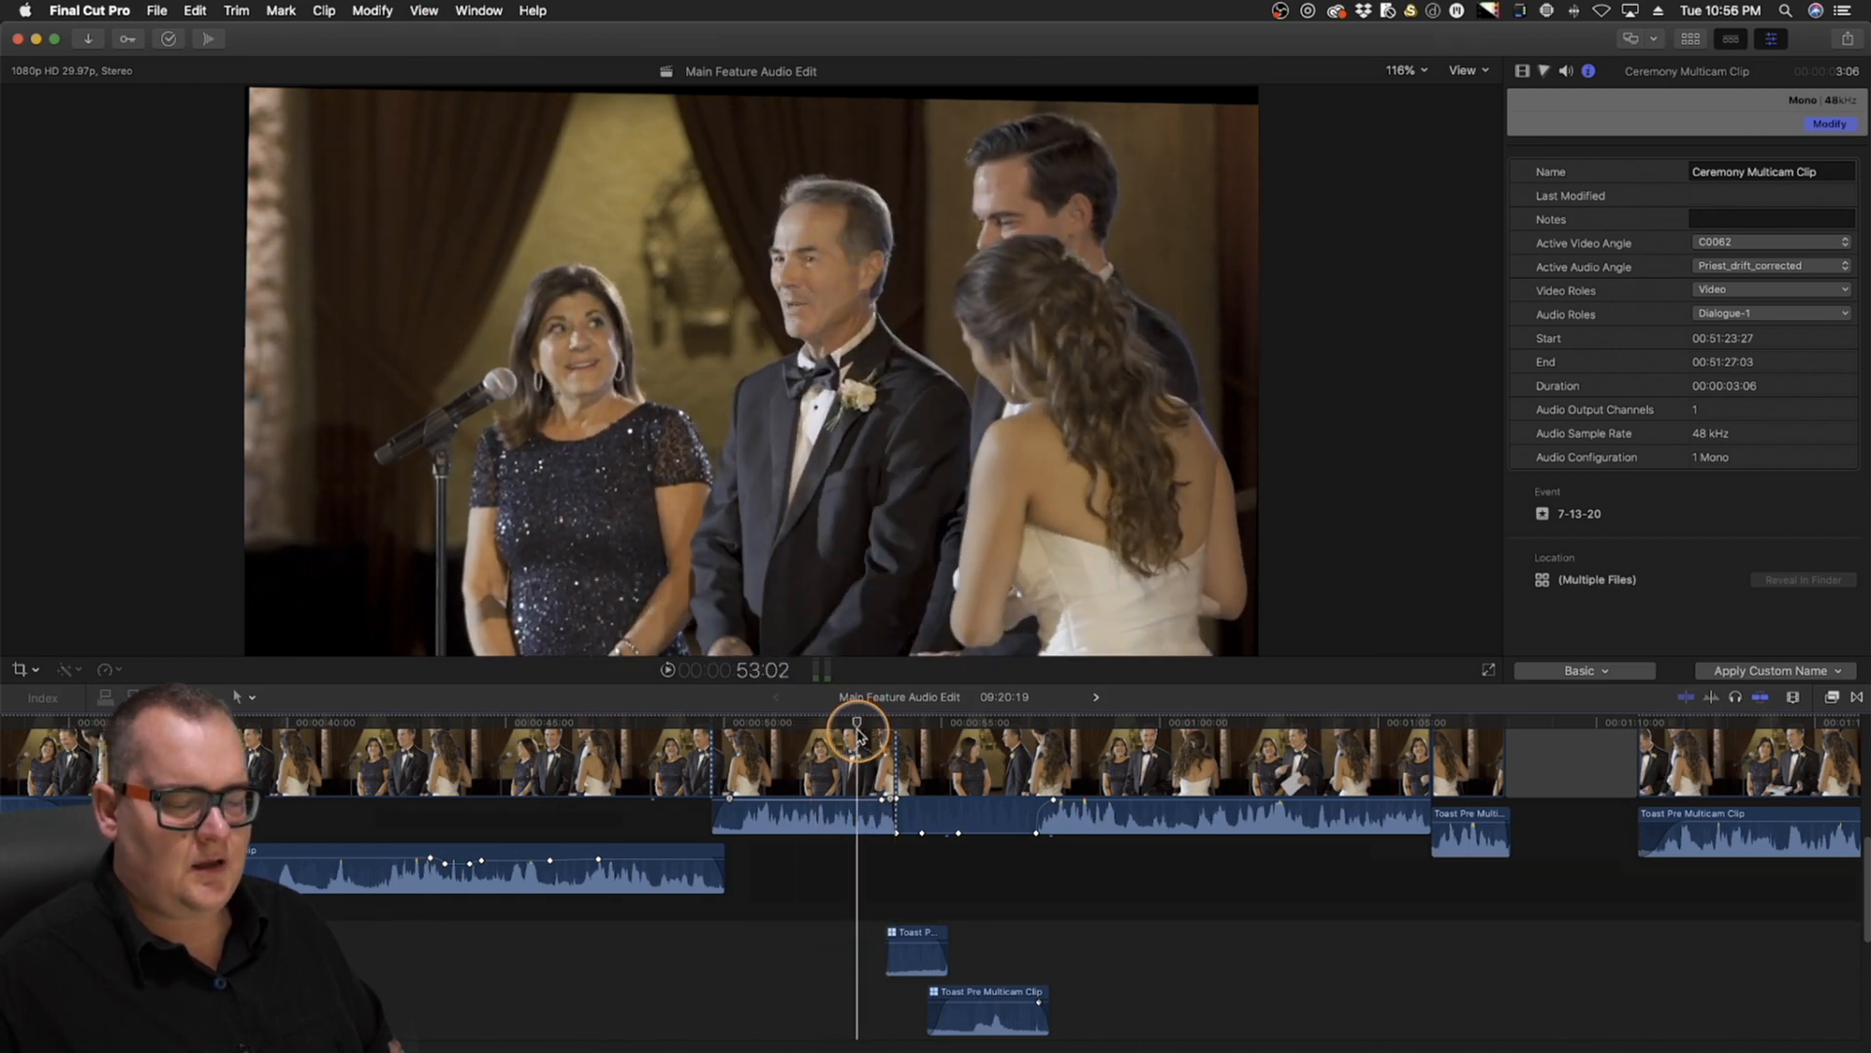
# Compare playback across the cut near 0:54 with the two short connected Toast Pre Multicam audio clips disabled and re-enabled
pyautogui.moveTo(979, 921); pyautogui.dragTo(916, 994)
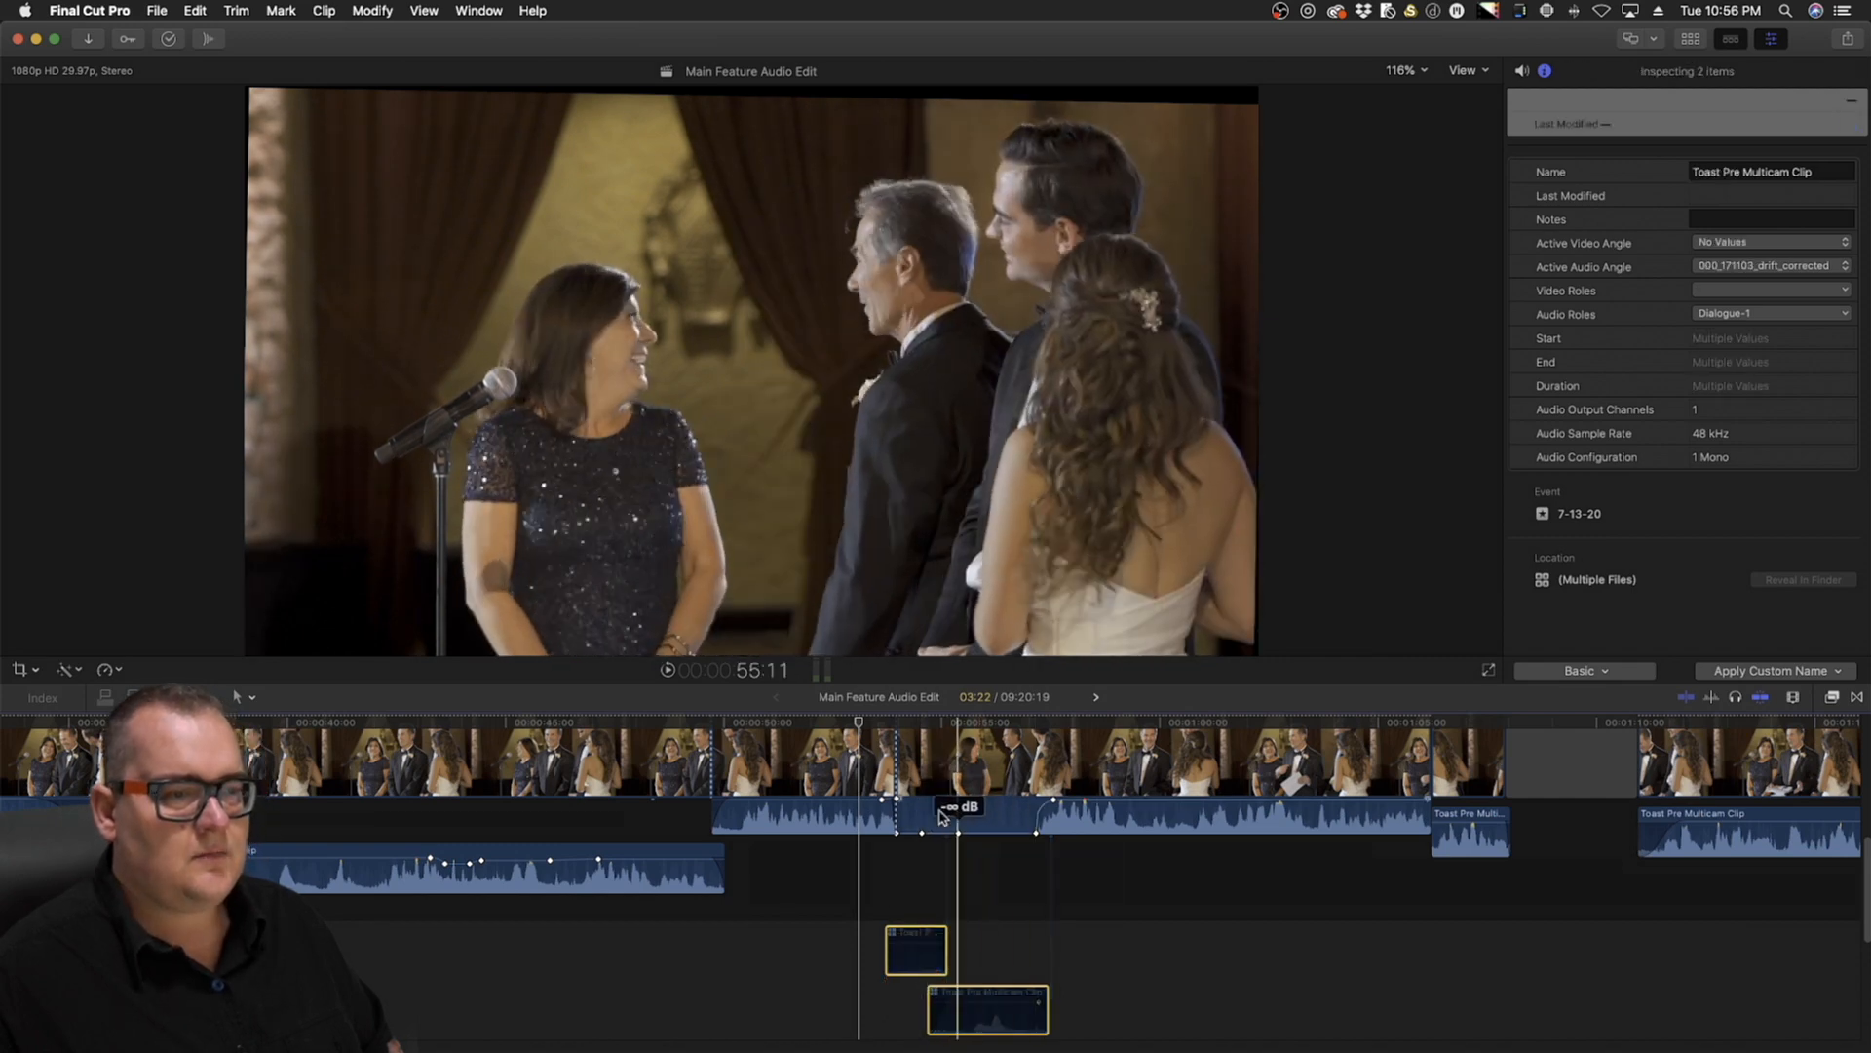
pyautogui.click(833, 721)
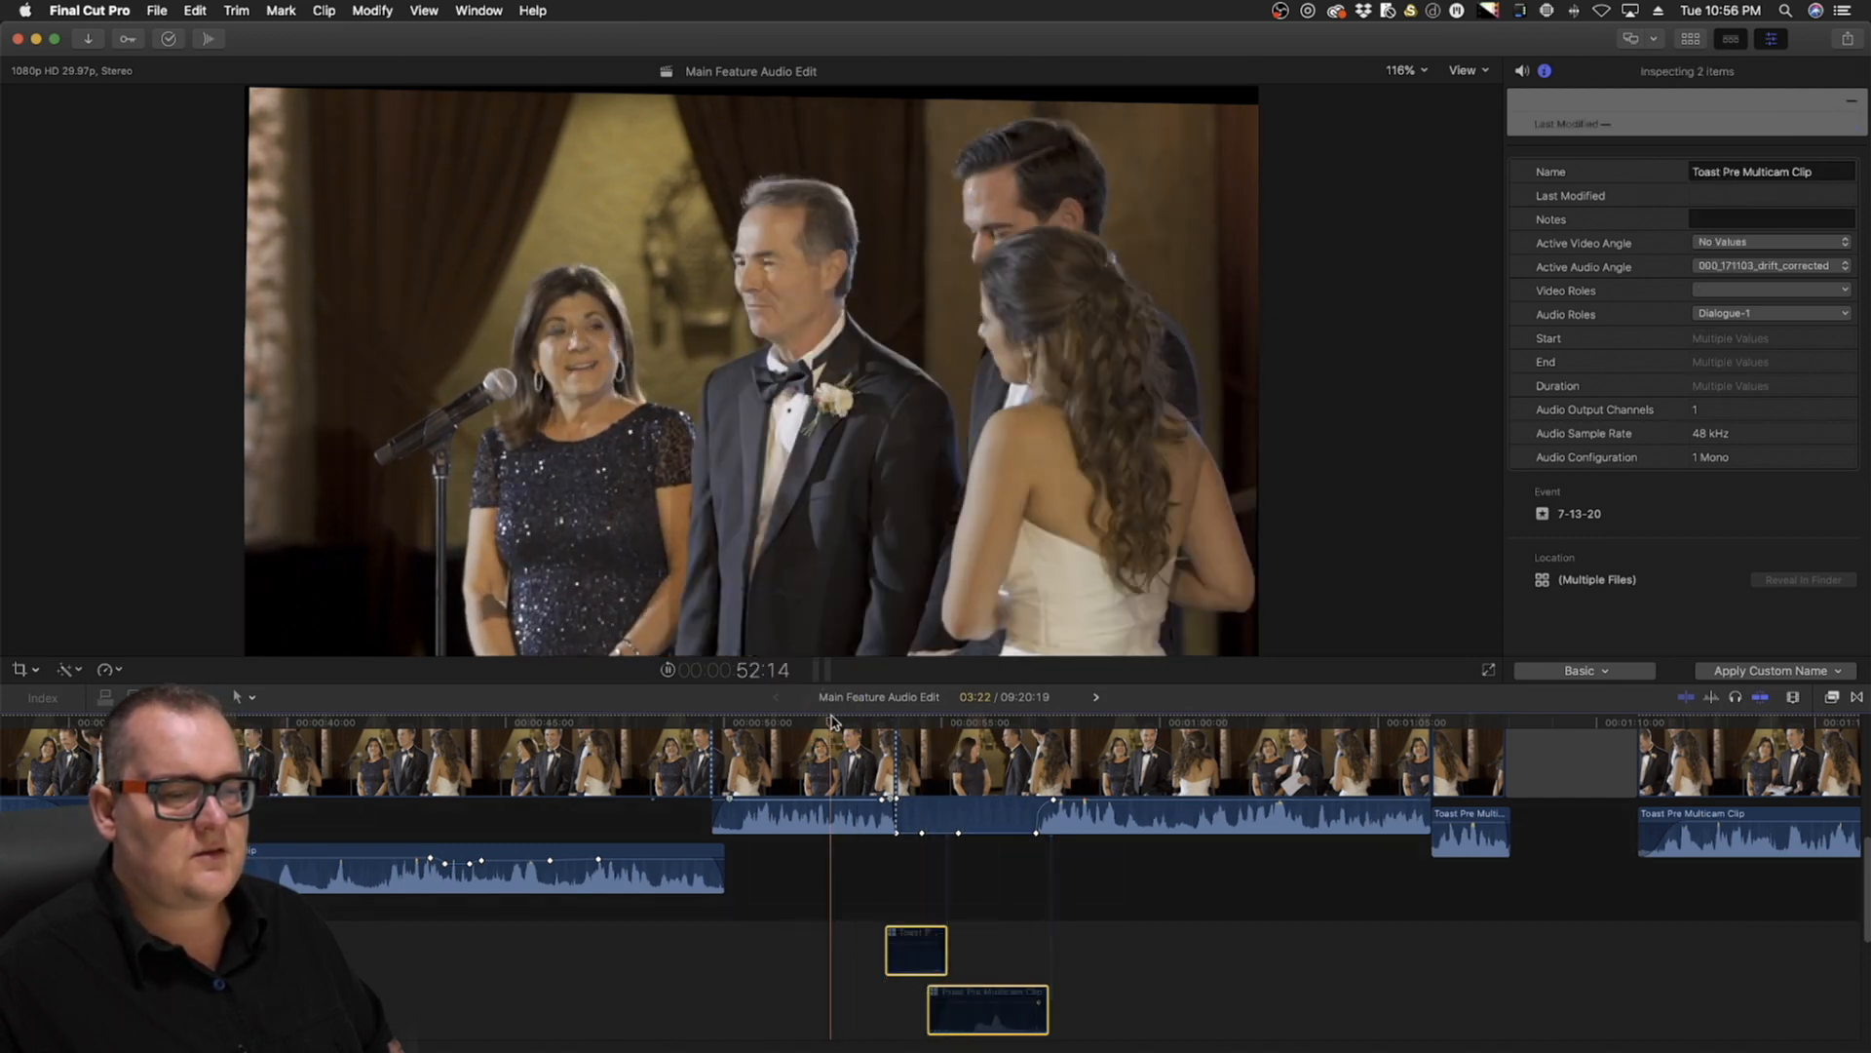
pyautogui.press('space')
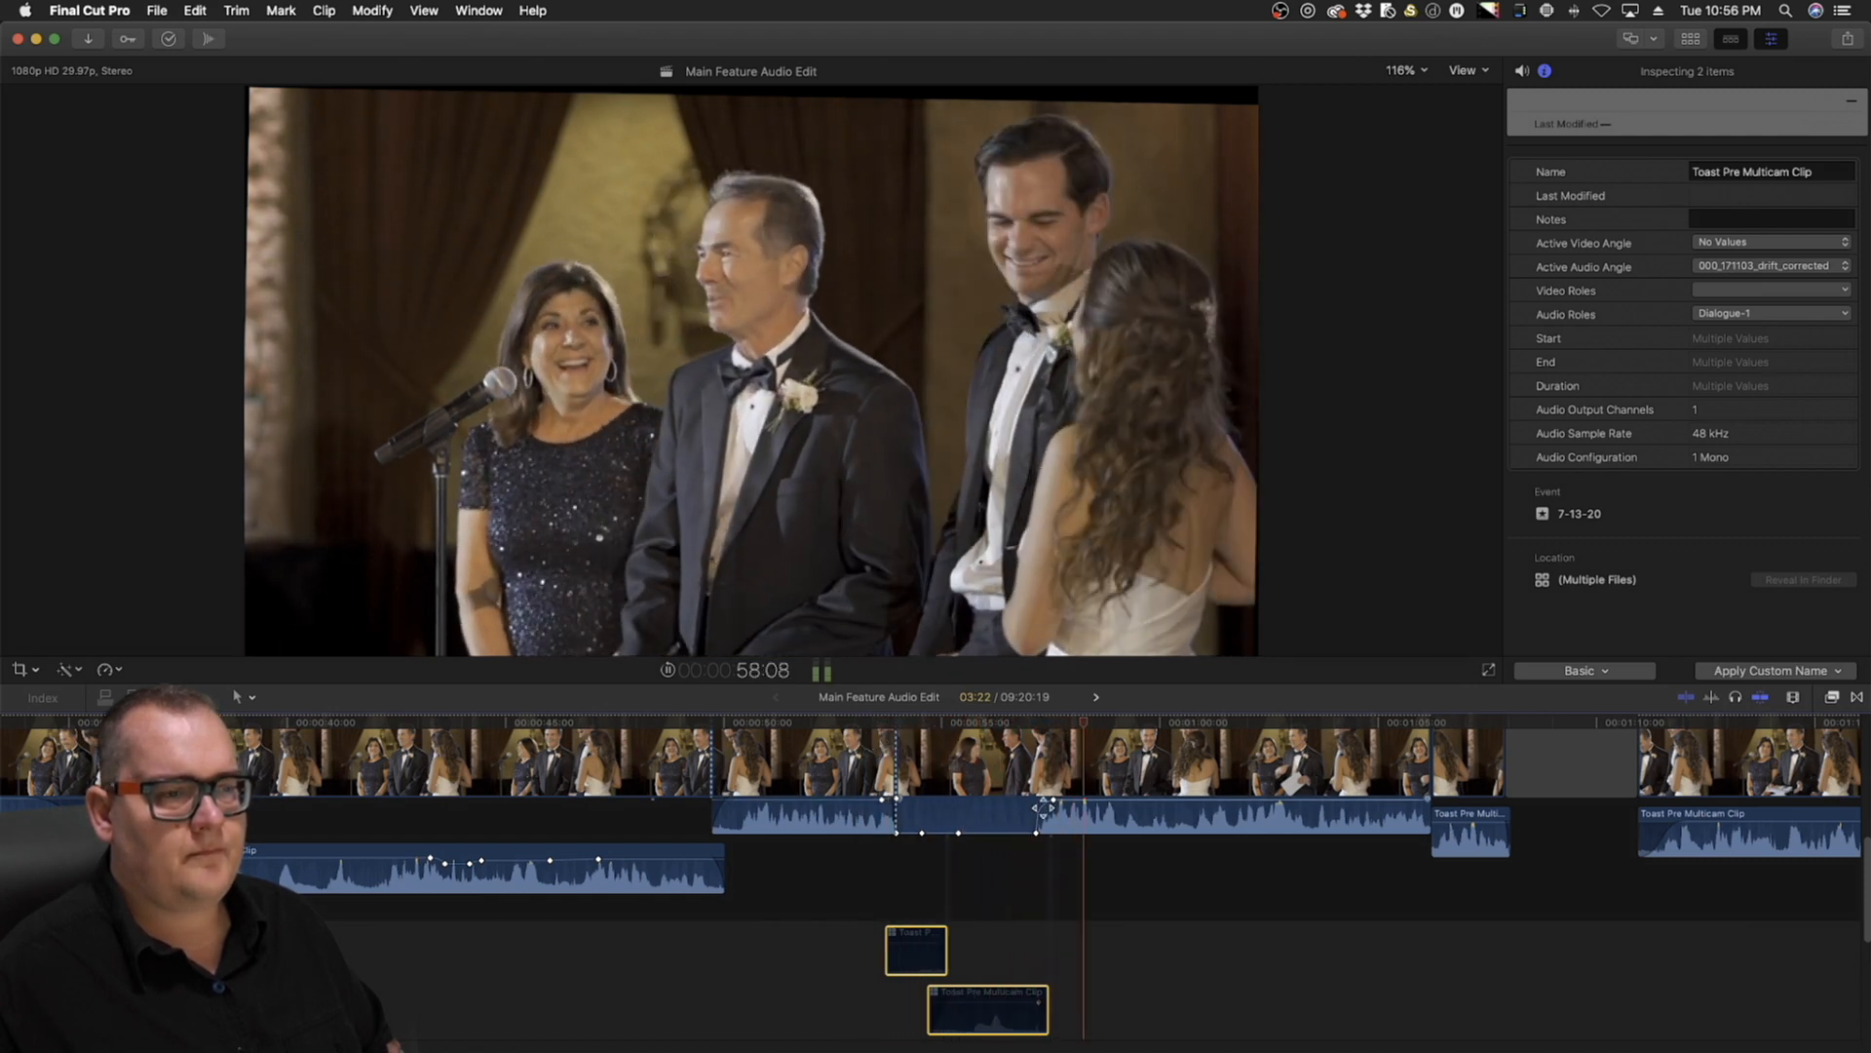
pyautogui.press('space')
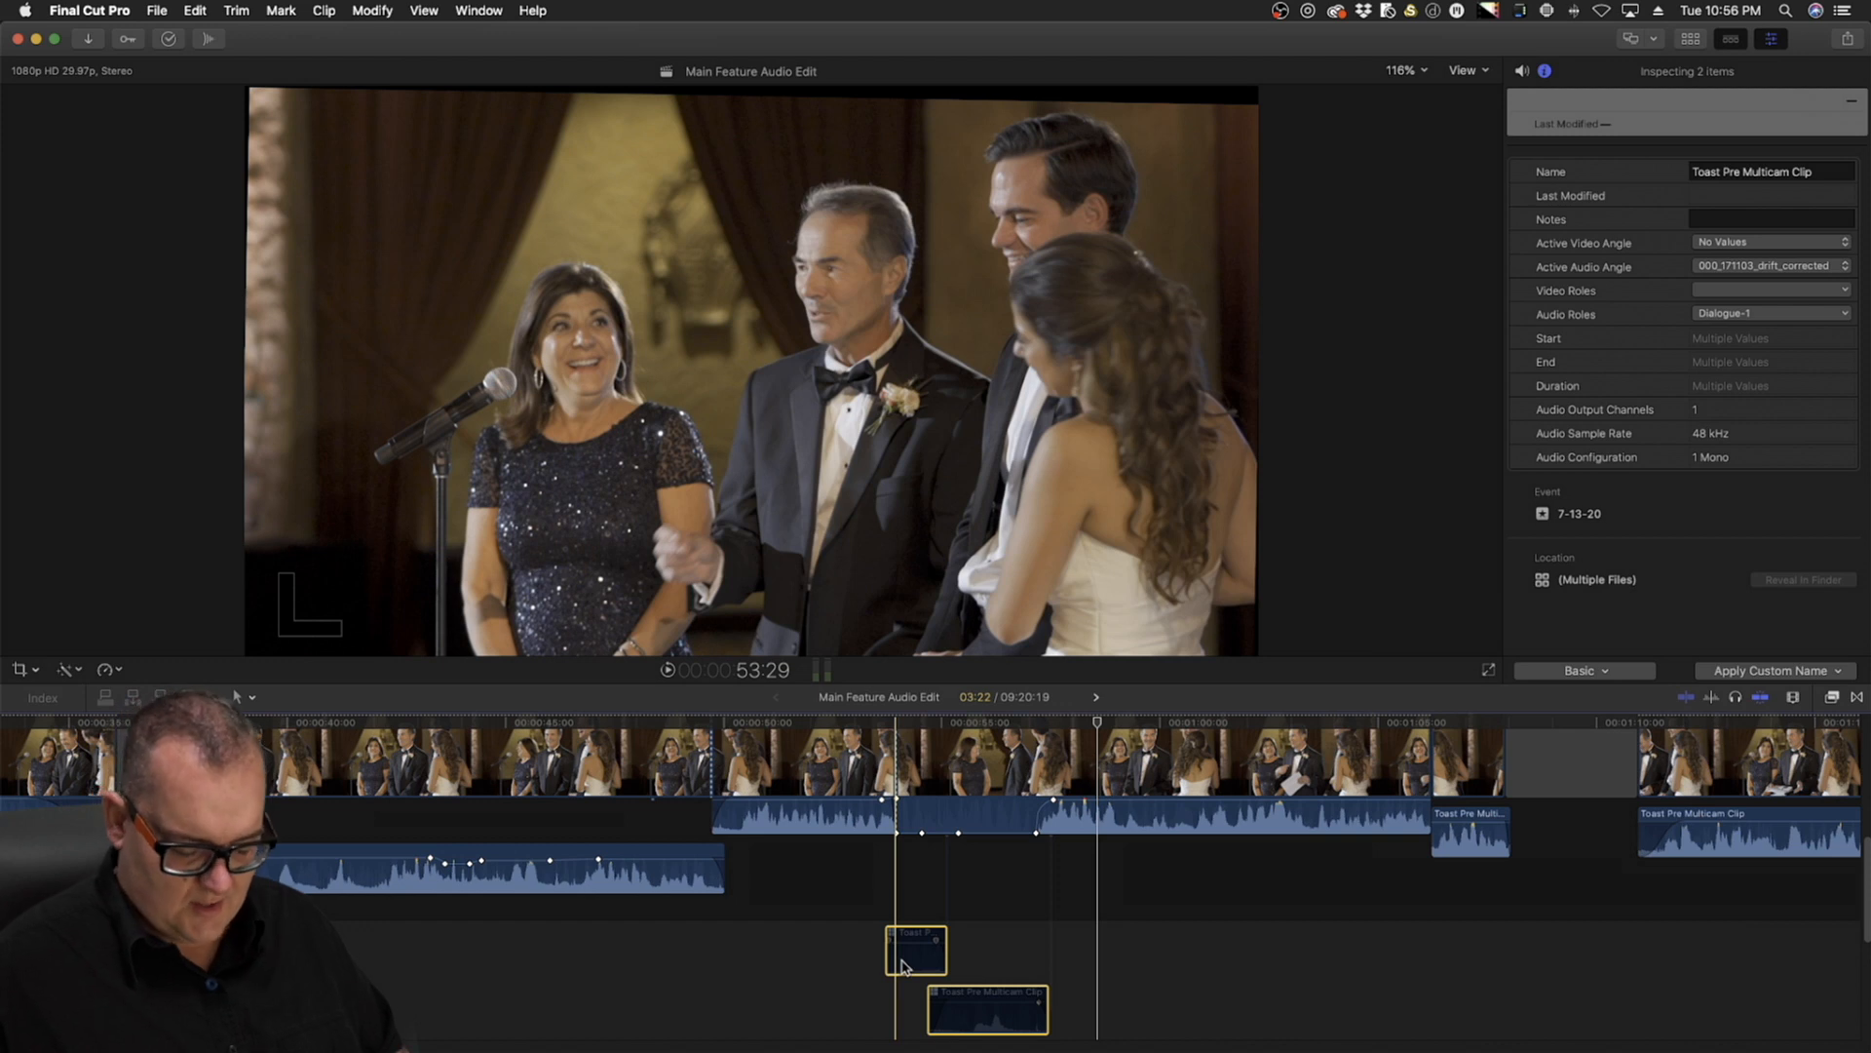
pyautogui.click(815, 723)
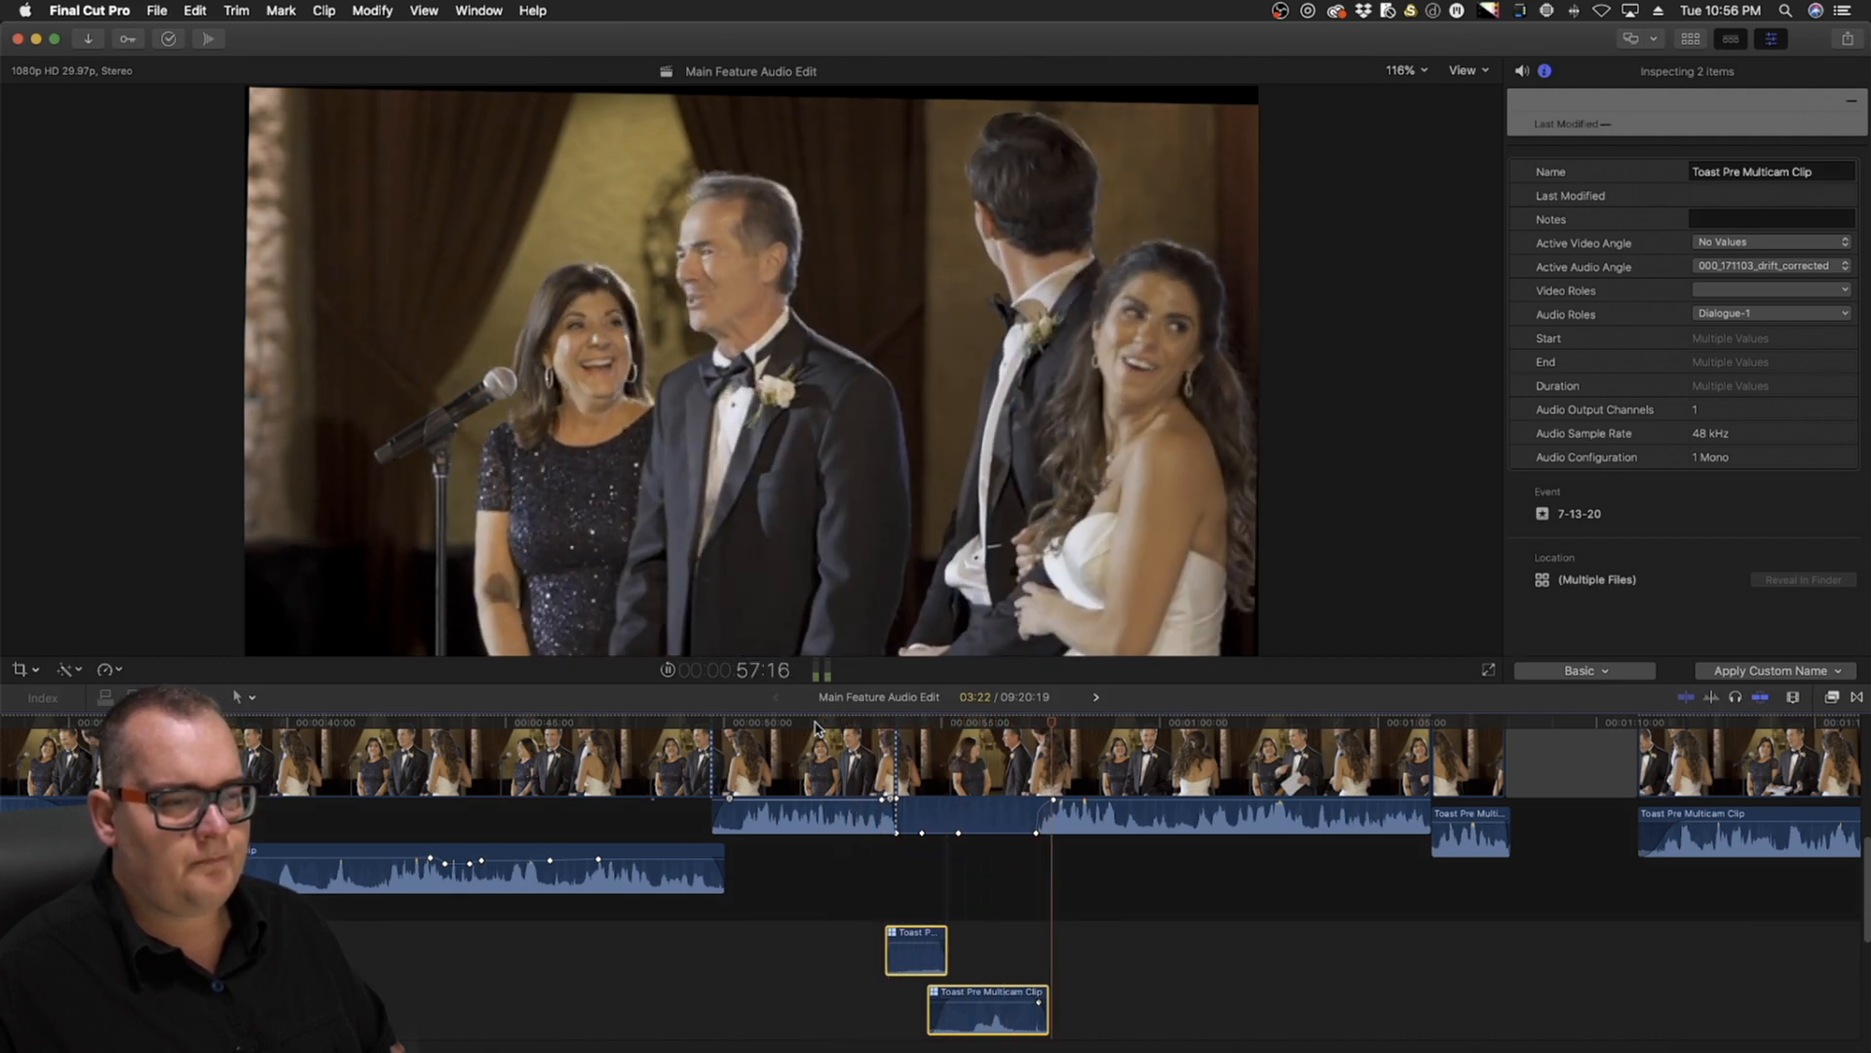
pyautogui.press('space')
# Play parts of the earlier Toast Pre Multicam clips around 0:38 and 0:28, and select the clip spanning 0:30
pyautogui.hscroll(-5, 940, 733)
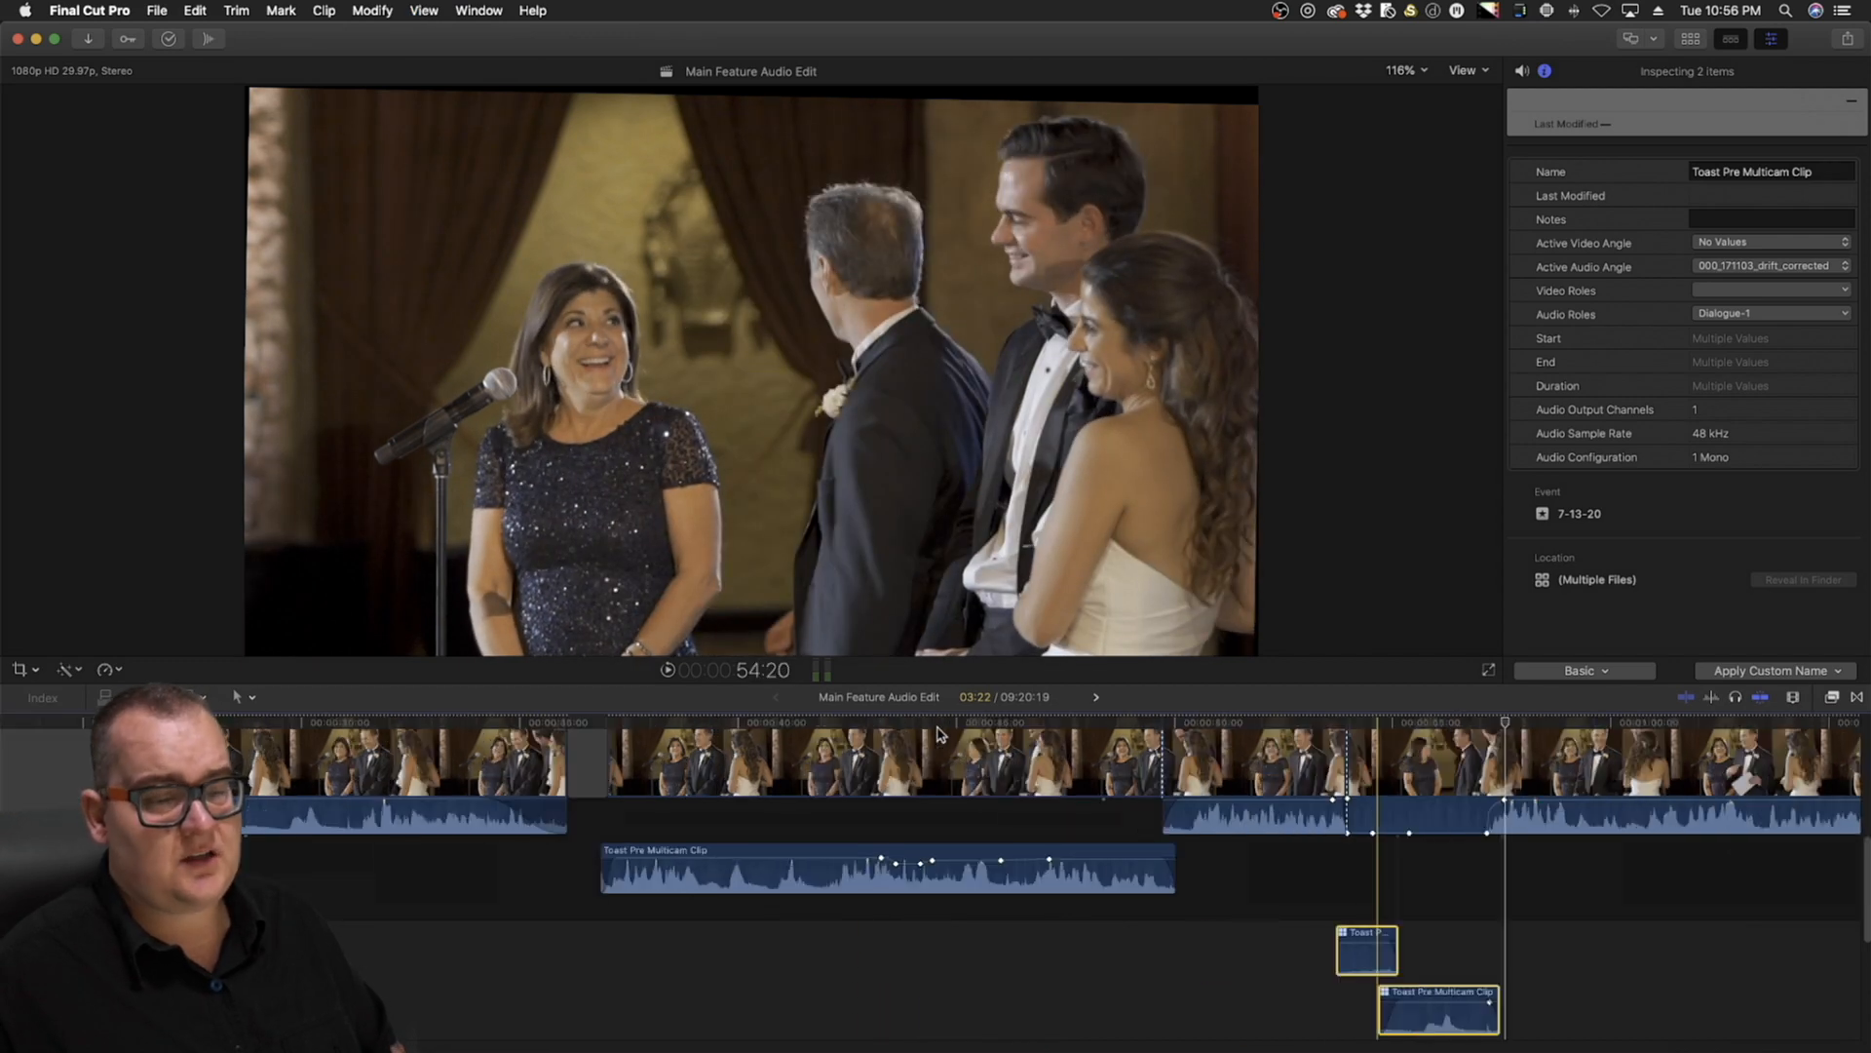
pyautogui.click(710, 726)
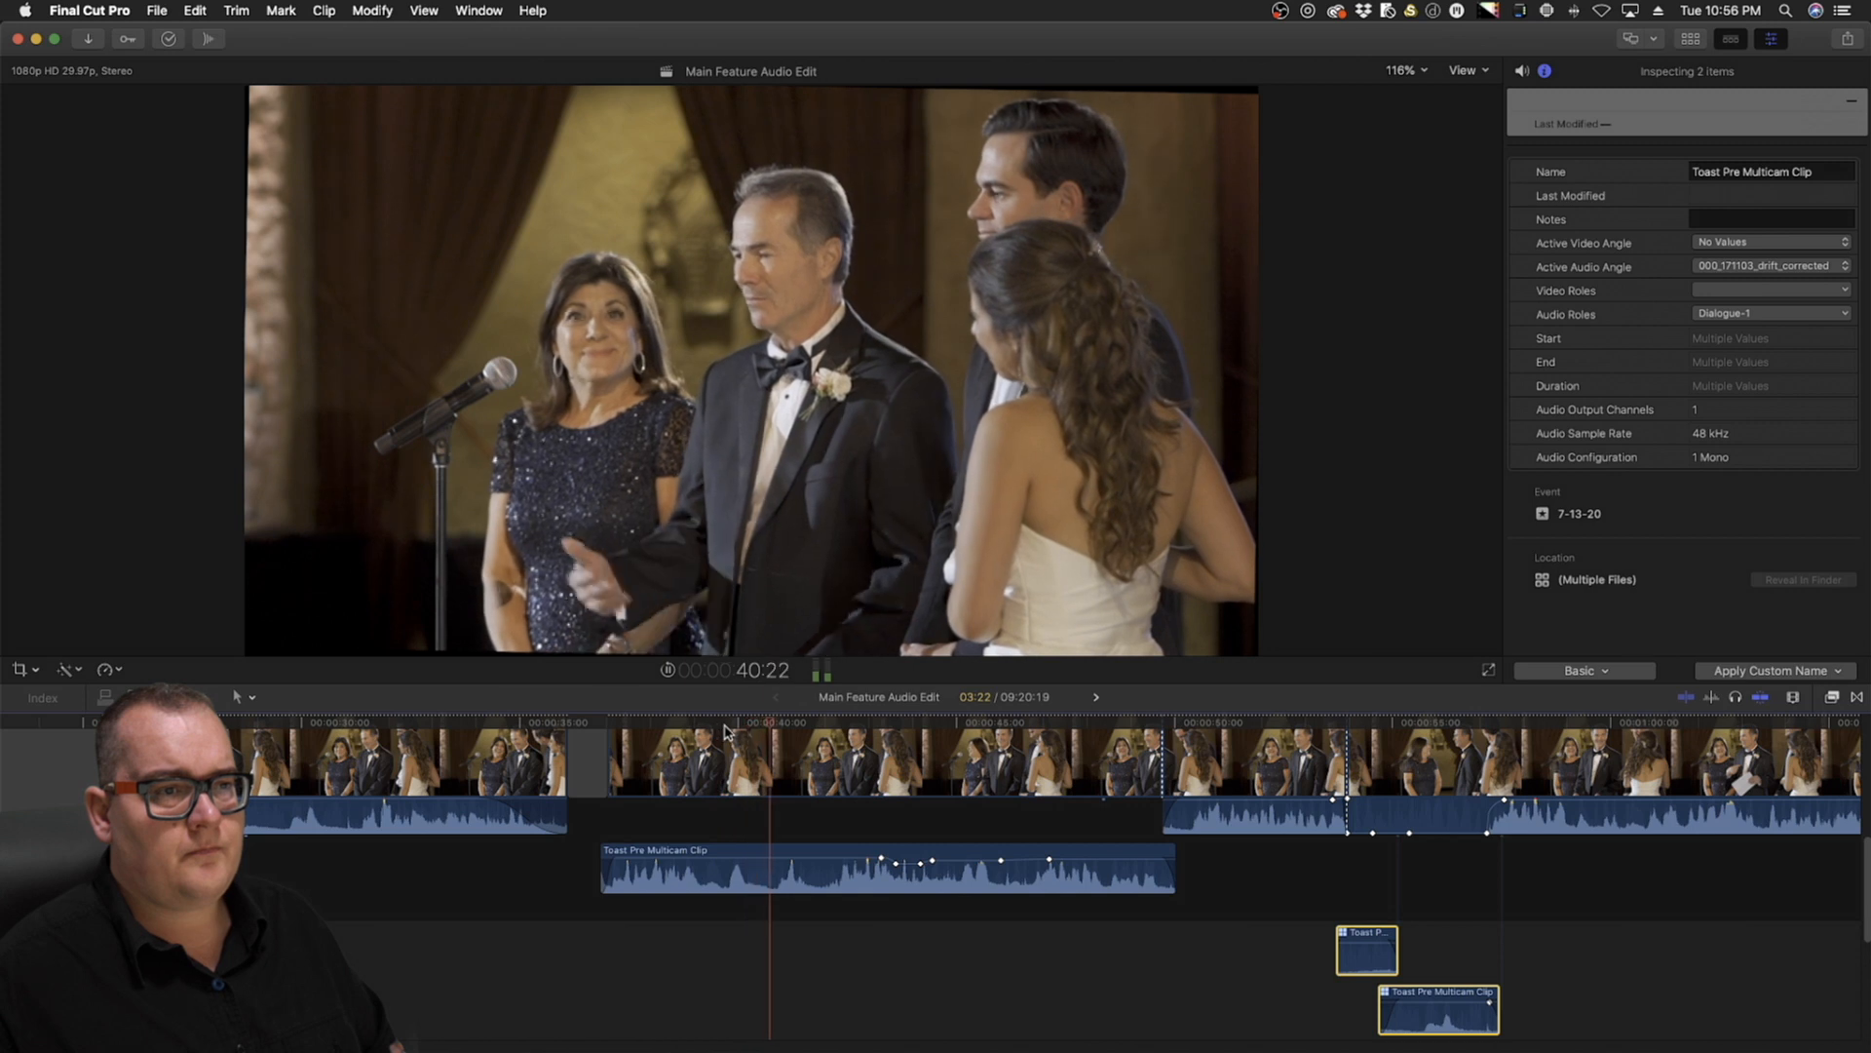
pyautogui.click(654, 722)
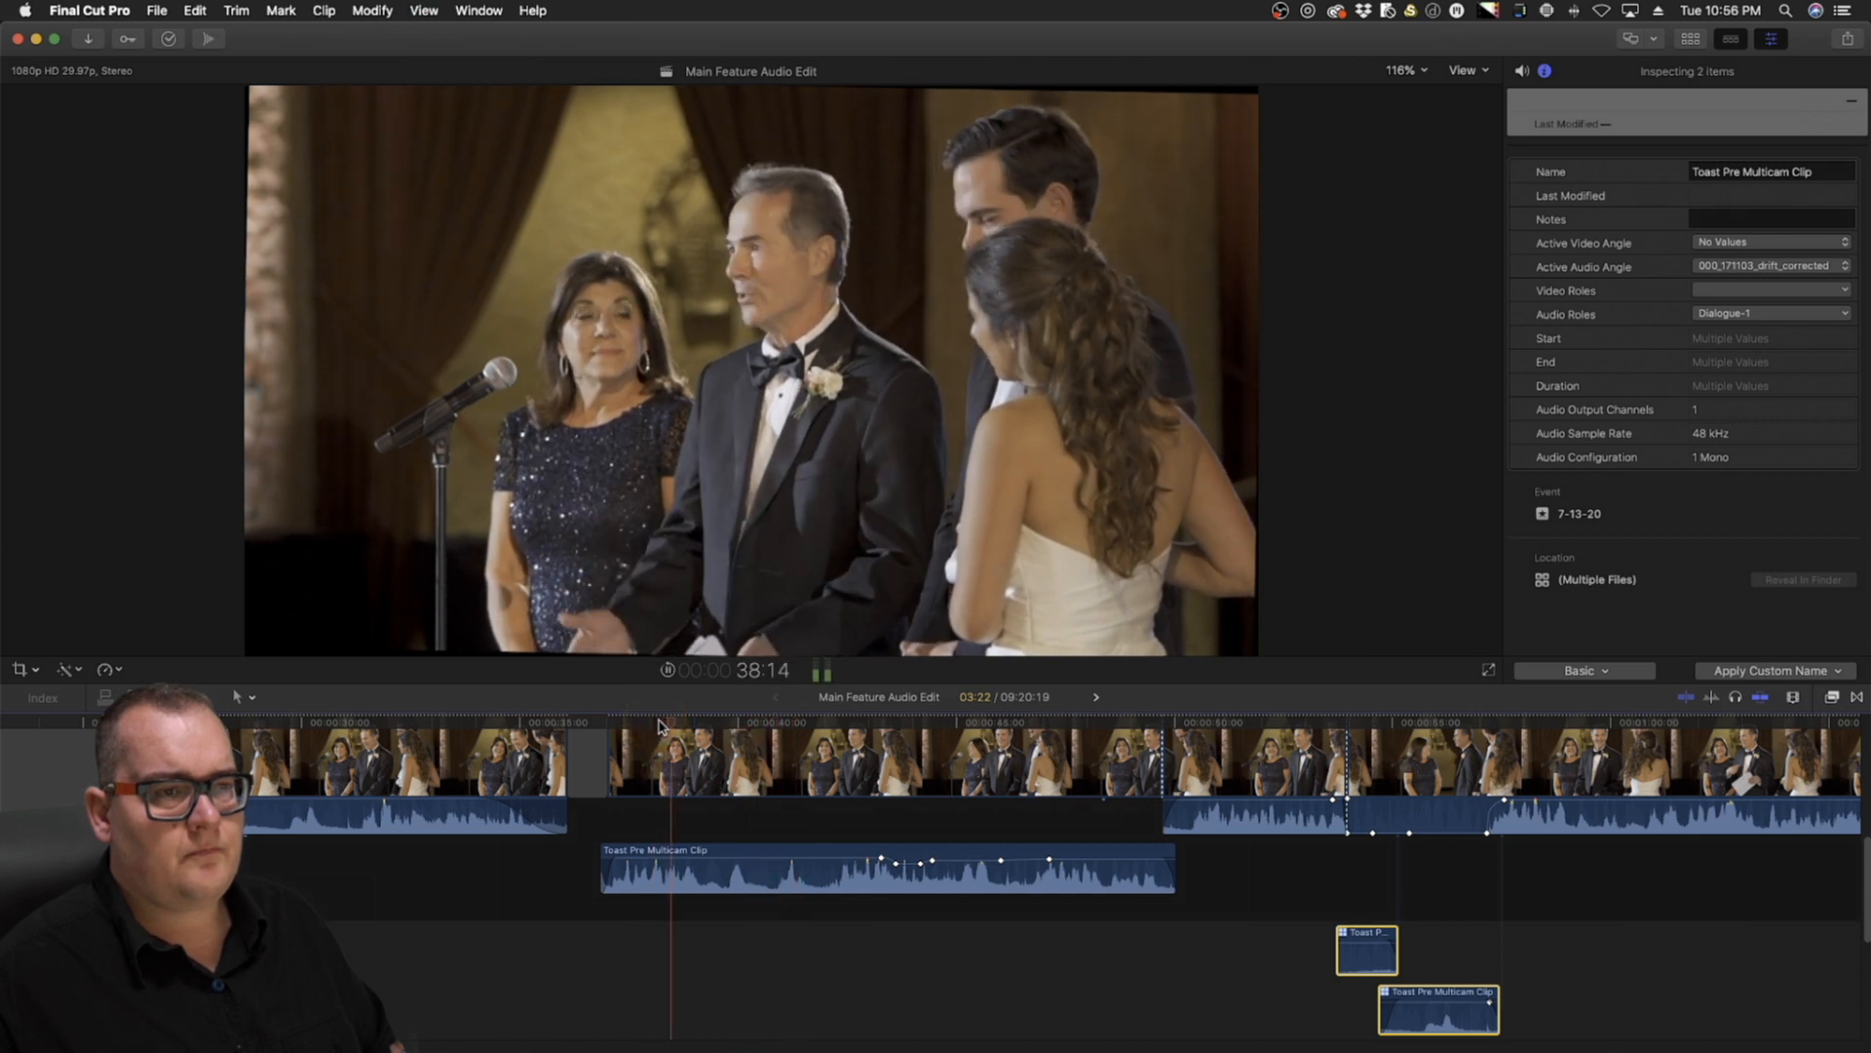
pyautogui.hscroll(-5, 514, 780)
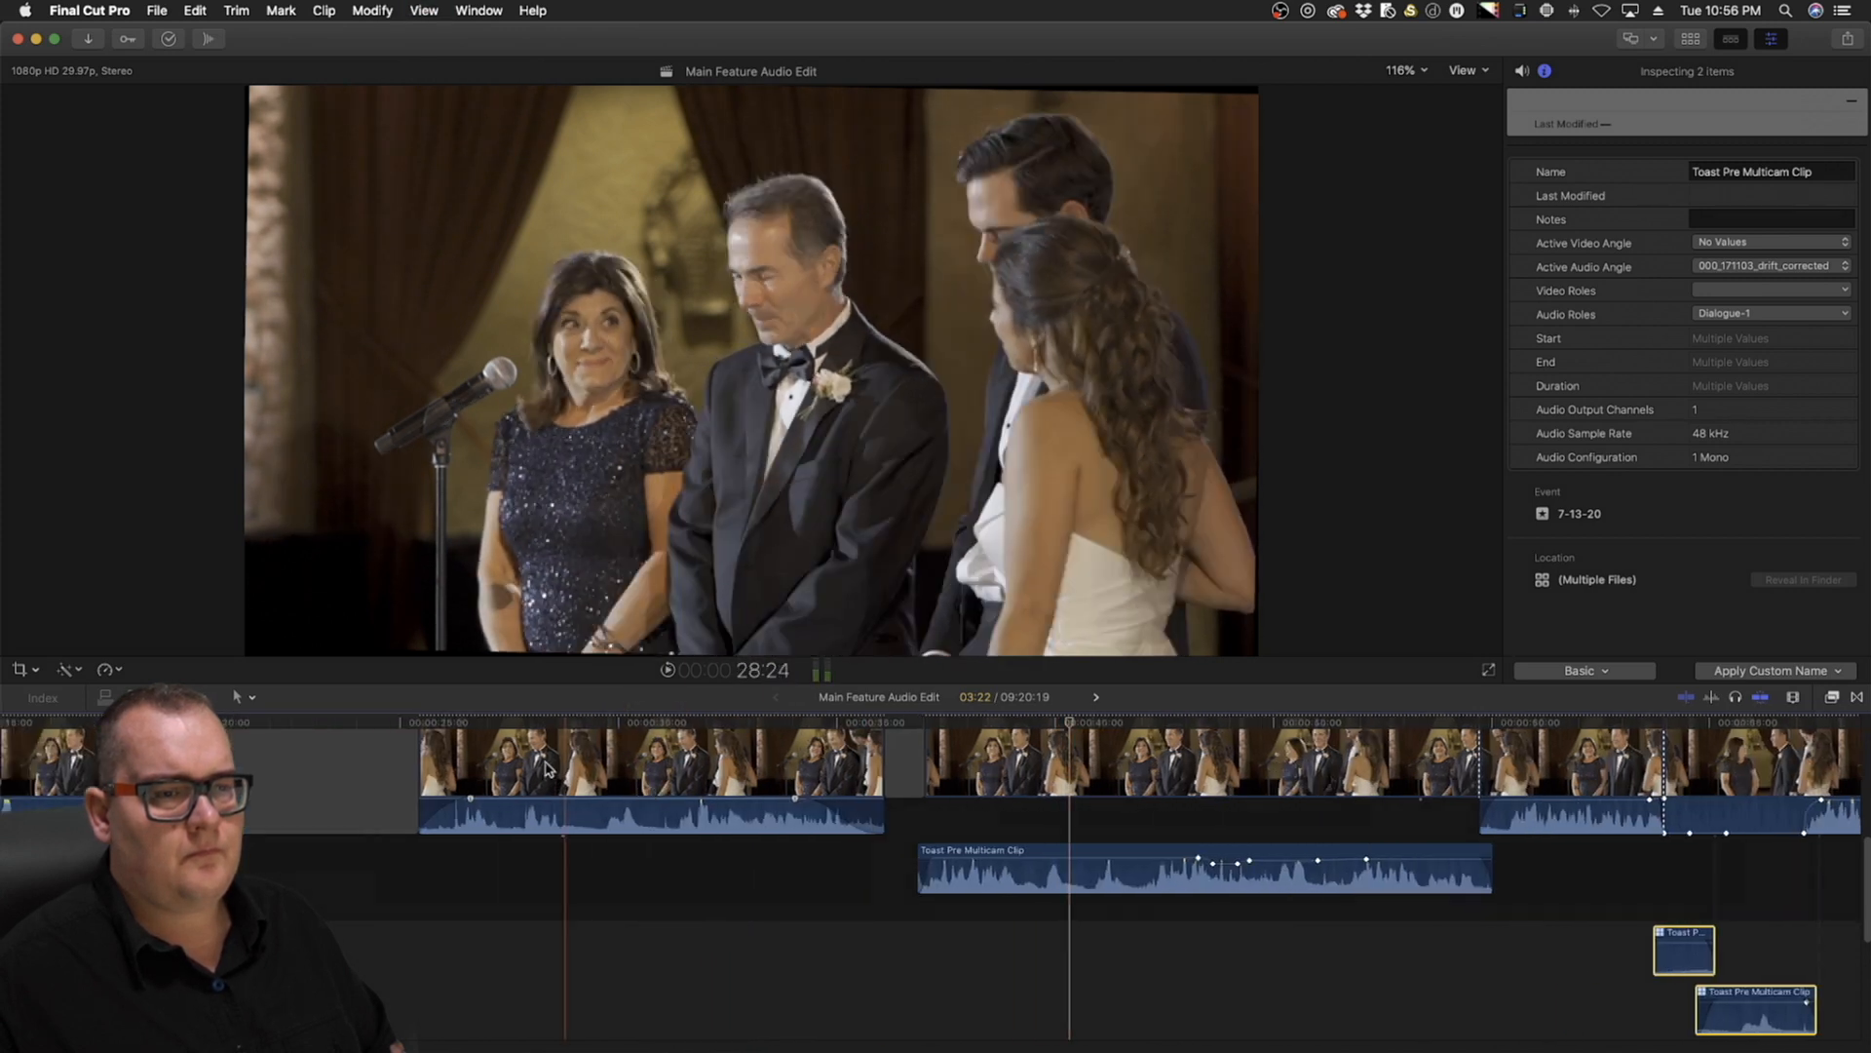
pyautogui.click(514, 729)
pyautogui.hscroll(-10, 514, 737)
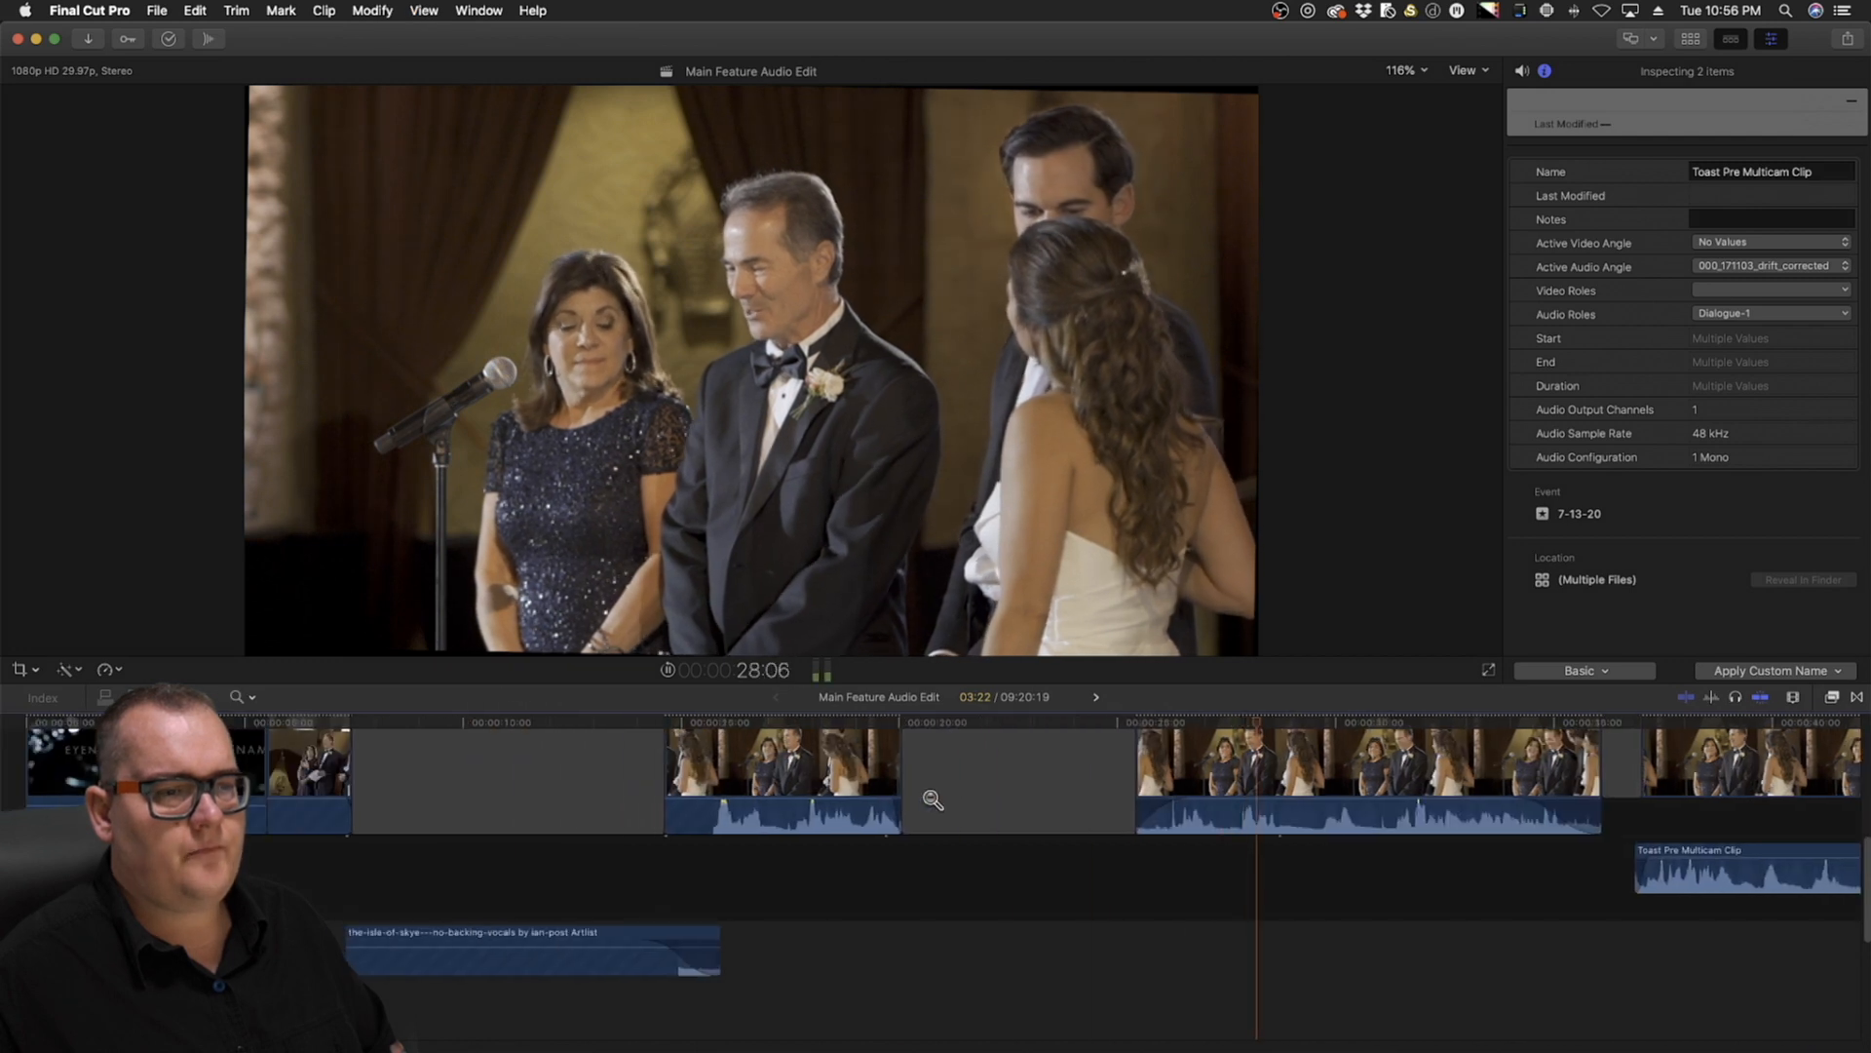
pyautogui.hscroll(2, 1320, 810)
pyautogui.hscroll(3, 1320, 810)
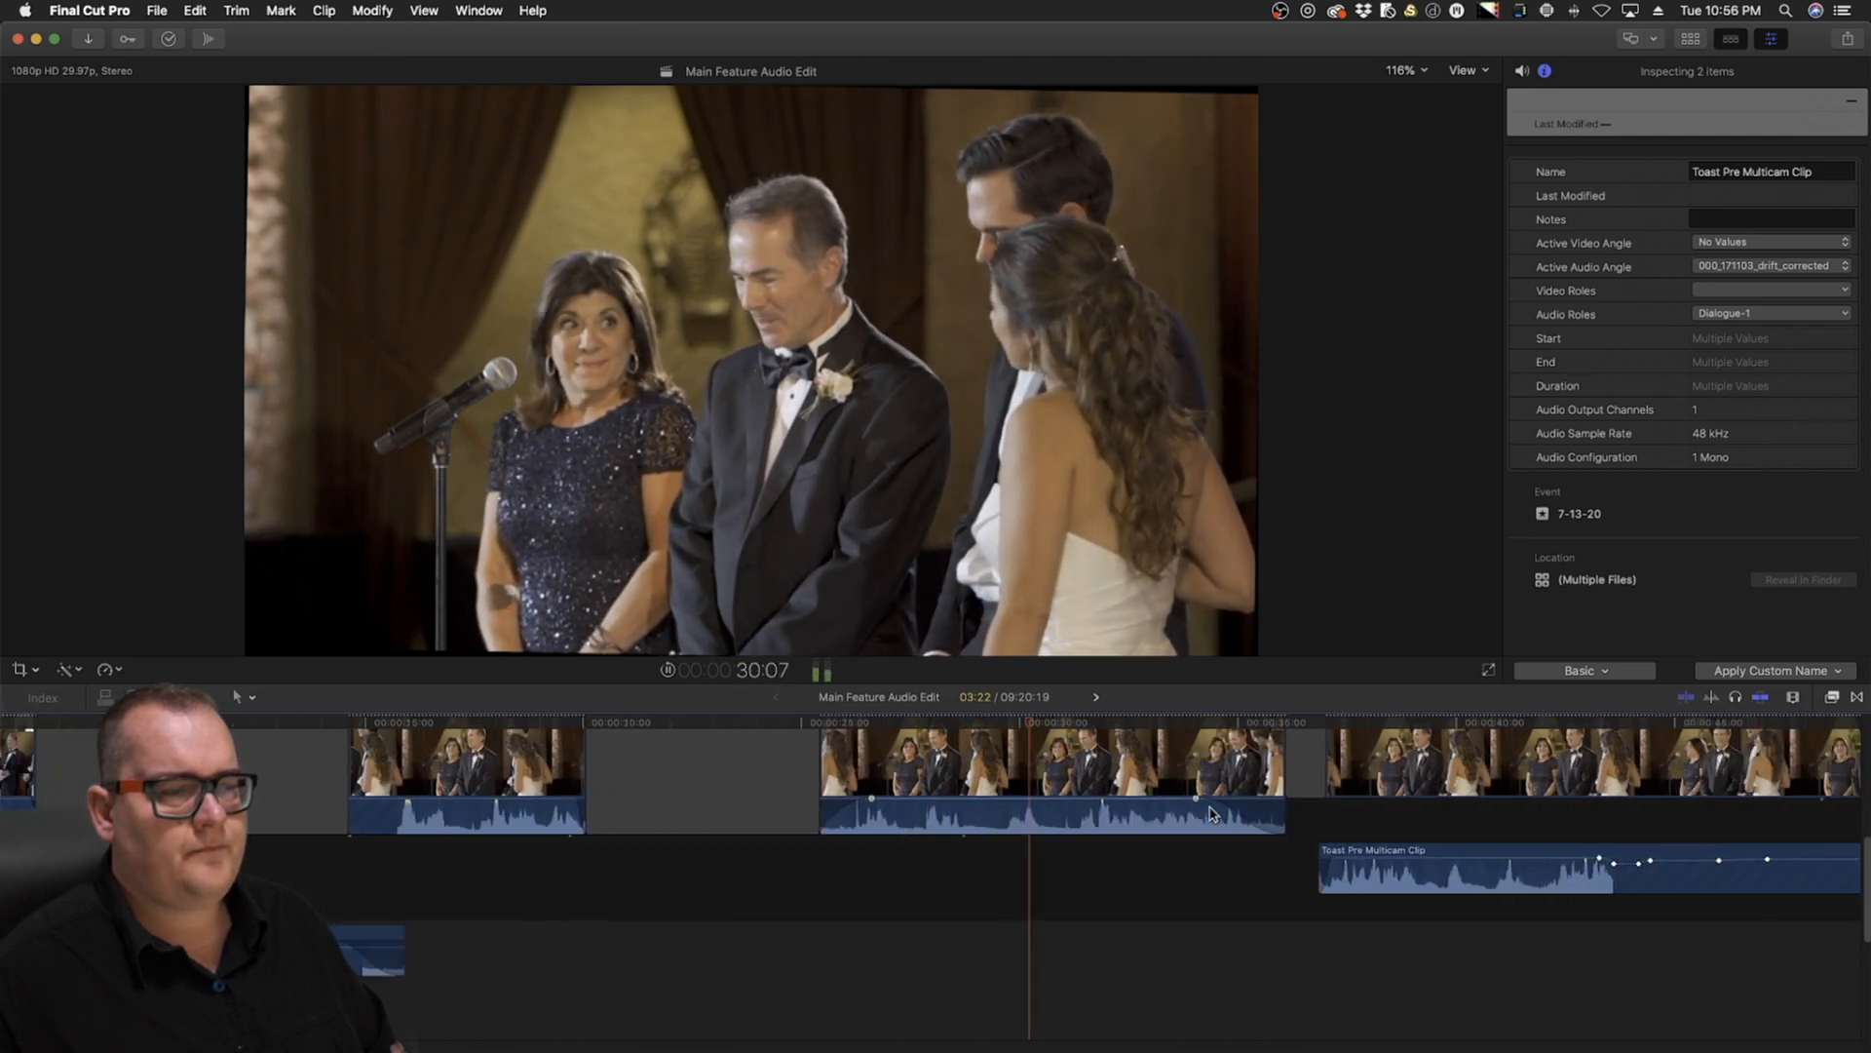
pyautogui.click(1039, 824)
pyautogui.hscroll(7, 1039, 827)
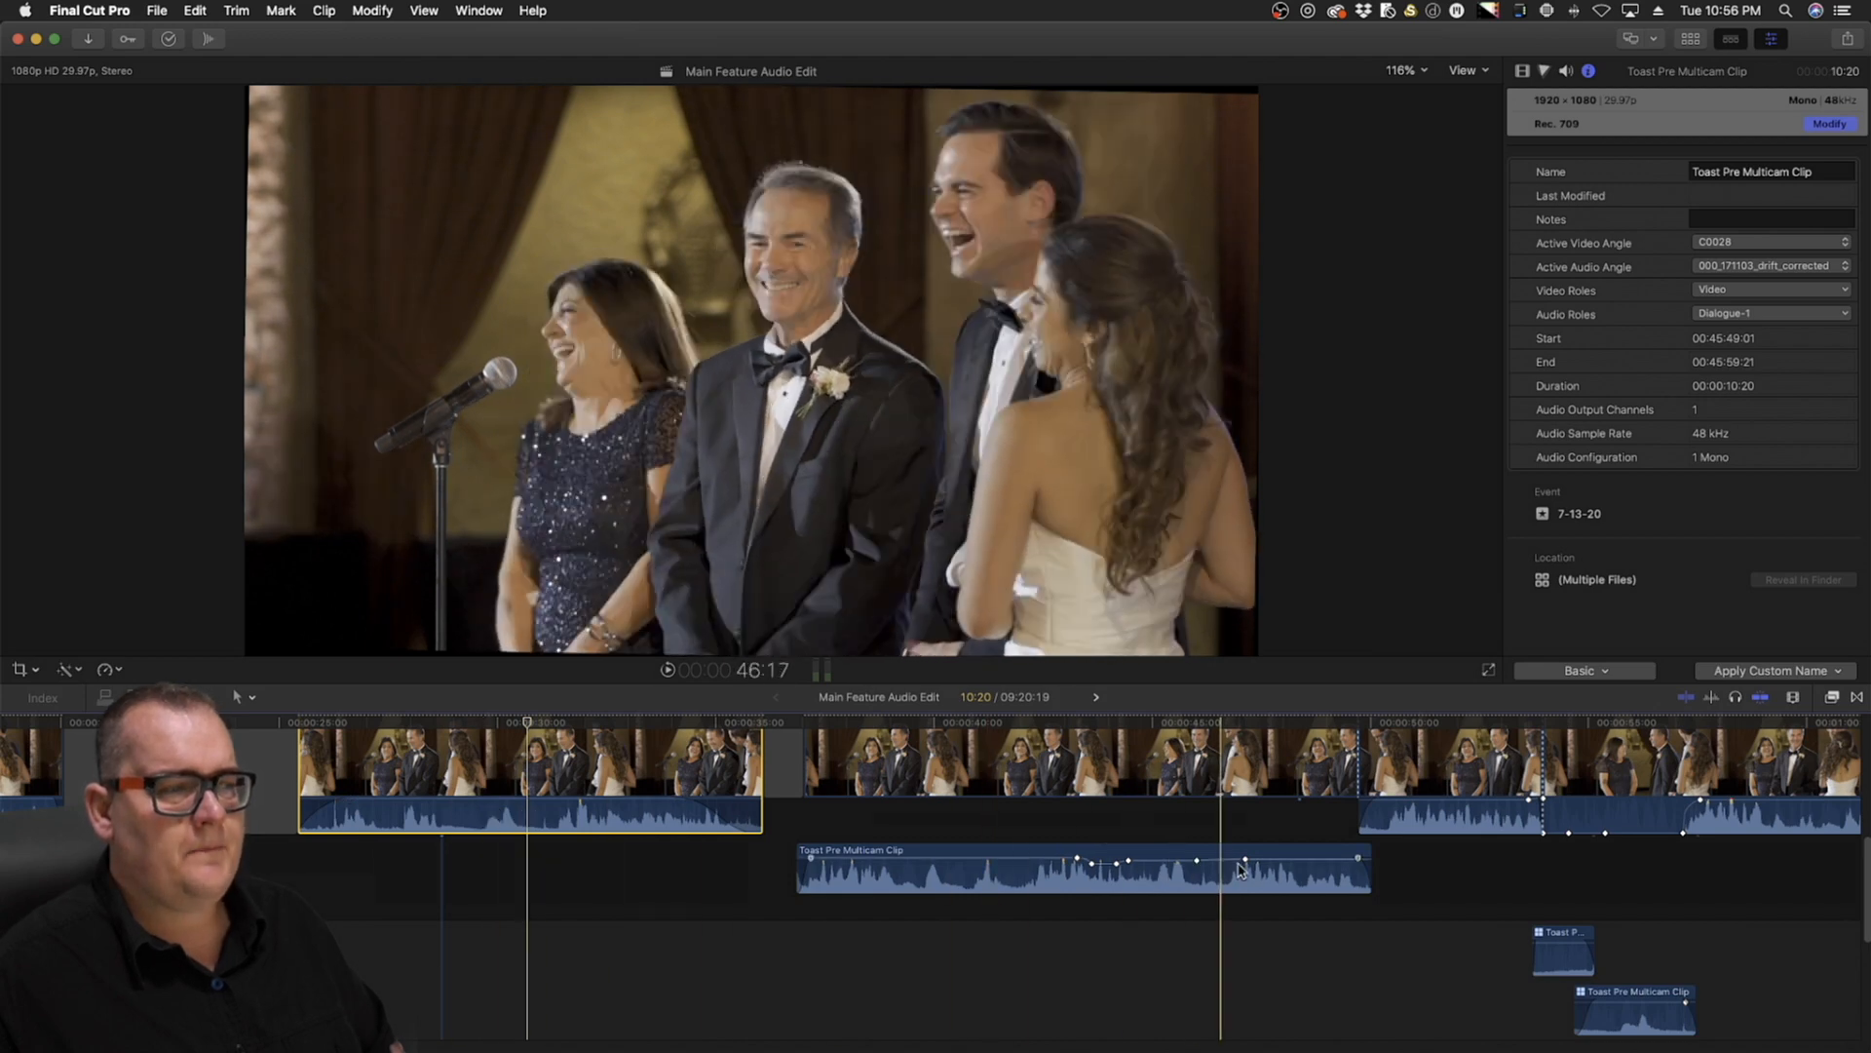
# Play the toast section from about 0:52 across the cut near 0:54 to about 1:00
pyautogui.hscroll(4, 1214, 717)
pyautogui.click(1191, 726)
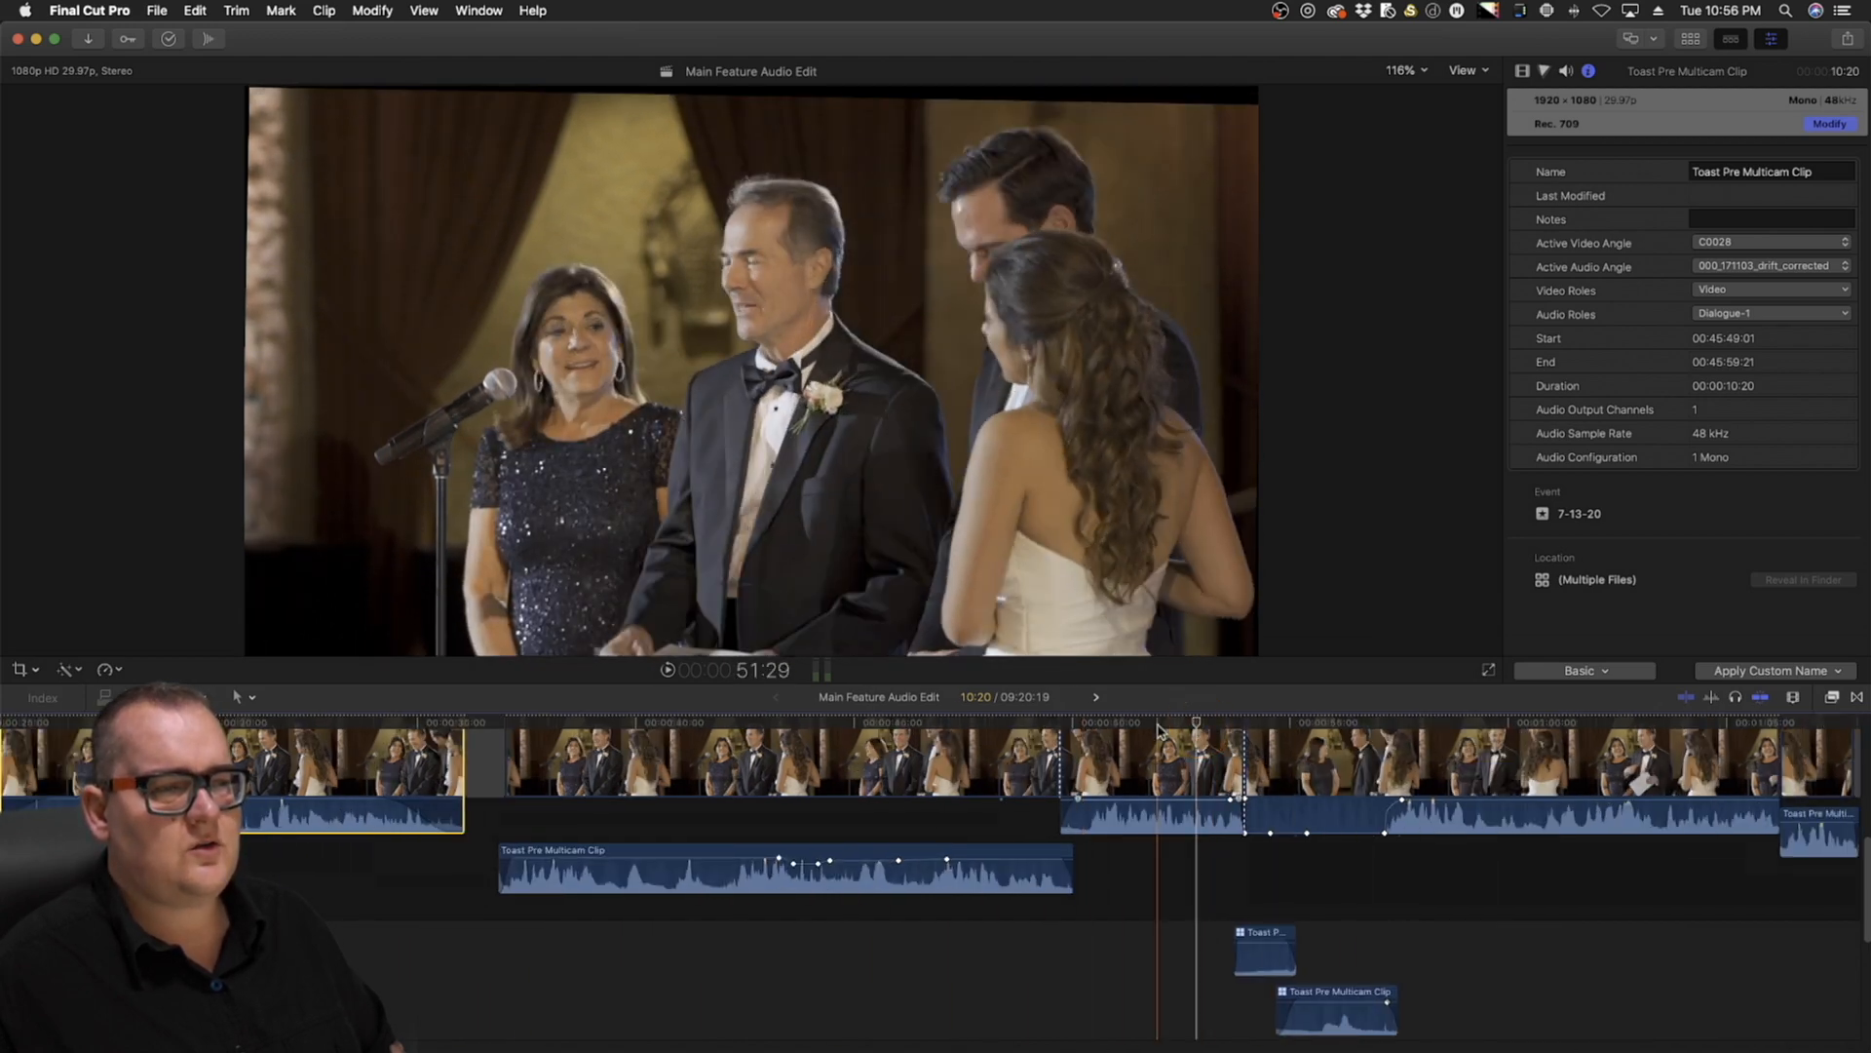
pyautogui.click(1158, 726)
pyautogui.hscroll(3, 1158, 727)
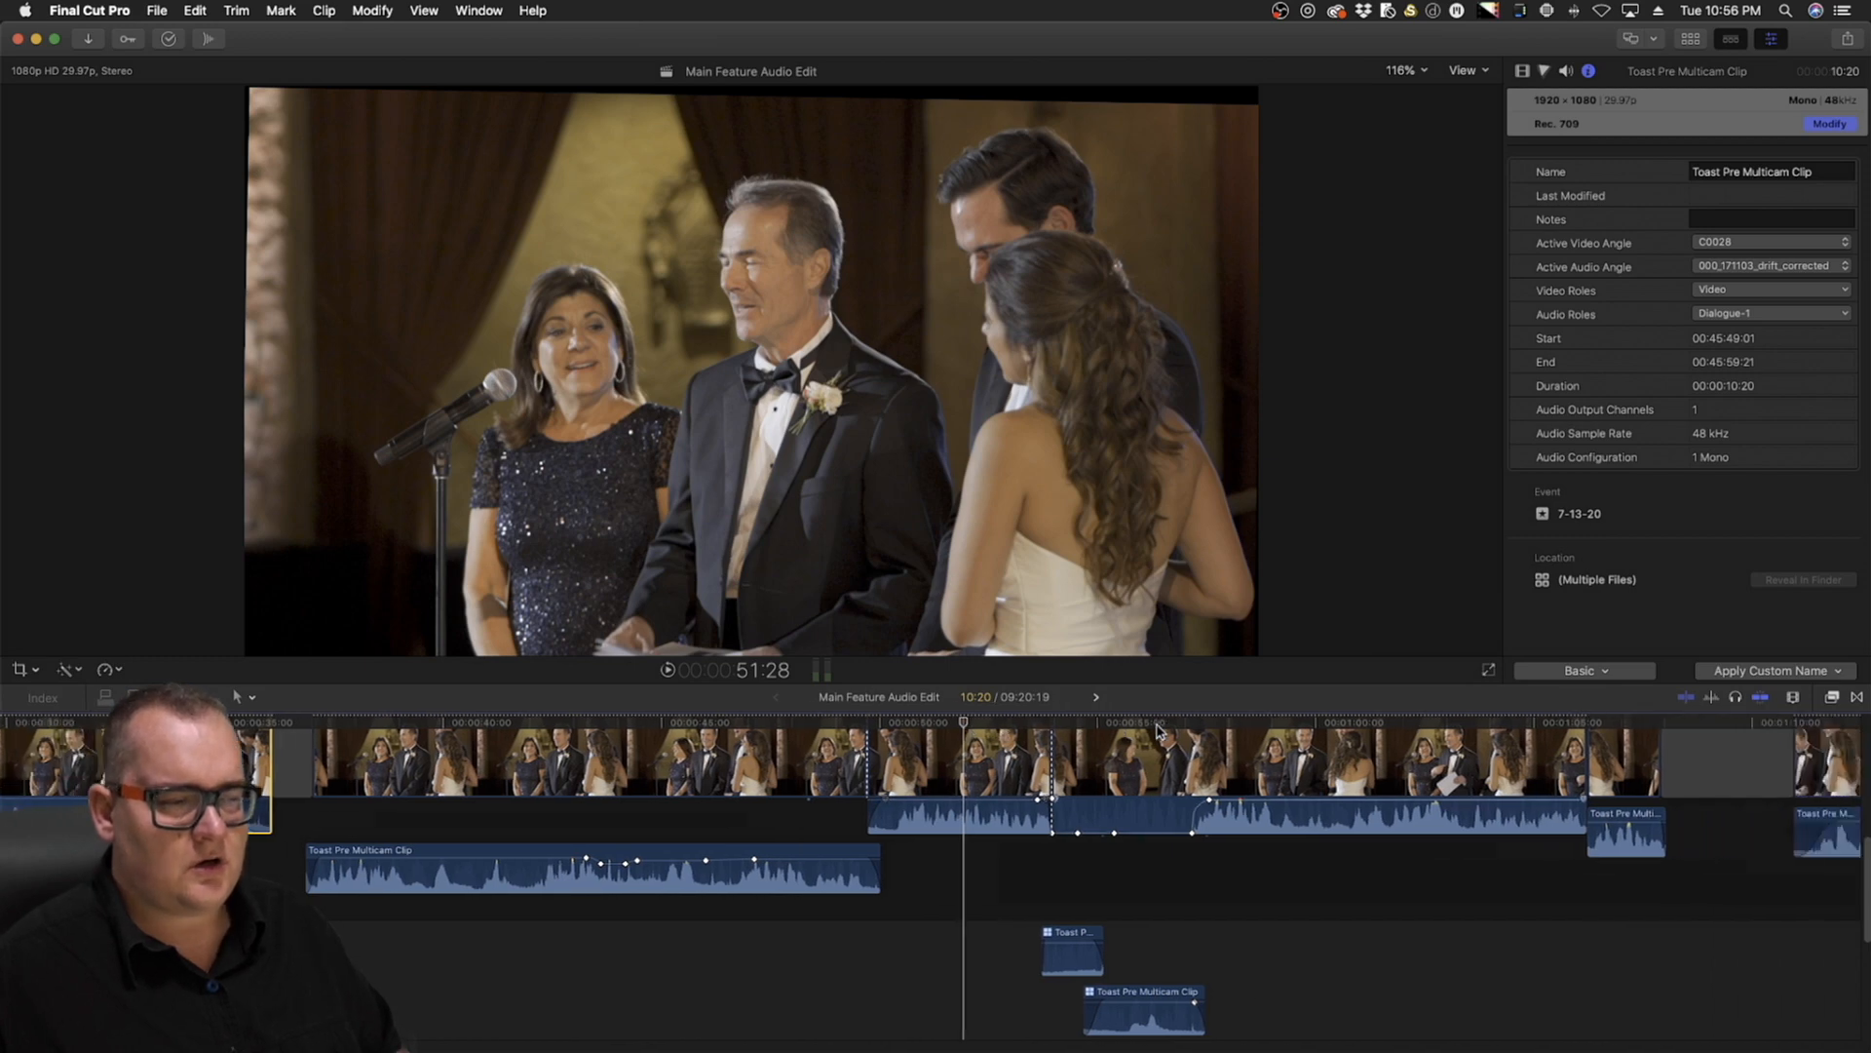
pyautogui.click(992, 726)
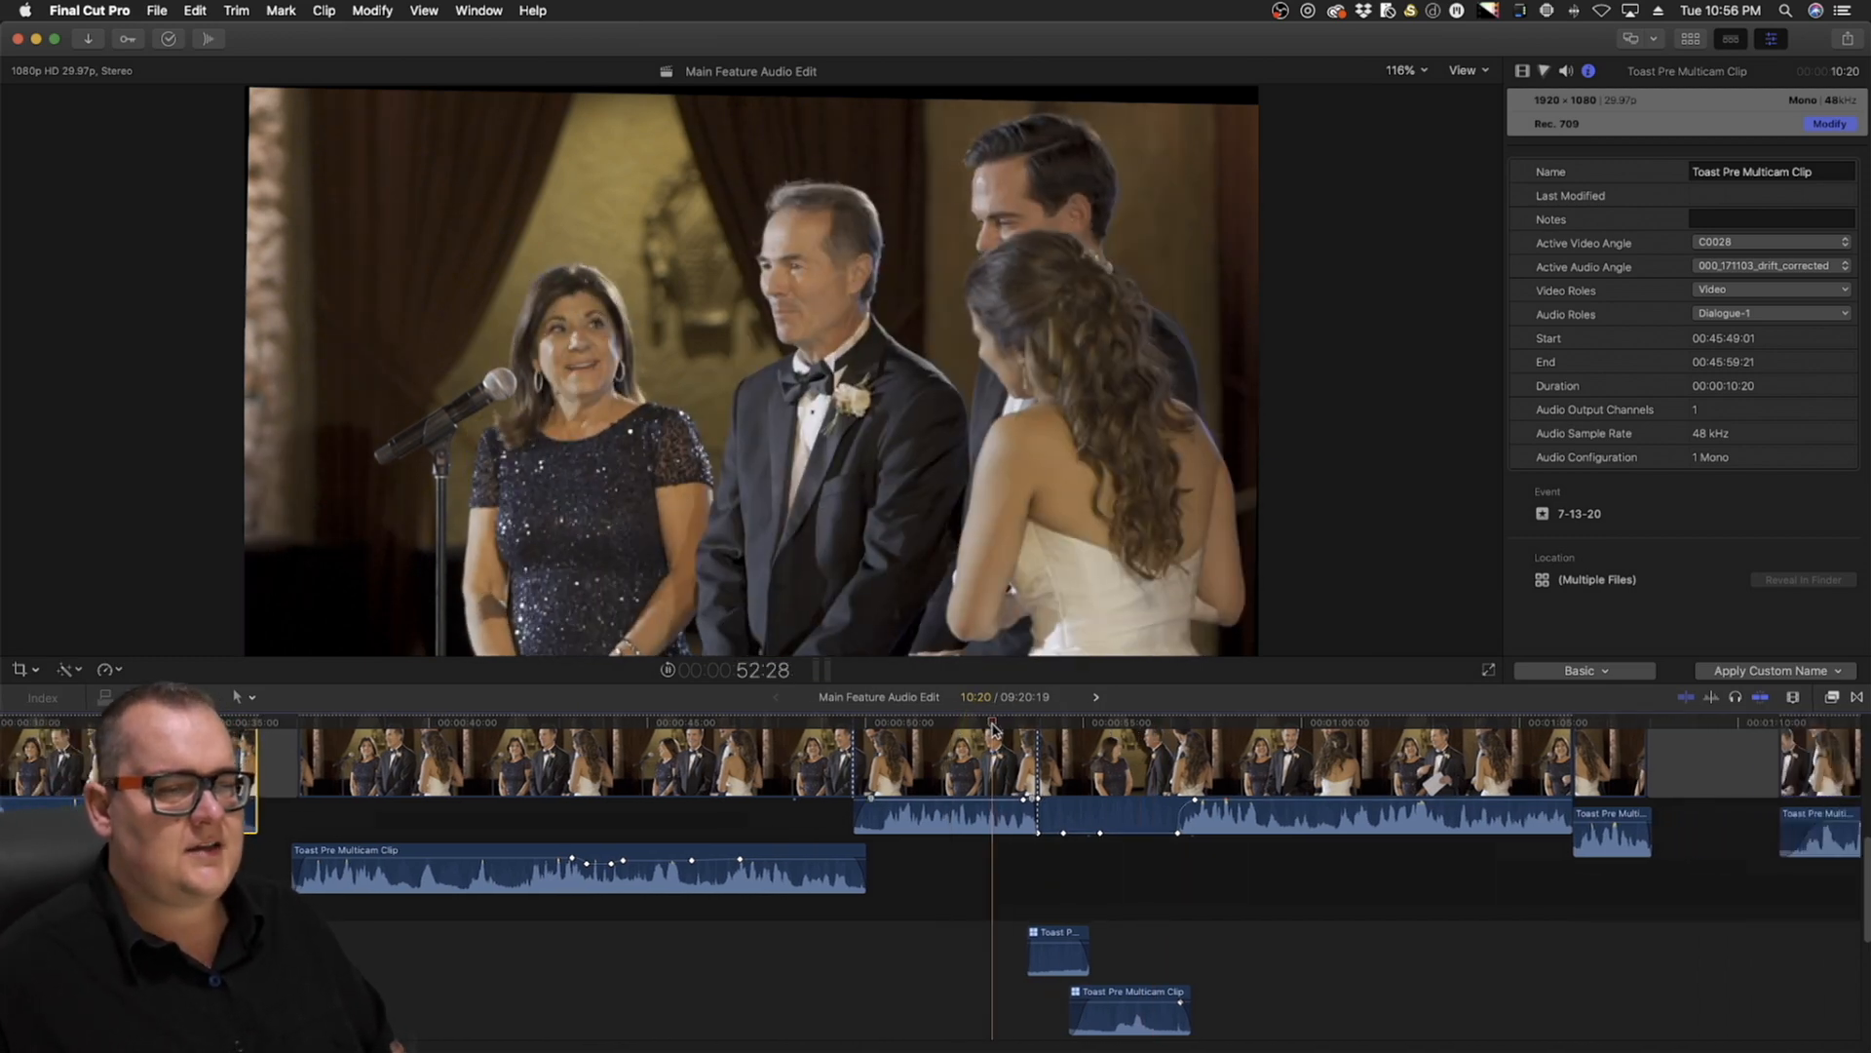
pyautogui.press('space')
pyautogui.hscroll(3, 993, 726)
pyautogui.scroll(-1, 914, 811)
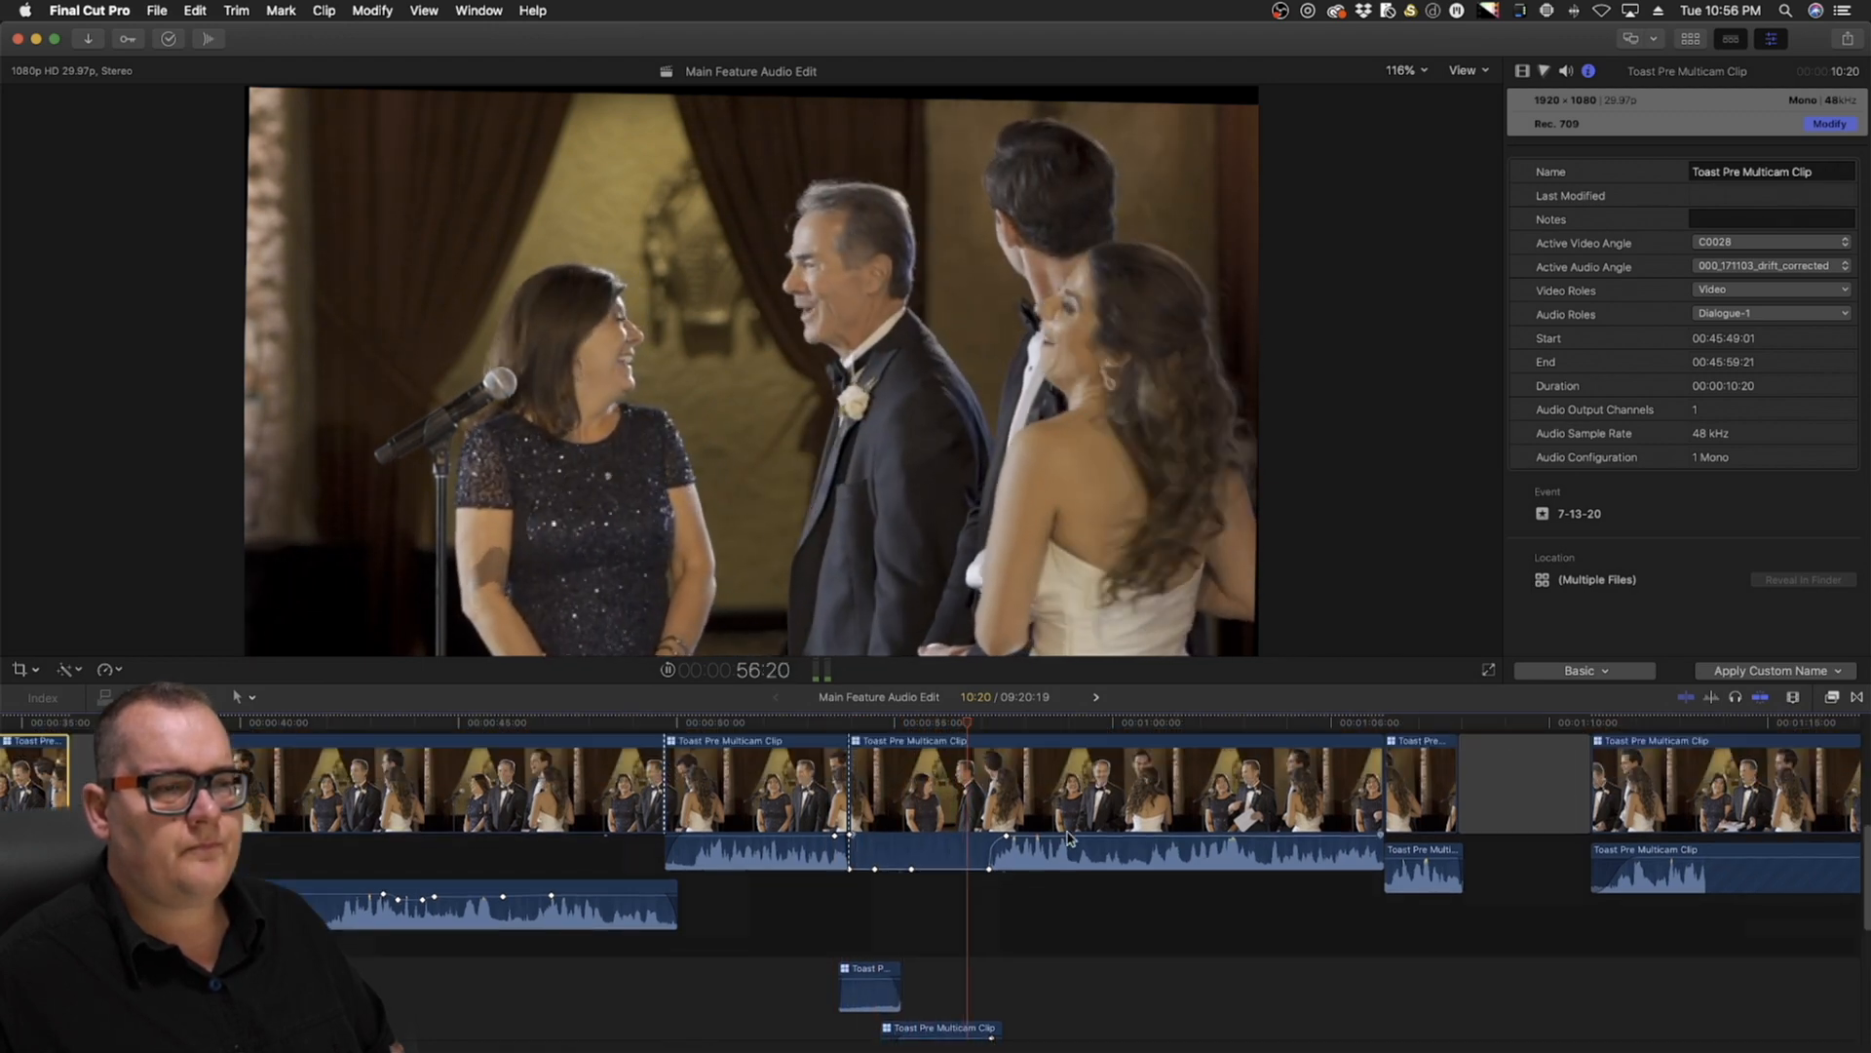
pyautogui.scroll(2, 1062, 833)
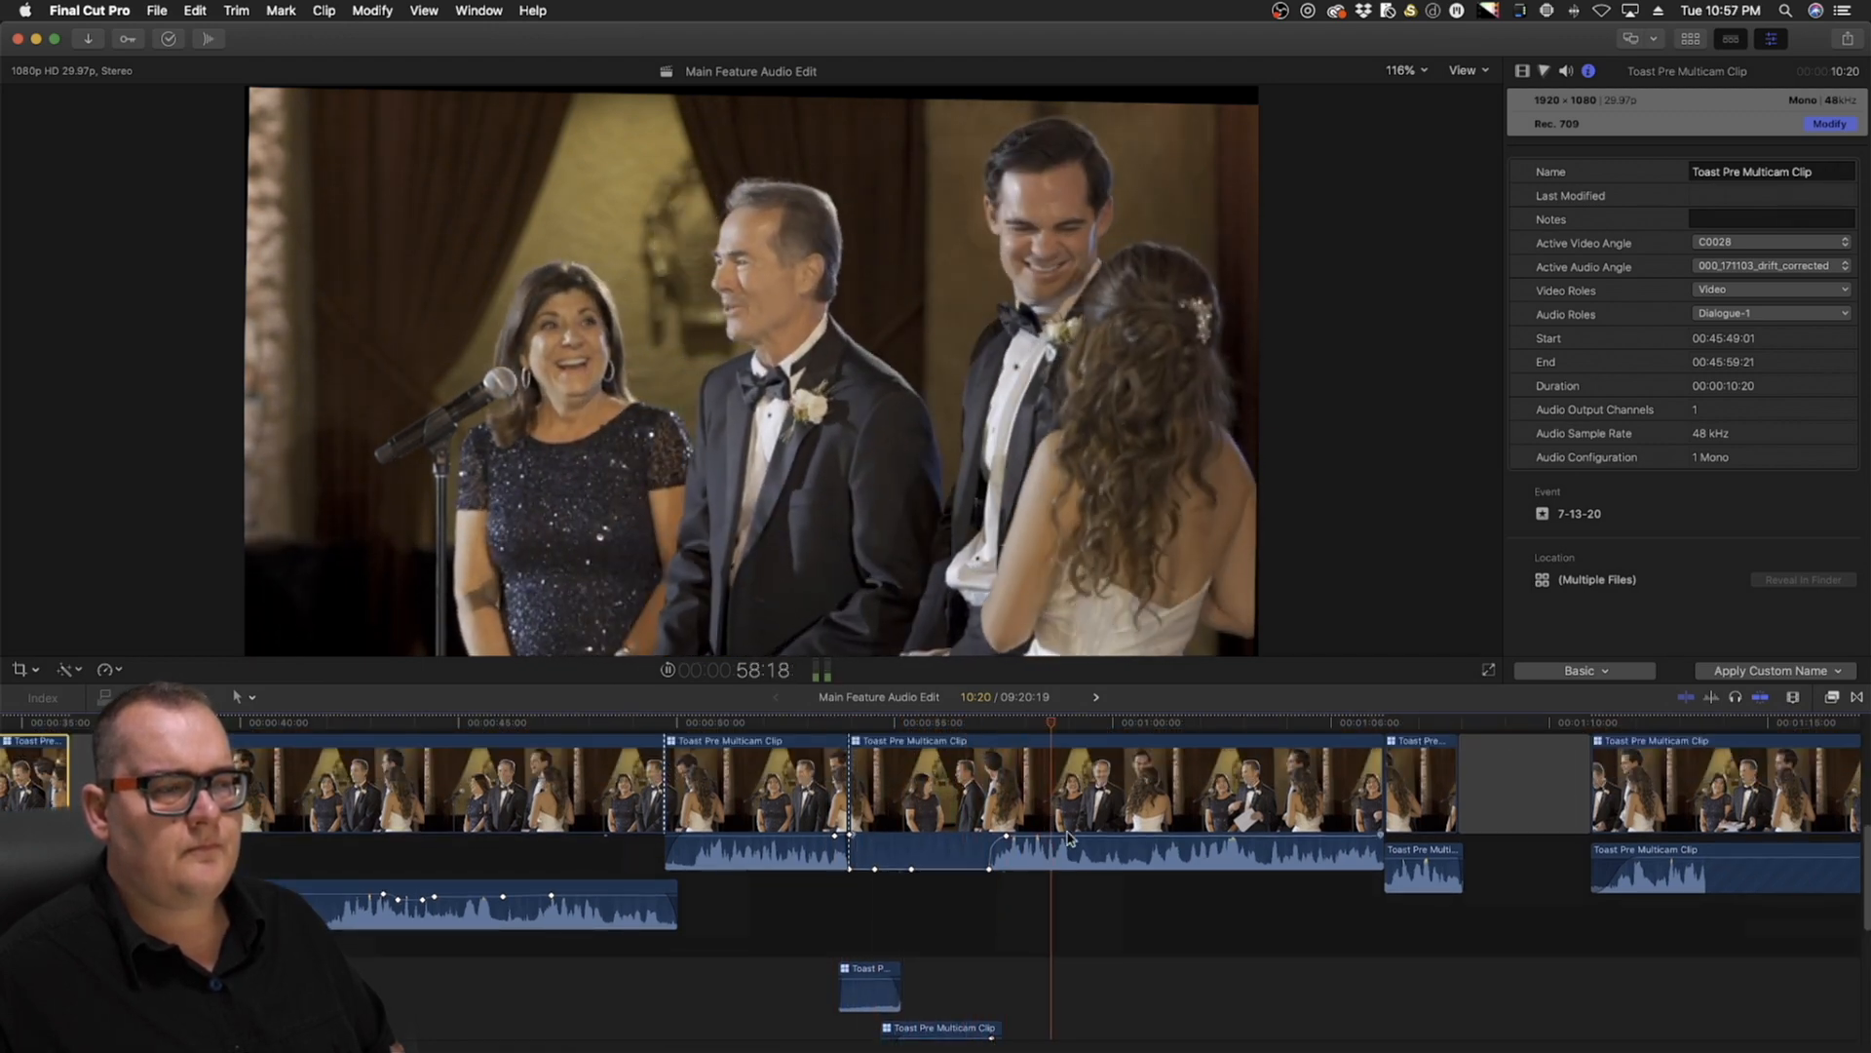
pyautogui.hscroll(5, 1069, 836)
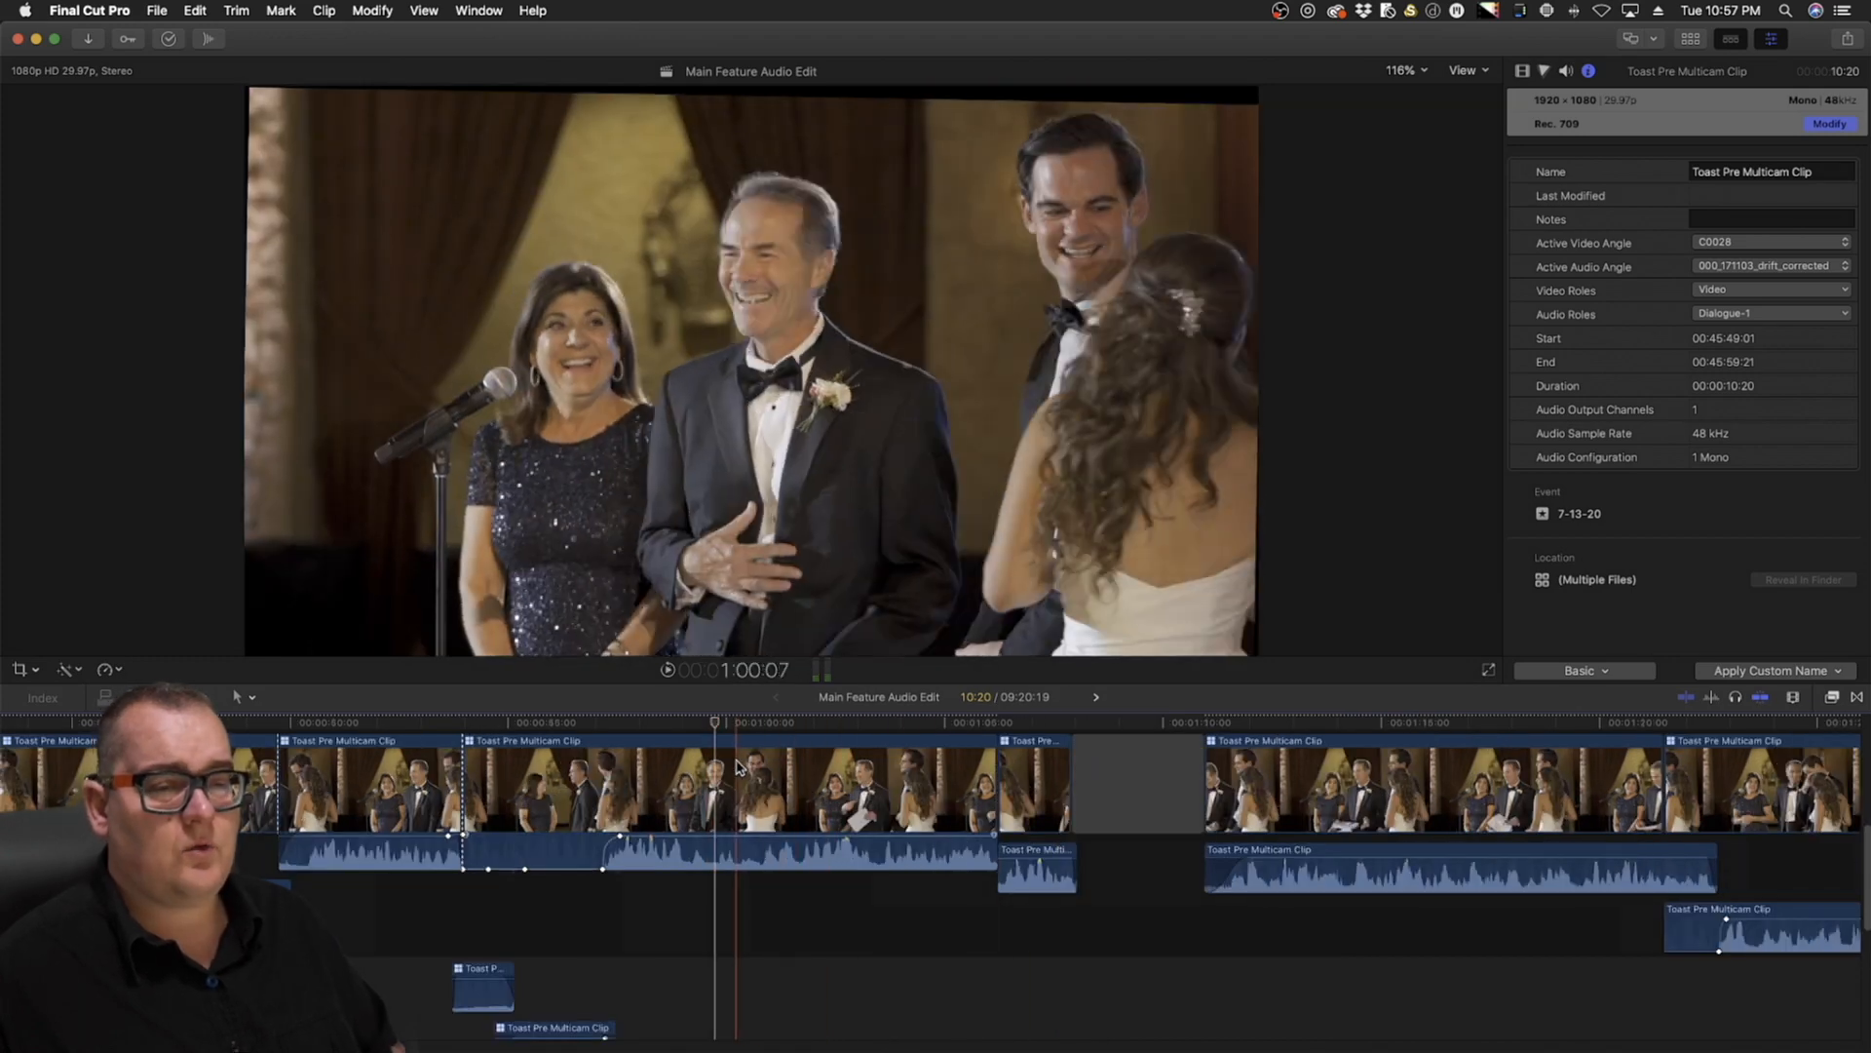
# Examine the Toast Pre Multicam clips around the gap after 1:05, moving the playhead to about 1:20
pyautogui.click(927, 722)
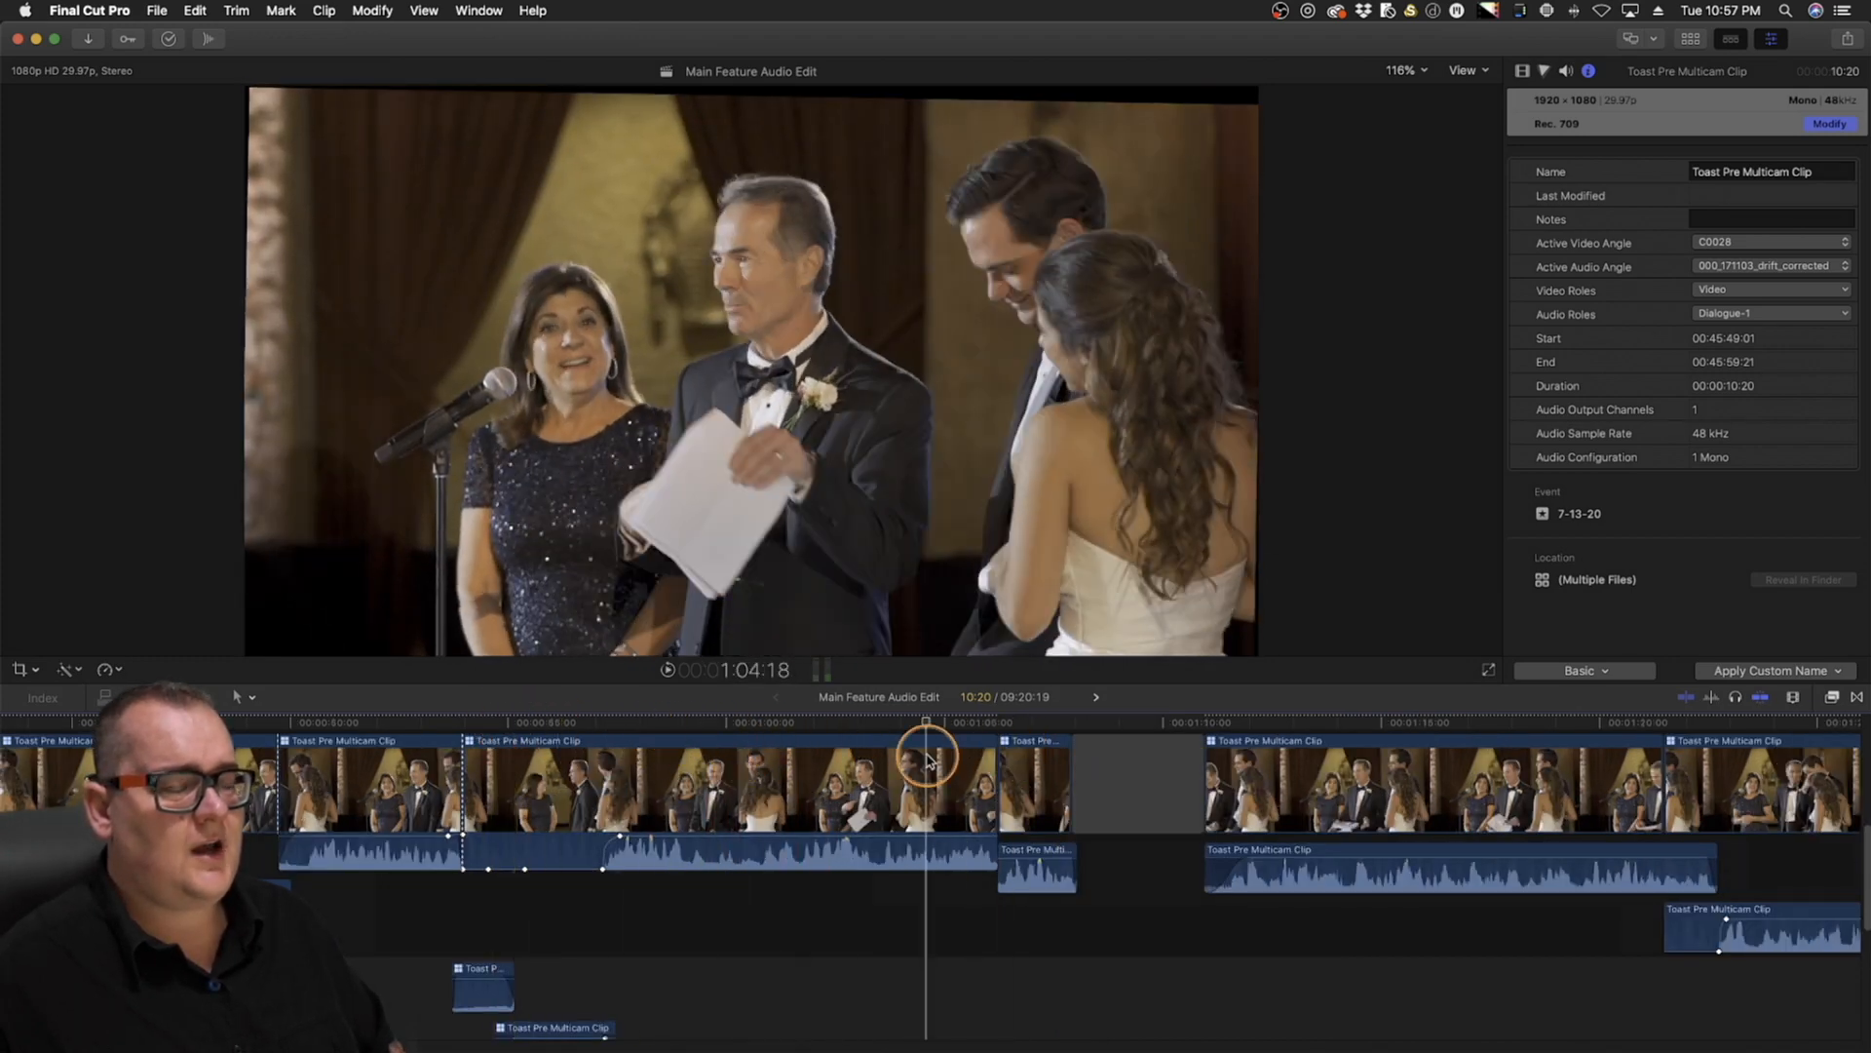
pyautogui.scroll(-3, 934, 775)
pyautogui.scroll(3, 934, 775)
pyautogui.hscroll(7, 934, 773)
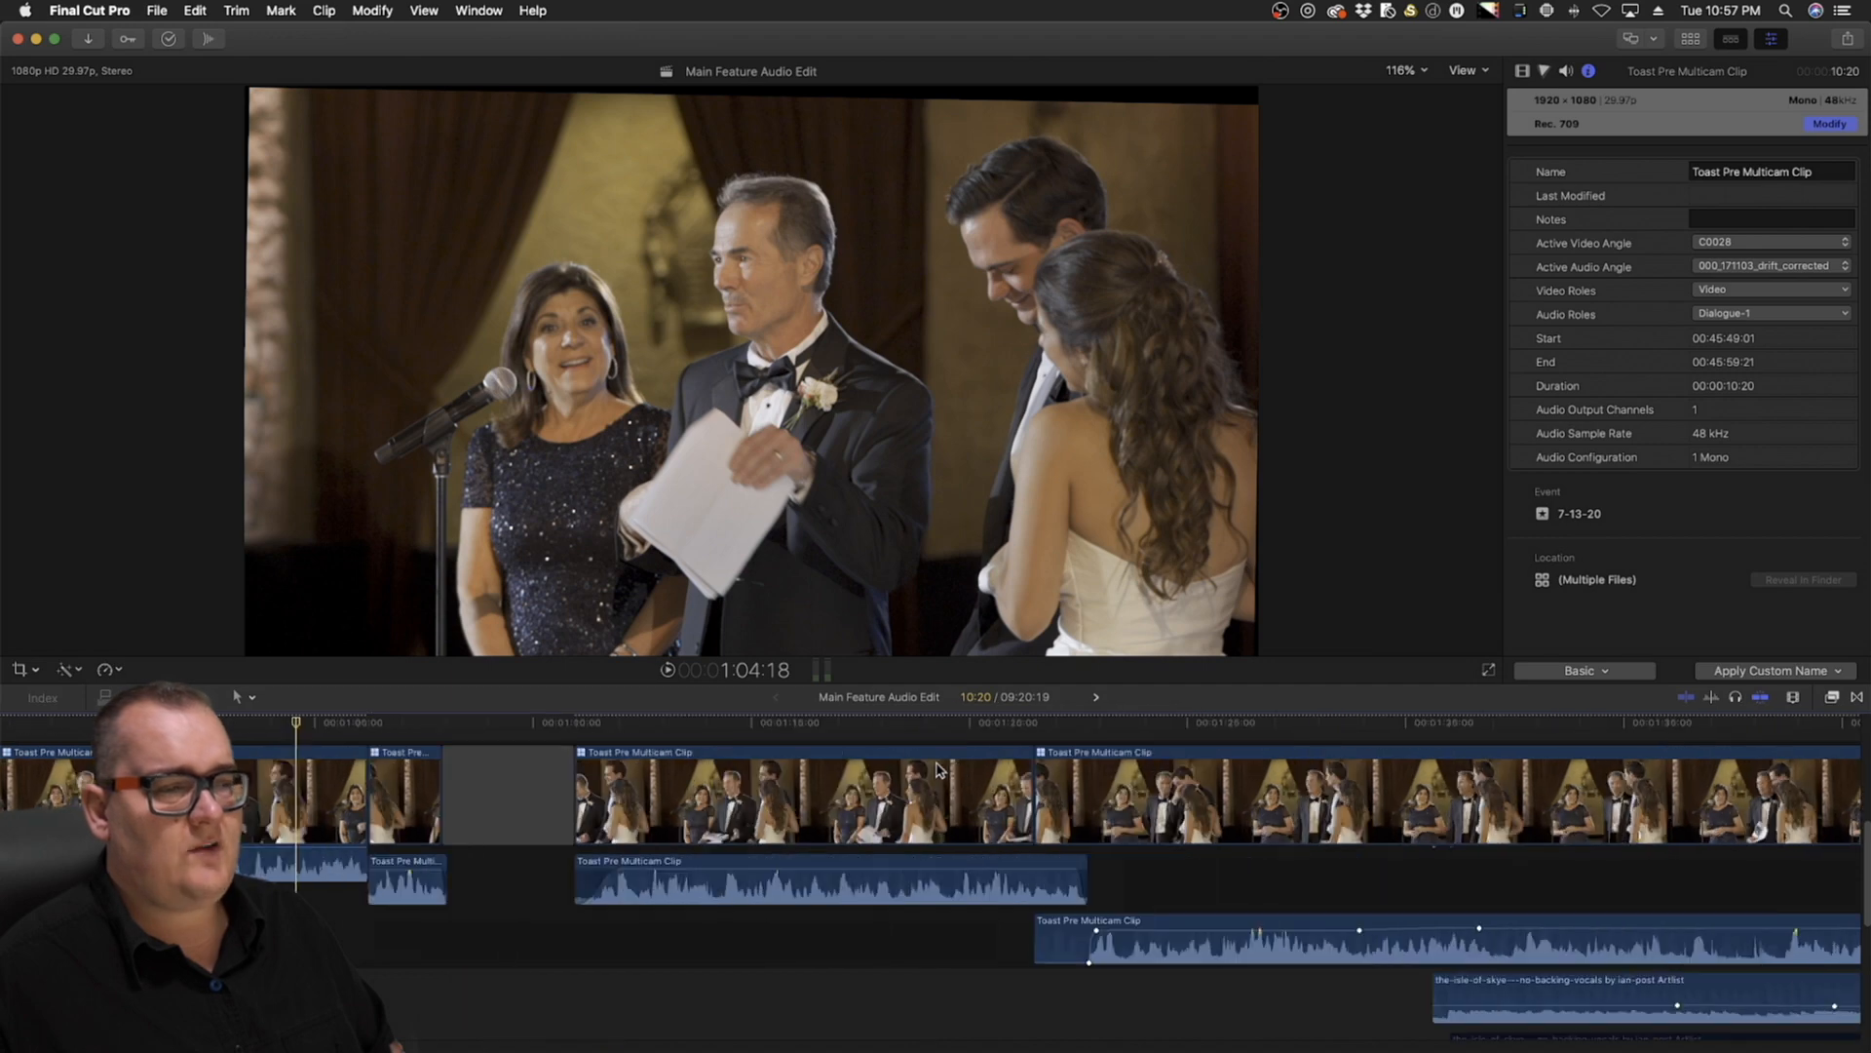
pyautogui.moveTo(533, 726); pyautogui.dragTo(1004, 763)
pyautogui.press('space')
pyautogui.hscroll(8, 1004, 763)
pyautogui.scroll(-5, 1001, 770)
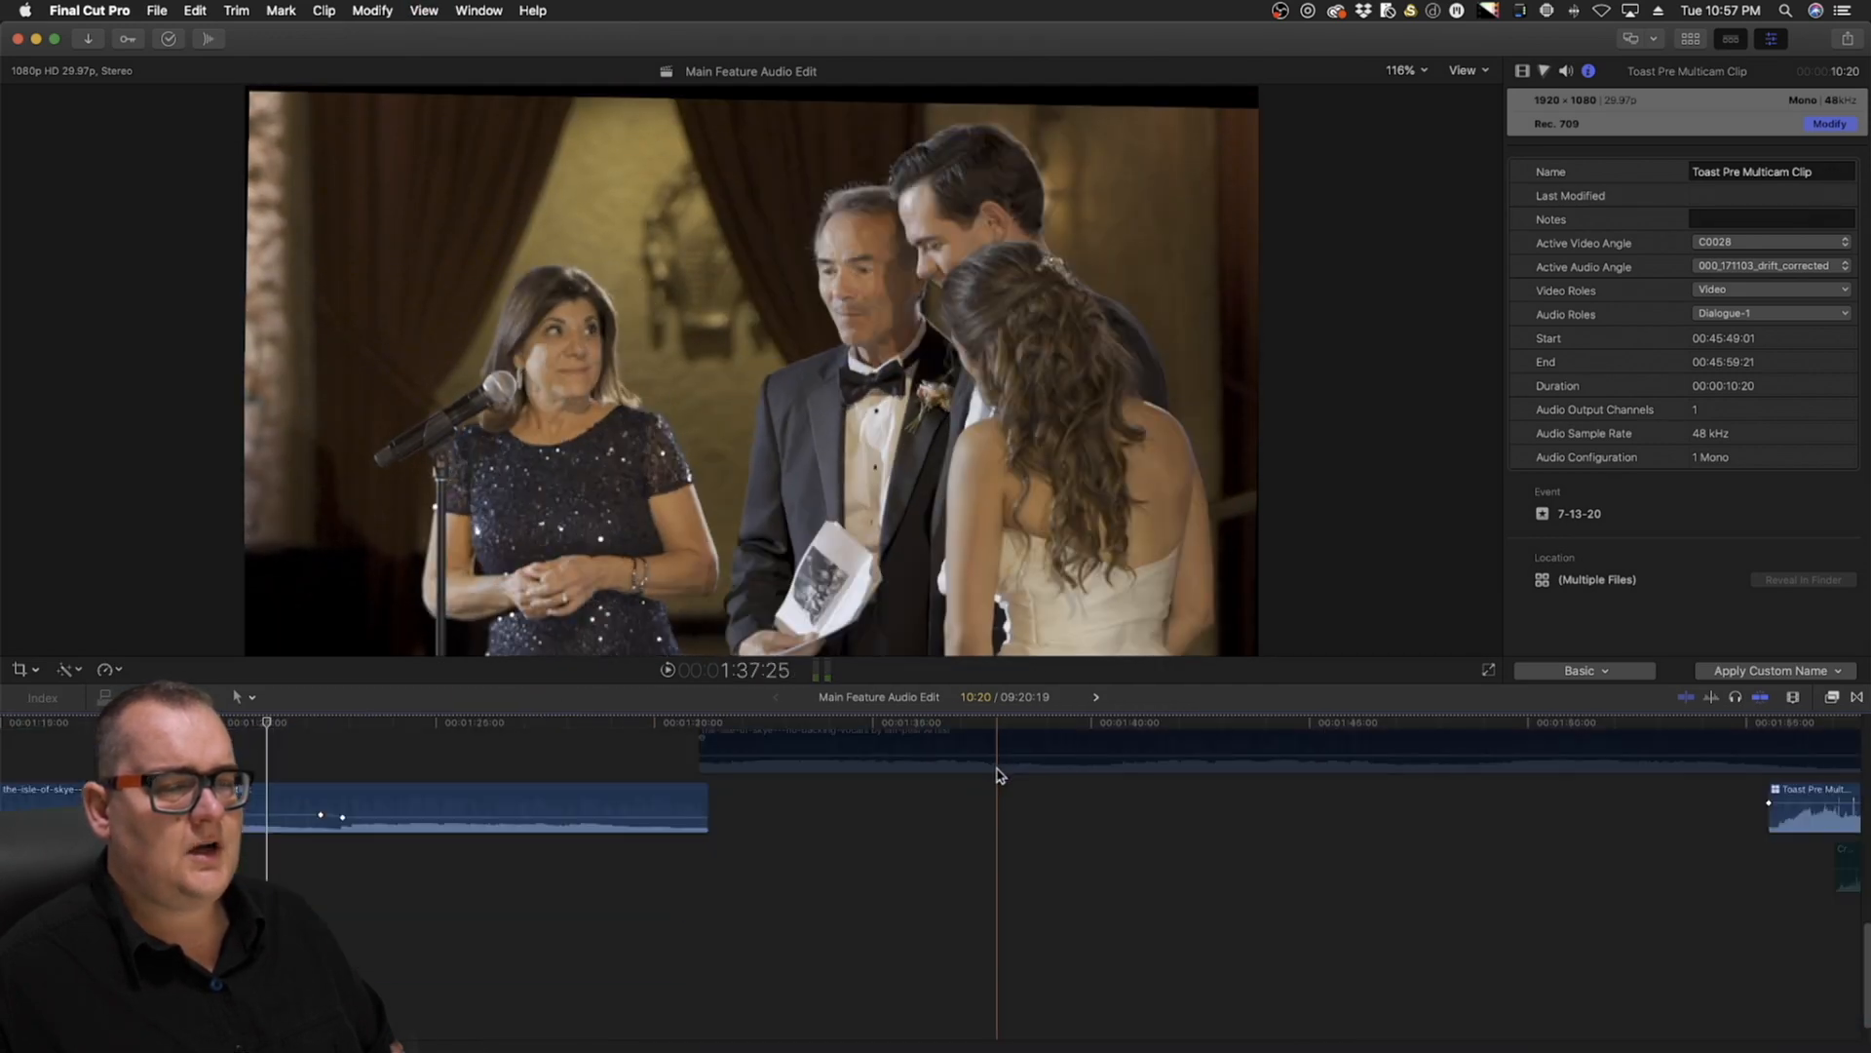
# Examine the layout of the connected the-isle-of-skye music clips and their volume keyframes beneath the toast section
pyautogui.press('z')
pyautogui.keyDown('alt'); pyautogui.click(951, 799); pyautogui.keyUp('alt')
pyautogui.press('a')
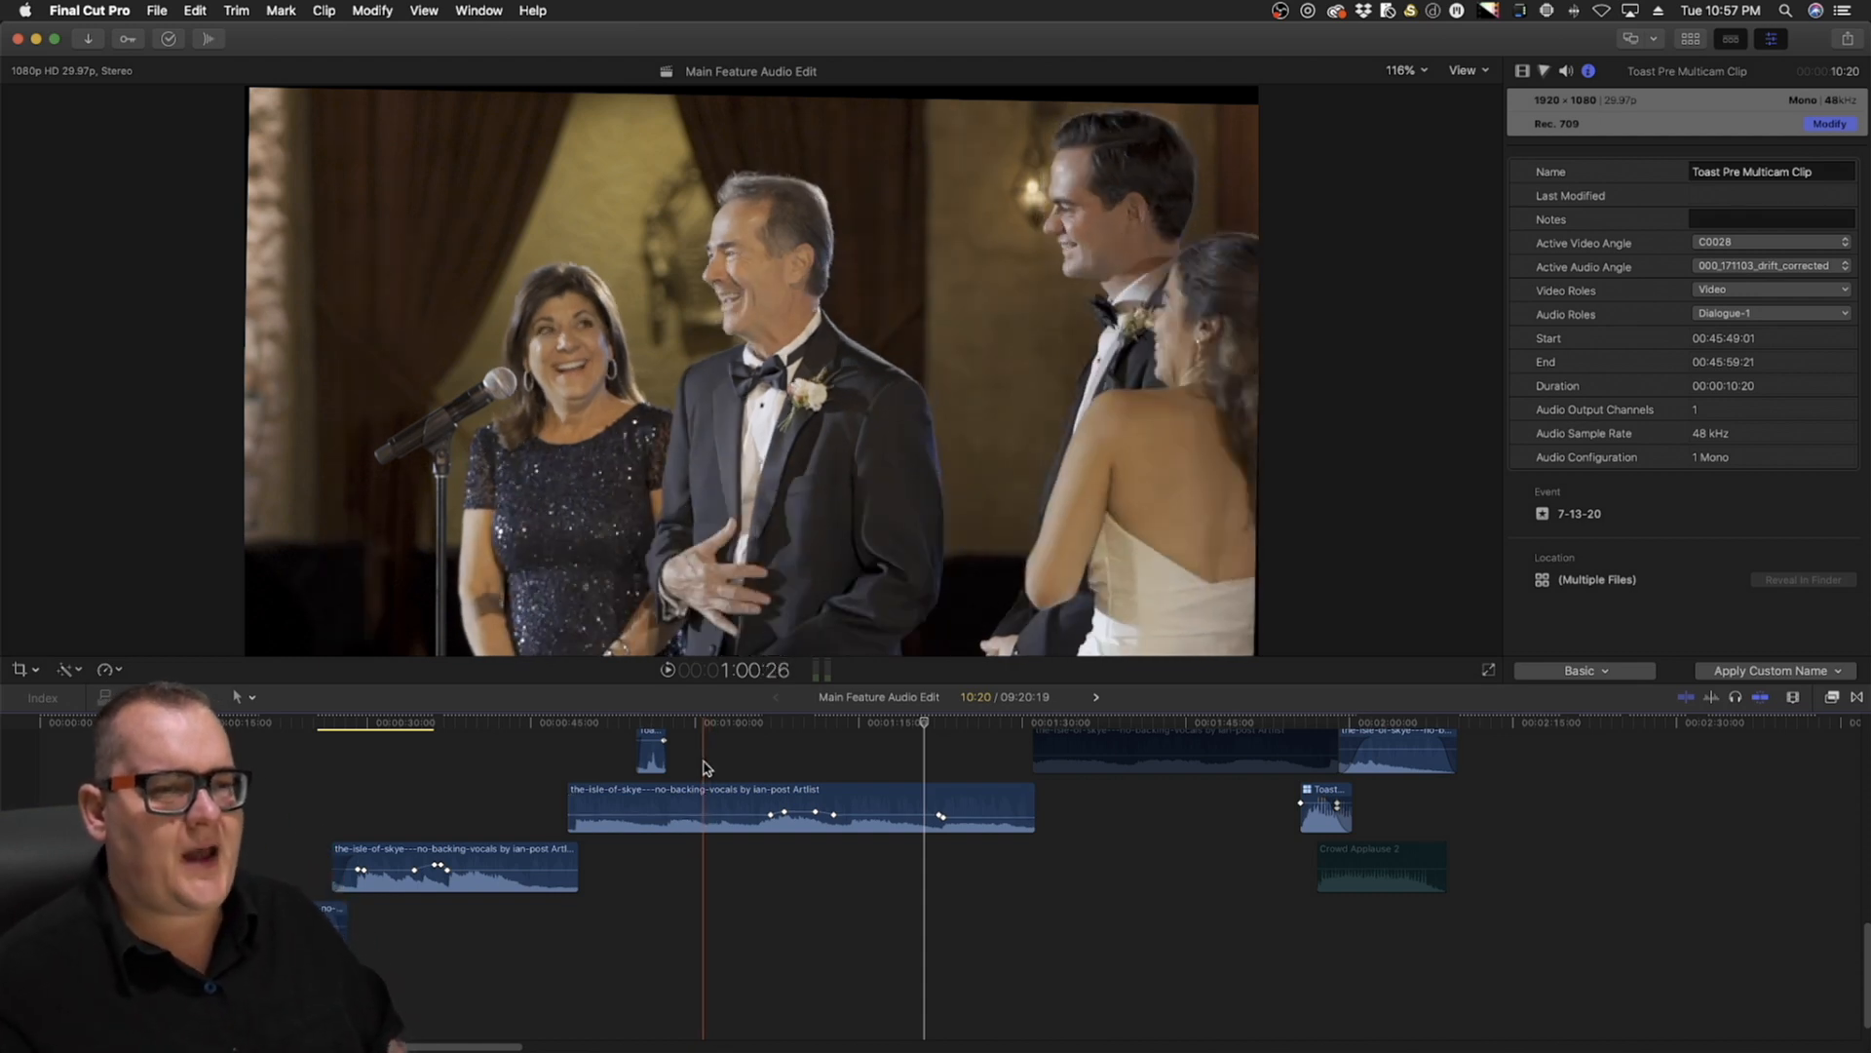
pyautogui.hscroll(-1, 712, 801)
pyautogui.keyDown('alt'); pyautogui.click(674, 809); pyautogui.keyUp('alt')
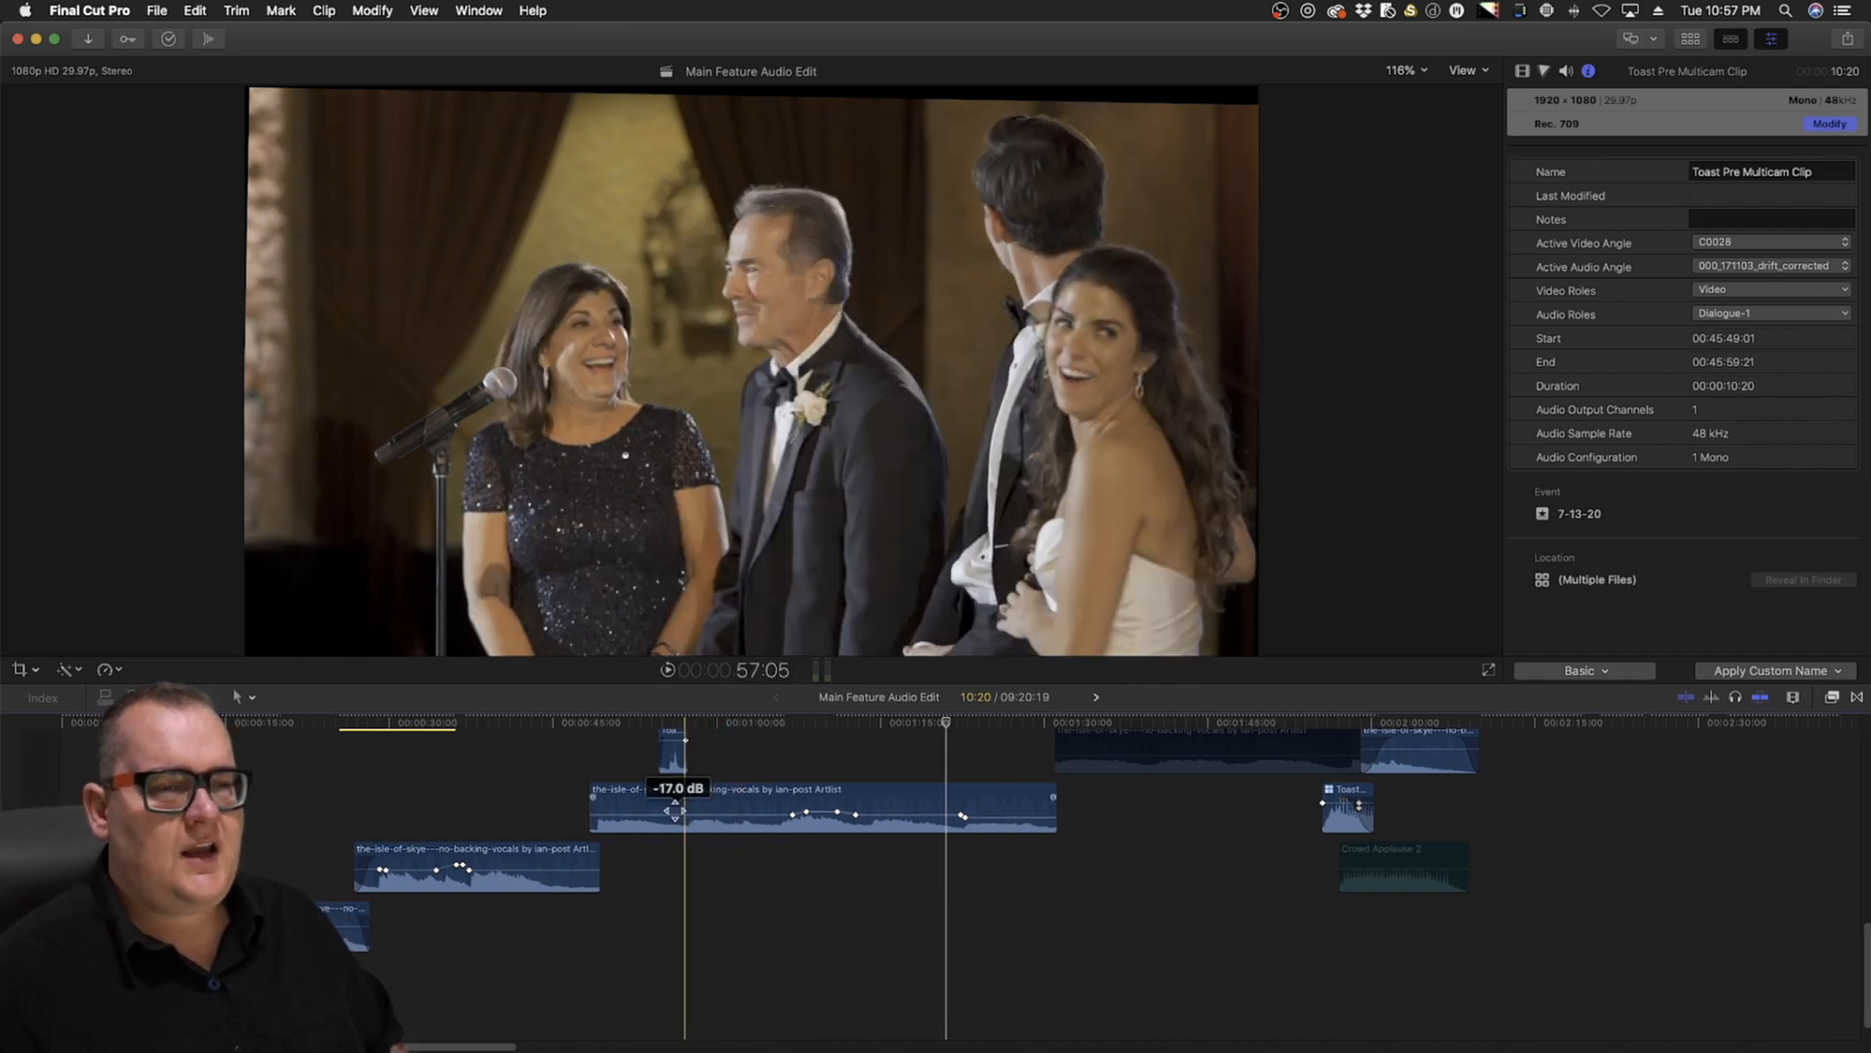
pyautogui.hscroll(1, 675, 809)
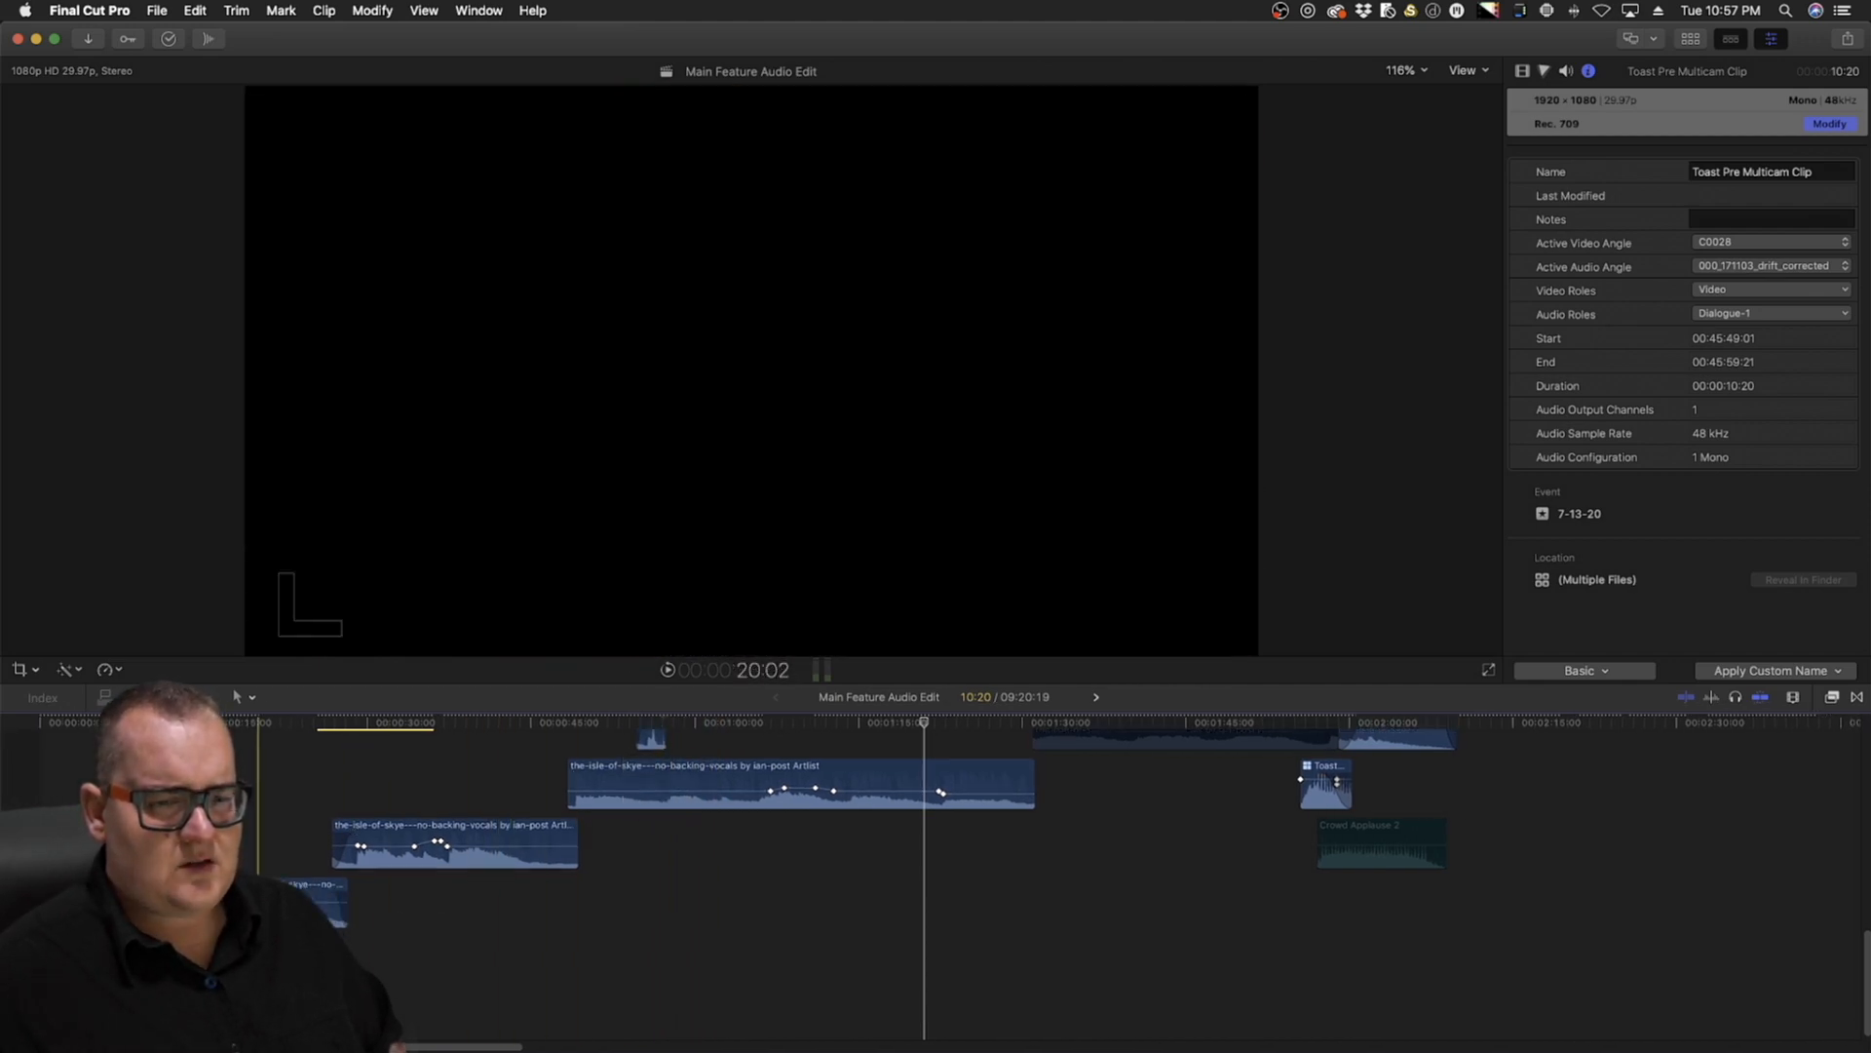
# Examine the stacked music clips and room-sound pieces connected beneath the toast section, from the opening to about 2:15
pyautogui.scroll(3, 926, 814)
pyautogui.hscroll(10, 926, 814)
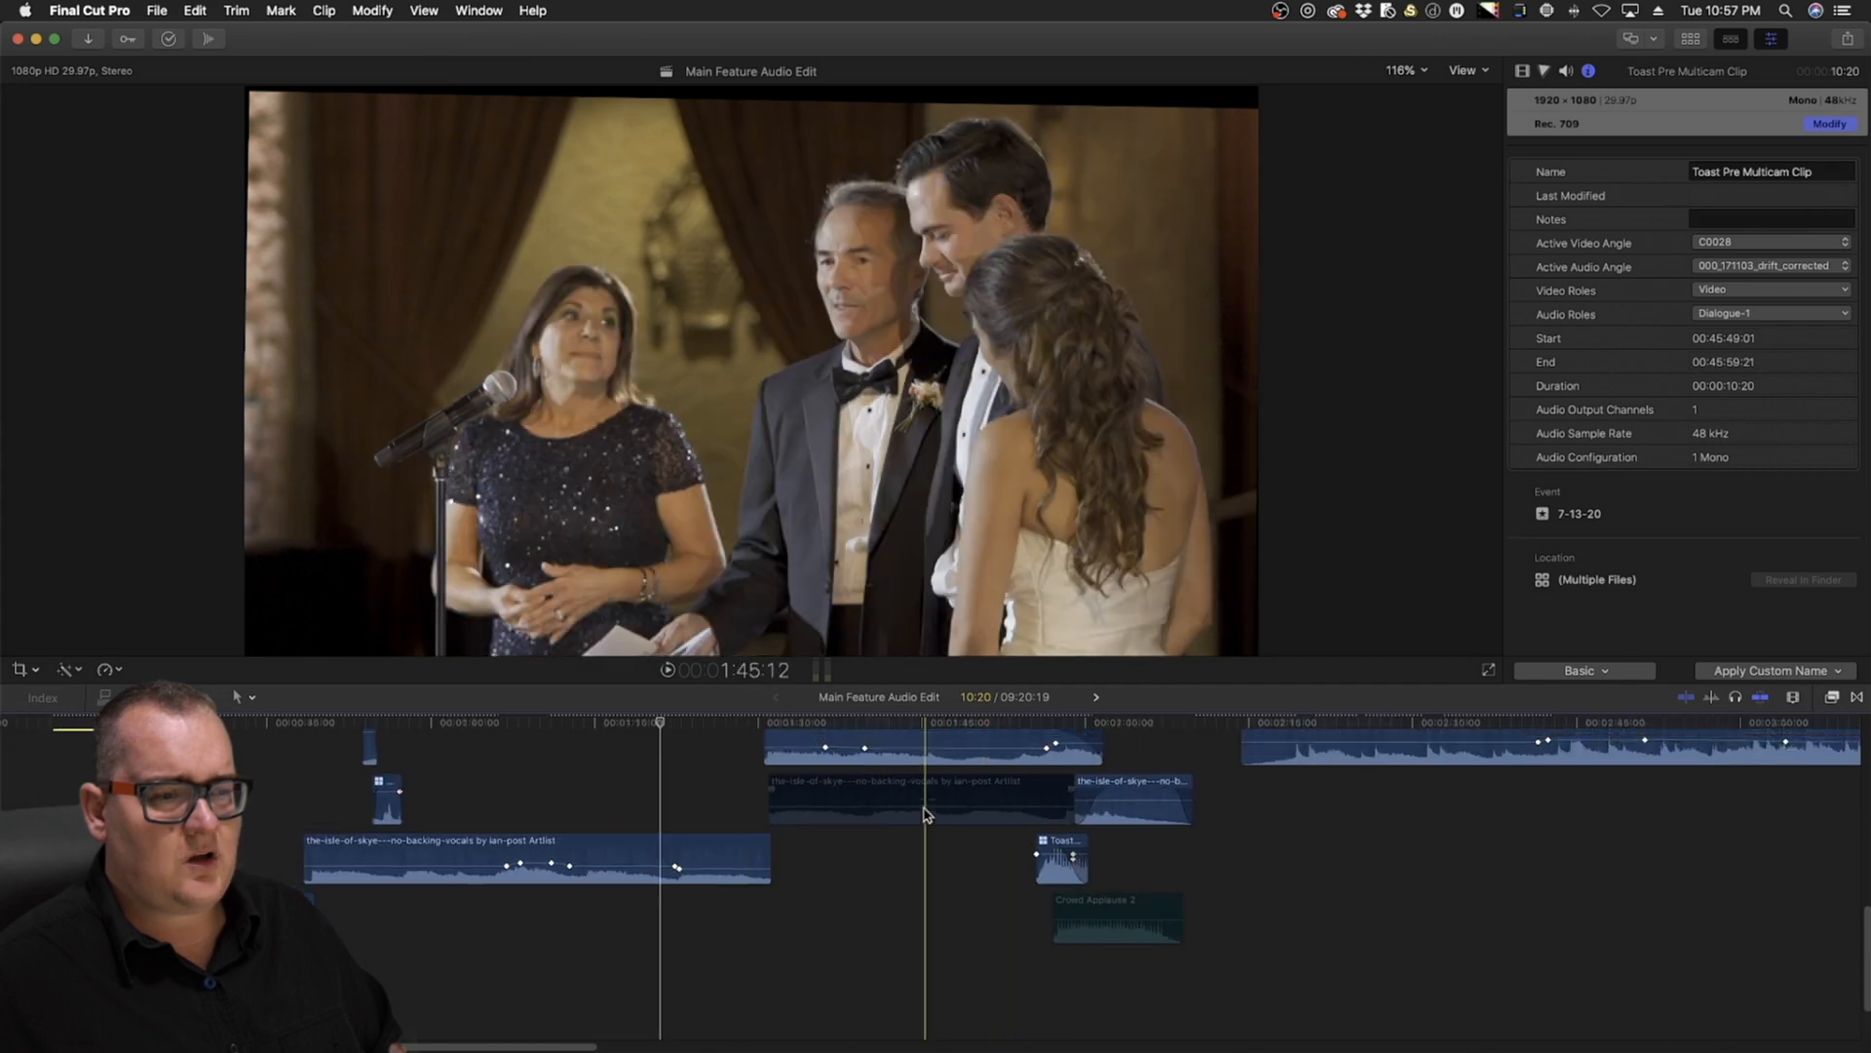
pyautogui.hscroll(-10, 926, 813)
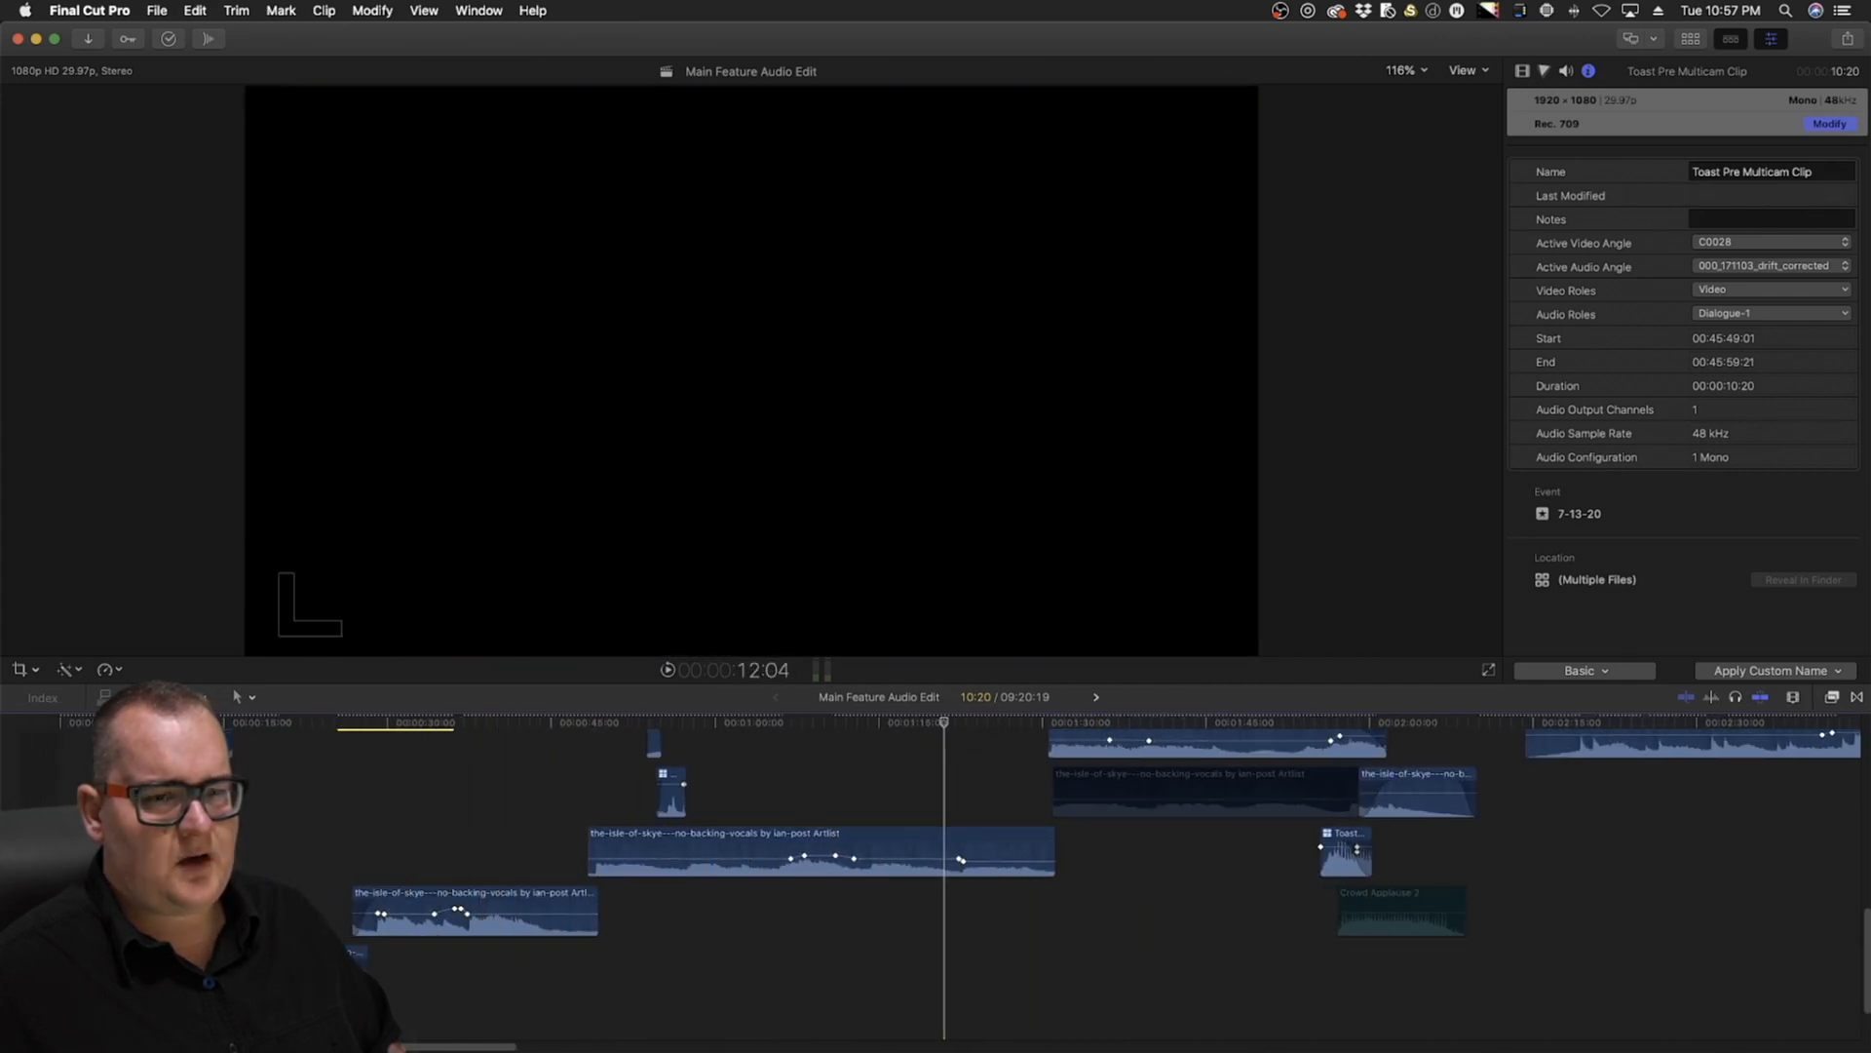
pyautogui.hscroll(1, 926, 829)
pyautogui.scroll(-1, 926, 828)
pyautogui.scroll(5, 926, 828)
pyautogui.scroll(-3, 926, 828)
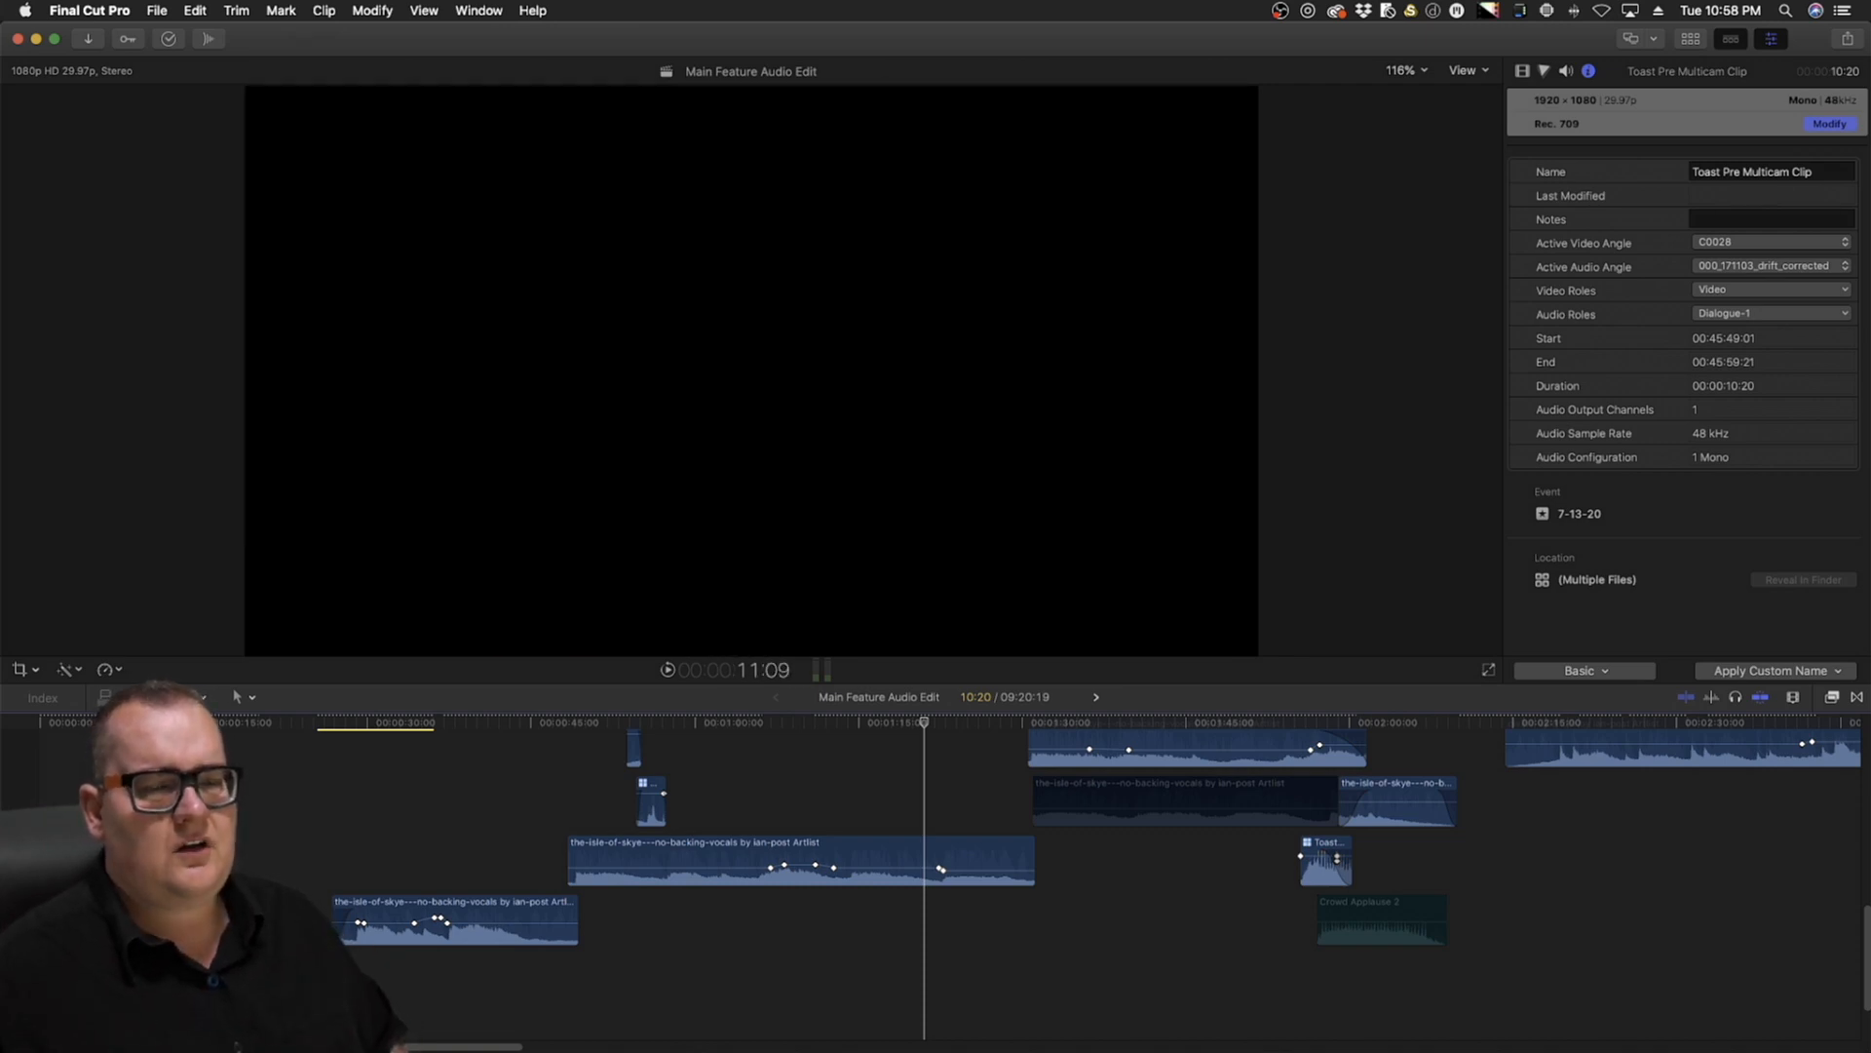
pyautogui.scroll(2, 955, 868)
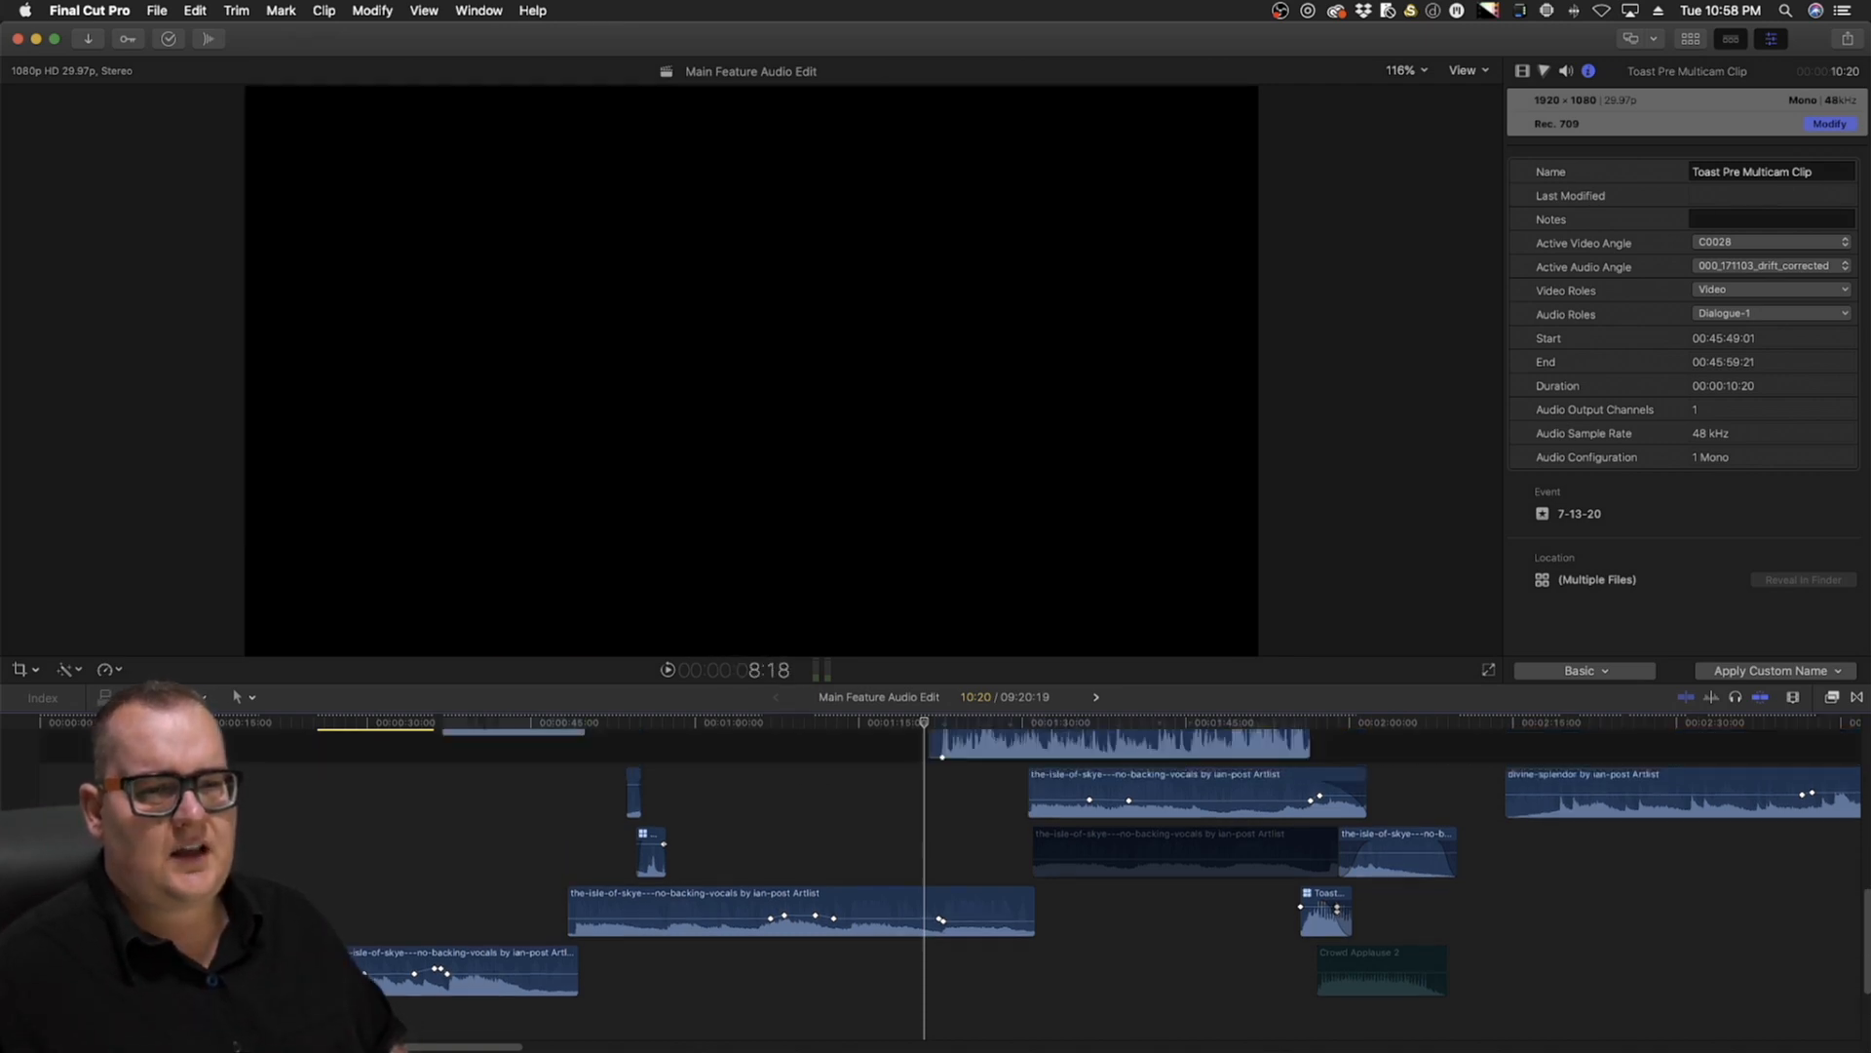
pyautogui.scroll(-2, 209, 803)
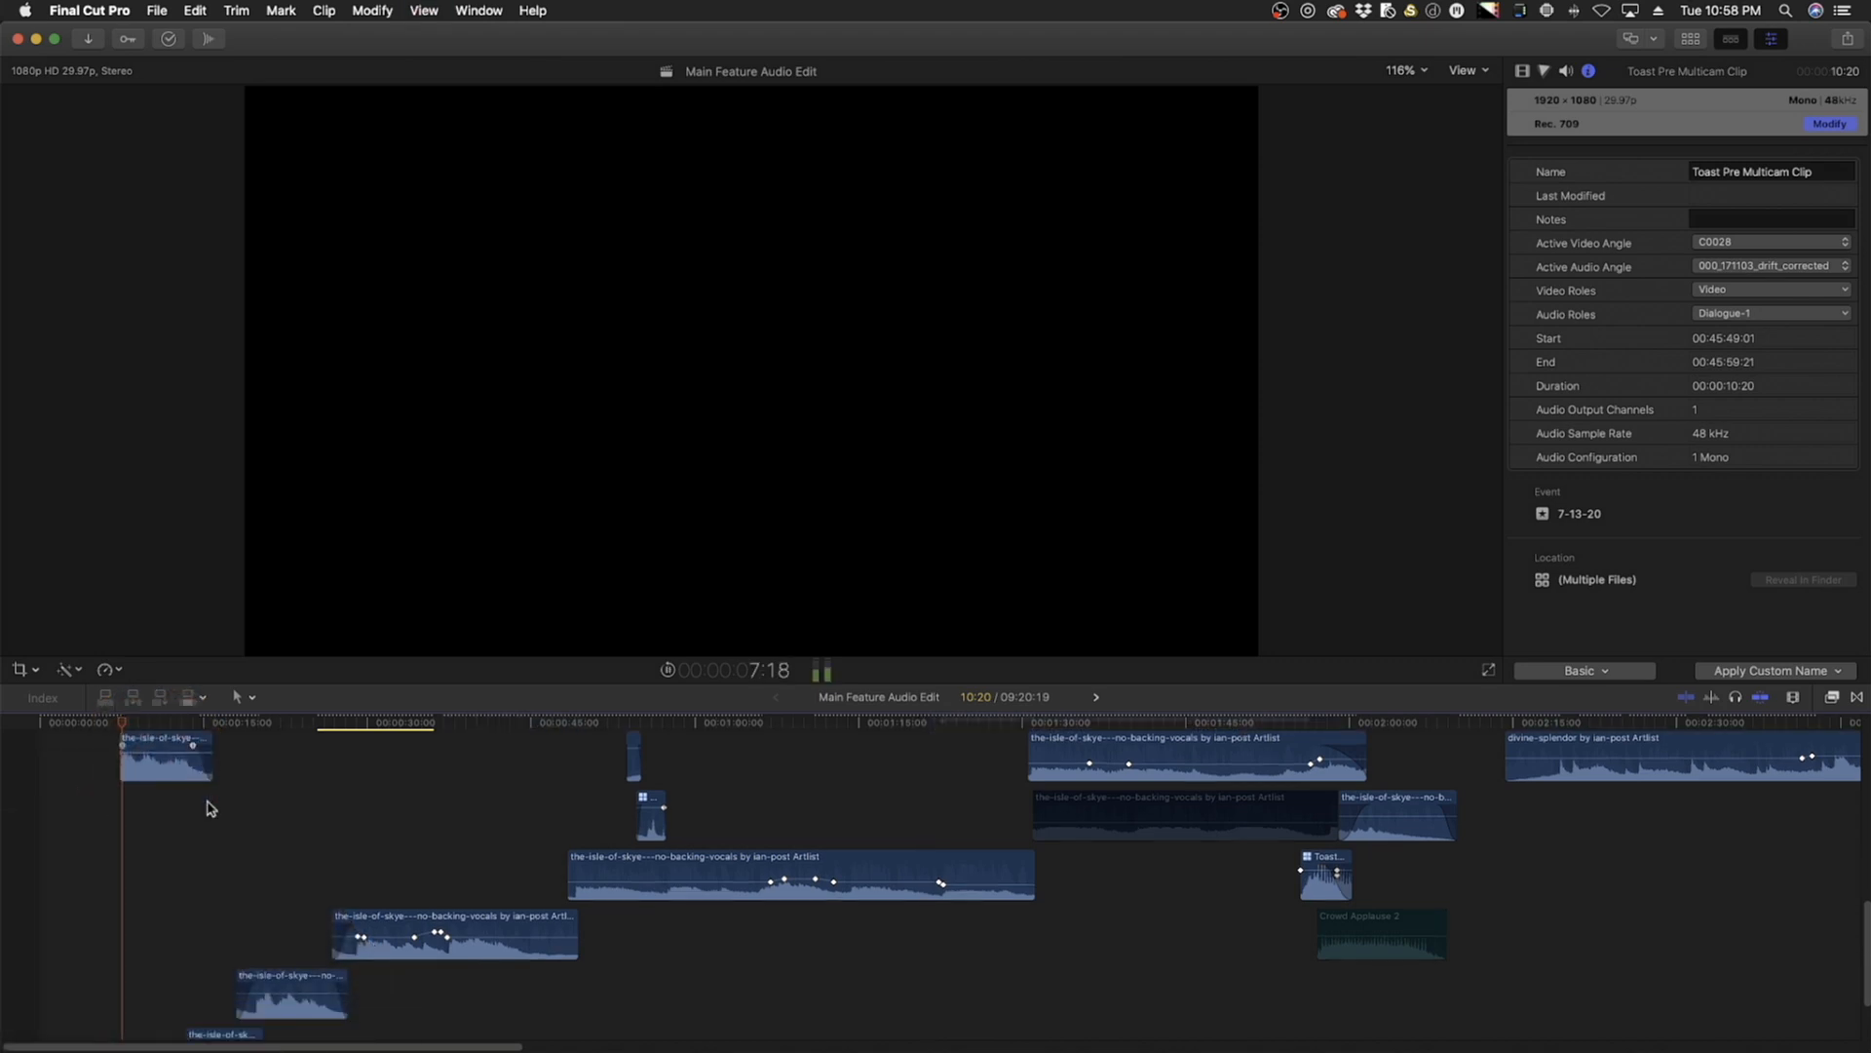
# Play the opening from about 0:10 through the first toast clip to about 0:19, checking the music clips beneath it
pyautogui.scroll(8, 239, 824)
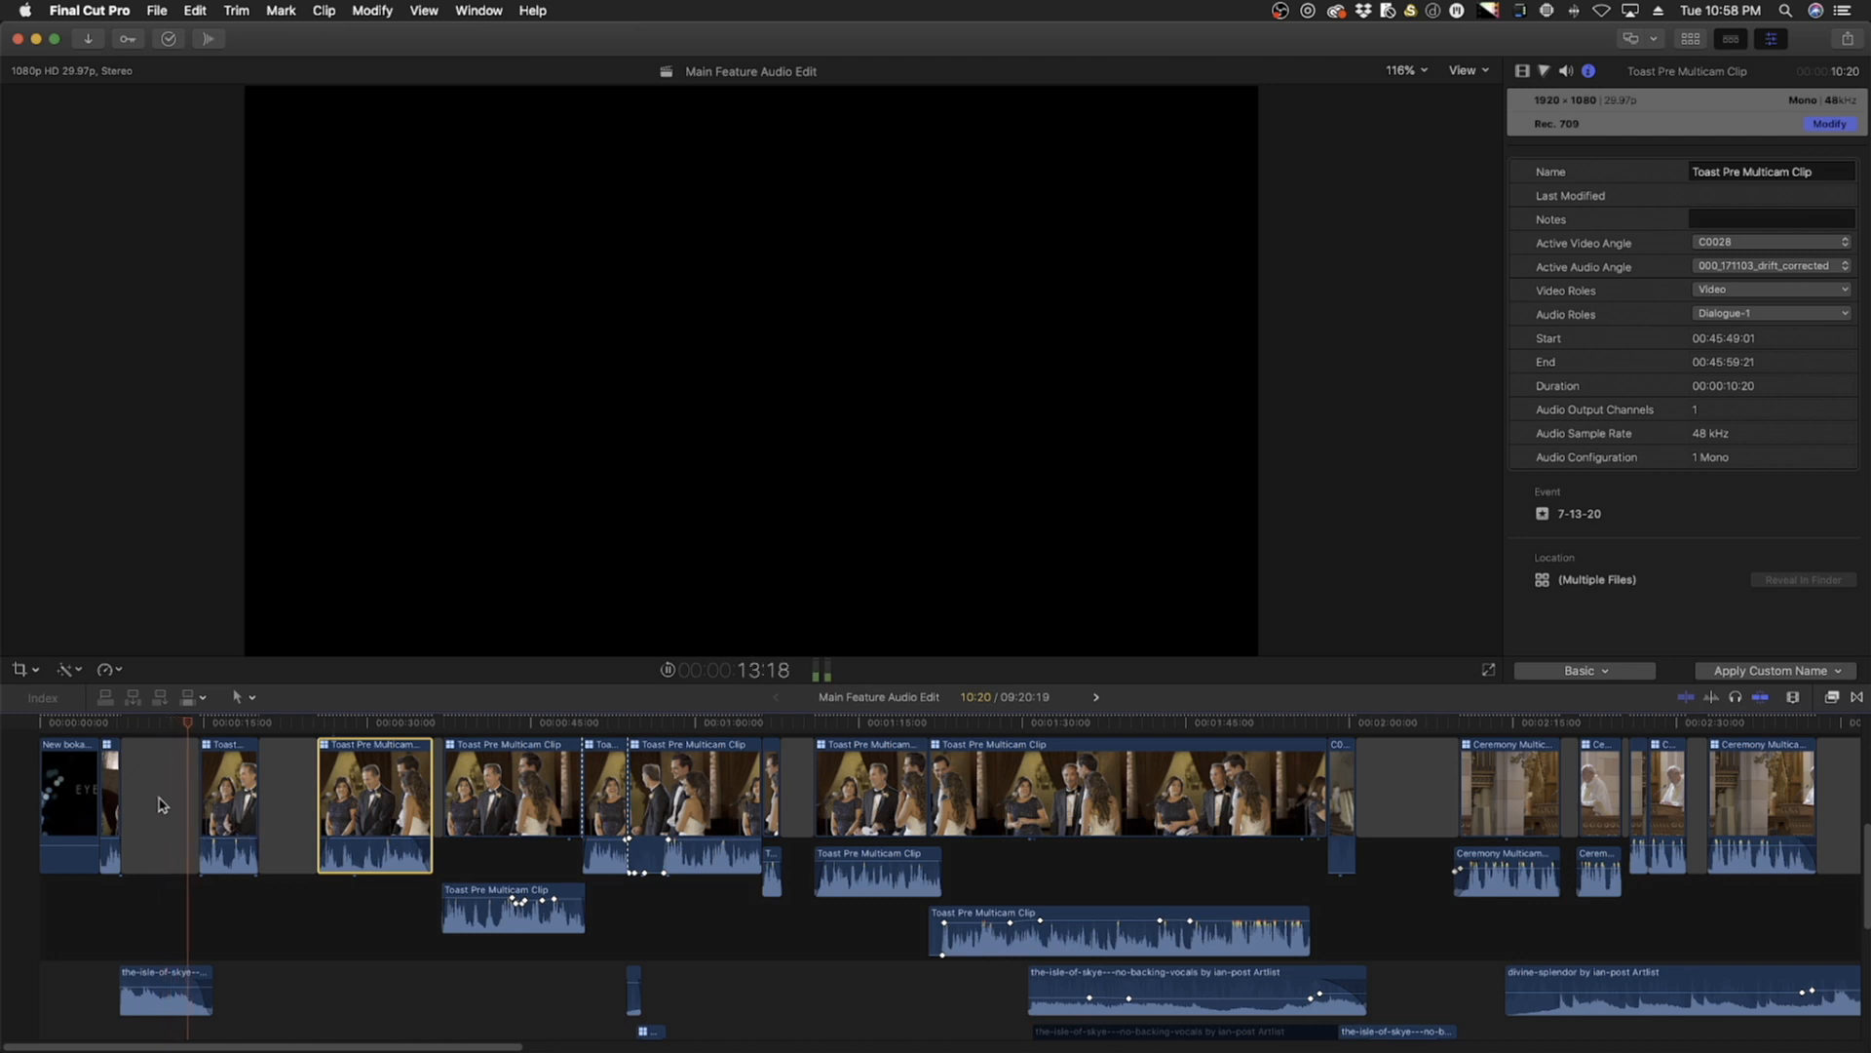
pyautogui.scroll(-1, 162, 804)
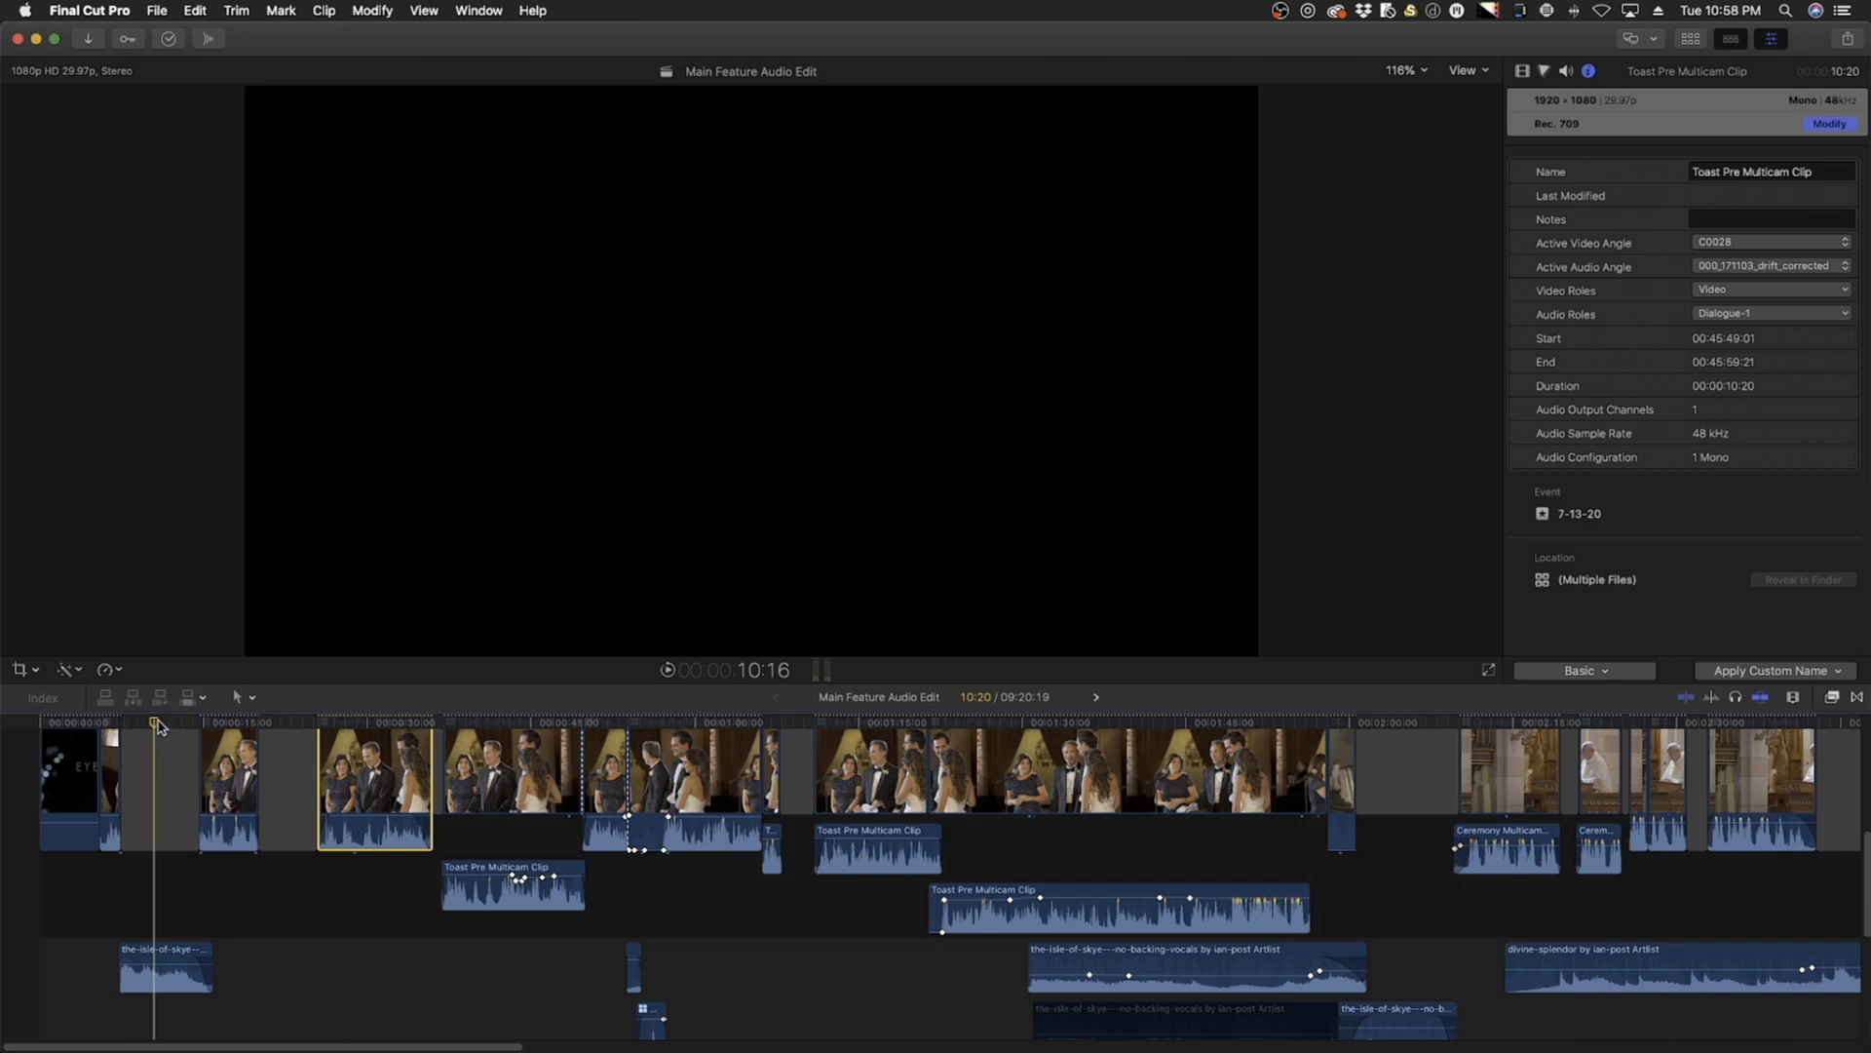
pyautogui.moveTo(157, 721); pyautogui.dragTo(158, 722)
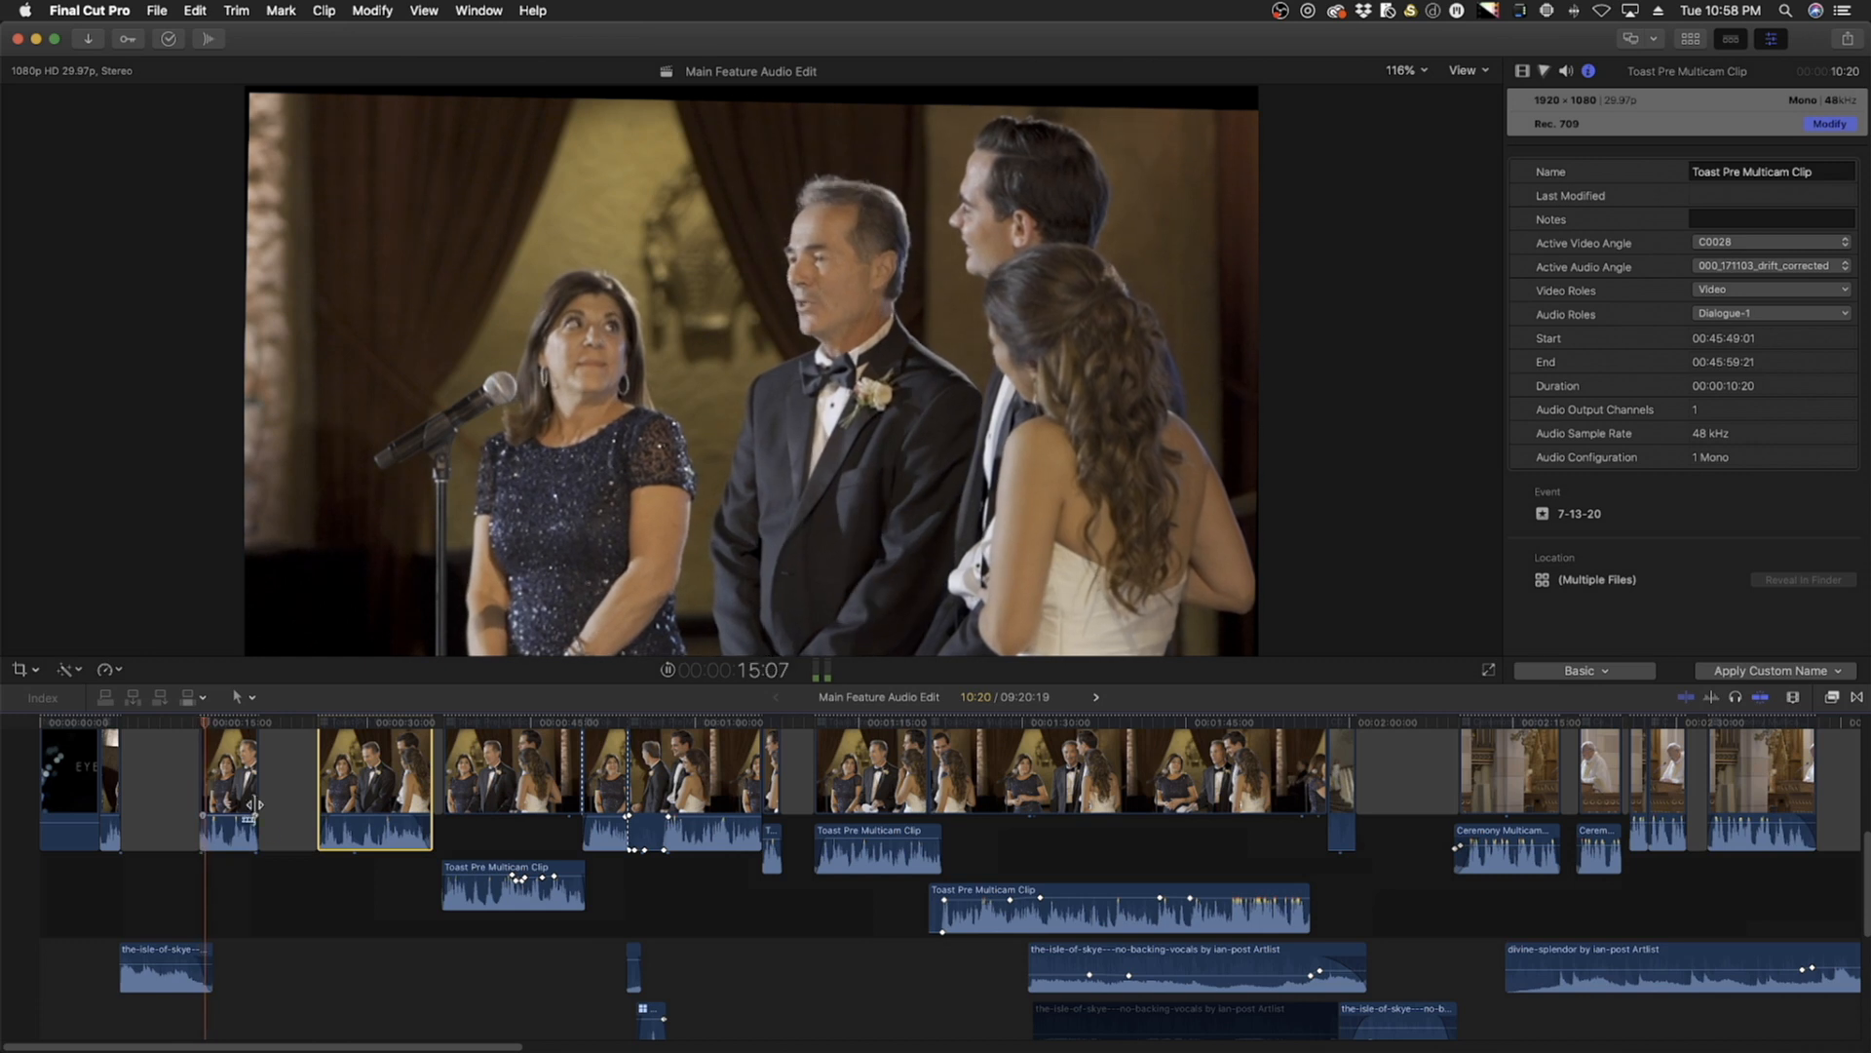
pyautogui.scroll(-3, 274, 833)
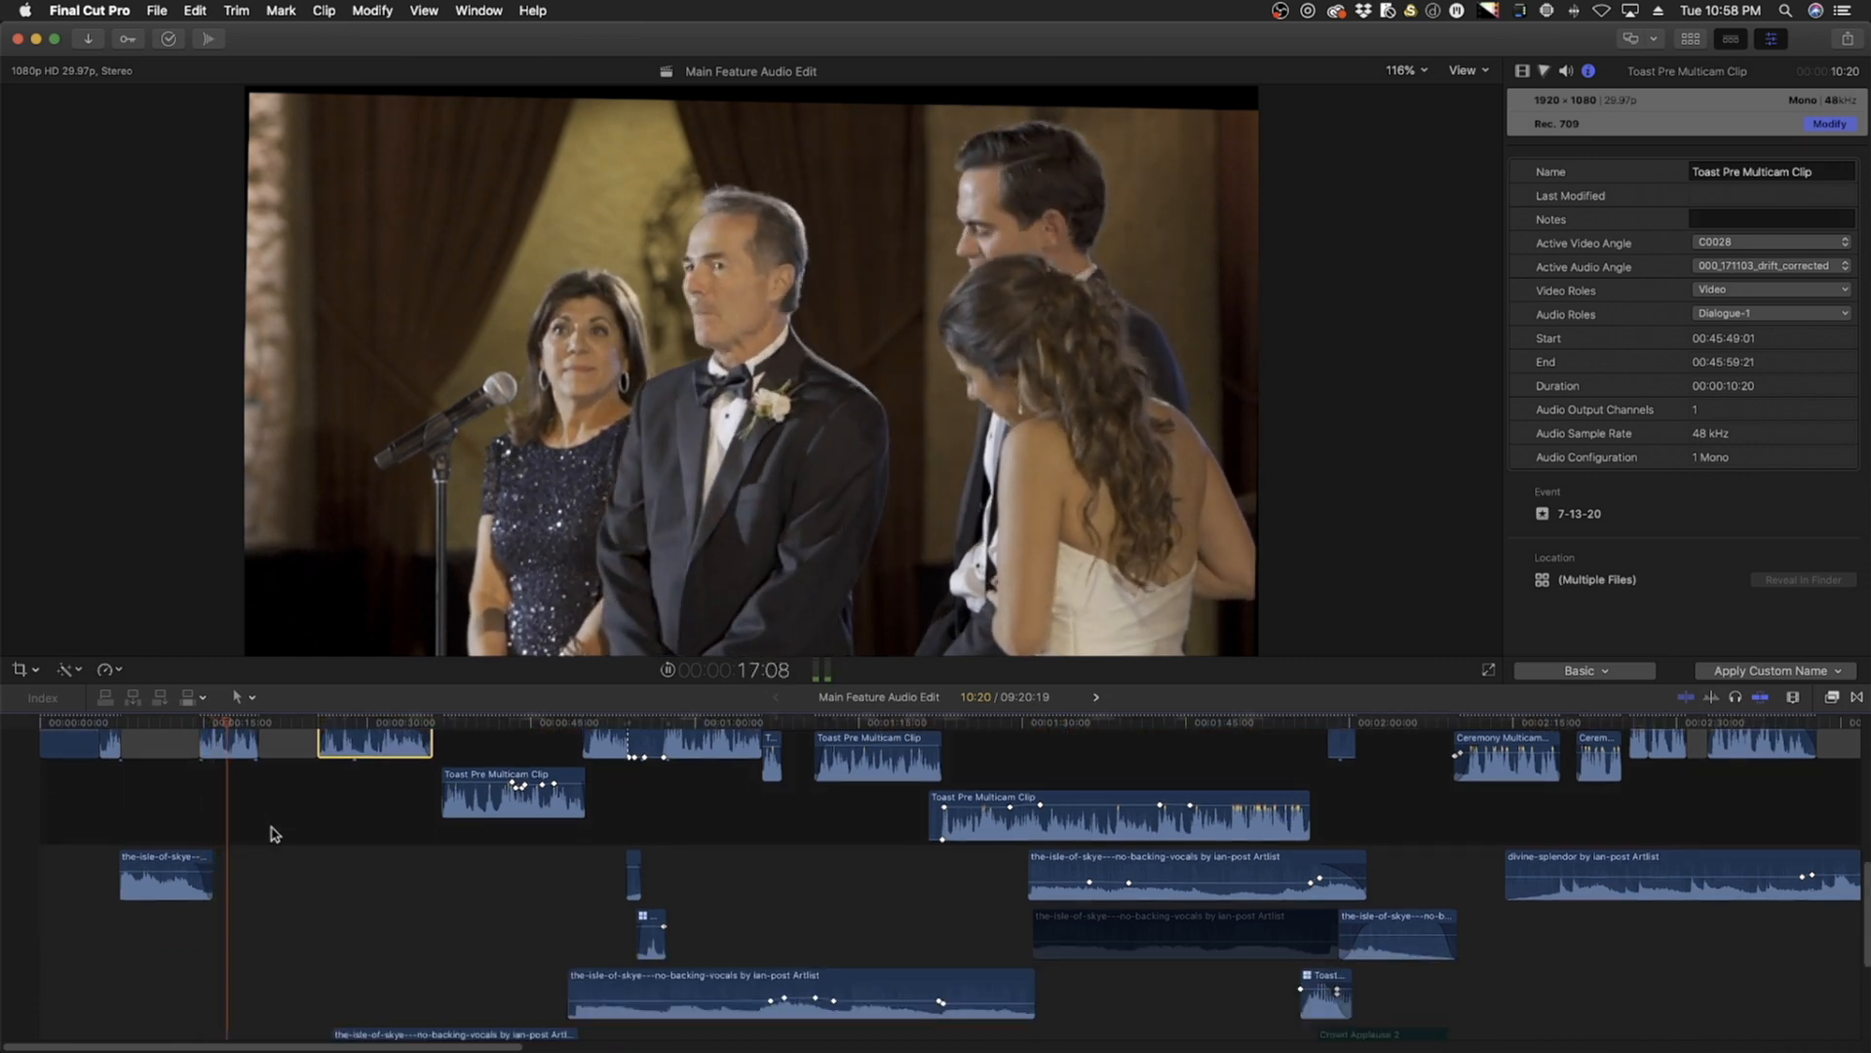
pyautogui.scroll(-5, 274, 834)
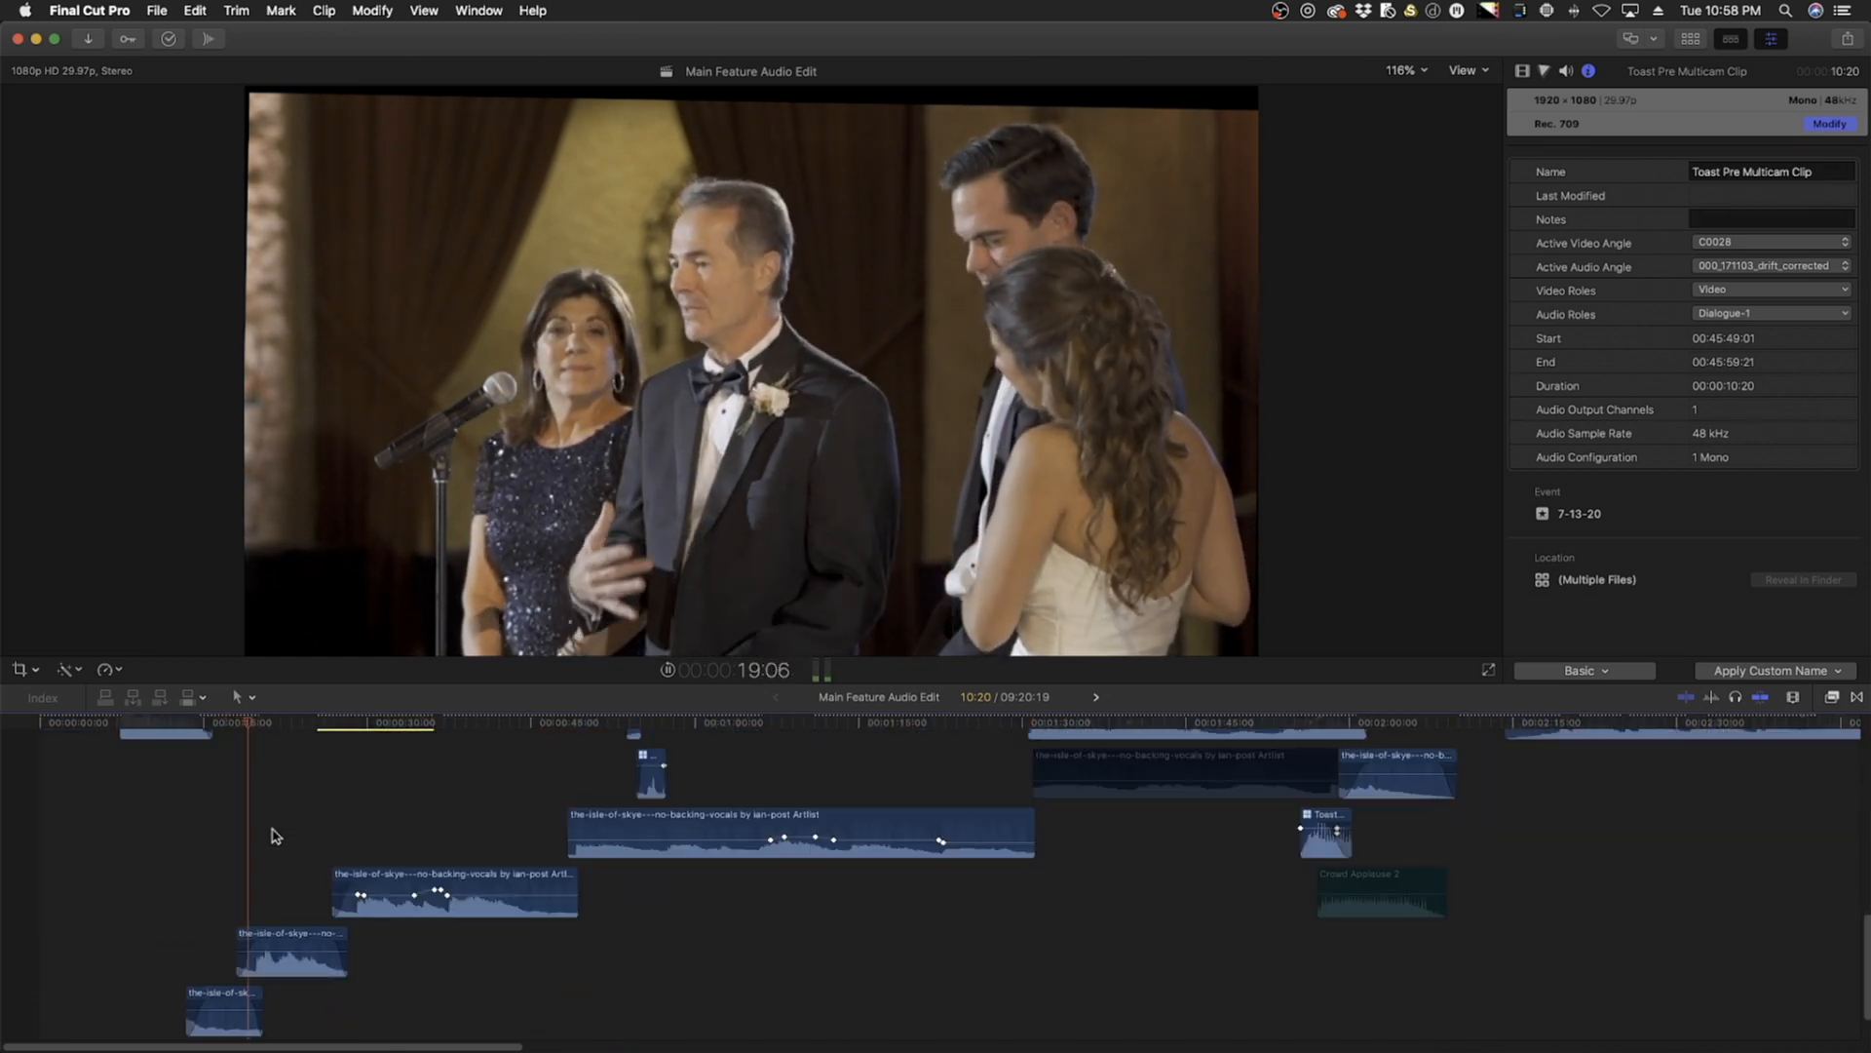
# Replay the first toast clip from its start at about 0:14 into the gap near 0:20
pyautogui.scroll(4, 274, 835)
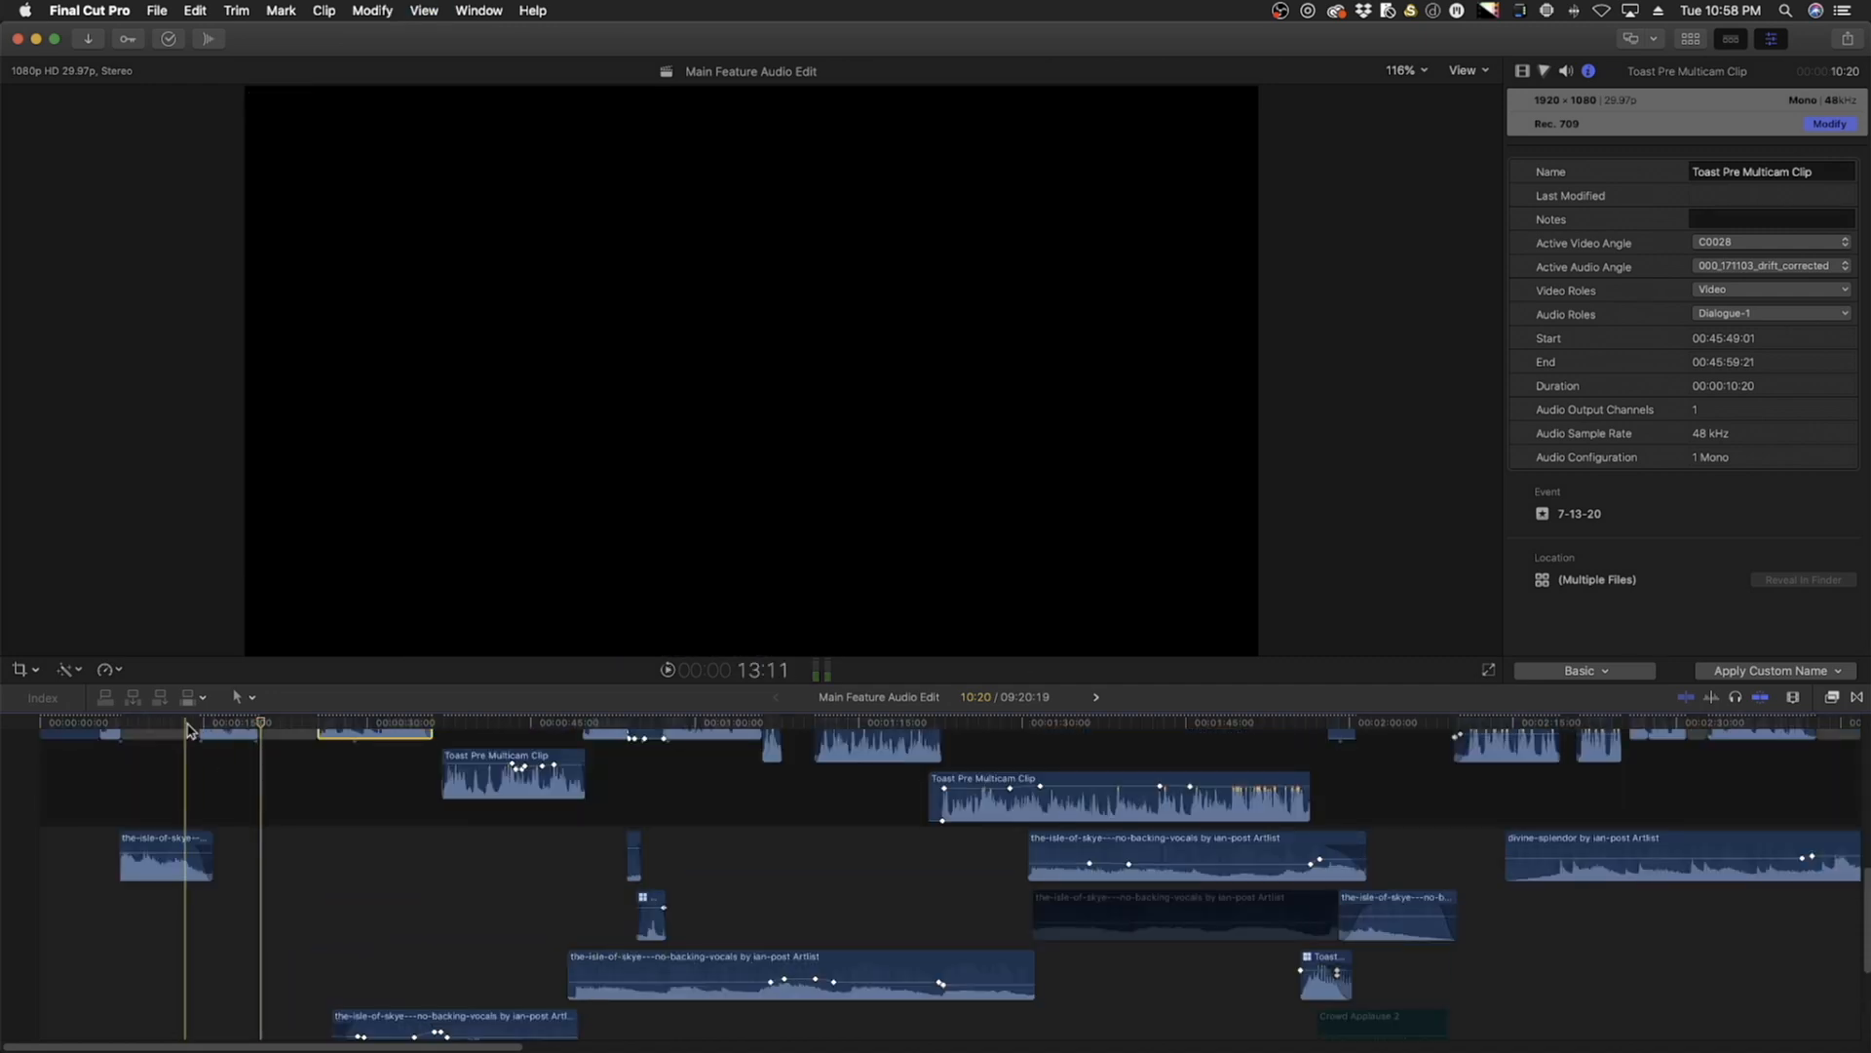
pyautogui.moveTo(191, 729); pyautogui.dragTo(214, 732)
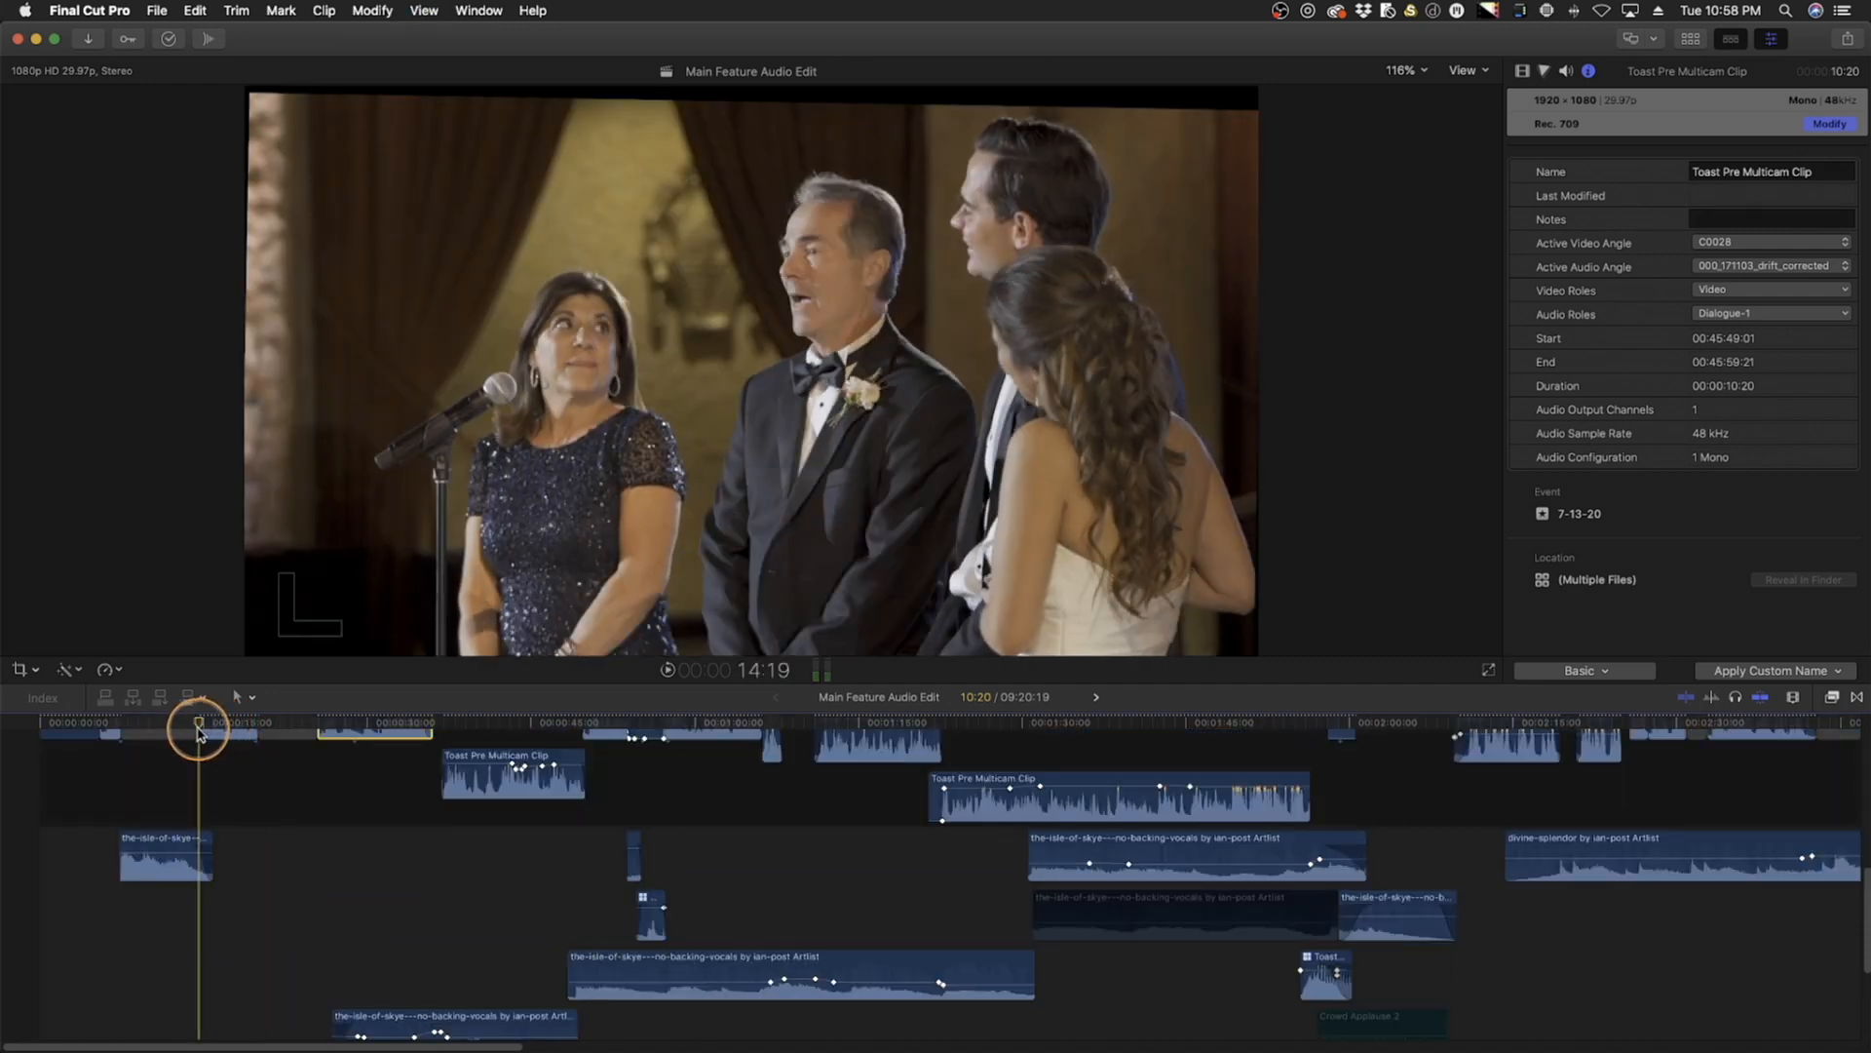
pyautogui.scroll(2, 198, 726)
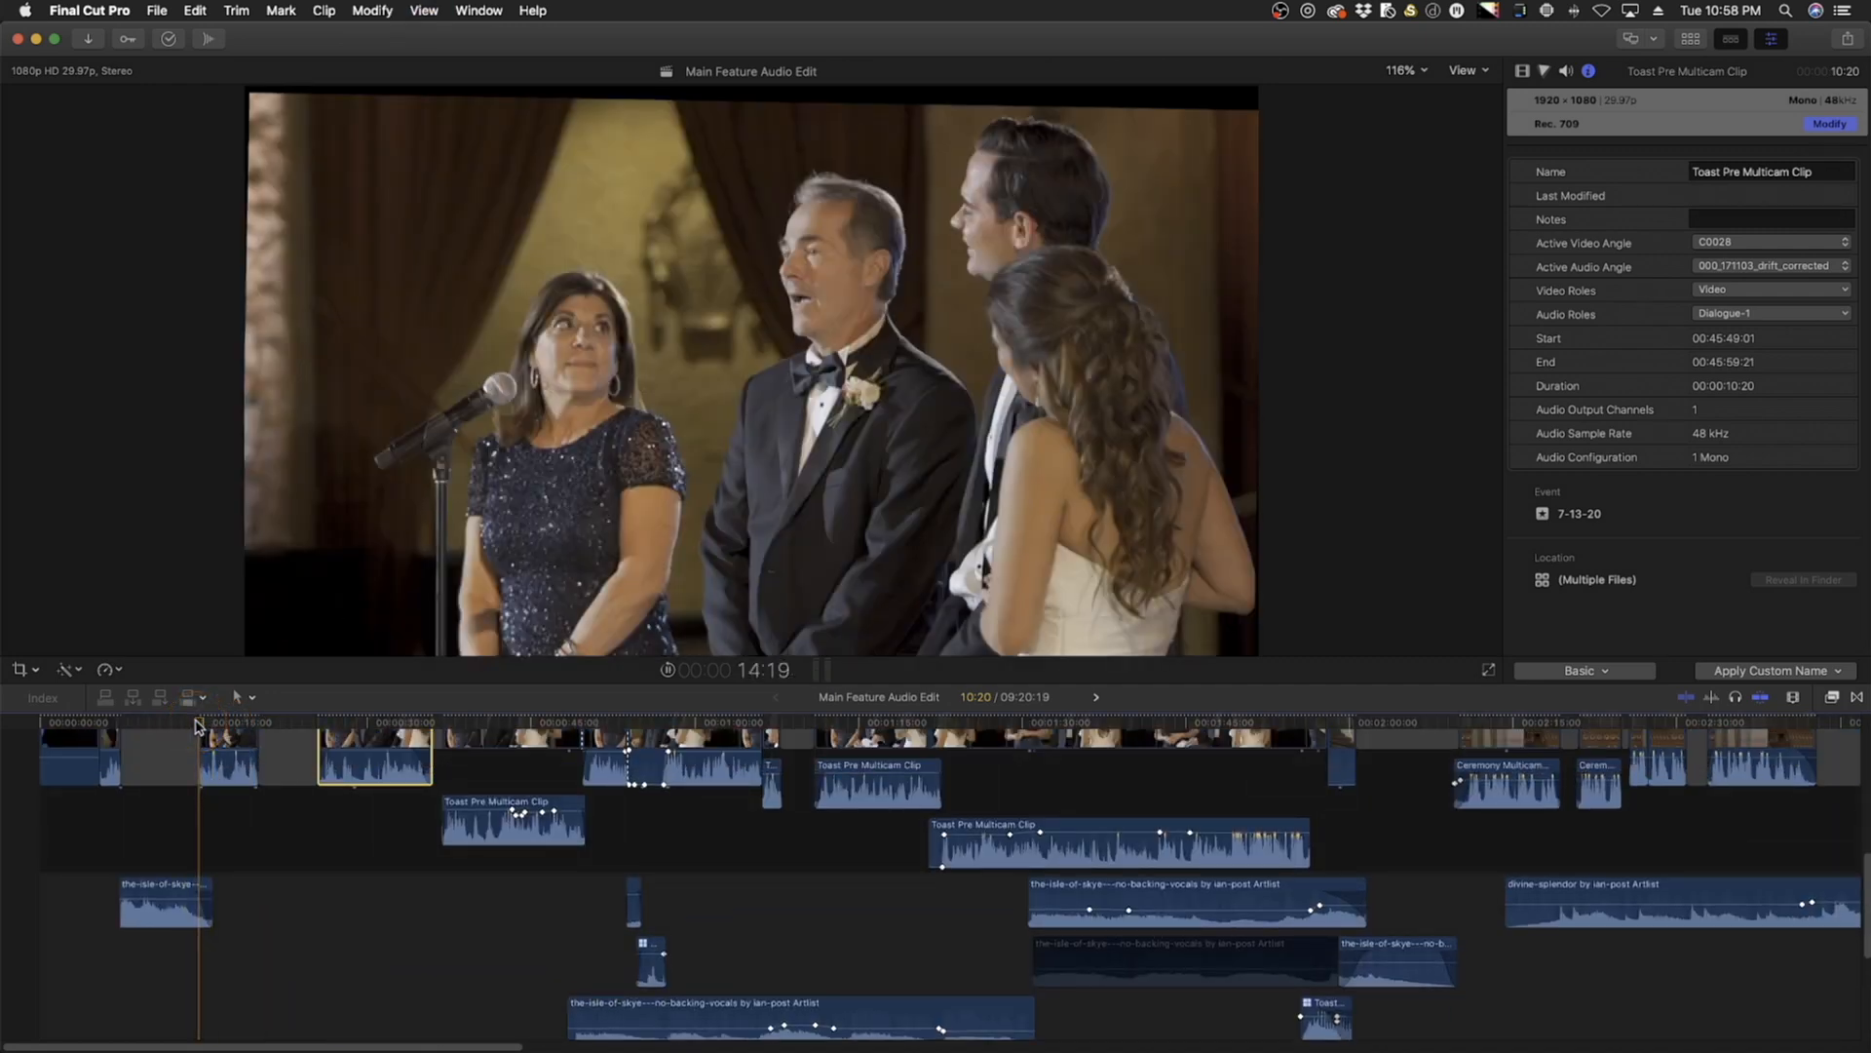
pyautogui.press('space')
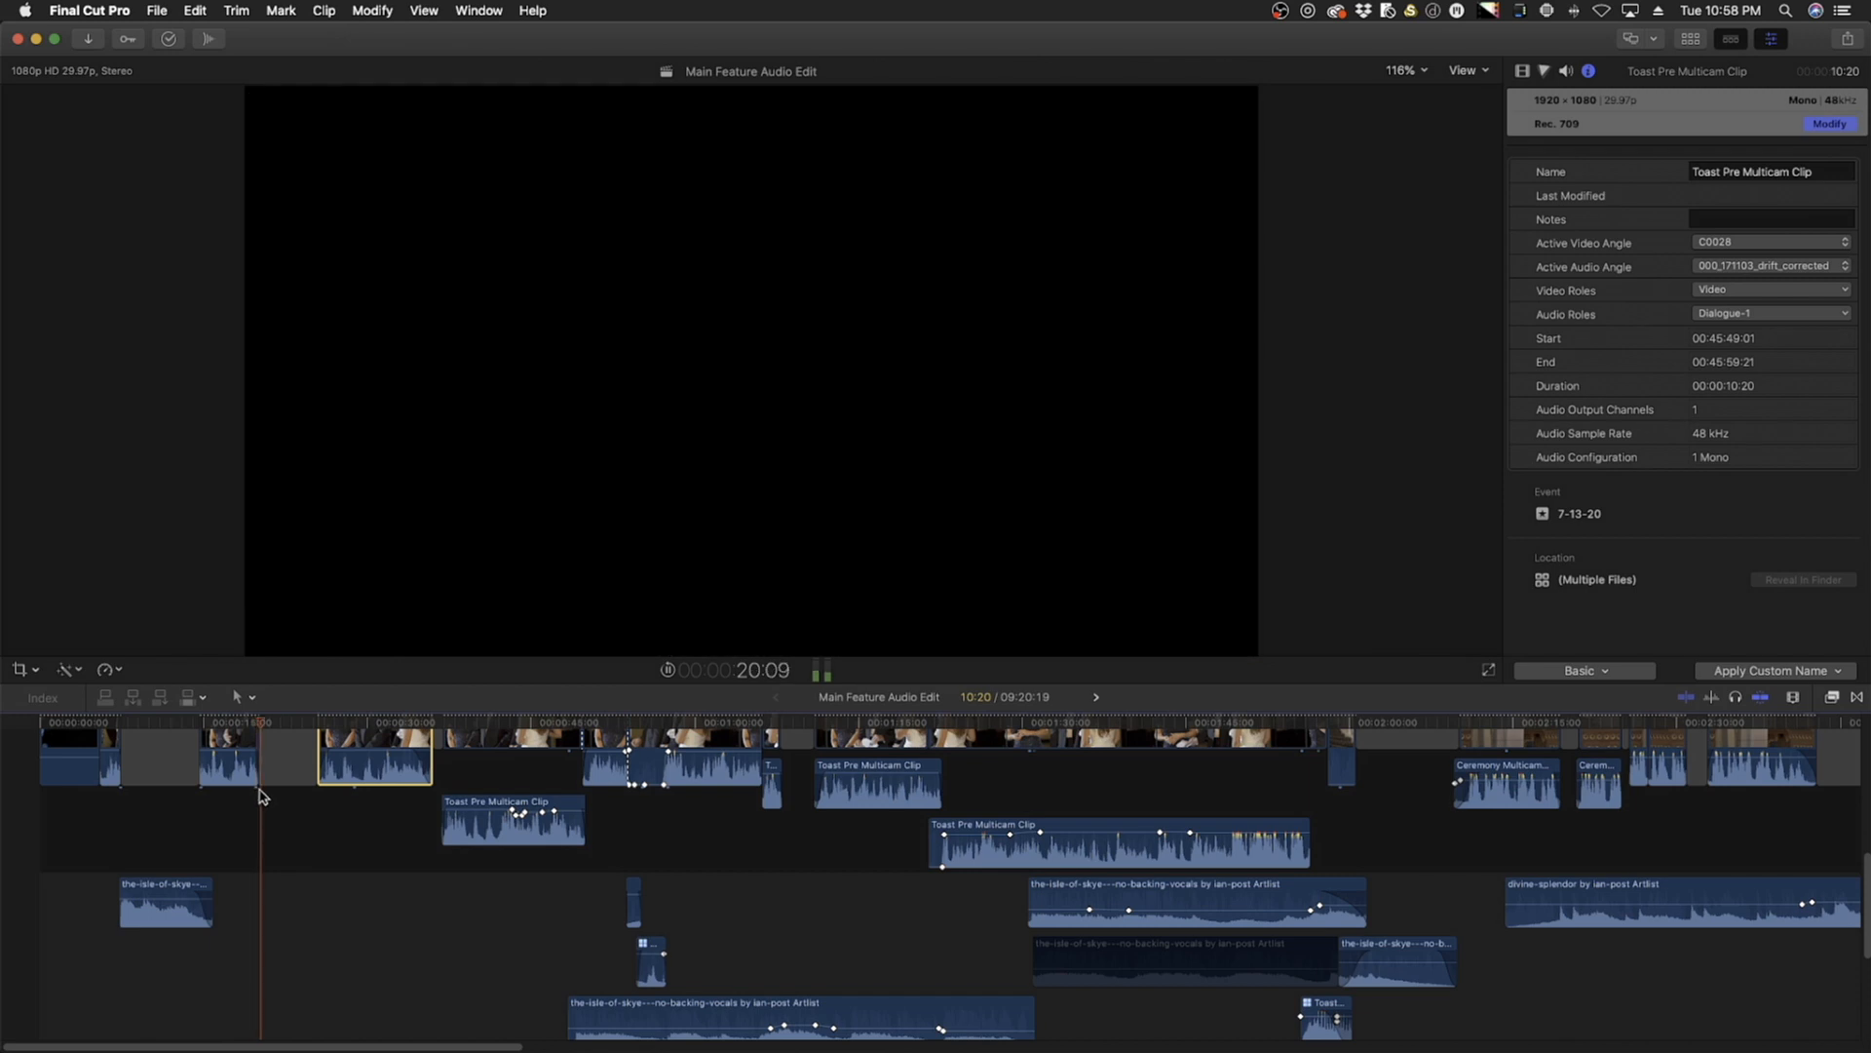
pyautogui.scroll(-2, 257, 804)
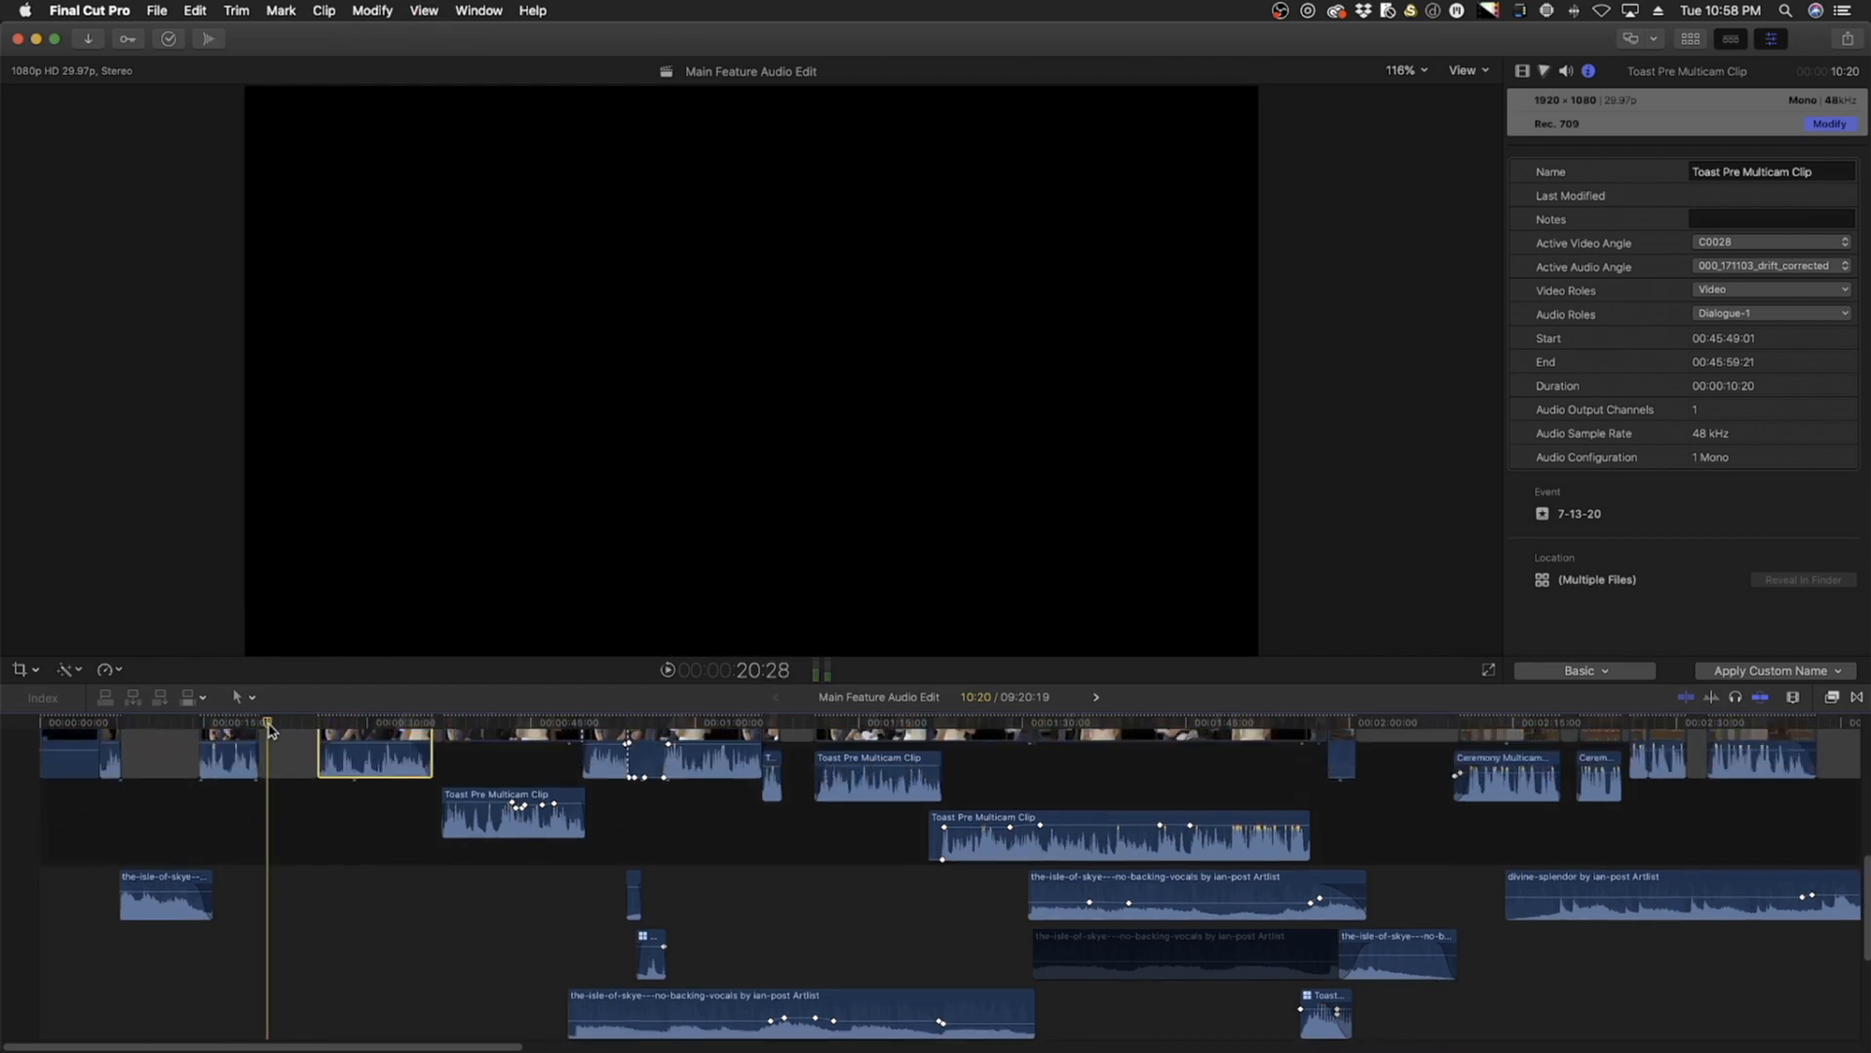
# Examine the short overlapping the-isle-of-skye clips and their fades around the first toast clip, between about 0:07 and 0:28
pyautogui.scroll(-5, 281, 854)
pyautogui.scroll(4, 281, 854)
pyautogui.scroll(-5, 276, 862)
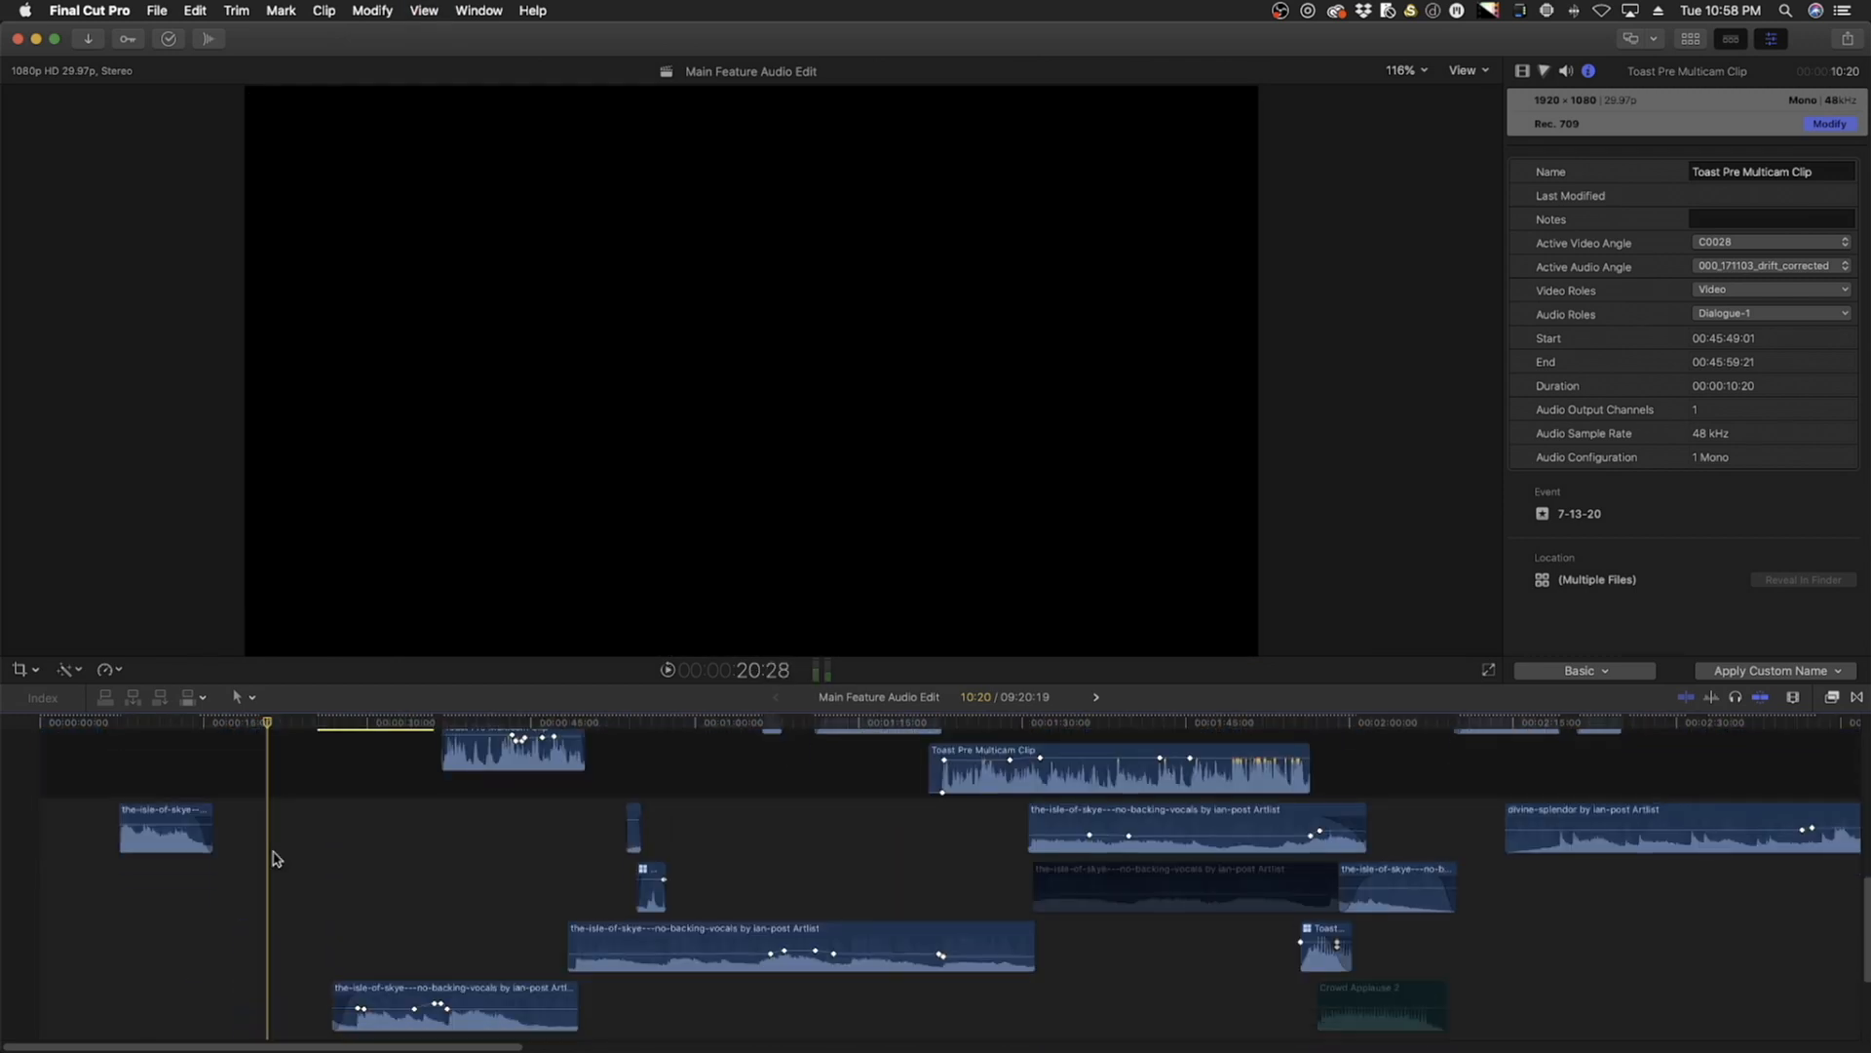
pyautogui.press('super+equal')
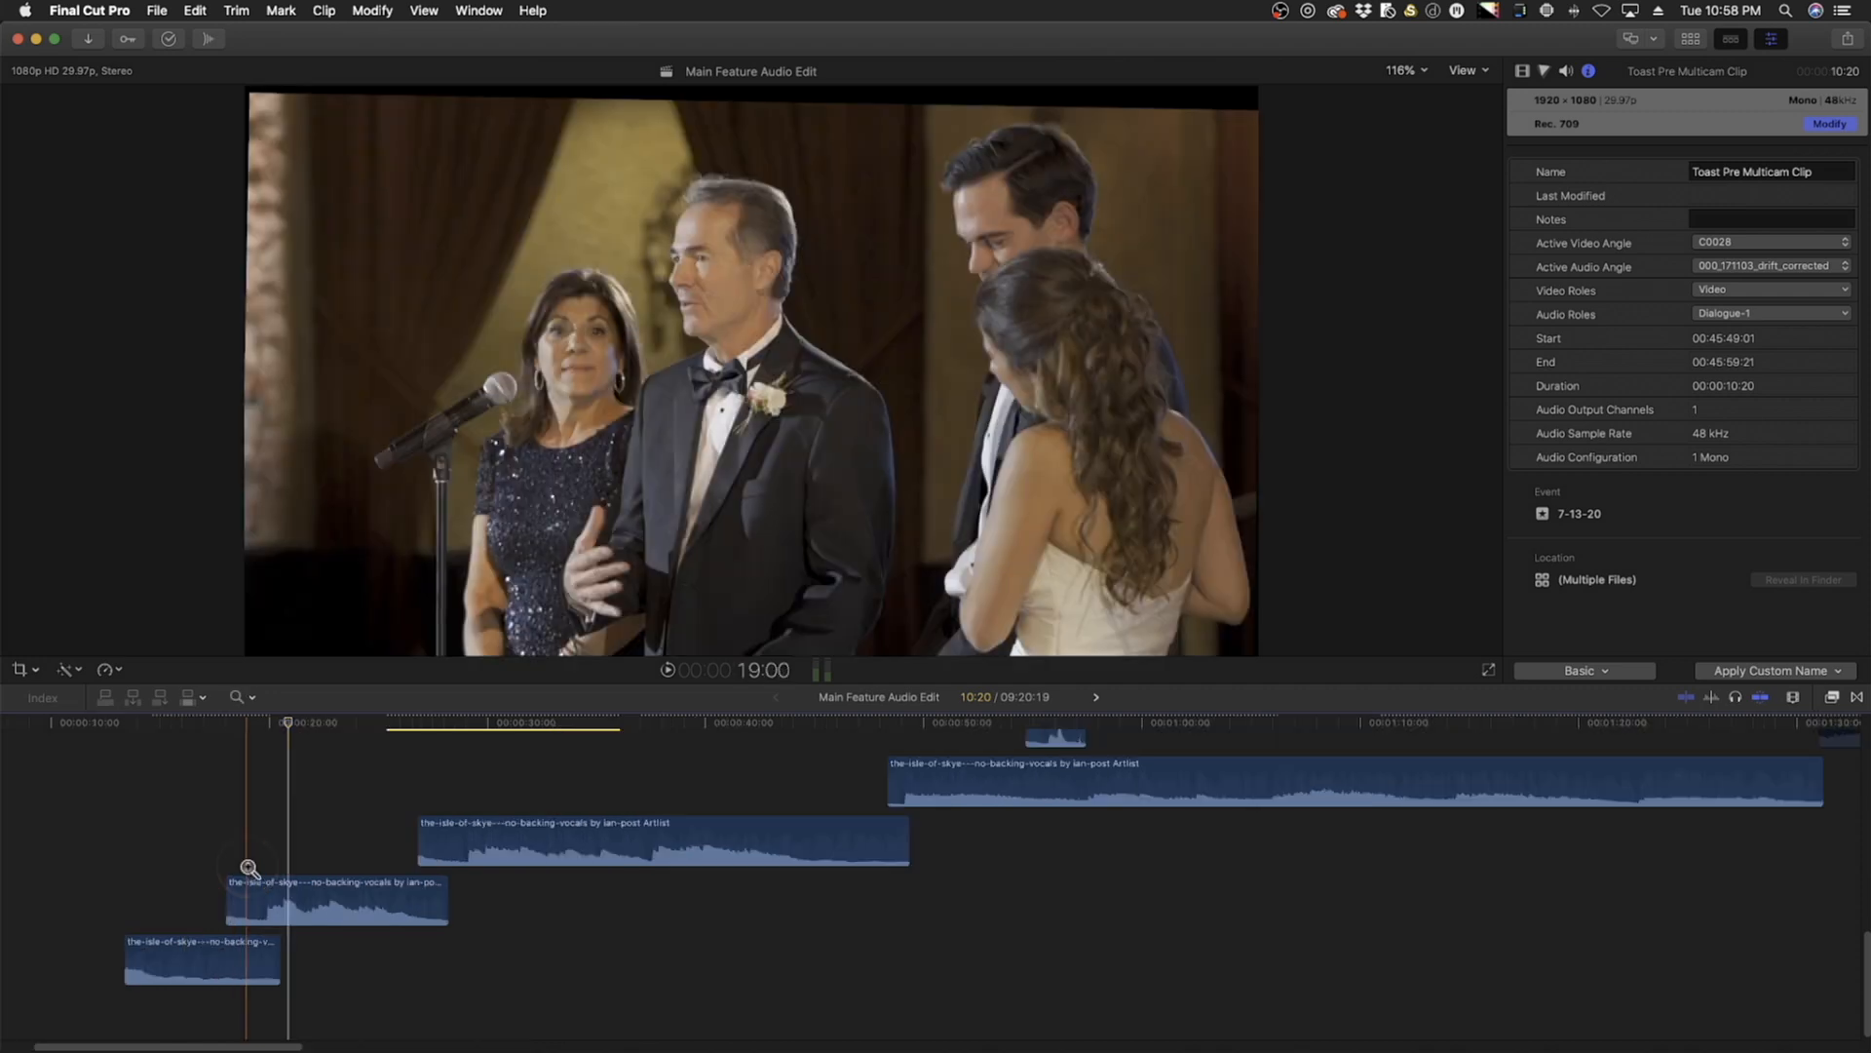
pyautogui.scroll(1, 248, 871)
pyautogui.hscroll(-5, 243, 869)
pyautogui.scroll(4, 416, 818)
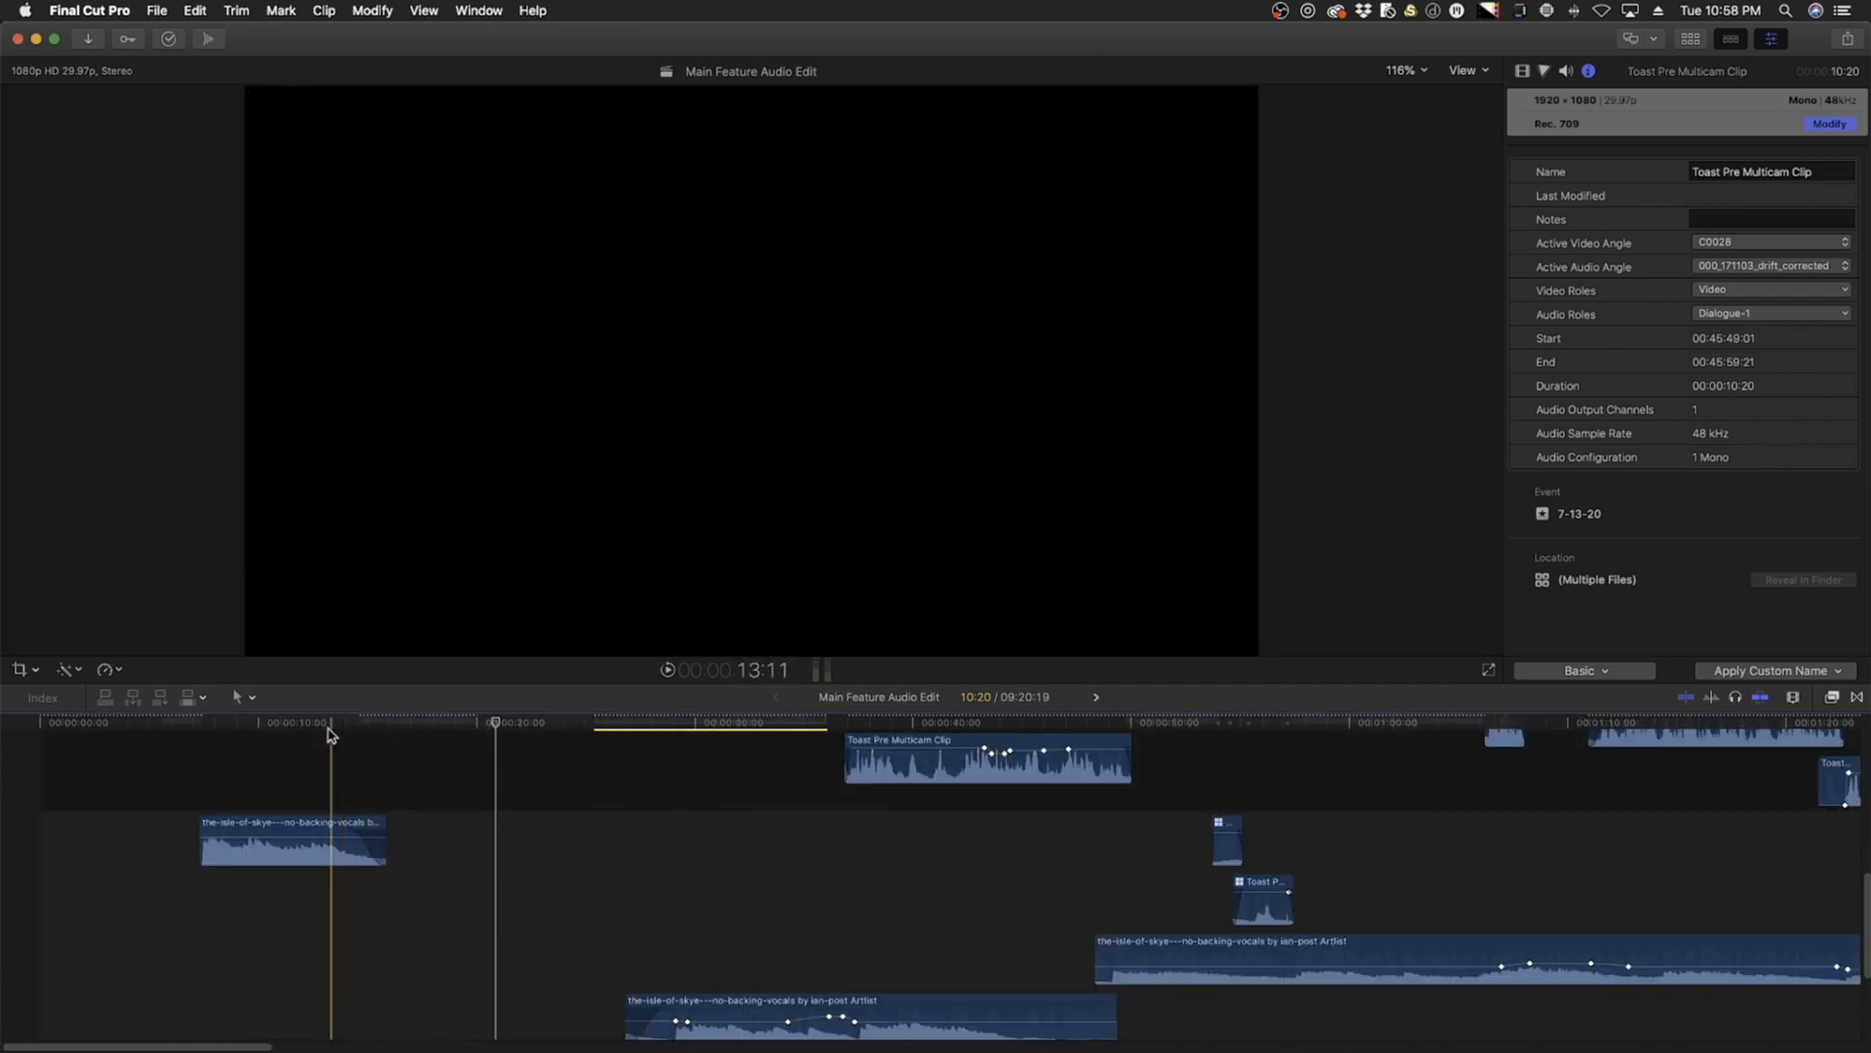
pyautogui.moveTo(330, 721); pyautogui.dragTo(417, 723)
pyautogui.scroll(-4, 443, 843)
pyautogui.scroll(3, 444, 842)
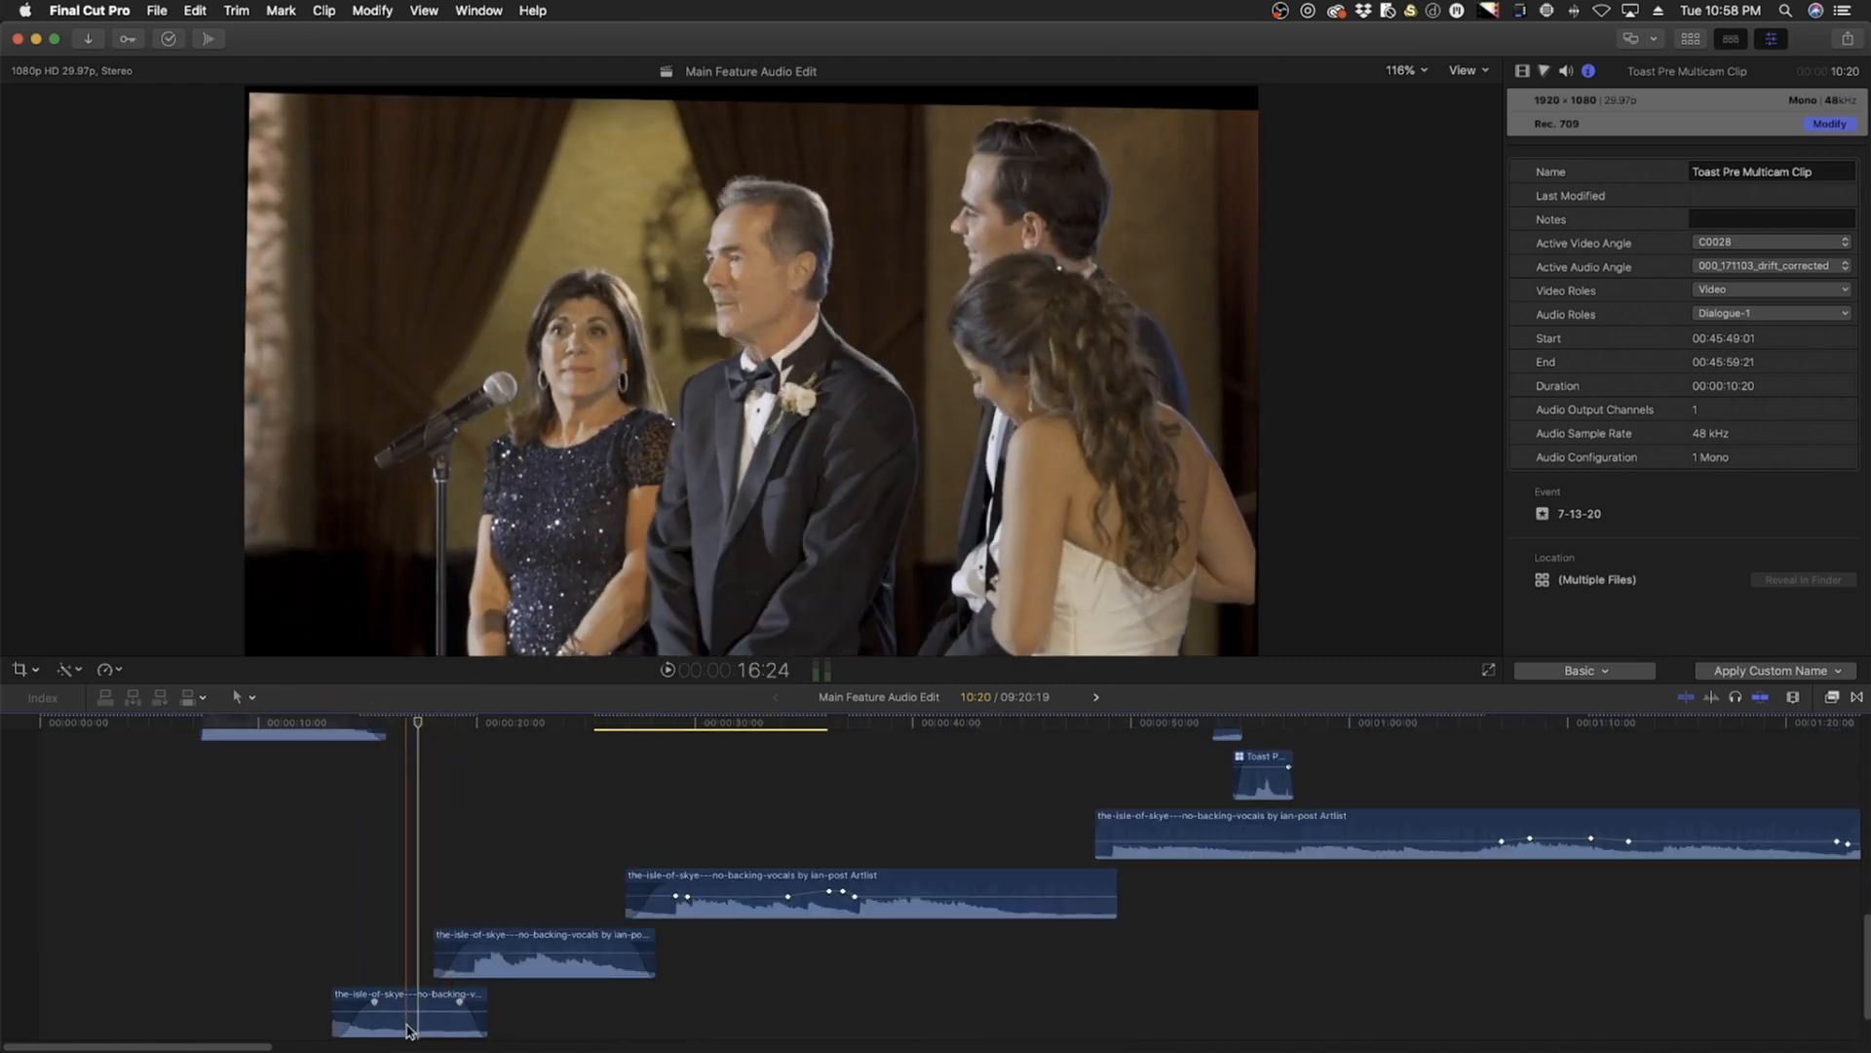
# Disable the two short the-isle-of-skye clips that start at about 0:13 and 0:18
pyautogui.click(407, 1019)
pyautogui.click(474, 978)
pyautogui.press('v')
# Extend the end of the first the-isle-of-skye clip to about 0:24 and play the result from about 0:13
pyautogui.scroll(3, 439, 945)
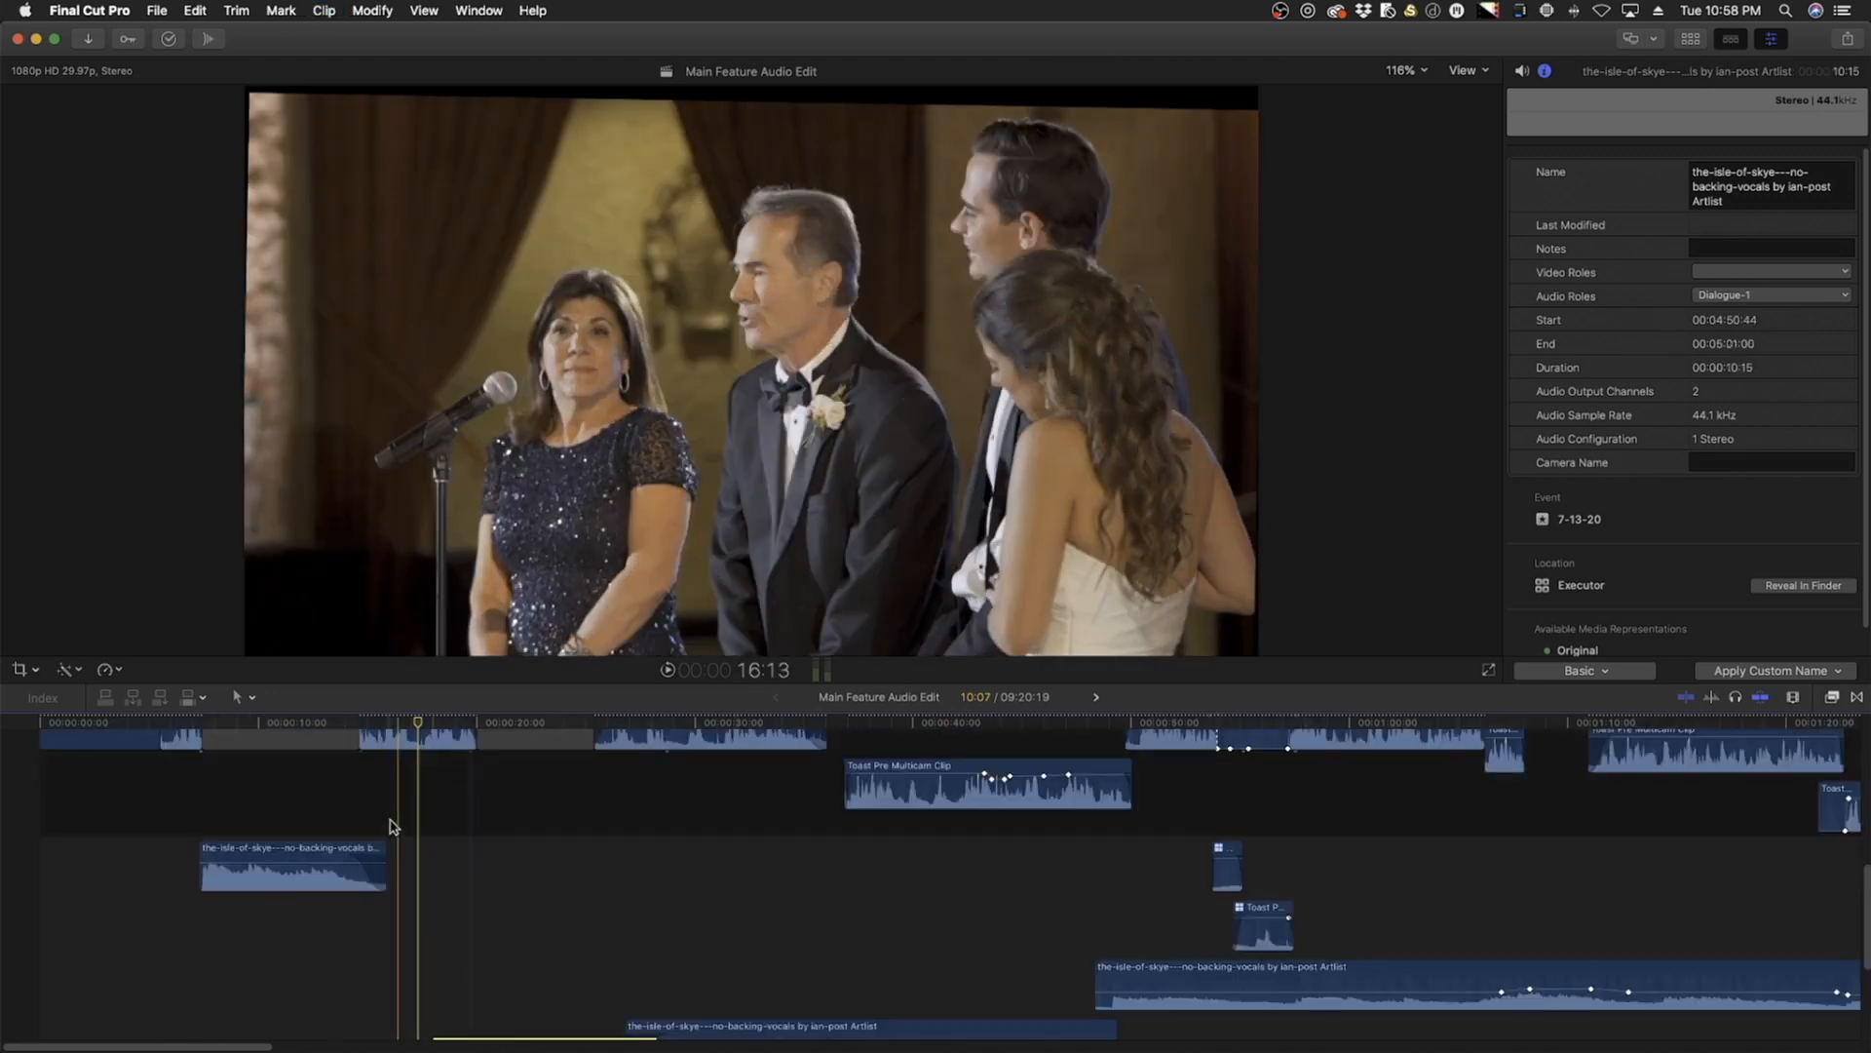
pyautogui.moveTo(382, 884); pyautogui.dragTo(563, 884)
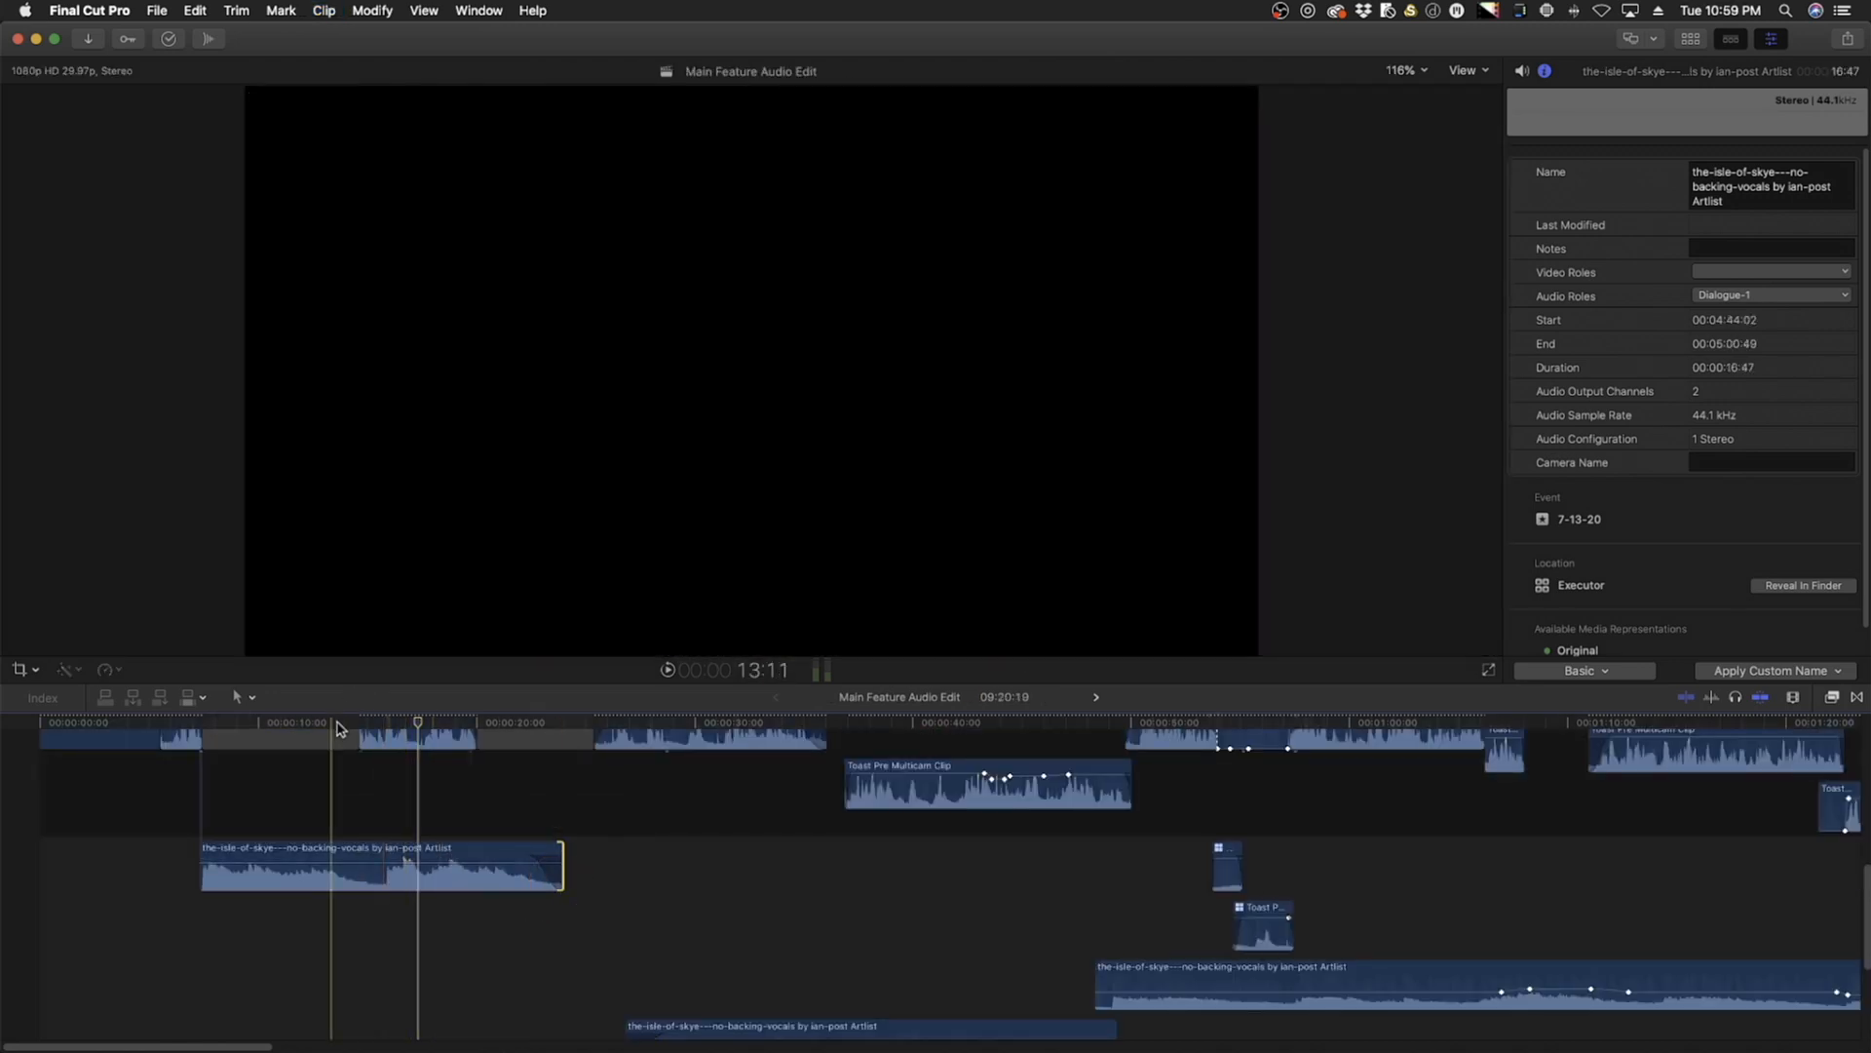
pyautogui.click(336, 724)
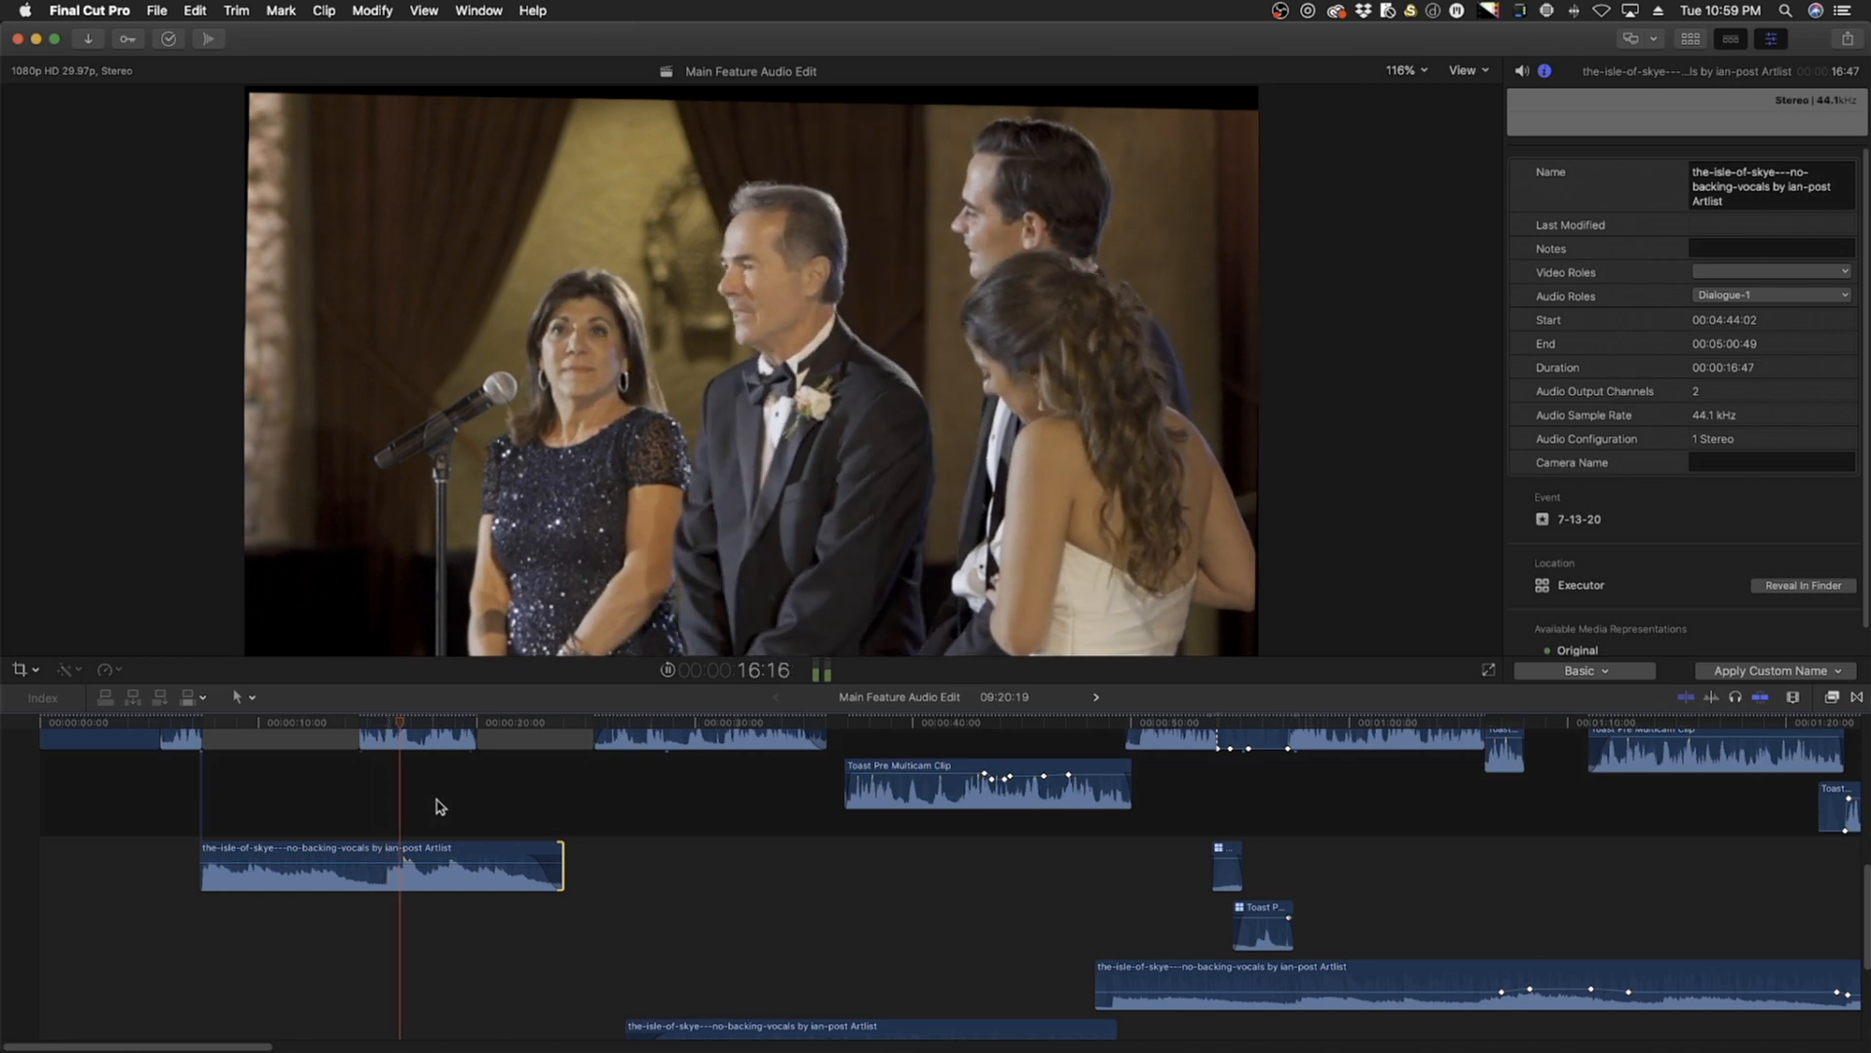
# Restore the first music clip's original end and re-enable the two short music clips beneath the first toast clip
pyautogui.hotkey('alt', ']')
pyautogui.scroll(-3, 436, 819)
pyautogui.moveTo(430, 960); pyautogui.dragTo(424, 958)
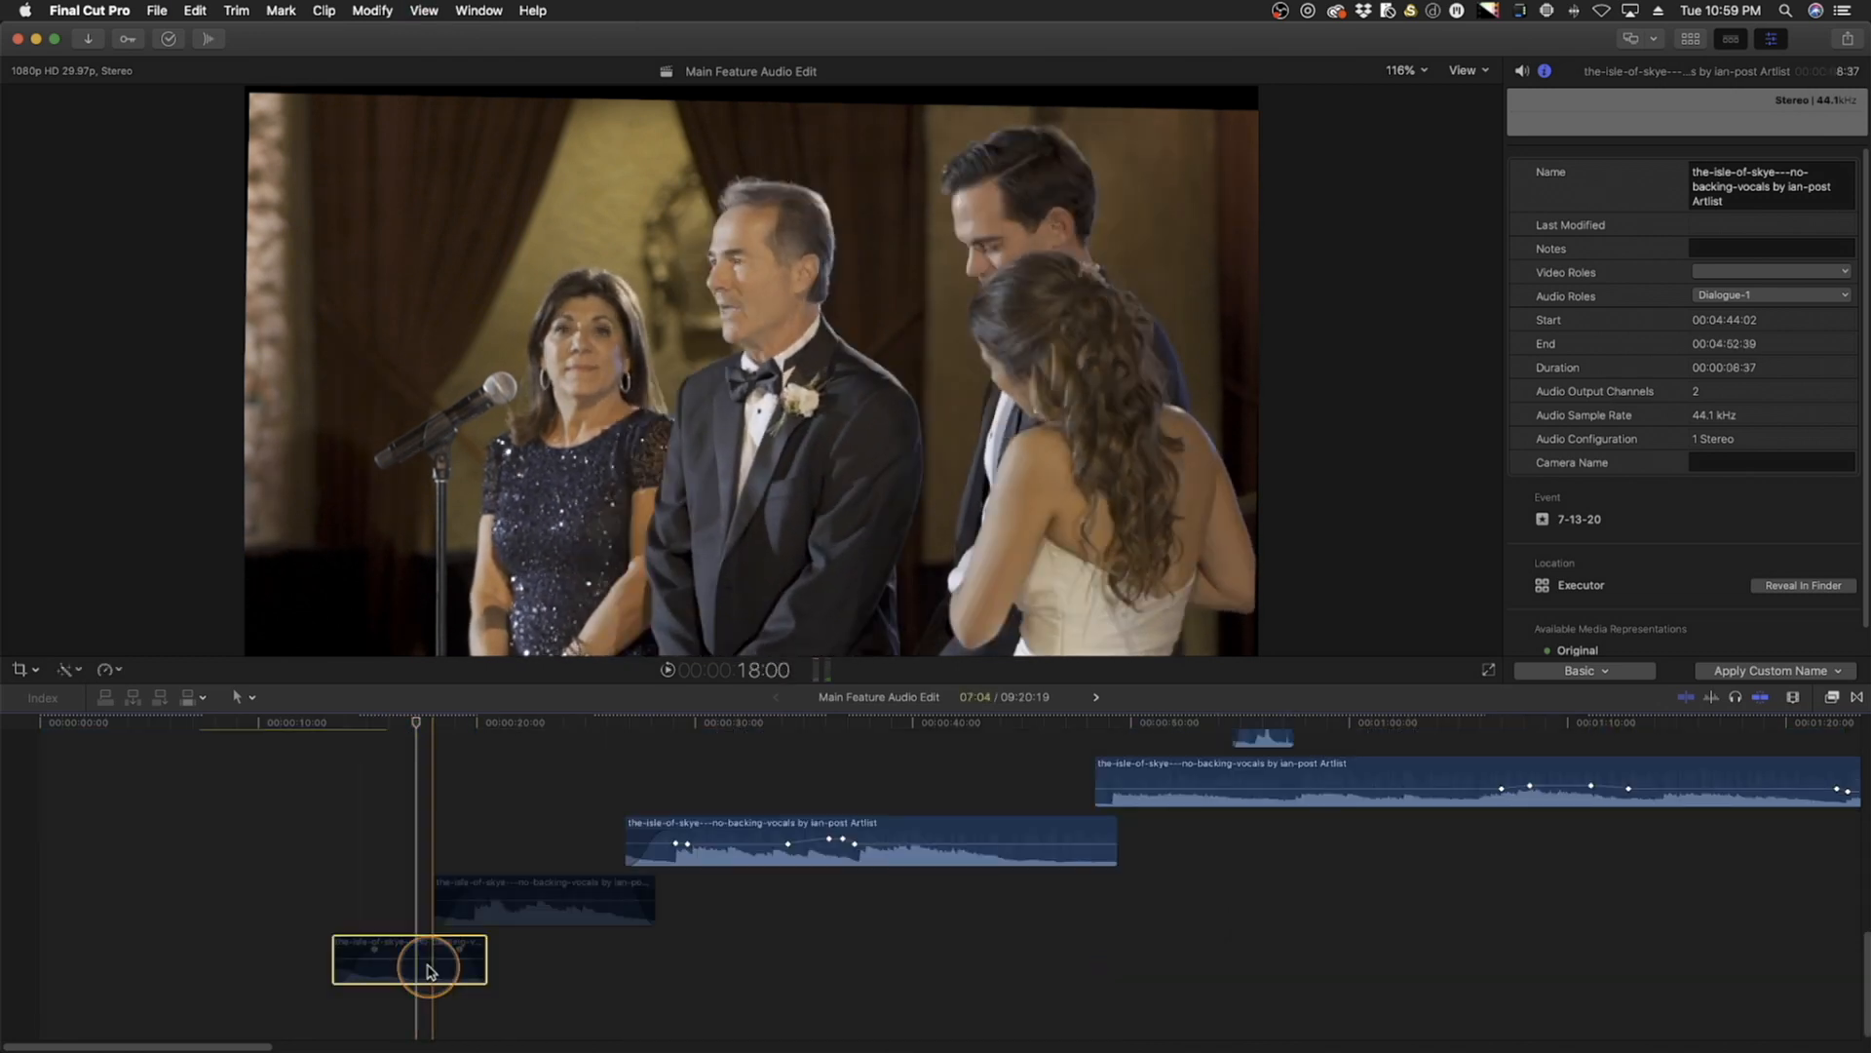
pyautogui.click(522, 914)
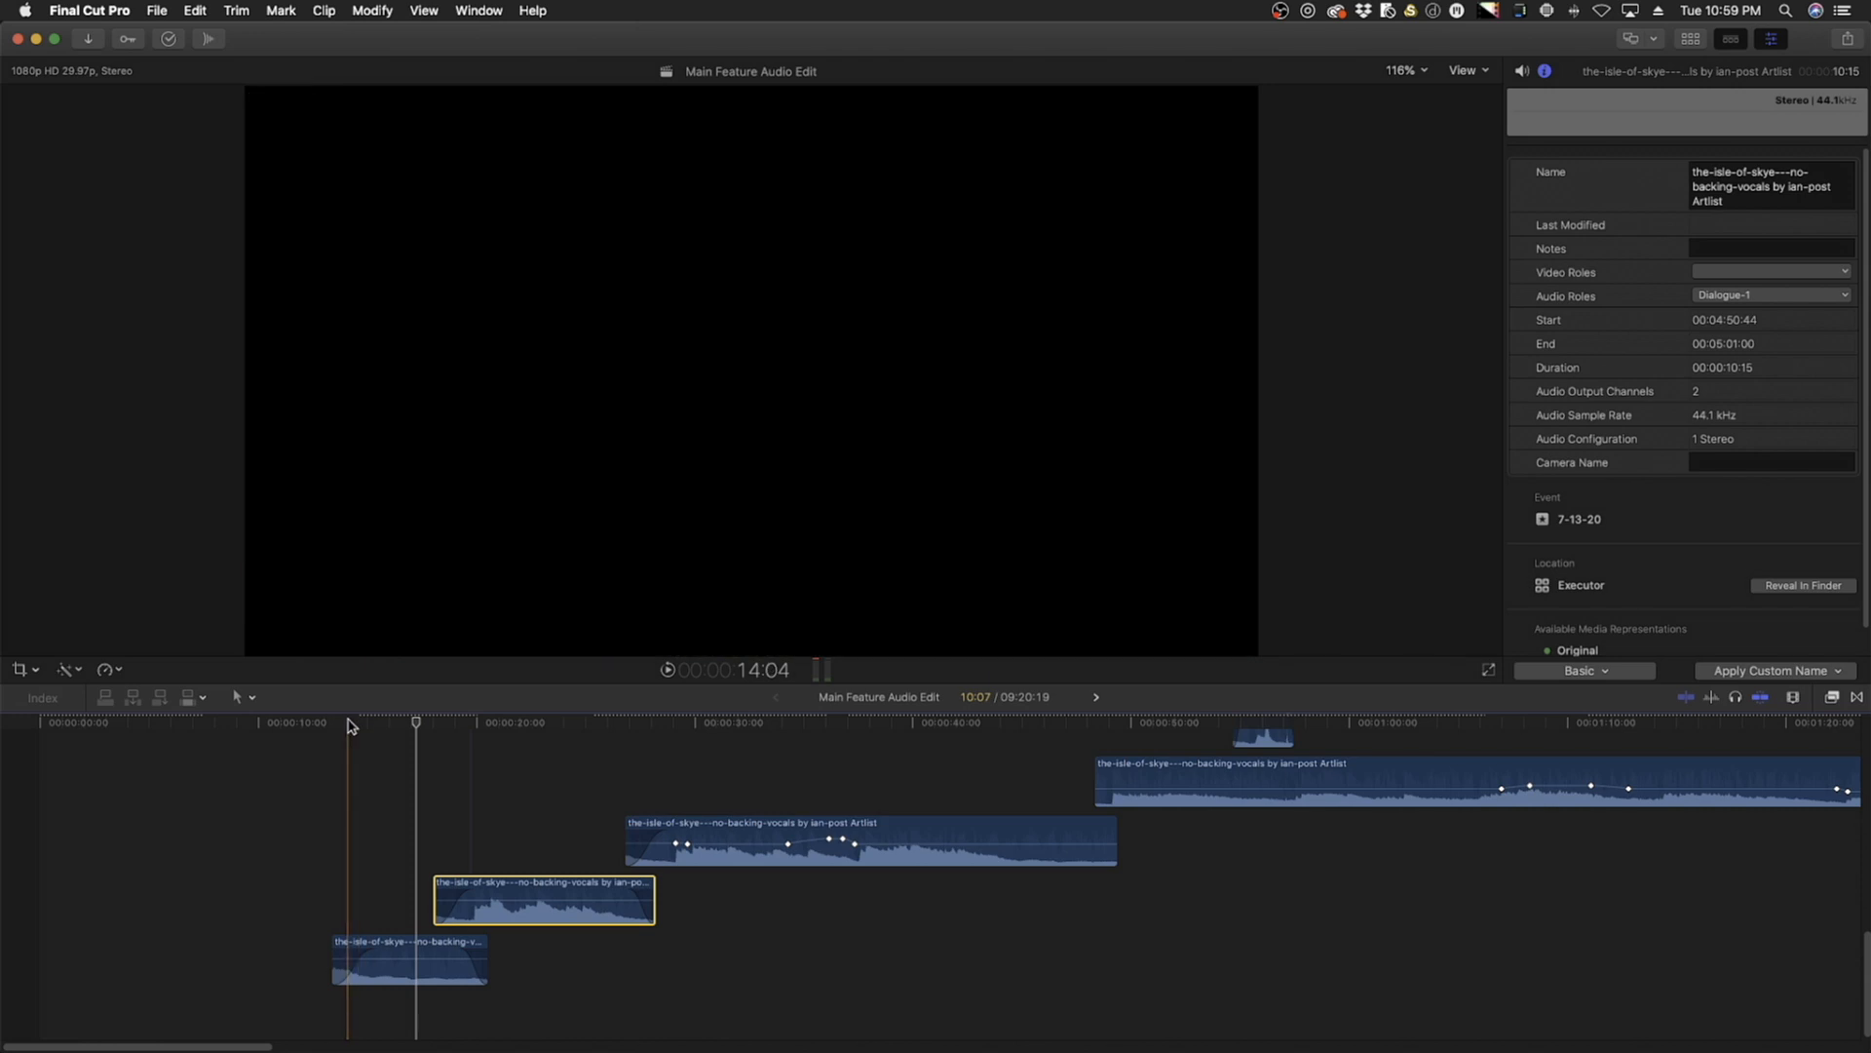
# Play the restored music transitions from about 0:14 across the gap and into the second toast clip to about 0:31
pyautogui.press('space')
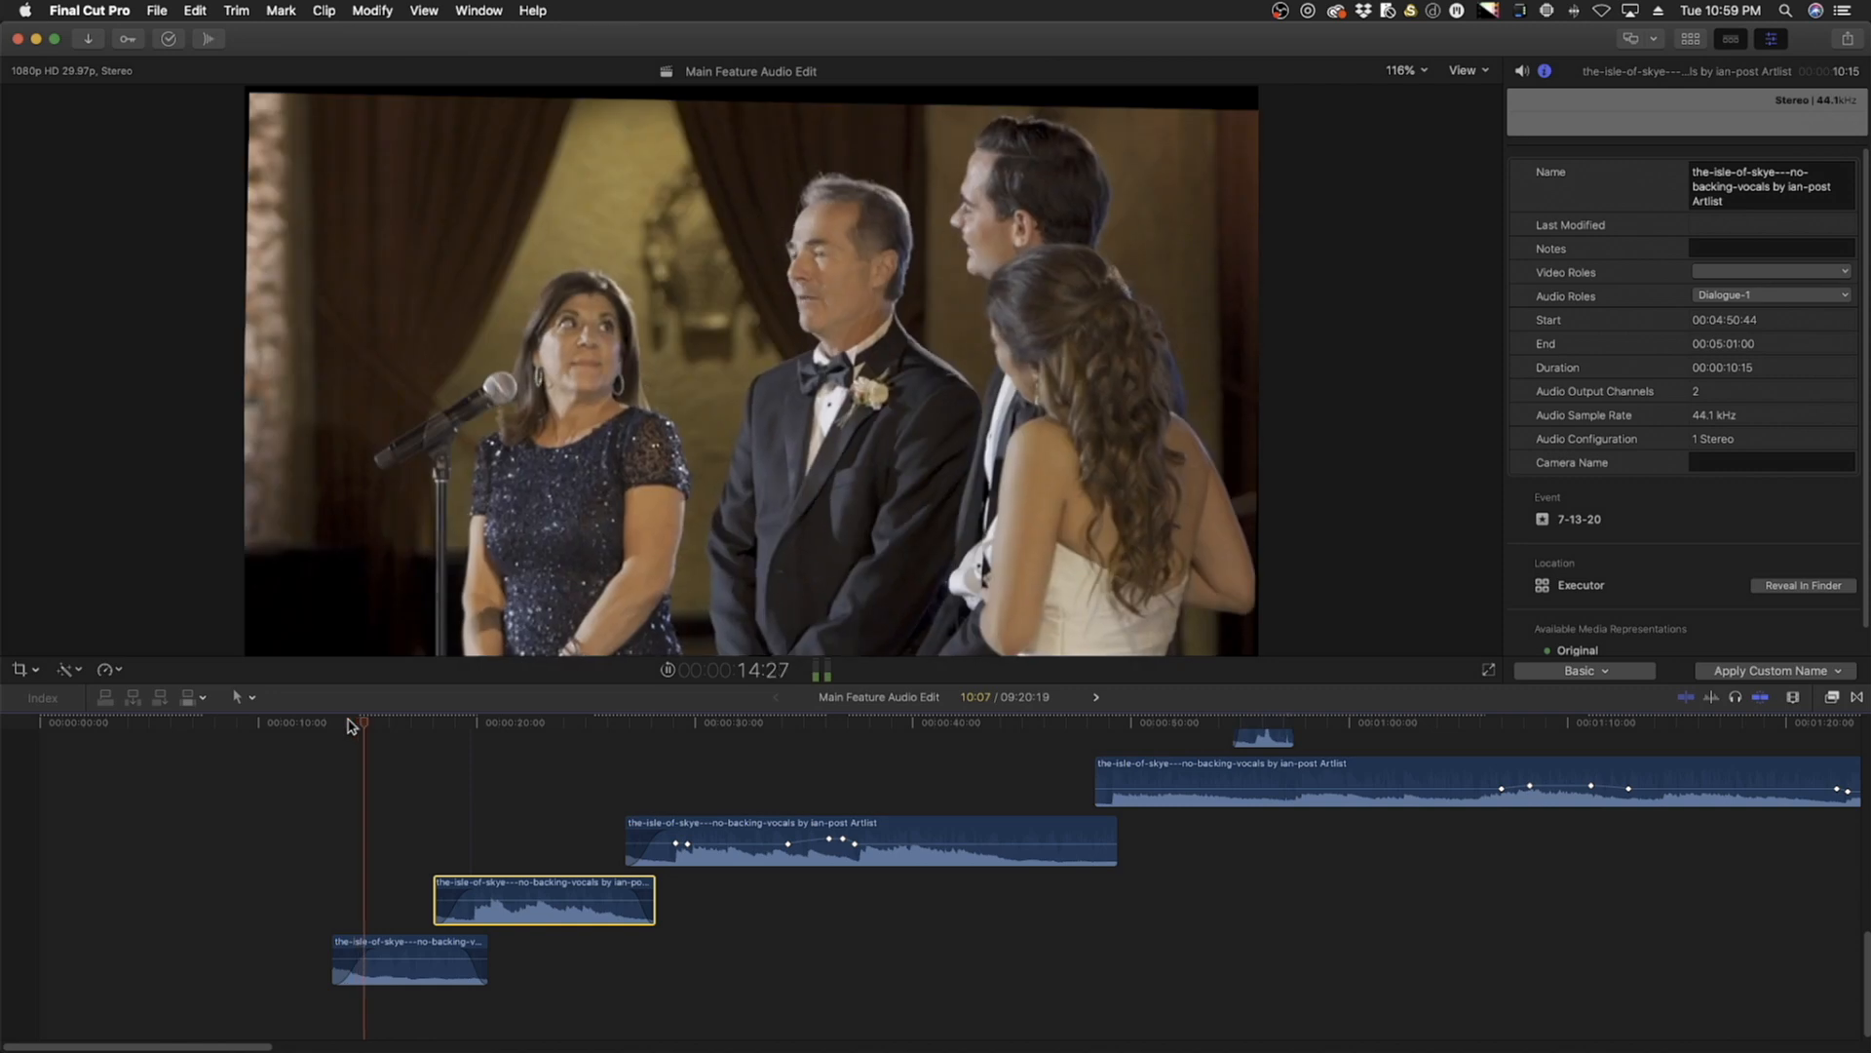
pyautogui.scroll(5, 487, 768)
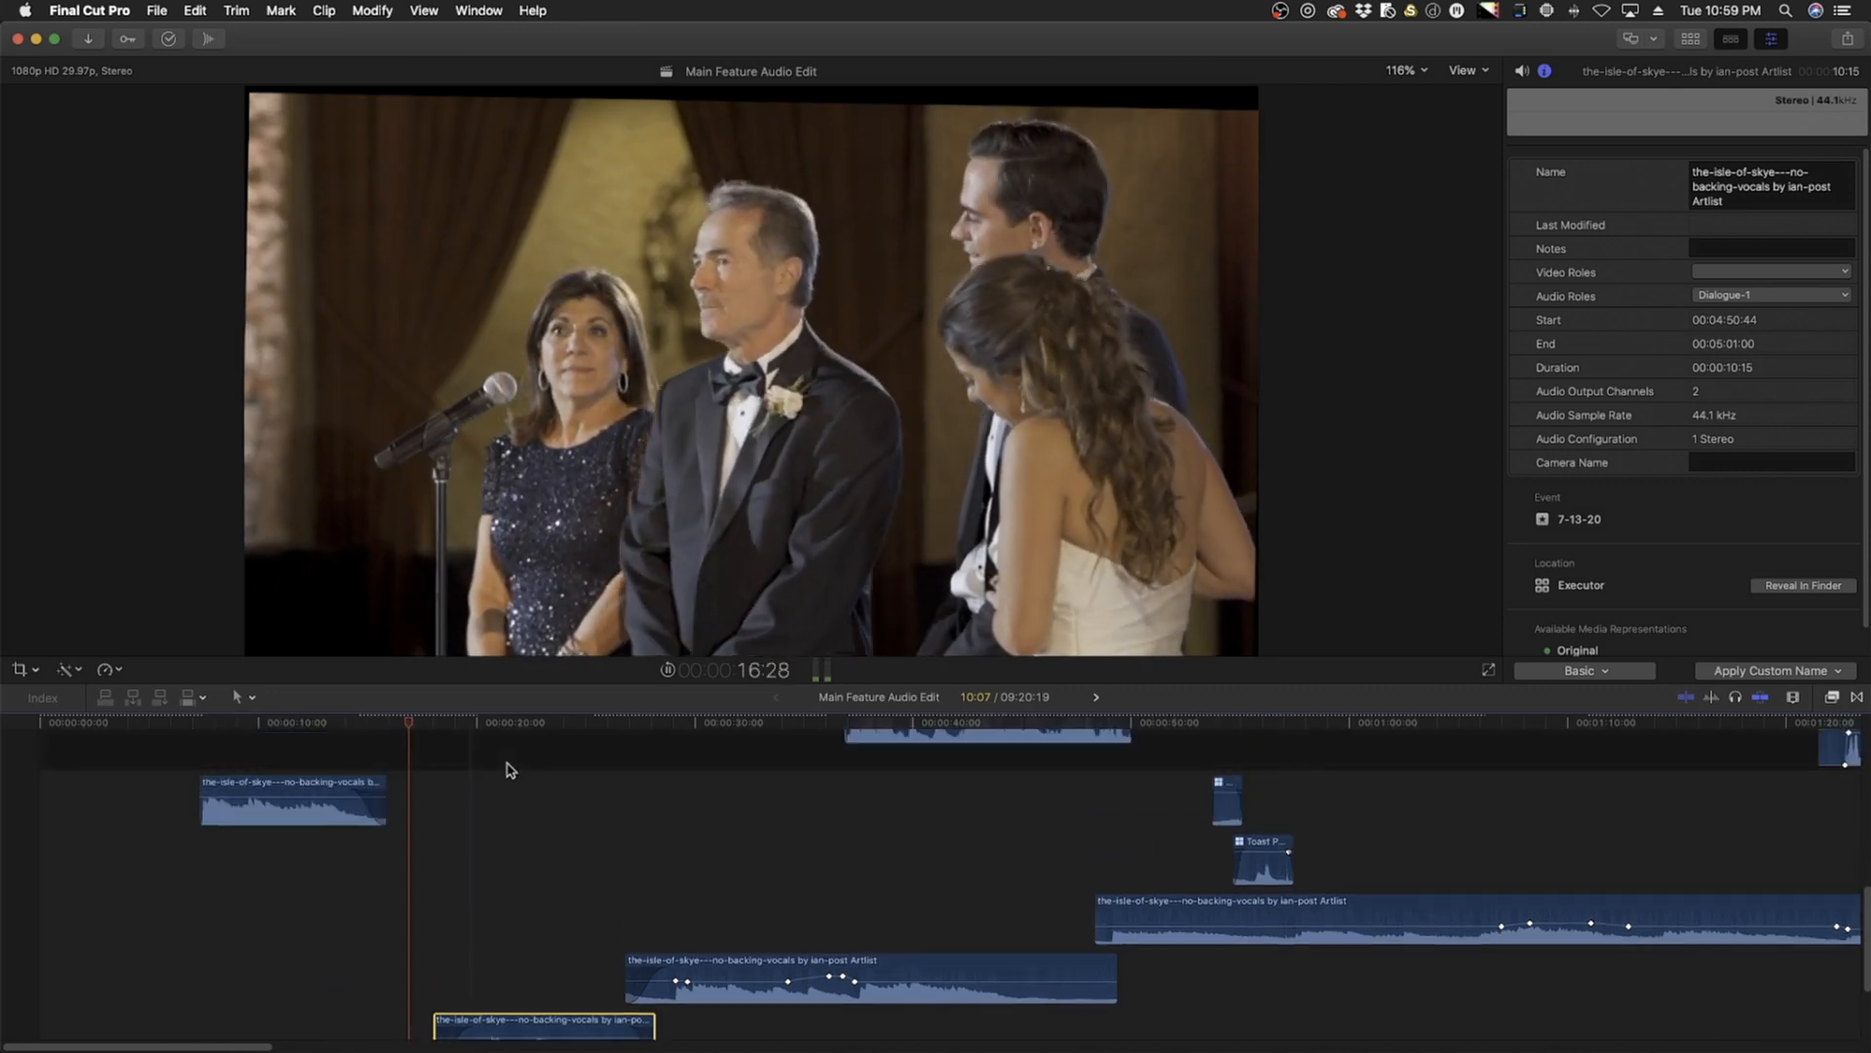
pyautogui.scroll(3, 506, 768)
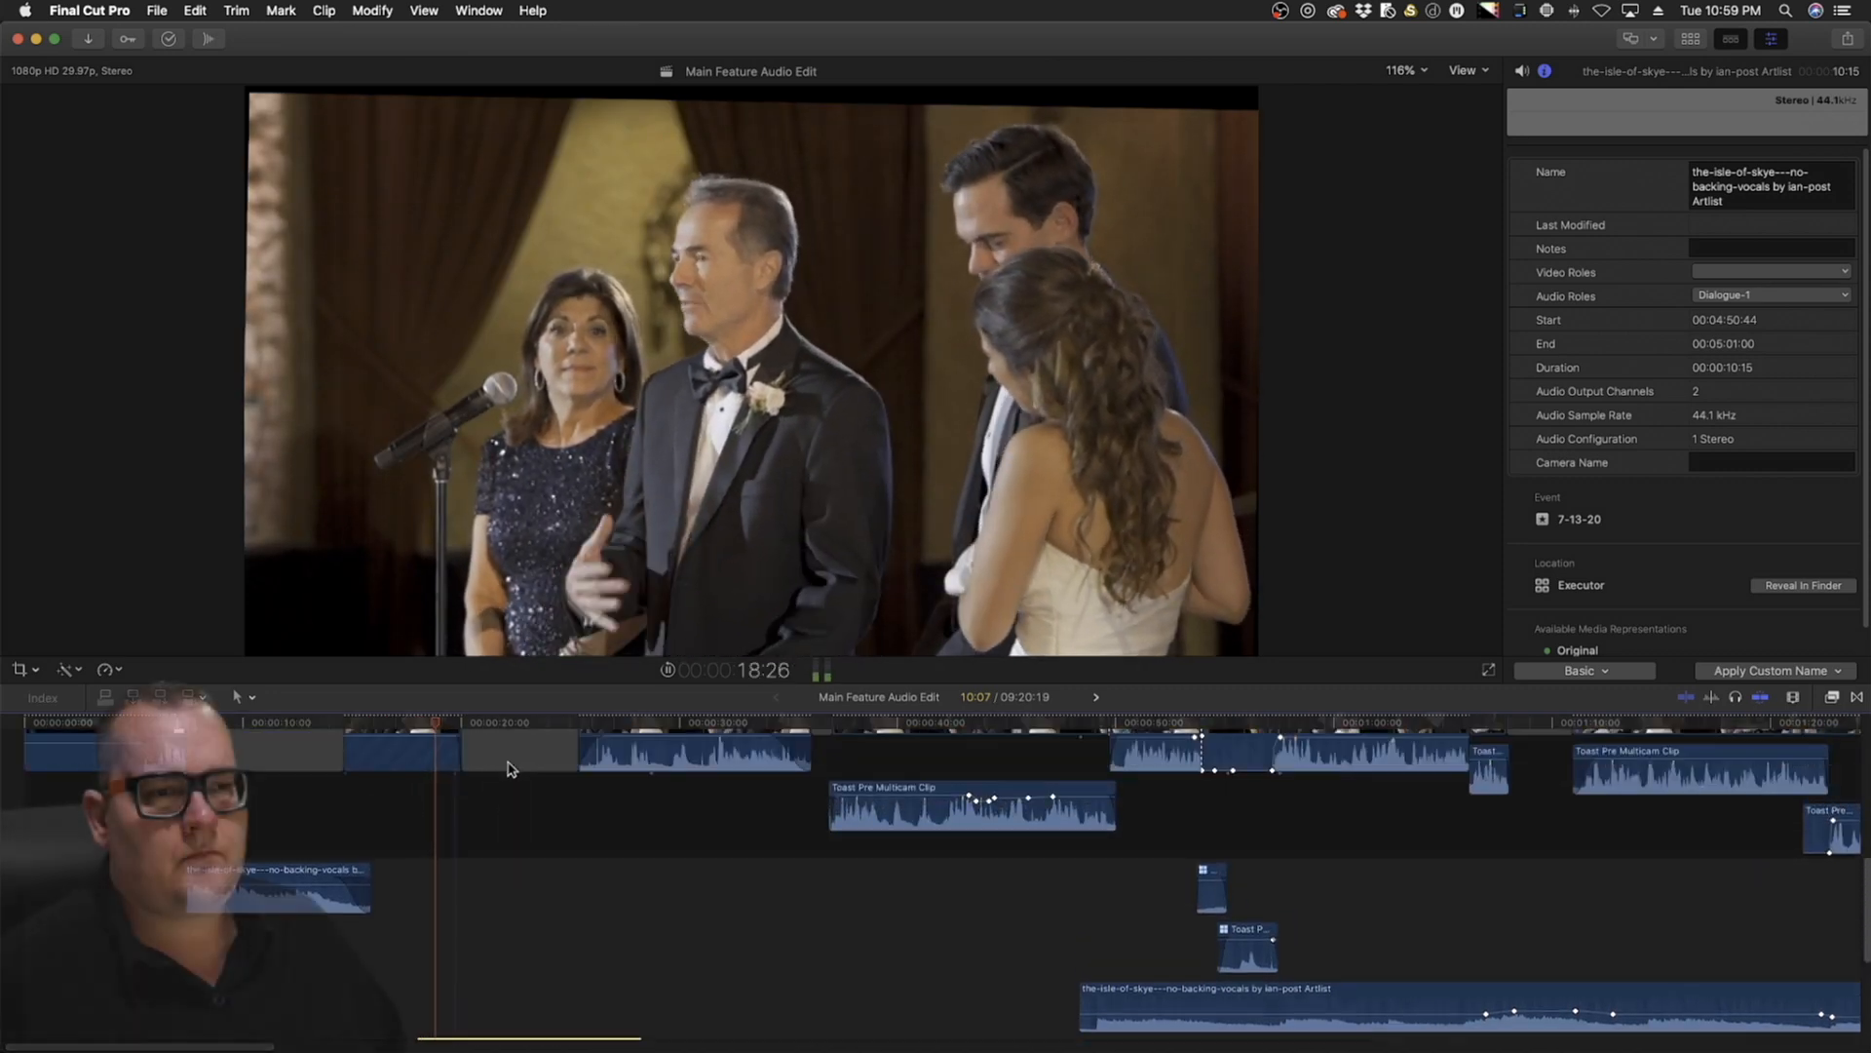
pyautogui.scroll(-5, 507, 768)
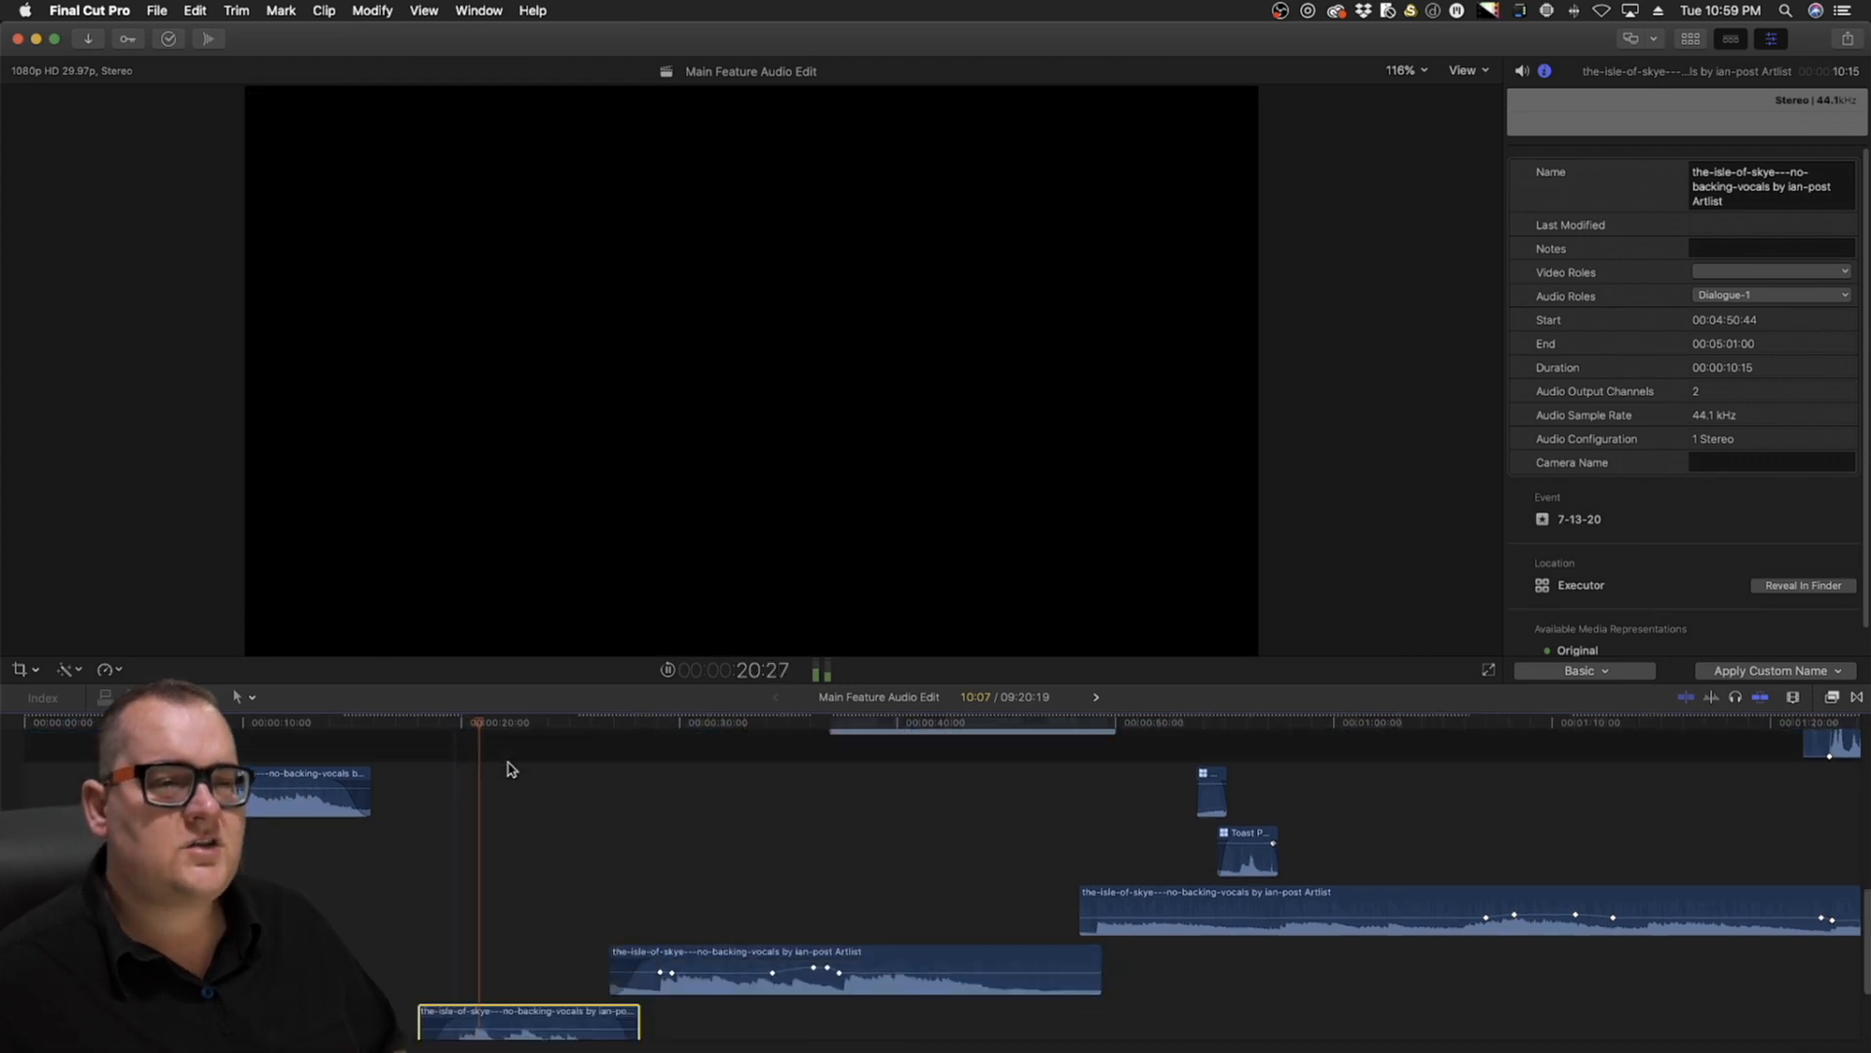
pyautogui.hscroll(3, 508, 769)
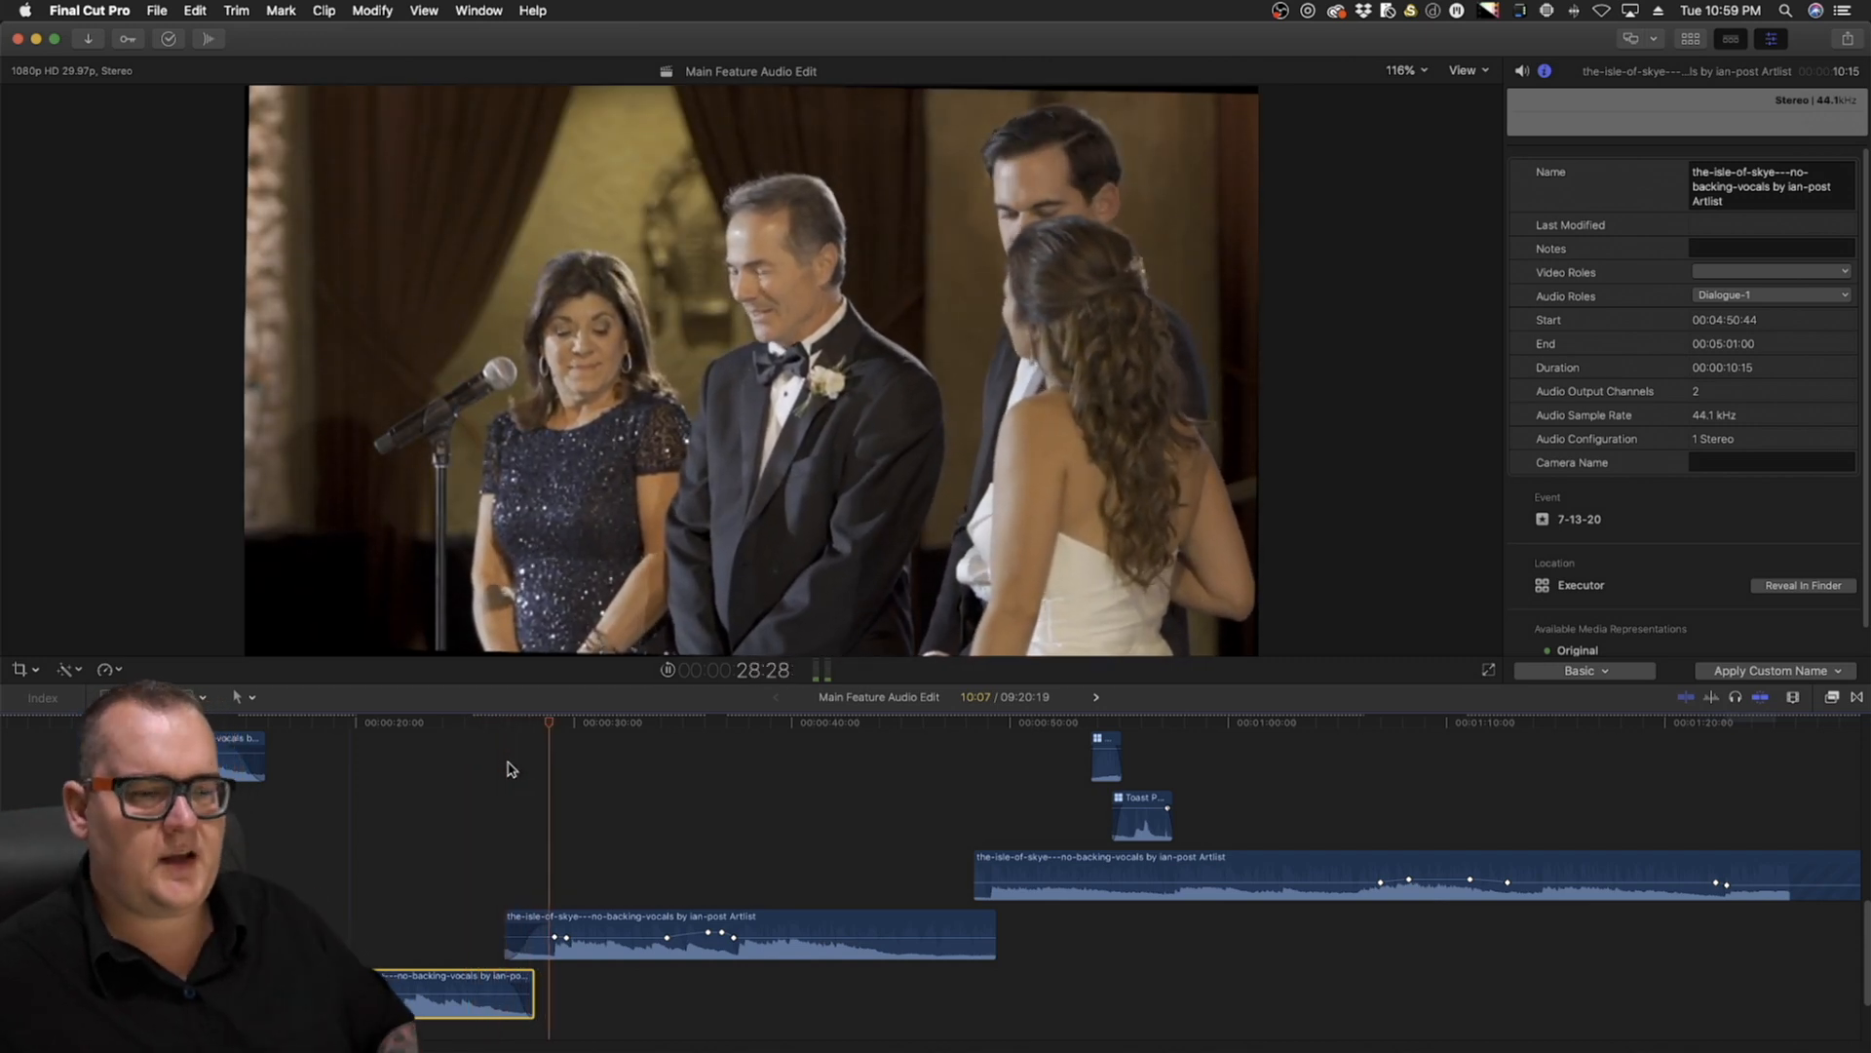
pyautogui.scroll(3, 731, 819)
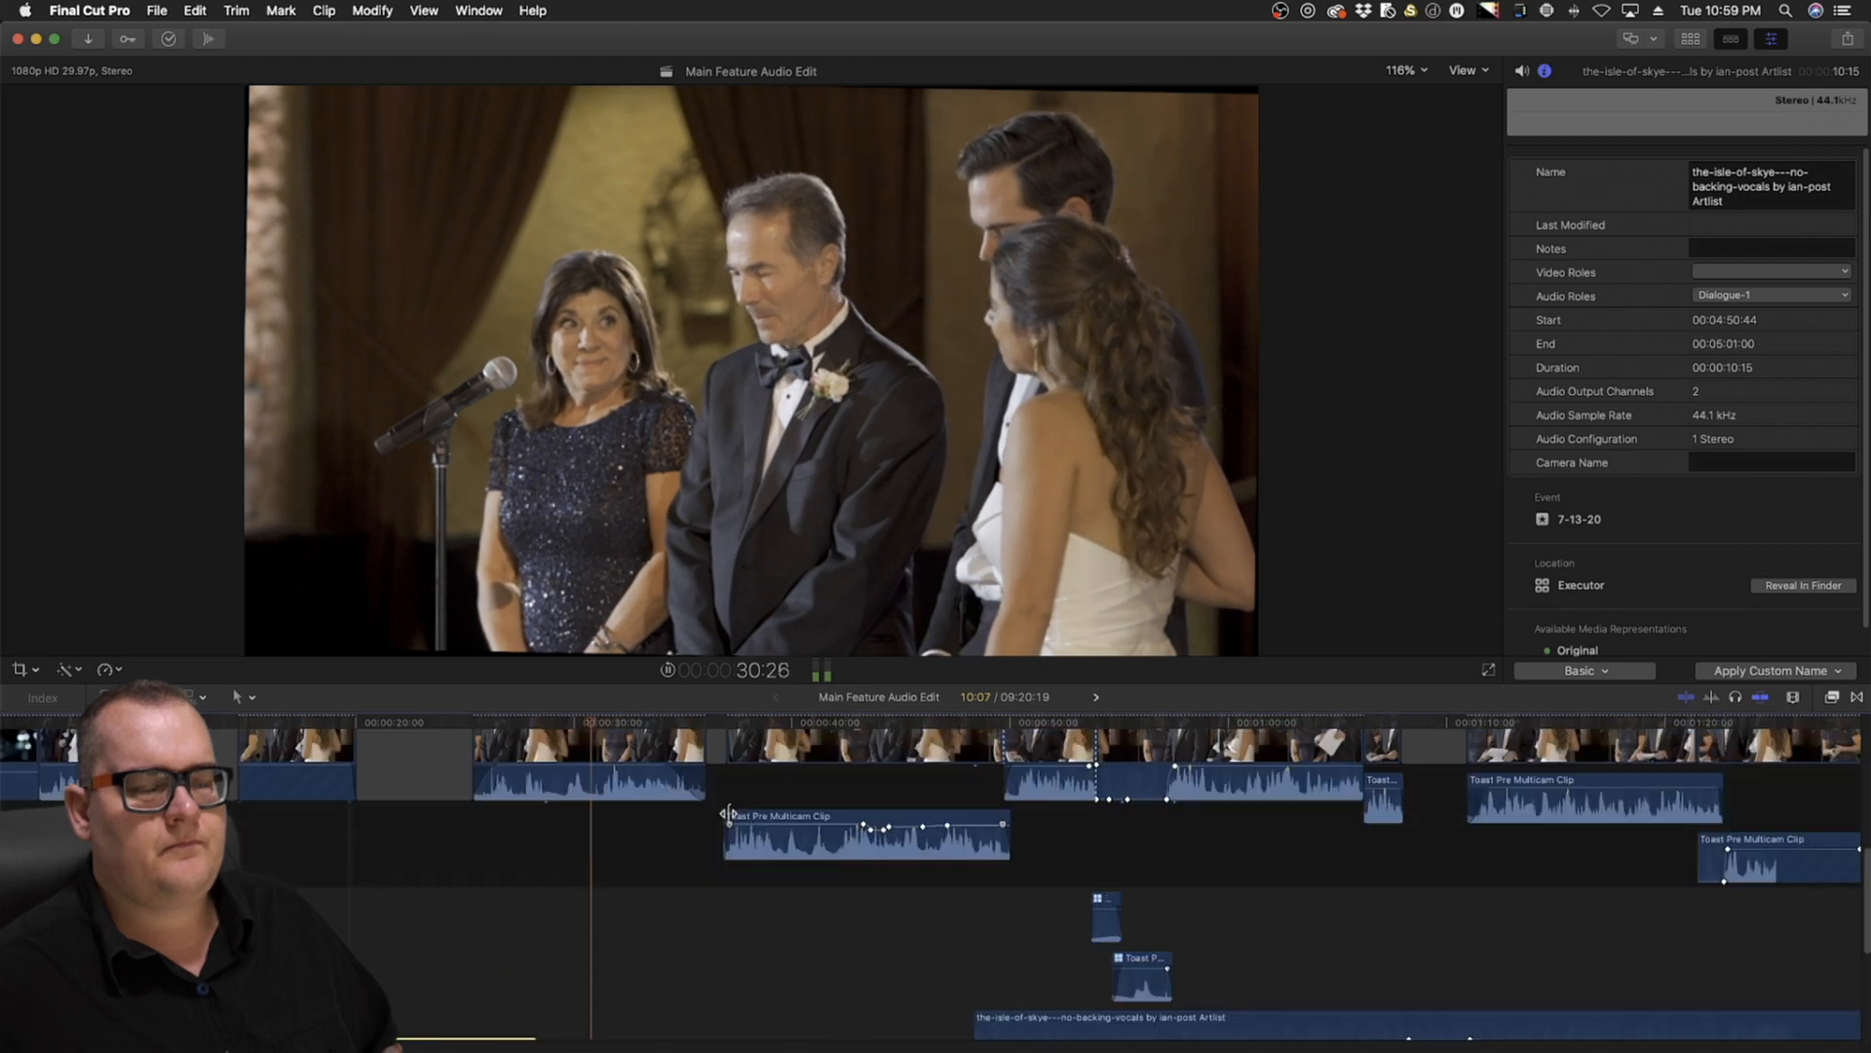
pyautogui.press('space')
# Examine the remaining the-isle-of-skye clips from about 0:48 to the overlap and fade-out near 2:00
pyautogui.hscroll(5, 733, 804)
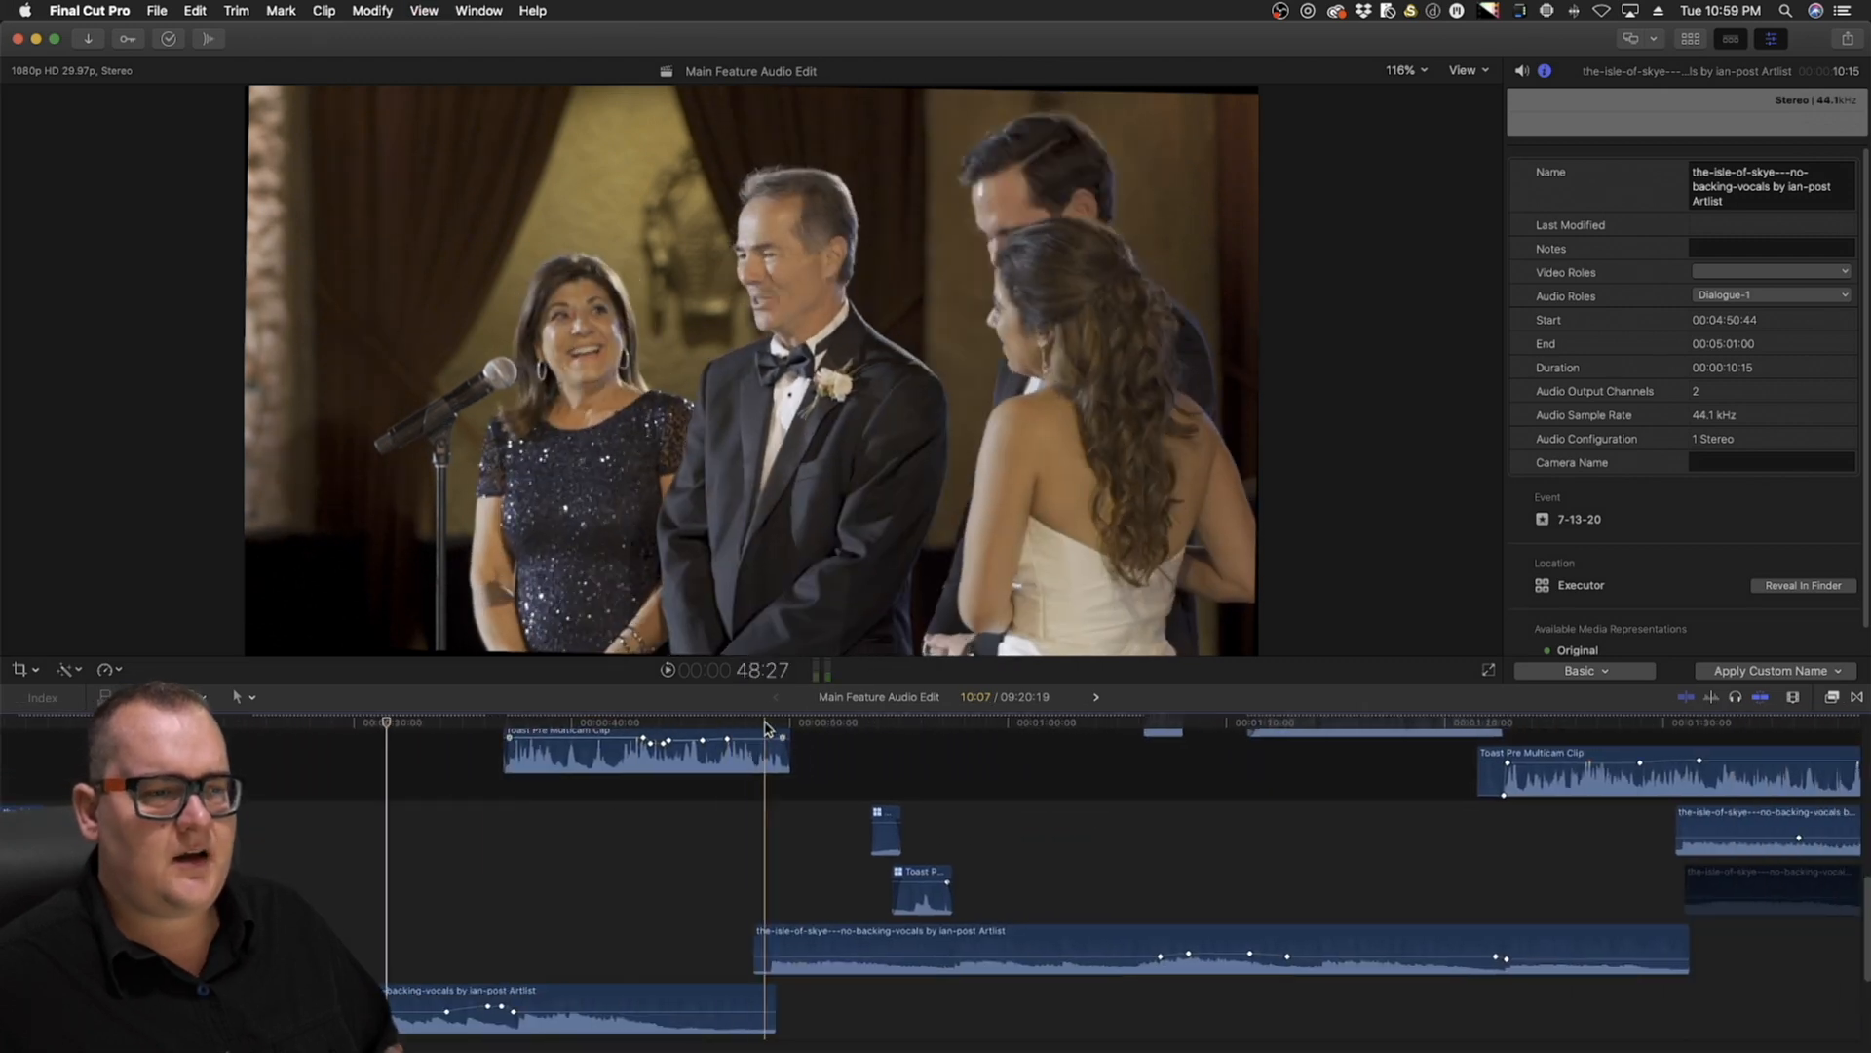
pyautogui.hscroll(10, 741, 809)
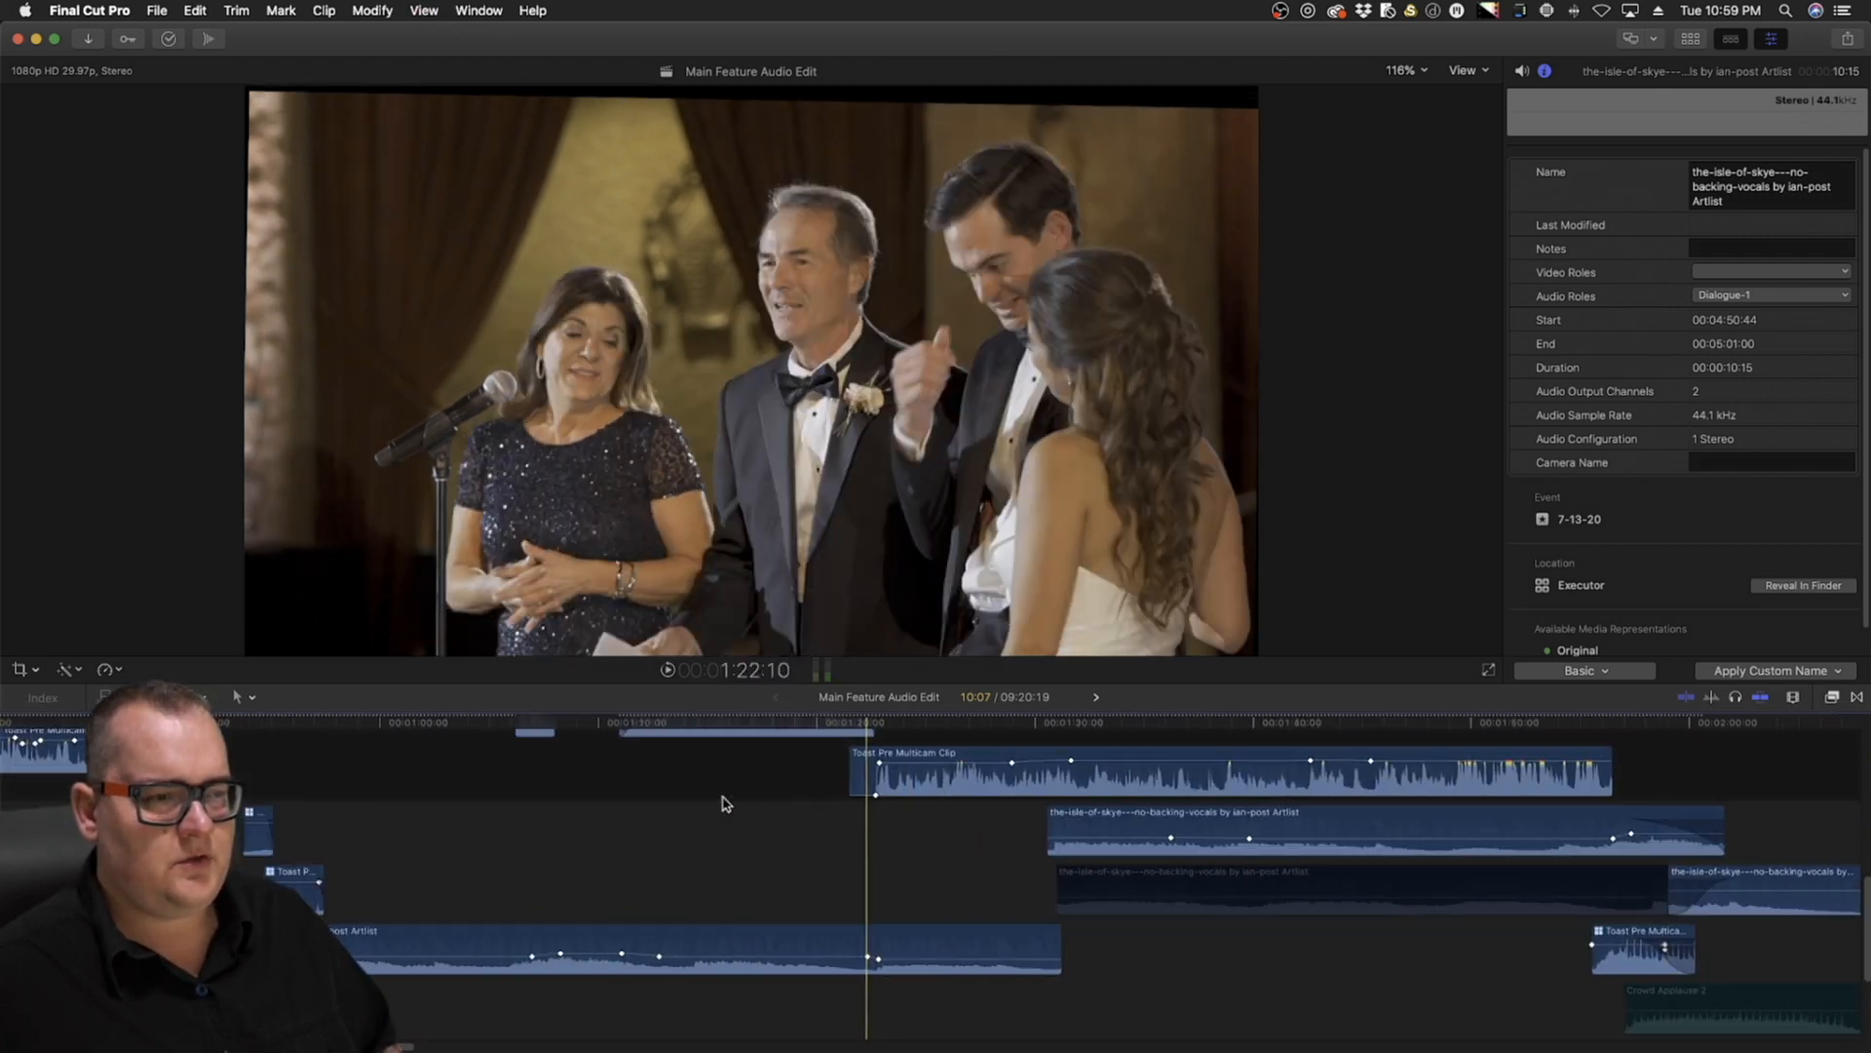
pyautogui.hscroll(10, 726, 803)
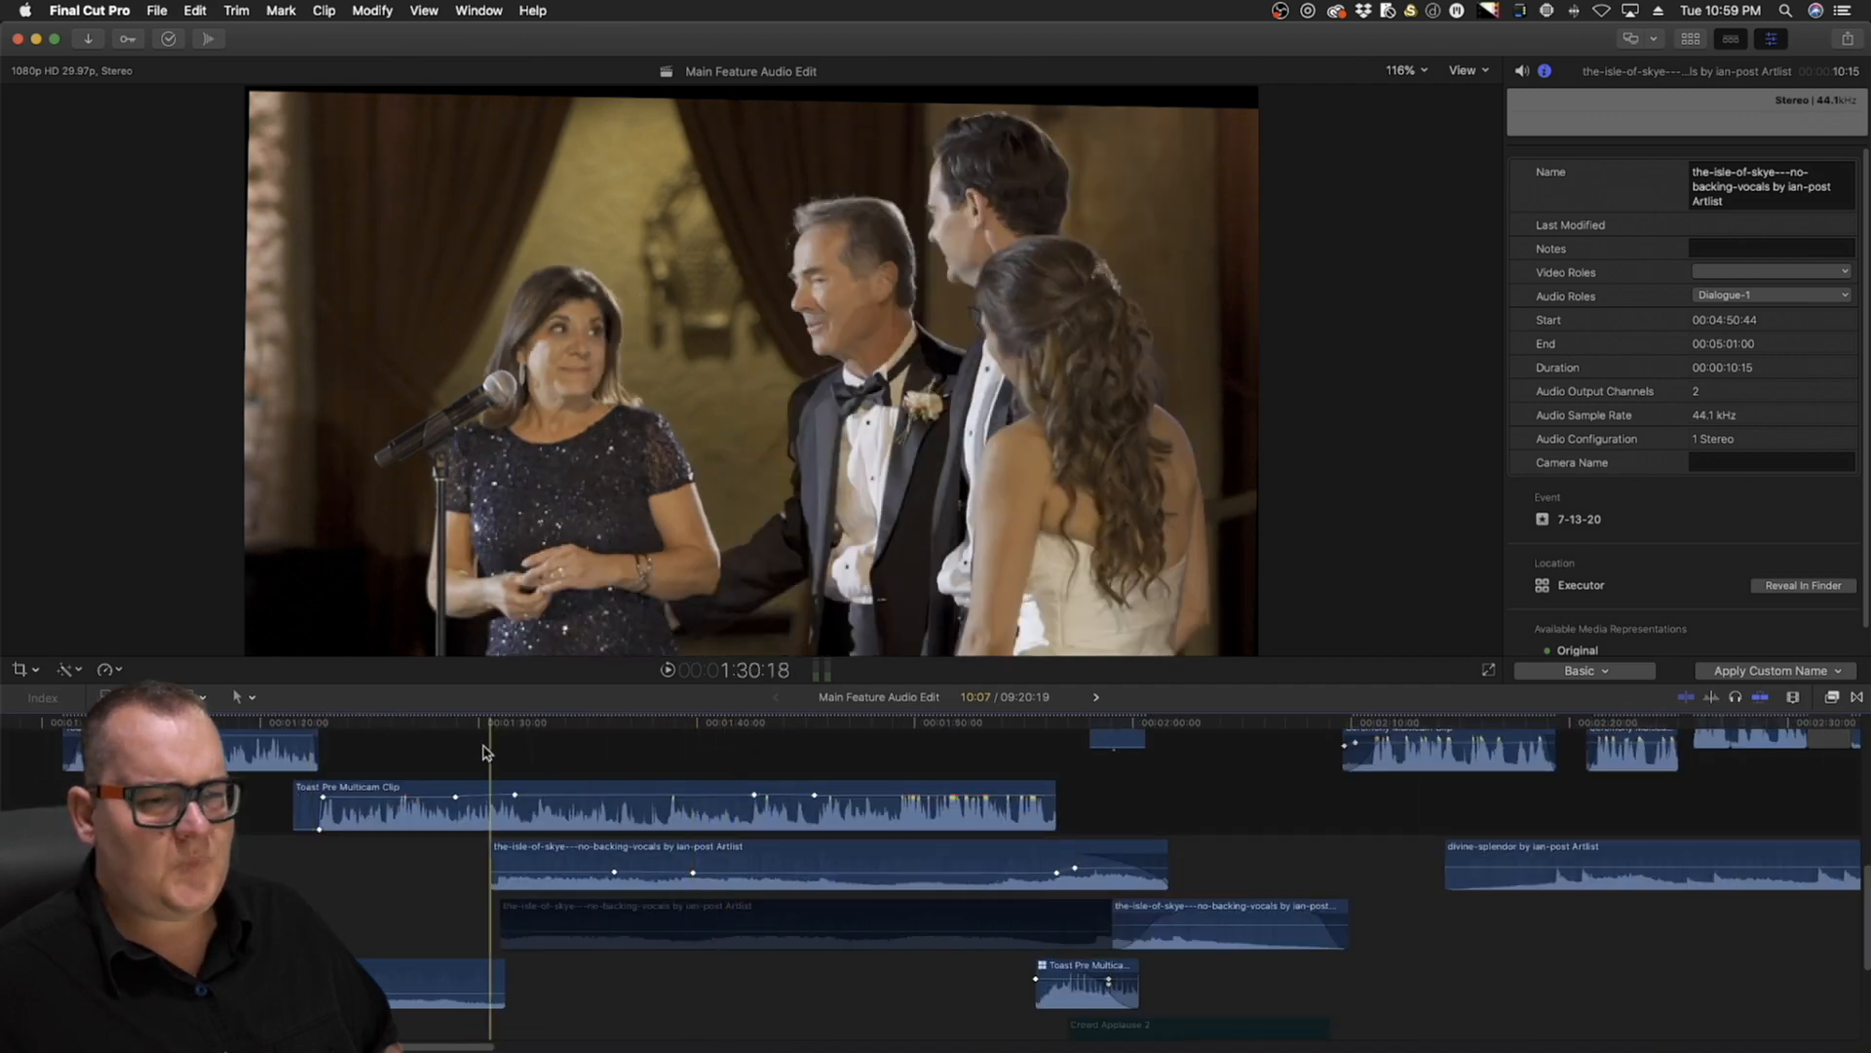
pyautogui.moveTo(807, 757); pyautogui.dragTo(866, 766)
pyautogui.hscroll(5, 868, 840)
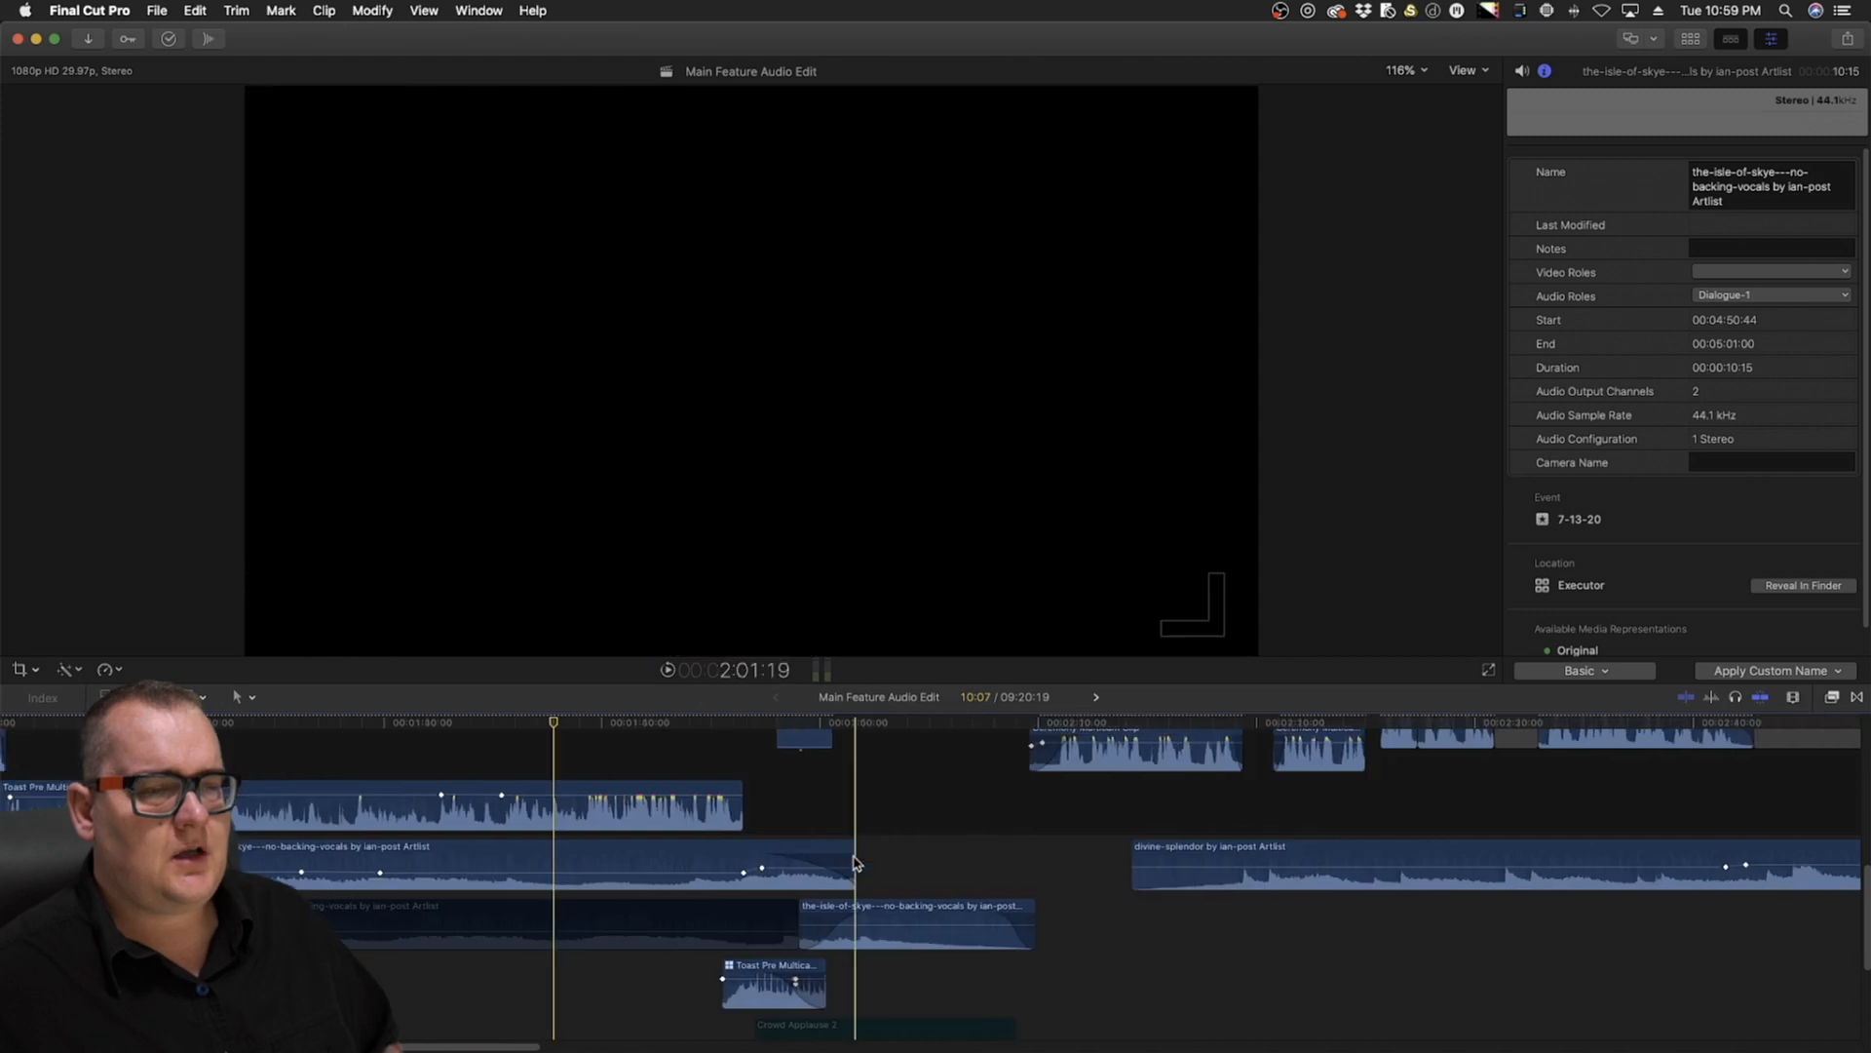
pyautogui.click(900, 913)
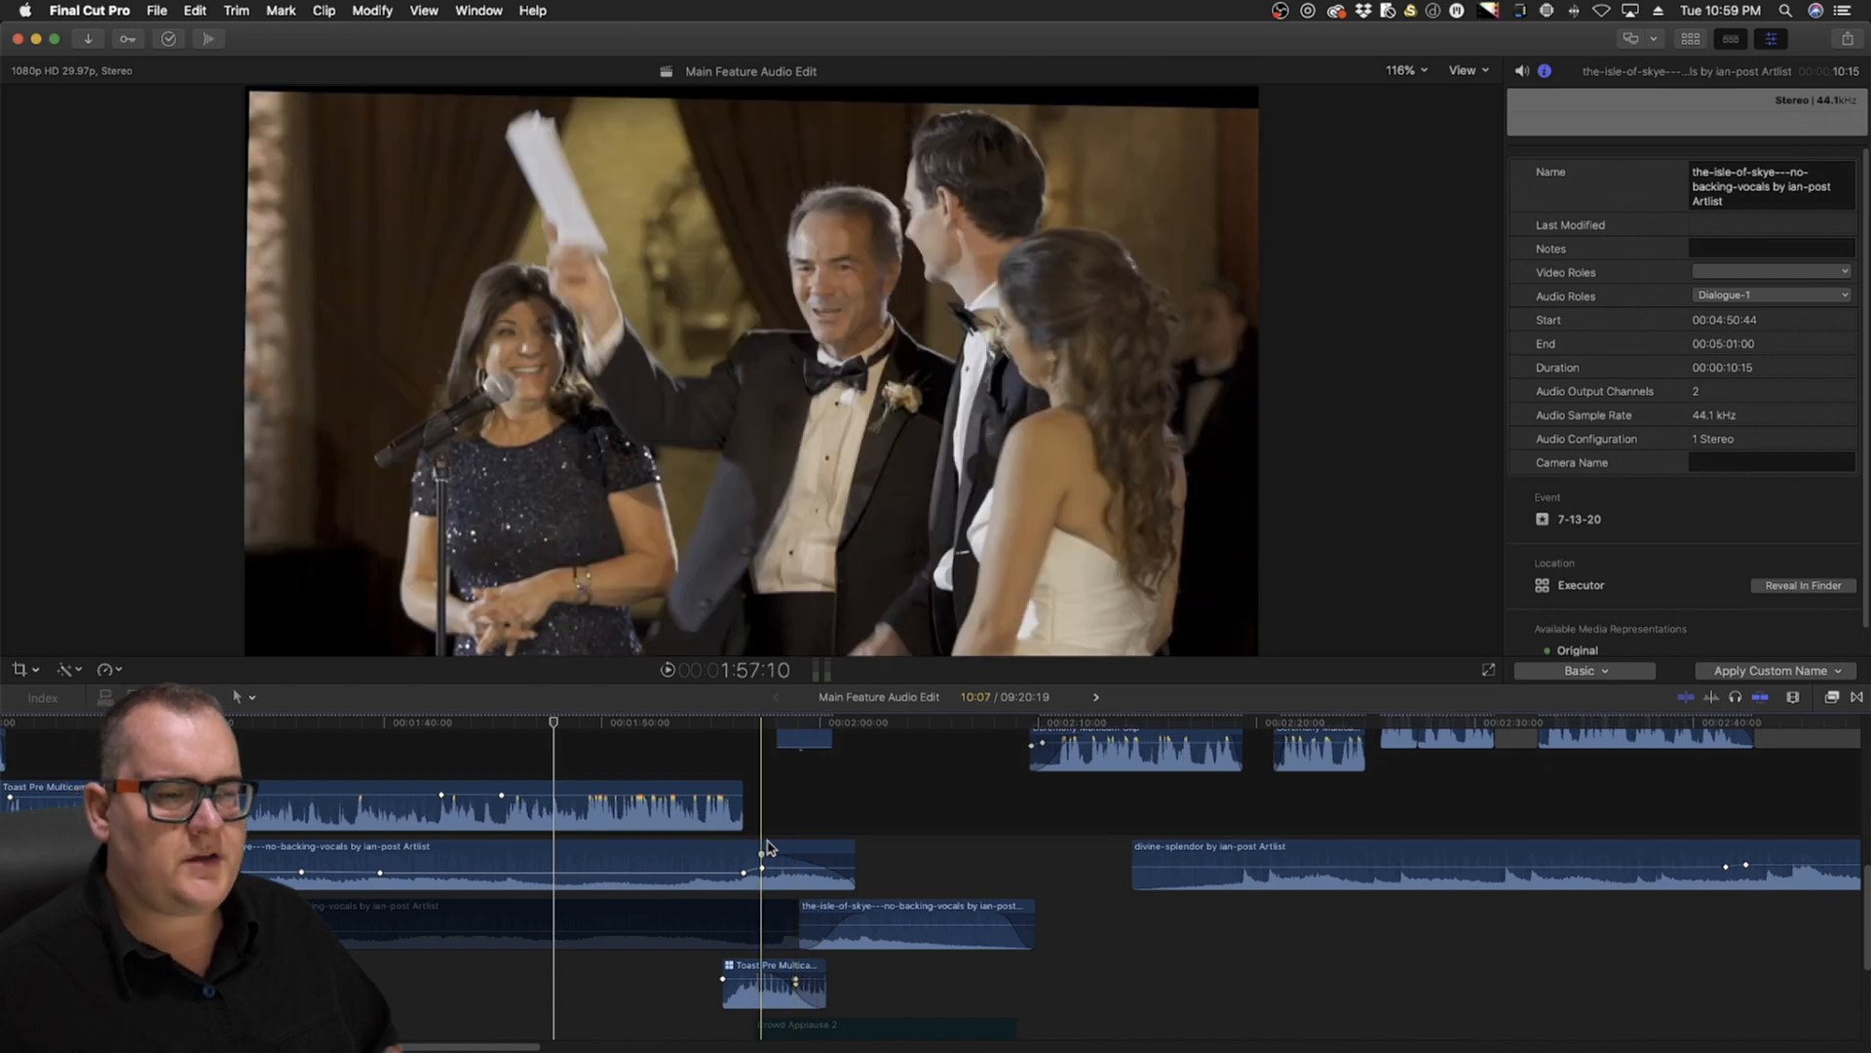
# Select the the-isle-of-skye clip running from about 0:47 to 1:30 and return the playhead to about 0:35
pyautogui.hscroll(-5, 770, 843)
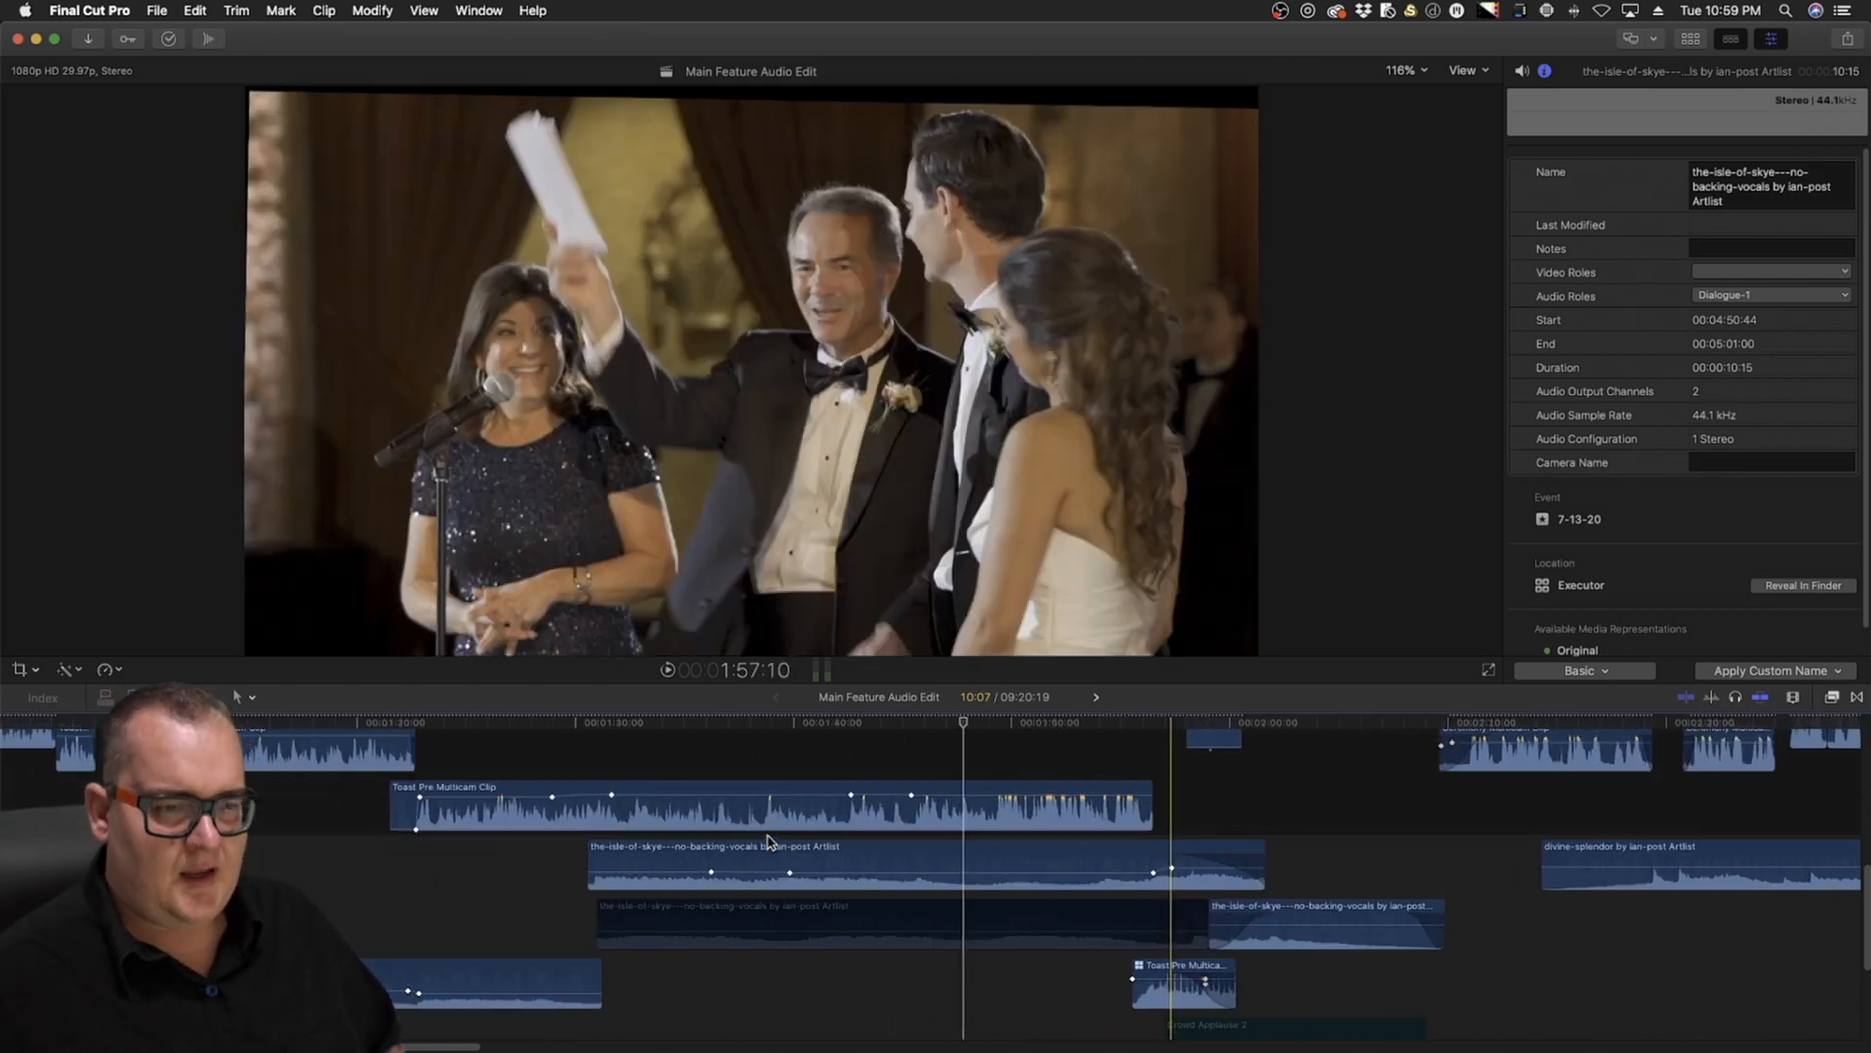
pyautogui.hscroll(-6, 770, 843)
pyautogui.hscroll(-5, 770, 843)
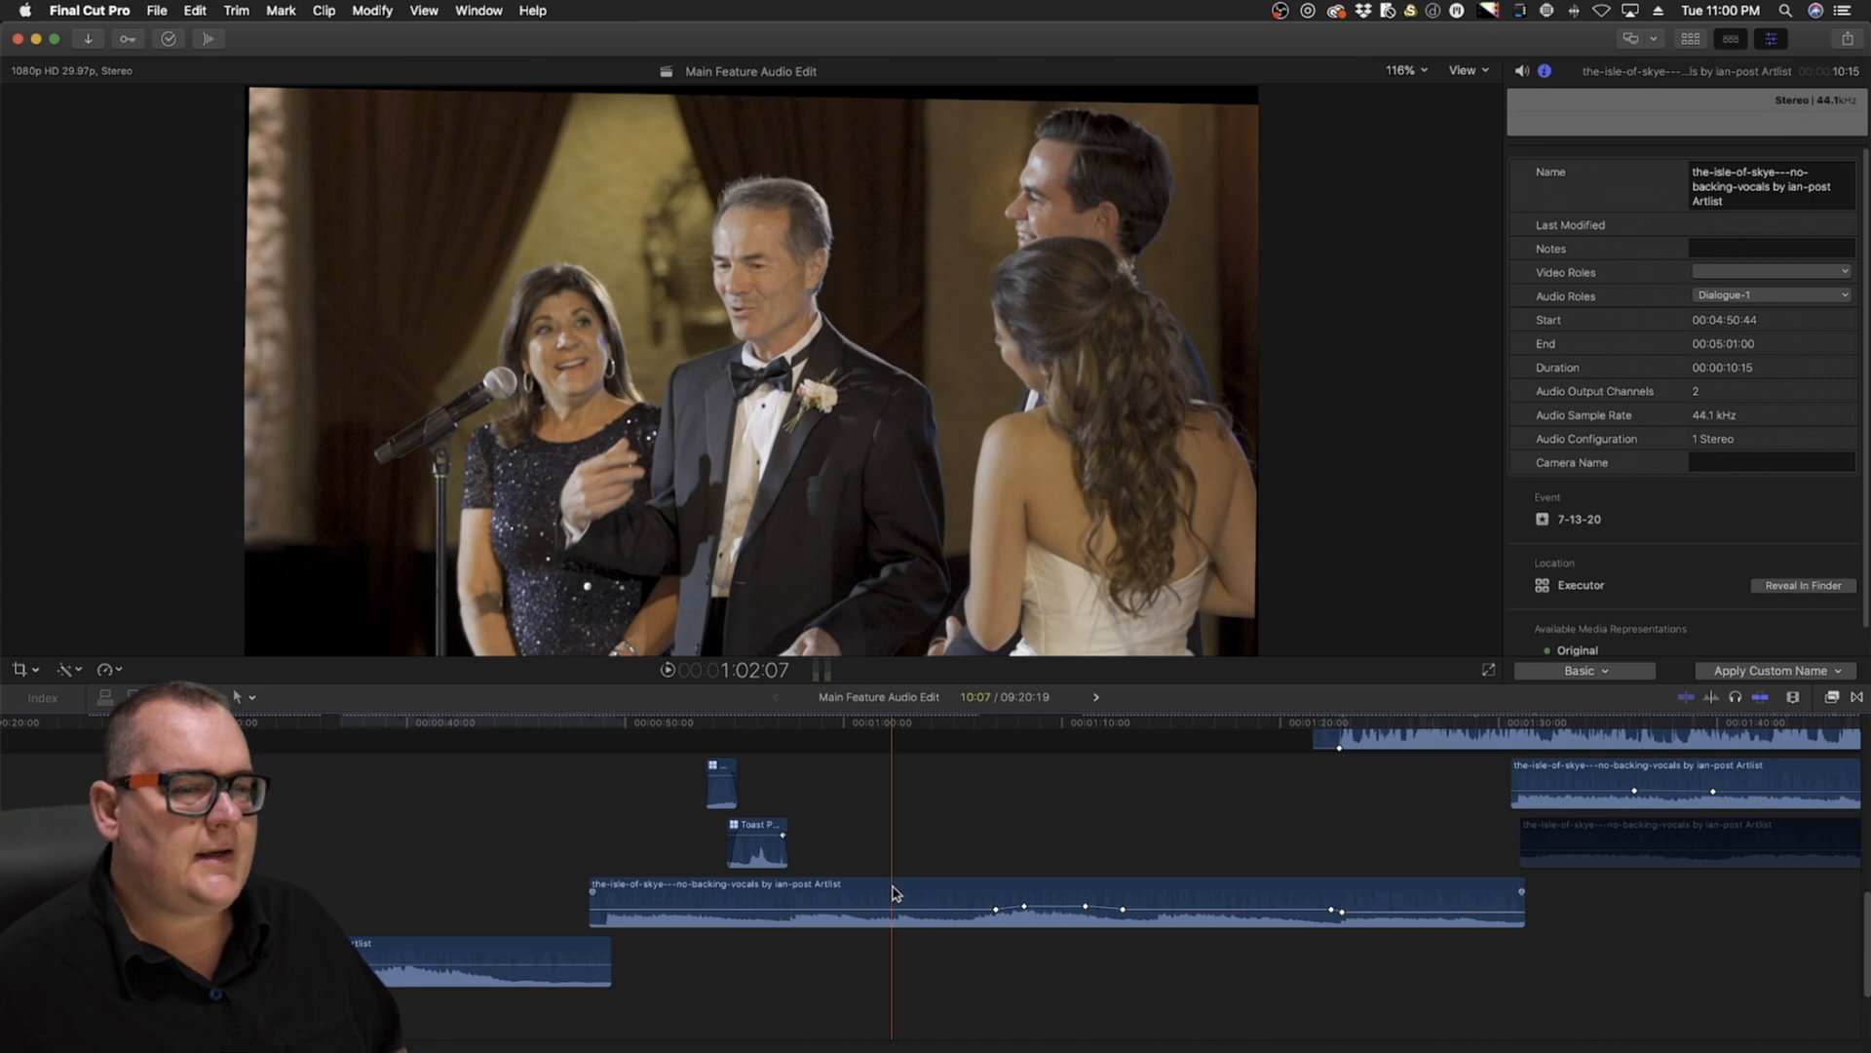
pyautogui.click(894, 893)
pyautogui.moveTo(897, 725); pyautogui.dragTo(944, 794)
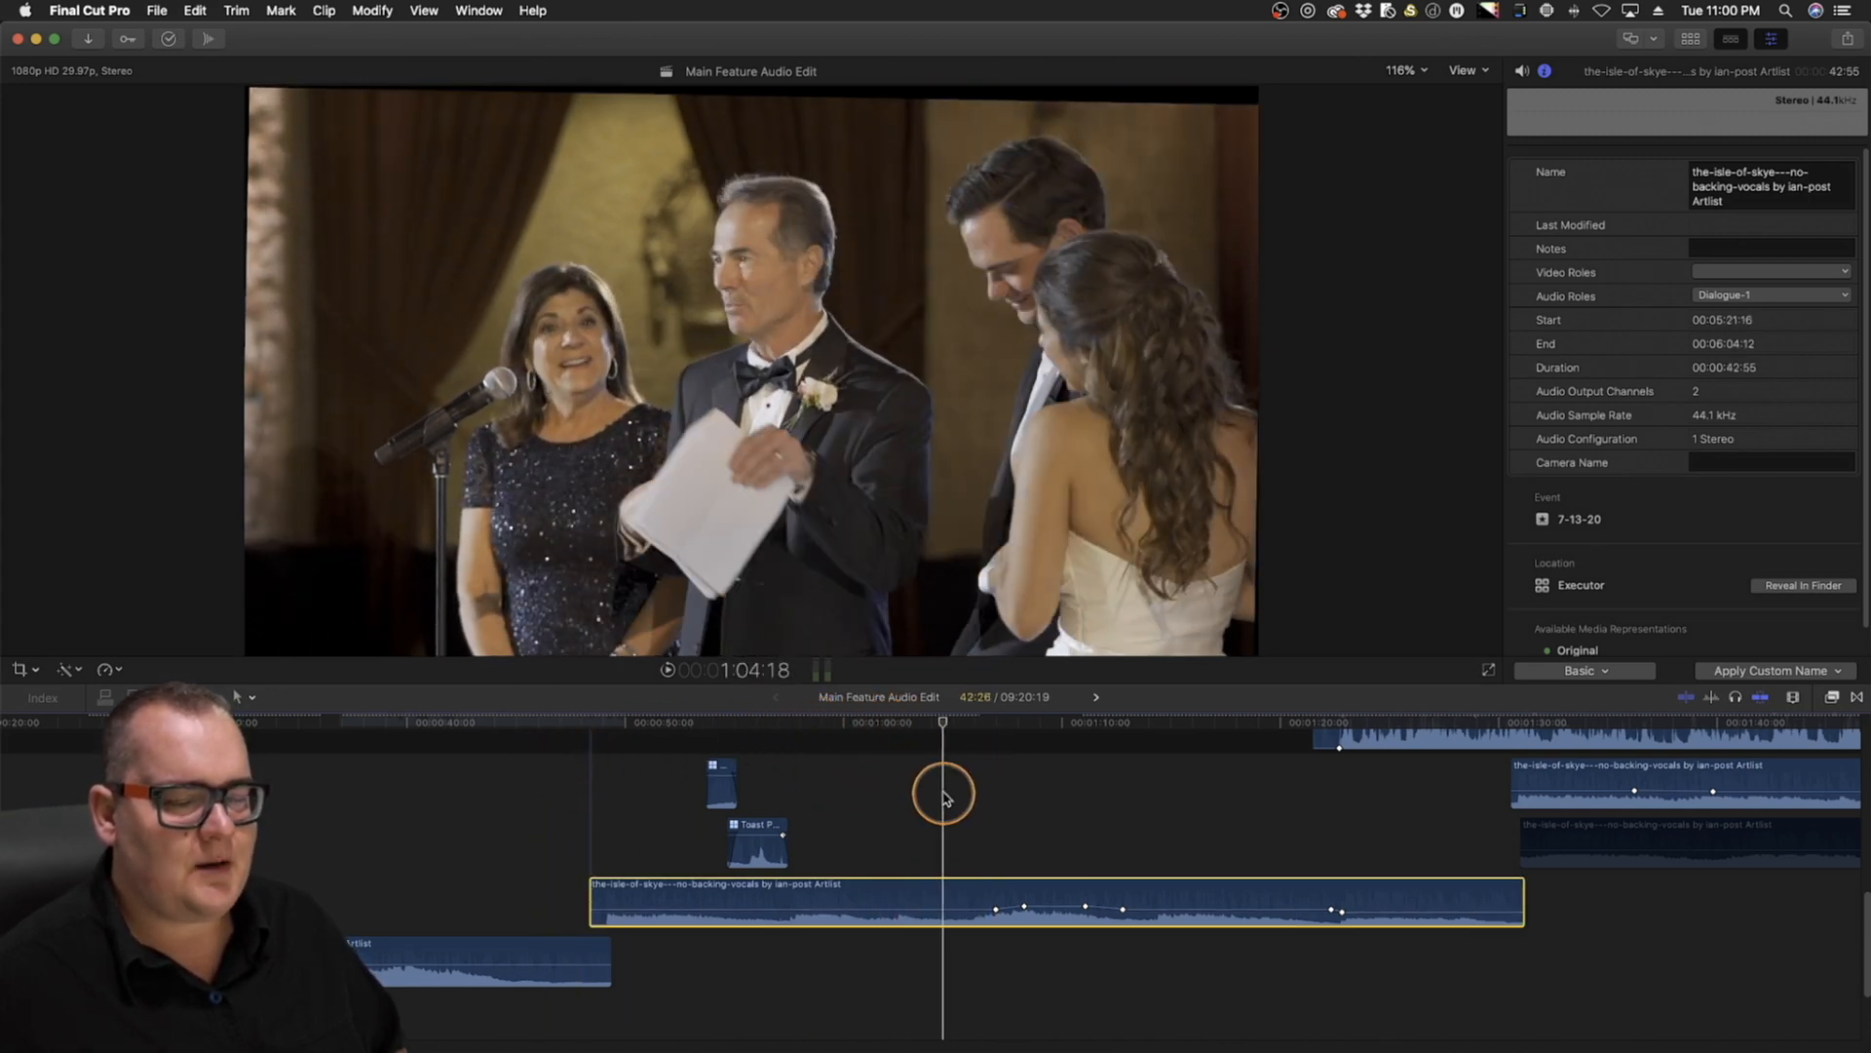
pyautogui.moveTo(943, 722); pyautogui.dragTo(313, 765)
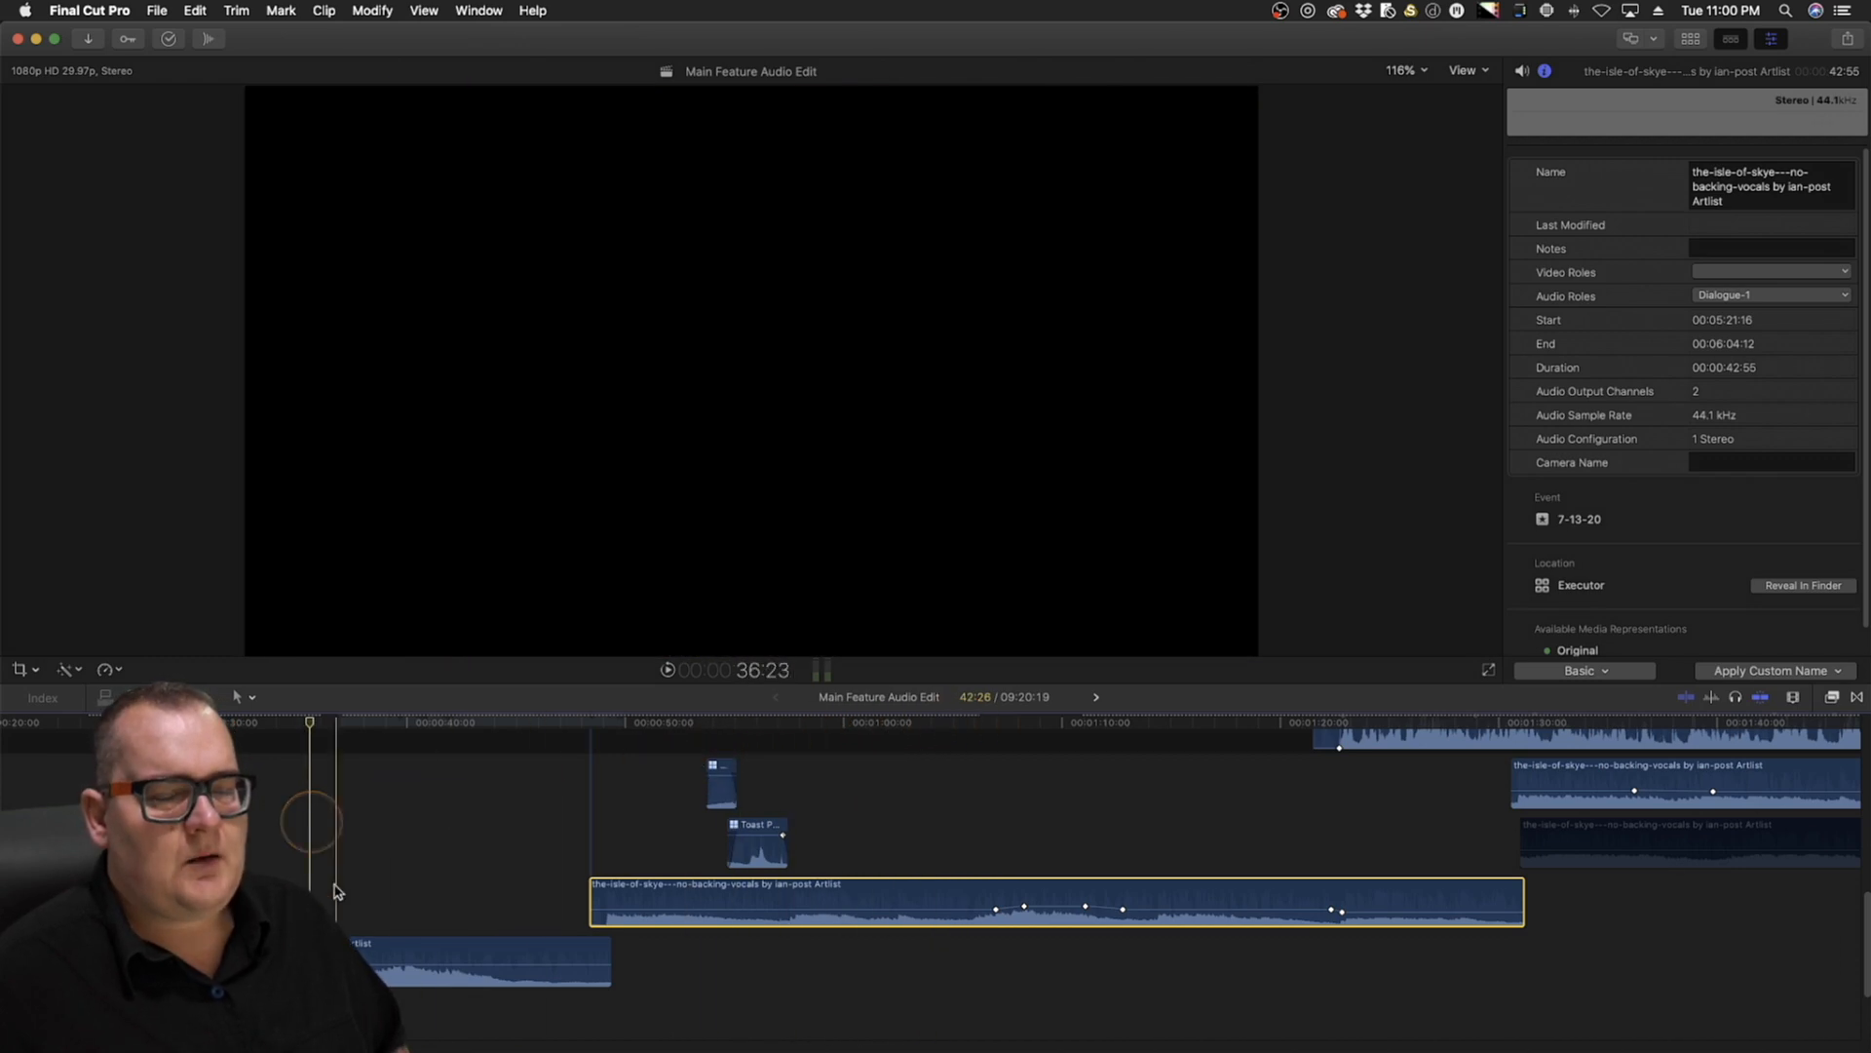
# Examine the volume keyframes of the earlier the-isle-of-skye clip against the gap between toast clips near 0:36
pyautogui.hscroll(-5, 407, 916)
pyautogui.hscroll(-1, 676, 890)
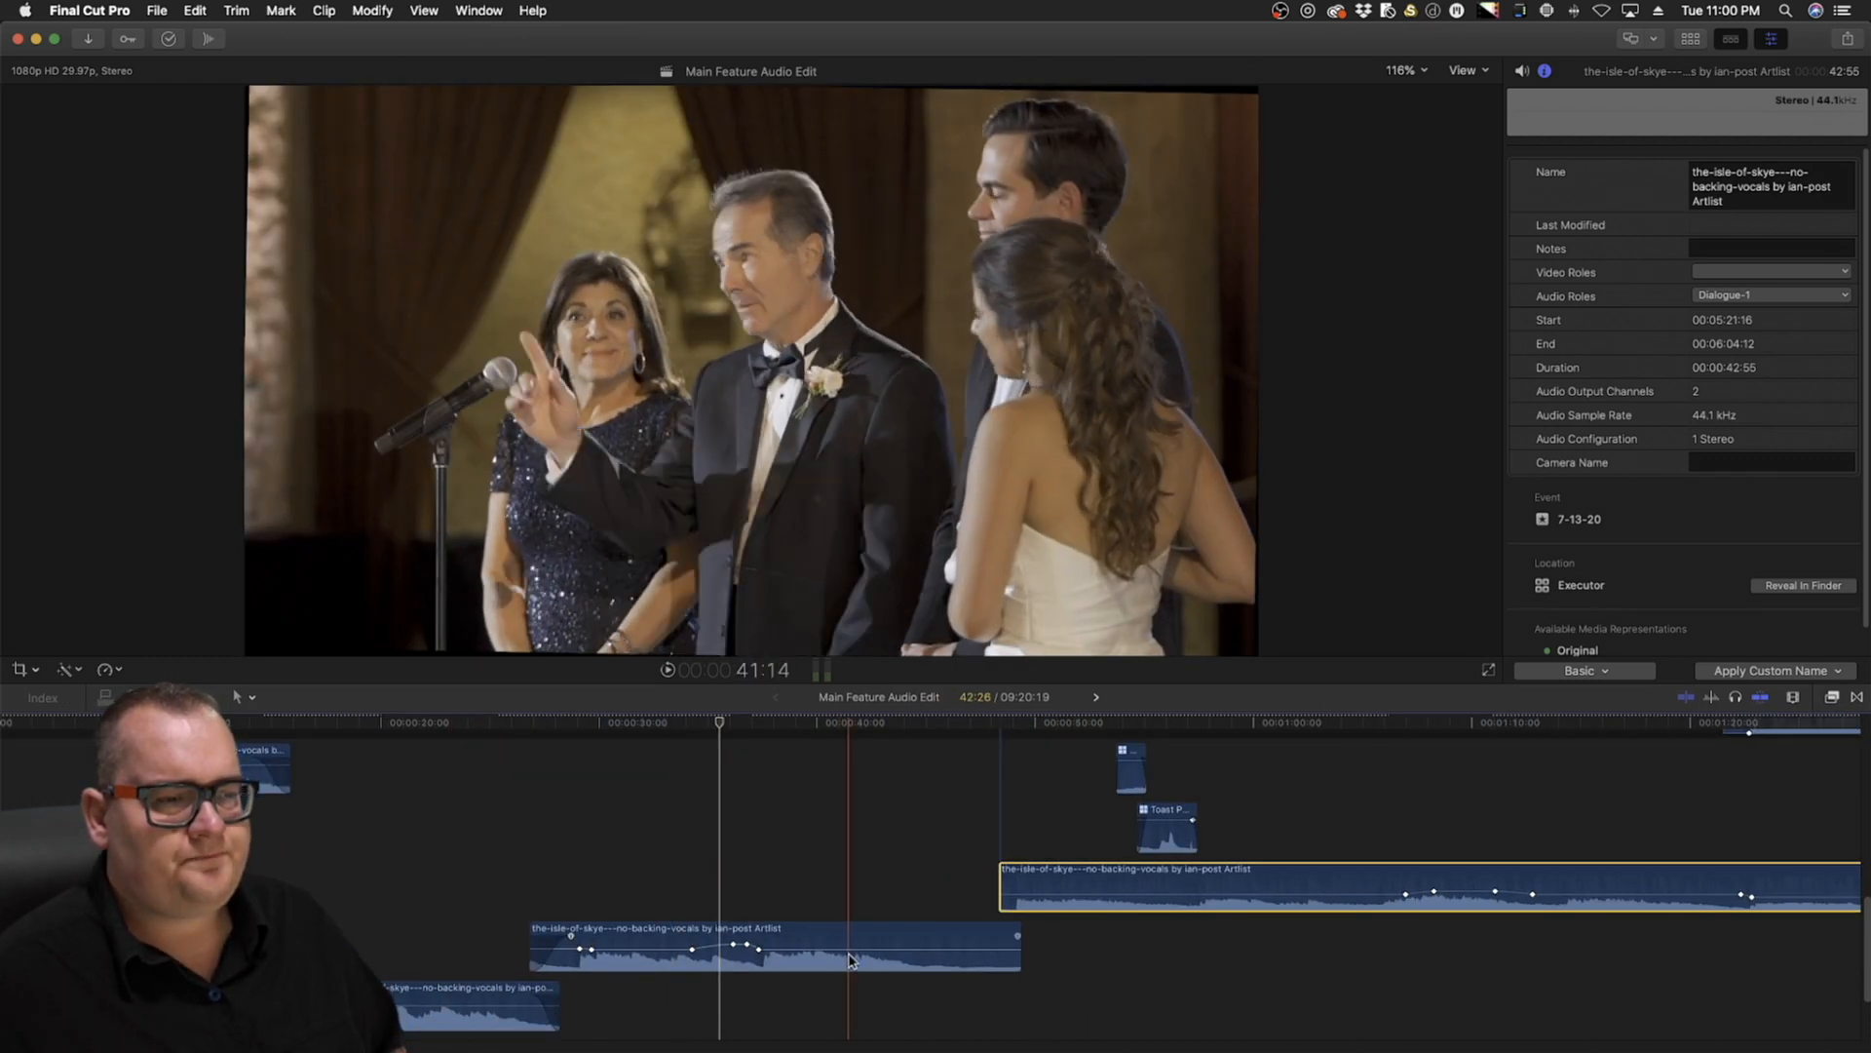
pyautogui.rightClick(733, 948)
pyautogui.click(744, 904)
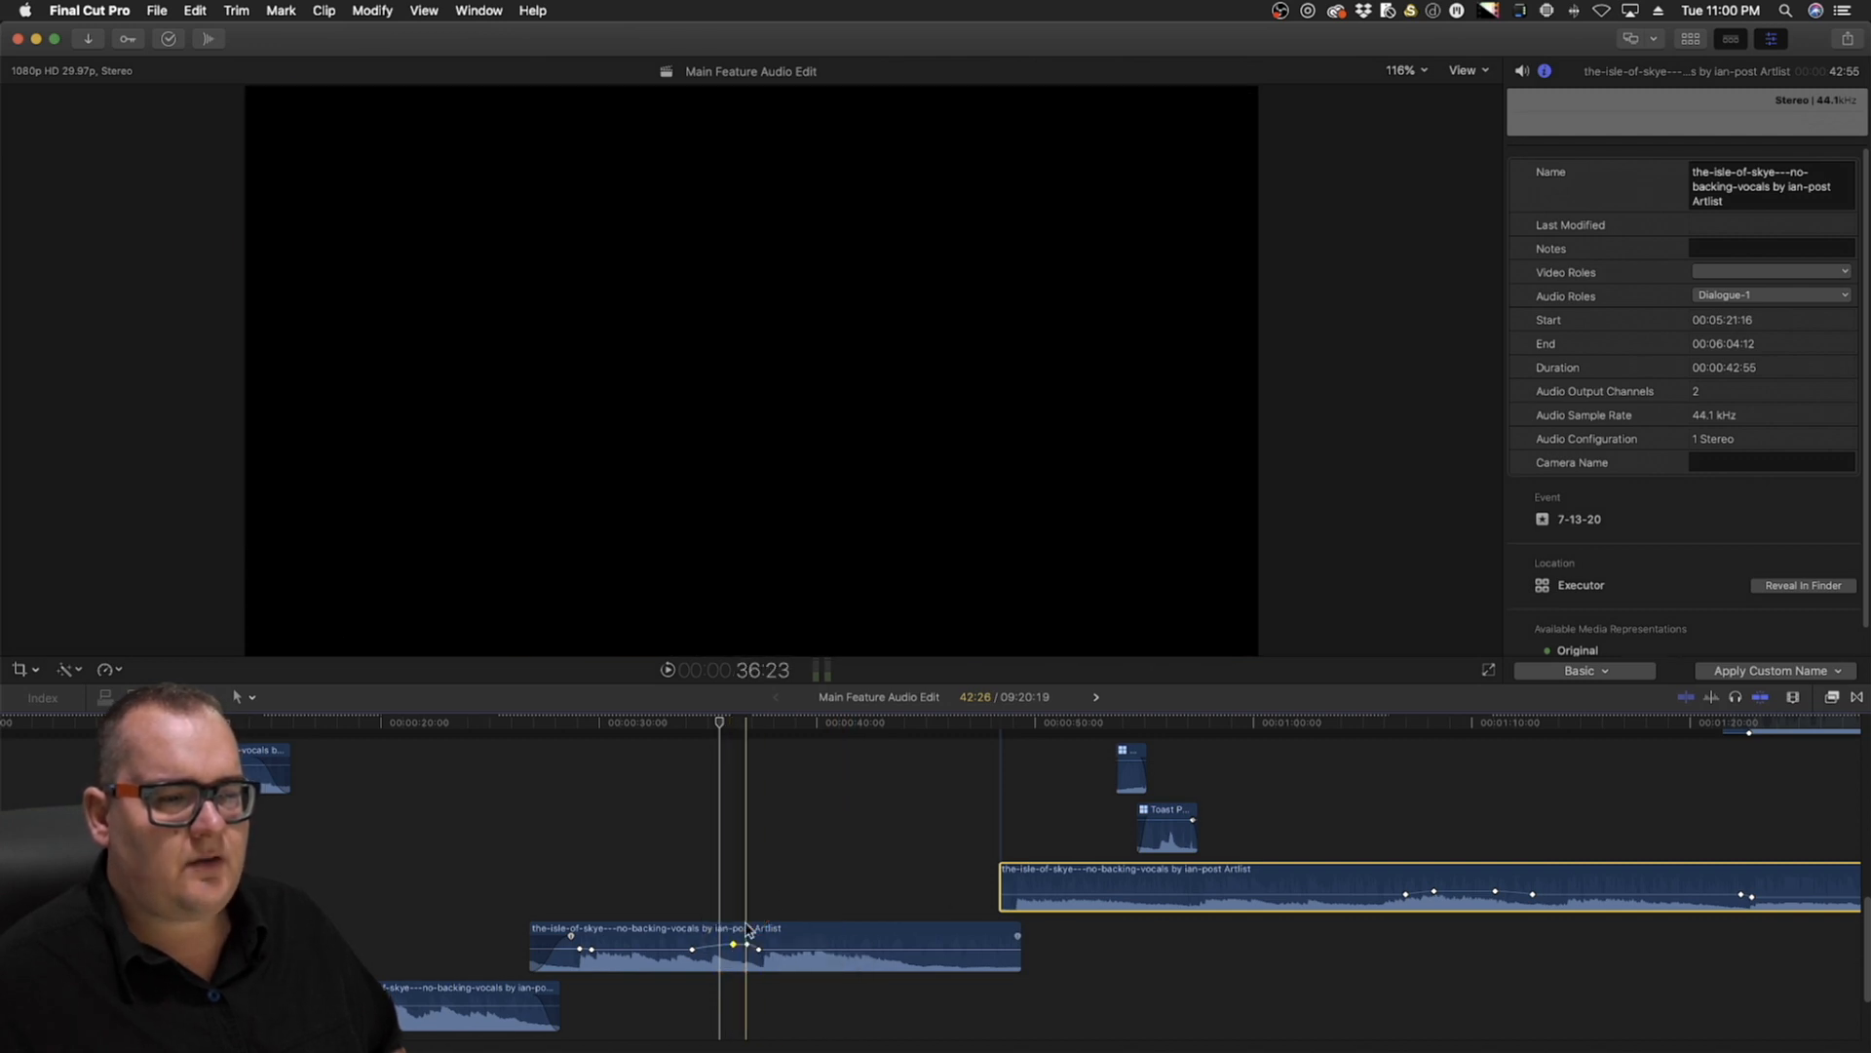
pyautogui.scroll(3, 694, 899)
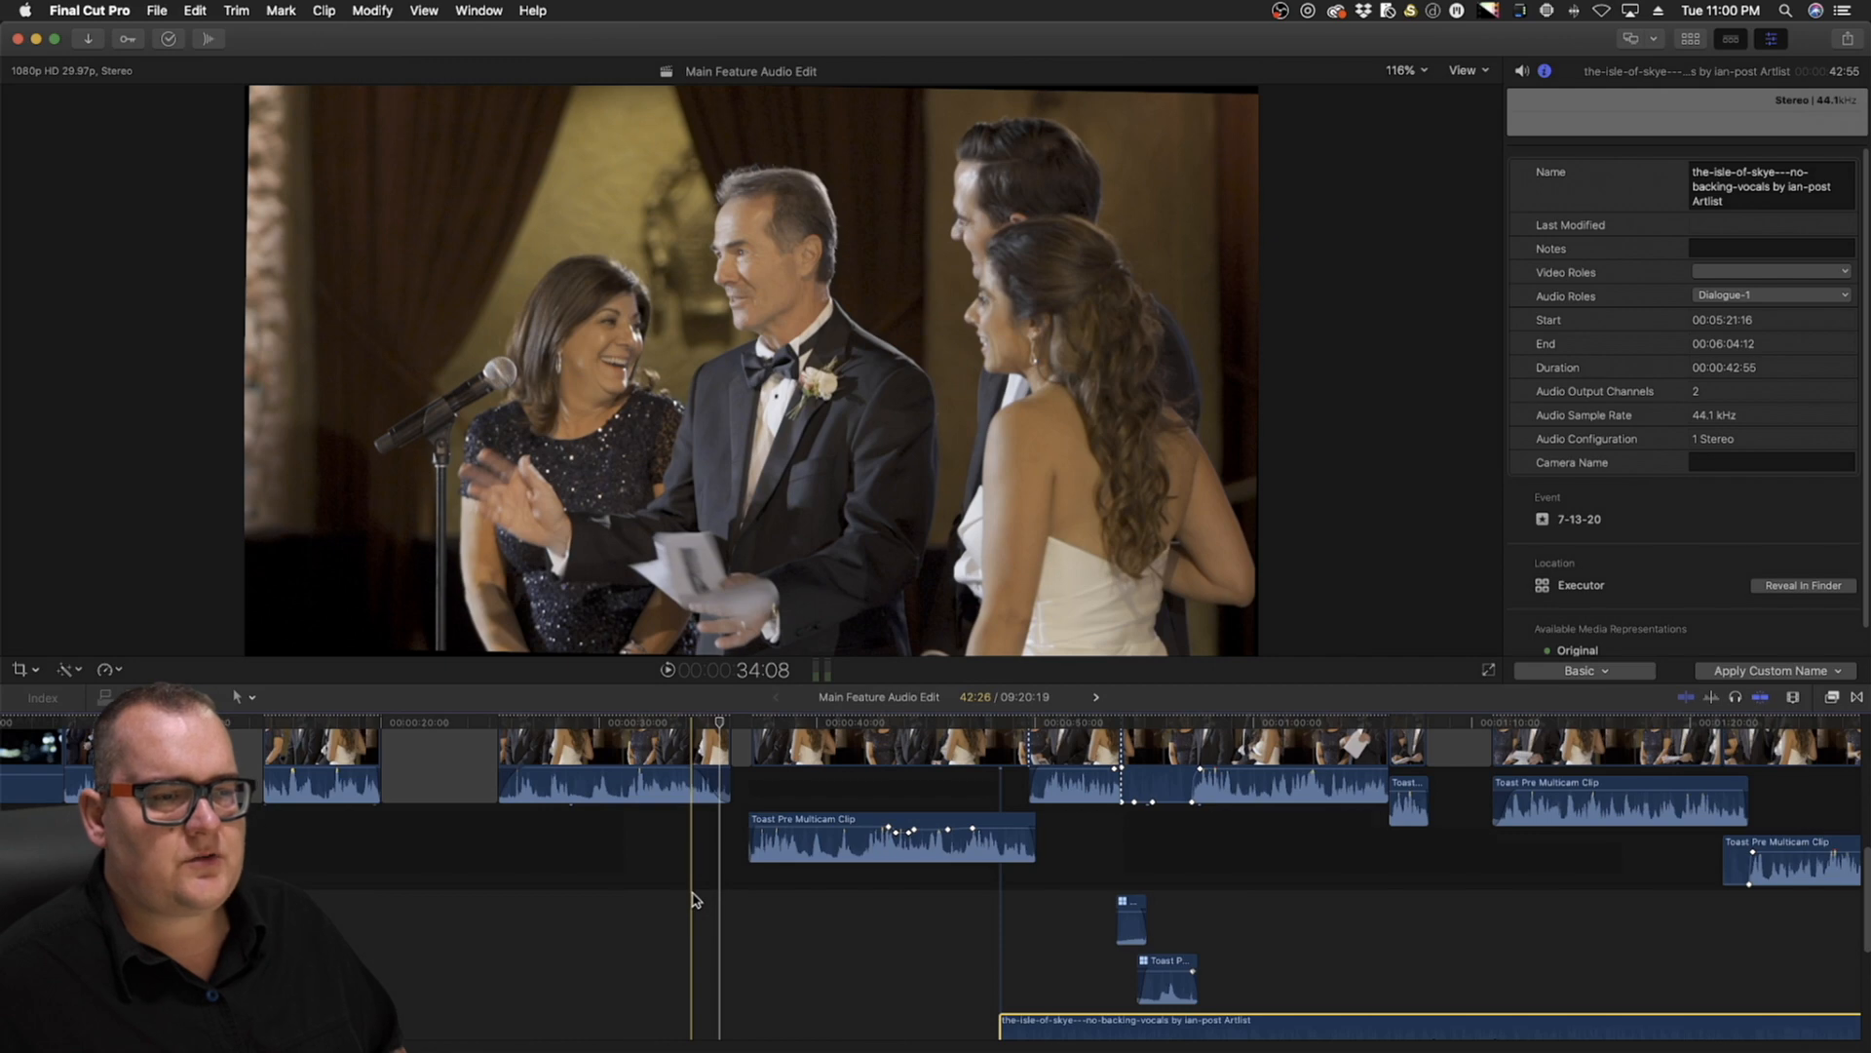
pyautogui.scroll(-5, 695, 885)
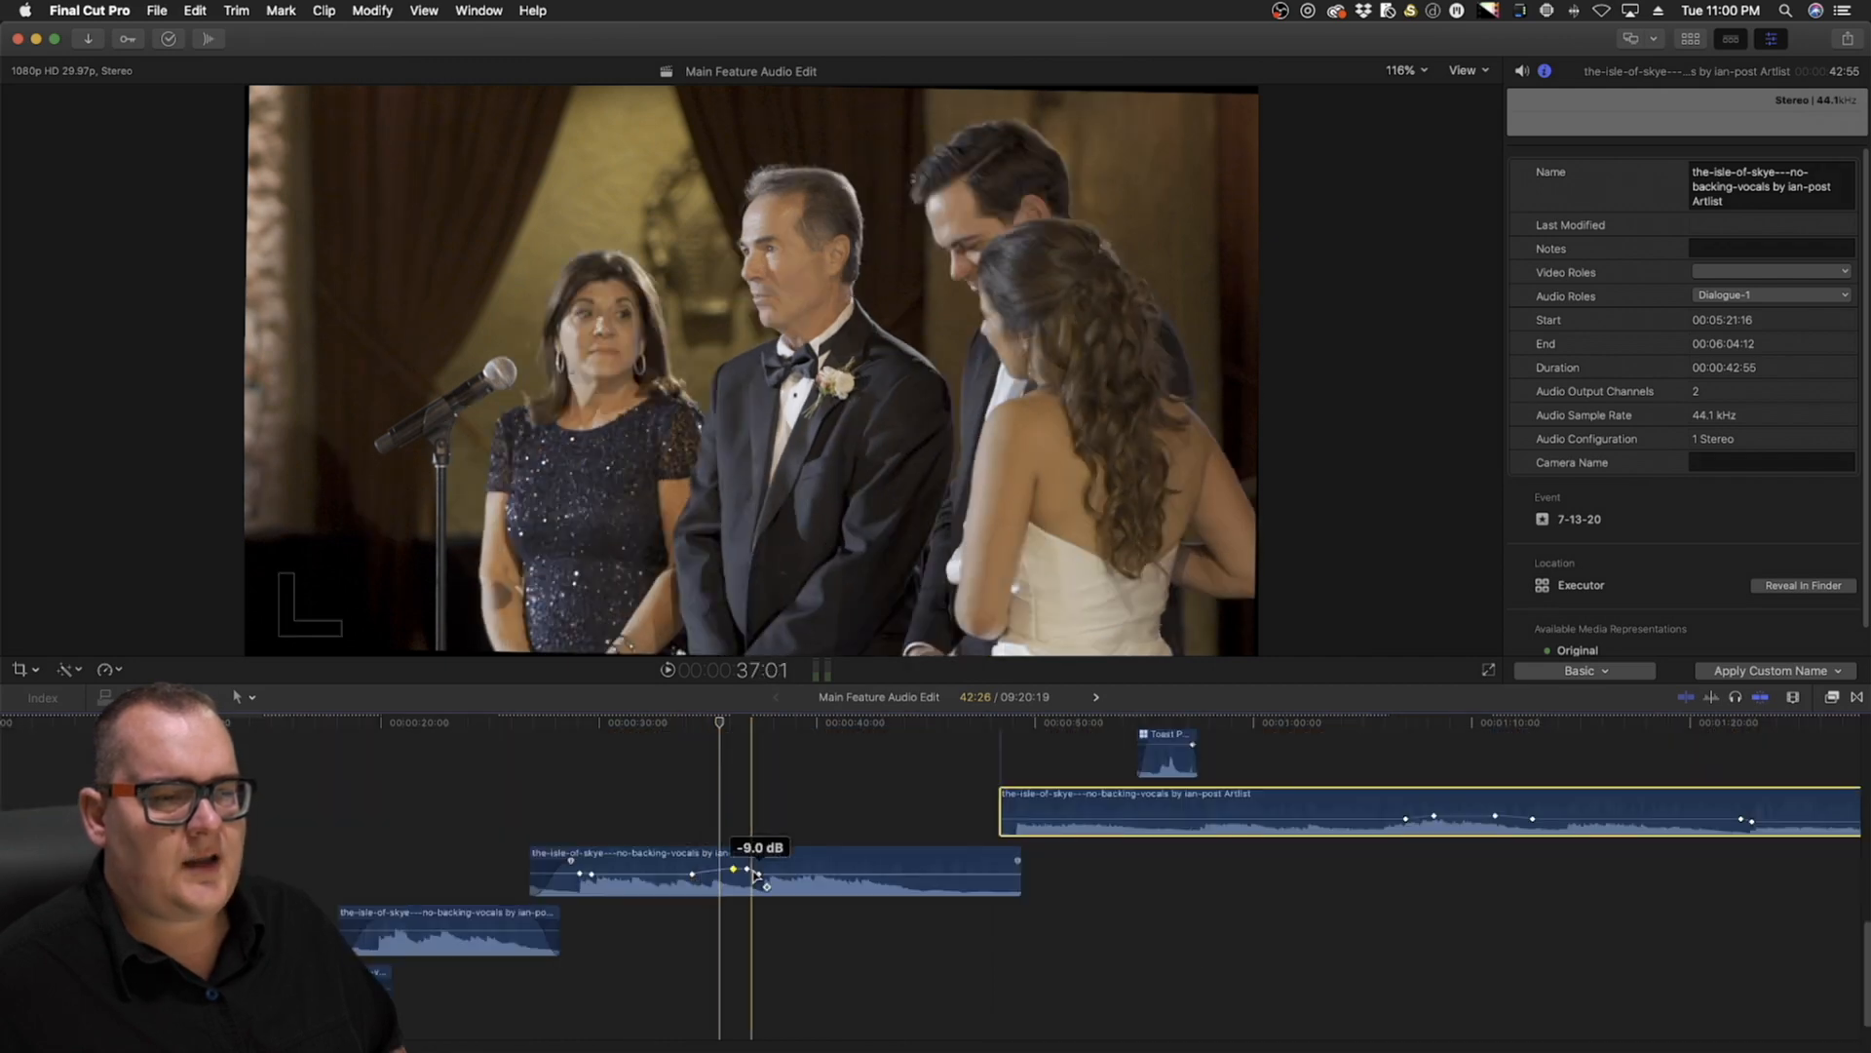
pyautogui.scroll(6, 758, 862)
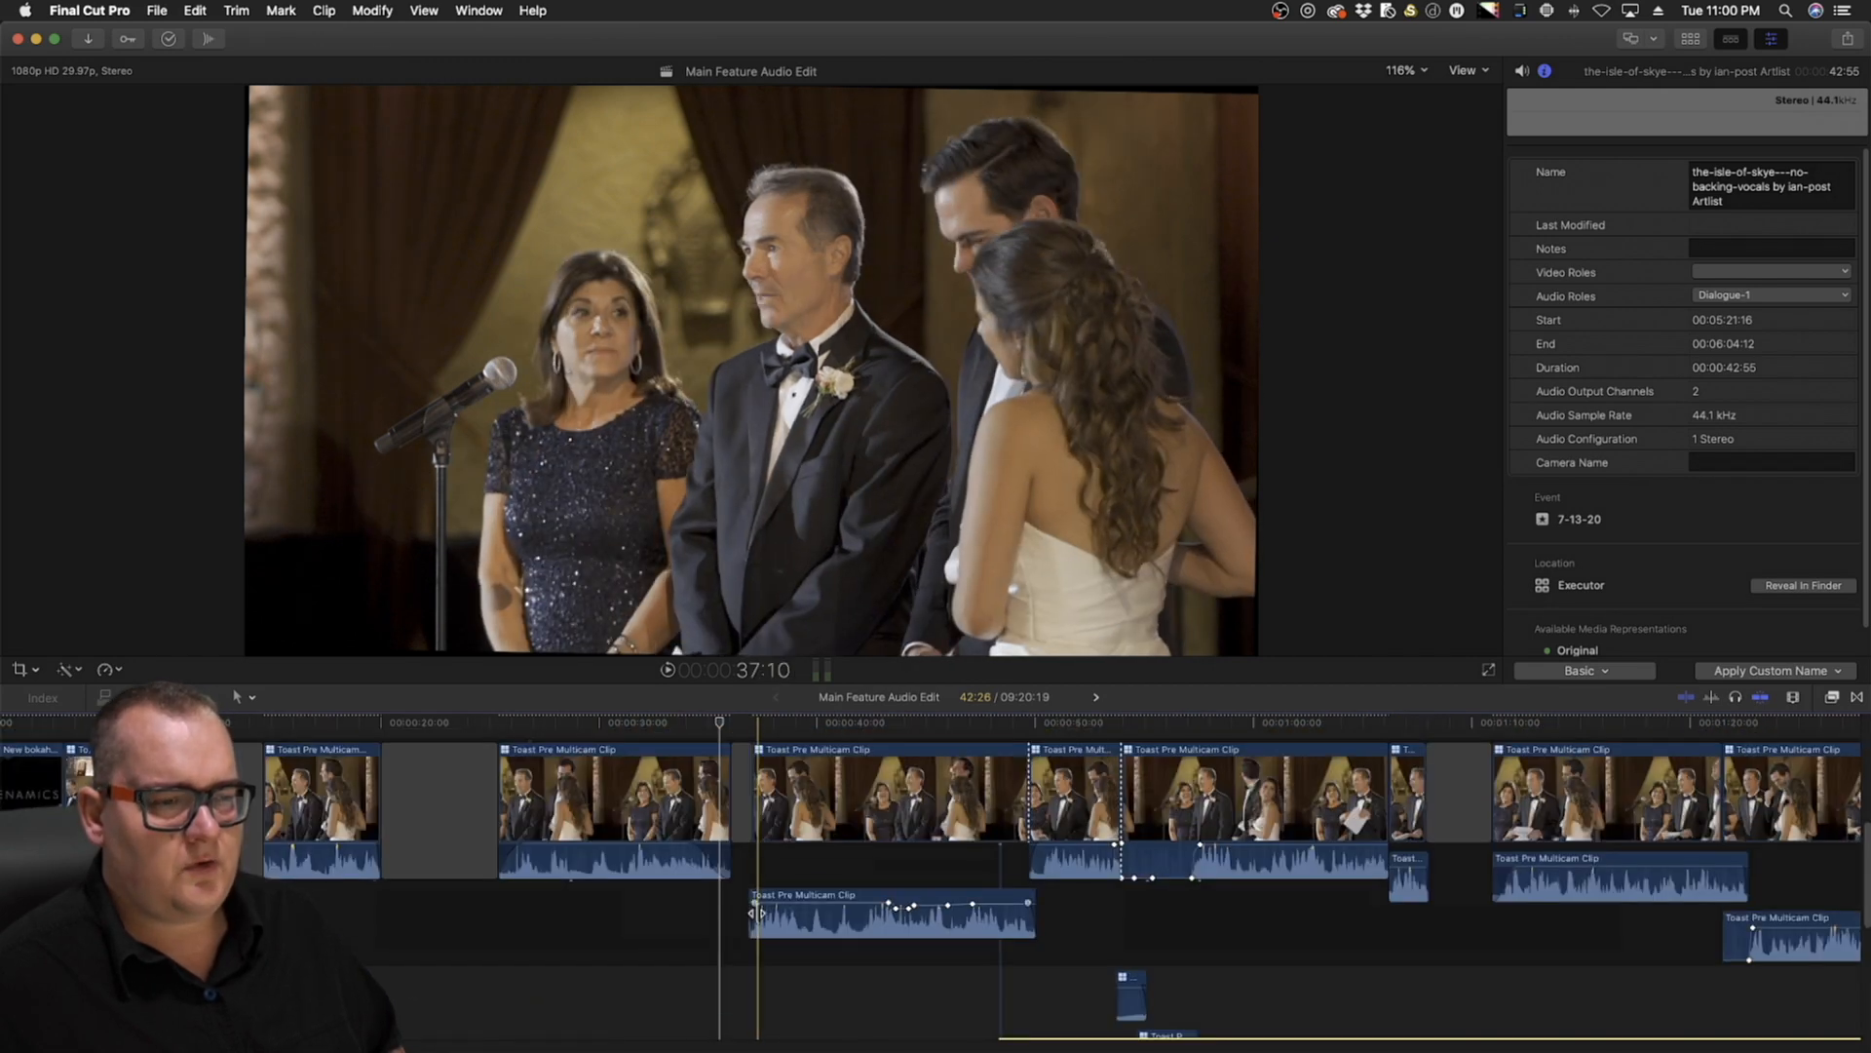
pyautogui.scroll(-4, 759, 919)
pyautogui.scroll(3, 758, 916)
pyautogui.press('super+equal')
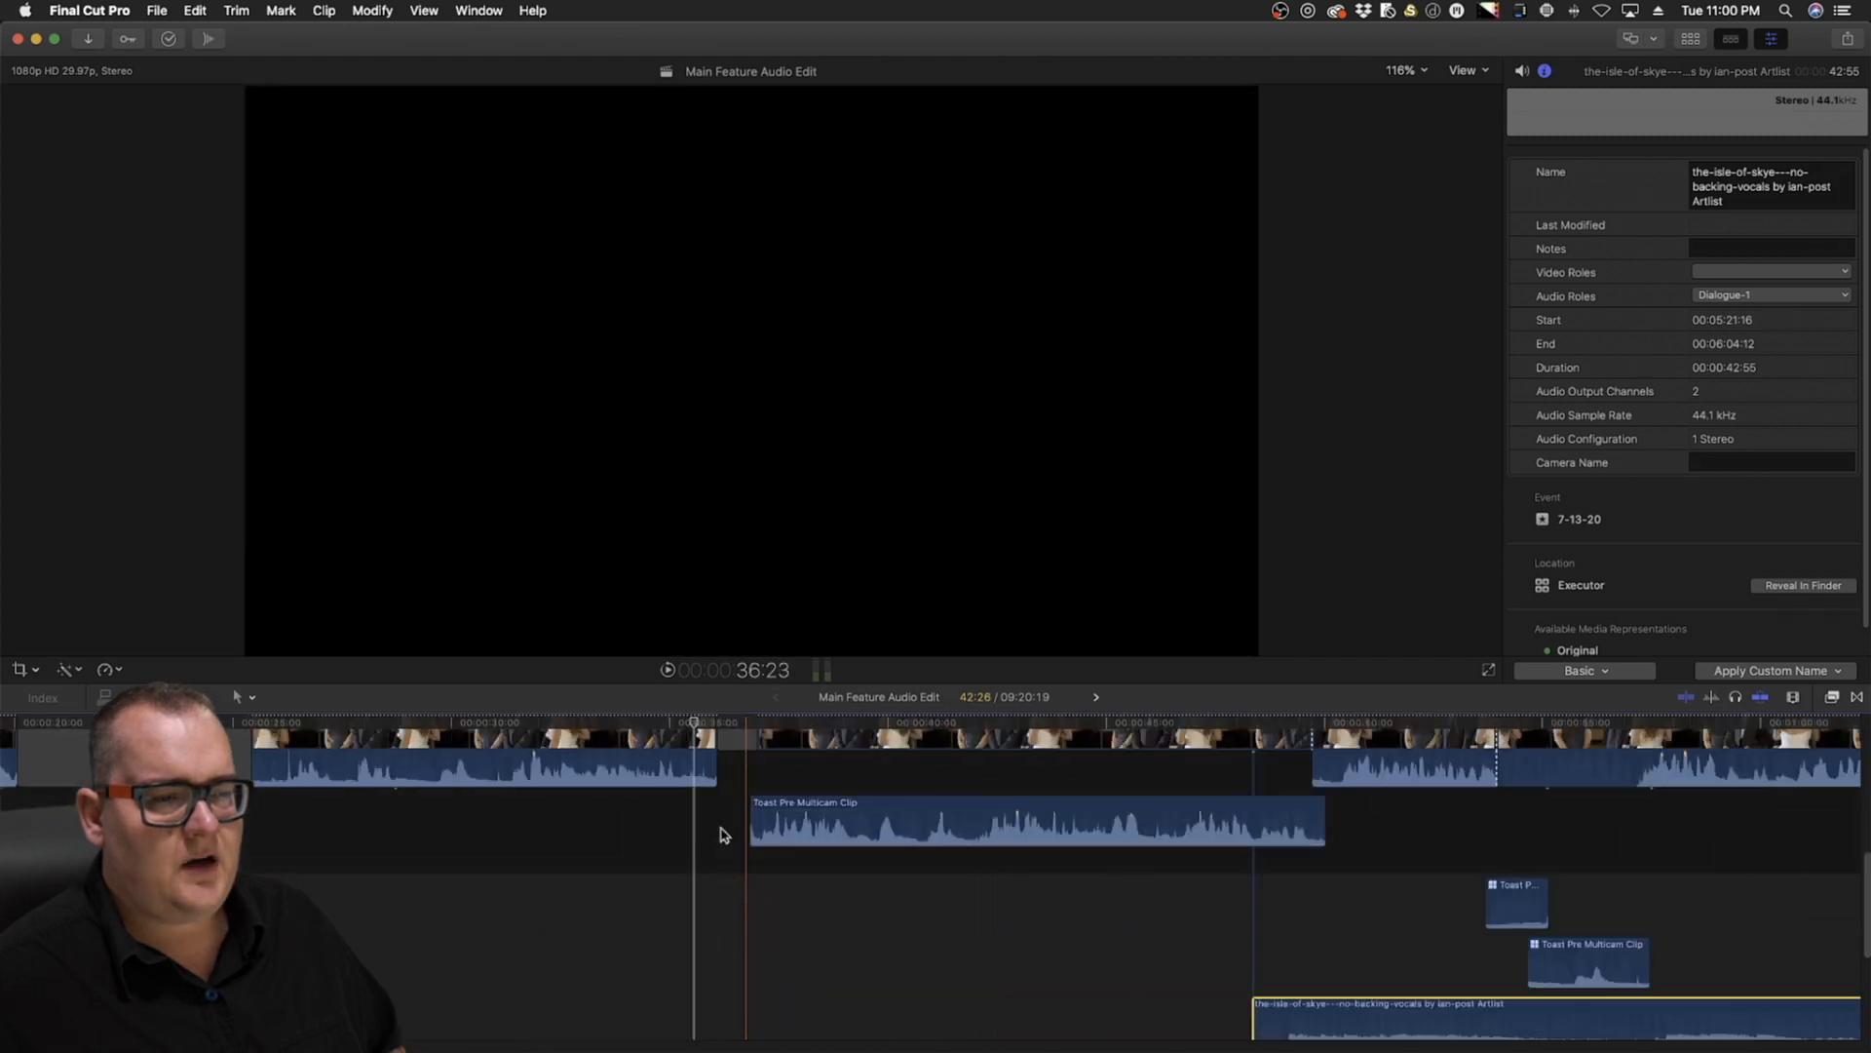
# Play the music swell from about 0:34 across the gap and into the toast clip starting near 0:37
pyautogui.scroll(2, 733, 726)
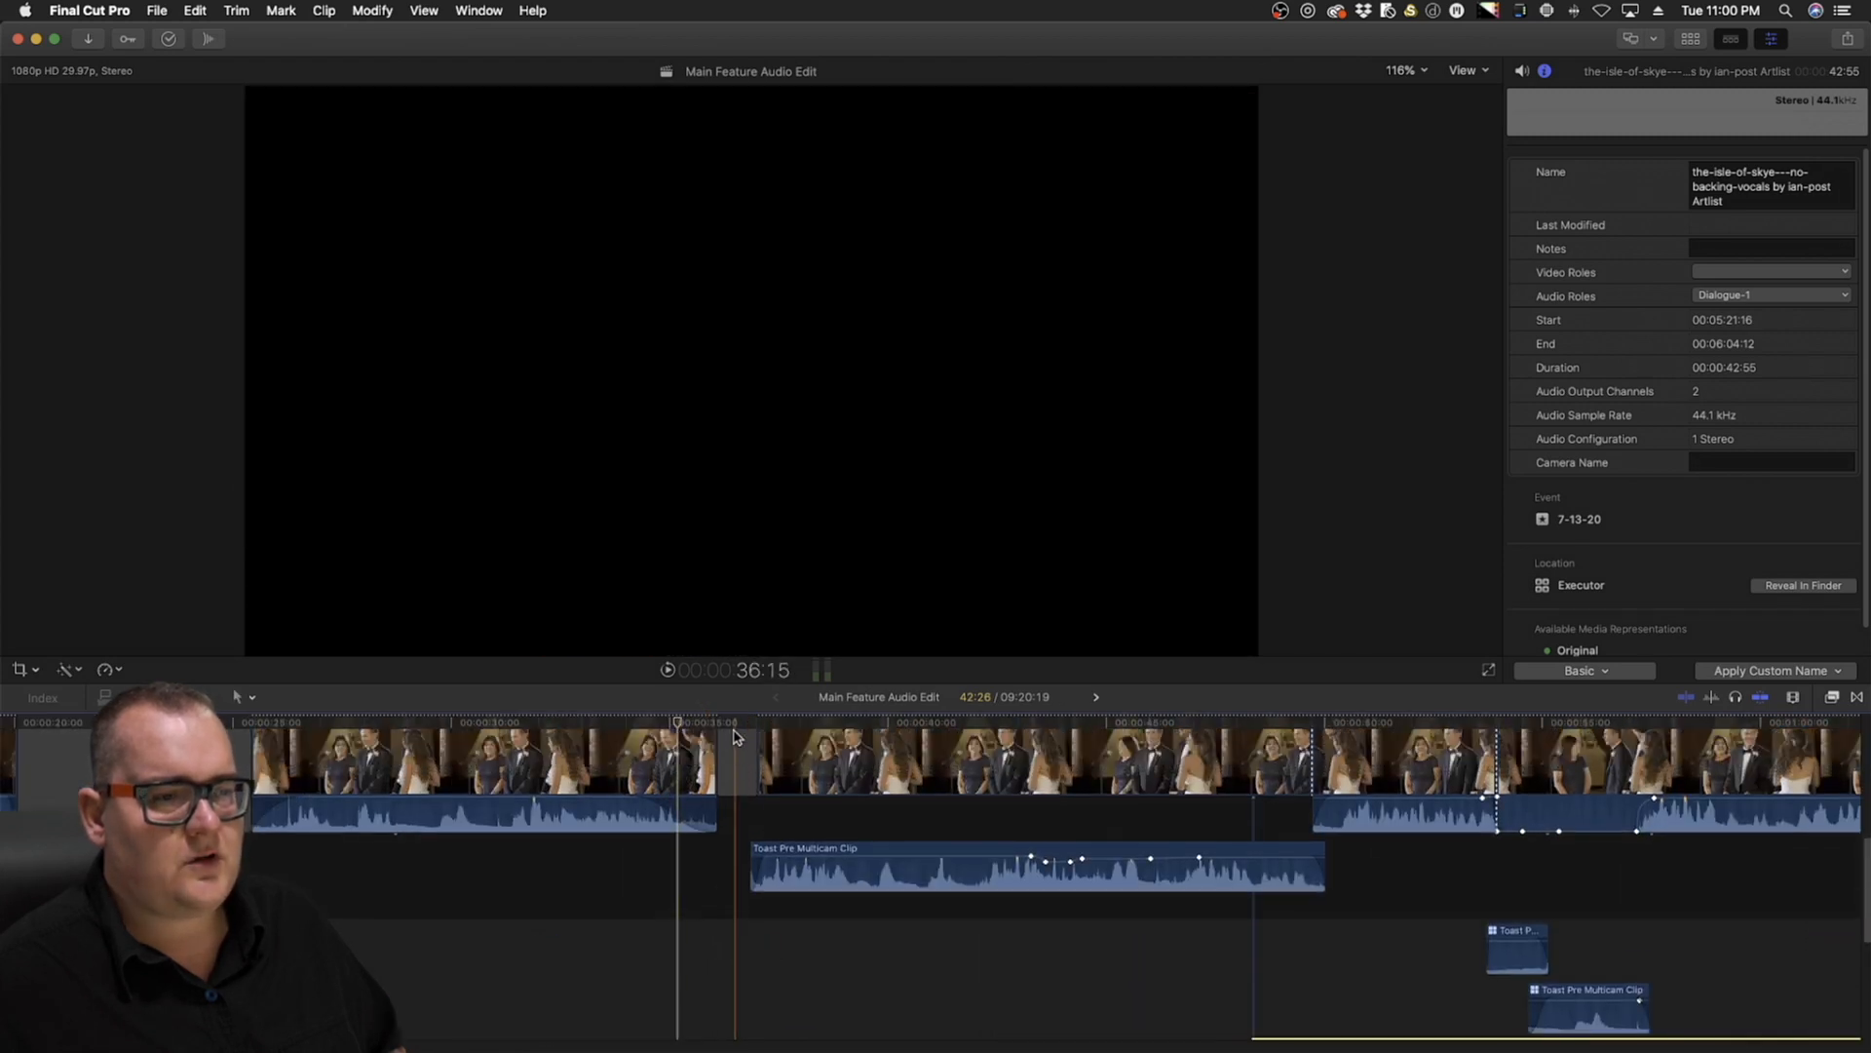
pyautogui.click(733, 724)
pyautogui.scroll(-5, 741, 797)
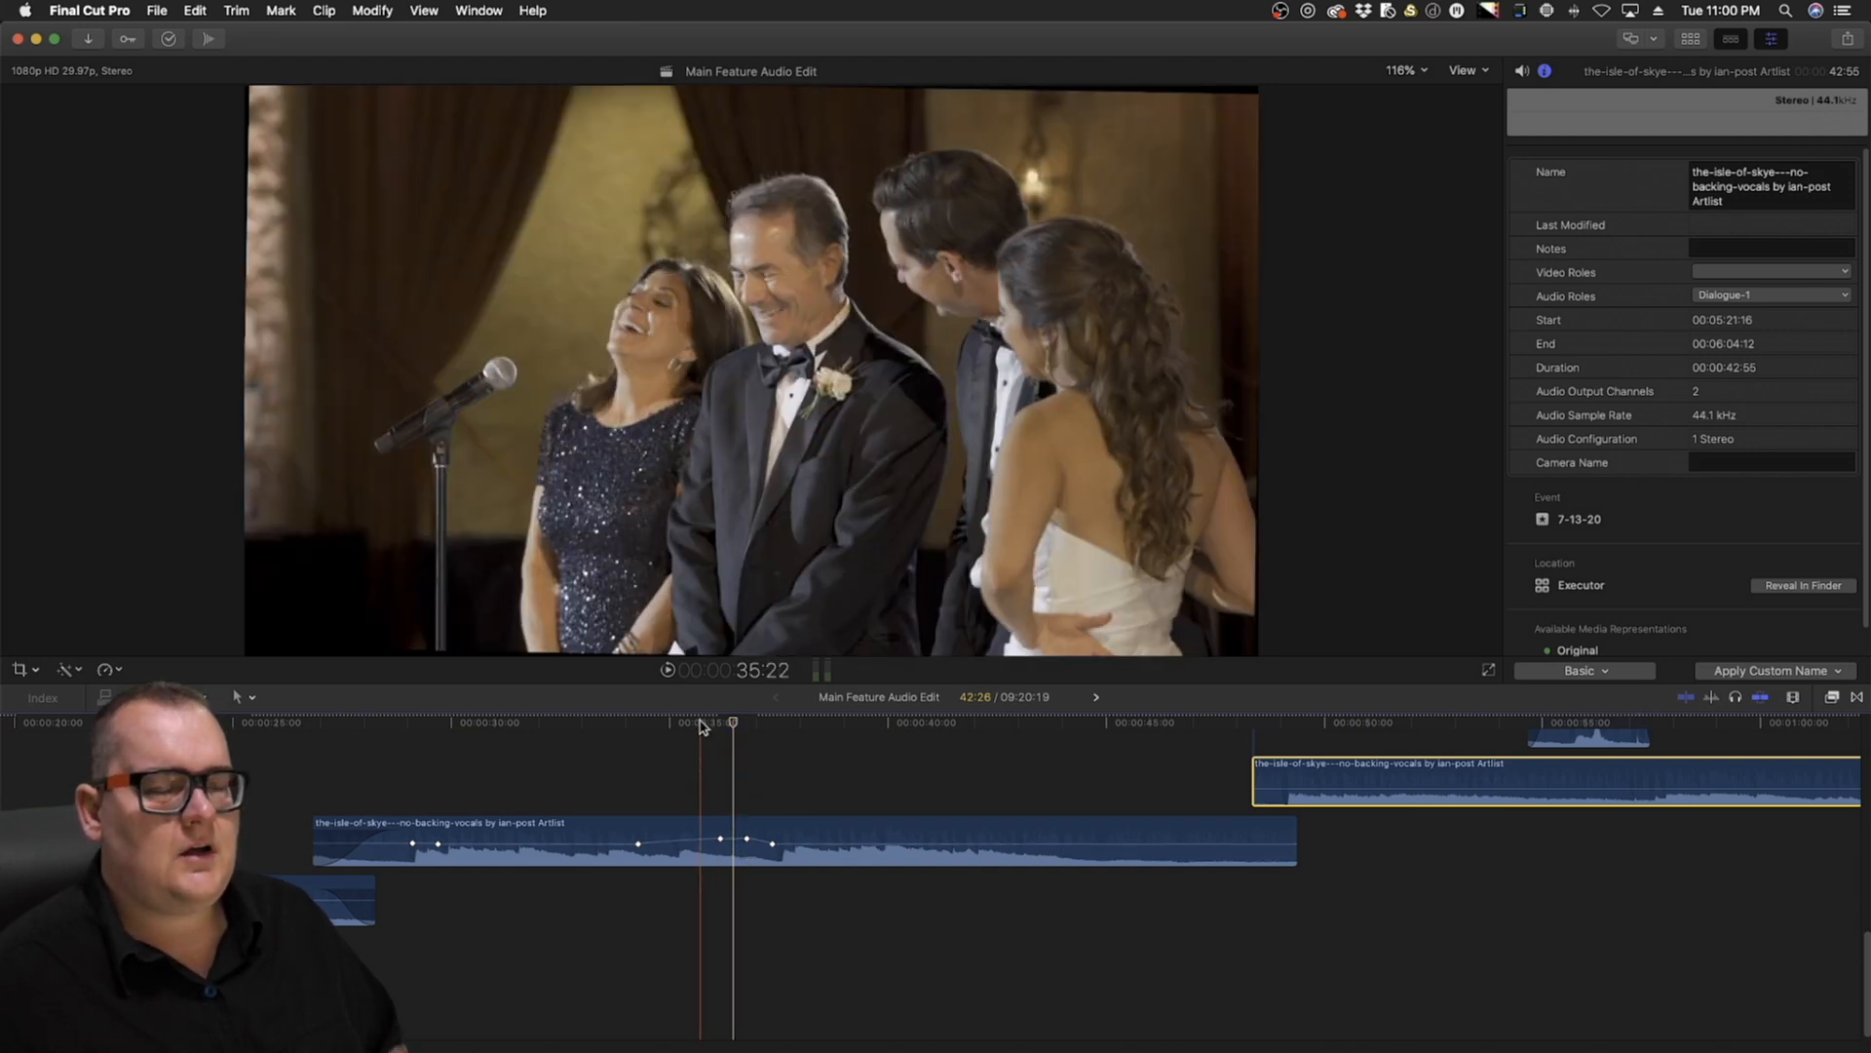
pyautogui.click(693, 723)
pyautogui.scroll(3, 696, 731)
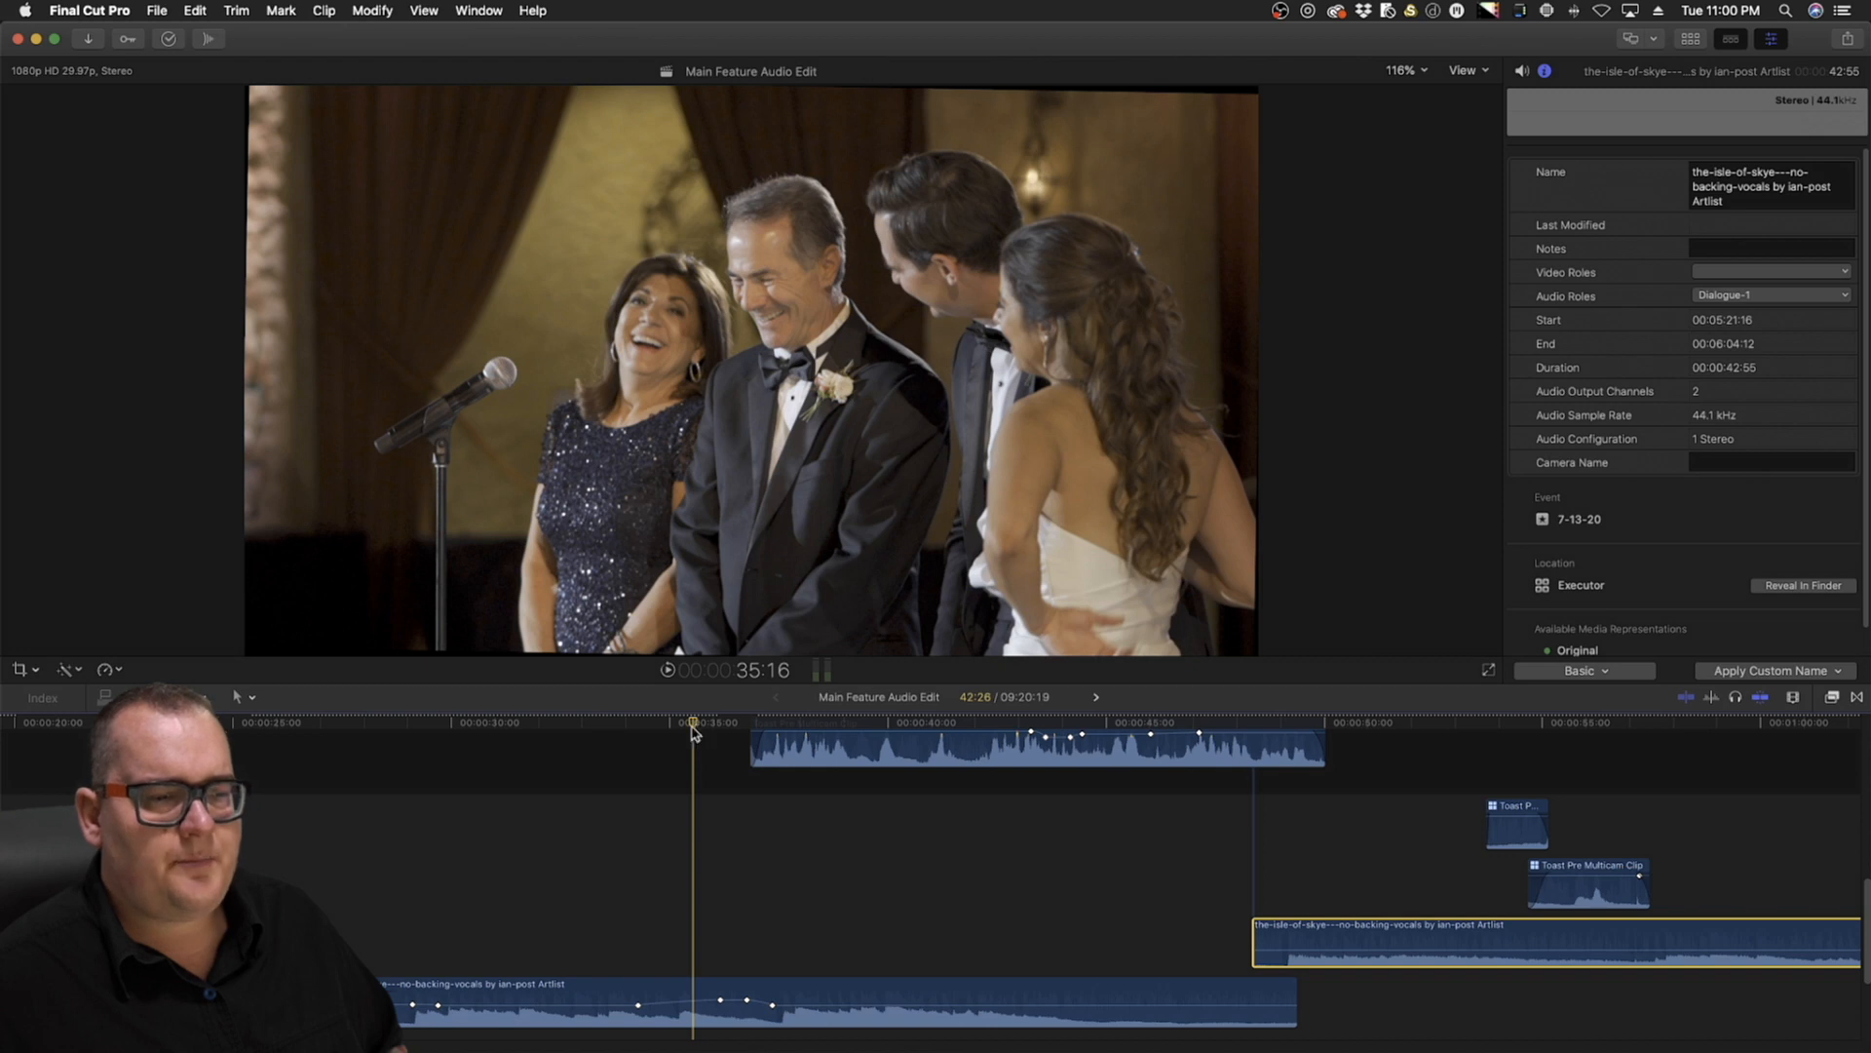
pyautogui.click(639, 724)
pyautogui.press('space')
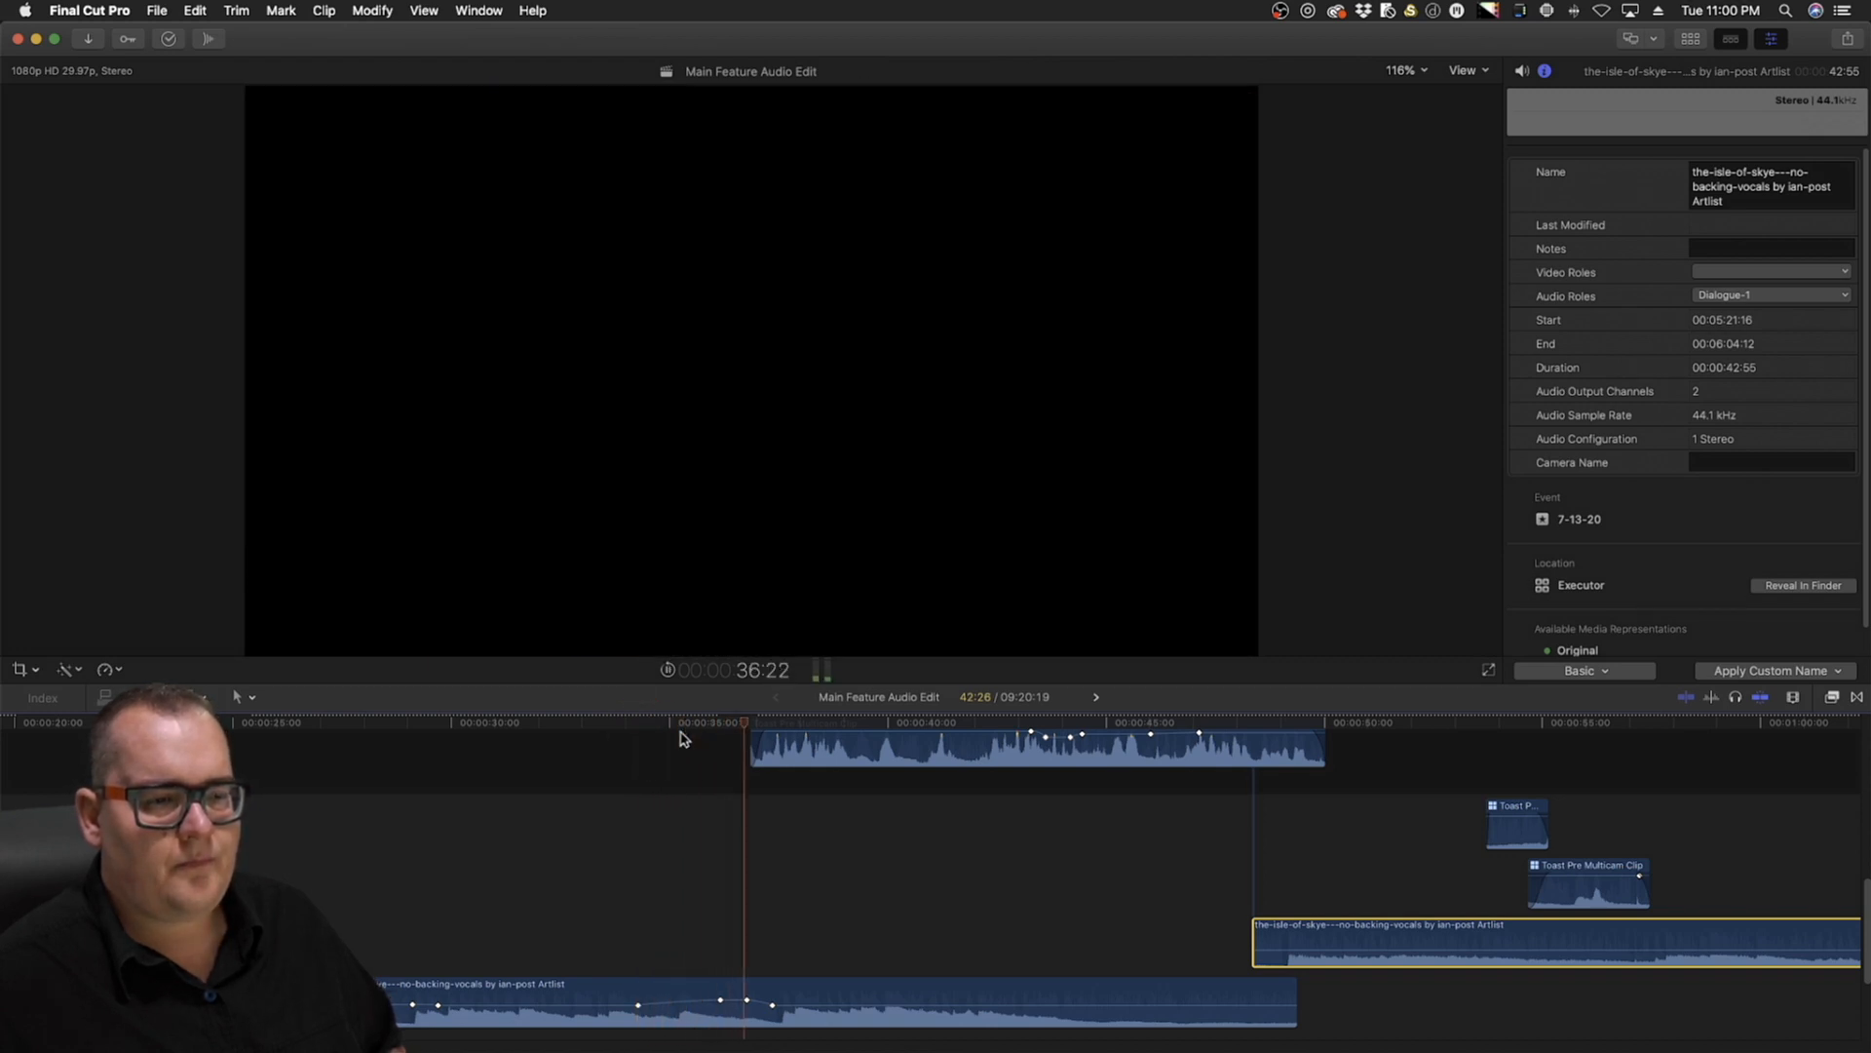
# Play the music swell in the selected the-isle-of-skye clip across the toast gap near 1:10
pyautogui.hscroll(4, 819, 923)
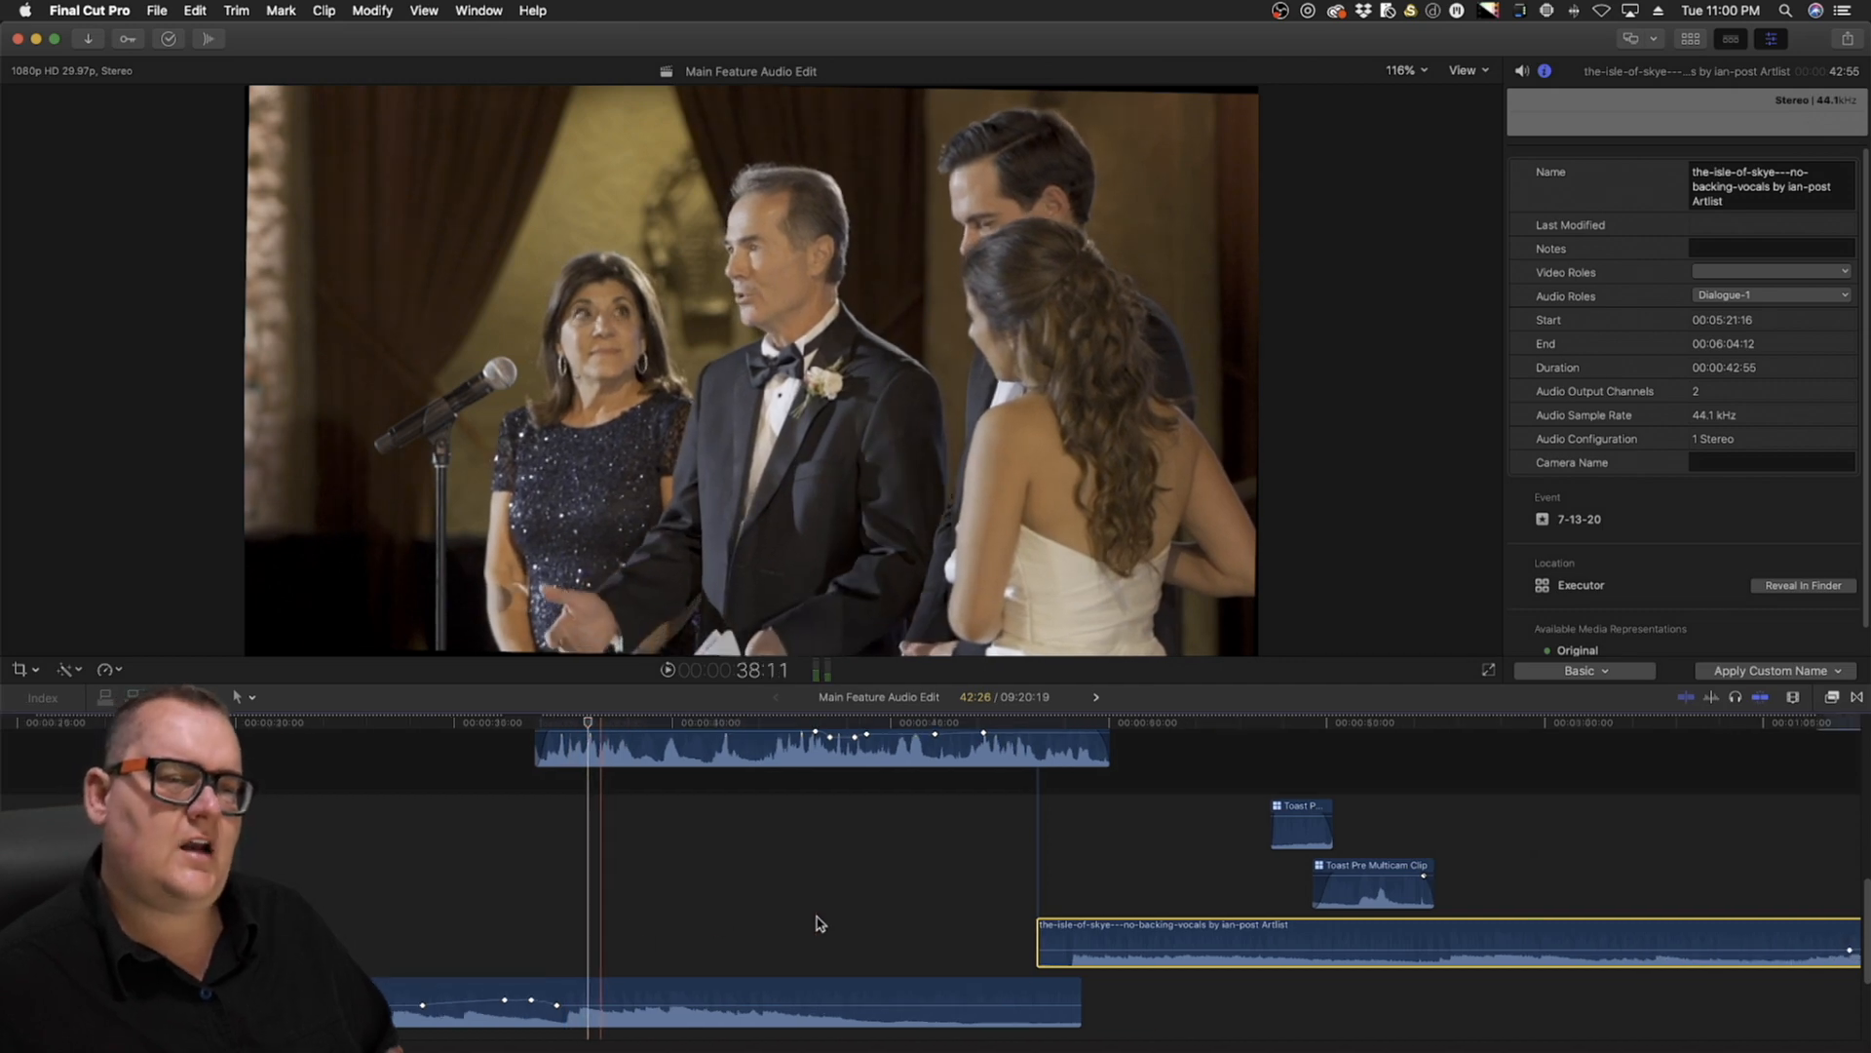
pyautogui.scroll(2, 779, 843)
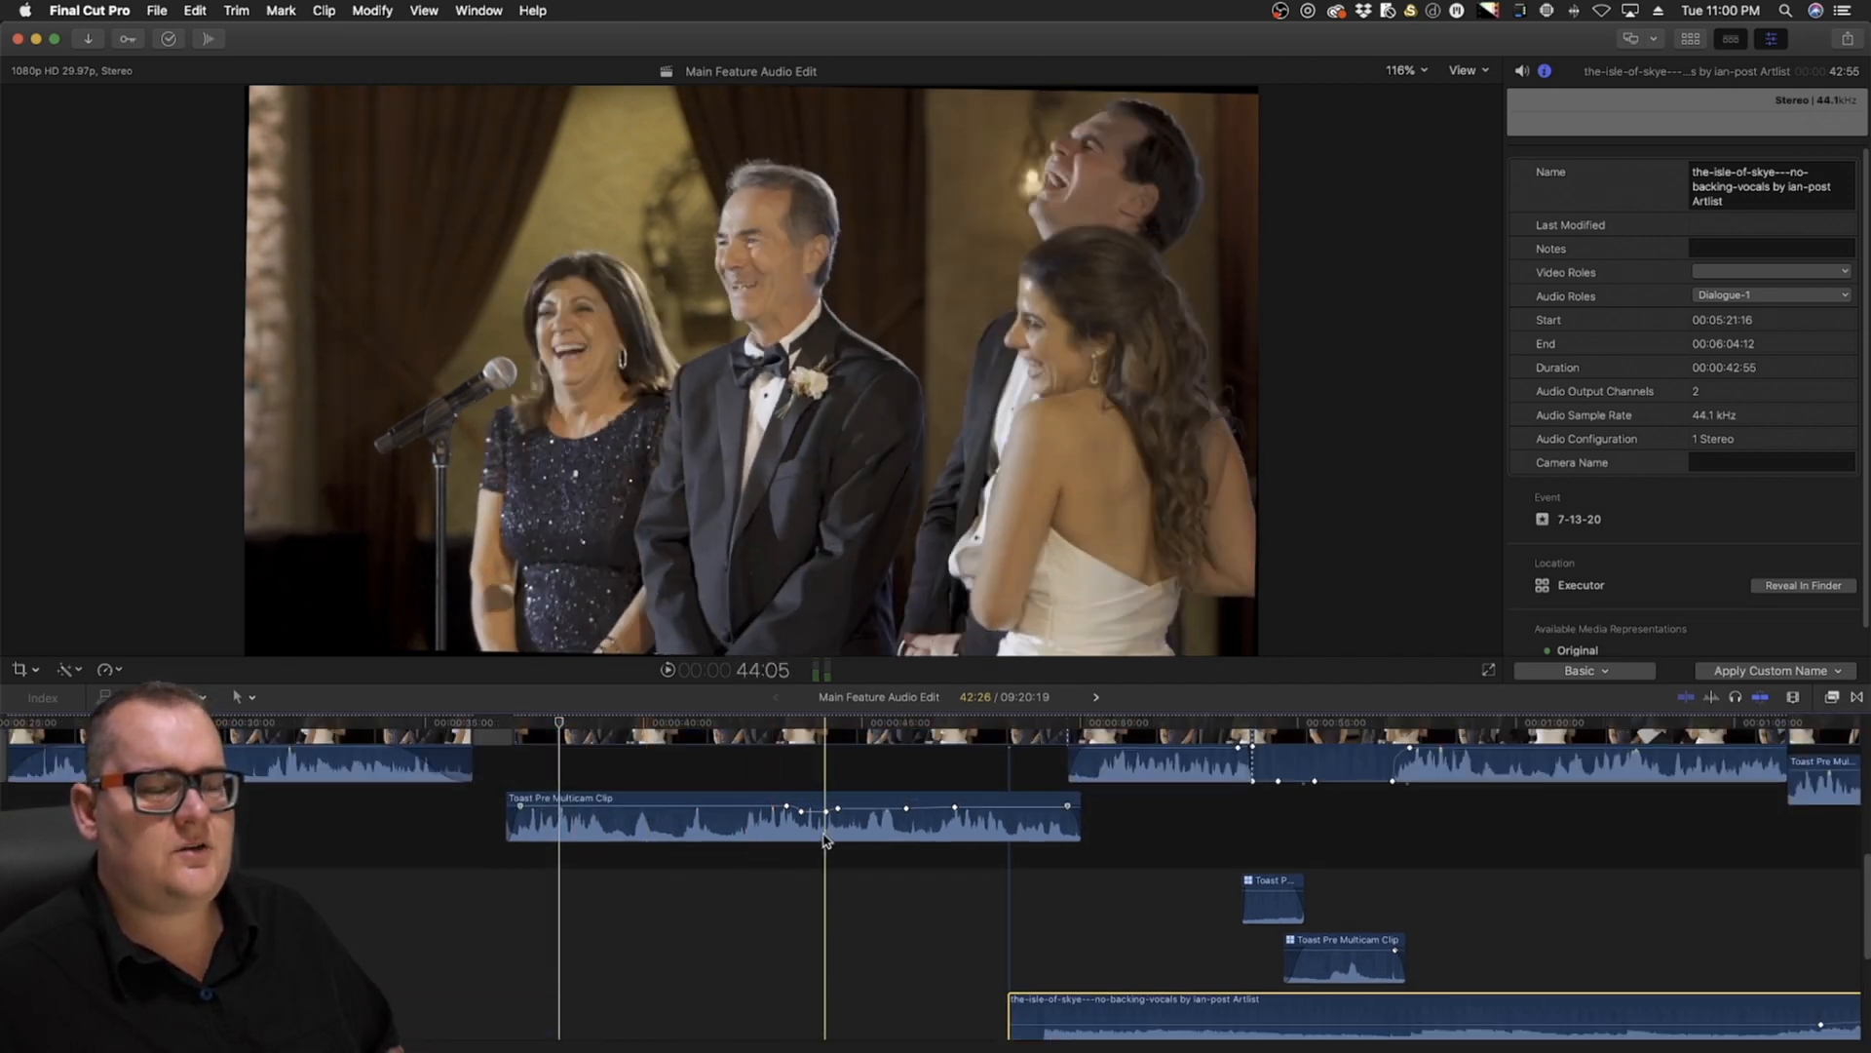
pyautogui.hscroll(10, 825, 838)
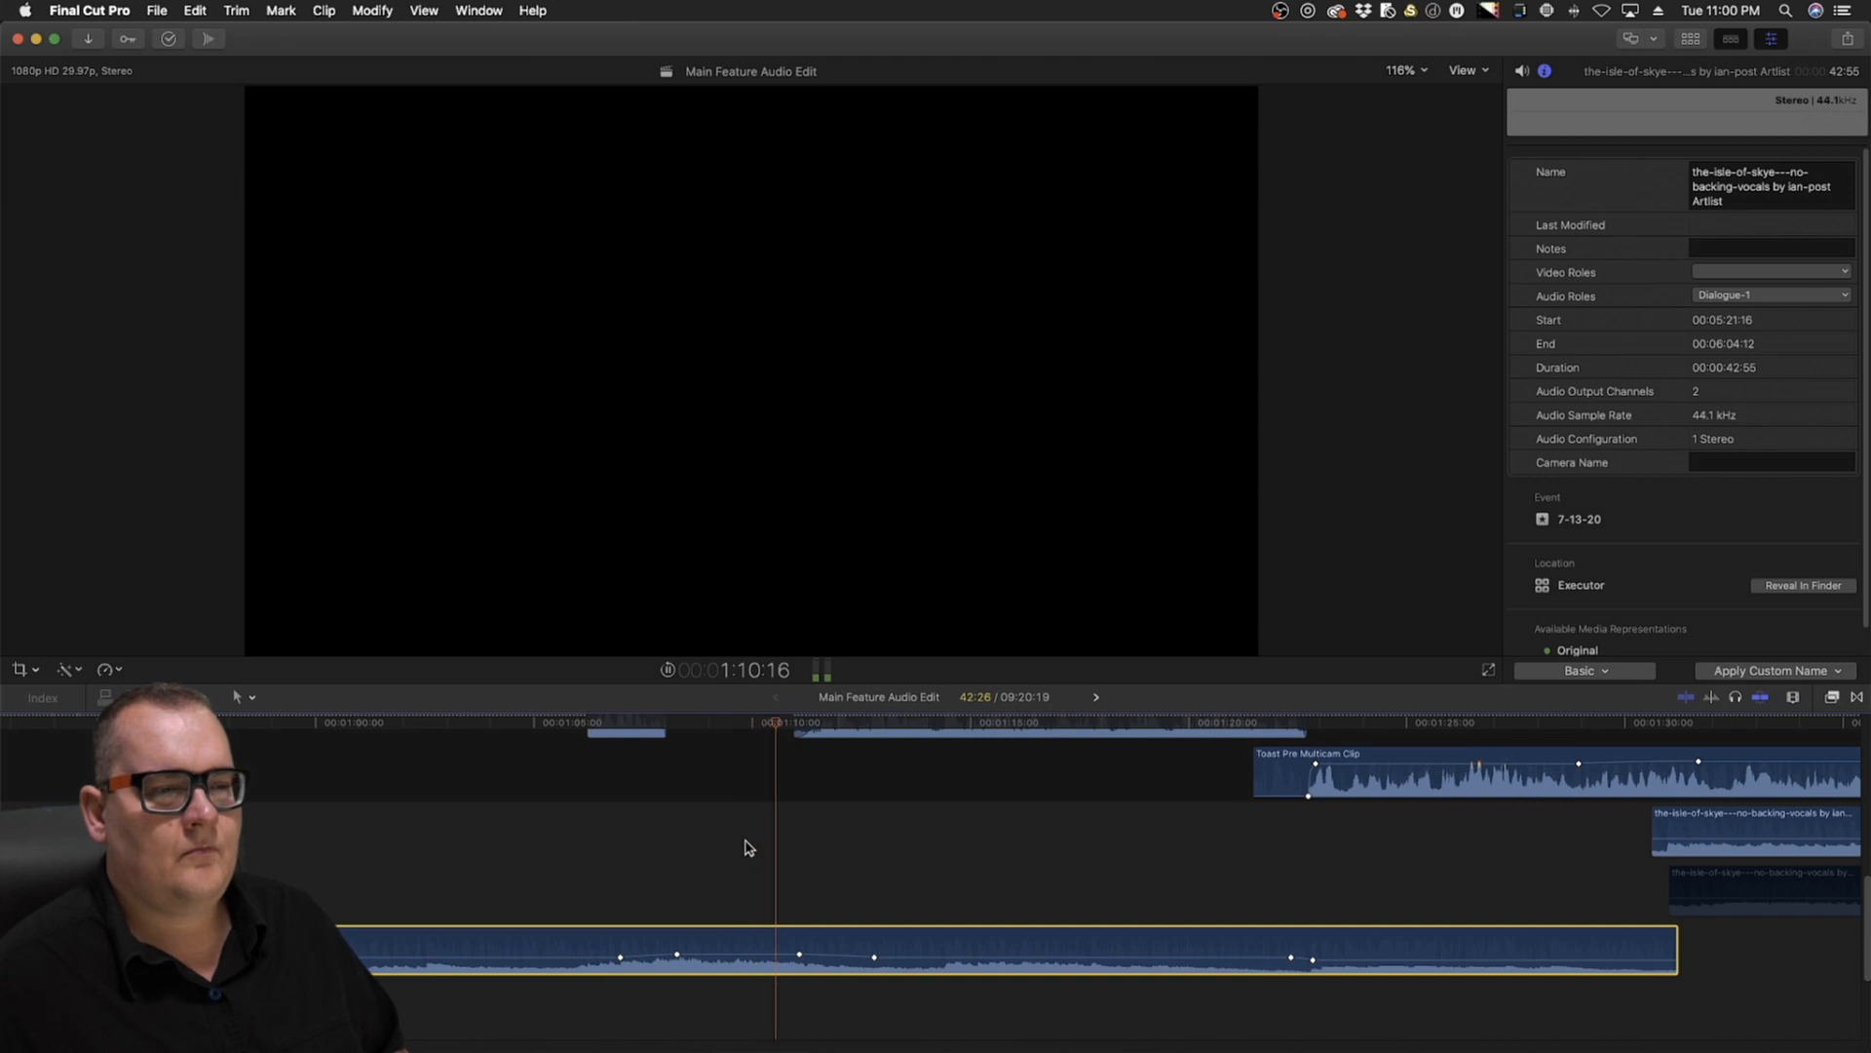
pyautogui.press('space')
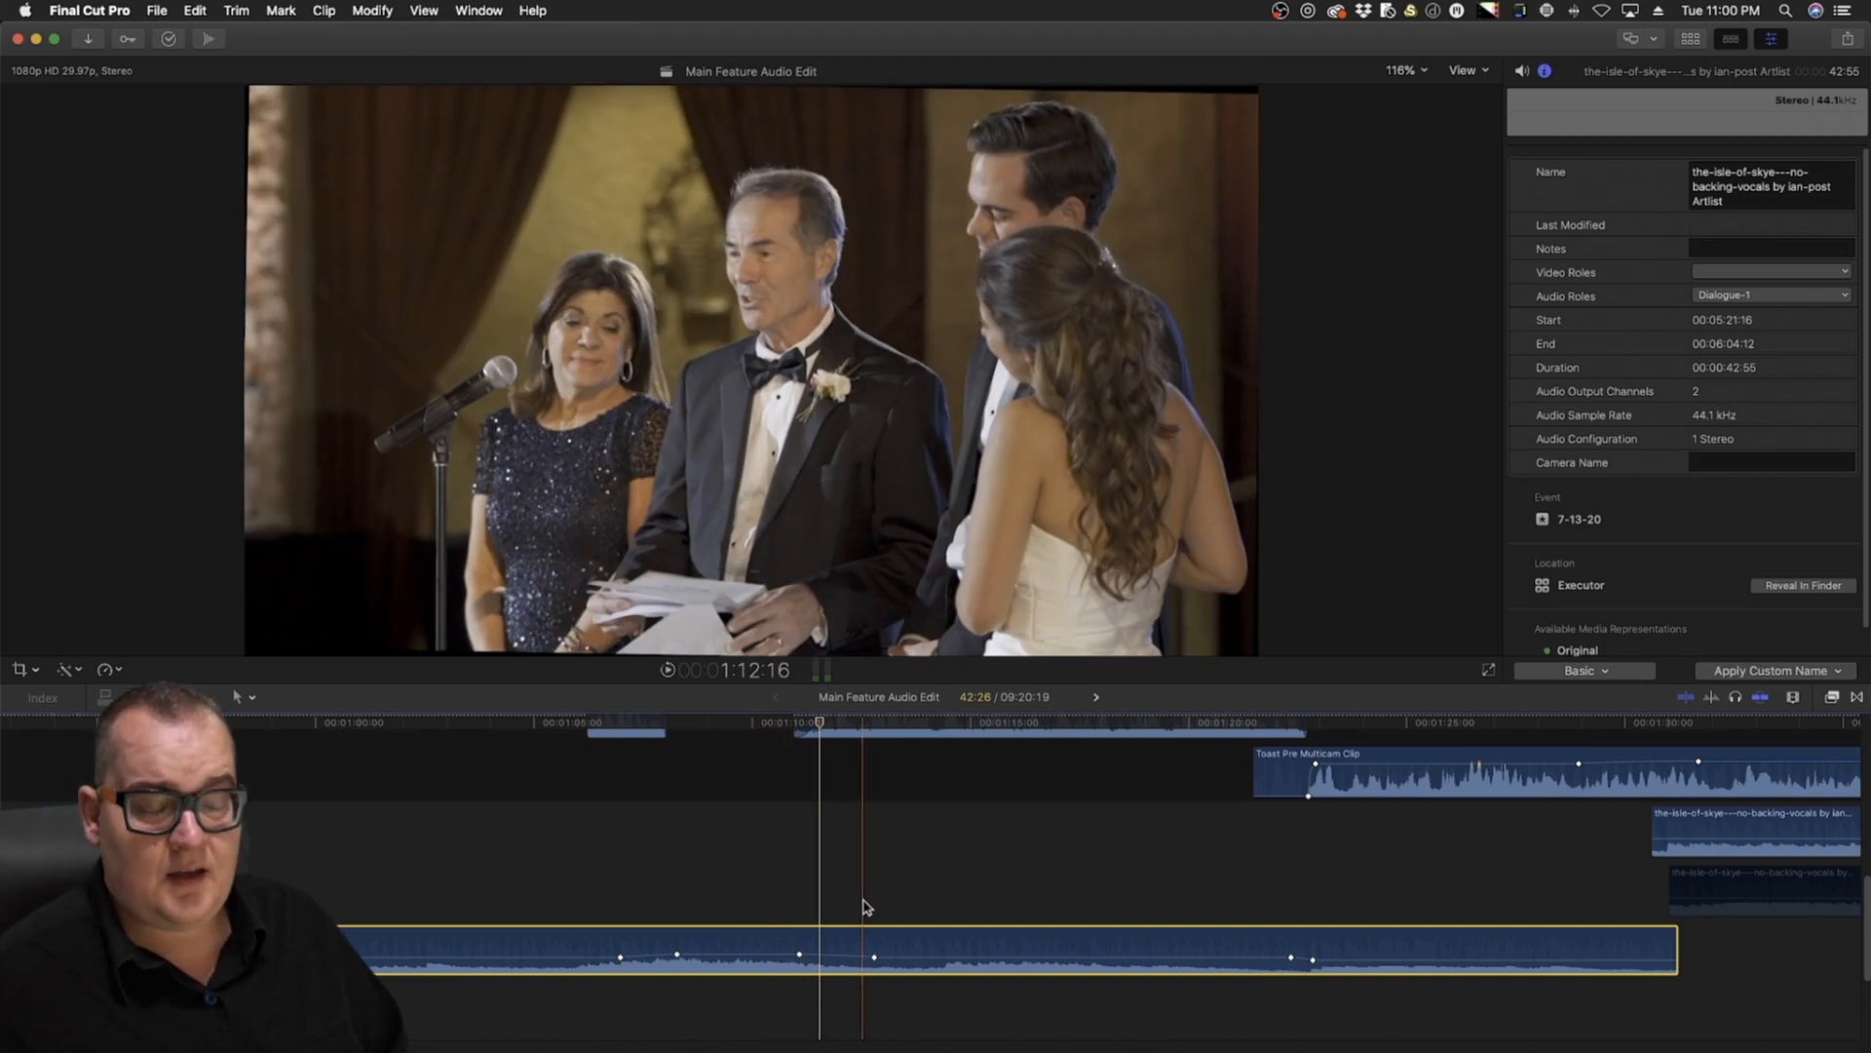
# Examine the volume keyframes around the gap near 1:10 in relation to the neighbouring toast clips
pyautogui.hscroll(5, 862, 906)
pyautogui.scroll(3, 625, 882)
pyautogui.scroll(-1, 591, 876)
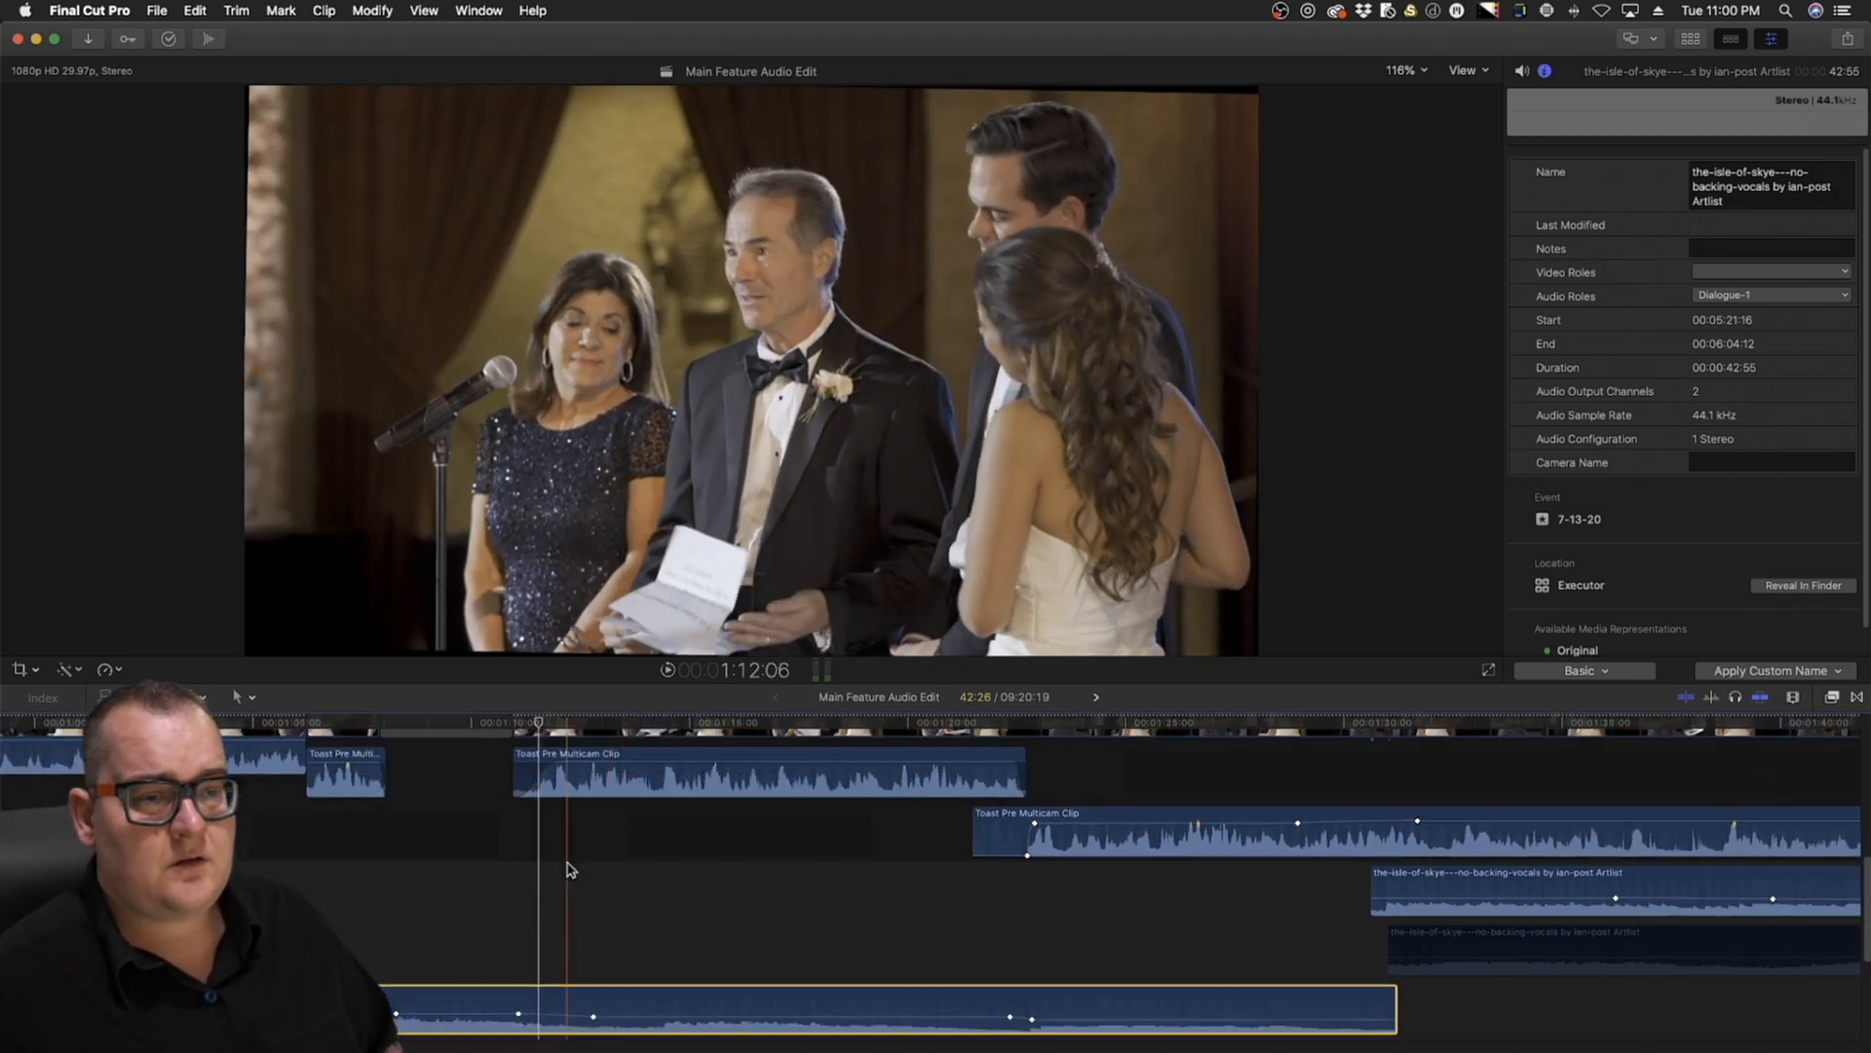
pyautogui.moveTo(360, 729); pyautogui.dragTo(407, 733)
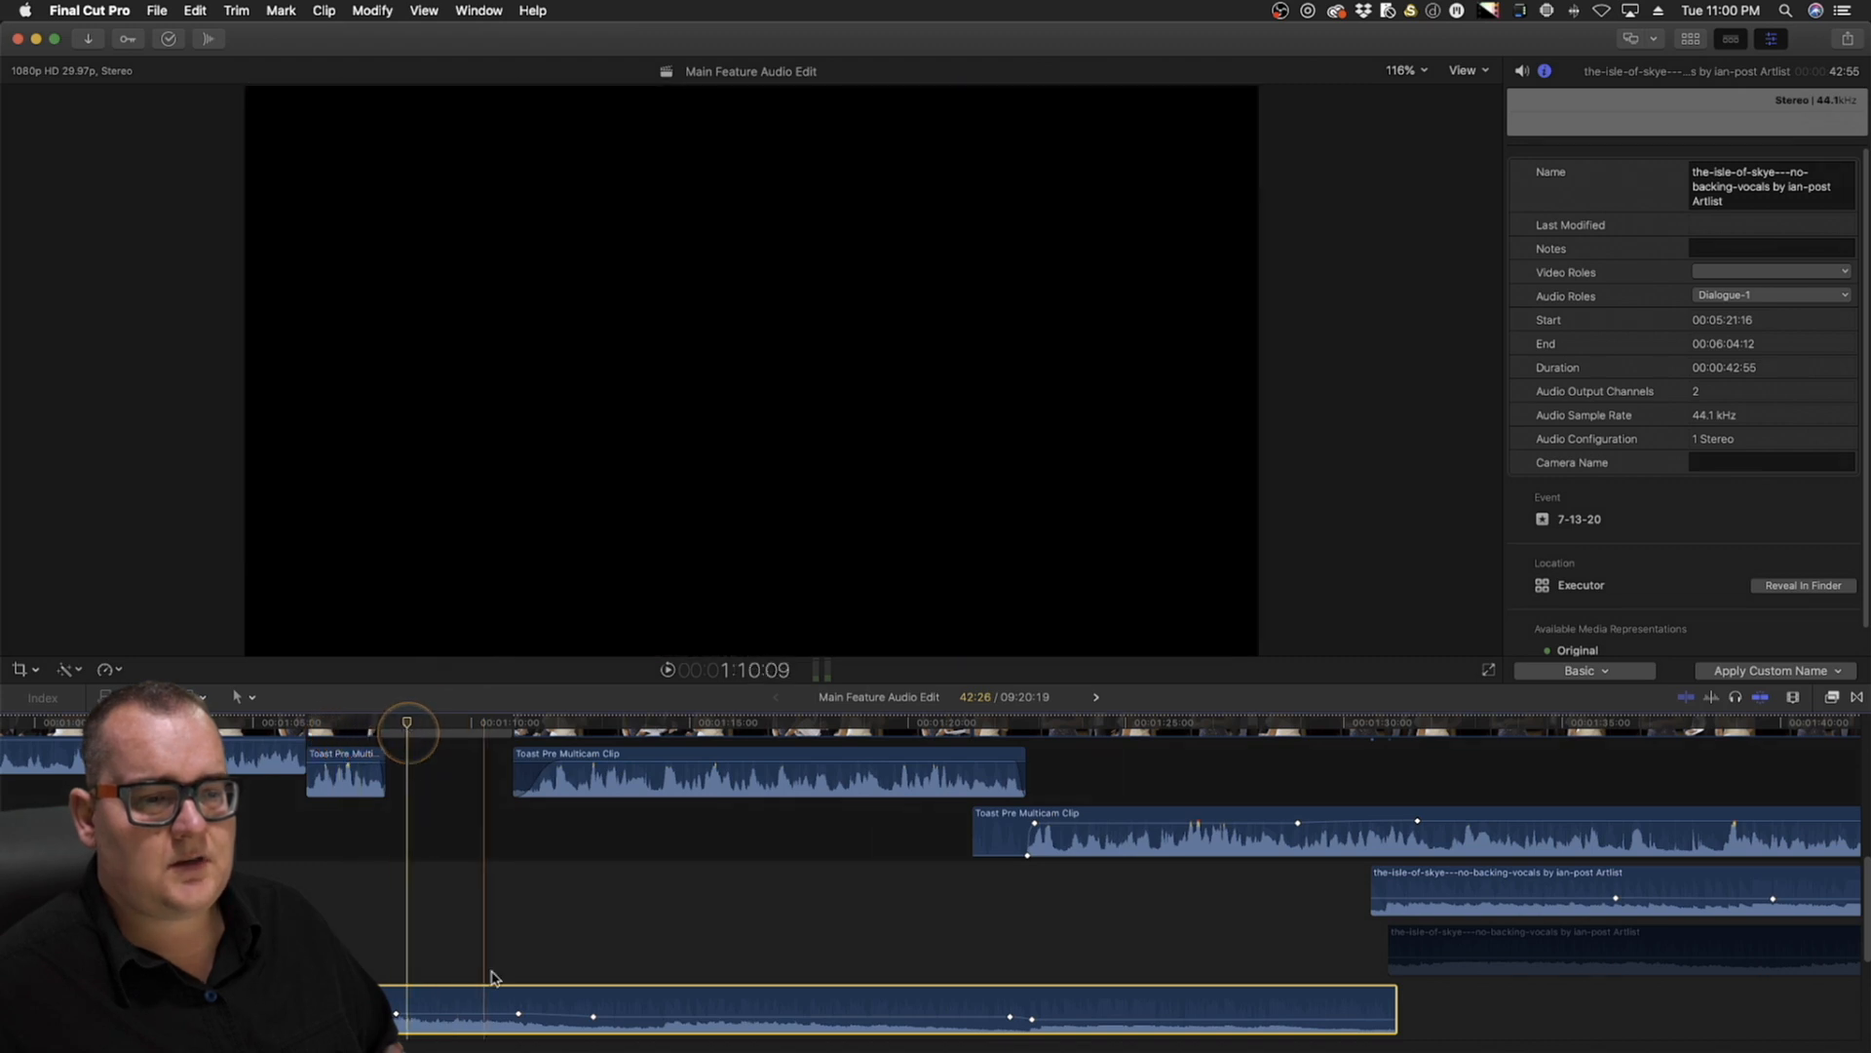
pyautogui.click(291, 726)
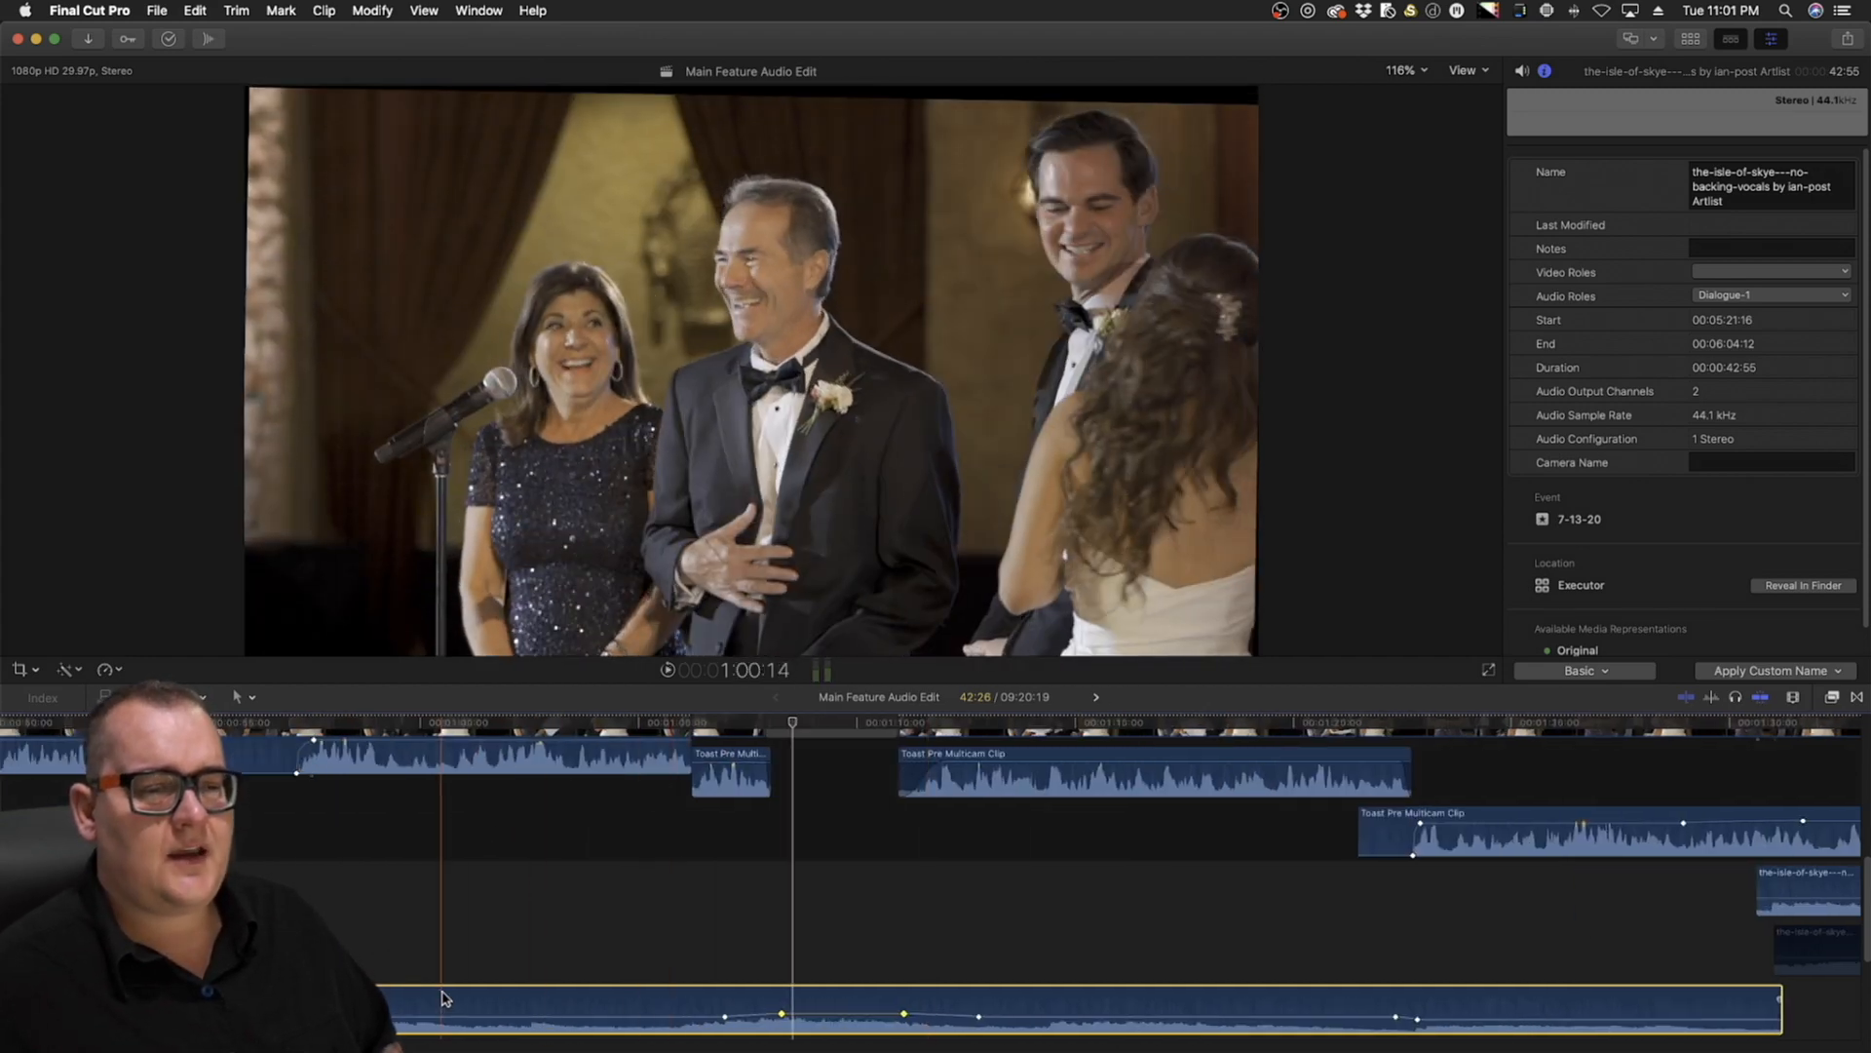
# Try a volume keyframe at about 1:02 in the selected the-isle-of-skye clip and move it earlier
pyautogui.moveTo(499, 1016)
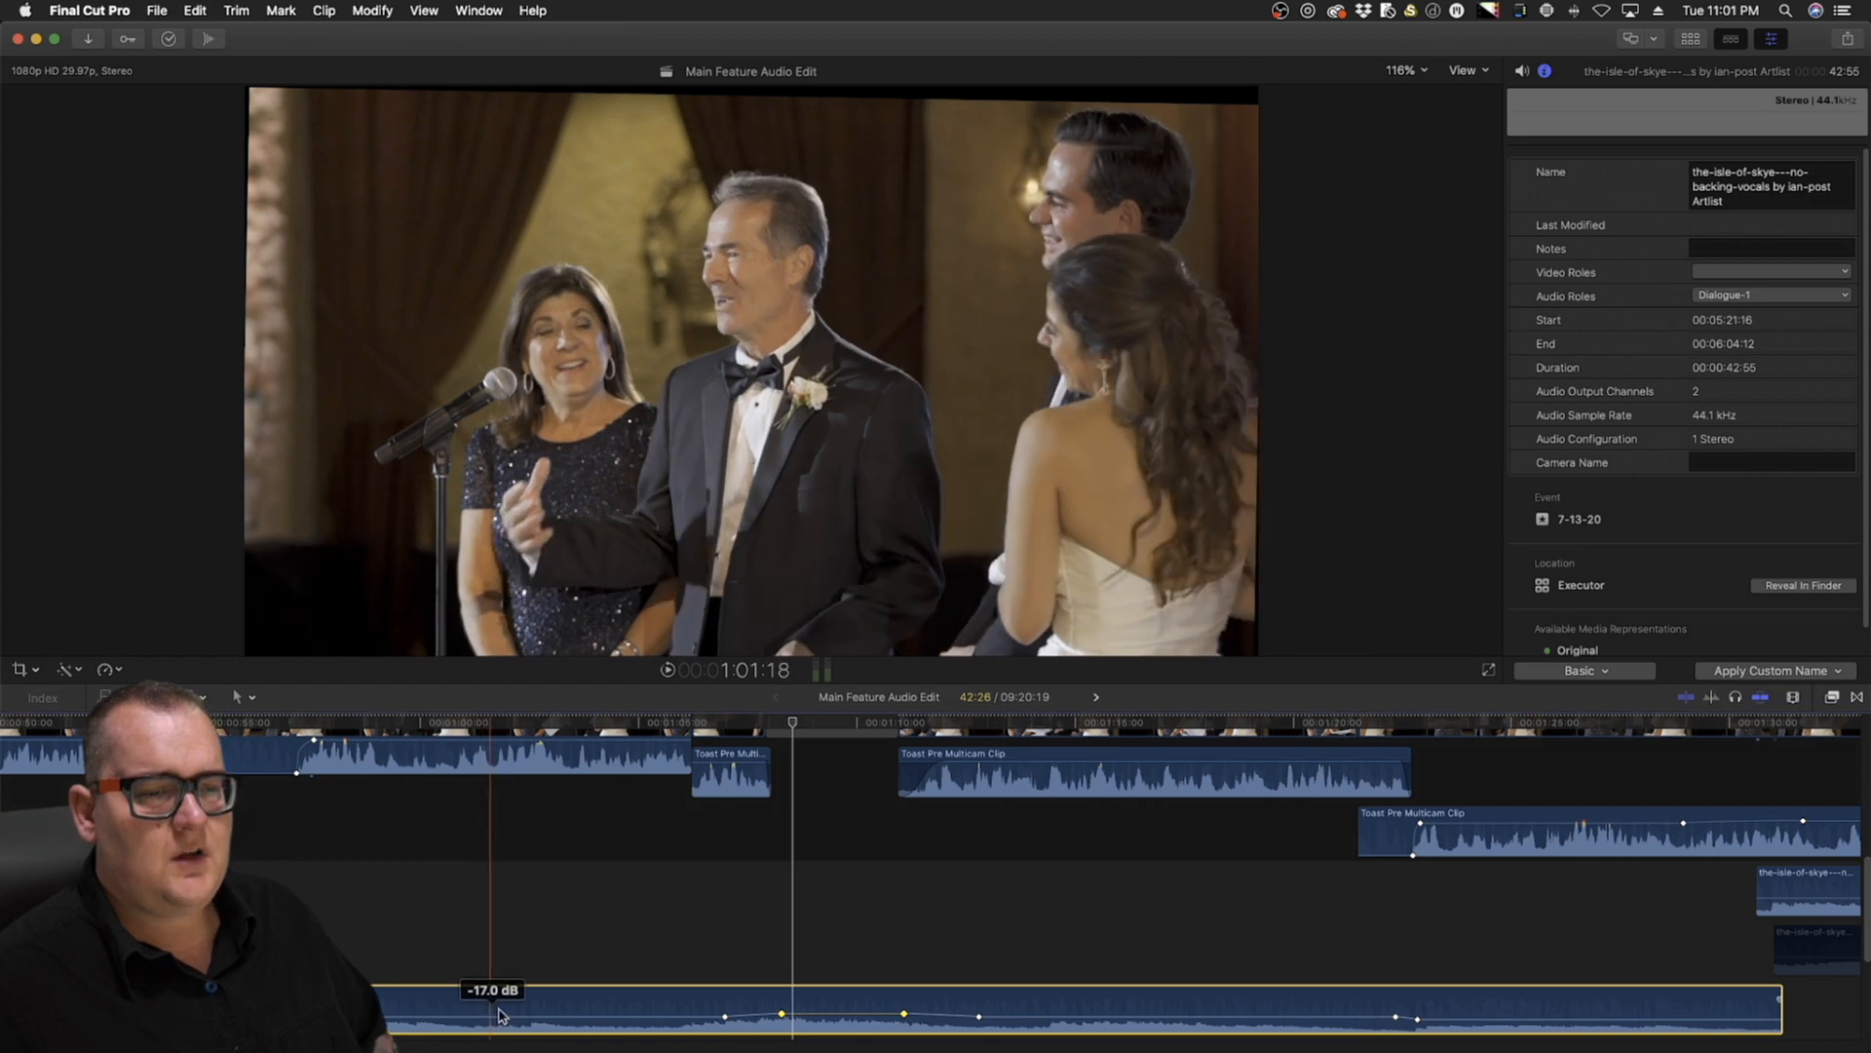
pyautogui.scroll(-1, 649, 990)
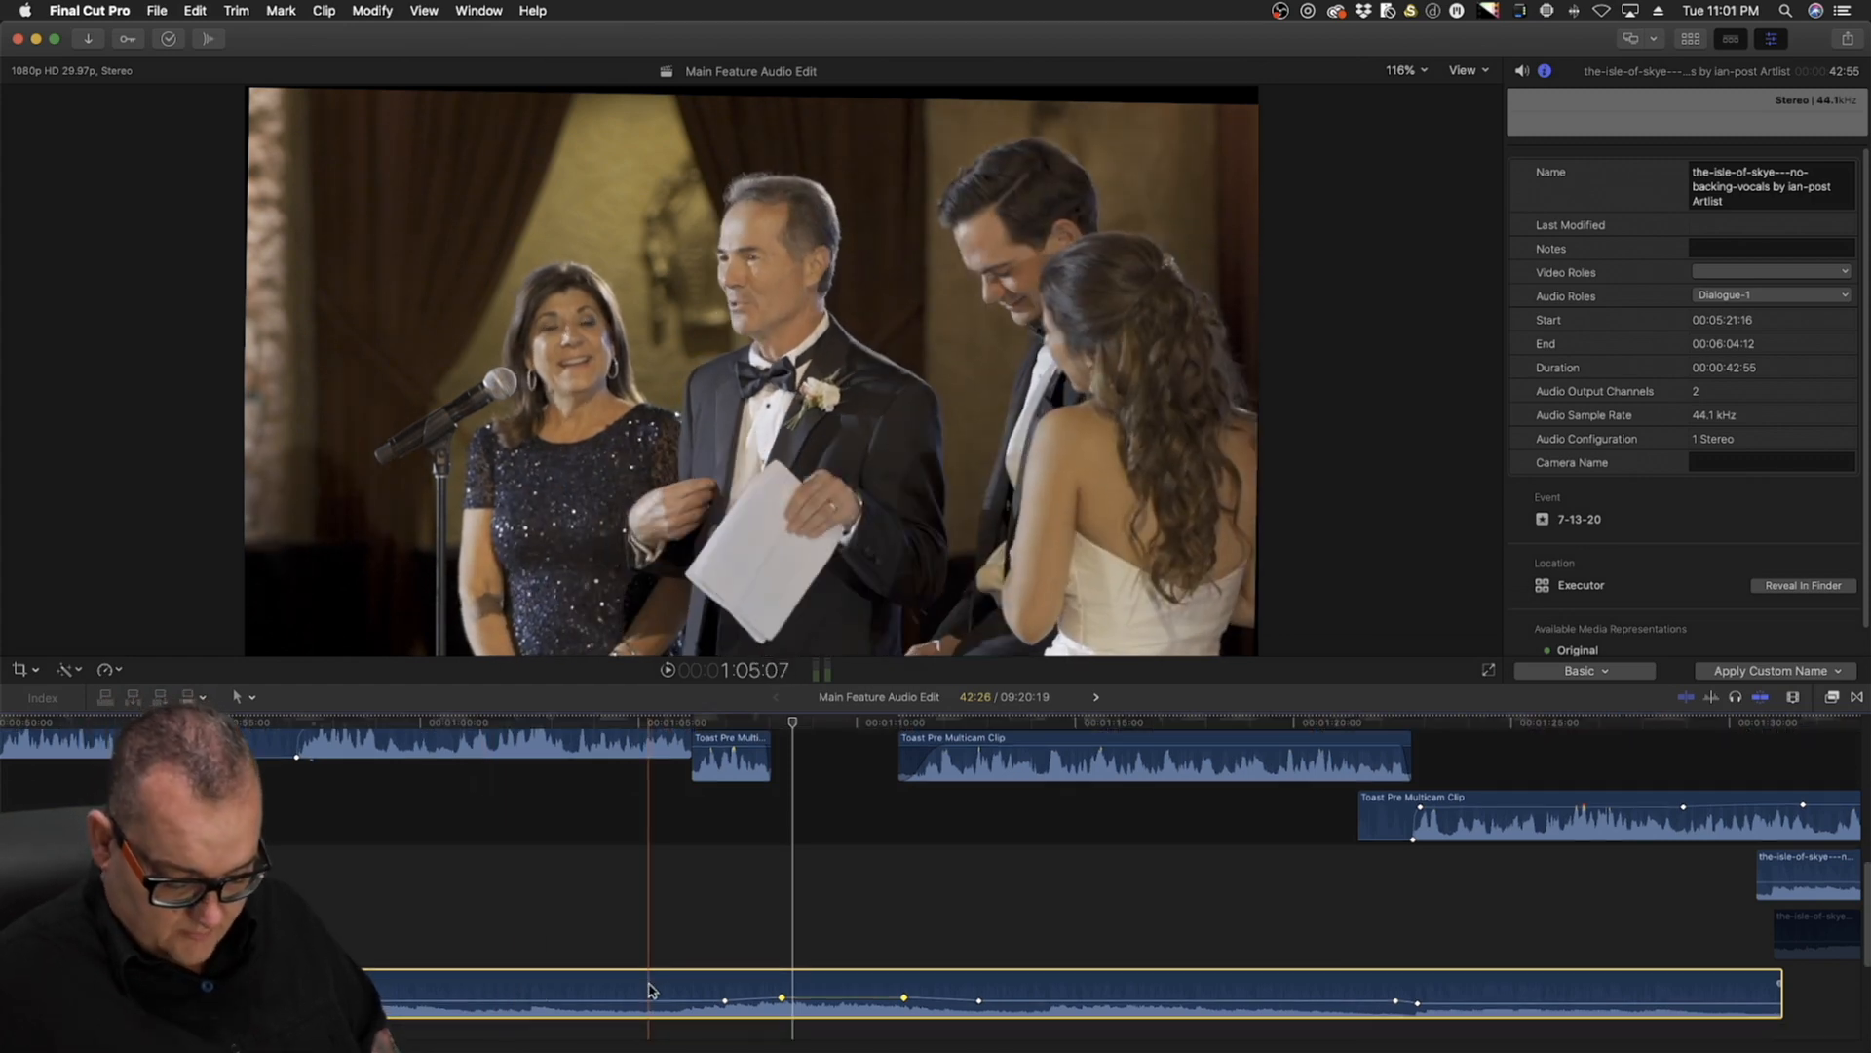
pyautogui.keyDown('alt'); pyautogui.click(507, 1001); pyautogui.keyUp('alt')
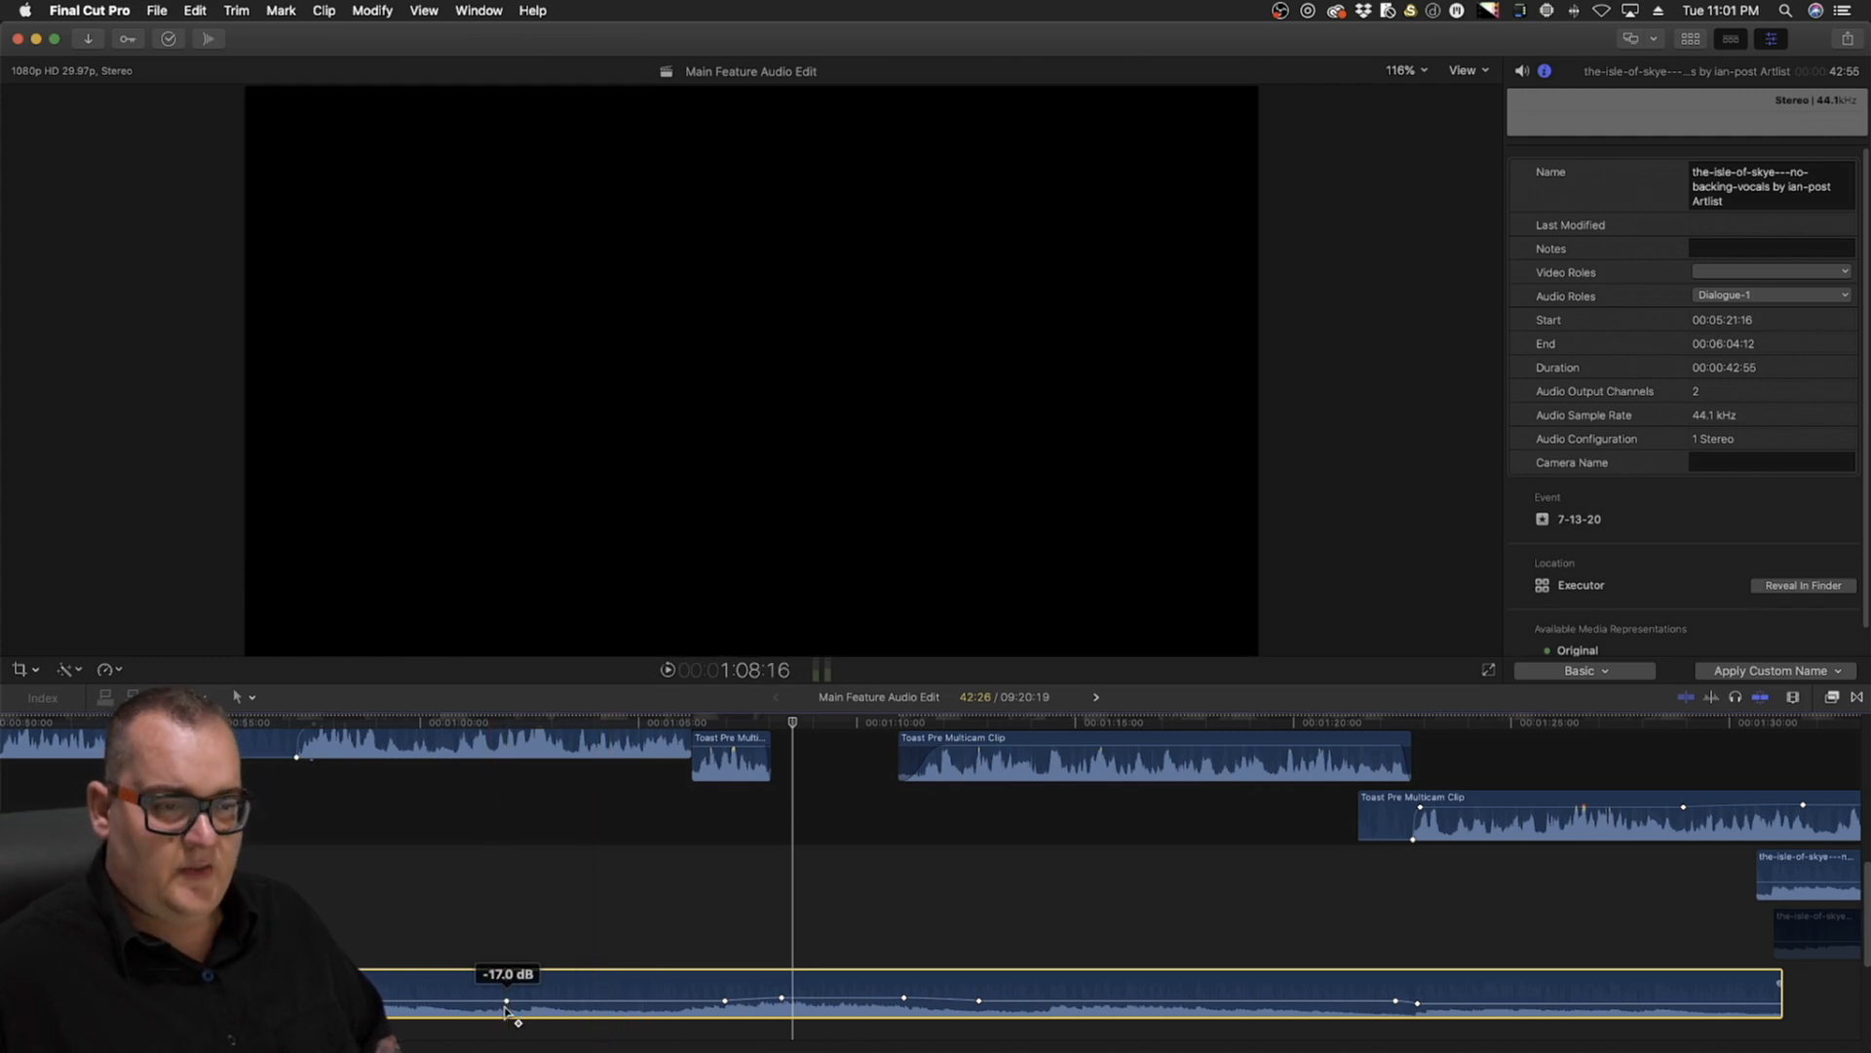
pyautogui.moveTo(506, 1001); pyautogui.dragTo(354, 1001)
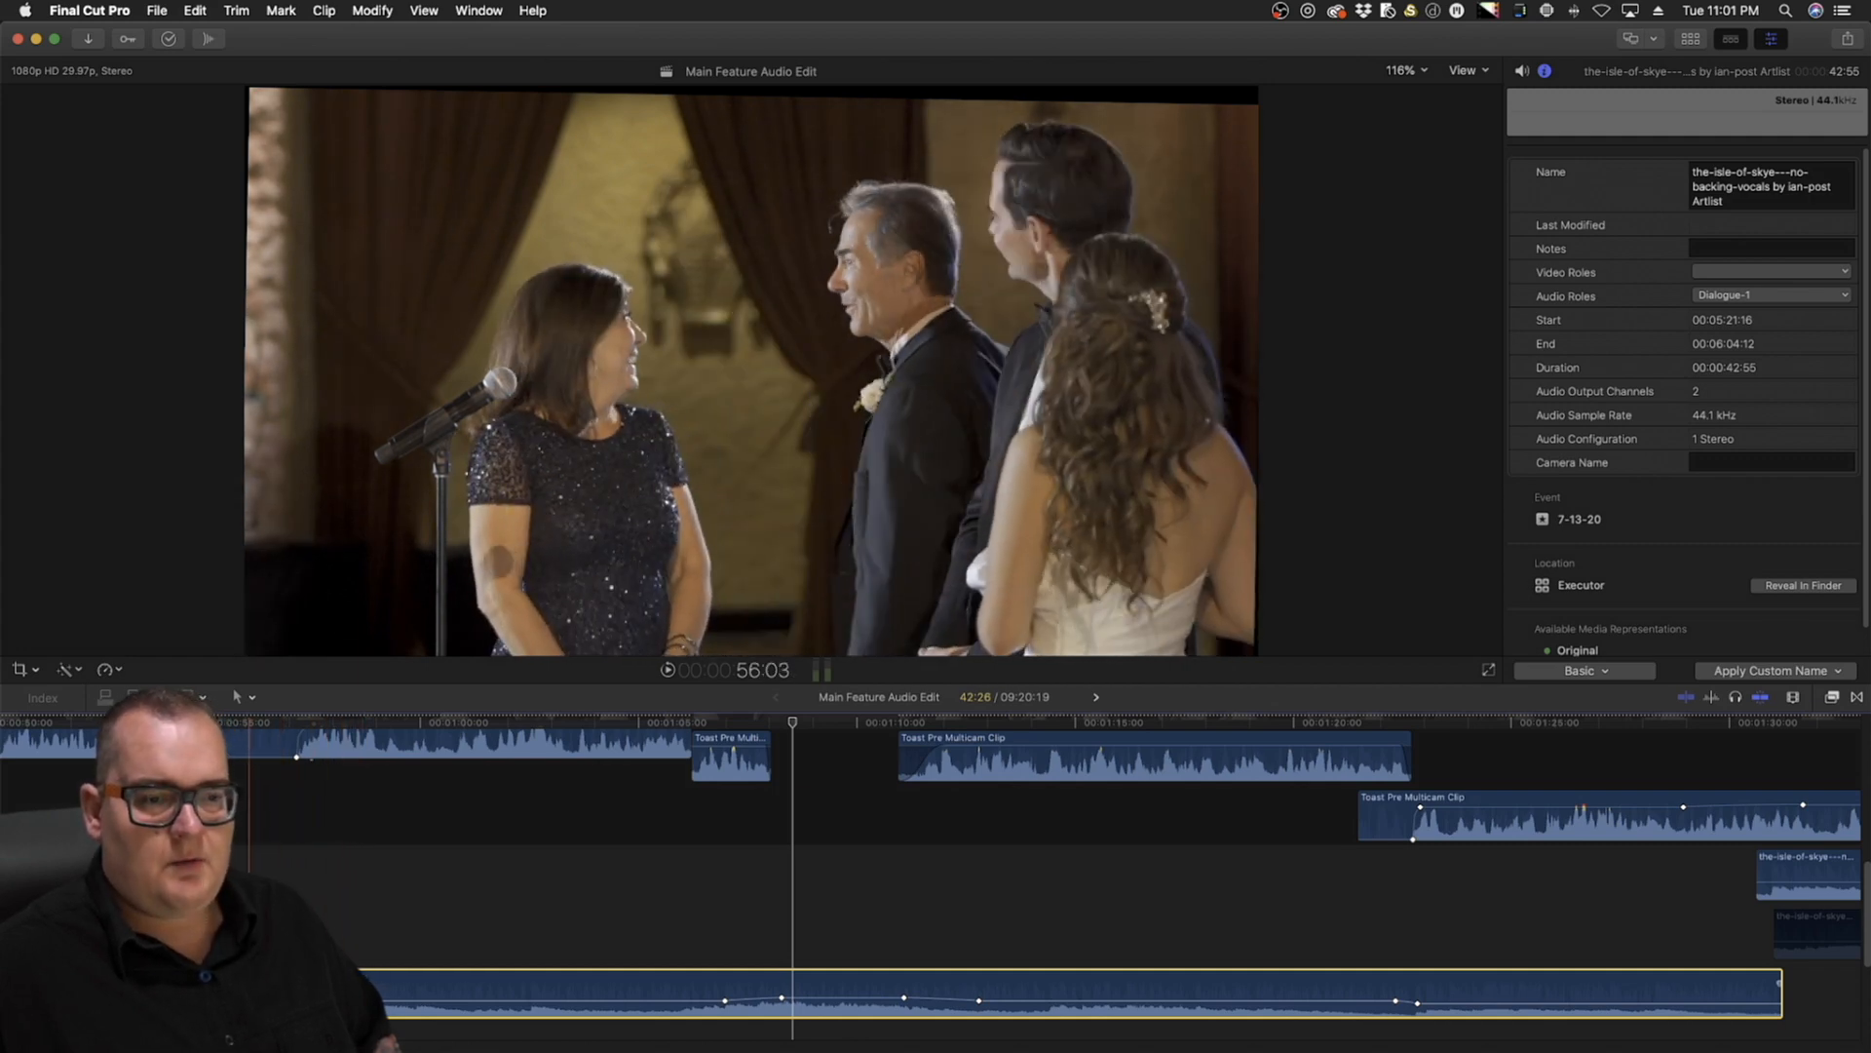
# Try raising the music before about 1:01 with three volume keyframes and shifting the last to about 1:04, and undo the changes
pyautogui.keyDown('alt'); pyautogui.click(552, 1001); pyautogui.keyUp('alt')
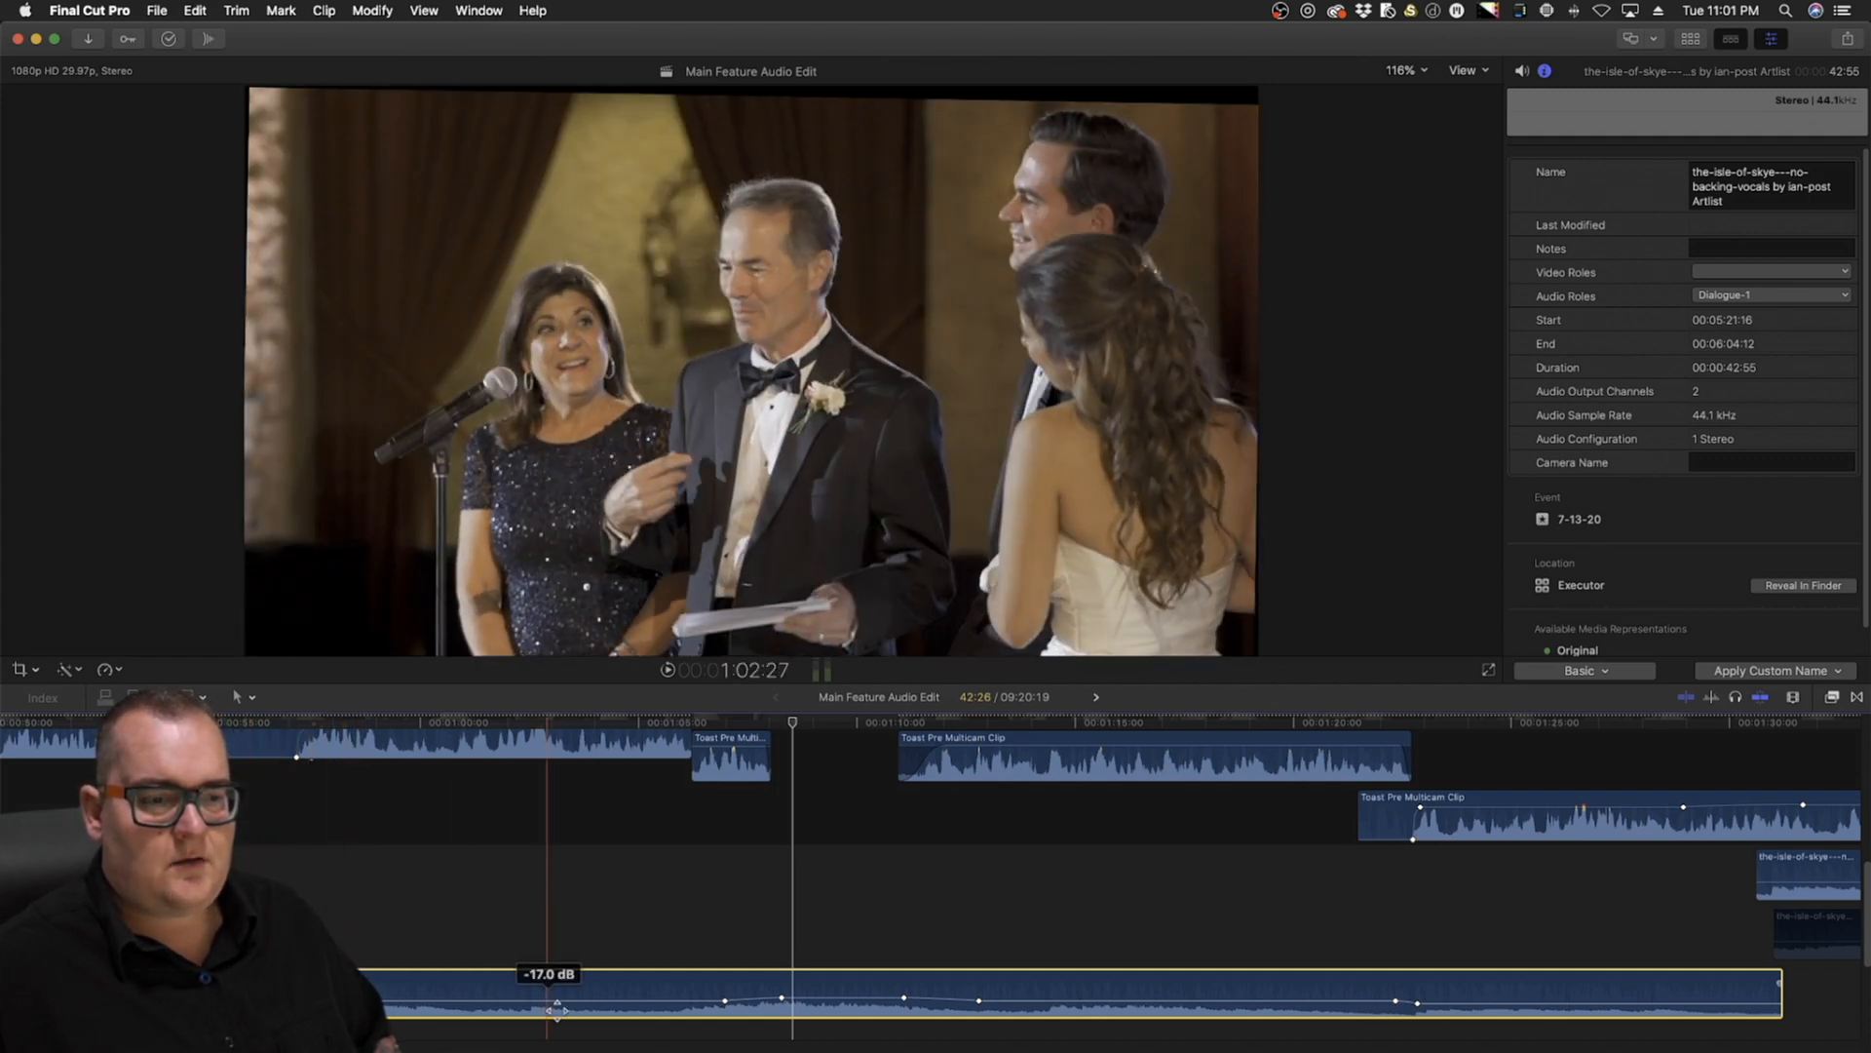
pyautogui.keyDown('alt'); pyautogui.click(481, 1000); pyautogui.keyUp('alt')
pyautogui.keyDown('alt'); pyautogui.click(389, 998); pyautogui.keyUp('alt')
pyautogui.moveTo(388, 997); pyautogui.dragTo(389, 985)
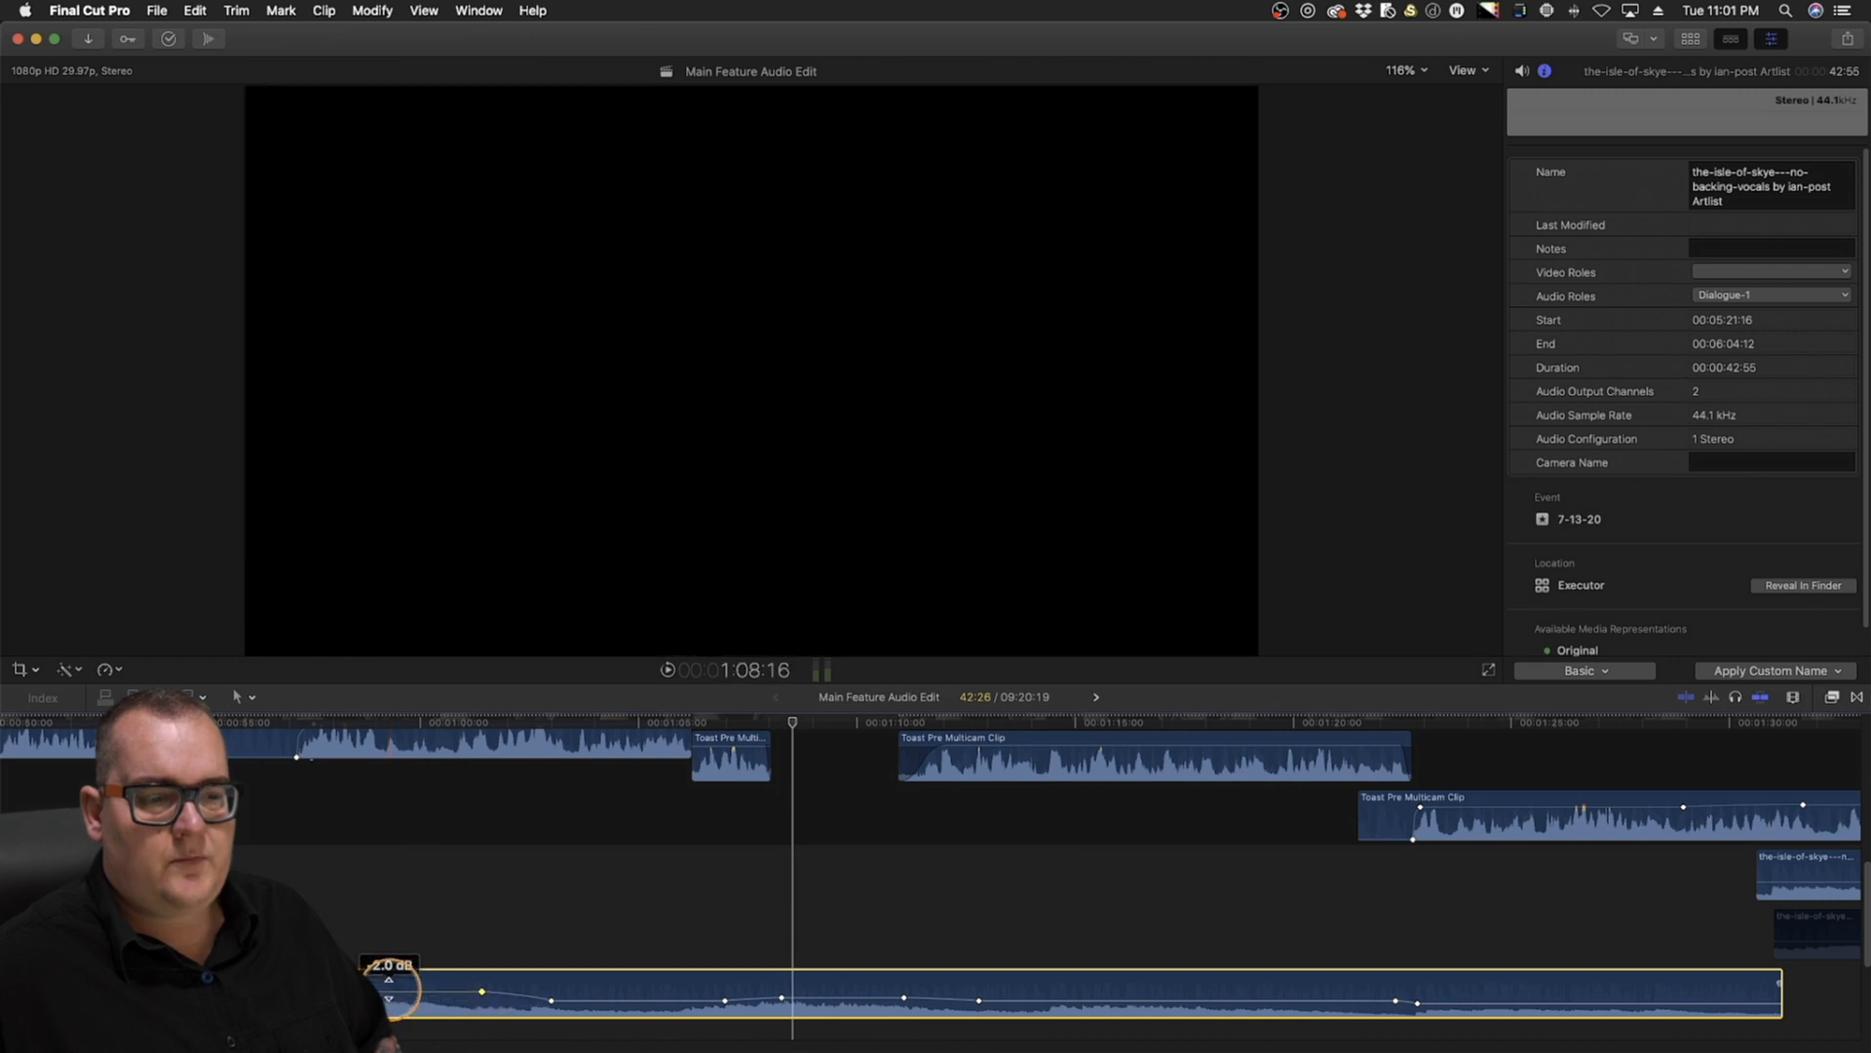
pyautogui.moveTo(551, 1000); pyautogui.dragTo(612, 1009)
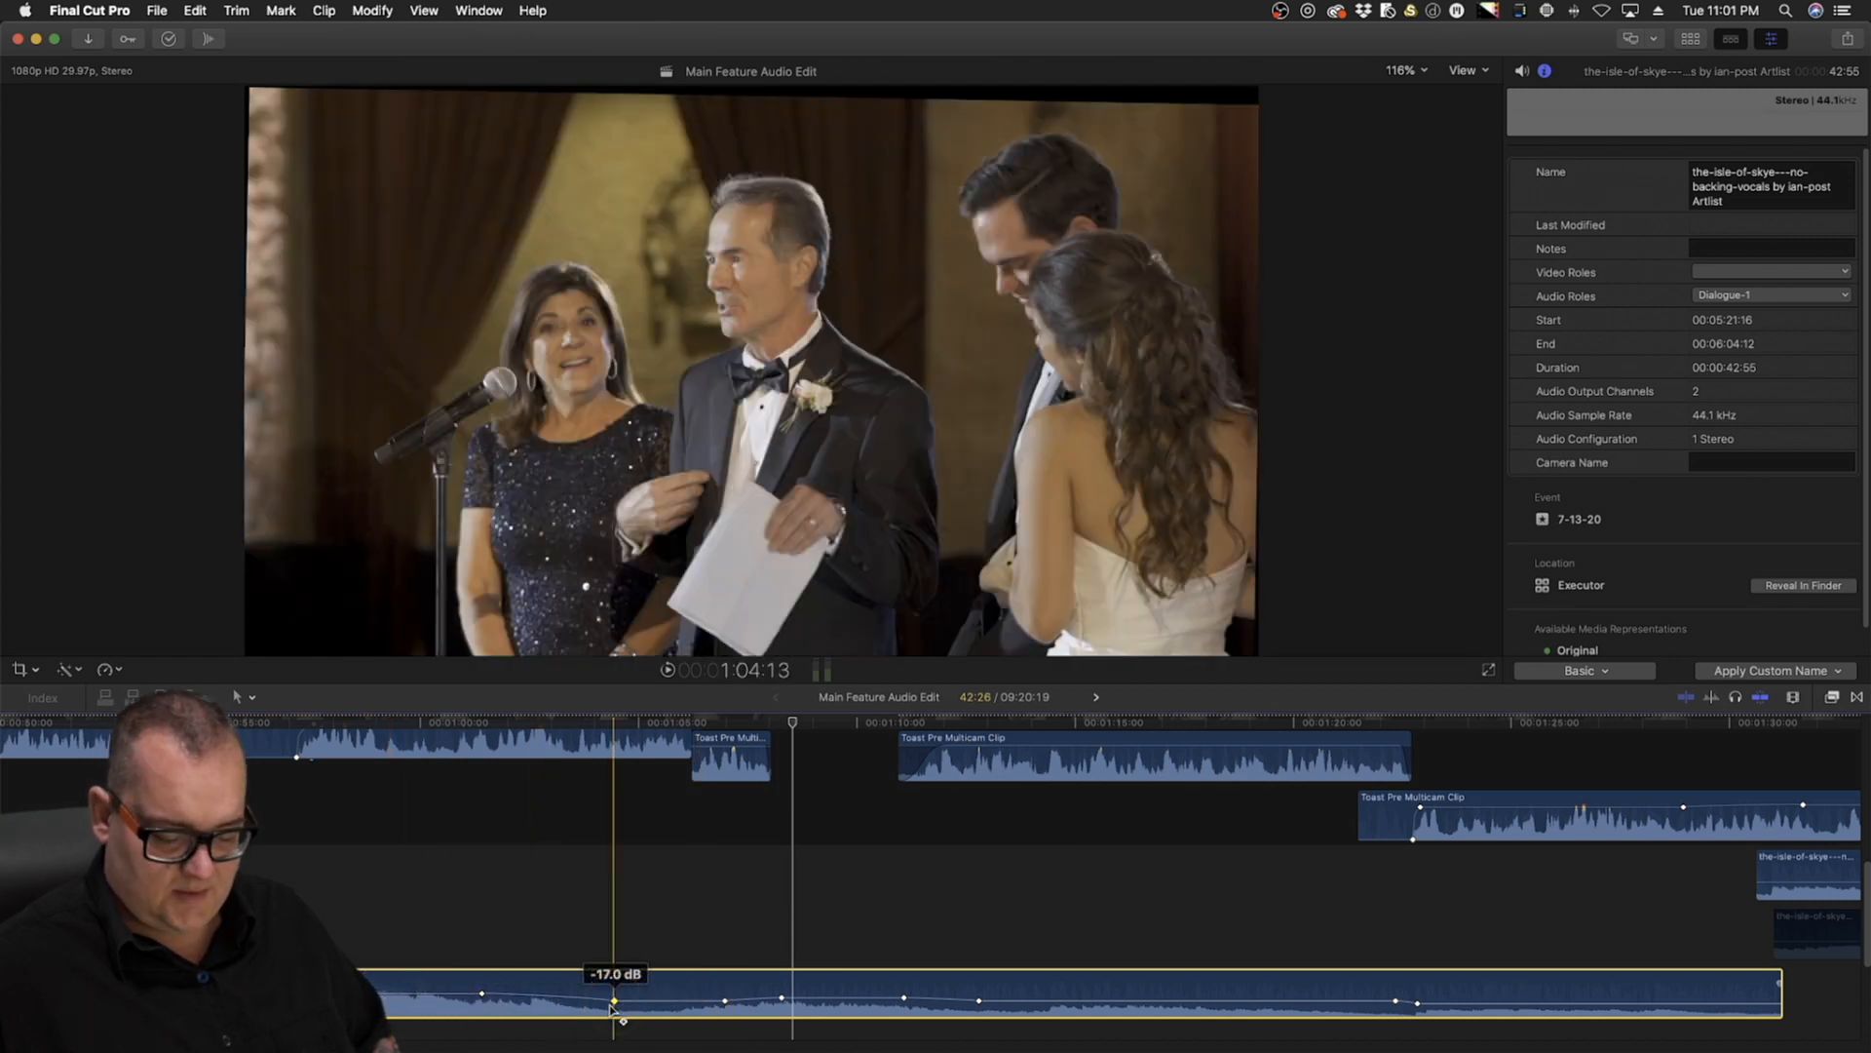
pyautogui.press('super+z')
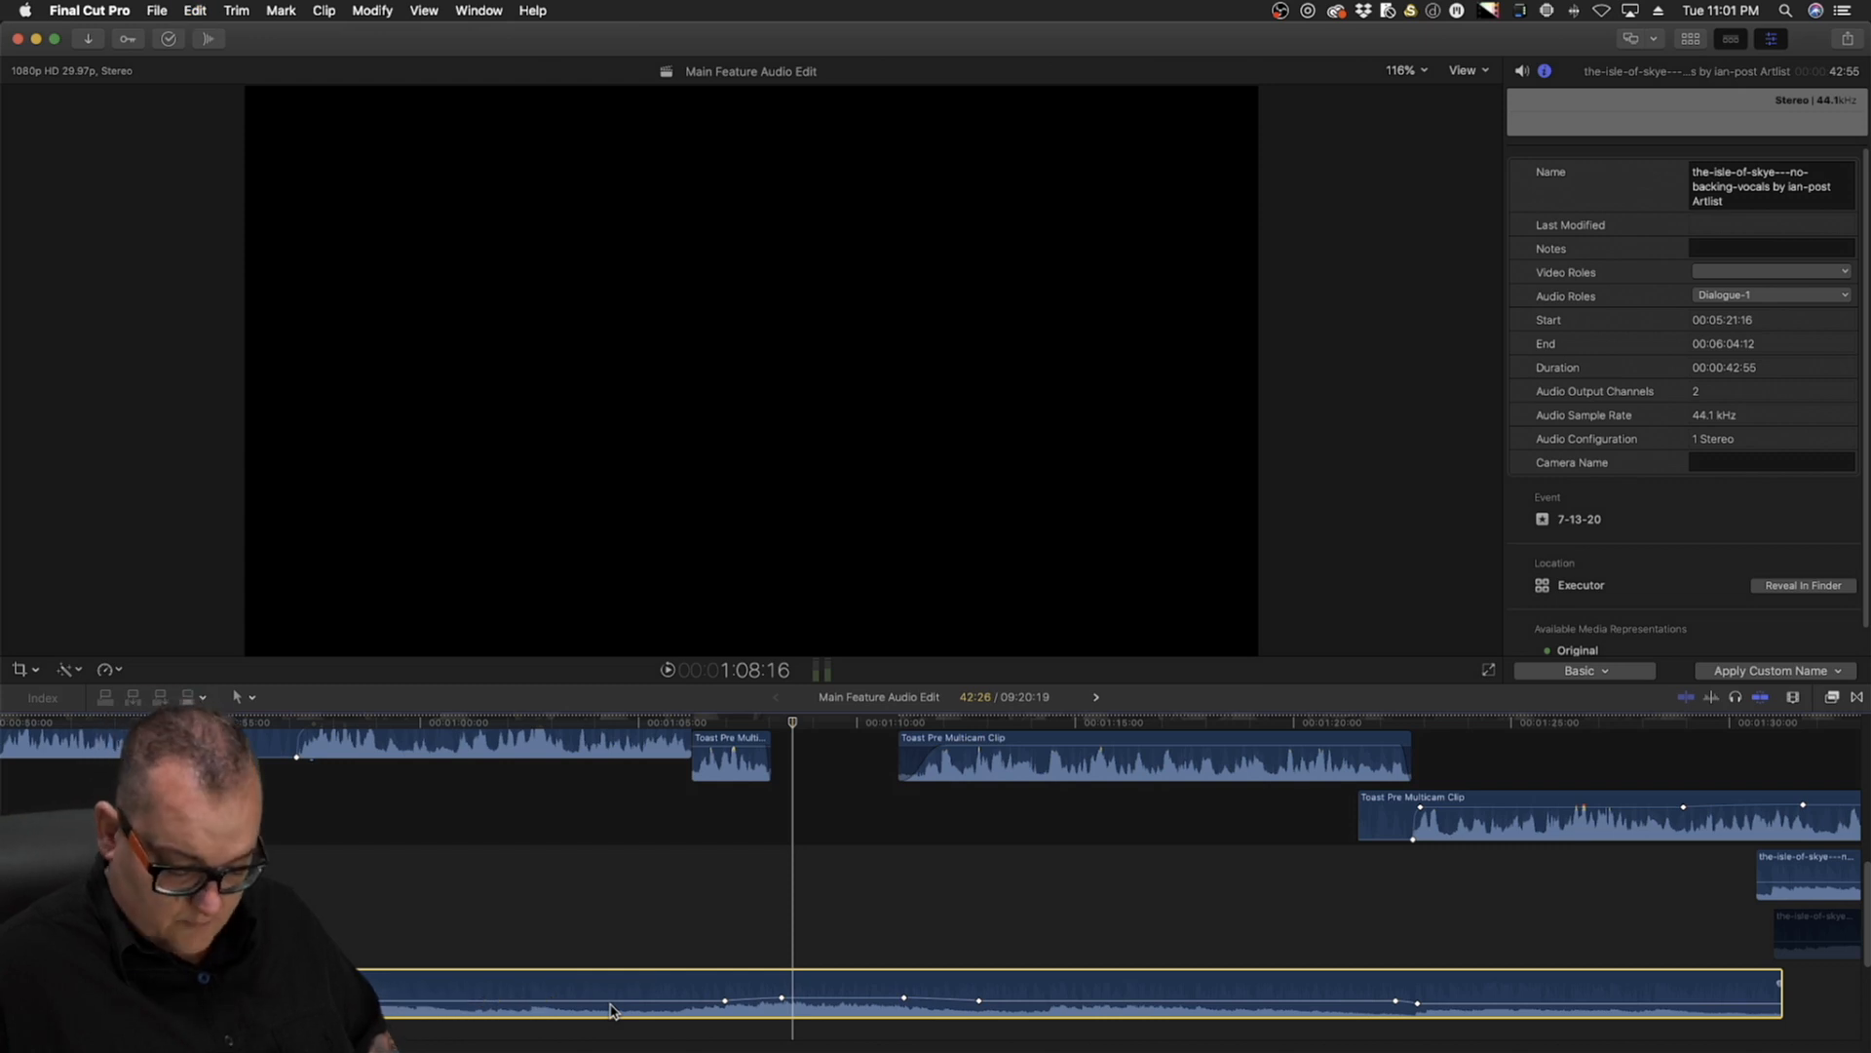
# Play the original music swell again from about 1:09 across the gap into the next toast clip
pyautogui.scroll(1, 815, 883)
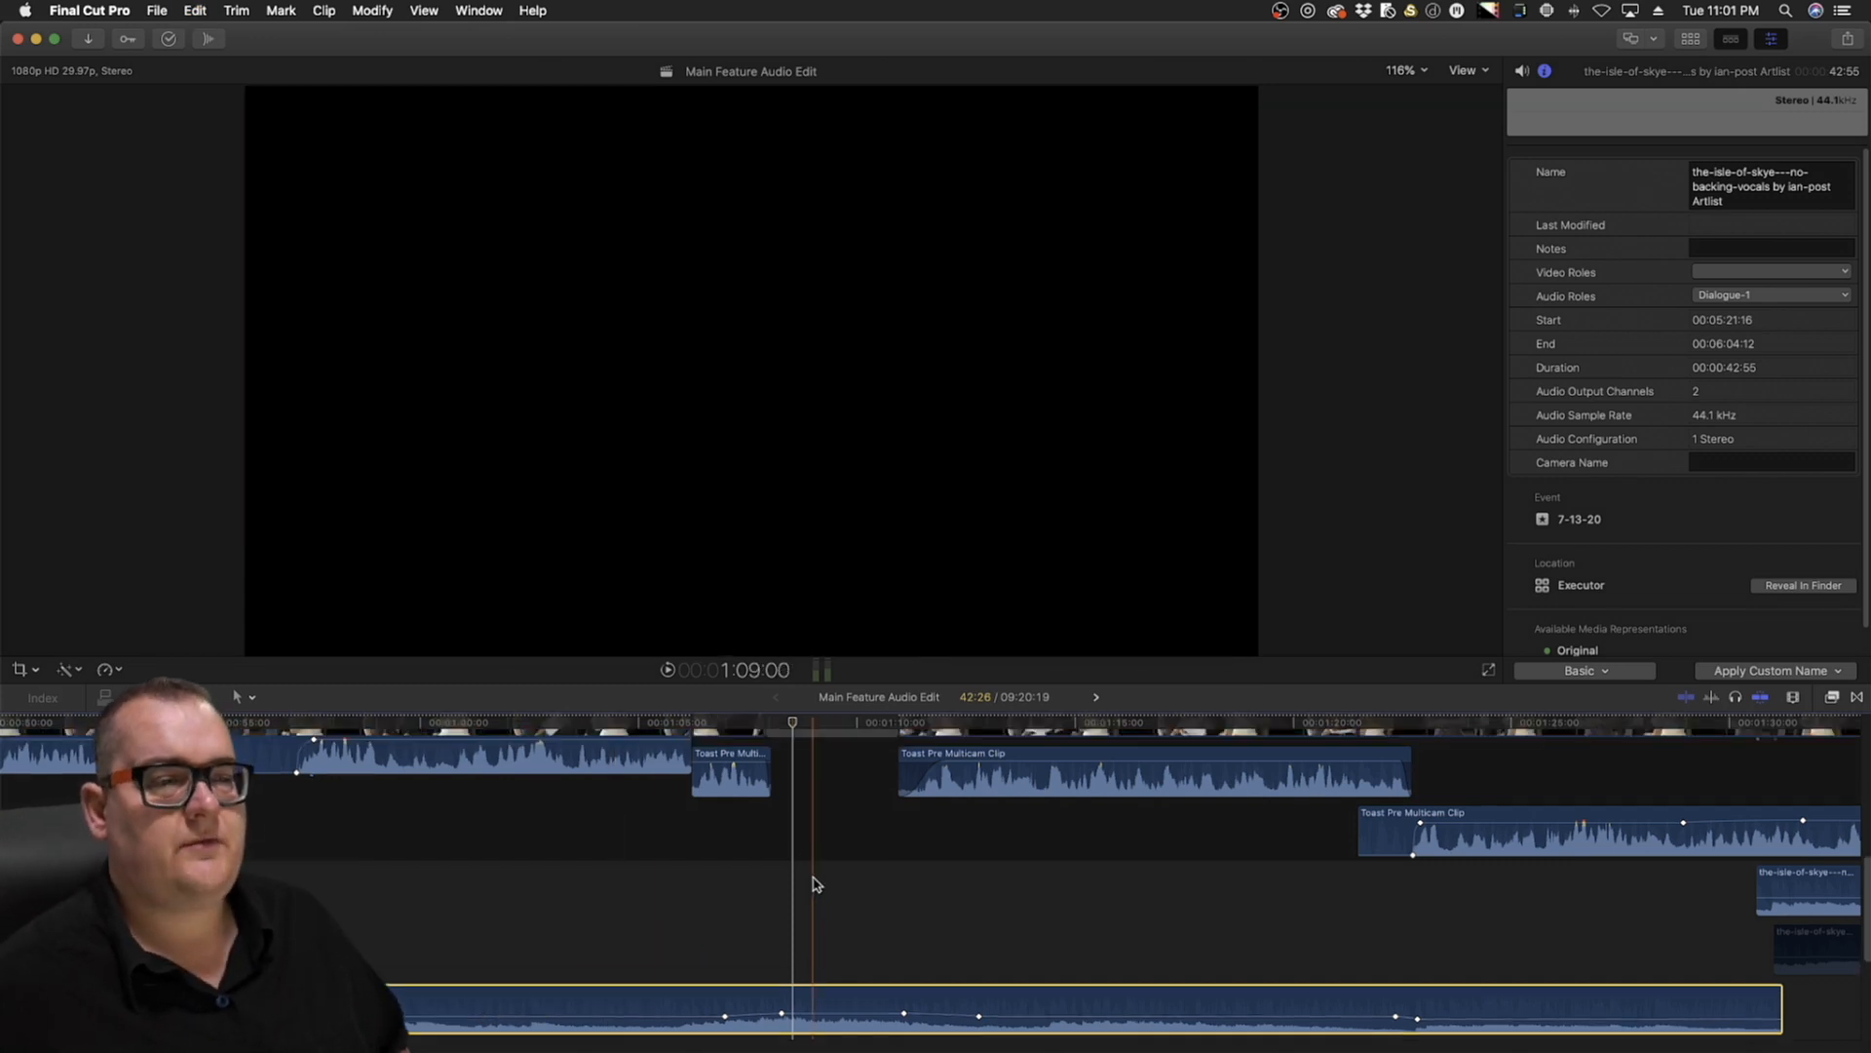
pyautogui.click(841, 726)
pyautogui.press('space')
pyautogui.press('super+minus')
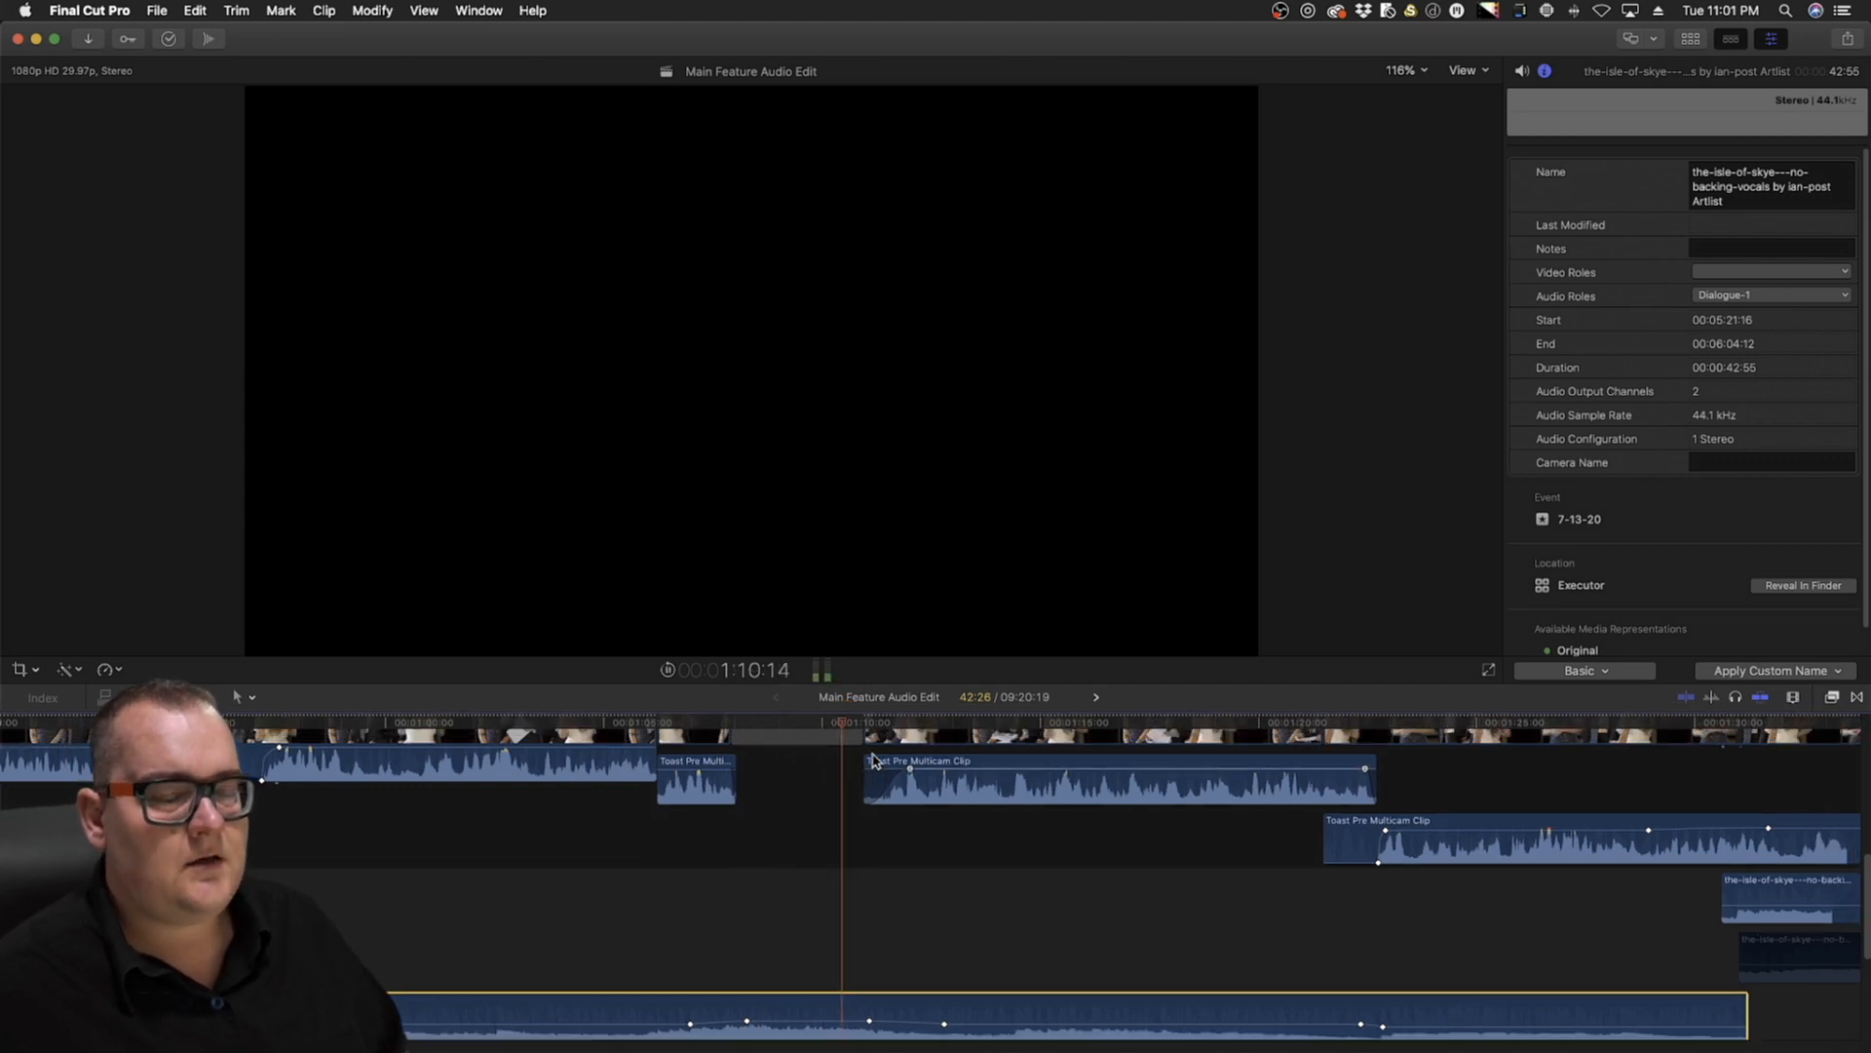
# Examine the divine-splendor music clips beneath the ceremony excerpts and how they overlap up to about 6:00
pyautogui.hscroll(10, 868, 831)
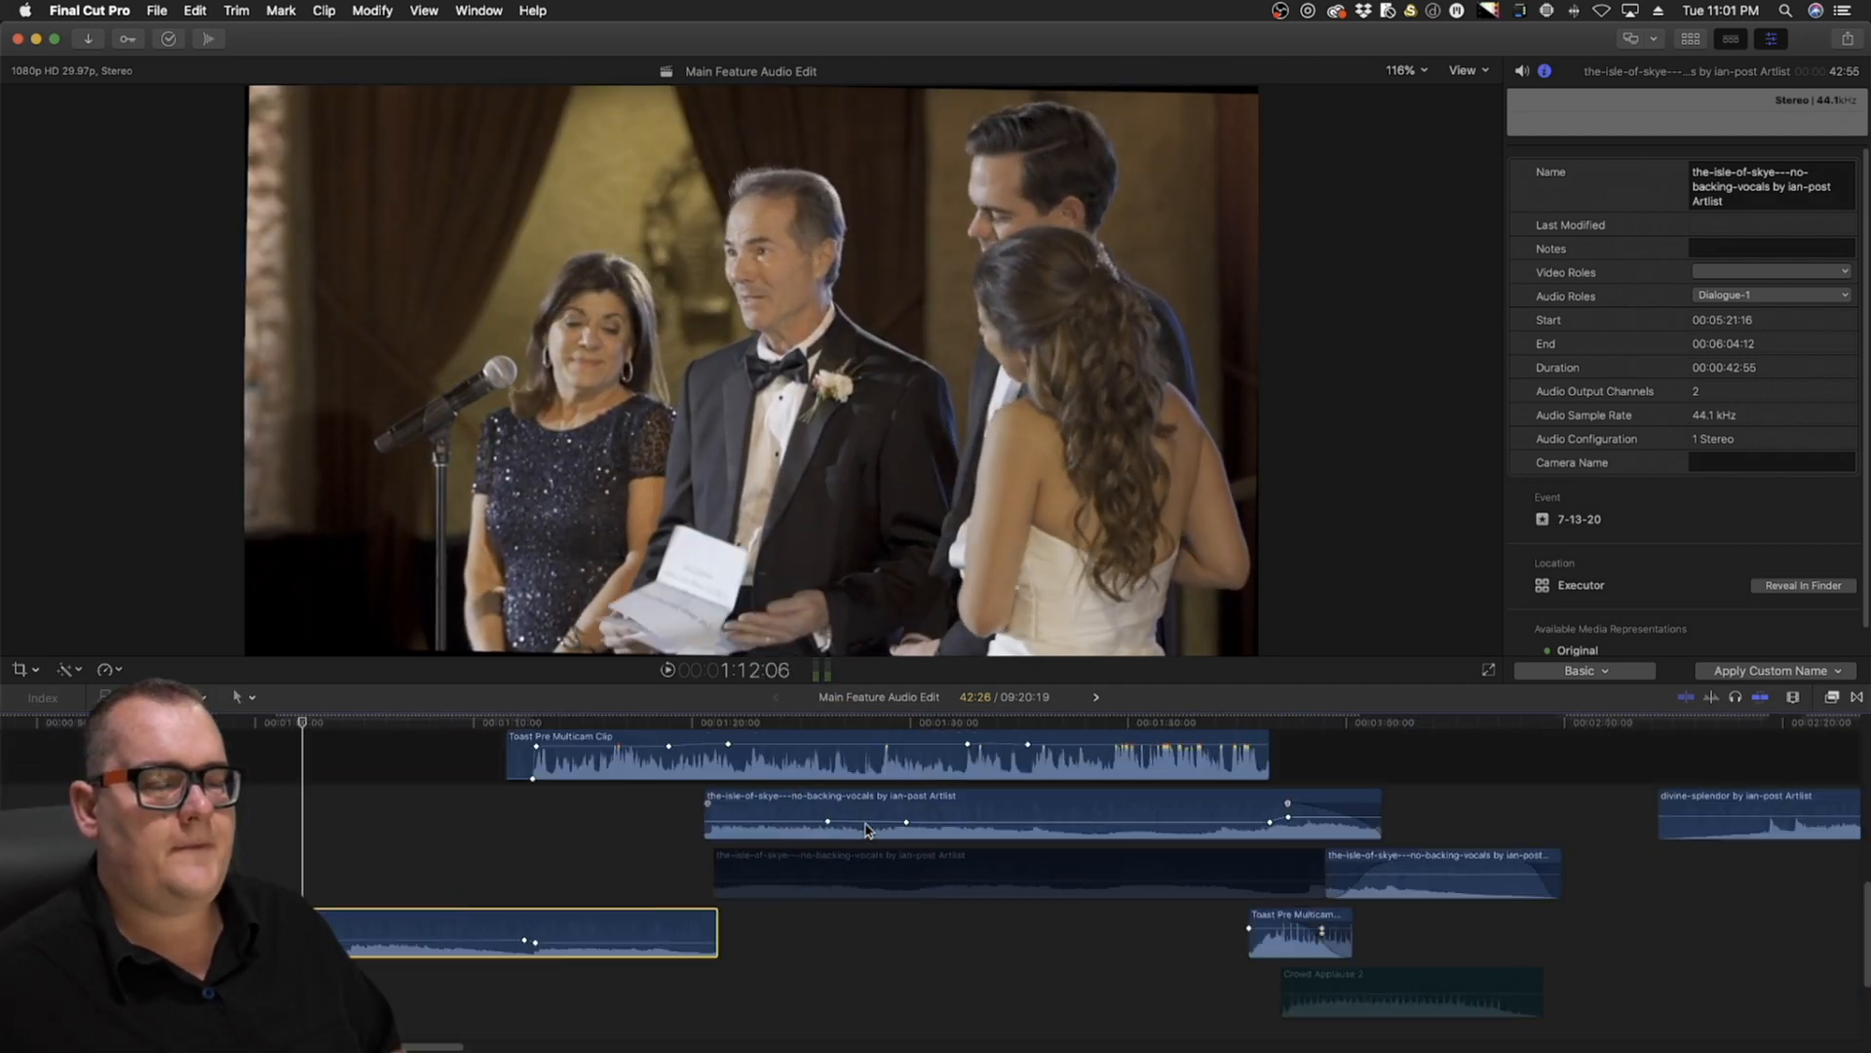
pyautogui.scroll(3, 866, 827)
pyautogui.hscroll(5, 866, 831)
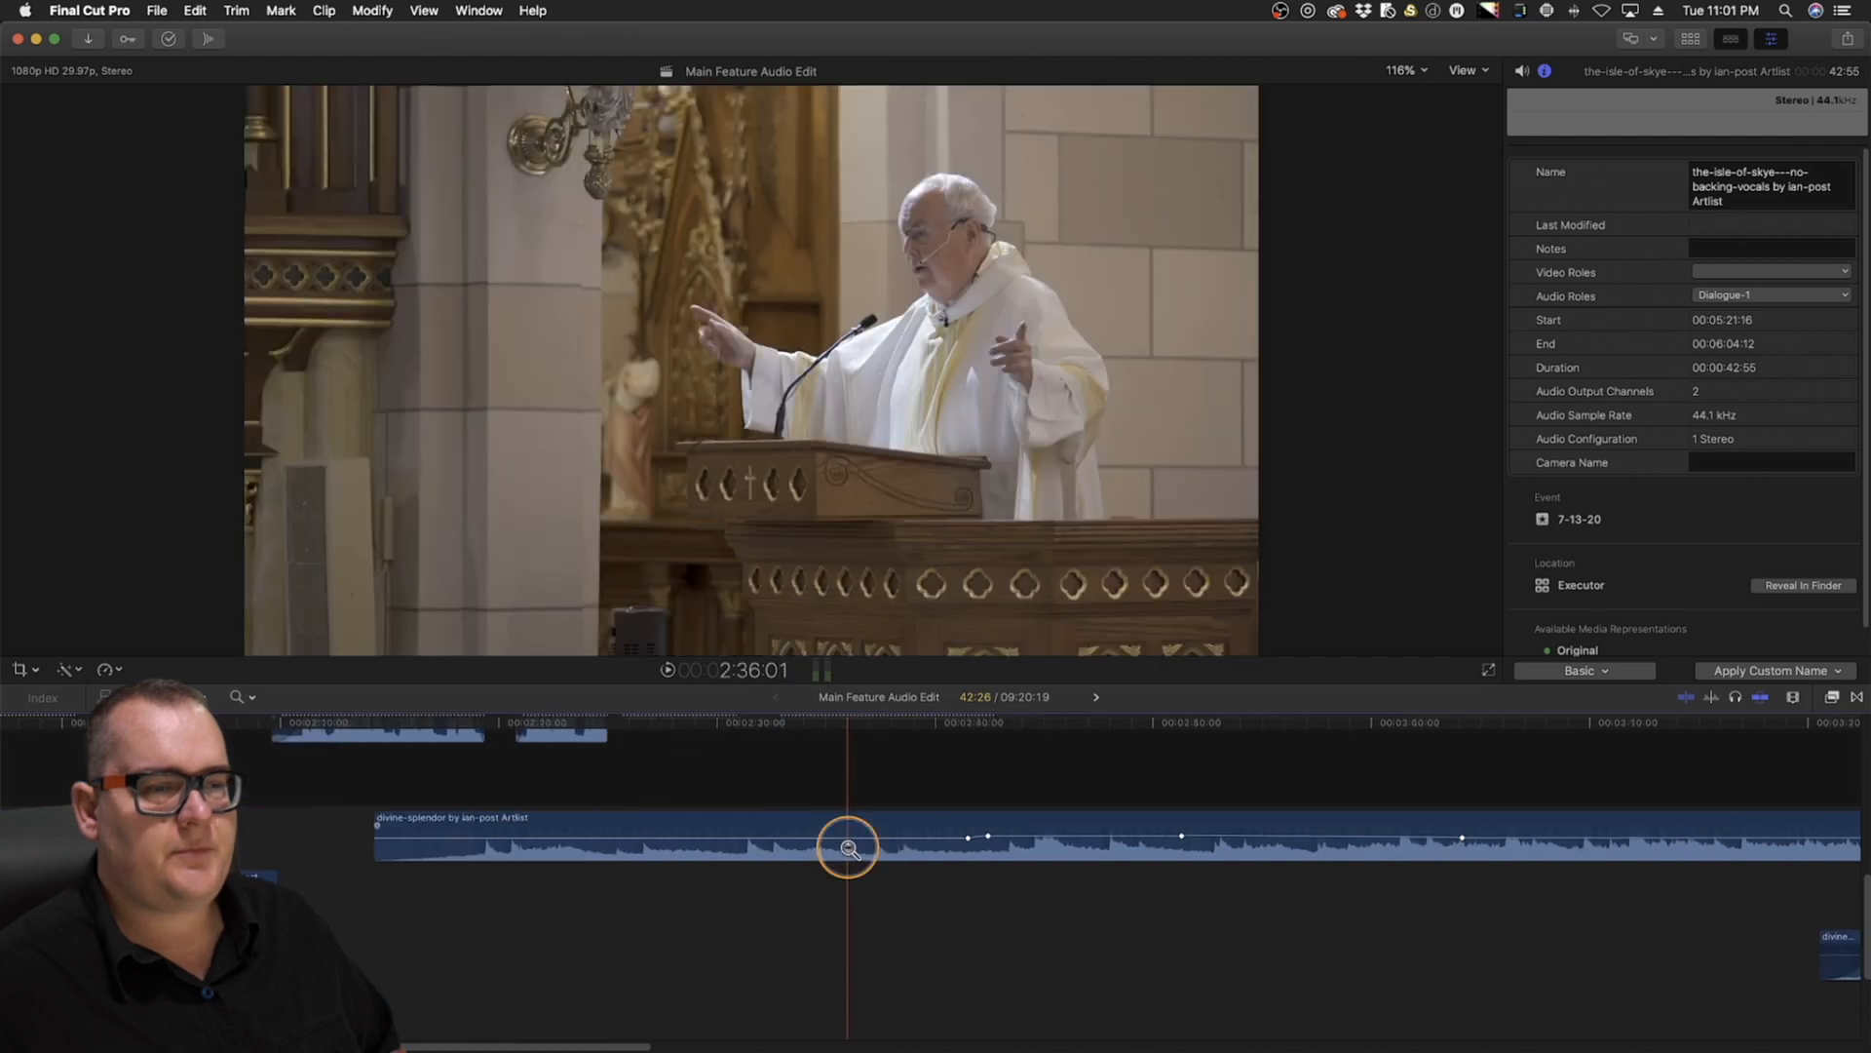
pyautogui.press('z')
pyautogui.keyDown('alt'); pyautogui.click(848, 844); pyautogui.keyUp('alt')
pyautogui.hscroll(6, 829, 902)
pyautogui.scroll(3, 833, 900)
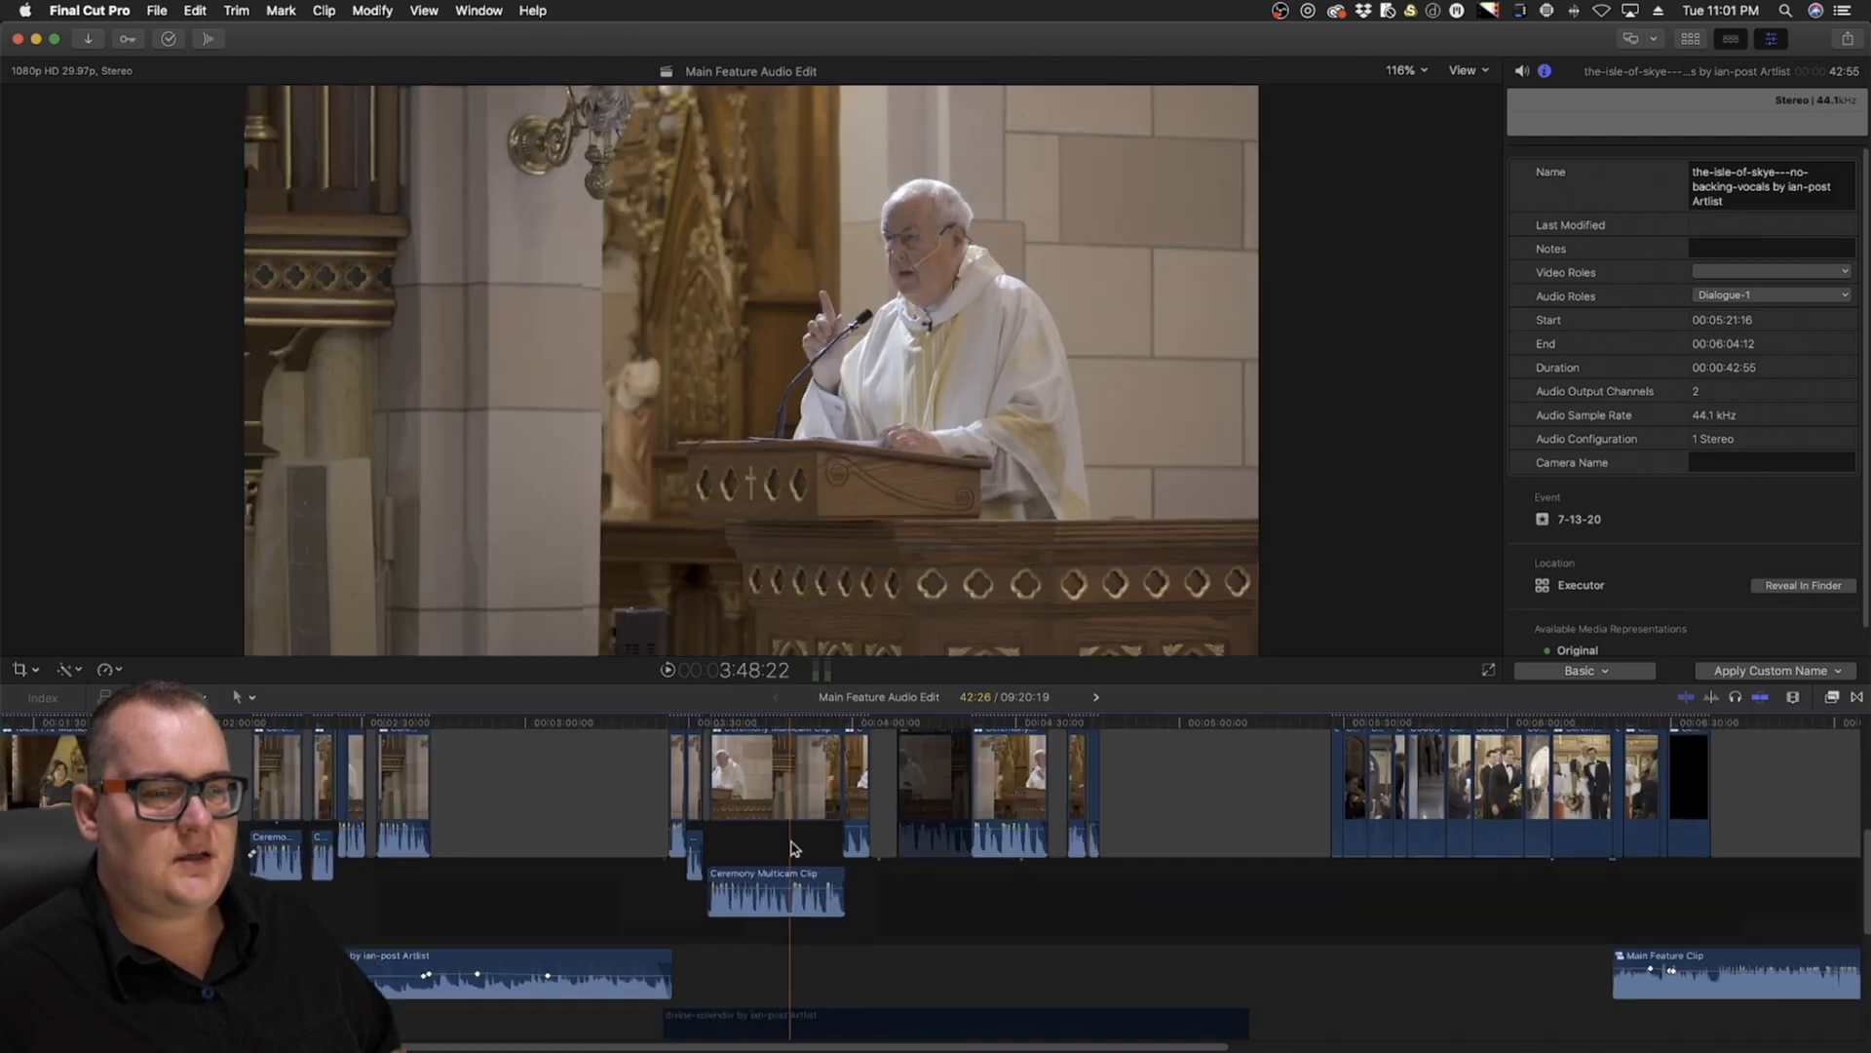
pyautogui.scroll(-4, 795, 851)
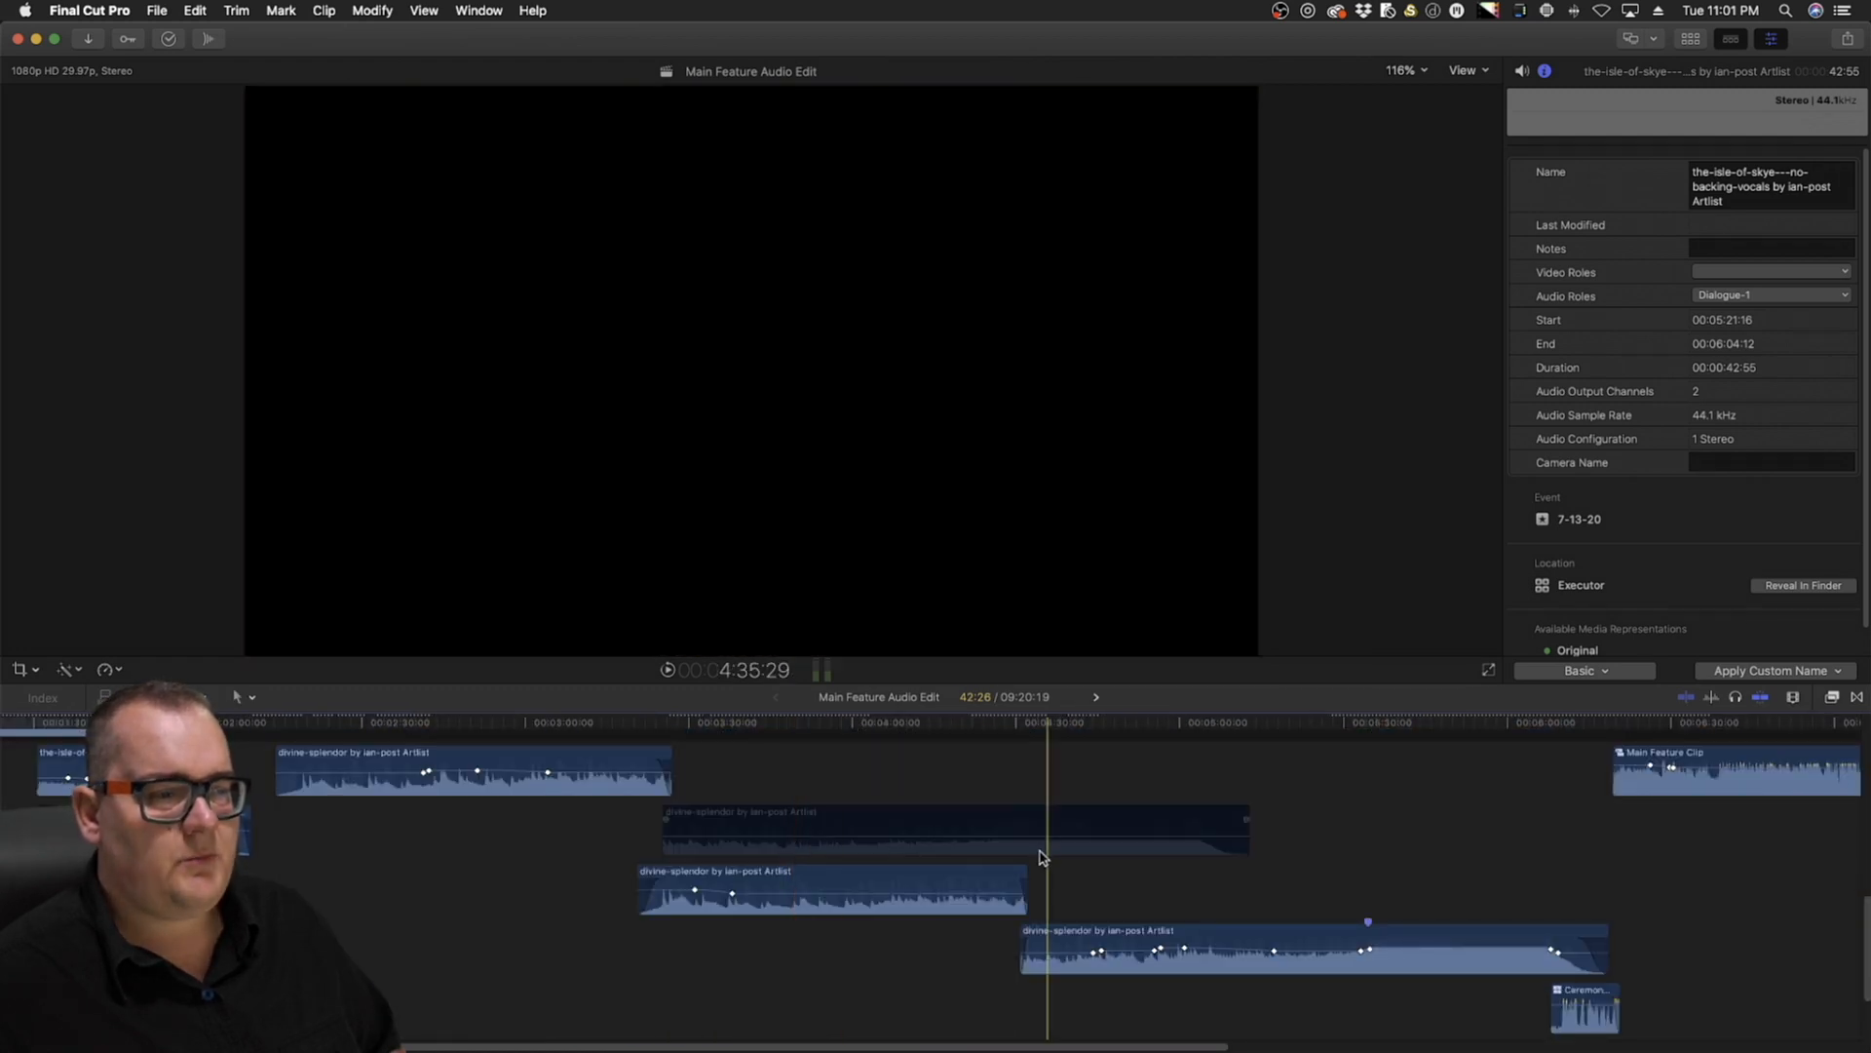
# Display the audio meters and play the toast from about 1:02 to check its level
pyautogui.hscroll(5, 1036, 856)
pyautogui.hscroll(-14, 975, 850)
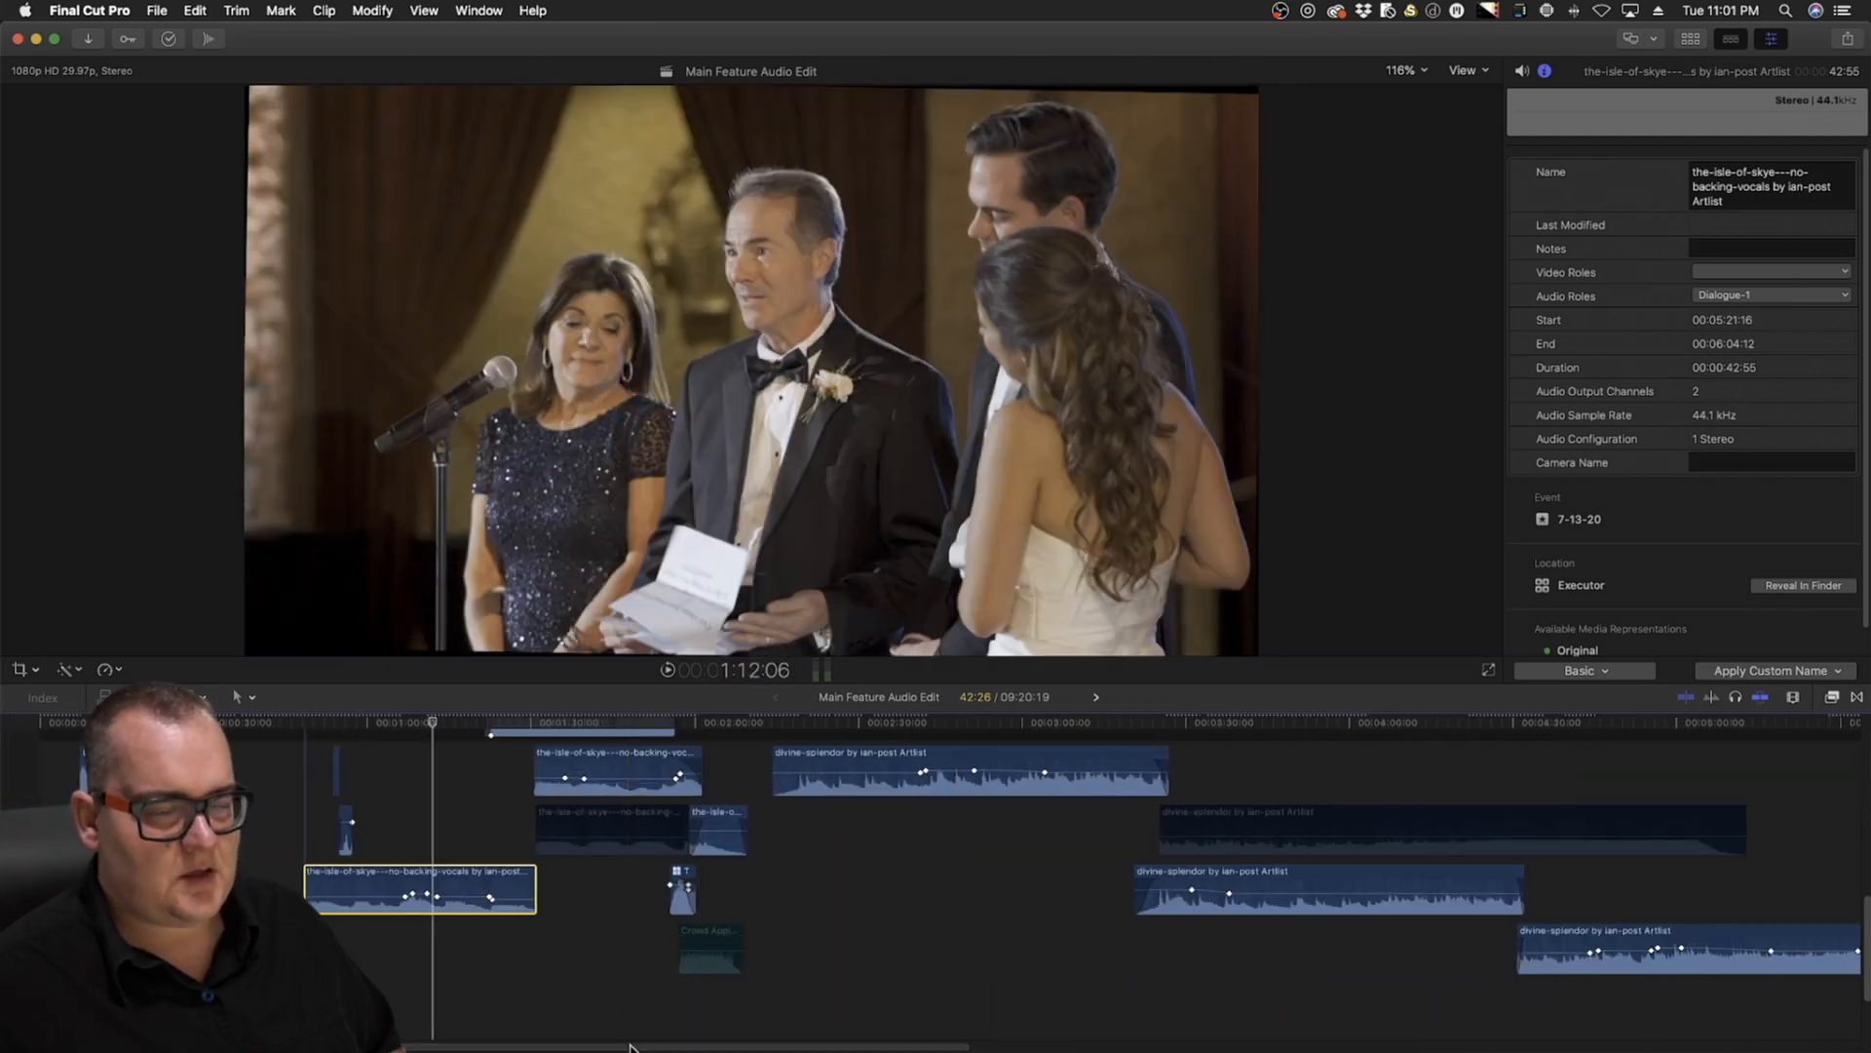
pyautogui.click(444, 727)
pyautogui.moveTo(444, 729); pyautogui.dragTo(429, 729)
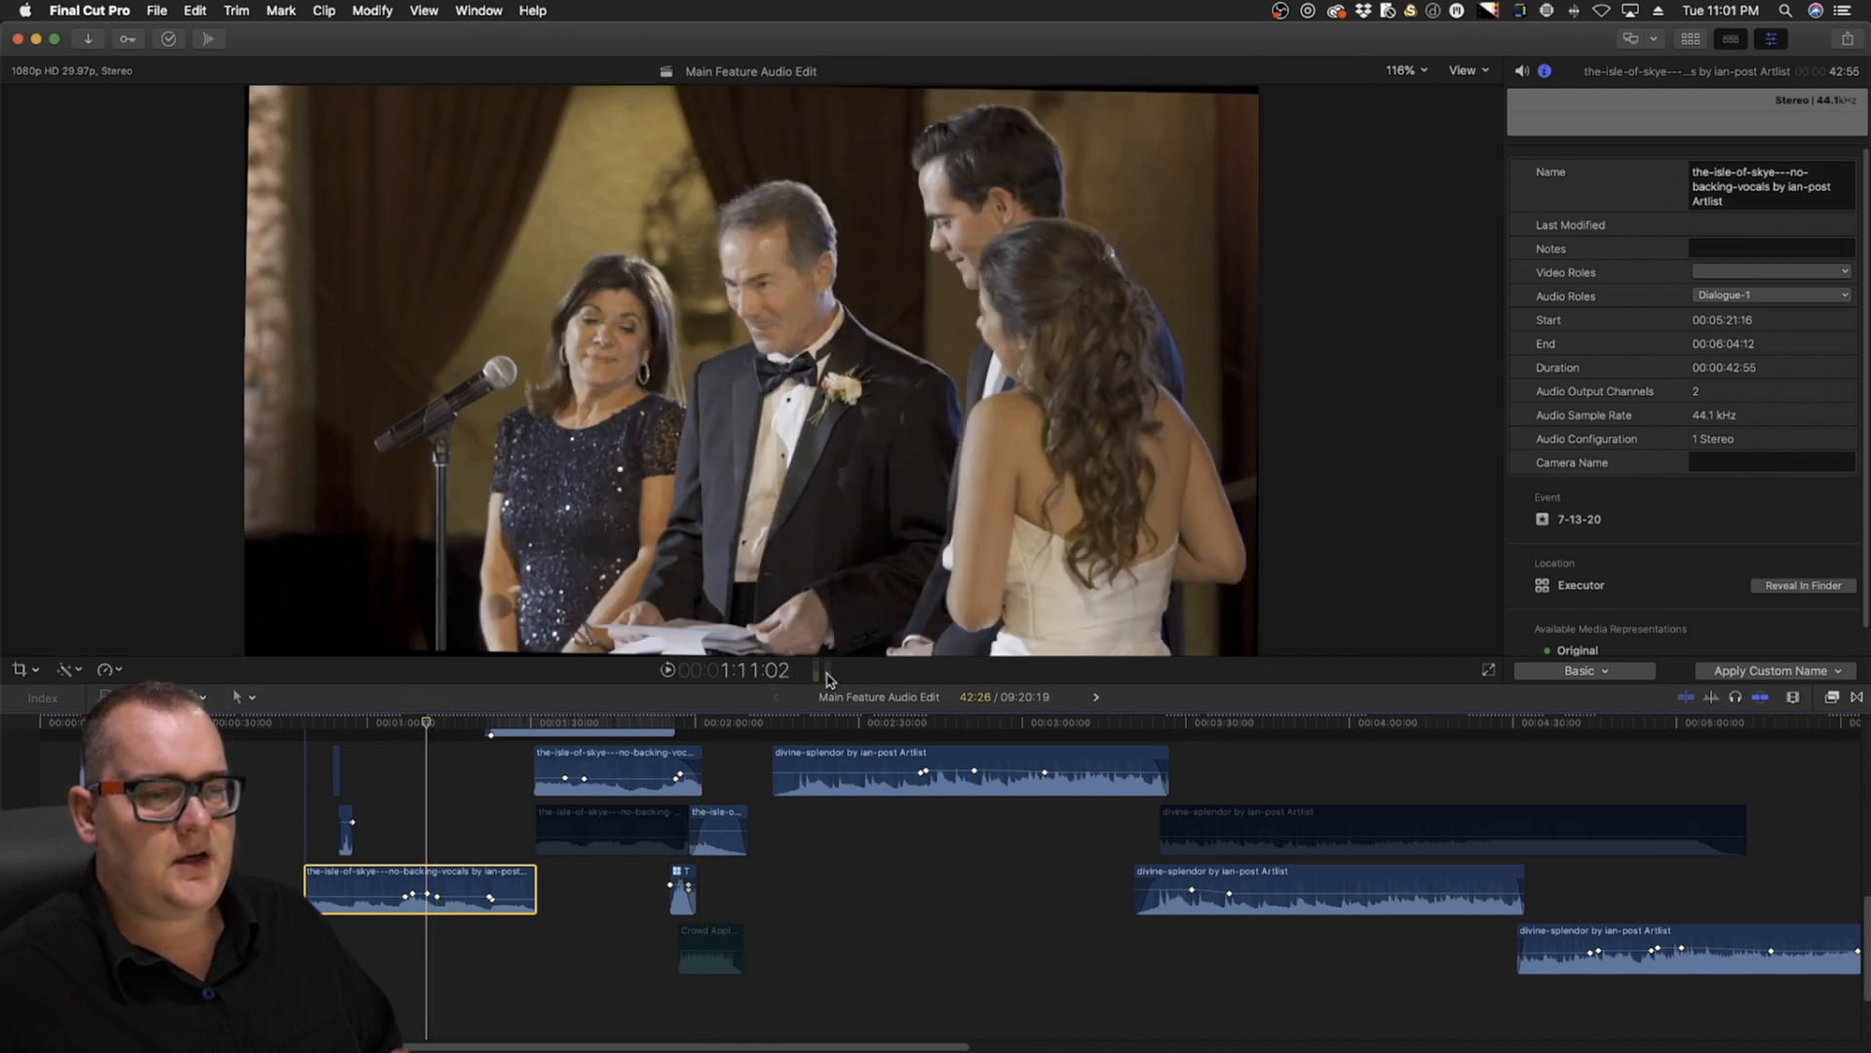
pyautogui.click(824, 672)
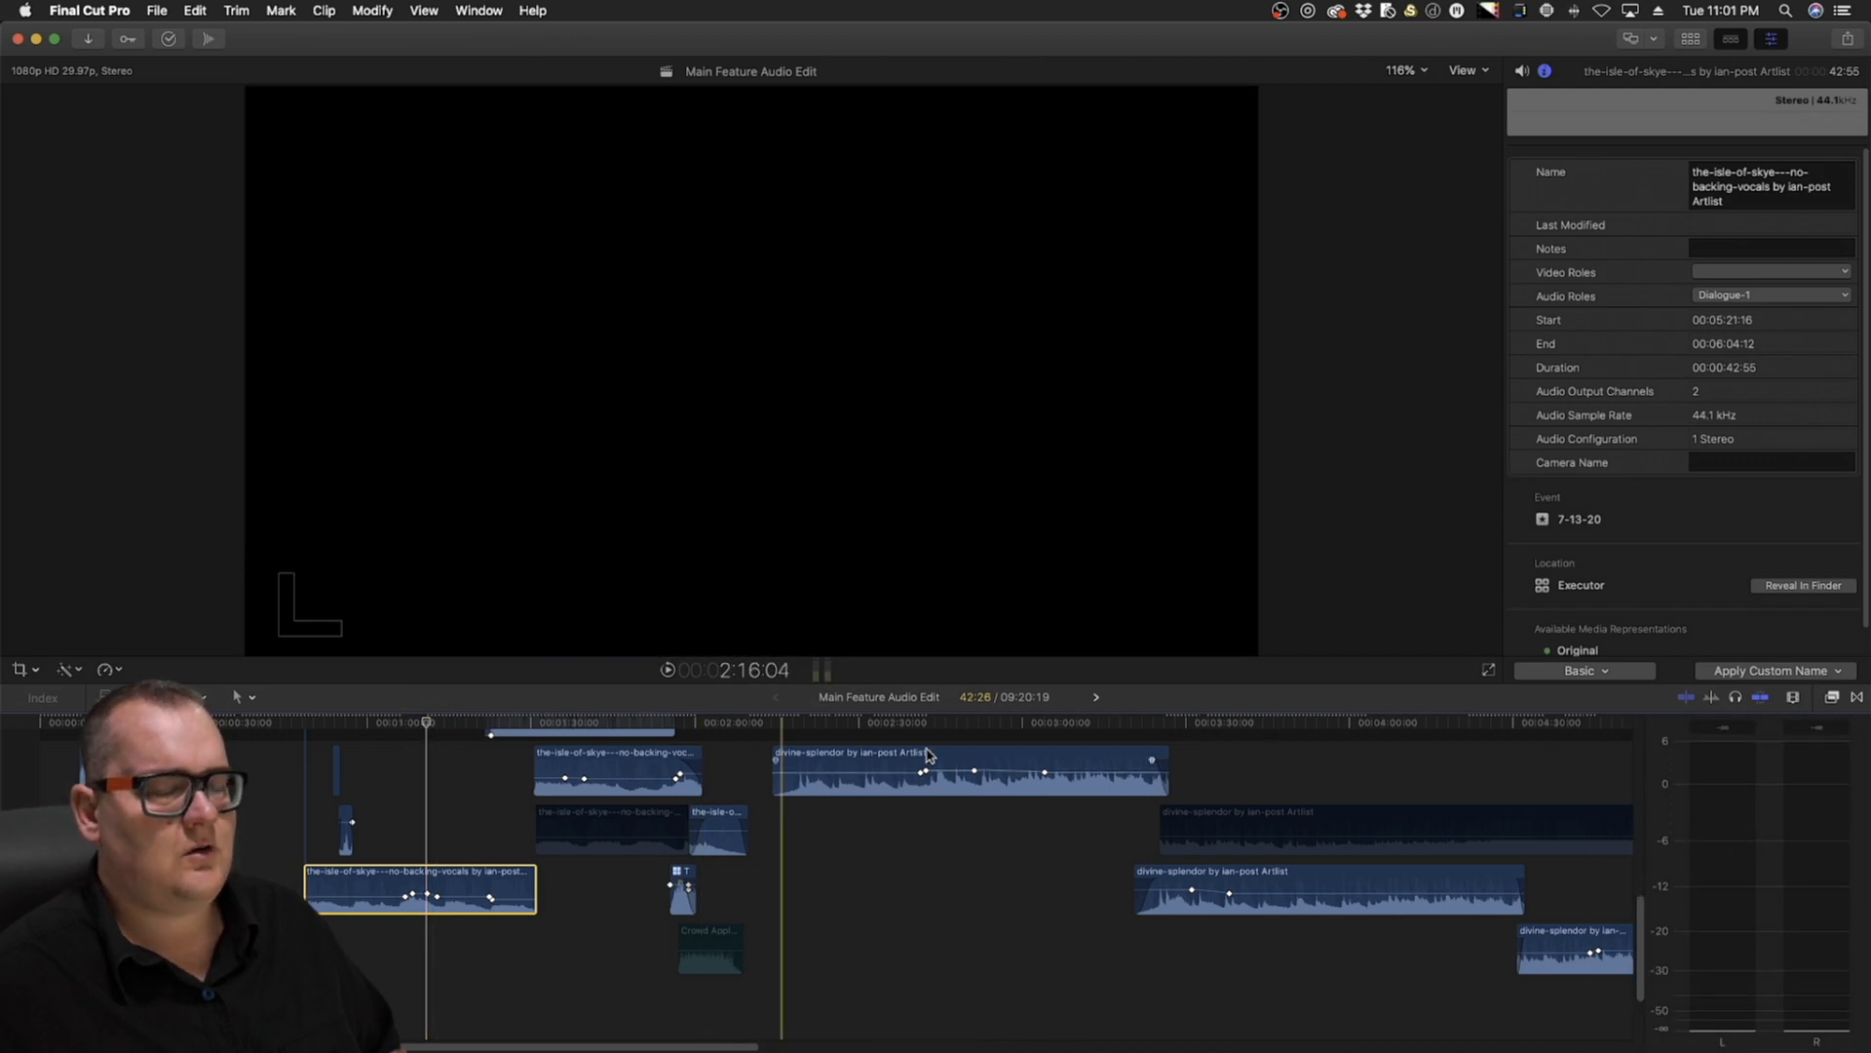
pyautogui.click(376, 722)
pyautogui.press('space')
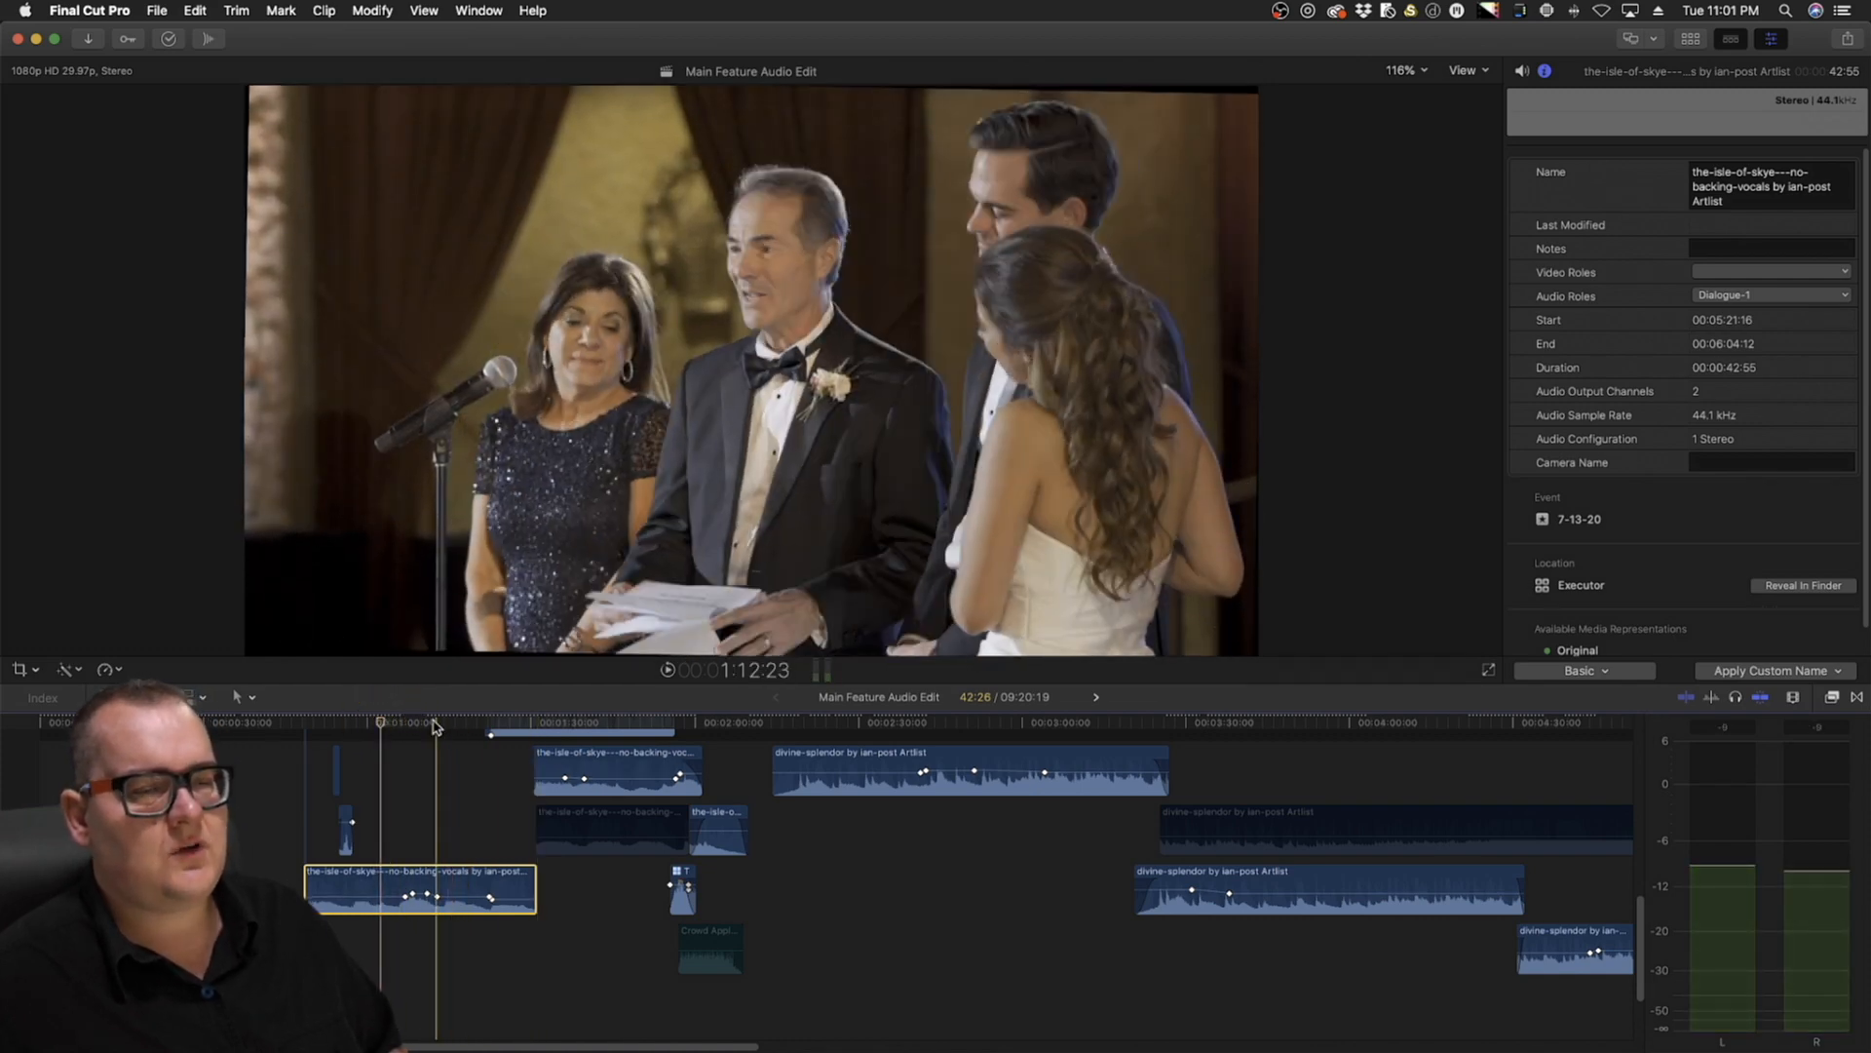
# Play the ceremony reading from about 4:24 and the louder music from about 5:34 to compare their levels on the audio meters
pyautogui.hscroll(5, 1354, 873)
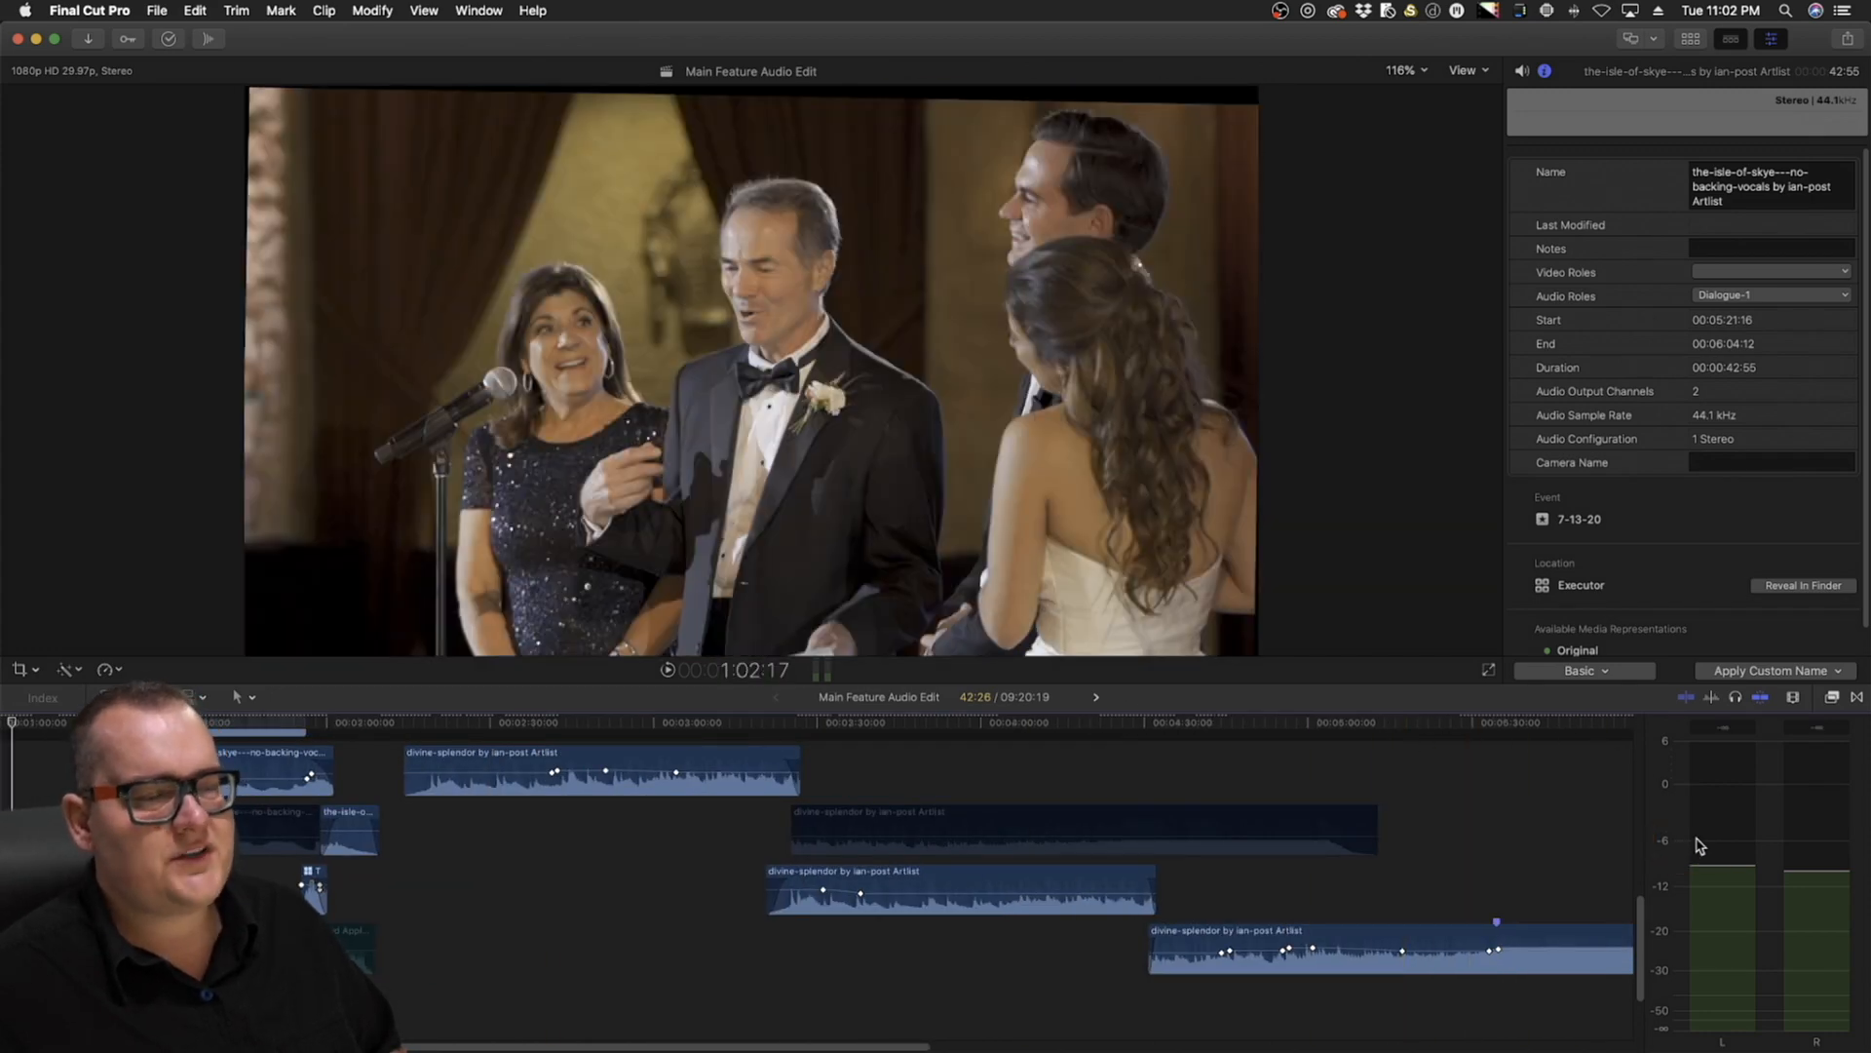
pyautogui.click(1238, 747)
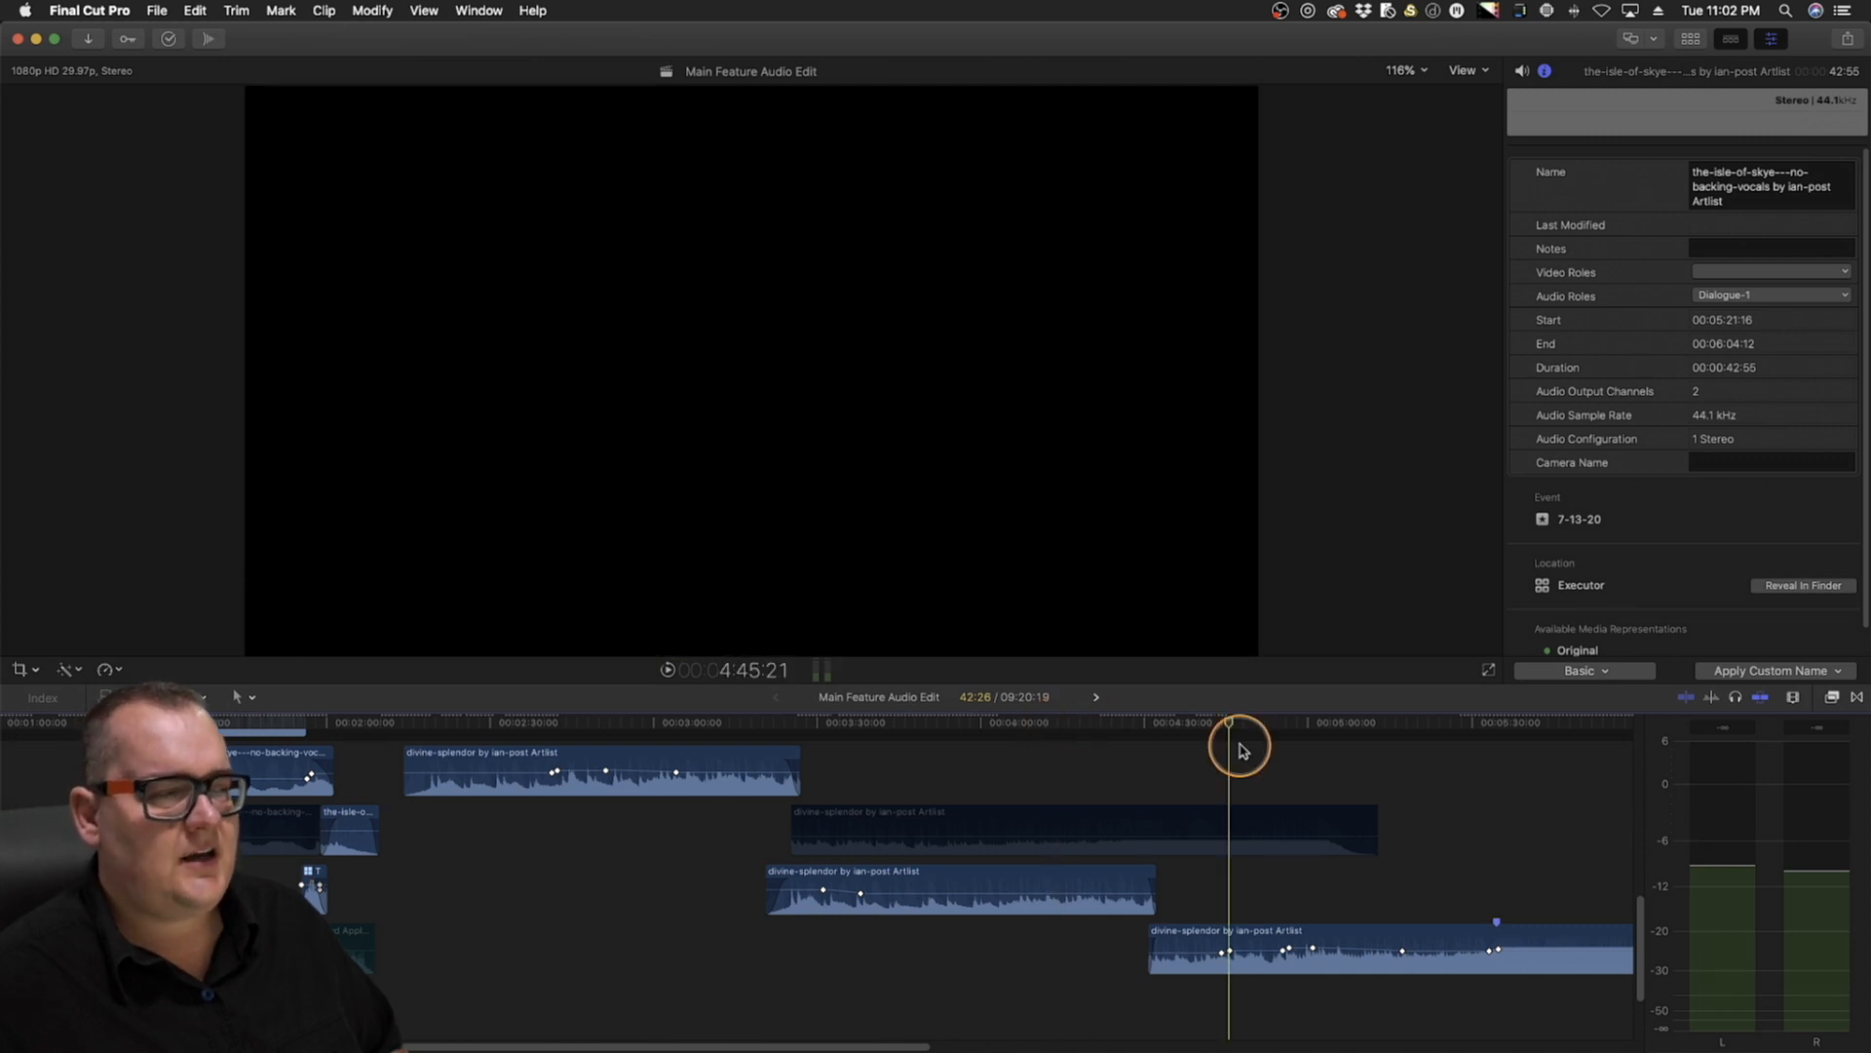
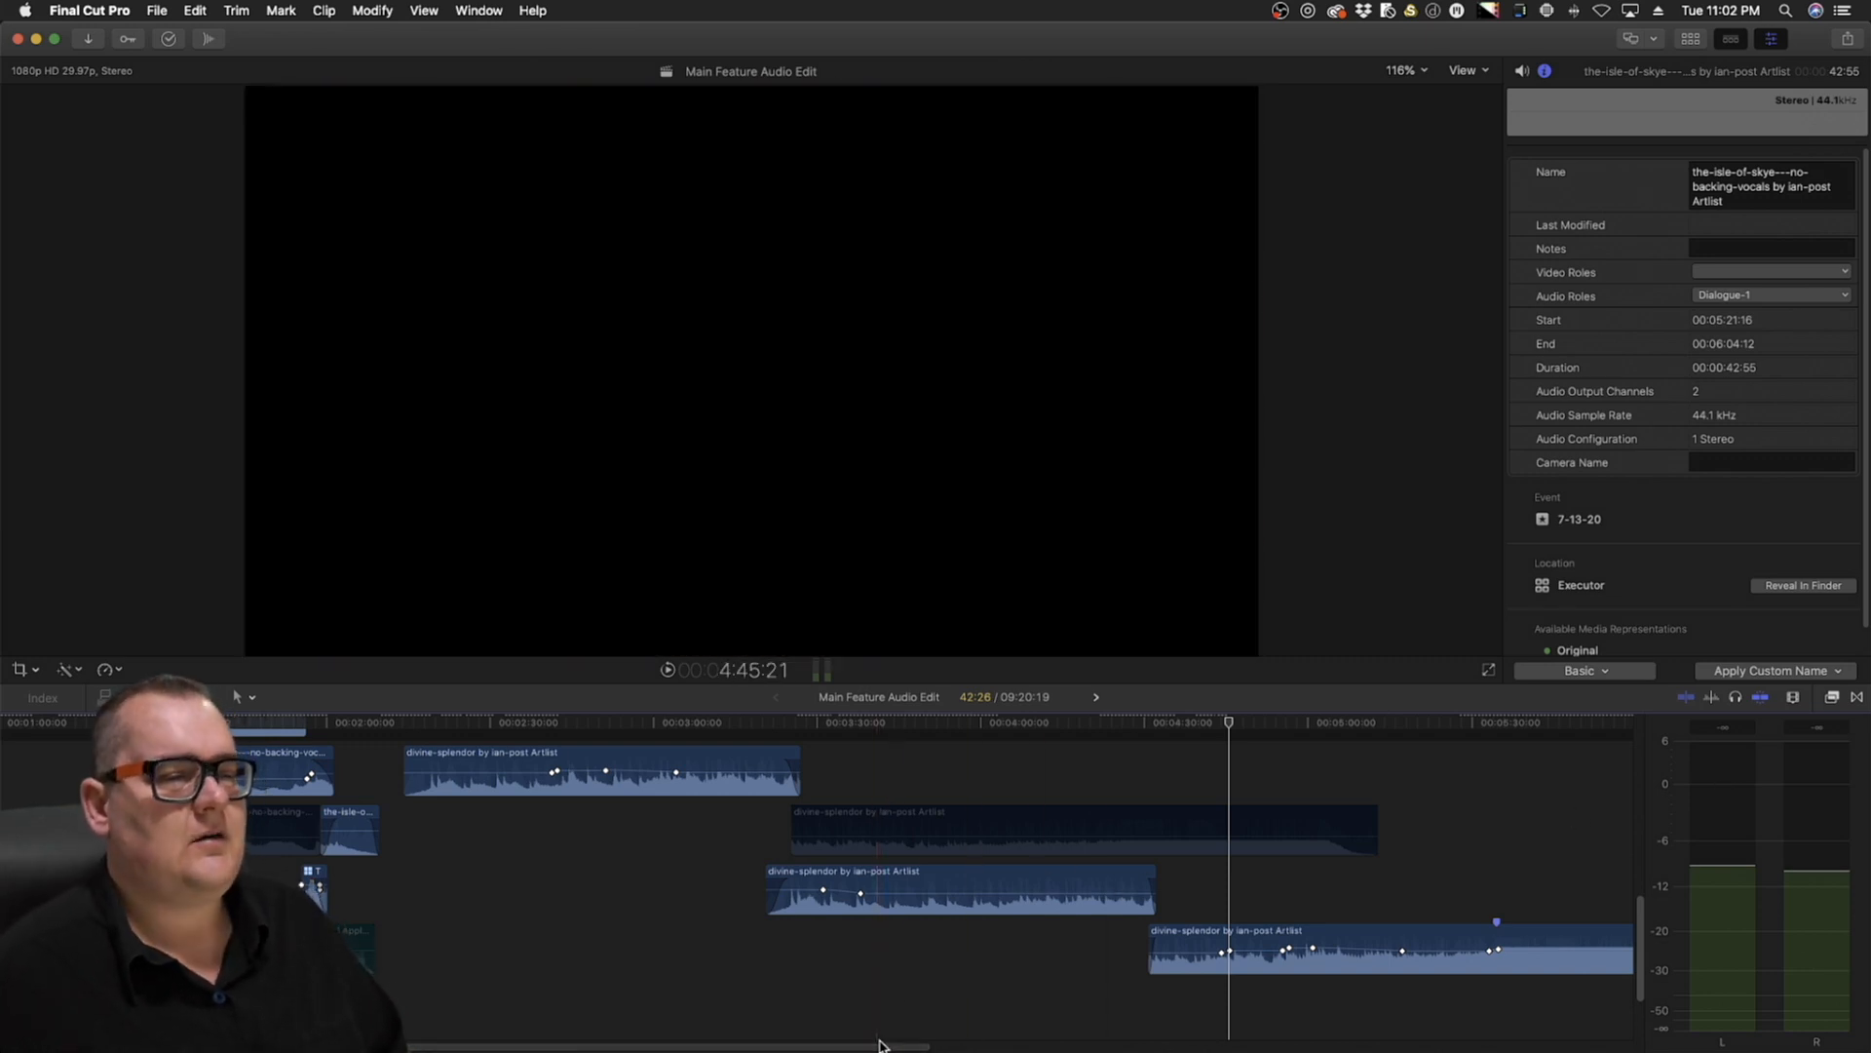
pyautogui.moveTo(882, 1046); pyautogui.dragTo(889, 1048)
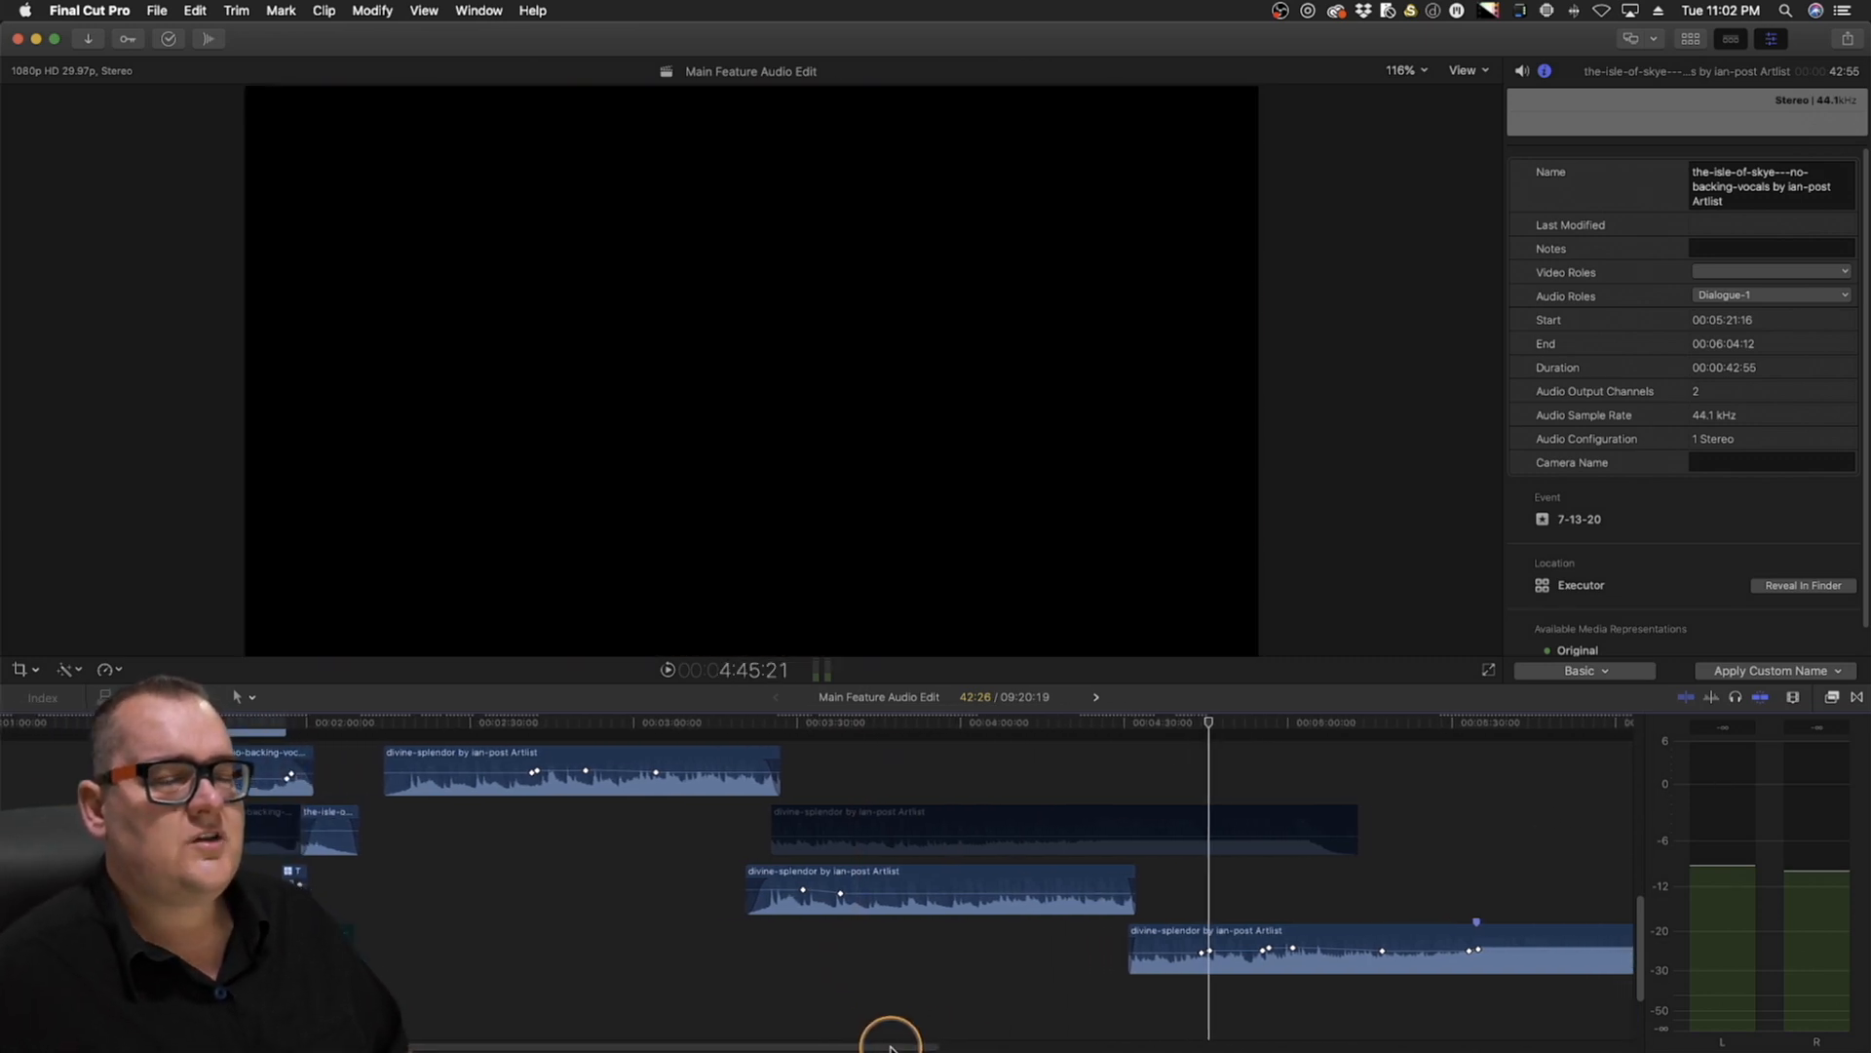
pyautogui.click(1079, 729)
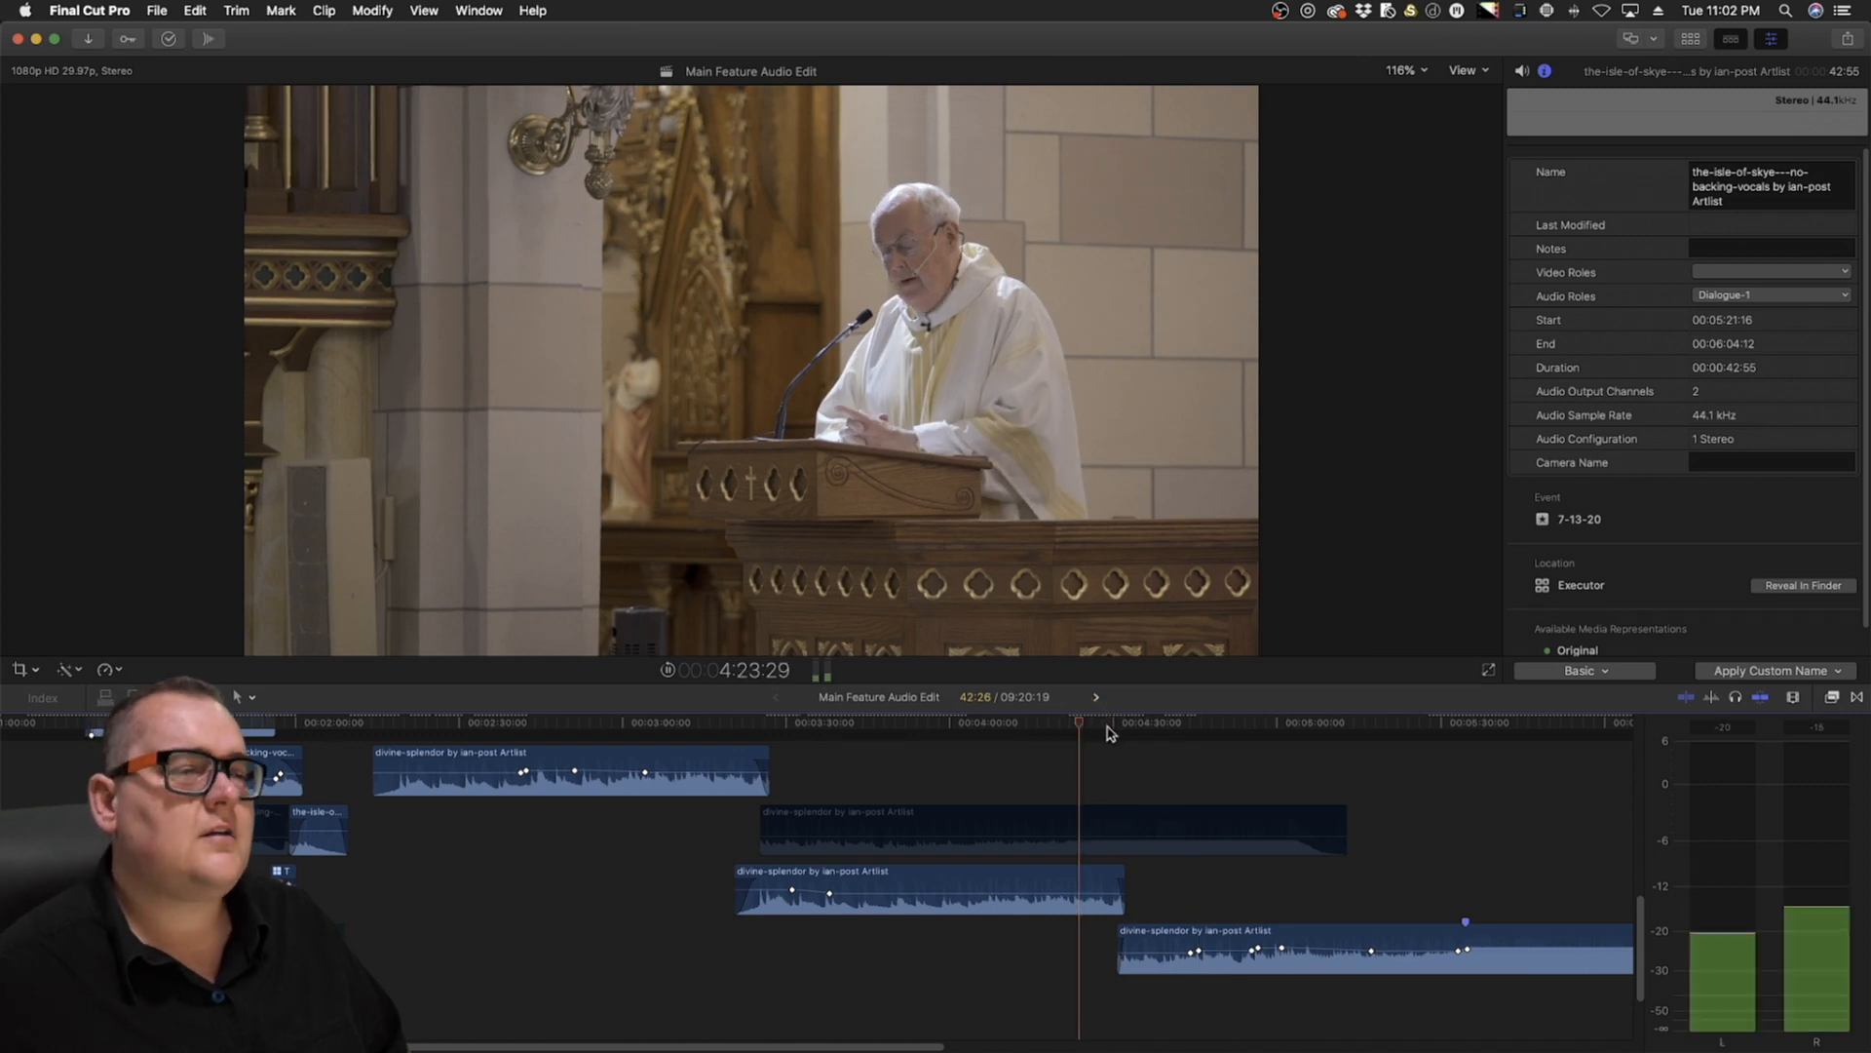
pyautogui.hscroll(5, 1072, 731)
pyautogui.press('space')
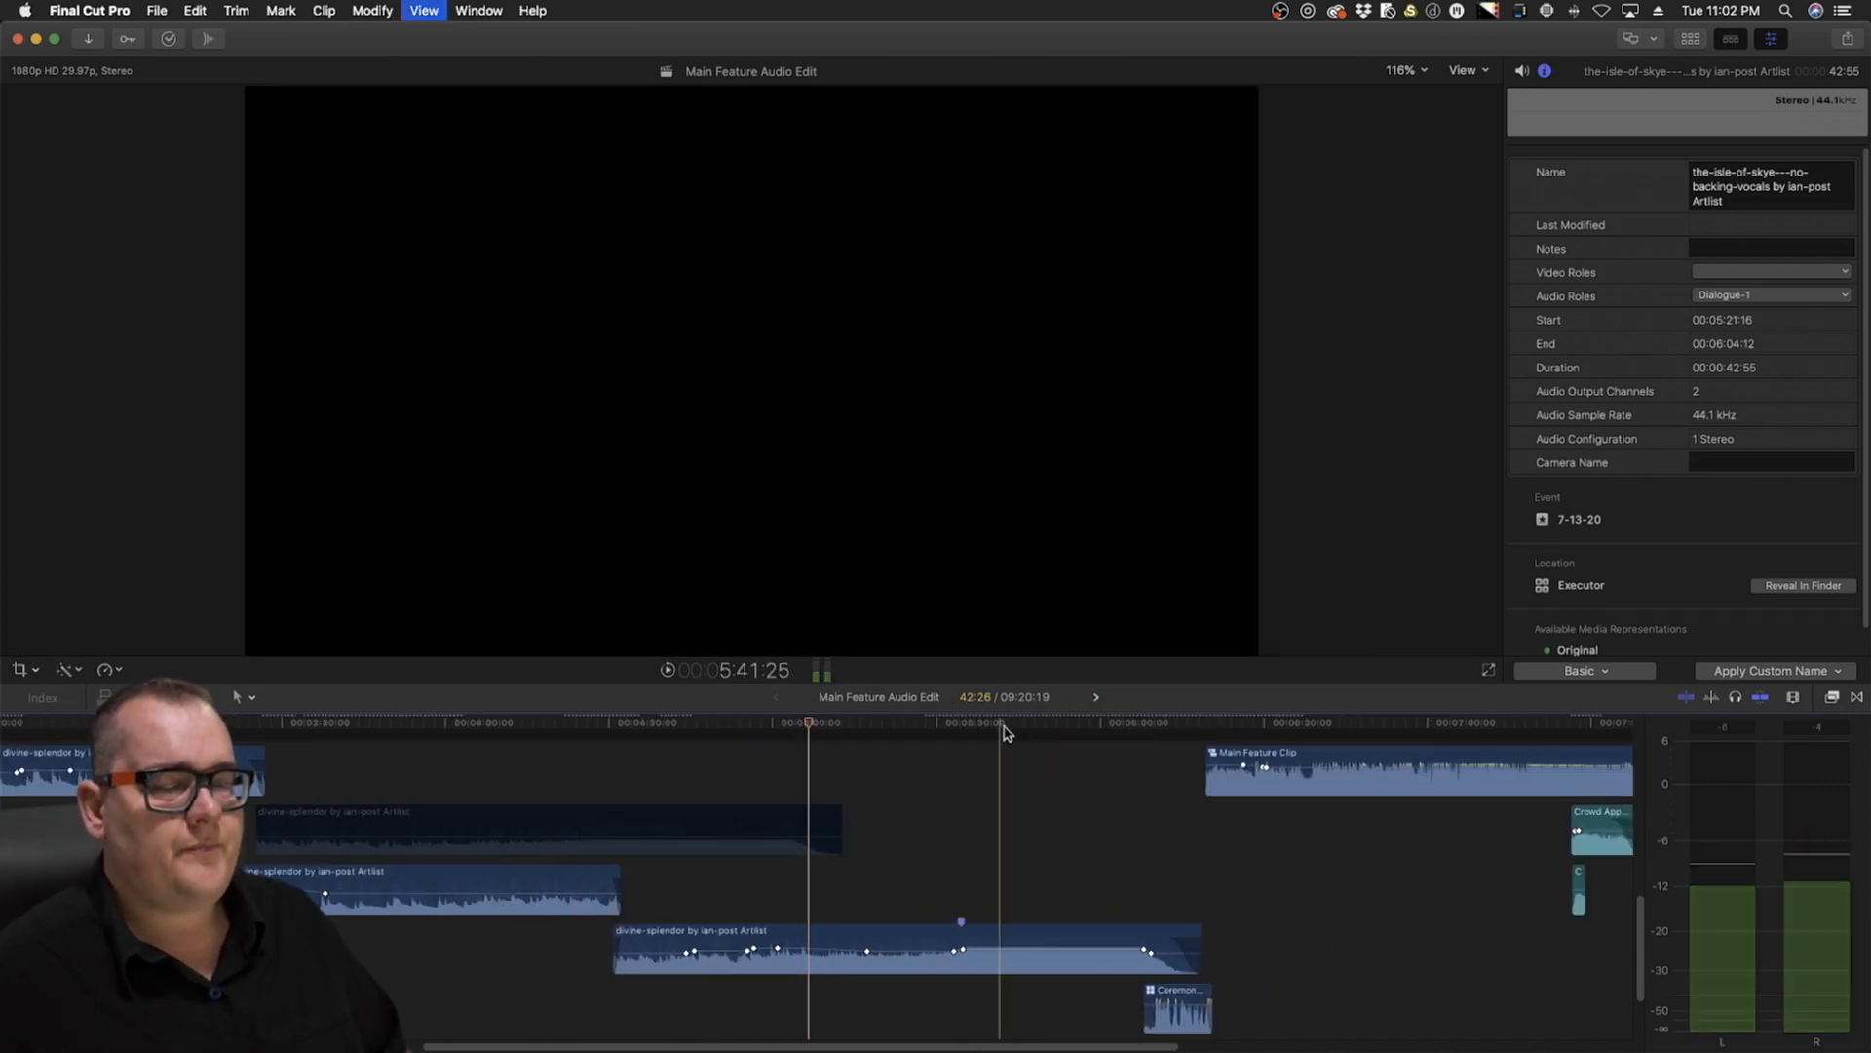
pyautogui.click(958, 726)
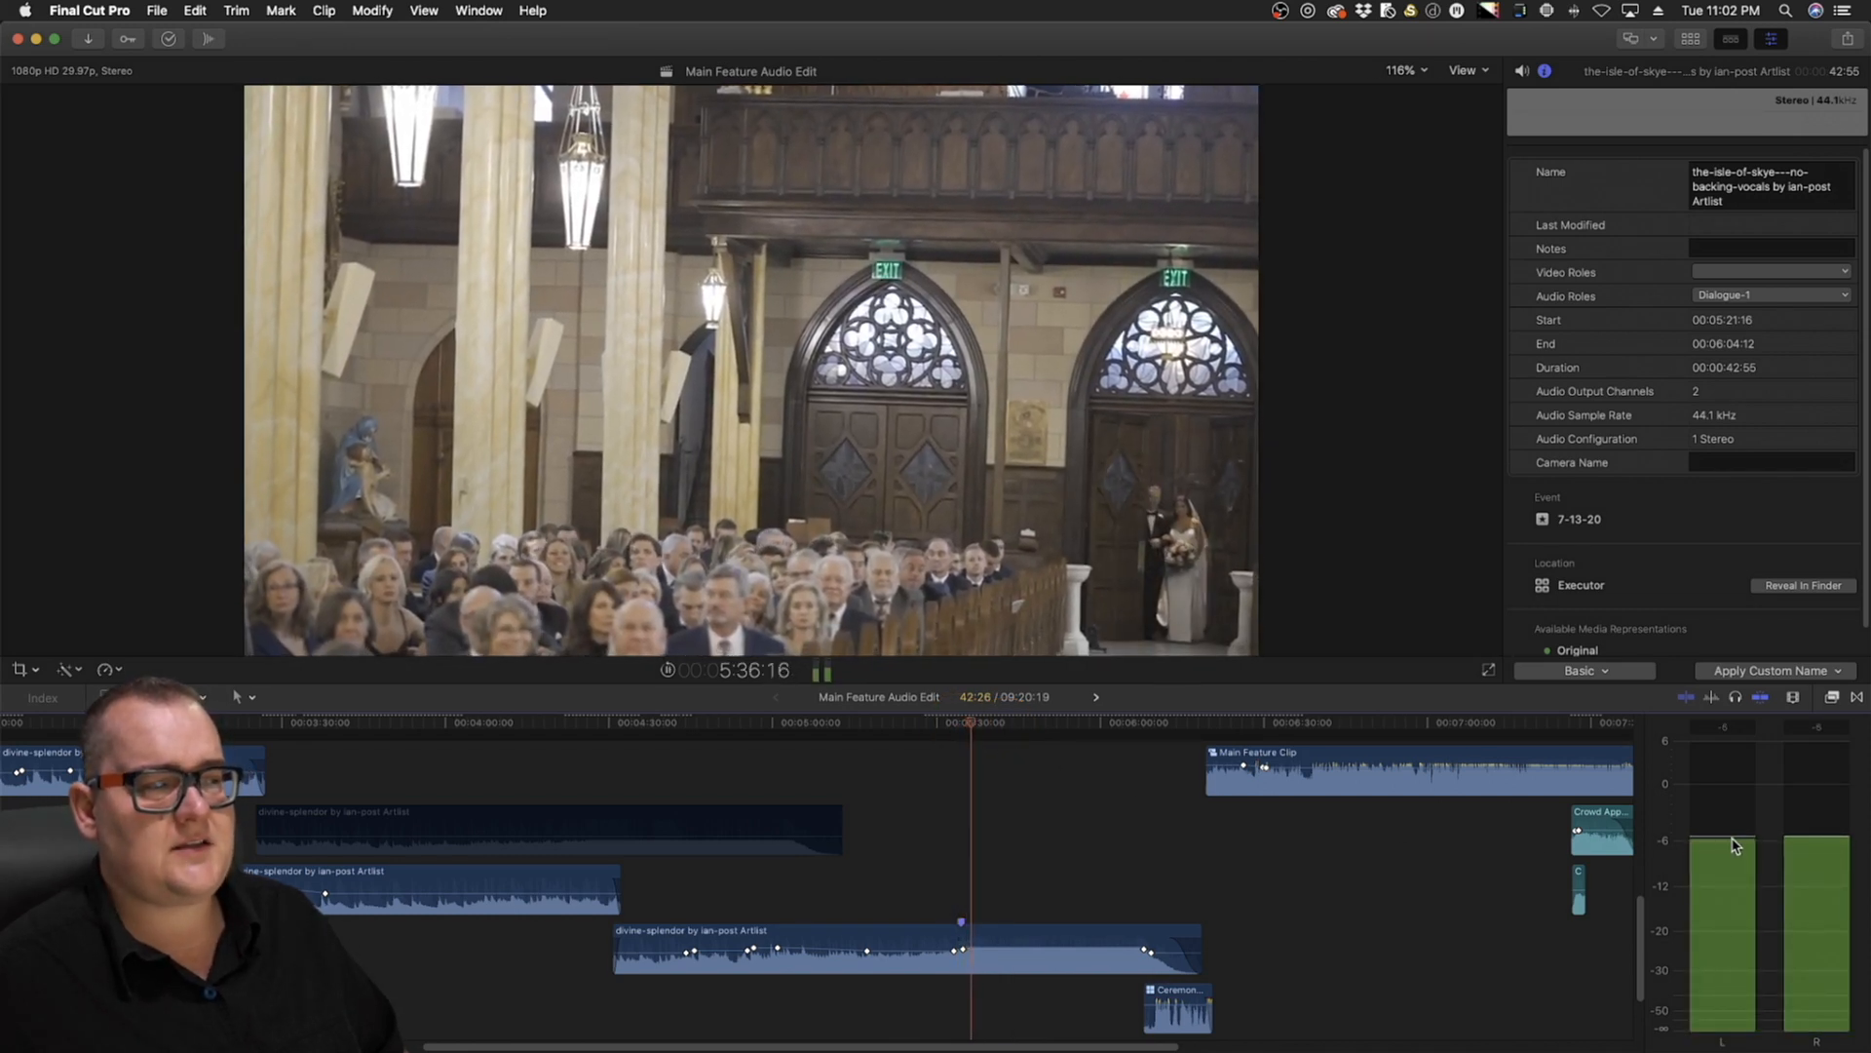
pyautogui.press('space')
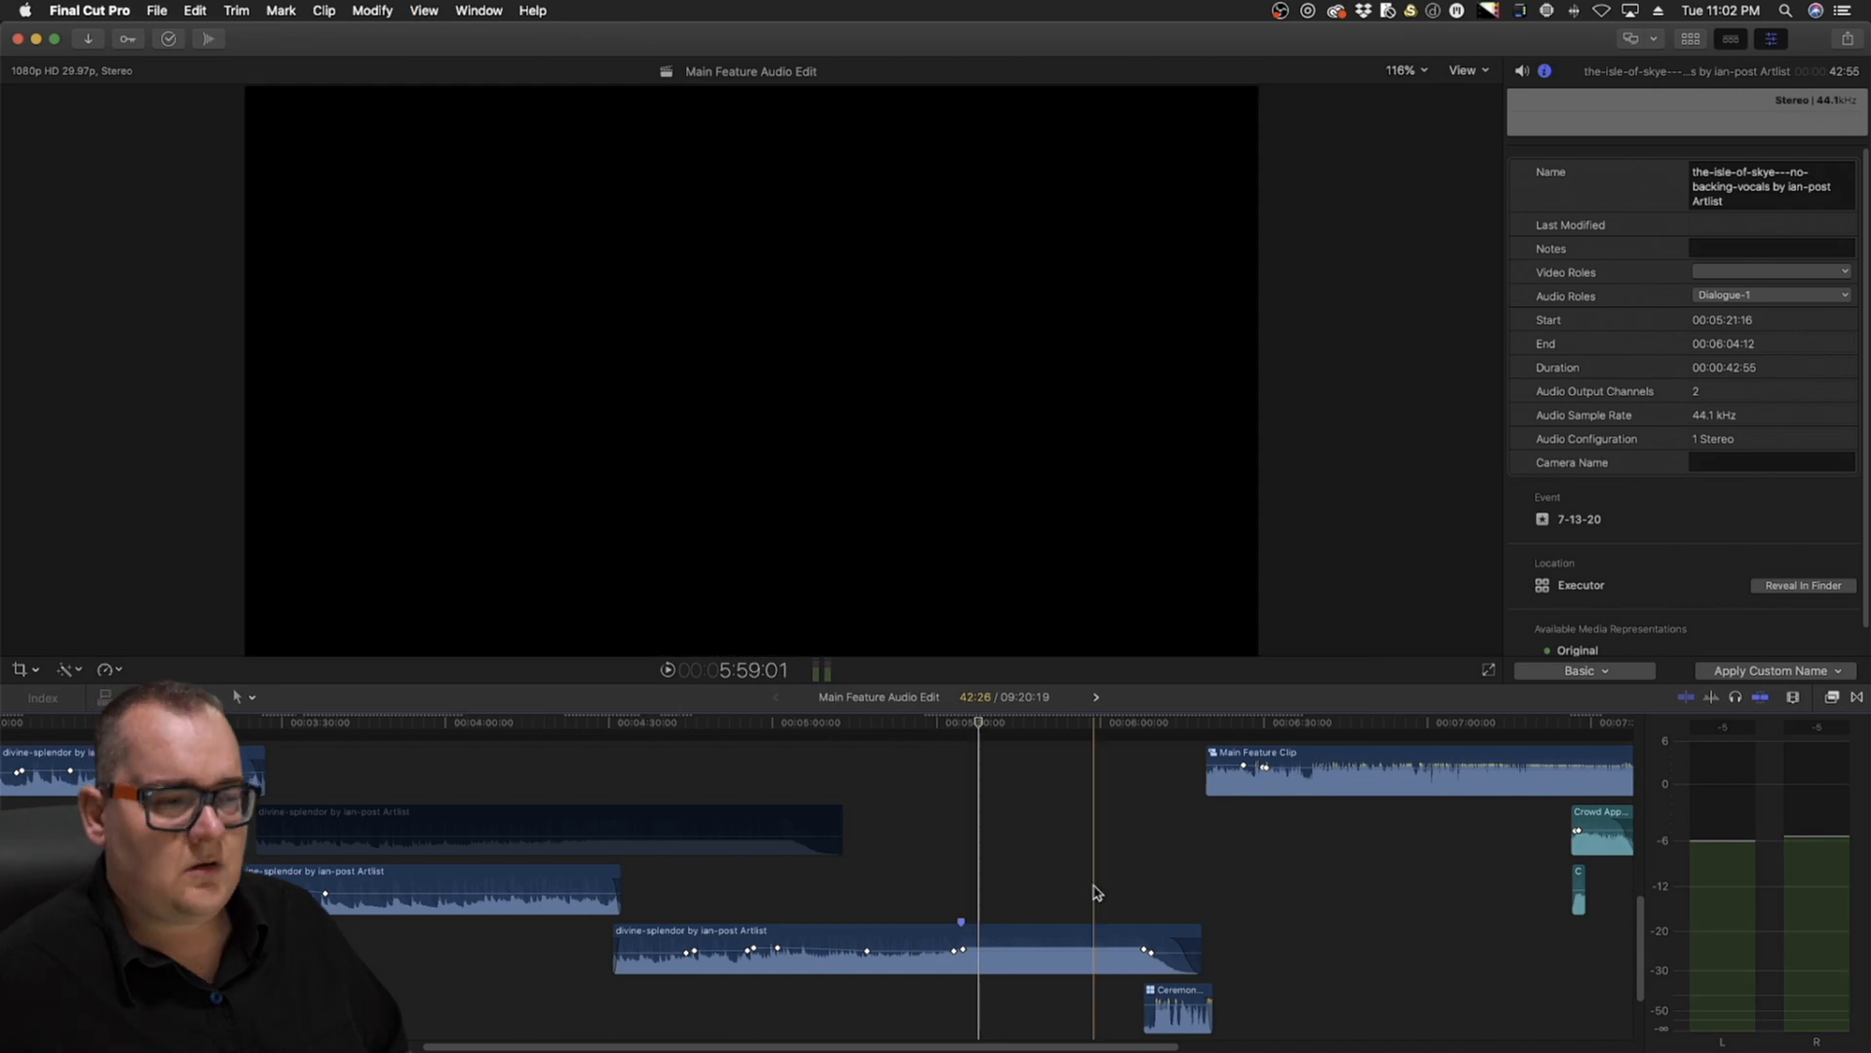
# Play the Main Feature Clip music from about 8:30 to check its level on the audio meters
pyautogui.hscroll(10, 1072, 926)
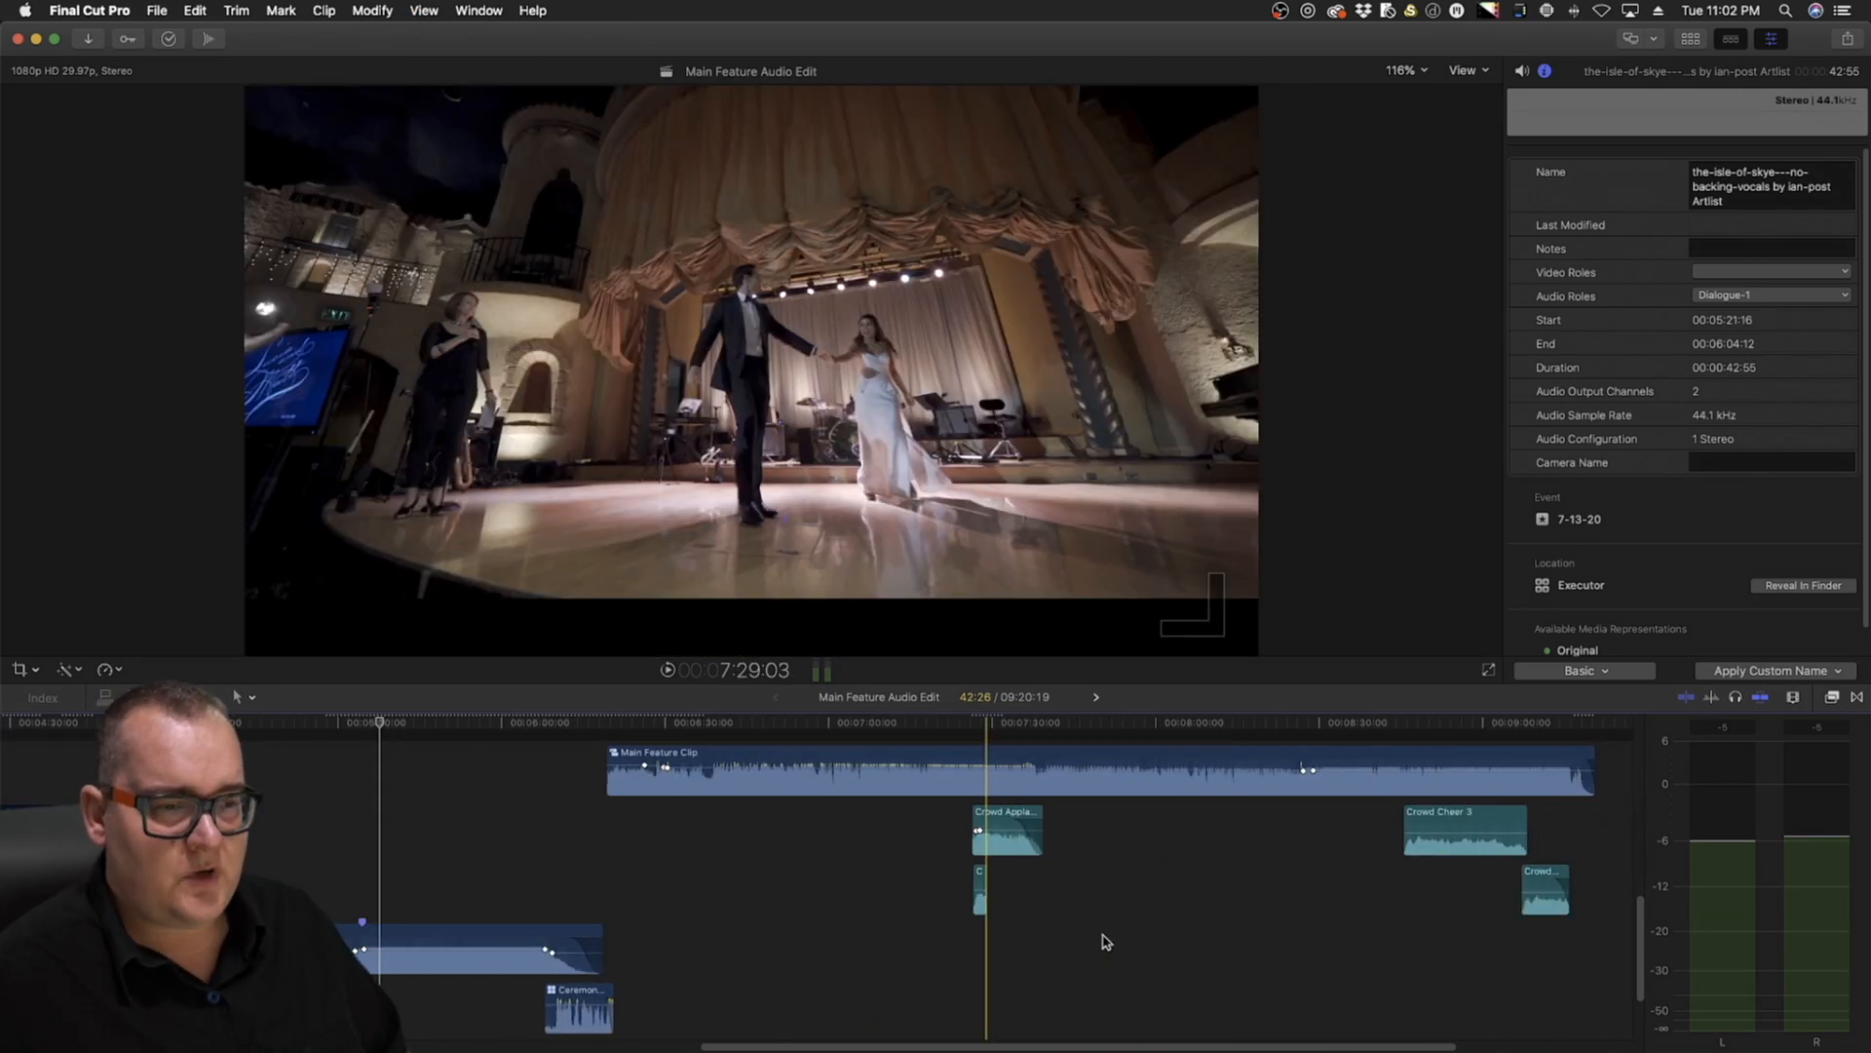
pyautogui.scroll(5, 1014, 931)
pyautogui.scroll(2, 1013, 931)
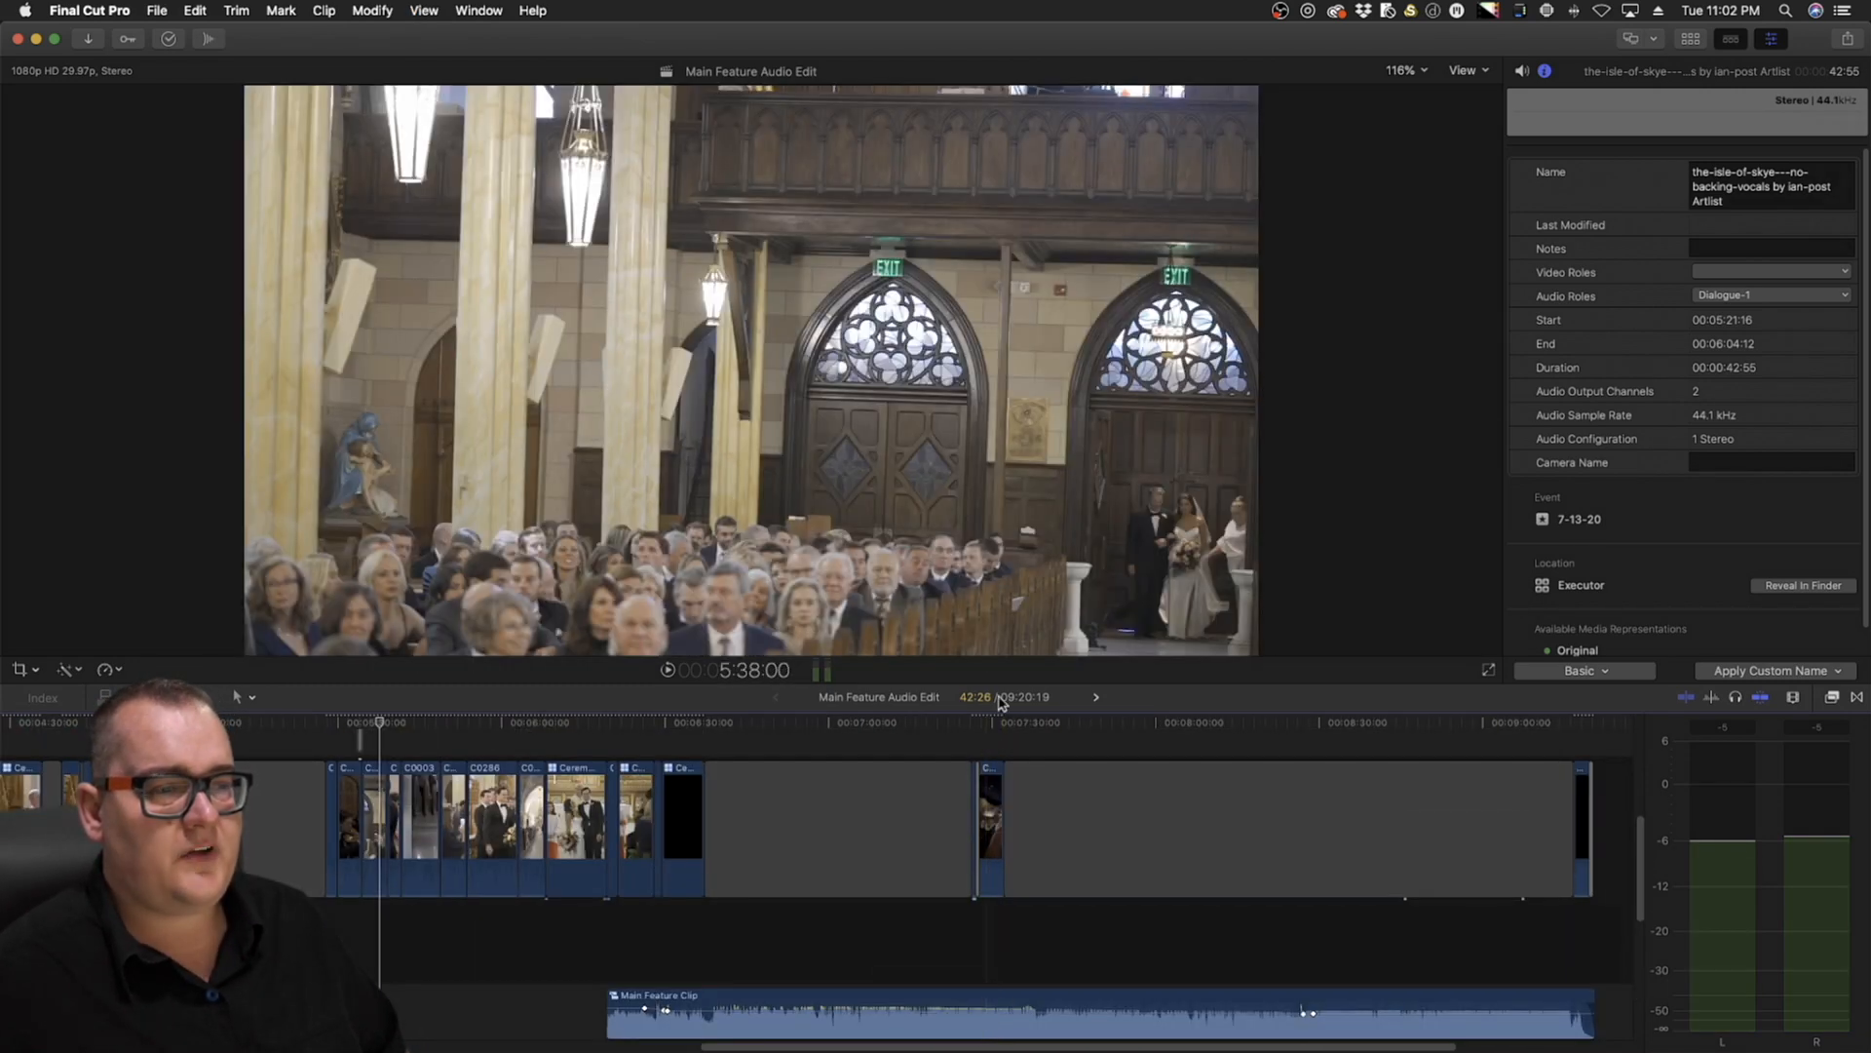
pyautogui.click(975, 721)
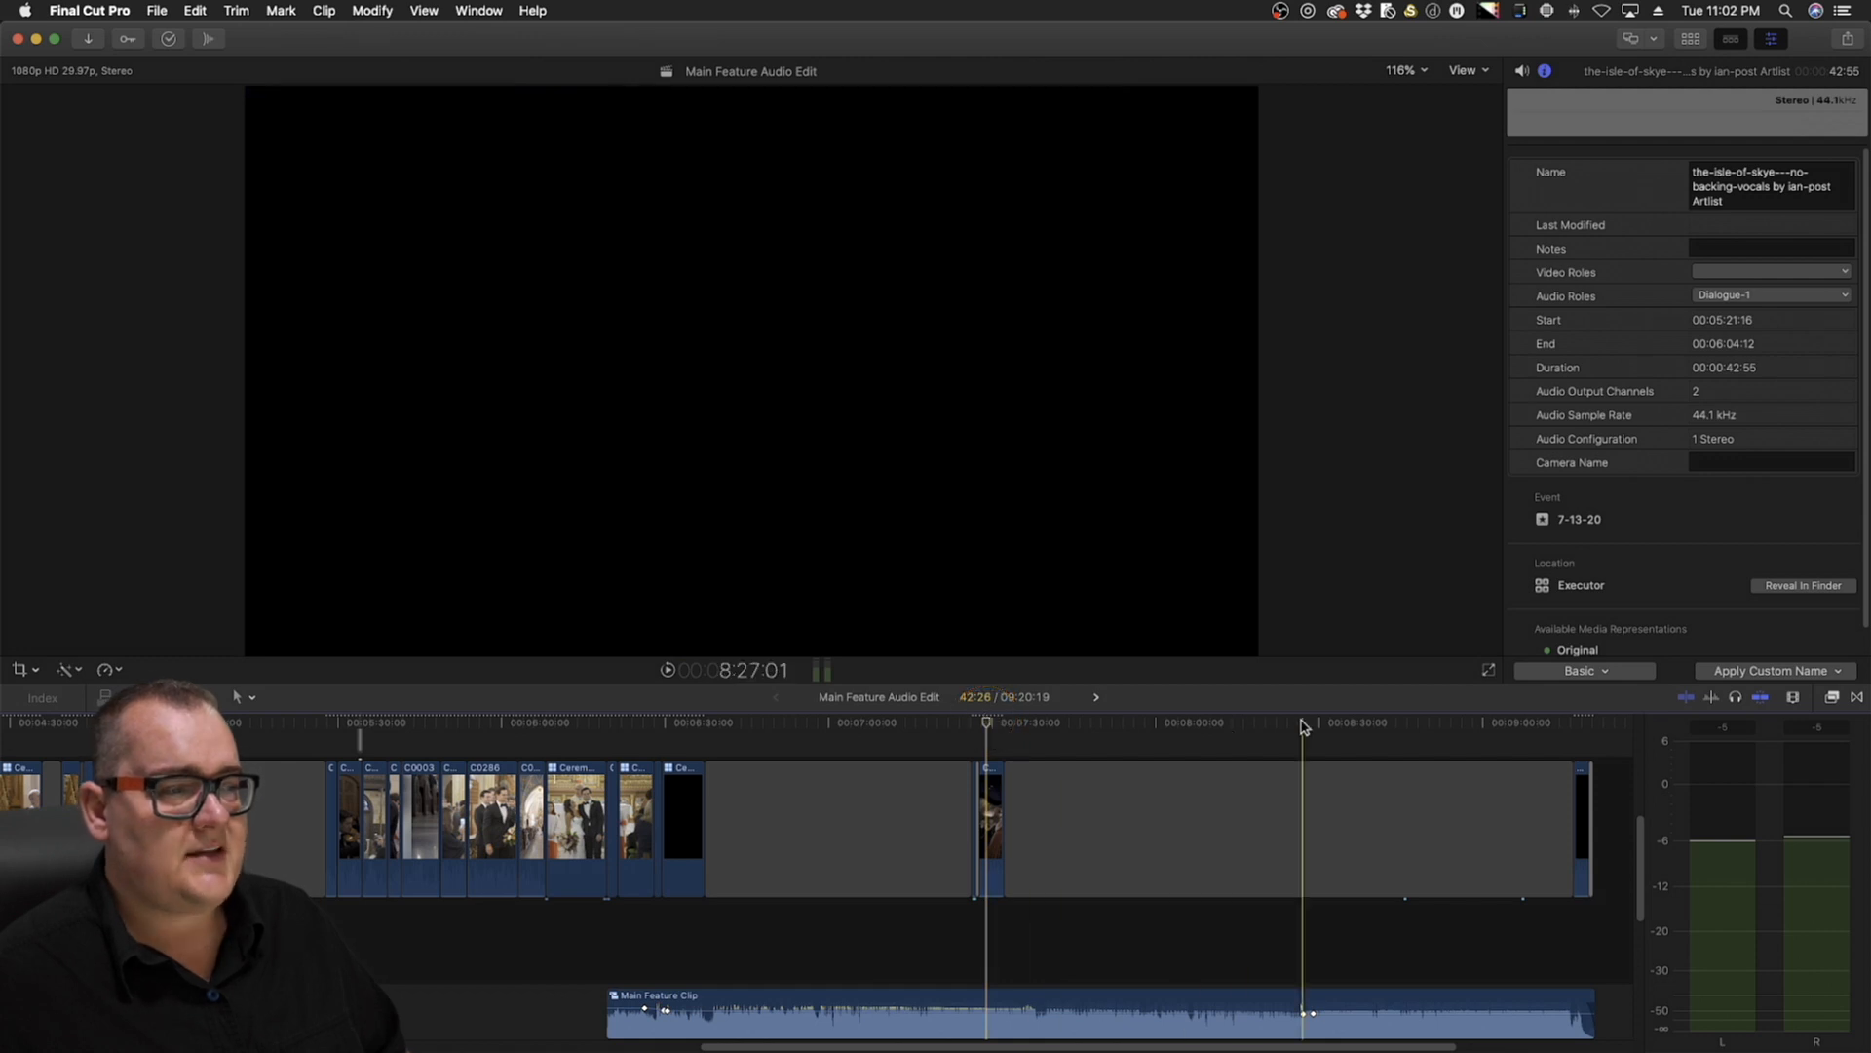
pyautogui.click(1319, 723)
pyautogui.press('space')
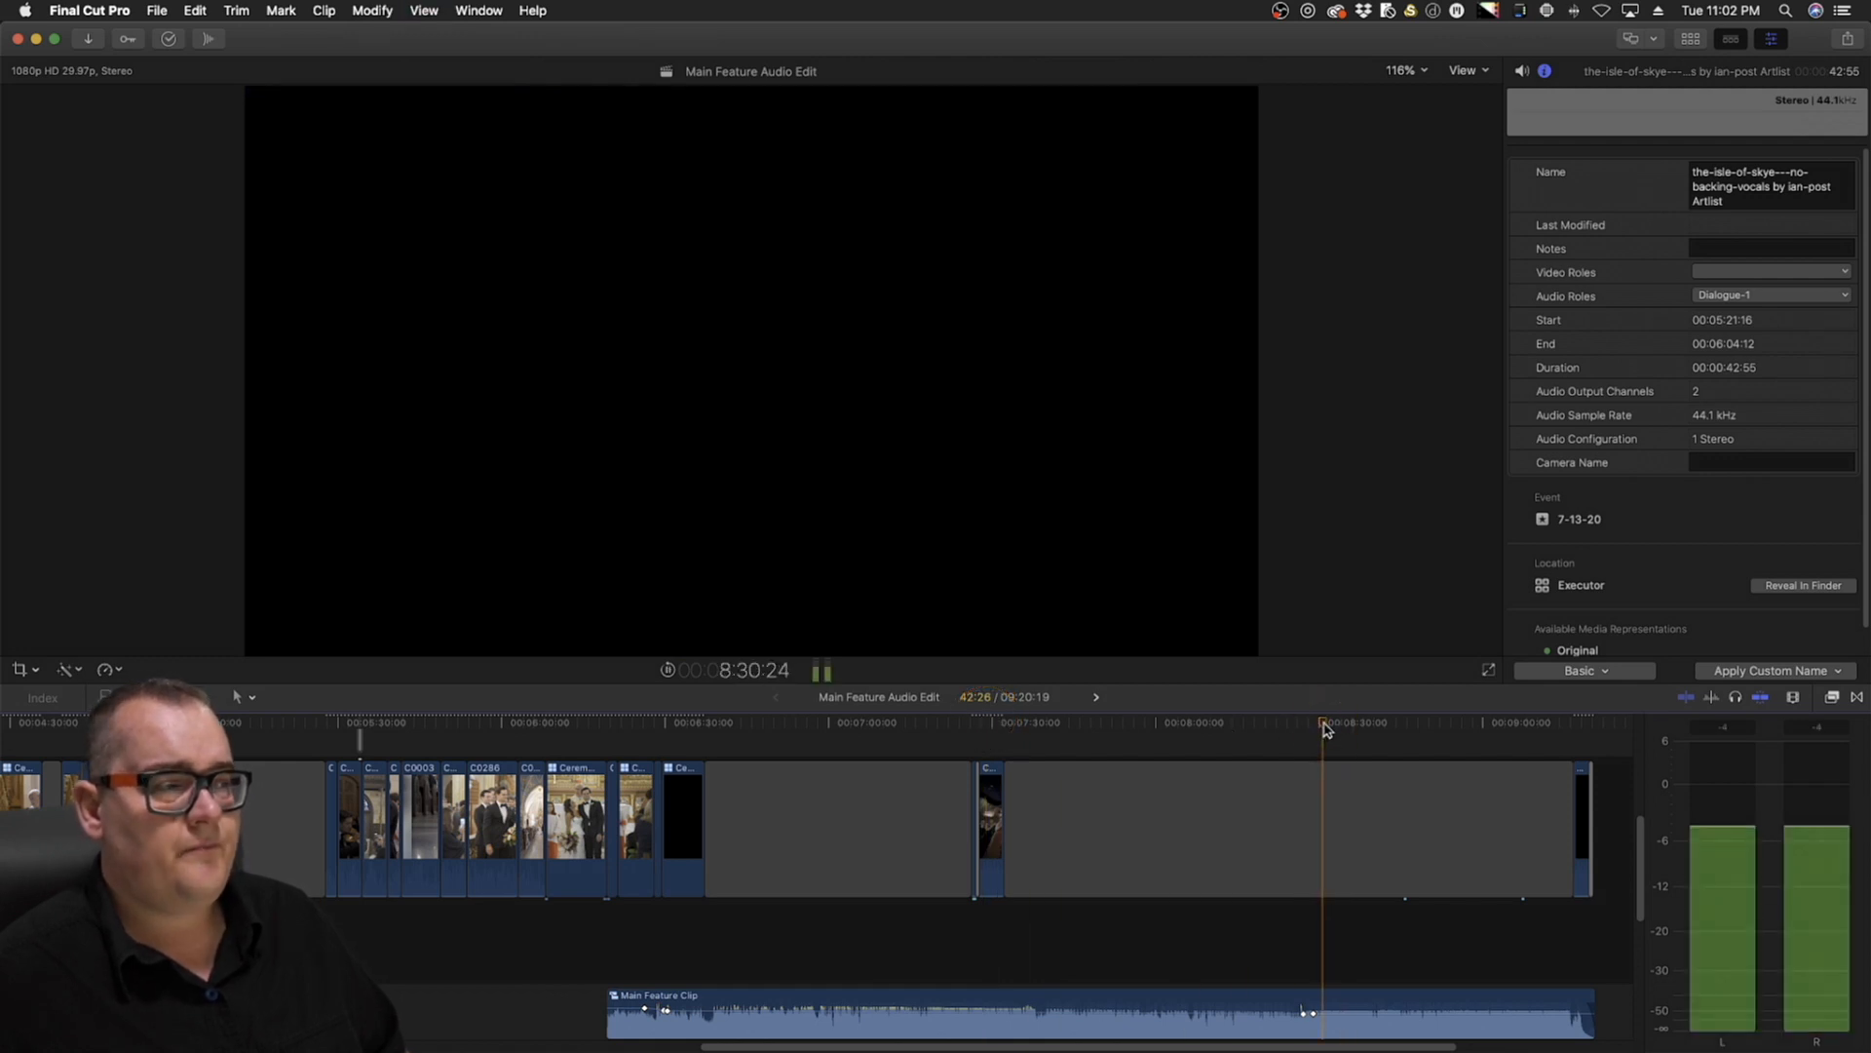
pyautogui.hscroll(5, 1378, 894)
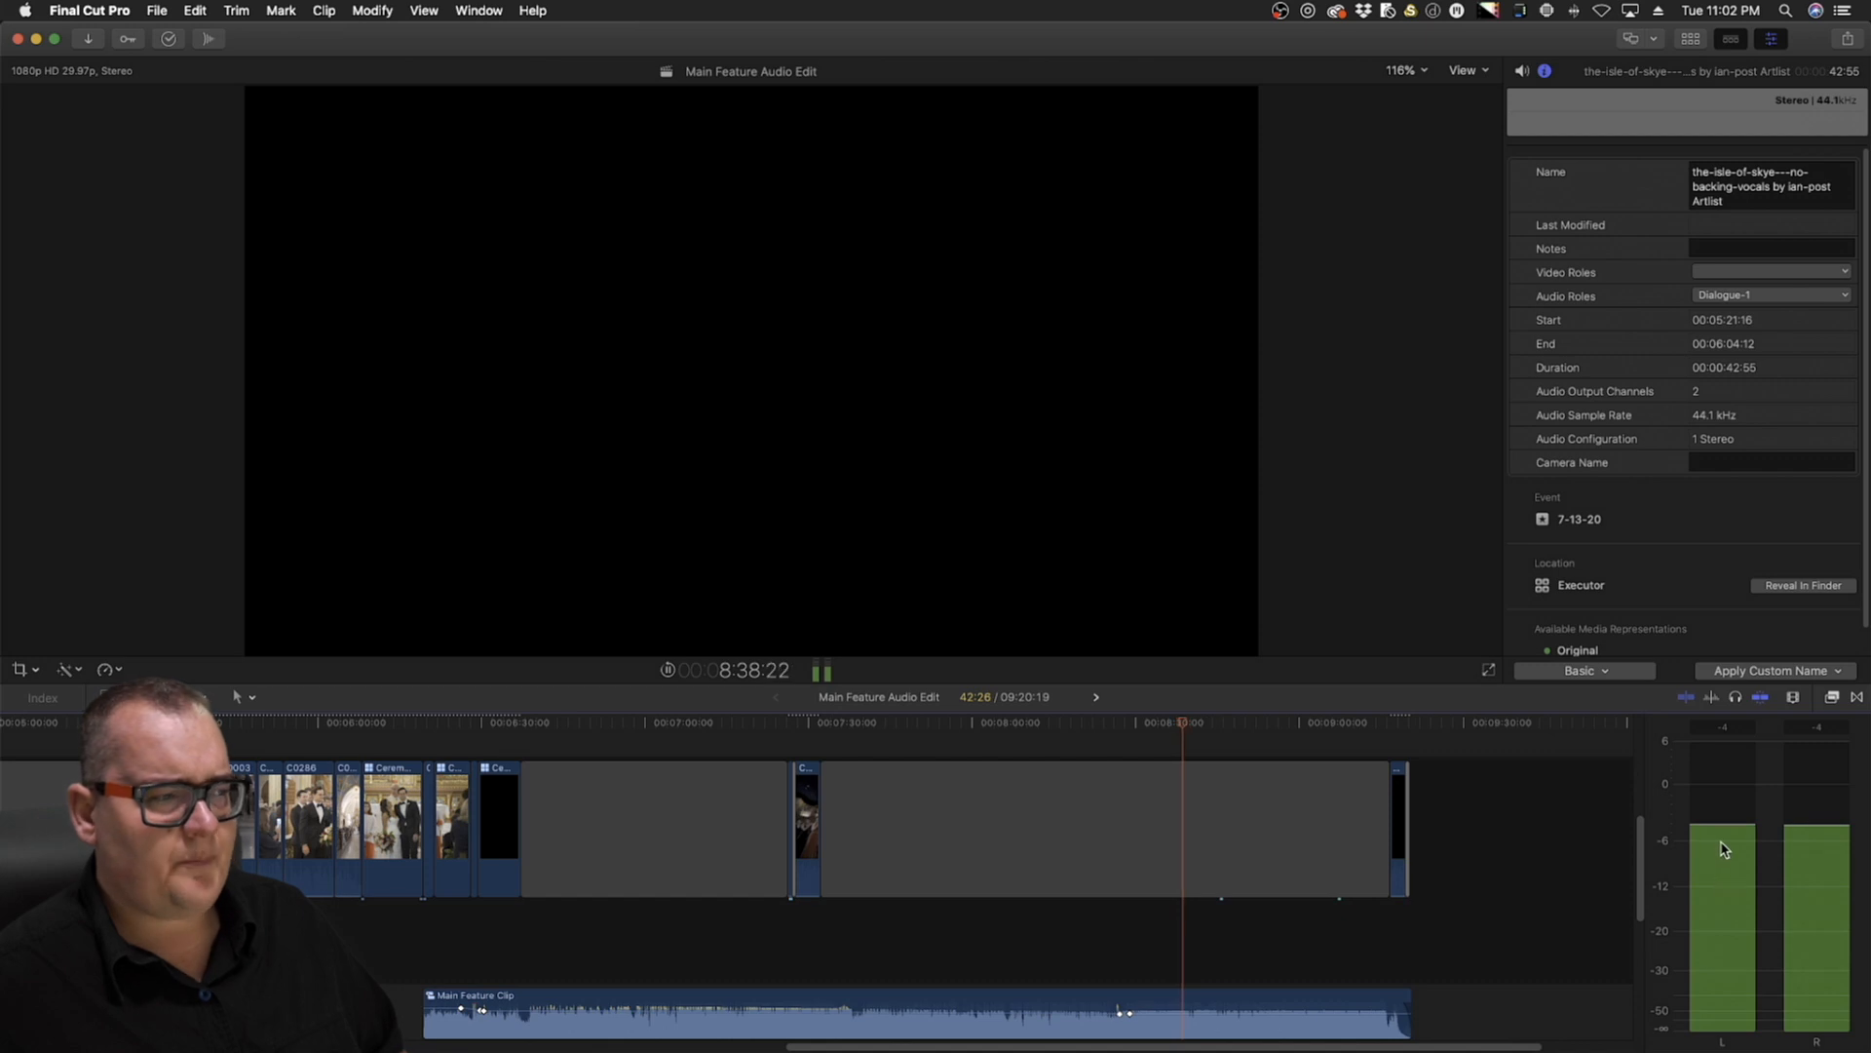
pyautogui.press('space')
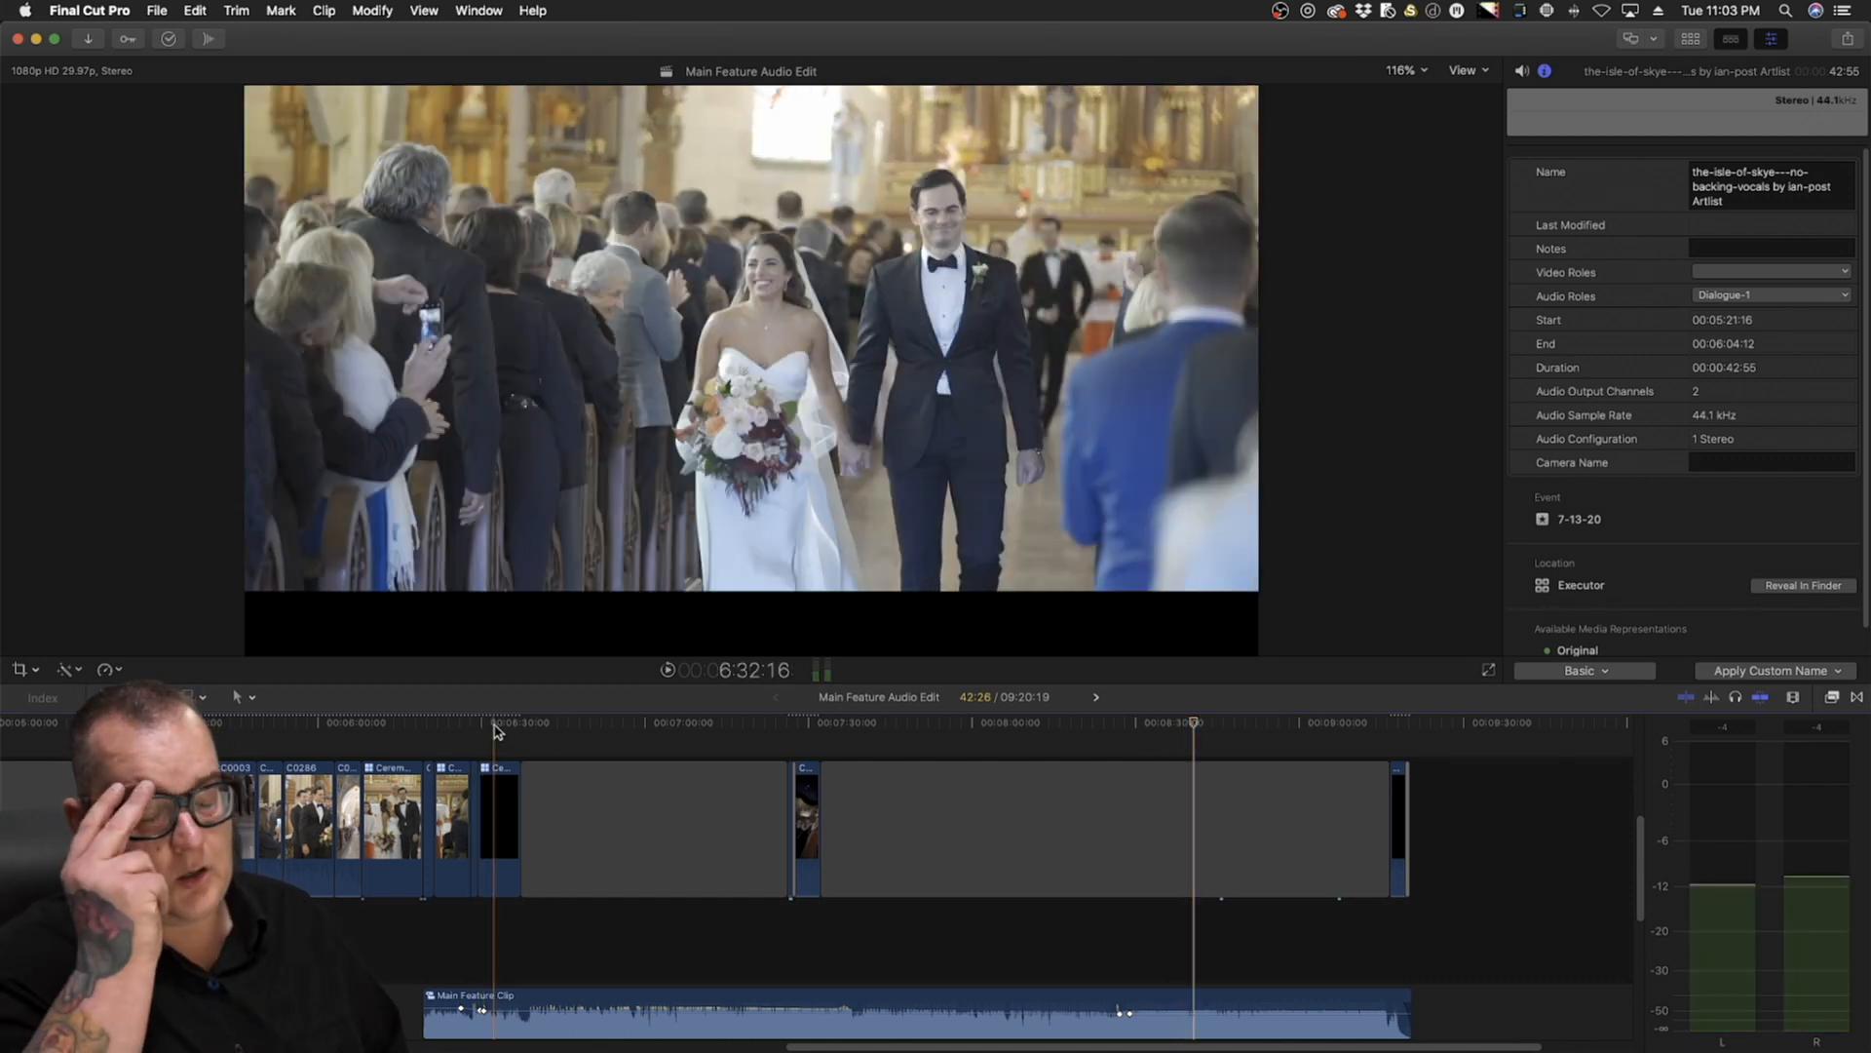
# Examine the empty gap sections above the Main Feature Clip between about 6:32 and 7:22
pyautogui.moveTo(497, 731); pyautogui.dragTo(543, 750)
pyautogui.scroll(-2, 660, 787)
pyautogui.click(672, 726)
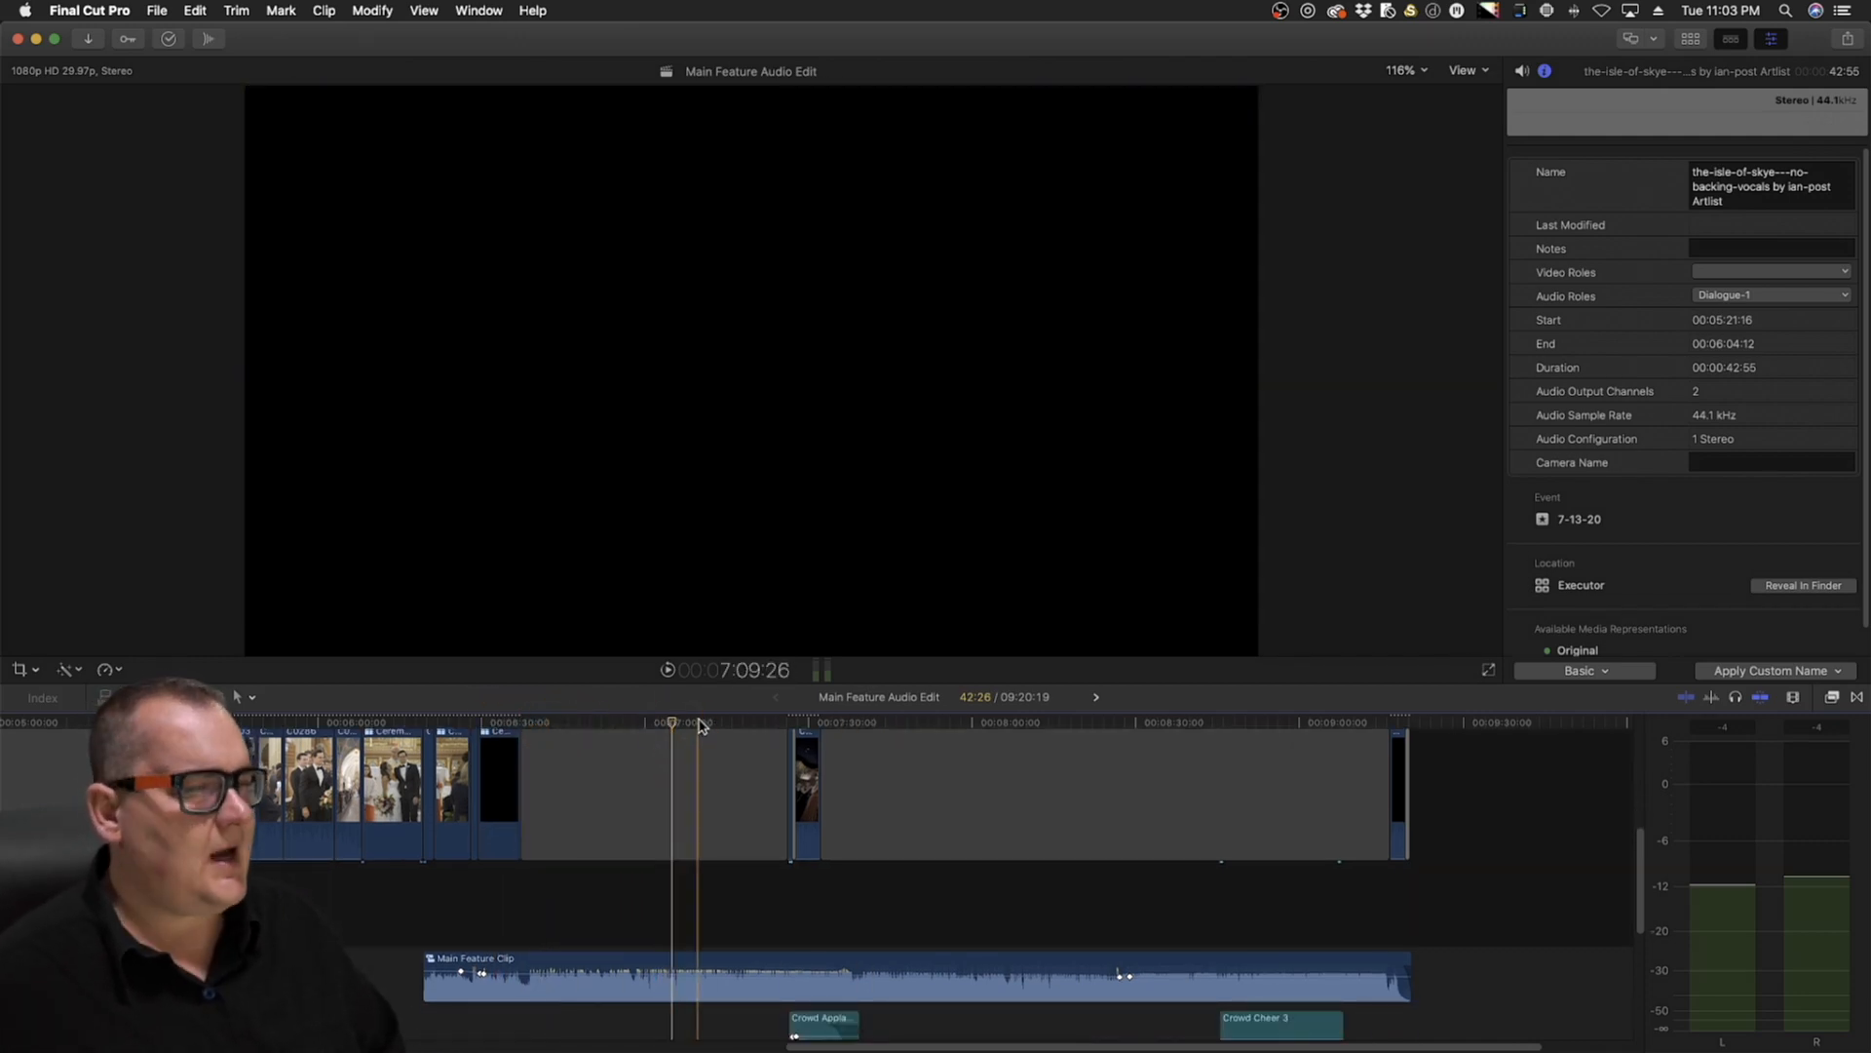
pyautogui.click(719, 727)
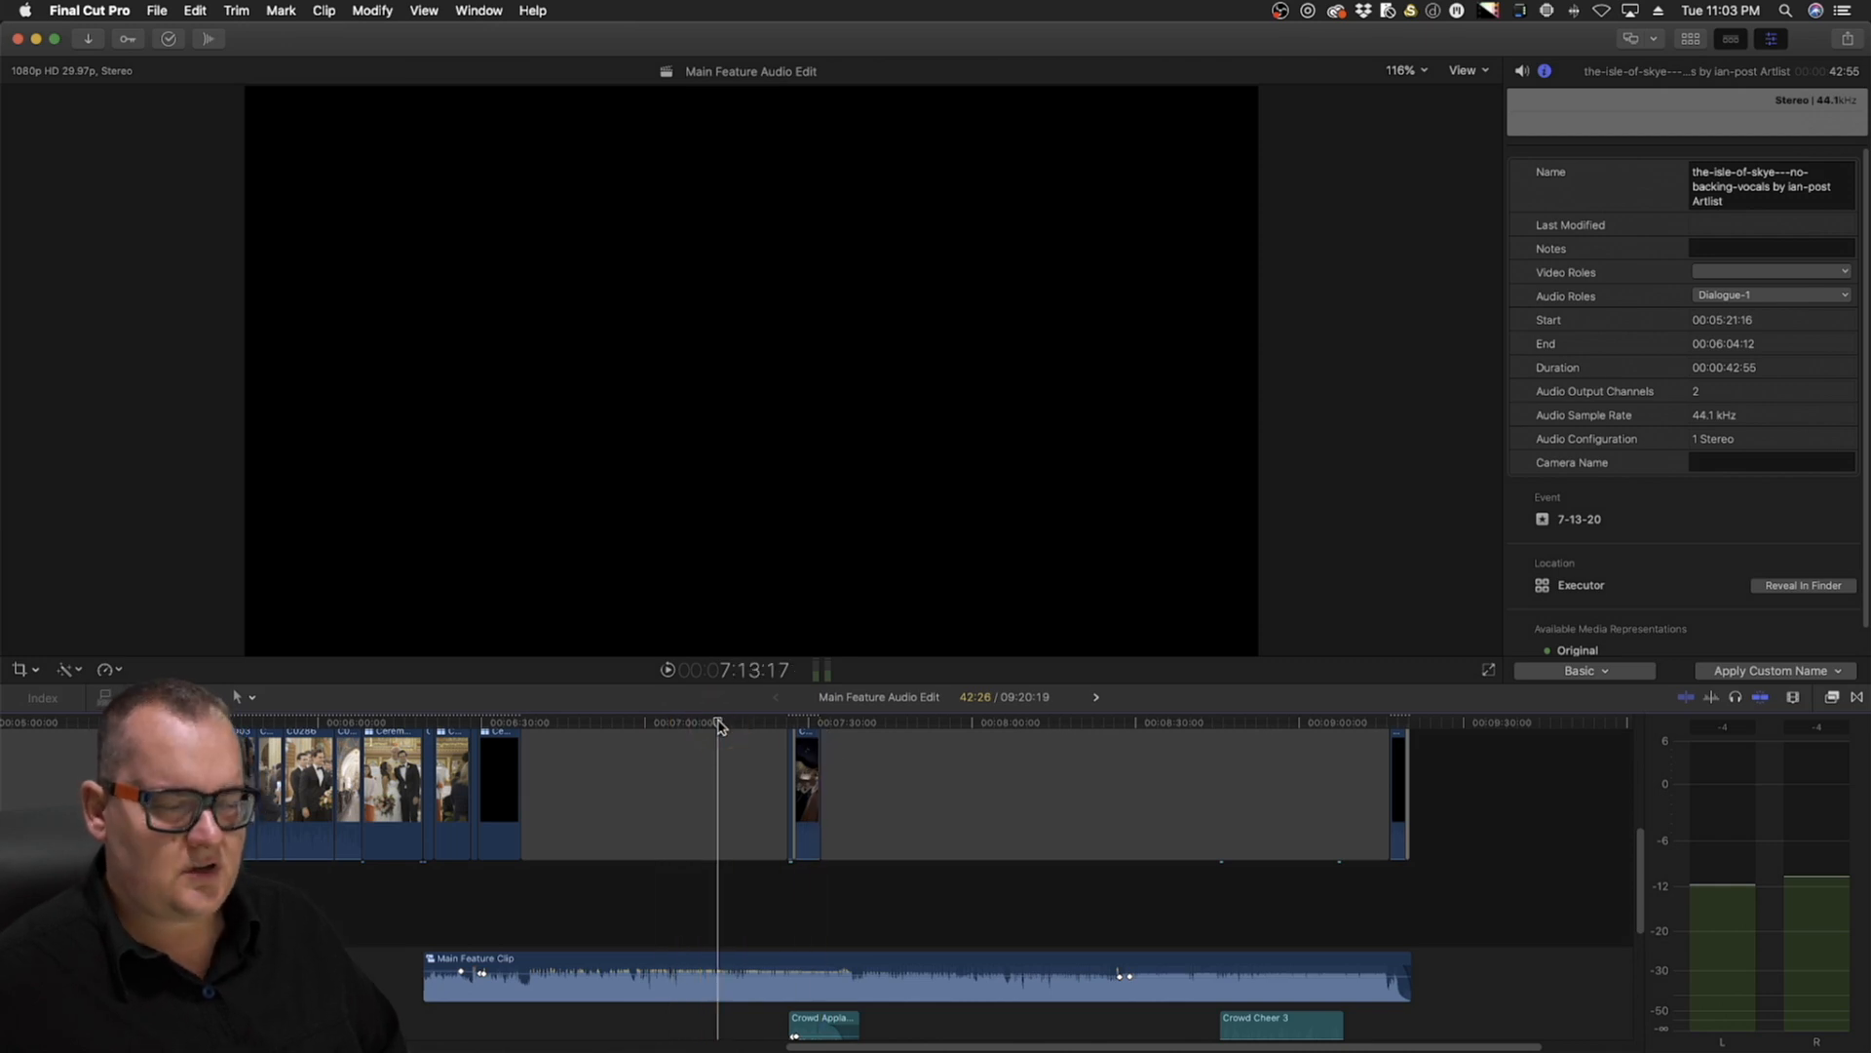
pyautogui.click(767, 722)
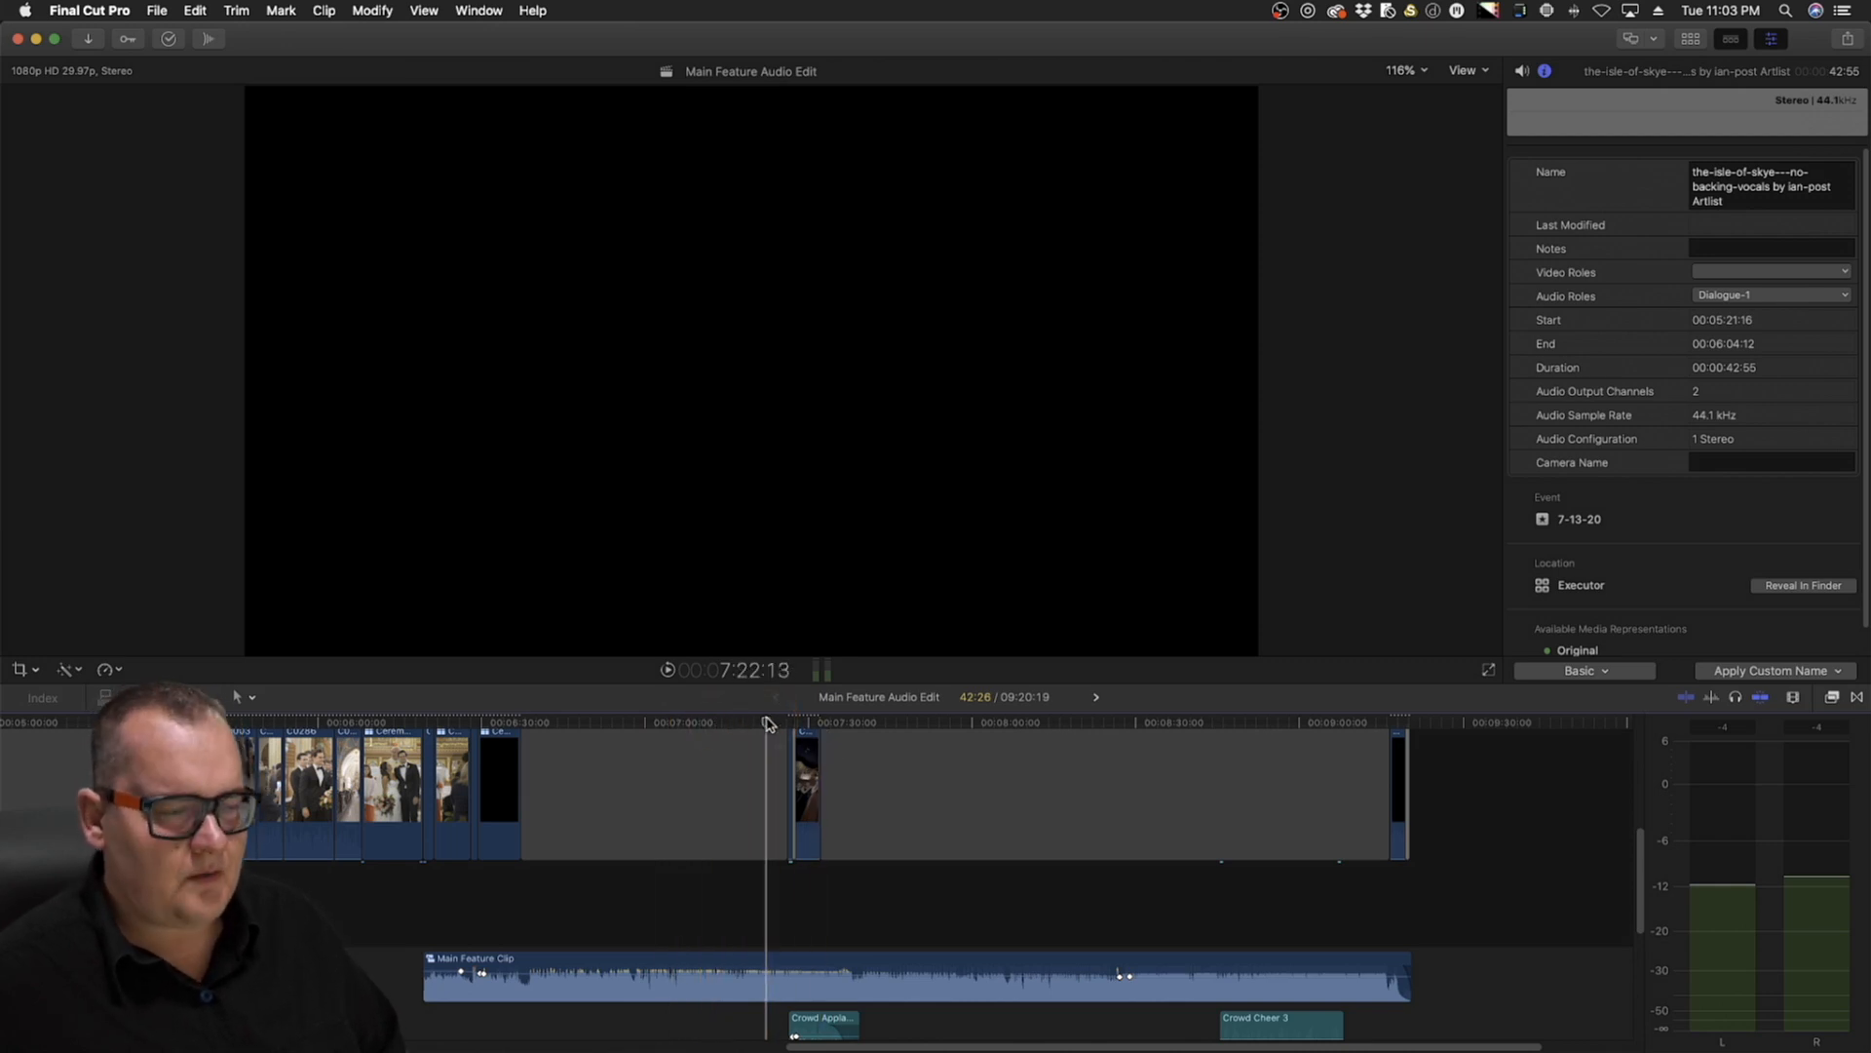
pyautogui.scroll(1, 768, 726)
pyautogui.moveTo(1160, 723); pyautogui.dragTo(668, 815)
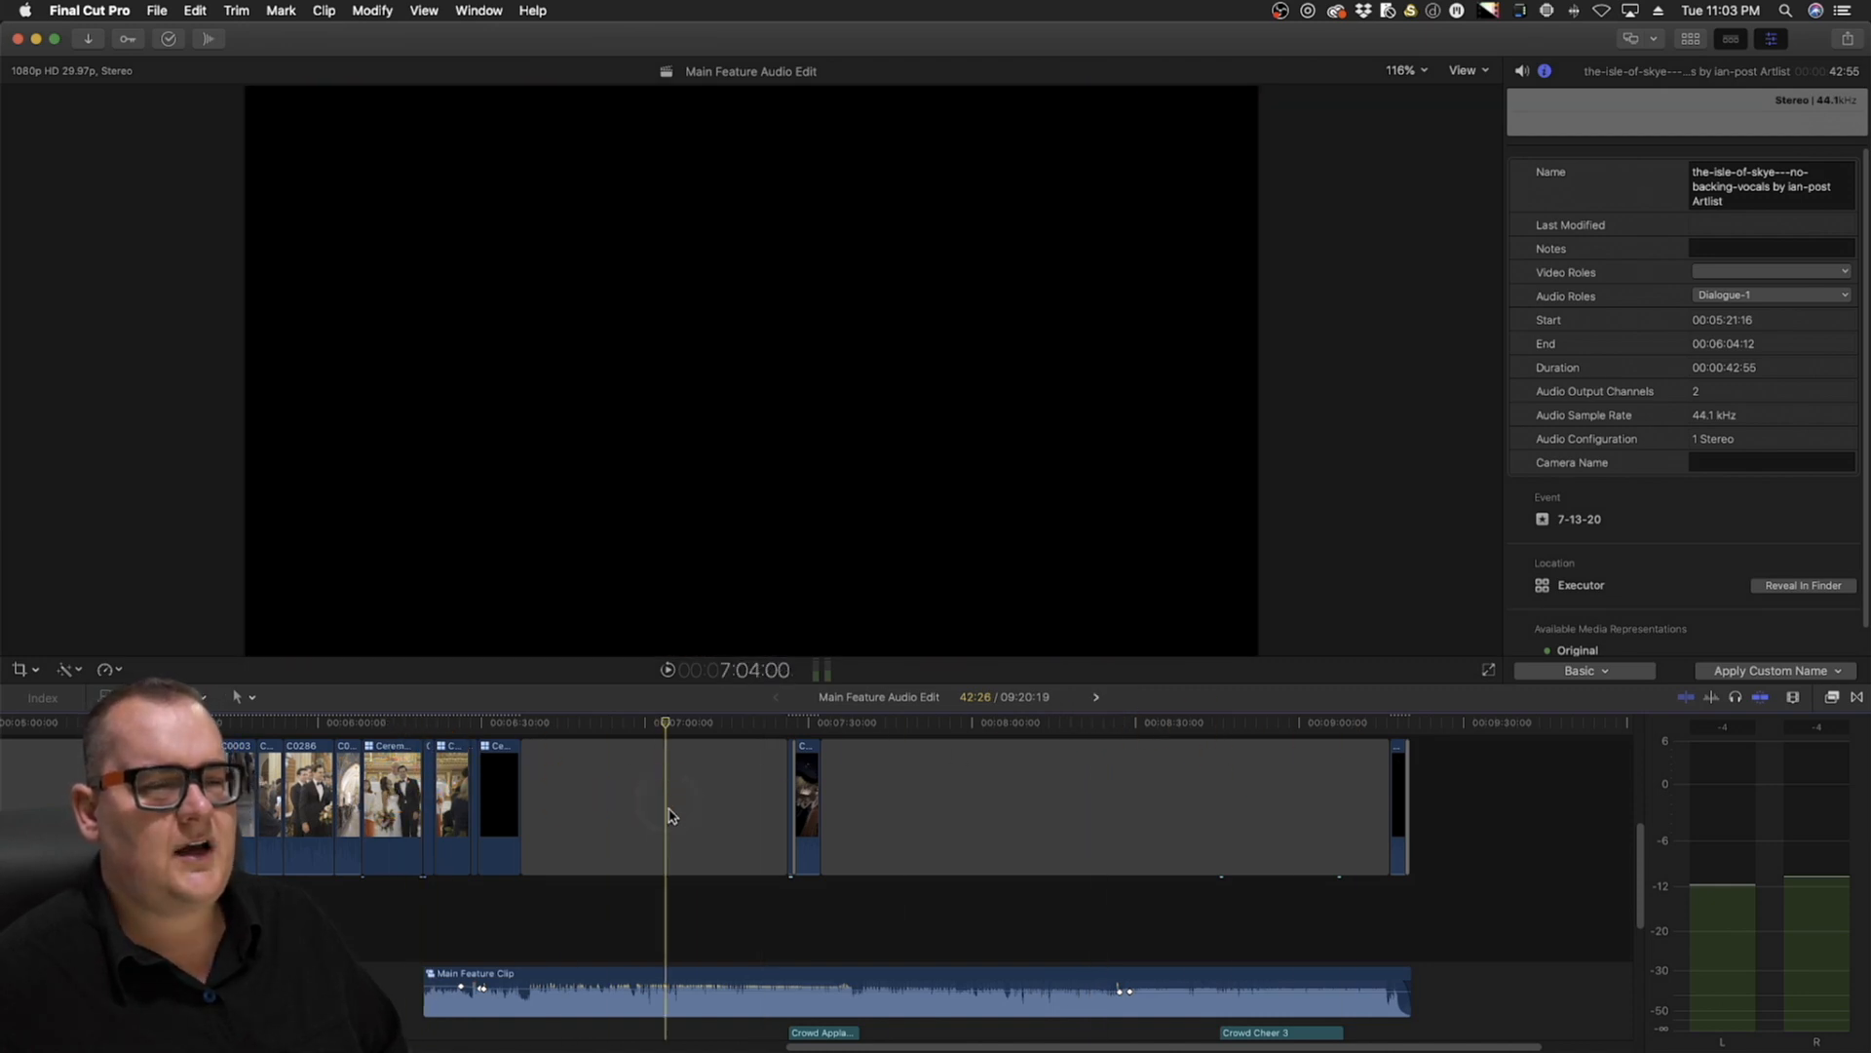
pyautogui.scroll(-2, 670, 828)
# Select the first divine-splendor music clip and place the playhead in the gap above it at about 2:48
pyautogui.moveTo(698, 726); pyautogui.dragTo(153, 726)
pyautogui.hscroll(-10, 211, 741)
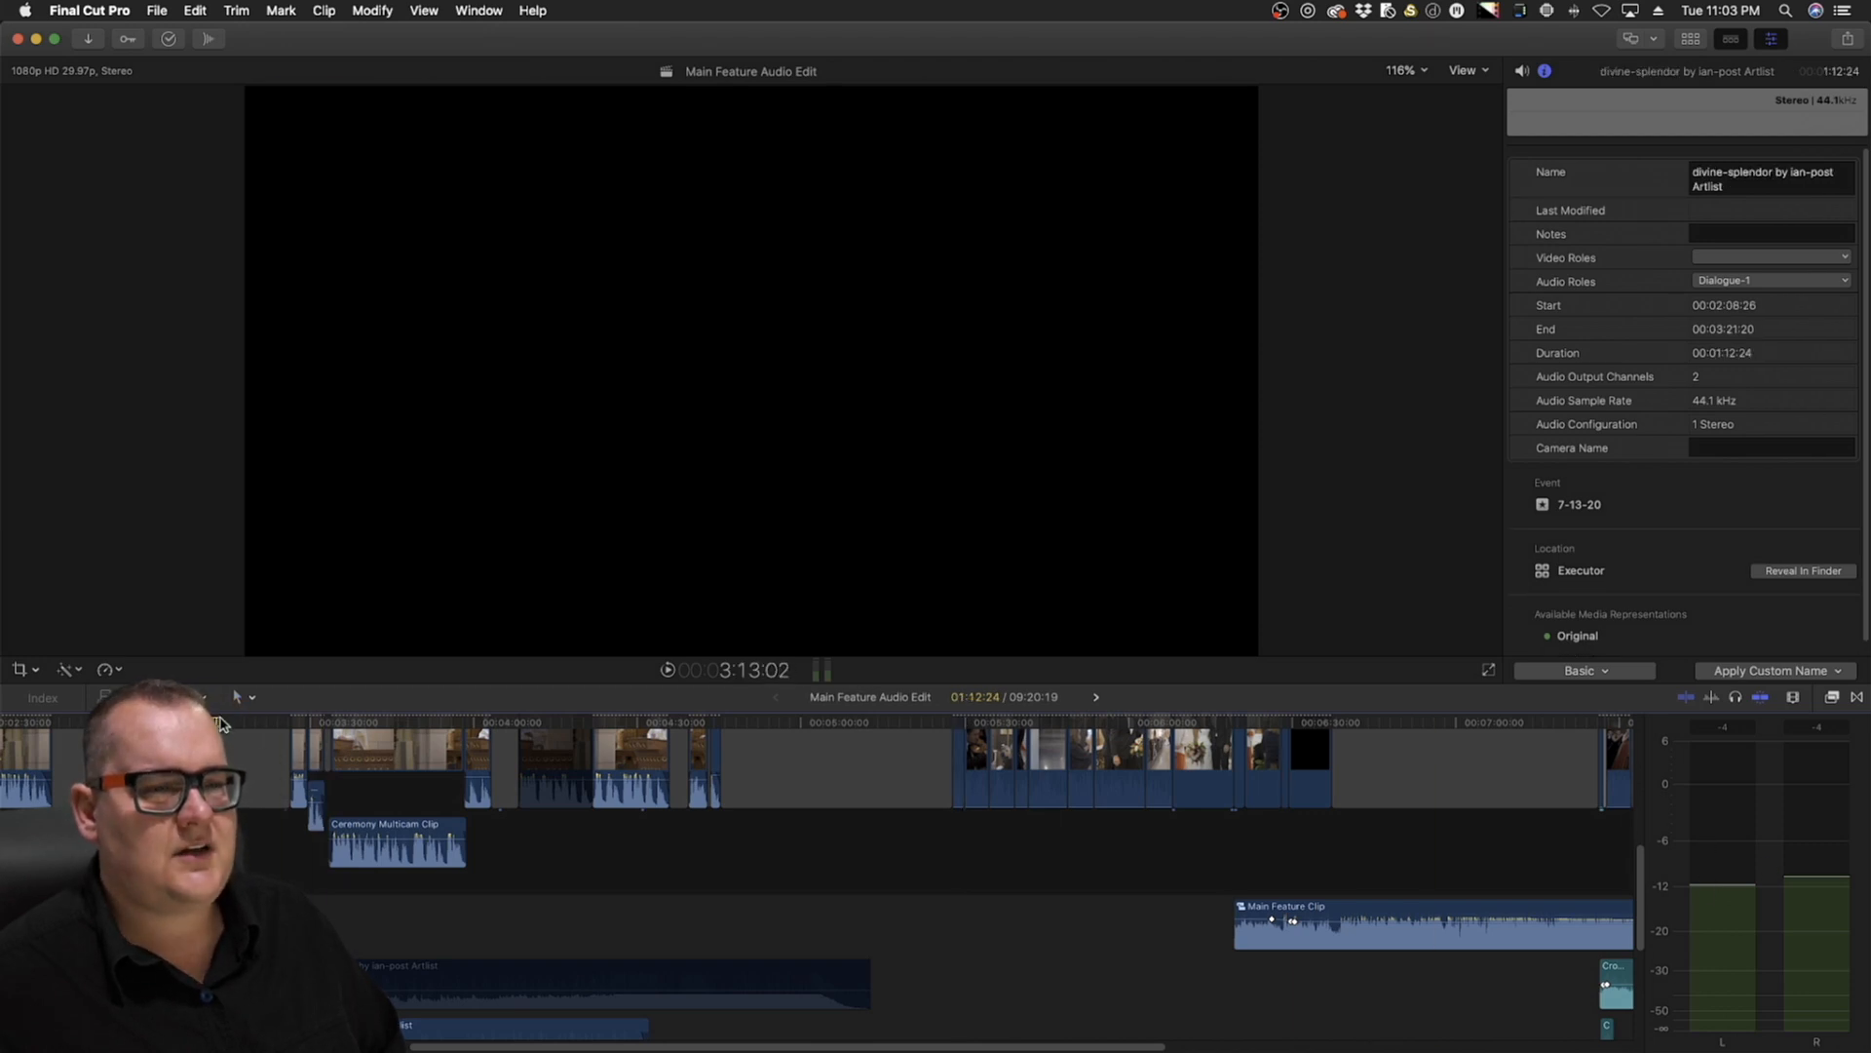
pyautogui.hscroll(-5, 589, 935)
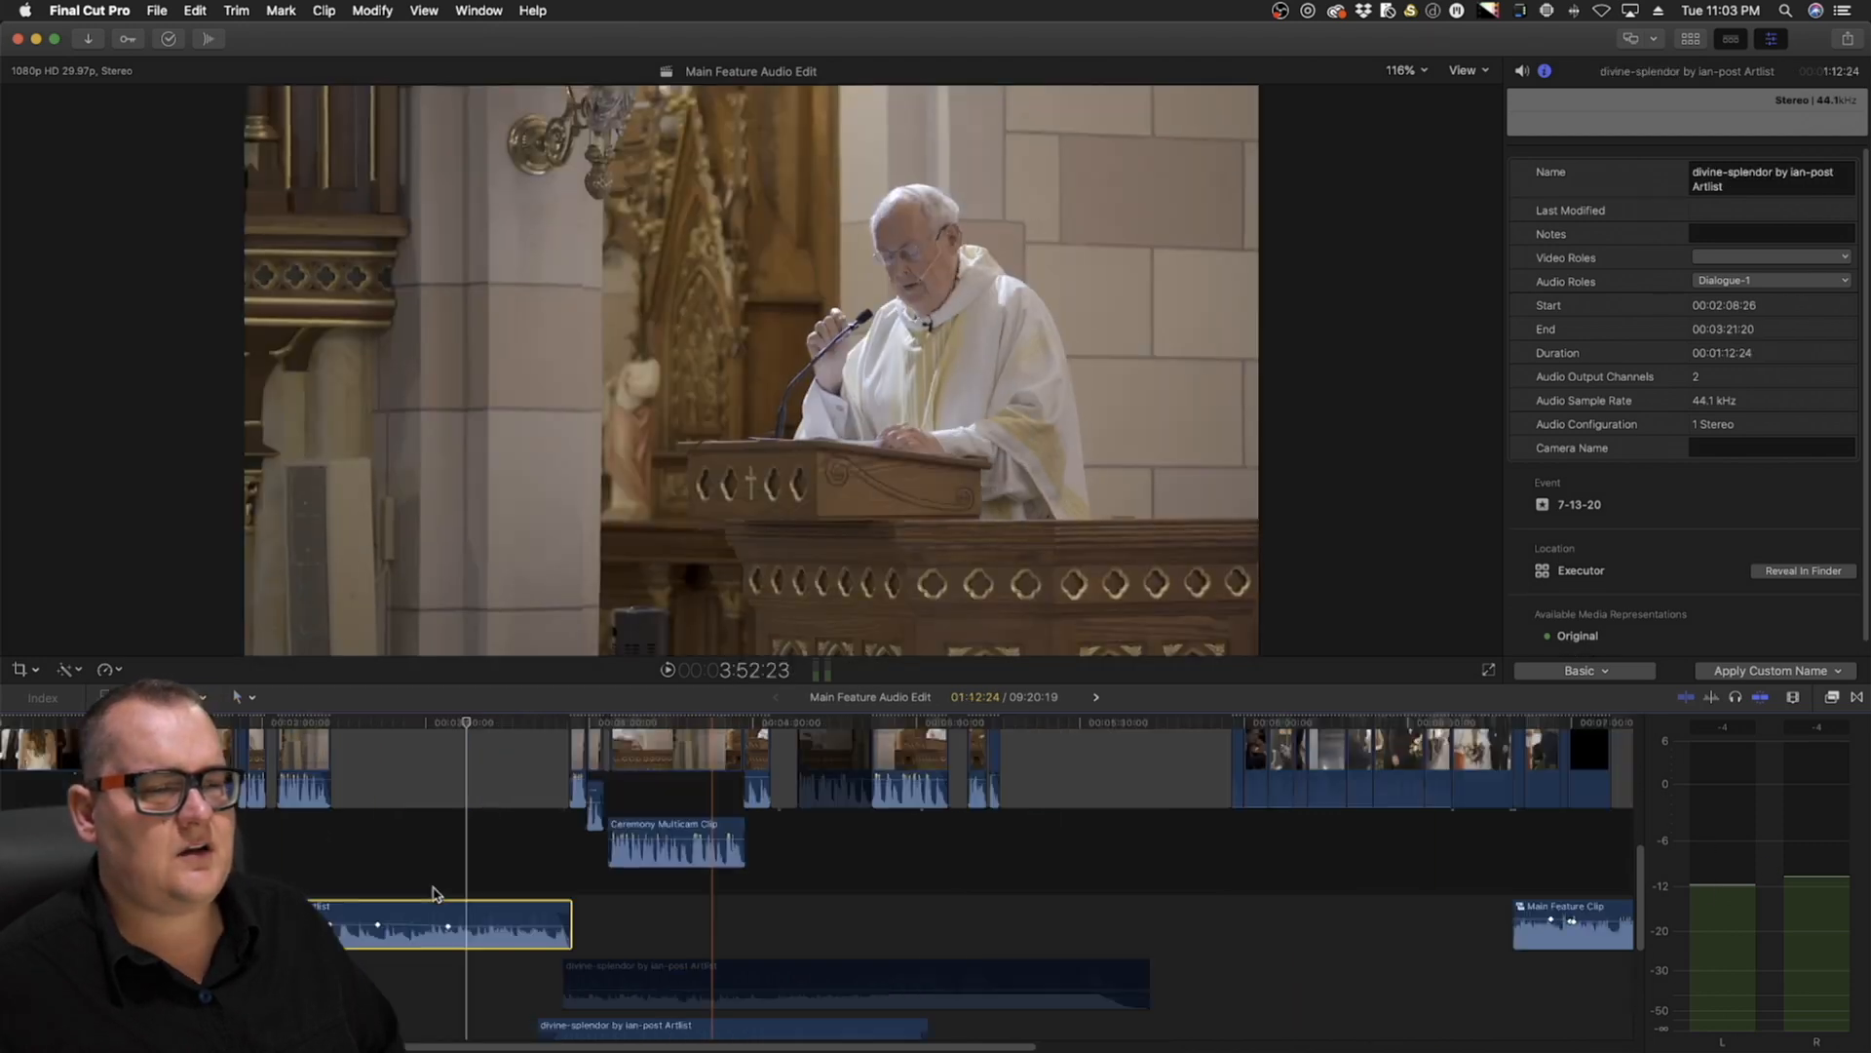
pyautogui.hscroll(-9, 682, 935)
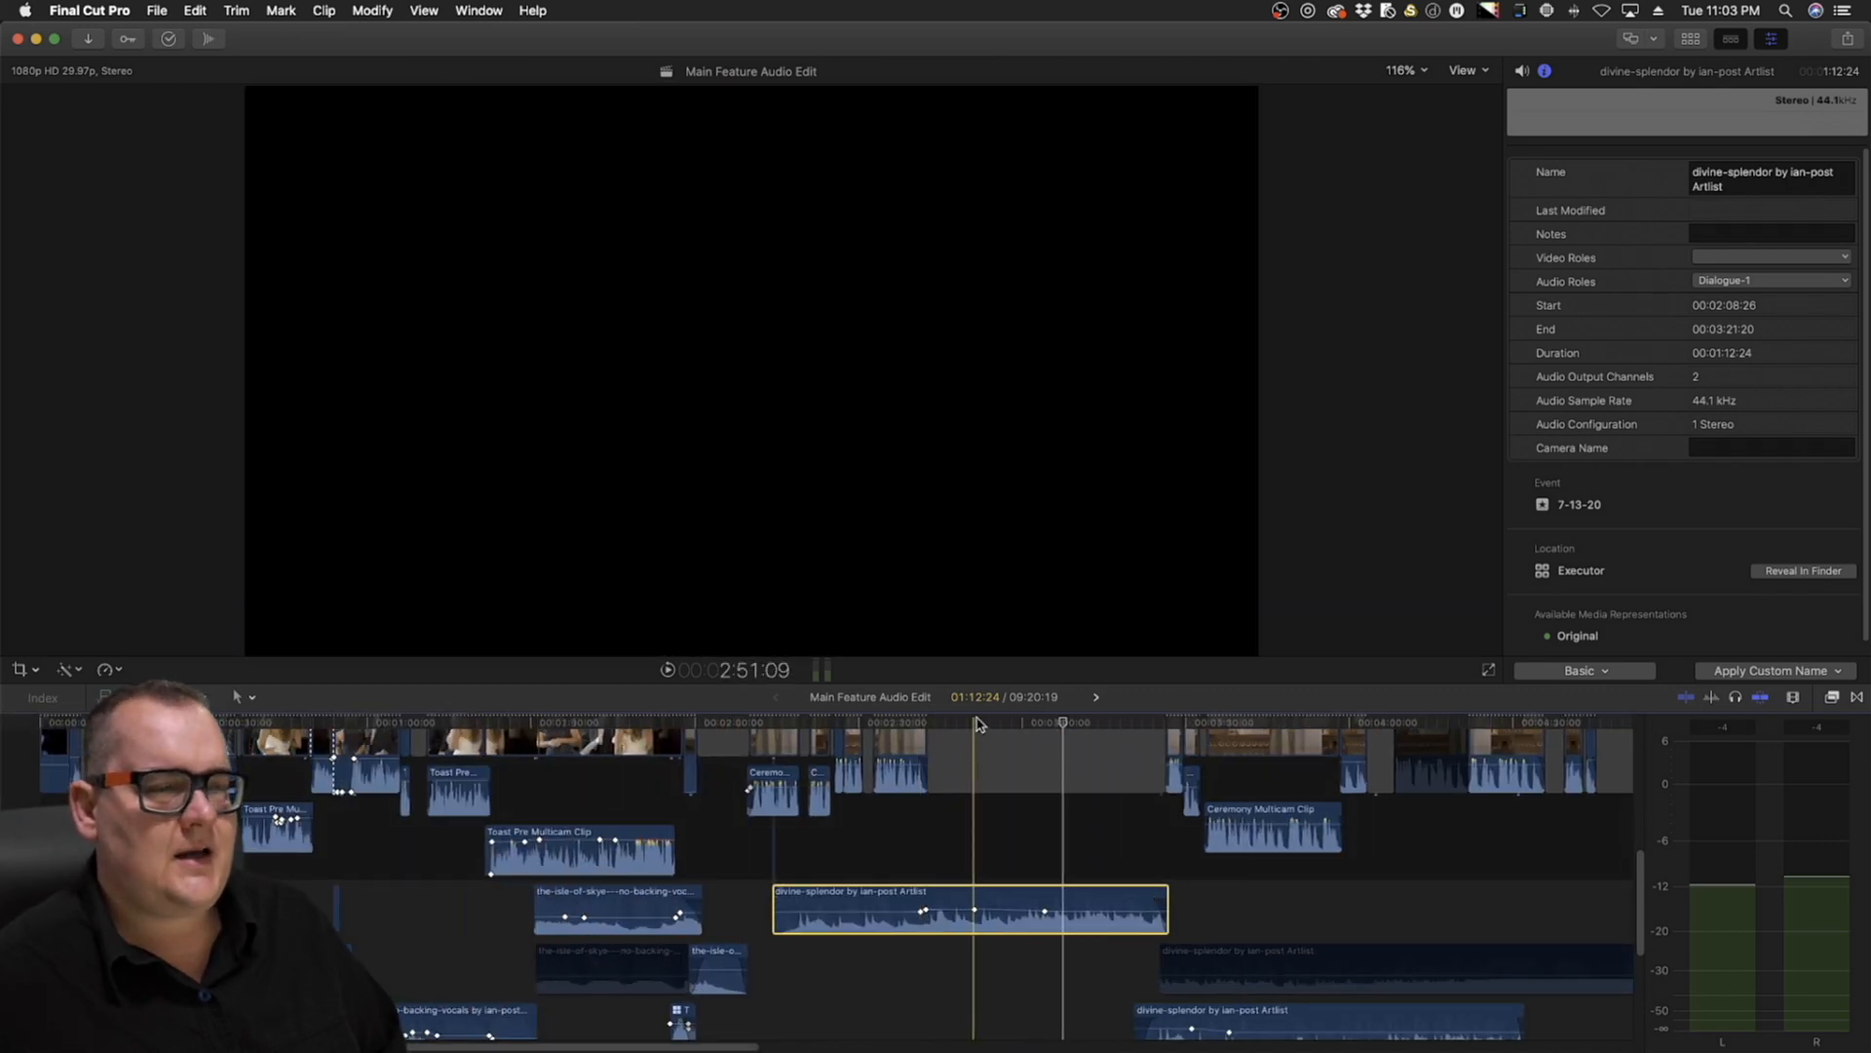
pyautogui.click(949, 723)
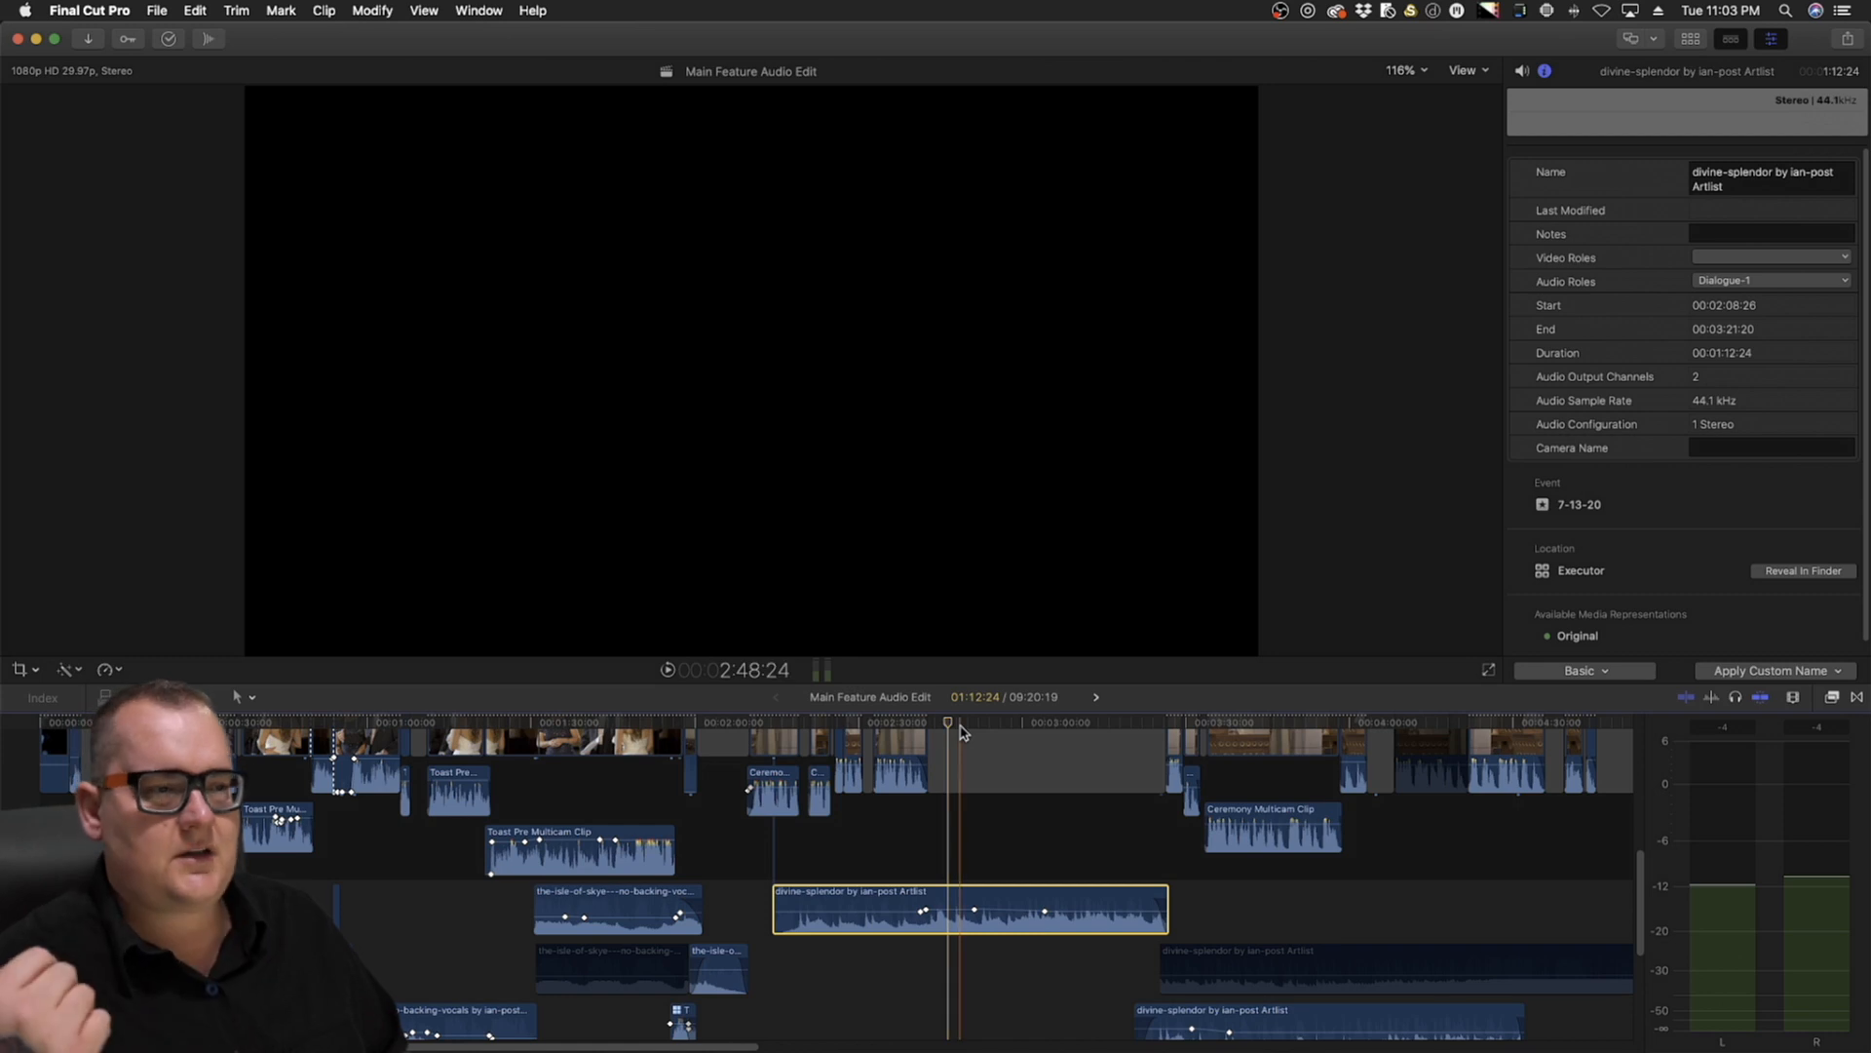
# Review the timeline from the ceremony excerpts through to the Main Feature Clip and the crowd applause and cheer effects
pyautogui.hscroll(5, 961, 741)
pyautogui.scroll(3, 963, 779)
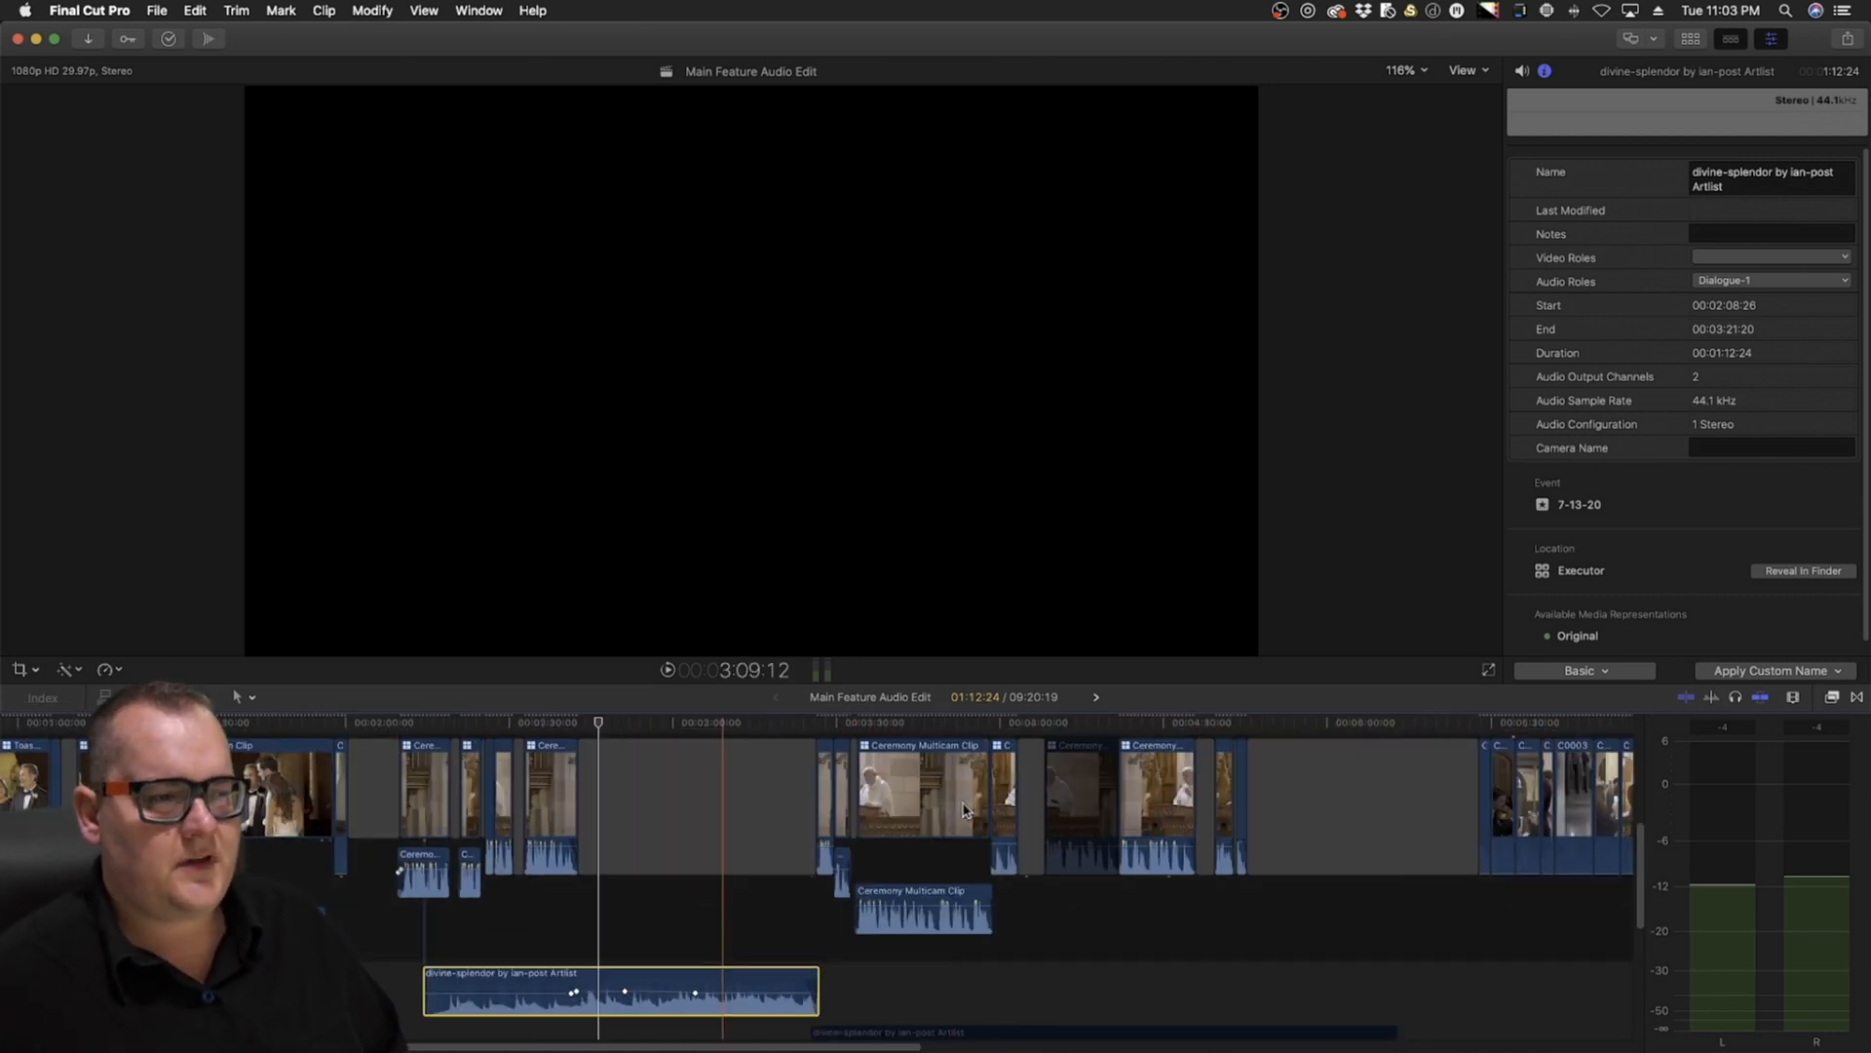
pyautogui.hscroll(4, 963, 809)
pyautogui.scroll(-6, 975, 865)
pyautogui.hscroll(10, 975, 865)
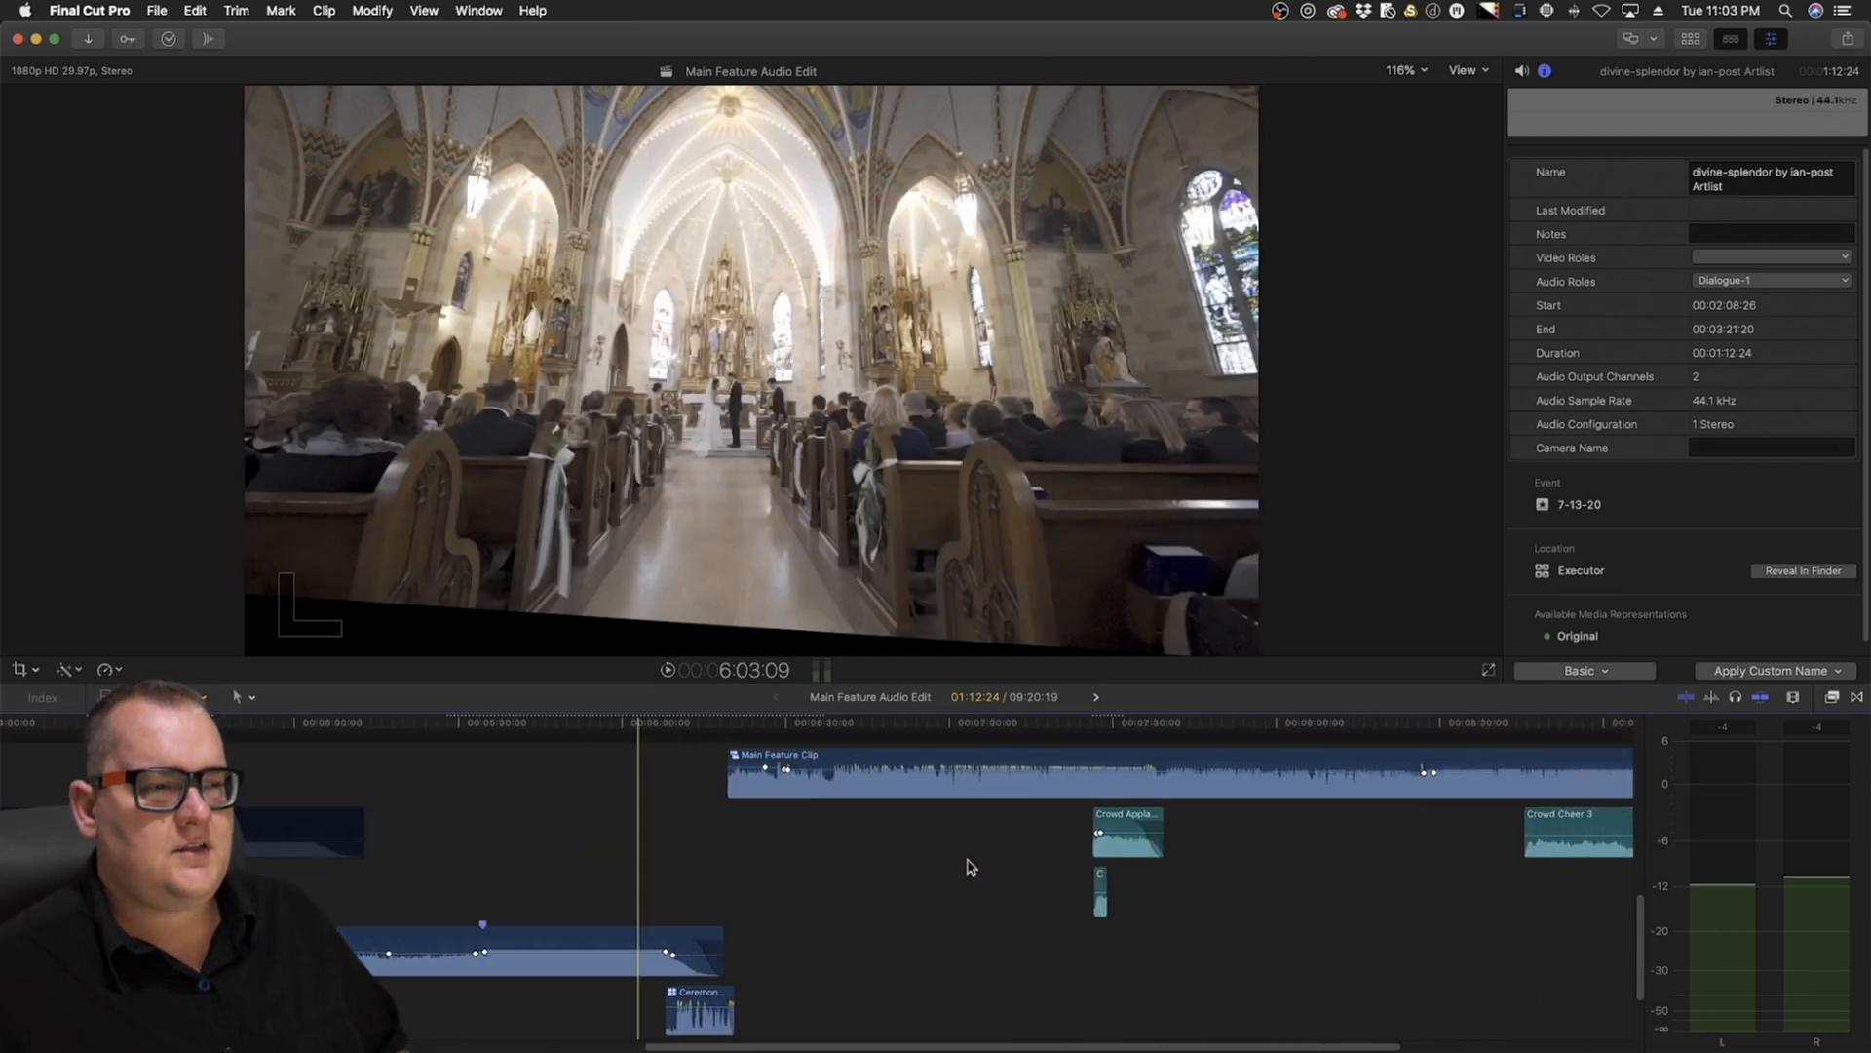
pyautogui.scroll(-3, 970, 865)
pyautogui.hscroll(8, 971, 867)
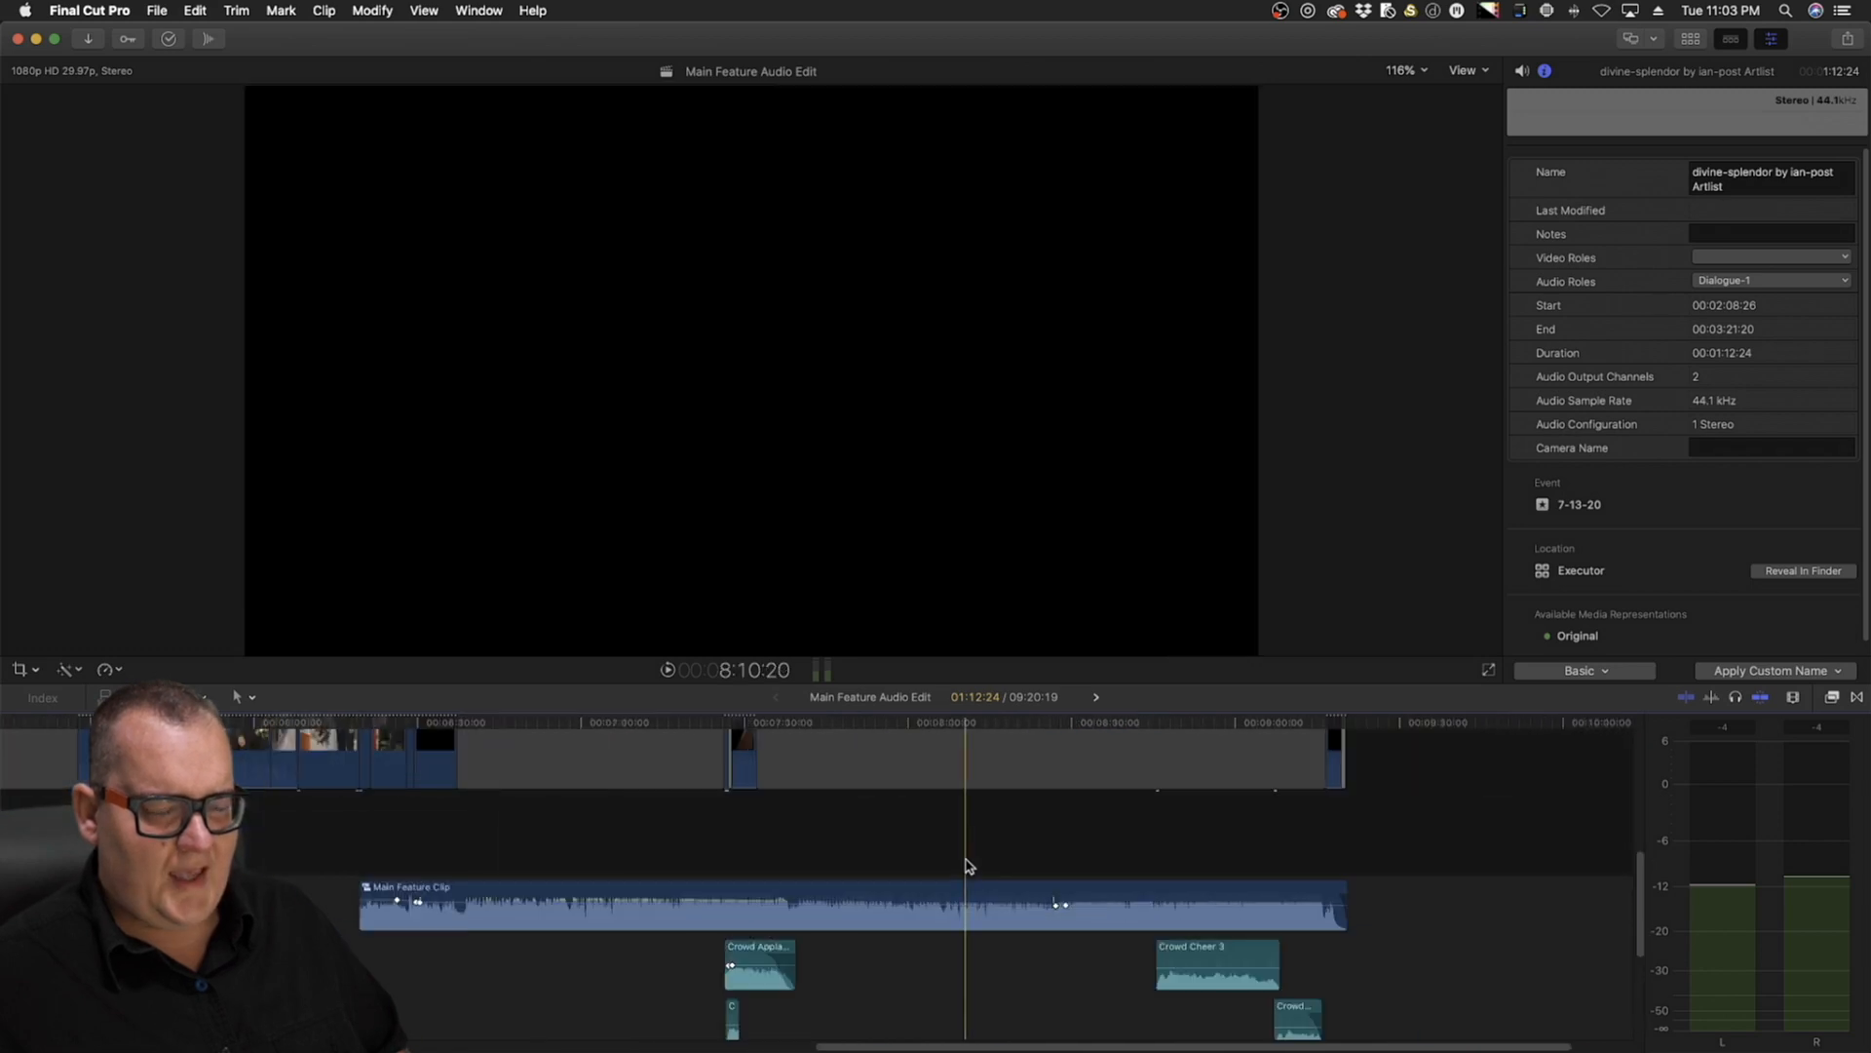
# Examine the applause layers near the end of the toast, then the C0067 and Ceremony audio beneath the transition into the Main Feature Clip
pyautogui.hscroll(-9, 914, 868)
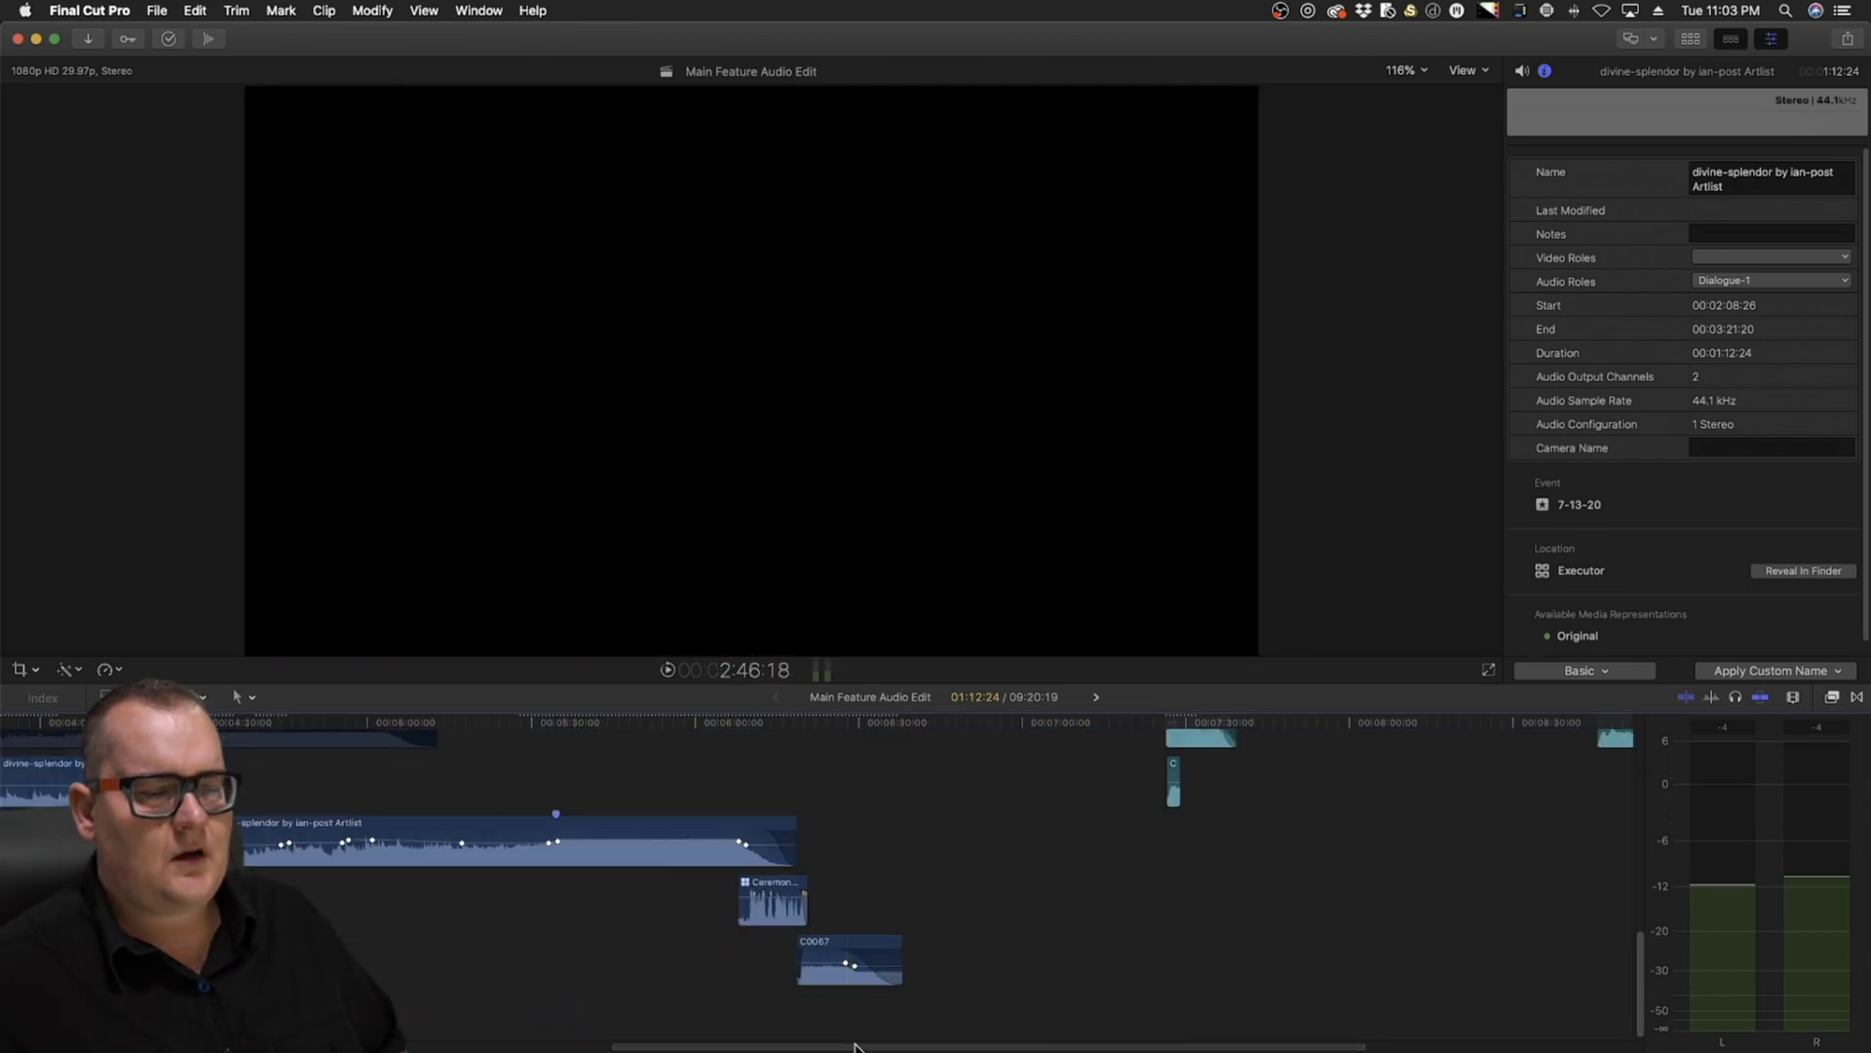
pyautogui.hscroll(-15, 856, 975)
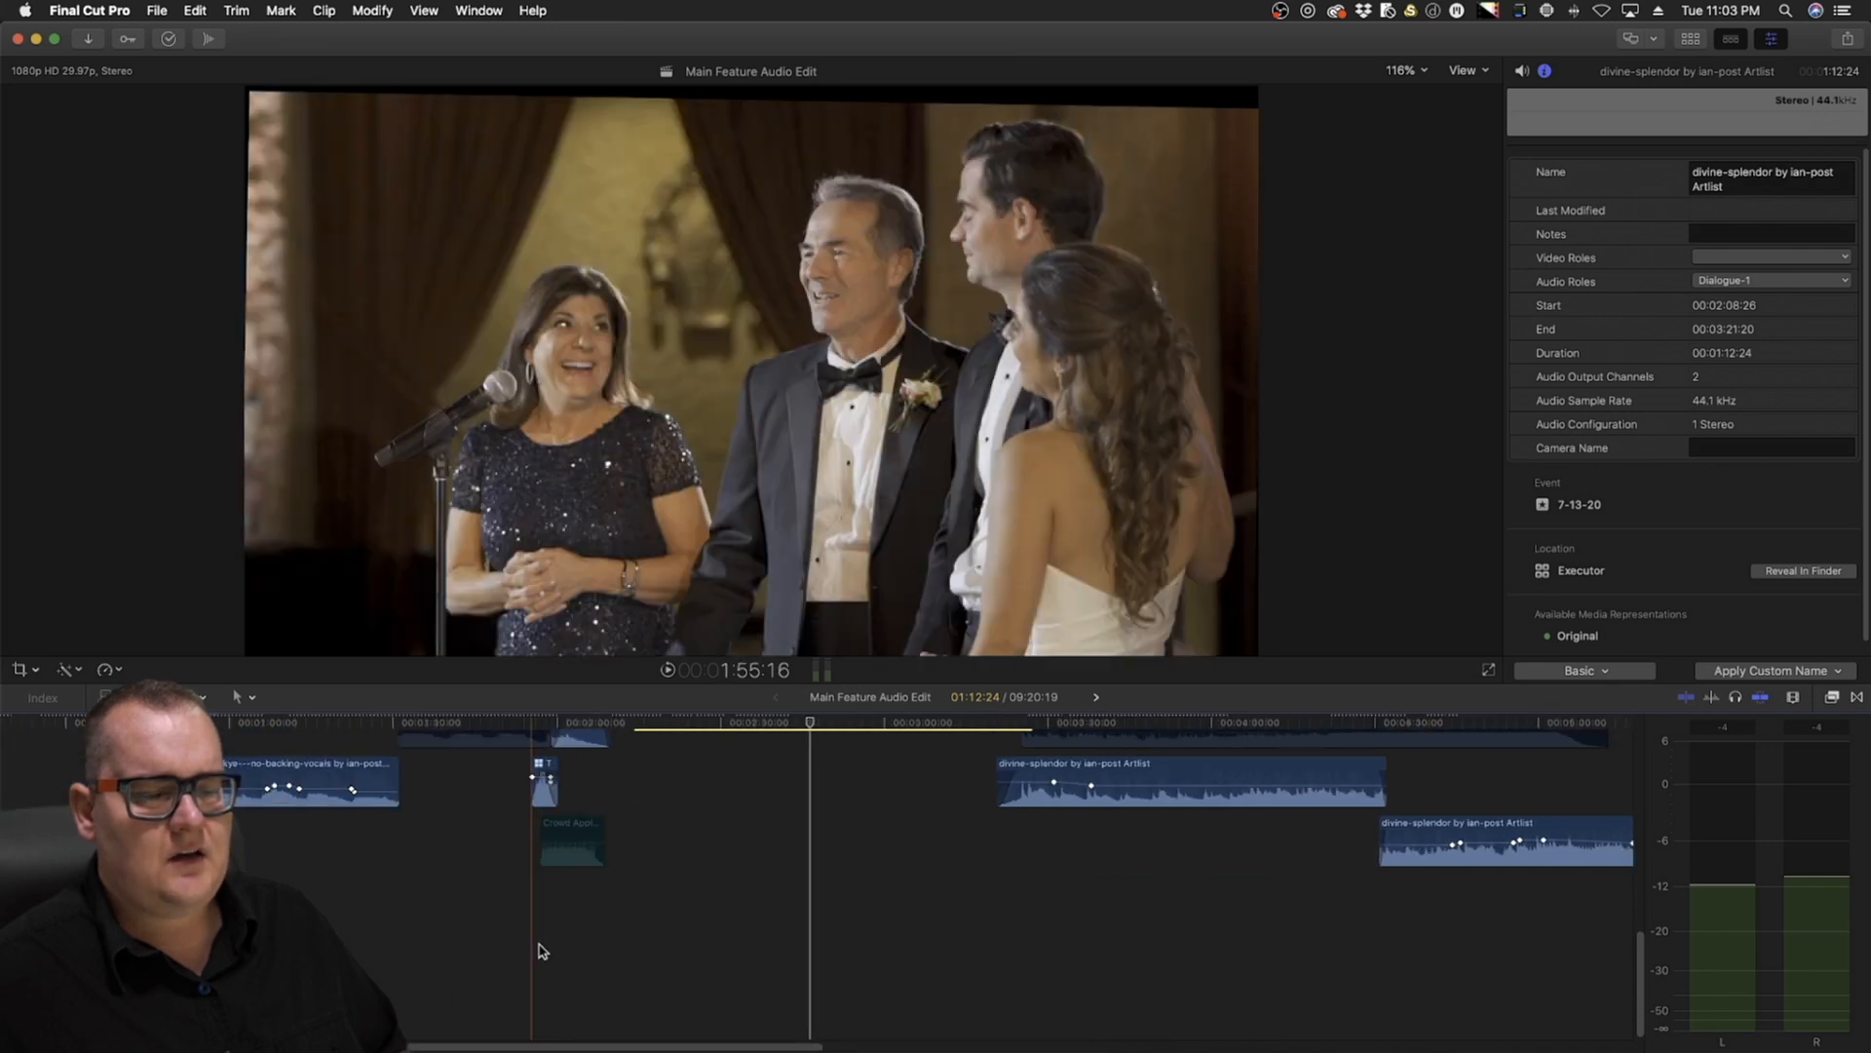
pyautogui.scroll(5, 546, 858)
pyautogui.click(551, 723)
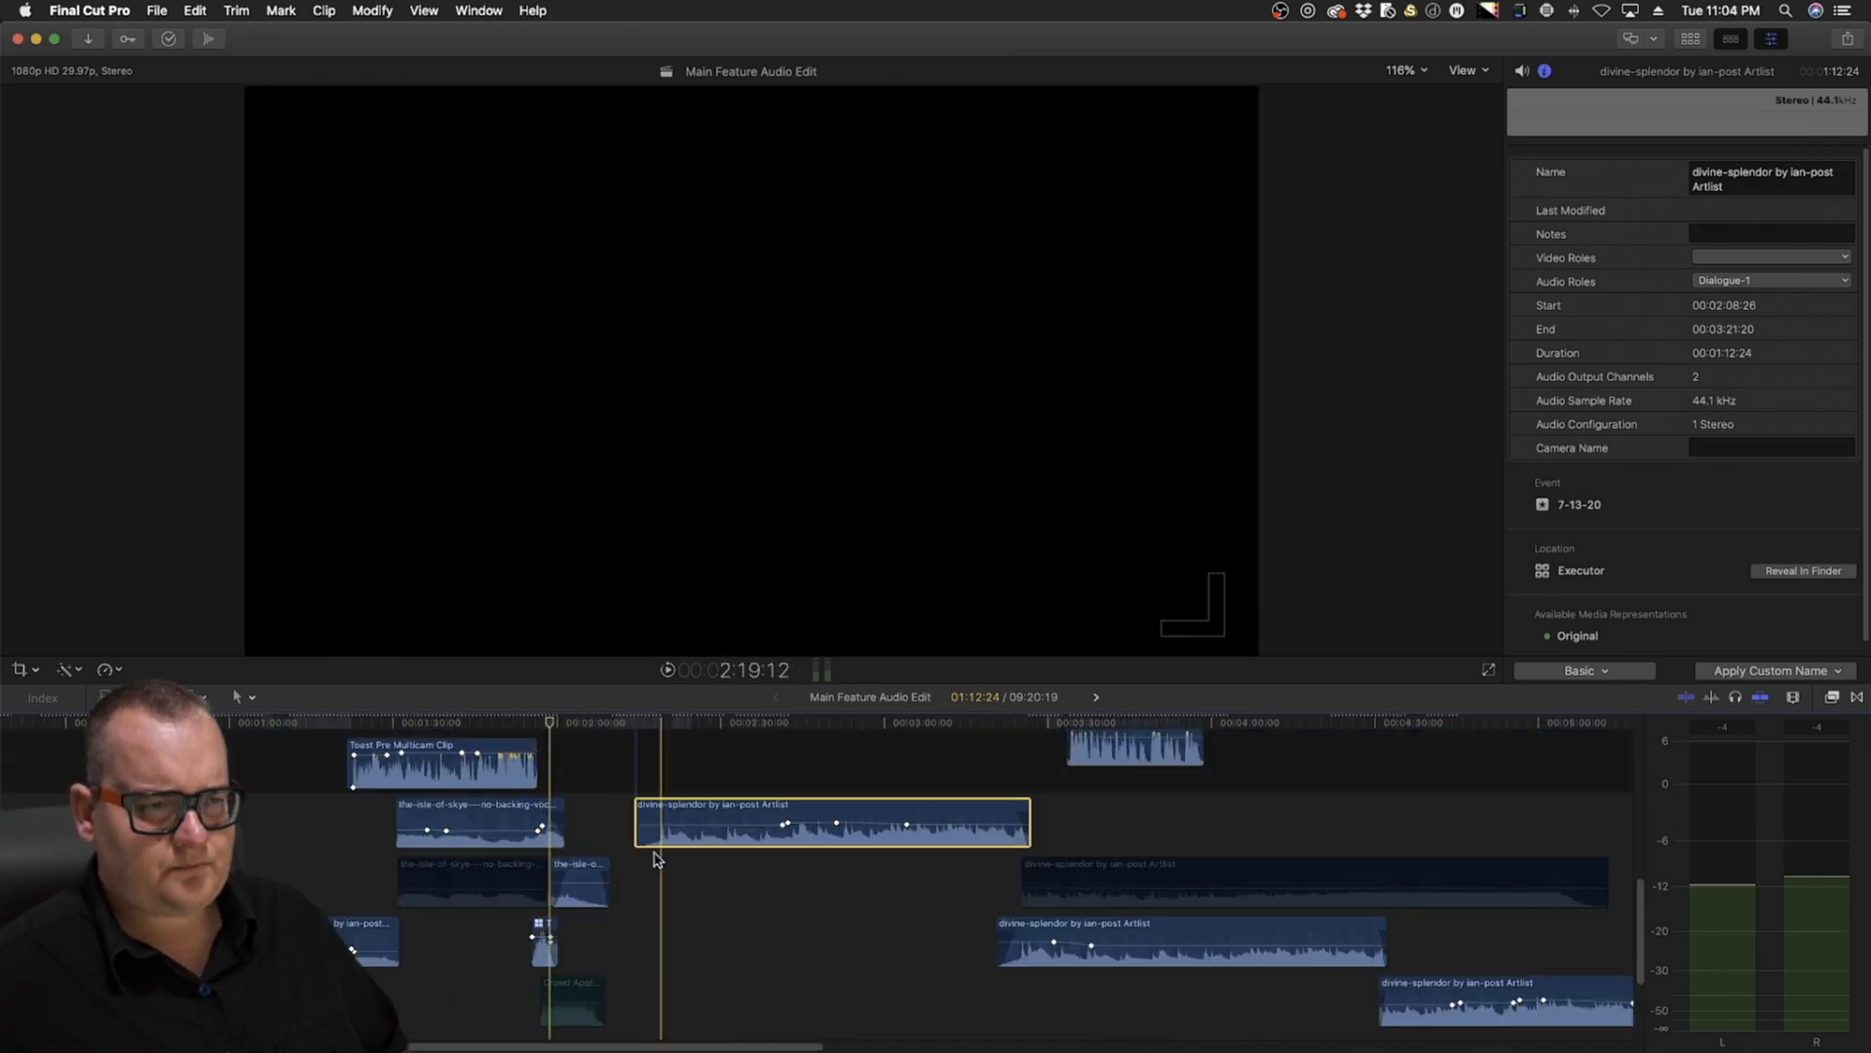
pyautogui.hscroll(12, 751, 873)
pyautogui.scroll(4, 1043, 950)
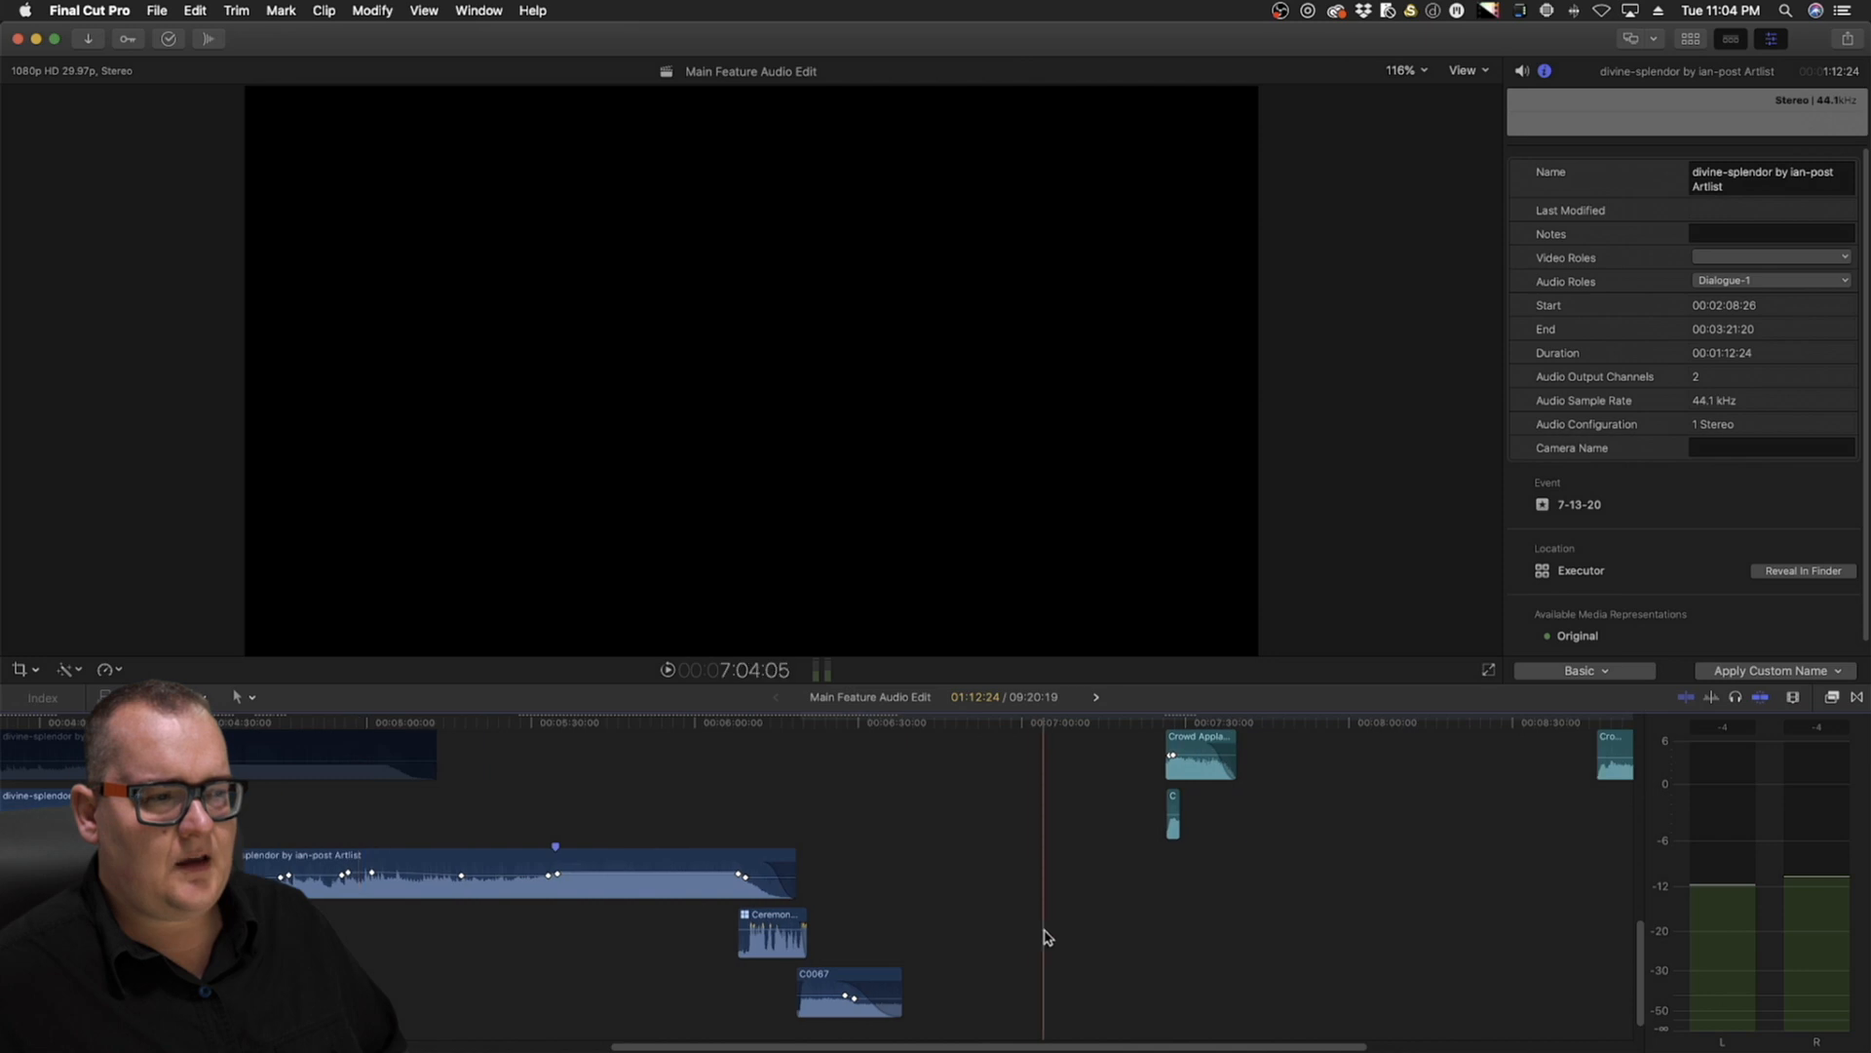
pyautogui.hscroll(5, 1044, 936)
pyautogui.hscroll(-6, 780, 921)
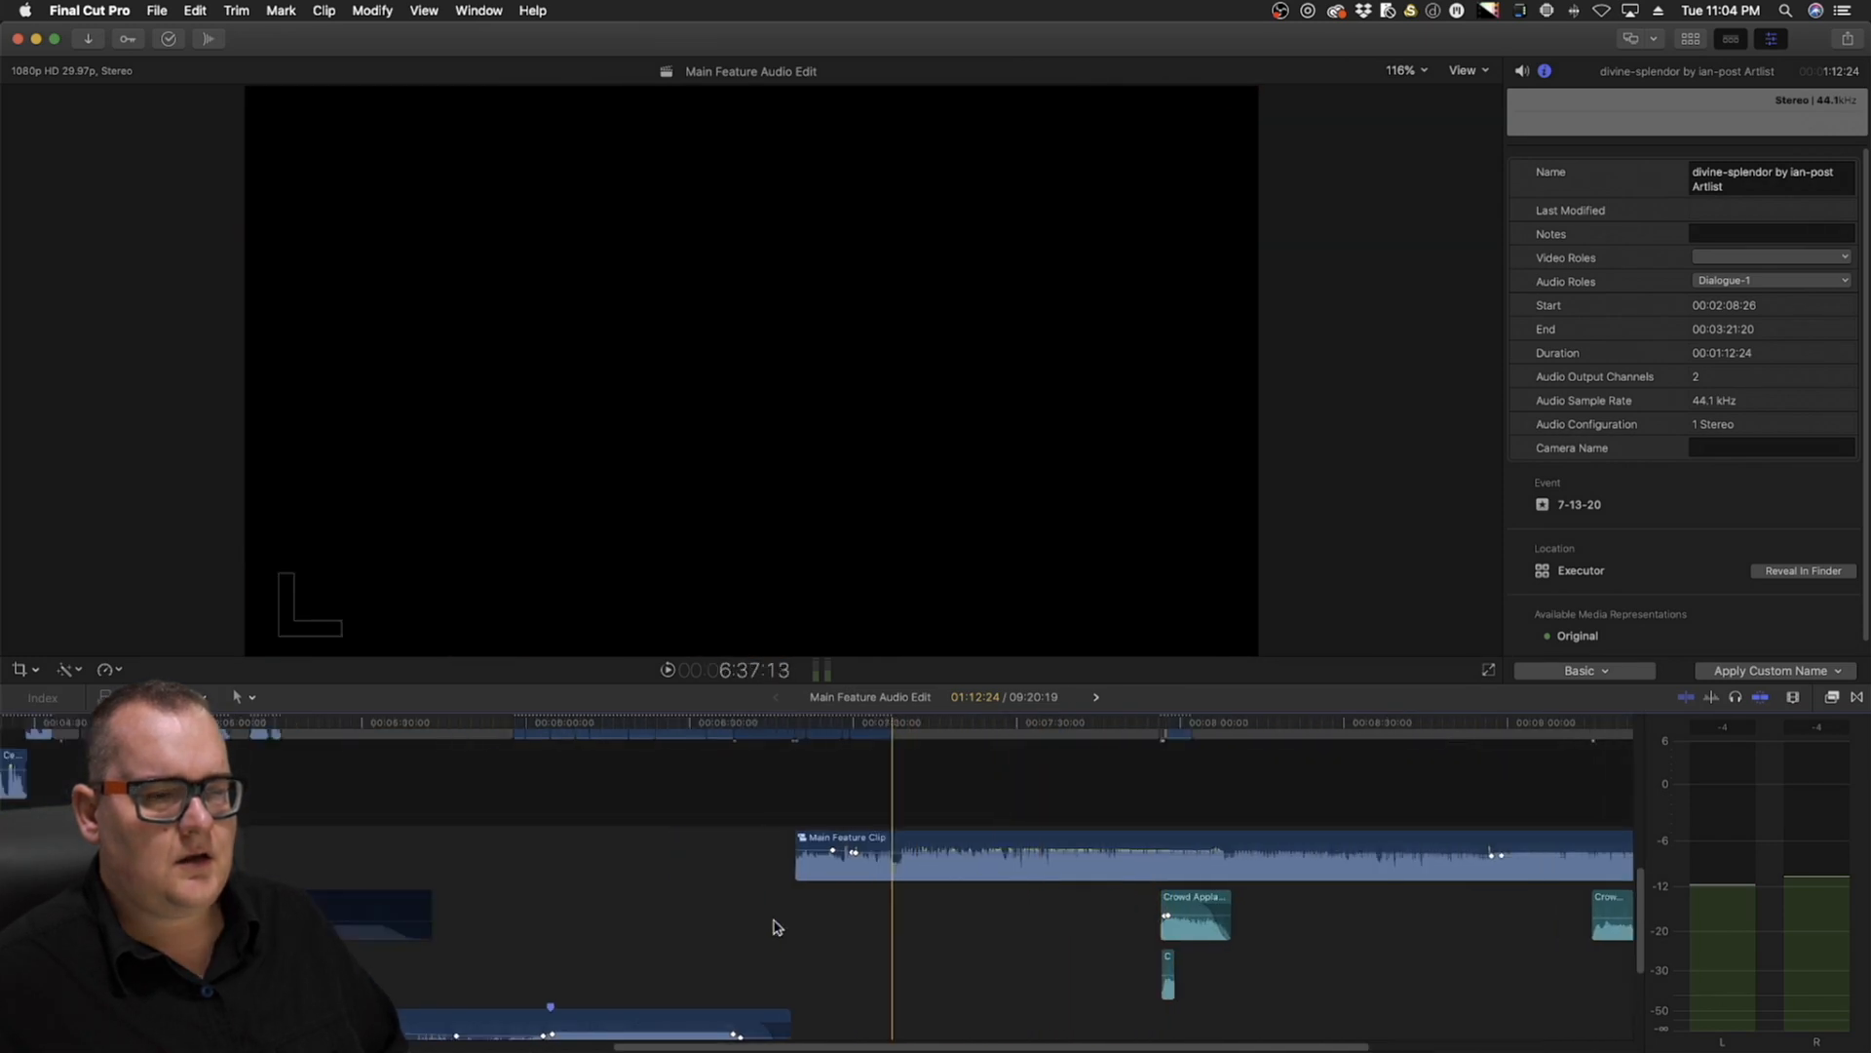
pyautogui.scroll(4, 814, 926)
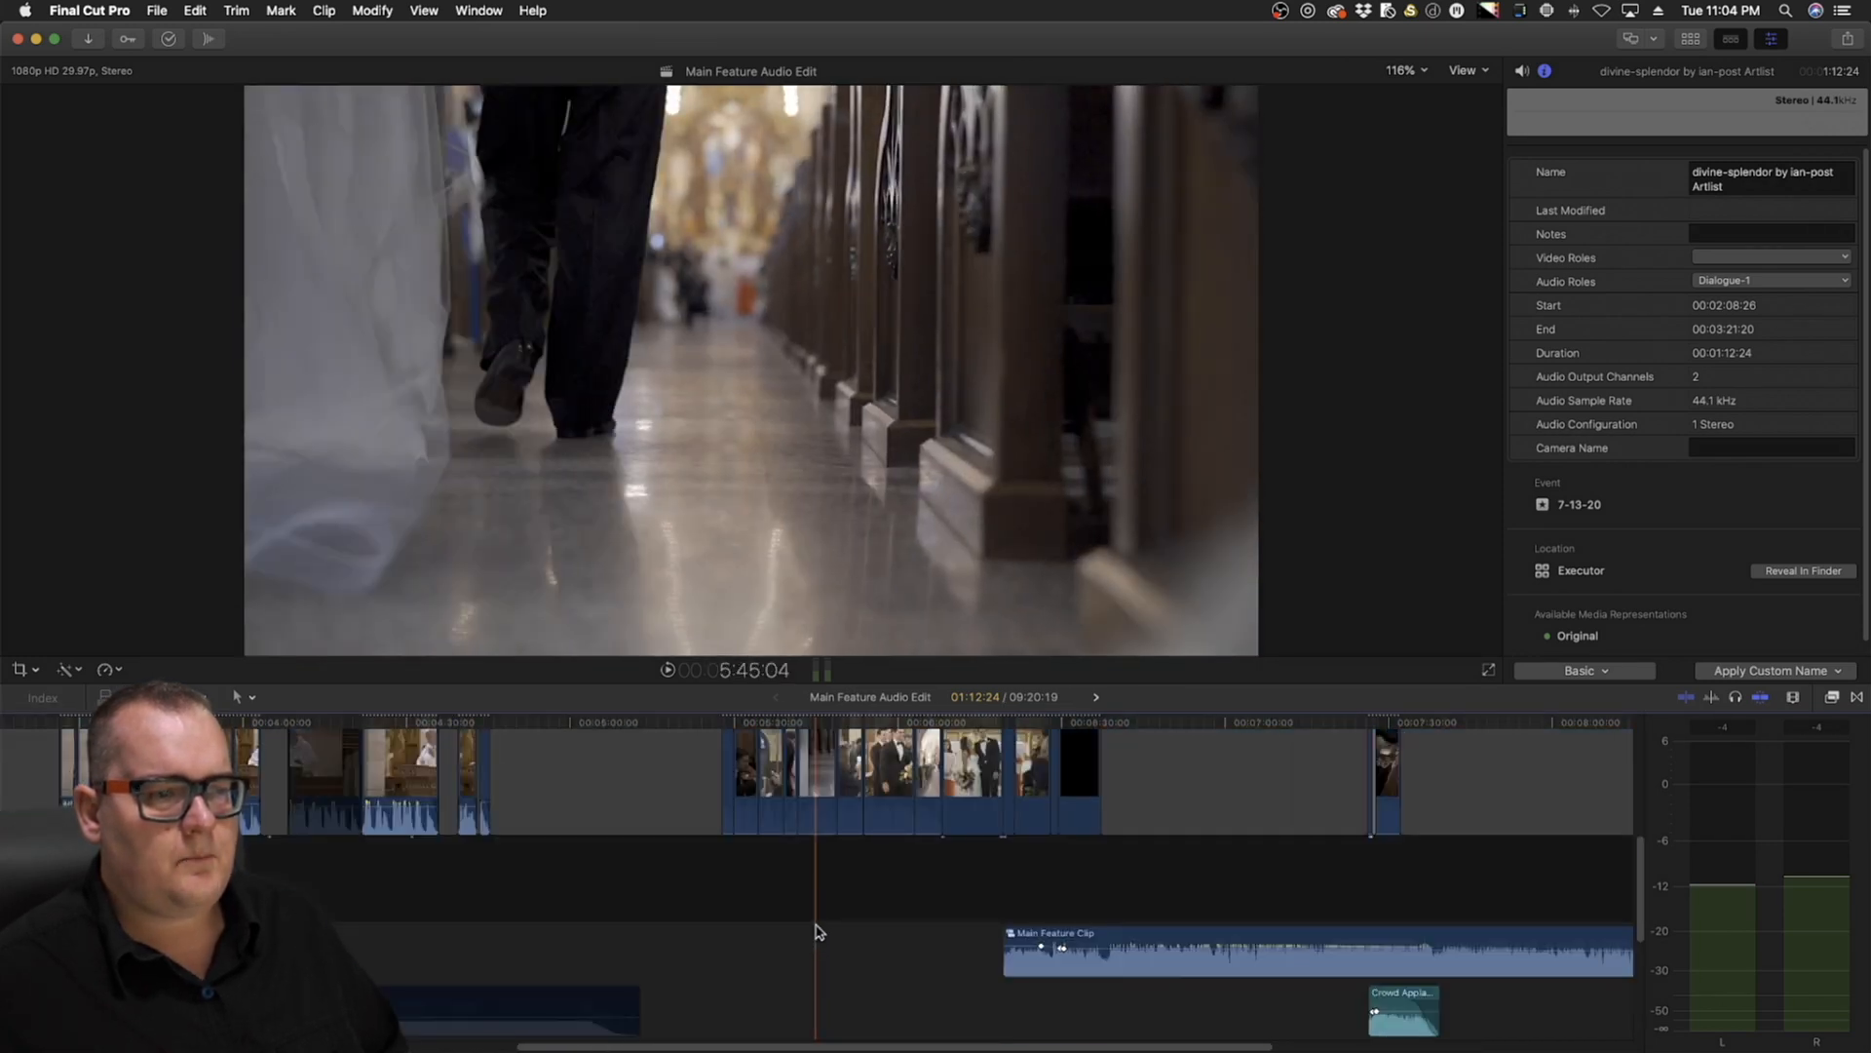
# Play the transition at about 6:18 where the ceremony audio gives way to the start of the Main Feature Clip
pyautogui.scroll(-2, 890, 878)
pyautogui.click(893, 725)
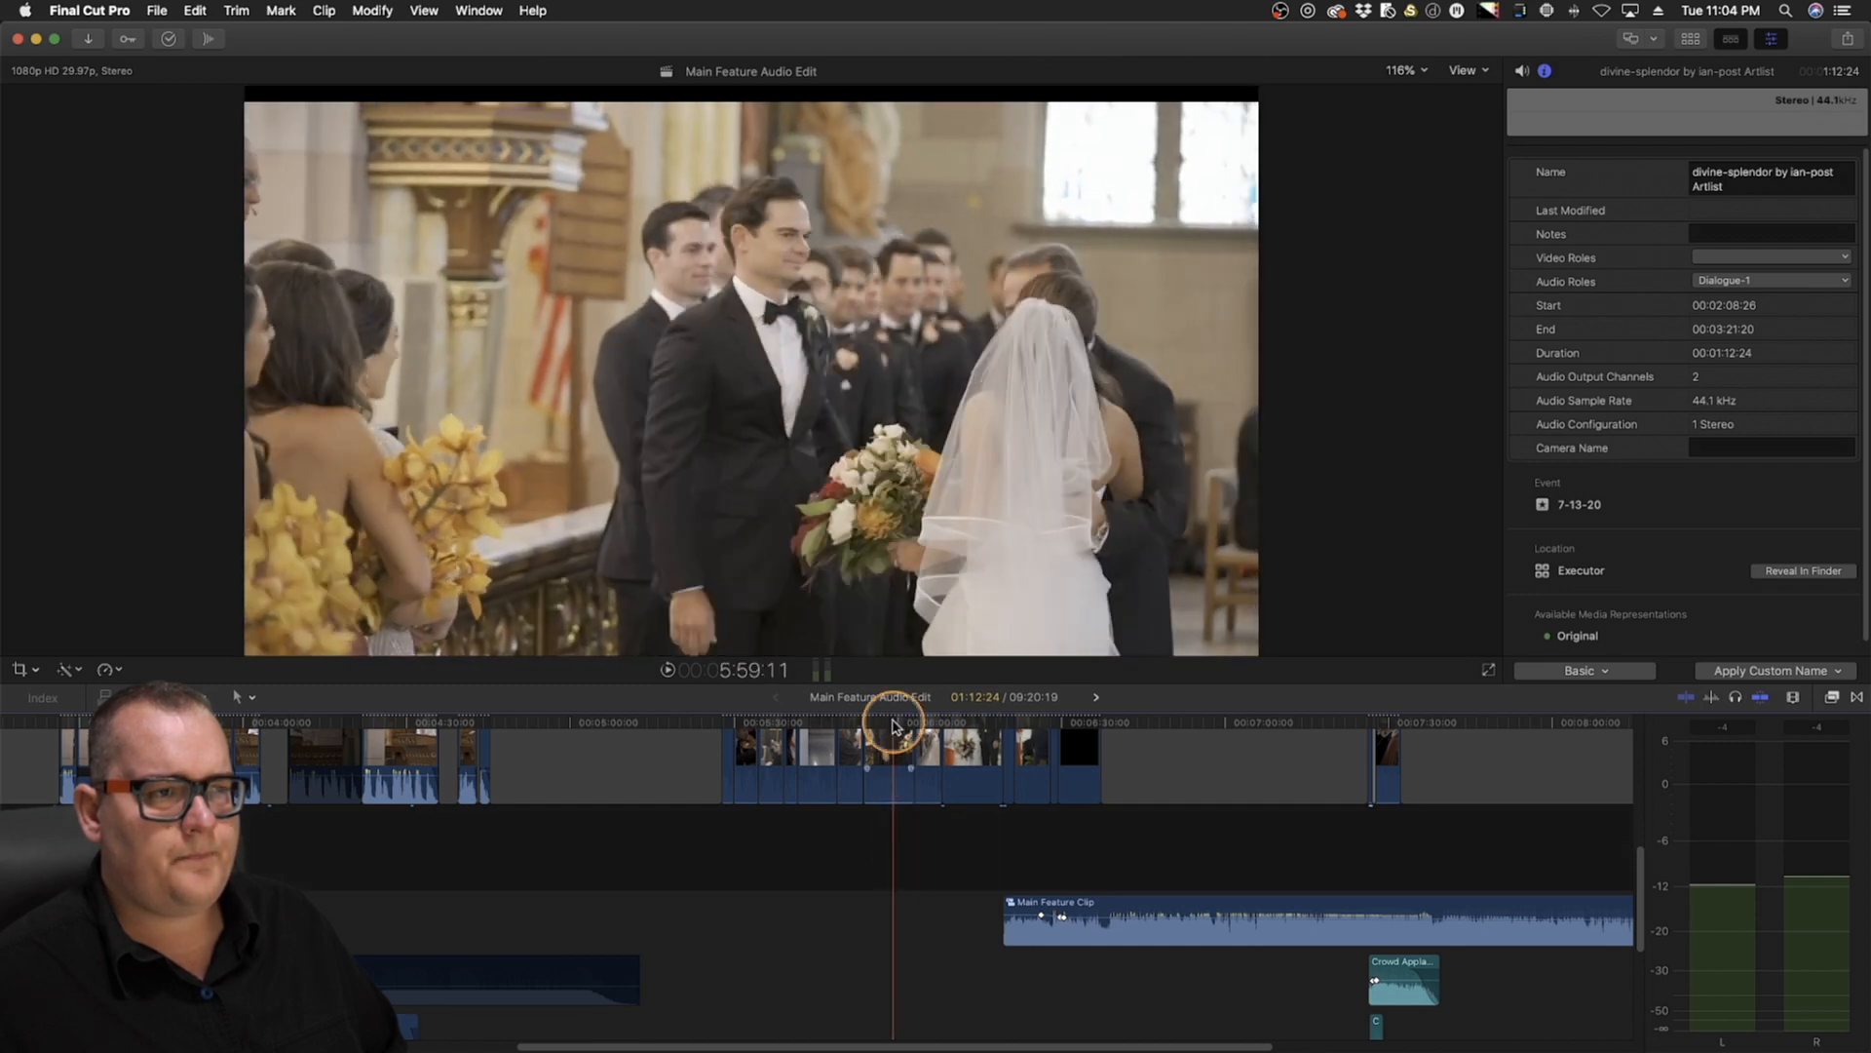
pyautogui.scroll(-6, 908, 829)
pyautogui.press('super+equal')
pyautogui.hscroll(6, 911, 839)
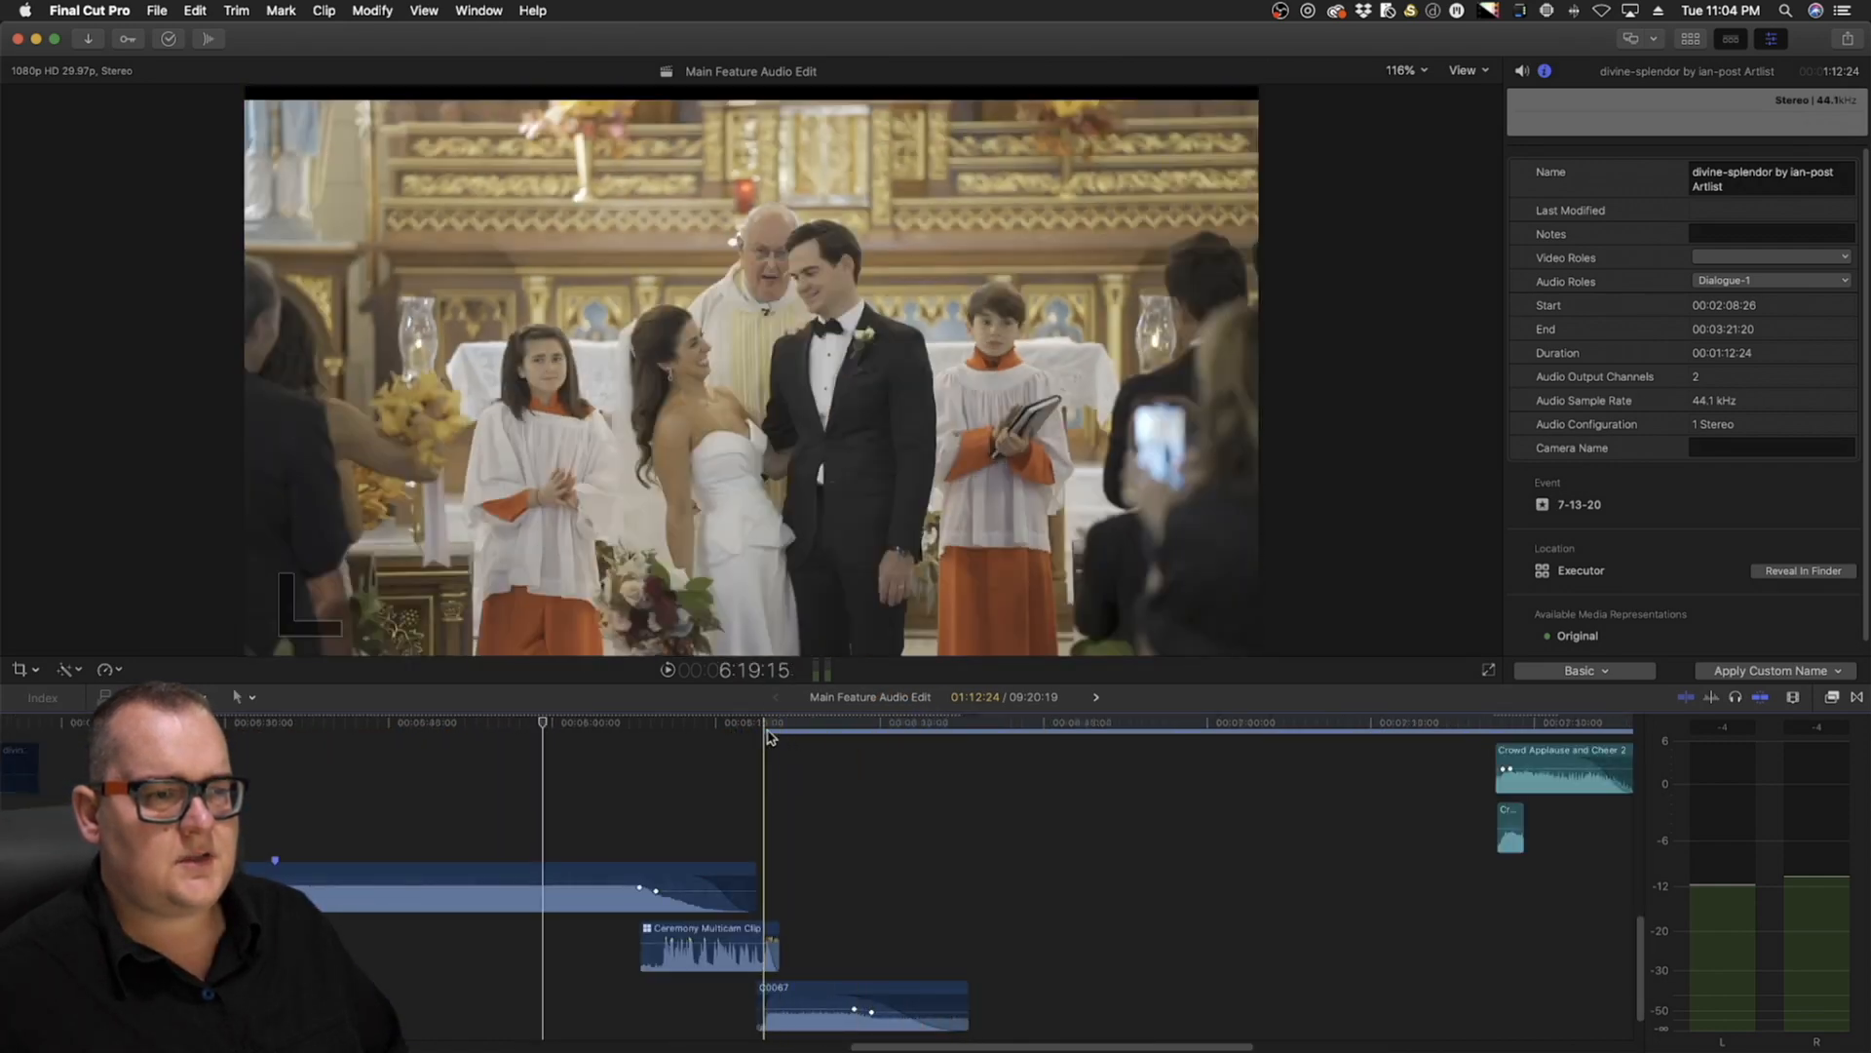
pyautogui.scroll(2, 755, 746)
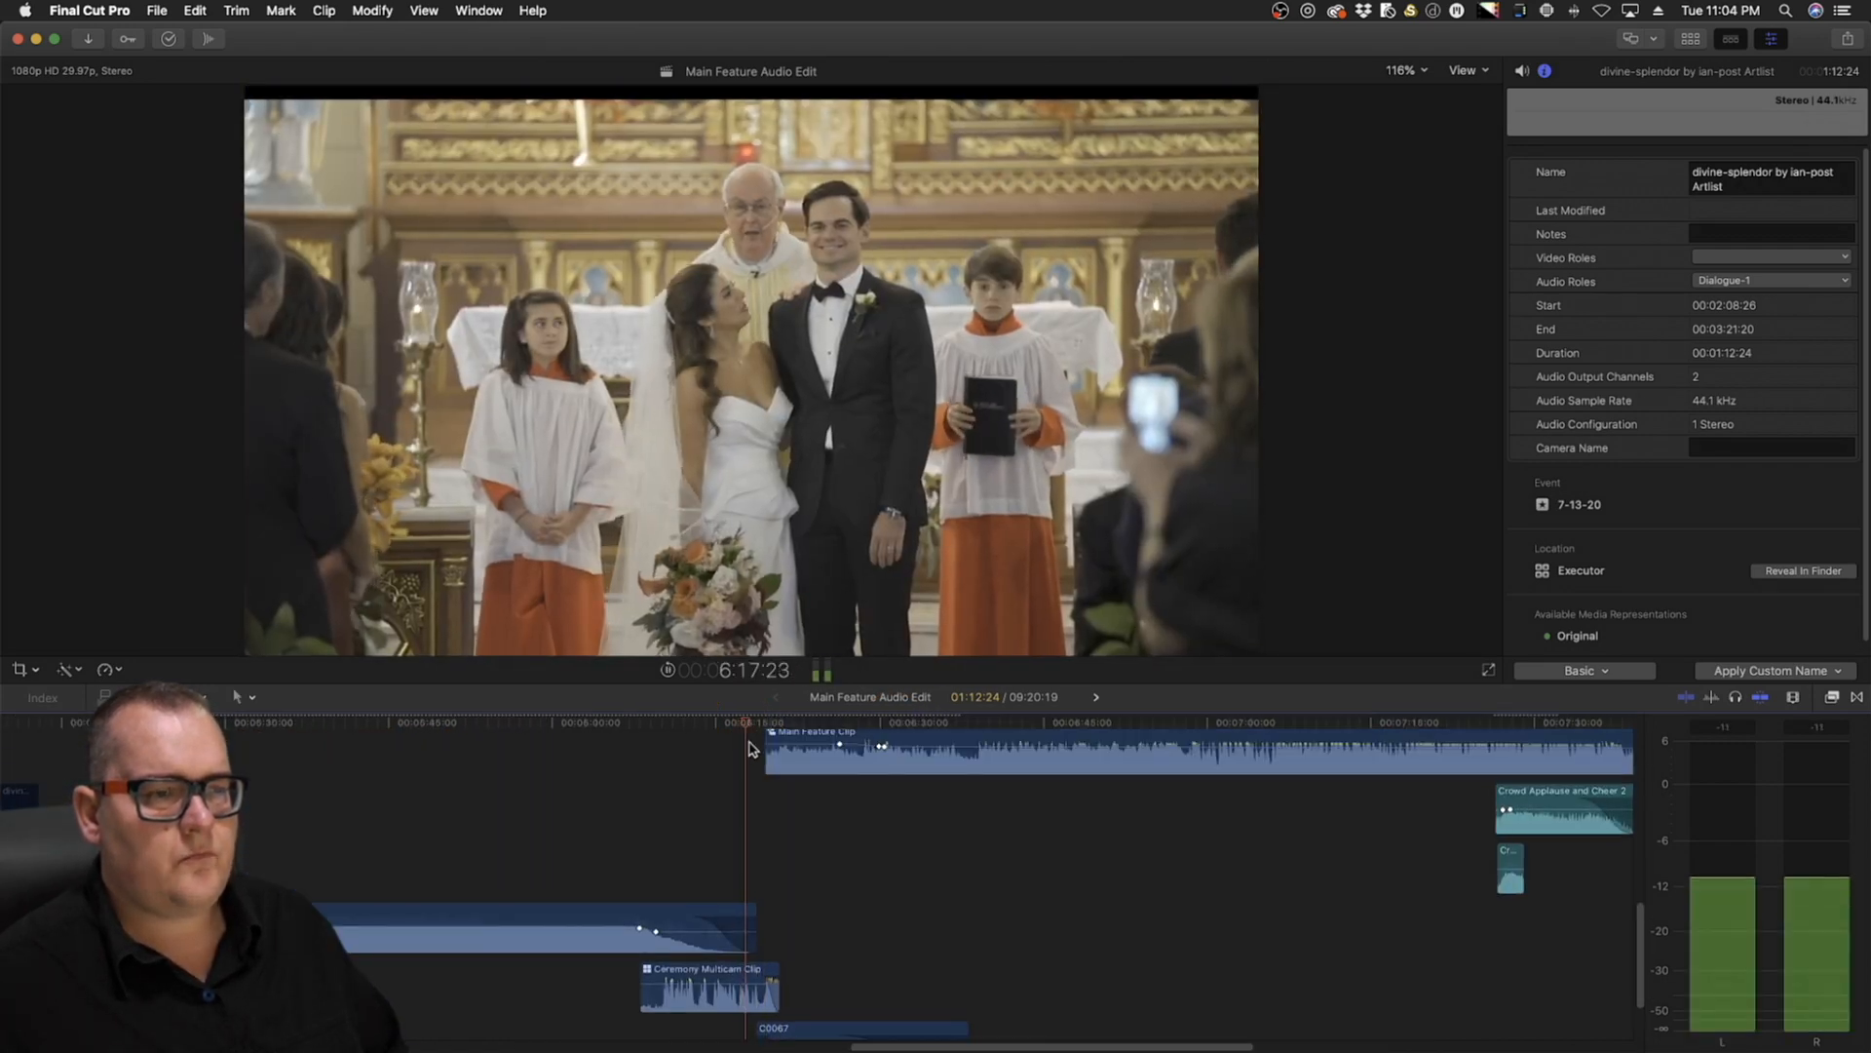
pyautogui.scroll(2, 751, 749)
pyautogui.press('space')
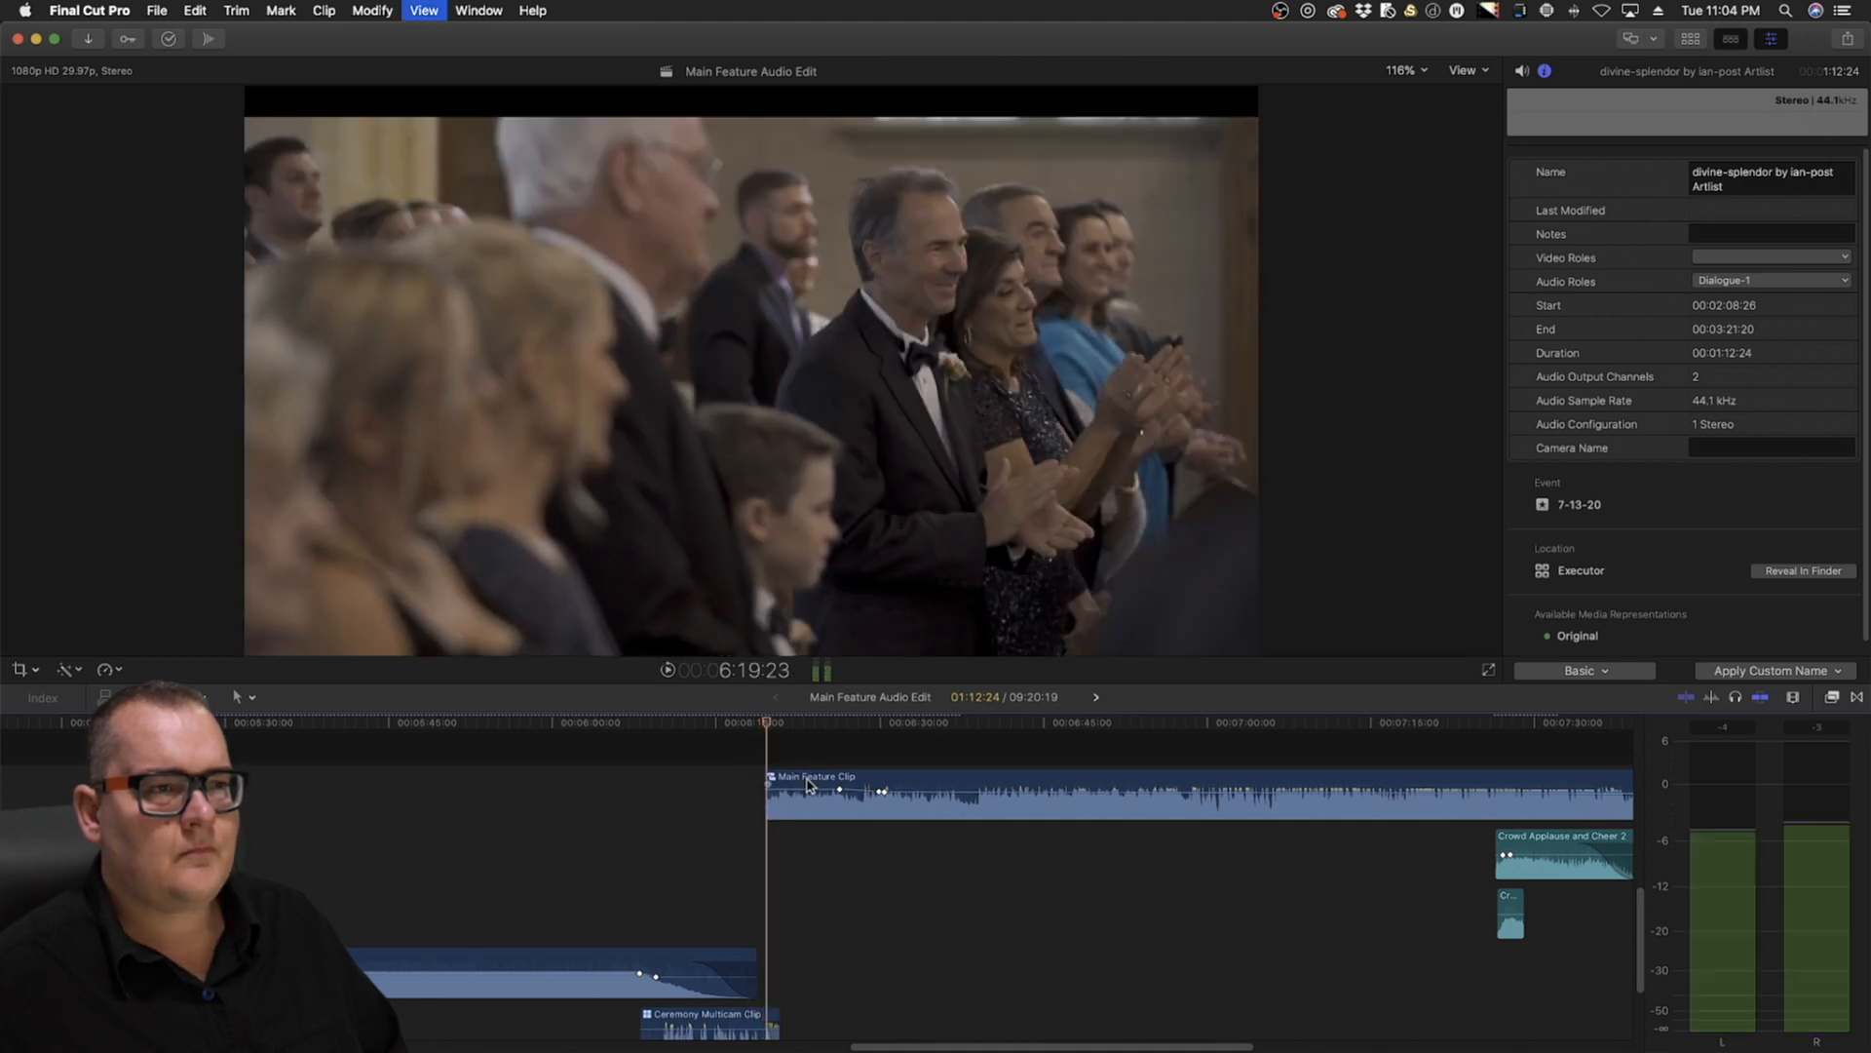
pyautogui.press('space')
# Park the playhead at about 6:18:23, just before the Main Feature Clip starts, and examine the video clips above it
pyautogui.click(765, 806)
pyautogui.click(749, 723)
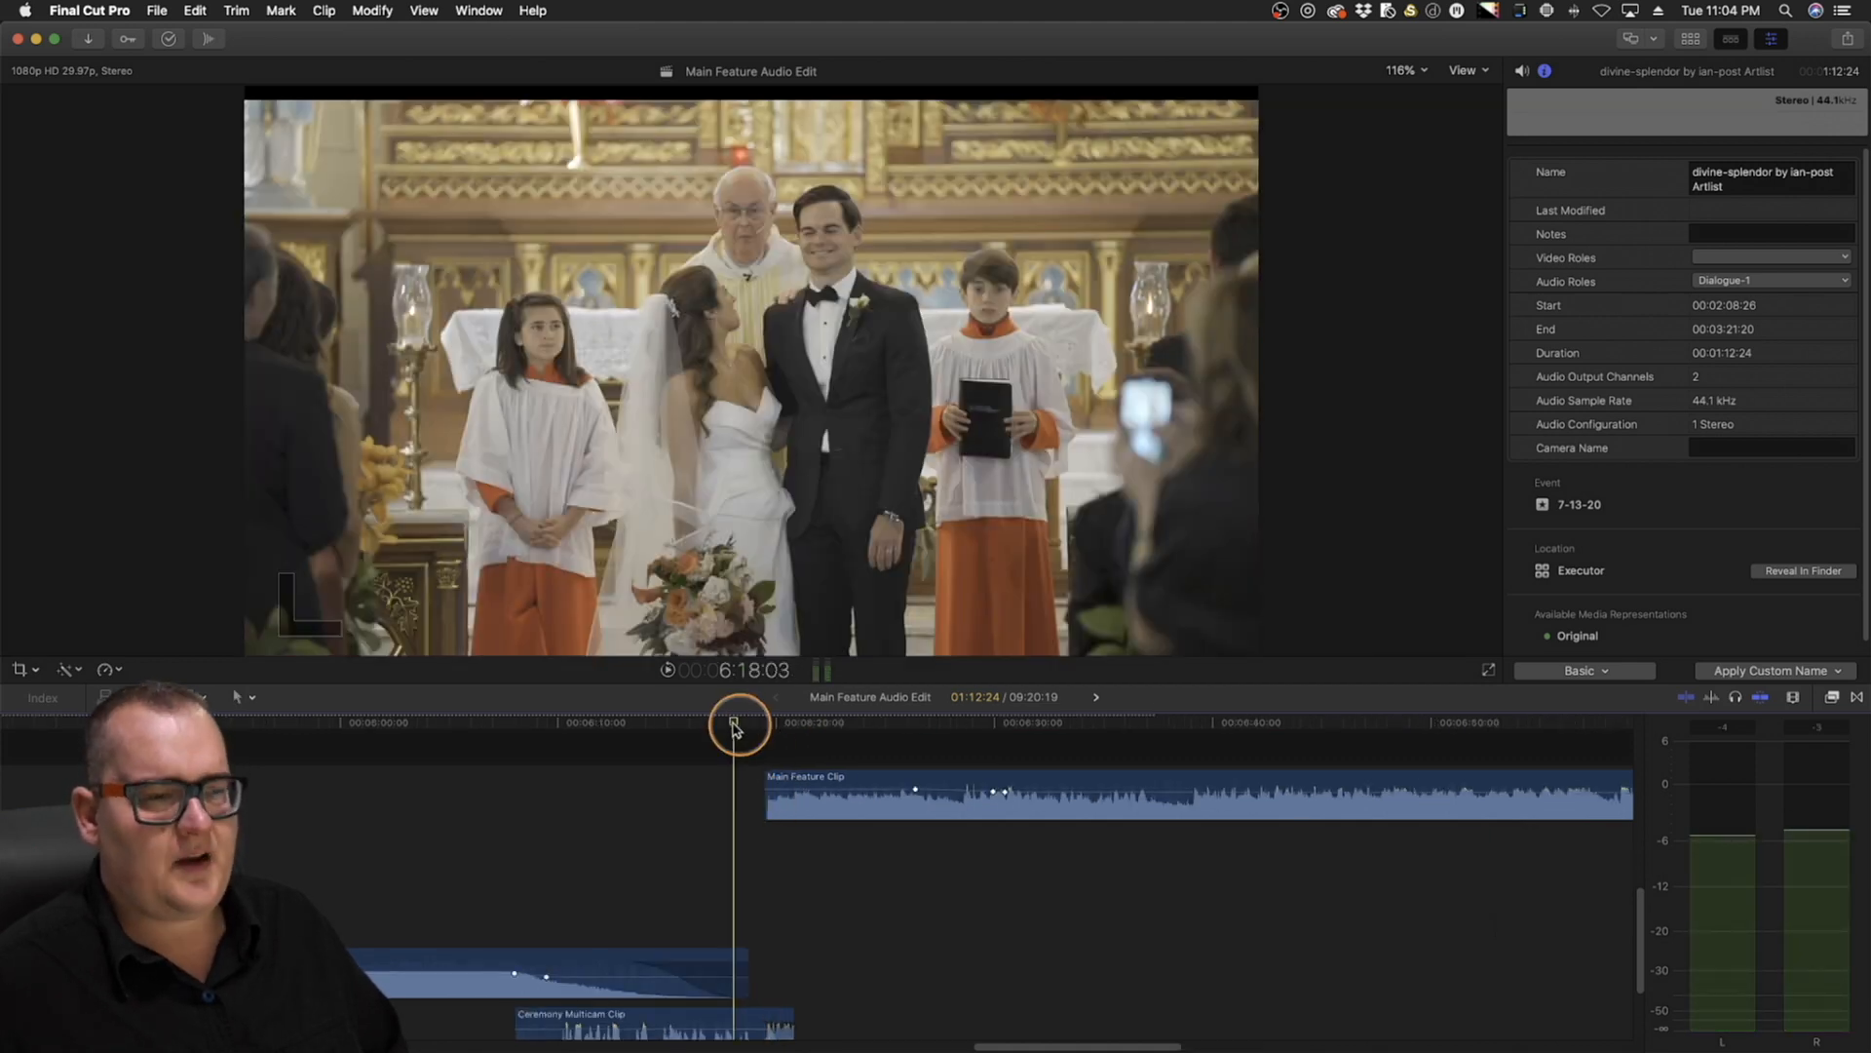
pyautogui.moveTo(753, 729); pyautogui.dragTo(747, 730)
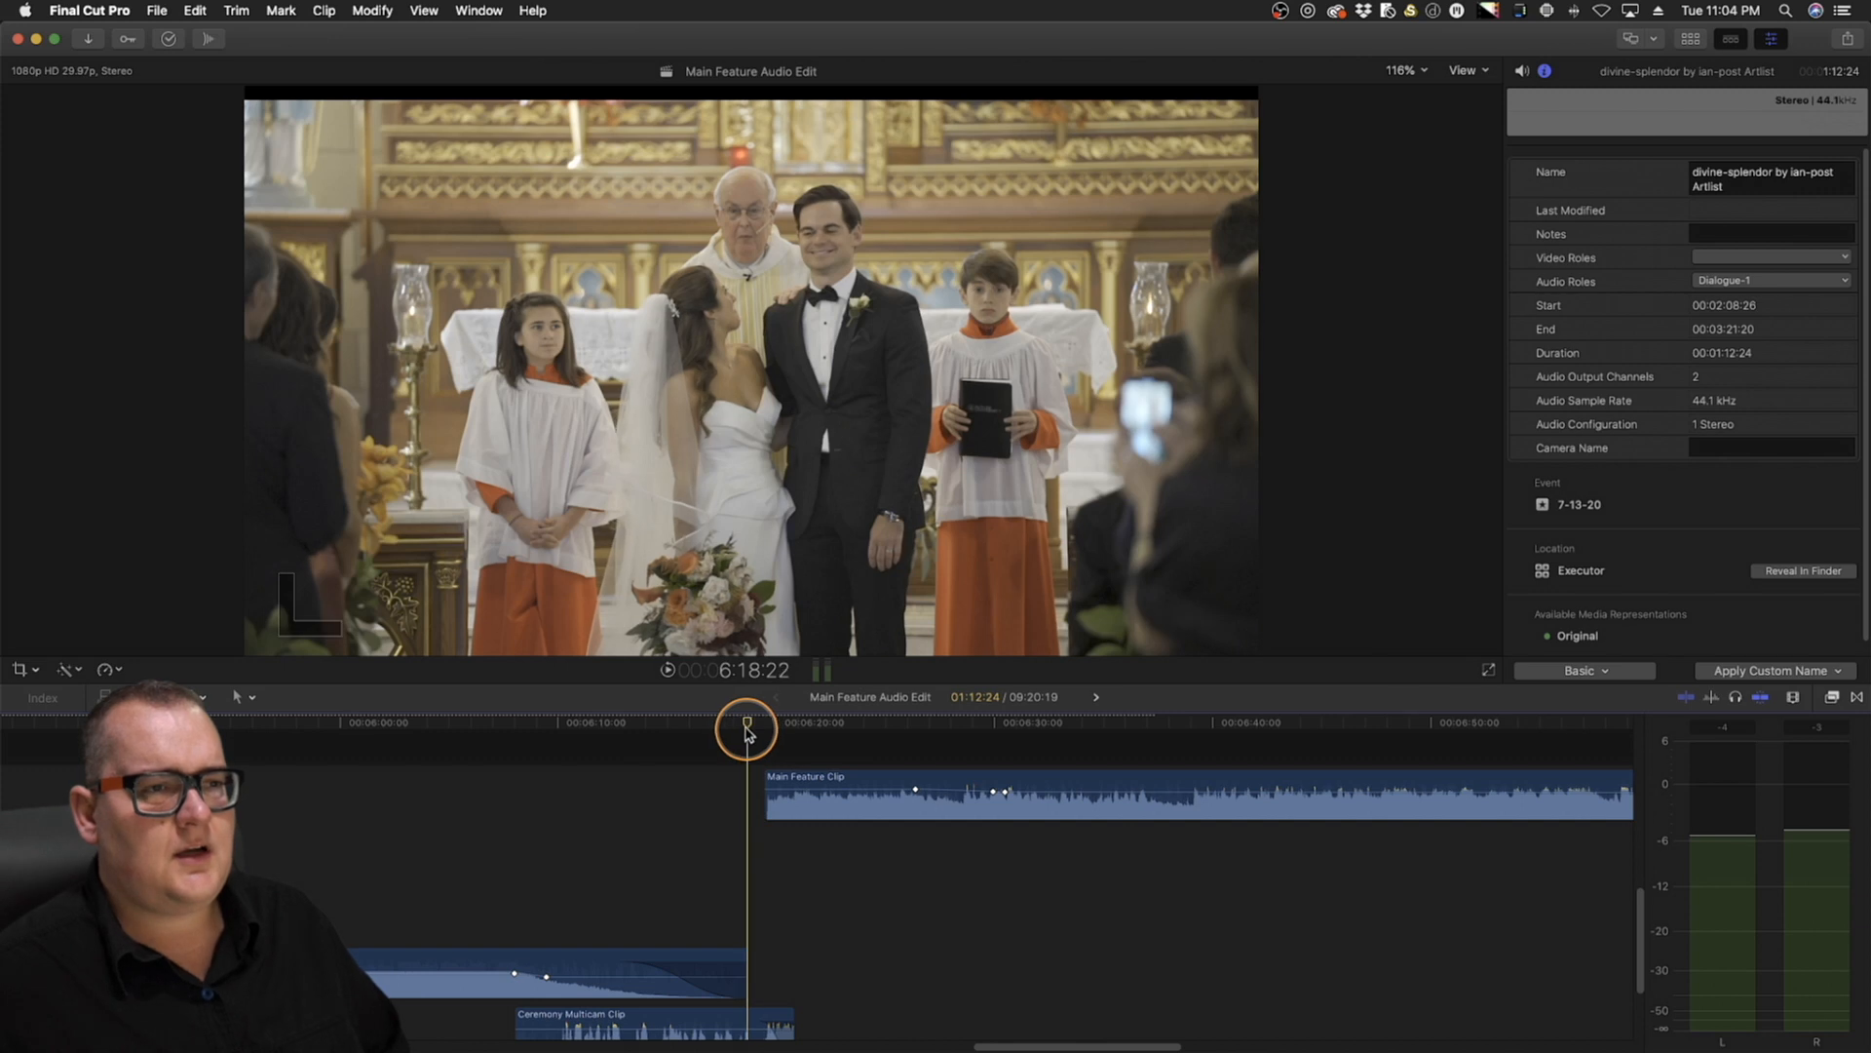
pyautogui.scroll(3, 750, 750)
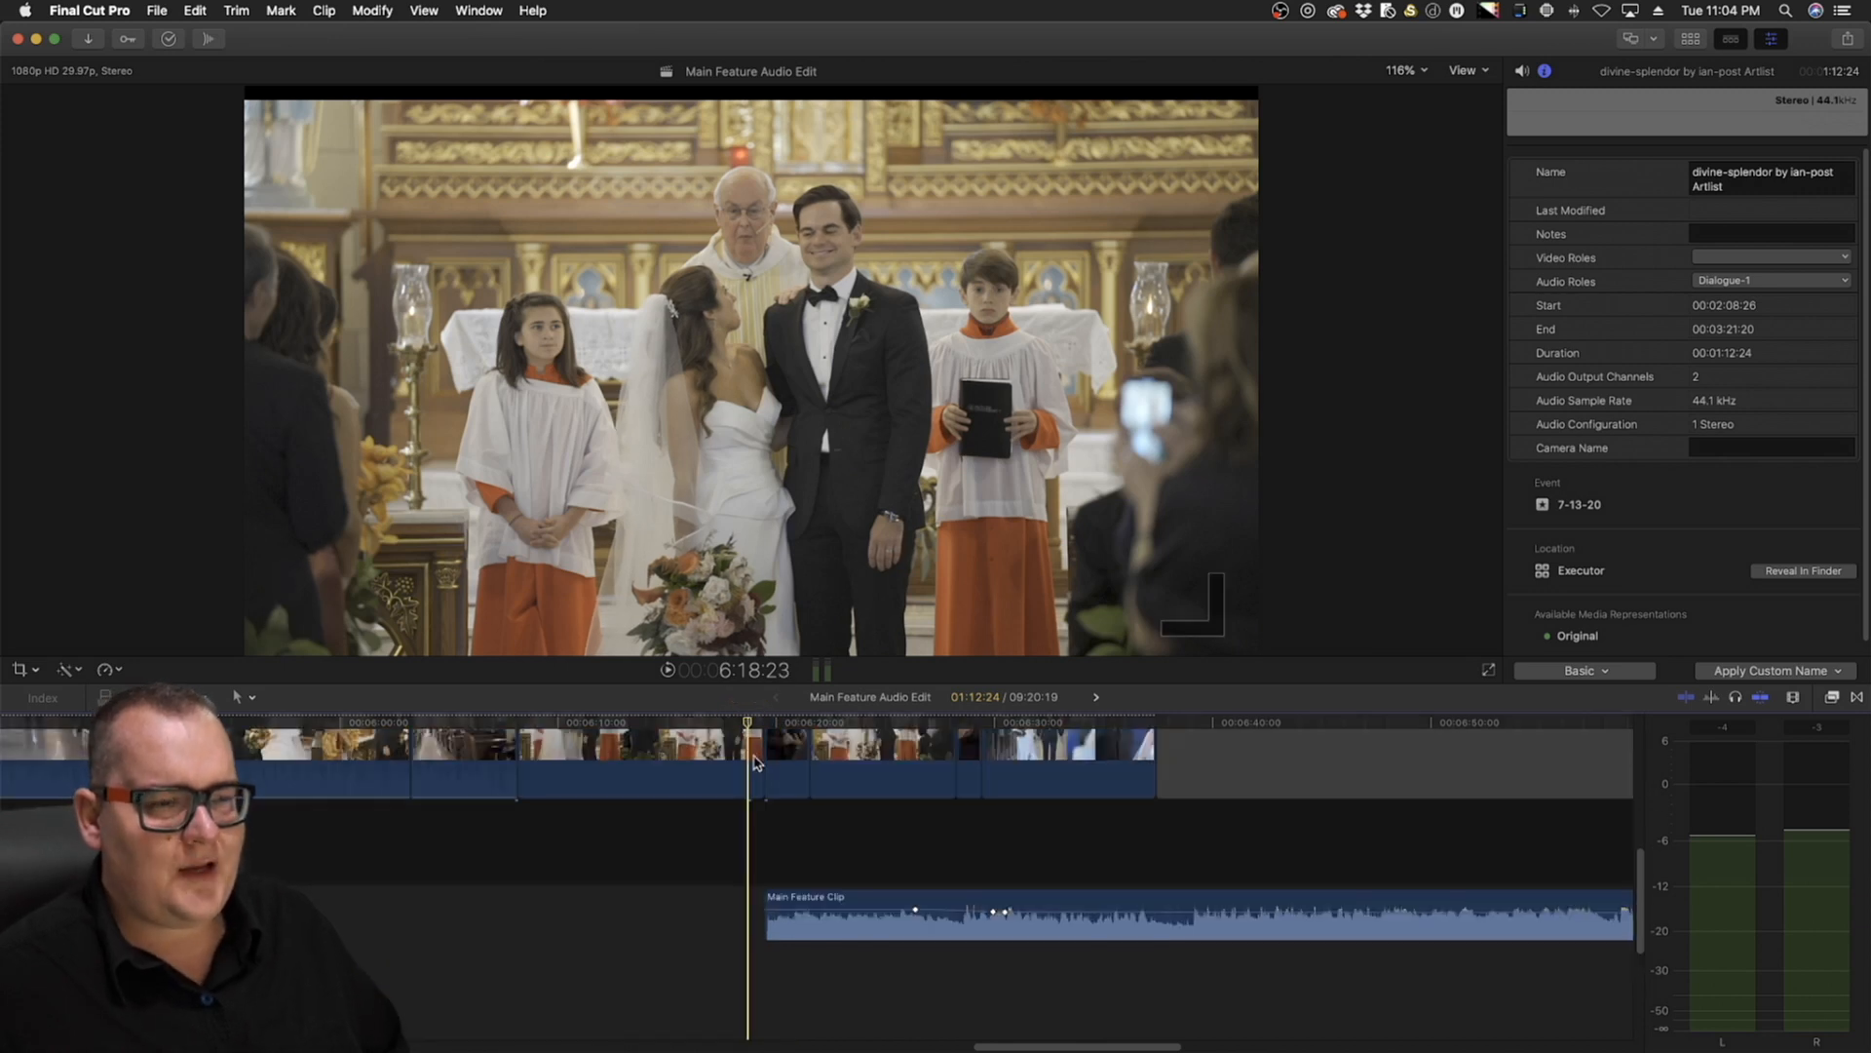
pyautogui.scroll(1, 753, 764)
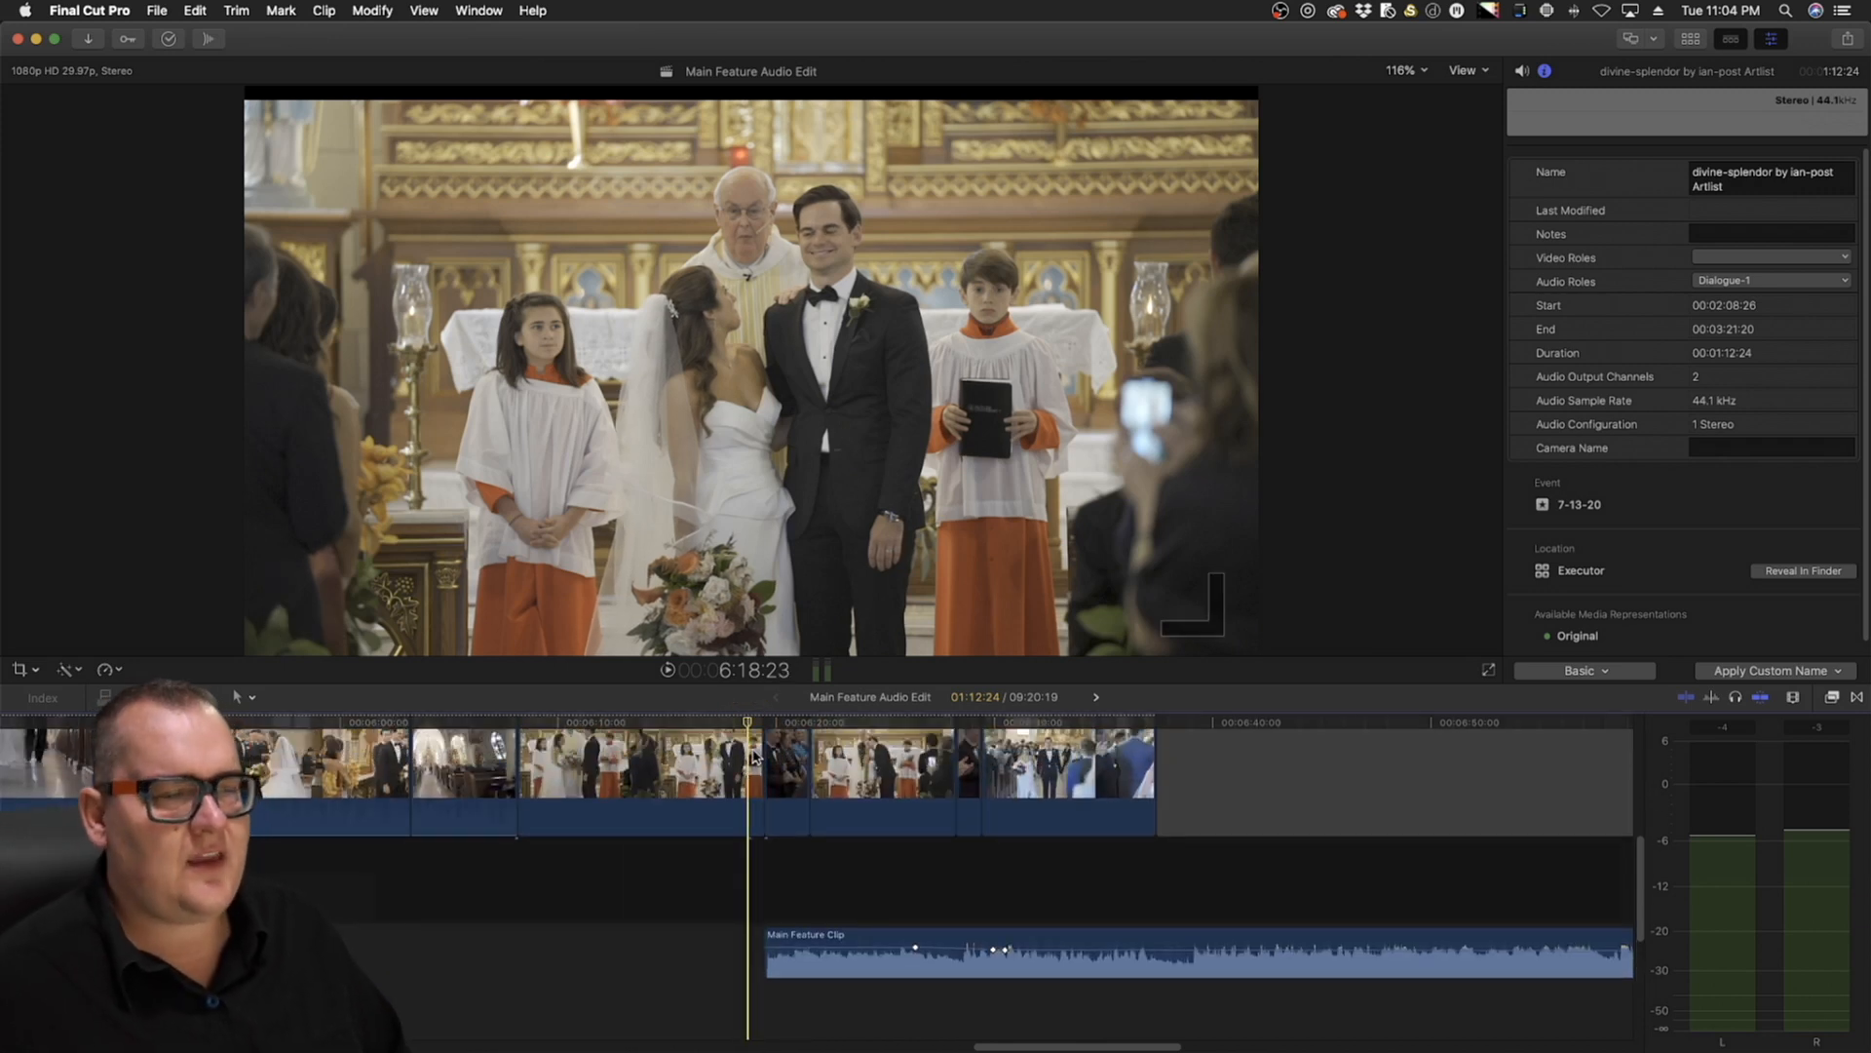
pyautogui.moveTo(755, 726)
pyautogui.mouseDown()
pyautogui.moveTo(711, 726)
pyautogui.moveTo(749, 729)
pyautogui.mouseUp()
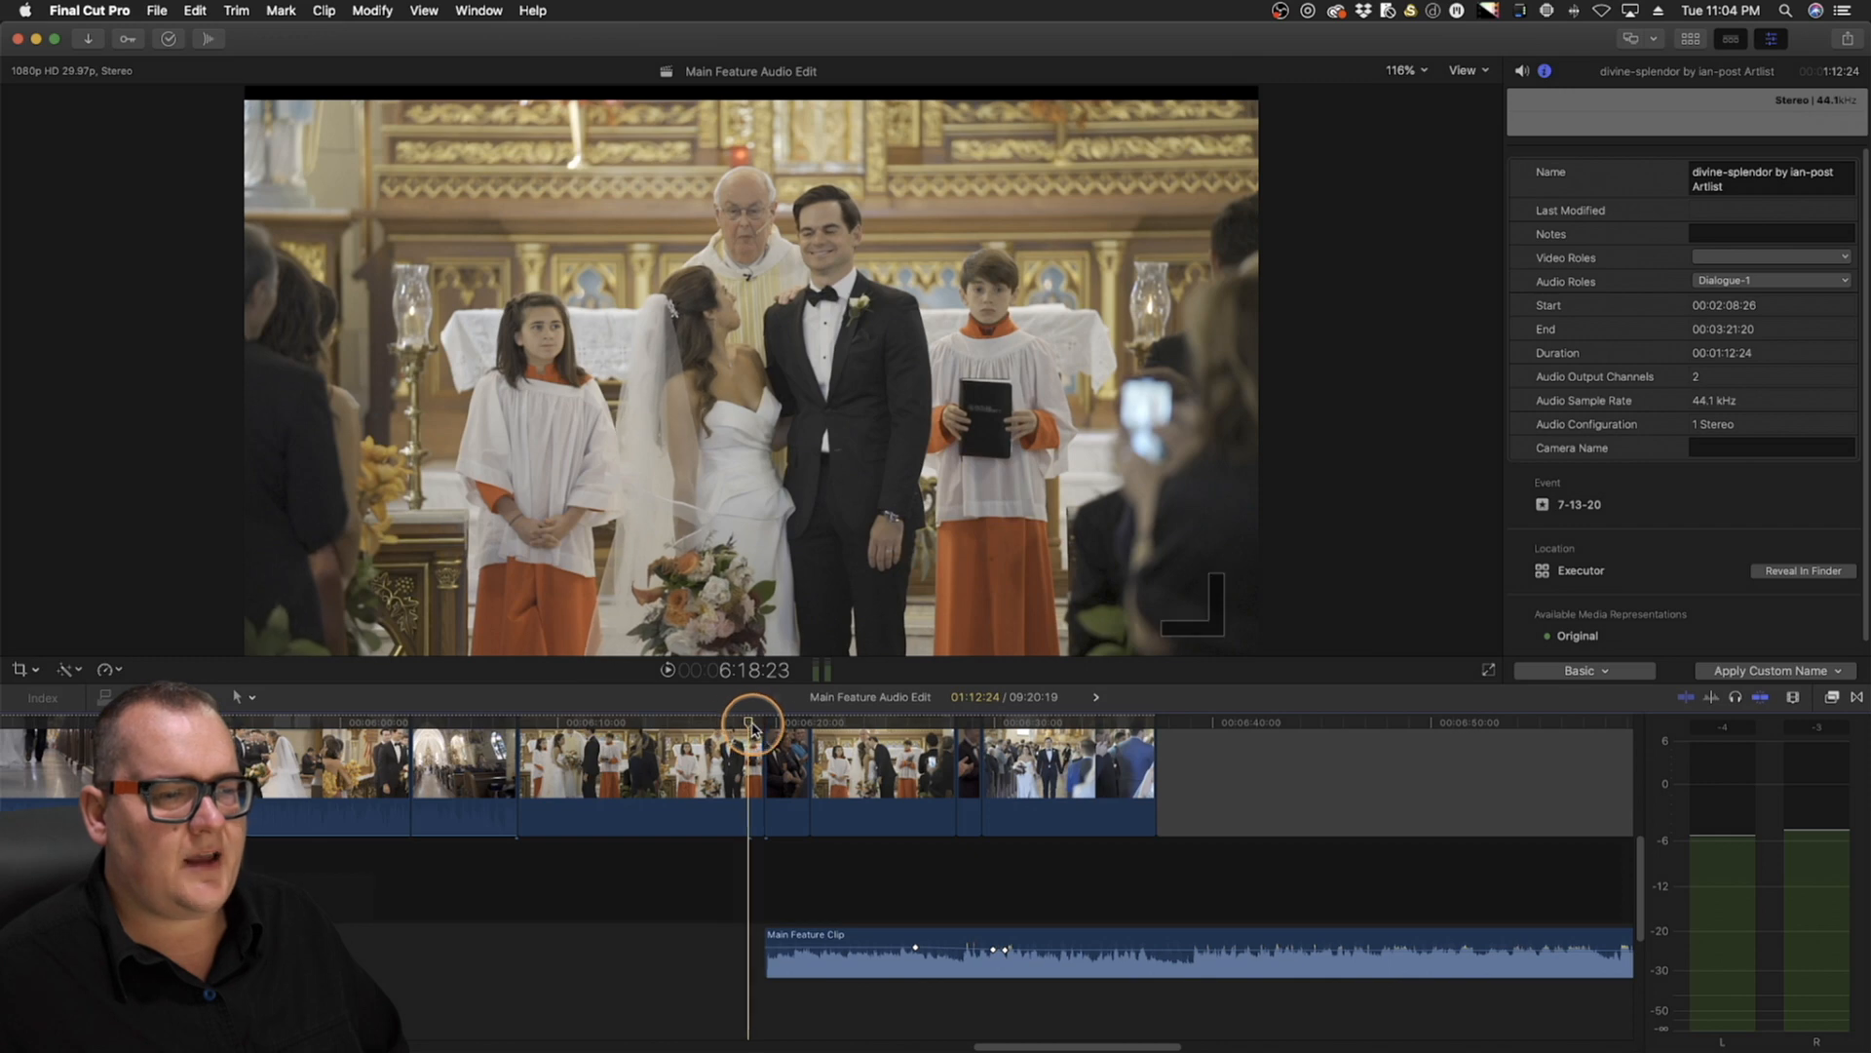
# Play from 6:15:20 to hear the Ceremony Multicam Clip overlap with the C0067 audio under the transition
pyautogui.scroll(-5, 796, 858)
pyautogui.scroll(-2, 796, 857)
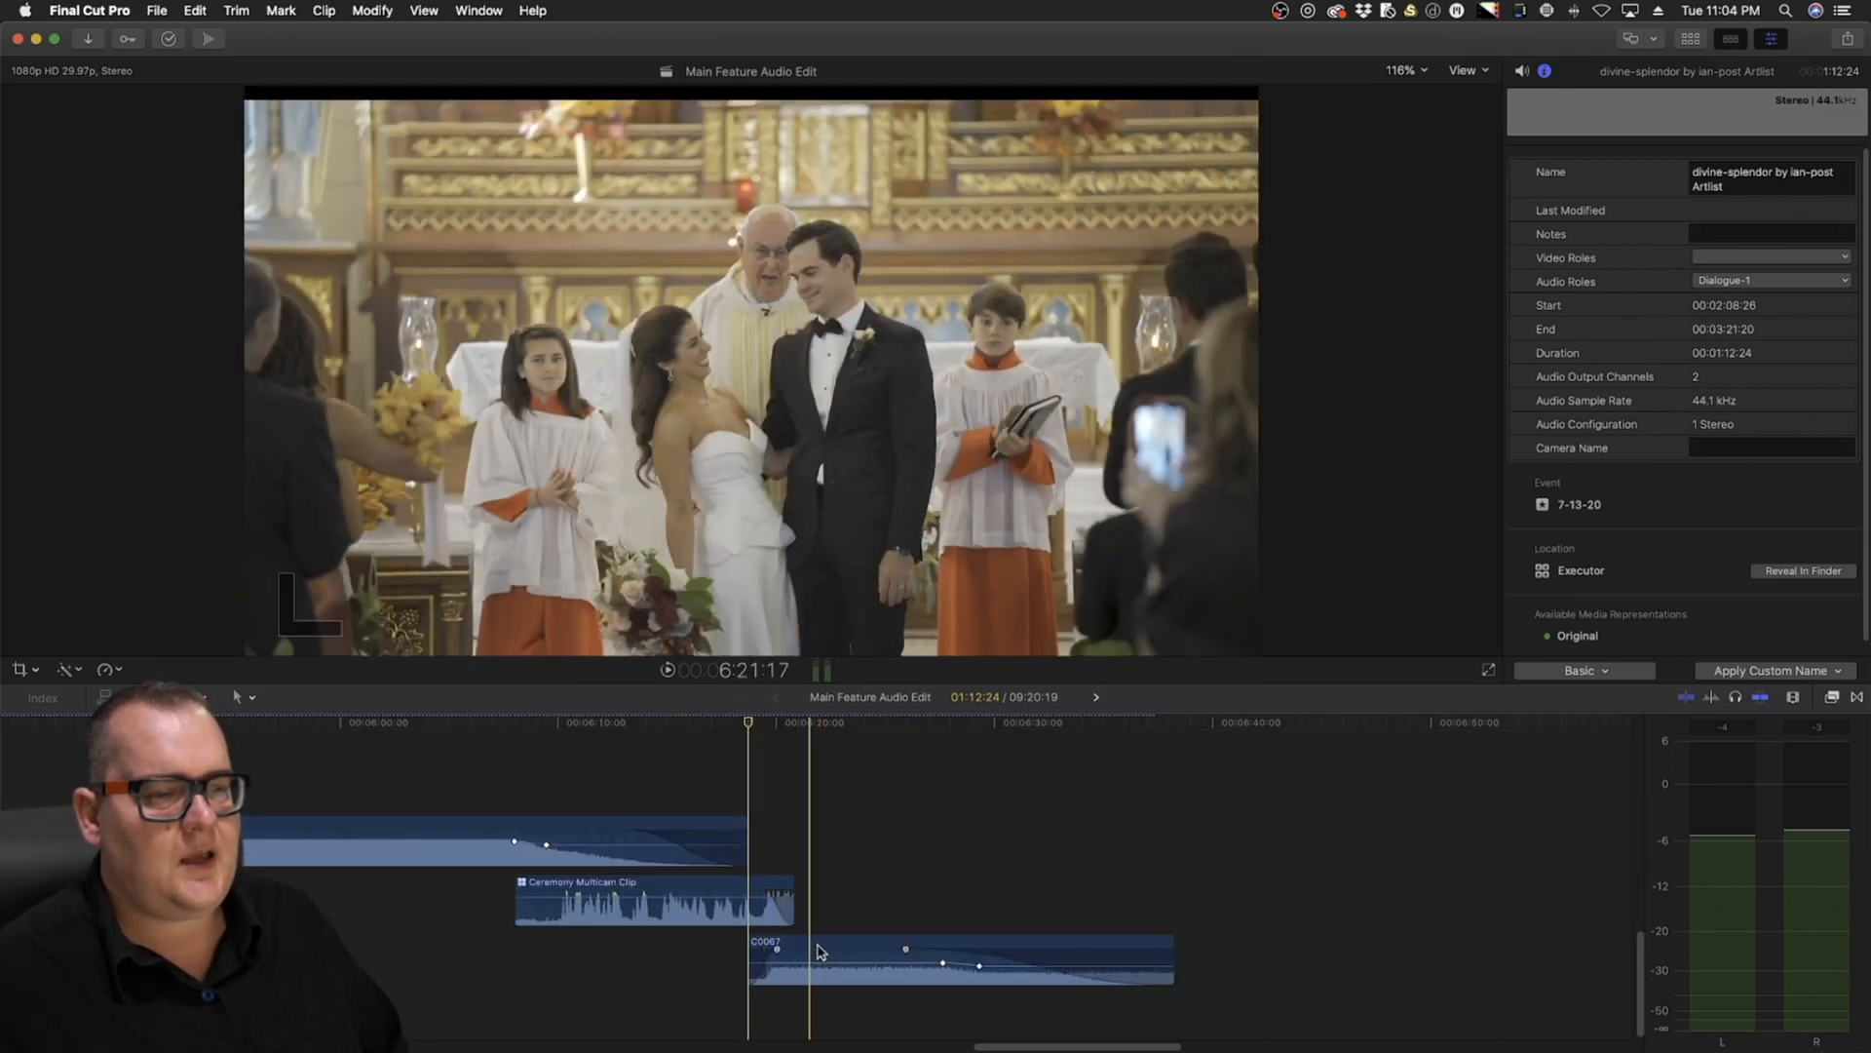
pyautogui.click(683, 724)
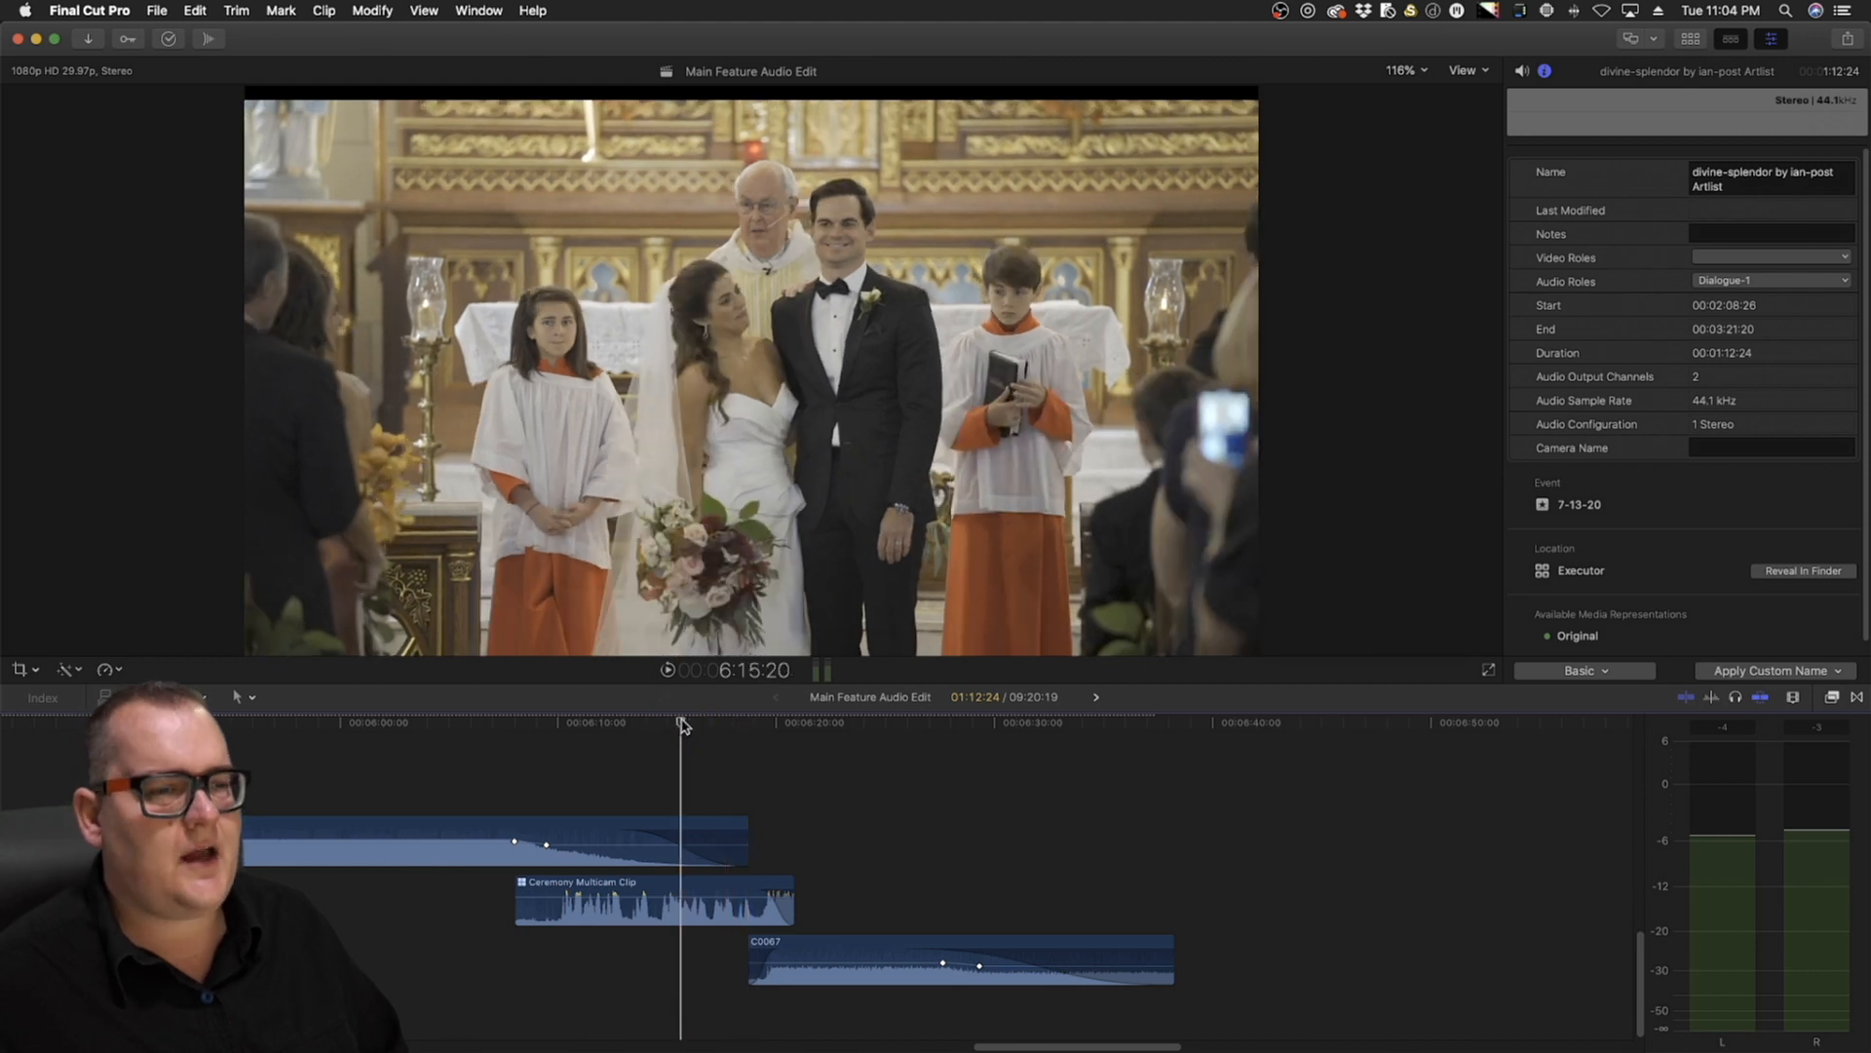
pyautogui.scroll(2, 682, 723)
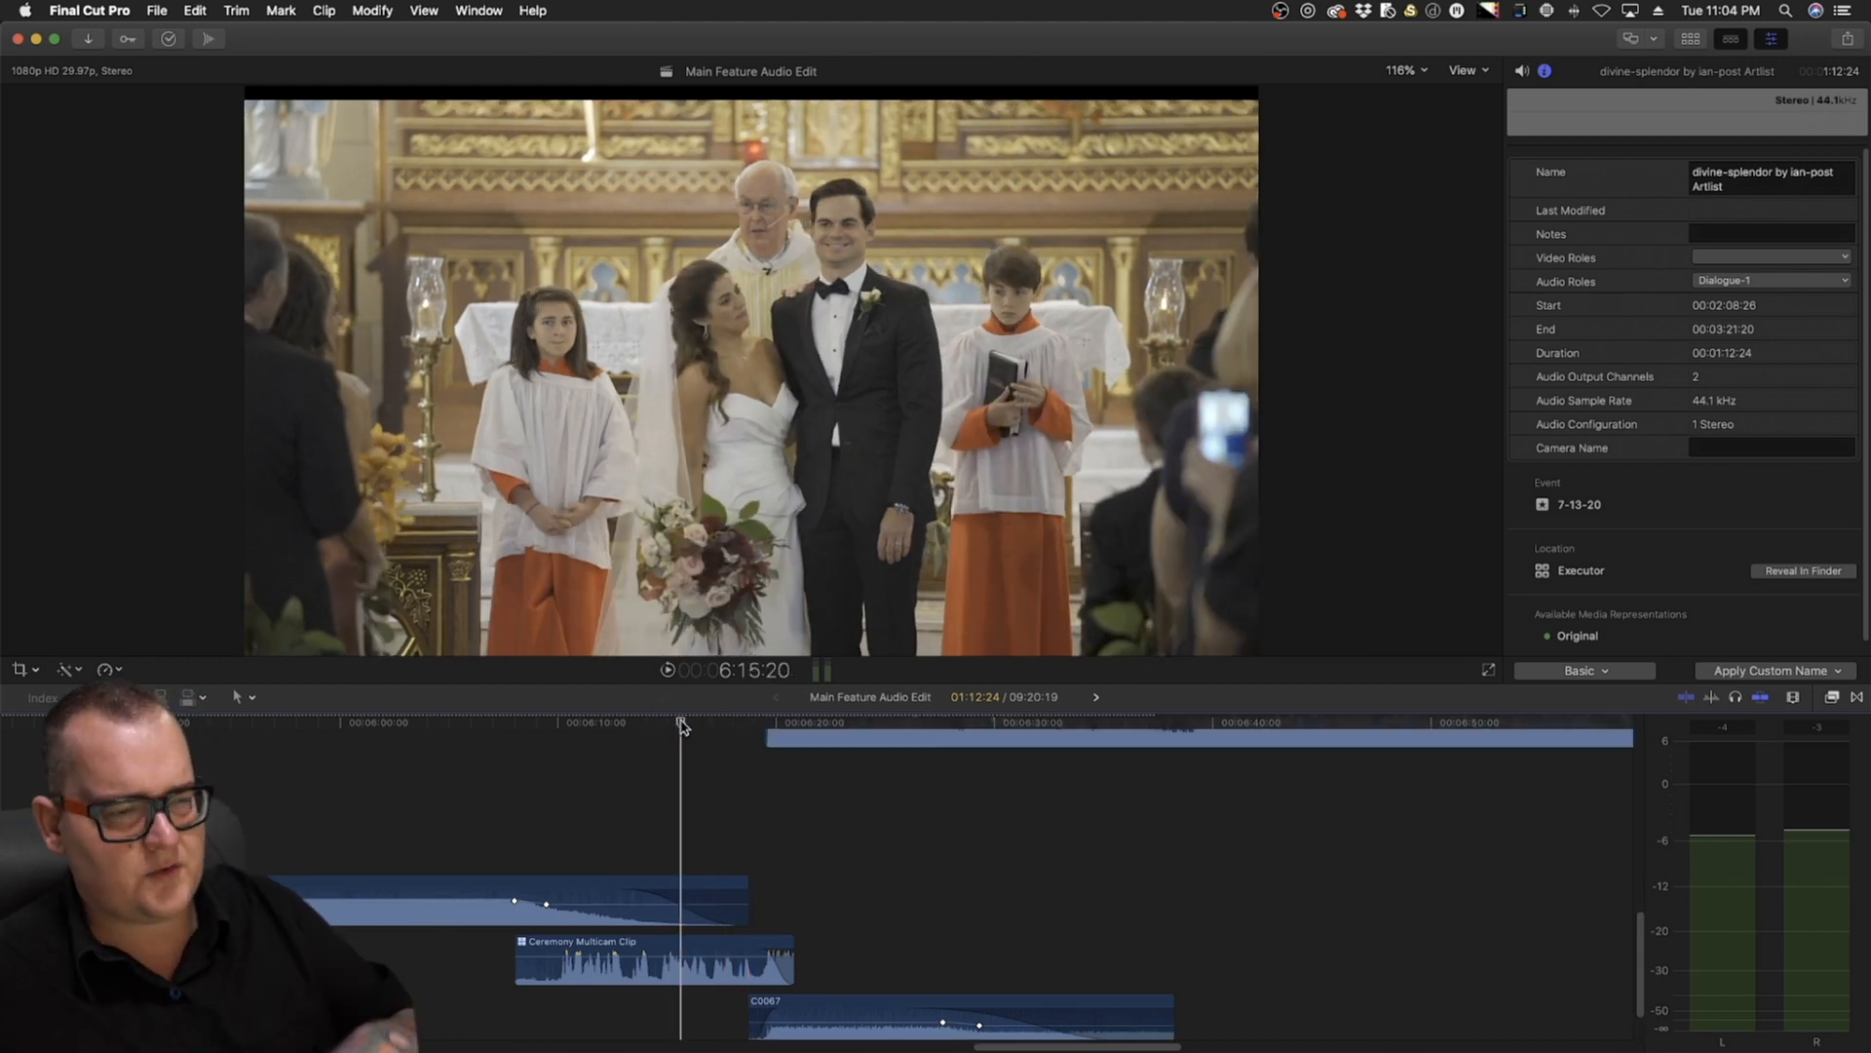
pyautogui.press('space')
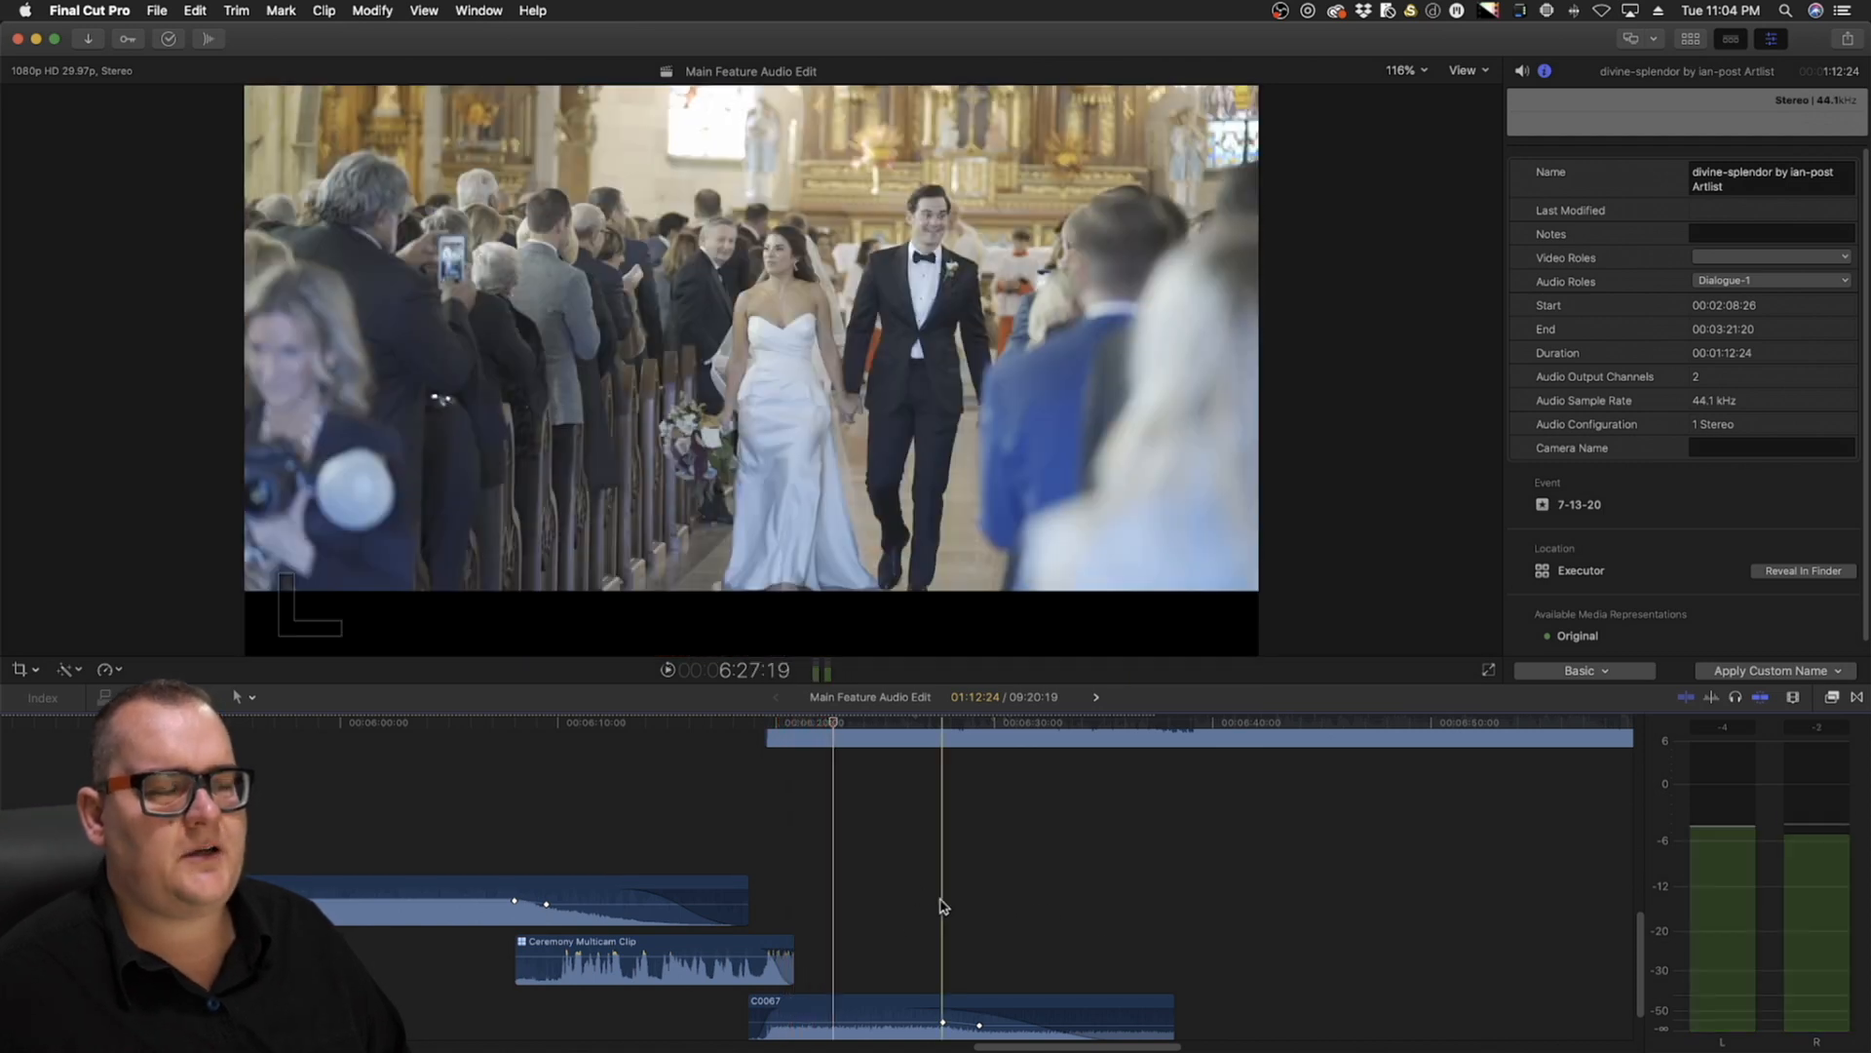
# Place the playhead at 7:26:08, just before the Crowd Applause and Cheer 2 effect
pyautogui.hscroll(10, 948, 894)
pyautogui.scroll(3, 949, 895)
pyautogui.click(977, 731)
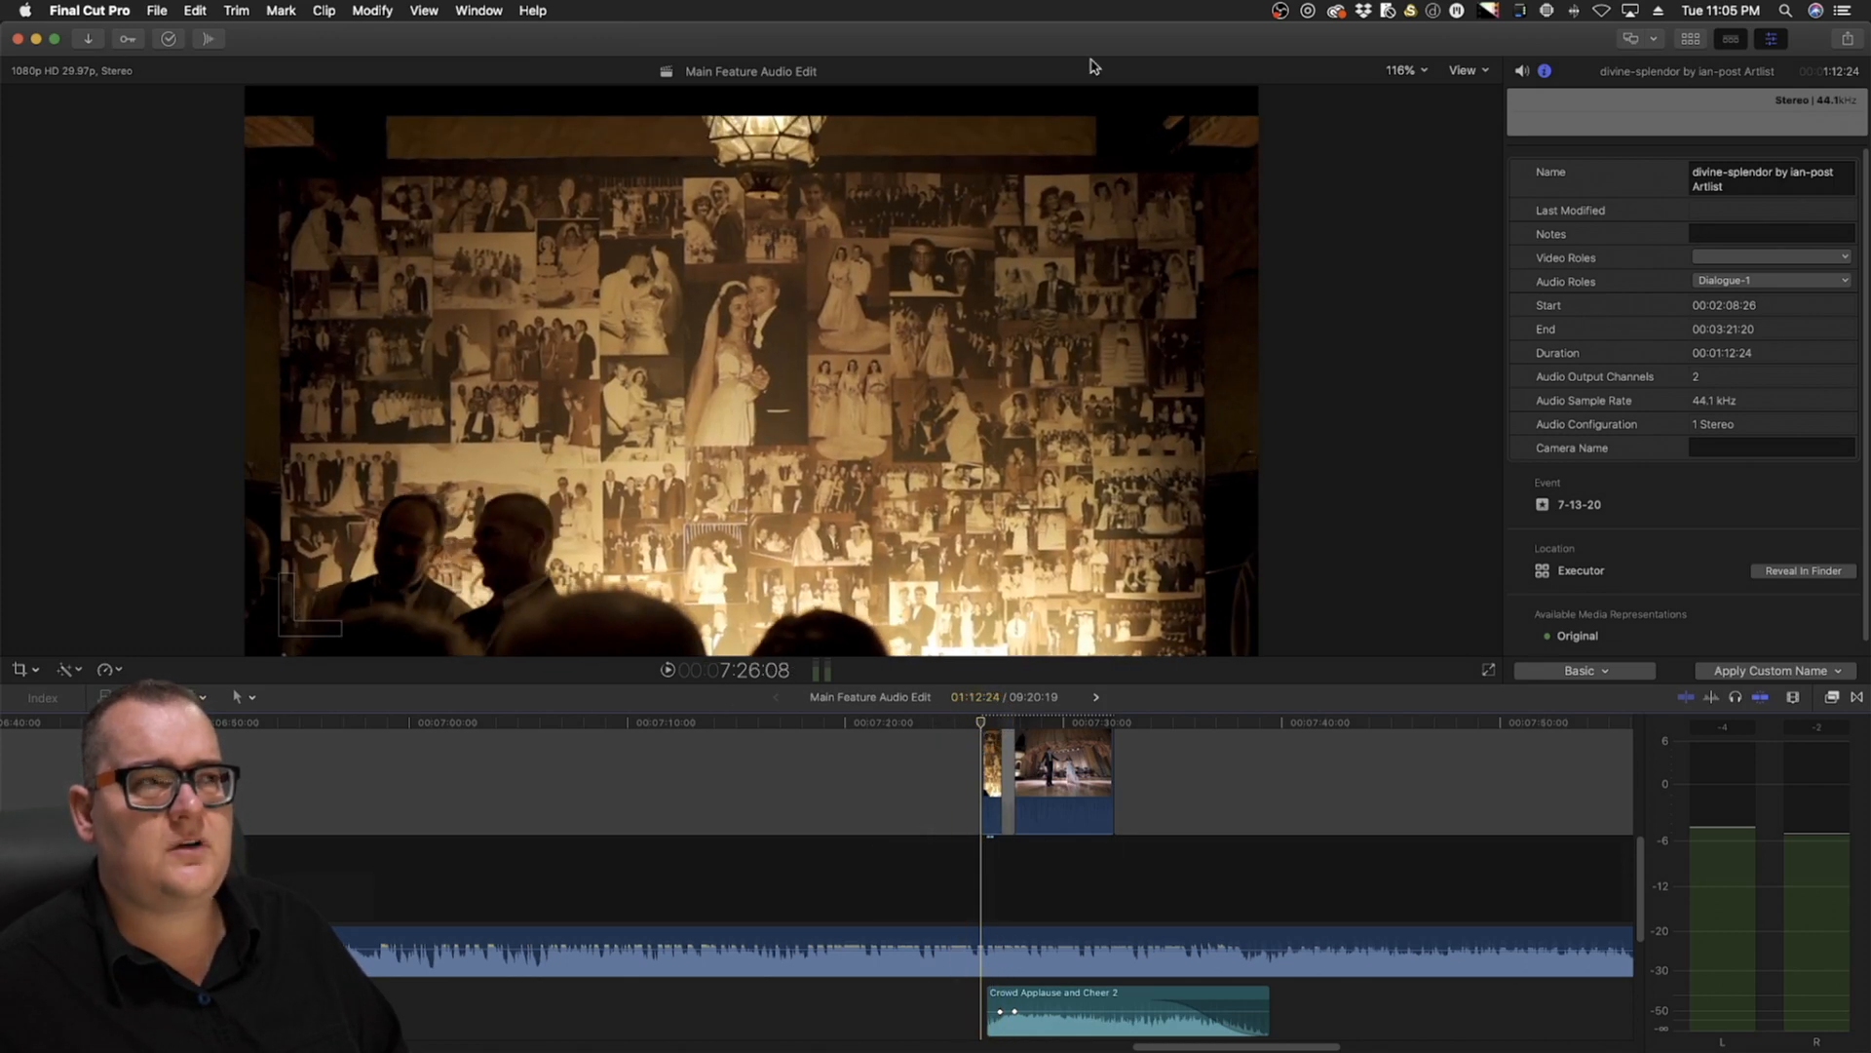
# Show the media browser and search its sound effects library for "crowd"
pyautogui.click(1690, 39)
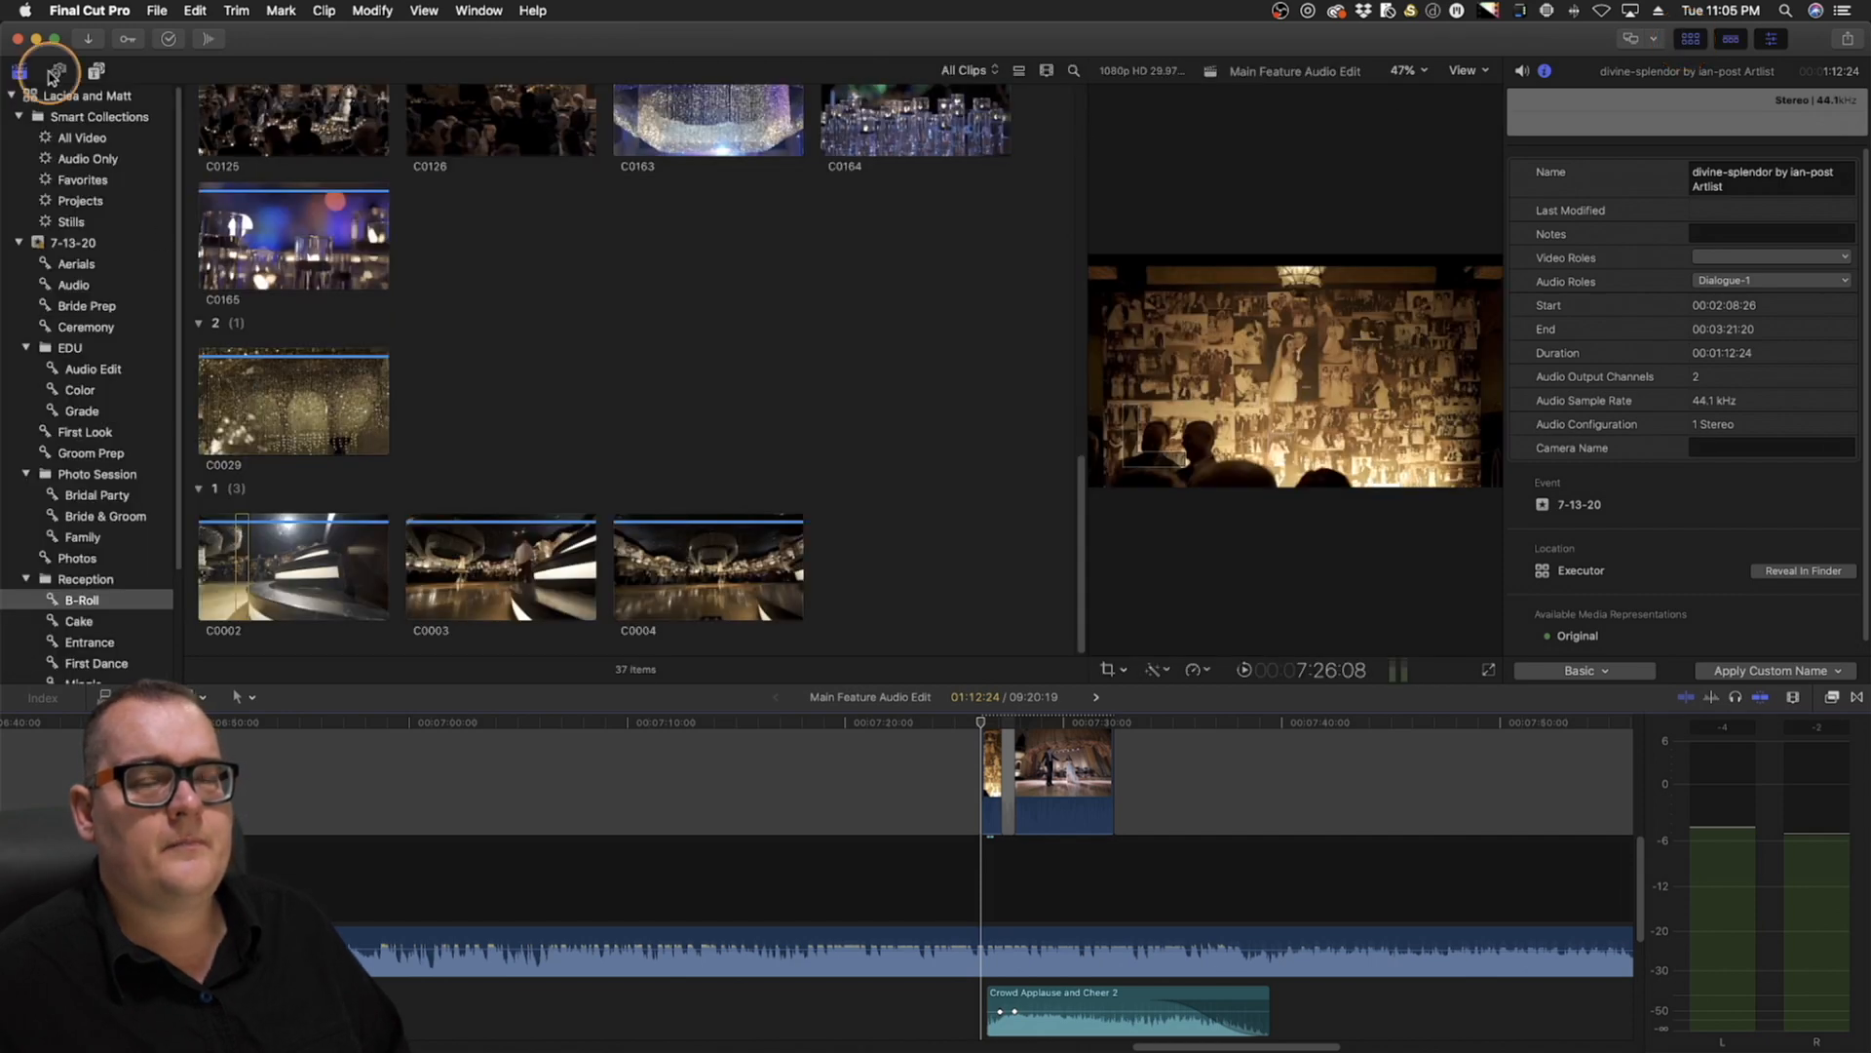
pyautogui.click(56, 72)
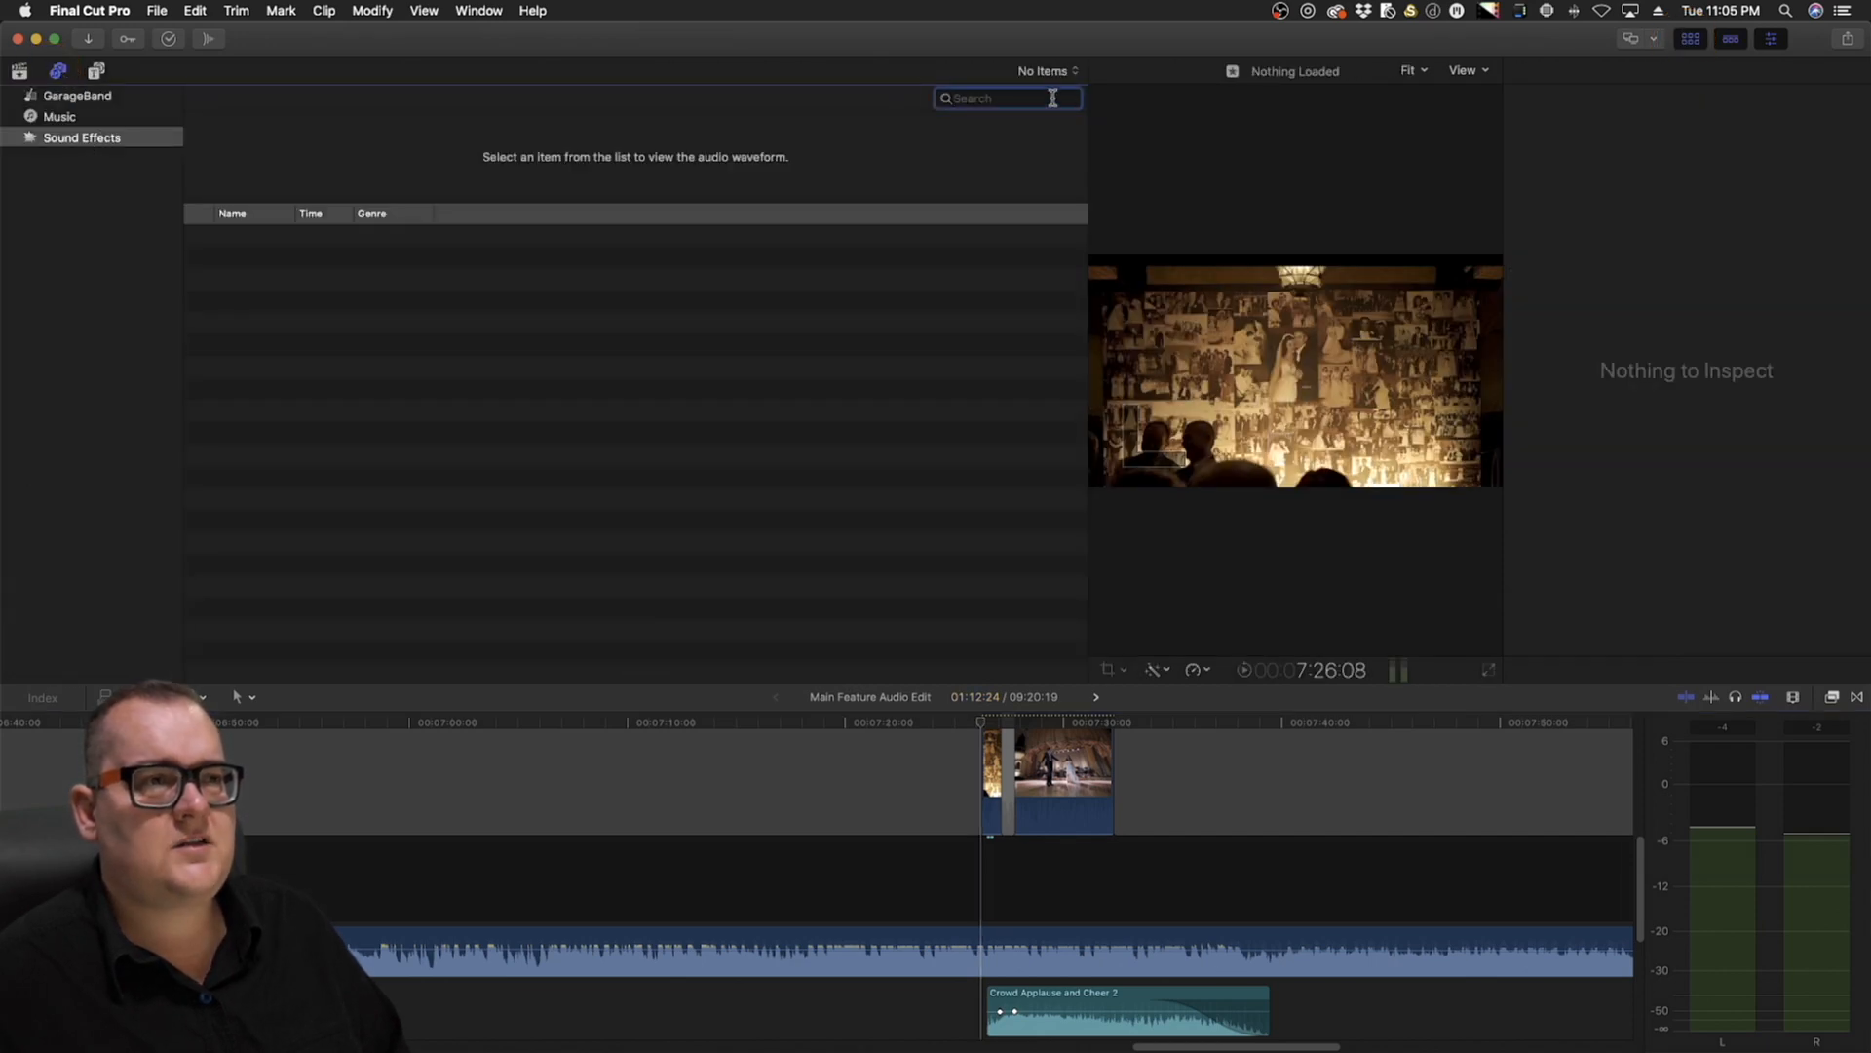
pyautogui.write('crowd')
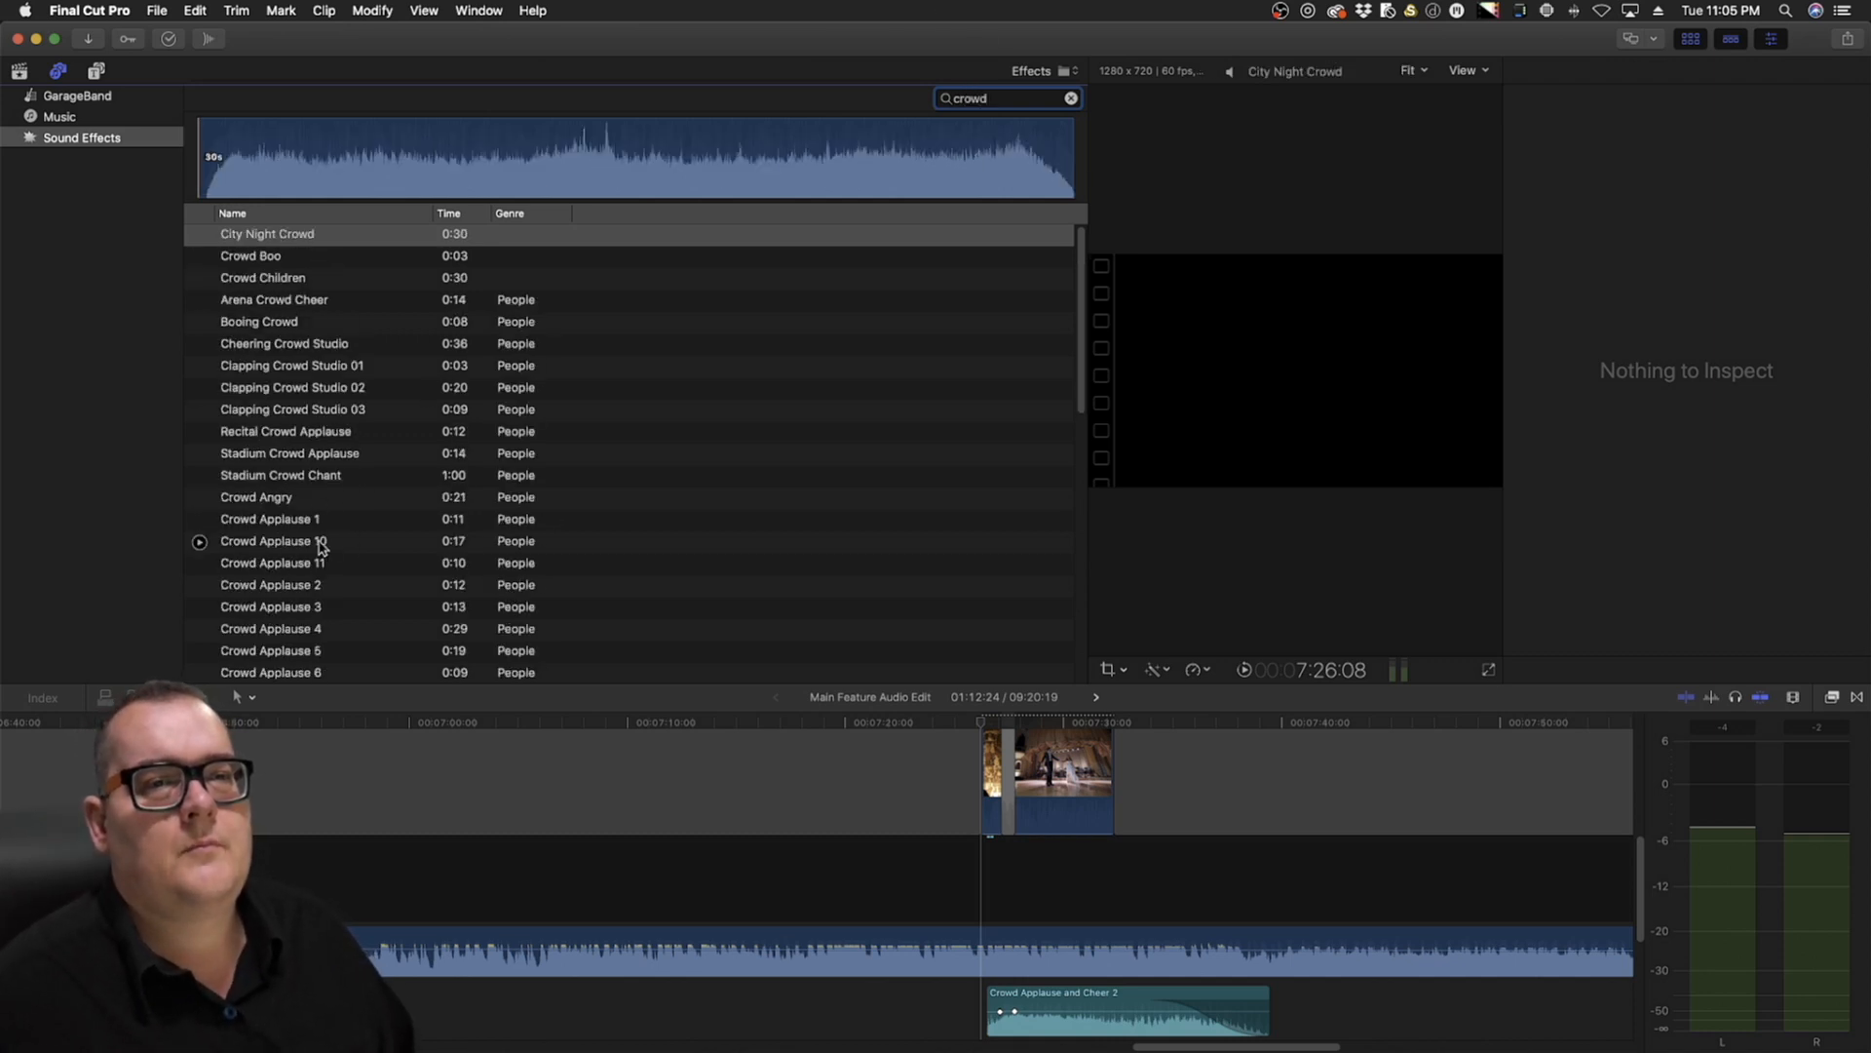
# Audition the Crowd Applause 10, Crowd Applause 3 and Crowd Applause 9 sound effects
pyautogui.scroll(-2, 322, 548)
pyautogui.click(321, 503)
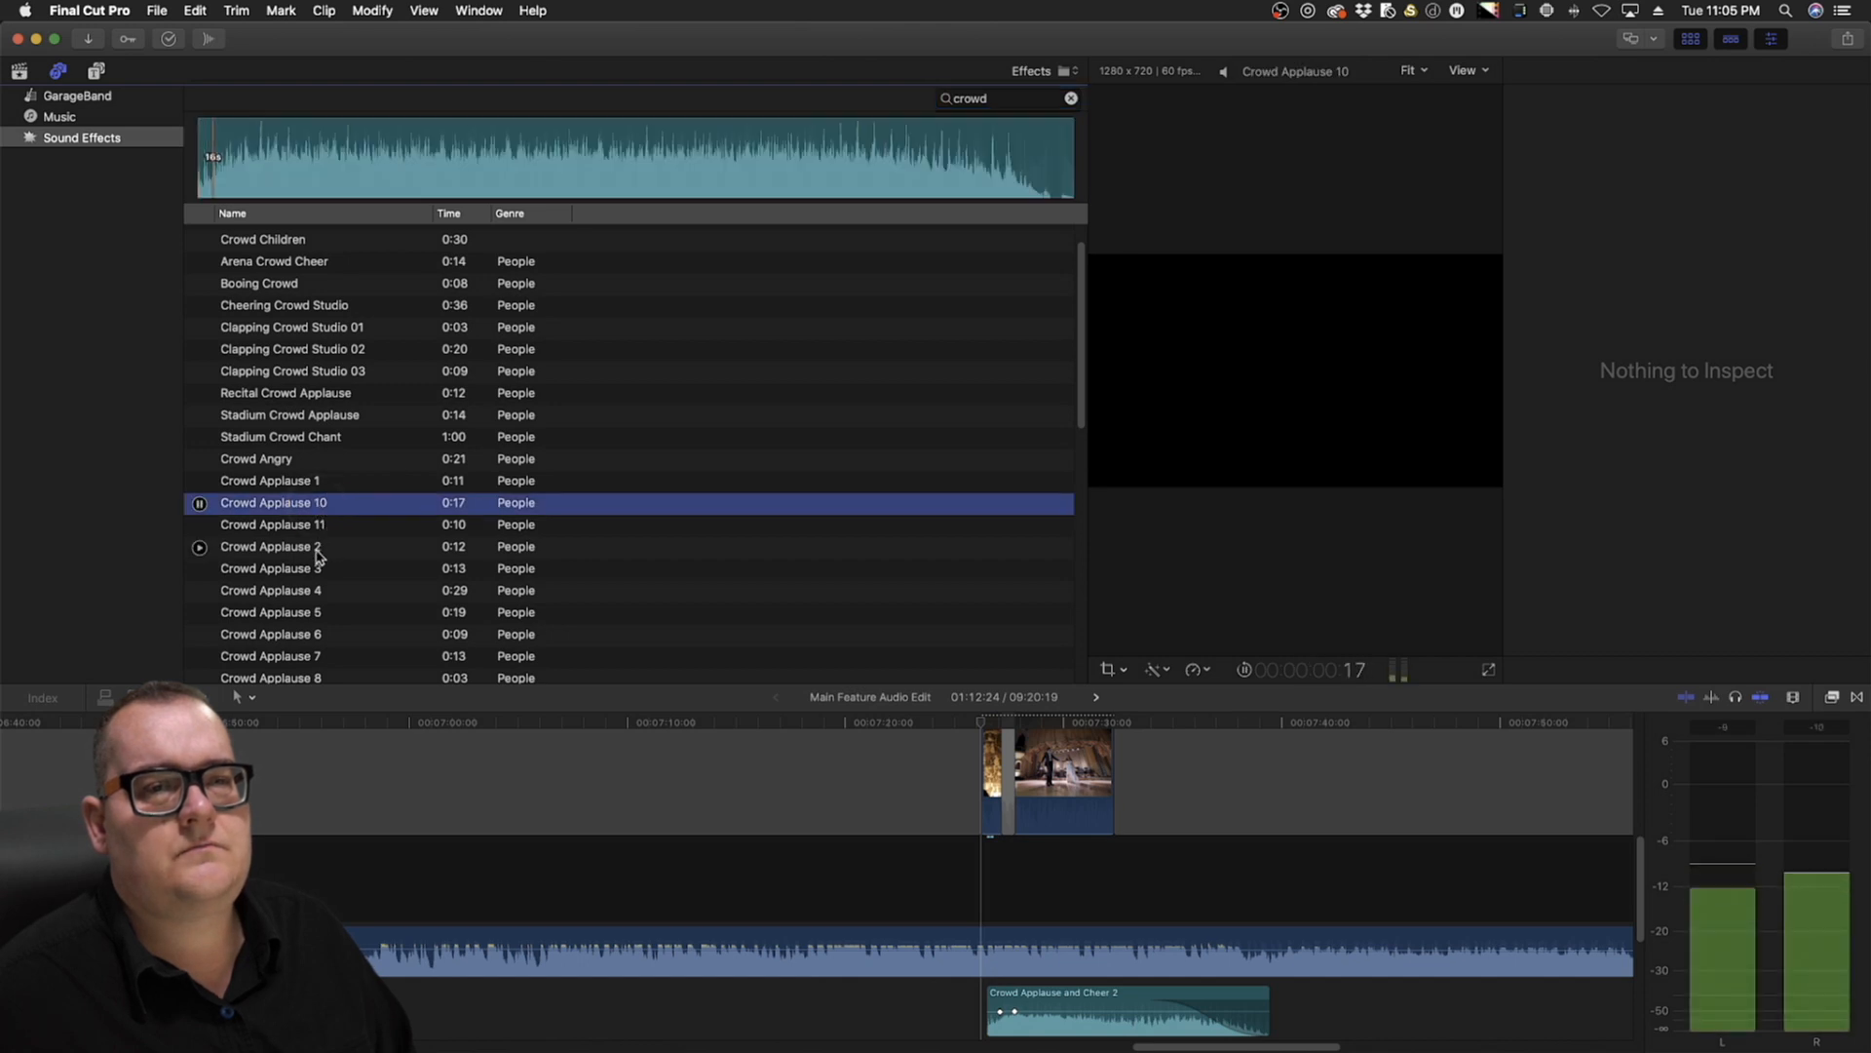
pyautogui.click(315, 571)
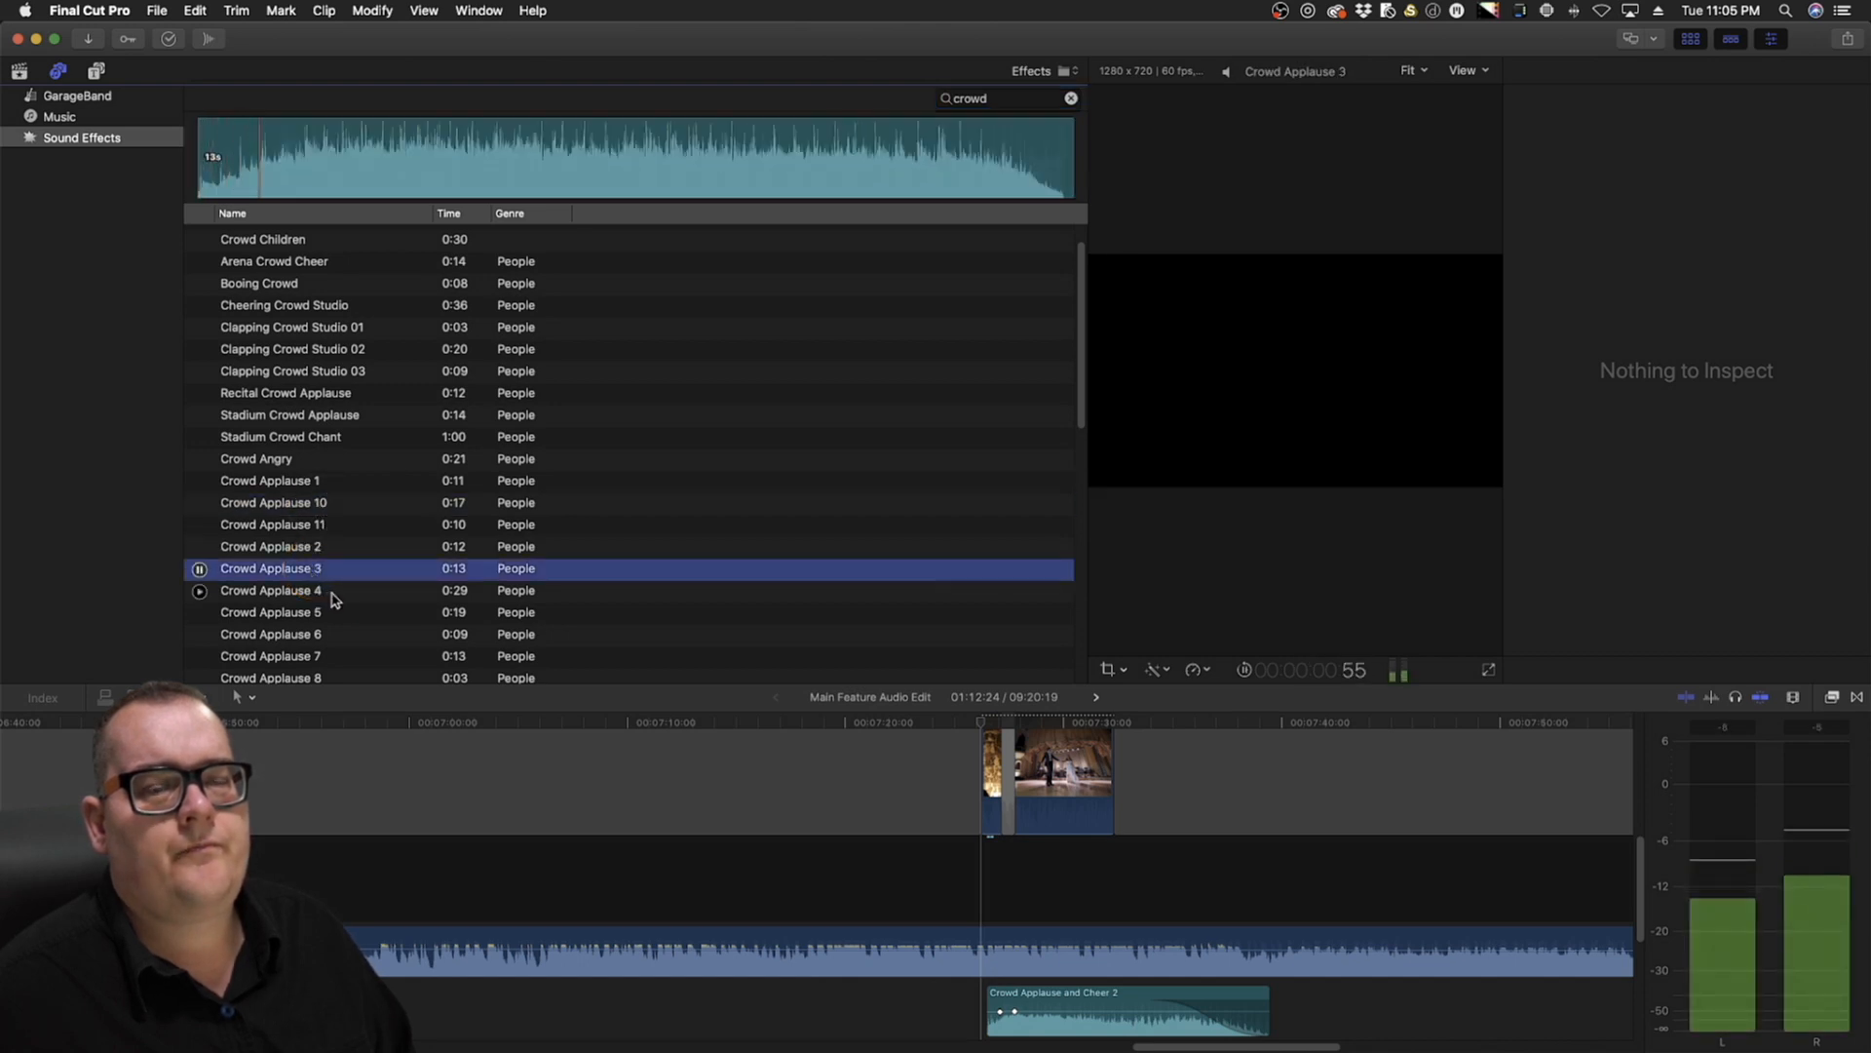
pyautogui.scroll(-3, 320, 585)
pyautogui.click(318, 625)
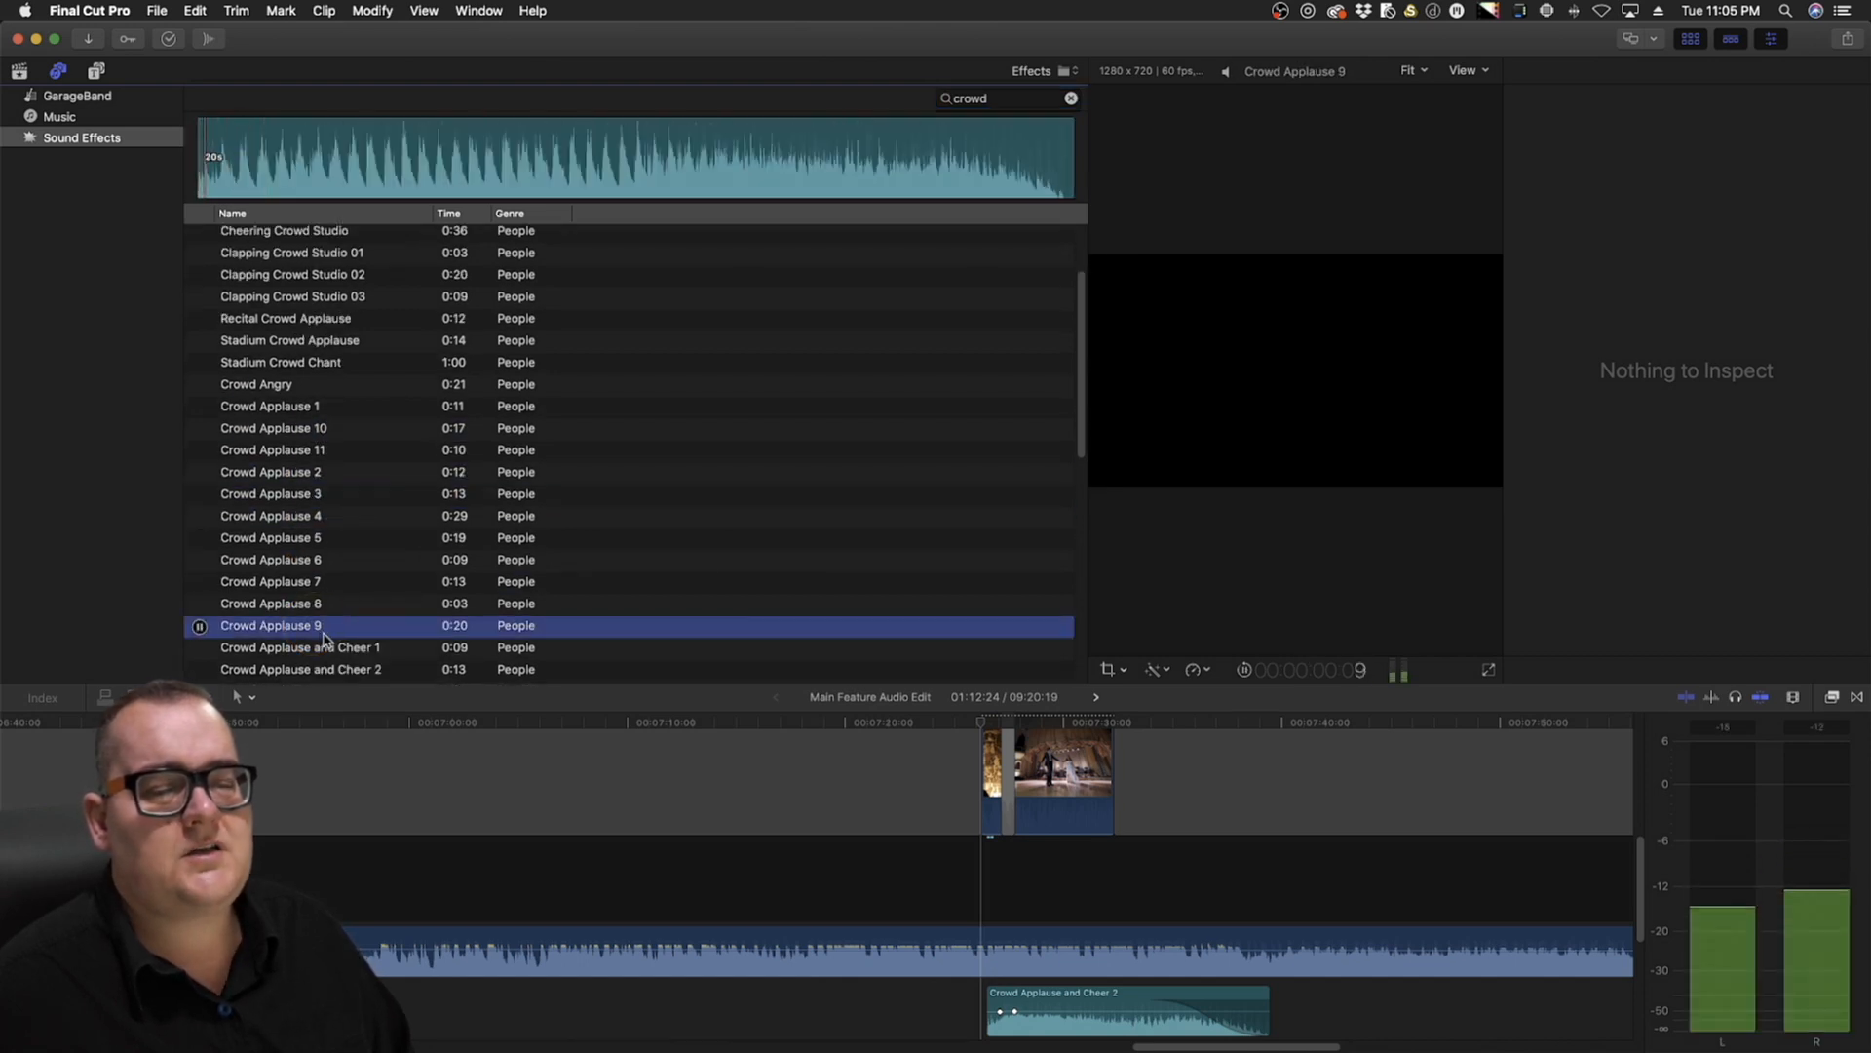
pyautogui.press('space')
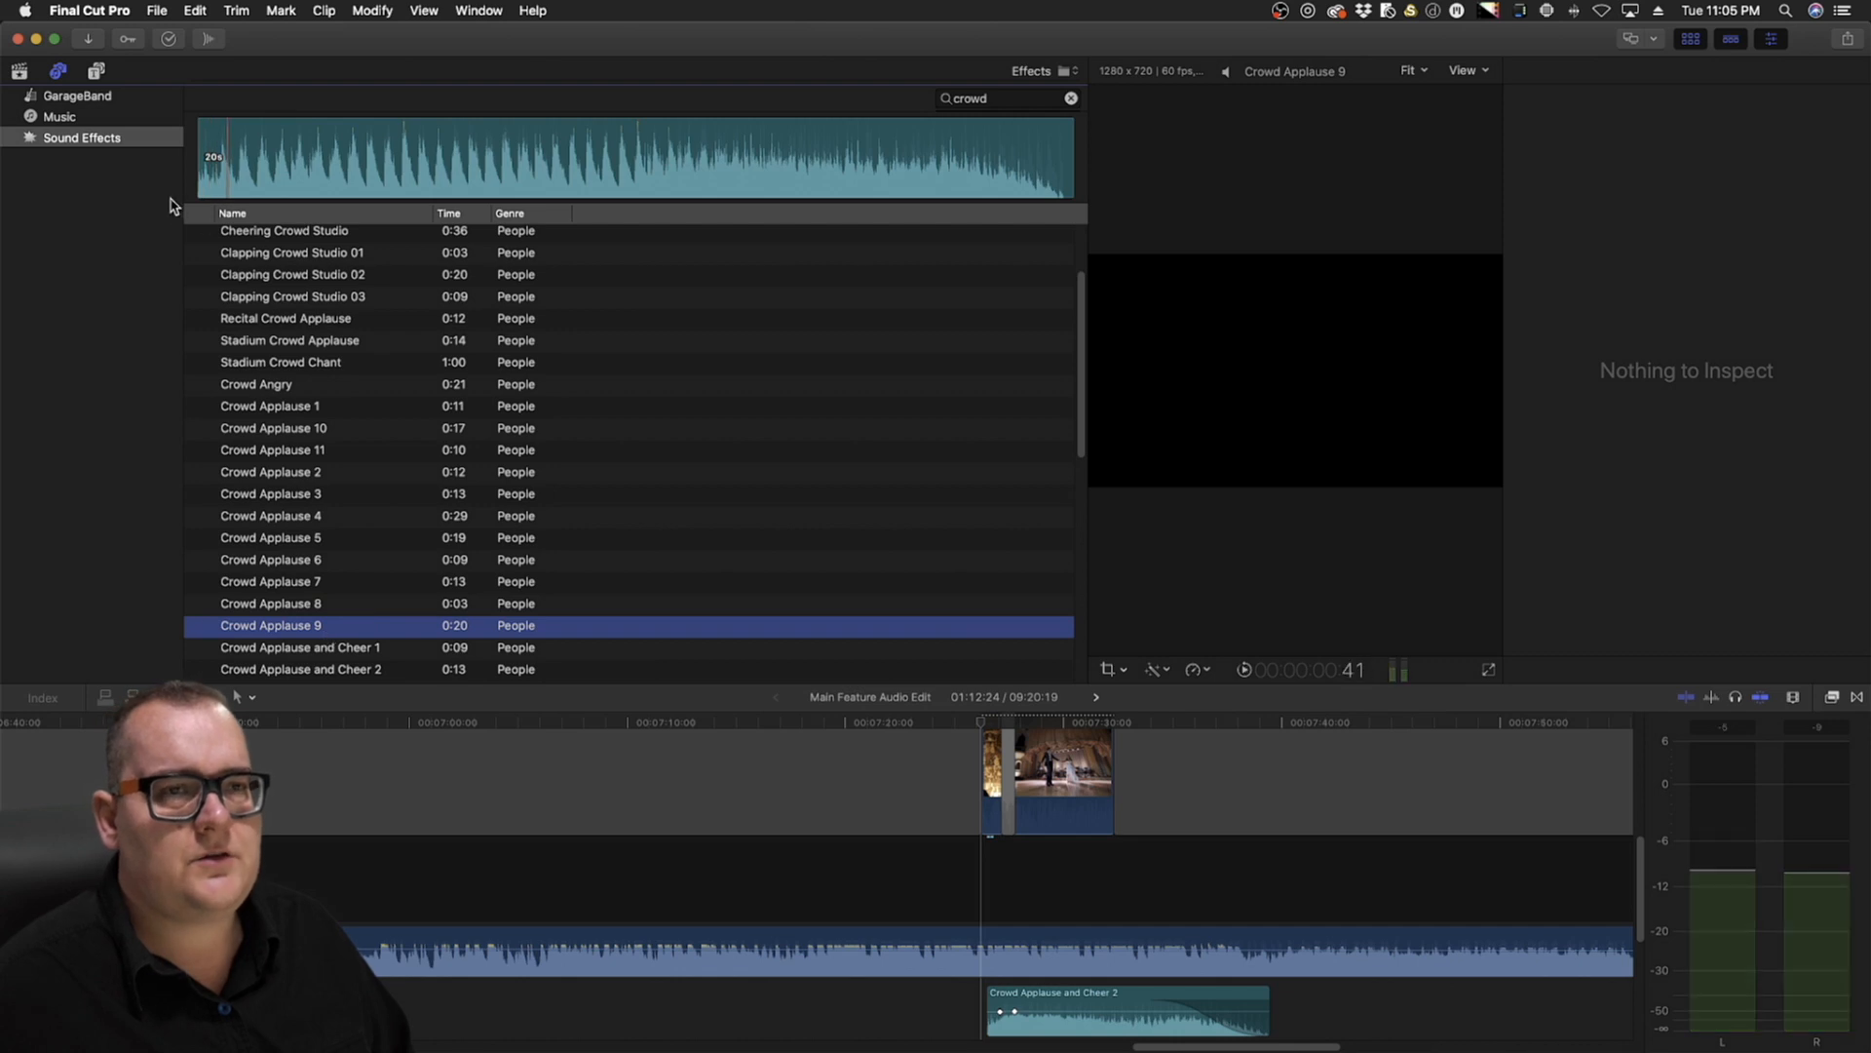
# Hide the media browser and play from 7:26:08 to hear the layered crowd effects beneath the Main Feature Clip
pyautogui.click(1691, 39)
pyautogui.press('super+4')
pyautogui.scroll(-3, 1007, 941)
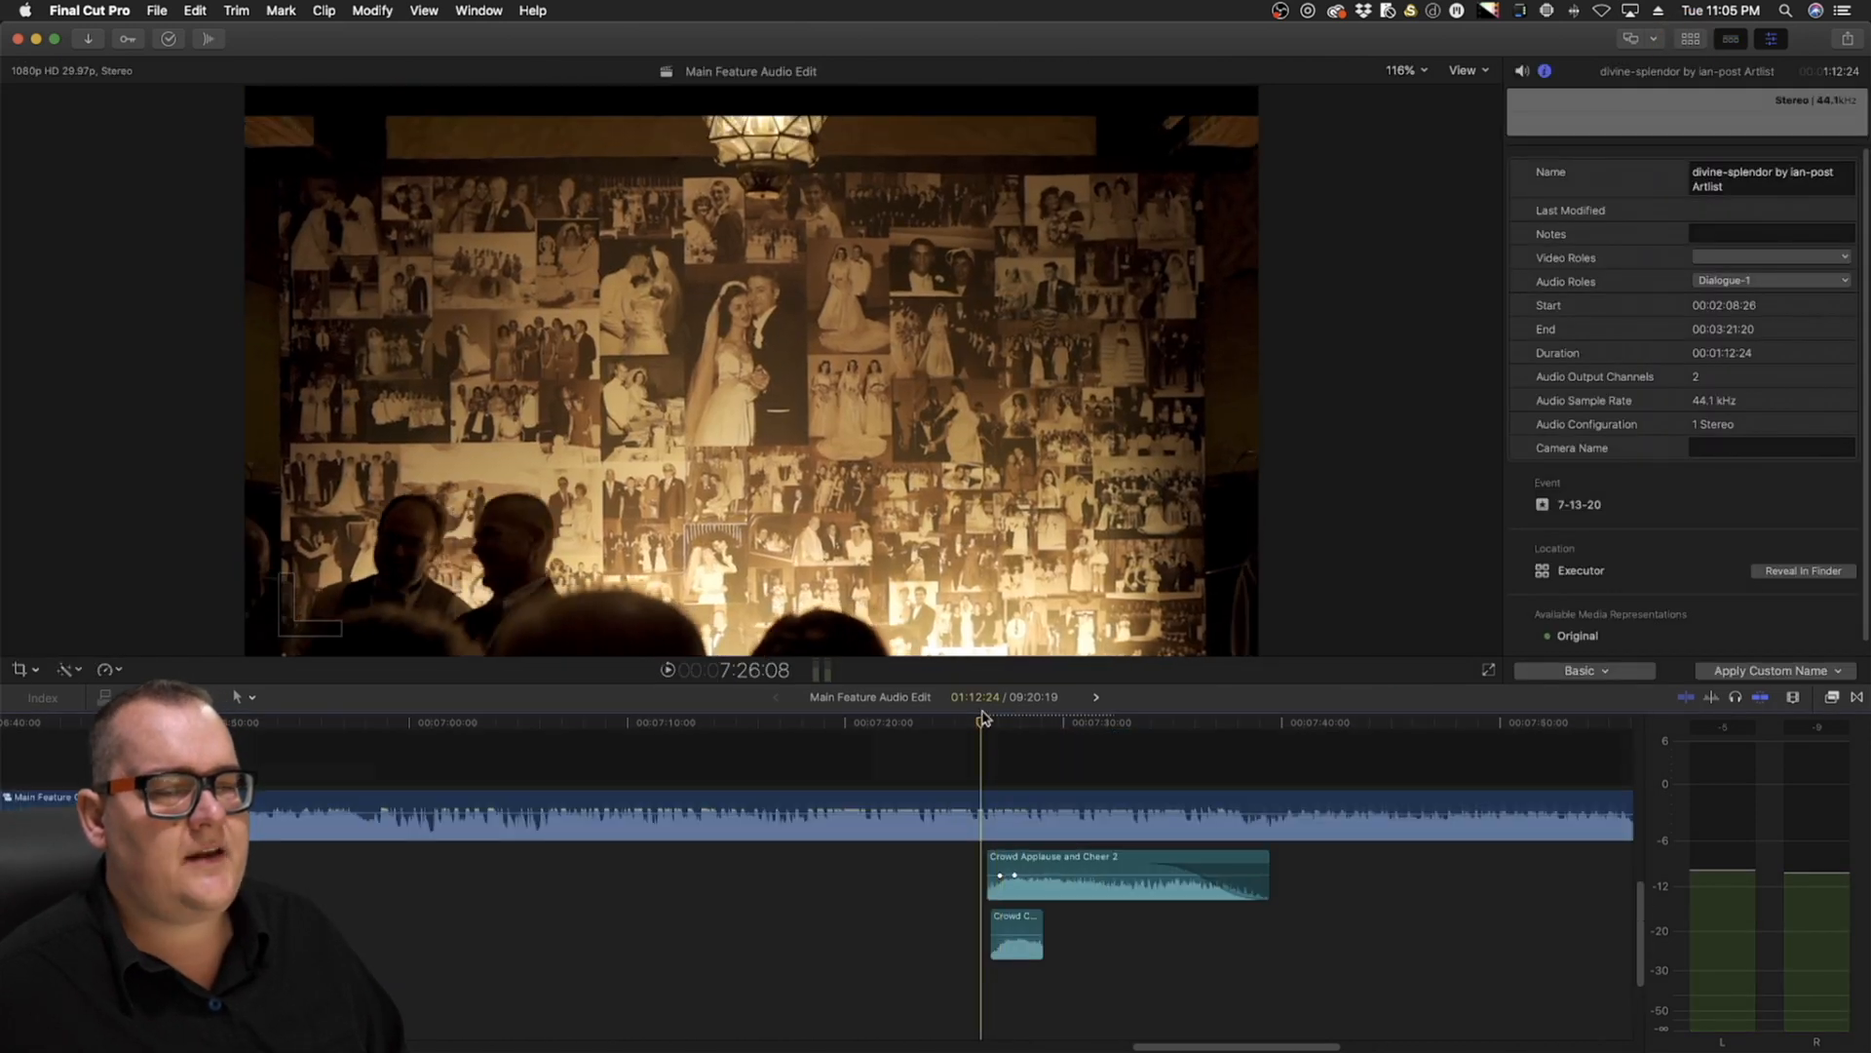
pyautogui.click(983, 719)
pyautogui.scroll(2, 980, 731)
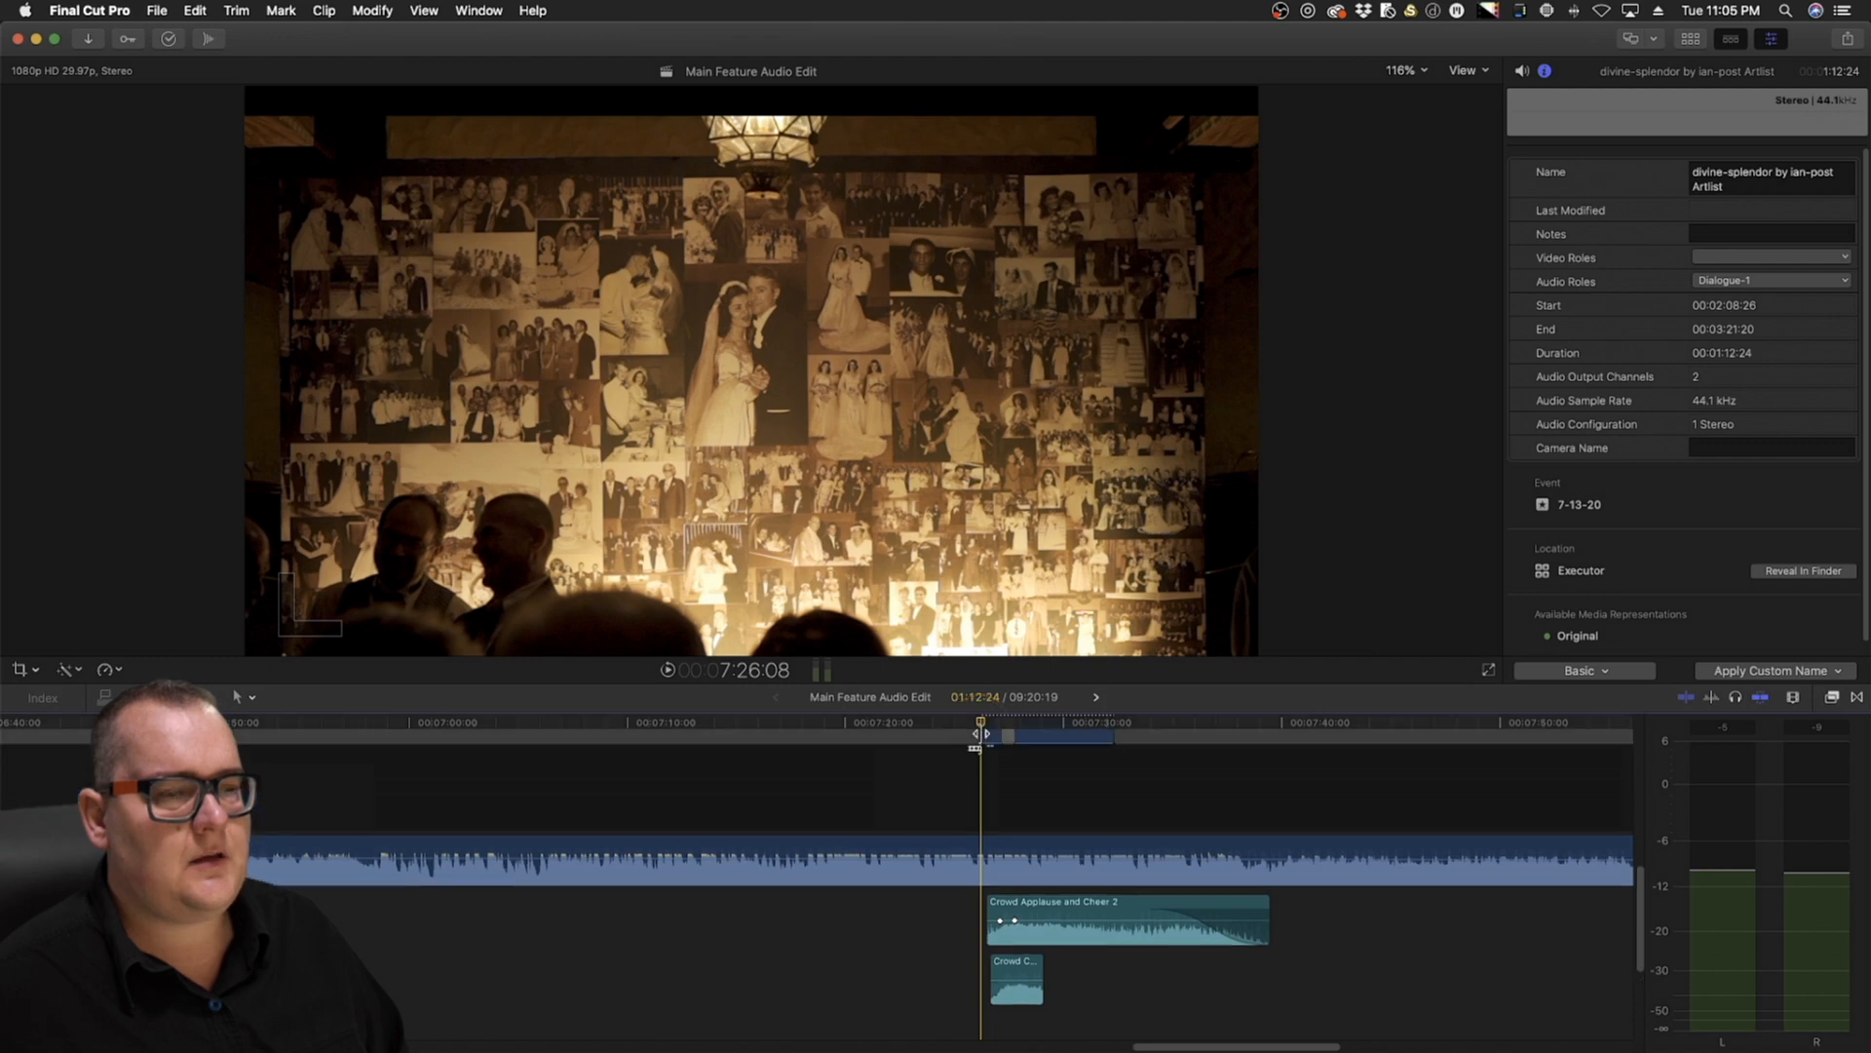
pyautogui.press('space')
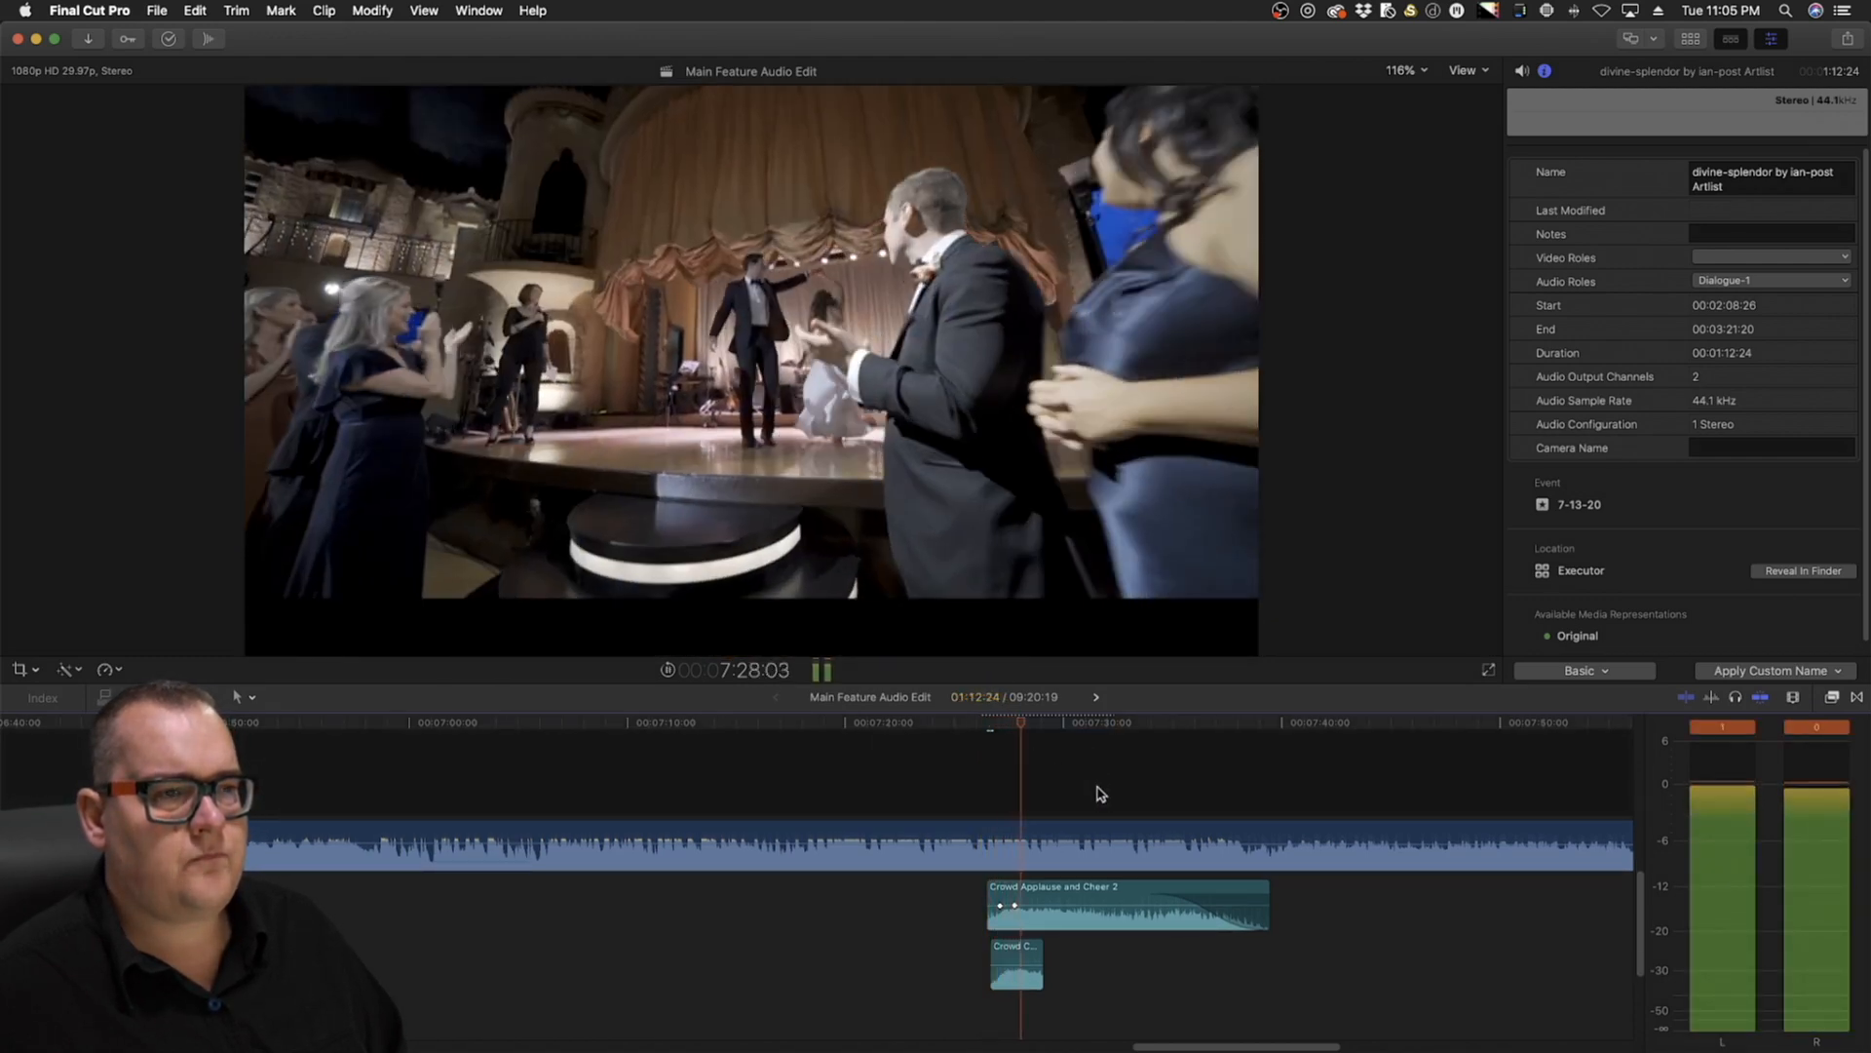
# Play from 8:44:20 to hear the first Crowd Cheer 3 effect come in beneath the end of the Main Feature Clip
pyautogui.scroll(3, 1097, 799)
pyautogui.hscroll(5, 1094, 796)
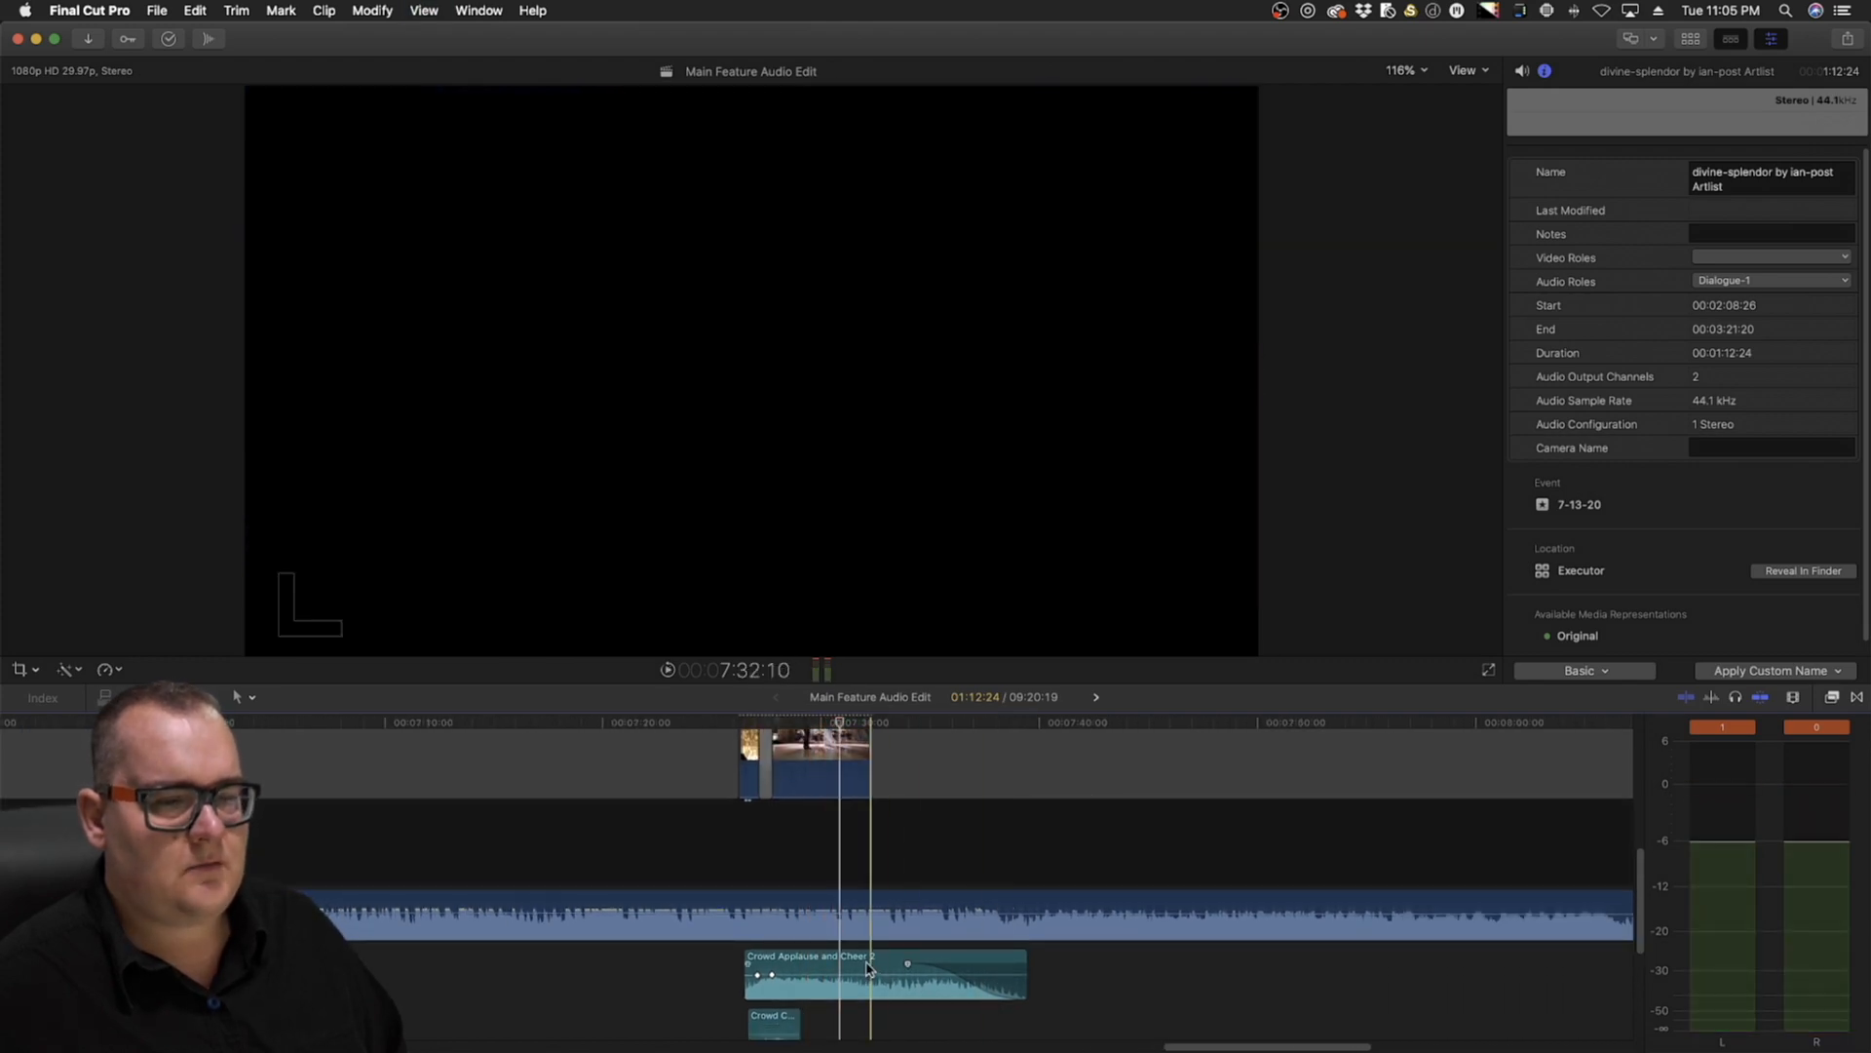
pyautogui.hscroll(15, 899, 851)
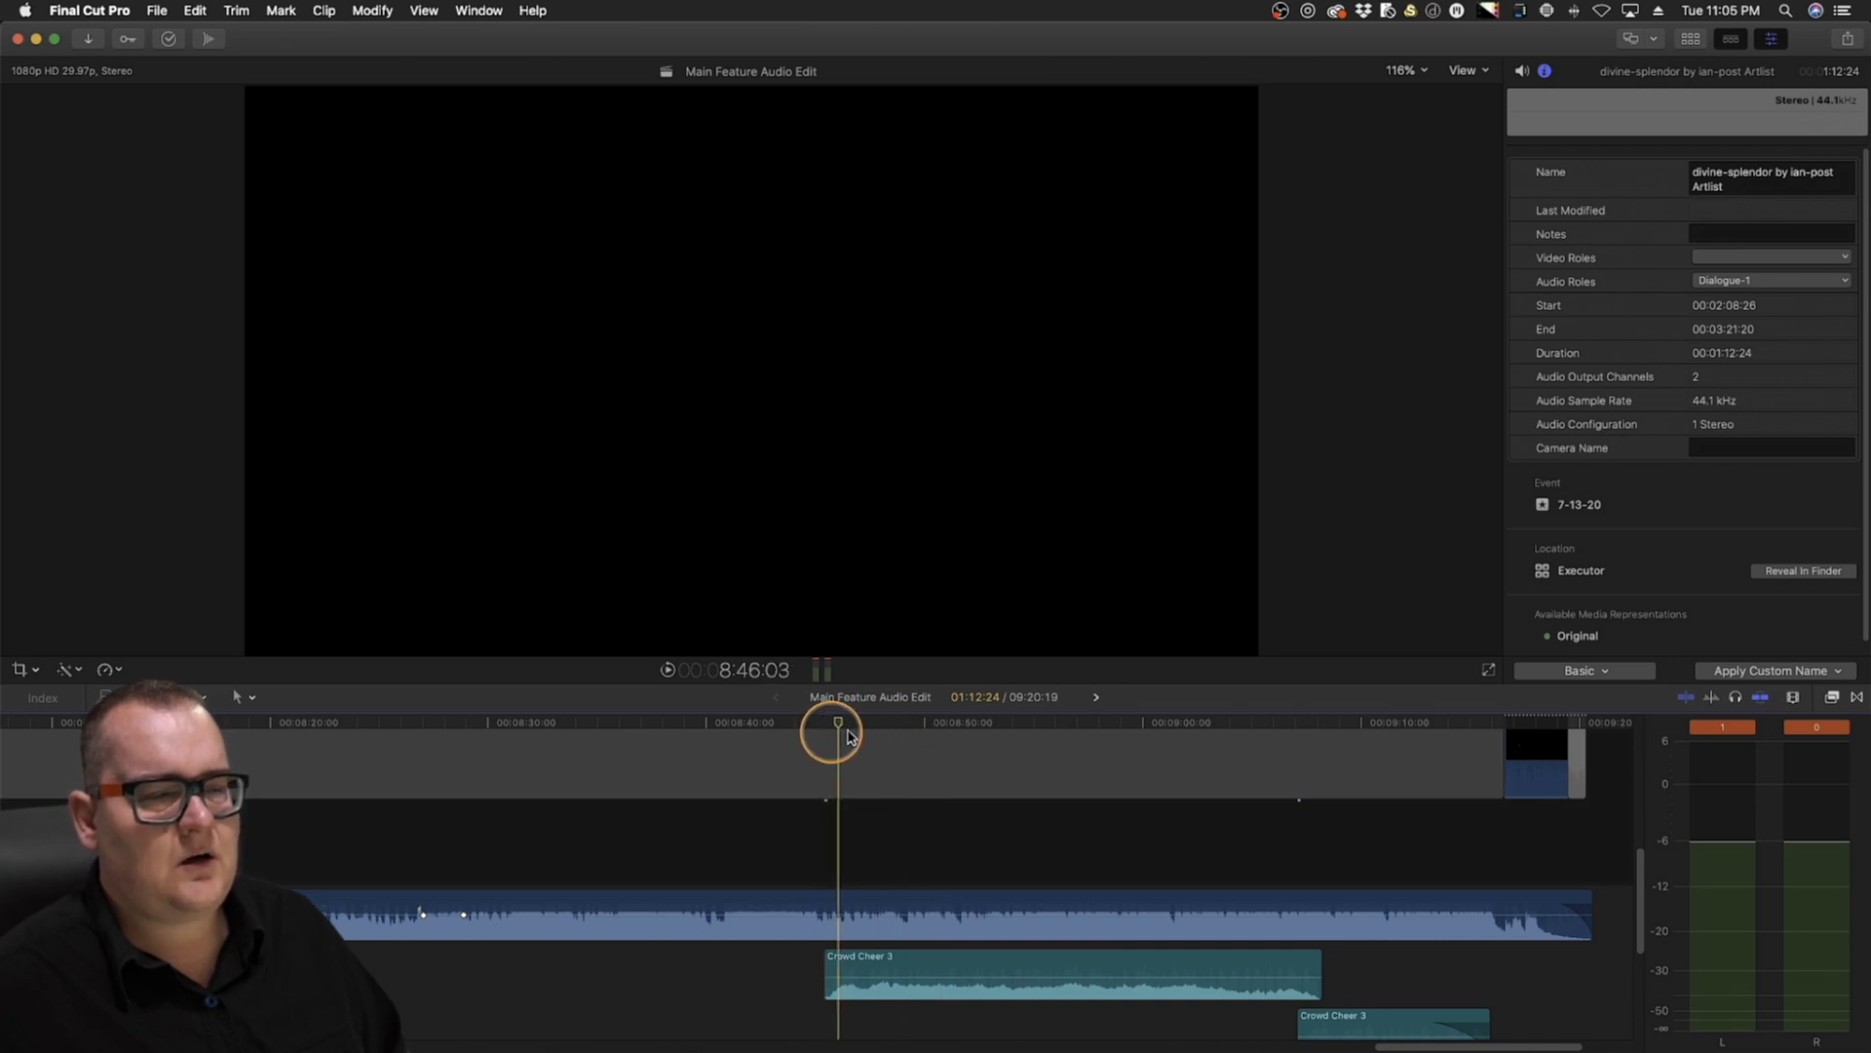
pyautogui.scroll(2, 826, 767)
pyautogui.scroll(-3, 824, 723)
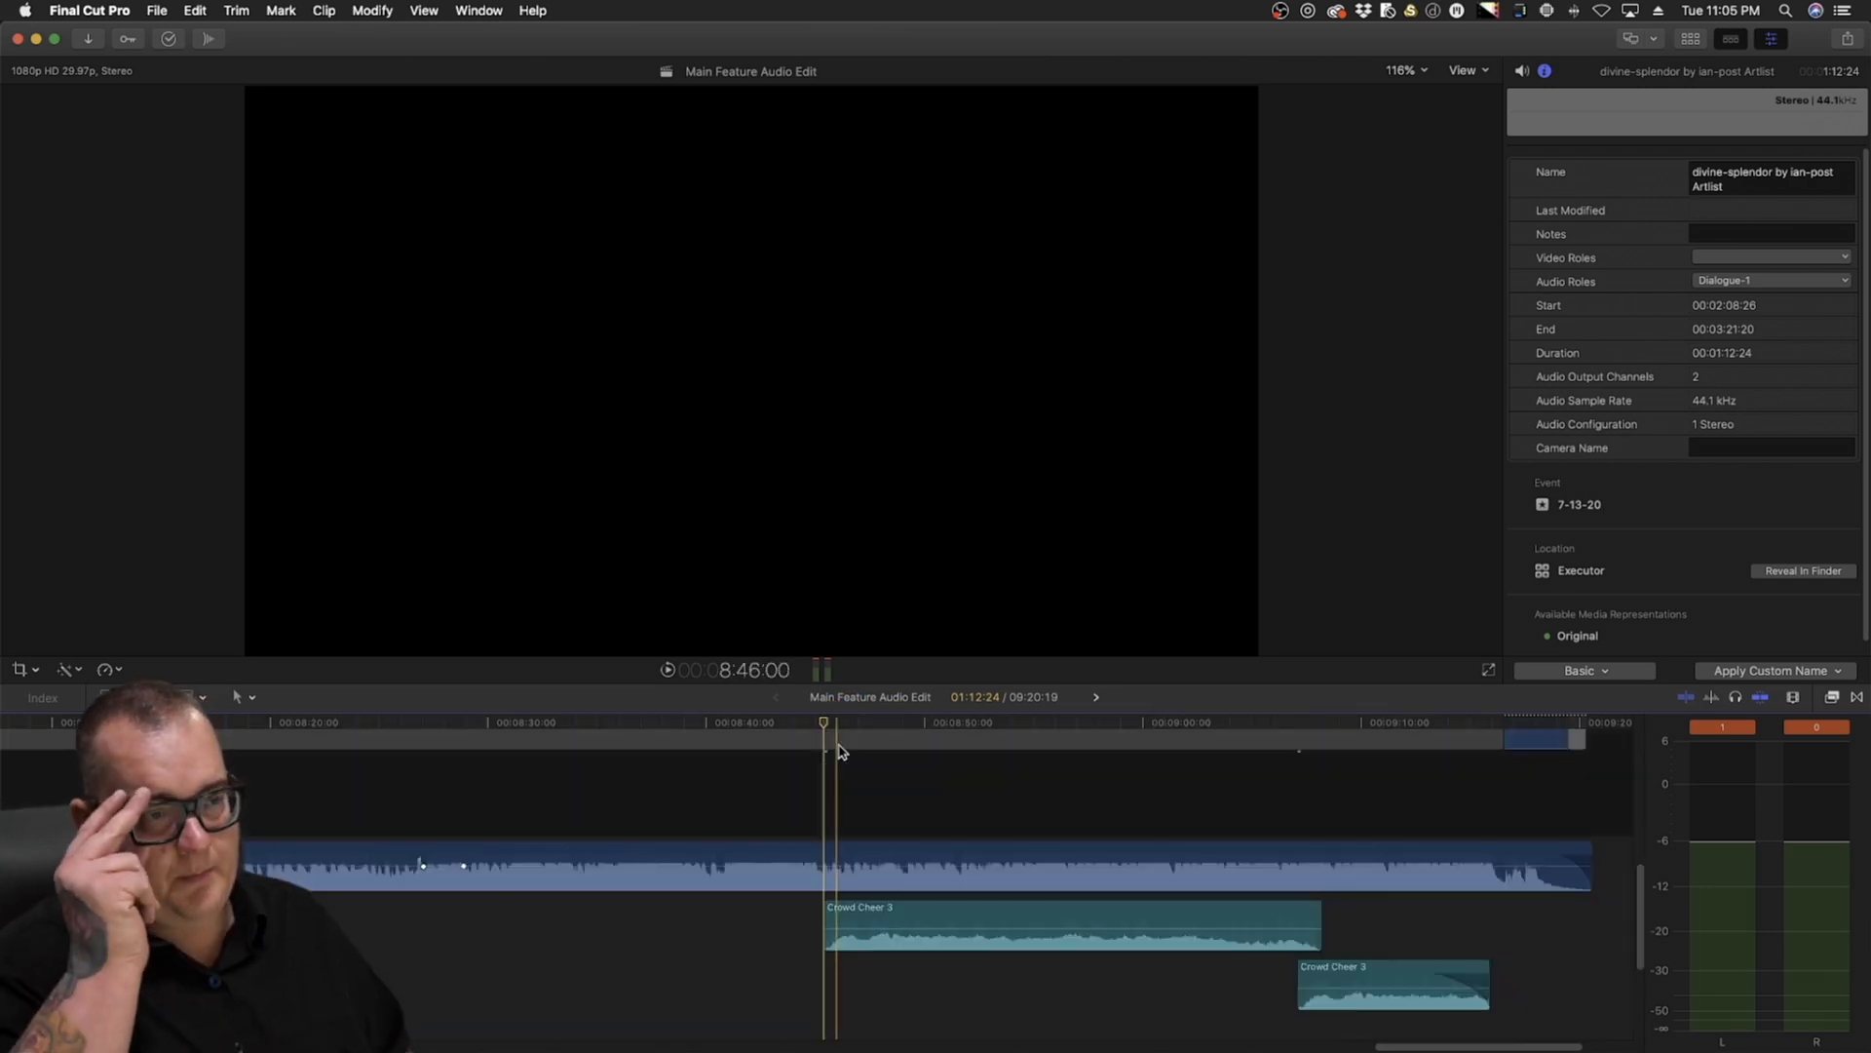
pyautogui.moveTo(823, 726); pyautogui.dragTo(810, 729)
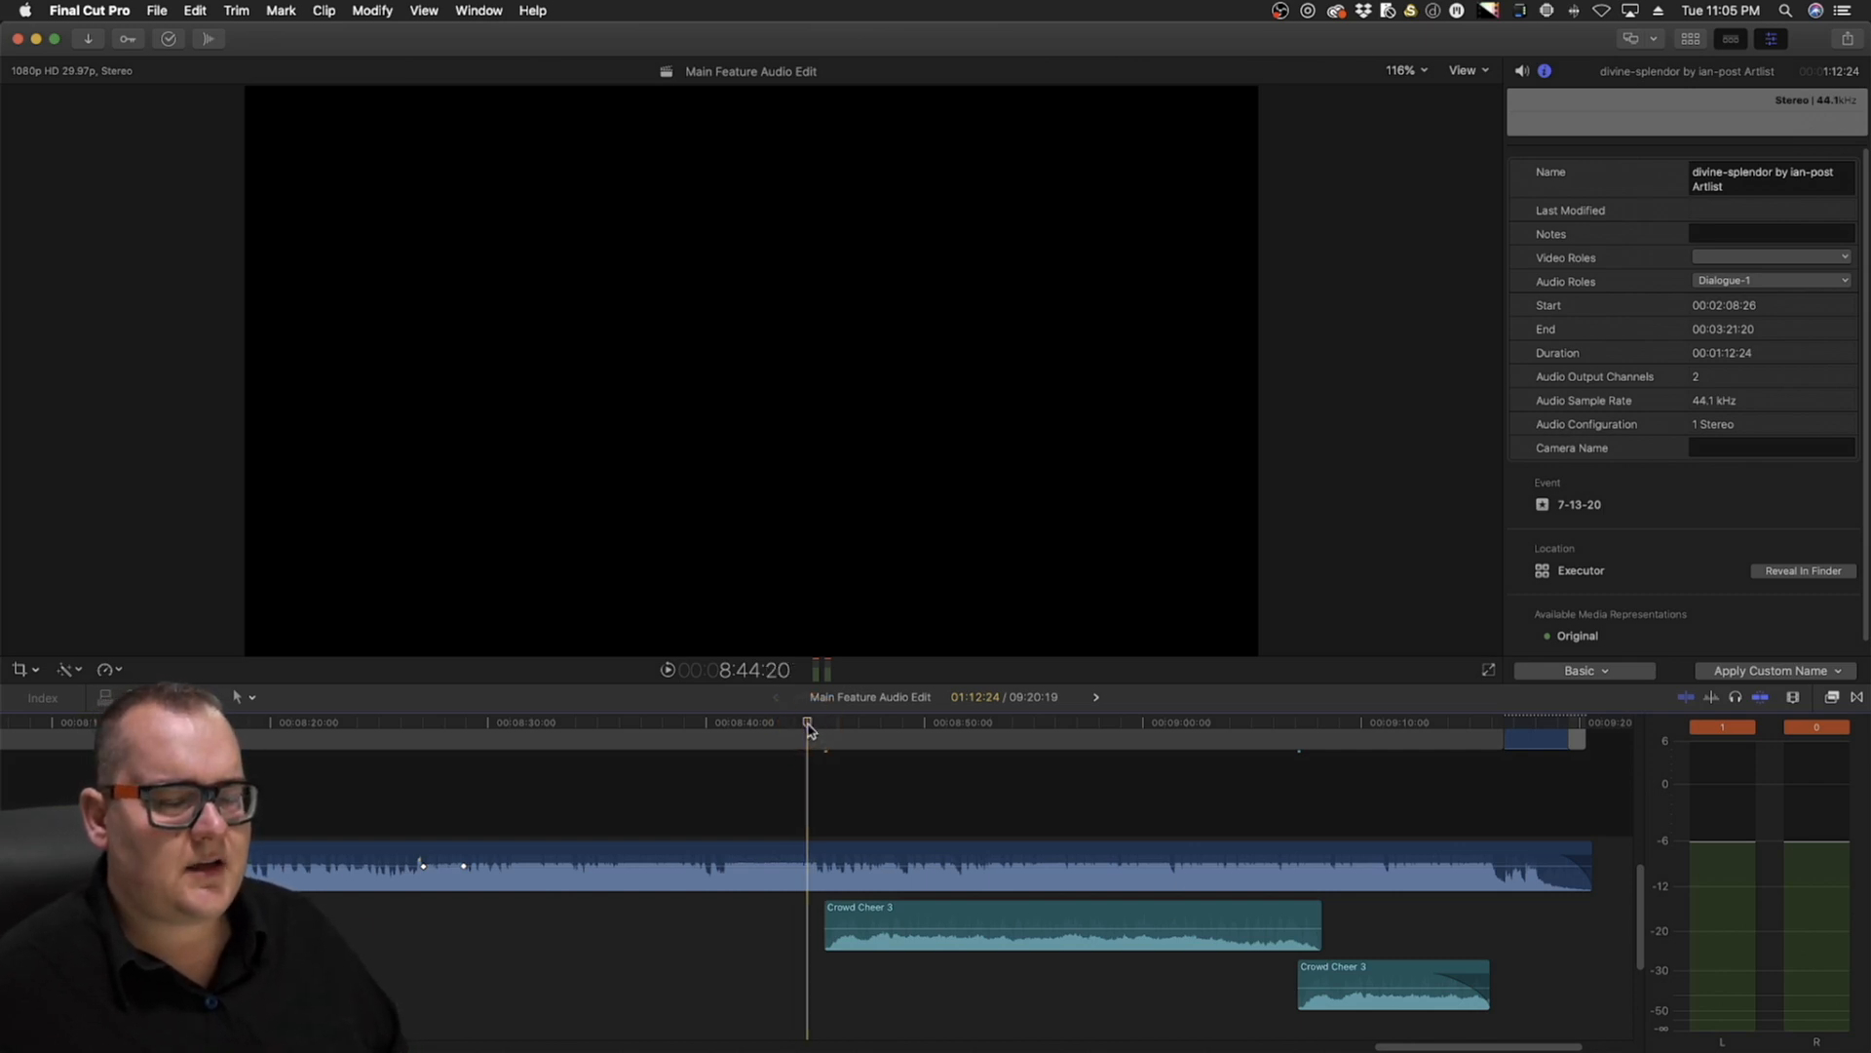
pyautogui.press('space')
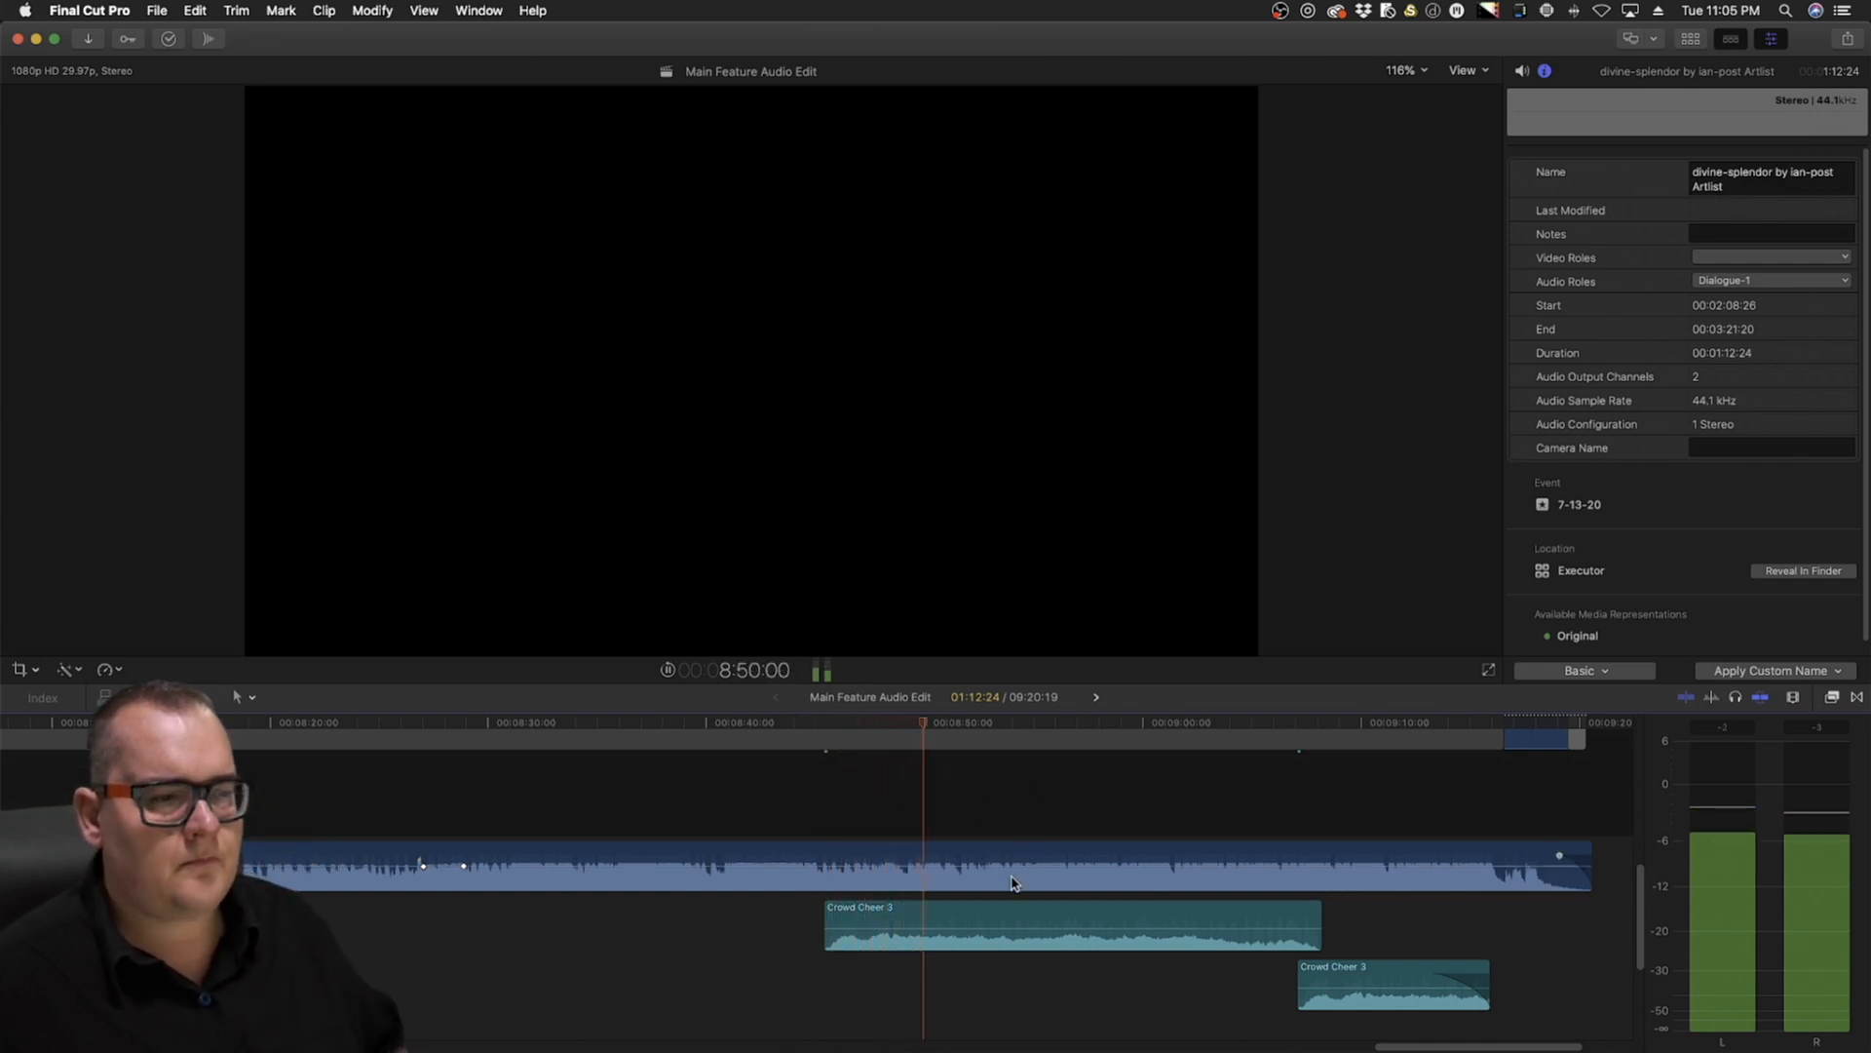
# Play the ending music together with the first Crowd Cheer 3 clip from about 8:50, stopping around 8:56
pyautogui.hscroll(5, 1014, 908)
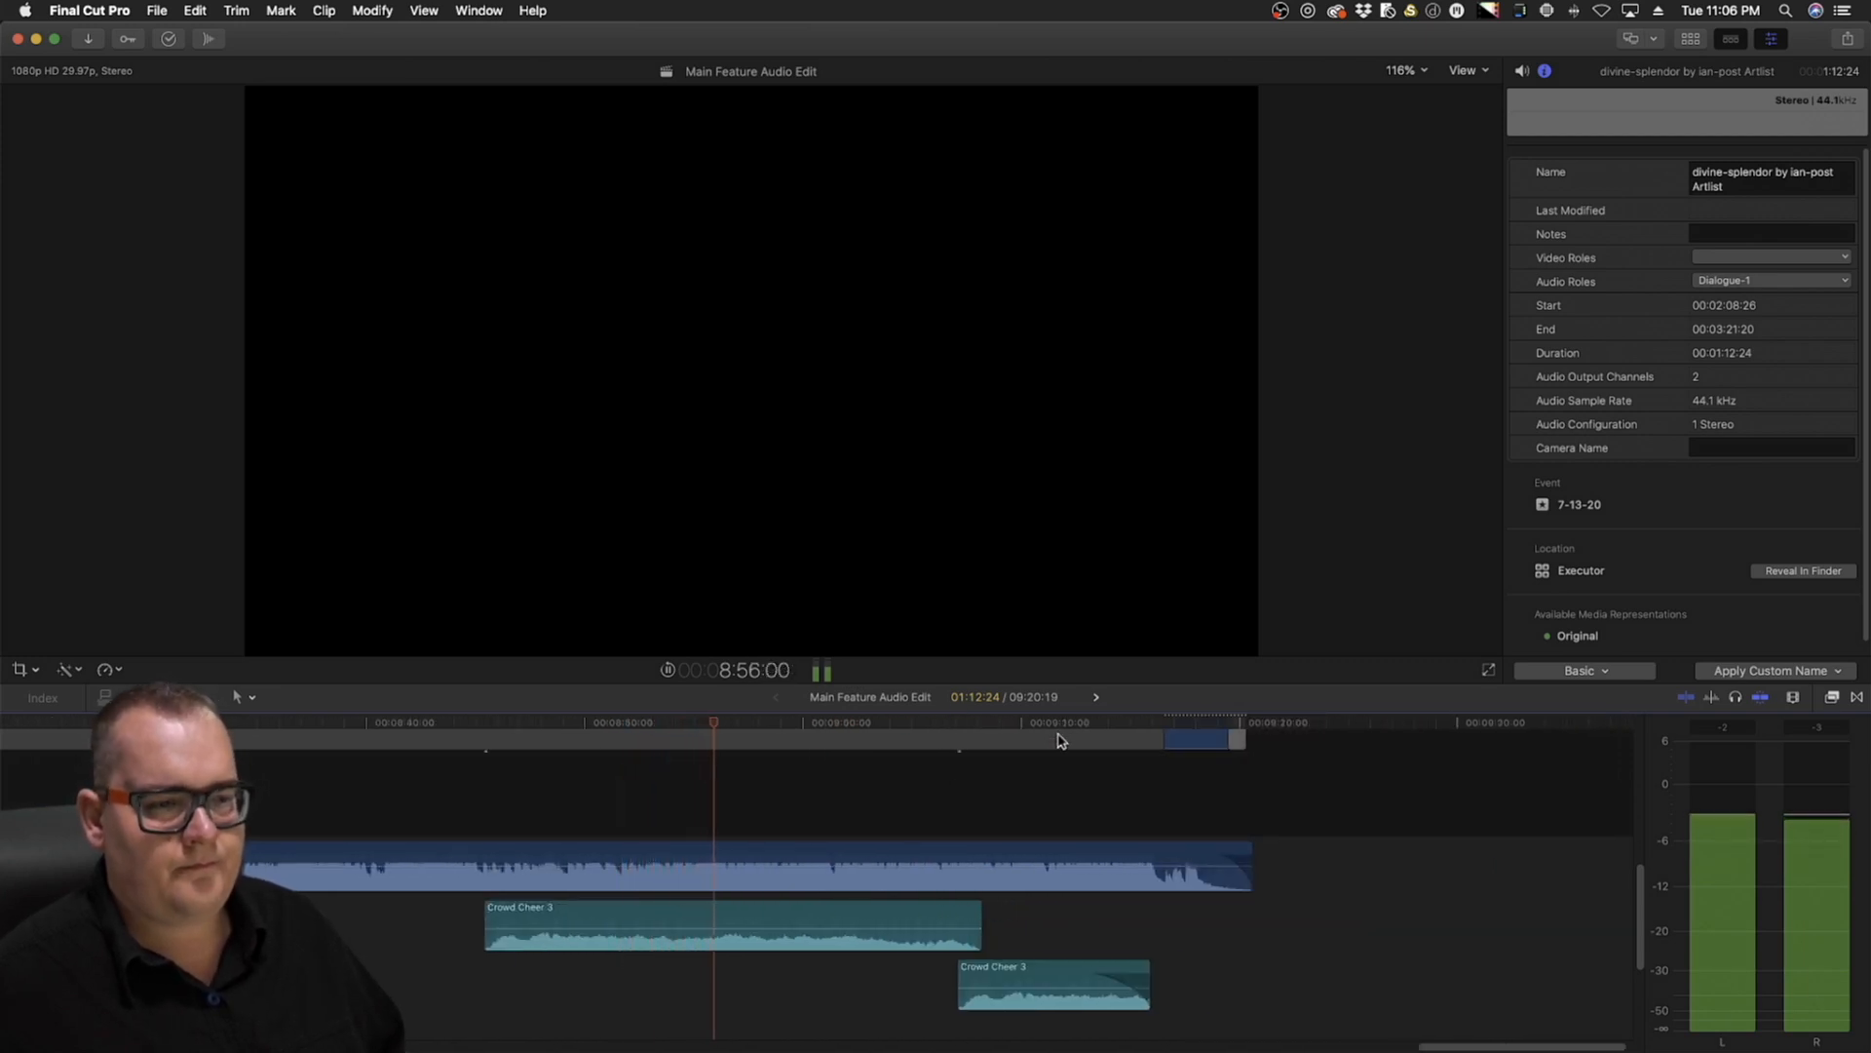
pyautogui.press('space')
pyautogui.hscroll(-8, 1072, 868)
pyautogui.scroll(3, 1041, 856)
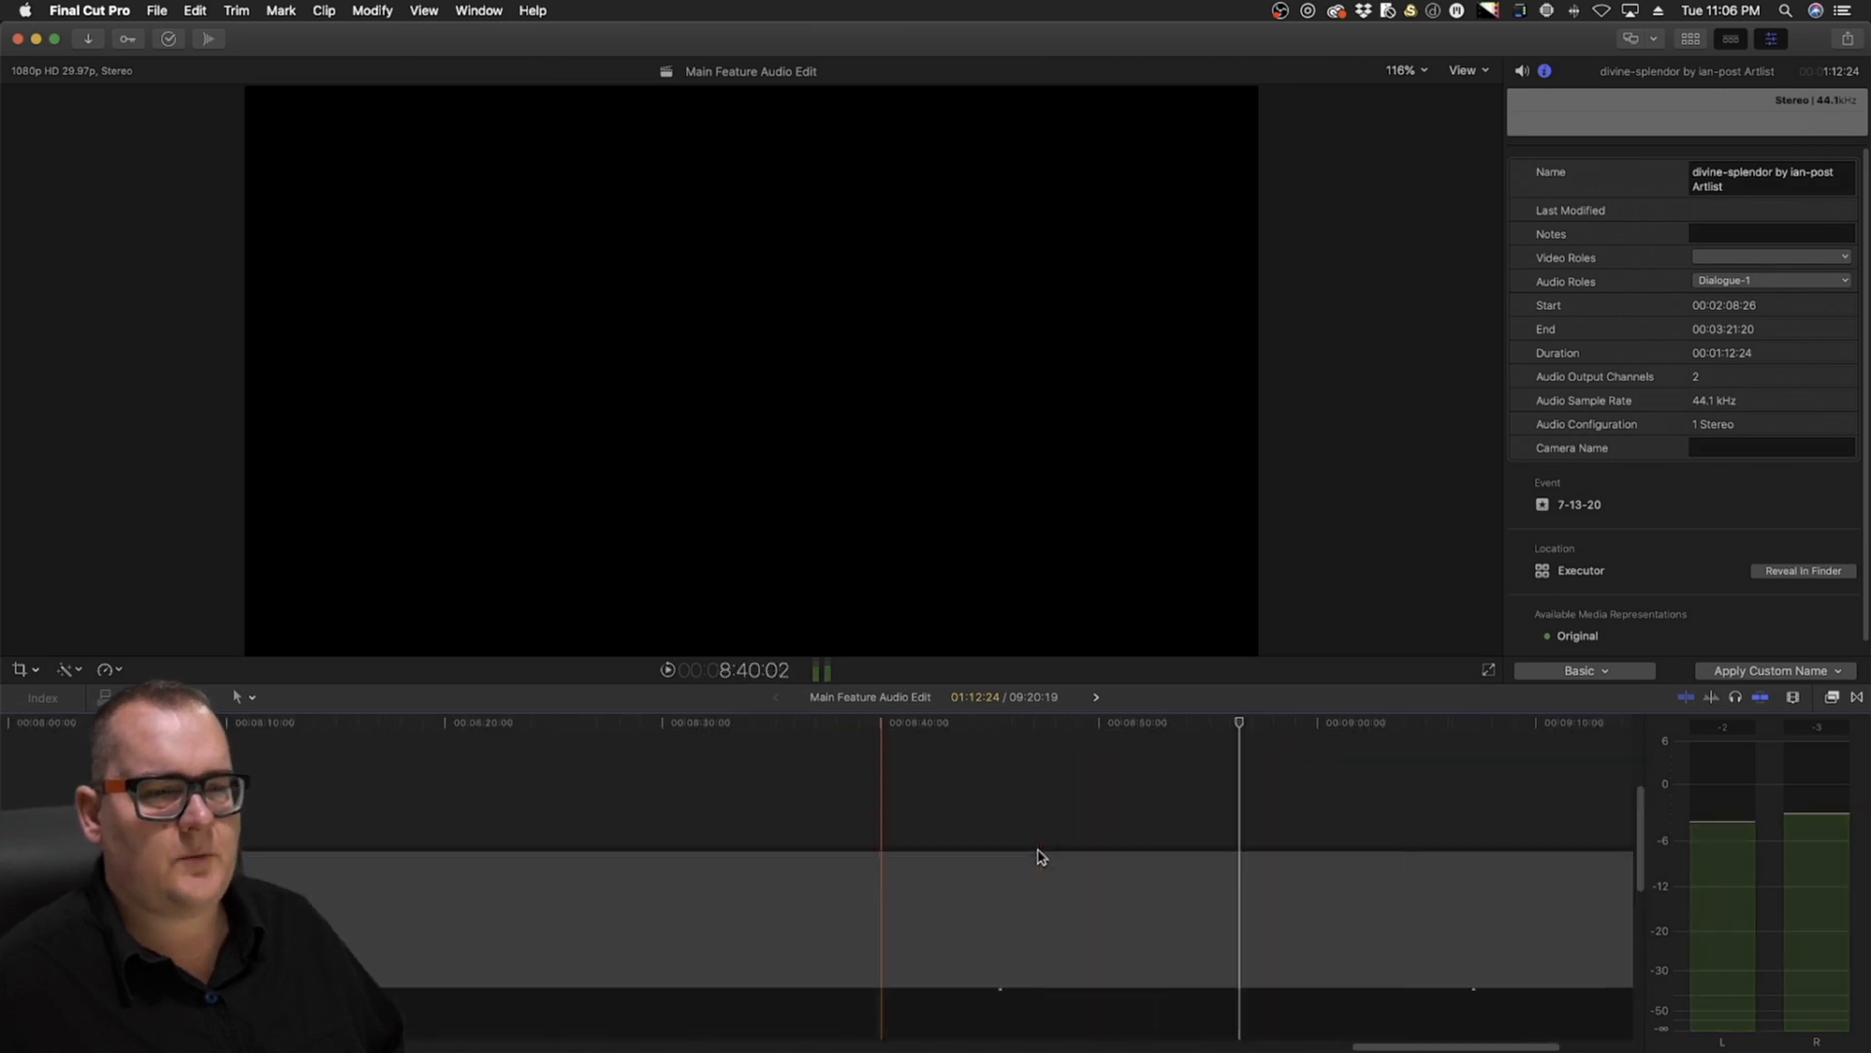
# Zoom the timeline out and survey the toast, ceremony and reception clips and the gaps between them across the whole edit
pyautogui.press('z')
pyautogui.keyDown('alt'); pyautogui.click(994, 897); pyautogui.keyUp('alt')
pyautogui.keyDown('alt'); pyautogui.click(985, 927); pyautogui.keyUp('alt')
pyautogui.keyDown('alt'); pyautogui.click(988, 929); pyautogui.keyUp('alt')
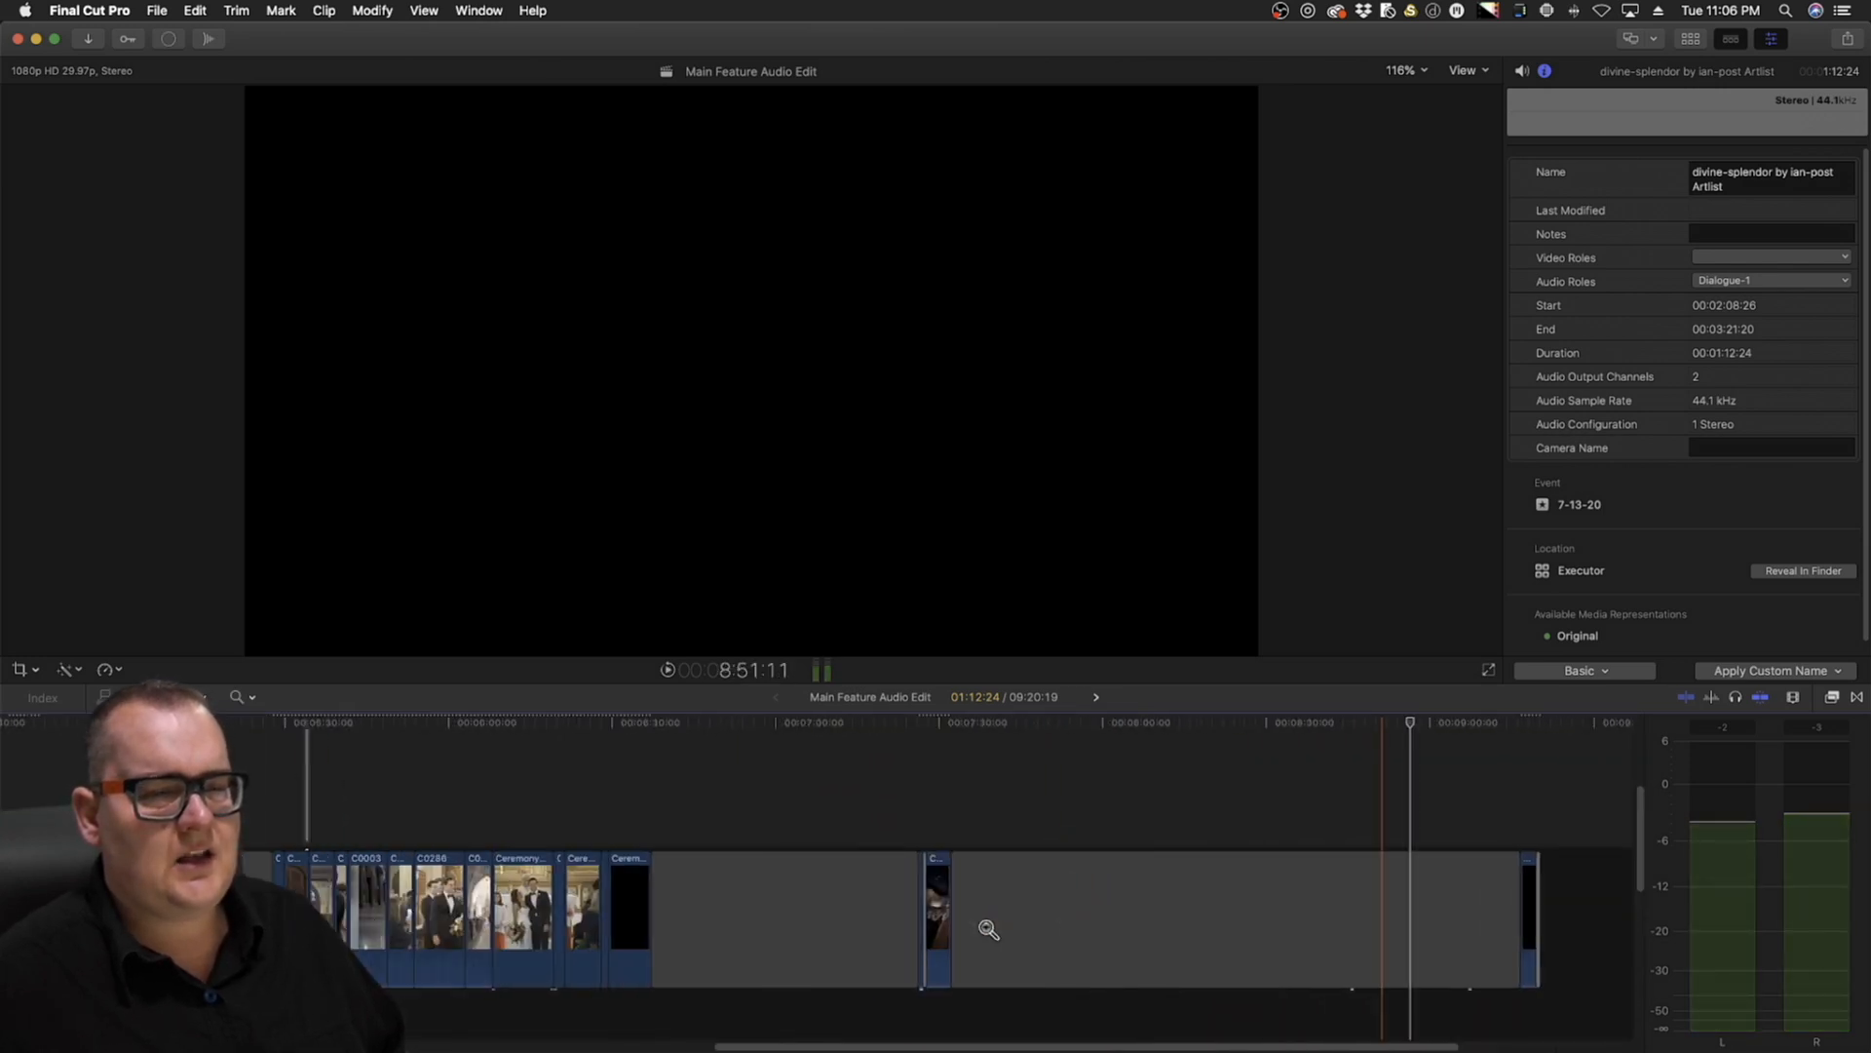
pyautogui.hscroll(-15, 988, 929)
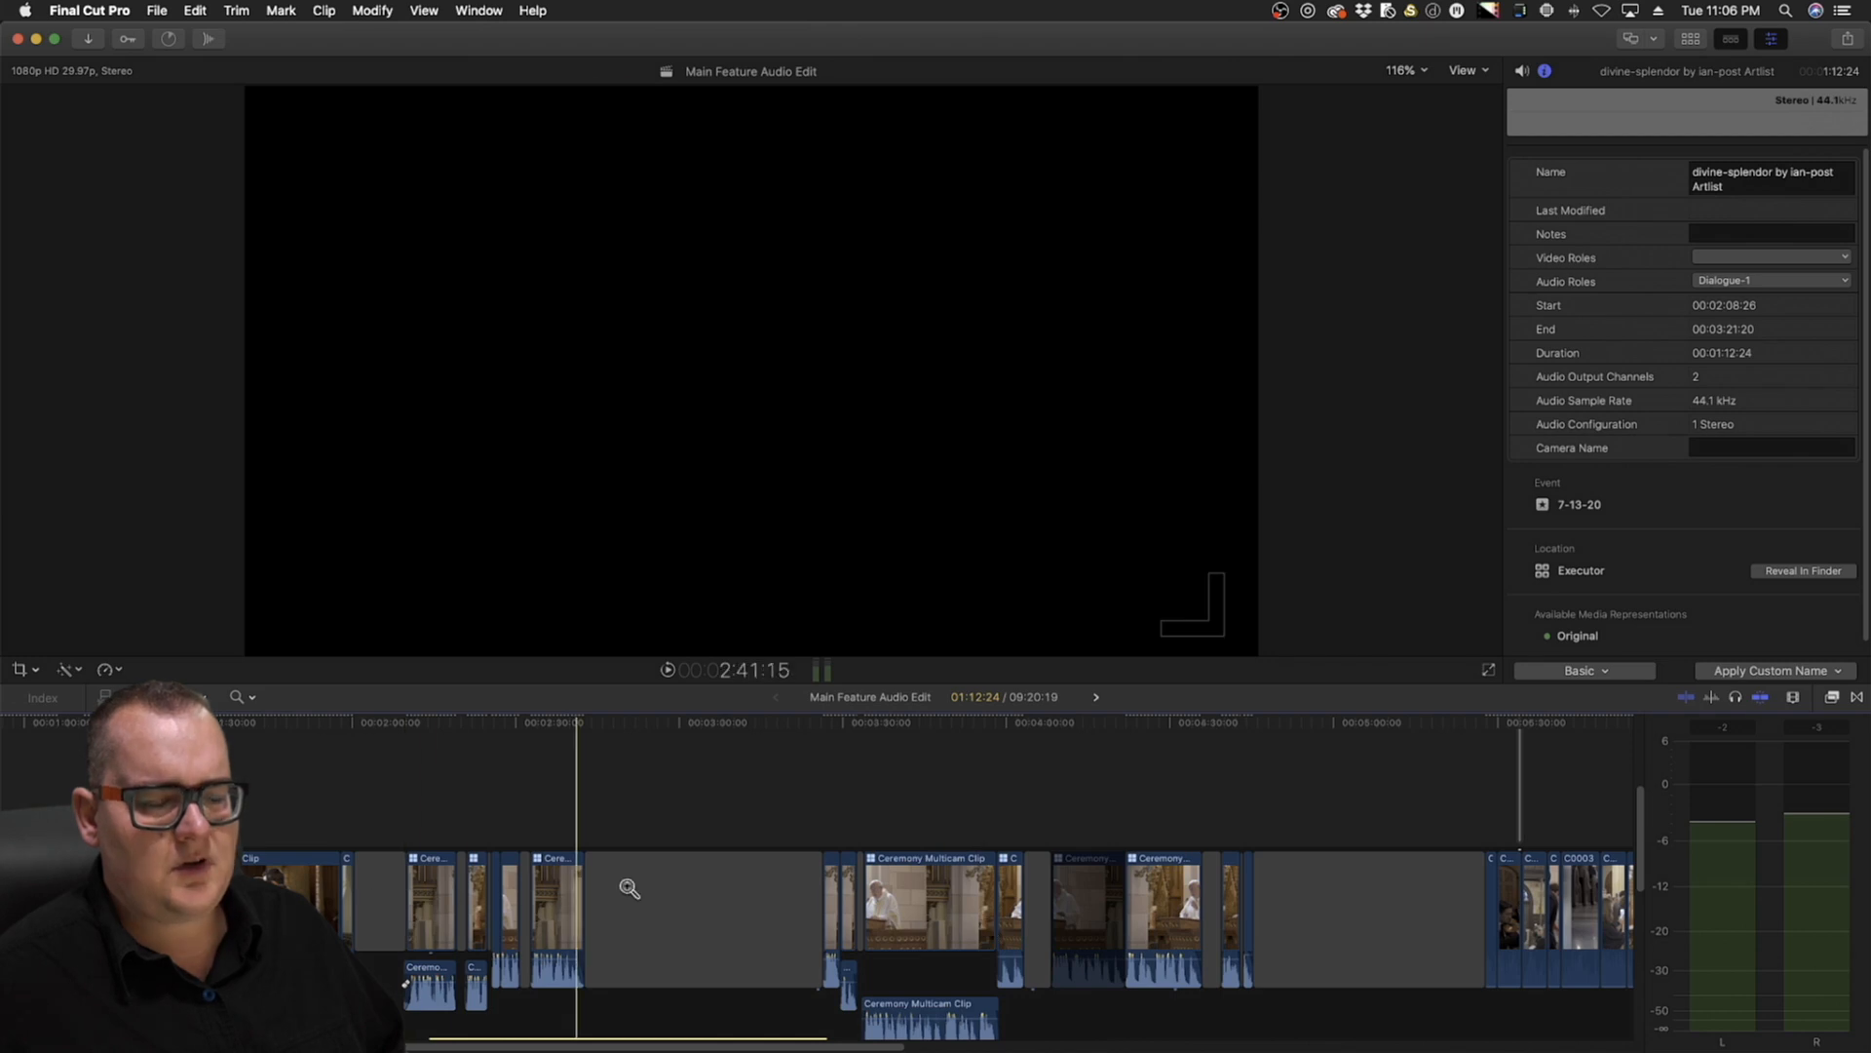
pyautogui.scroll(-3, 795, 887)
pyautogui.hscroll(10, 797, 889)
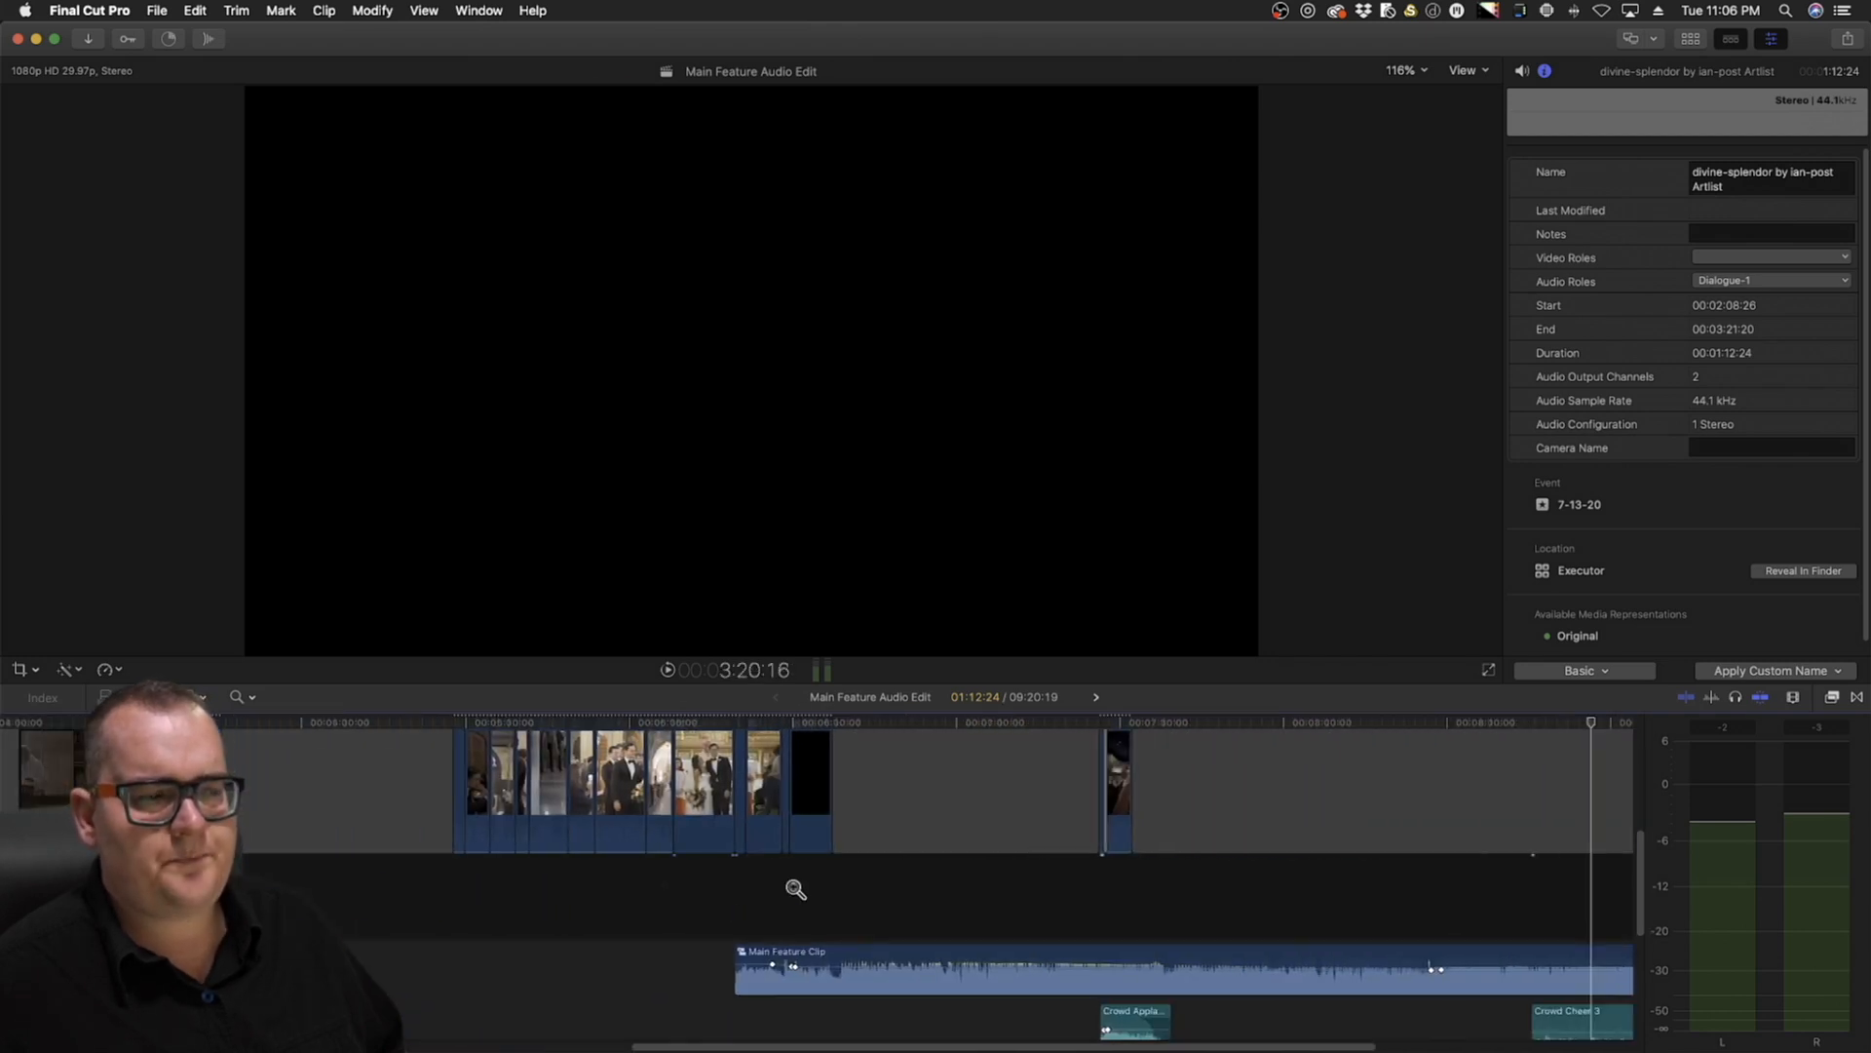
pyautogui.hscroll(10, 796, 889)
pyautogui.scroll(3, 797, 887)
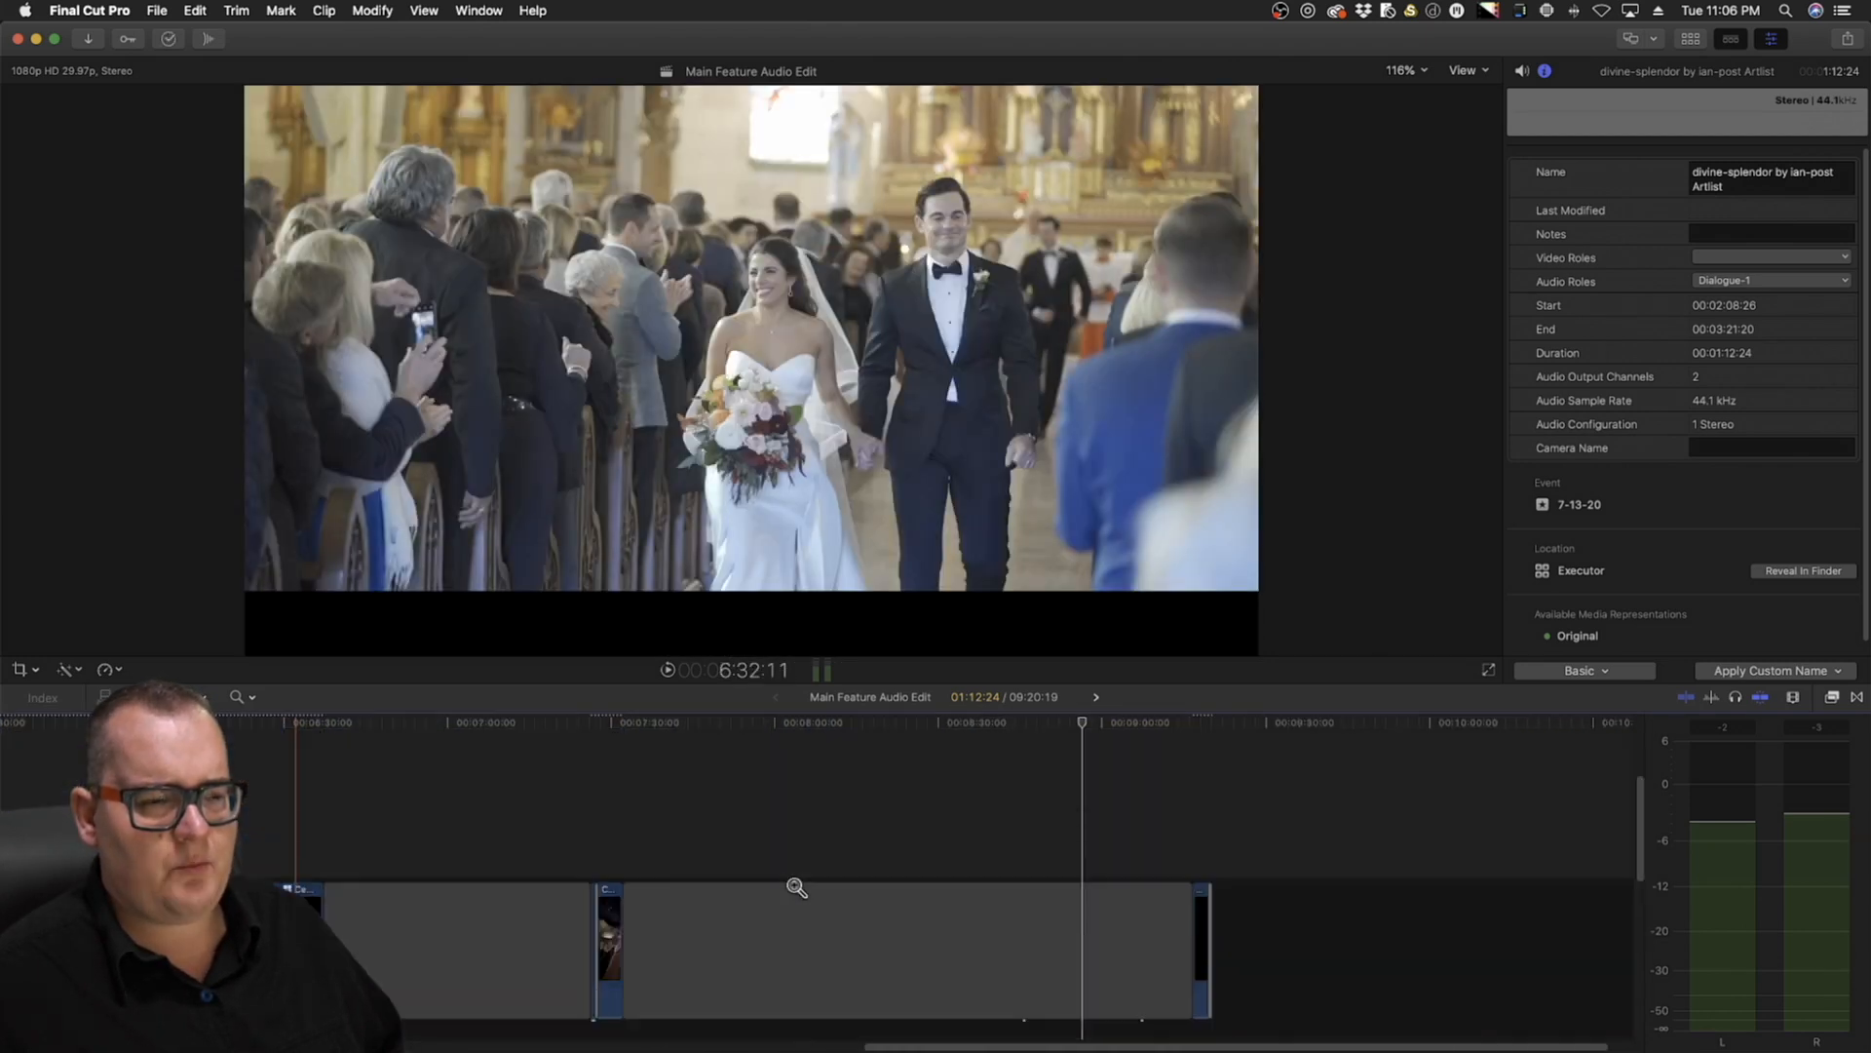
pyautogui.hscroll(-10, 797, 887)
pyautogui.press('a')
pyautogui.hscroll(-10, 796, 884)
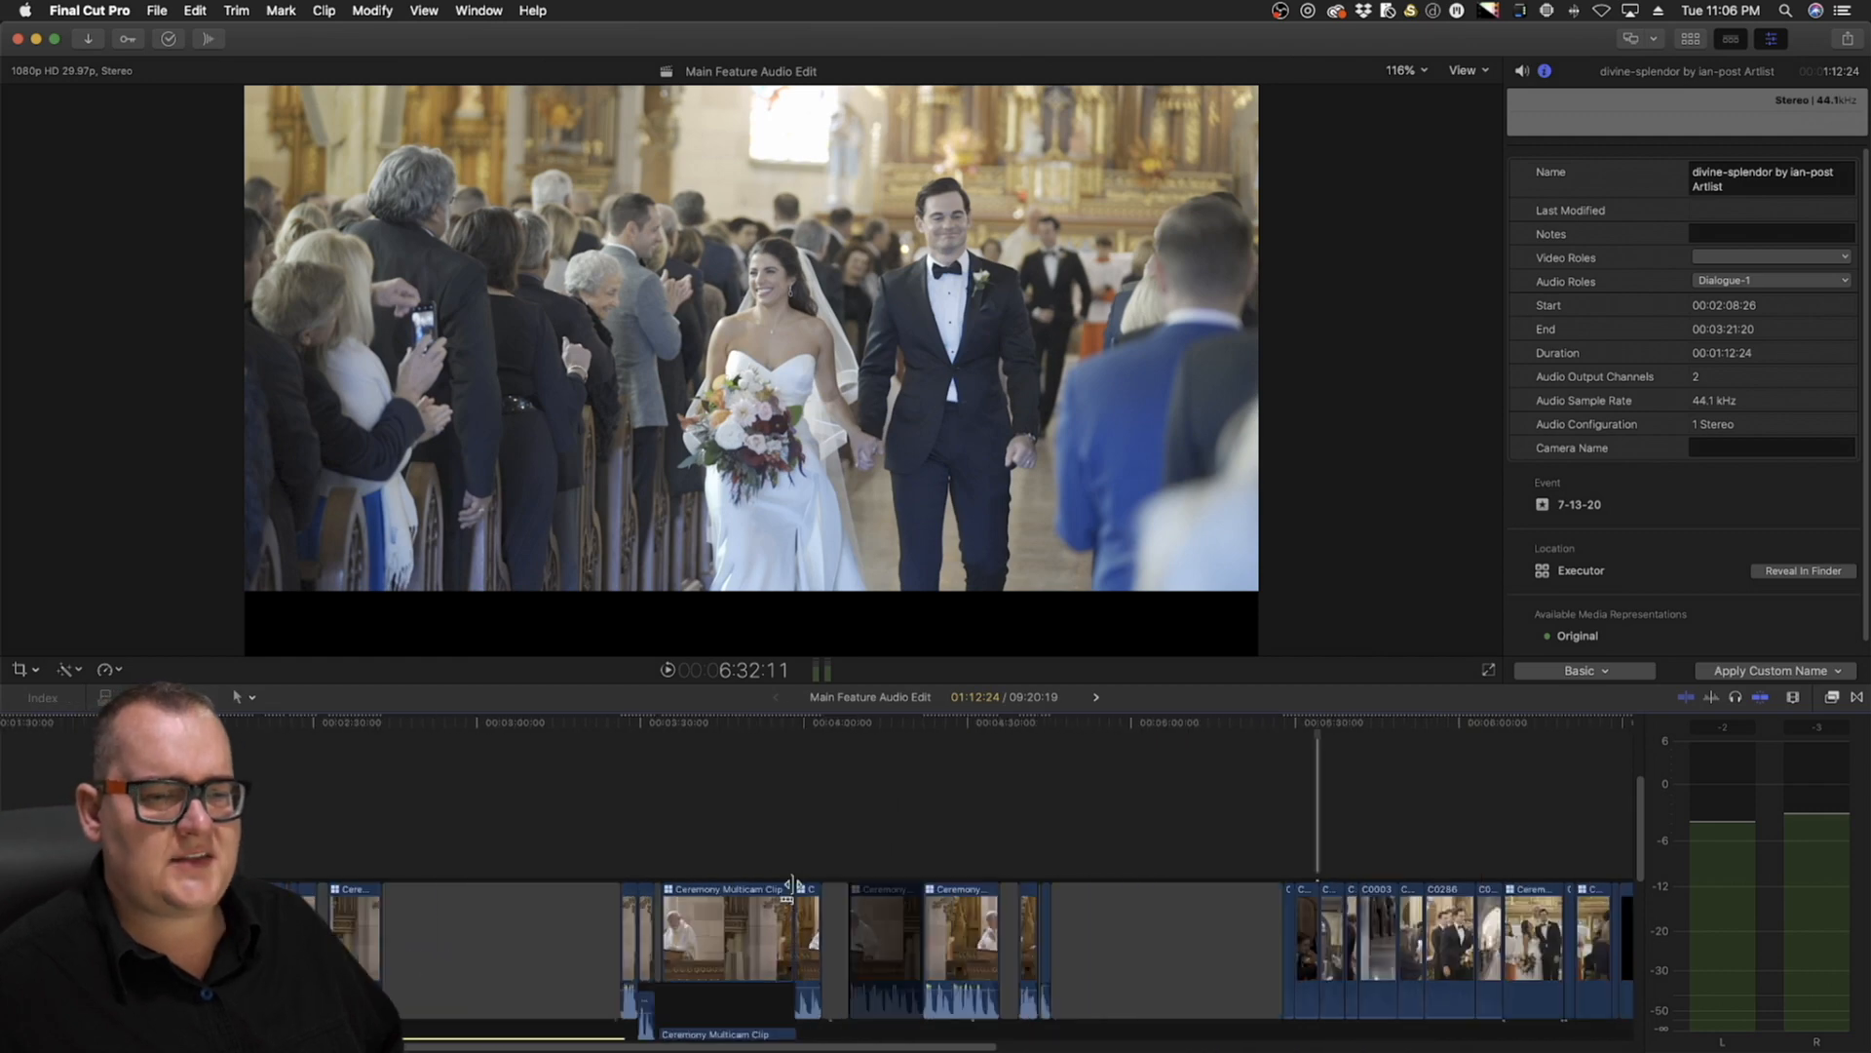
pyautogui.hscroll(-2, 821, 877)
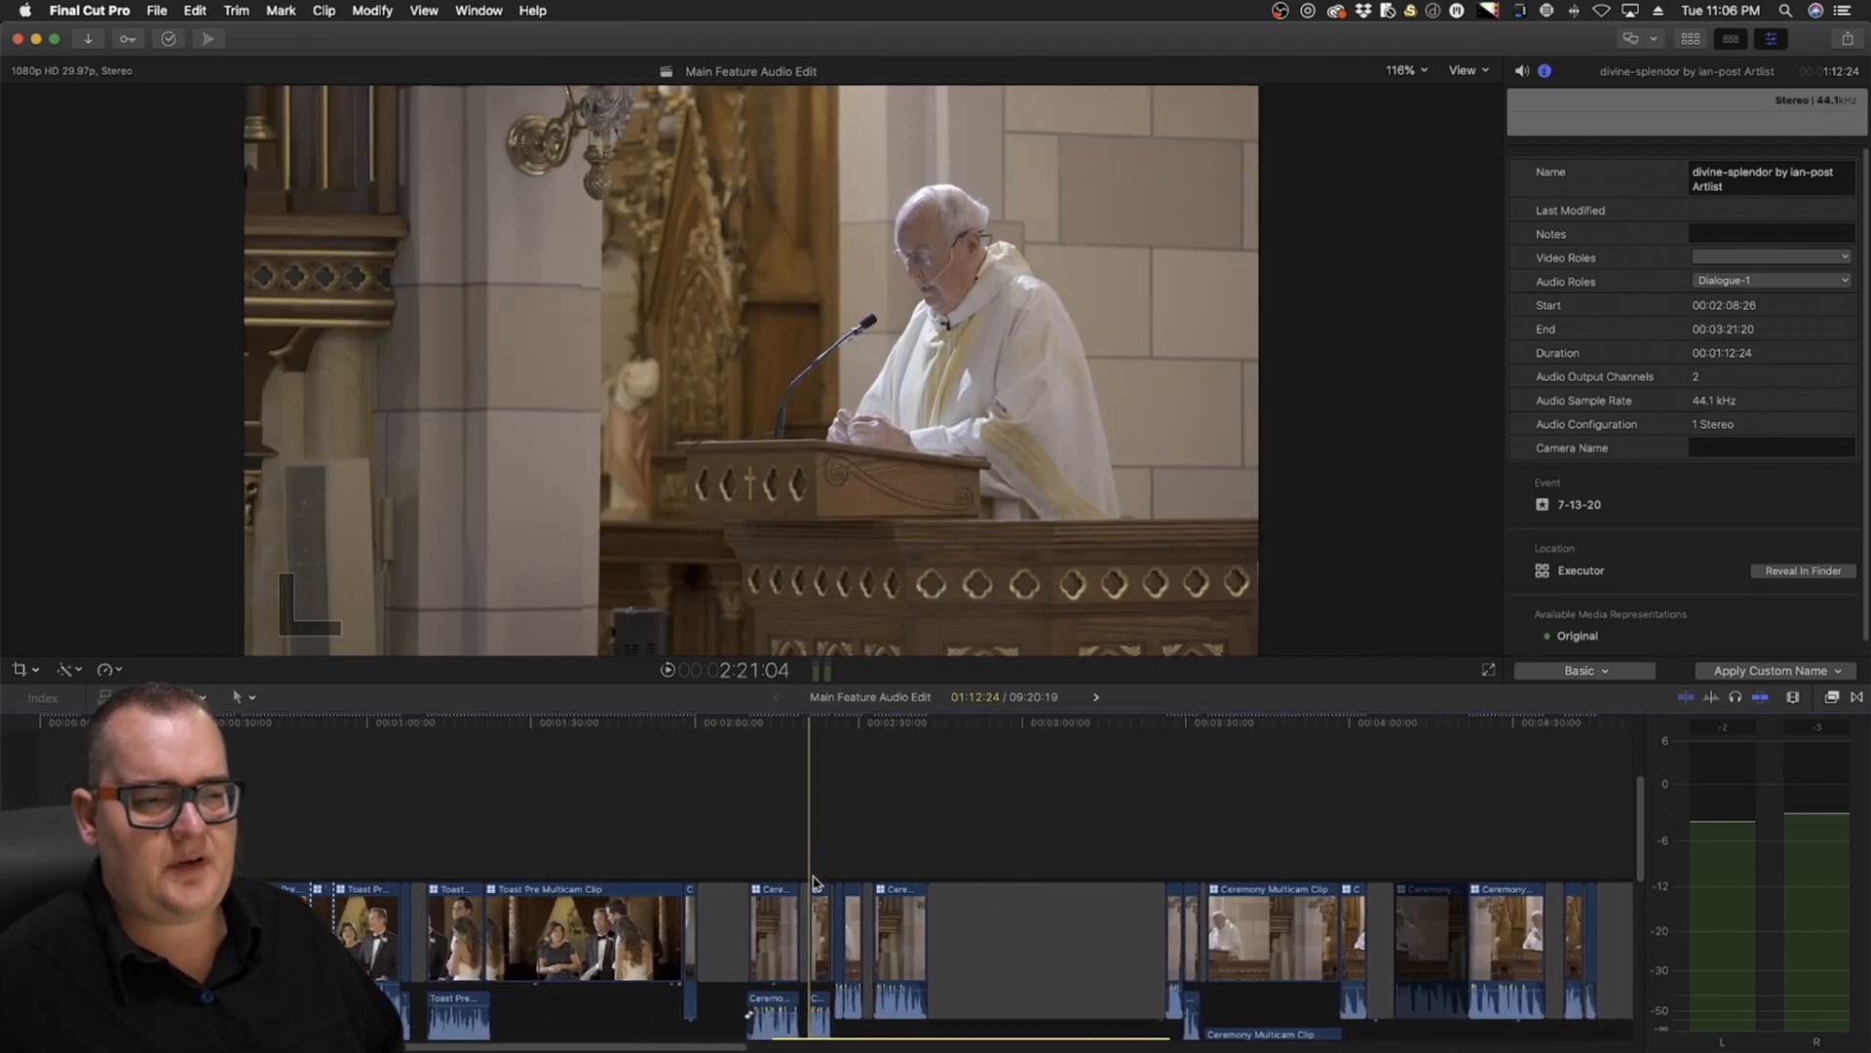
# Review the opening EYENAMICS title shot at the start of the timeline at a closer zoom
pyautogui.click(44, 727)
pyautogui.moveTo(49, 733); pyautogui.dragTo(54, 731)
pyautogui.press('super+equal')
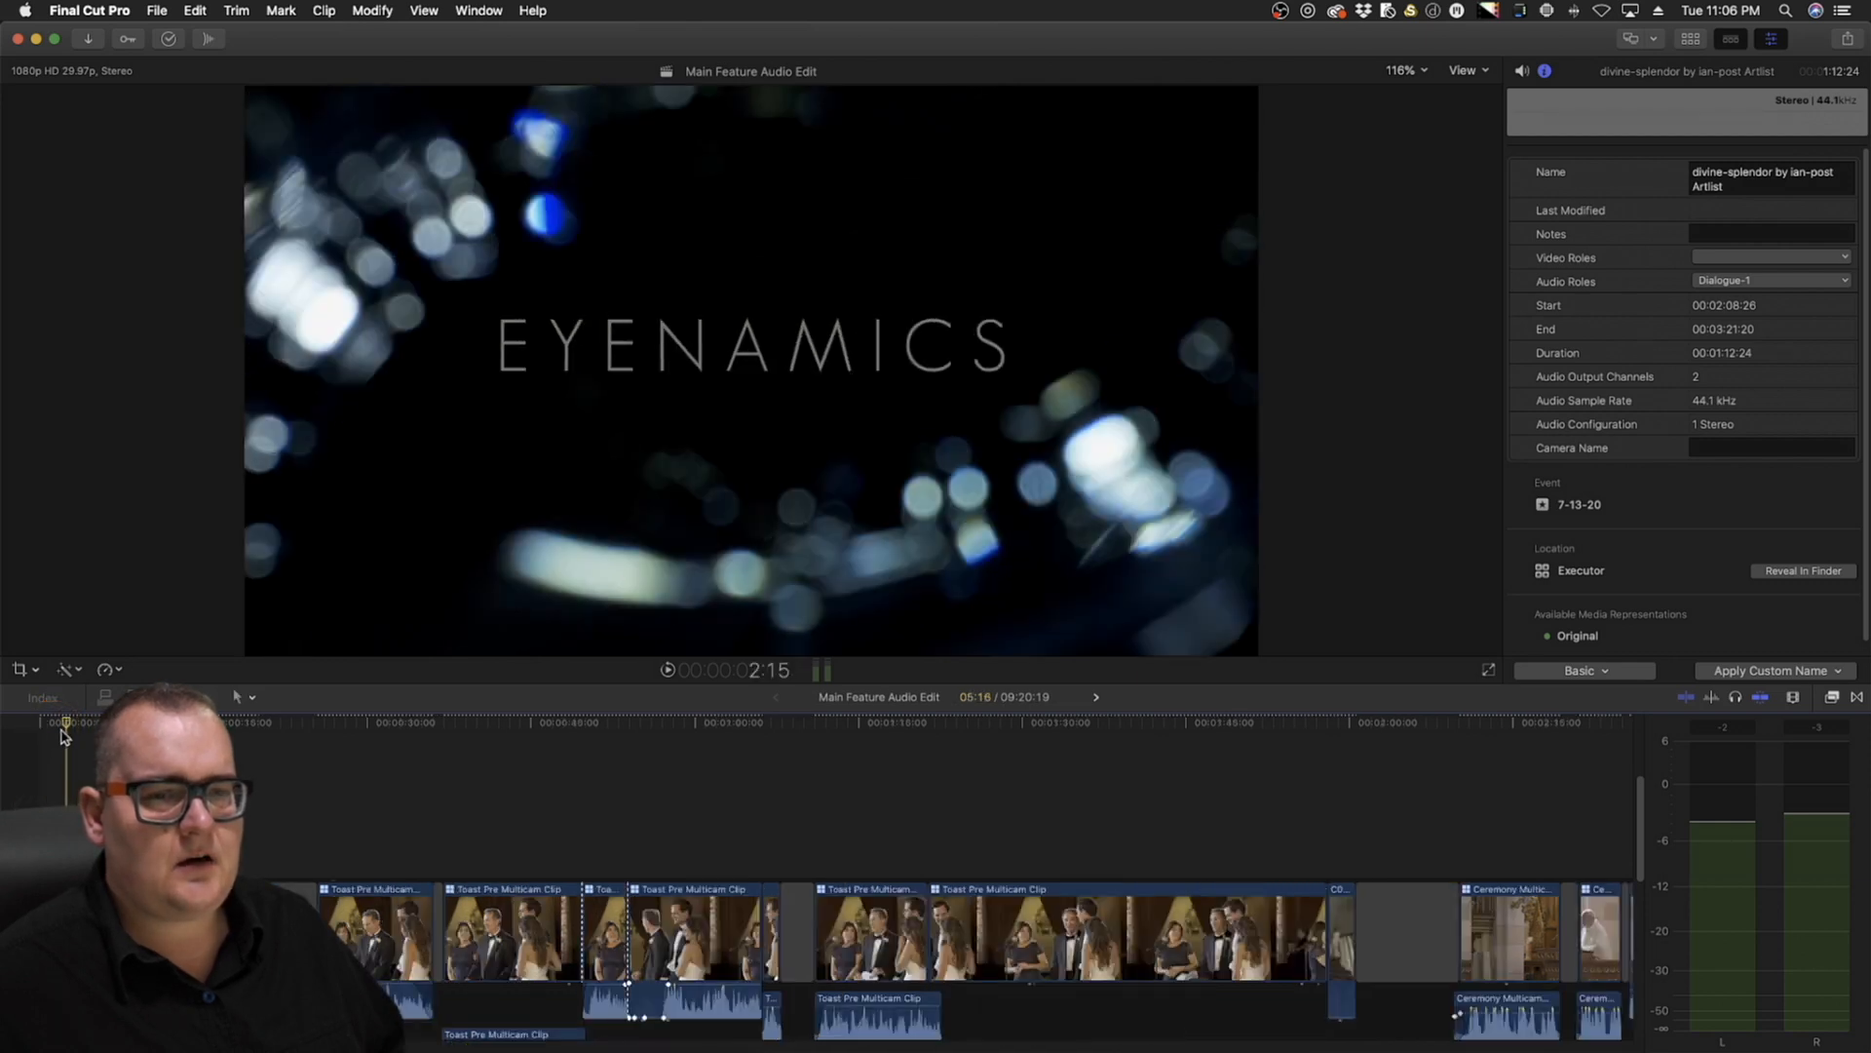
pyautogui.click(59, 729)
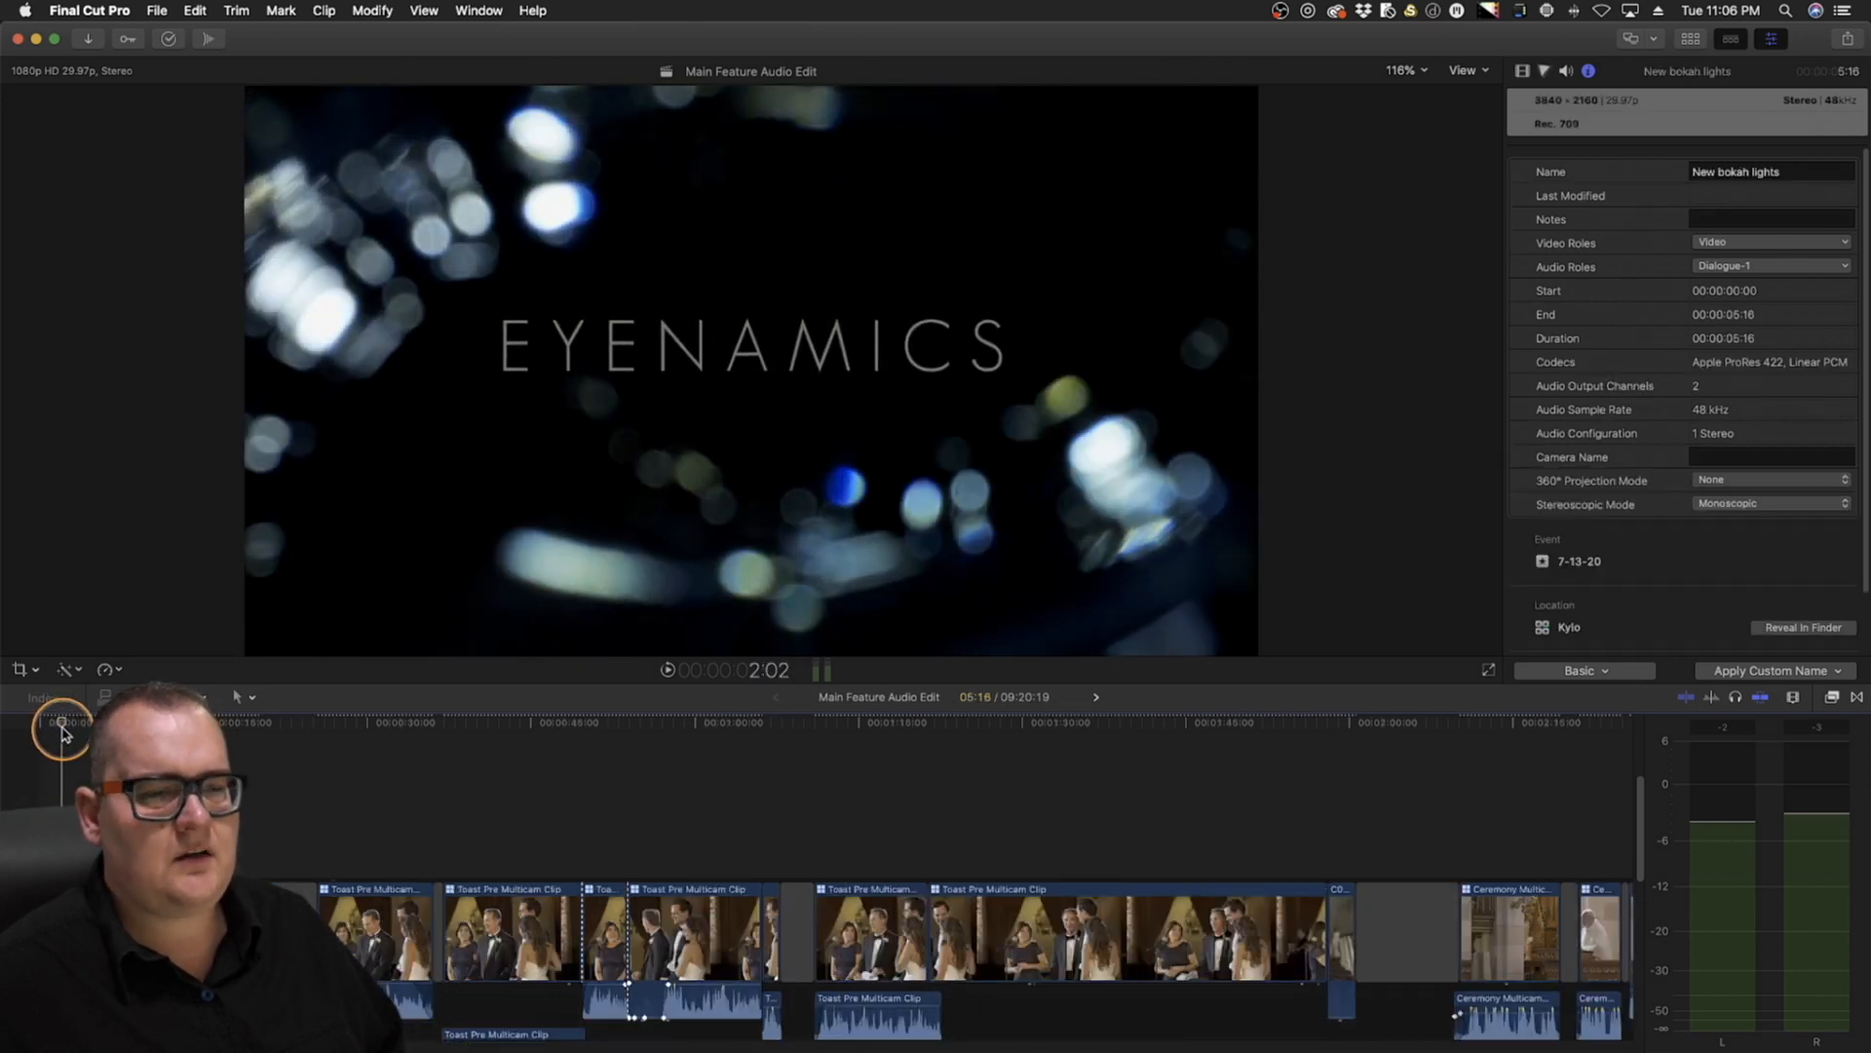
pyautogui.press('Down')
# Go to the processional shots around 5:34 and select the divine-splendor music clip beneath them at a closer zoom
pyautogui.moveTo(316, 1046); pyautogui.dragTo(1018, 1048)
pyautogui.scroll(-1, 534, 878)
pyautogui.click(604, 1045)
pyautogui.scroll(-3, 710, 789)
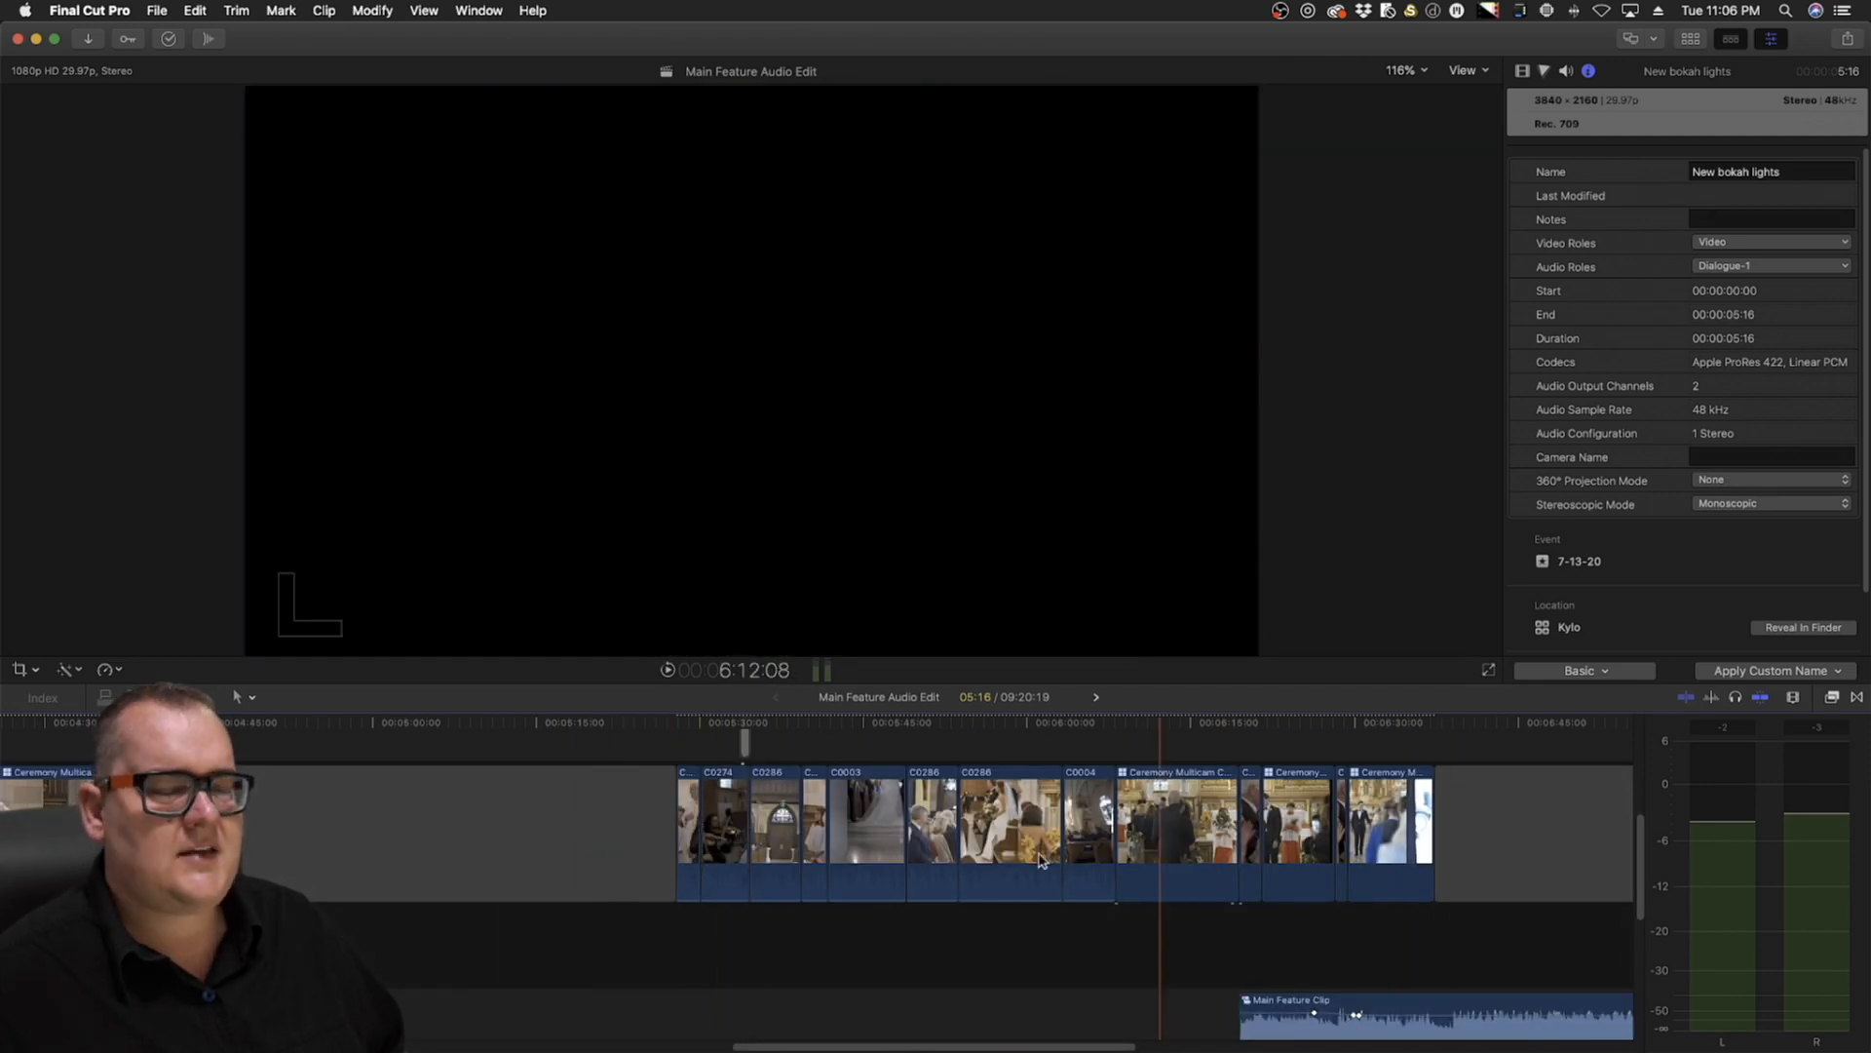
pyautogui.scroll(-4, 673, 780)
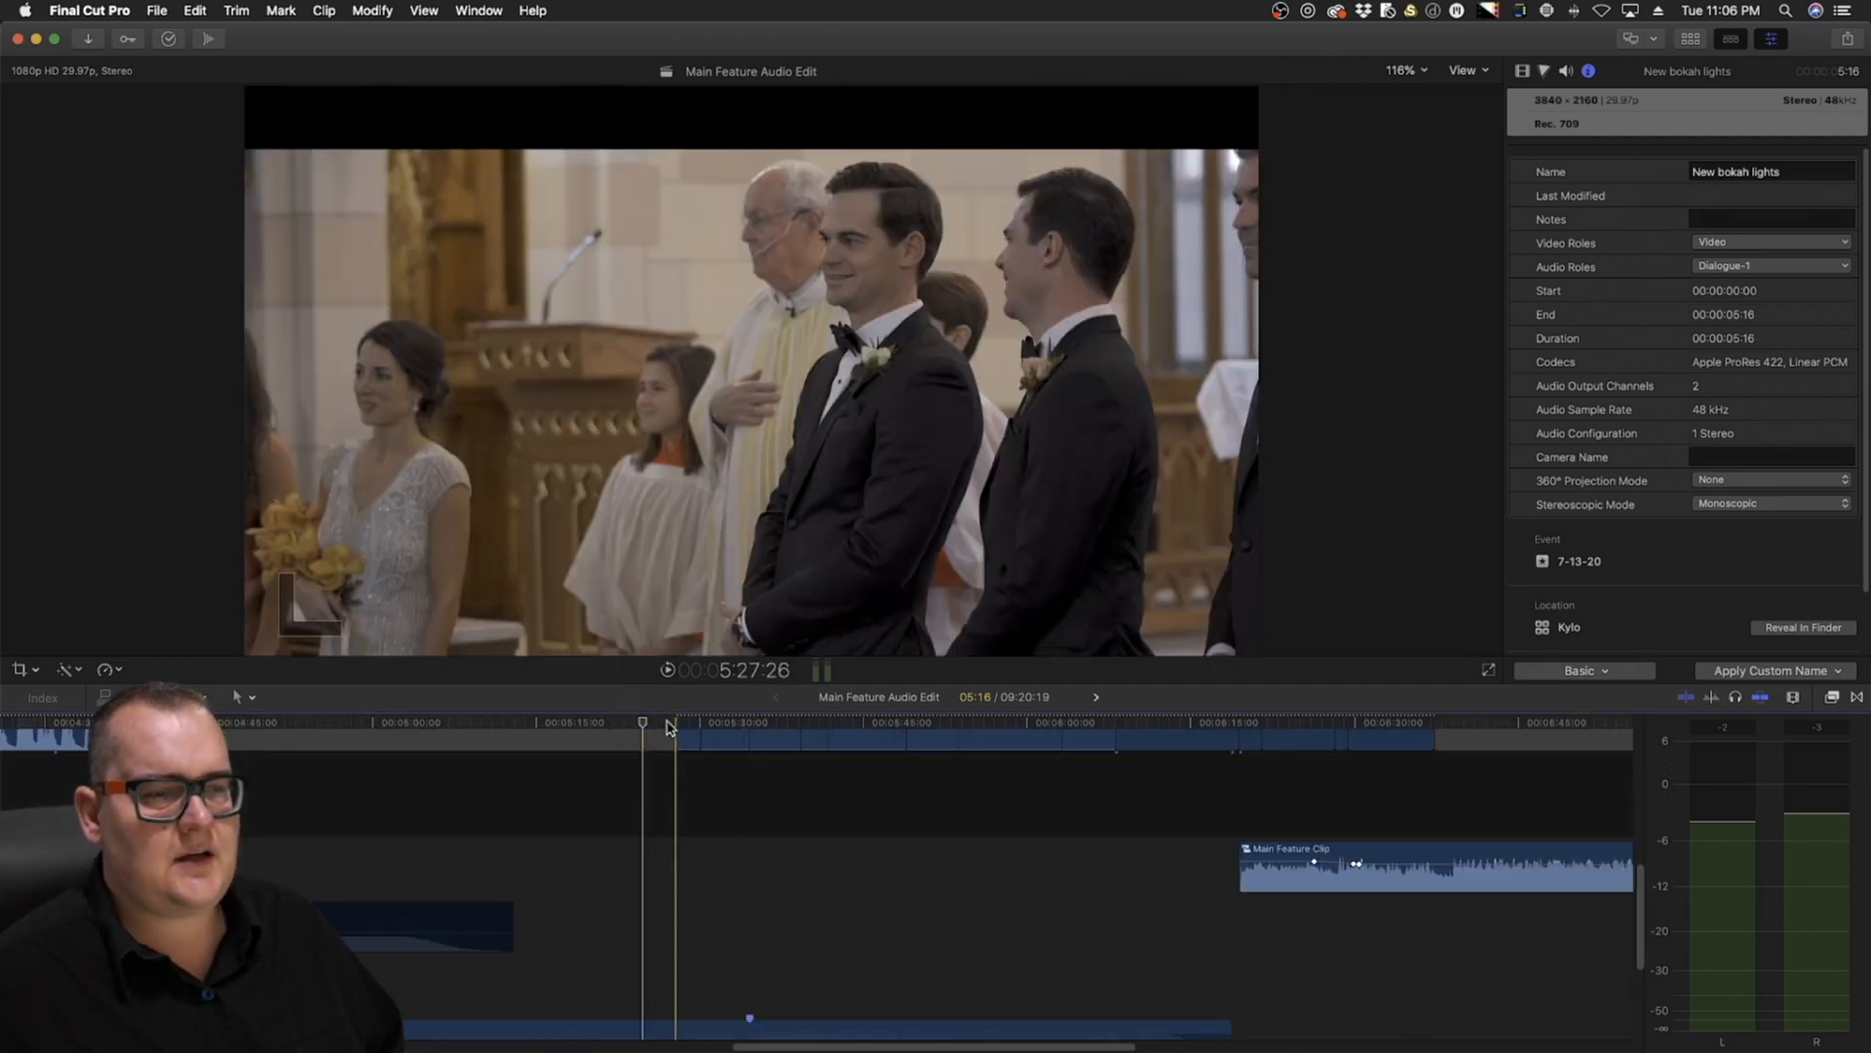
pyautogui.click(700, 725)
pyautogui.moveTo(700, 725); pyautogui.dragTo(748, 737)
pyautogui.scroll(-2, 736, 936)
pyautogui.press('super+equal')
pyautogui.click(764, 973)
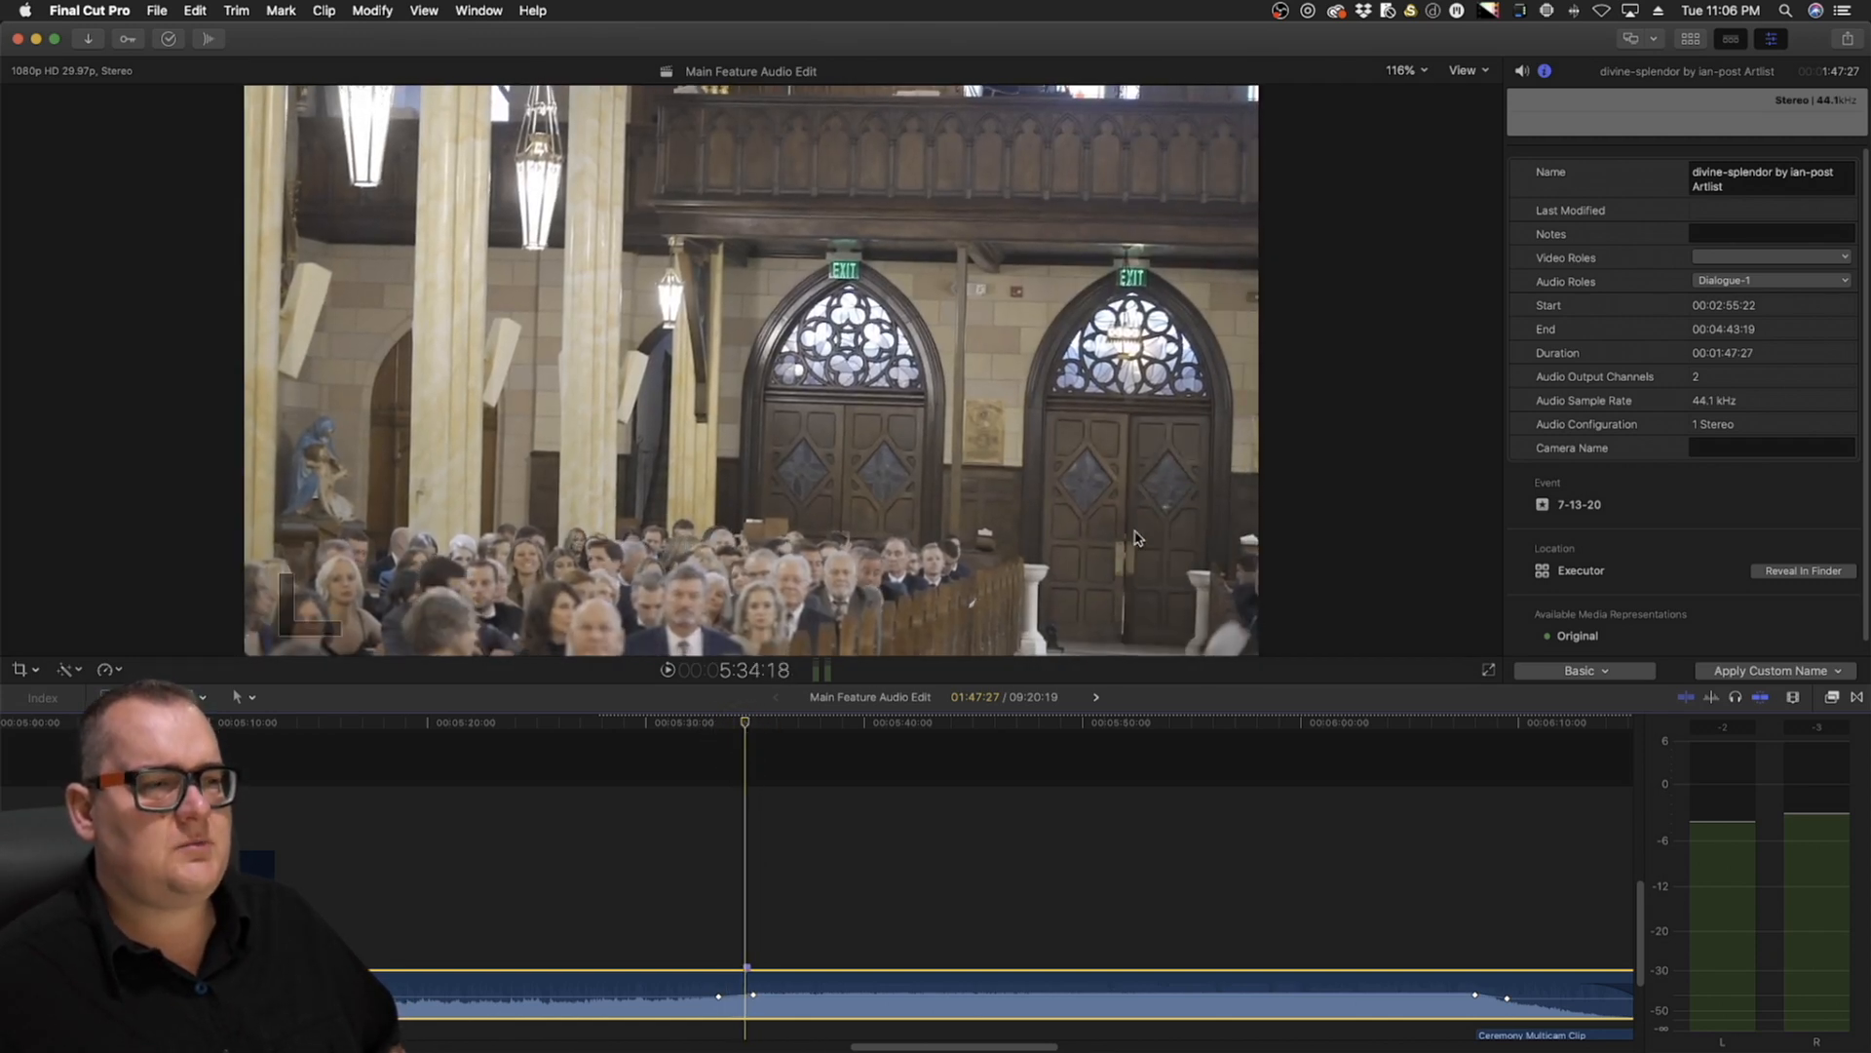
# Play the divine-splendor music from about 5:32 through the shot where the bride appears at the church doors
pyautogui.click(695, 729)
pyautogui.press('space')
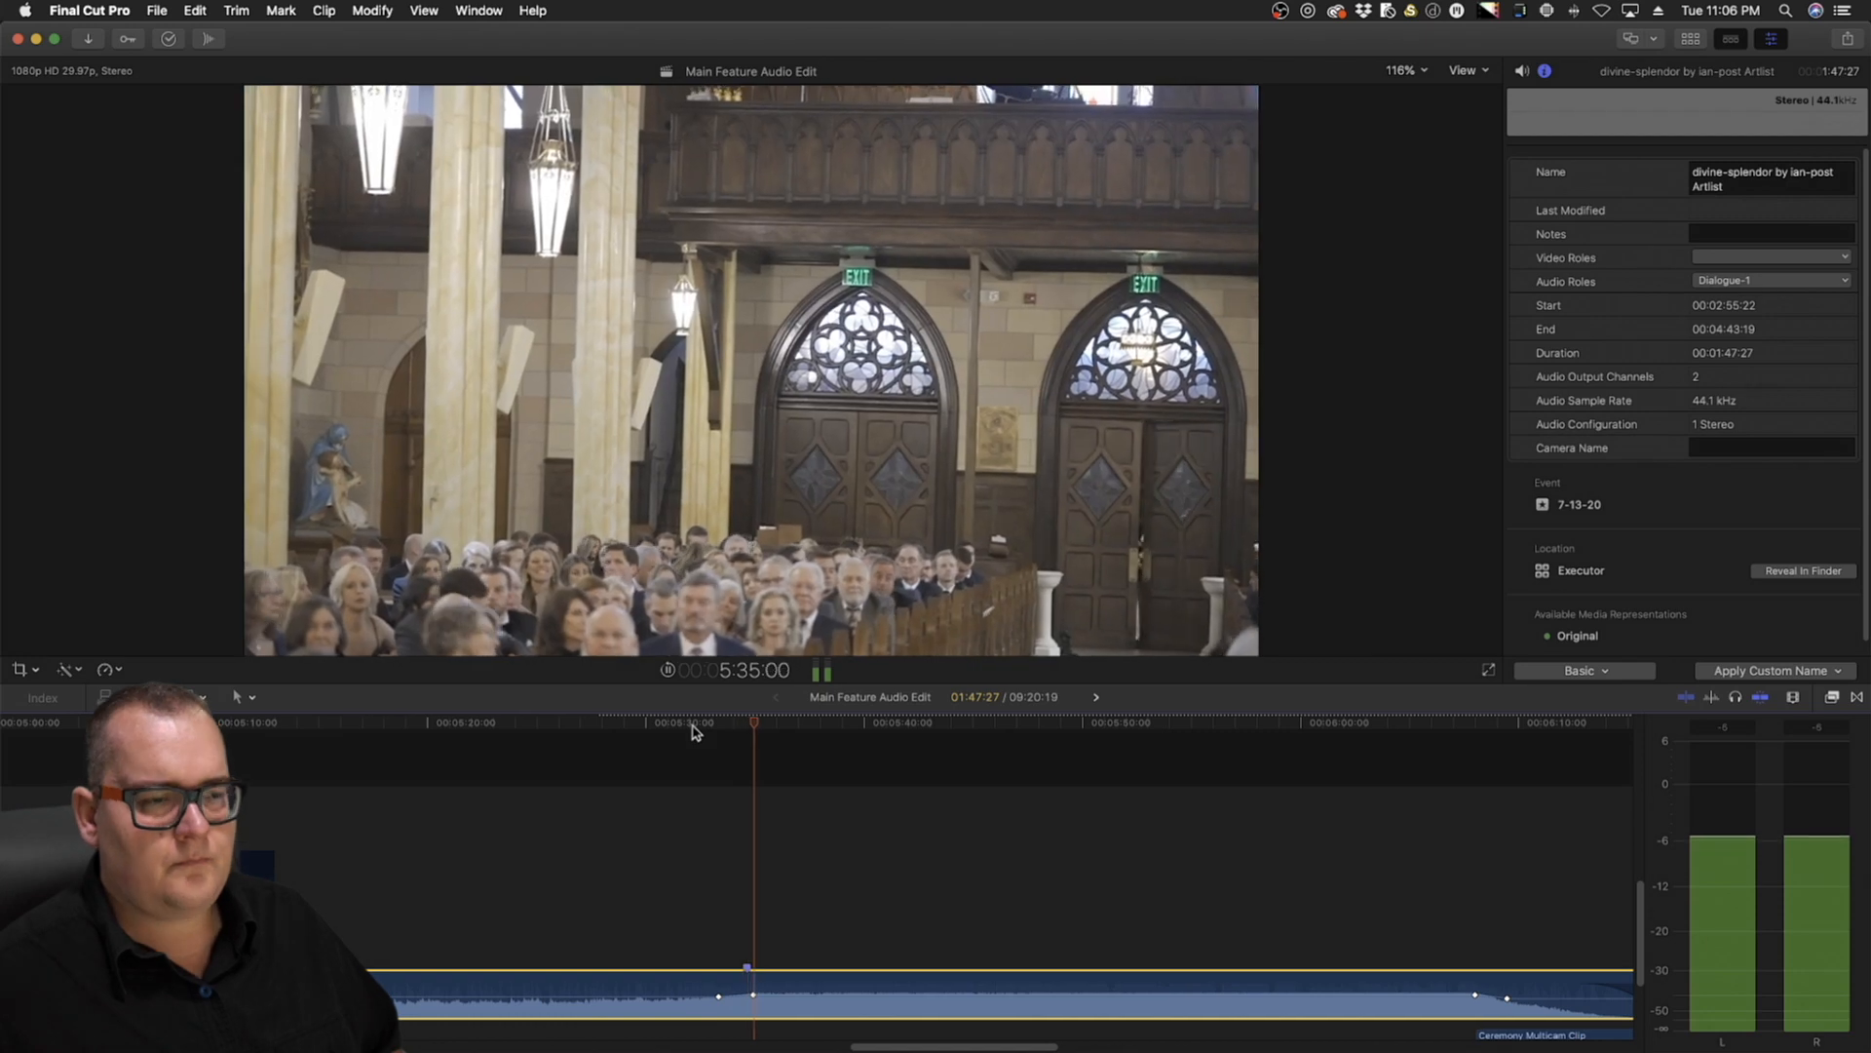
pyautogui.scroll(5, 804, 892)
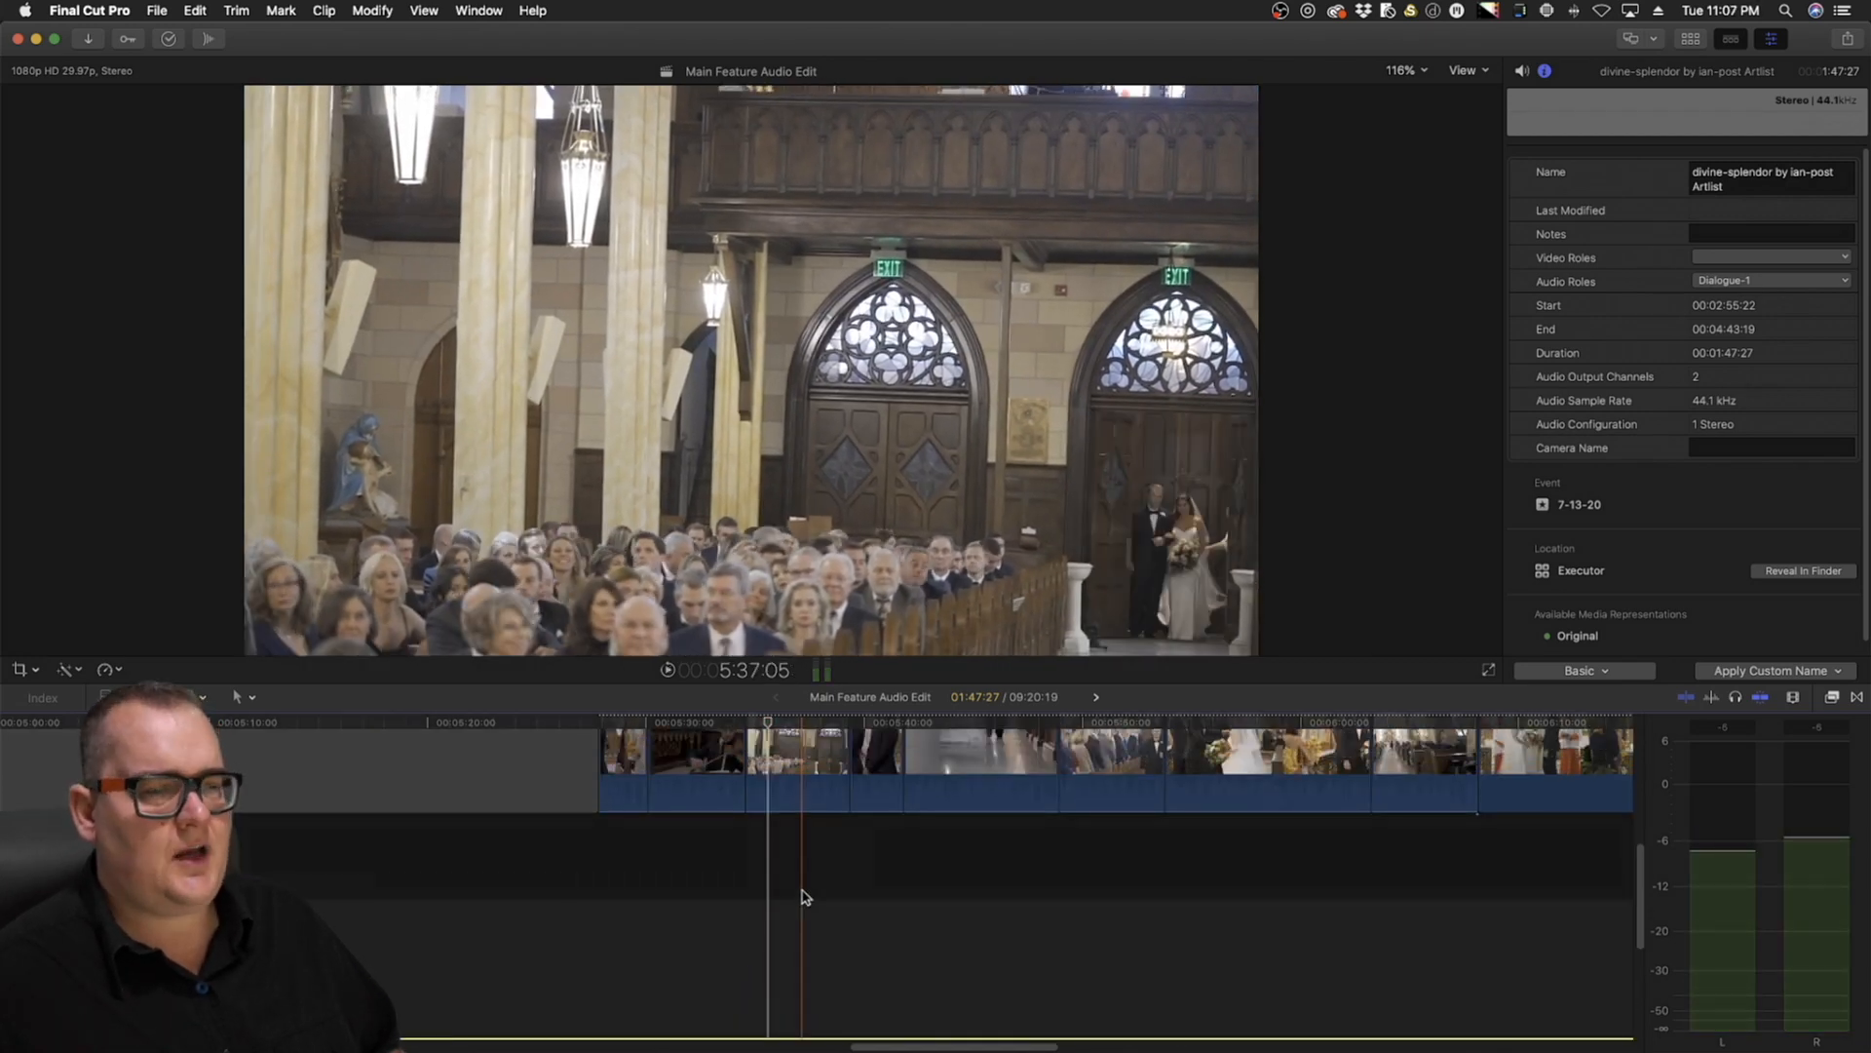
pyautogui.scroll(3, 804, 897)
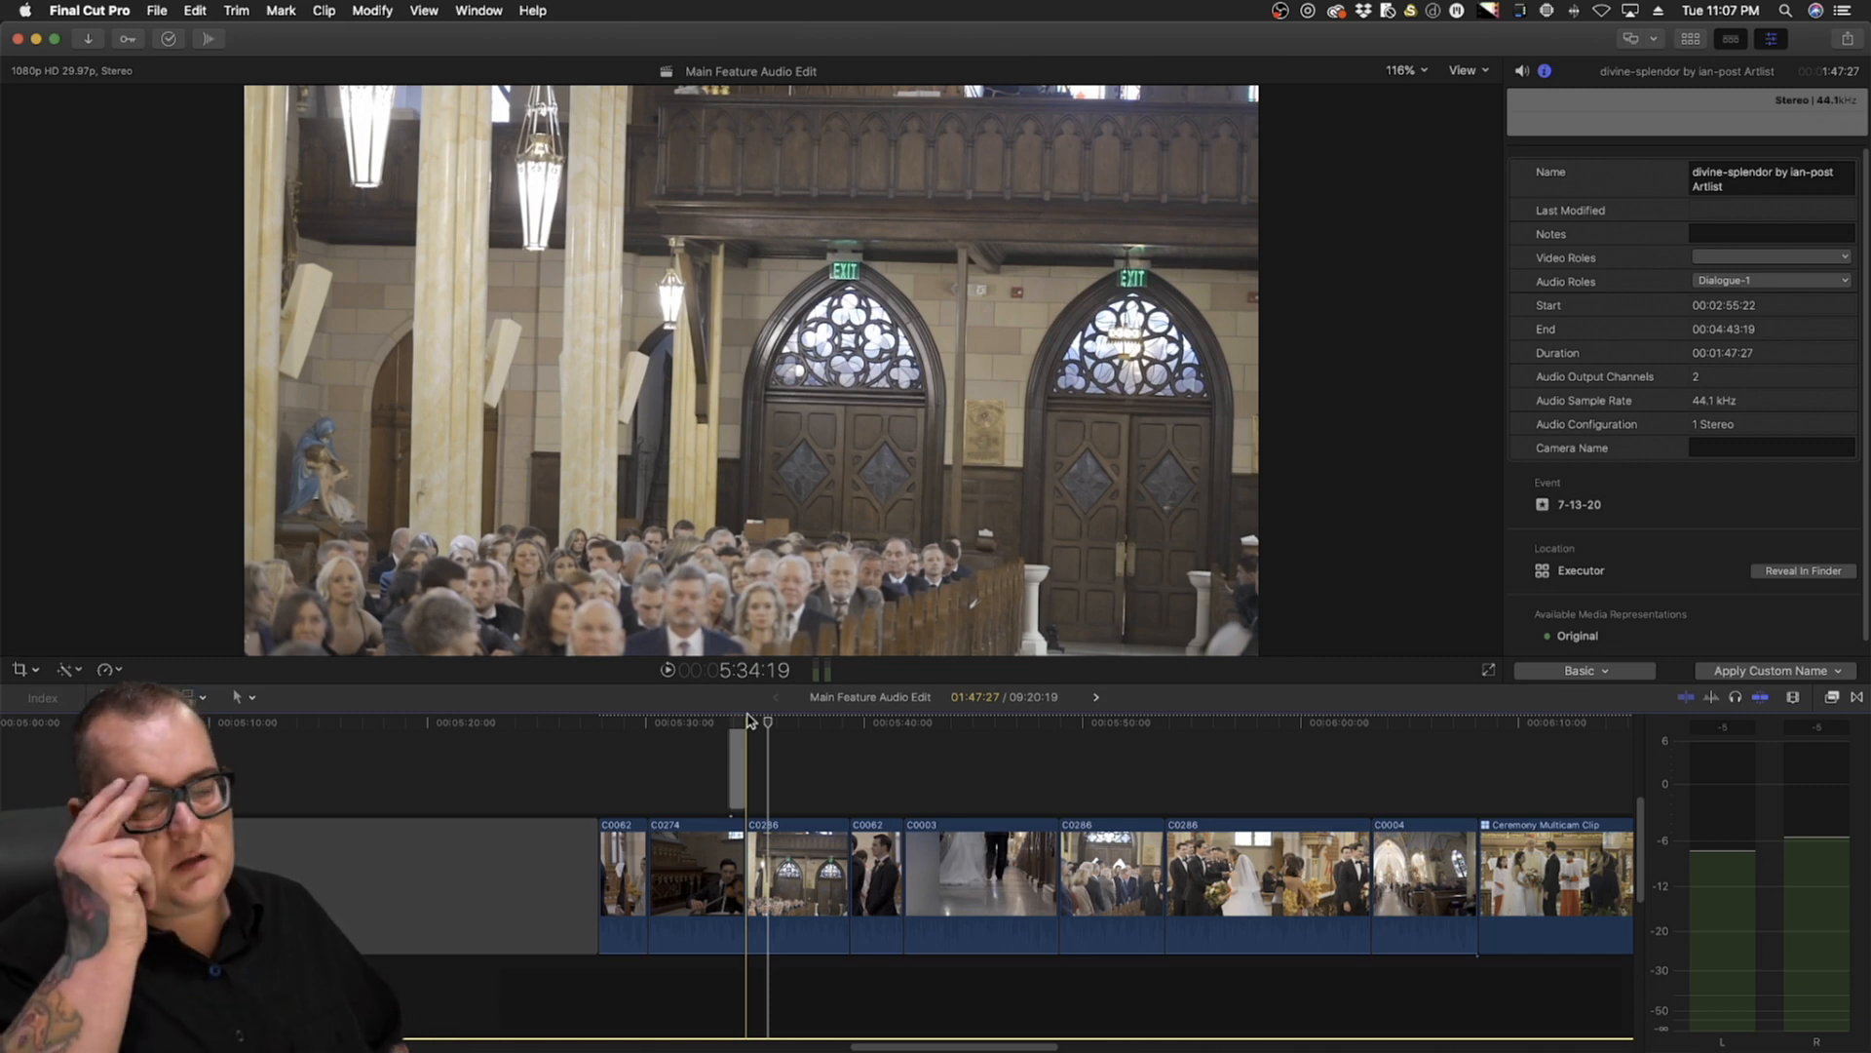
# Compare the music clip's marker with the start of the church-door shot above it, and select that C0286 clip
pyautogui.scroll(-5, 741, 741)
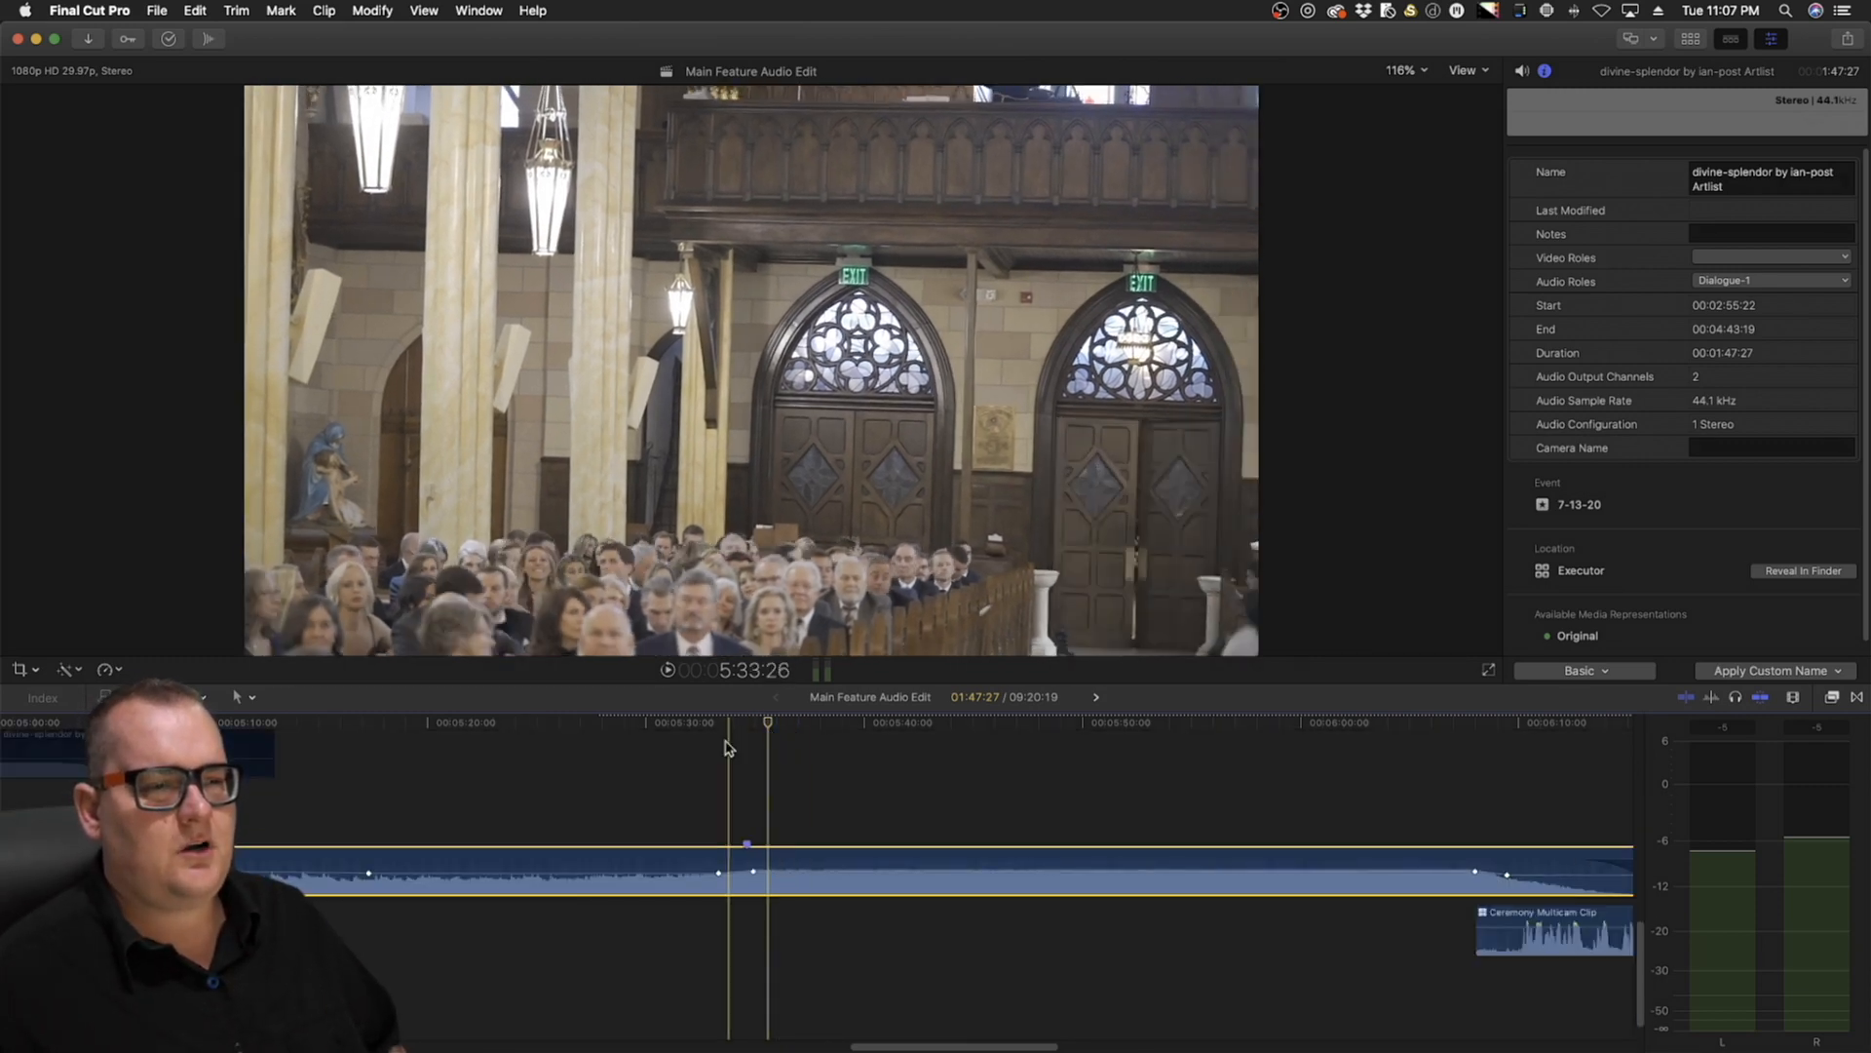
pyautogui.click(747, 726)
pyautogui.scroll(5, 780, 780)
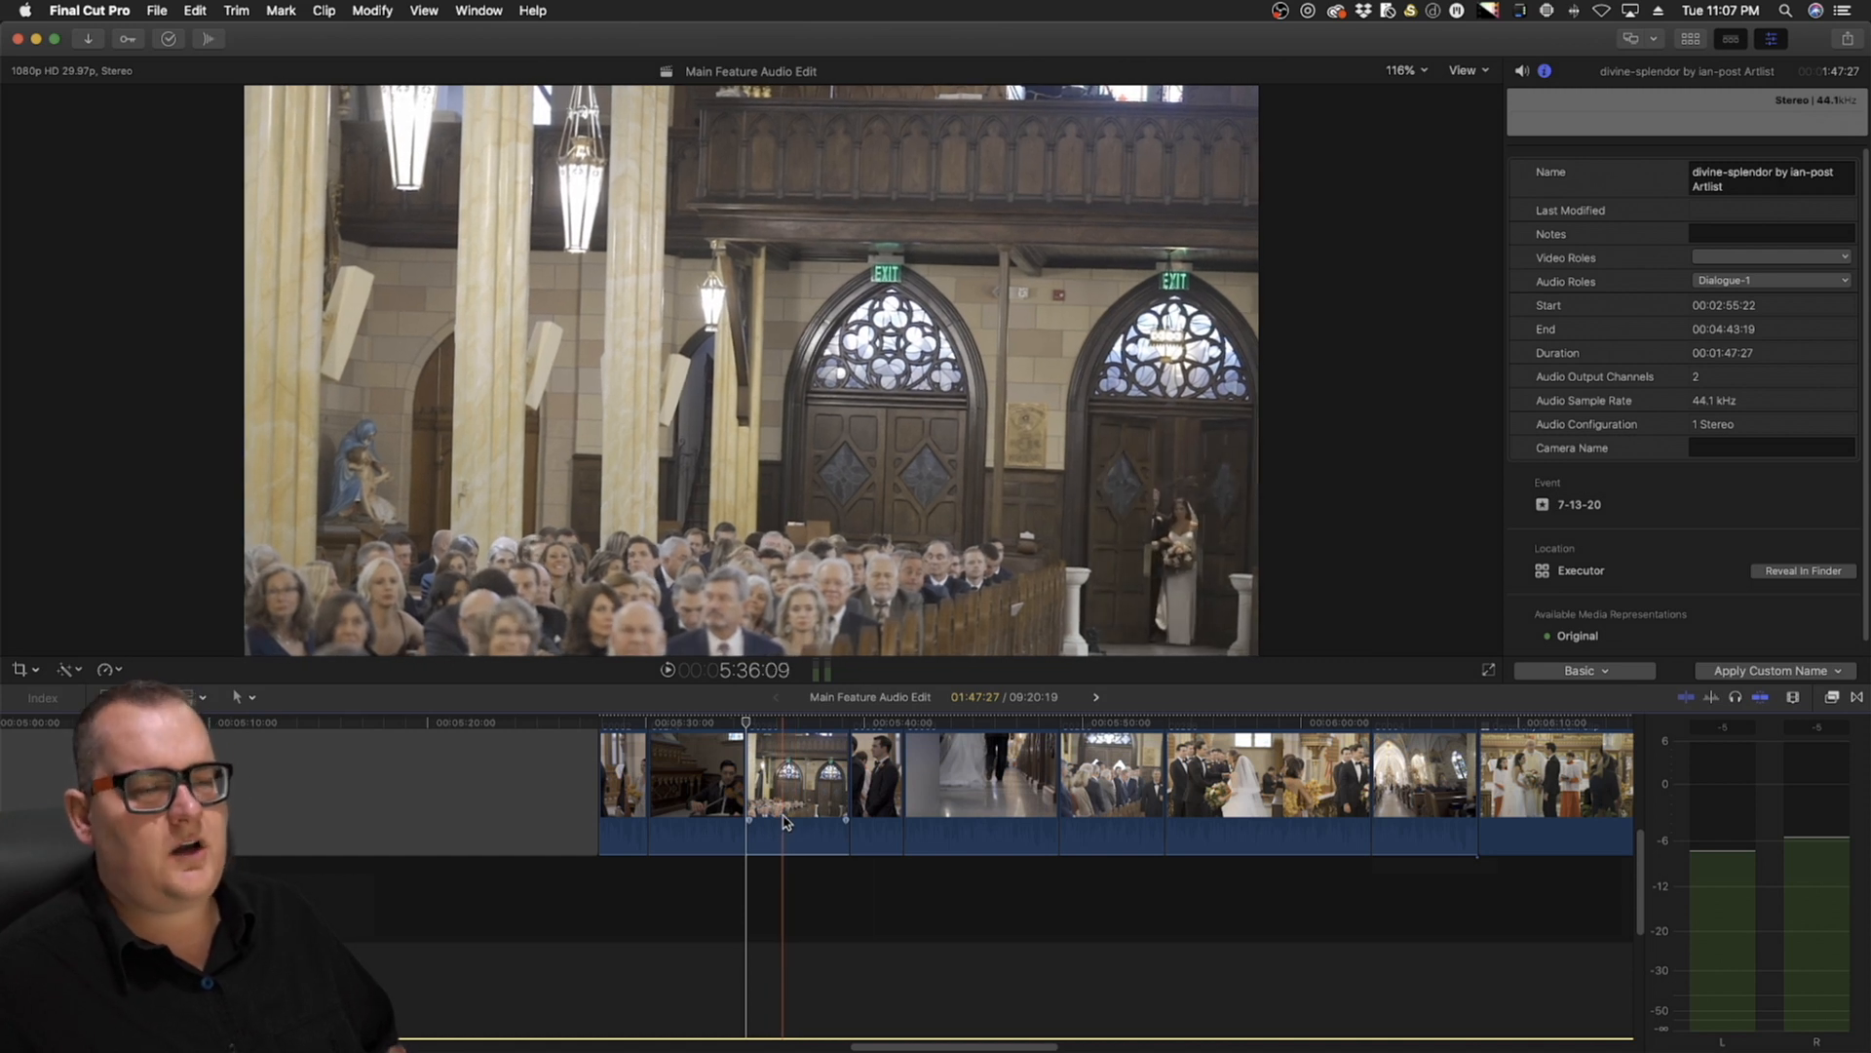
pyautogui.scroll(1, 785, 822)
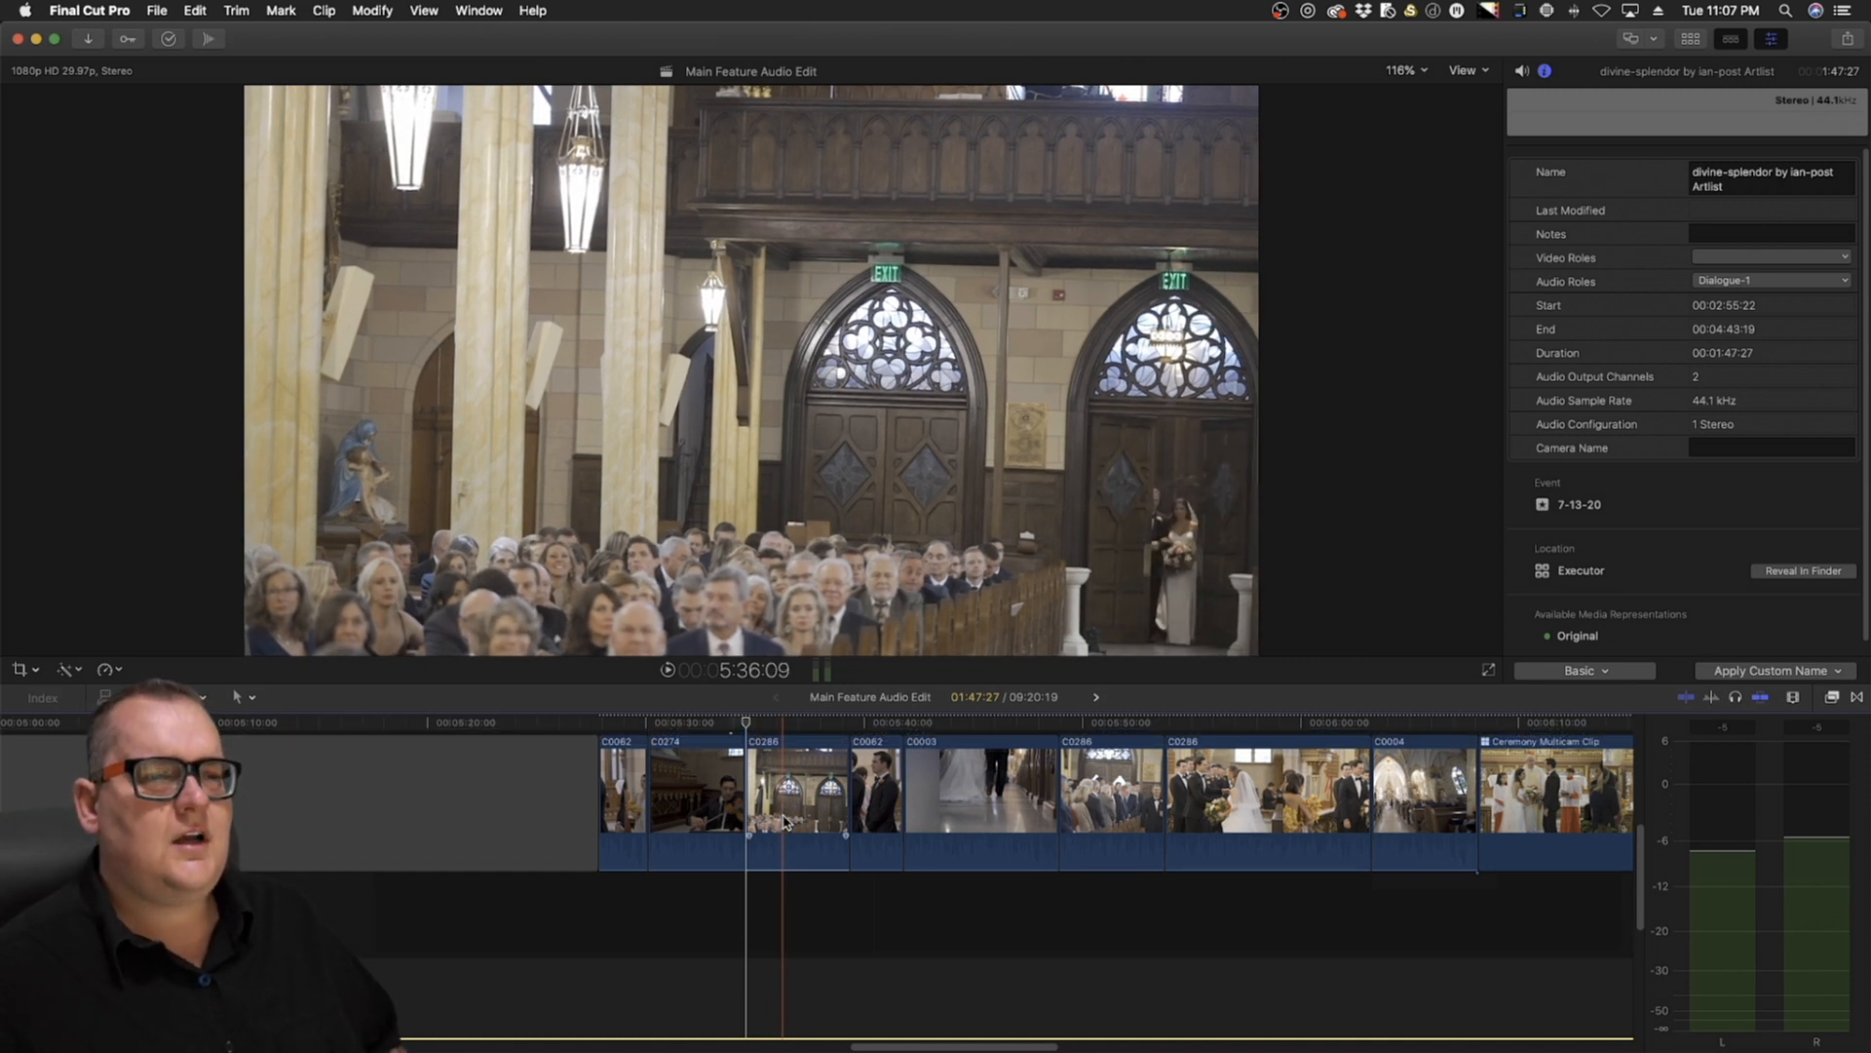
pyautogui.click(806, 741)
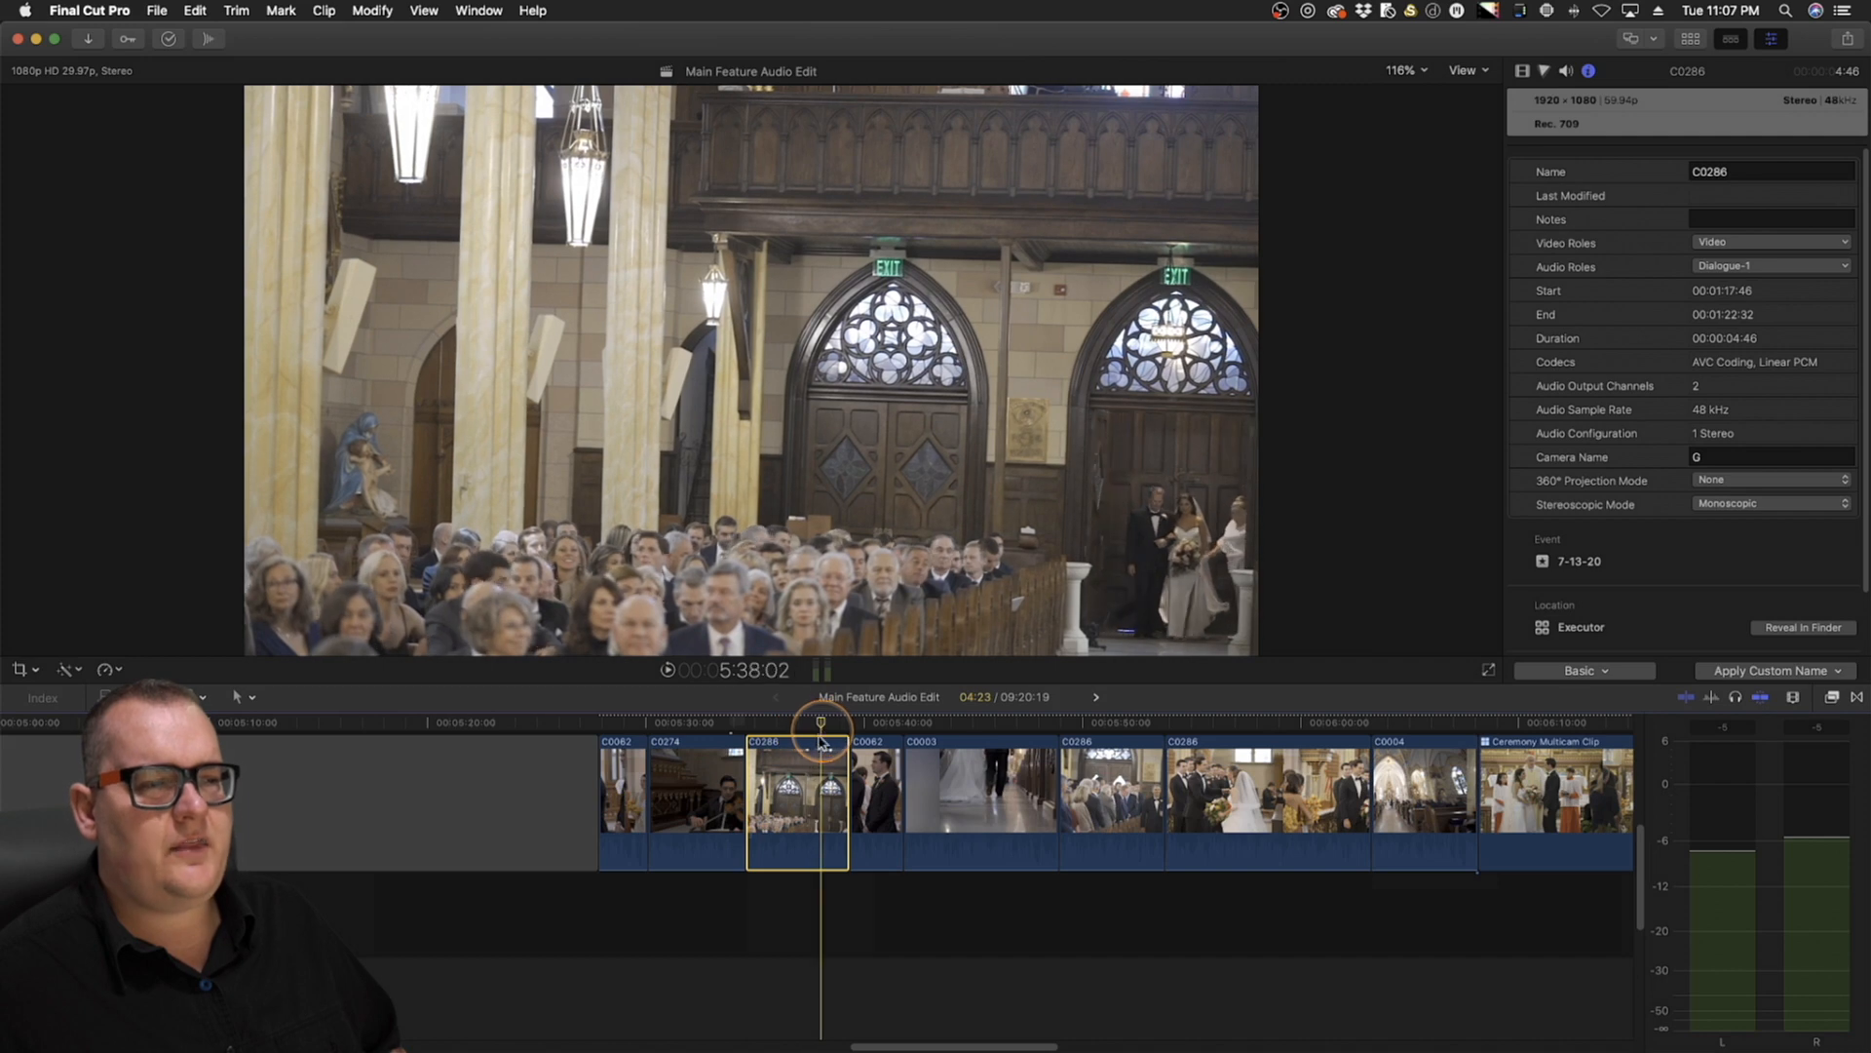
# Scrub through the processional shots from the waiting groom to the bride's entrance at the church doors
pyautogui.hscroll(3, 806, 800)
pyautogui.click(568, 726)
pyautogui.moveTo(566, 731); pyautogui.dragTo(532, 775)
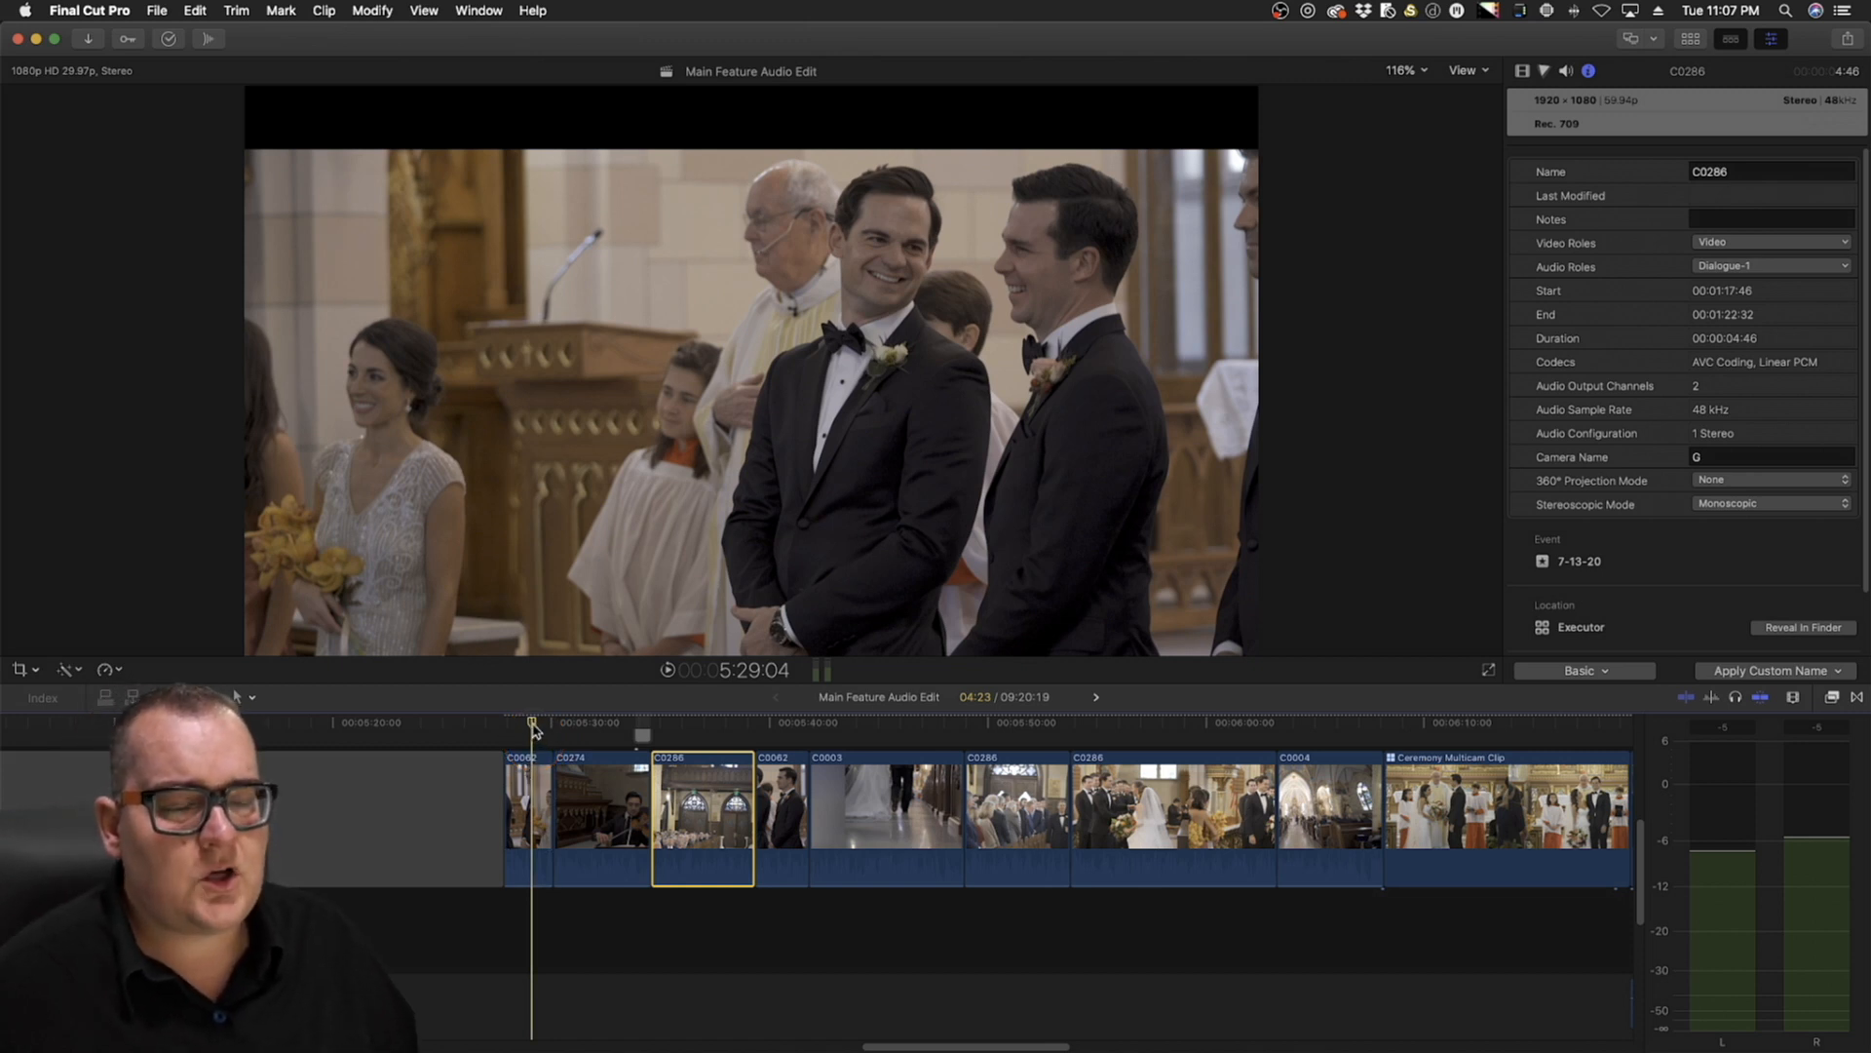
pyautogui.moveTo(527, 729); pyautogui.dragTo(534, 731)
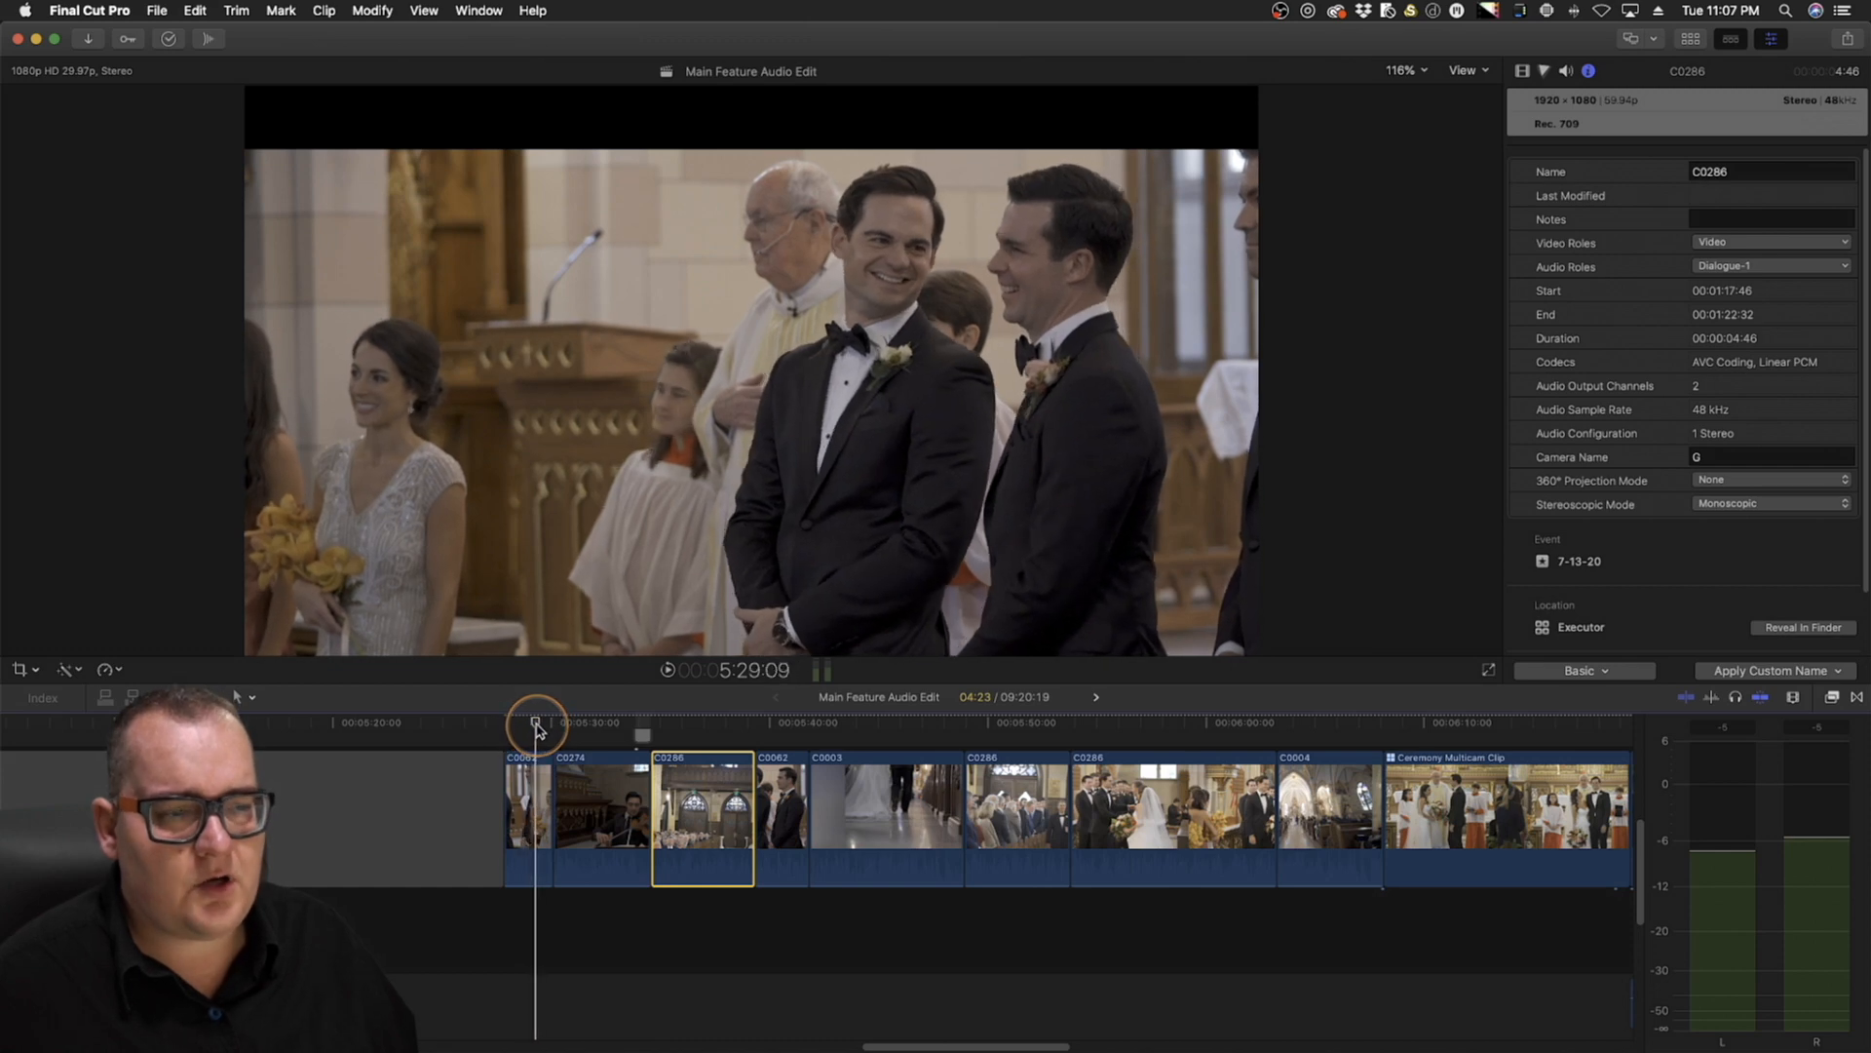
pyautogui.moveTo(536, 723); pyautogui.dragTo(756, 751)
pyautogui.hscroll(5, 760, 809)
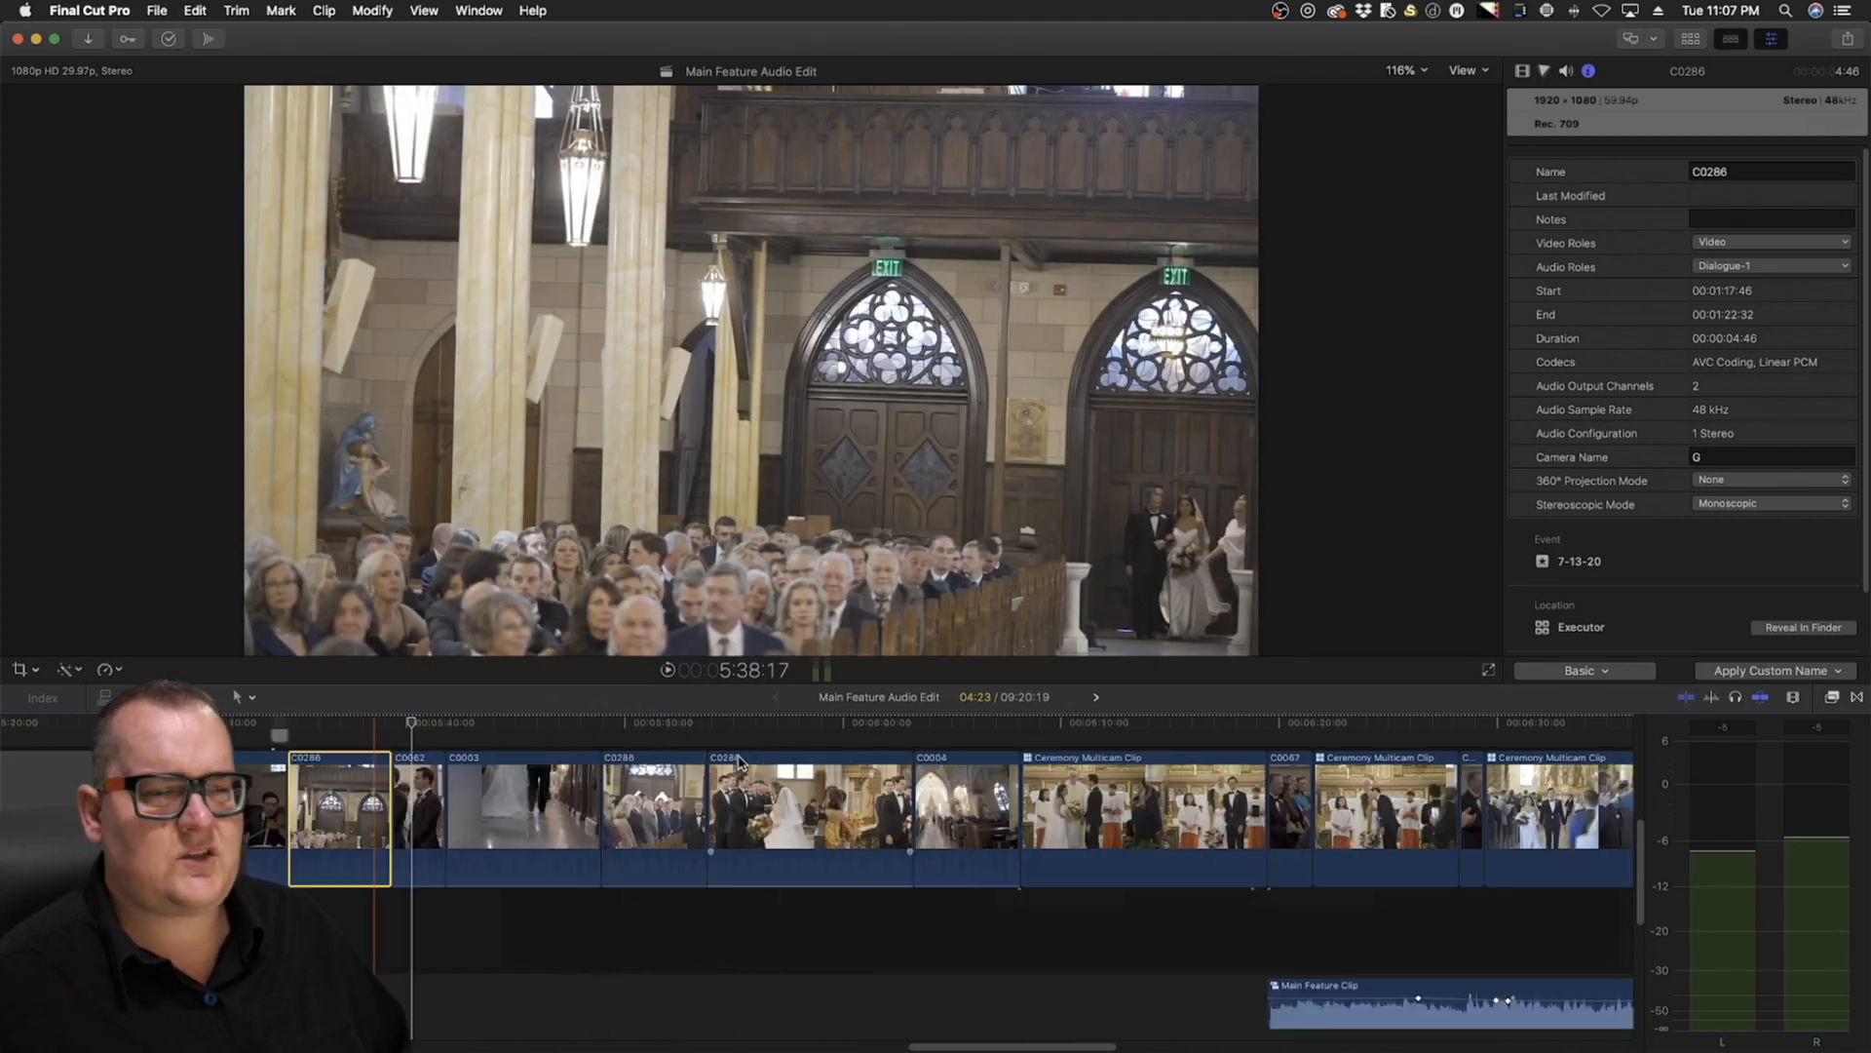
# Scrub through the remaining ceremony shots up to the couple's recessional at a wider timeline zoom
pyautogui.press('z')
pyautogui.keyDown('alt'); pyautogui.click(740, 764); pyautogui.keyUp('alt')
pyautogui.press('a')
pyautogui.moveTo(545, 729); pyautogui.dragTo(780, 741)
pyautogui.scroll(-5, 780, 802)
pyautogui.scroll(-3, 743, 802)
pyautogui.hscroll(15, 744, 802)
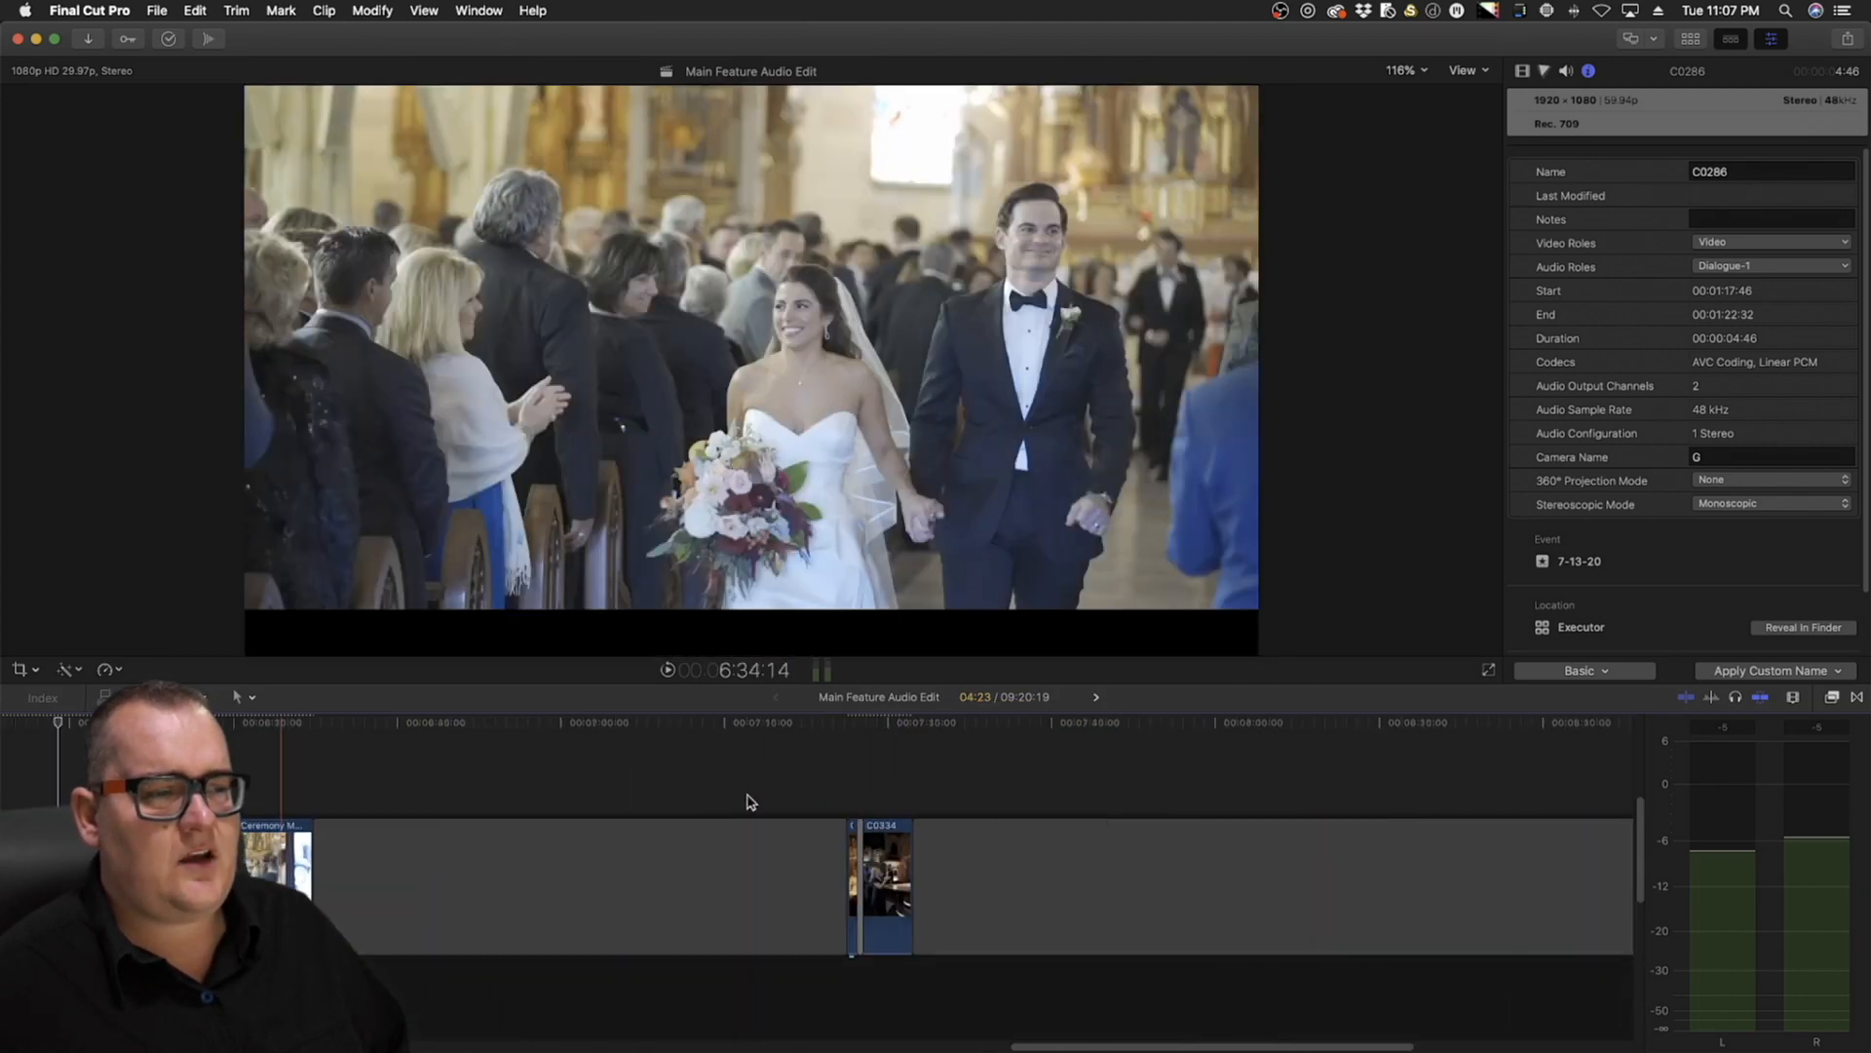
# Play the reception shots from about 7:27 with the music and the Crowd Applause and Cheer 2 effect
pyautogui.scroll(4, 592, 868)
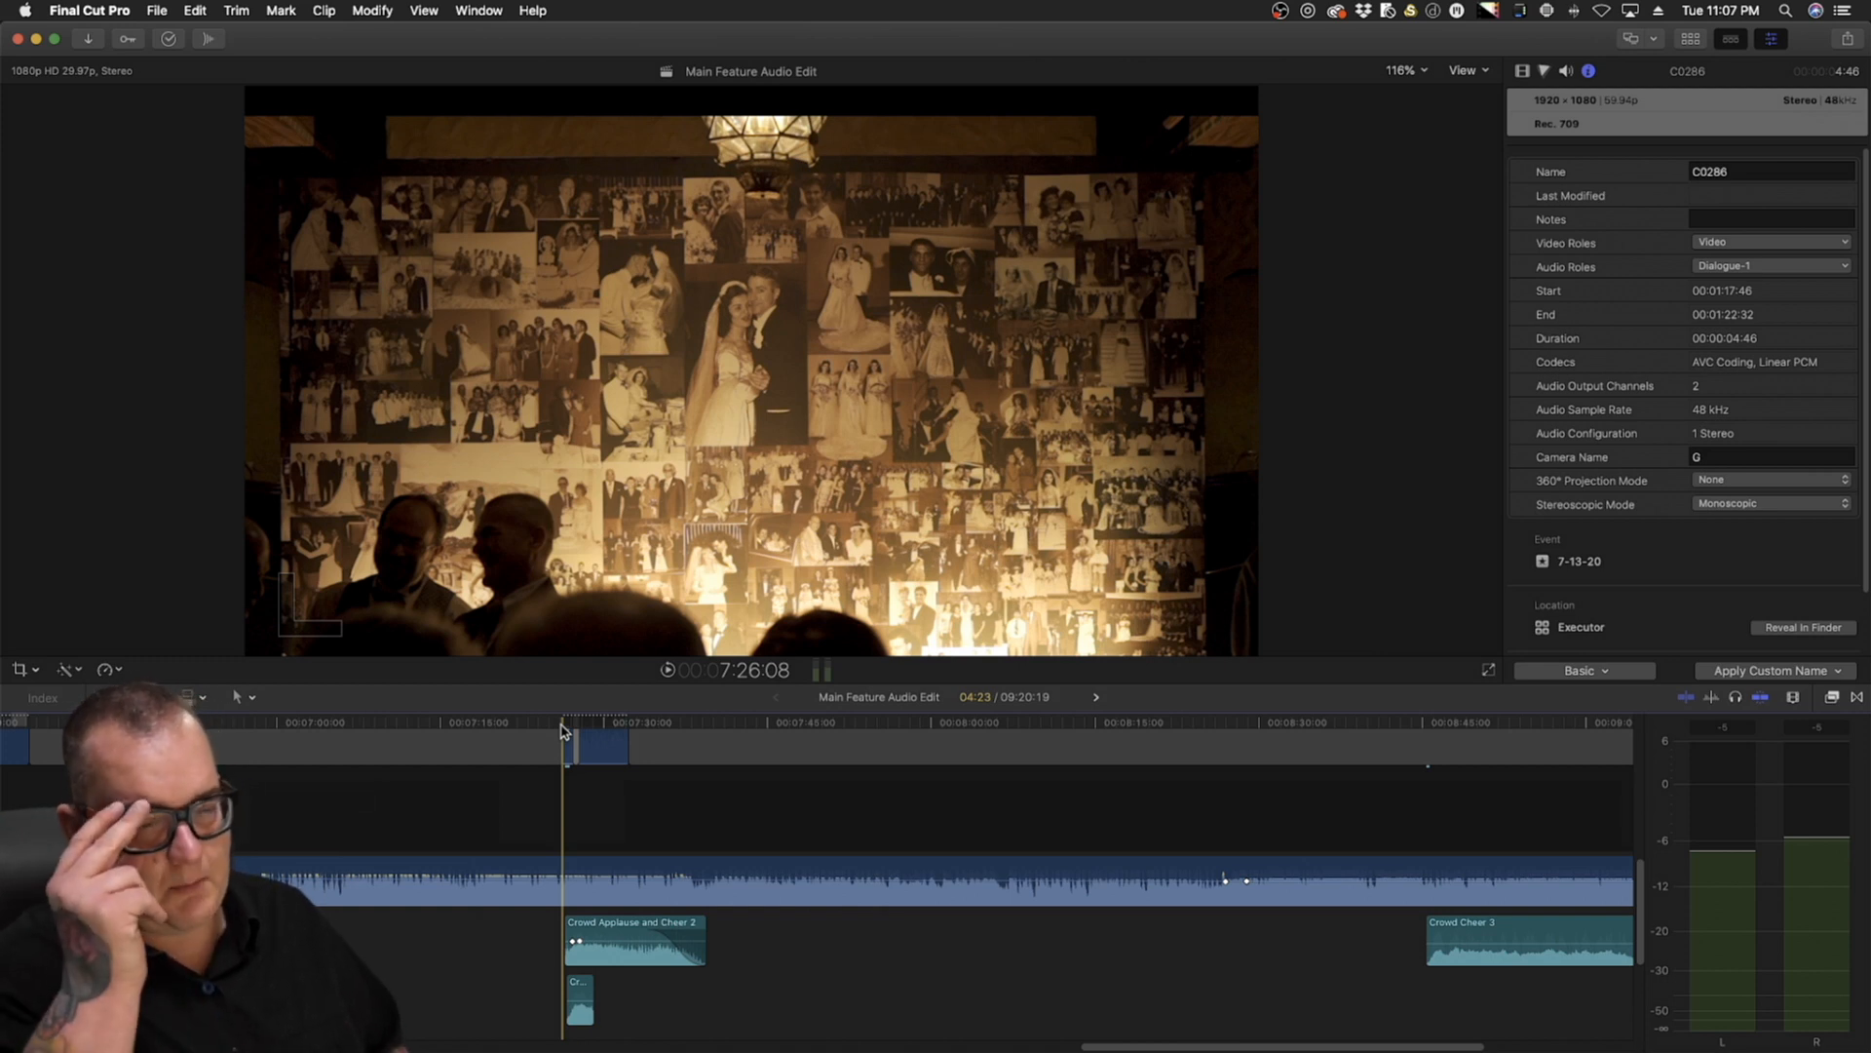
pyautogui.scroll(3, 563, 726)
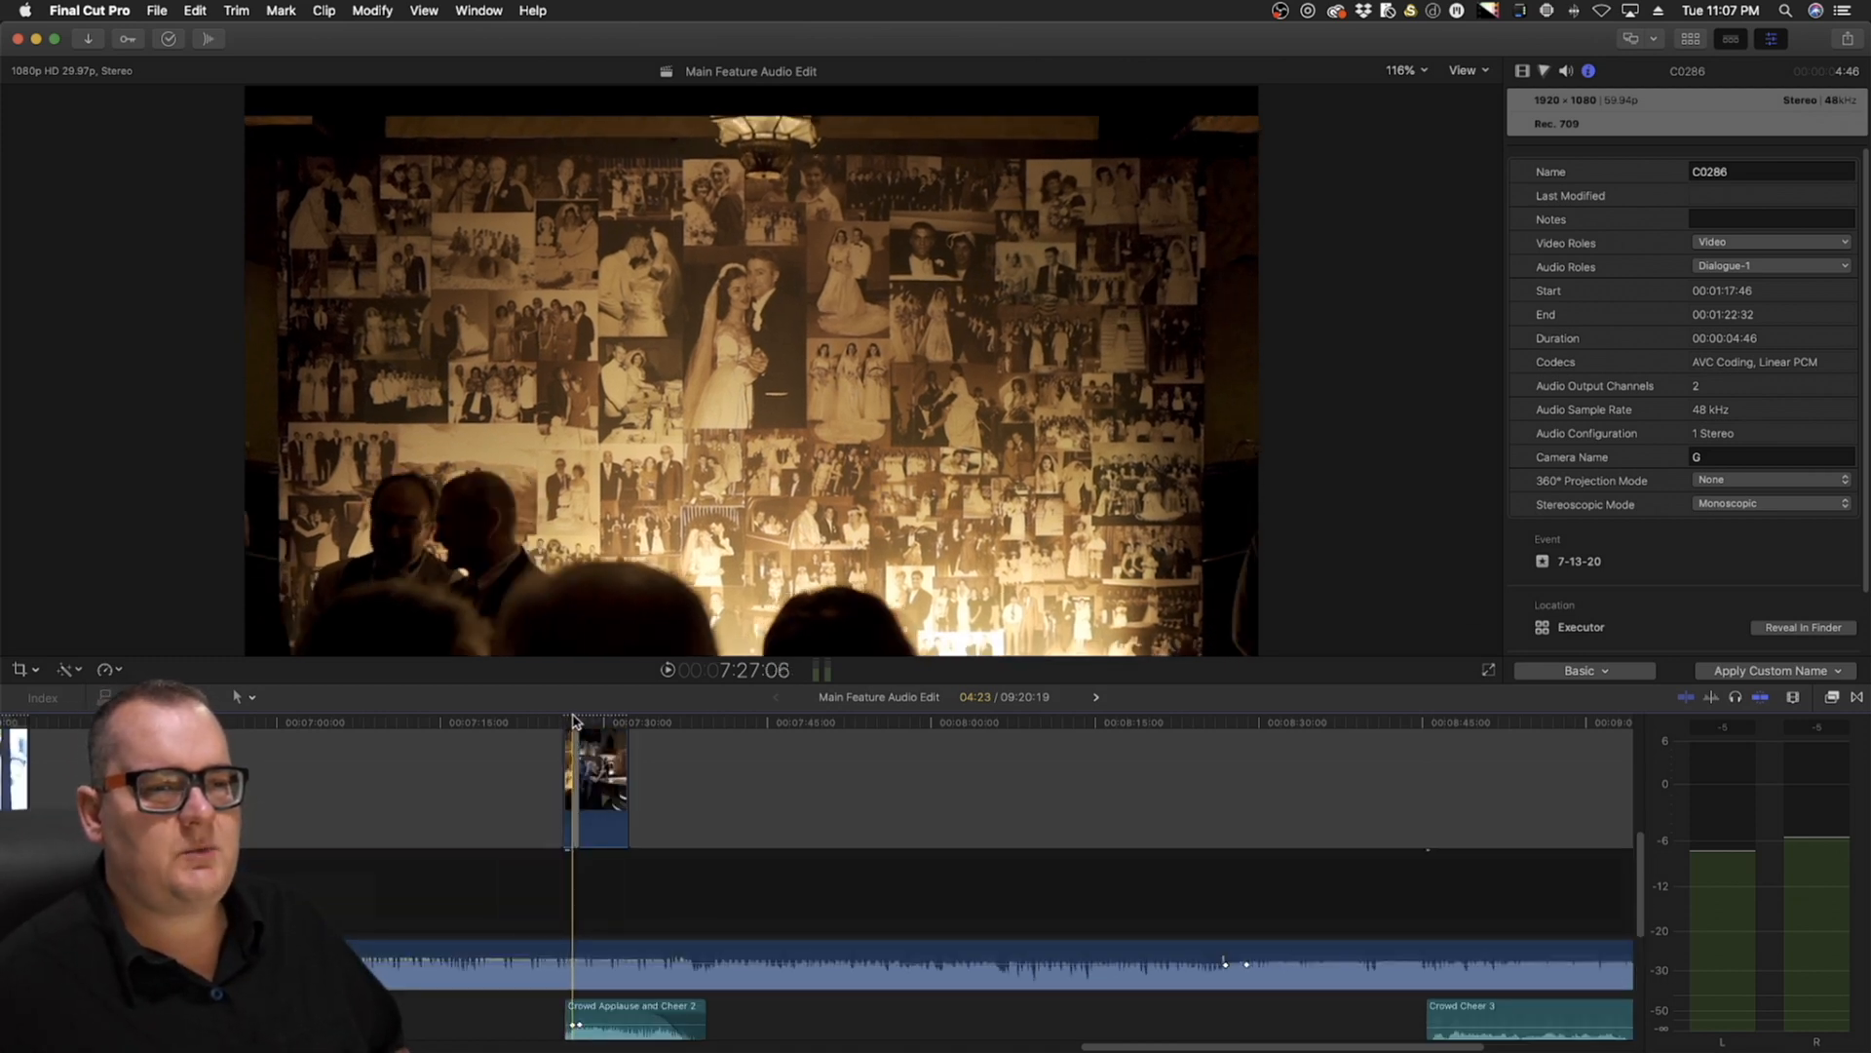
pyautogui.press('space')
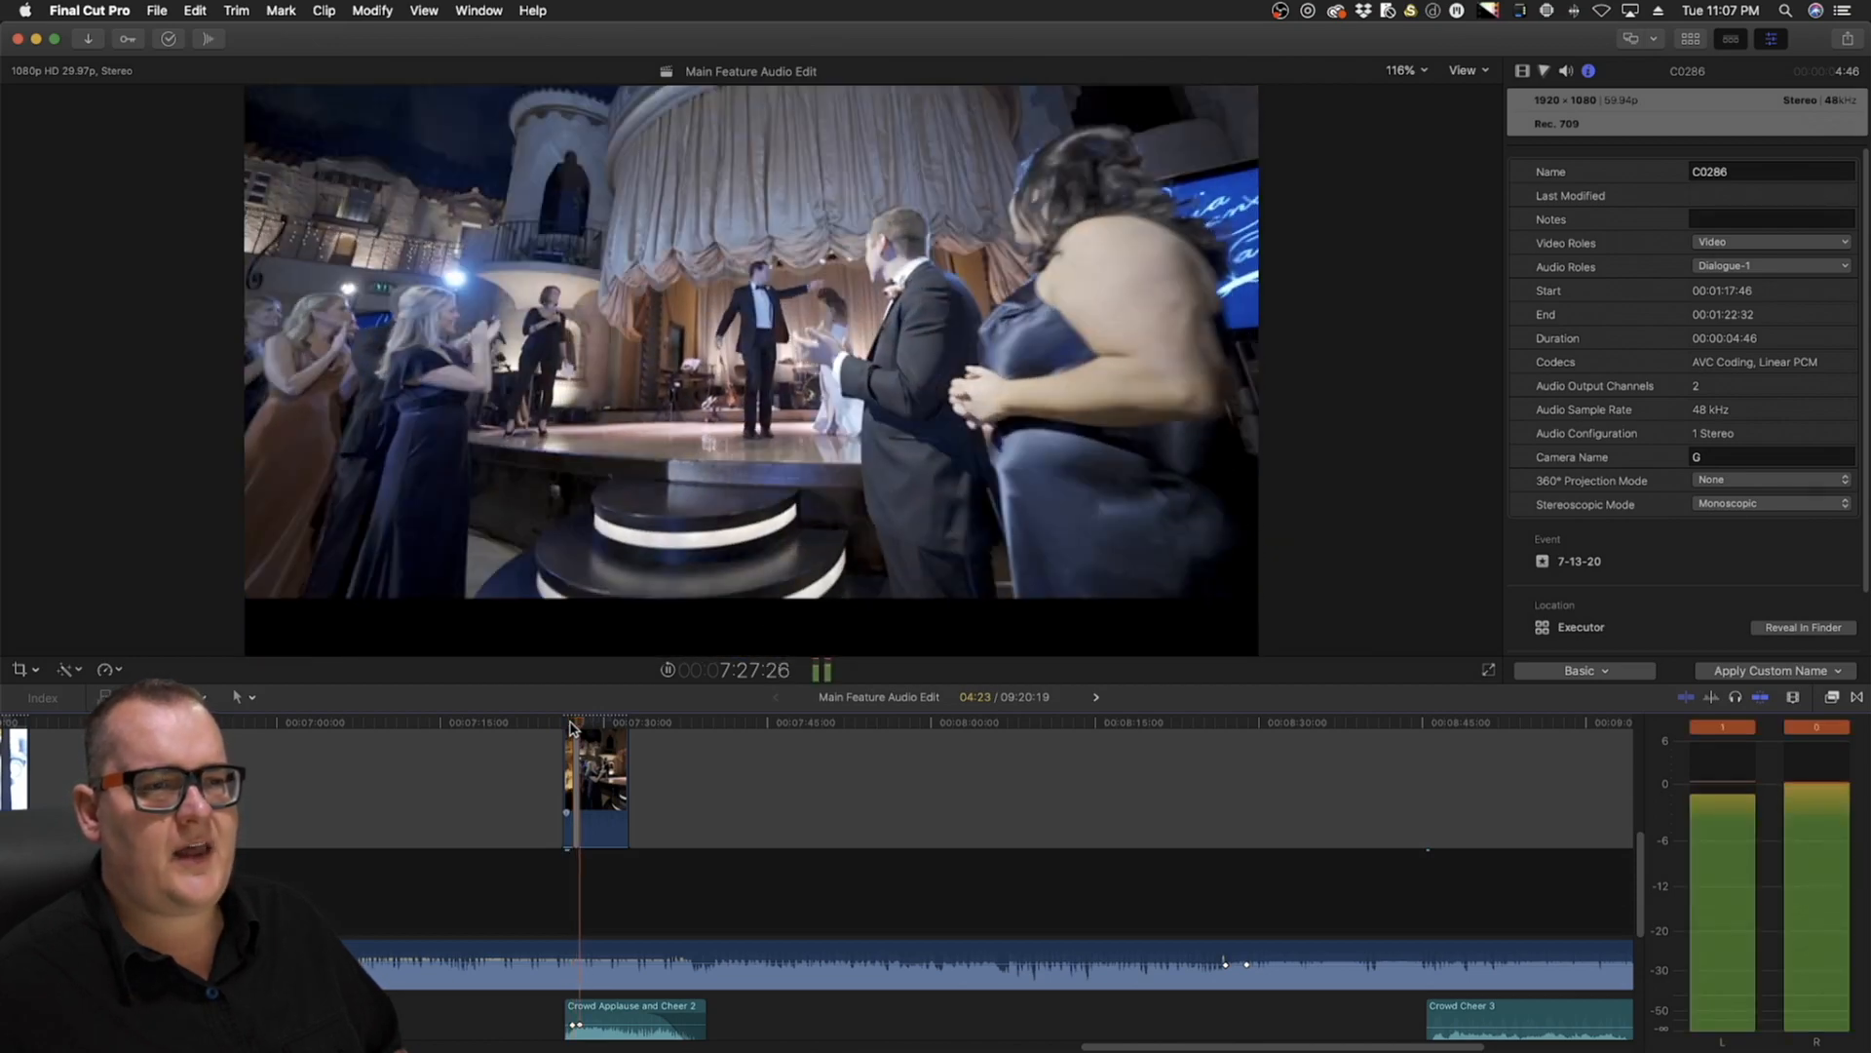
pyautogui.hscroll(1, 645, 814)
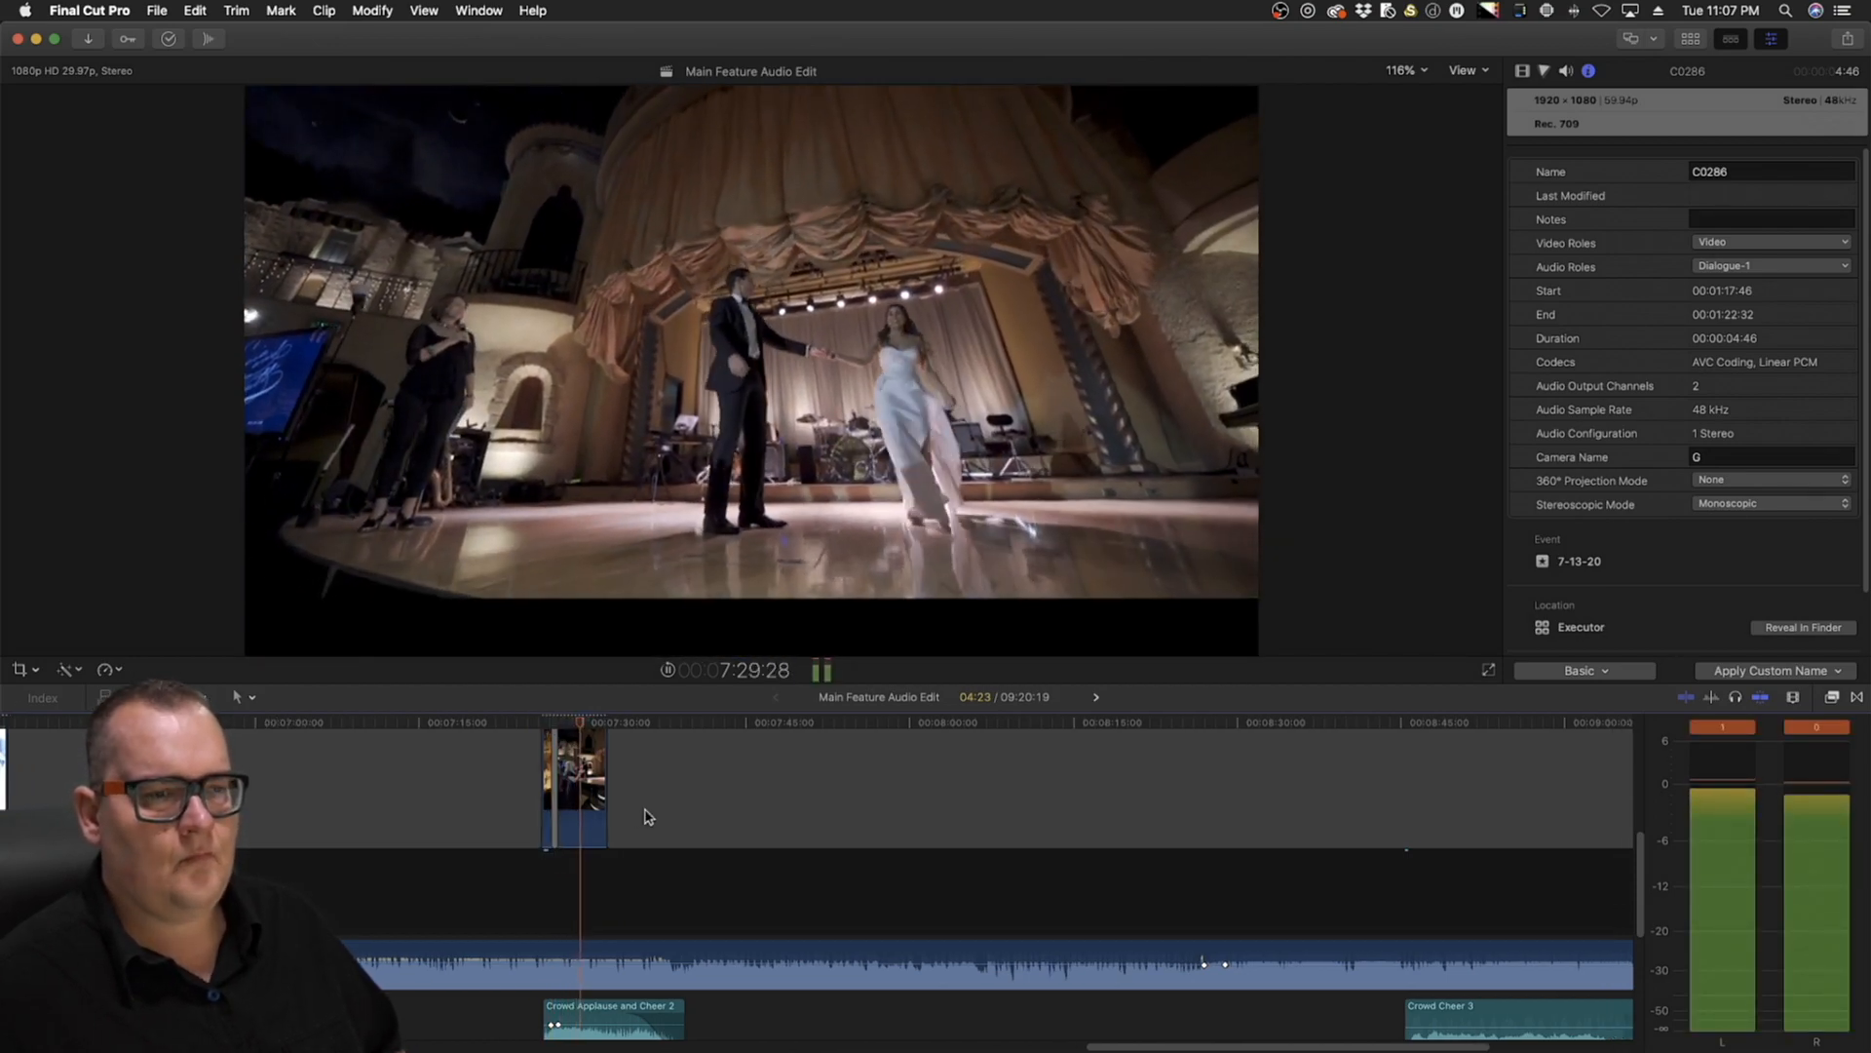
pyautogui.press('space')
pyautogui.scroll(-1, 599, 913)
pyautogui.scroll(2, 683, 896)
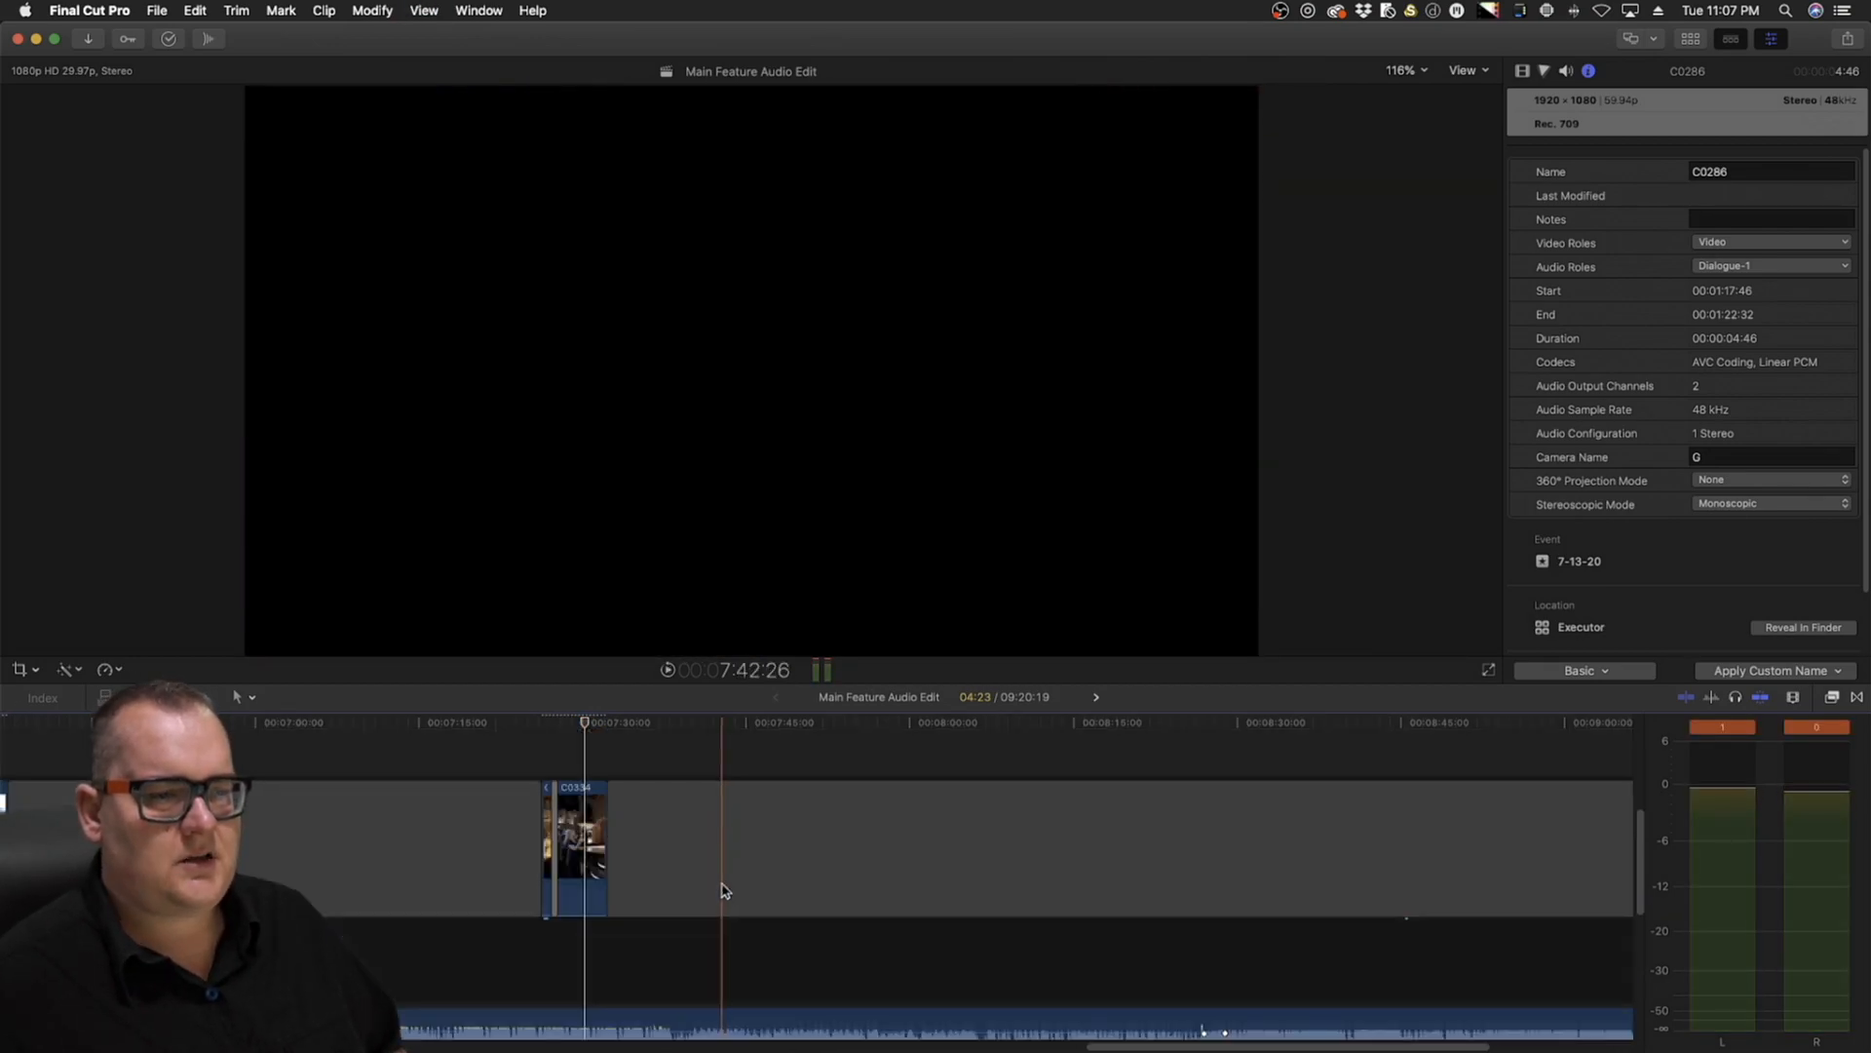
# Play the final shot after the last Crowd Cheer 3 clip, from about 9:16 to the music's fade-out
pyautogui.hscroll(5, 721, 889)
pyautogui.scroll(-3, 721, 889)
pyautogui.hscroll(3, 721, 887)
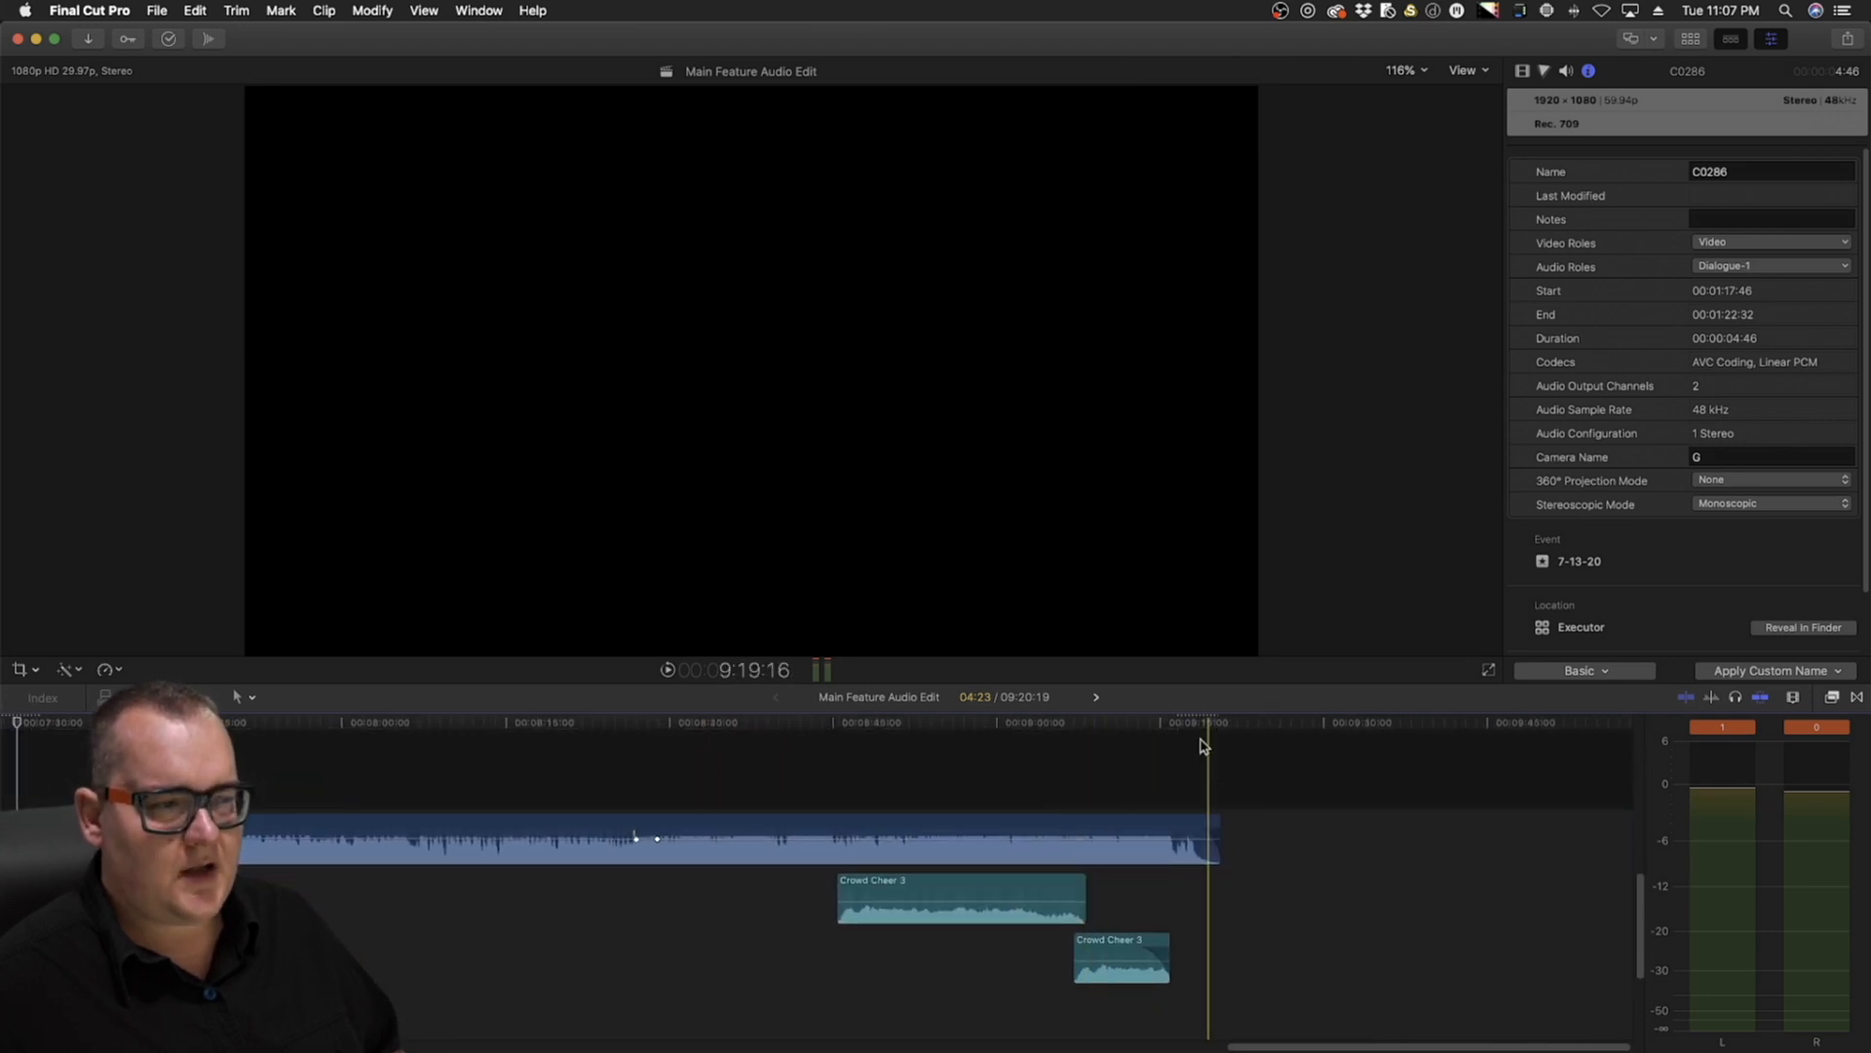
pyautogui.scroll(2, 1189, 741)
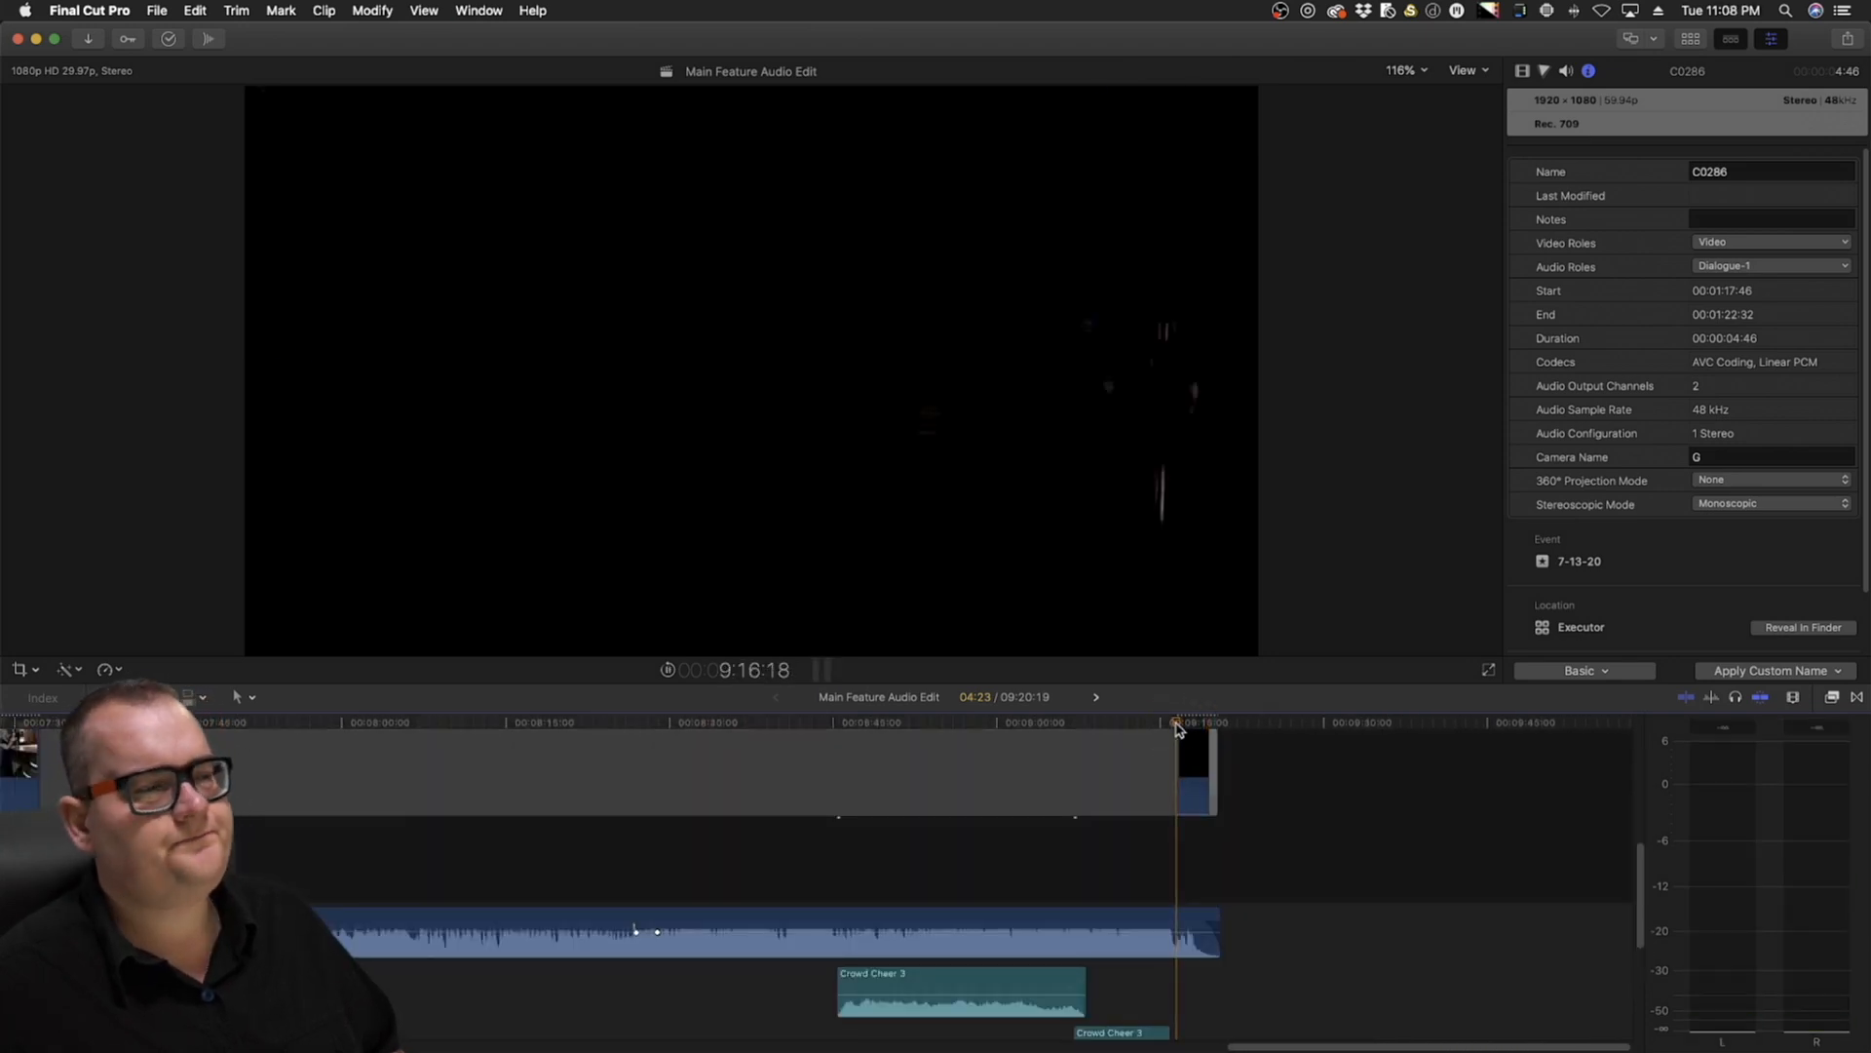
pyautogui.press('space')
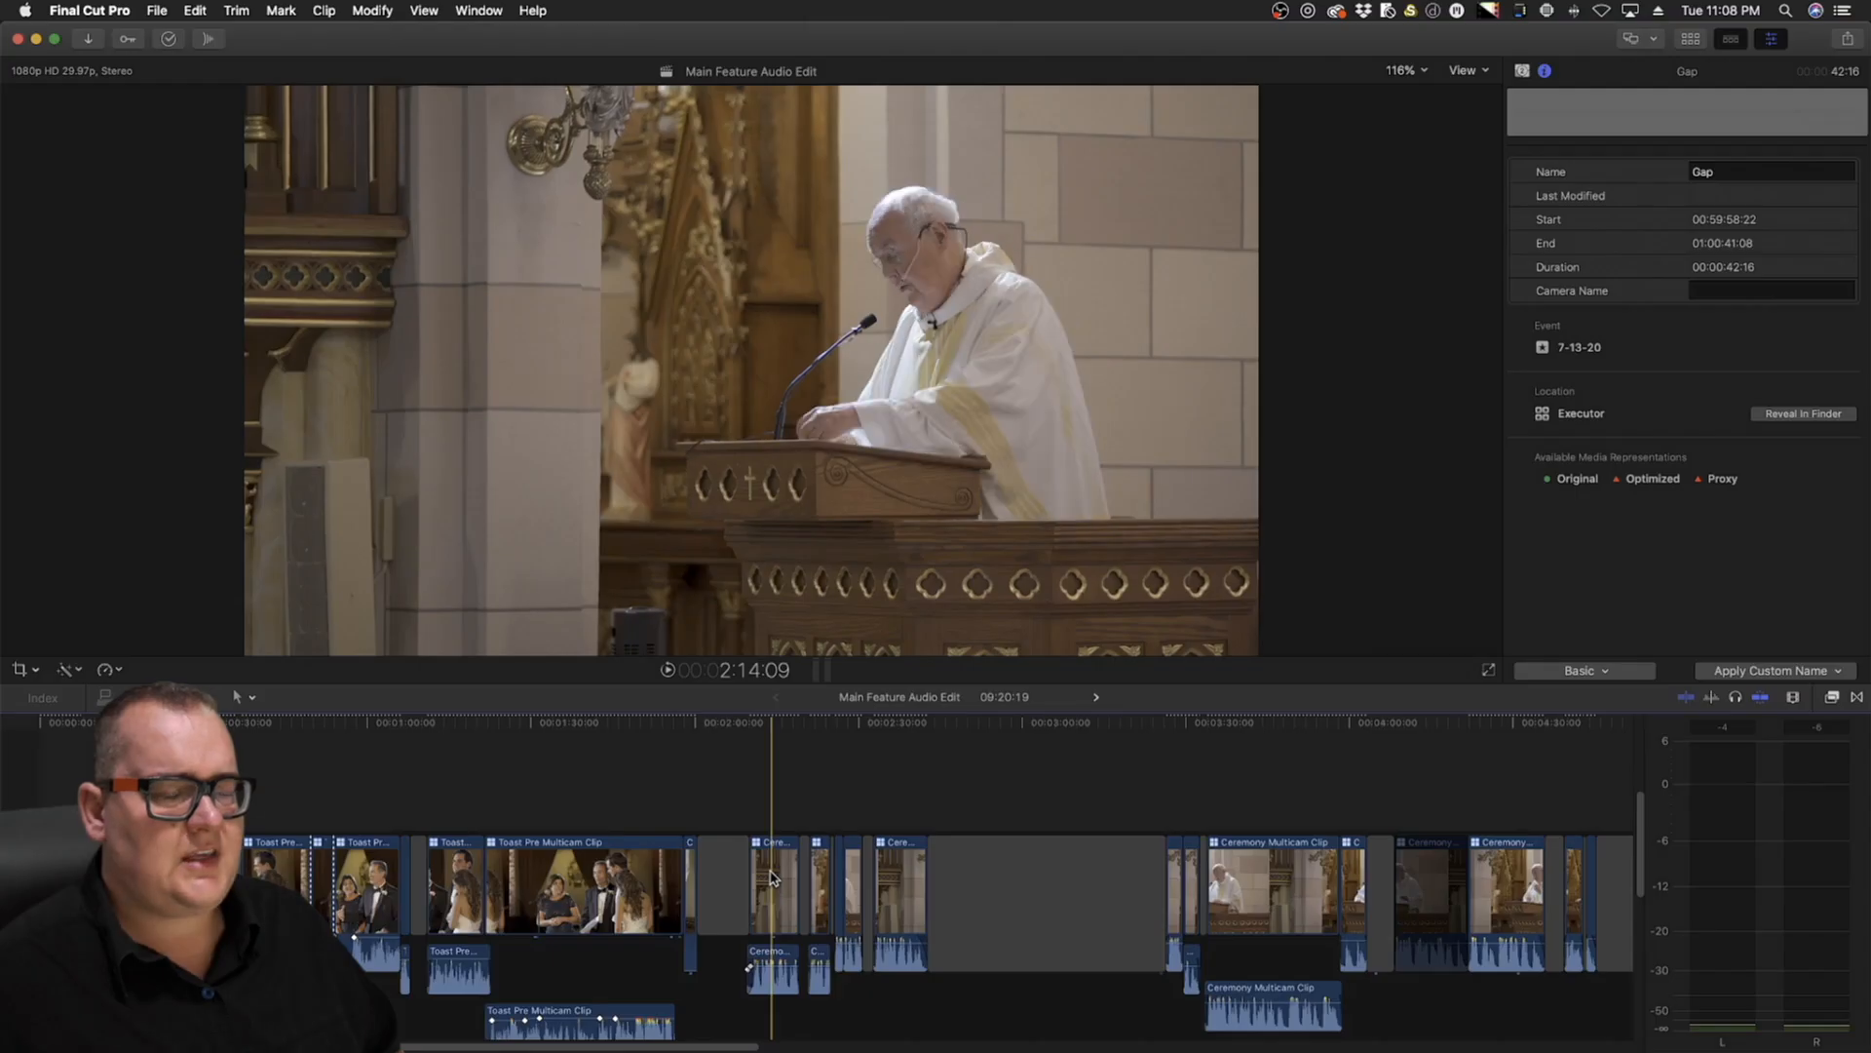
# Scrub back from the processional shots to the toast clips near the start of the timeline
pyautogui.hscroll(10, 770, 872)
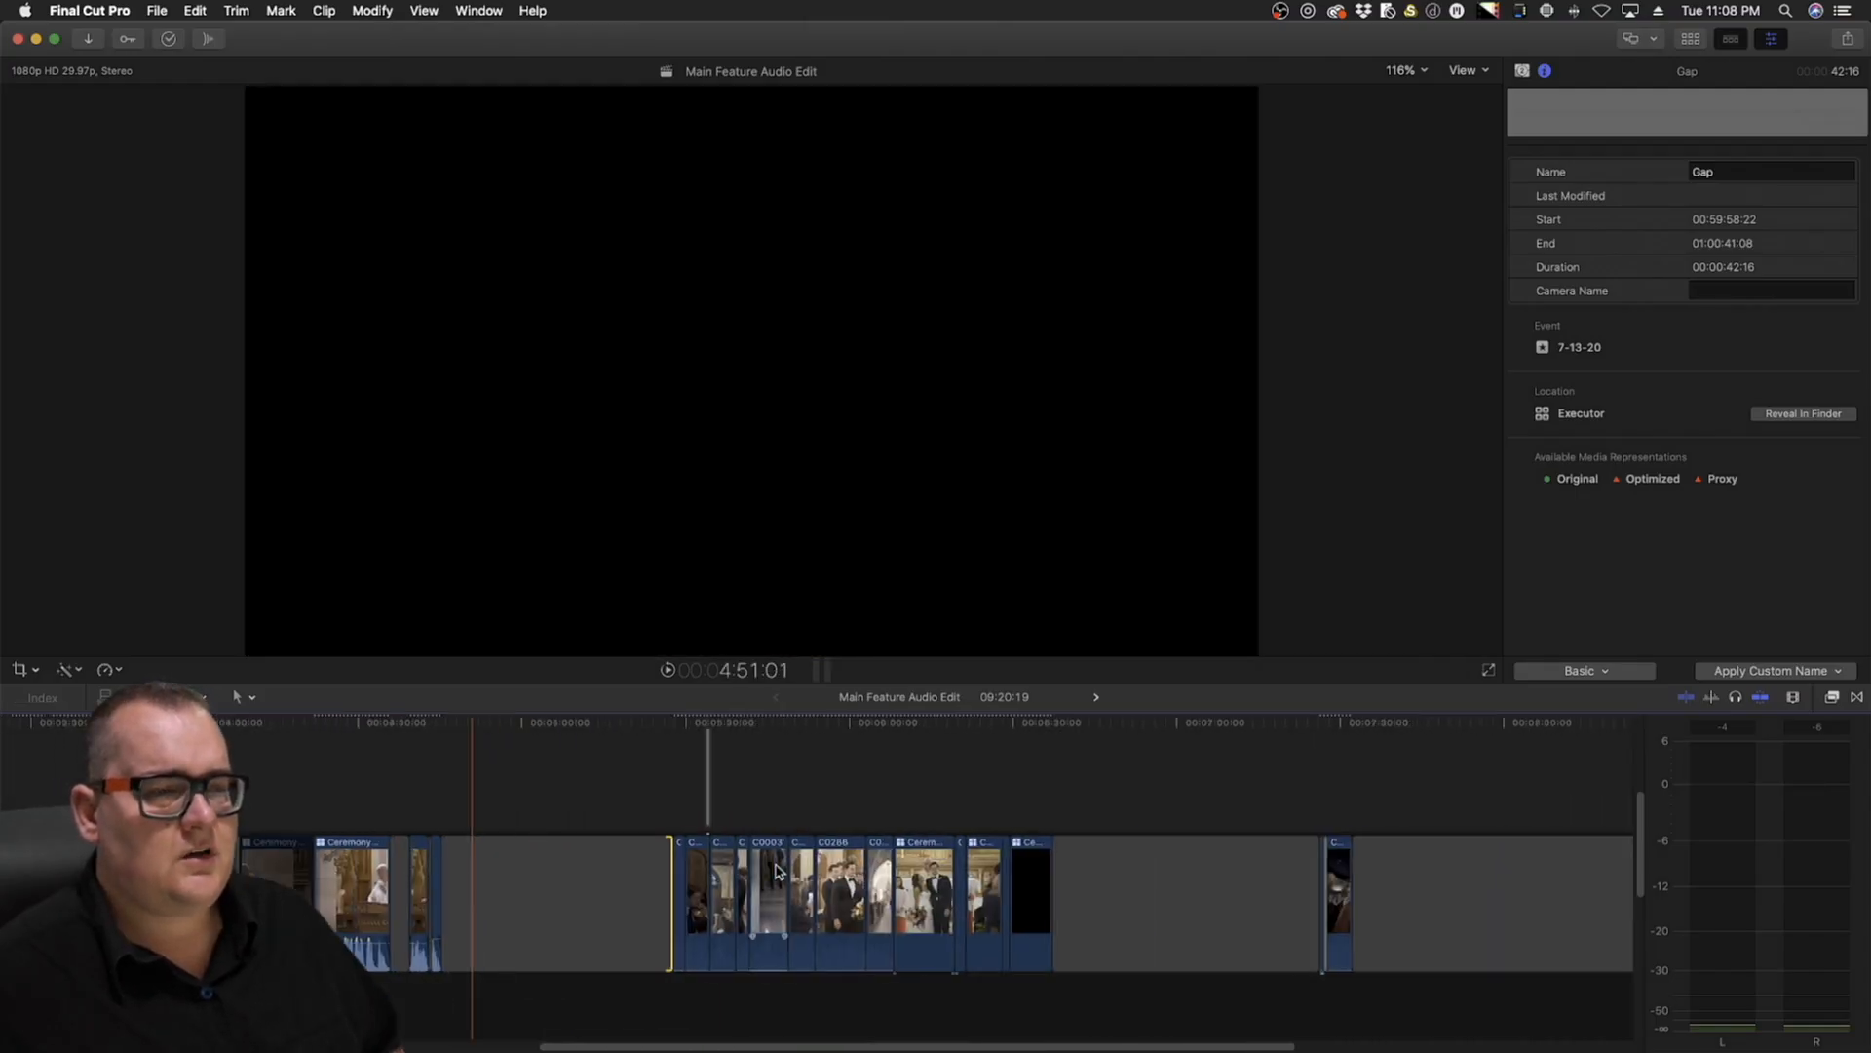
pyautogui.moveTo(733, 722); pyautogui.dragTo(279, 829)
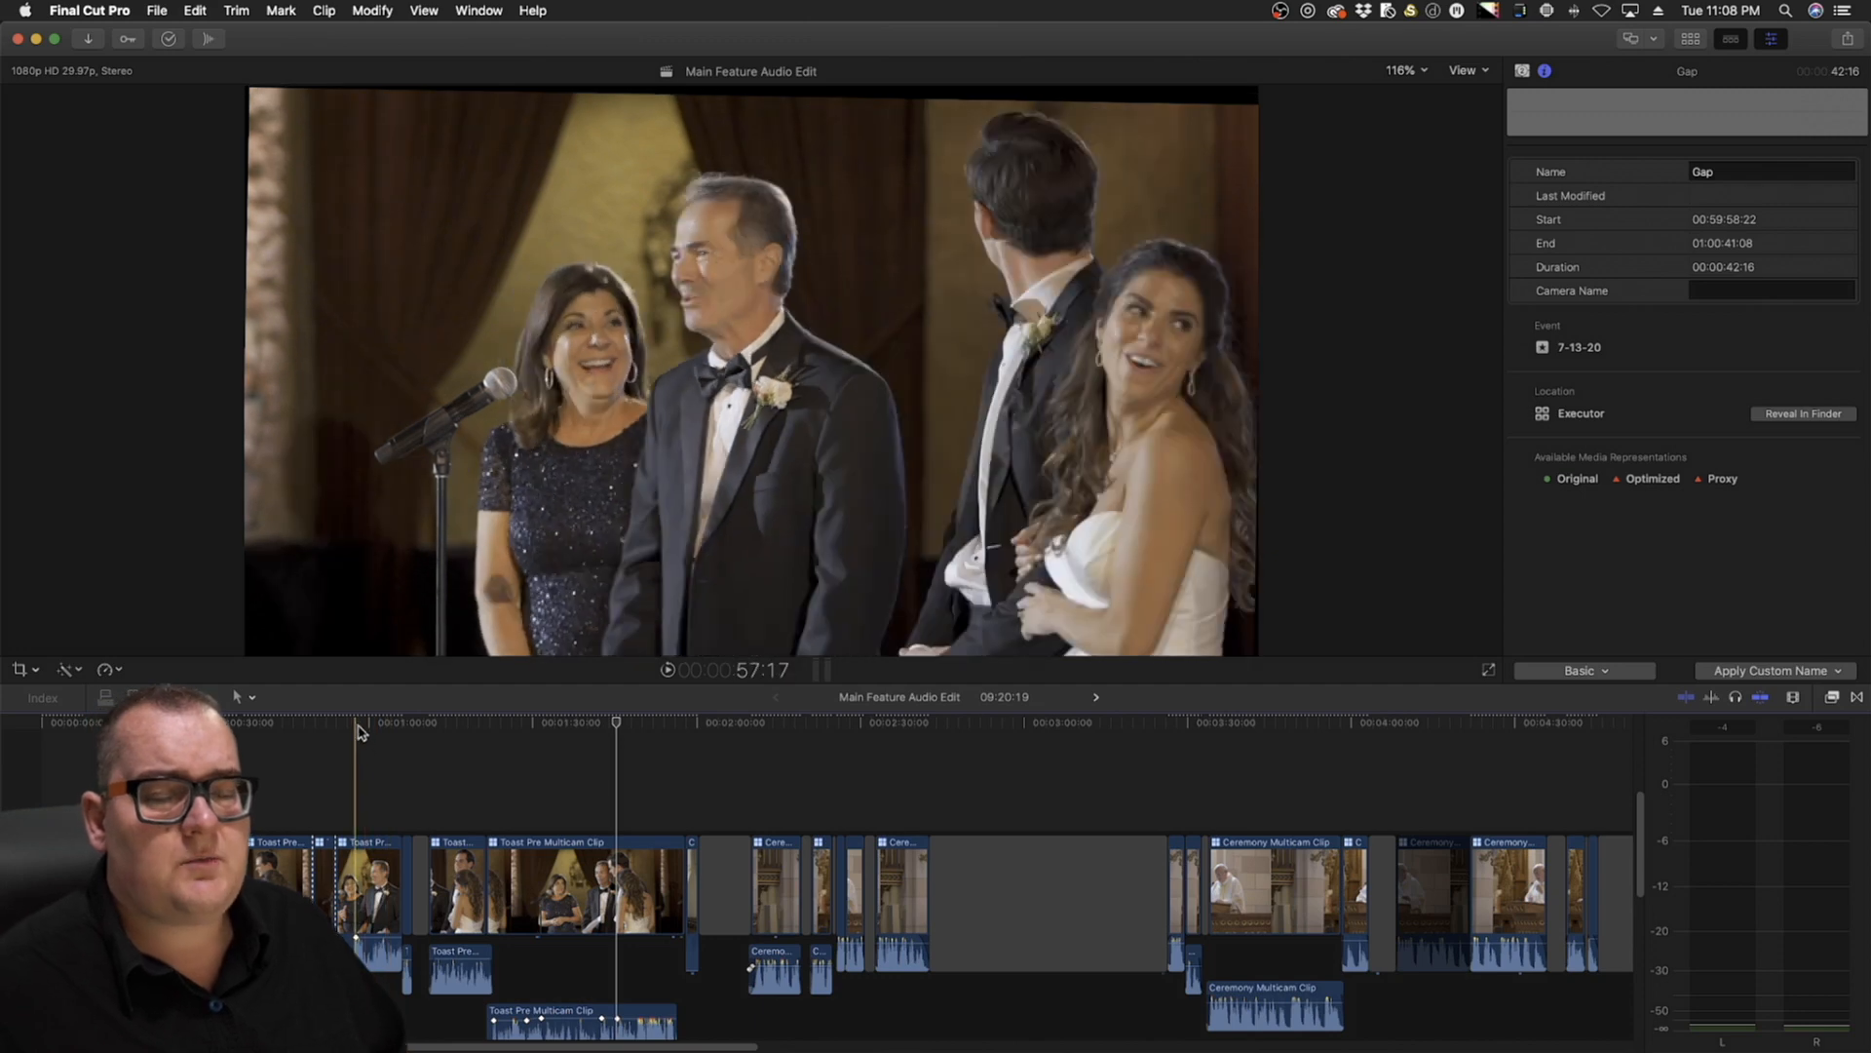
pyautogui.moveTo(359, 726); pyautogui.dragTo(126, 756)
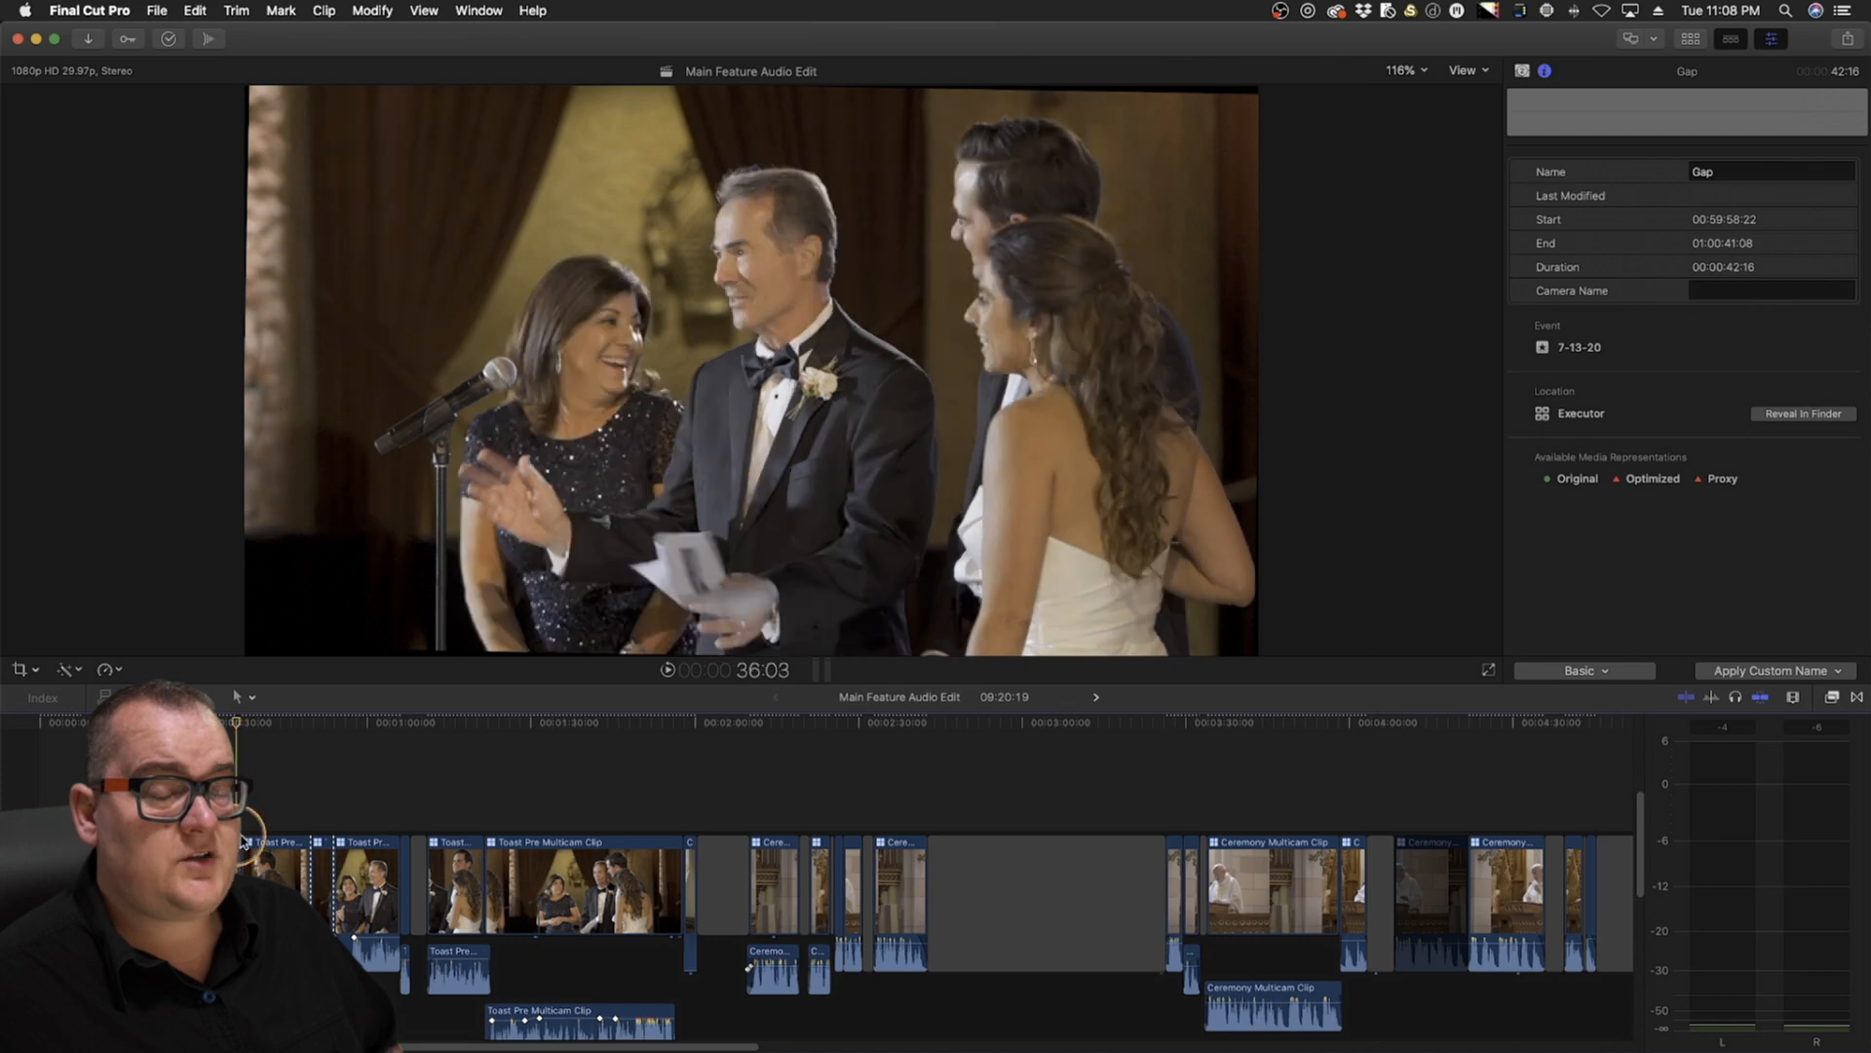
# Scrub from the toast clips to the priest's ceremony clip at about 2:14 and show the media browser with its library sidebar
pyautogui.click(388, 848)
pyautogui.moveTo(388, 846); pyautogui.dragTo(780, 852)
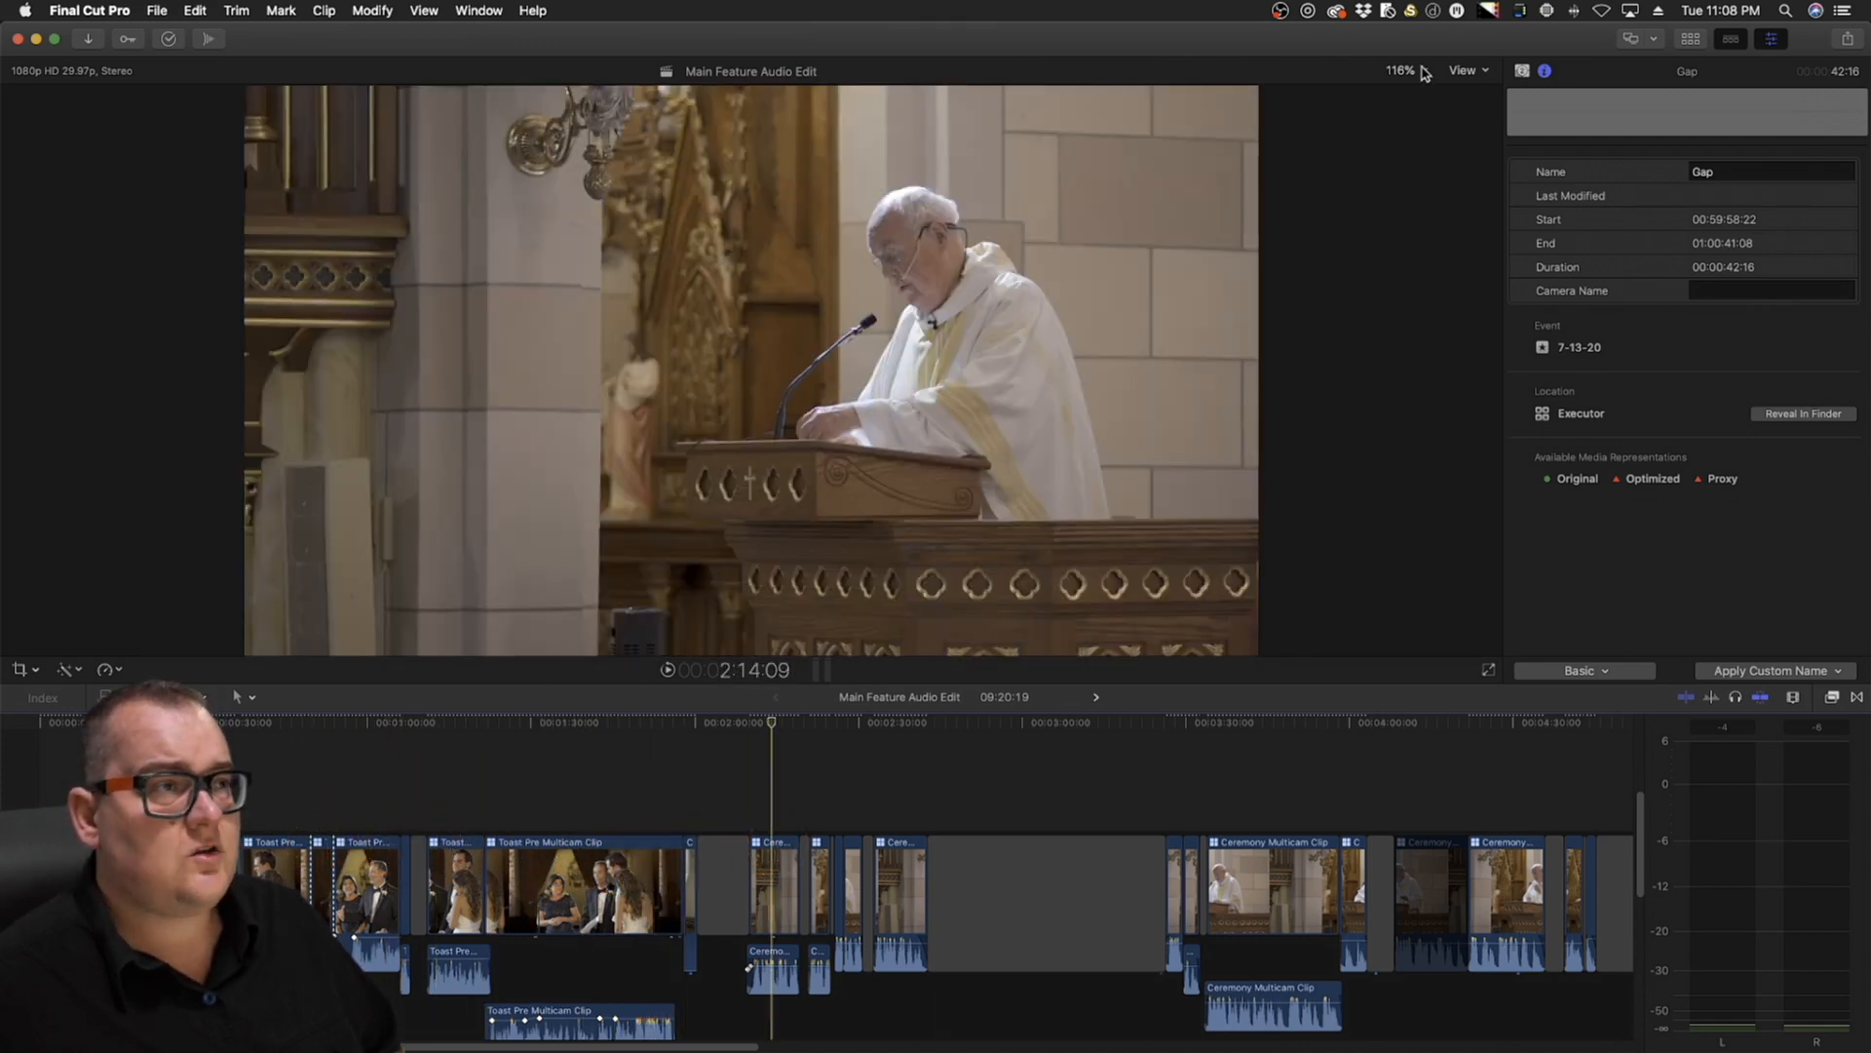
pyautogui.click(1682, 41)
pyautogui.click(19, 73)
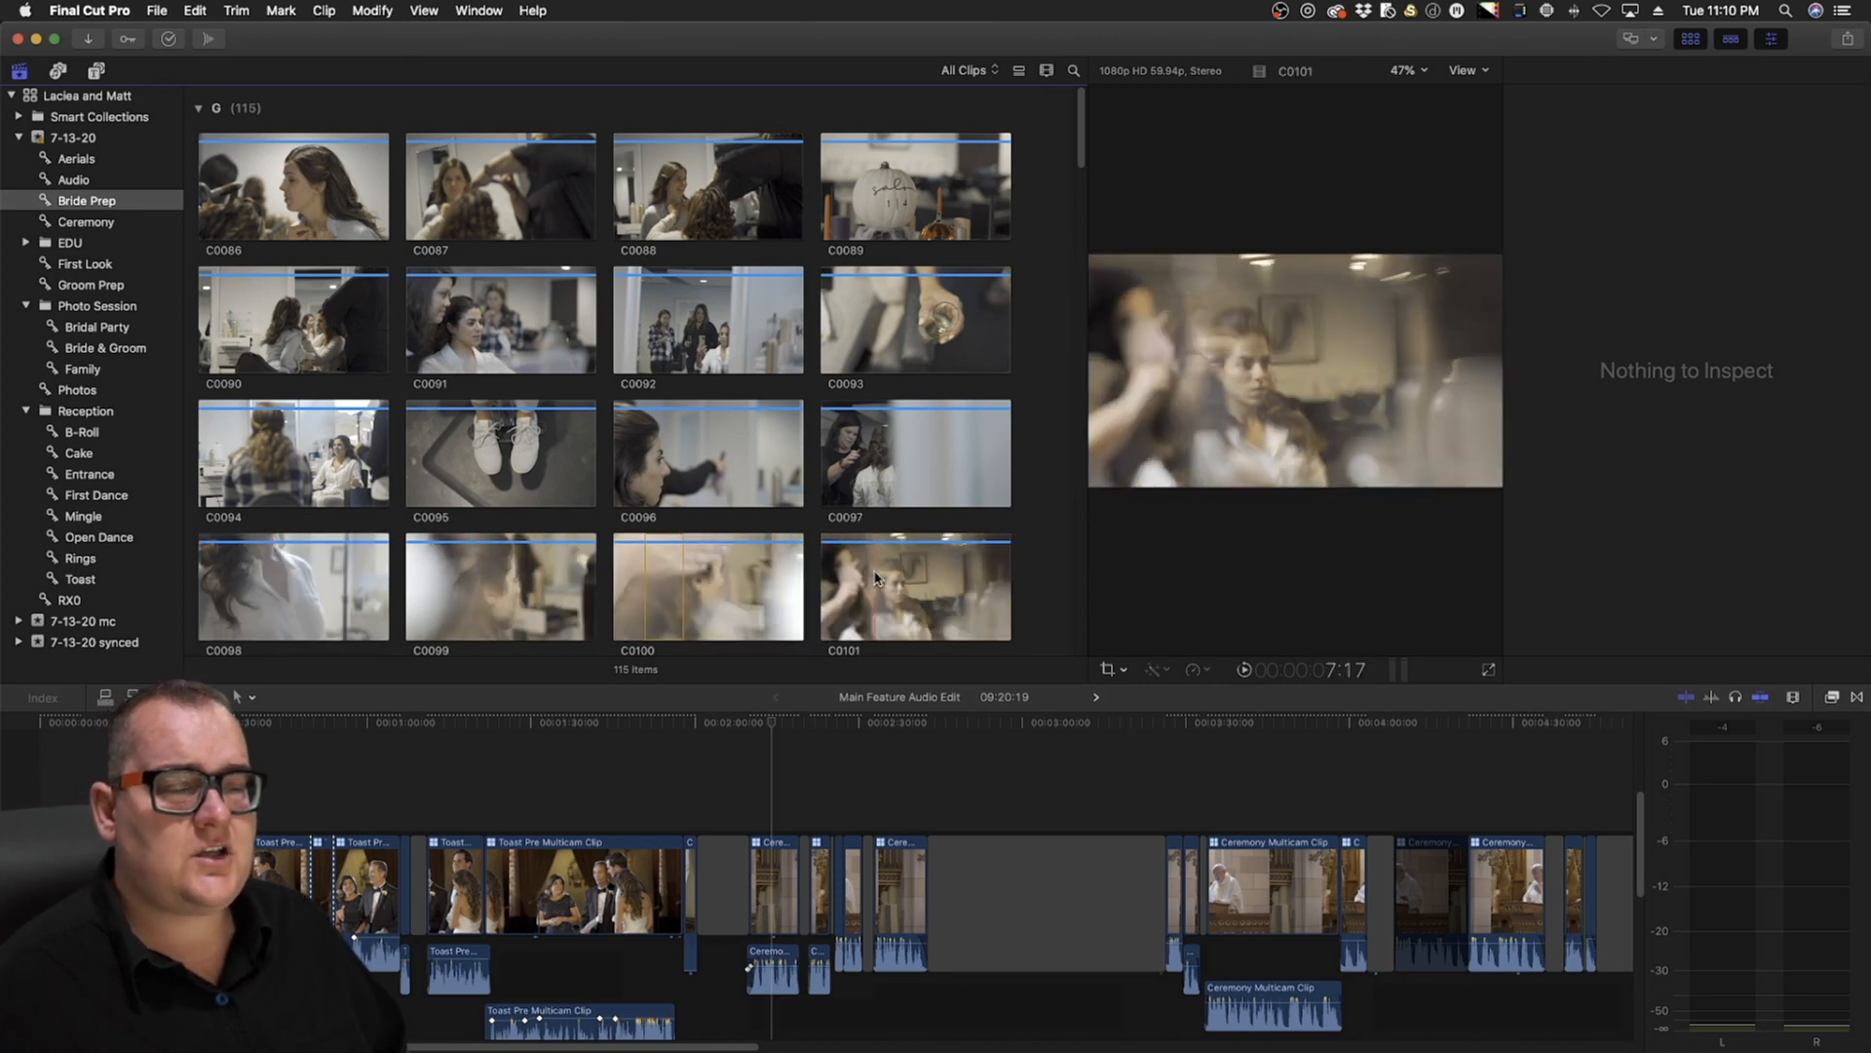
# Skim the clips in the Bride Prep collection, from C0086 down past the salon details to the C0122 makeup shots
pyautogui.scroll(-5, 875, 577)
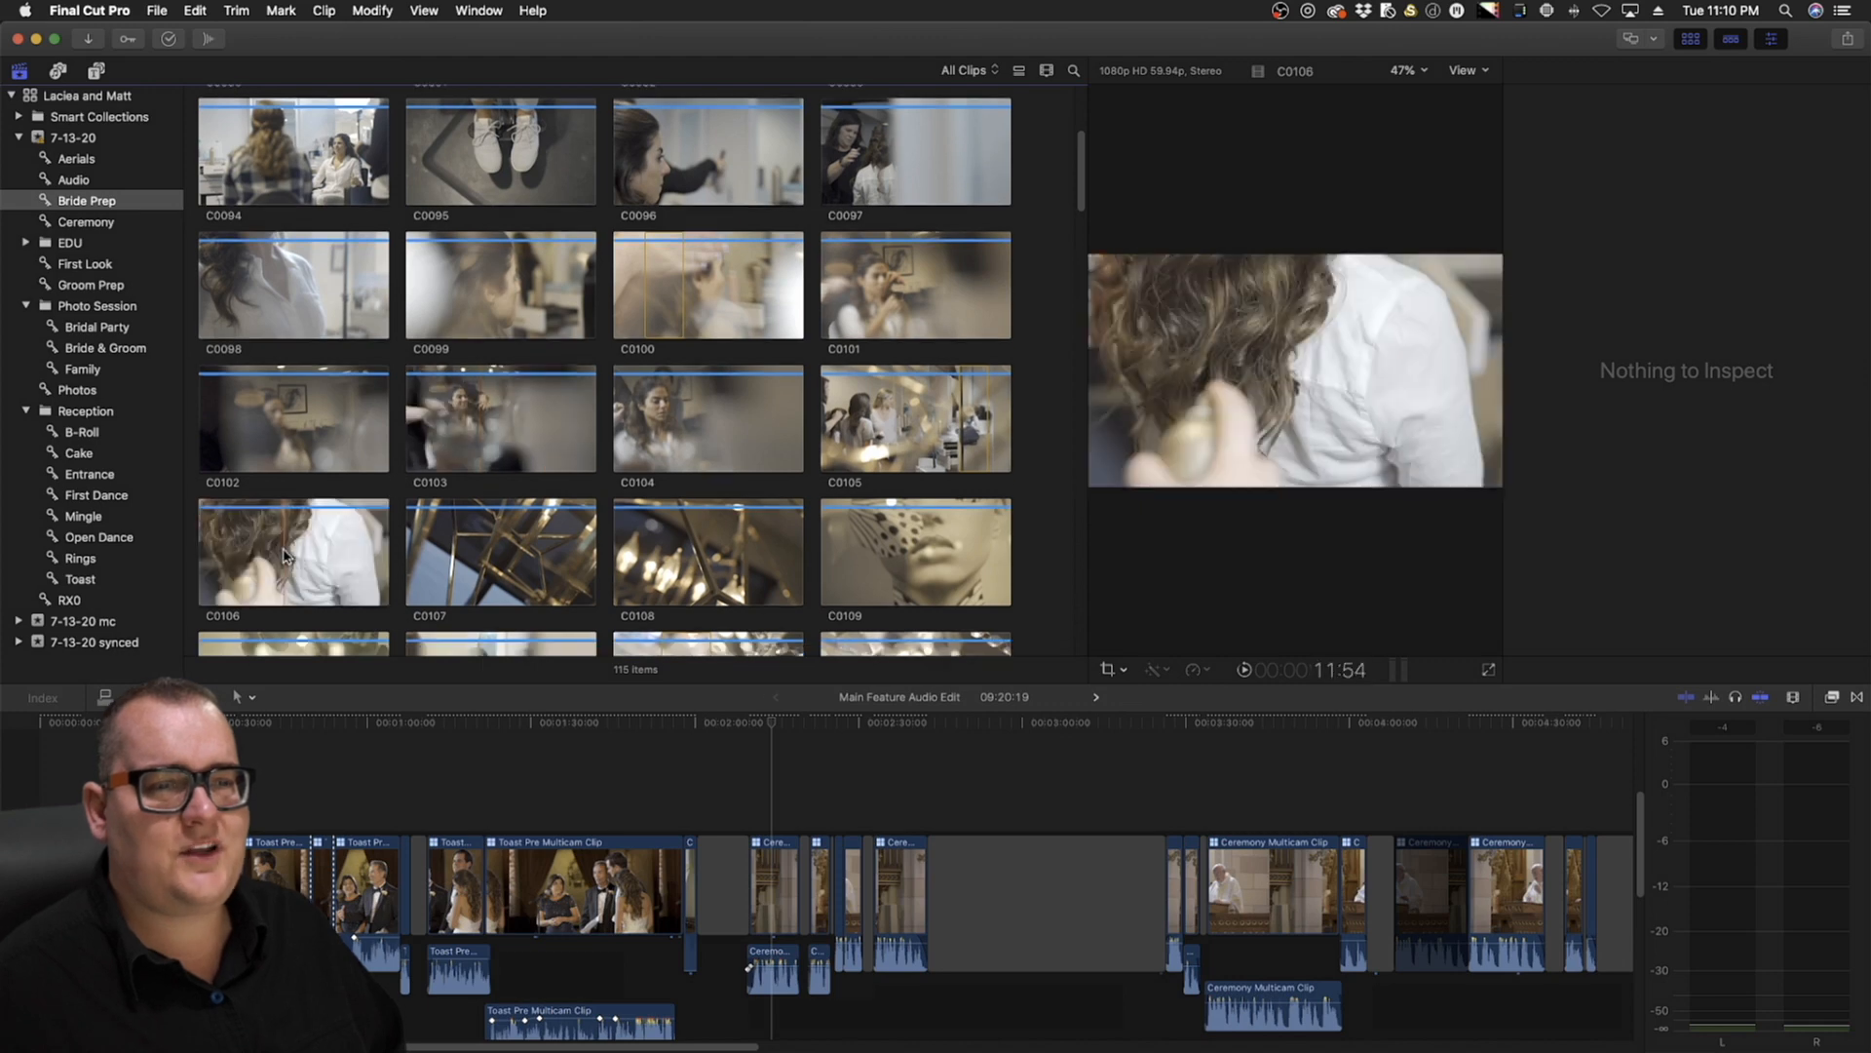
pyautogui.scroll(-1, 437, 550)
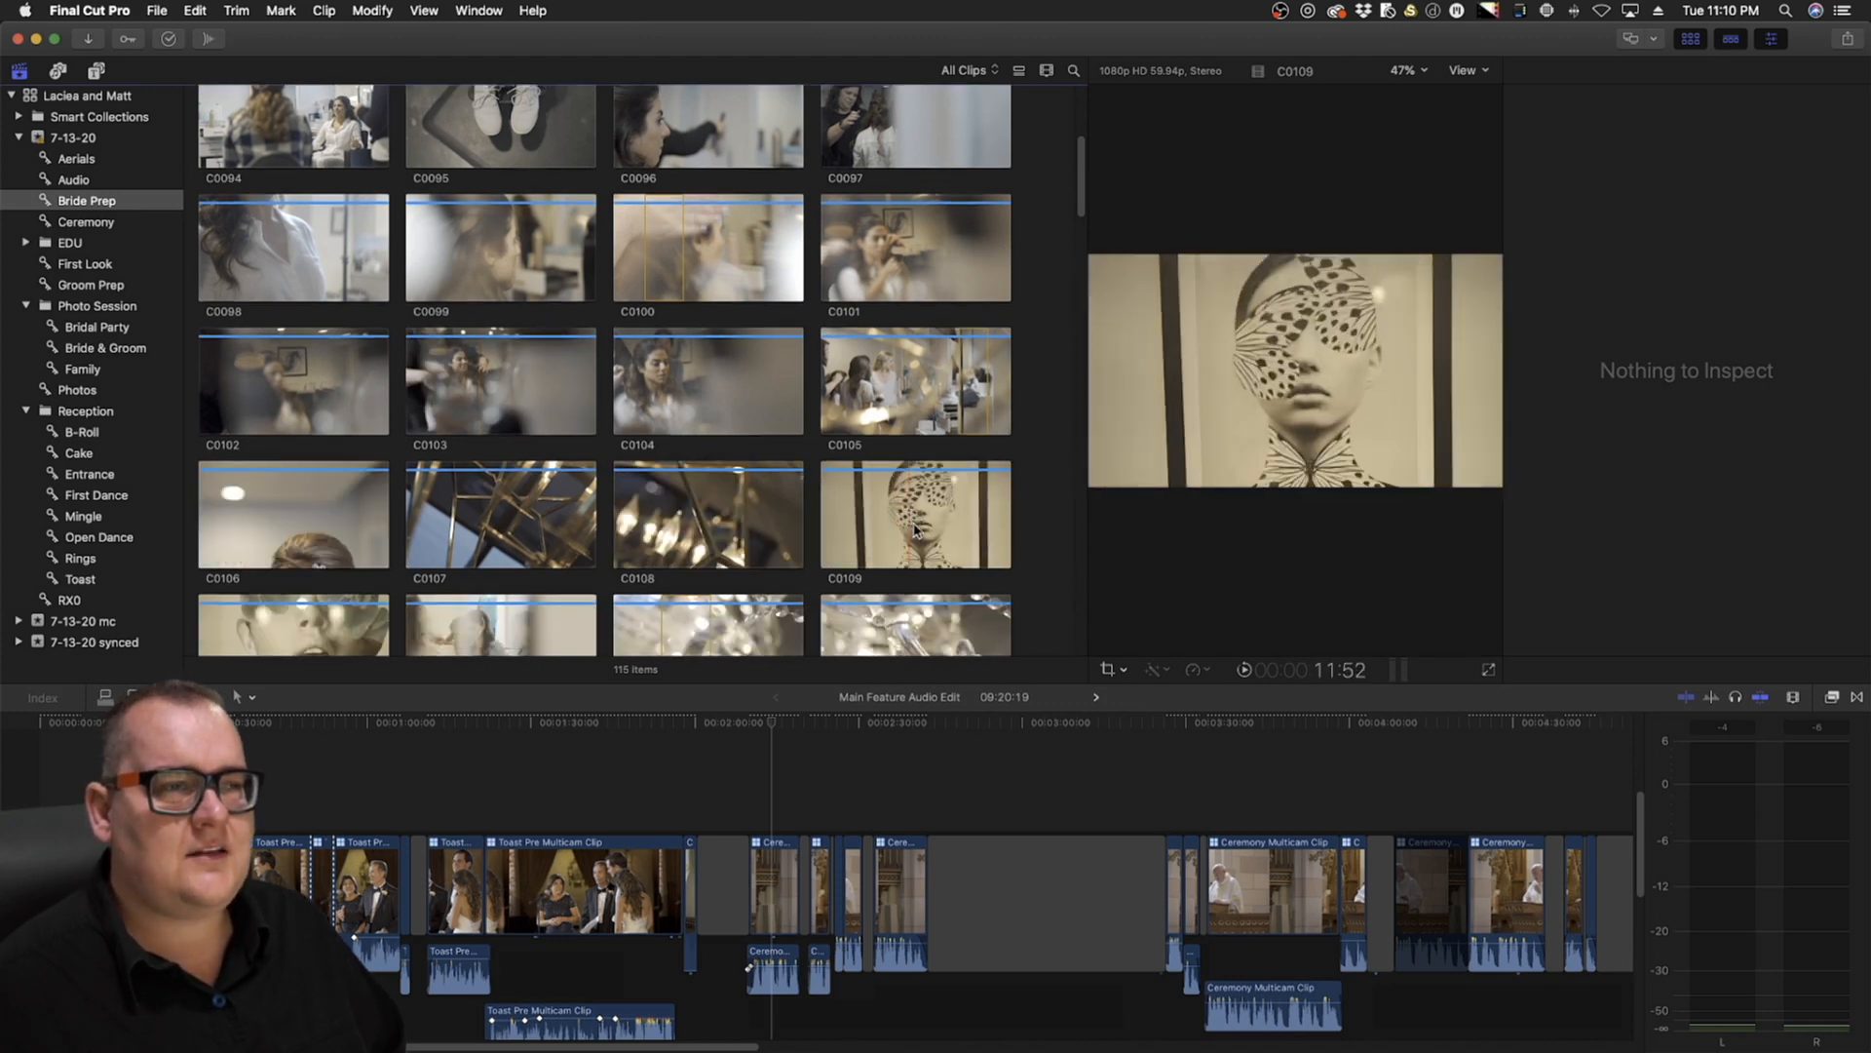
pyautogui.scroll(-2, 929, 534)
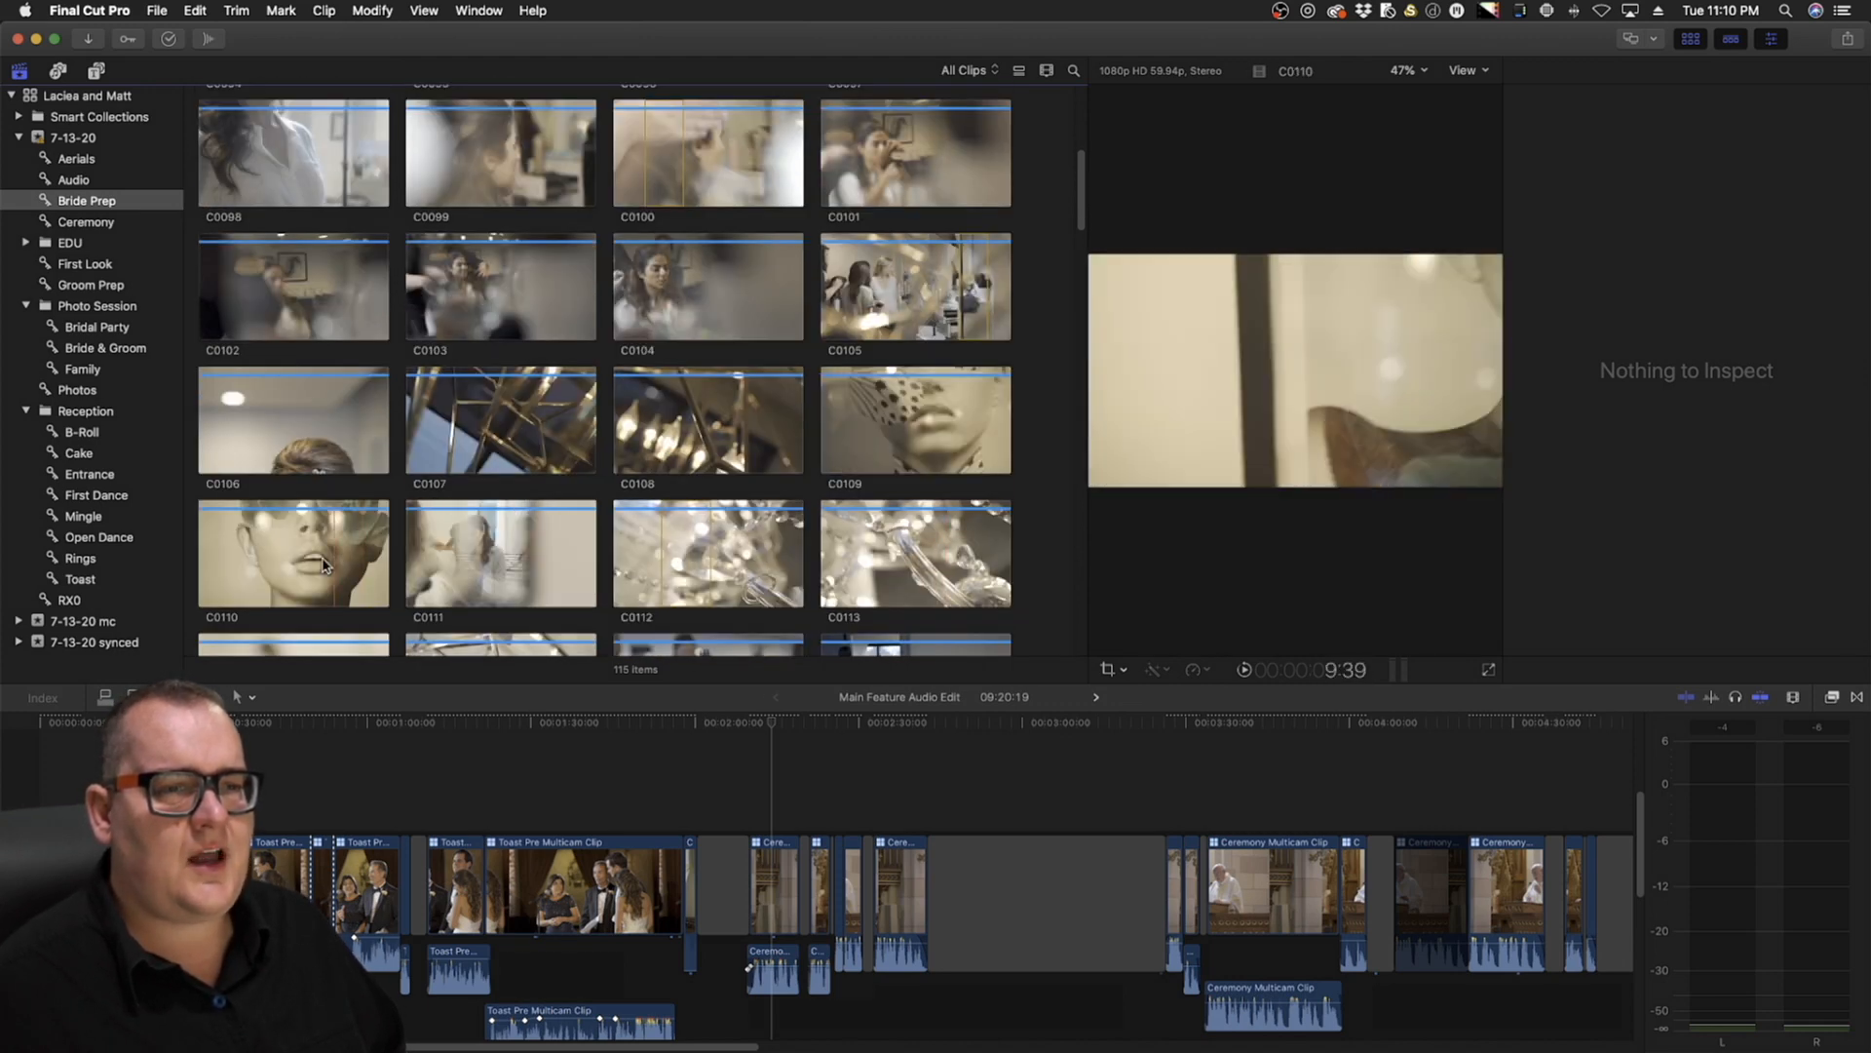
pyautogui.scroll(-4, 325, 566)
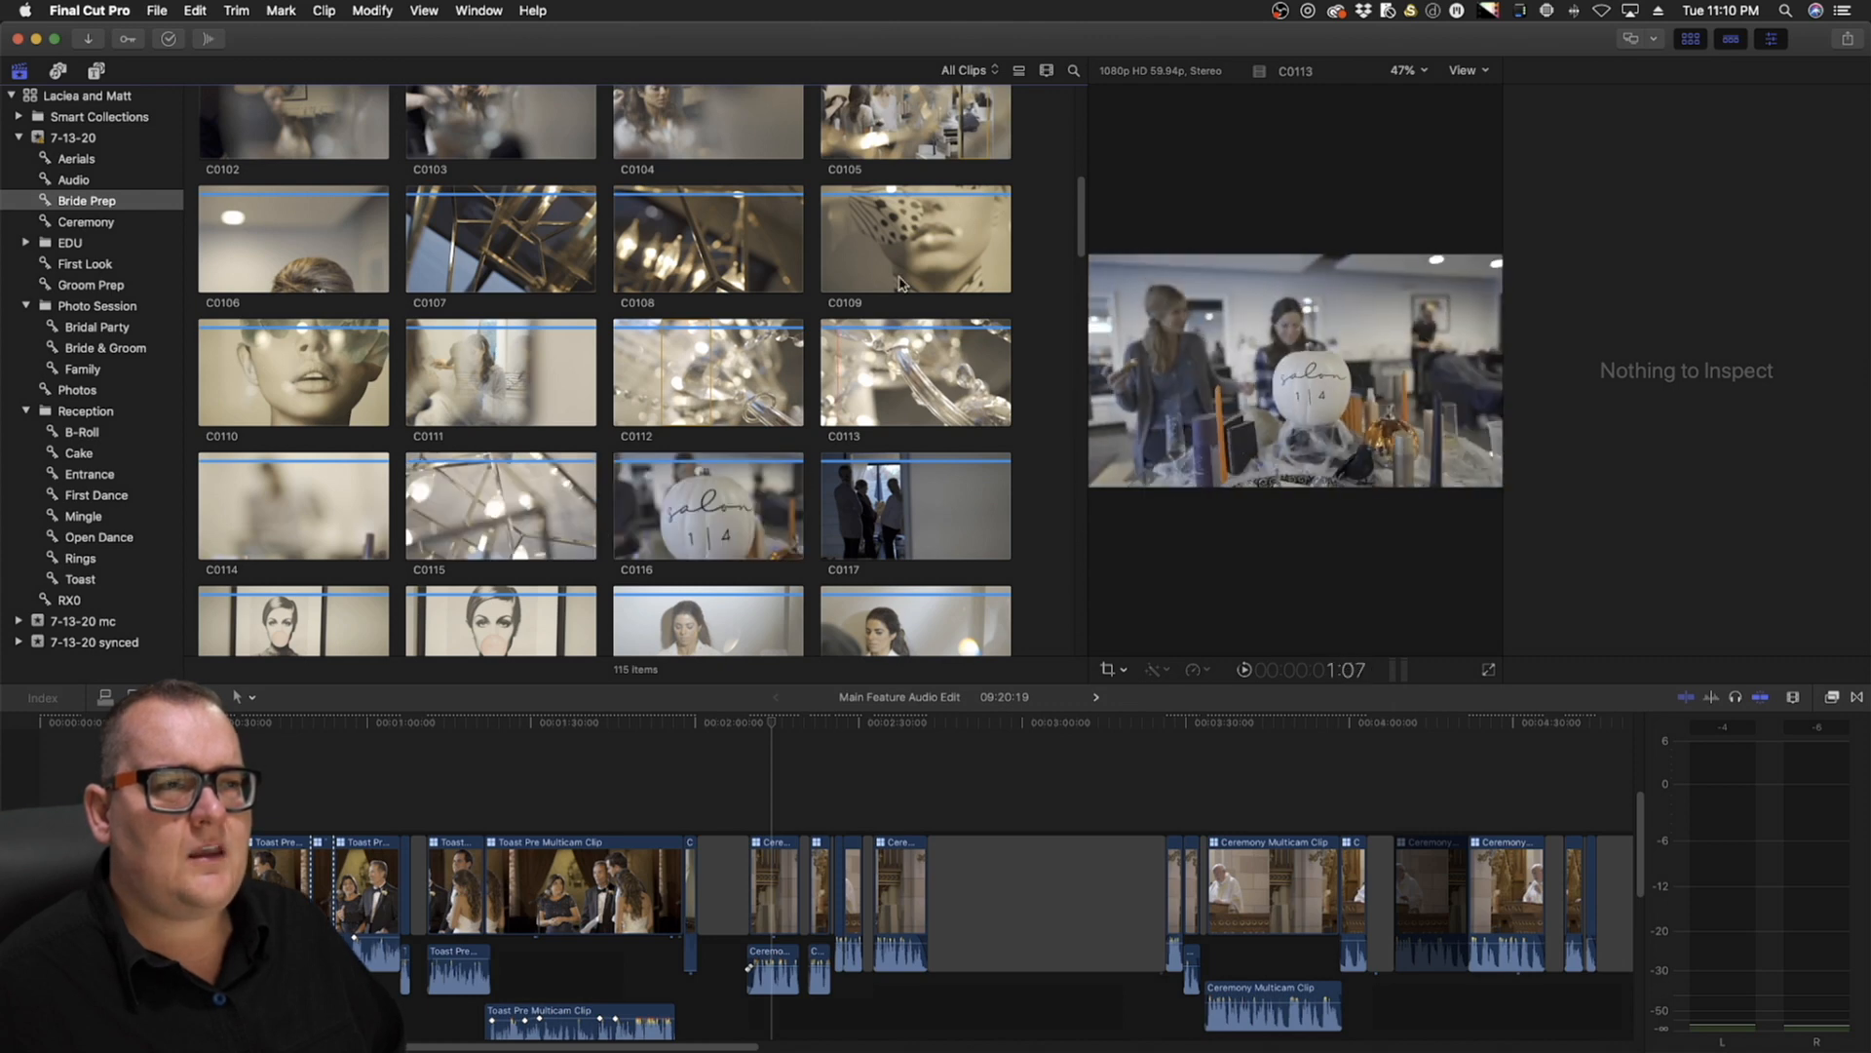
pyautogui.moveTo(1082, 231); pyautogui.dragTo(1082, 126)
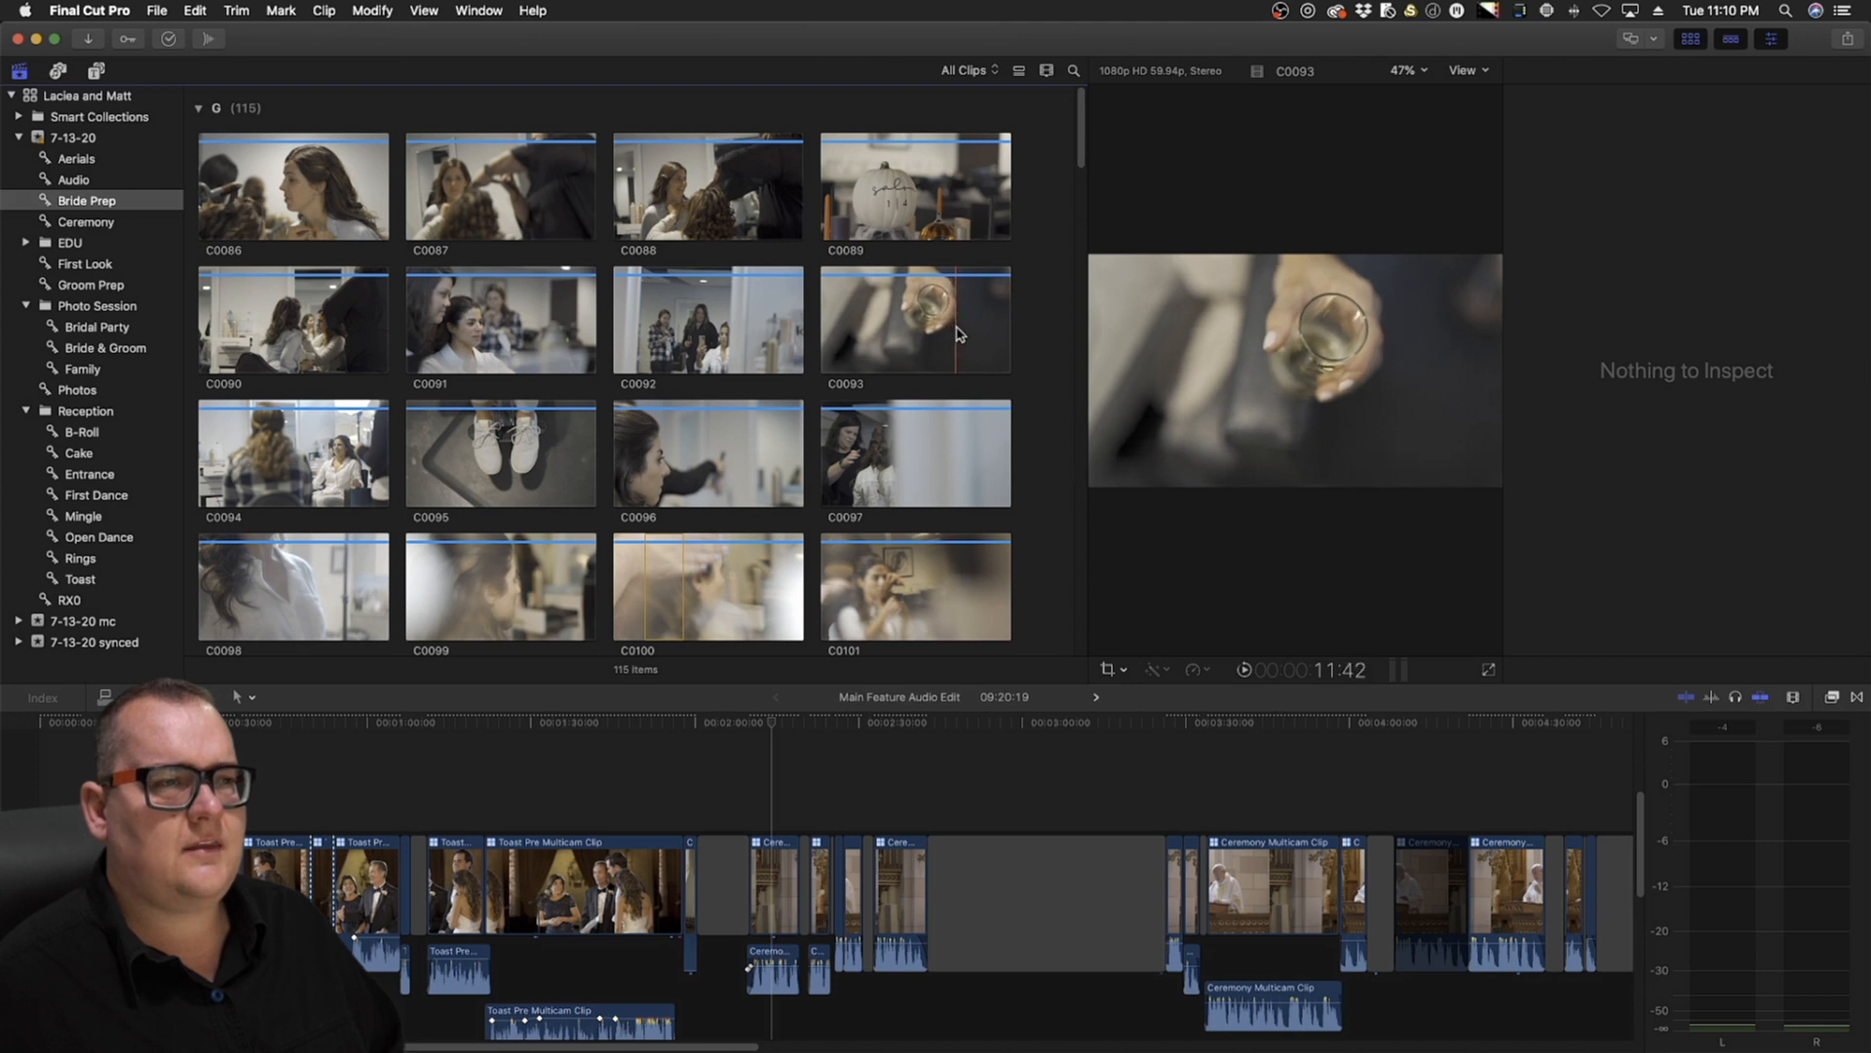
pyautogui.scroll(-2, 710, 393)
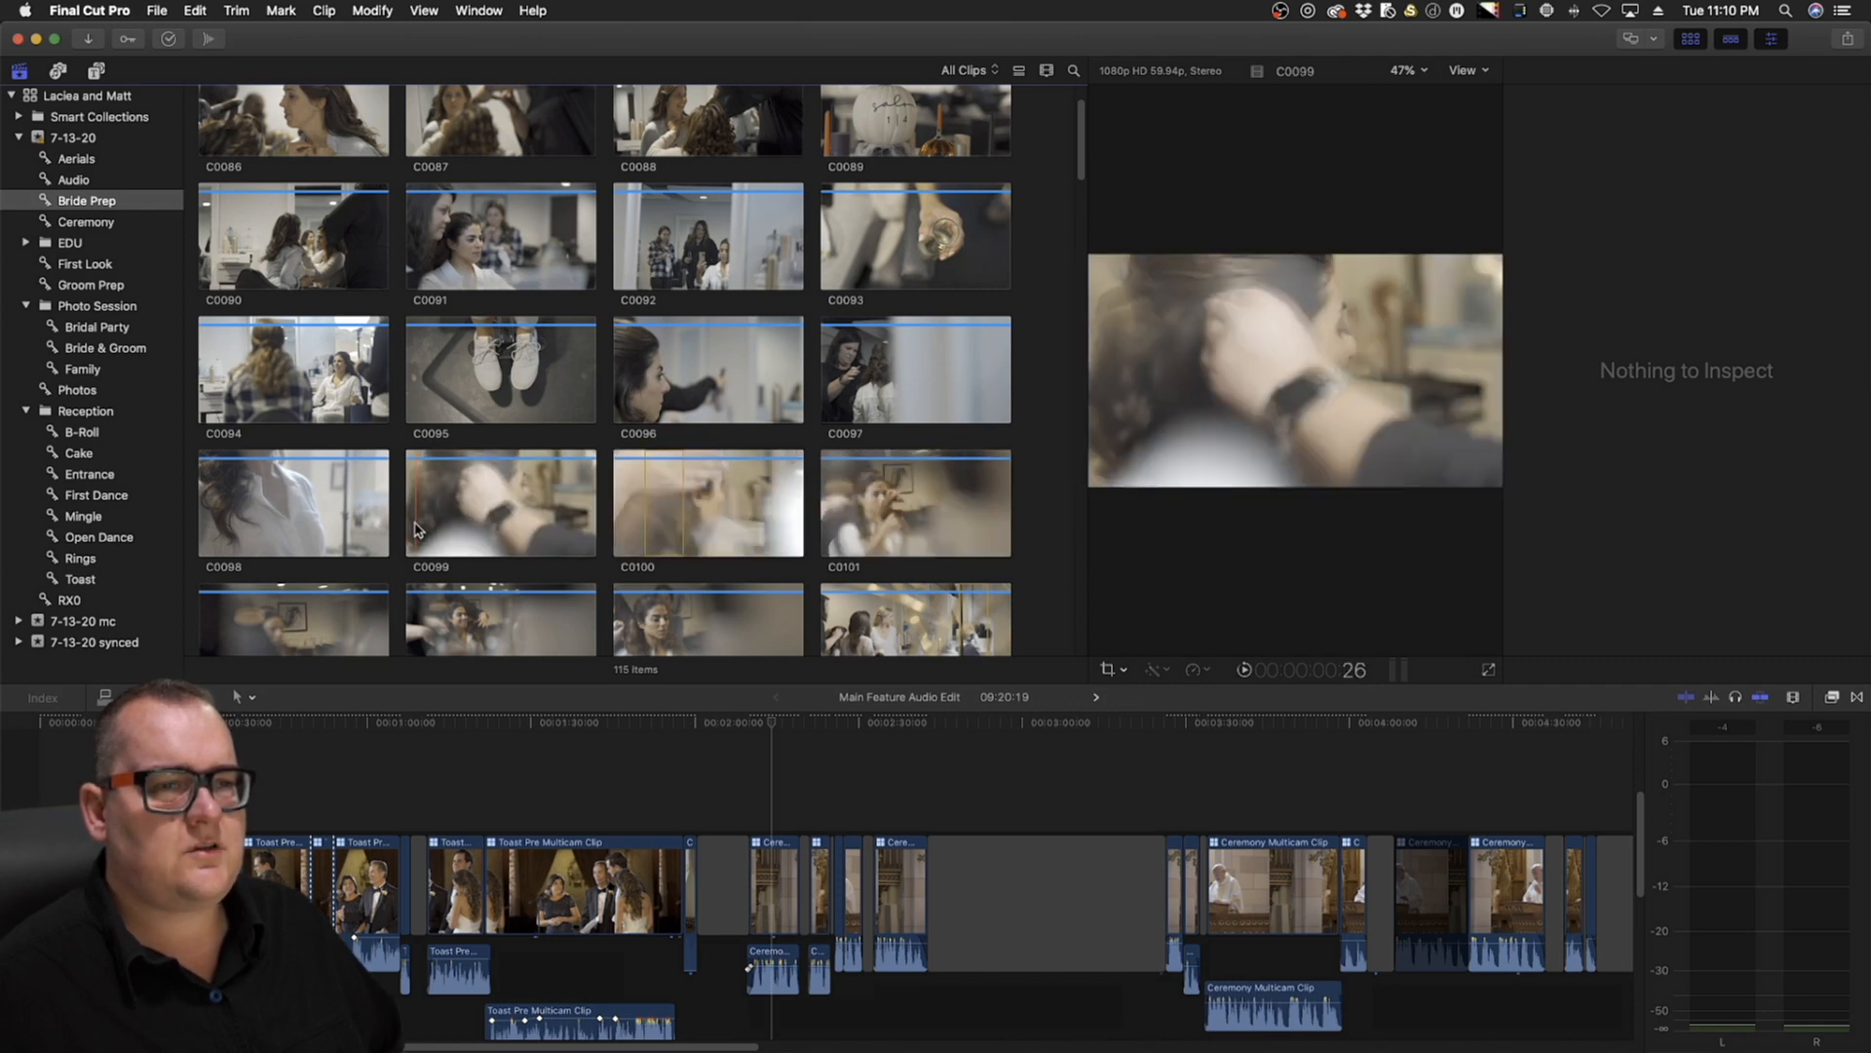
pyautogui.scroll(-3, 396, 534)
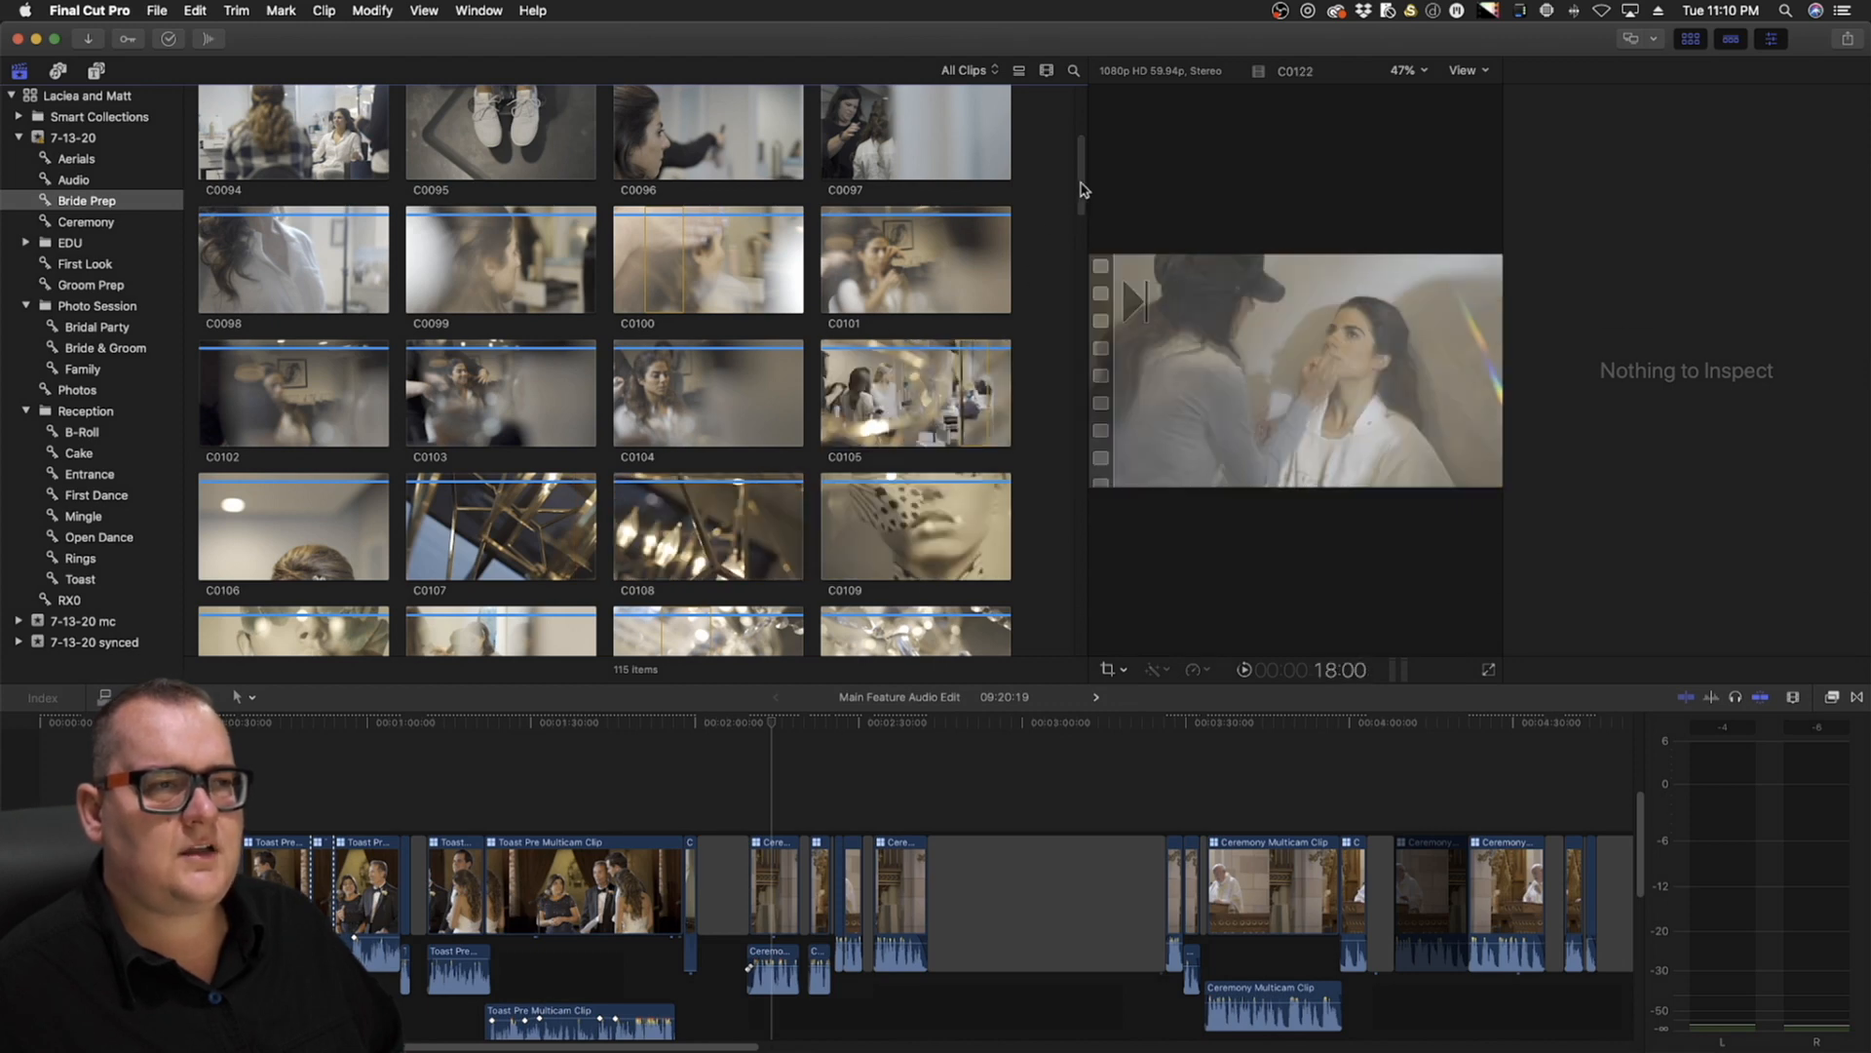
pyautogui.scroll(-3, 1053, 238)
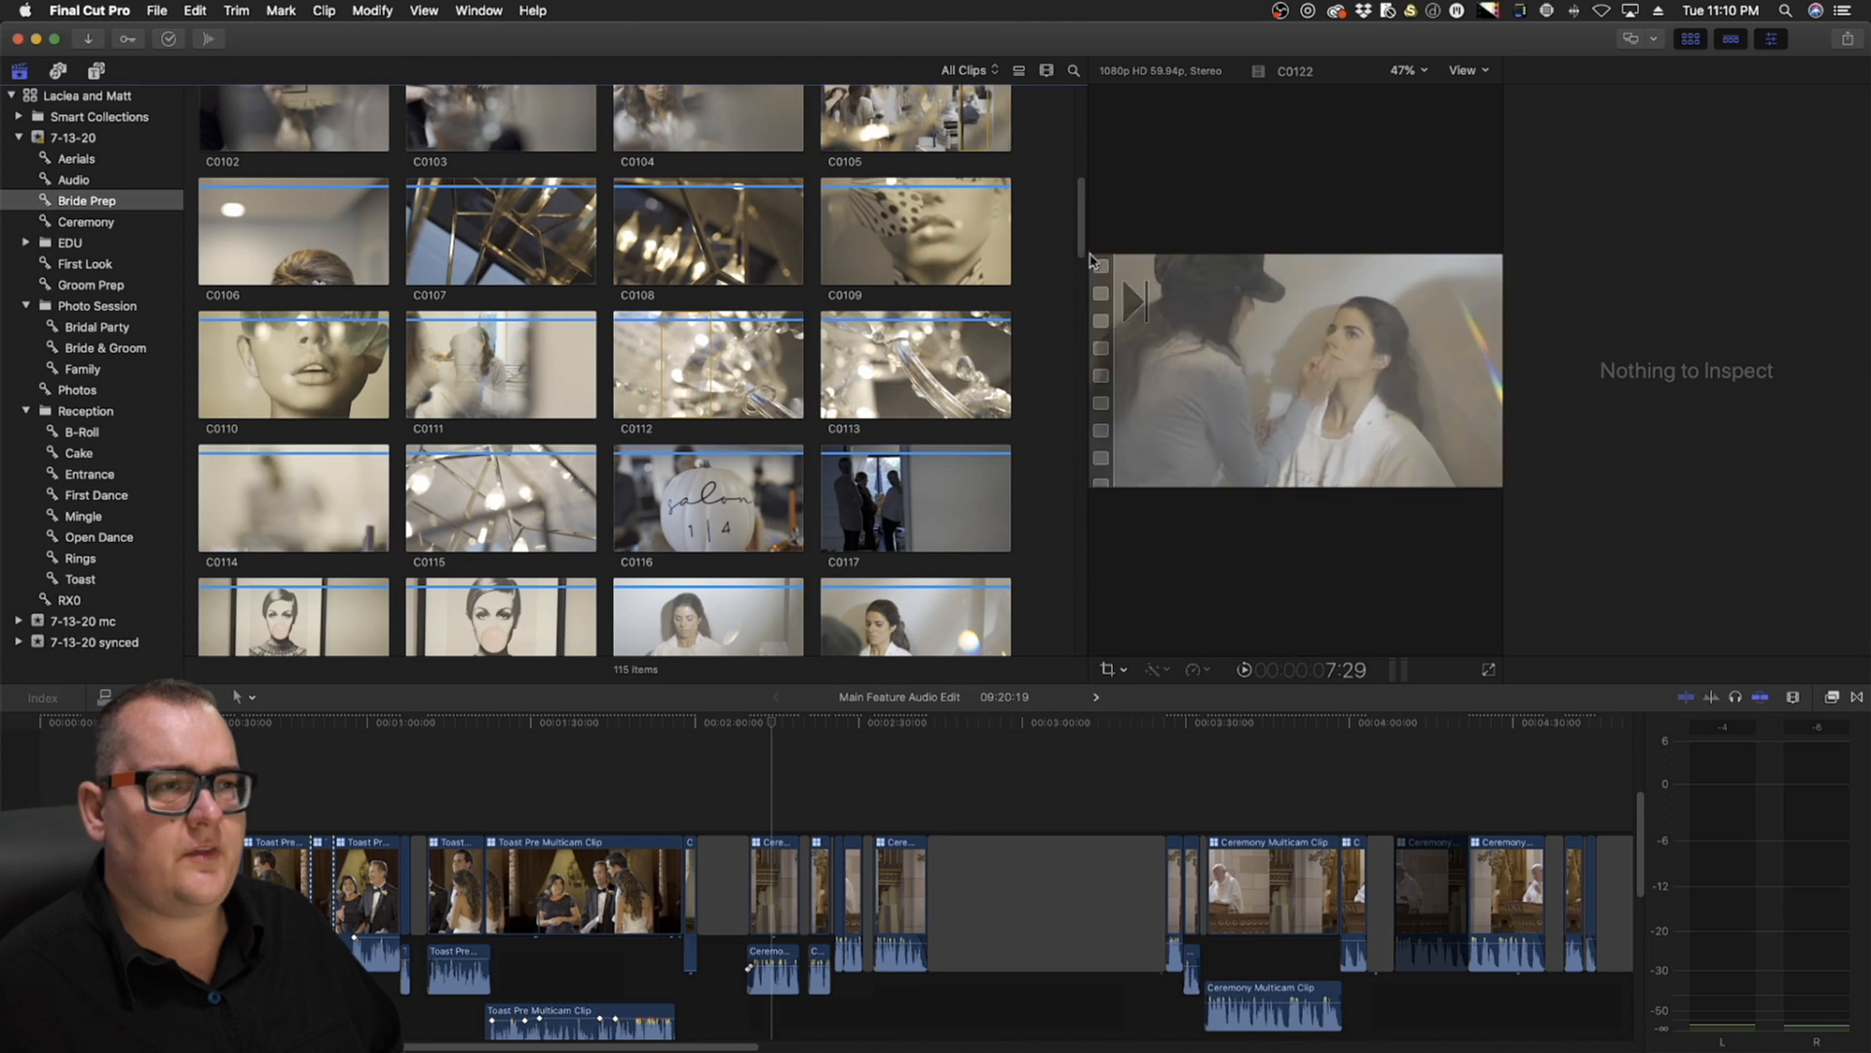
pyautogui.moveTo(1082, 244); pyautogui.dragTo(1086, 276)
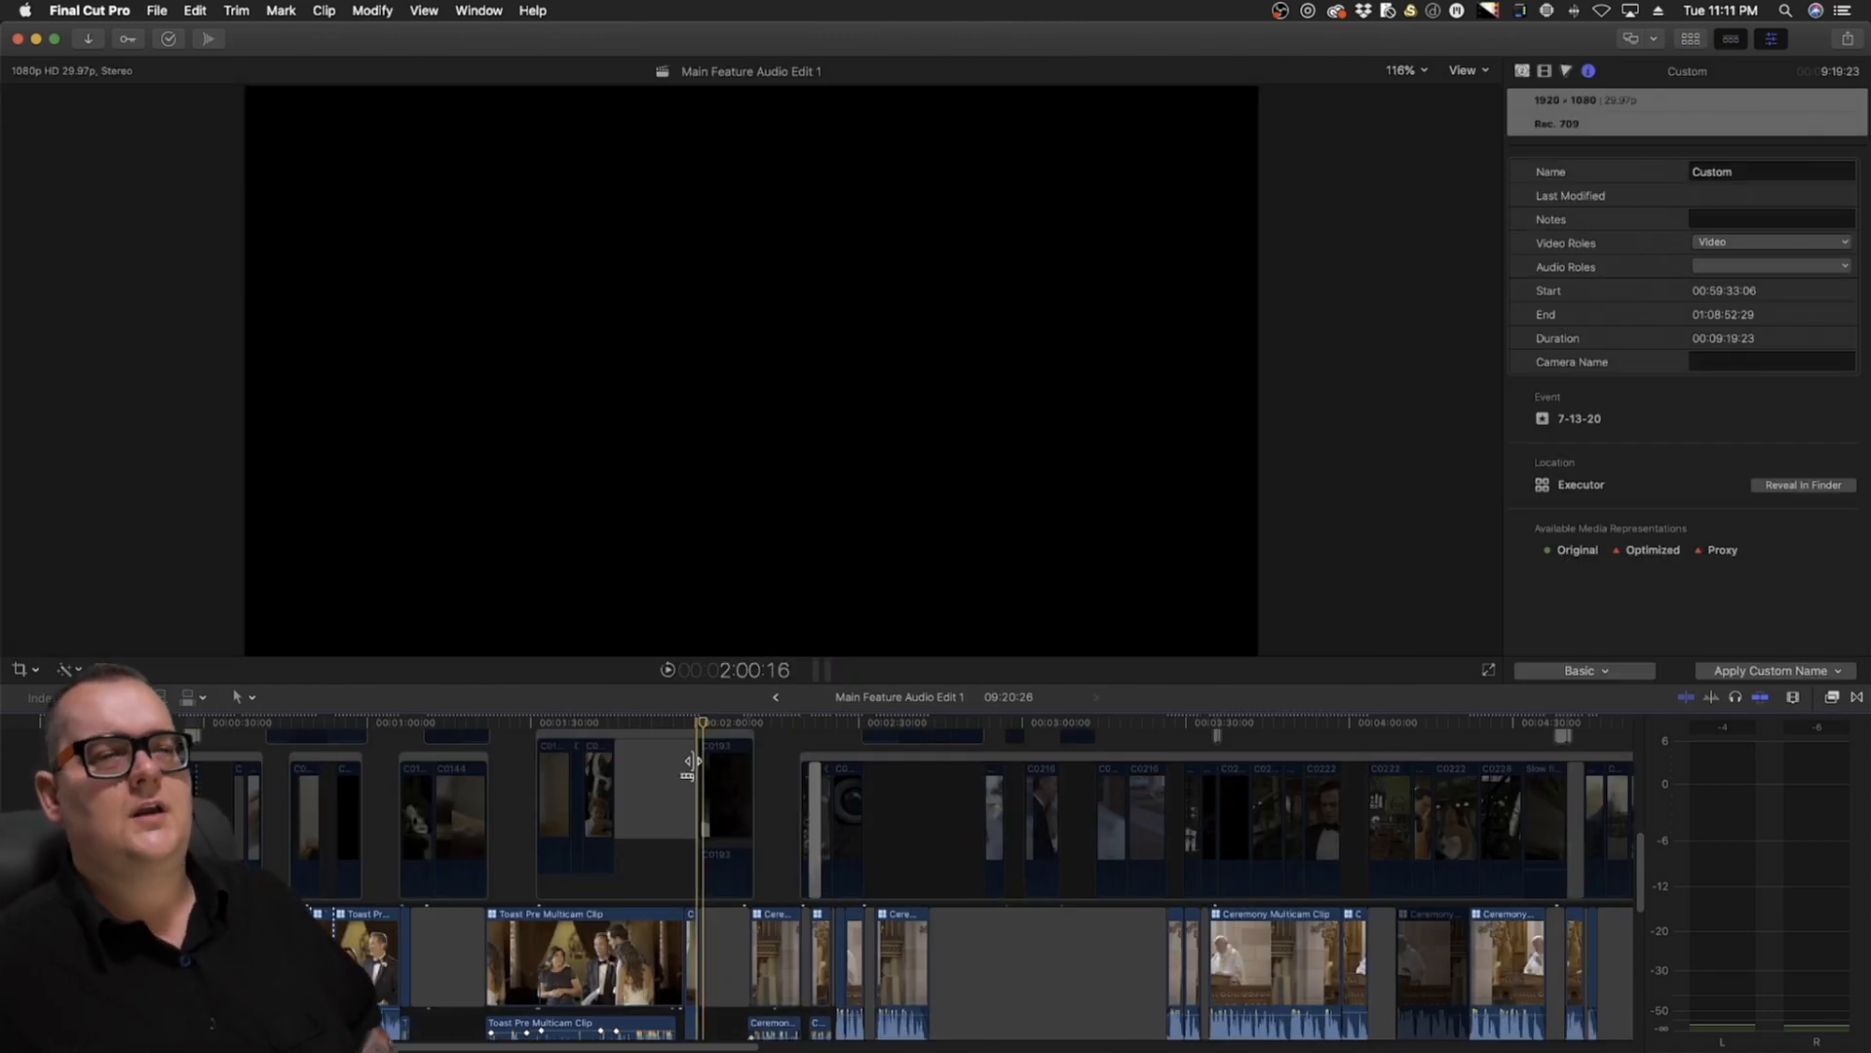
# Enable the disabled B-roll clips in the row directly above the toast clips, from about 0:47 to 2:08
pyautogui.click(572, 742)
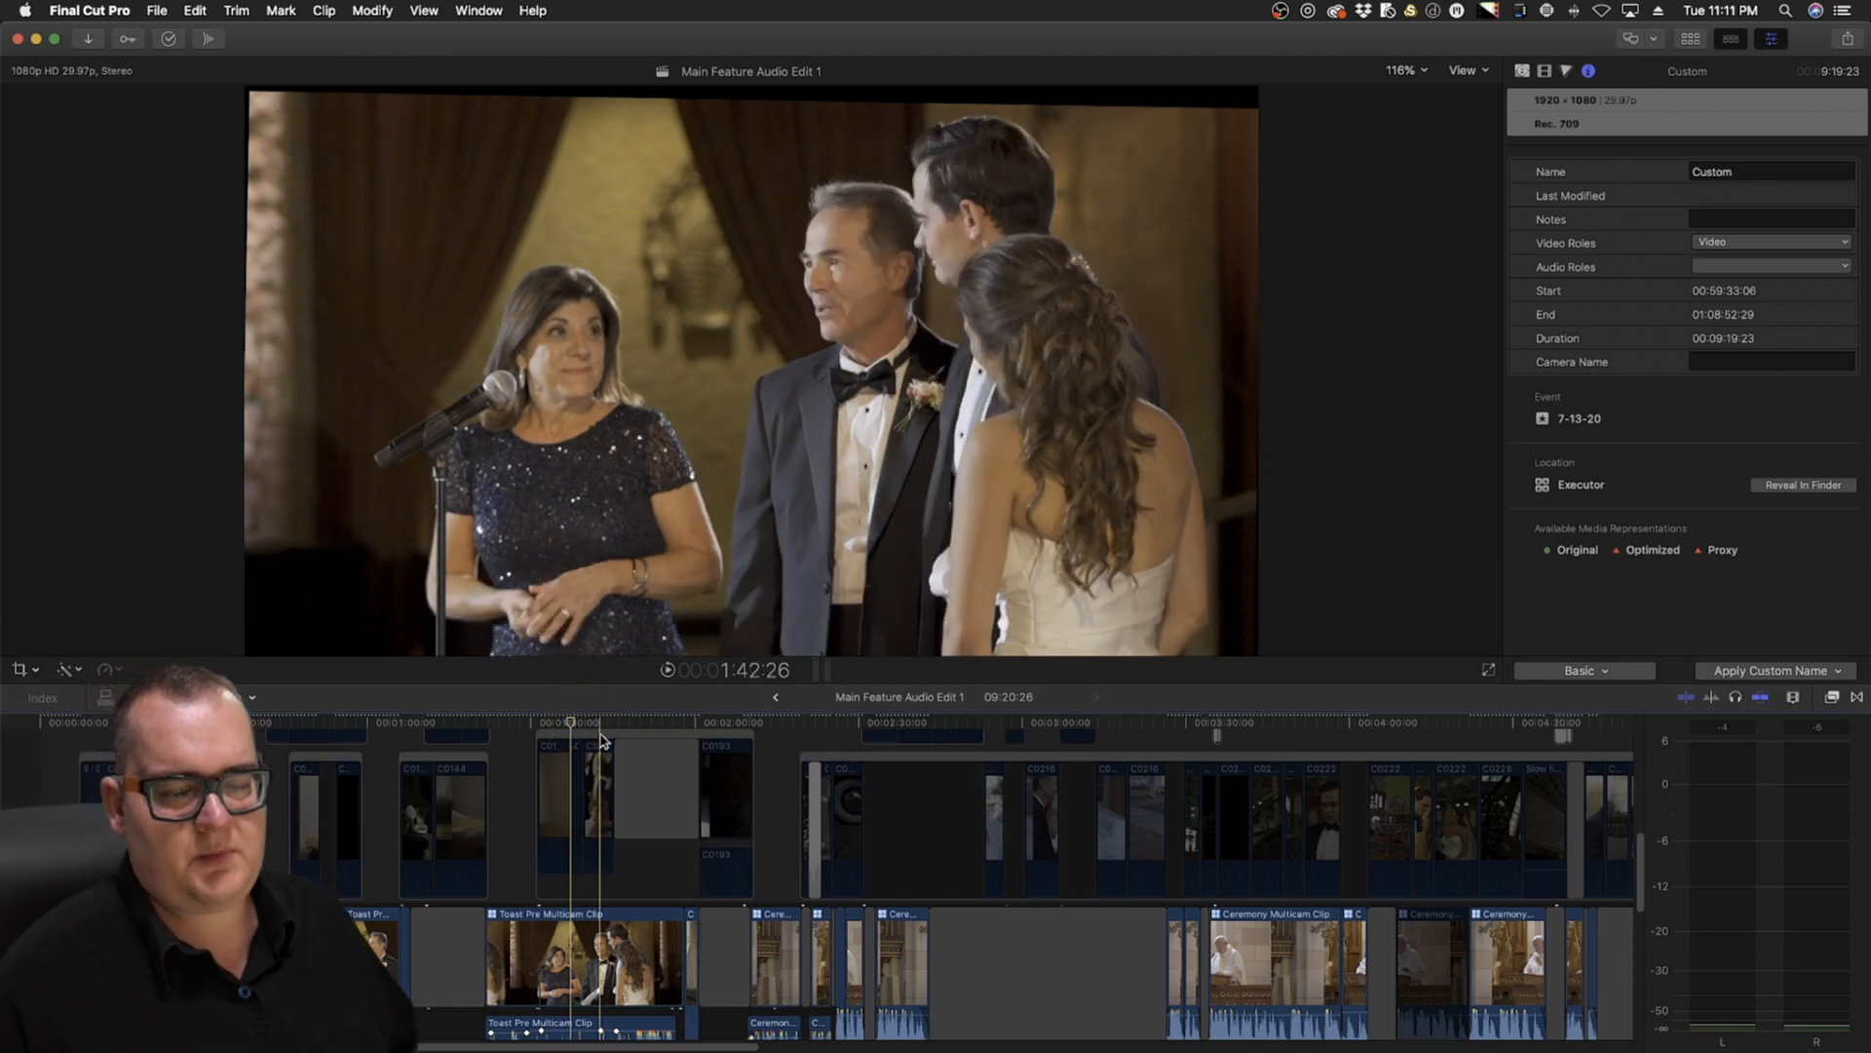
pyautogui.scroll(5, 721, 811)
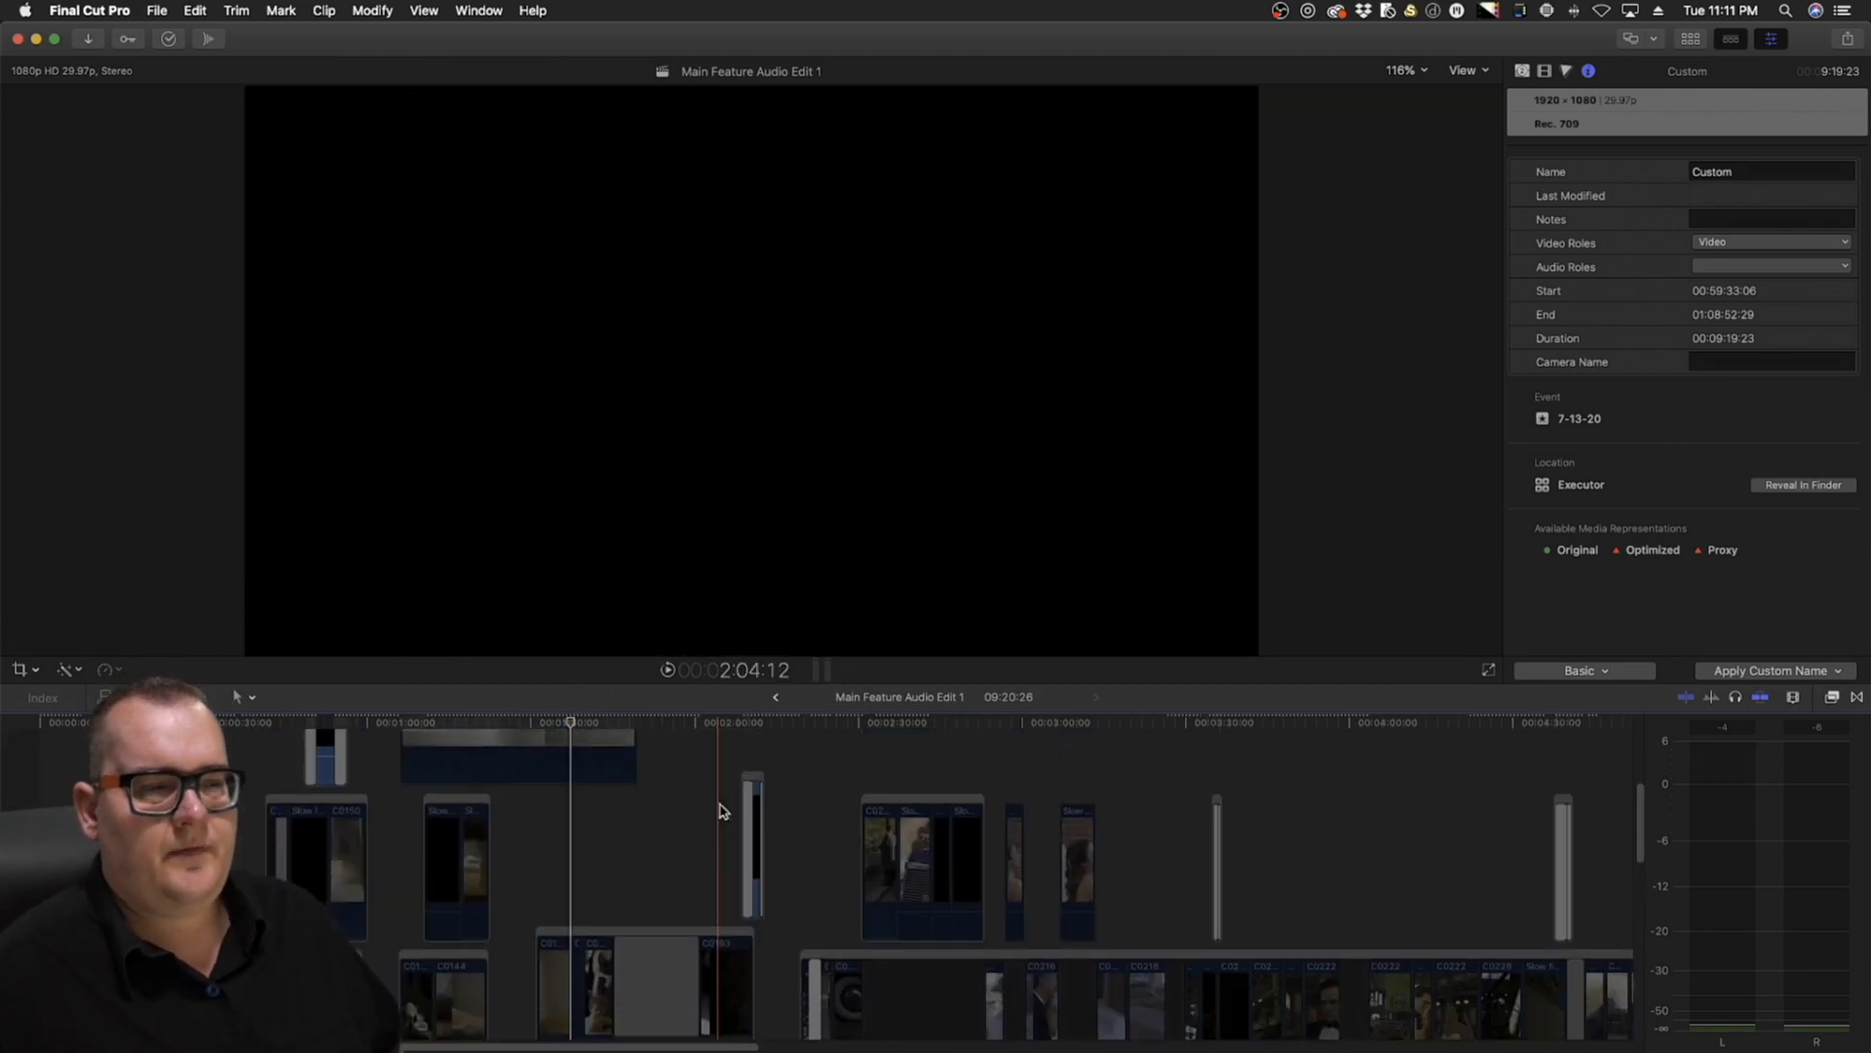
pyautogui.hscroll(5, 725, 809)
pyautogui.hscroll(-5, 725, 797)
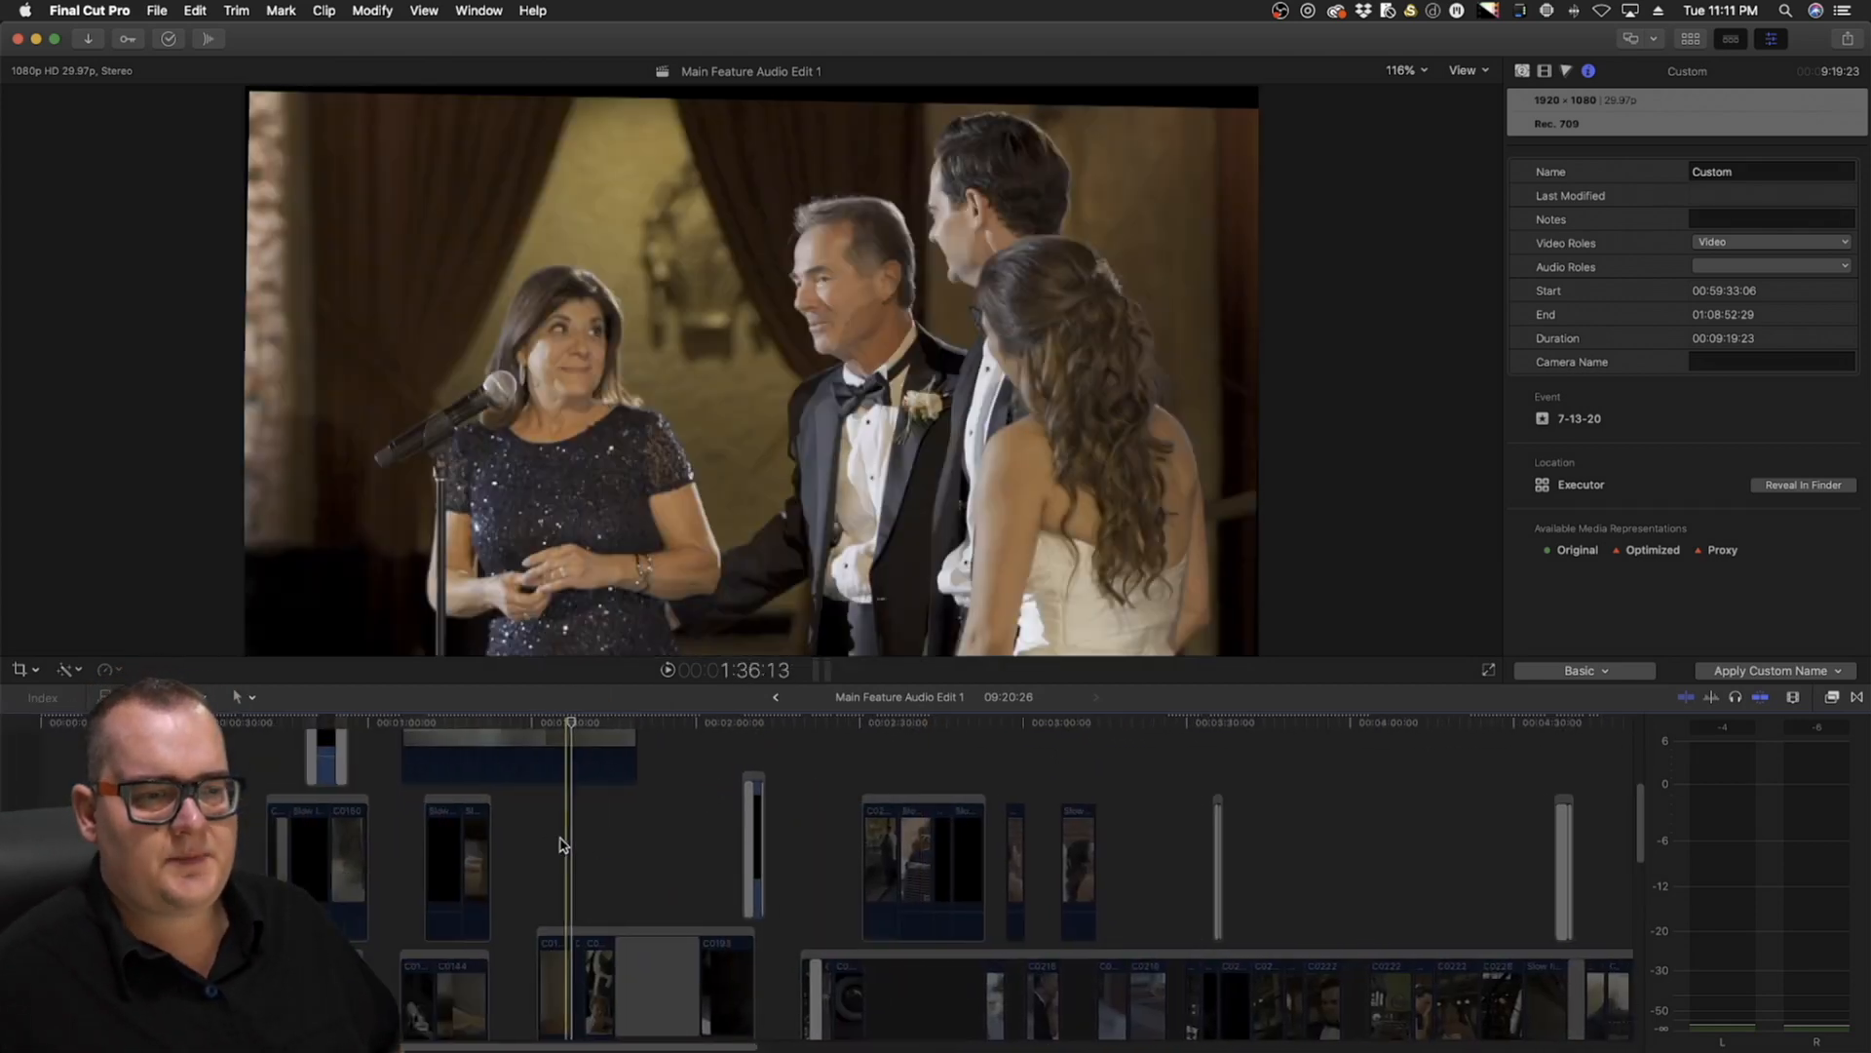
pyautogui.scroll(-4, 561, 840)
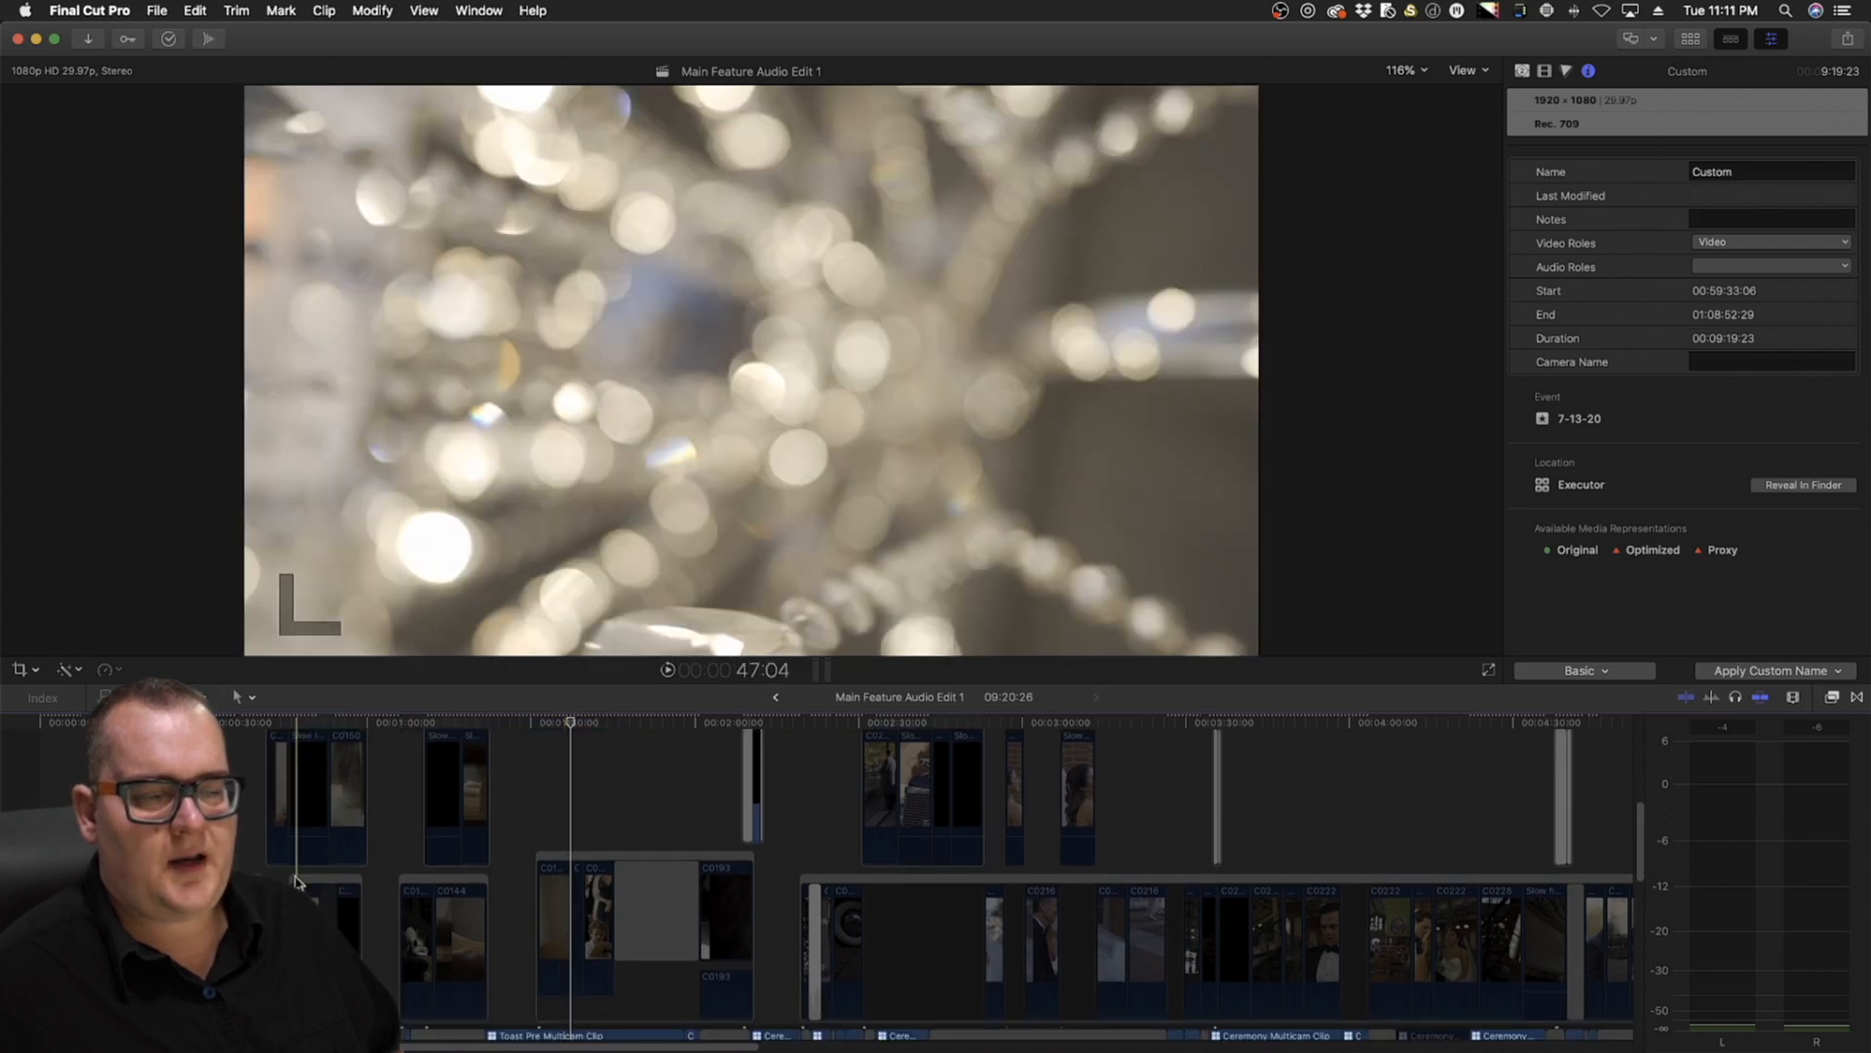
pyautogui.moveTo(303, 922); pyautogui.dragTo(534, 940)
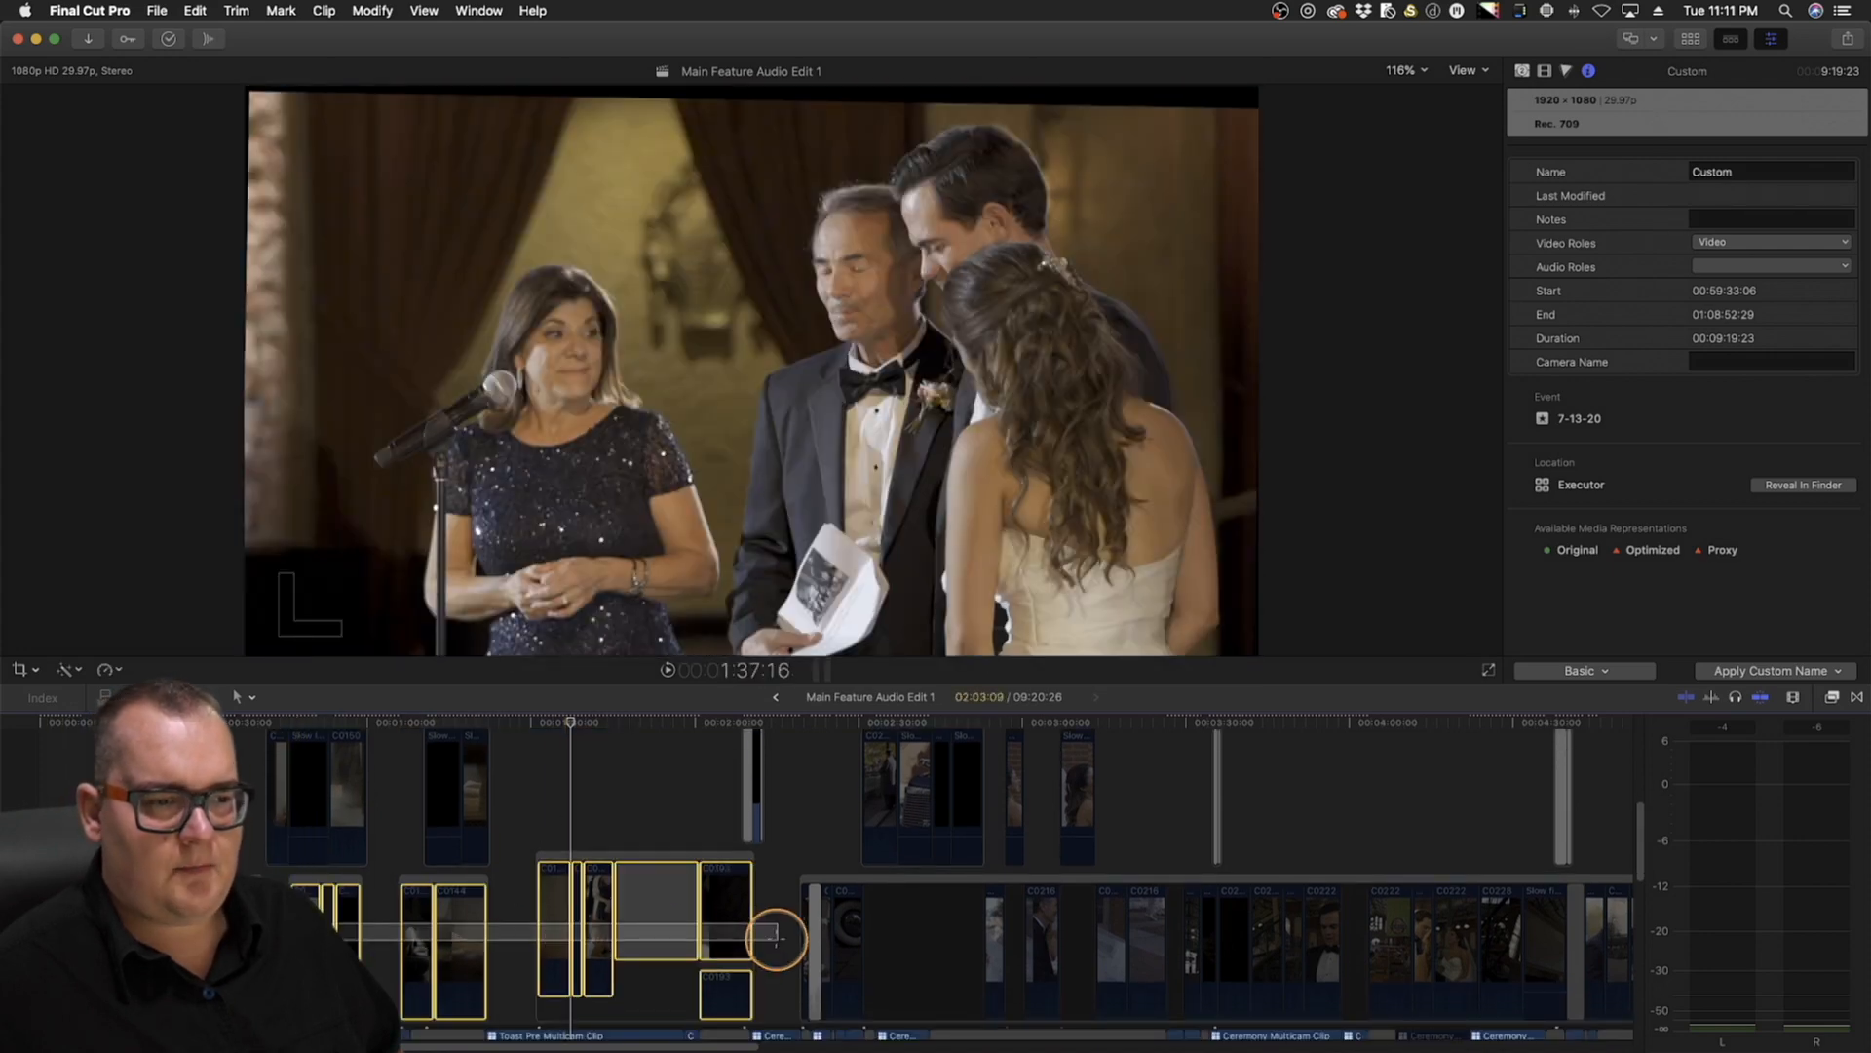
pyautogui.moveTo(777, 938); pyautogui.dragTo(770, 933)
pyautogui.click(385, 824)
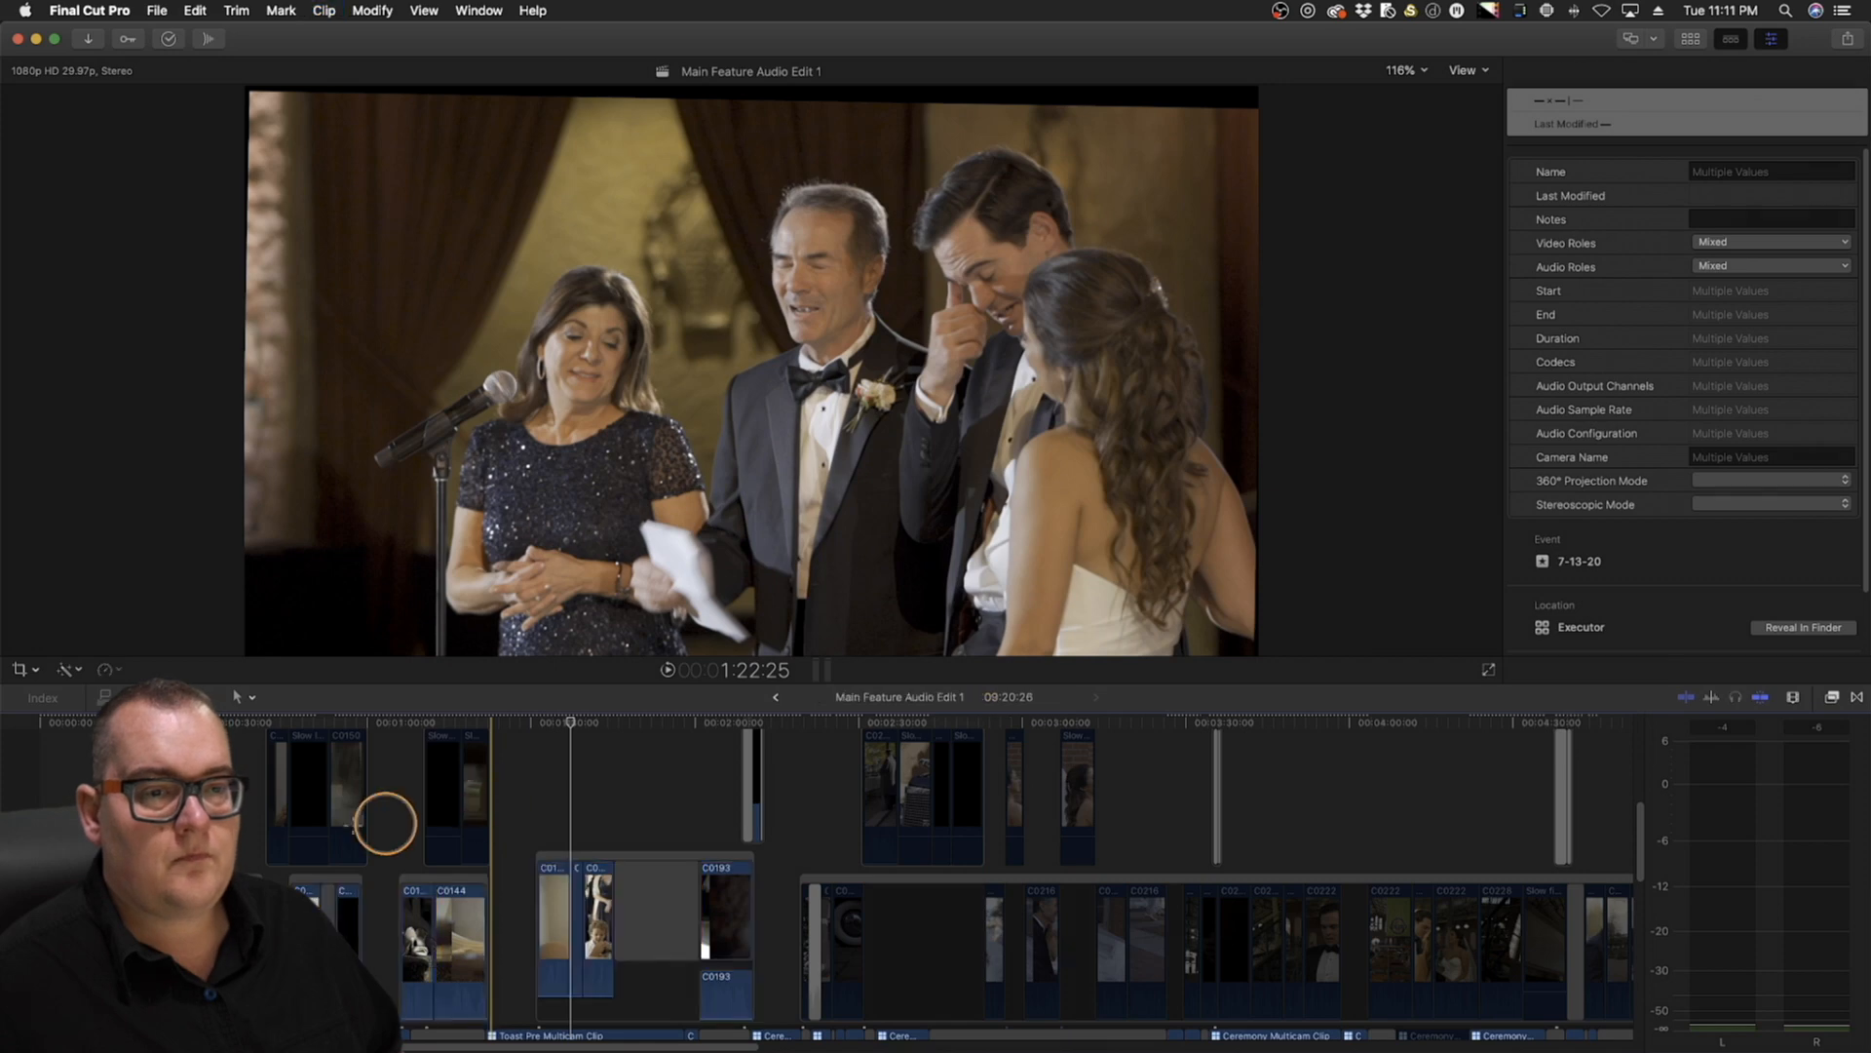
# Enable the five B-roll clips in the next row up, as well as the long C0150 clip above them
pyautogui.moveTo(502, 801); pyautogui.dragTo(268, 830)
pyautogui.scroll(2, 458, 828)
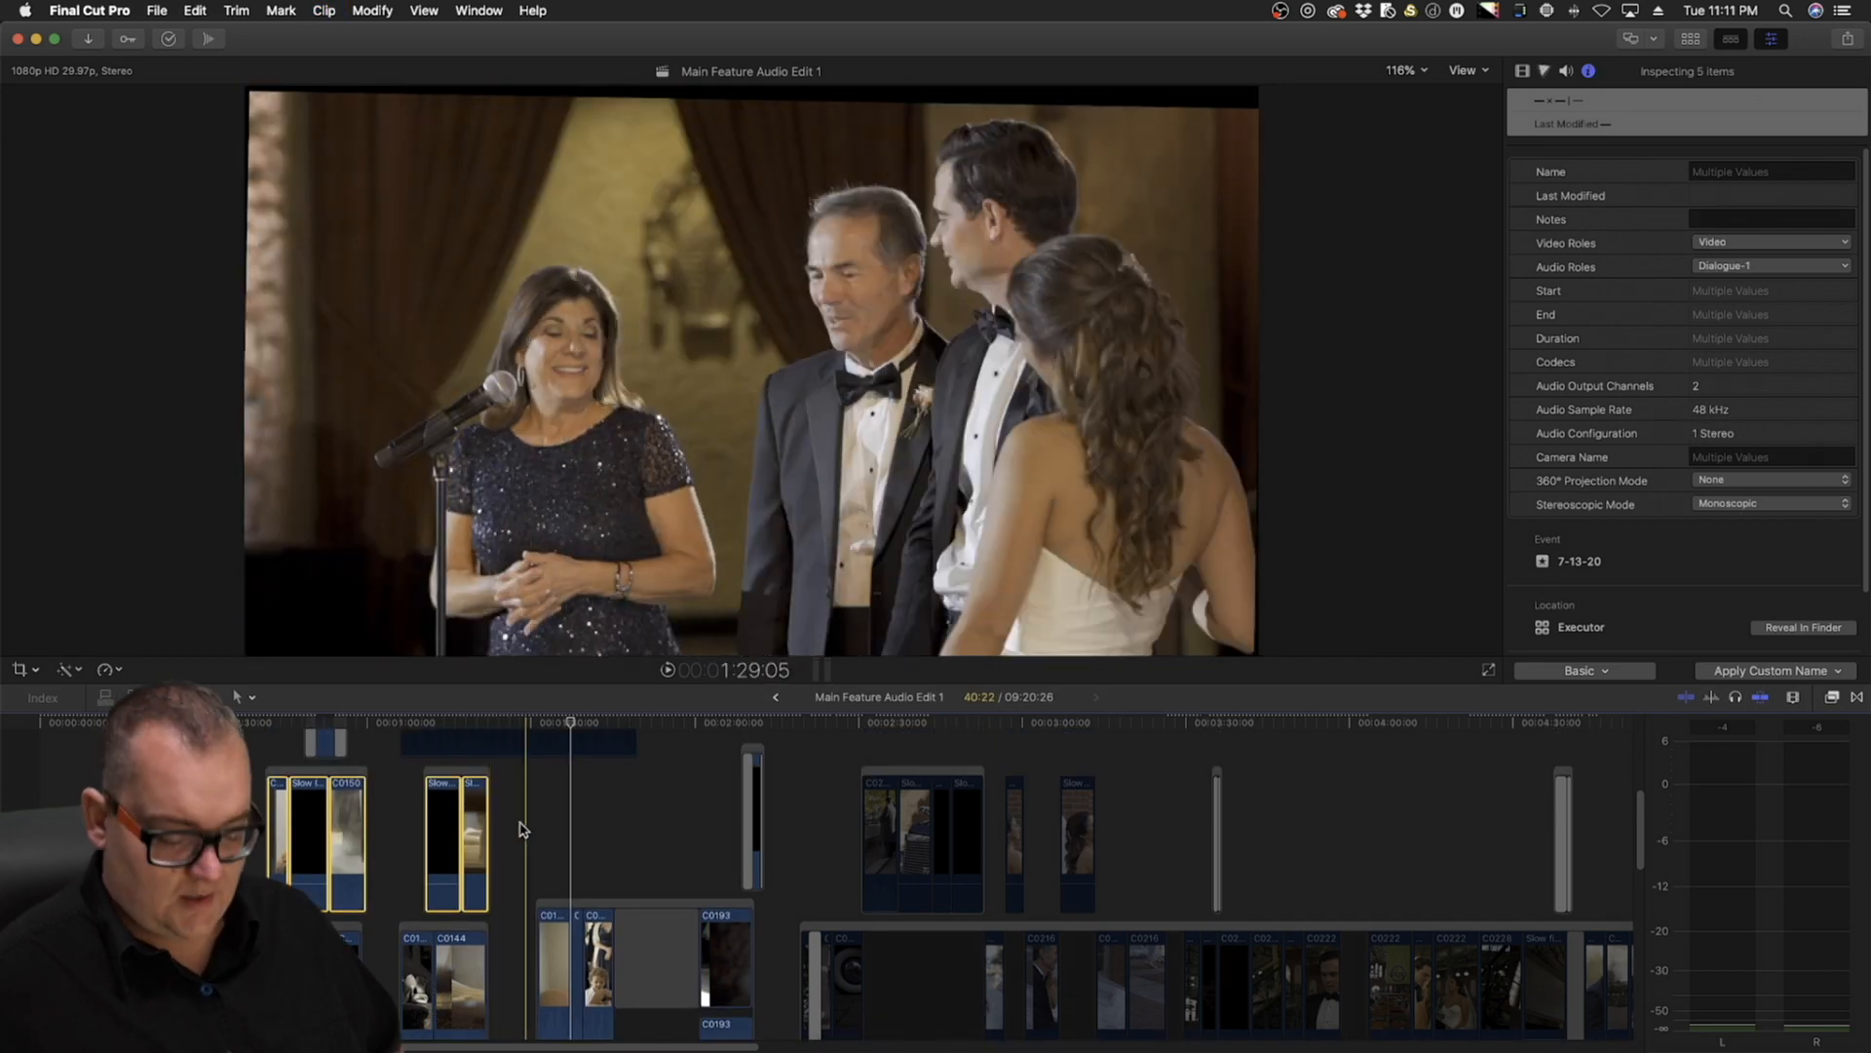
pyautogui.scroll(2, 526, 809)
pyautogui.click(475, 790)
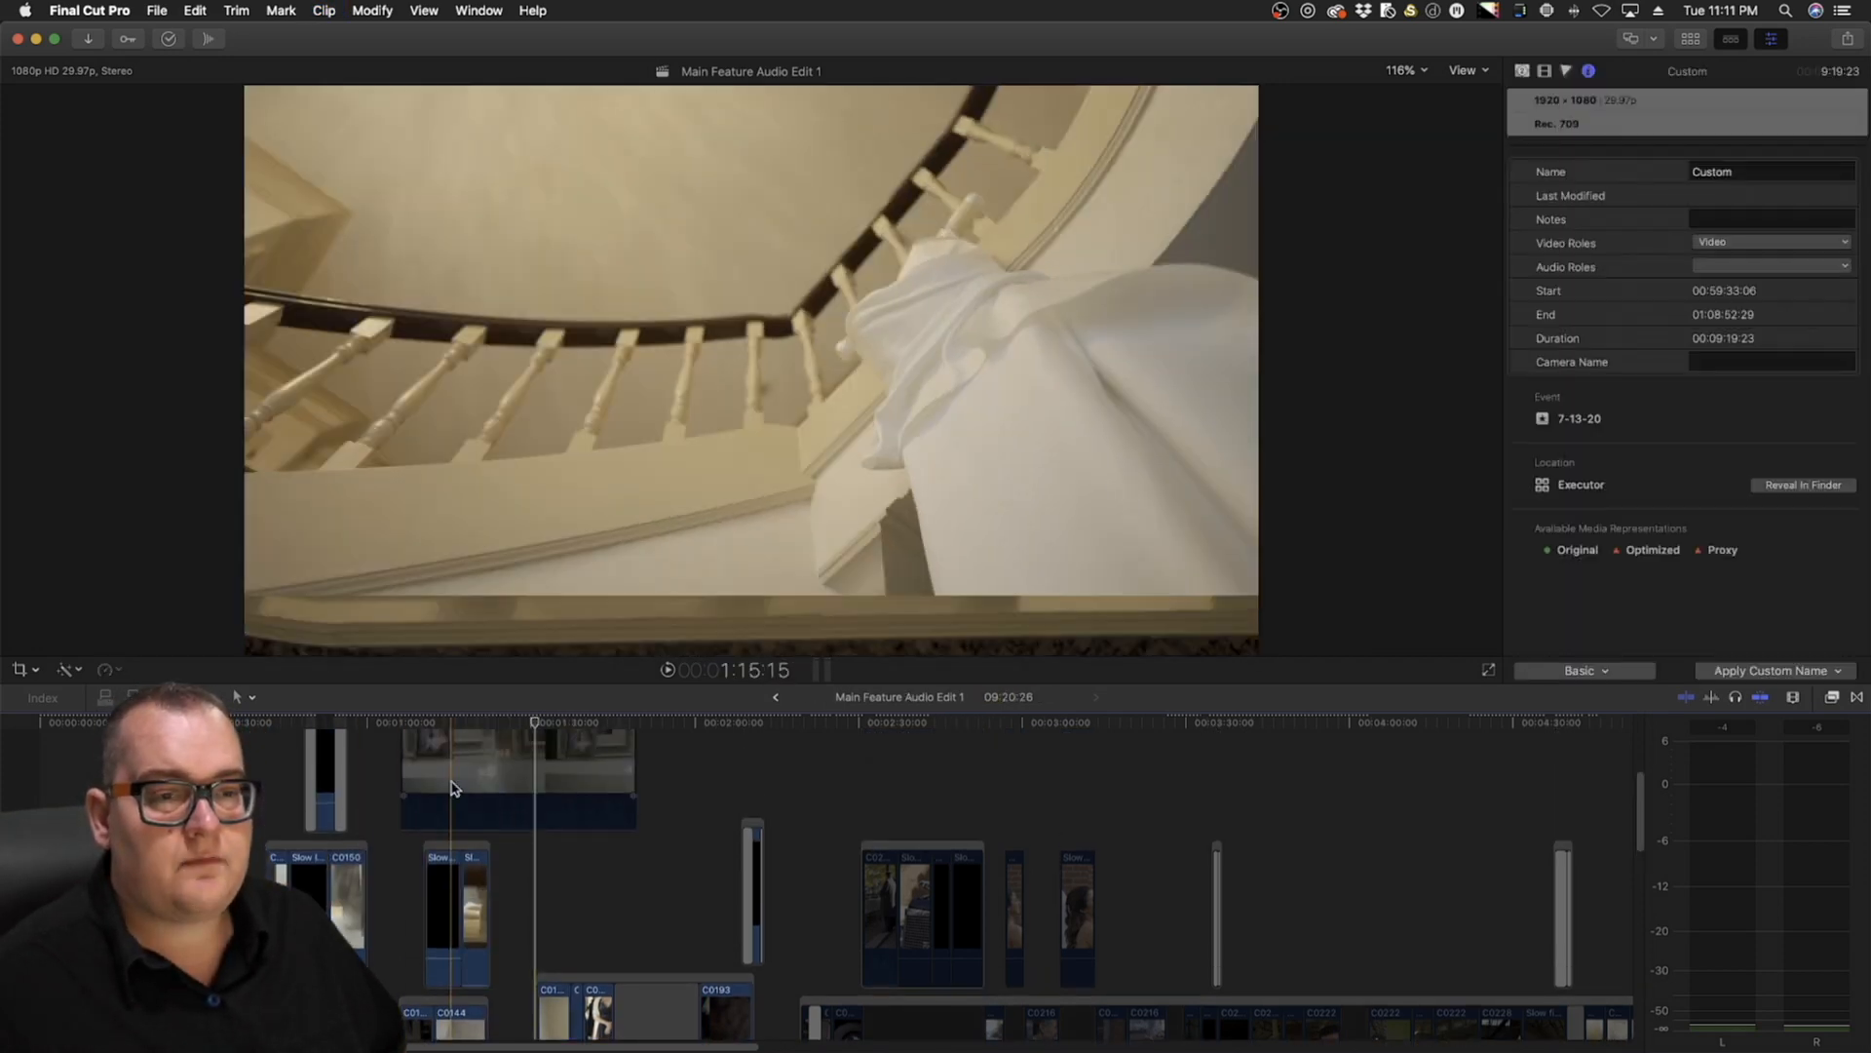
pyautogui.scroll(-5, 472, 792)
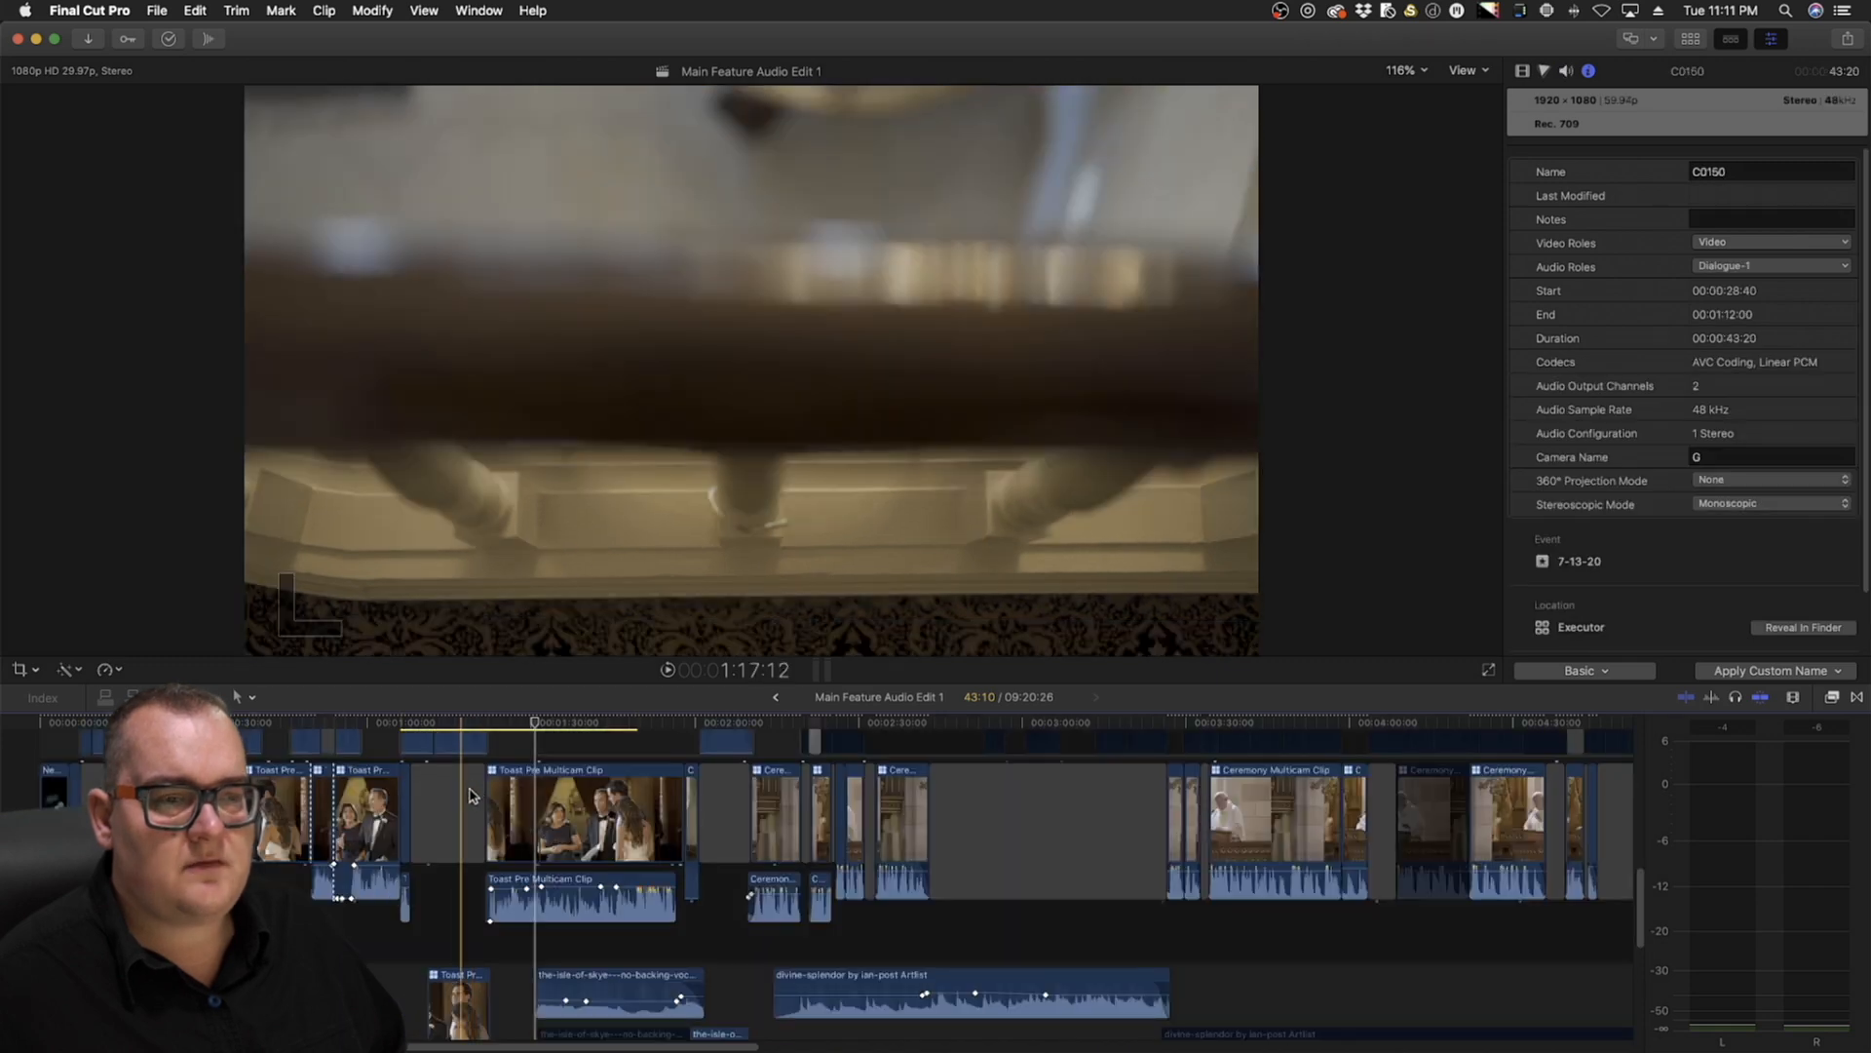
# Disable clip C0193 at about 2:08 in the B-roll row above the toast clips
pyautogui.scroll(2, 468, 796)
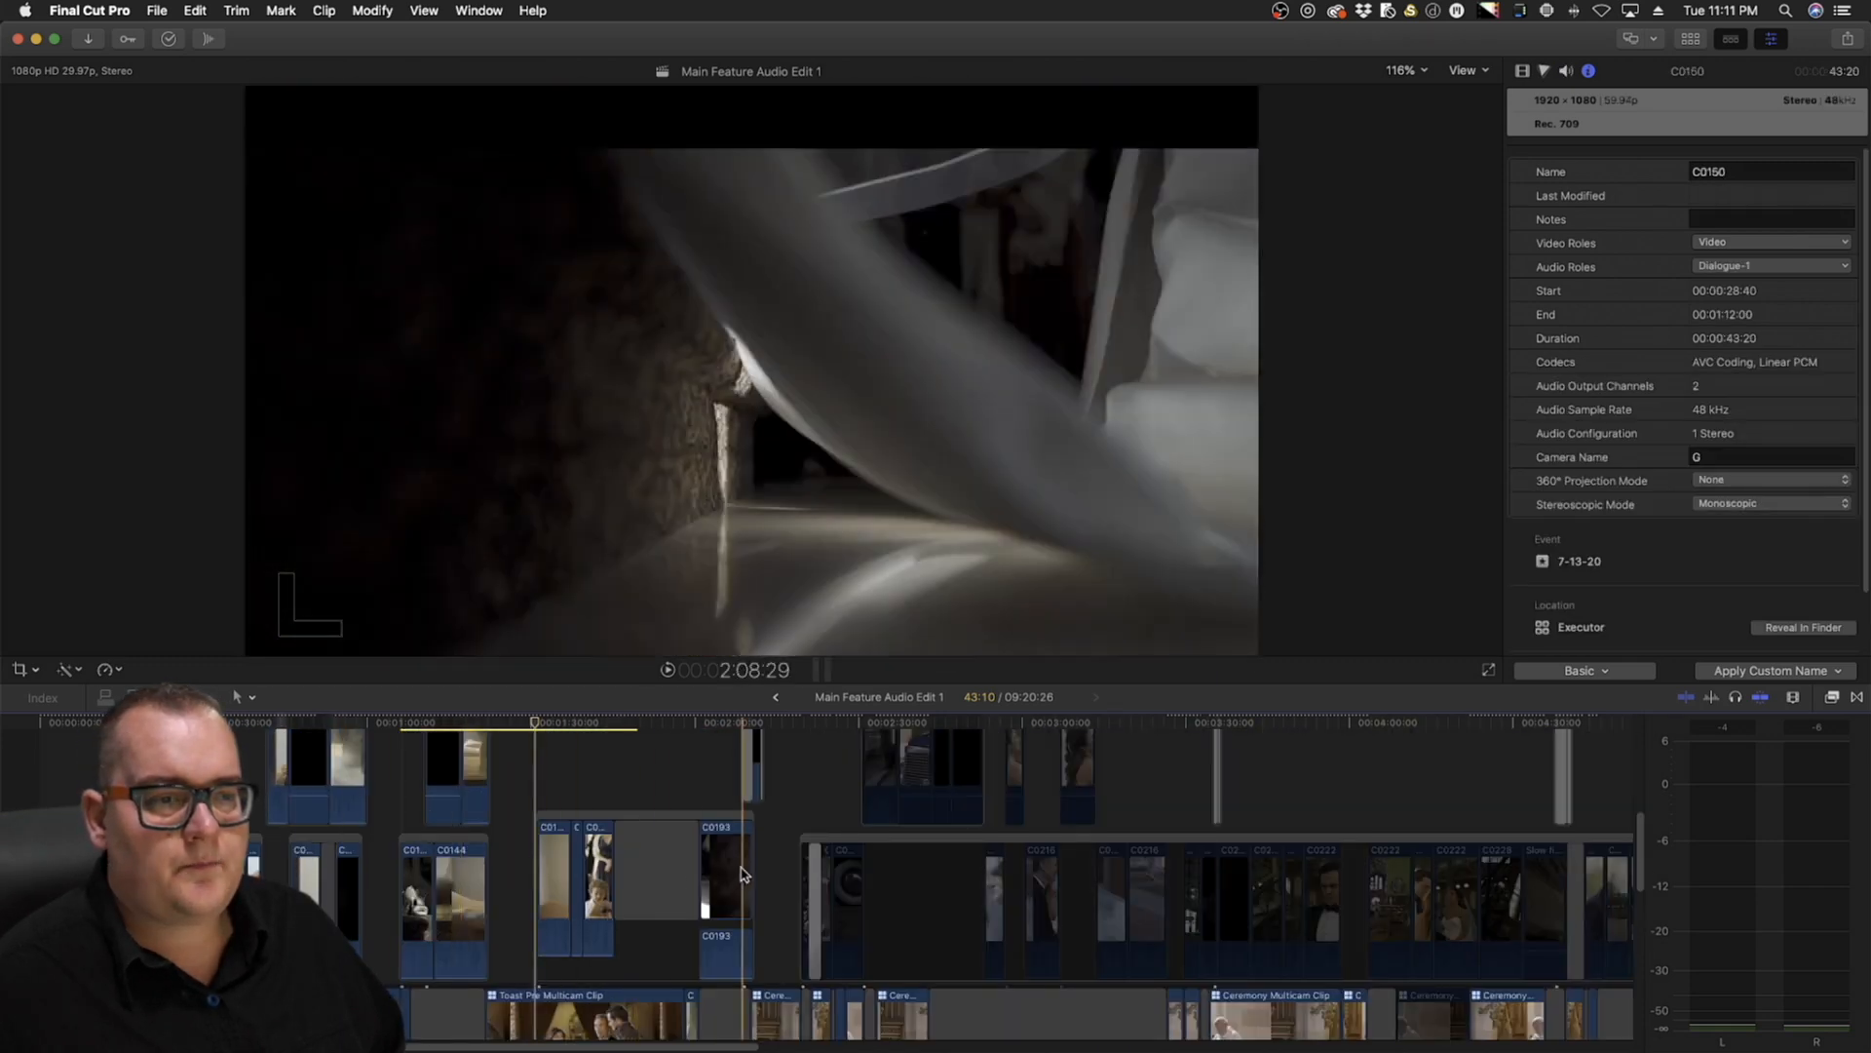
pyautogui.click(751, 858)
pyautogui.hscroll(-1, 664, 839)
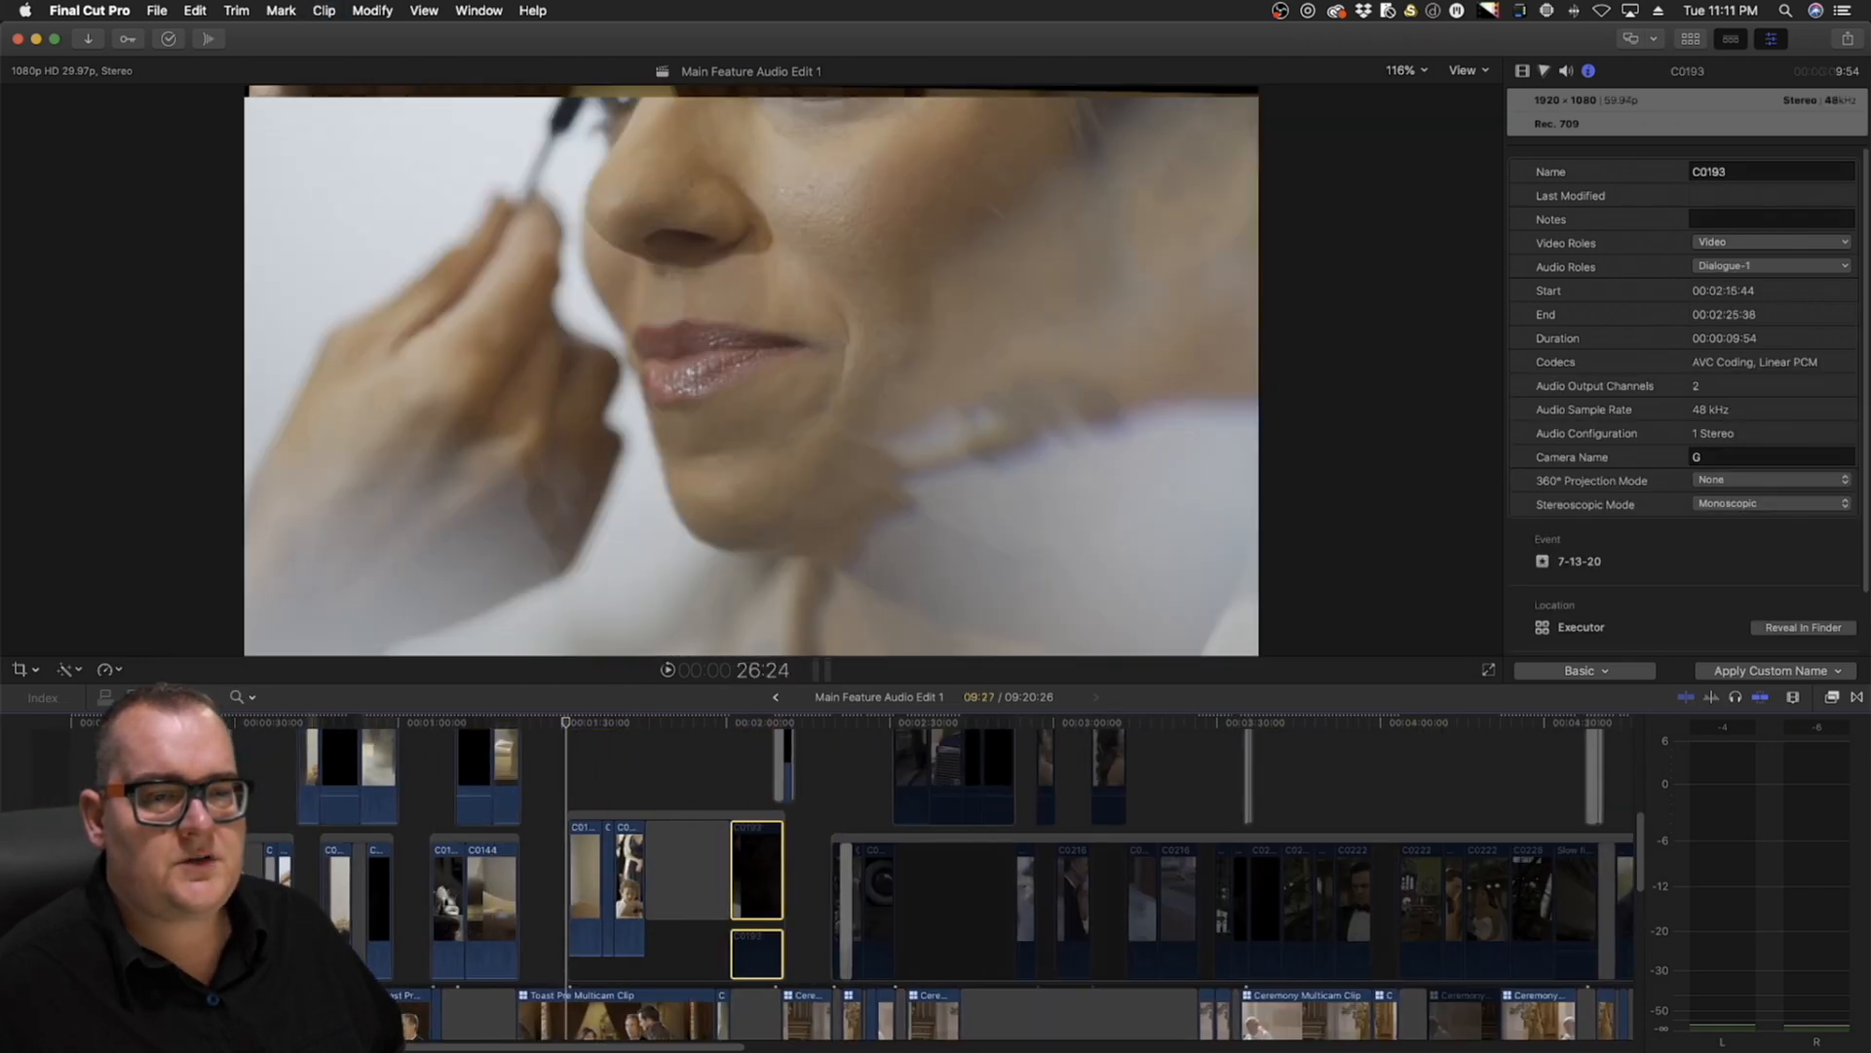
# Zoom the timeline in on the opening bride-prep B-roll and scrub up to the Slow hair 2 clip
pyautogui.press('z')
pyautogui.click(354, 926)
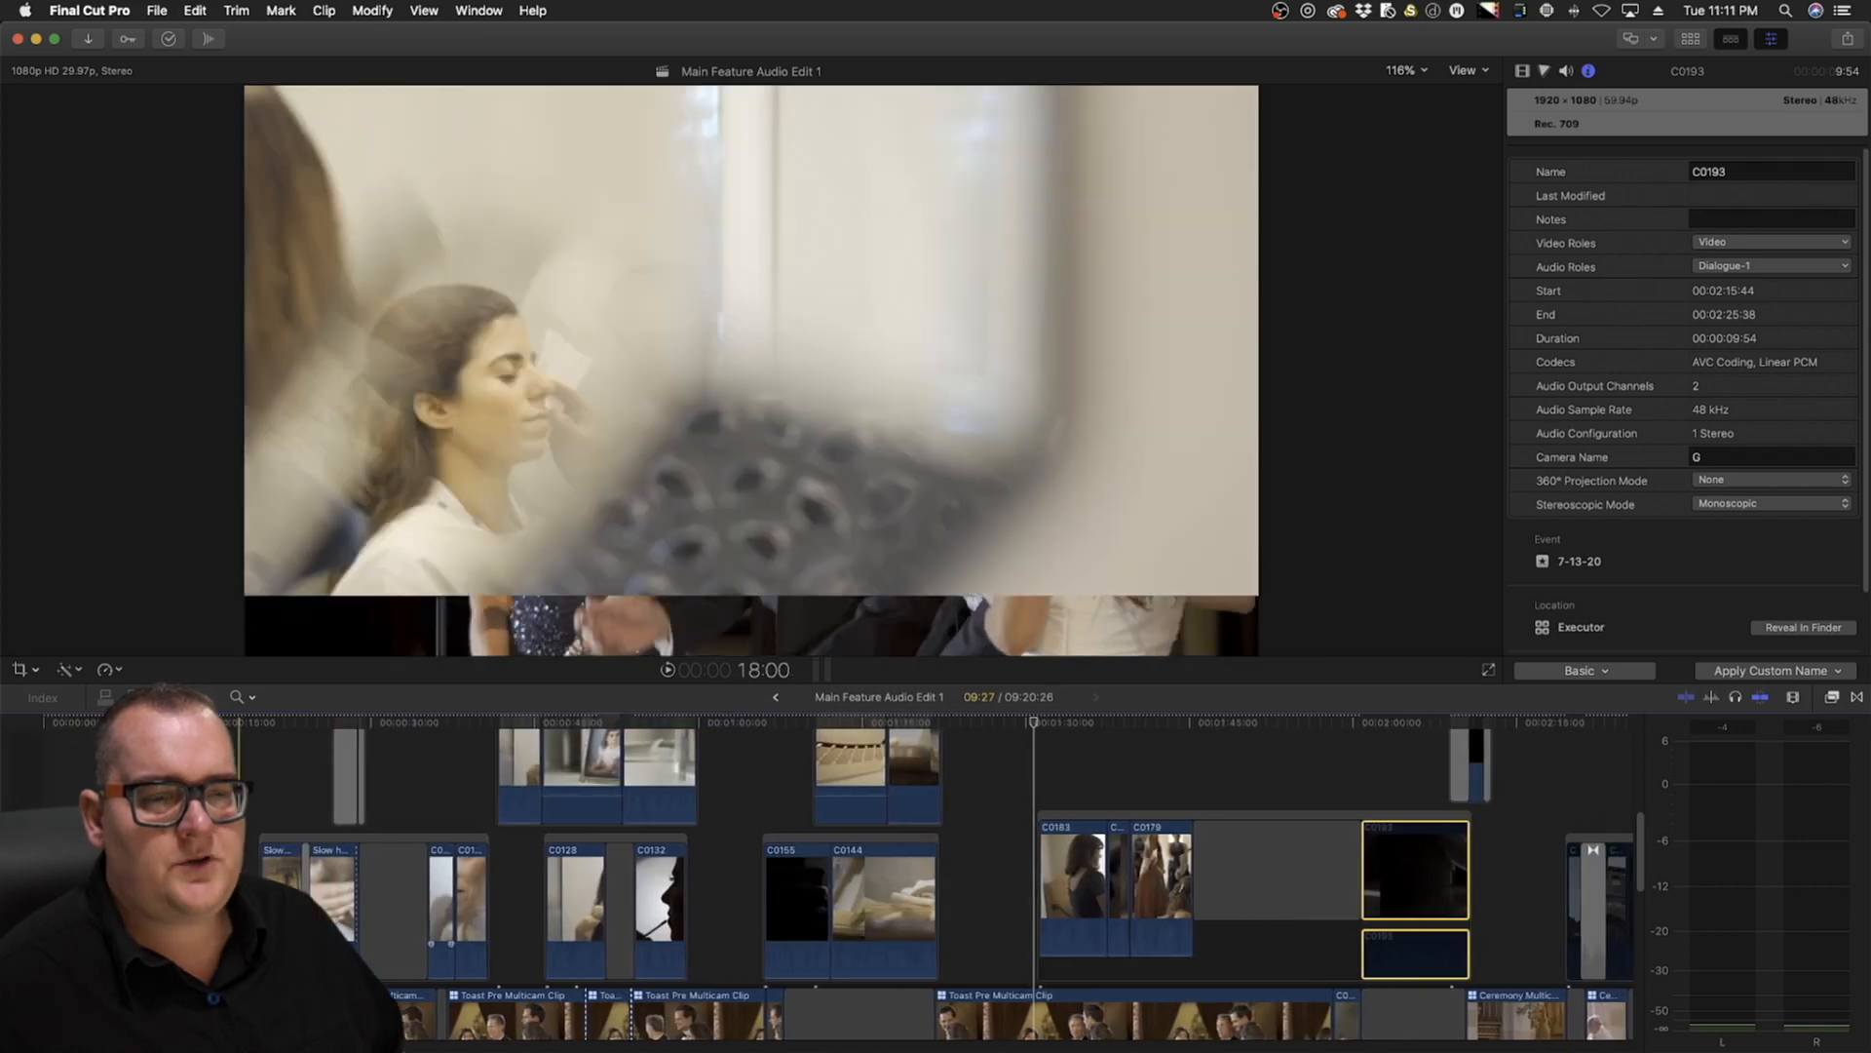
pyautogui.click(239, 799)
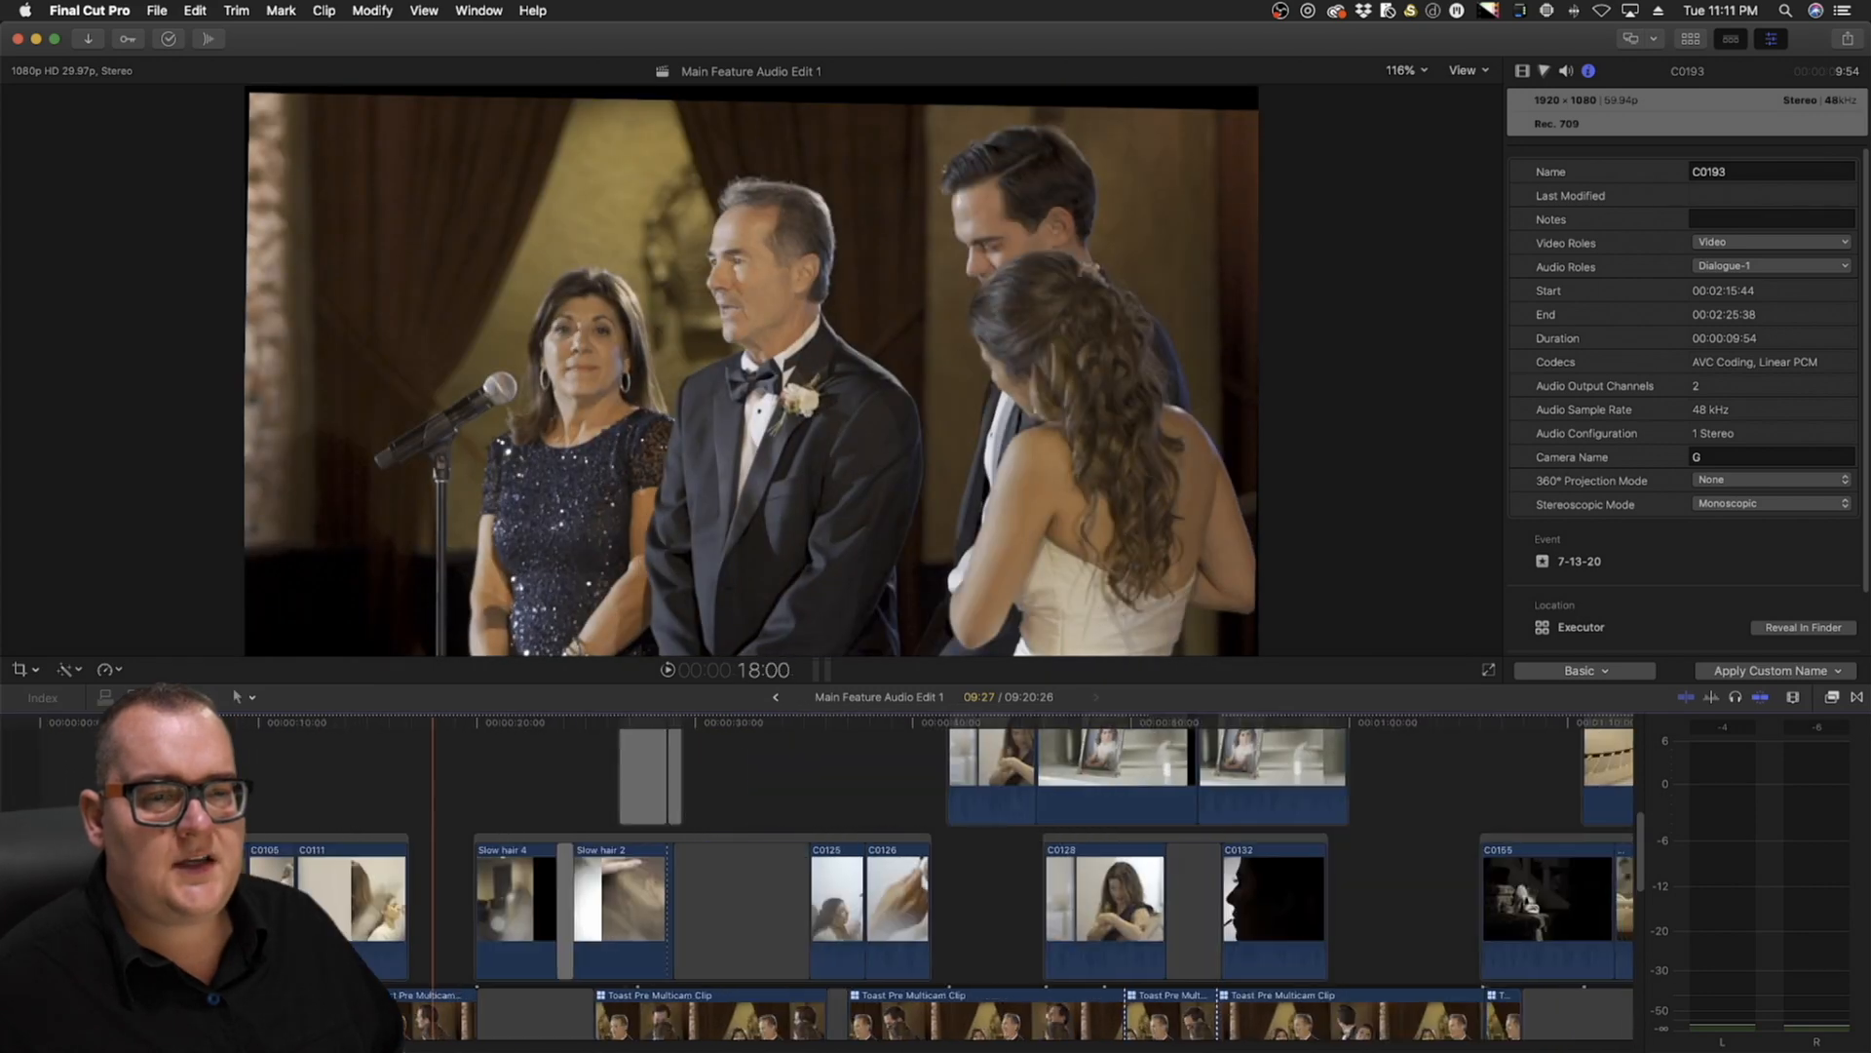
pyautogui.press('a')
pyautogui.hscroll(1, 271, 795)
pyautogui.moveTo(283, 741); pyautogui.dragTo(319, 729)
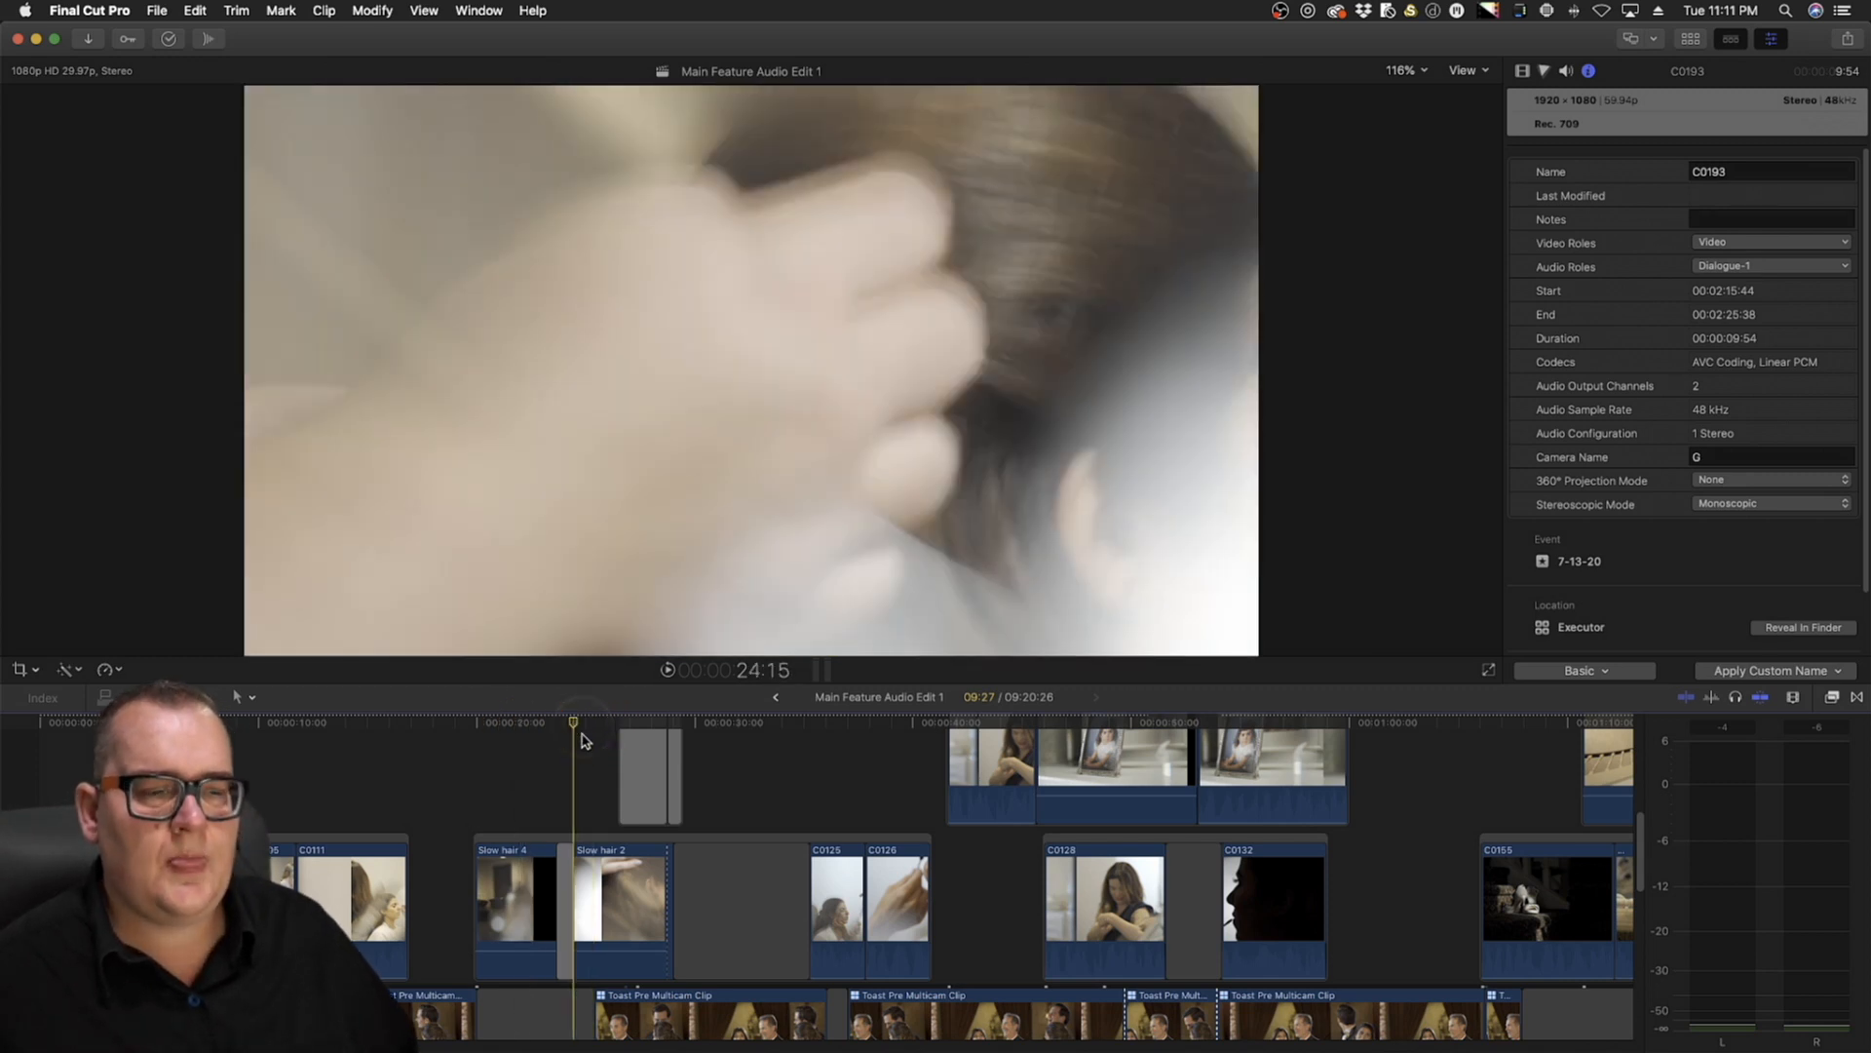
# Scrub from the chandelier shot at about 0:08 through C0106 and back and forth over Slow hair 4
pyautogui.scroll(3, 585, 729)
pyautogui.press('super+equal')
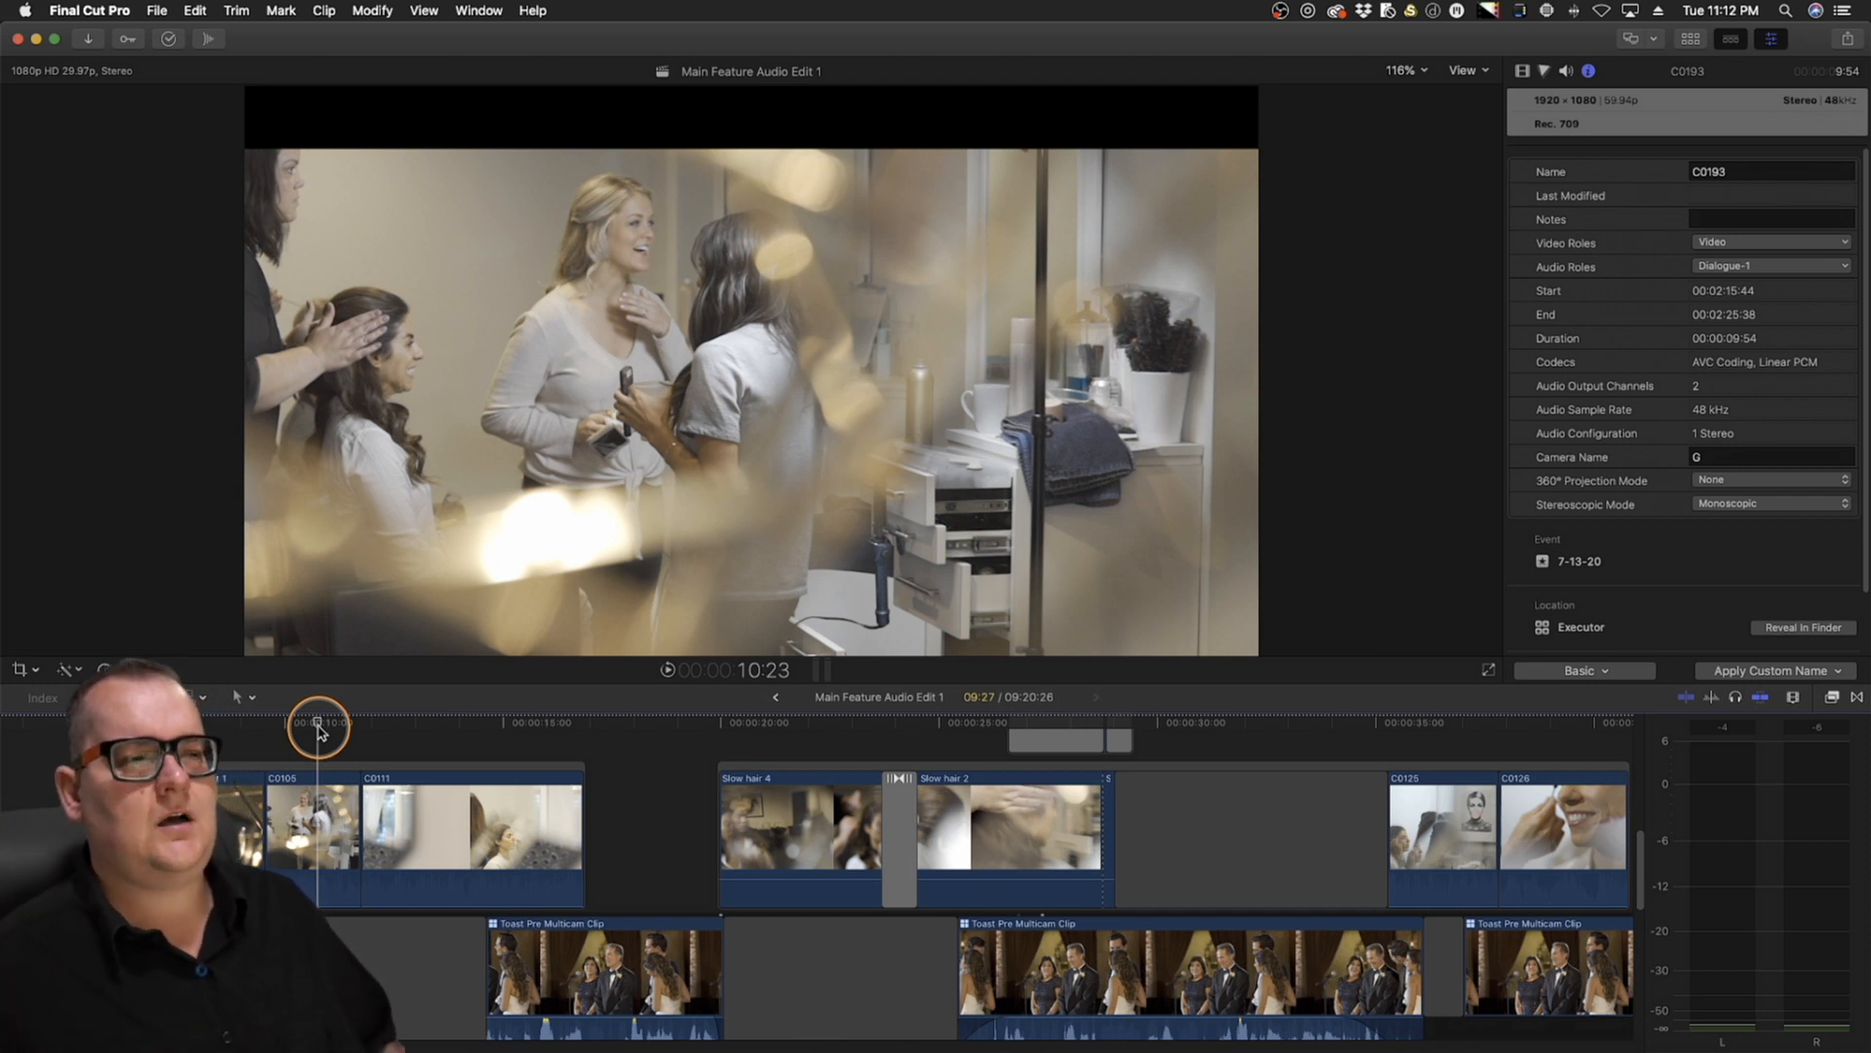
pyautogui.moveTo(318, 729); pyautogui.dragTo(502, 733)
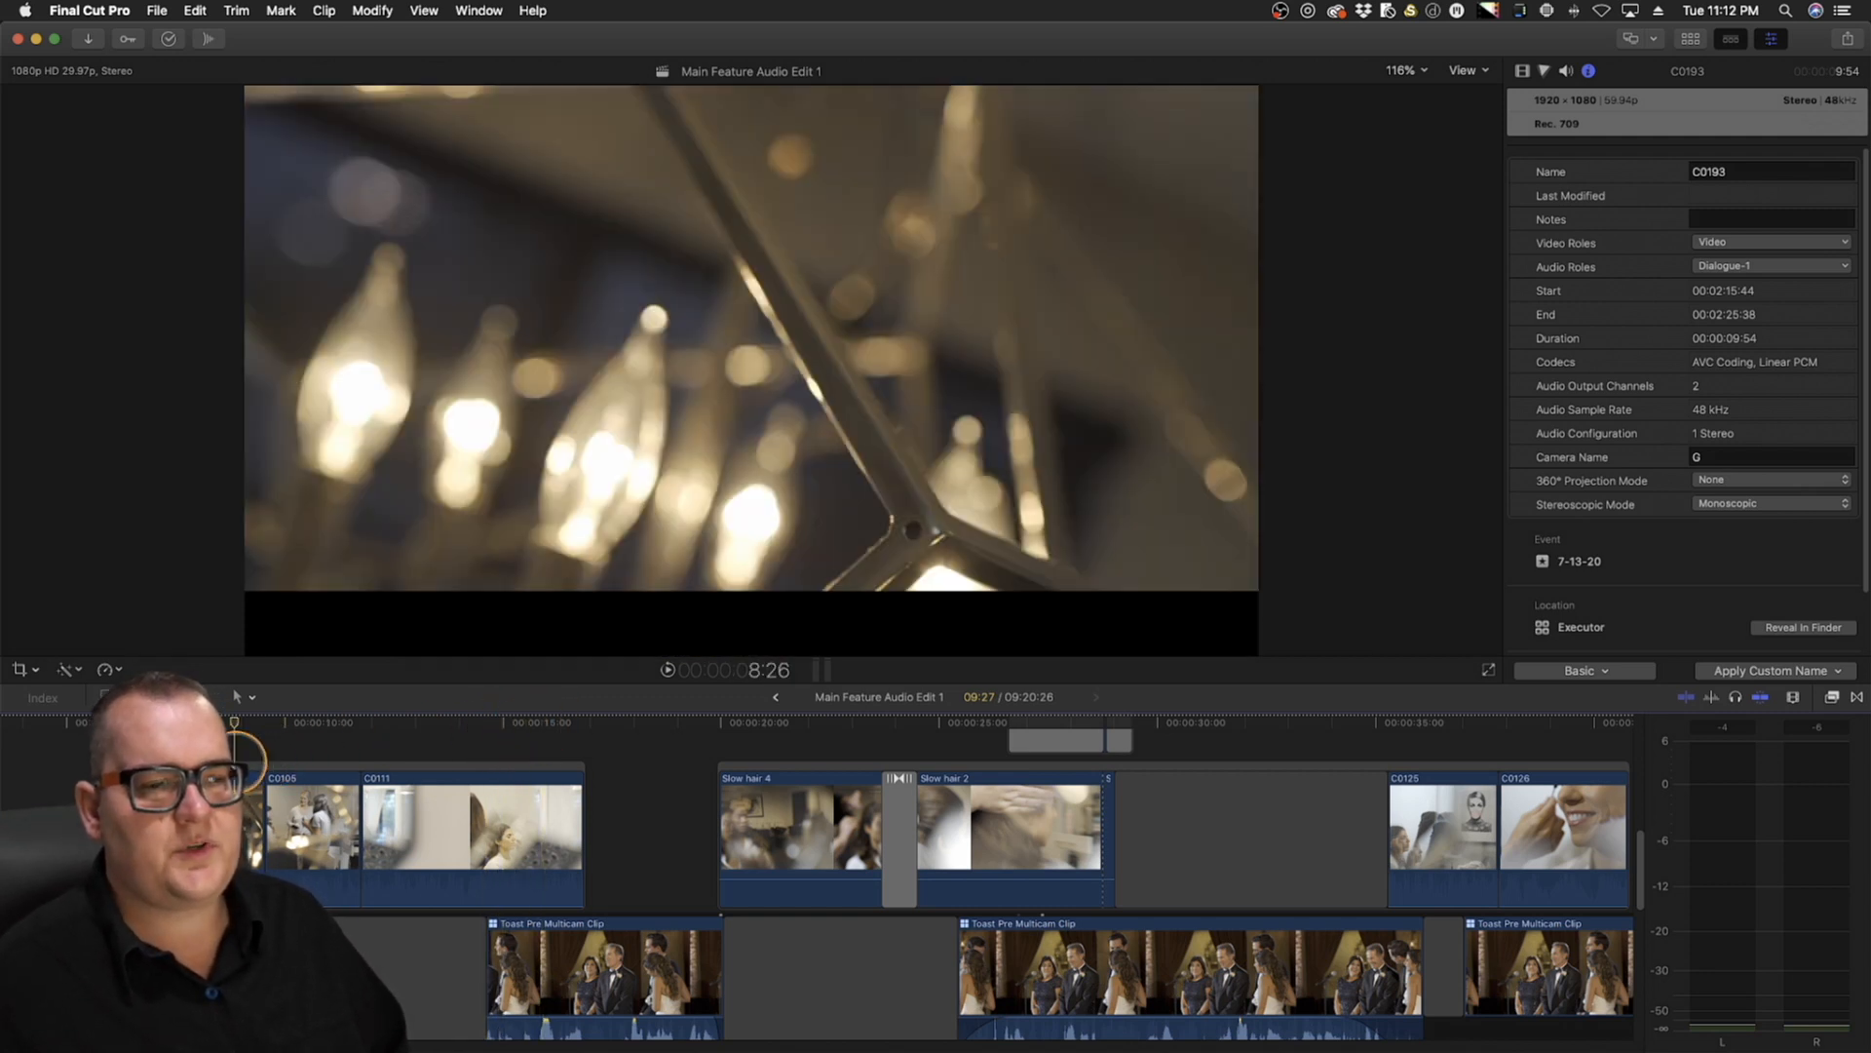
pyautogui.click(314, 766)
pyautogui.click(797, 797)
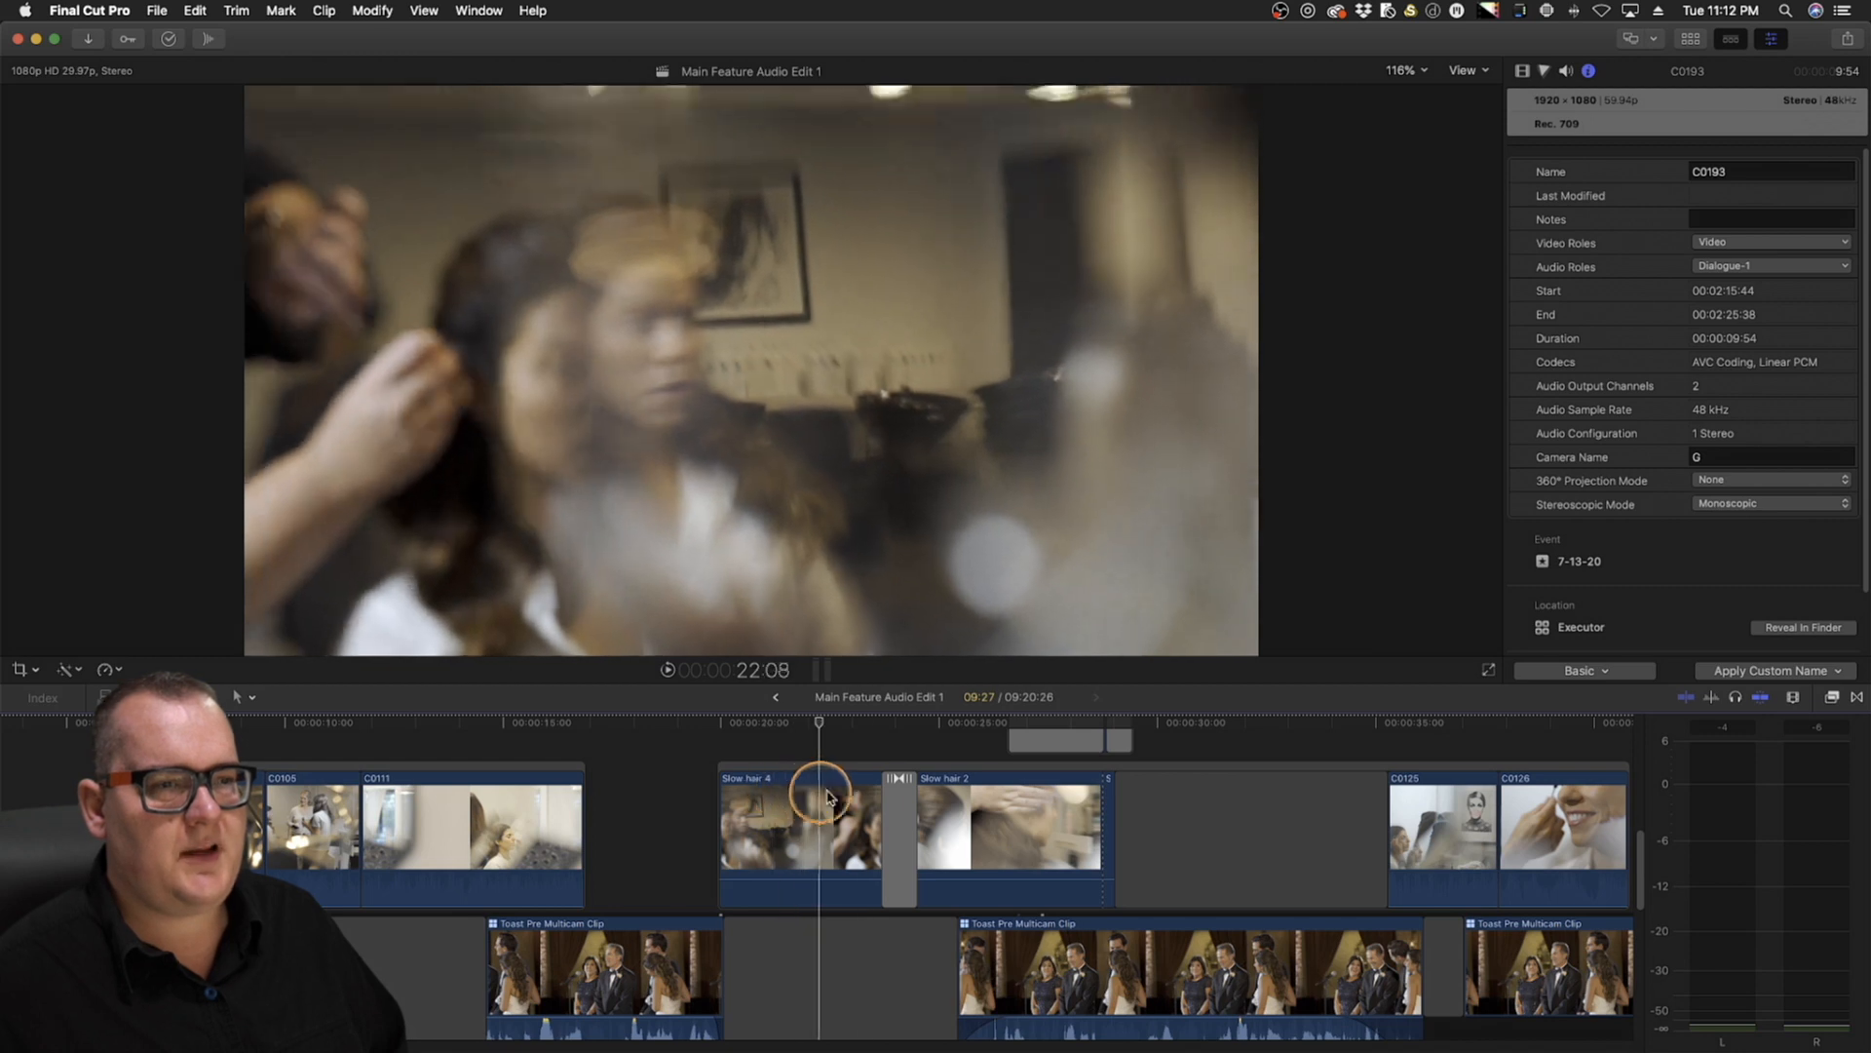
pyautogui.click(780, 805)
pyautogui.click(840, 809)
pyautogui.click(765, 809)
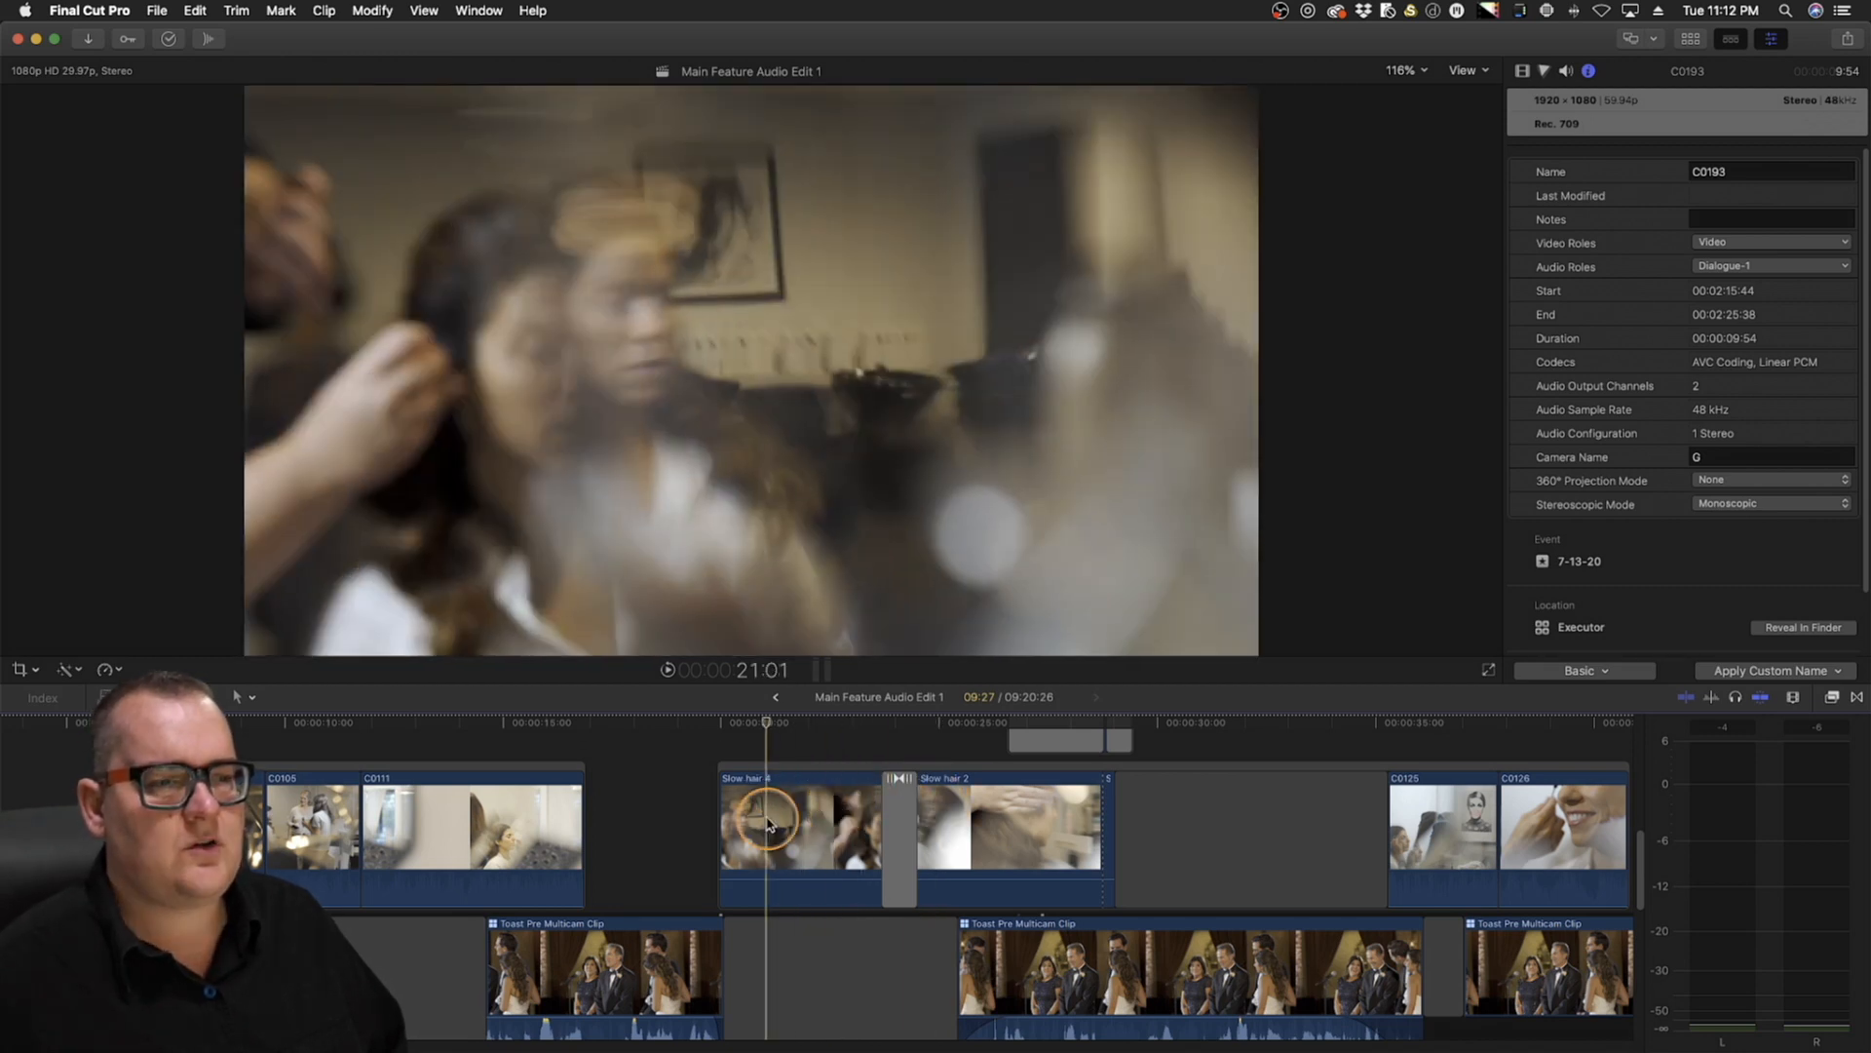
# Scrub back to the chandelier shot, forward through C0106 and C0111, and inspect the Slow hair 4 clip
pyautogui.click(605, 822)
pyautogui.click(515, 824)
pyautogui.click(663, 822)
pyautogui.click(193, 824)
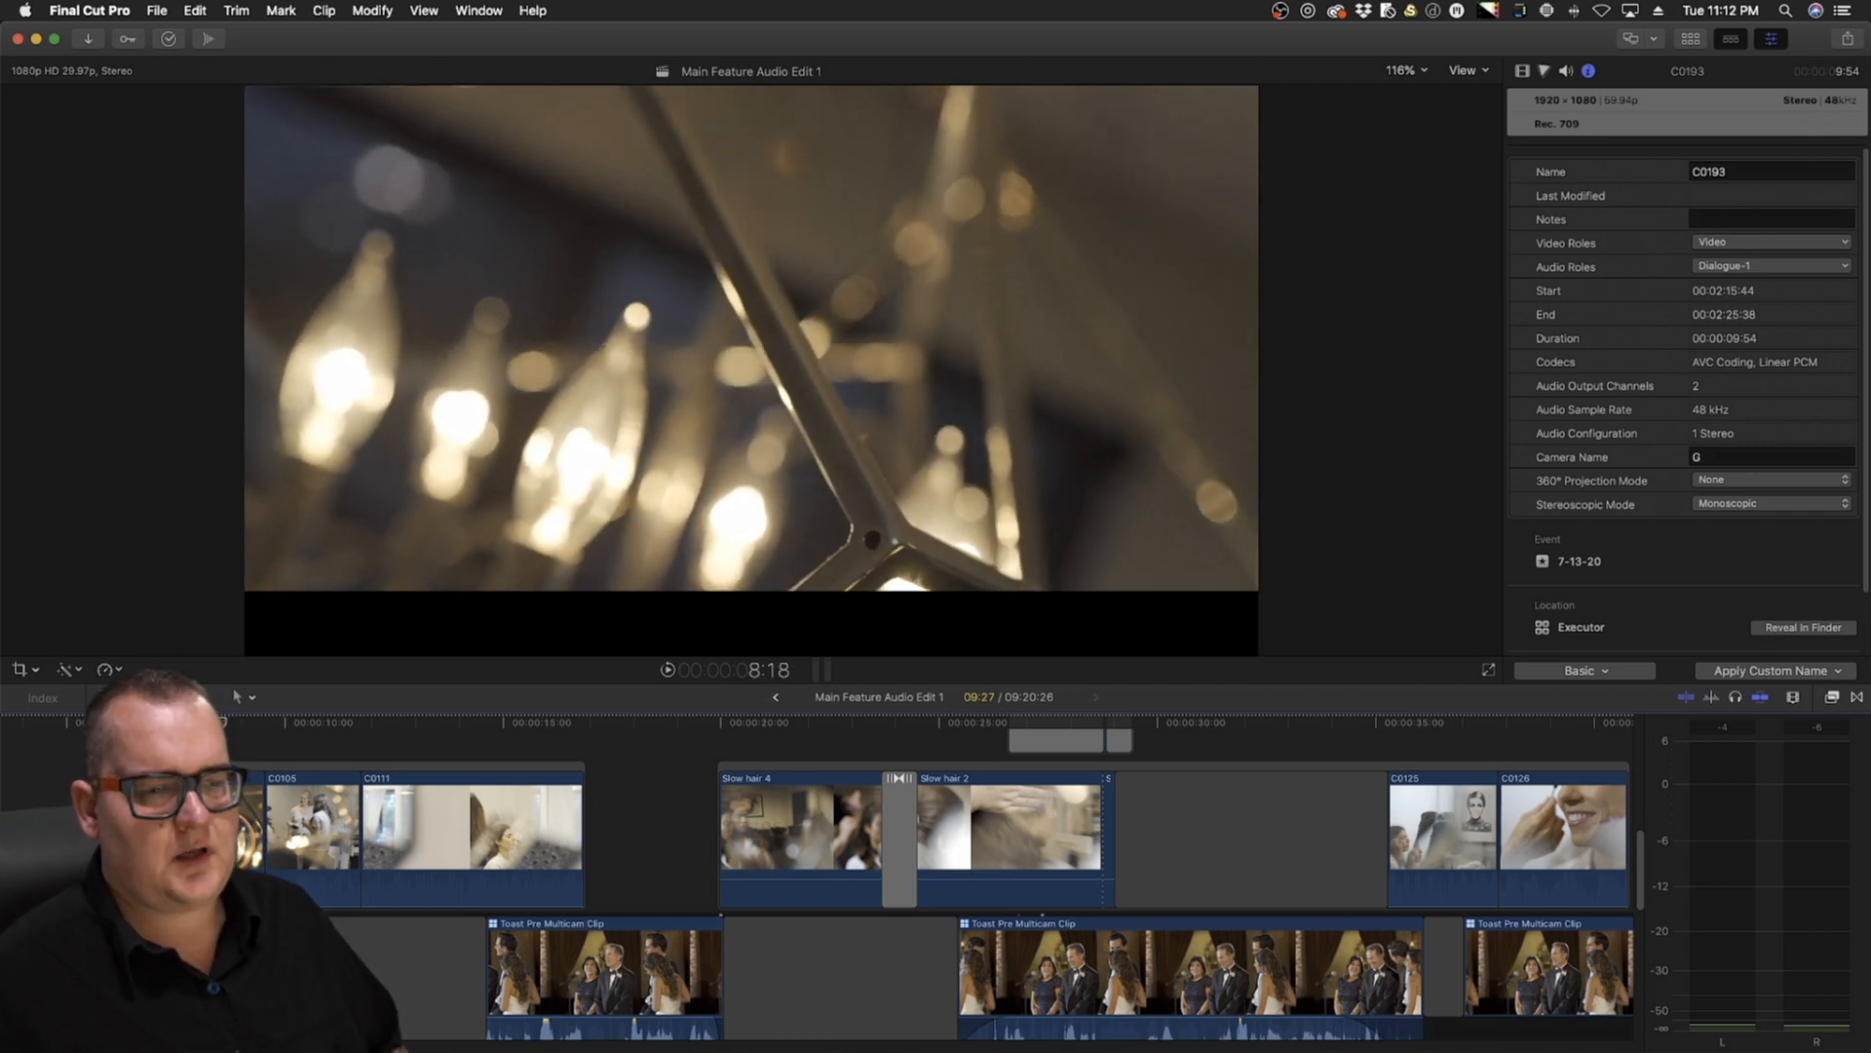
pyautogui.moveTo(256, 840); pyautogui.dragTo(830, 835)
pyautogui.click(829, 834)
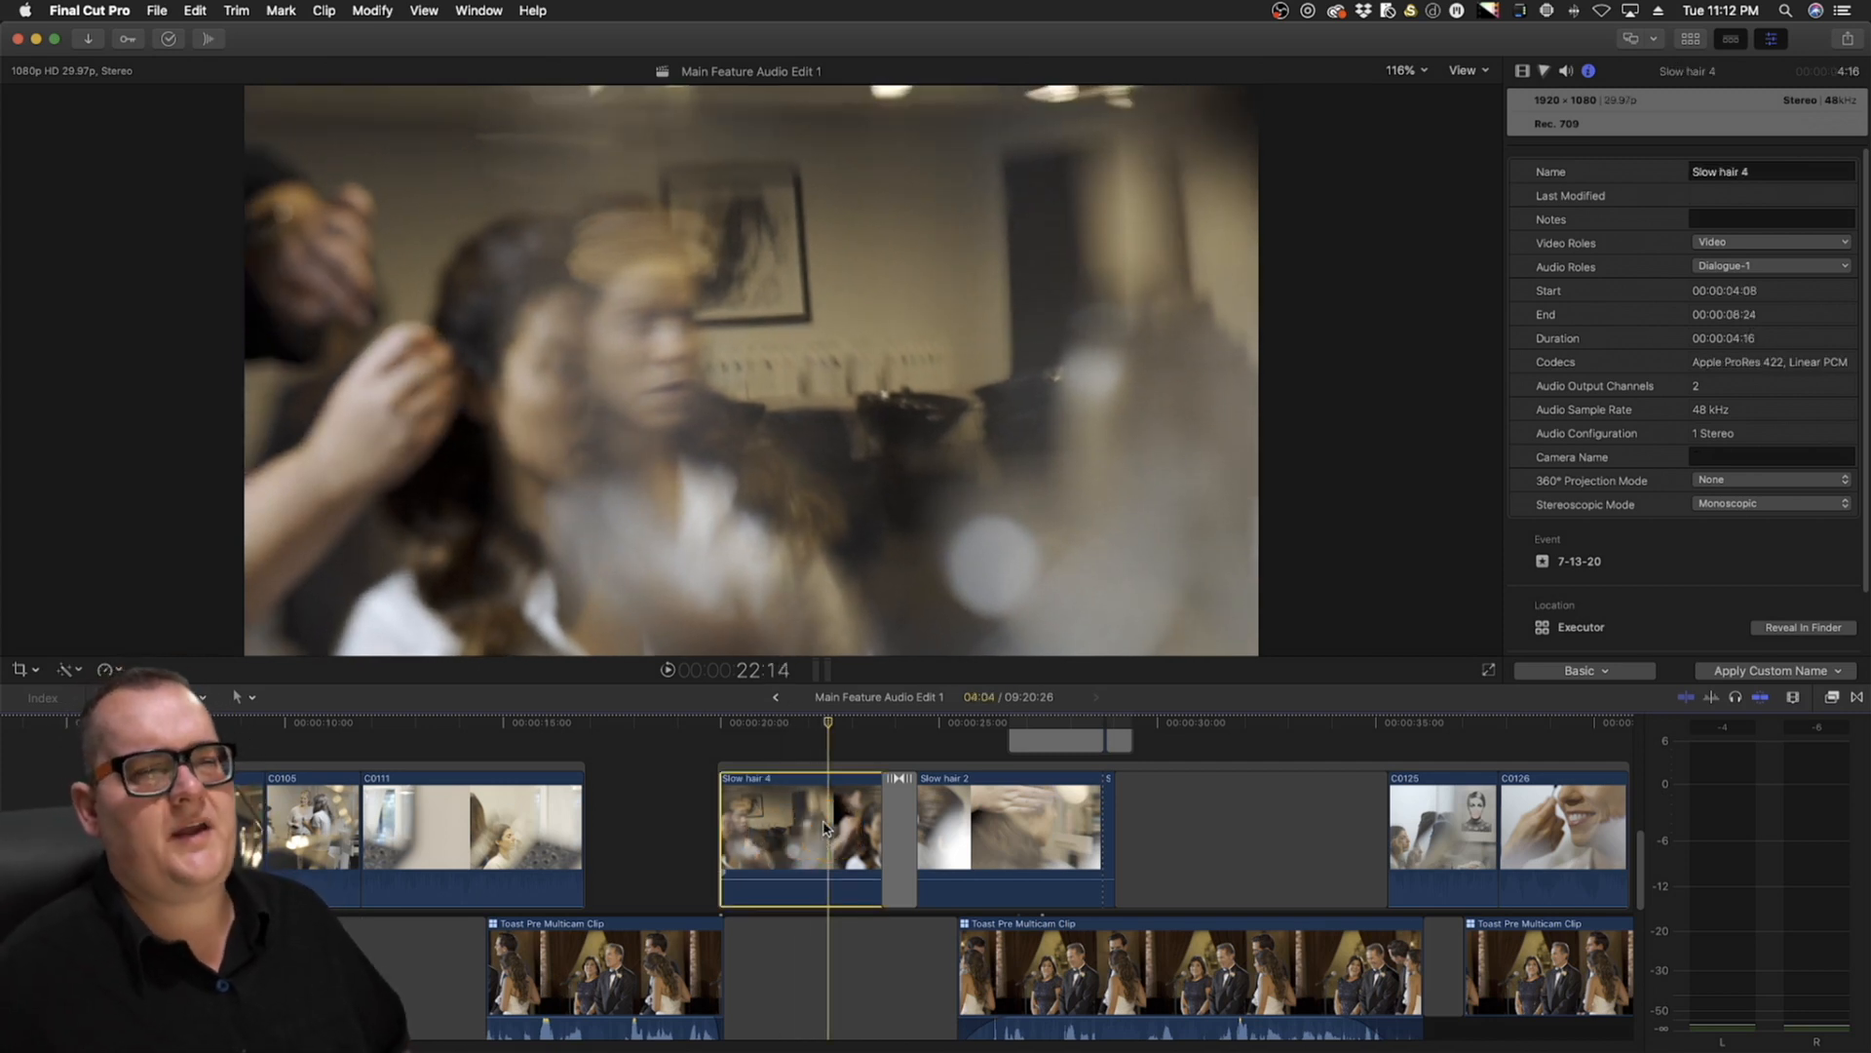
pyautogui.moveTo(833, 729); pyautogui.dragTo(797, 760)
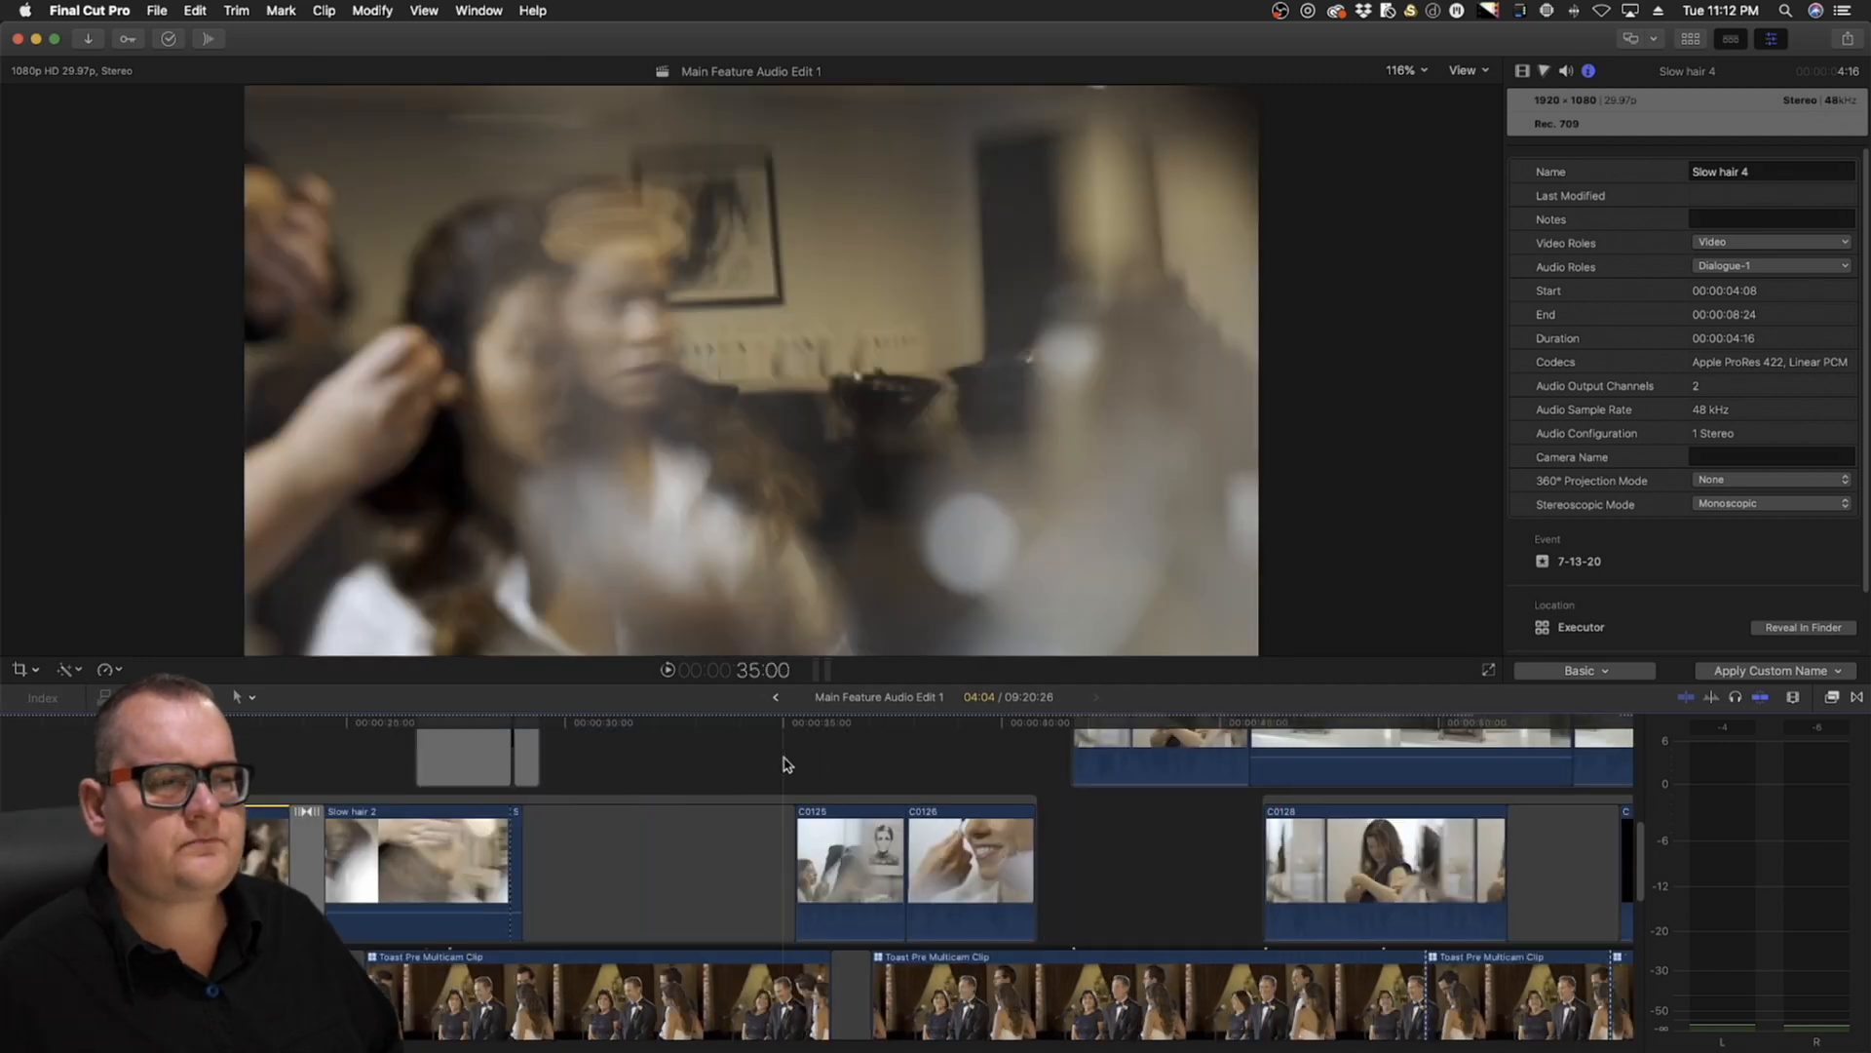
# Review the cut between the makeup shots C0125 and C0126 at about 0:37 against the toast audio
pyautogui.hscroll(5, 464, 768)
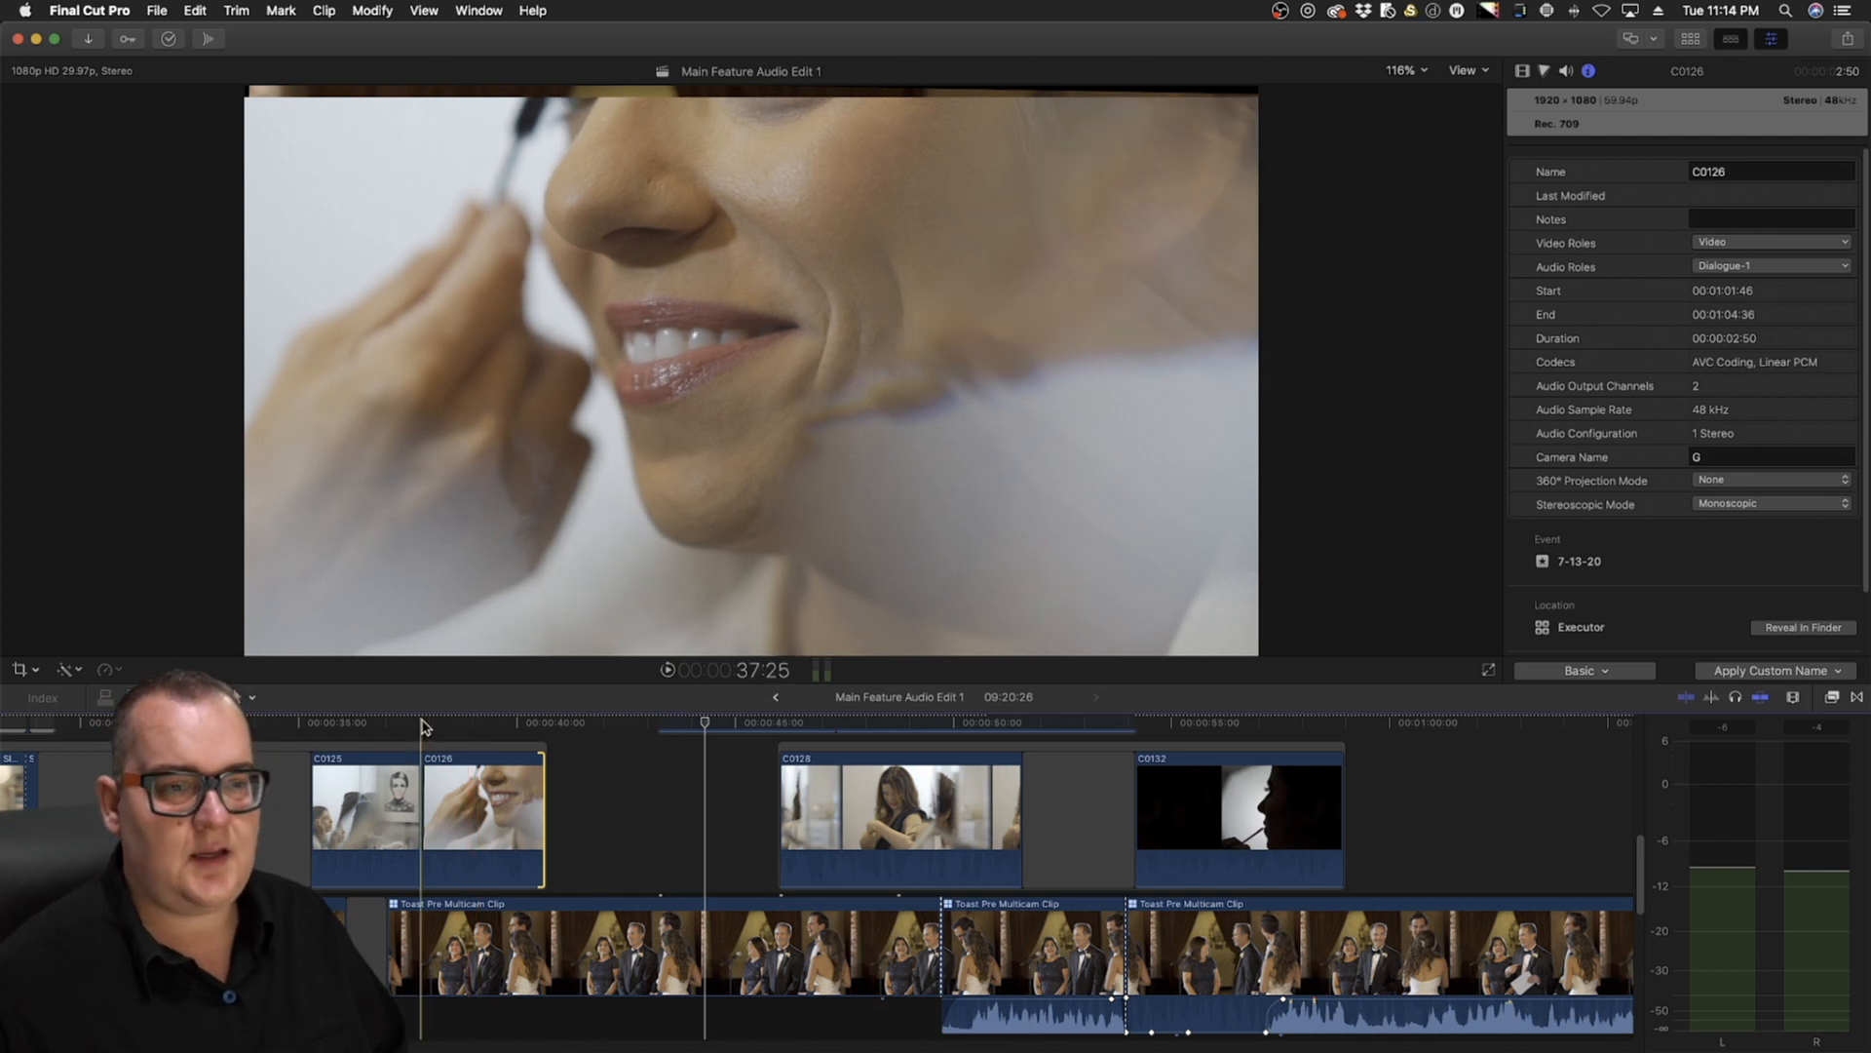
pyautogui.press('l')
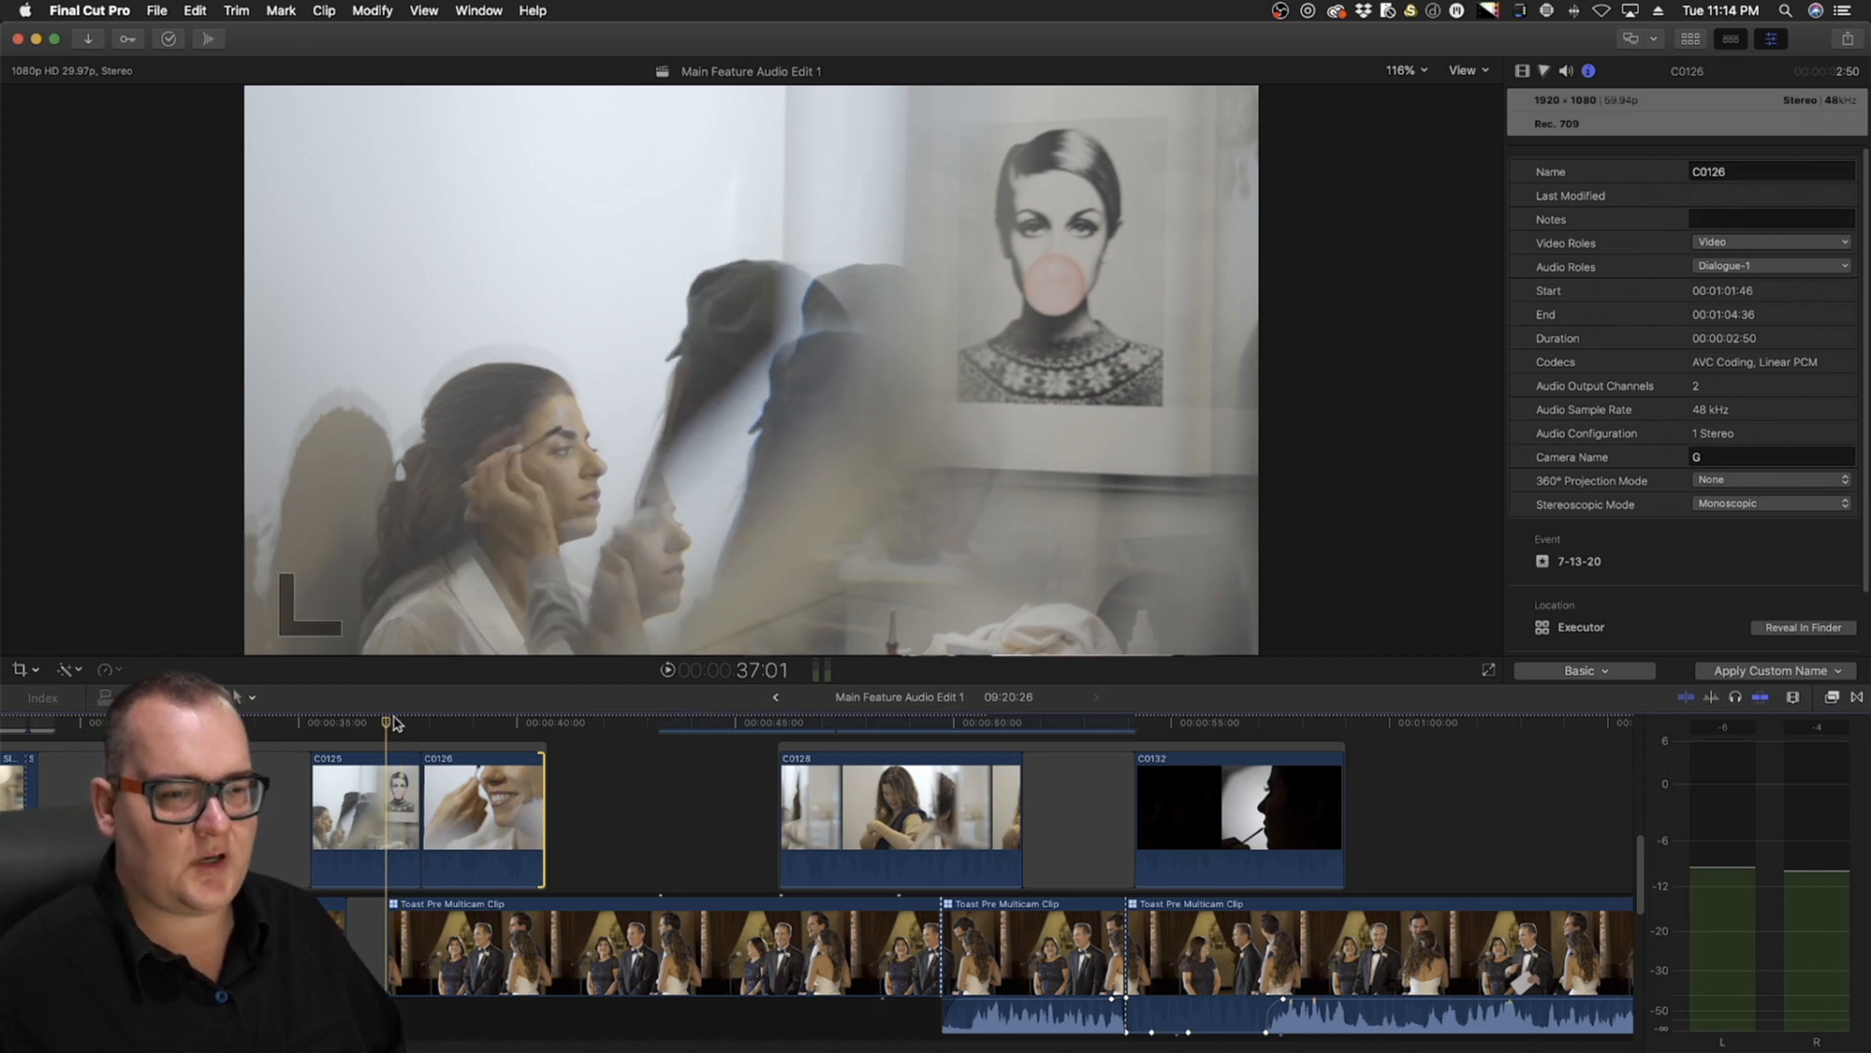
pyautogui.scroll(3, 477, 731)
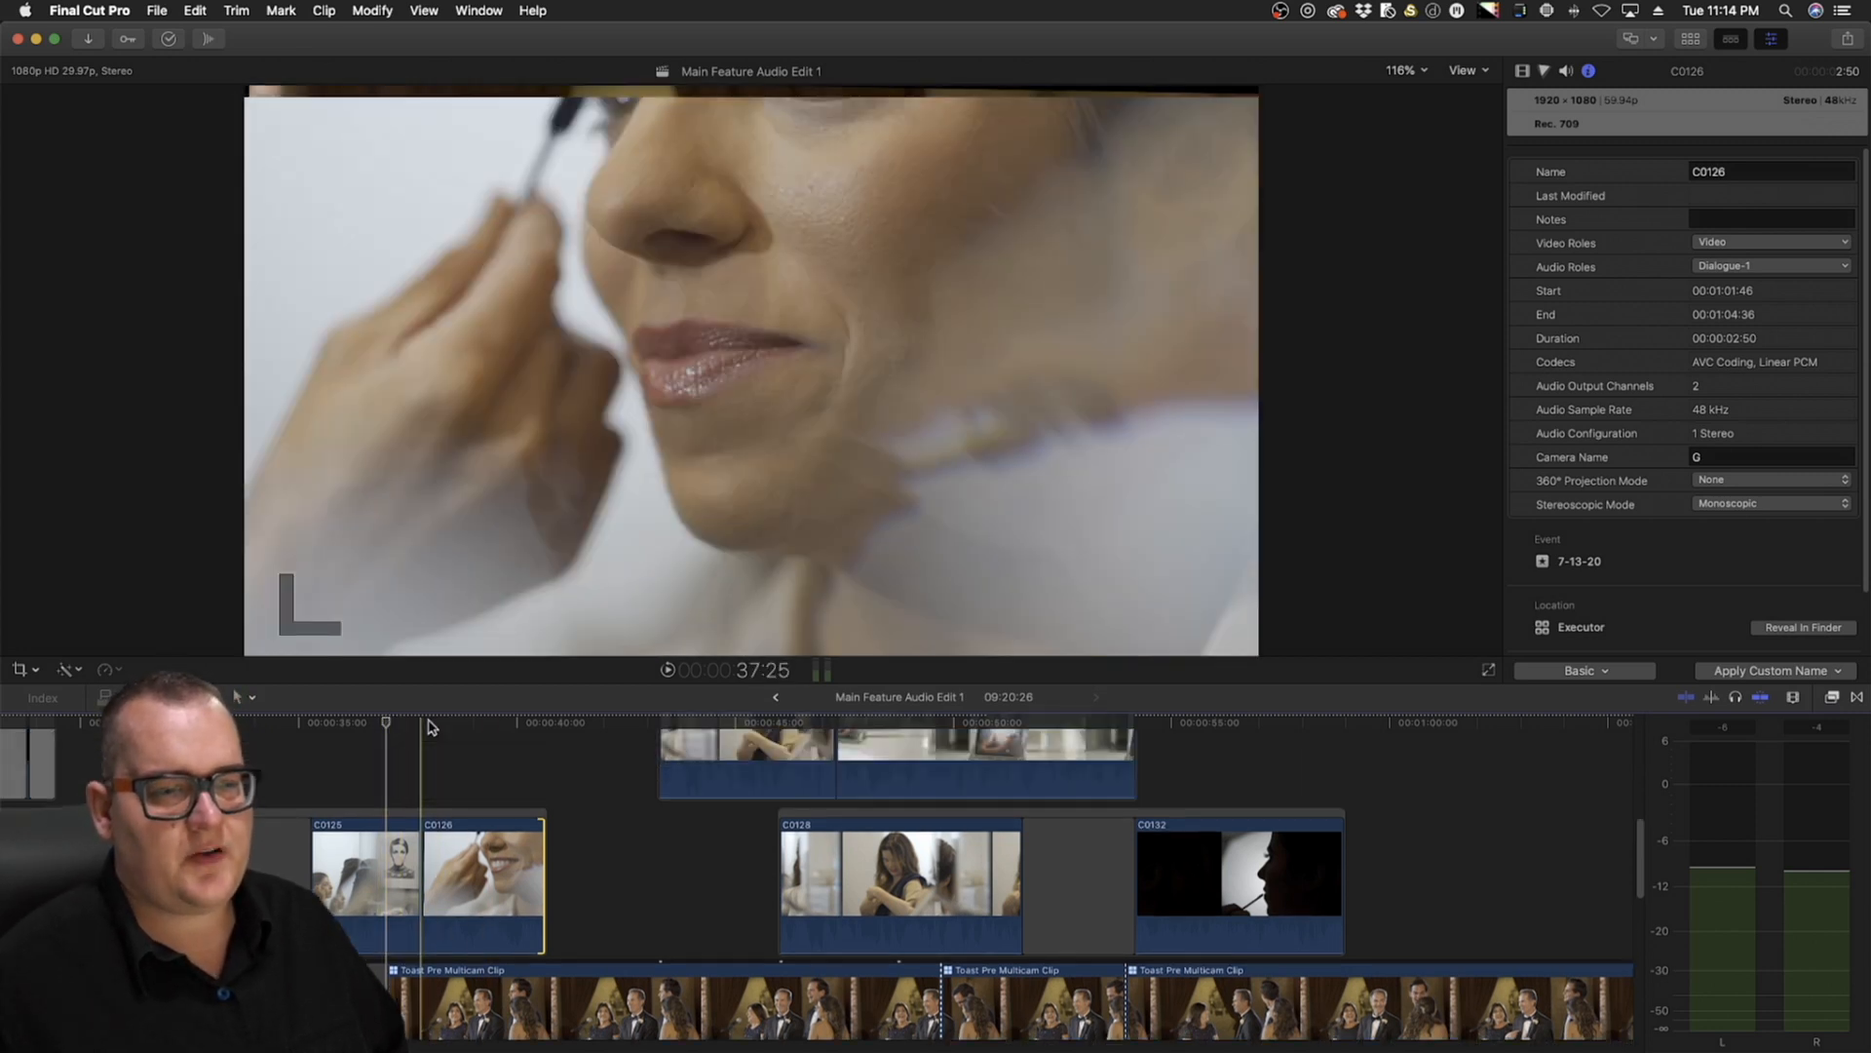
# Play the C0126 makeup shot to its end, then scrub across the C0128 shot from about 0:43 to 0:46
pyautogui.press('space')
pyautogui.scroll(-1, 580, 760)
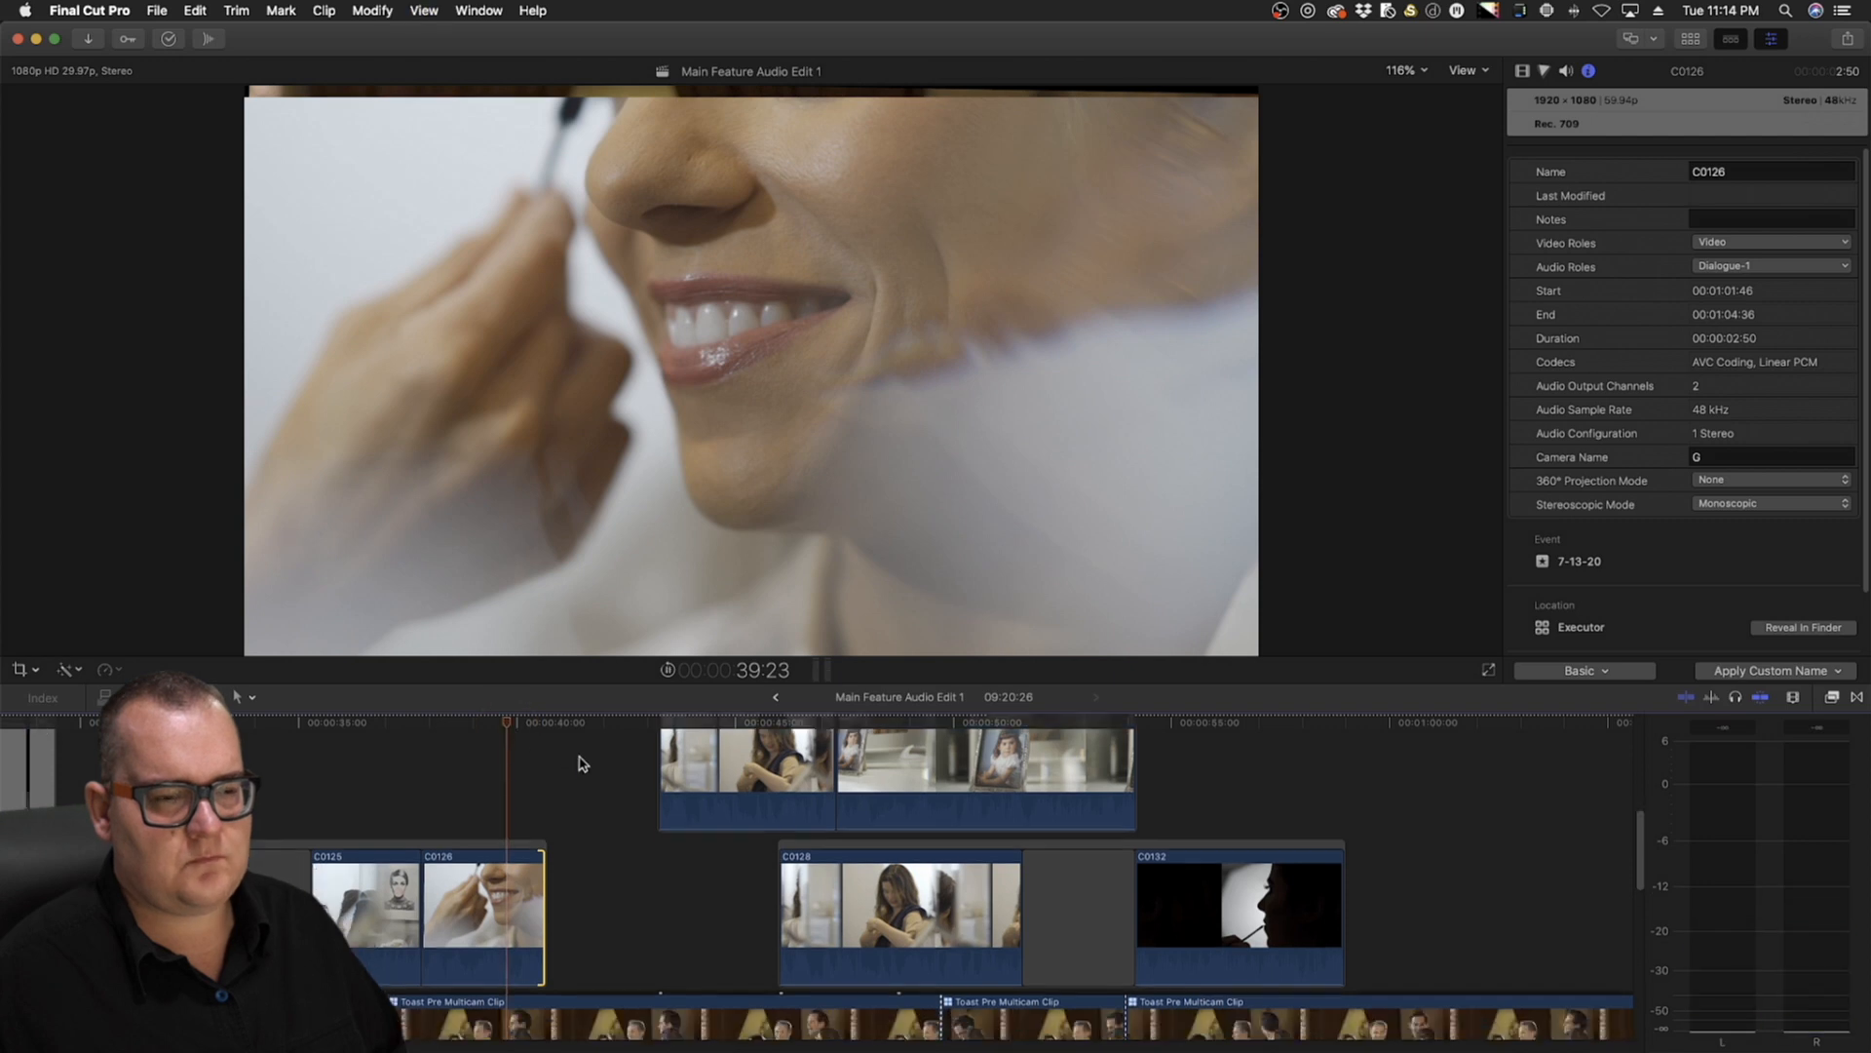
pyautogui.hscroll(3, 583, 758)
pyautogui.scroll(2, 582, 758)
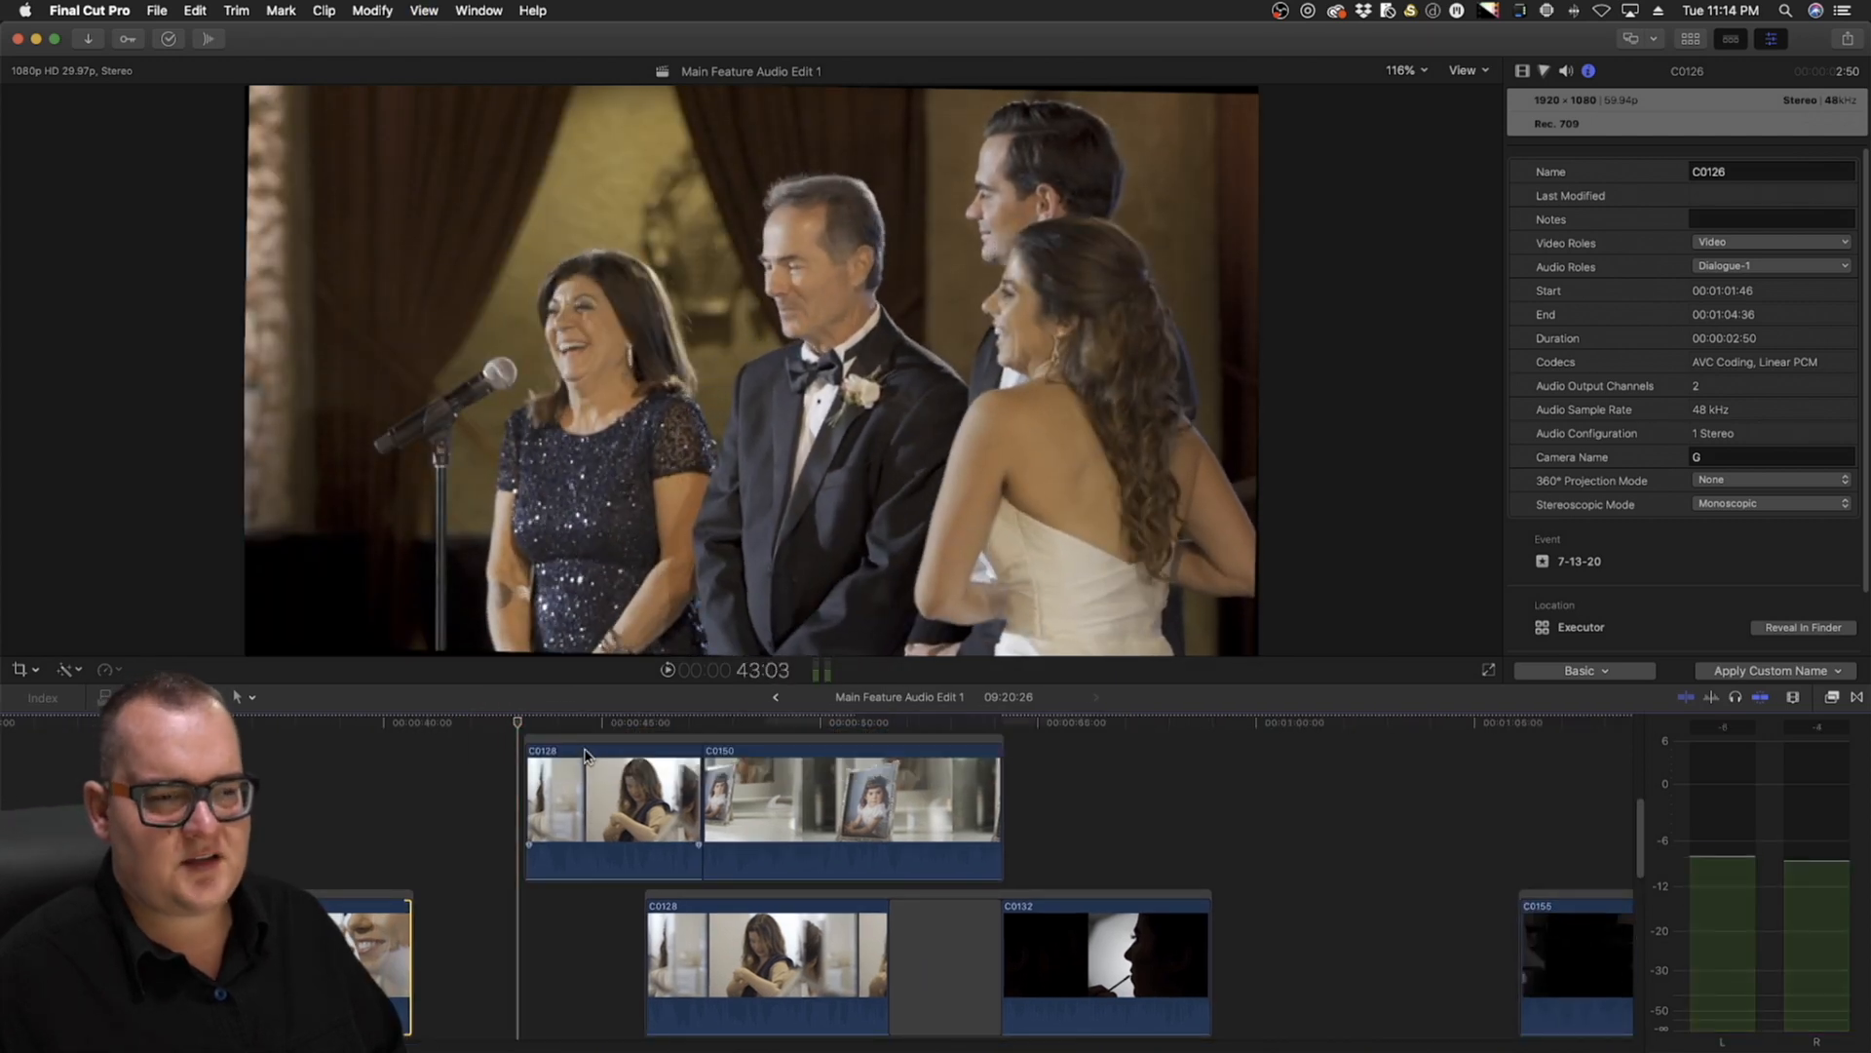
pyautogui.moveTo(518, 724); pyautogui.dragTo(682, 746)
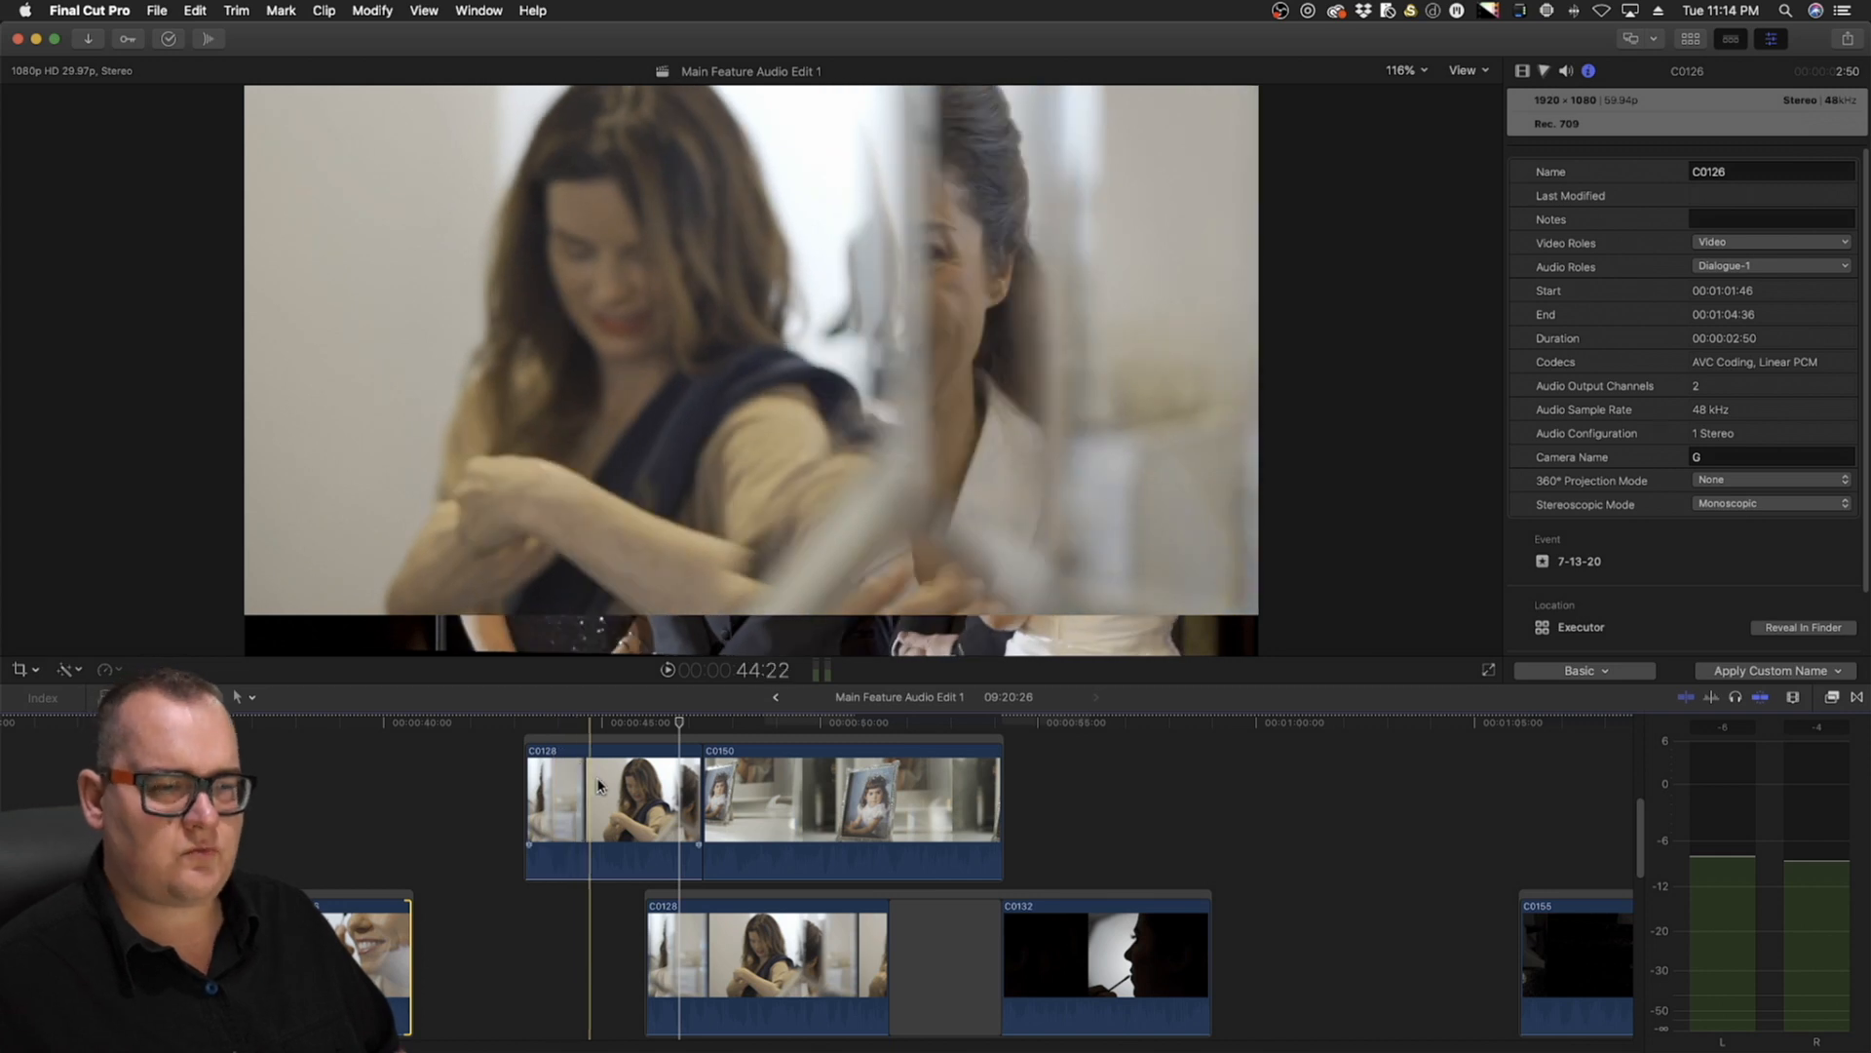
# Scrub over C0128 and play it through the framed childhood photo in C0150 and into the crystal detail shot layered above
pyautogui.scroll(2, 598, 794)
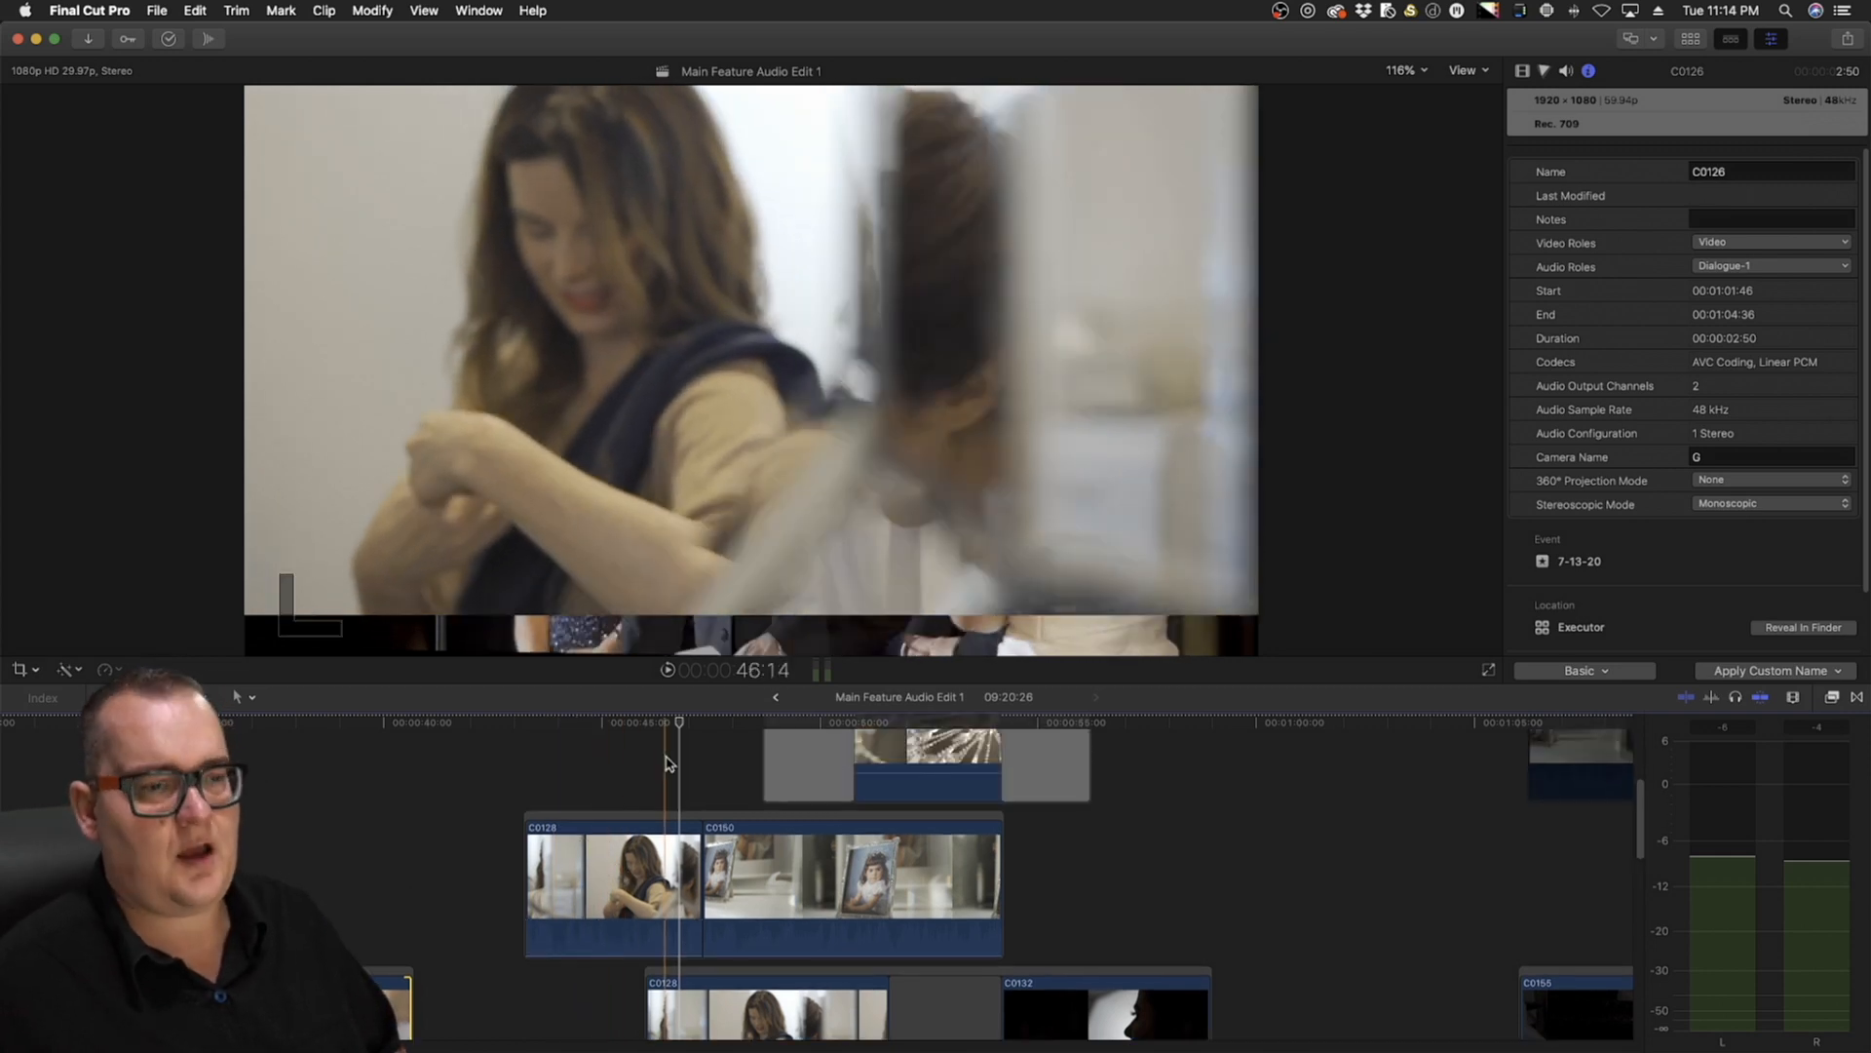
pyautogui.moveTo(685, 726); pyautogui.dragTo(758, 719)
pyautogui.moveTo(756, 721); pyautogui.dragTo(531, 737)
pyautogui.press('l')
pyautogui.hscroll(2, 563, 792)
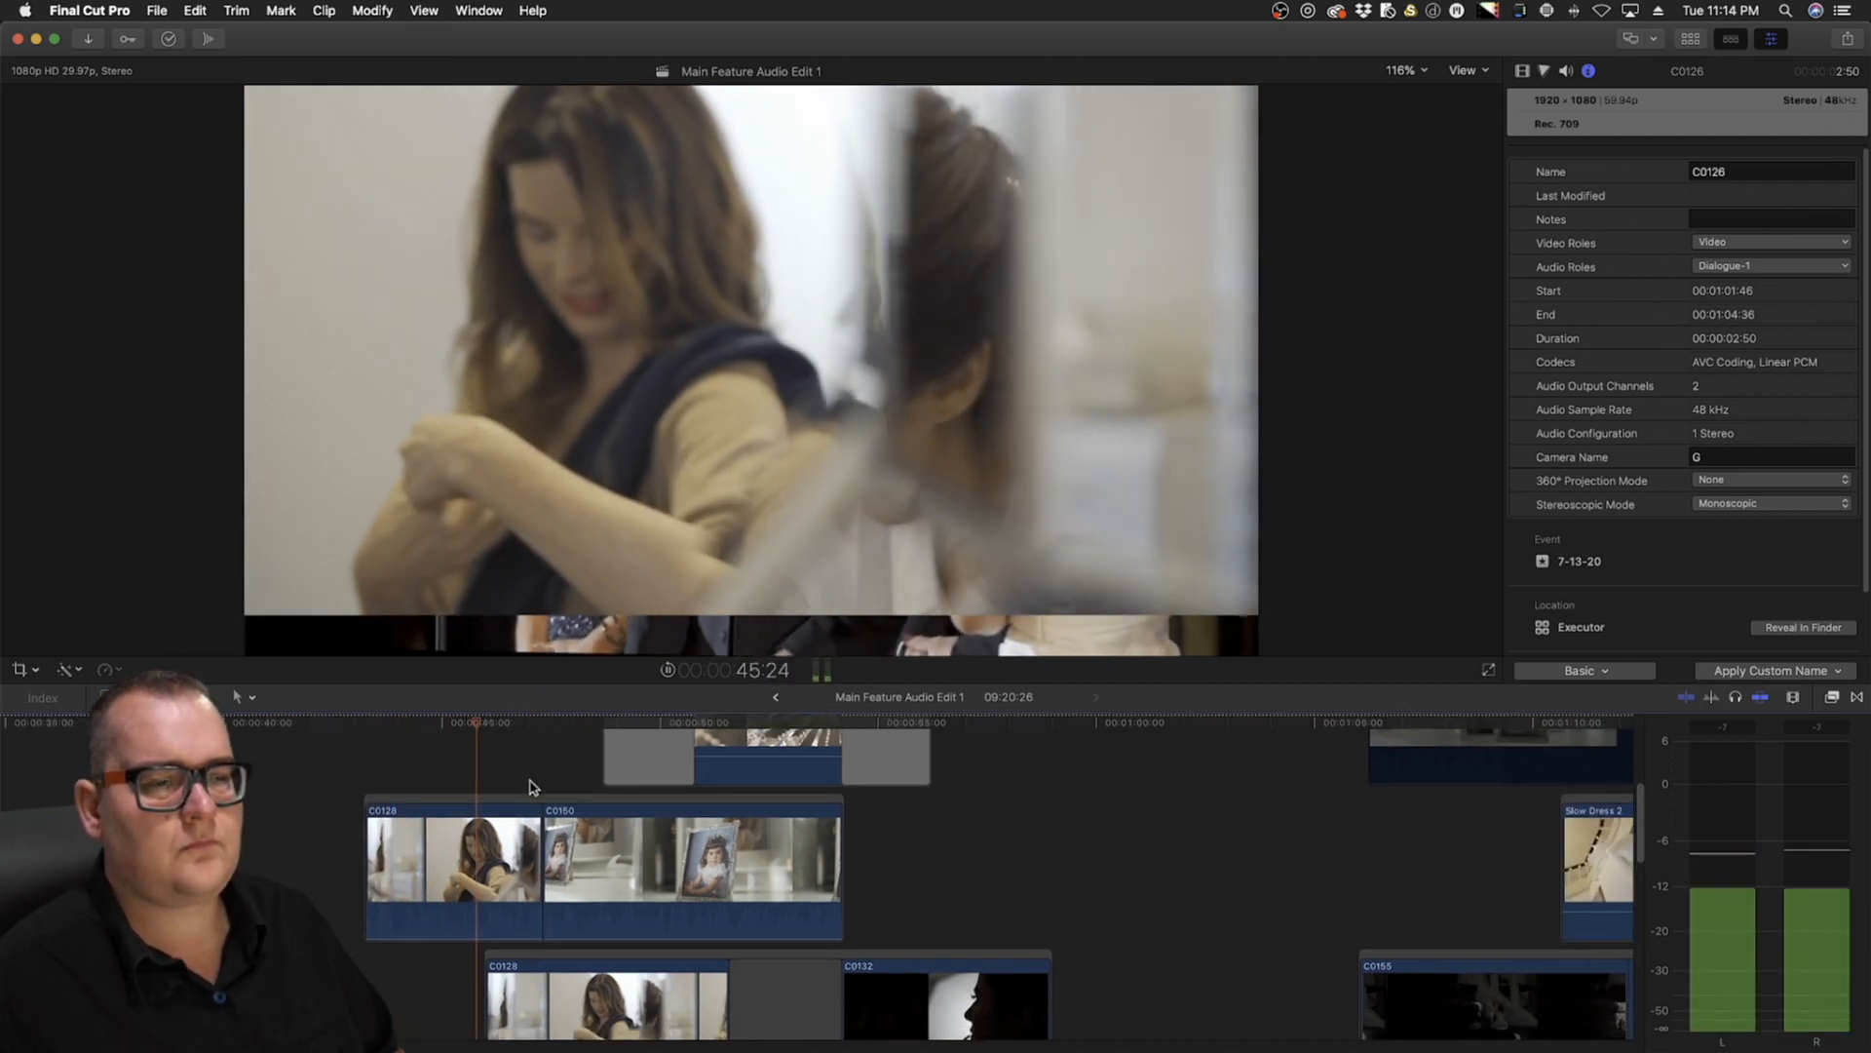
pyautogui.scroll(1, 533, 788)
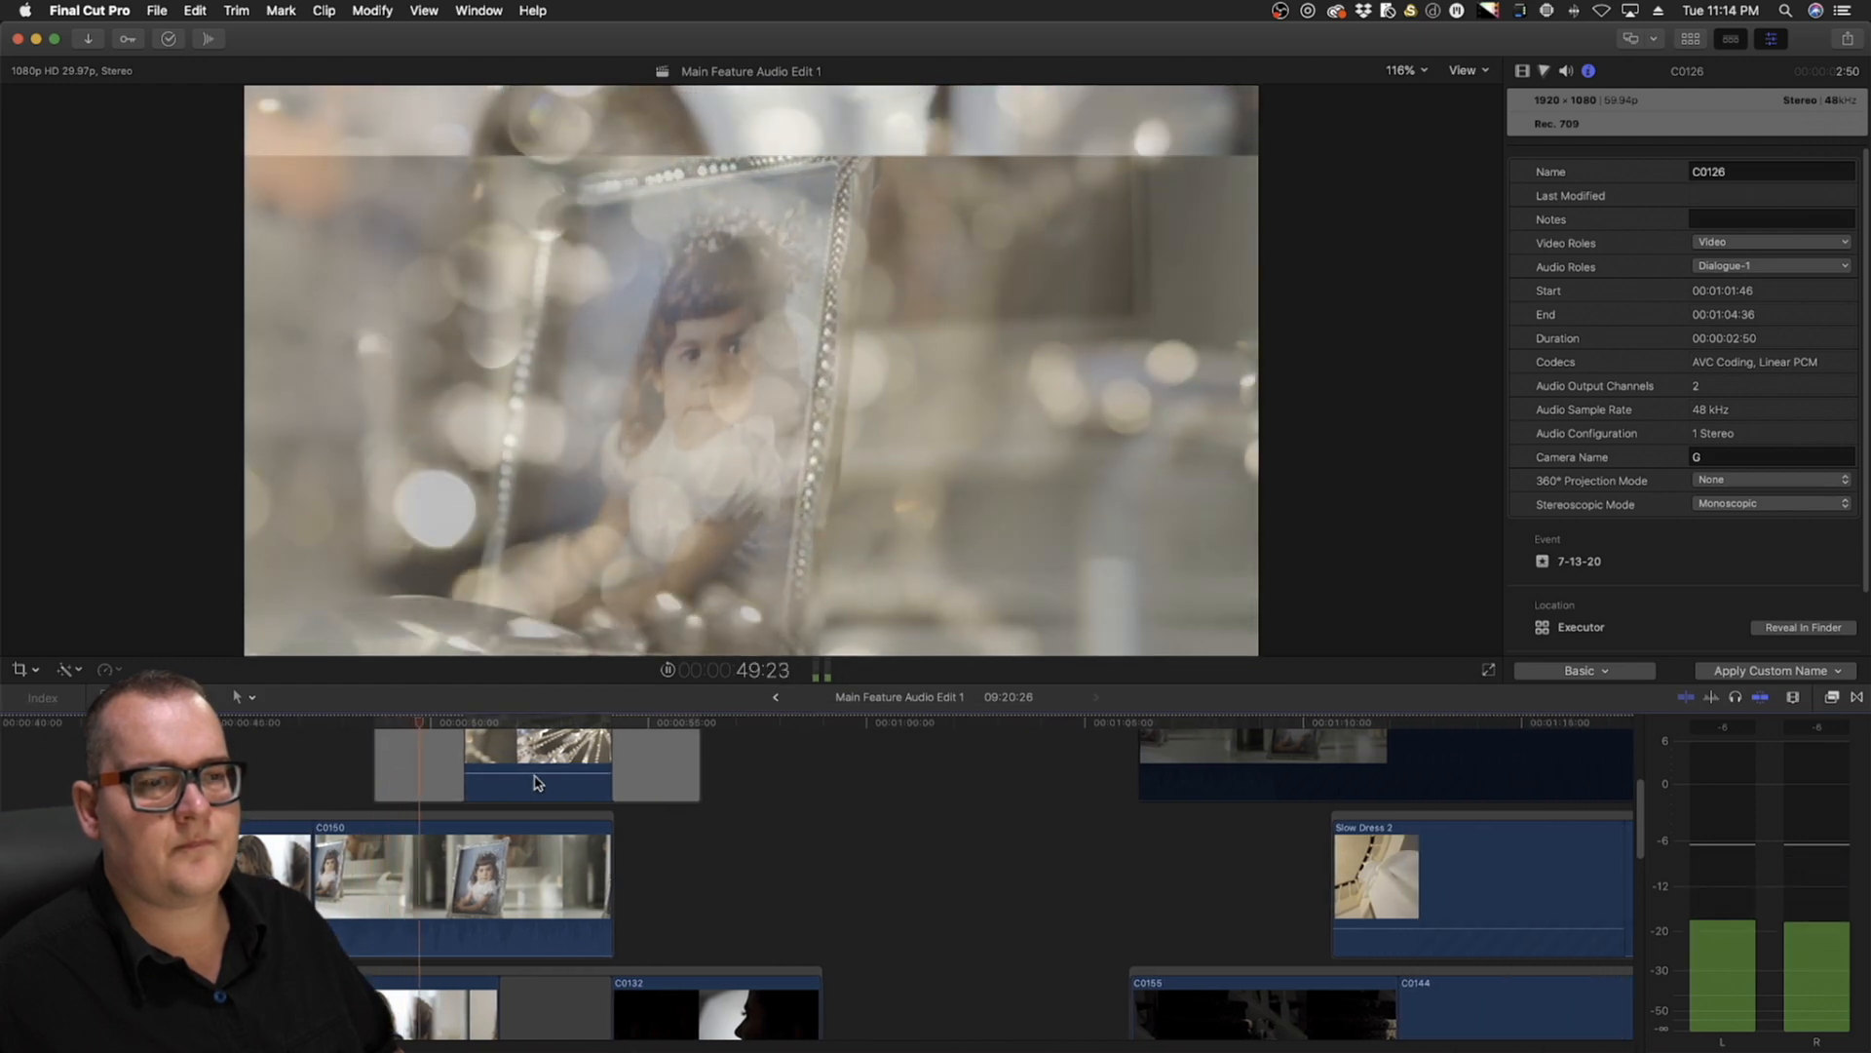
pyautogui.scroll(2, 533, 782)
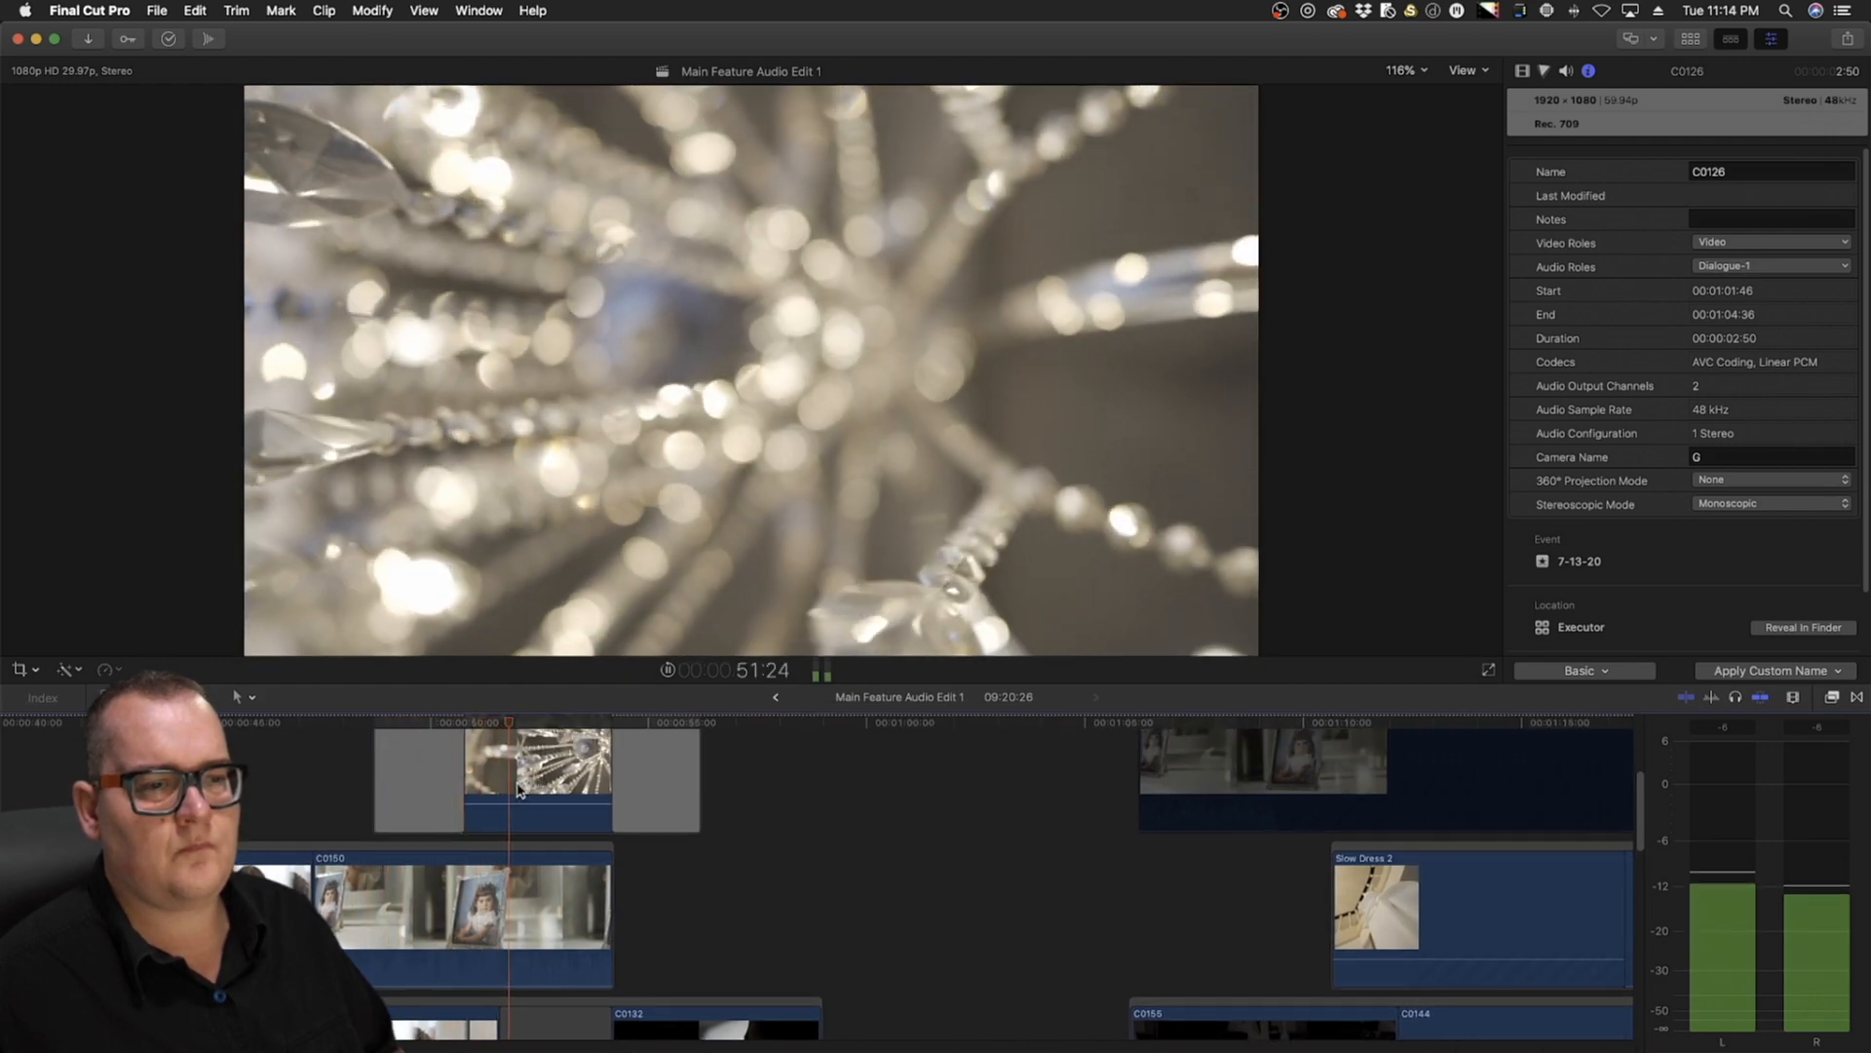
pyautogui.scroll(4, 519, 789)
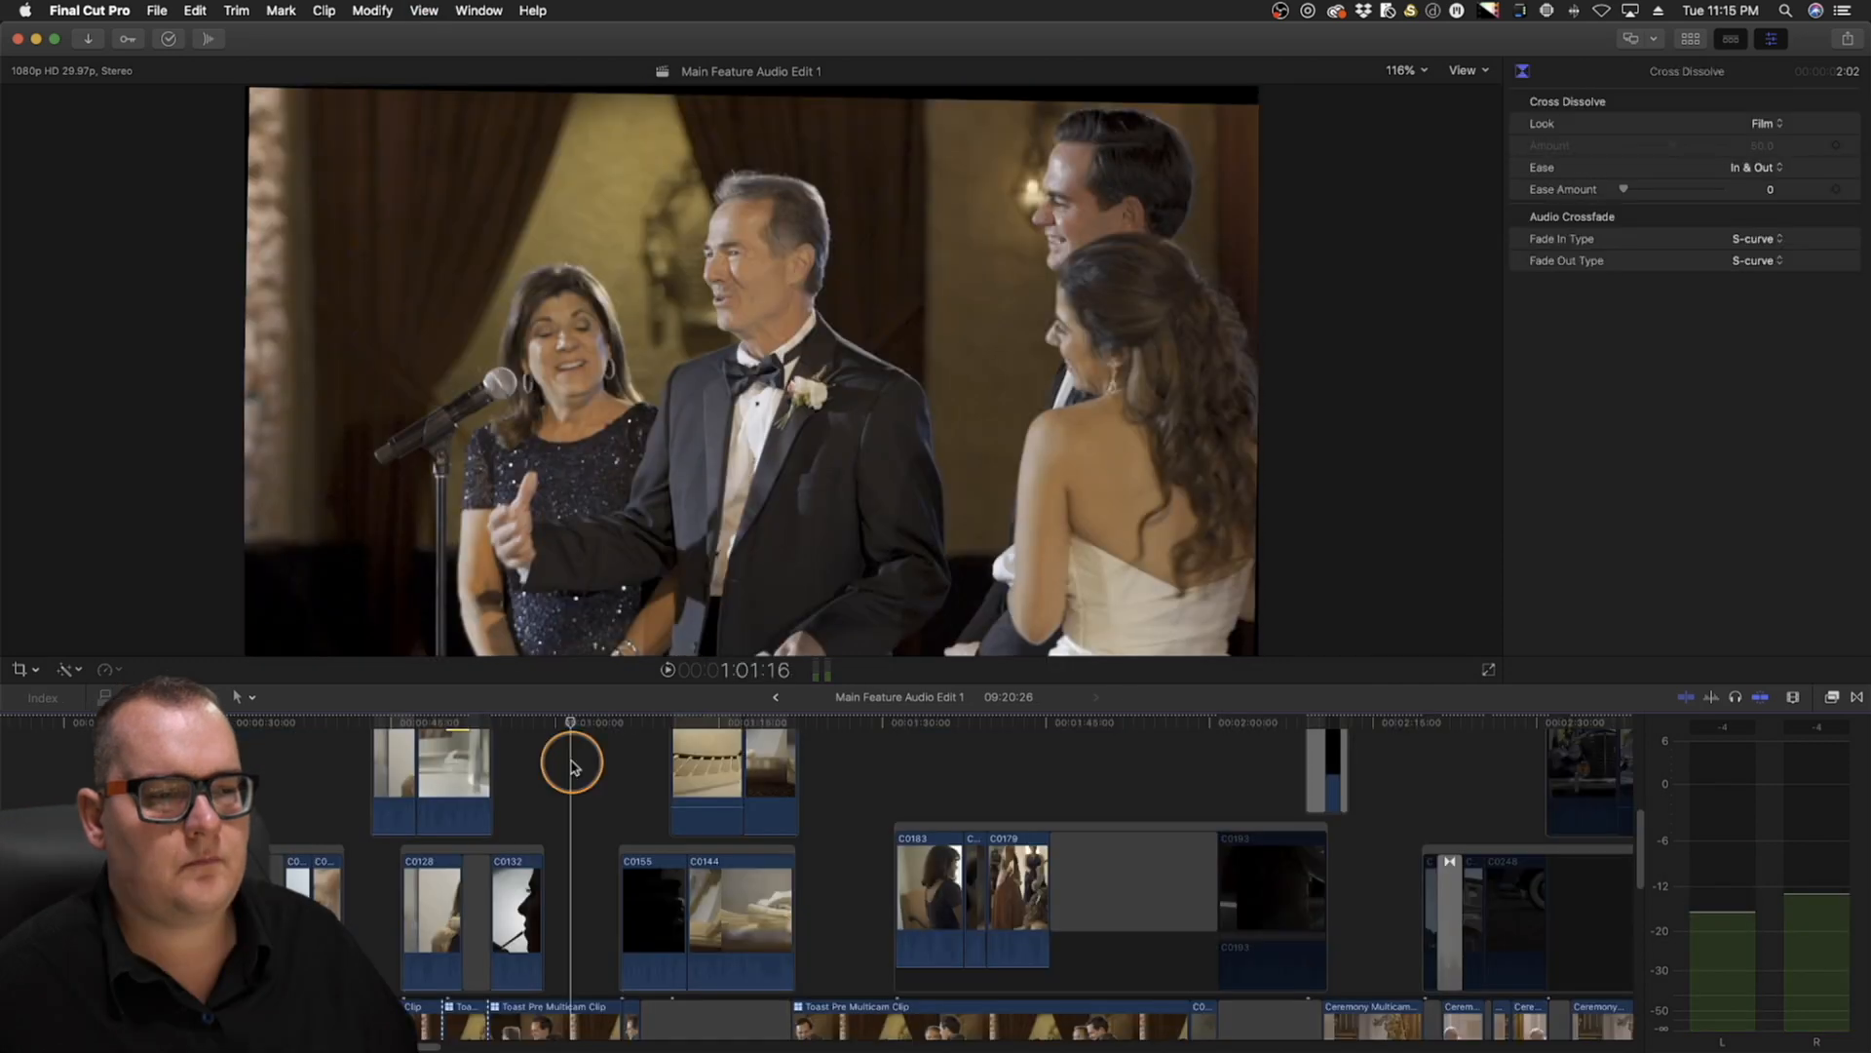
# Scrub from the toast footage at about 1:01 to the C0183 veil shot at about 1:35
pyautogui.moveTo(573, 756); pyautogui.dragTo(854, 762)
pyautogui.hscroll(5, 840, 766)
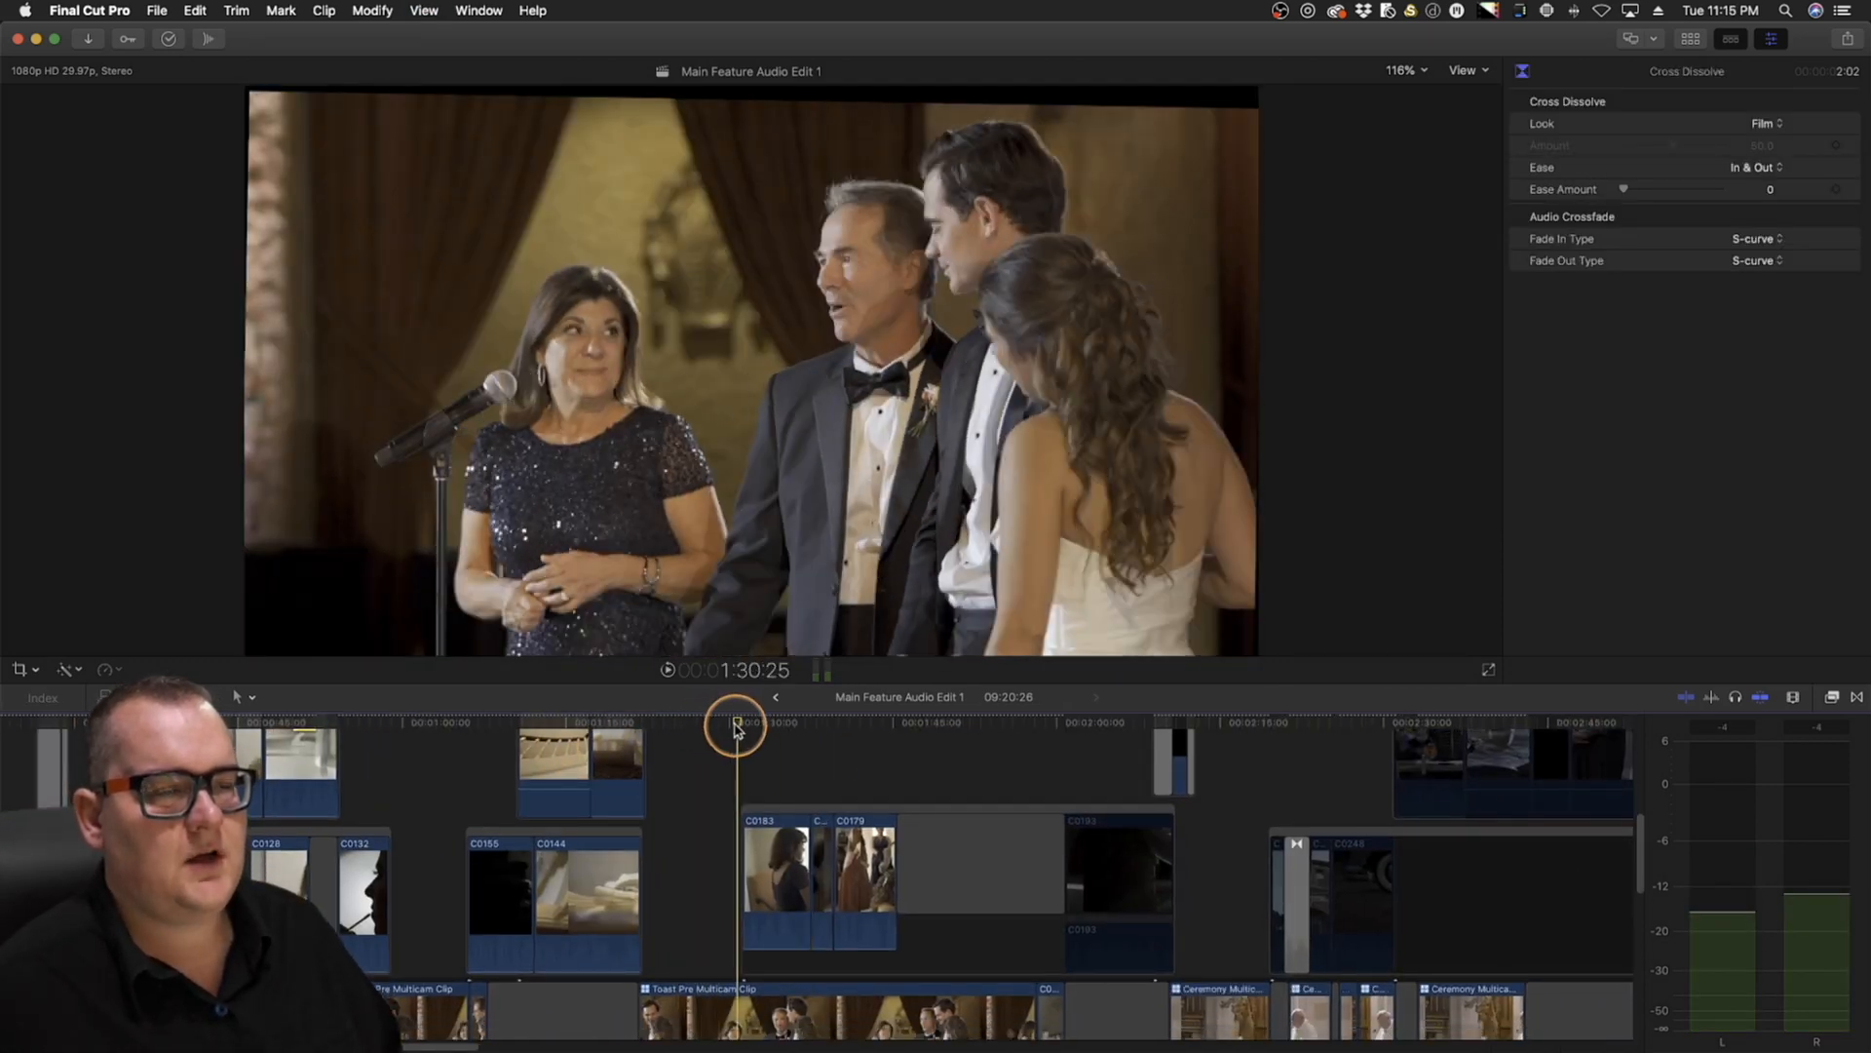
pyautogui.moveTo(737, 726); pyautogui.dragTo(785, 729)
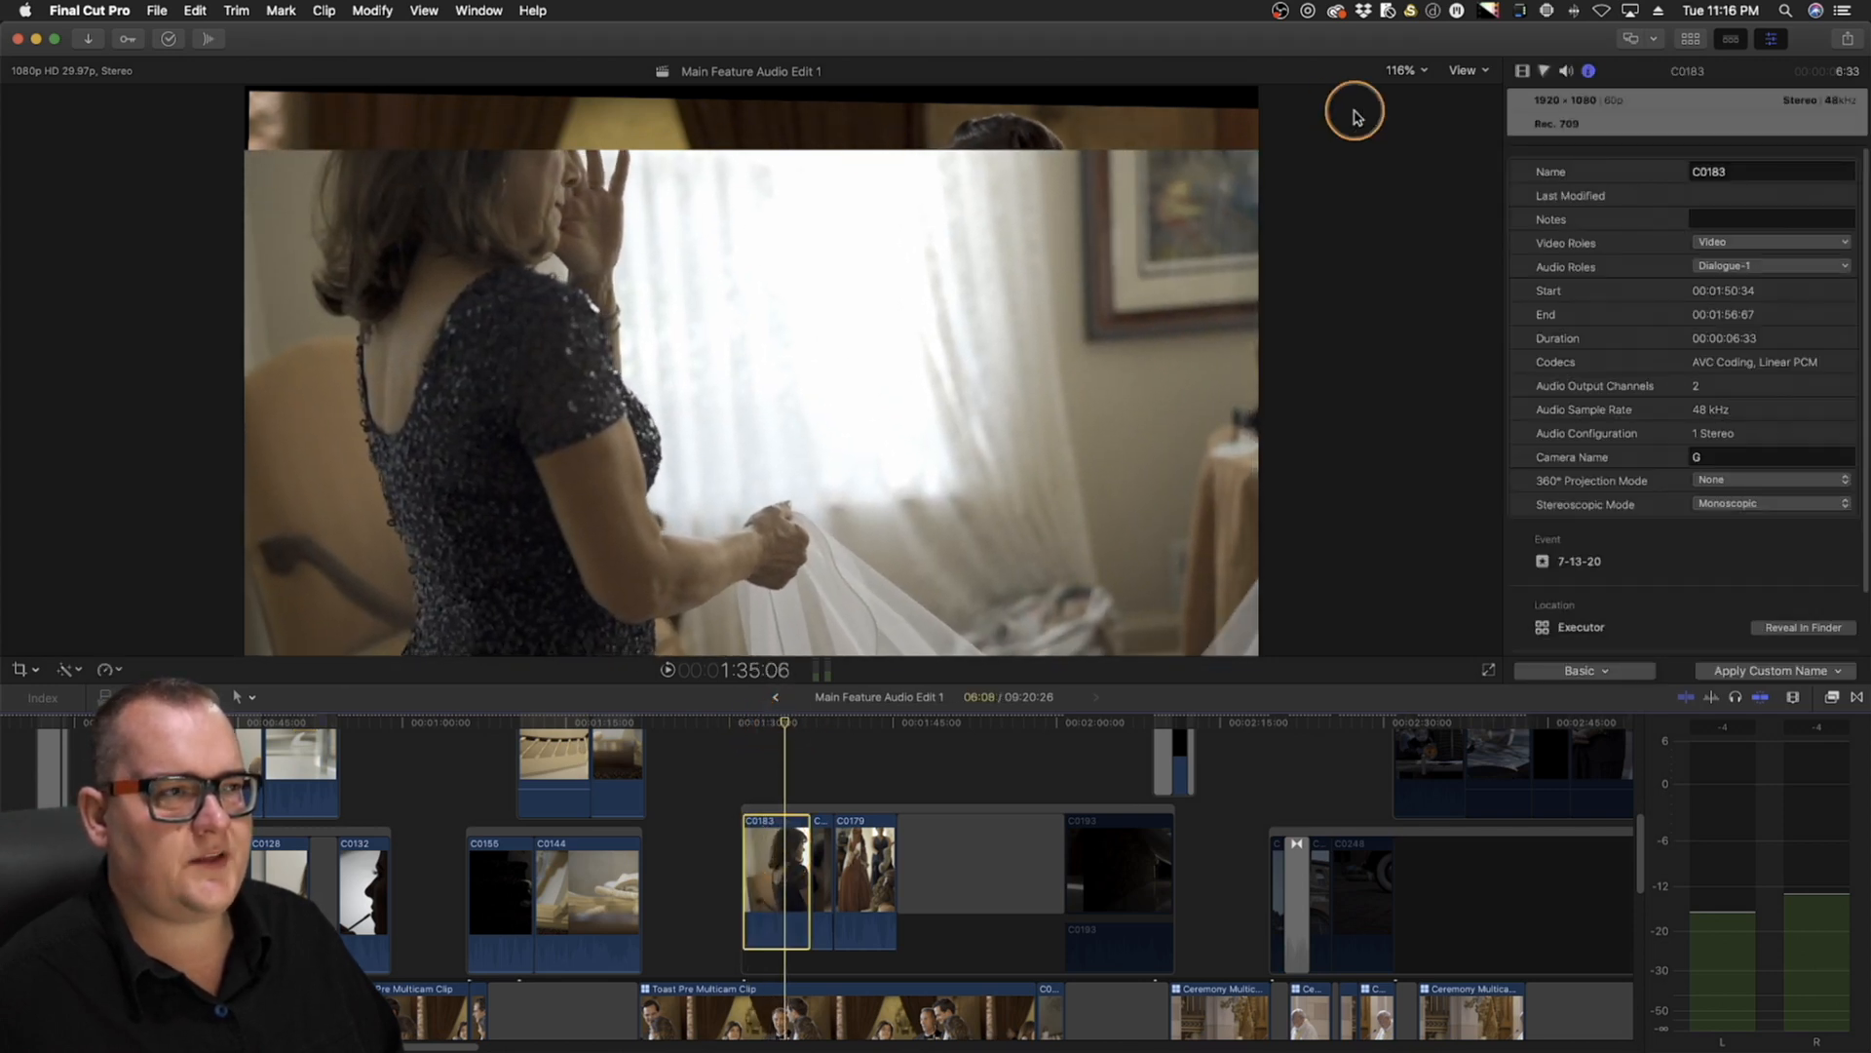
# Reset the Transform position of the C0183 veil clip to 0 px so it fills the frame
pyautogui.click(1520, 71)
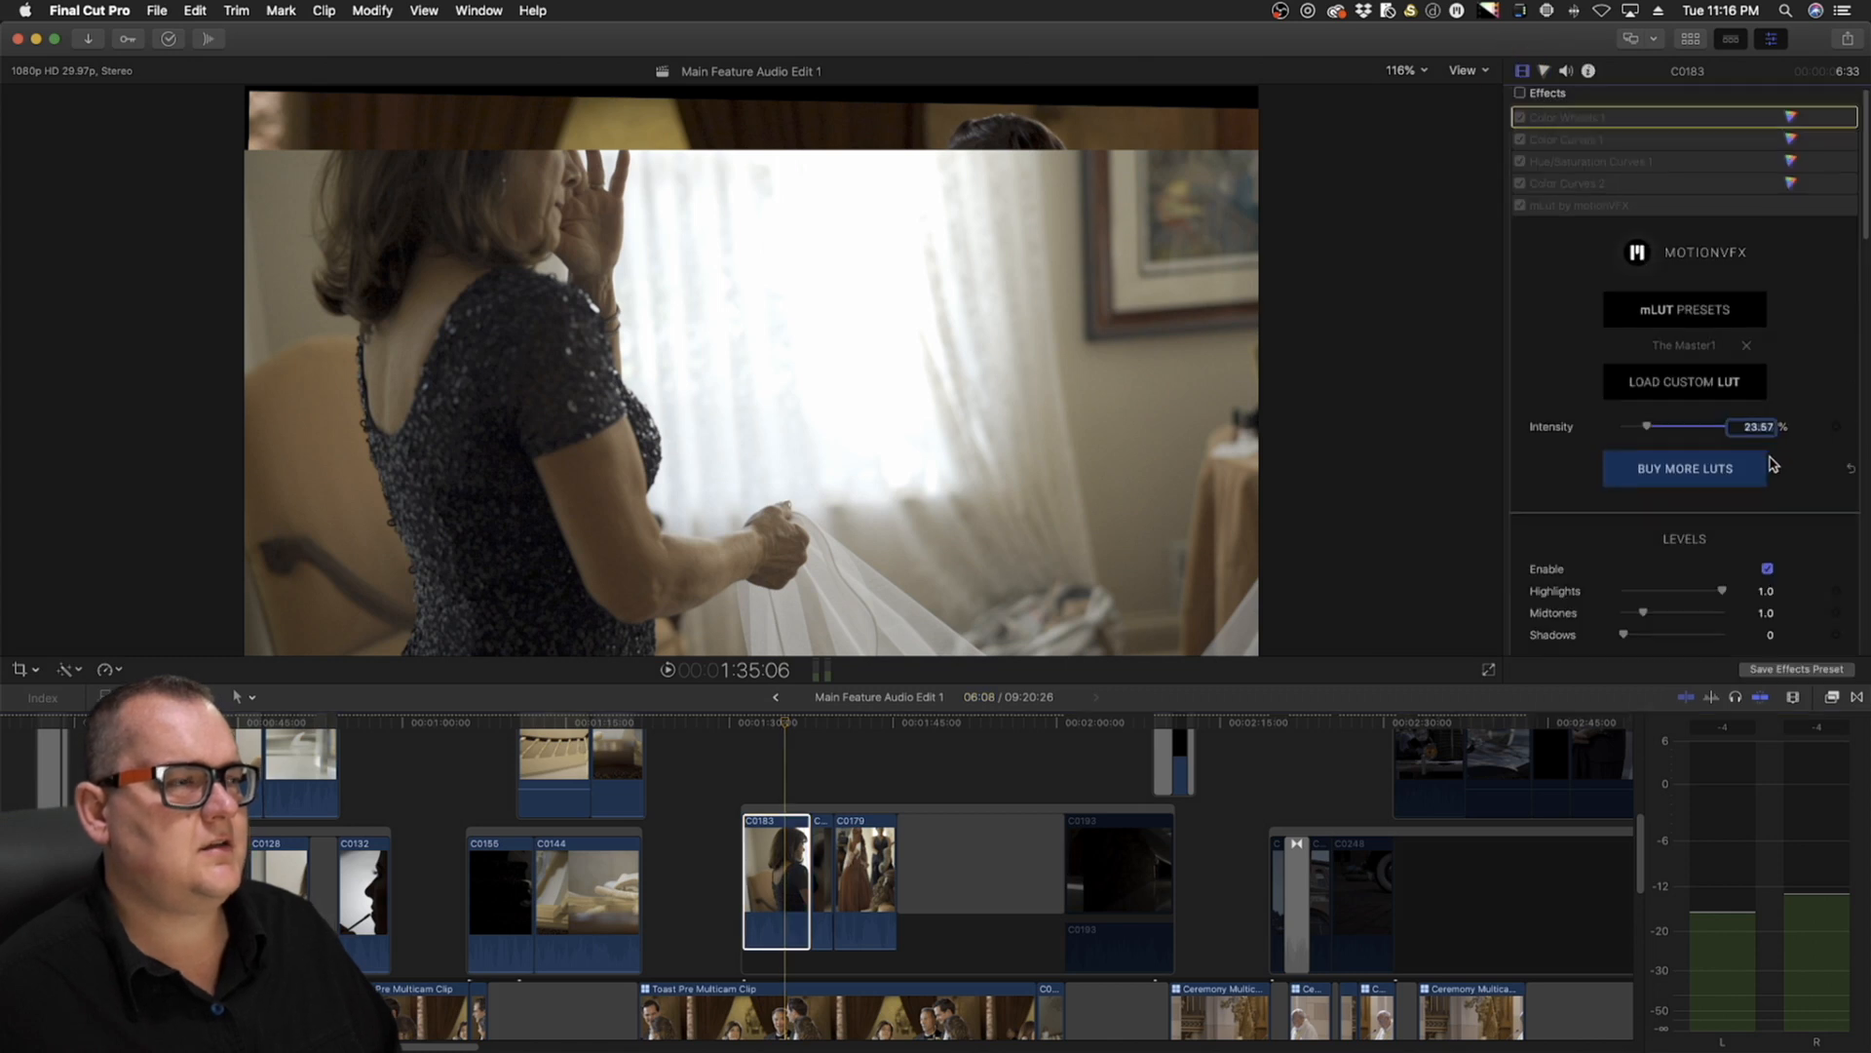
pyautogui.scroll(-10, 1776, 468)
pyautogui.scroll(-5, 1776, 468)
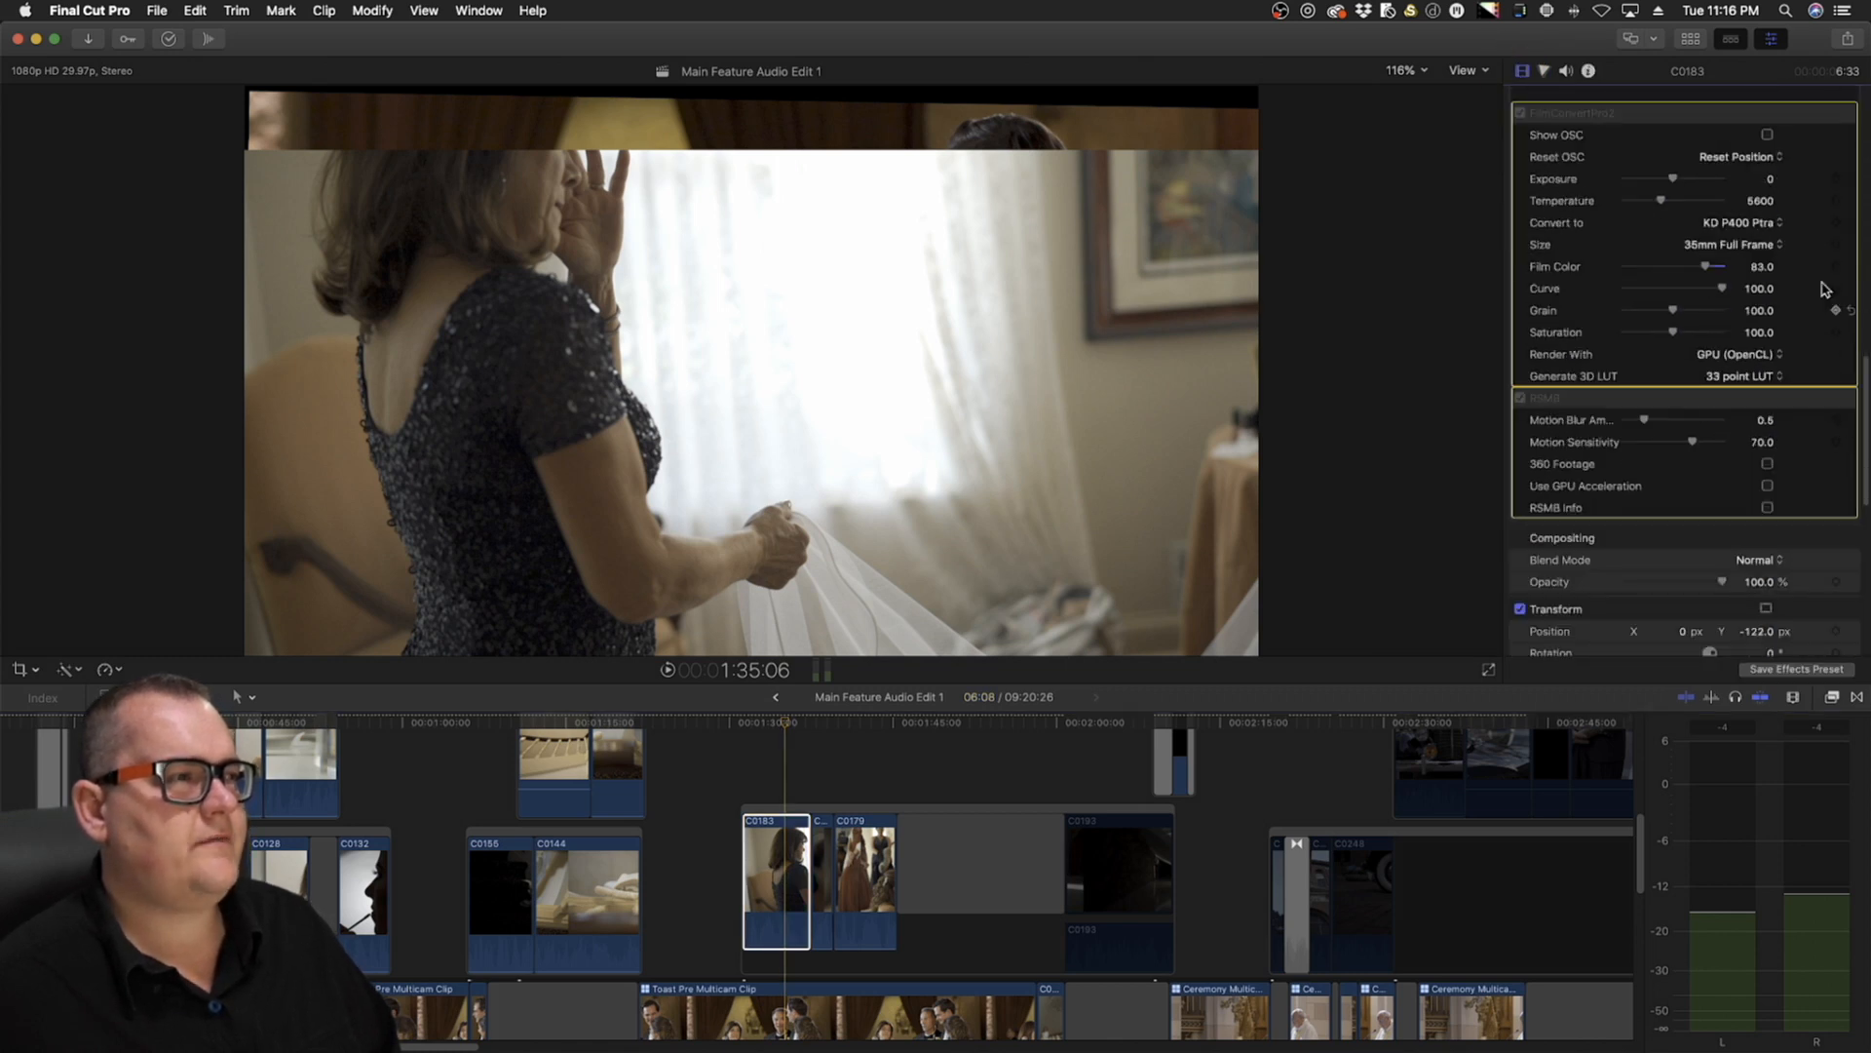
pyautogui.scroll(-4, 1840, 390)
pyautogui.click(1852, 465)
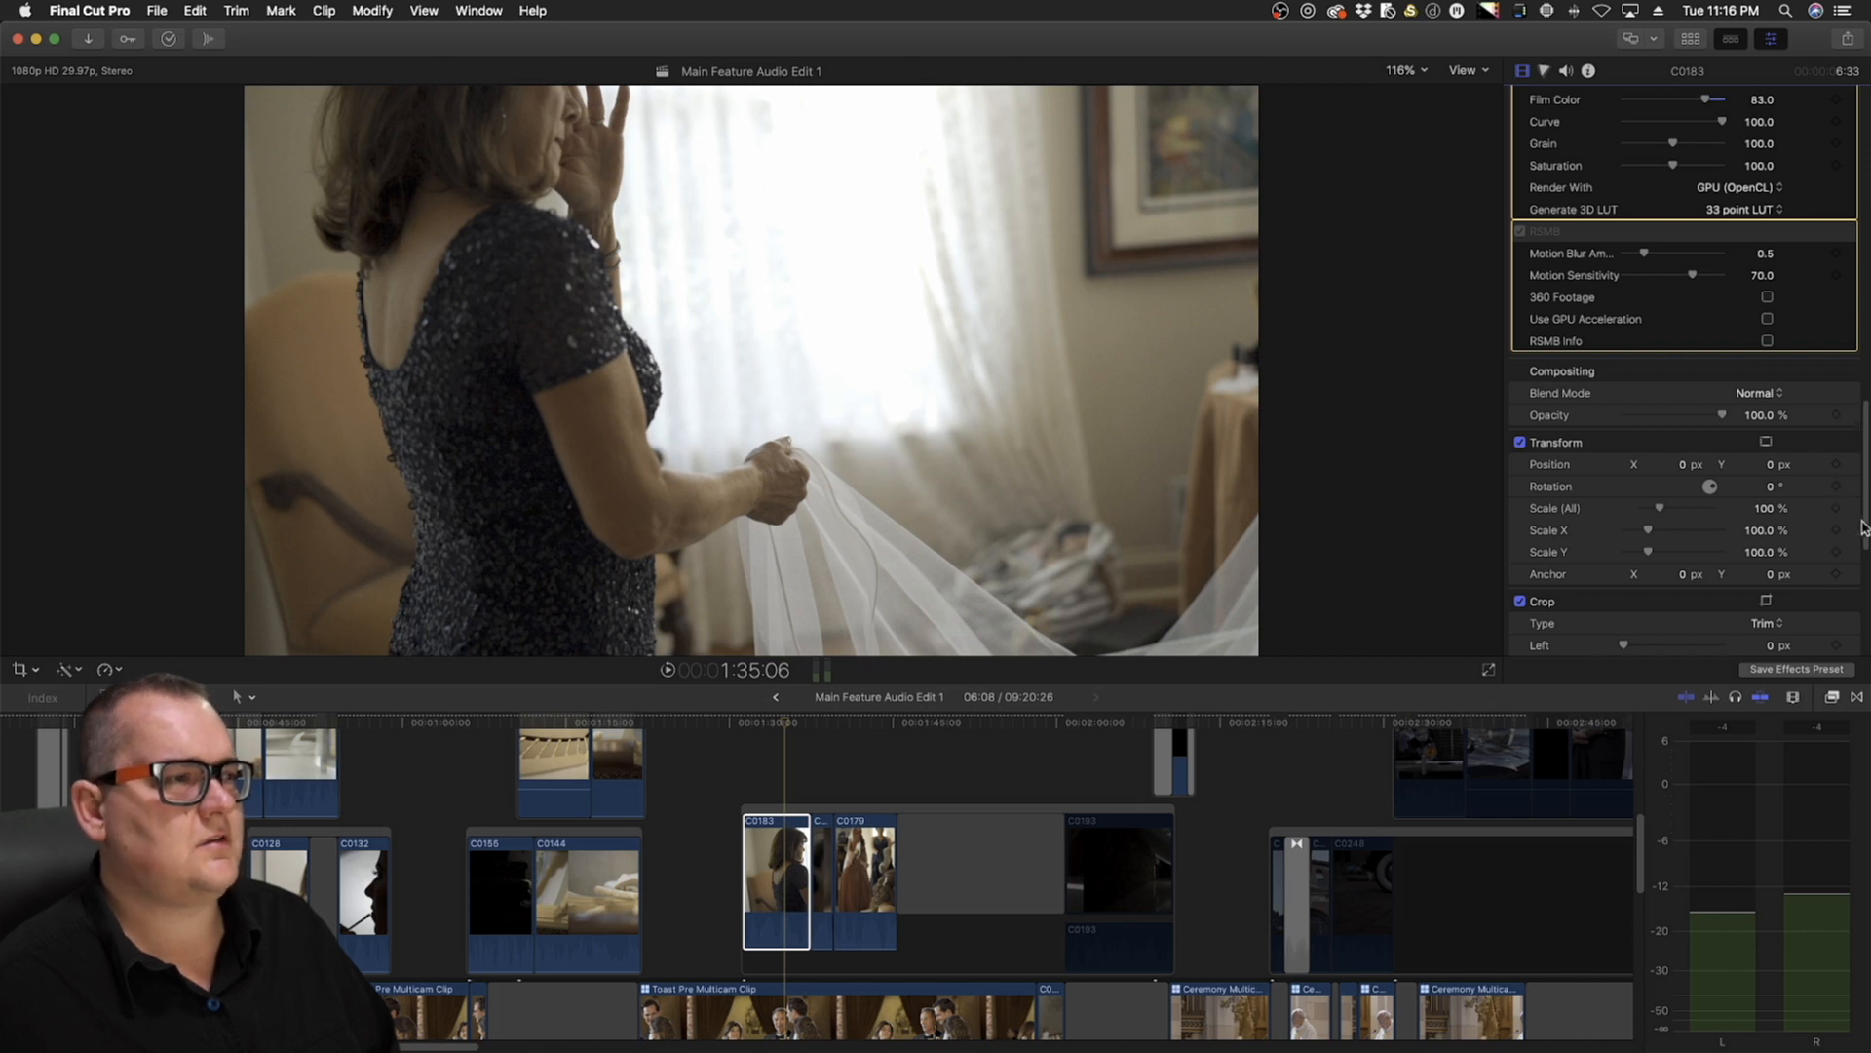
pyautogui.click(776, 877)
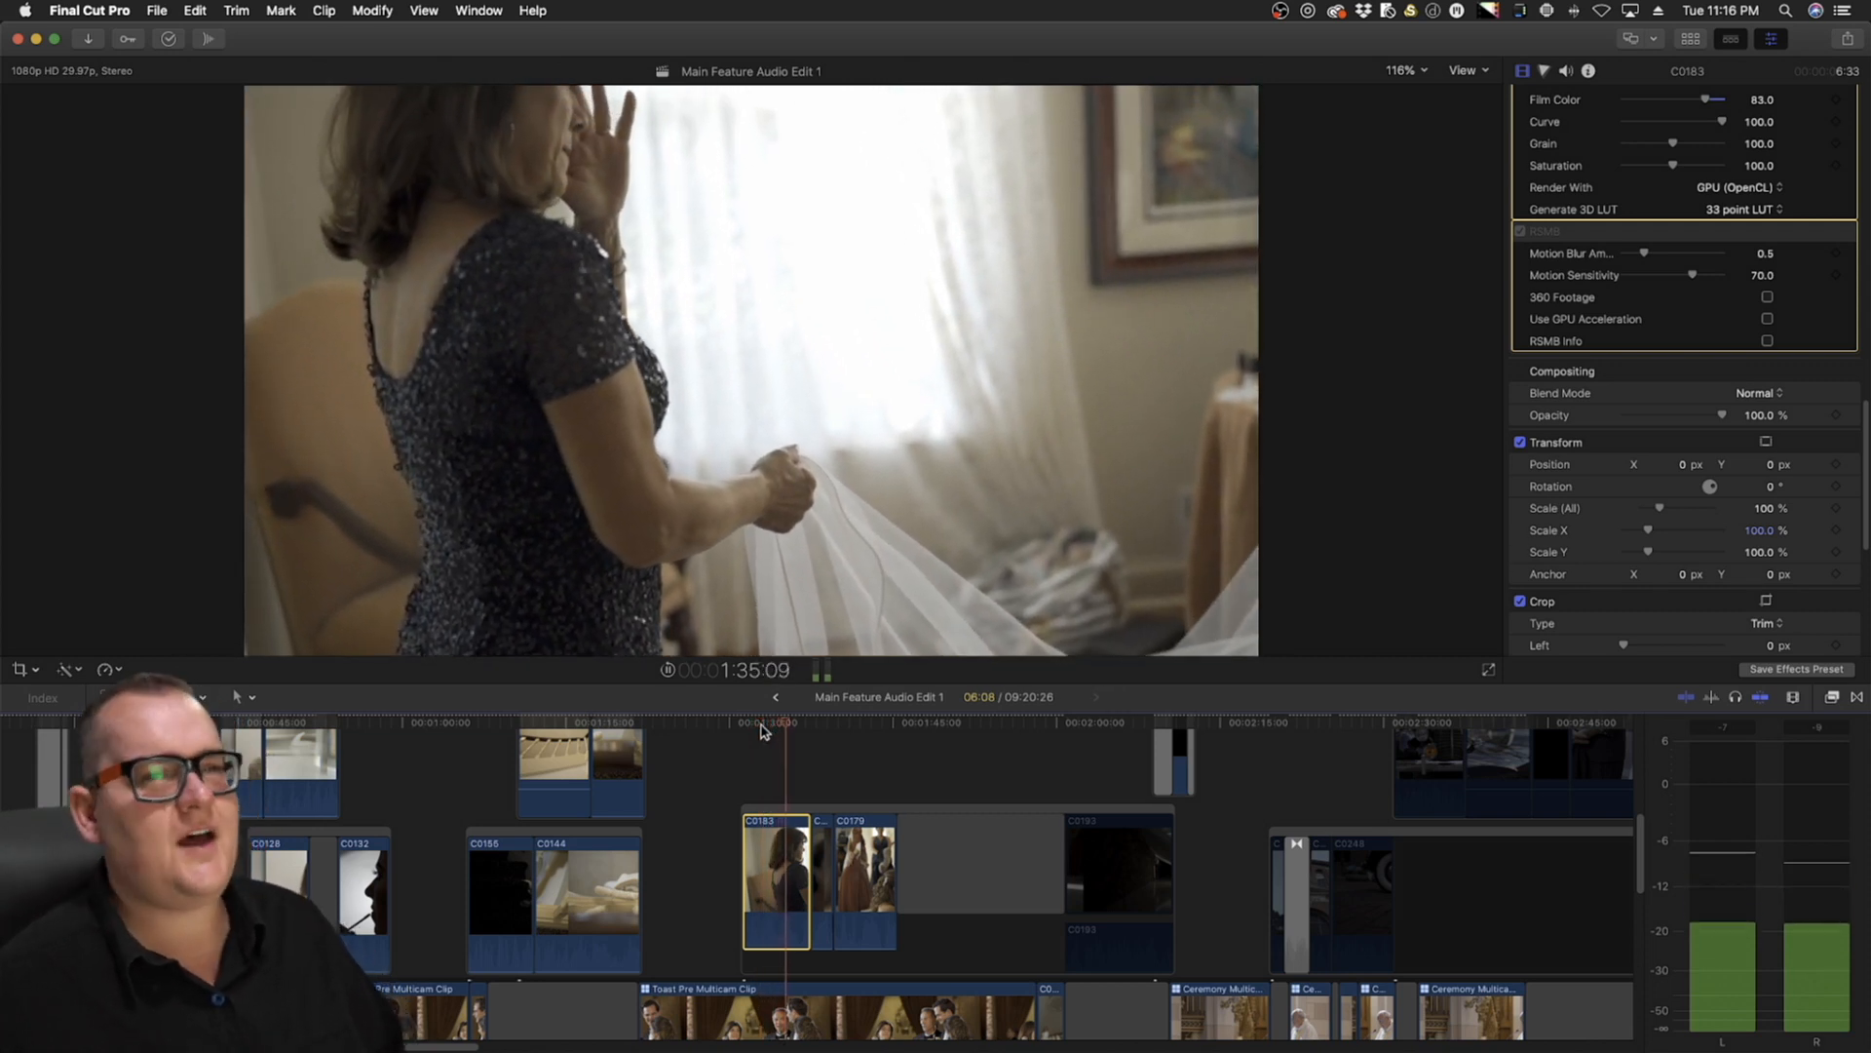
# Review the transition from the end of the toast at about 1:59 through the C0193 shoe shot into the priest's ceremony audio
pyautogui.click(693, 729)
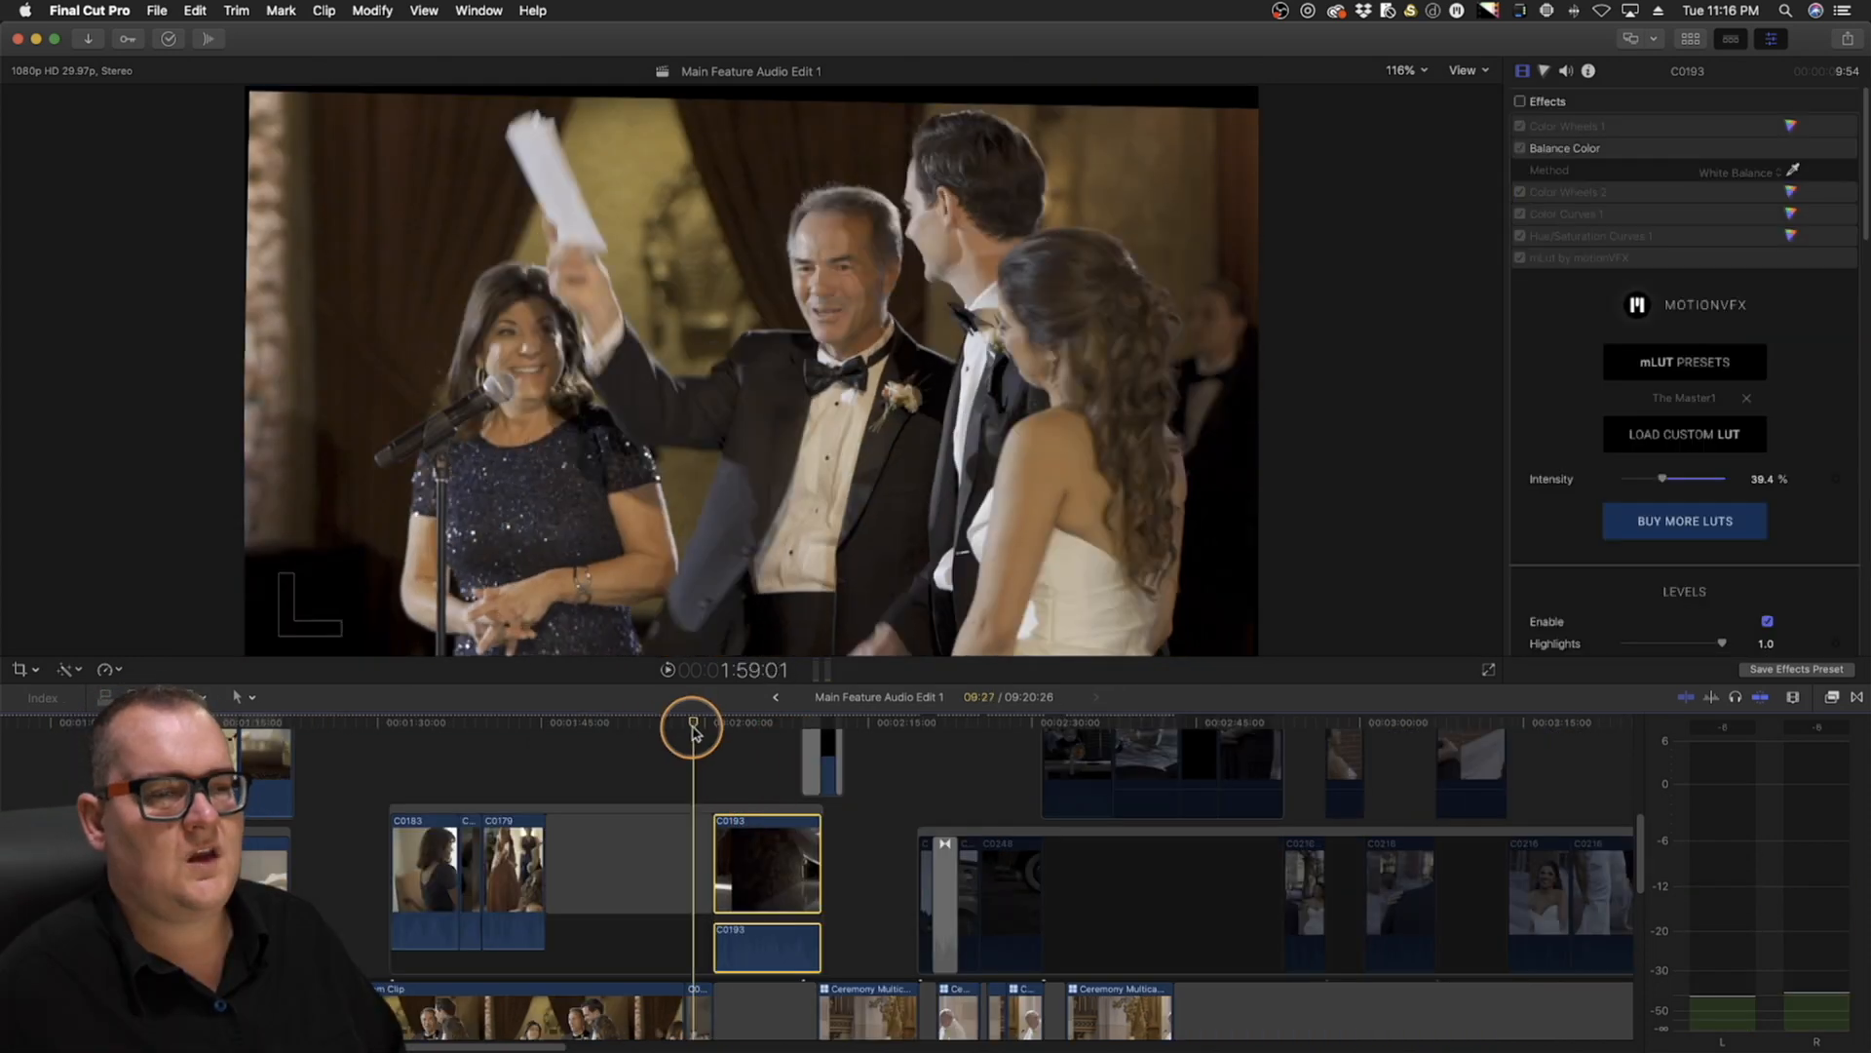
pyautogui.moveTo(693, 729)
pyautogui.mouseDown()
pyautogui.moveTo(647, 739)
pyautogui.moveTo(737, 746)
pyautogui.moveTo(719, 751)
pyautogui.mouseUp()
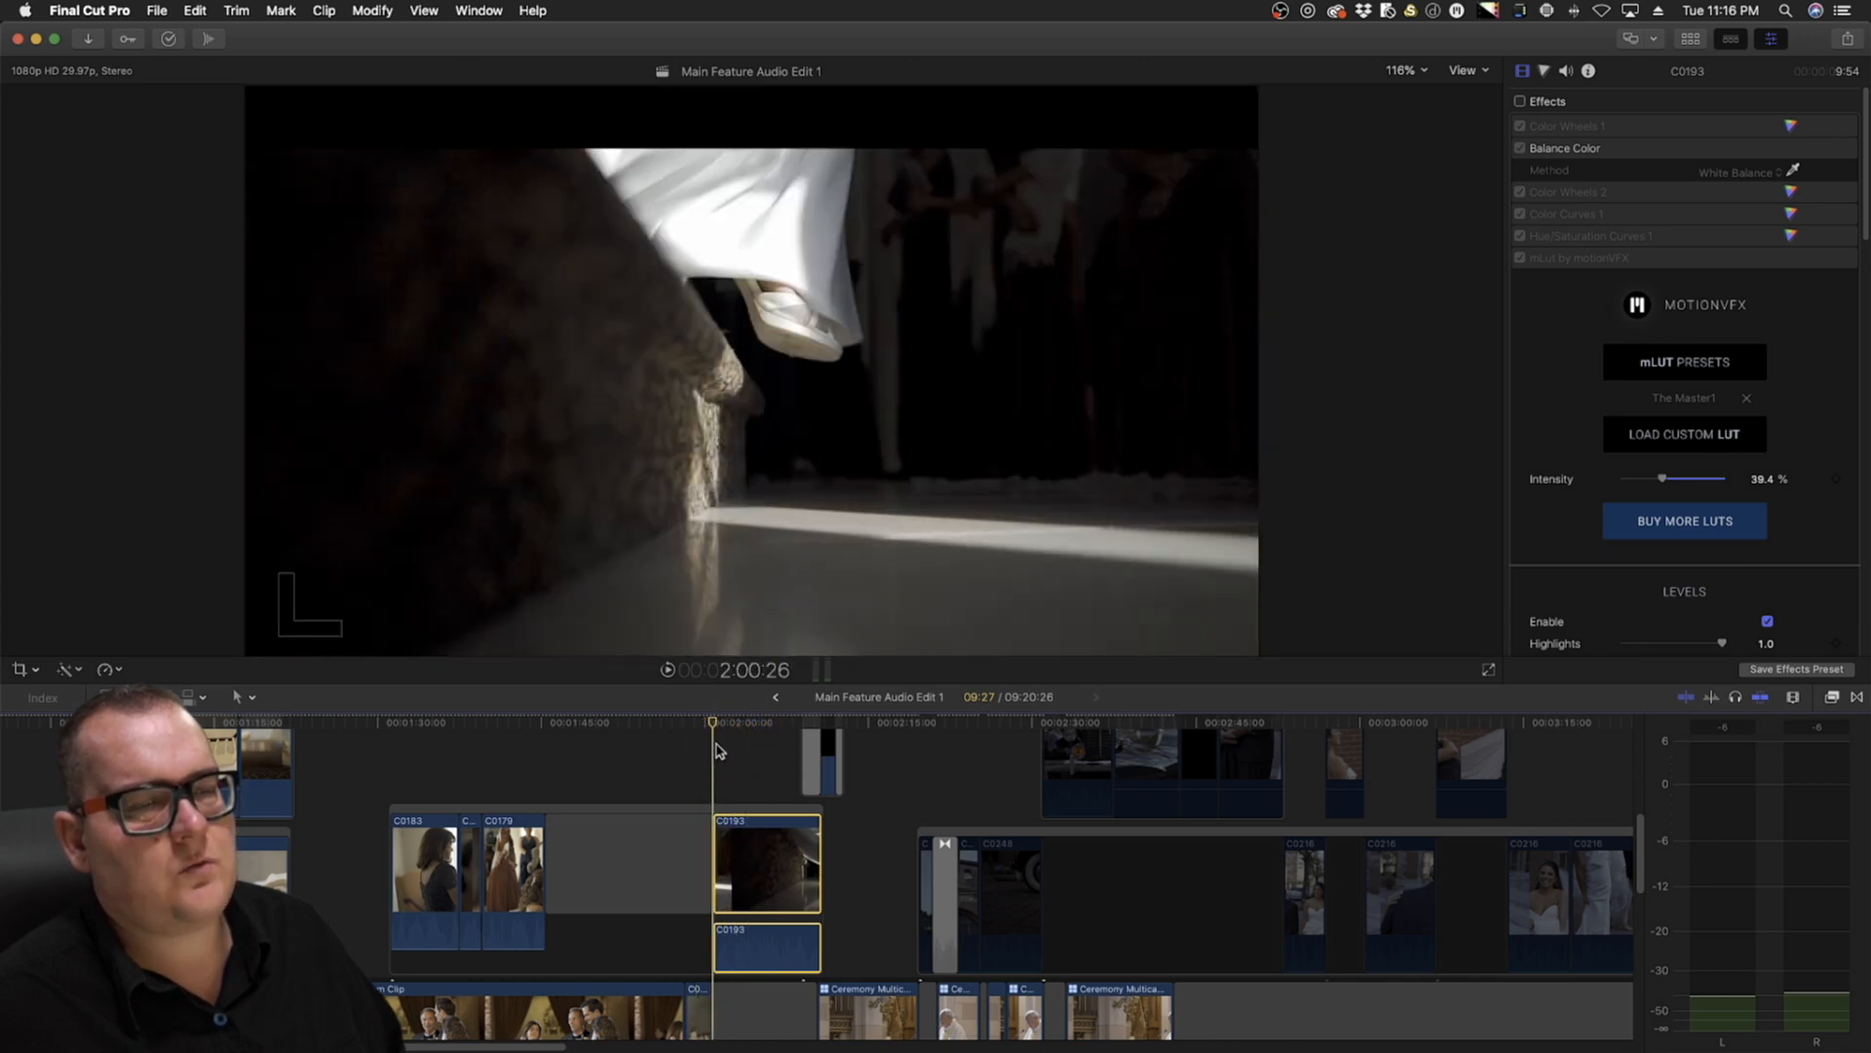
pyautogui.press('space')
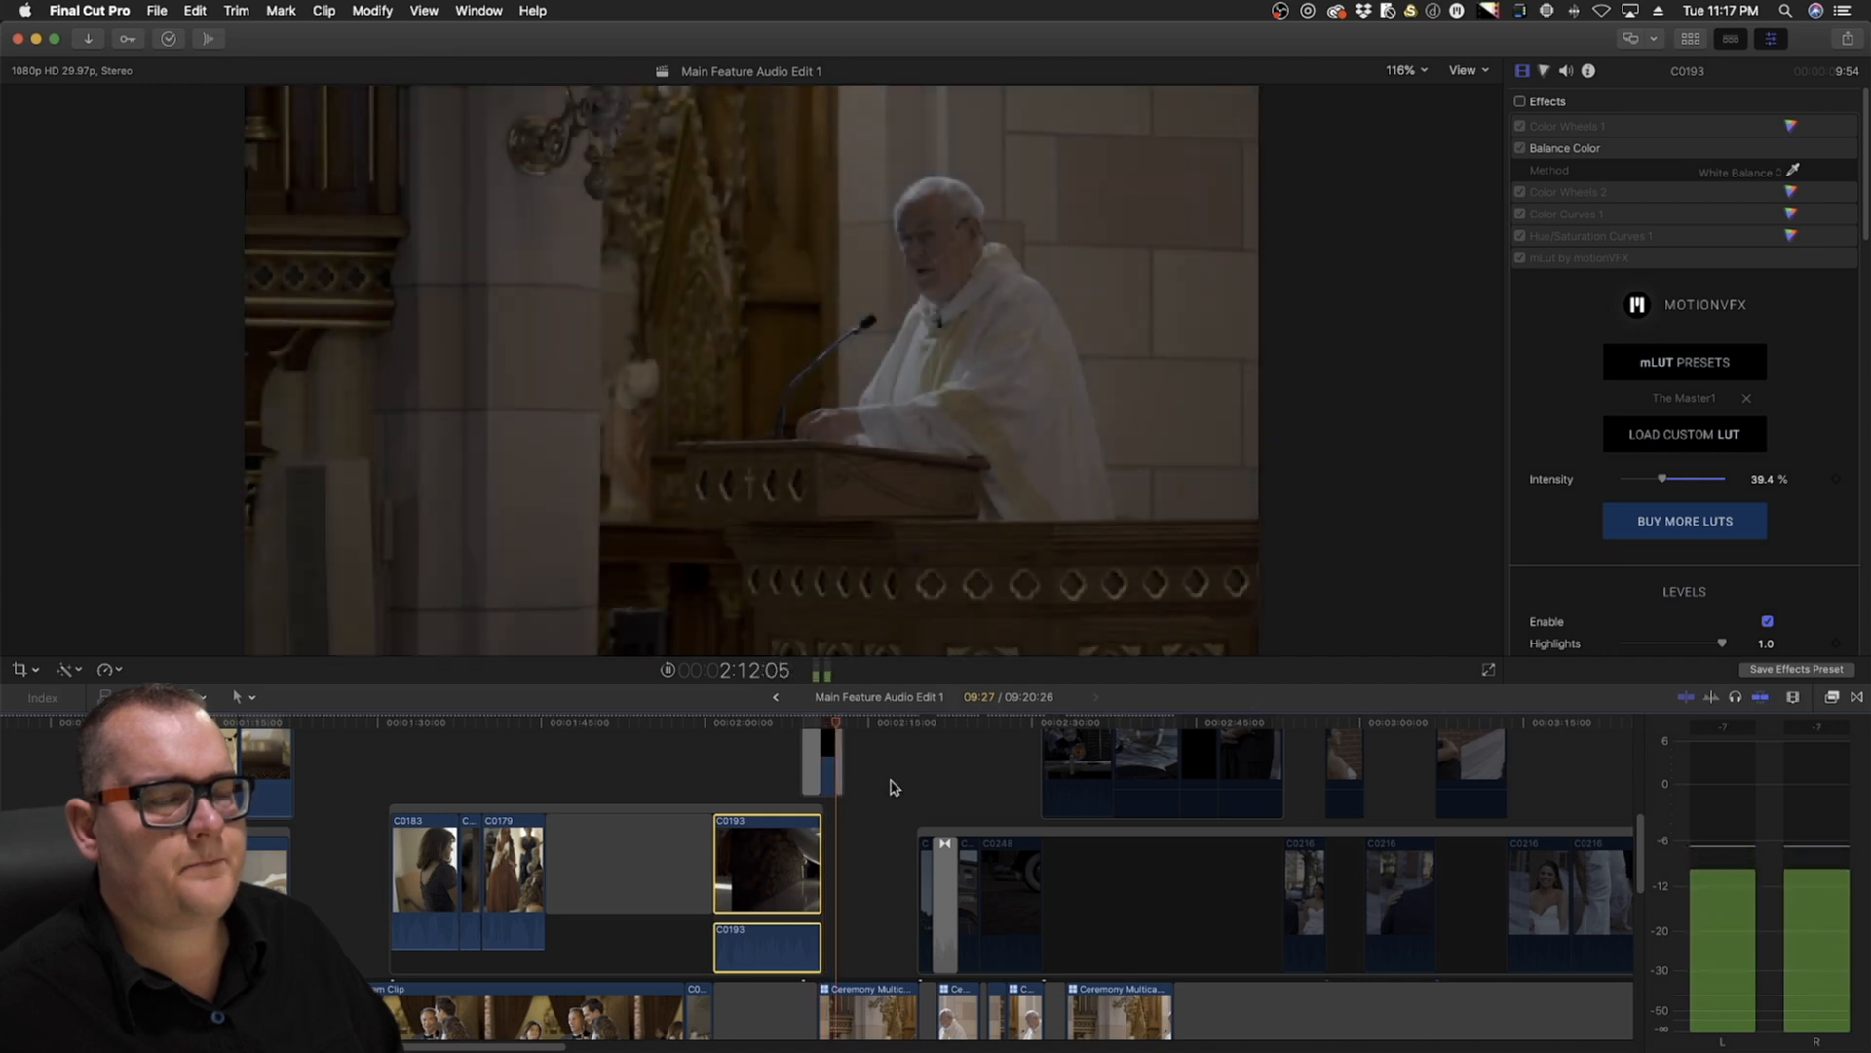
pyautogui.scroll(-5, 894, 788)
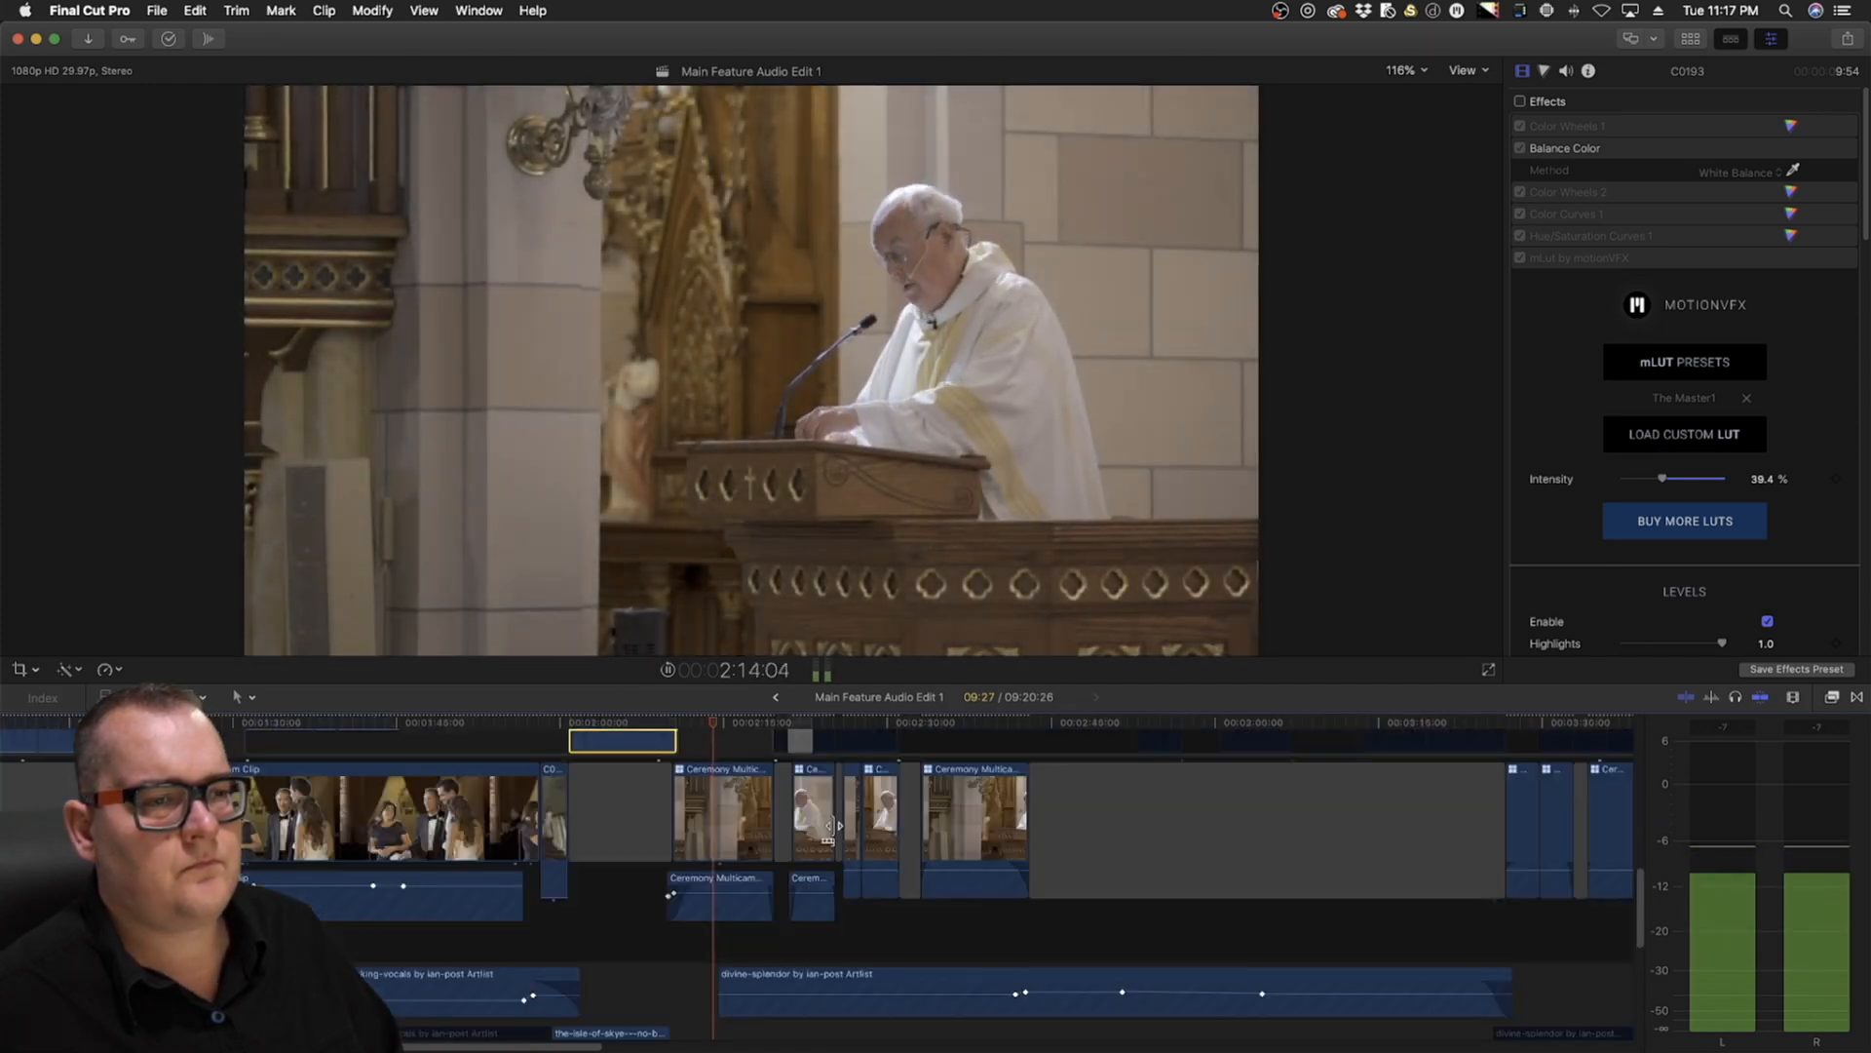
pyautogui.scroll(5, 832, 829)
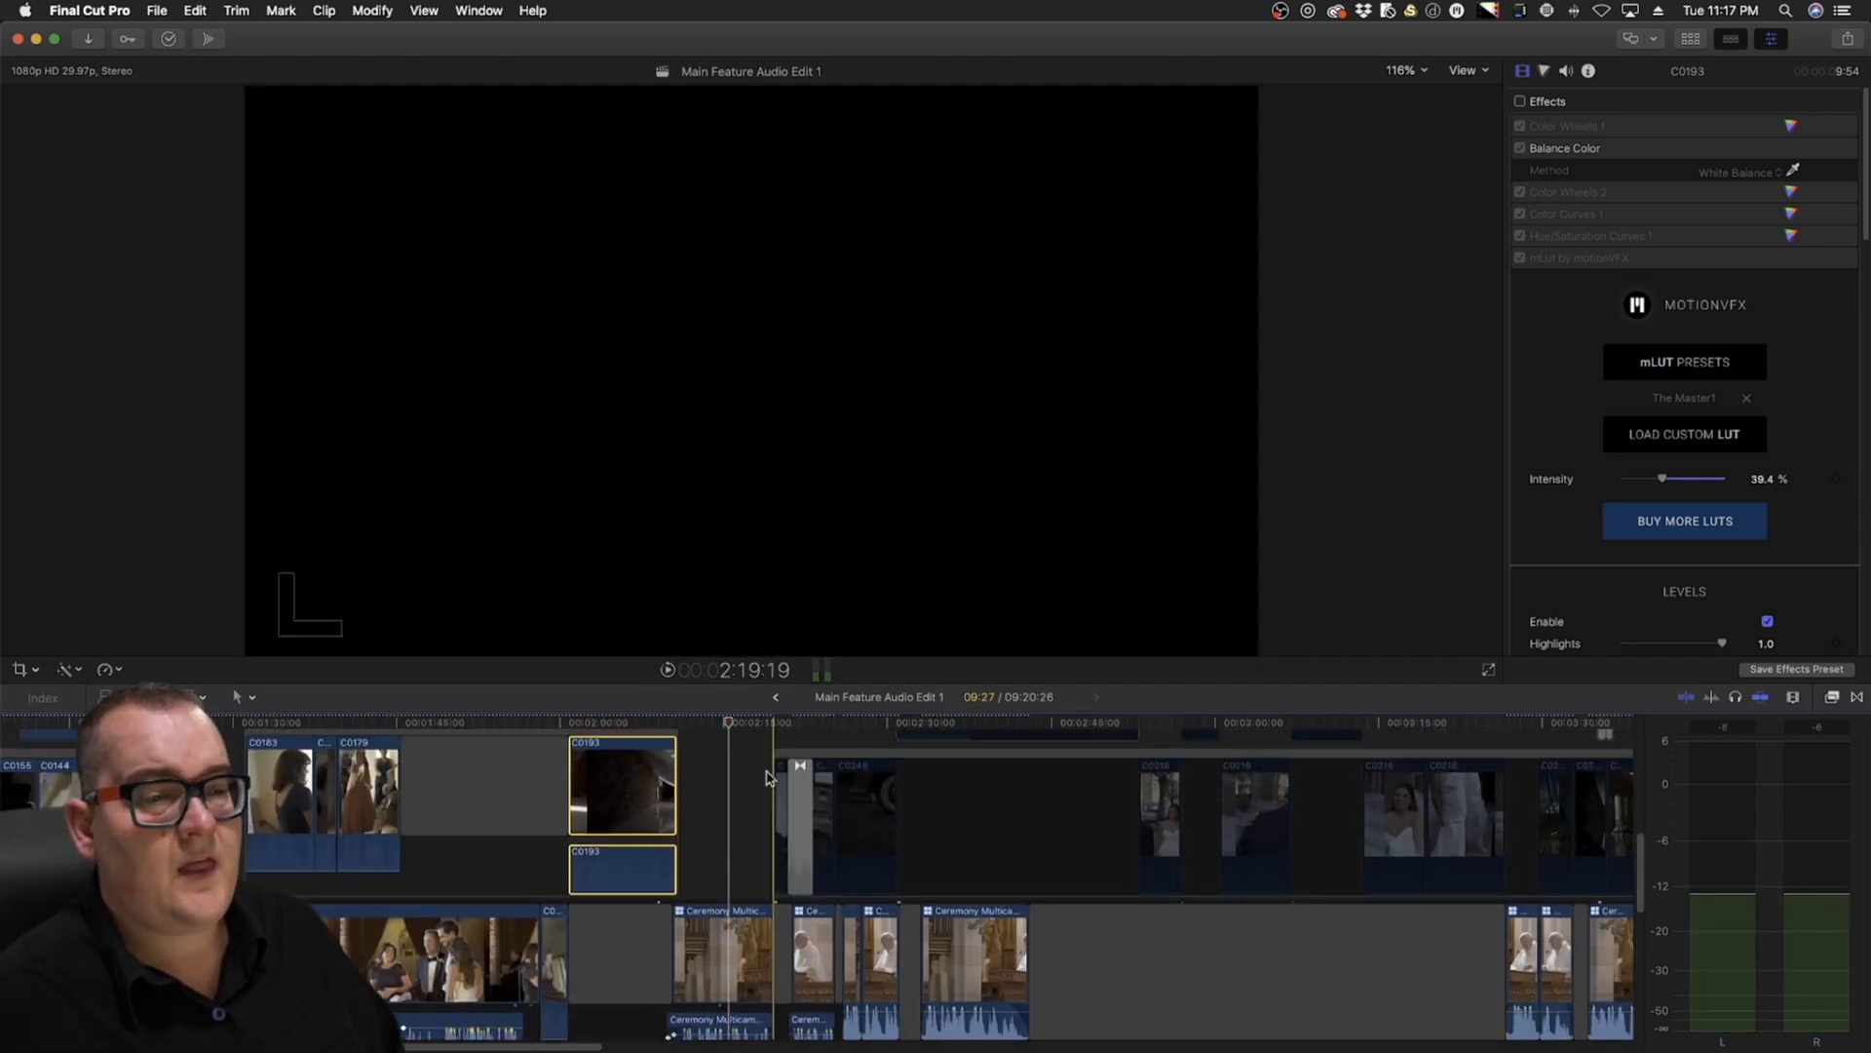
# Enable the disabled B-roll clips on both connected layers above the ceremony multicam, starting at about 2:20
pyautogui.press('super+minus')
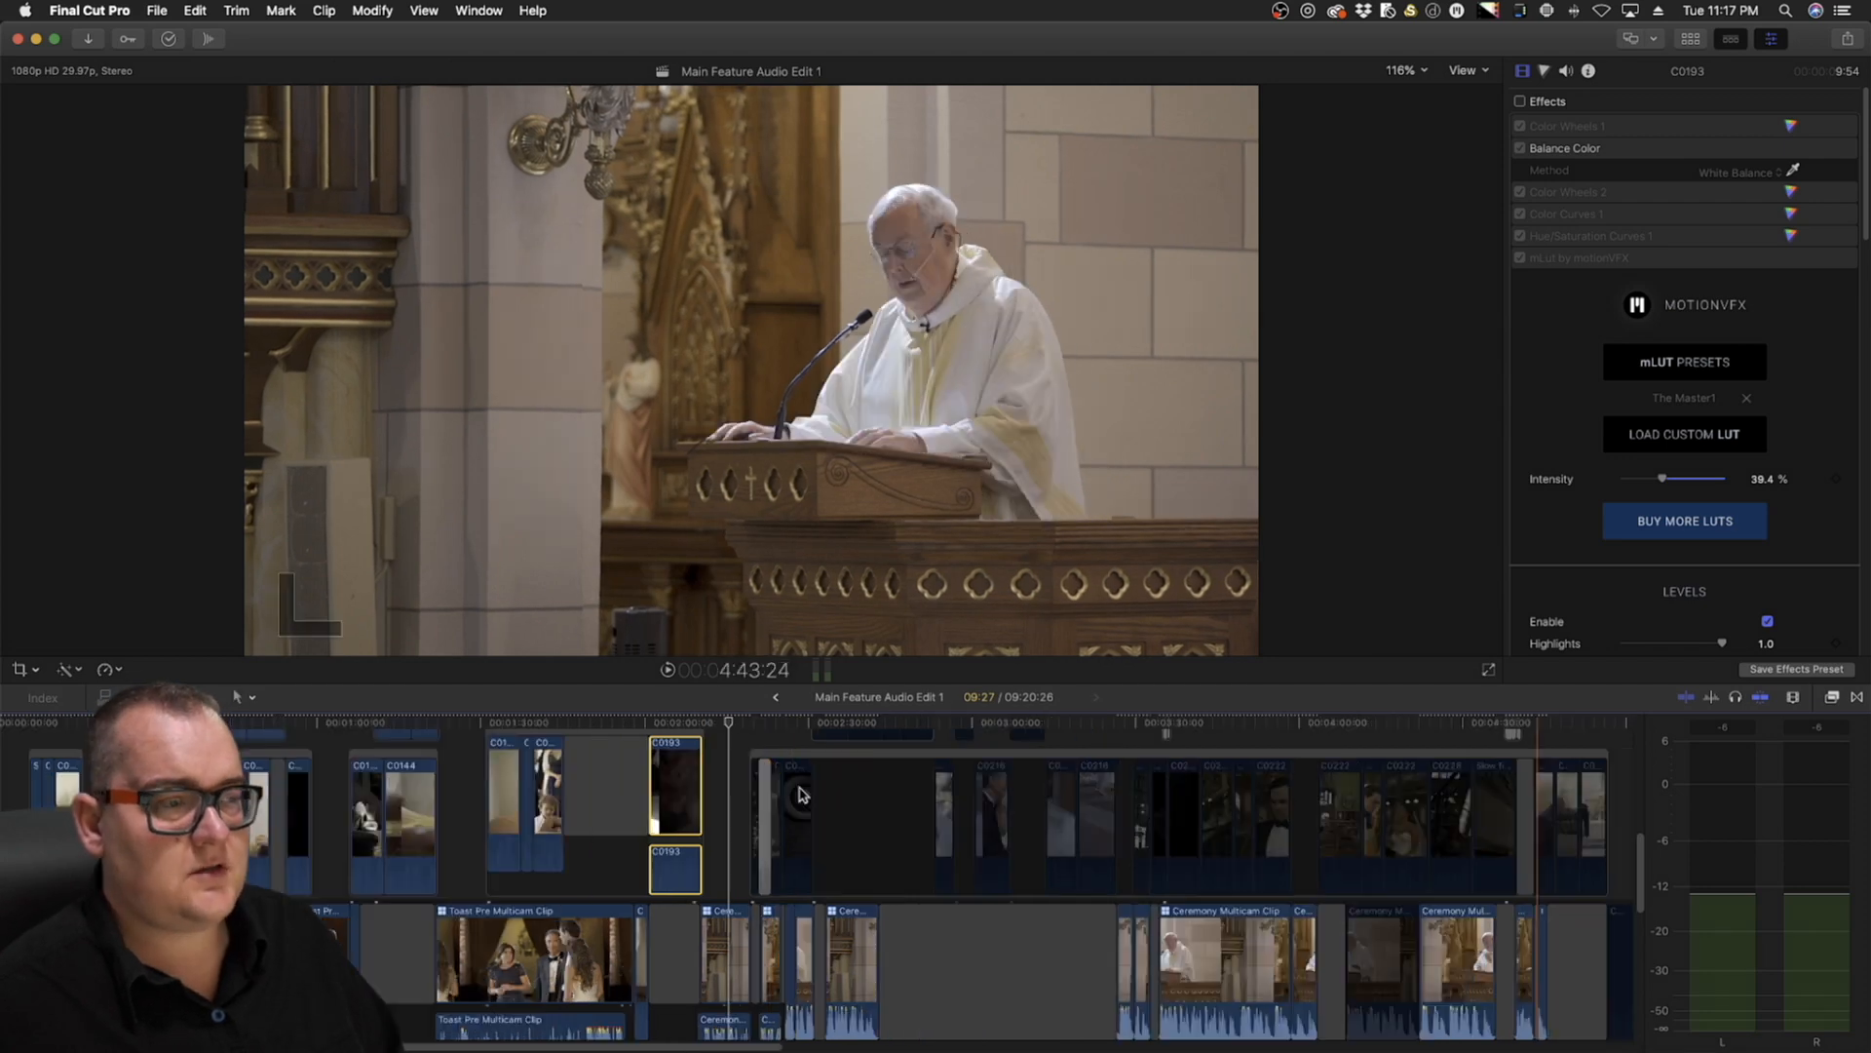
pyautogui.hscroll(5, 799, 795)
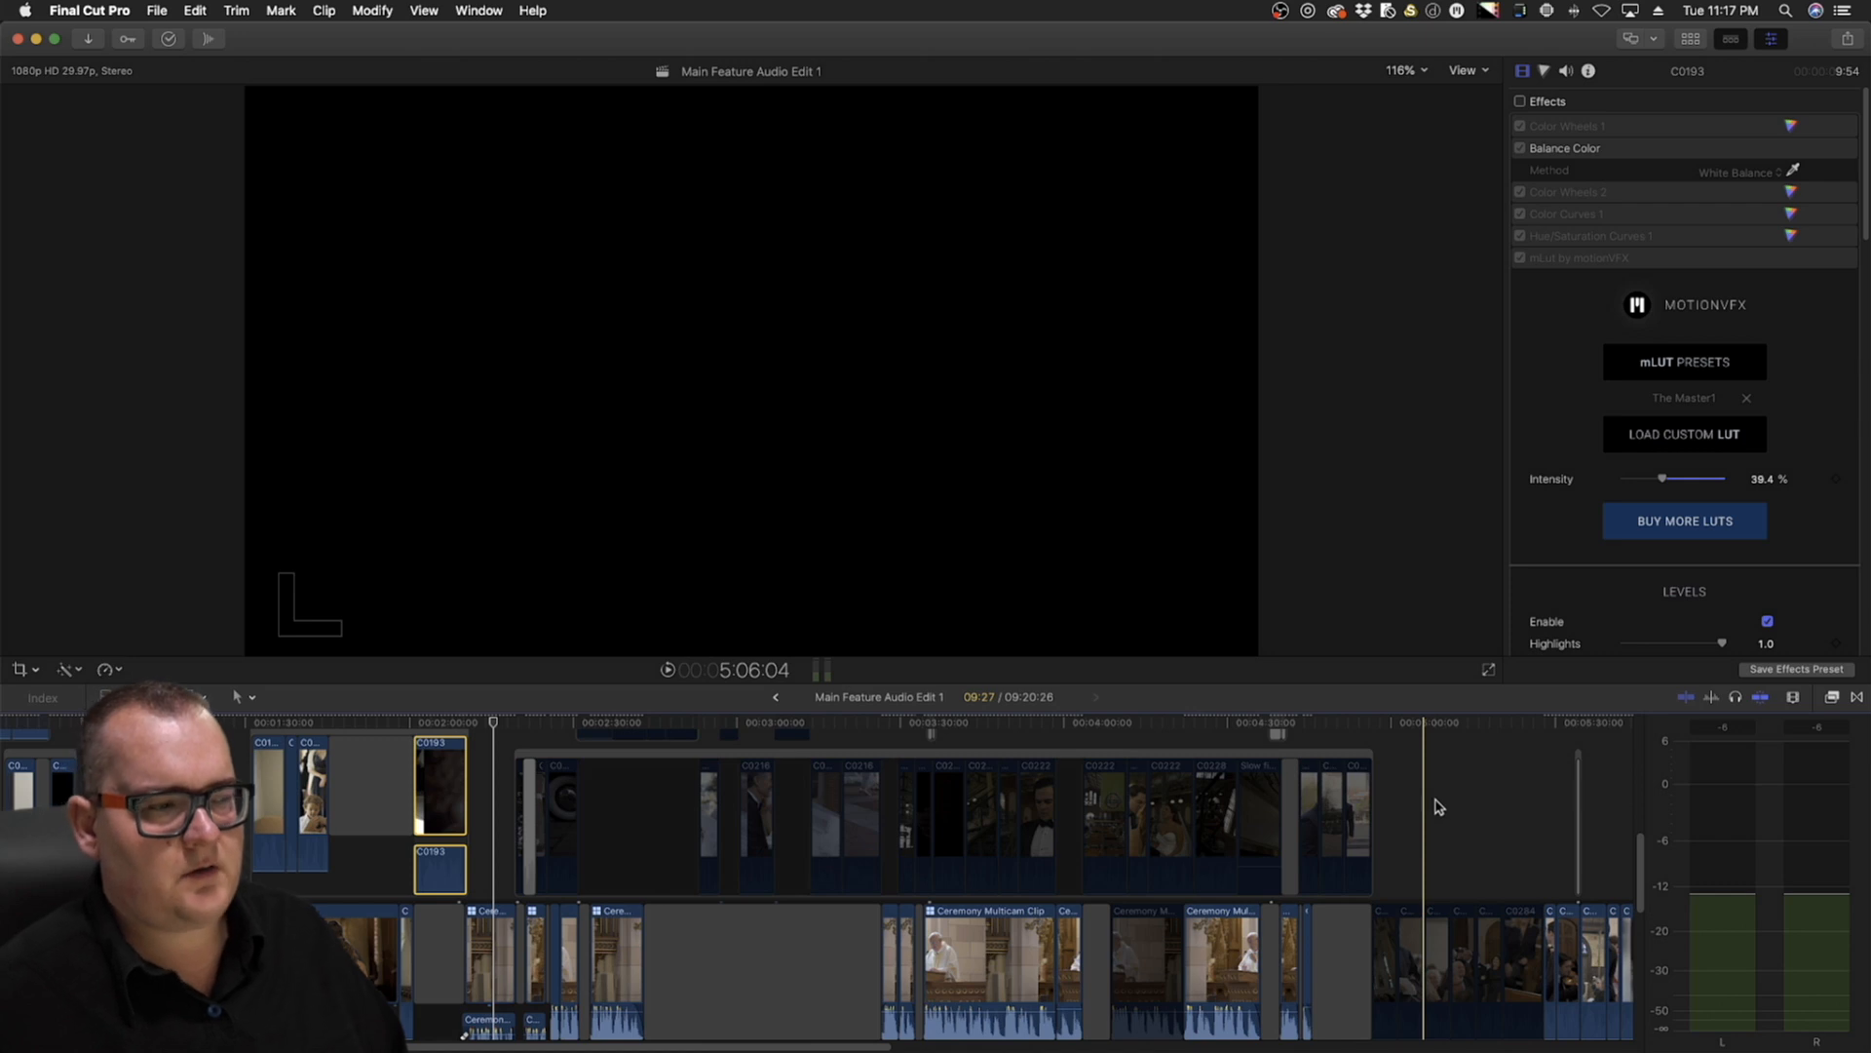
pyautogui.moveTo(1438, 807); pyautogui.dragTo(527, 830)
pyautogui.press('v')
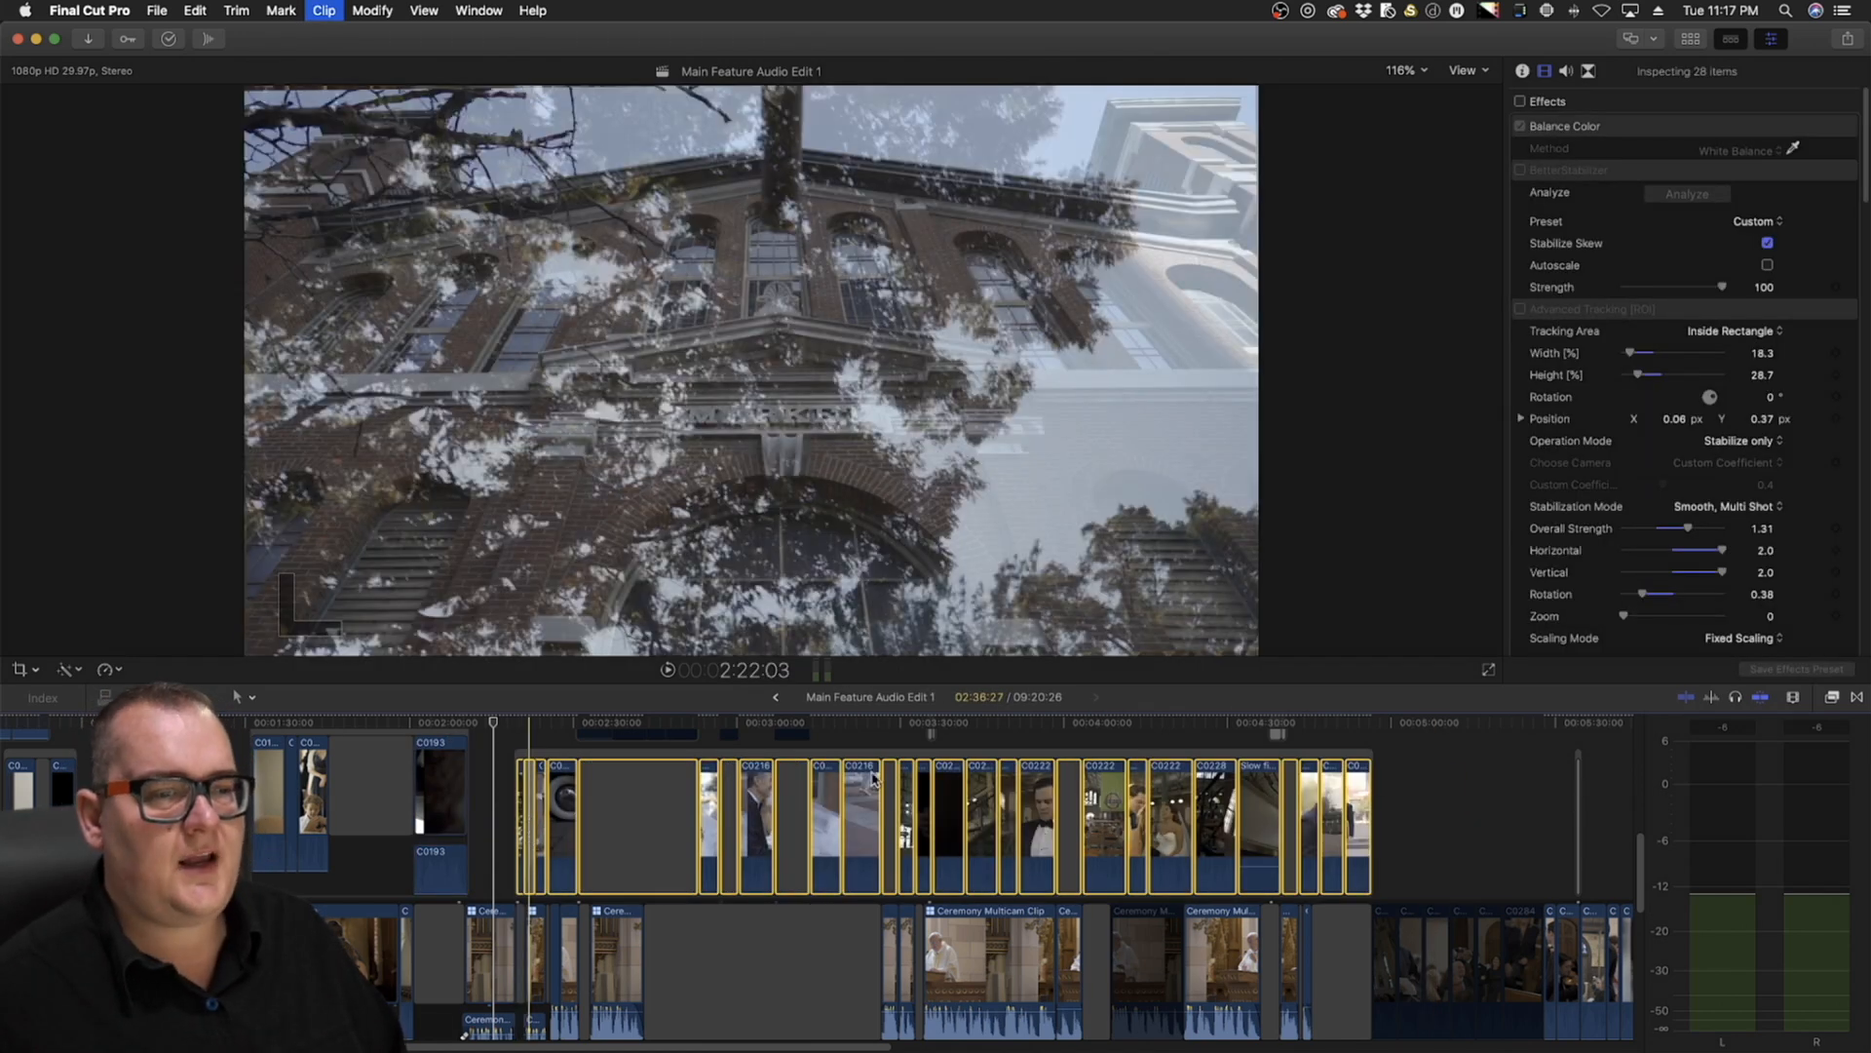
pyautogui.moveTo(874, 777); pyautogui.dragTo(534, 791)
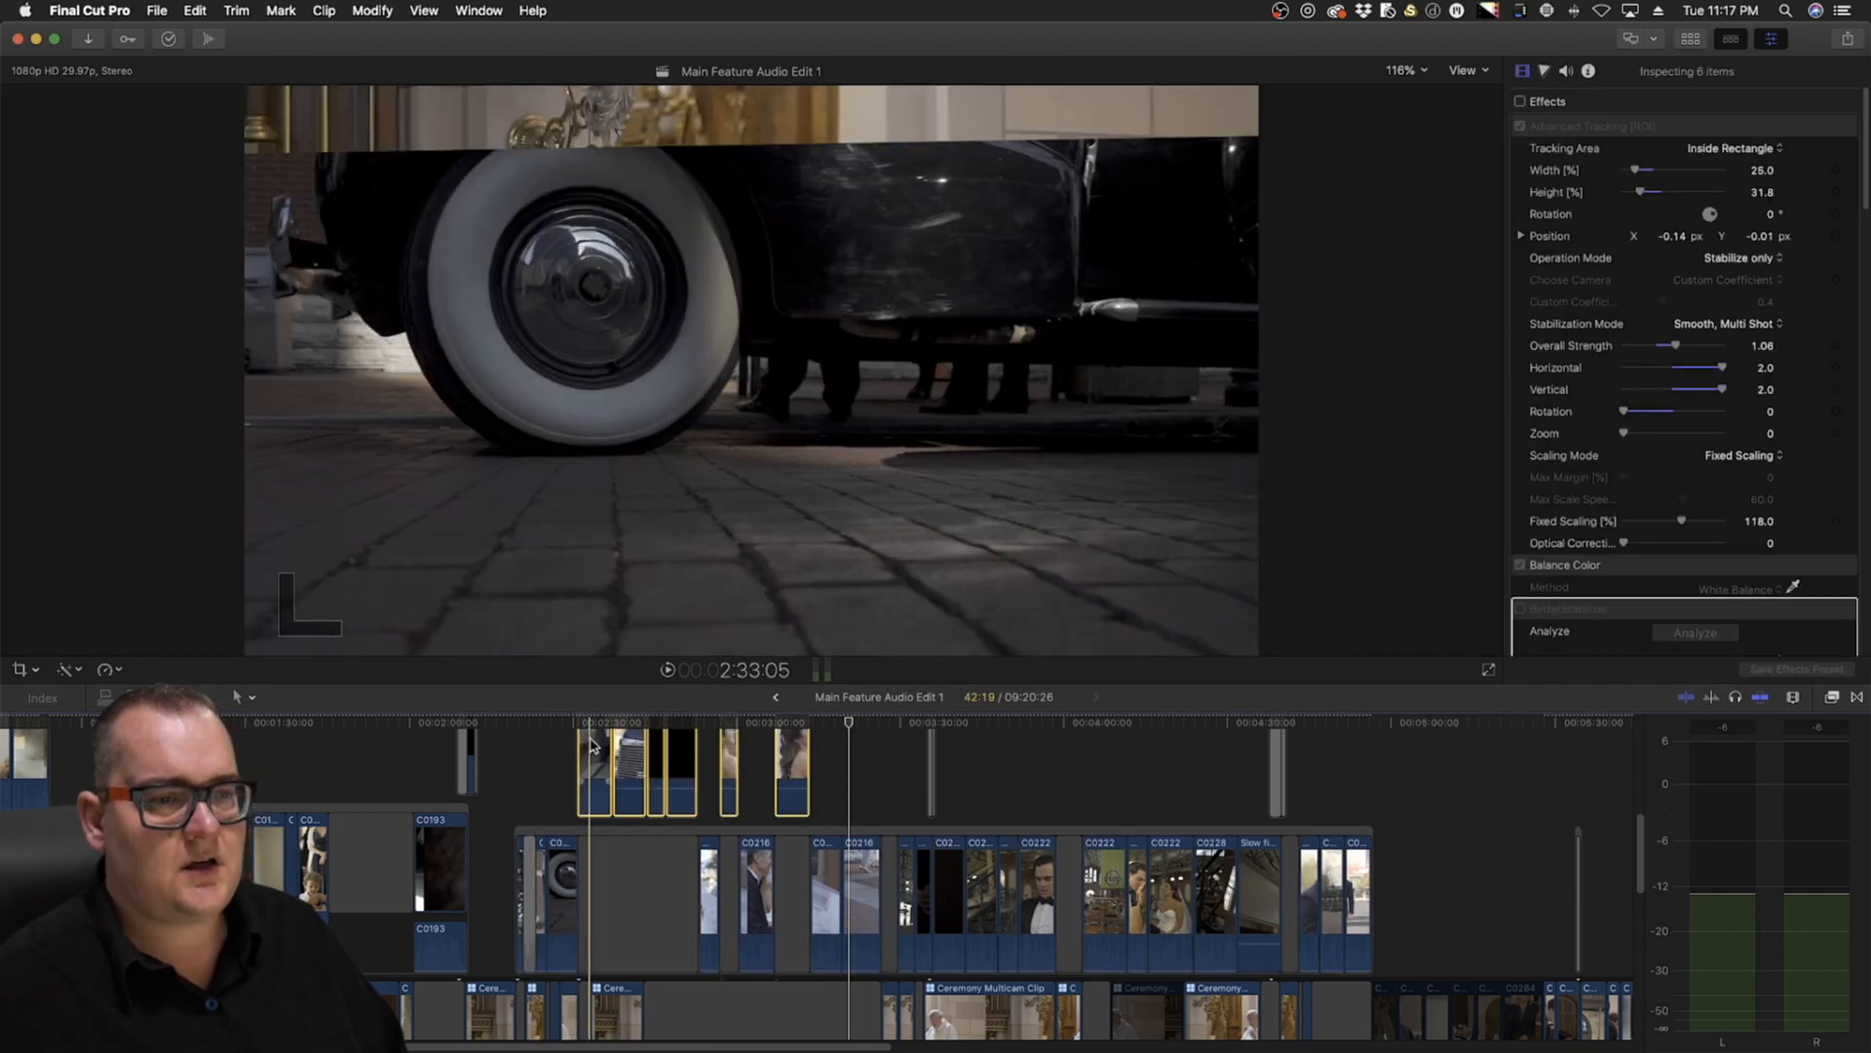
# Scrub through the vintage car B-roll from C0248 to Slow Car 2 and back to the opening tree shot
pyautogui.click(831, 750)
pyautogui.moveTo(834, 750); pyautogui.dragTo(537, 819)
pyautogui.press('super+equal')
pyautogui.press('super+equal')
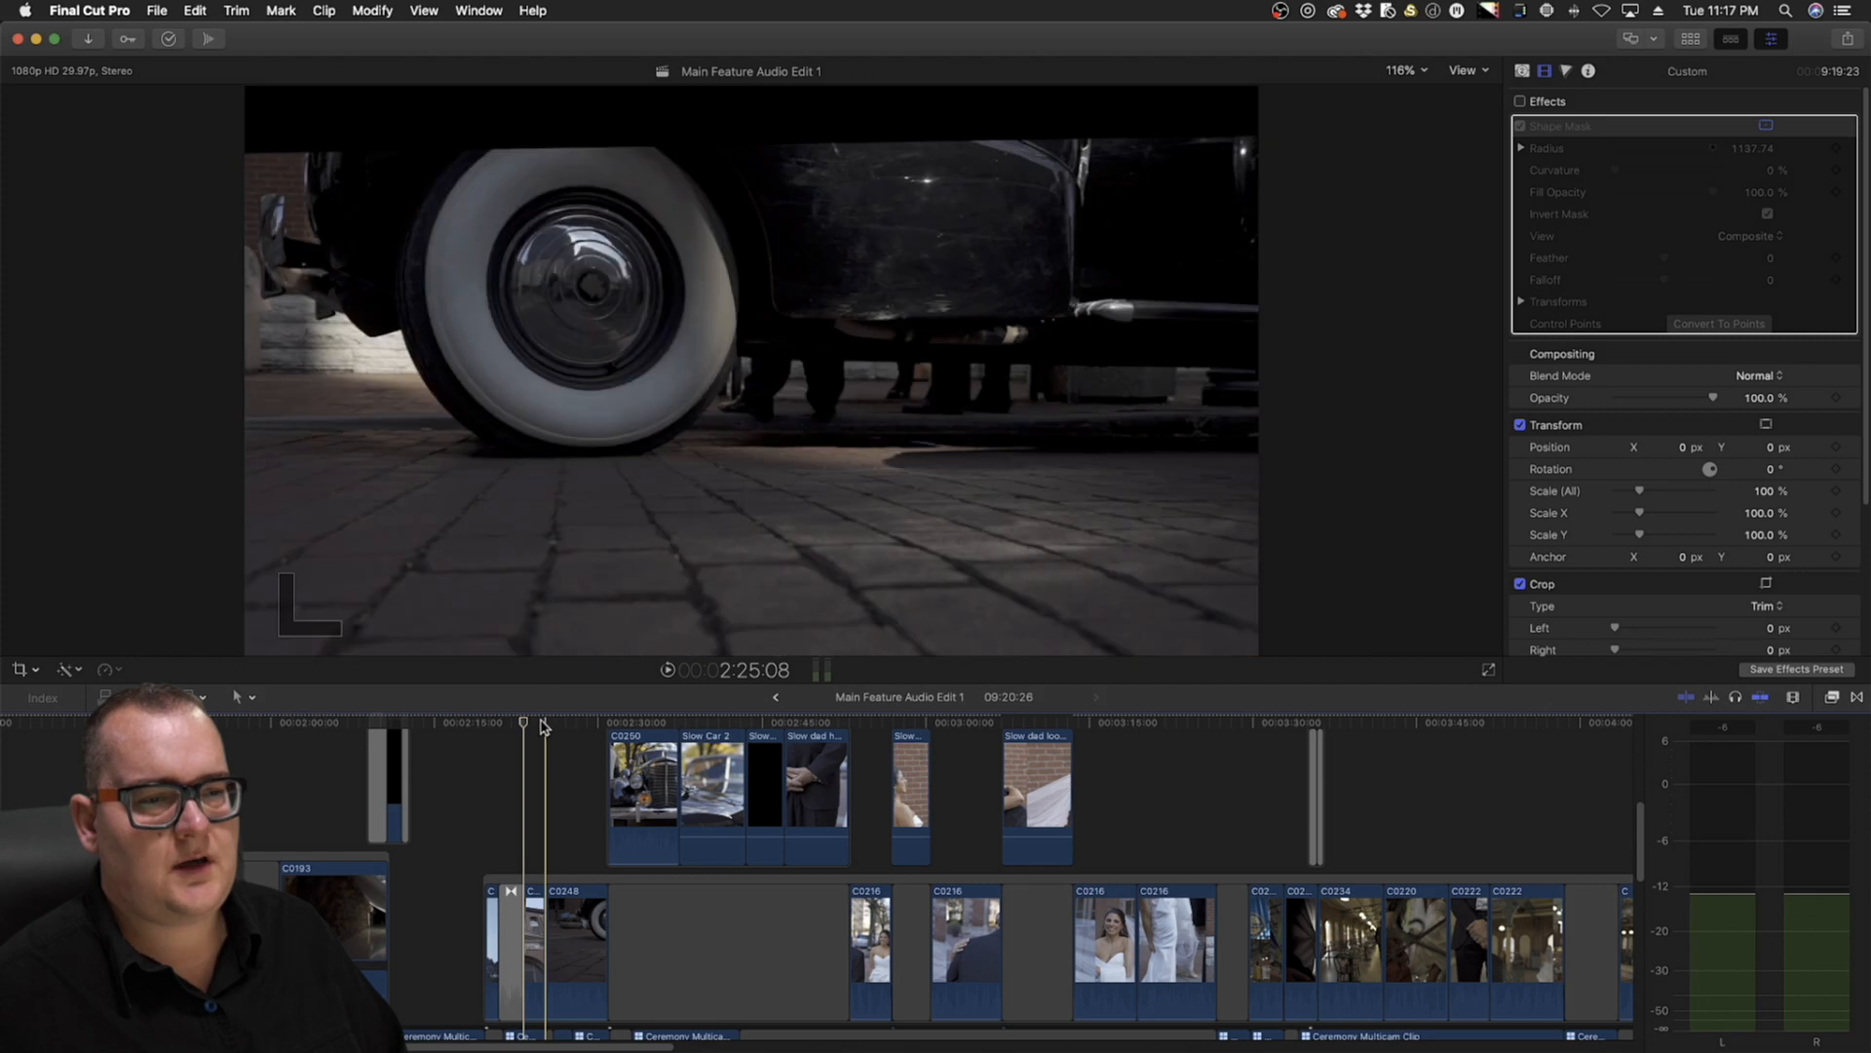
pyautogui.moveTo(543, 726); pyautogui.dragTo(635, 738)
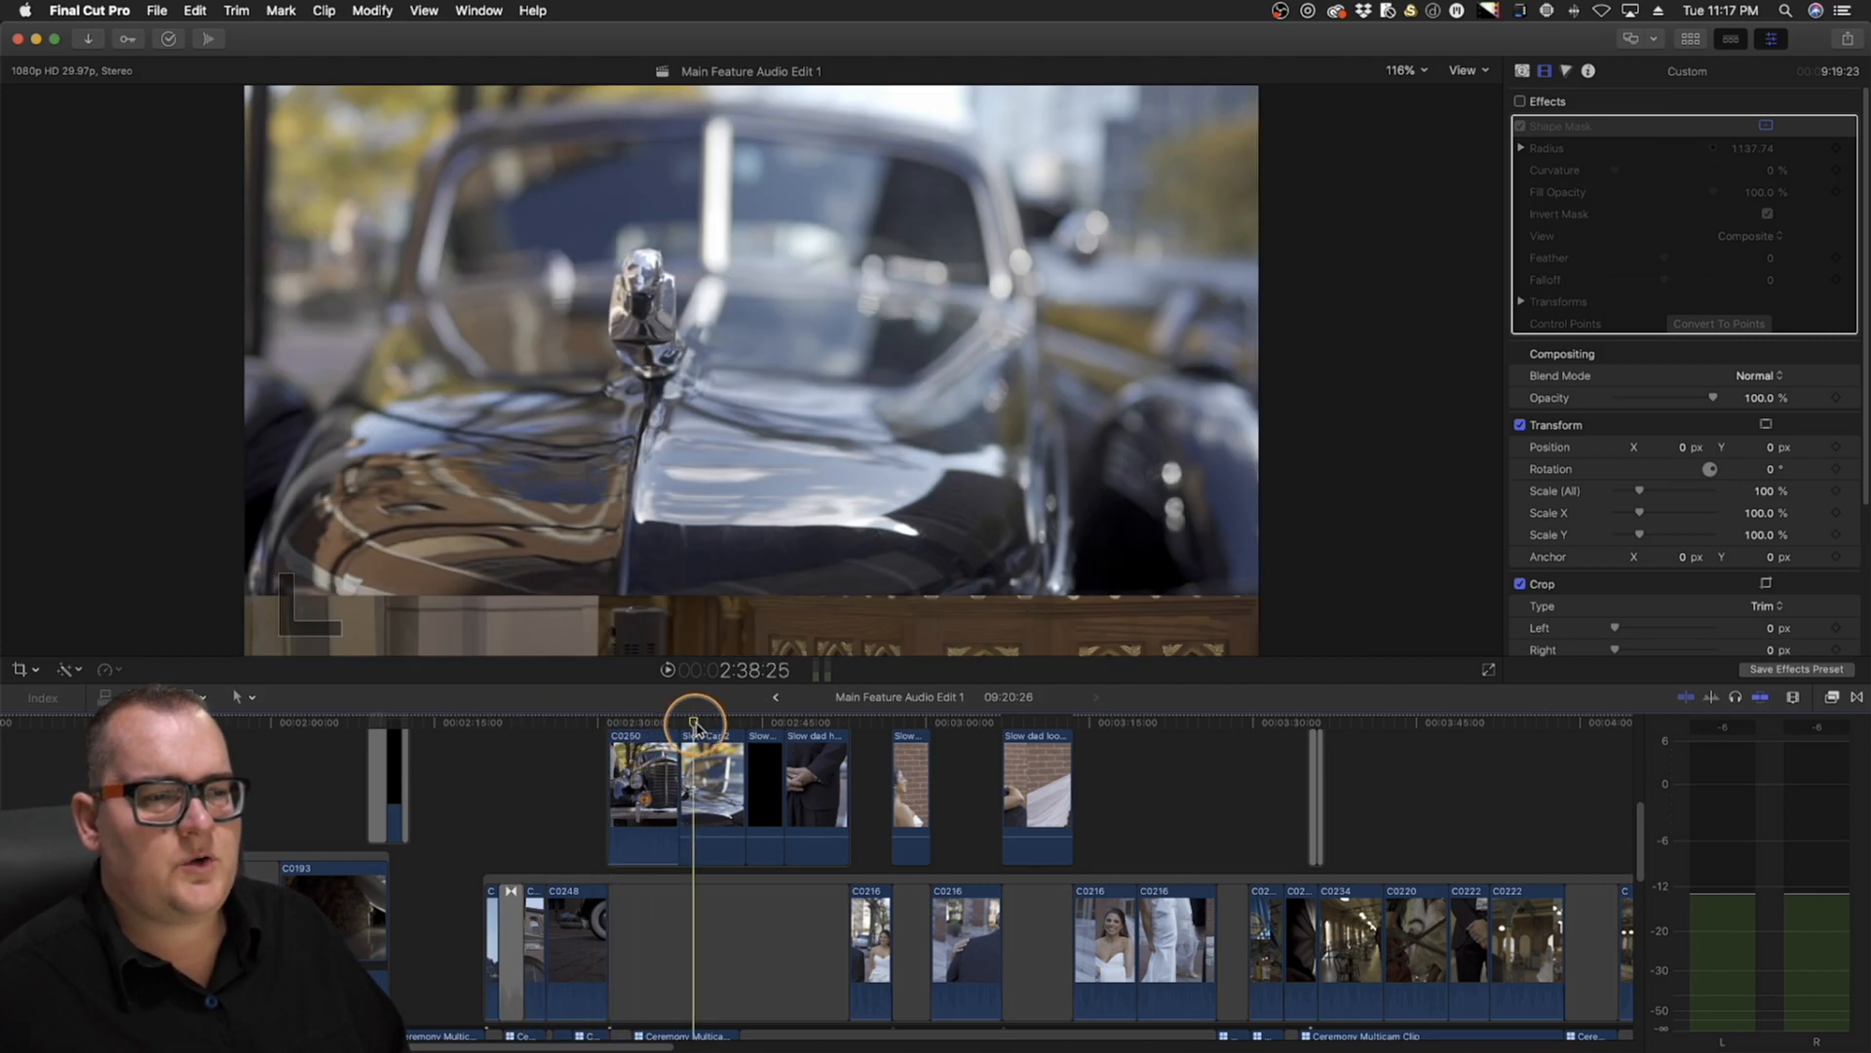
pyautogui.moveTo(705, 726); pyautogui.dragTo(491, 826)
pyautogui.press('super+equal')
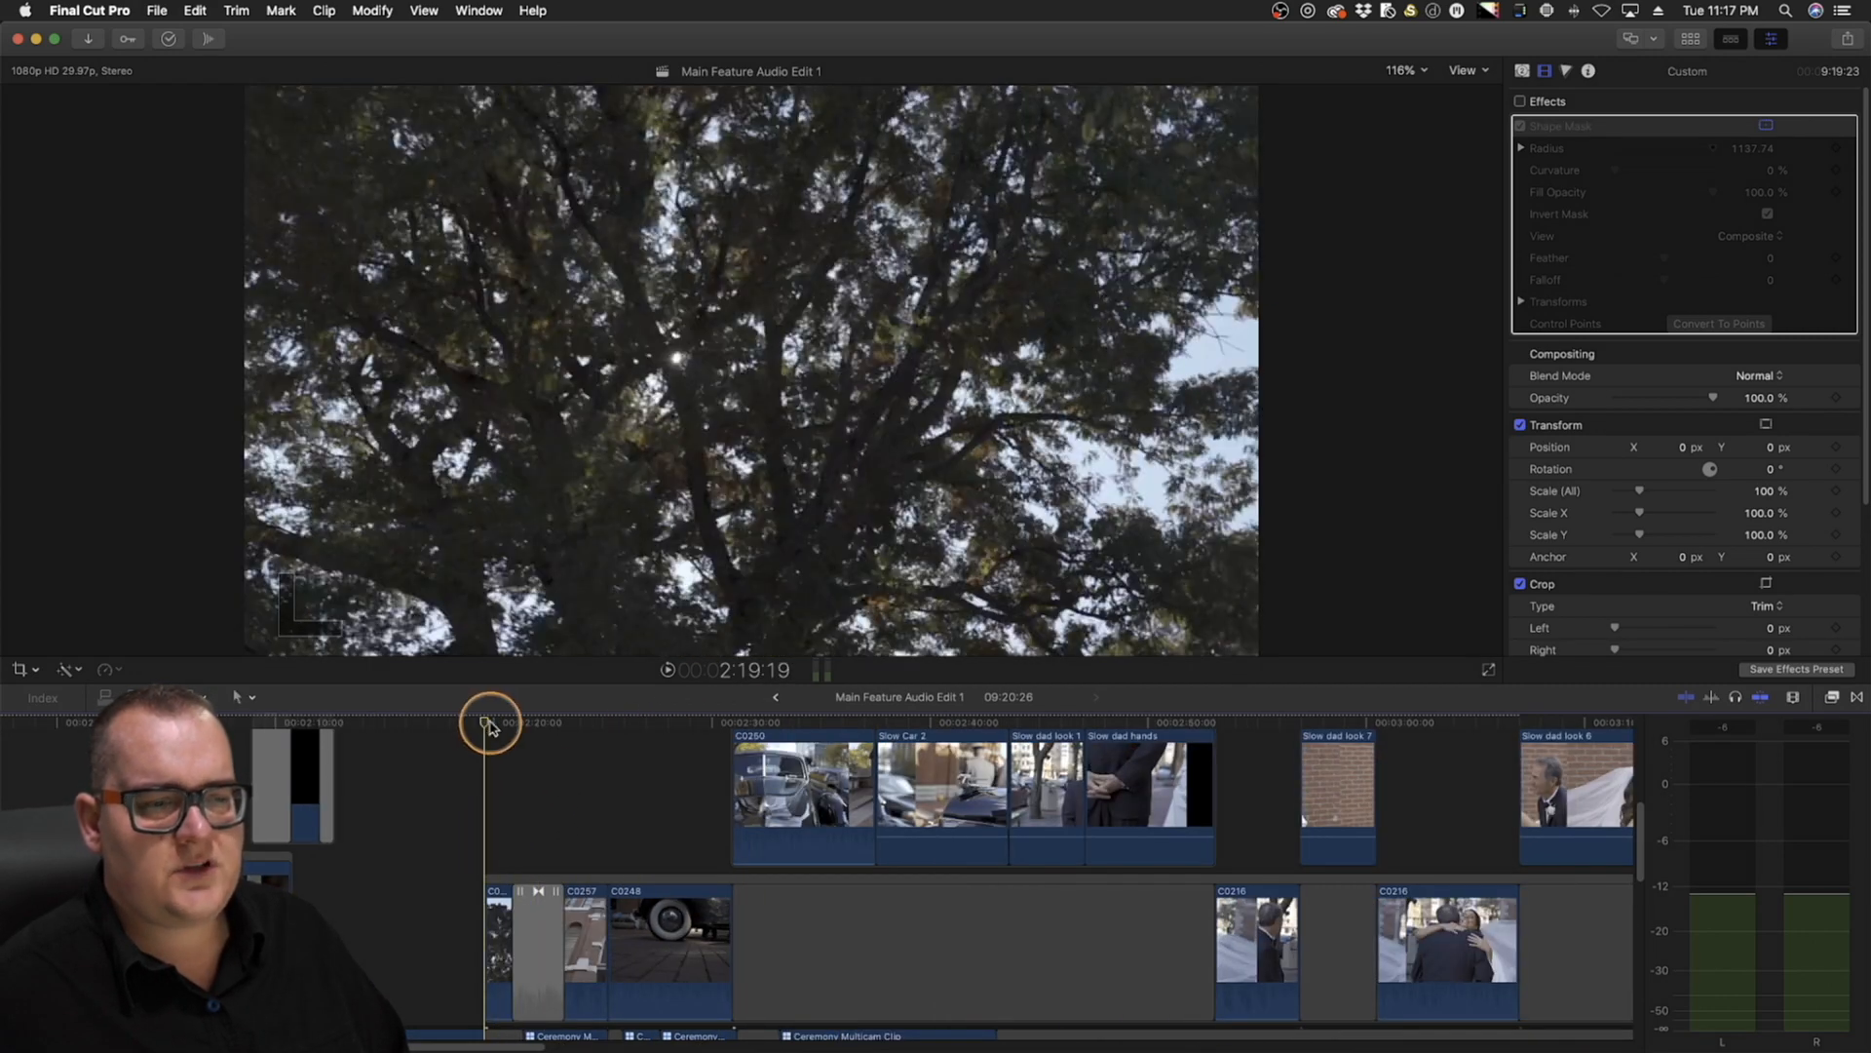
# Reset the Transform position of the C0250 vintage car clip at about 2:35 to 0 px
pyautogui.moveTo(495, 732); pyautogui.dragTo(820, 738)
pyautogui.scroll(2, 733, 798)
pyautogui.click(807, 802)
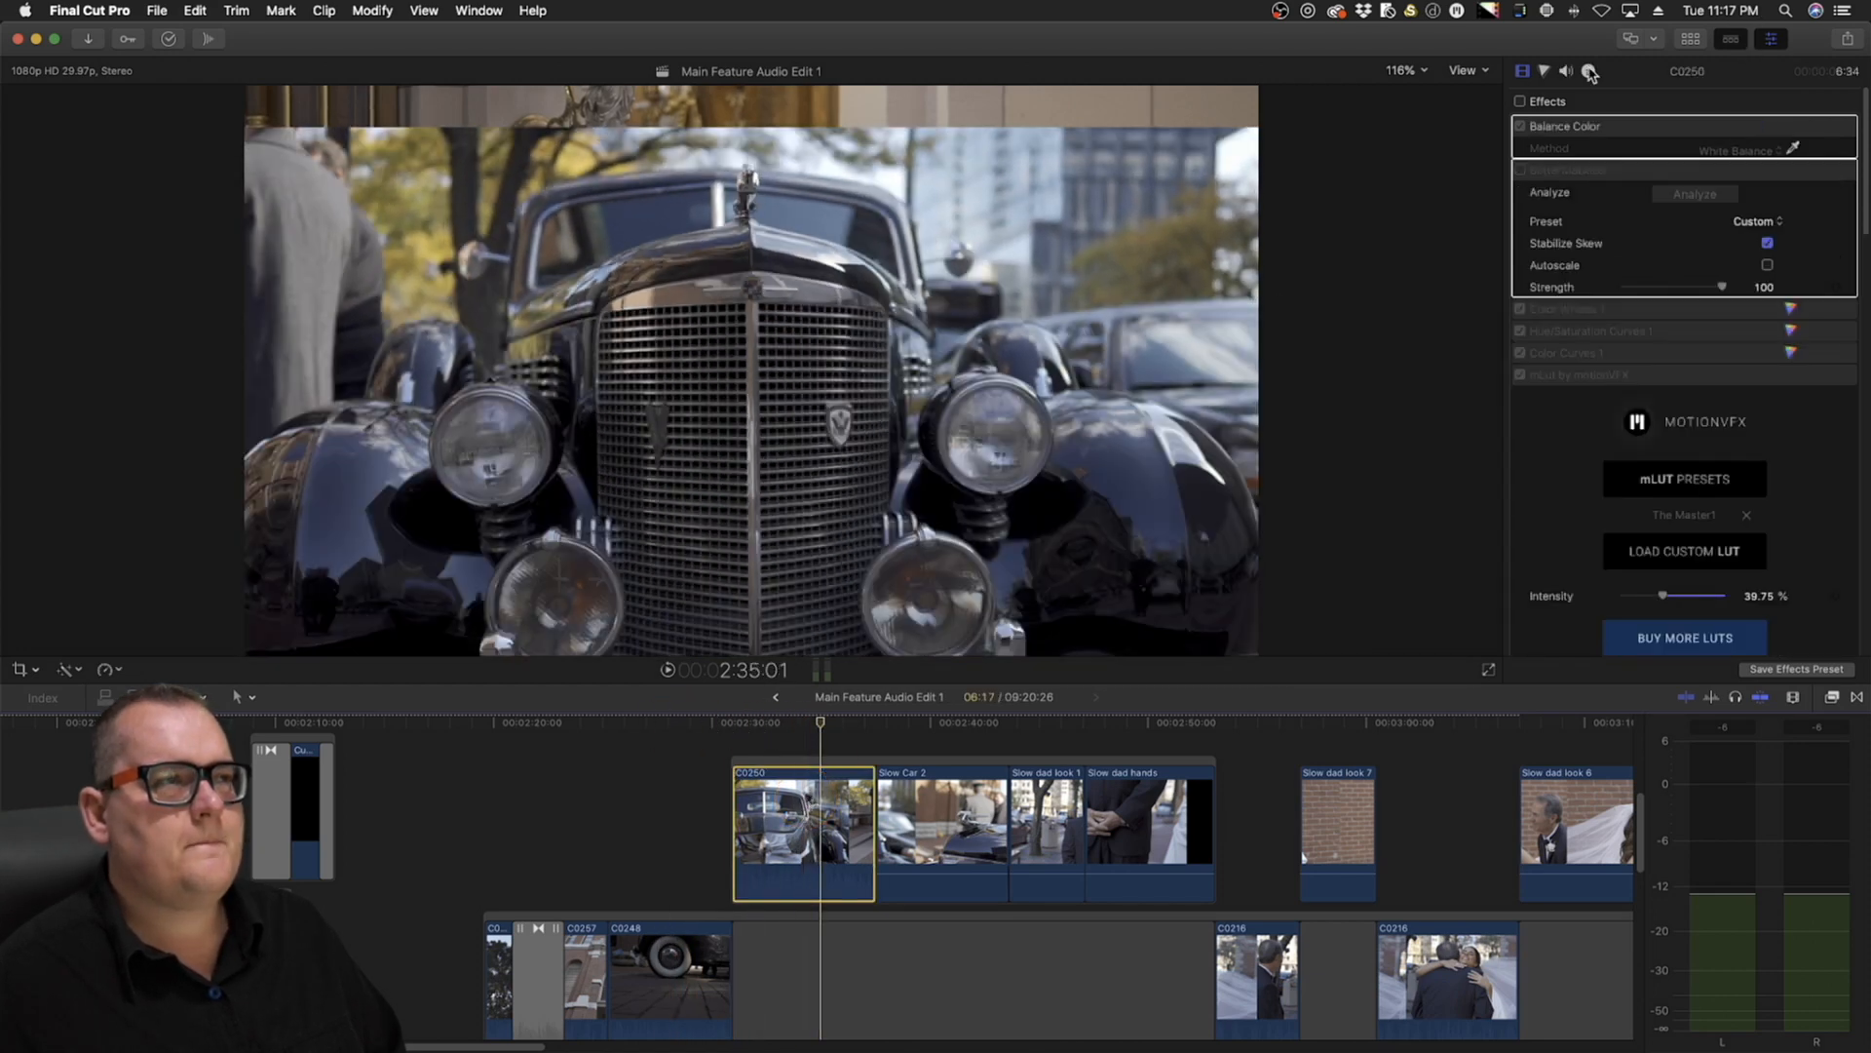
pyautogui.click(1519, 73)
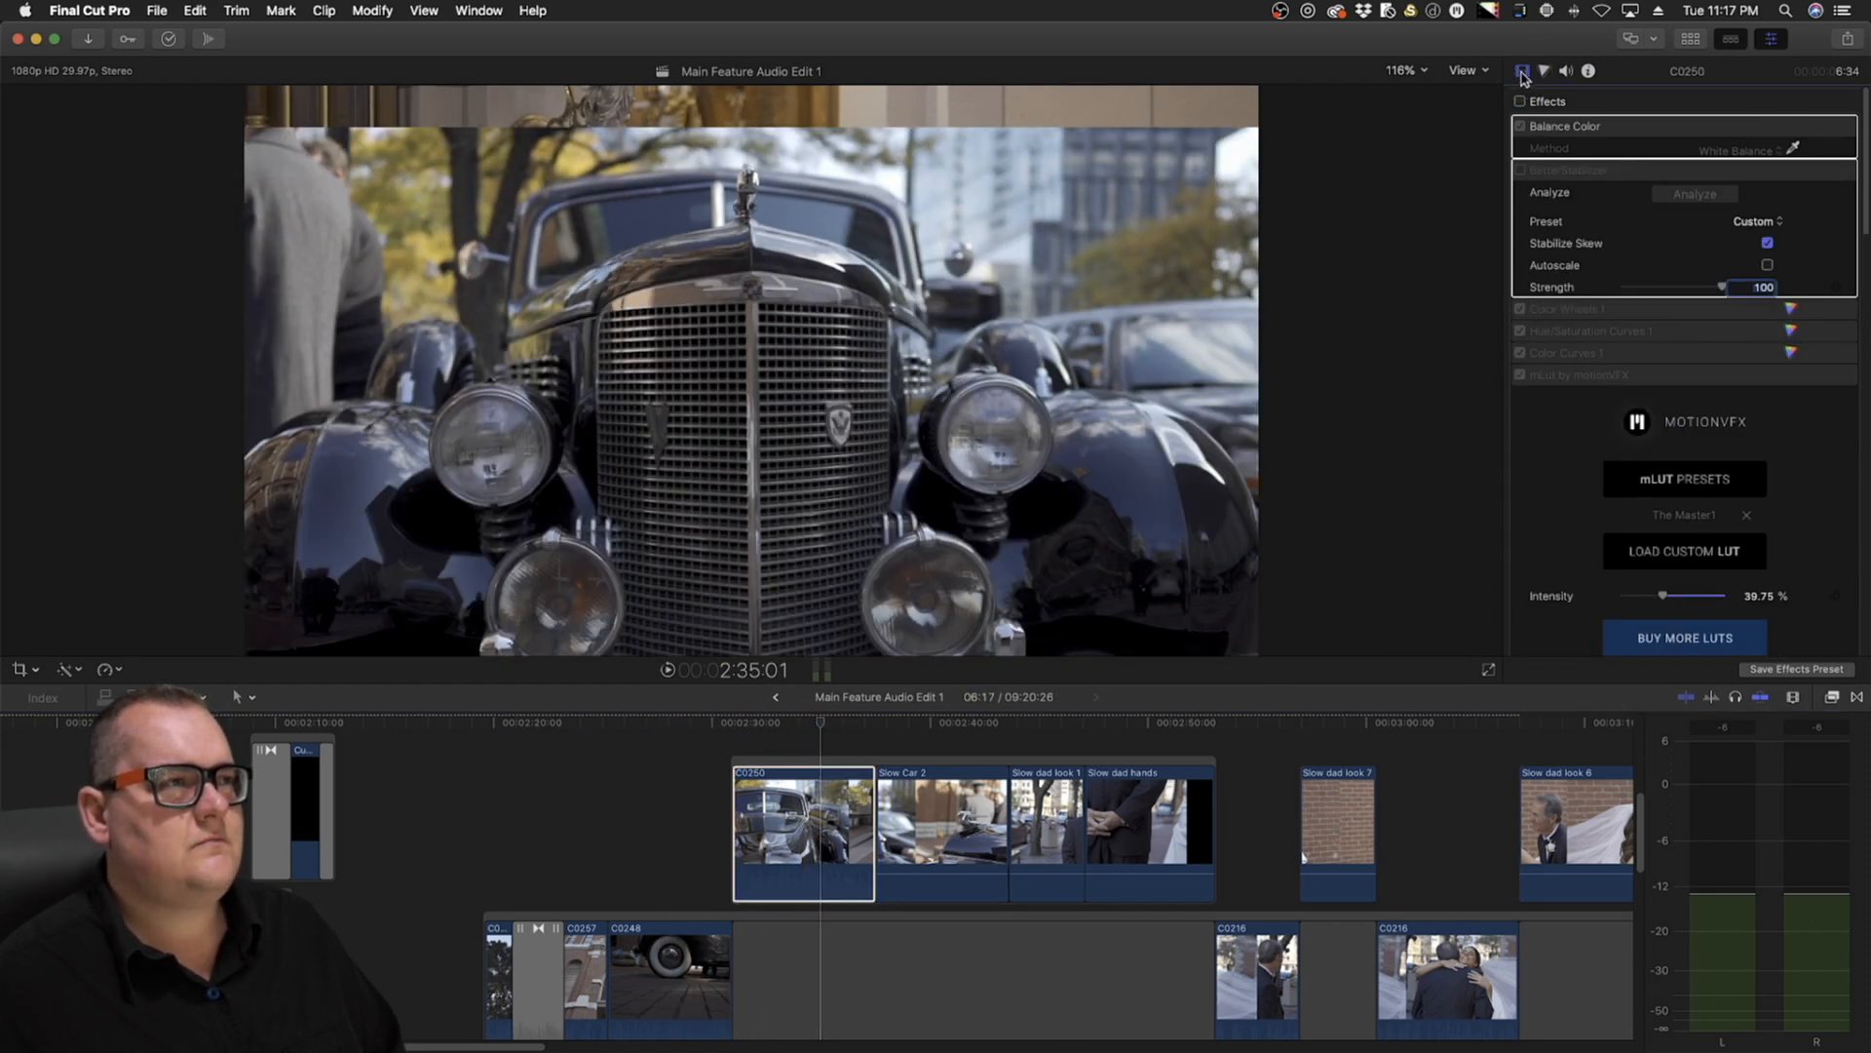
pyautogui.scroll(-10, 1608, 359)
pyautogui.scroll(10, 1637, 390)
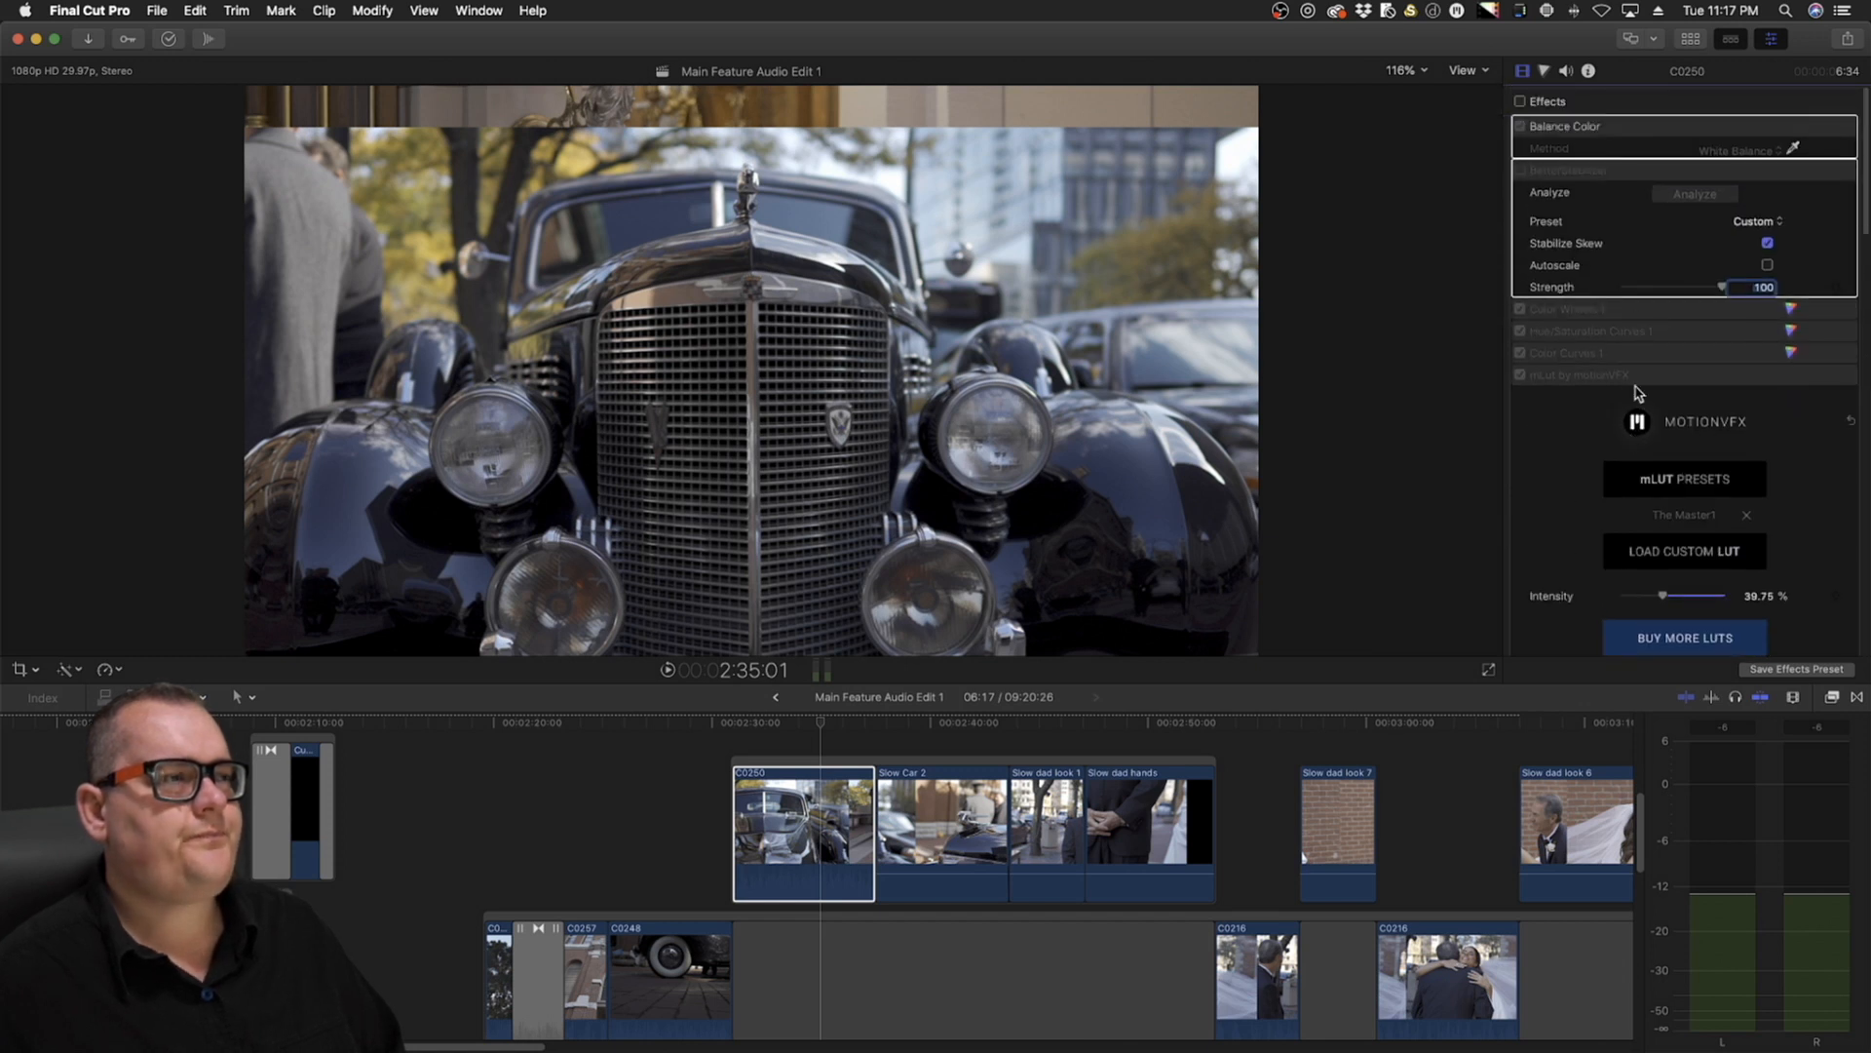
pyautogui.scroll(-10, 1667, 435)
pyautogui.scroll(-10, 1667, 436)
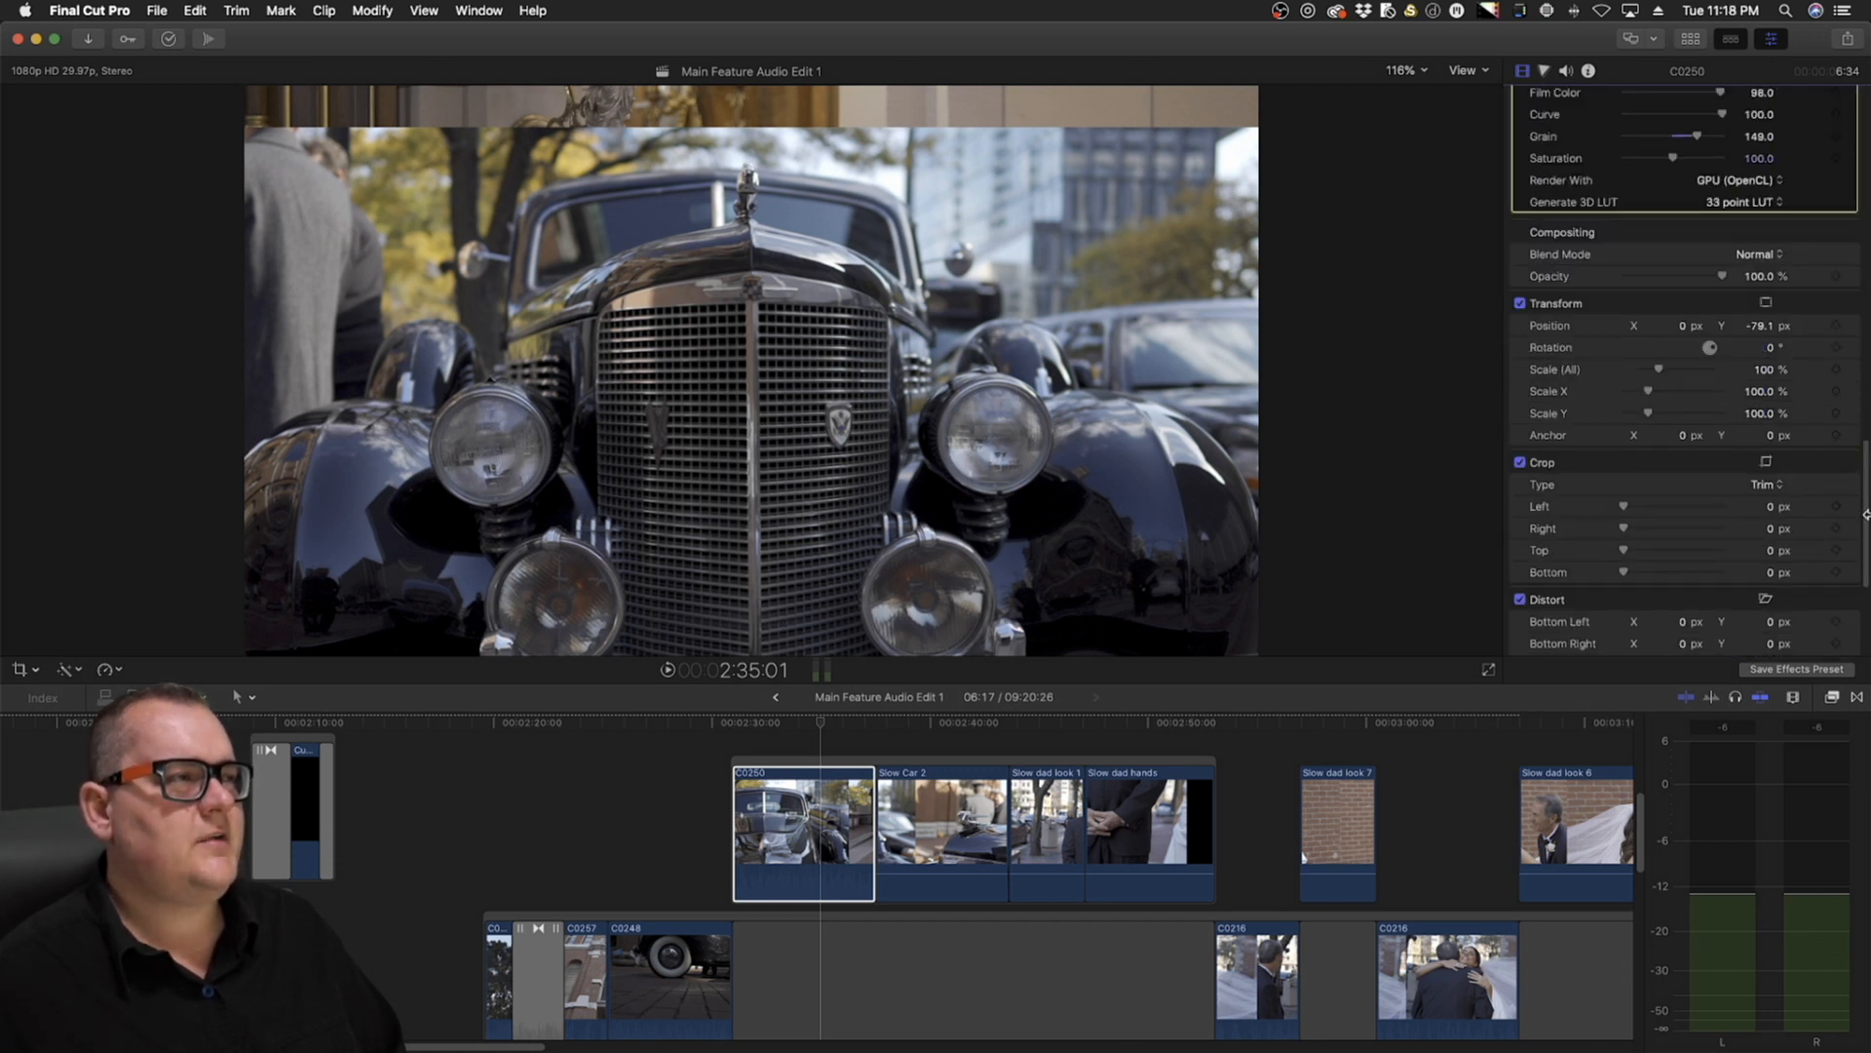
pyautogui.click(1853, 326)
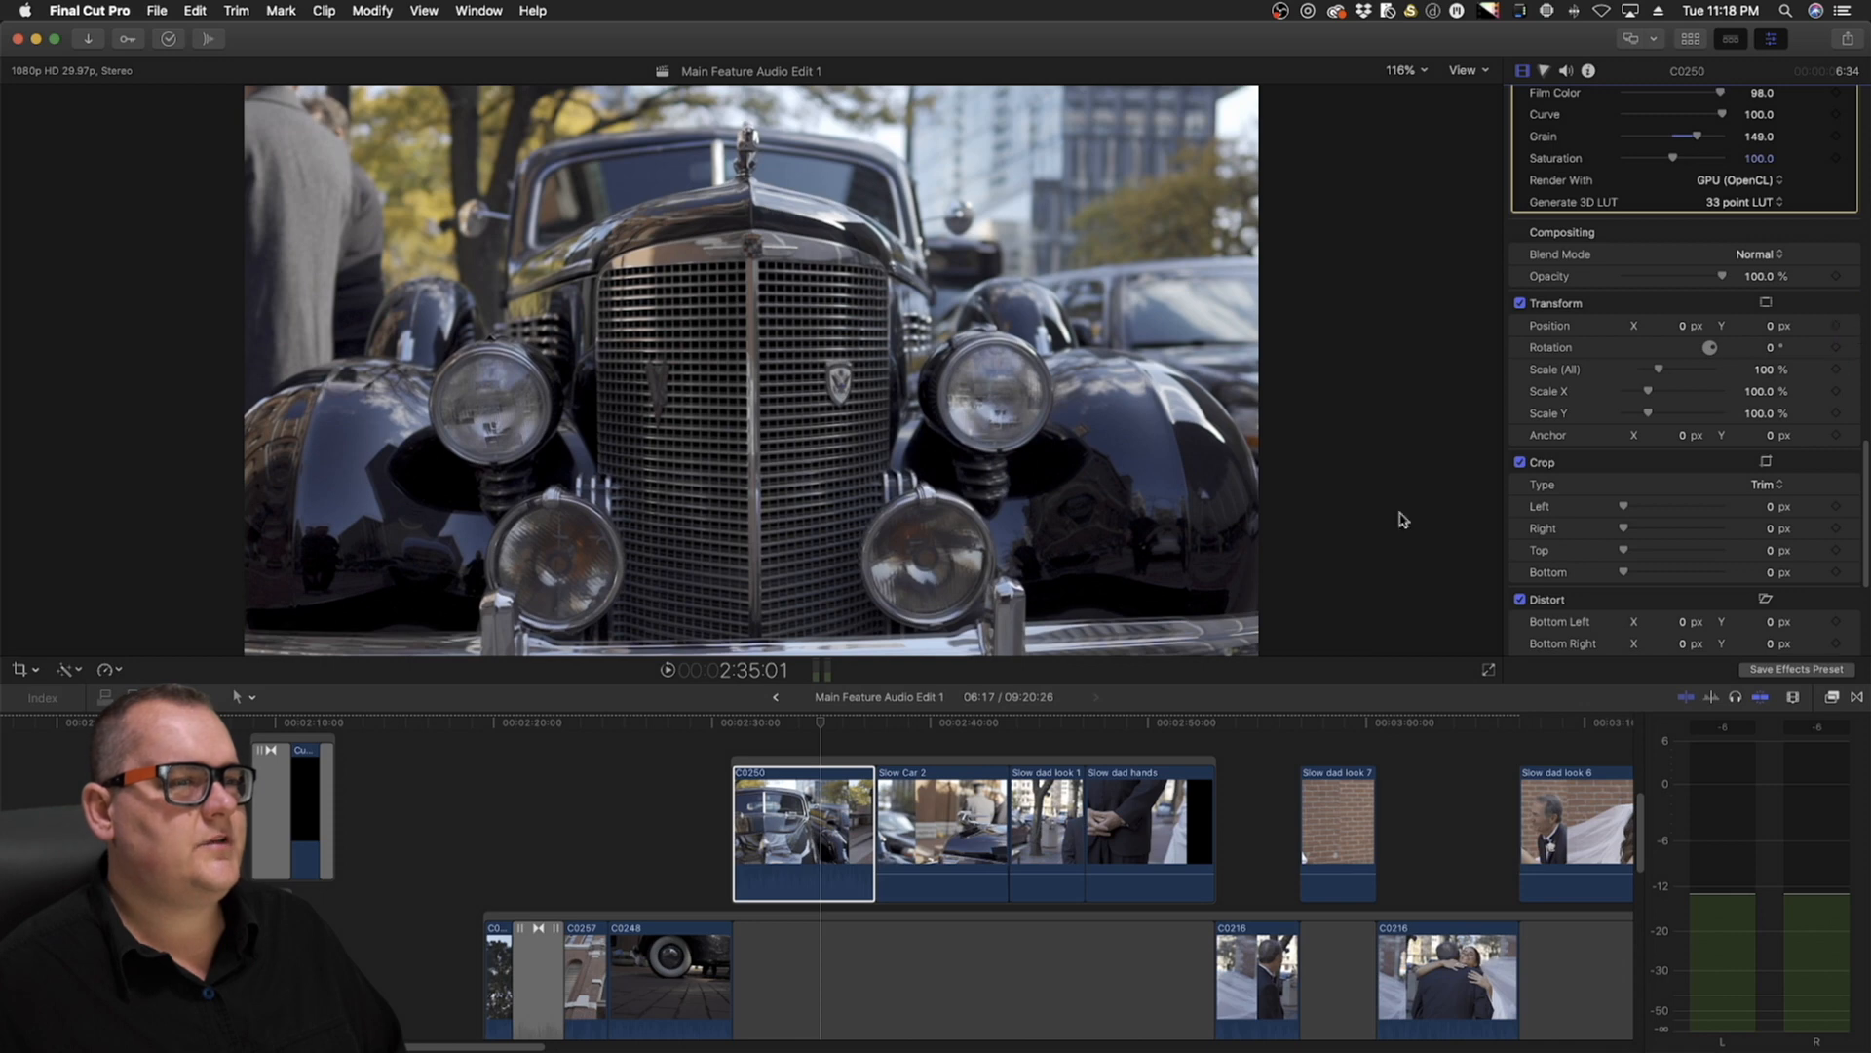
# Reset the Transform position of the C0248 car wheel clip at about 2:27 to 0 px
pyautogui.click(671, 975)
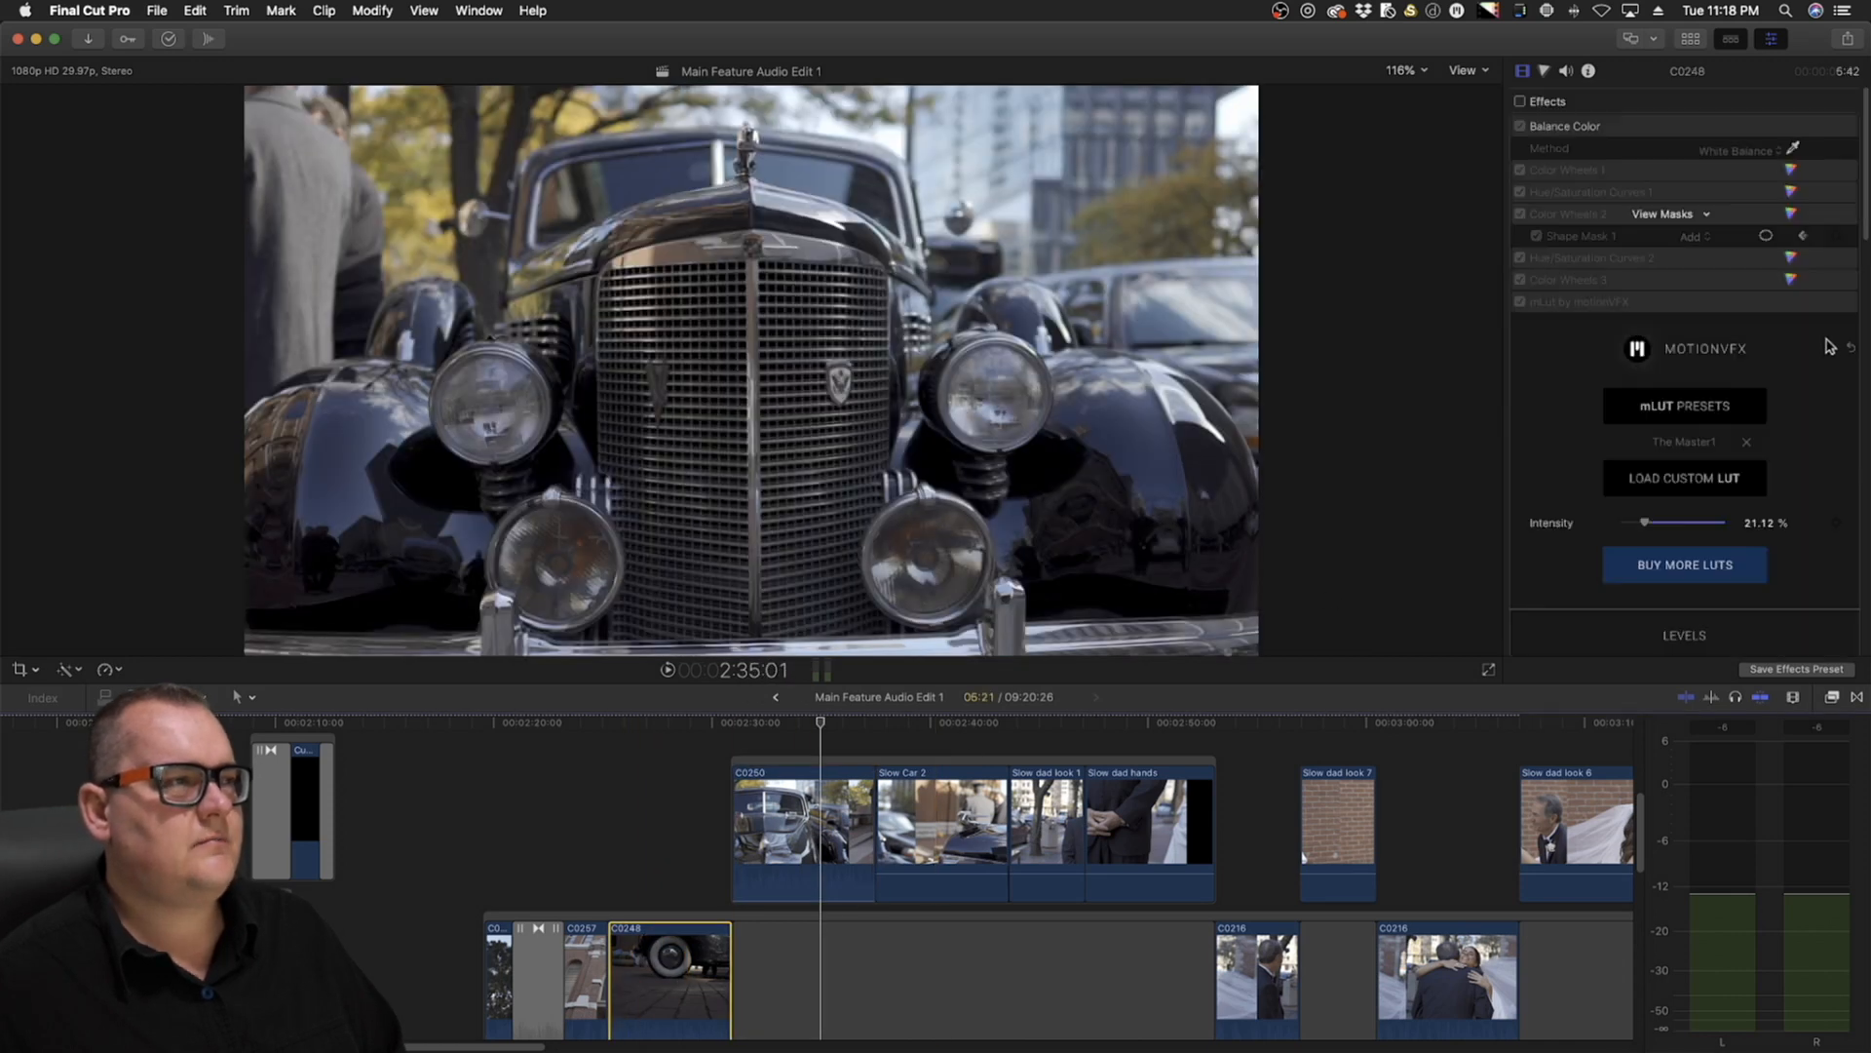
pyautogui.moveTo(643, 722)
pyautogui.mouseDown()
pyautogui.moveTo(626, 721)
pyautogui.moveTo(660, 722)
pyautogui.mouseUp()
pyautogui.scroll(-20, 1667, 427)
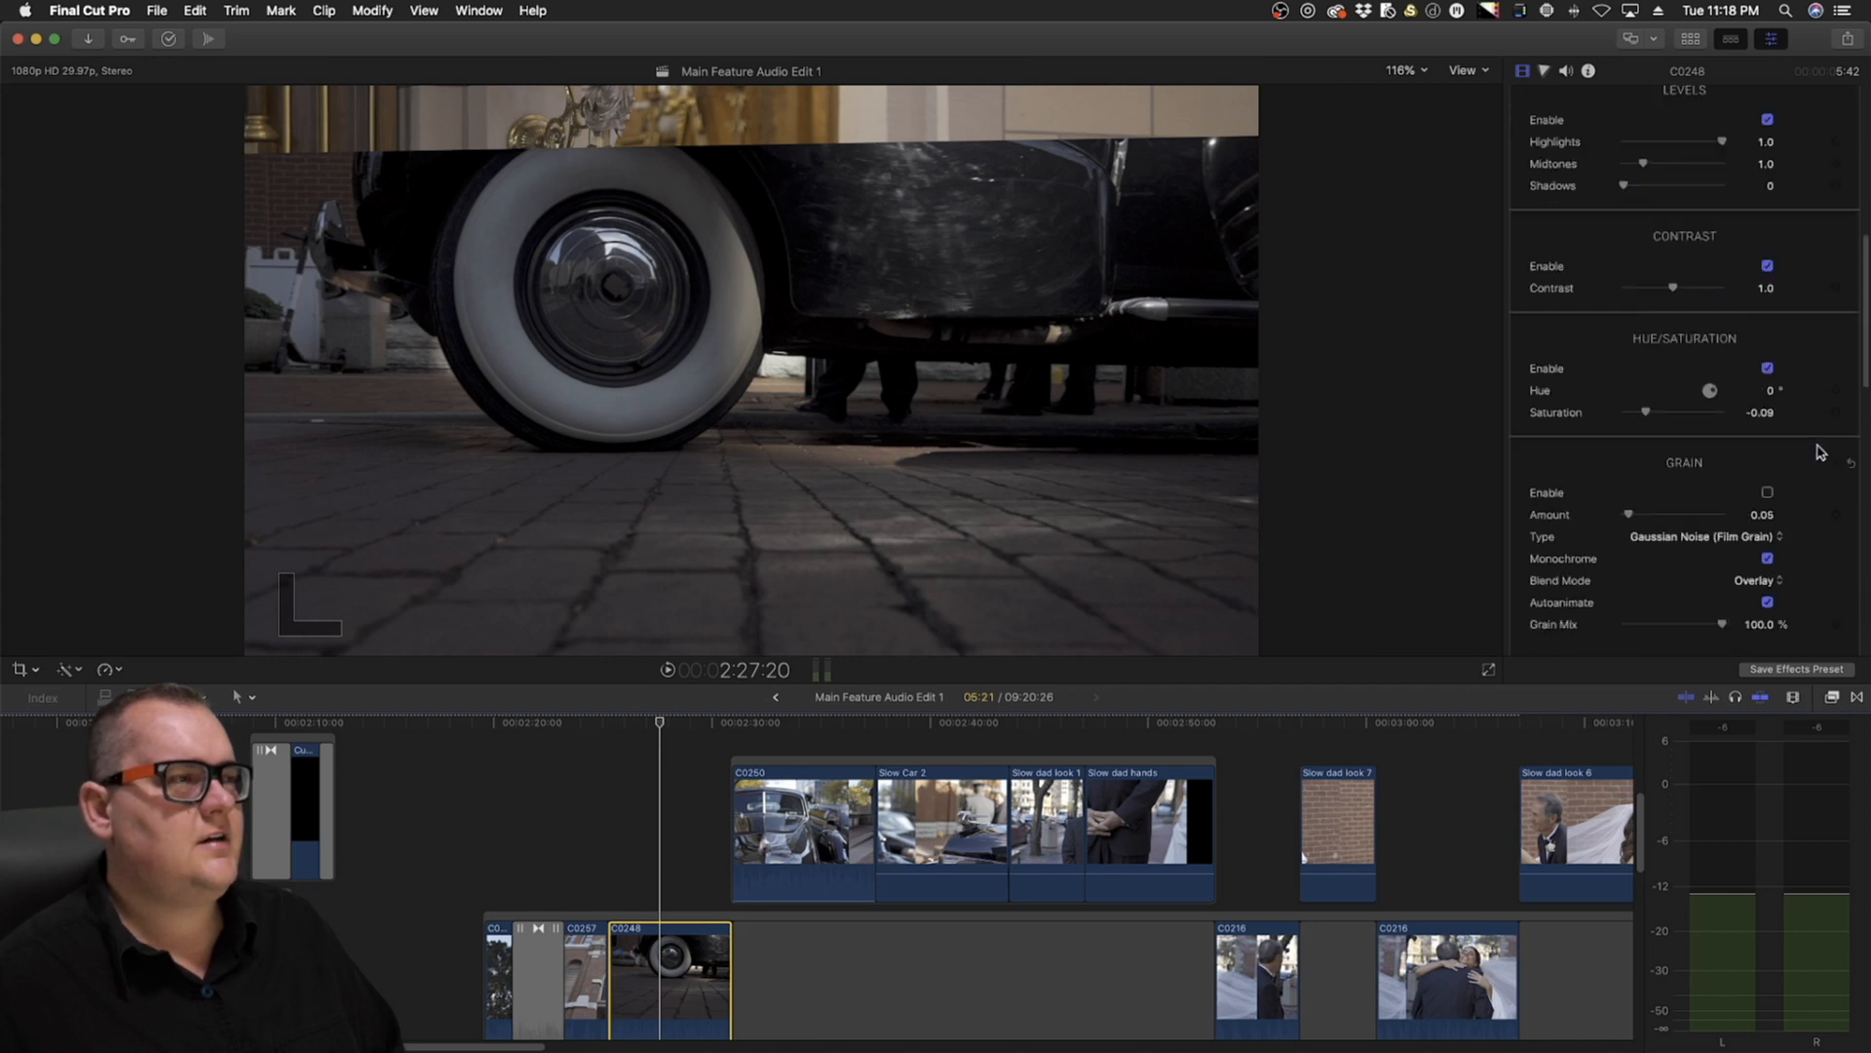
pyautogui.scroll(-5, 1840, 577)
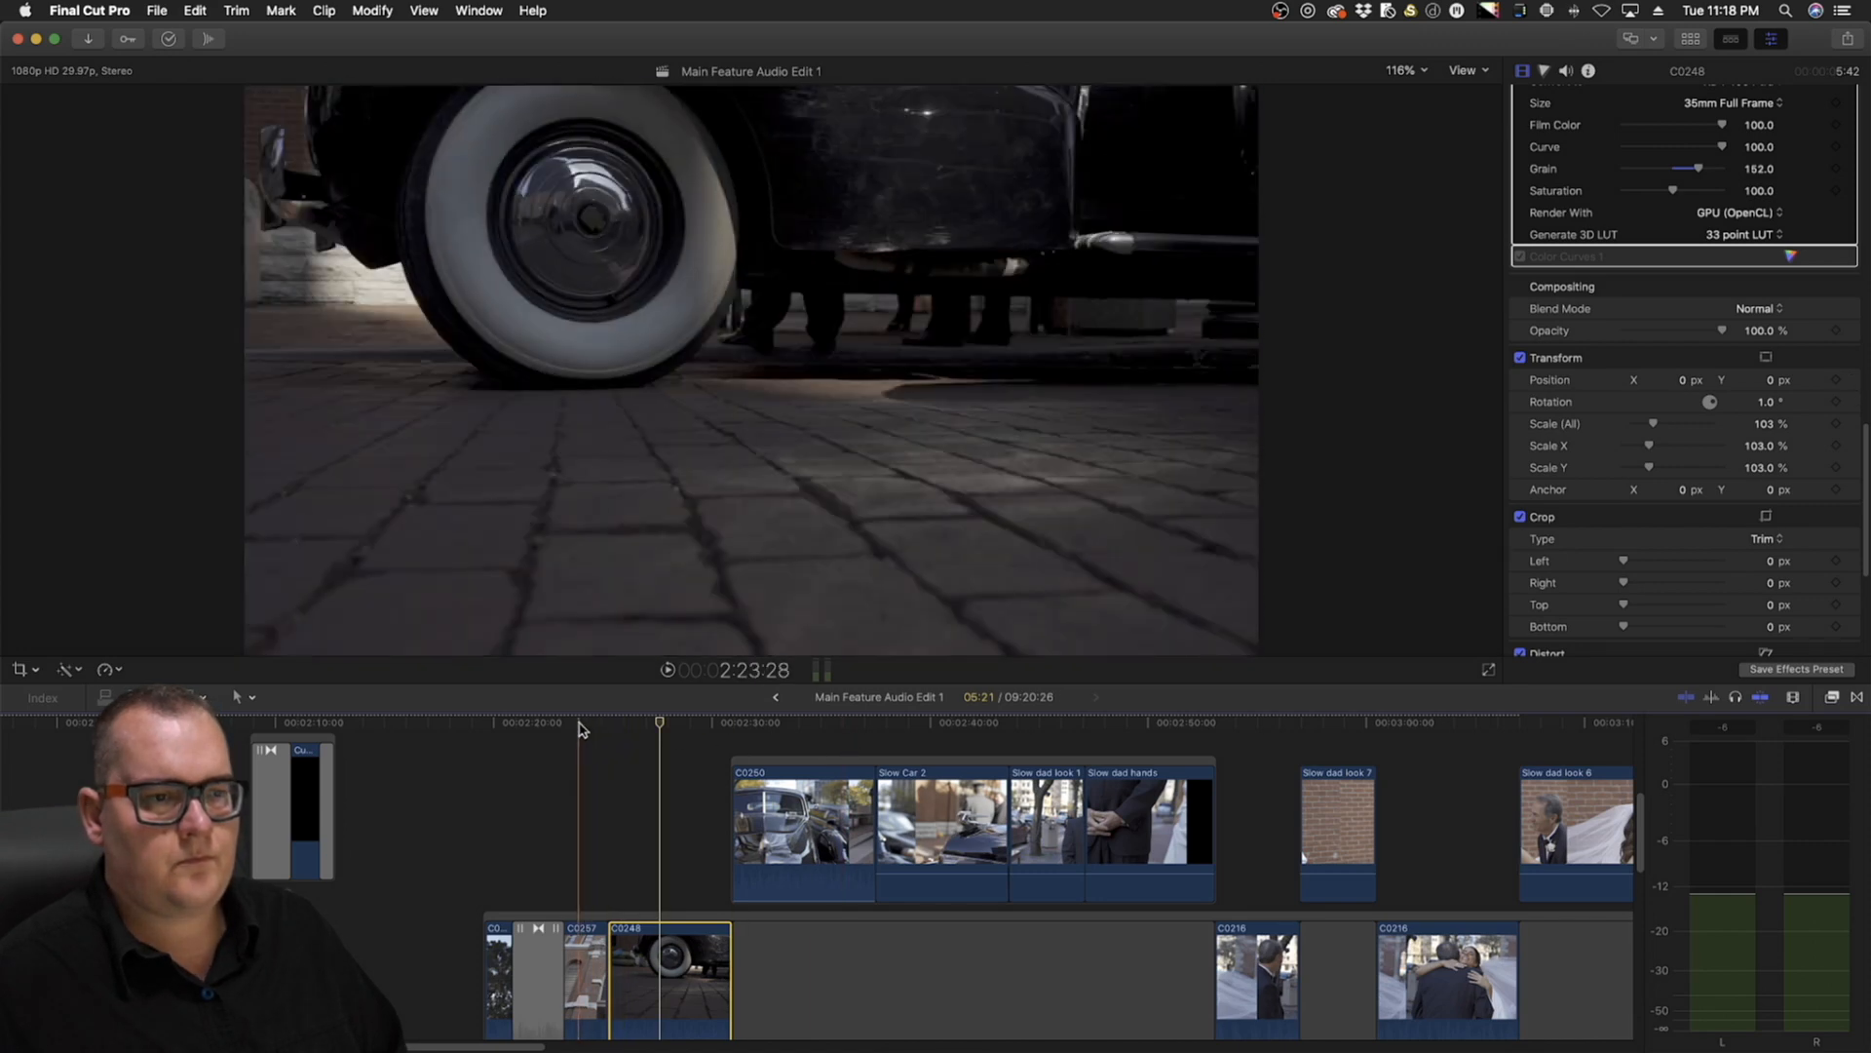
# Scrub on through the car shots toward the Slow dad hands clip and the first-look B-roll
pyautogui.moveTo(656, 731); pyautogui.dragTo(965, 814)
pyautogui.hscroll(5, 596, 714)
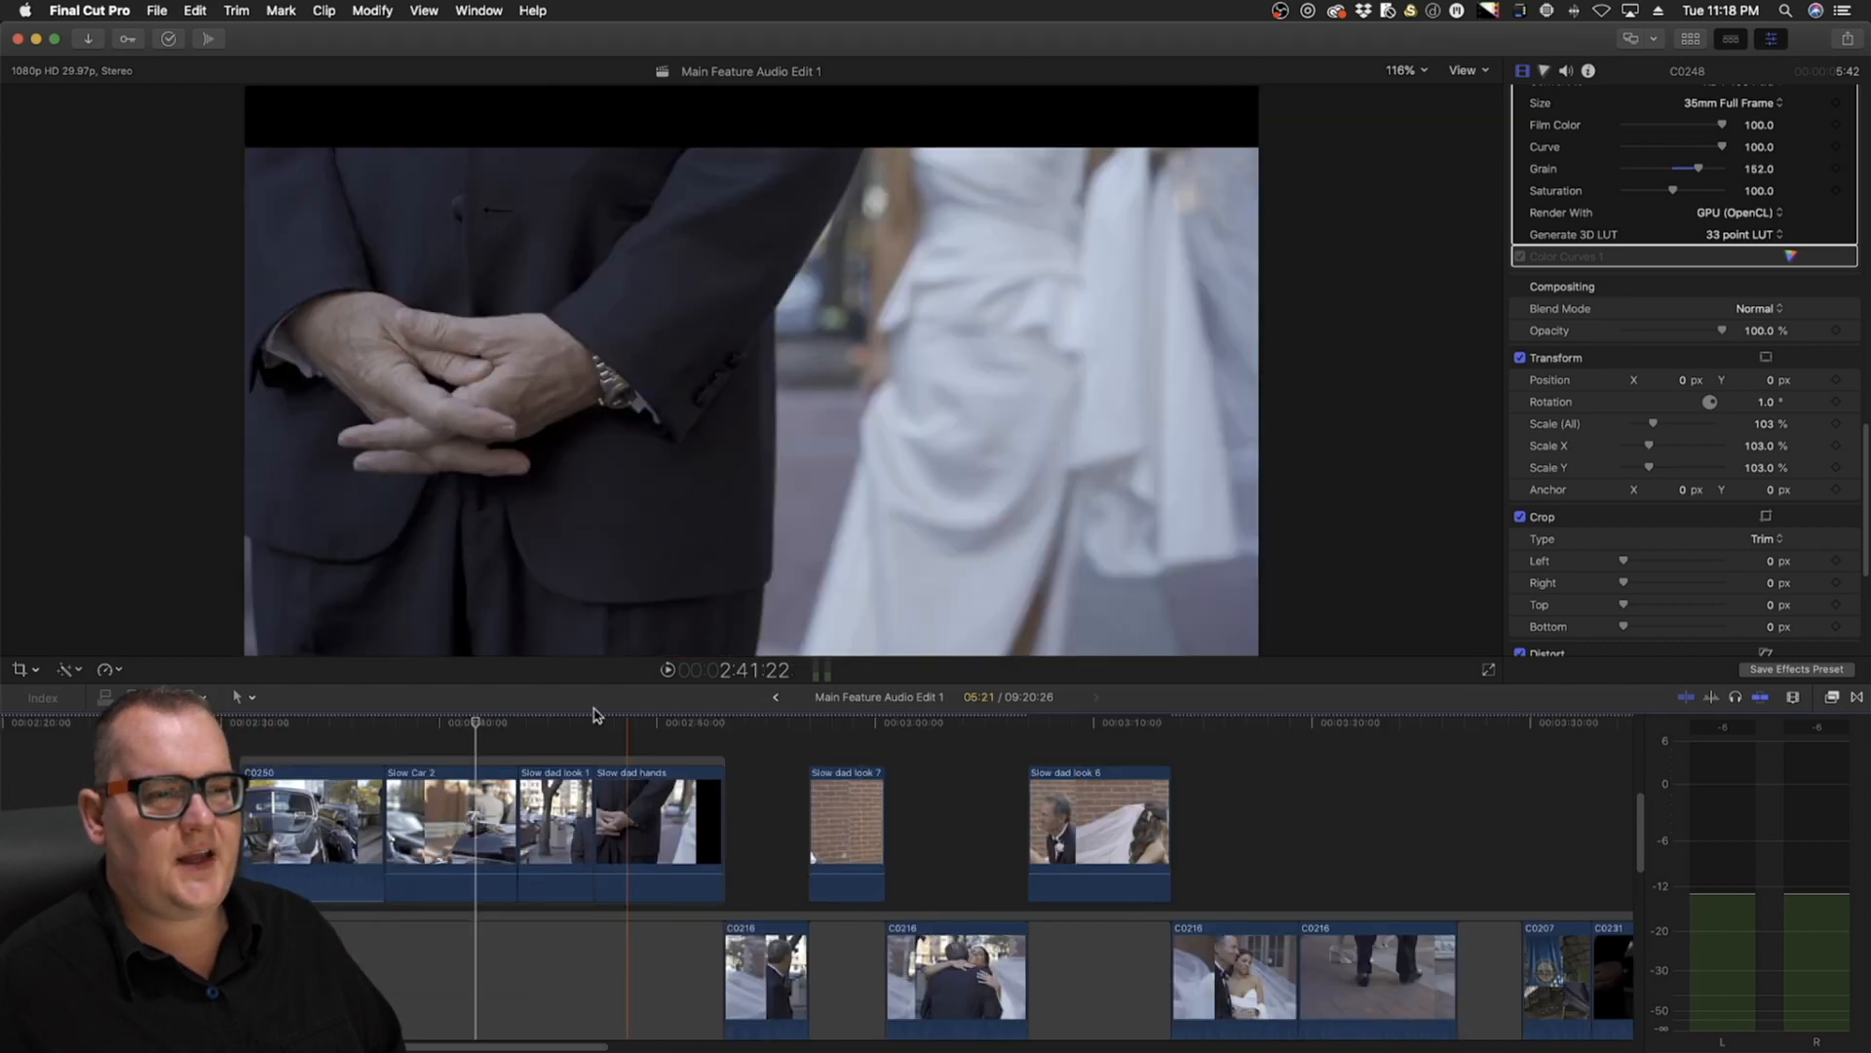
# Scrub through the dad first-look B-roll and on through the groom prep and market hall clips up to C0228
pyautogui.moveTo(513, 727); pyautogui.dragTo(557, 780)
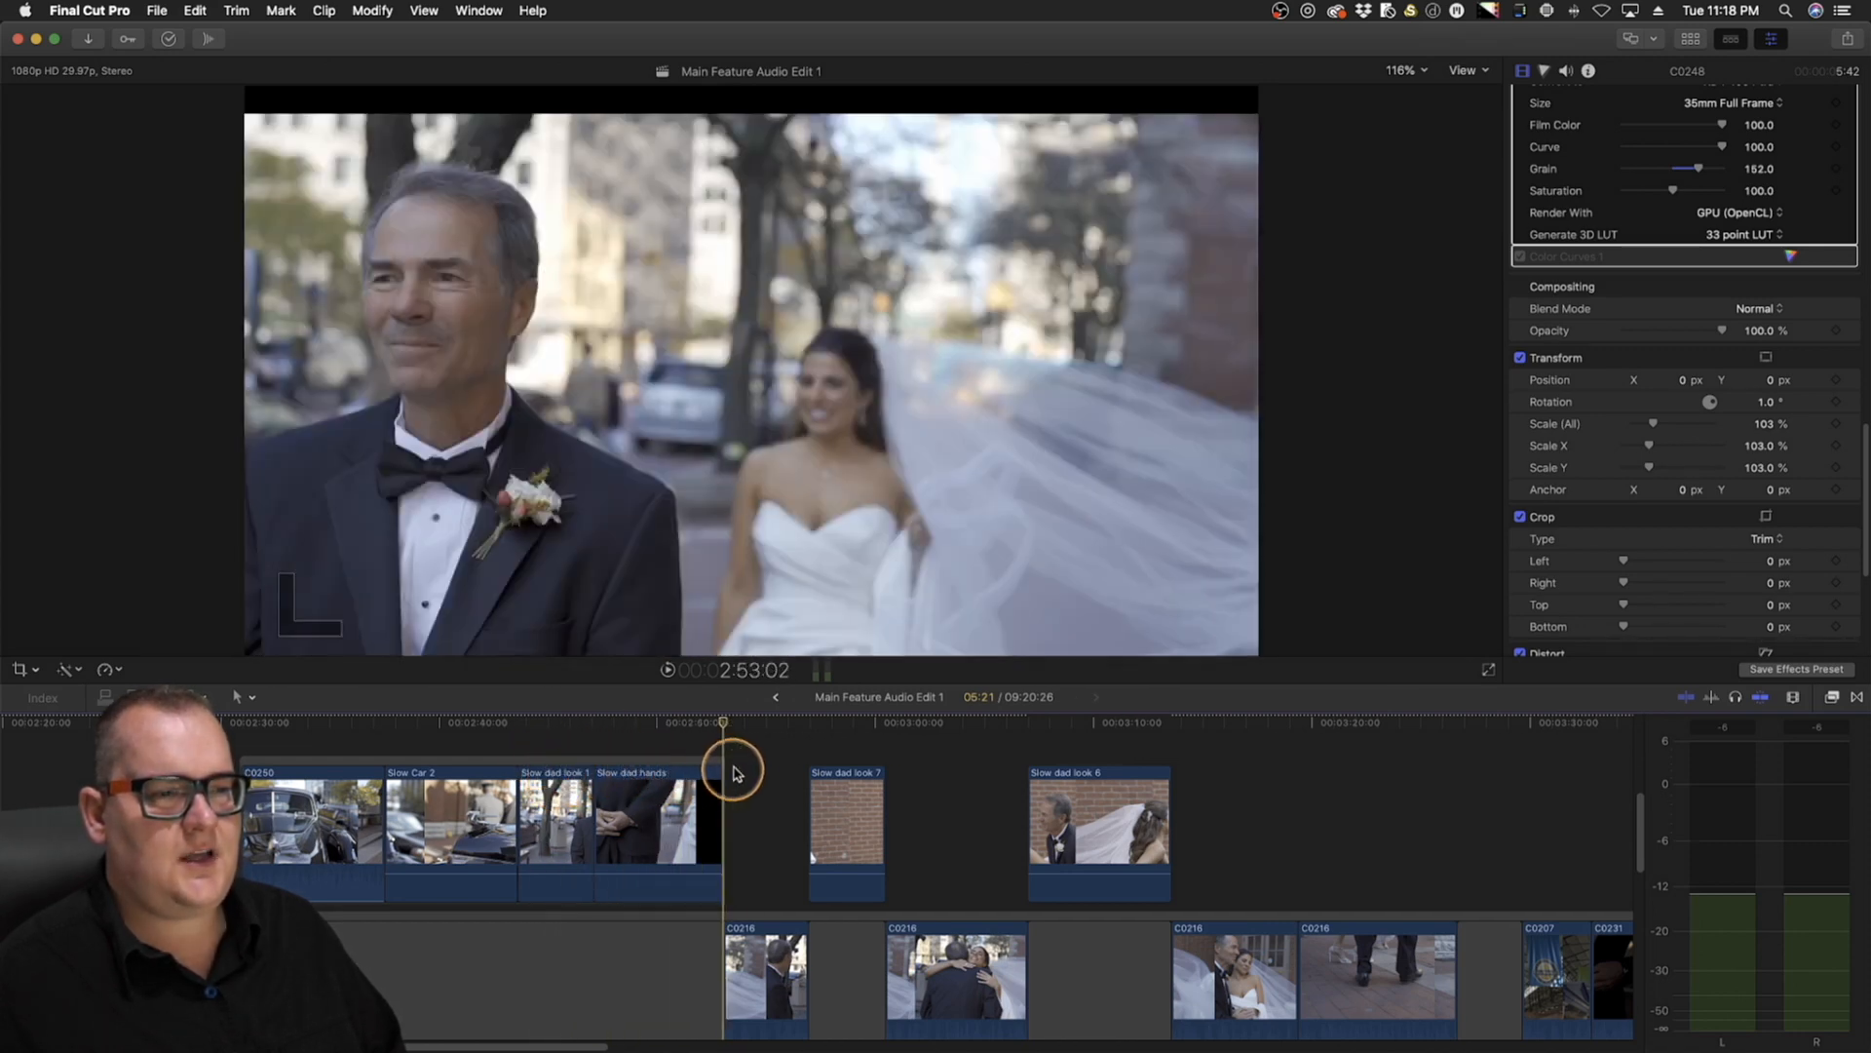
pyautogui.moveTo(822, 770); pyautogui.dragTo(1027, 788)
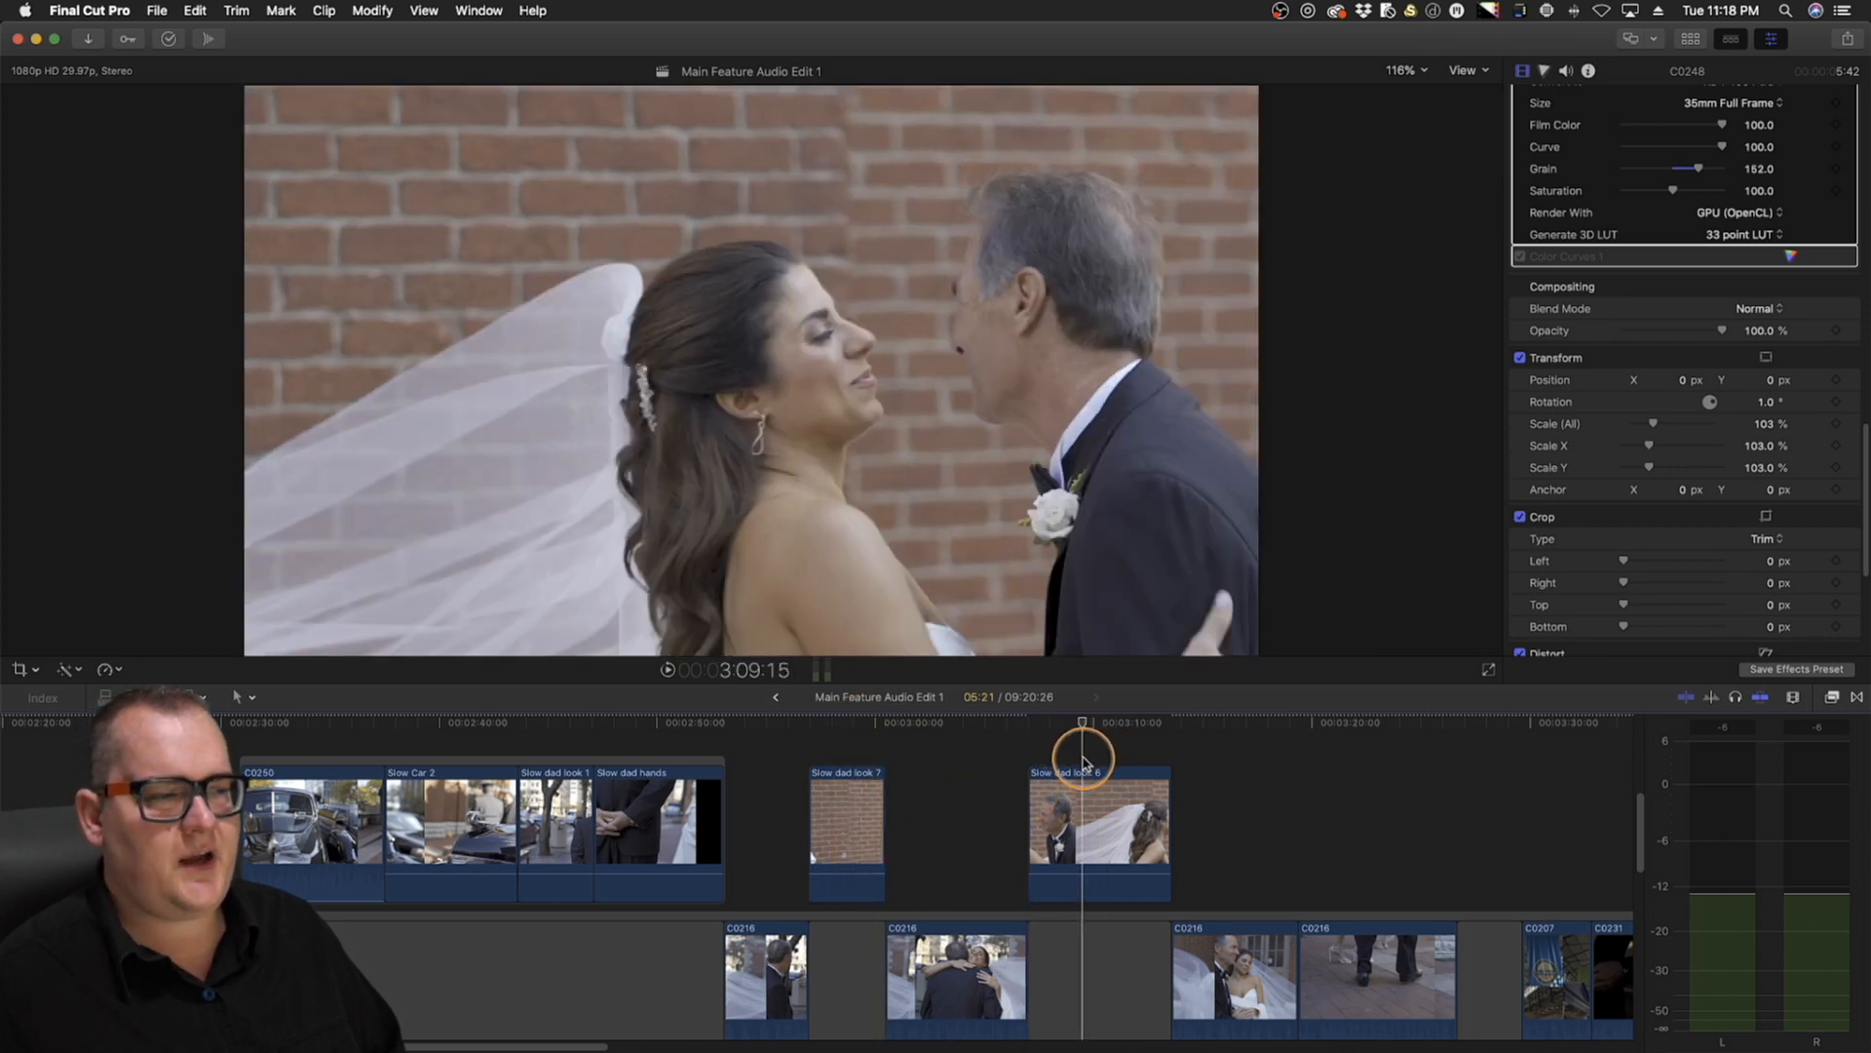
pyautogui.keyDown('alt'); pyautogui.click(1027, 804); pyautogui.keyUp('alt')
pyautogui.press('a')
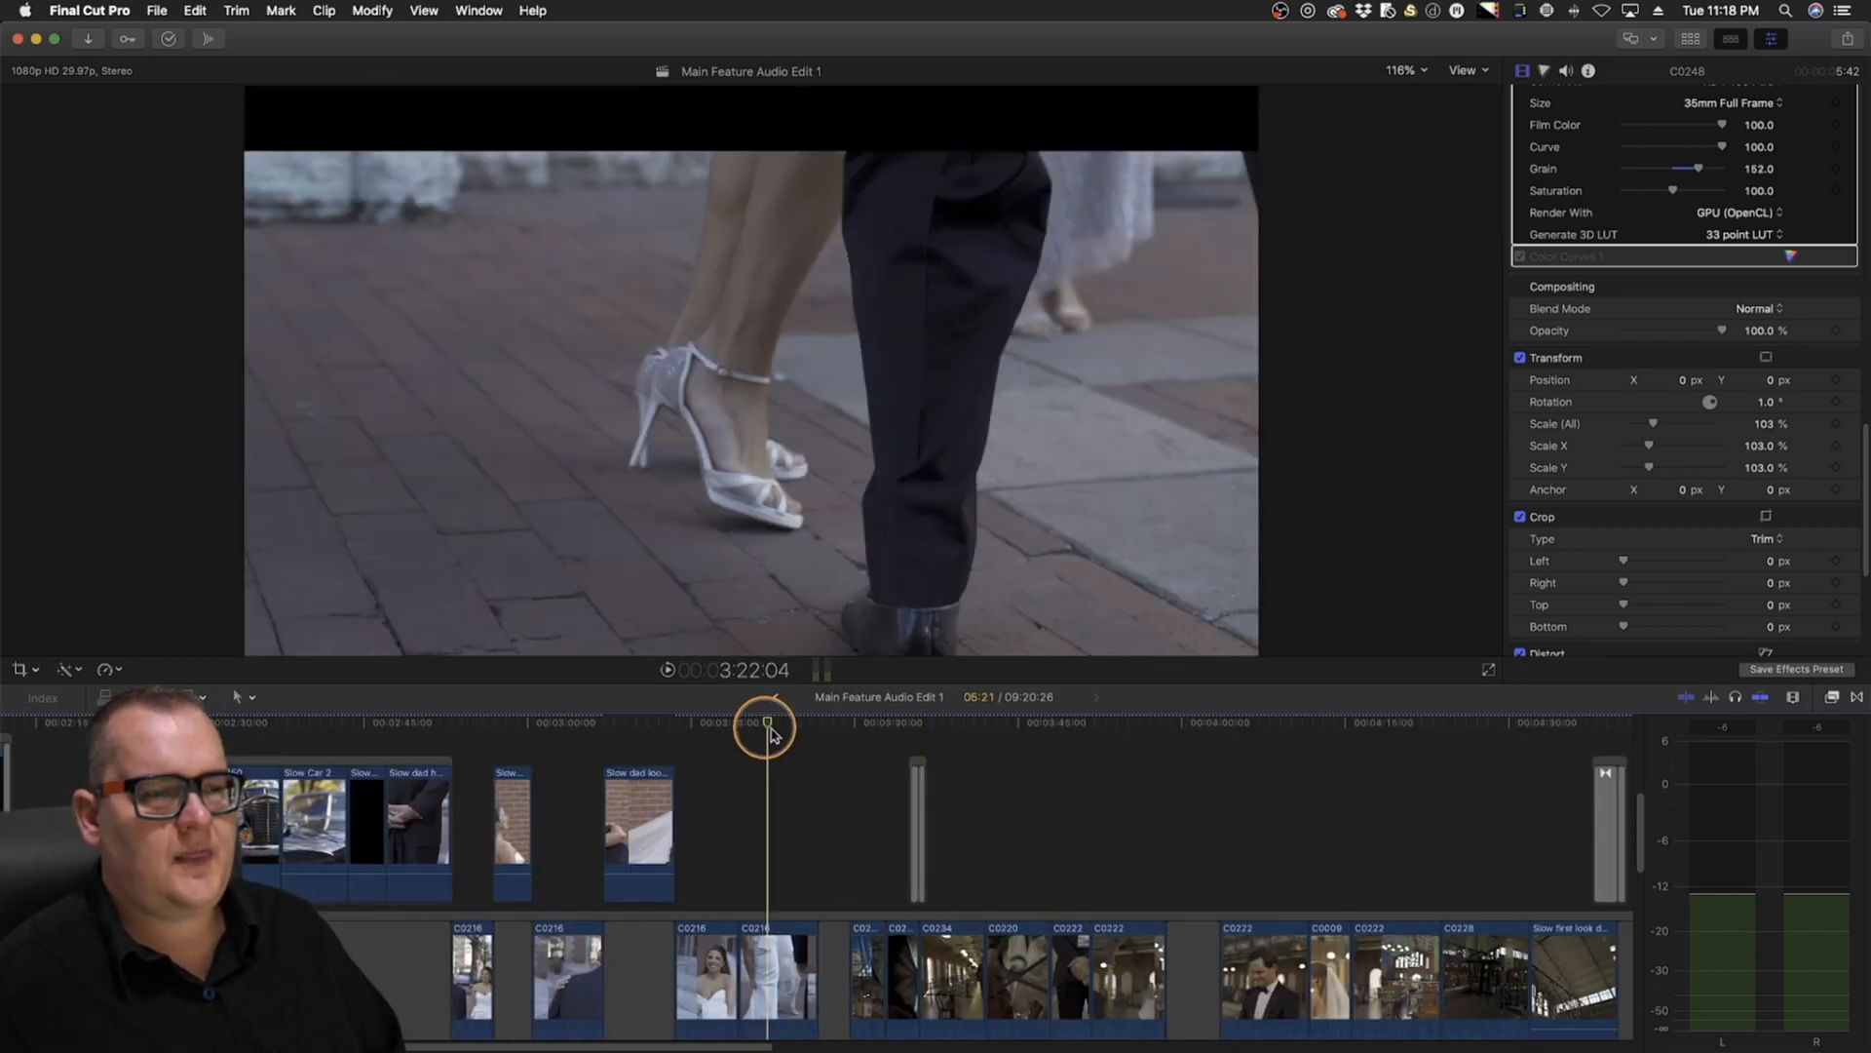
pyautogui.moveTo(875, 746); pyautogui.dragTo(893, 756)
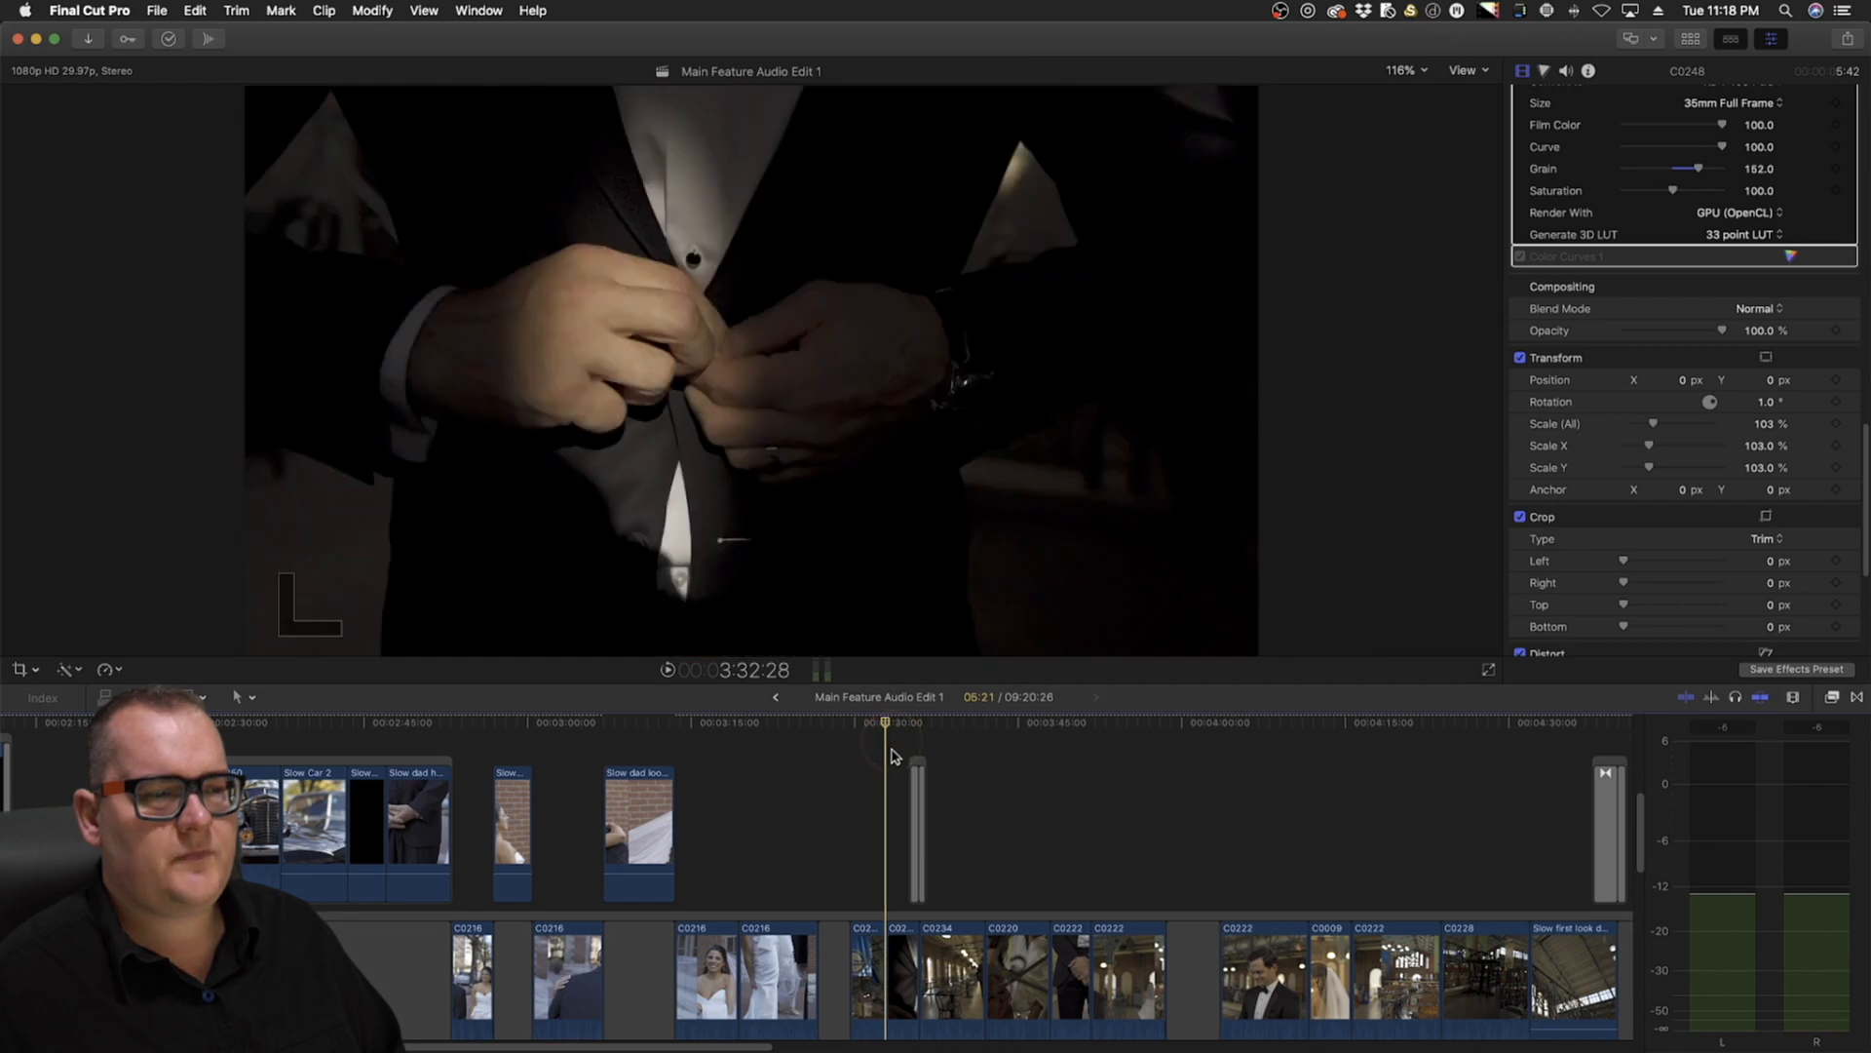
pyautogui.keyDown('alt'); pyautogui.click(872, 827); pyautogui.keyUp('alt')
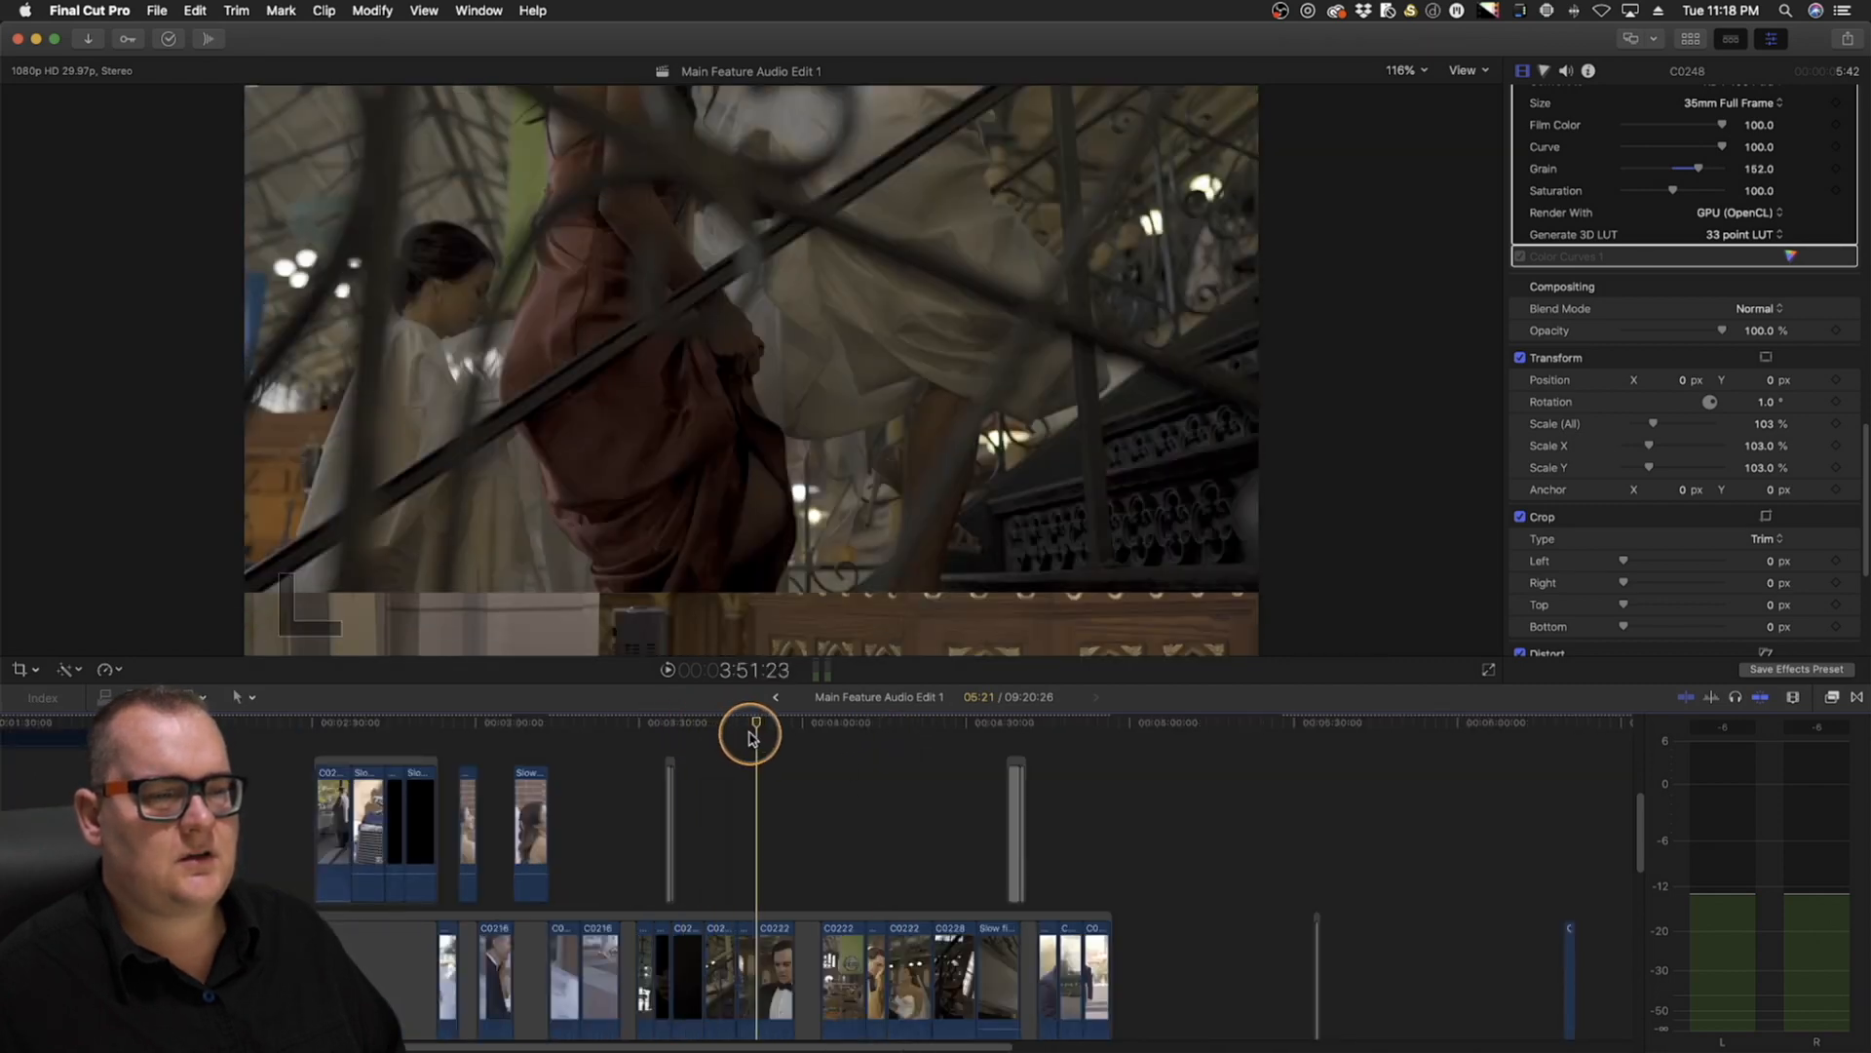
pyautogui.press('super+equal')
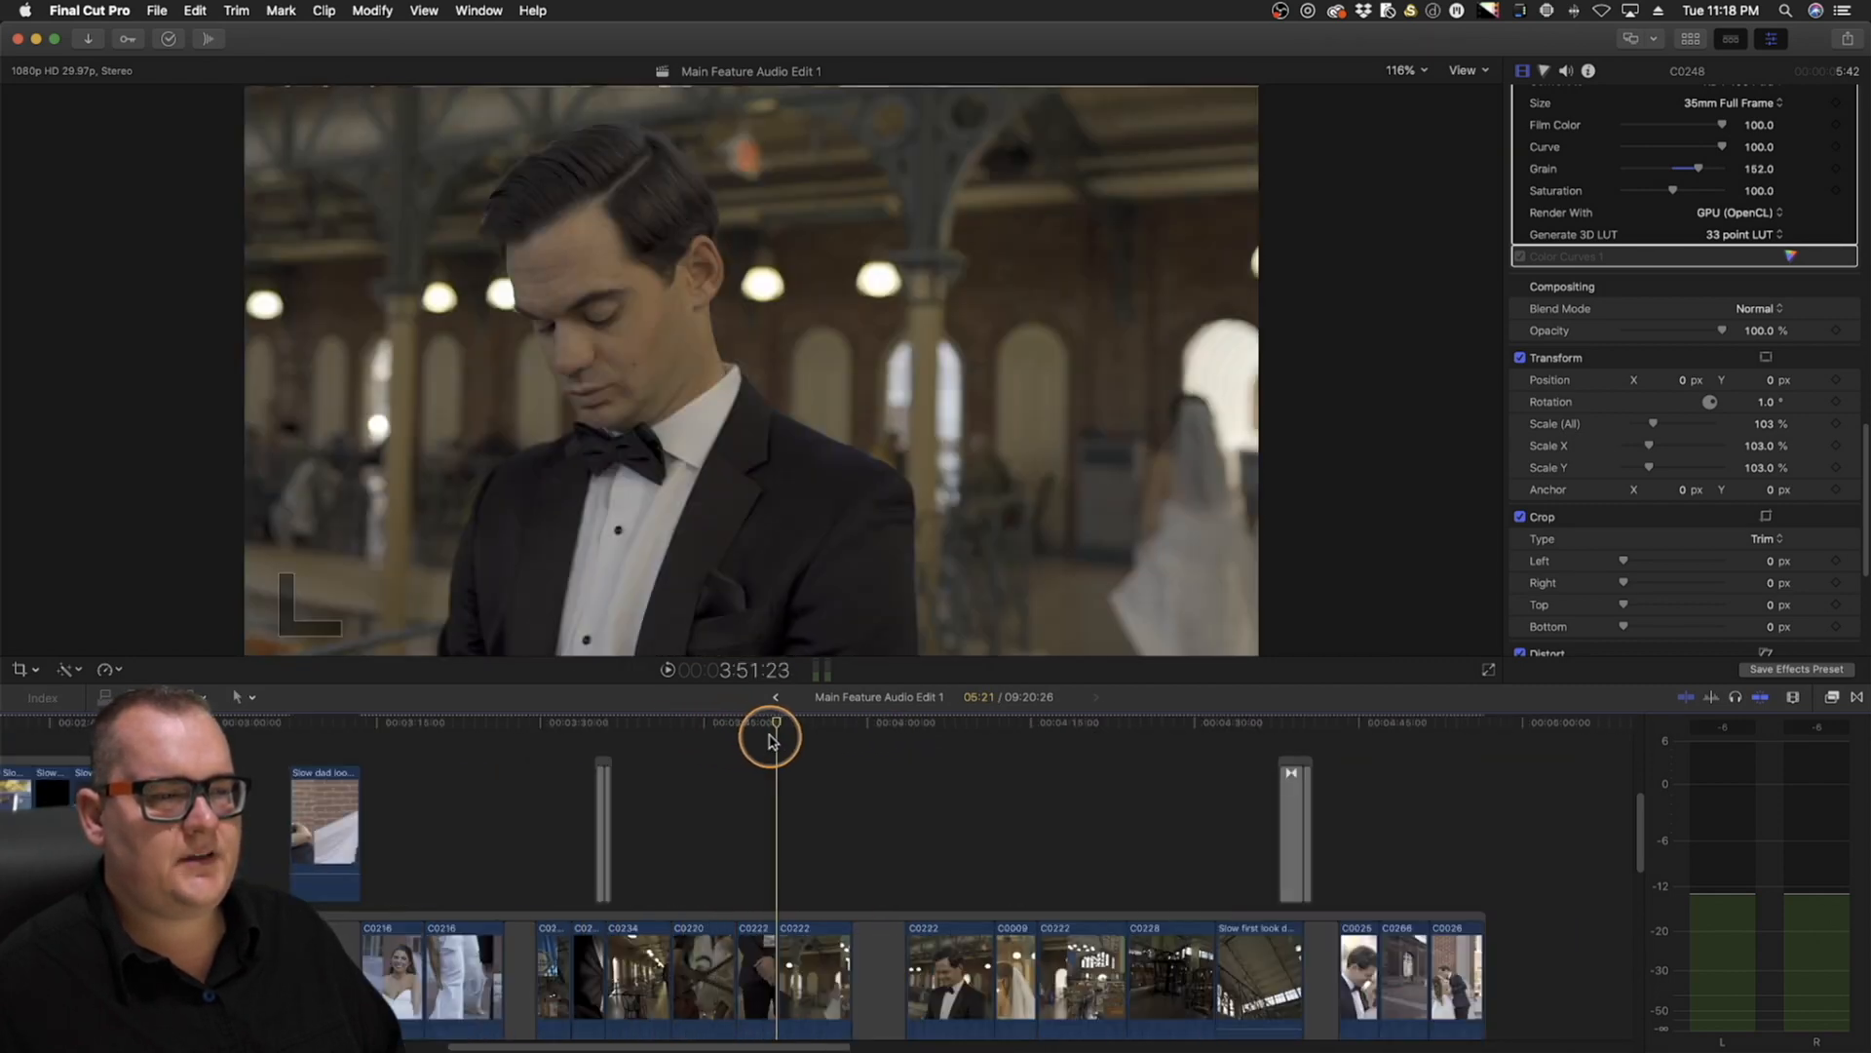
pyautogui.moveTo(810, 745); pyautogui.dragTo(1189, 741)
# Reset the Transform position of the C0228 clip at about 4:29 to 0 px
pyautogui.click(1160, 954)
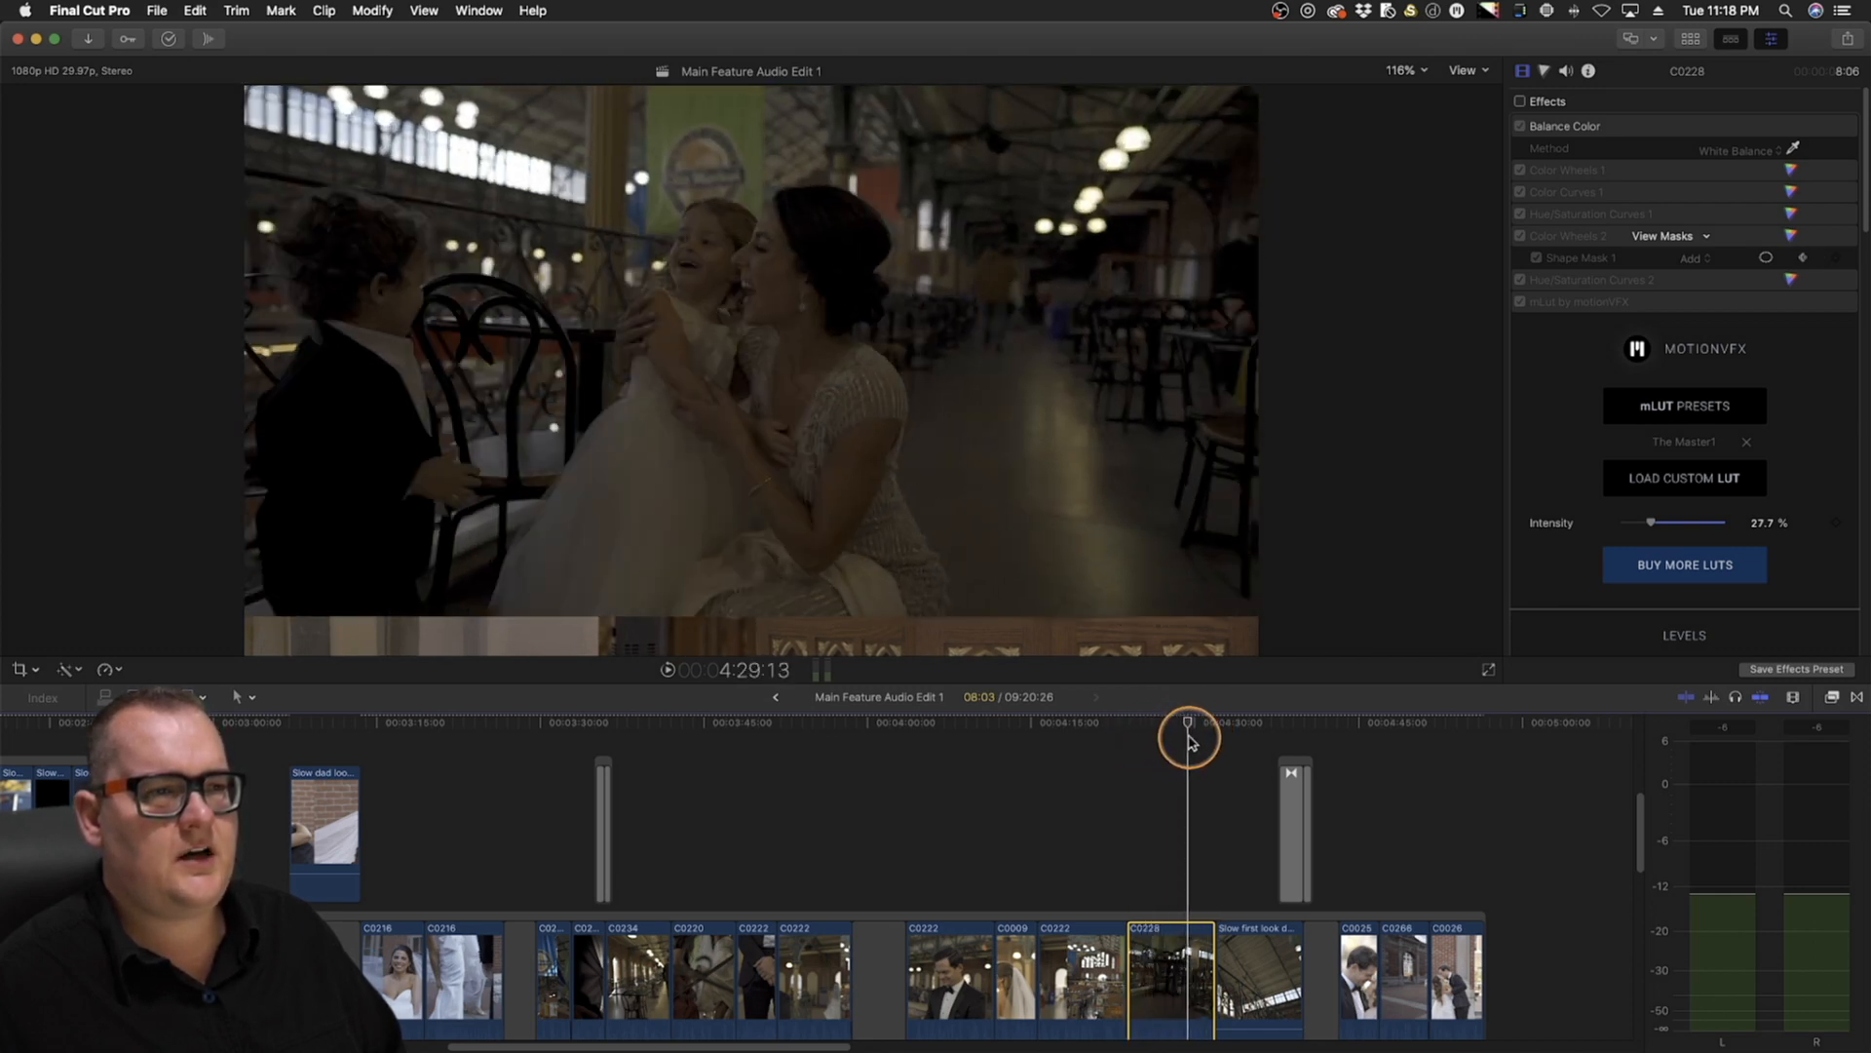
pyautogui.click(1521, 73)
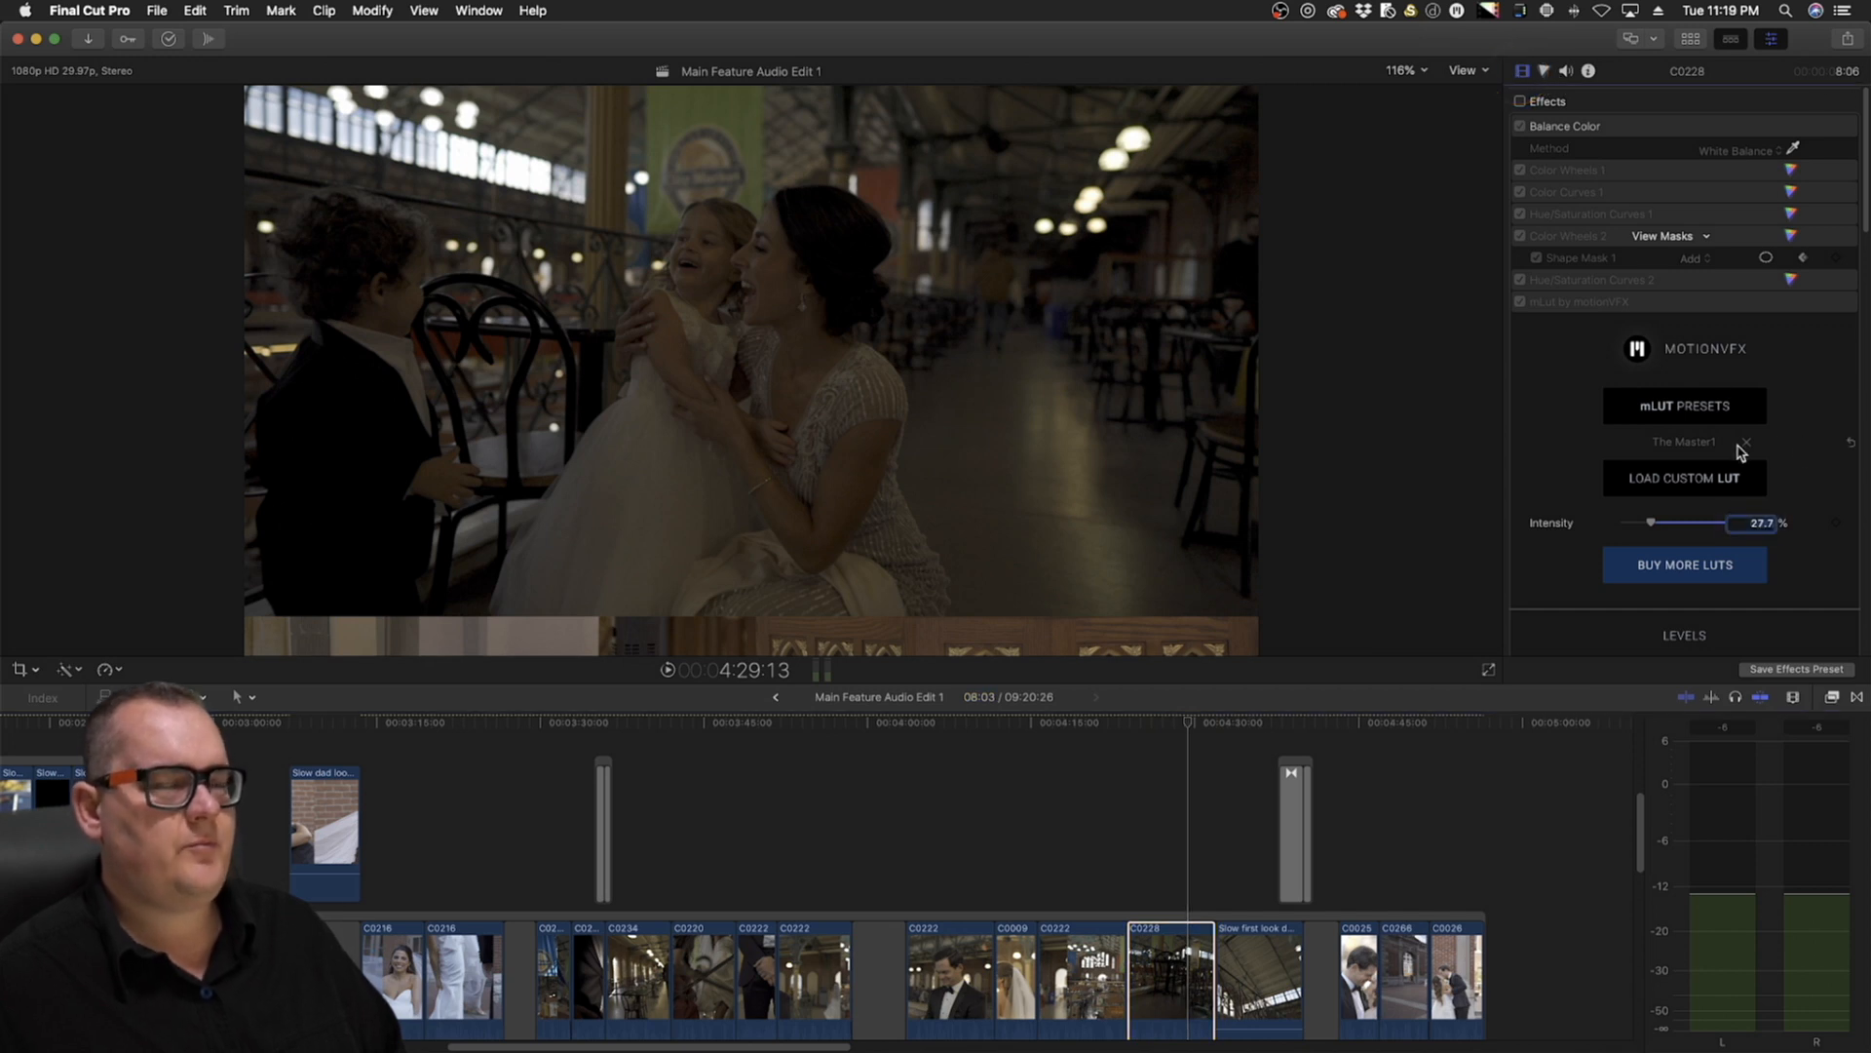
pyautogui.scroll(-10, 1838, 417)
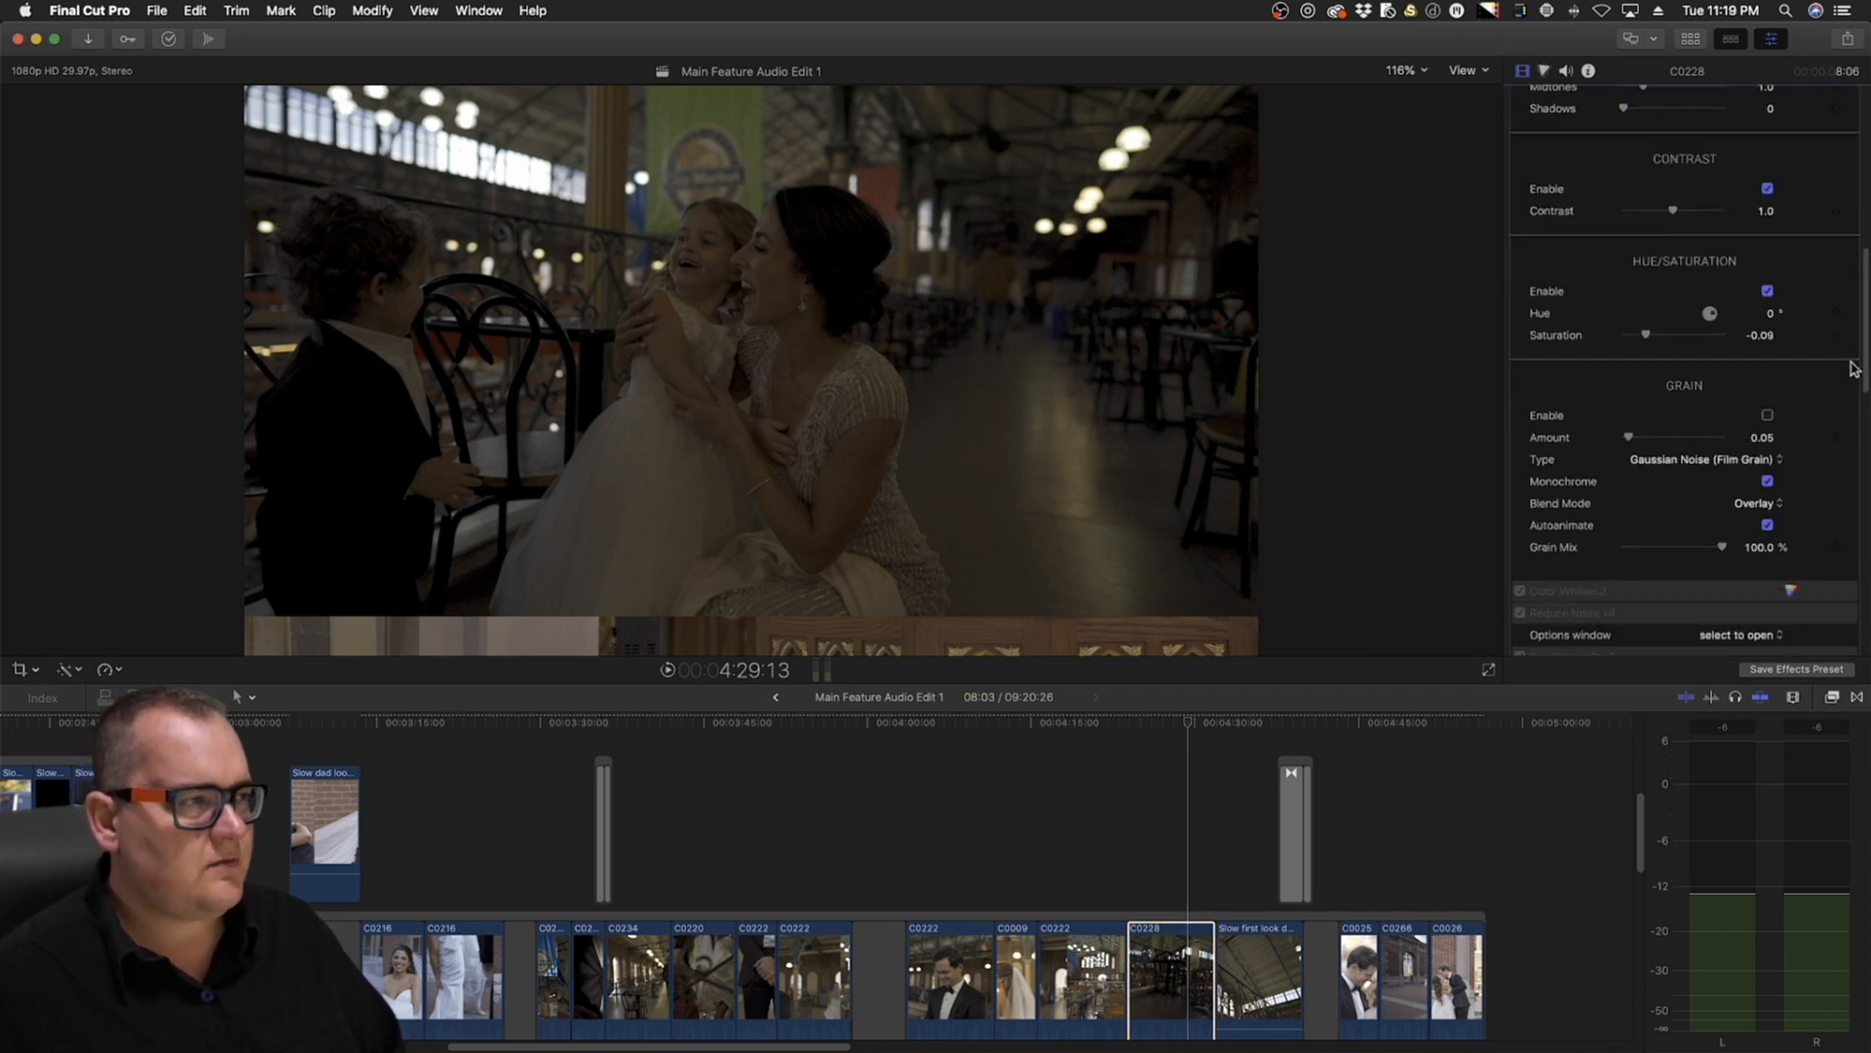
pyautogui.moveTo(1864, 355); pyautogui.dragTo(1862, 488)
pyautogui.scroll(-3, 1852, 492)
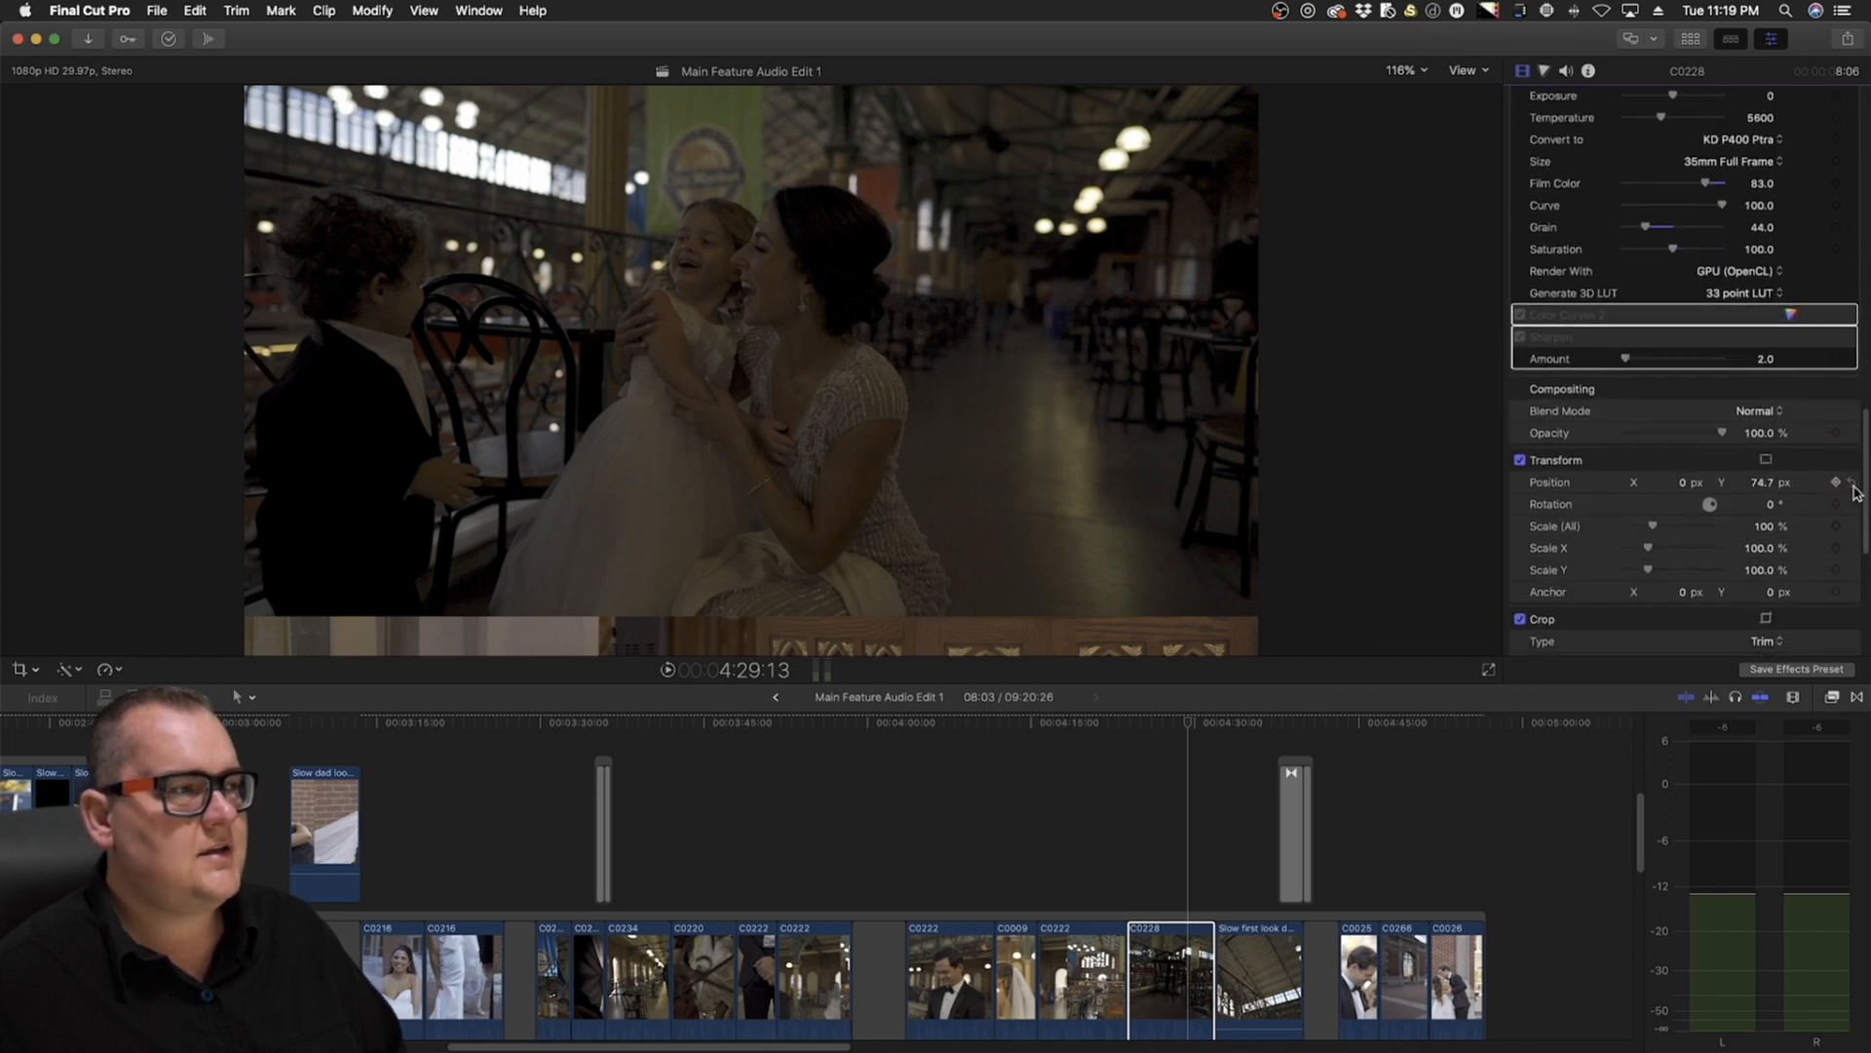
pyautogui.click(1855, 484)
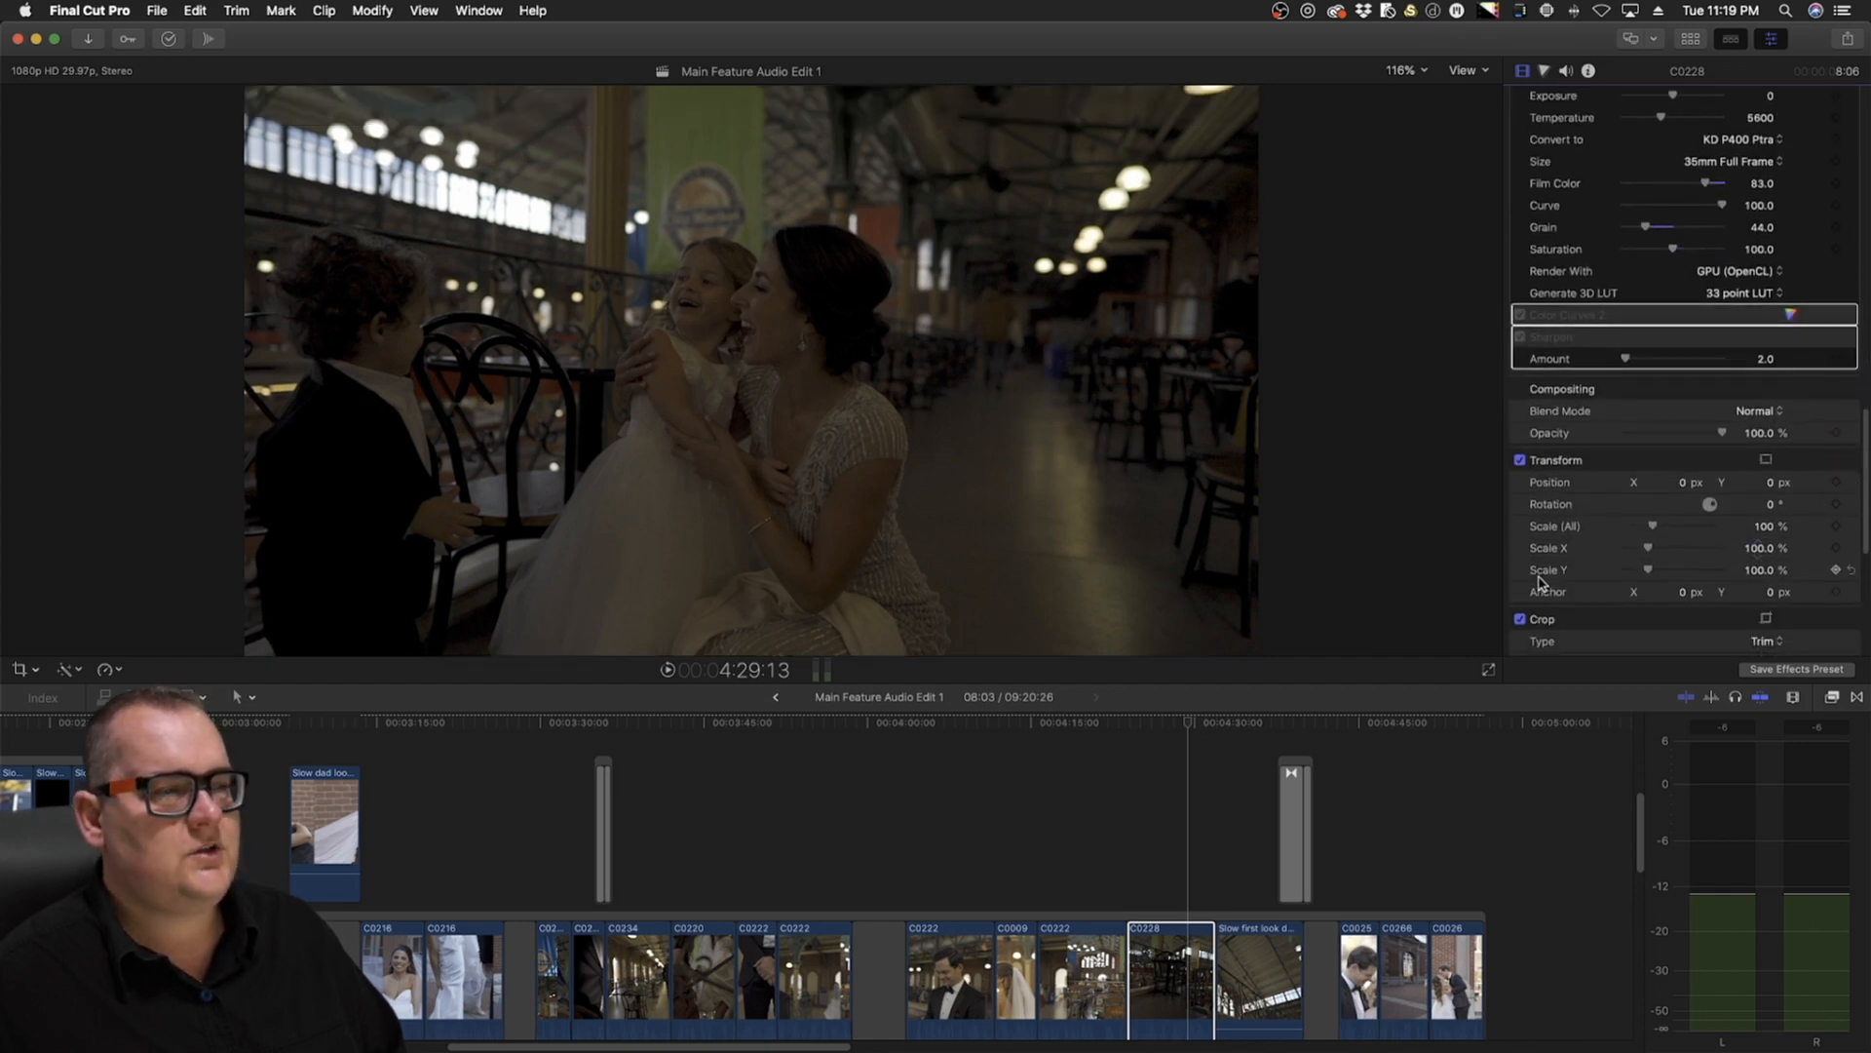
# Scrub back and forth through C0228 and on across the Slow first look clip toward the ceremony multicam section
pyautogui.click(1197, 724)
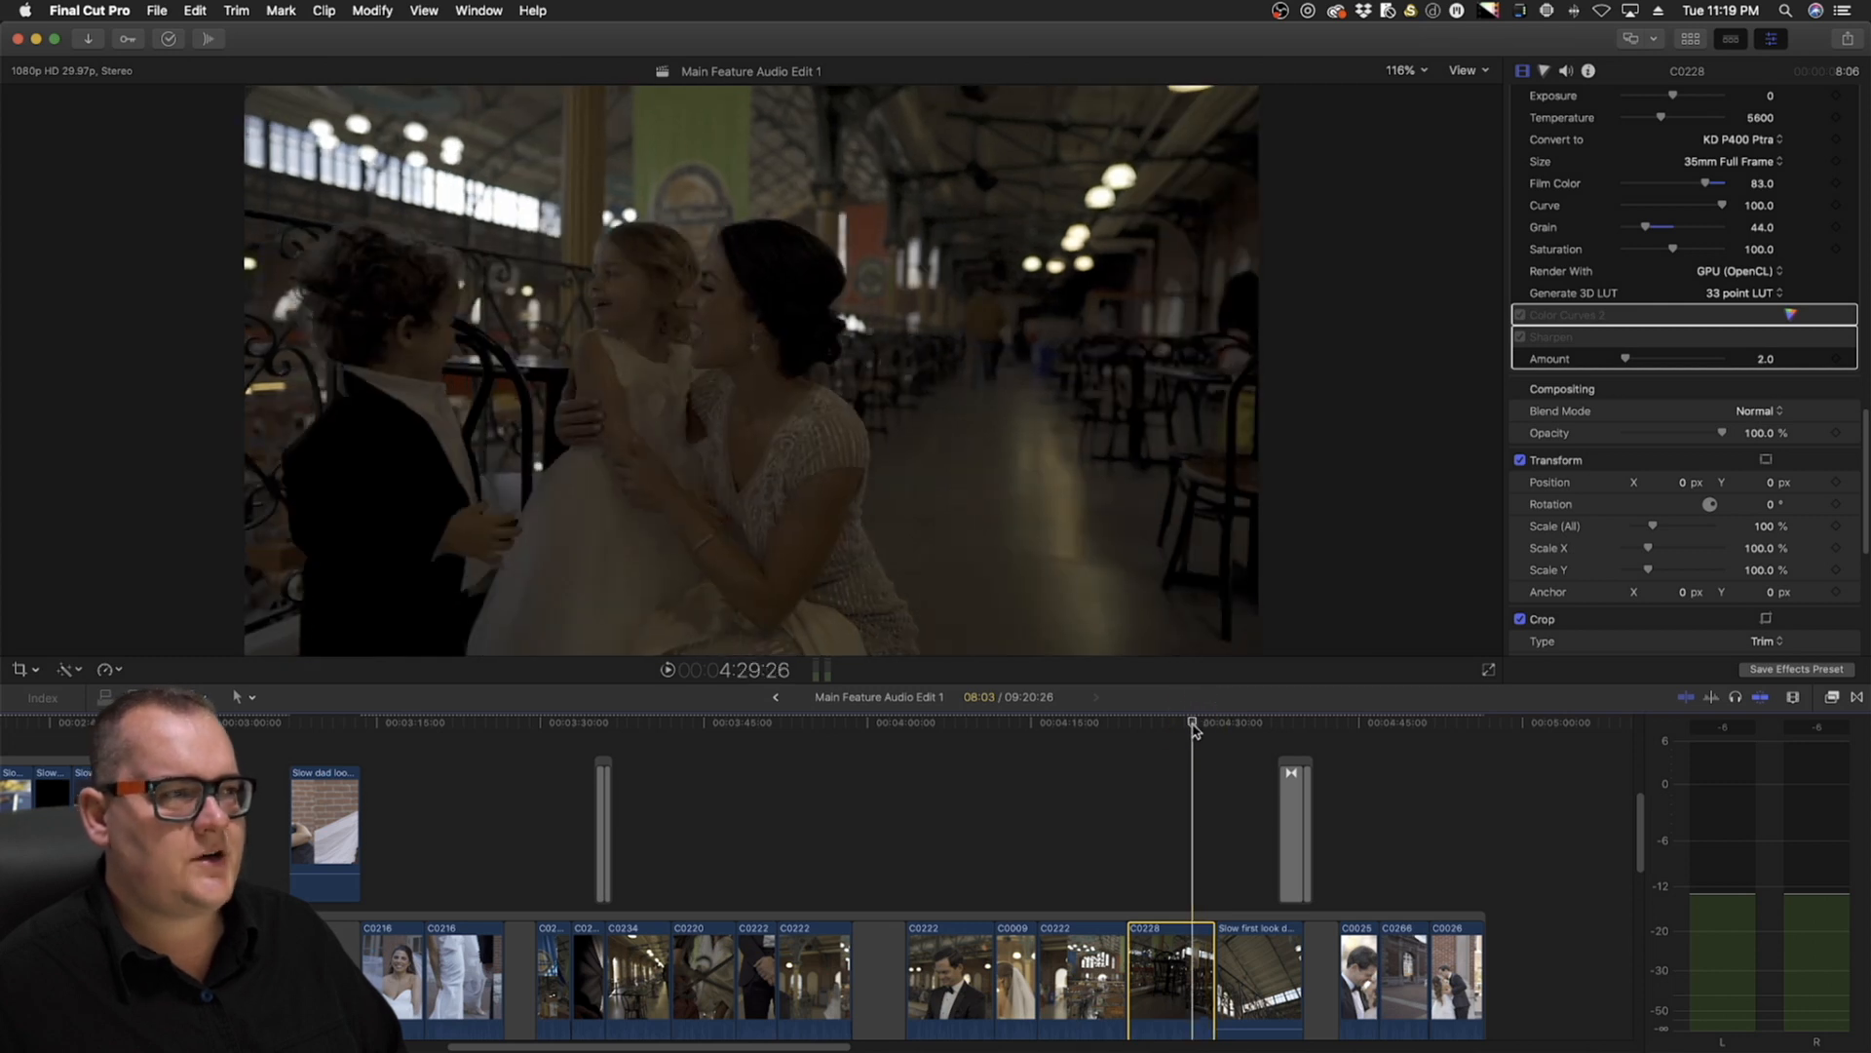
pyautogui.moveTo(1194, 729); pyautogui.dragTo(1147, 744)
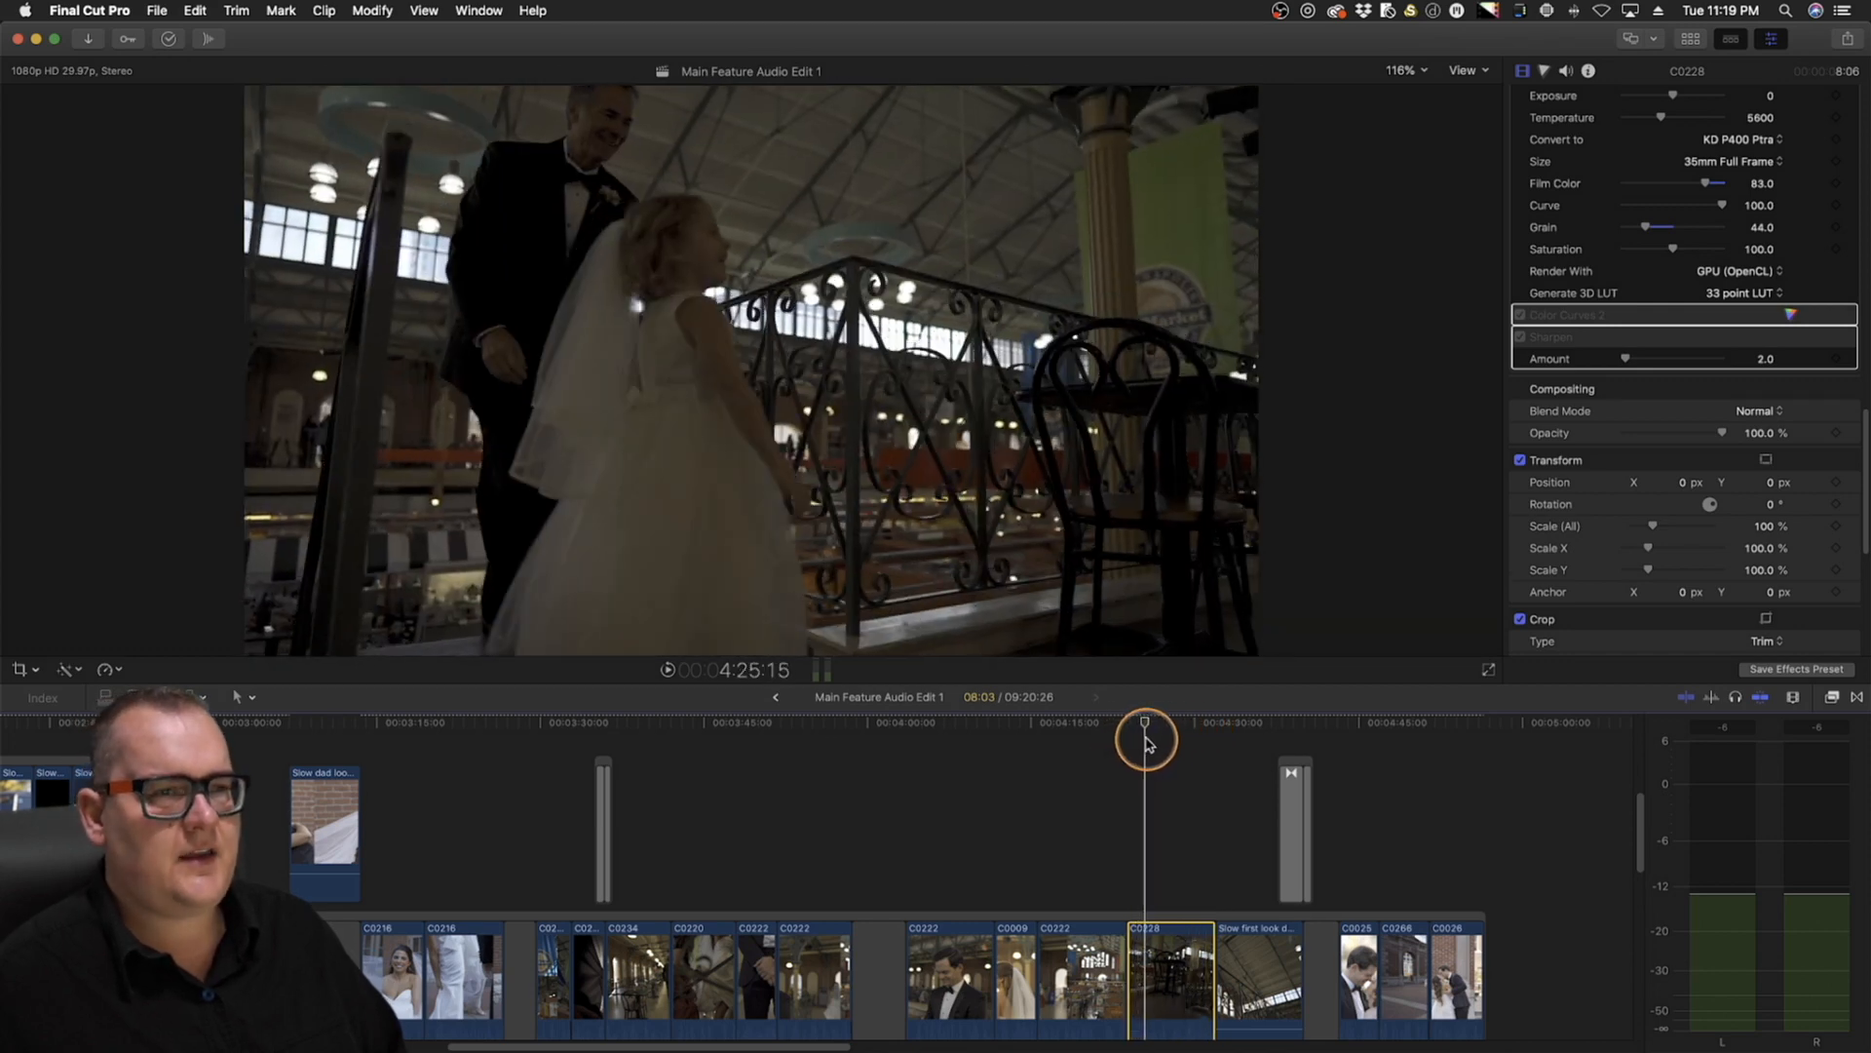
pyautogui.moveTo(1157, 743); pyautogui.dragTo(1269, 731)
pyautogui.hscroll(8, 1265, 729)
pyautogui.scroll(-3, 1247, 736)
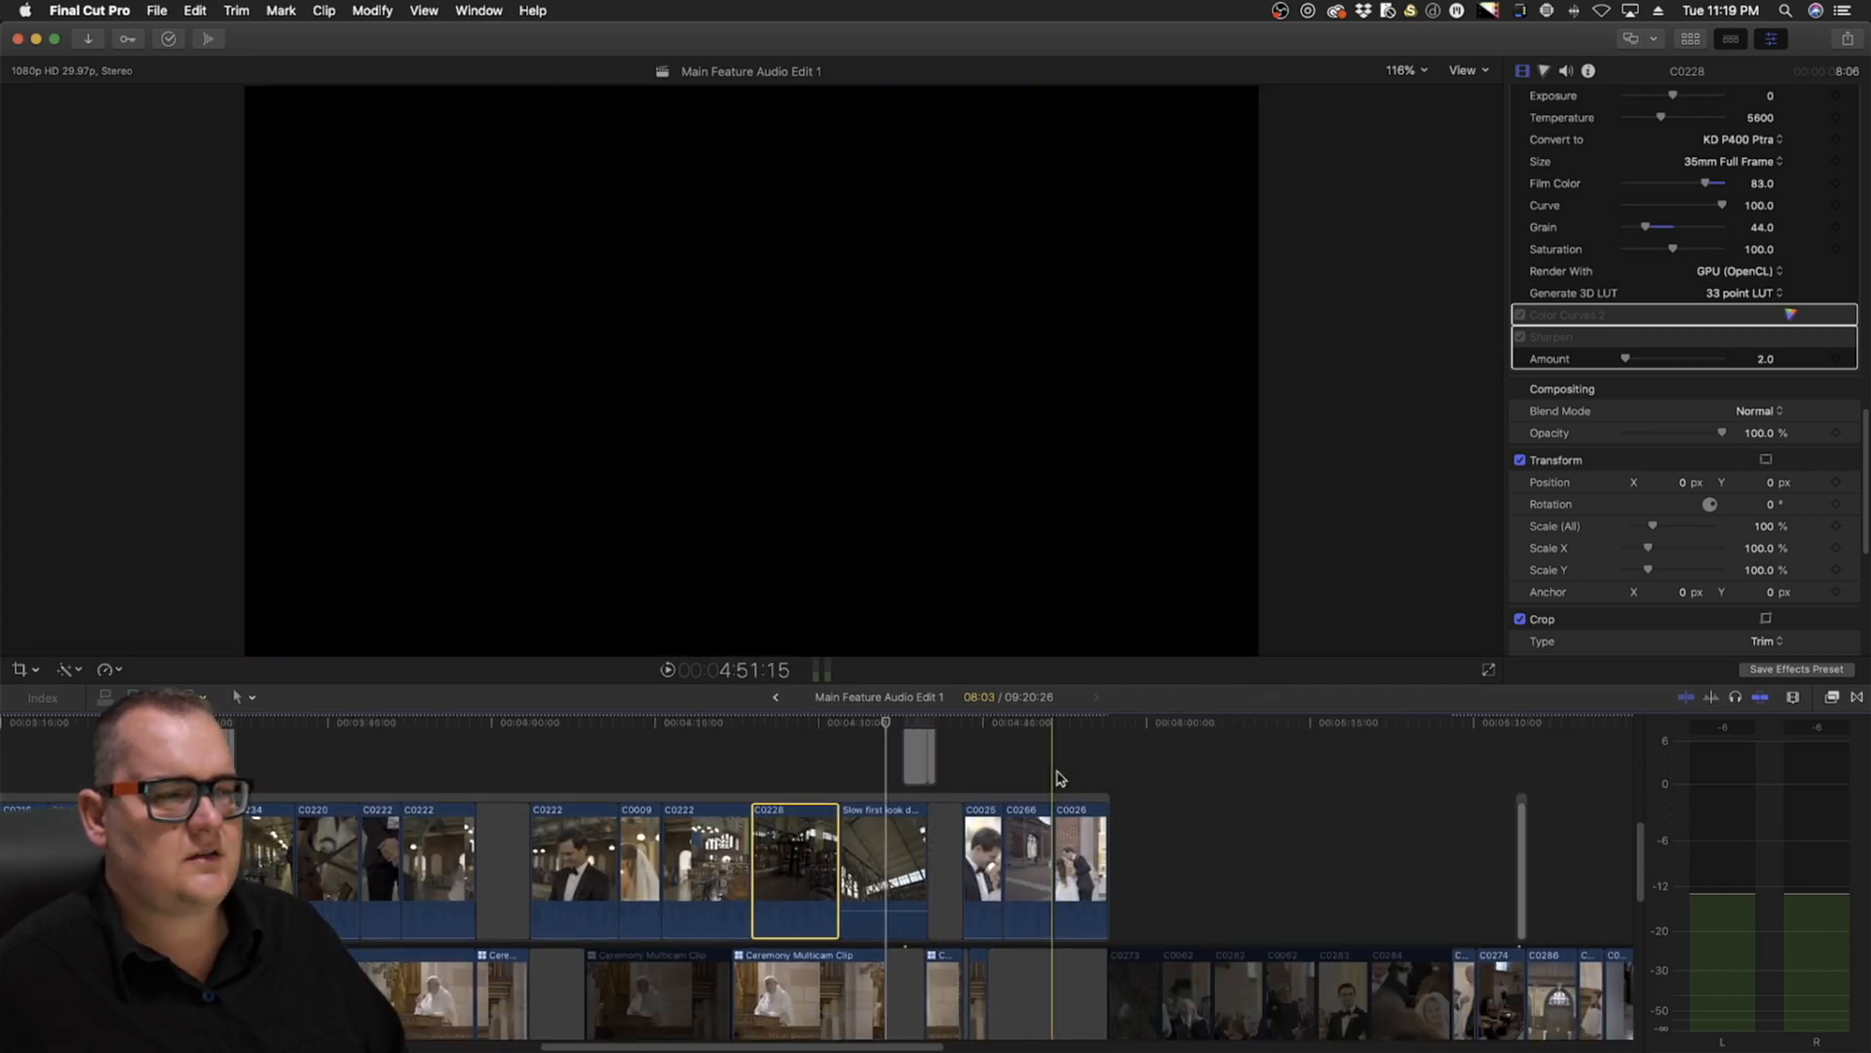
# Play the ceremony multicam audio from about 4:40 across the gap into the couple B-roll
pyautogui.click(954, 741)
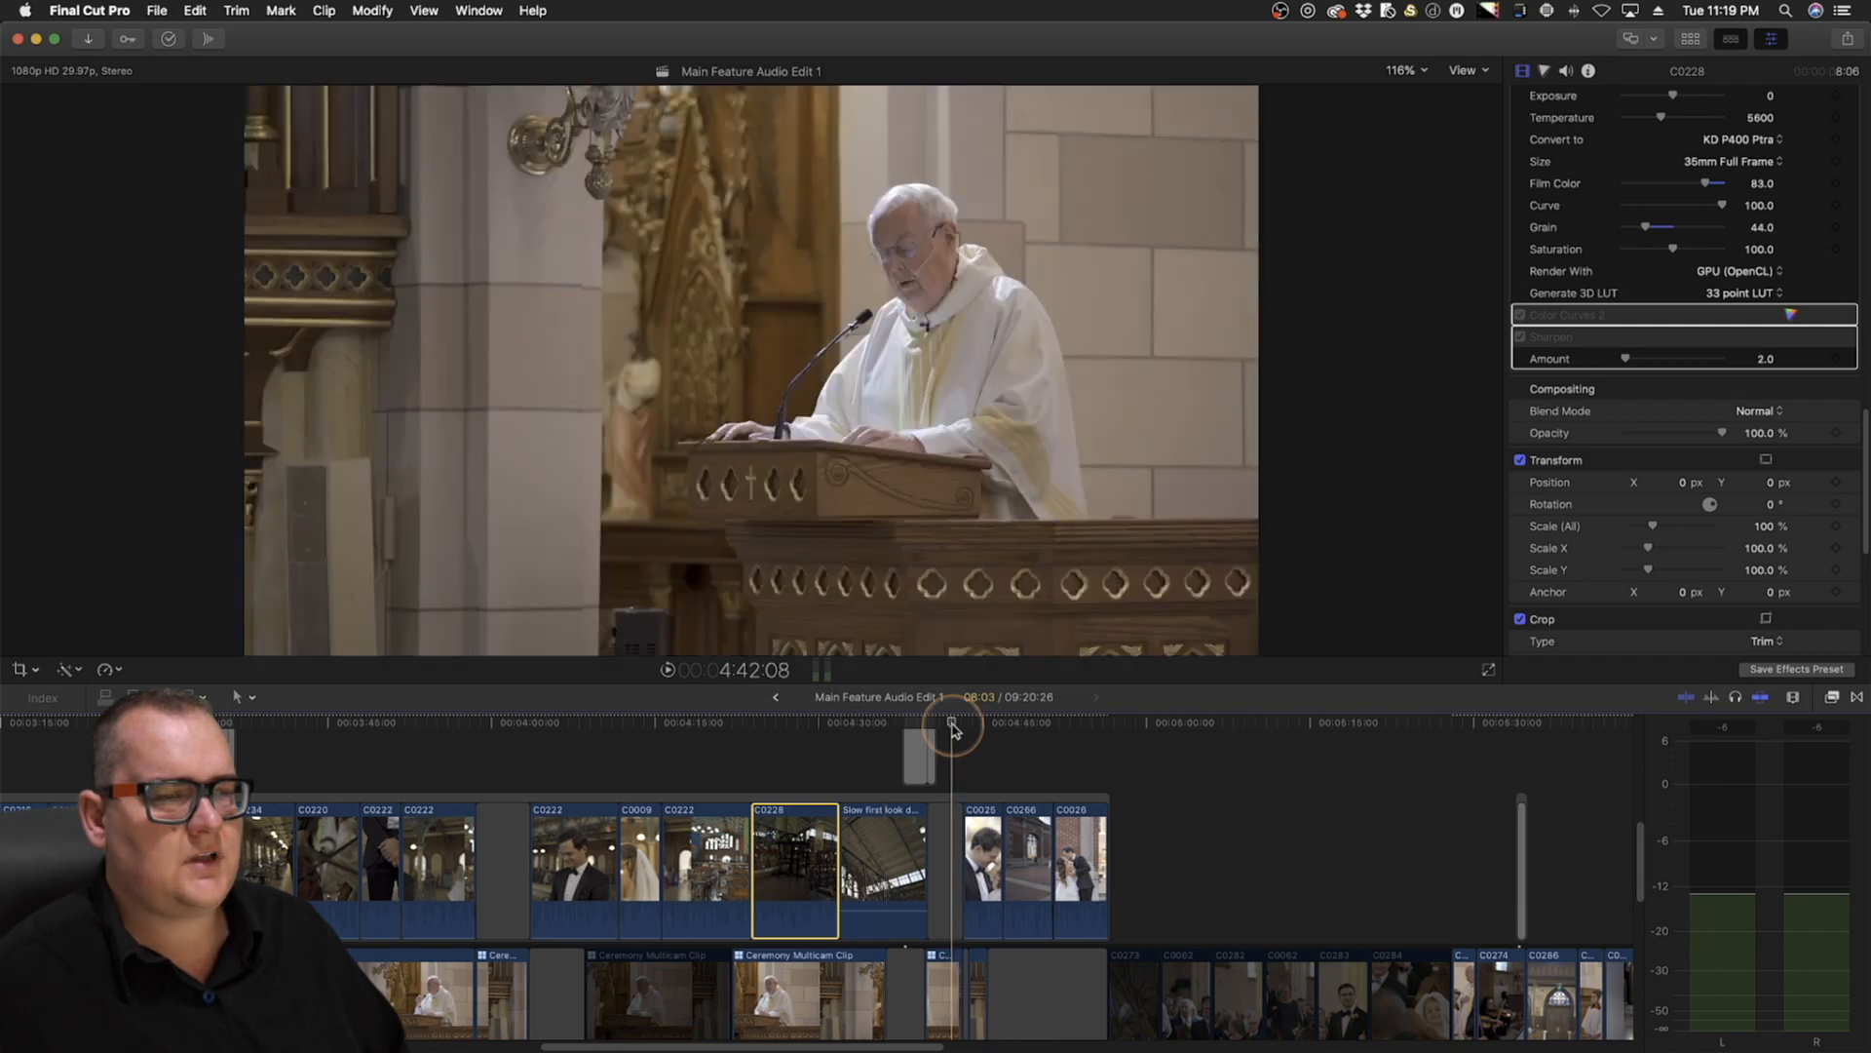
pyautogui.scroll(-2, 953, 741)
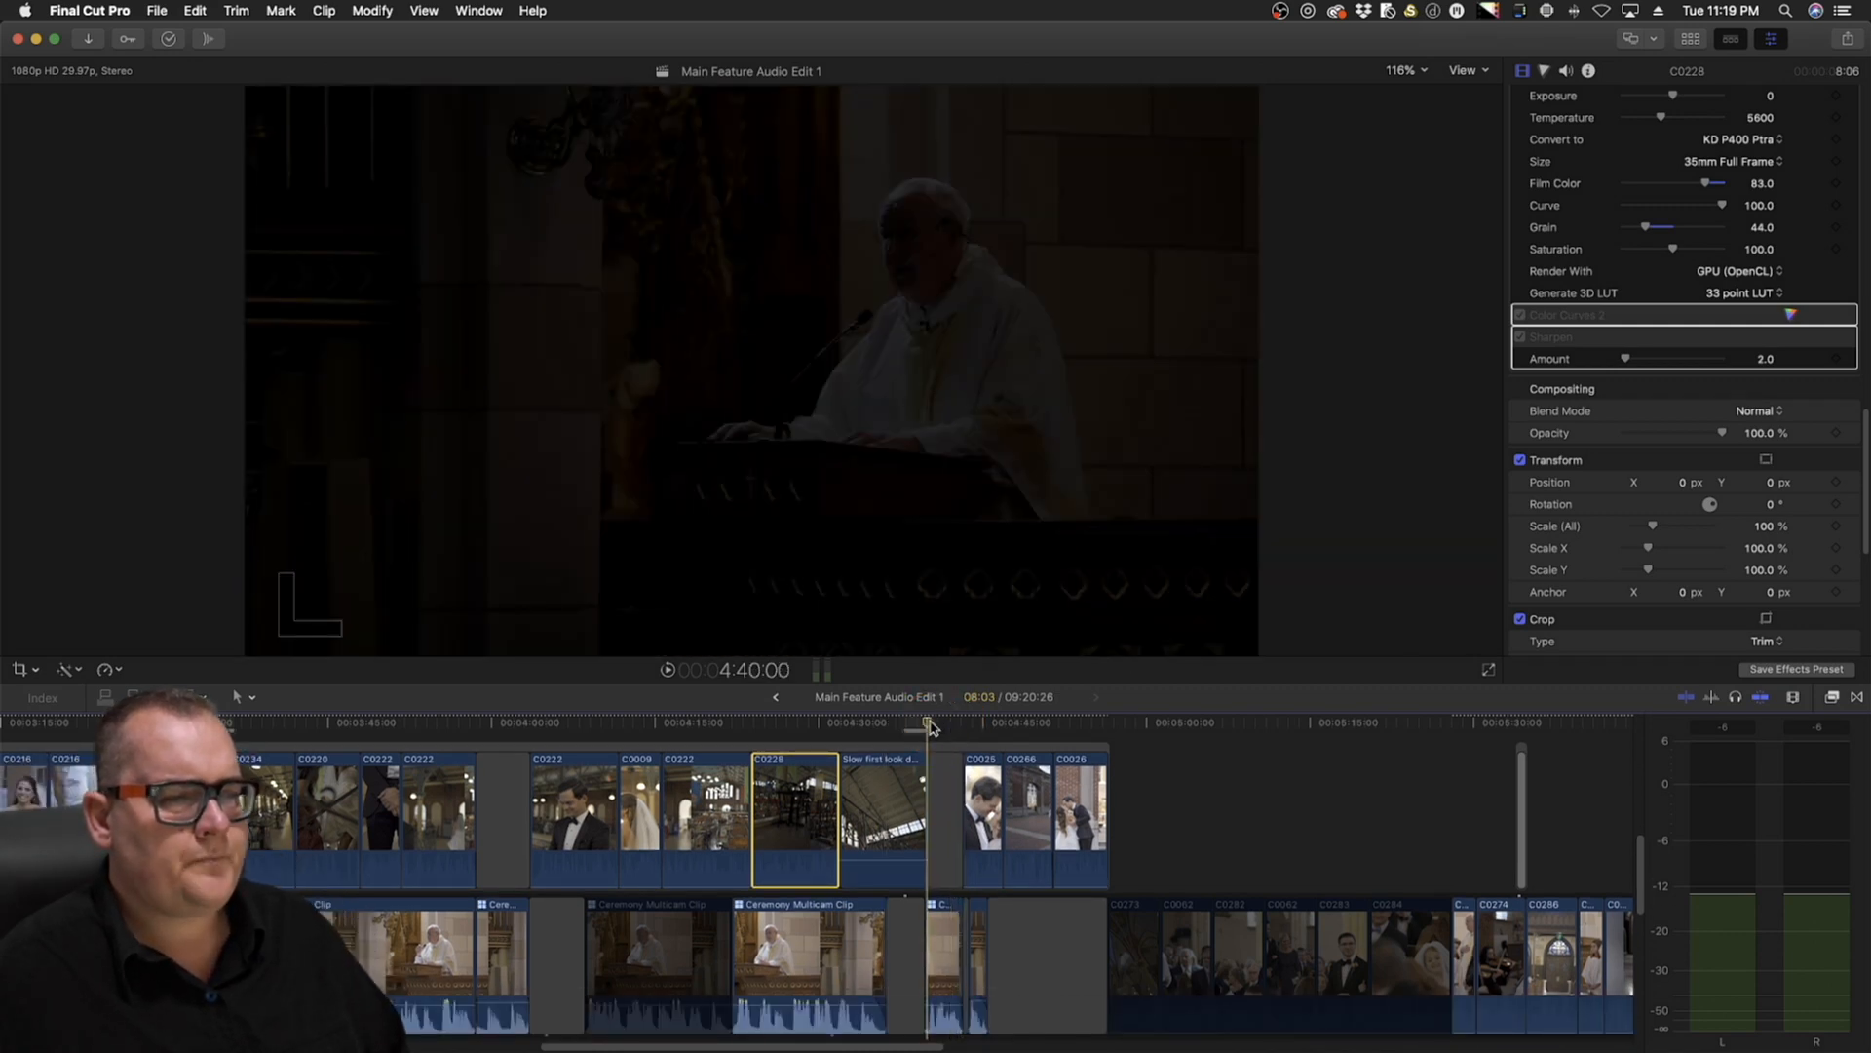
pyautogui.press('space')
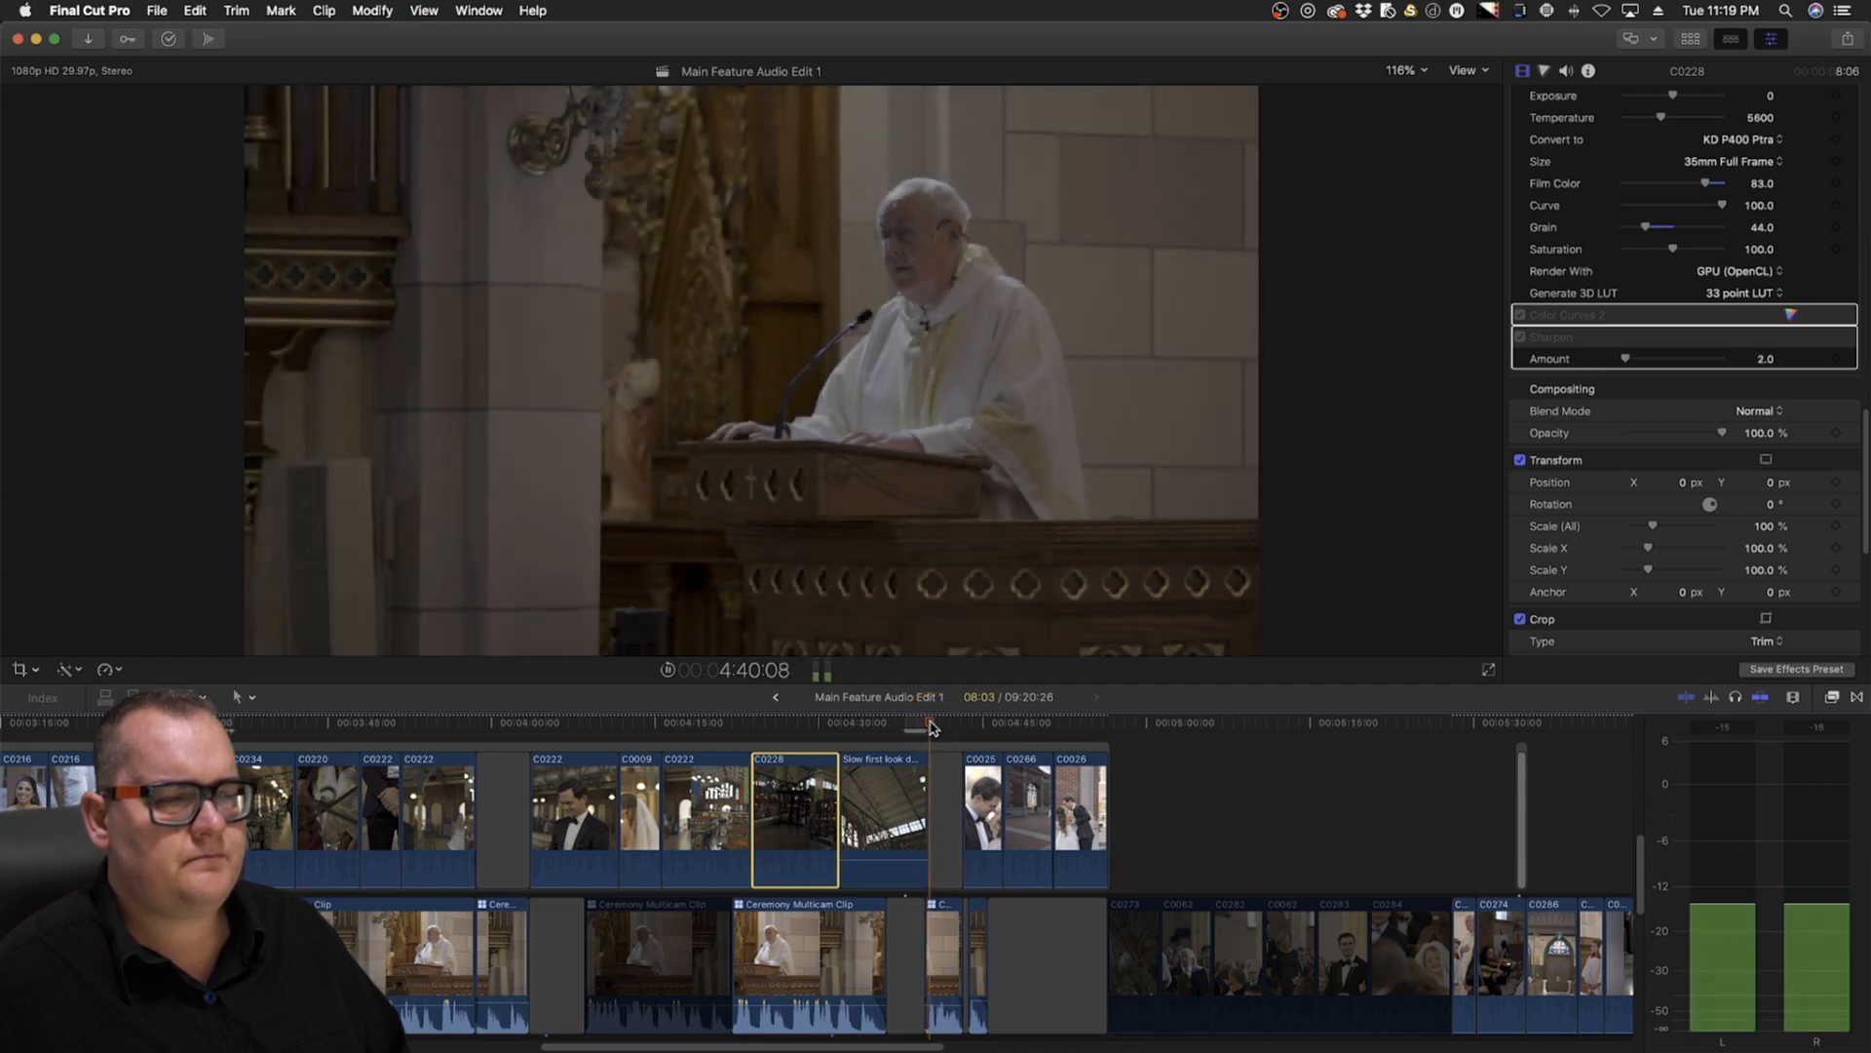
pyautogui.press('z')
pyautogui.click(974, 905)
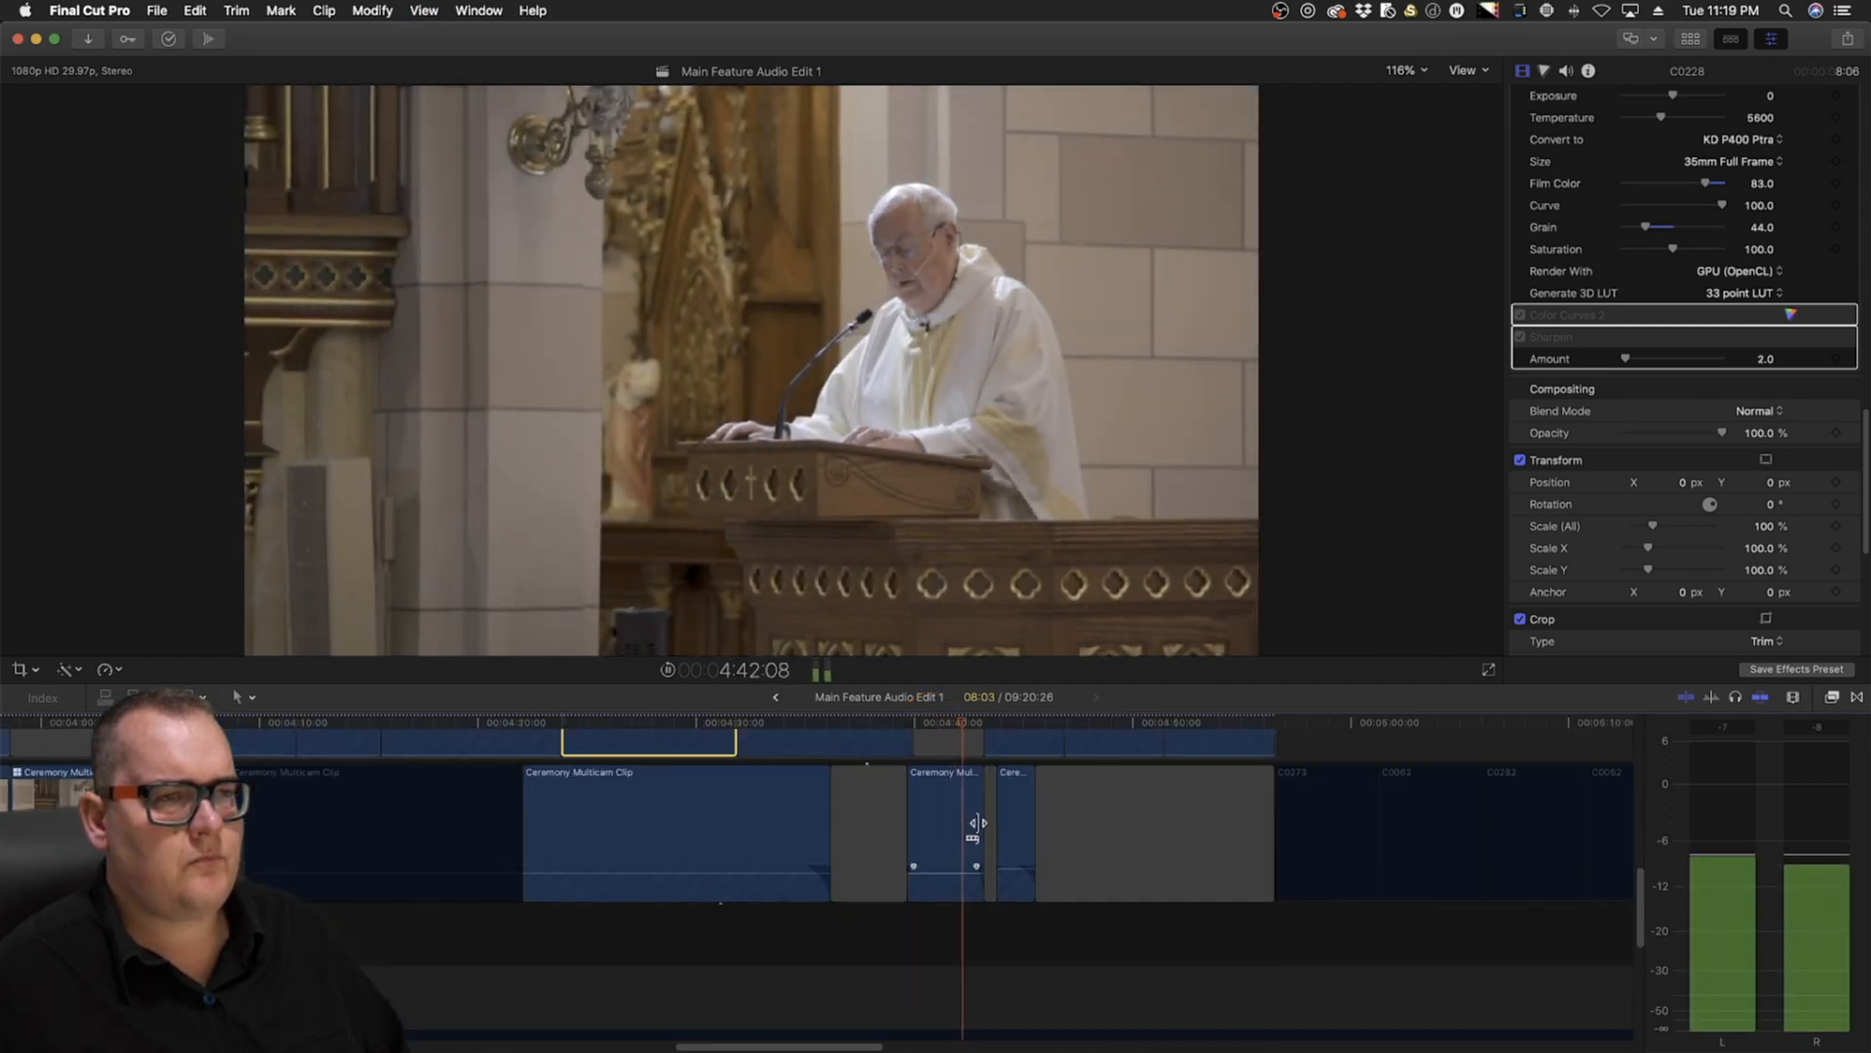
pyautogui.press('a')
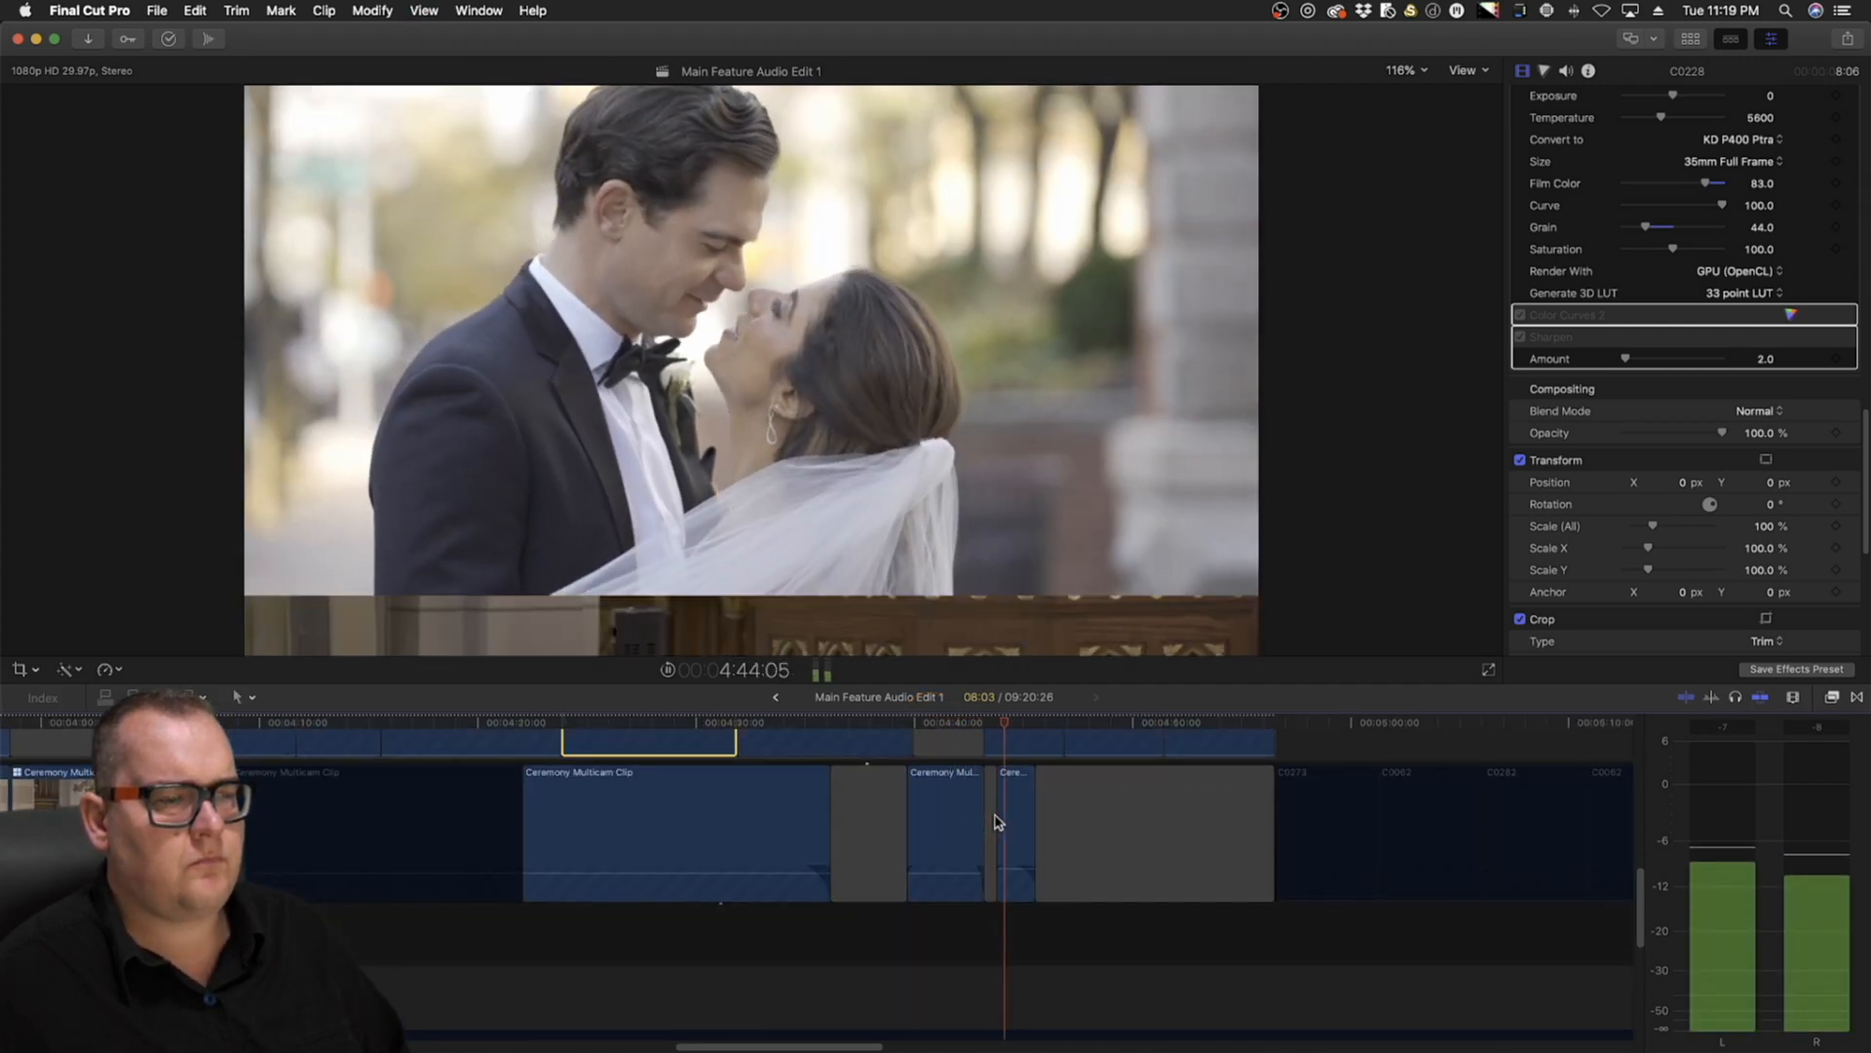
pyautogui.press('space')
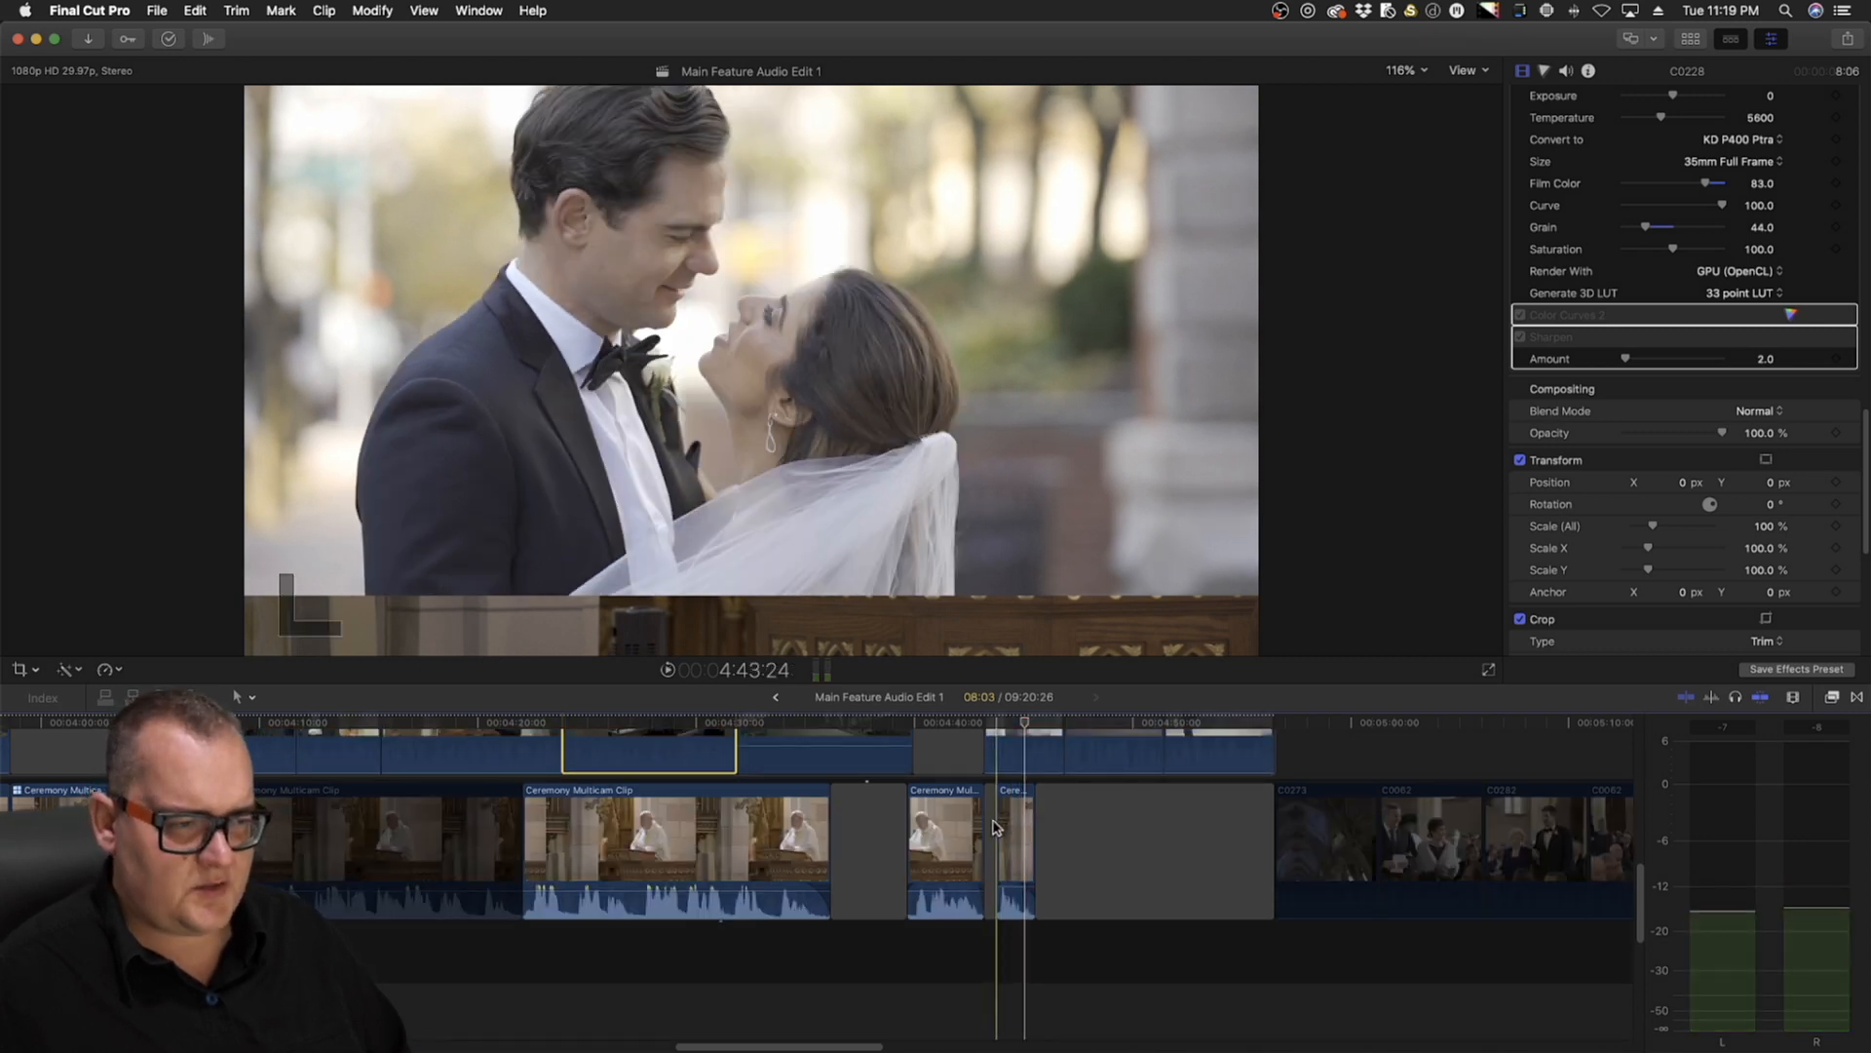
# Try extending the end of the Ceremony Multicam Clip at about 4:43 by about 4.5 seconds and play it from there
pyautogui.press('super+equal')
pyautogui.scroll(-5, 992, 826)
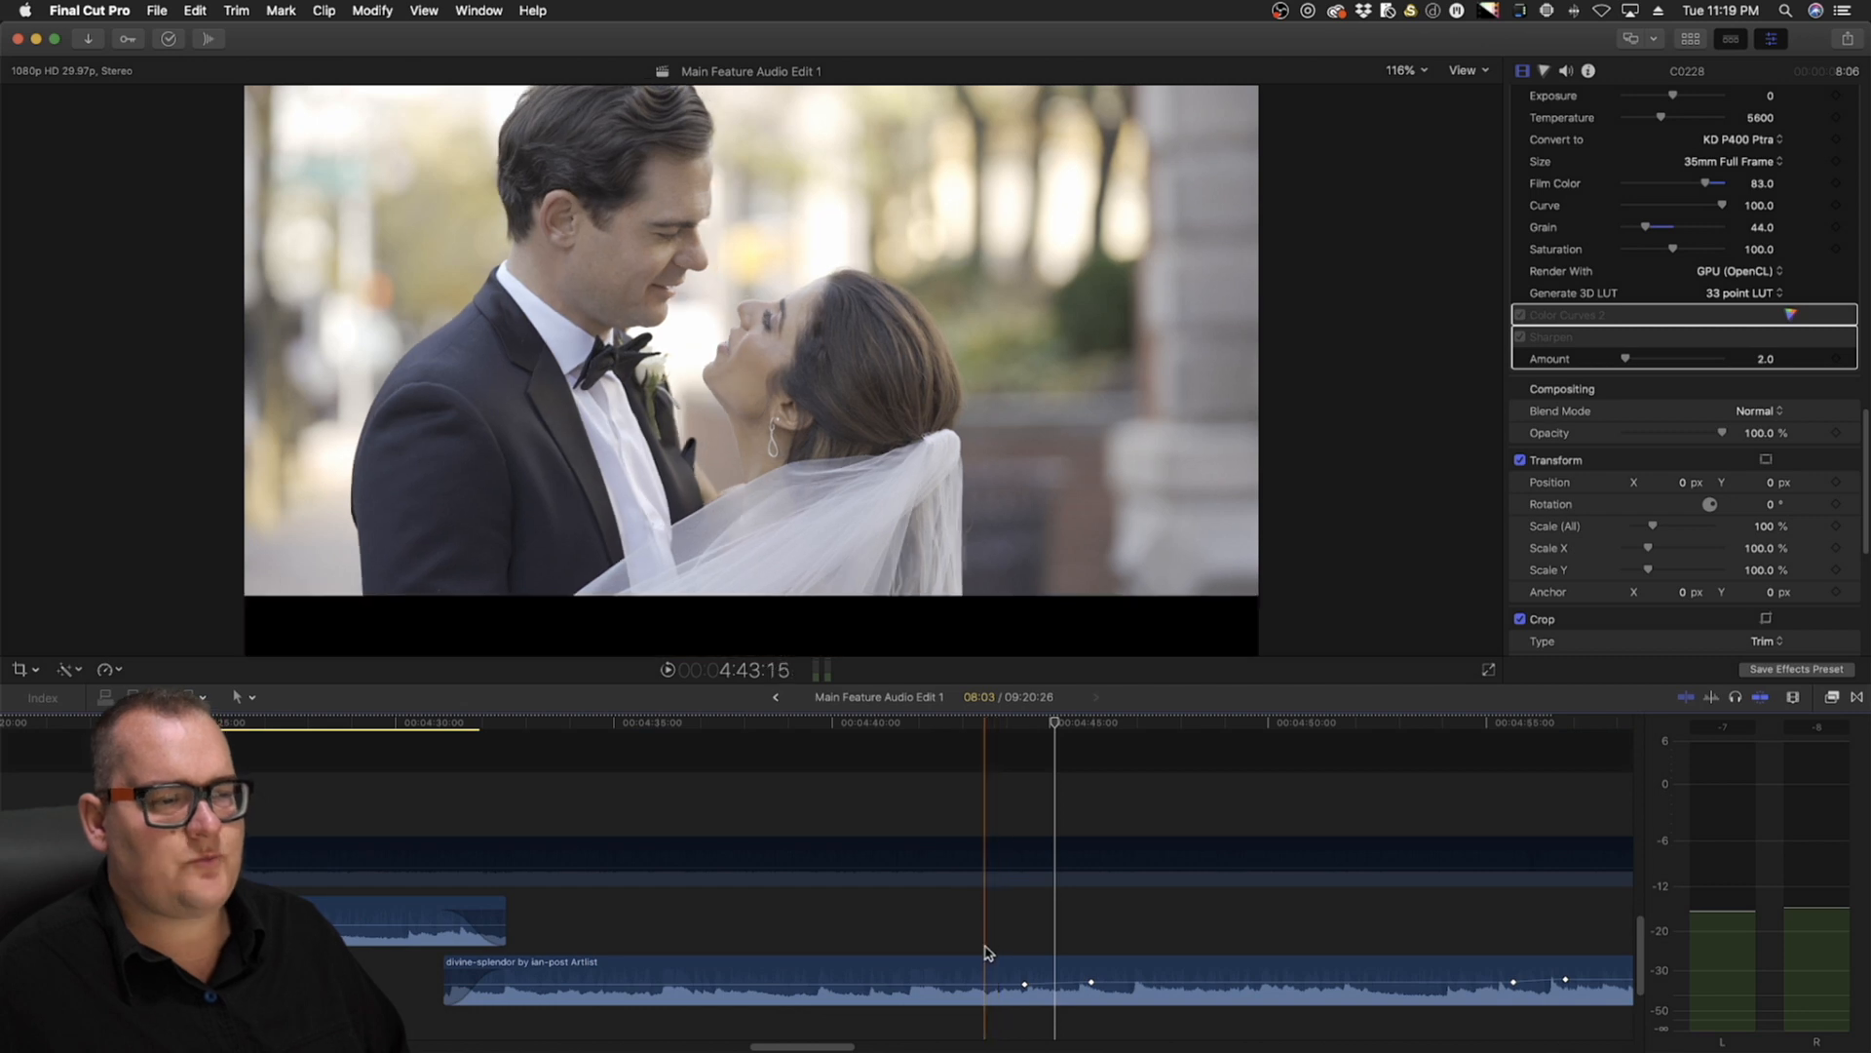
pyautogui.scroll(5, 996, 941)
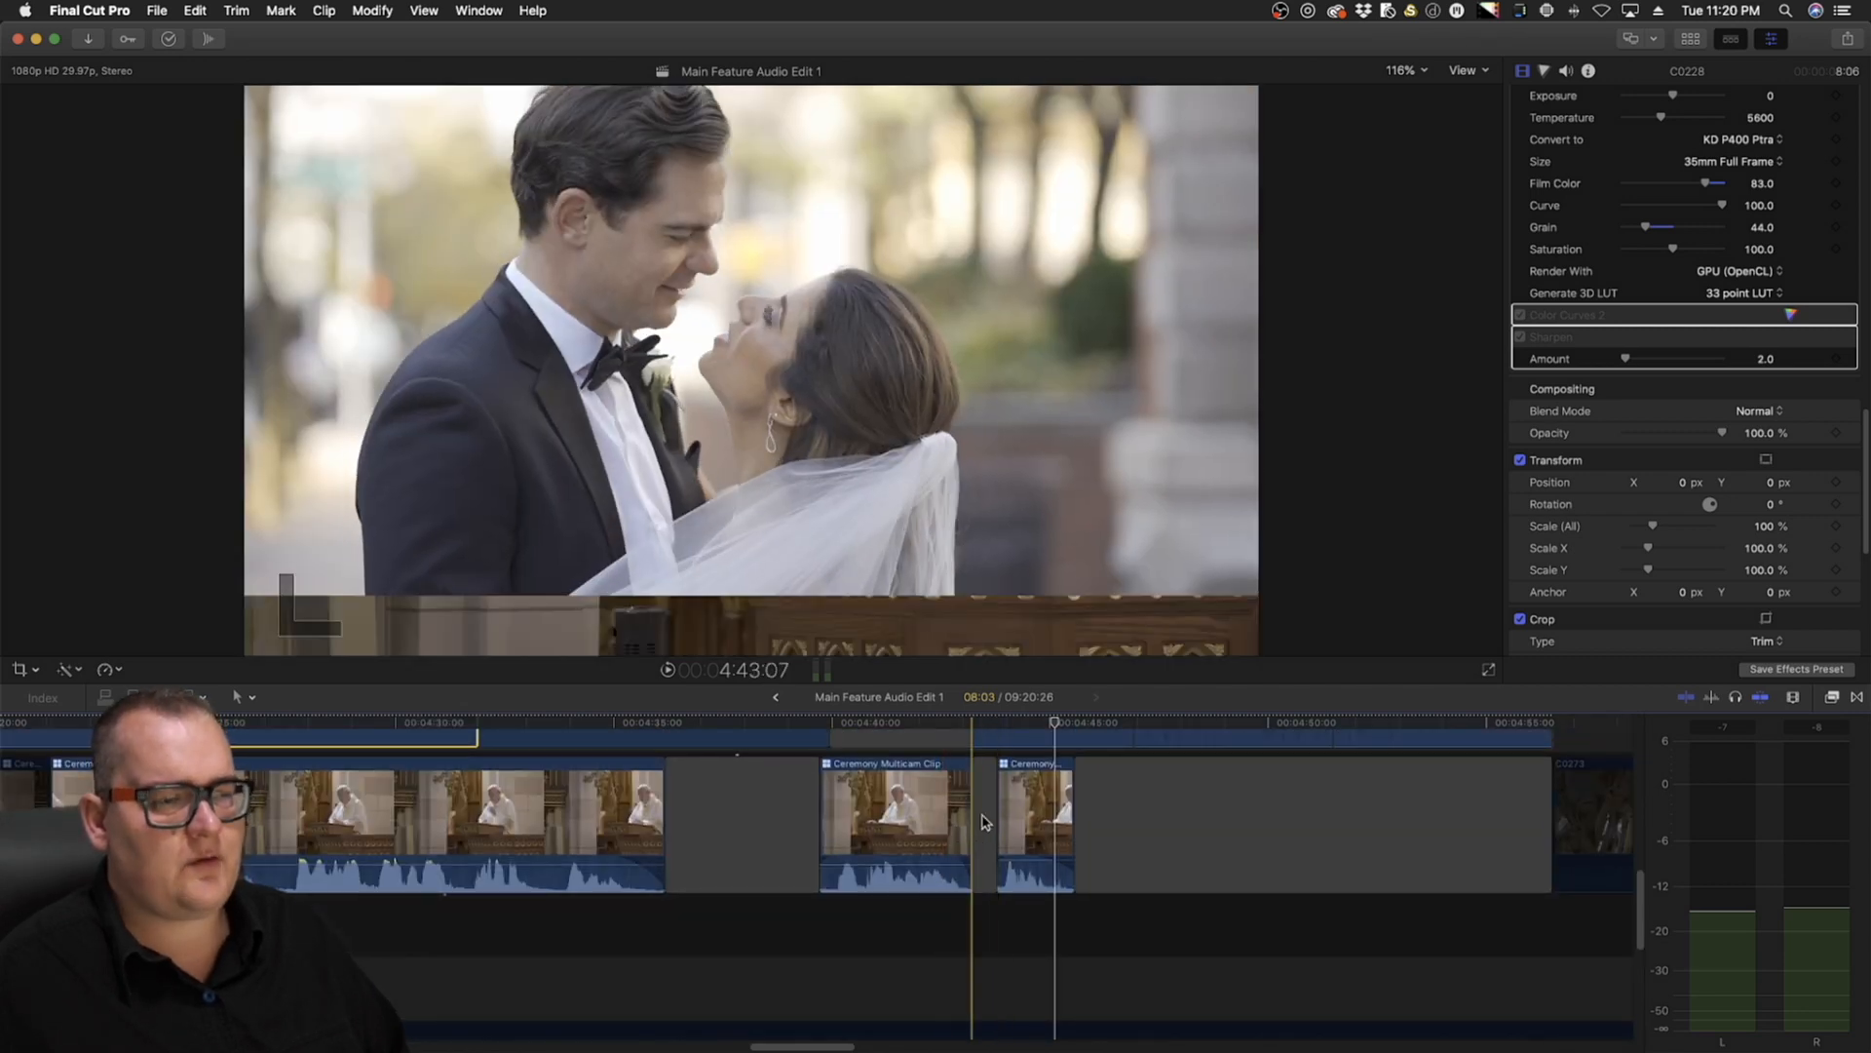
pyautogui.scroll(-3, 994, 844)
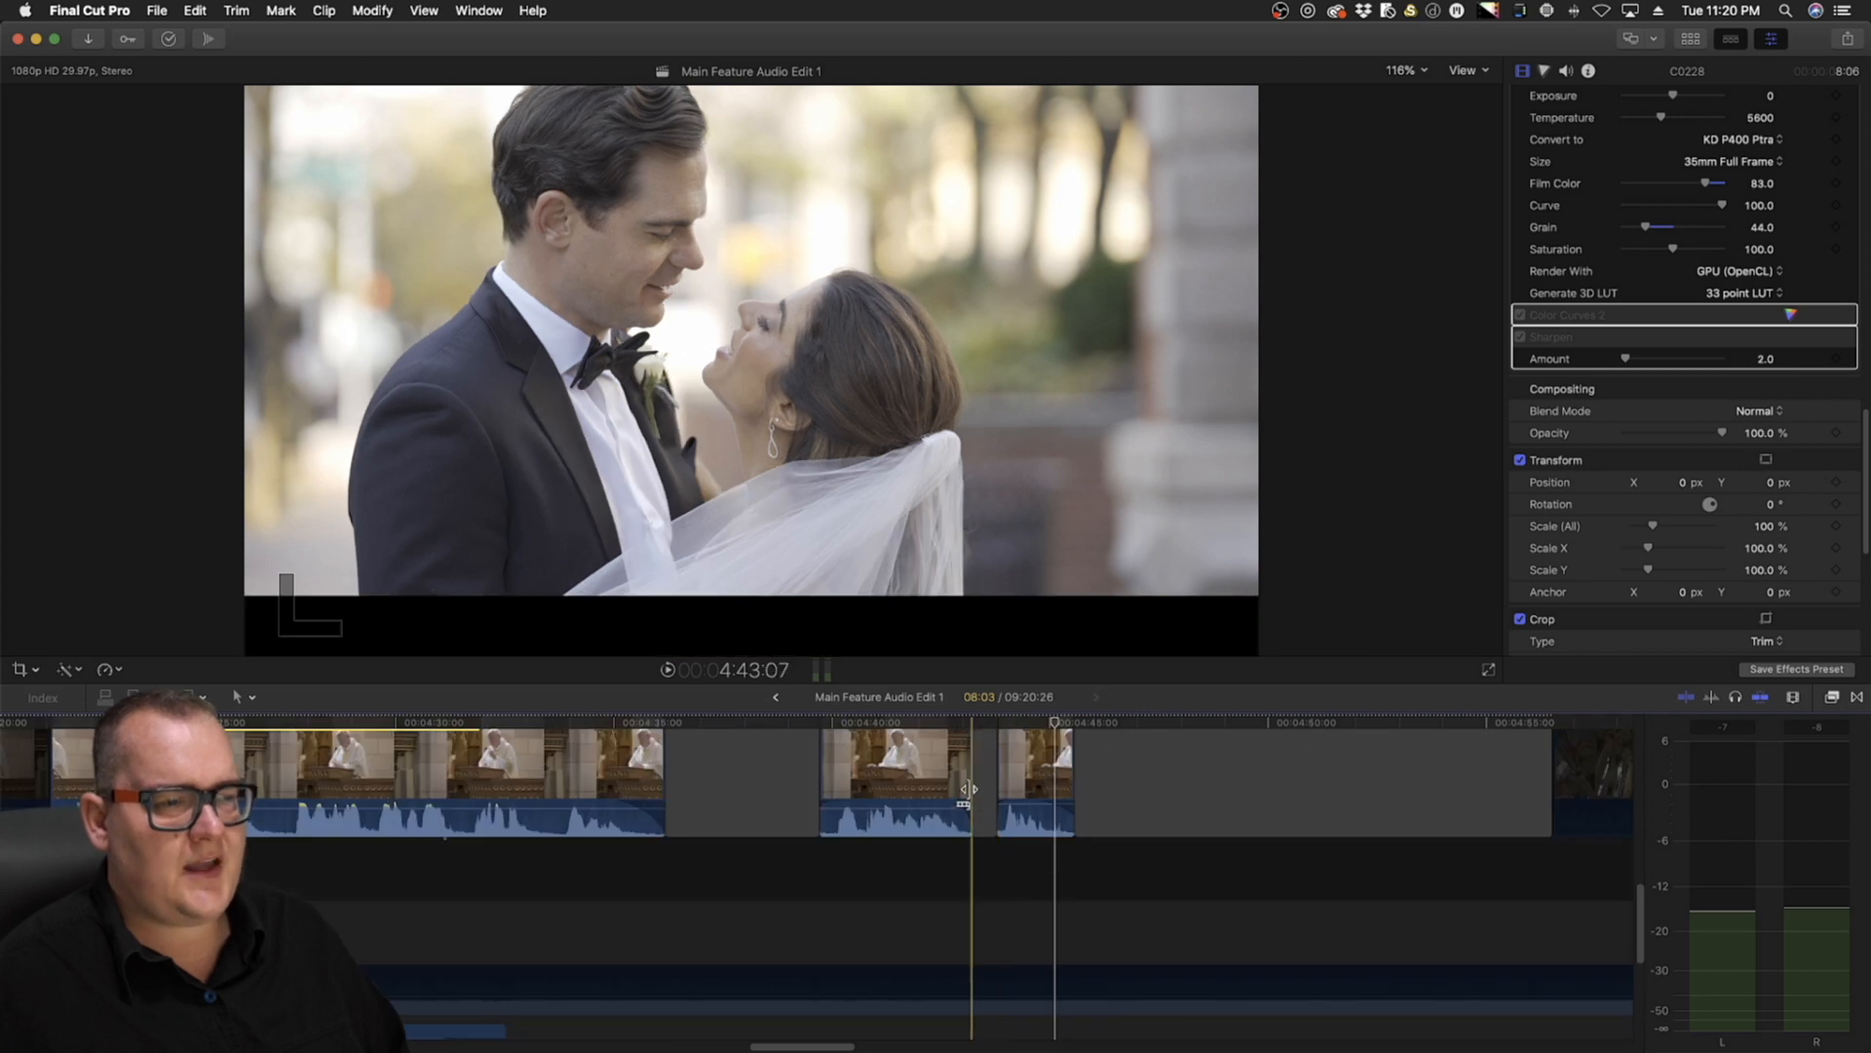
pyautogui.moveTo(972, 797); pyautogui.dragTo(1158, 799)
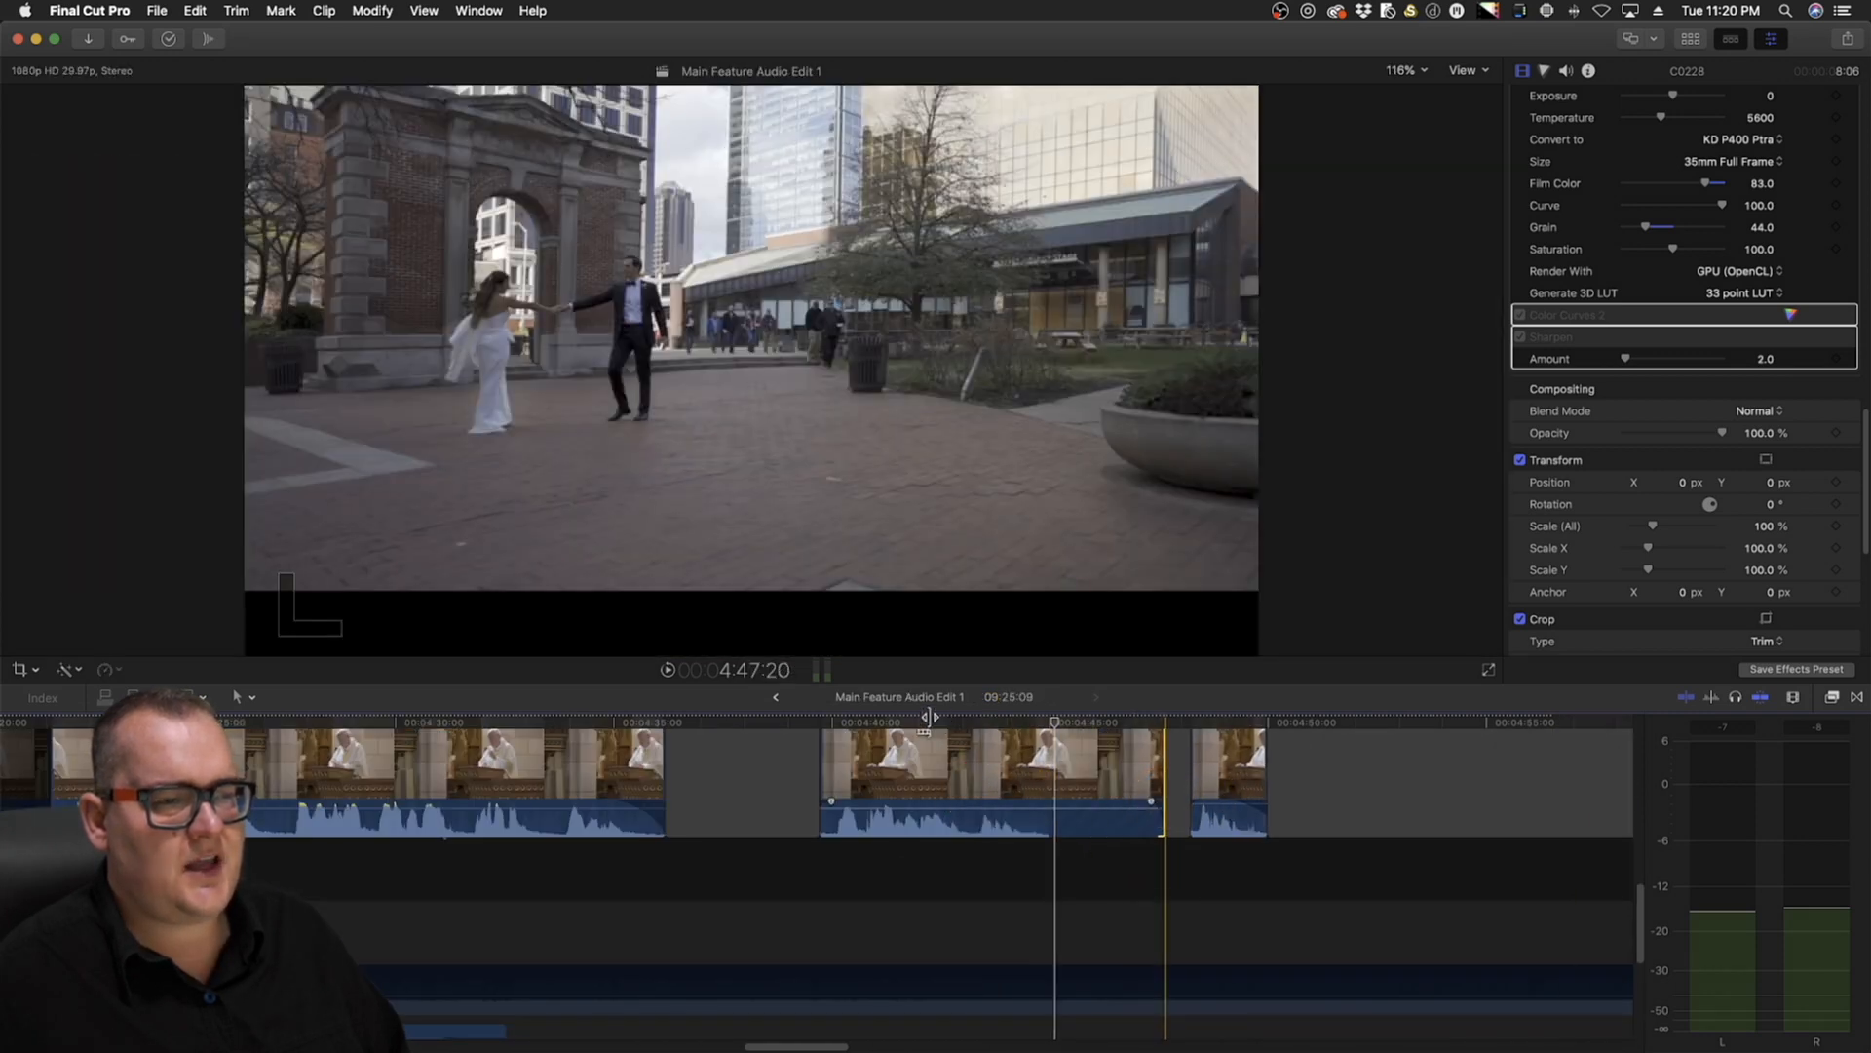
pyautogui.click(848, 721)
pyautogui.press('space')
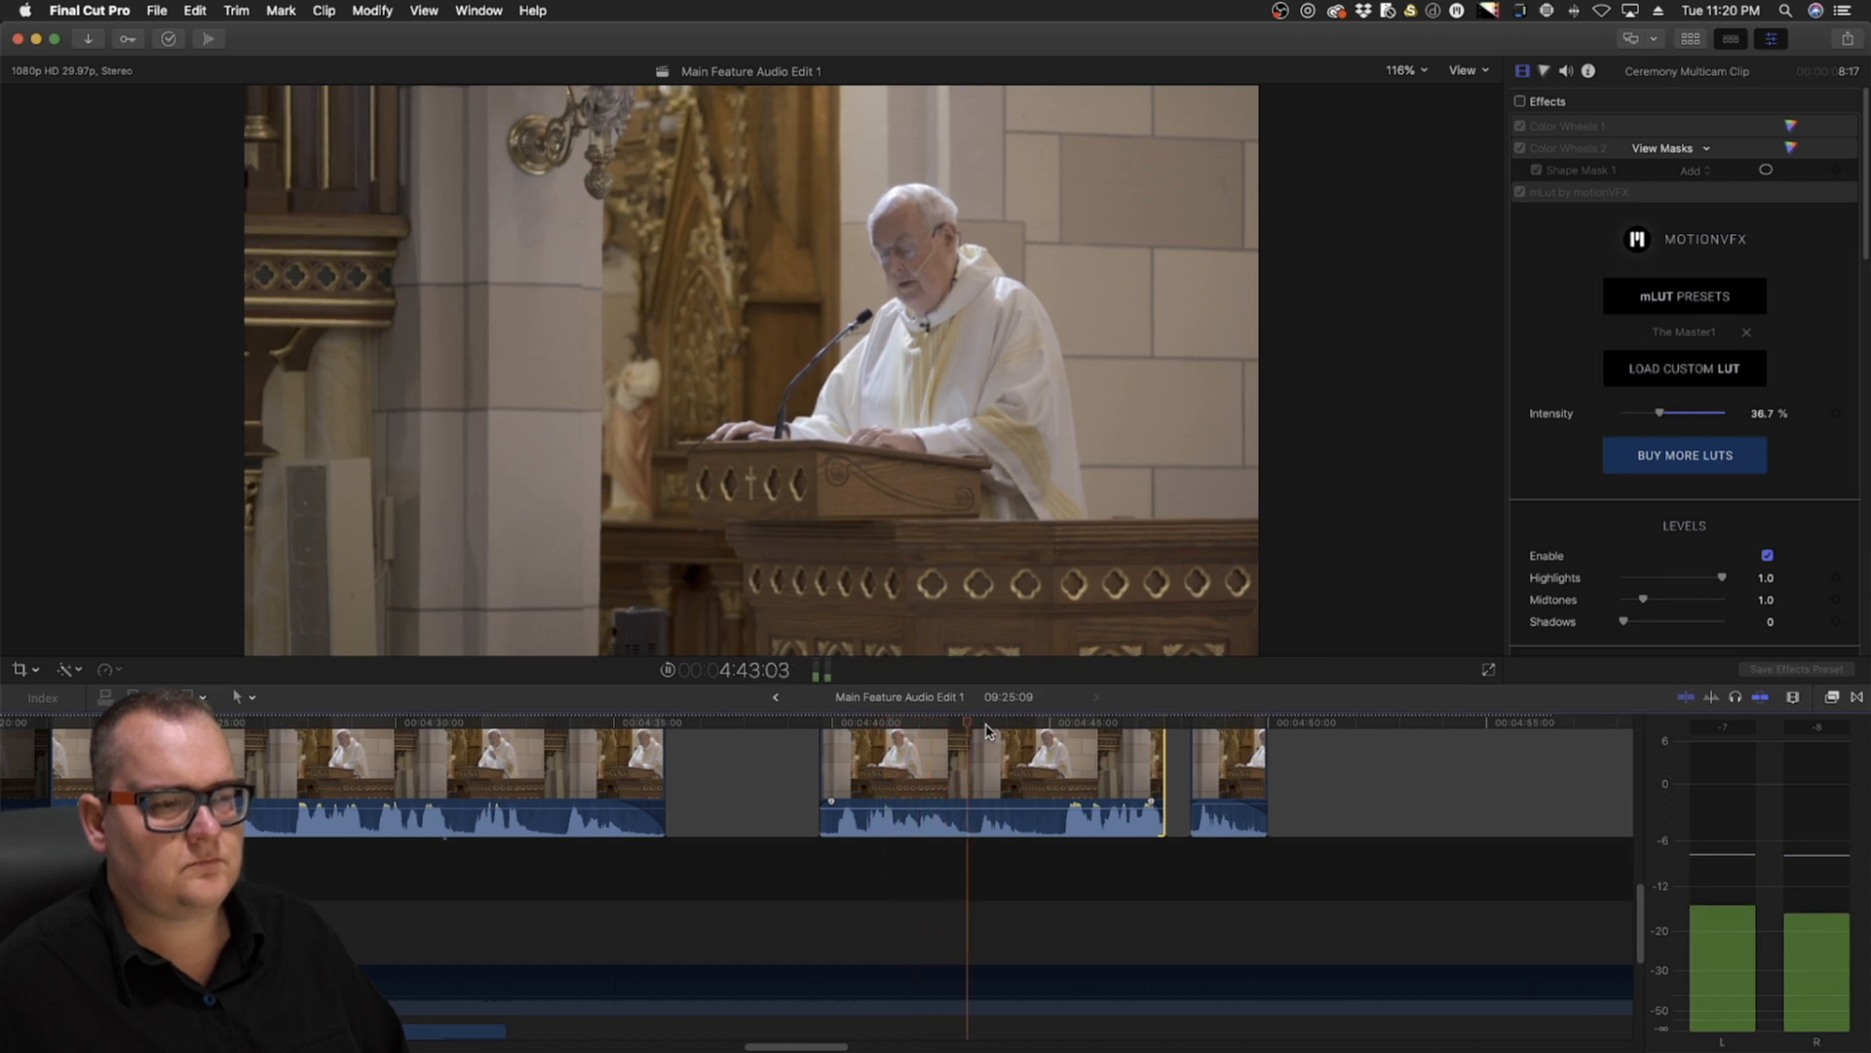
pyautogui.hotkey('alt', ']')
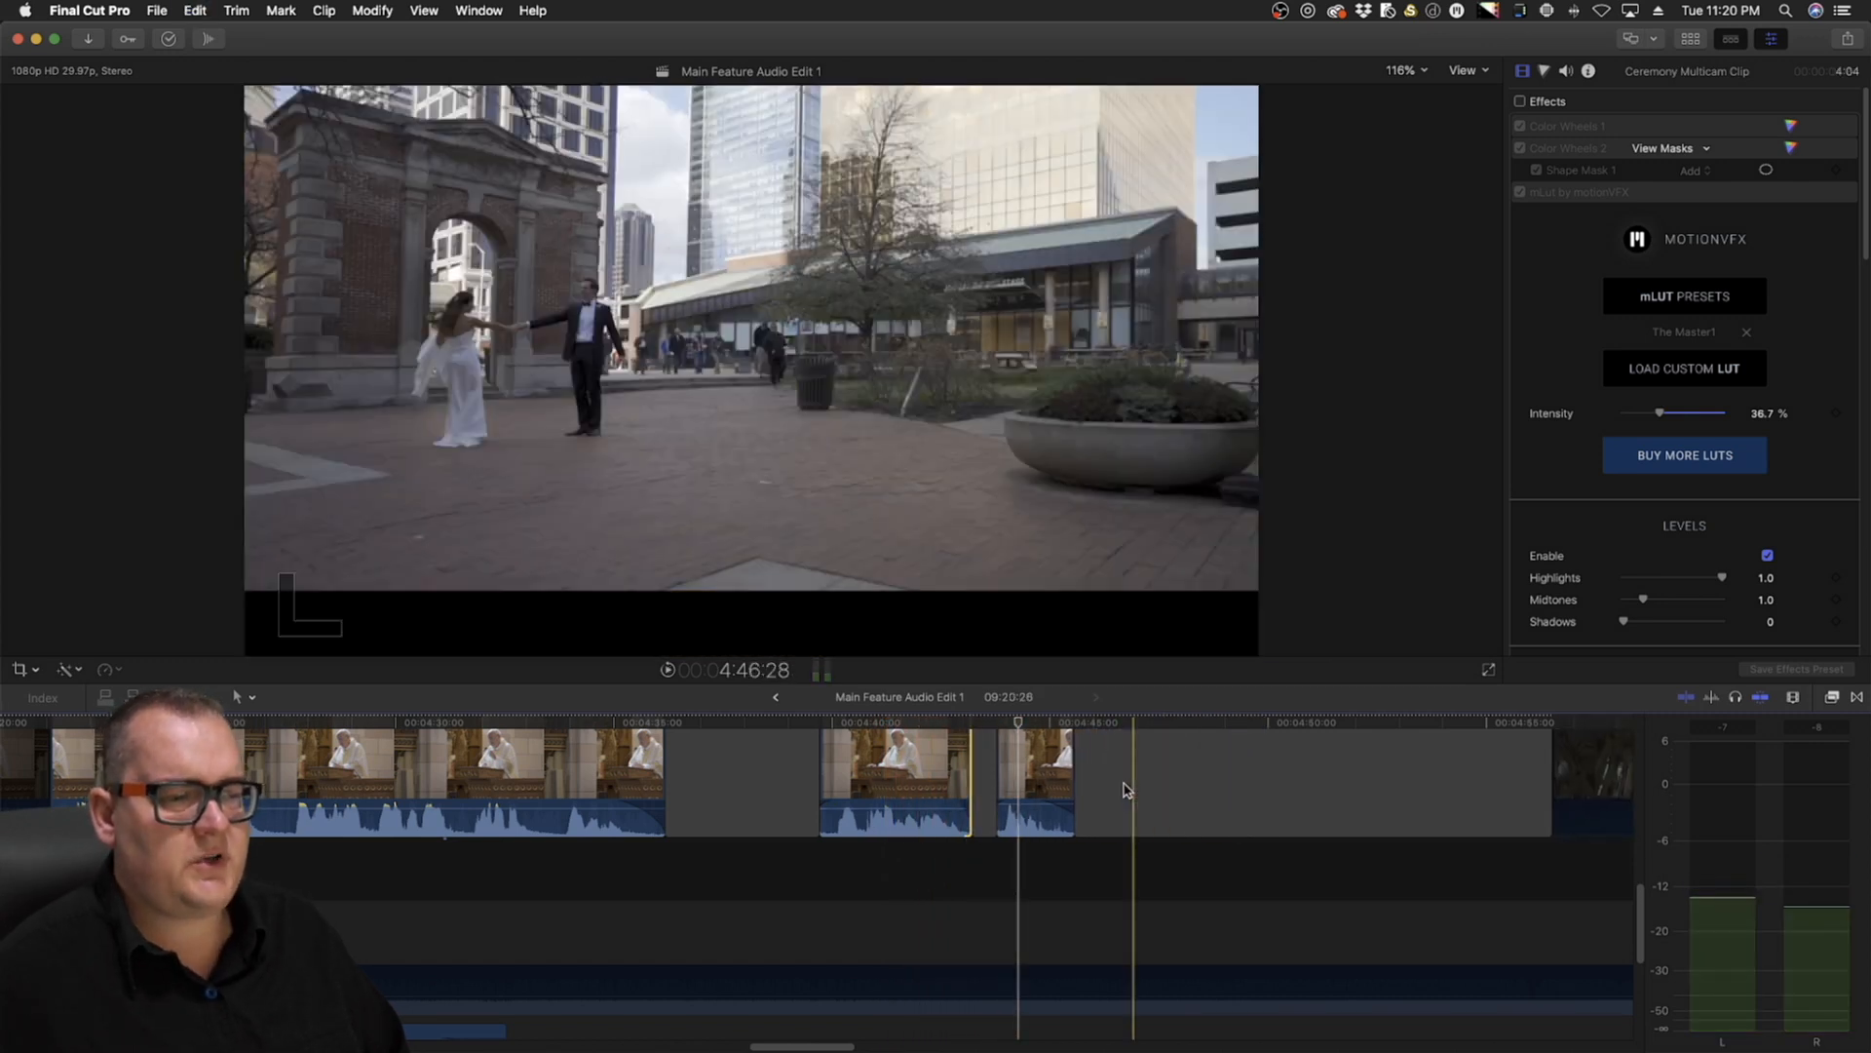
# Play the edit from about 4:42 to hear the pause between the two short Ceremony Multicam clips
pyautogui.click(915, 729)
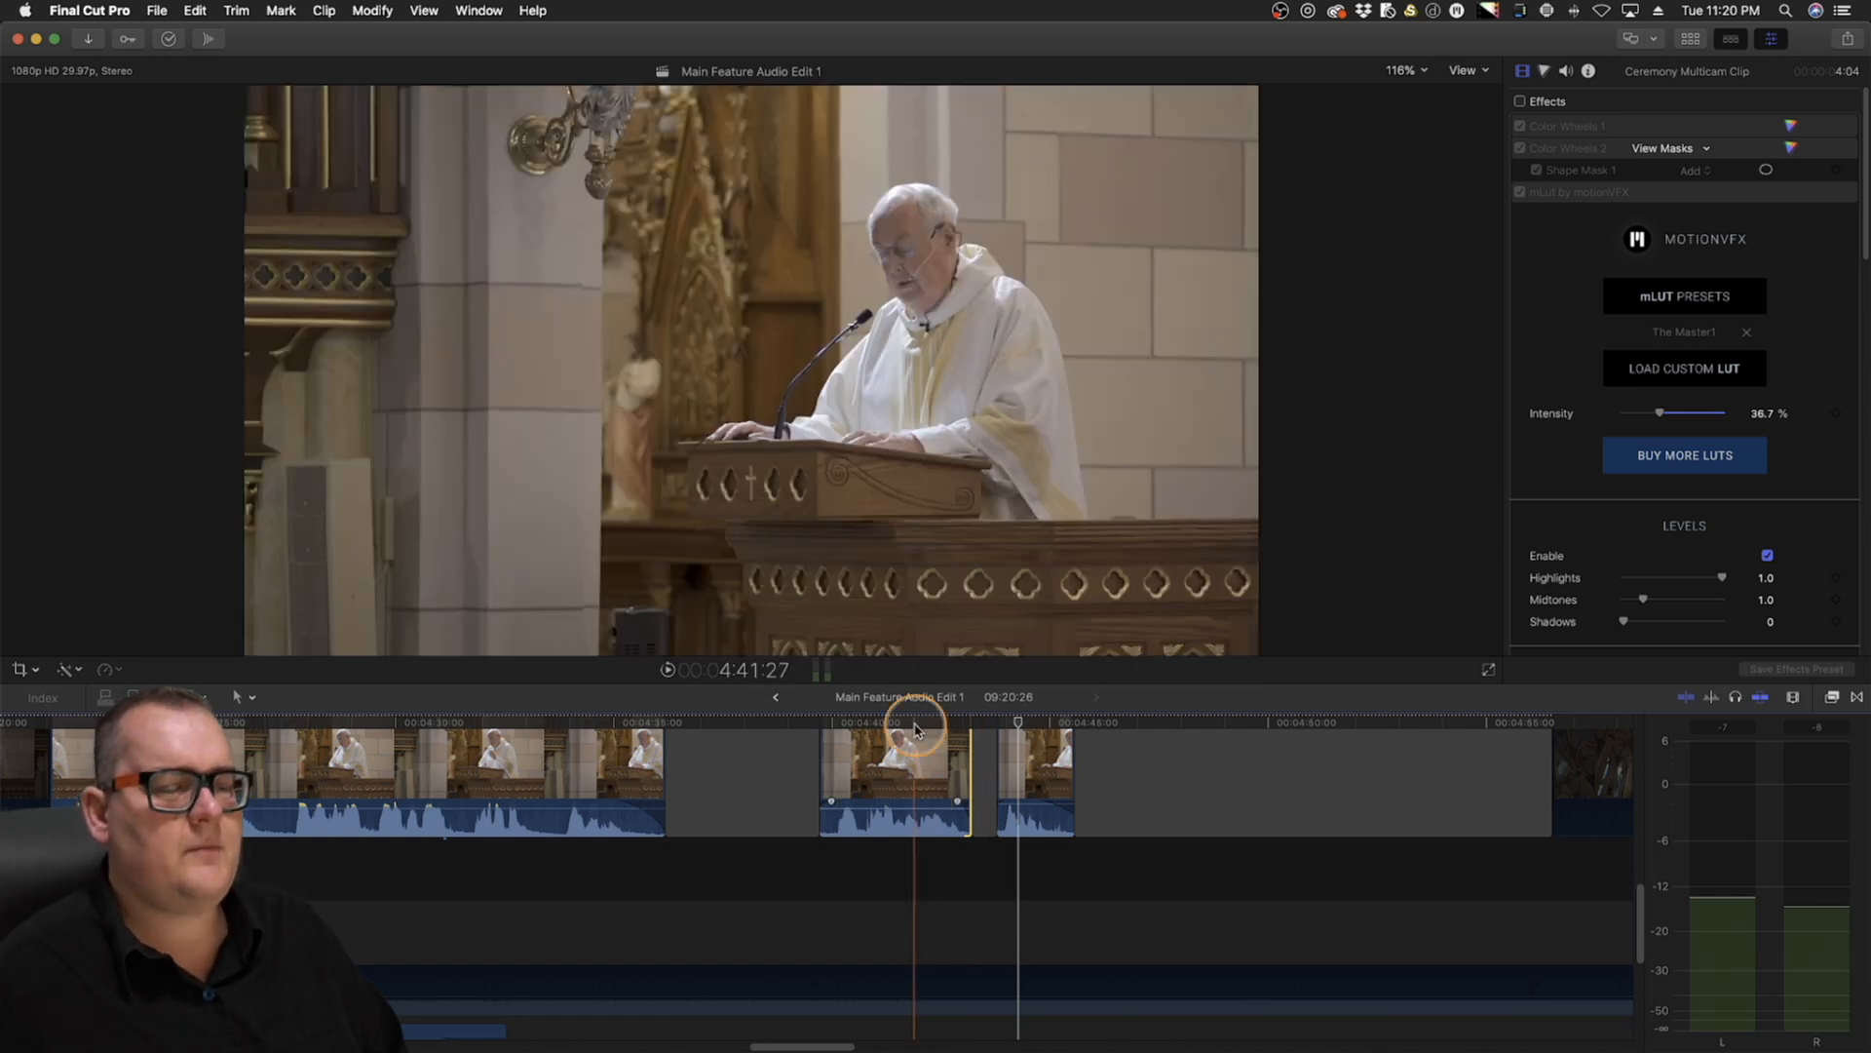
pyautogui.press('space')
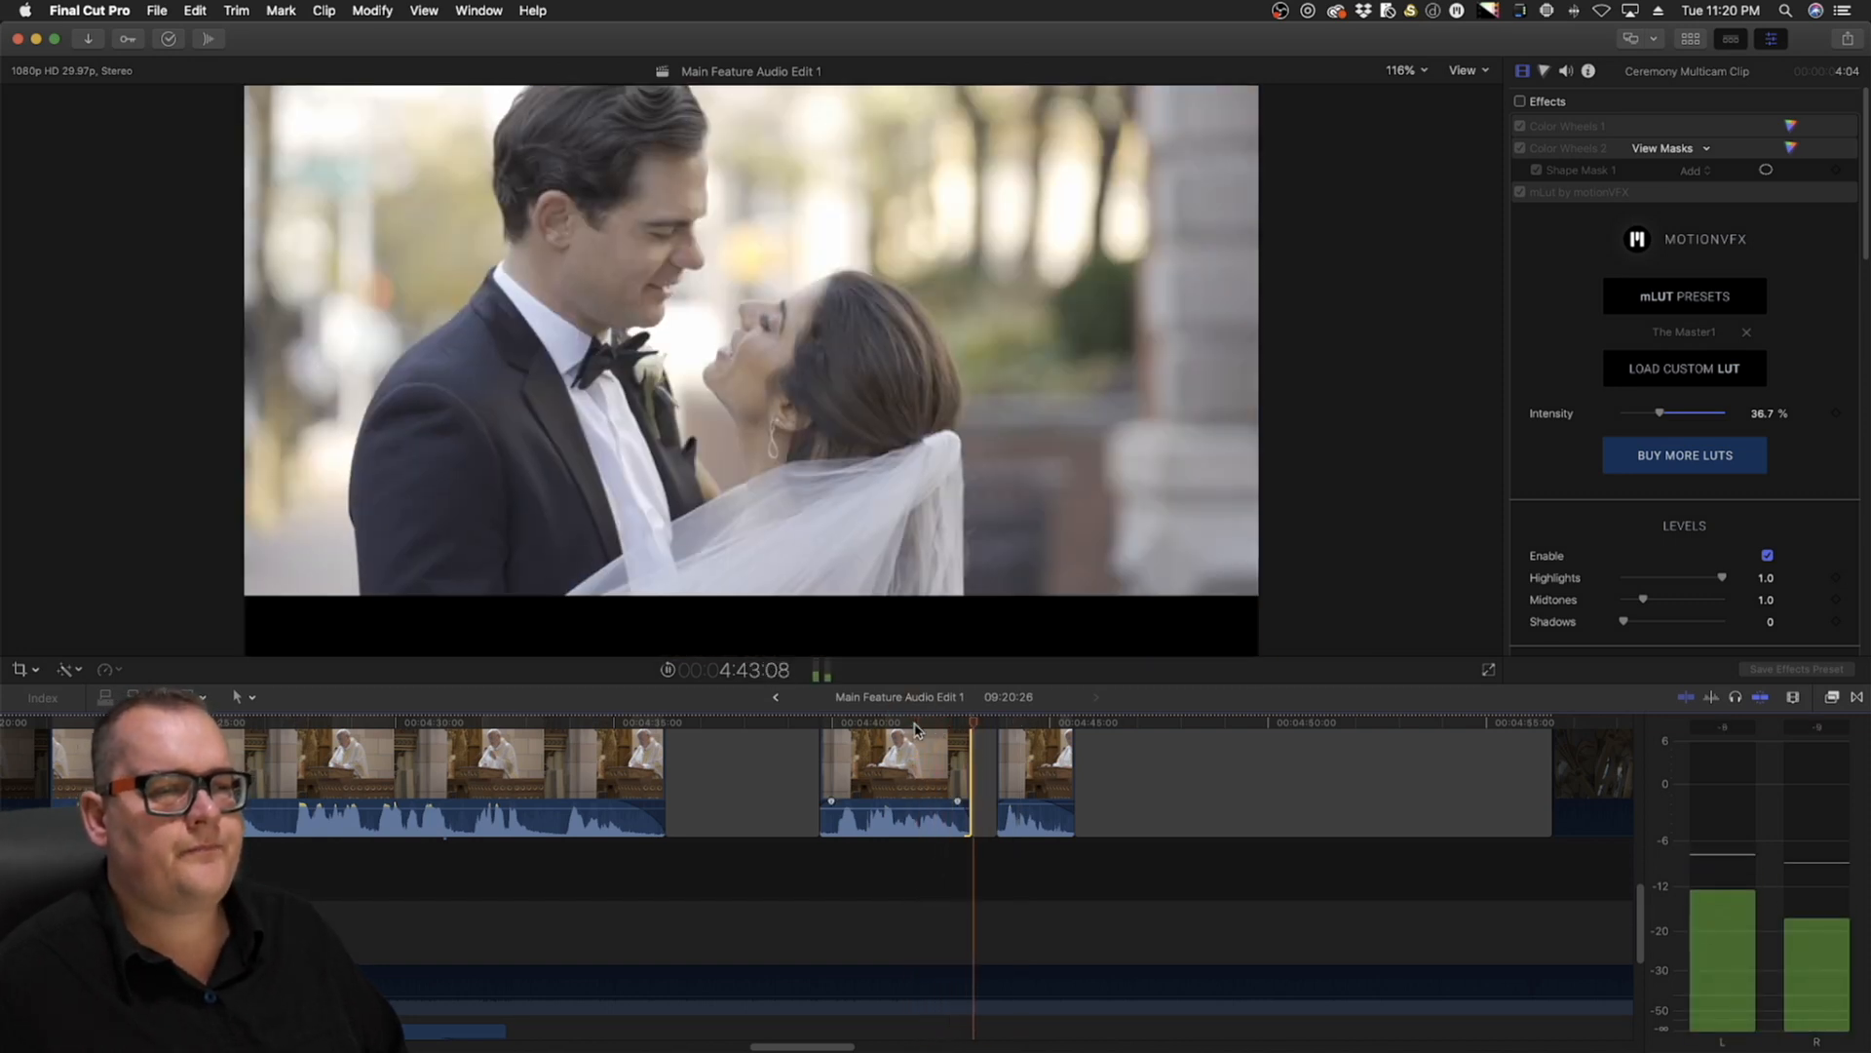
pyautogui.scroll(3, 968, 738)
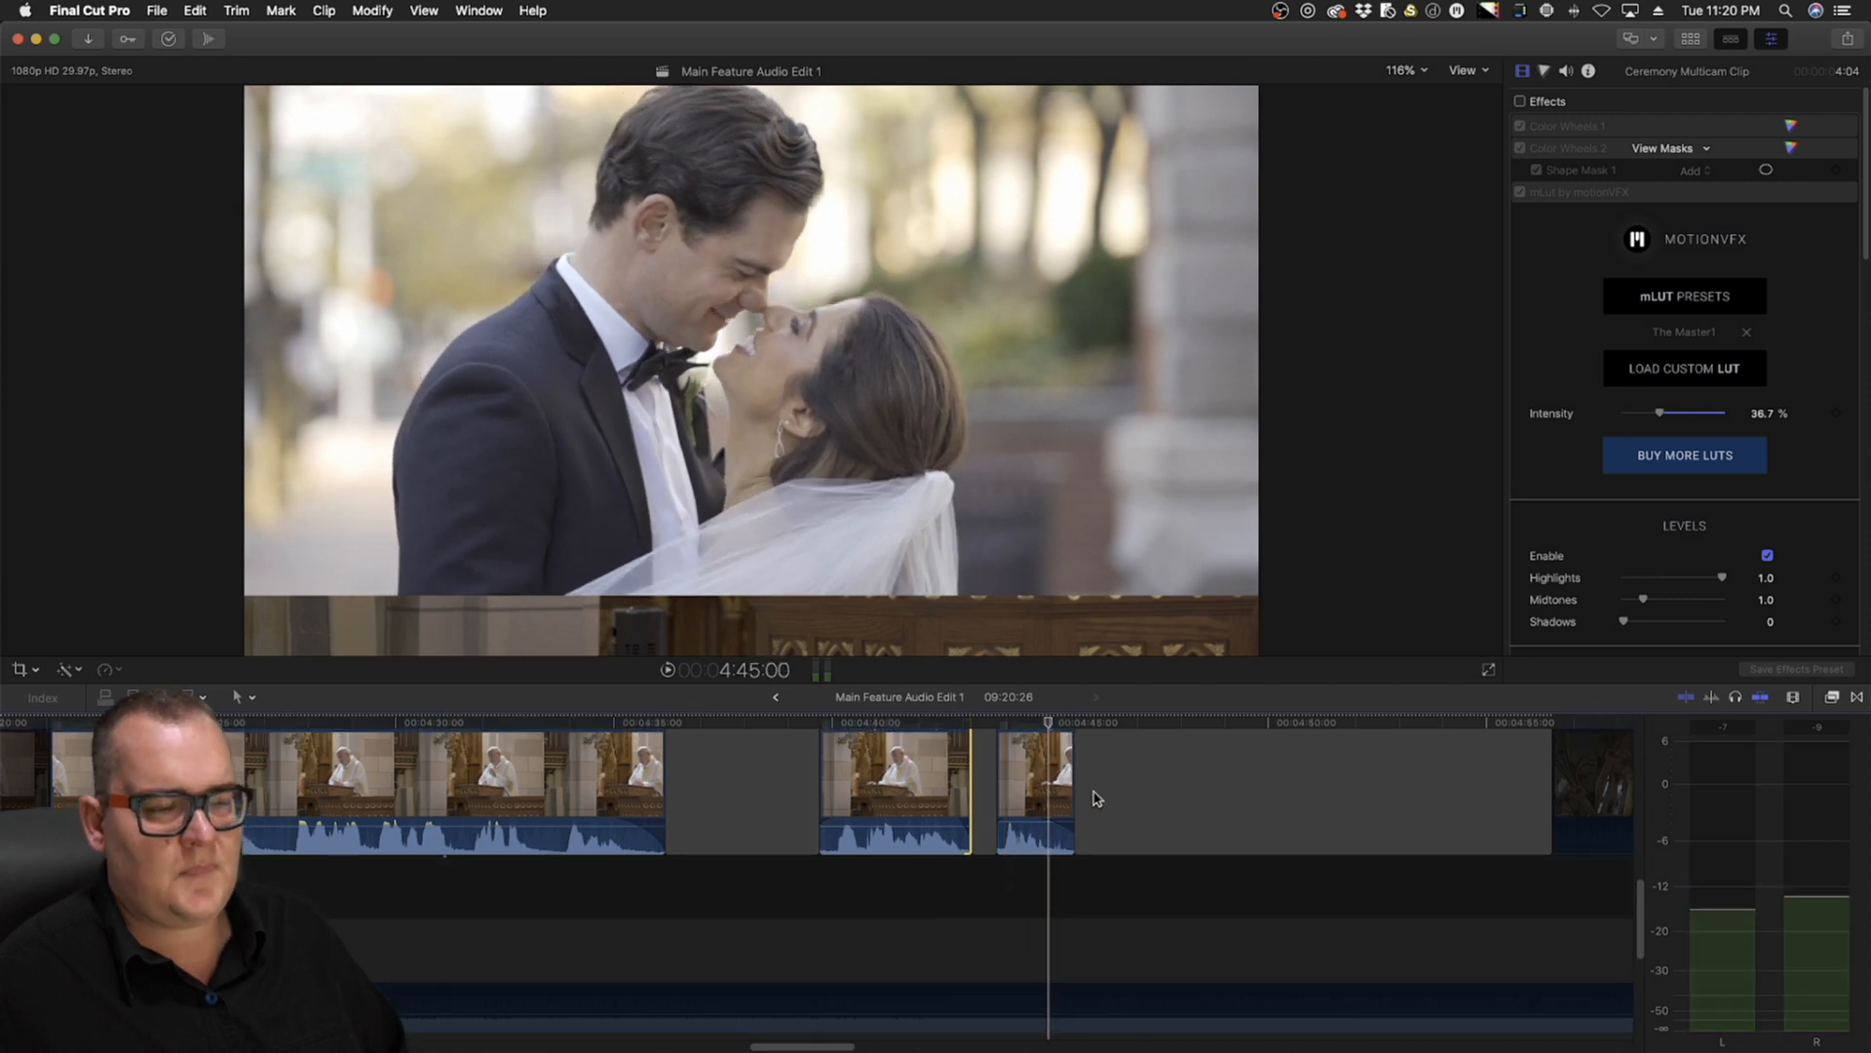
# Scrub through the remaining couple portrait B-roll to its end before the church ceremony clips
pyautogui.moveTo(975, 729); pyautogui.dragTo(1218, 757)
pyautogui.hscroll(5, 1216, 758)
pyautogui.moveTo(652, 726); pyautogui.dragTo(840, 731)
pyautogui.scroll(-5, 835, 754)
pyautogui.hscroll(5, 835, 756)
# Enable the six disabled church clips from C0273 to C0284 that follow the couple portrait B-roll
pyautogui.press('z')
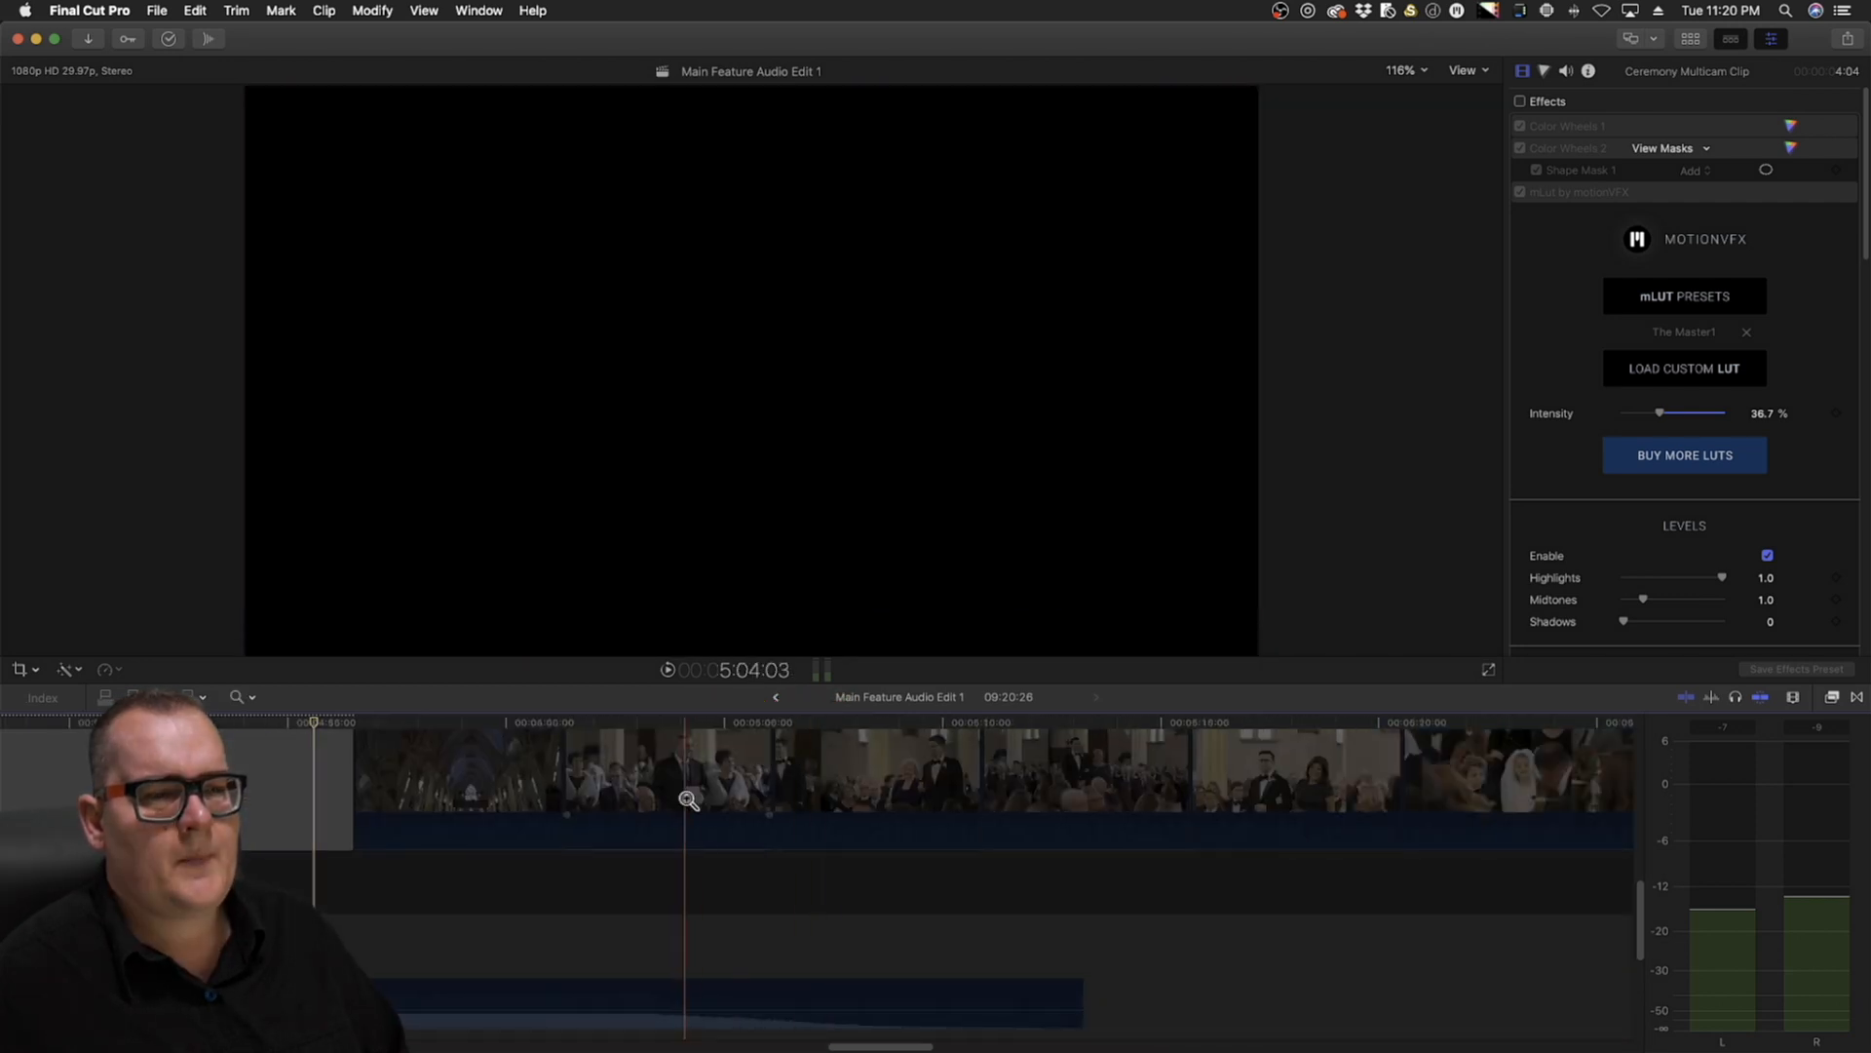
pyautogui.keyDown('alt'); pyautogui.click(687, 799); pyautogui.keyUp('alt')
pyautogui.hscroll(-6, 688, 798)
pyautogui.scroll(2, 692, 799)
pyautogui.hscroll(3, 846, 791)
pyautogui.press('z')
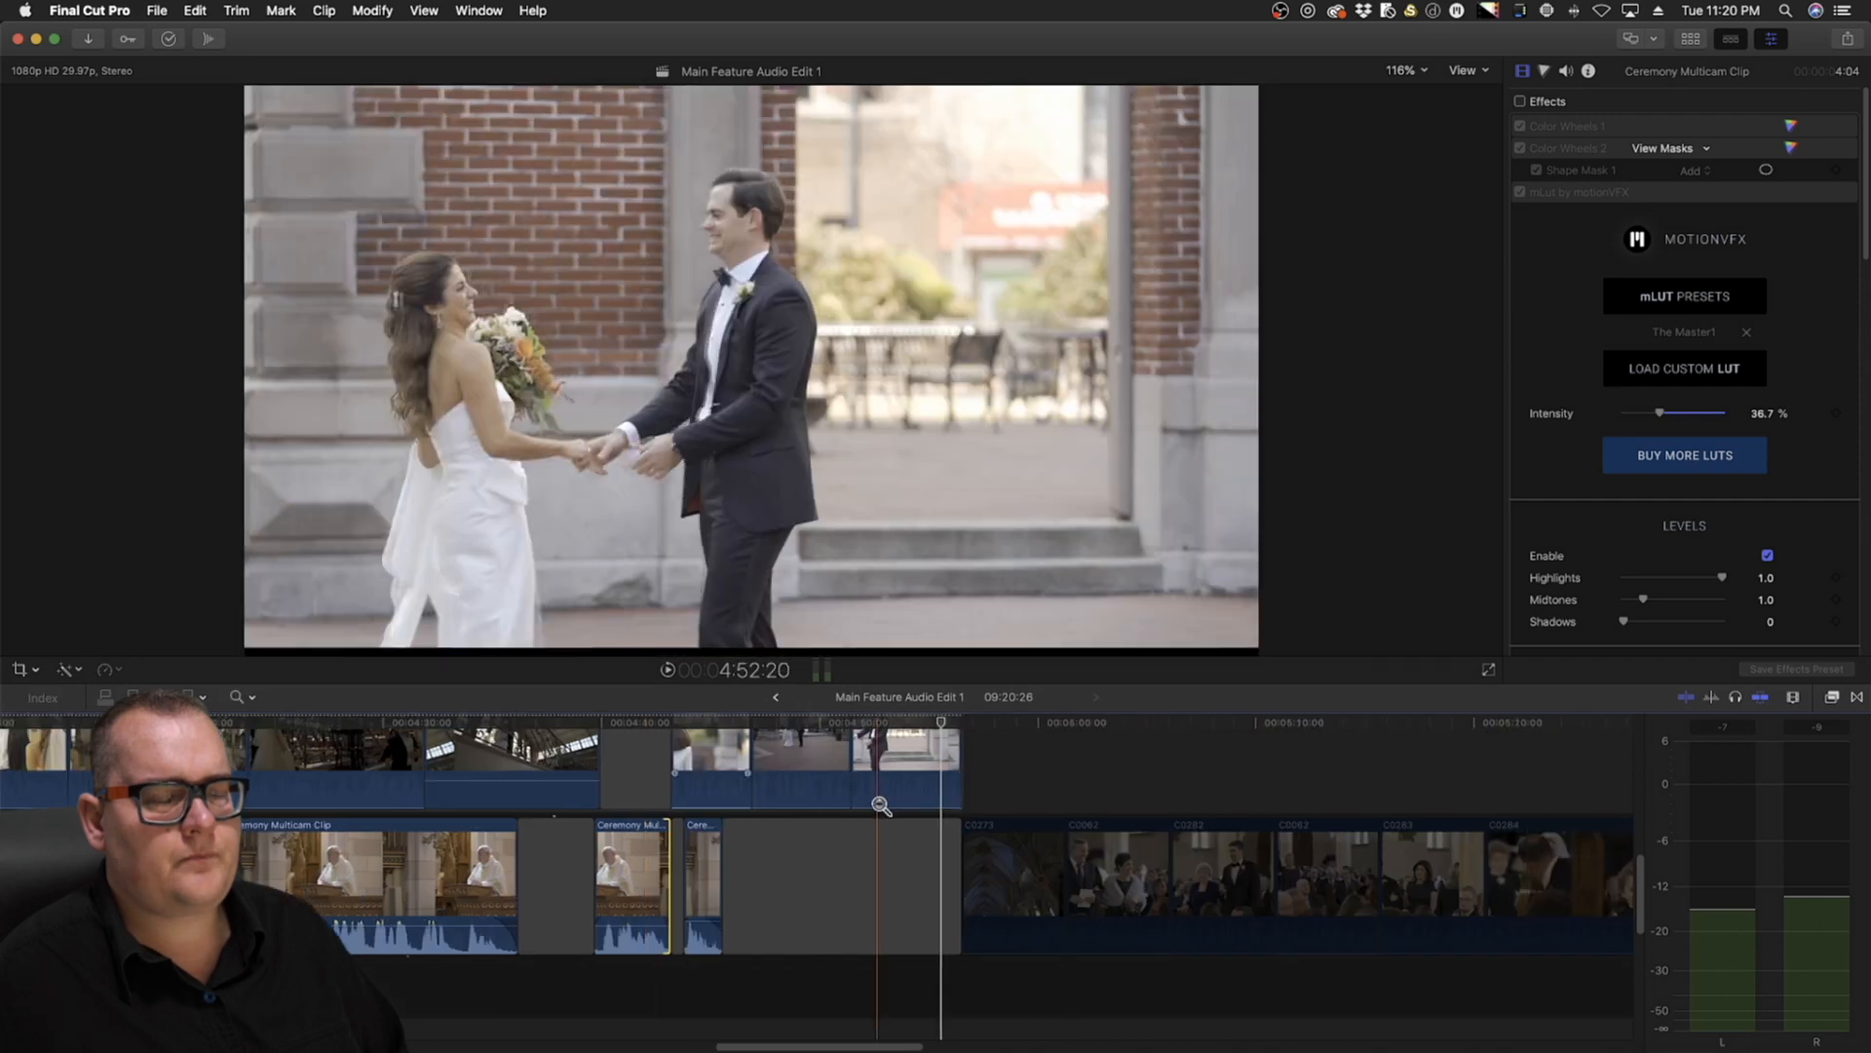
pyautogui.keyDown('alt'); pyautogui.click(881, 809); pyautogui.keyUp('alt')
pyautogui.hscroll(3, 888, 836)
pyautogui.scroll(-2, 889, 835)
pyautogui.scroll(3, 888, 835)
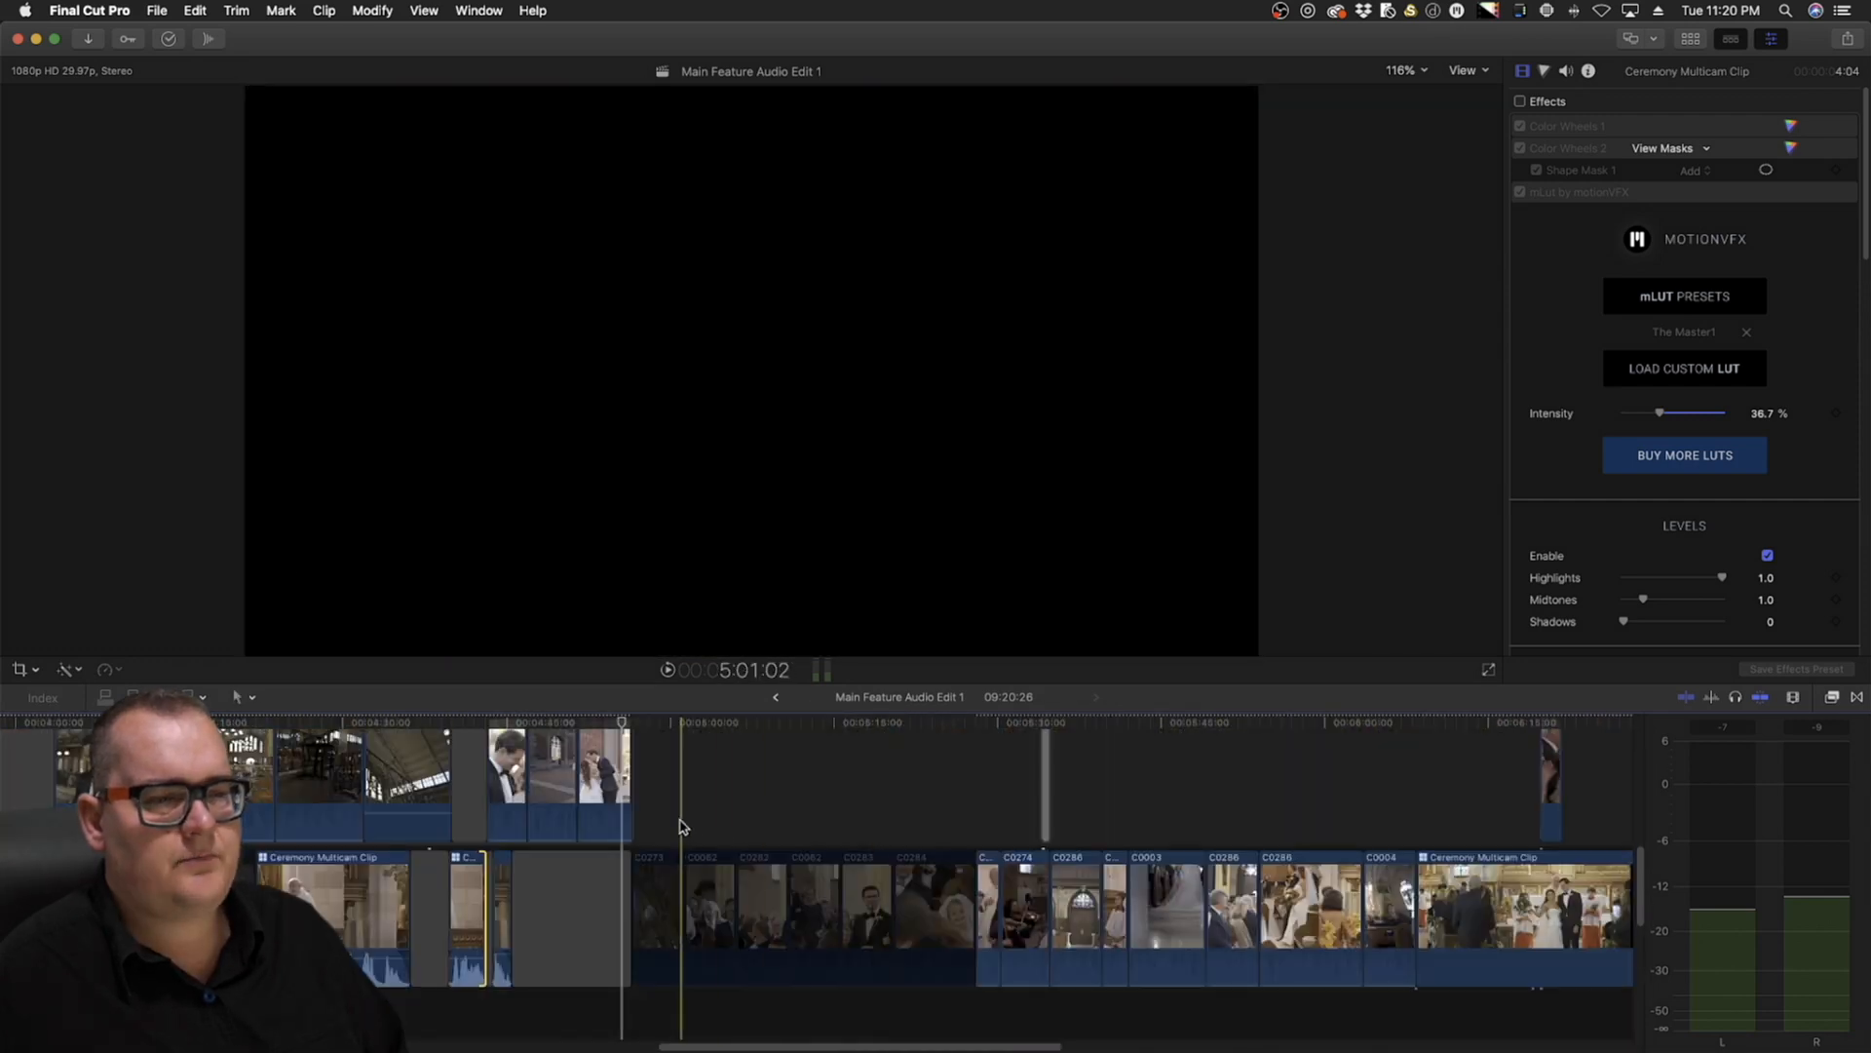
pyautogui.moveTo(680, 826); pyautogui.dragTo(911, 911)
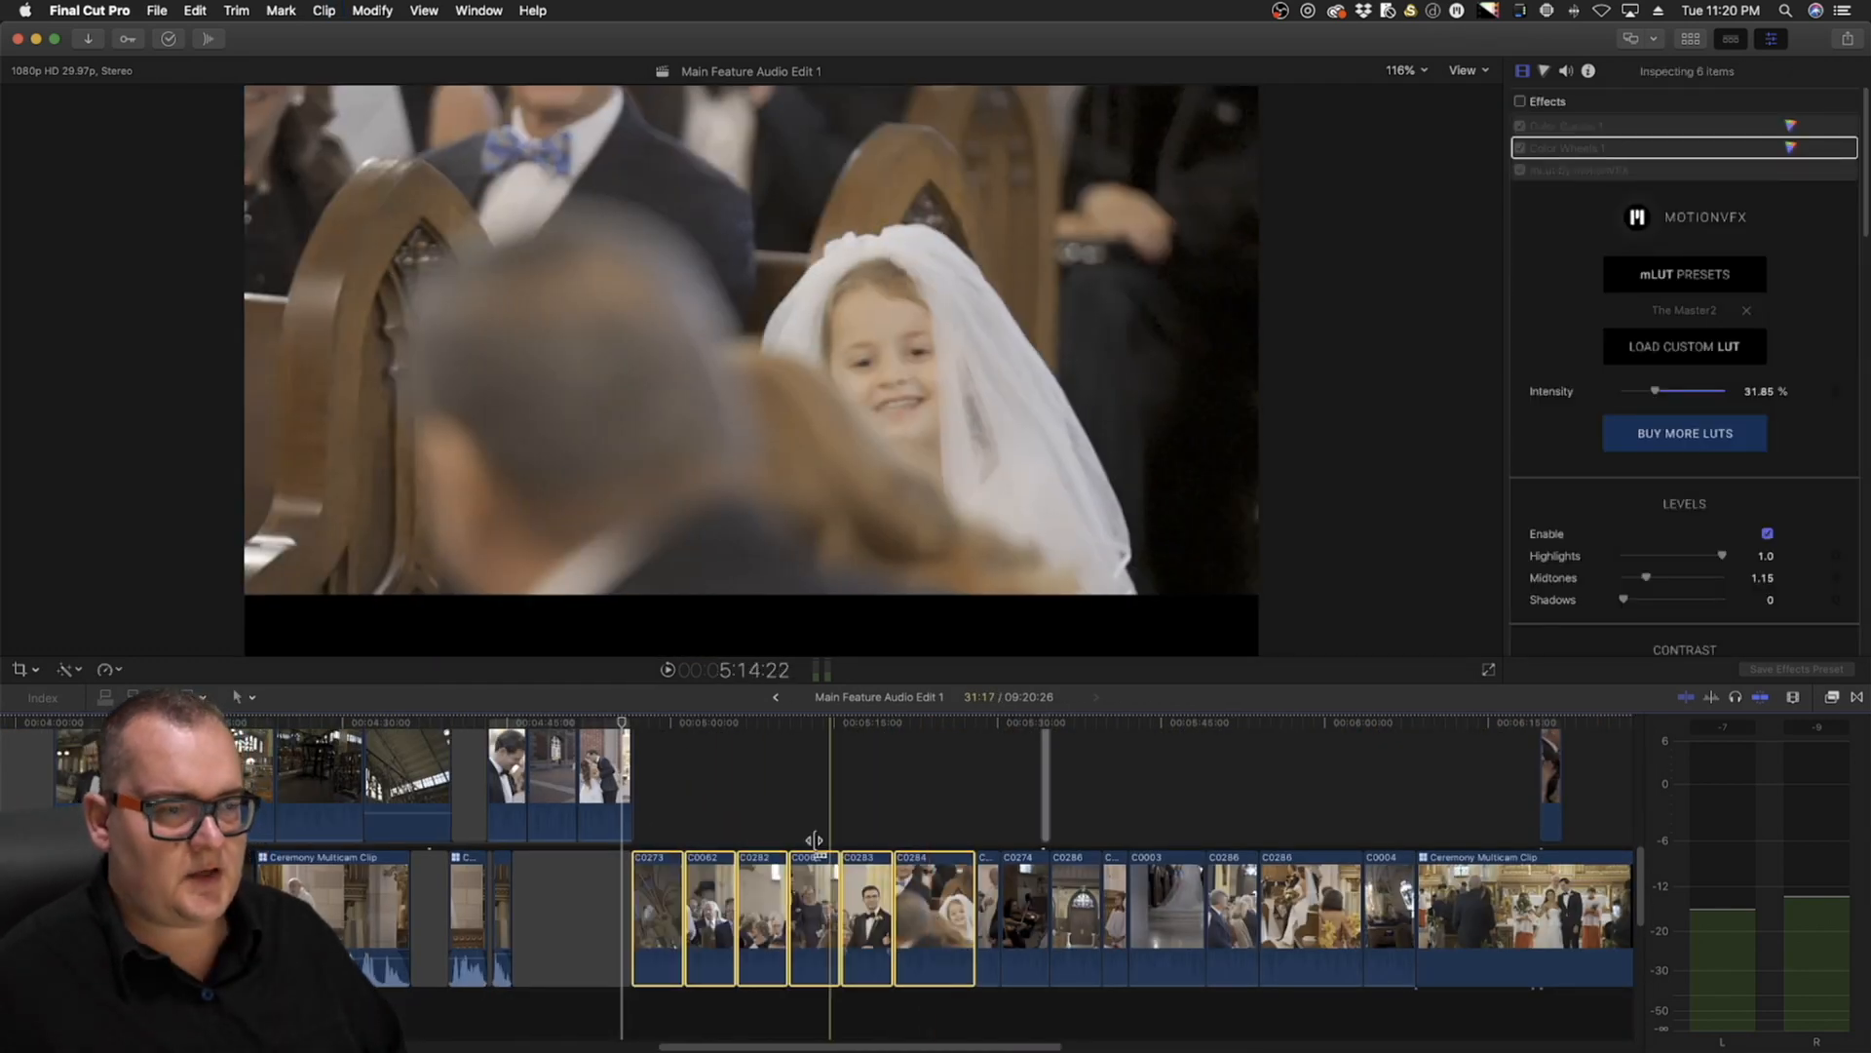
pyautogui.scroll(2, 779, 809)
# Scrub through the church opening and processional clips from C0273 to C0282
pyautogui.click(712, 738)
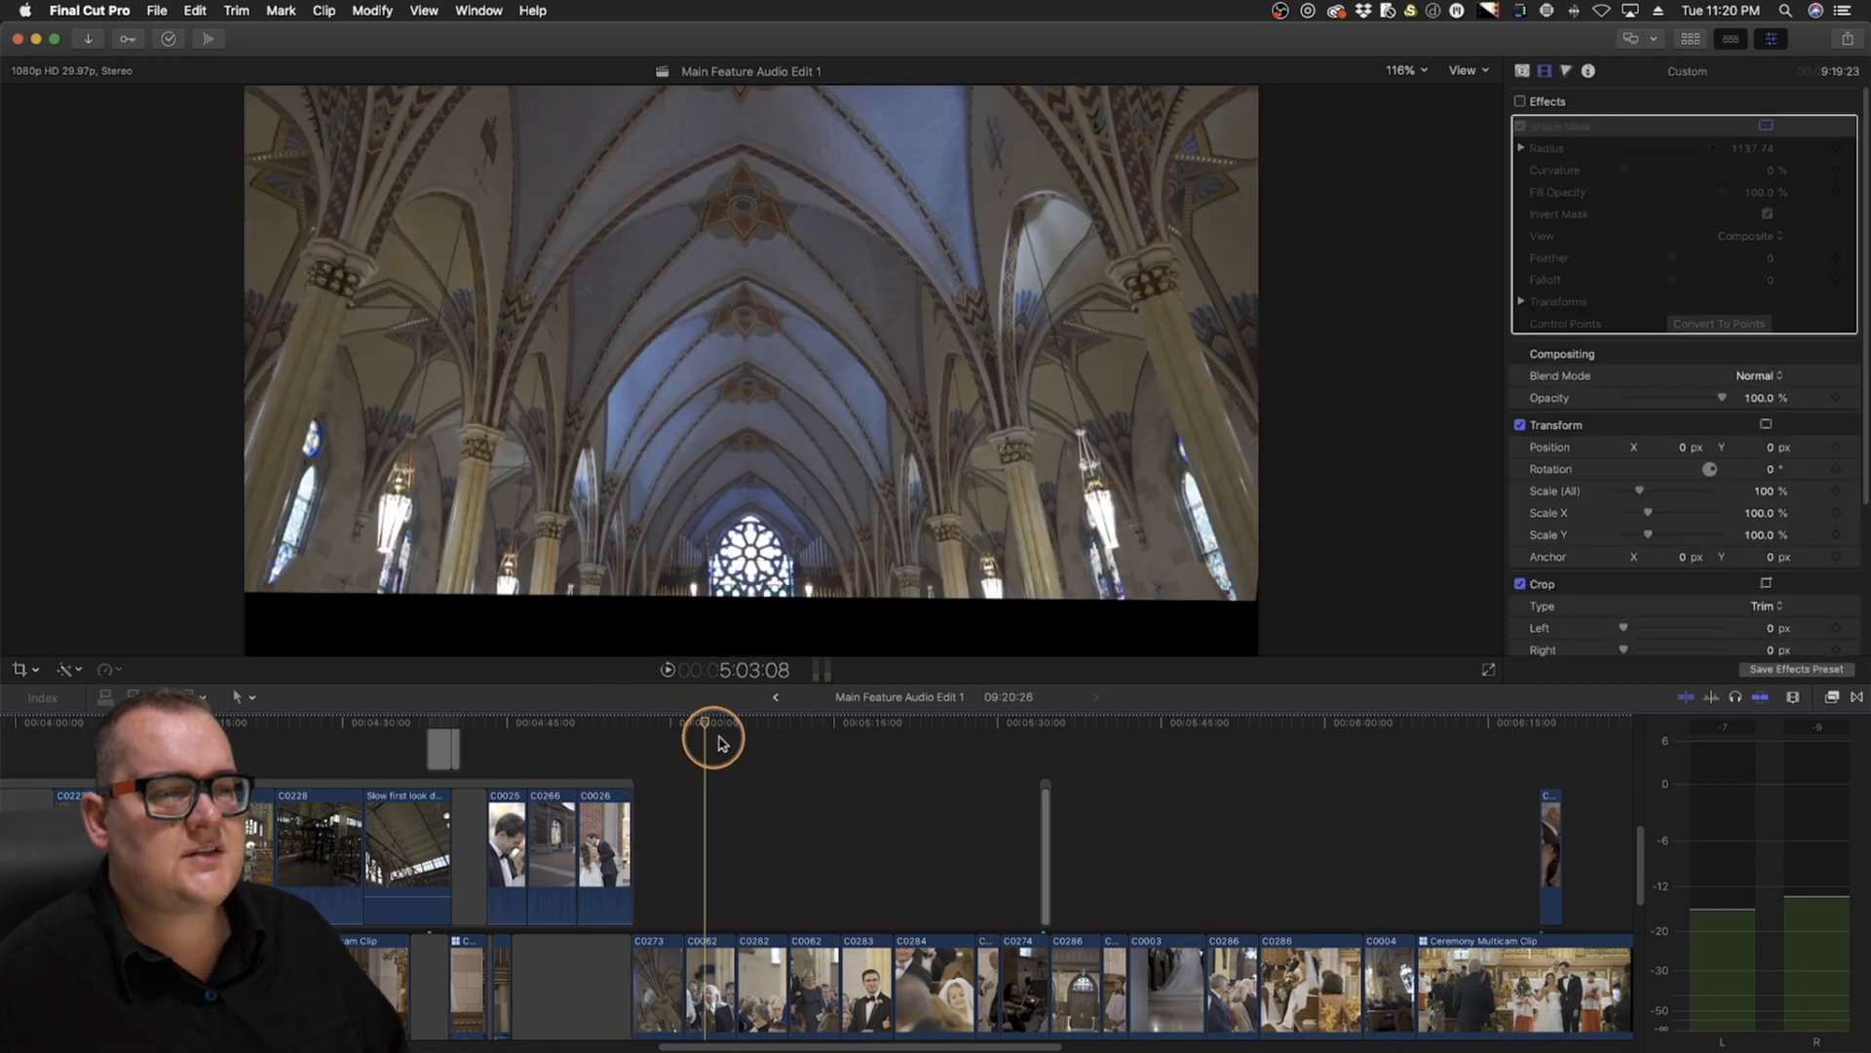
pyautogui.moveTo(721, 743)
pyautogui.mouseDown()
pyautogui.moveTo(1053, 760)
pyautogui.moveTo(736, 770)
pyautogui.mouseUp()
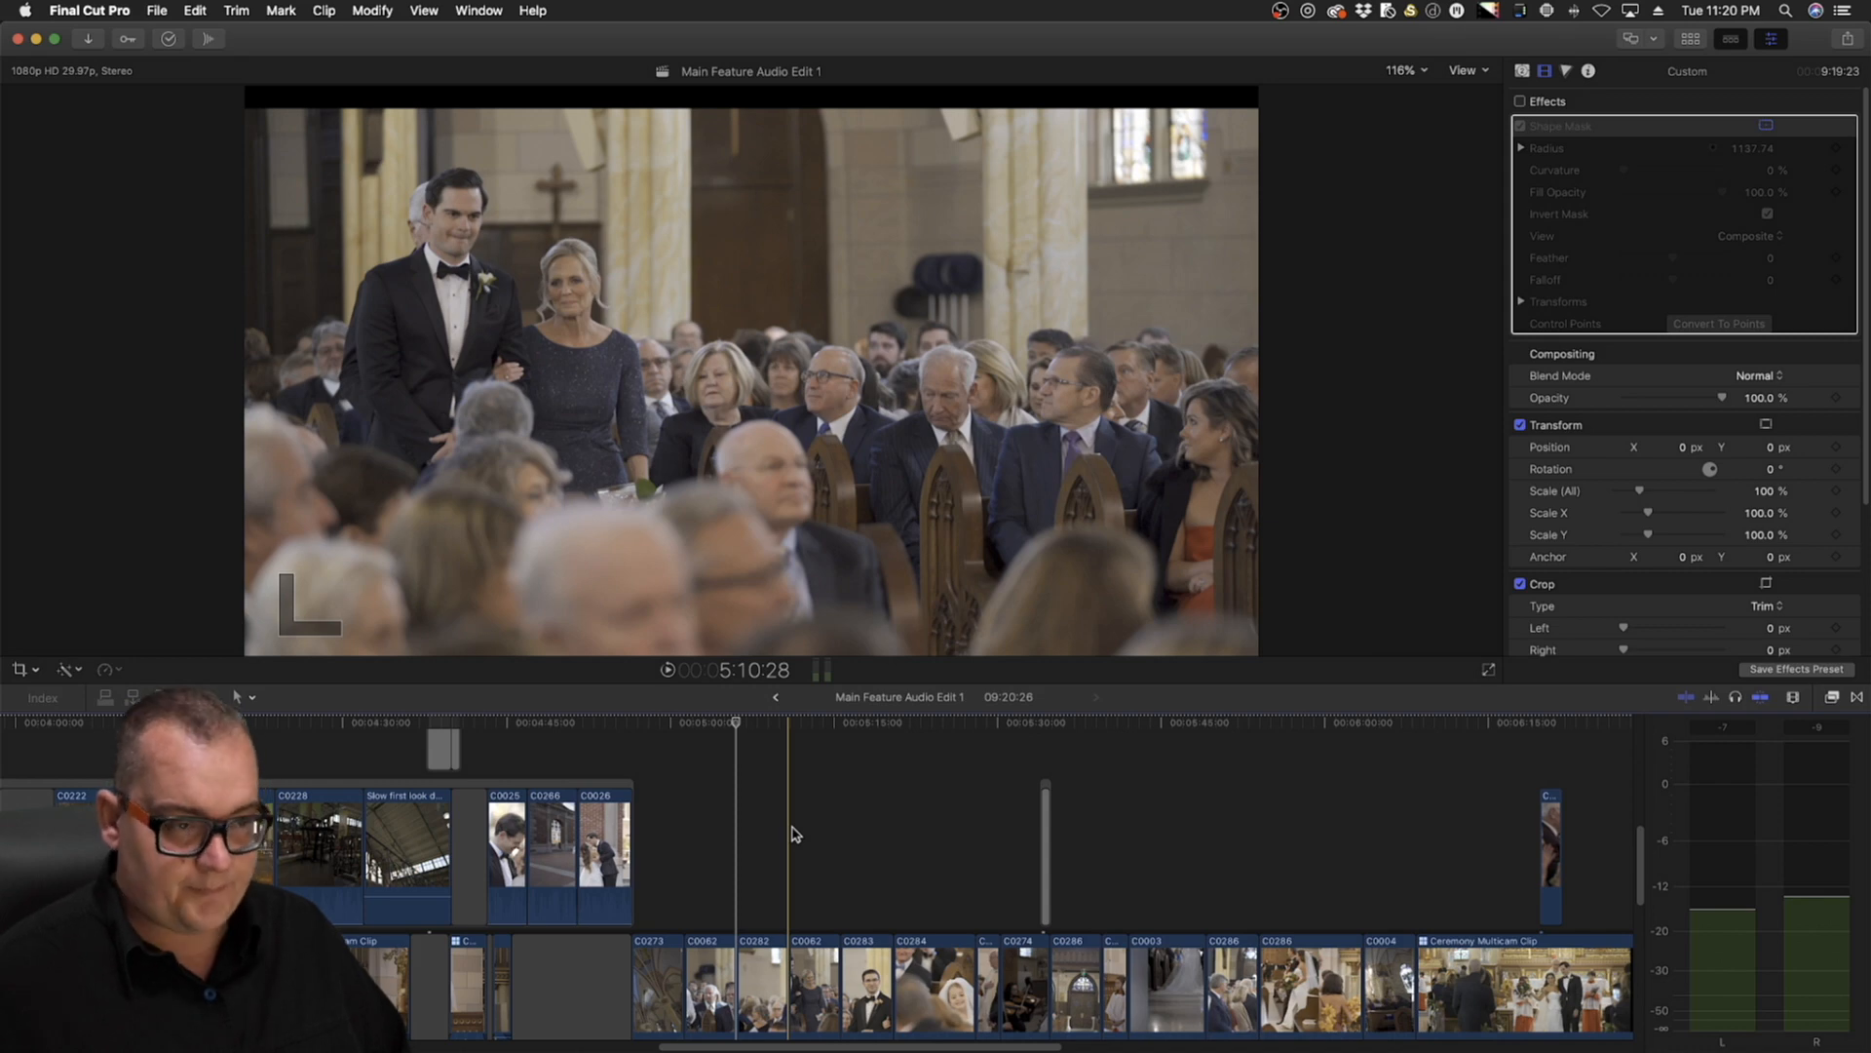
# Scrub through the ceremony clips from C0273 to the first Ceremony Multicam clip, returning to the church opening near 5:00
pyautogui.moveTo(656, 727); pyautogui.dragTo(1388, 834)
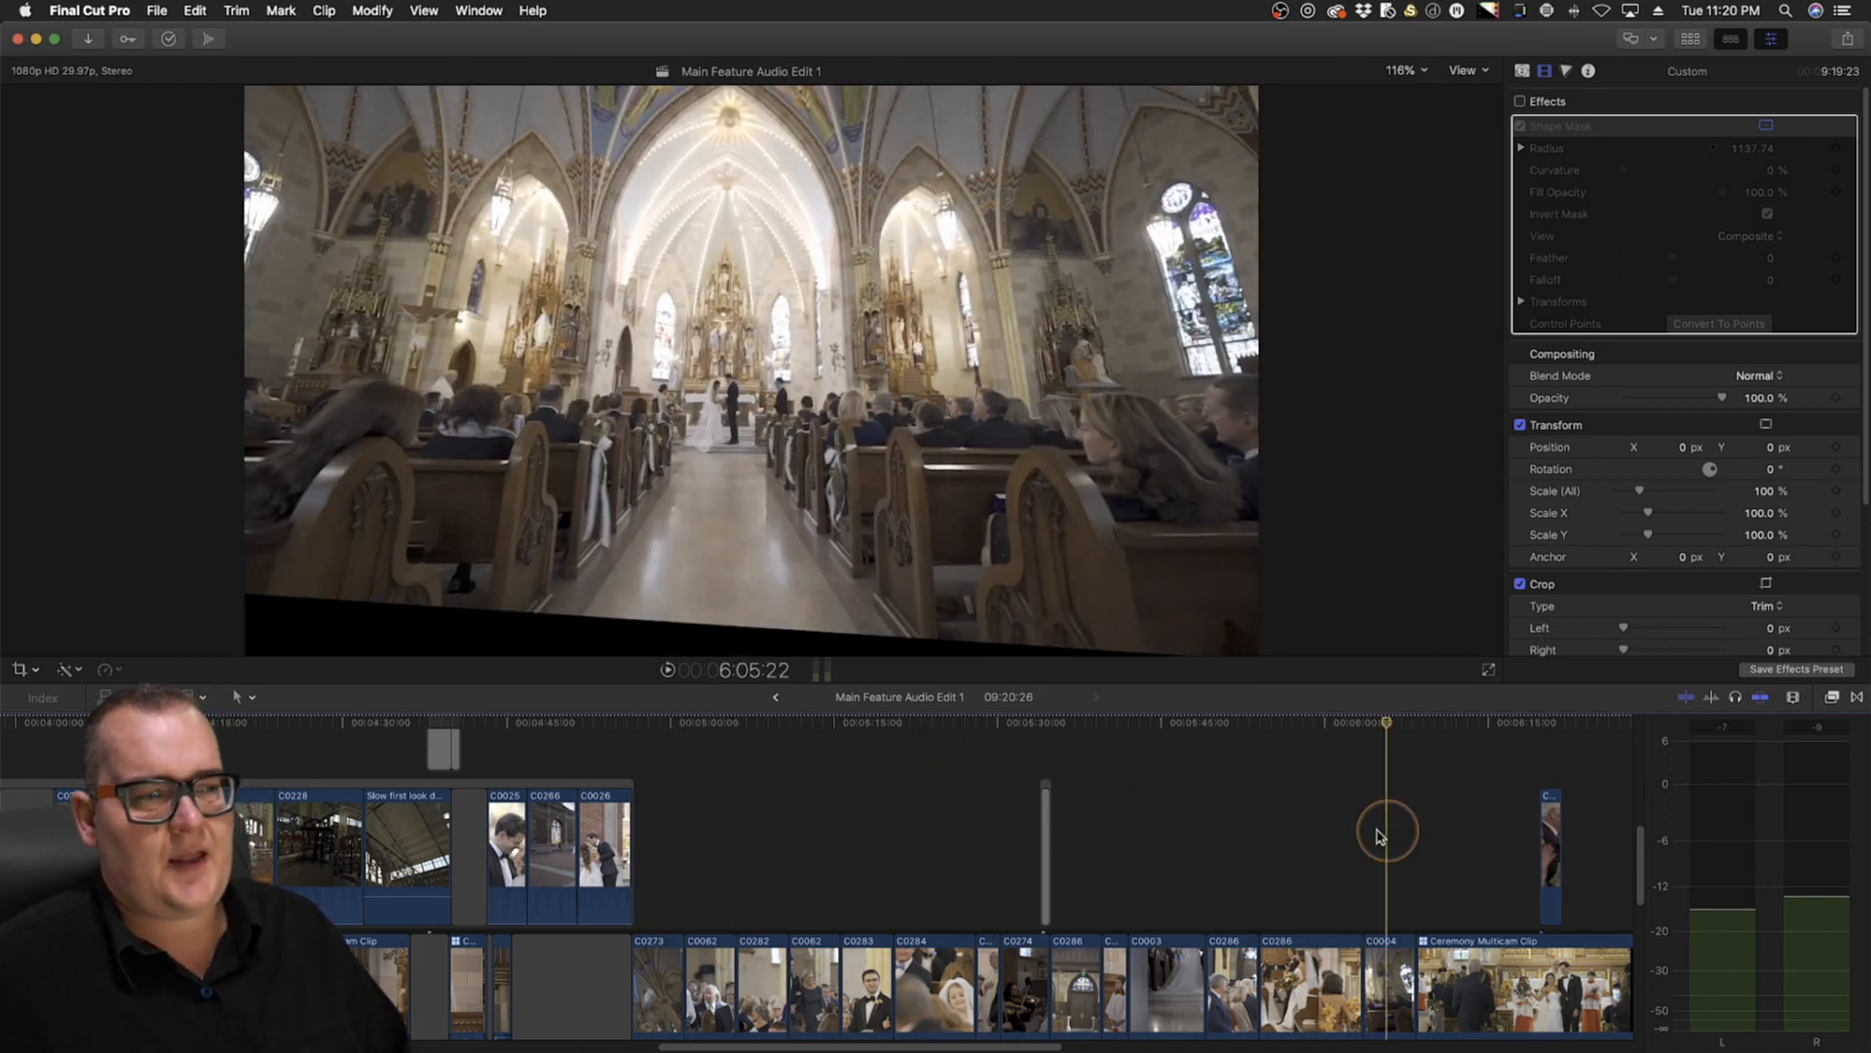
pyautogui.hscroll(5, 1379, 836)
pyautogui.moveTo(1031, 731); pyautogui.dragTo(329, 926)
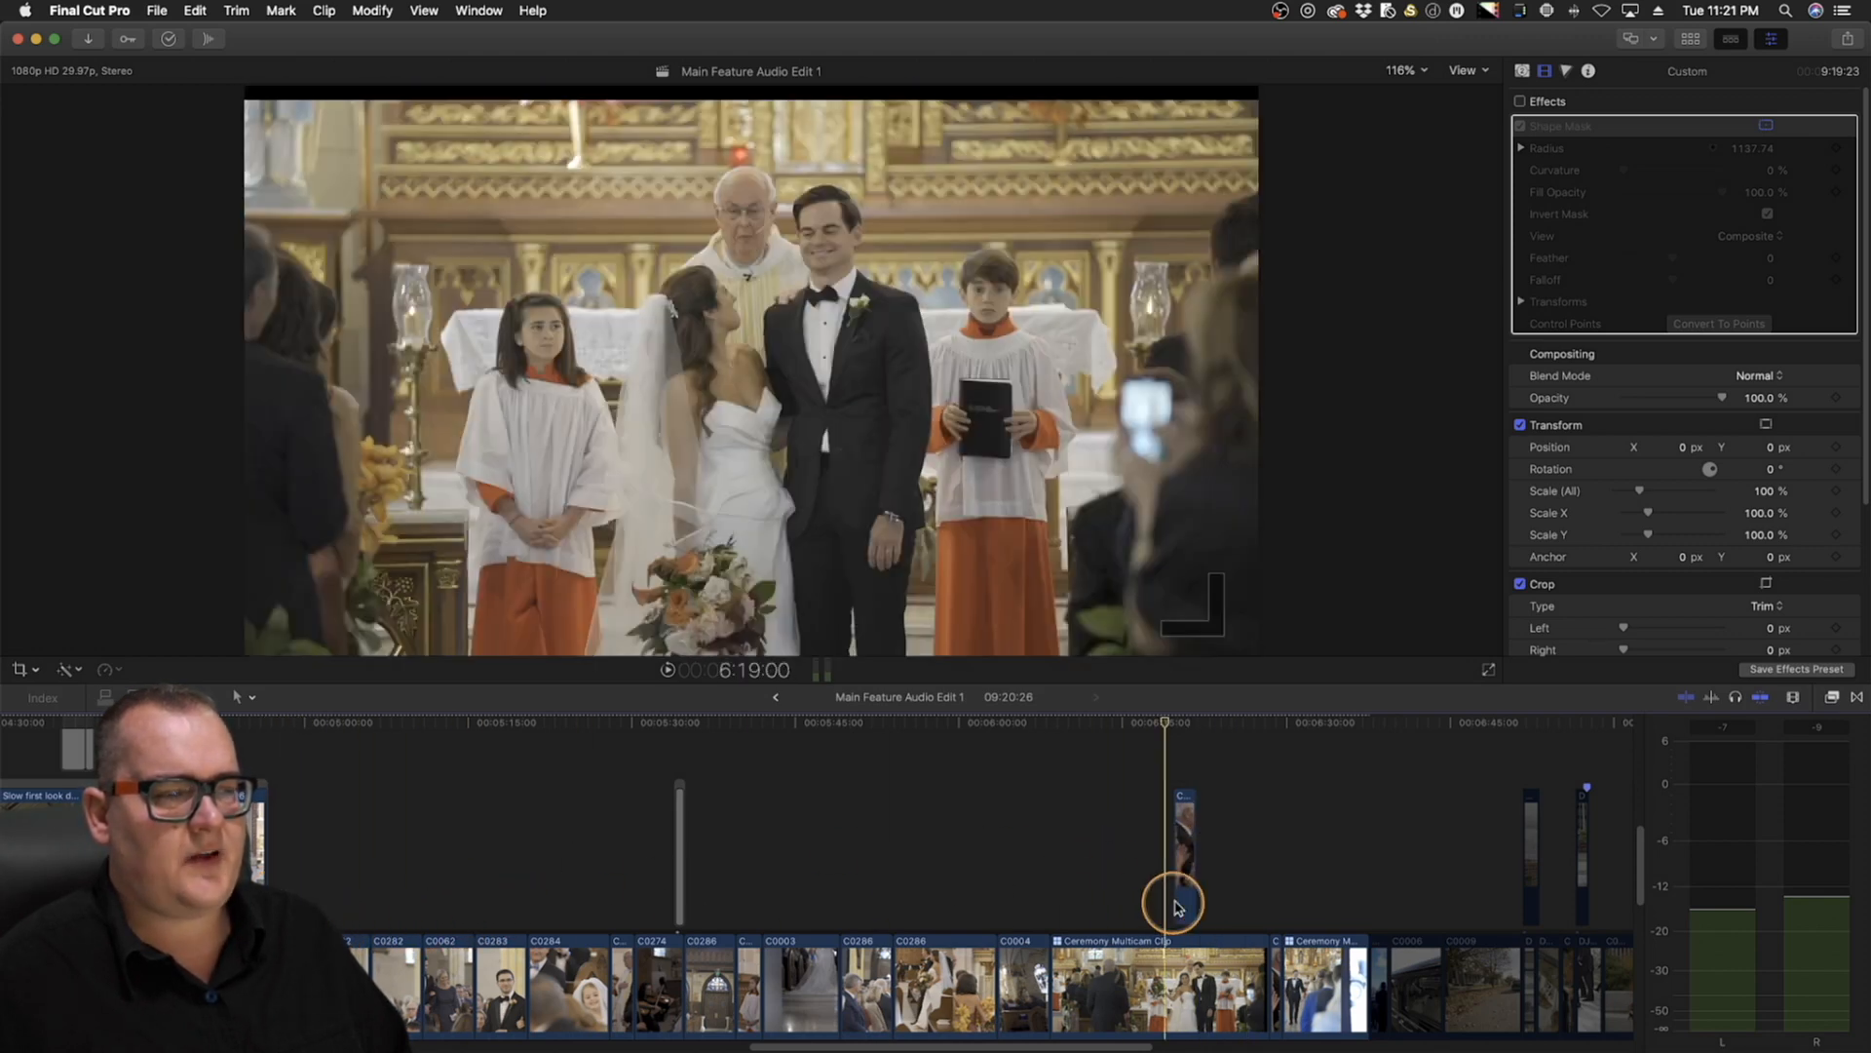
pyautogui.moveTo(1176, 907); pyautogui.dragTo(300, 916)
pyautogui.press('super+equal')
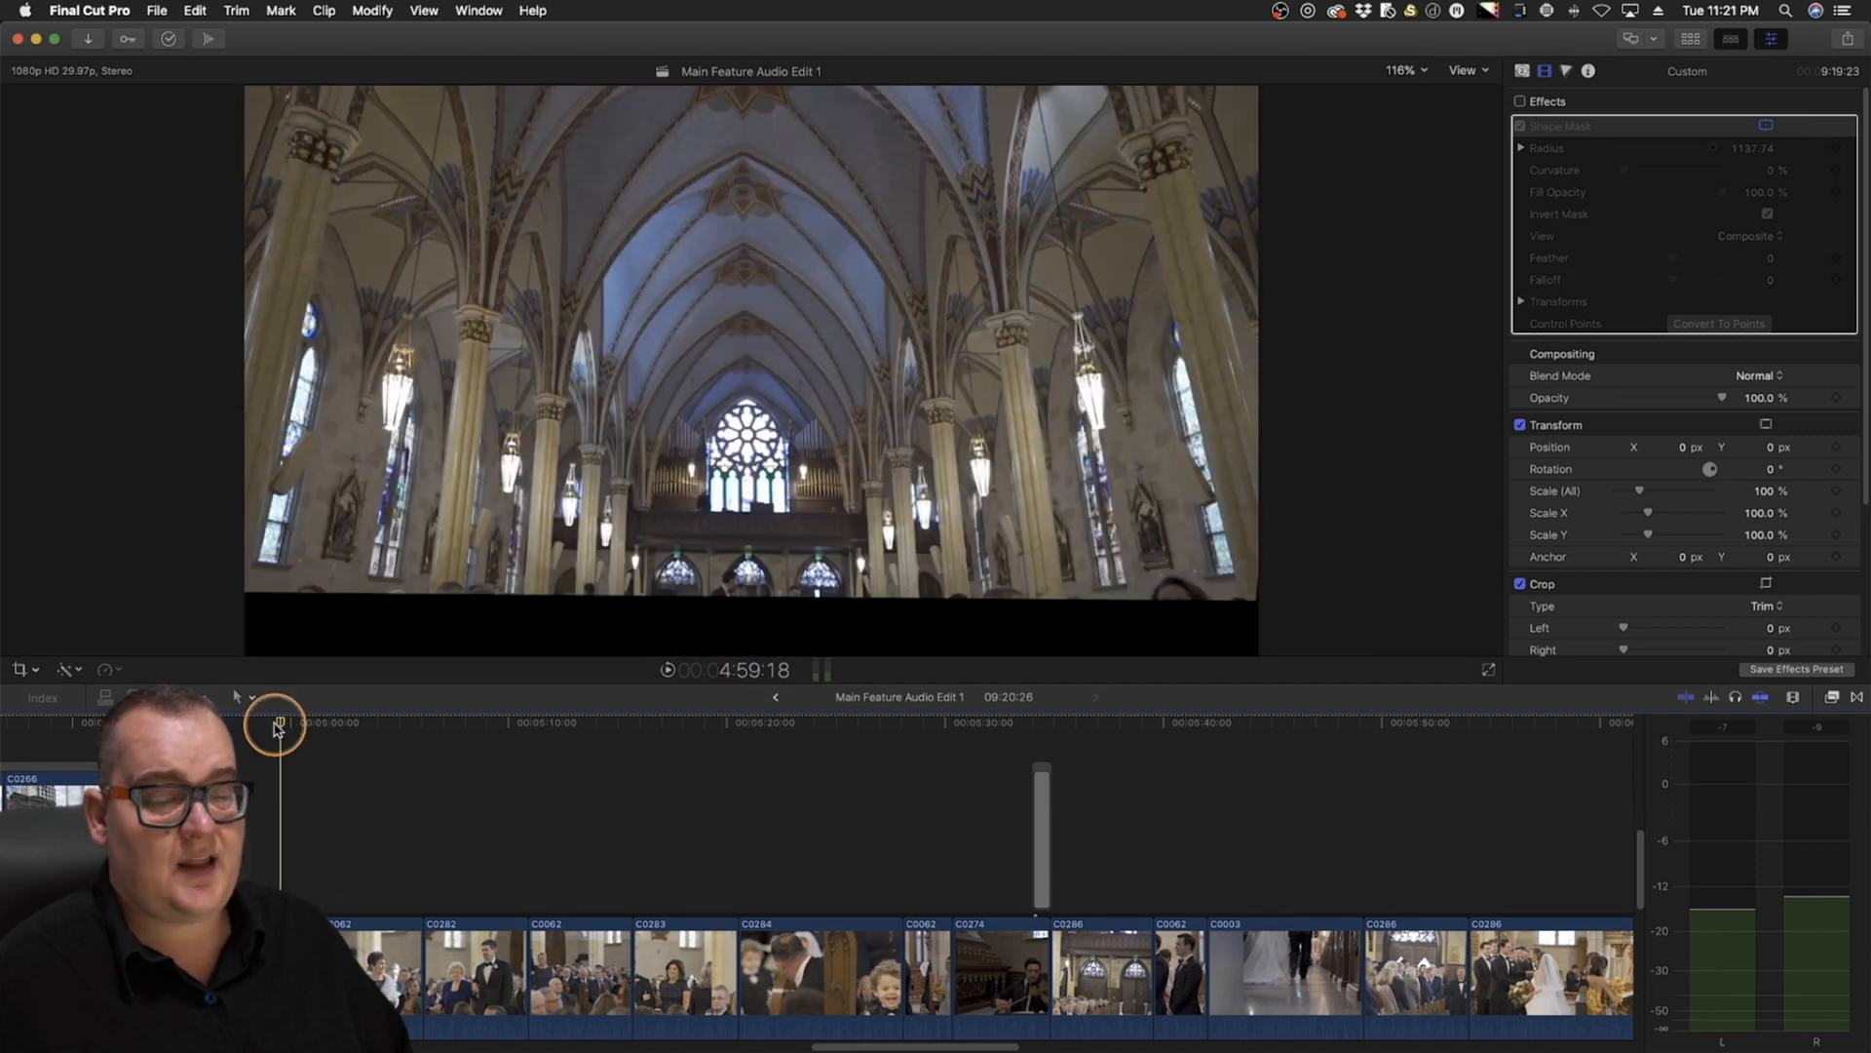
# Scrub back and forth over the wide church tilt shot C0273 and on into the first processional clip
pyautogui.moveTo(277, 729)
pyautogui.mouseDown()
pyautogui.moveTo(255, 727)
pyautogui.moveTo(312, 739)
pyautogui.mouseUp()
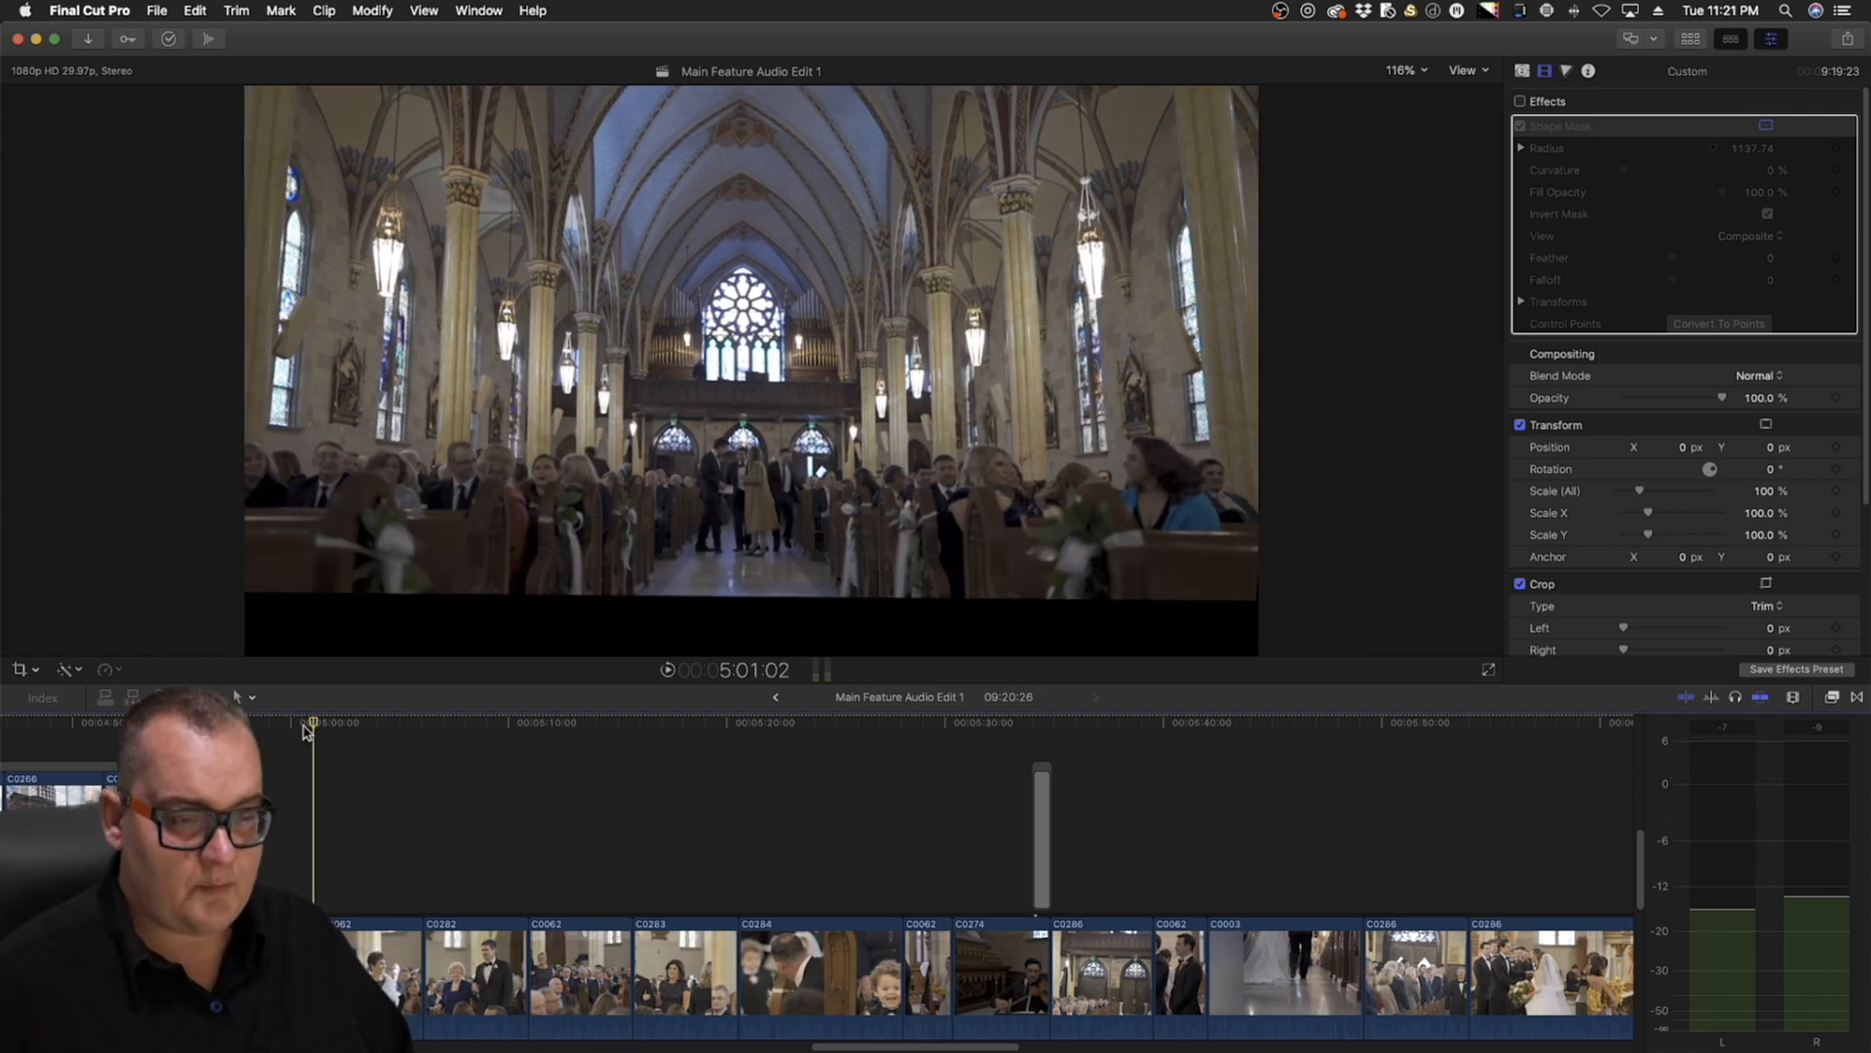
pyautogui.moveTo(307, 726)
pyautogui.mouseDown()
pyautogui.moveTo(259, 723)
pyautogui.moveTo(310, 730)
pyautogui.mouseUp()
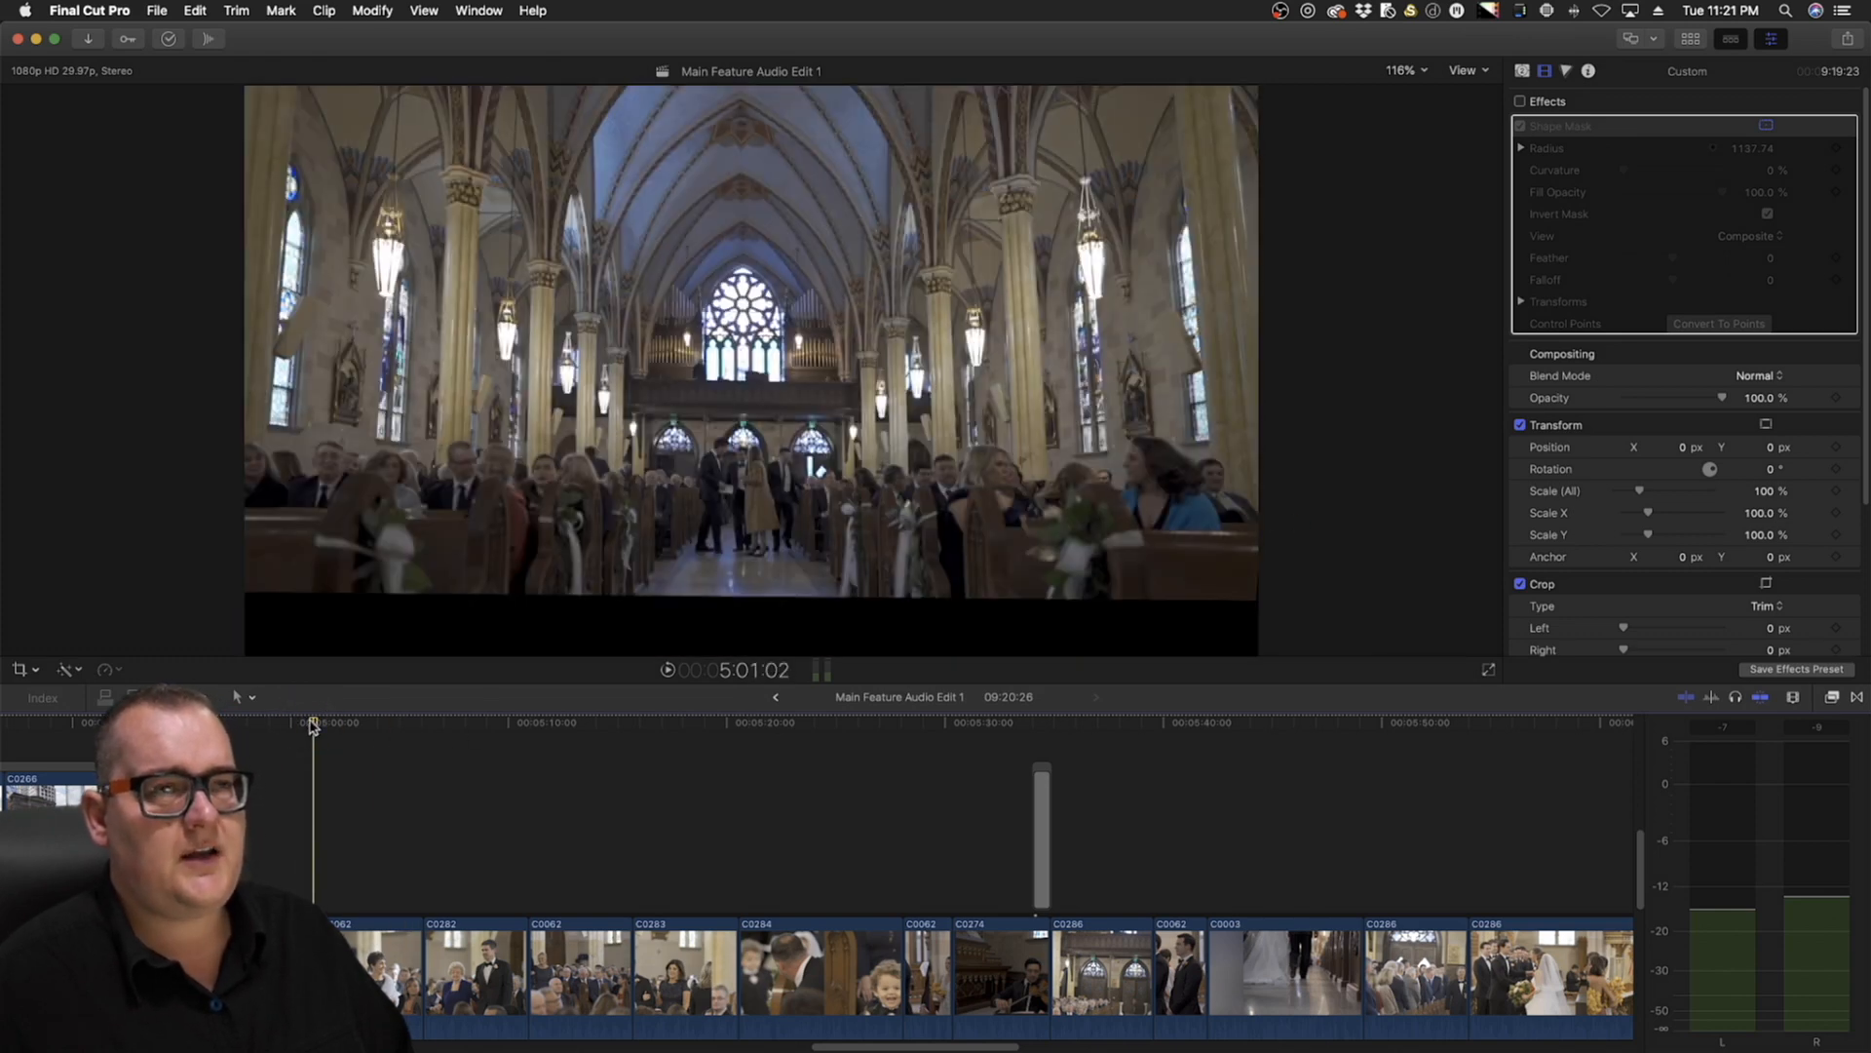
pyautogui.moveTo(298, 729); pyautogui.dragTo(305, 726)
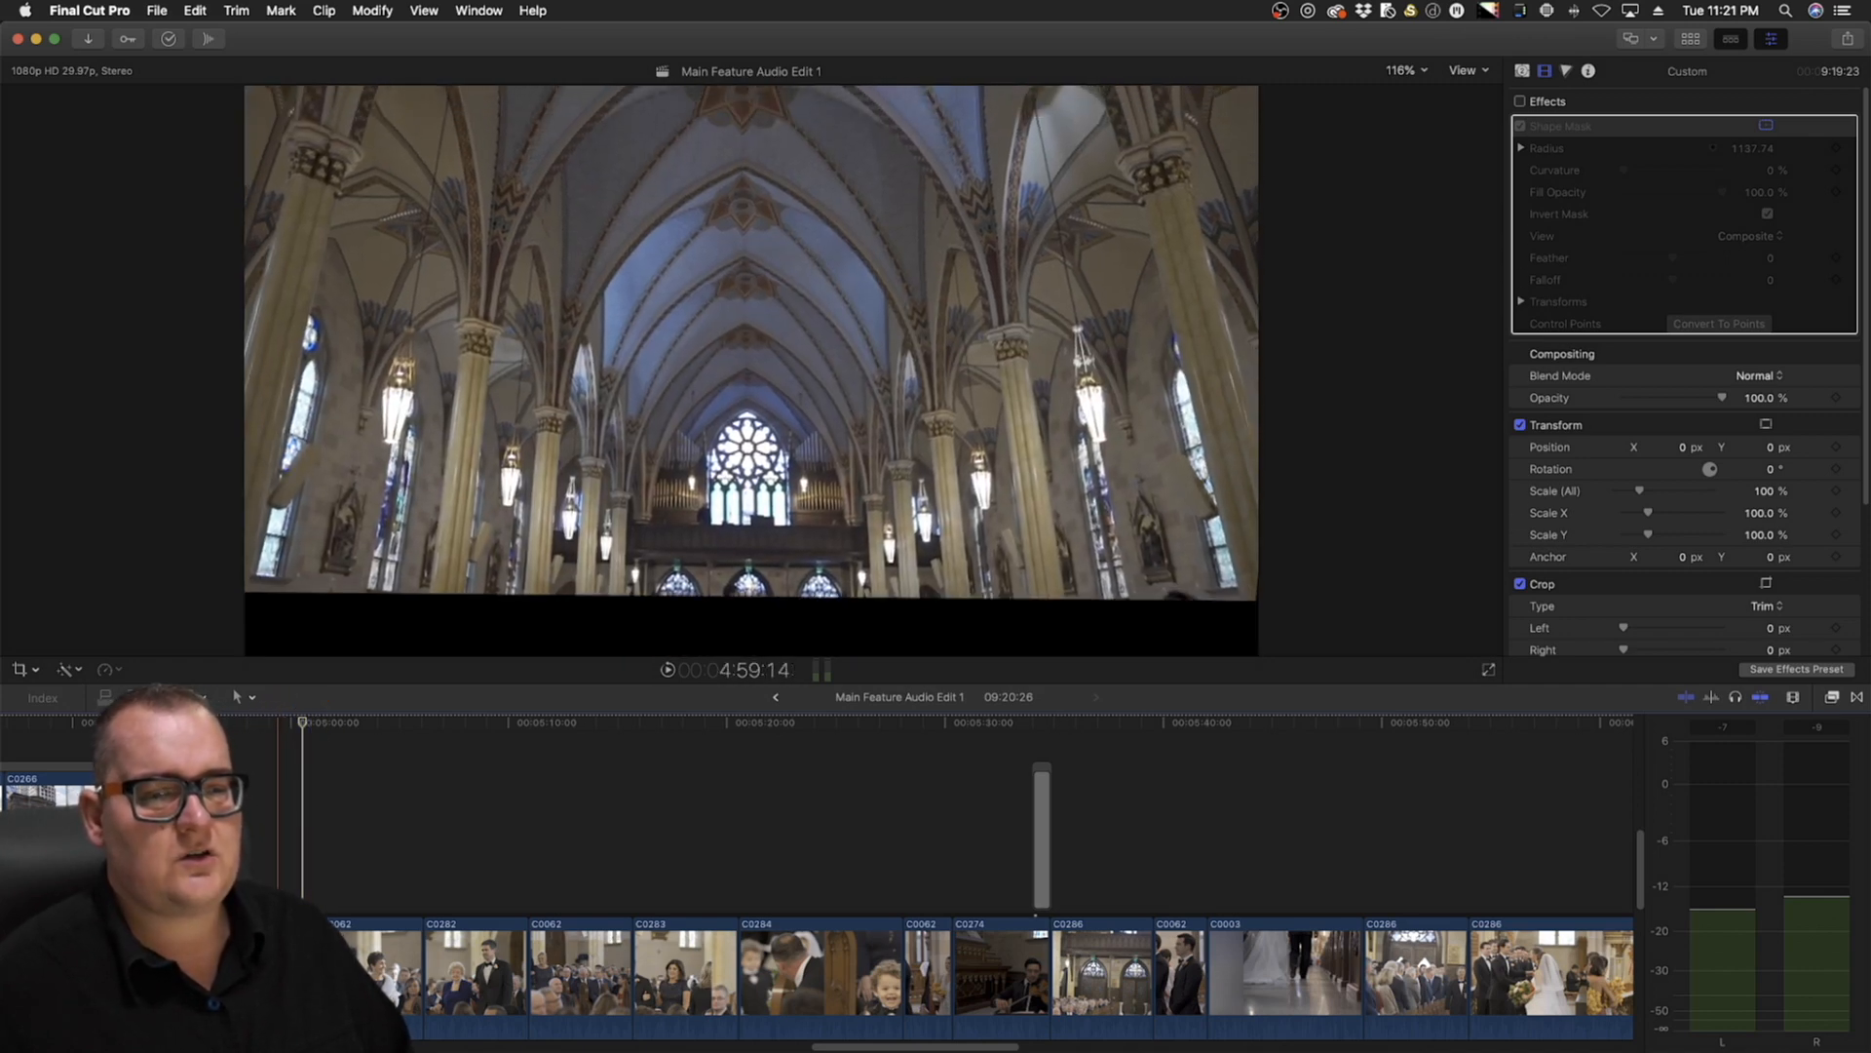
pyautogui.moveTo(302, 729)
pyautogui.mouseDown()
pyautogui.moveTo(260, 731)
pyautogui.moveTo(306, 731)
pyautogui.mouseUp()
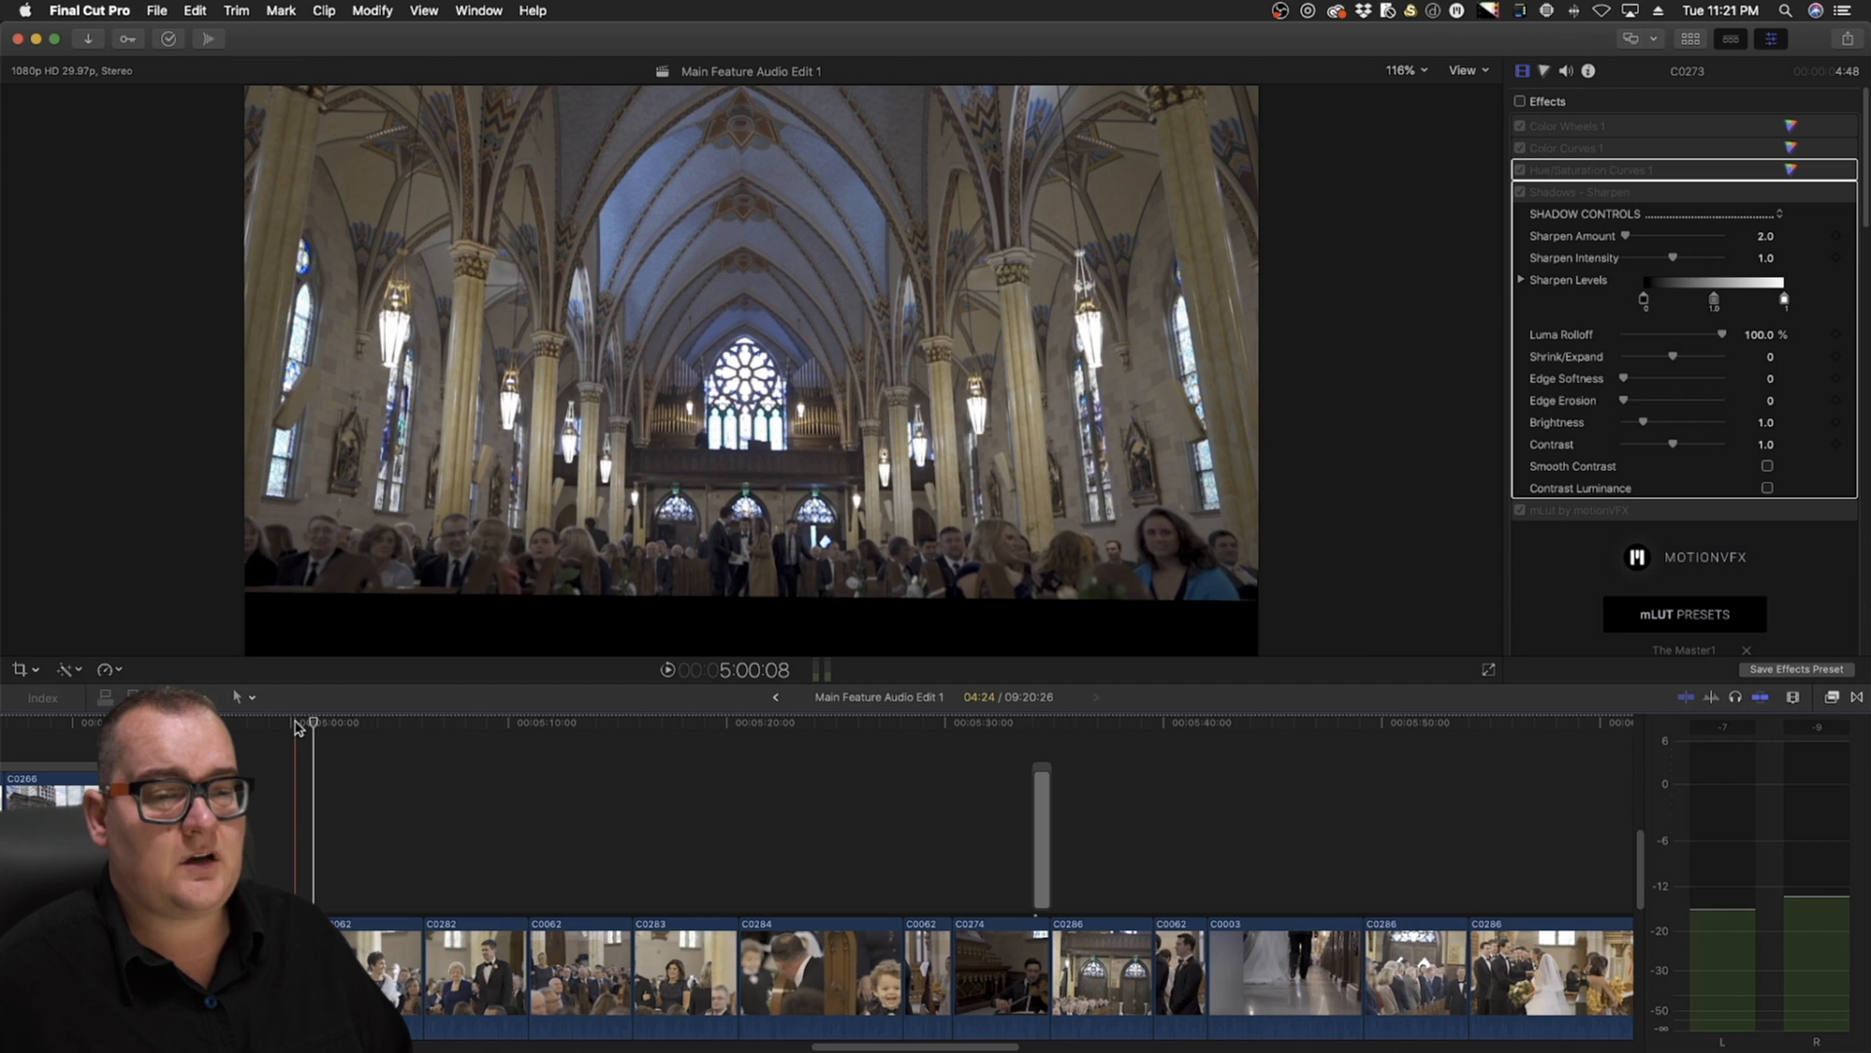
pyautogui.moveTo(313, 731)
pyautogui.mouseDown()
pyautogui.moveTo(259, 731)
pyautogui.moveTo(348, 739)
pyautogui.mouseUp()
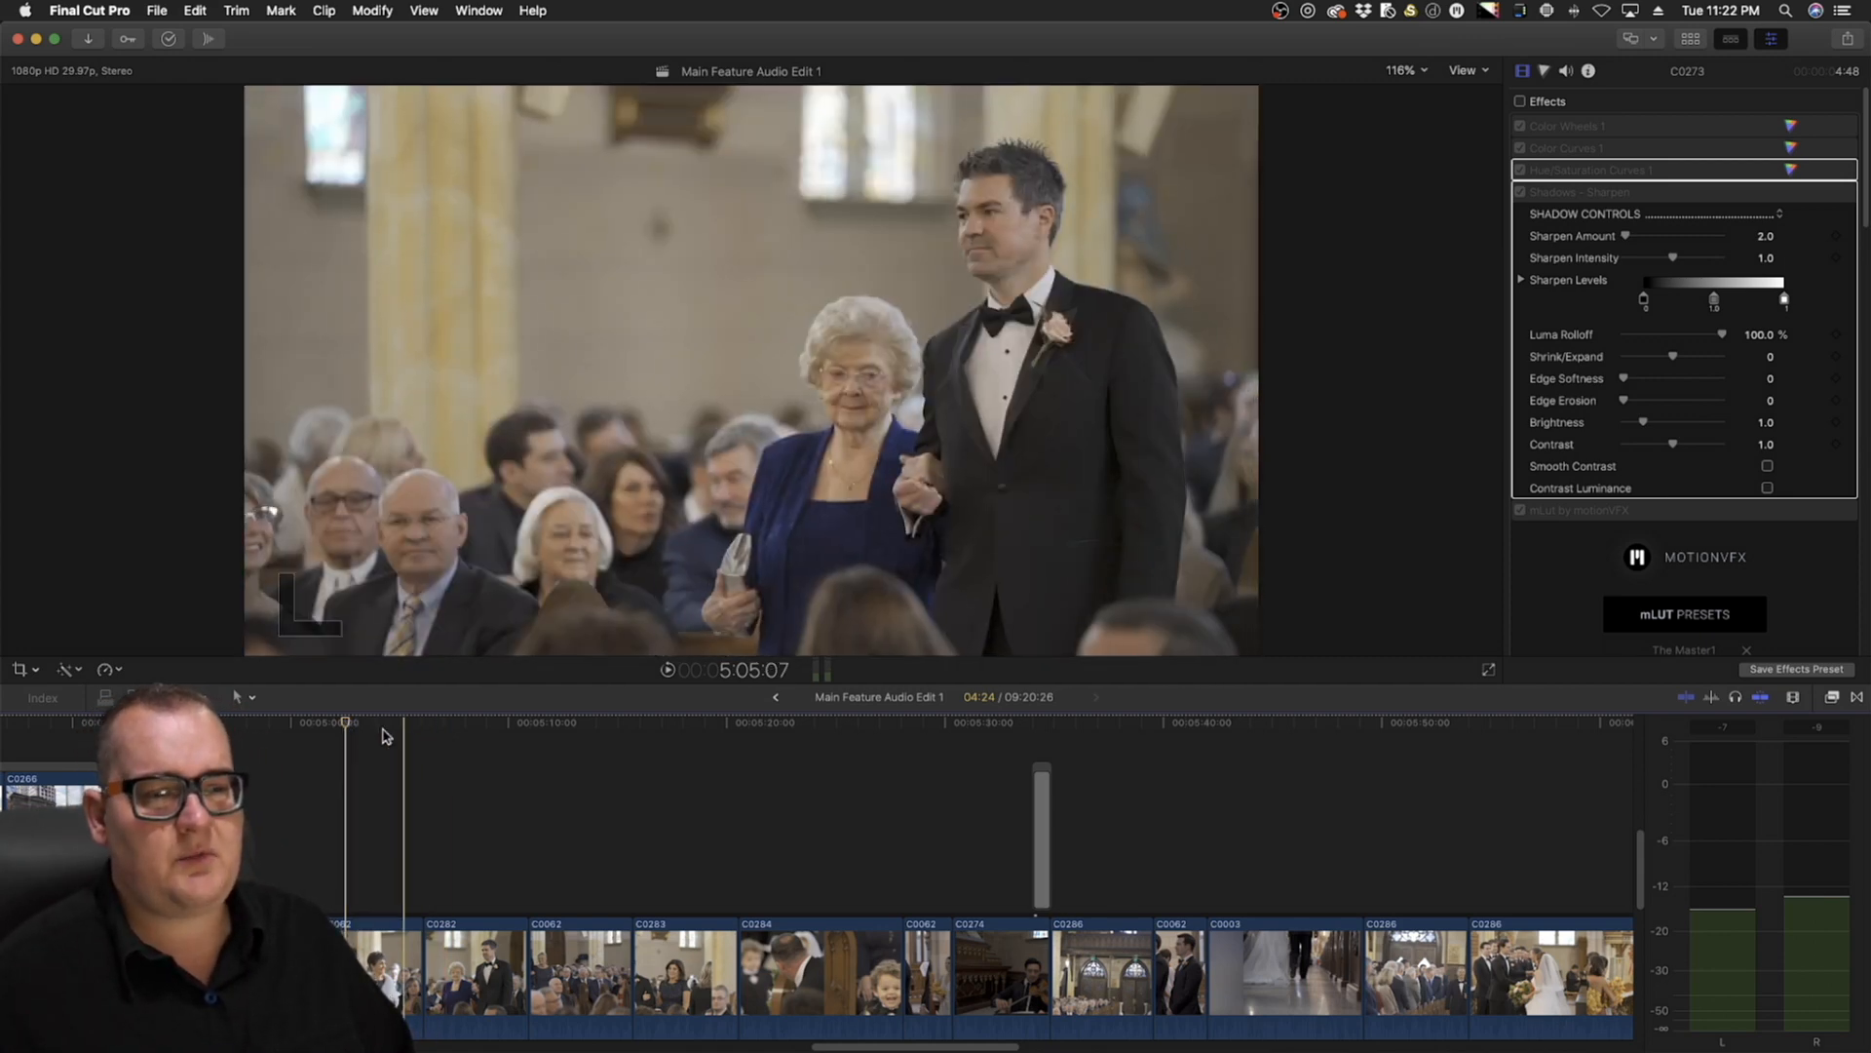
# Look through the Ceremony keyword collection, skimming the guest, violinist and altar clips between C0044 and C0068
pyautogui.click(1692, 39)
pyautogui.click(86, 327)
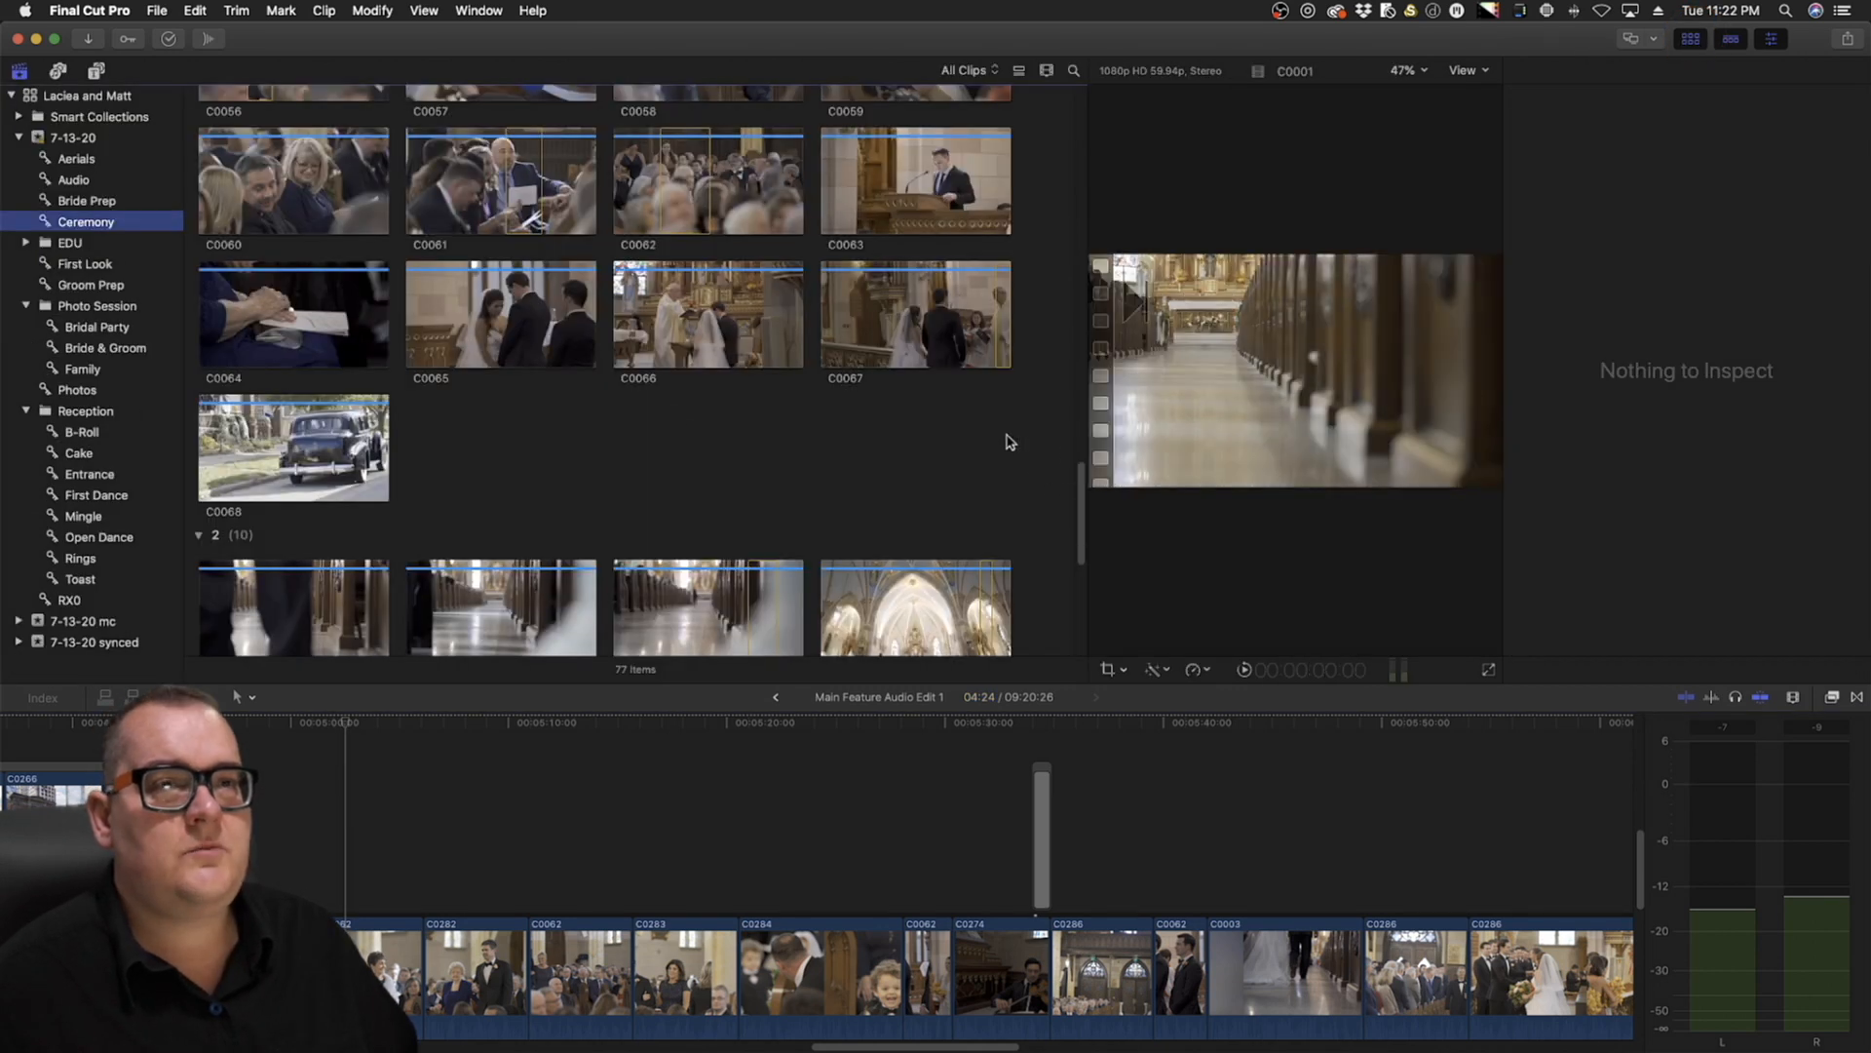
pyautogui.moveTo(1085, 497); pyautogui.dragTo(1078, 467)
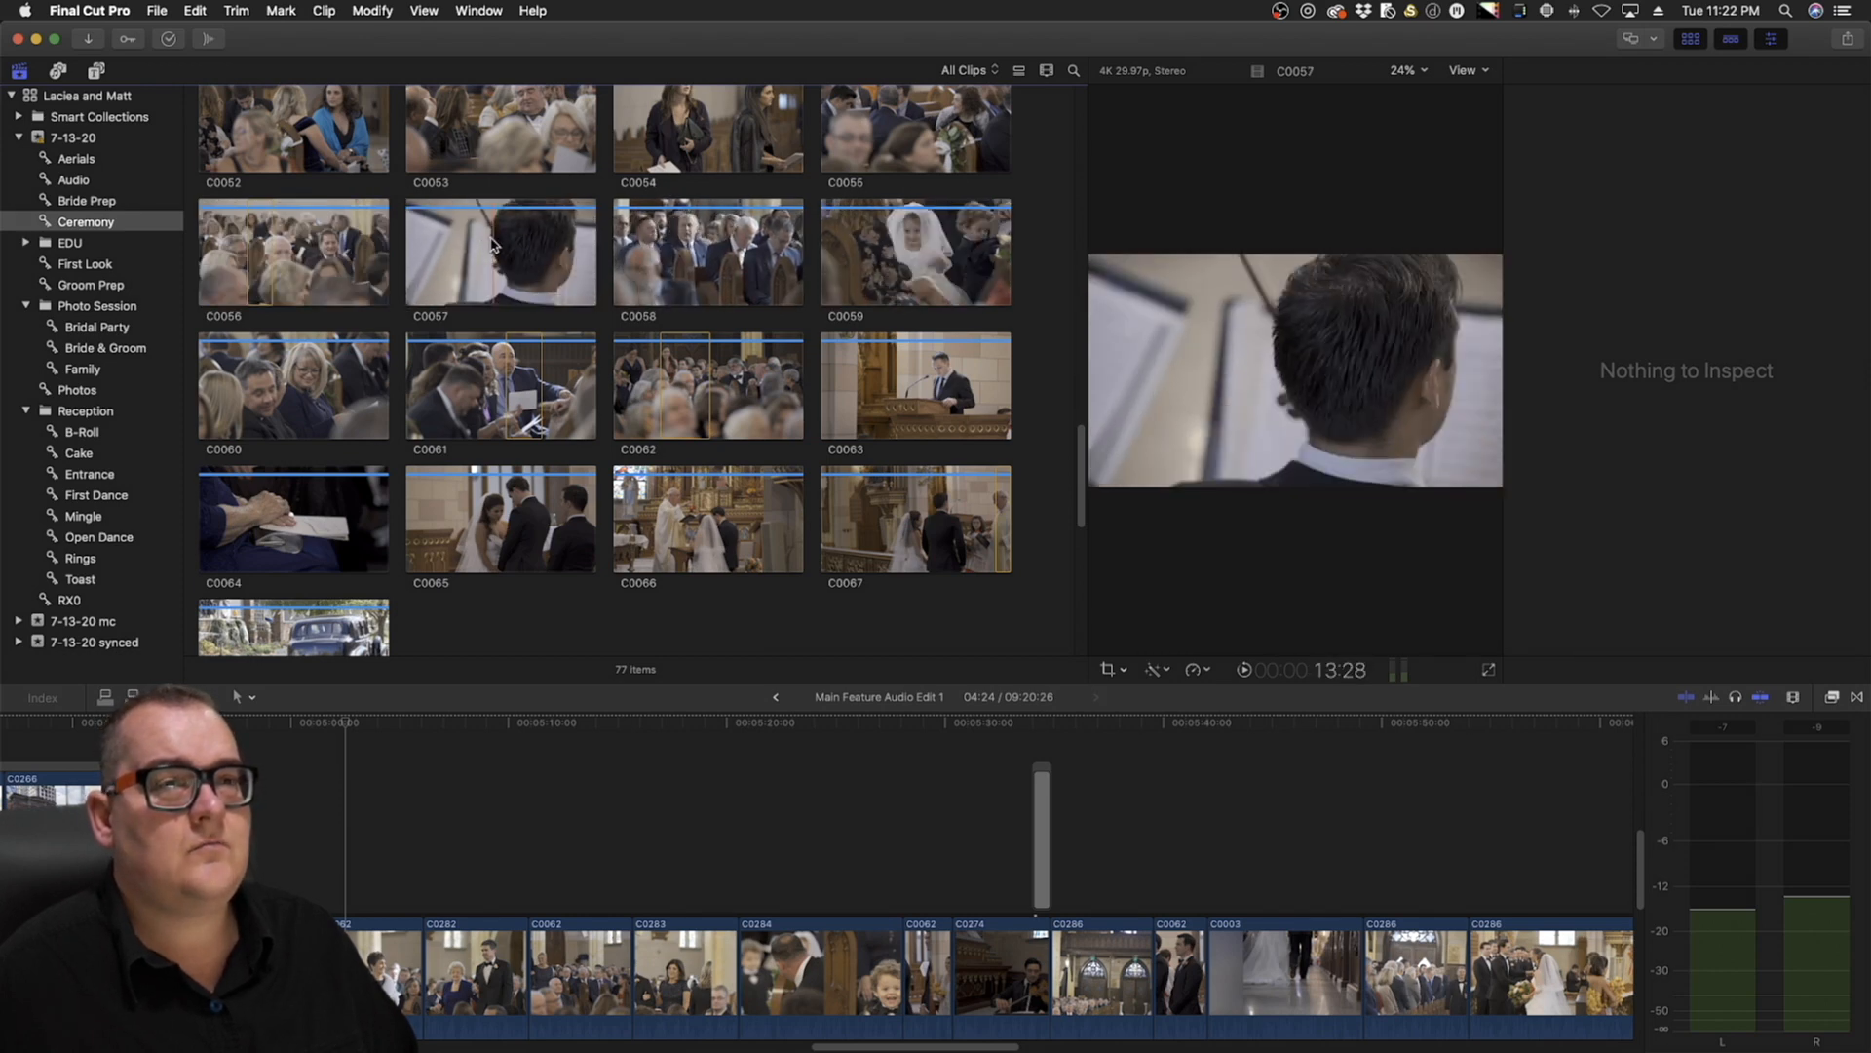
pyautogui.scroll(3, 516, 146)
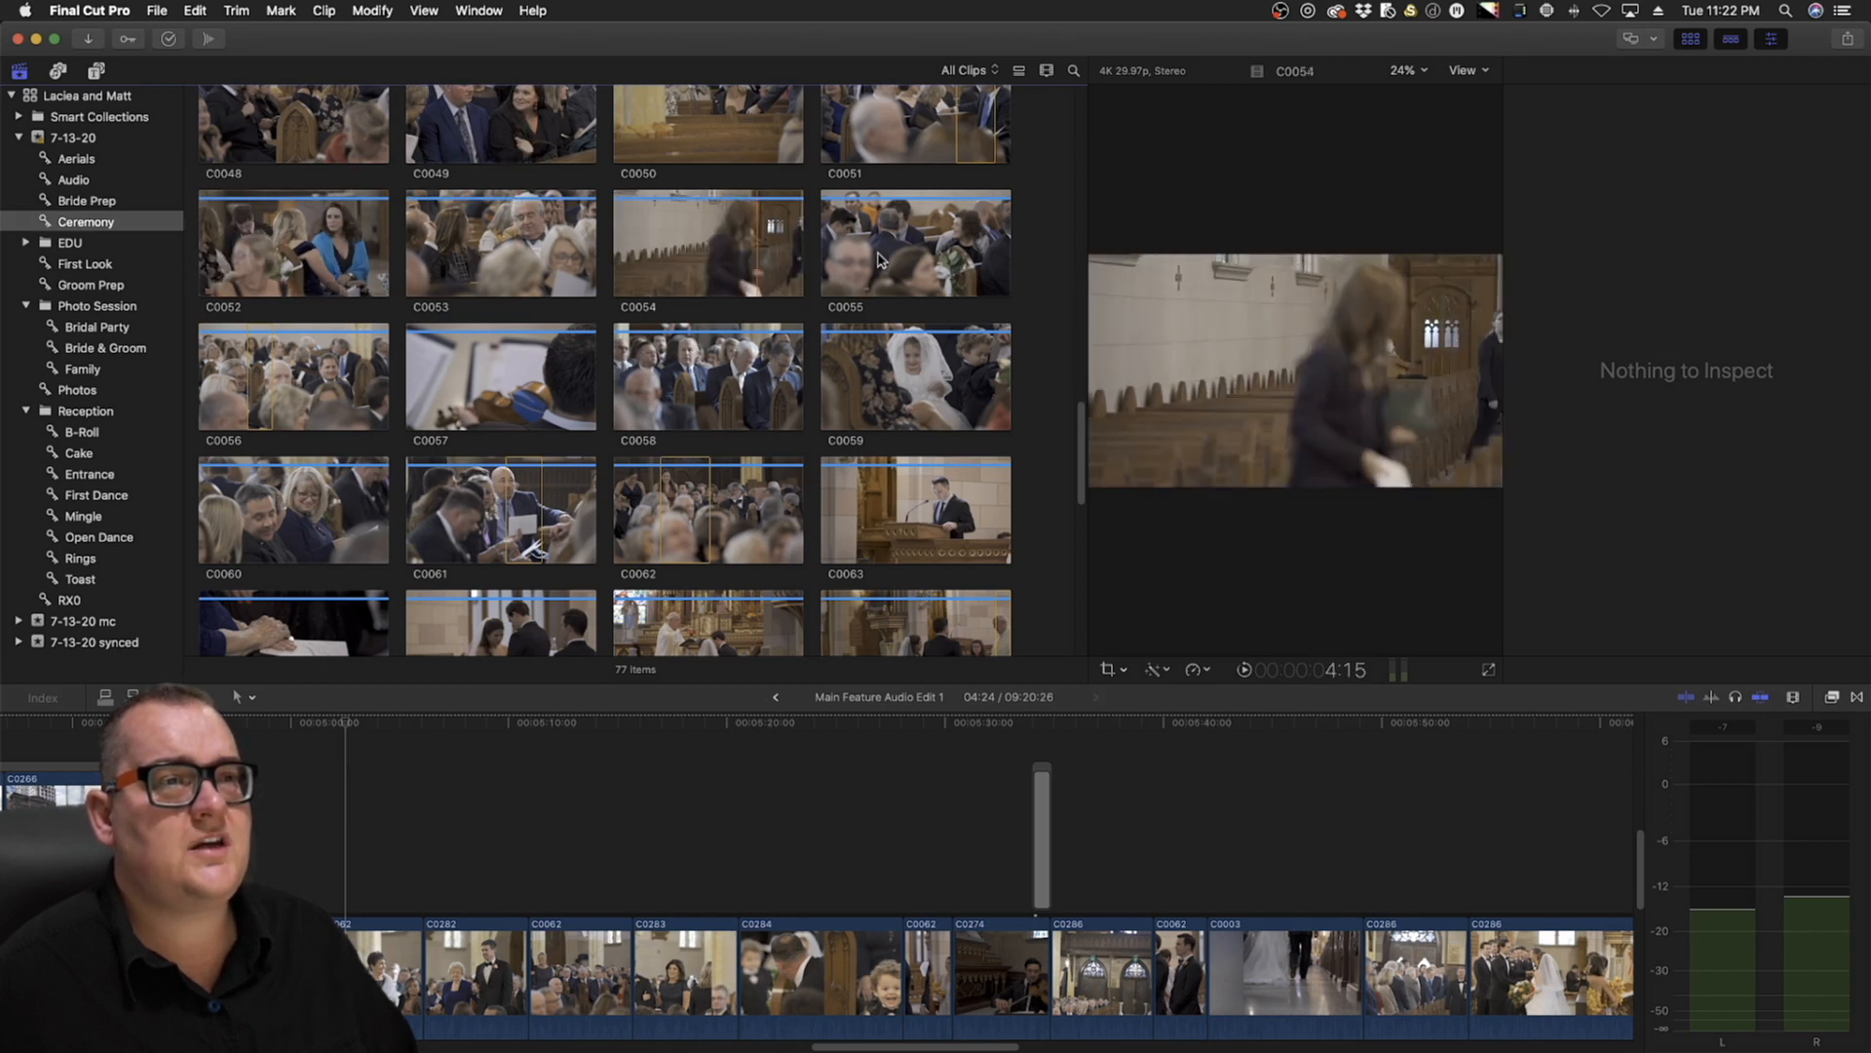
pyautogui.scroll(3, 950, 258)
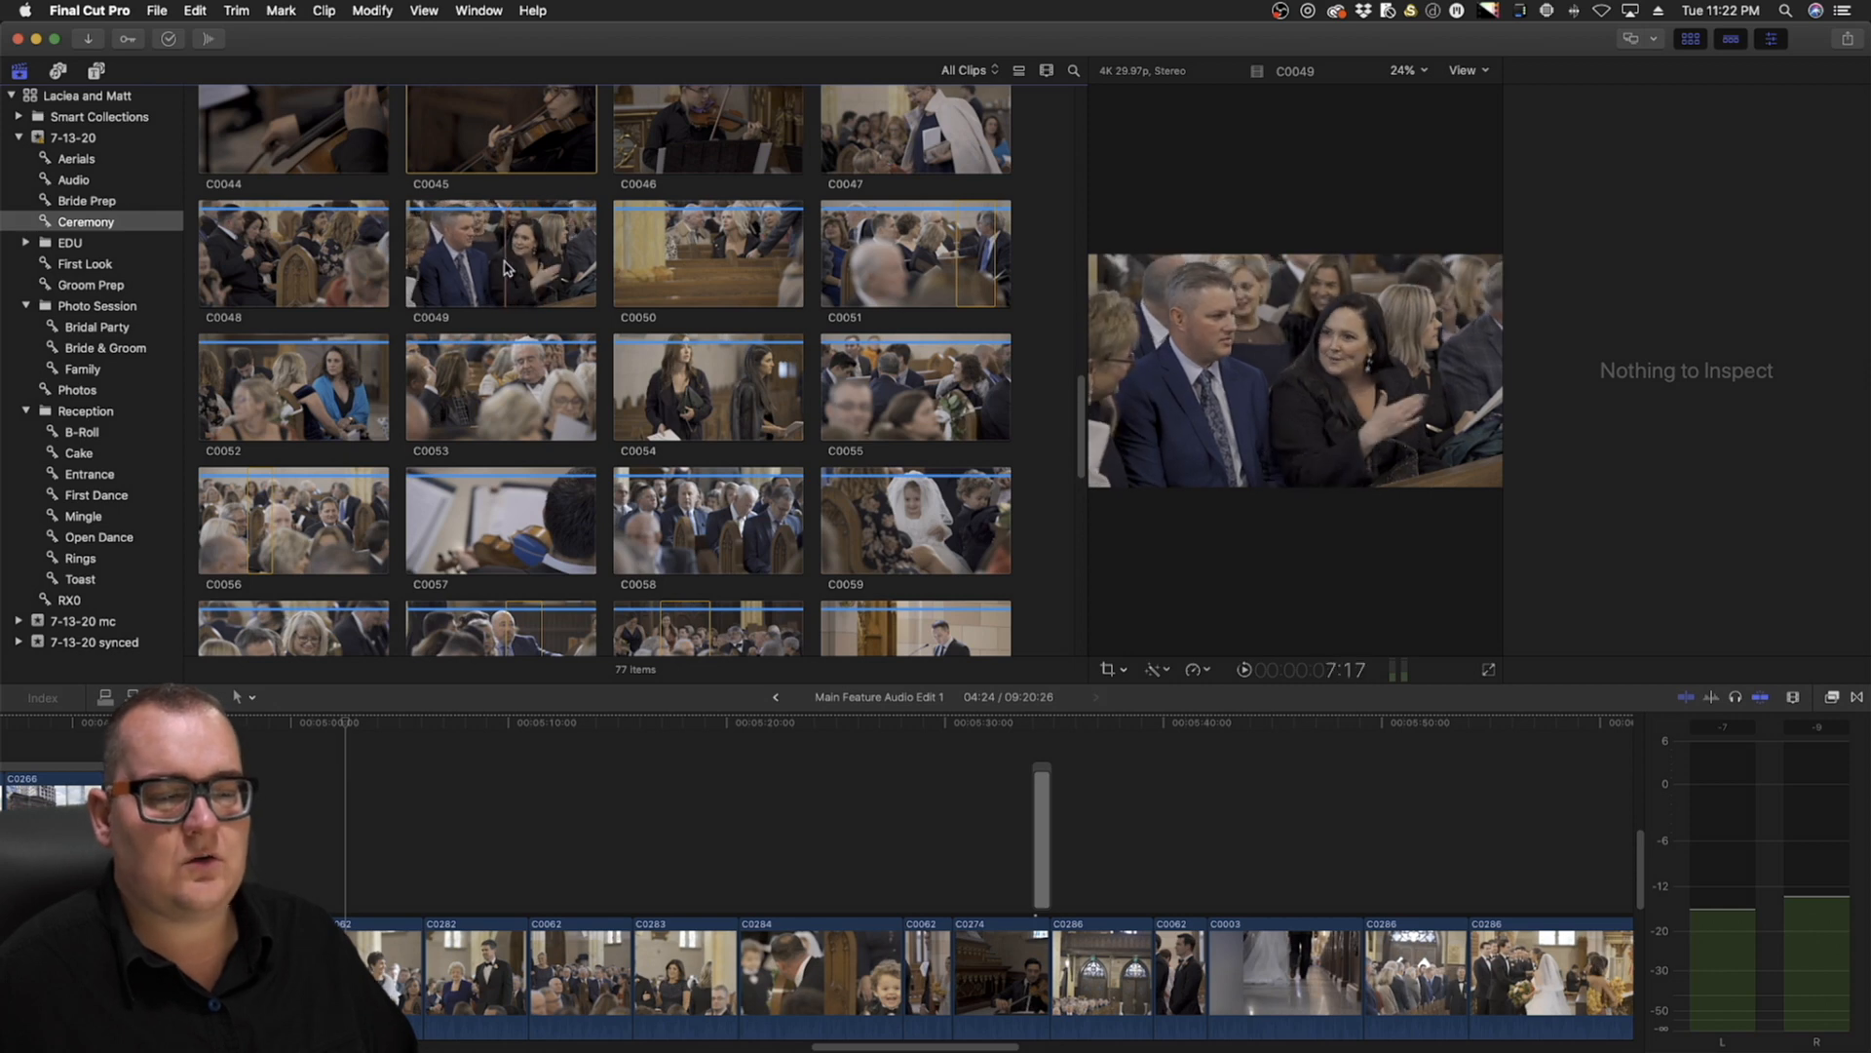
pyautogui.scroll(2, 276, 268)
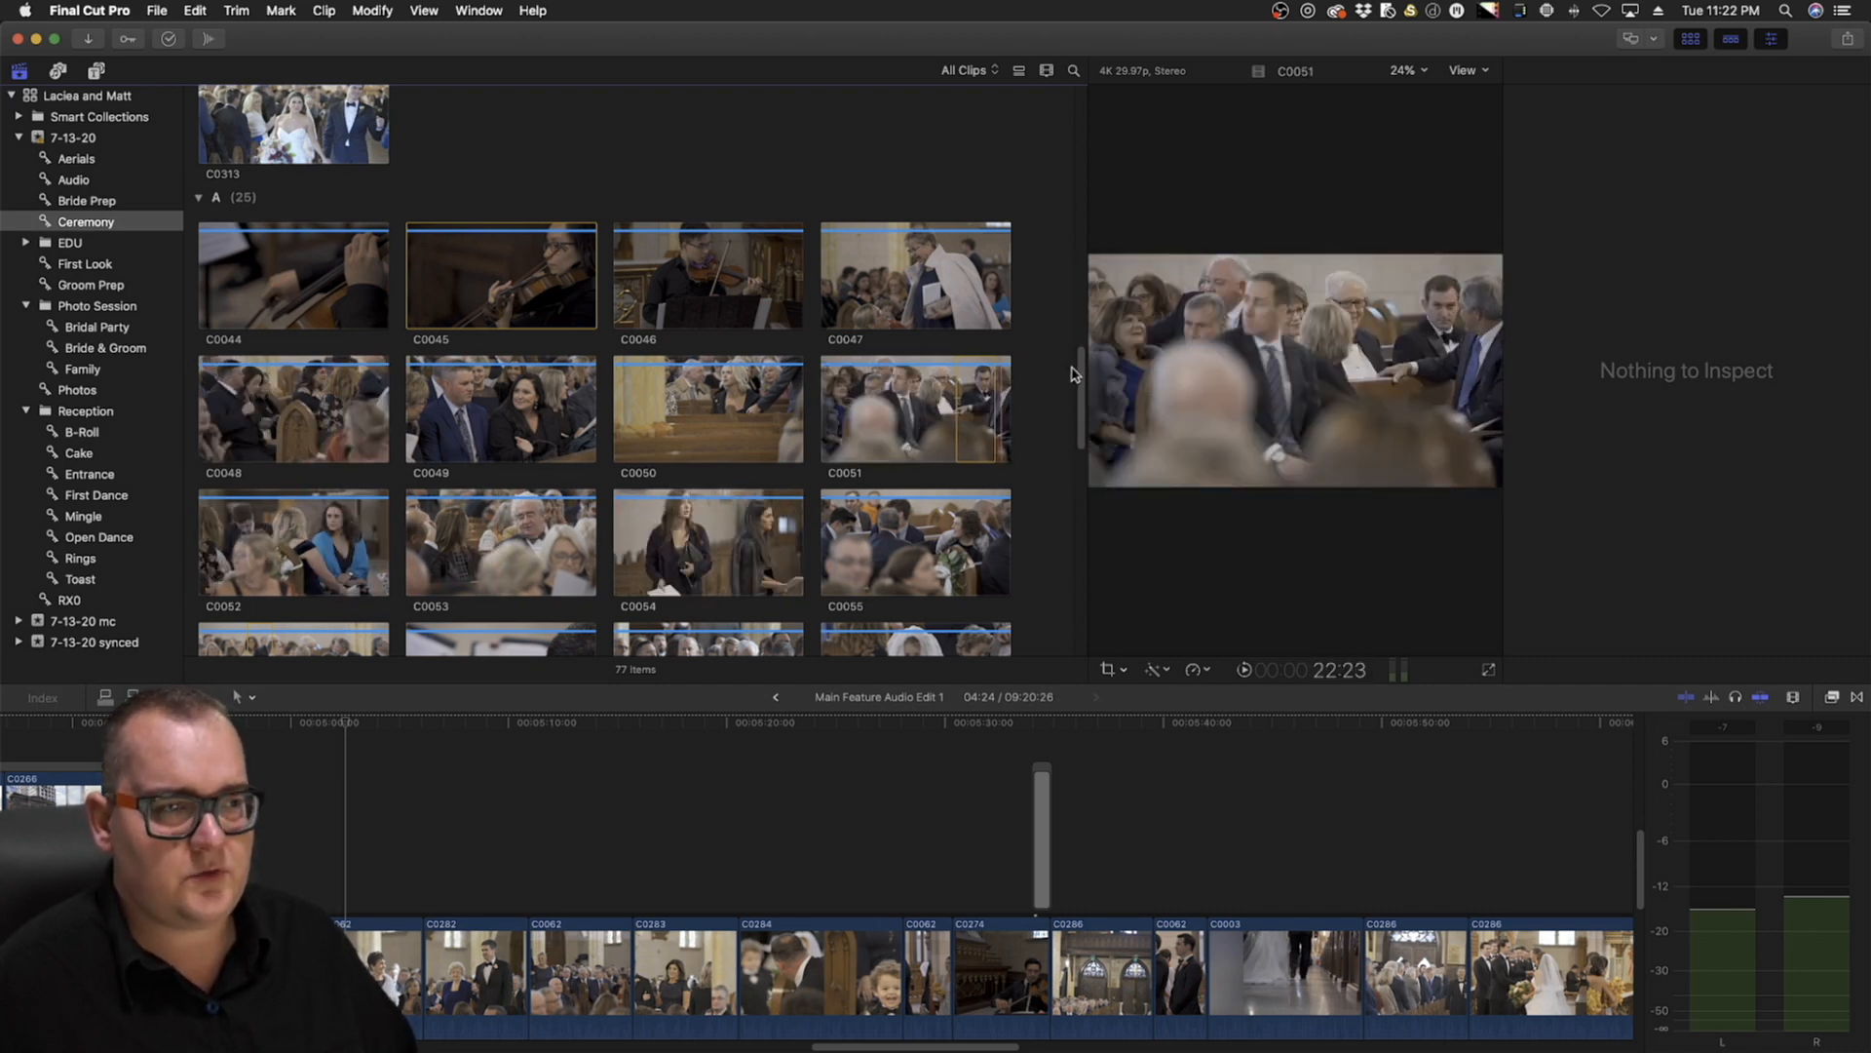
pyautogui.moveTo(1078, 370); pyautogui.dragTo(1048, 425)
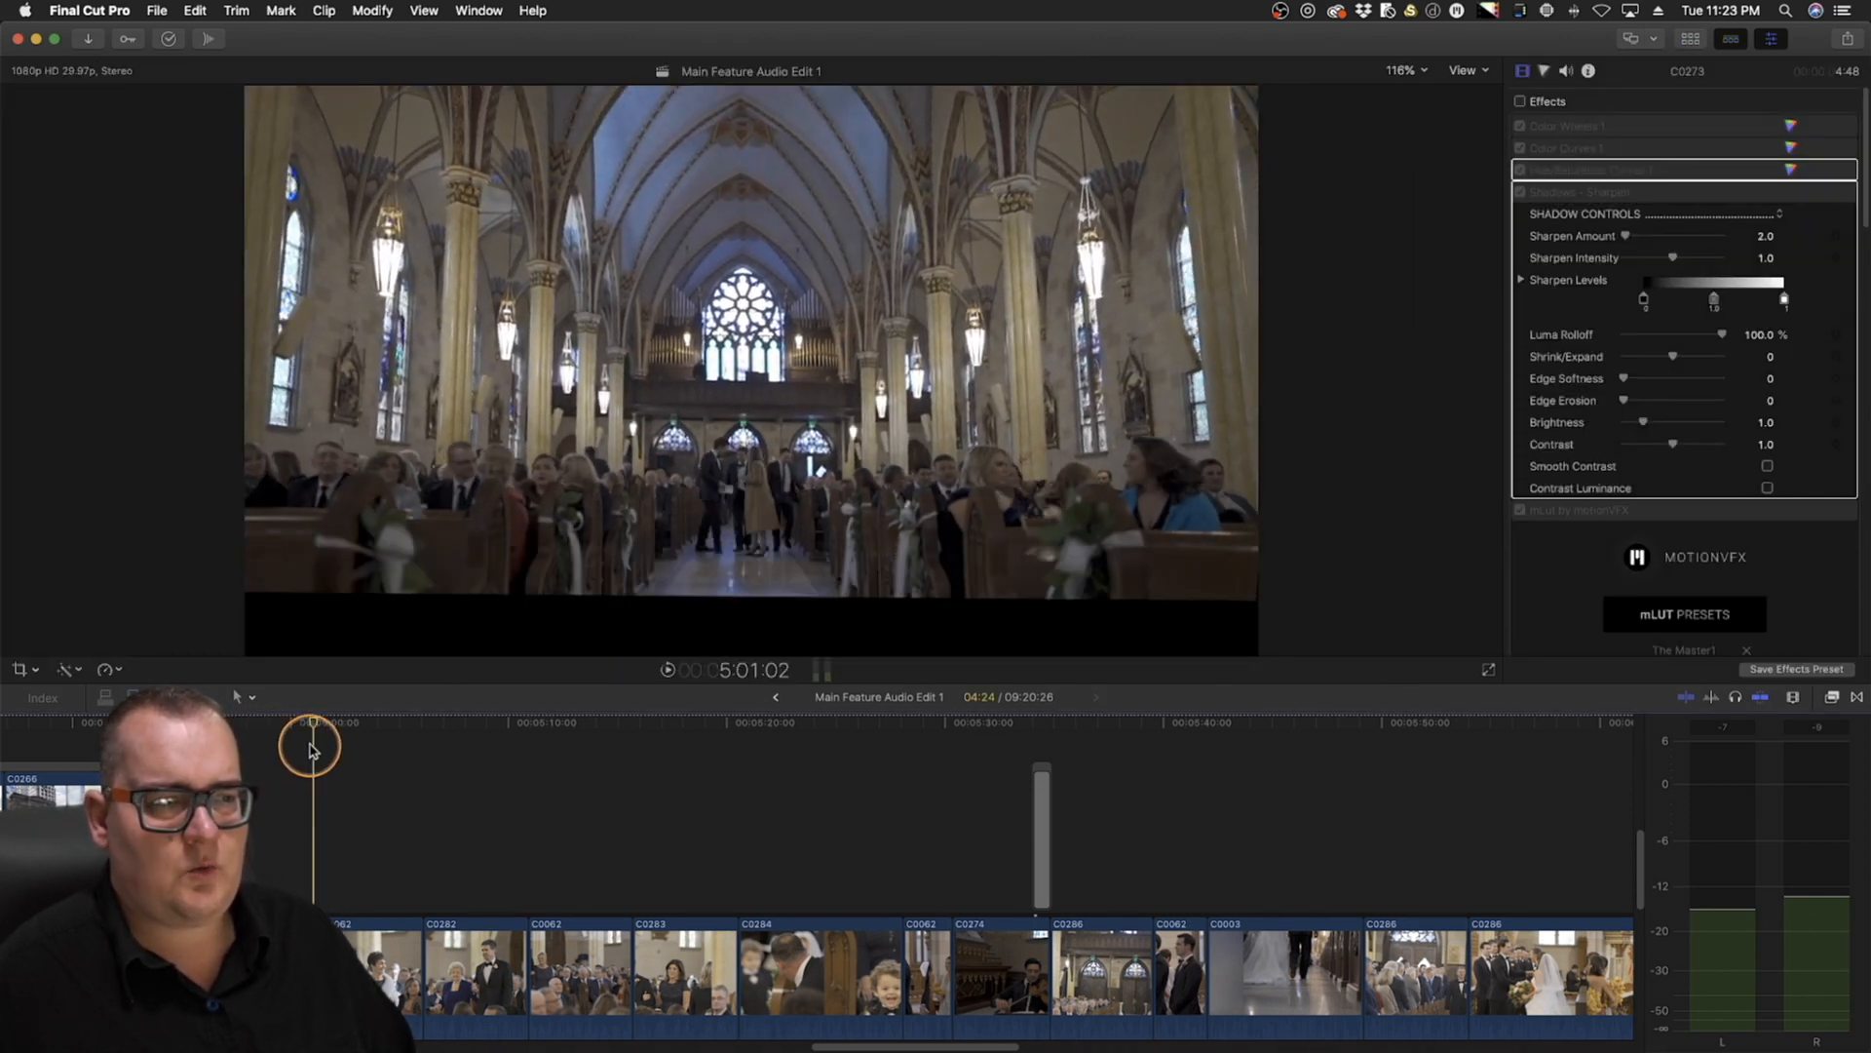
# Scrub from the church opening through the processional, violinist, aisle and altar clips to the second Ceremony Multicam clip
pyautogui.moveTo(344, 753); pyautogui.dragTo(952, 865)
pyautogui.hscroll(5, 890, 877)
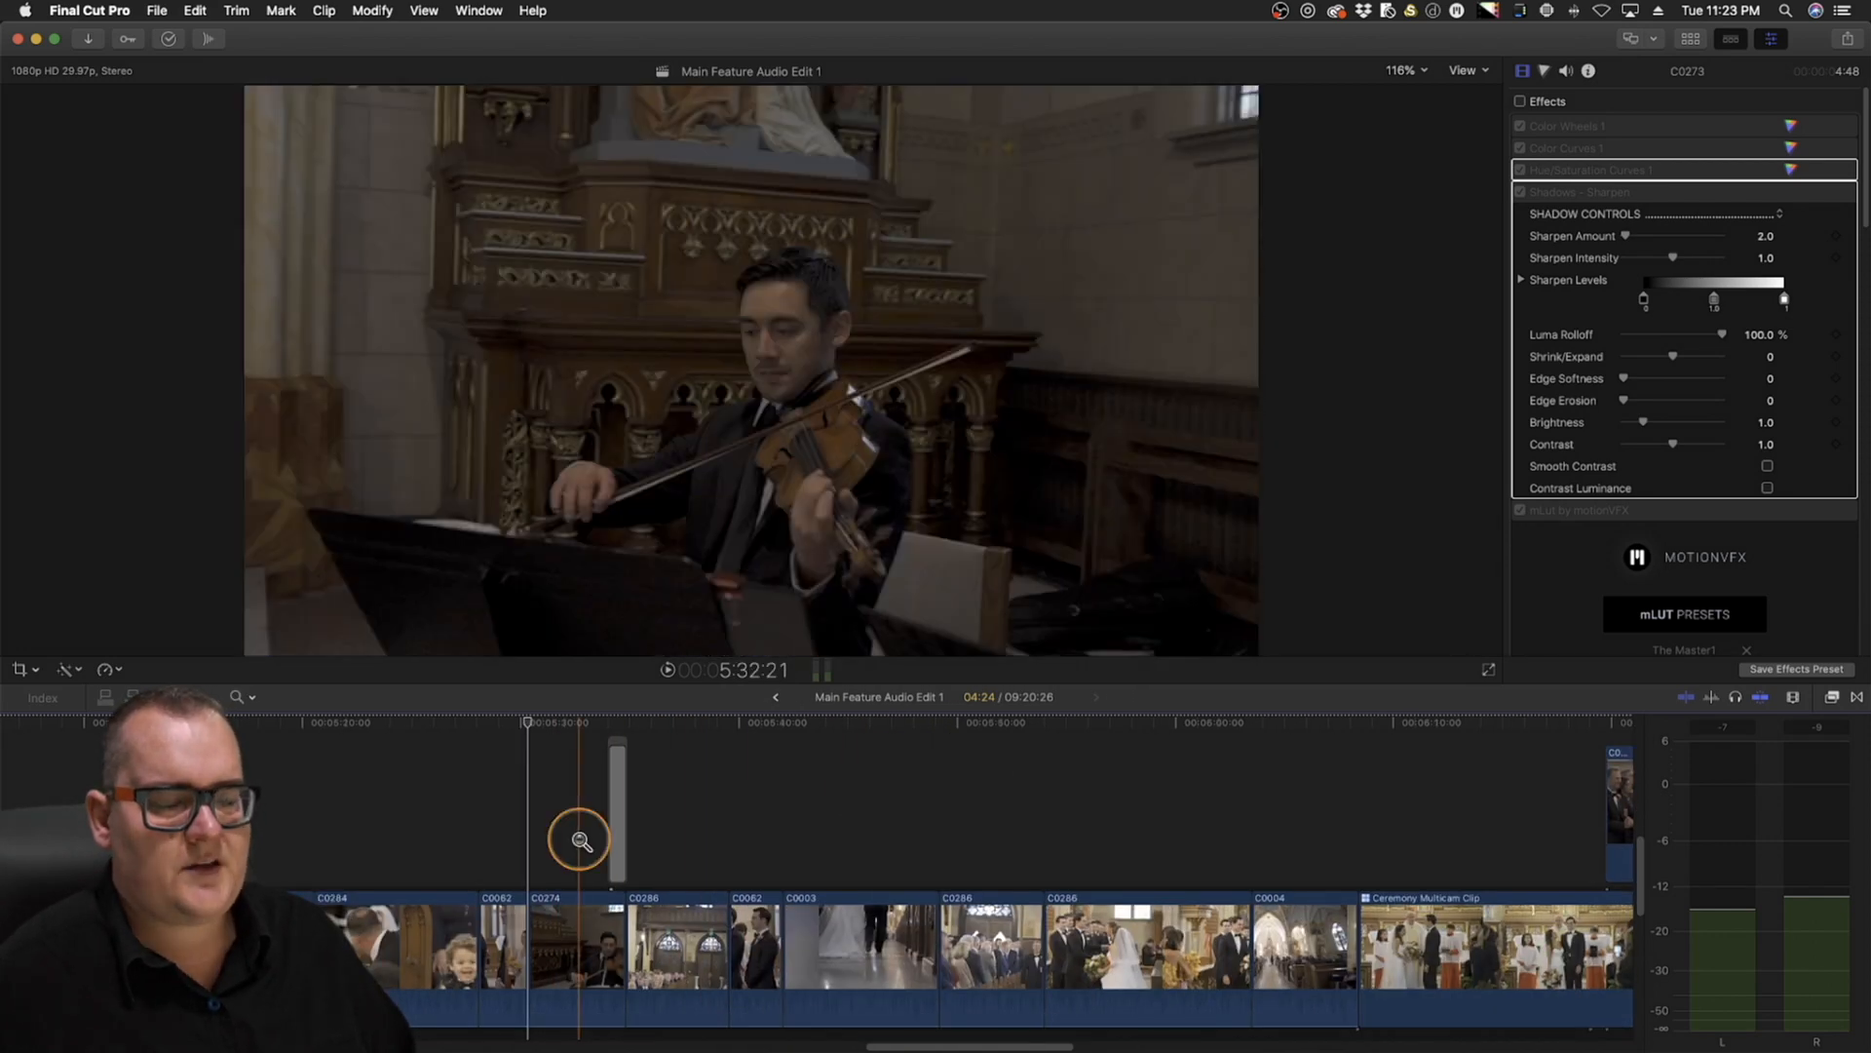
pyautogui.keyDown('alt'); pyautogui.click(581, 840); pyautogui.keyUp('alt')
pyautogui.moveTo(574, 724); pyautogui.dragTo(924, 790)
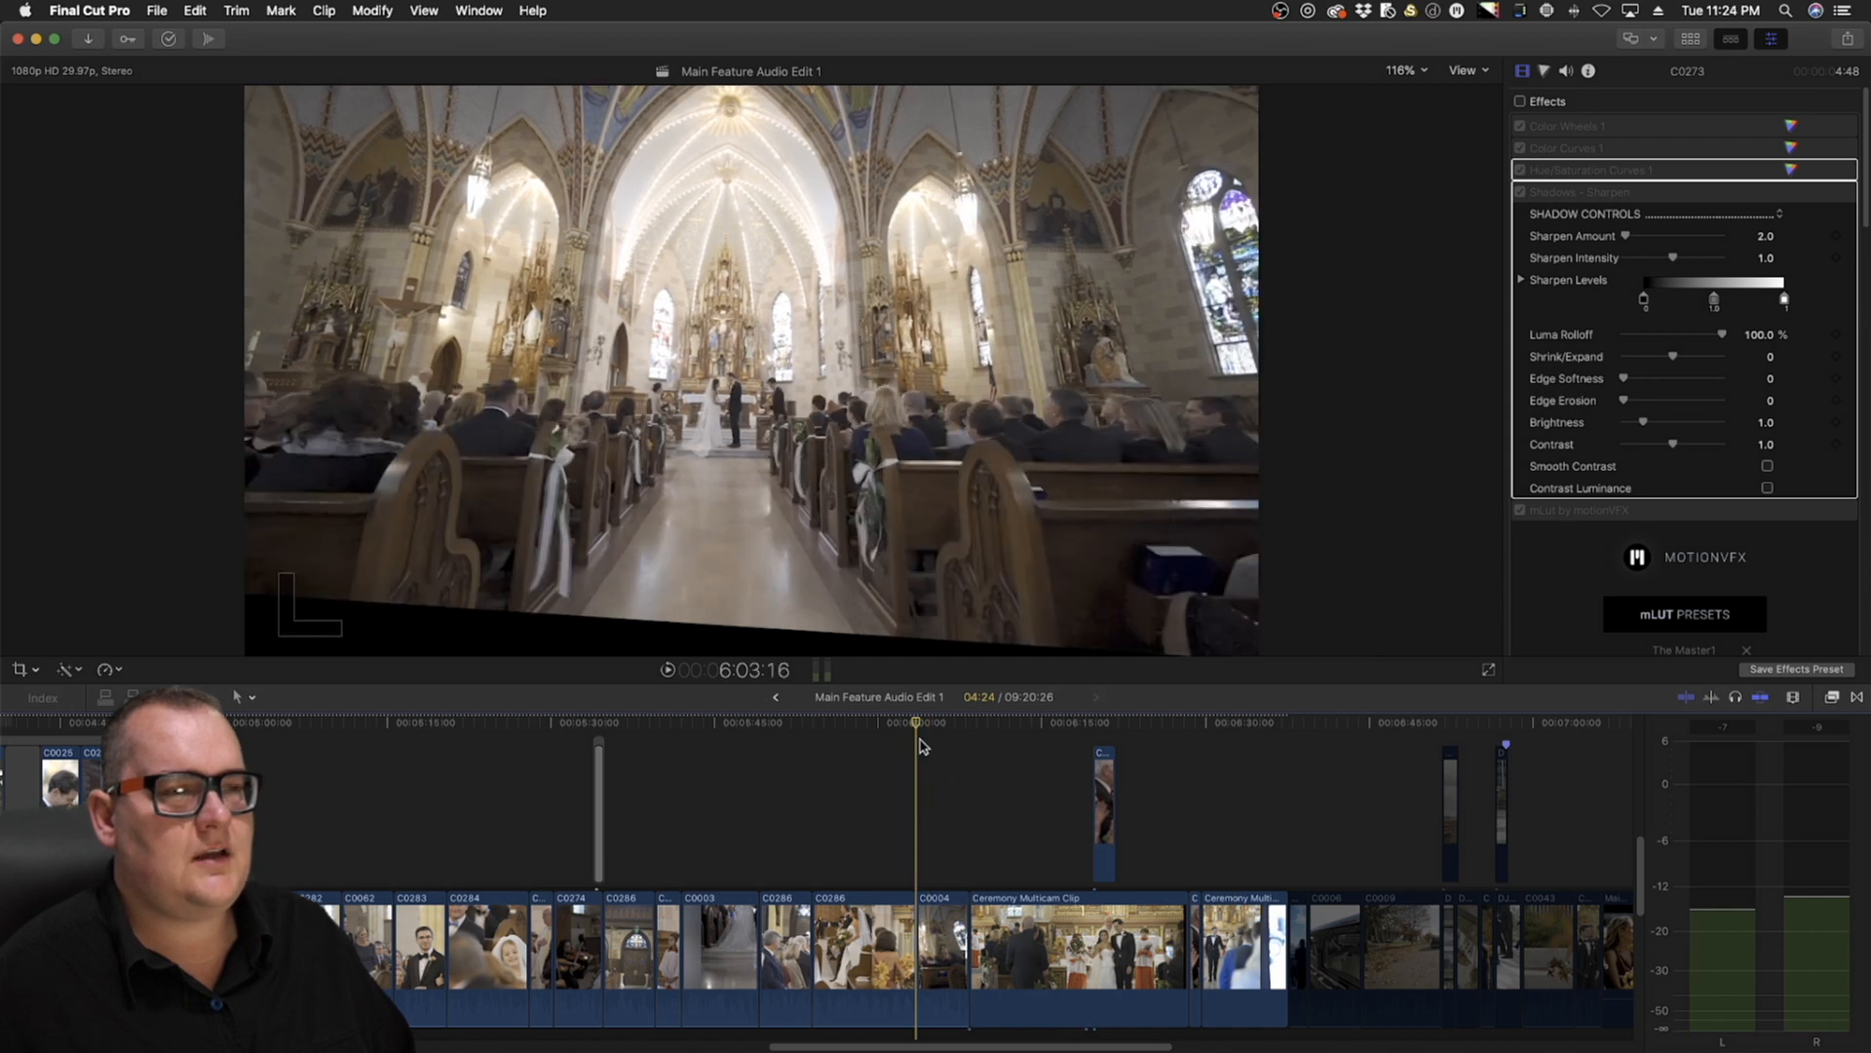
pyautogui.moveTo(916, 723); pyautogui.dragTo(1209, 773)
# Enable the disabled main-storyline exit, portrait and reception clips that follow the second Ceremony Multicam clip
pyautogui.hscroll(10, 1072, 790)
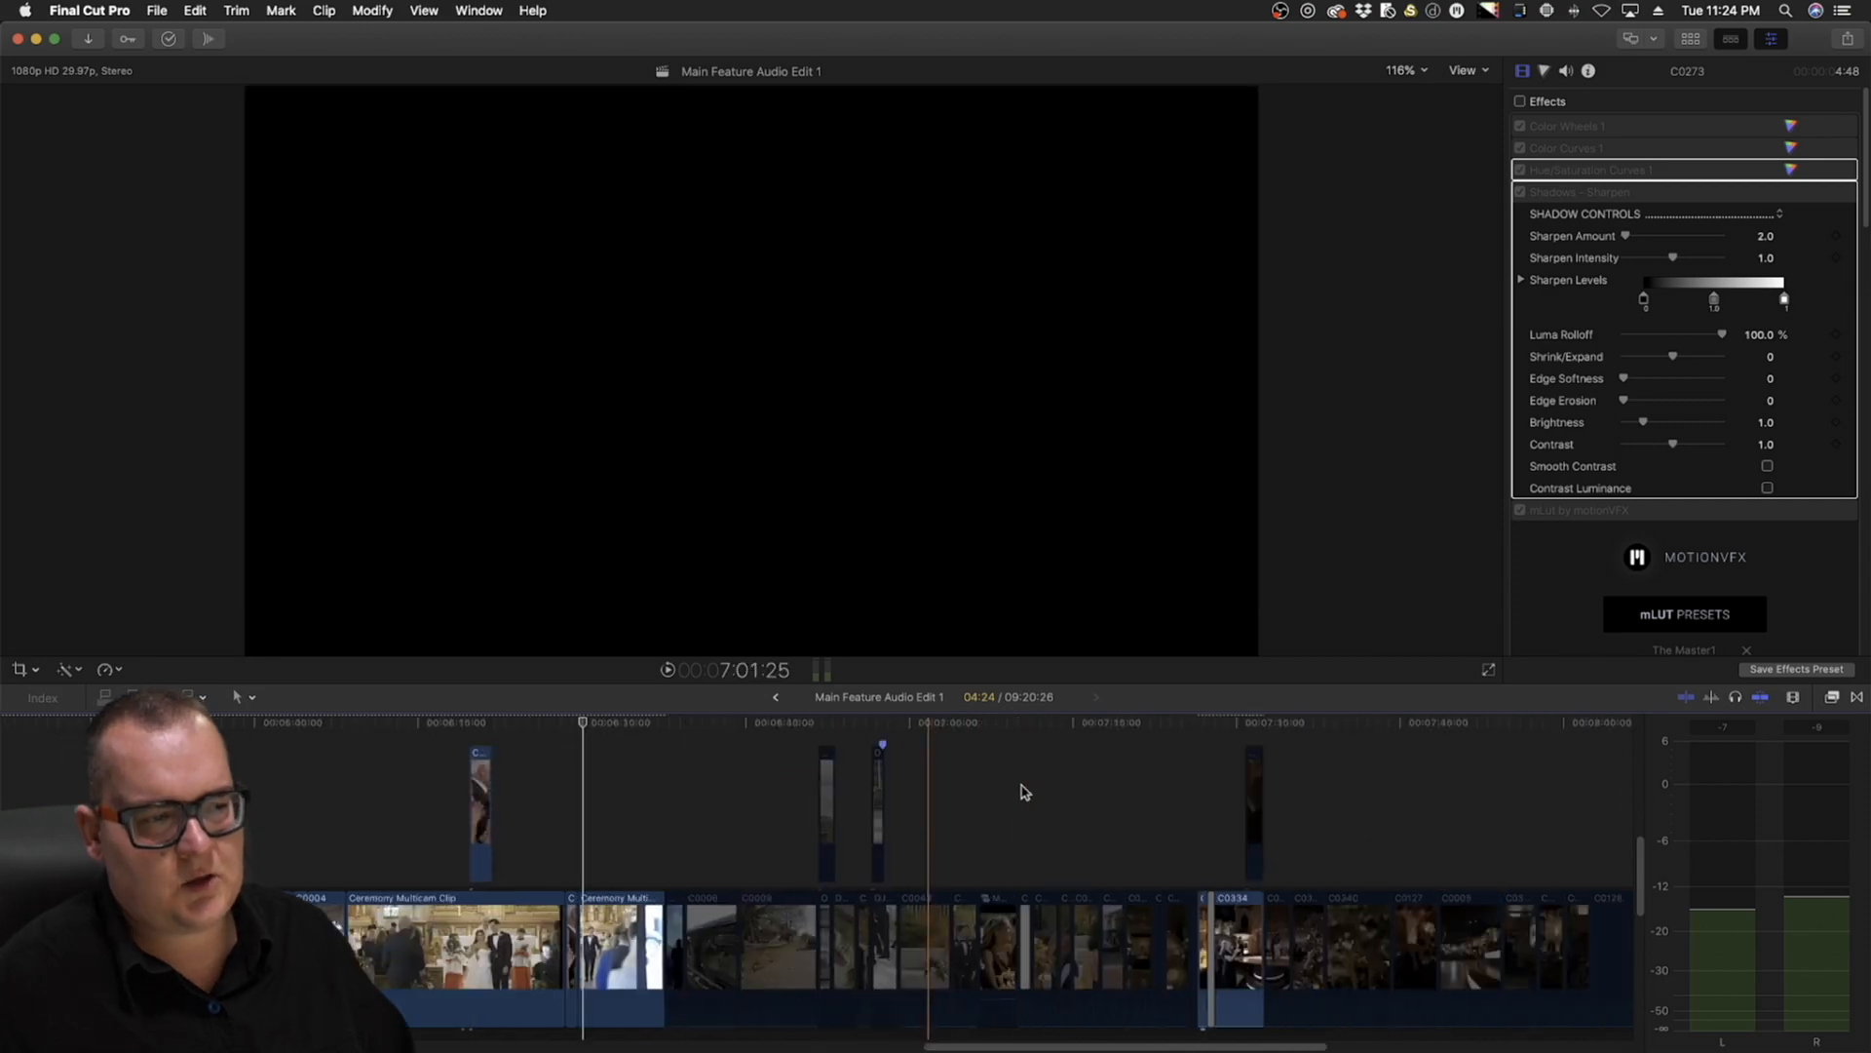
pyautogui.click(630, 723)
pyautogui.moveTo(629, 726); pyautogui.dragTo(288, 840)
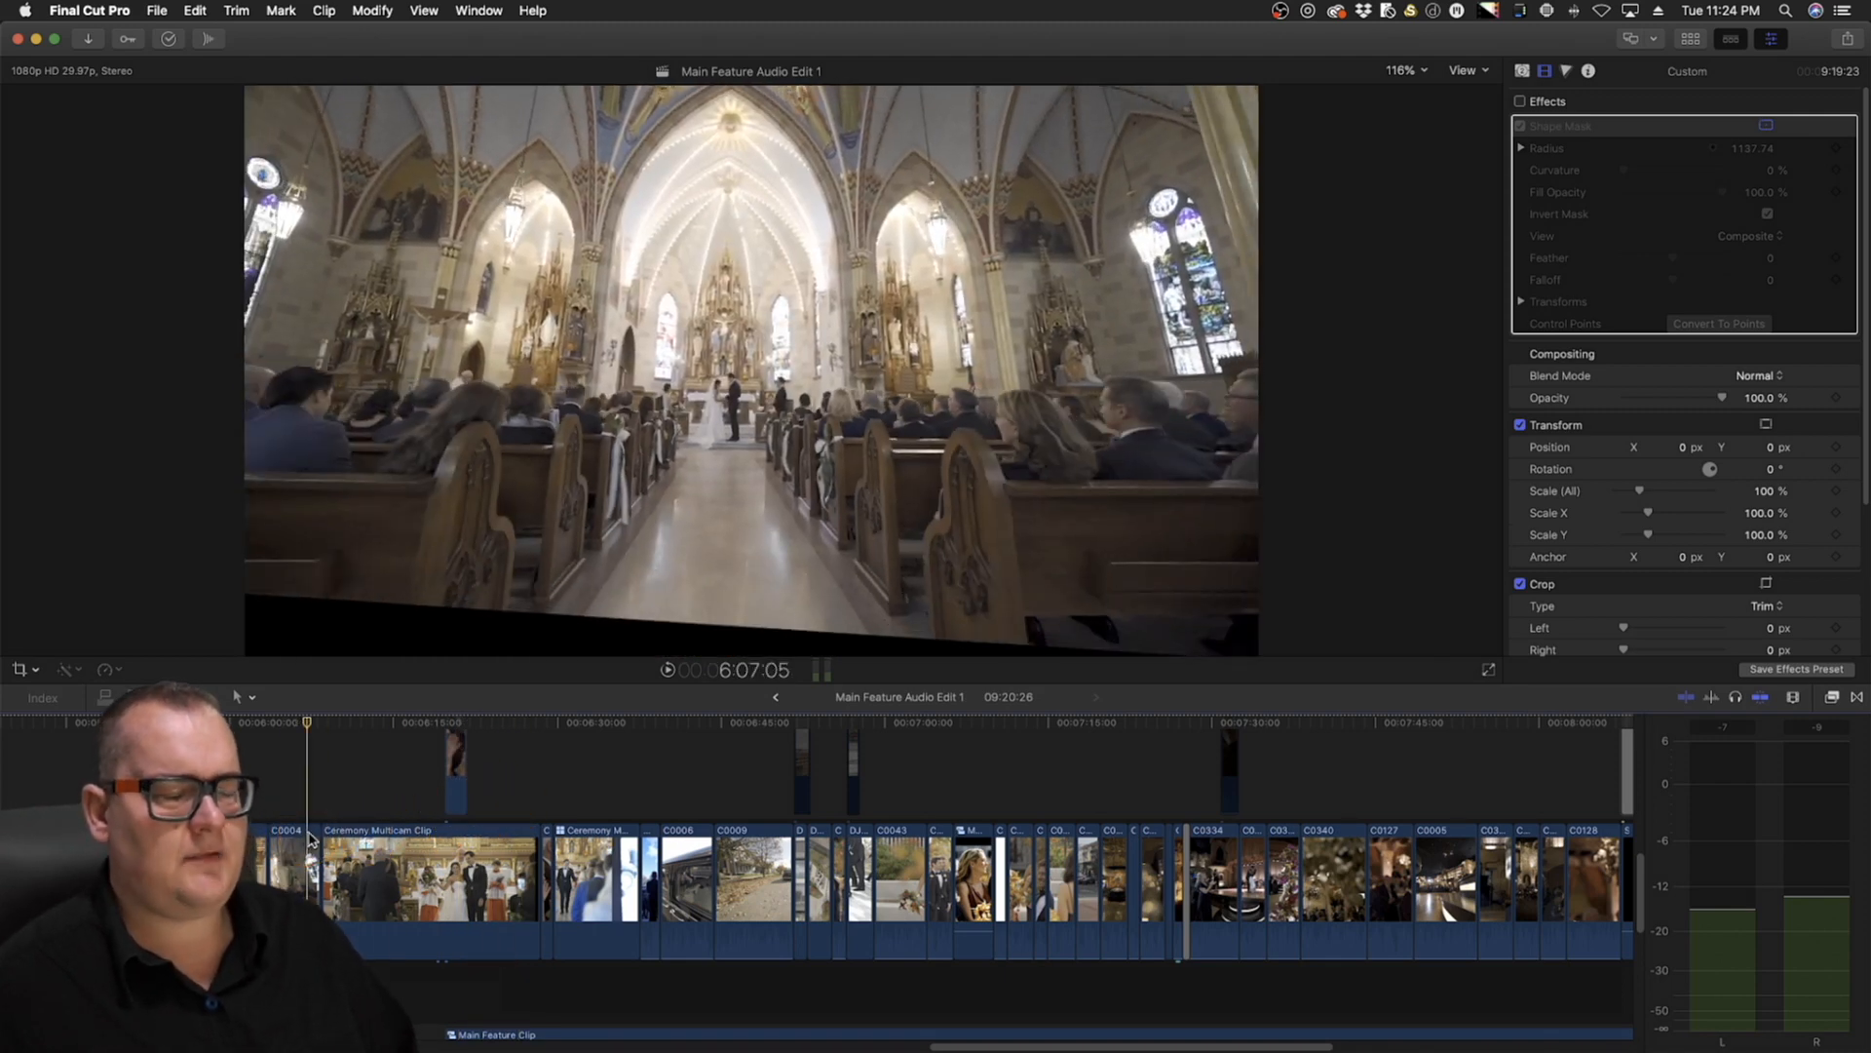
# Scrub the Ceremony Multicam section with its connected applause cutaway C0067 through to the church exit clip C0005
pyautogui.click(365, 835)
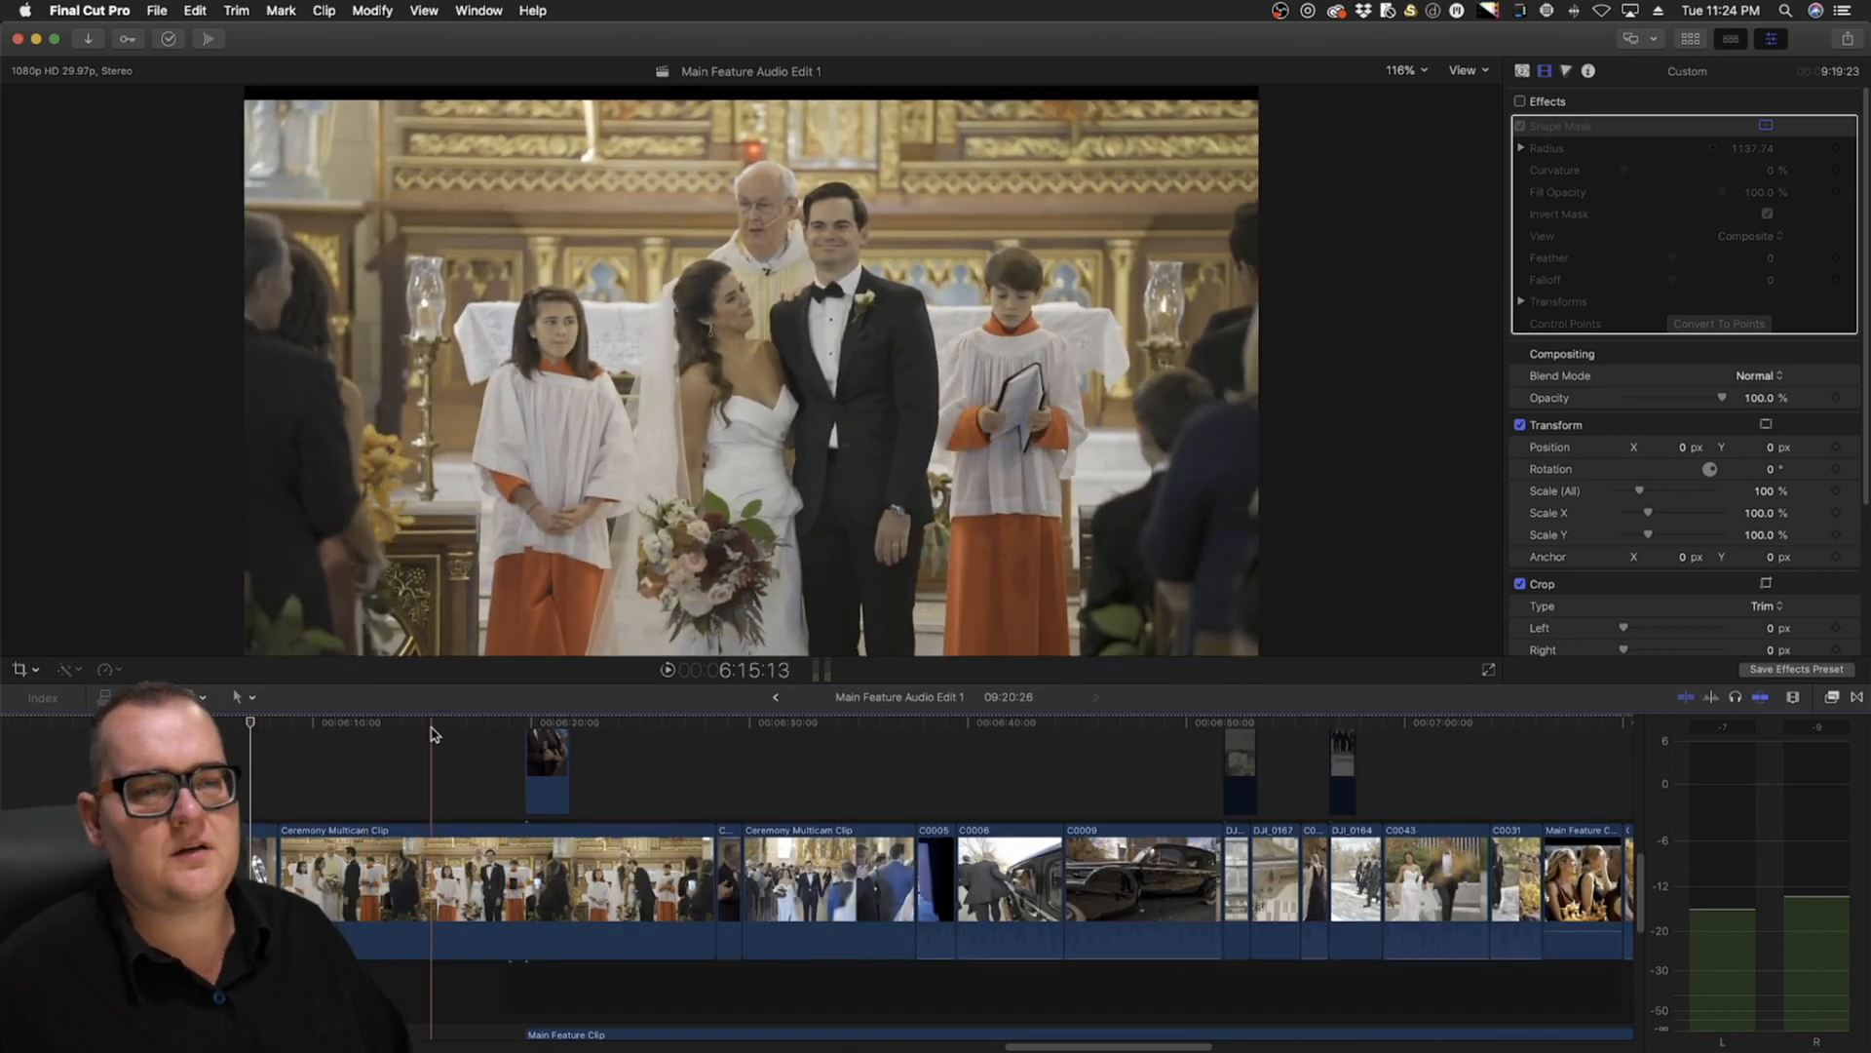
pyautogui.click(543, 738)
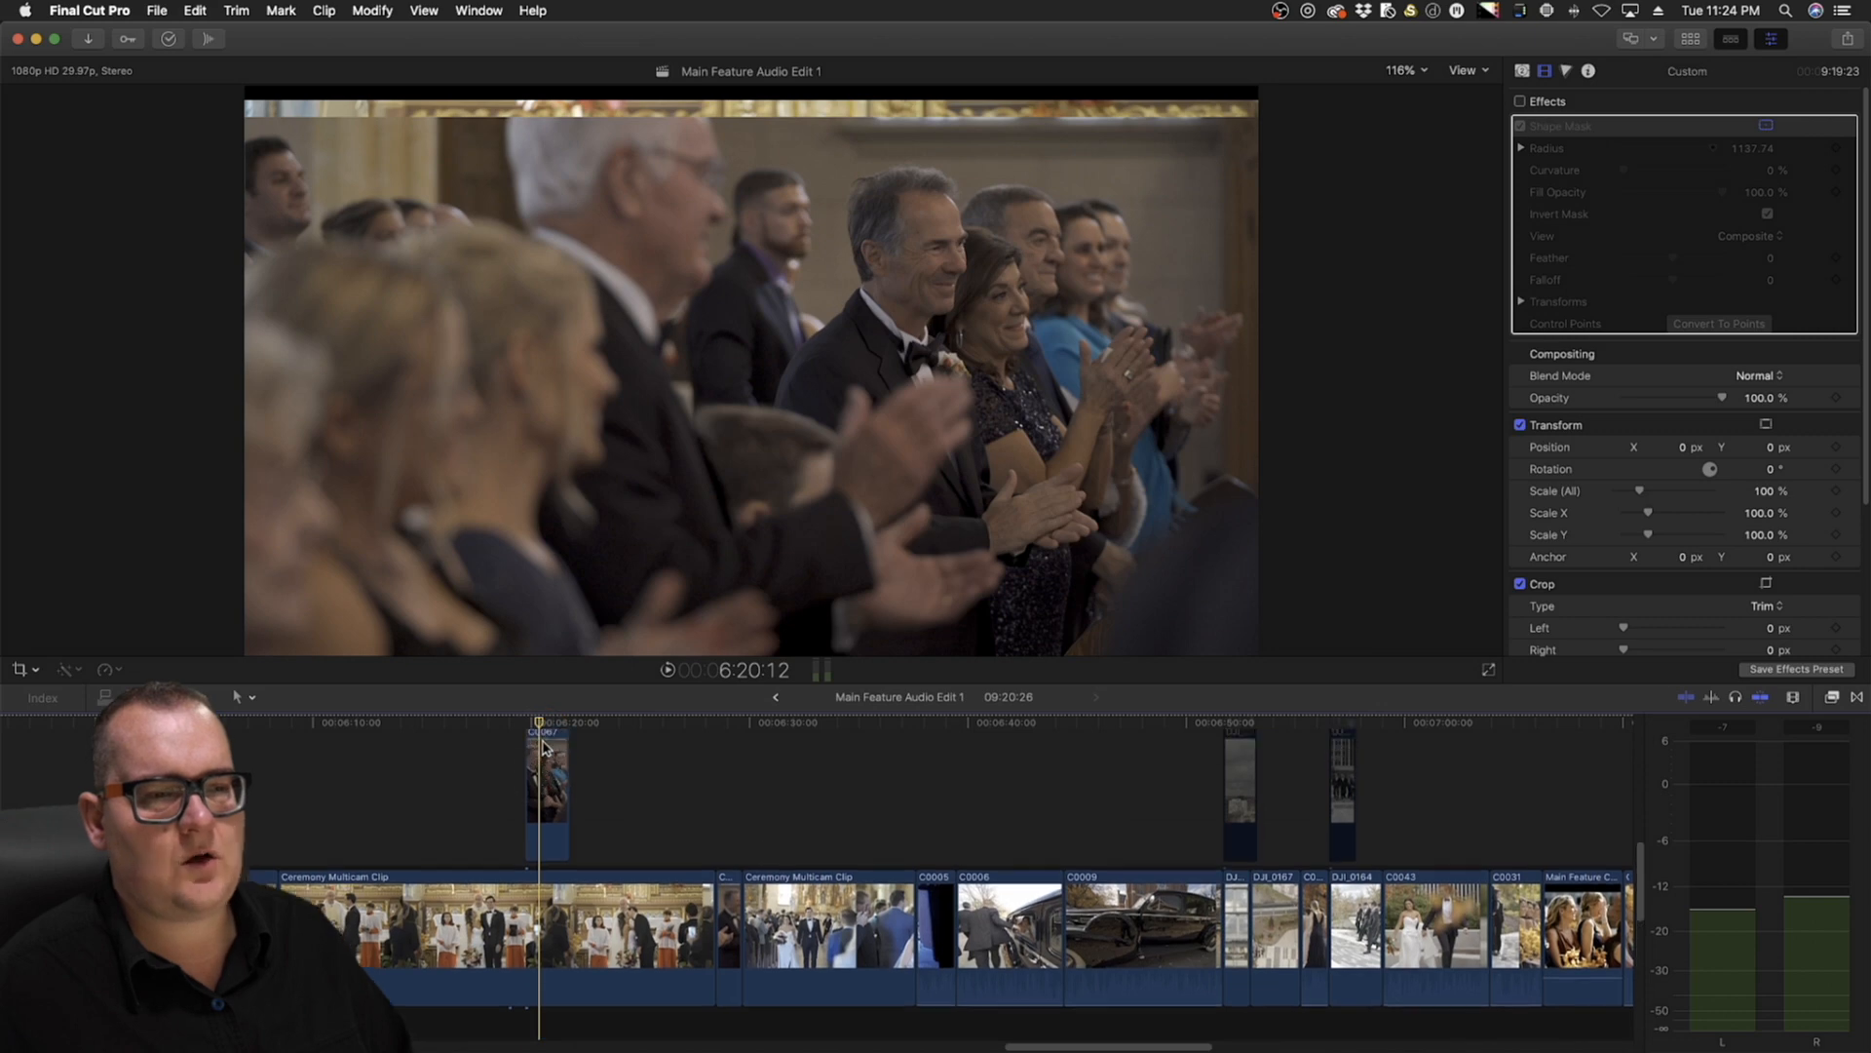
pyautogui.scroll(2, 546, 780)
pyautogui.moveTo(543, 719); pyautogui.dragTo(424, 851)
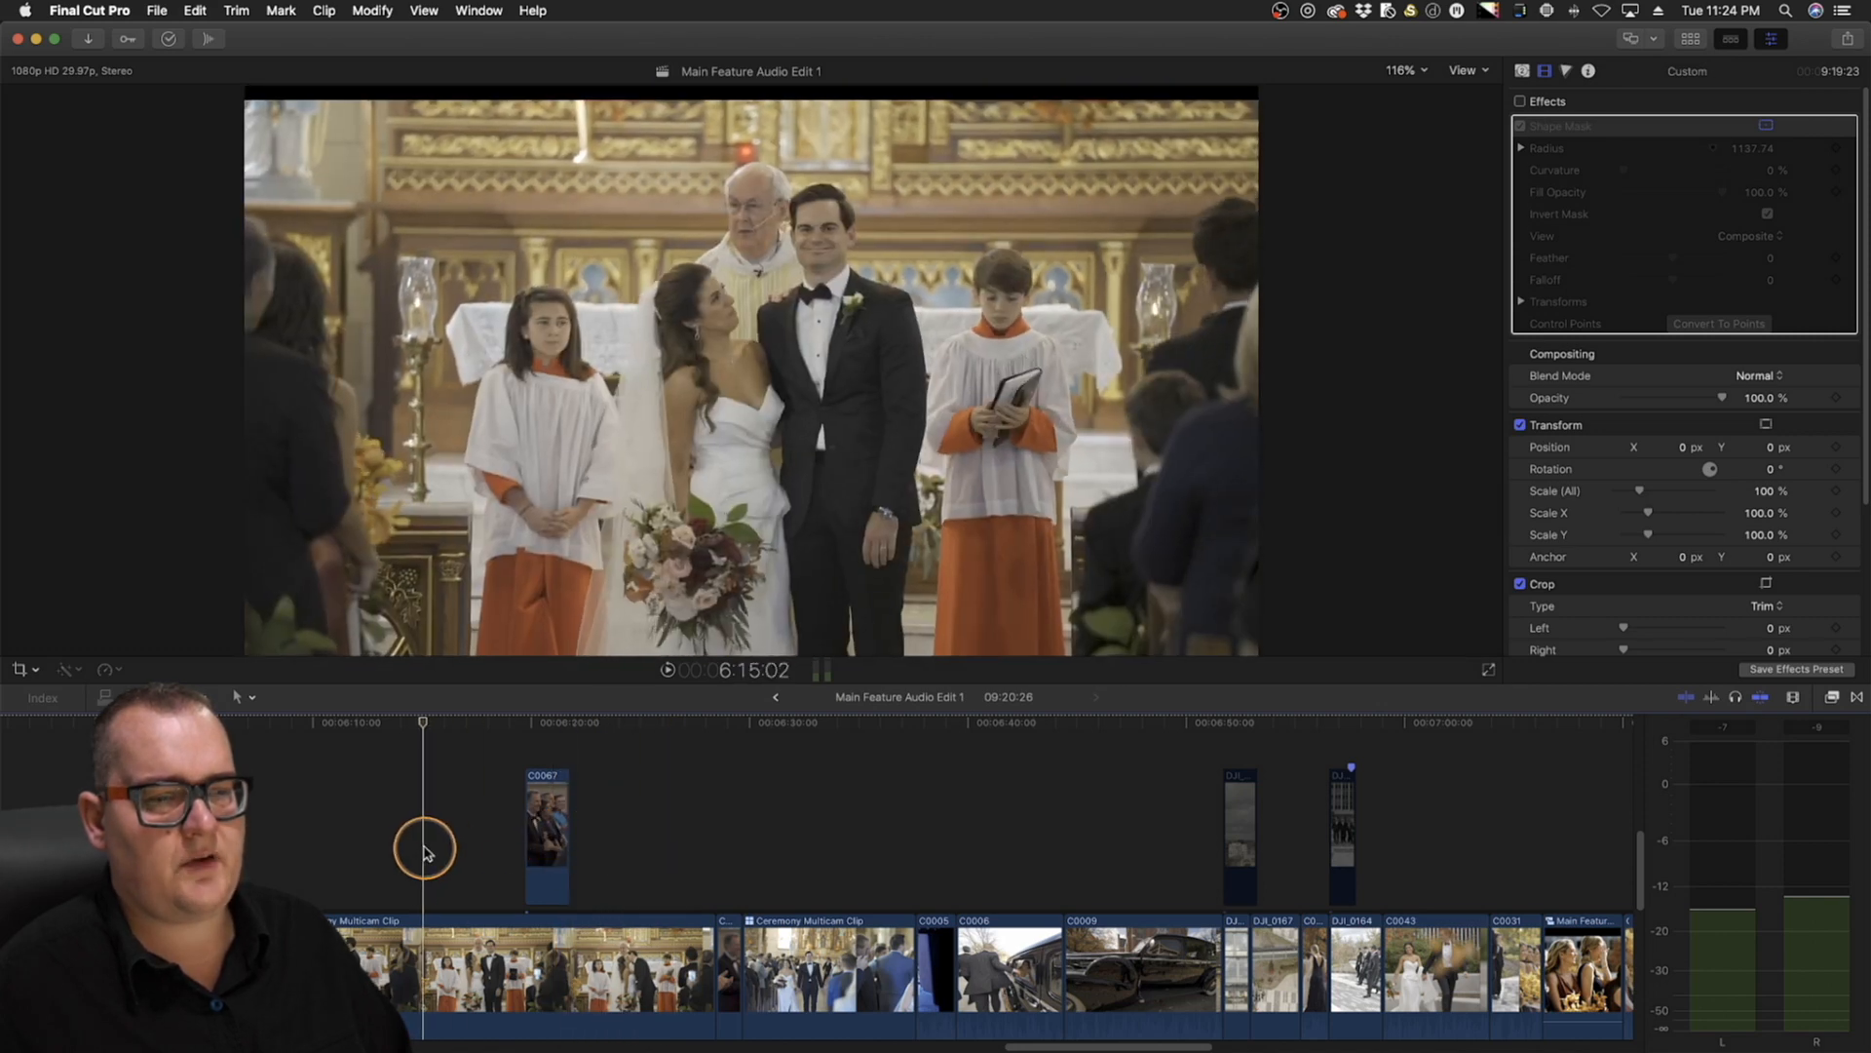
pyautogui.moveTo(422, 738); pyautogui.dragTo(924, 884)
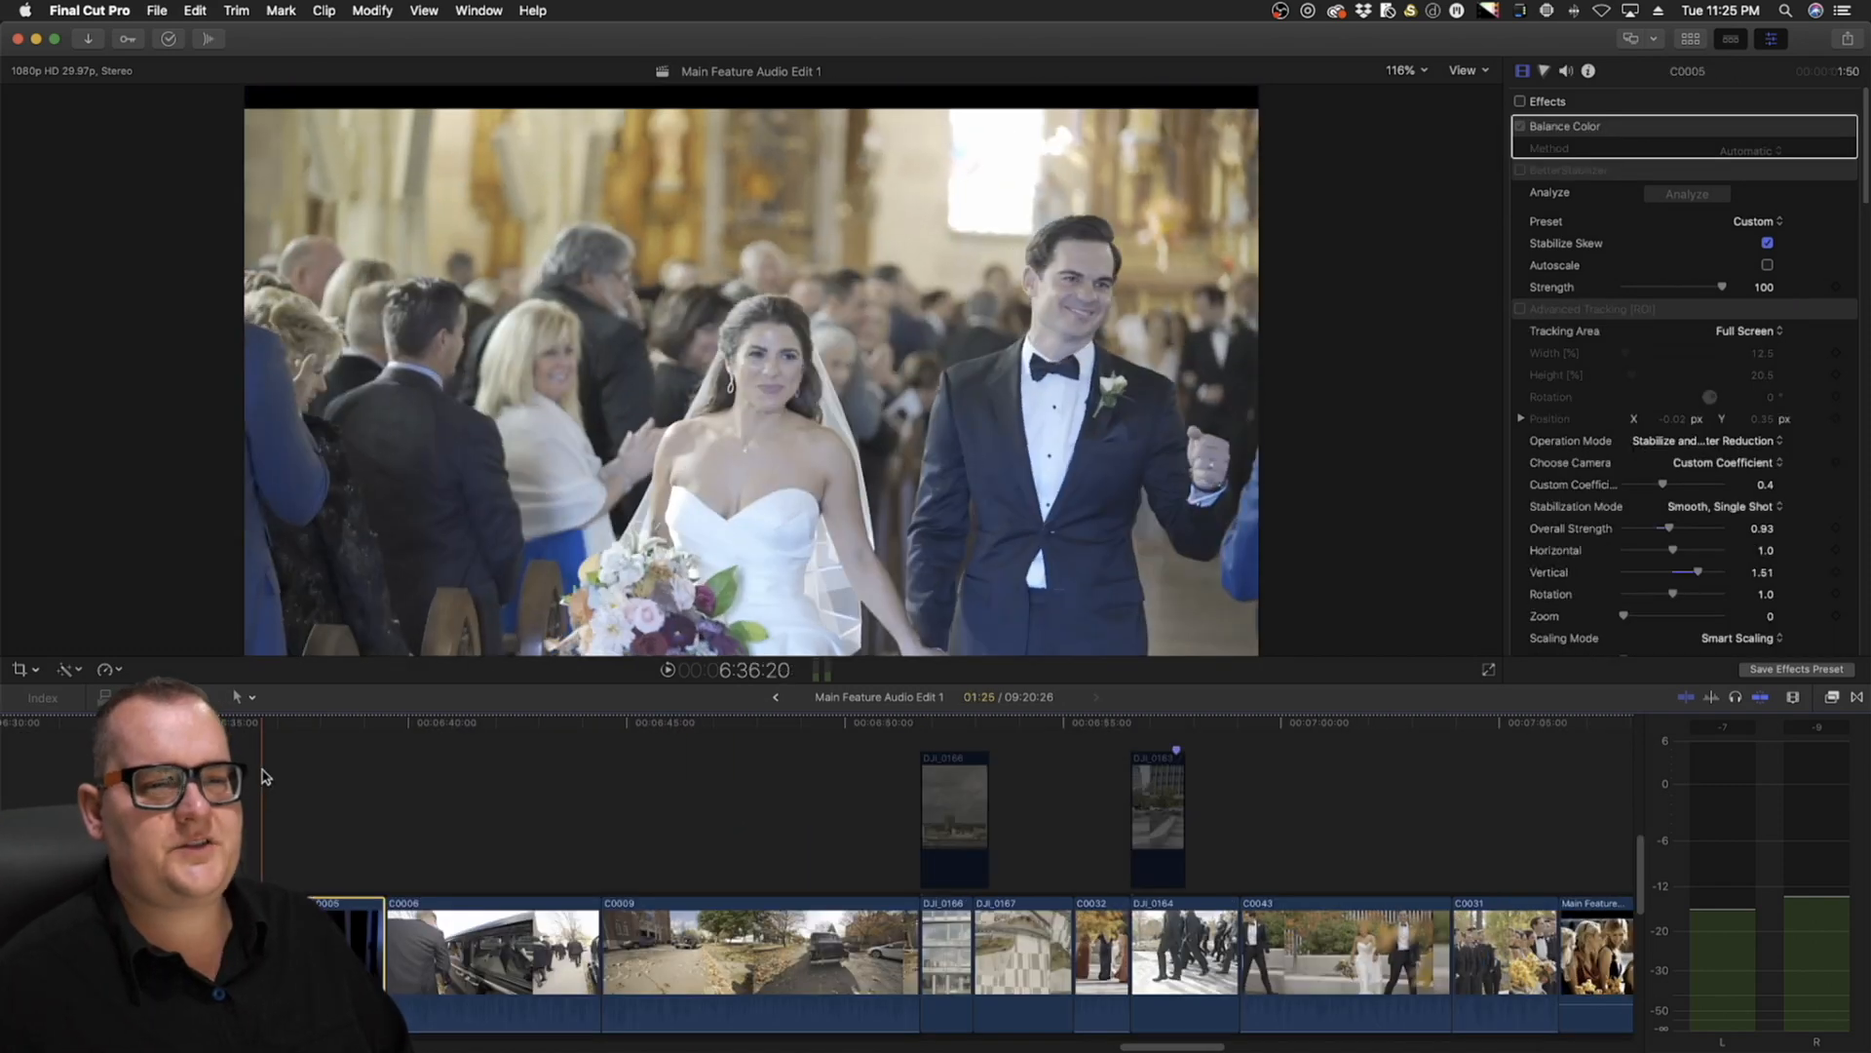
# Scrub from the couple's aisle exit through C0005 and C0006 to the start of C0009
pyautogui.hscroll(-5, 263, 776)
pyautogui.moveTo(582, 724); pyautogui.dragTo(715, 751)
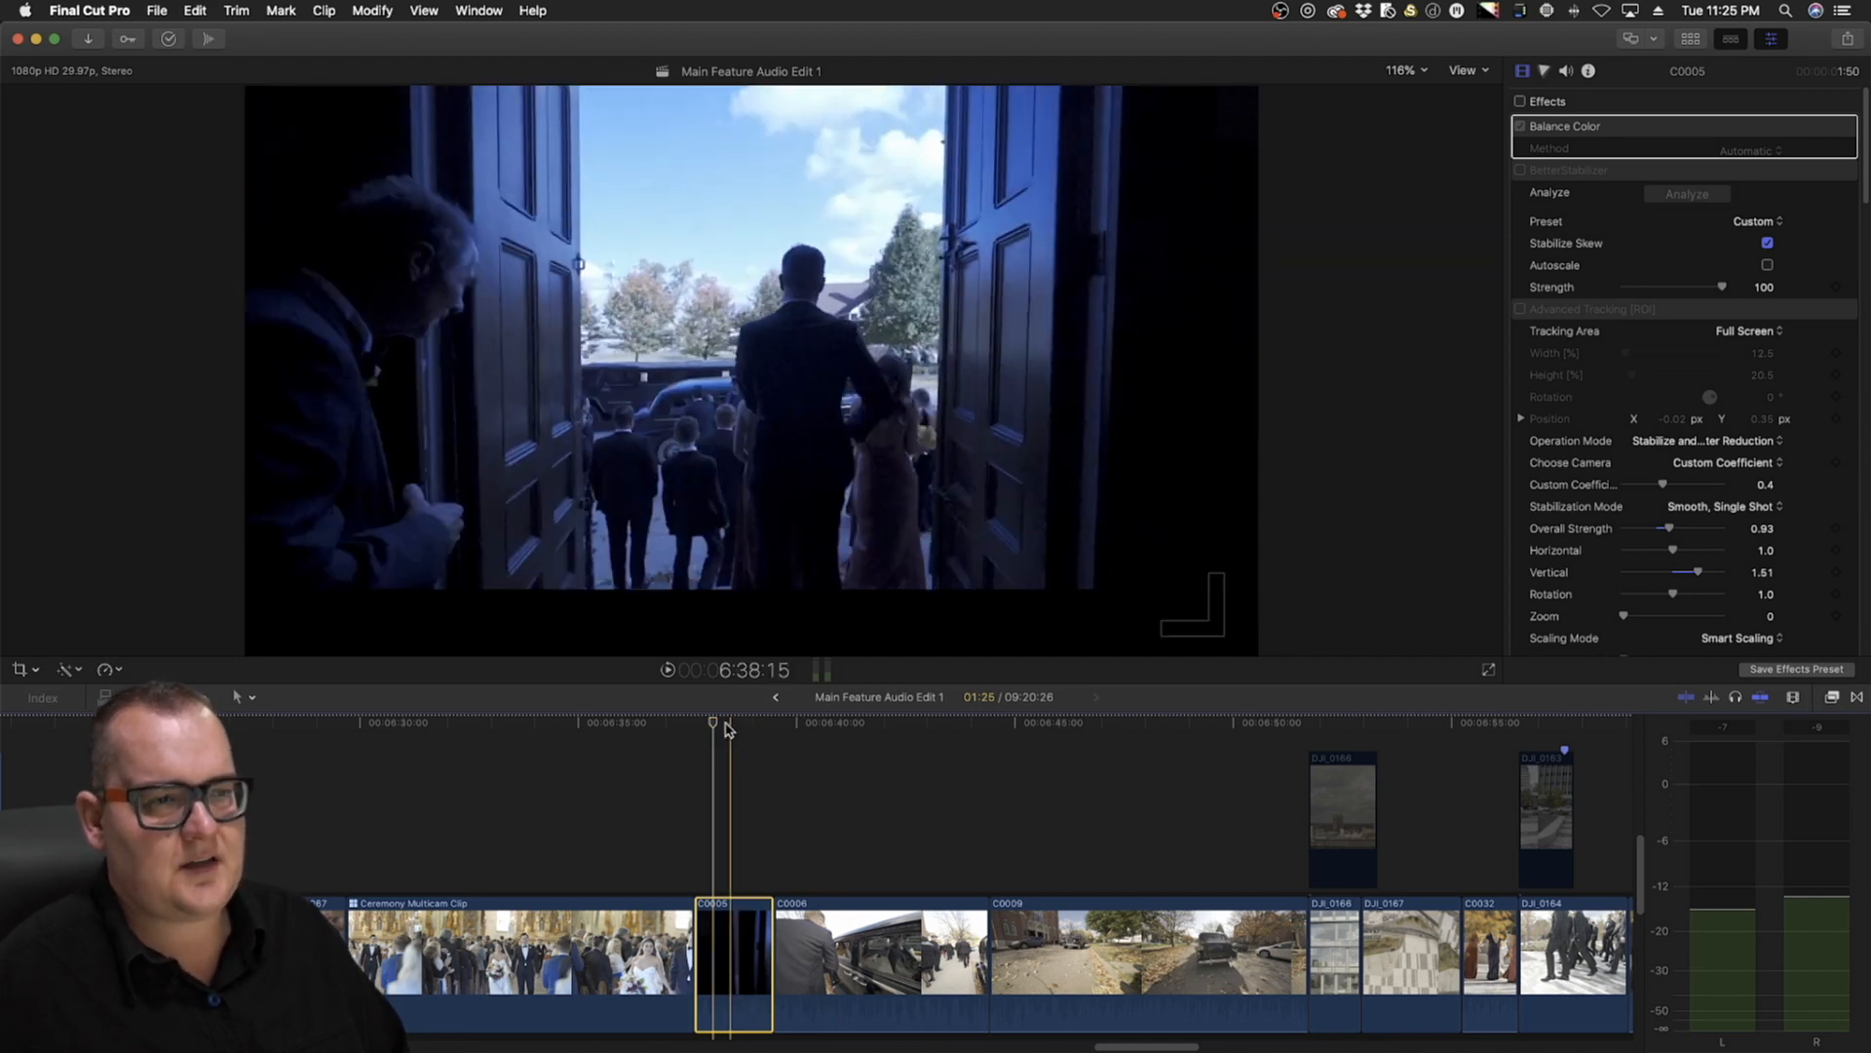
pyautogui.moveTo(727, 724); pyautogui.dragTo(989, 745)
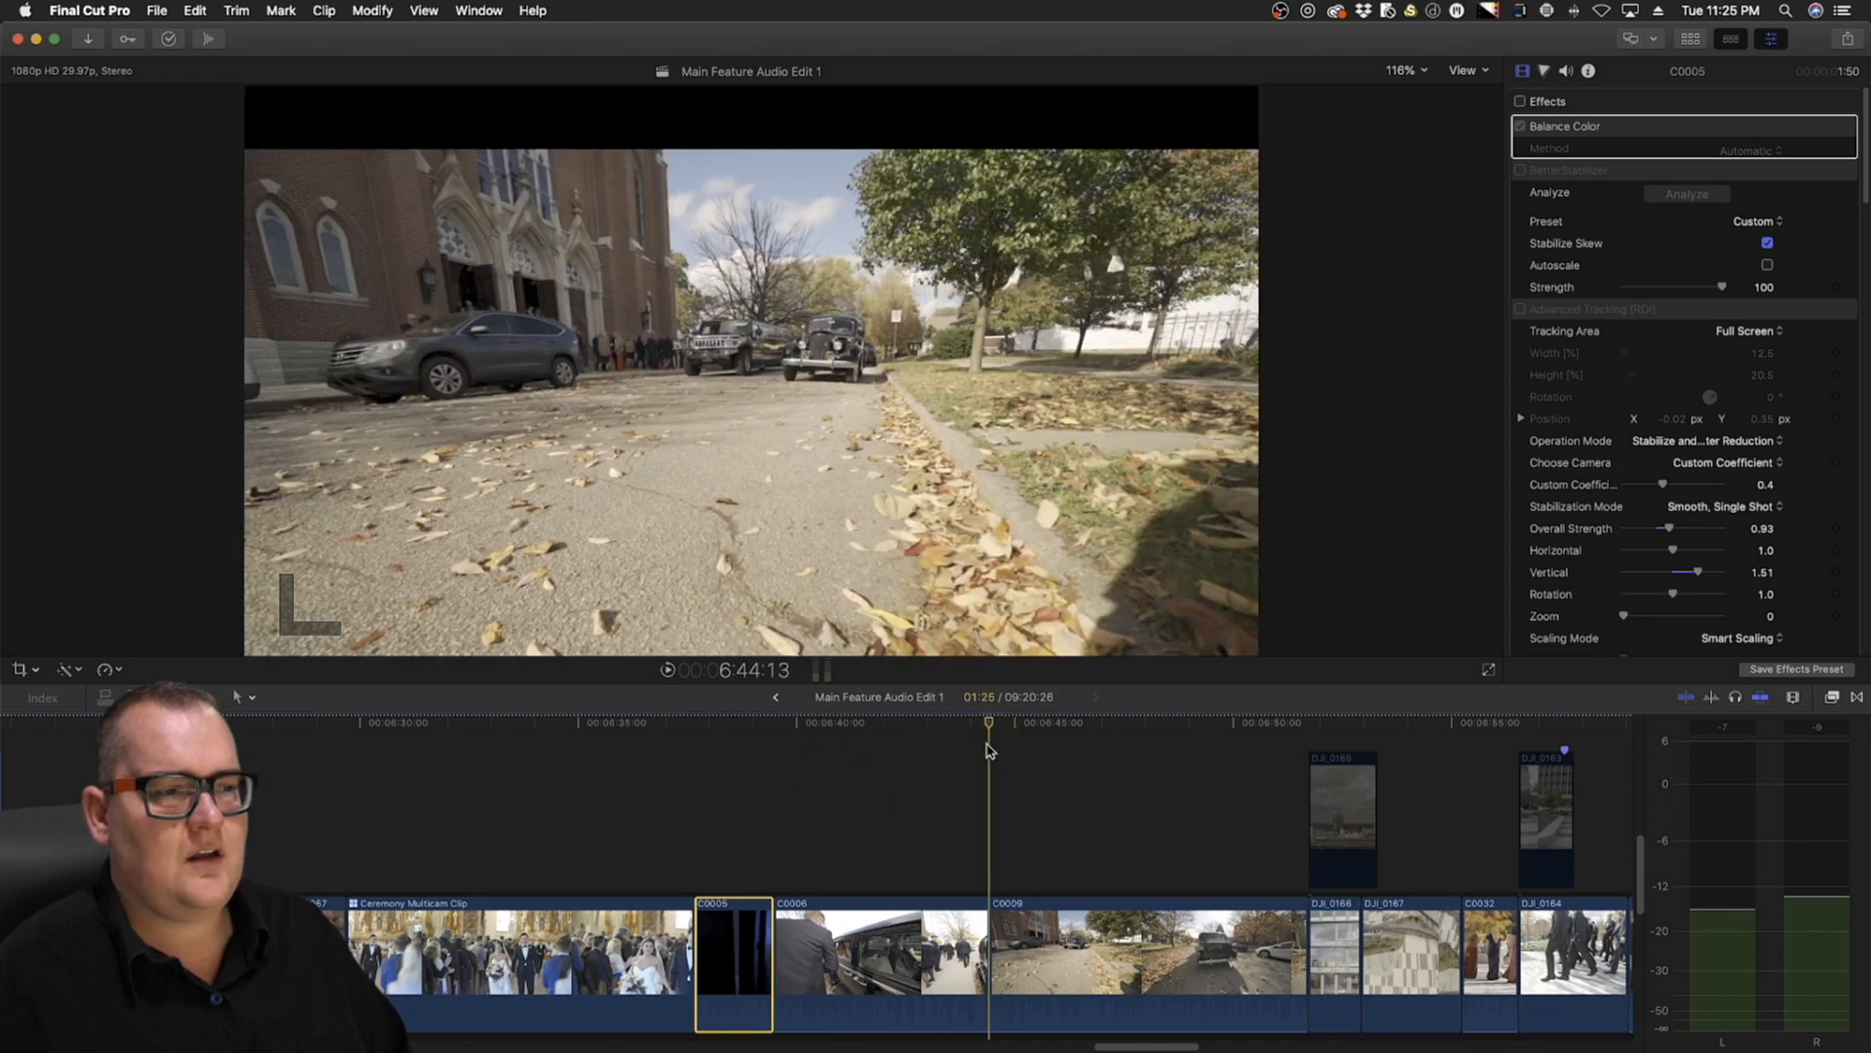
# Scrub through the vintage car clip C0009 into the building aerial DJI_0166
pyautogui.hscroll(6, 990, 751)
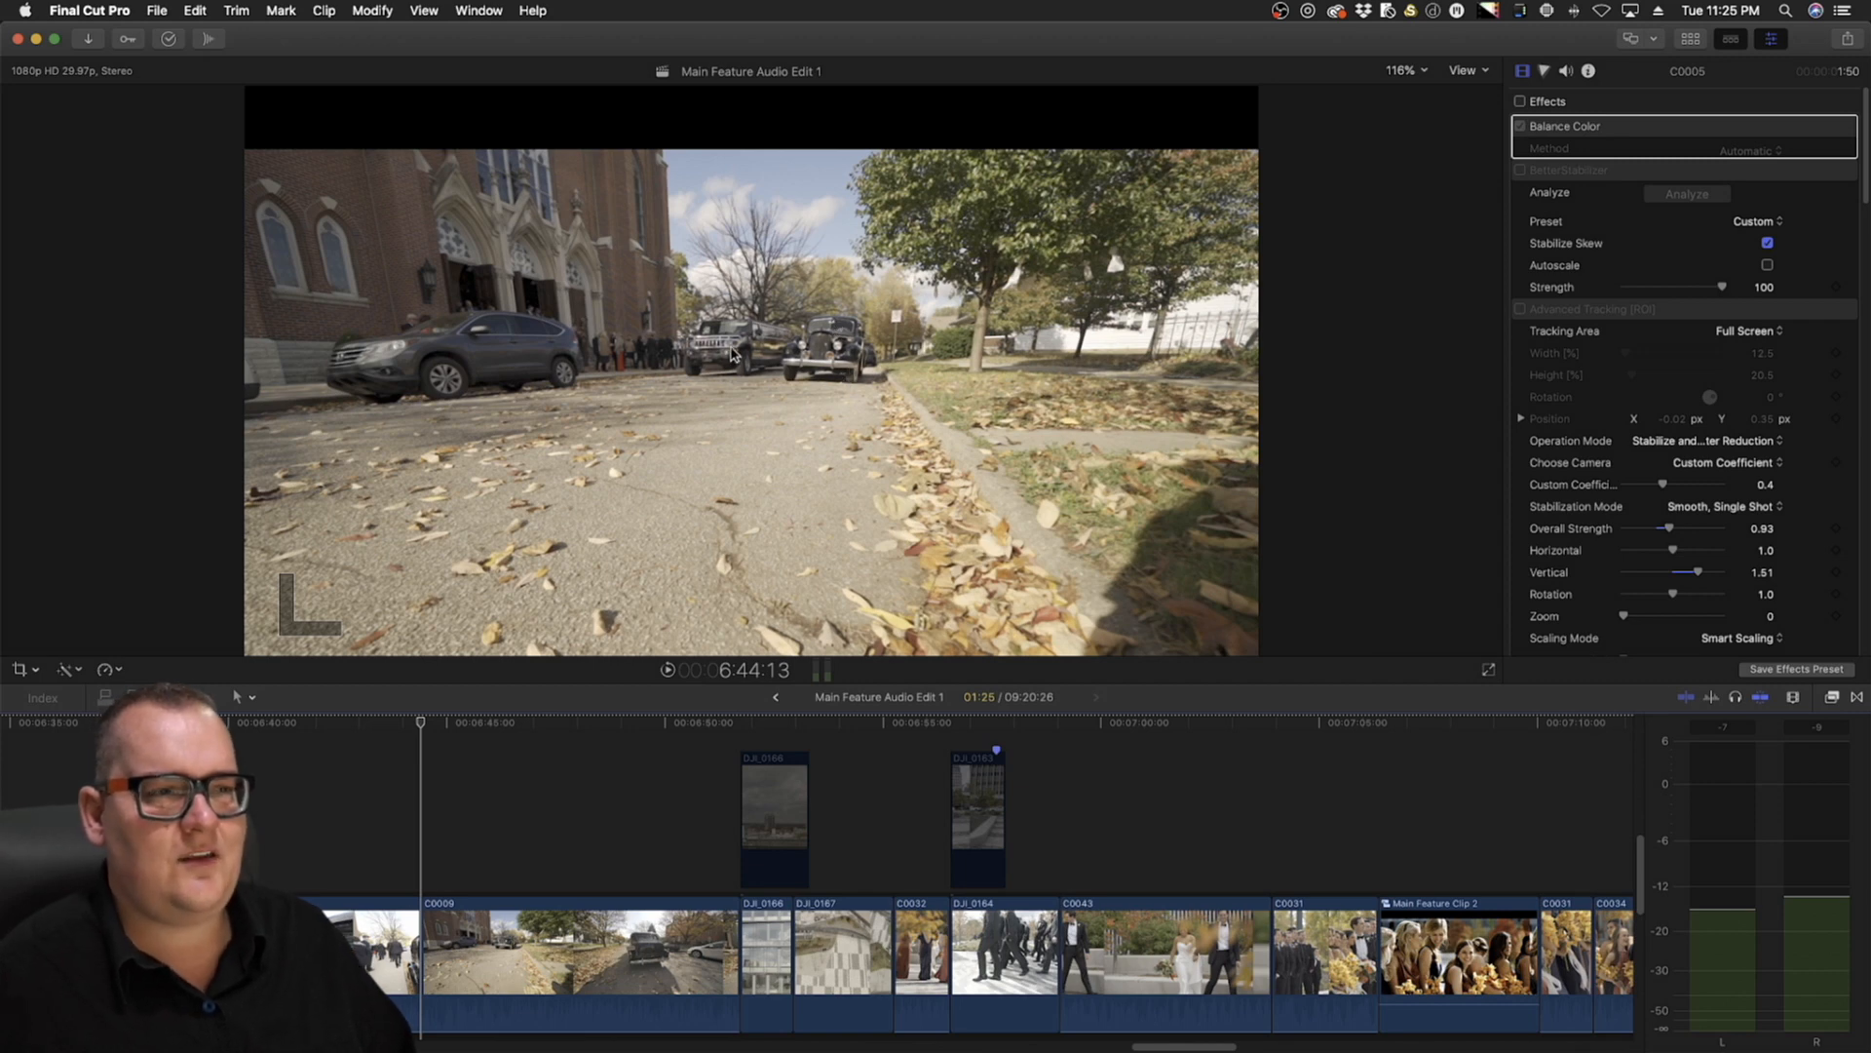
pyautogui.click(422, 724)
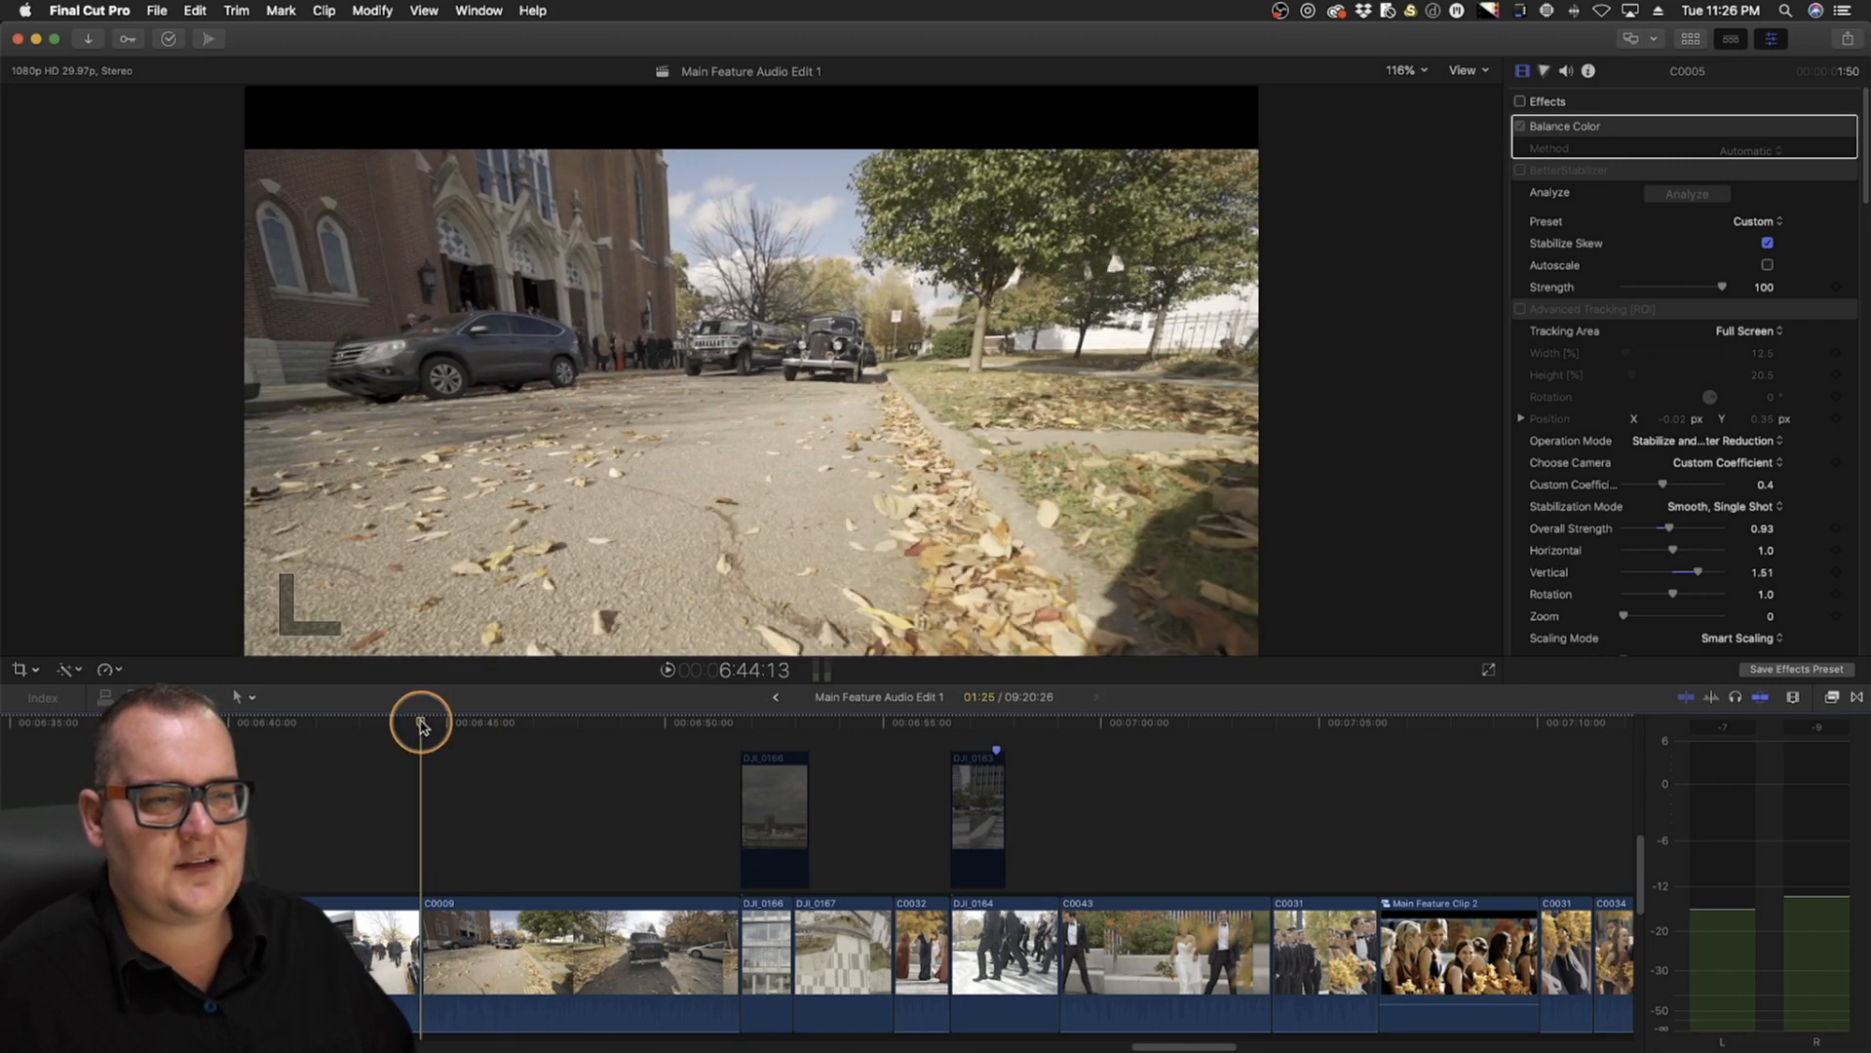
pyautogui.moveTo(422, 724); pyautogui.dragTo(618, 770)
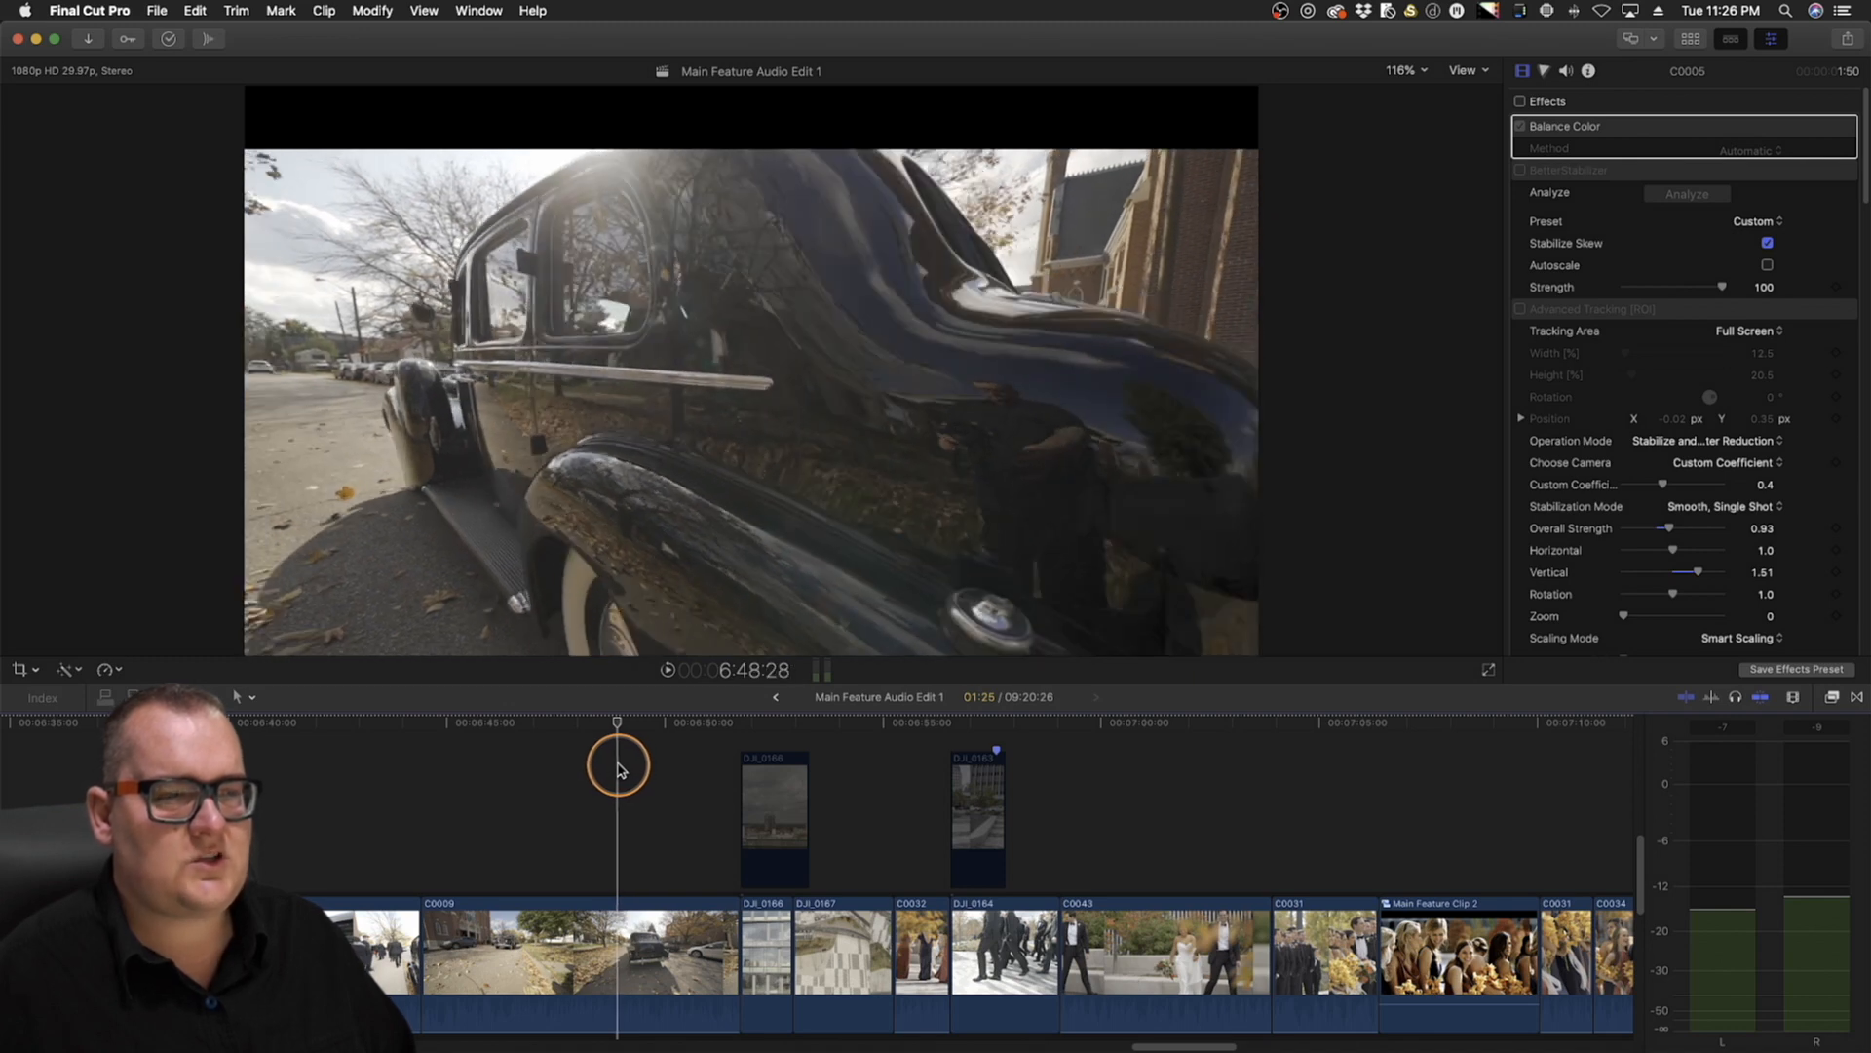
pyautogui.moveTo(618, 770); pyautogui.dragTo(757, 770)
# Scrub through the couple and bridal party B-roll from C0043 and C0031 to the street-crossing clip C0029
pyautogui.press('super+minus')
pyautogui.press('super+minus')
pyautogui.press('super+minus')
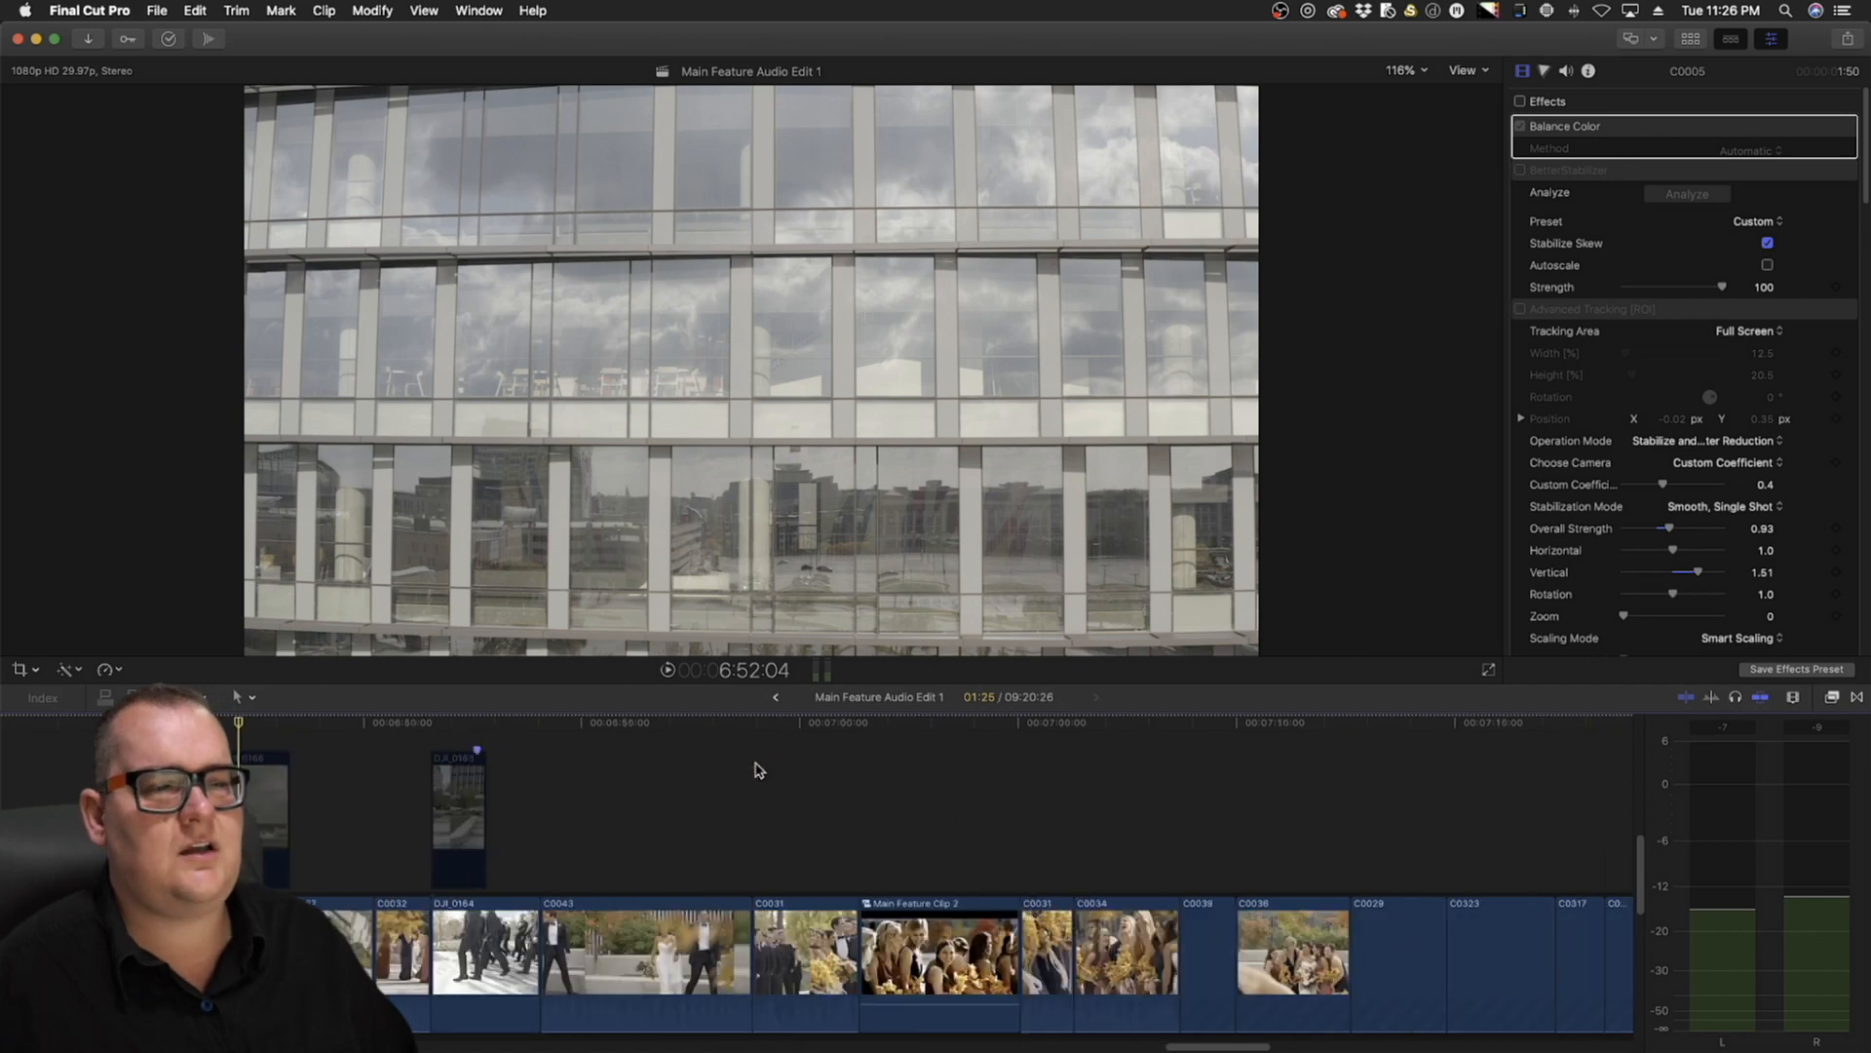
pyautogui.click(429, 751)
pyautogui.moveTo(424, 726); pyautogui.dragTo(585, 753)
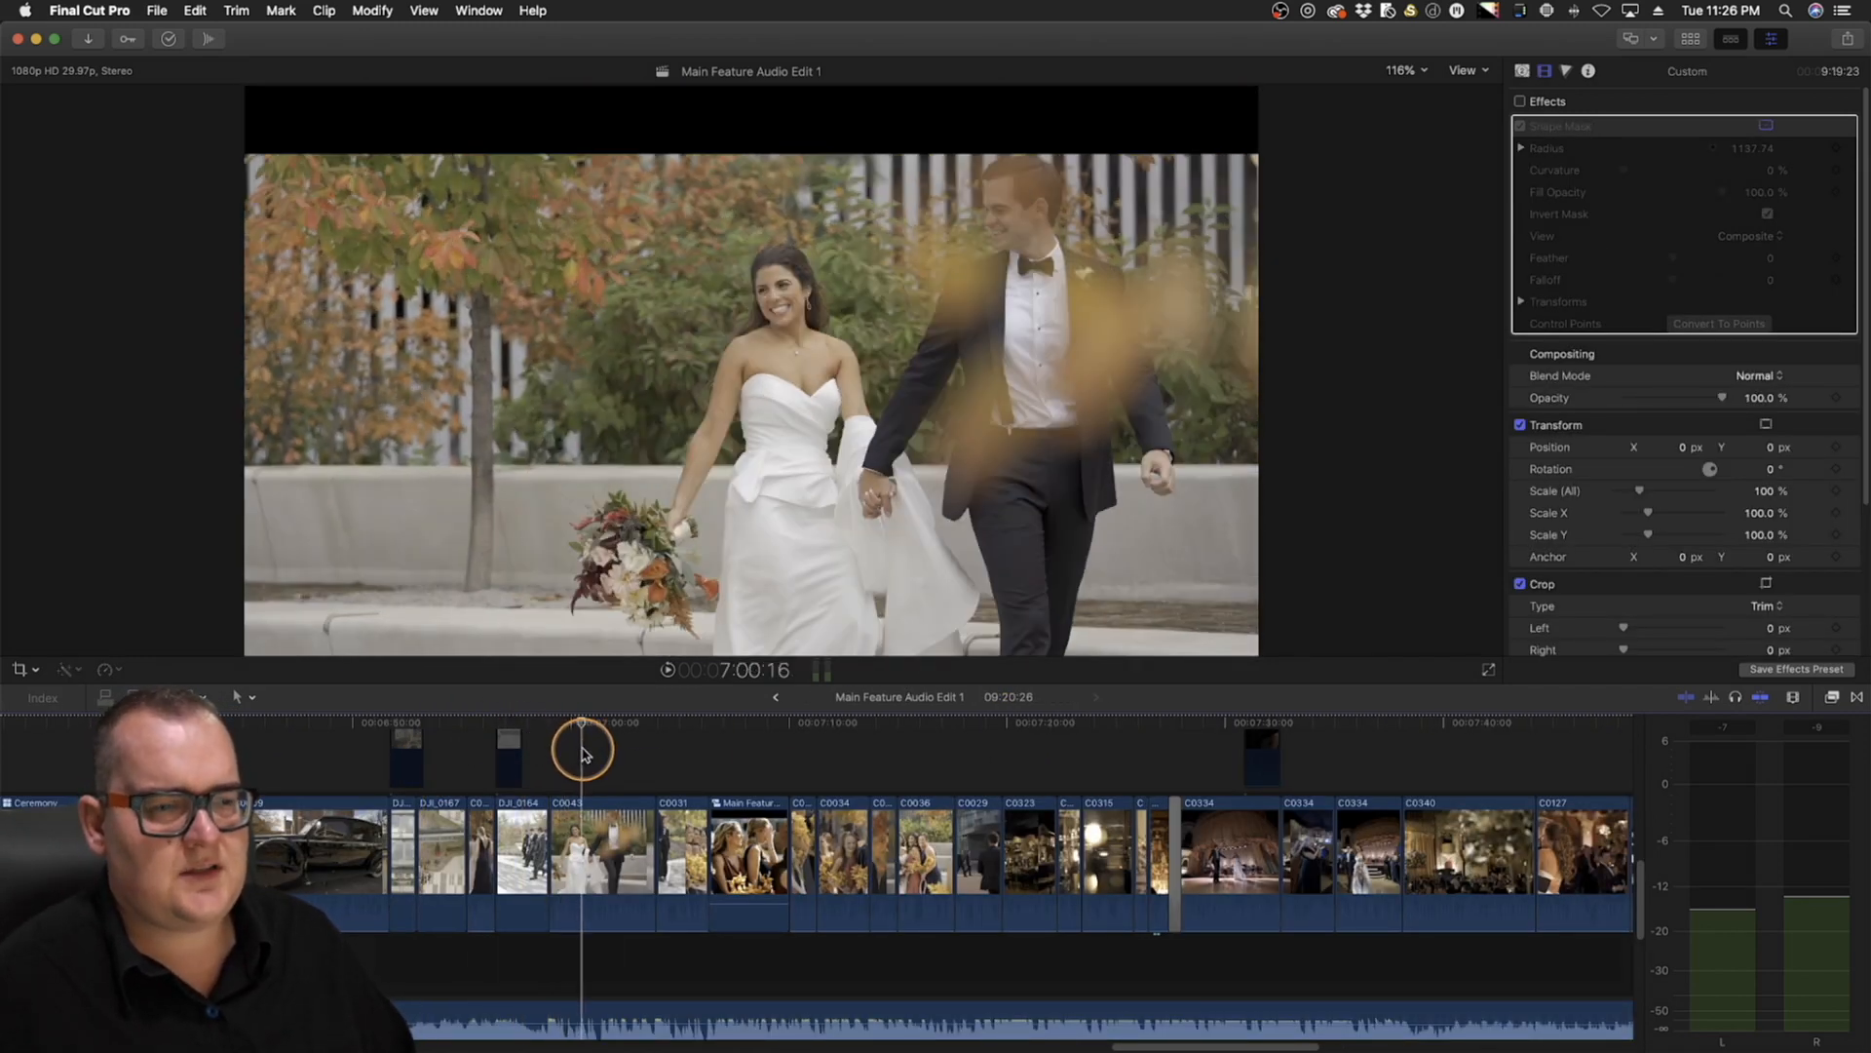
pyautogui.moveTo(582, 754); pyautogui.dragTo(670, 751)
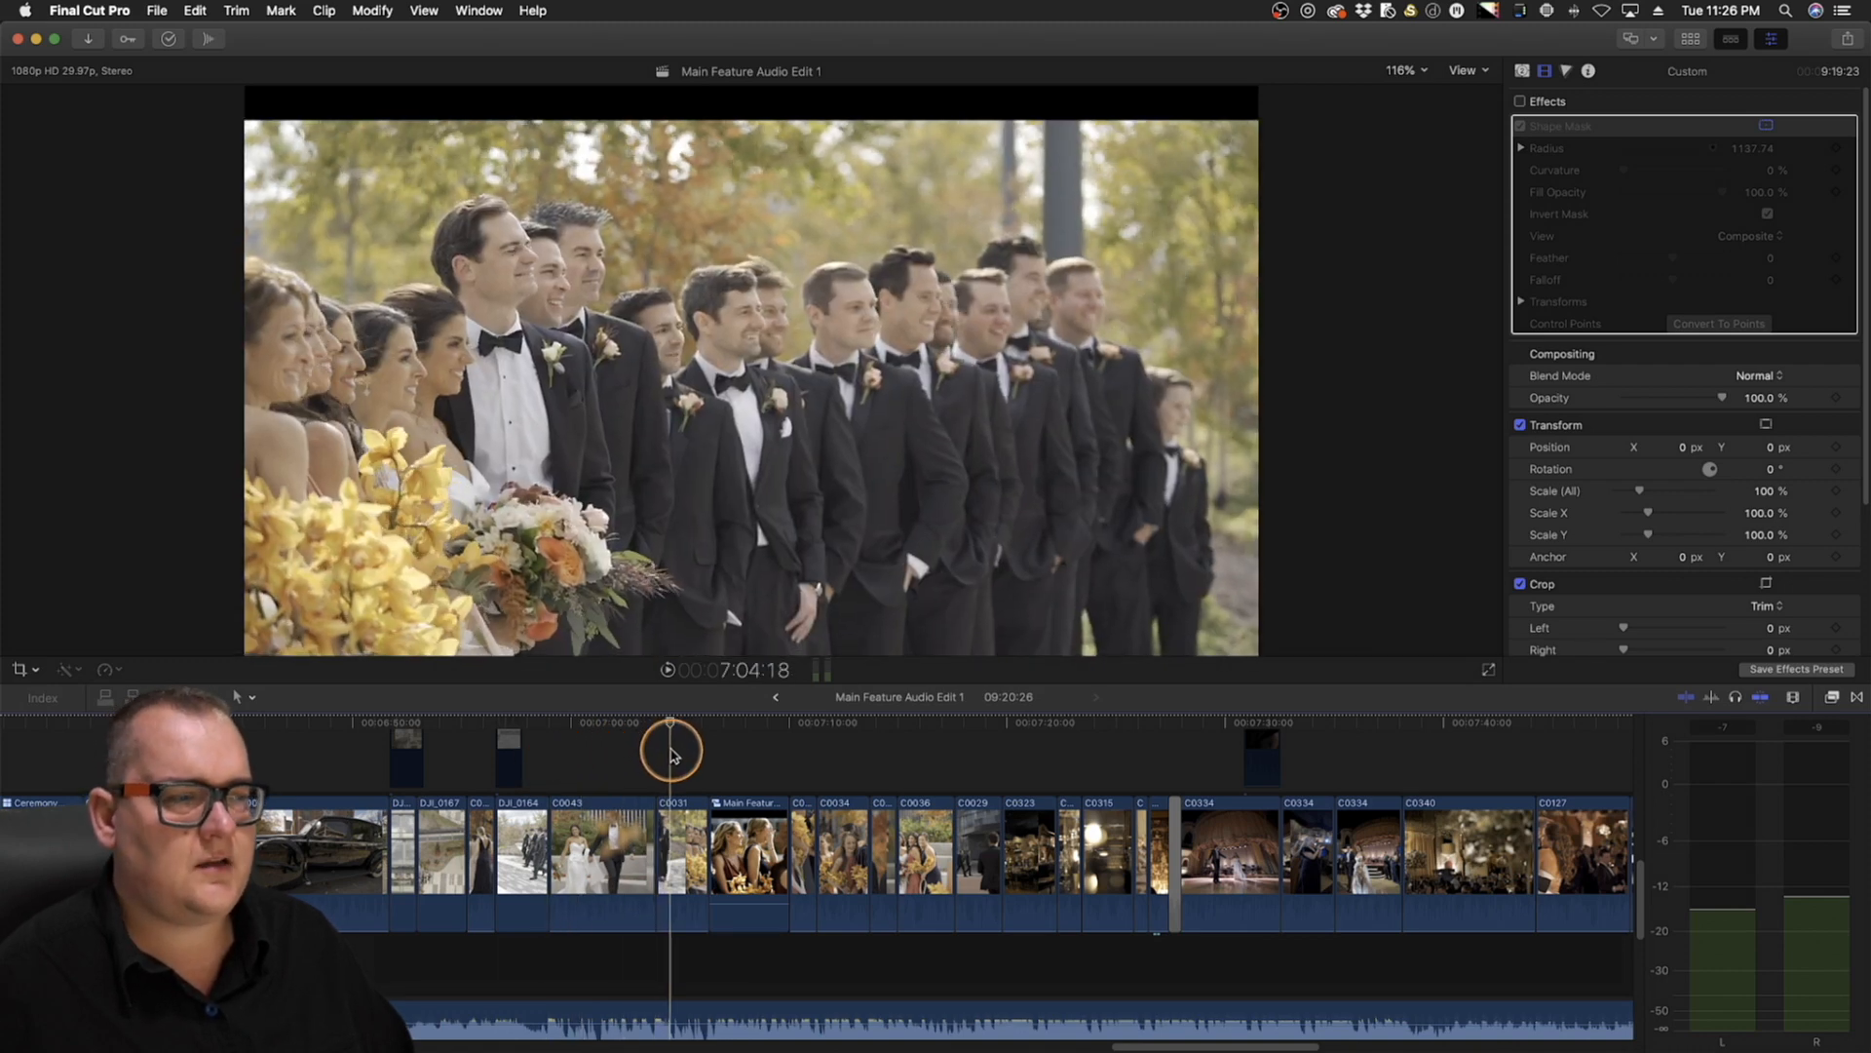
pyautogui.moveTo(671, 751); pyautogui.dragTo(927, 730)
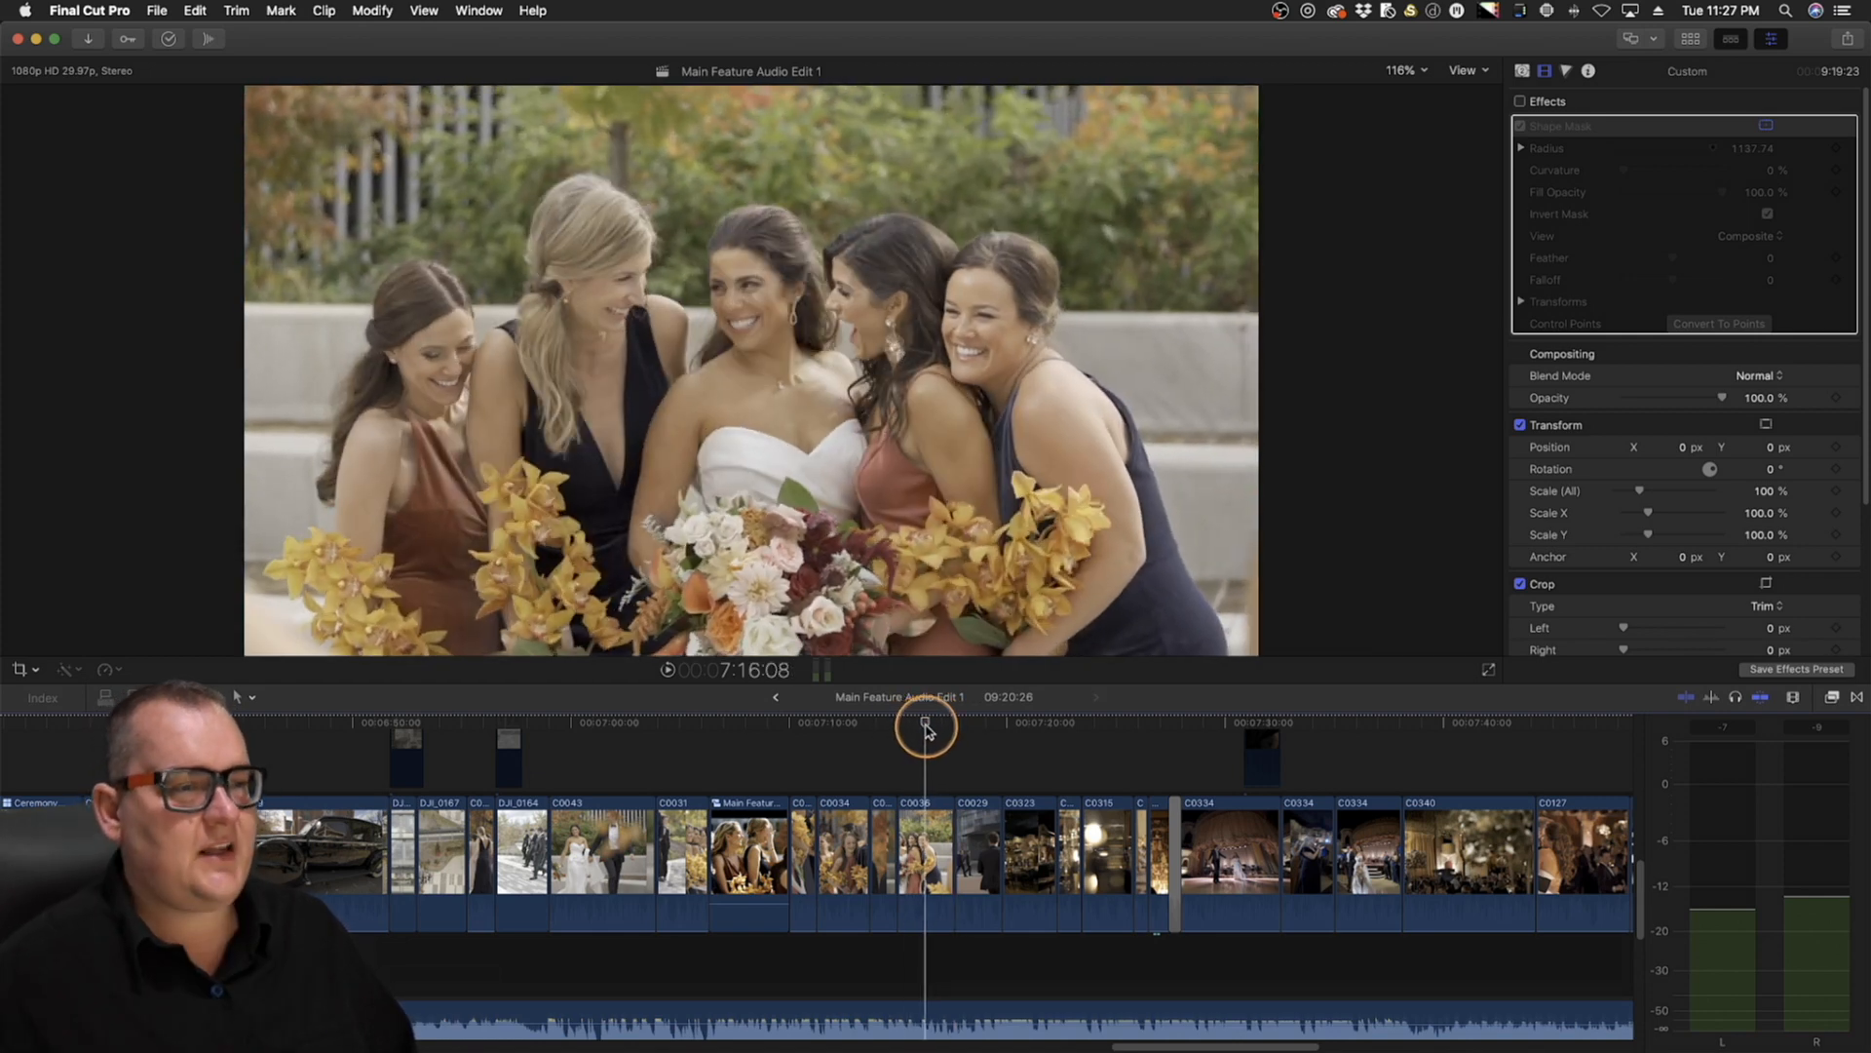
pyautogui.moveTo(927, 731); pyautogui.dragTo(973, 773)
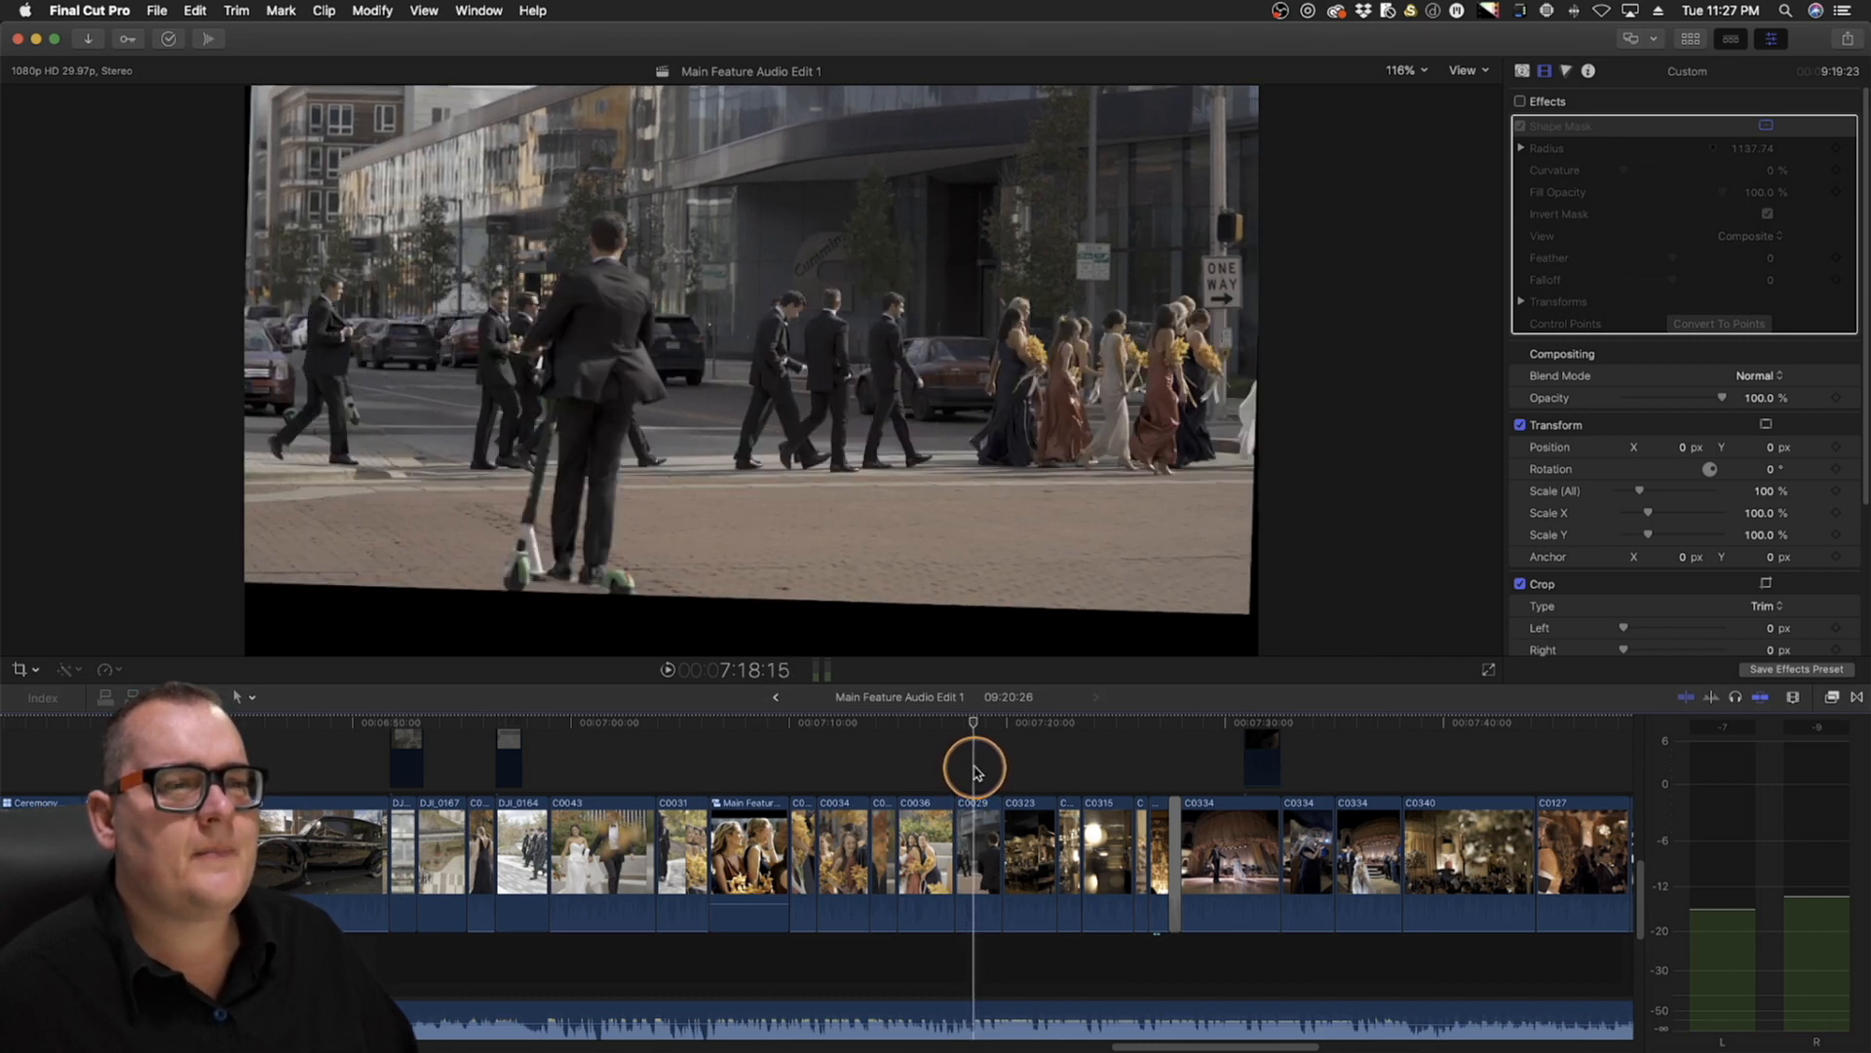
# Play the edit from just before C0029 to review the street crossing's transition into the reception room clip C0323
pyautogui.moveTo(970, 770); pyautogui.dragTo(962, 773)
pyautogui.press('super+equal')
pyautogui.press('super+equal')
pyautogui.press('super+equal')
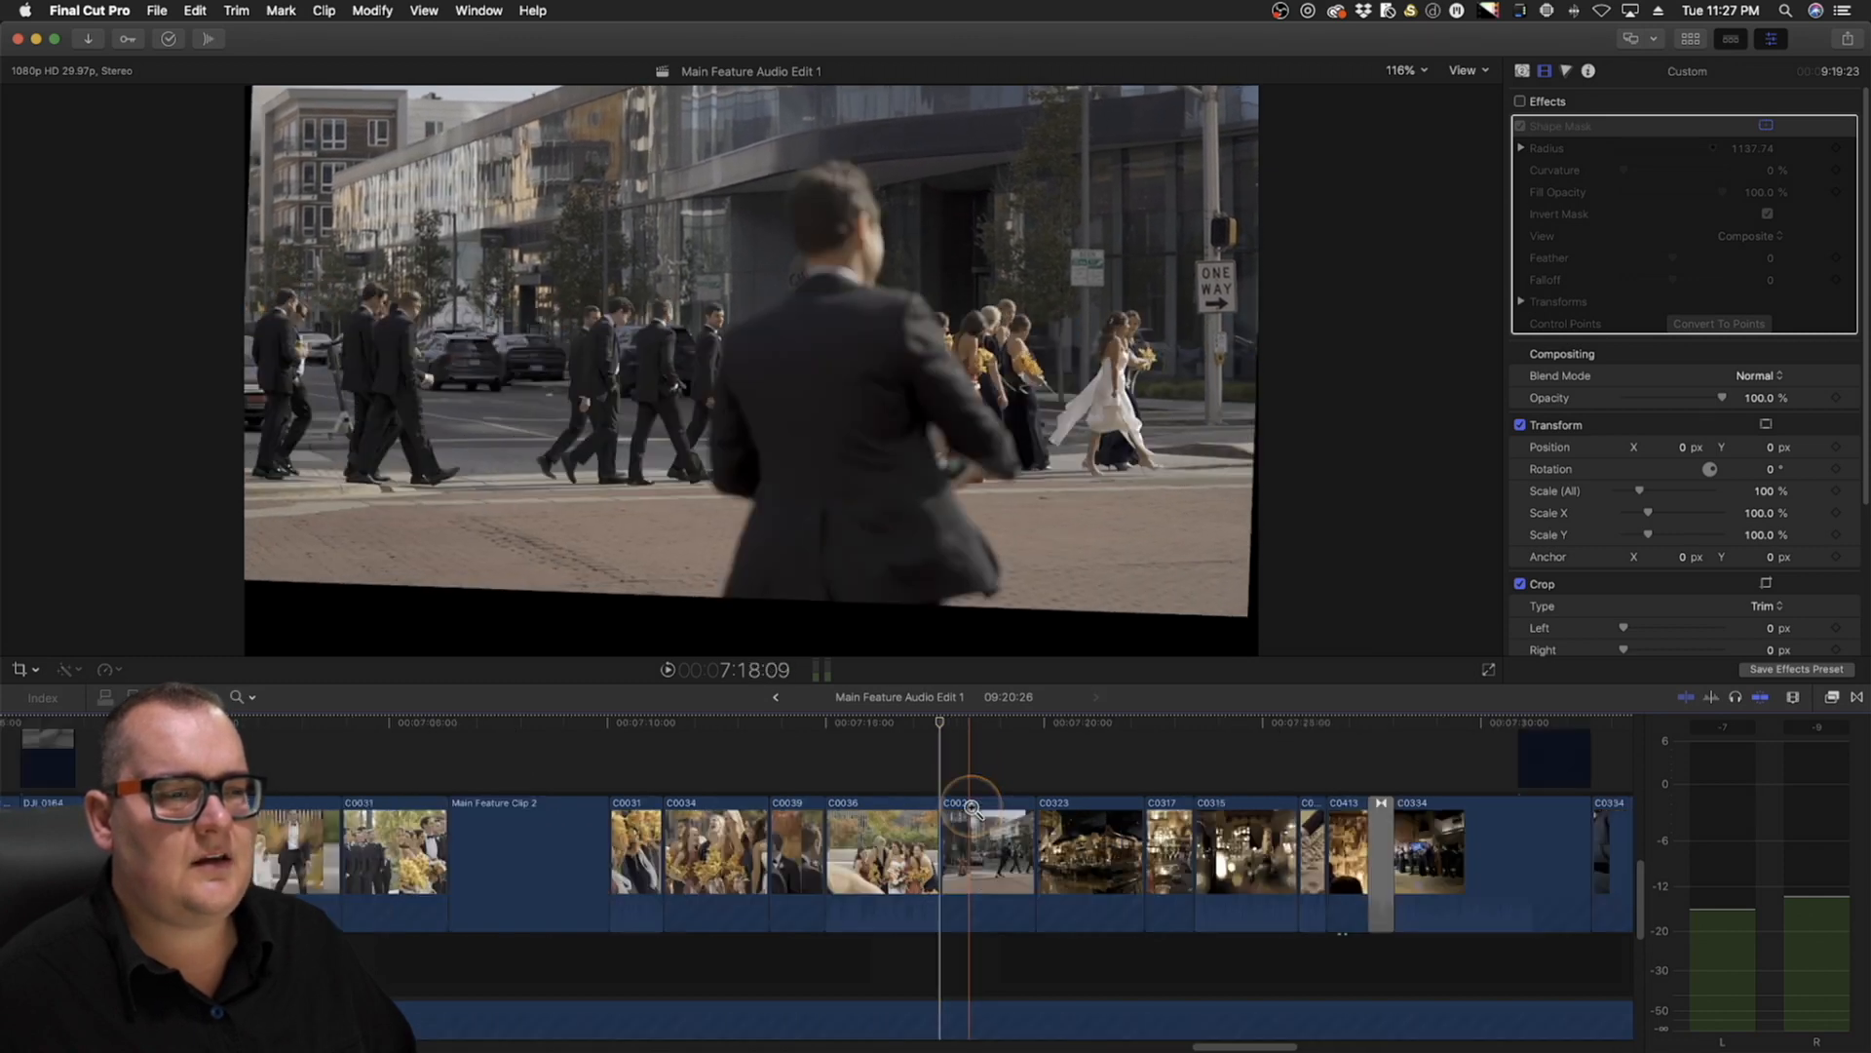
pyautogui.click(967, 830)
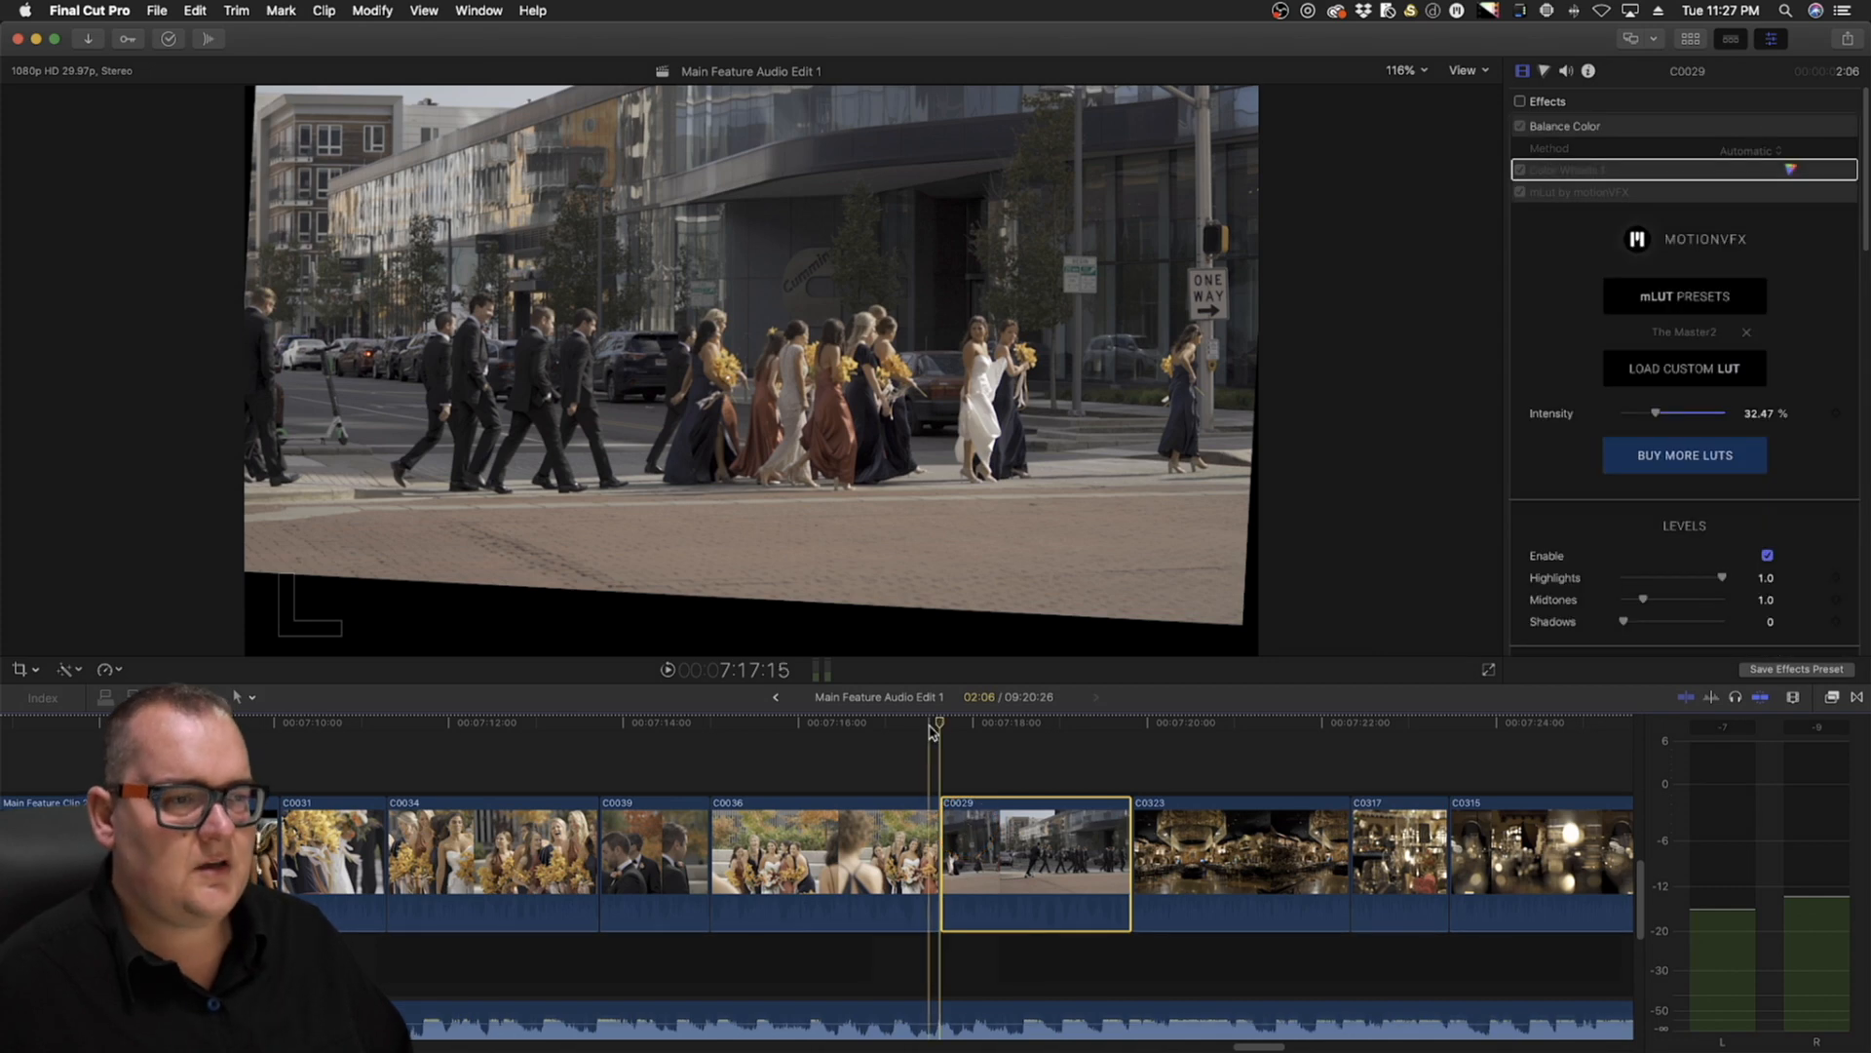
pyautogui.click(923, 726)
pyautogui.press('space')
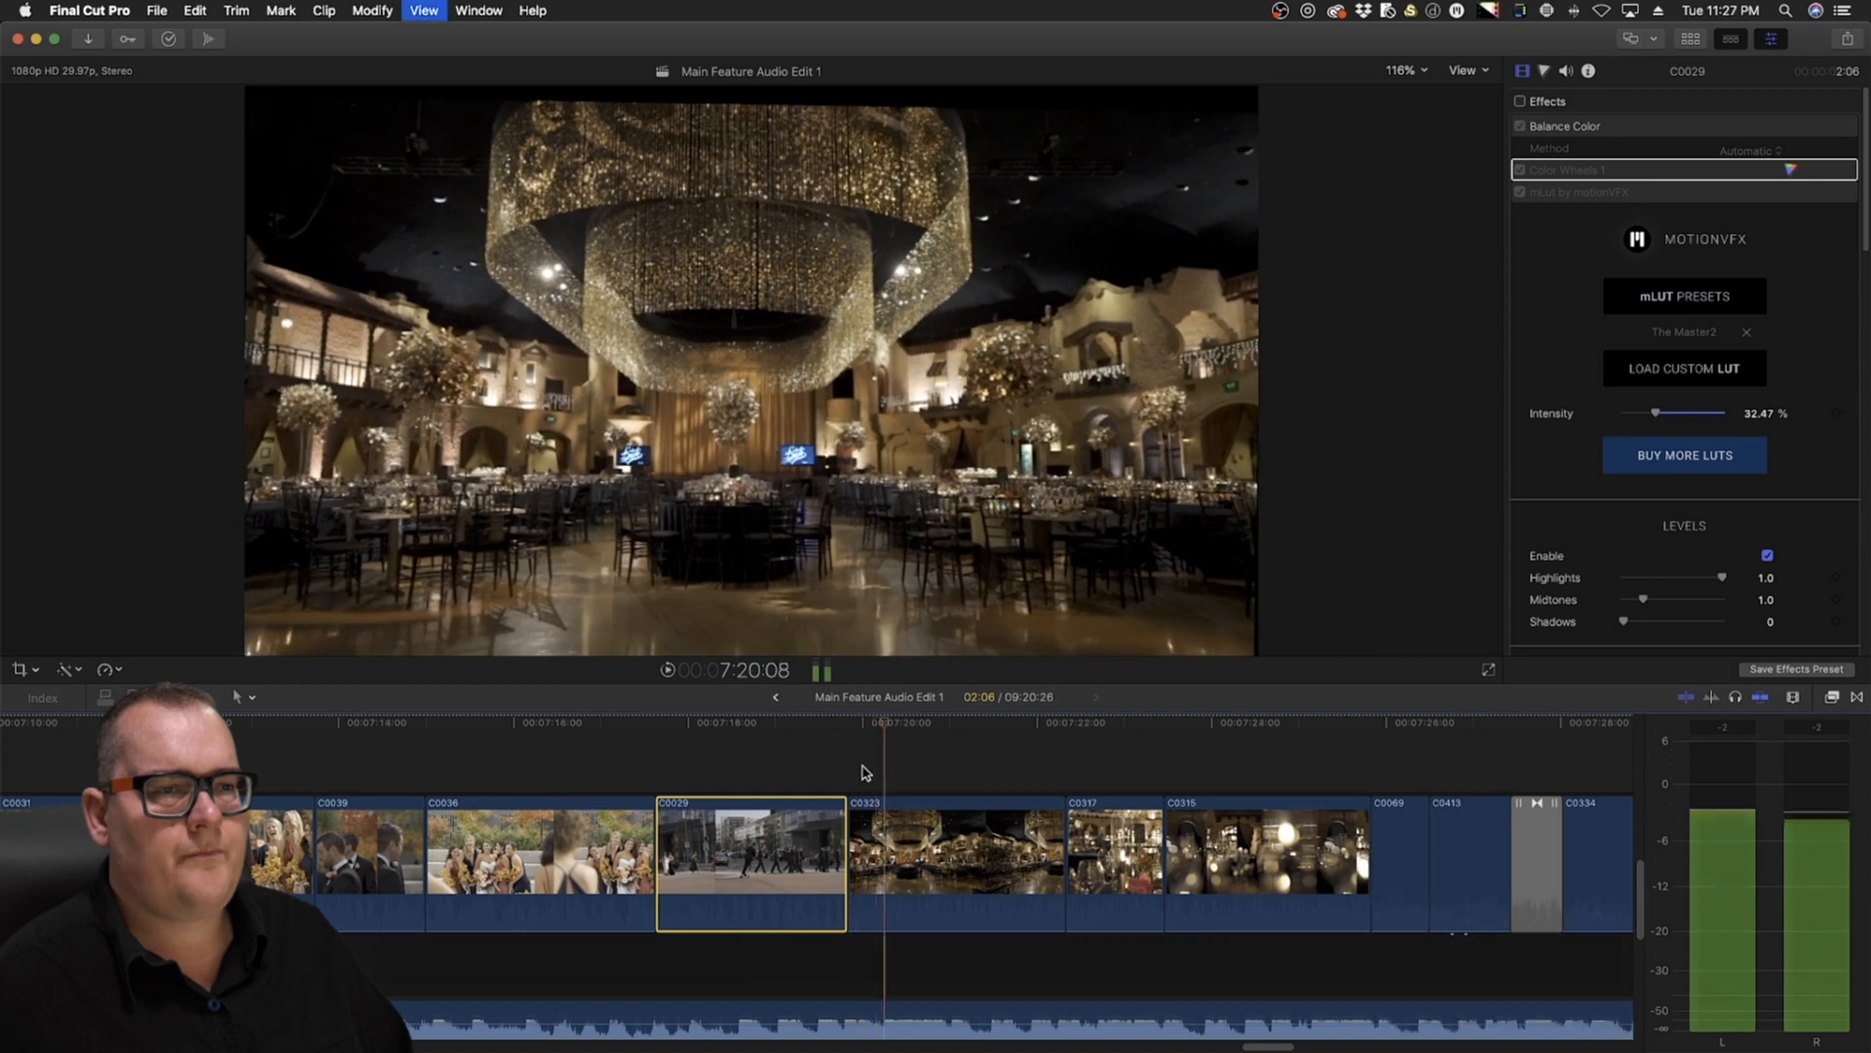
# Scrub from the street-crossing clip C0029 into the reception room clip C0323, select C0323 and review its push through the room
pyautogui.press('z')
pyautogui.keyDown('alt'); pyautogui.click(761, 787); pyautogui.keyUp('alt')
pyautogui.press('a')
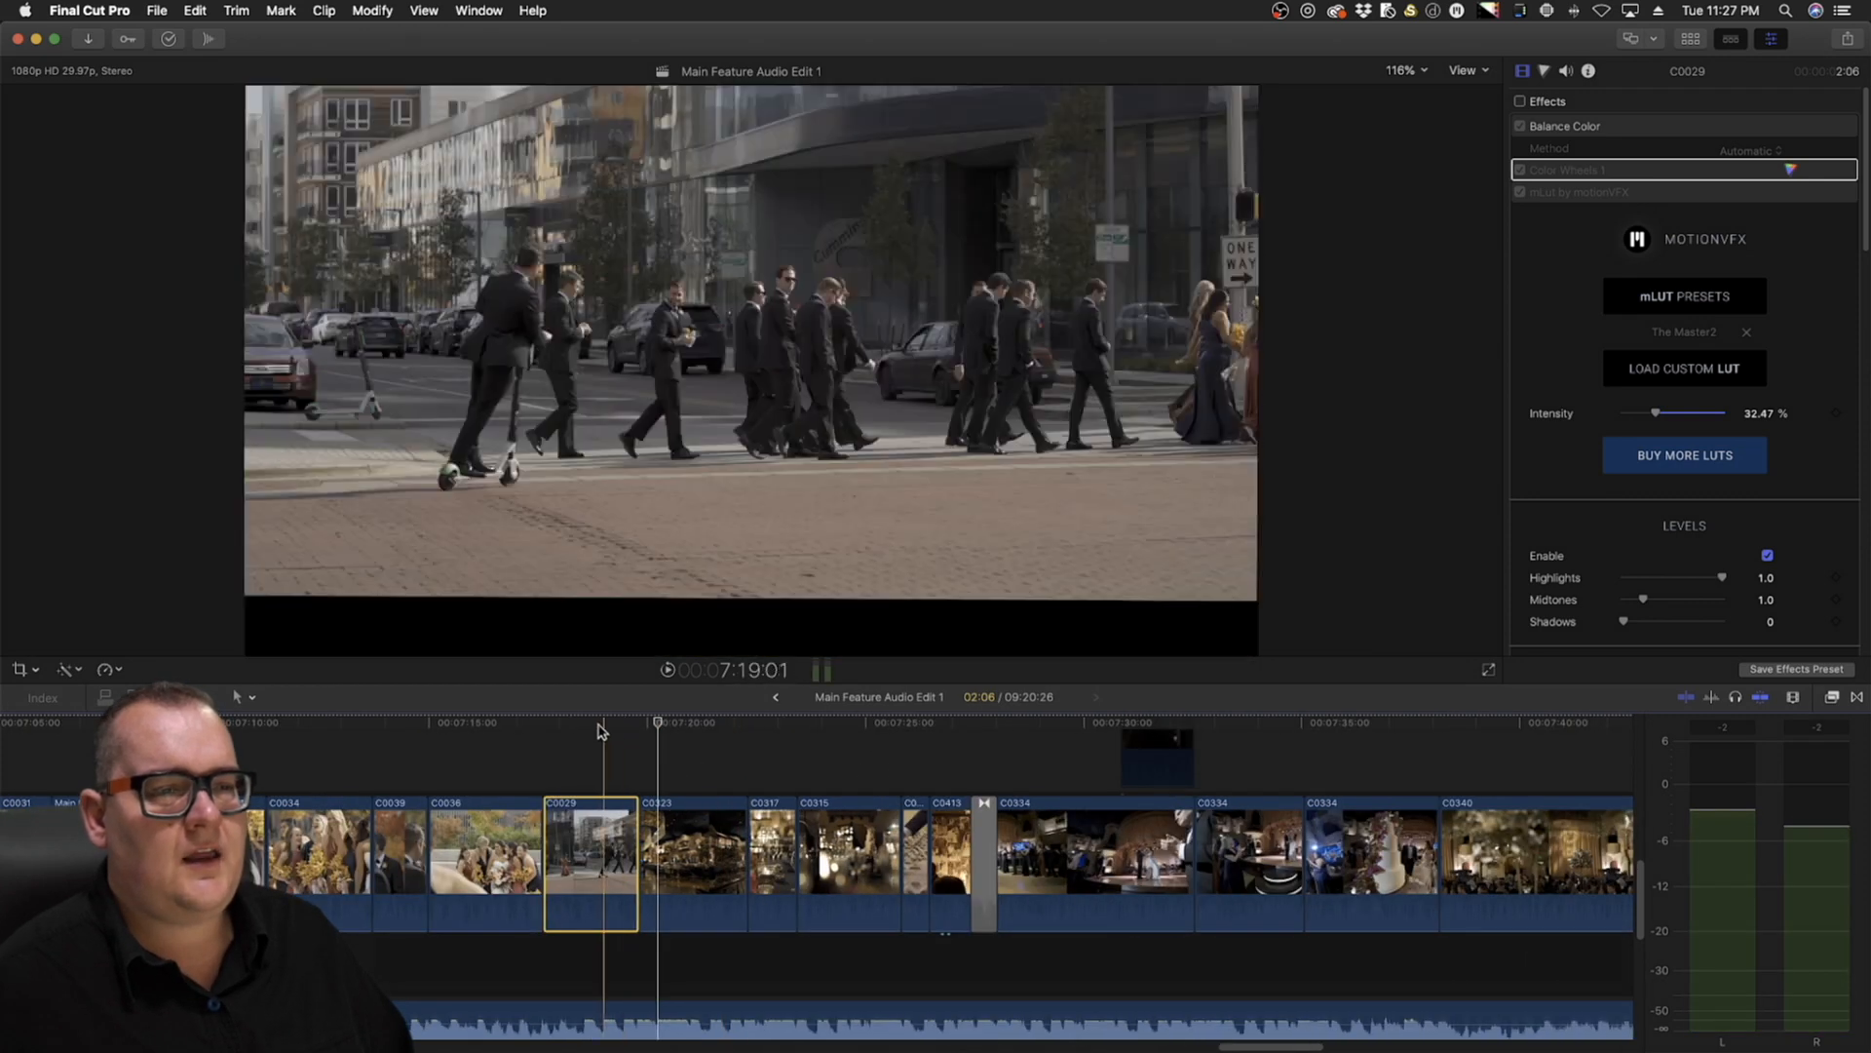
pyautogui.moveTo(573, 718); pyautogui.dragTo(695, 811)
pyautogui.scroll(2, 583, 733)
pyautogui.click(698, 819)
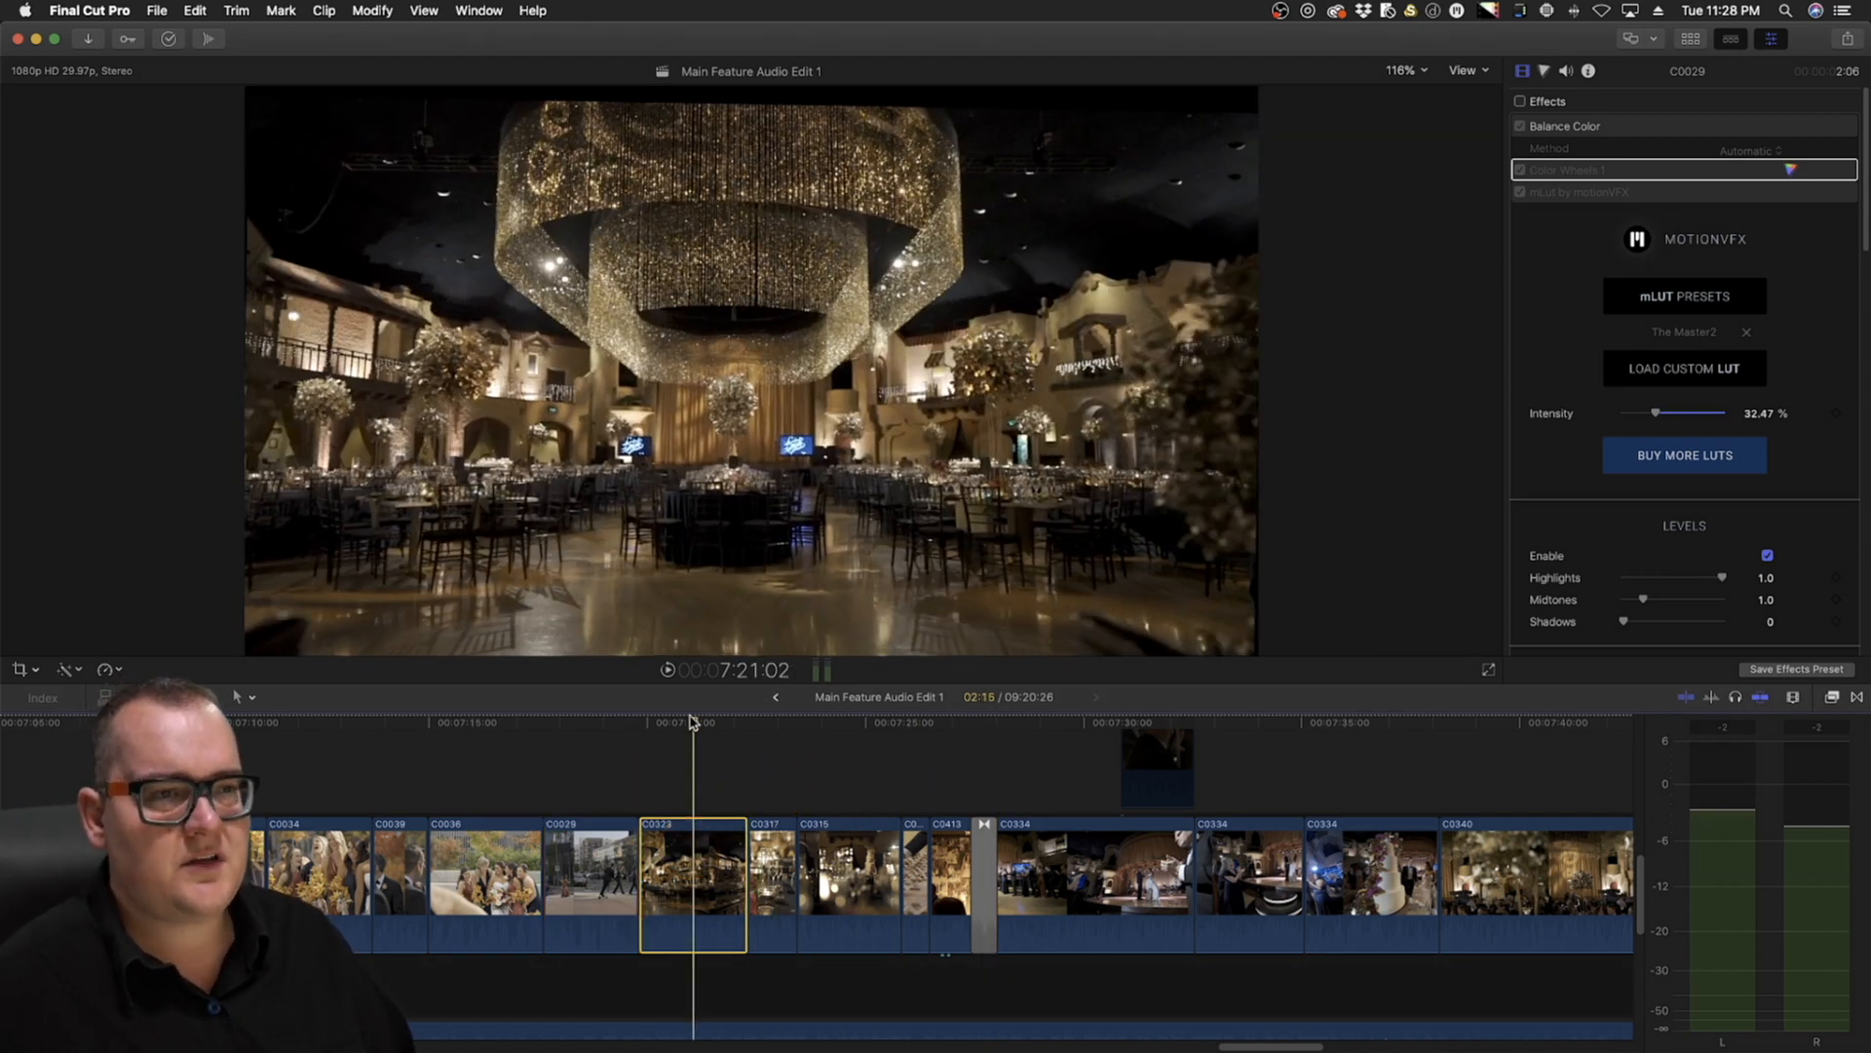
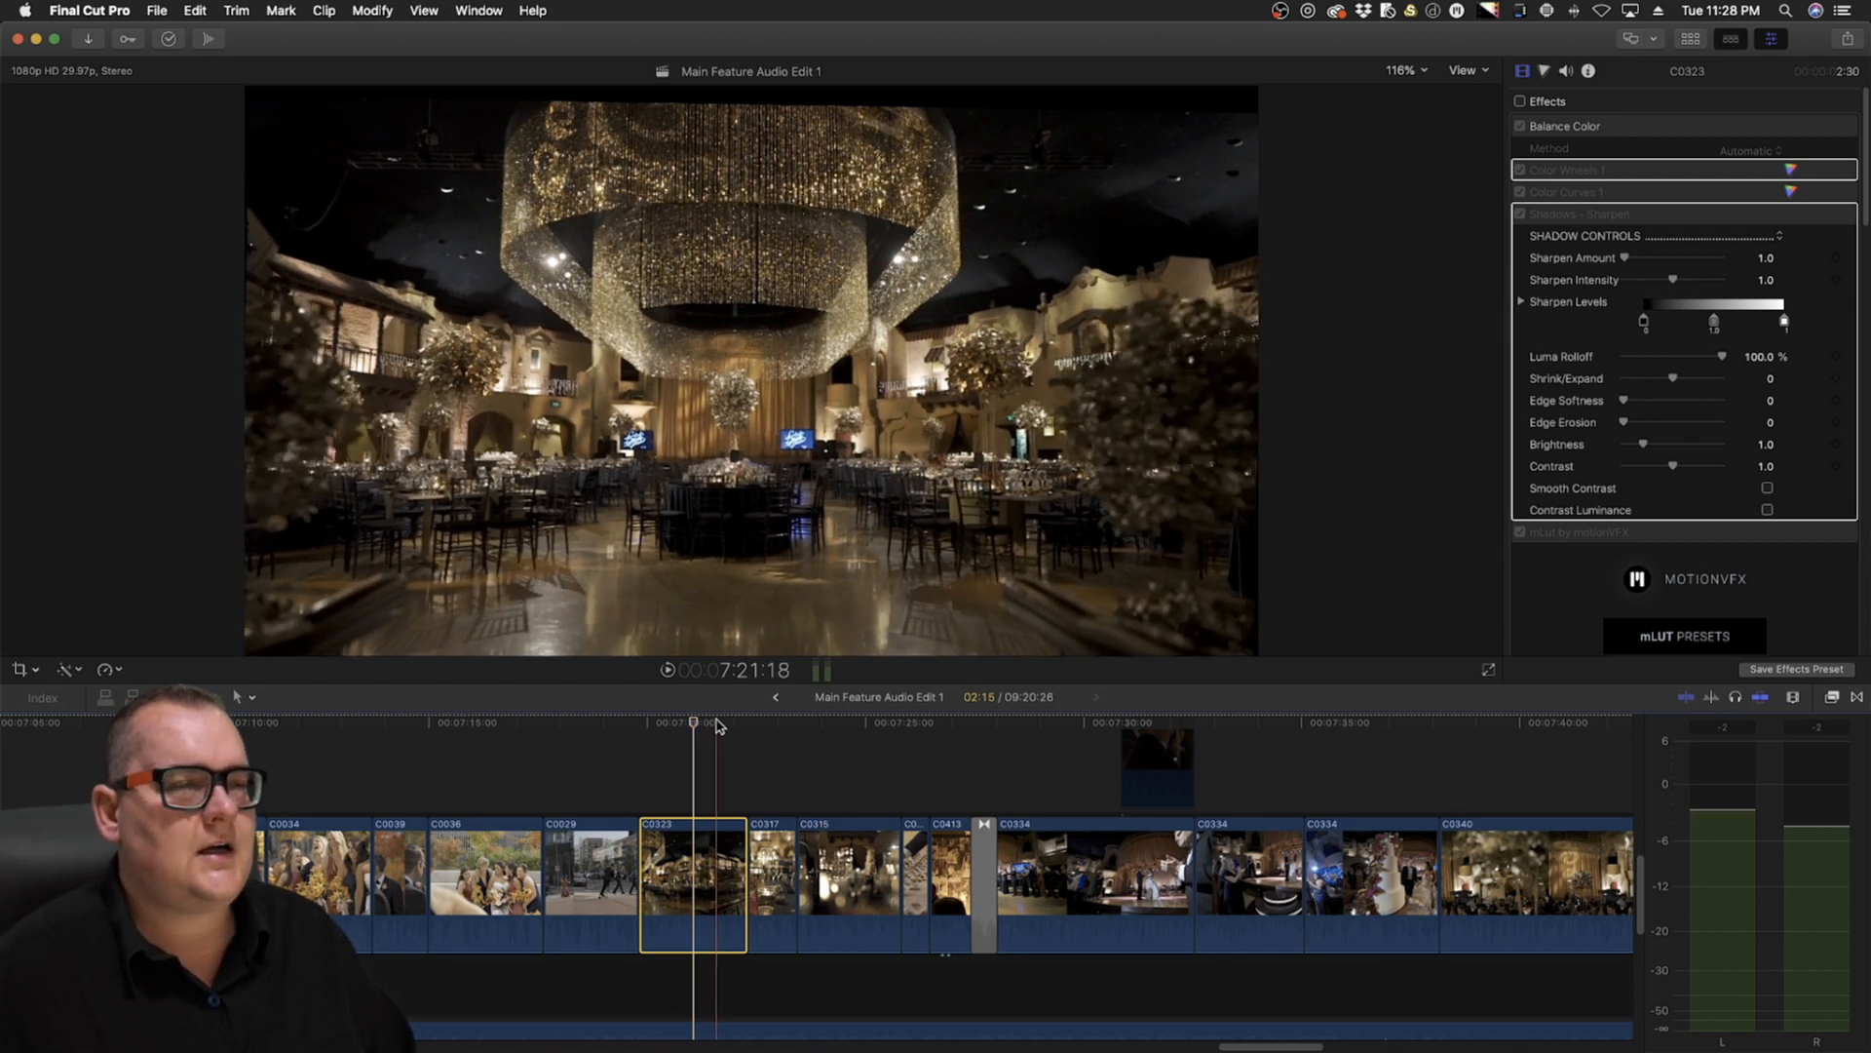
pyautogui.click(723, 727)
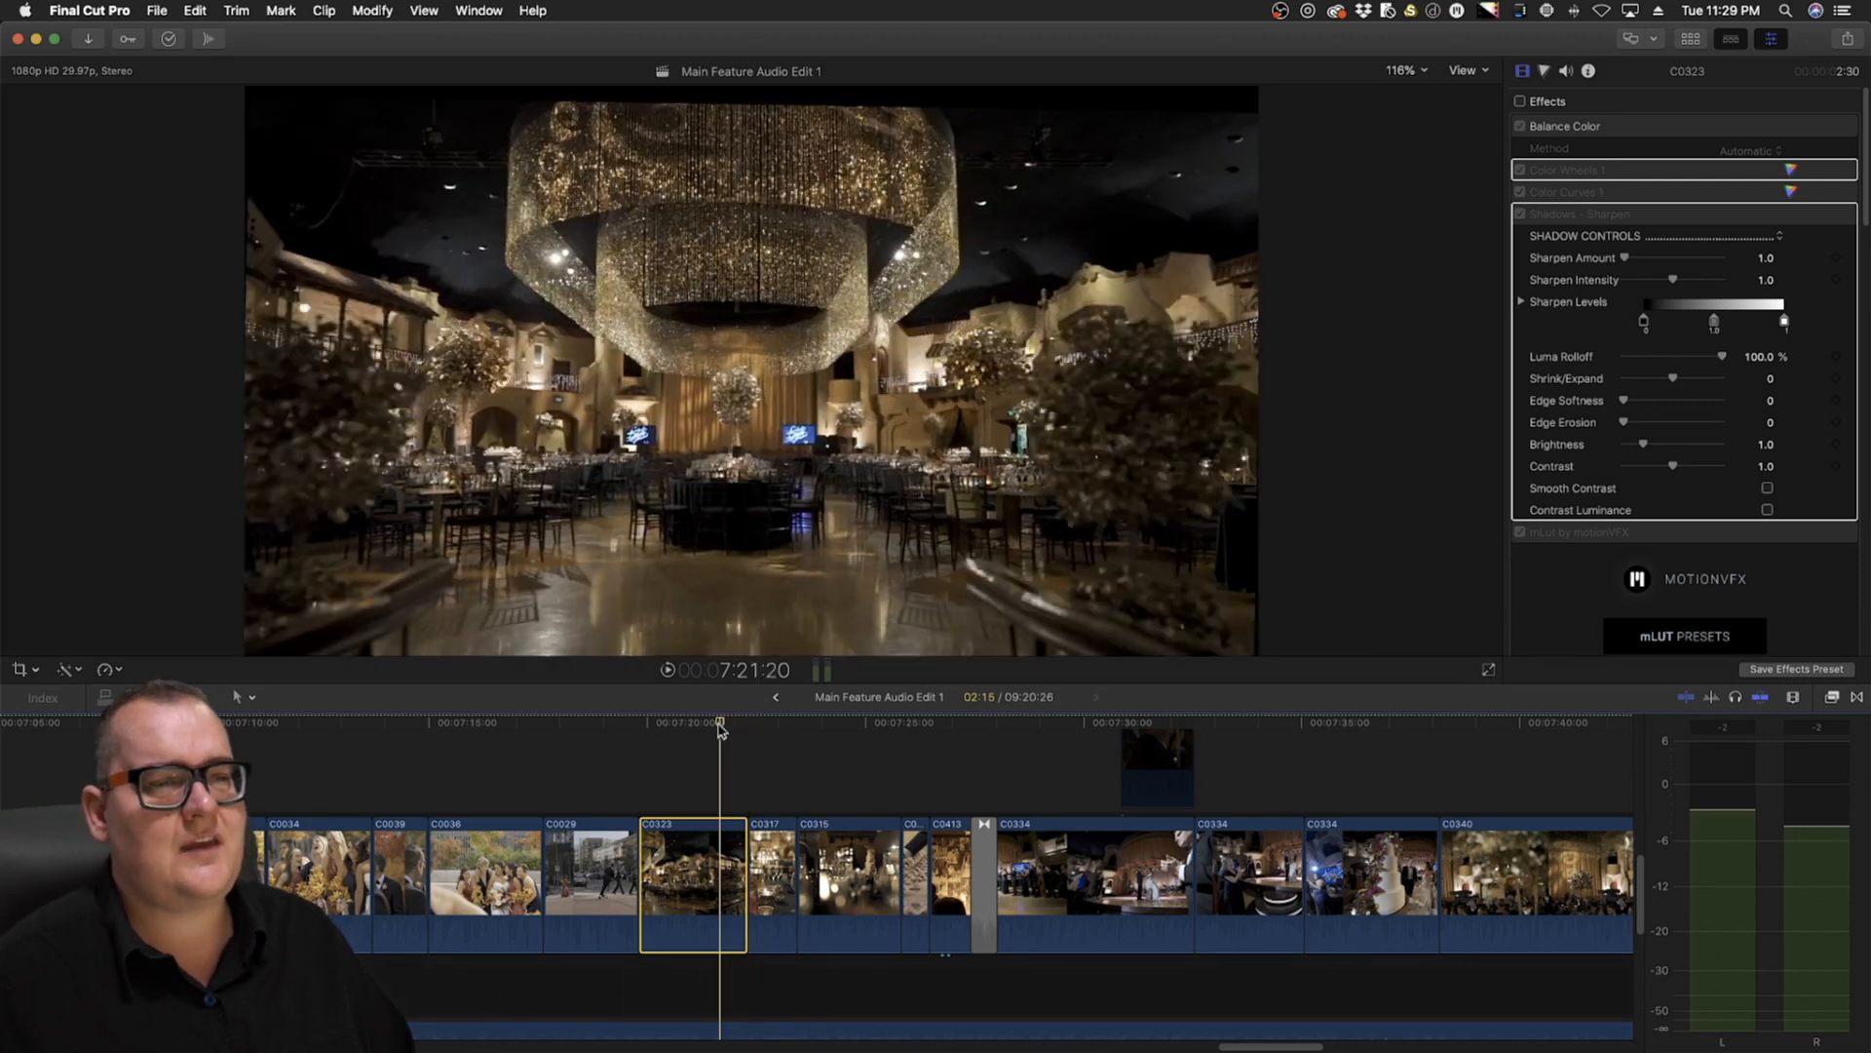
# Scrub through the reception detail clips and the couple's entrance, and select the C0334 clip with the wedding cake
pyautogui.moveTo(709, 723); pyautogui.dragTo(944, 727)
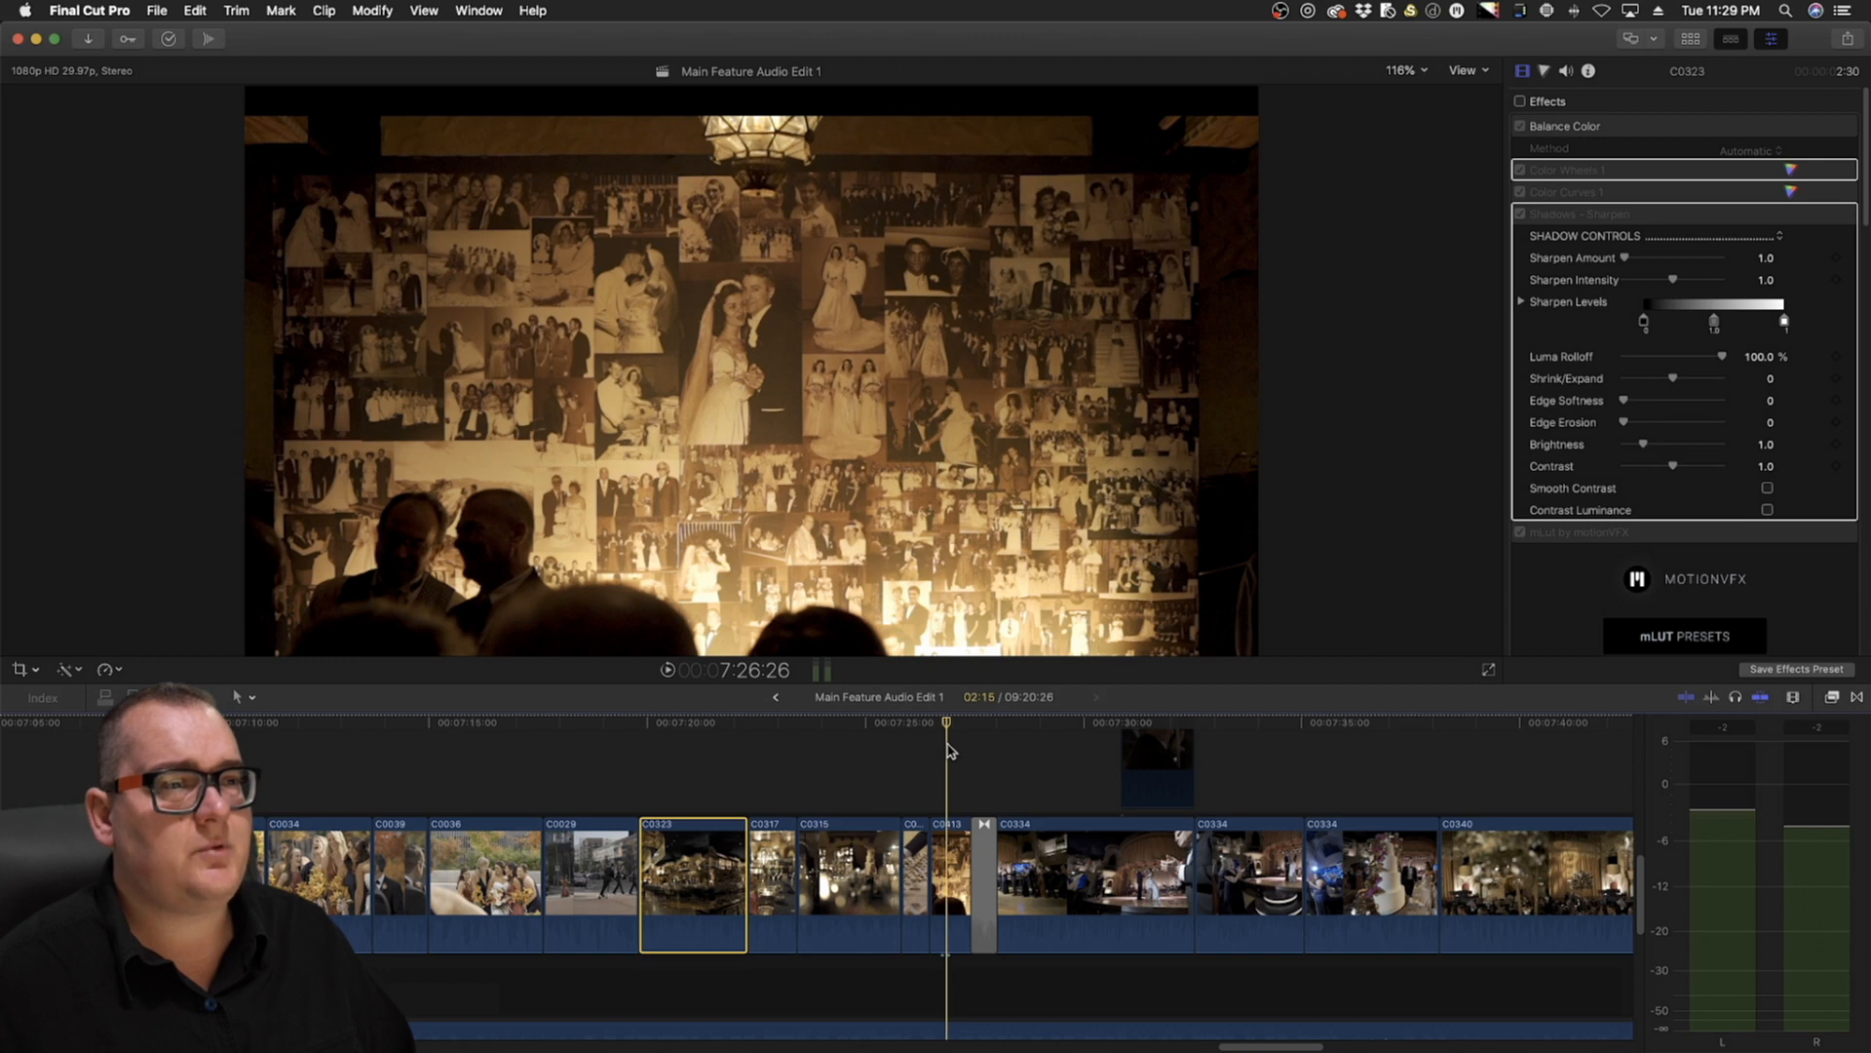
pyautogui.moveTo(948, 729); pyautogui.dragTo(1036, 744)
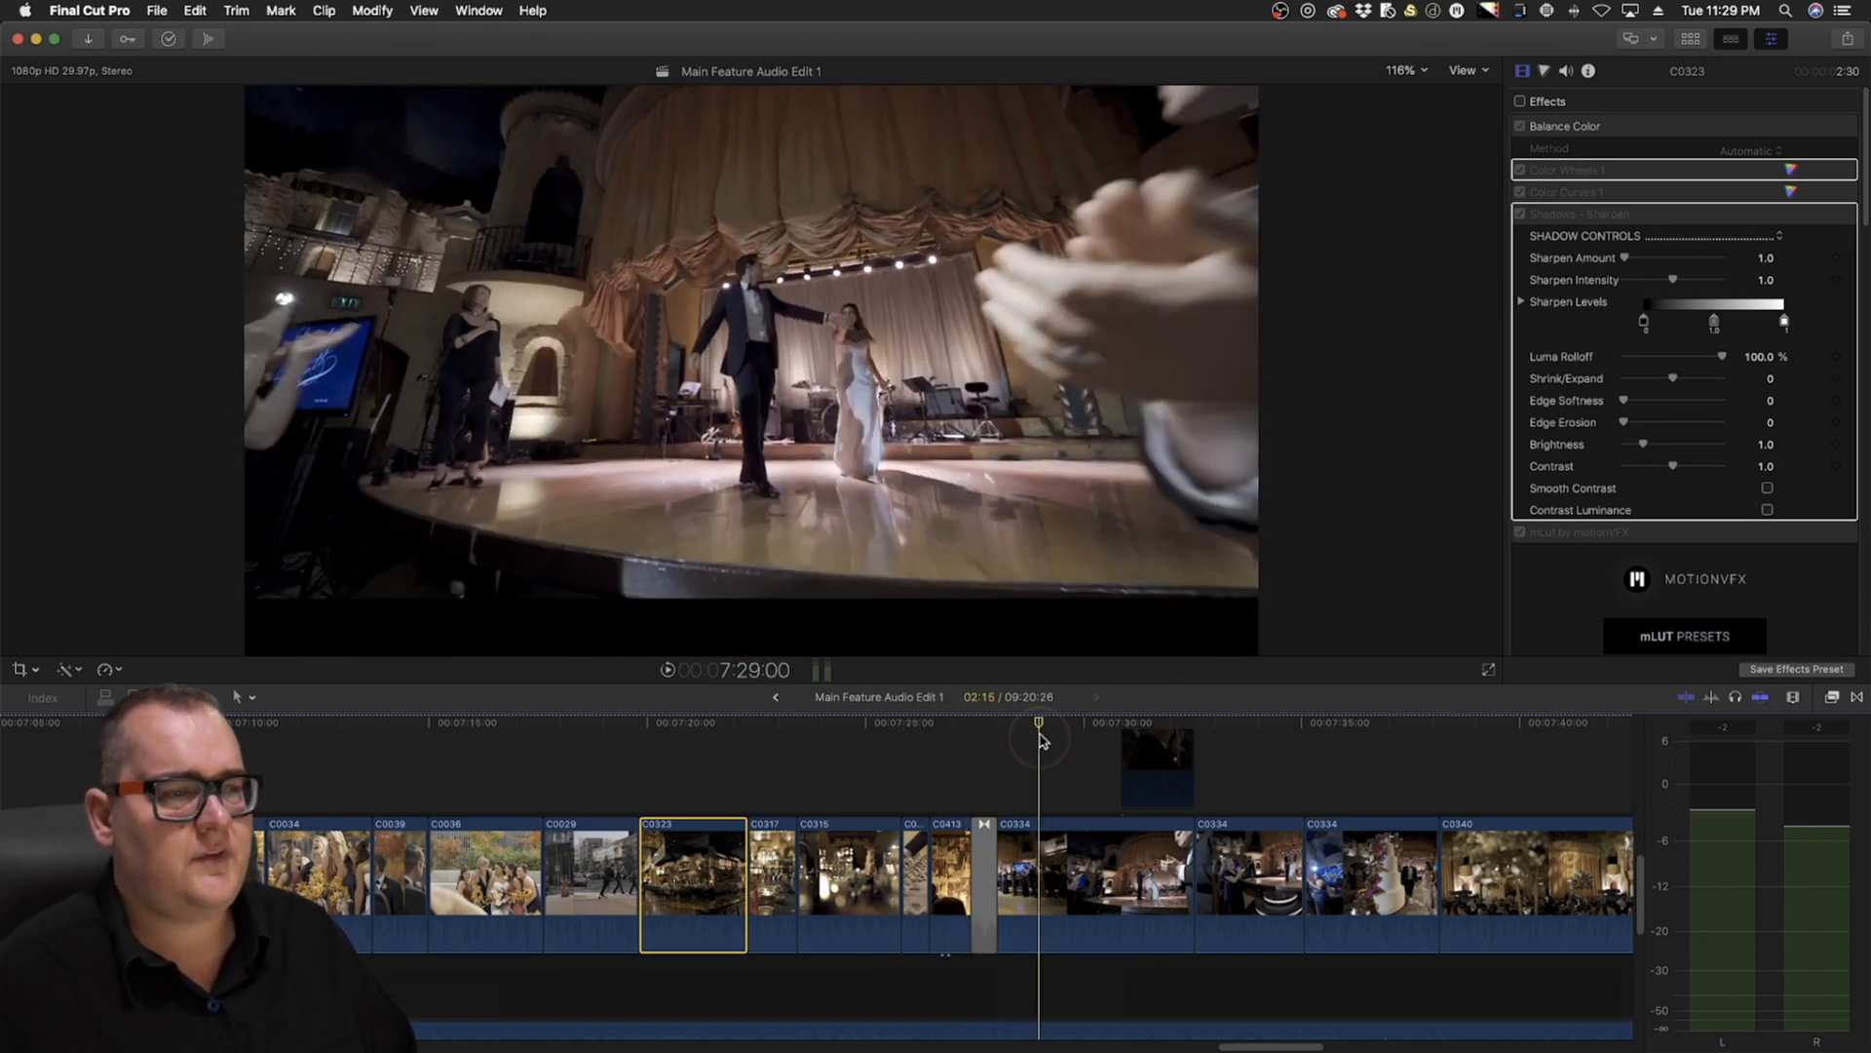
pyautogui.hscroll(5, 1036, 744)
pyautogui.moveTo(615, 726); pyautogui.dragTo(898, 770)
pyautogui.click(895, 833)
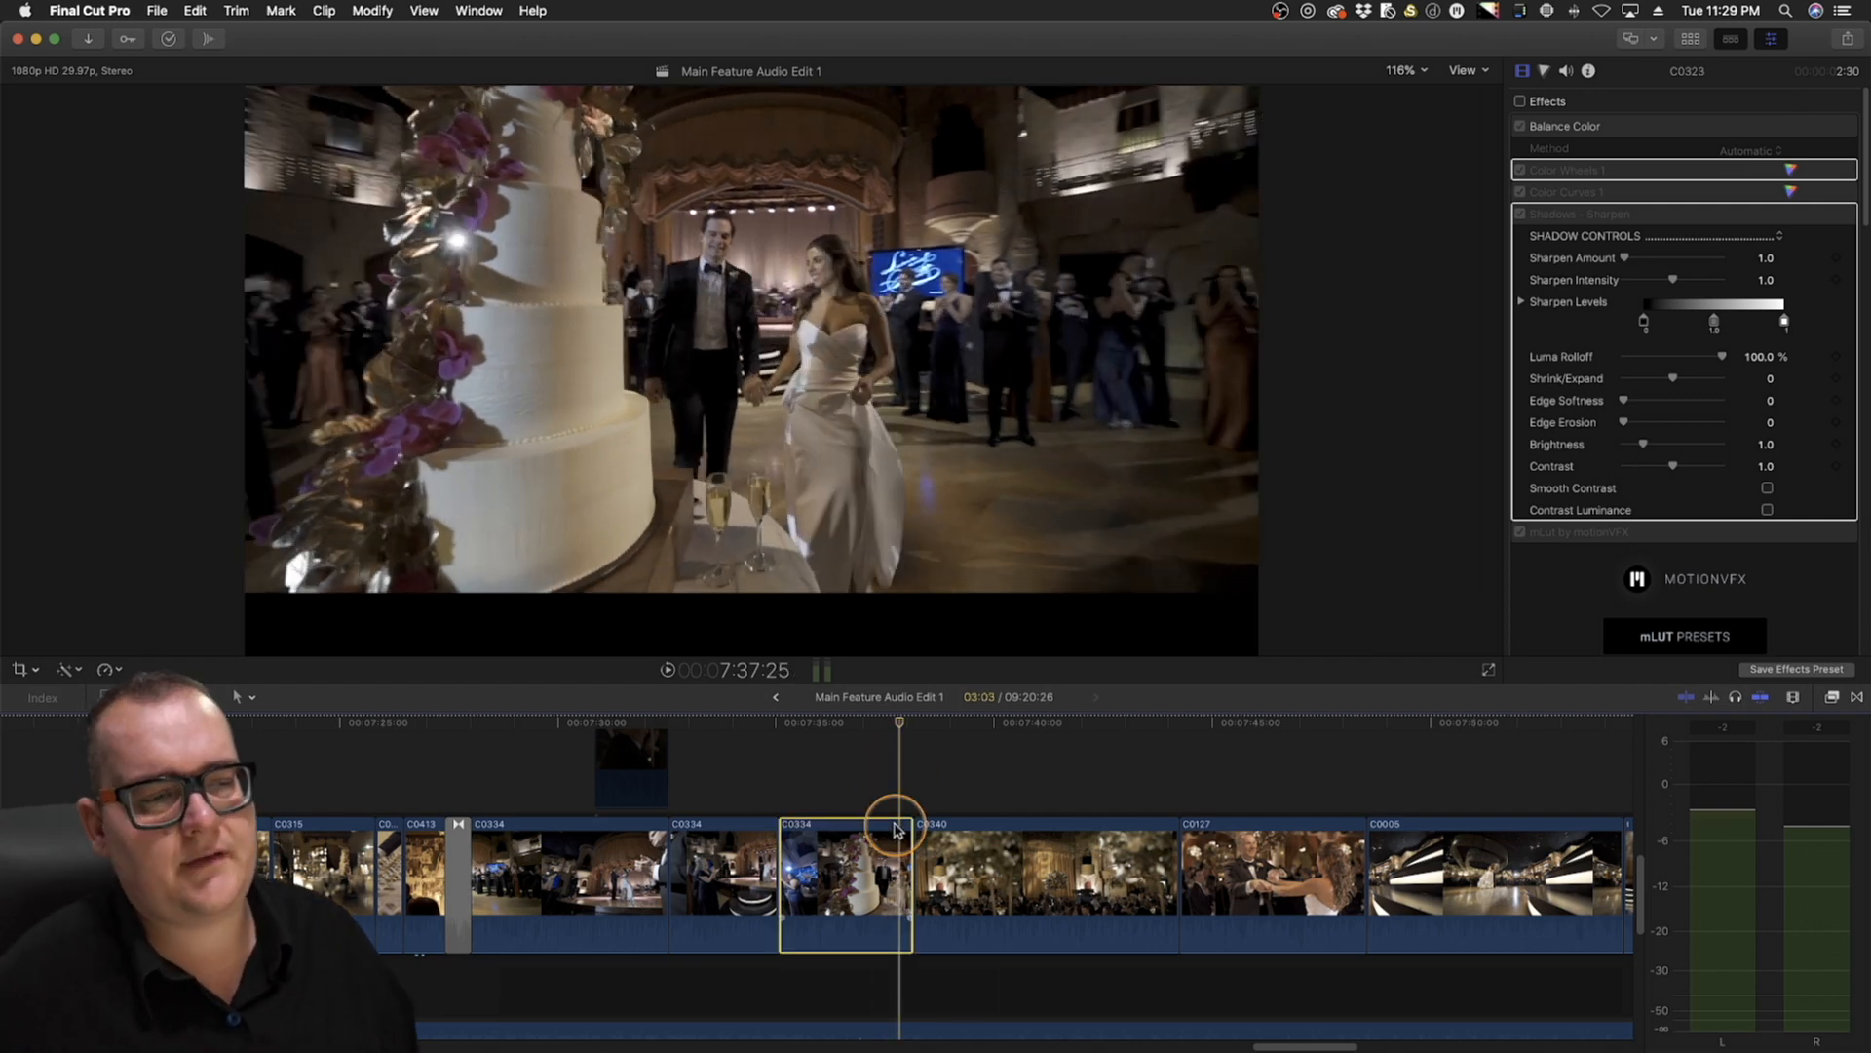
# Scrub back and forth within the cake clip C0334 to review the couple's walk off the dance floor
pyautogui.click(901, 725)
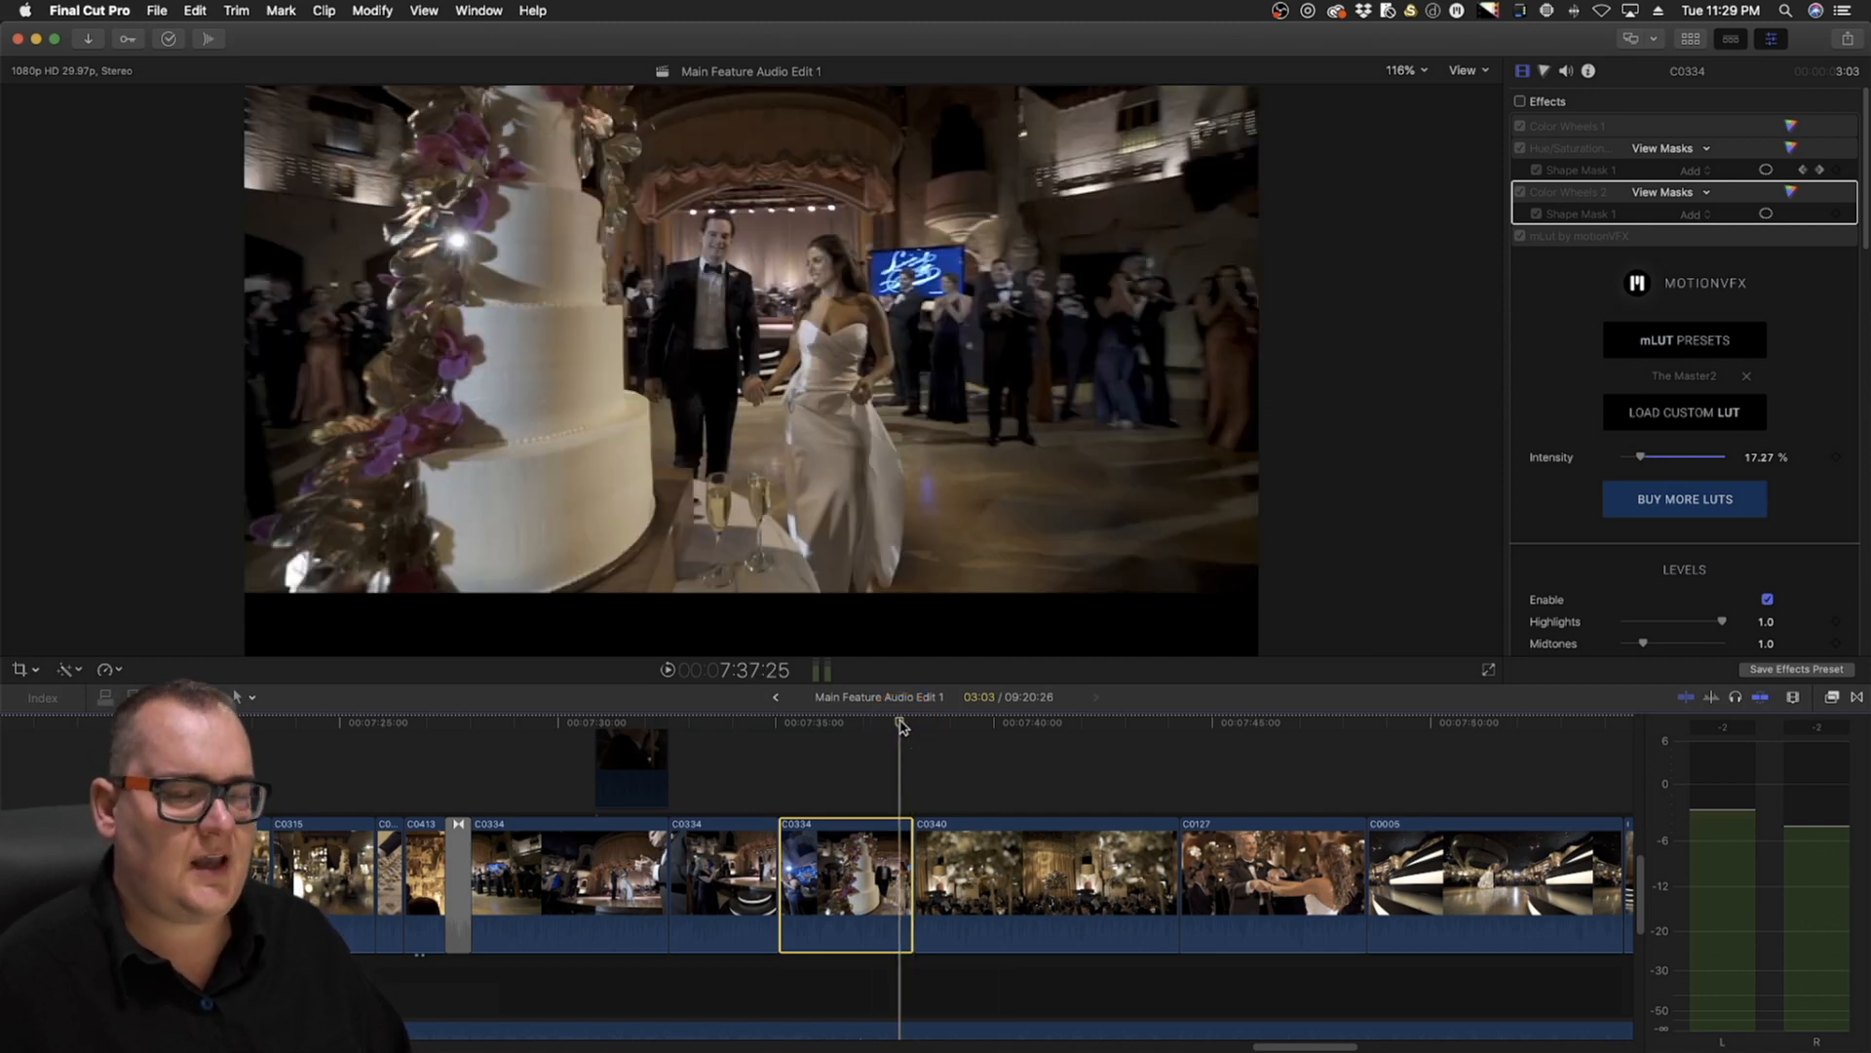
pyautogui.moveTo(889, 722)
pyautogui.mouseDown()
pyautogui.moveTo(831, 722)
pyautogui.moveTo(1082, 736)
pyautogui.moveTo(853, 727)
pyautogui.moveTo(867, 736)
pyautogui.mouseUp()
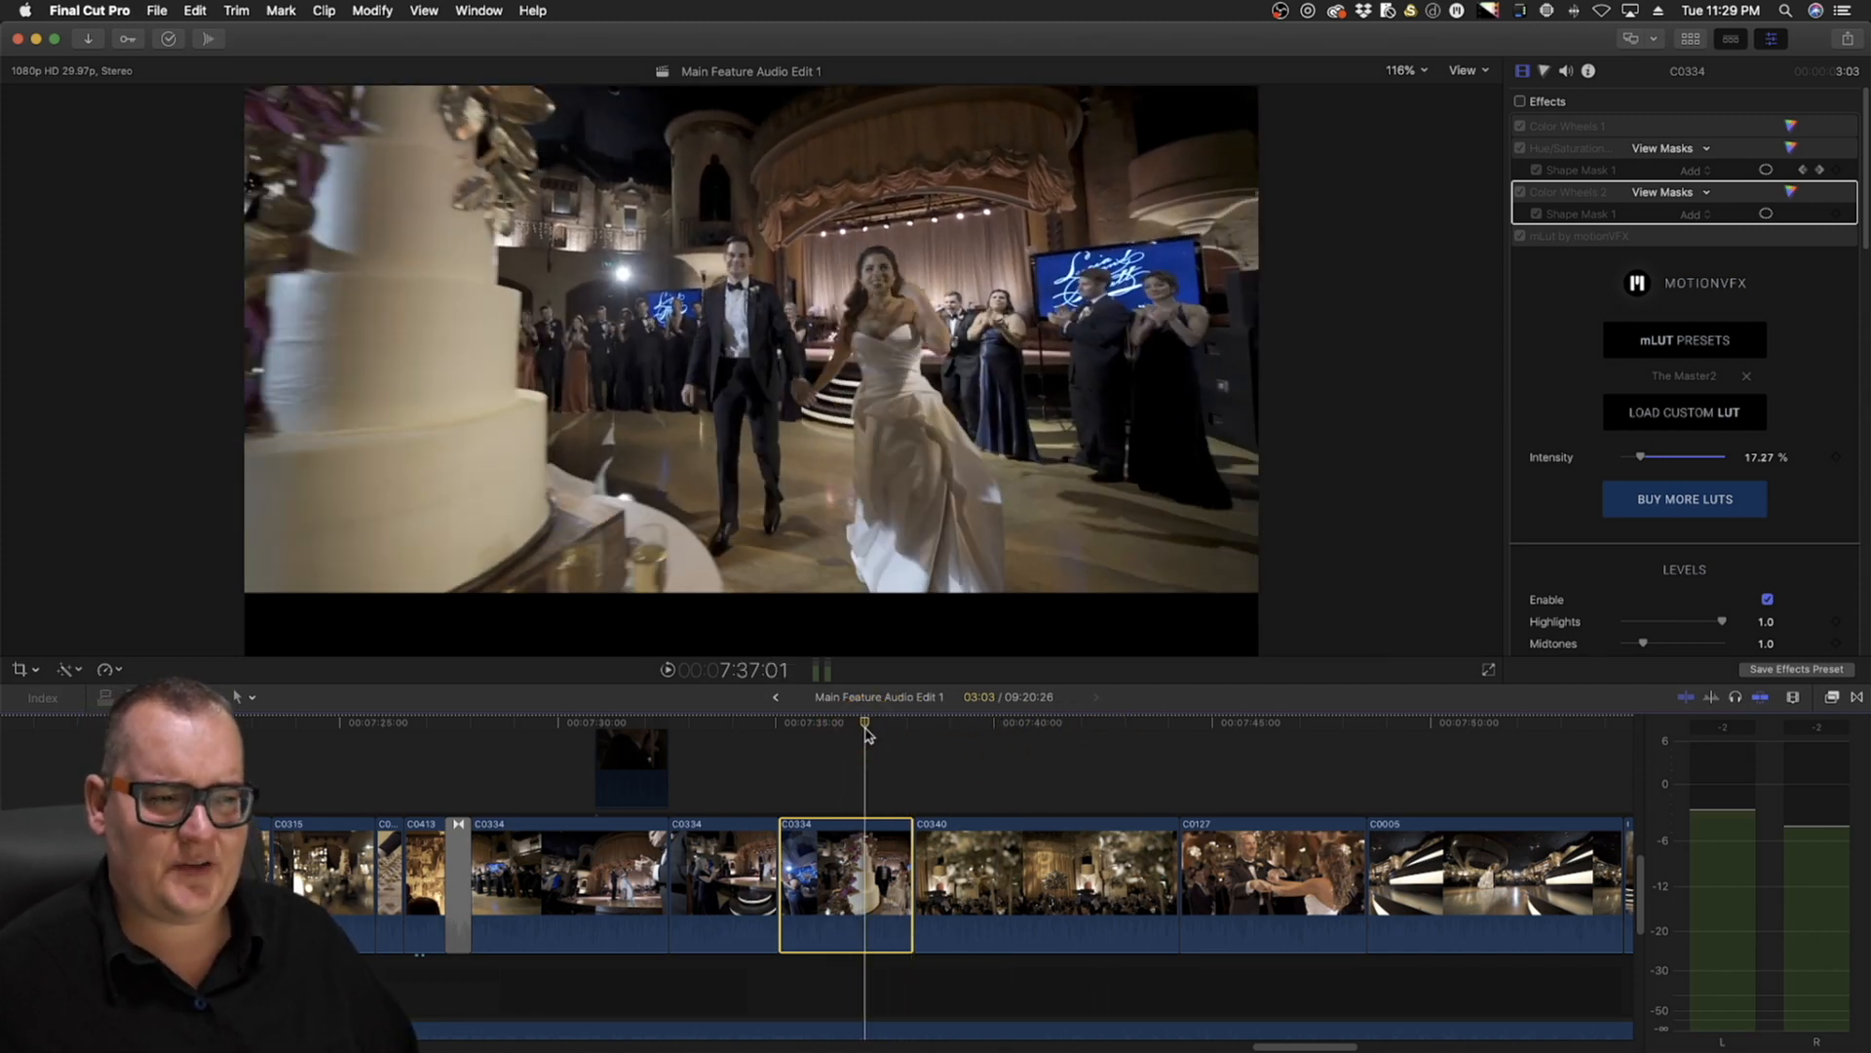
pyautogui.hscroll(5, 867, 736)
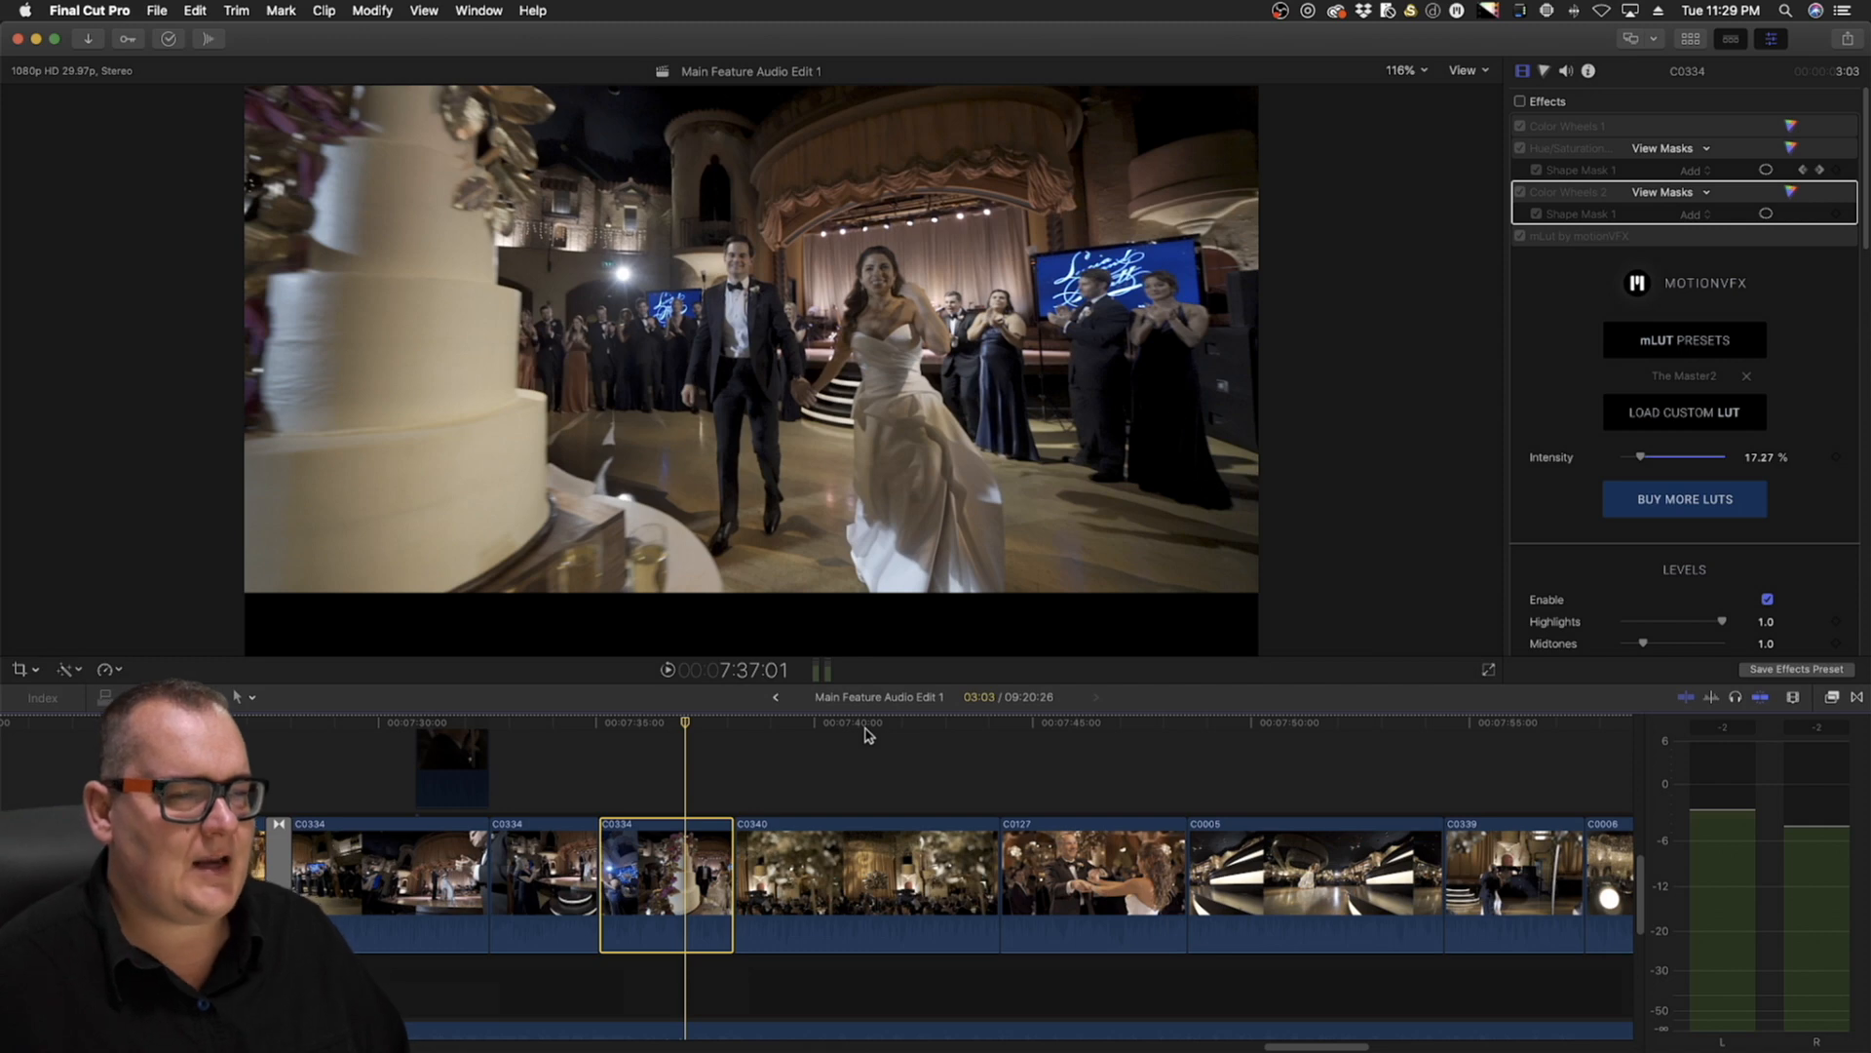
pyautogui.moveTo(867, 736); pyautogui.dragTo(674, 755)
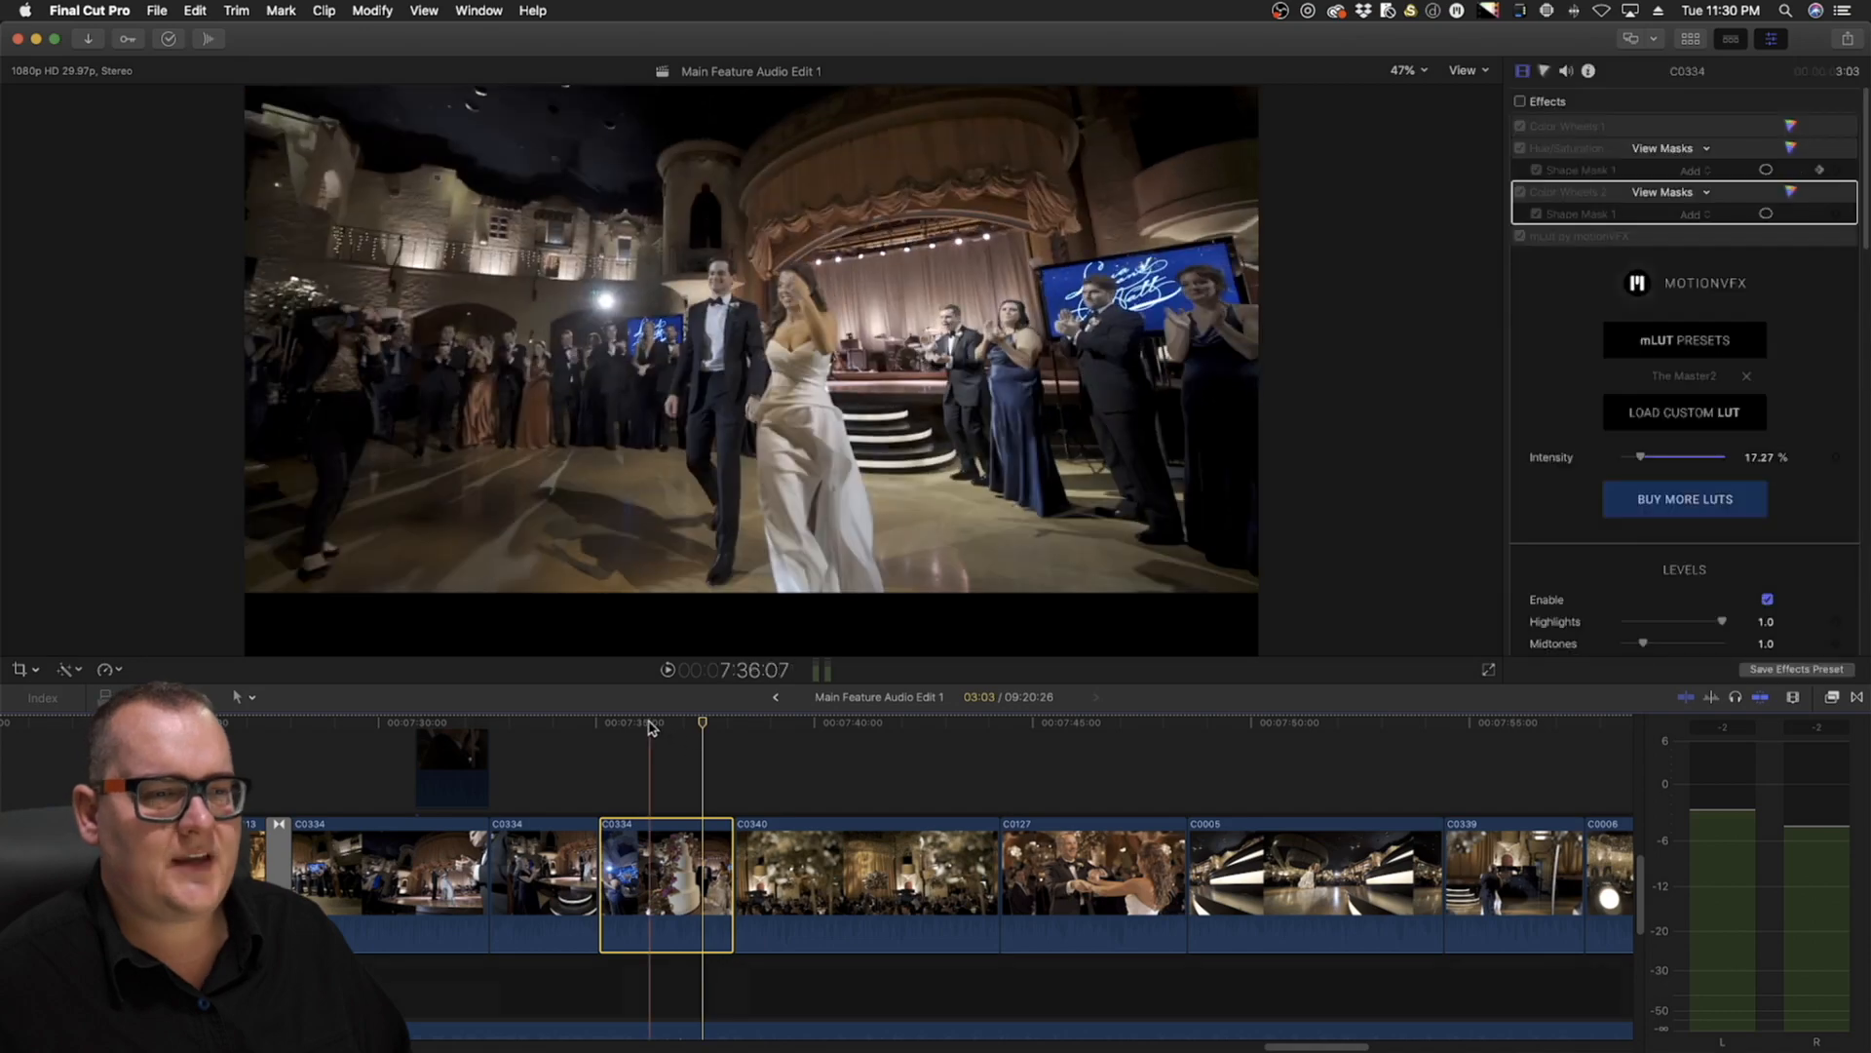
# Scrub from the cake clip through the parent dance clips C0127 and C0005 to the start of Slow 1st dance
pyautogui.moveTo(687, 731); pyautogui.dragTo(1045, 804)
pyautogui.press('super+minus')
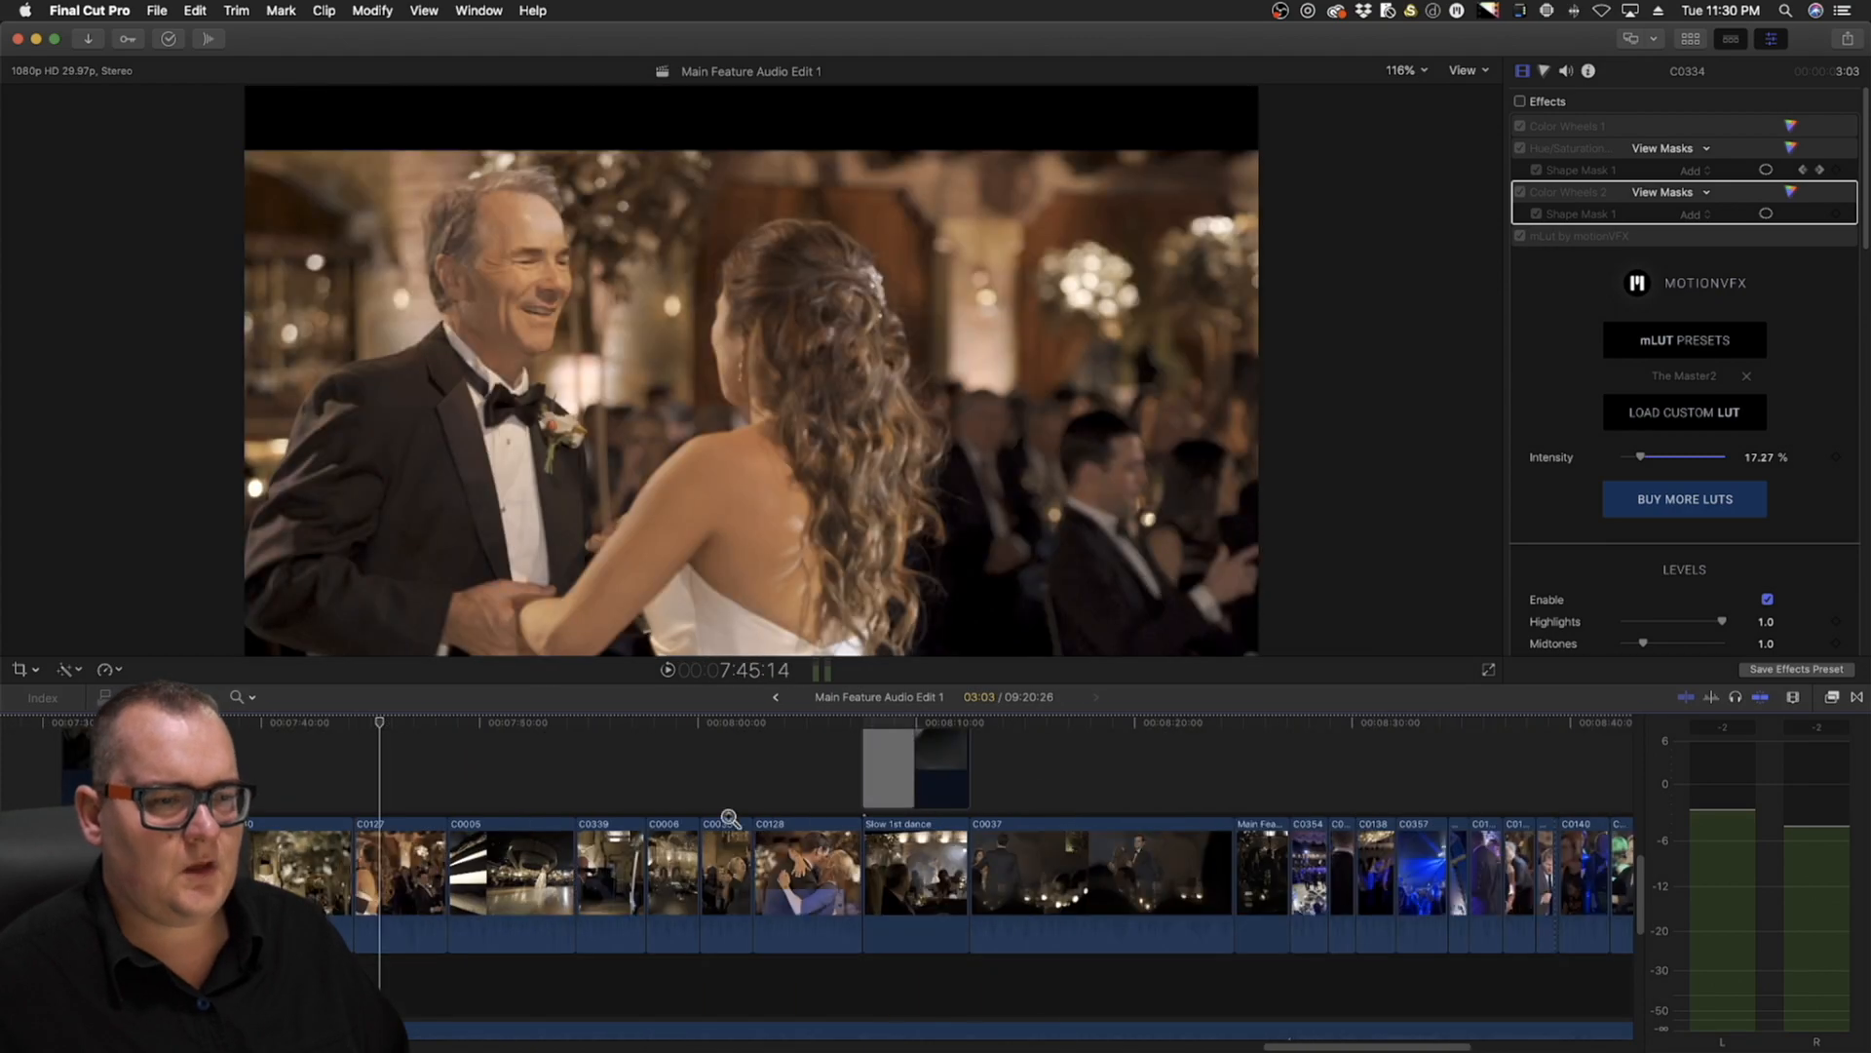
pyautogui.moveTo(416, 733); pyautogui.dragTo(494, 741)
pyautogui.press('c')
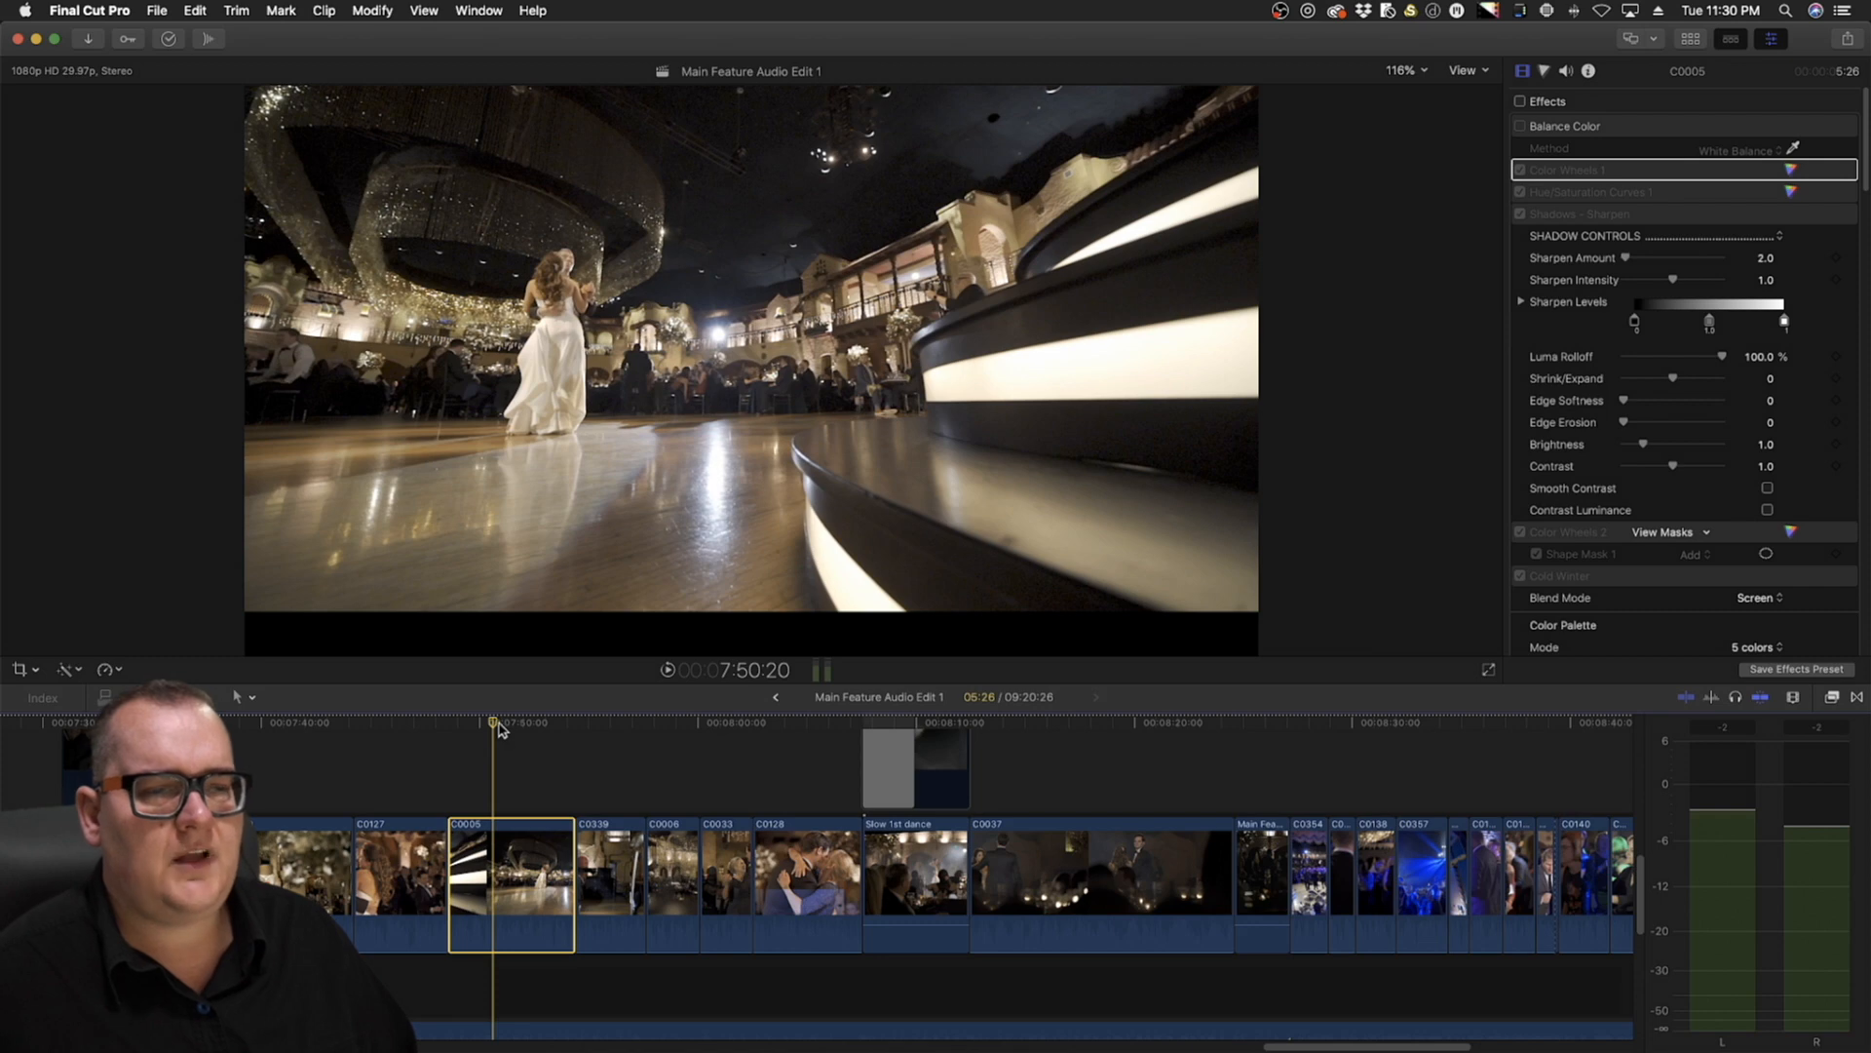
pyautogui.moveTo(498, 726); pyautogui.dragTo(862, 824)
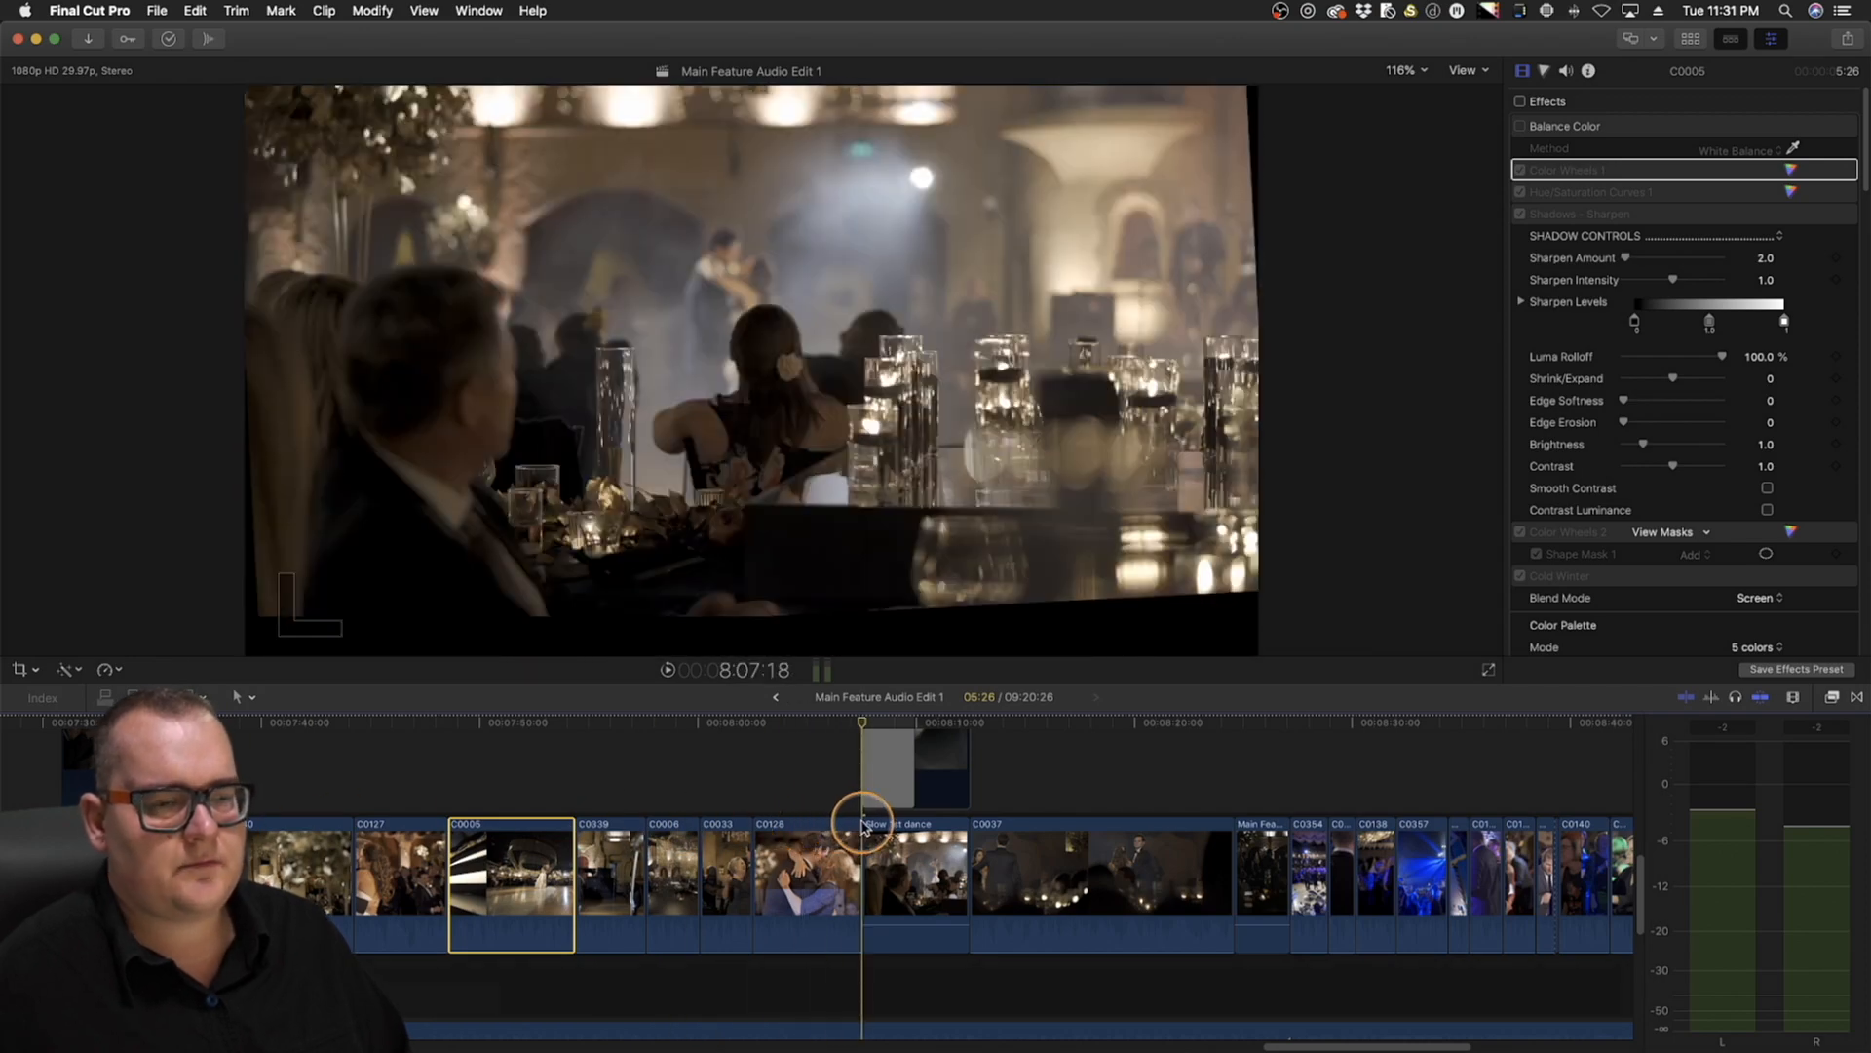
# Go back over the parent dance section from C0340 to C0128, returning to the start of C0005
pyautogui.moveTo(862, 826); pyautogui.dragTo(319, 890)
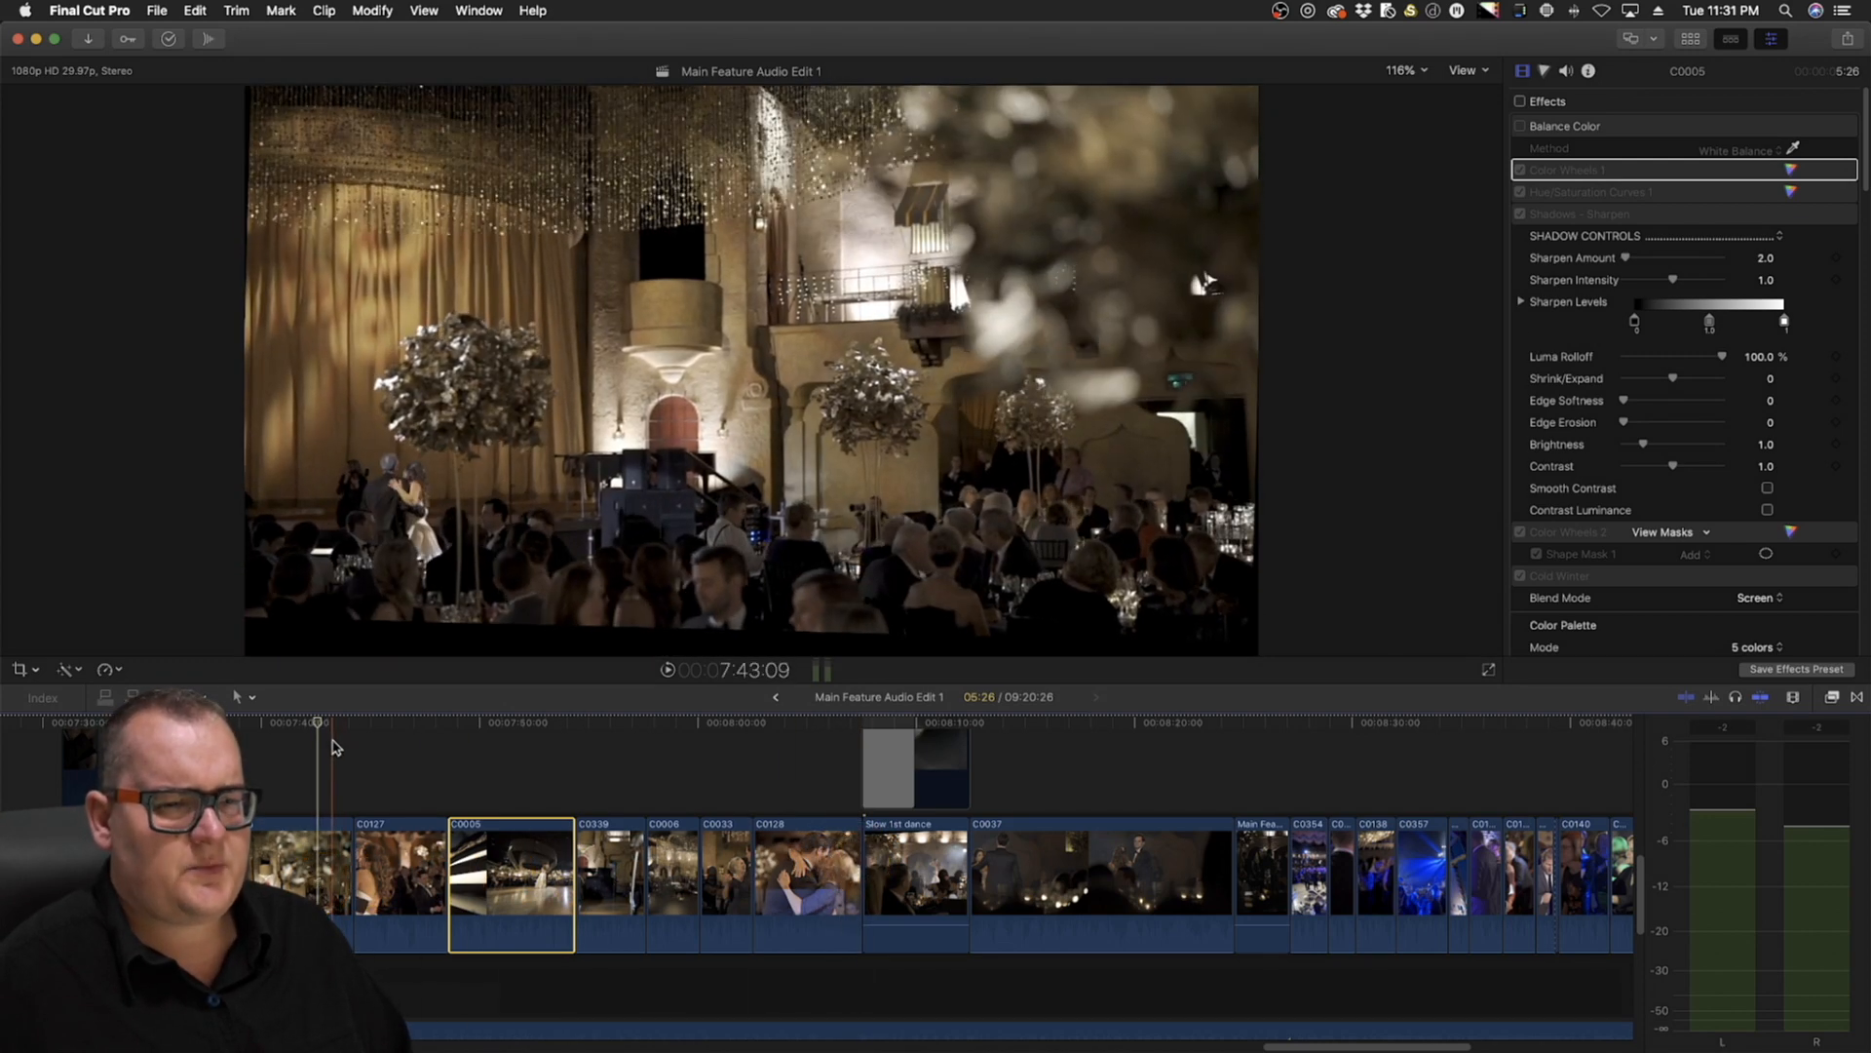
pyautogui.moveTo(587, 761); pyautogui.dragTo(694, 750)
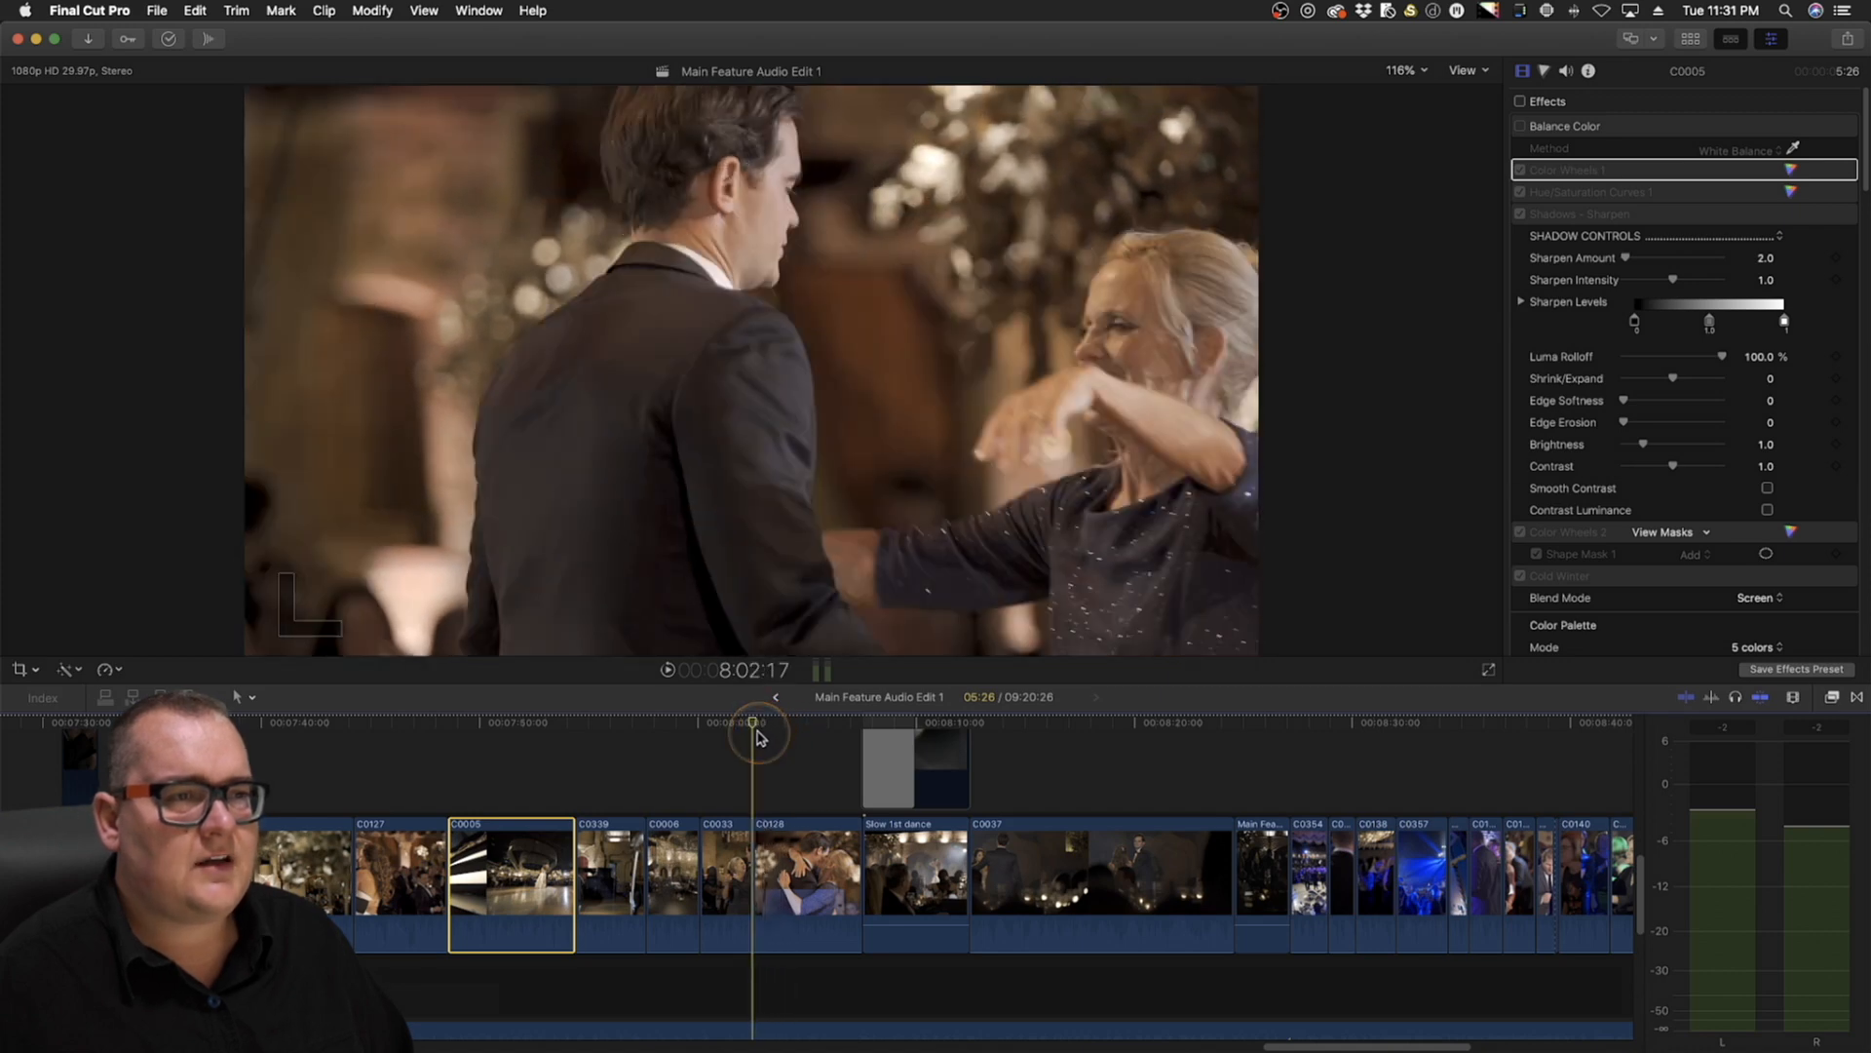
pyautogui.moveTo(759, 738); pyautogui.dragTo(701, 739)
pyautogui.click(718, 760)
pyautogui.click(437, 772)
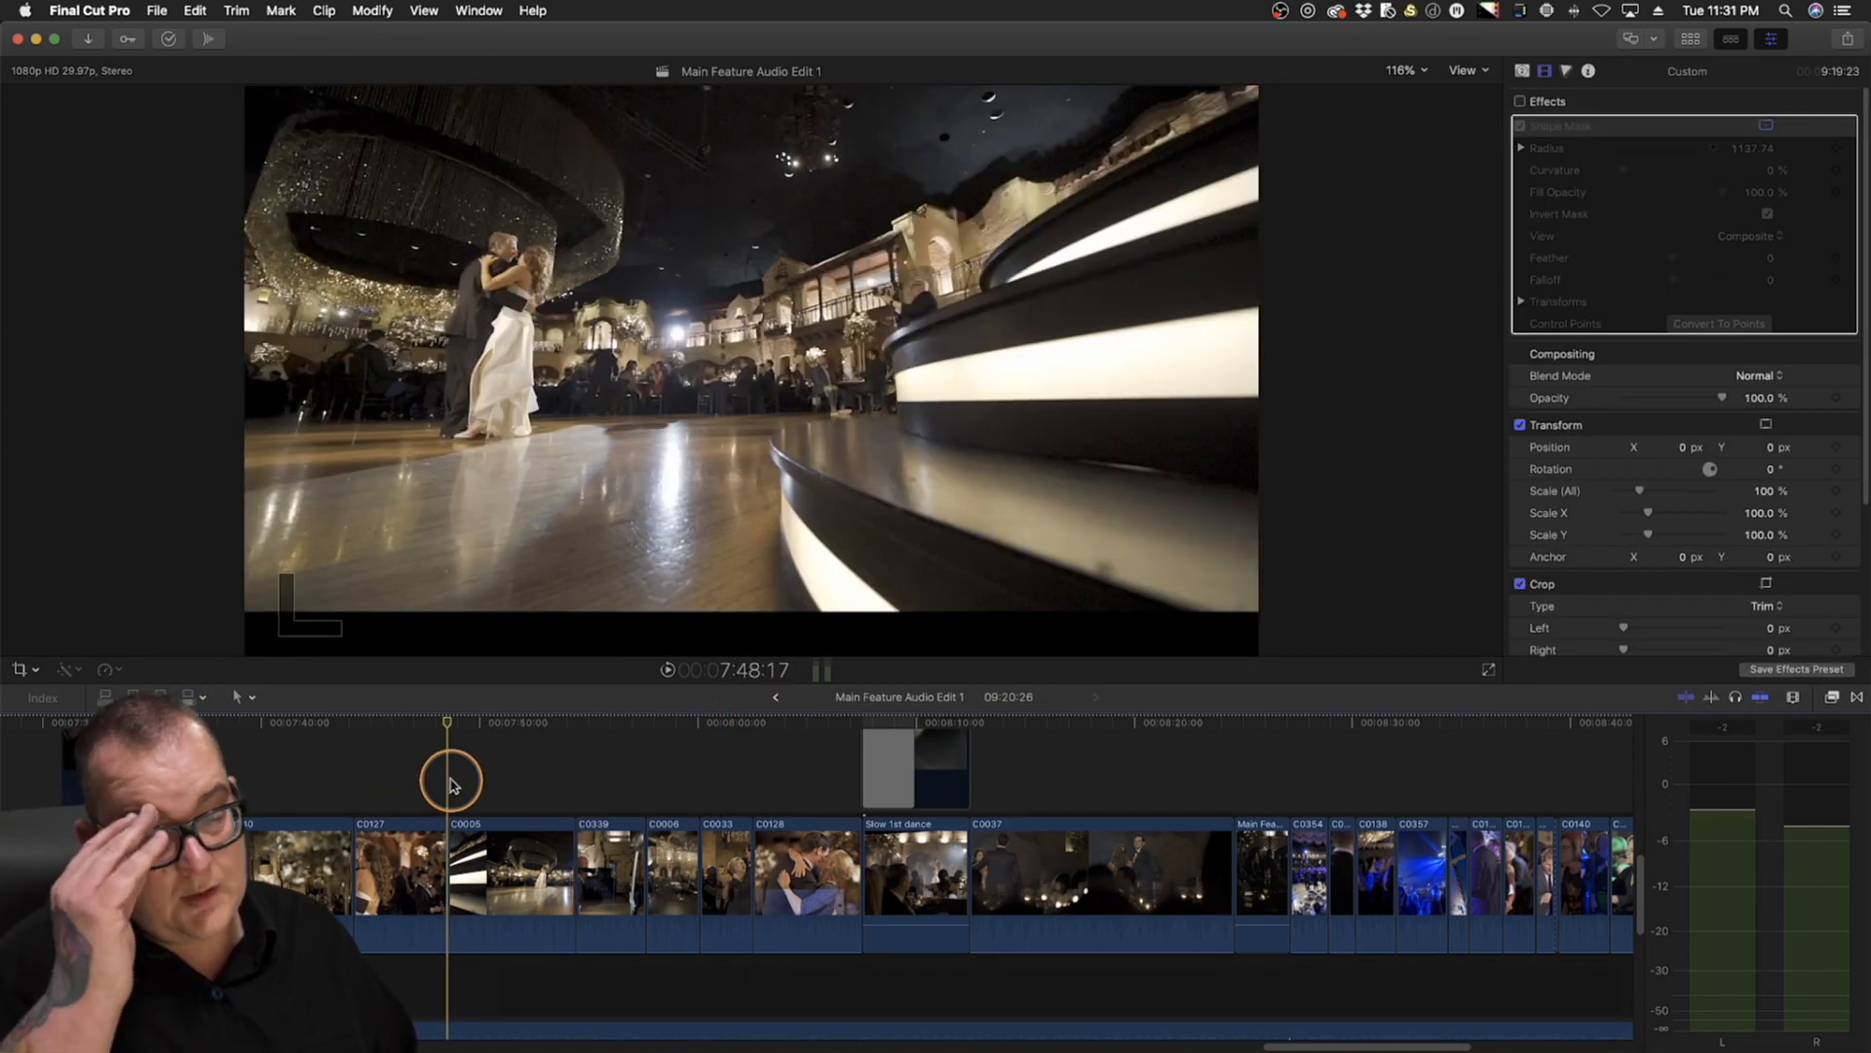
# Scrub from C0005 to the Slow 1st dance clip, select it and examine its layered dance shots
pyautogui.moveTo(450, 785); pyautogui.dragTo(921, 741)
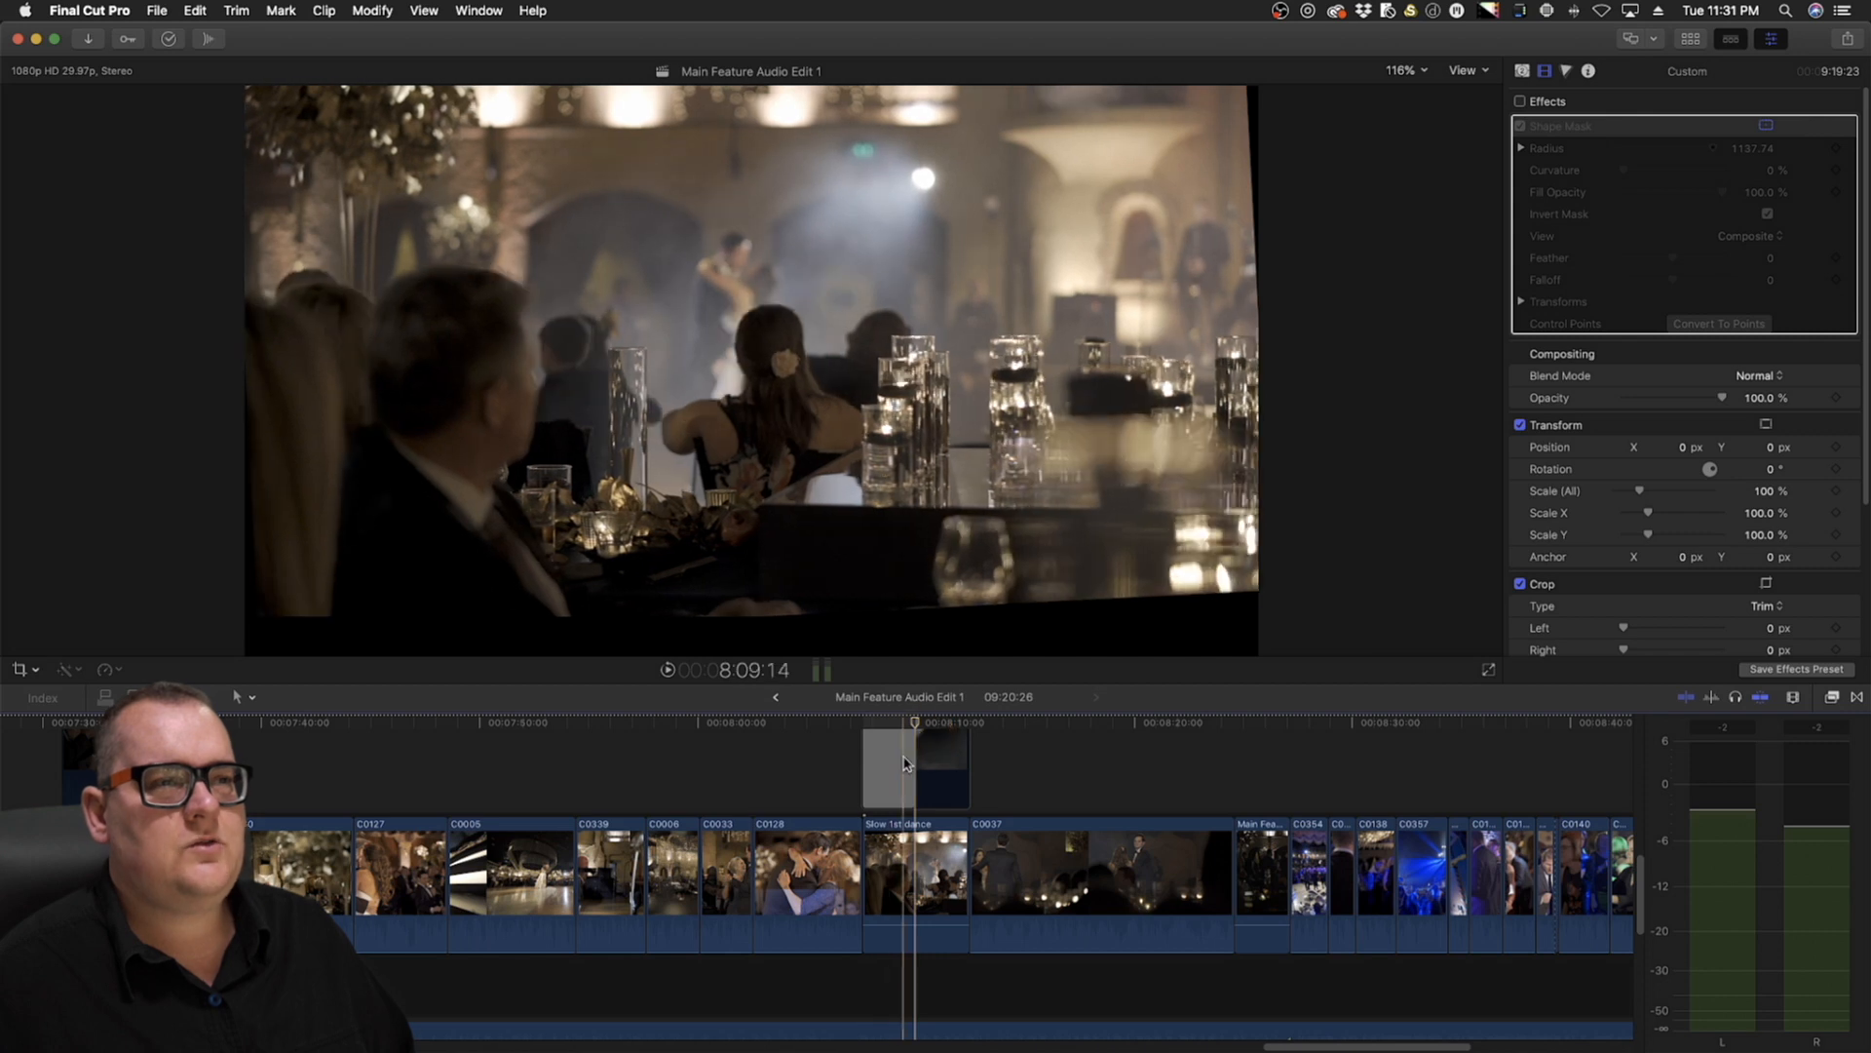
pyautogui.hscroll(3, 921, 740)
pyautogui.moveTo(778, 727)
pyautogui.mouseDown()
pyautogui.moveTo(824, 731)
pyautogui.moveTo(790, 731)
pyautogui.moveTo(805, 738)
pyautogui.mouseUp()
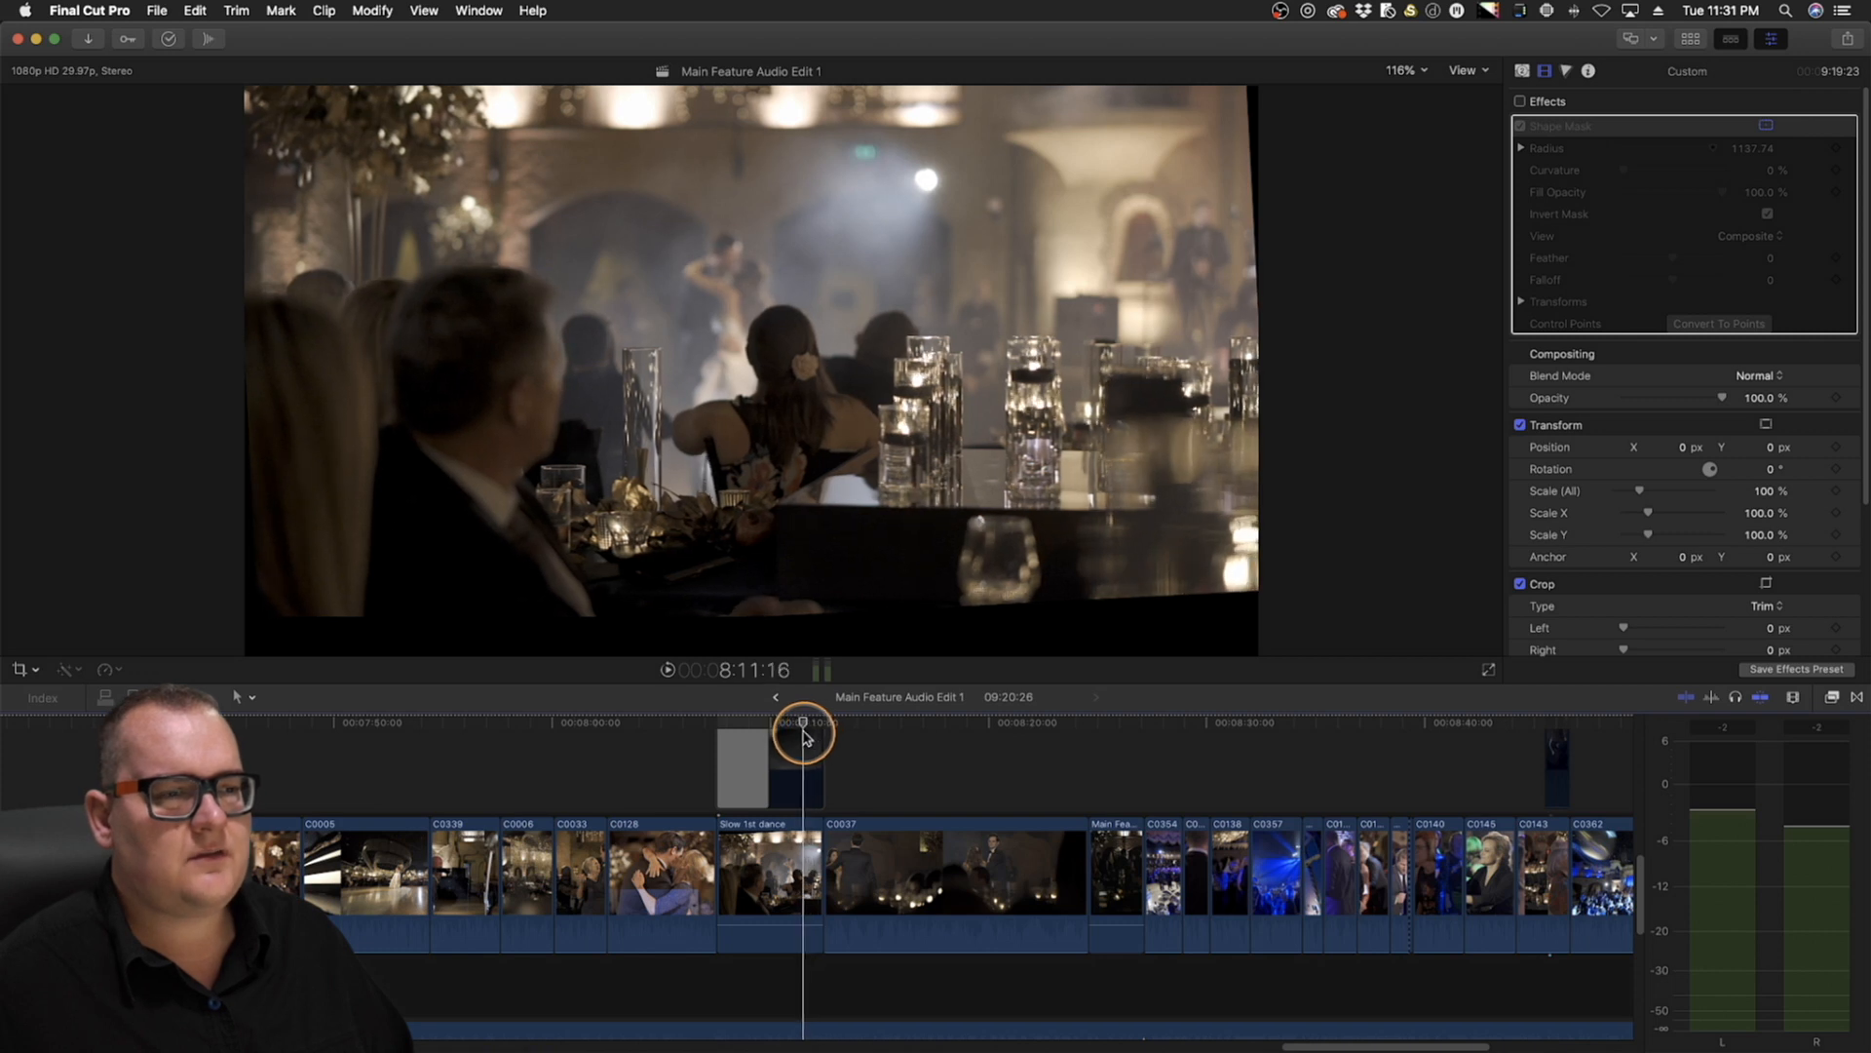
pyautogui.click(804, 844)
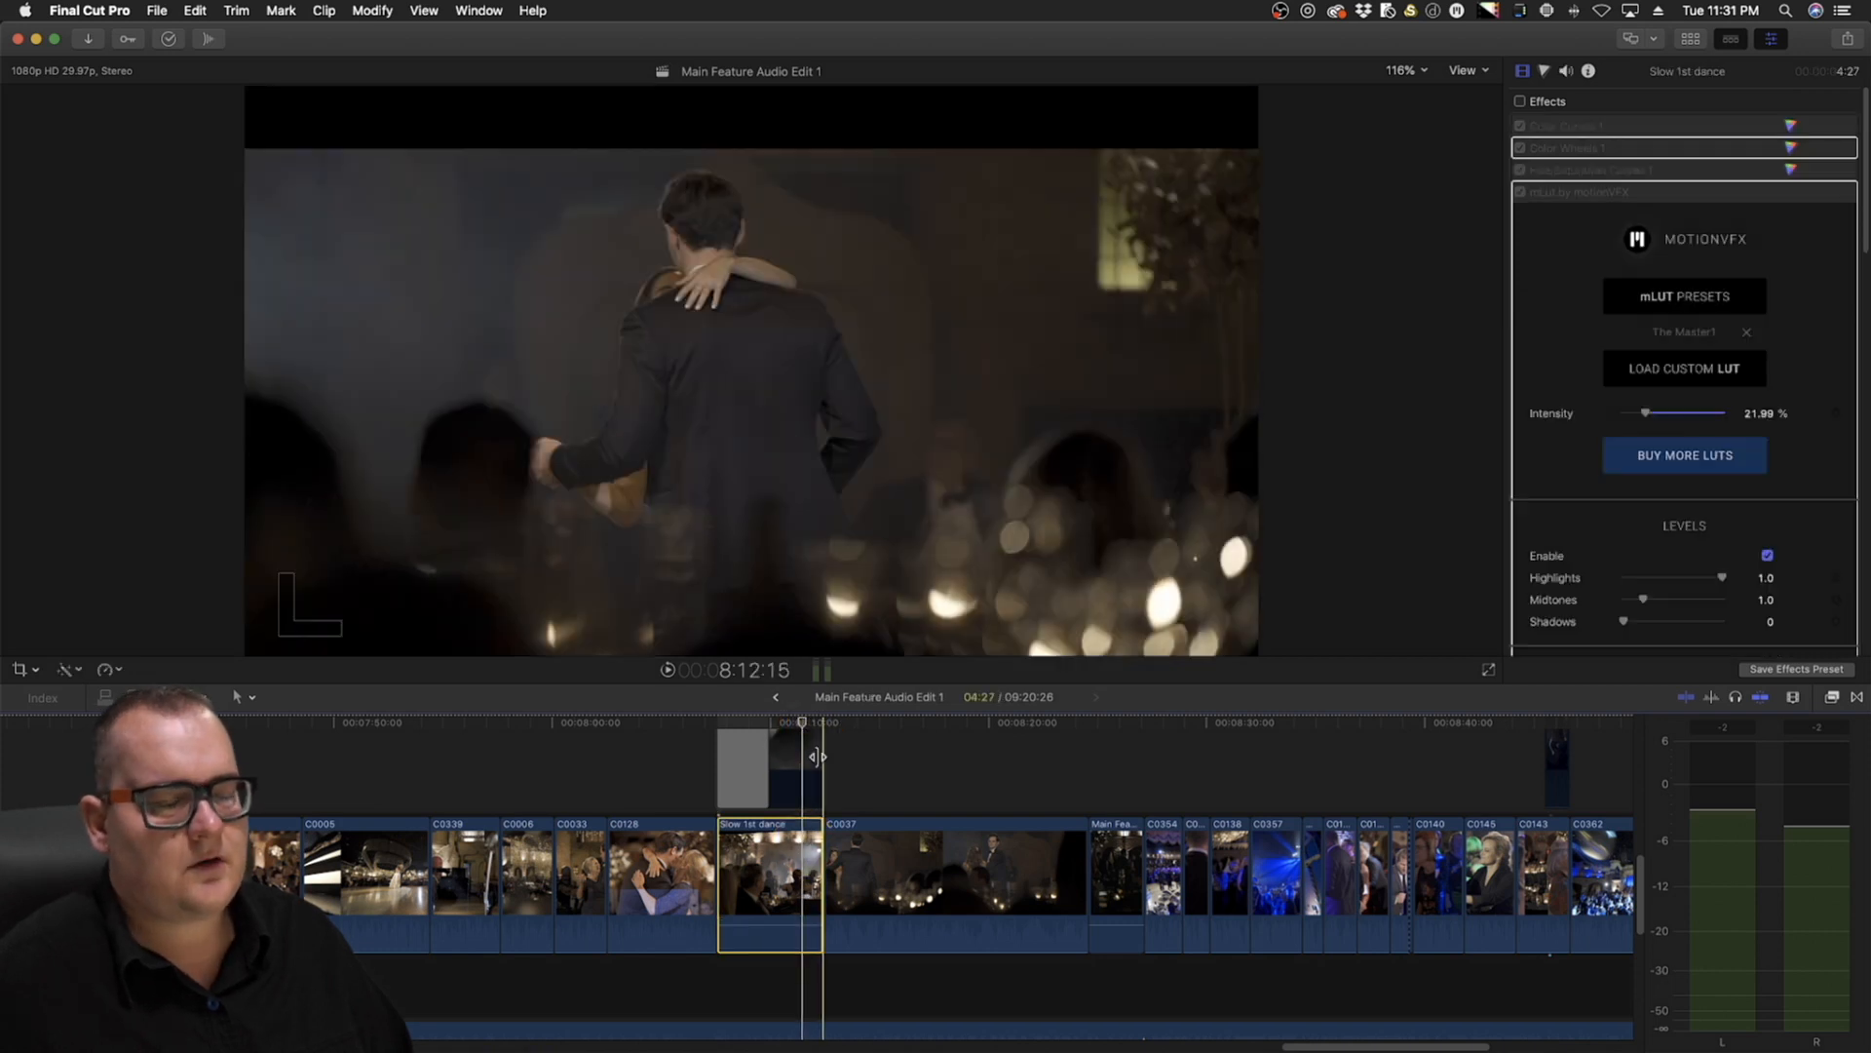
pyautogui.moveTo(805, 726); pyautogui.dragTo(795, 730)
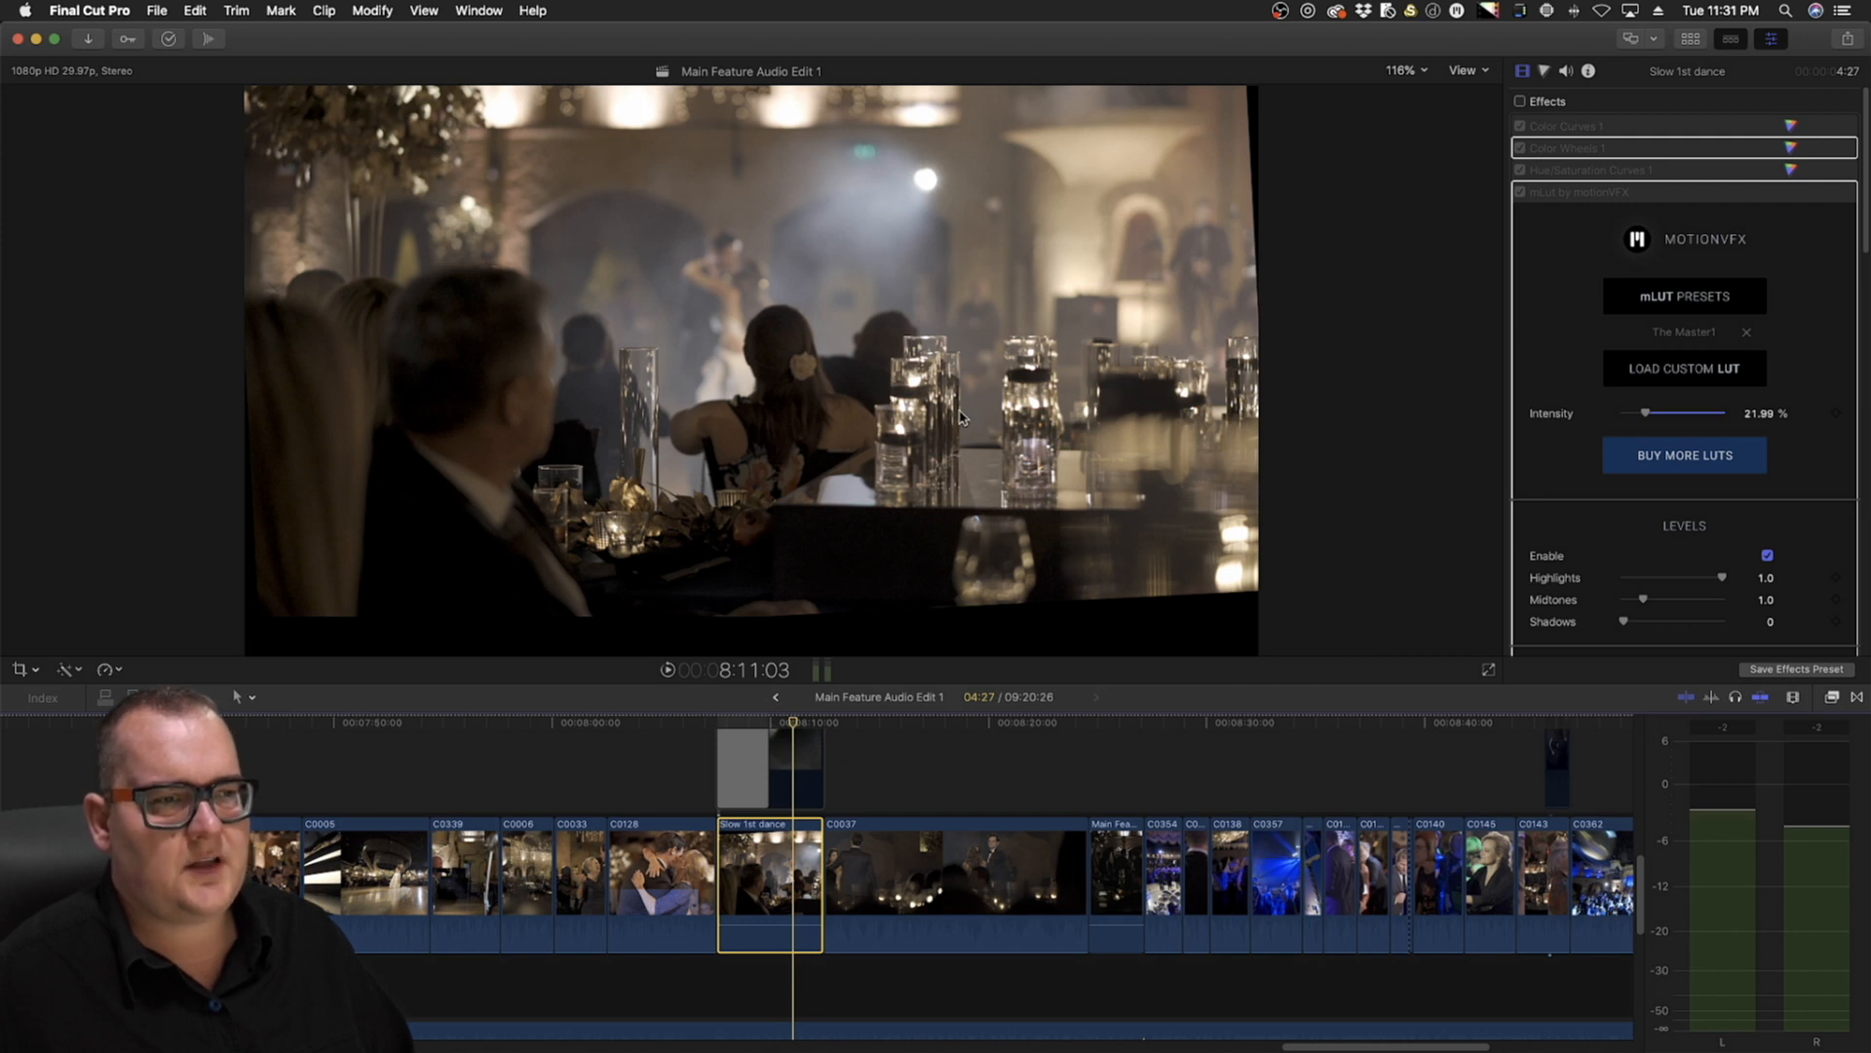
# Scrub from Slow 1st dance through C0037 and Main Feature Clip 3 into the dance floor clips
pyautogui.moveTo(795, 714); pyautogui.dragTo(1097, 767)
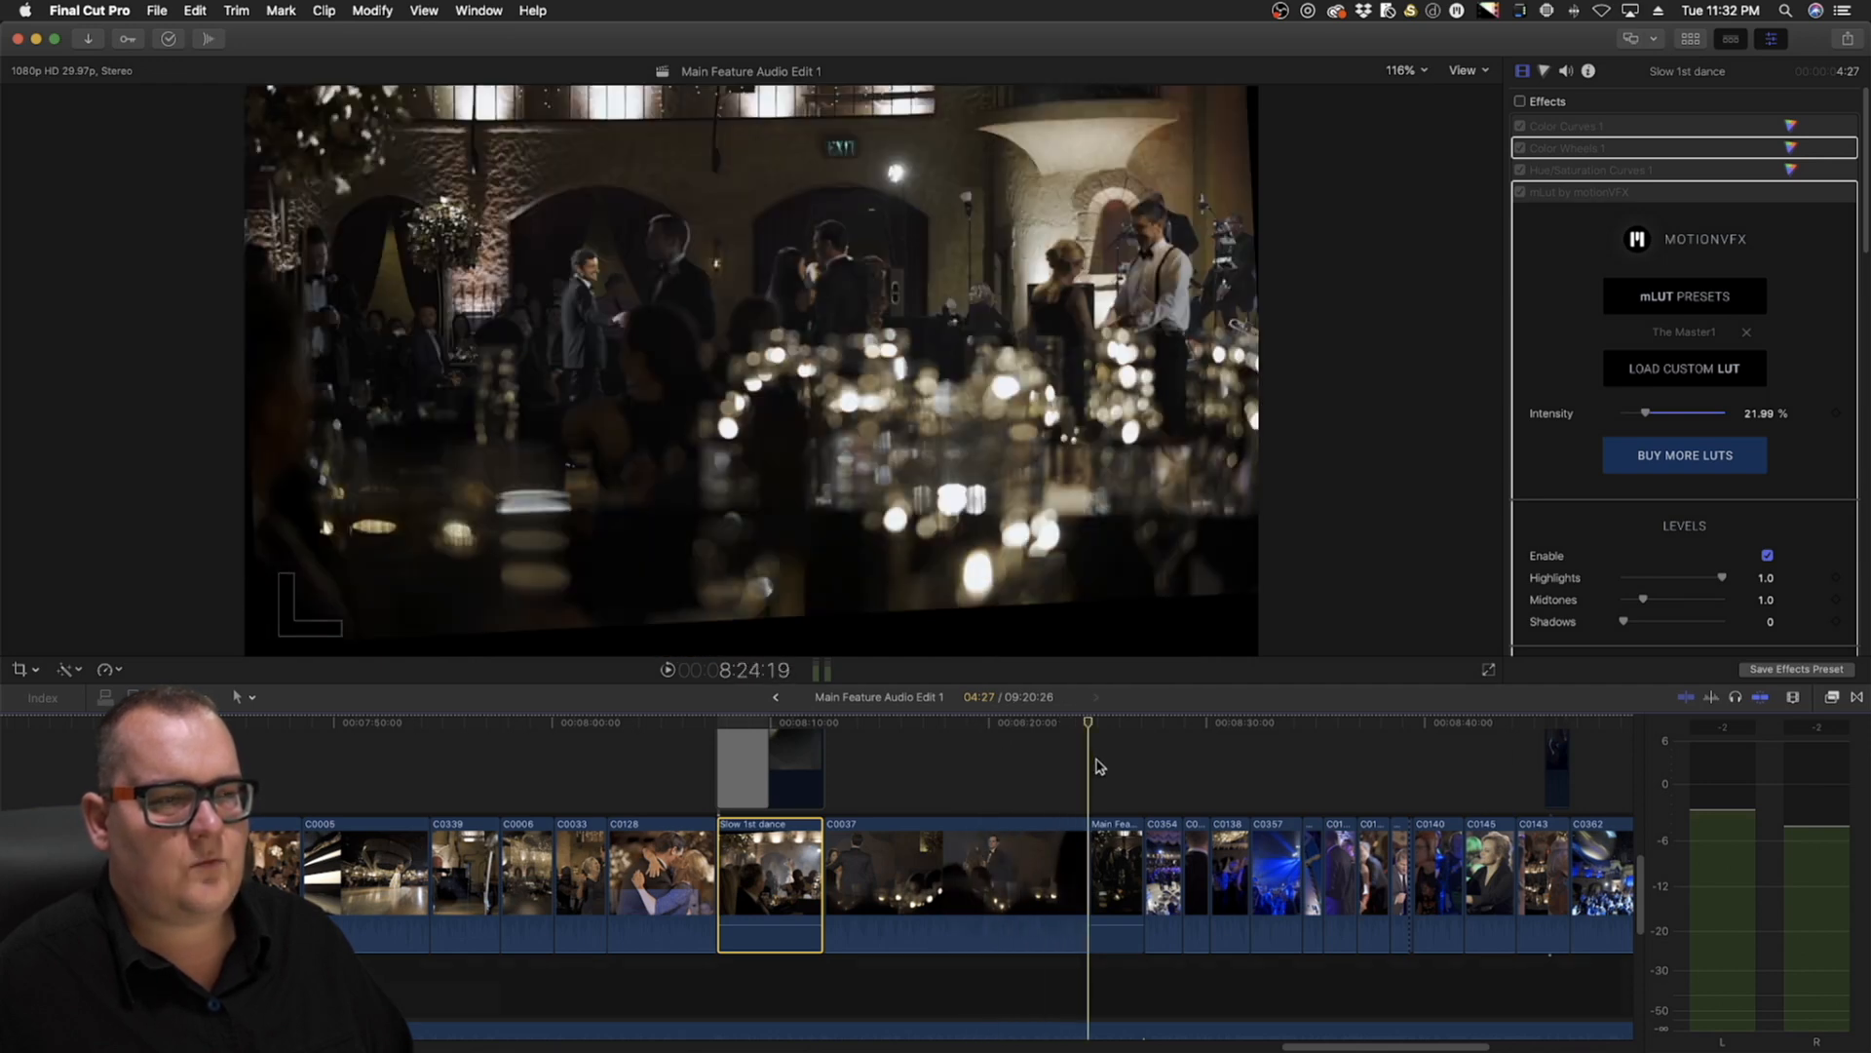
pyautogui.hscroll(10, 779, 868)
pyautogui.click(566, 721)
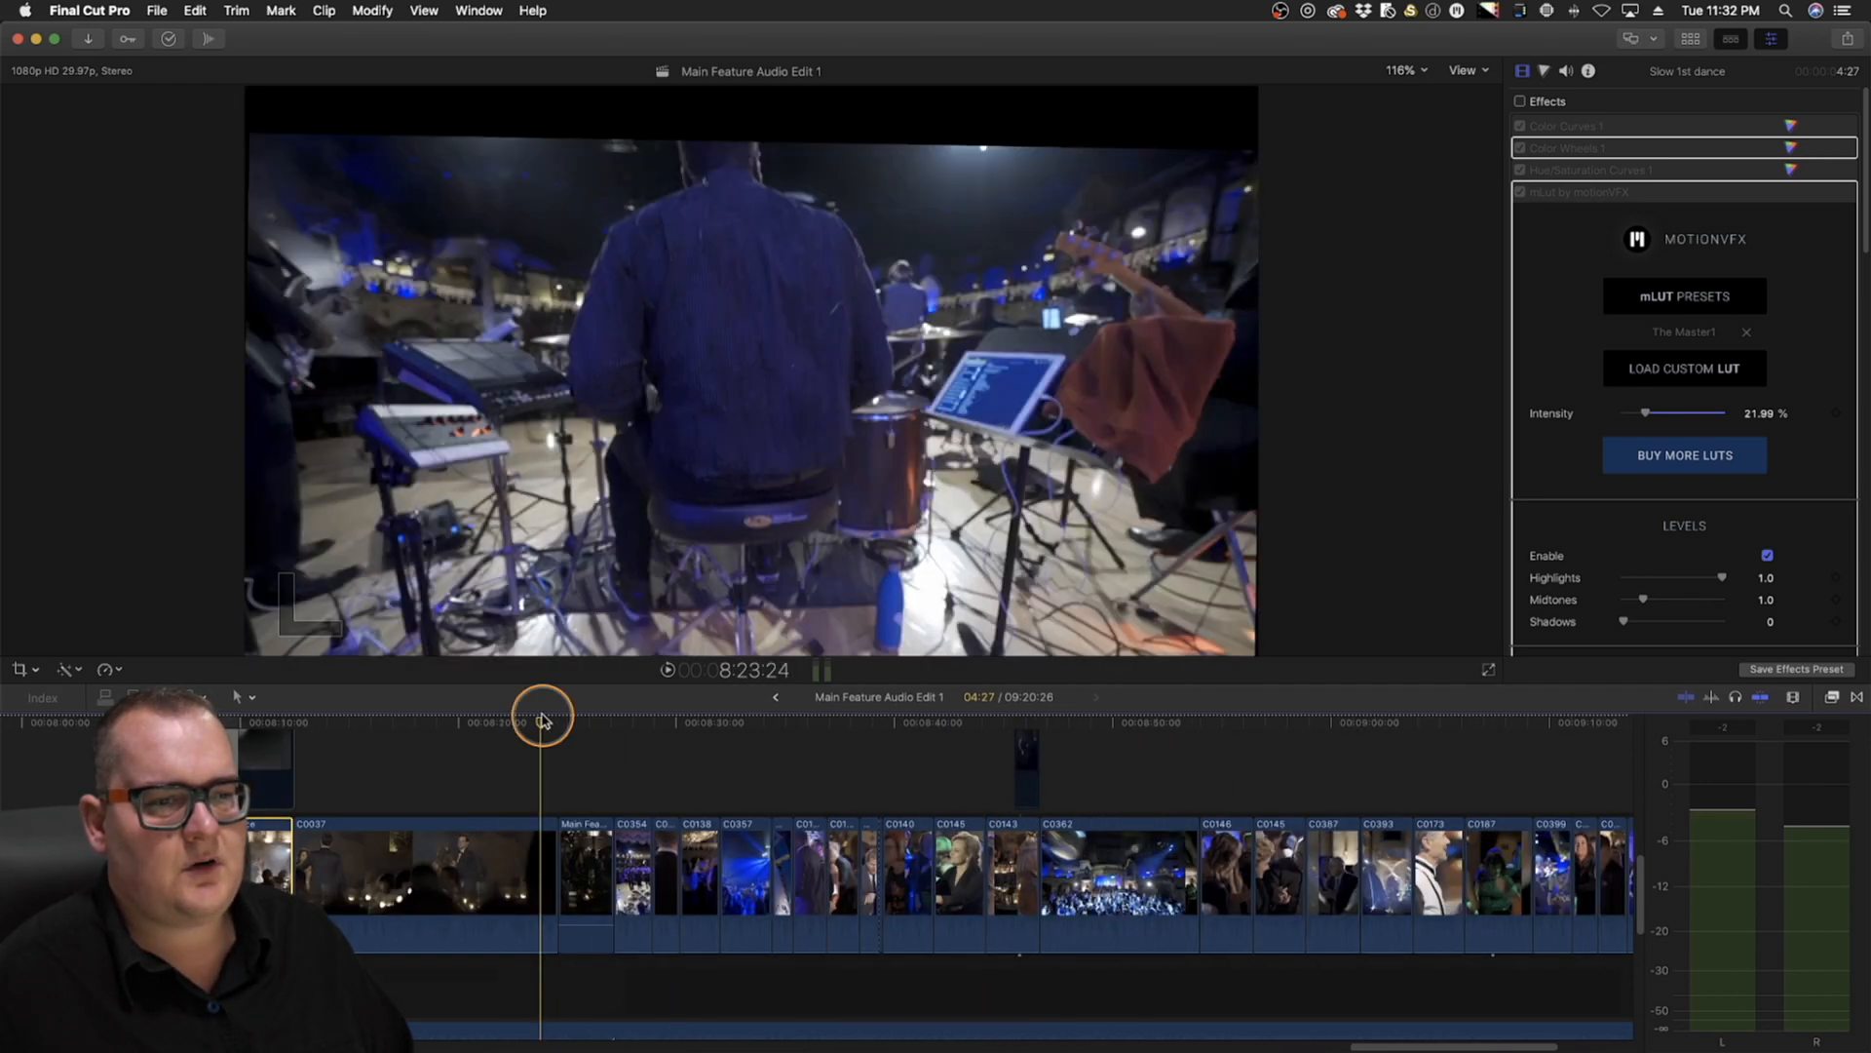
pyautogui.moveTo(570, 722); pyautogui.dragTo(791, 749)
pyautogui.press('z')
pyautogui.keyDown('alt'); pyautogui.click(629, 767); pyautogui.keyUp('alt')
pyautogui.press('a')
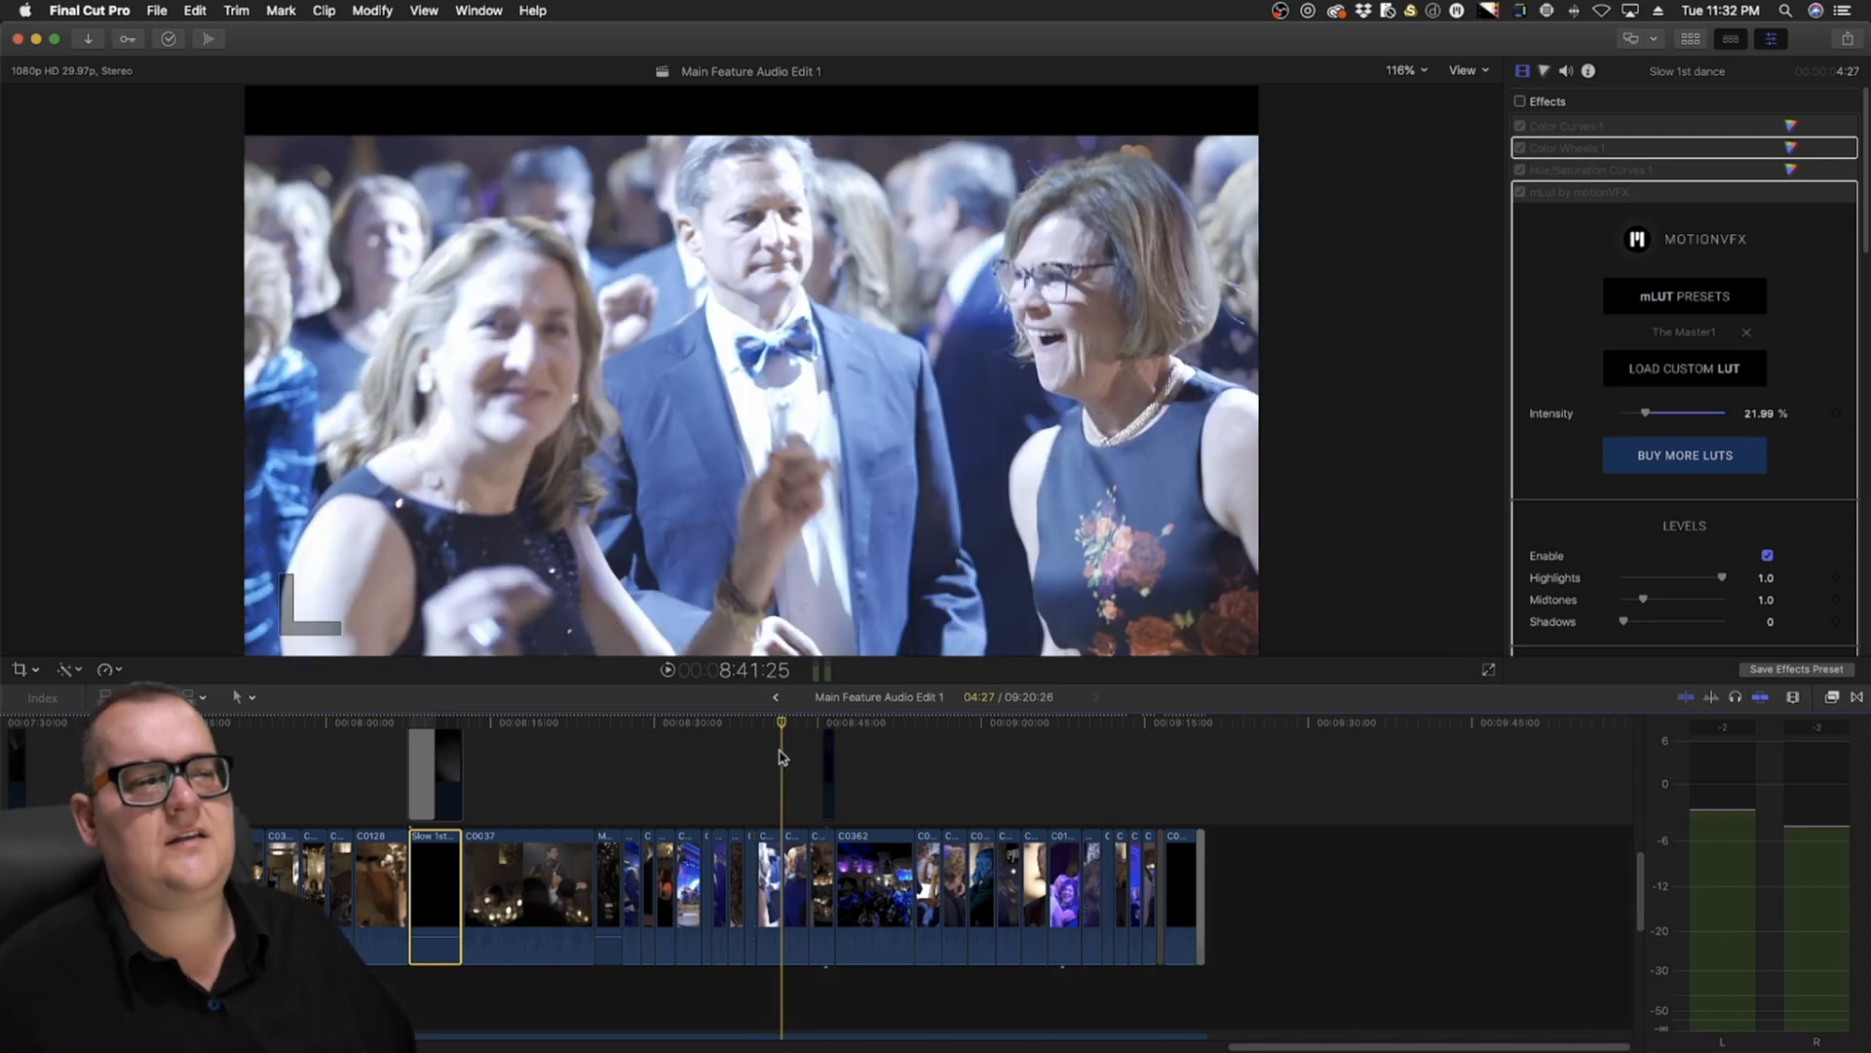
# Scrub into the wide crowd clip C0362 and examine the Crowd Cheer 3 audio layered beneath the dance floor section
pyautogui.click(797, 726)
pyautogui.moveTo(797, 726); pyautogui.dragTo(863, 752)
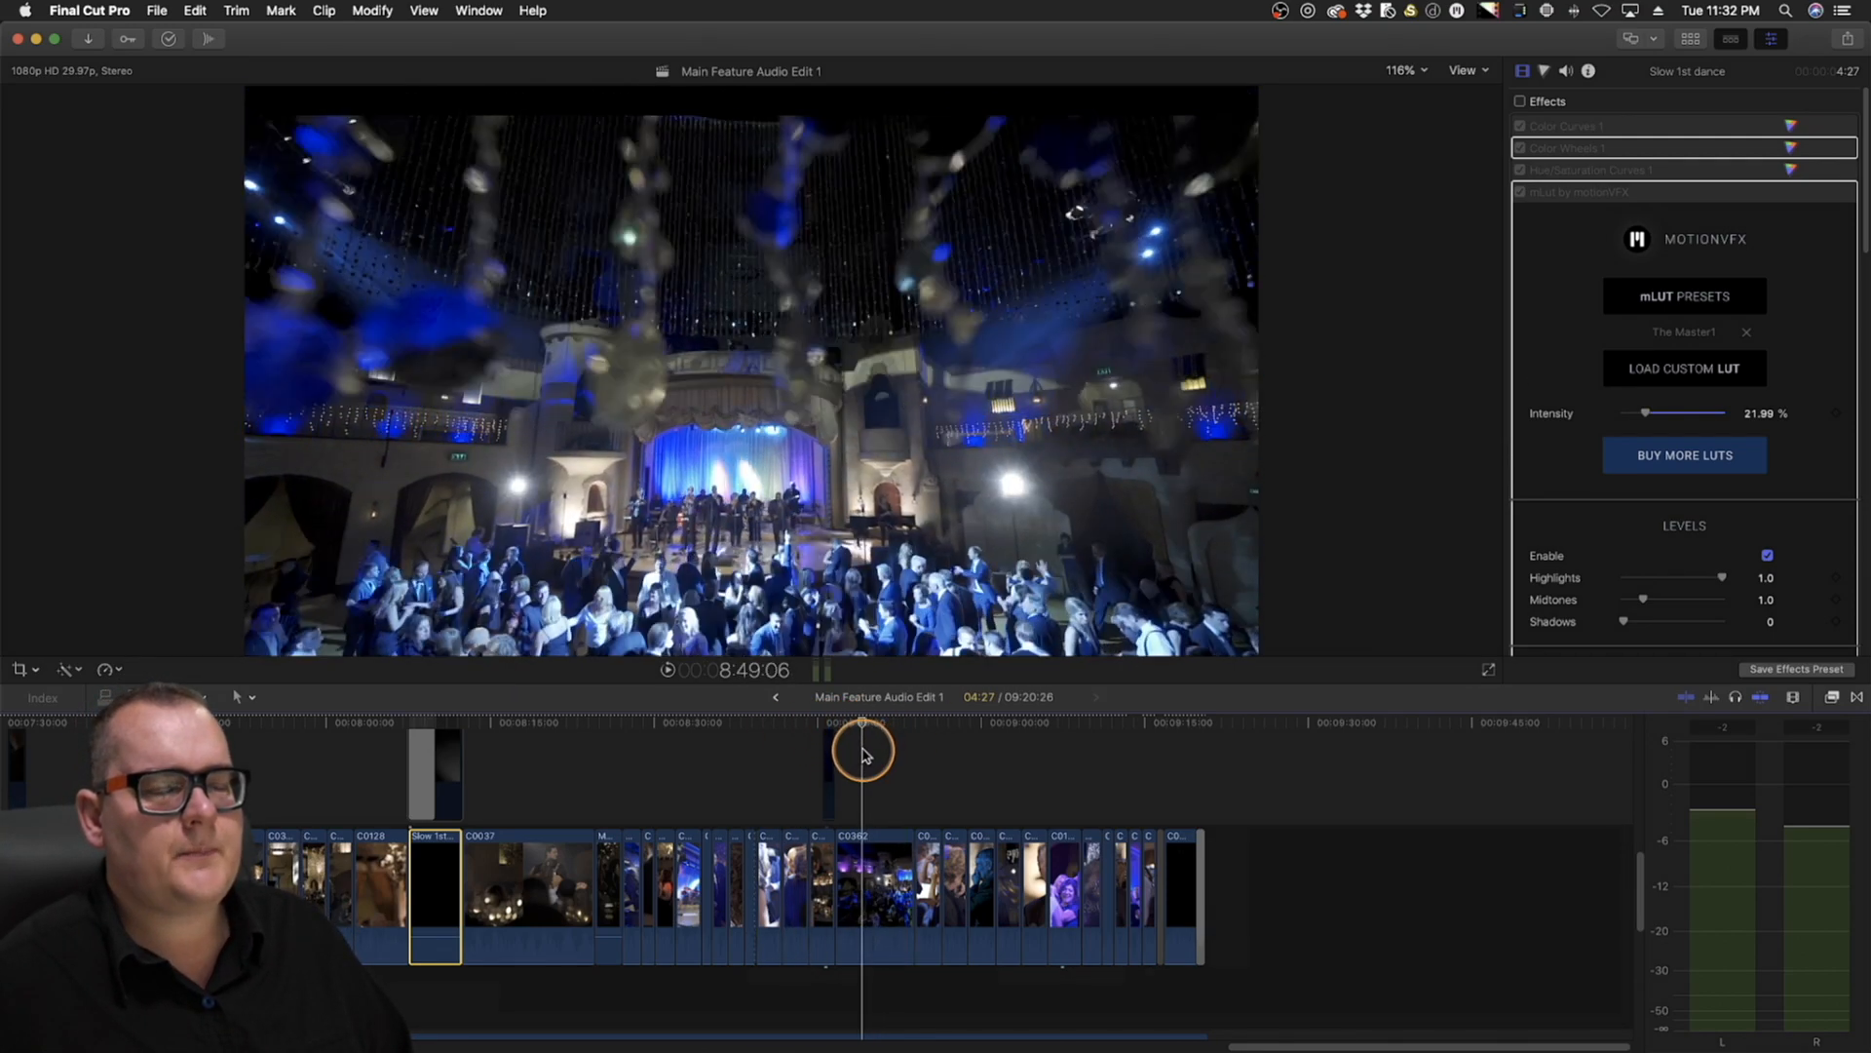
pyautogui.scroll(-5, 864, 752)
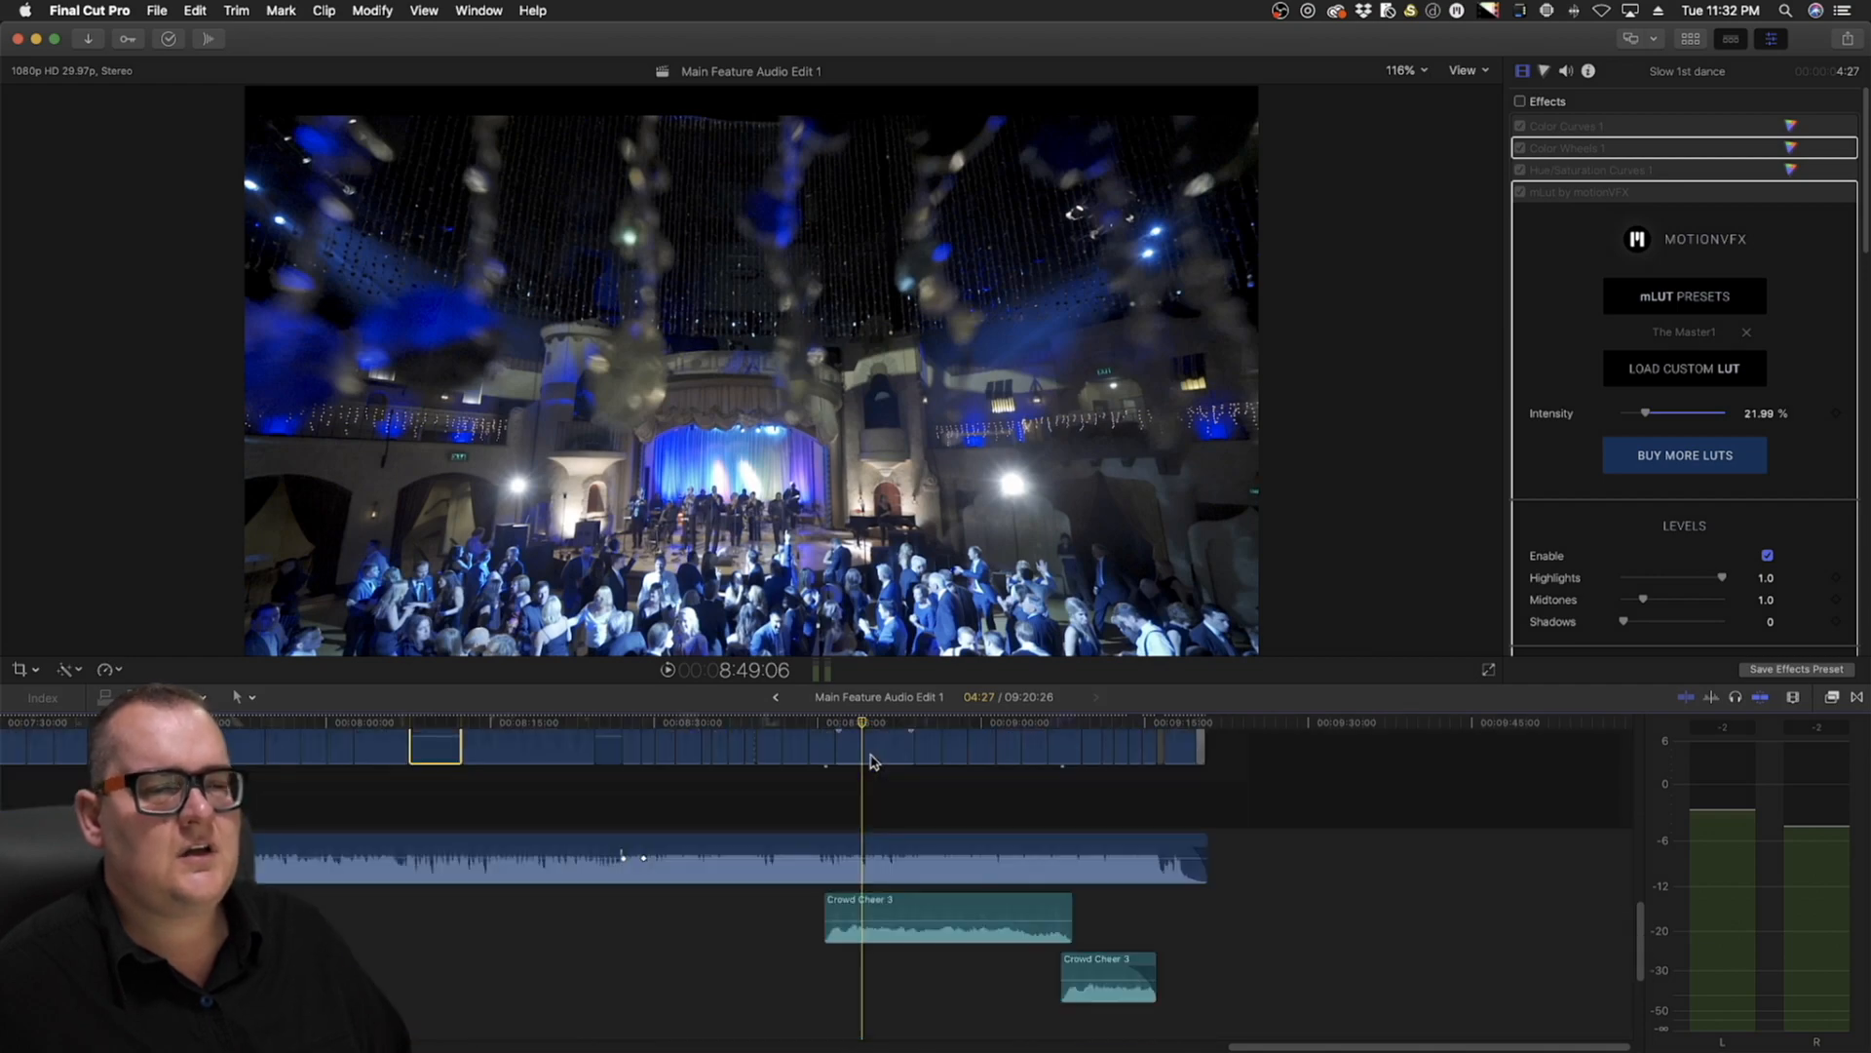
pyautogui.moveTo(594, 726); pyautogui.dragTo(890, 761)
pyautogui.press('z')
pyautogui.click(855, 766)
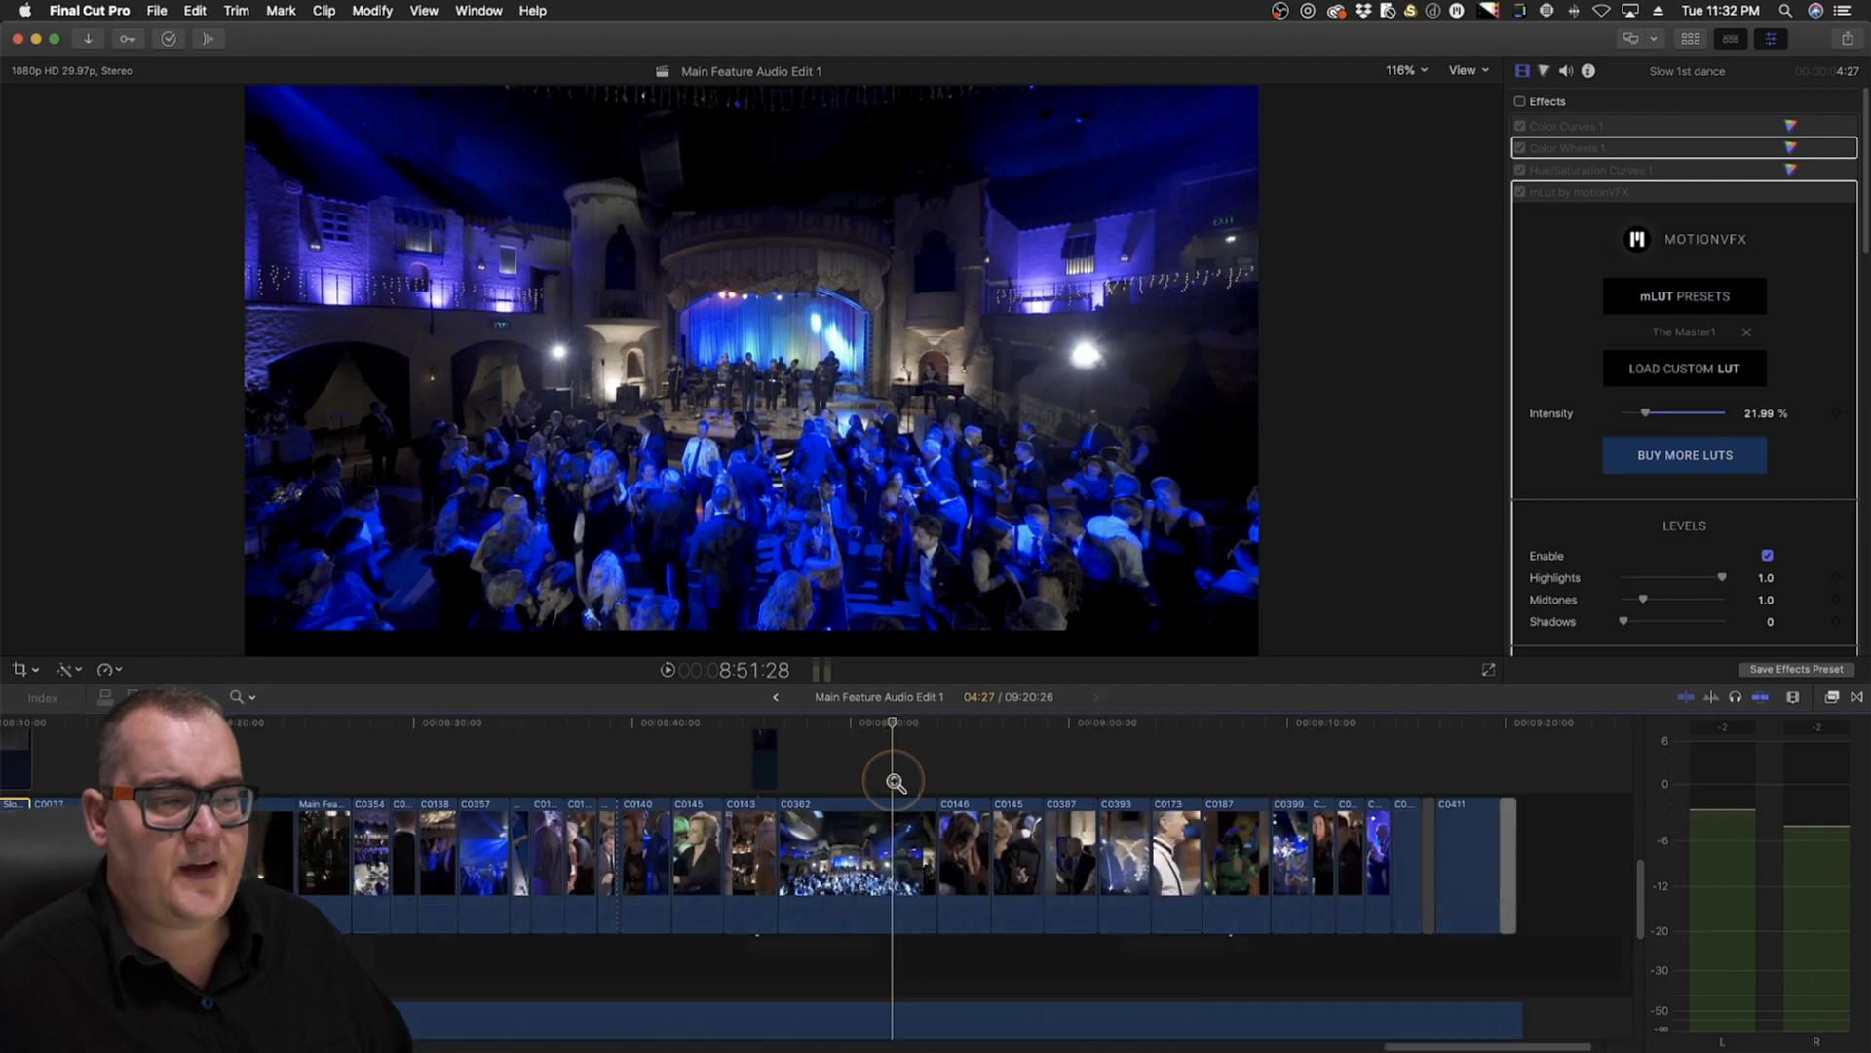
pyautogui.press('a')
pyautogui.press('super+minus')
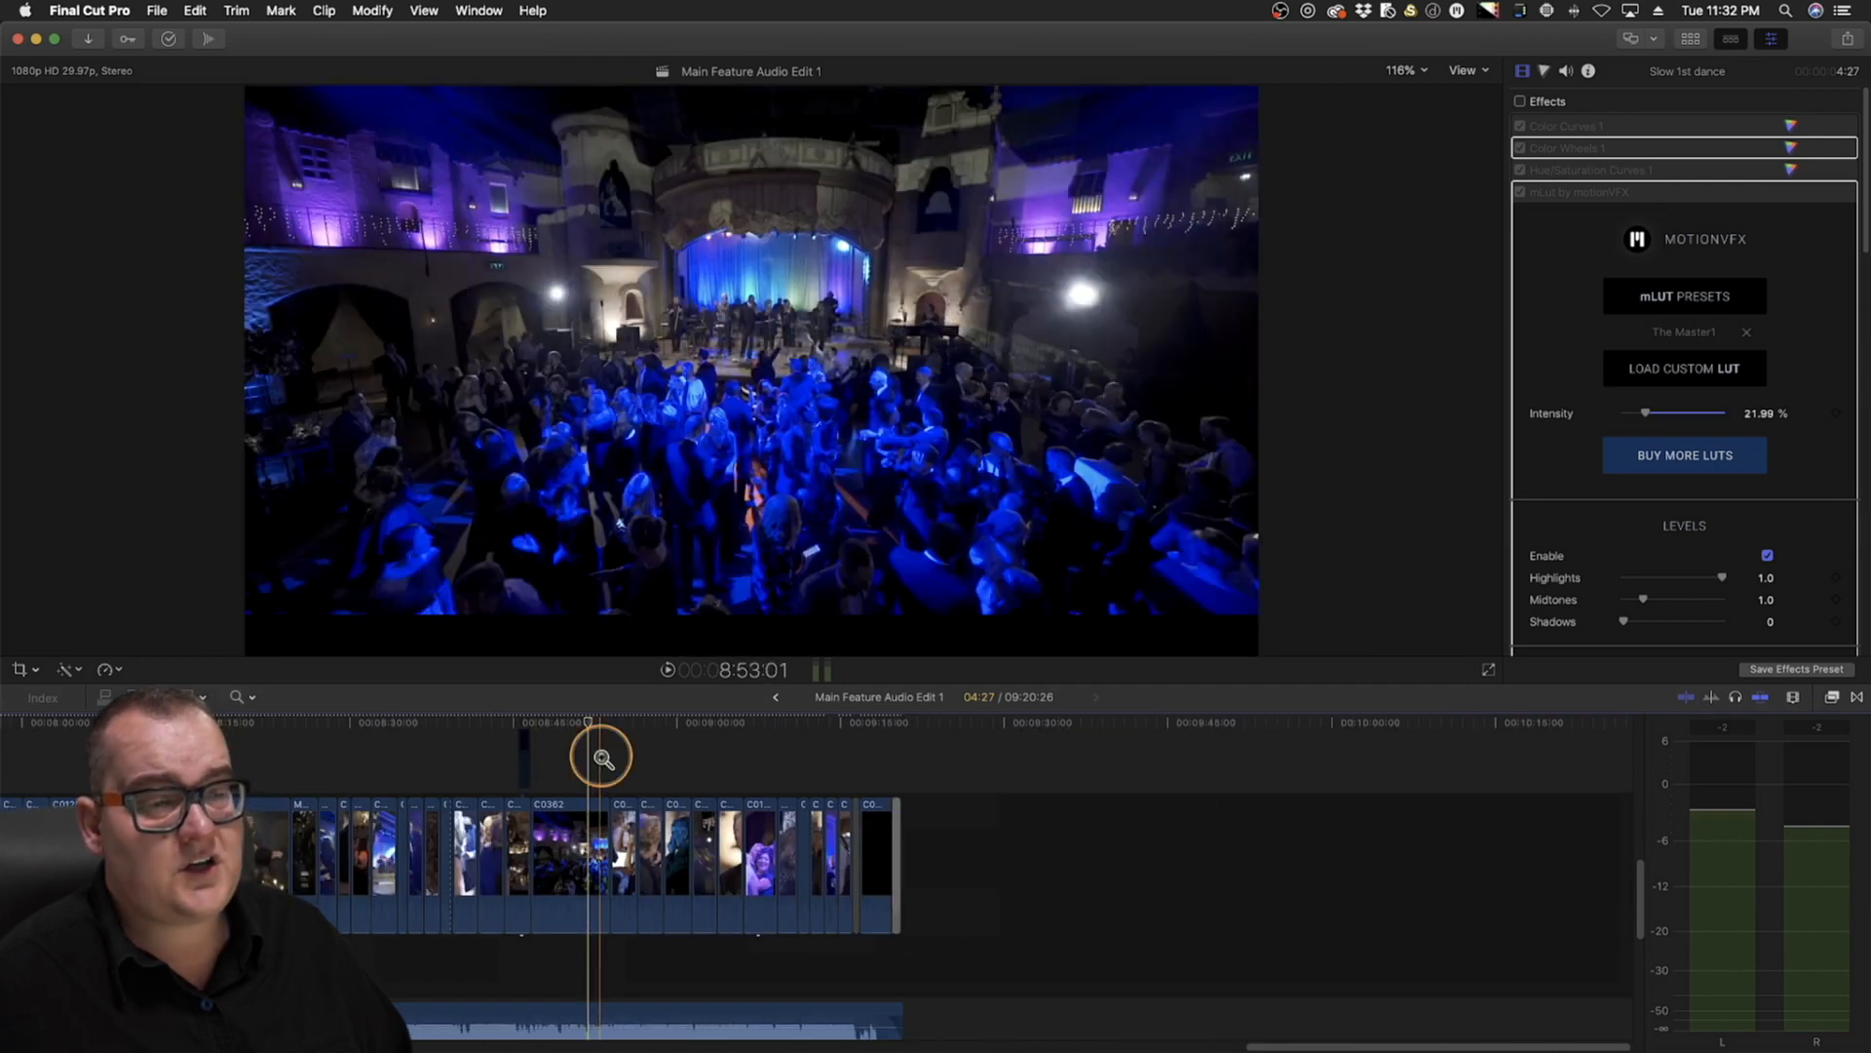
# Scrub back to the first dance clip C0037, moving forward again to the band clip C0354
pyautogui.click(602, 759)
pyautogui.press('a')
pyautogui.moveTo(605, 756); pyautogui.dragTo(190, 779)
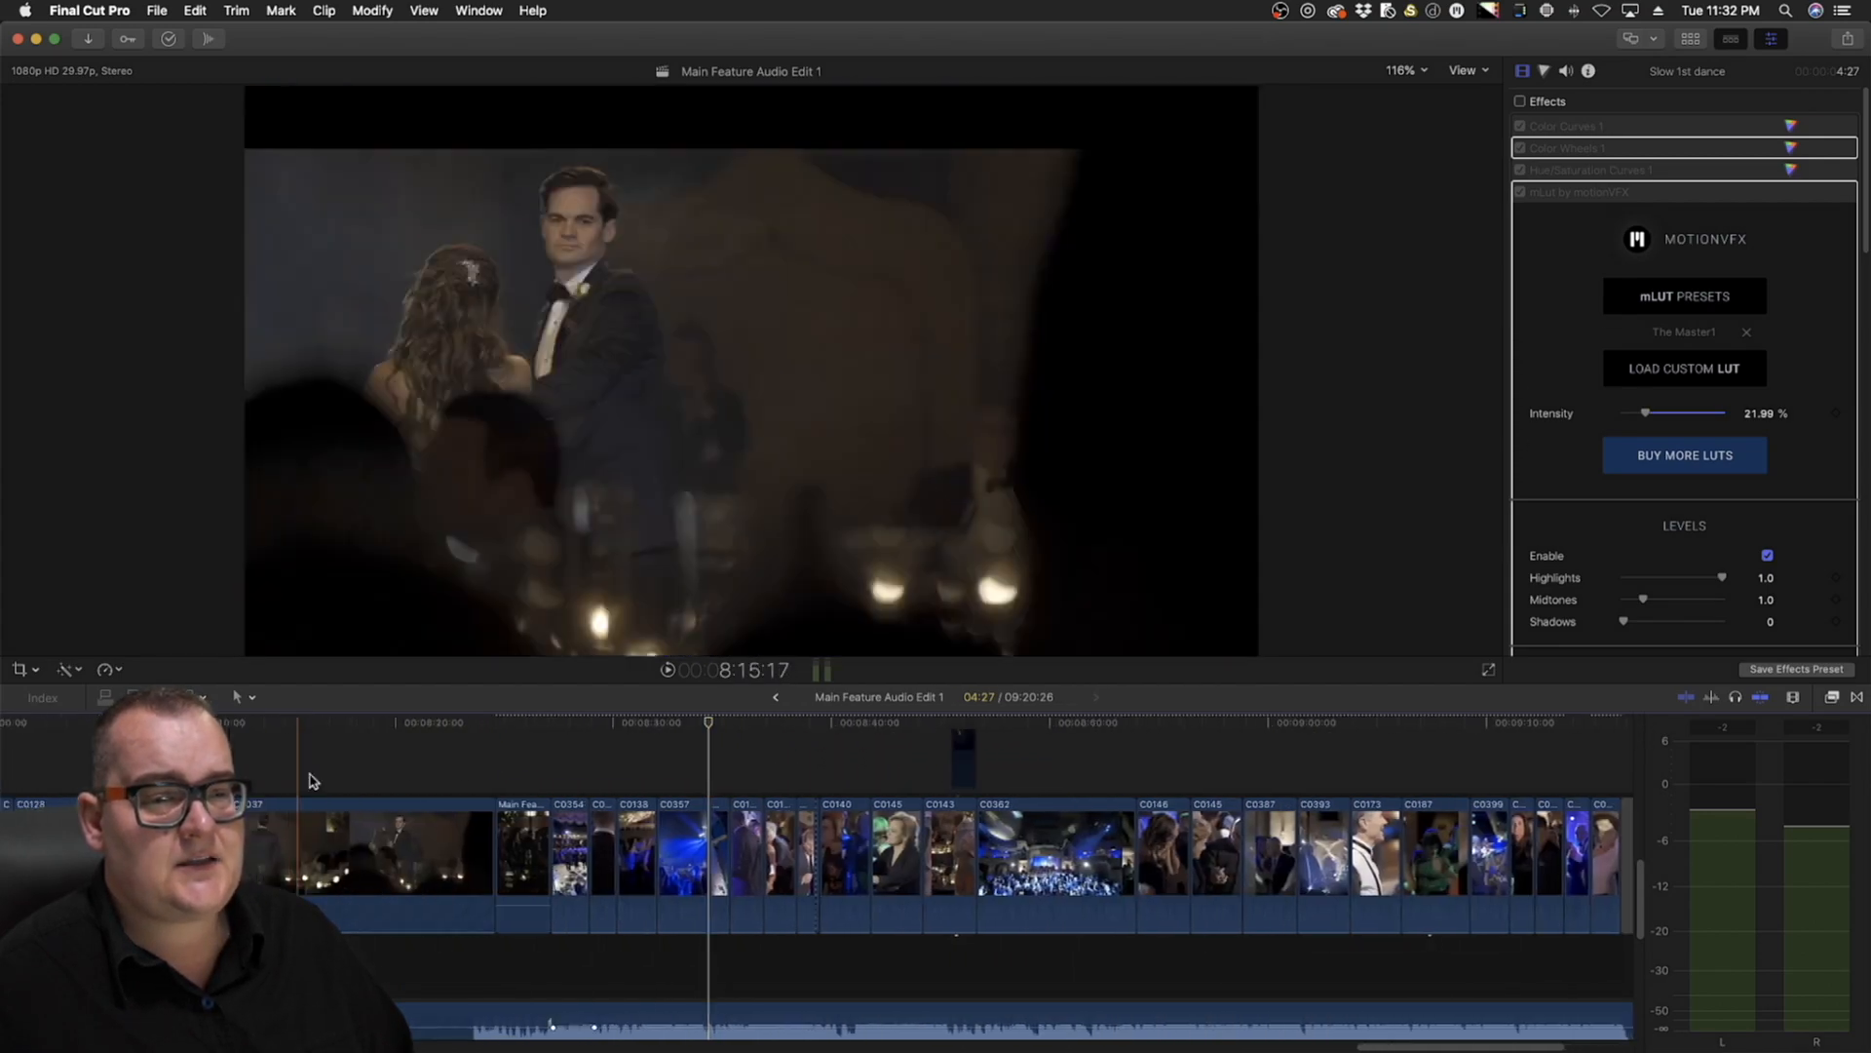
pyautogui.moveTo(586, 736); pyautogui.dragTo(617, 770)
pyautogui.moveTo(445, 739); pyautogui.dragTo(505, 851)
pyautogui.press('super+equal')
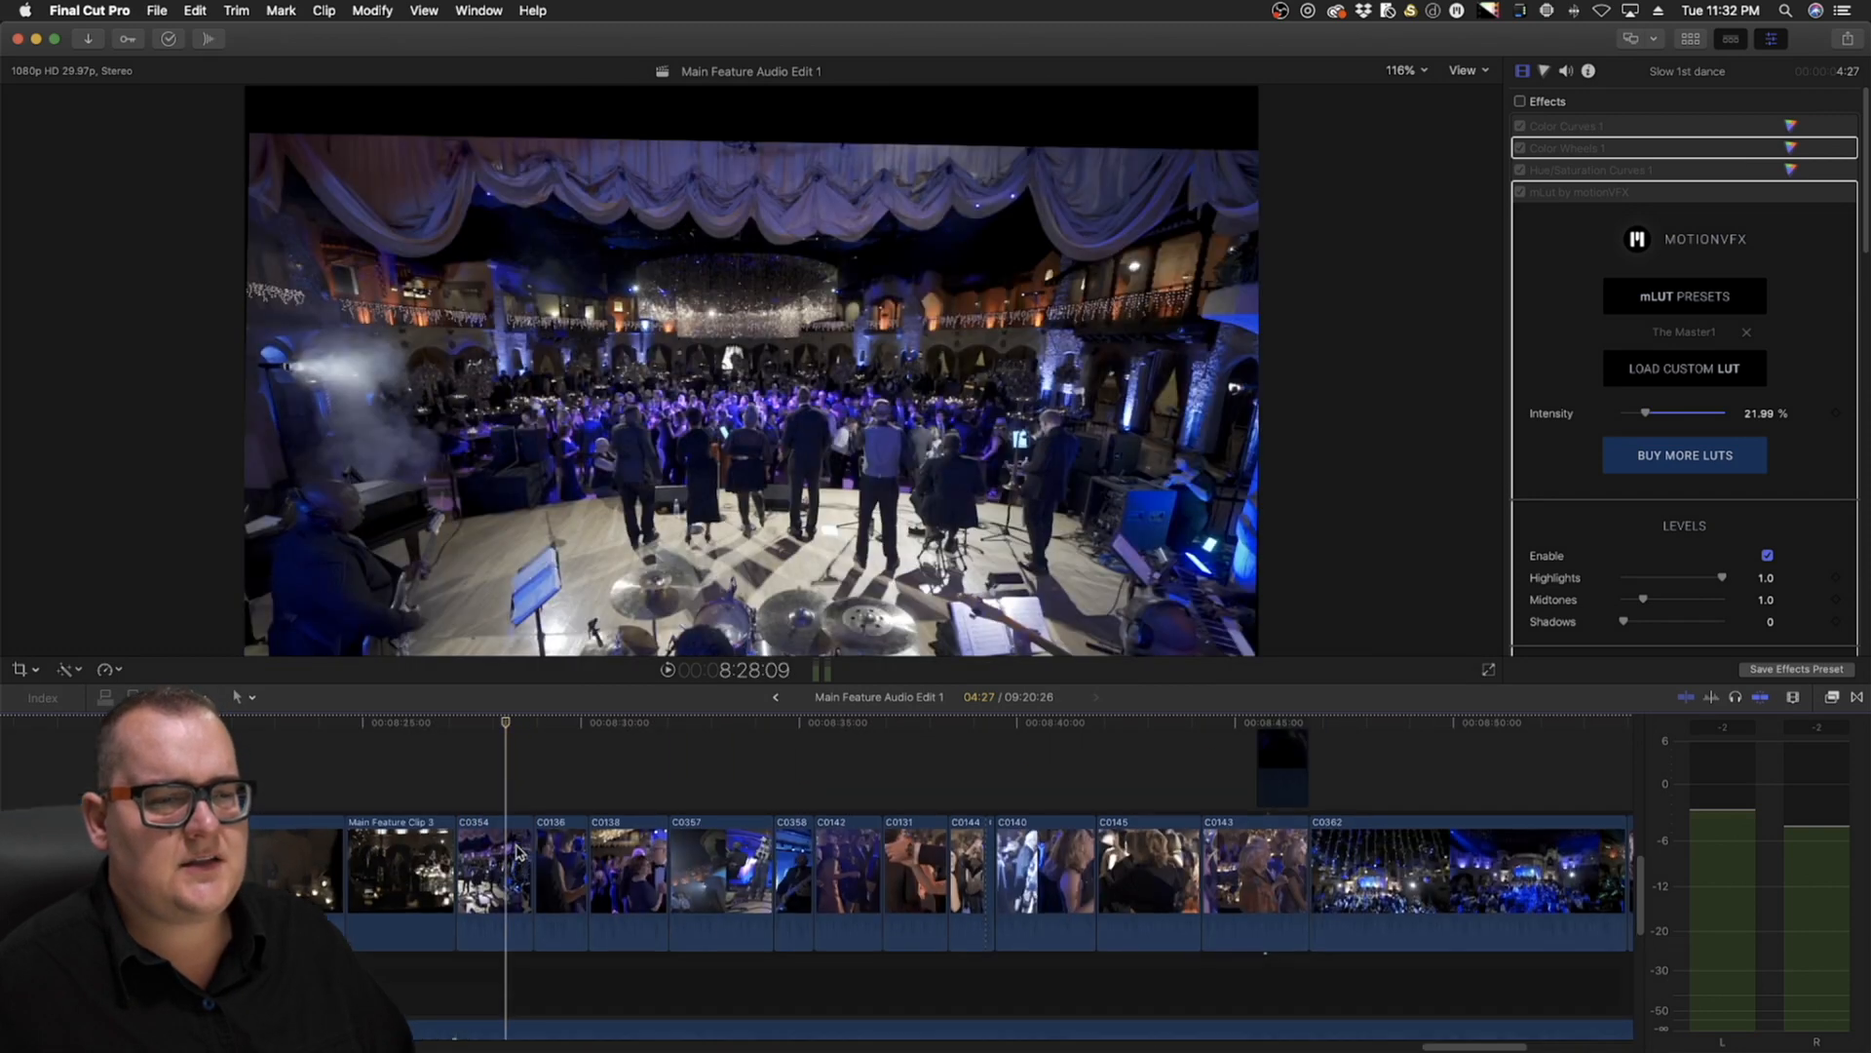
# Scrub through the band and dance floor clips from C0354 to C0140, playing the cut from C0358 into C0142
pyautogui.click(566, 731)
pyautogui.moveTo(567, 734); pyautogui.dragTo(792, 761)
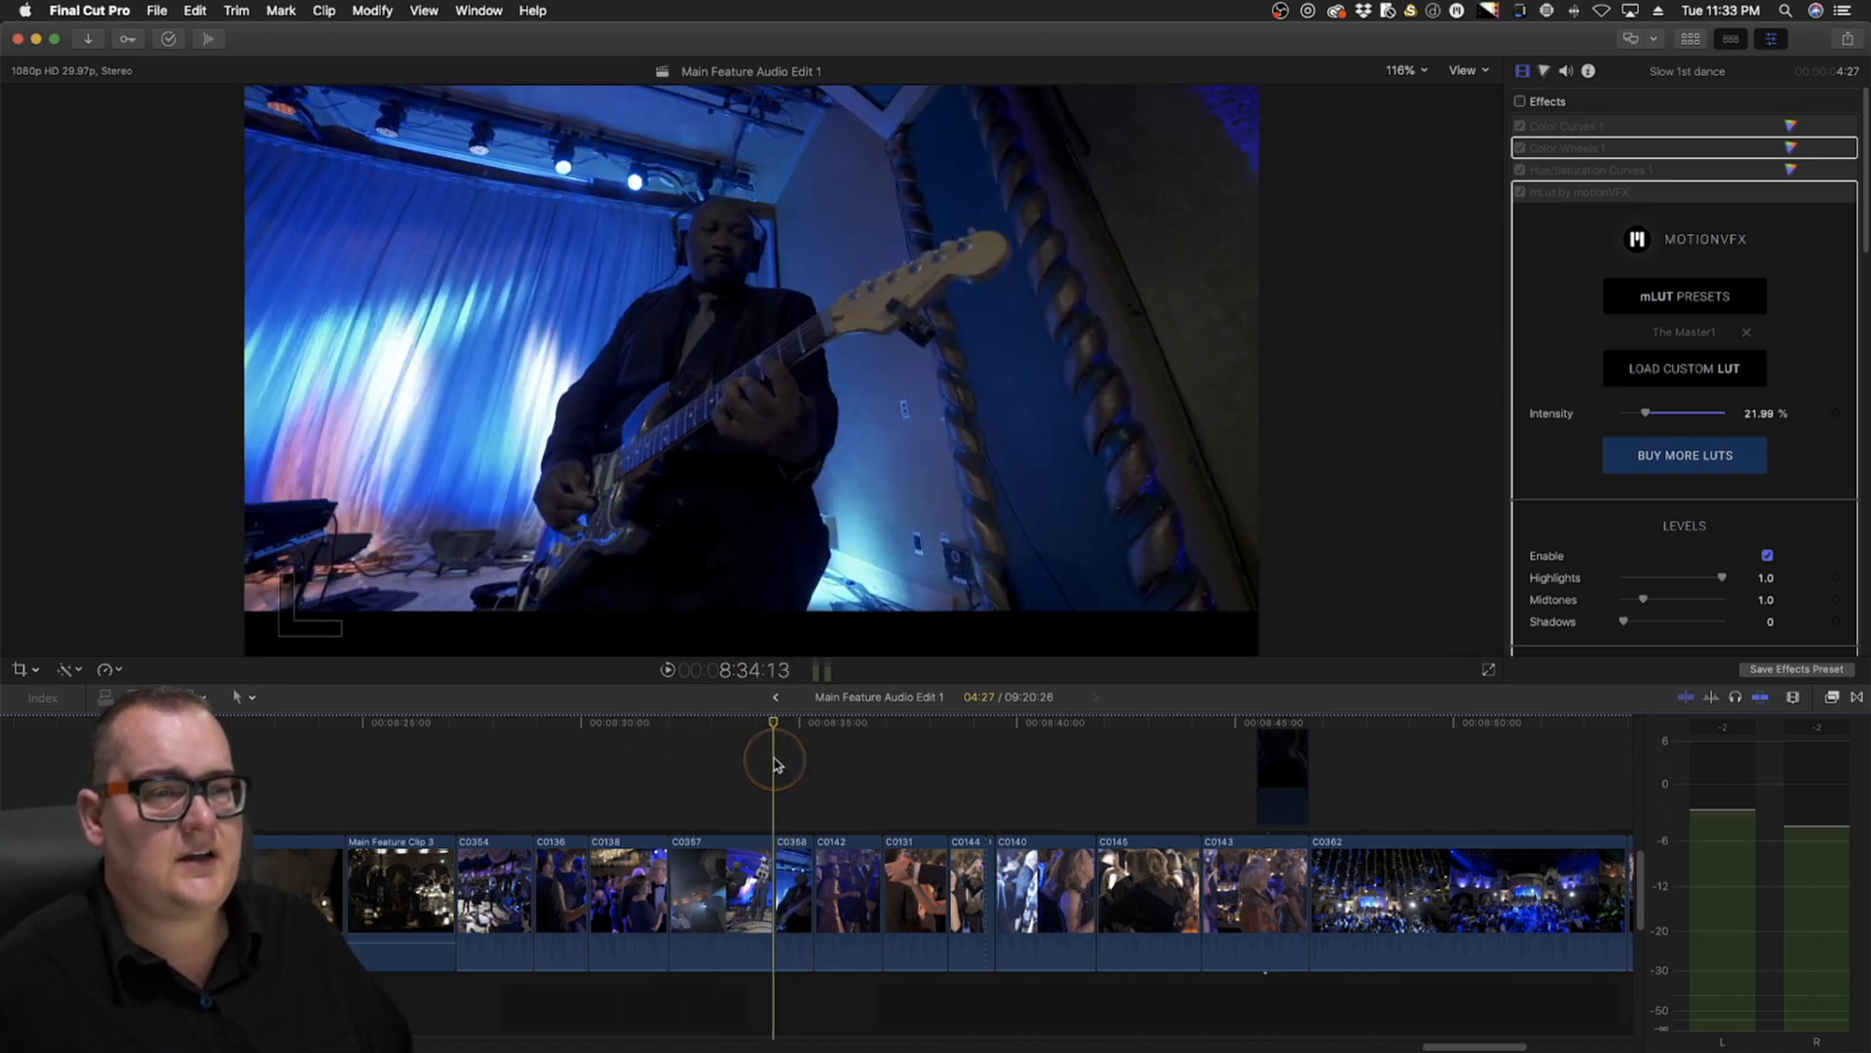
pyautogui.press('l')
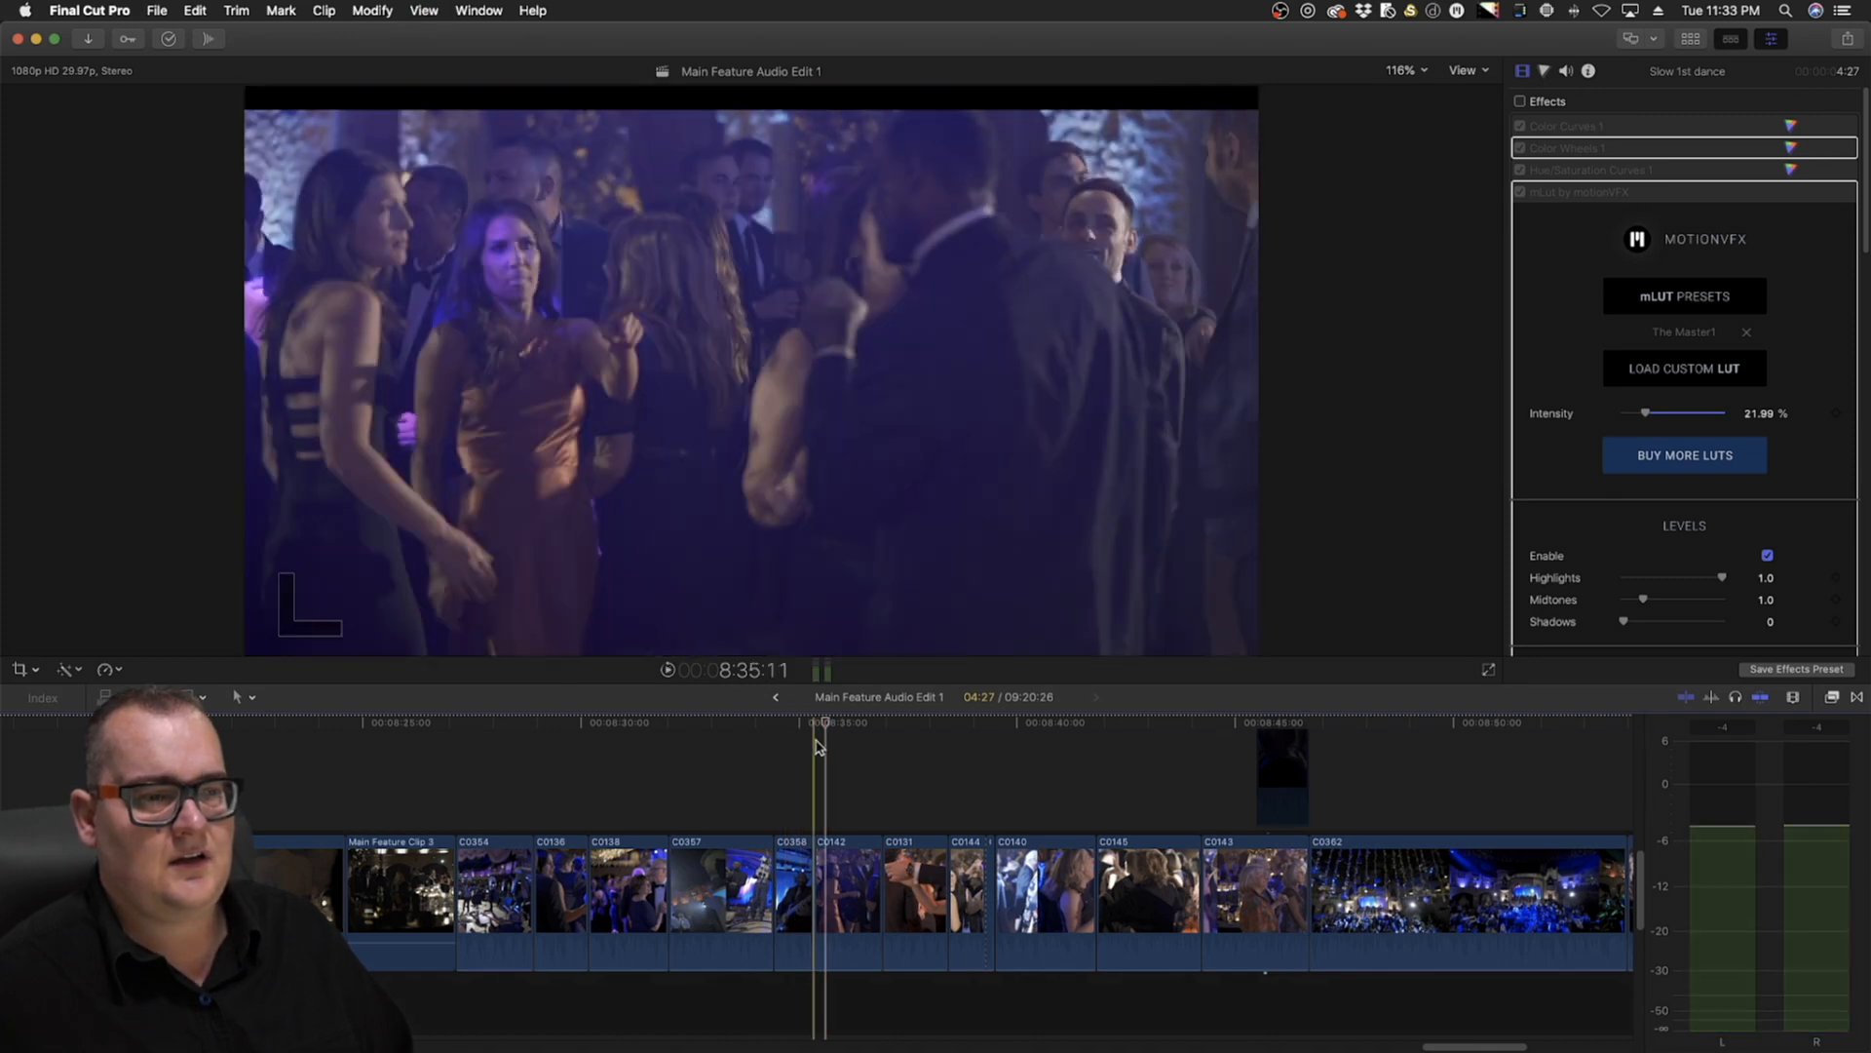
pyautogui.moveTo(830, 726); pyautogui.dragTo(1049, 809)
# Scrub from C0140 to the dance floor clip C0143 and select it beneath the connected overlay clip
pyautogui.hscroll(10, 1035, 822)
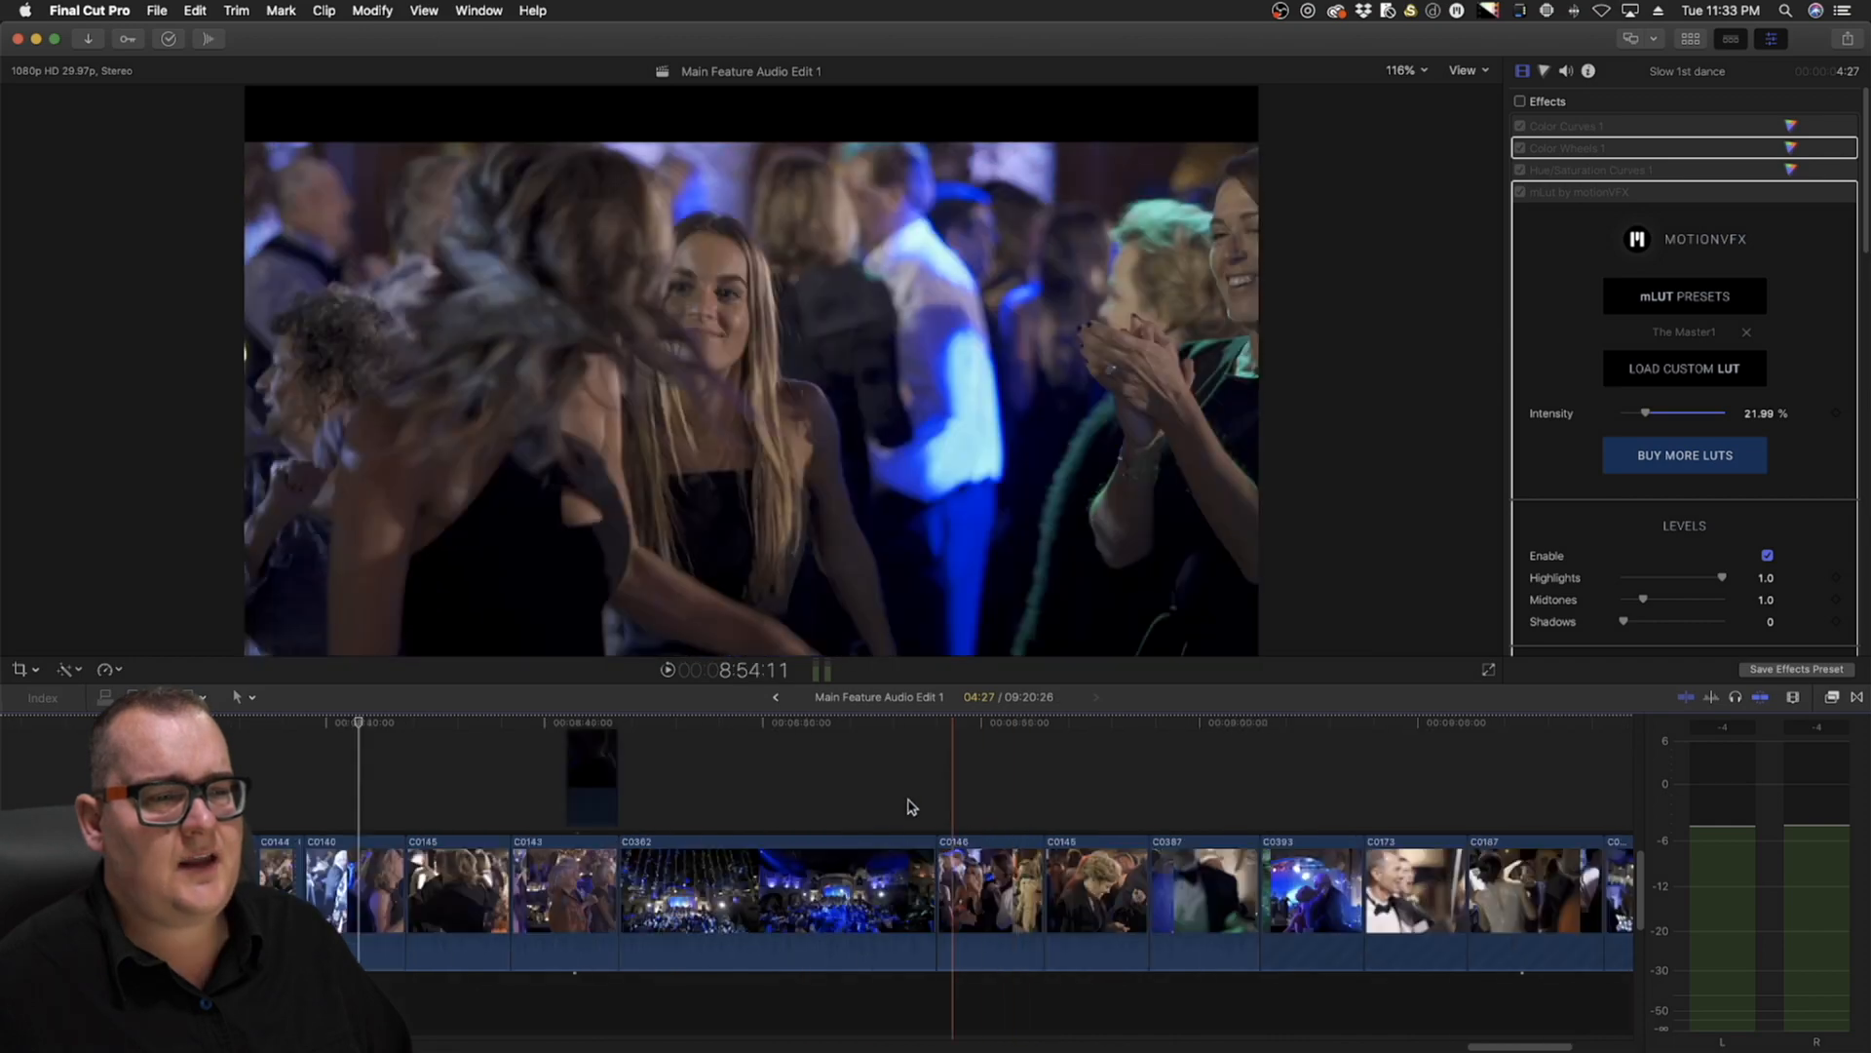
pyautogui.moveTo(368, 729); pyautogui.dragTo(563, 760)
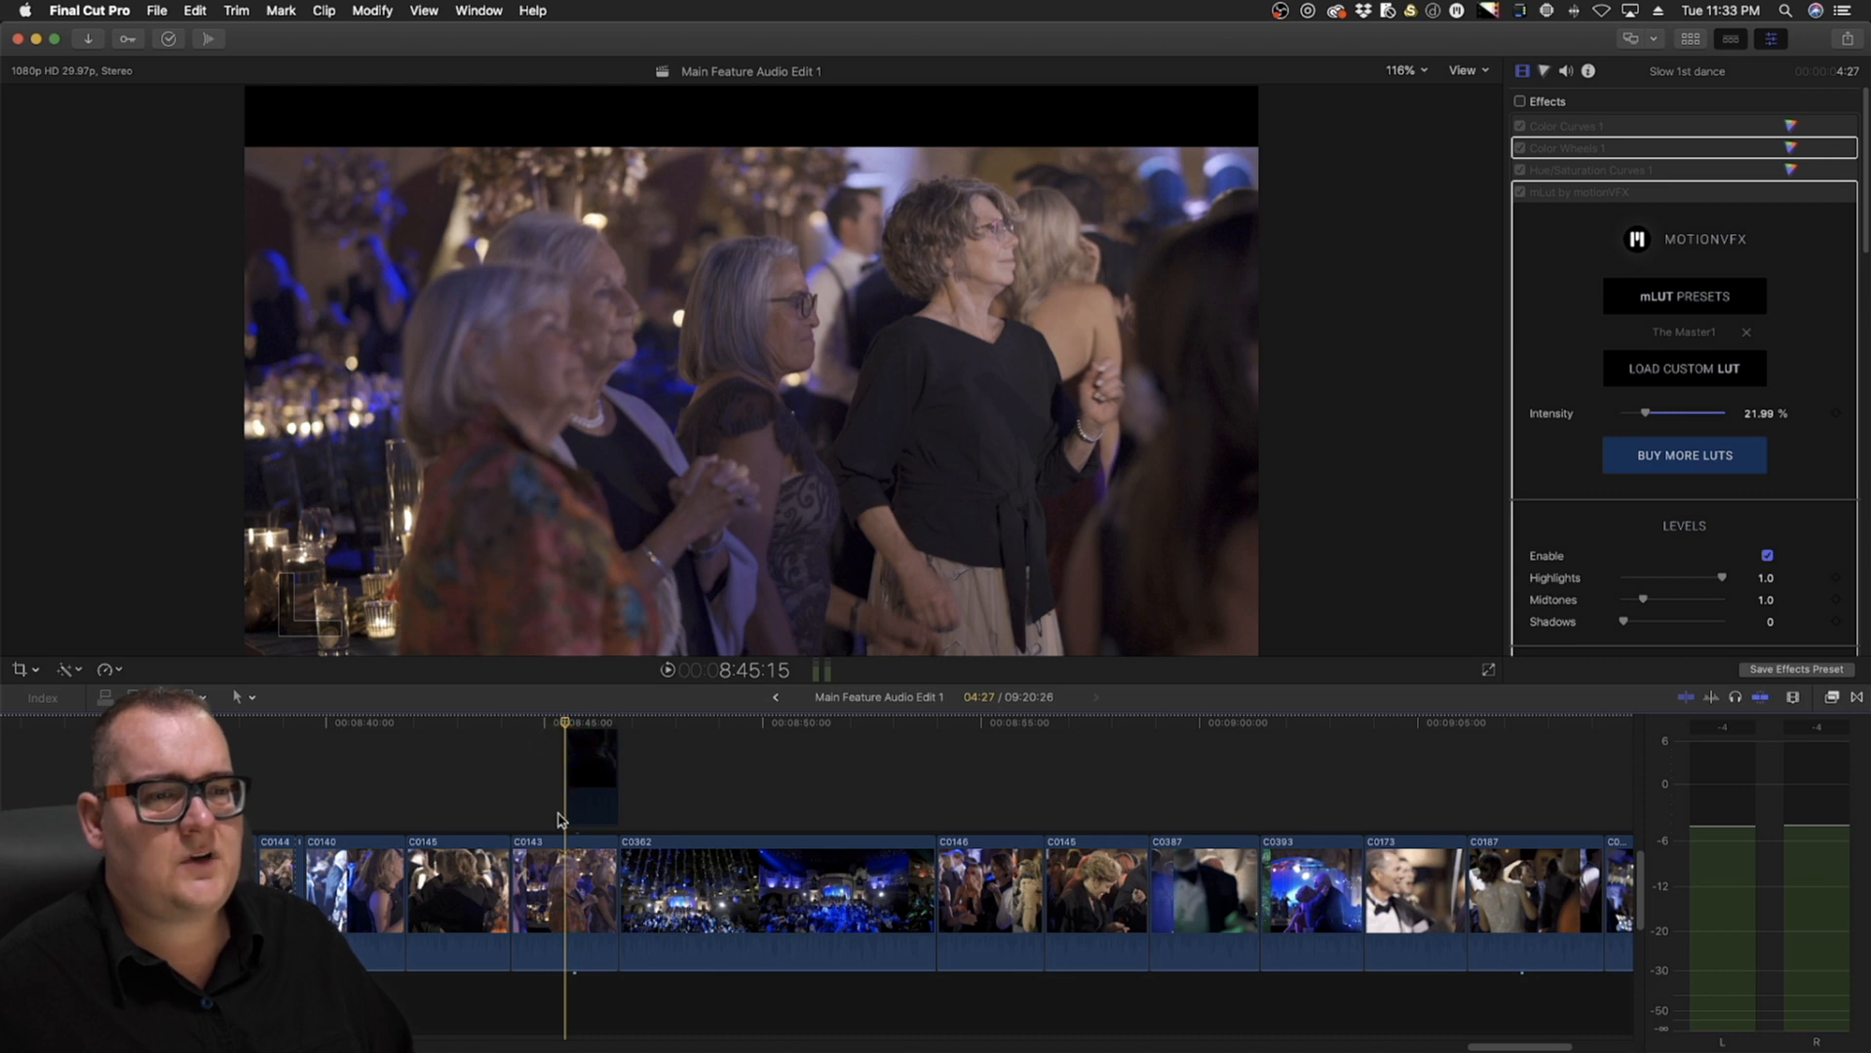
pyautogui.click(564, 862)
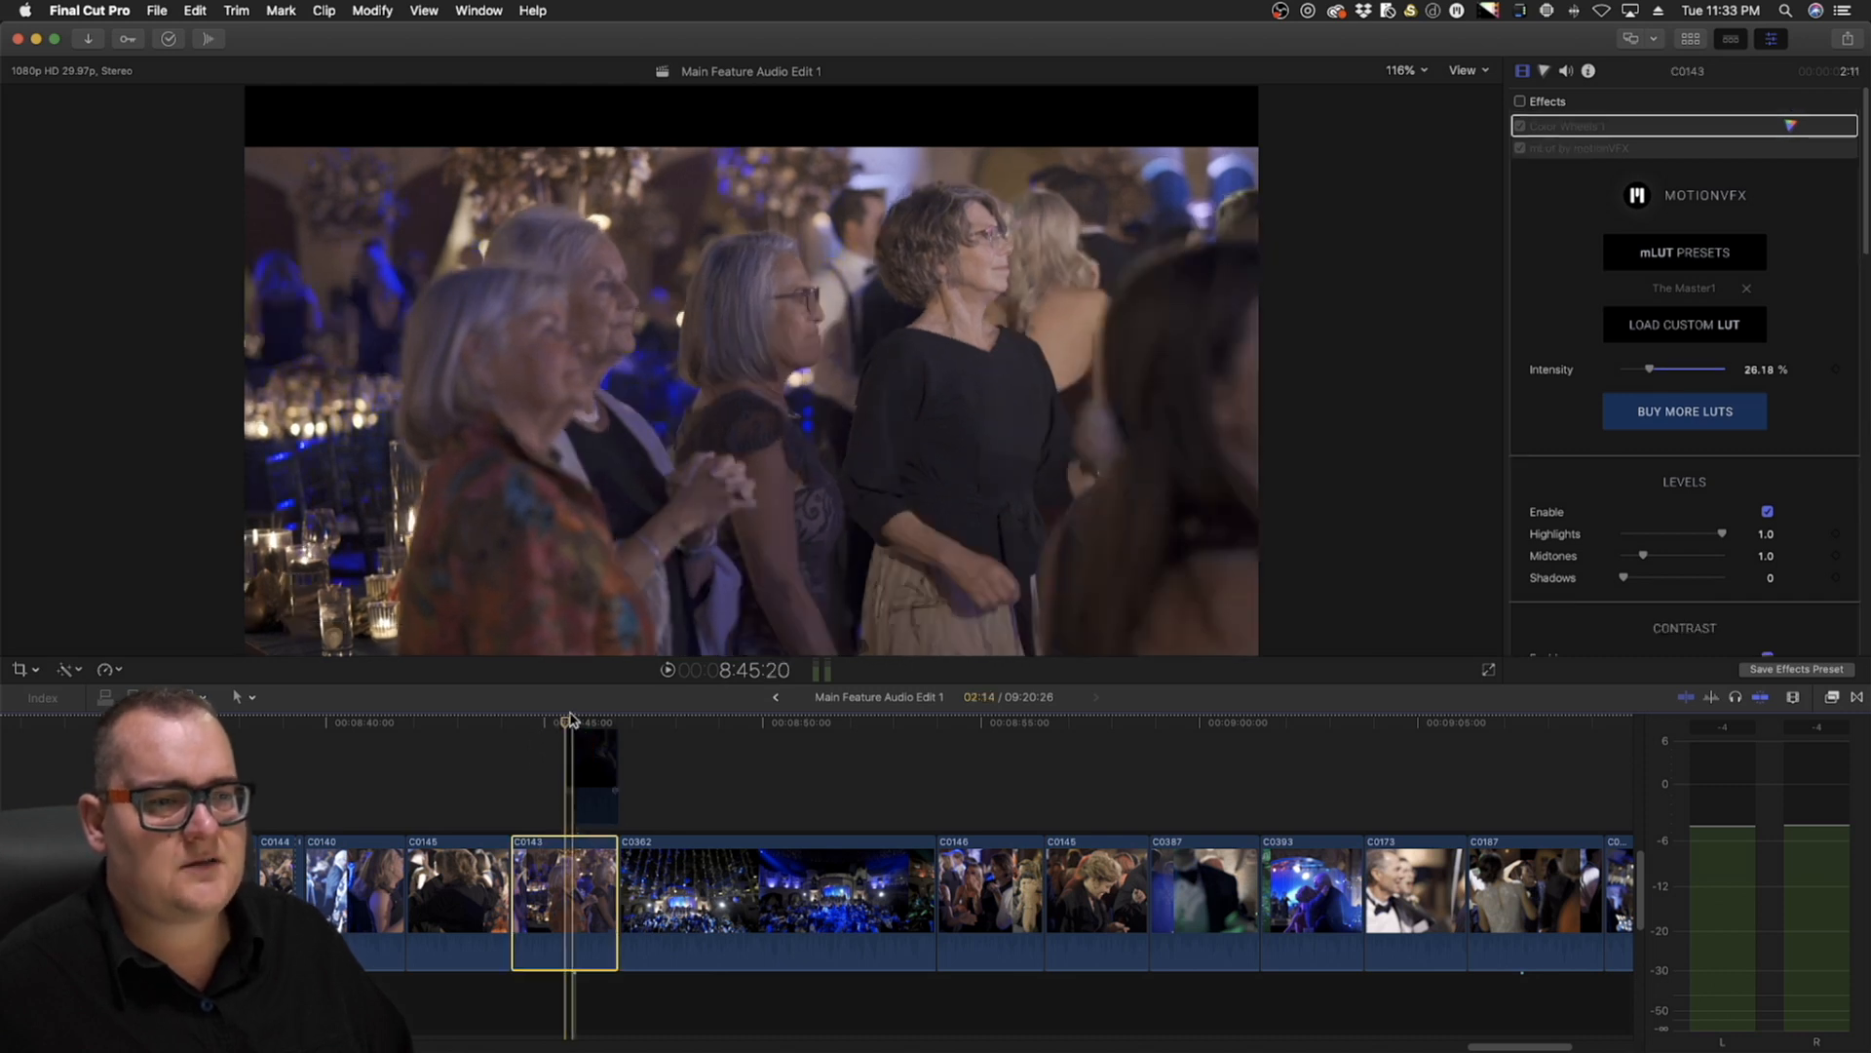
# Scrub from C0143 into the wide dance floor clip C0362, select it, and examine how the shot develops
pyautogui.moveTo(570, 719); pyautogui.dragTo(656, 746)
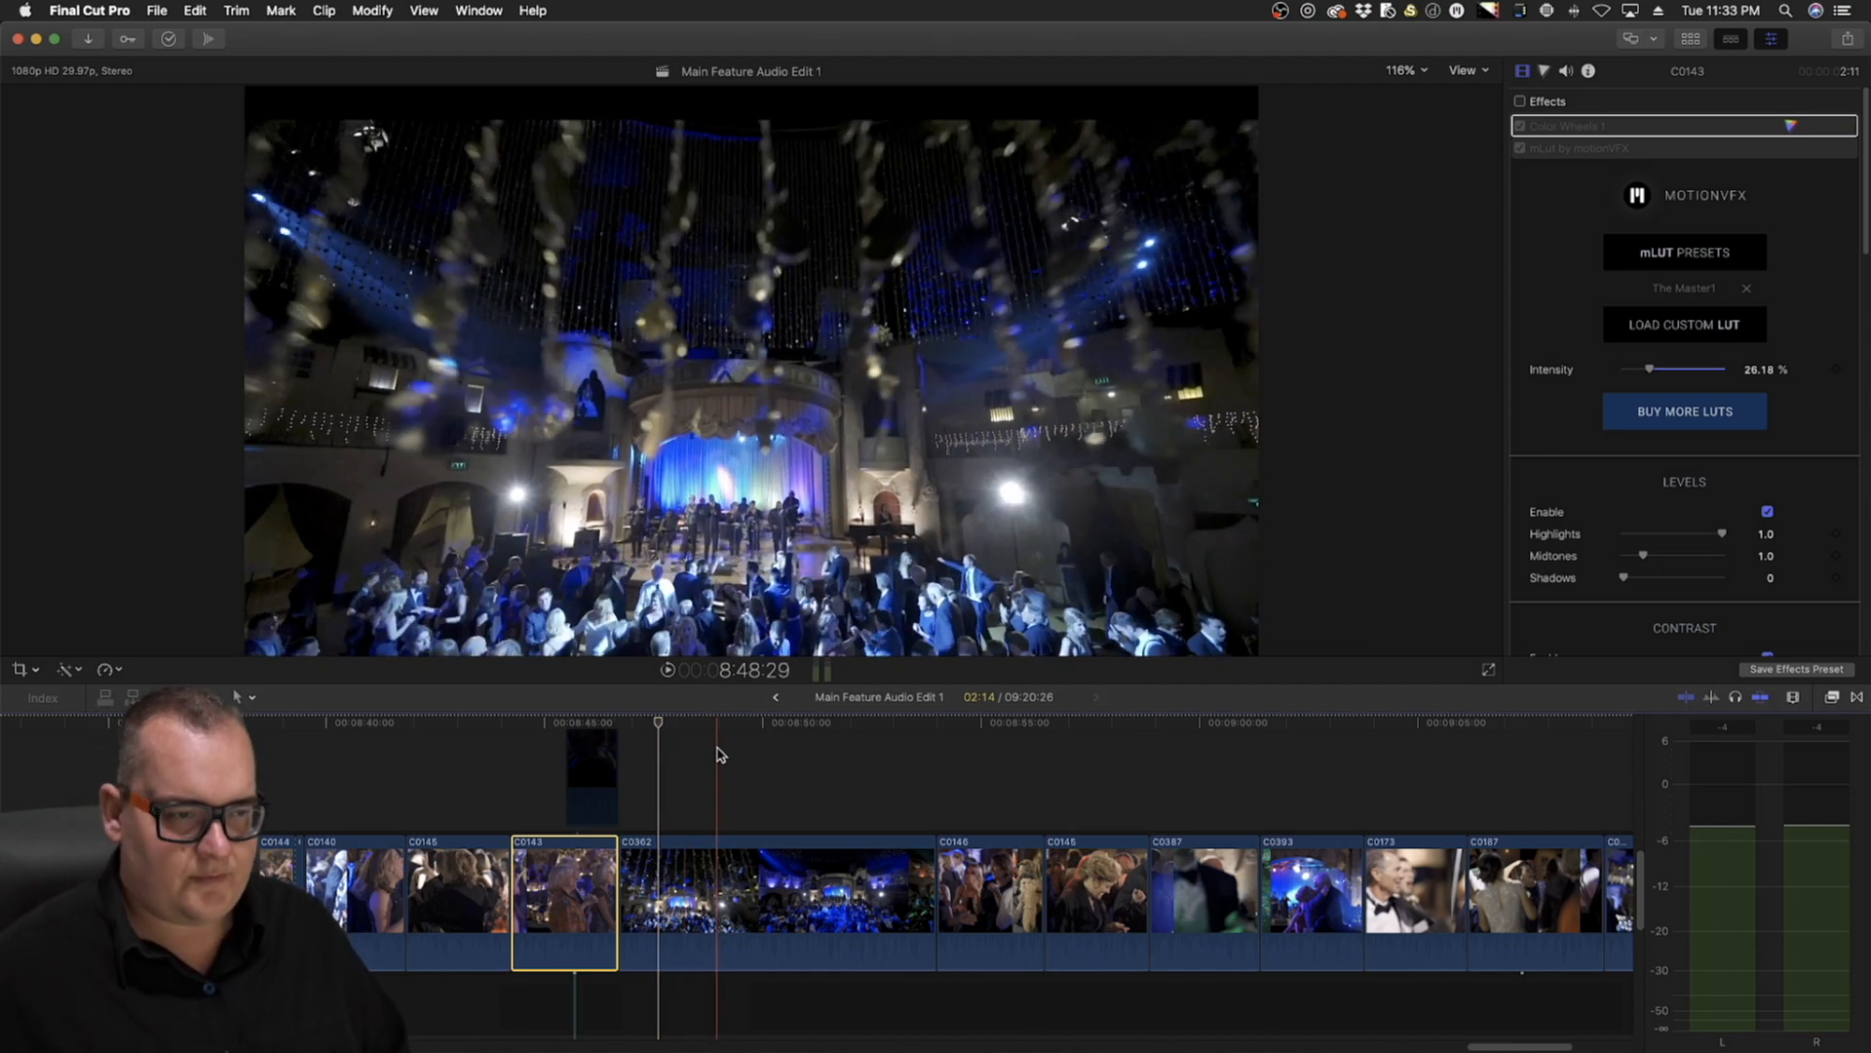
pyautogui.moveTo(679, 733); pyautogui.dragTo(629, 816)
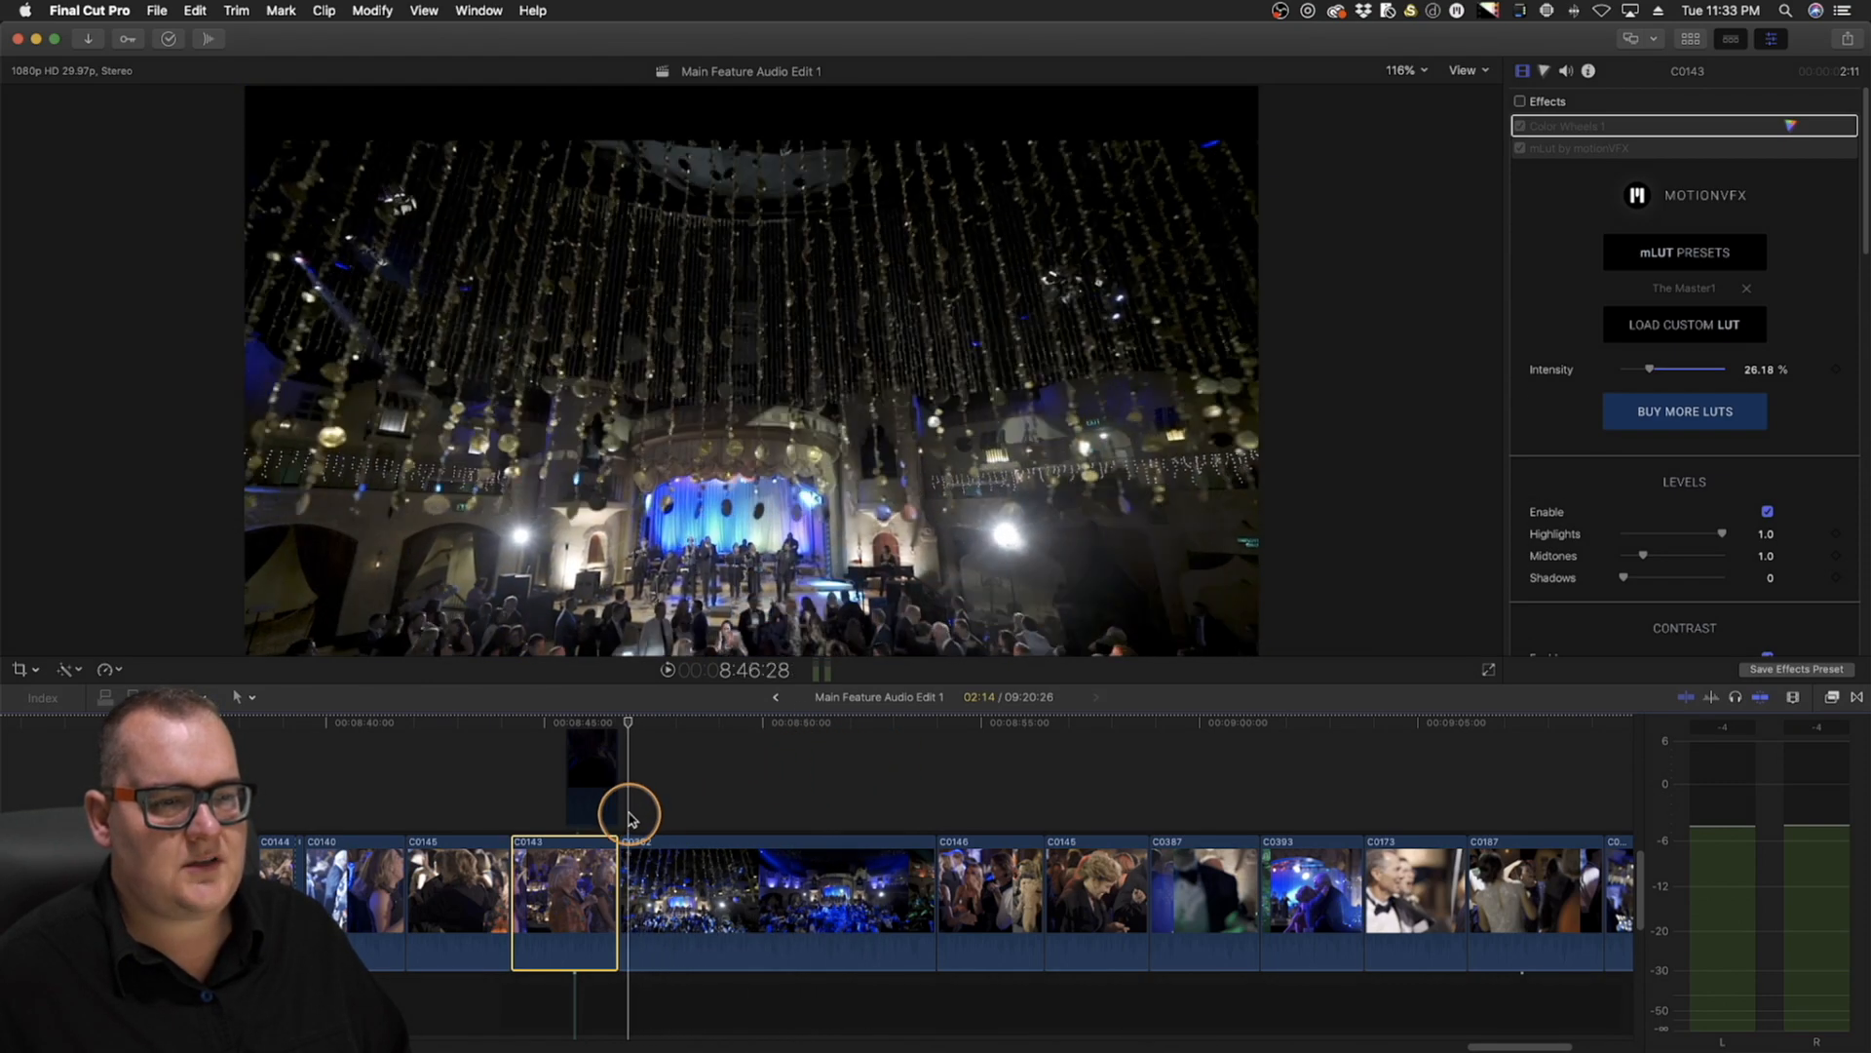
pyautogui.click(641, 865)
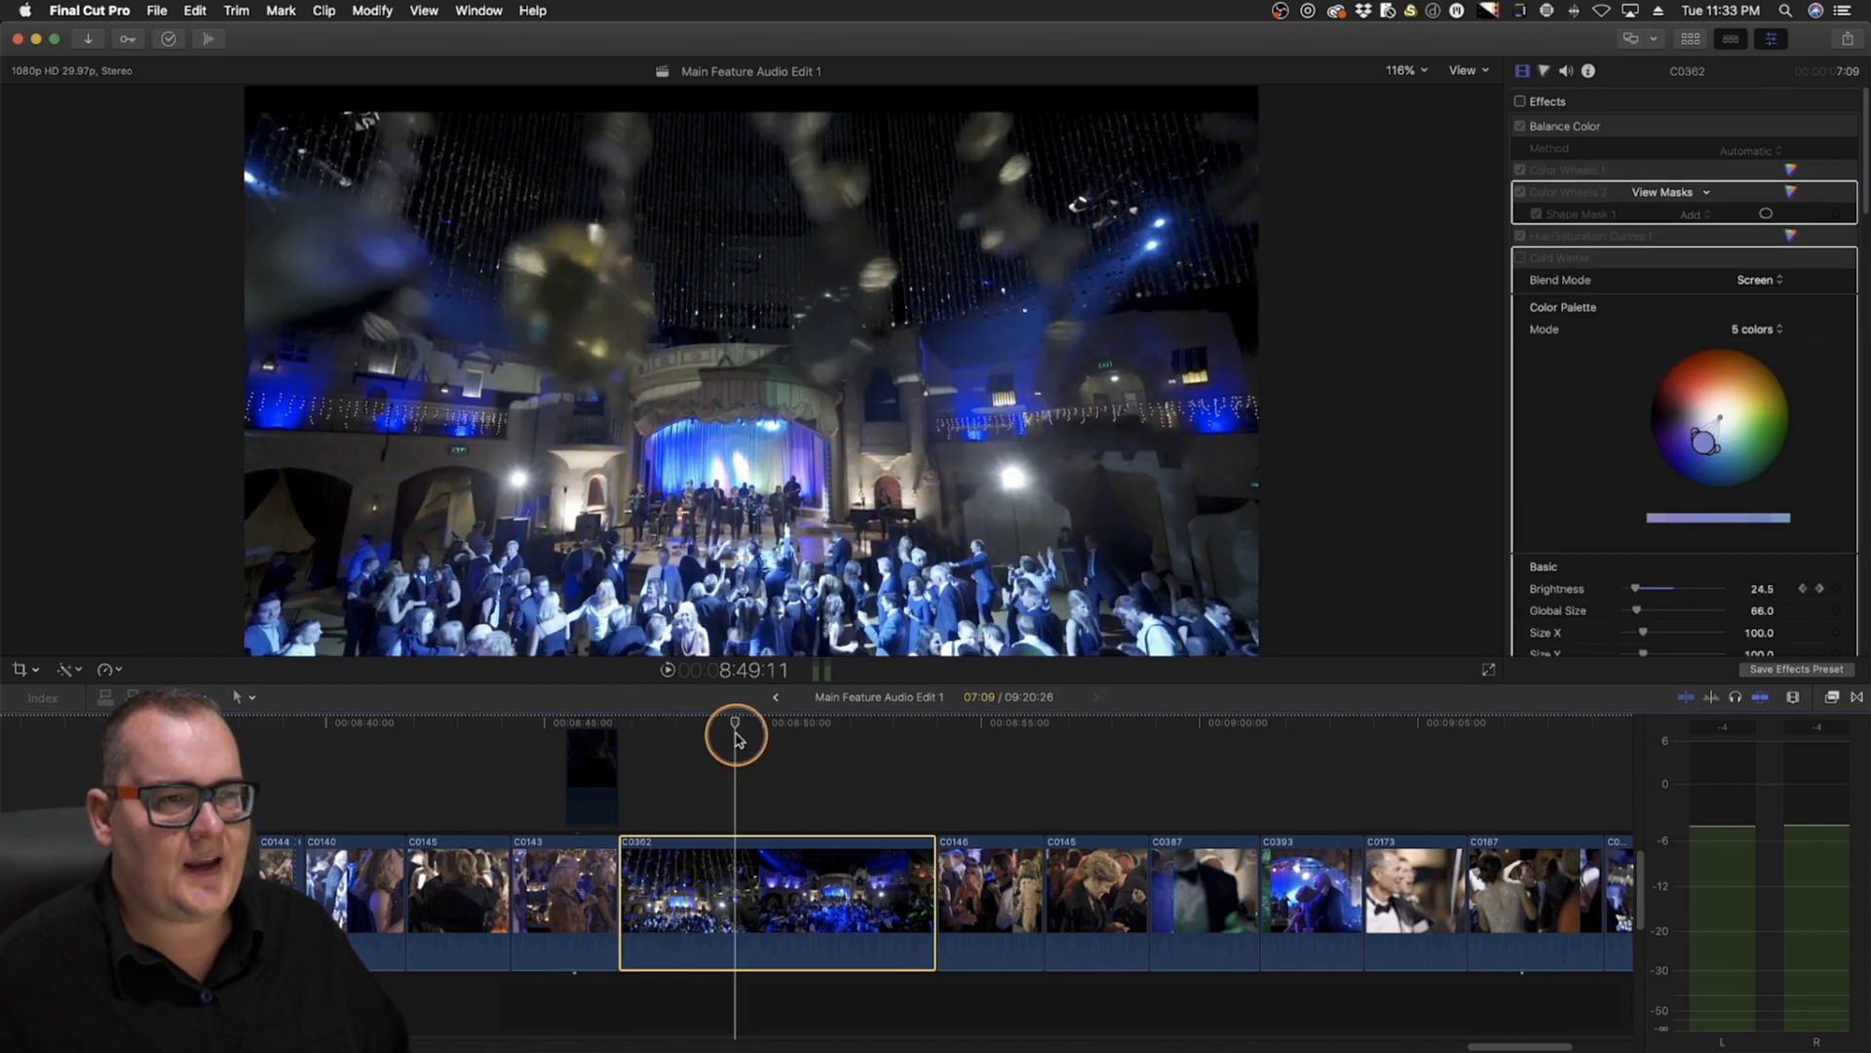
pyautogui.moveTo(759, 738); pyautogui.dragTo(616, 777)
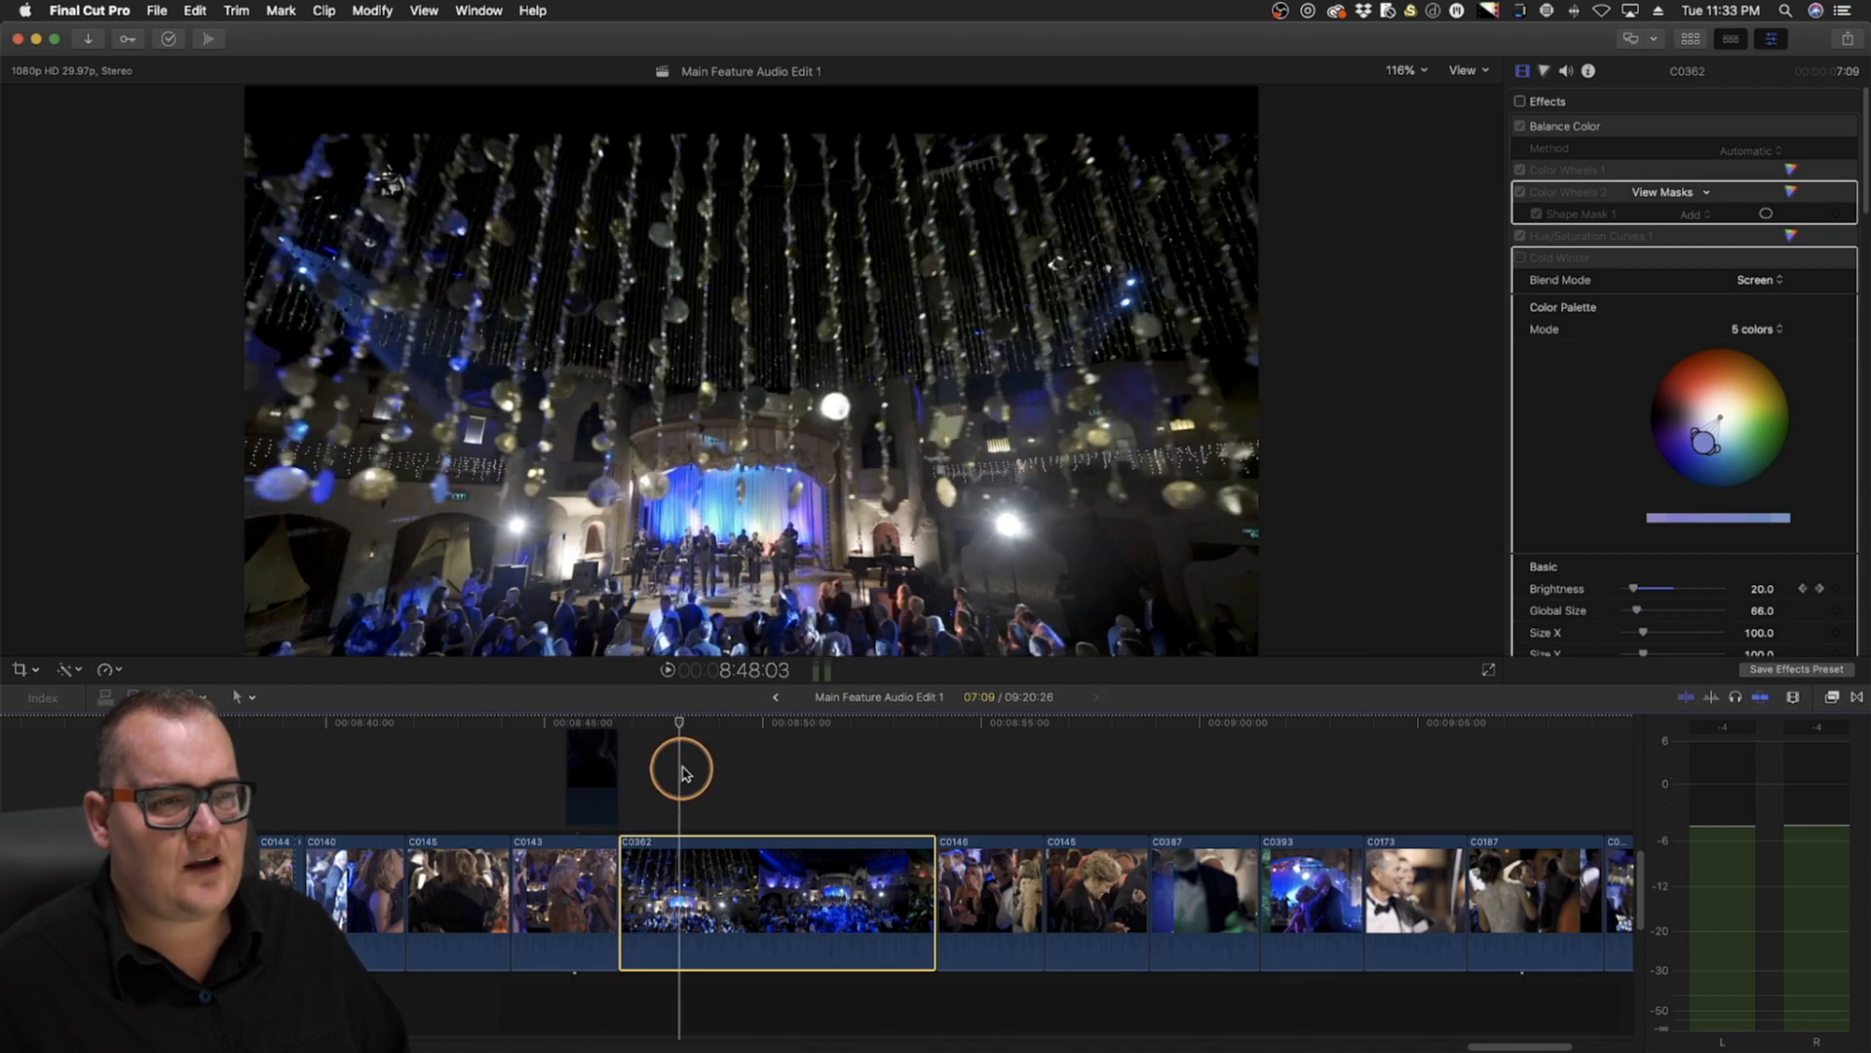
pyautogui.moveTo(714, 773); pyautogui.dragTo(838, 807)
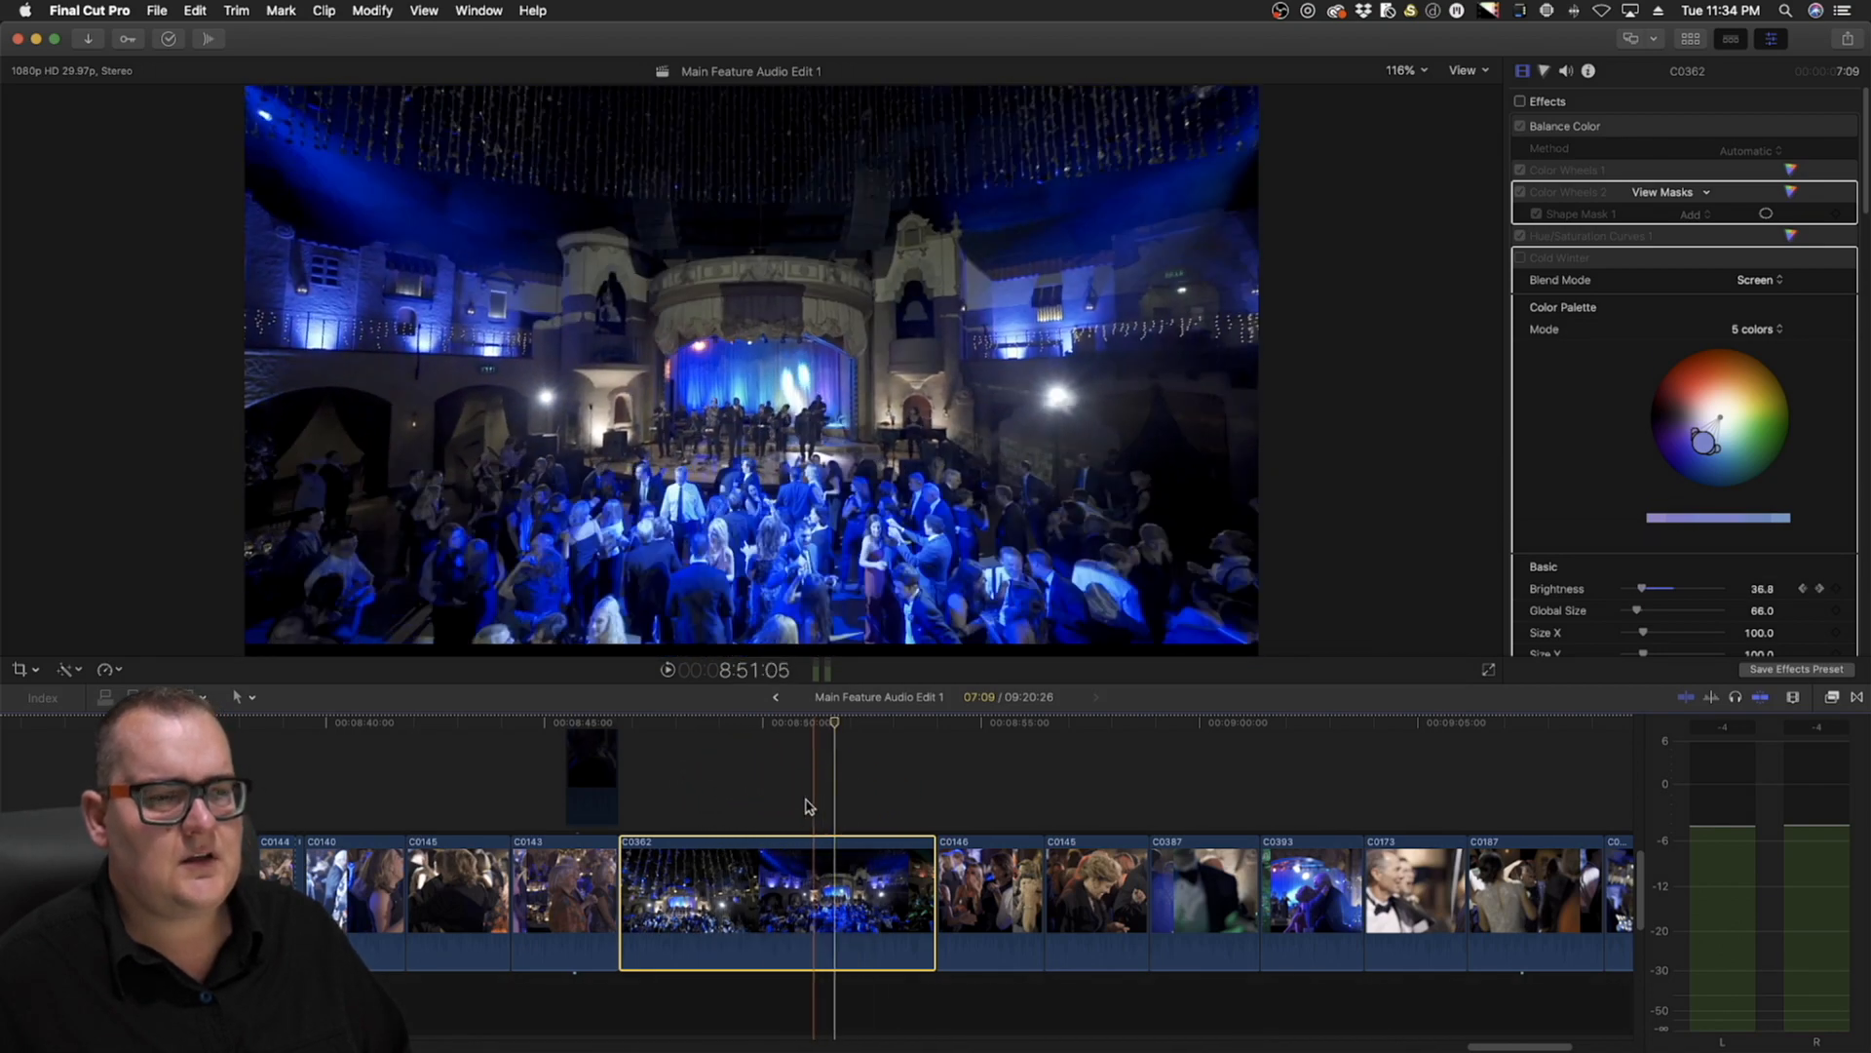
# Scrub onward from C0362 through the following dance floor clips to C0377, returning to C0145
pyautogui.hscroll(5, 644, 770)
pyautogui.moveTo(519, 729); pyautogui.dragTo(934, 835)
pyautogui.hscroll(8, 906, 829)
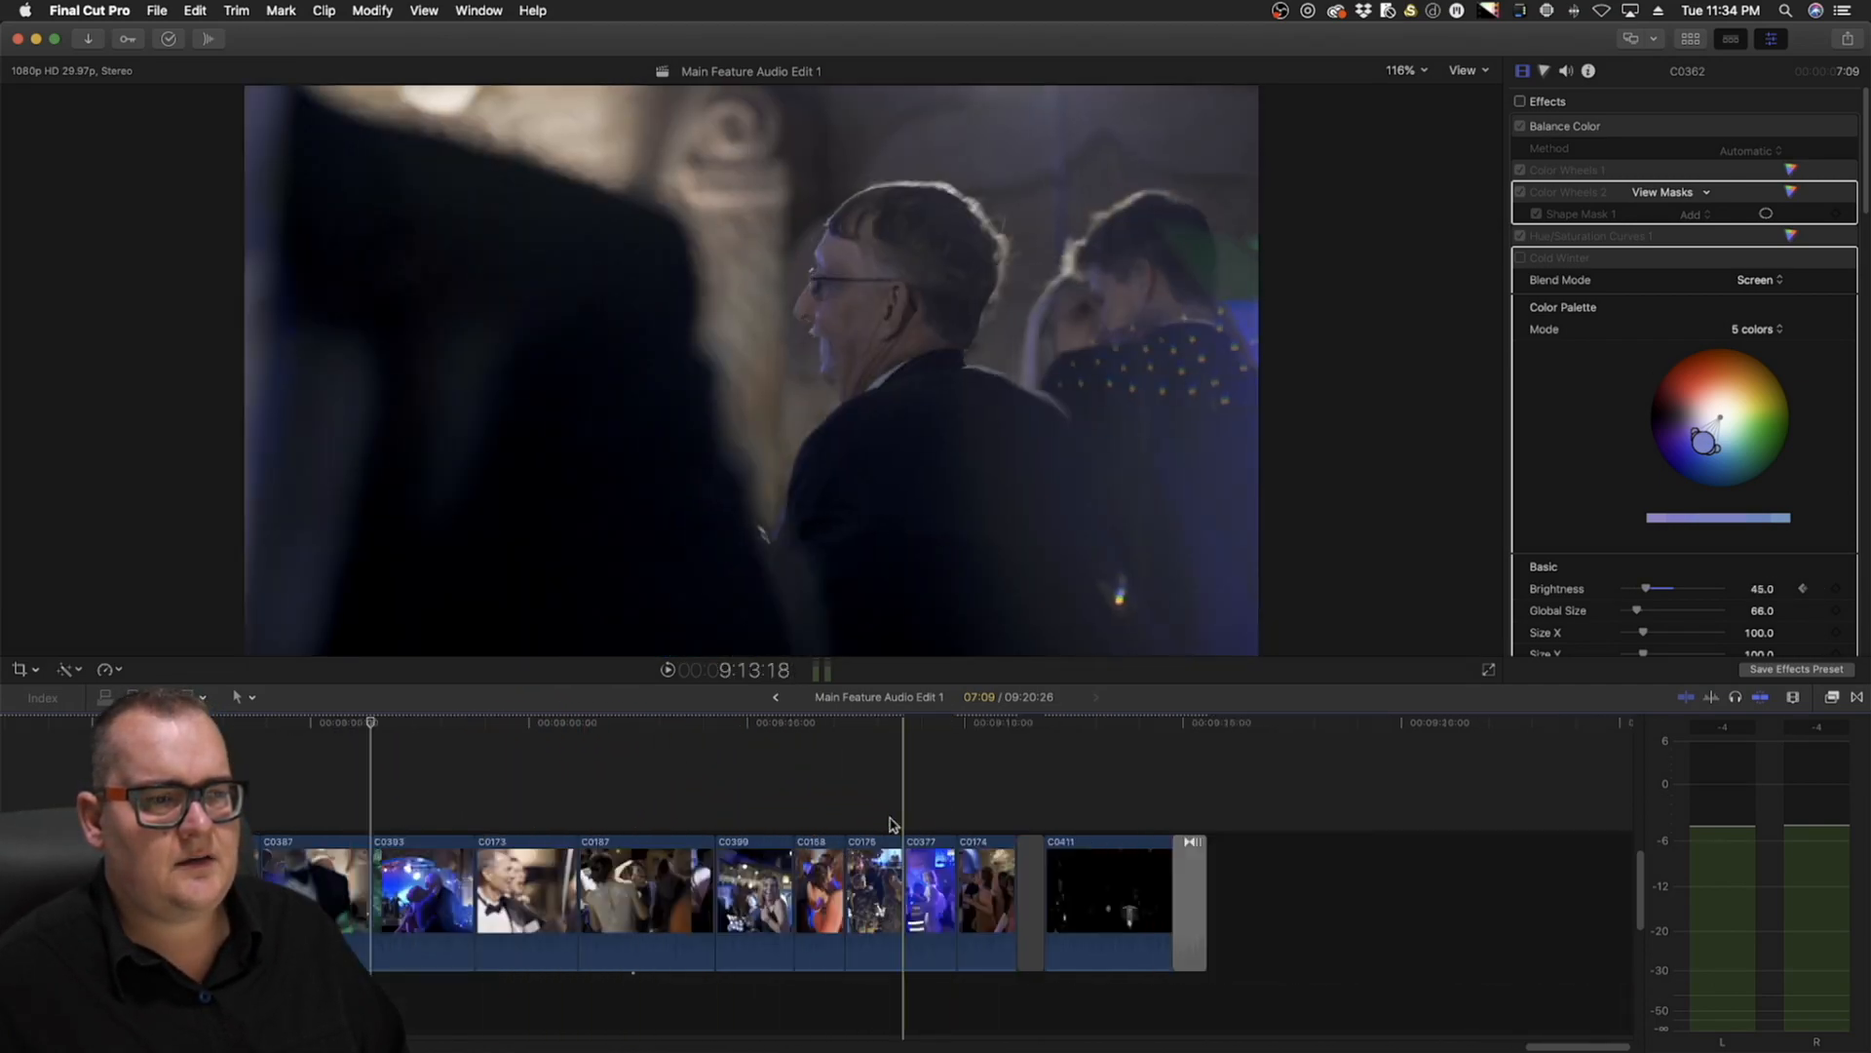
pyautogui.moveTo(399, 726); pyautogui.dragTo(542, 825)
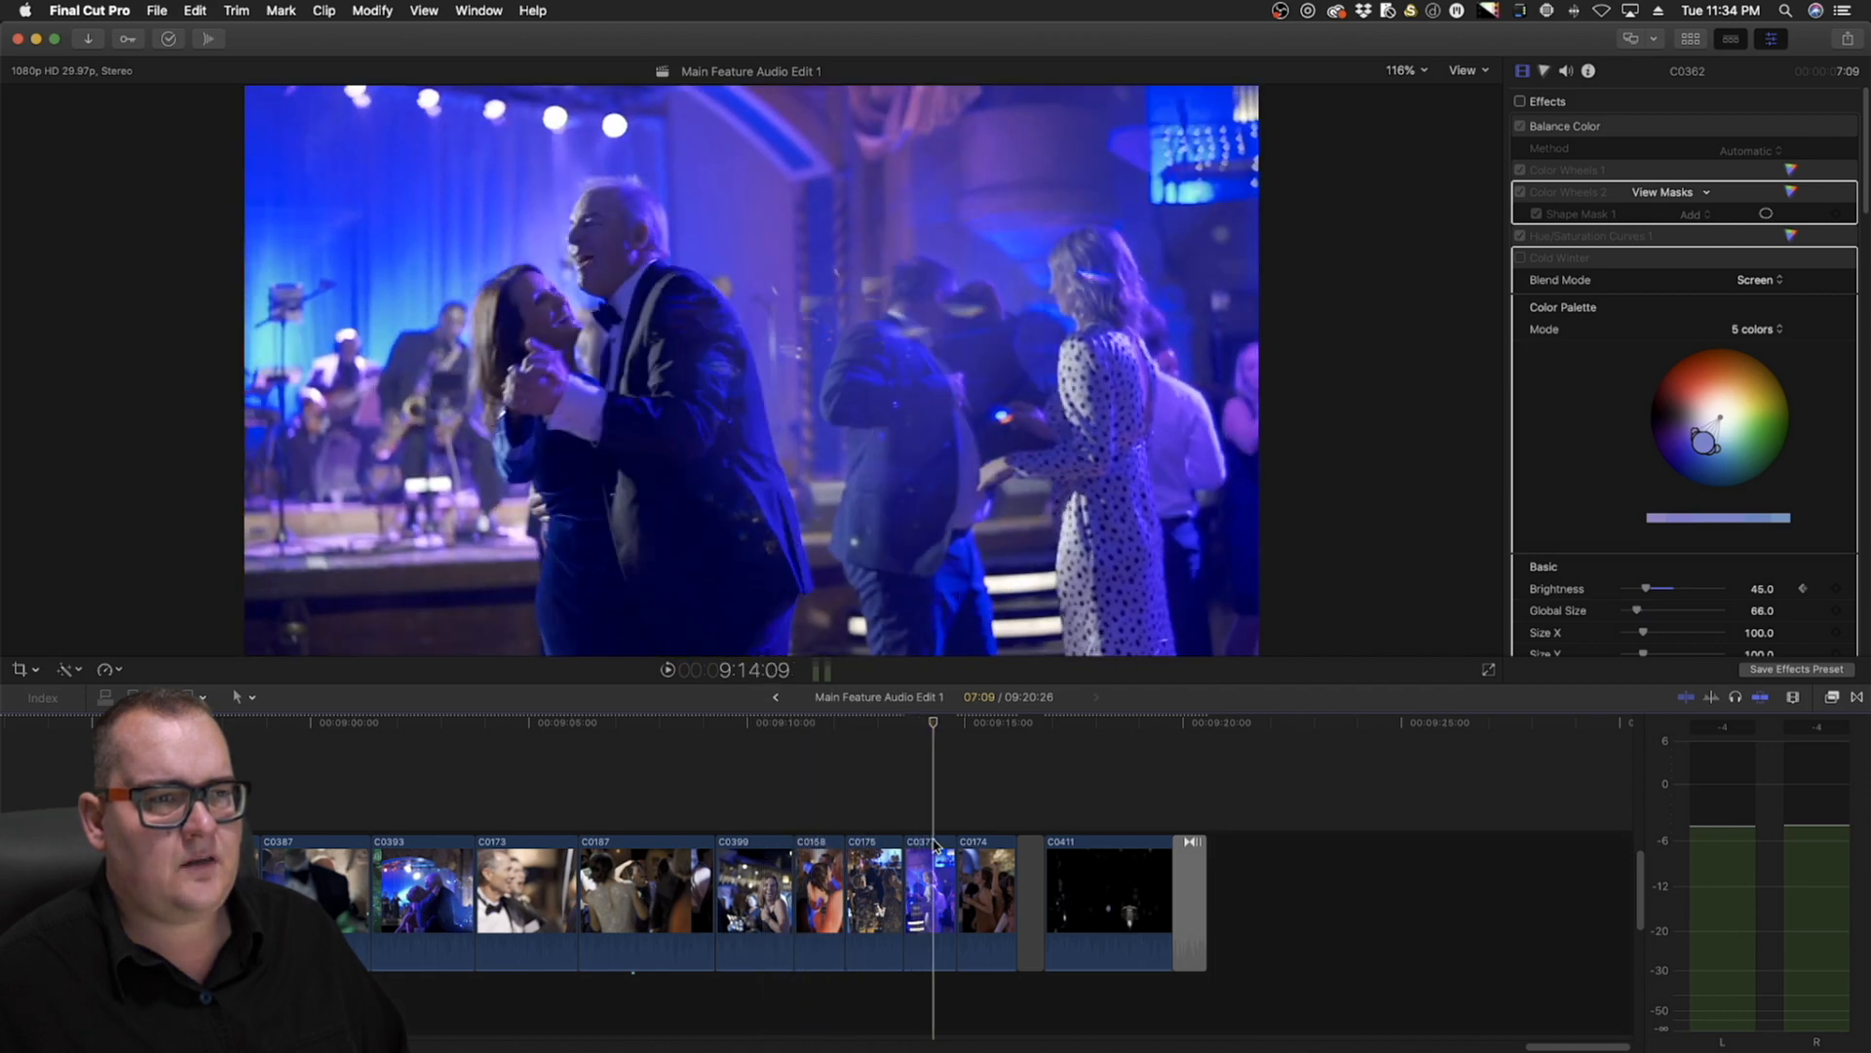
pyautogui.moveTo(935, 844); pyautogui.dragTo(206, 829)
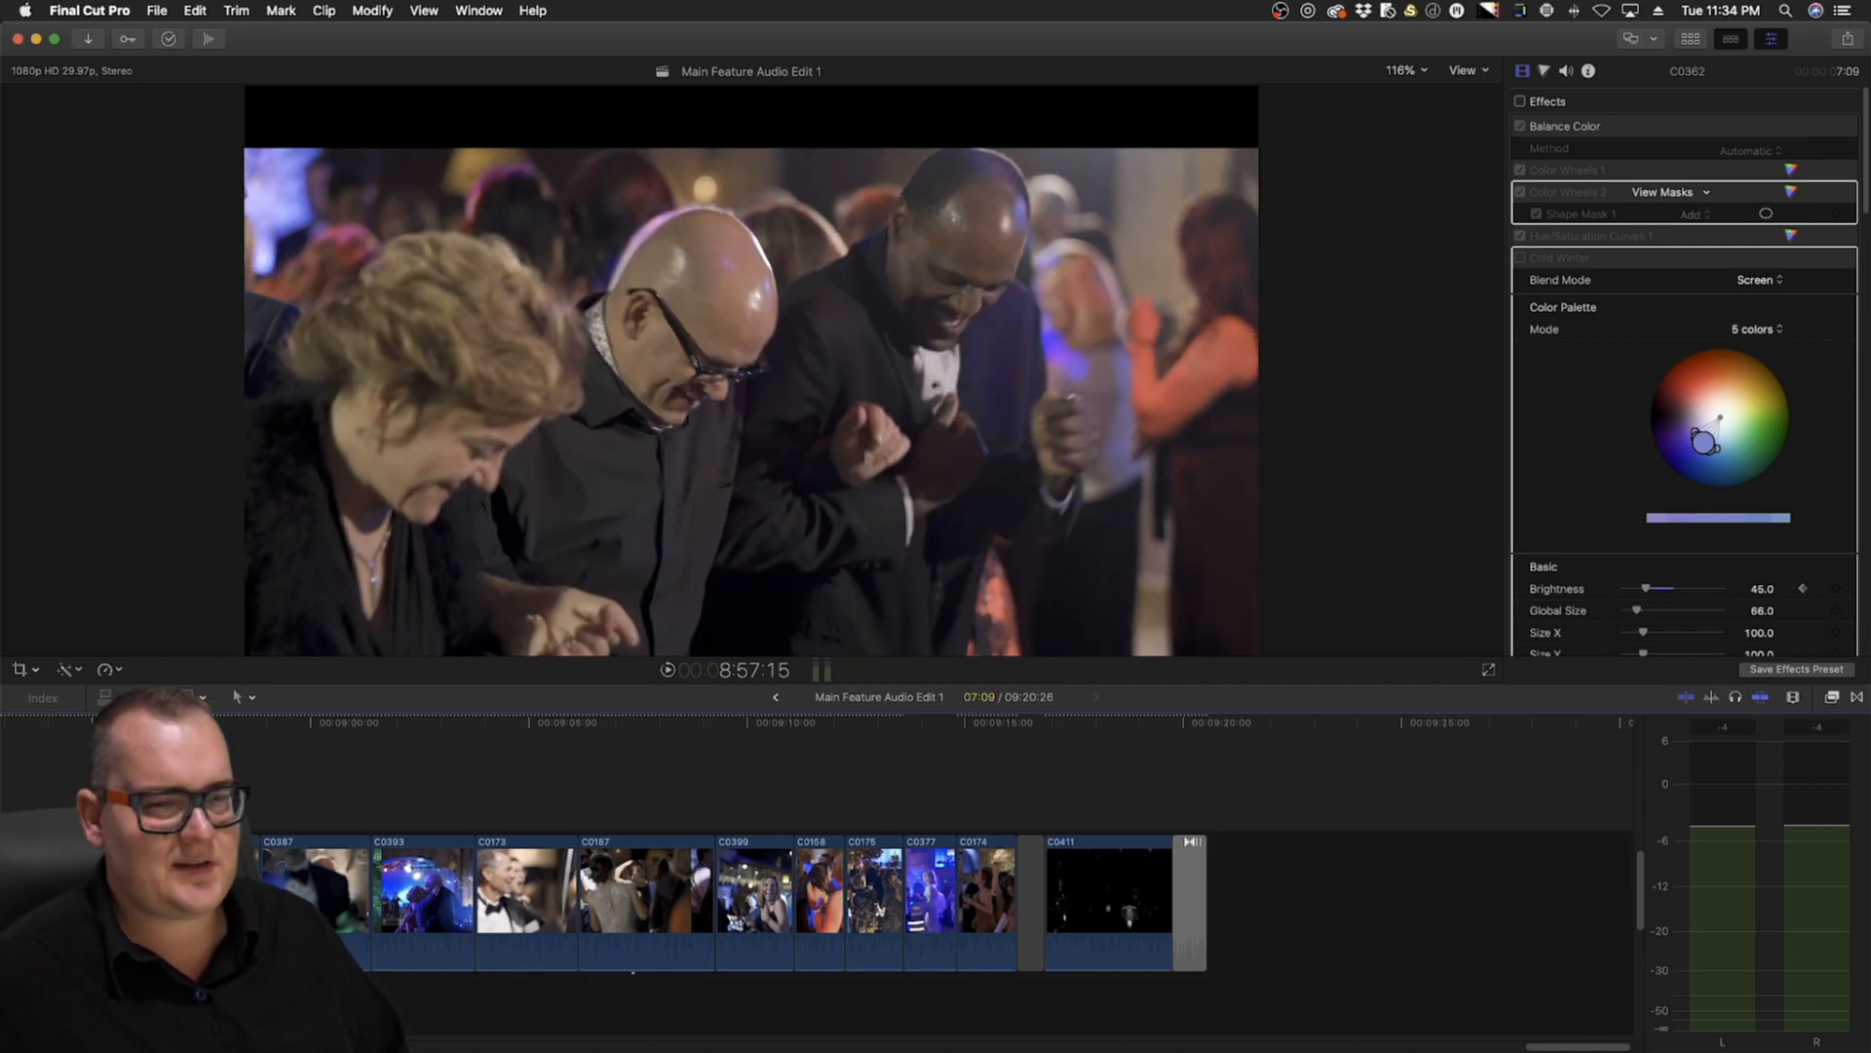
# Revisit the wide clip C0362, scrub forward through C0393 and the closing clips, and park the playhead on C0187
pyautogui.hscroll(-10, 450, 746)
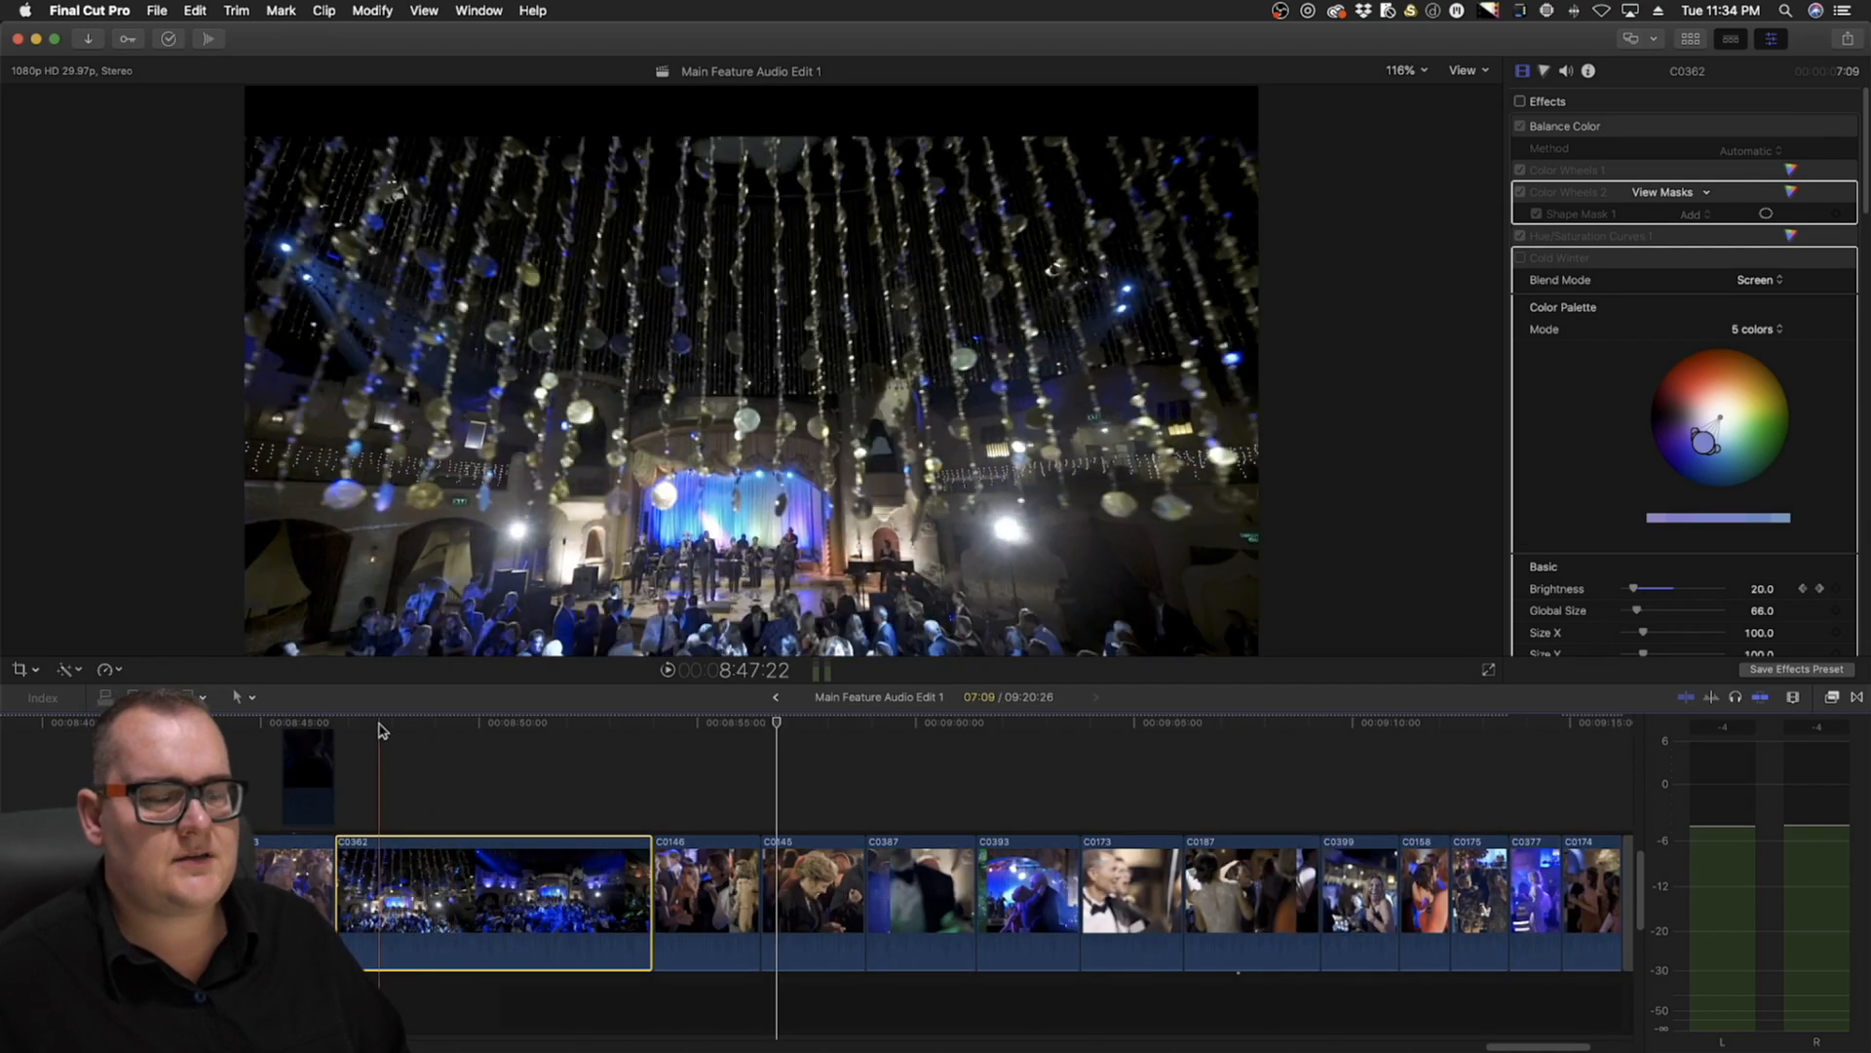
pyautogui.moveTo(382, 726); pyautogui.dragTo(713, 780)
pyautogui.hscroll(10, 706, 783)
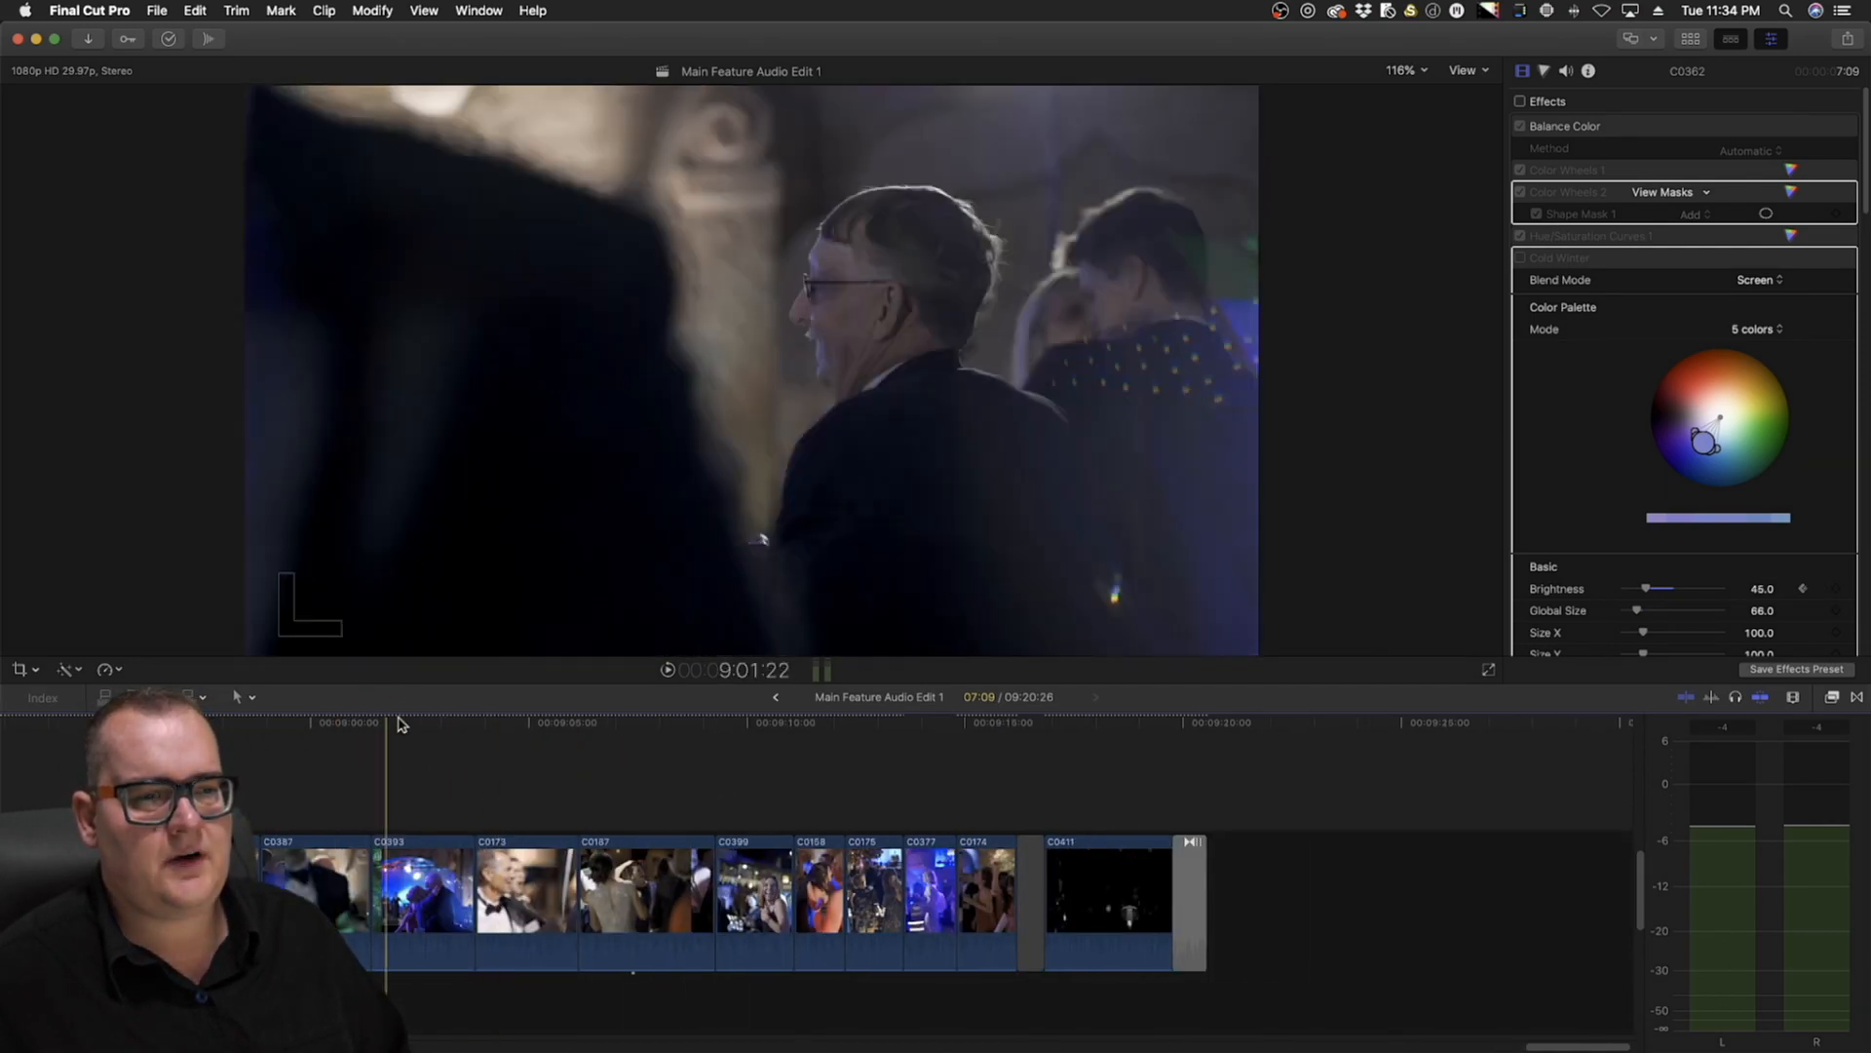
pyautogui.moveTo(398, 723); pyautogui.dragTo(433, 753)
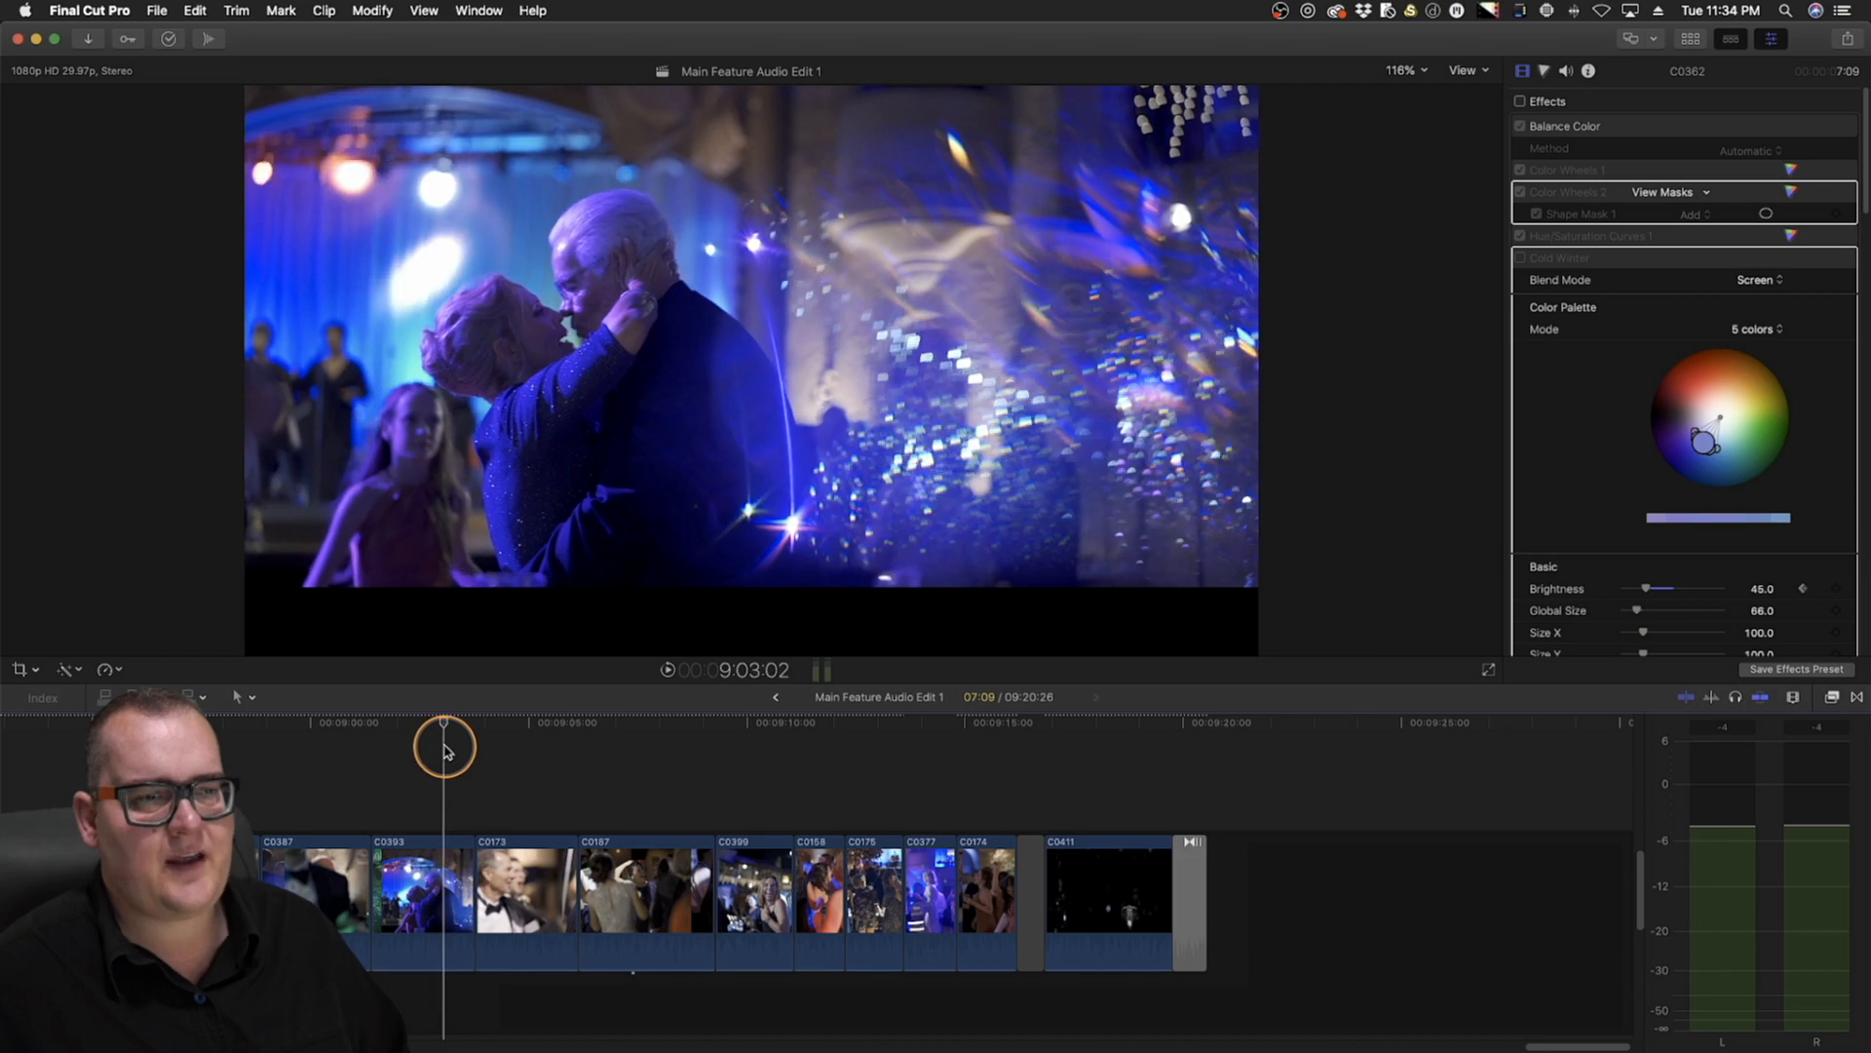
pyautogui.moveTo(451, 750); pyautogui.dragTo(1091, 855)
pyautogui.click(632, 812)
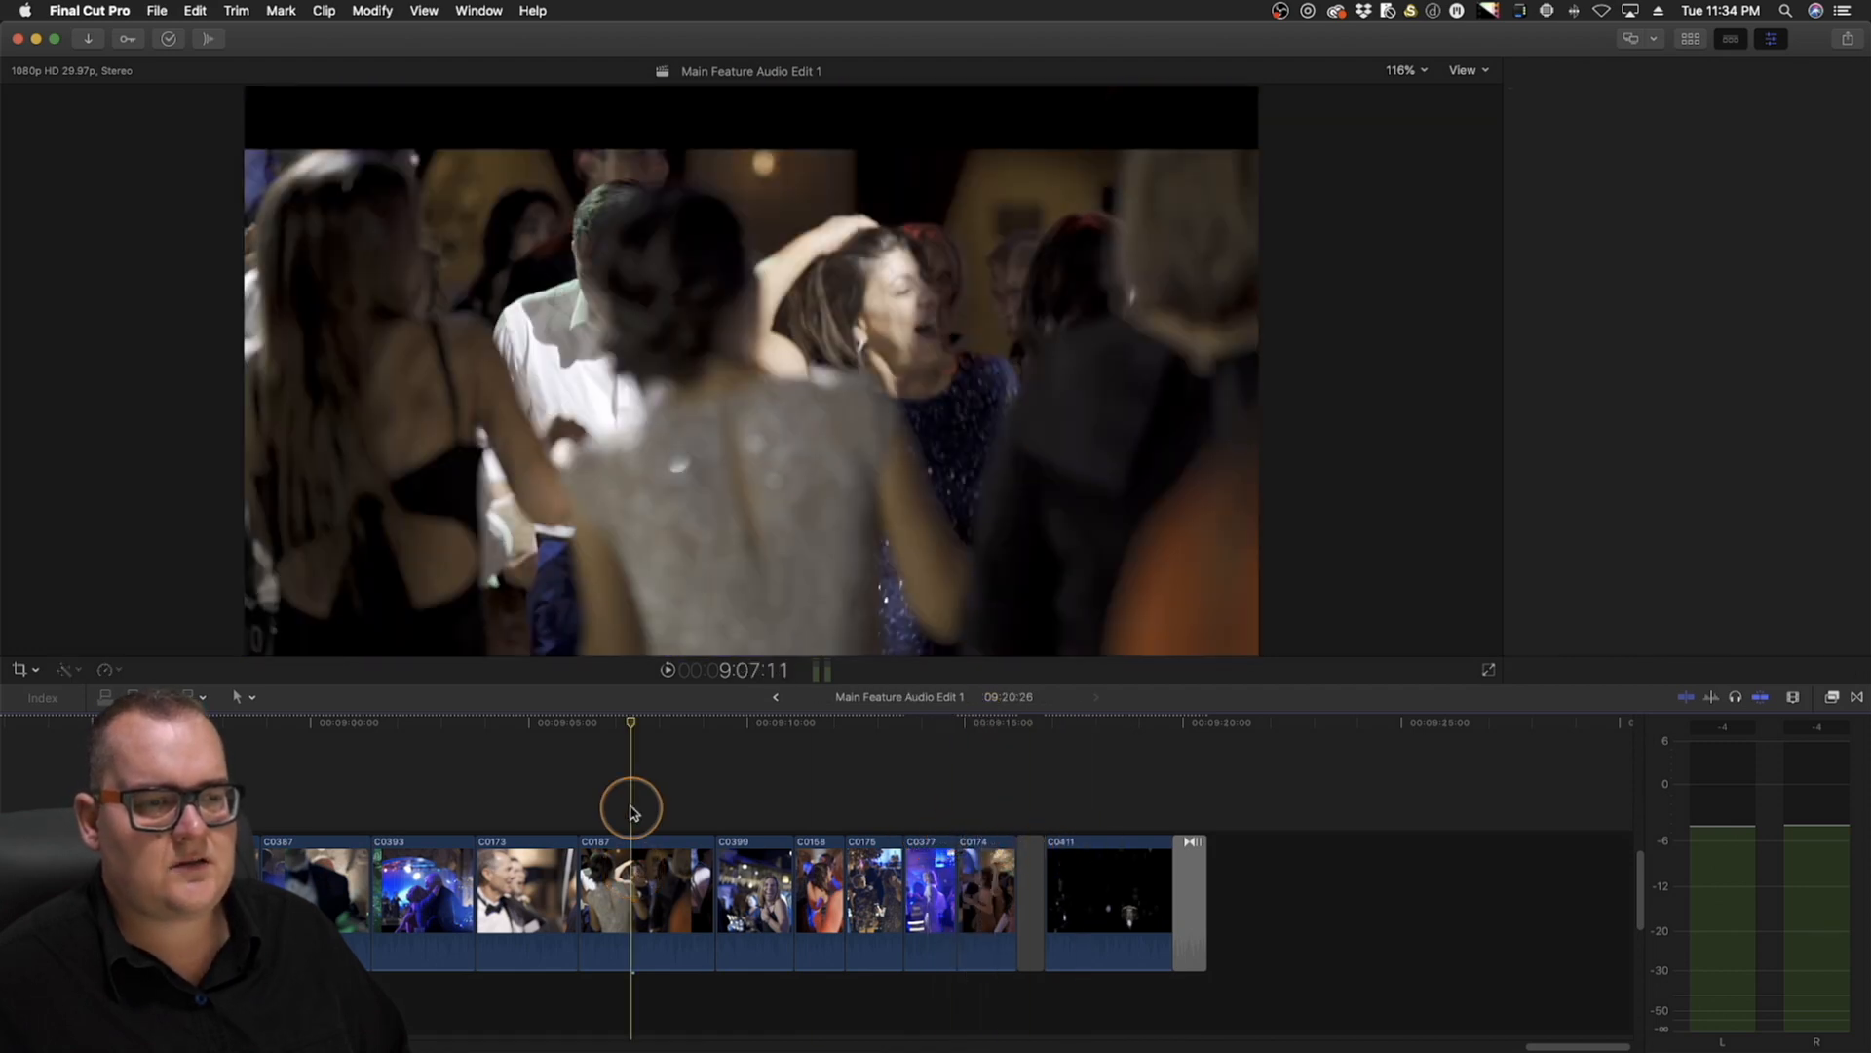
# Zoom out to survey the whole feature timeline, then zoom in on the closing dance floor clips from C0362 to C0411
pyautogui.keyDown('alt'); pyautogui.click(618, 863); pyautogui.keyUp('alt')
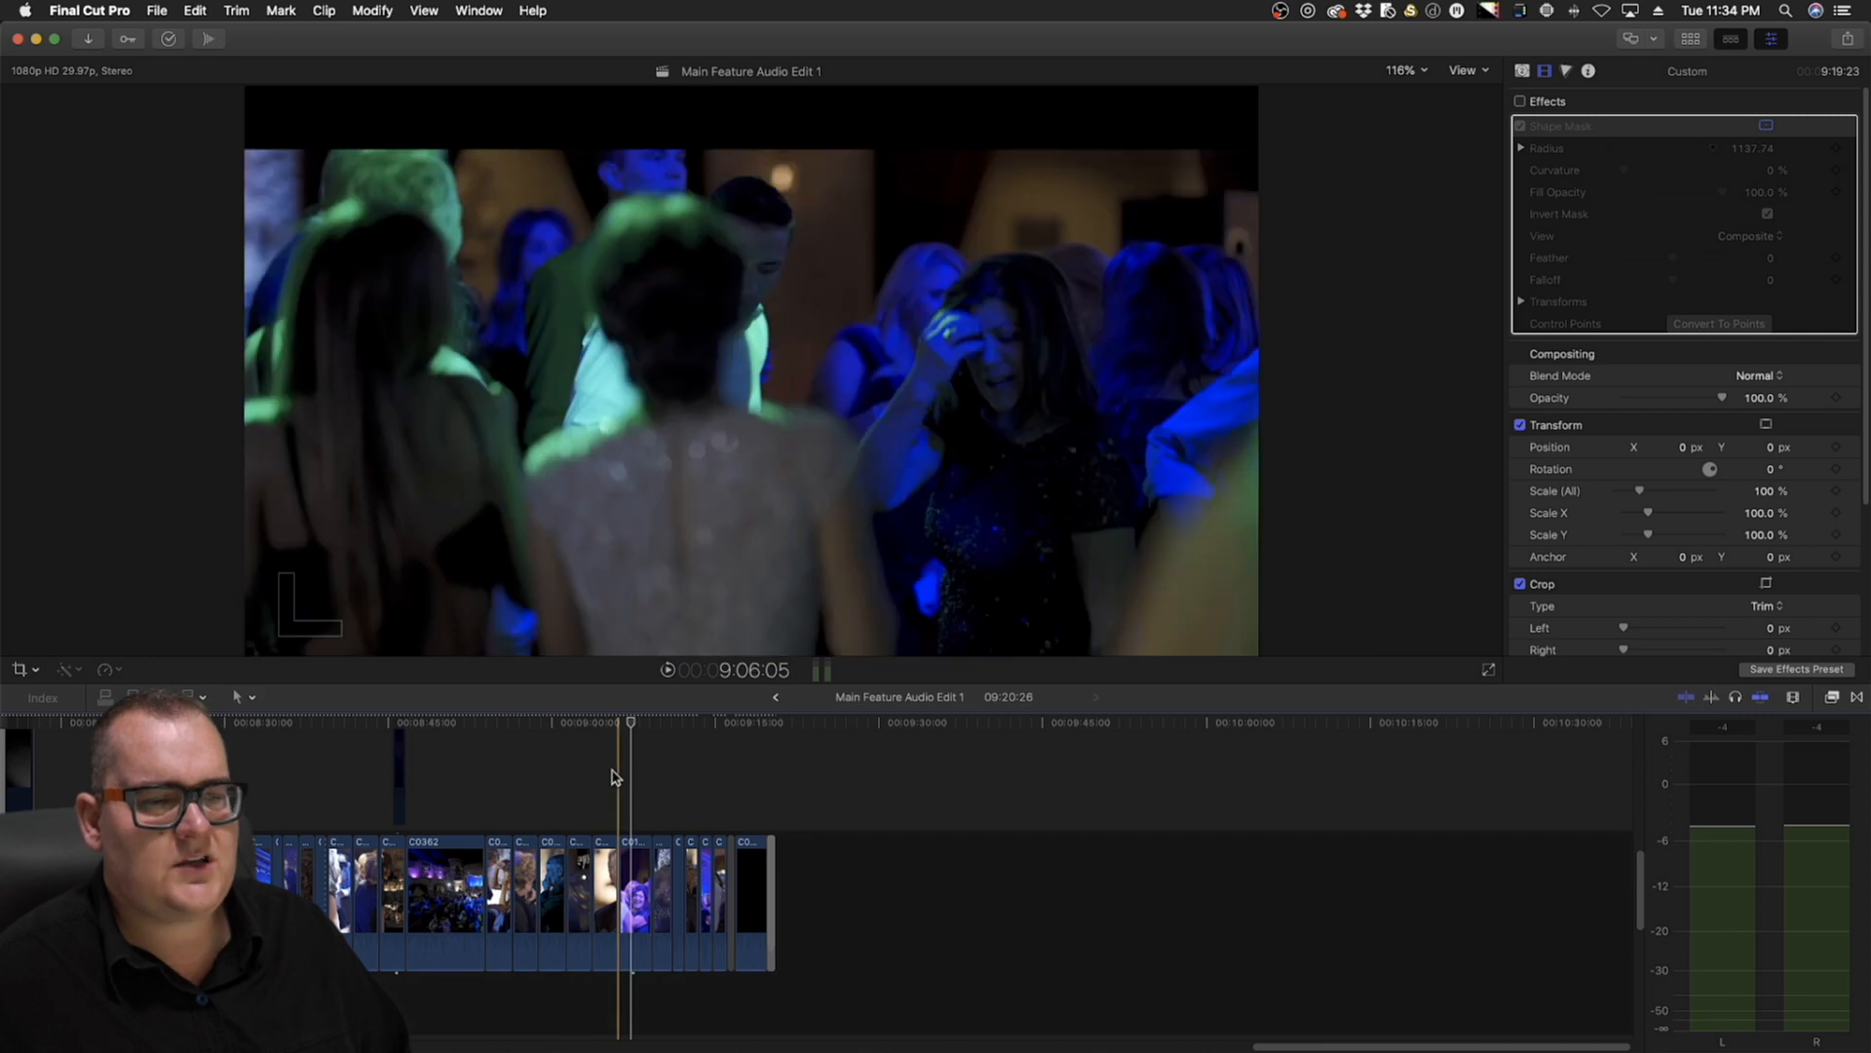
pyautogui.keyDown('alt'); pyautogui.click(615, 777); pyautogui.keyUp('alt')
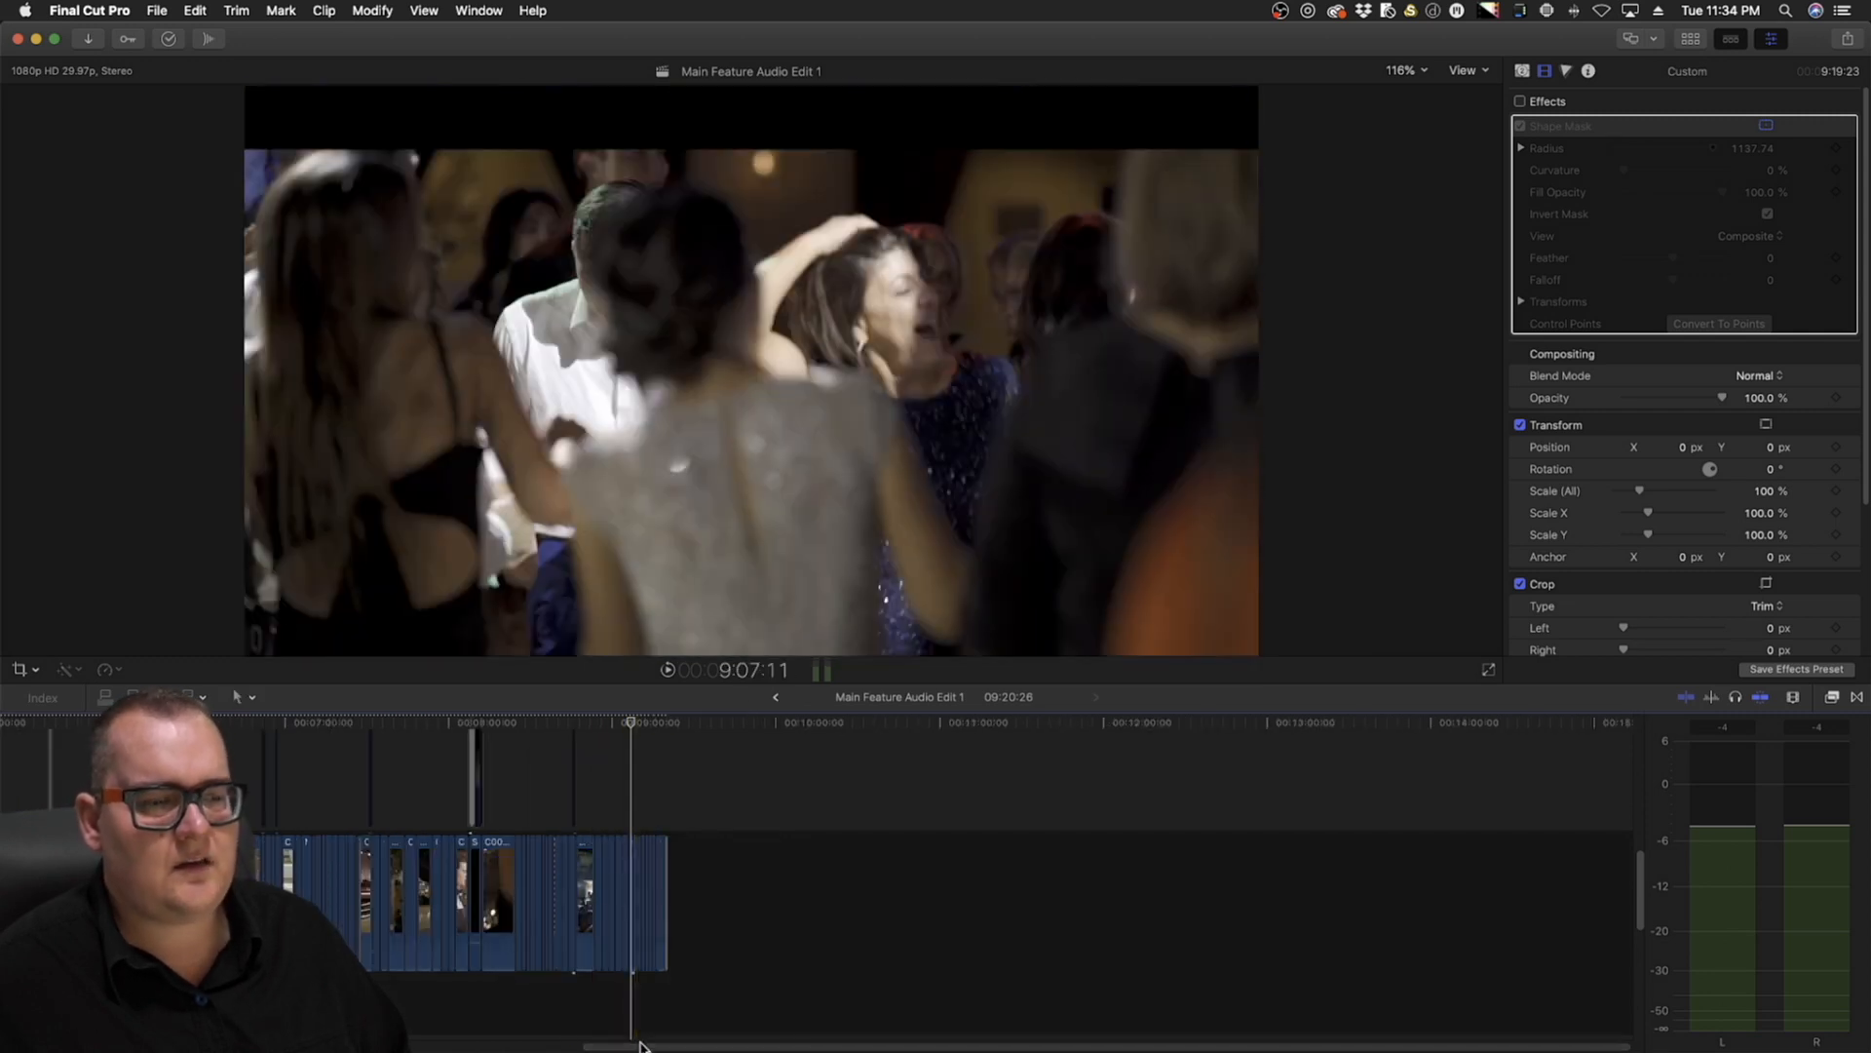
pyautogui.hscroll(-10, 624, 936)
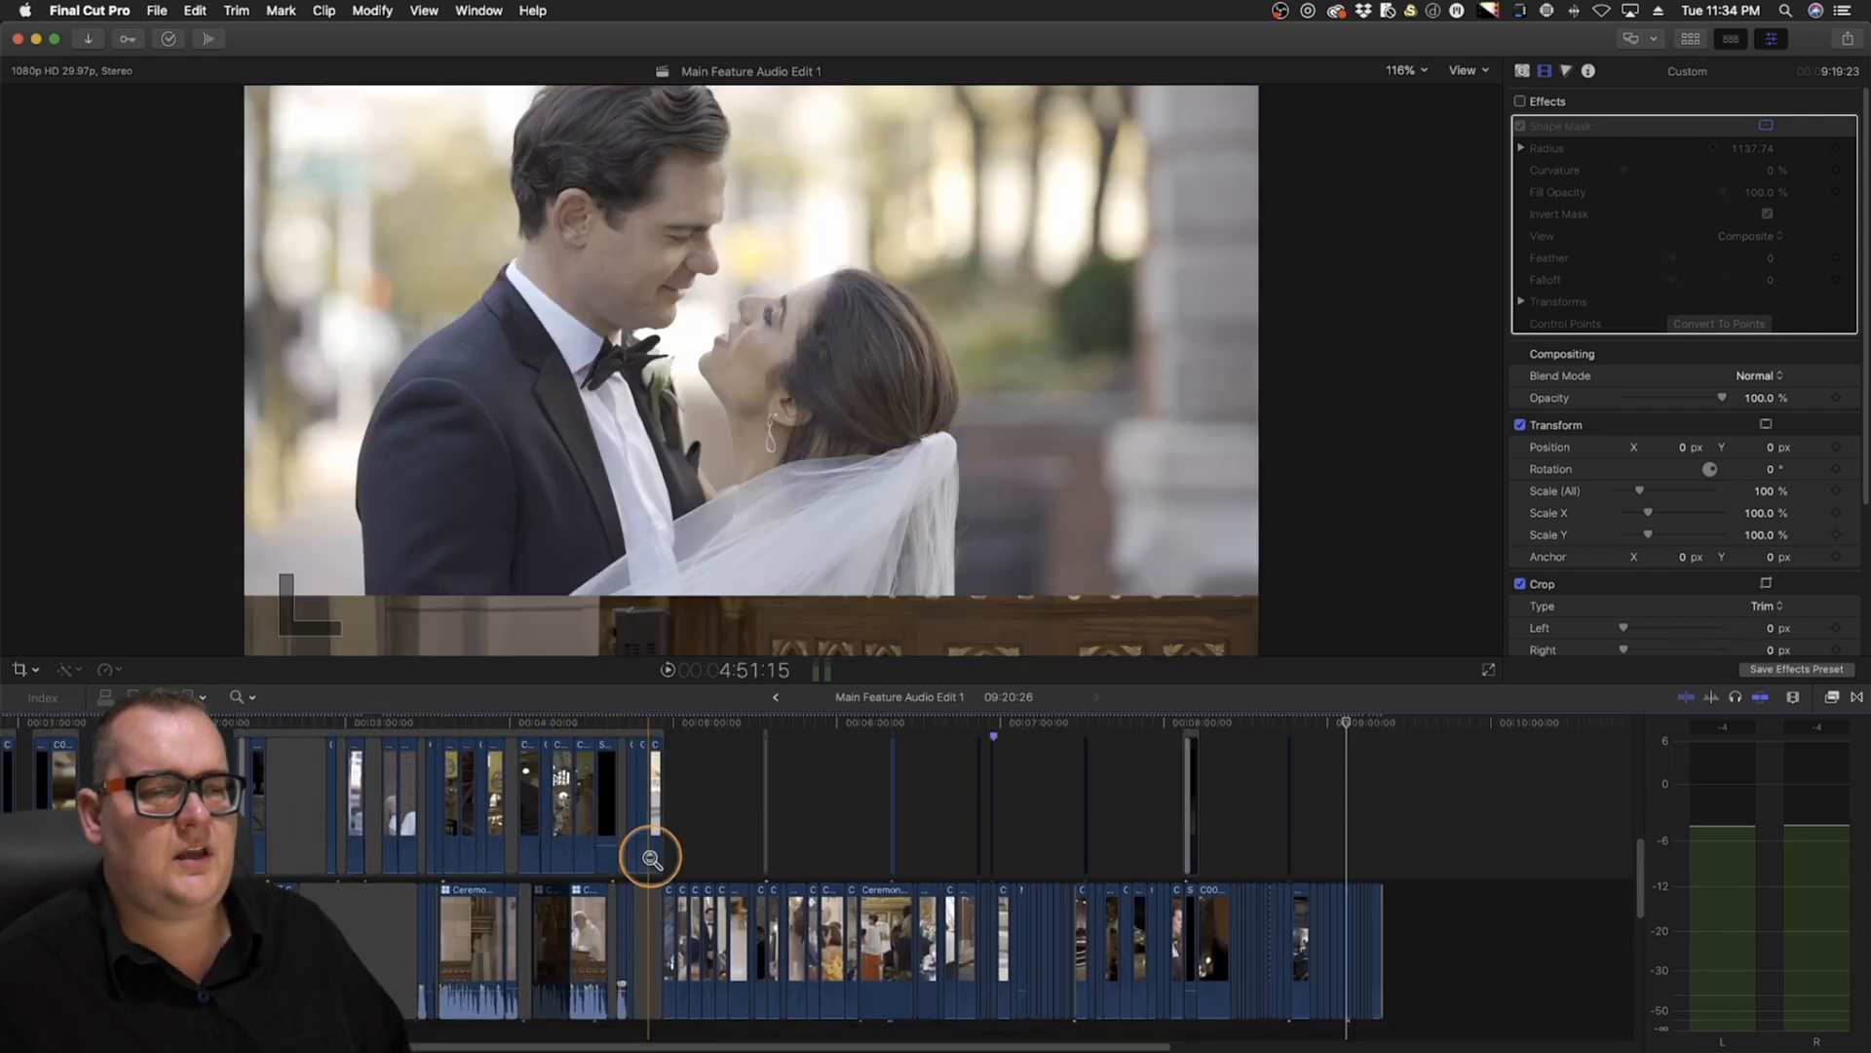
pyautogui.keyDown('alt'); pyautogui.click(648, 863); pyautogui.keyUp('alt')
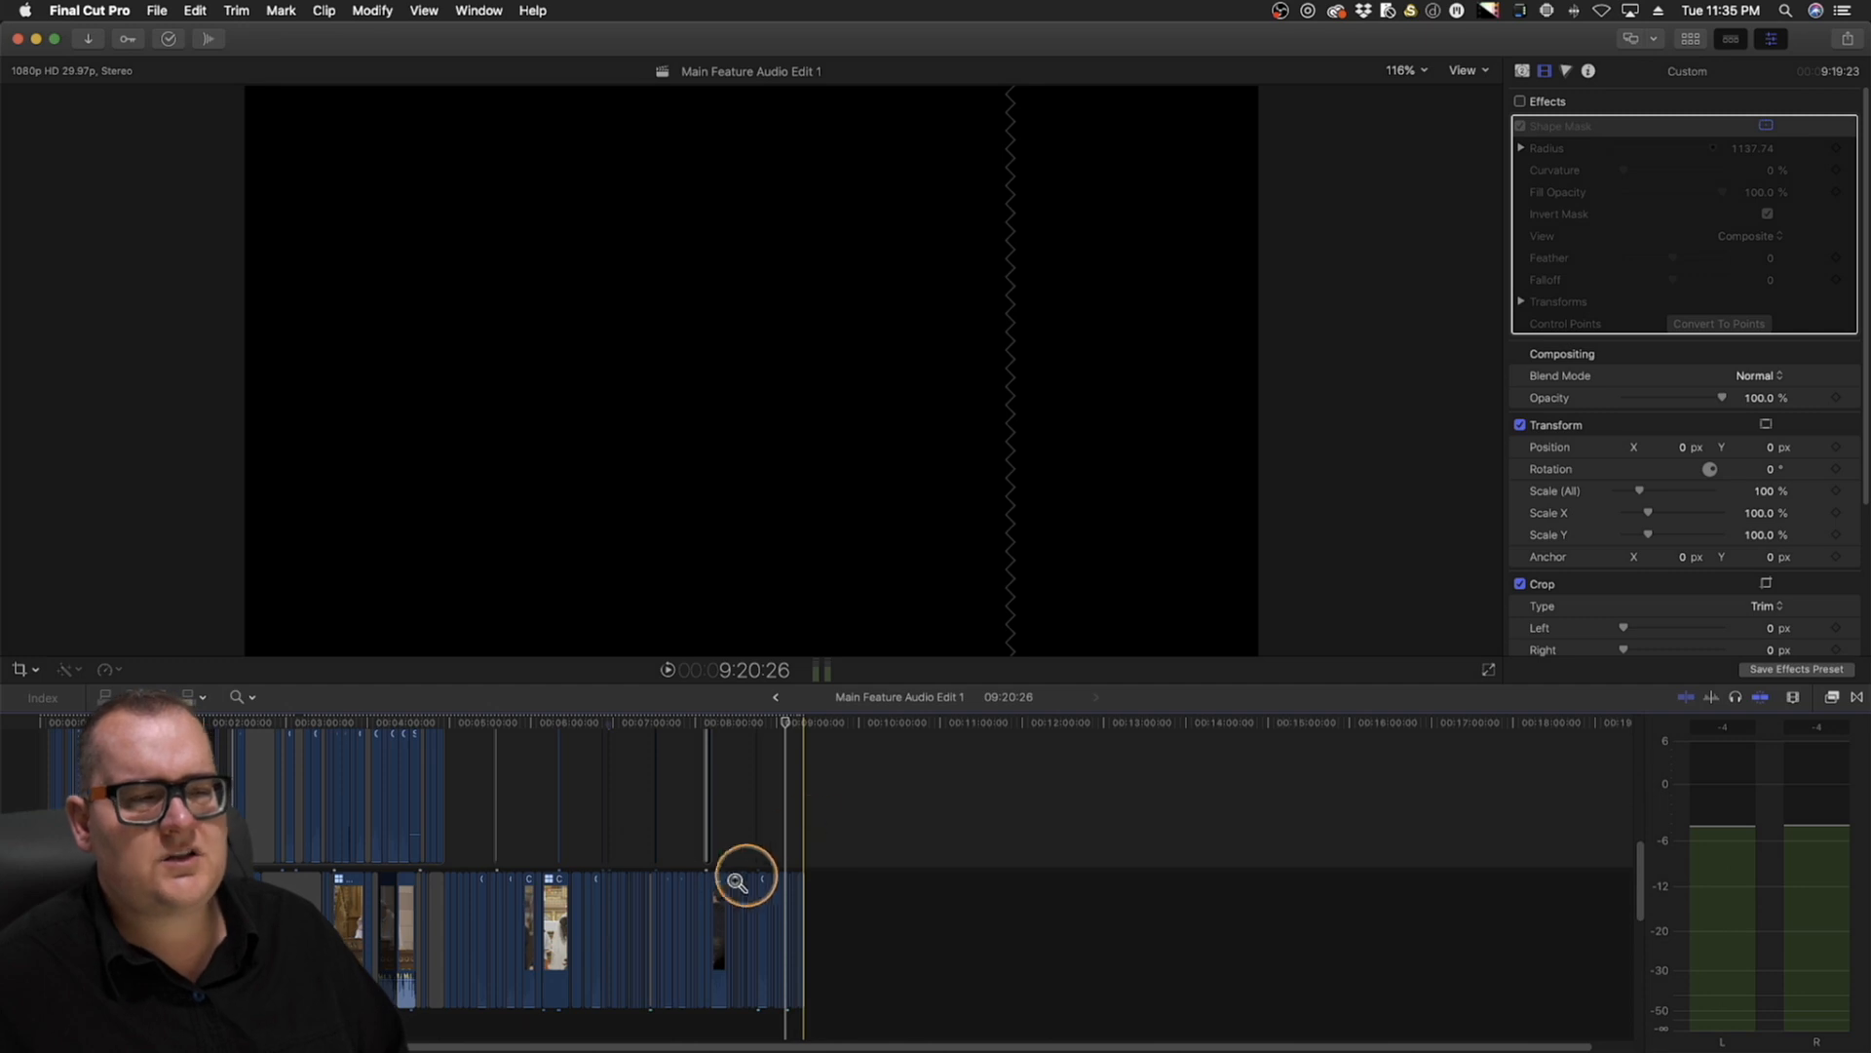
pyautogui.click(769, 840)
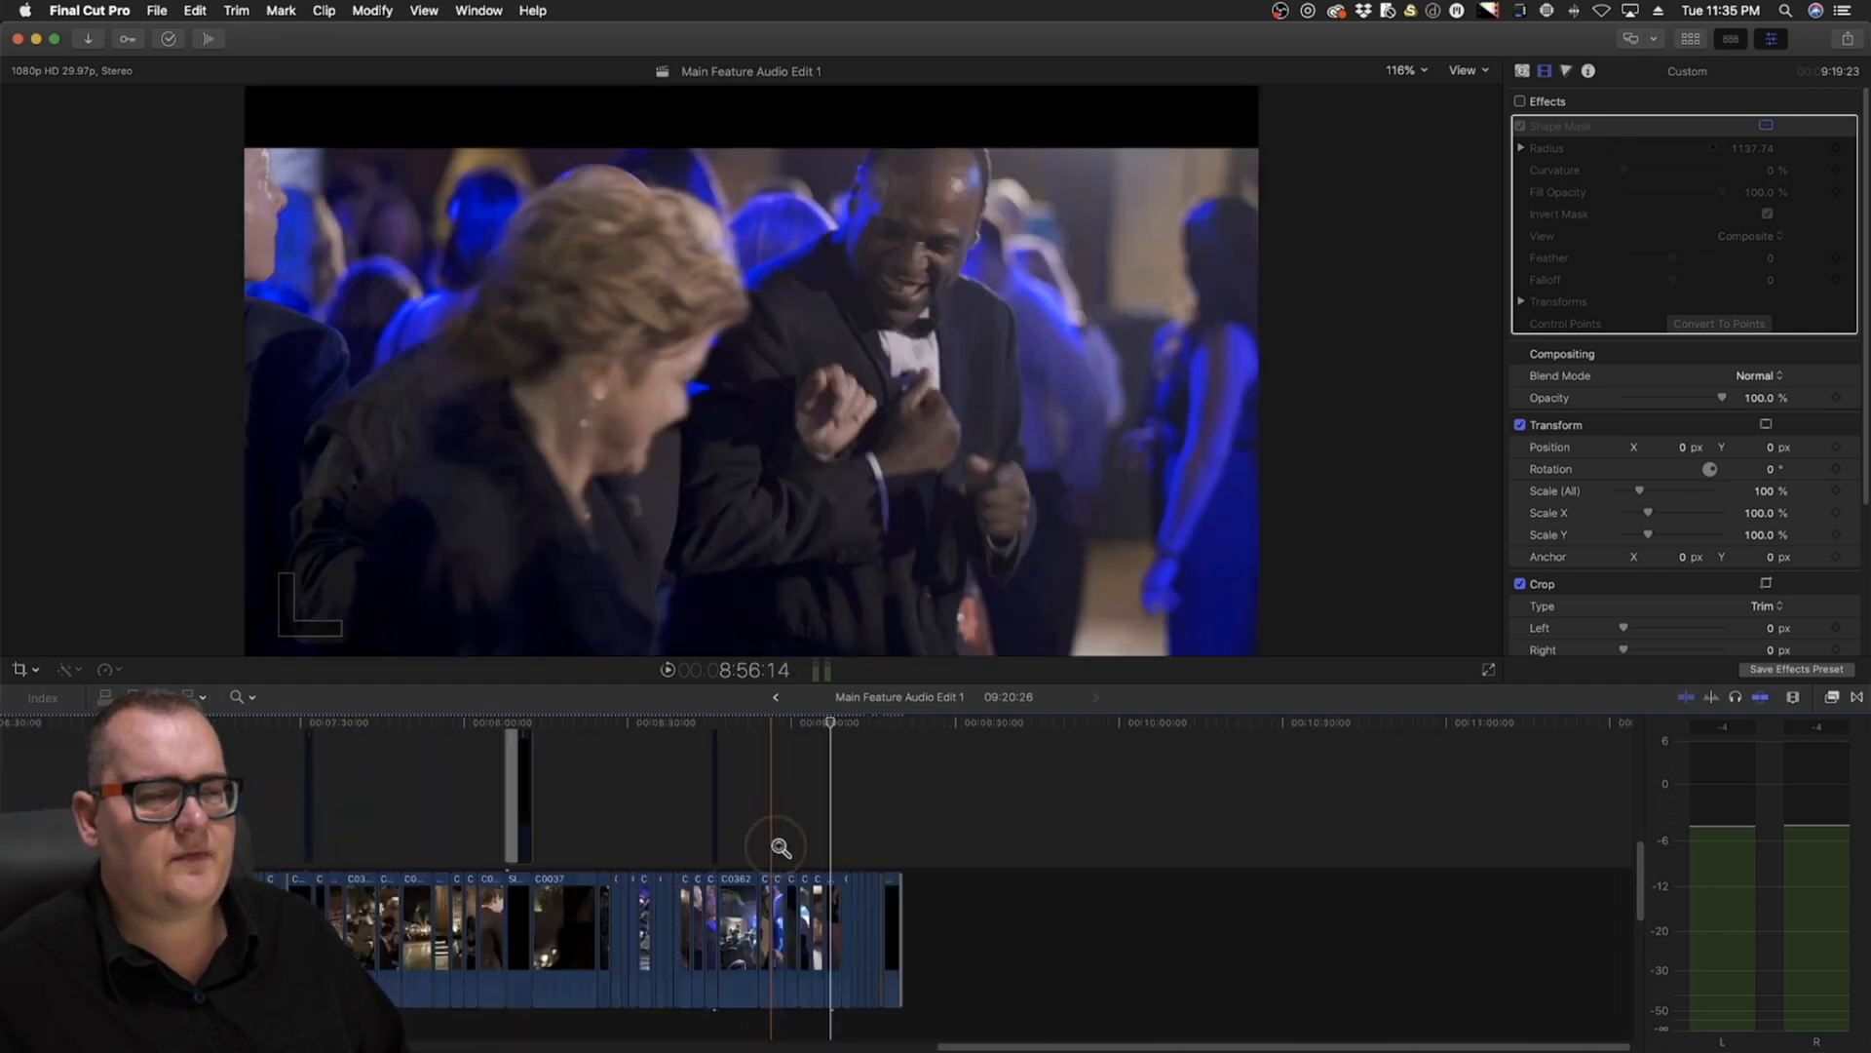
pyautogui.click(827, 844)
pyautogui.click(911, 836)
pyautogui.press('a')
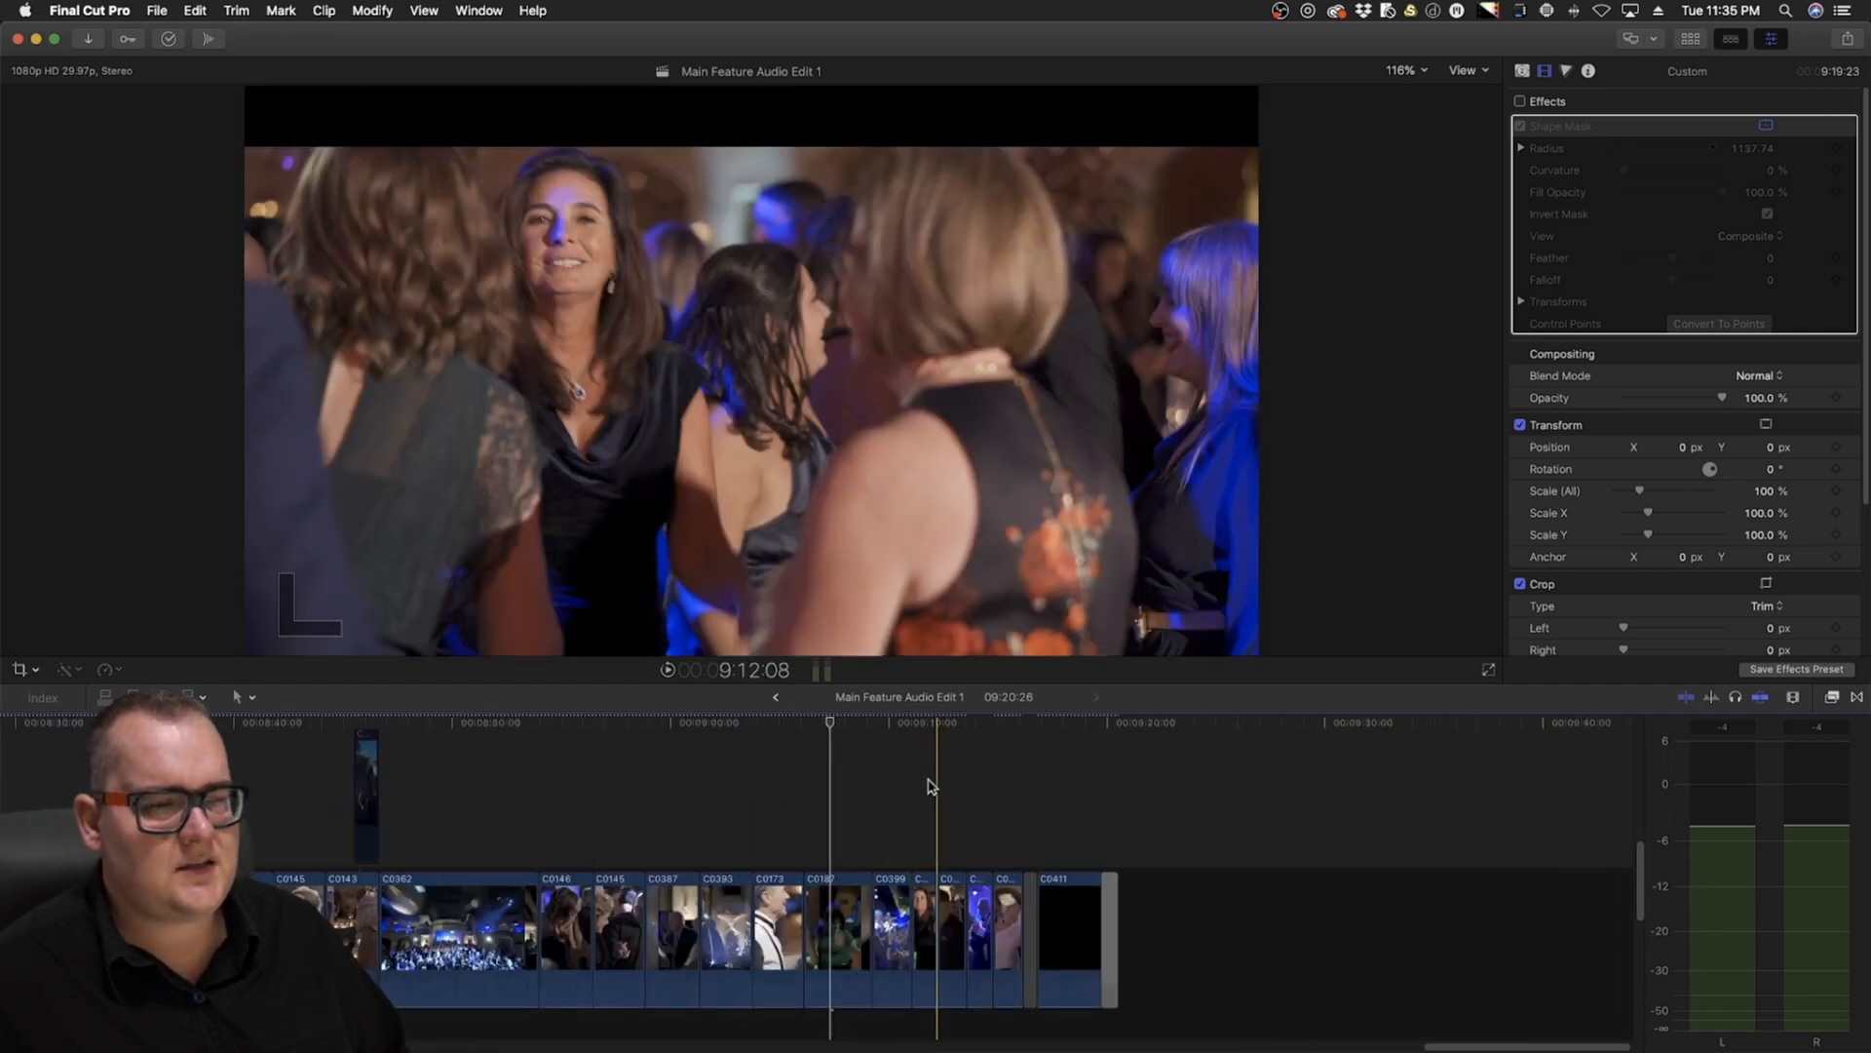
# Select clip C0174 and scrub across the last dance floor shots into the closing clip C0411
pyautogui.moveTo(938, 726); pyautogui.dragTo(1010, 726)
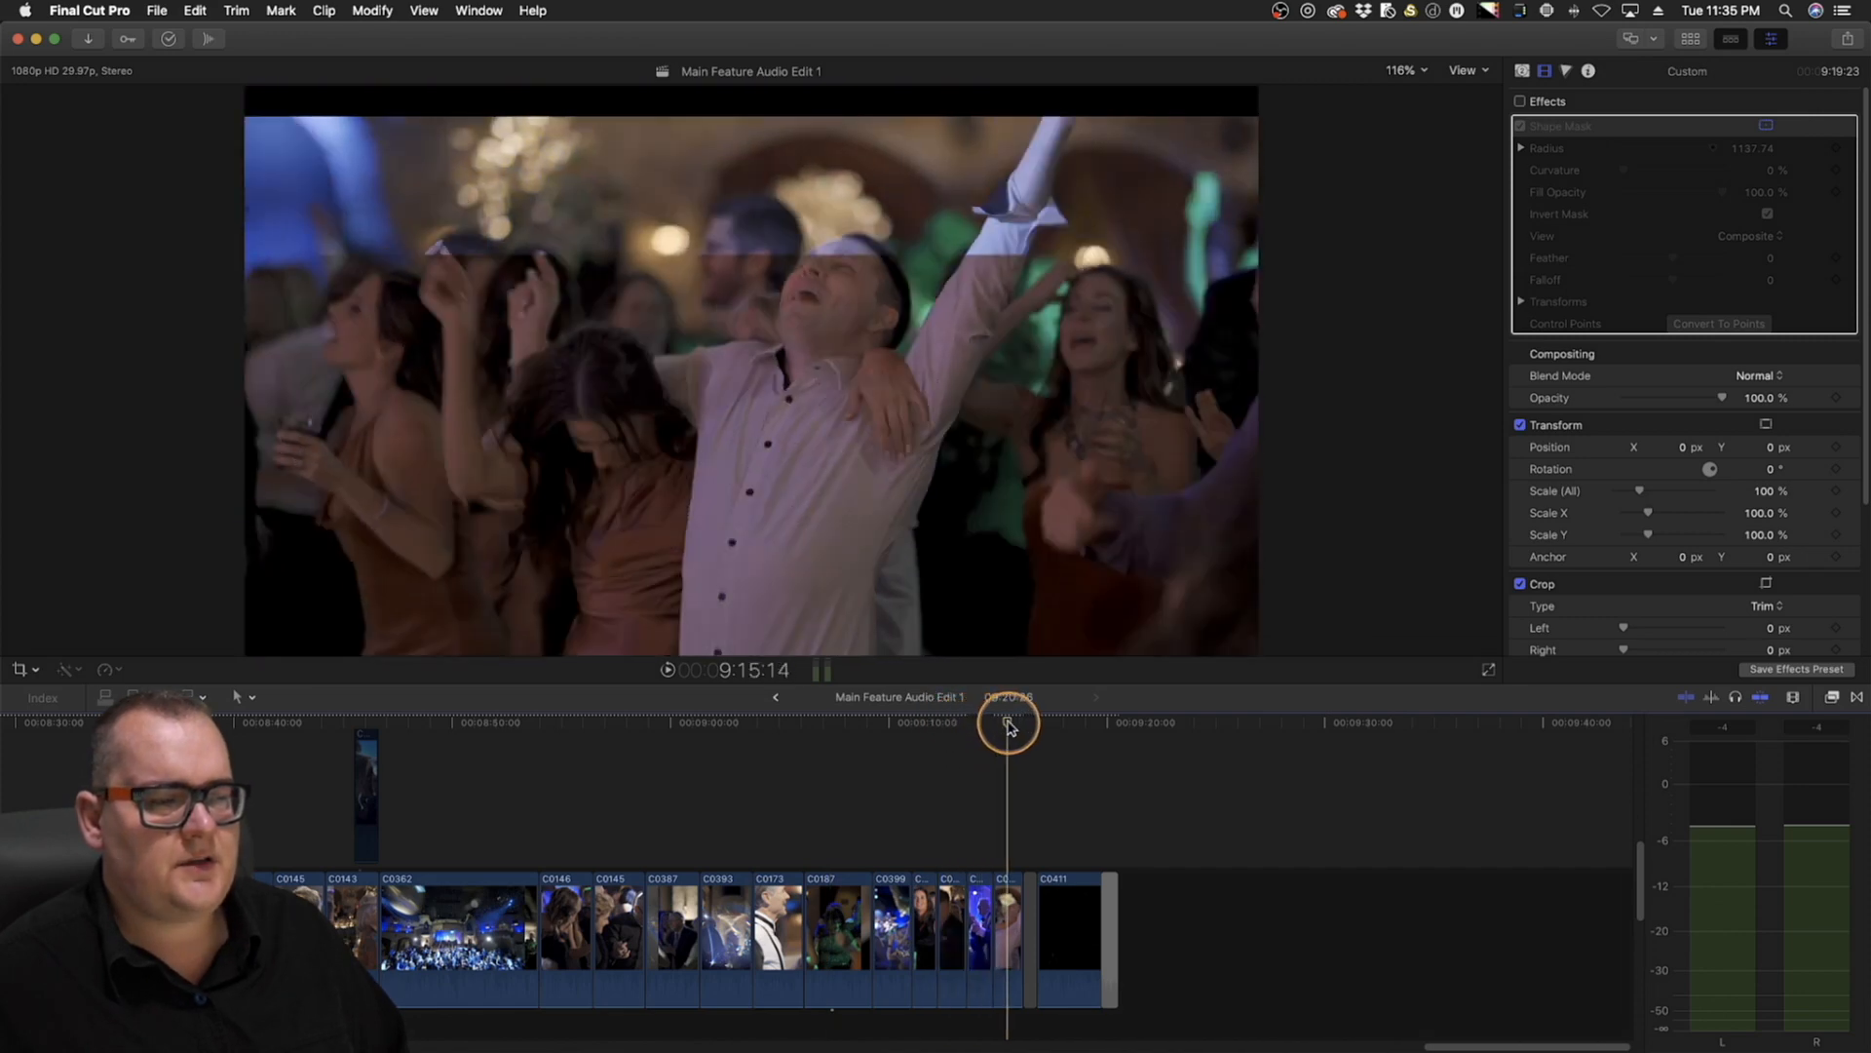
pyautogui.click(1004, 890)
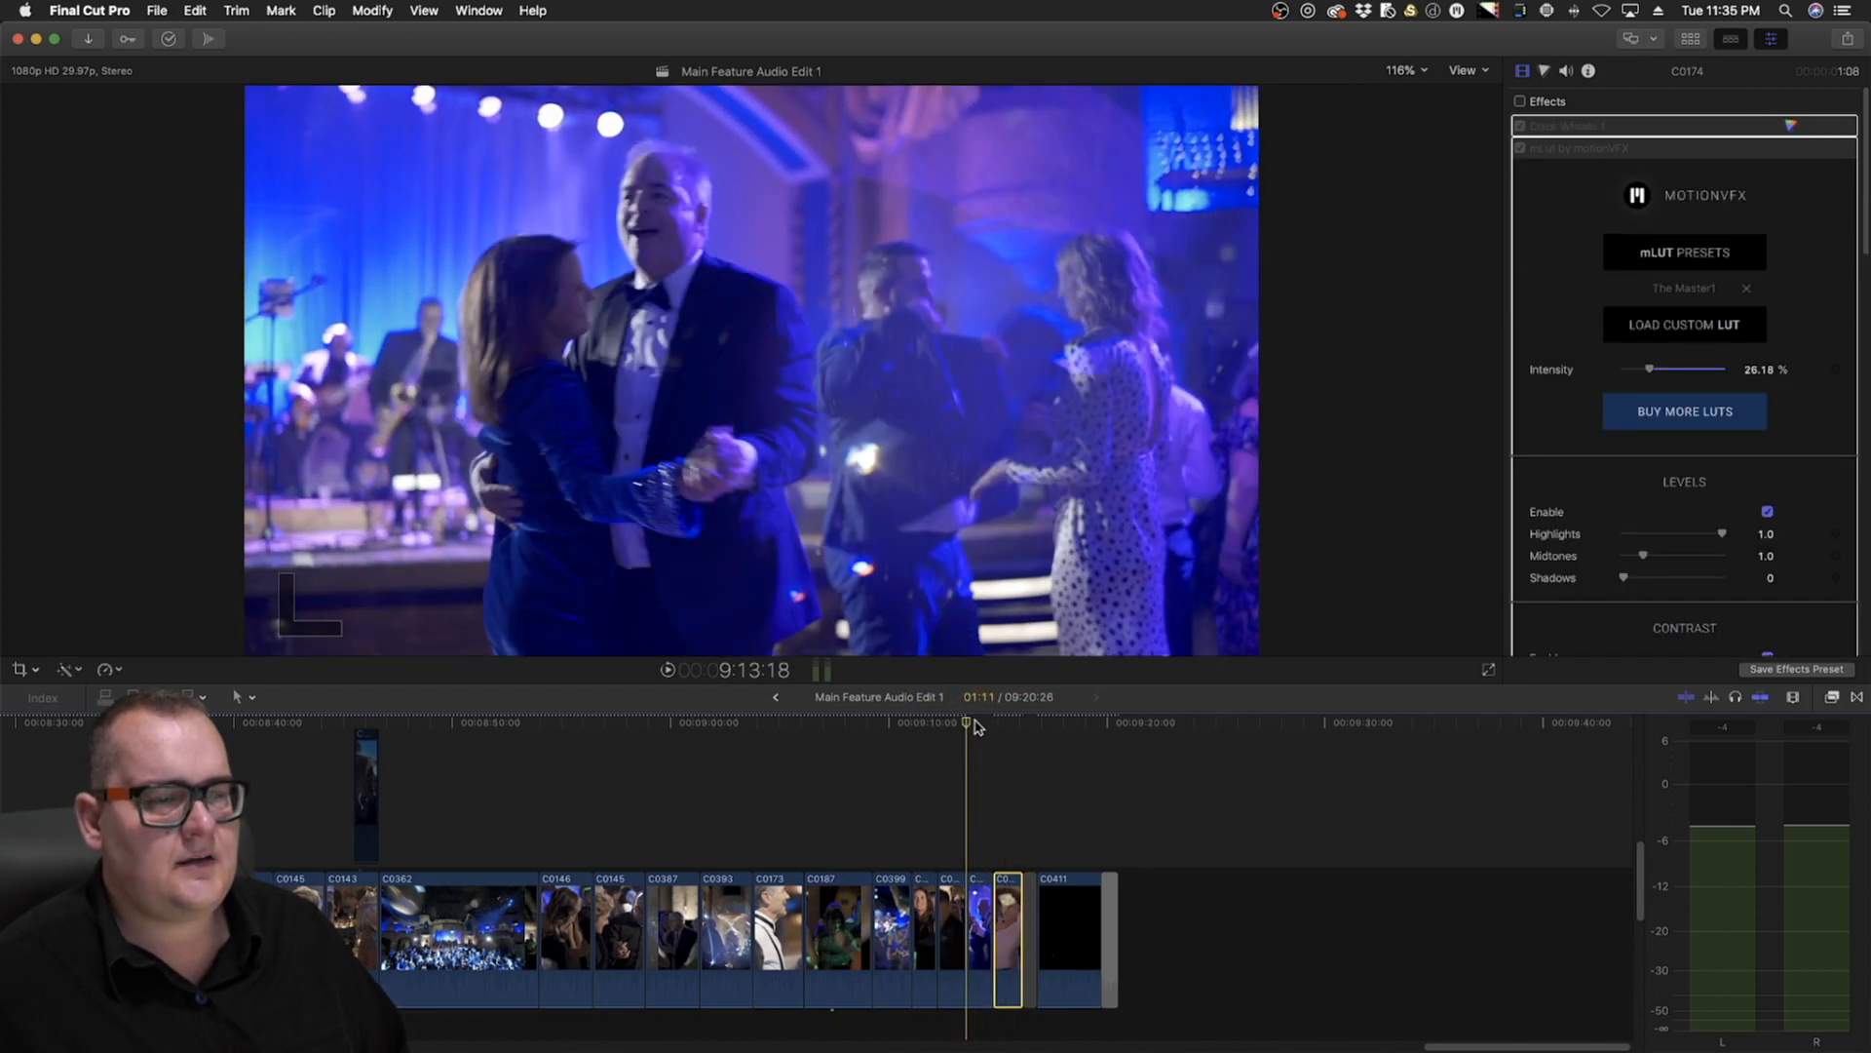
pyautogui.scroll(-3, 1052, 845)
pyautogui.scroll(5, 1051, 776)
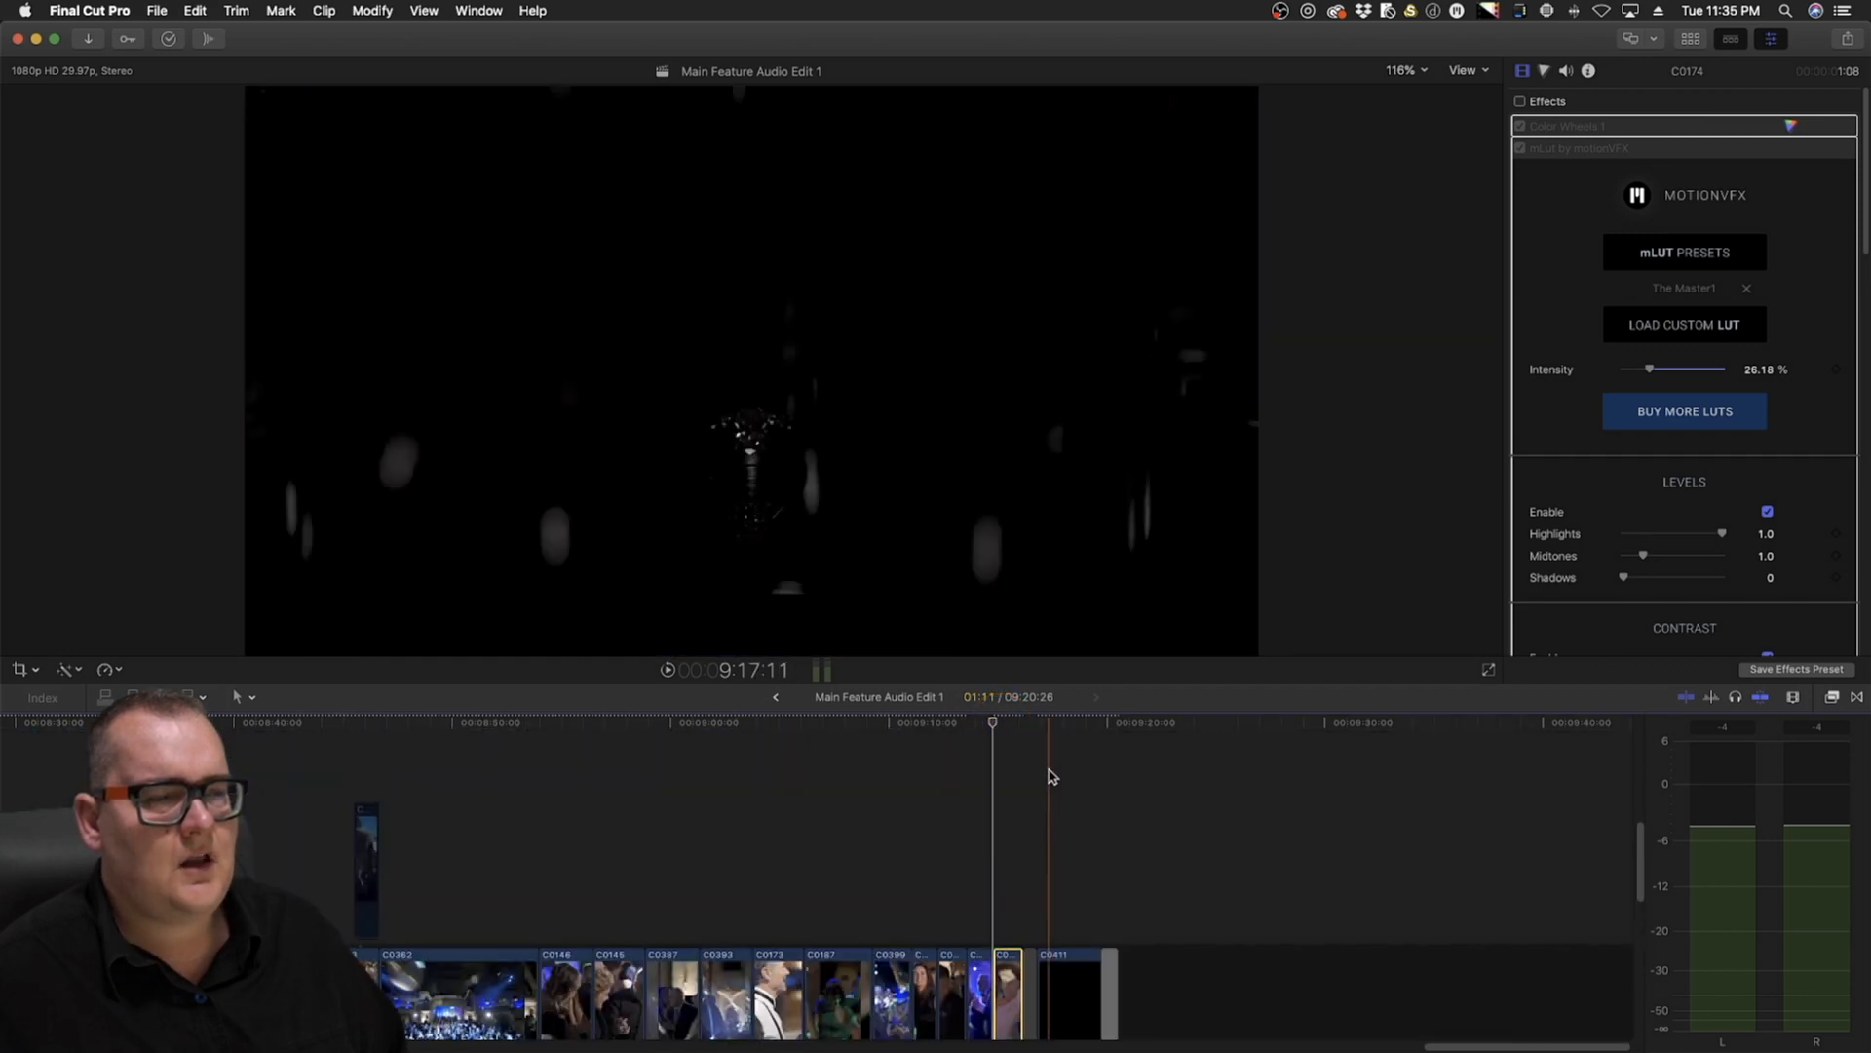
pyautogui.scroll(-2, 1051, 777)
pyautogui.click(980, 726)
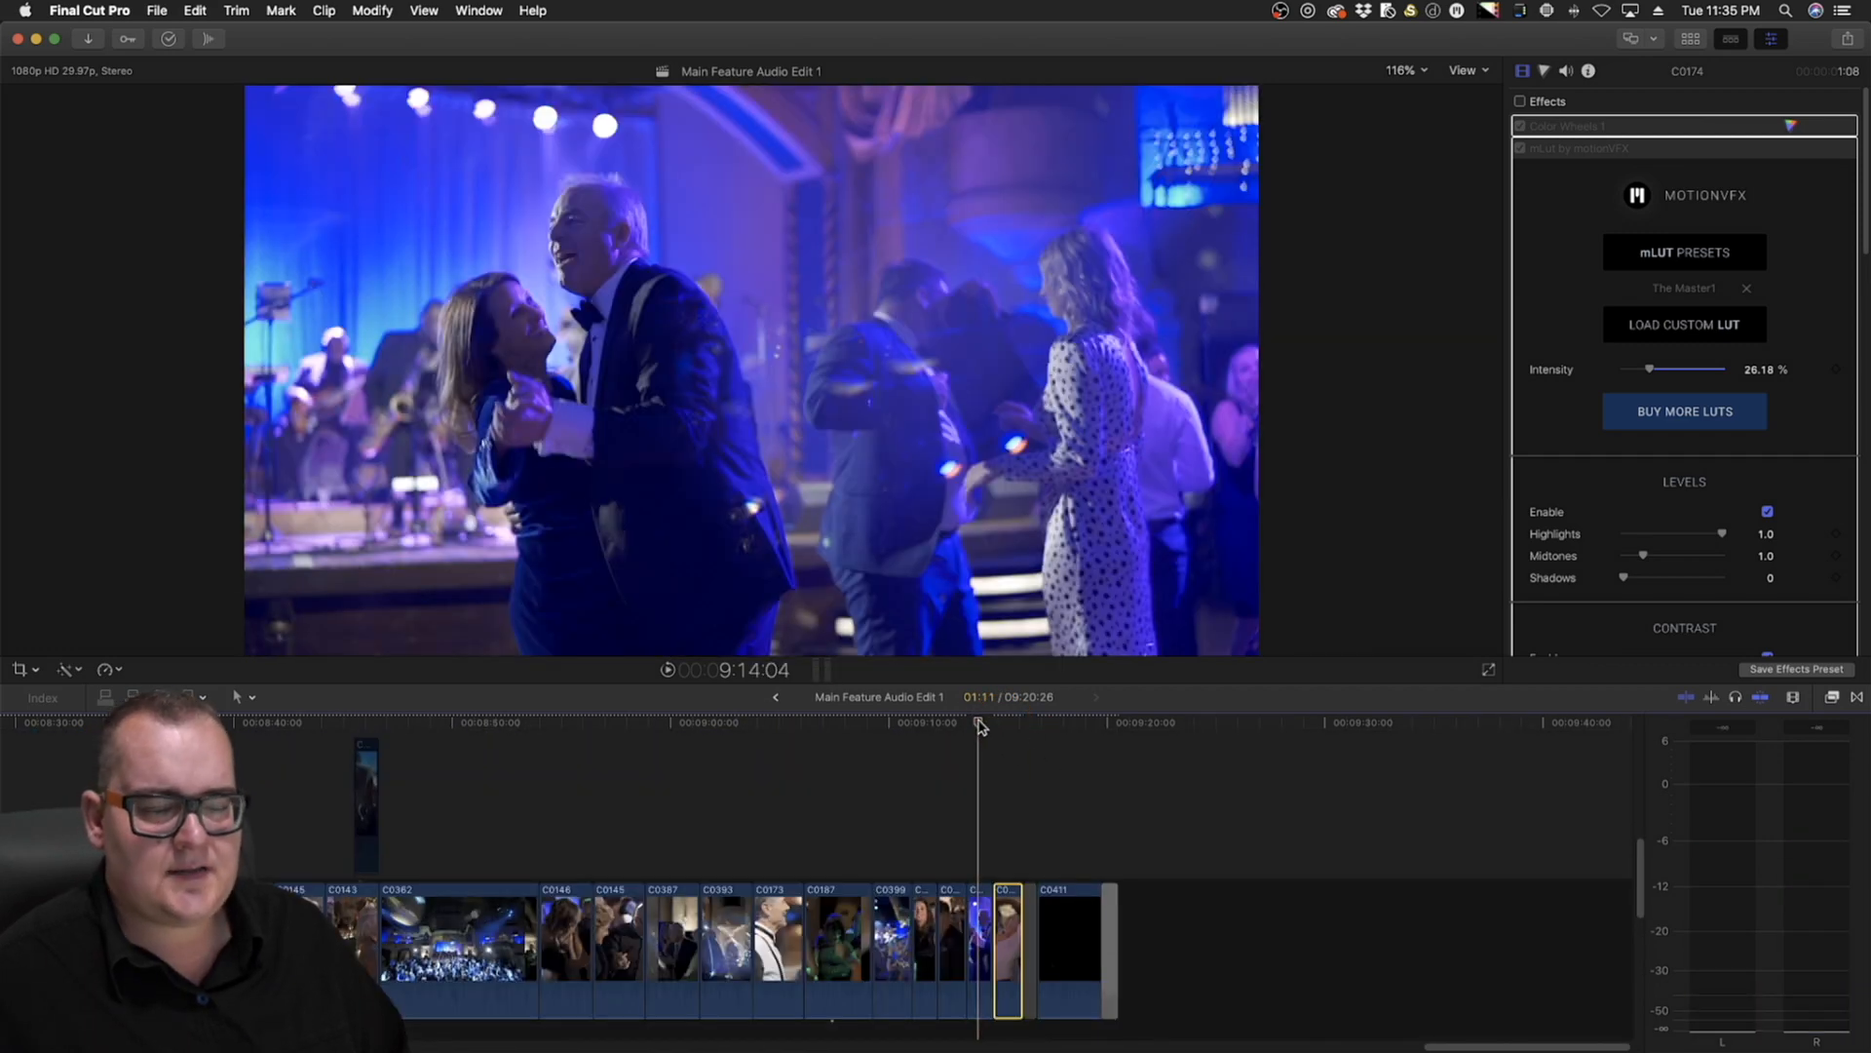
pyautogui.moveTo(1053, 727); pyautogui.dragTo(1077, 729)
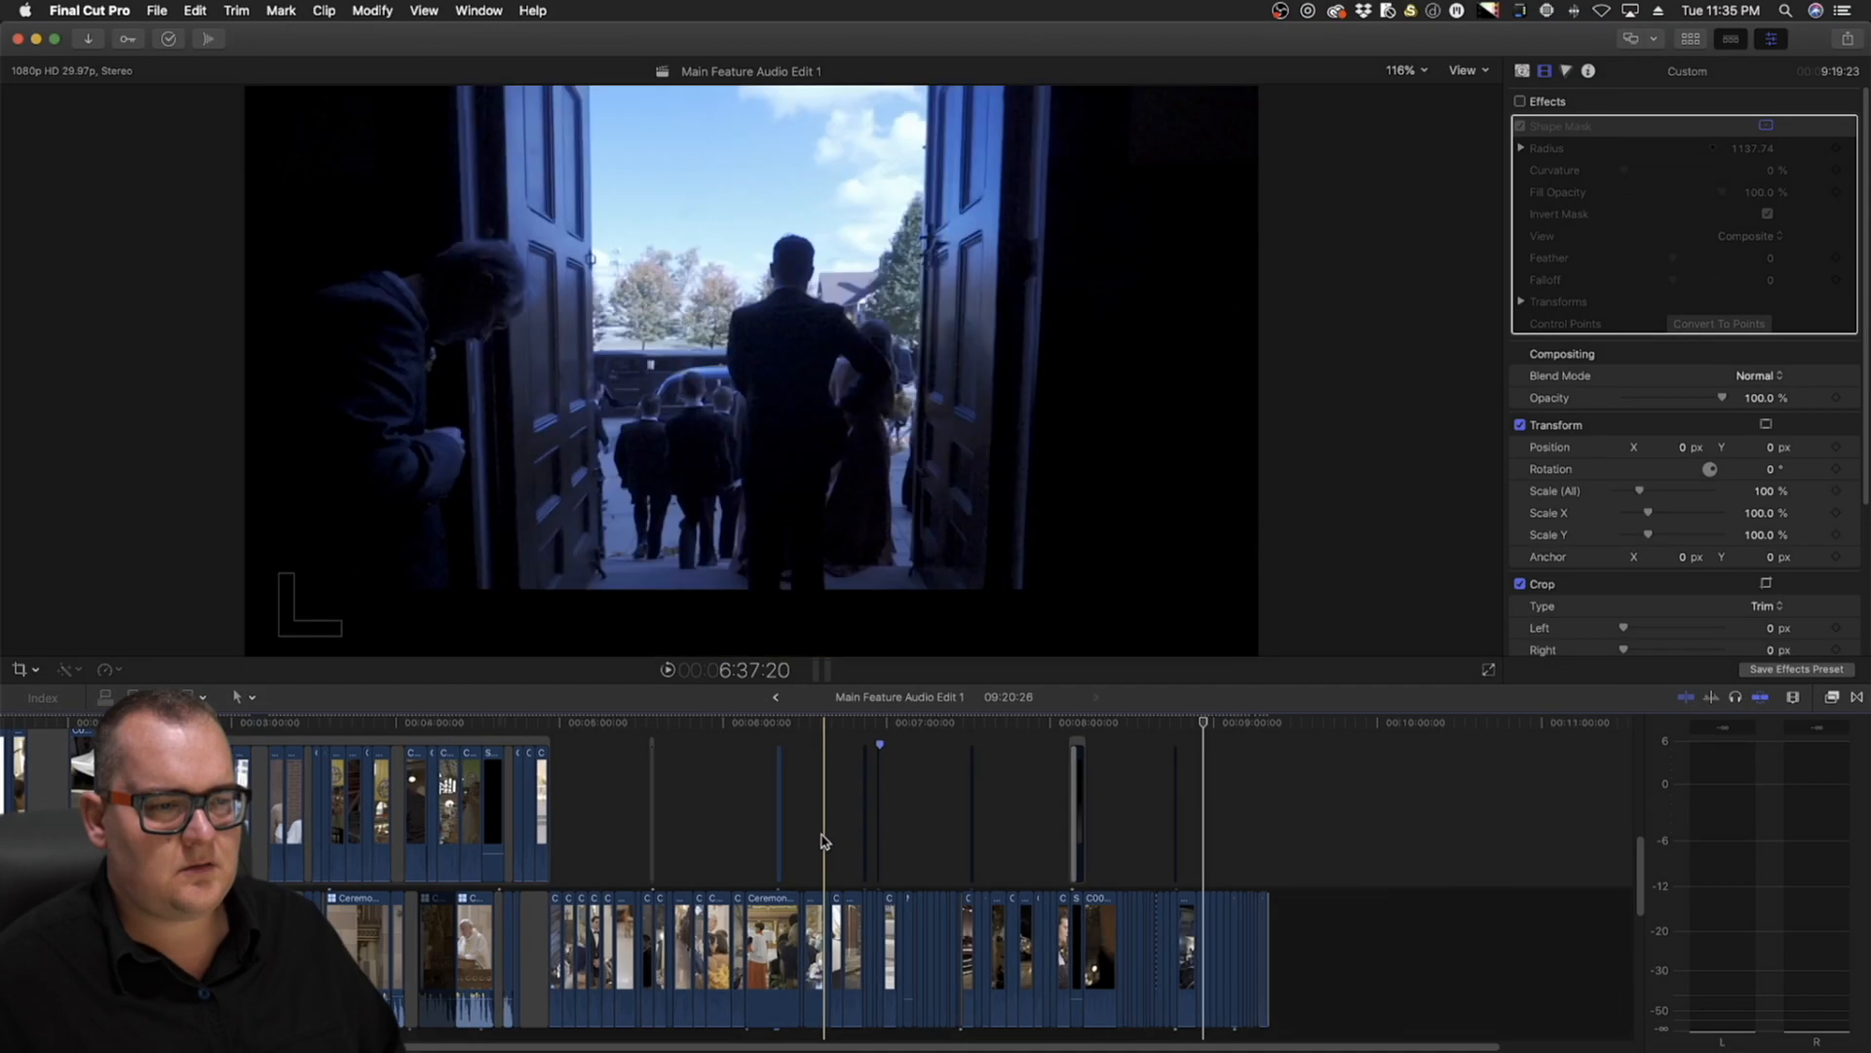
# Rescale the timeline to a readable clip level and return to the opening Toast Pre Multicam Clip section
pyautogui.press('z')
pyautogui.click(824, 848)
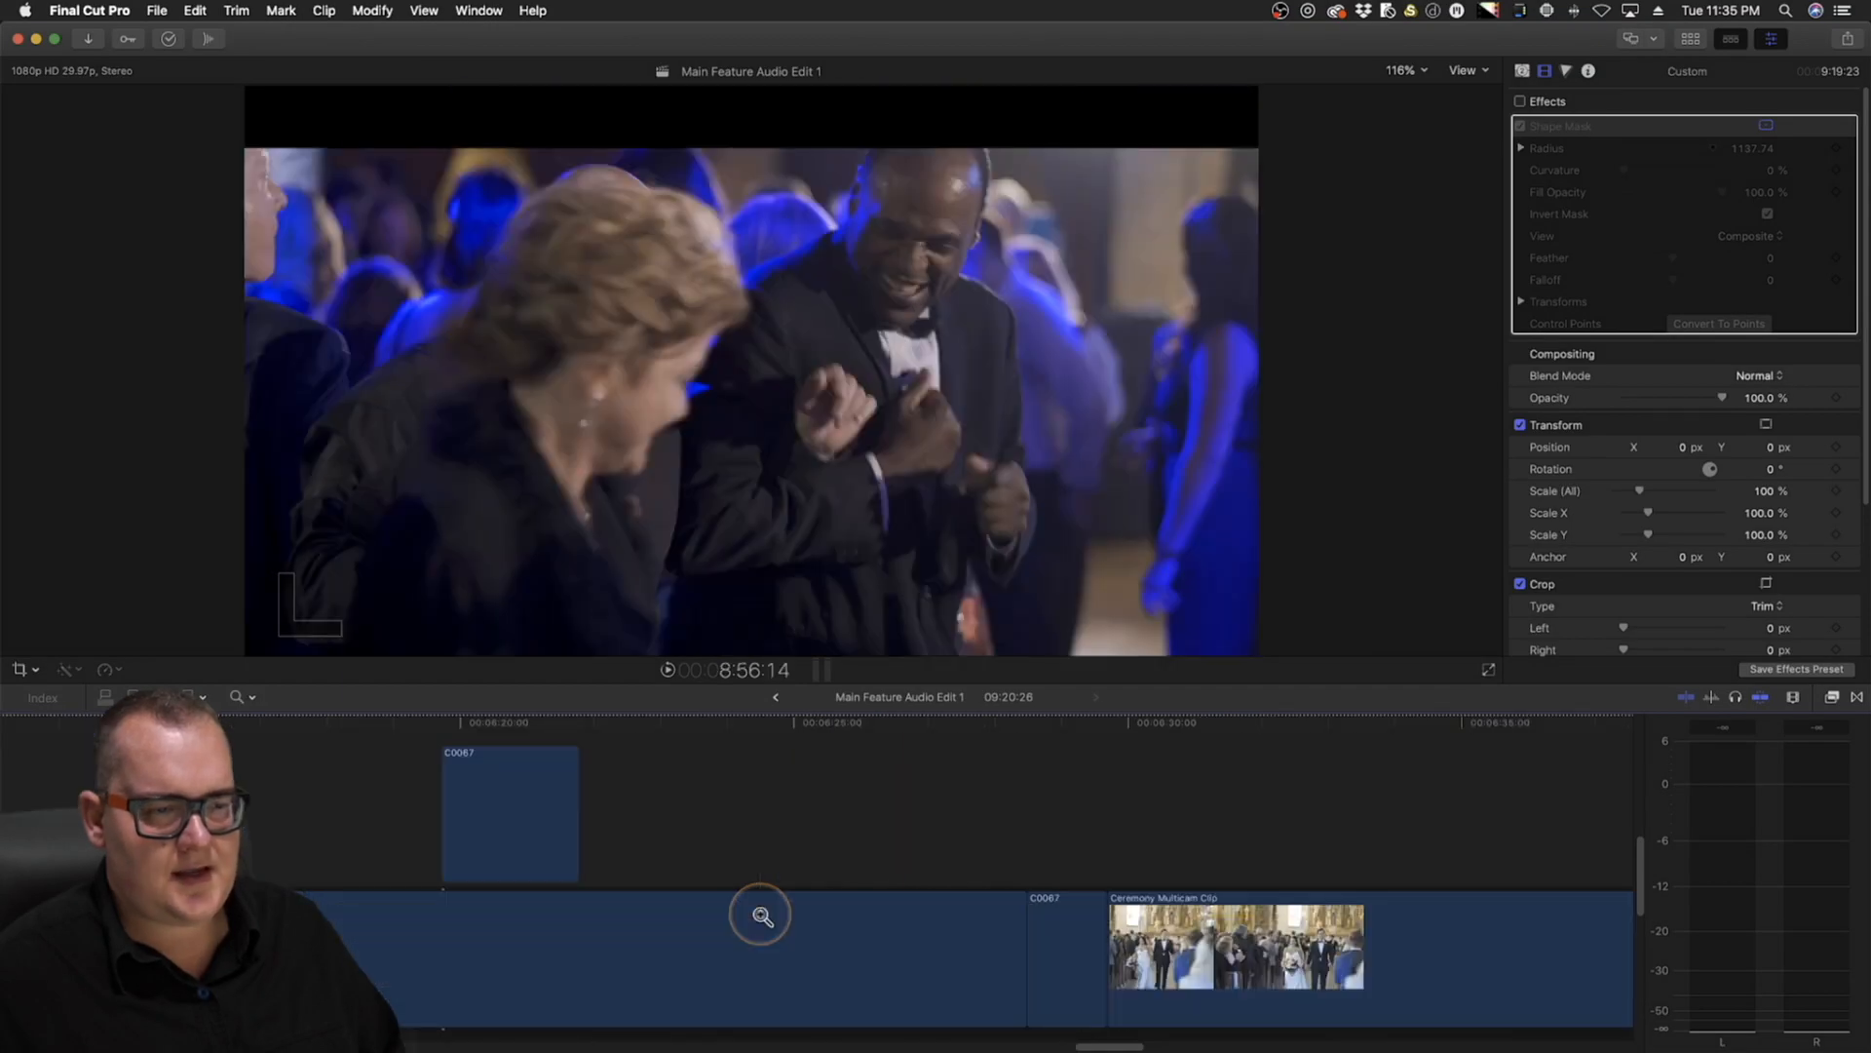
pyautogui.keyDown('alt'); pyautogui.click(823, 881); pyautogui.keyUp('alt')
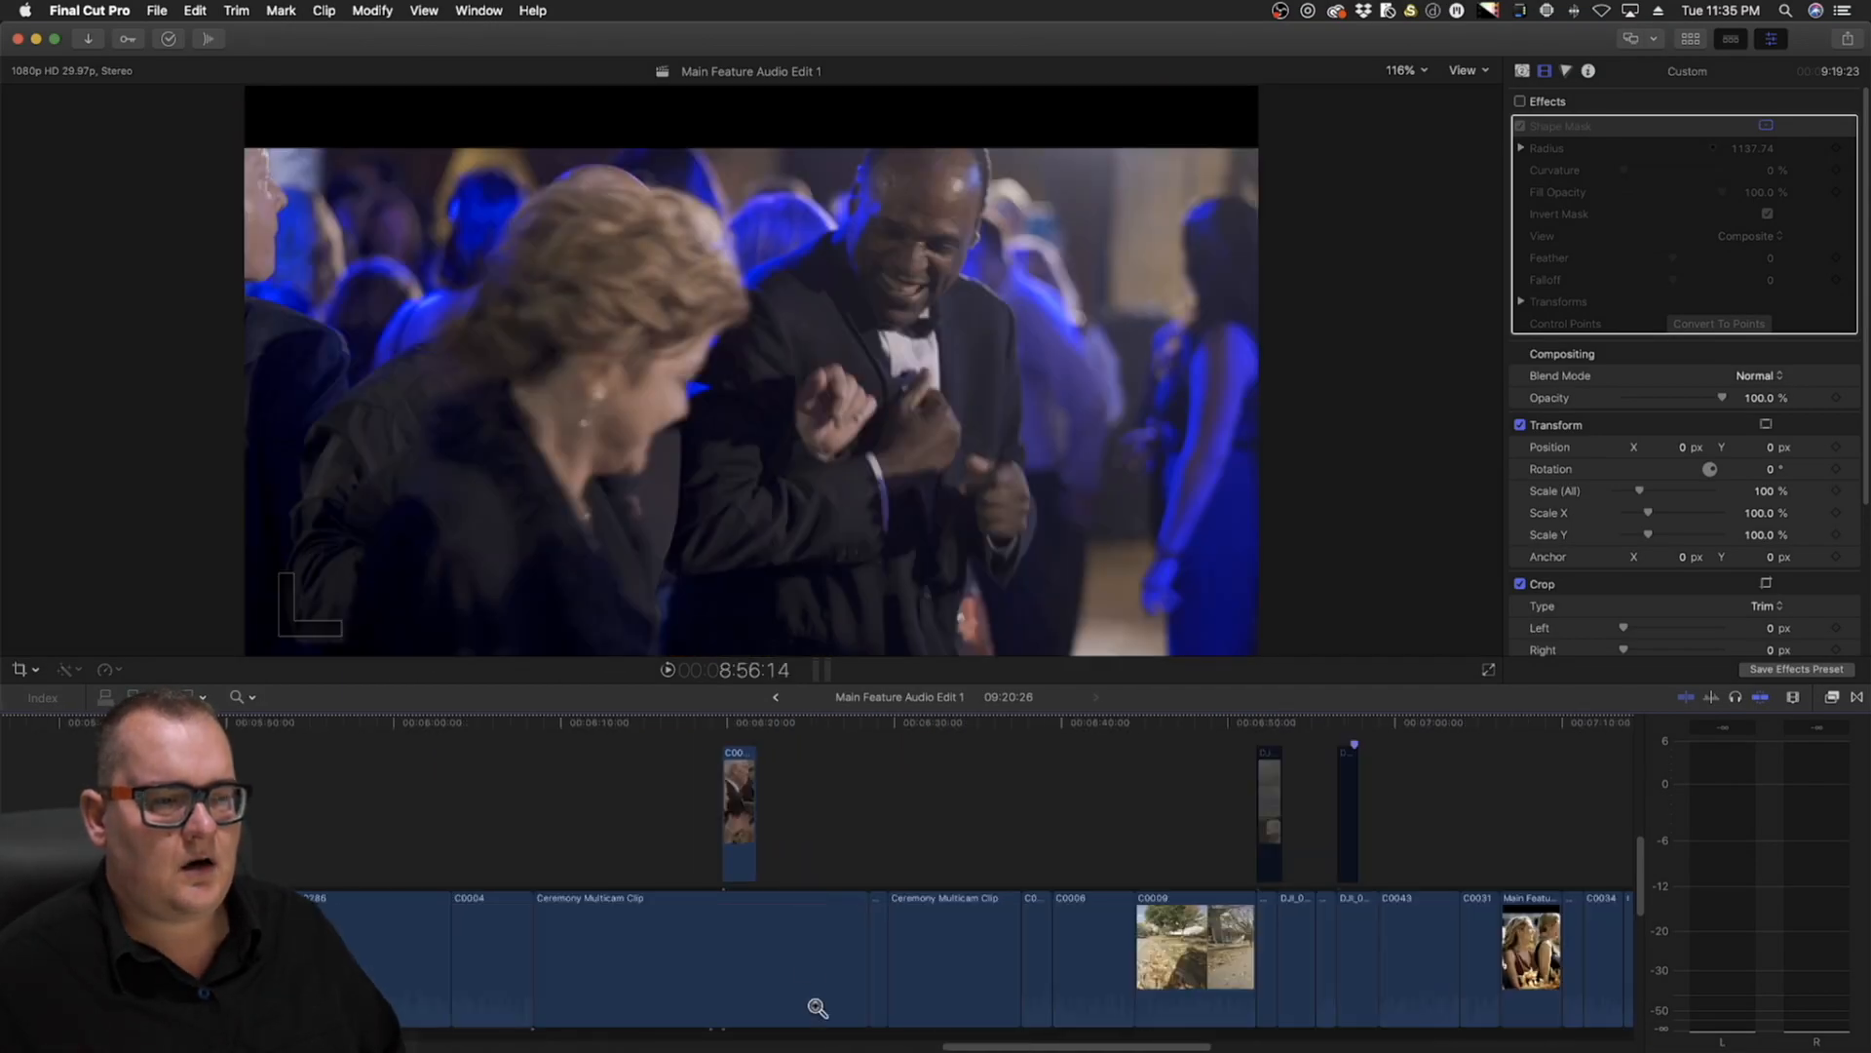
pyautogui.press('a')
pyautogui.moveTo(969, 1046); pyautogui.dragTo(19, 1046)
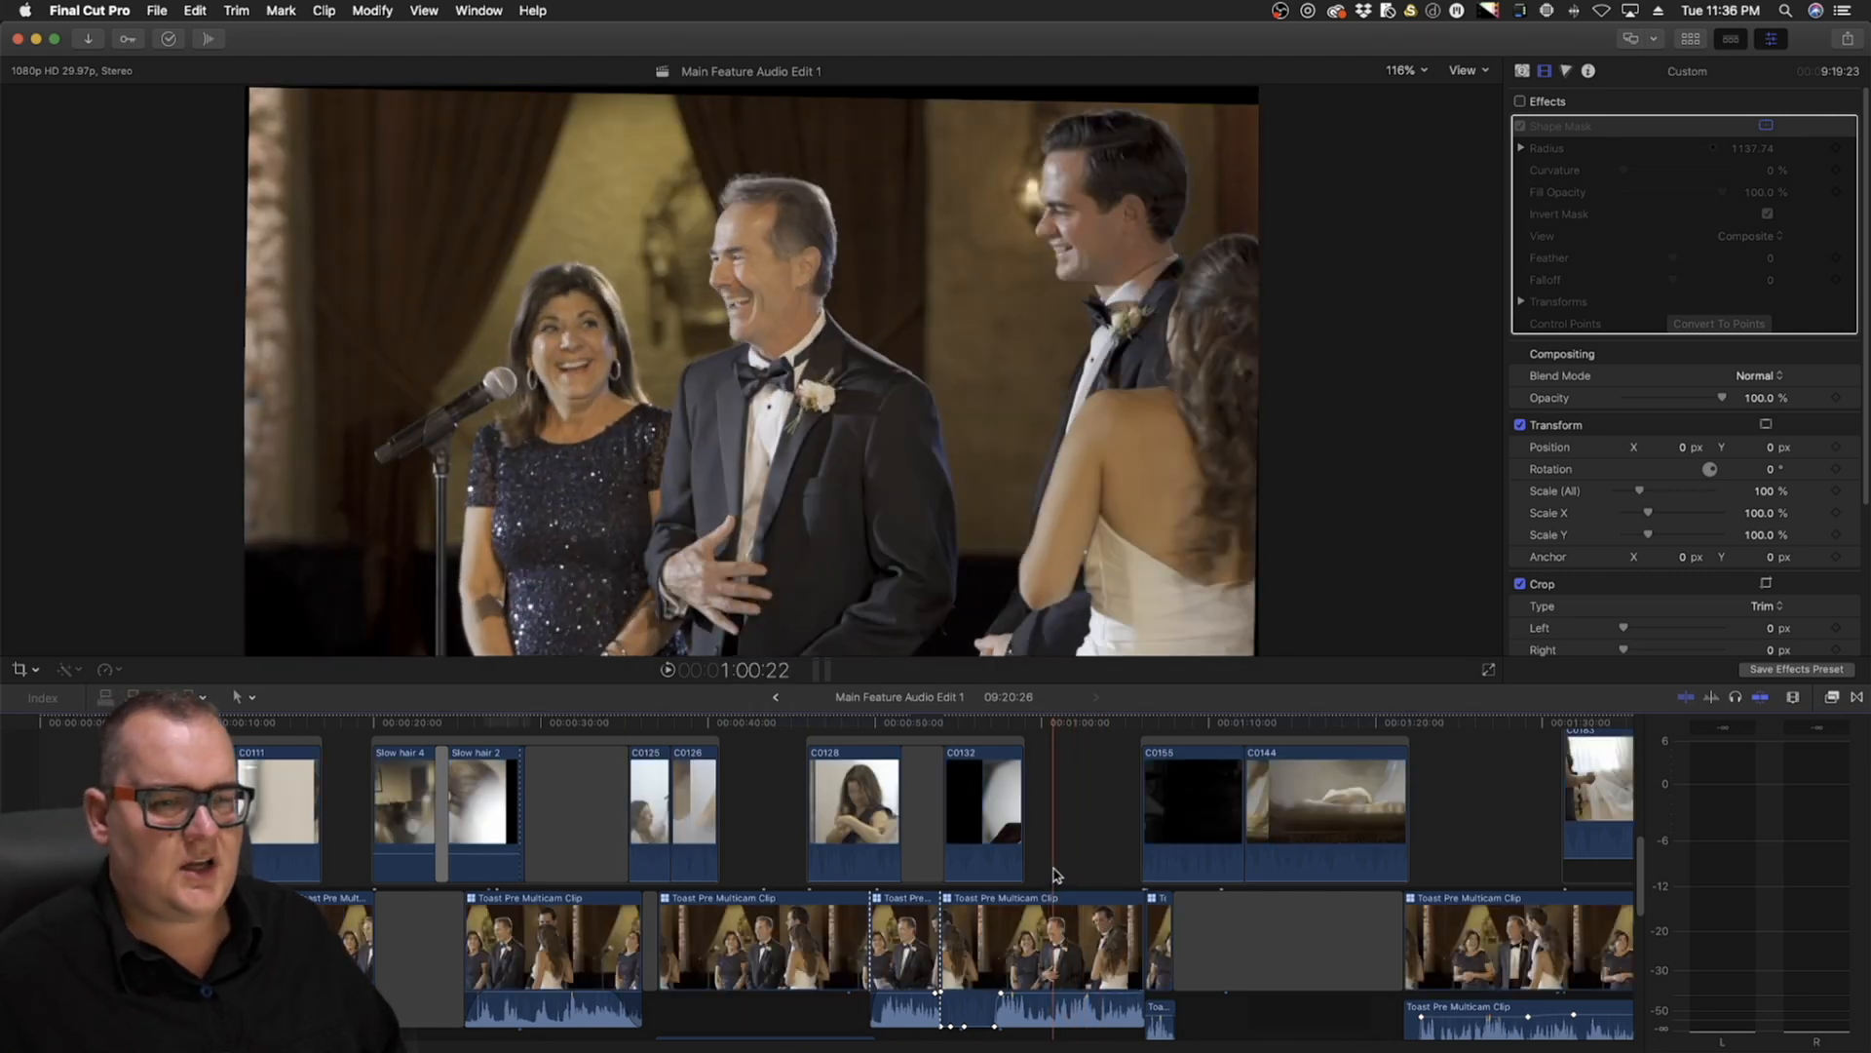
# Look ahead to the Ceremony Multicam Clip section, then return to the bridal prep B-roll layered above the opening toast
pyautogui.hscroll(15, 1052, 871)
pyautogui.hscroll(-5, 1052, 870)
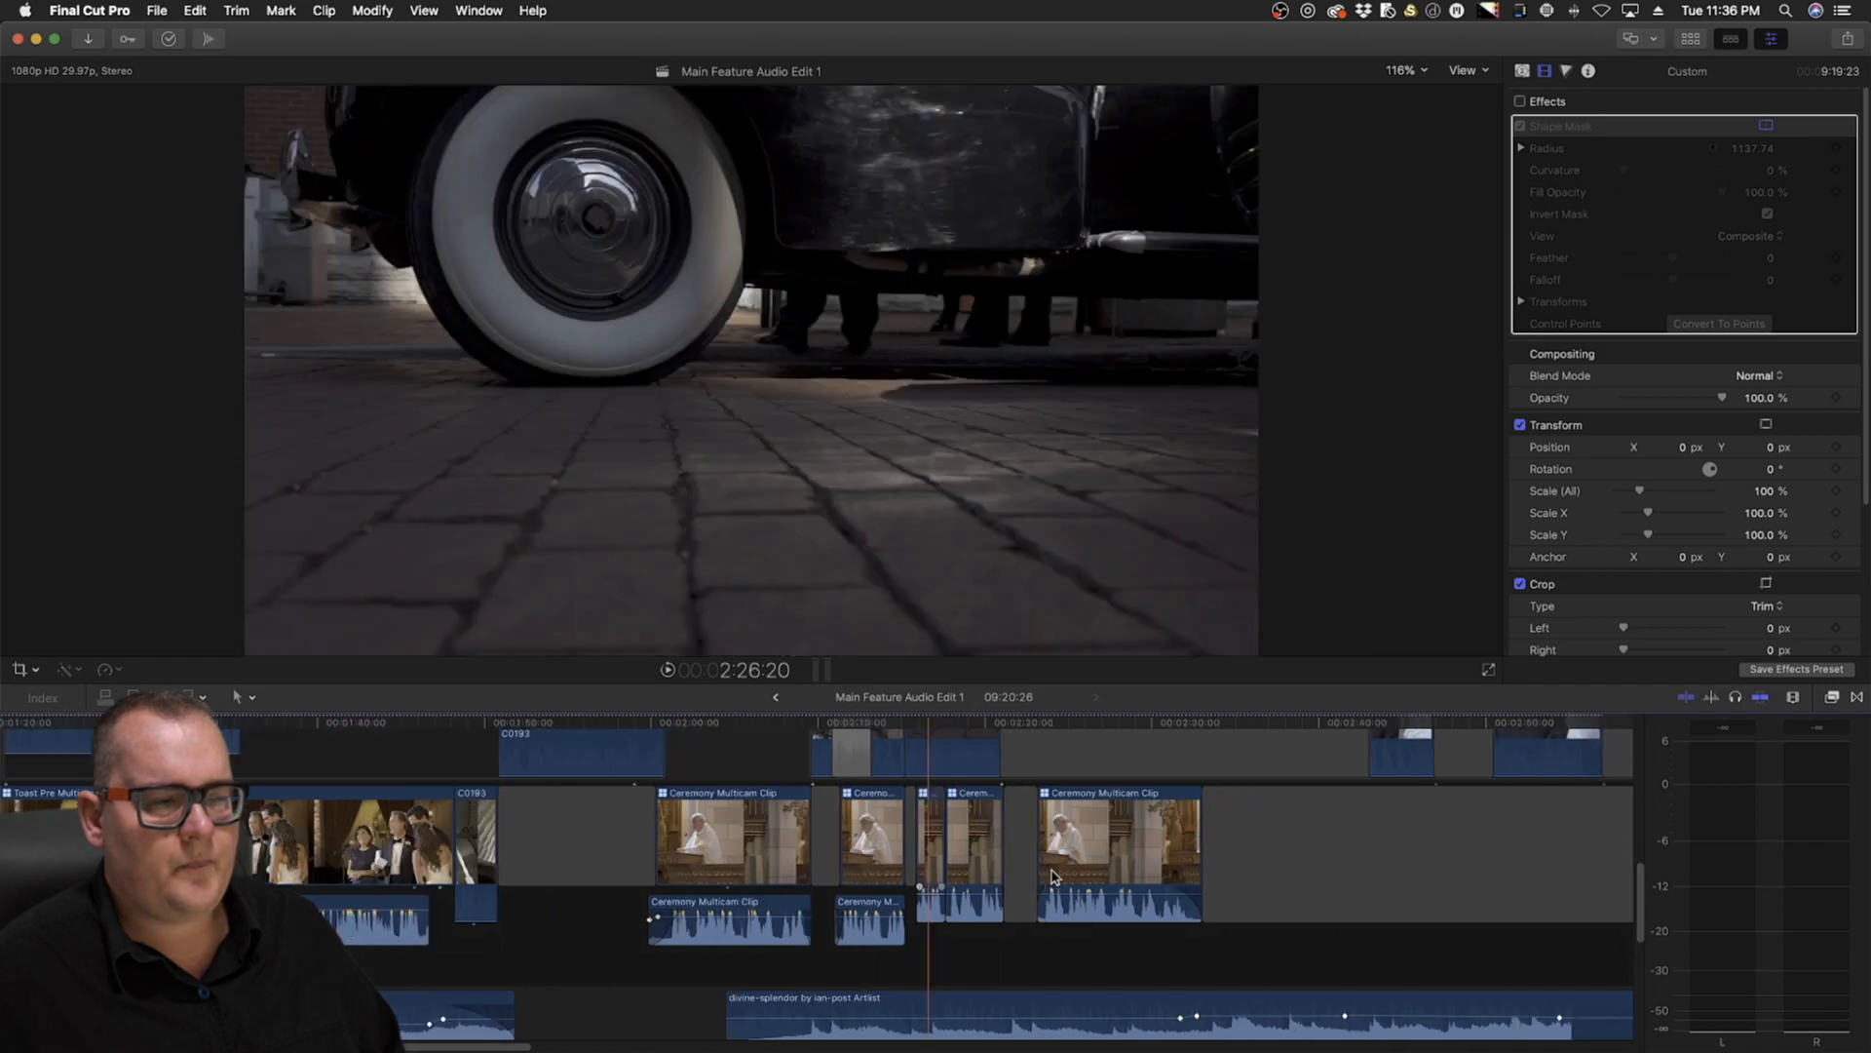
pyautogui.scroll(3, 1052, 871)
pyautogui.hscroll(-20, 1052, 874)
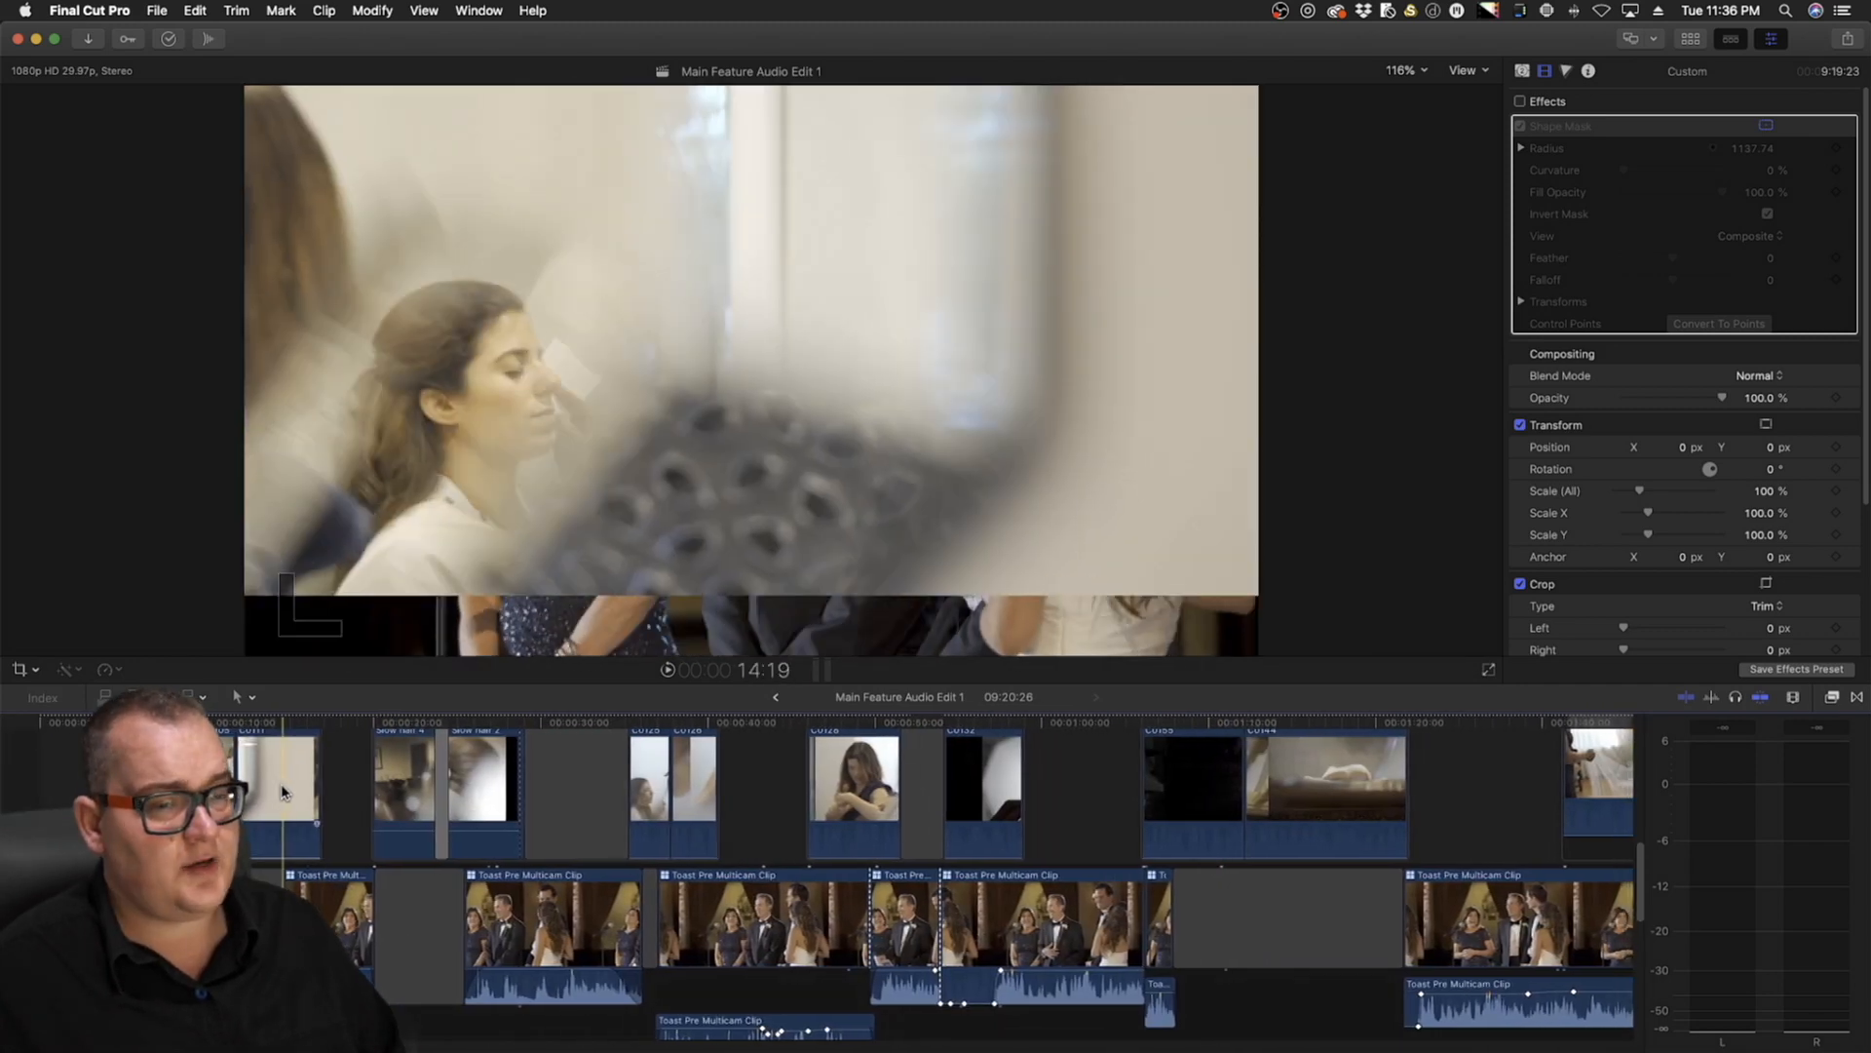
pyautogui.scroll(4, 281, 784)
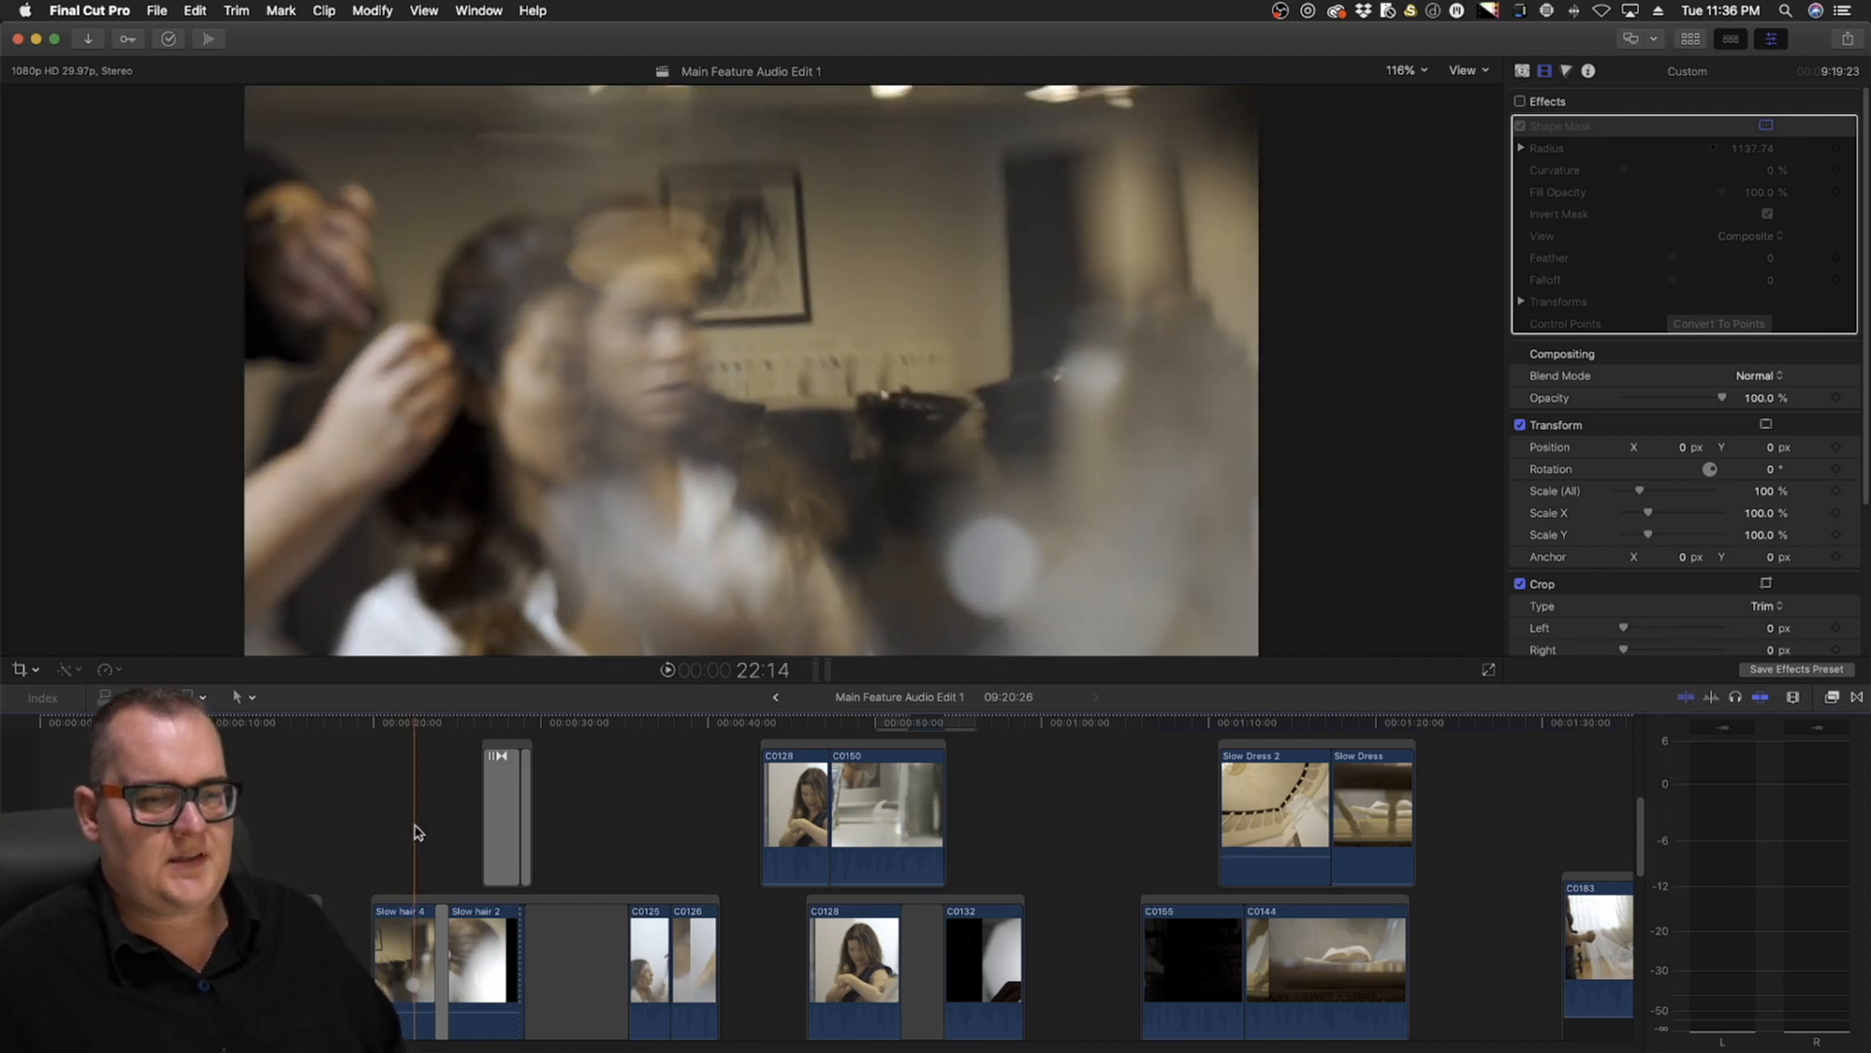
# Scrub into the veil clip C0183 after the Slow Dress clips, then back to the toast shot just before it
pyautogui.hscroll(5, 418, 834)
pyautogui.hscroll(6, 415, 823)
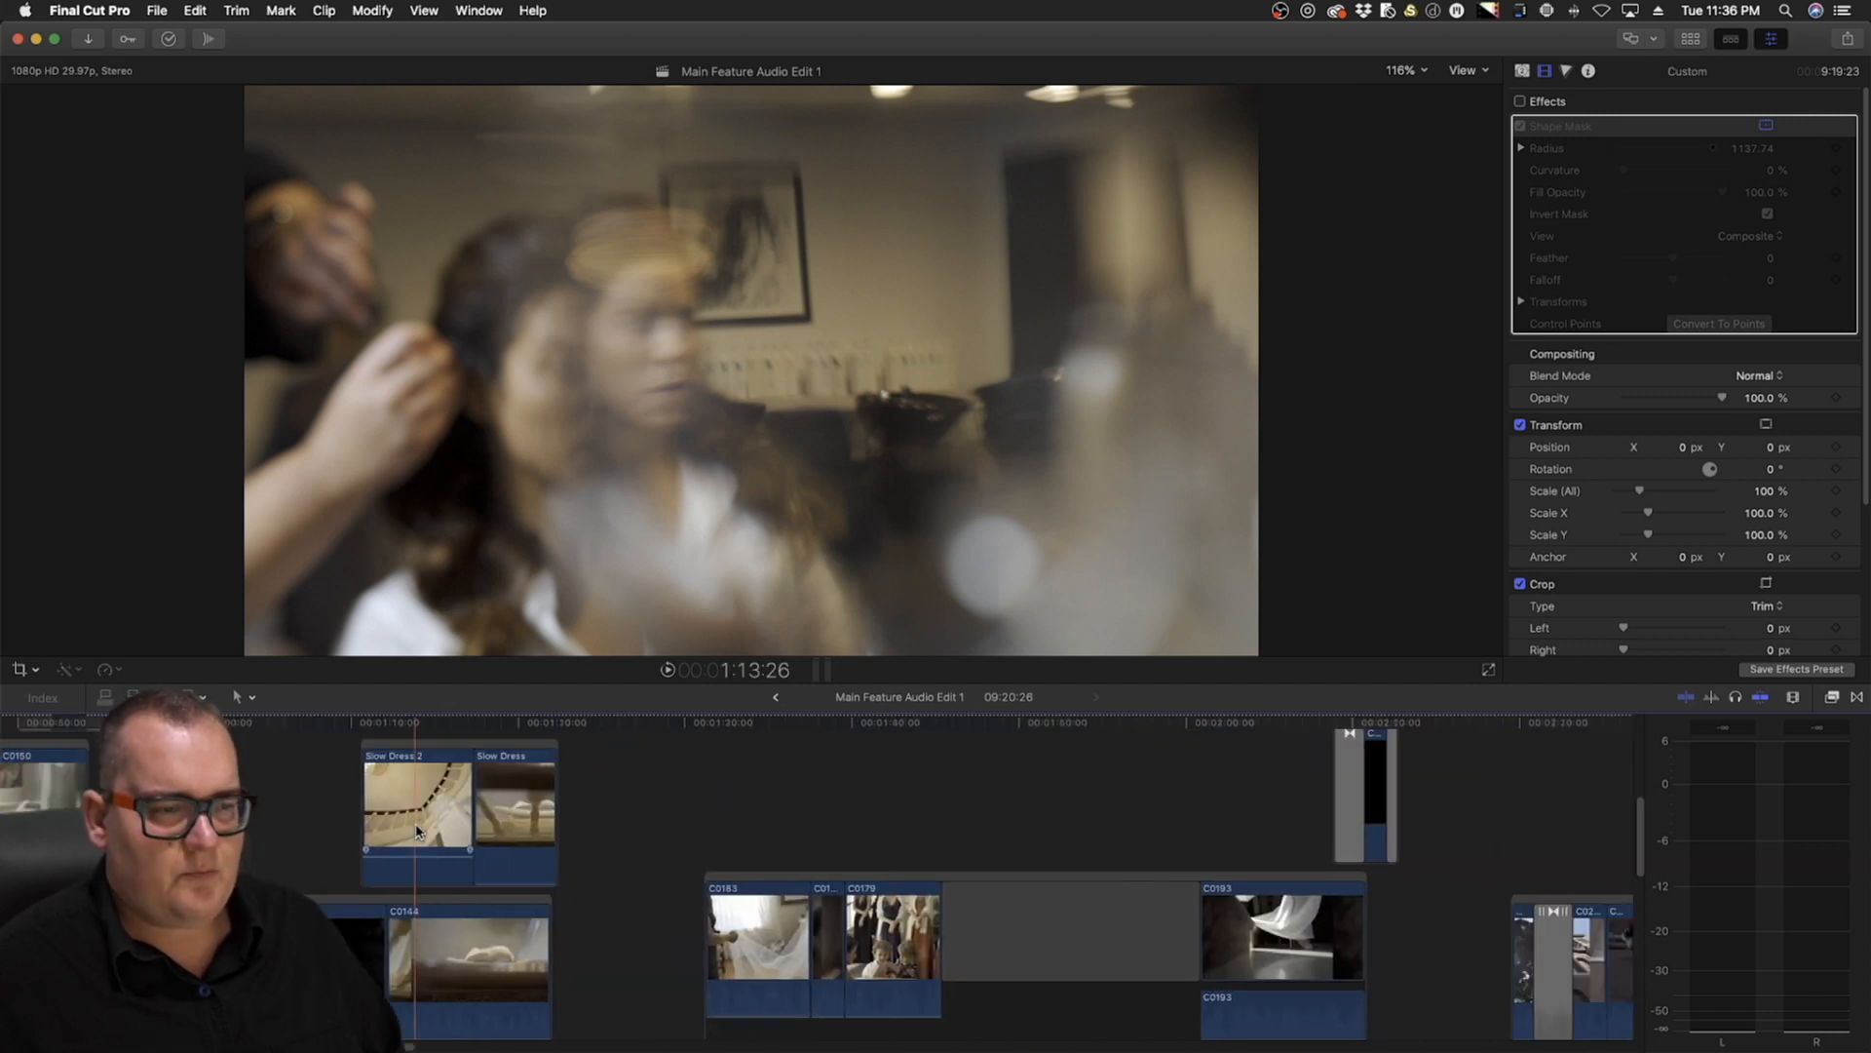
pyautogui.moveTo(382, 723); pyautogui.dragTo(388, 738)
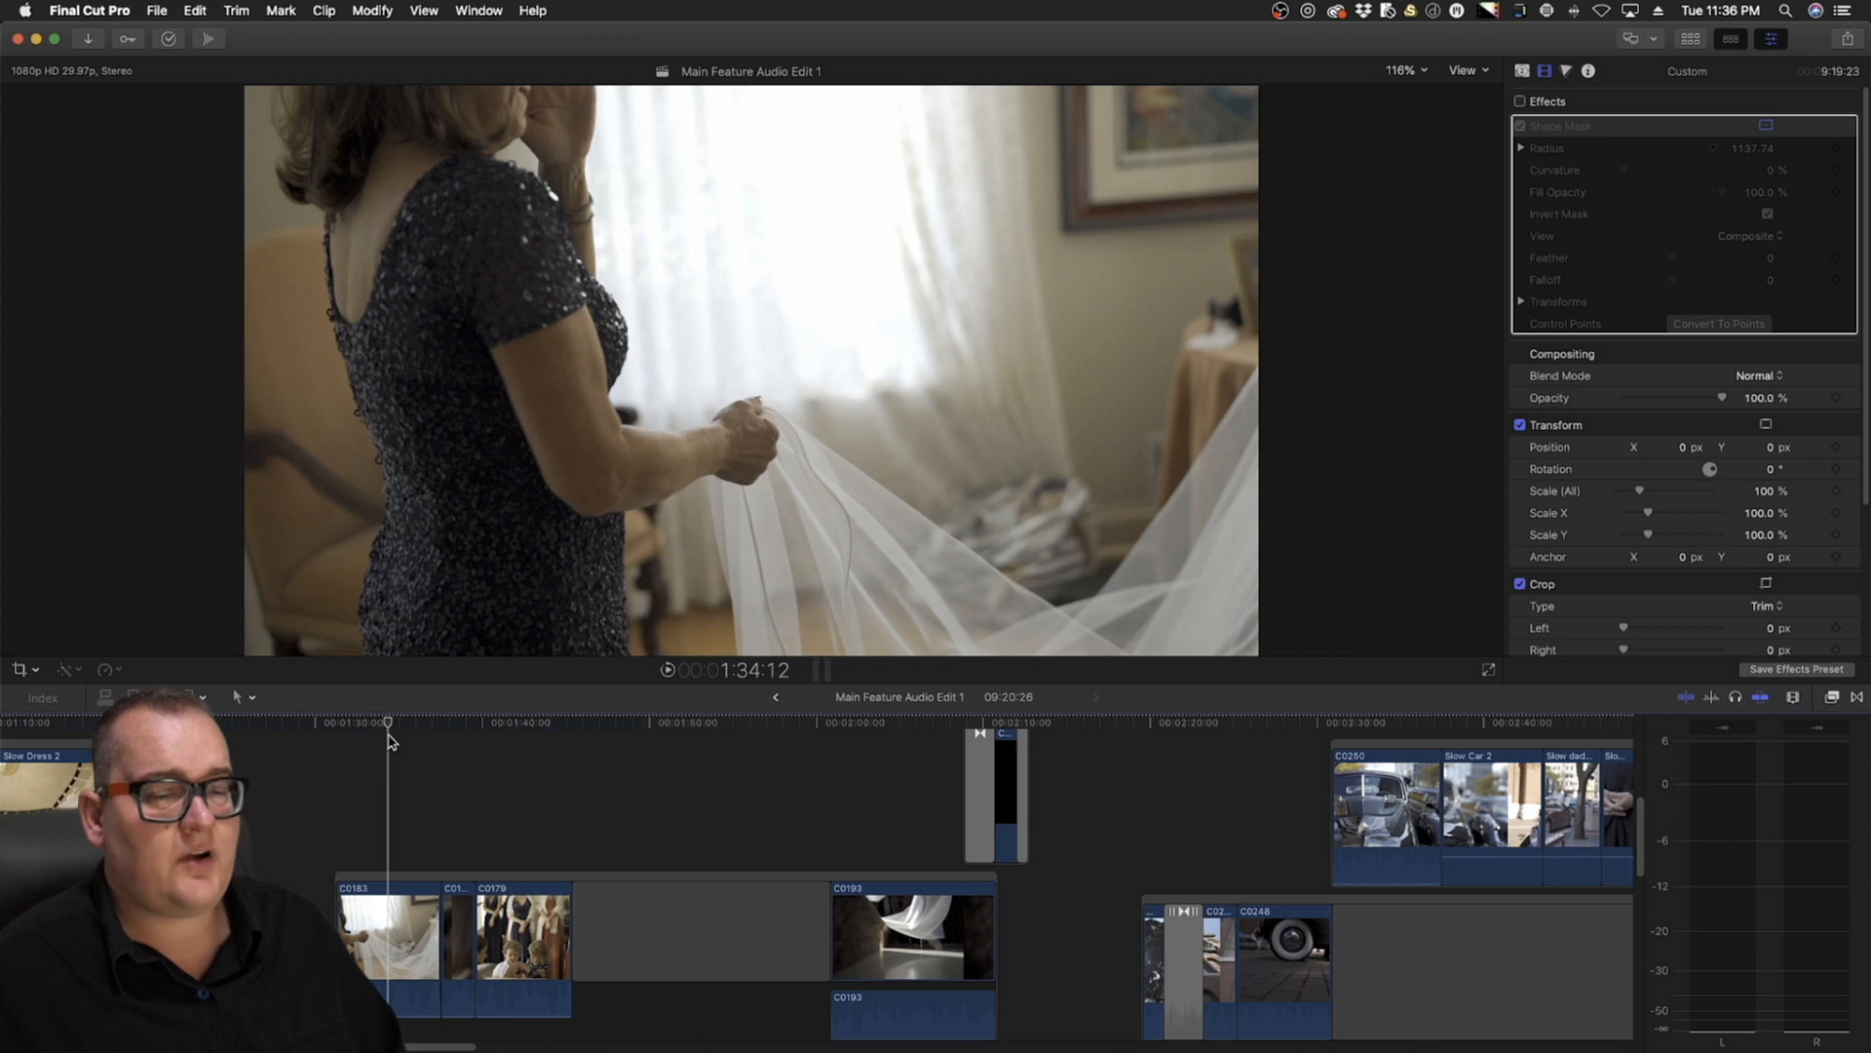
pyautogui.click(274, 726)
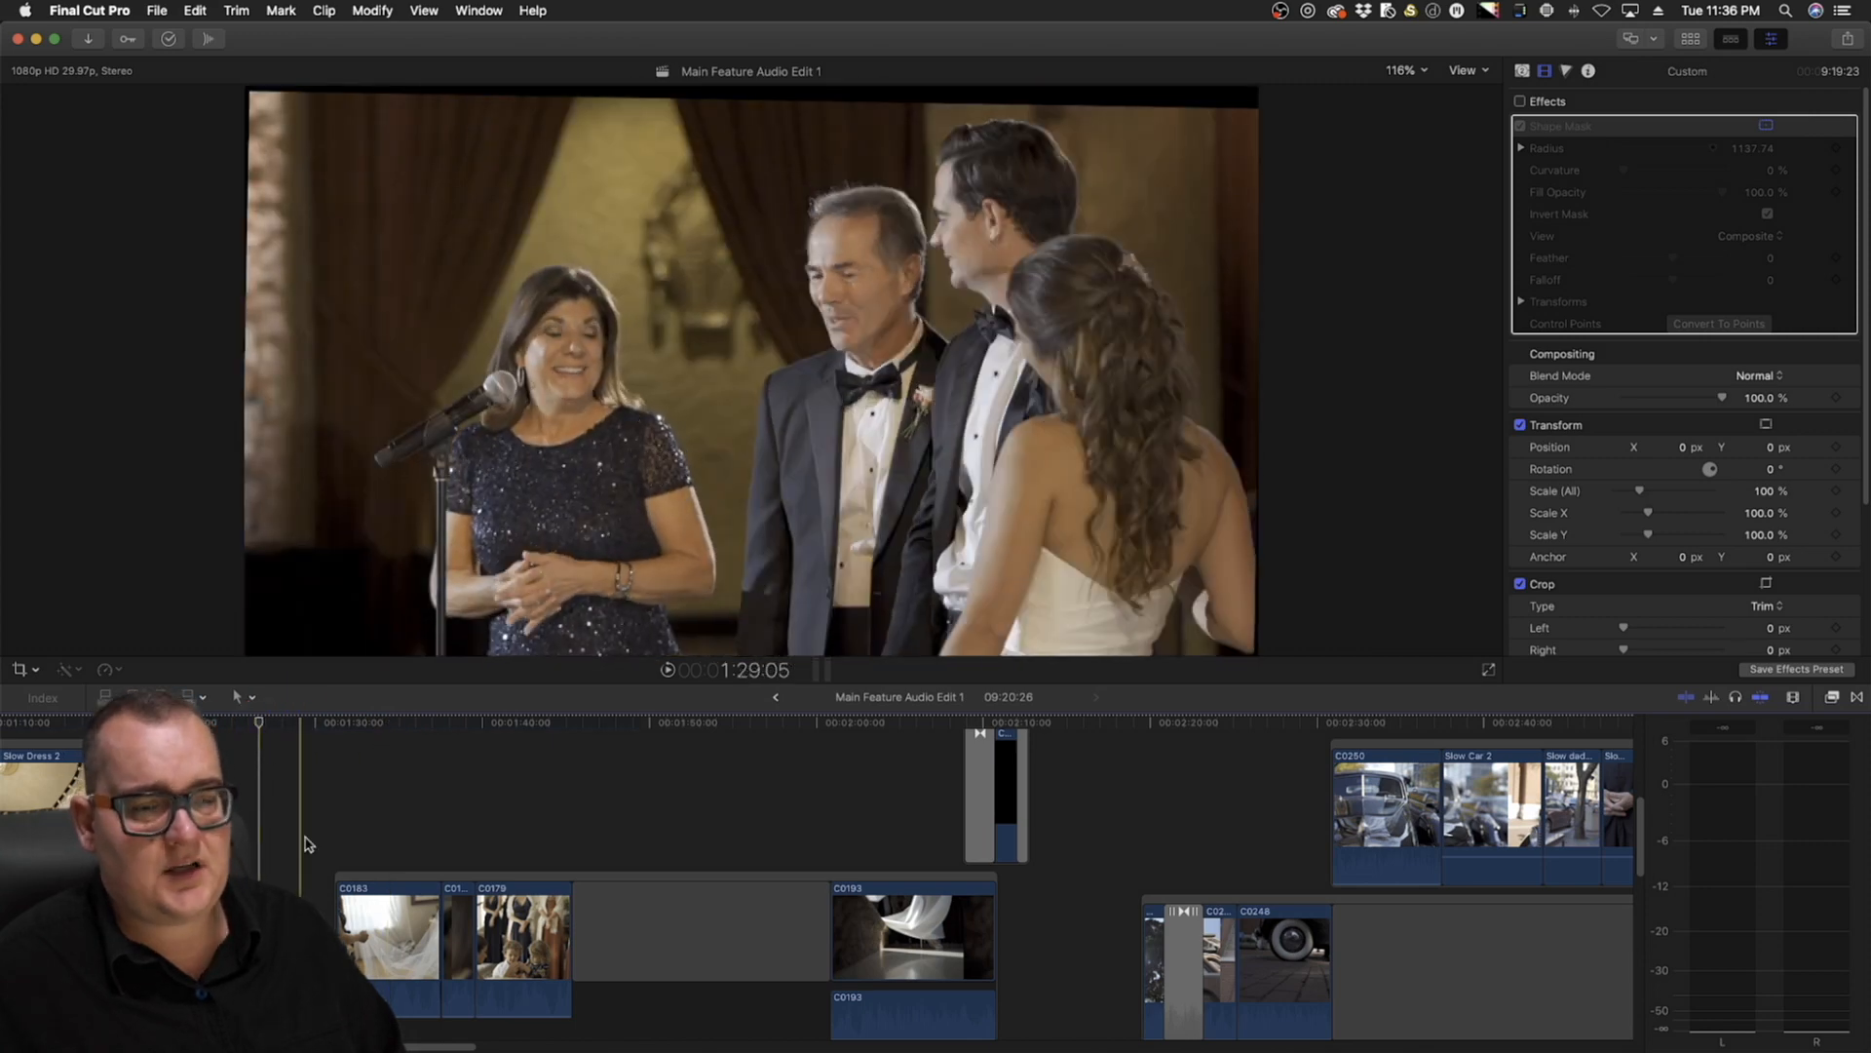
# Survey the B-roll layers above the ceremony audio through the car and Slow dad clips, returning to the bridal prep clips
pyautogui.scroll(-2, 312, 839)
pyautogui.hscroll(5, 327, 827)
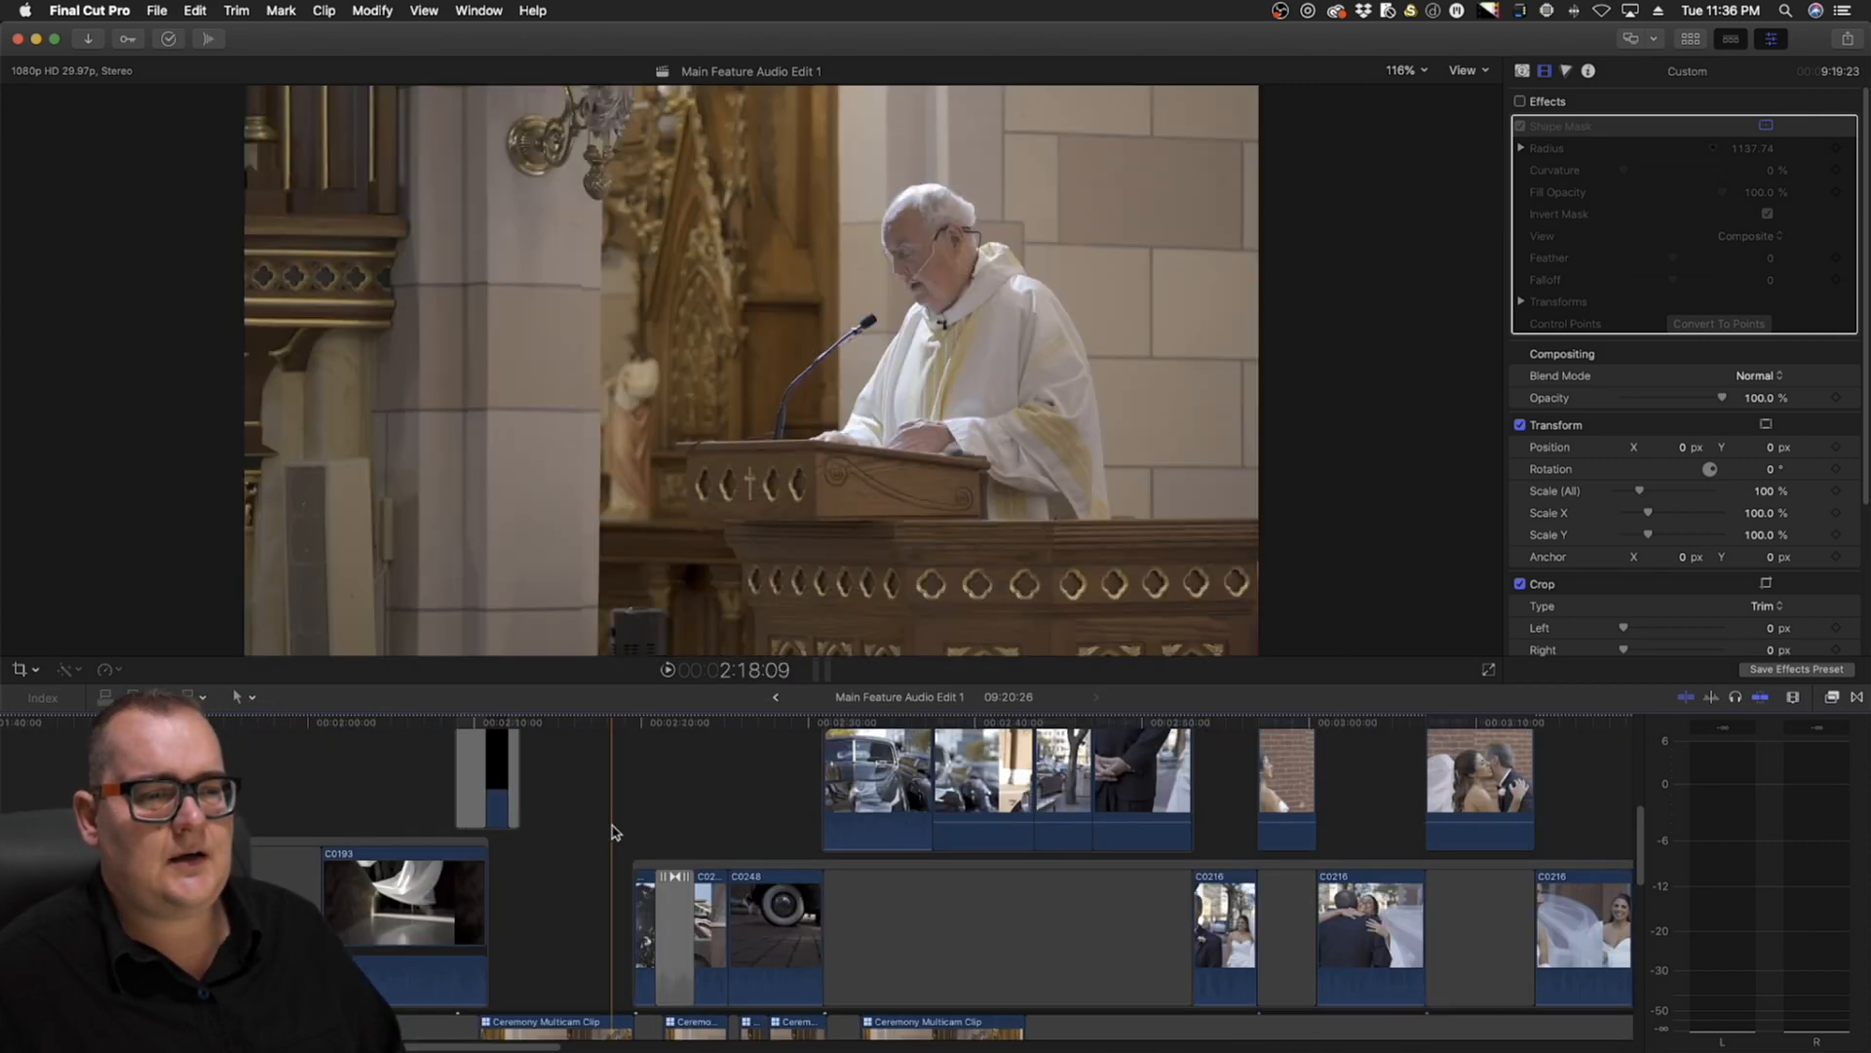
pyautogui.scroll(4, 614, 831)
pyautogui.hscroll(3, 615, 831)
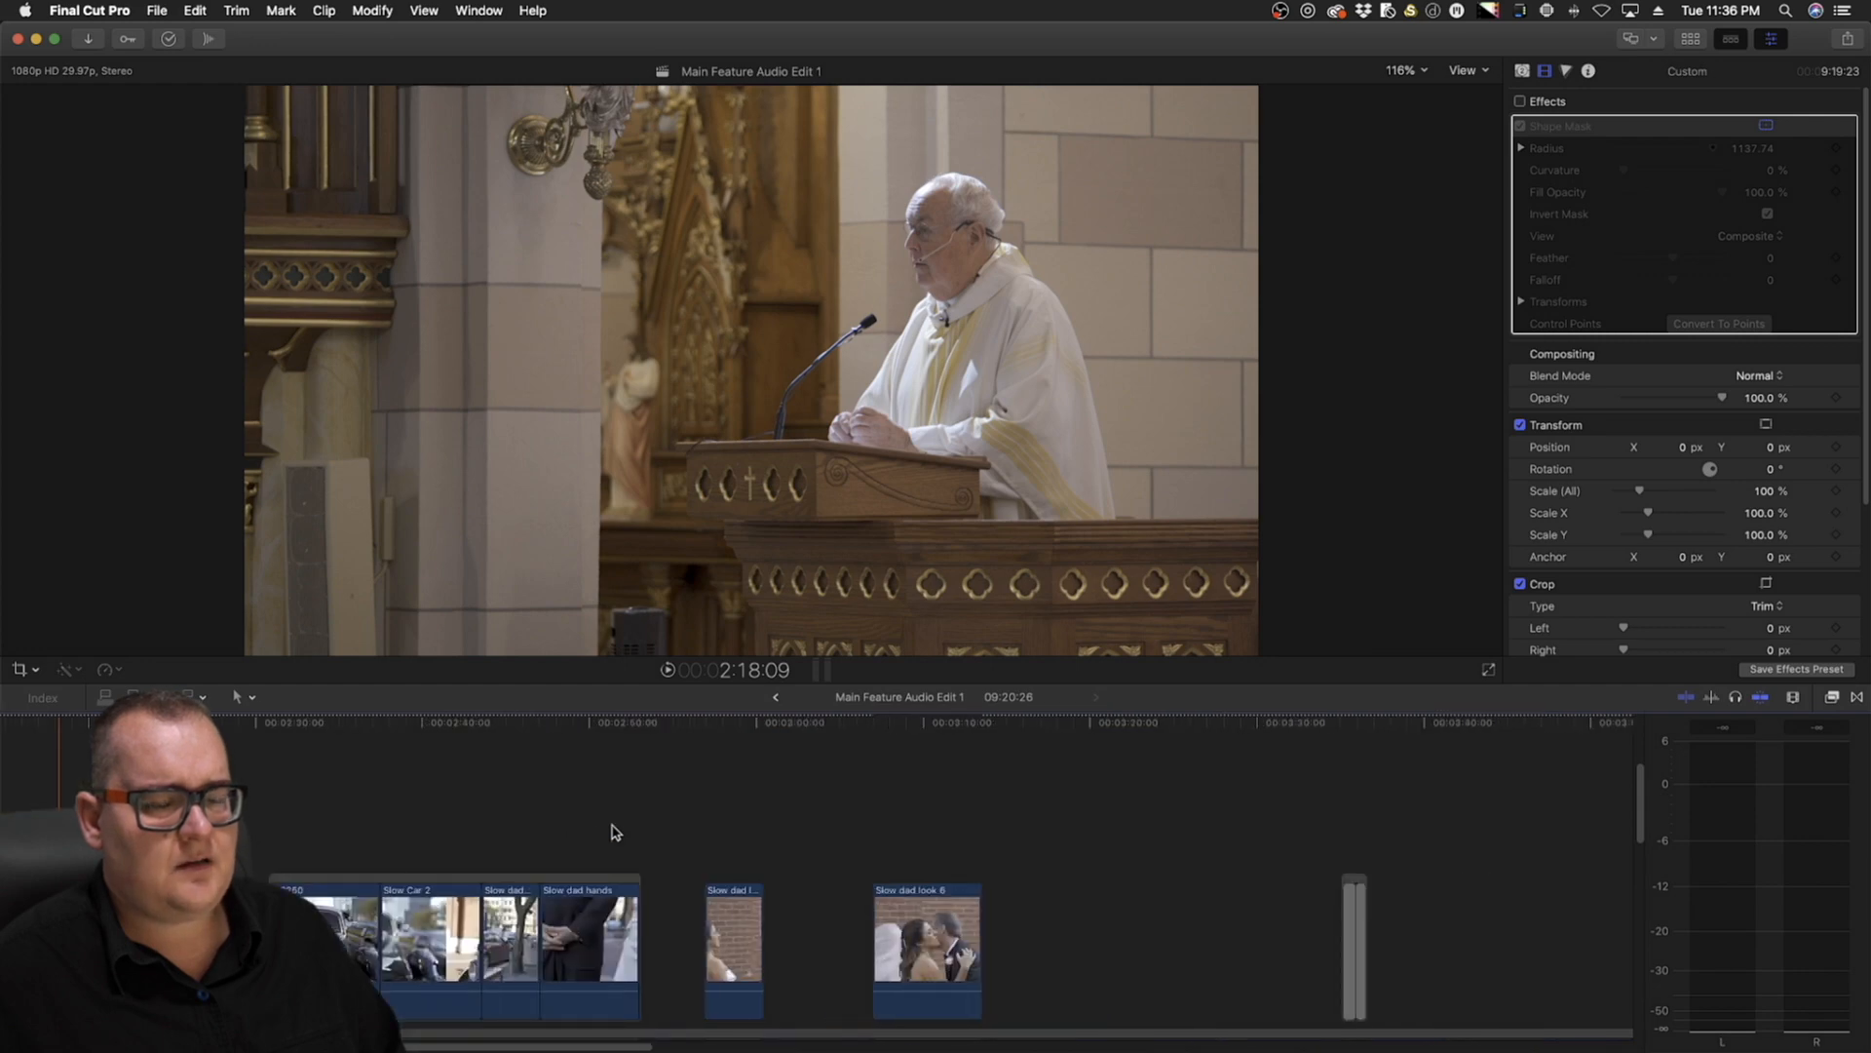
pyautogui.hscroll(-6, 615, 832)
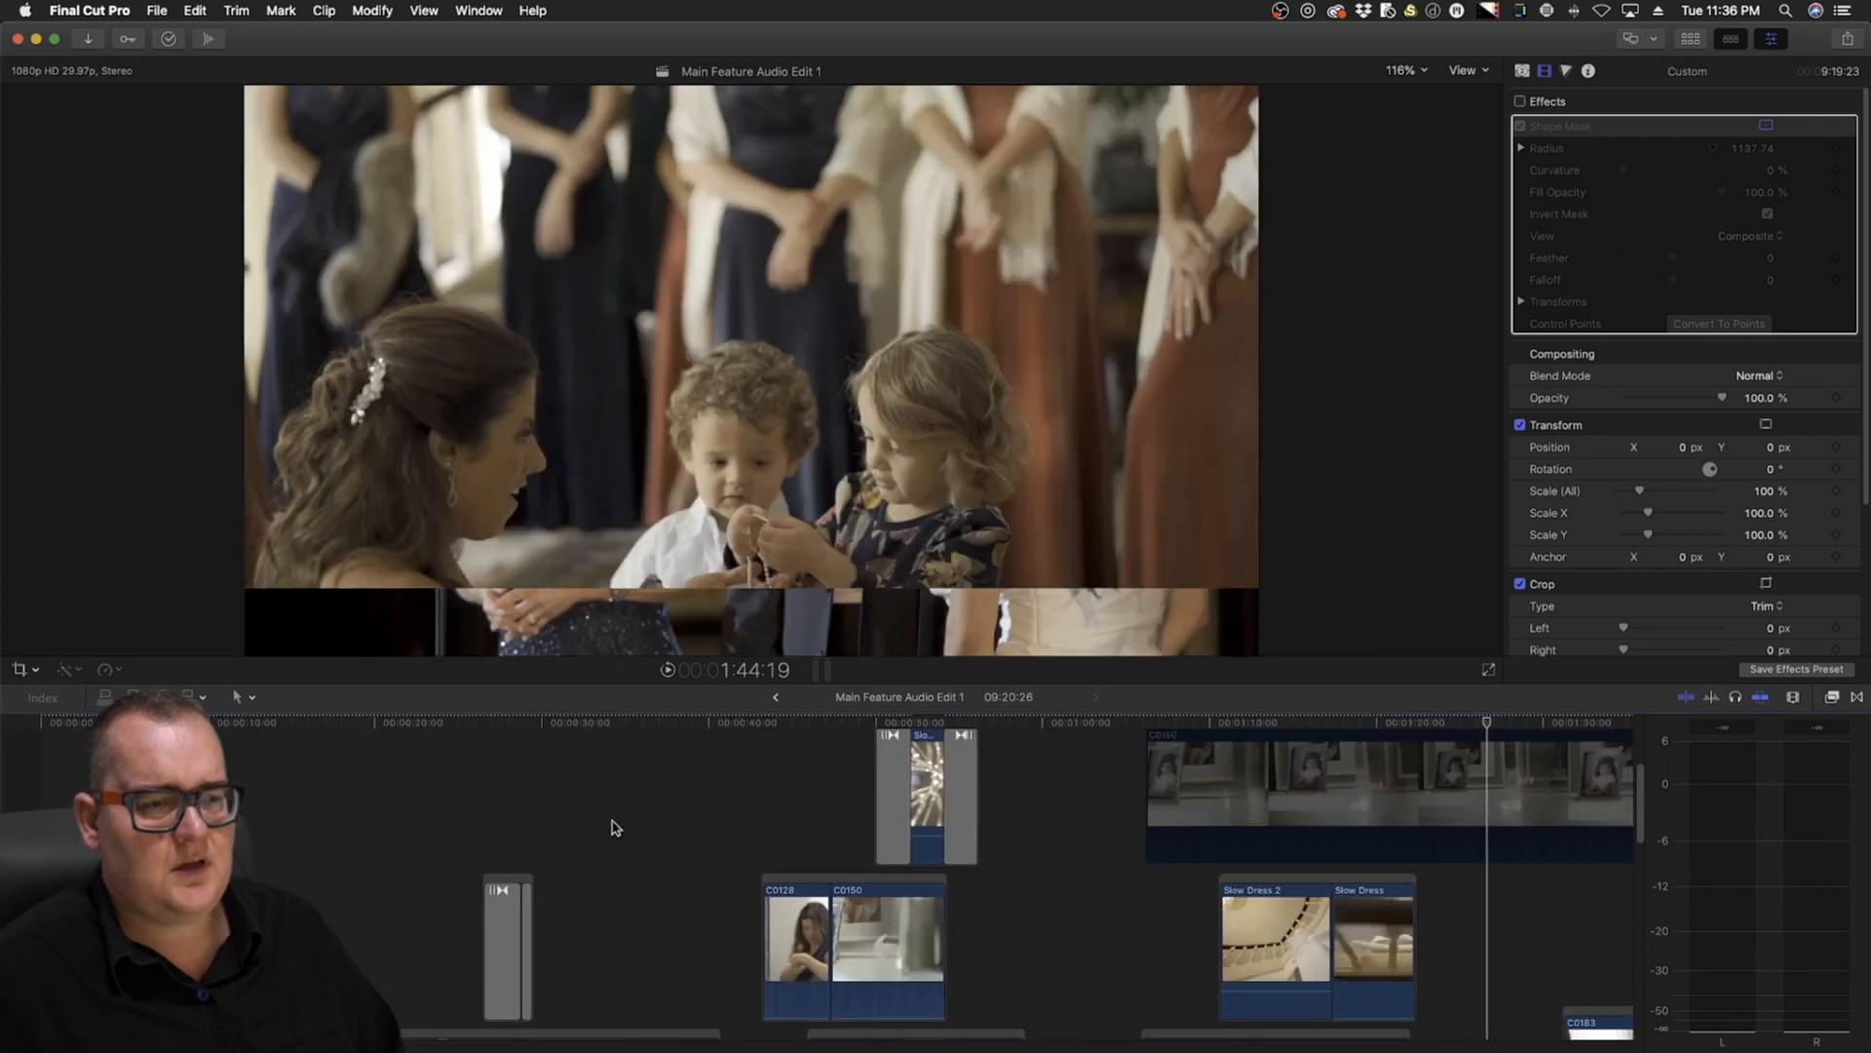
# Look ahead from the bridal prep clips to the ceremony section and scrub to the veil clip C0193 above it
pyautogui.scroll(5, 614, 827)
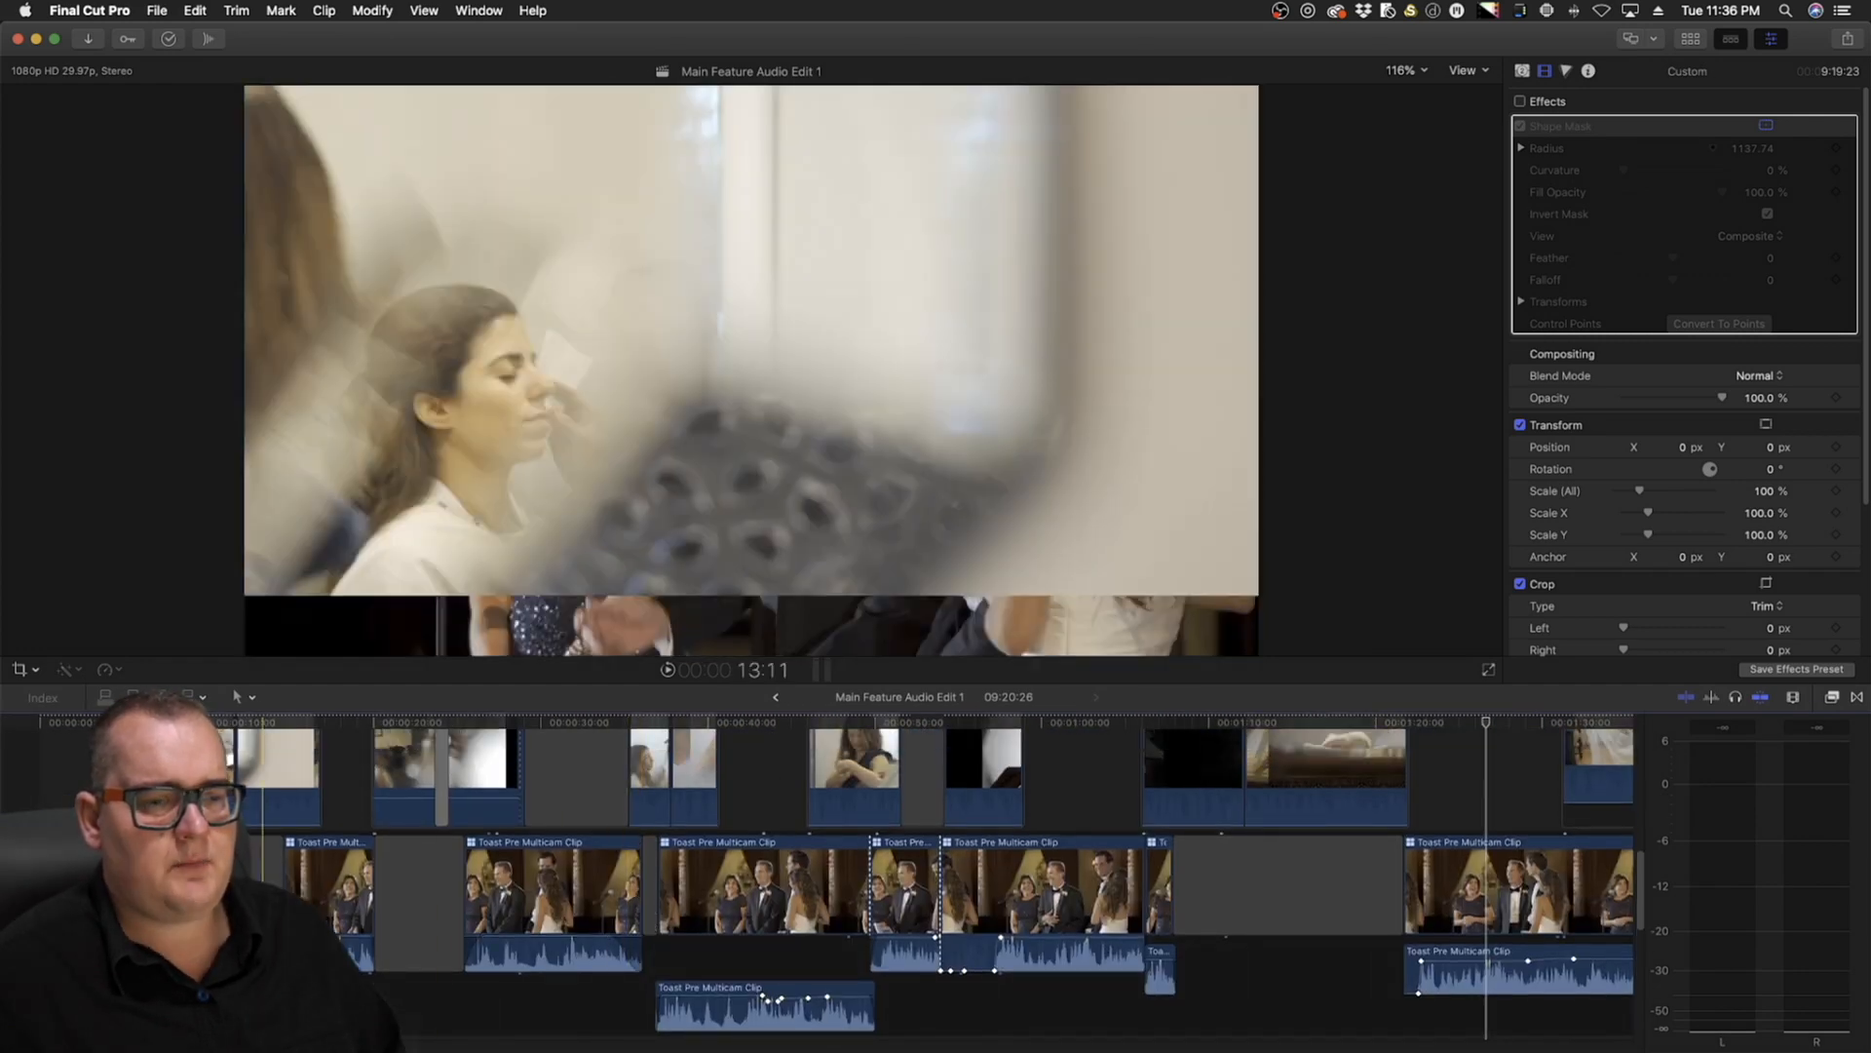
pyautogui.hscroll(9, 615, 831)
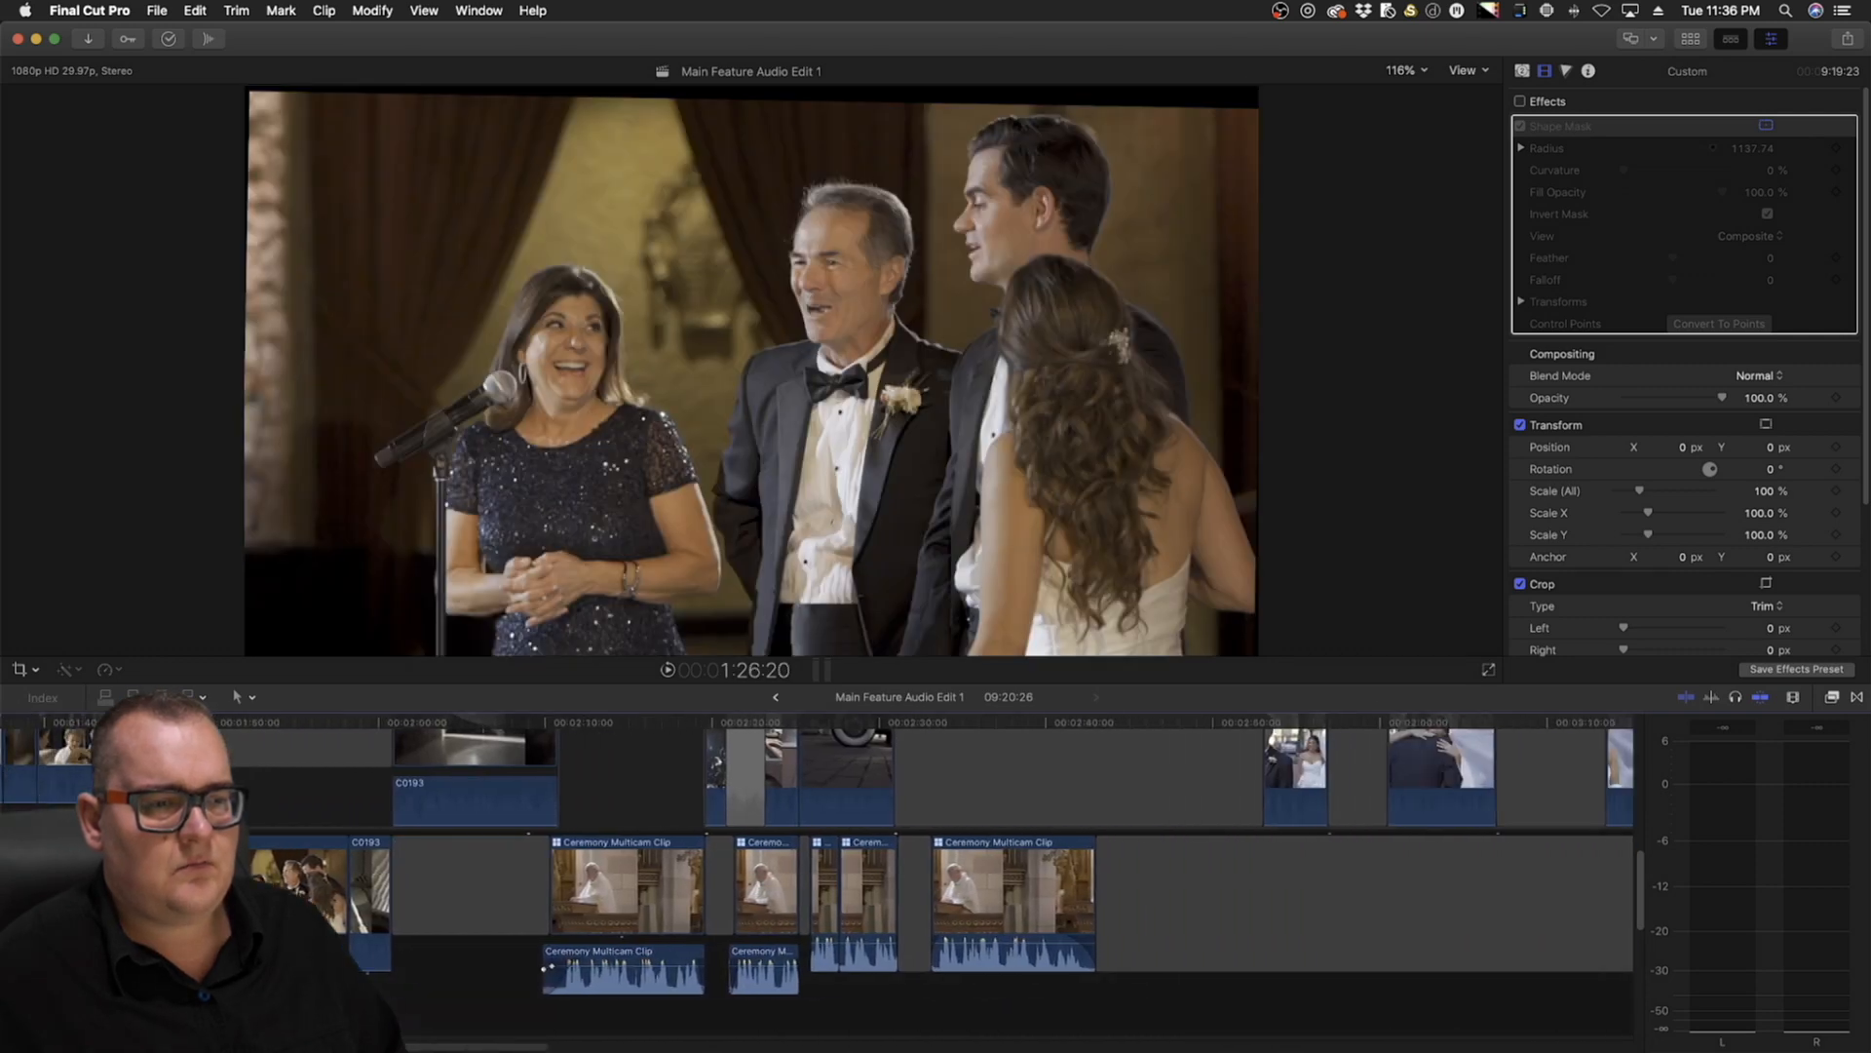
pyautogui.scroll(3, 780, 829)
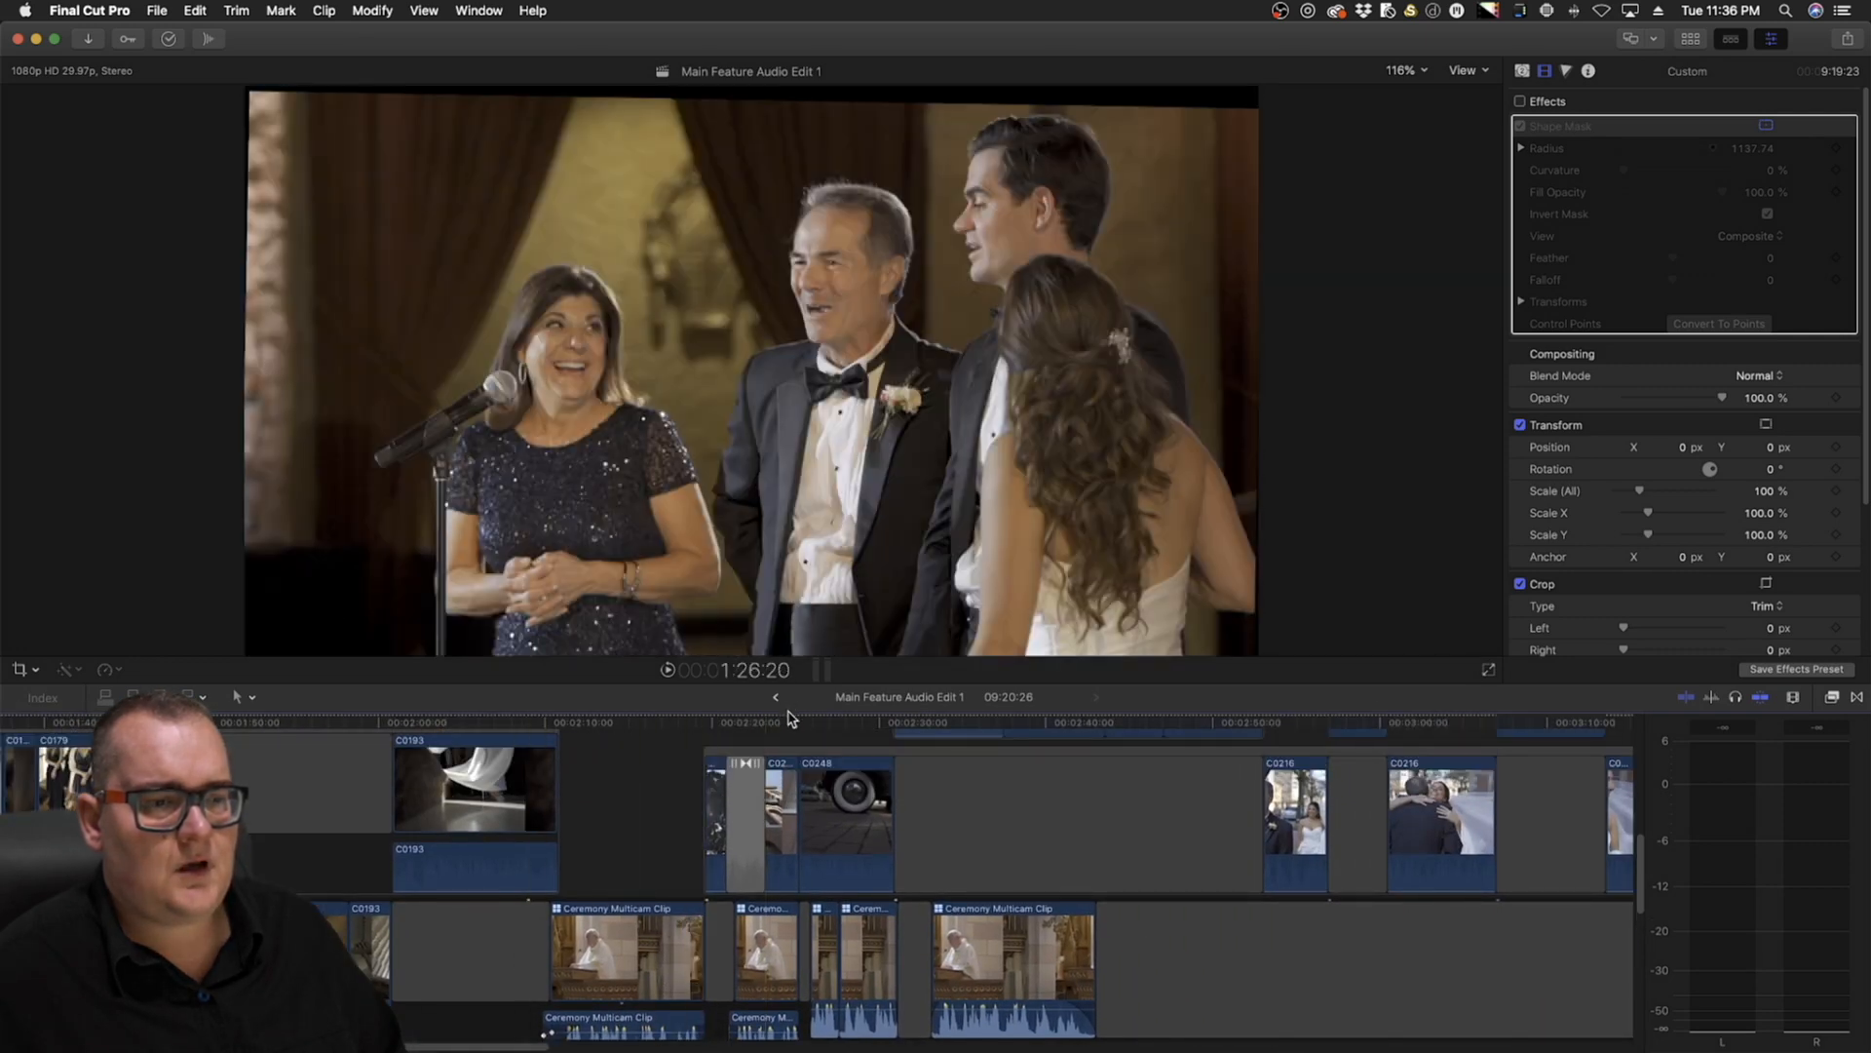
pyautogui.click(839, 722)
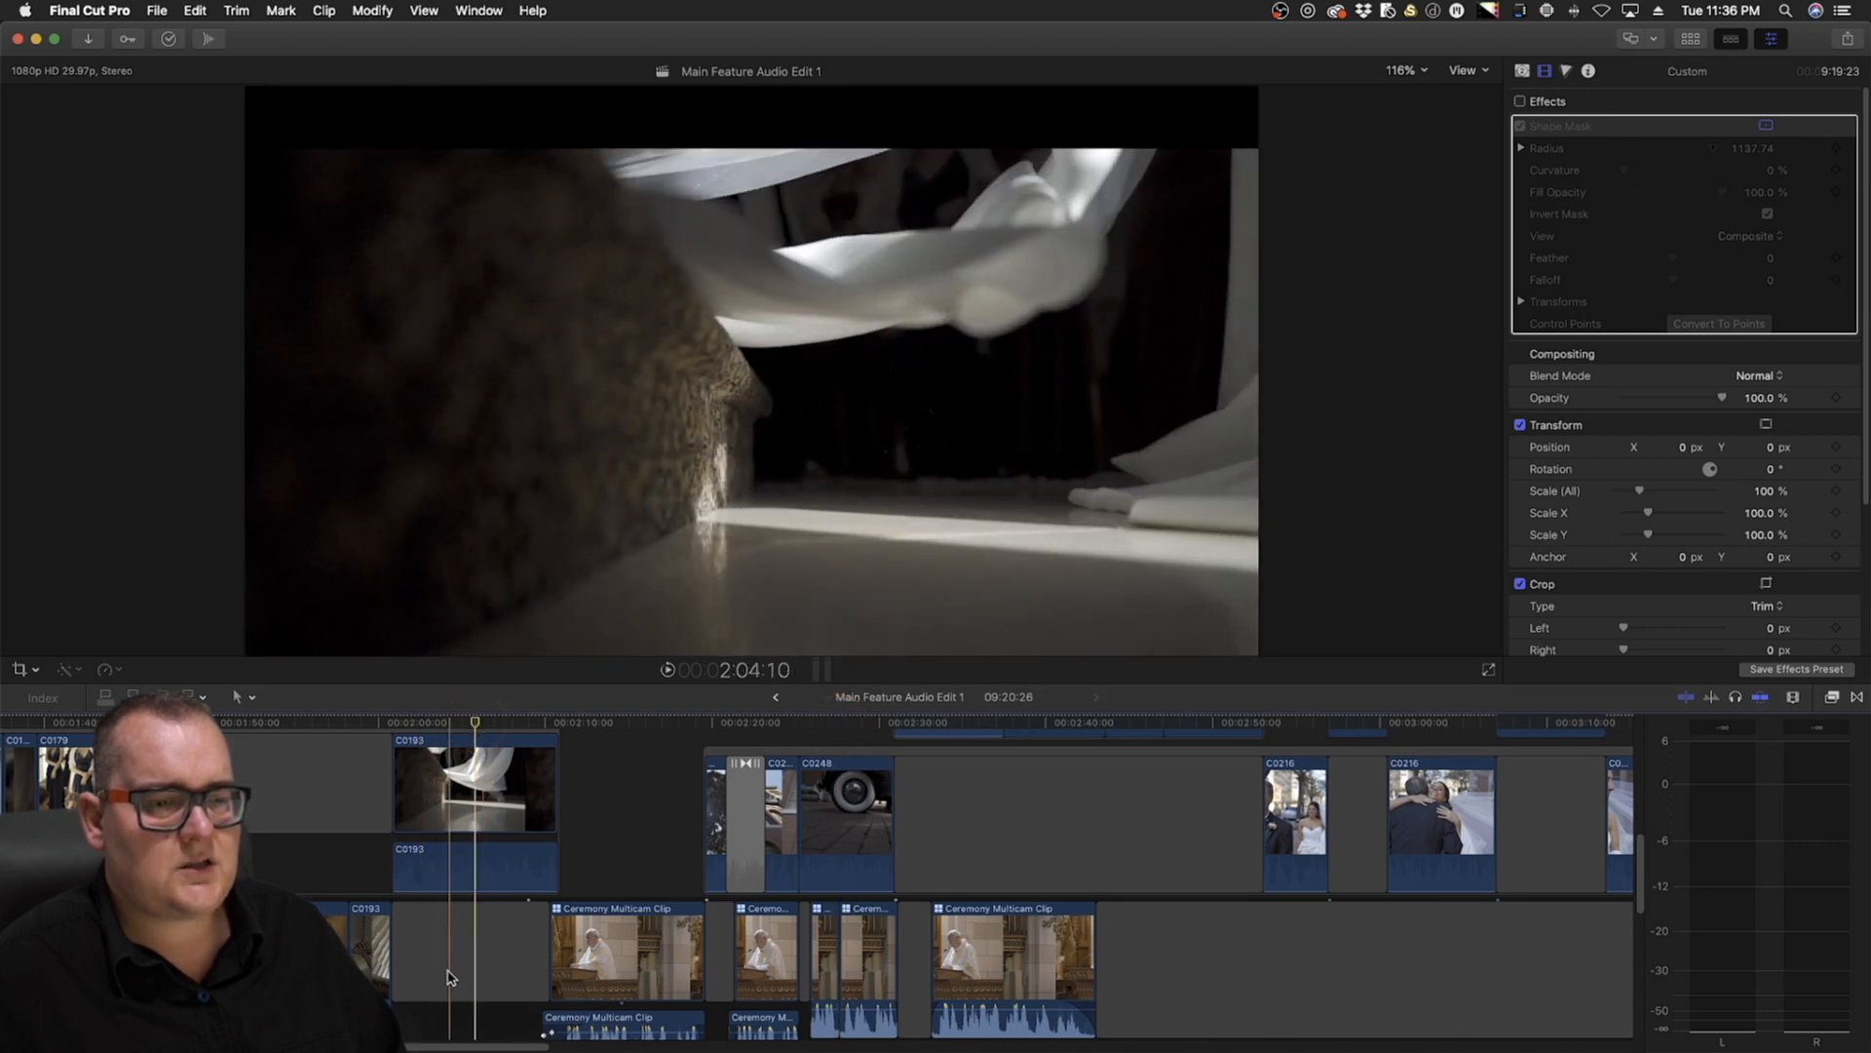
pyautogui.hscroll(5, 448, 975)
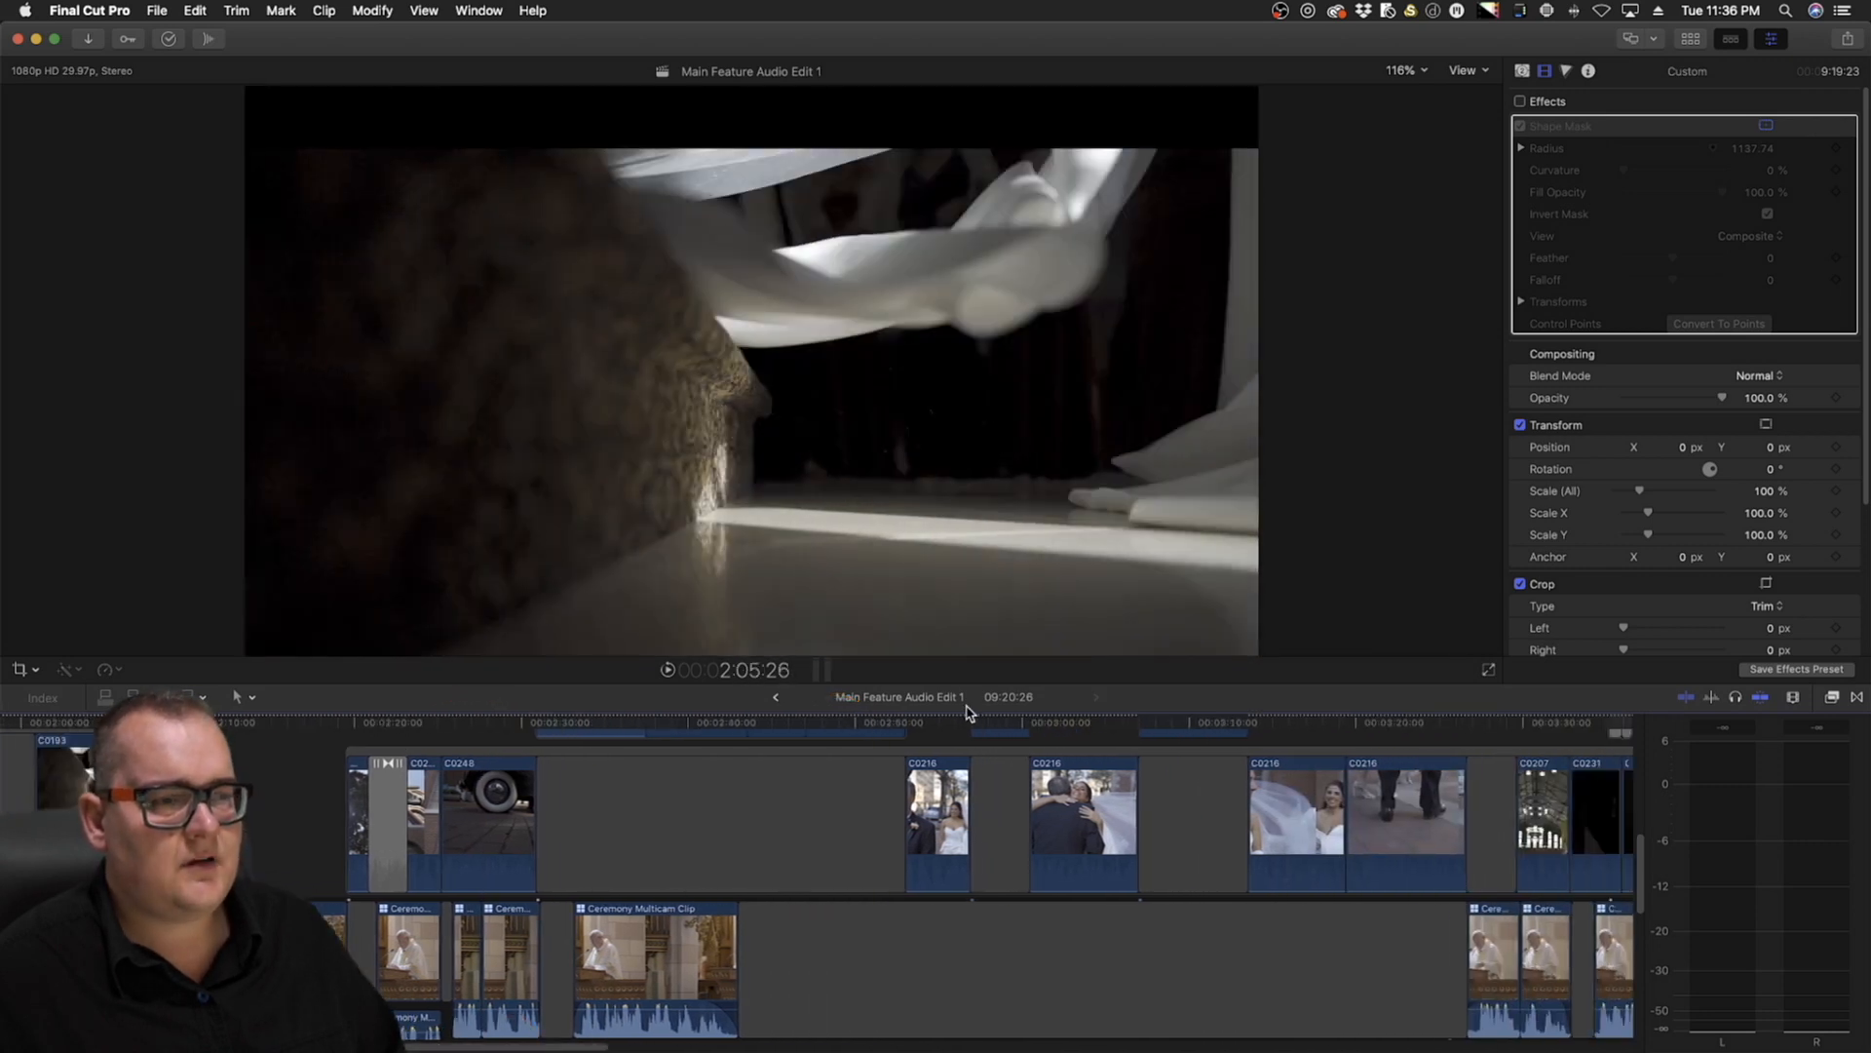
# Scrub through the father's first look B-roll, from the Slow dad hands clip to the Slow dad look clips
pyautogui.scroll(4, 968, 716)
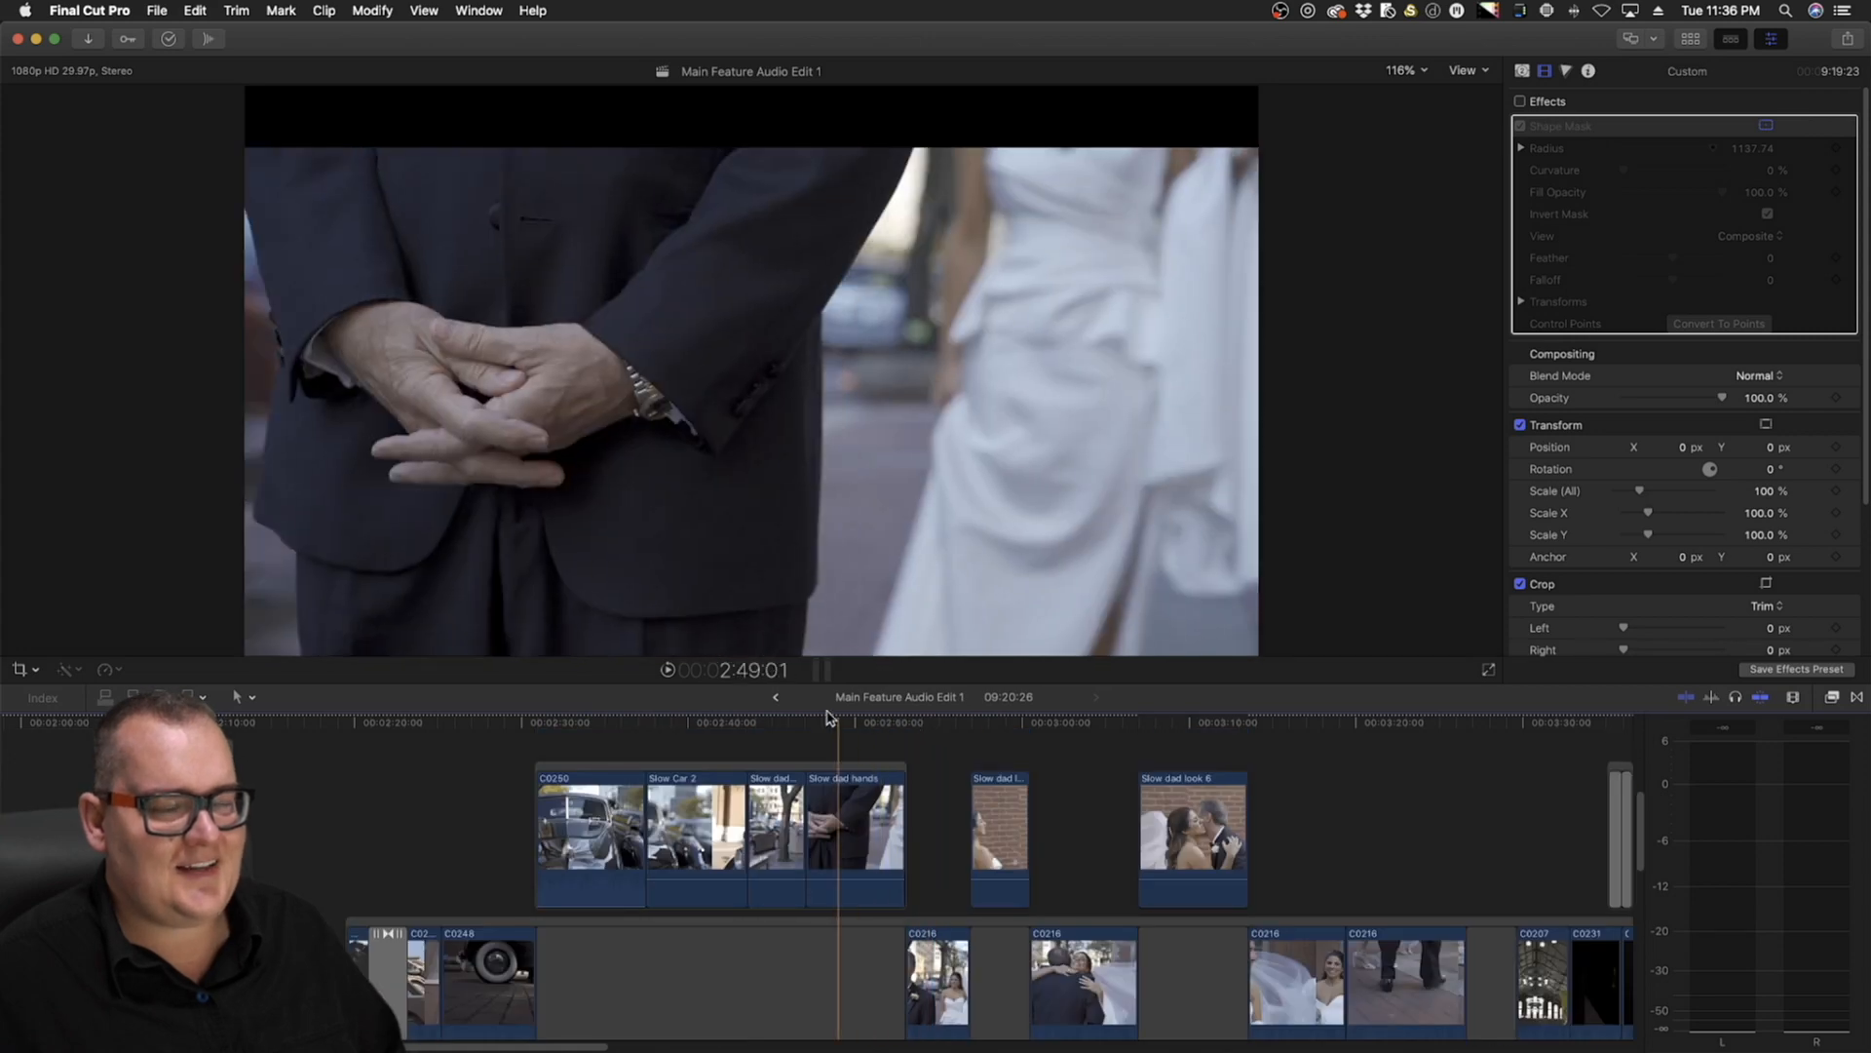
pyautogui.click(727, 727)
pyautogui.moveTo(727, 730); pyautogui.dragTo(771, 738)
pyautogui.hscroll(3, 779, 742)
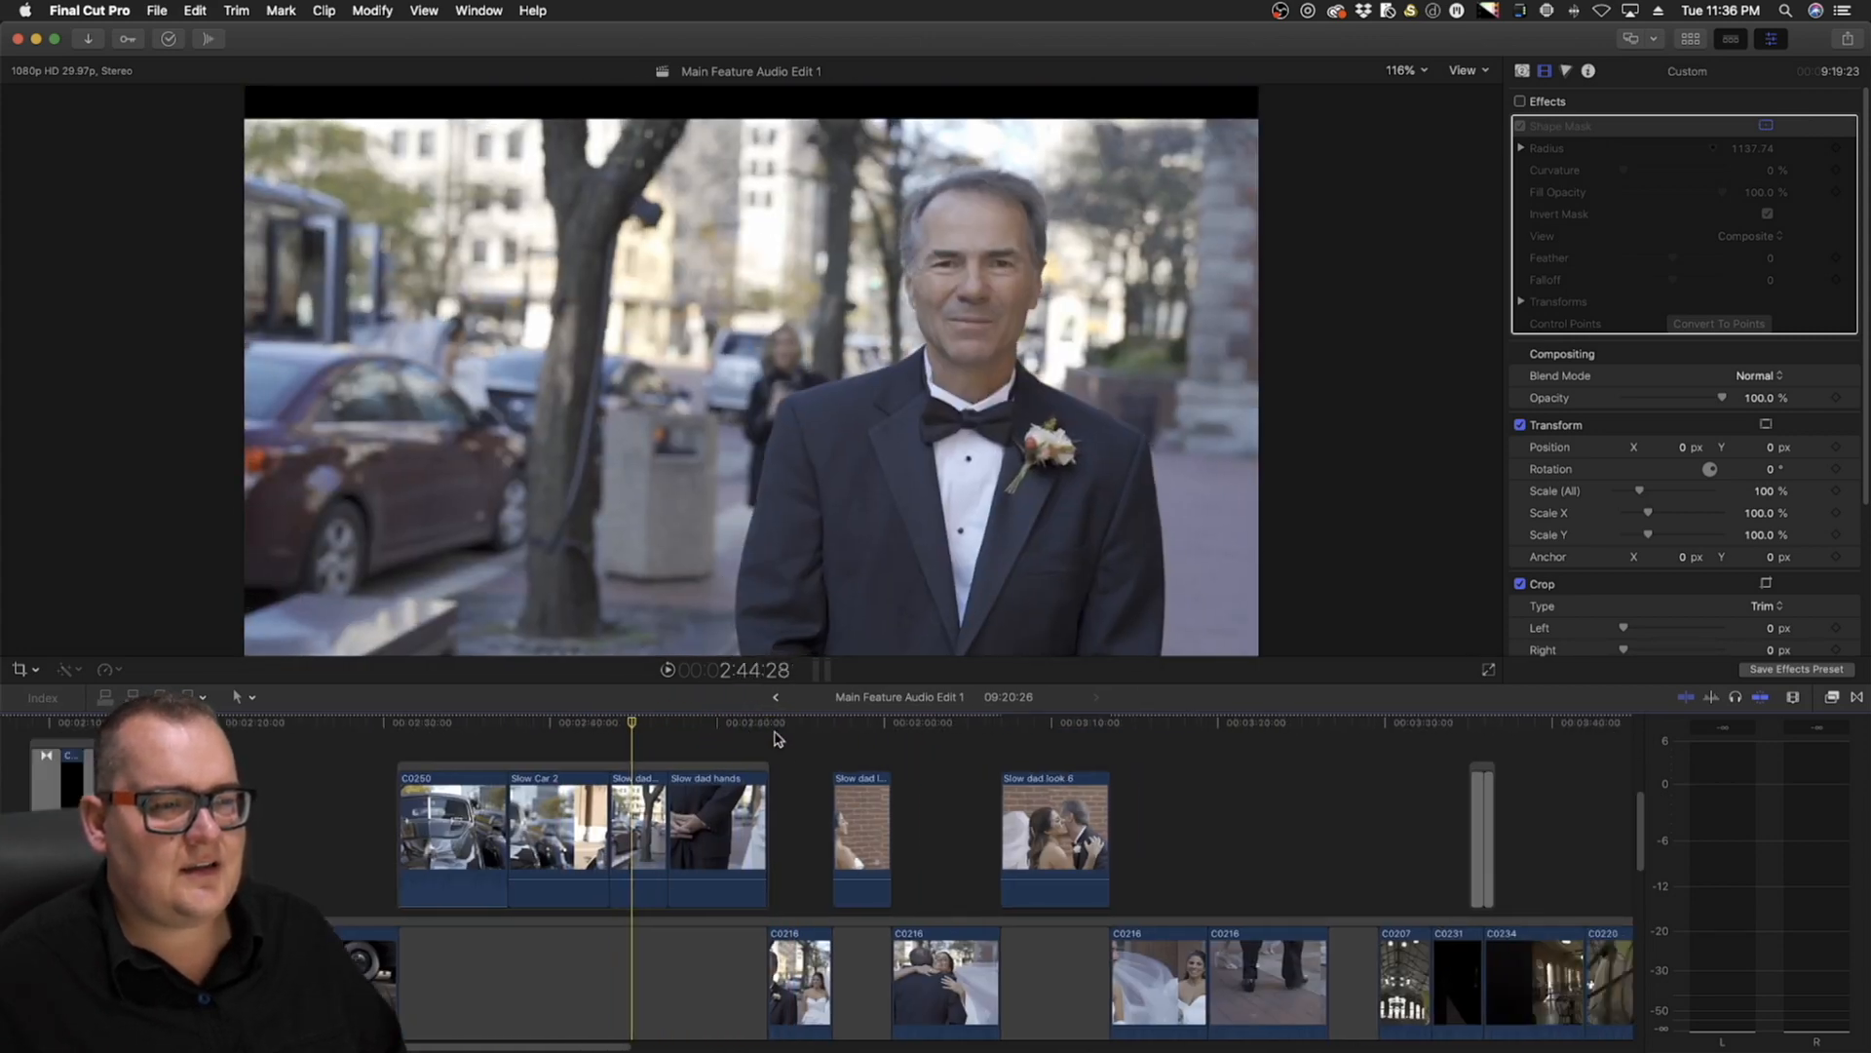
pyautogui.click(706, 726)
pyautogui.hscroll(3, 732, 758)
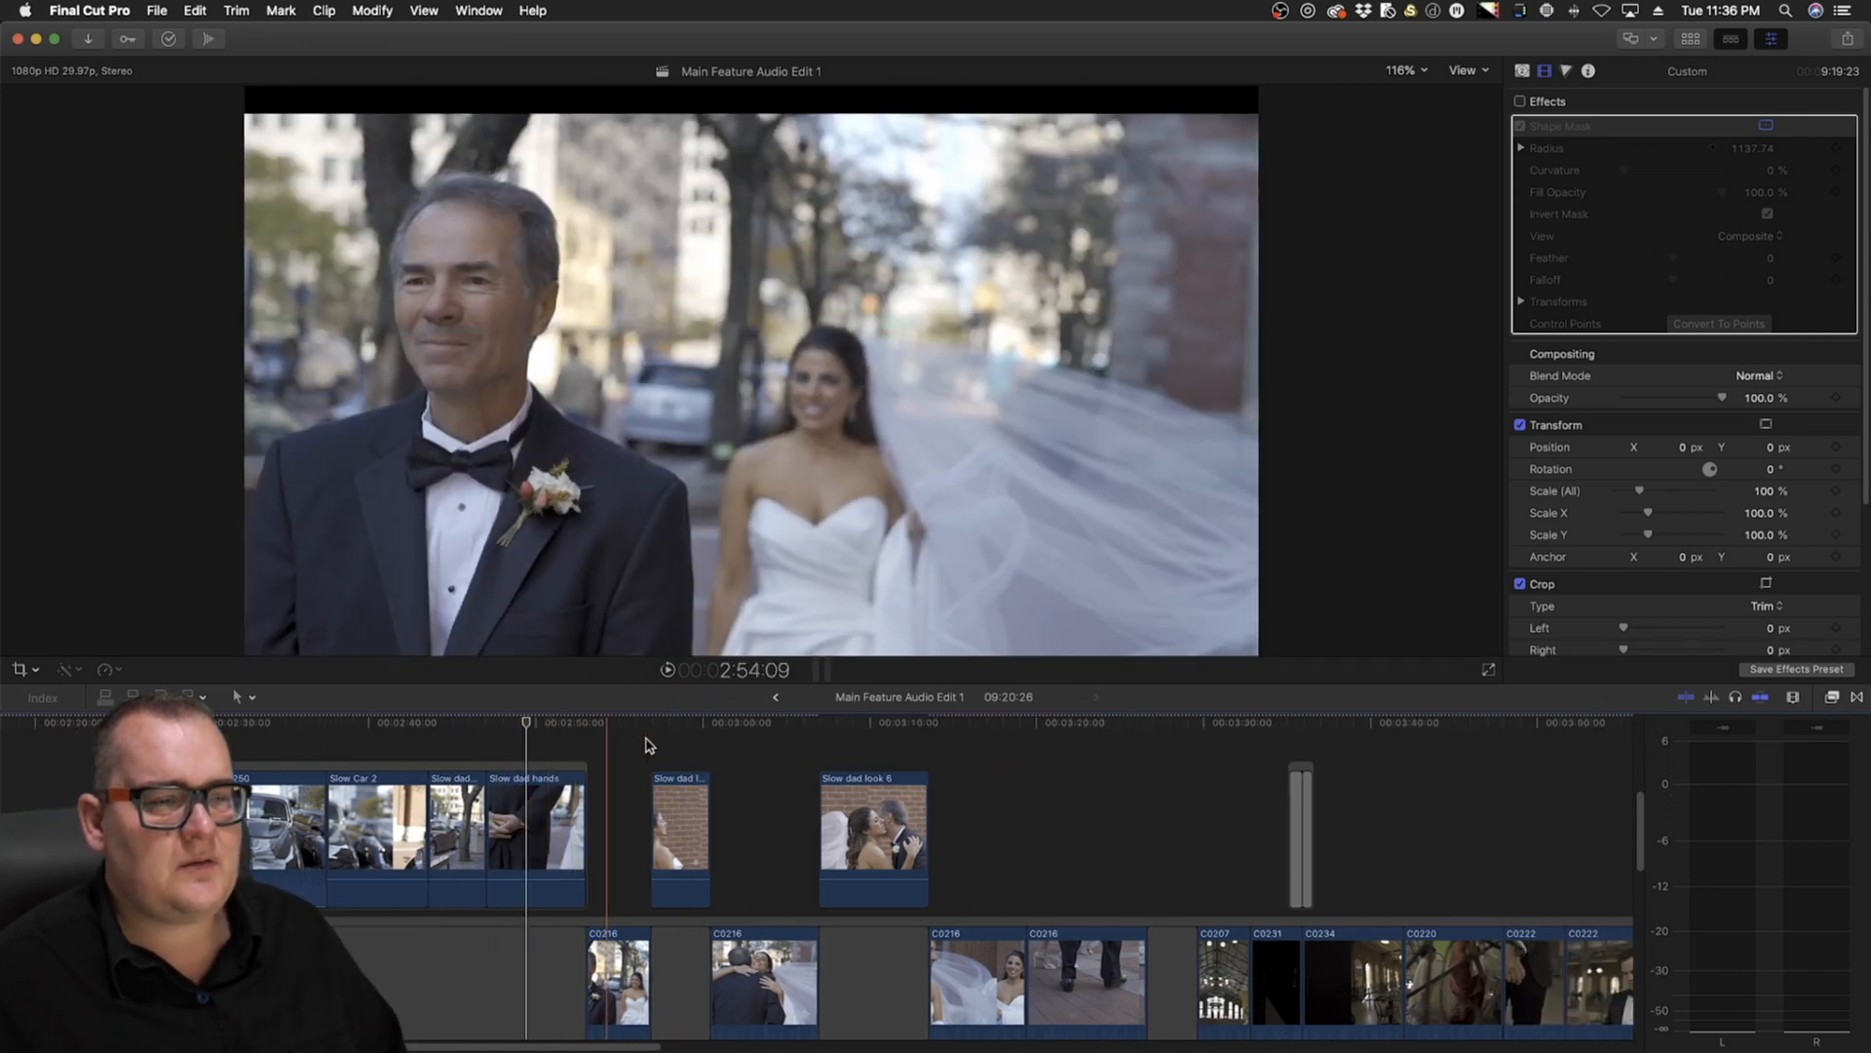
pyautogui.hscroll(3, 646, 739)
pyautogui.moveTo(626, 738); pyautogui.dragTo(835, 751)
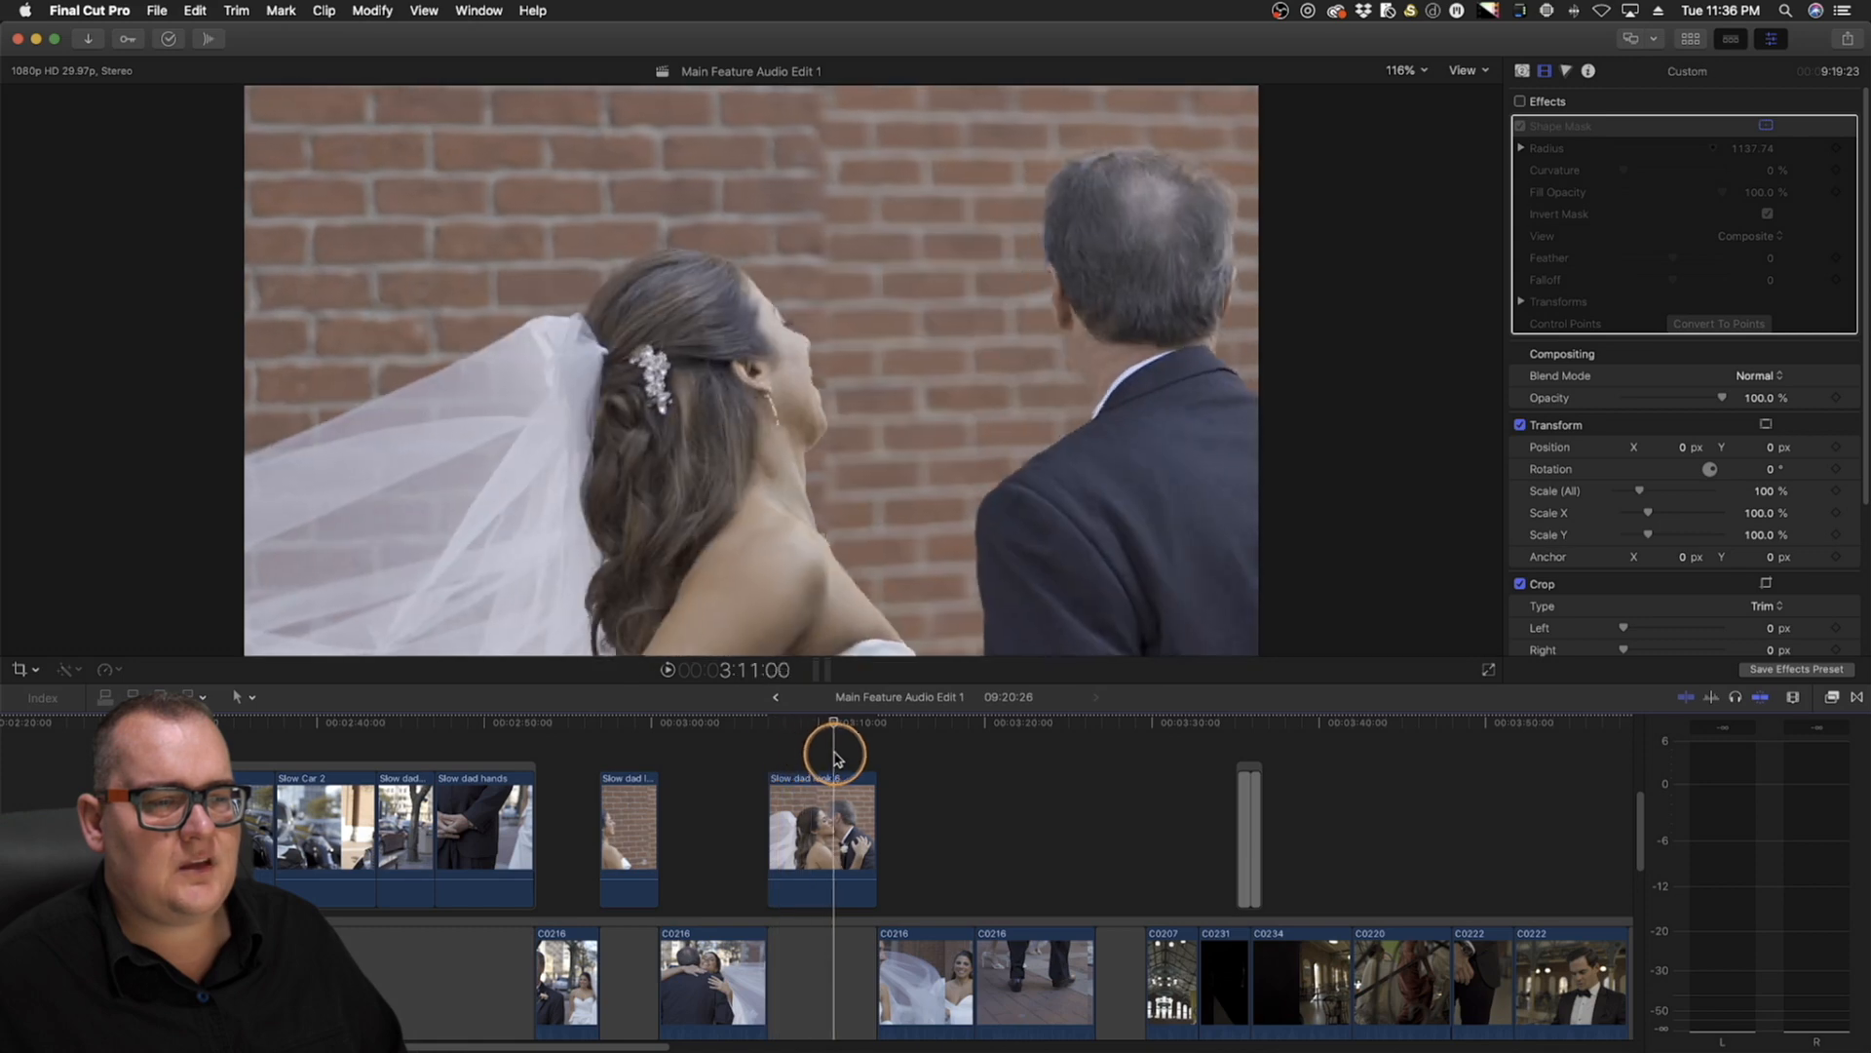
# Survey the B-roll over the ceremony audio, from the walking-feet clip C0216 through the processional to the Ceremony Multicam Clip
pyautogui.hscroll(12, 584, 780)
pyautogui.hscroll(10, 519, 779)
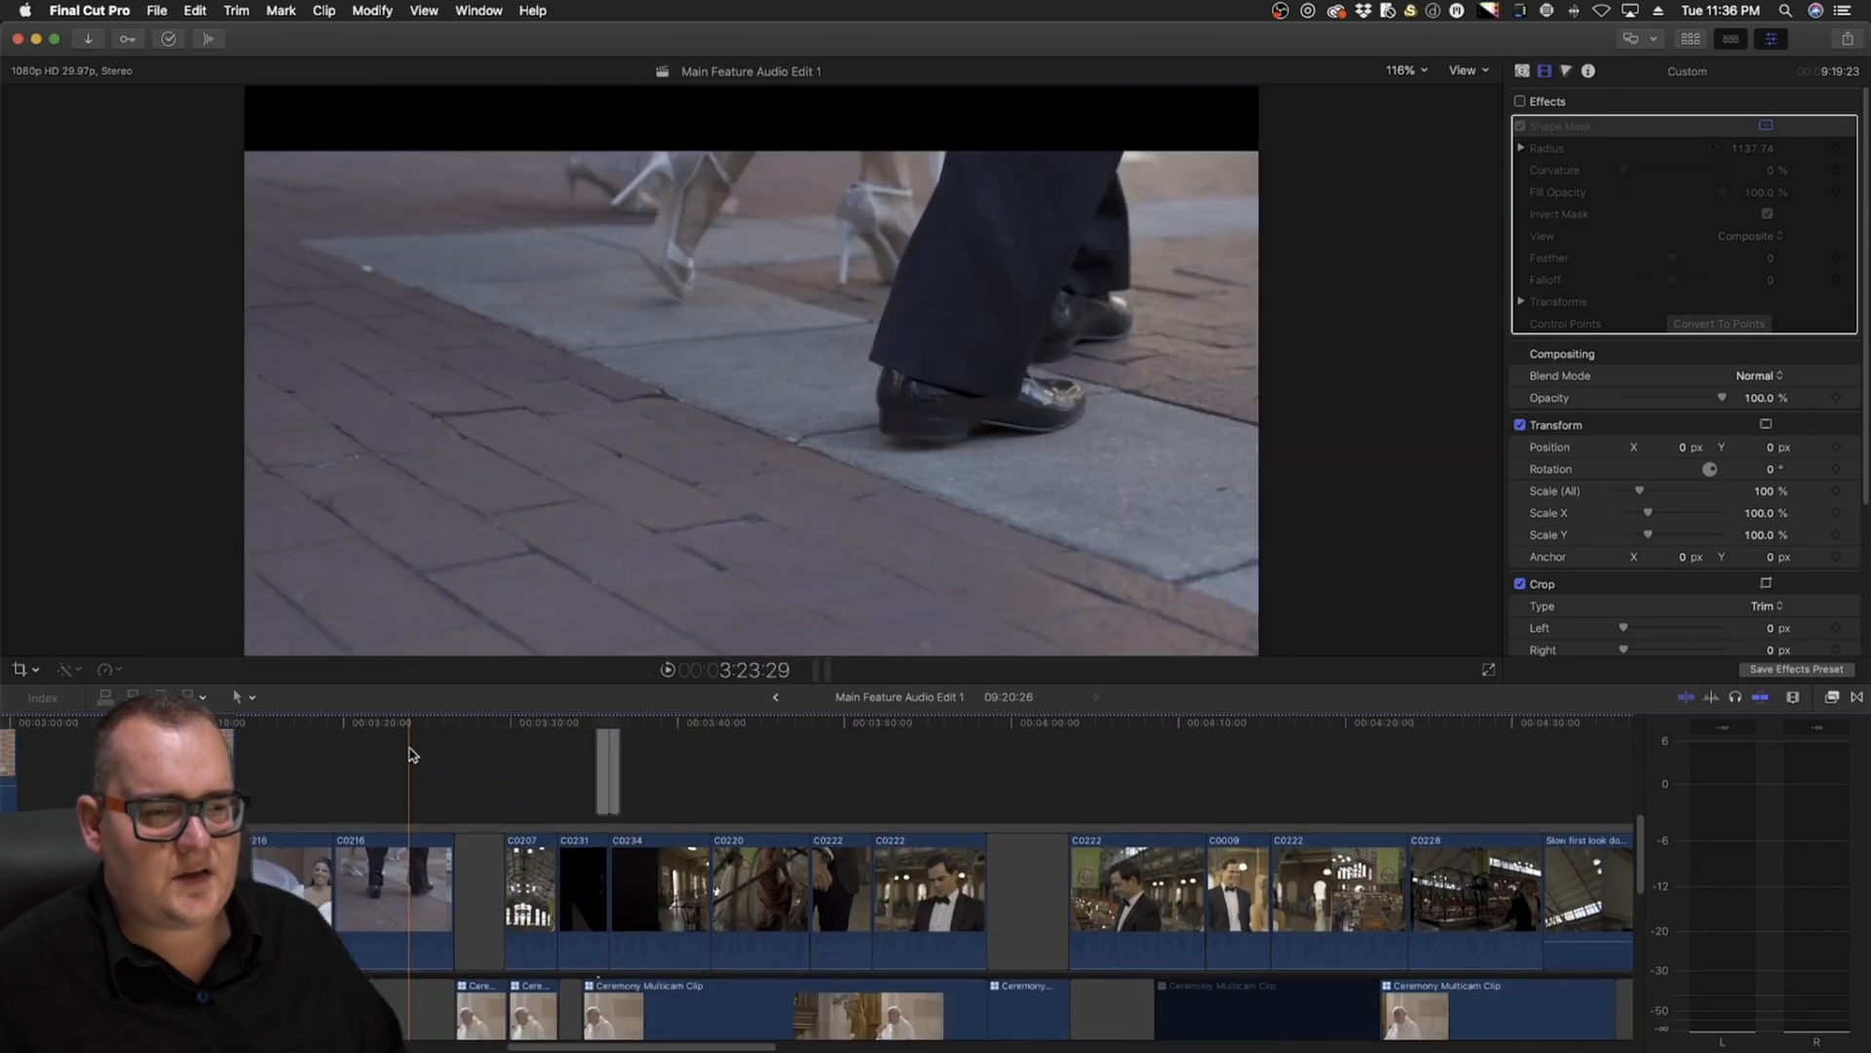
pyautogui.hscroll(13, 760, 799)
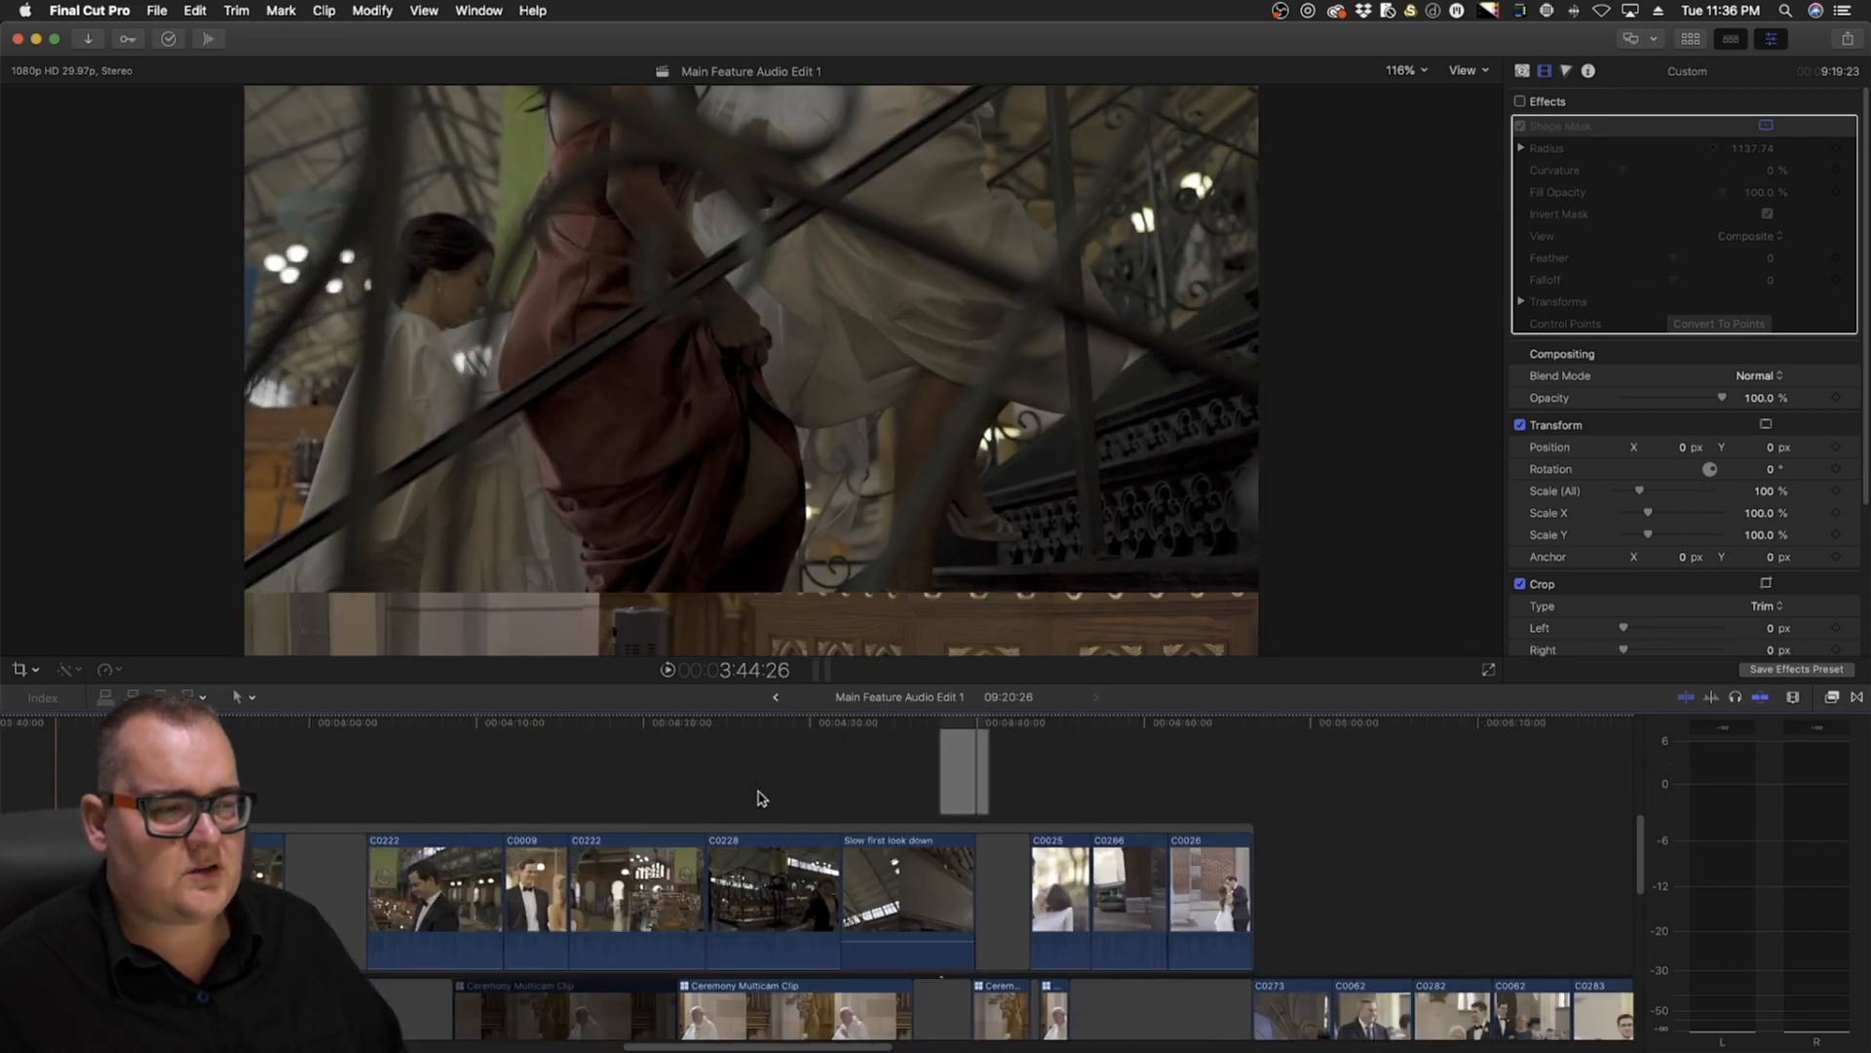
pyautogui.hscroll(10, 779, 819)
pyautogui.scroll(-3, 779, 819)
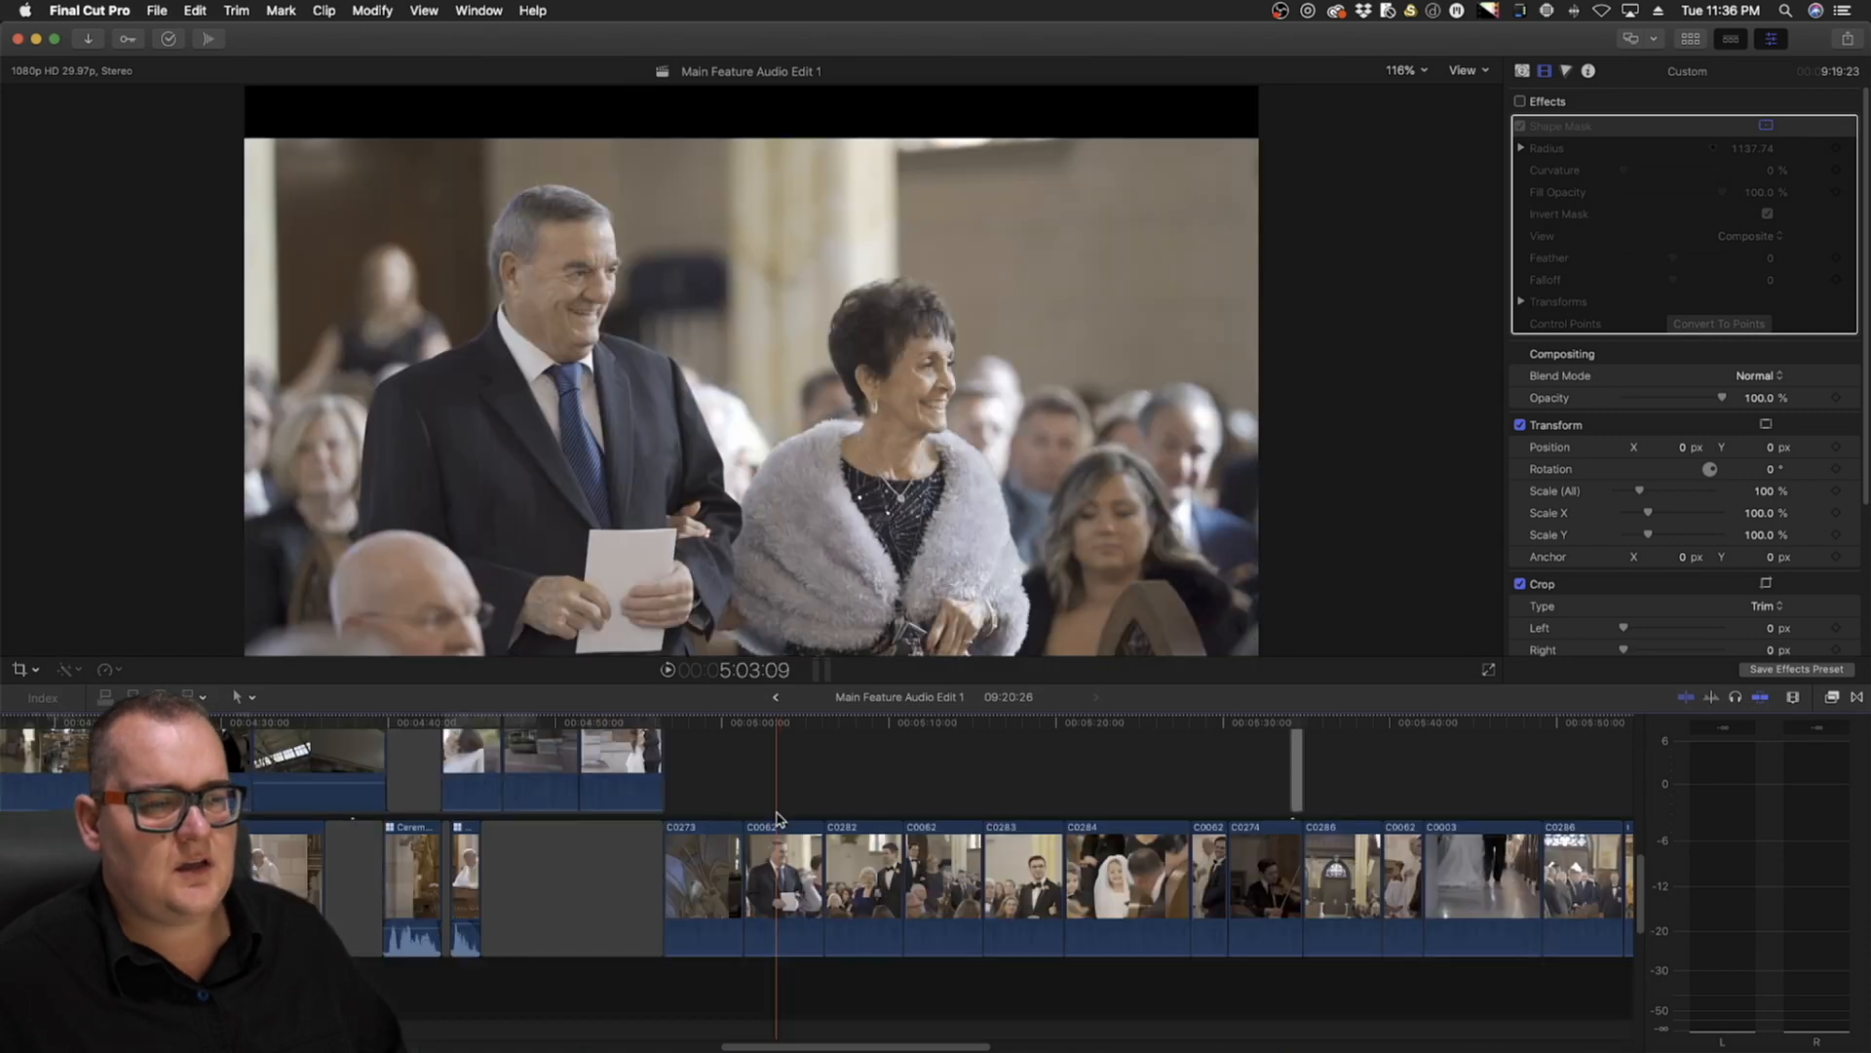
pyautogui.hscroll(7, 775, 815)
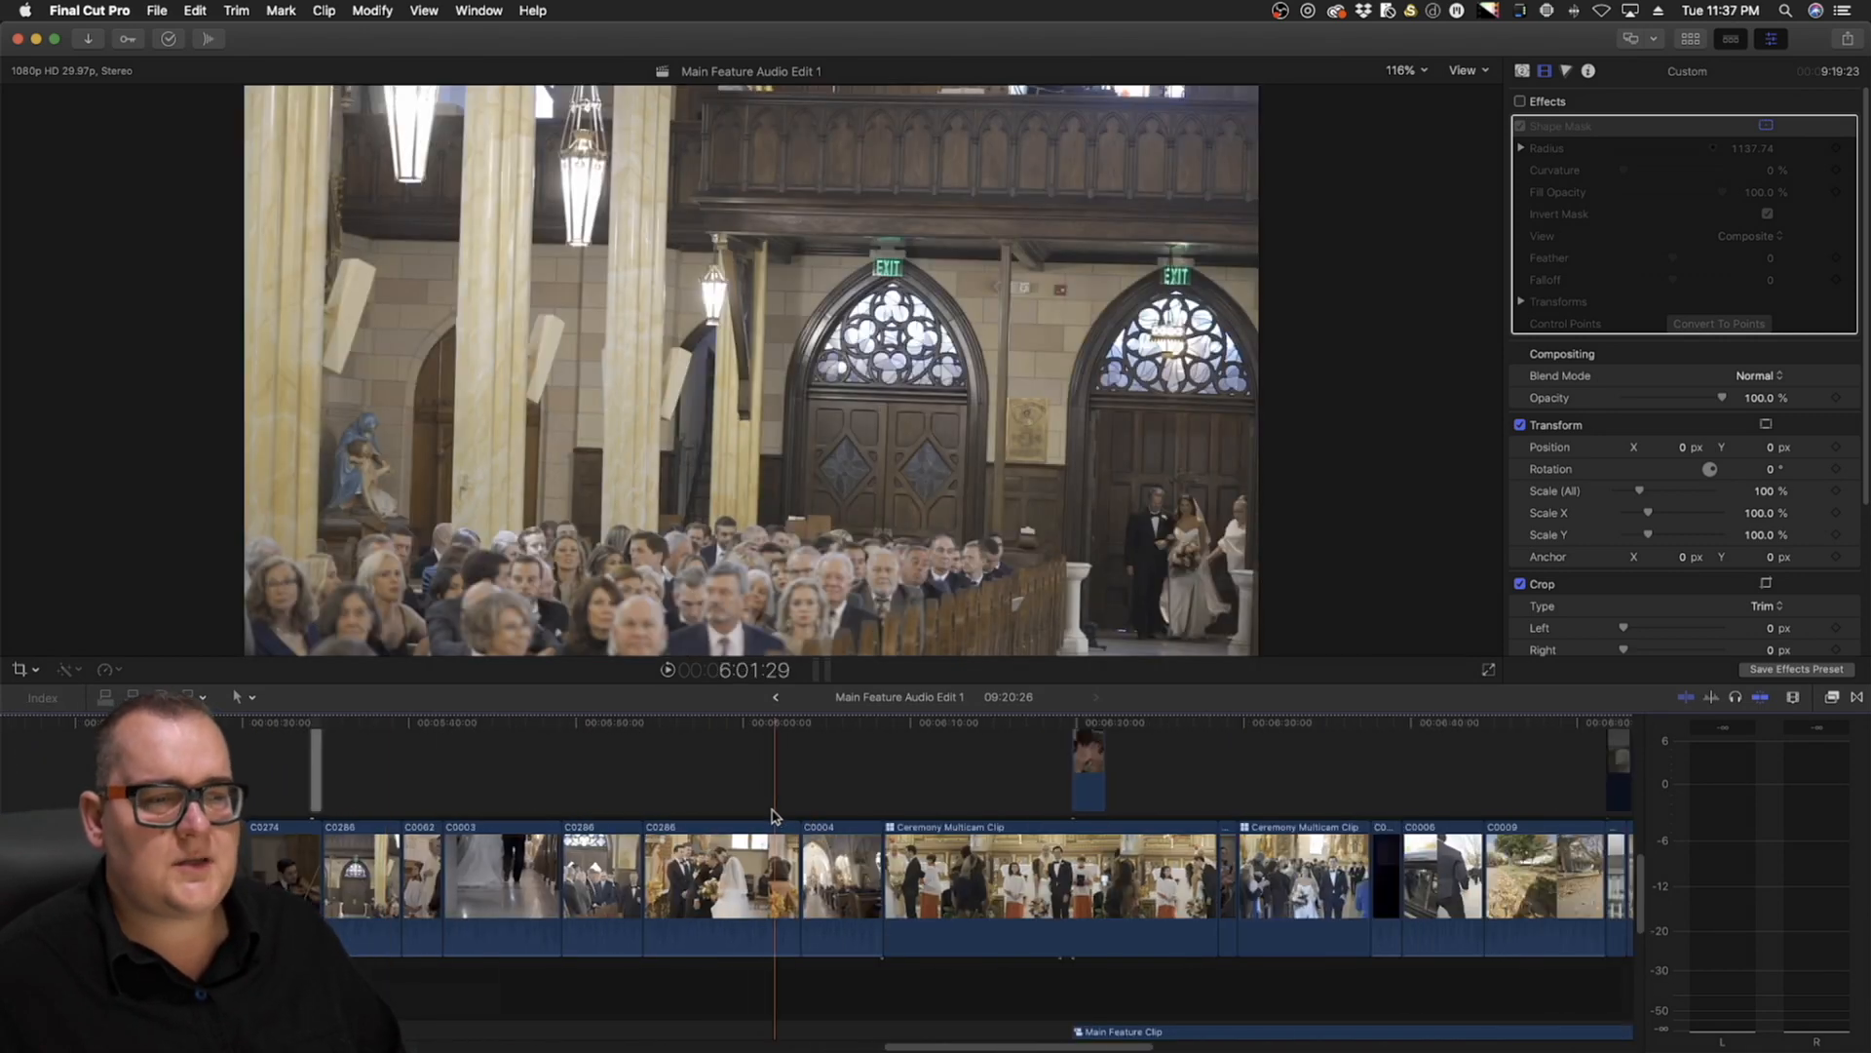
# Select the church aisle clip C0286 at about 5:37 and review the effects applied to it
pyautogui.hscroll(-4, 770, 815)
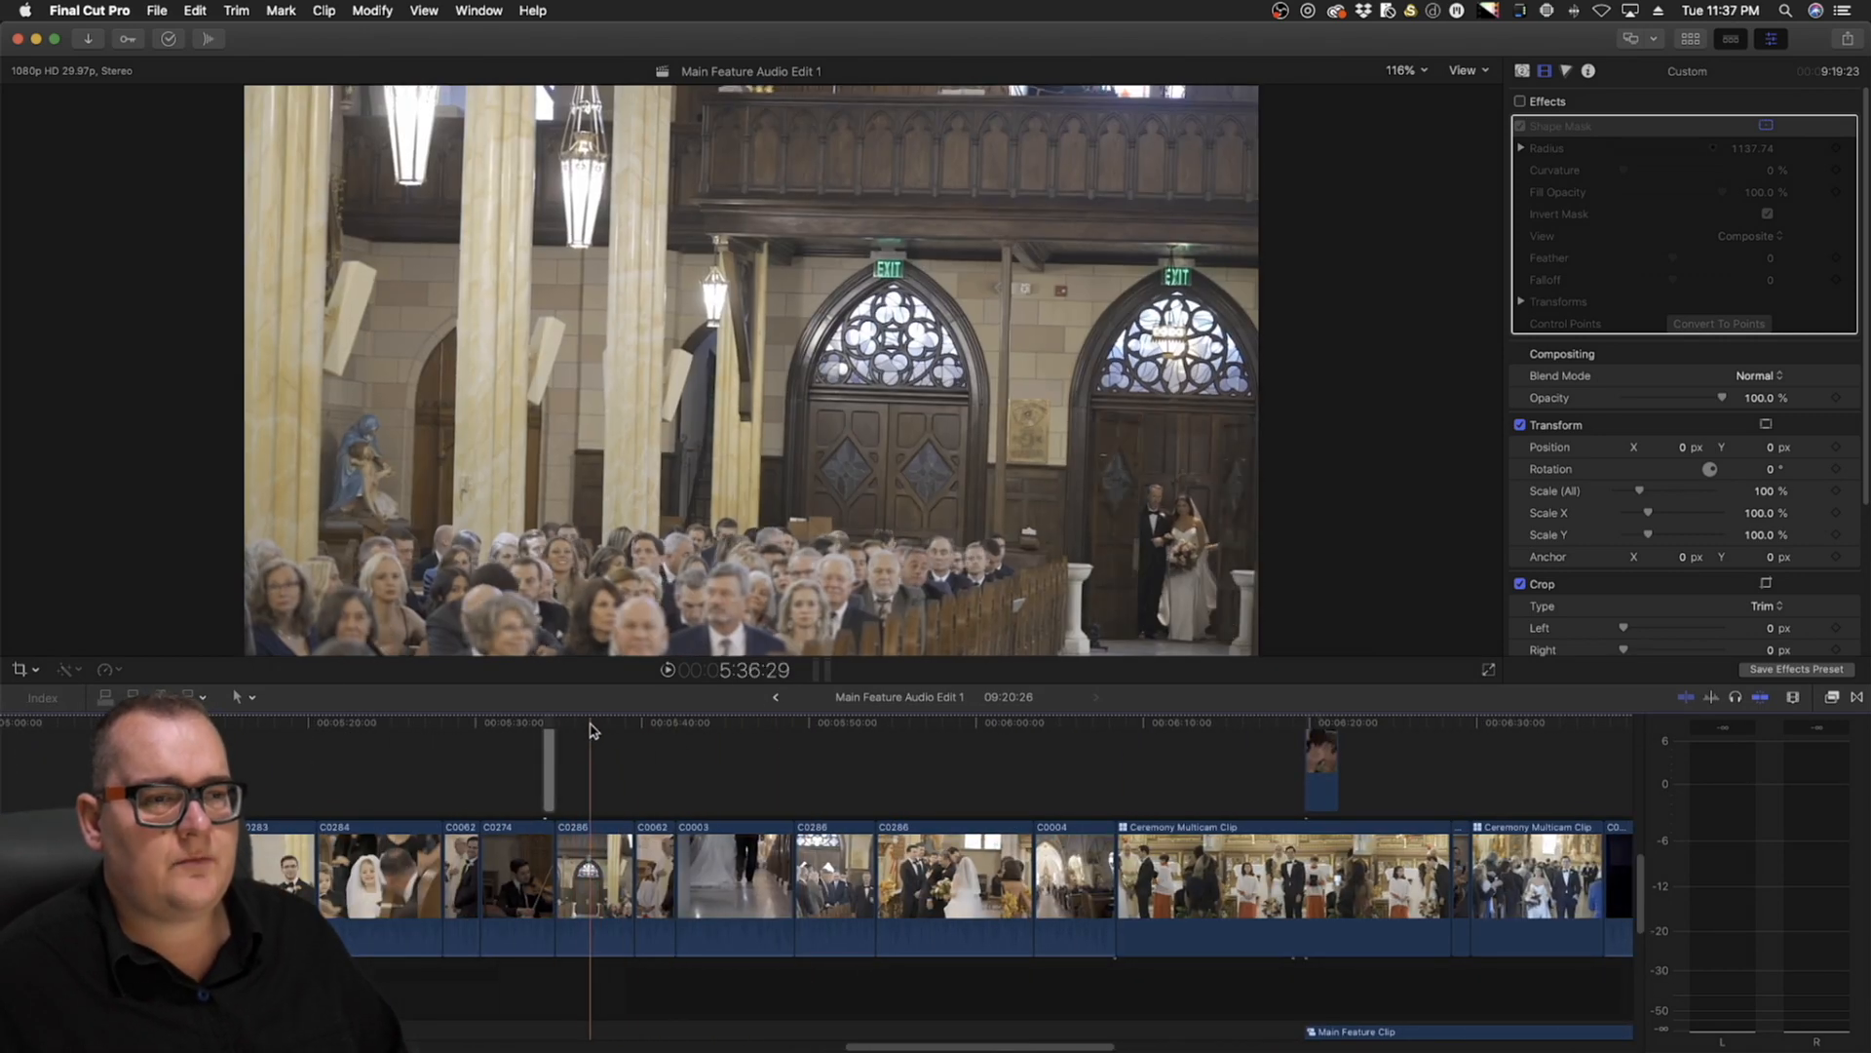
pyautogui.click(597, 723)
pyautogui.click(601, 723)
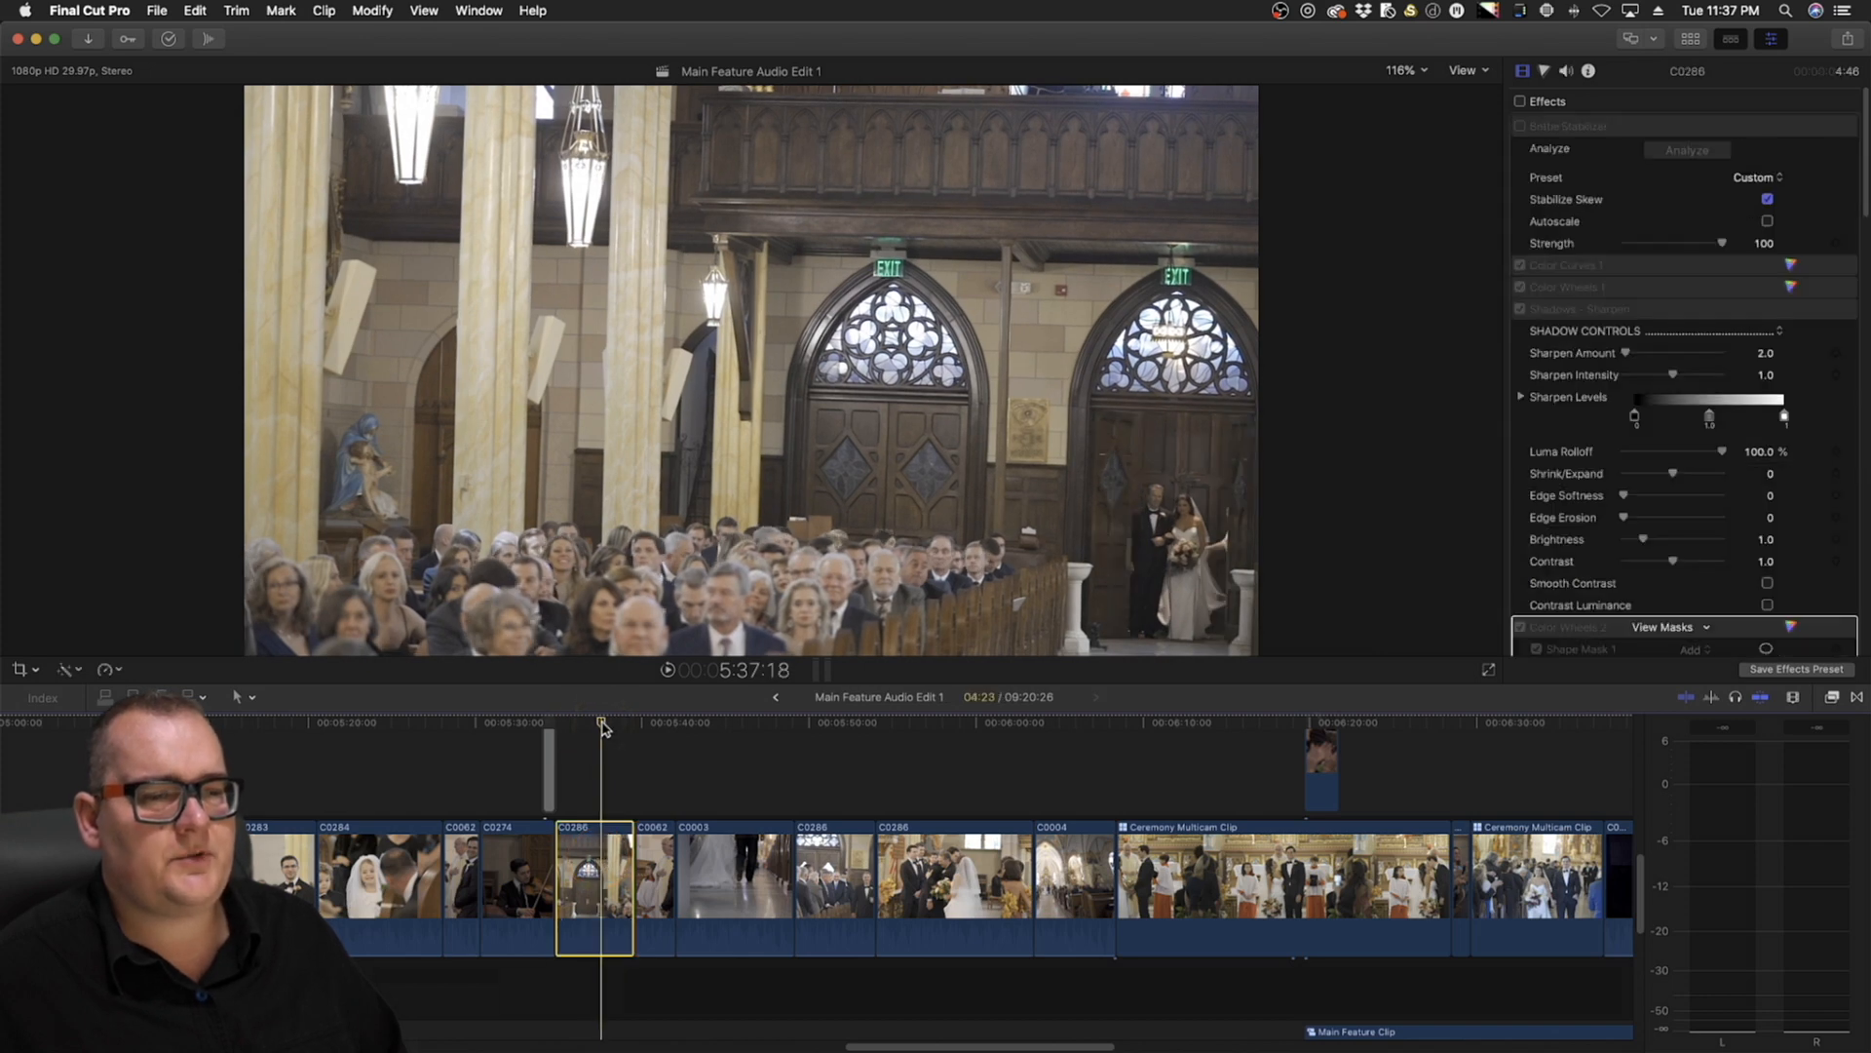
pyautogui.scroll(-10, 1801, 519)
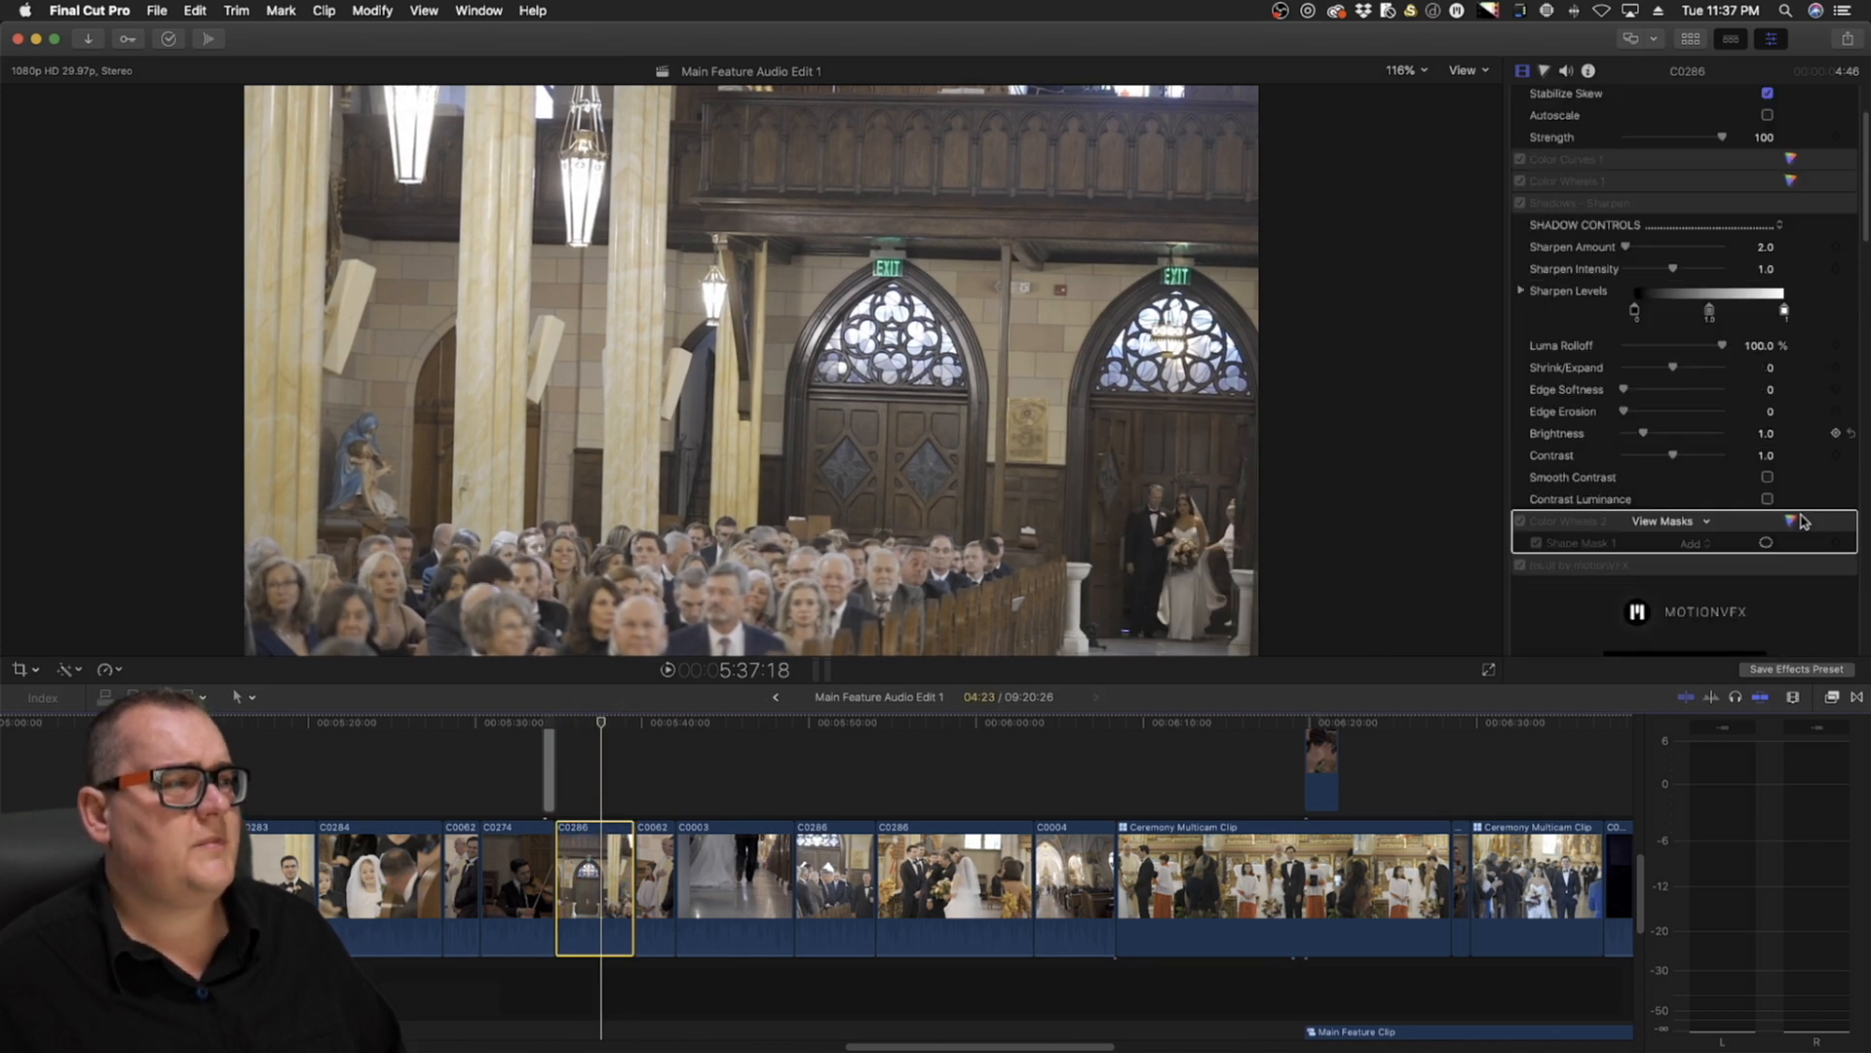
pyautogui.scroll(-5, 1801, 520)
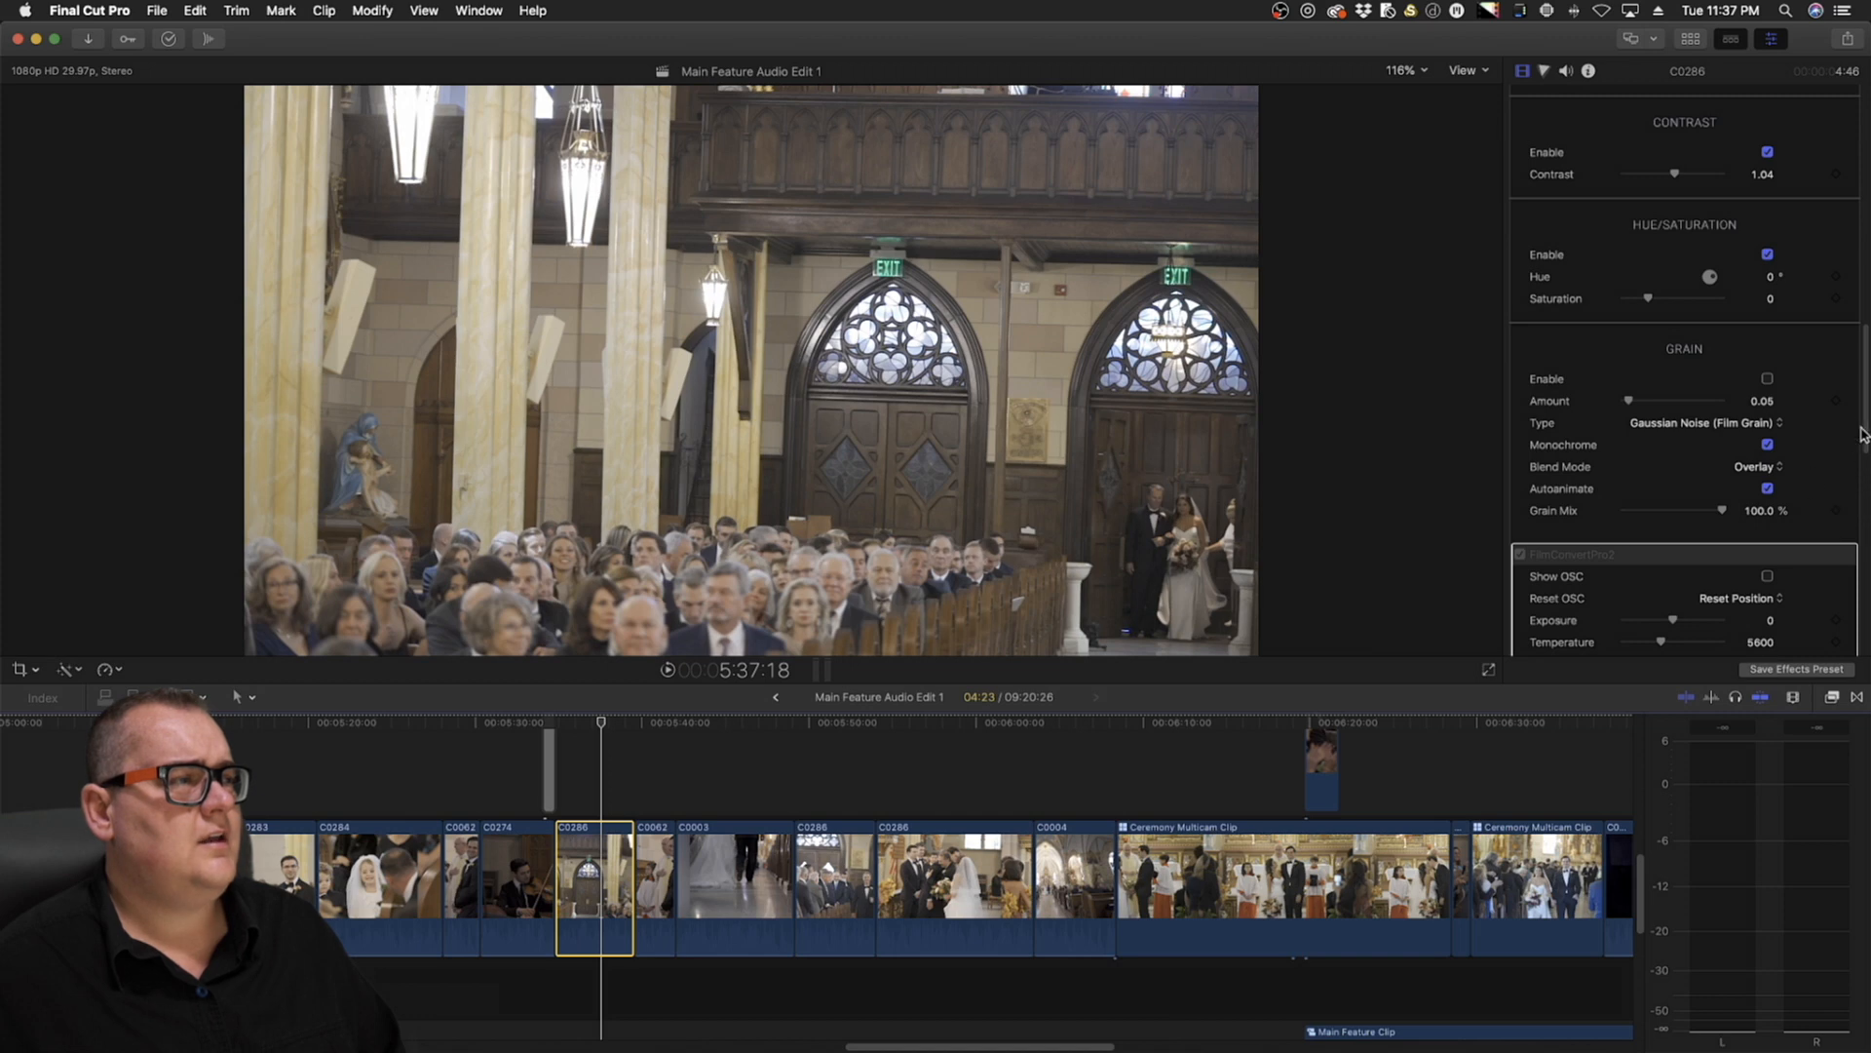
pyautogui.moveTo(1864, 435); pyautogui.dragTo(1843, 78)
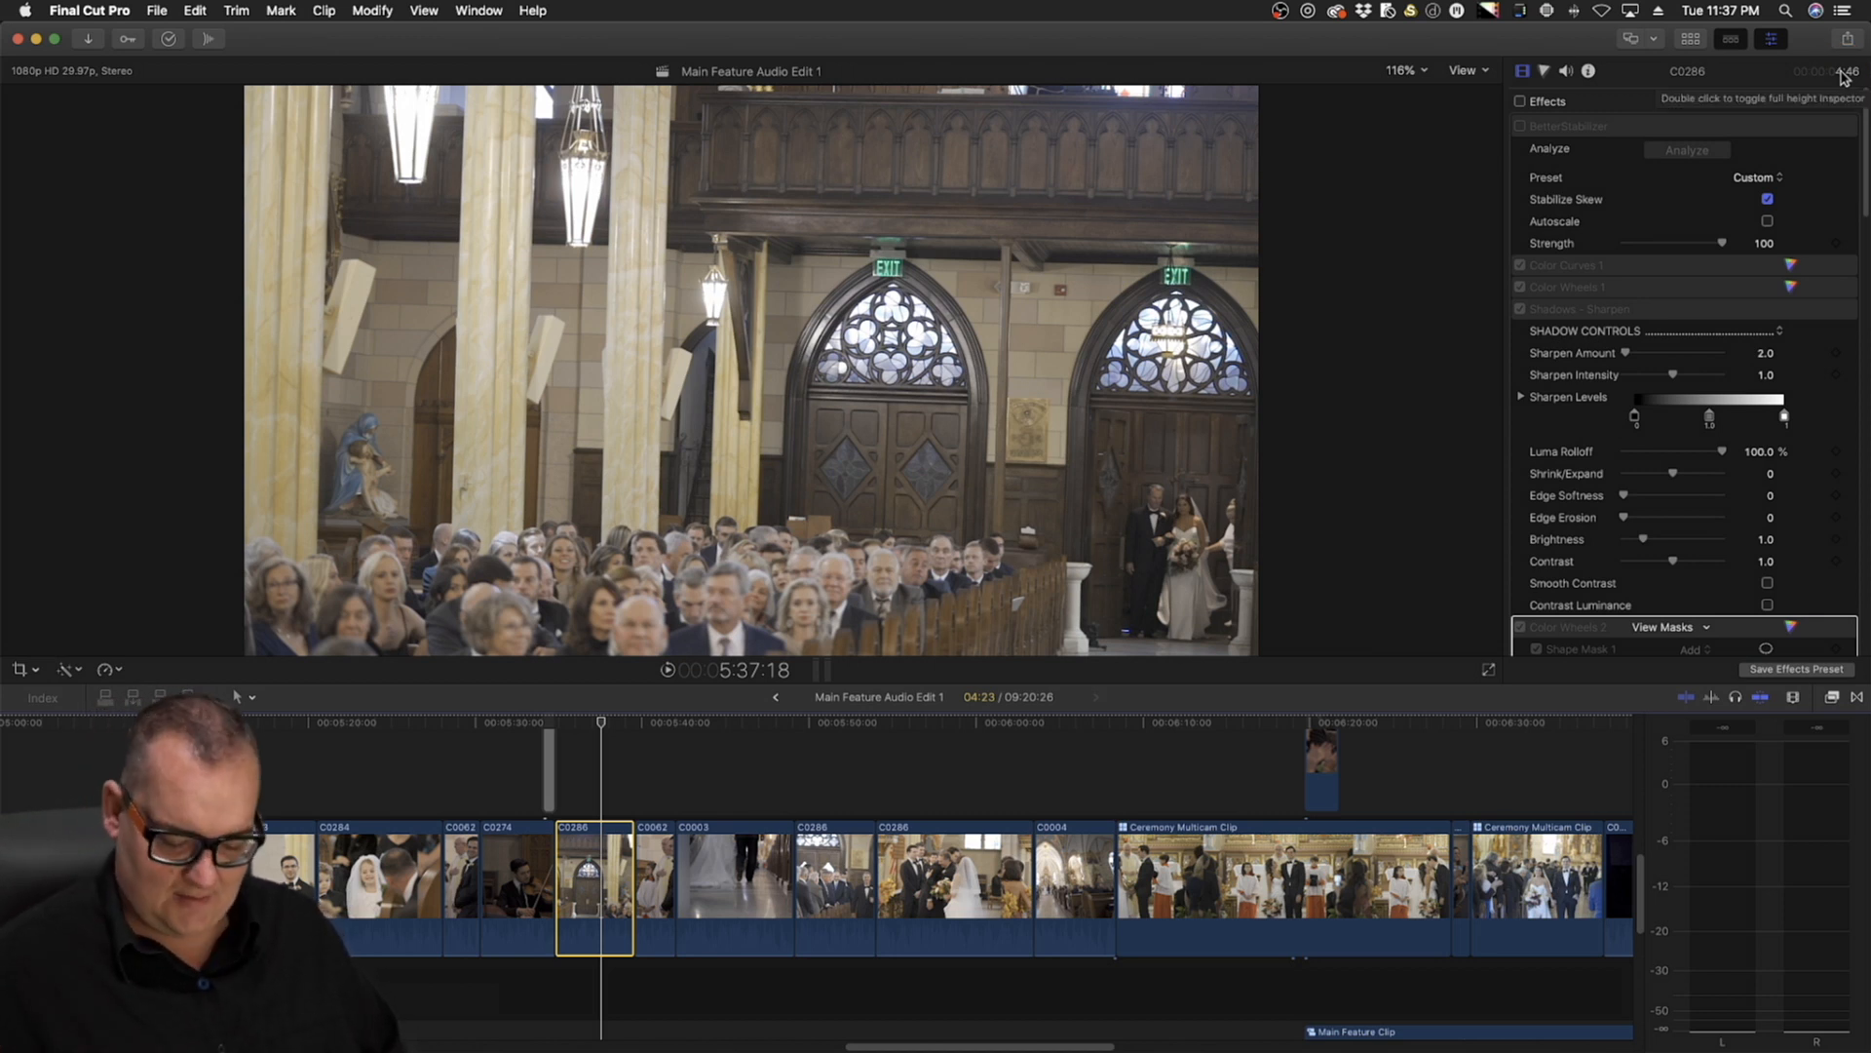
# Scrub the aisle clip C0286 from its start at 5:35:05 to 5:39:00 to examine the camera tilt
pyautogui.press('super+equal')
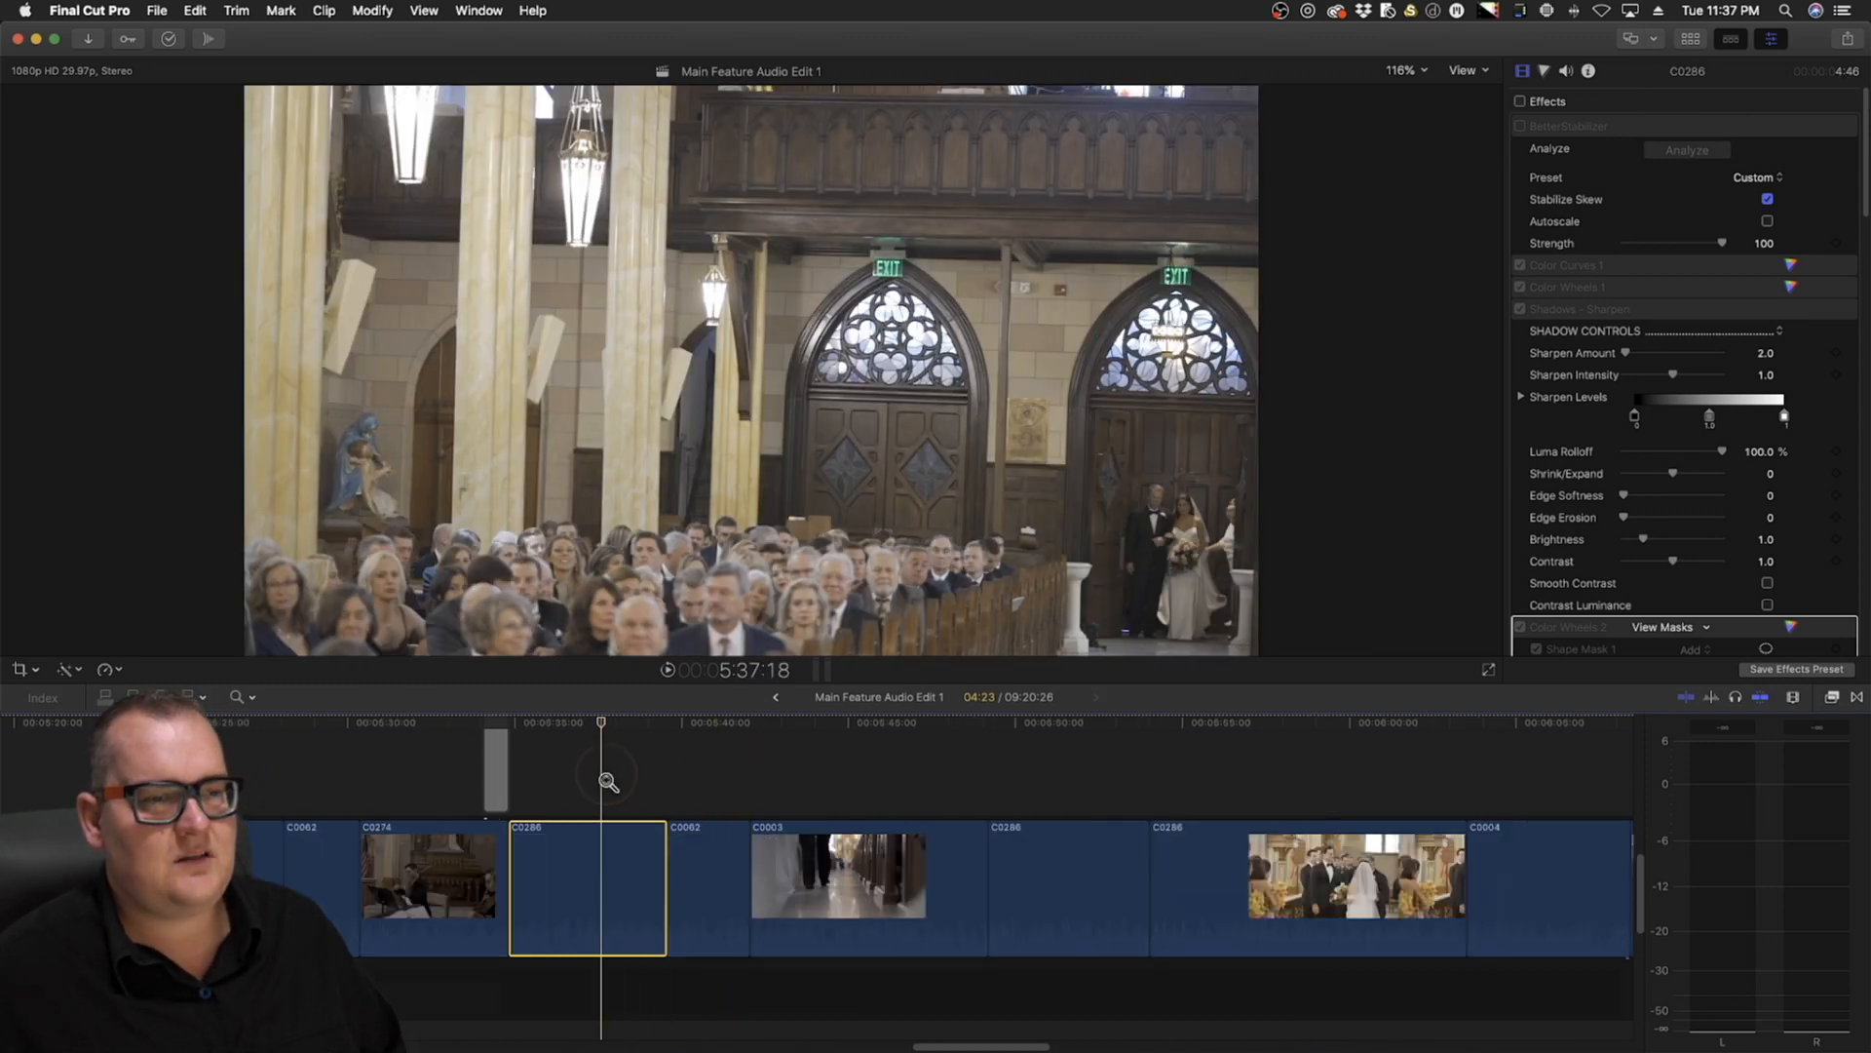
pyautogui.click(627, 733)
pyautogui.moveTo(612, 733); pyautogui.dragTo(521, 741)
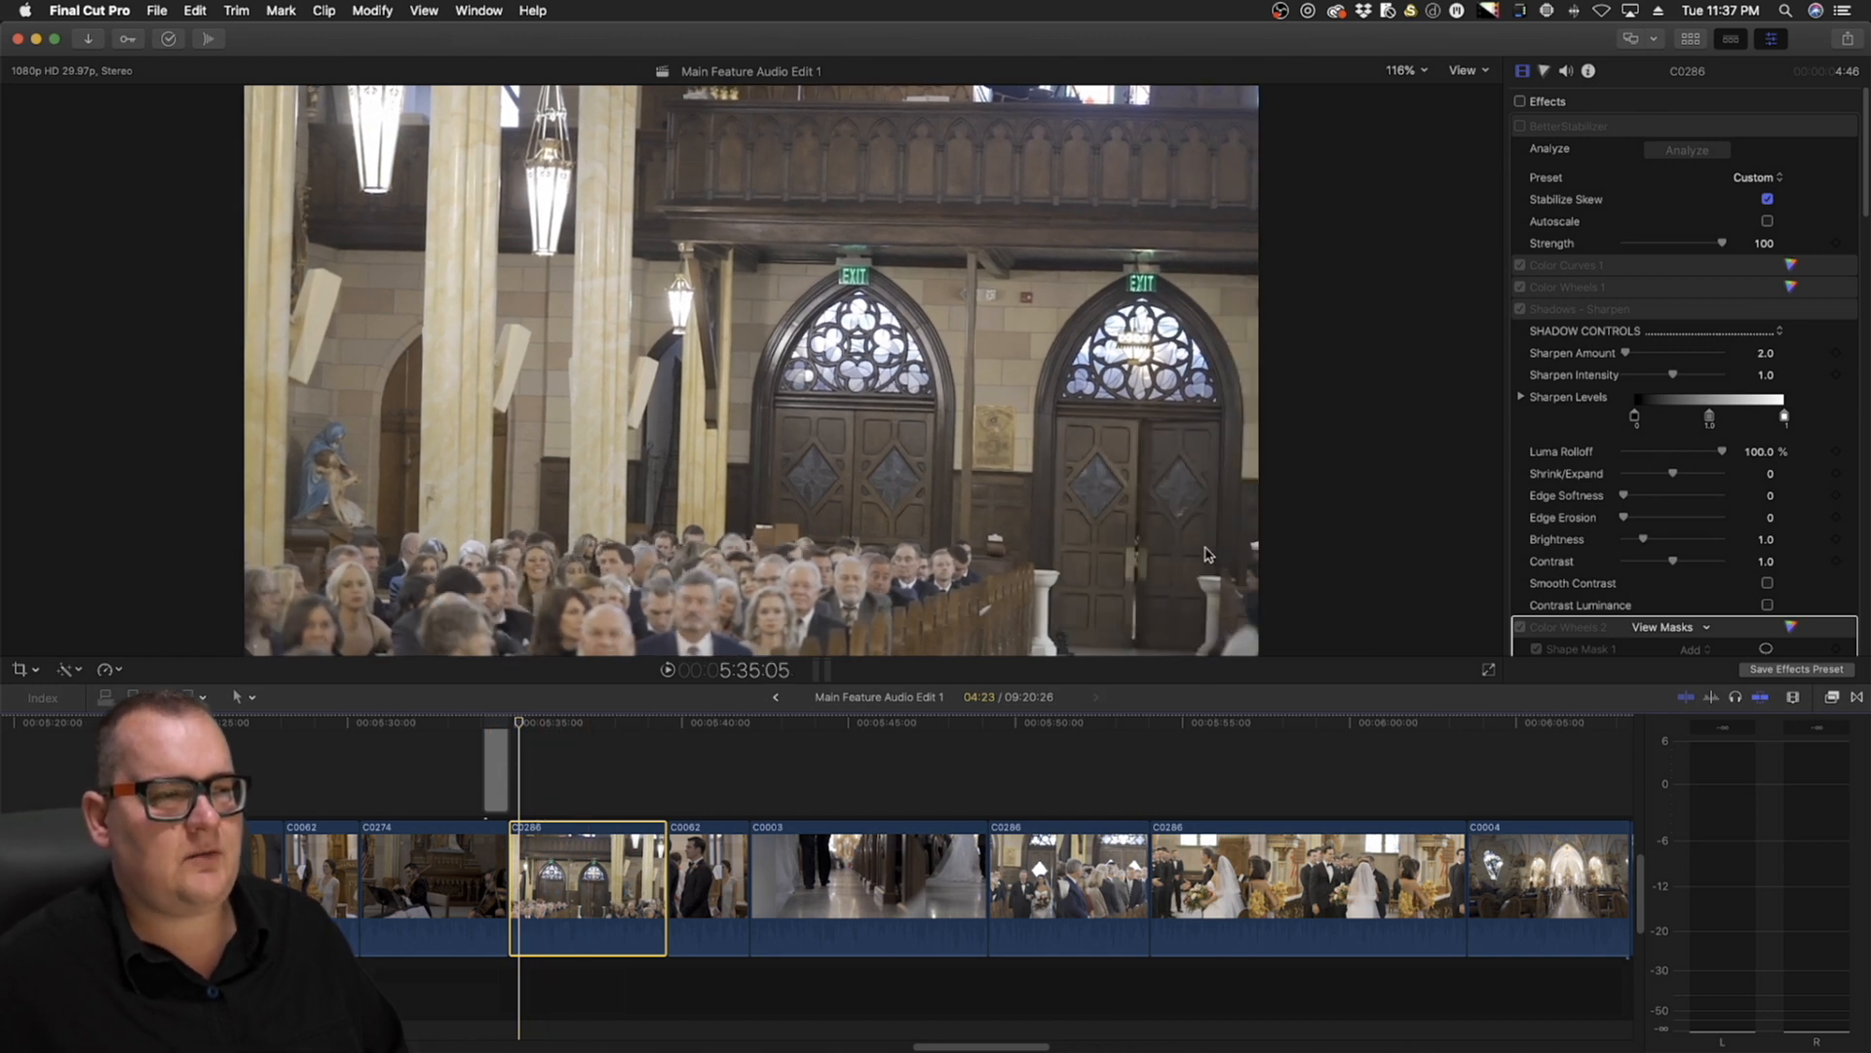
pyautogui.click(523, 730)
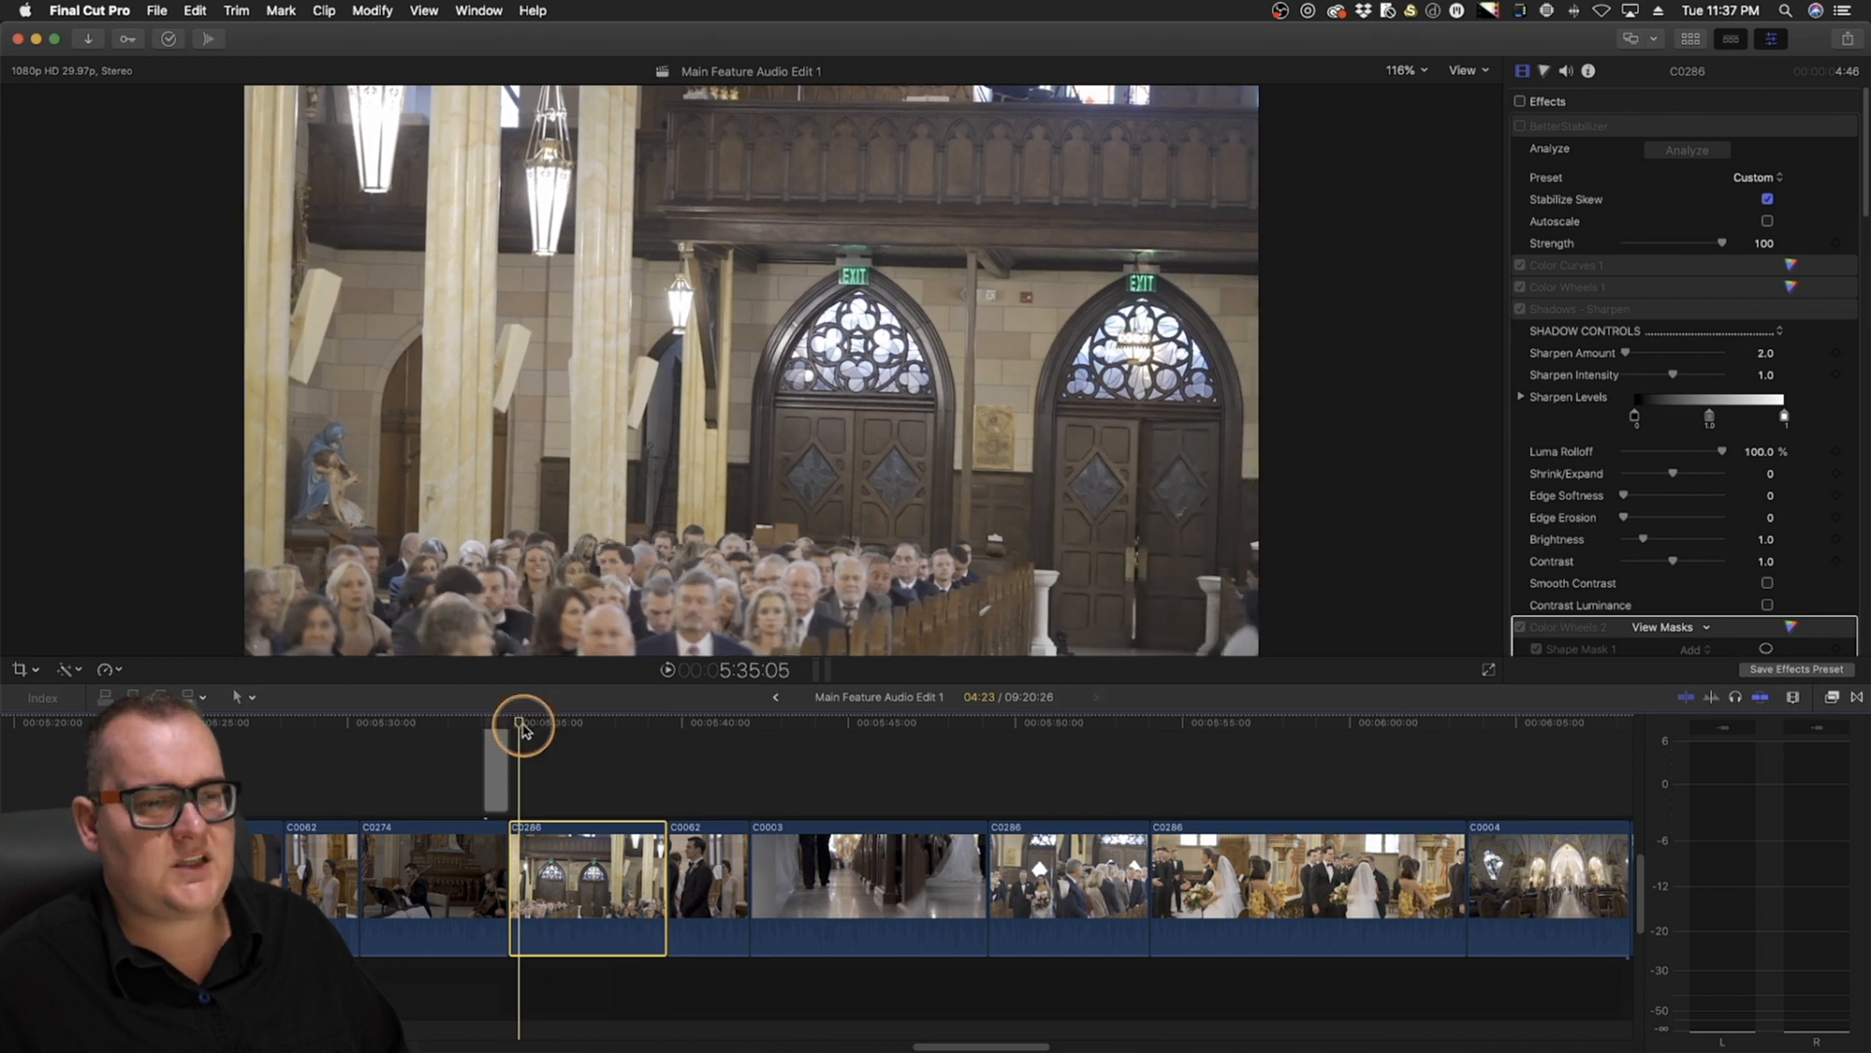
pyautogui.moveTo(518, 731); pyautogui.dragTo(646, 729)
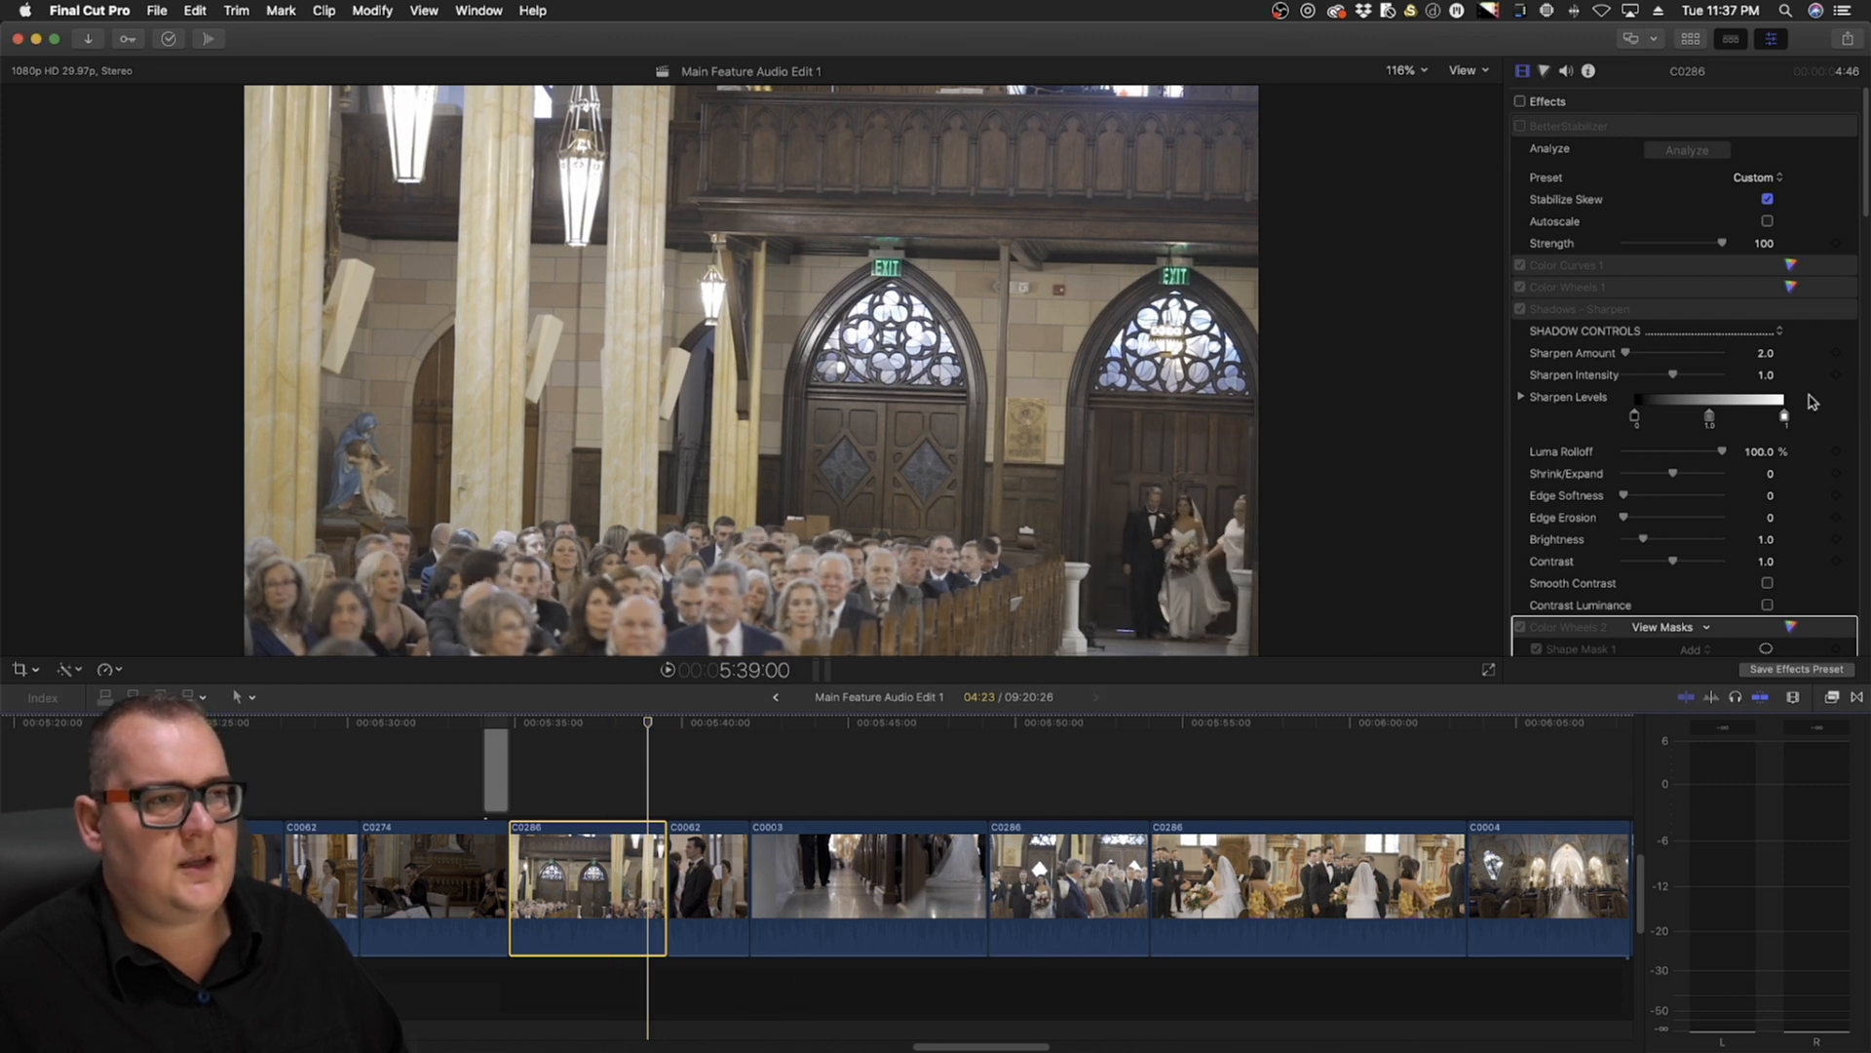
# Set the Transform rotation of the aisle clip C0286 to 2.0° to level the shot
pyautogui.scroll(-1, 1756, 411)
pyautogui.scroll(-15, 1755, 429)
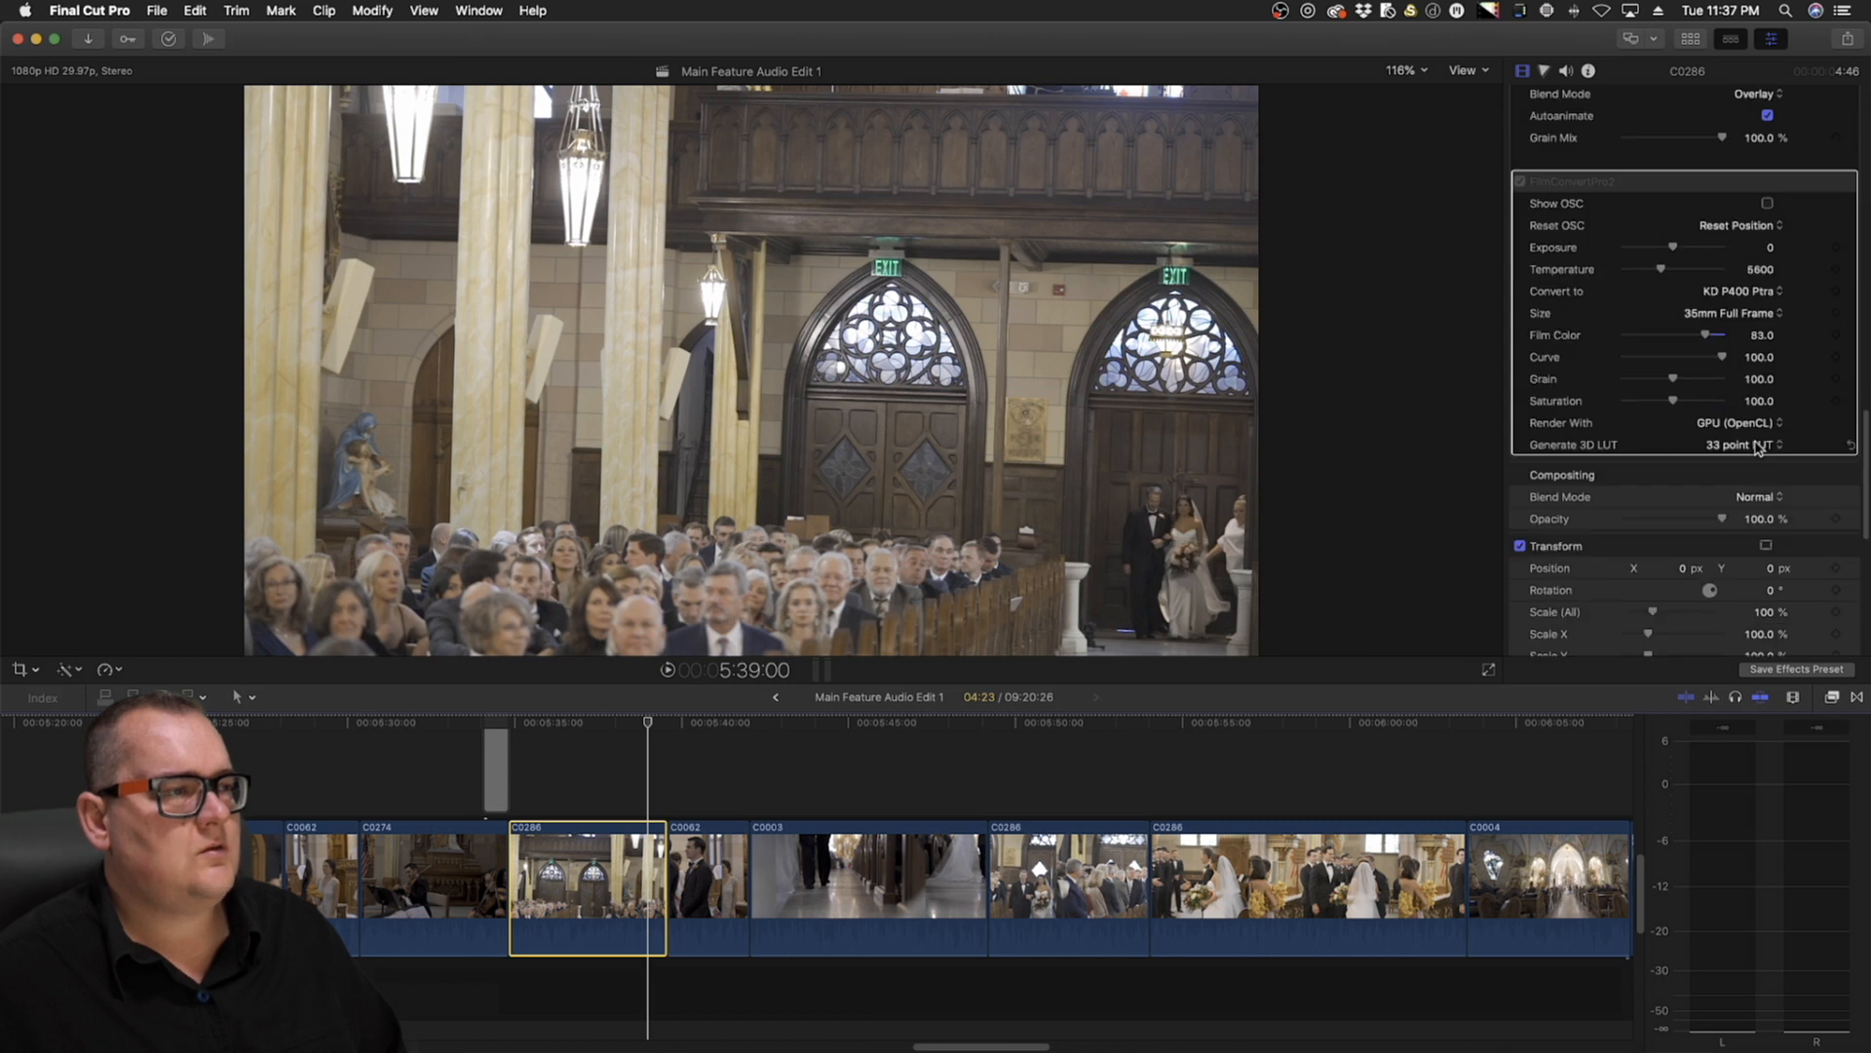
pyautogui.scroll(-6, 1744, 458)
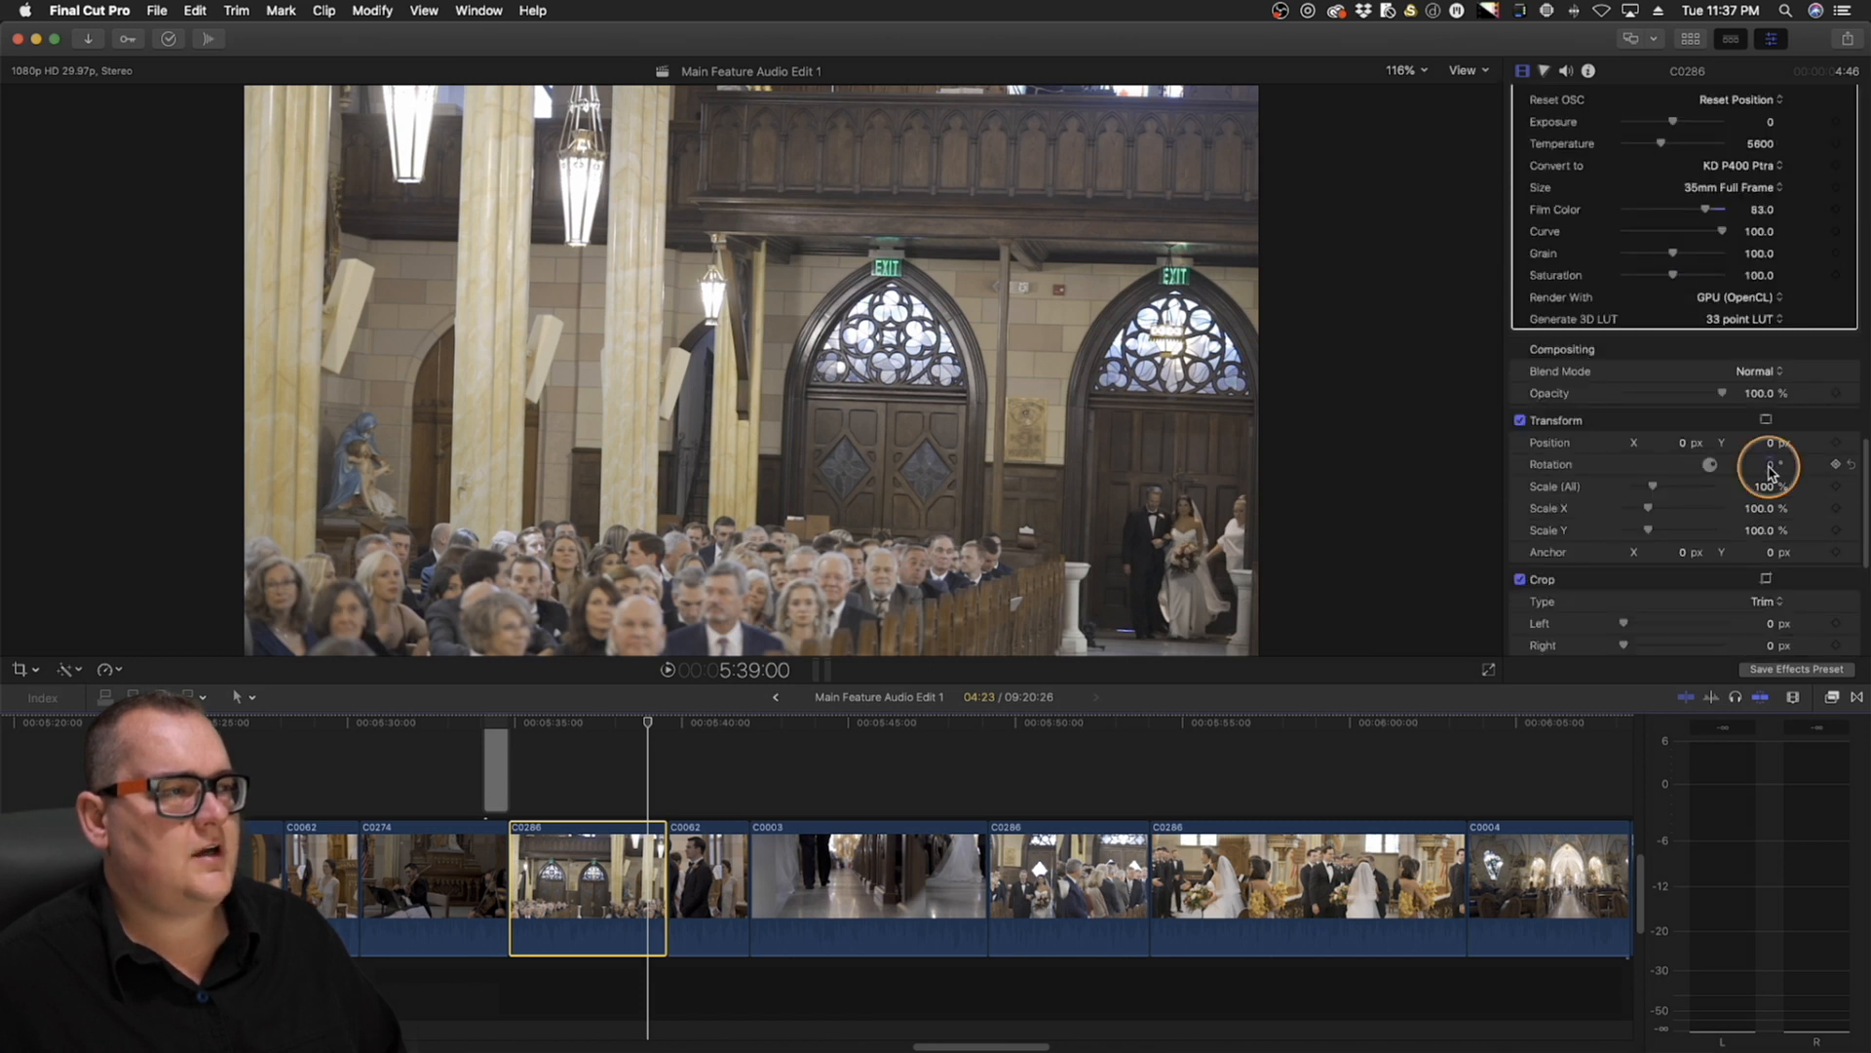
pyautogui.moveTo(1771, 474); pyautogui.dragTo(1771, 467)
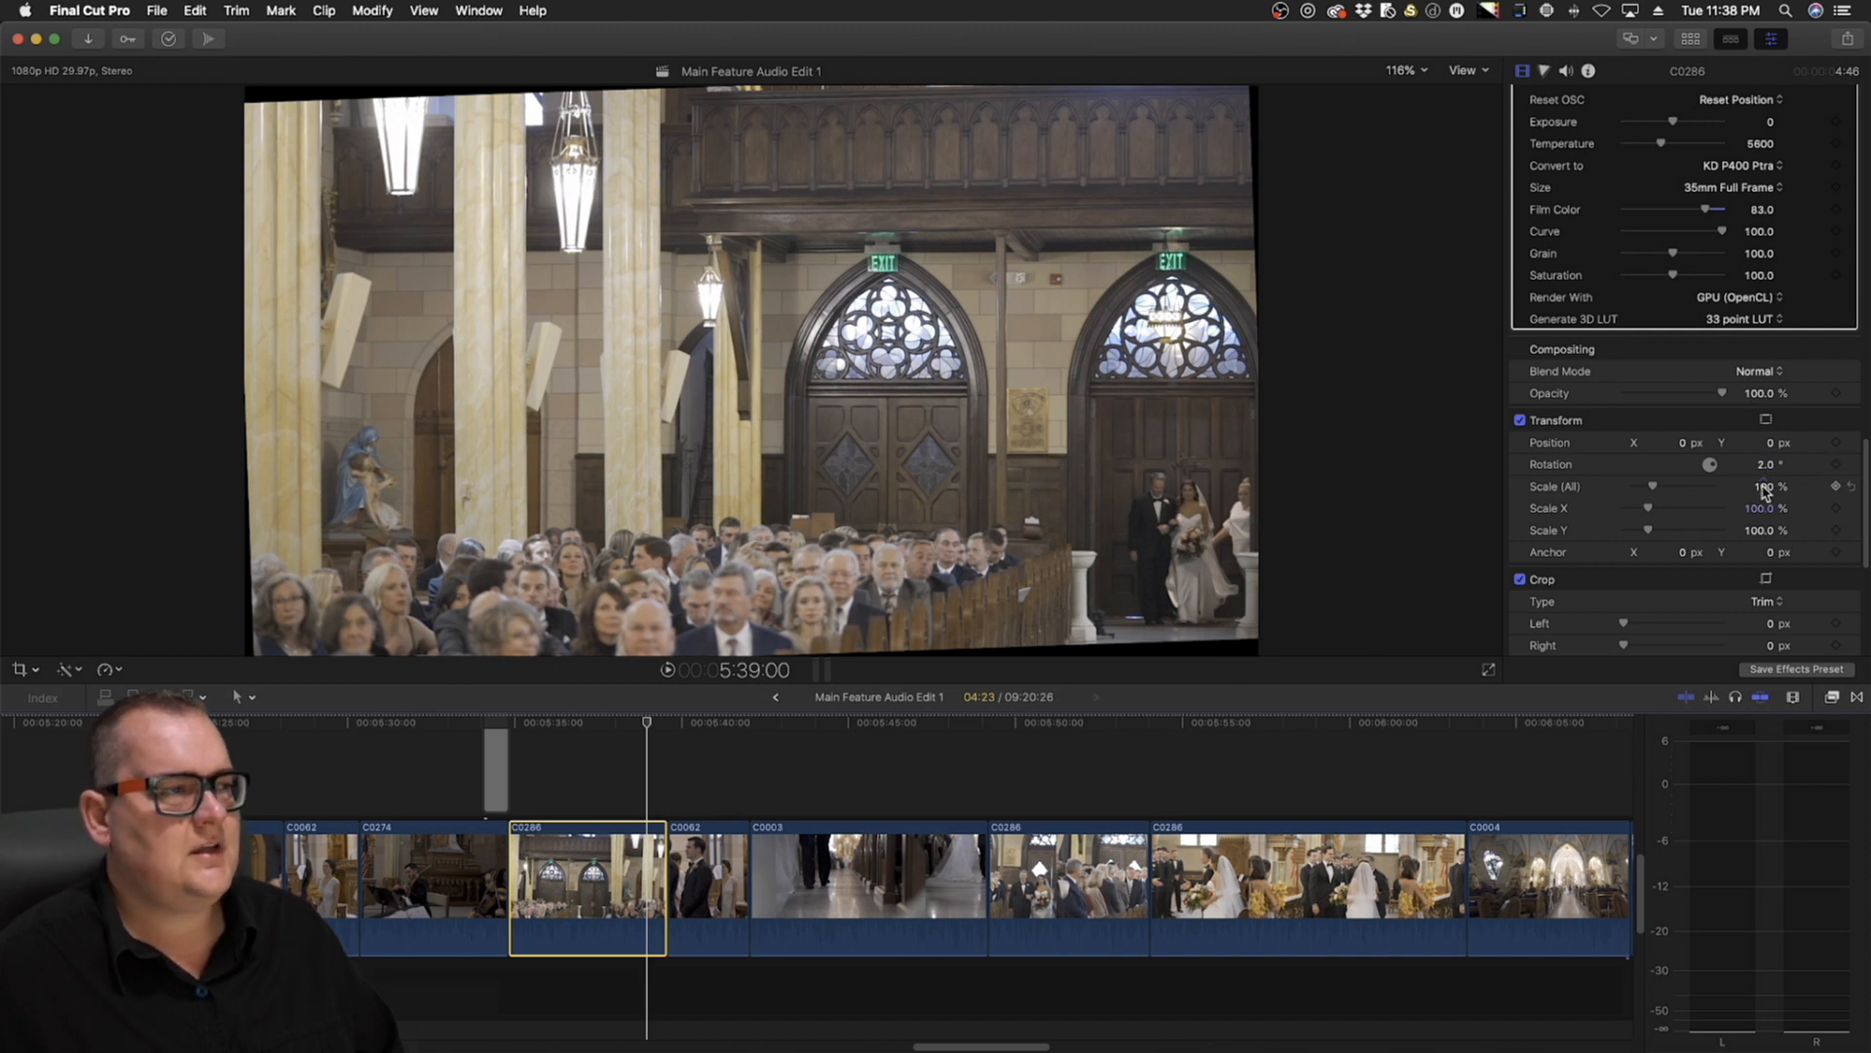
# Try scaling the rotated clip C0286 to 110 % to fill the frame, and reset the scale
pyautogui.moveTo(1766, 492); pyautogui.dragTo(1685, 444)
pyautogui.click(1851, 443)
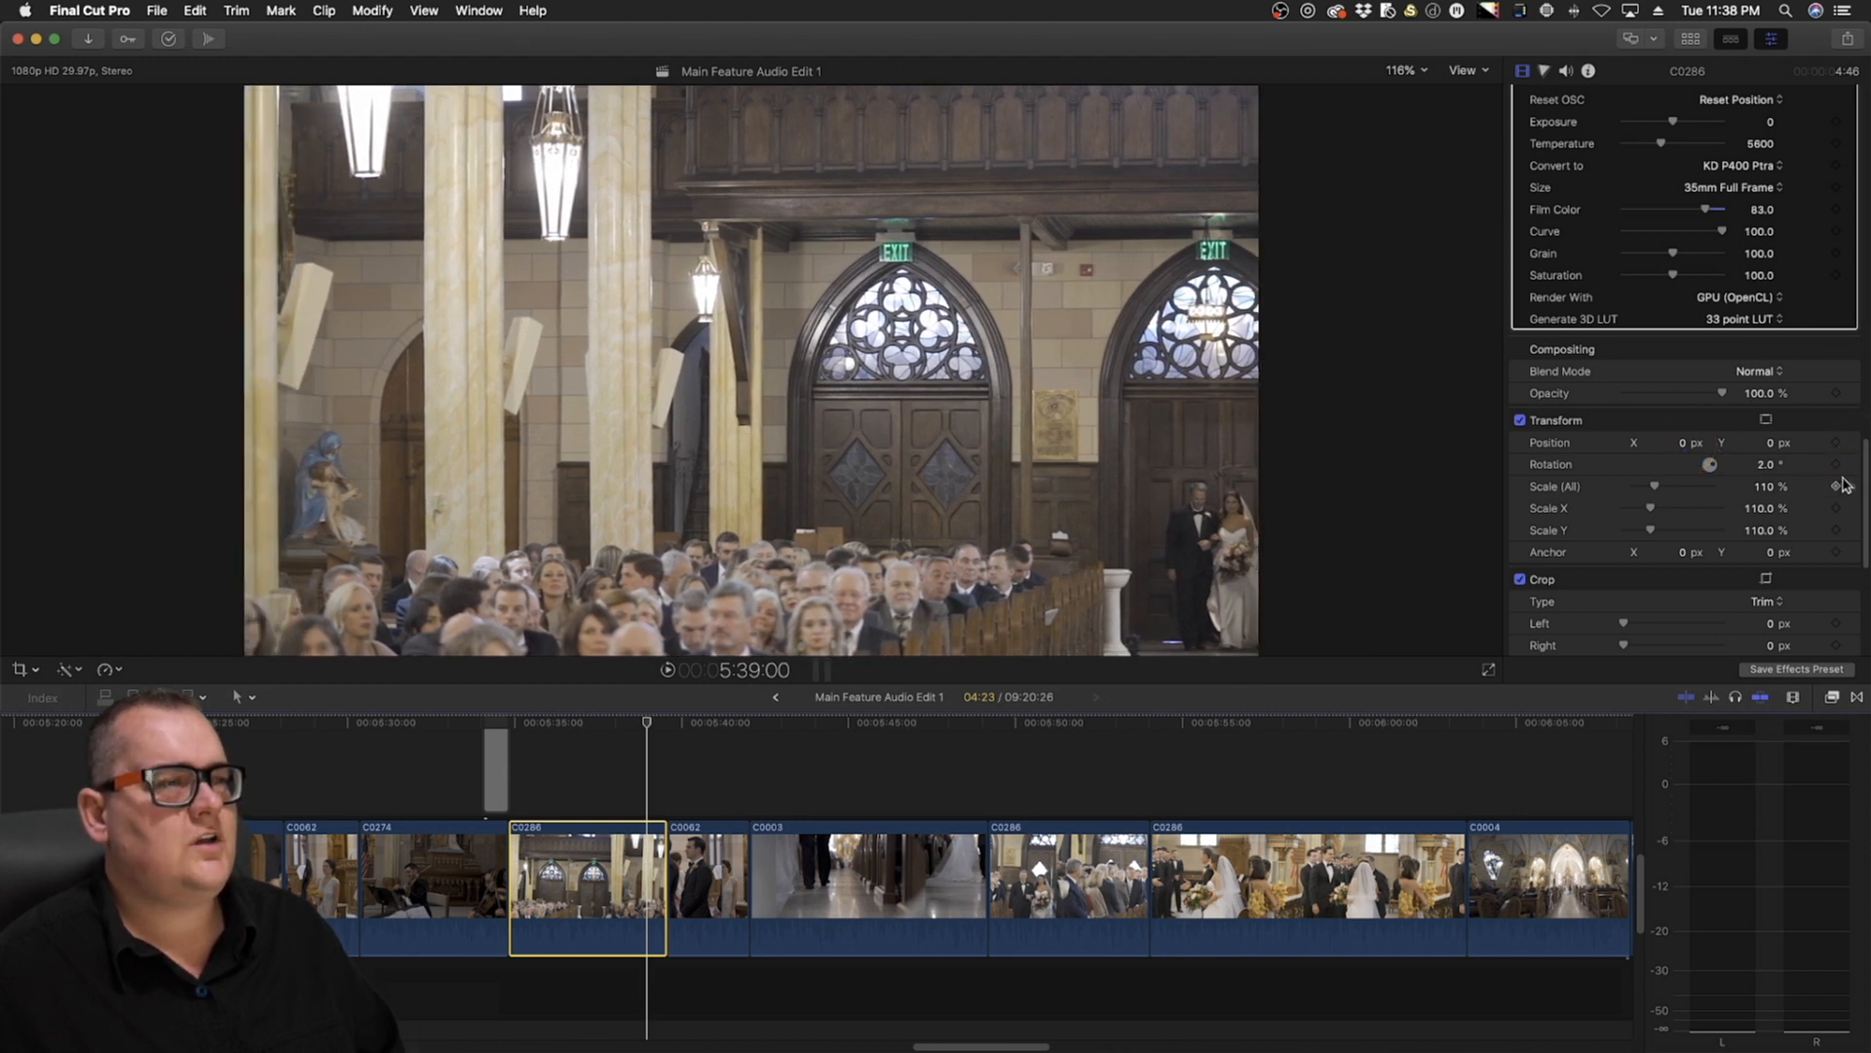
pyautogui.click(1851, 485)
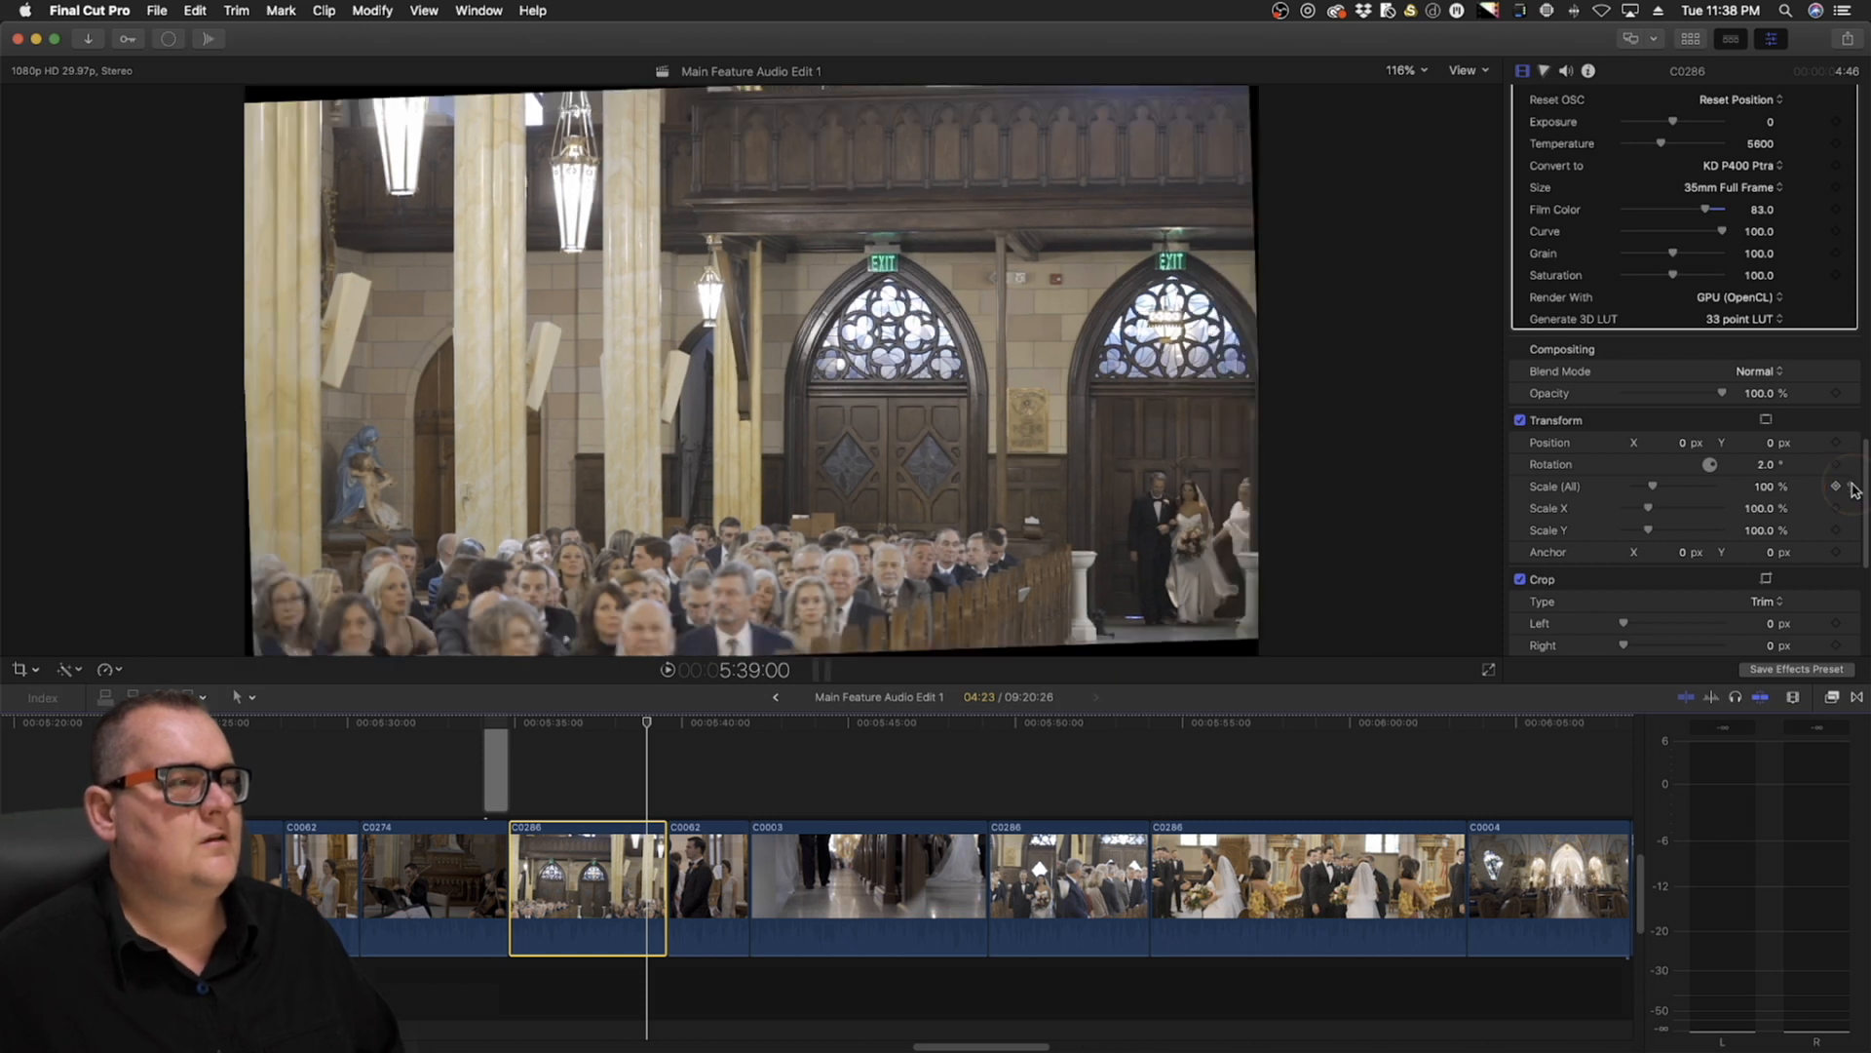
# Try a horizontal Bottom Right corner distort on C0286, undo it and restore the scale to 100 %
pyautogui.scroll(-5, 1775, 520)
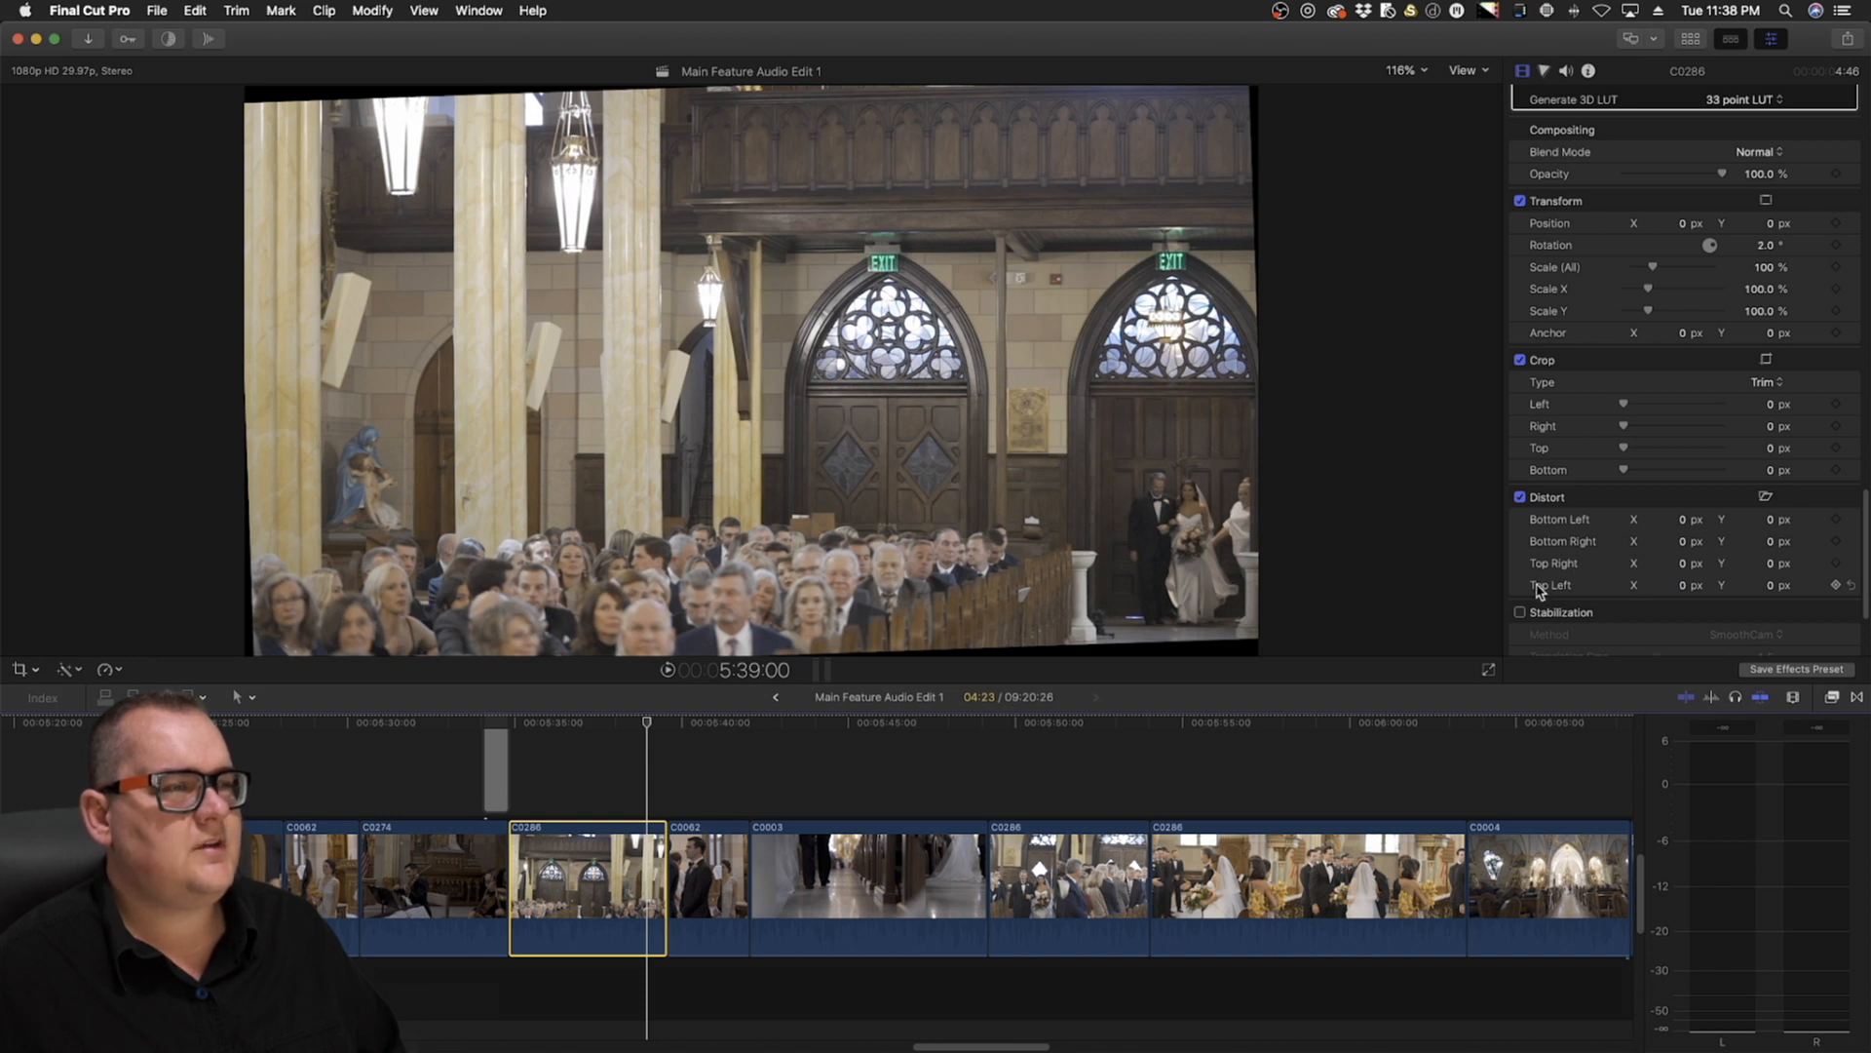
pyautogui.moveTo(1686, 548); pyautogui.dragTo(1676, 548)
pyautogui.press('super+z')
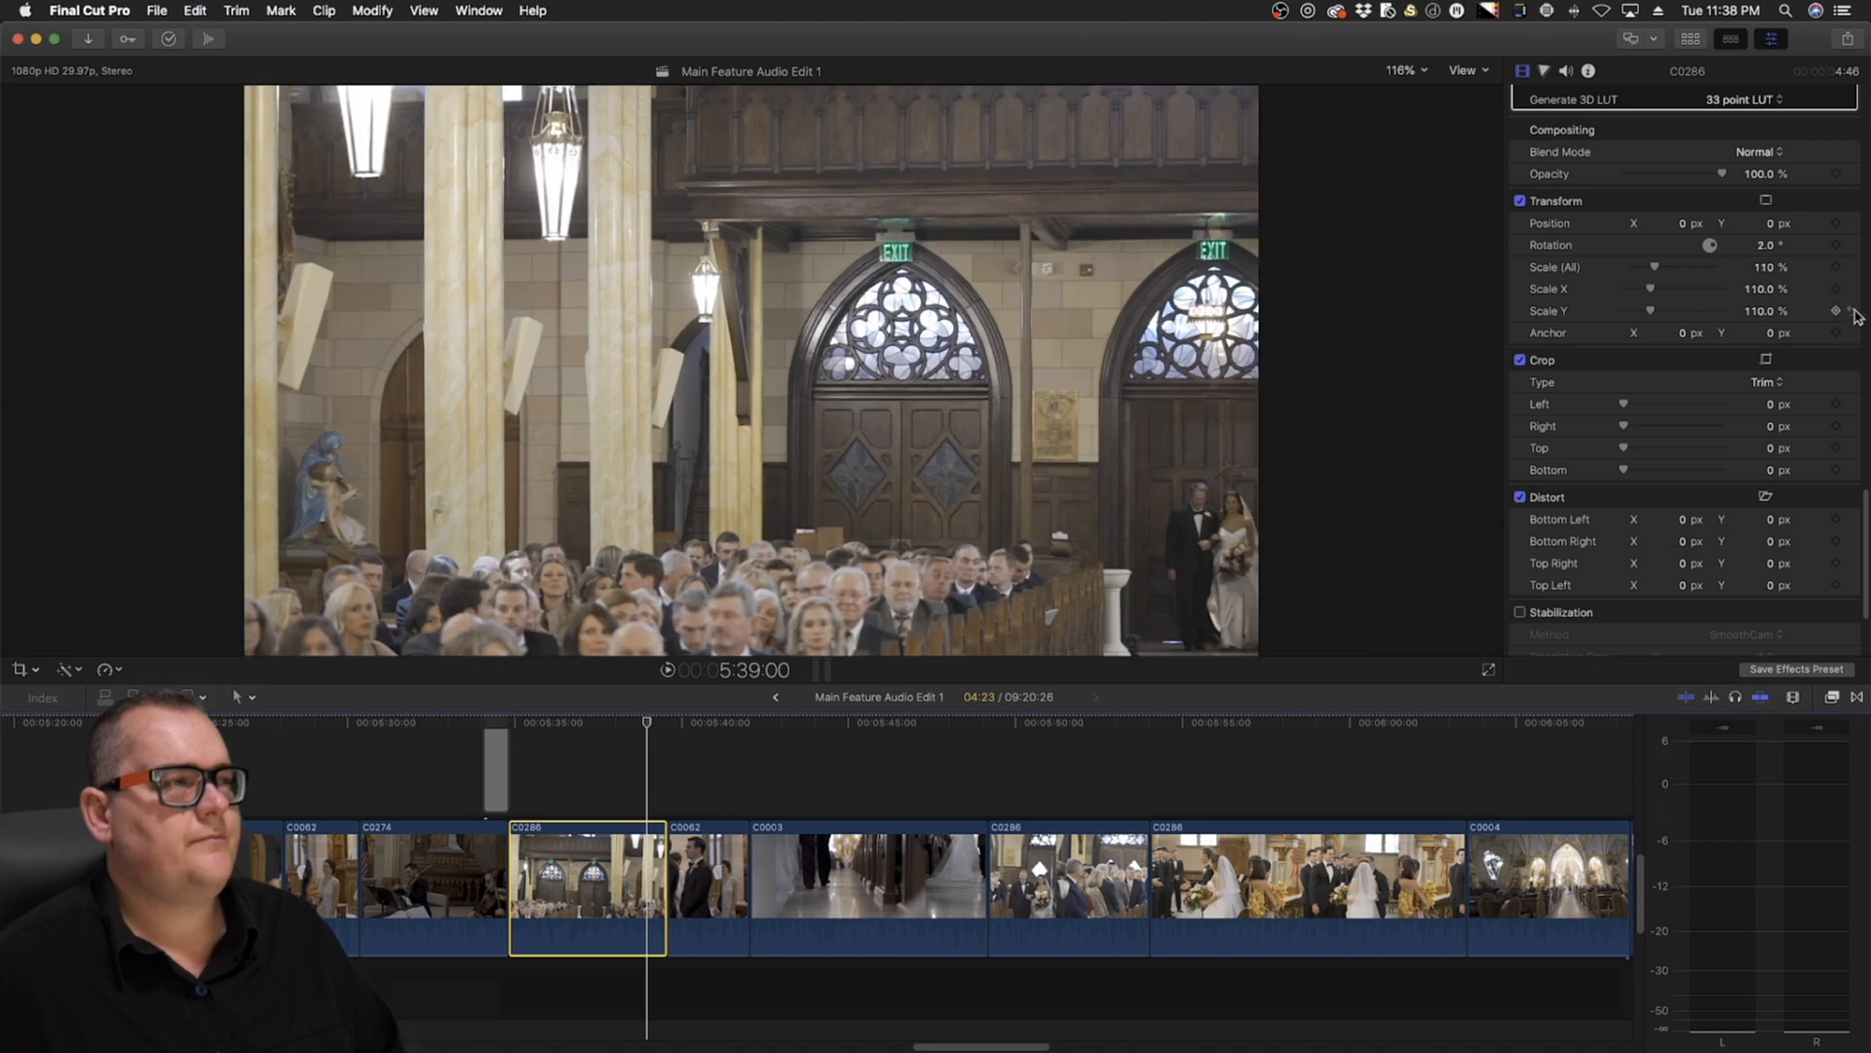
pyautogui.click(1851, 268)
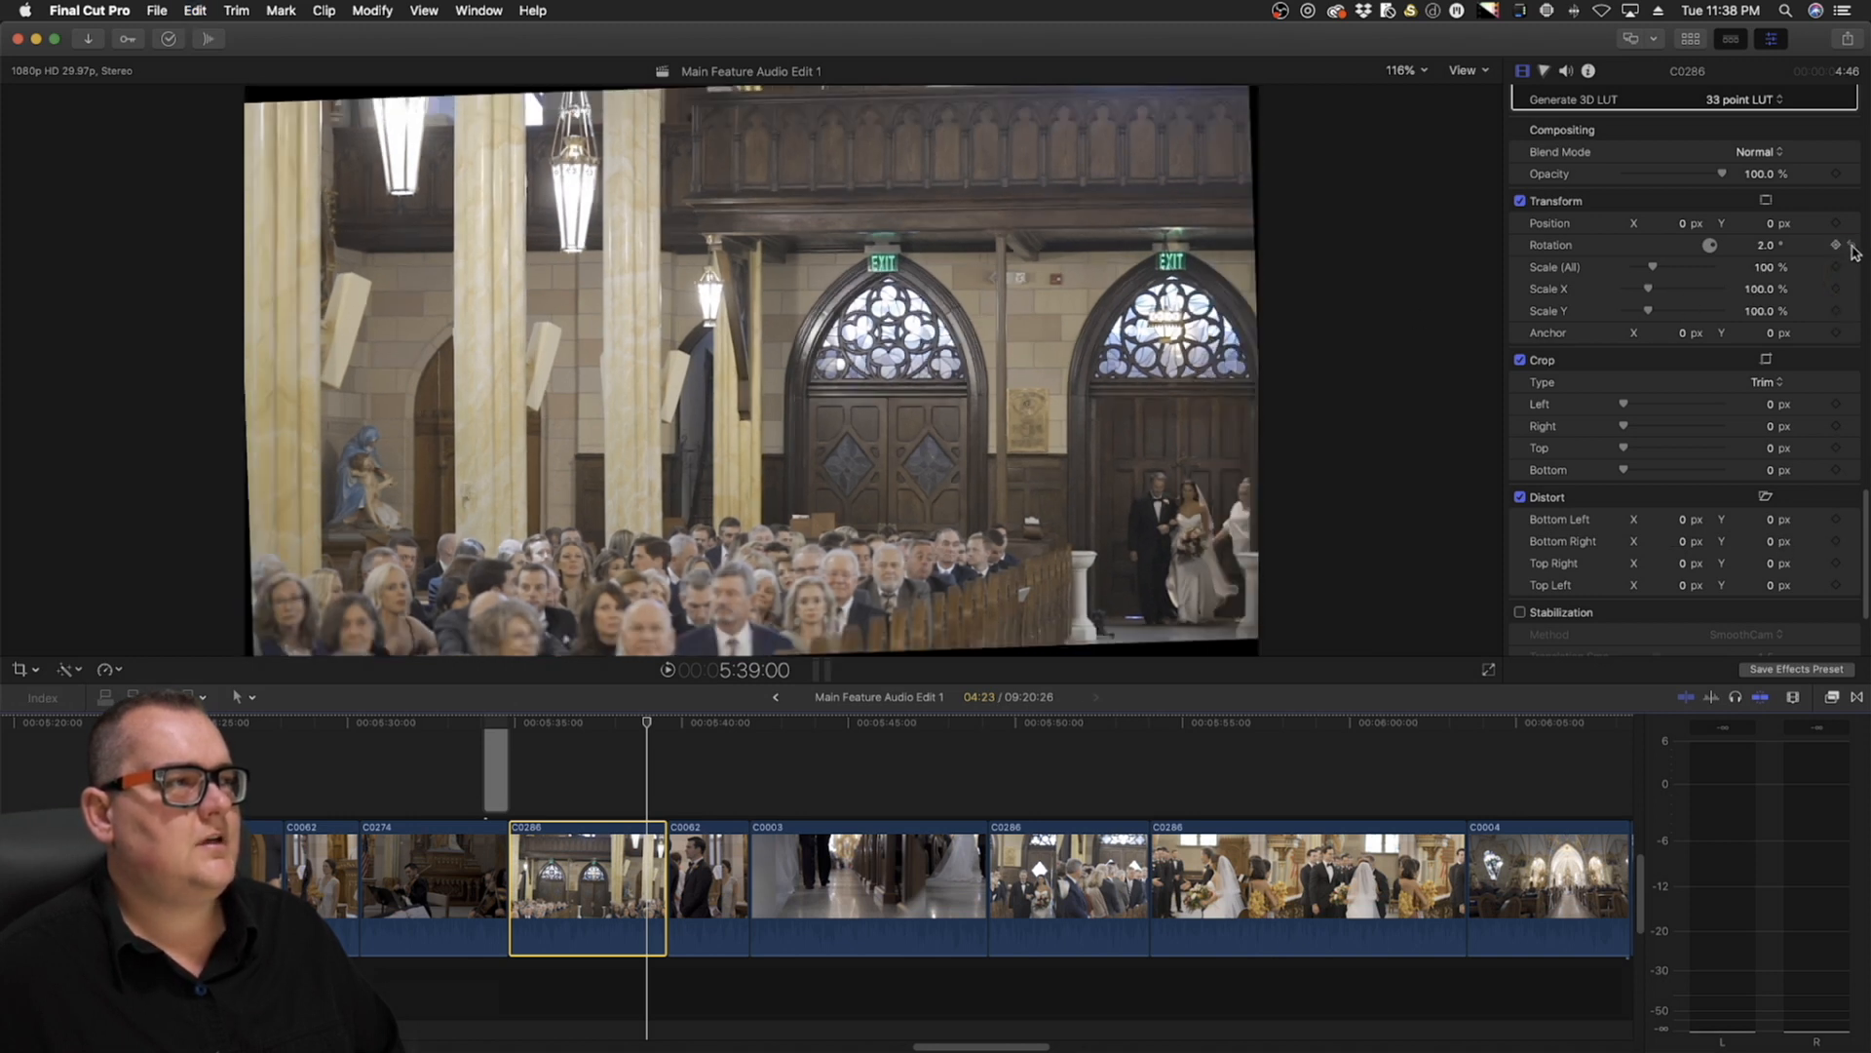
# Try distorting C0286 with Bottom Right Y -32.0 px and Top Right X 20.9 px, and reset both corners
pyautogui.moveTo(1769, 544); pyautogui.dragTo(1767, 541)
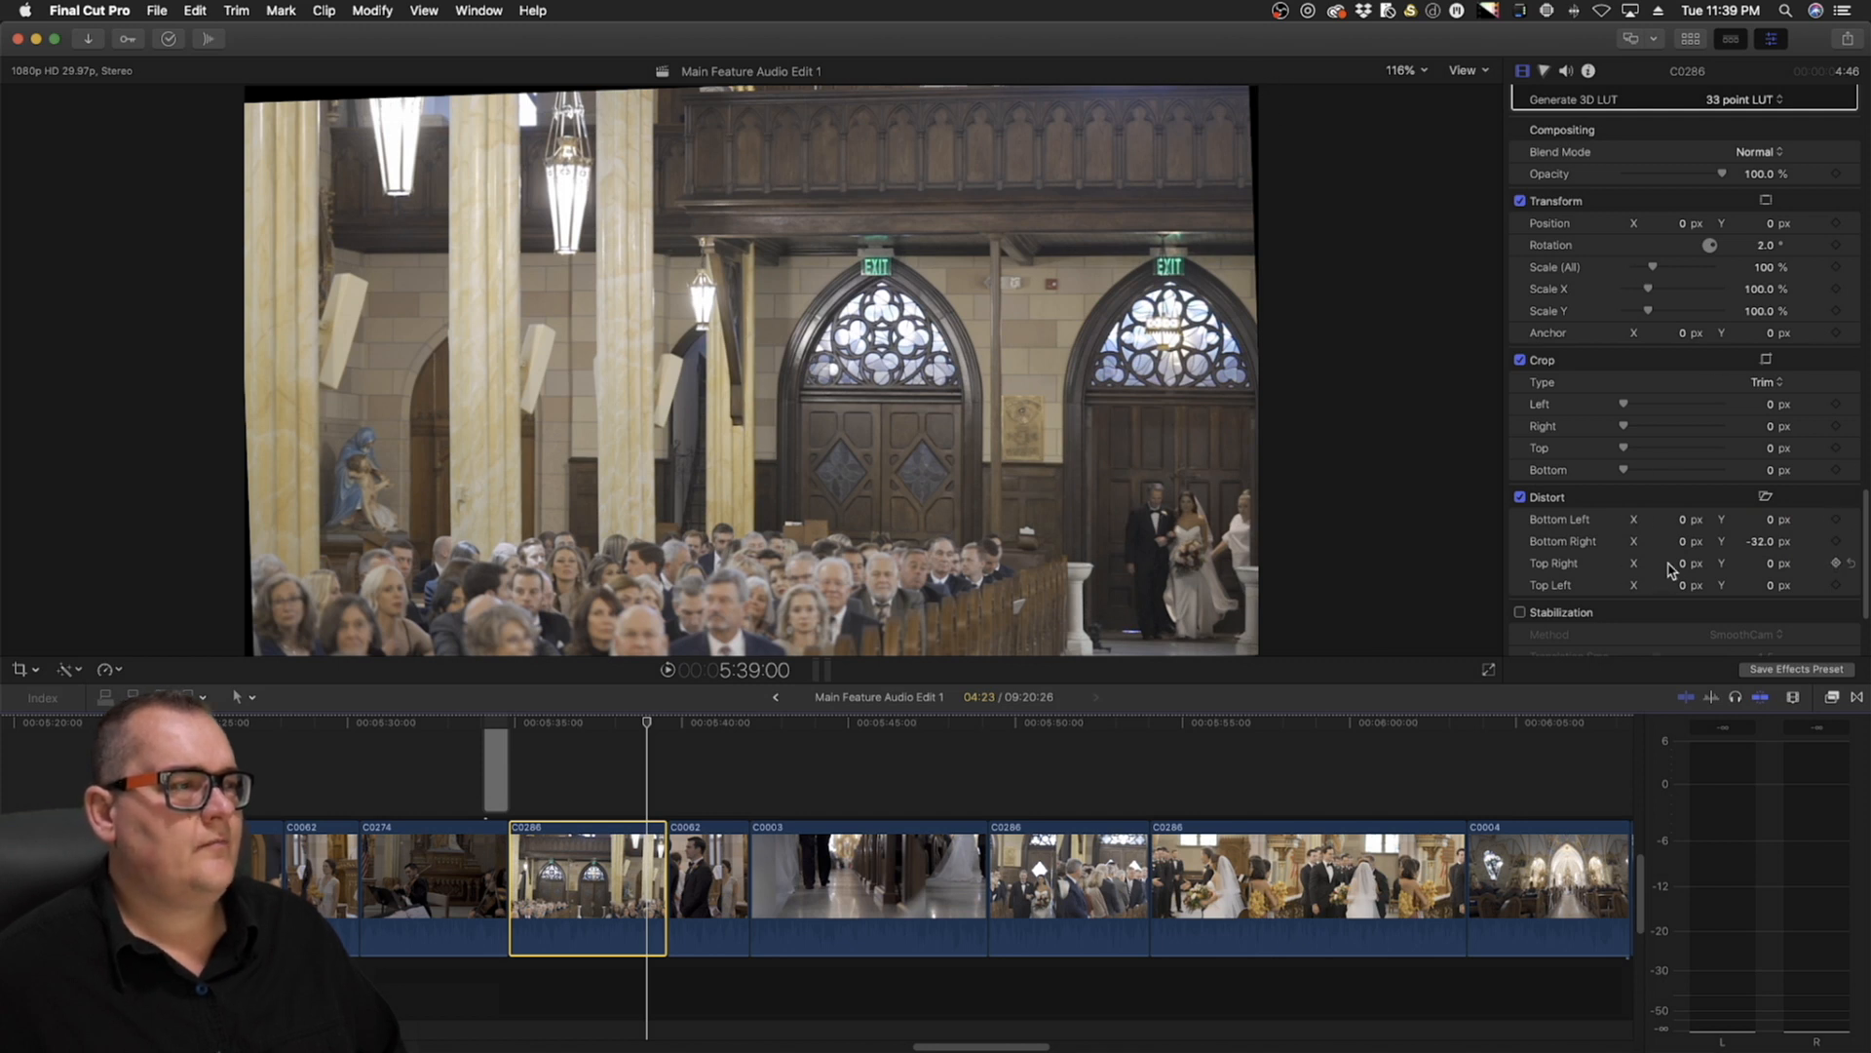
pyautogui.moveTo(1680, 564); pyautogui.dragTo(1676, 584)
pyautogui.click(1851, 564)
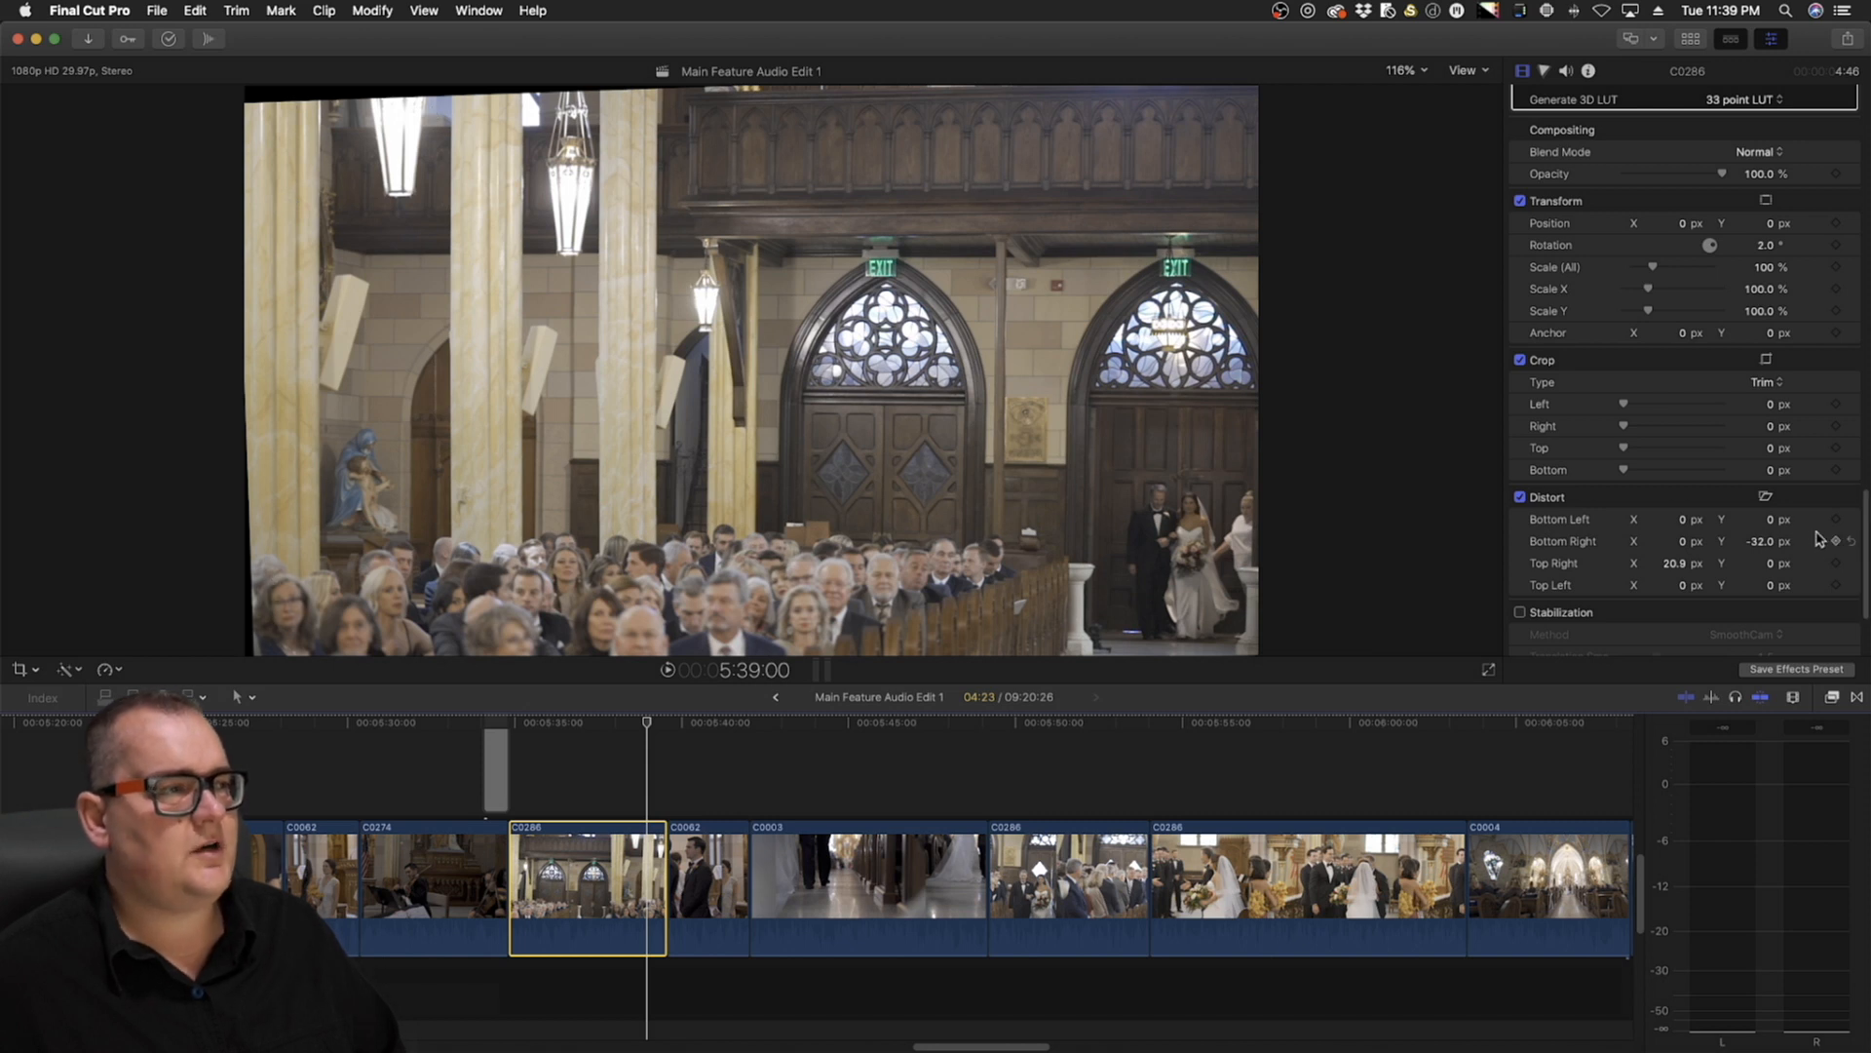
pyautogui.click(1850, 542)
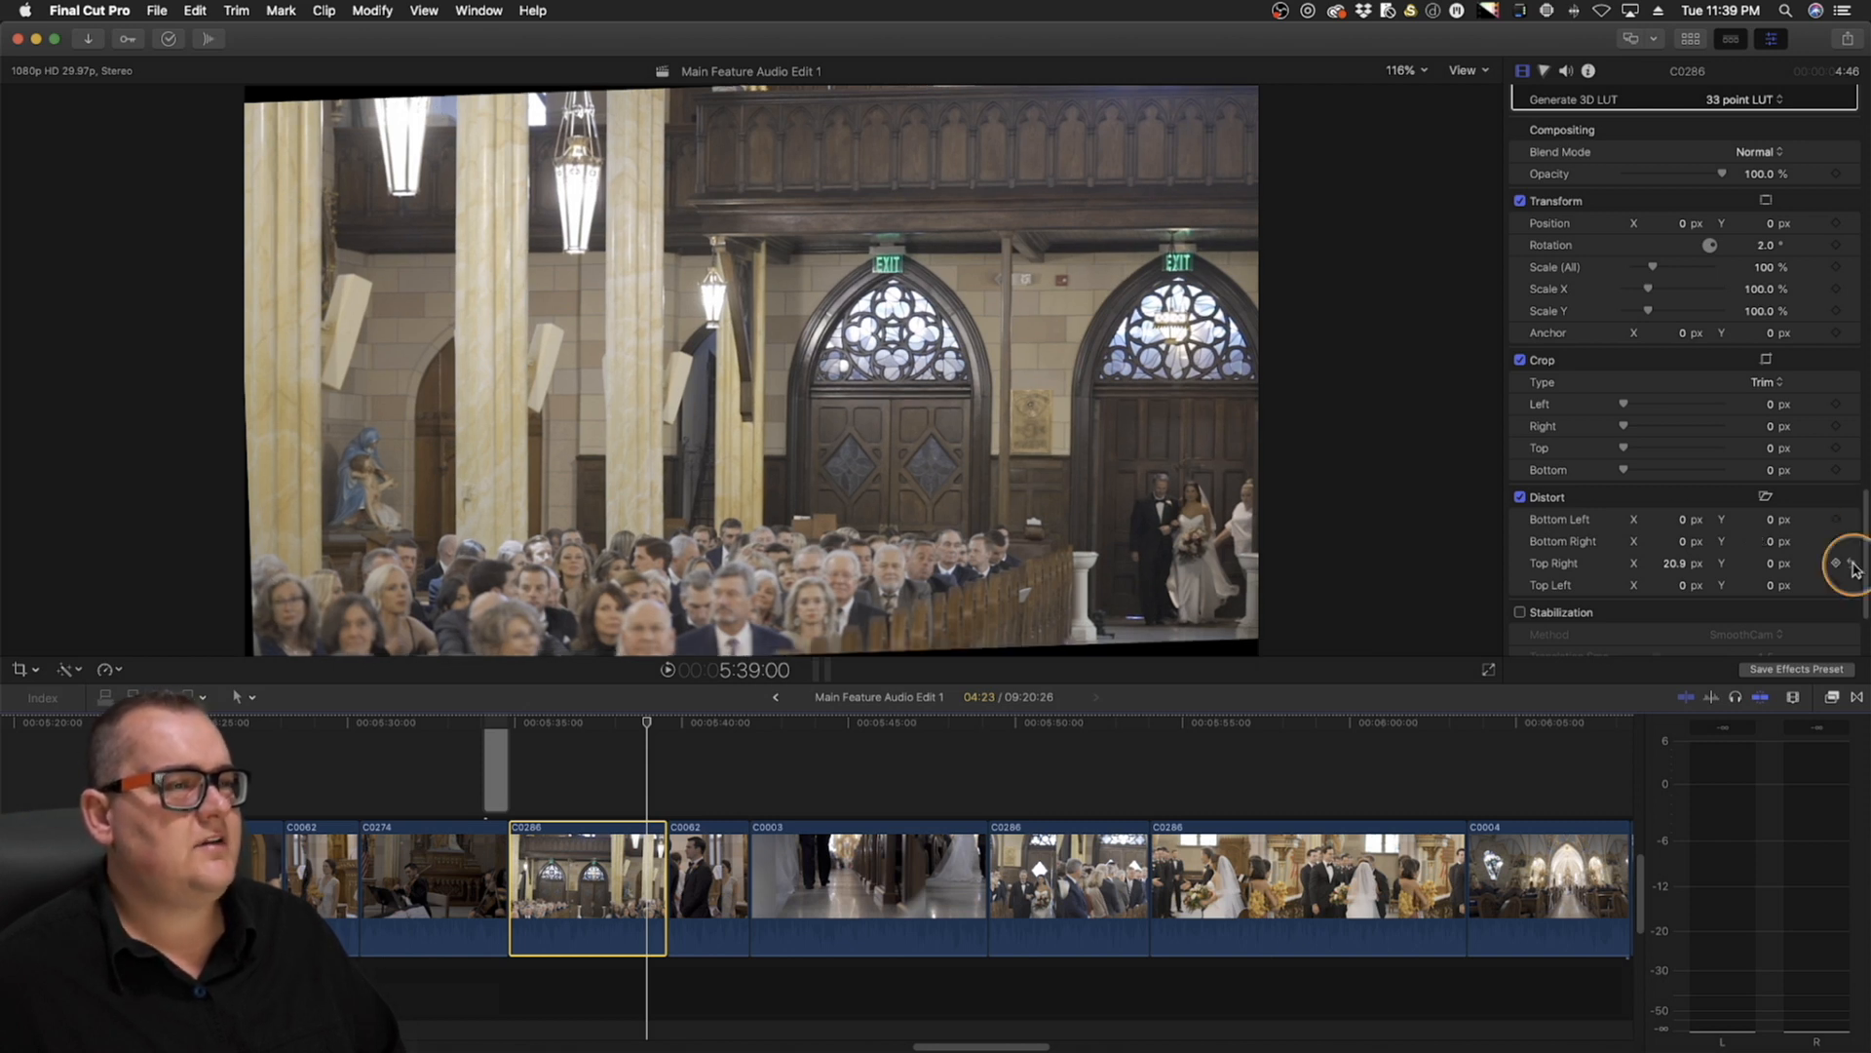
pyautogui.click(1851, 563)
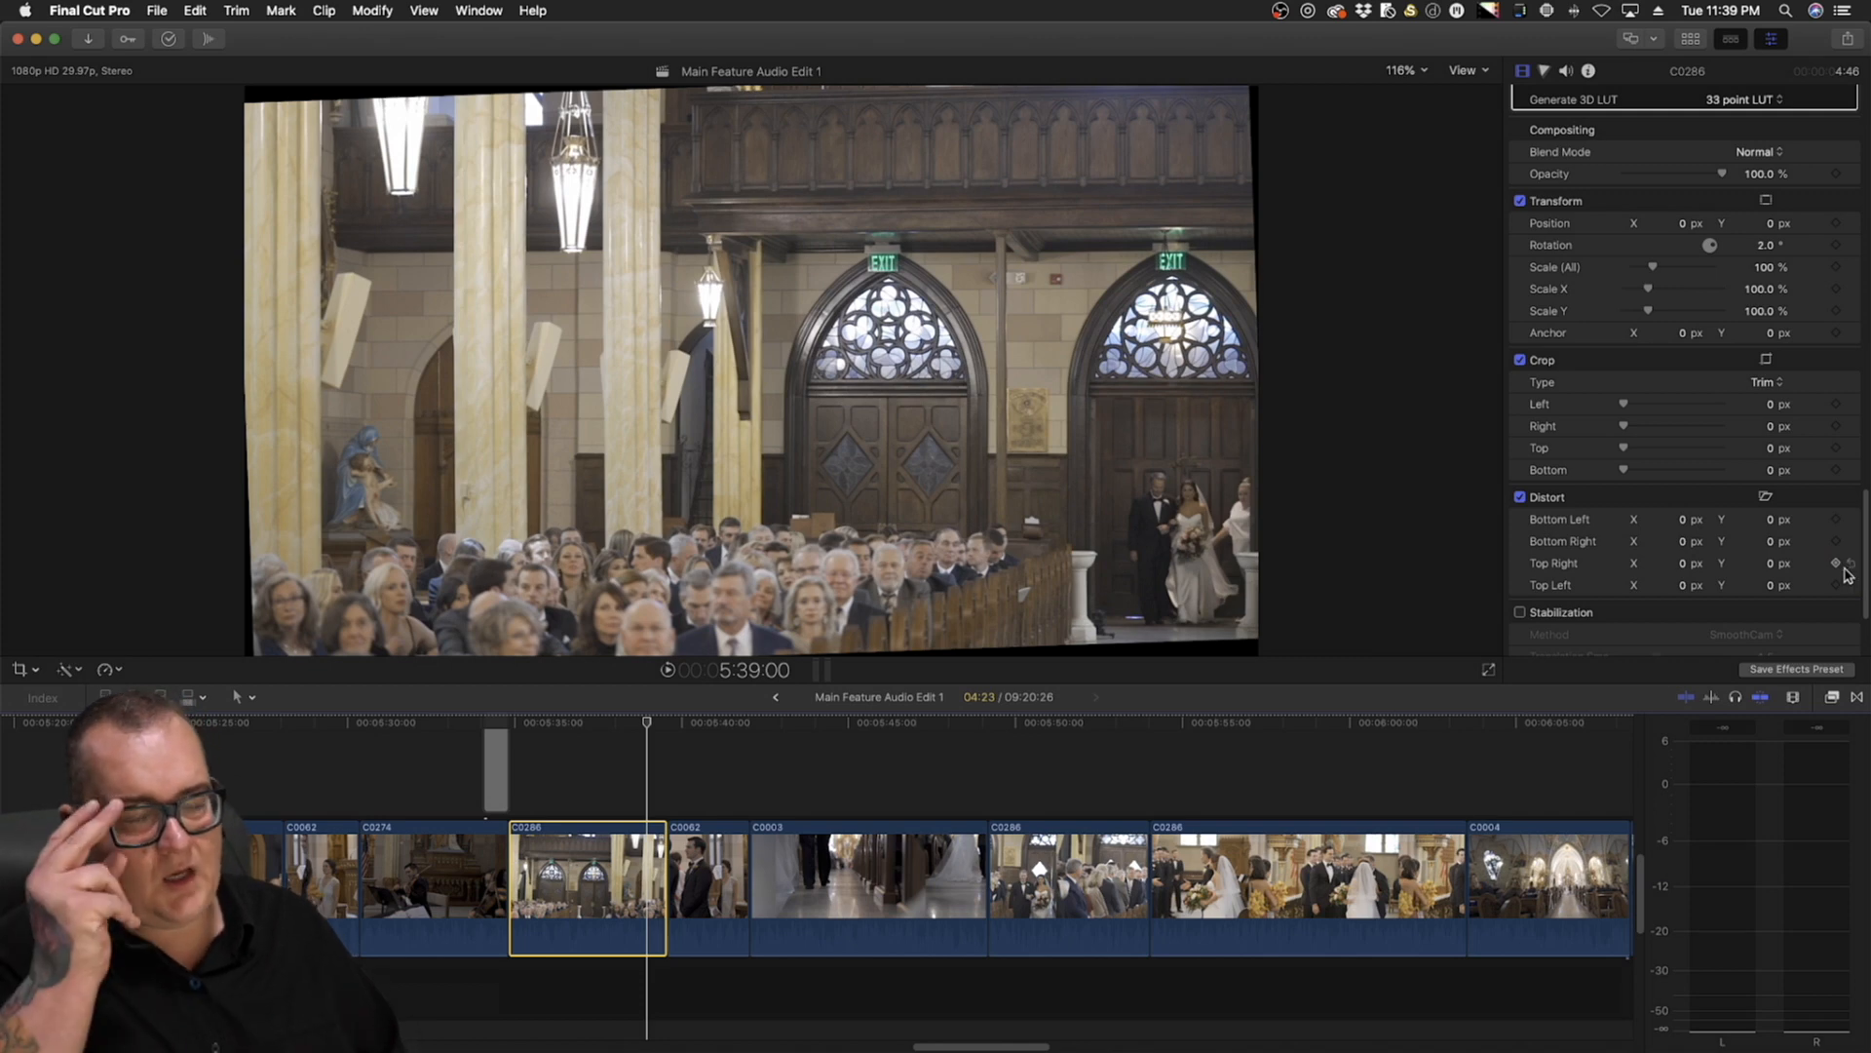
pyautogui.scroll(2, 710, 779)
pyautogui.scroll(3, 682, 760)
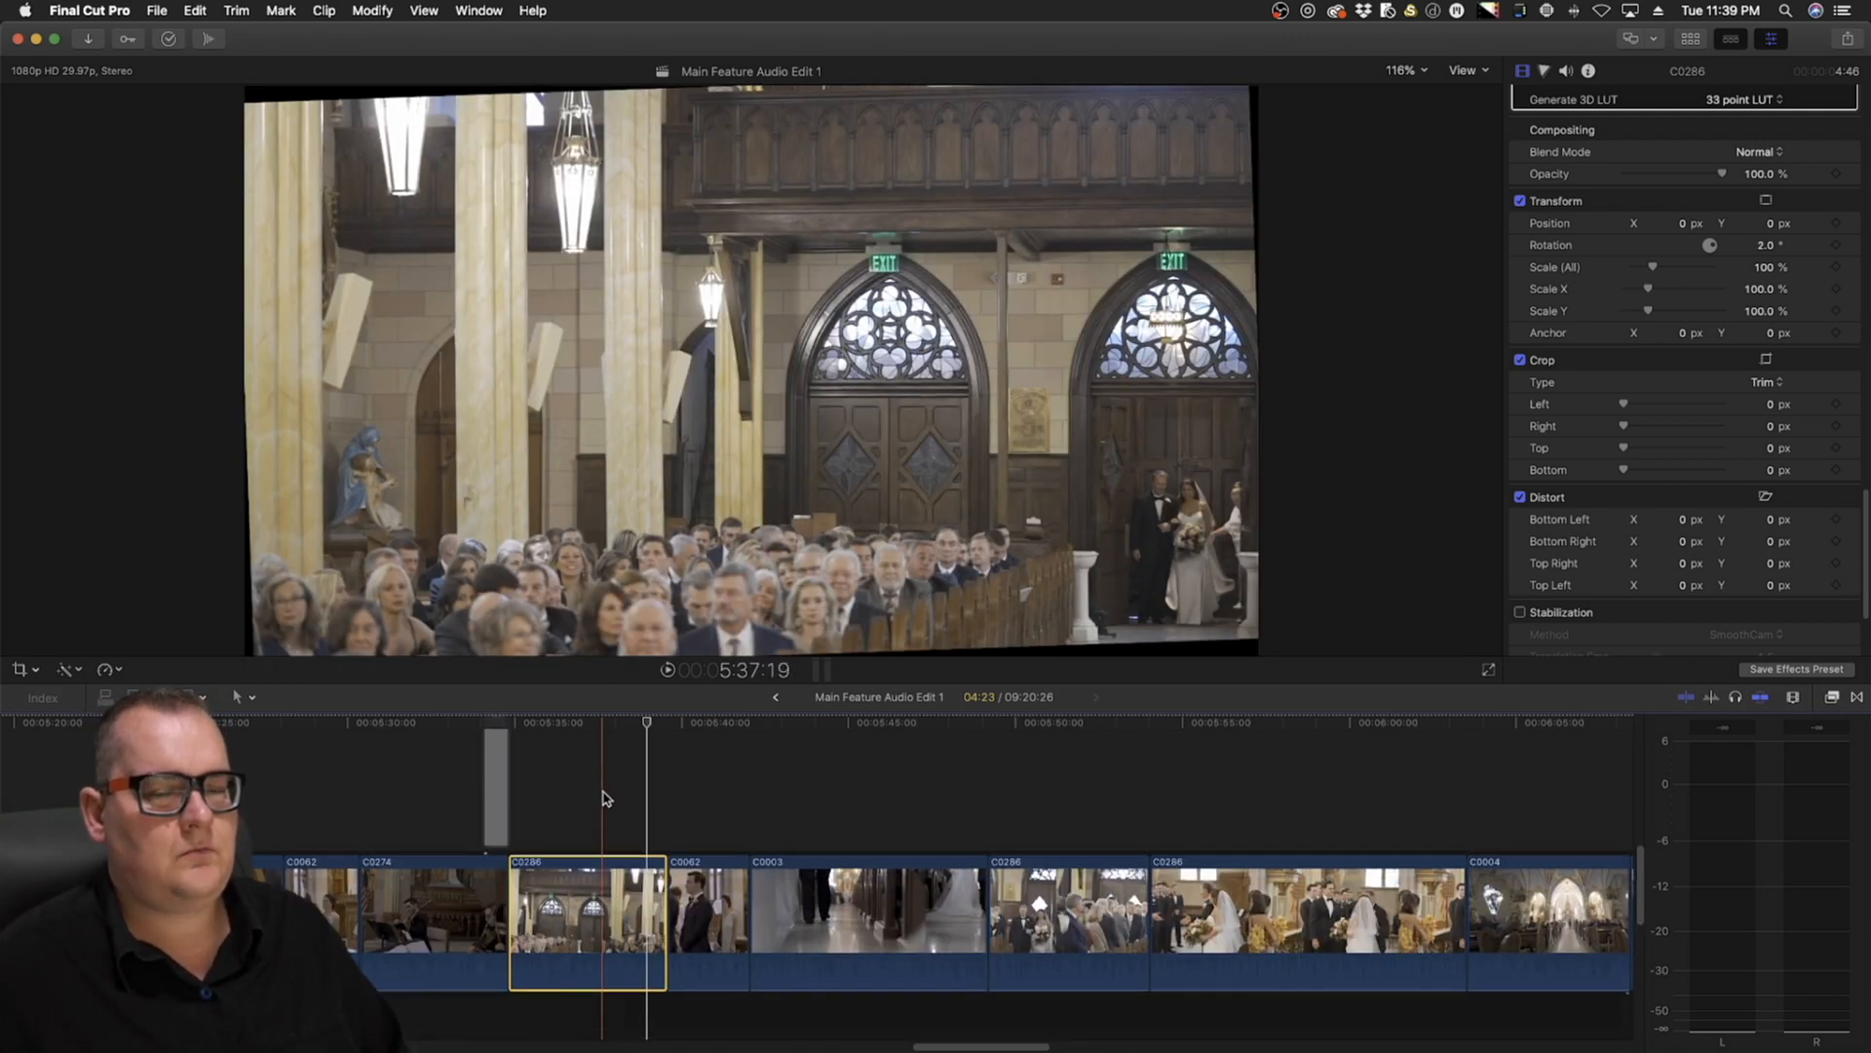
# Enable the Custom generator clip above the ceremony footage and turn on its Shape Mask effect to add letterbox bars
pyautogui.click(587, 770)
pyautogui.scroll(3, 589, 769)
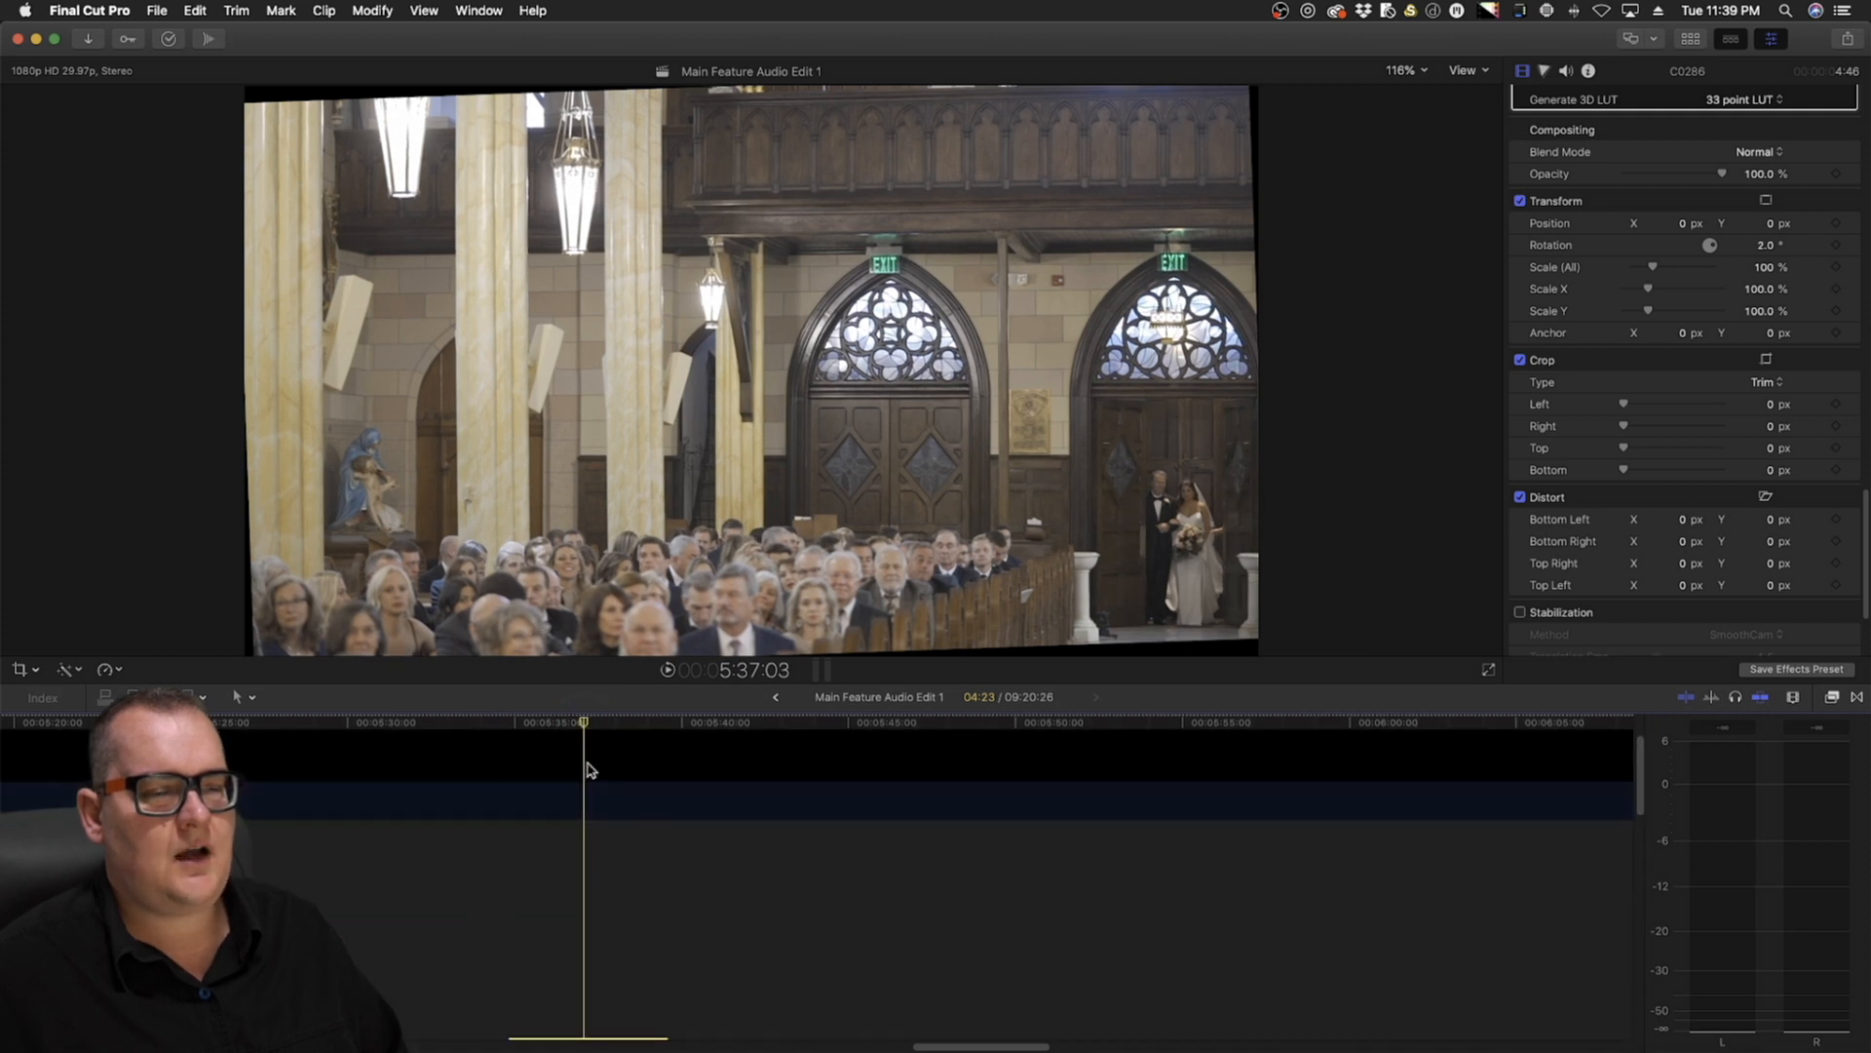
pyautogui.click(587, 770)
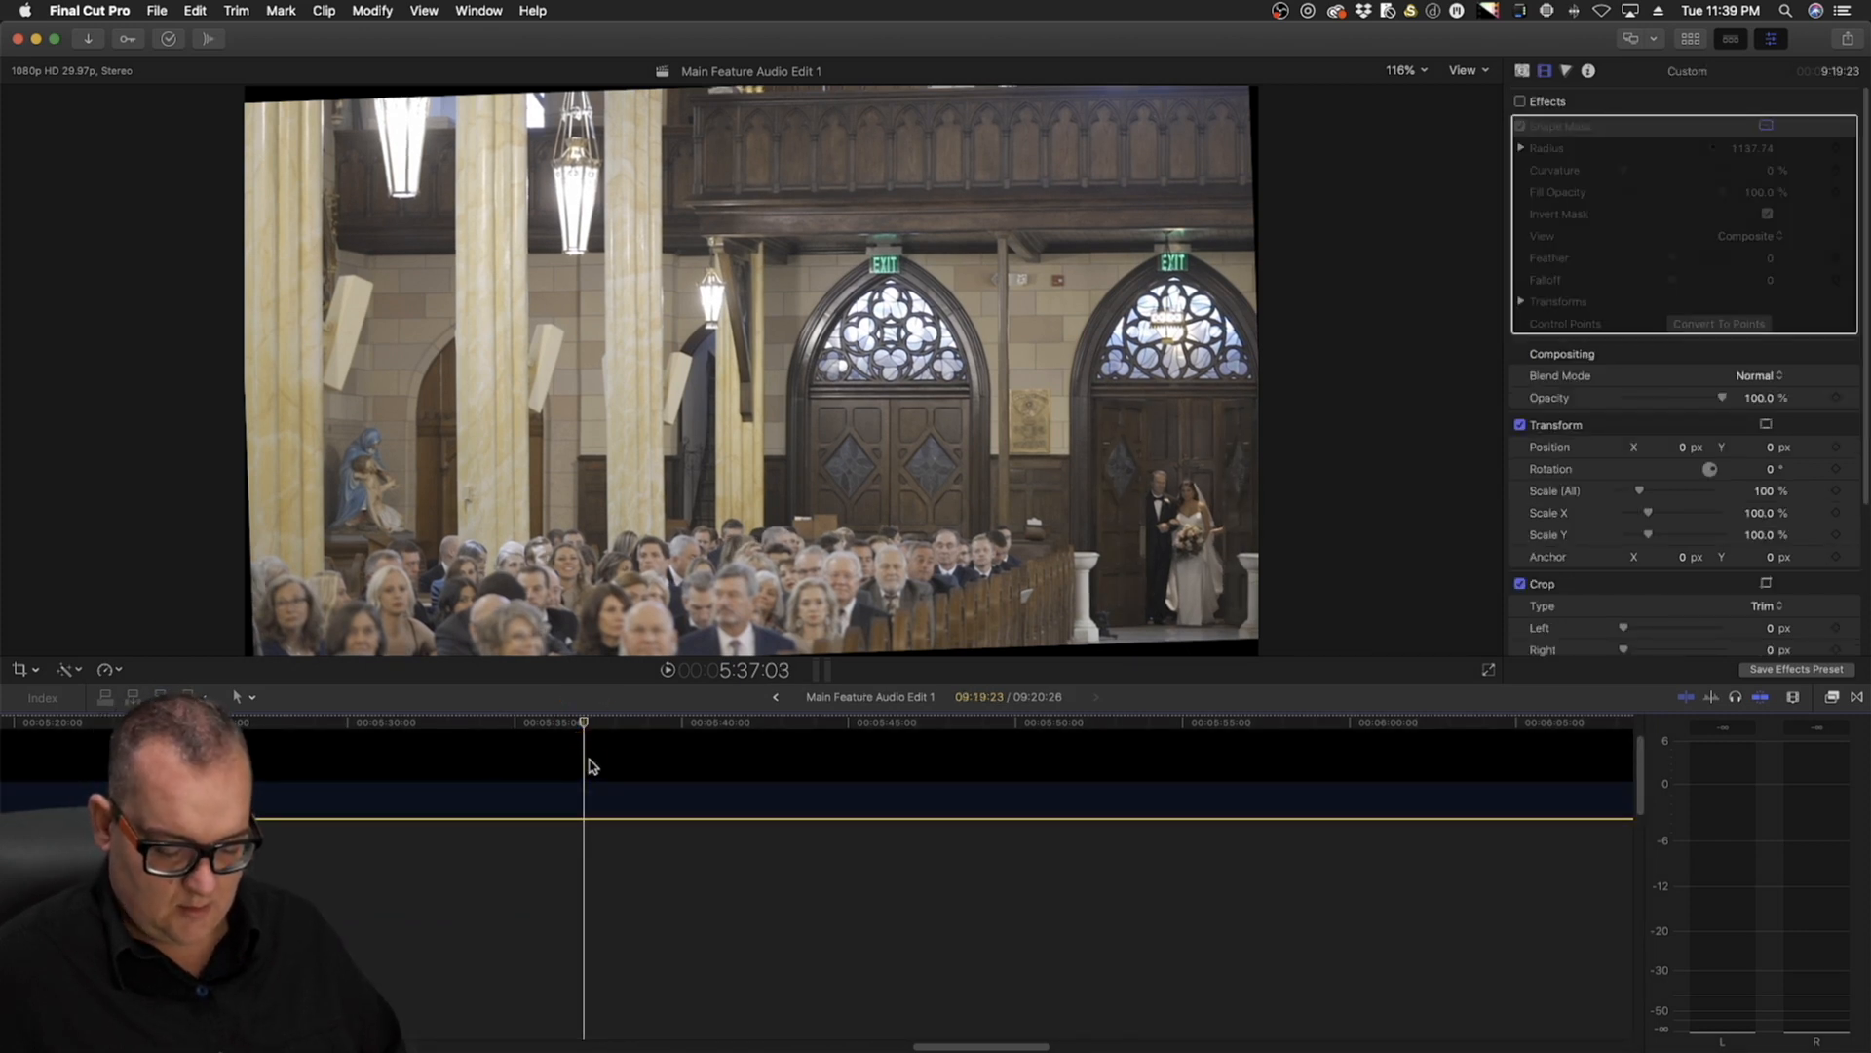
pyautogui.press('v')
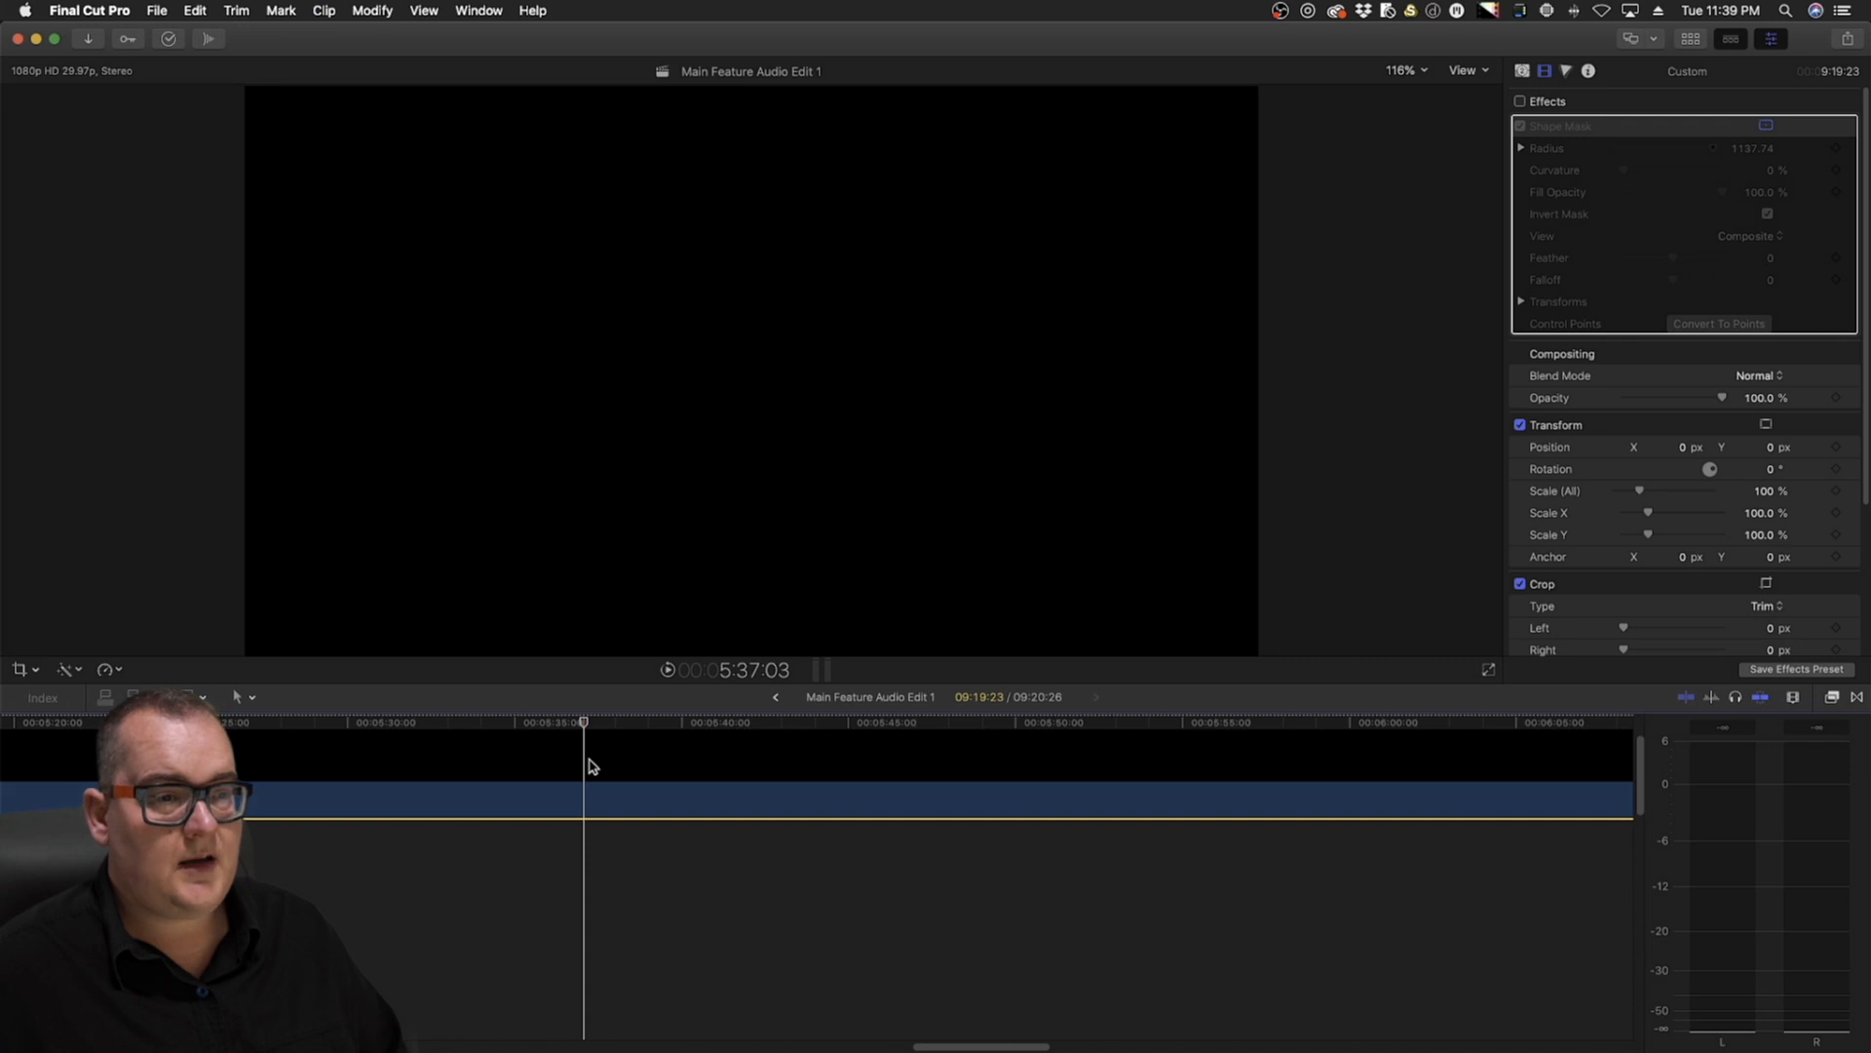
pyautogui.click(1520, 101)
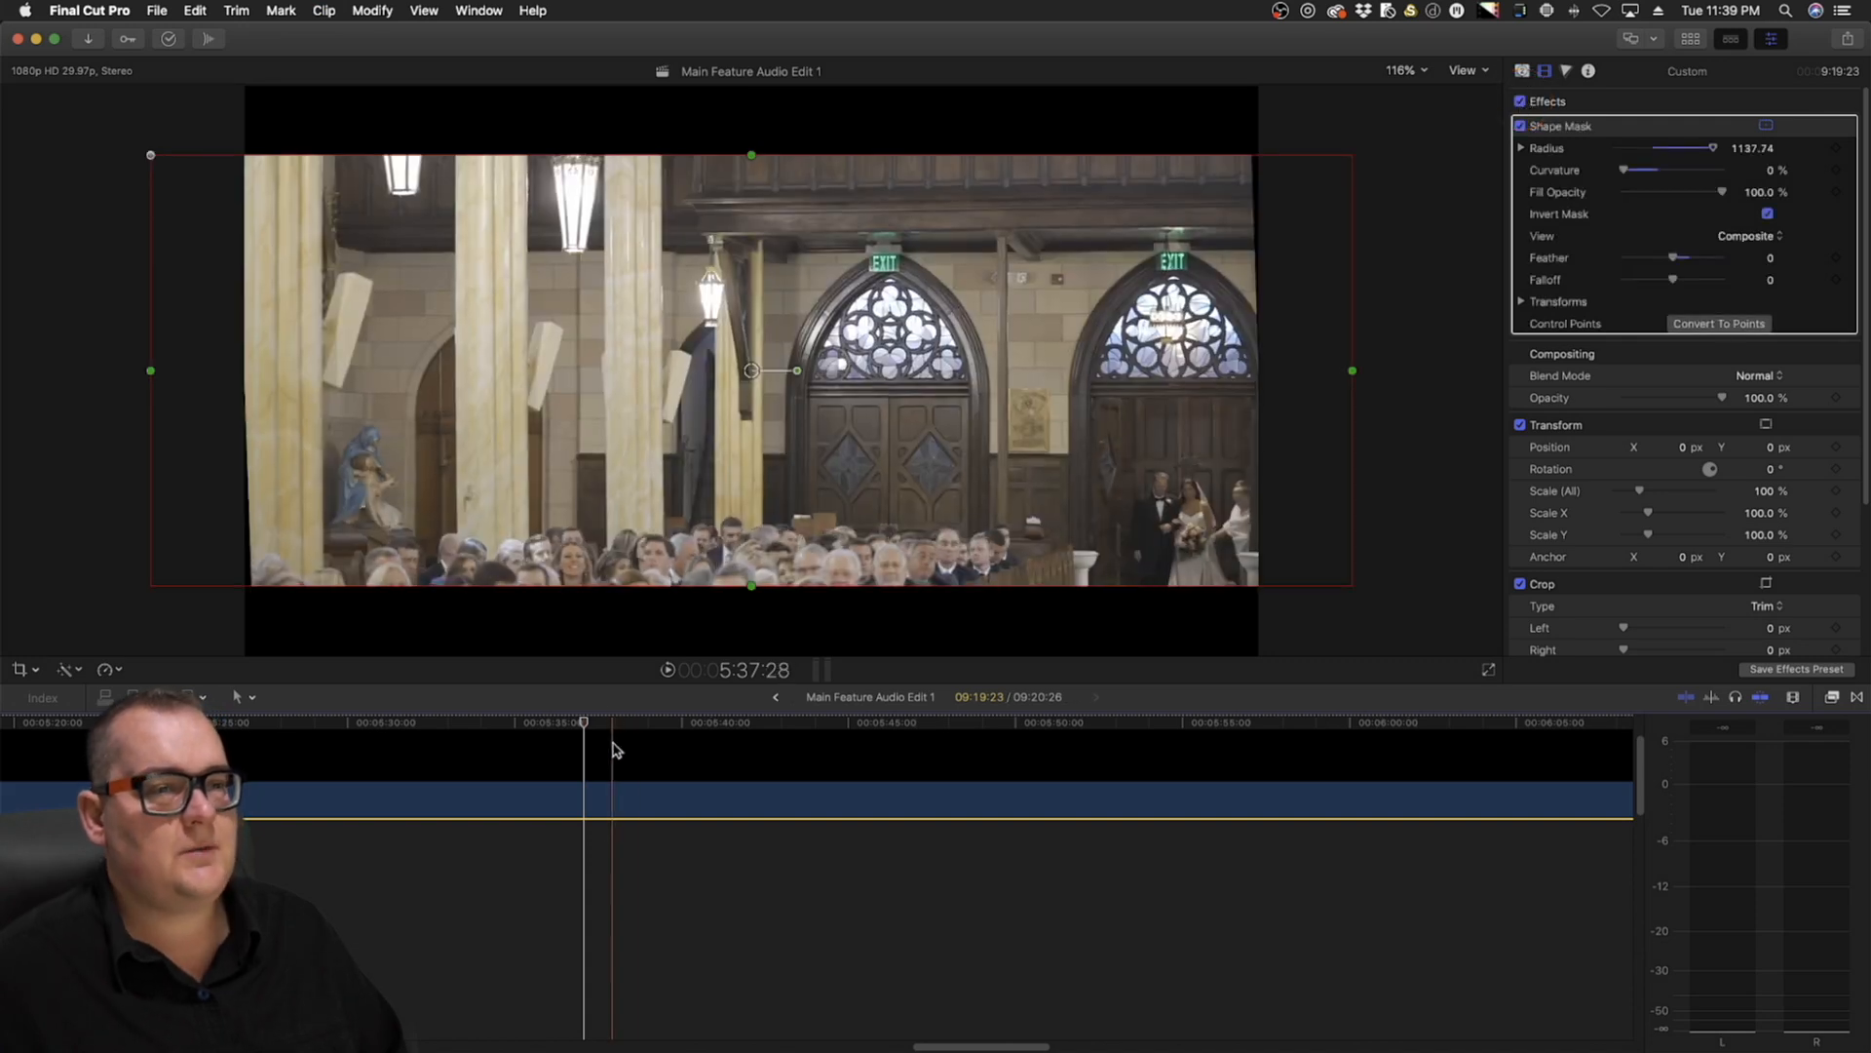
pyautogui.click(1363, 627)
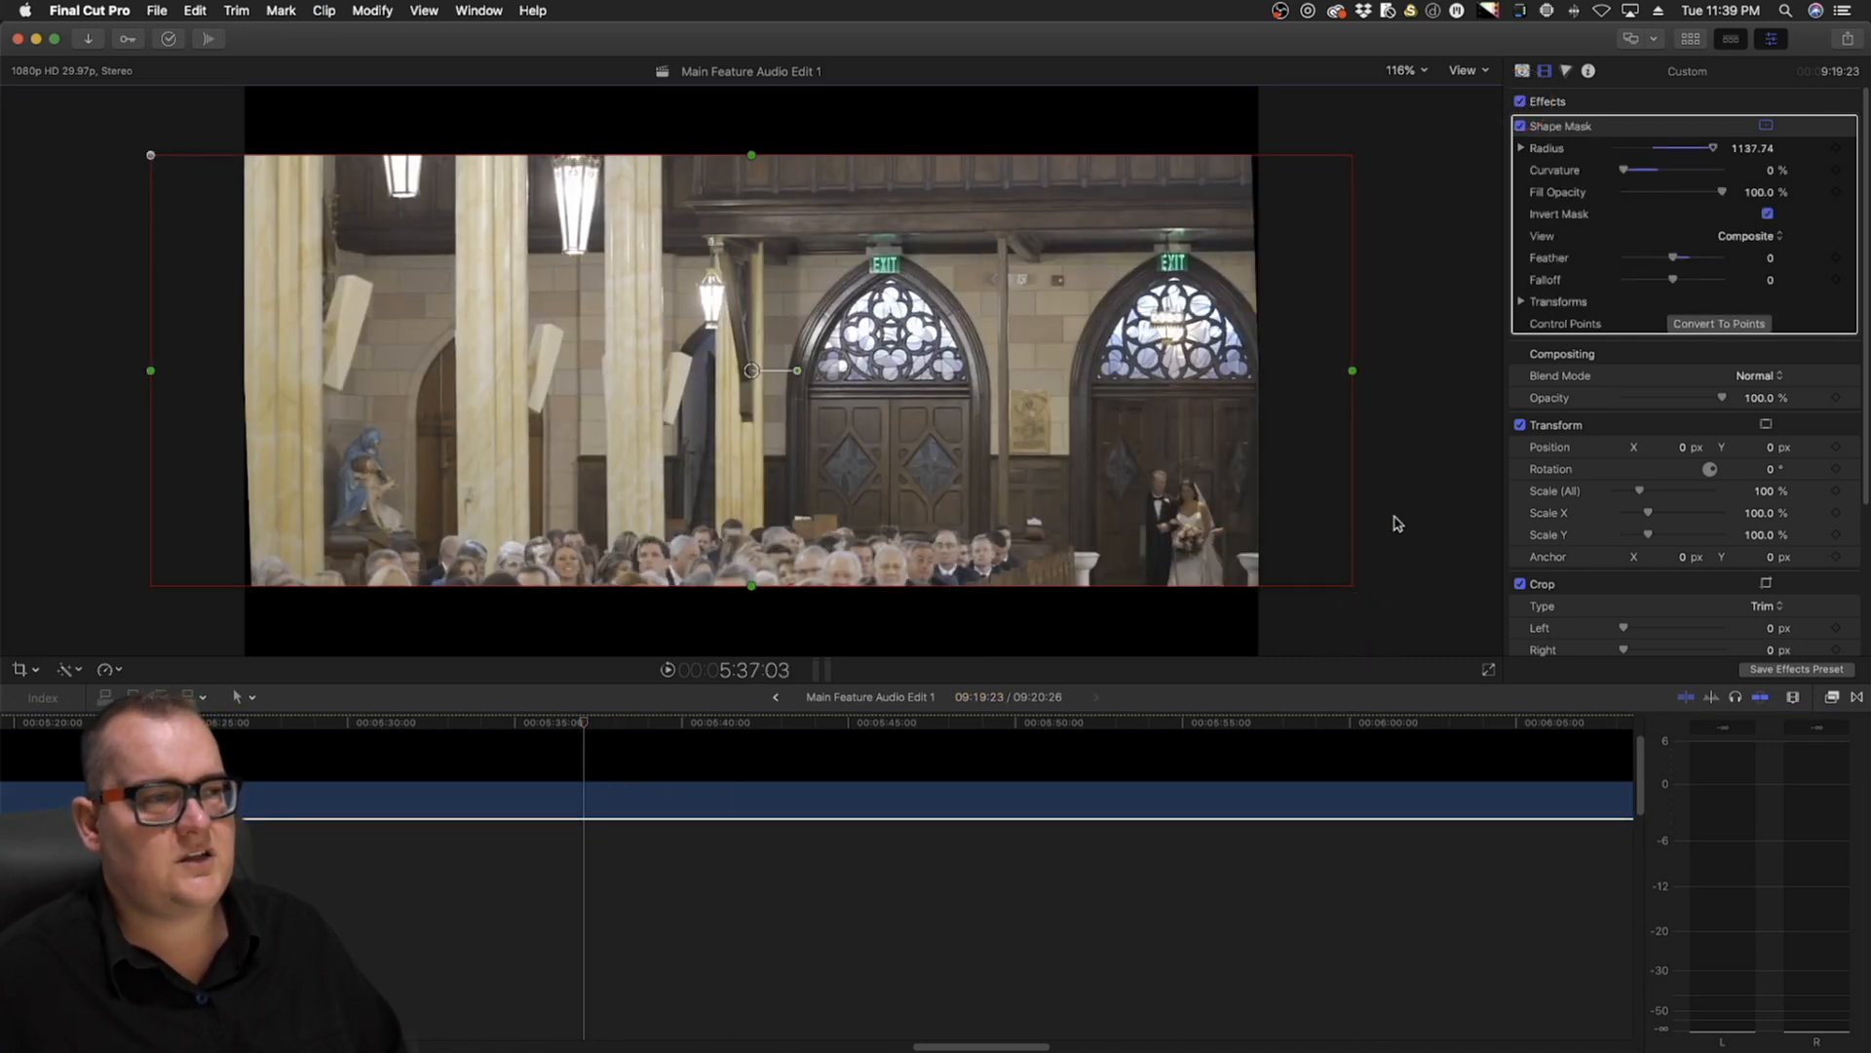
# Disable the Custom letterbox generator clip above the ceremony footage
pyautogui.click(647, 910)
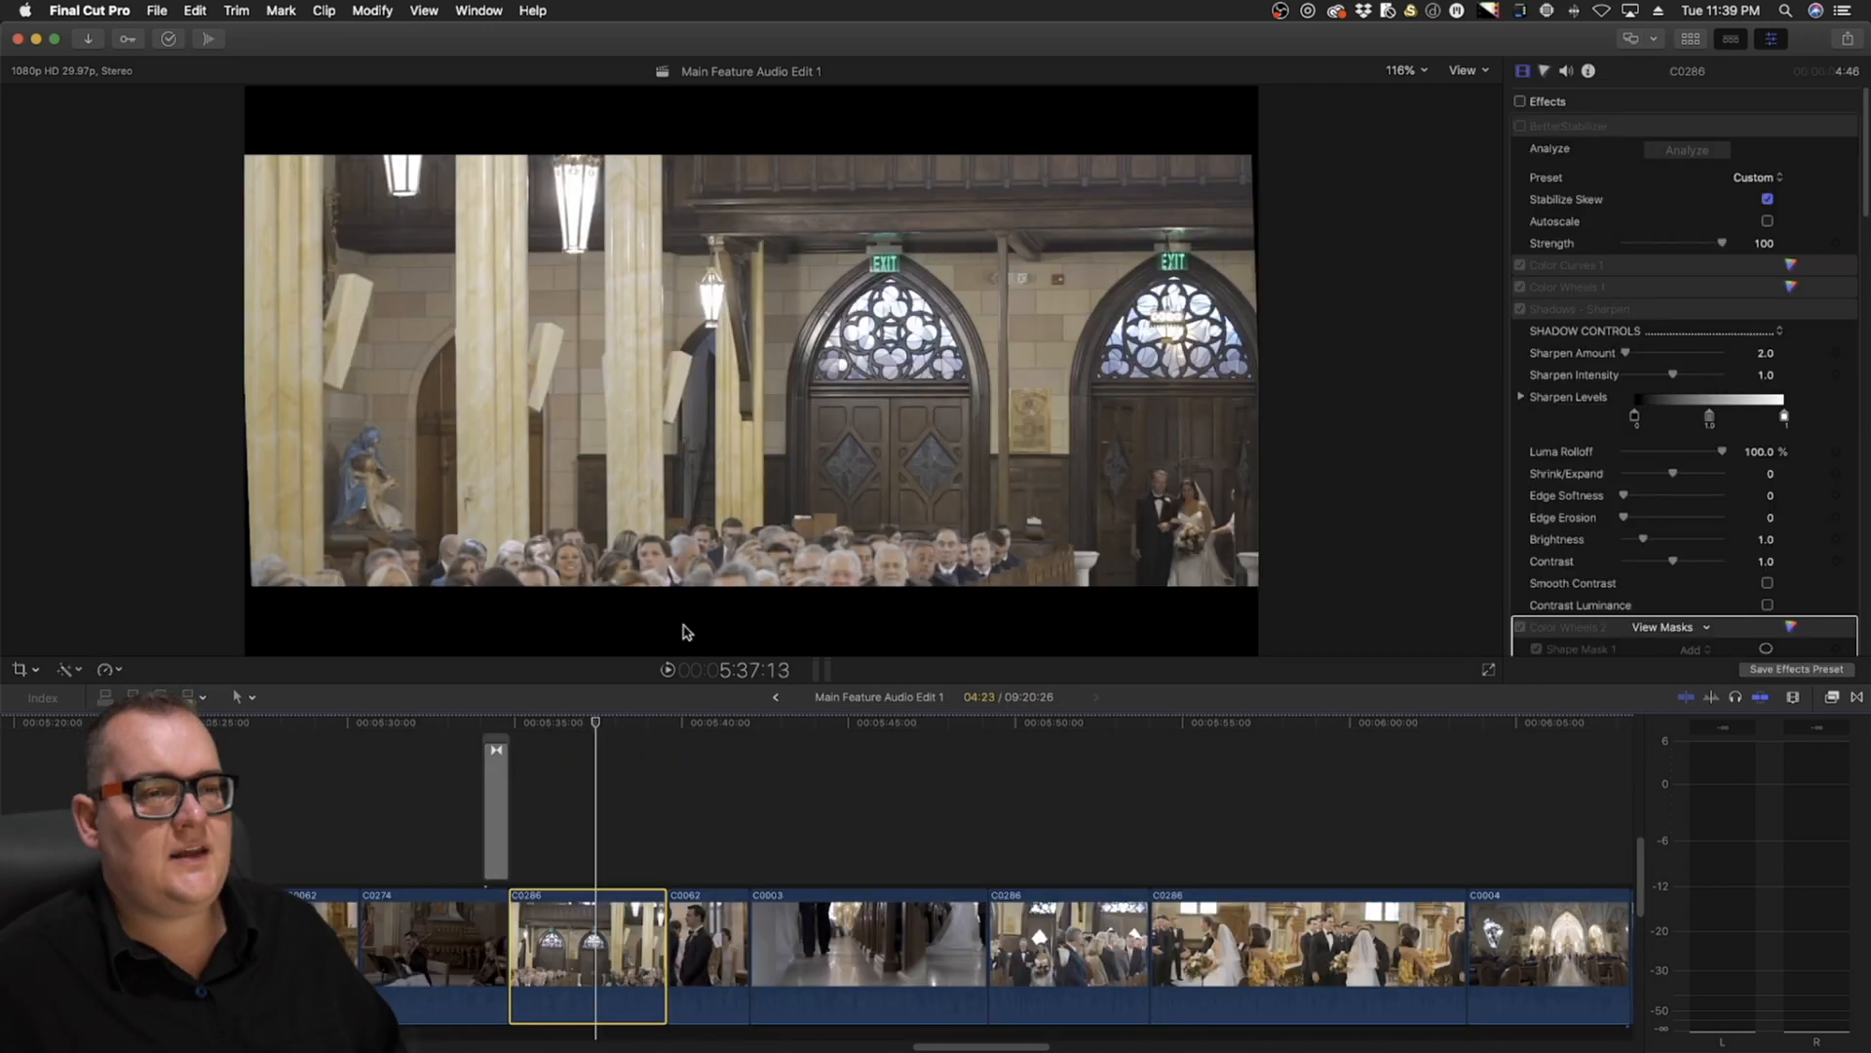
pyautogui.scroll(5, 564, 835)
pyautogui.click(606, 827)
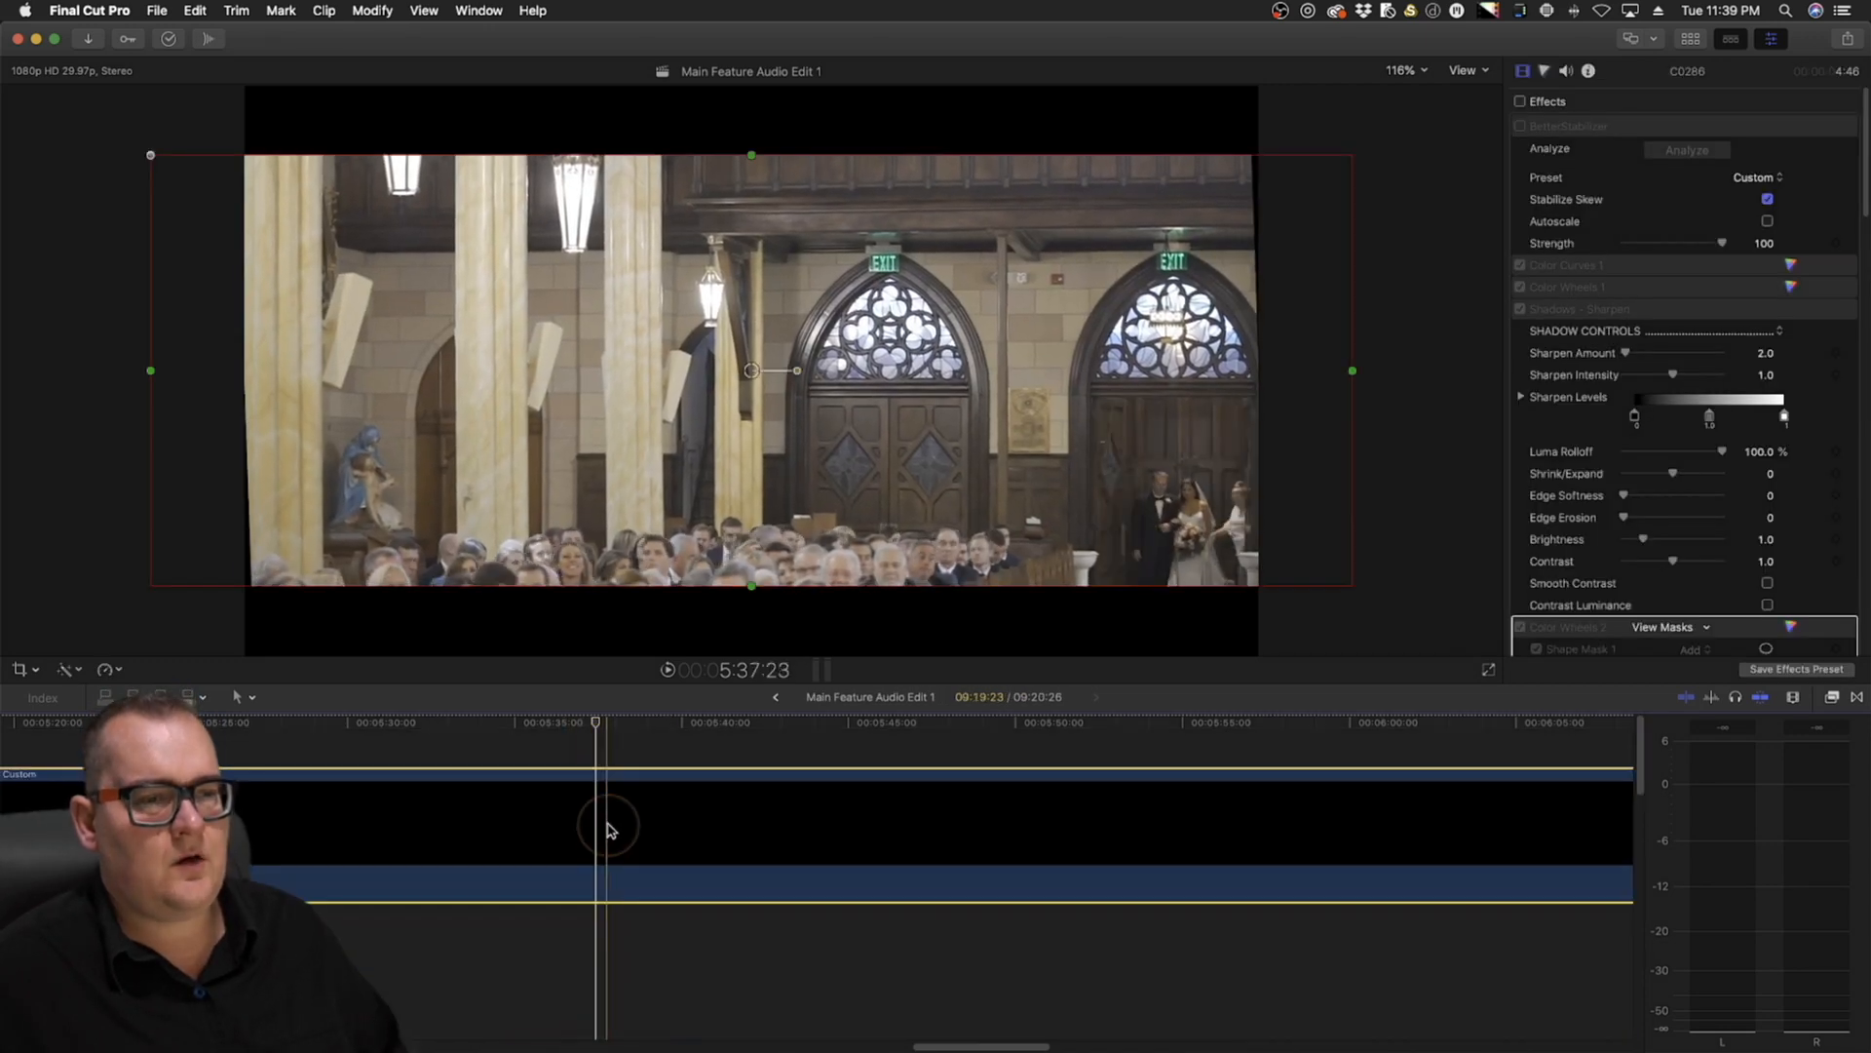
pyautogui.press('v')
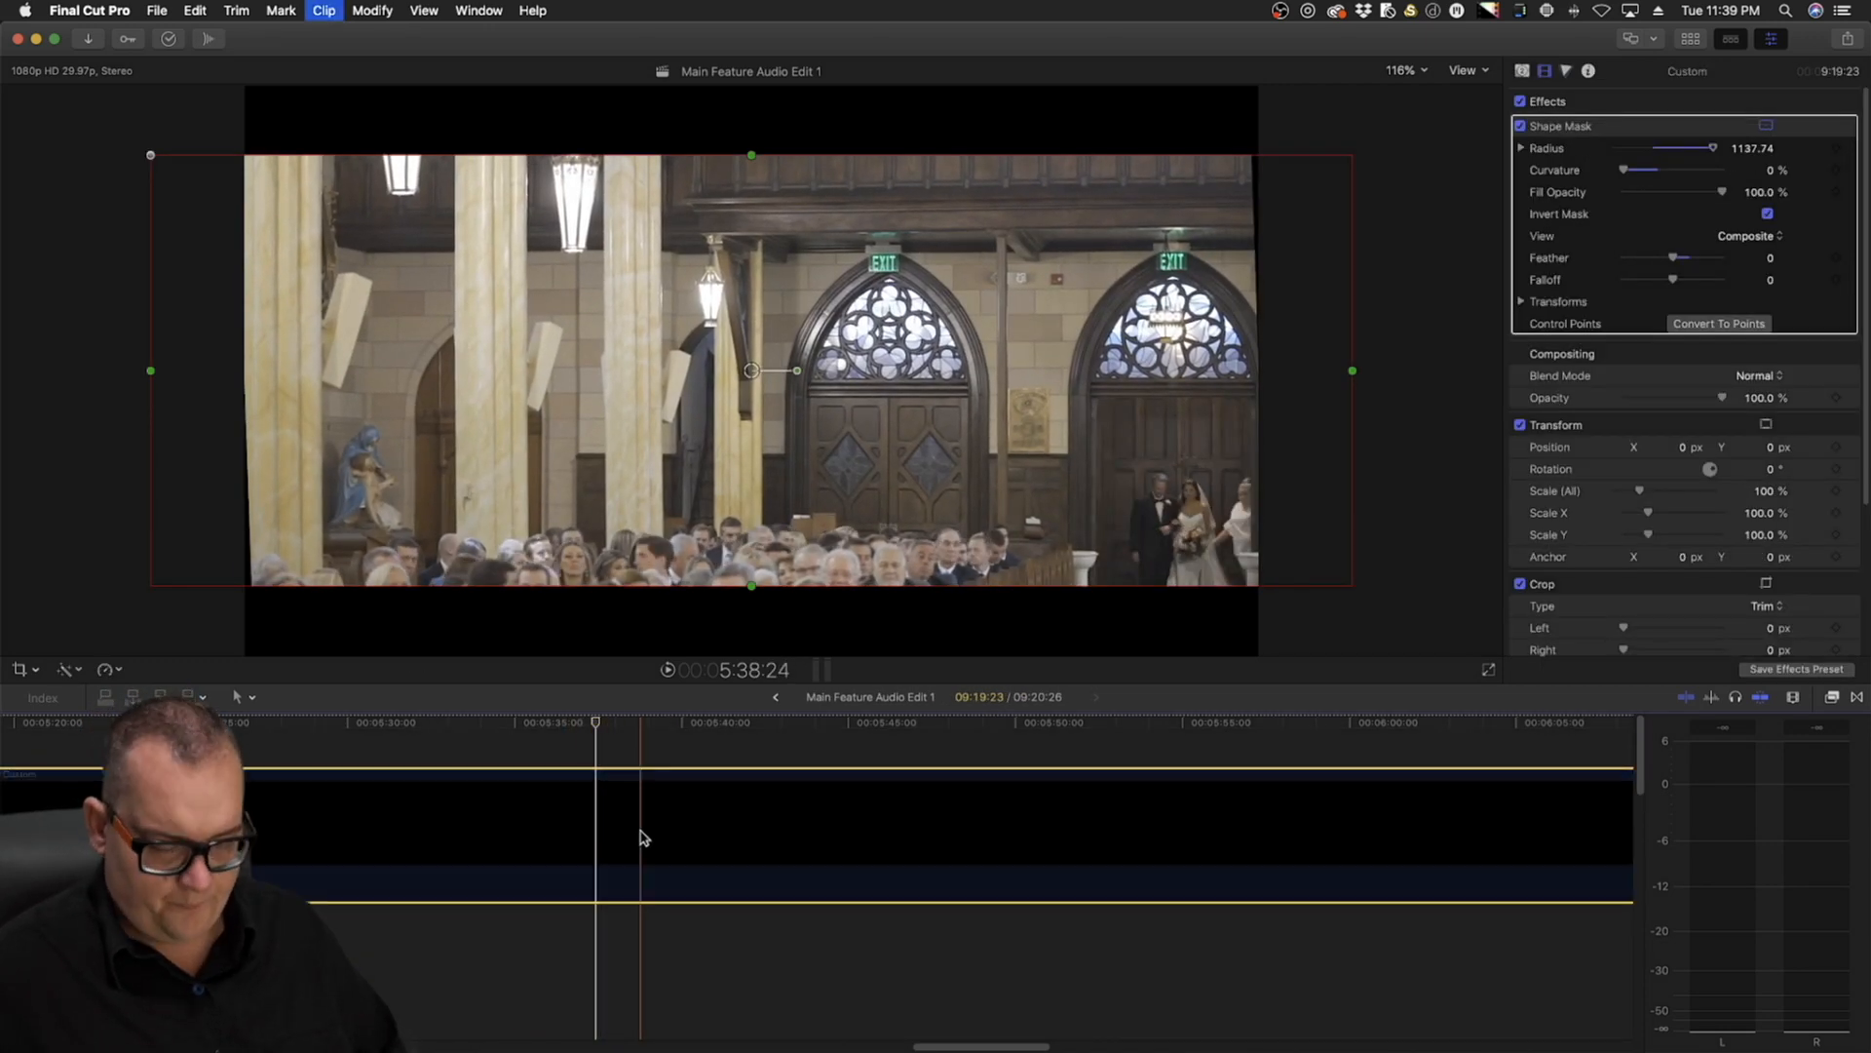
pyautogui.scroll(-5, 641, 837)
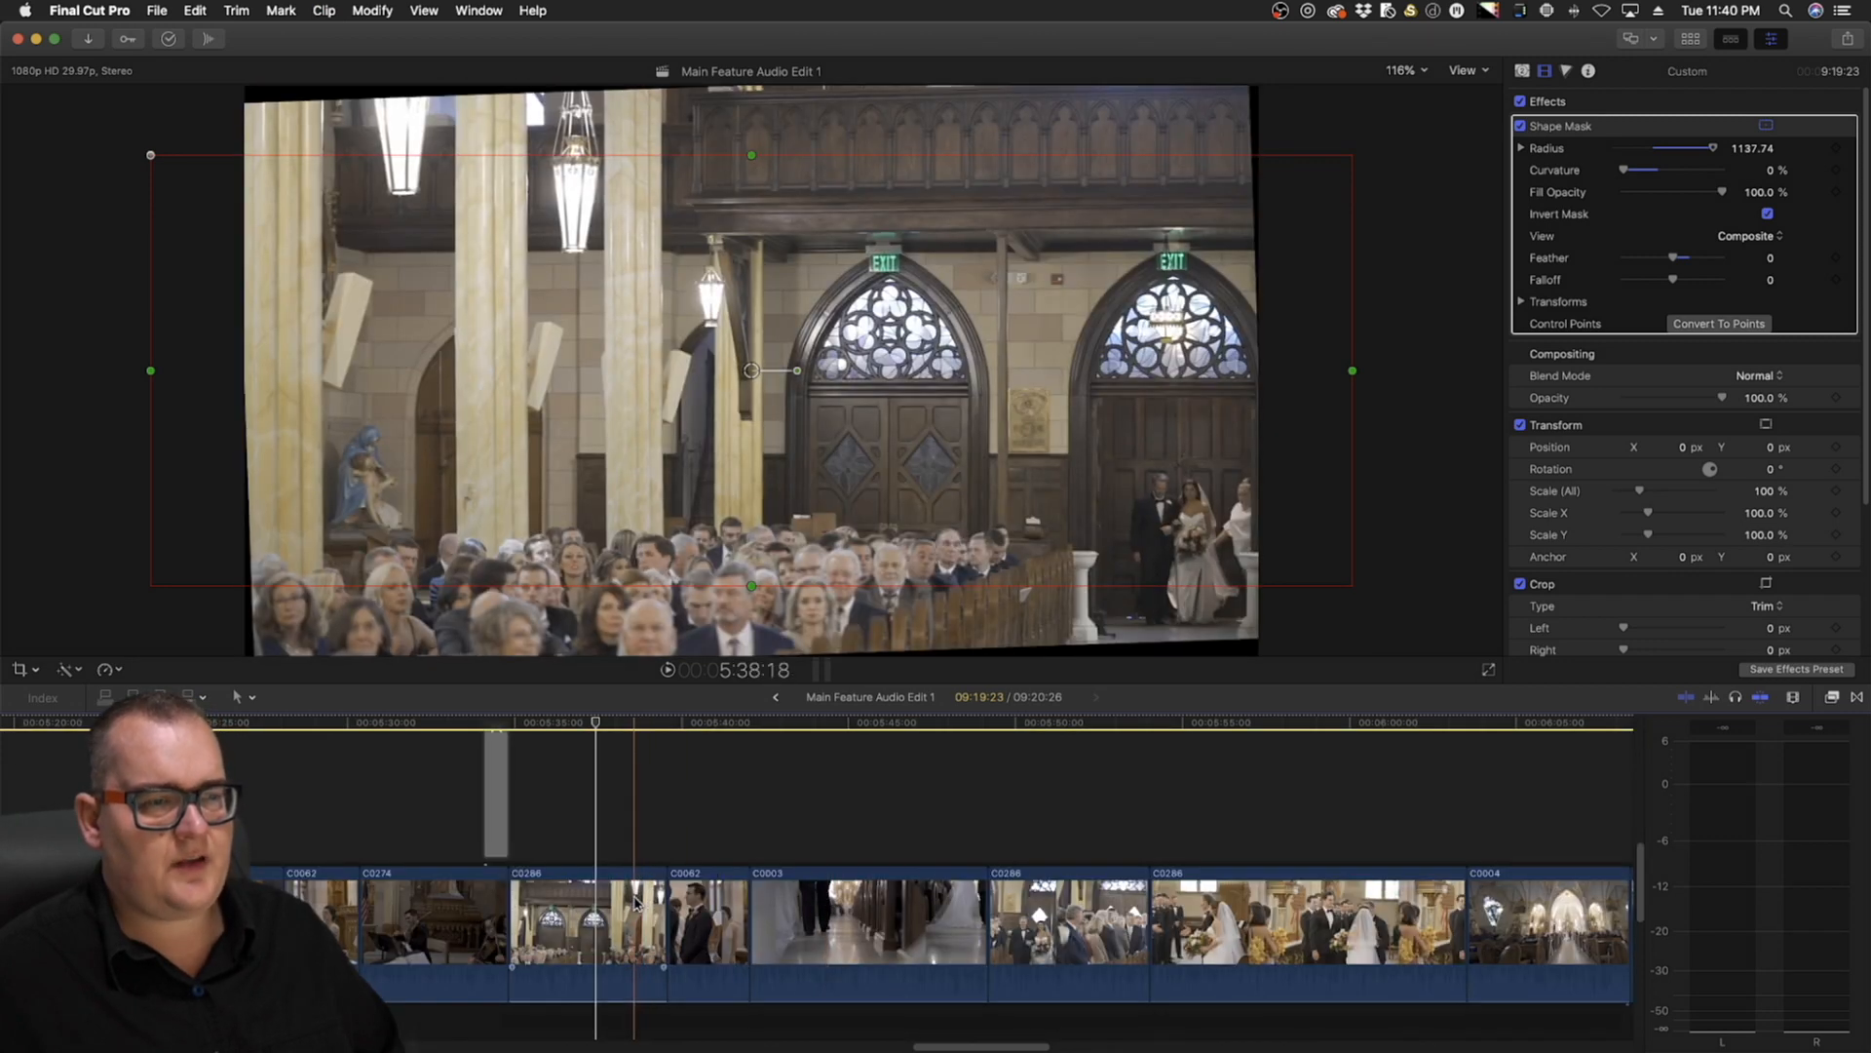
# Search the video effects for "letter" and apply the Letterbox effect to the rotated aisle clip C0286
pyautogui.click(636, 902)
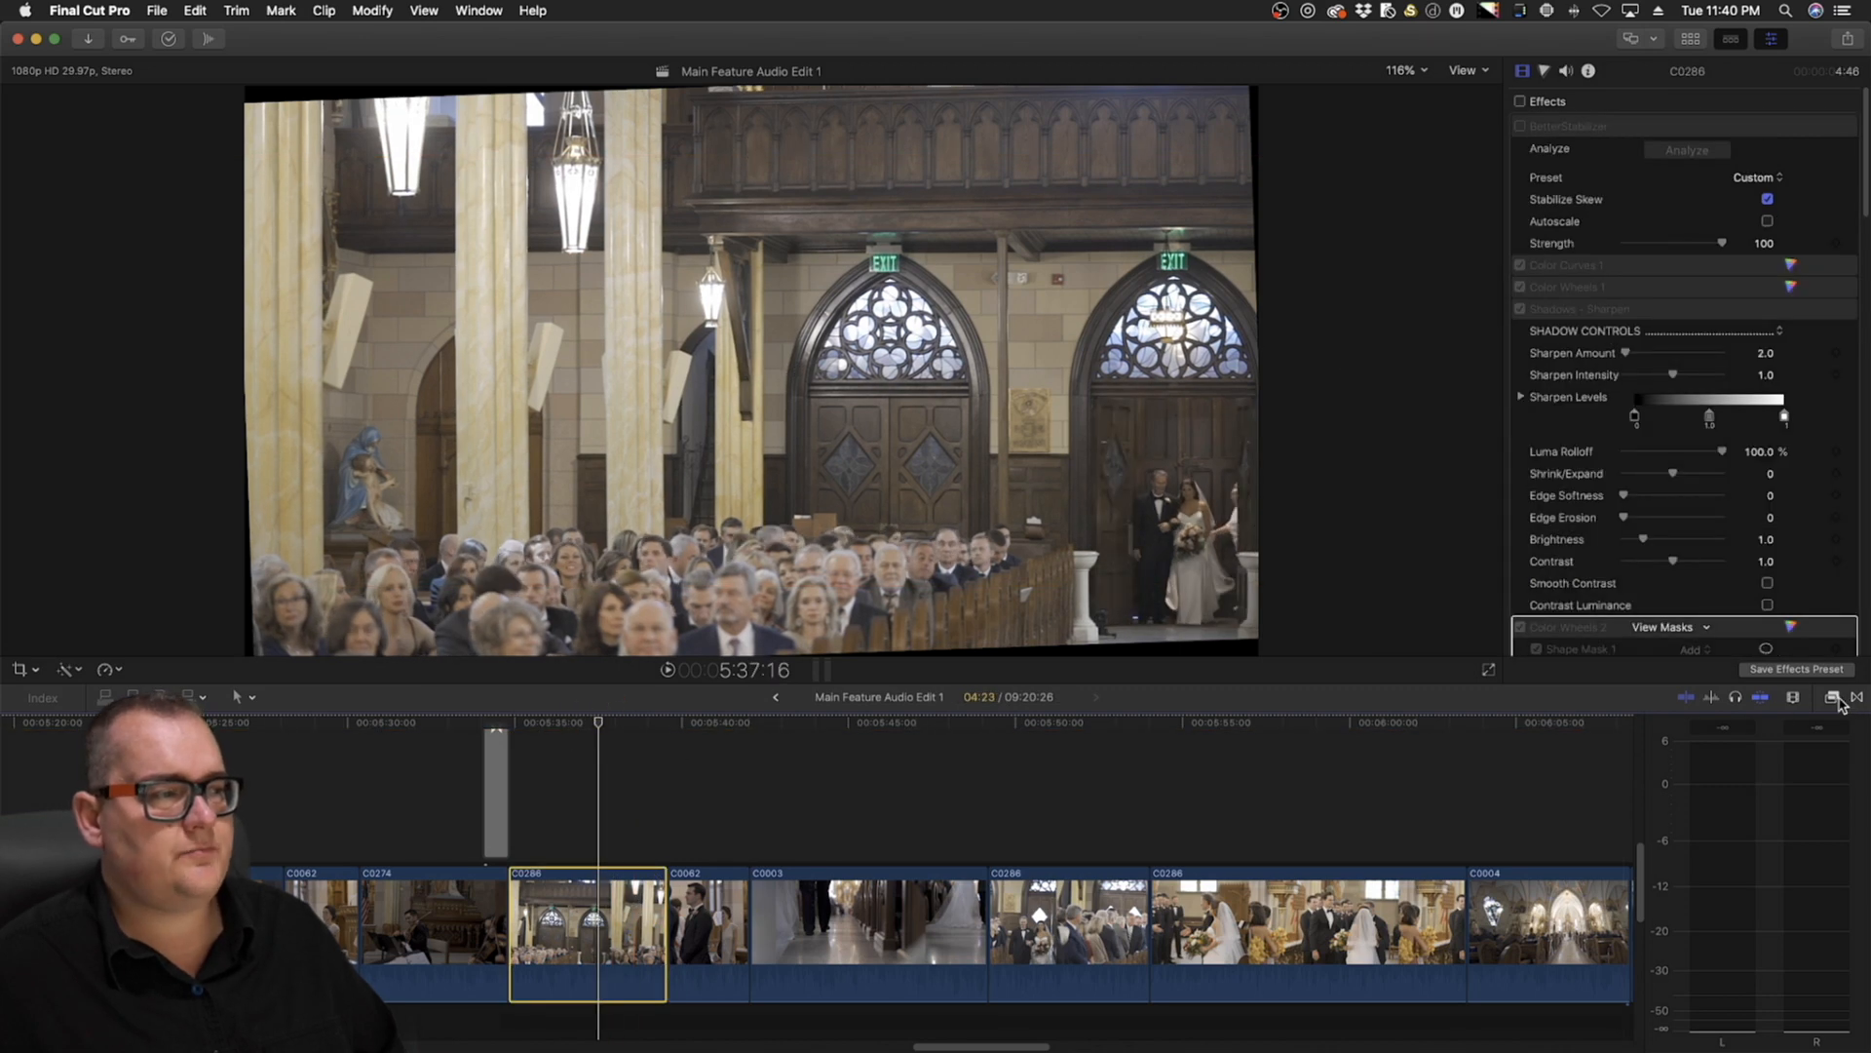
pyautogui.click(1836, 698)
pyautogui.click(1320, 783)
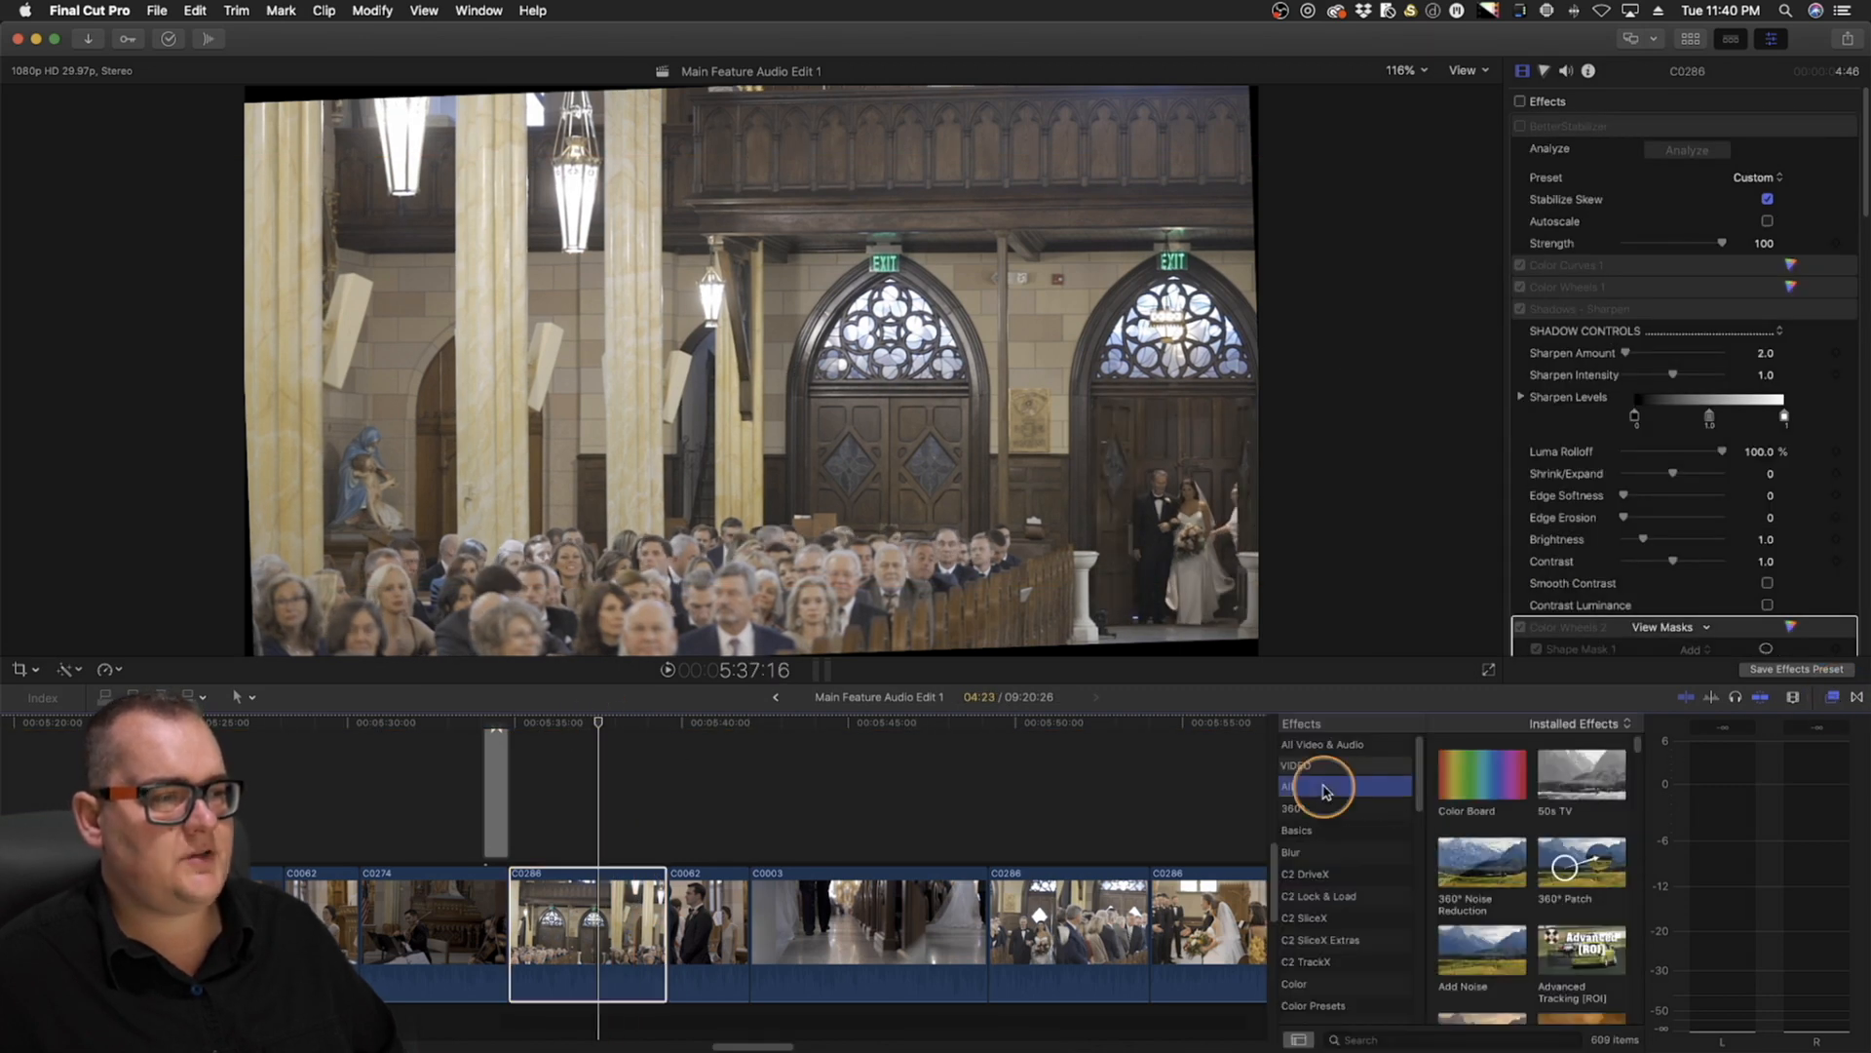
pyautogui.click(1377, 1039)
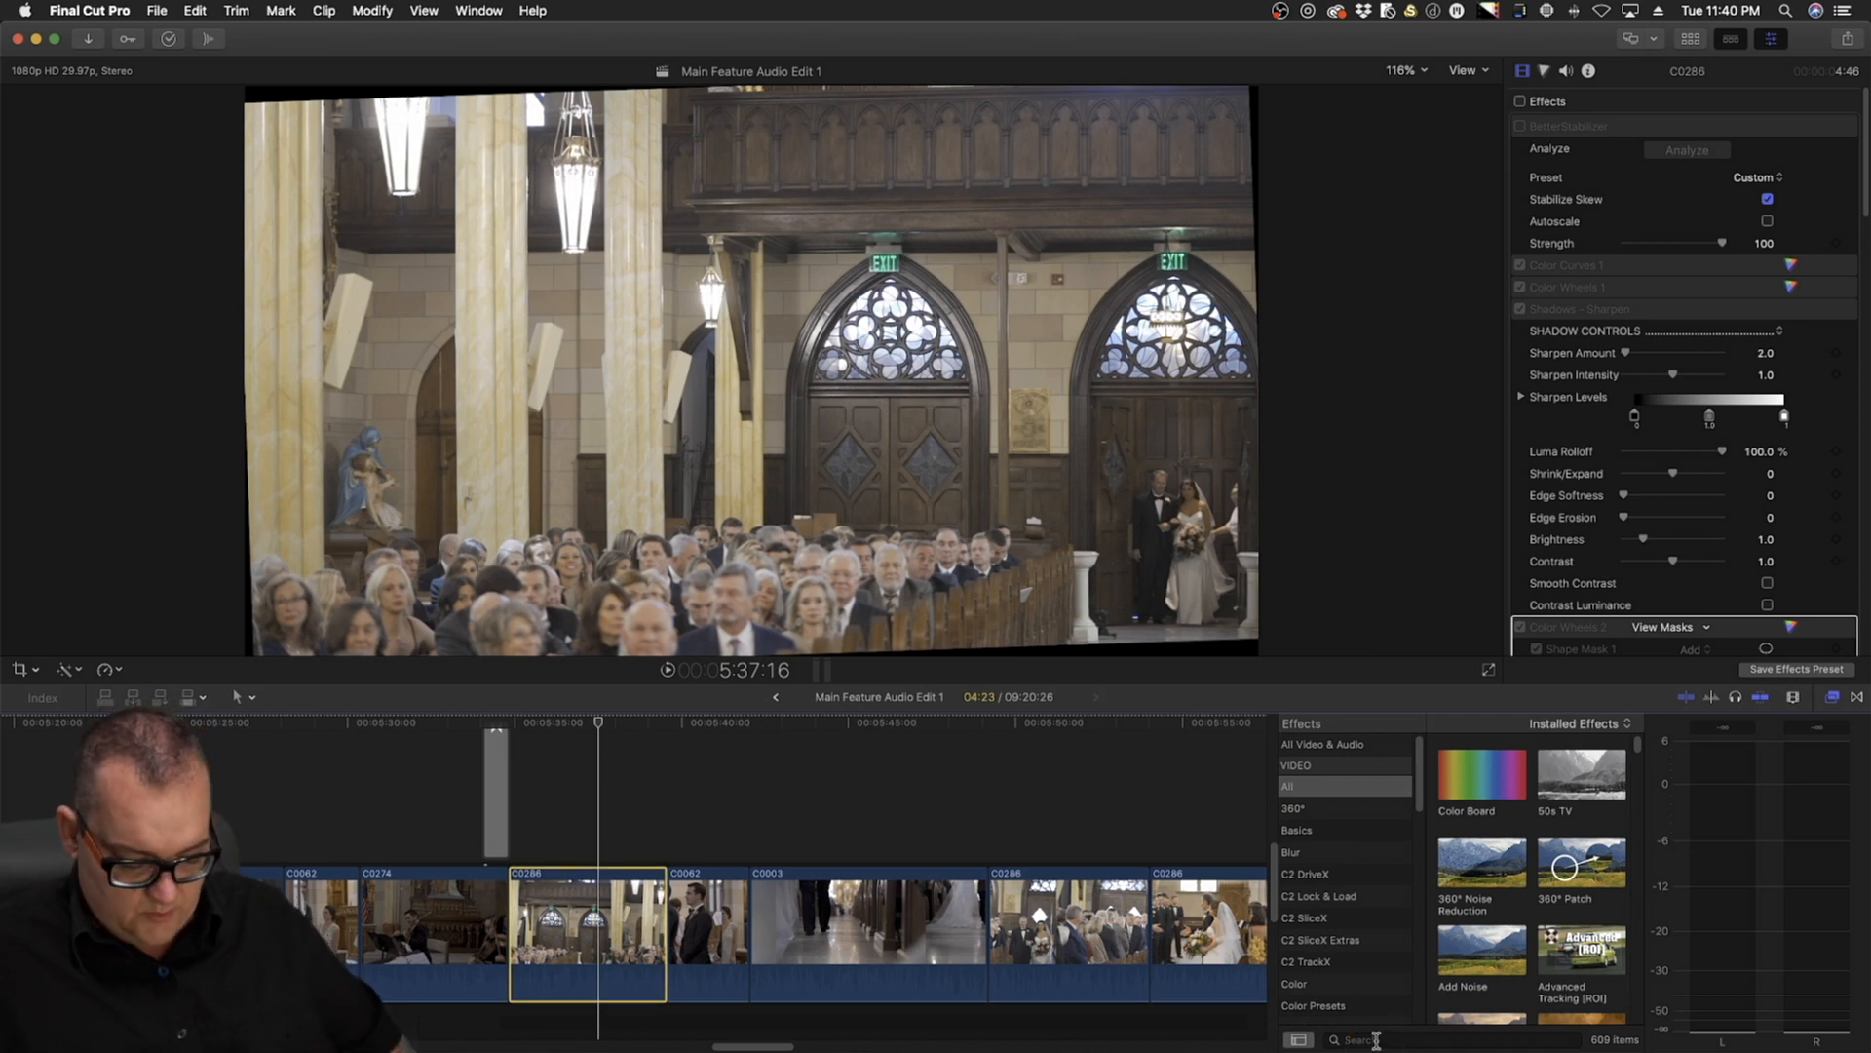
pyautogui.press('space')
pyautogui.press('space')
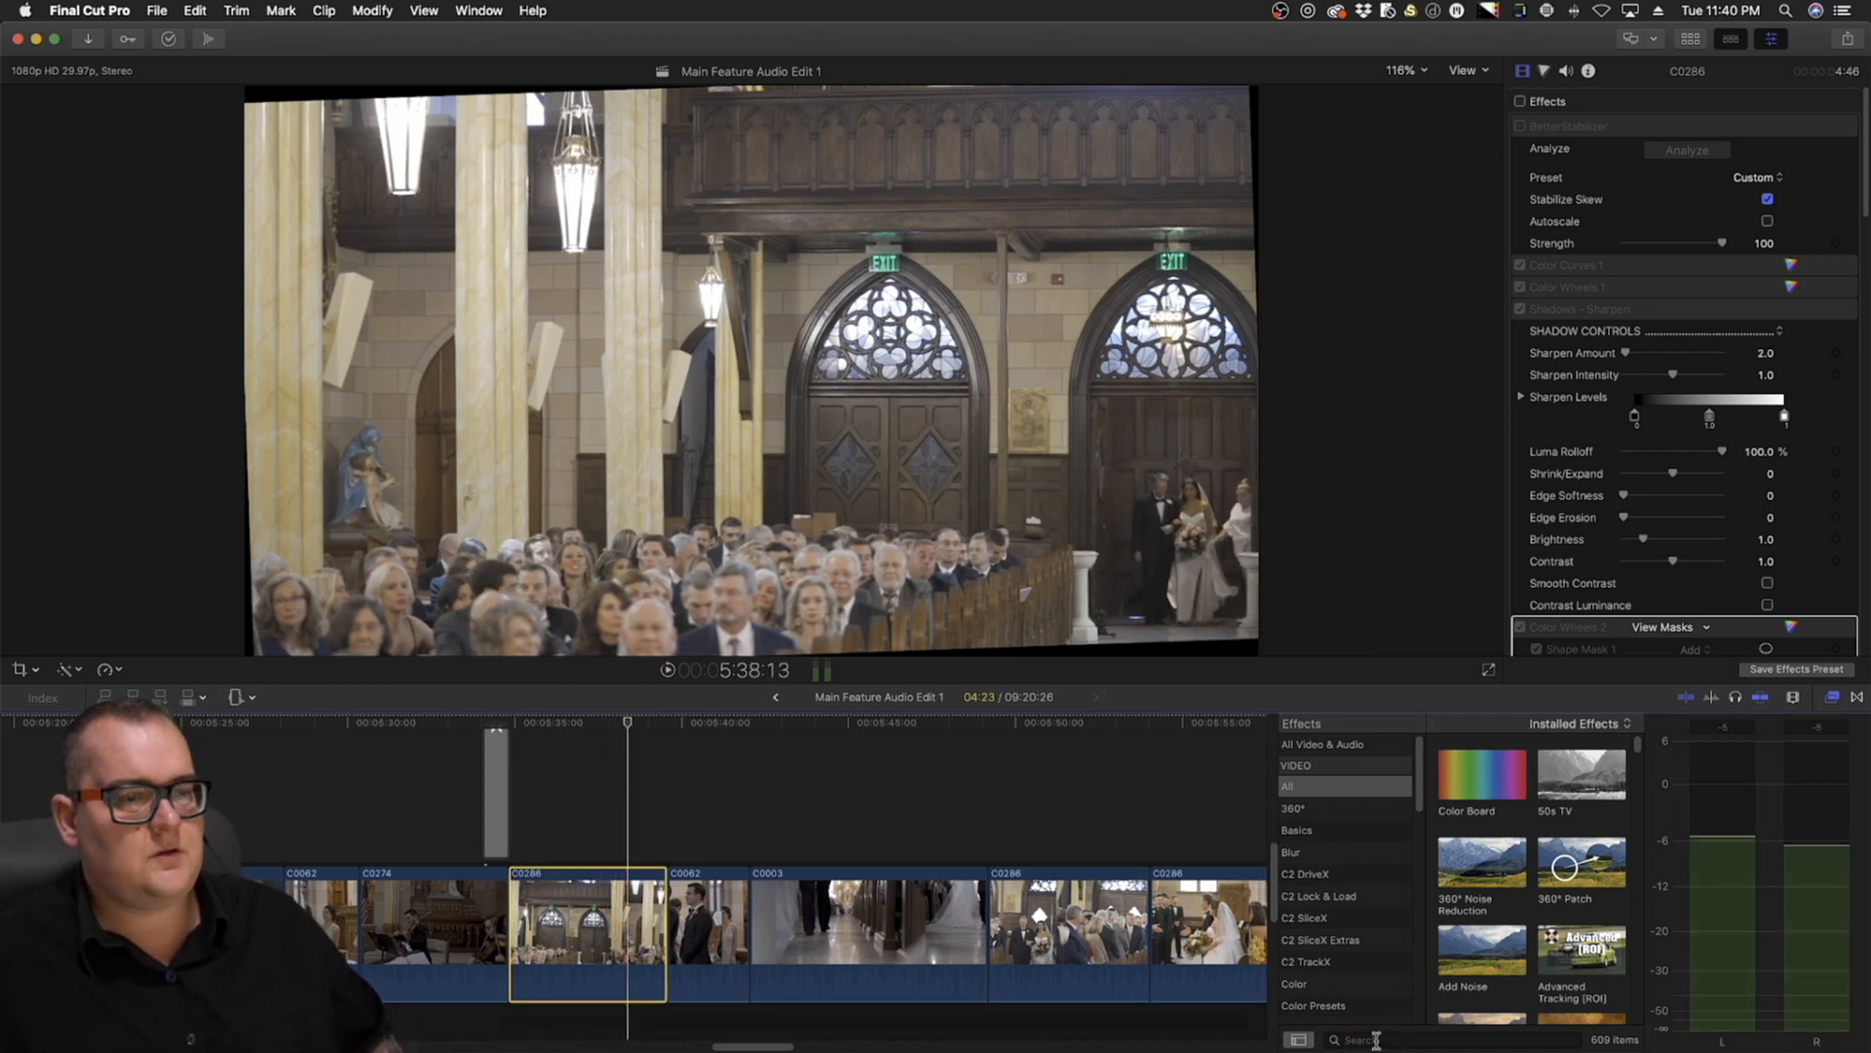
pyautogui.click(1421, 1039)
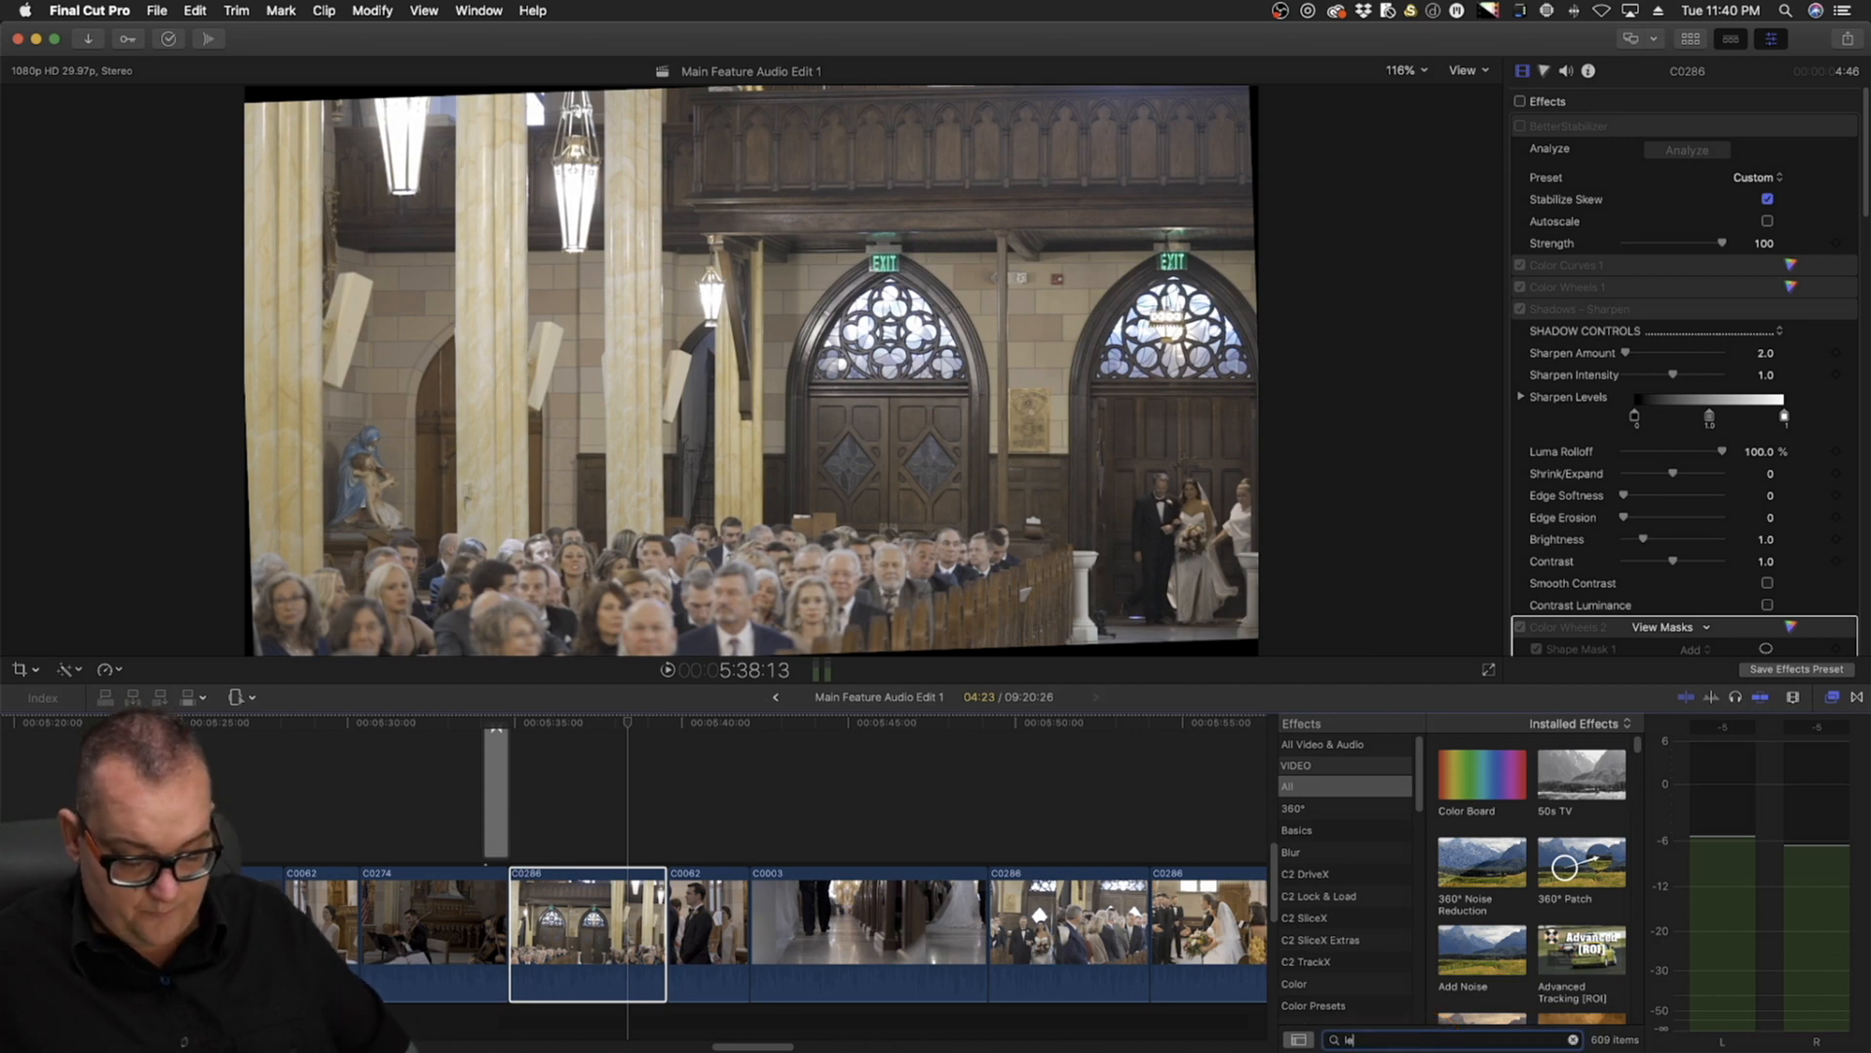
pyautogui.write('letter')
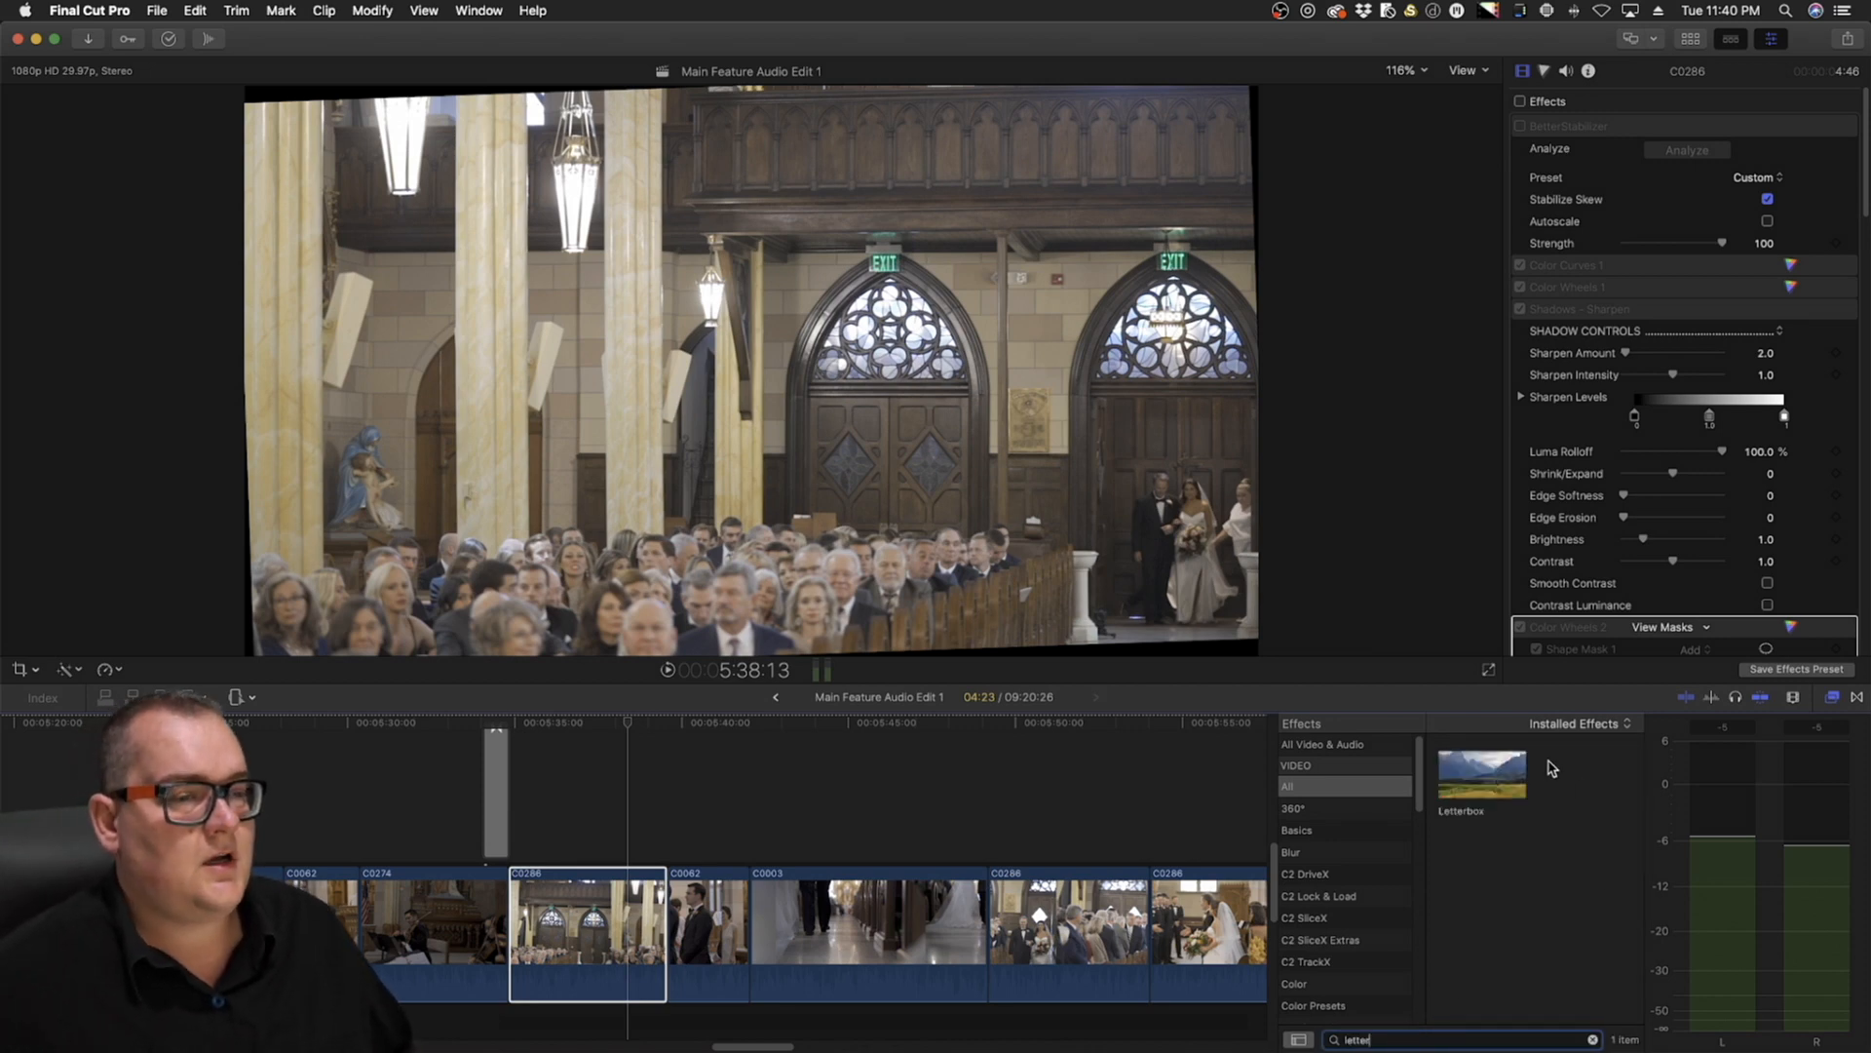
pyautogui.doubleClick(1501, 777)
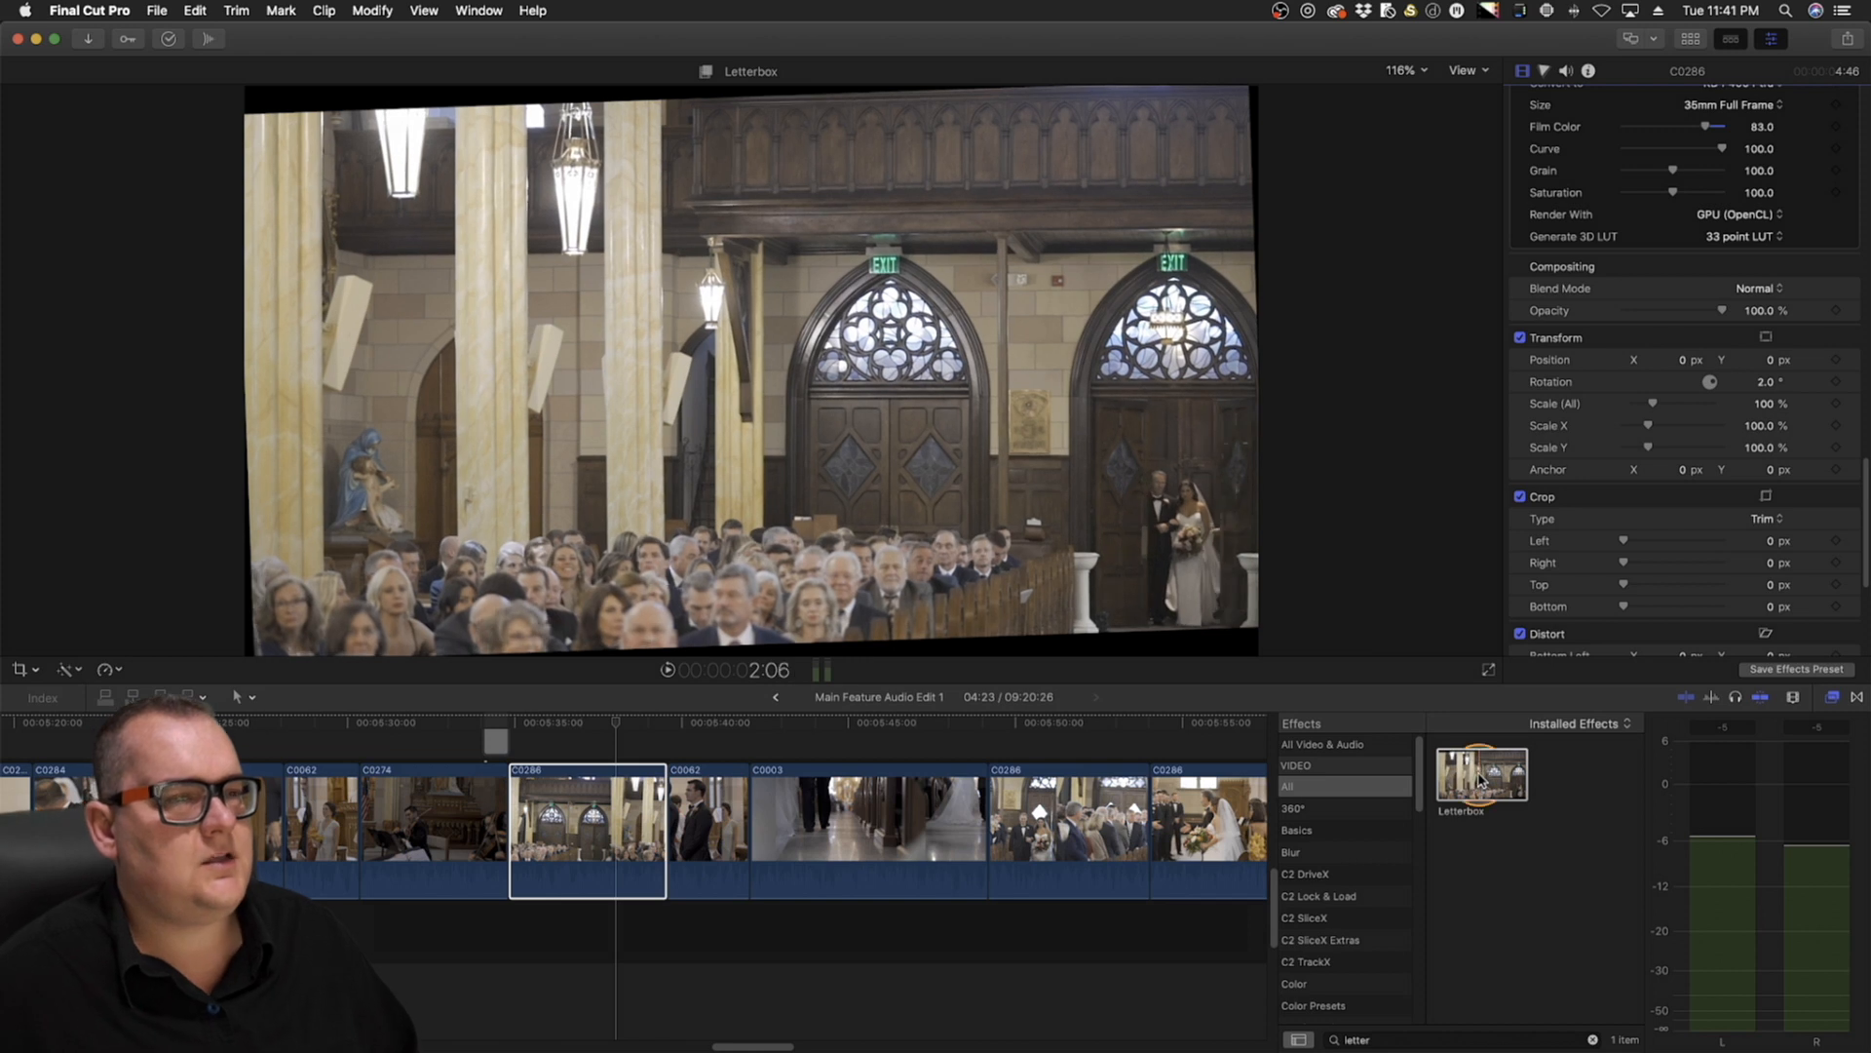
# Set the Letterbox aspect ratio on C0286 to 2.35:1 and check the bars against the clip's rotation
pyautogui.click(1741, 280)
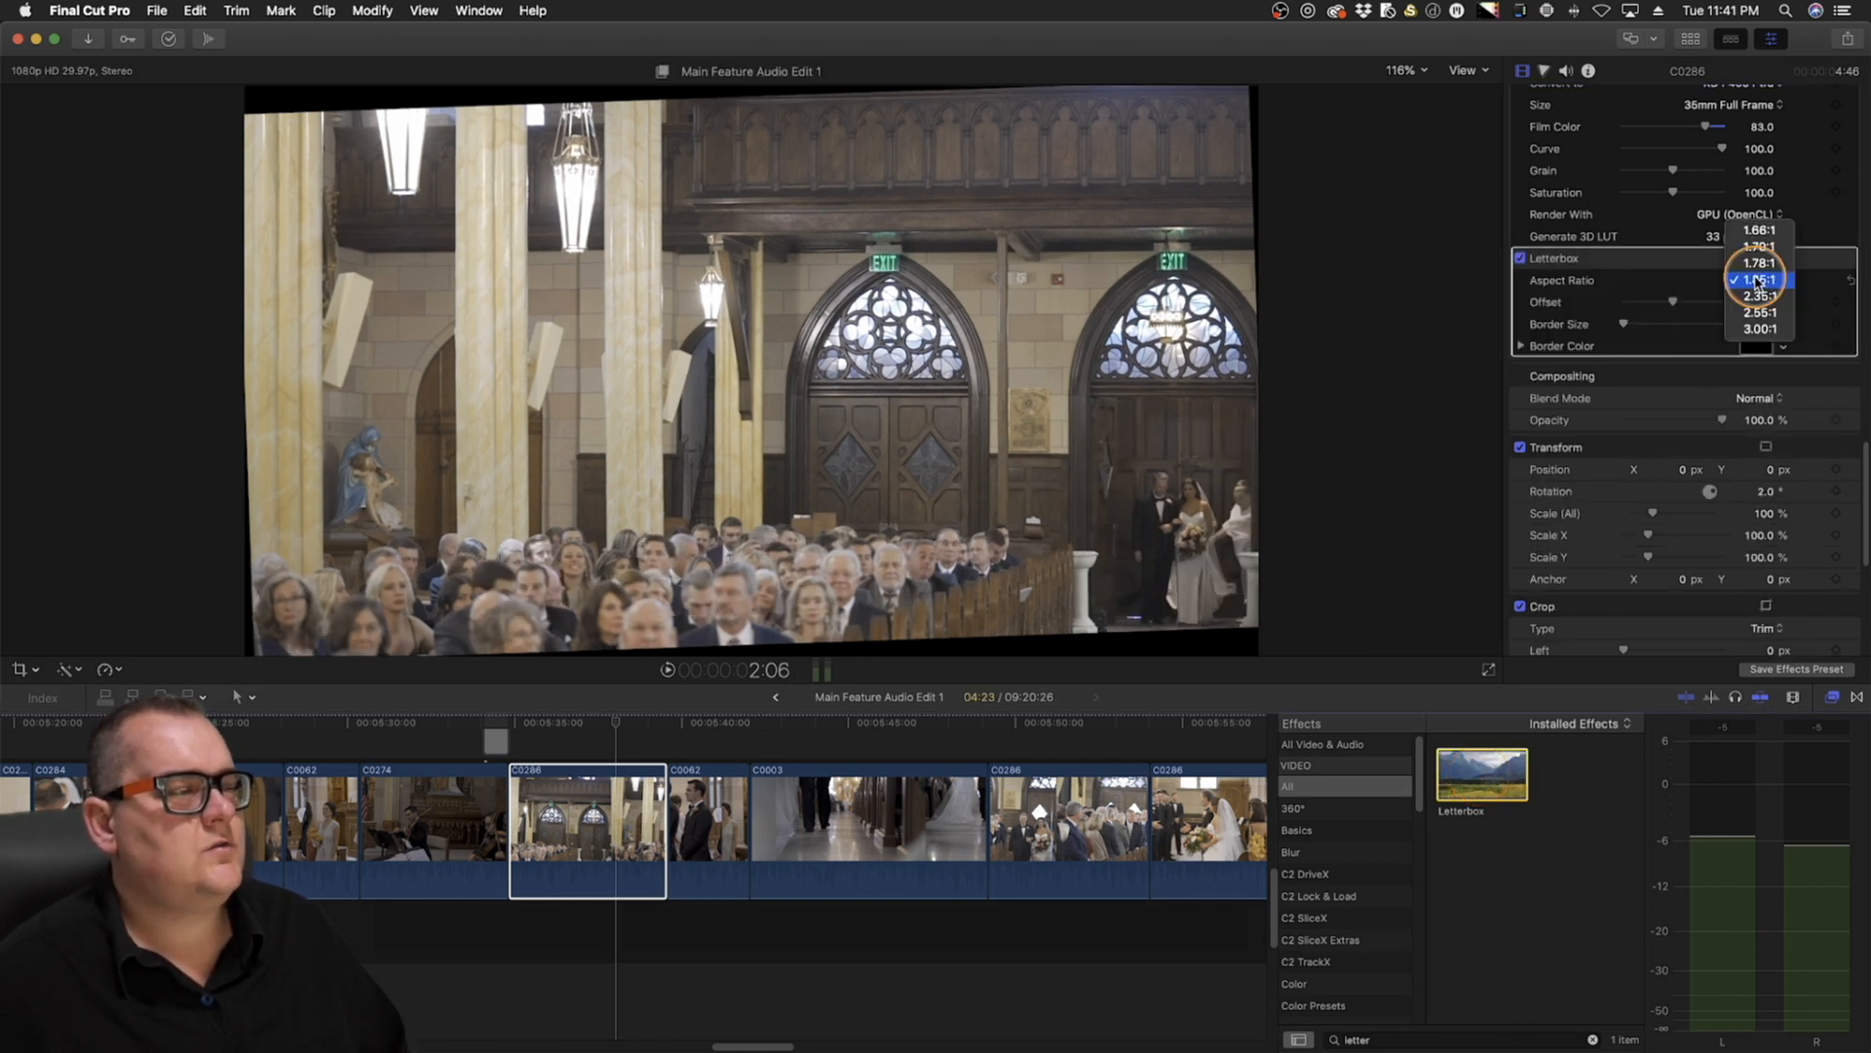
pyautogui.click(1759, 295)
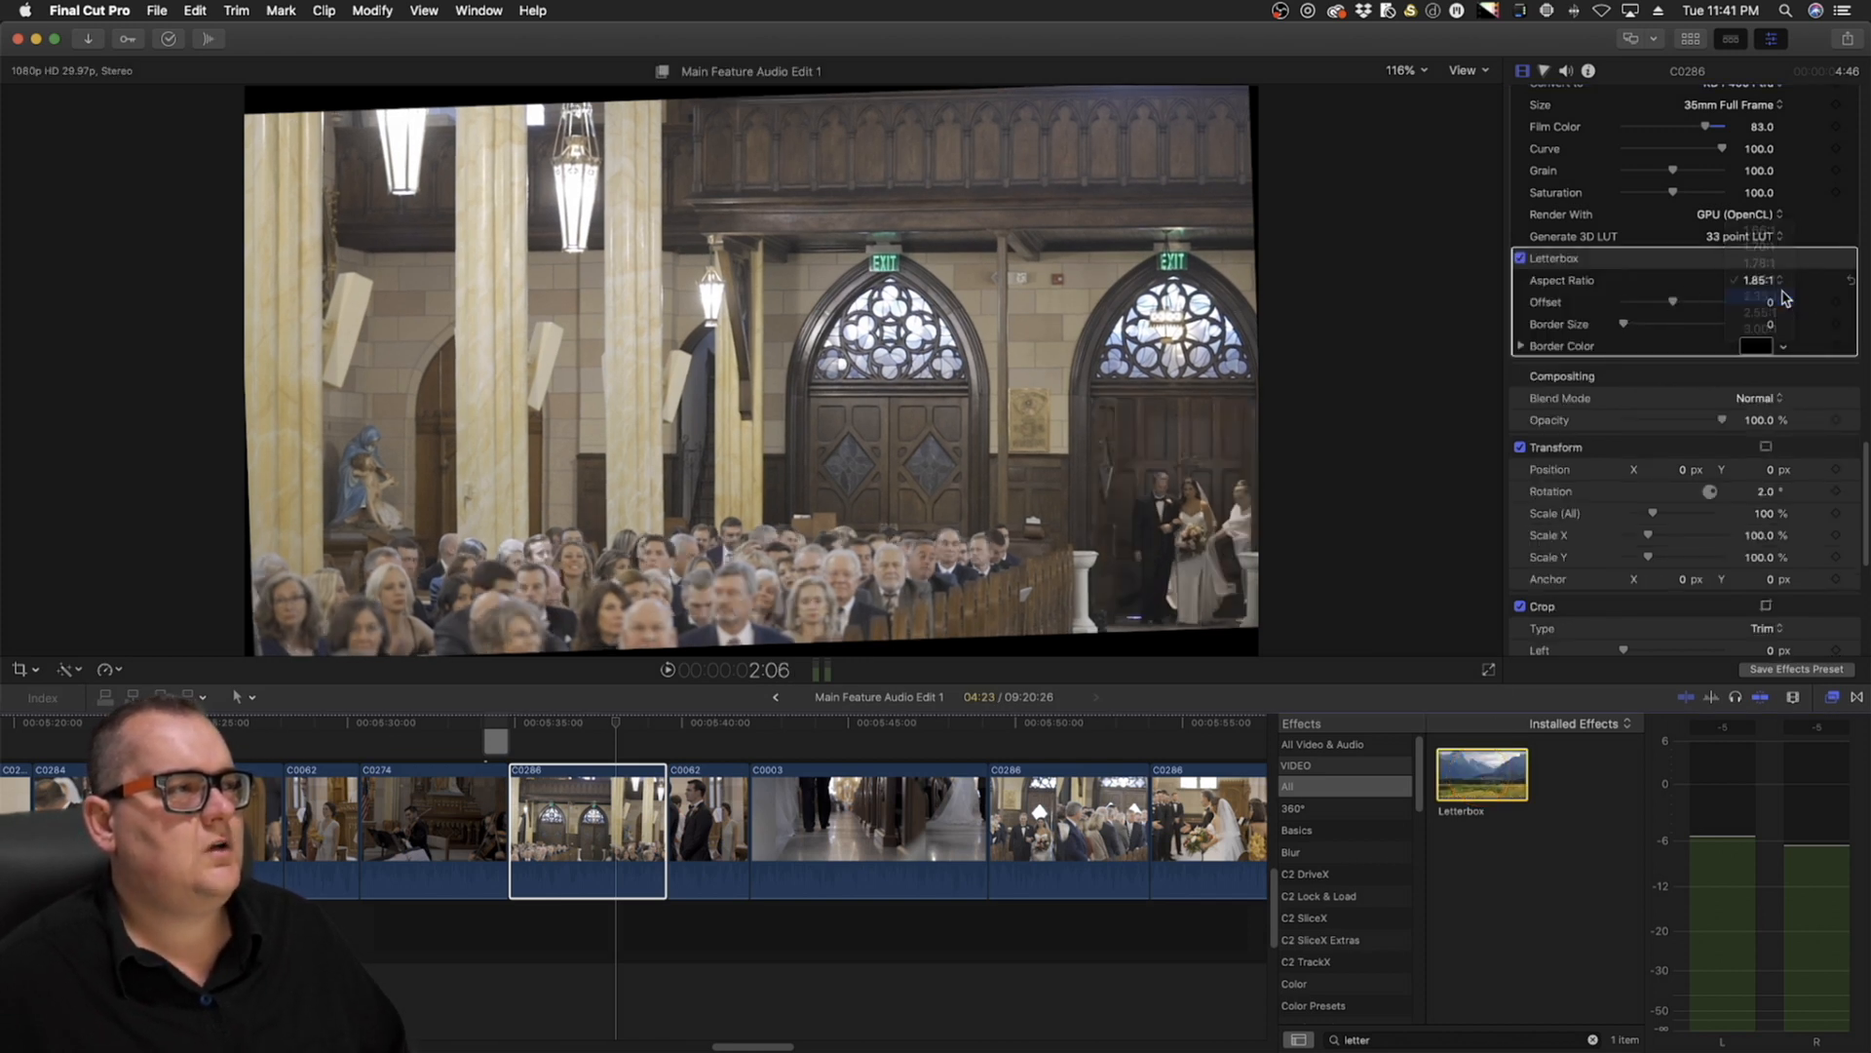
pyautogui.click(609, 795)
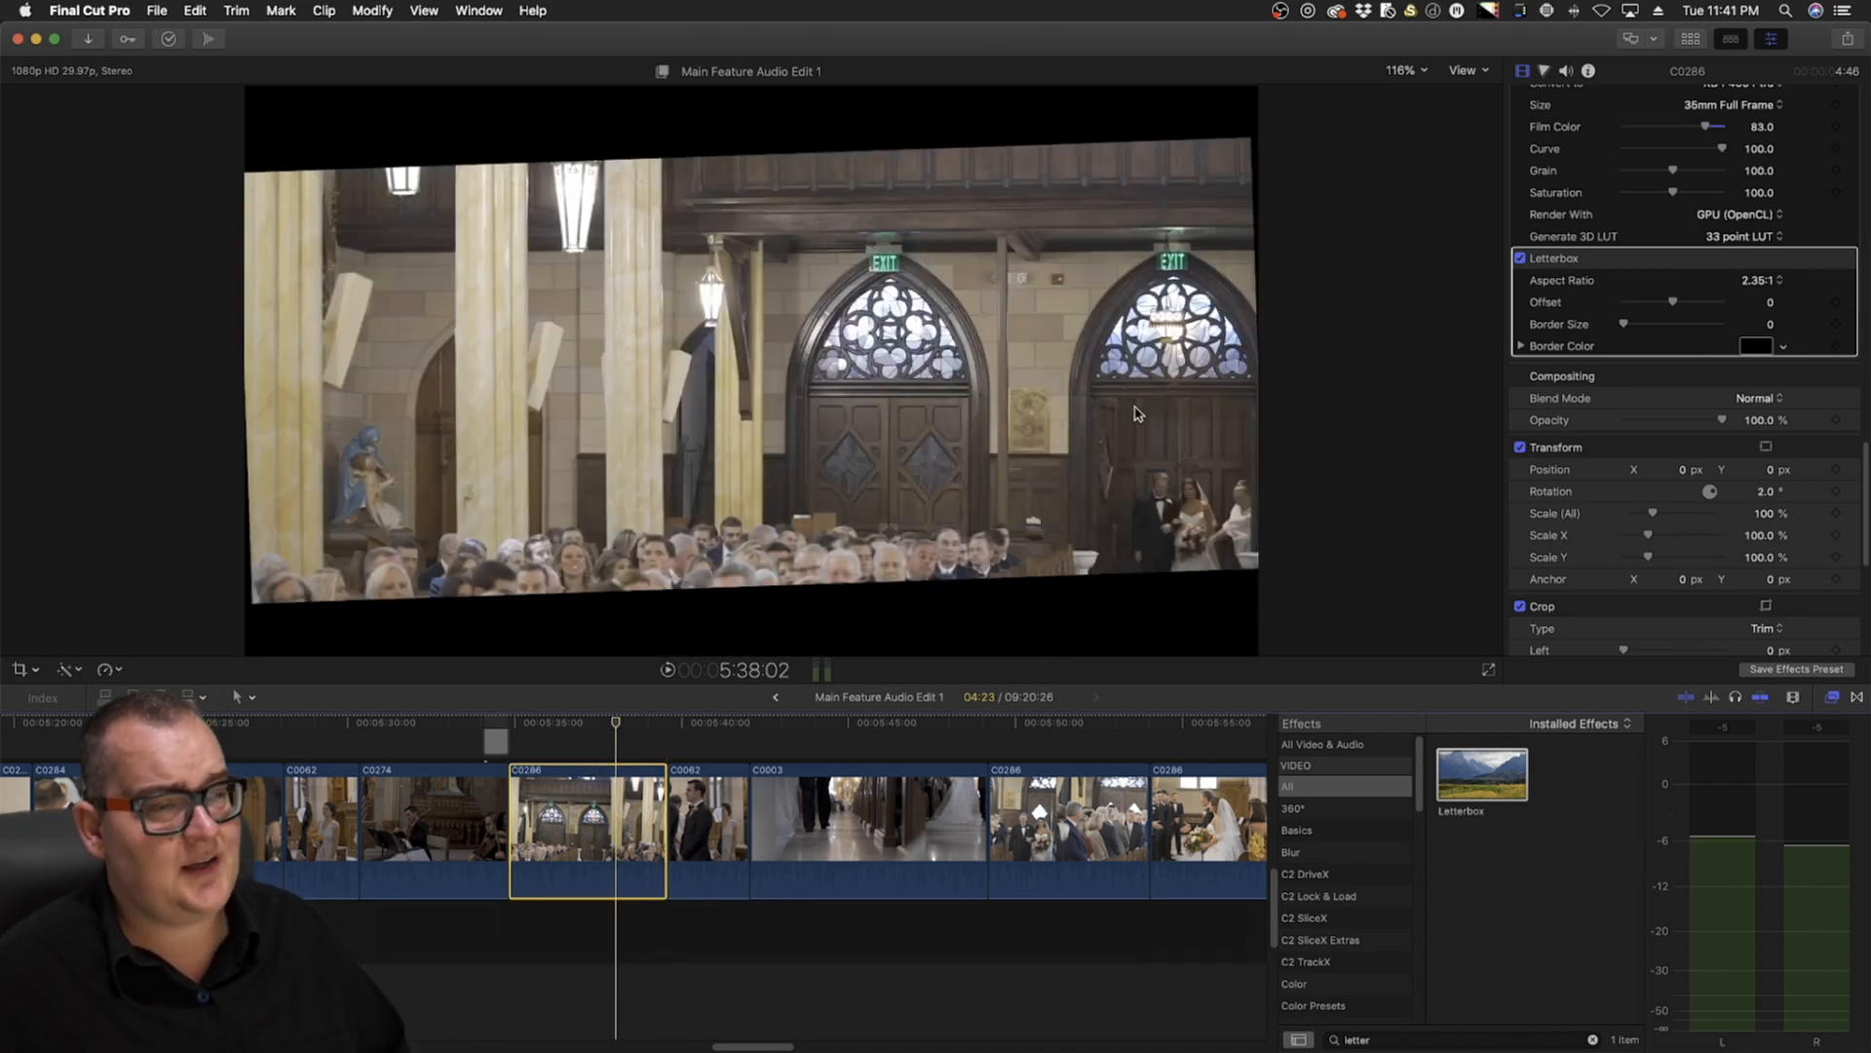
pyautogui.scroll(5, 1672, 305)
pyautogui.scroll(-6, 1726, 441)
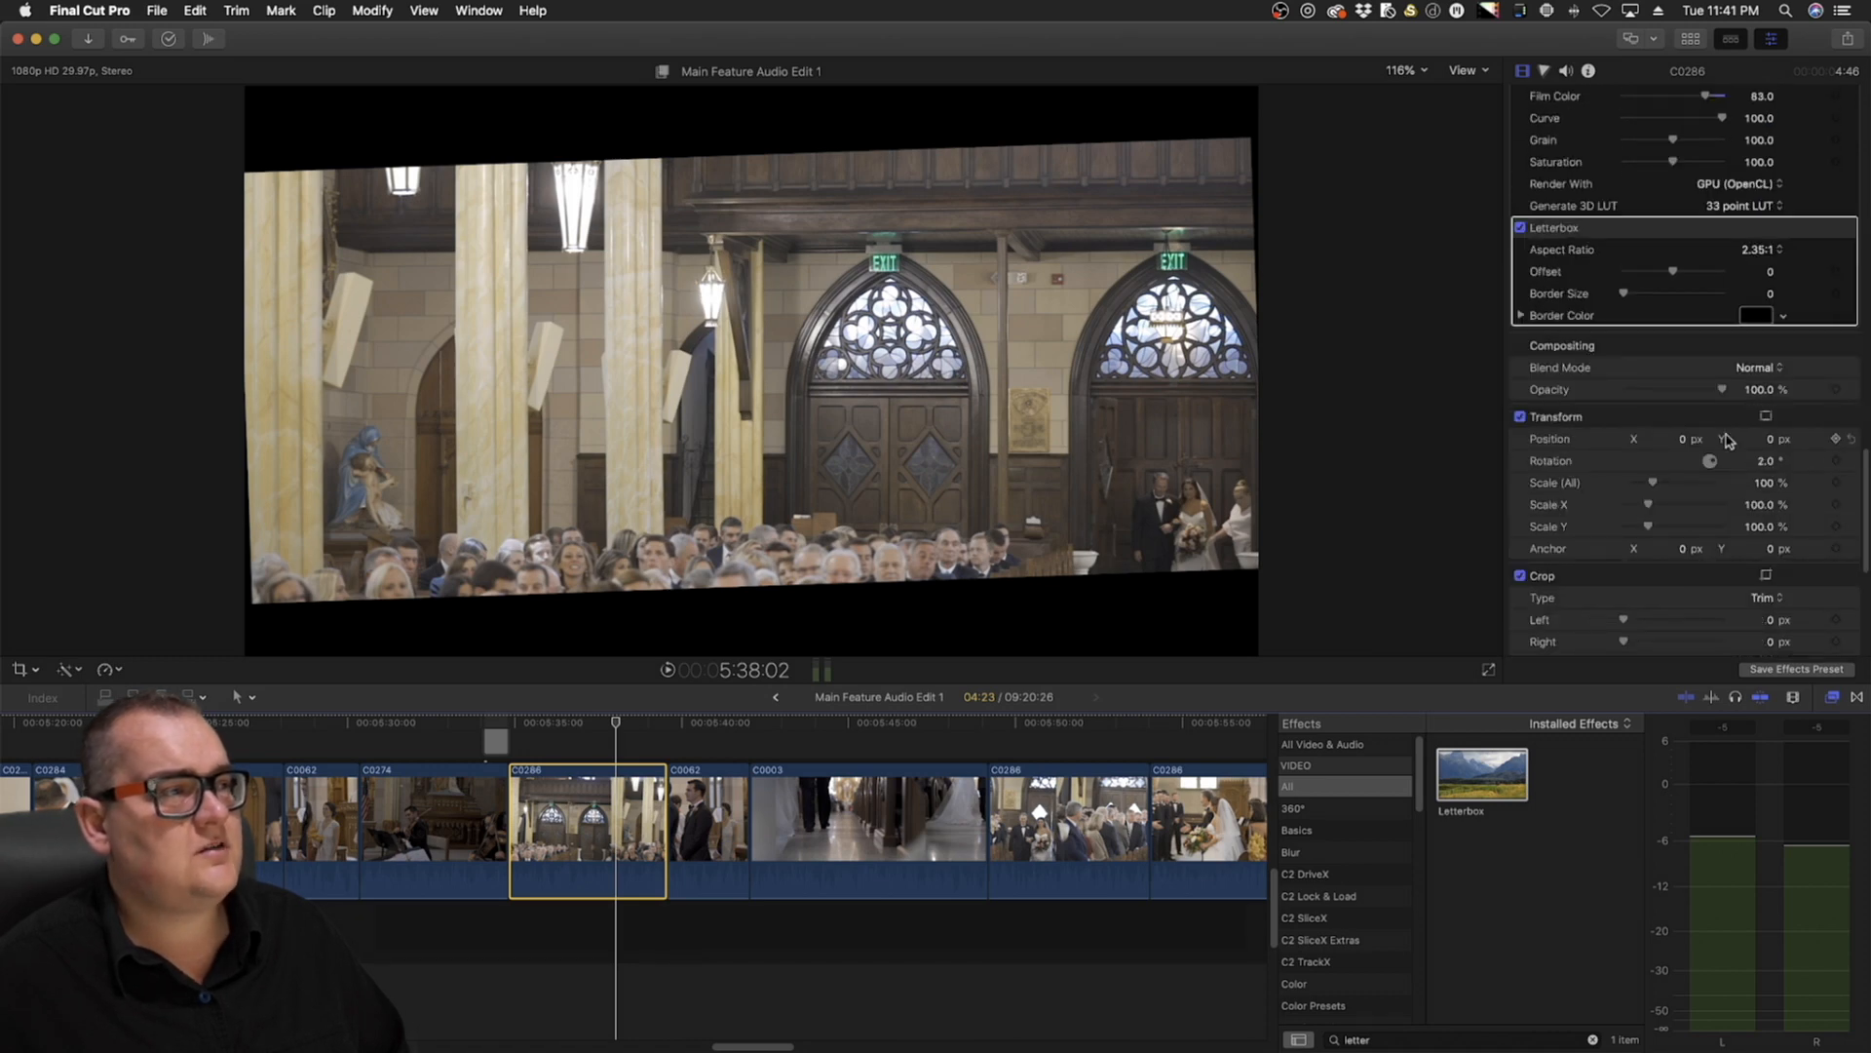
pyautogui.moveTo(1766, 468); pyautogui.dragTo(1767, 466)
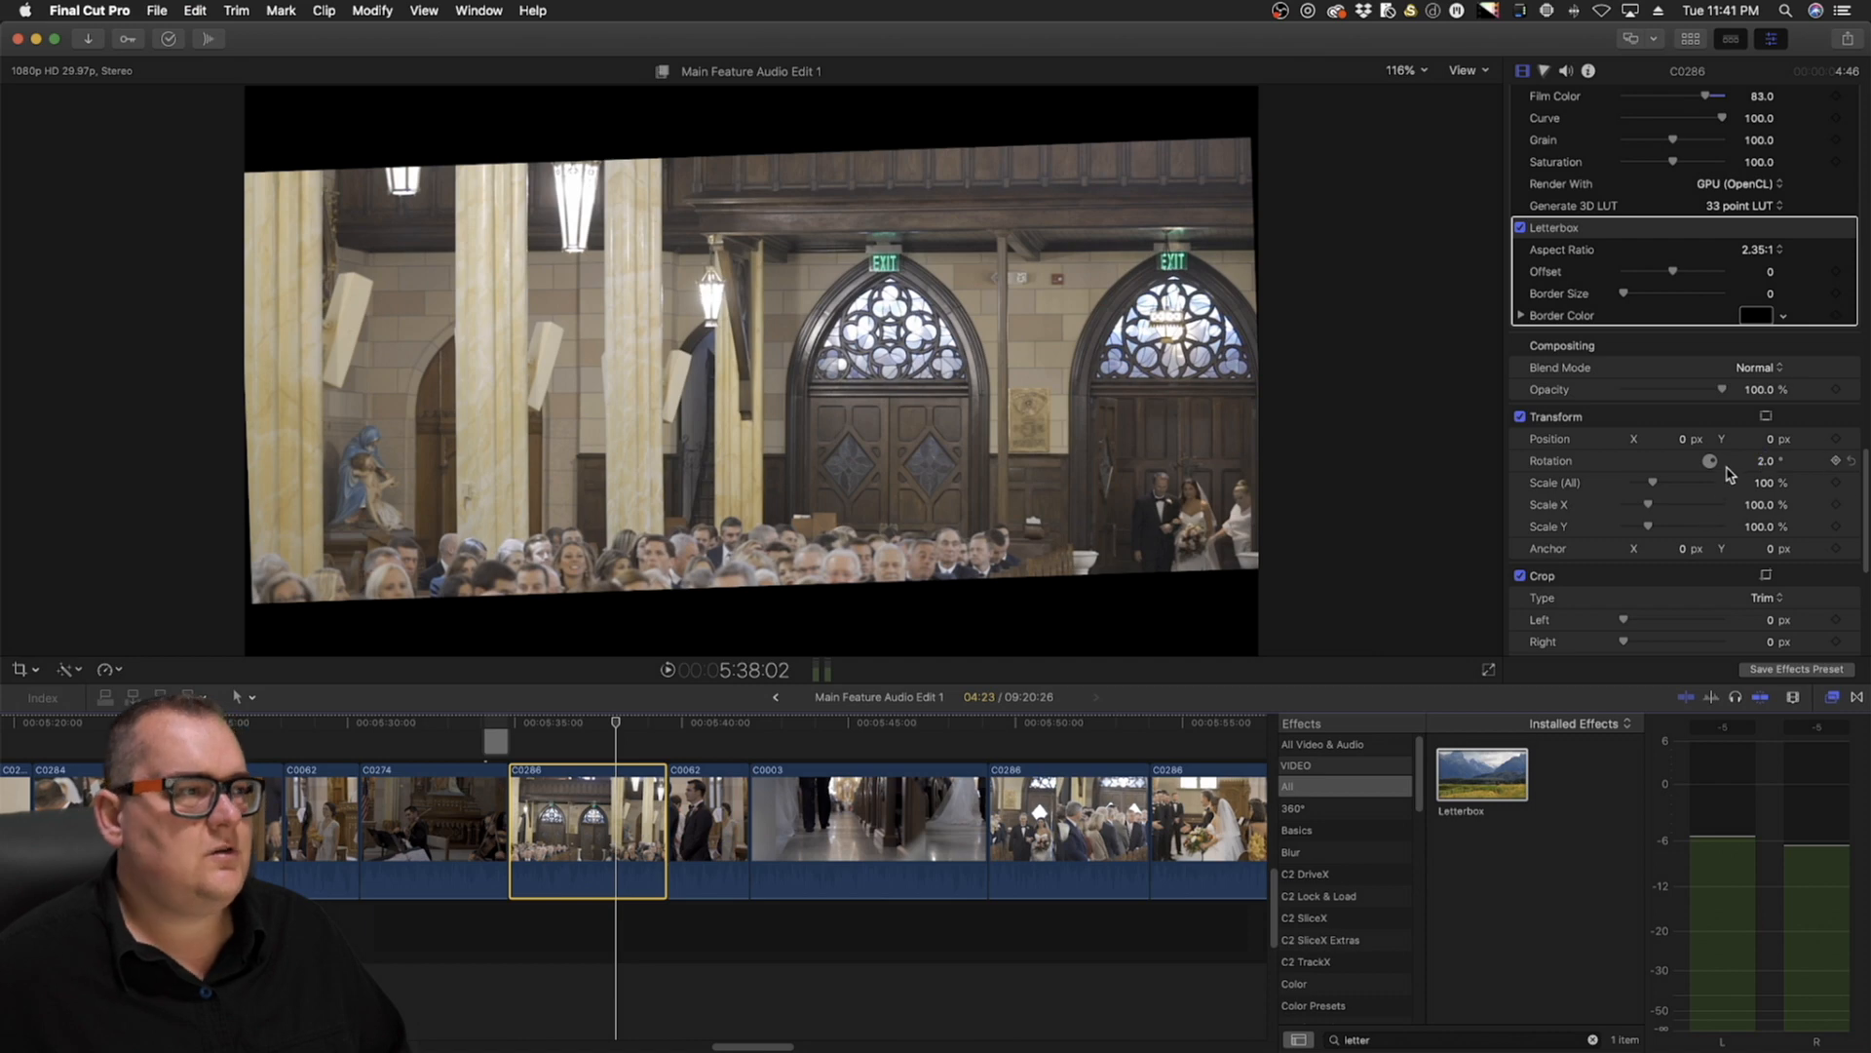
pyautogui.click(1571, 231)
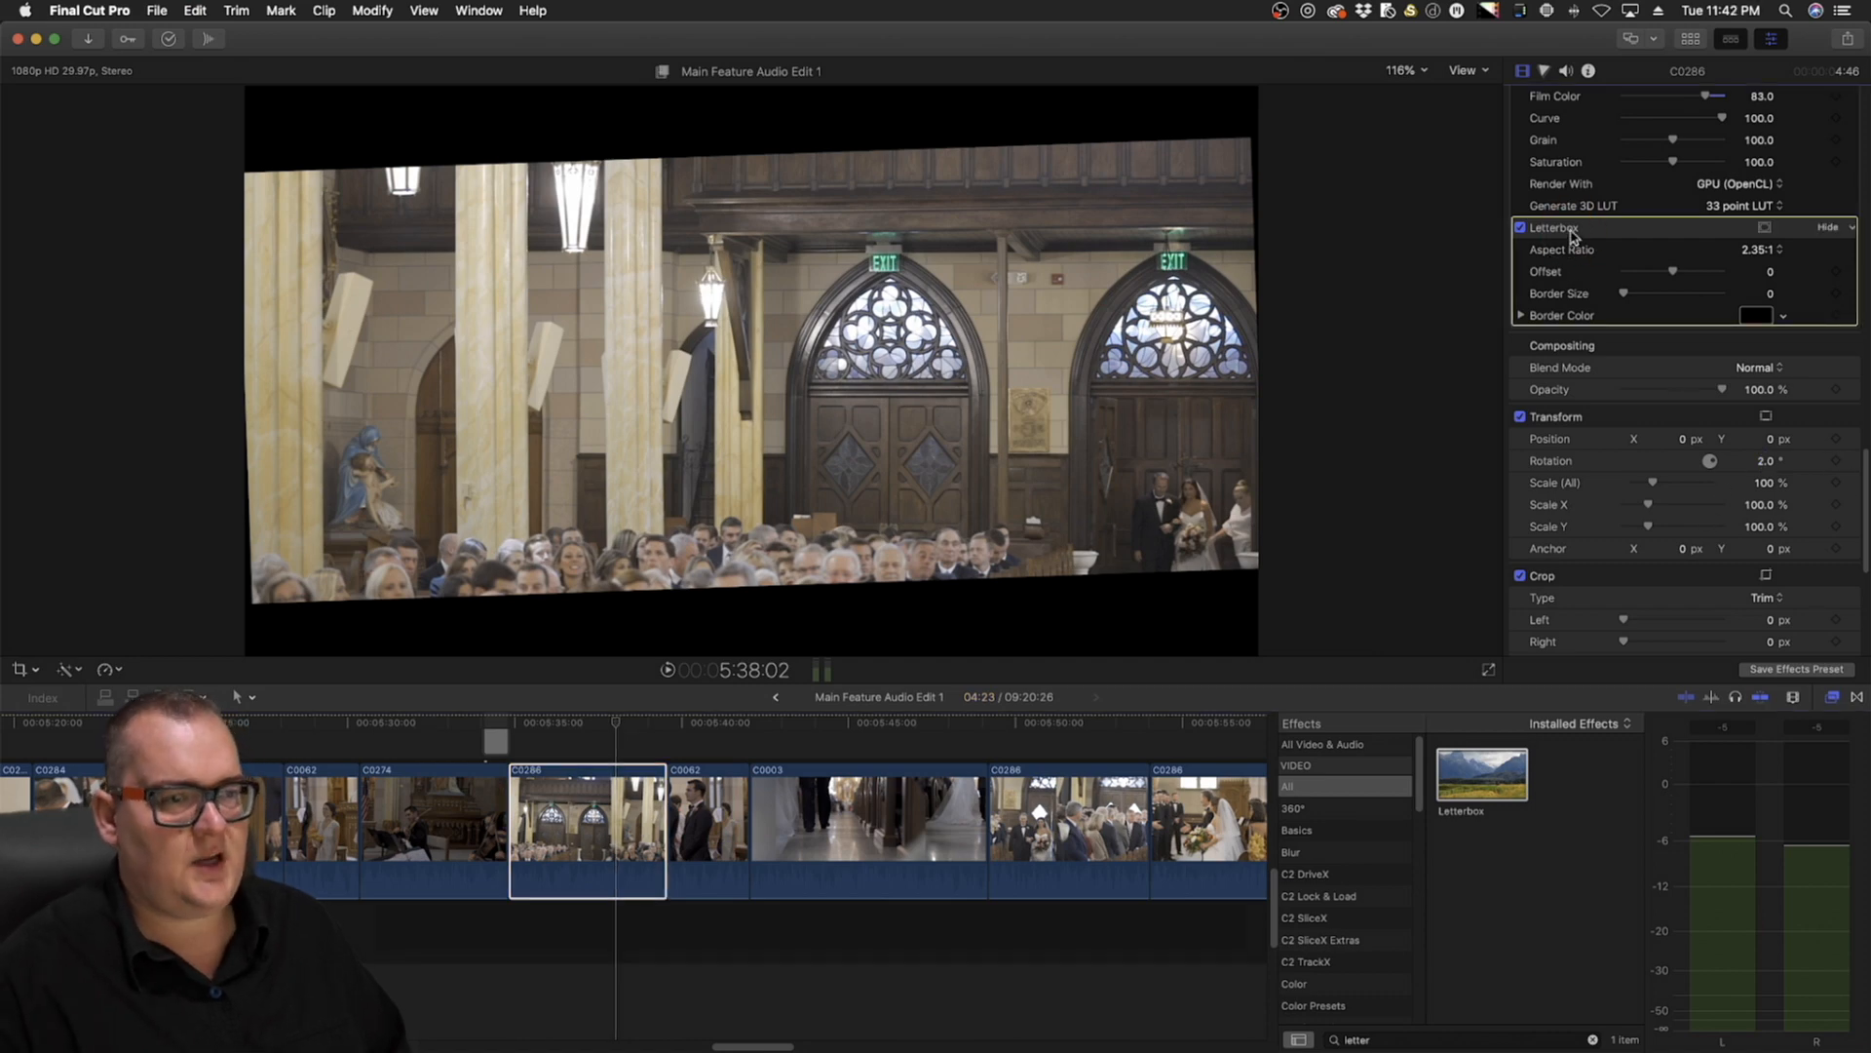
# Apply the Letterbox effect to the aisle floor clip C0003 and set its aspect ratio to 2.35:1
pyautogui.click(873, 724)
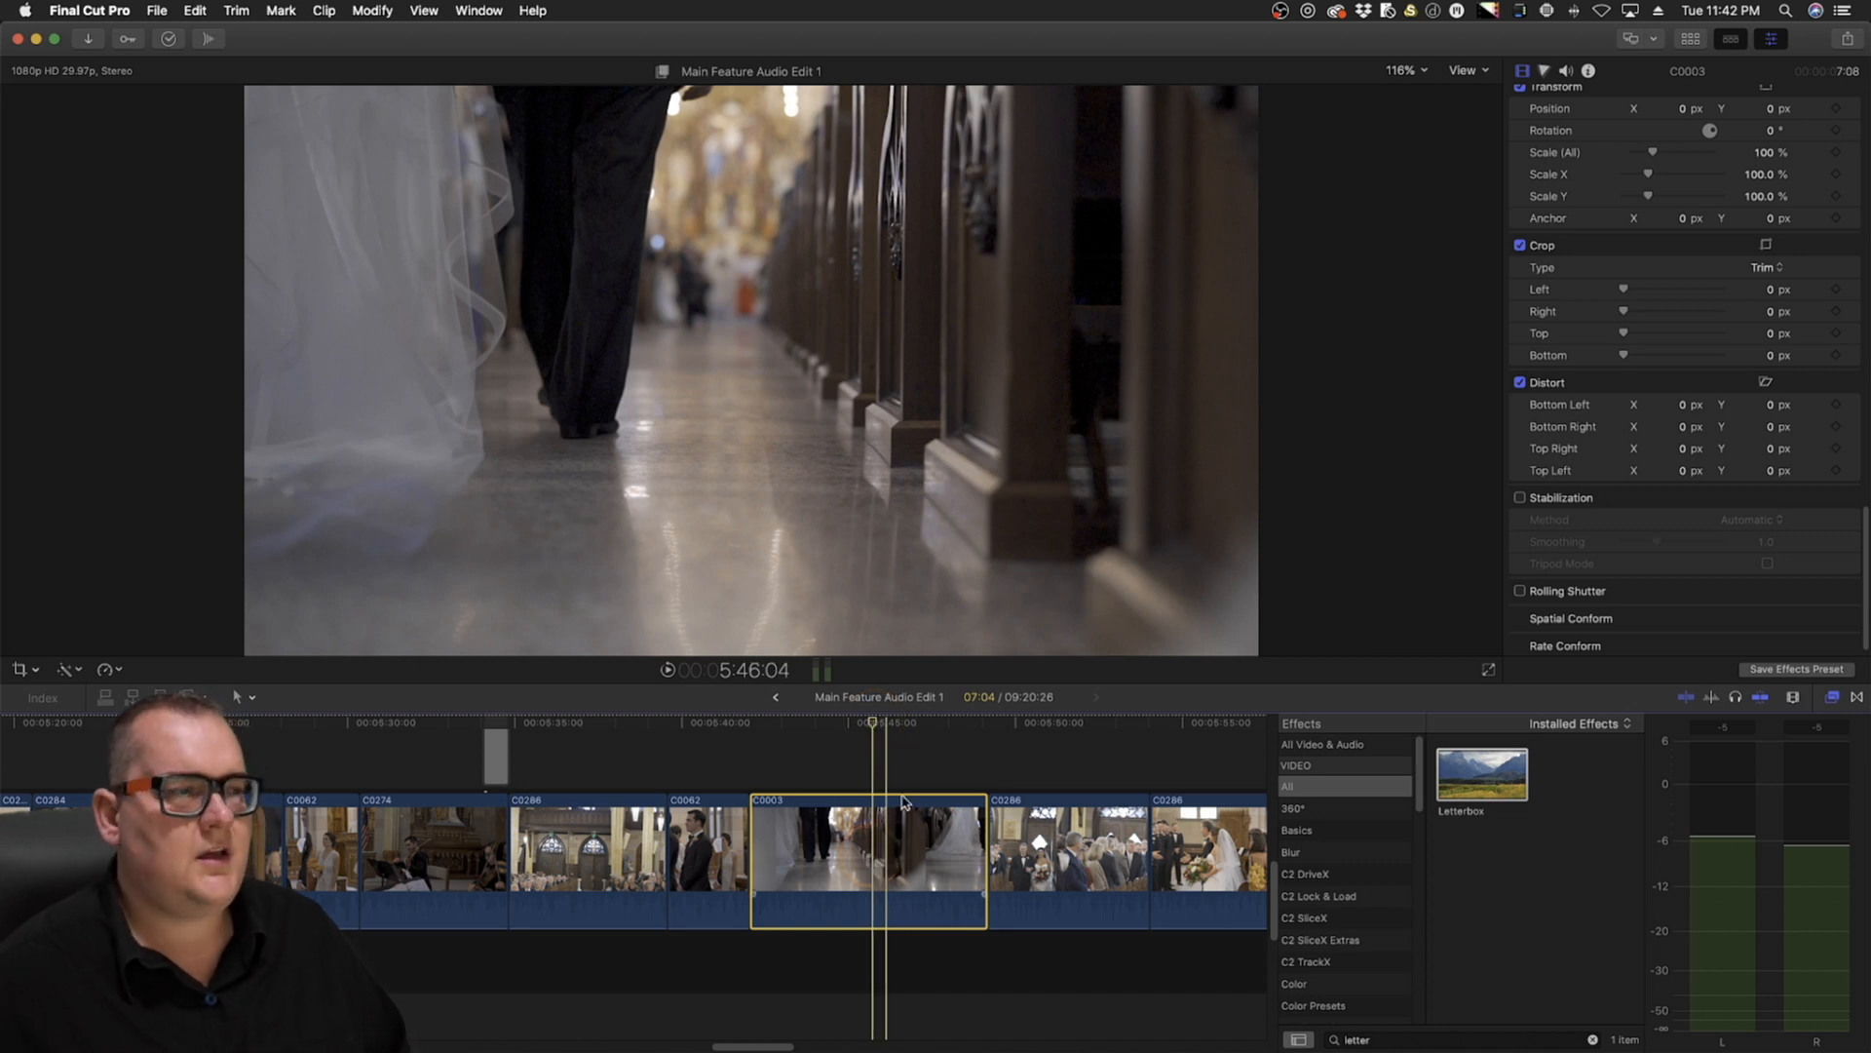
pyautogui.click(1475, 781)
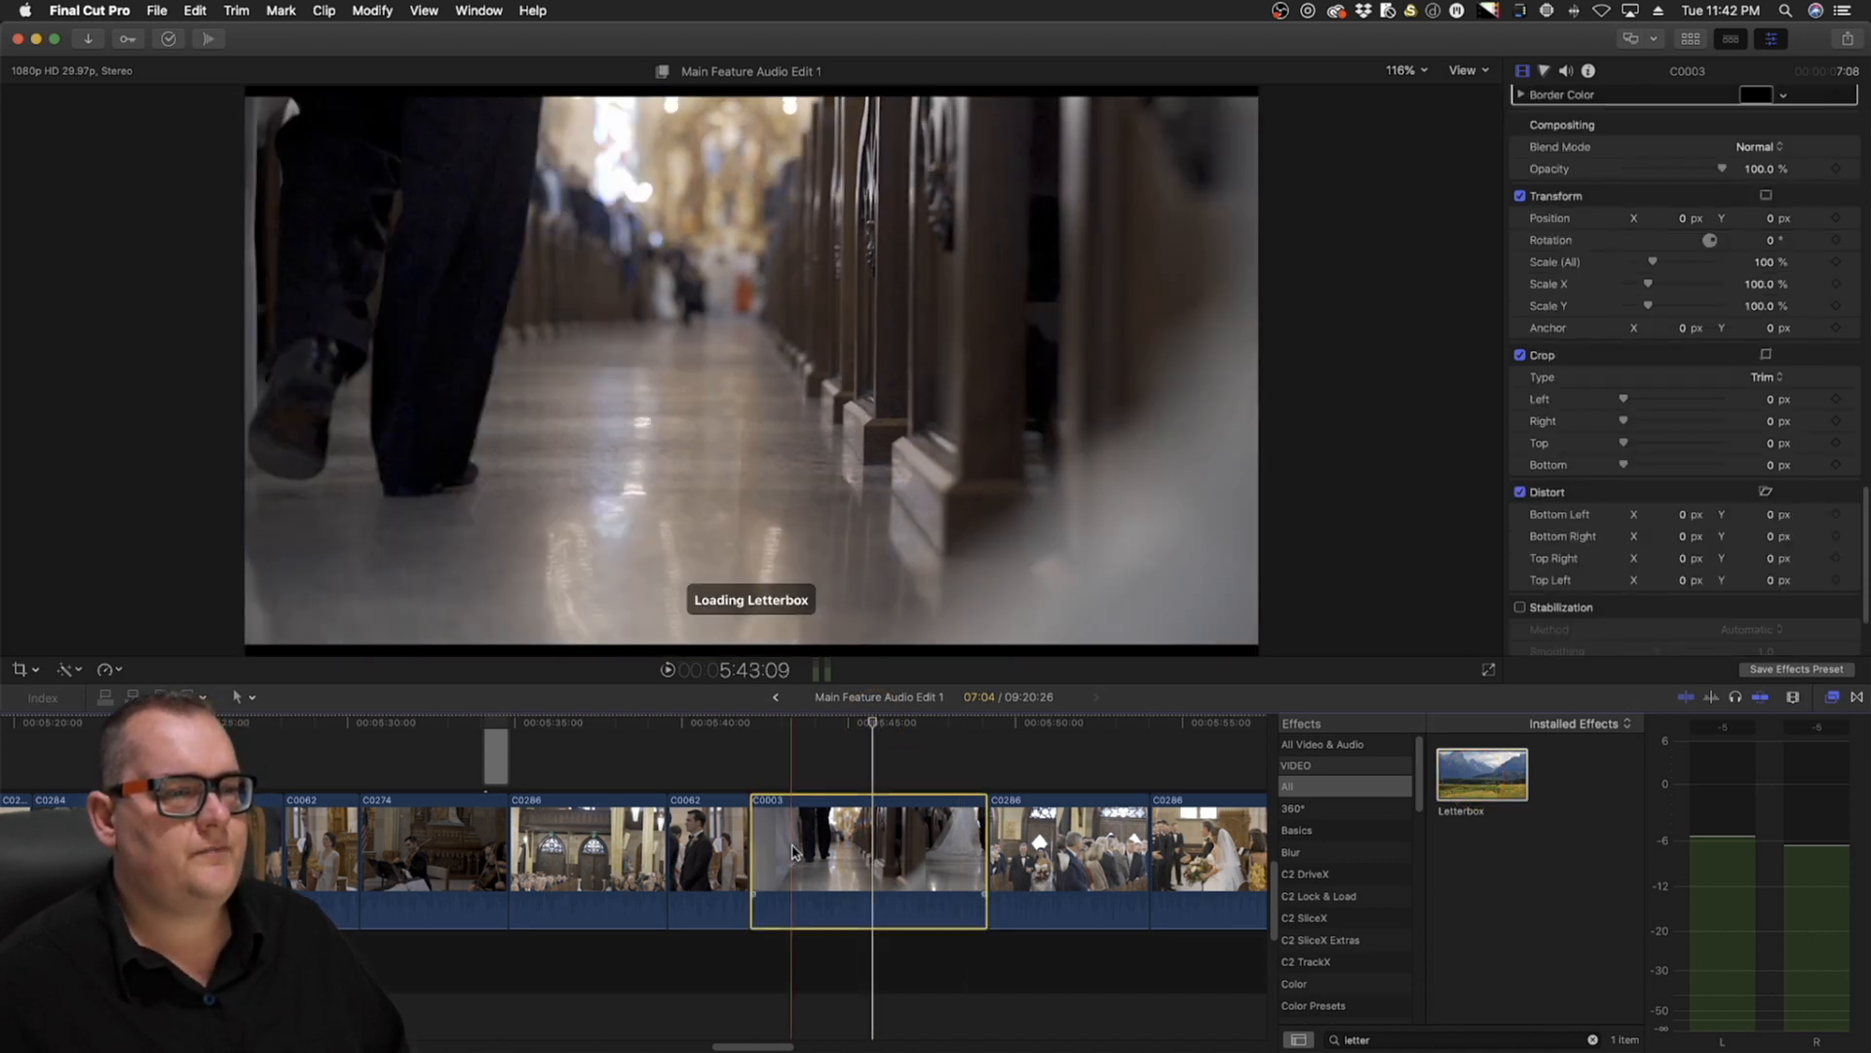
pyautogui.scroll(-1, 1713, 508)
pyautogui.scroll(5, 1712, 512)
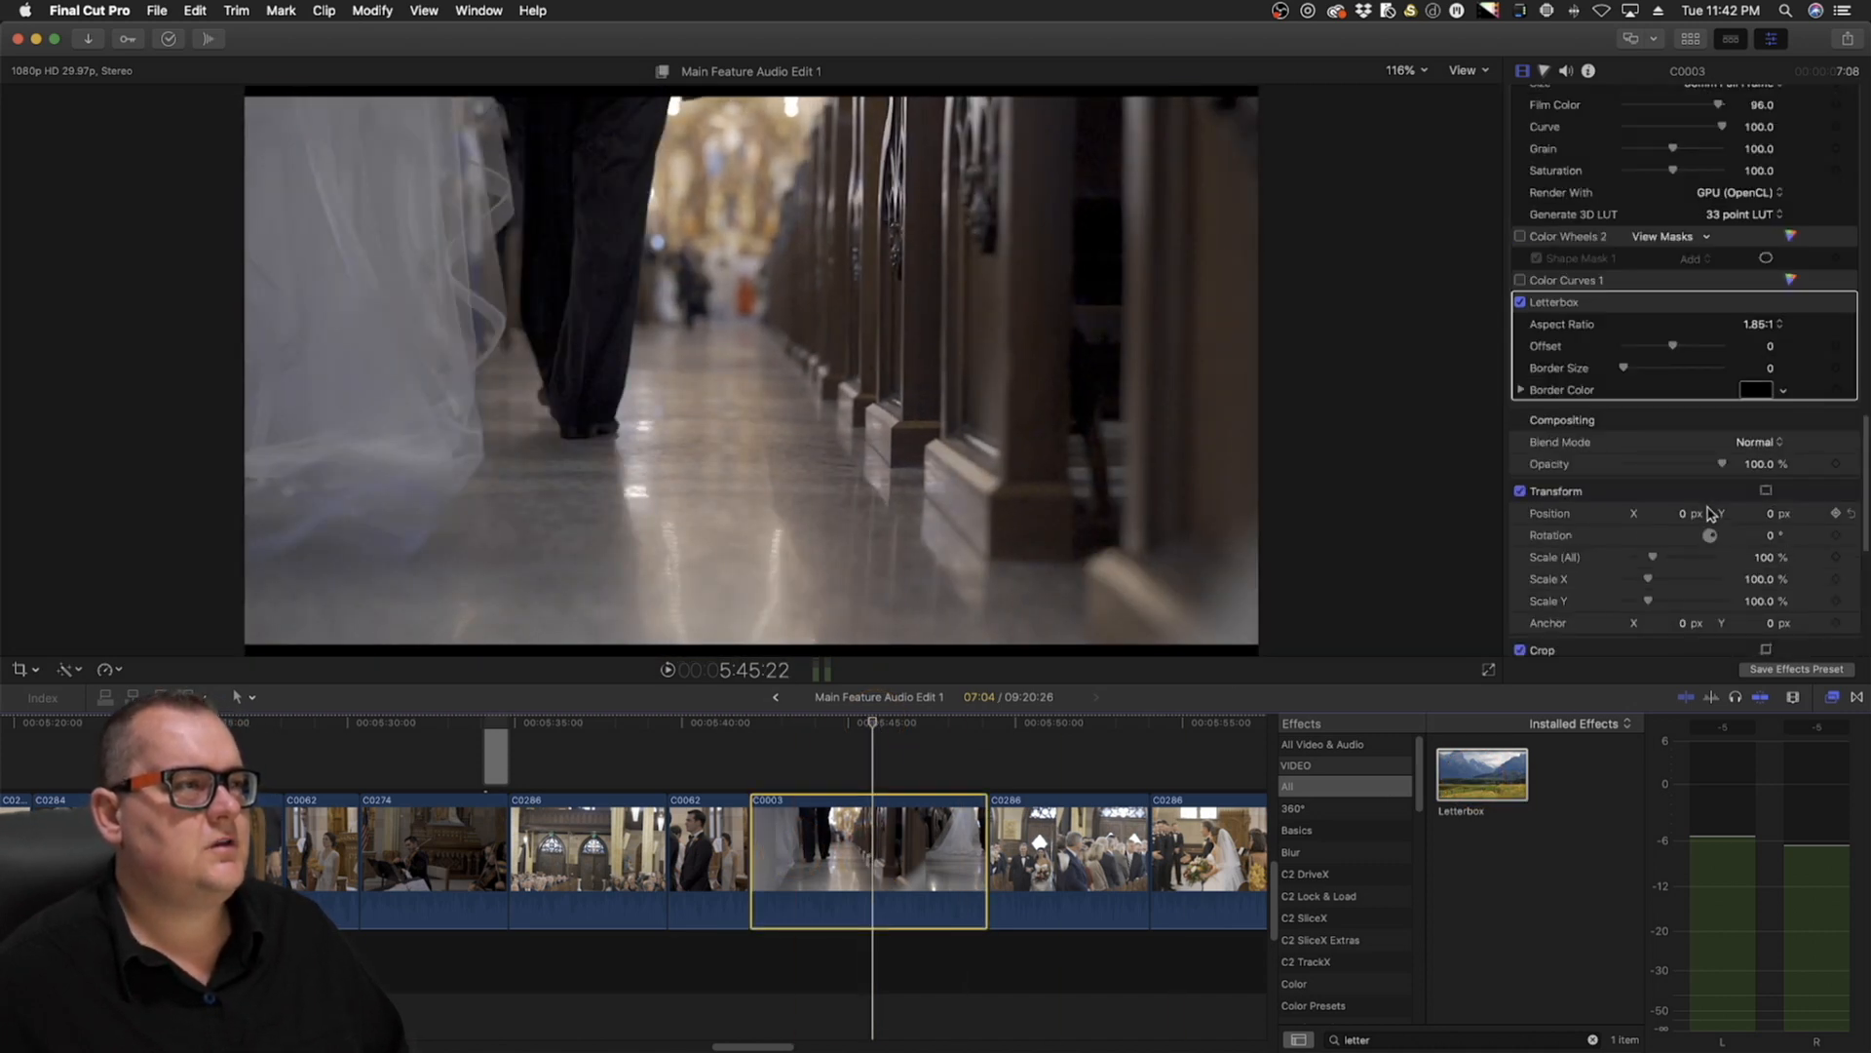
pyautogui.click(1762, 325)
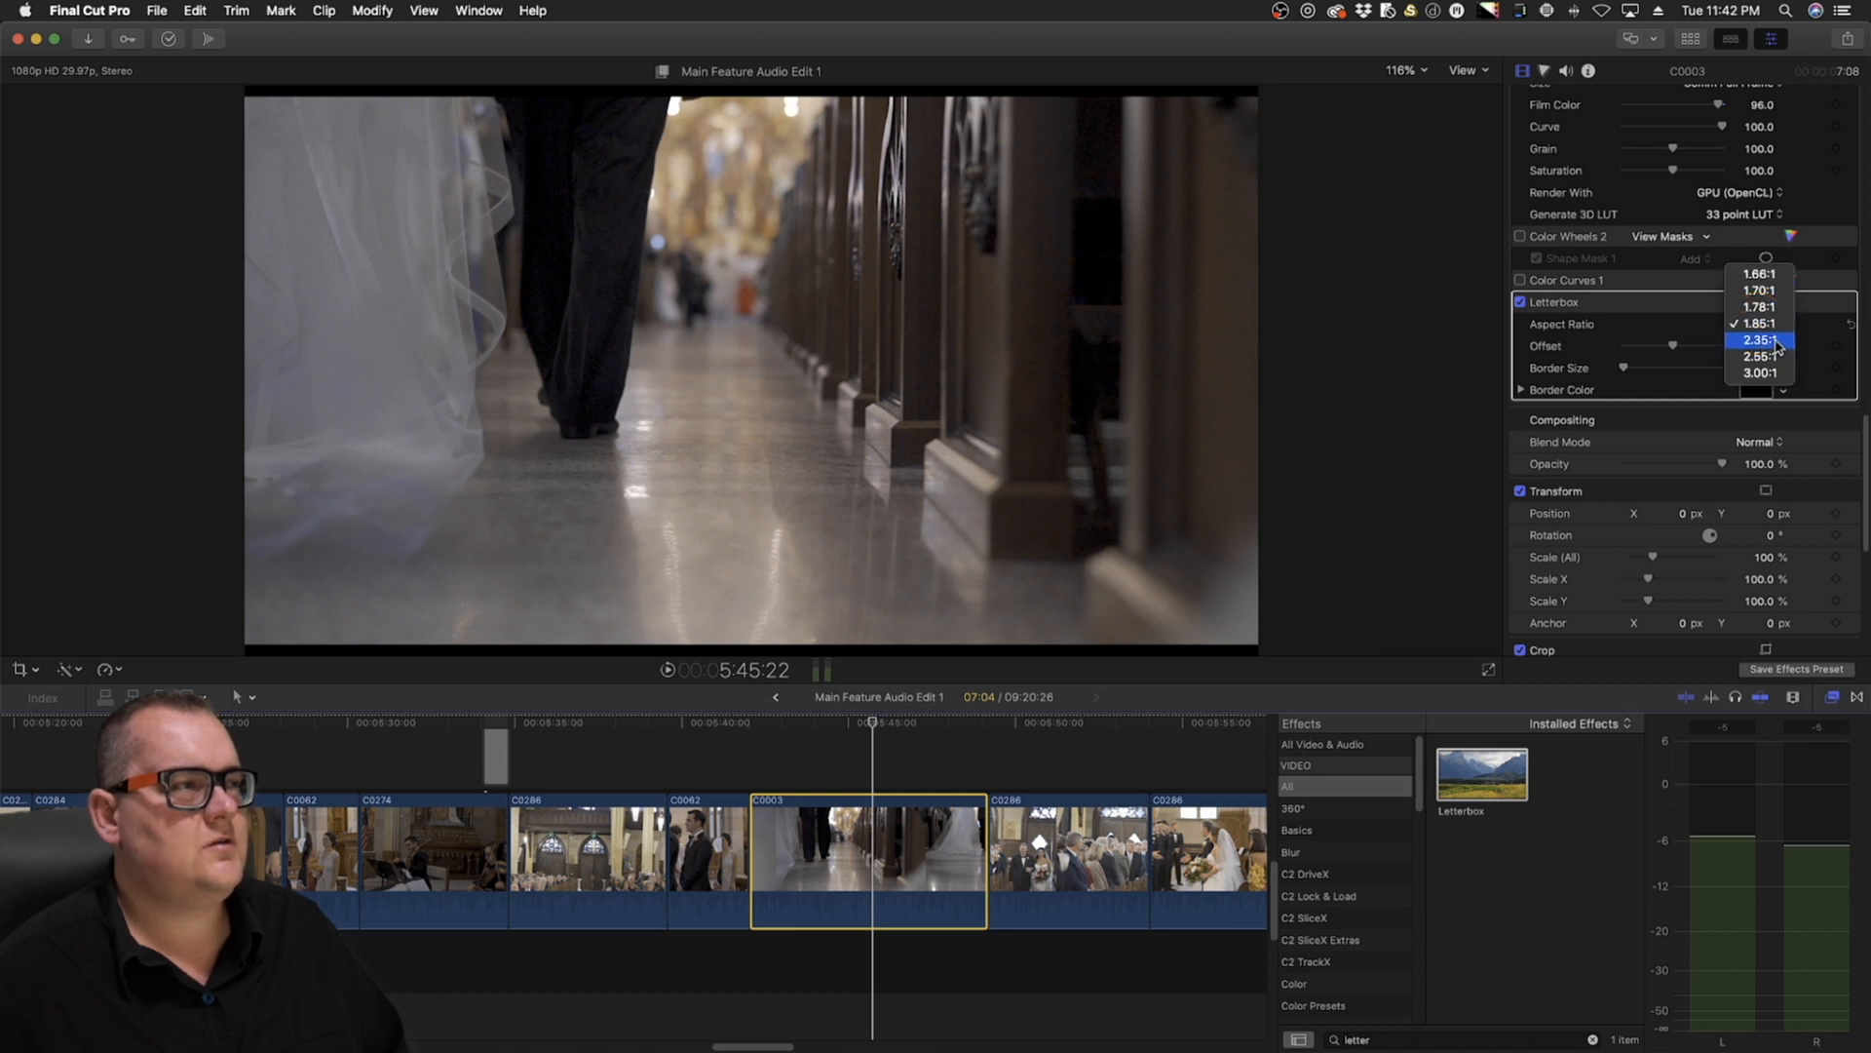
pyautogui.click(1759, 341)
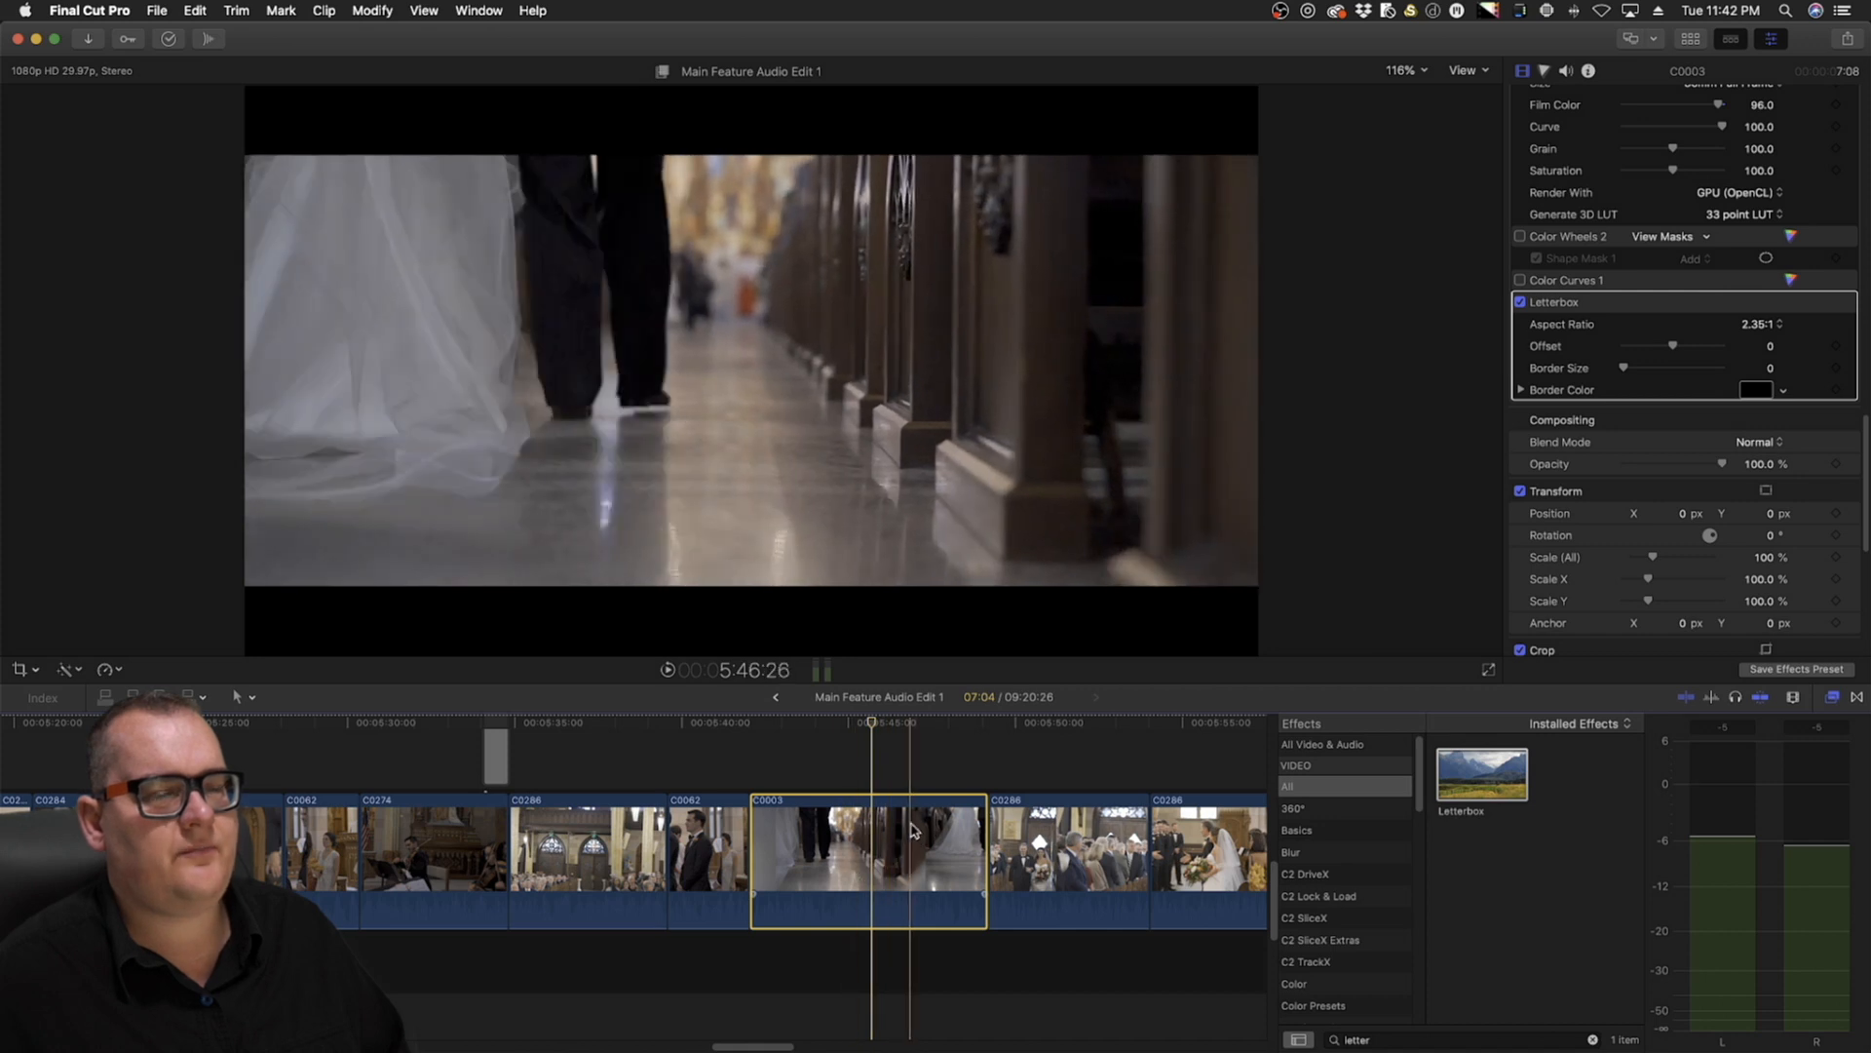
# Show the library browser alongside the viewer
pyautogui.scroll(3, 912, 834)
pyautogui.scroll(-3, 741, 839)
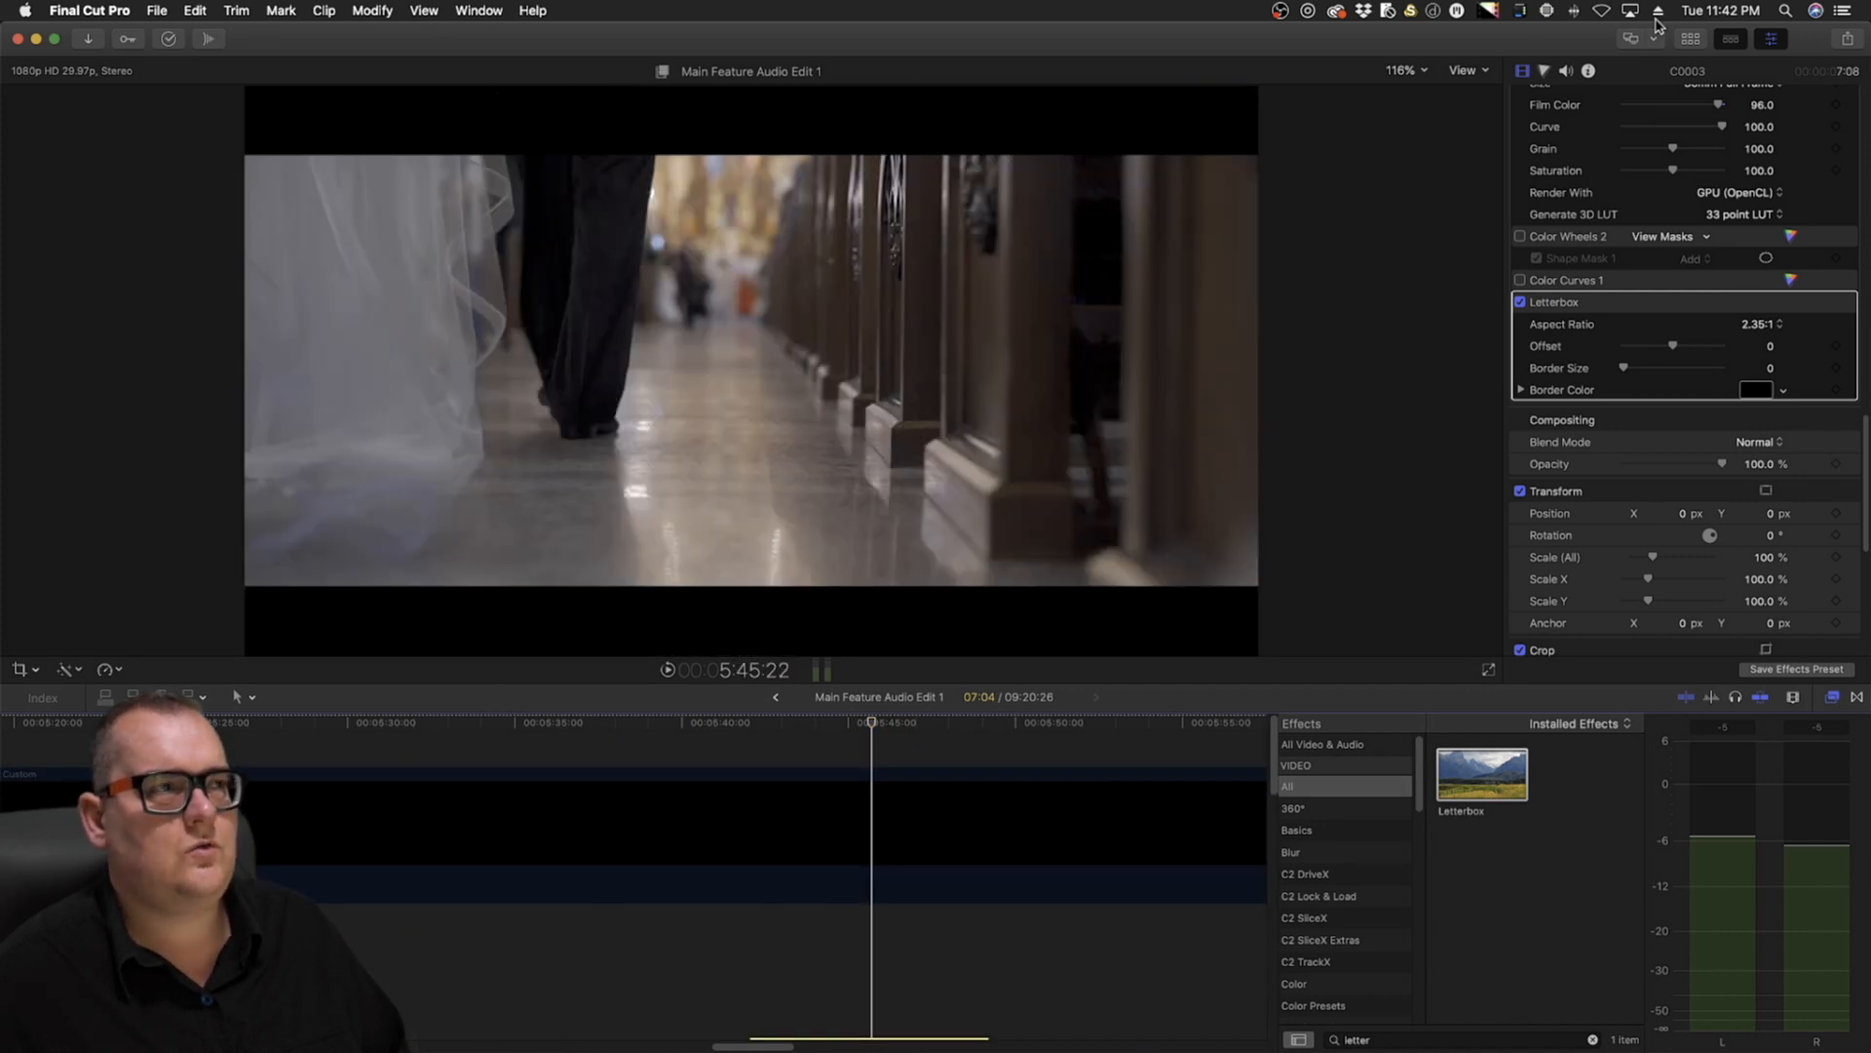
pyautogui.click(1691, 39)
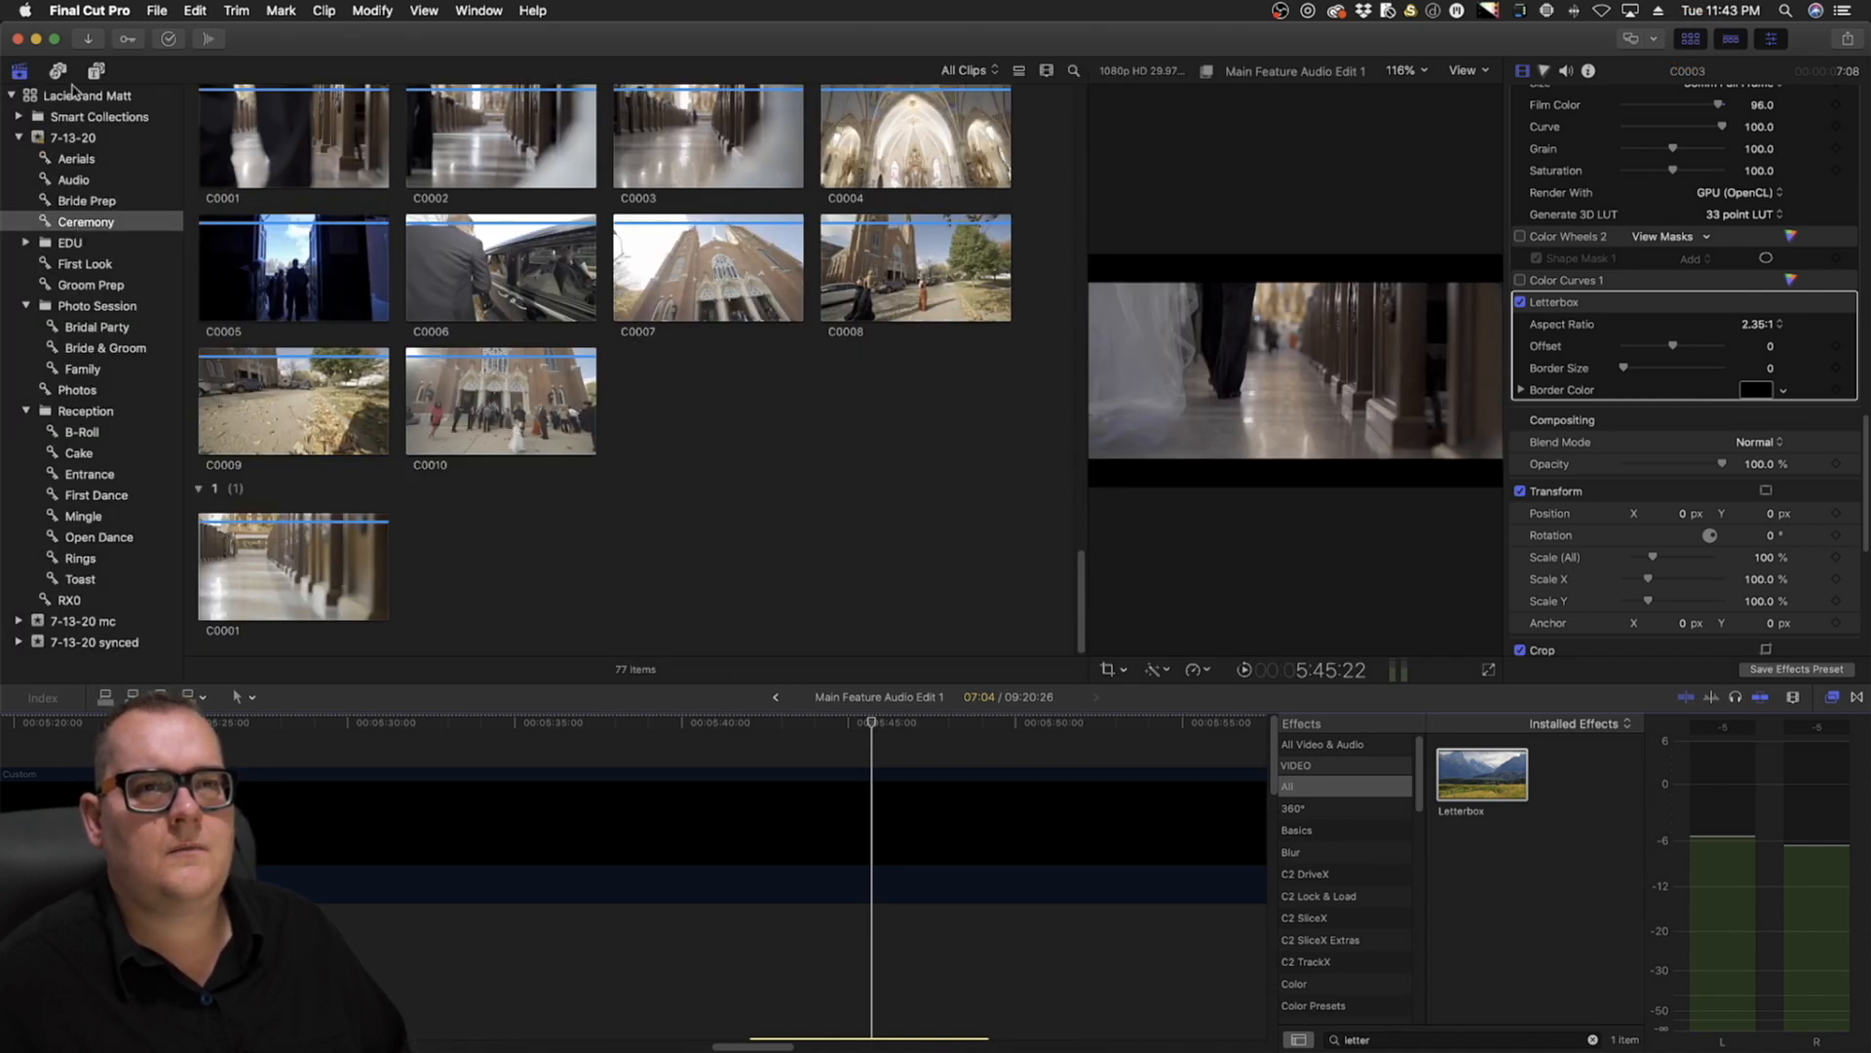
# Add the Custom generator above clip C0003 in the timeline, starting at the clip's beginning
pyautogui.click(58, 70)
pyautogui.click(95, 73)
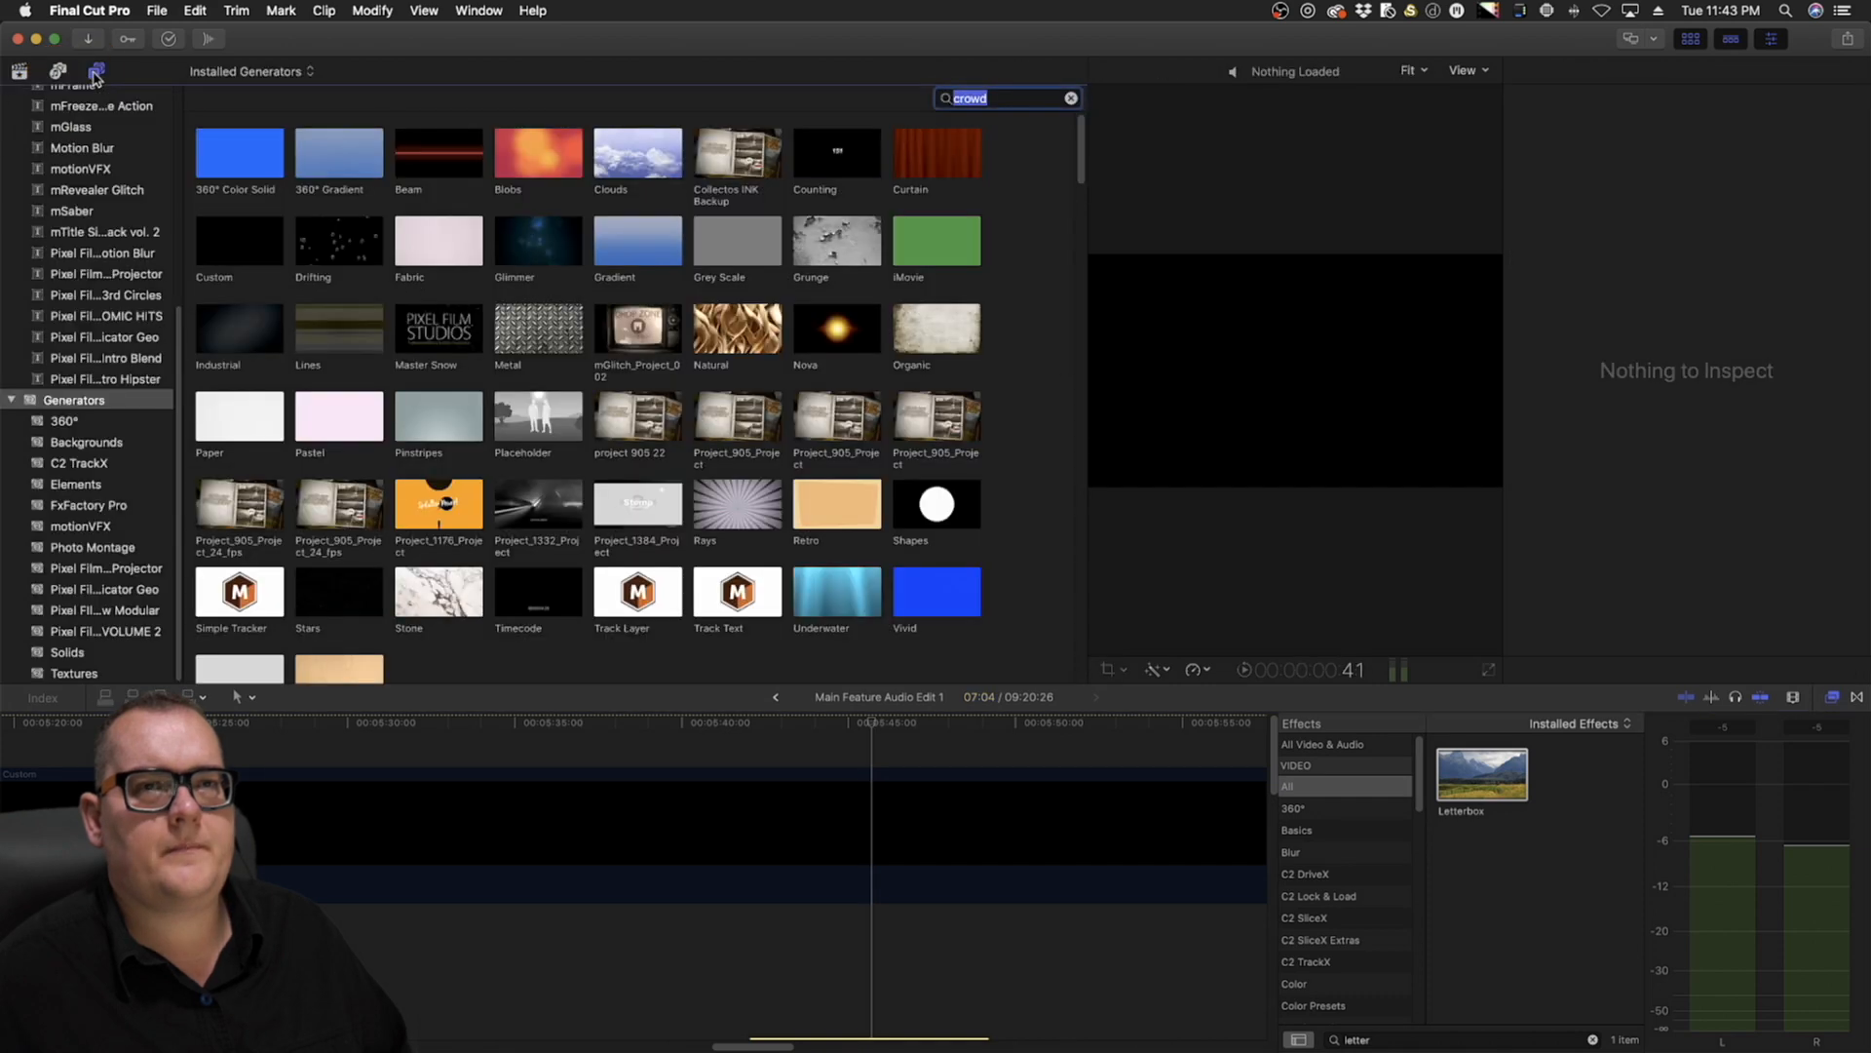
pyautogui.scroll(4, 94, 252)
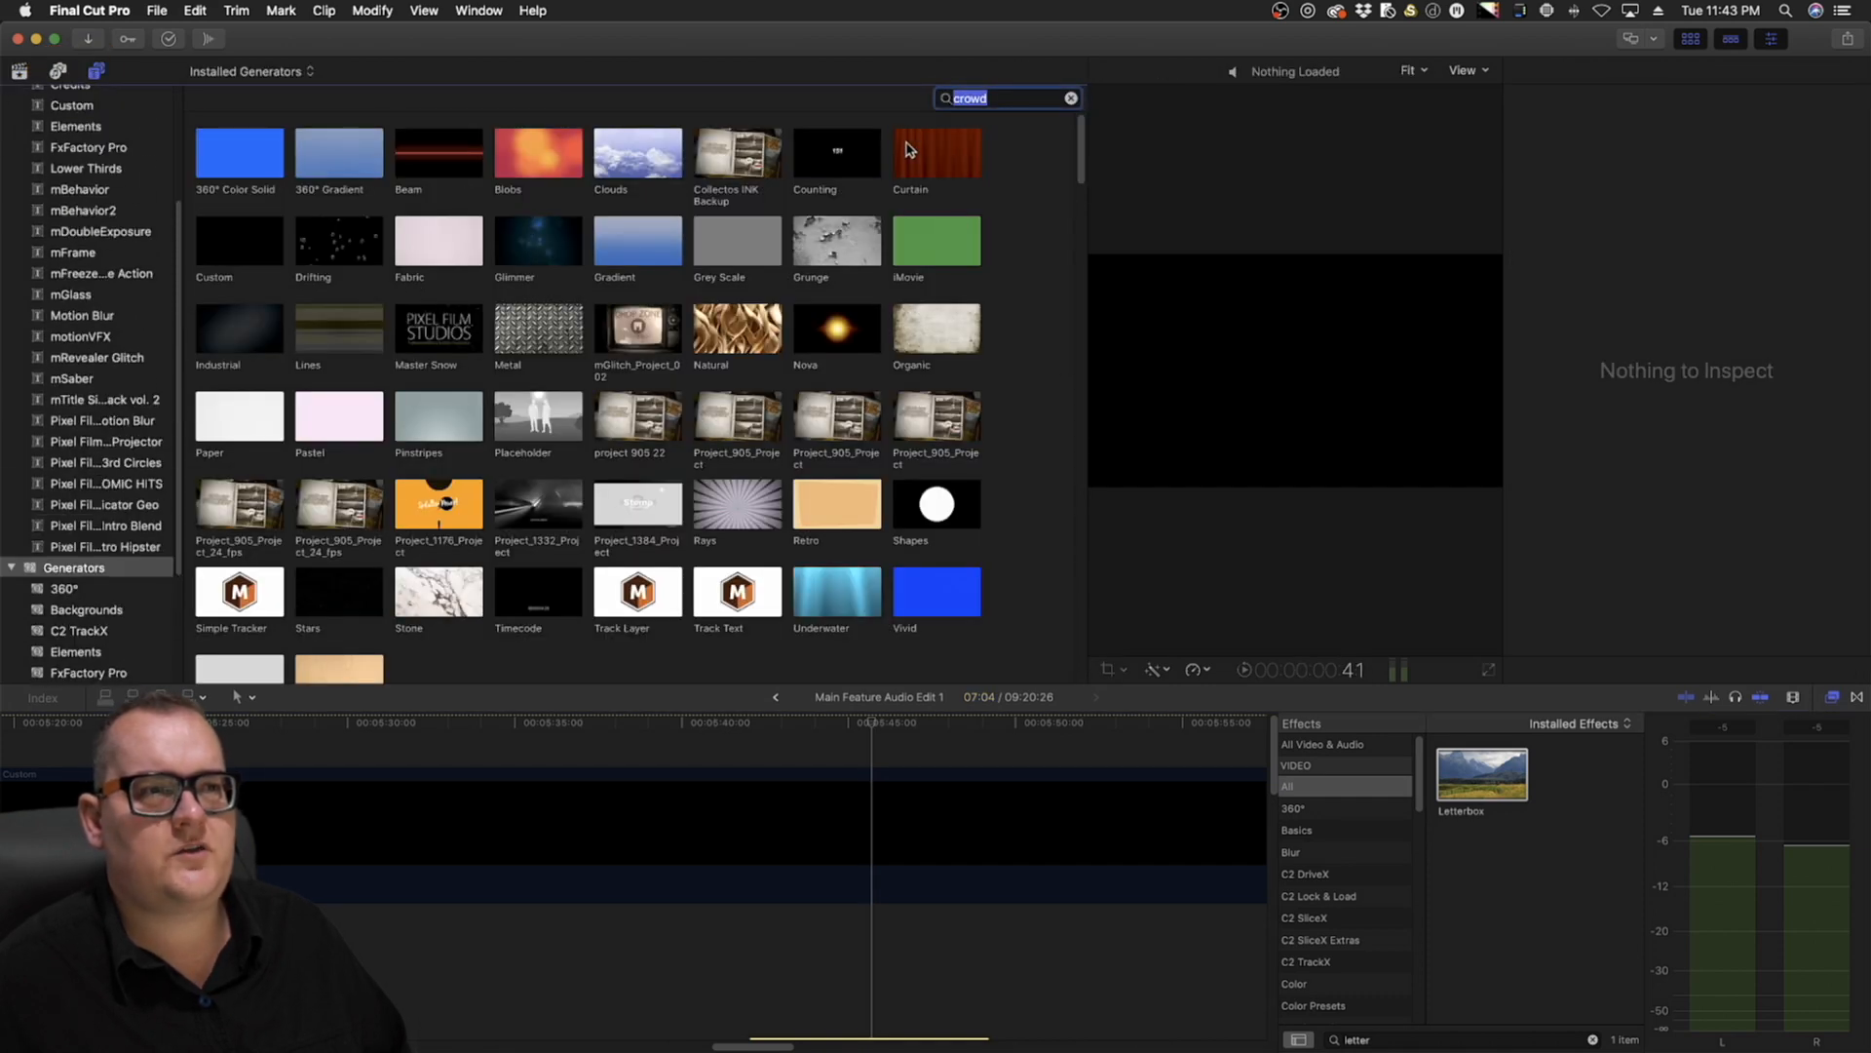
pyautogui.click(836, 153)
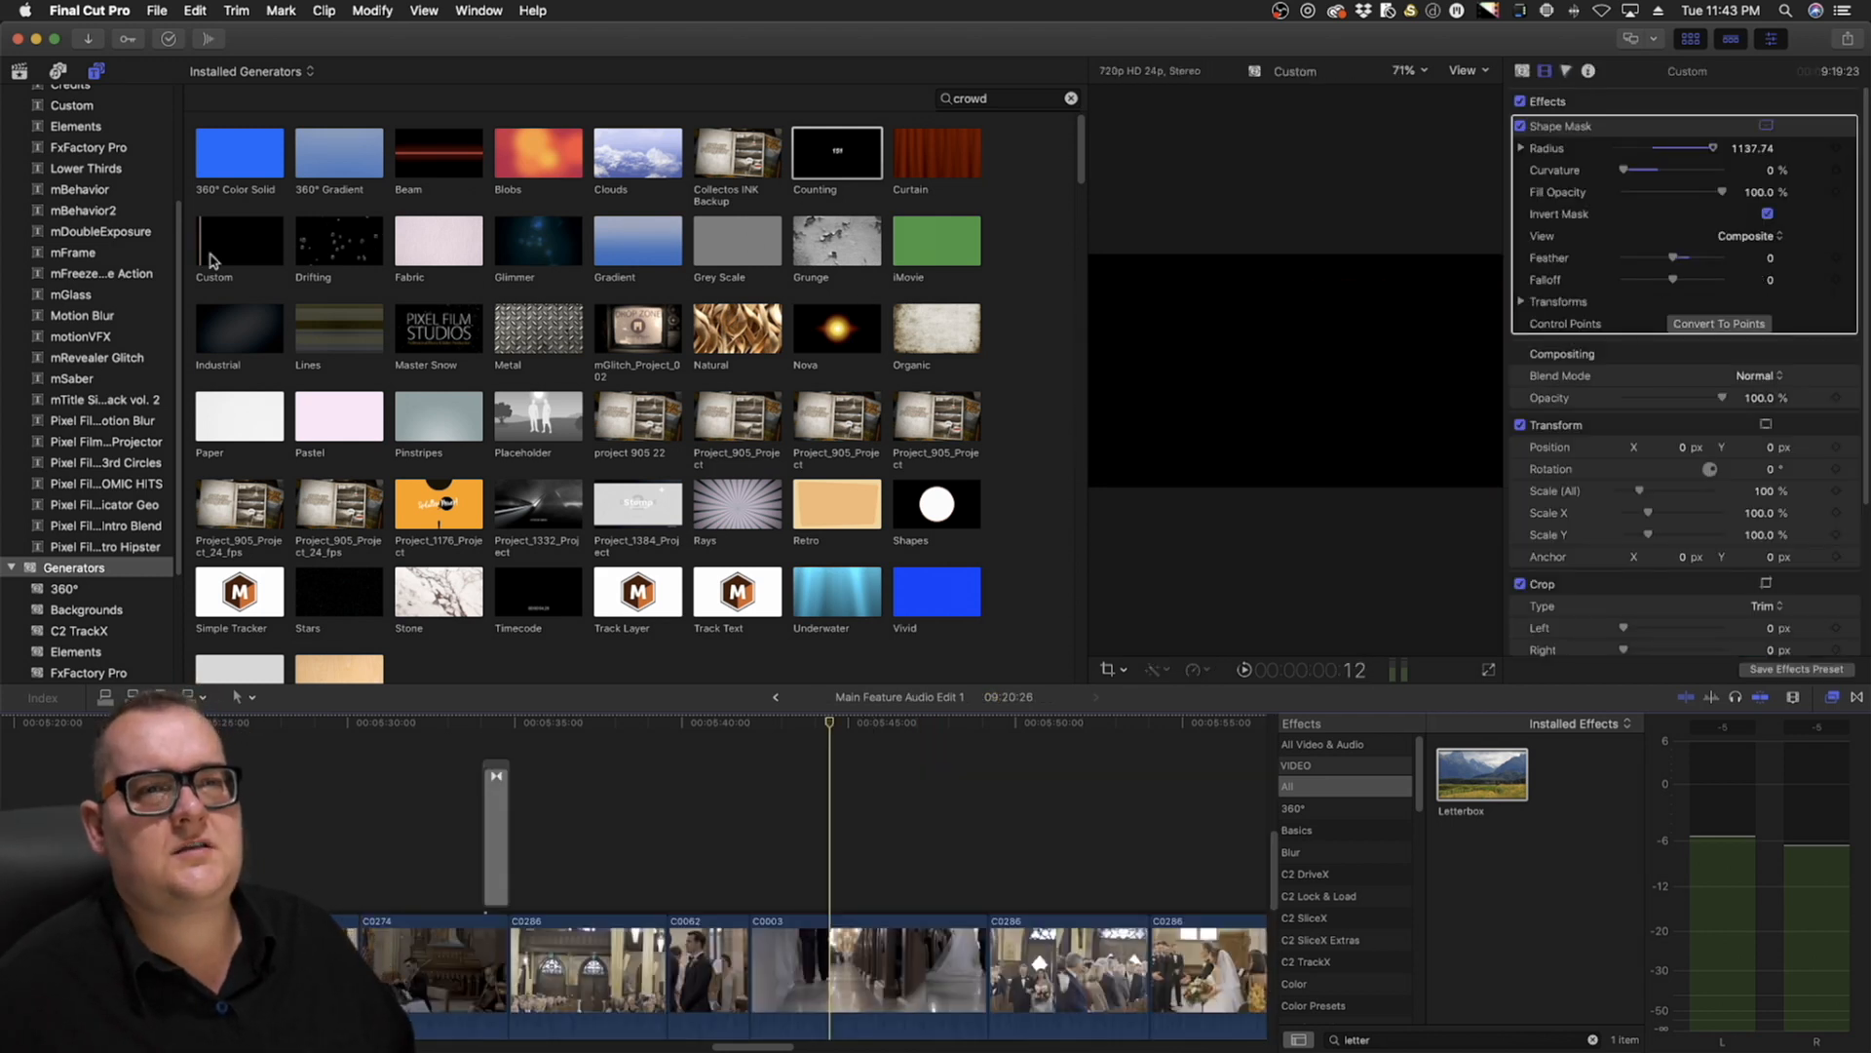
pyautogui.click(239, 241)
pyautogui.moveTo(359, 392); pyautogui.dragTo(769, 819)
pyautogui.click(801, 726)
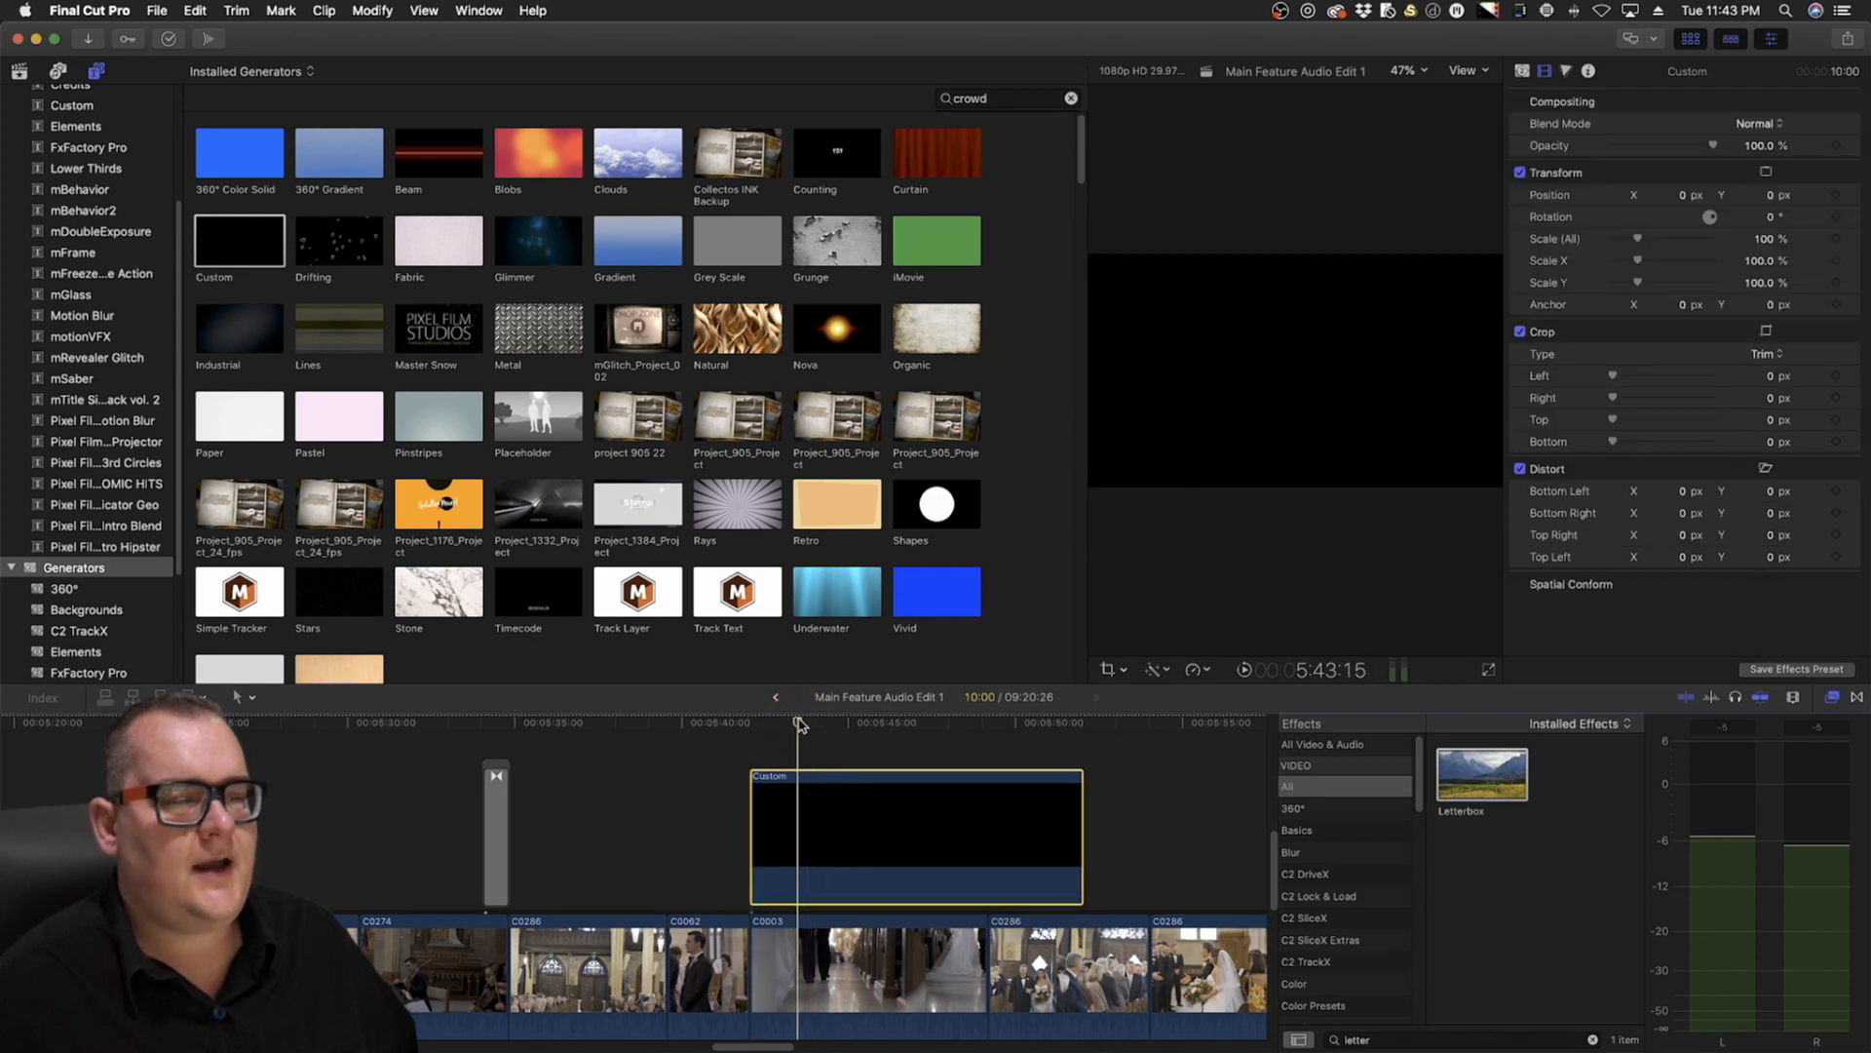
# Search the effects for "mask" and apply Shape Mask to the Custom generator above C0003
pyautogui.moveTo(1383, 1039); pyautogui.dragTo(1299, 1038)
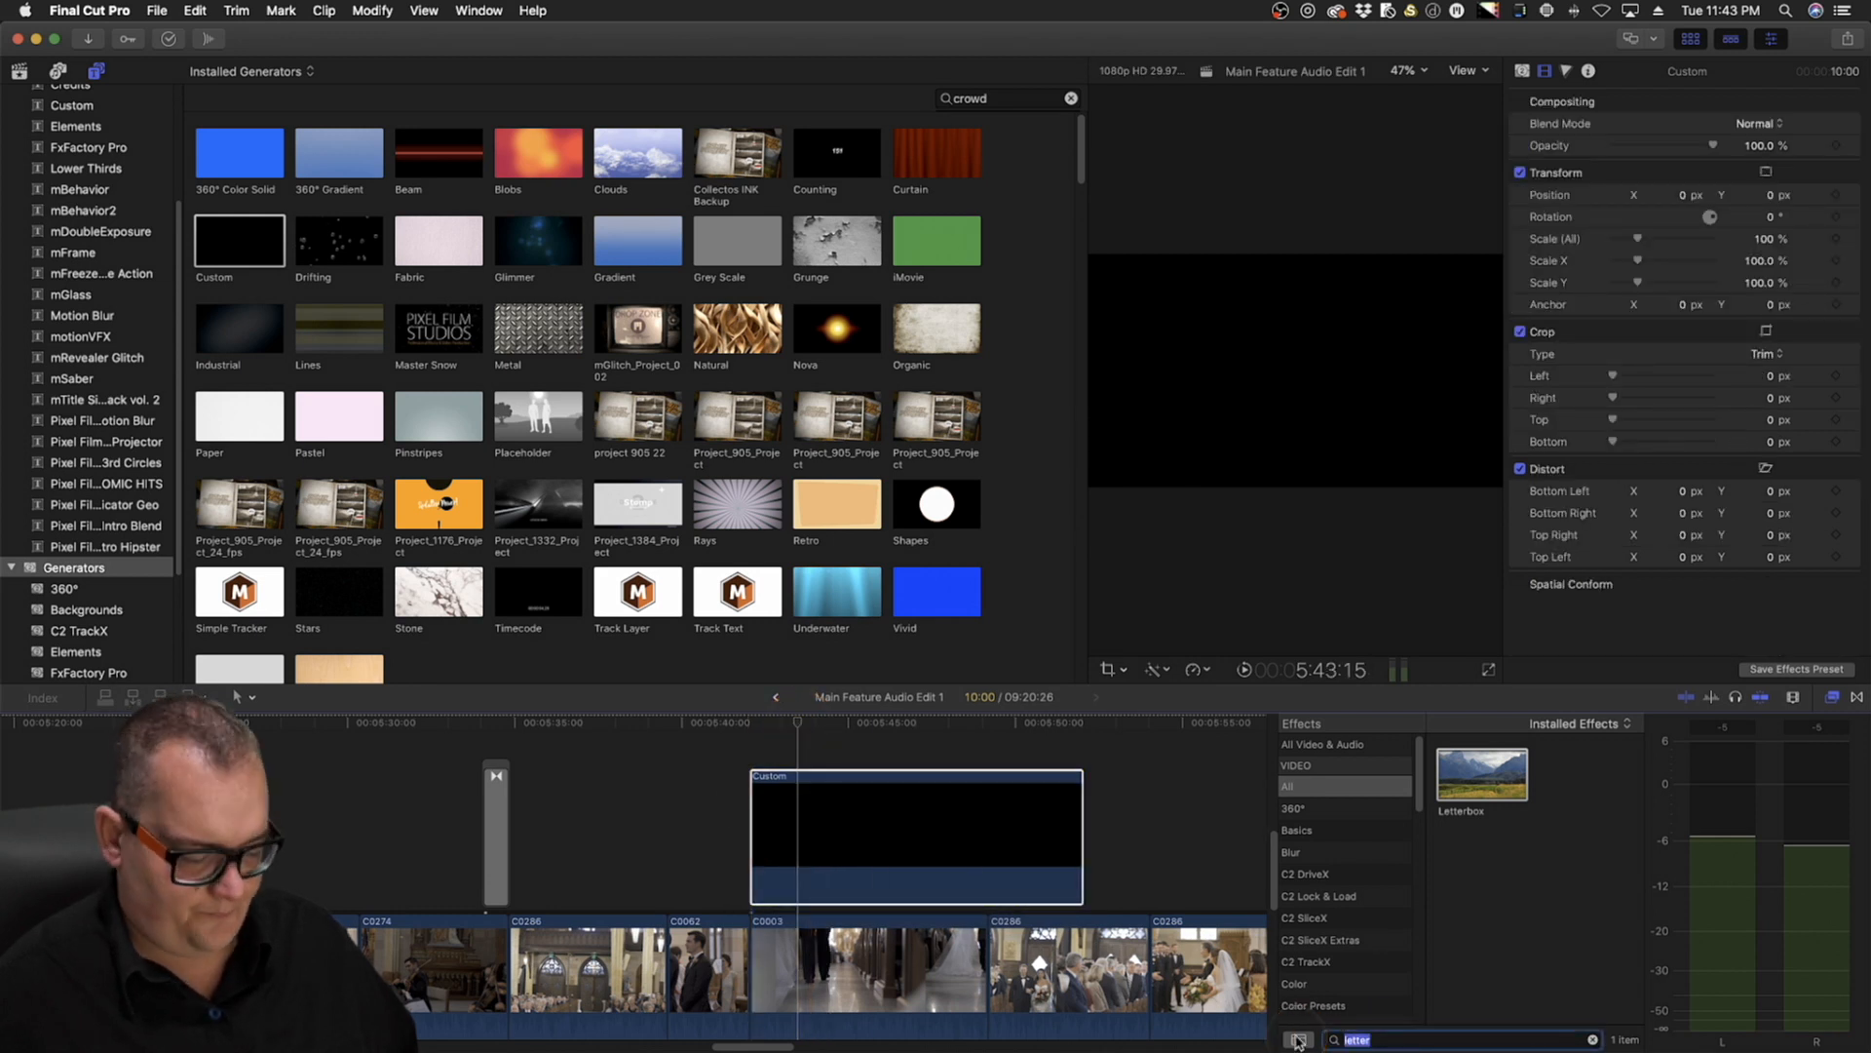
pyautogui.press('BackSpace')
pyautogui.scroll(-2, 1326, 915)
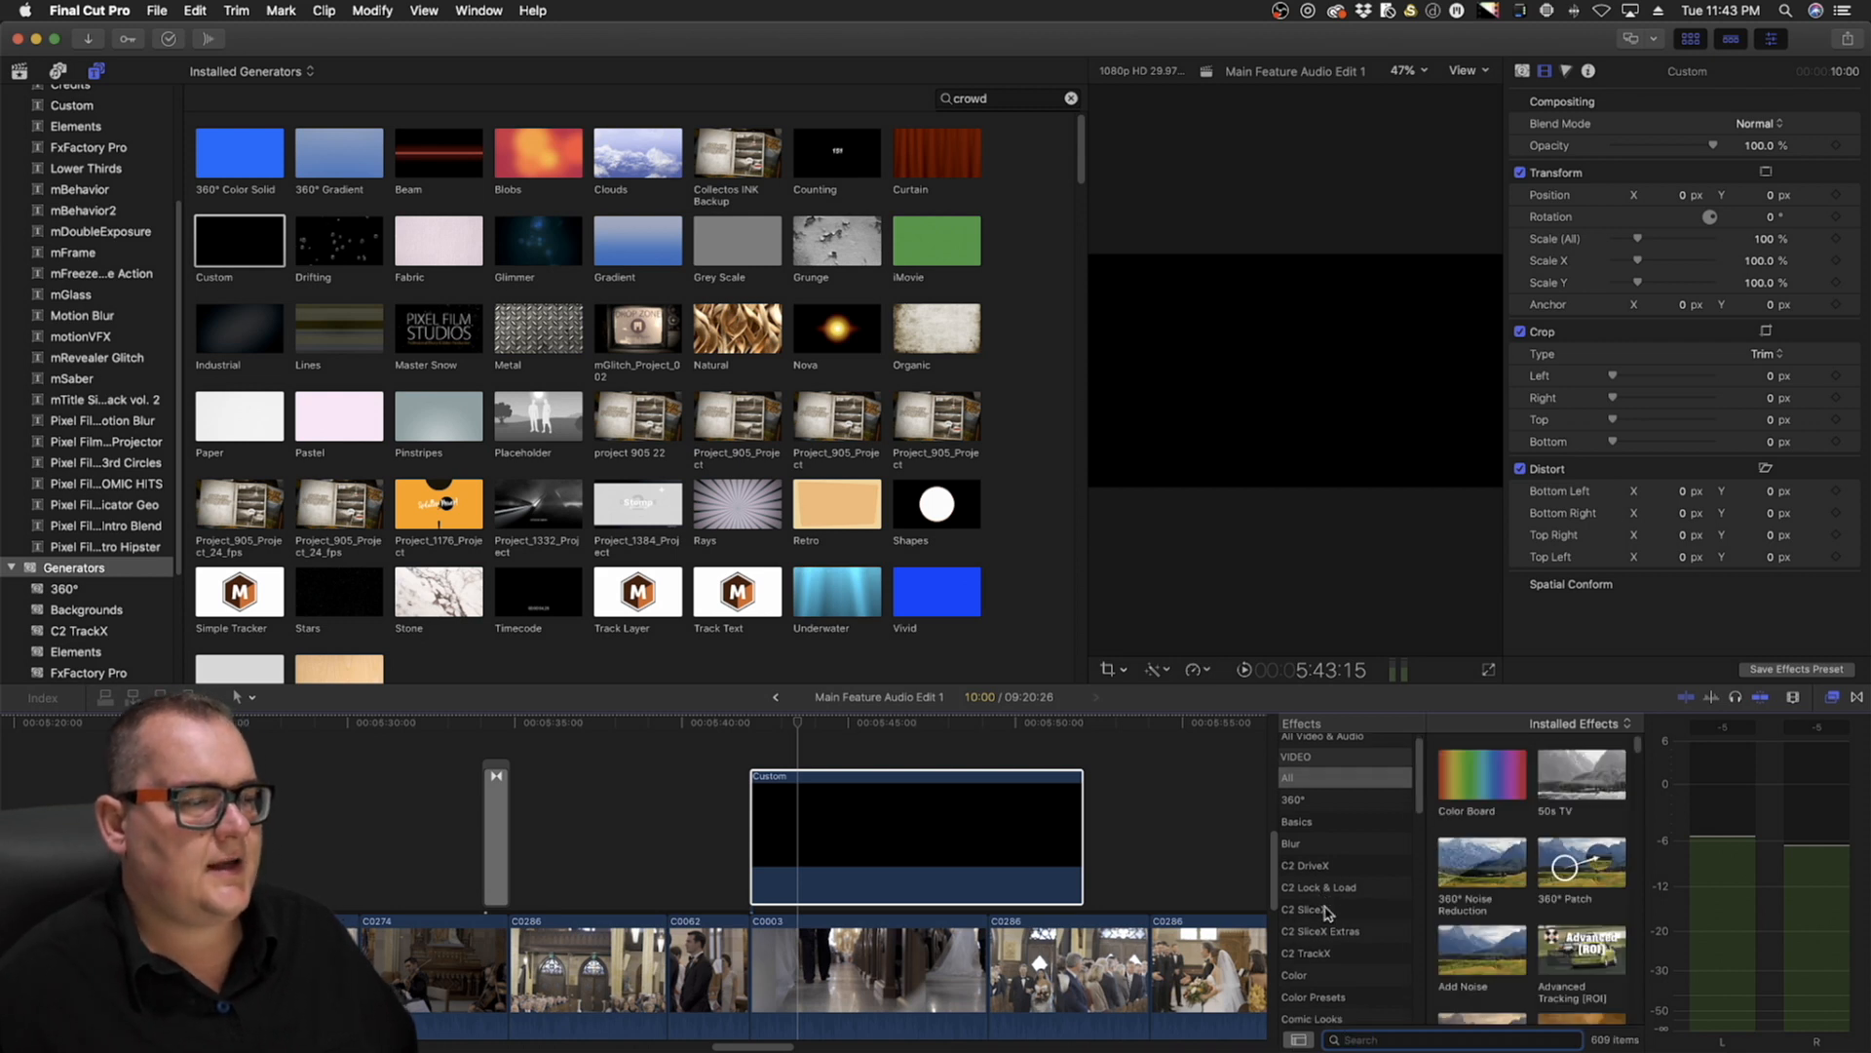
pyautogui.write('ma')
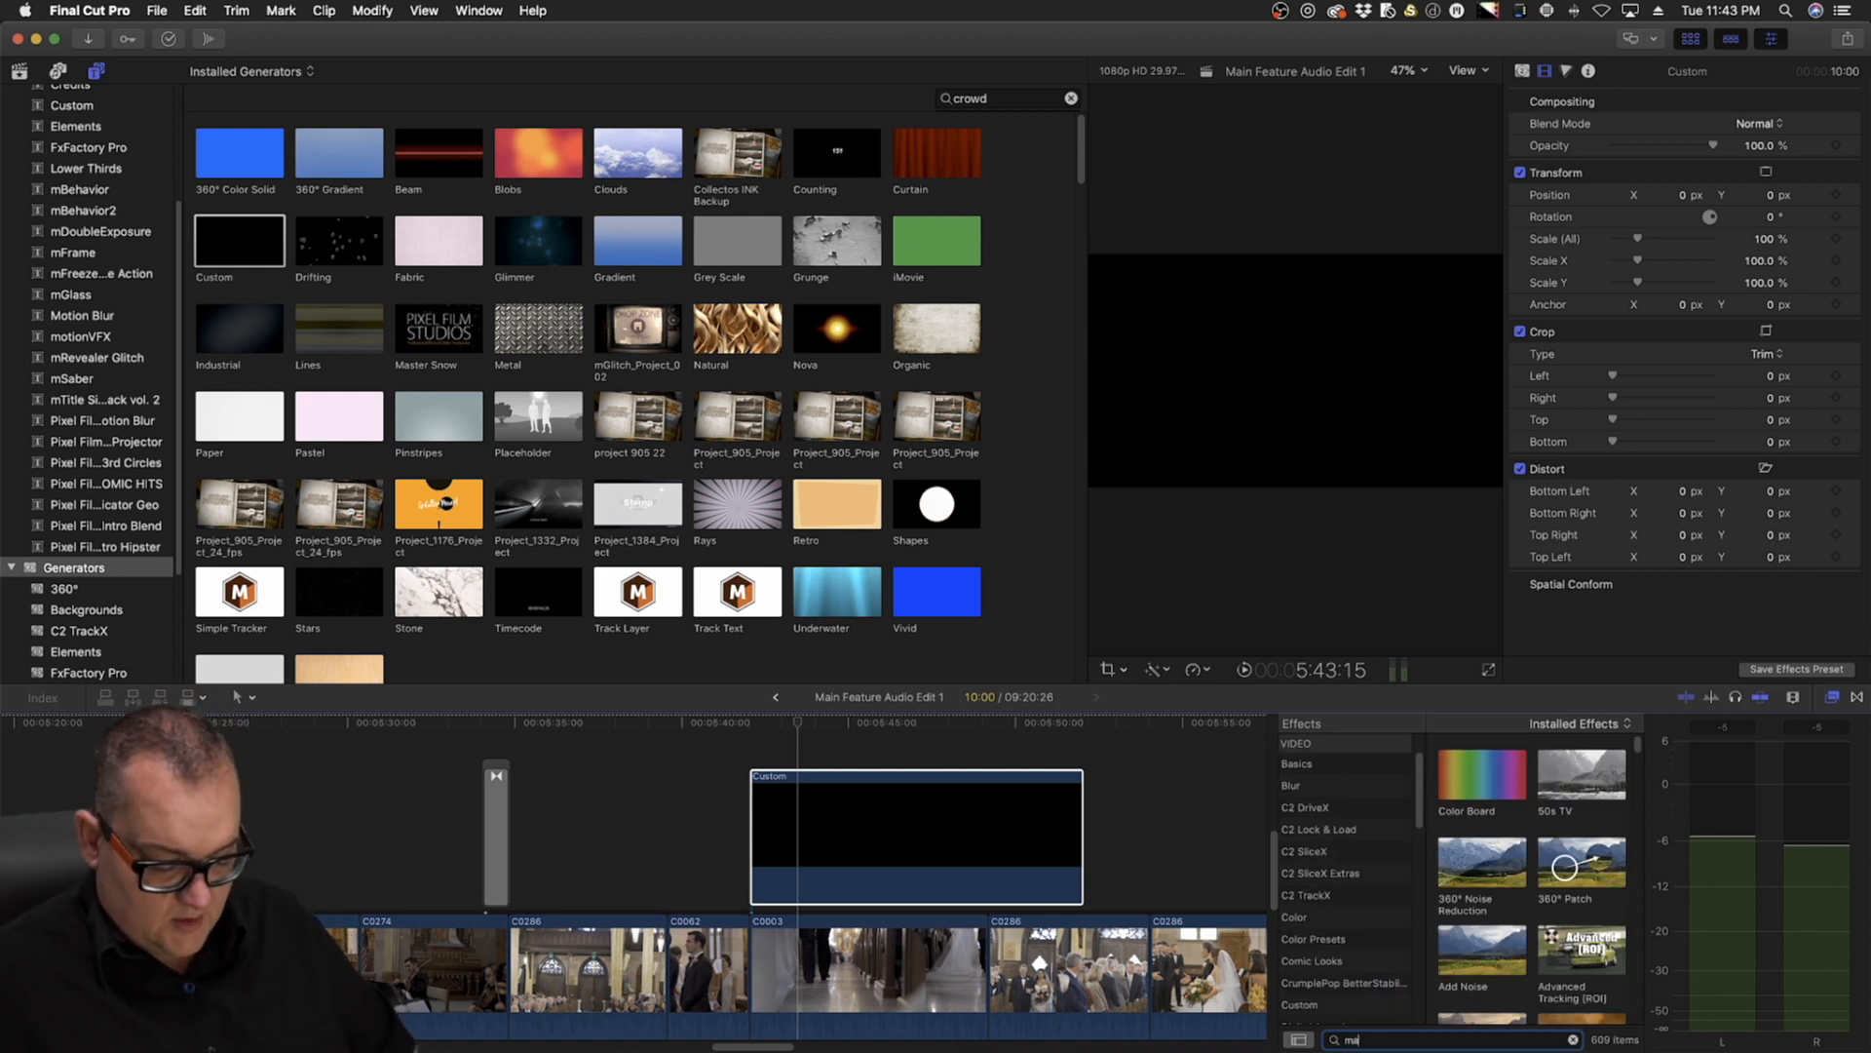
pyautogui.write('sk')
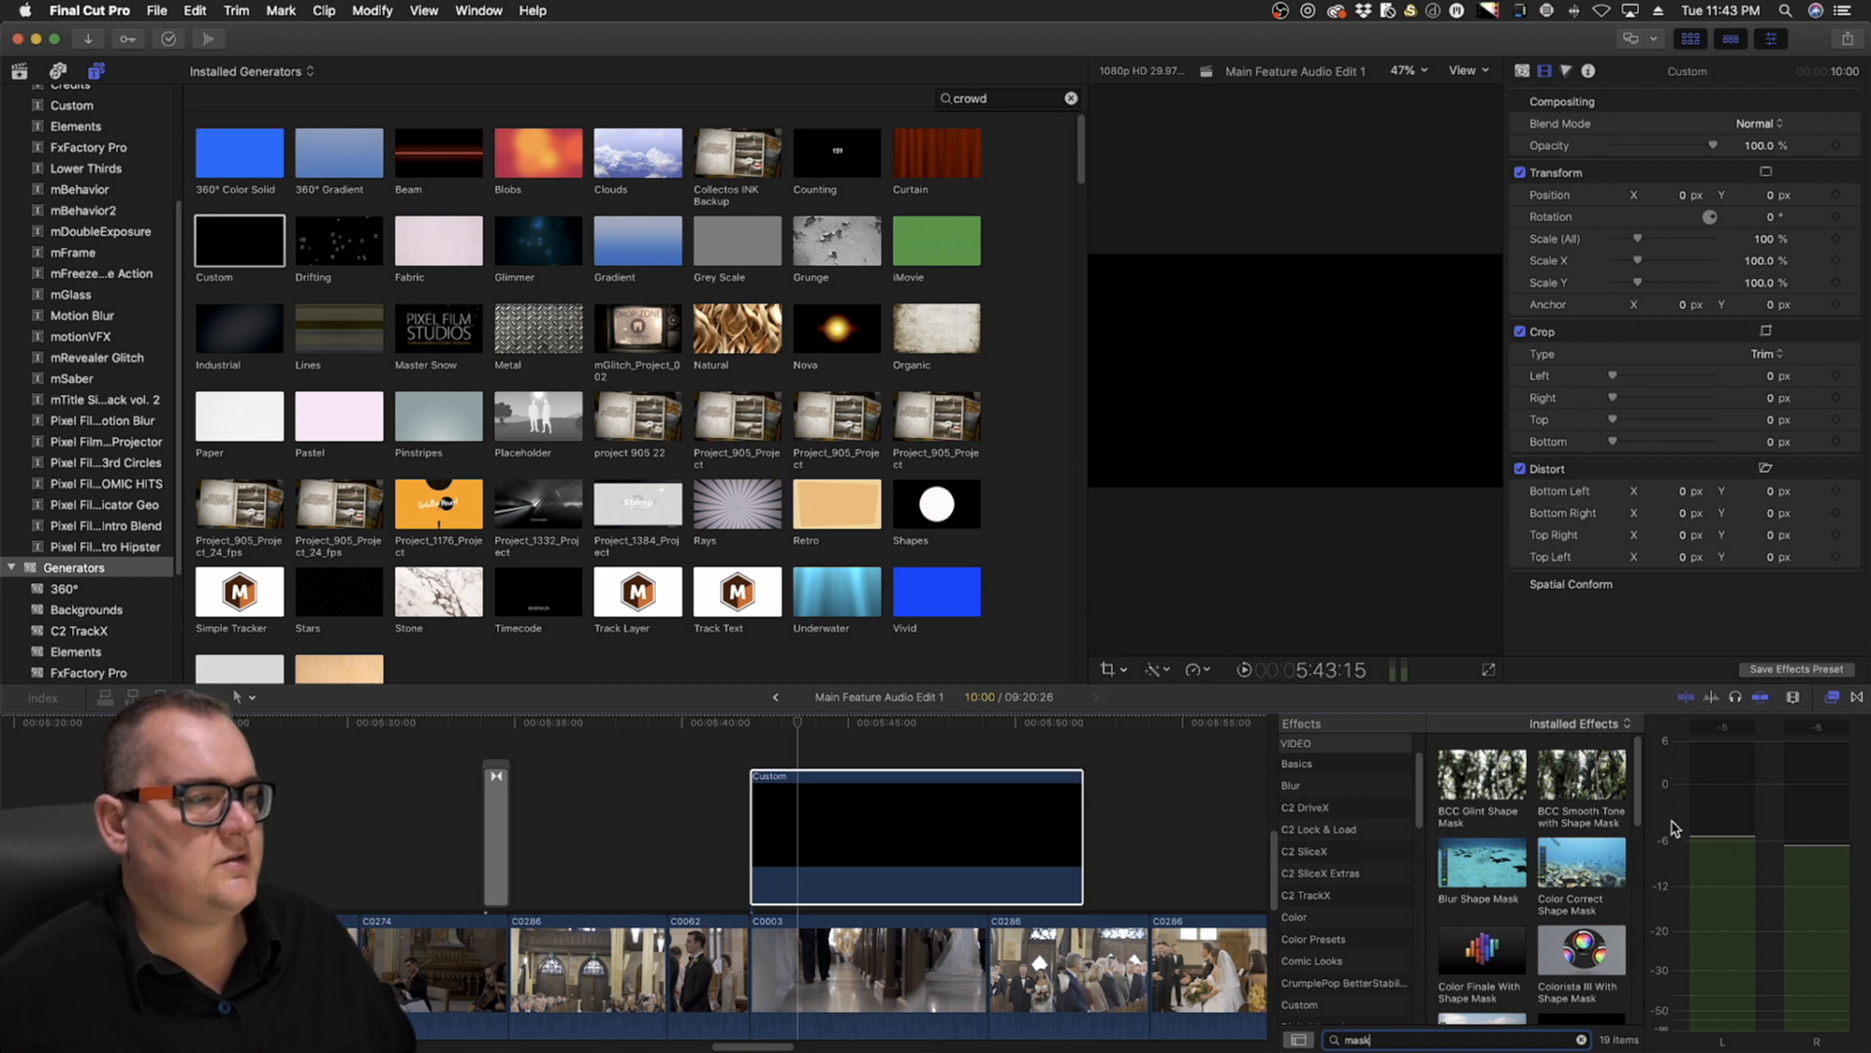
pyautogui.moveTo(1637, 801); pyautogui.dragTo(1645, 922)
pyautogui.doubleClick(1498, 926)
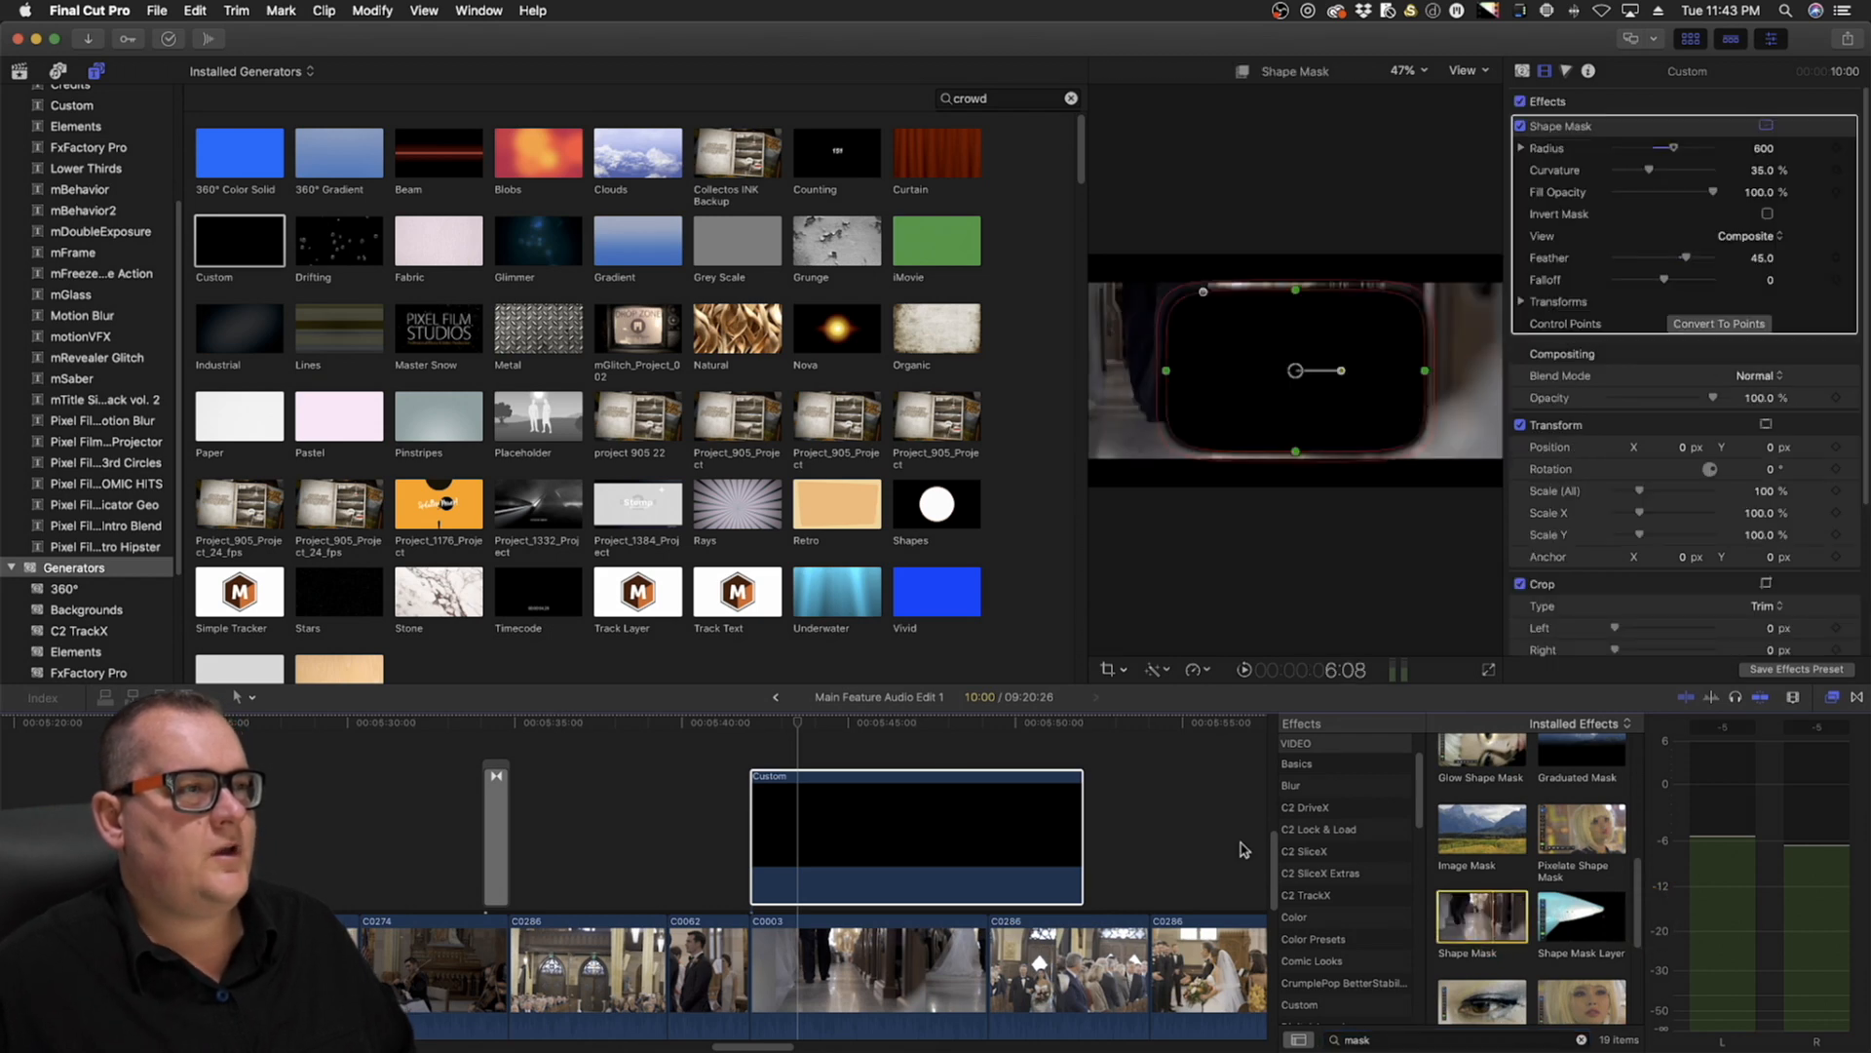
# Enlarge the viewer, set the shape mask's Feather to 0 and Curvature to 0%, and invert the mask
pyautogui.click(1693, 39)
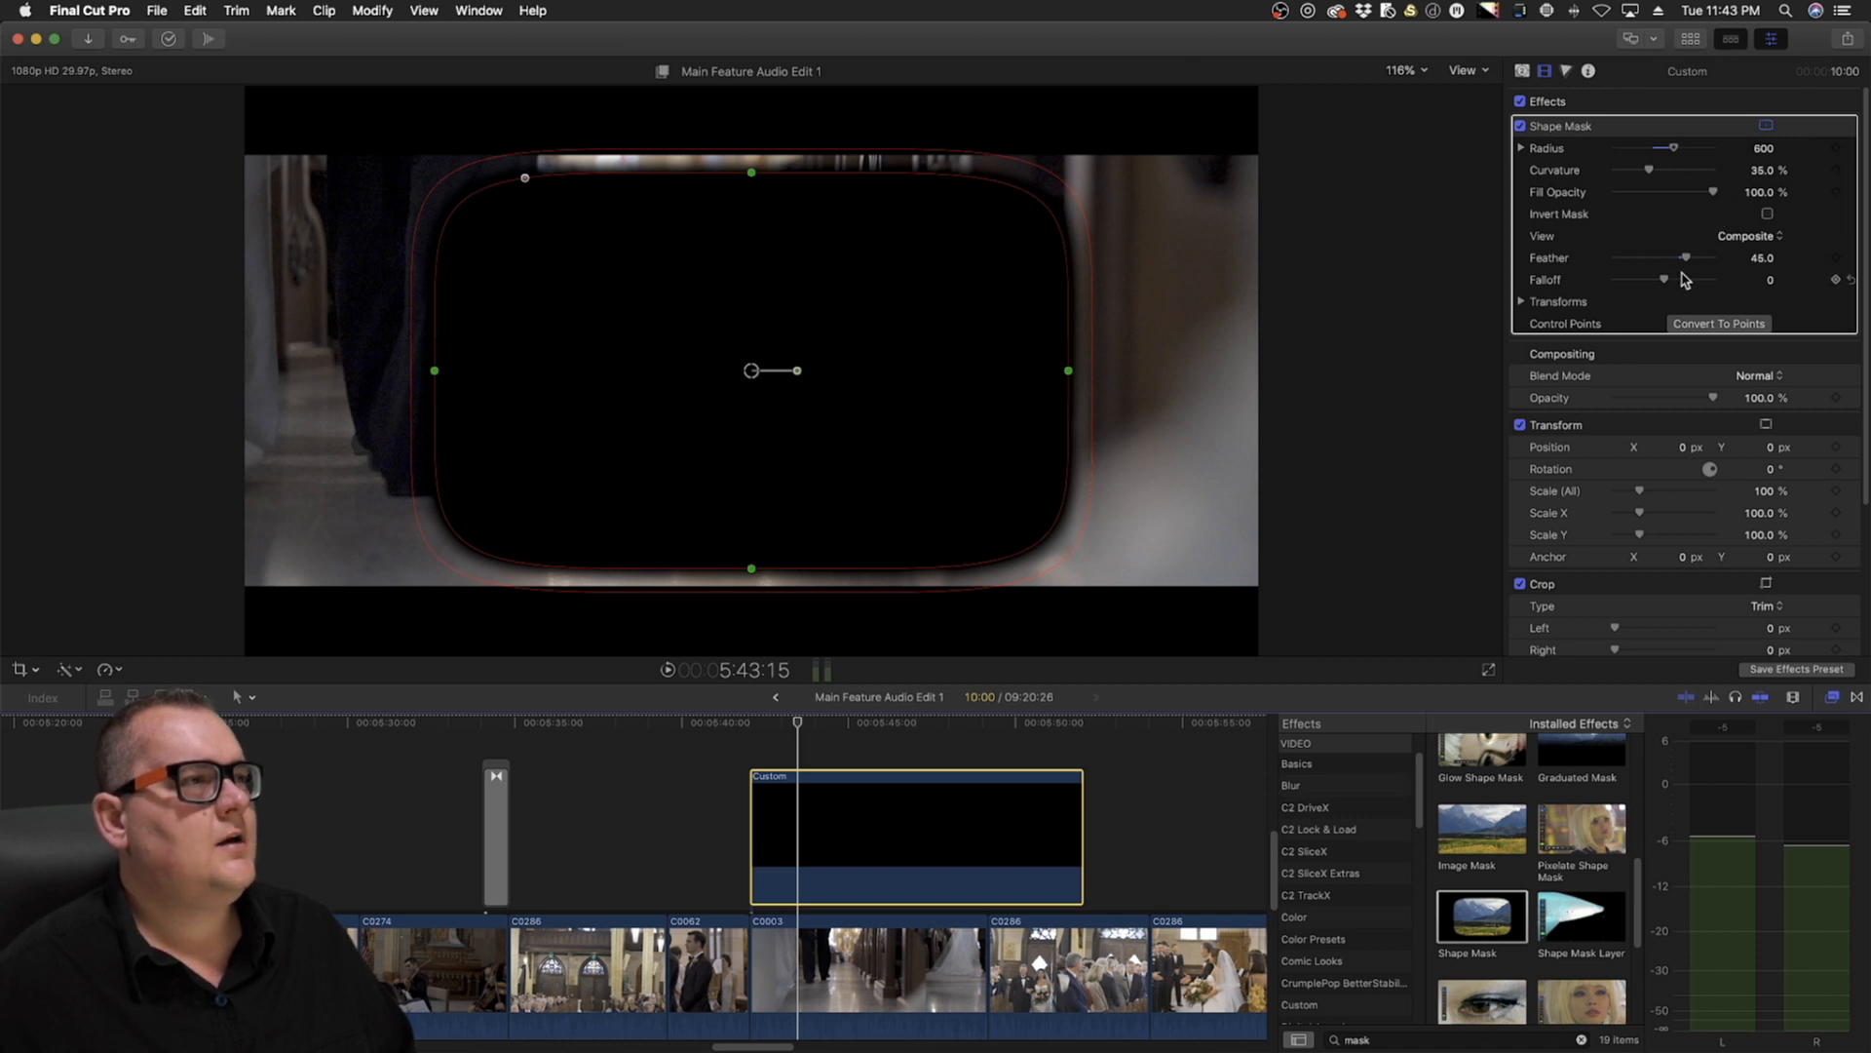
pyautogui.moveTo(1685, 258); pyautogui.dragTo(1518, 270)
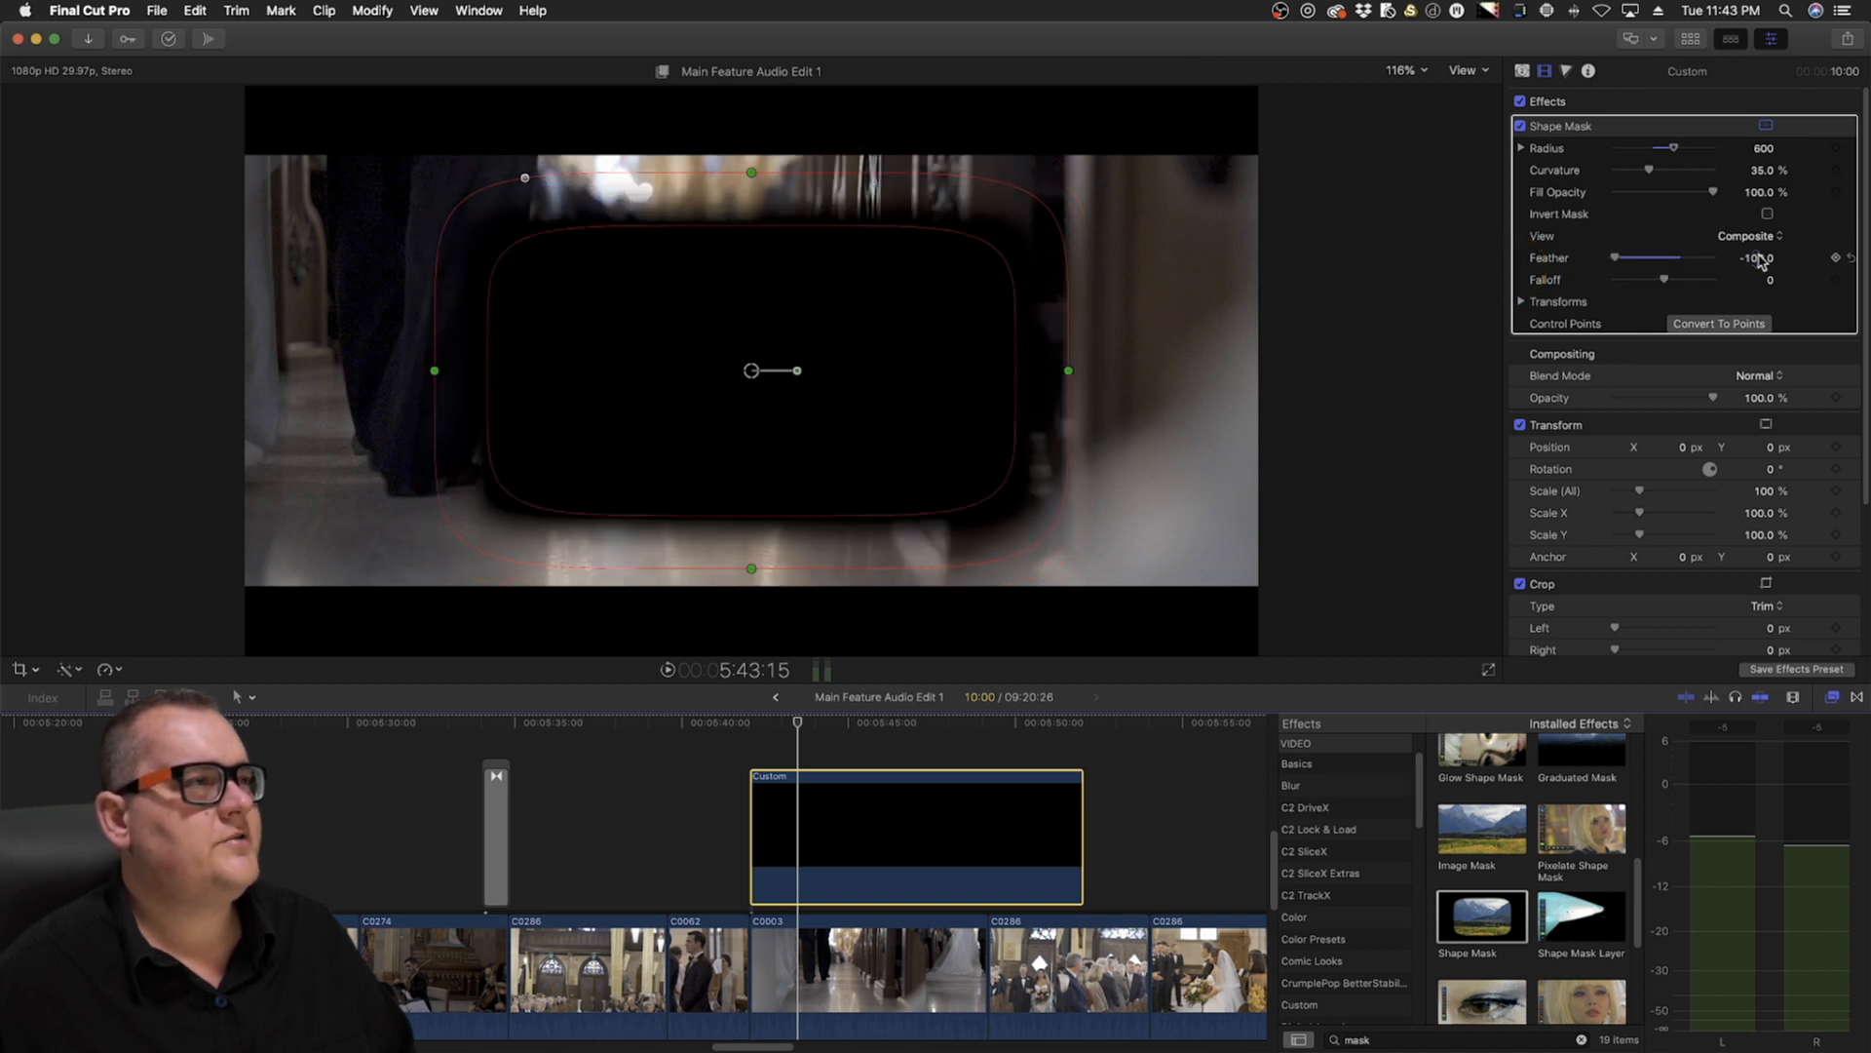
pyautogui.click(1850, 257)
pyautogui.click(1754, 257)
pyautogui.write('0')
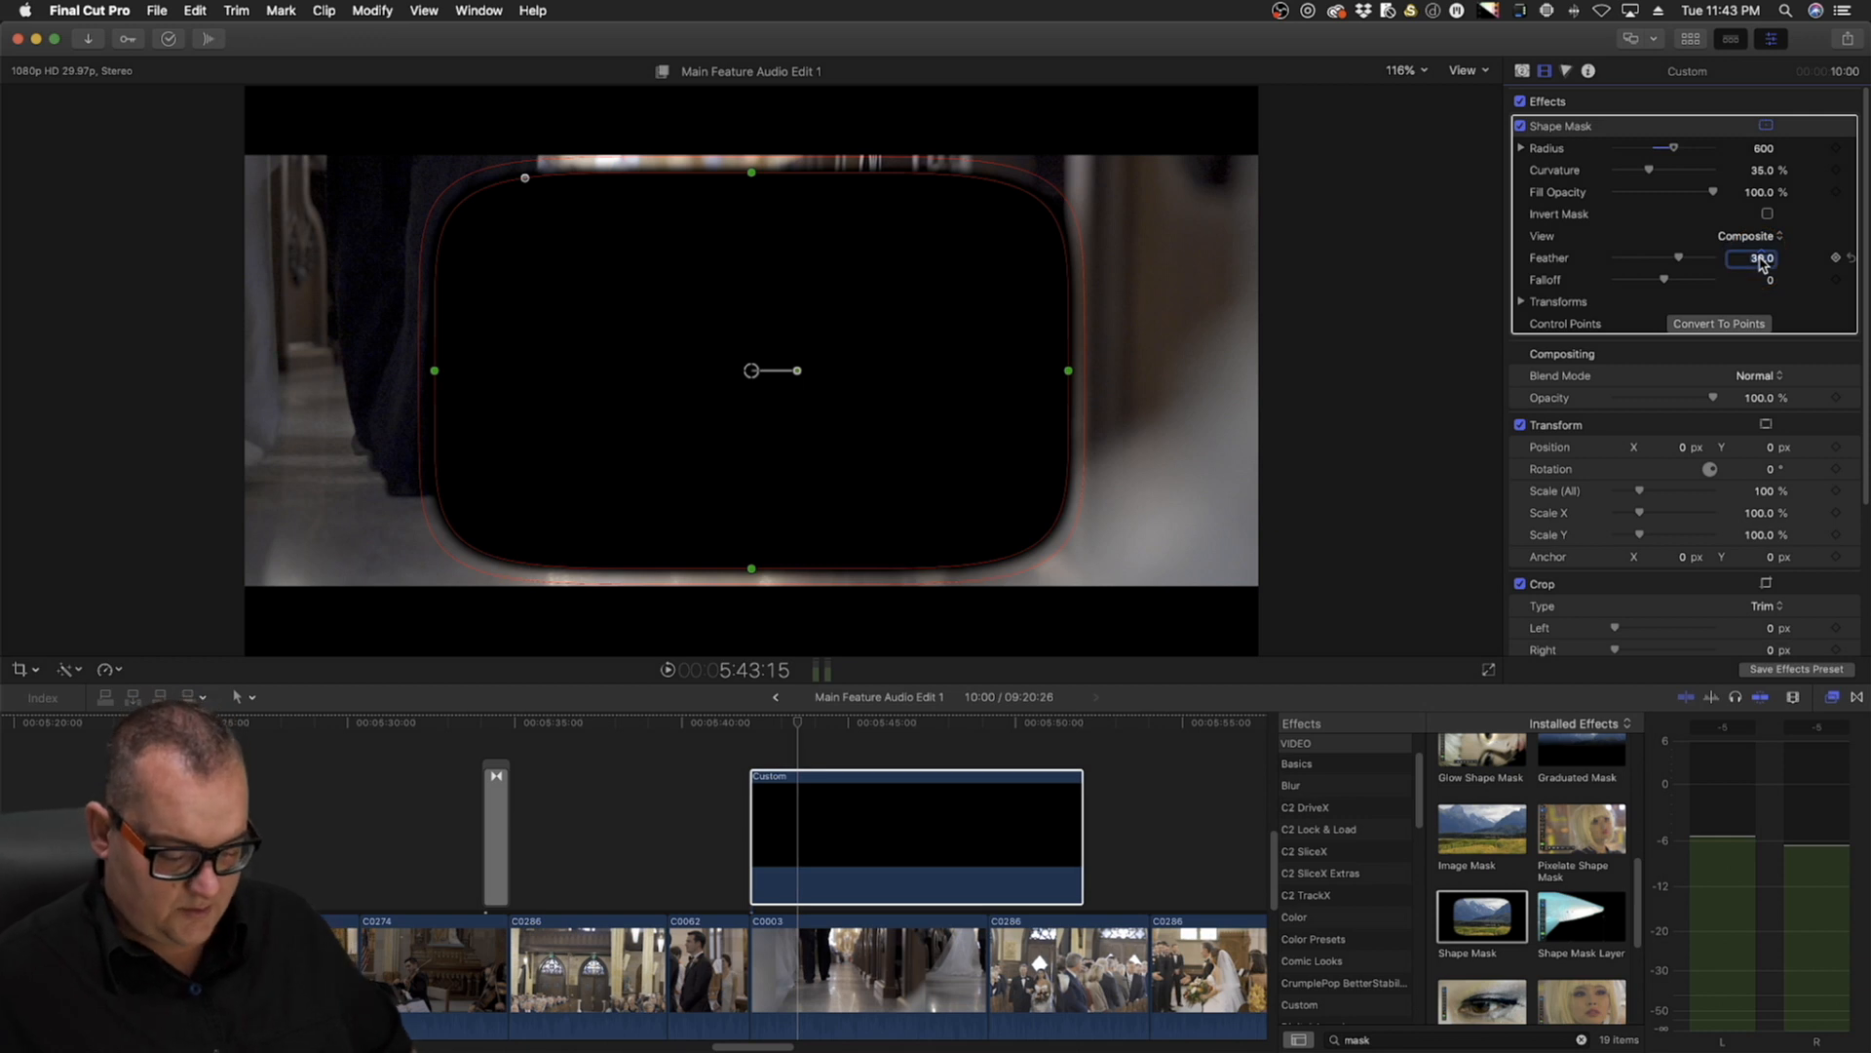
pyautogui.press('Return')
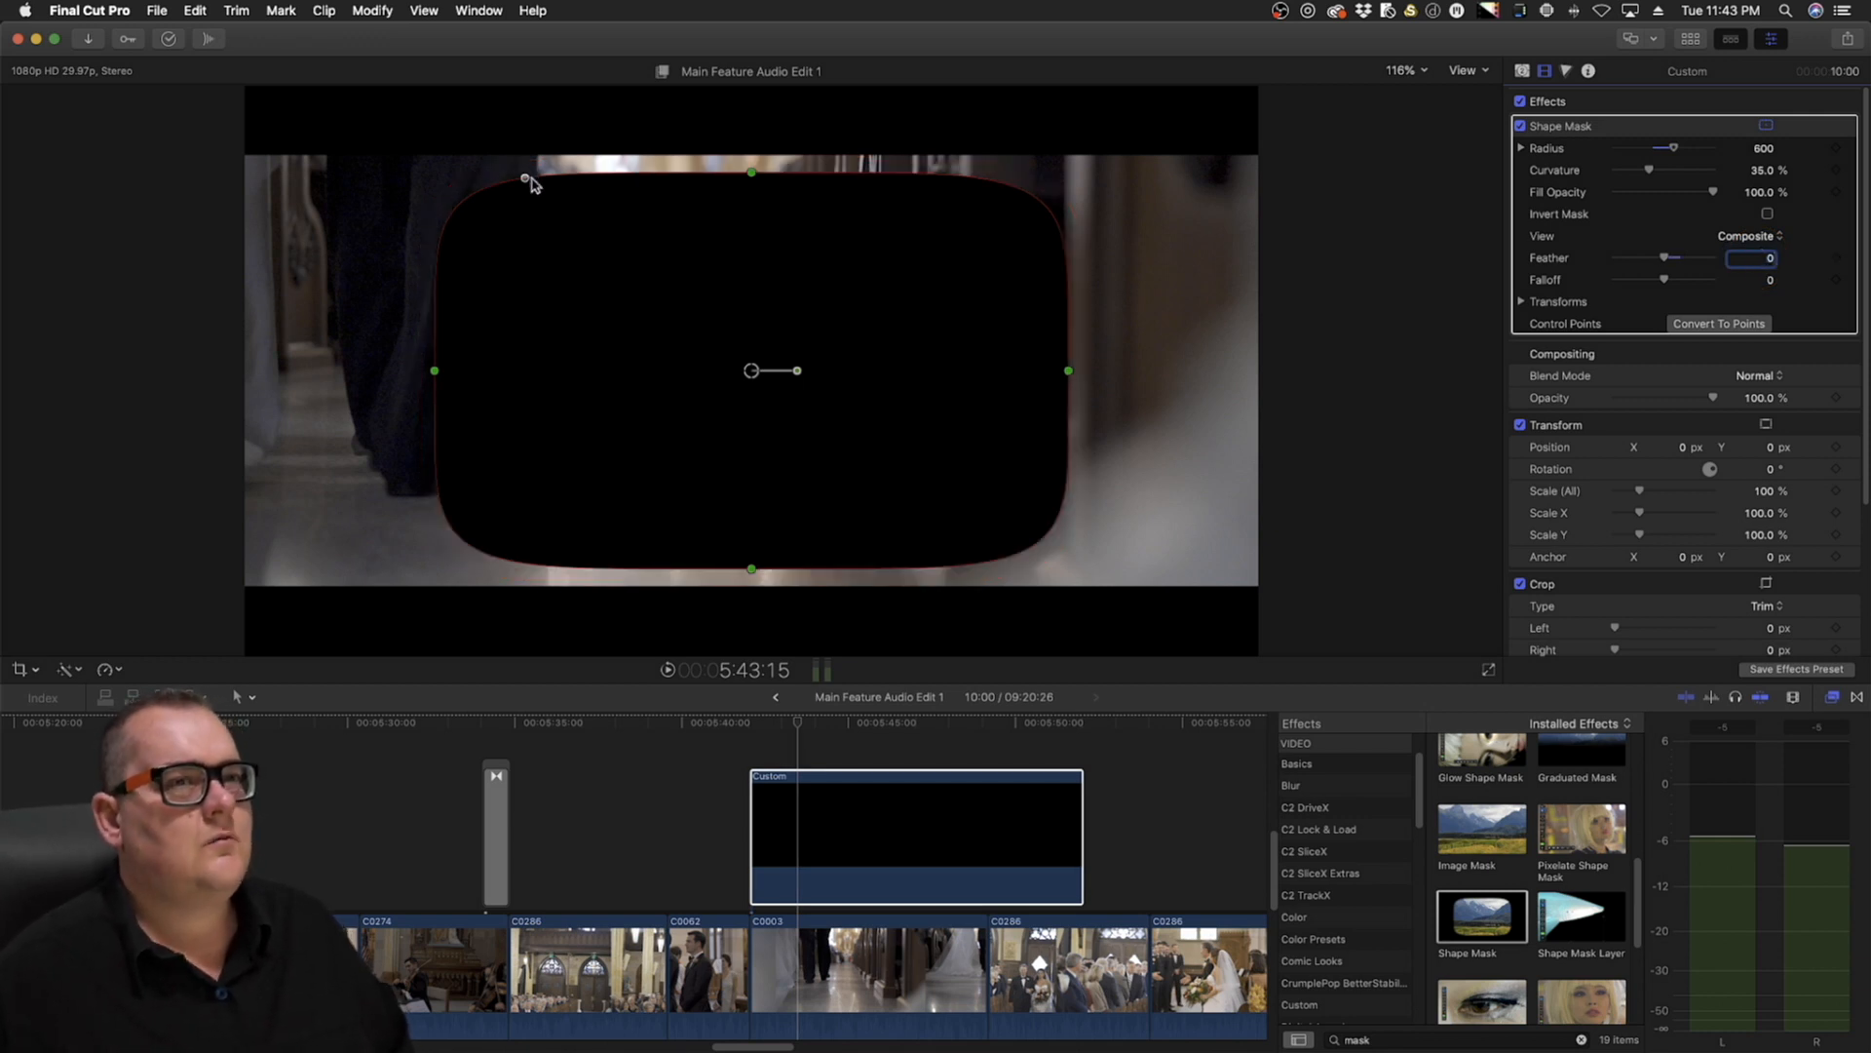
pyautogui.moveTo(529, 179); pyautogui.dragTo(417, 107)
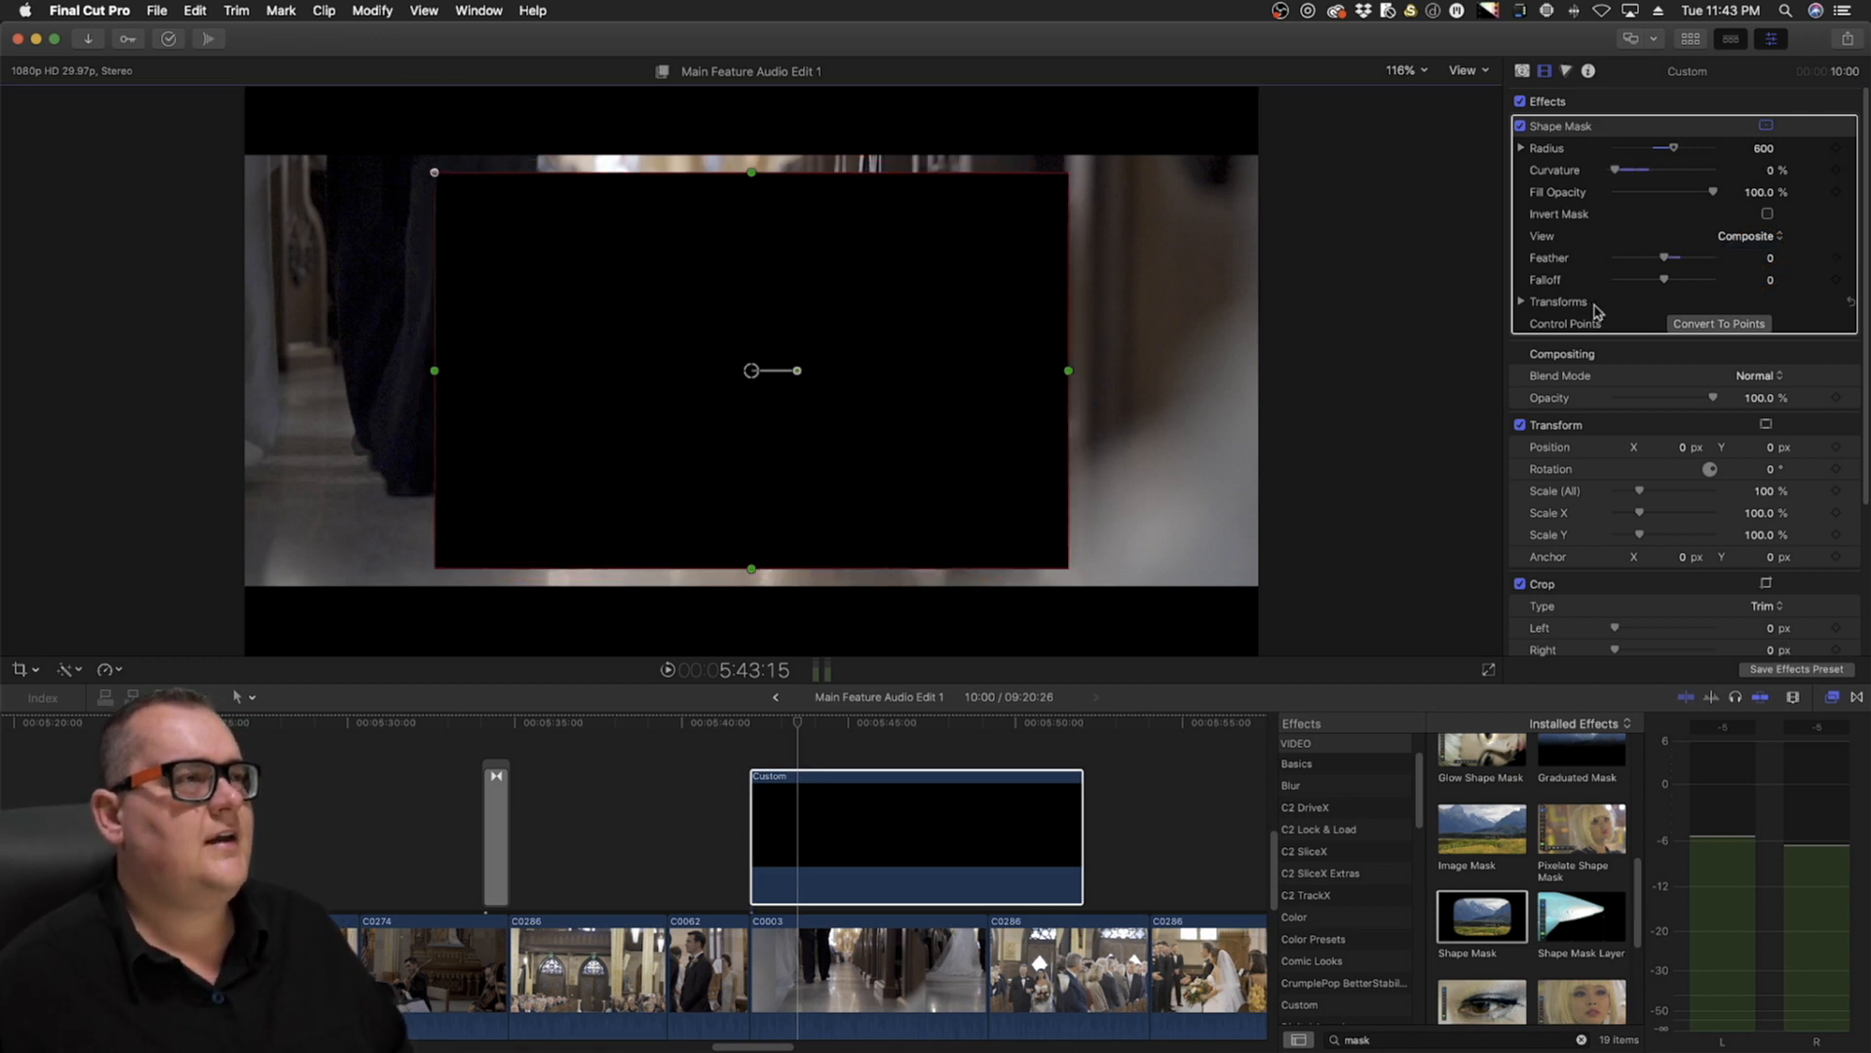
pyautogui.click(1767, 213)
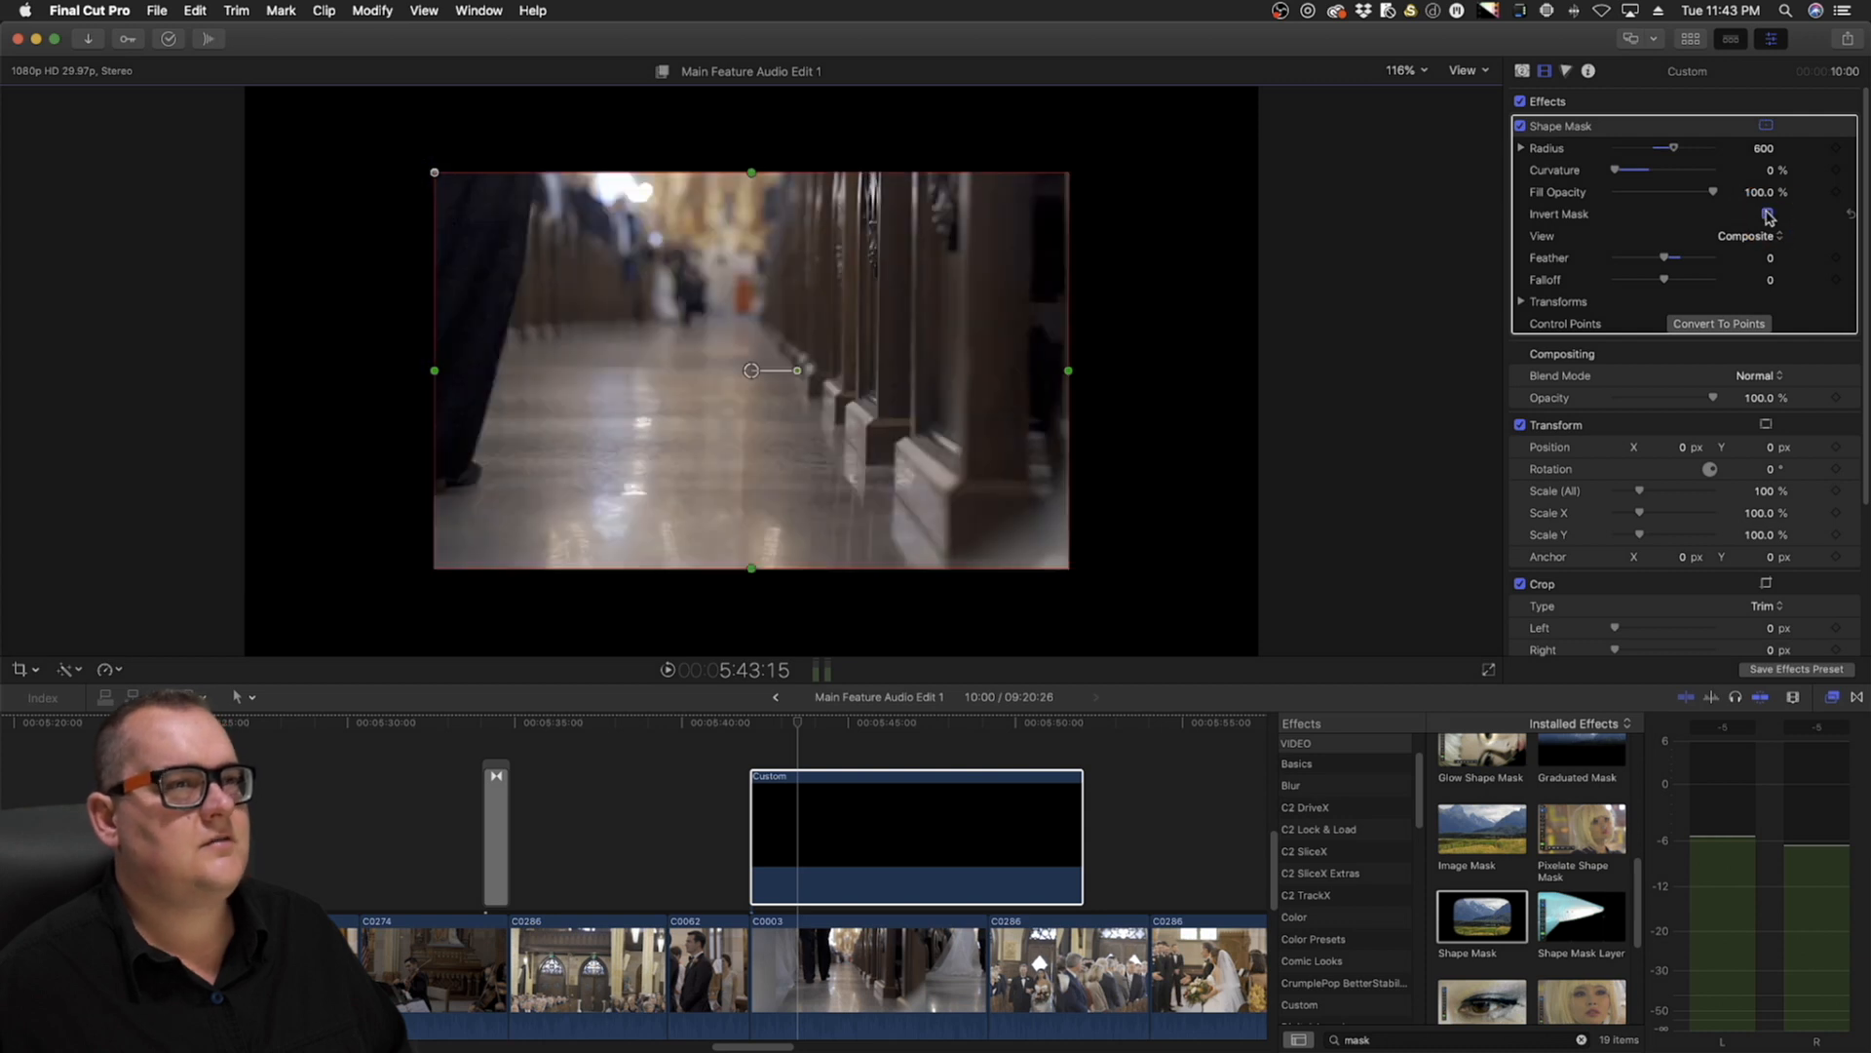
# Align the mask's upper and lower edges with the letterbox bars and widen it past both frame sides, to a radius of about 1322
pyautogui.click(1403, 70)
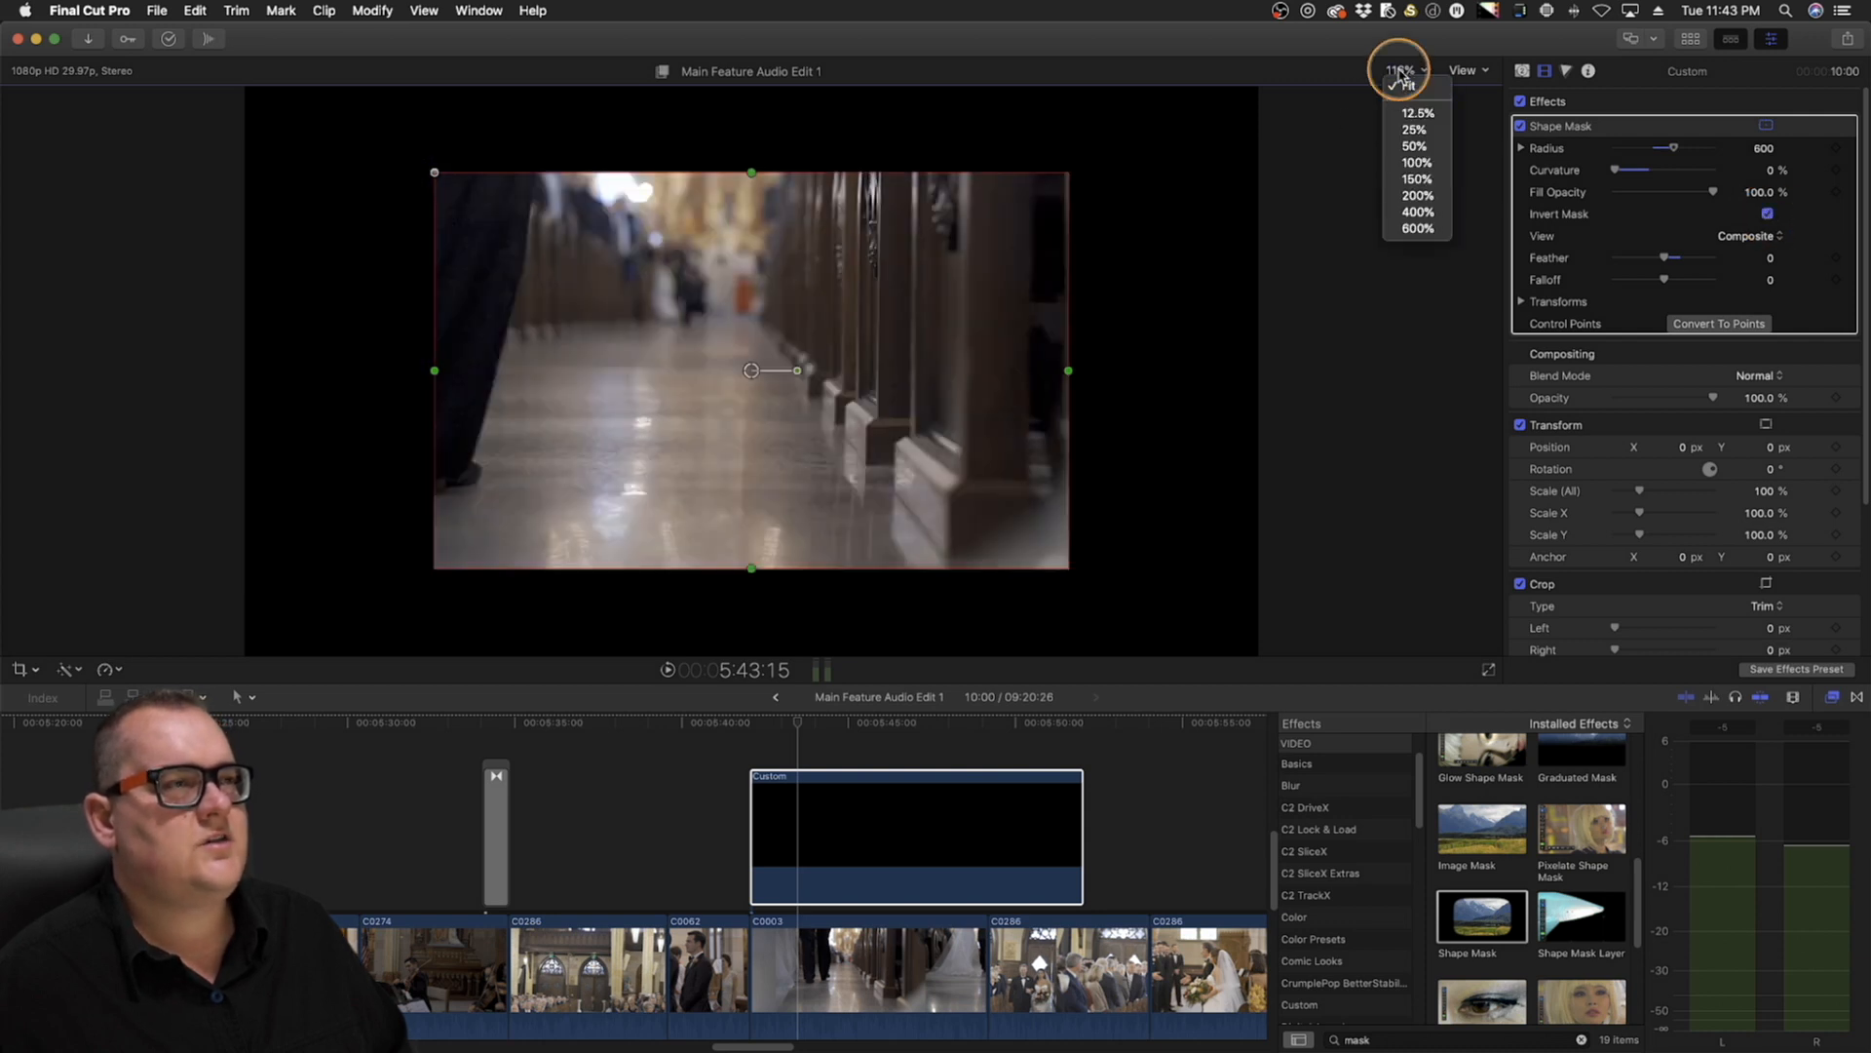
pyautogui.click(1419, 223)
pyautogui.moveTo(1469, 372); pyautogui.dragTo(1458, 364)
pyautogui.moveTo(1240, 342); pyautogui.dragTo(1219, 285)
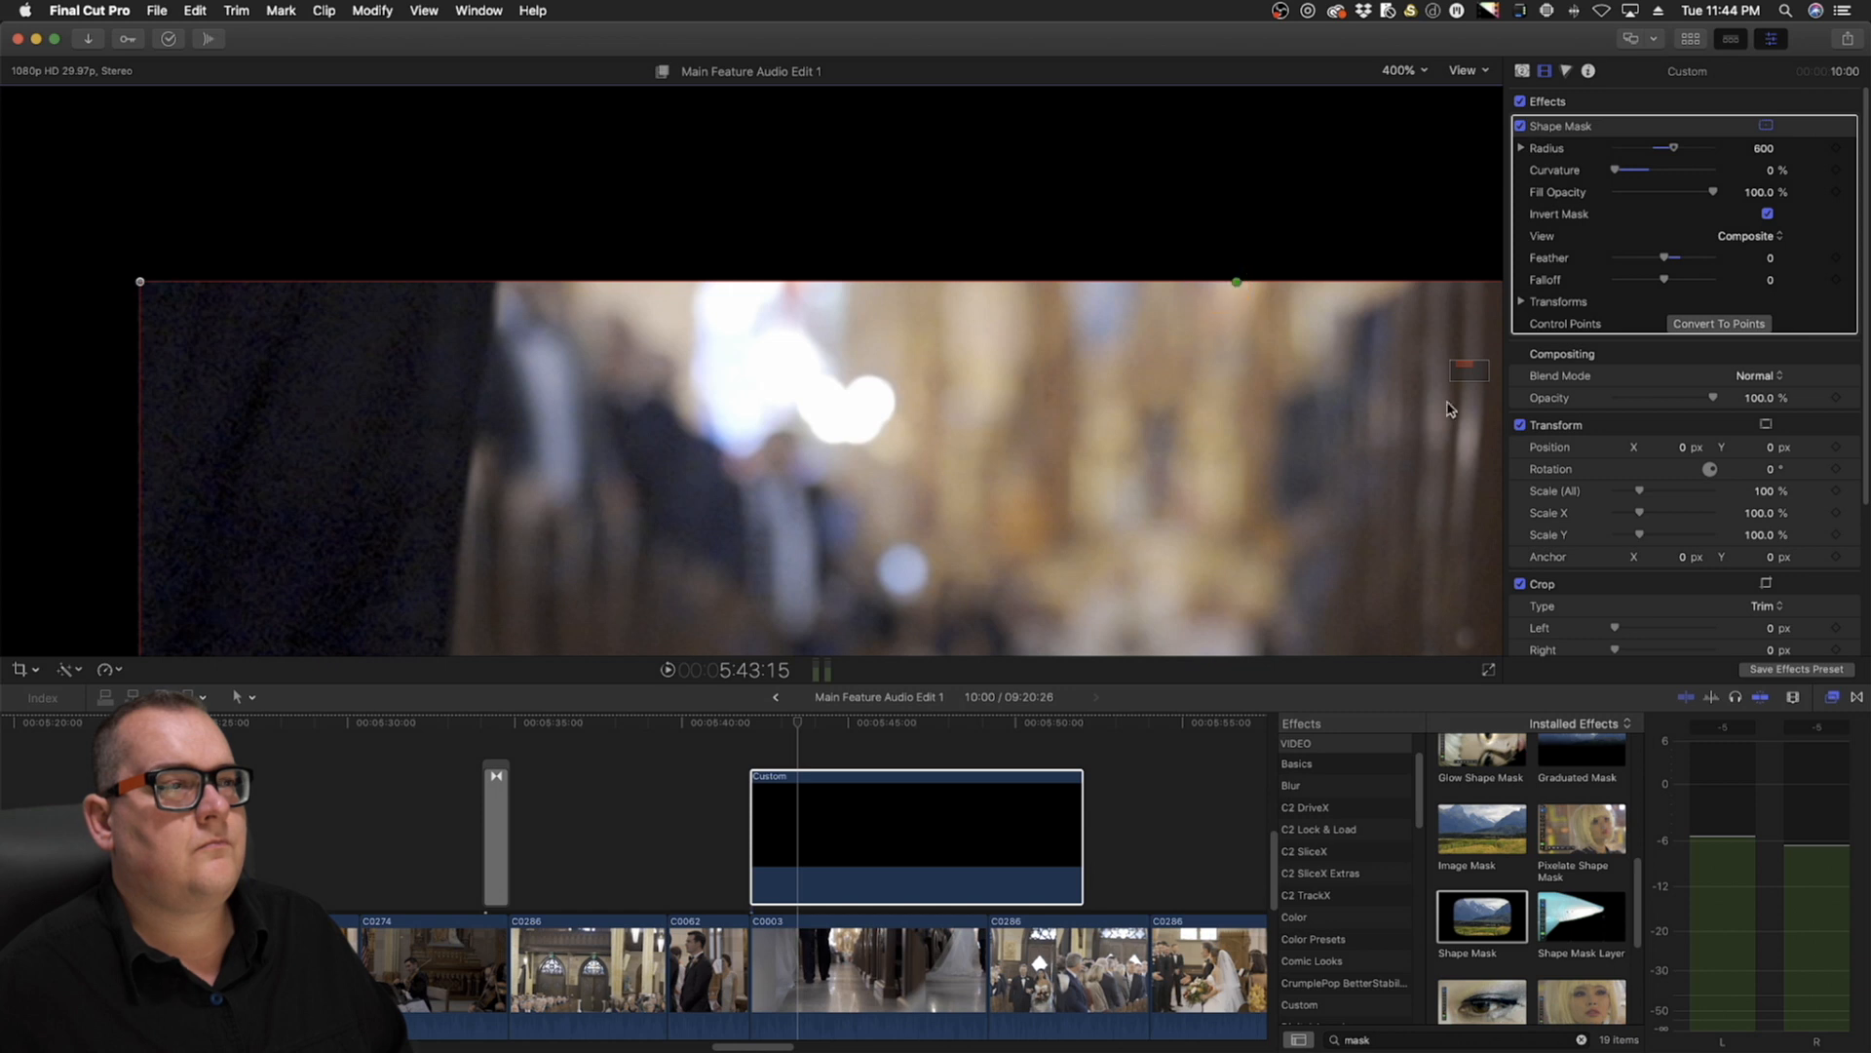
pyautogui.scroll(-10, 1461, 371)
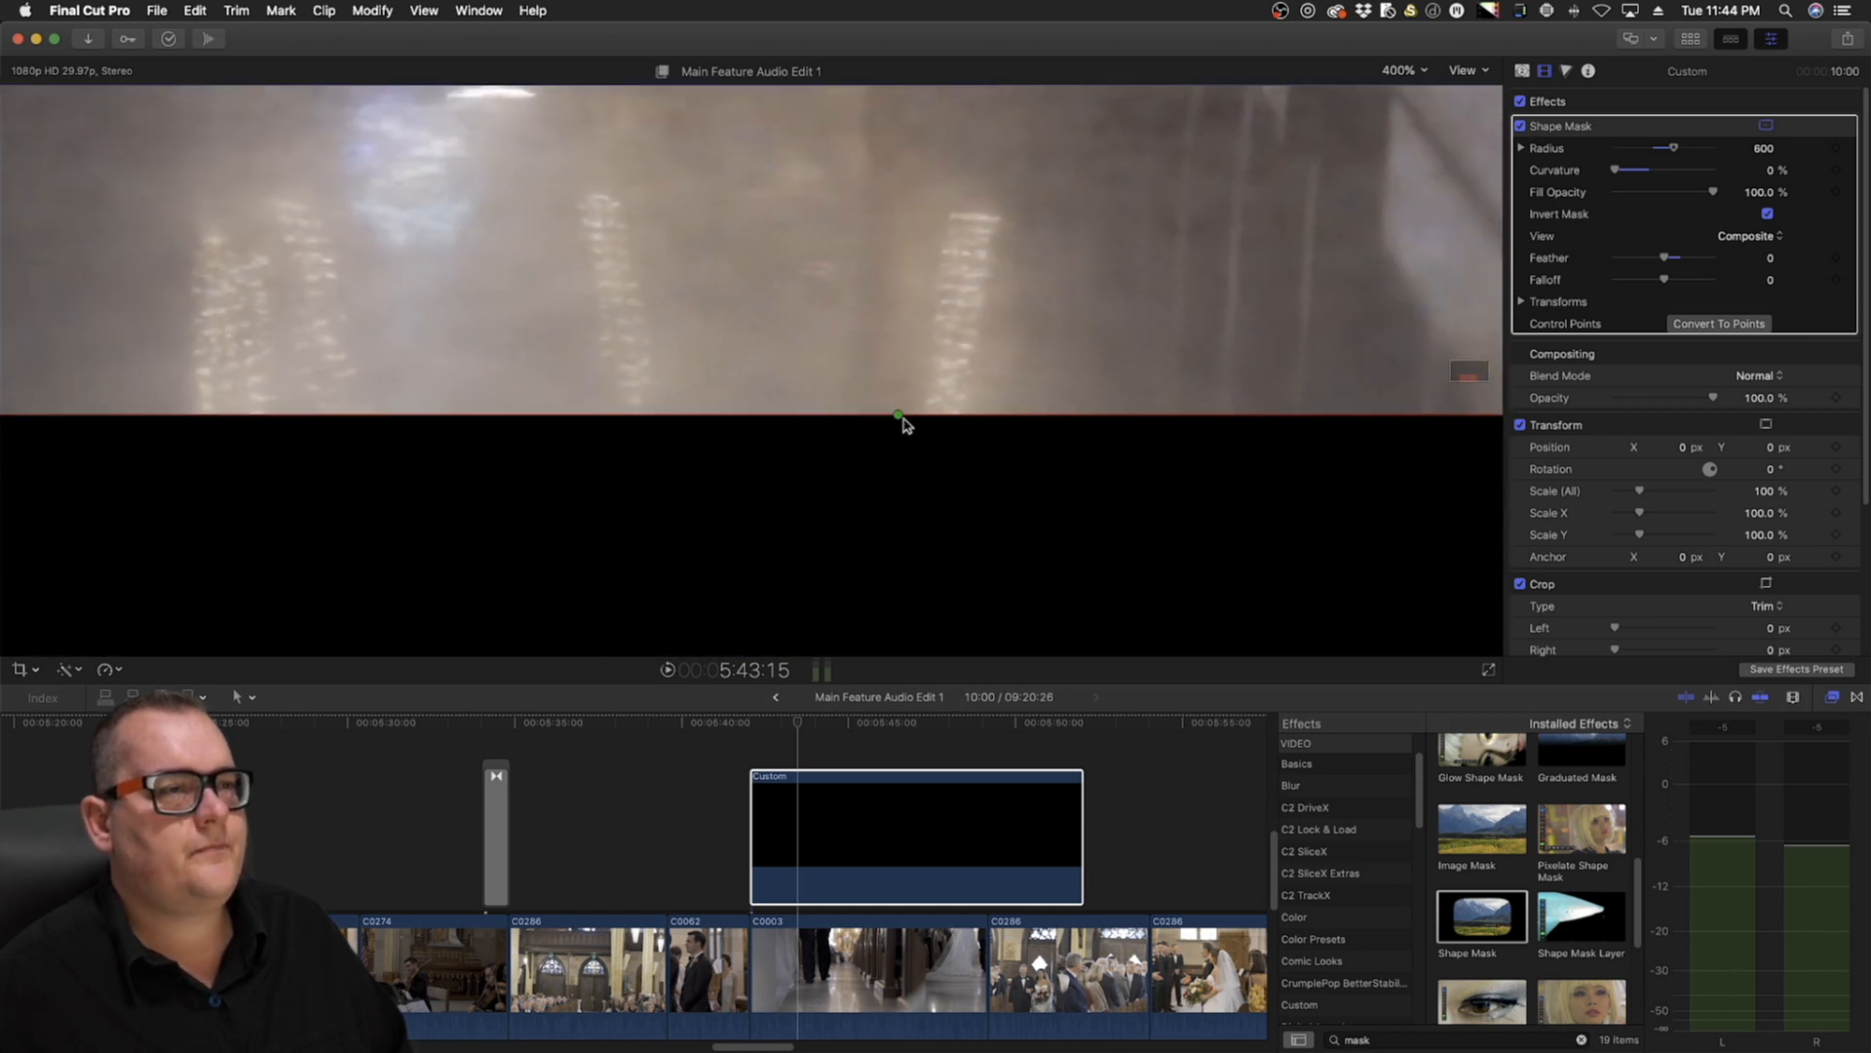
pyautogui.moveTo(902, 417)
pyautogui.mouseDown()
pyautogui.moveTo(890, 472)
pyautogui.moveTo(895, 409)
pyautogui.mouseUp()
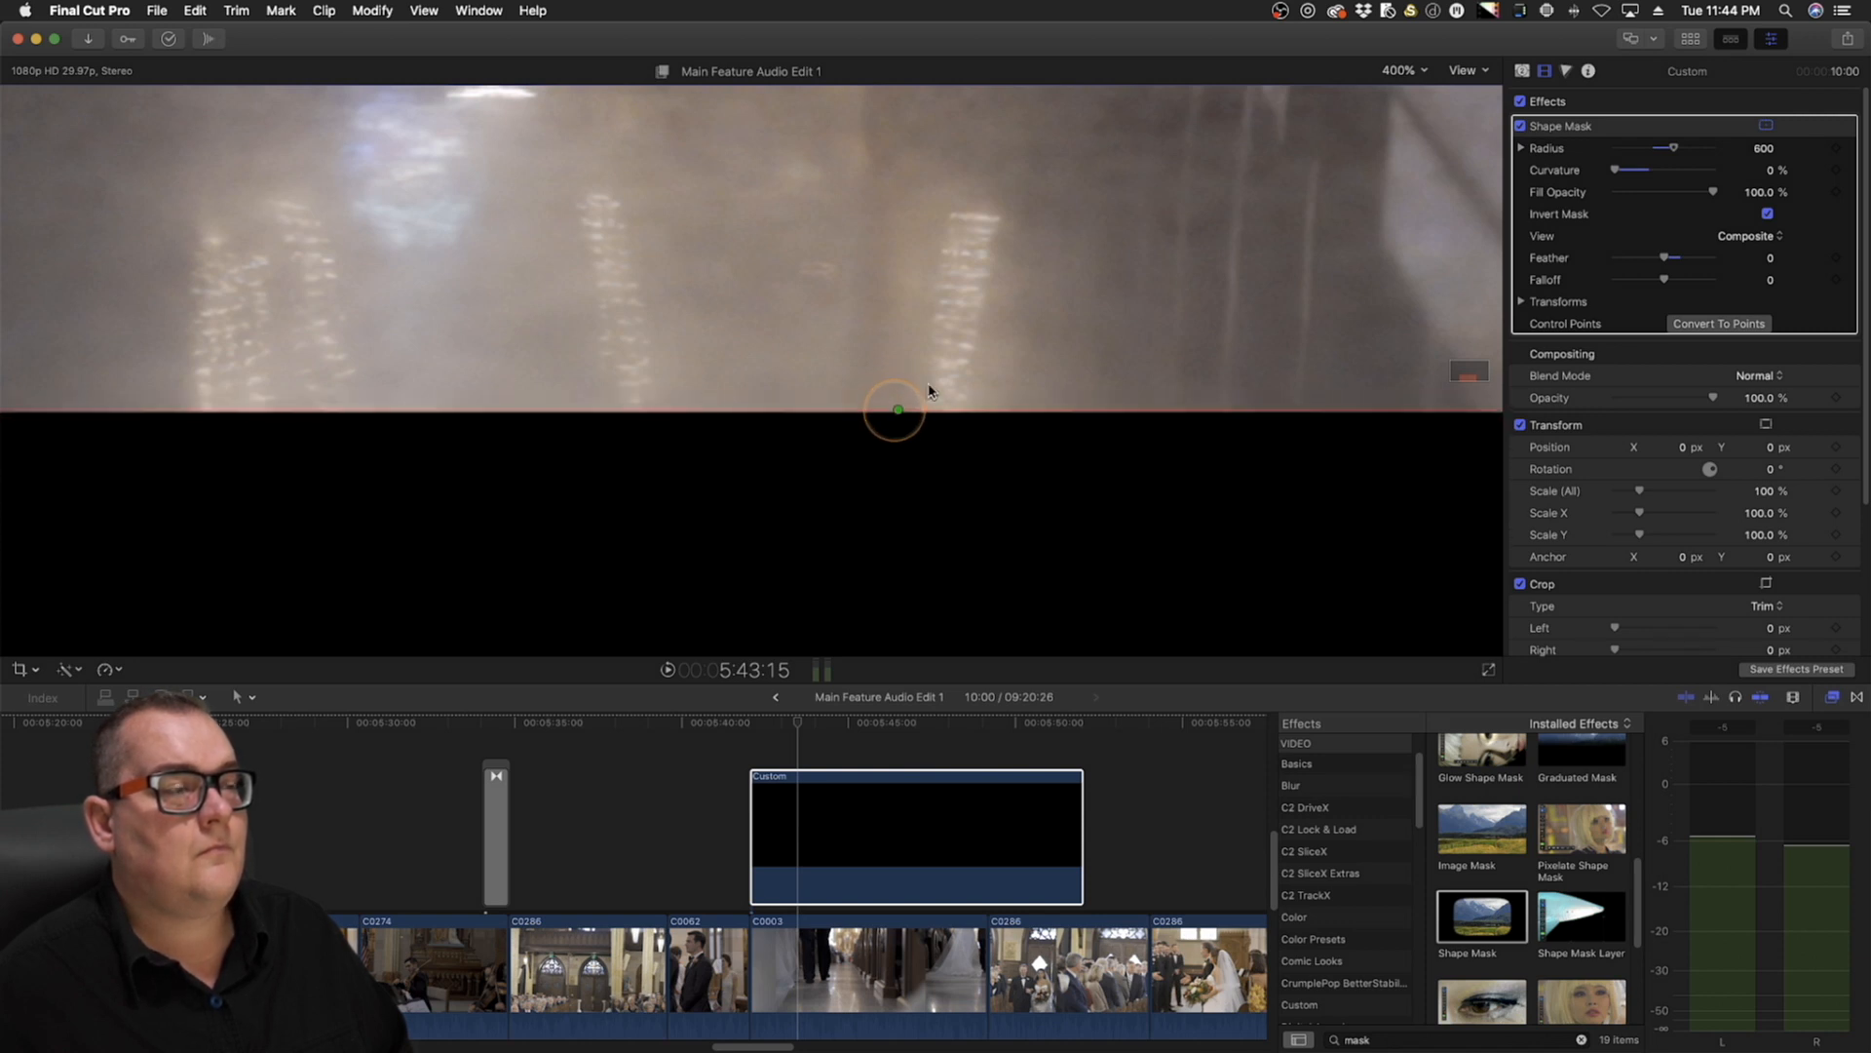
pyautogui.click(1400, 71)
pyautogui.press('Return')
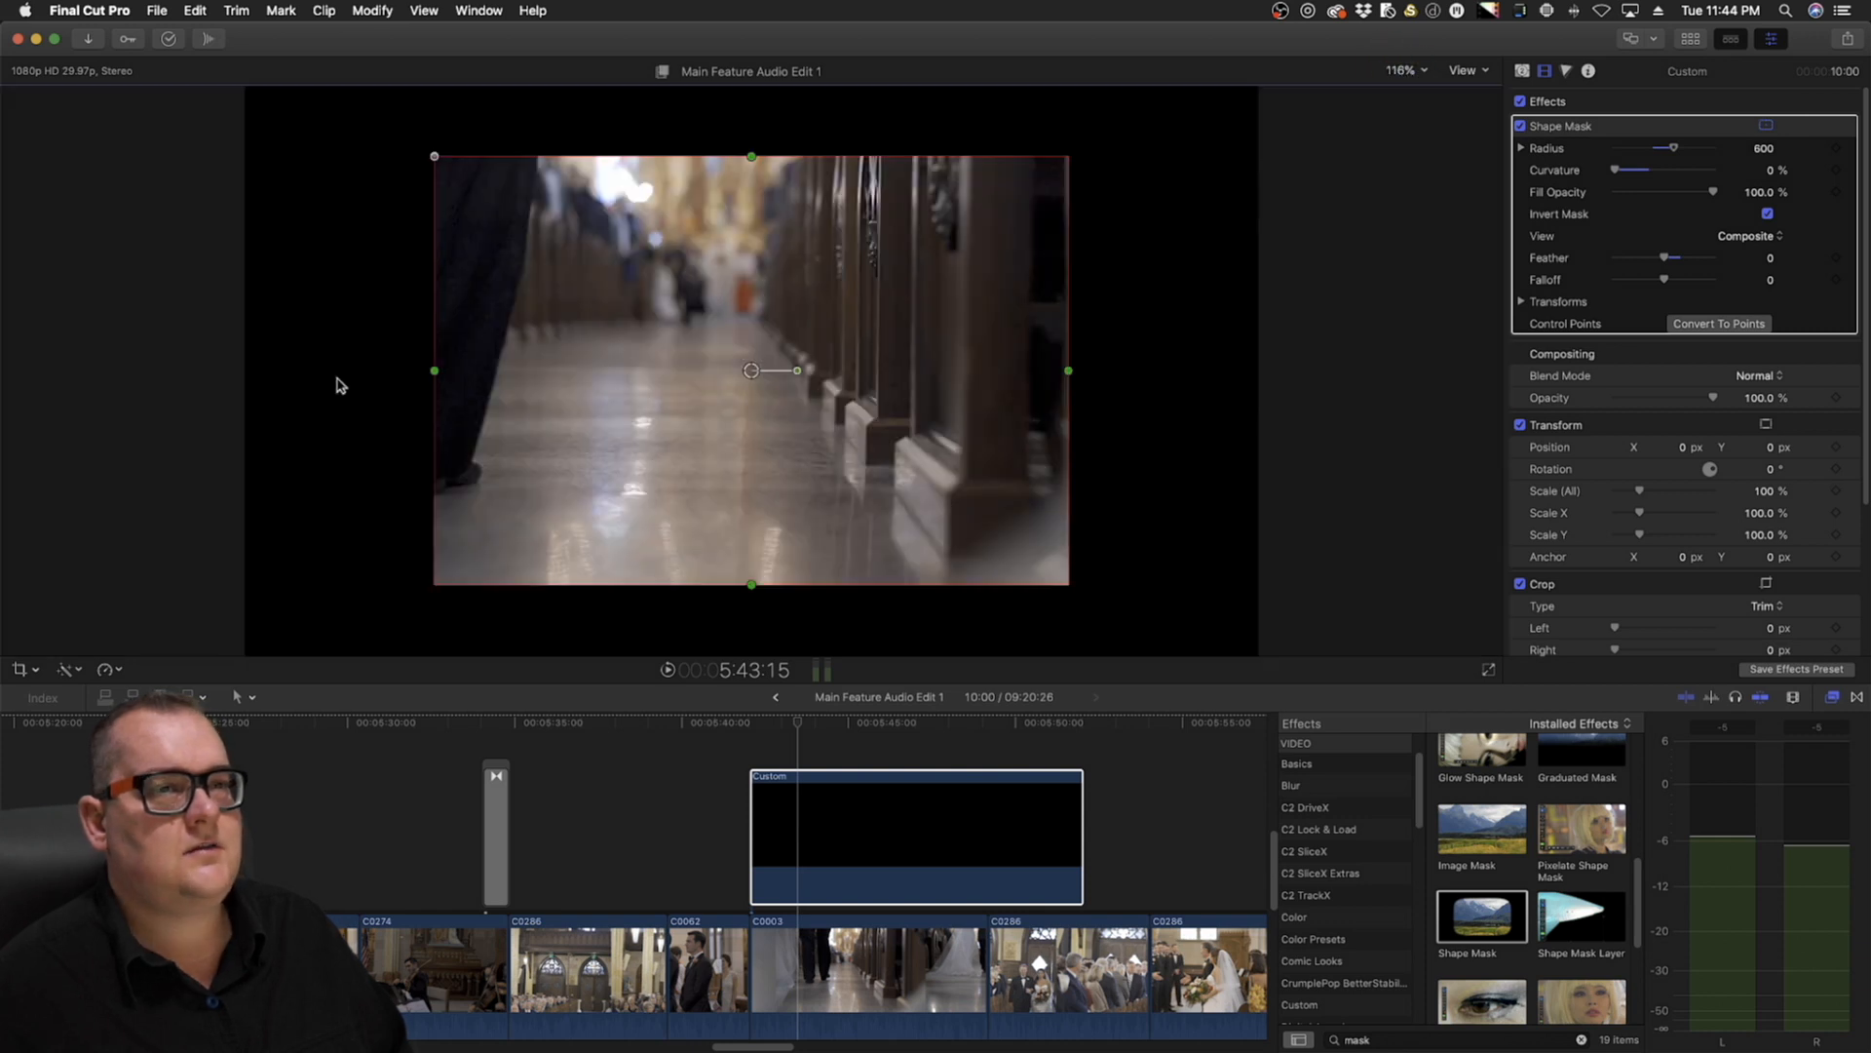
pyautogui.moveTo(418, 371); pyautogui.dragTo(50, 382)
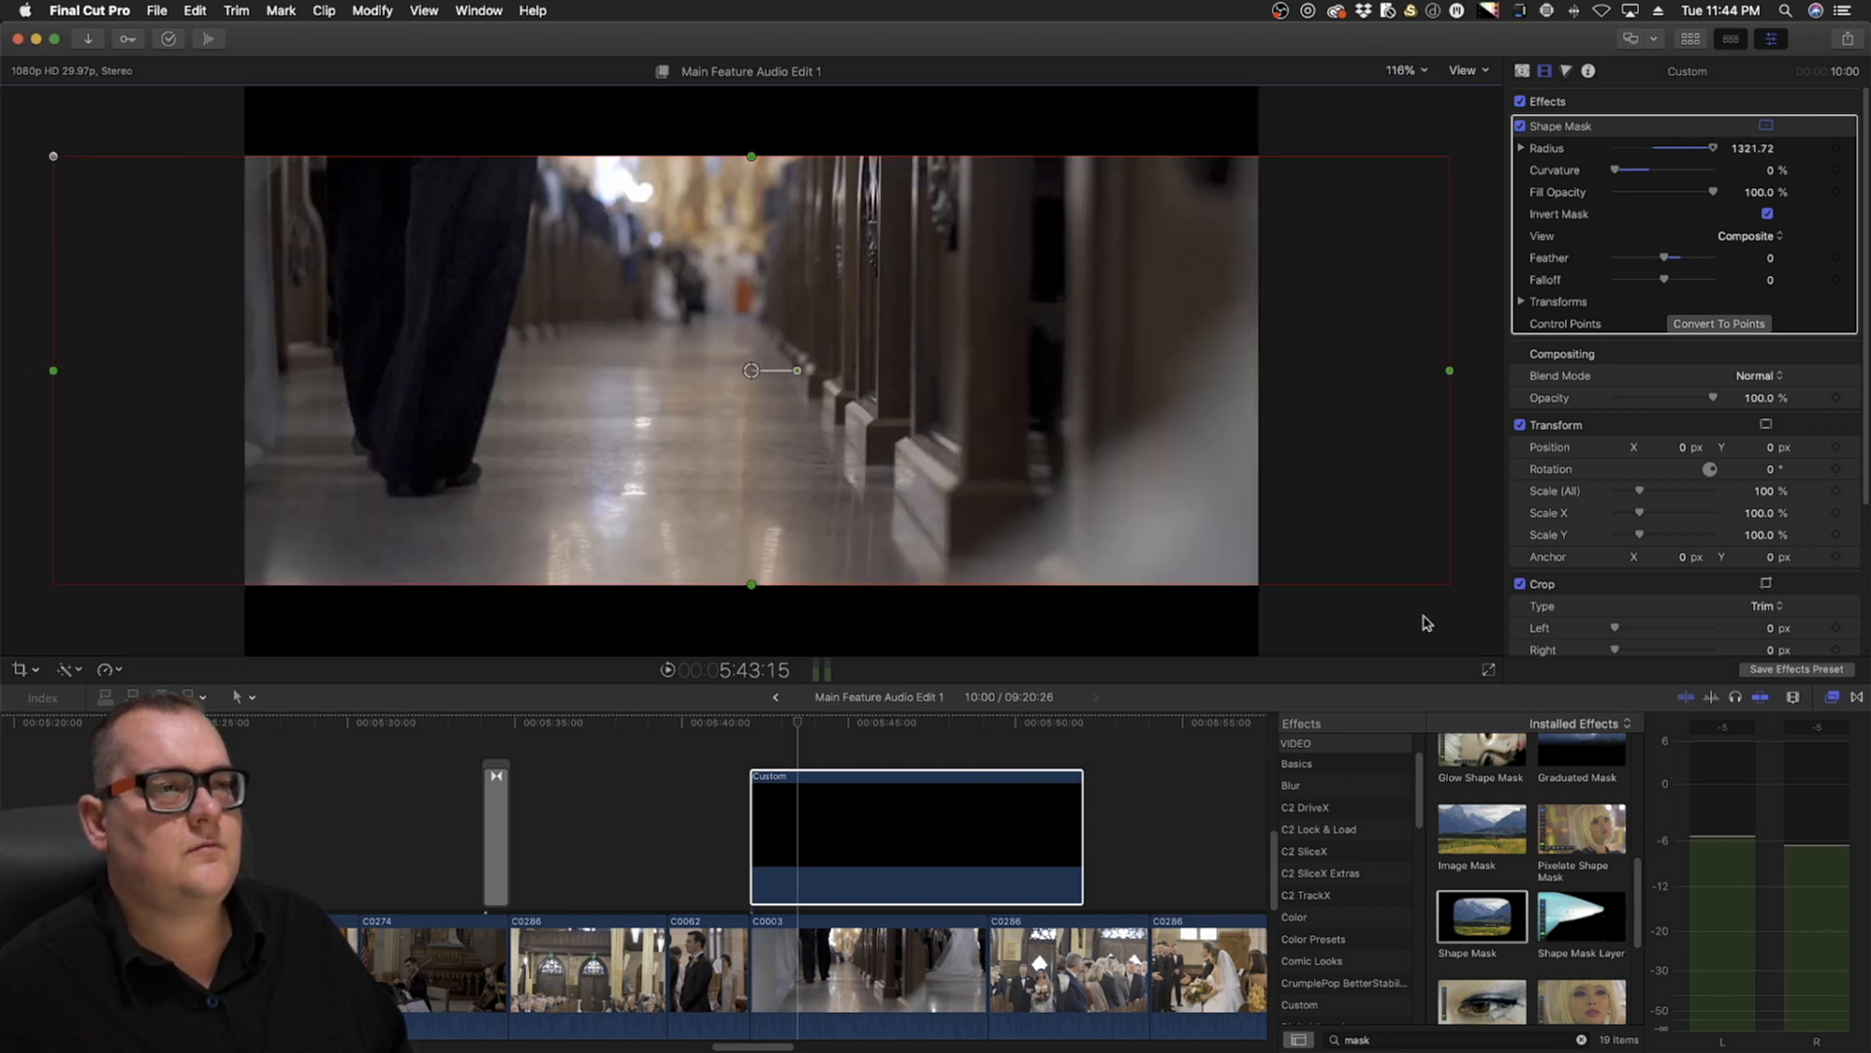
# Turn off the Letterbox effect on clip C0003
pyautogui.click(915, 960)
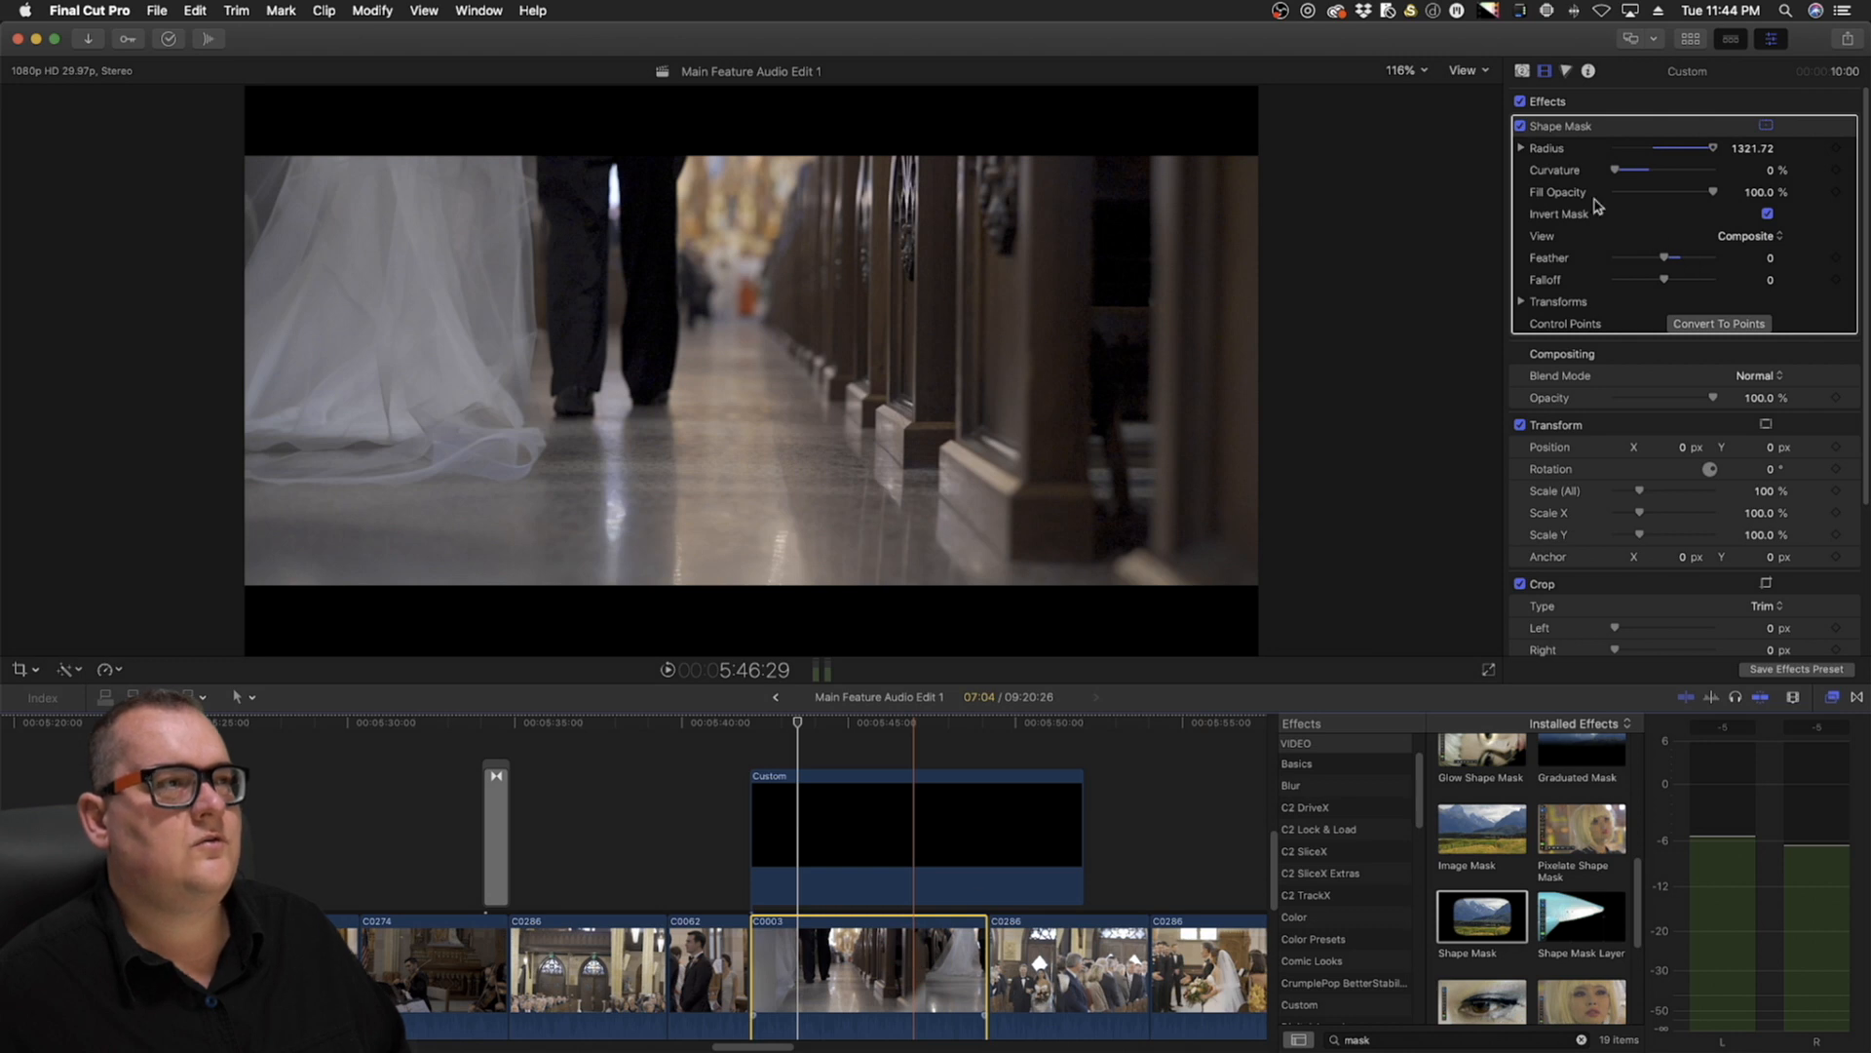
pyautogui.scroll(-10, 1573, 465)
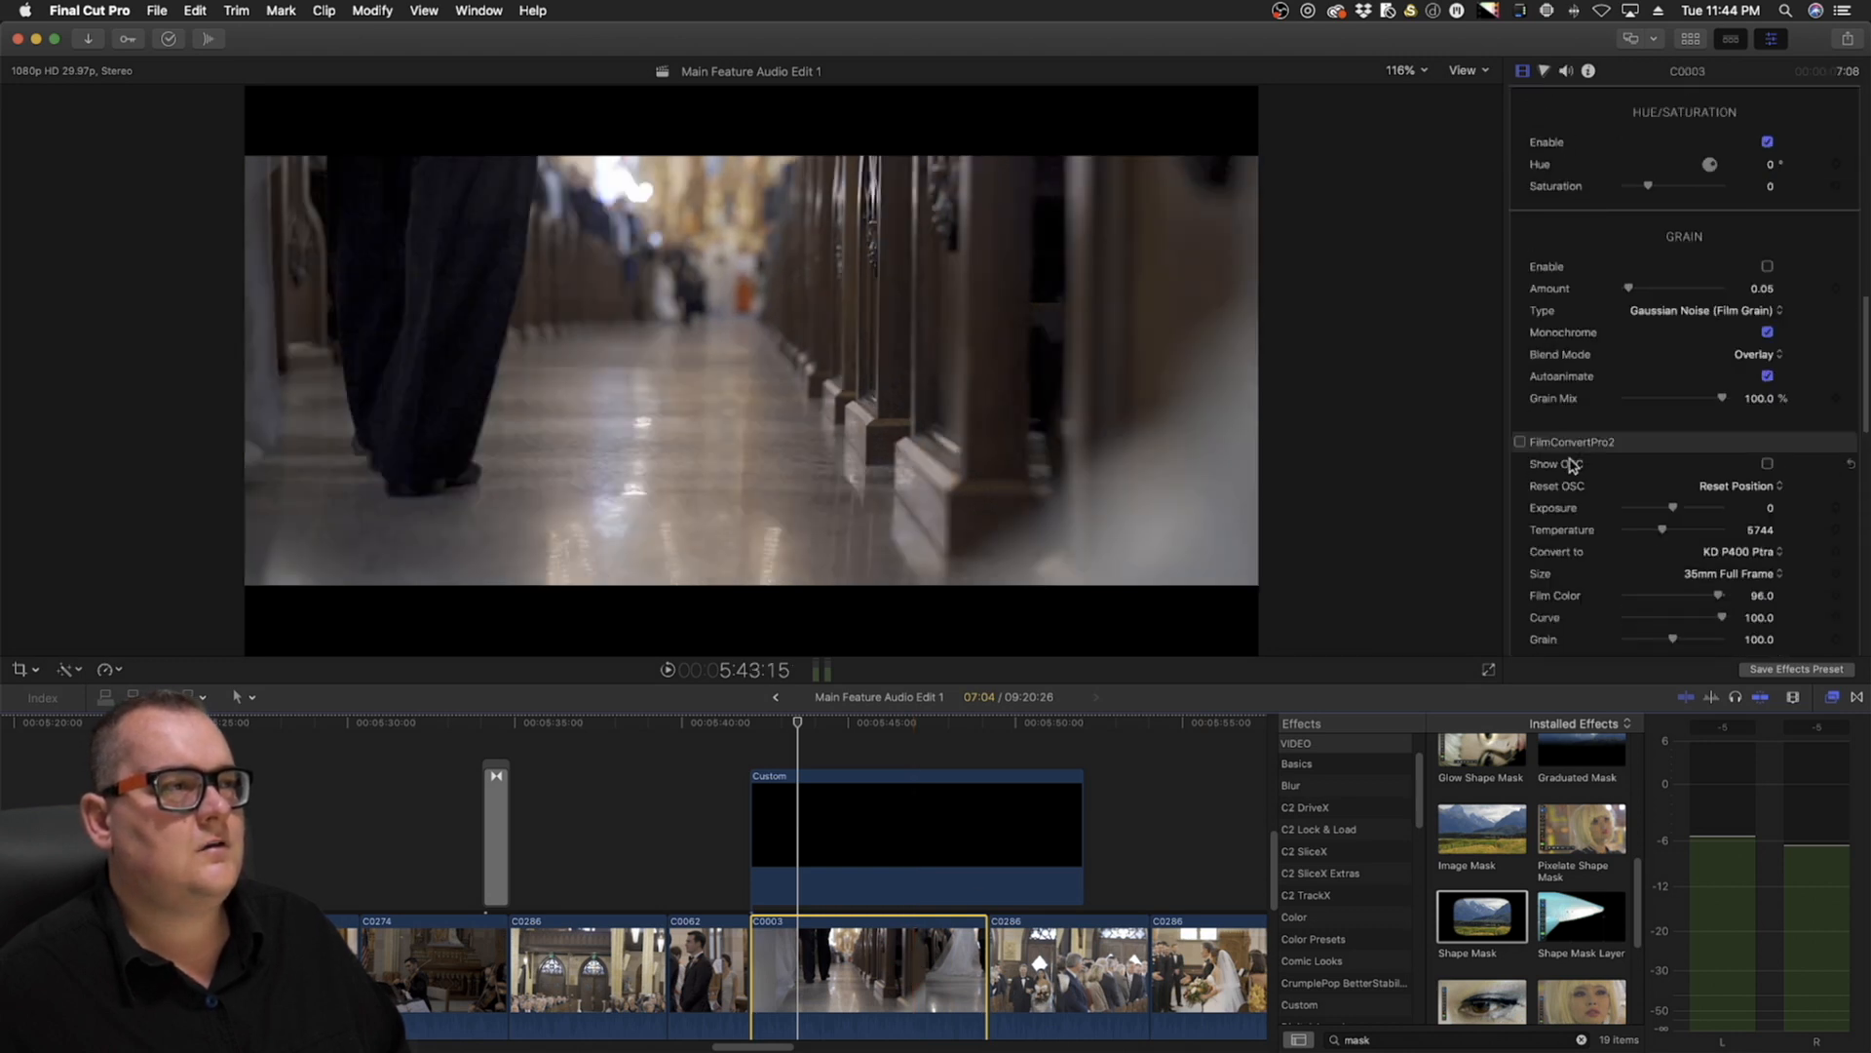
pyautogui.scroll(-8, 1571, 465)
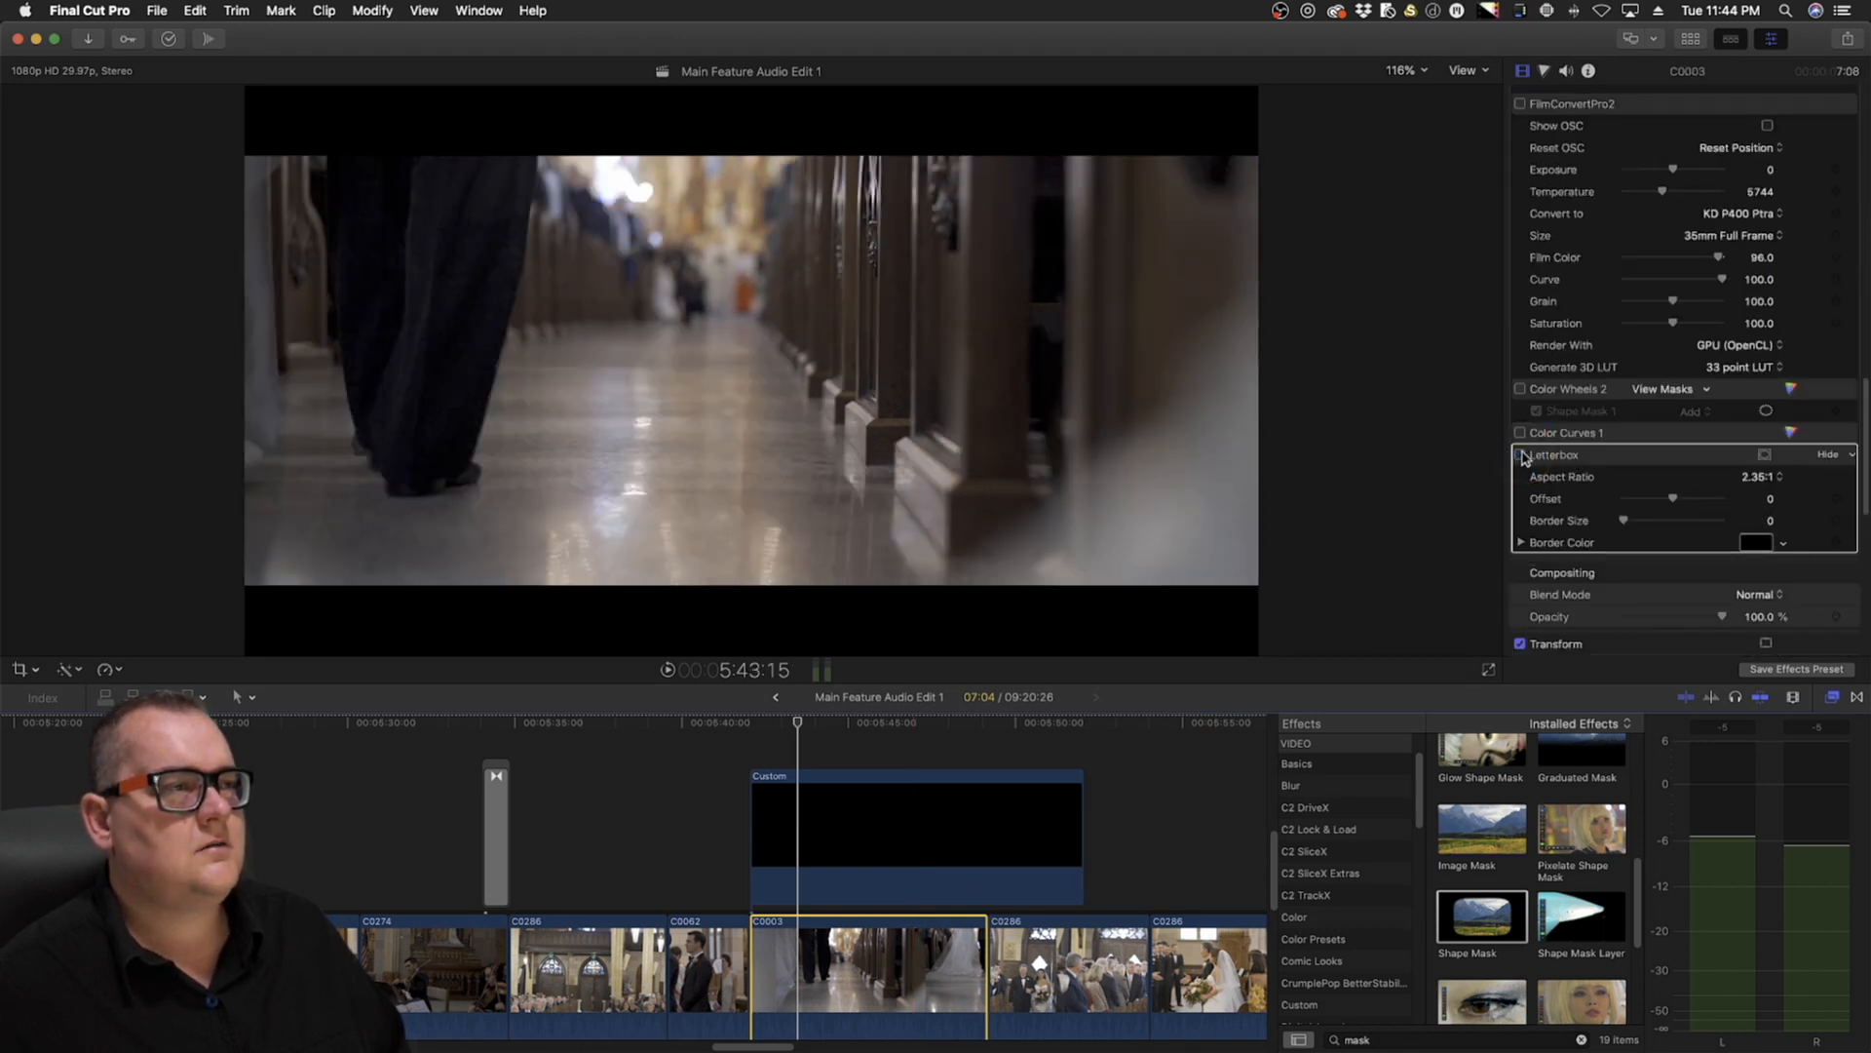
# Delete the short Custom generator above clip C0003 from the timeline
pyautogui.click(831, 794)
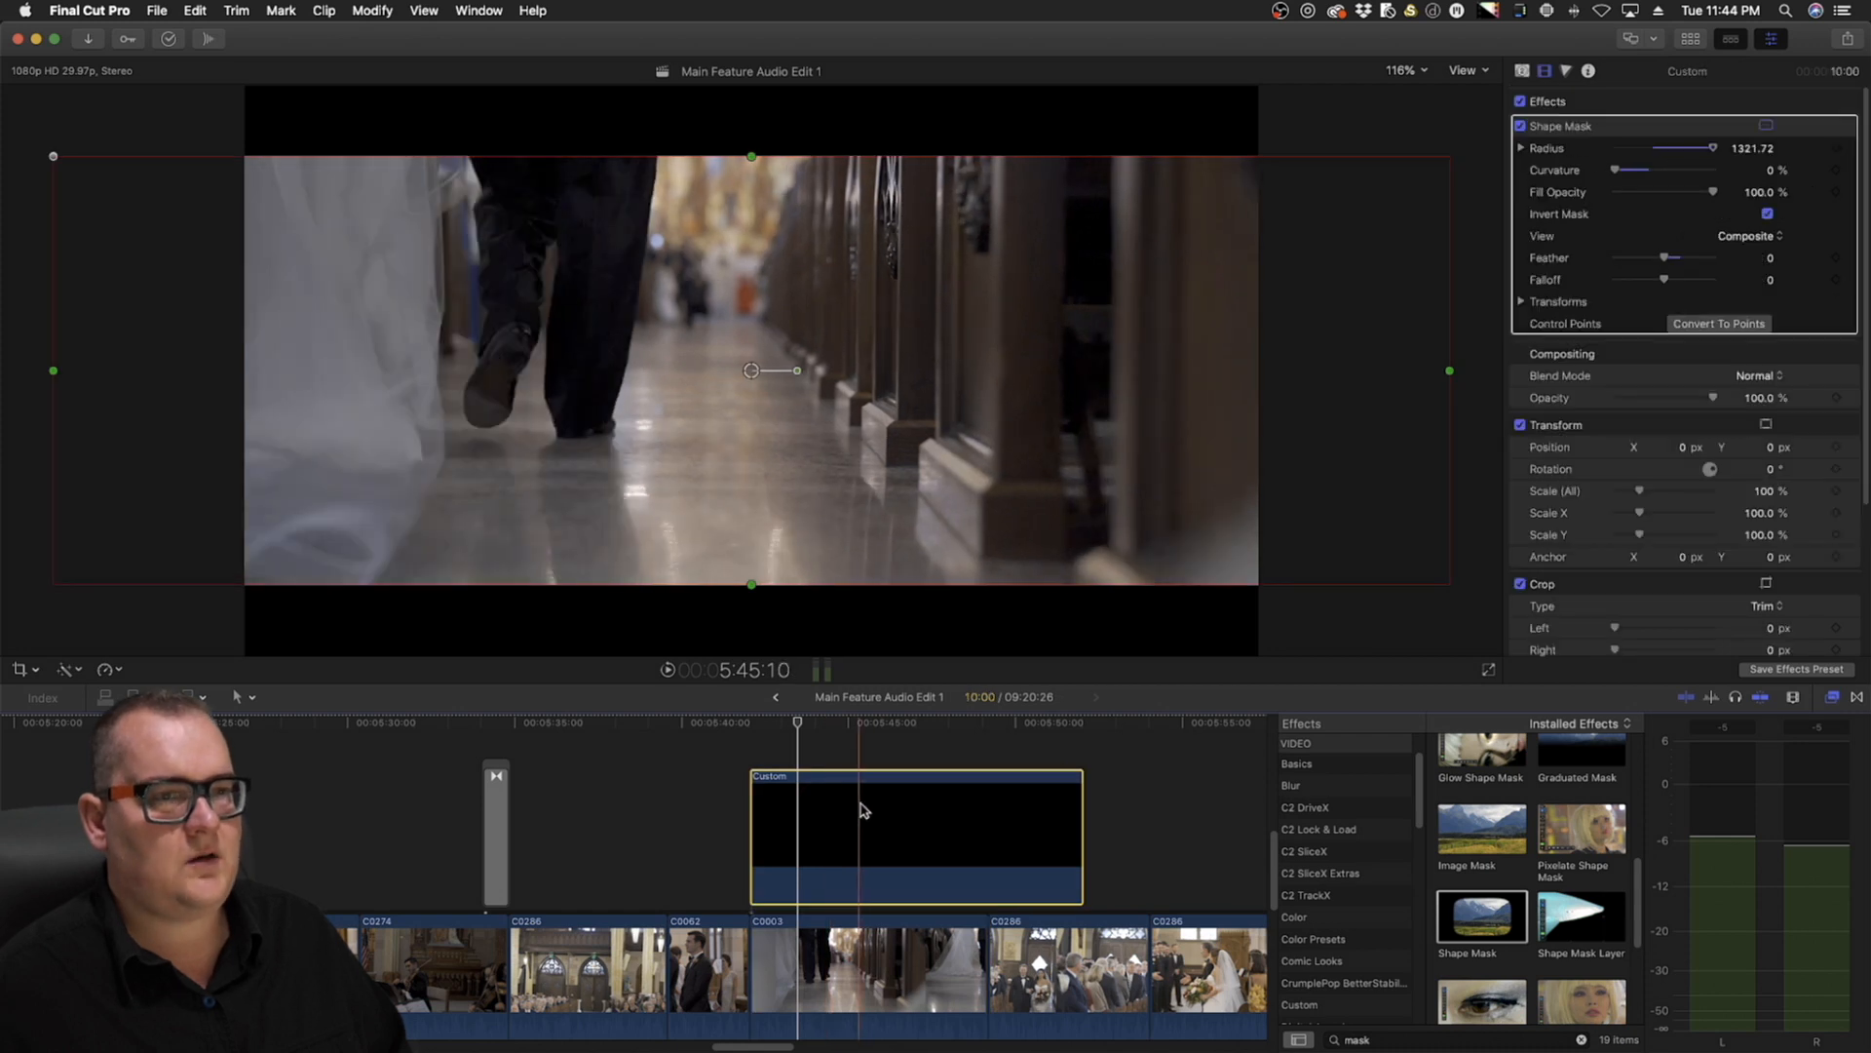
pyautogui.scroll(3, 861, 809)
pyautogui.scroll(-9, 862, 809)
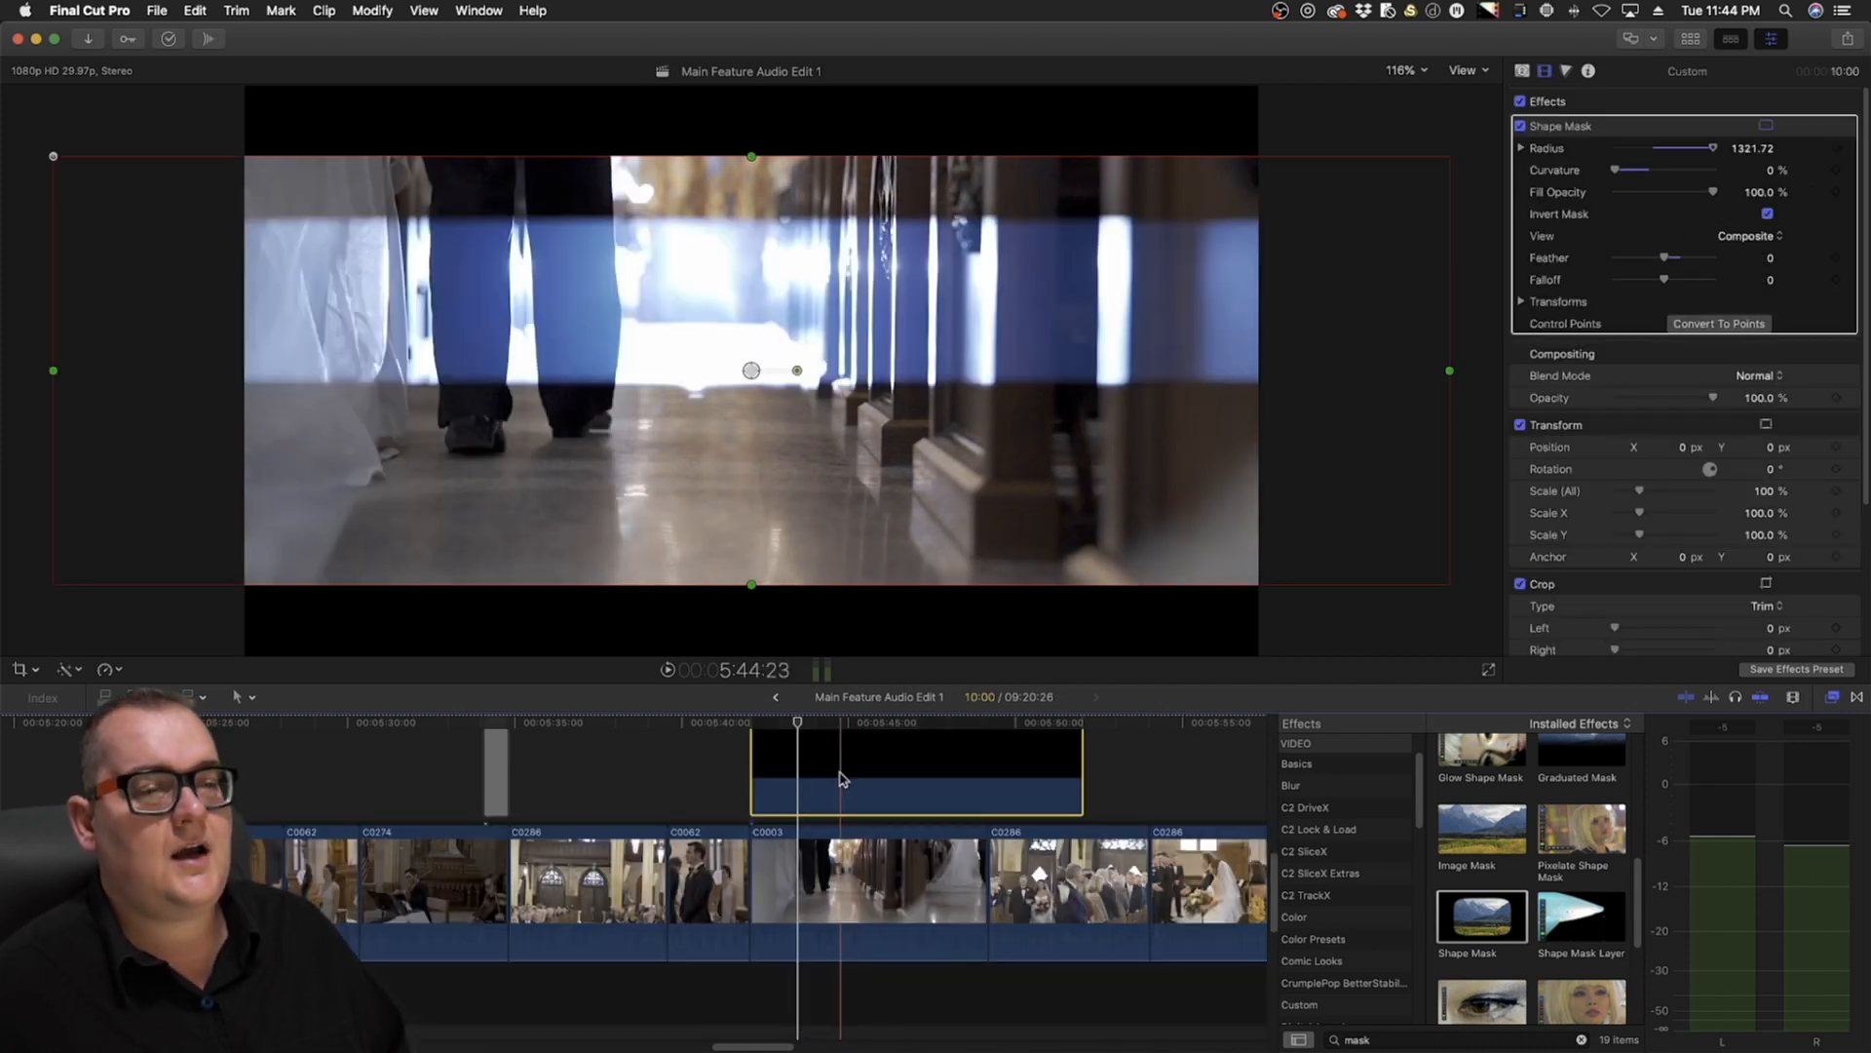
pyautogui.scroll(3, 838, 779)
pyautogui.scroll(1, 832, 770)
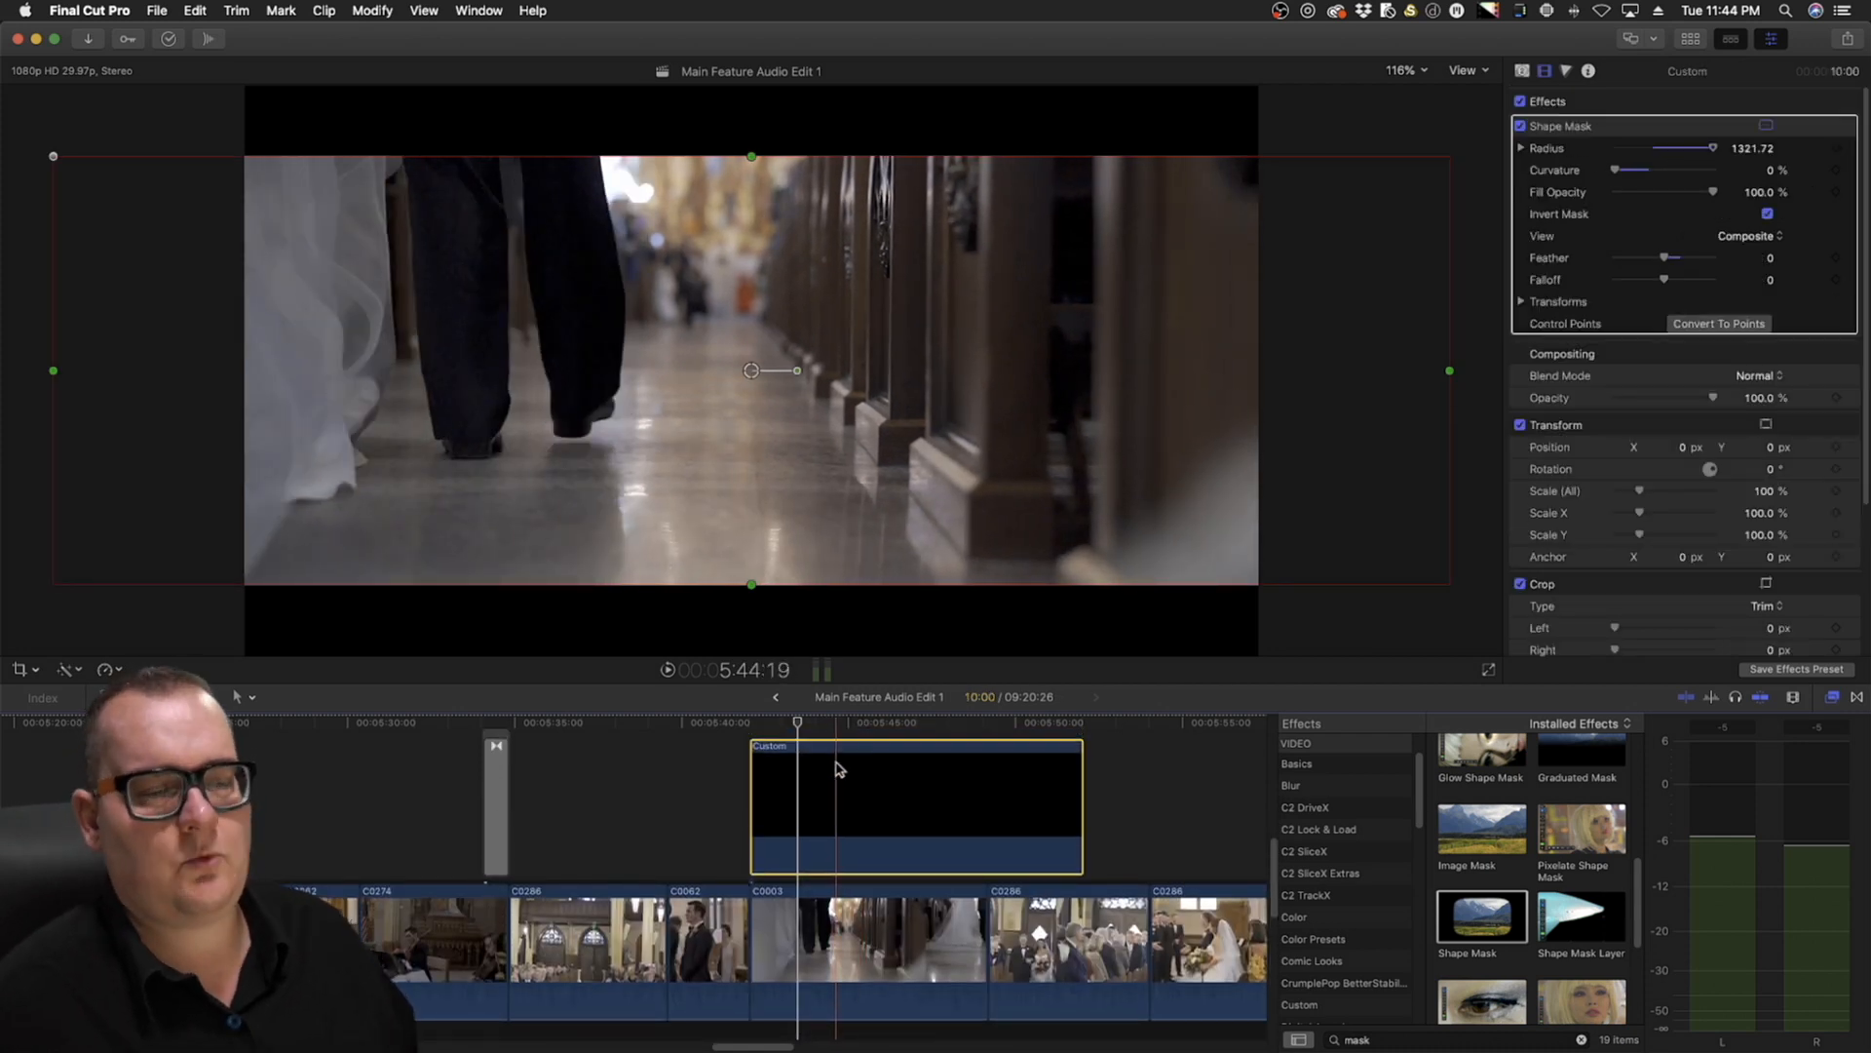
pyautogui.press('Delete')
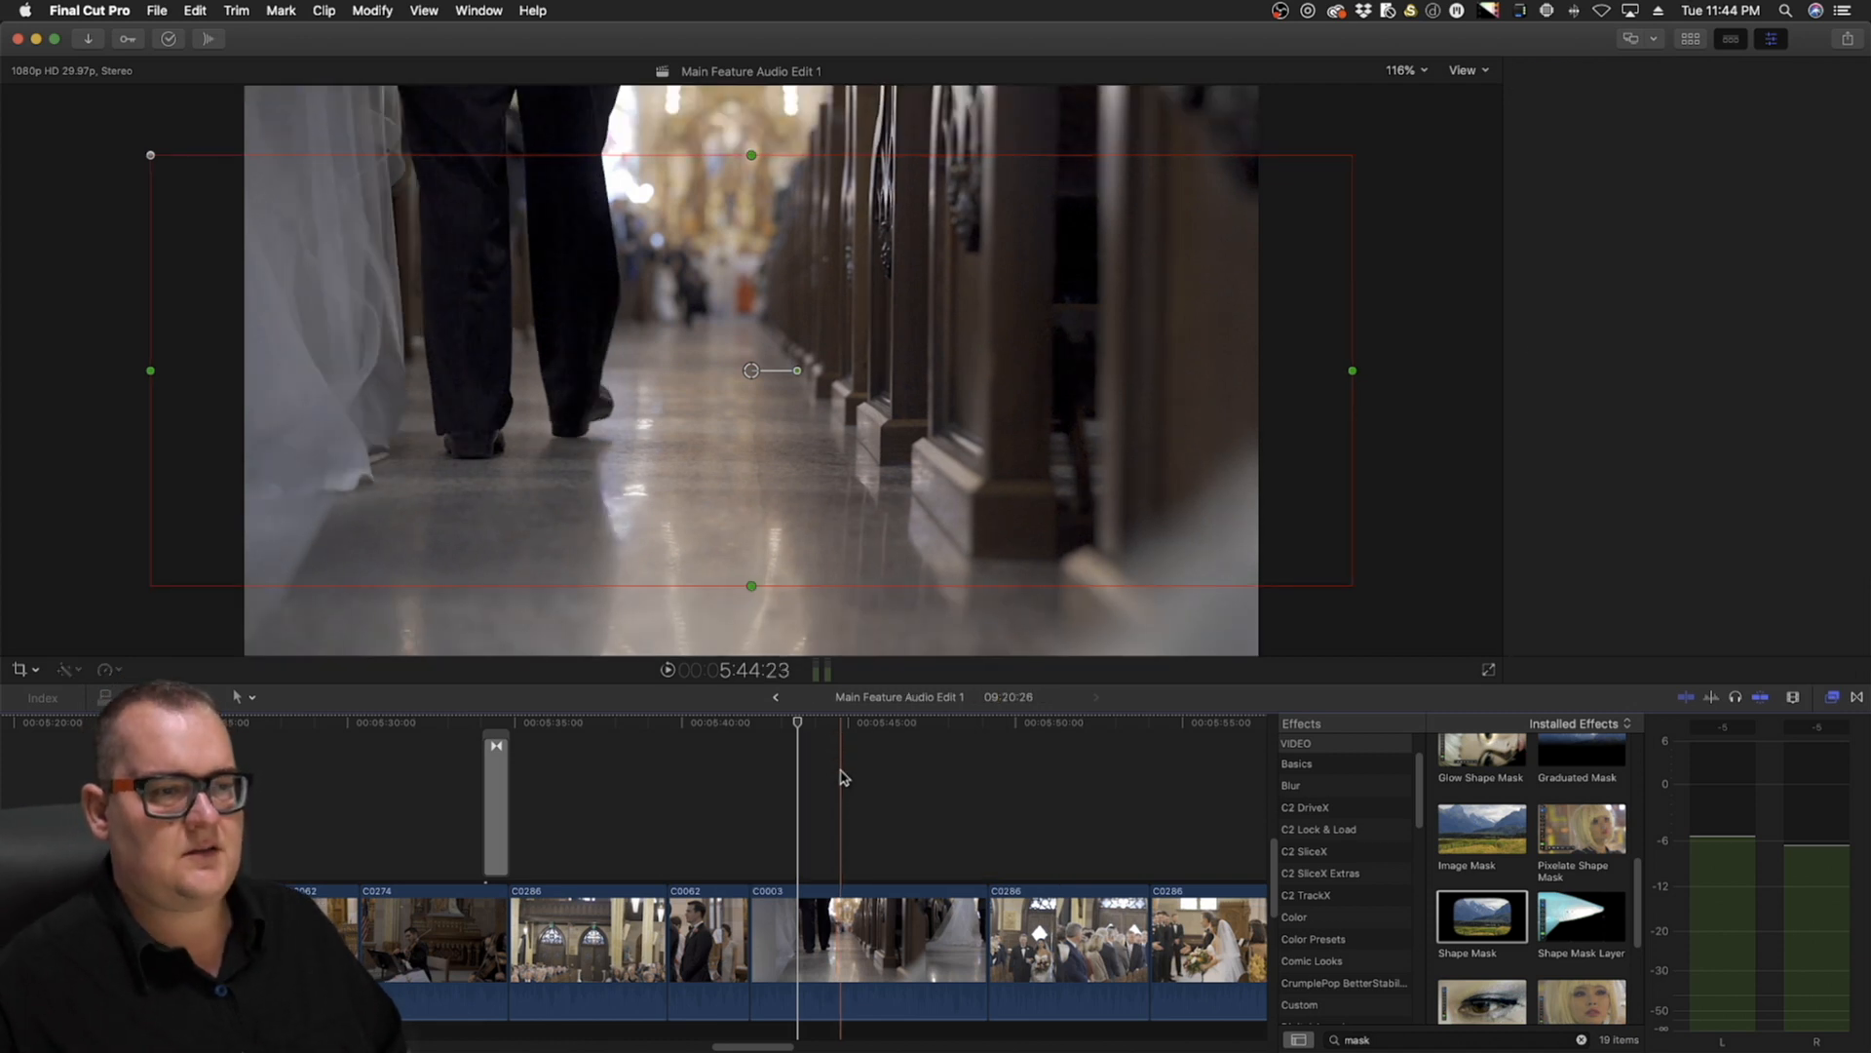
# Turn on the masked Custom generator that spans the whole edit so its bars cover the clips, including C0286
pyautogui.scroll(15, 842, 779)
pyautogui.click(840, 788)
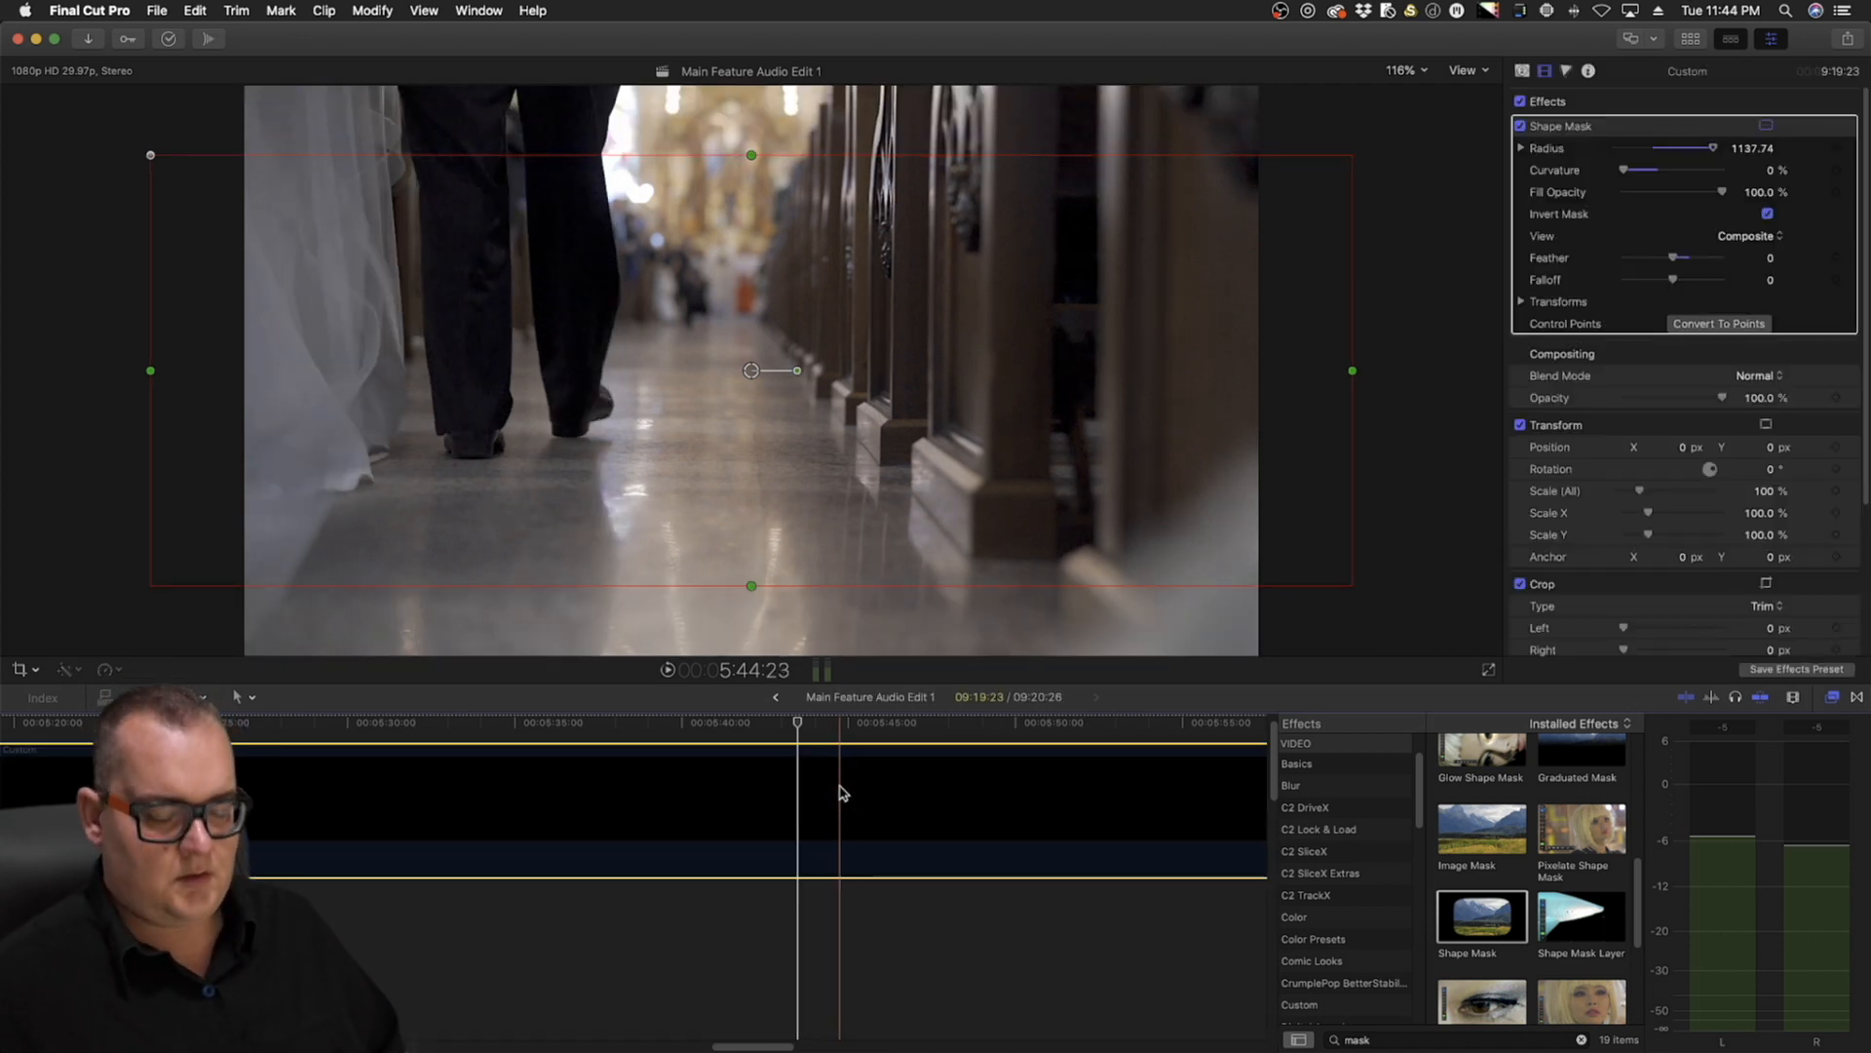
pyautogui.press('Delete')
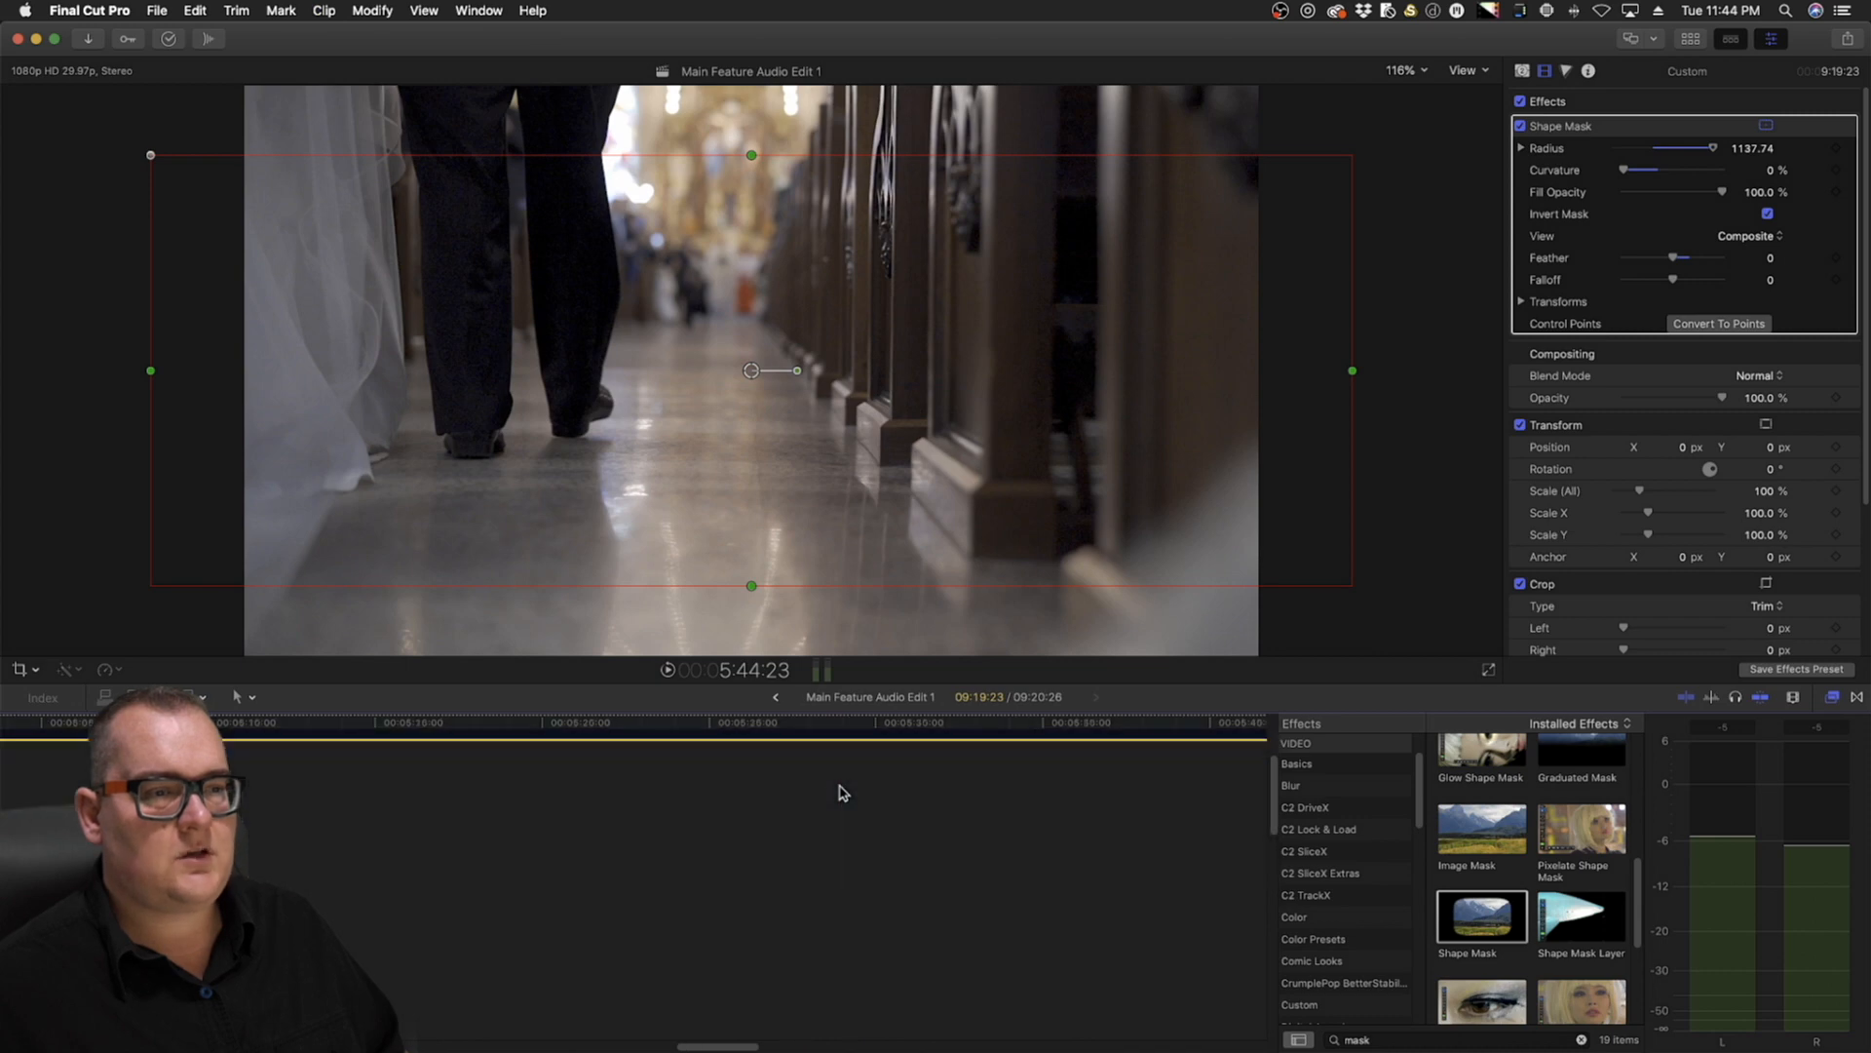
pyautogui.hscroll(4, 841, 785)
pyautogui.scroll(-2, 840, 784)
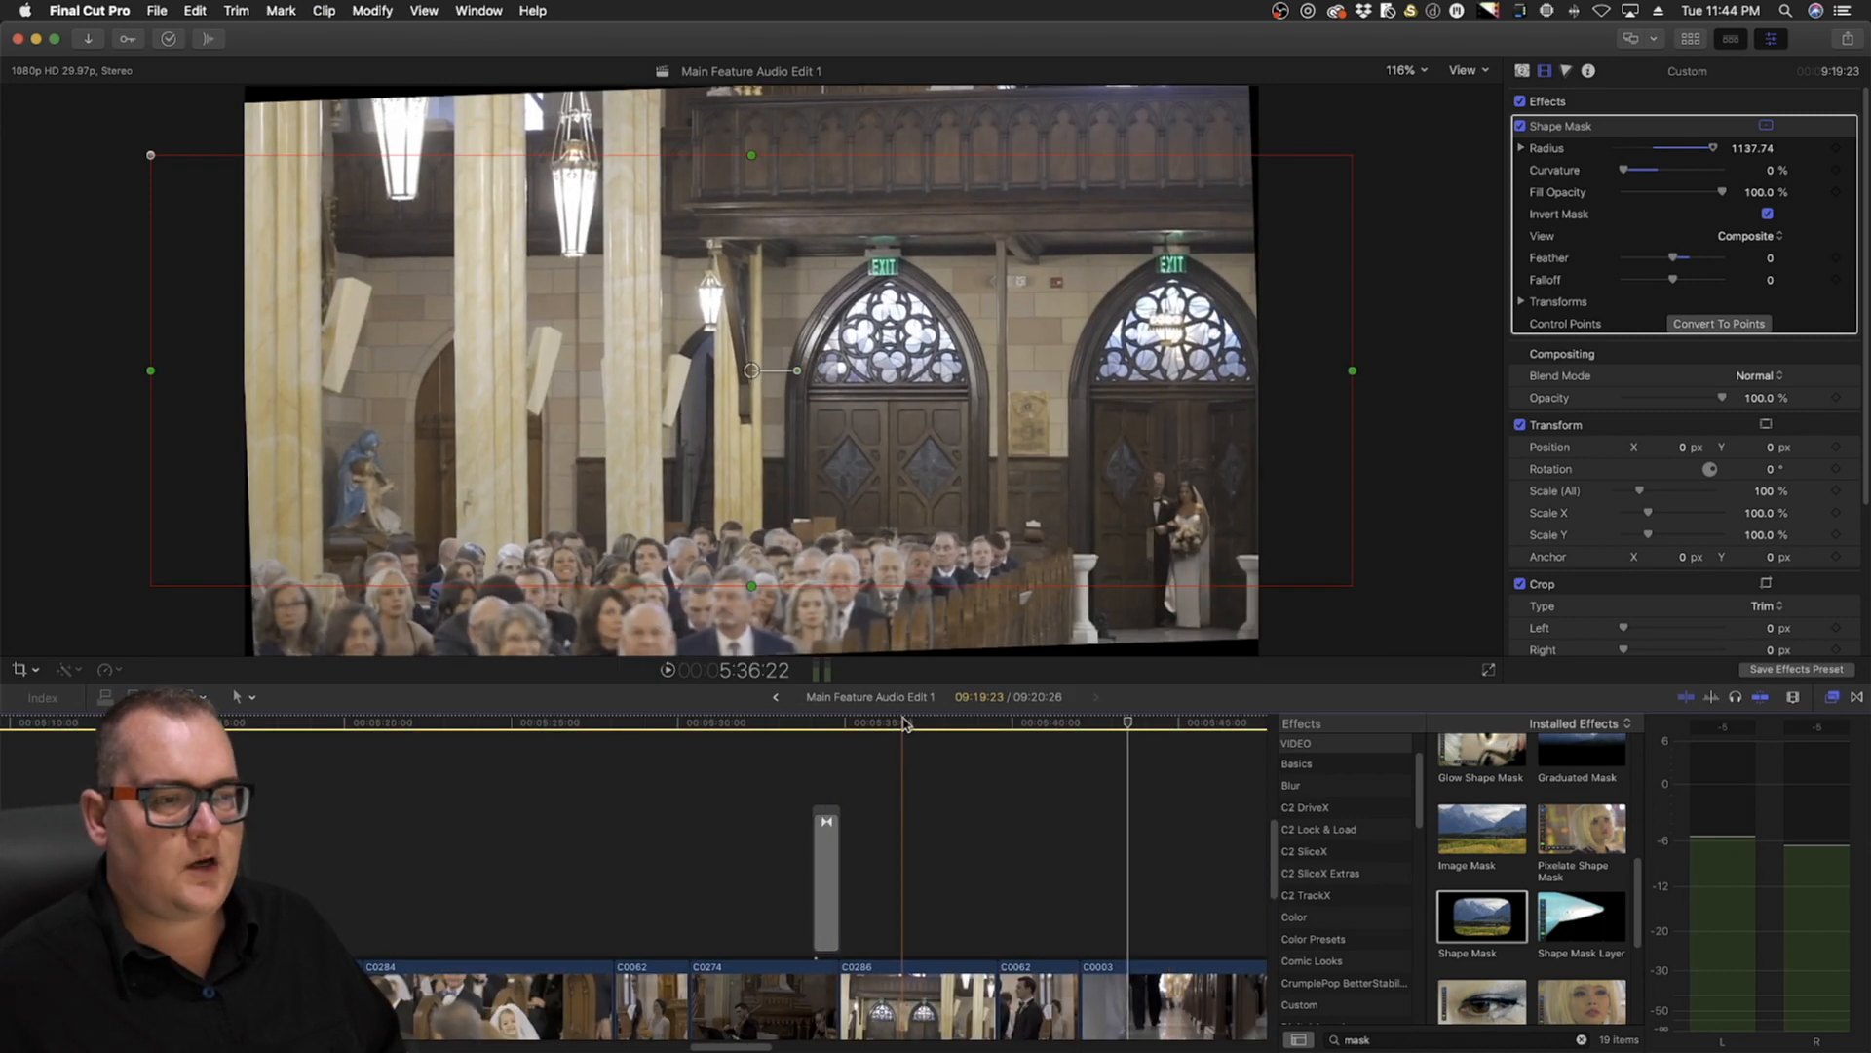
pyautogui.scroll(-2, 924, 802)
pyautogui.click(913, 848)
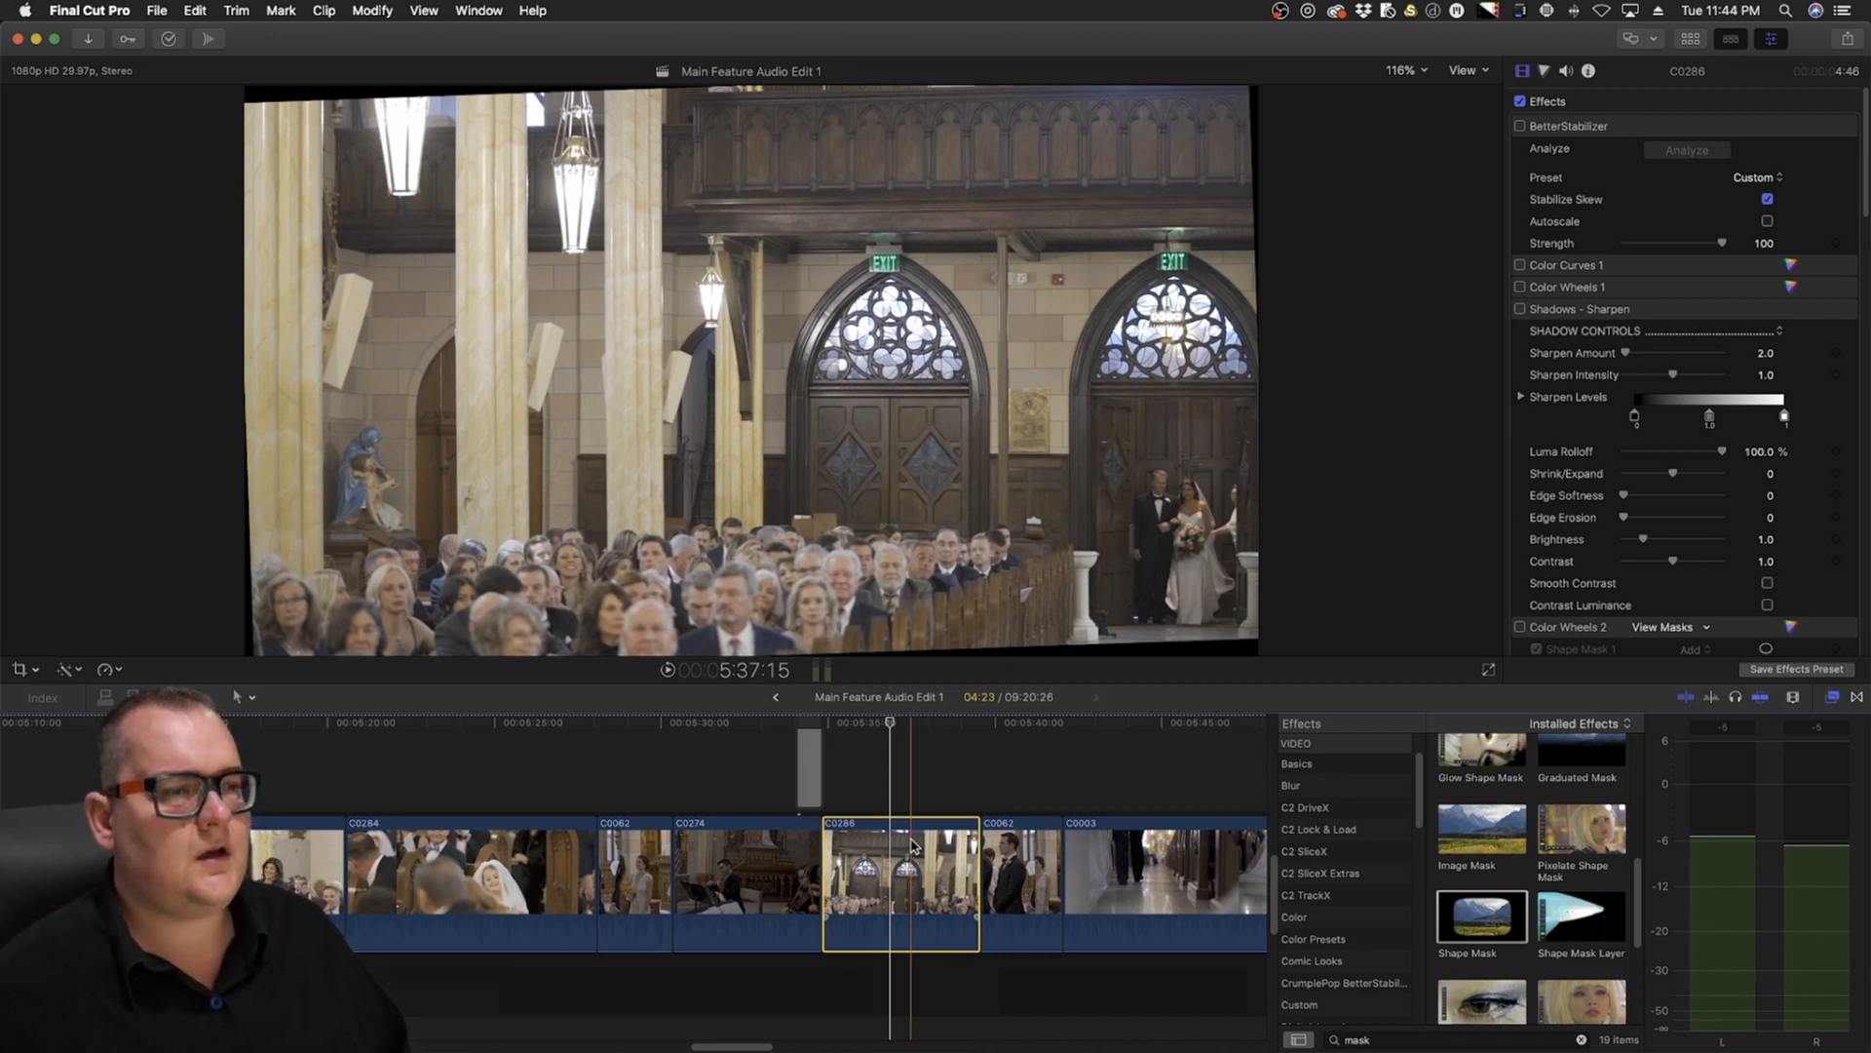
pyautogui.press('cmd+z')
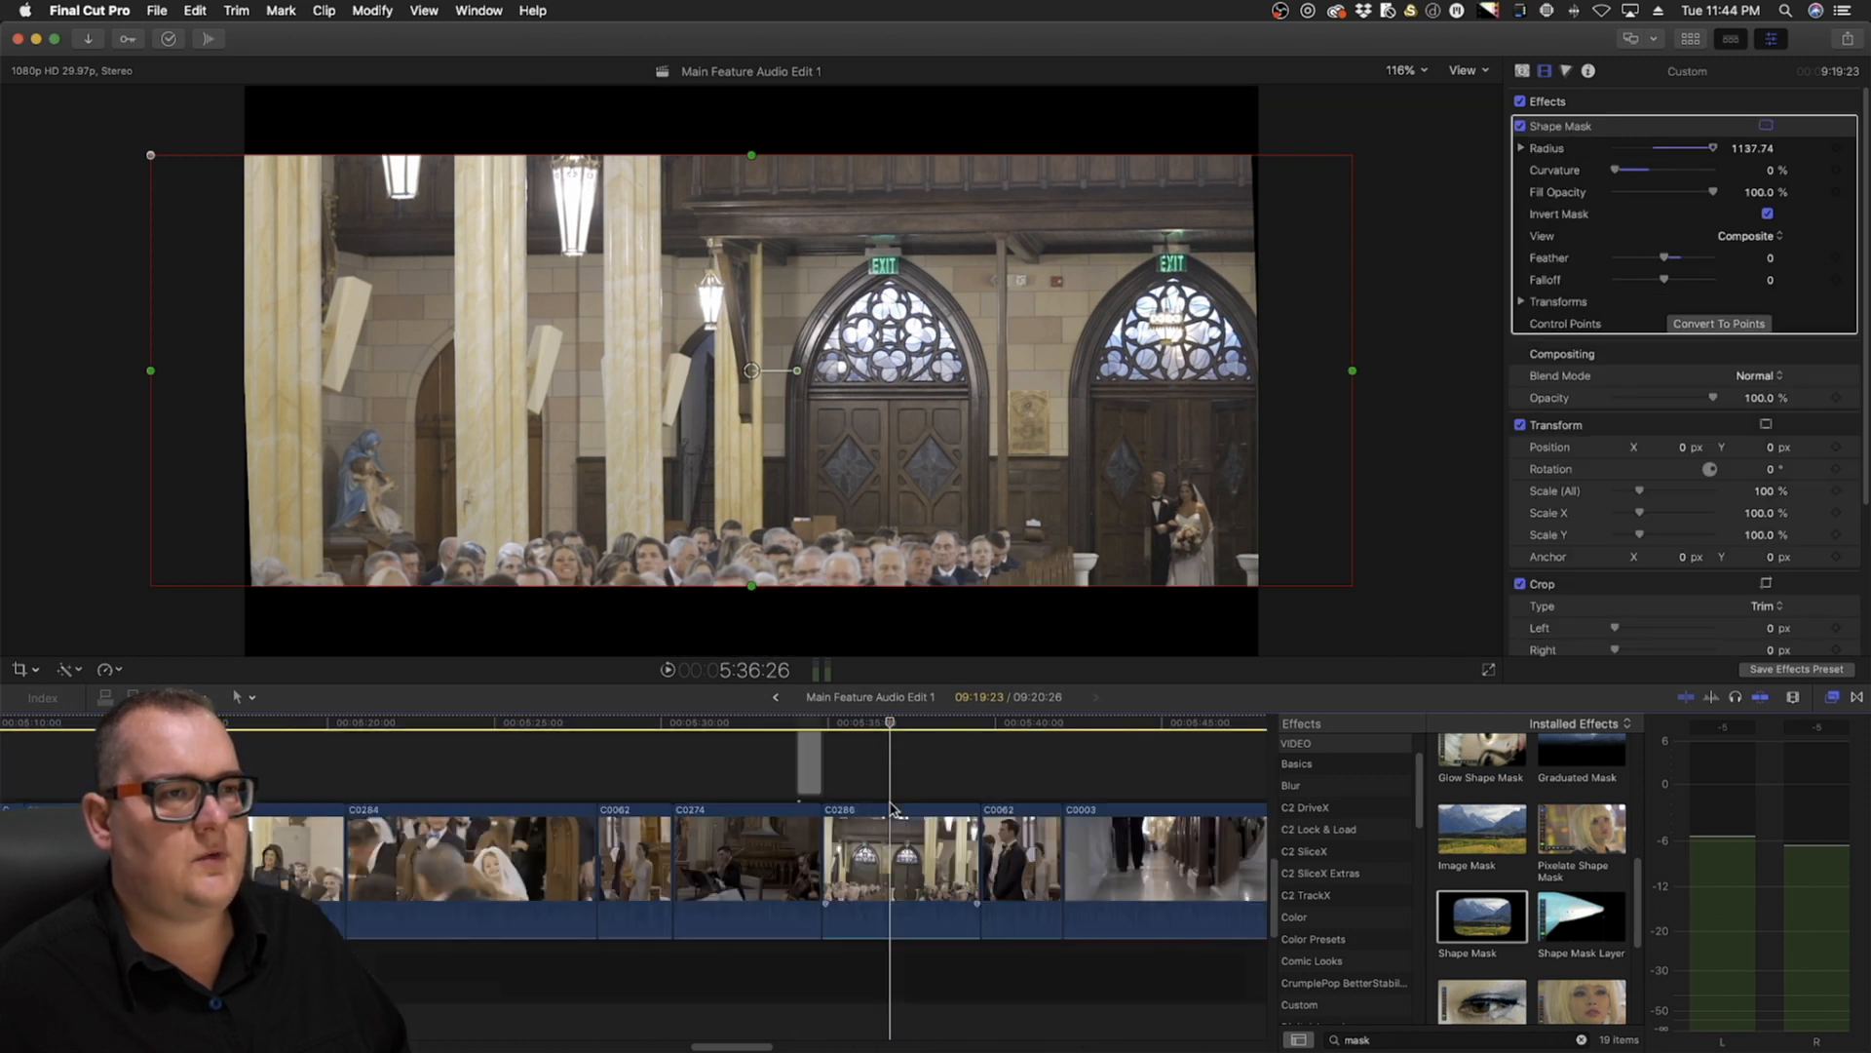
# Select clip C0286 and place the playhead inside it at about 5:37:12
pyautogui.click(890, 805)
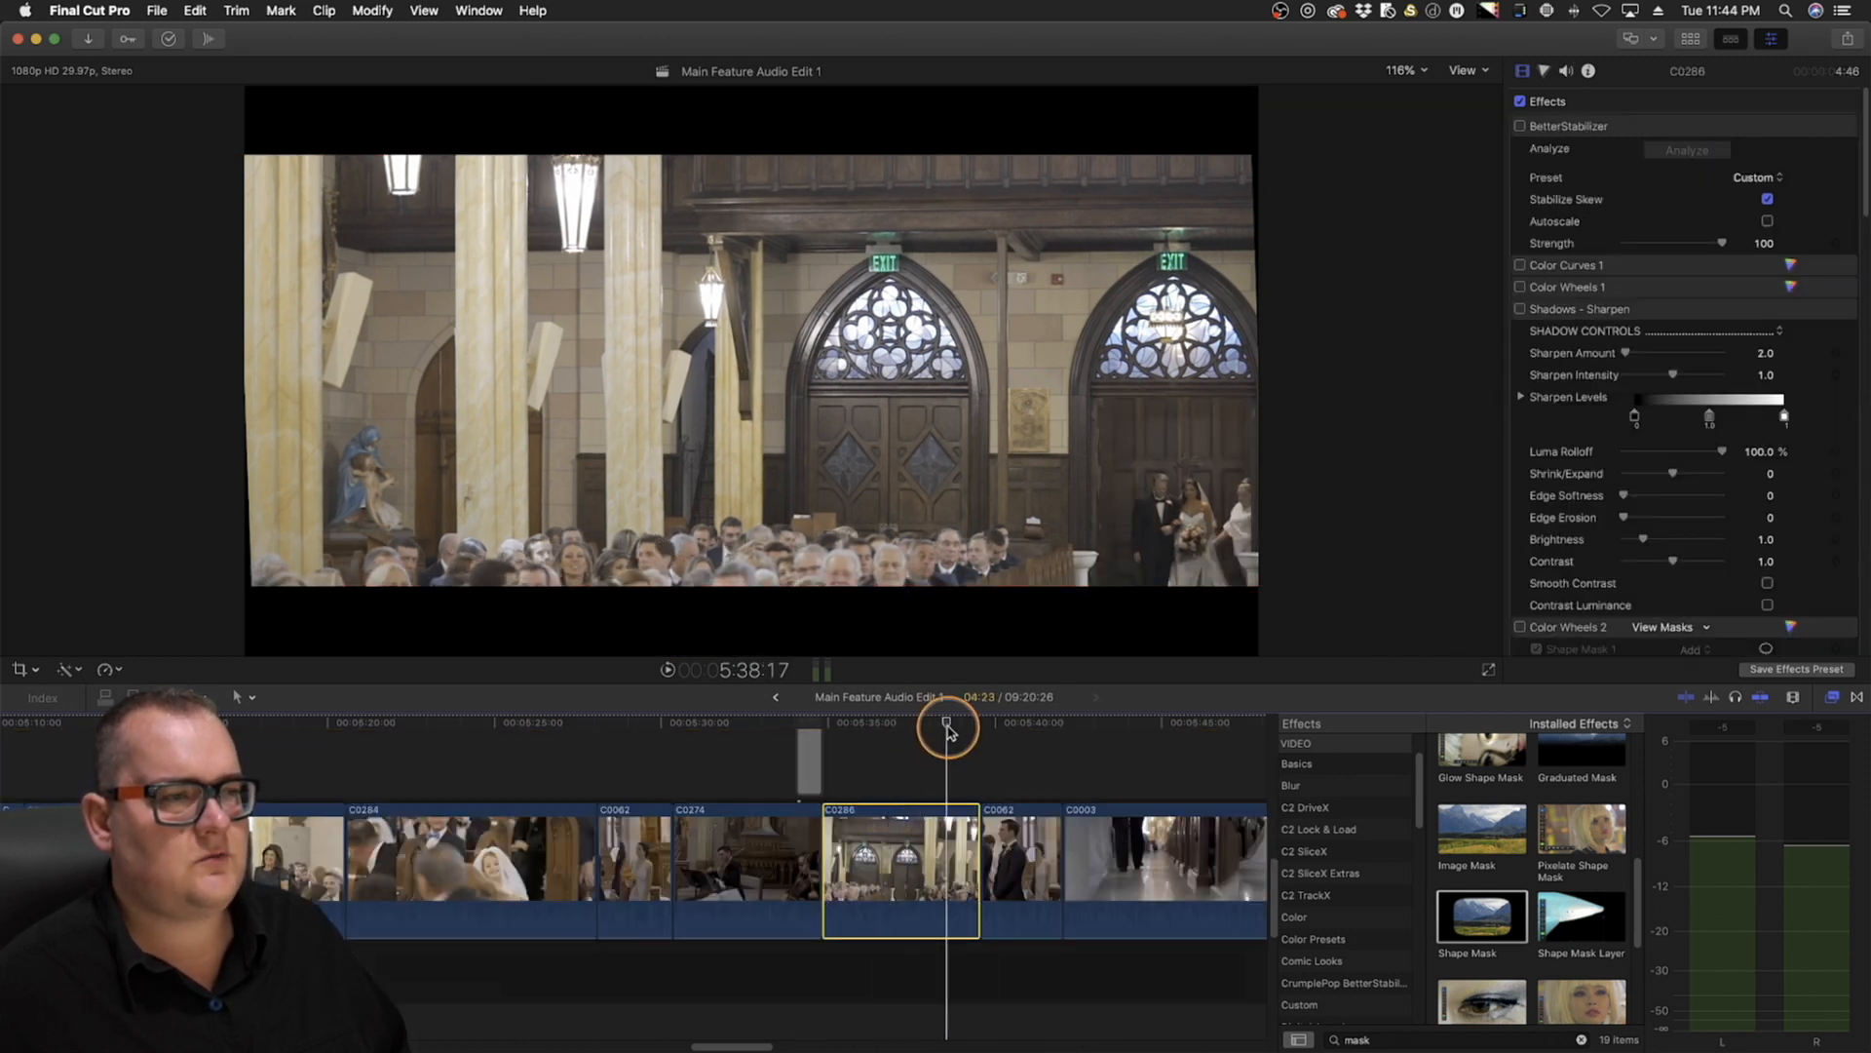
pyautogui.click(900, 731)
pyautogui.moveTo(901, 731); pyautogui.dragTo(907, 727)
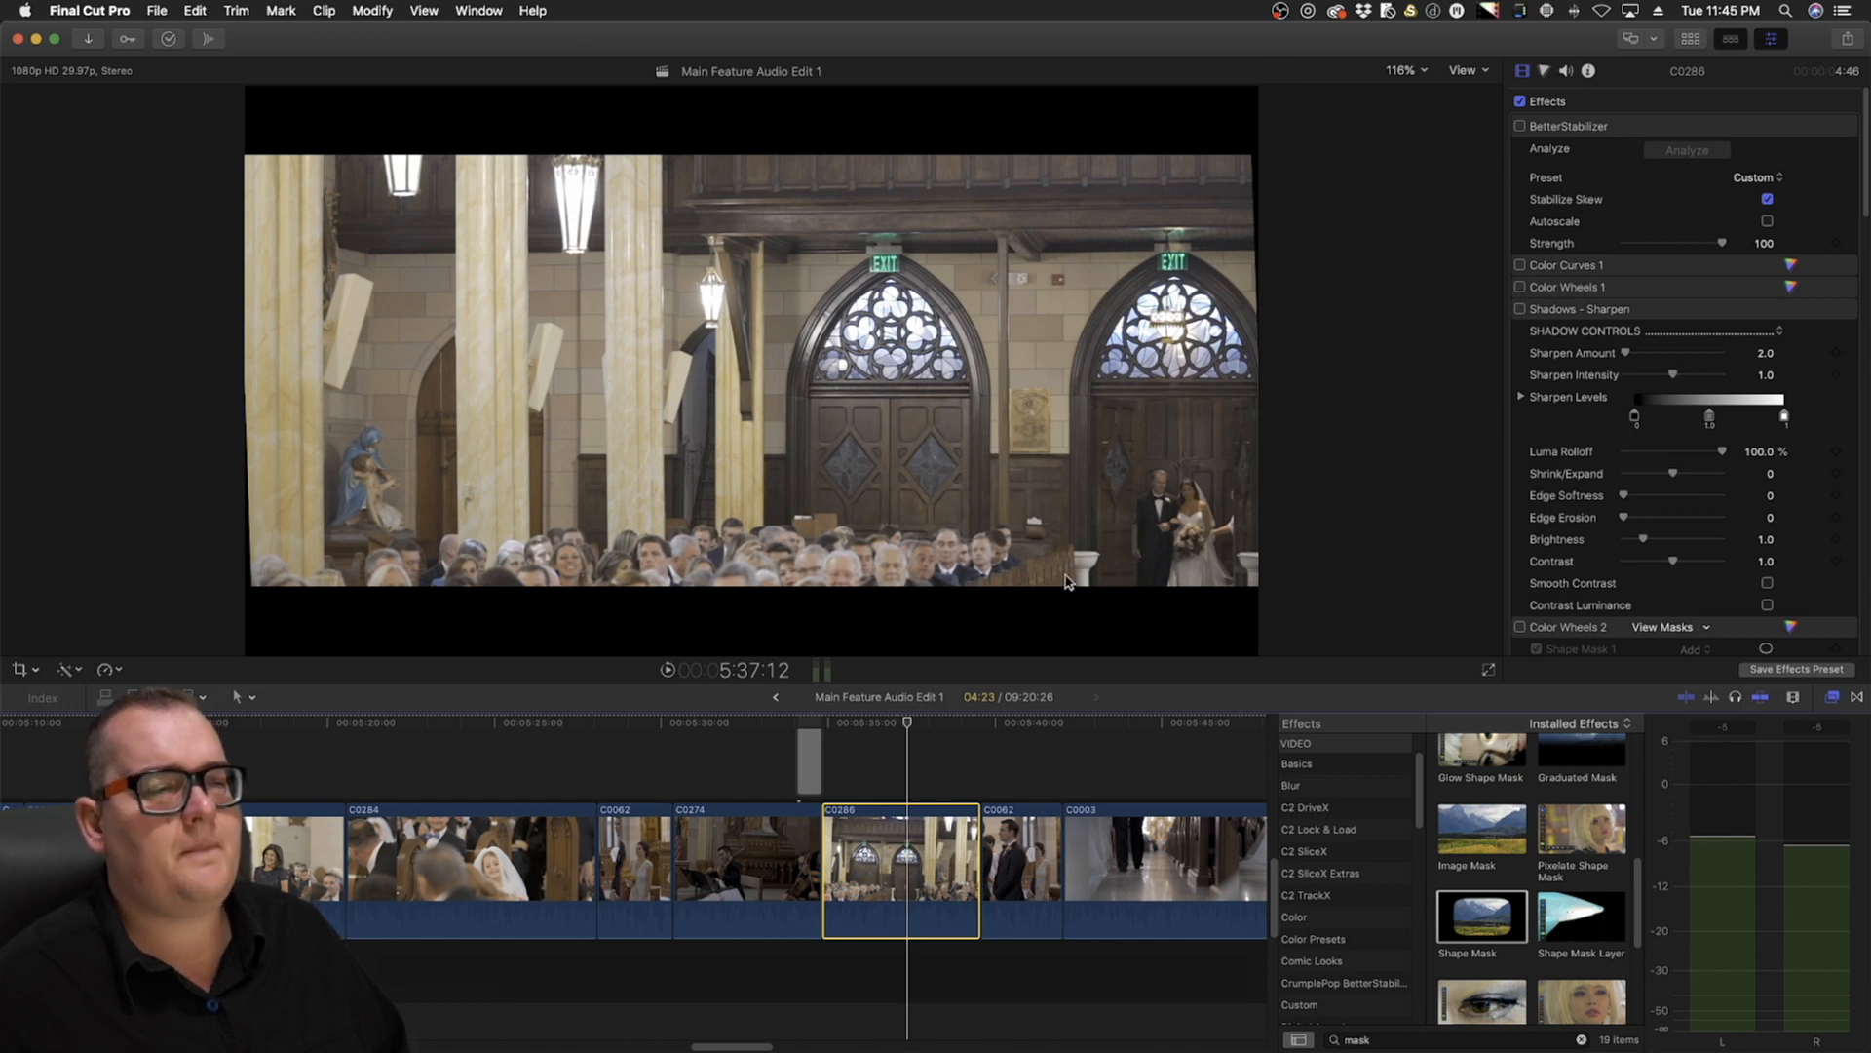
# Disable the divine-splendor music clip and play clip C0286 from its start at 5:34:26
pyautogui.scroll(-10, 894, 777)
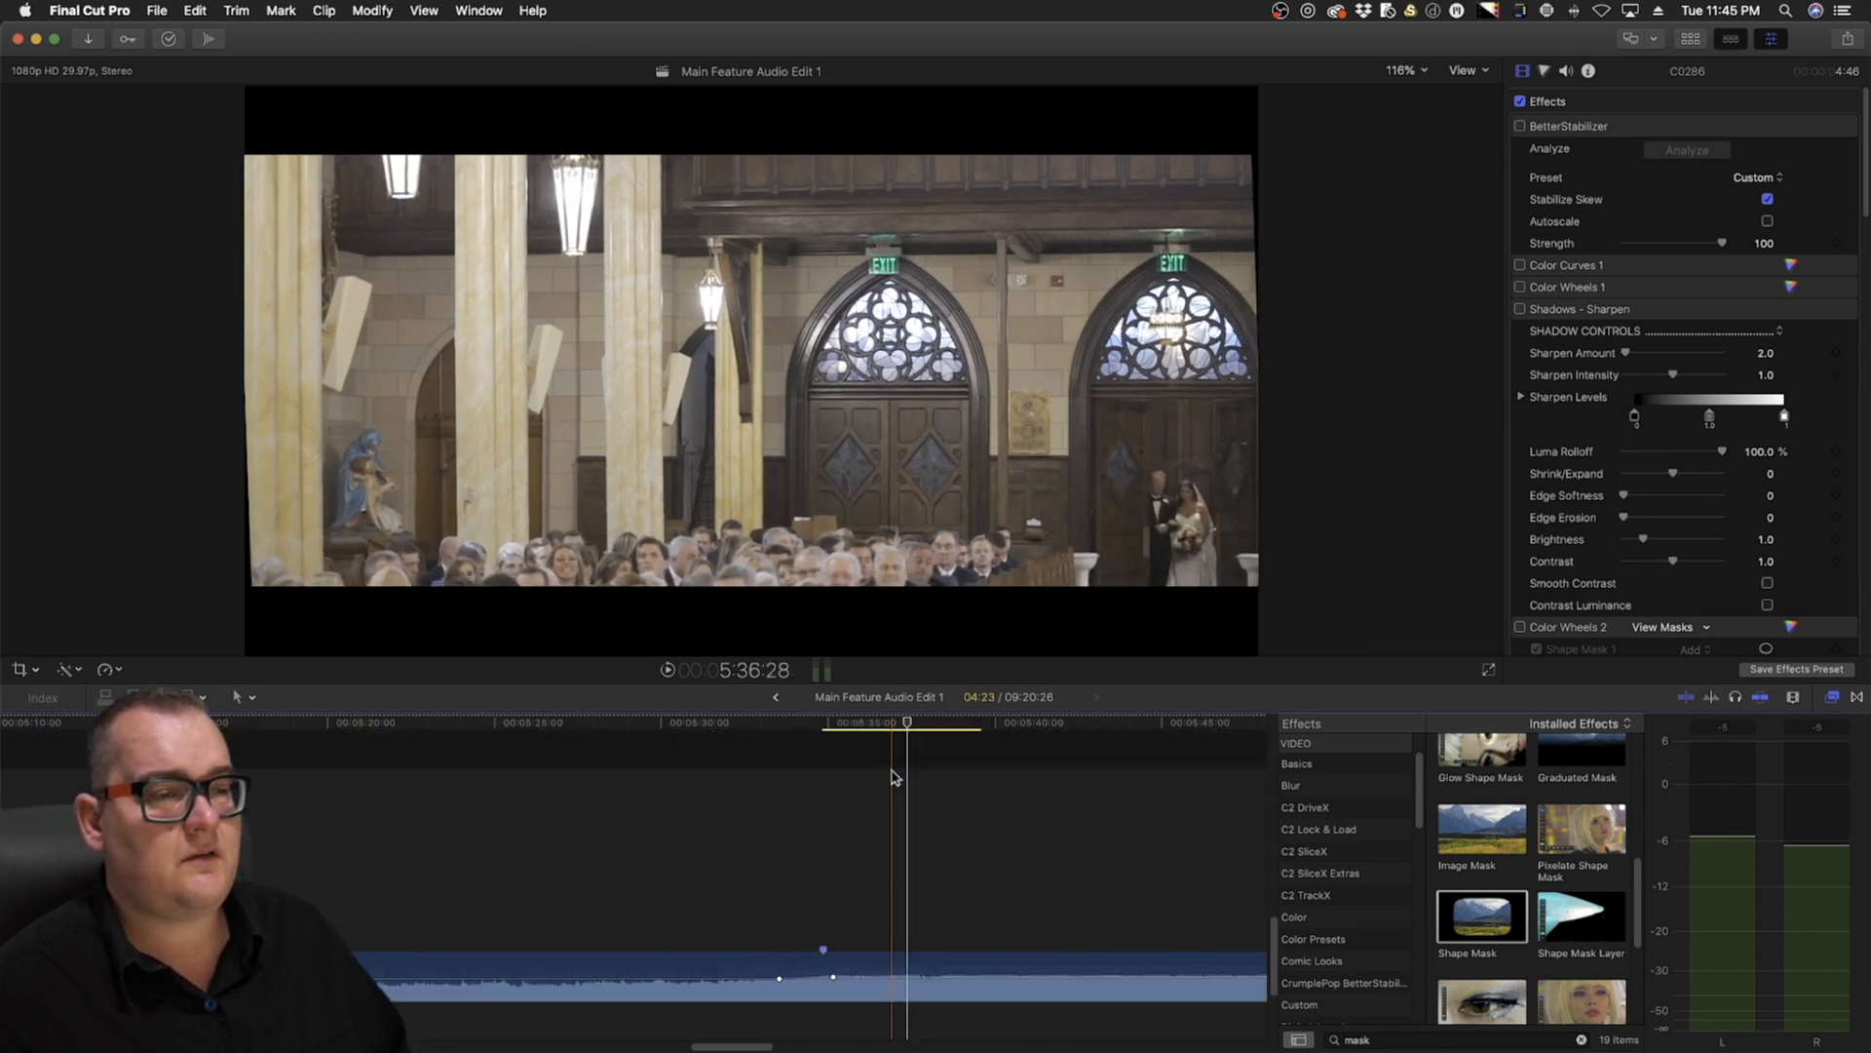
pyautogui.scroll(10, 894, 776)
pyautogui.click(833, 723)
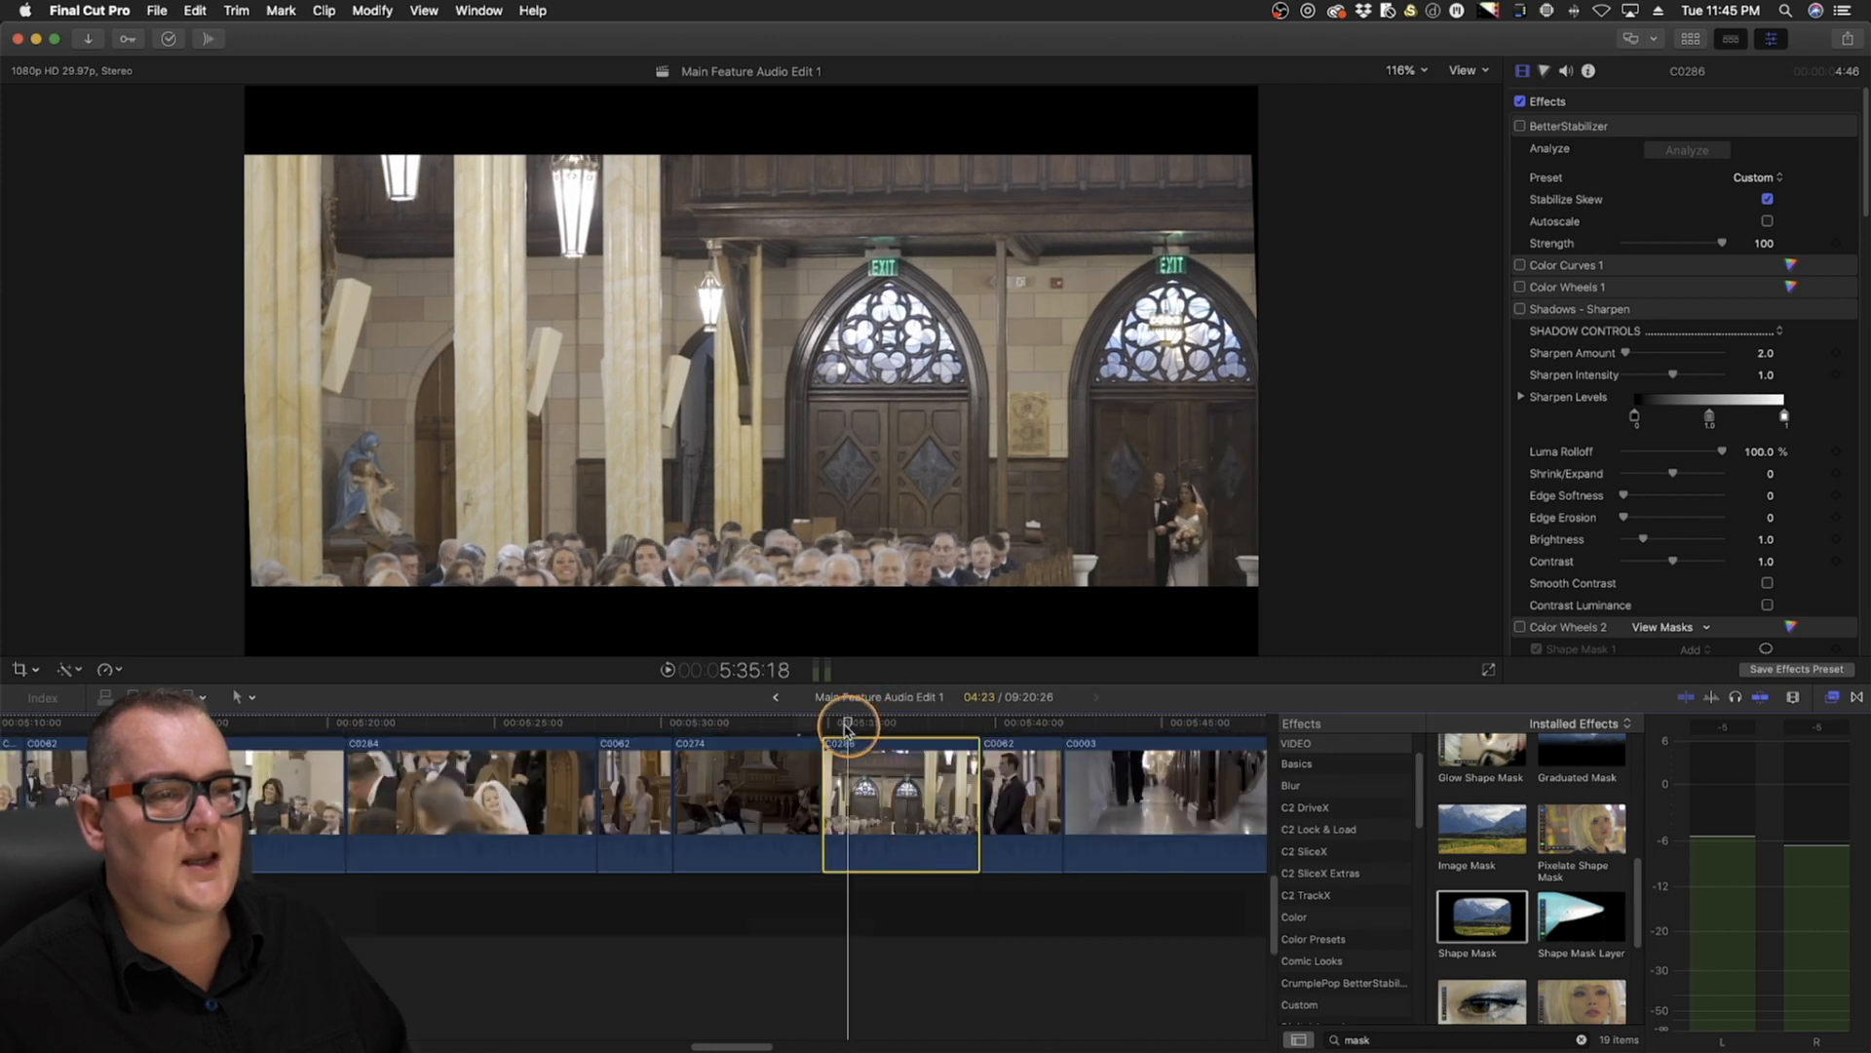
pyautogui.click(822, 727)
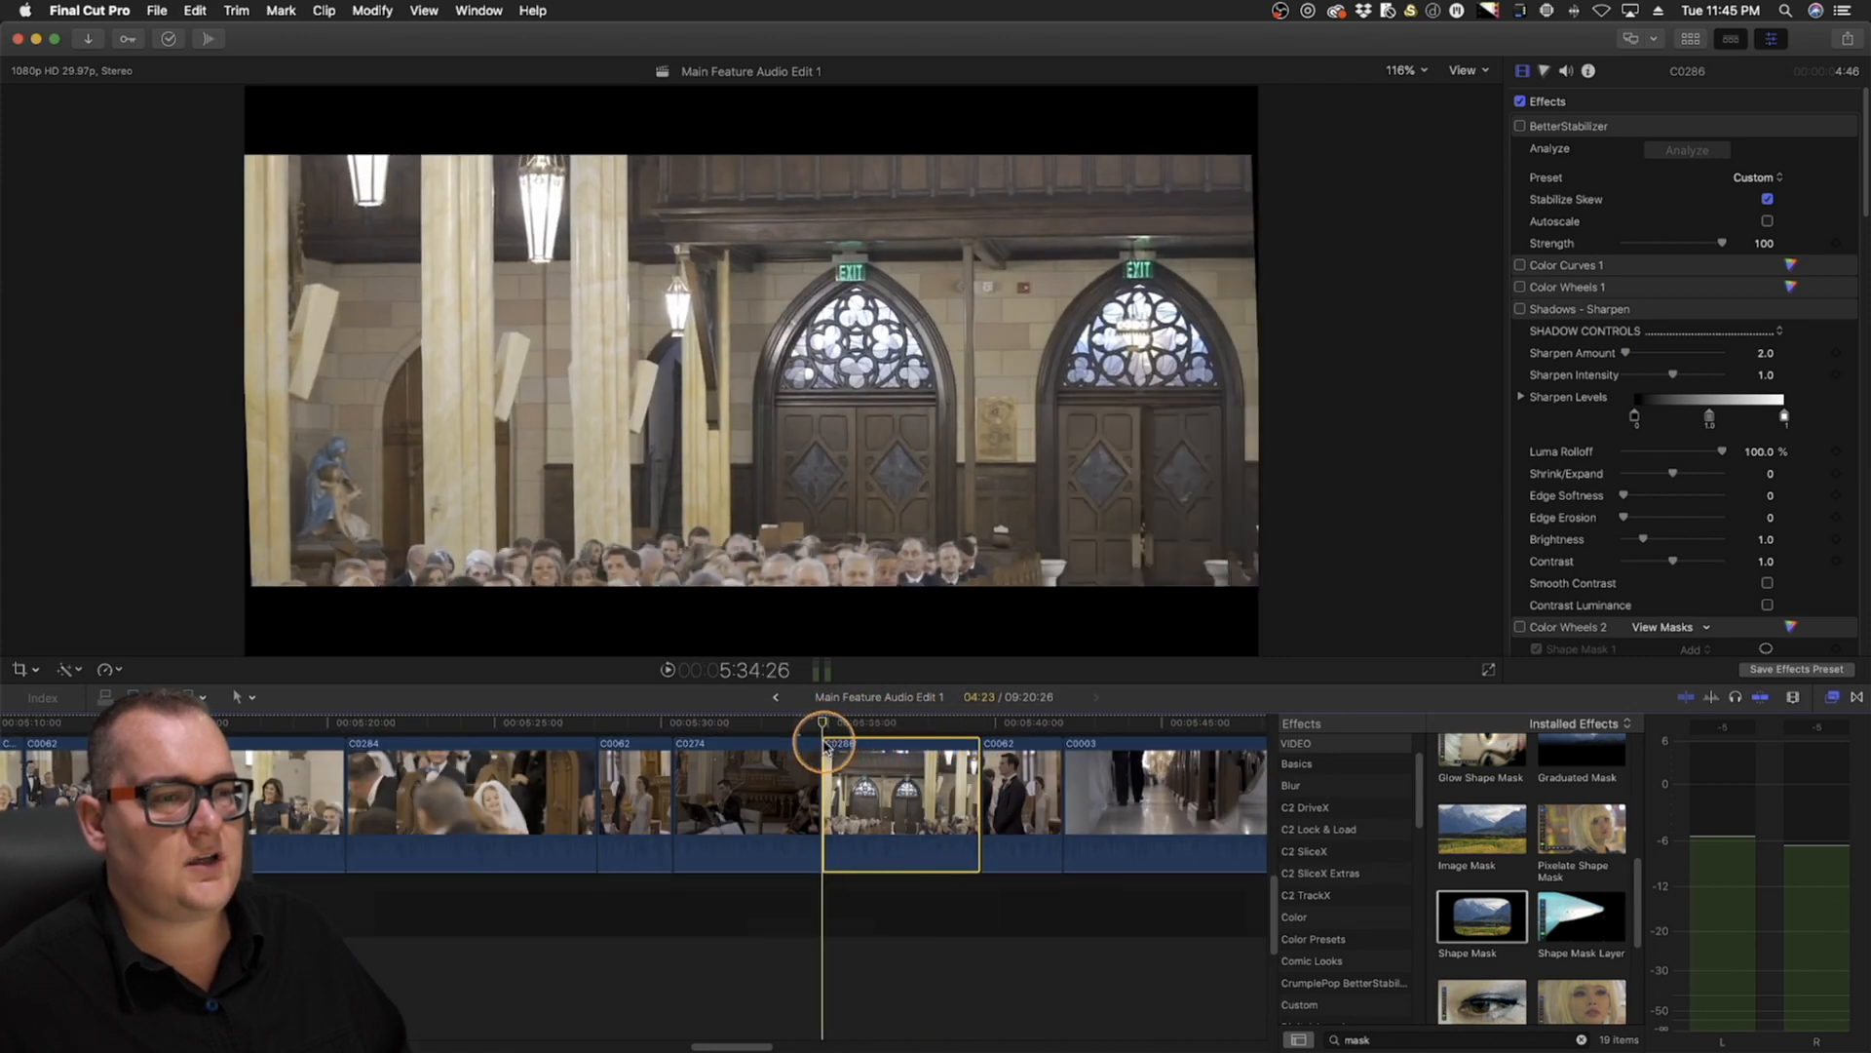
pyautogui.scroll(-10, 860, 782)
pyautogui.click(878, 819)
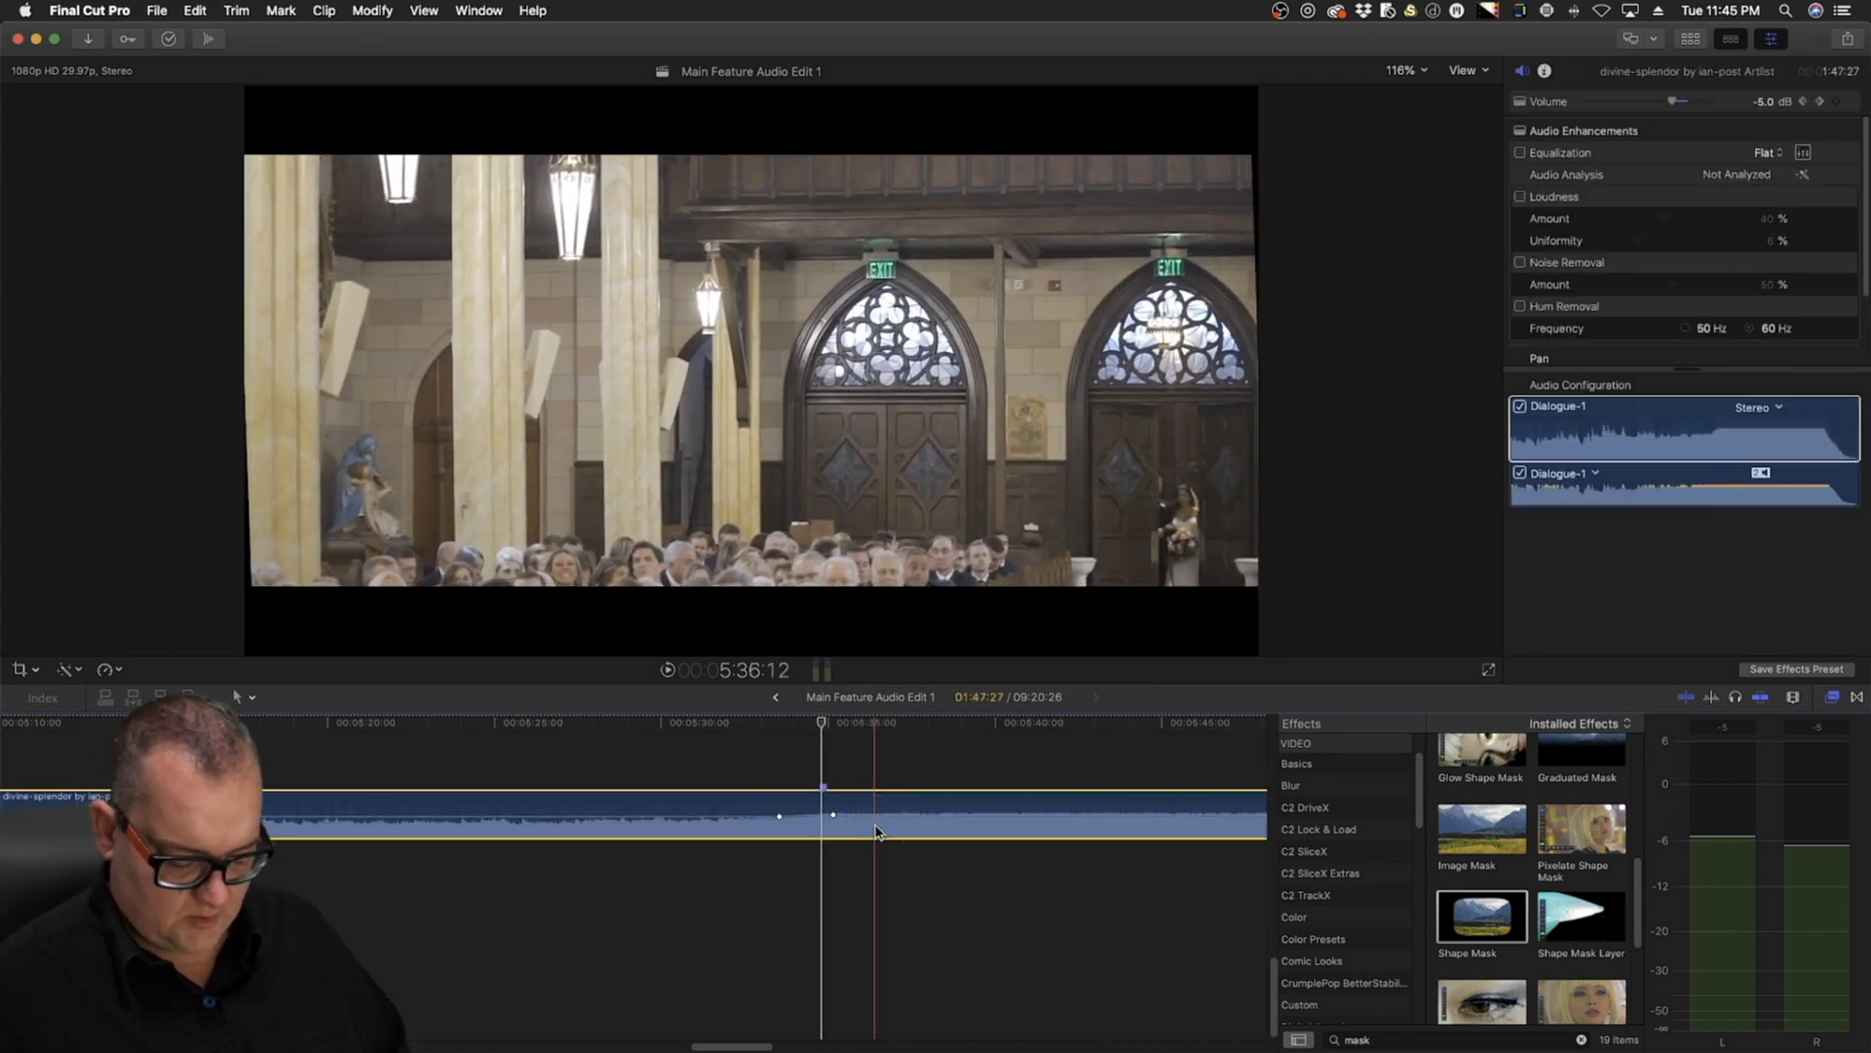
pyautogui.scroll(10, 807, 741)
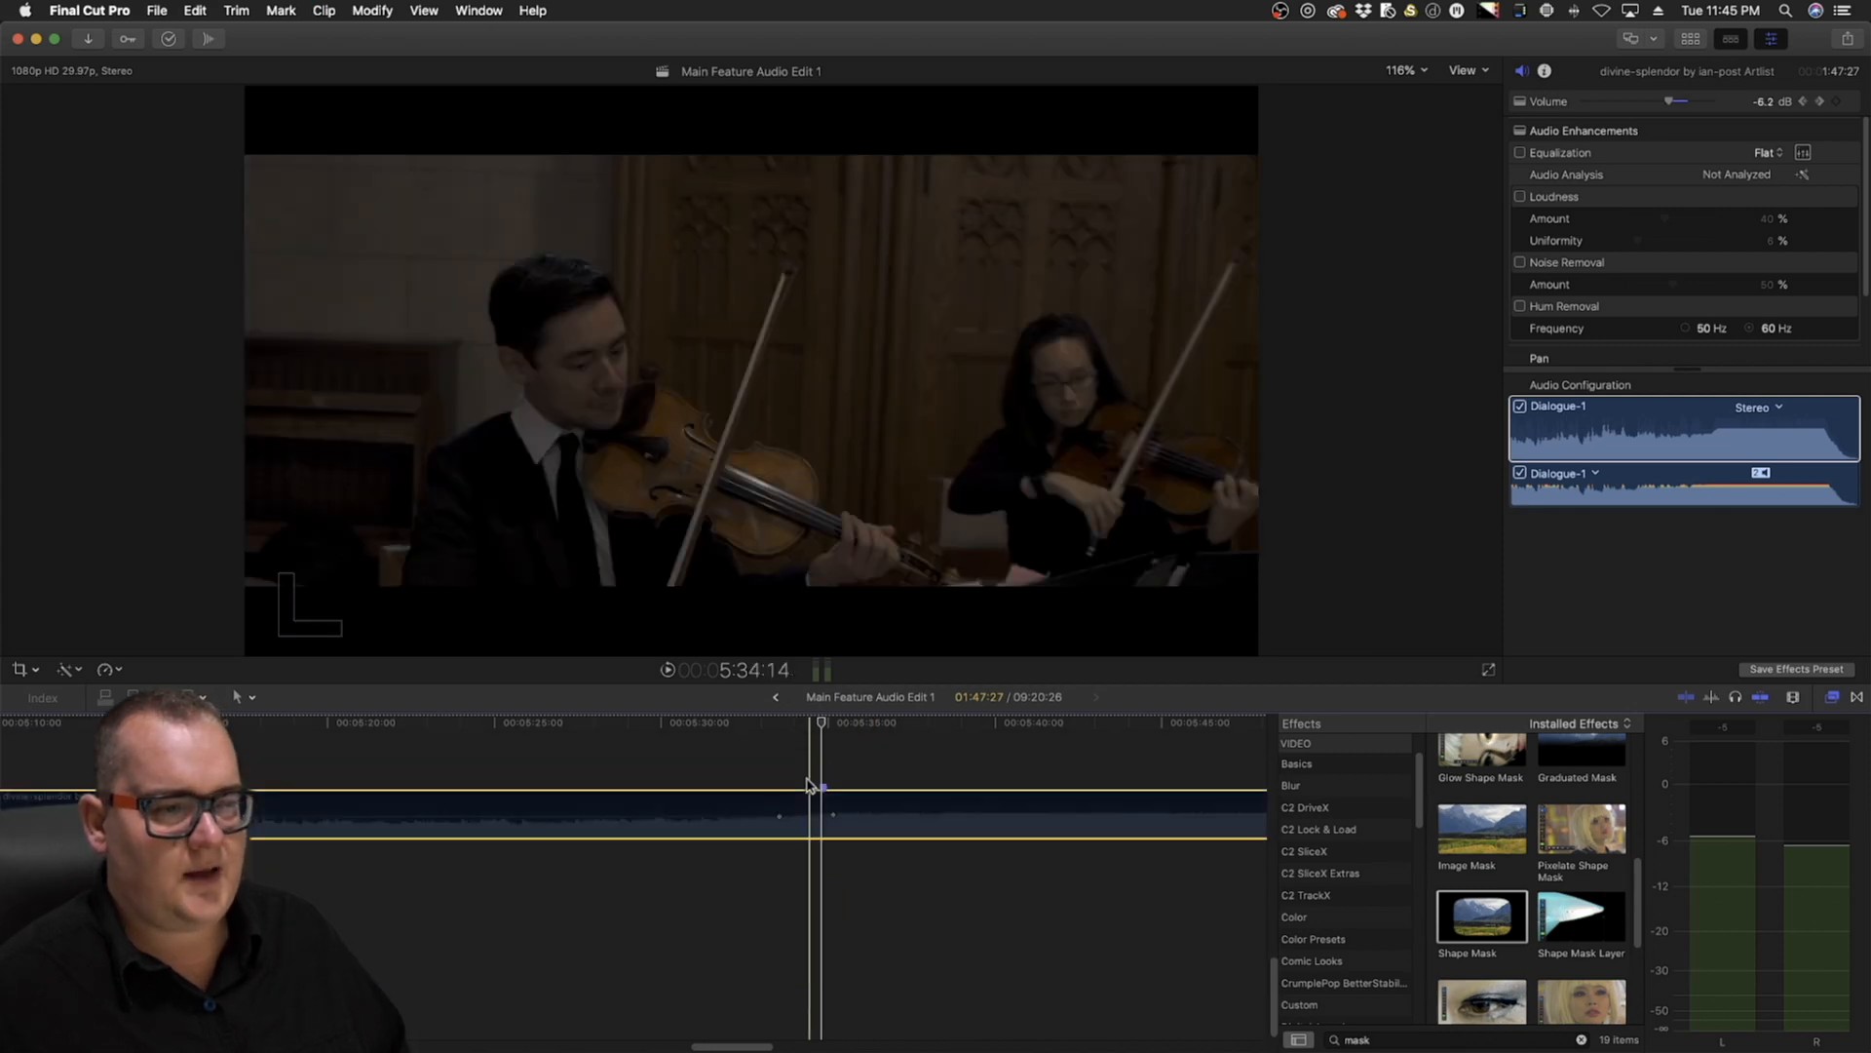
pyautogui.press('space')
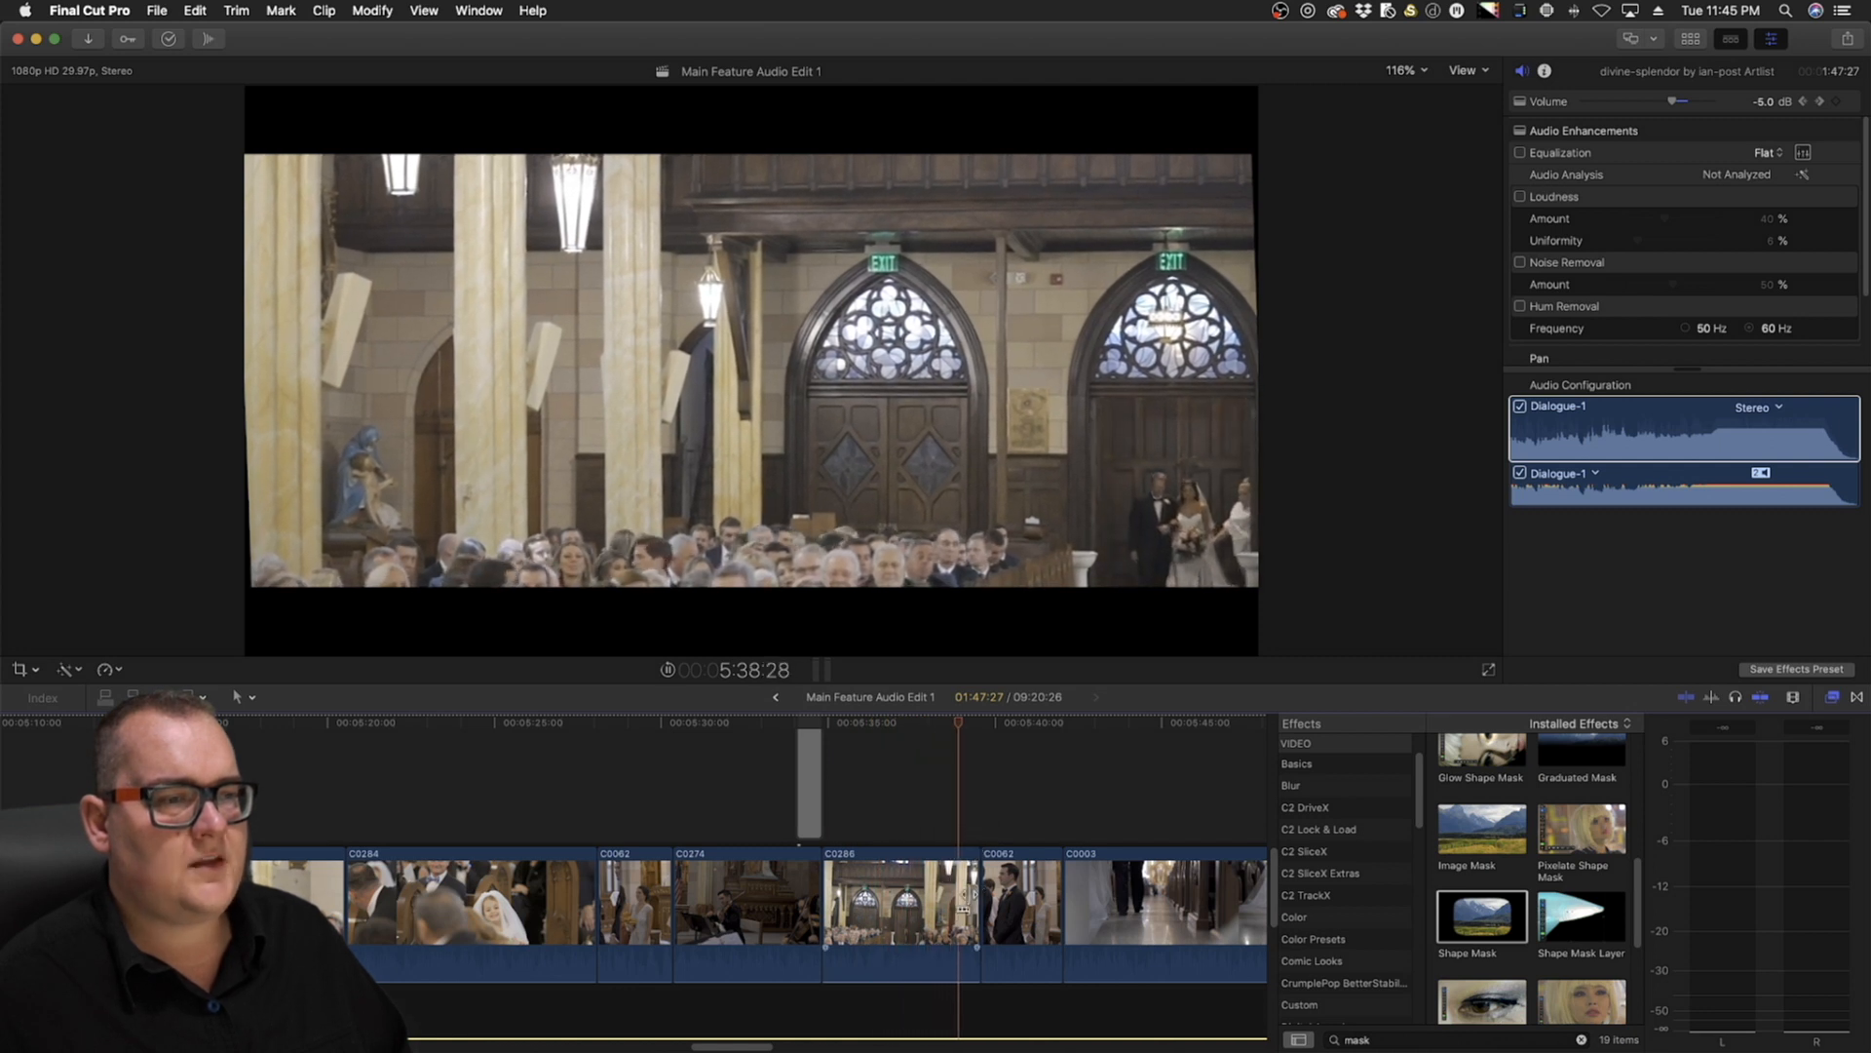
# Try the built-in SmoothCam Stabilization on clip C0286 and play the clip from its start
pyautogui.click(946, 906)
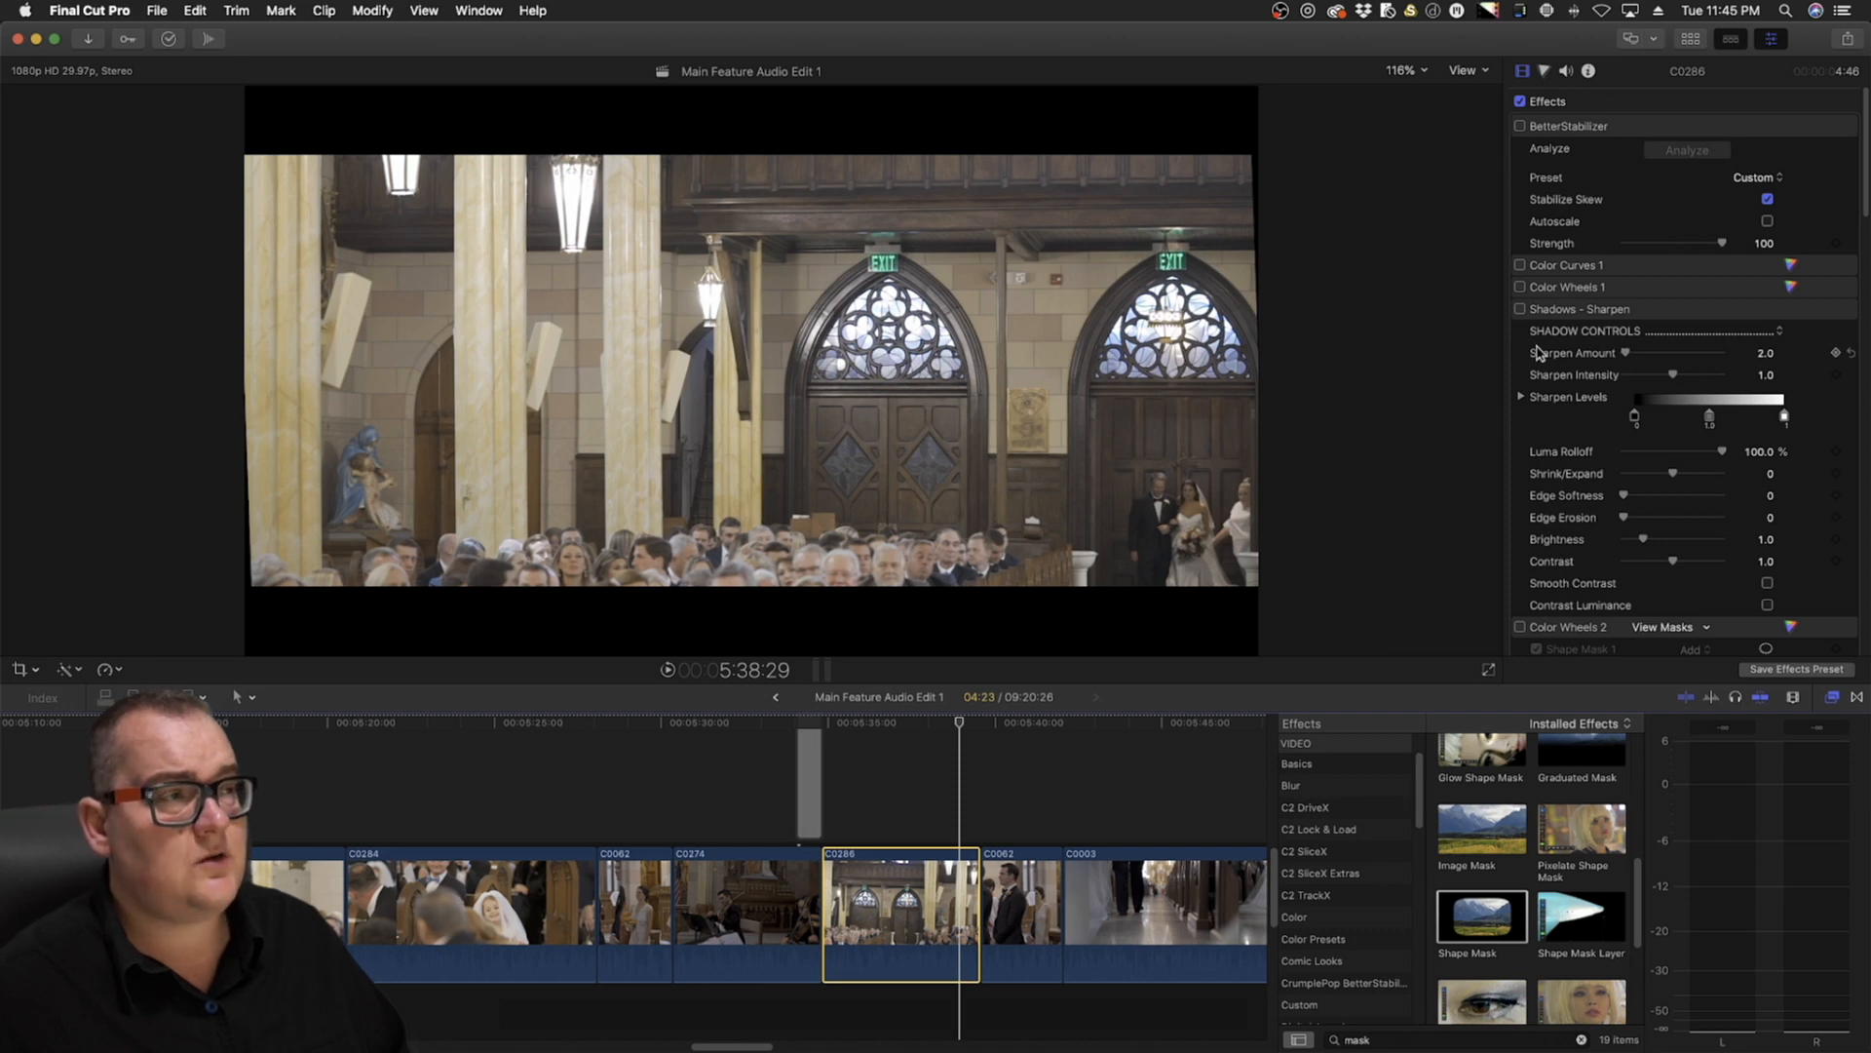
pyautogui.scroll(-10, 1538, 352)
pyautogui.scroll(-20, 1544, 388)
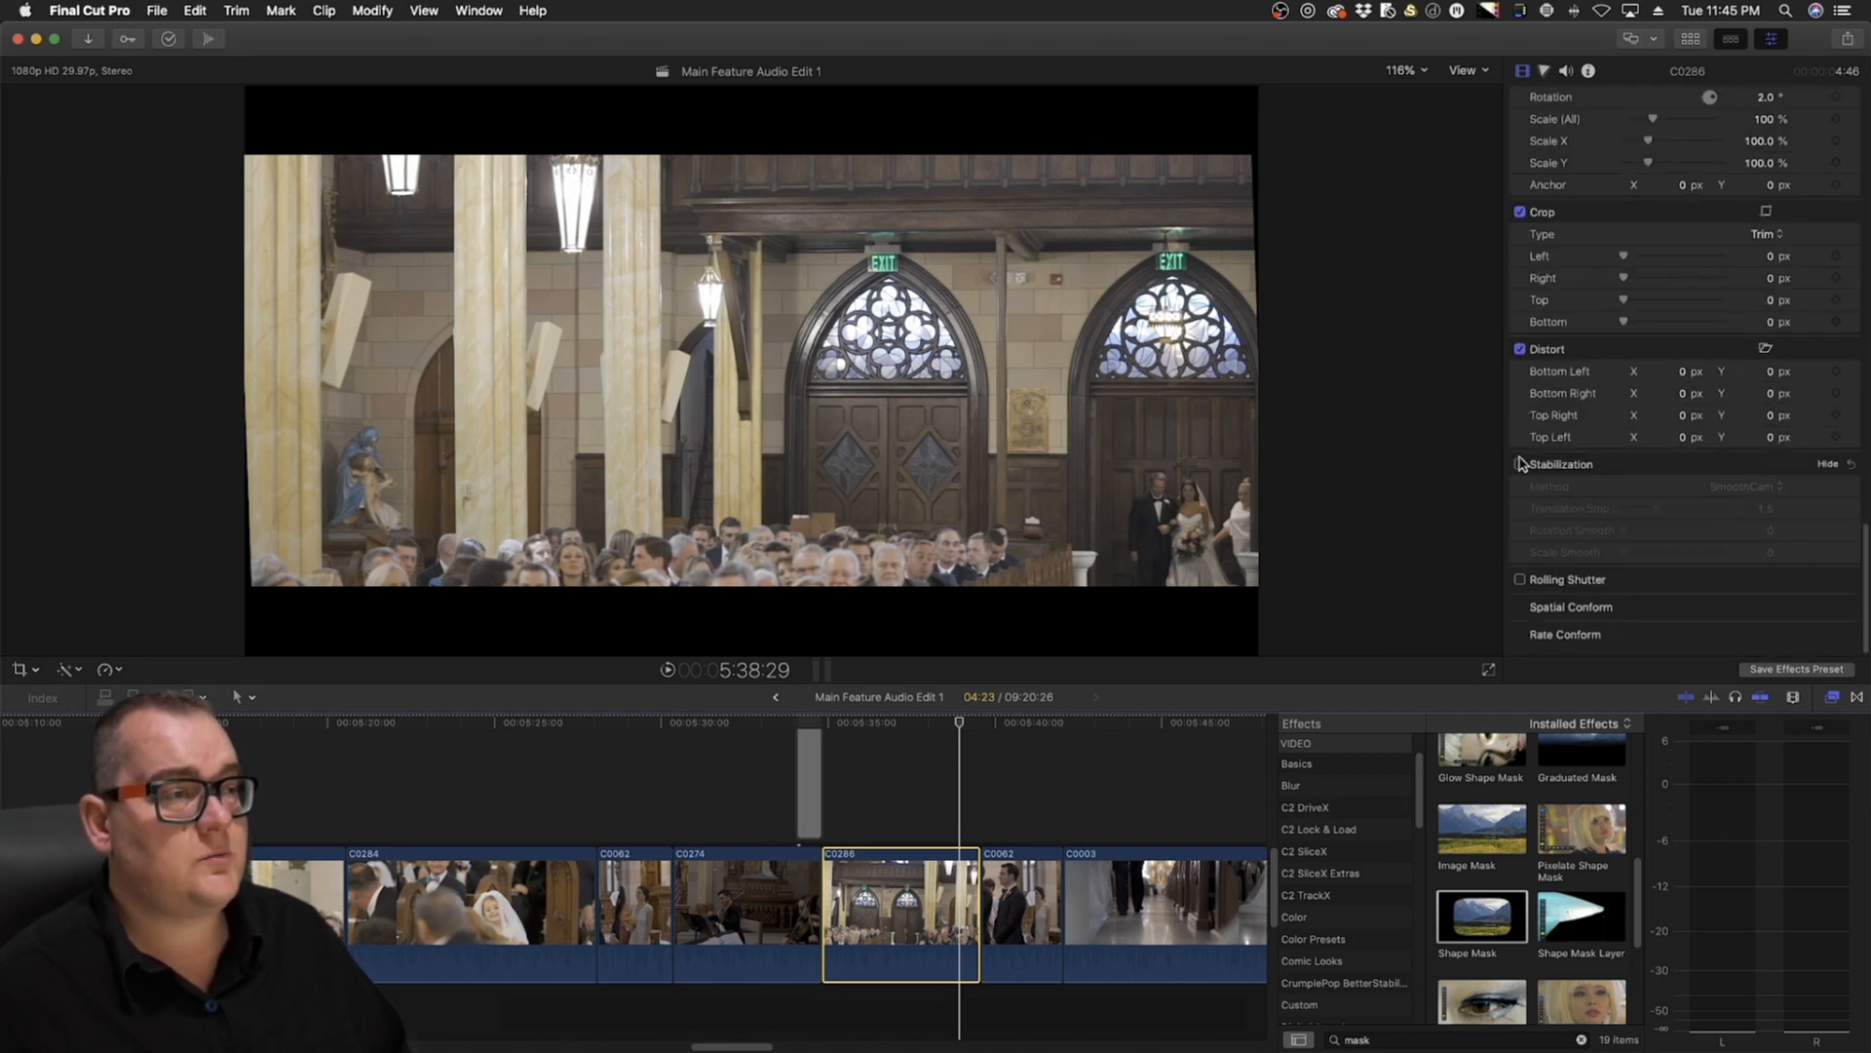
pyautogui.click(1520, 465)
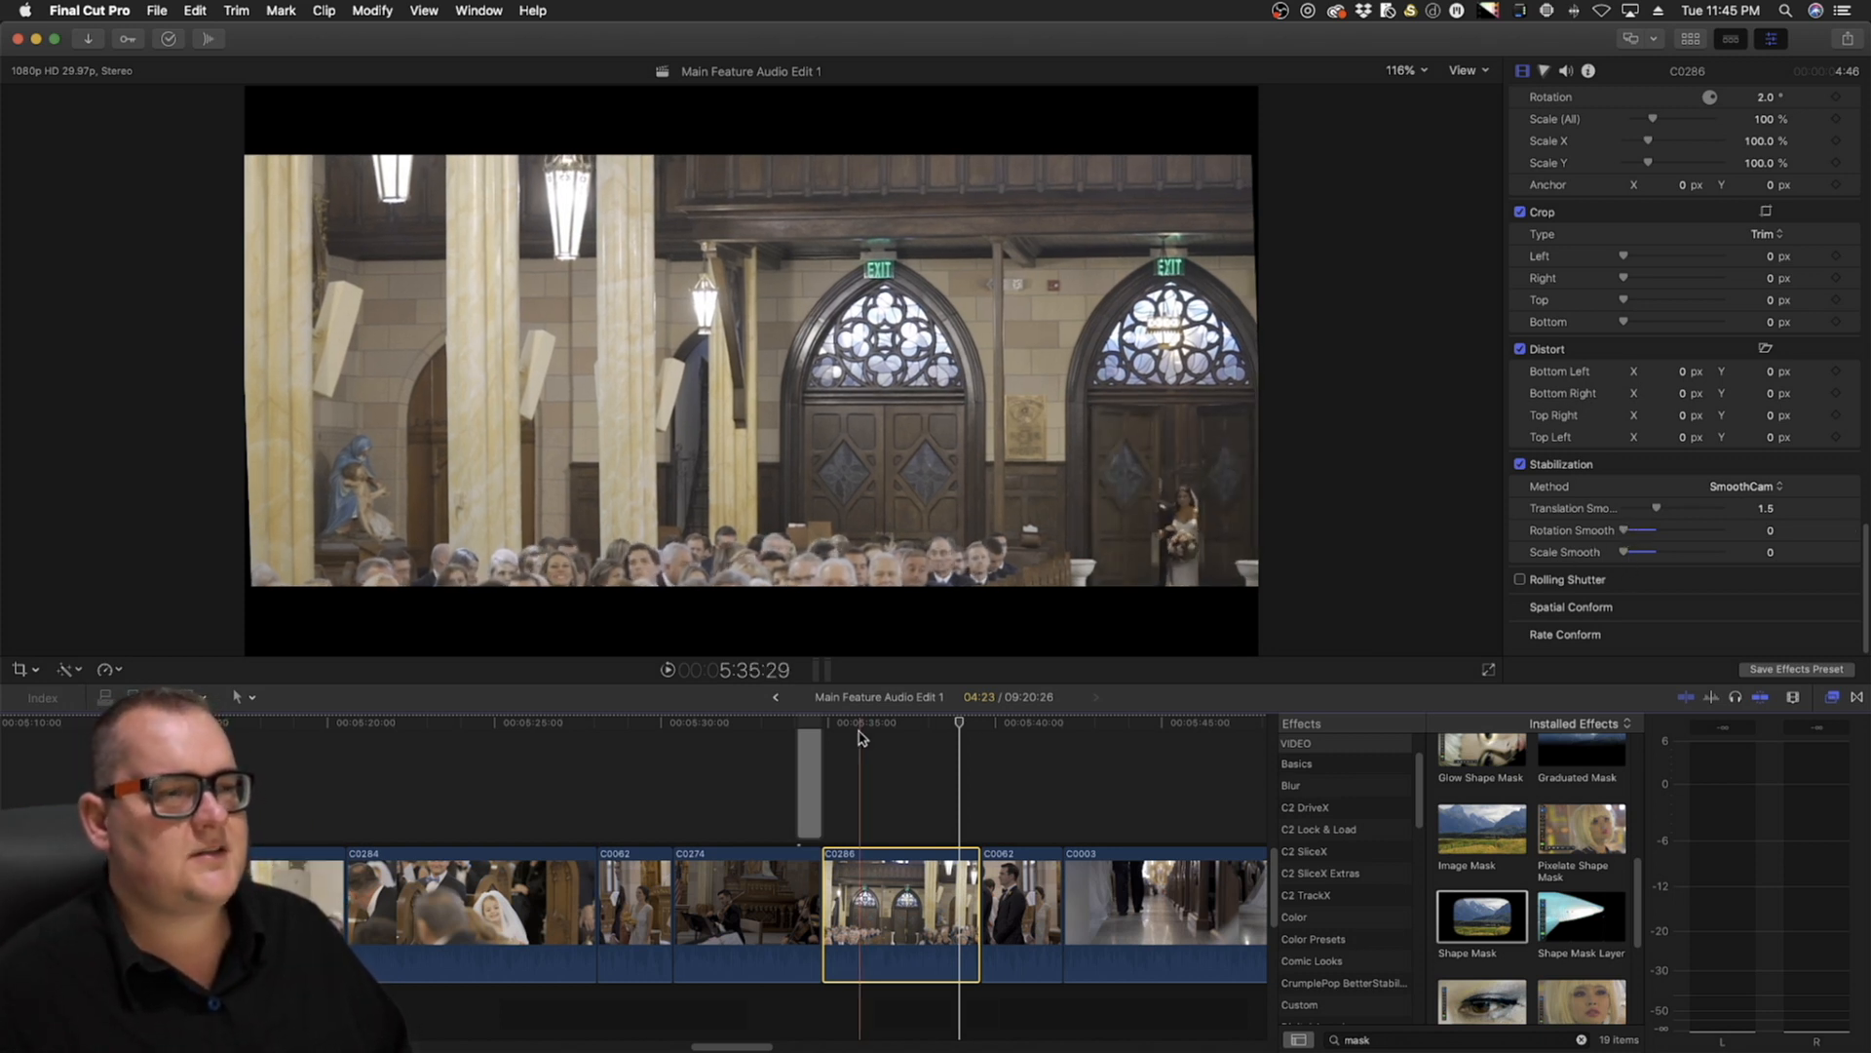
pyautogui.click(825, 723)
pyautogui.press('space')
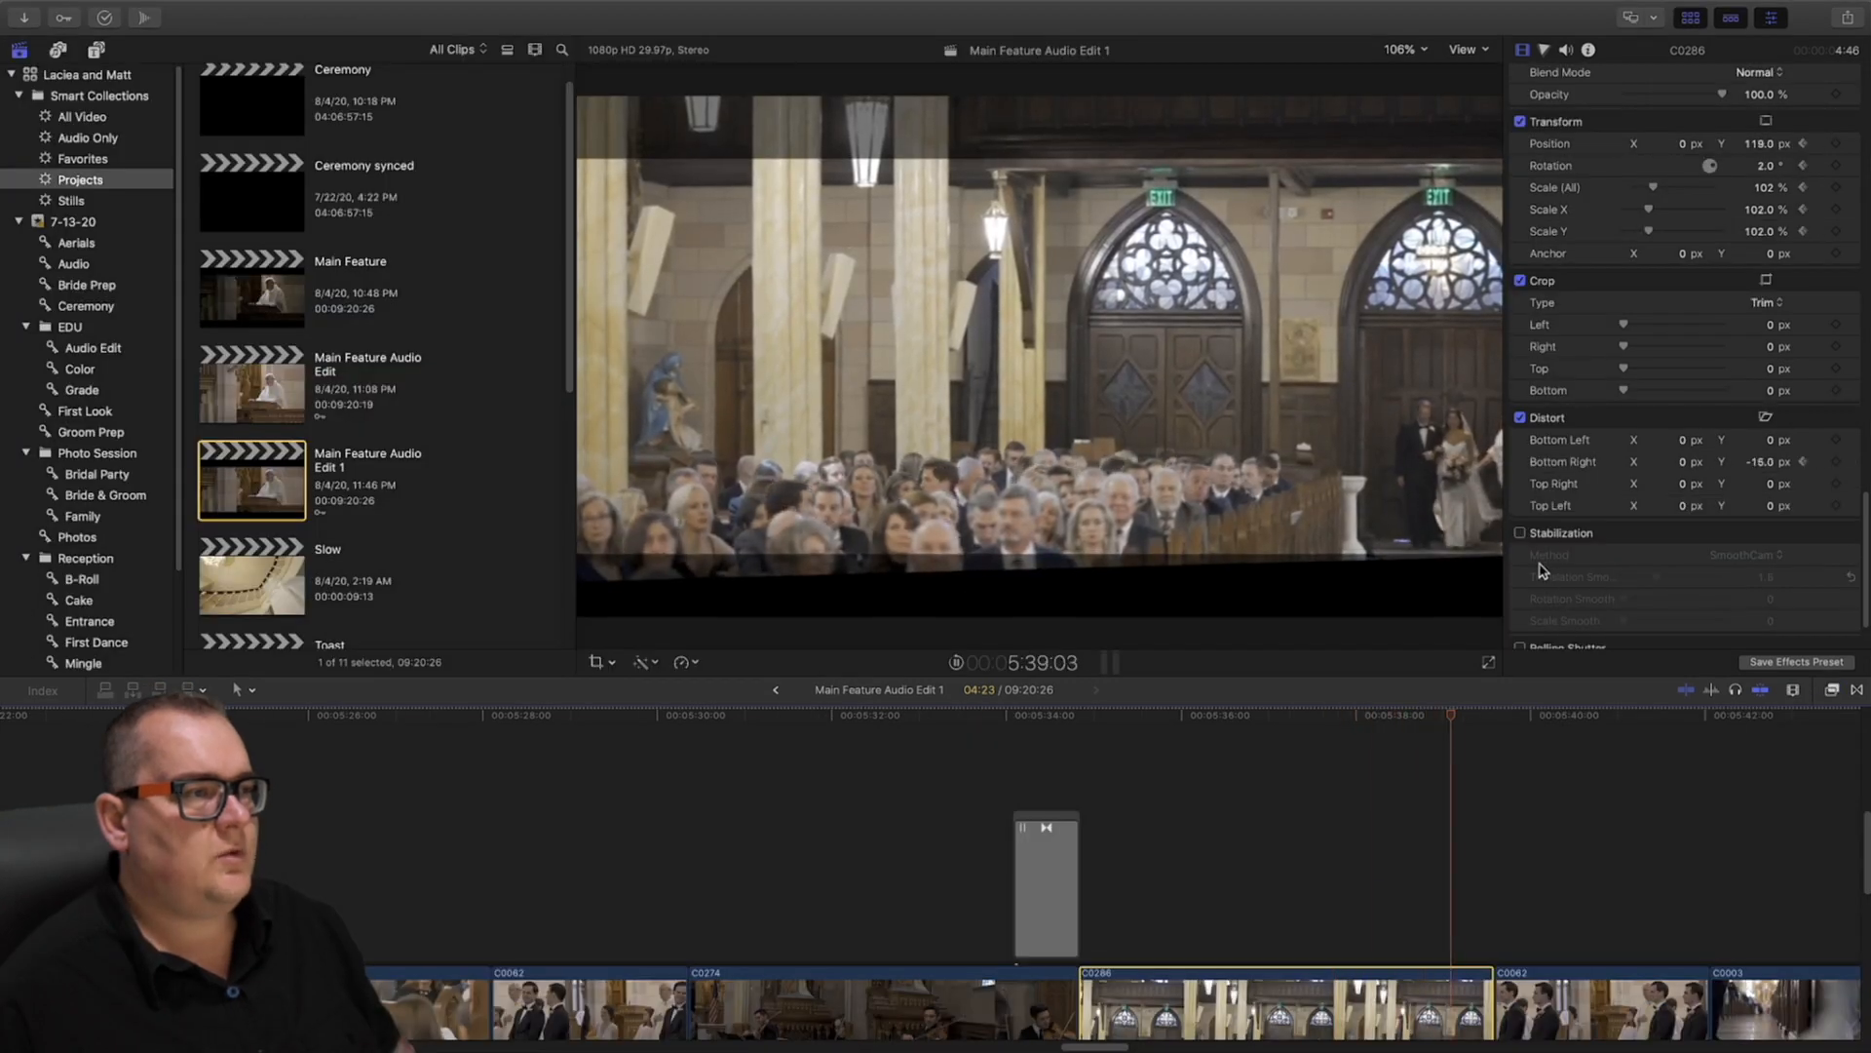
# Replay clip C0286 from its start and scrub through it to check how the framing moves beneath the bars
pyautogui.press('space')
pyautogui.moveTo(1517, 718); pyautogui.dragTo(1081, 755)
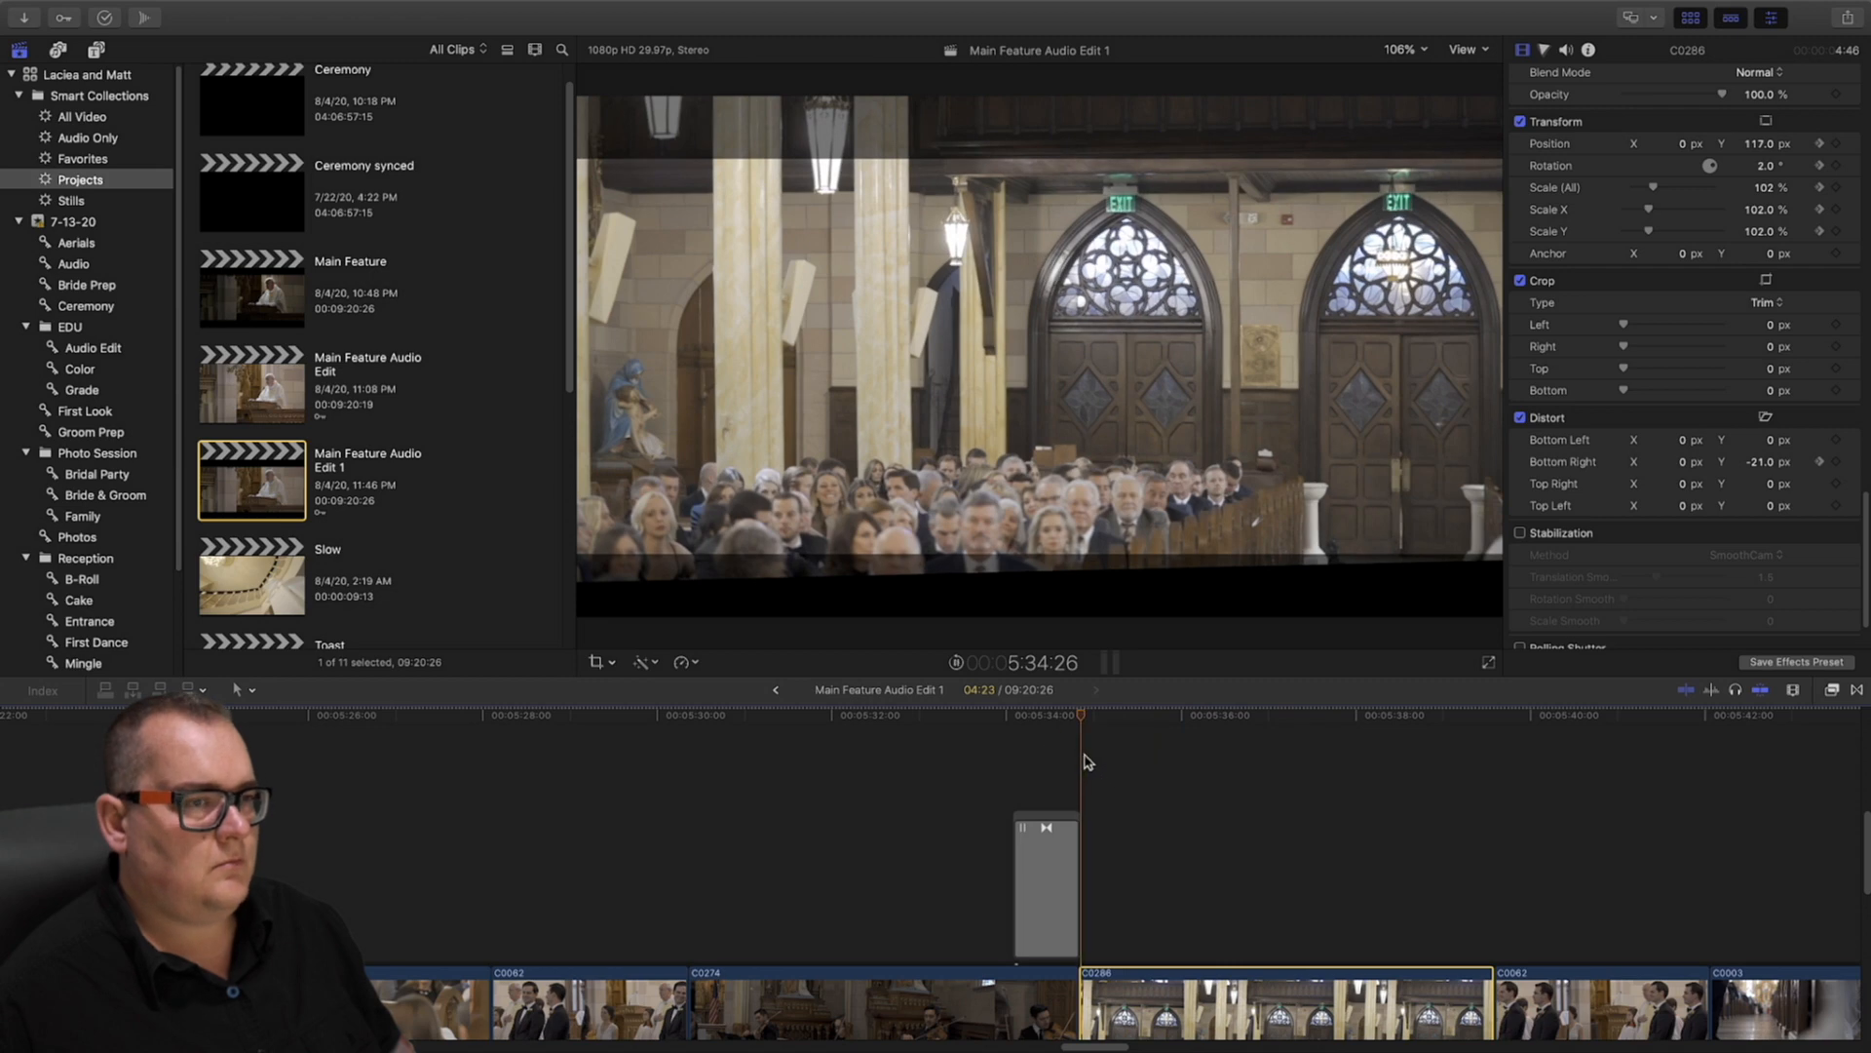
pyautogui.press('space')
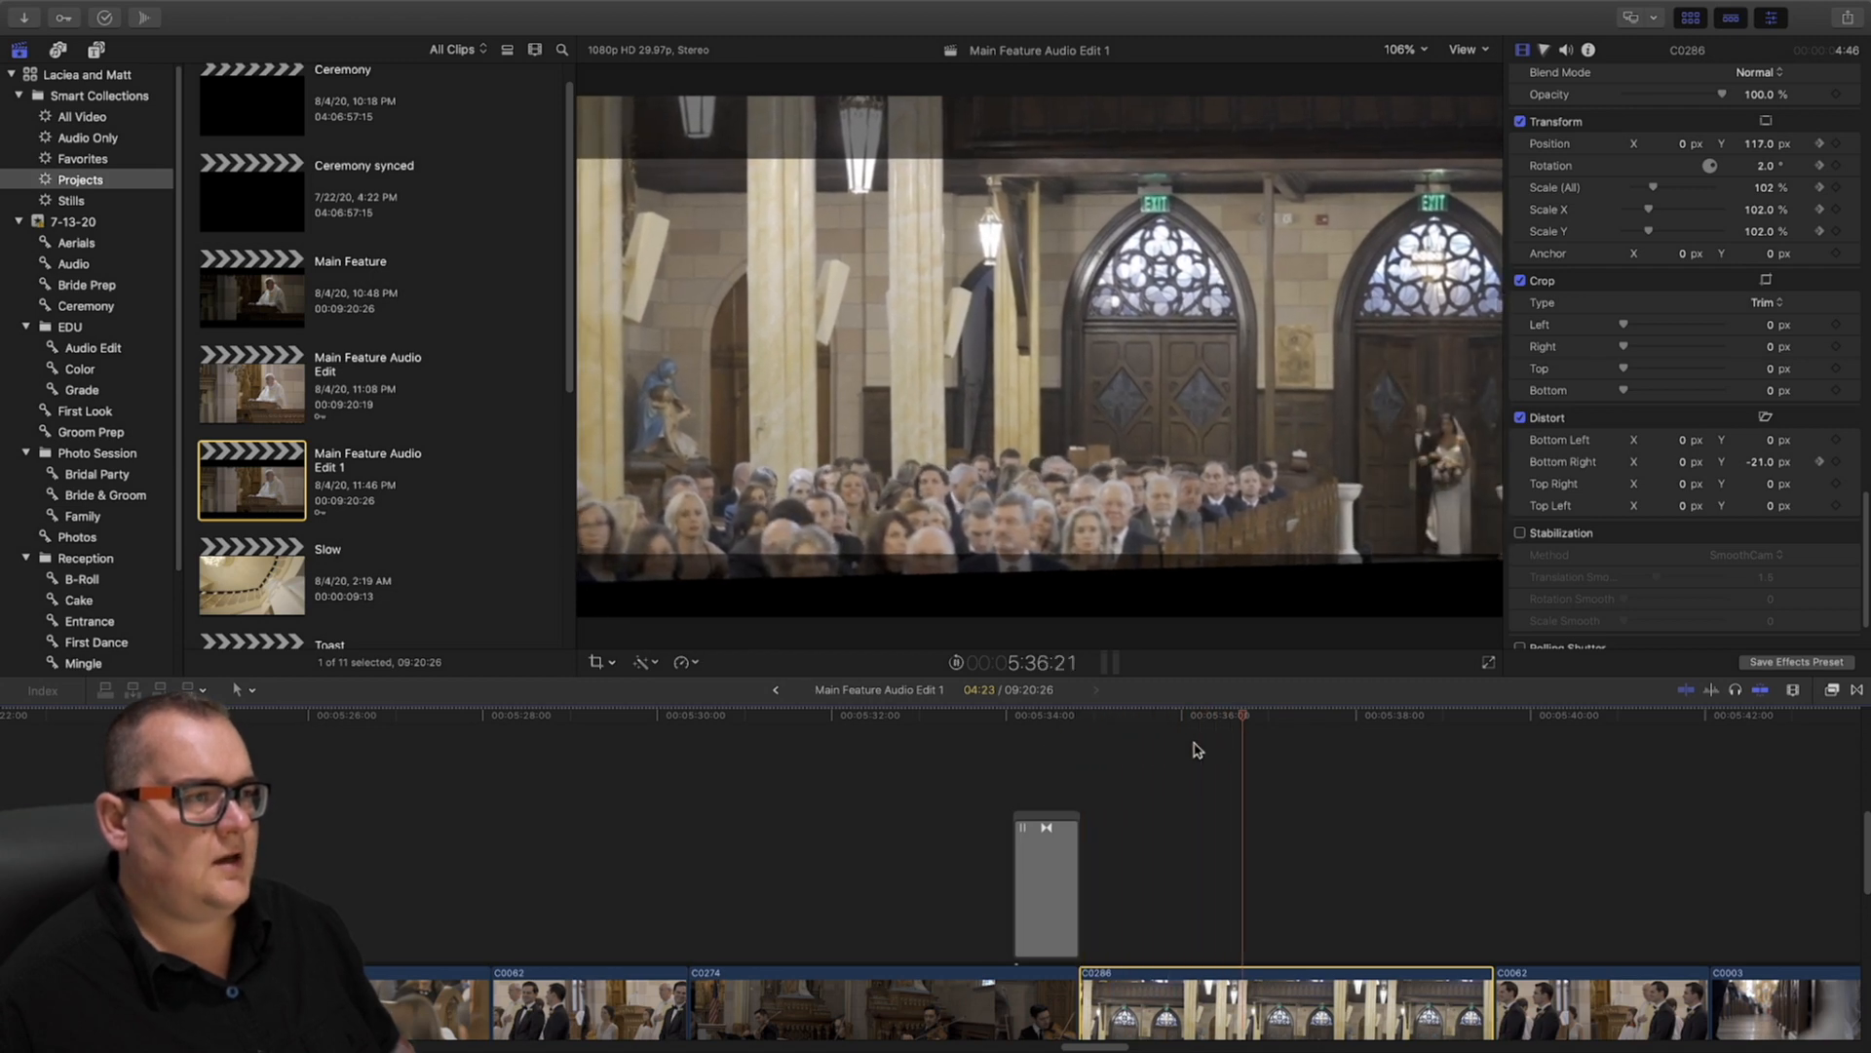
pyautogui.press('space')
pyautogui.scroll(10, 1571, 399)
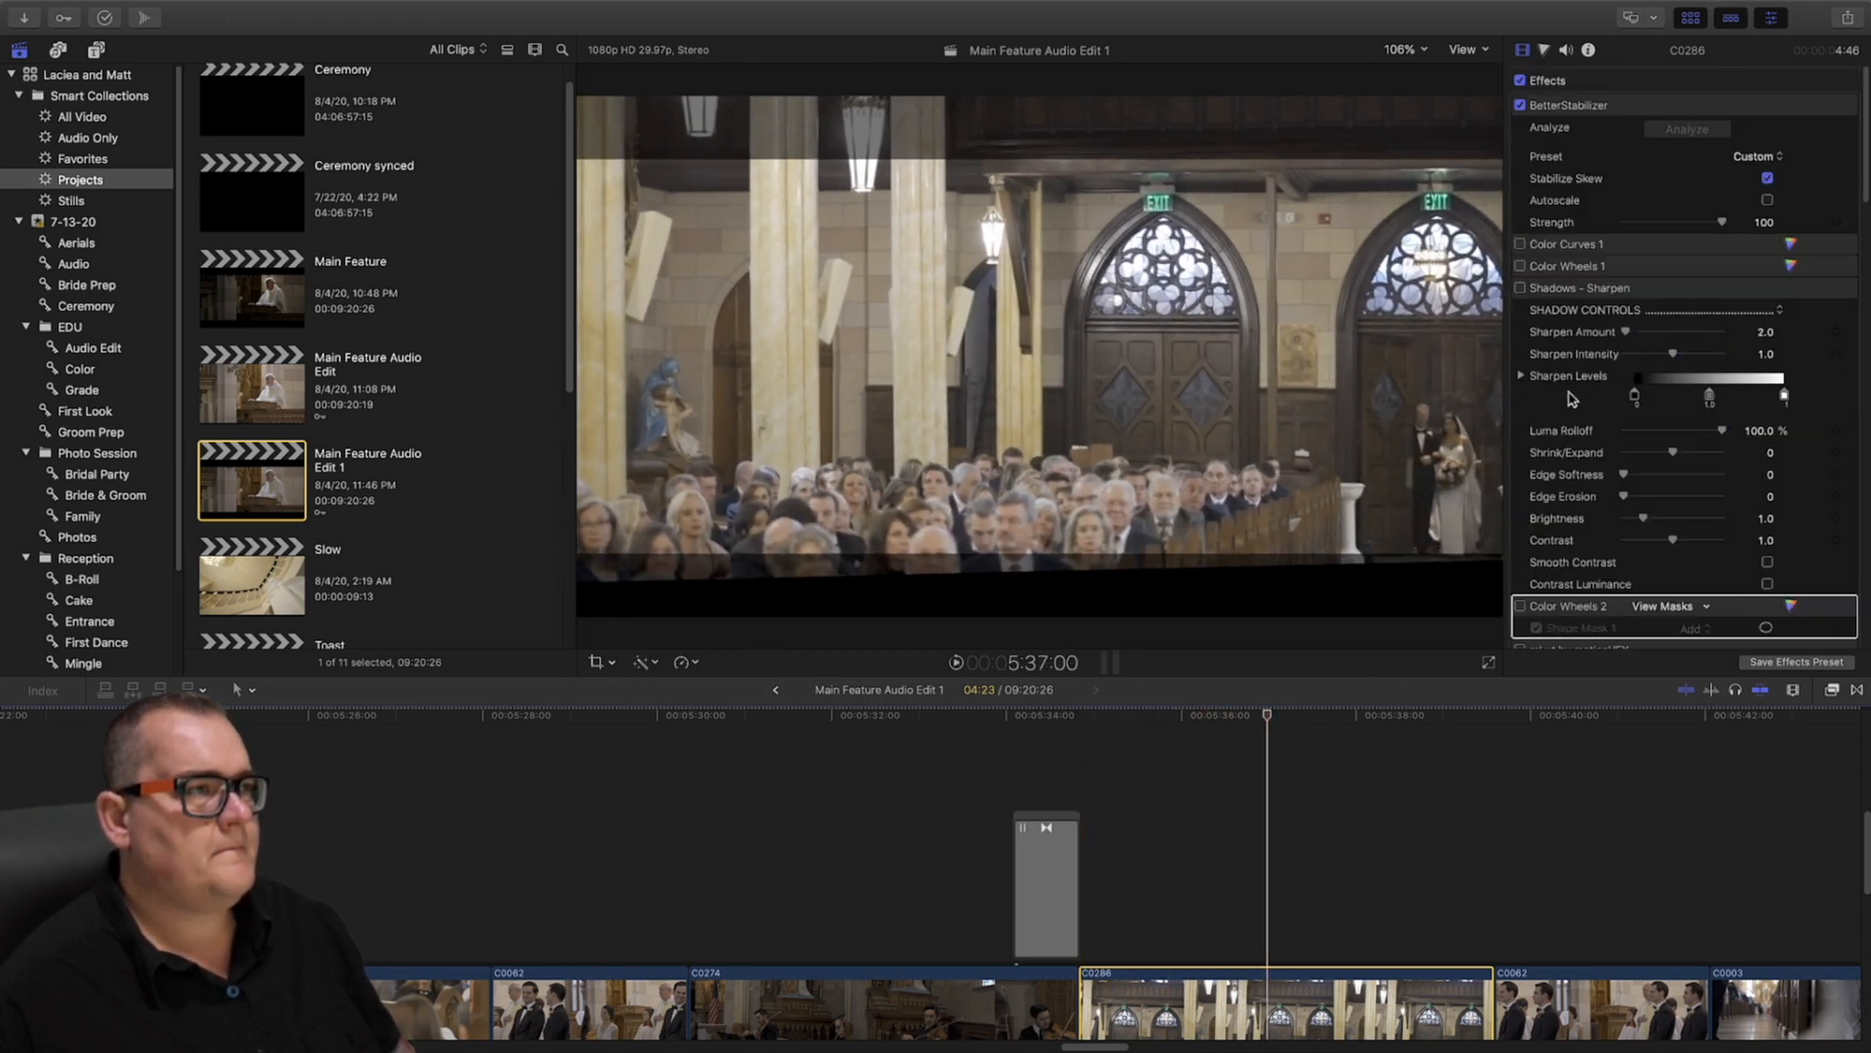
pyautogui.moveTo(1264, 719); pyautogui.dragTo(1426, 718)
# Disable the masked Custom generator that spans the edit
pyautogui.scroll(3, 1369, 805)
pyautogui.click(1299, 822)
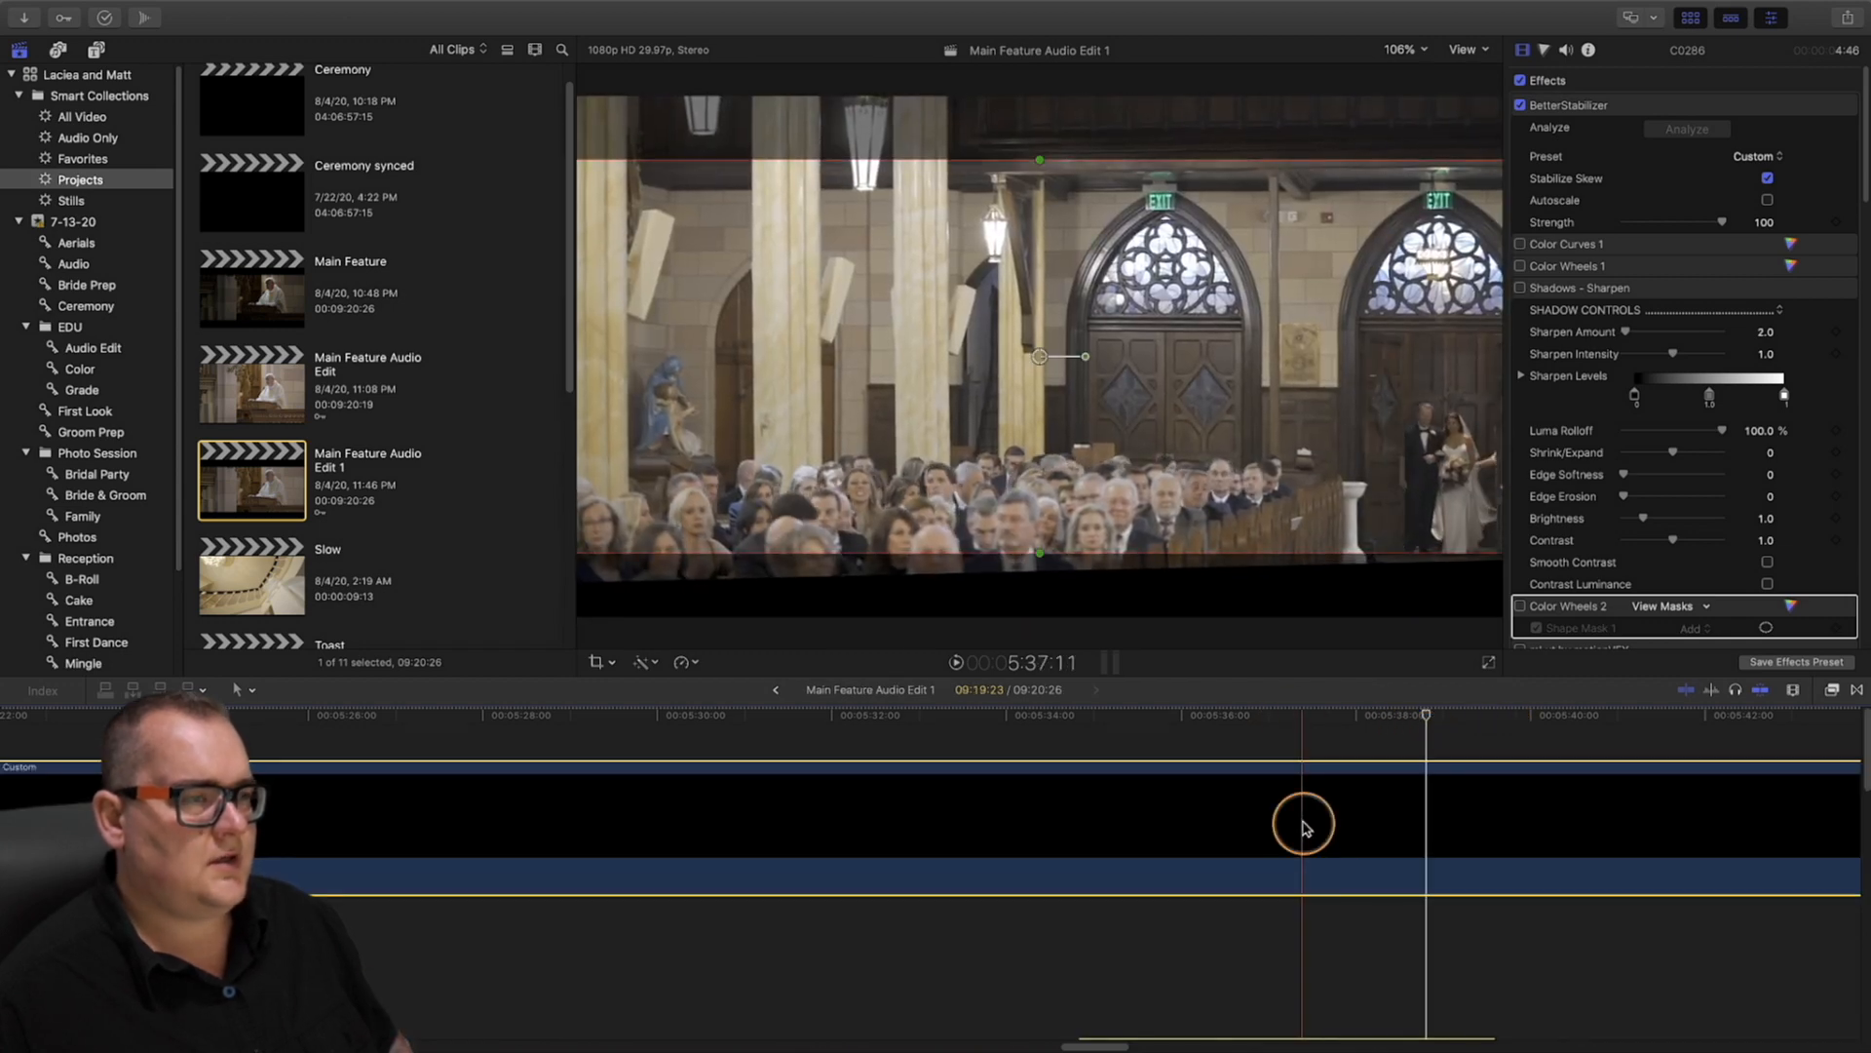
pyautogui.hscroll(-10, 1335, 794)
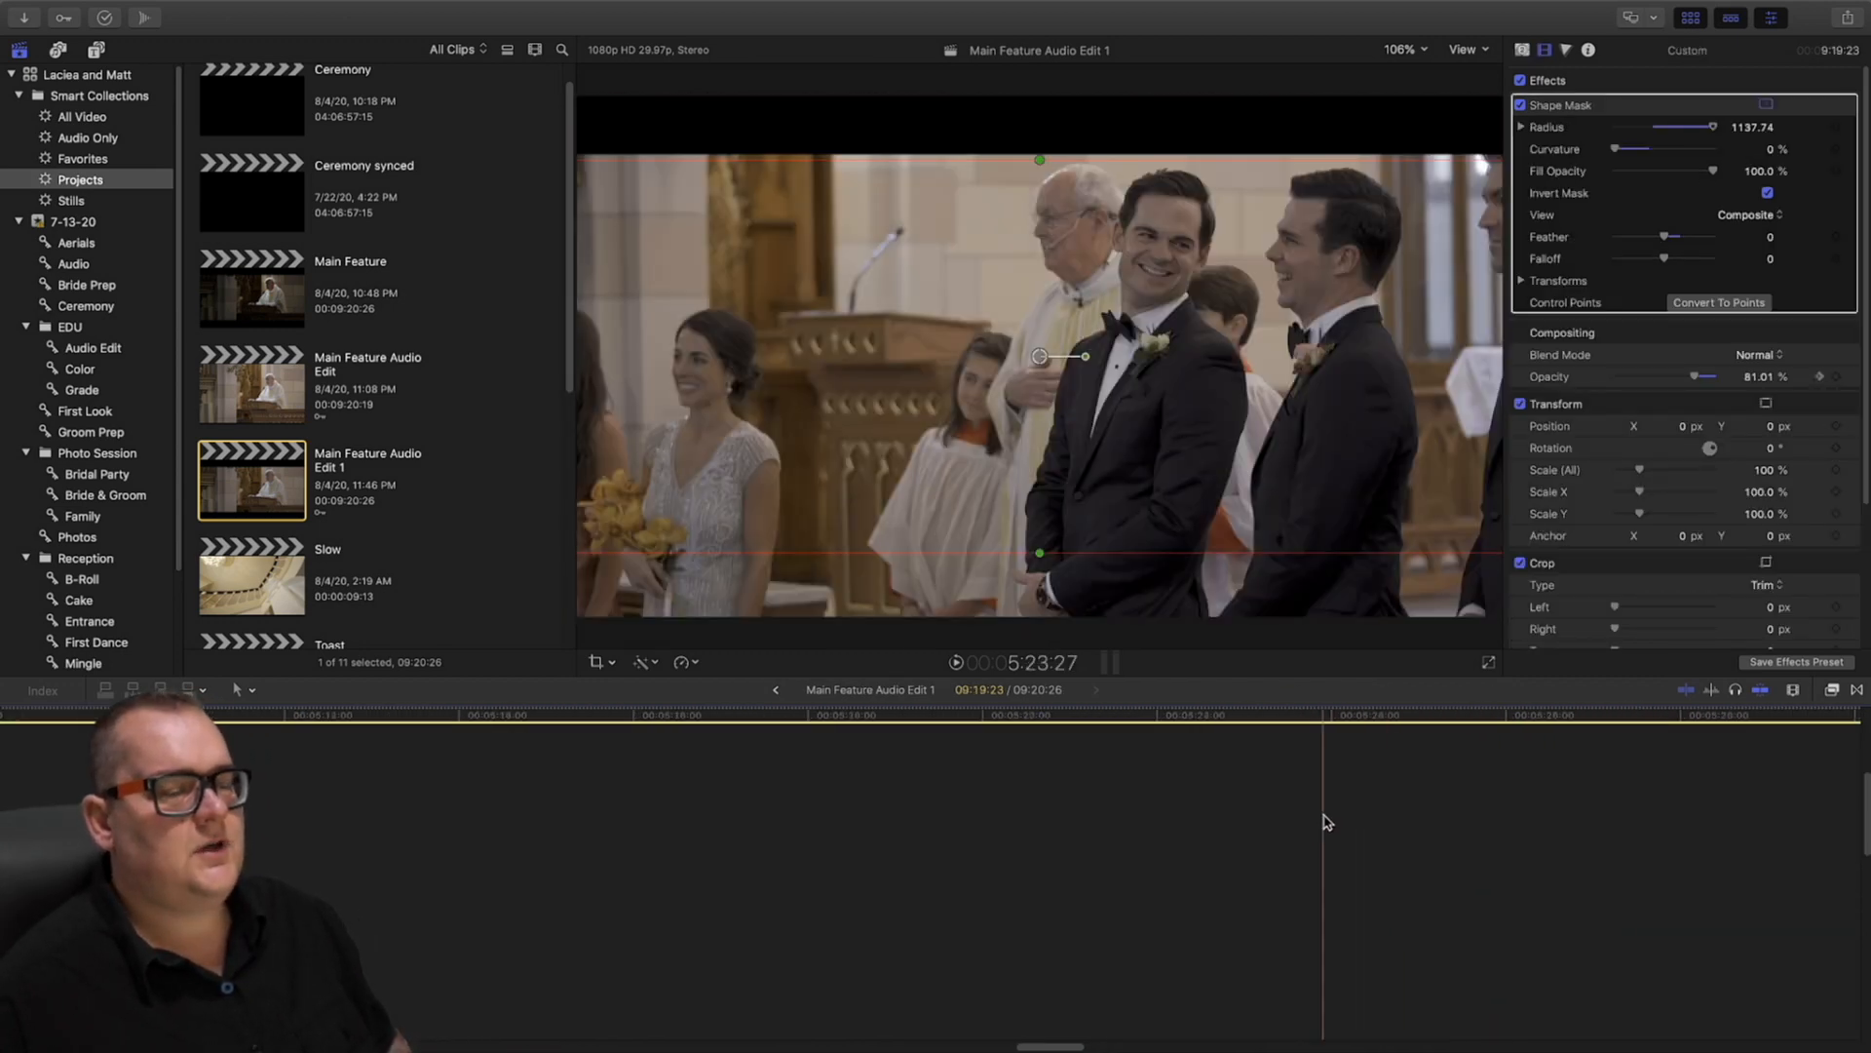
pyautogui.scroll(-3, 1336, 794)
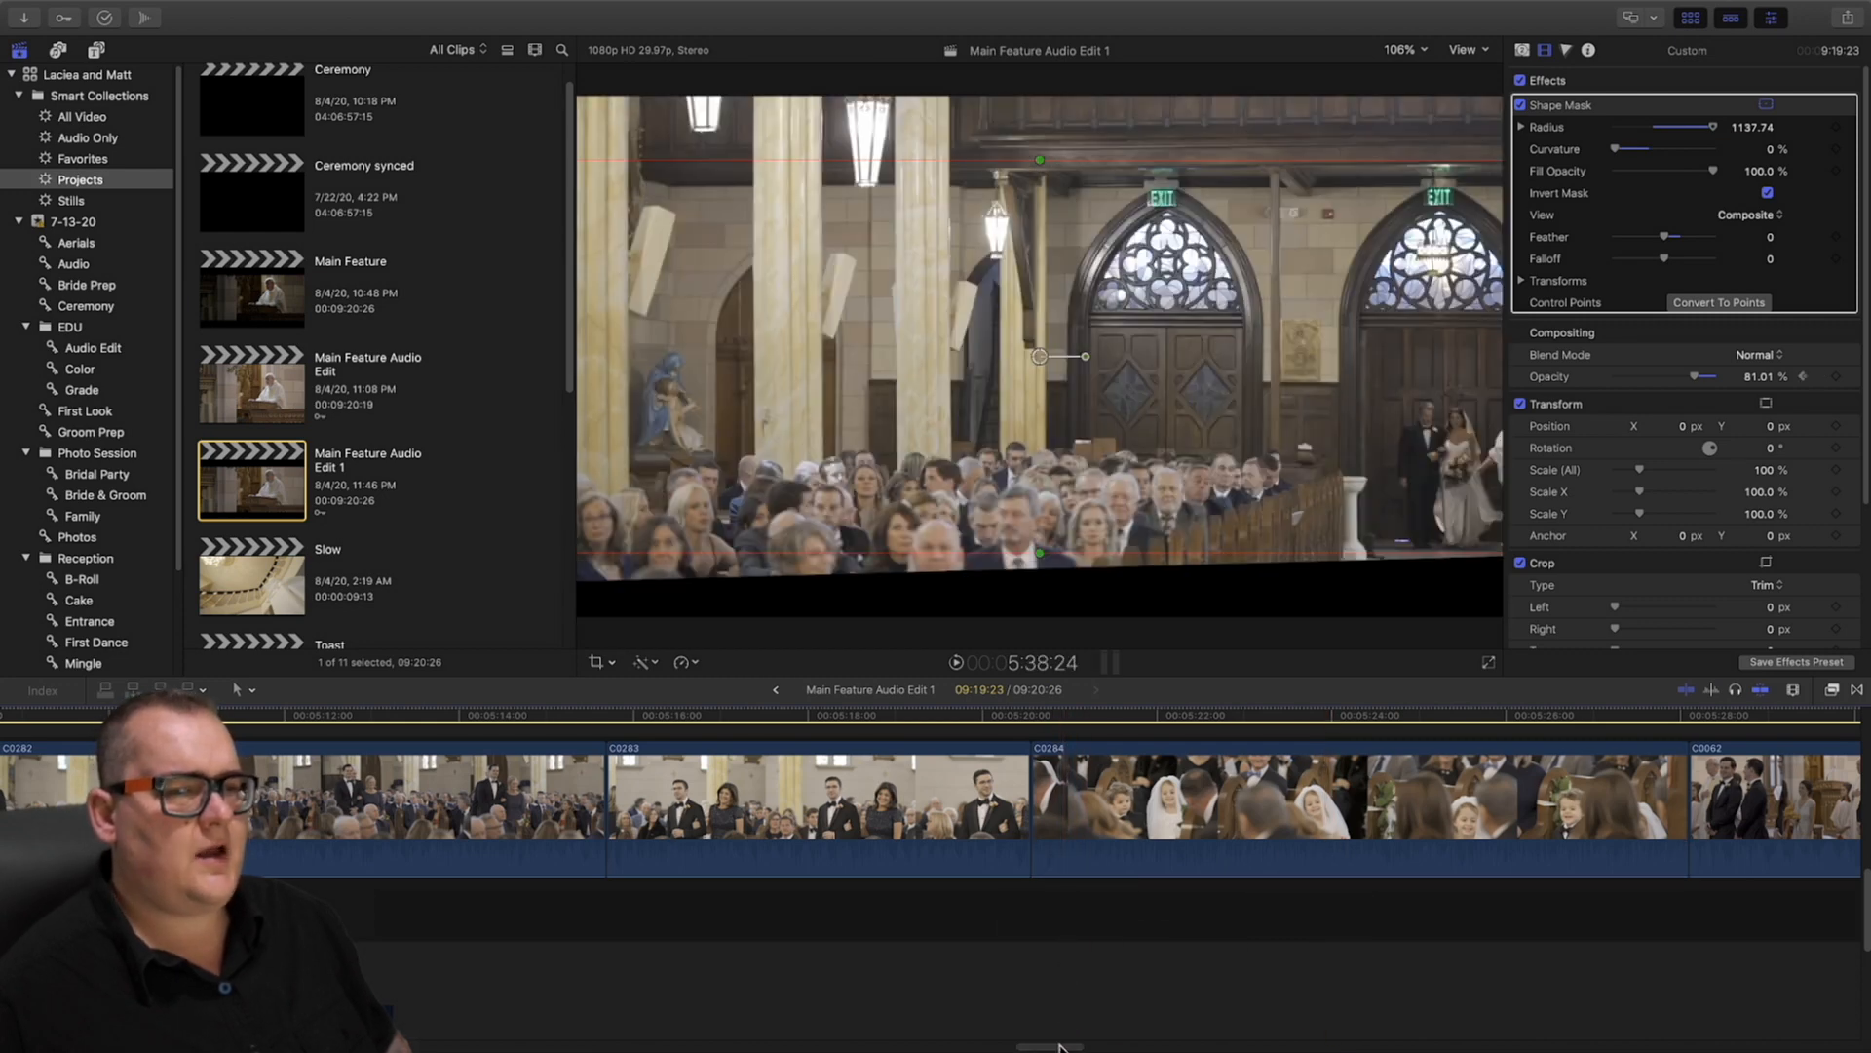
# Reset the Transform position, scale and rotation of the first Toast Pre Multicam Clip at the beginning of the timeline
pyautogui.moveTo(1059, 1046); pyautogui.dragTo(131, 1046)
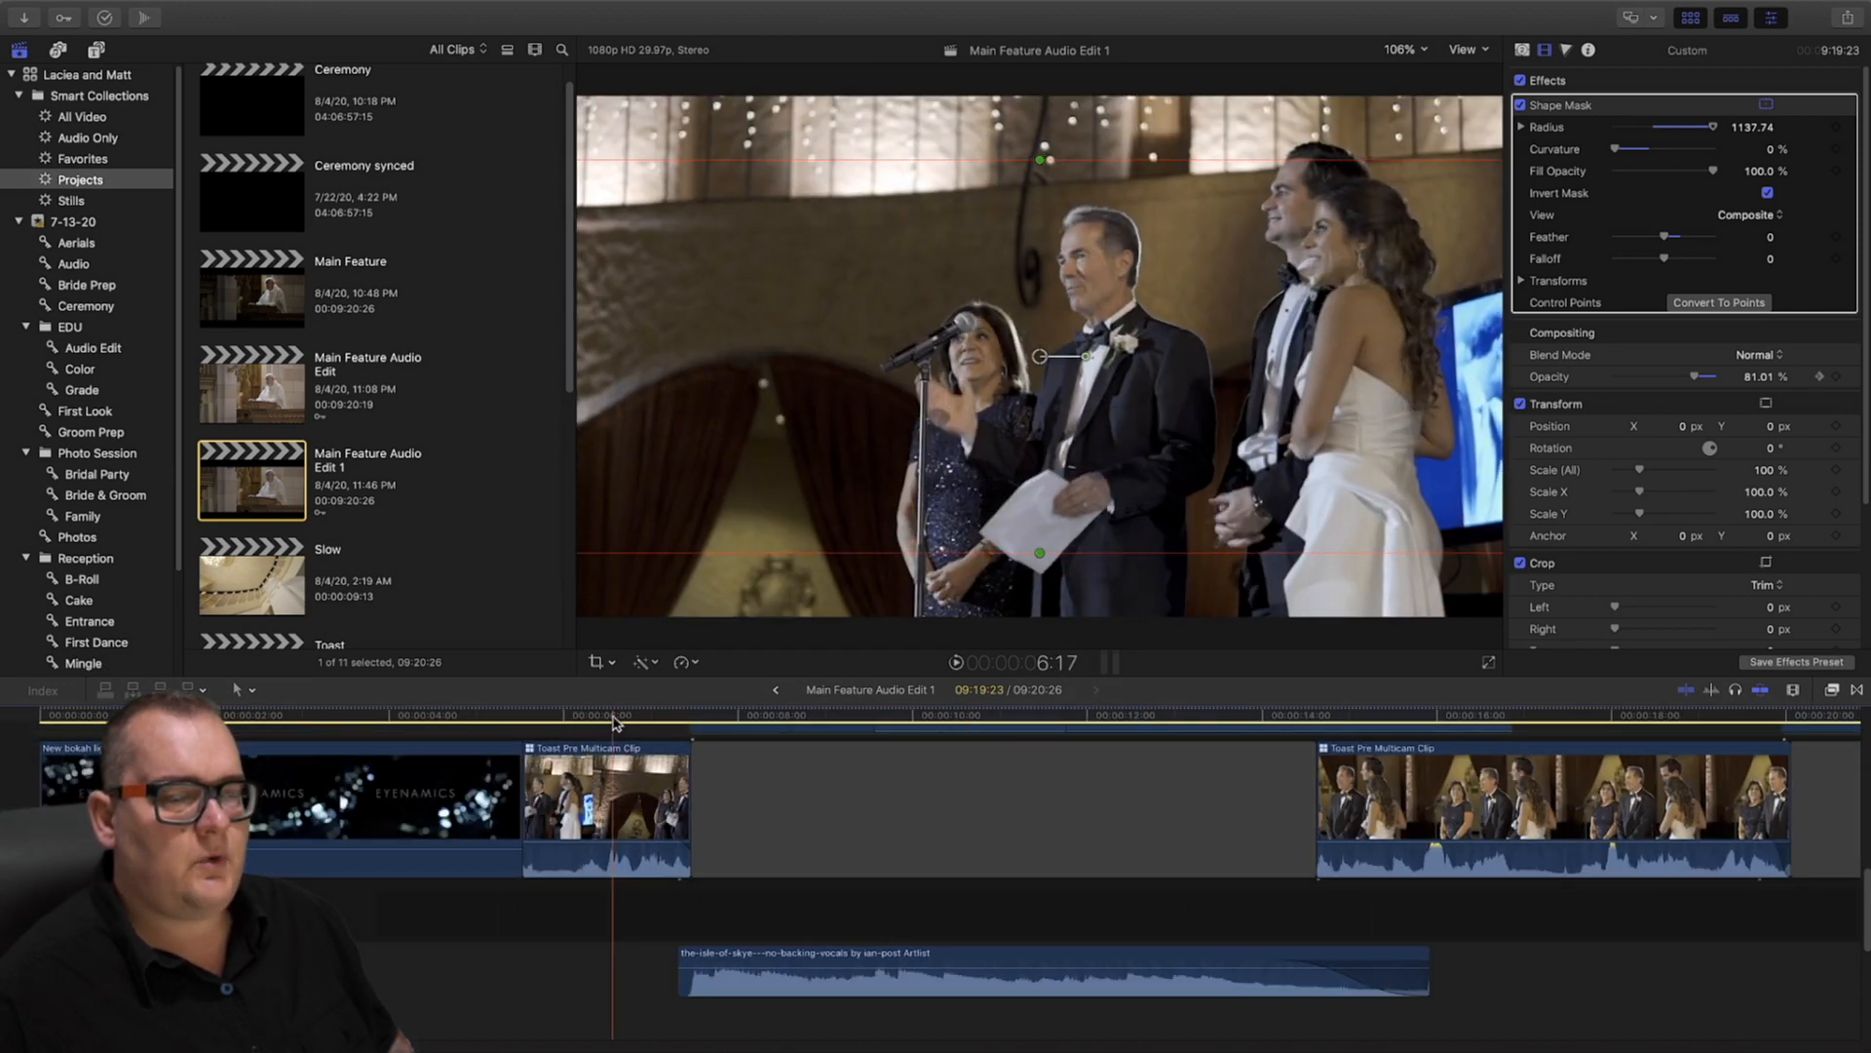
pyautogui.click(612, 717)
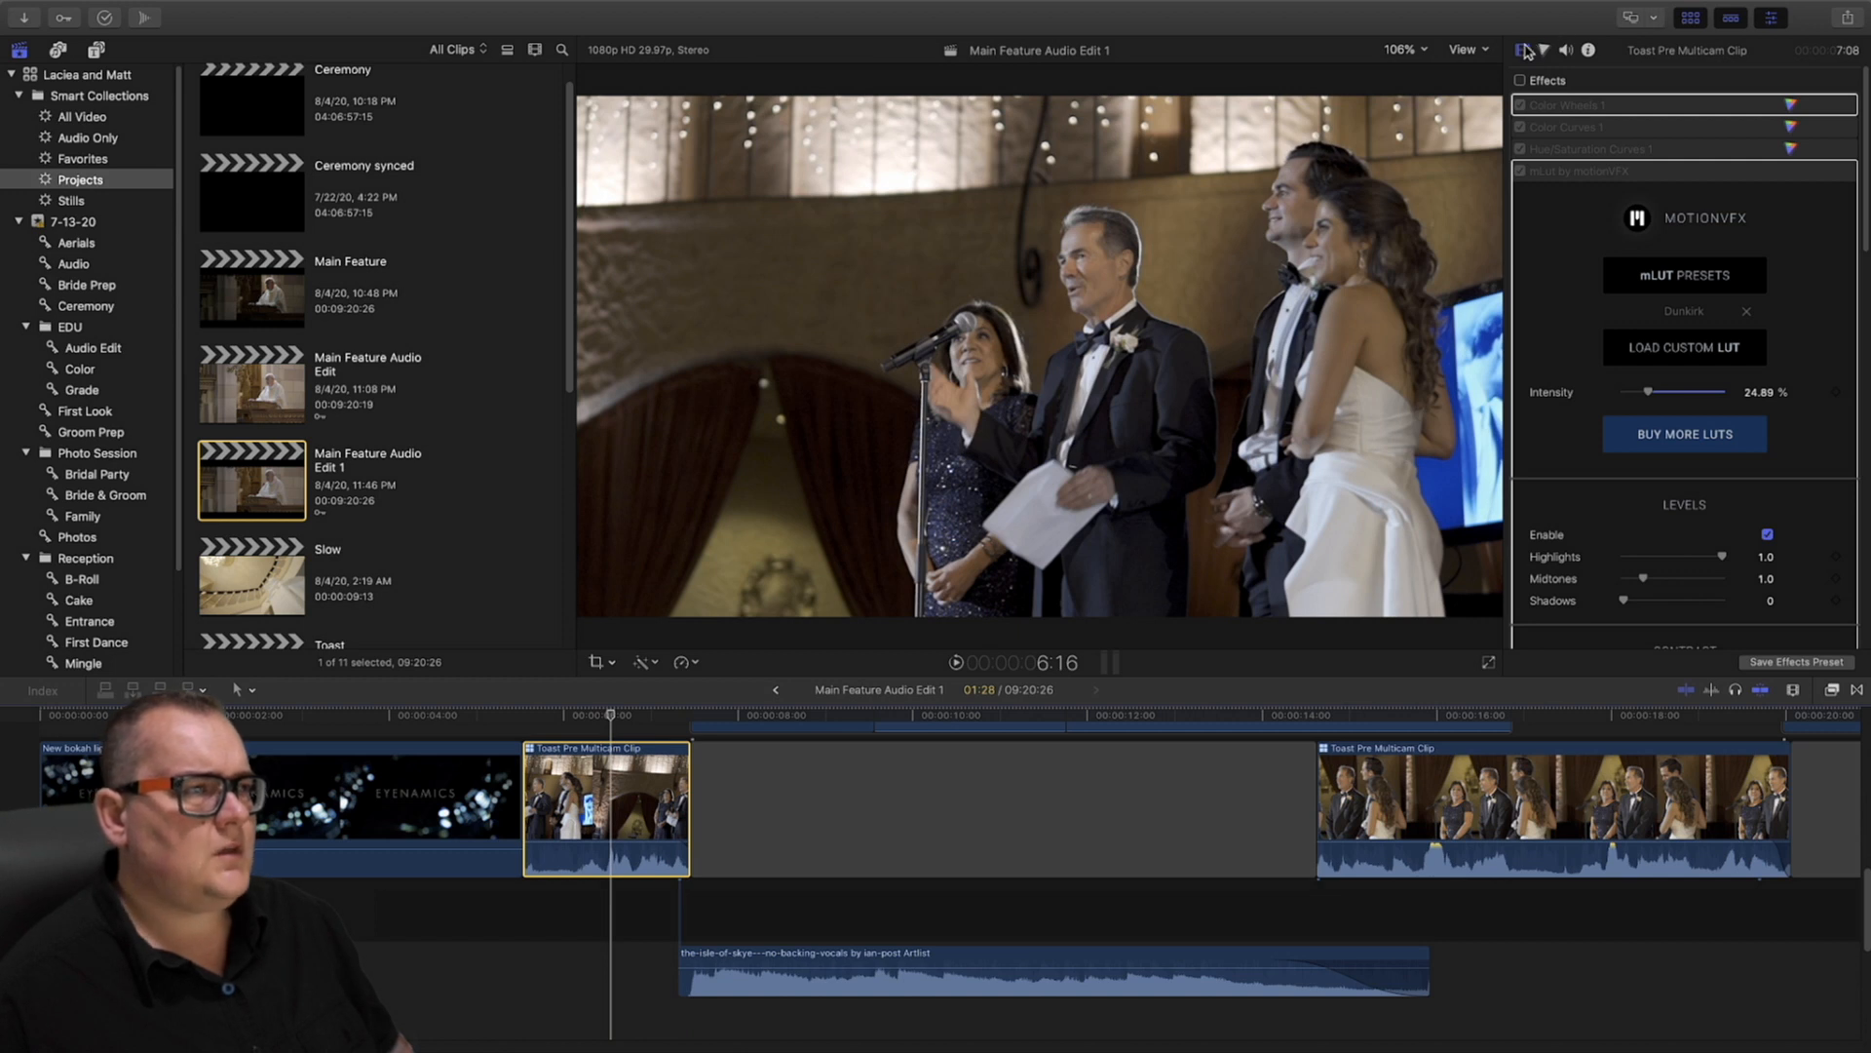
pyautogui.scroll(-10, 1596, 390)
pyautogui.scroll(-5, 1780, 391)
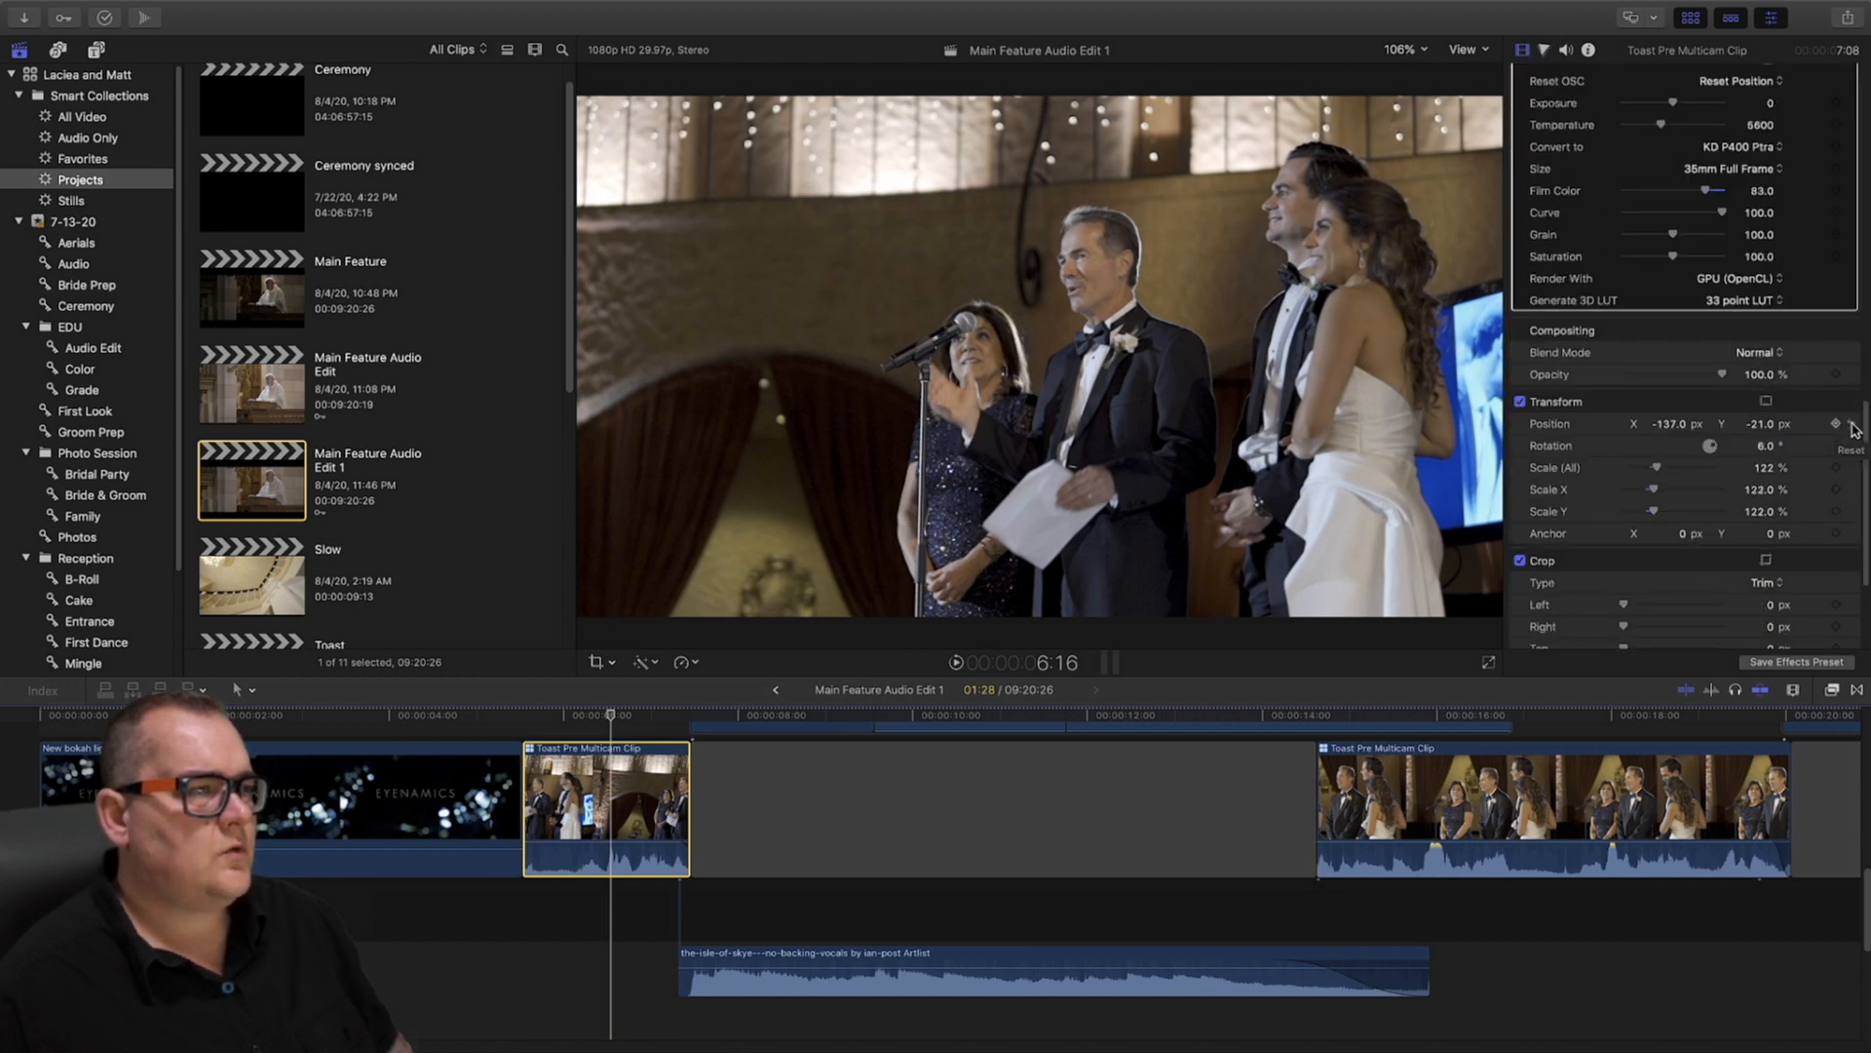
pyautogui.click(1851, 425)
pyautogui.scroll(-4, 1852, 444)
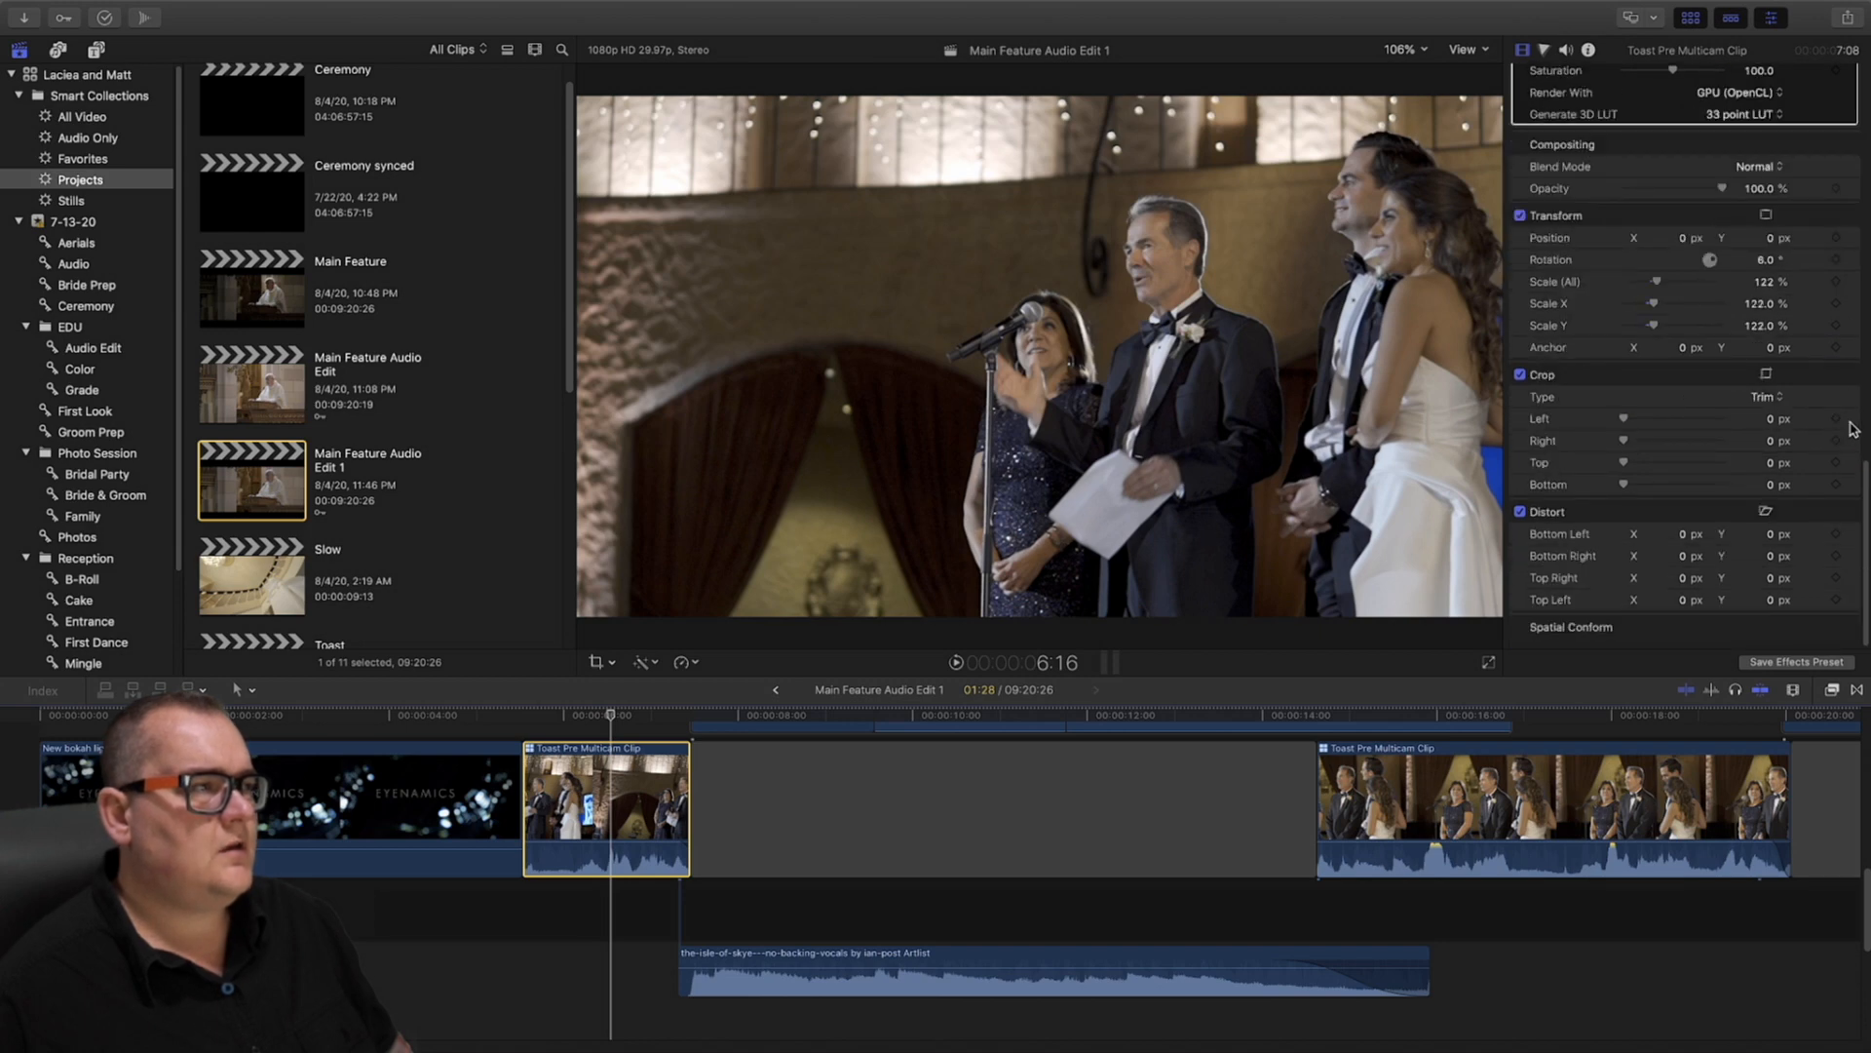
pyautogui.click(1854, 282)
pyautogui.click(1854, 261)
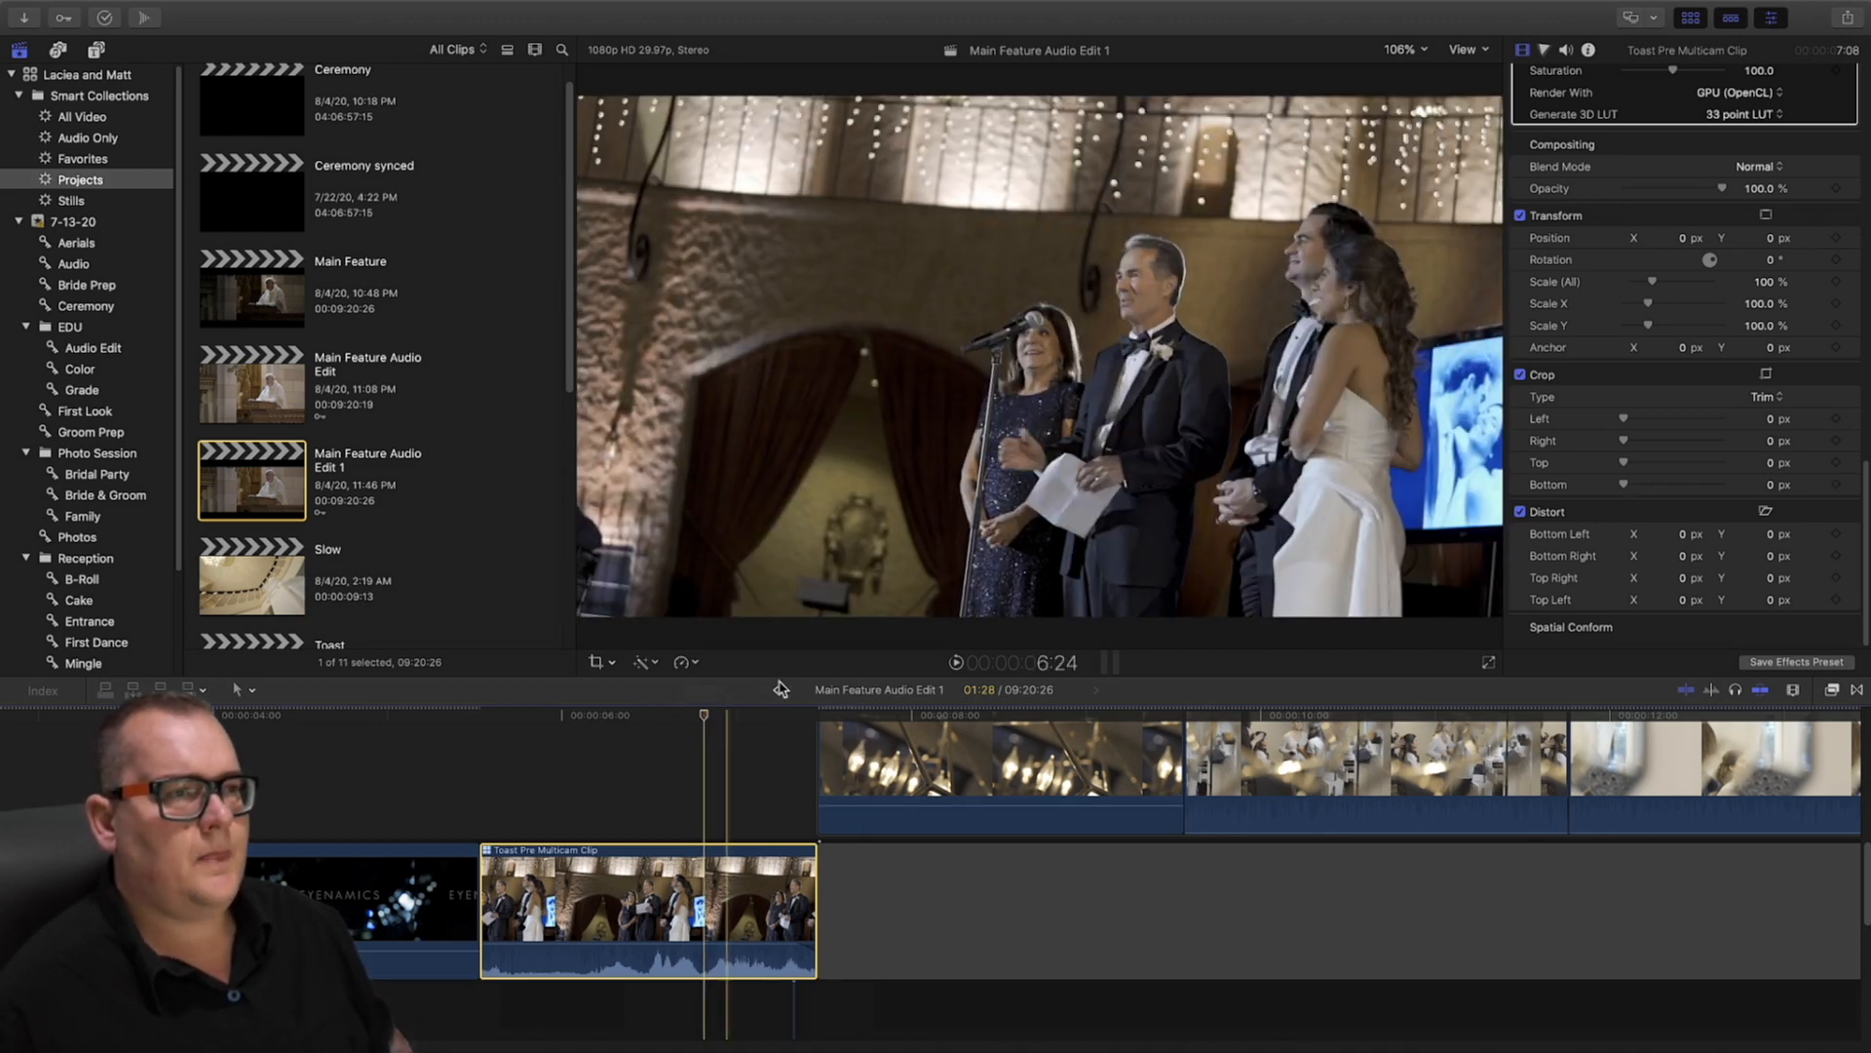
# Set the first Toast Pre Multicam Clip's rotation to 7° and its overall scale to 116%
pyautogui.moveTo(1772, 263); pyautogui.dragTo(1769, 260)
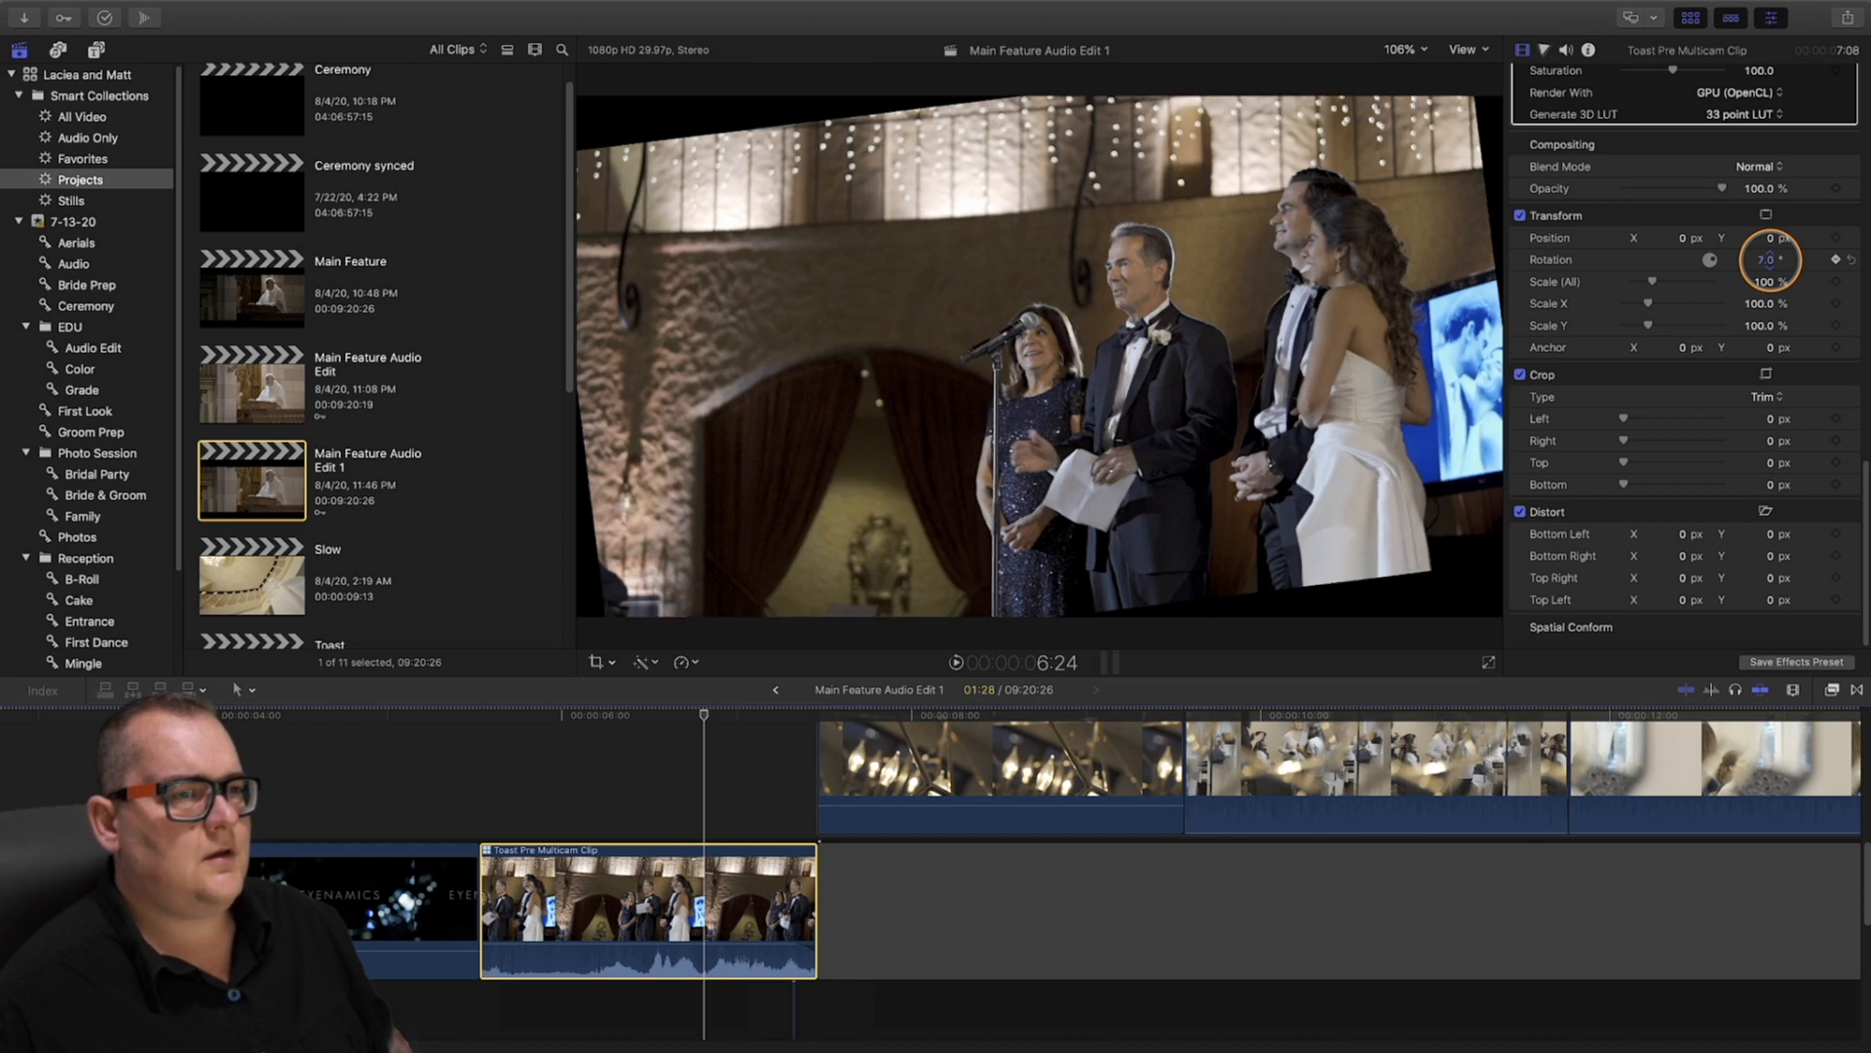
pyautogui.moveTo(1767, 282); pyautogui.dragTo(1765, 281)
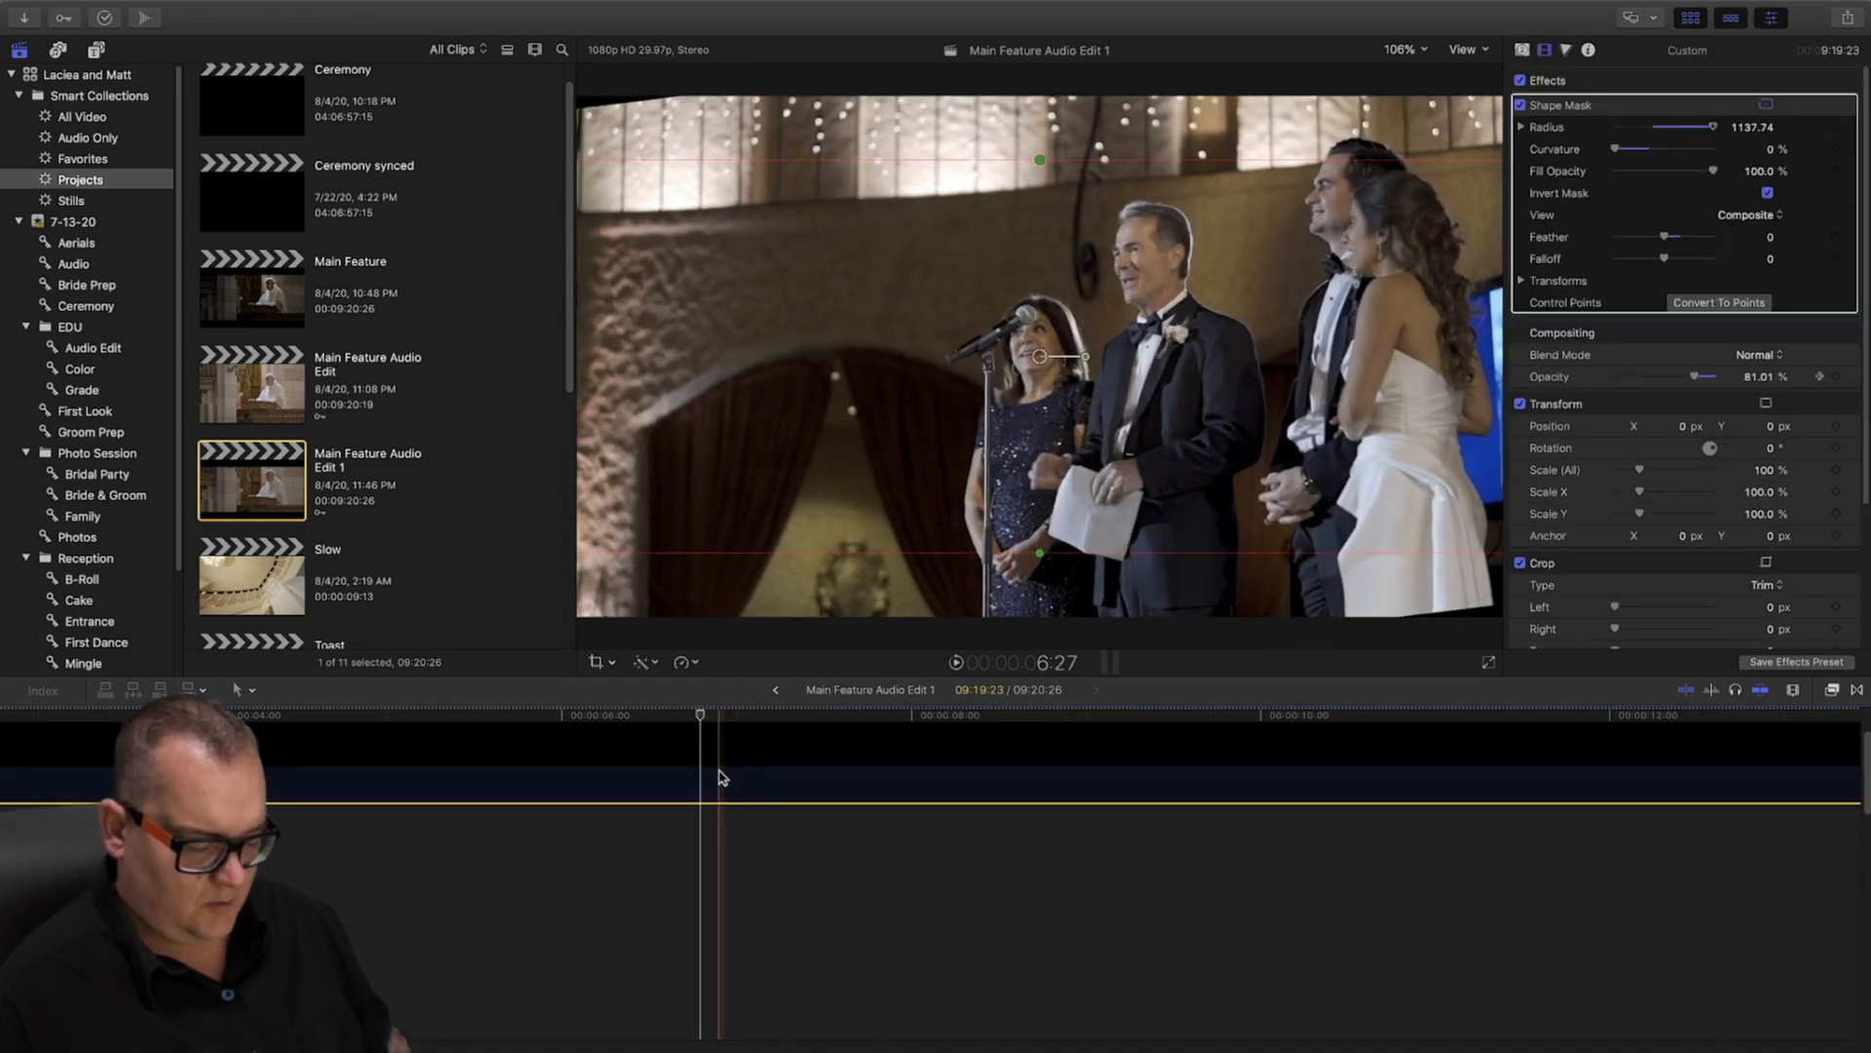
# Turn the masked Custom generator back on and place the playhead at 6:24
pyautogui.click(721, 776)
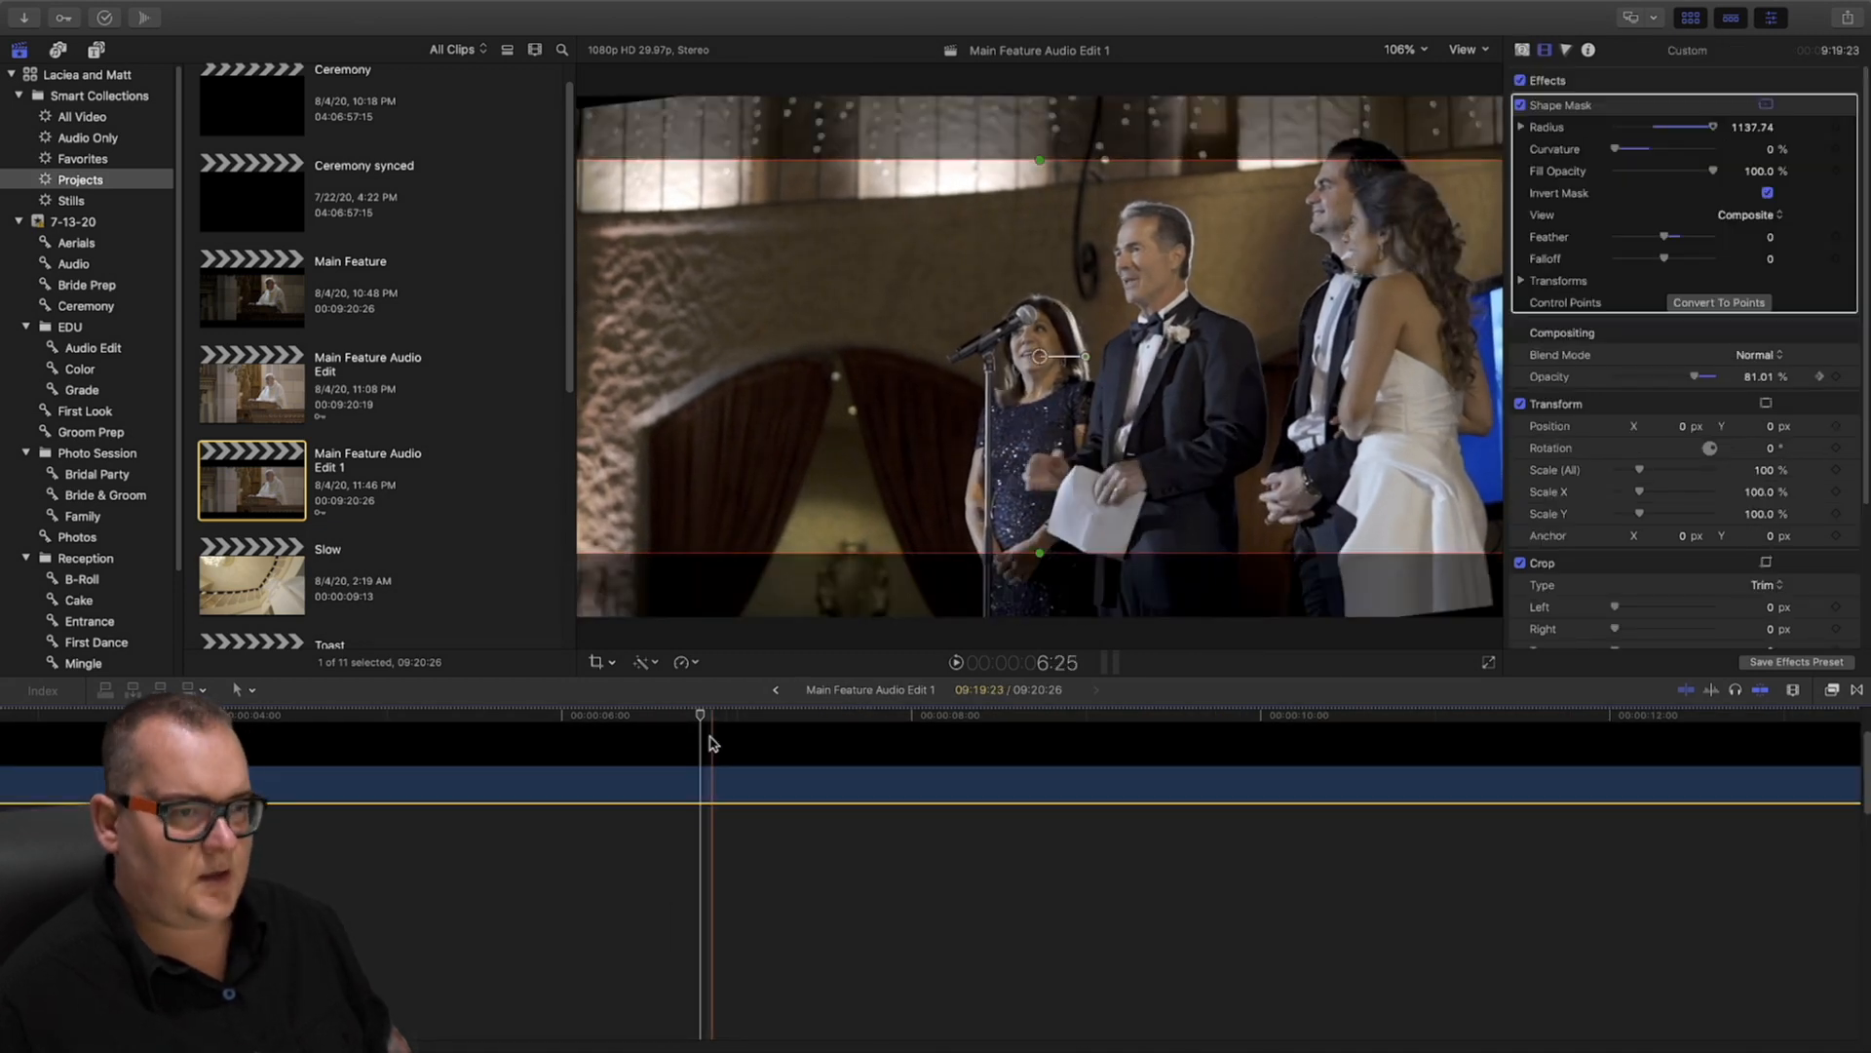
pyautogui.click(704, 719)
# Adjust the Transform position of the first Toast Pre Multicam Clip to reframe it between the bars
pyautogui.scroll(-5, 708, 775)
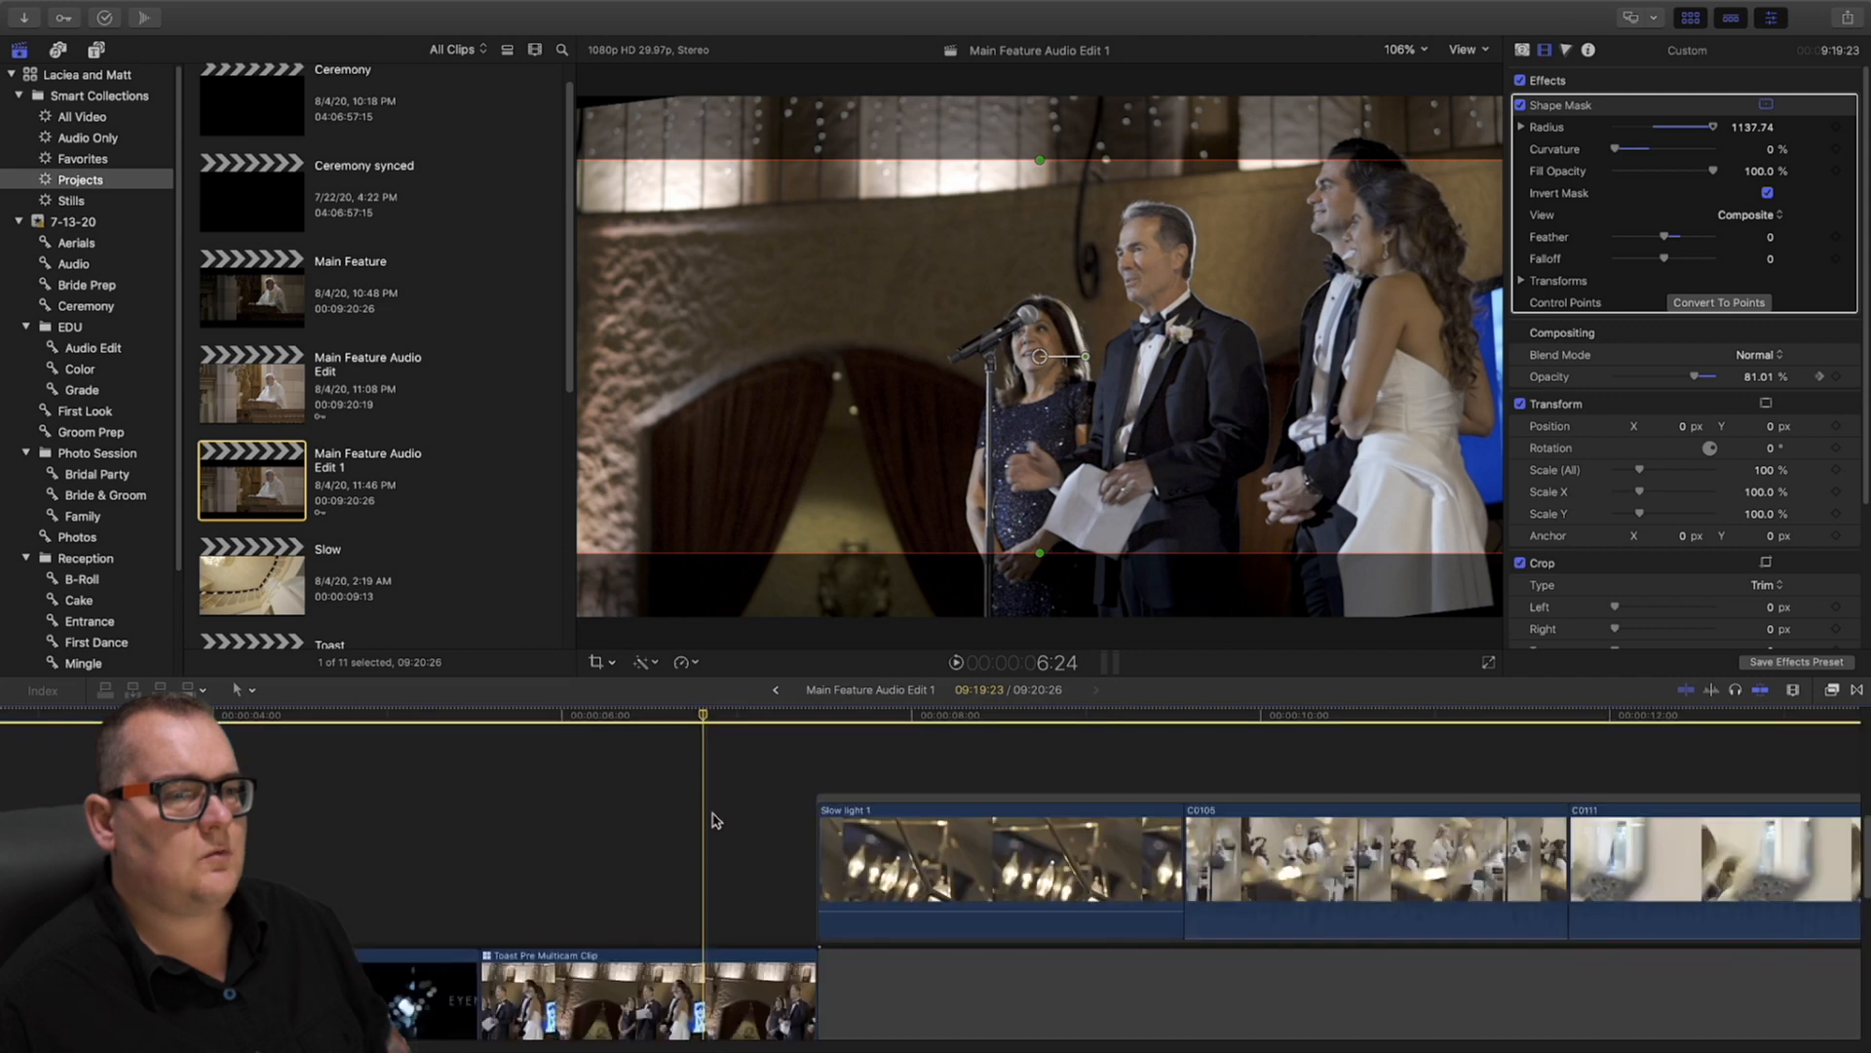
pyautogui.click(713, 961)
pyautogui.scroll(-10, 1744, 487)
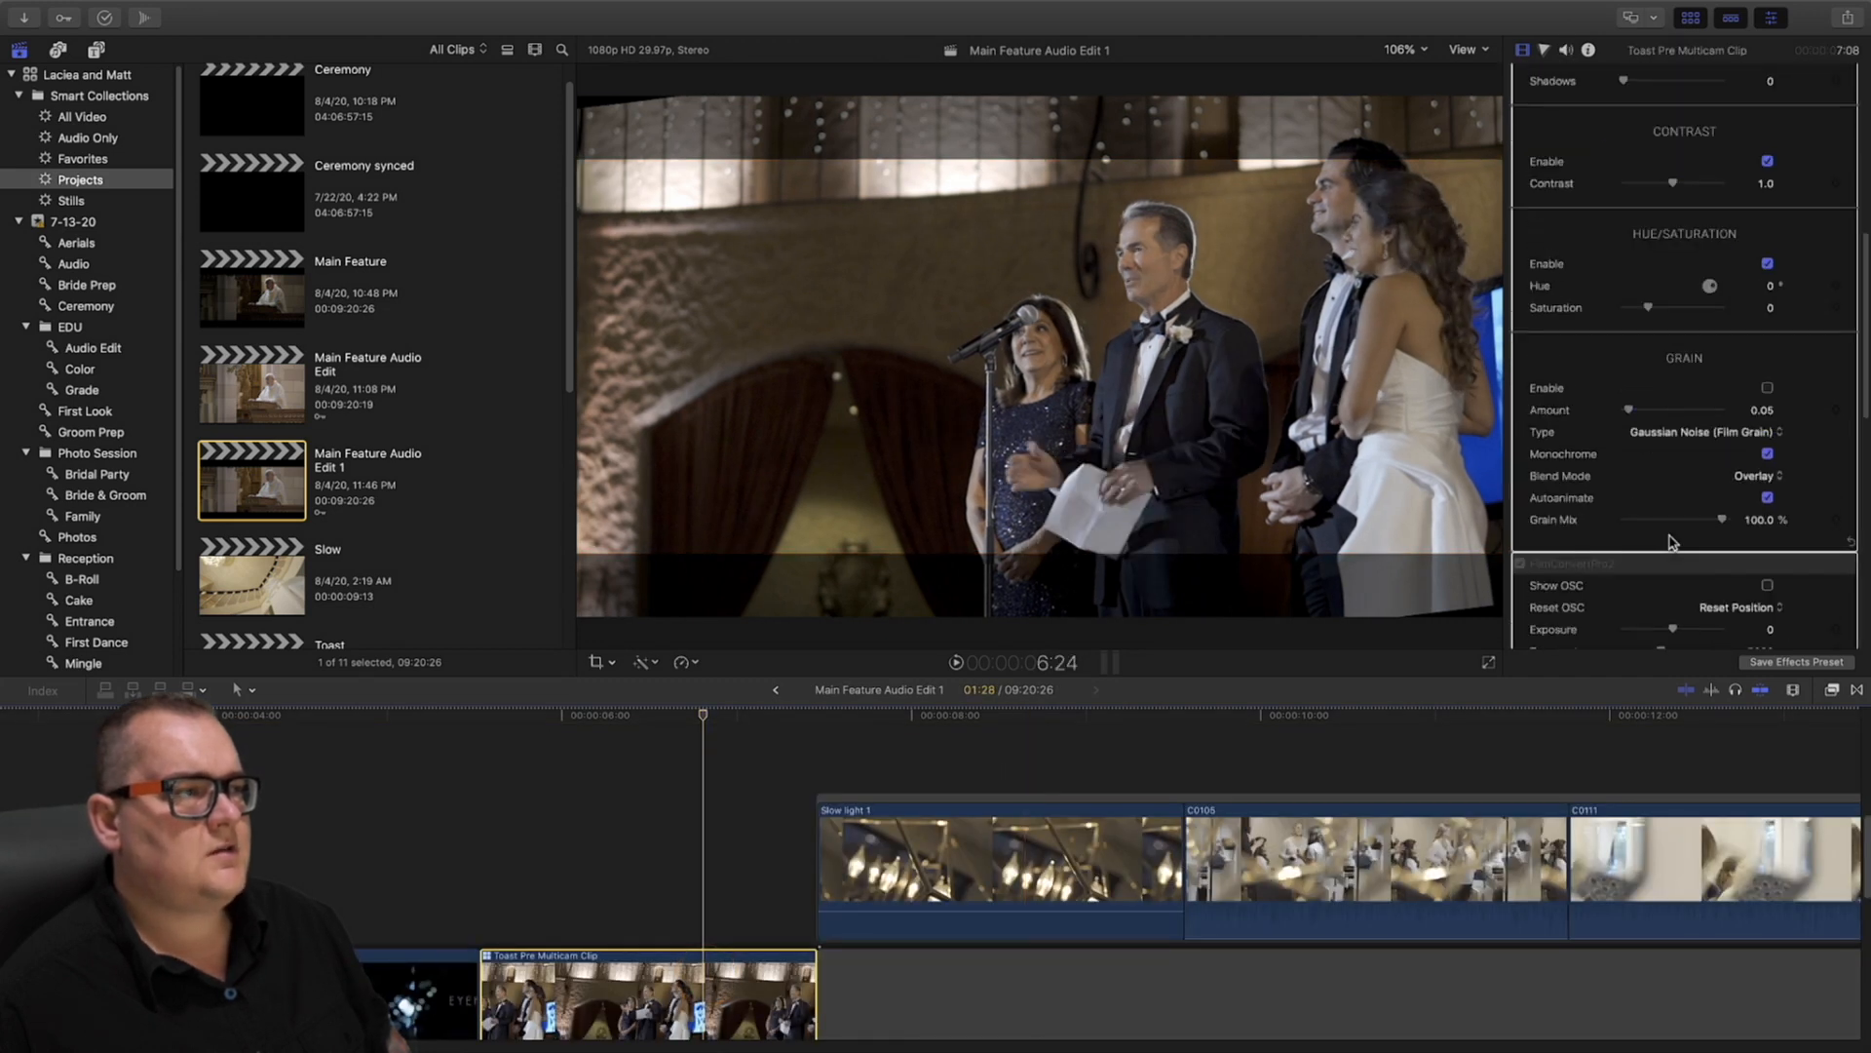
pyautogui.scroll(2, 1714, 535)
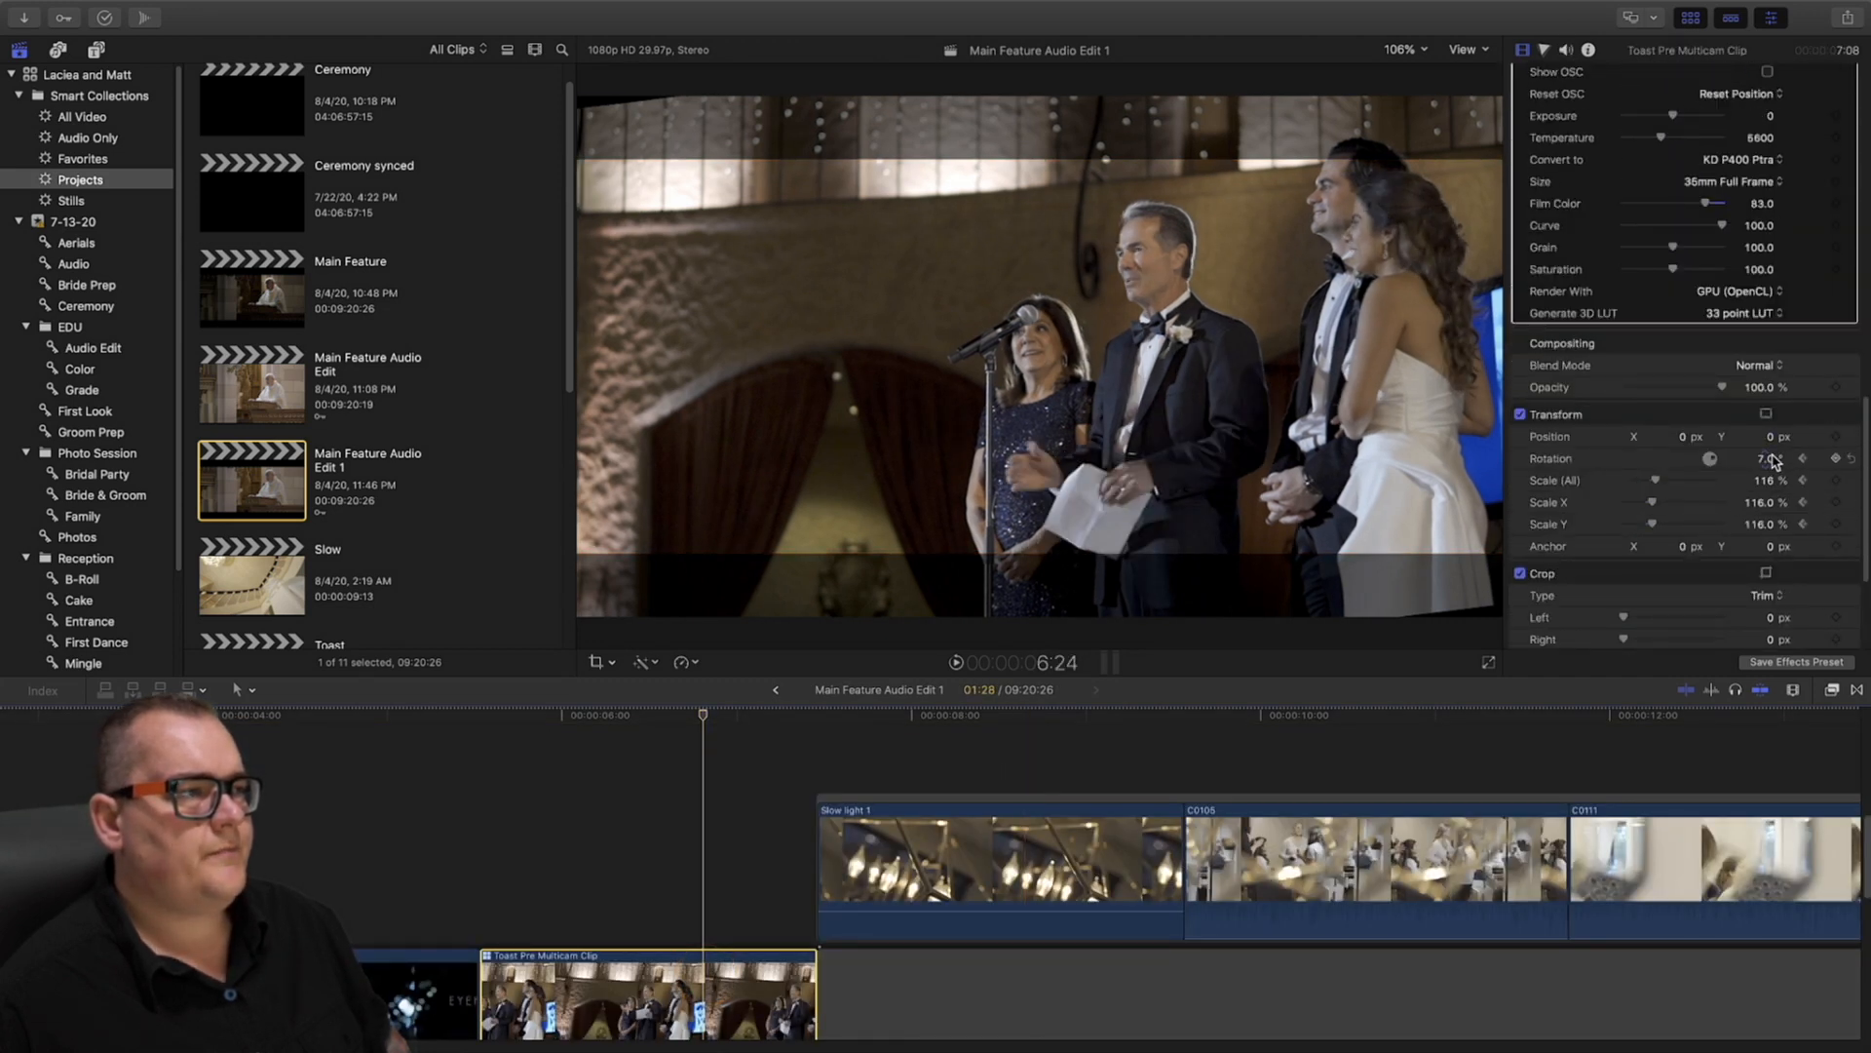
pyautogui.moveTo(1772, 439); pyautogui.dragTo(1681, 438)
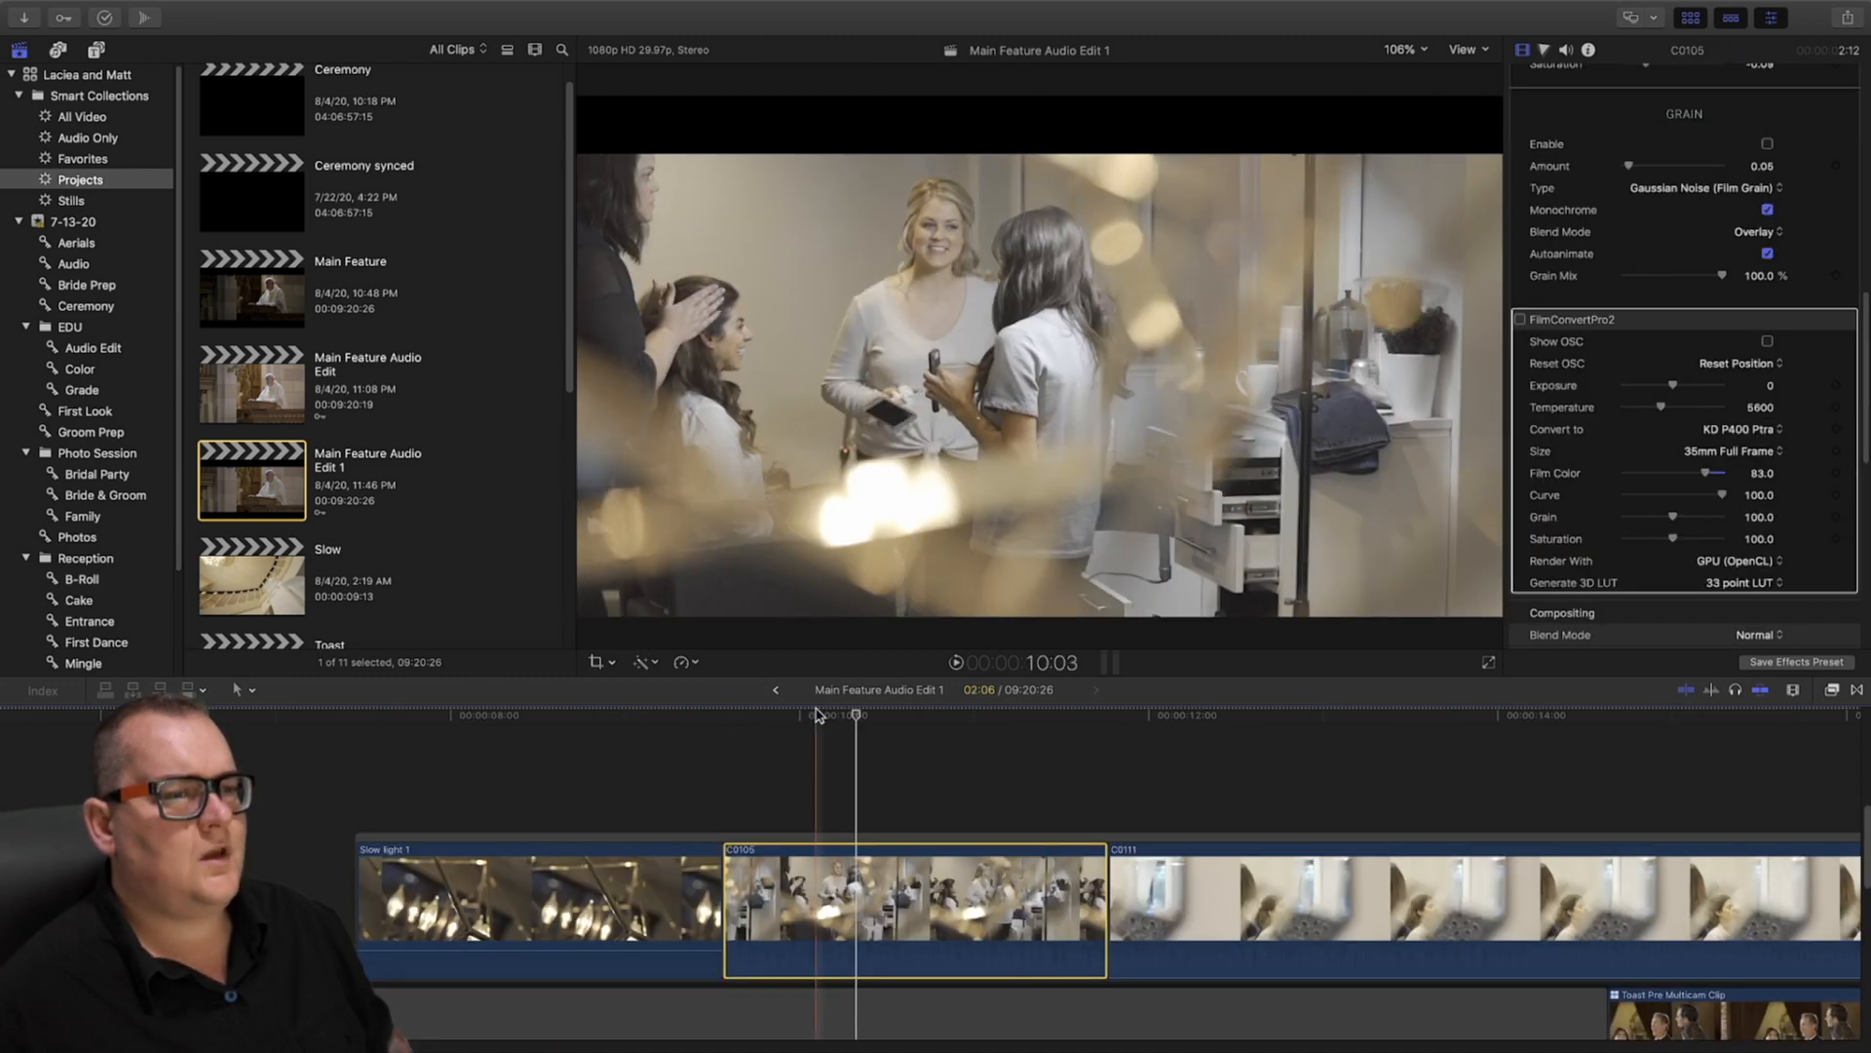
# Disable the the-isle-of-skye music clip and play clip C0105 from its start at 9:17
pyautogui.click(731, 719)
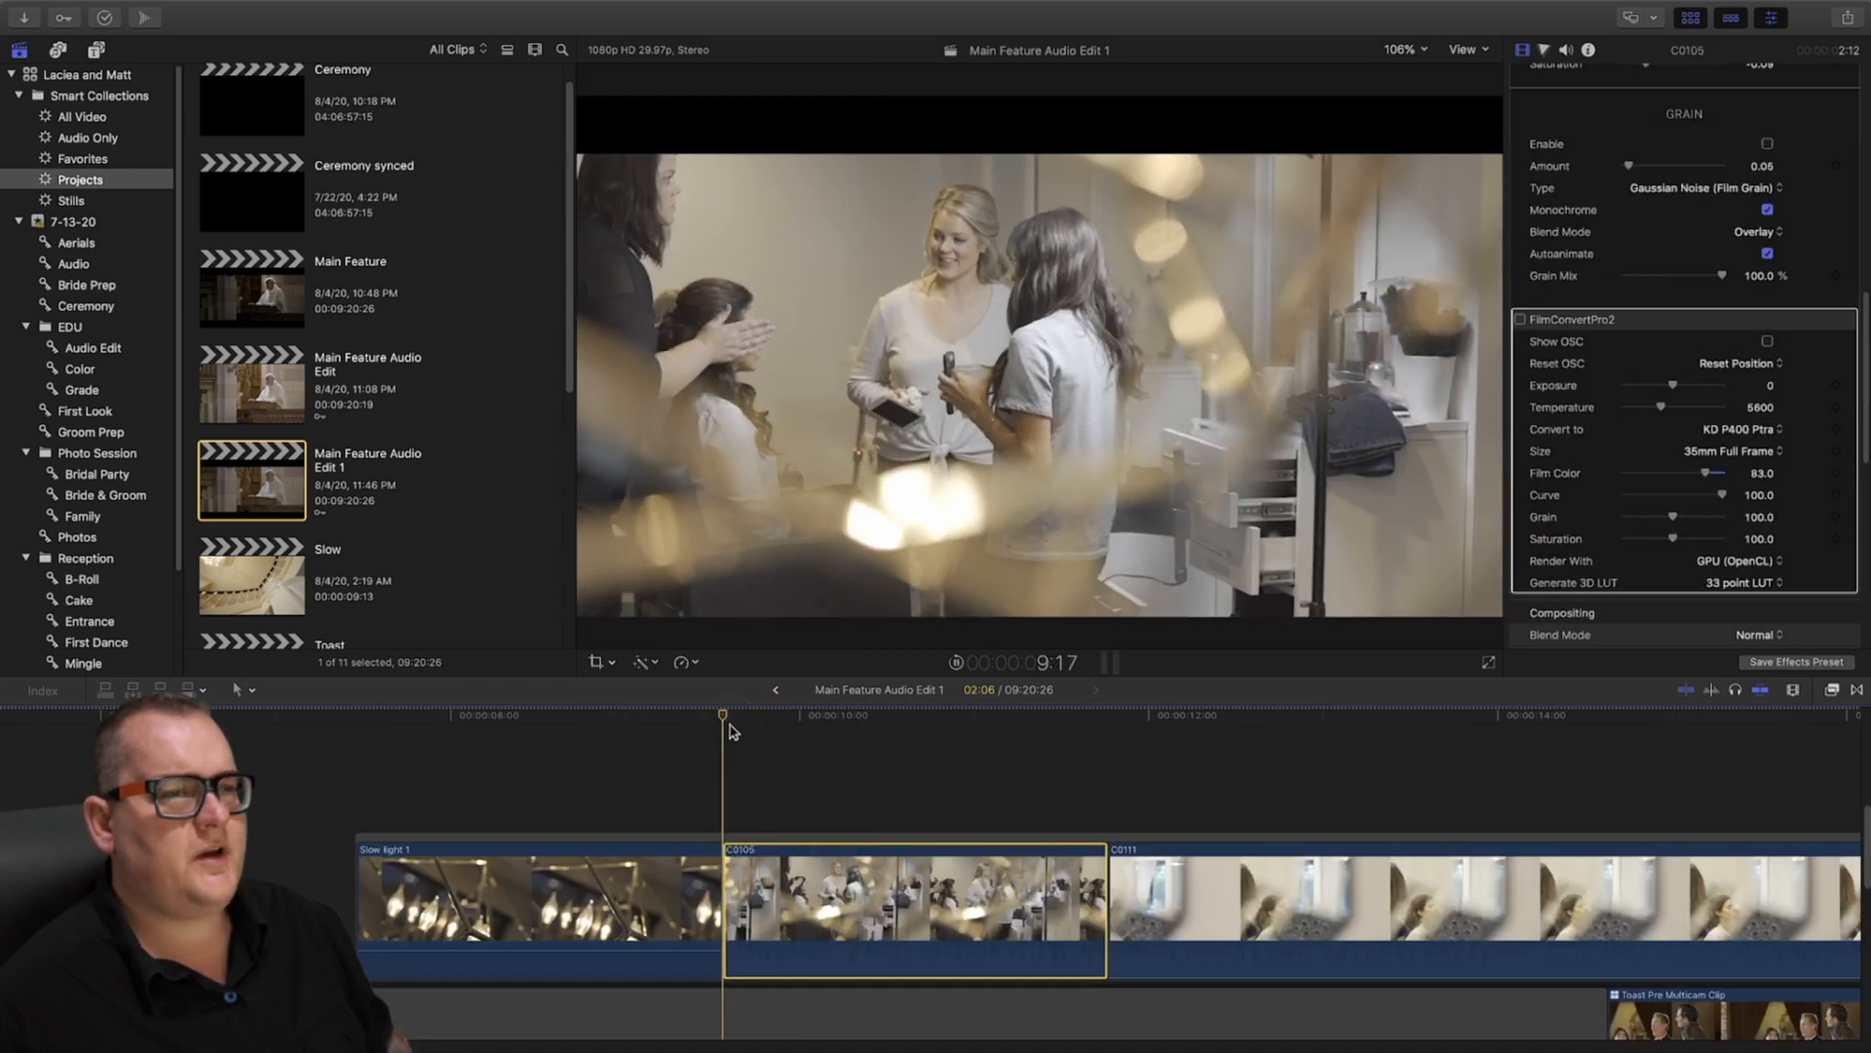
pyautogui.press('space')
pyautogui.scroll(-5, 846, 906)
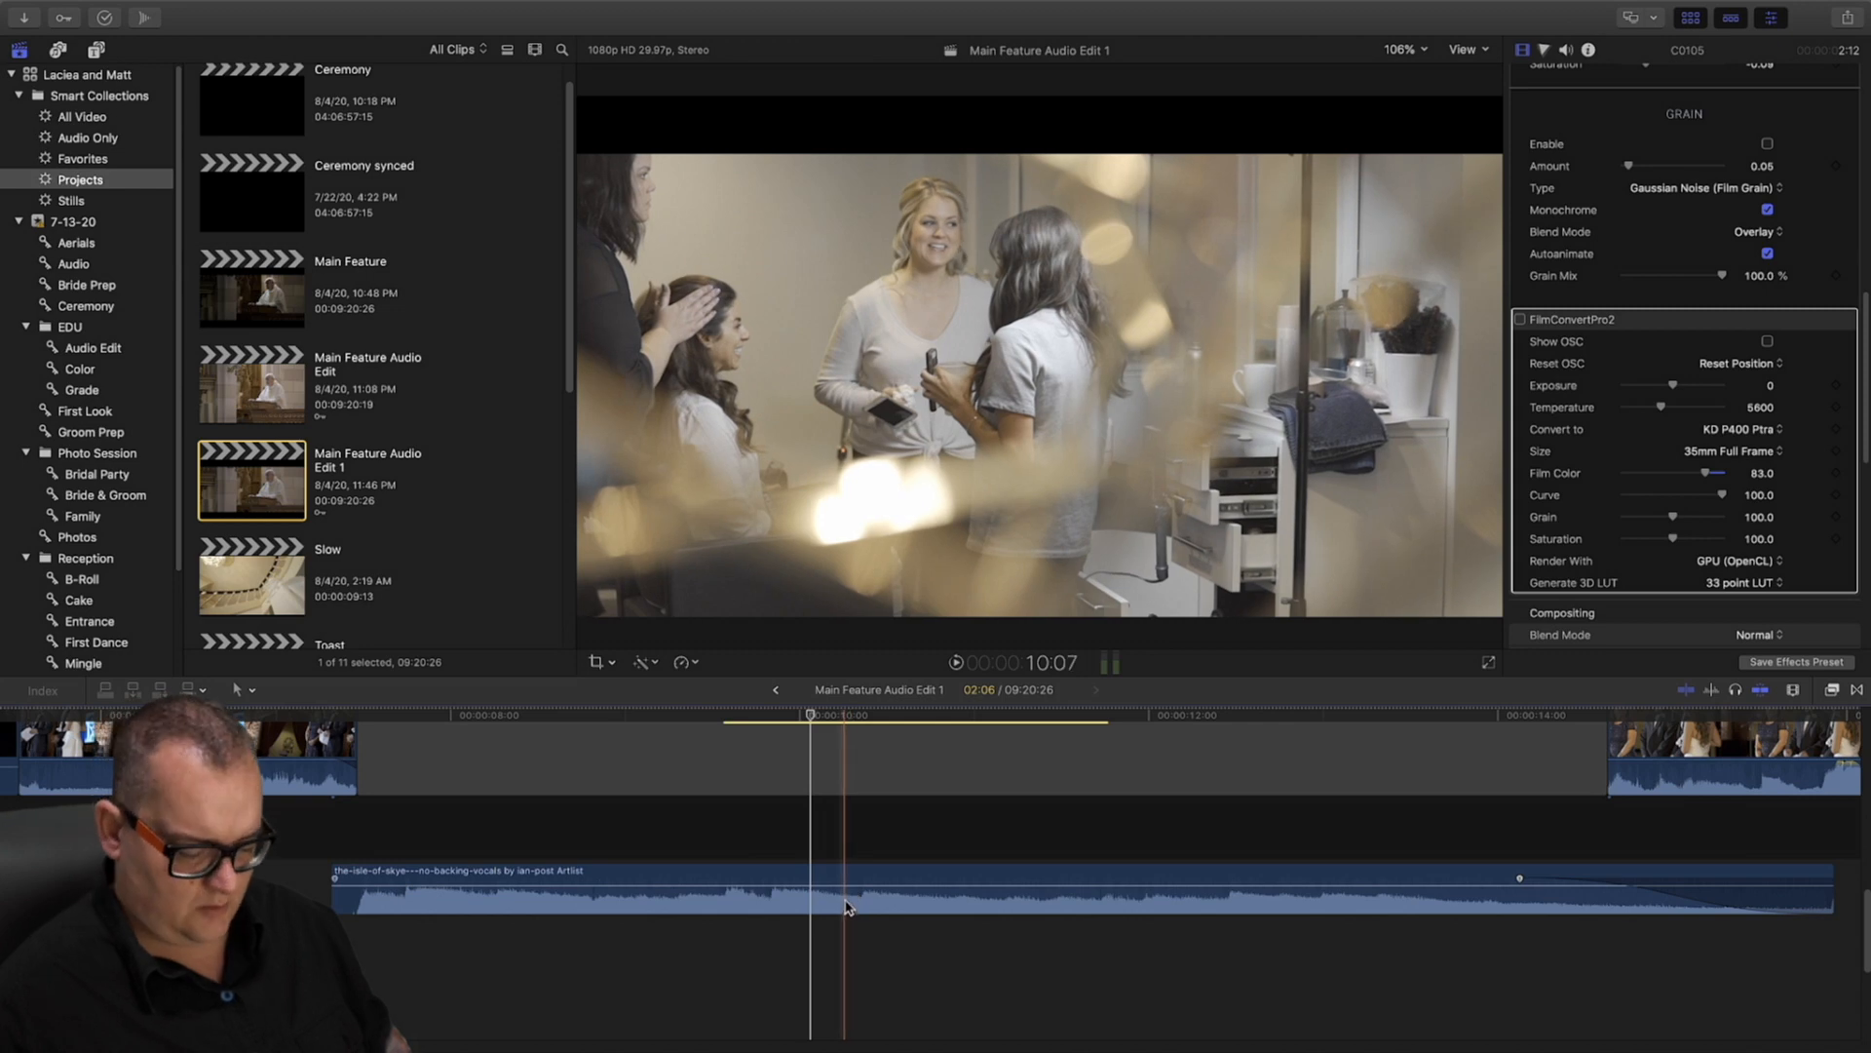
pyautogui.click(847, 906)
pyautogui.scroll(5, 770, 799)
pyautogui.click(731, 718)
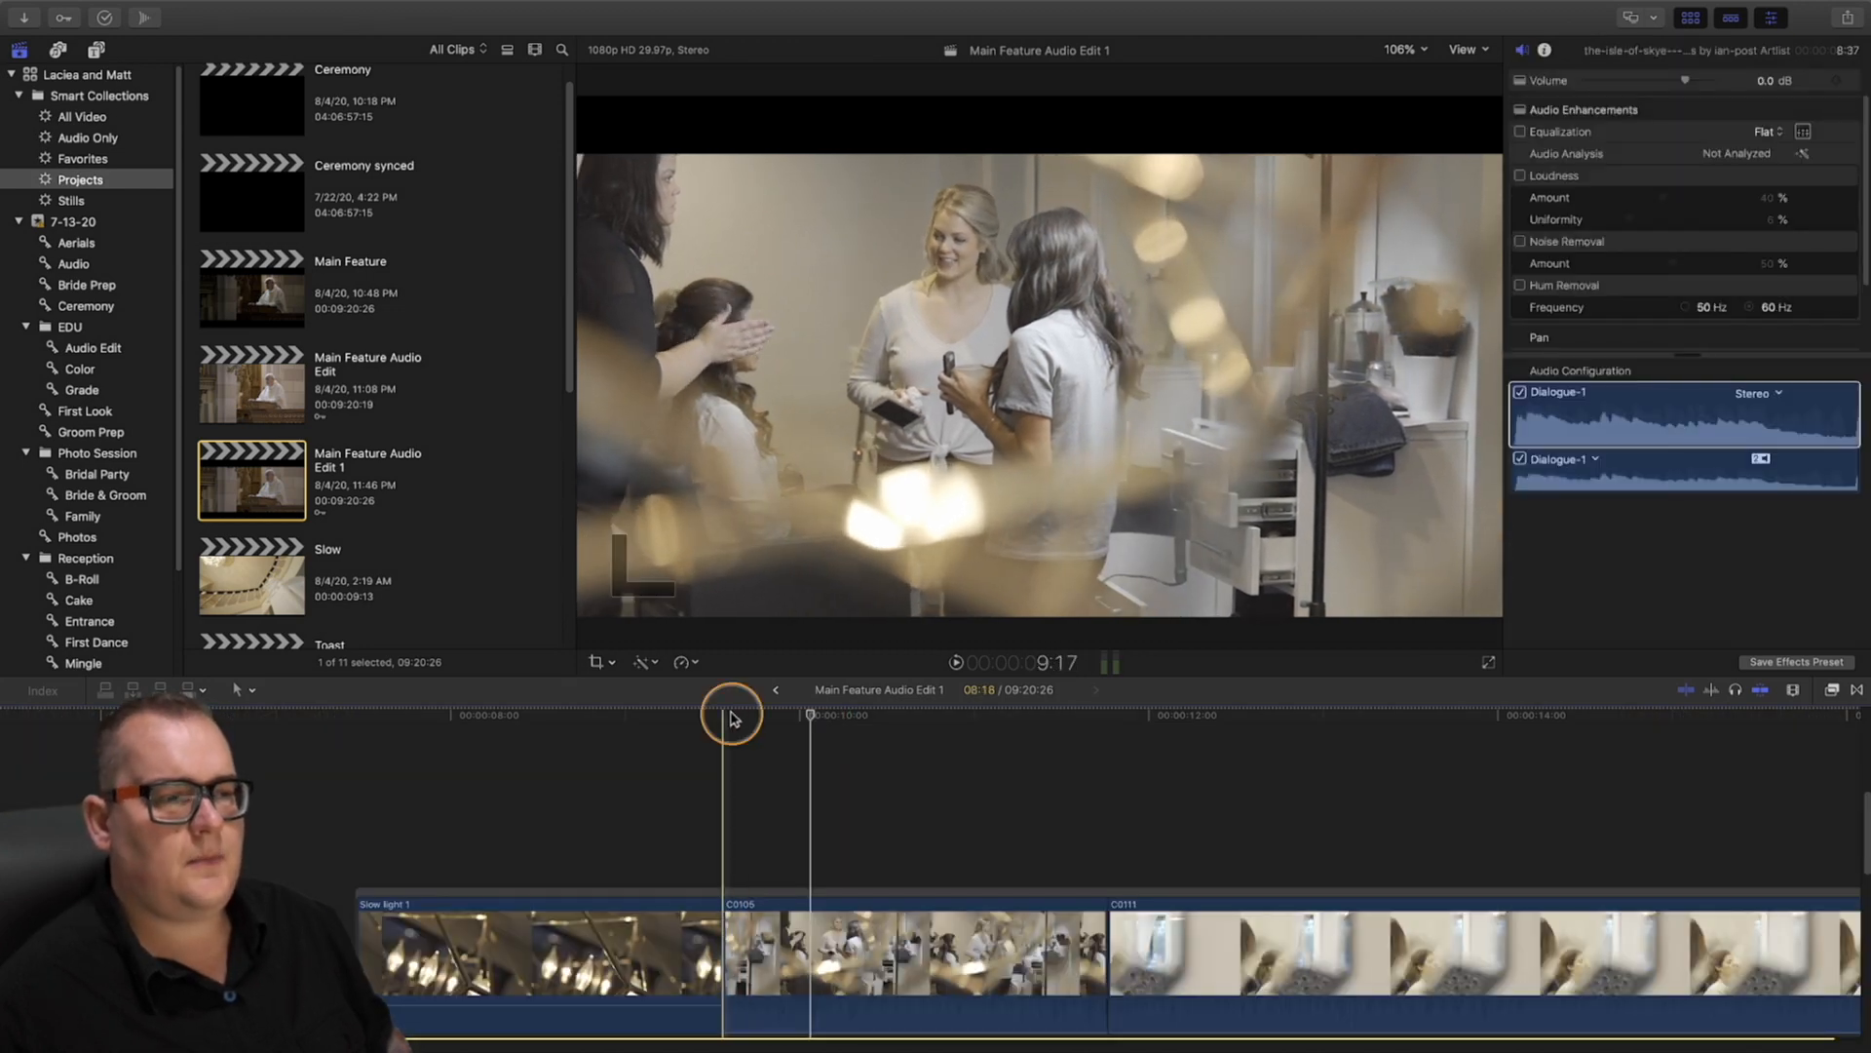
pyautogui.press('space')
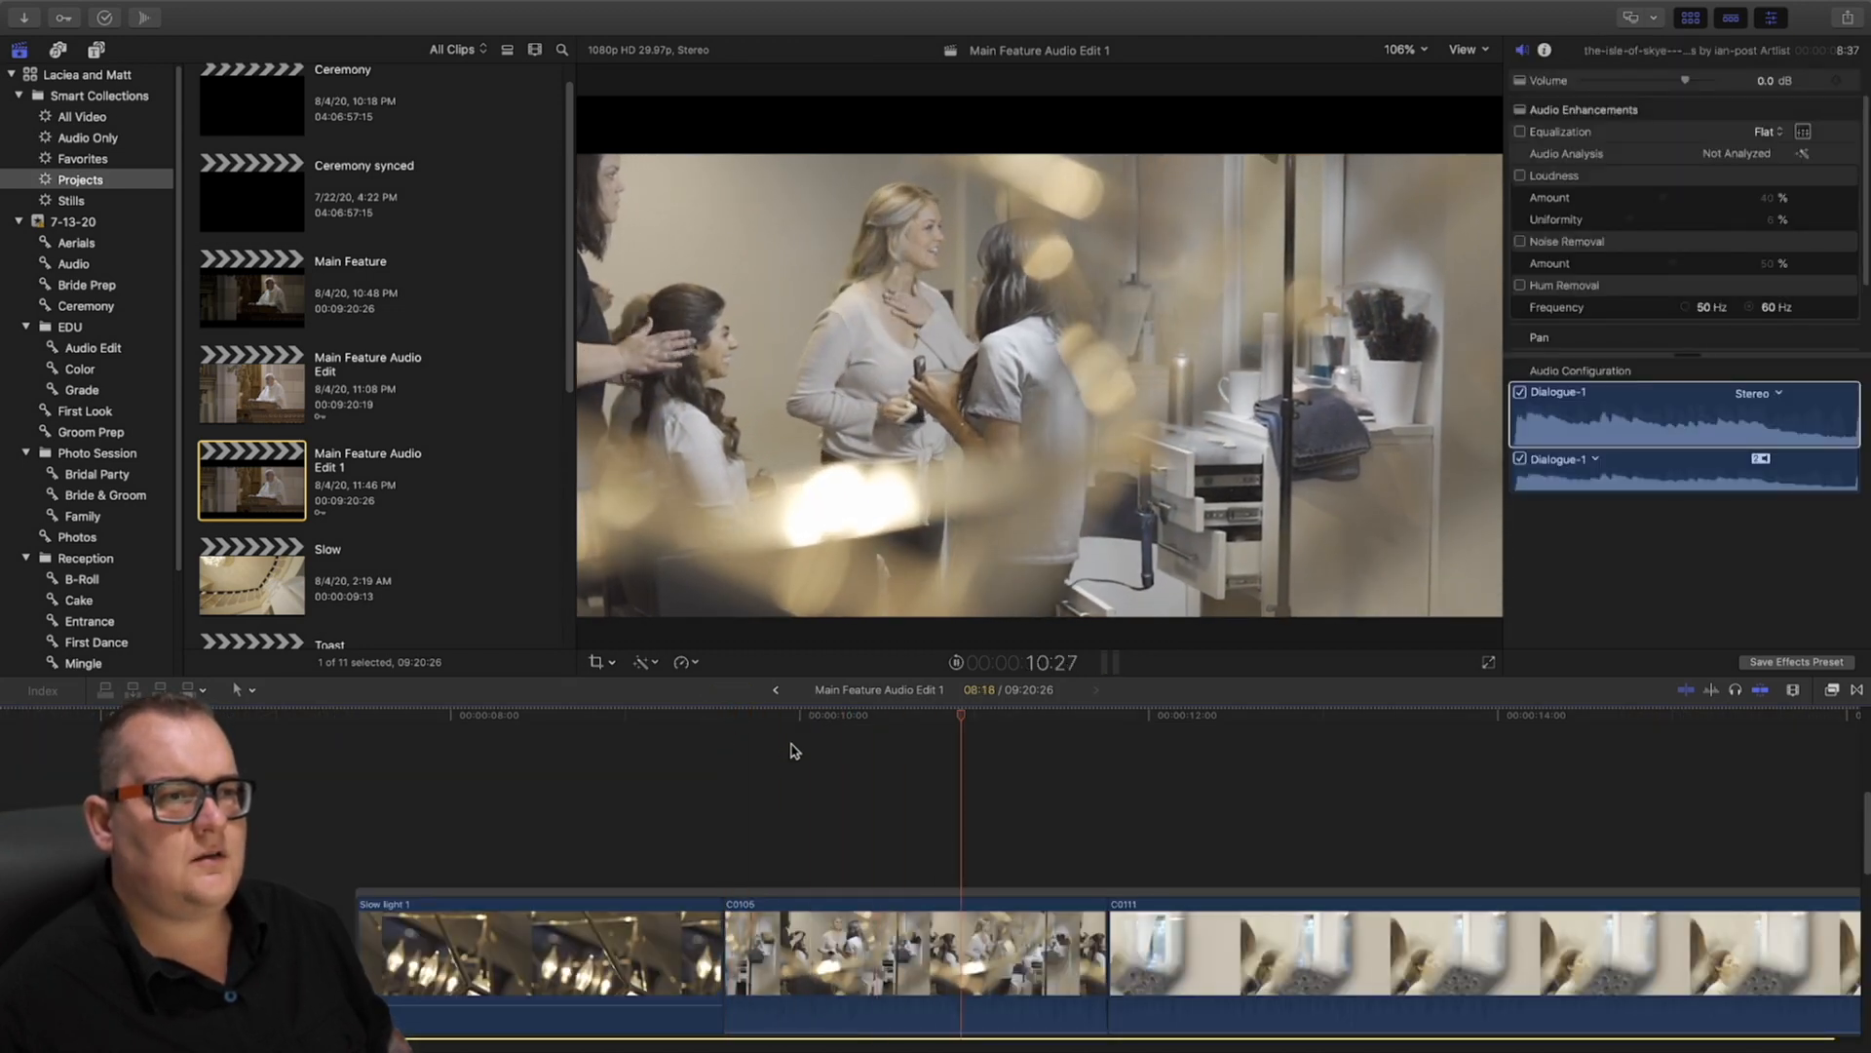
# Replay clip C0105 from its start to examine its camera movement, and select the clip
pyautogui.press('space')
pyautogui.click(755, 749)
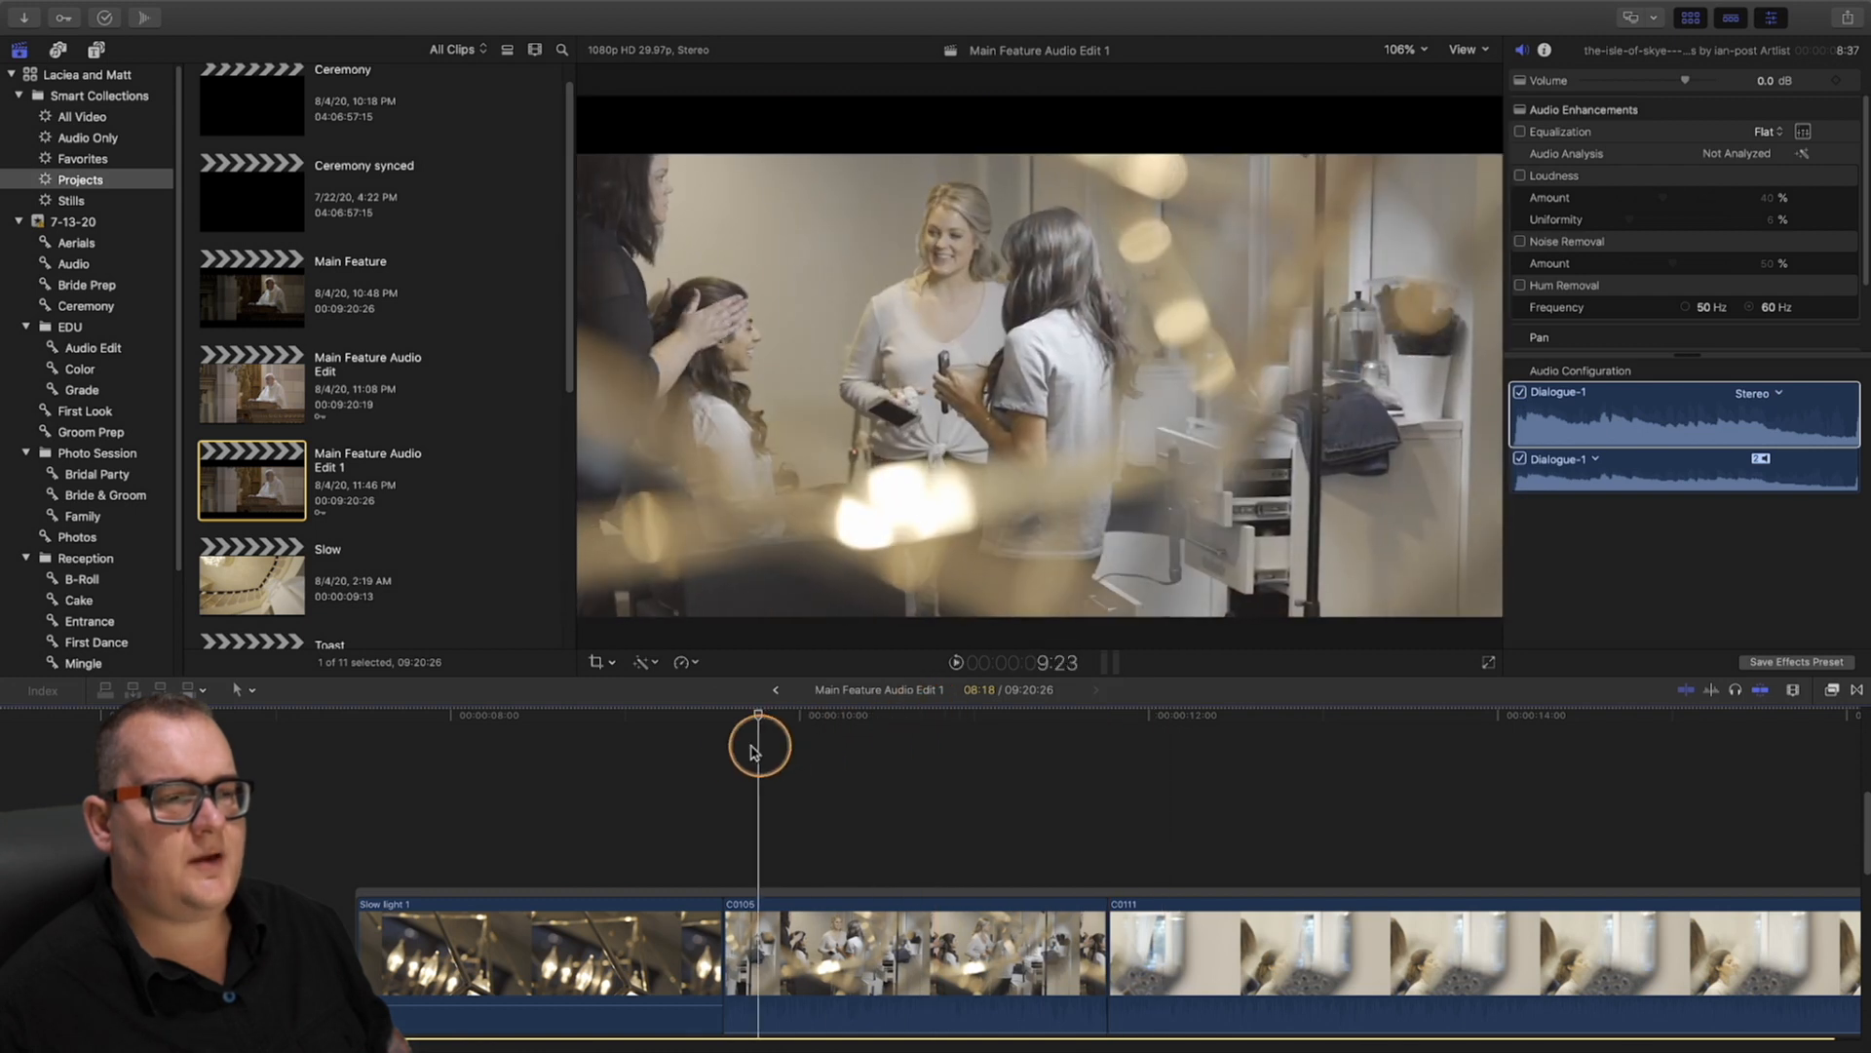
pyautogui.click(726, 752)
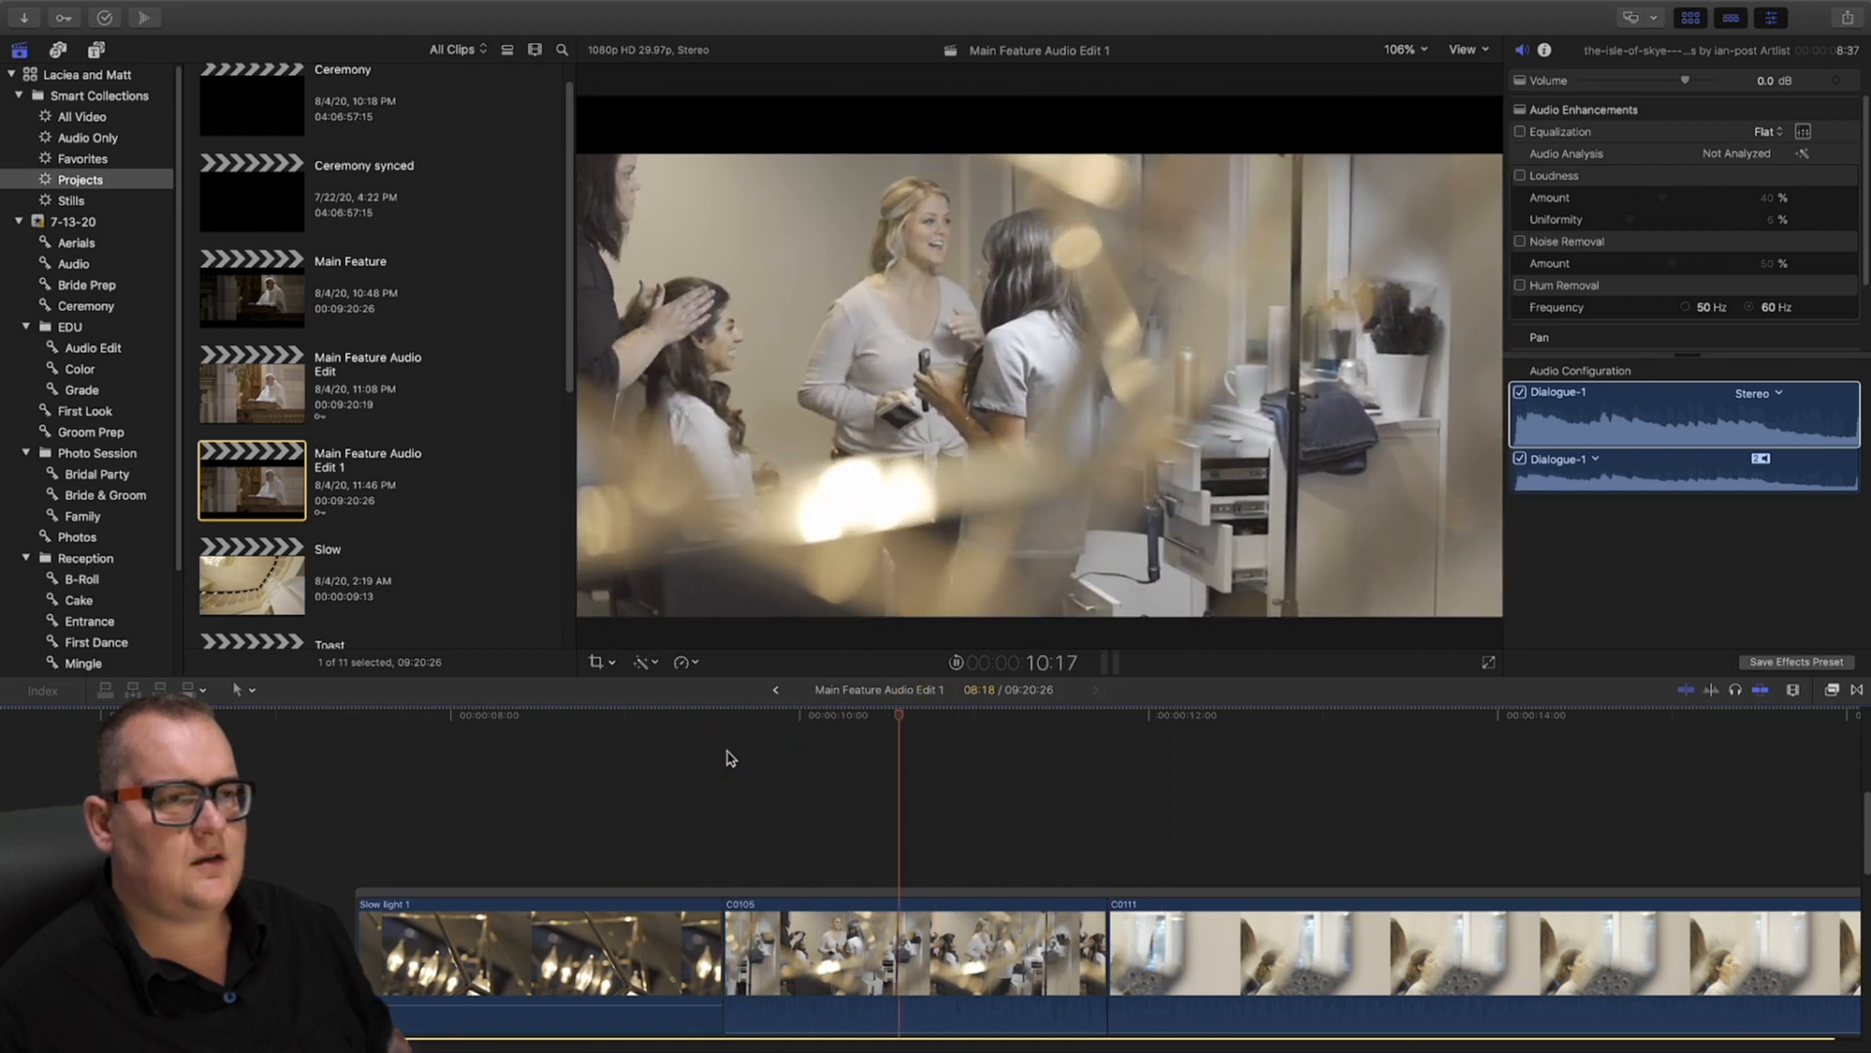
pyautogui.press('space')
pyautogui.click(863, 951)
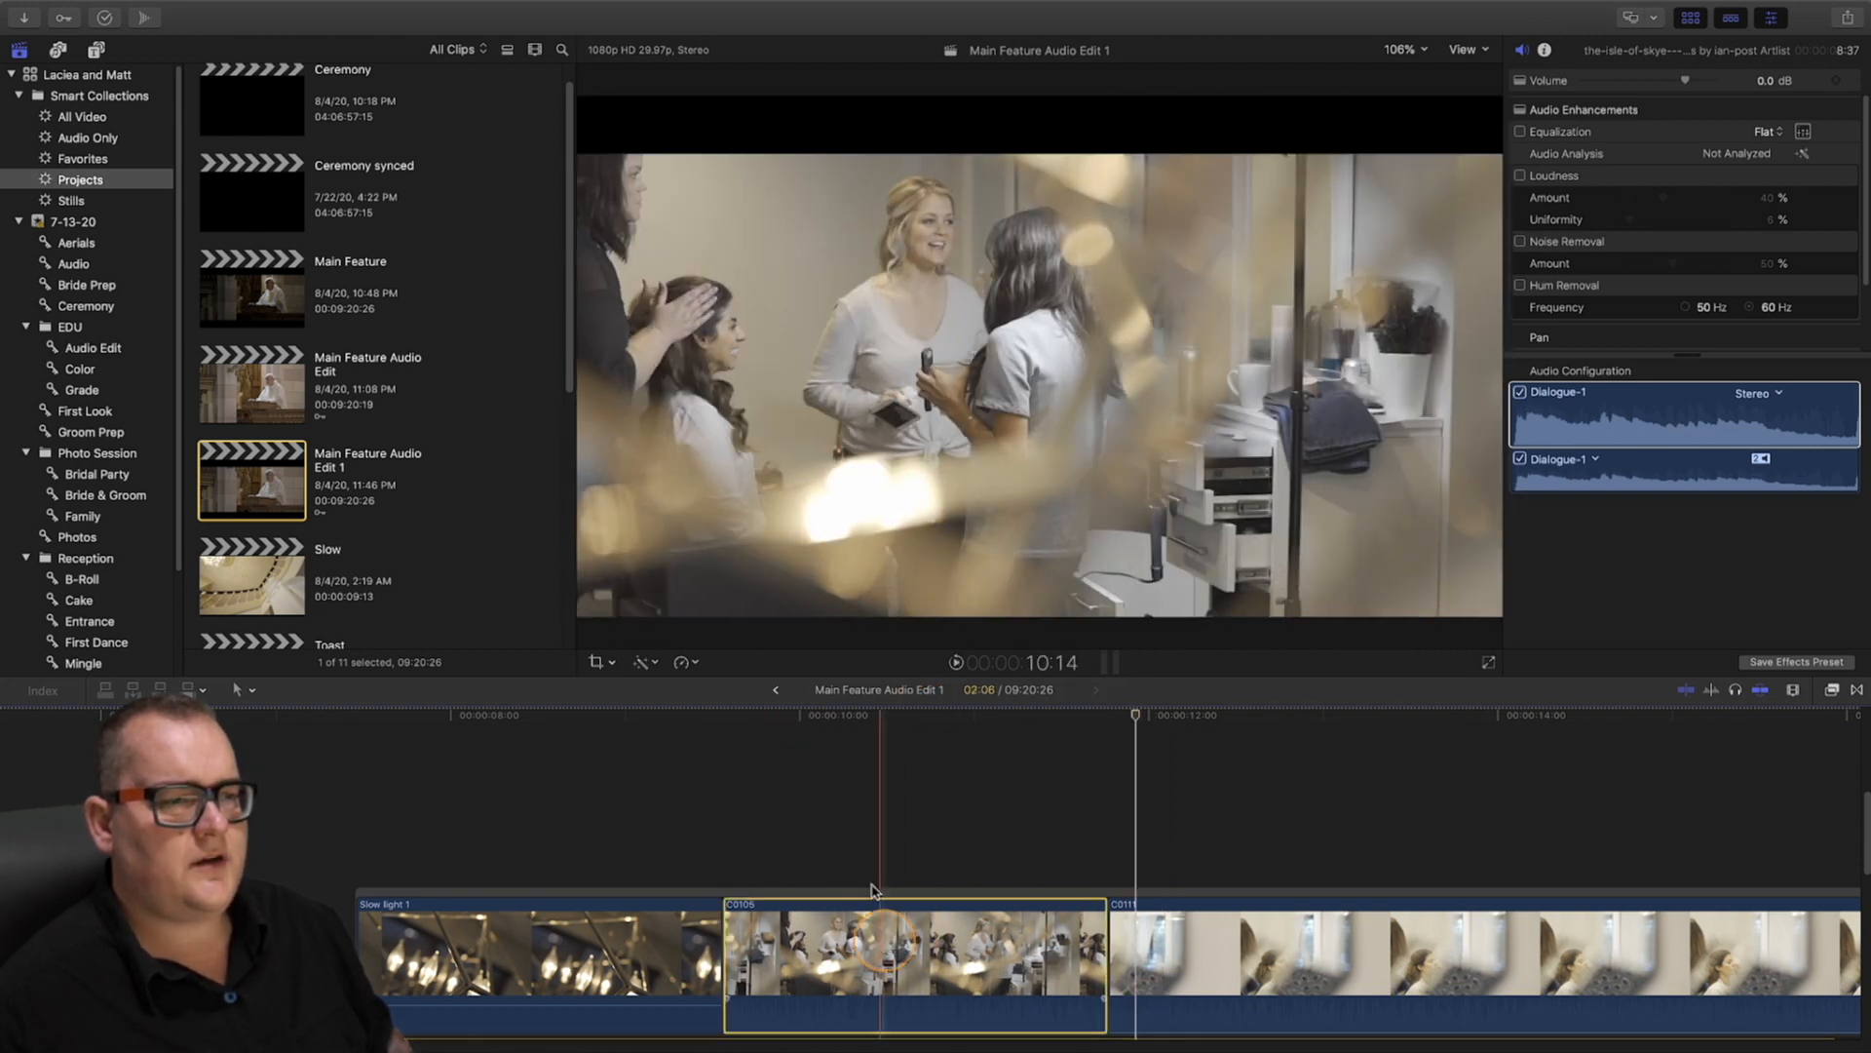
# Turn on Stabilization for clip C0105 with the Automatic method
pyautogui.scroll(-10, 1620, 446)
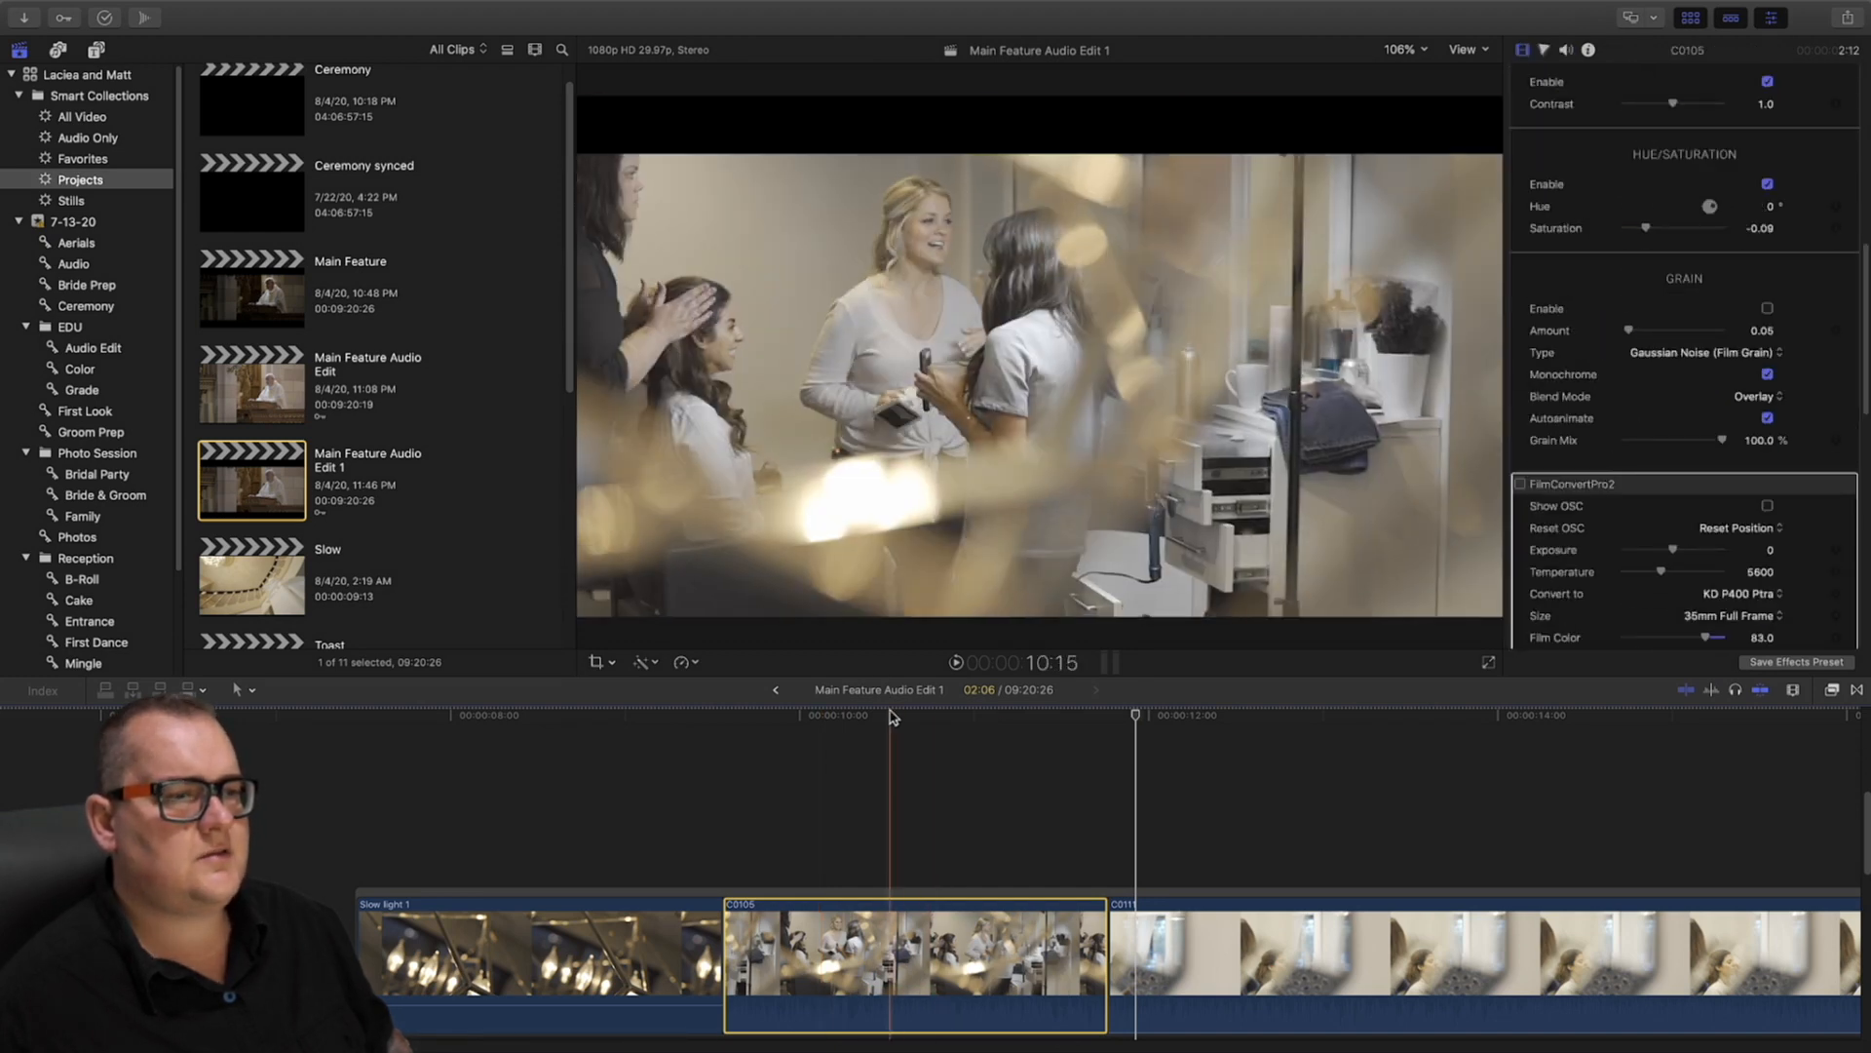
pyautogui.scroll(-10, 1645, 474)
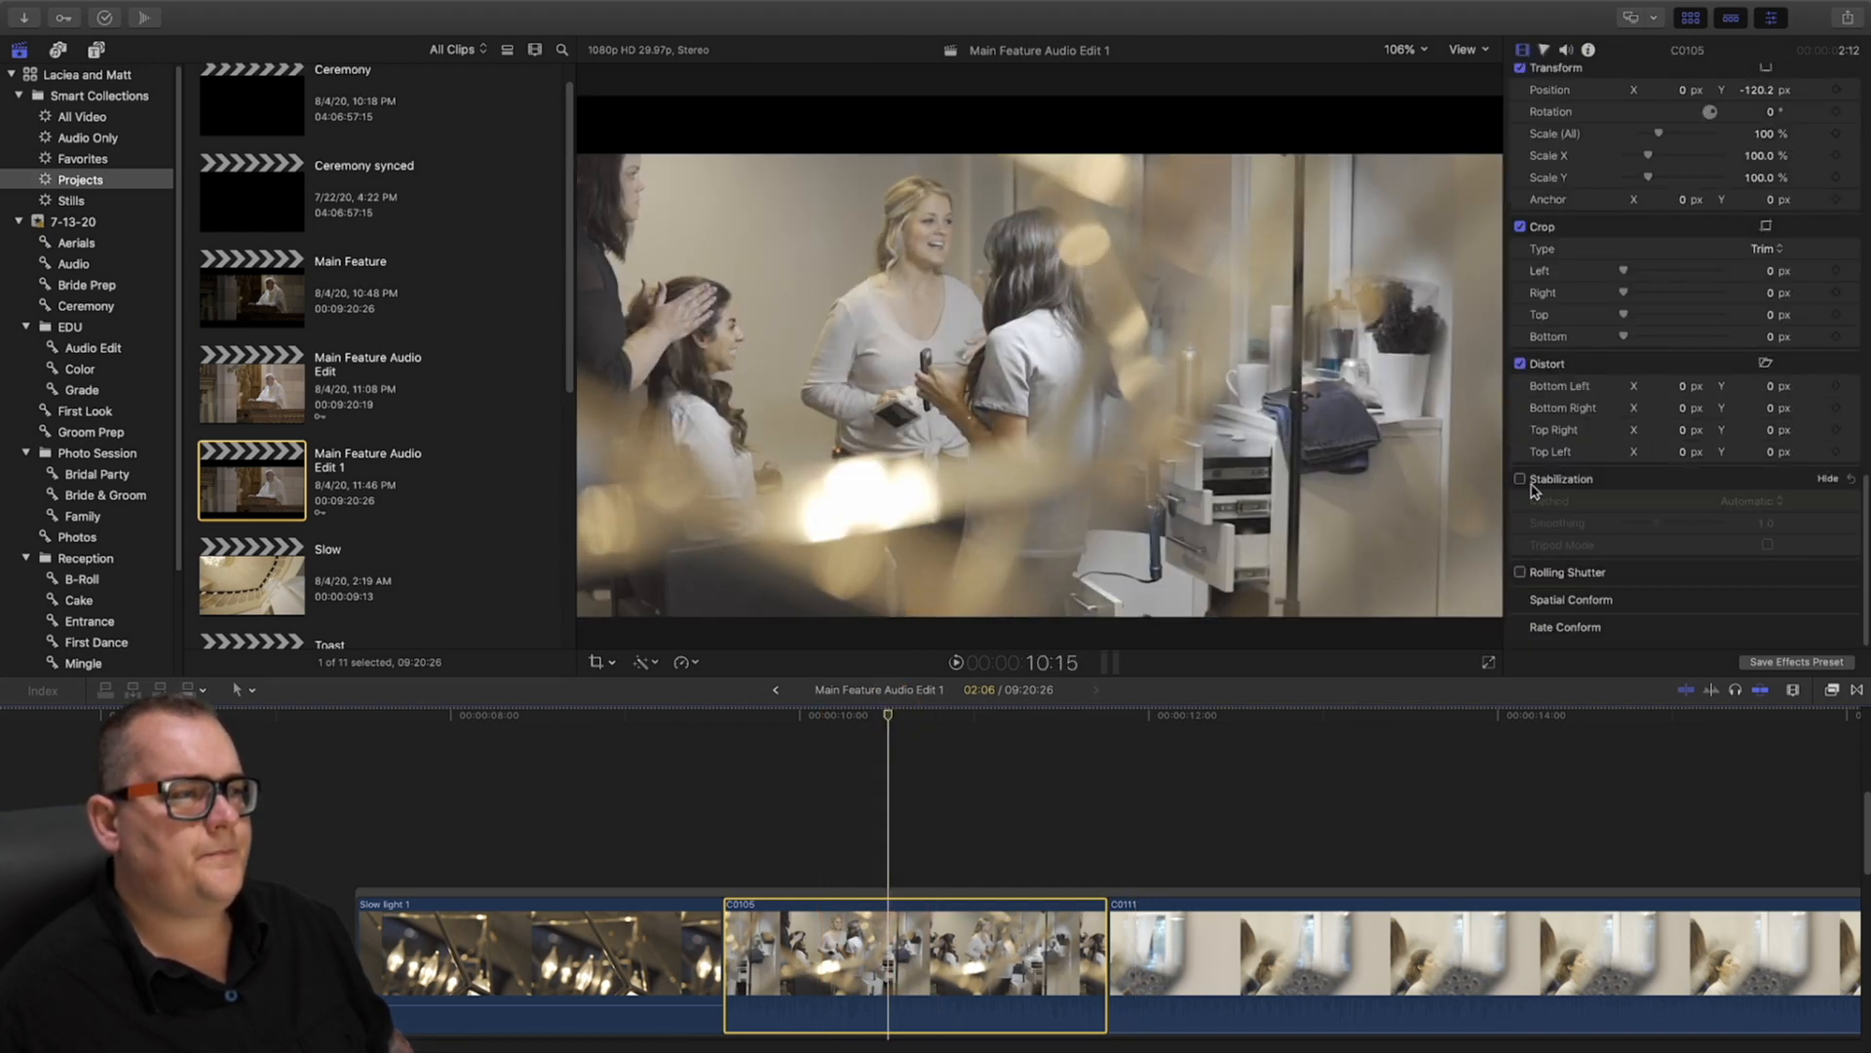
pyautogui.click(1520, 478)
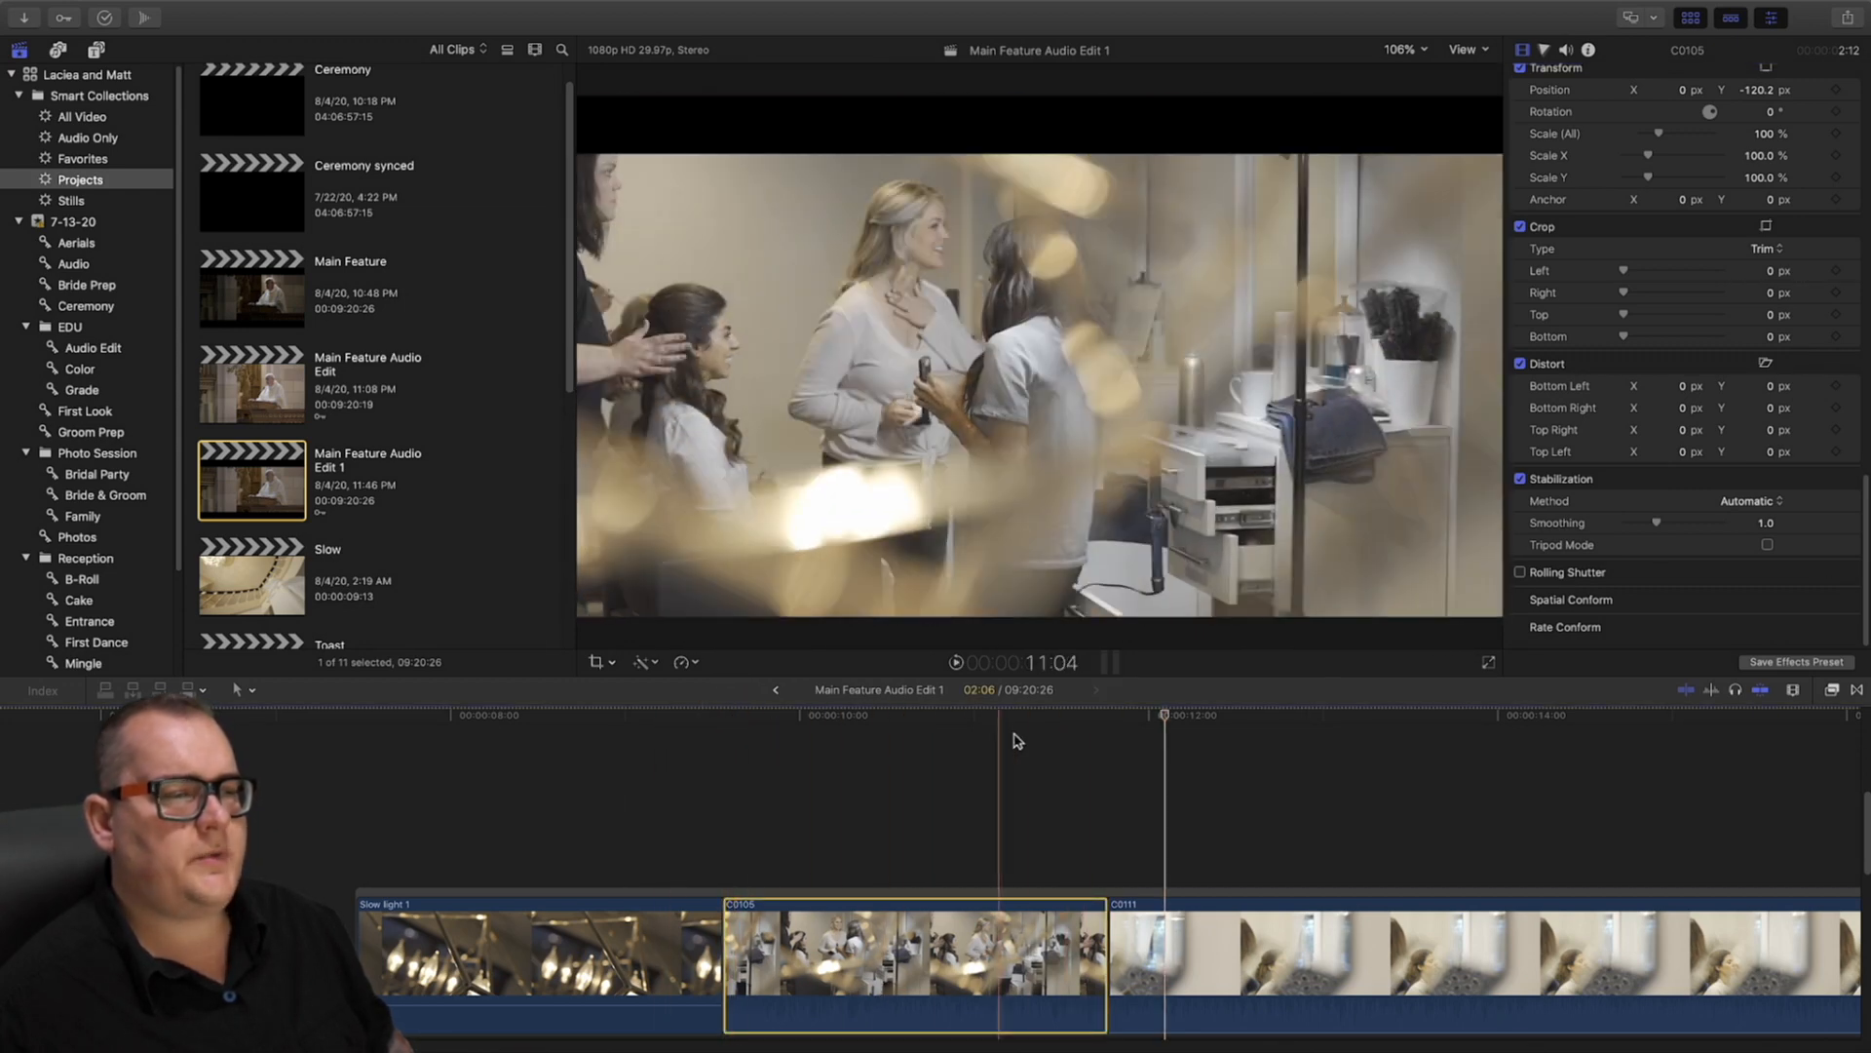
# Skim a wider stretch of the timeline from the hair clips to the framed-photo clip at about 49:22 to examine the shots
pyautogui.press('z')
pyautogui.keyDown('alt'); pyautogui.click(998, 802); pyautogui.keyUp('alt')
pyautogui.hscroll(6, 998, 803)
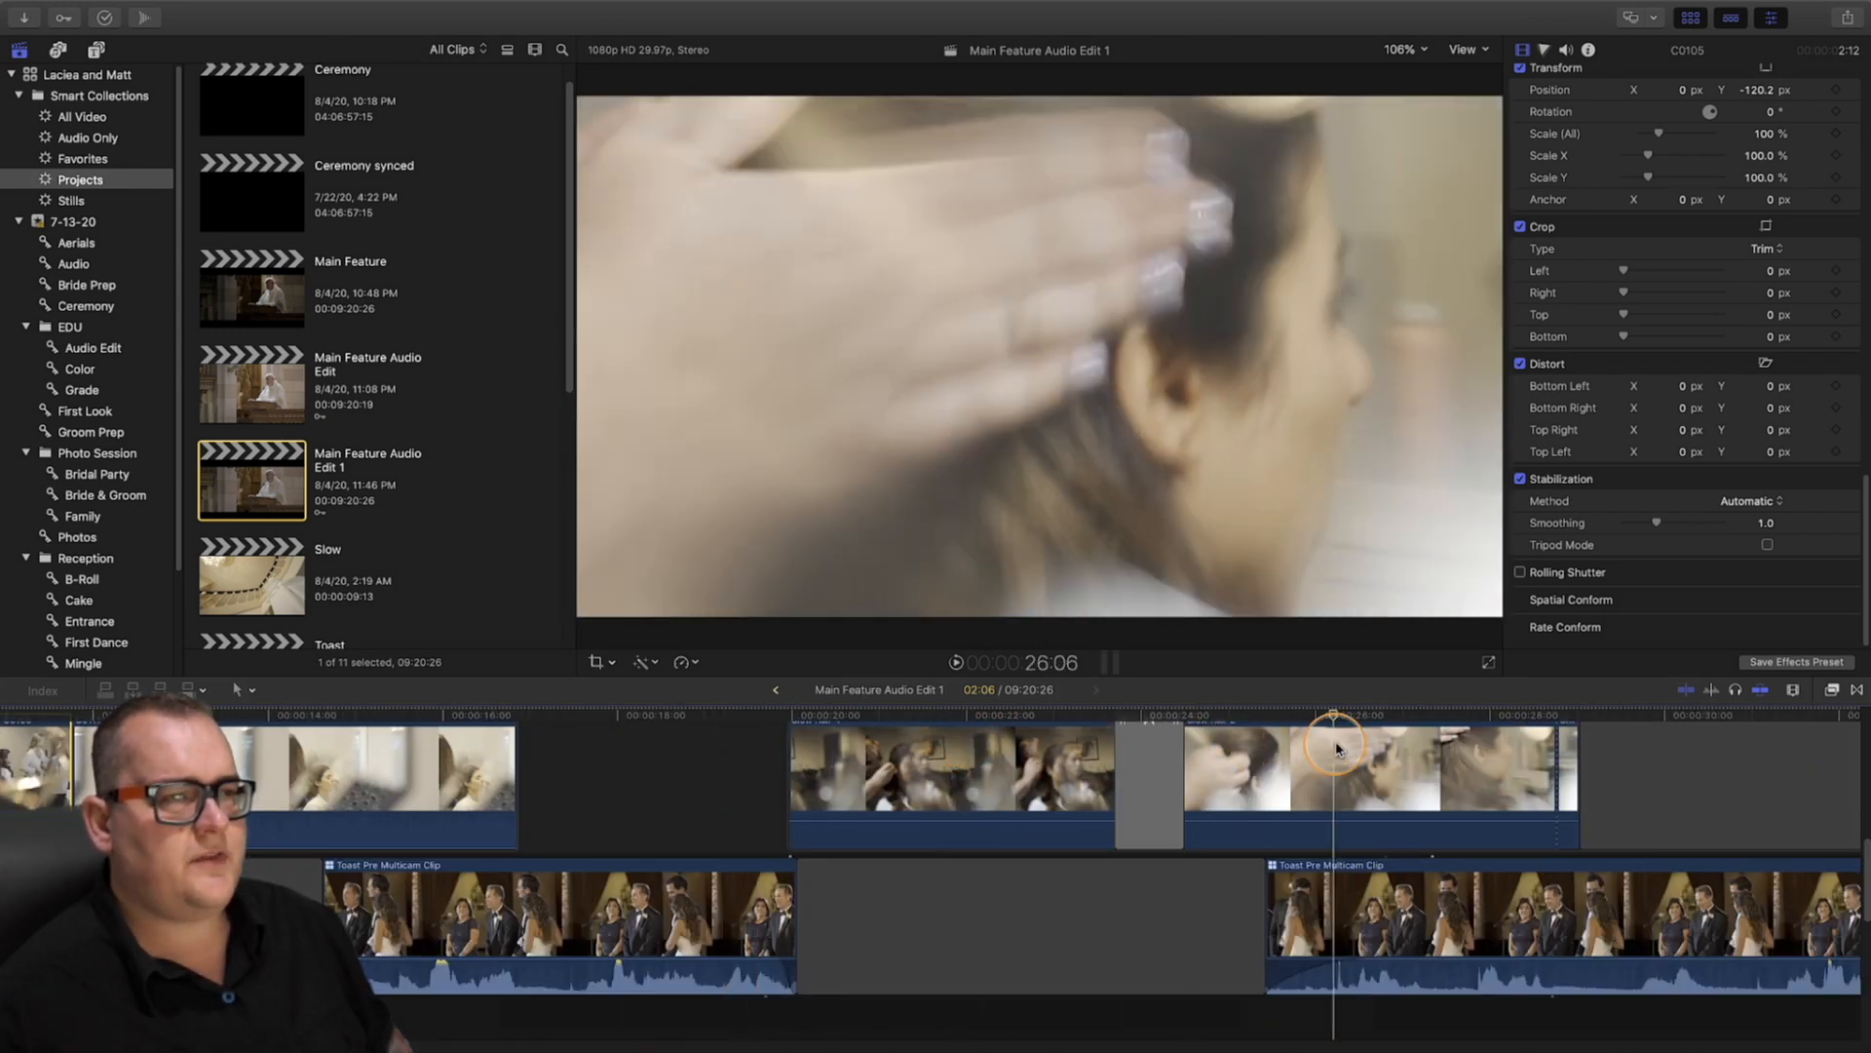
pyautogui.press('z')
pyautogui.keyDown('alt'); pyautogui.click(1092, 806); pyautogui.keyUp('alt')
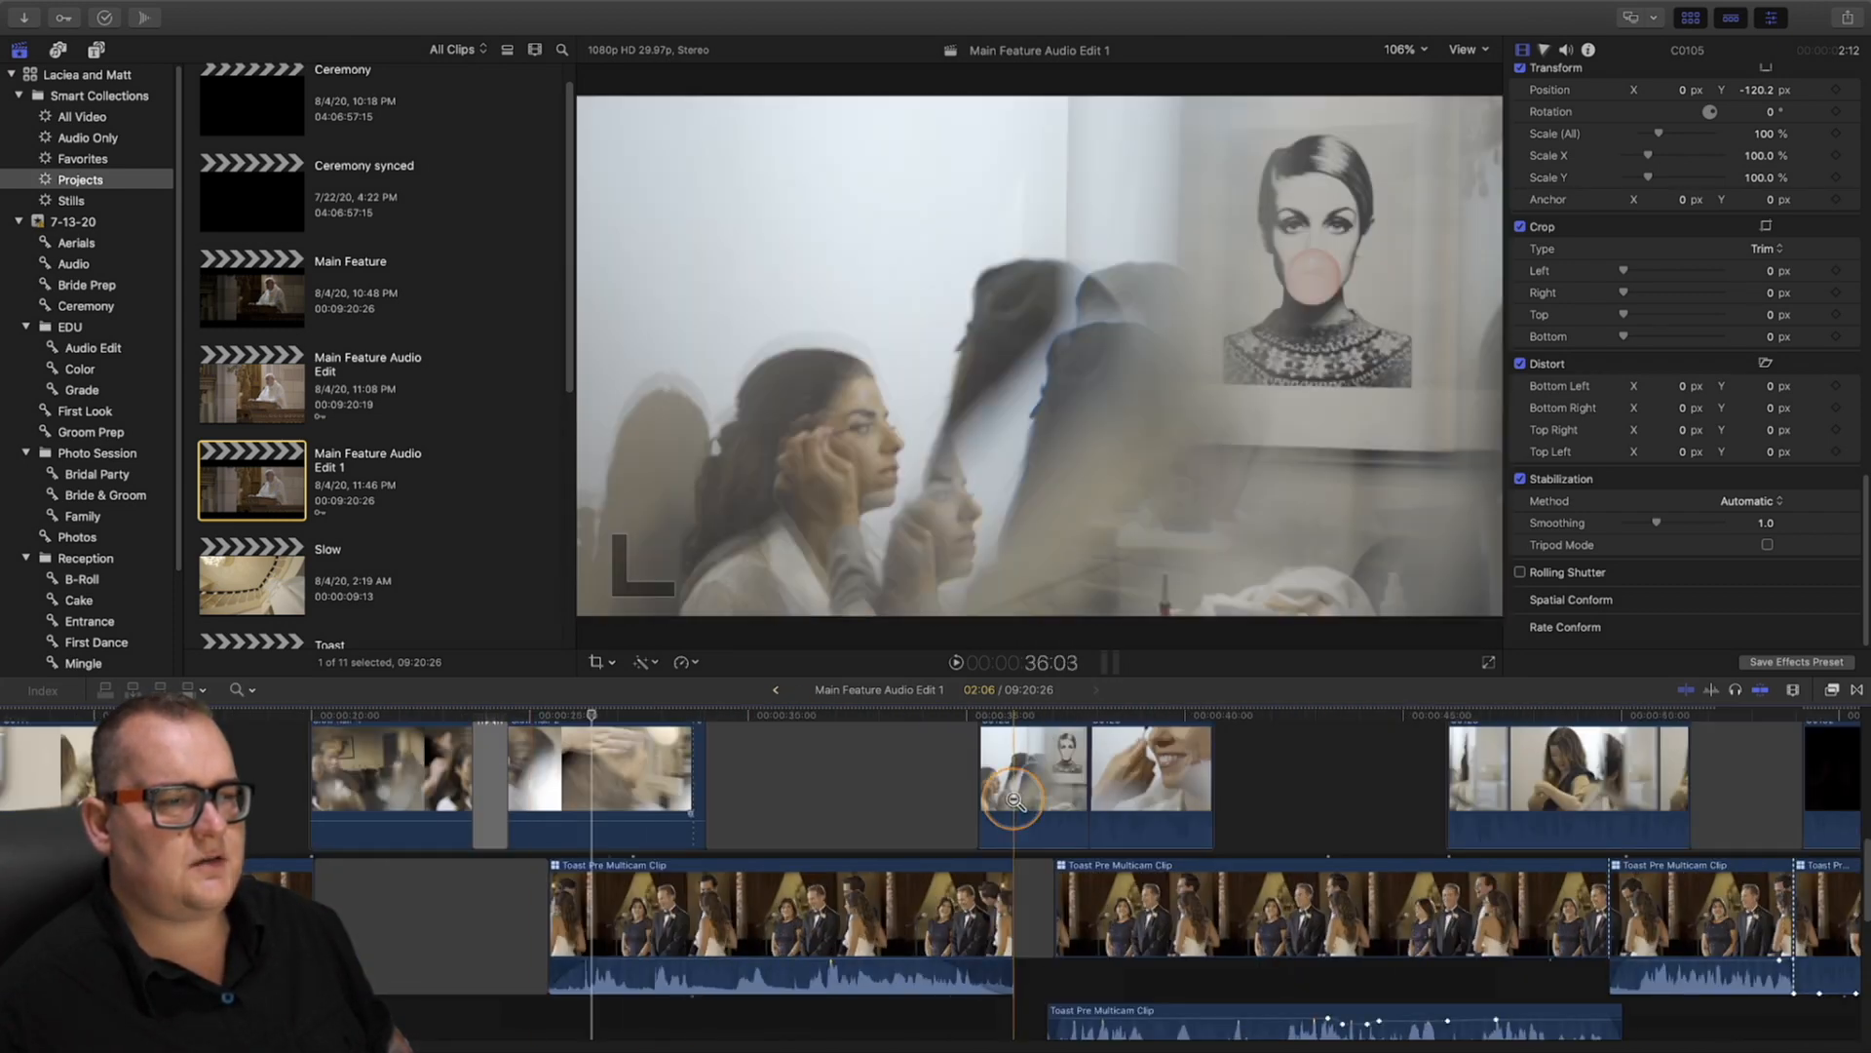
pyautogui.keyDown('alt'); pyautogui.click(919, 752); pyautogui.keyUp('alt')
pyautogui.press('a')
pyautogui.click(1057, 731)
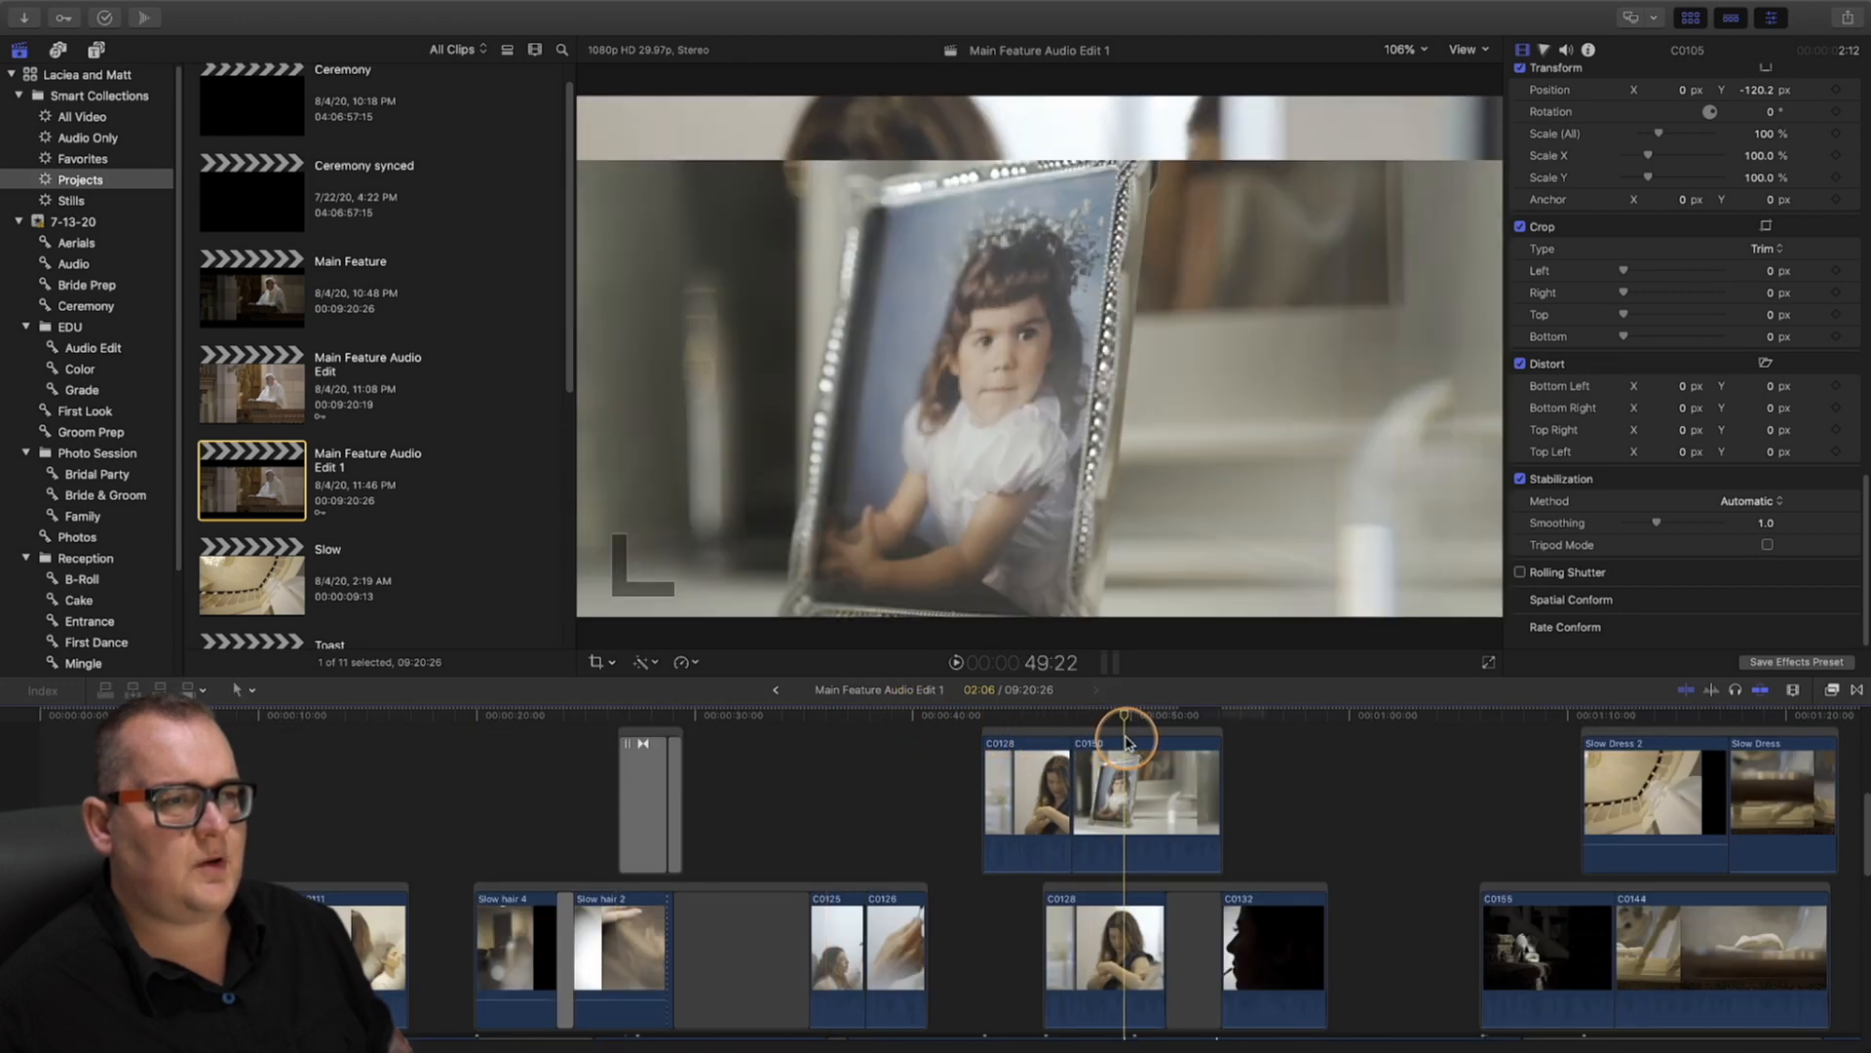
# Scrub onward through the dress clips and the toast footage around 1:57 to examine their framing
pyautogui.moveTo(1156, 742); pyautogui.dragTo(1481, 757)
pyautogui.hscroll(5, 1379, 780)
pyautogui.hscroll(6, 1379, 782)
pyautogui.moveTo(951, 717); pyautogui.dragTo(1329, 772)
pyautogui.hscroll(4, 1328, 772)
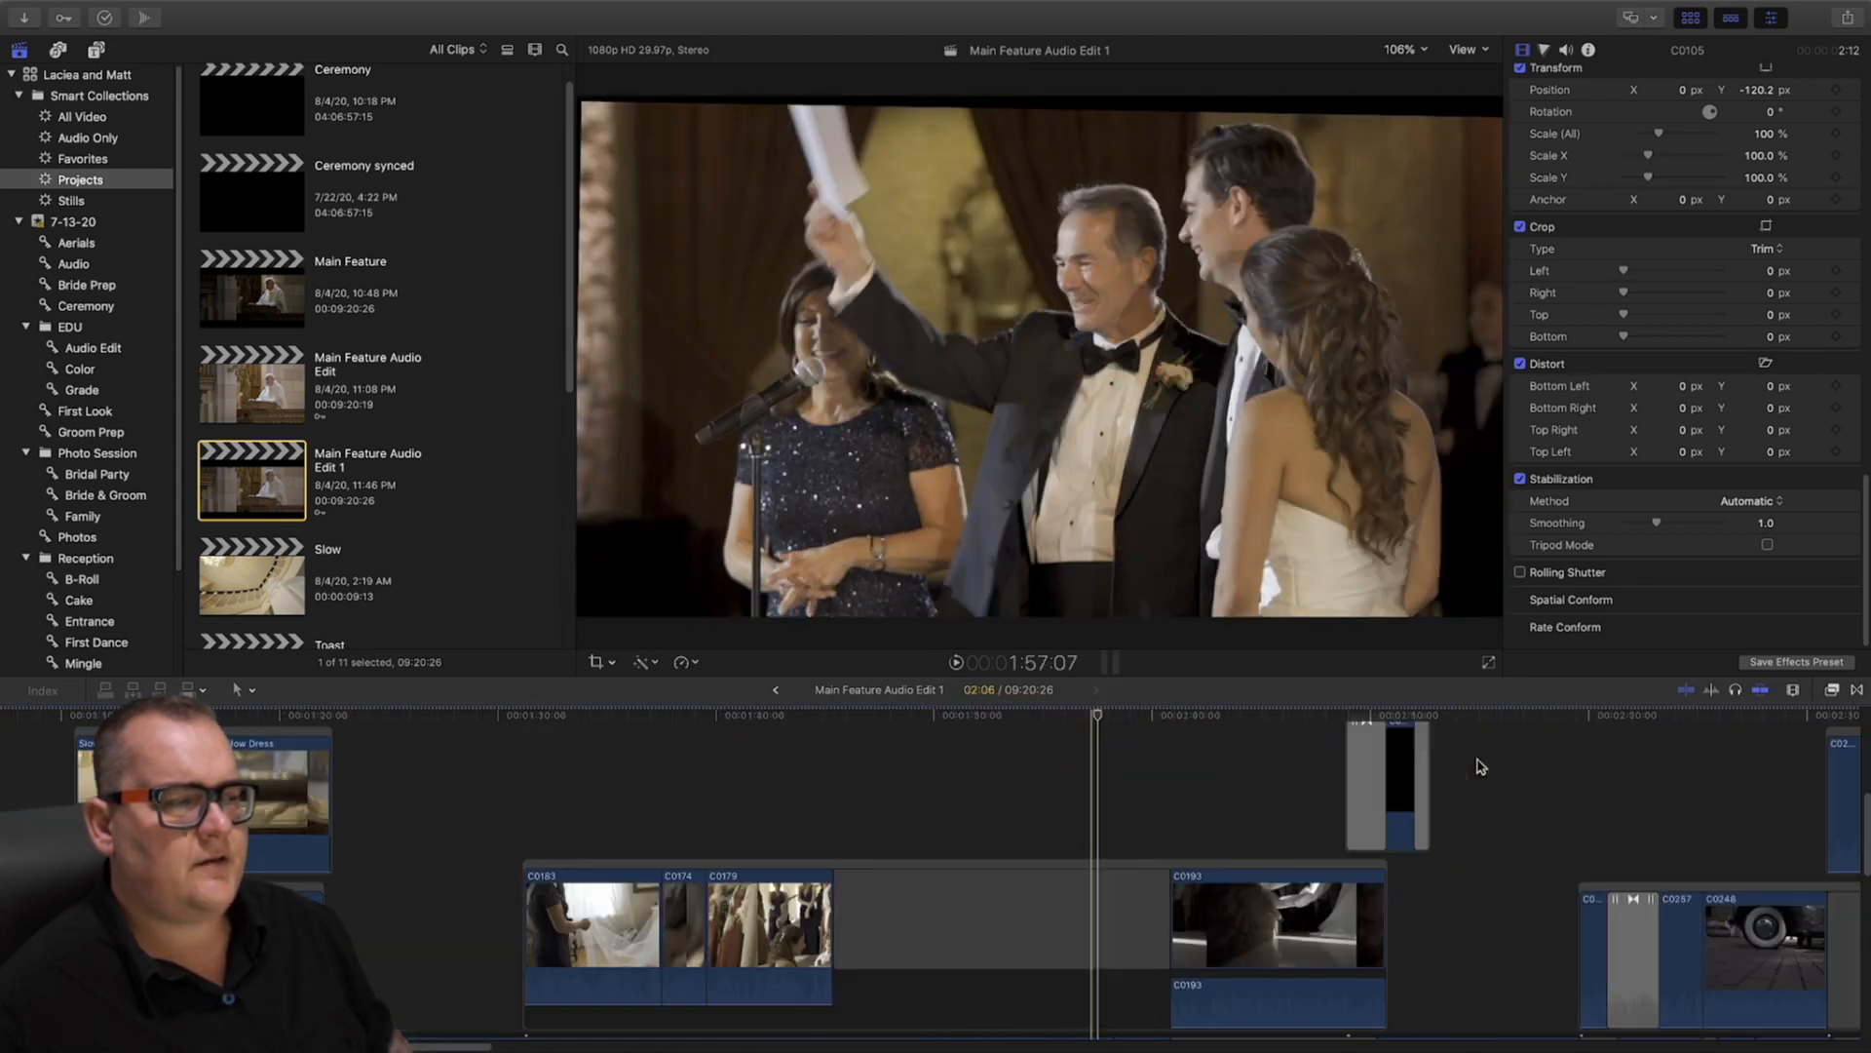
pyautogui.moveTo(943, 726); pyautogui.dragTo(1208, 807)
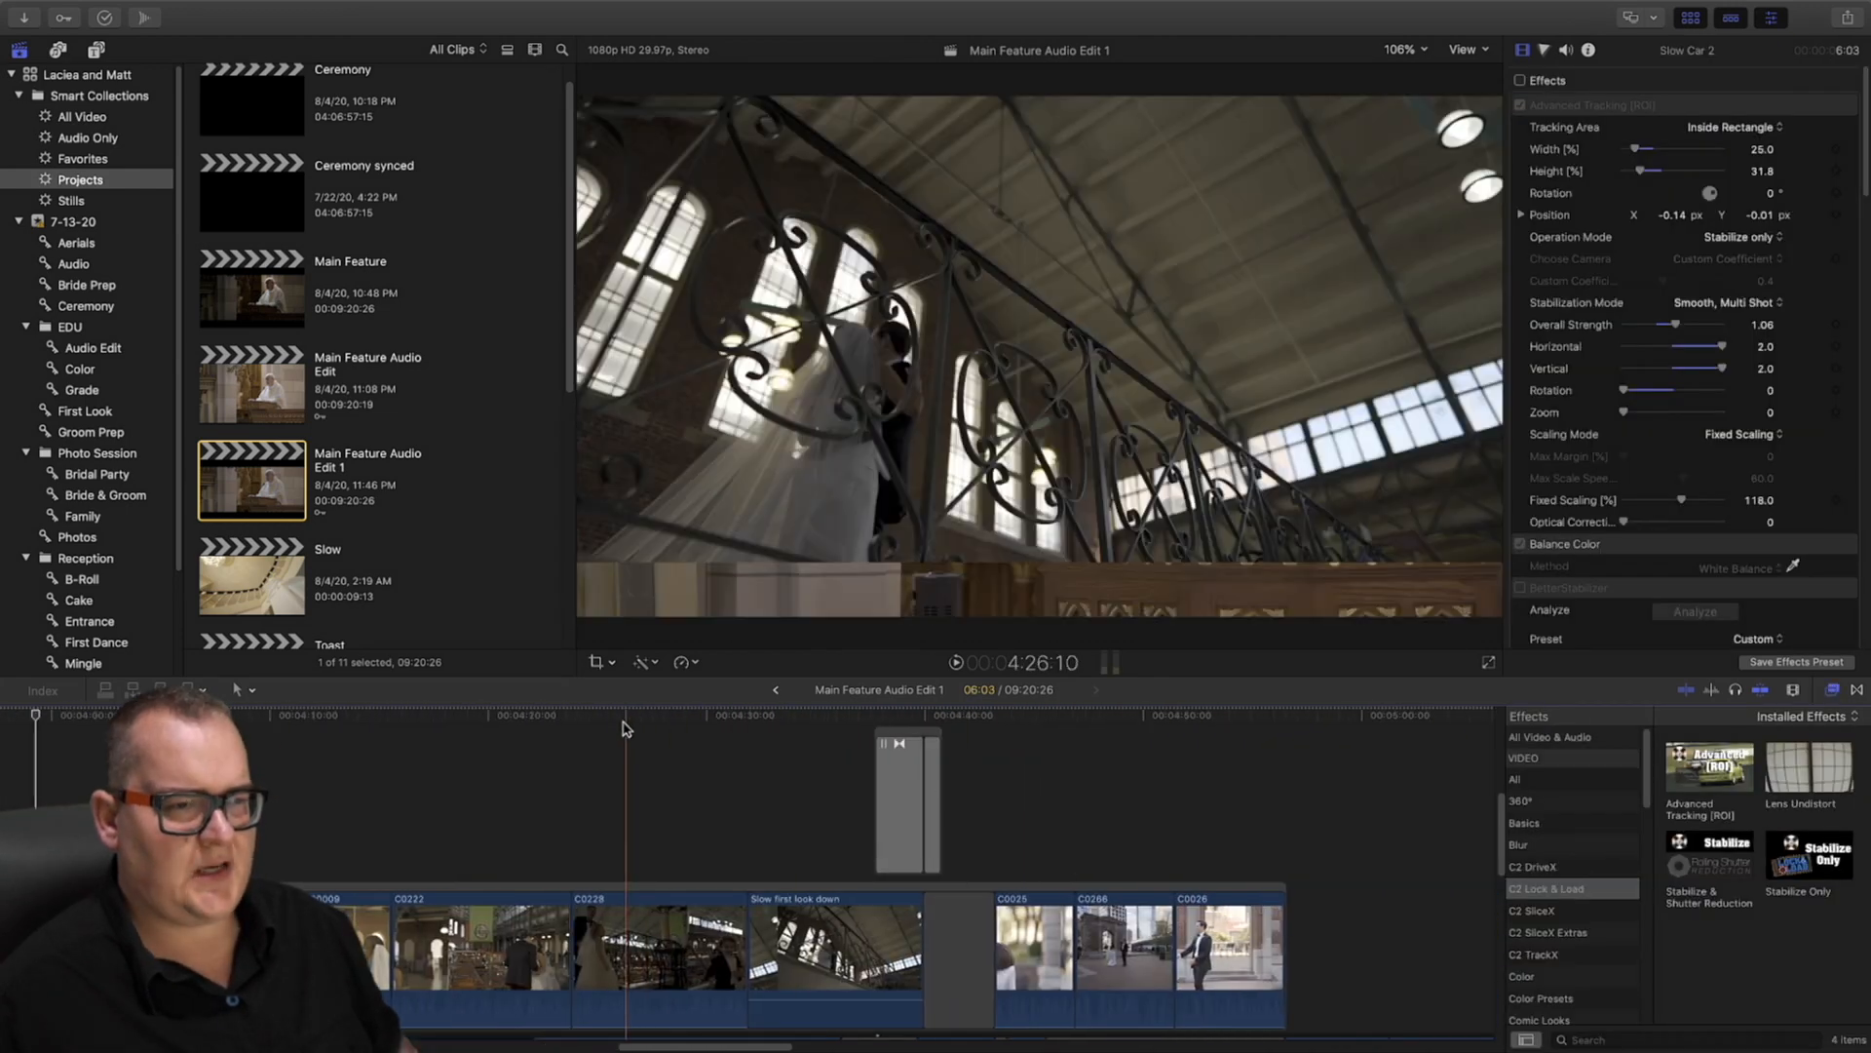
# Scrub through the first-look, church ceremony and vintage car clips between about 4:26 and 7:00 to examine their framing
pyautogui.moveTo(625, 729); pyautogui.dragTo(1244, 749)
pyautogui.moveTo(980, 717); pyautogui.dragTo(1003, 727)
pyautogui.hscroll(5, 949, 809)
pyautogui.scroll(-4, 949, 809)
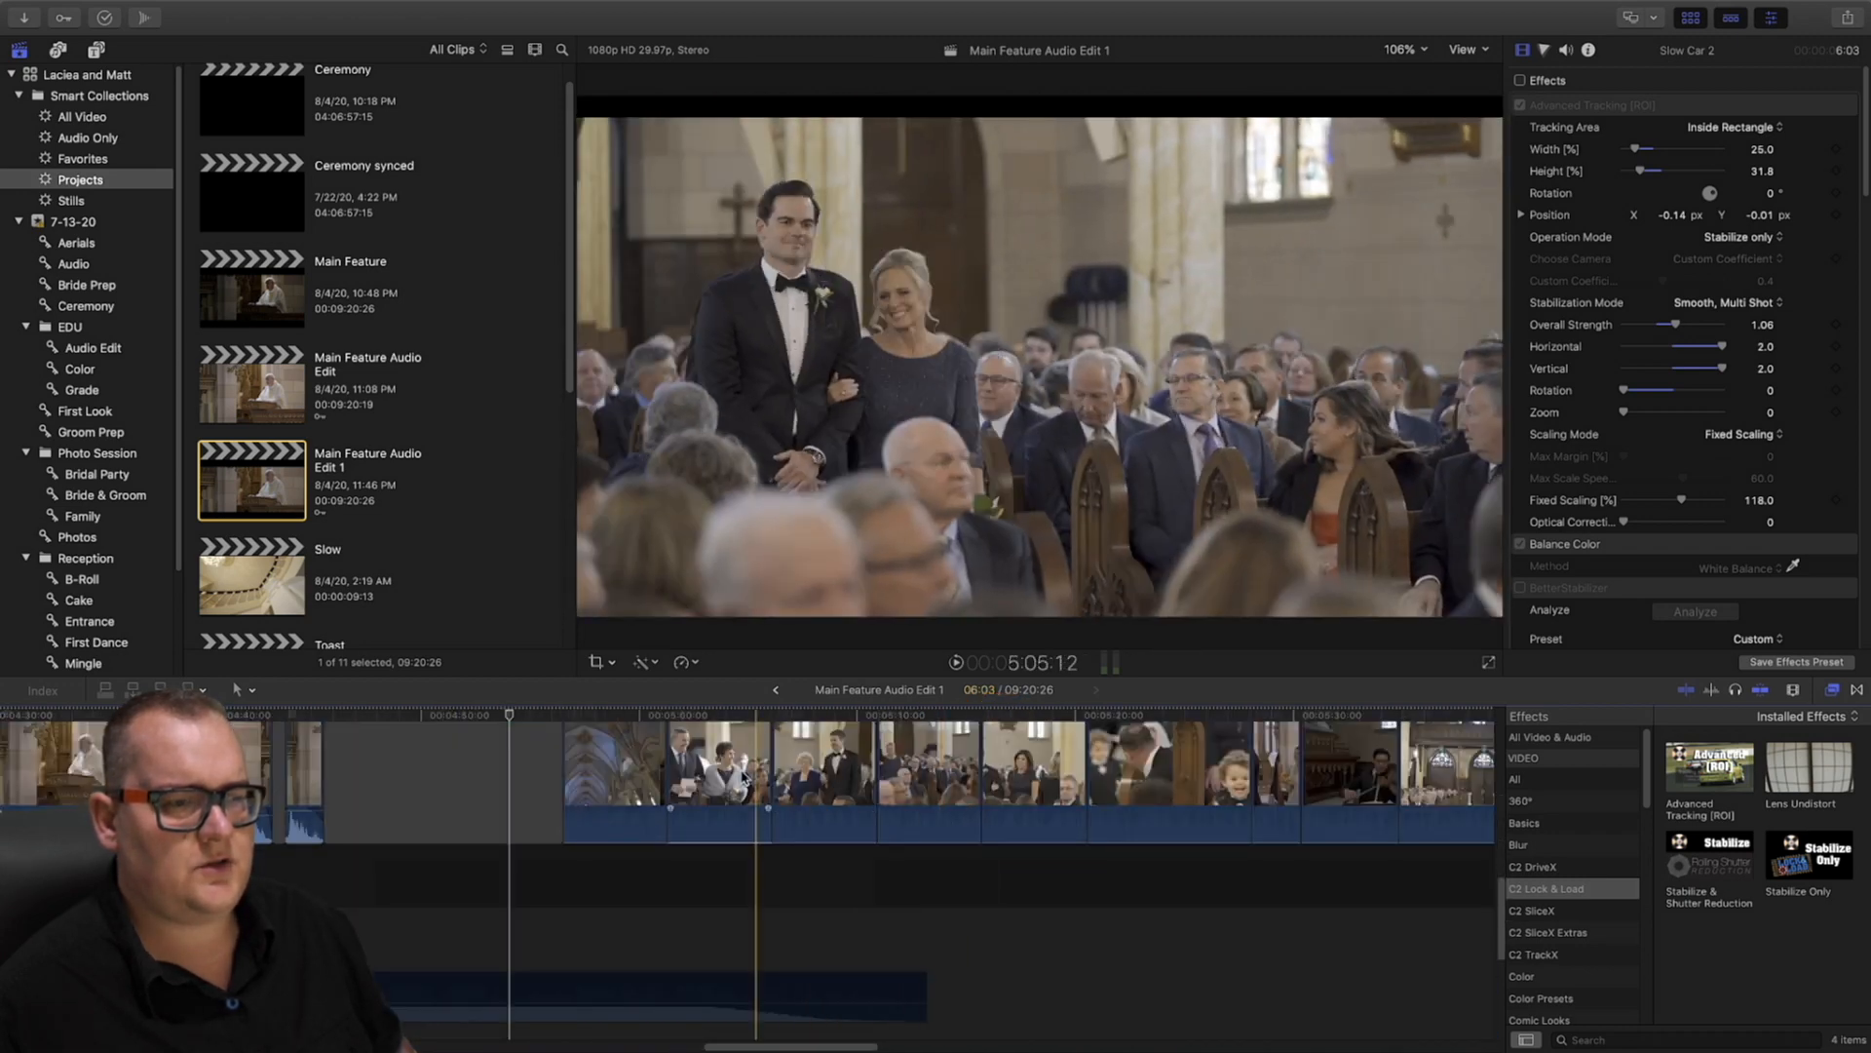
pyautogui.scroll(1, 685, 750)
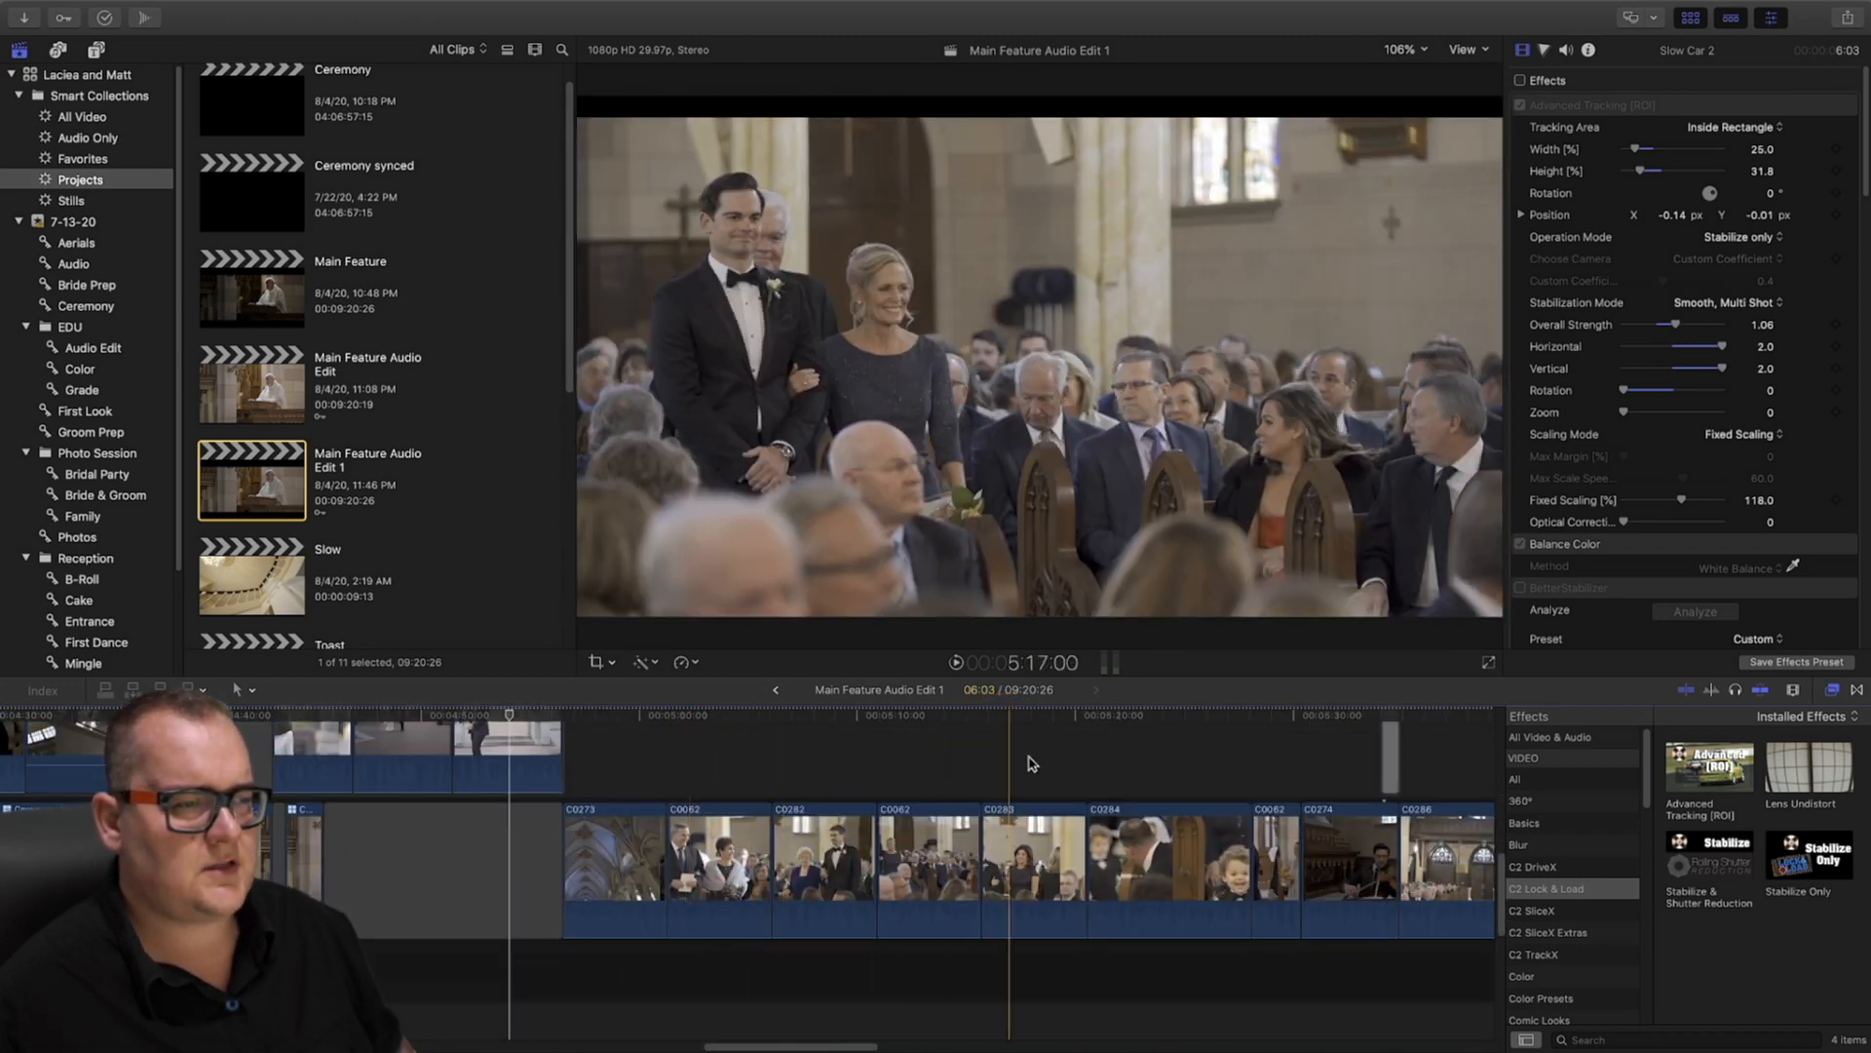
pyautogui.hscroll(10, 1031, 763)
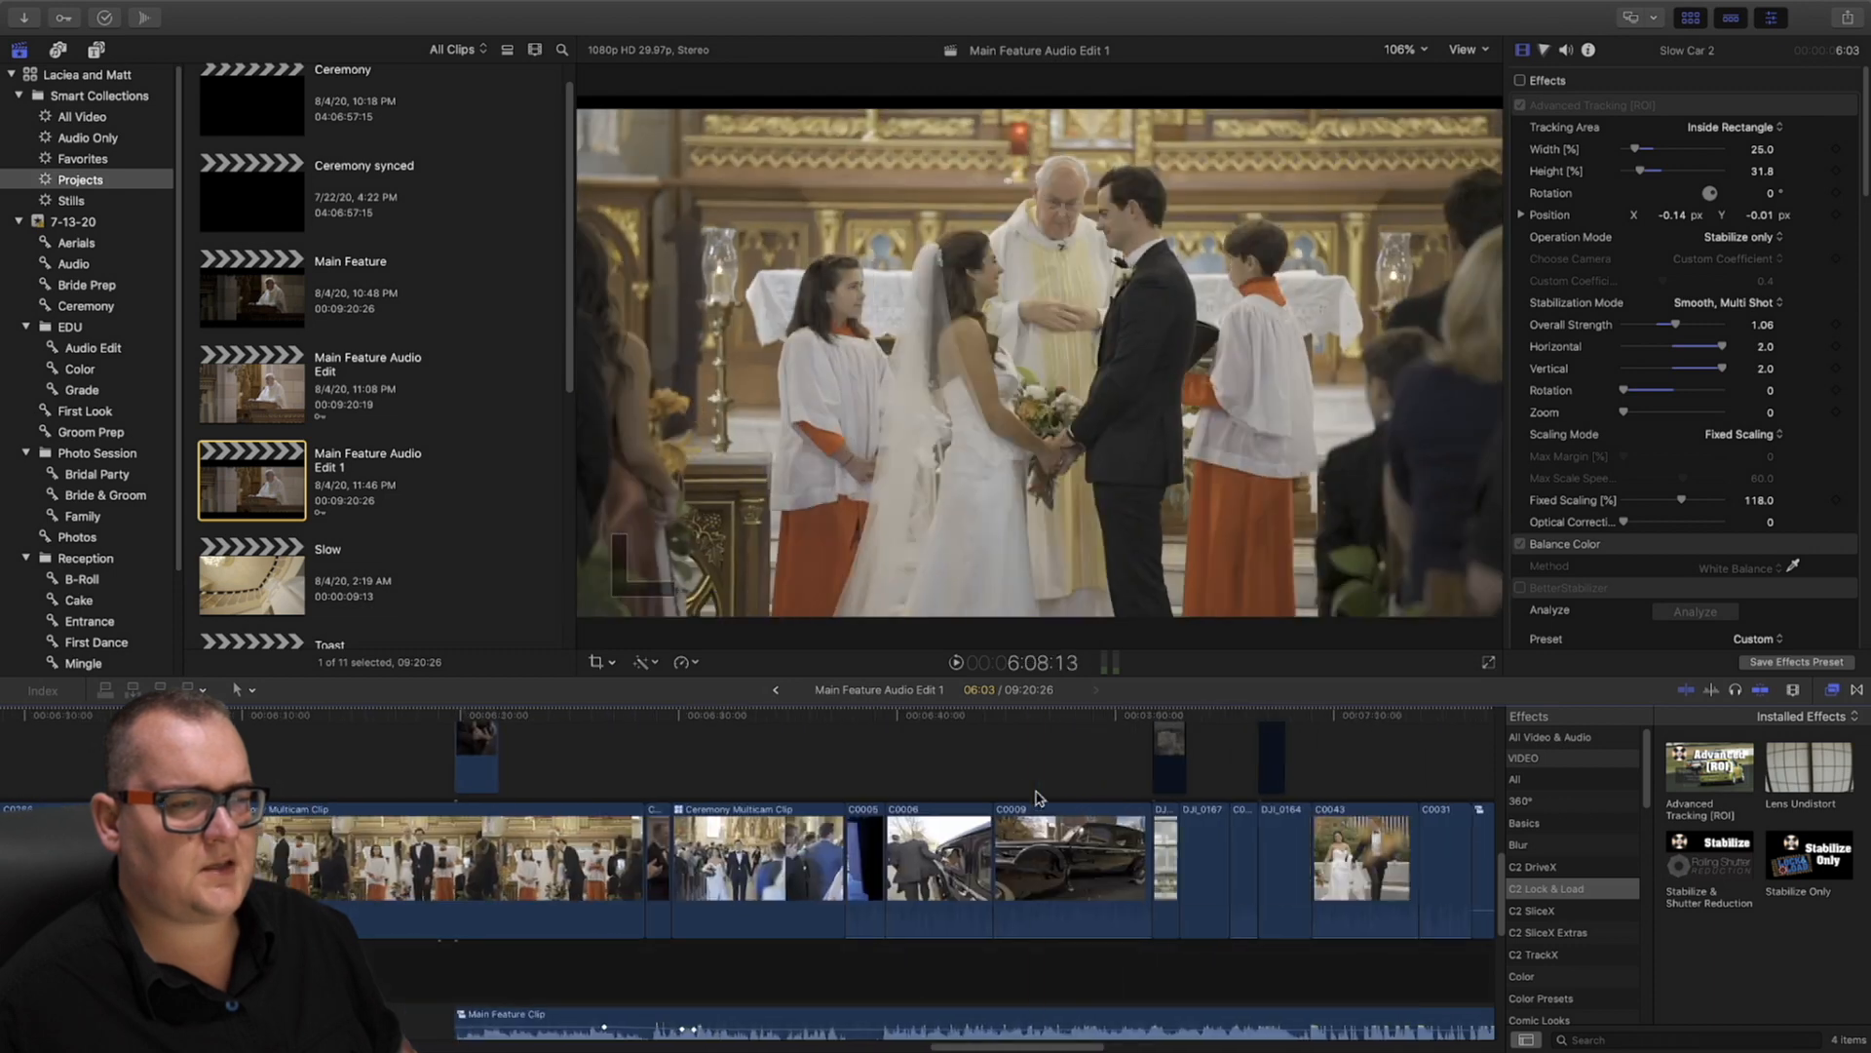
pyautogui.hscroll(1, 1038, 797)
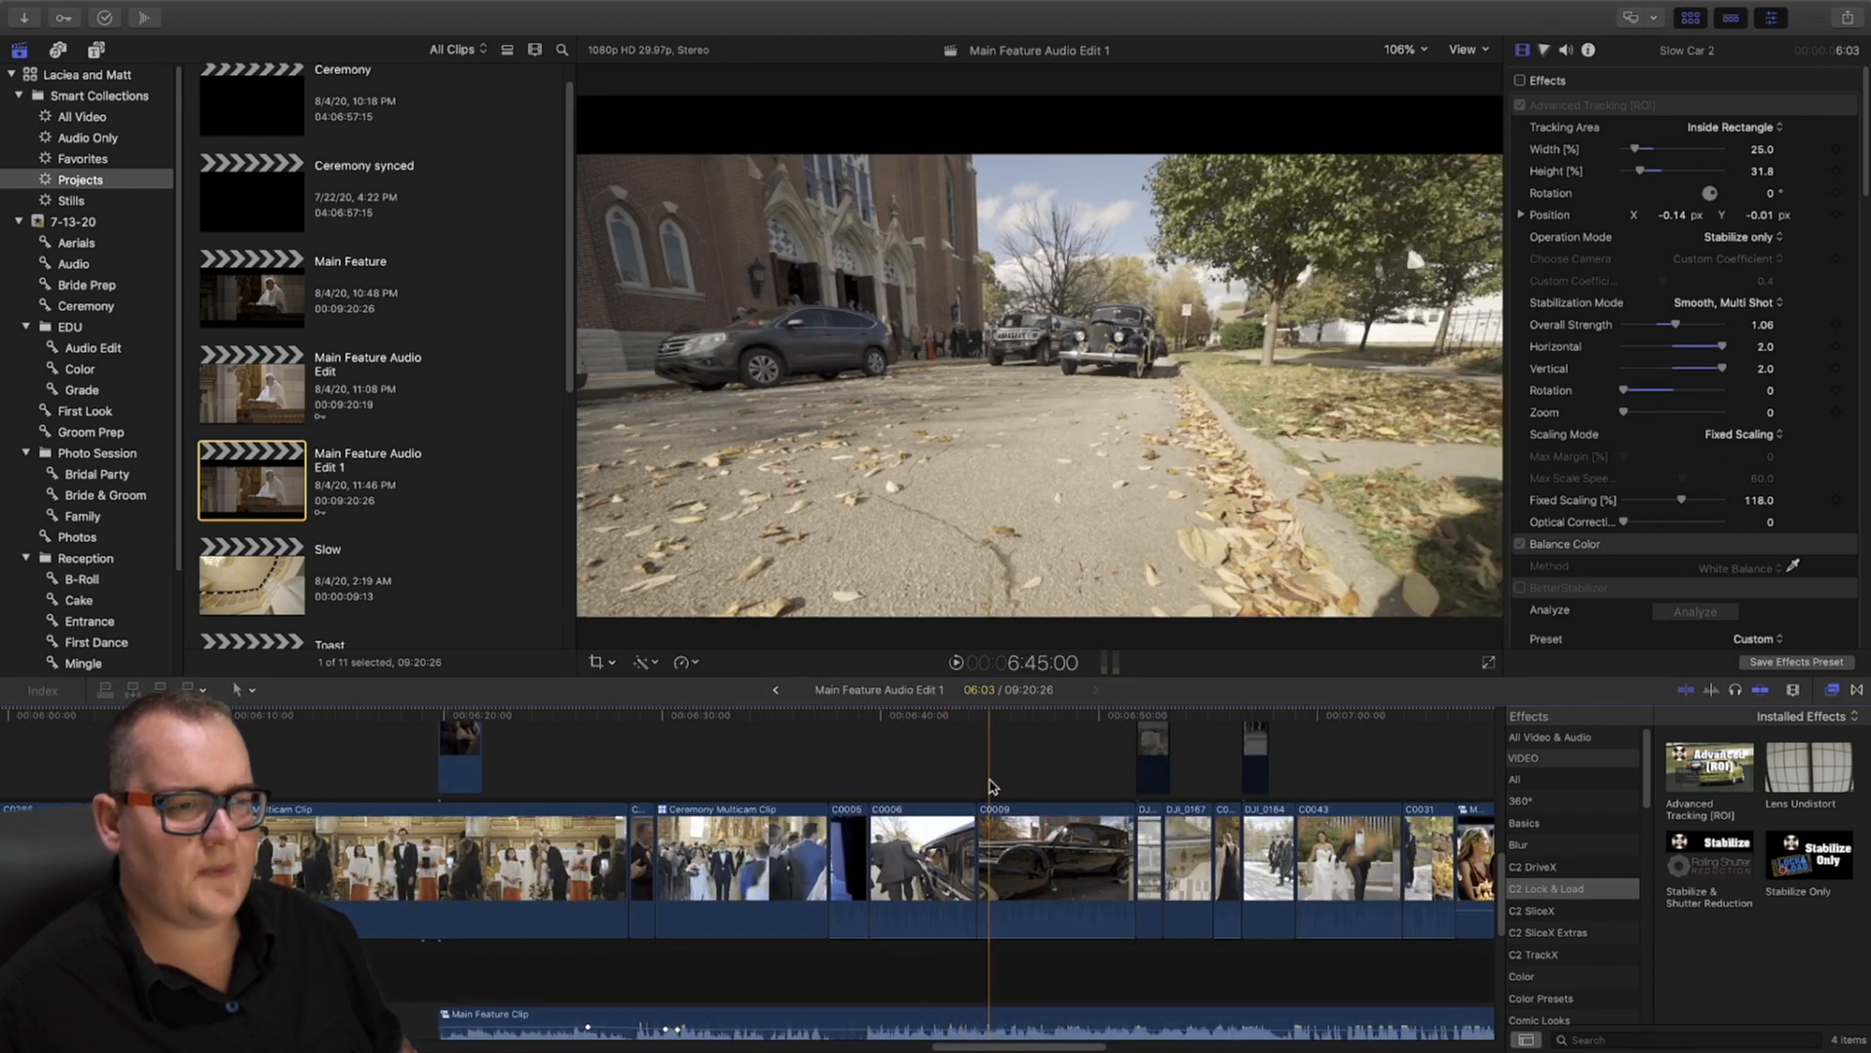
pyautogui.hscroll(6, 991, 786)
pyautogui.scroll(1, 965, 790)
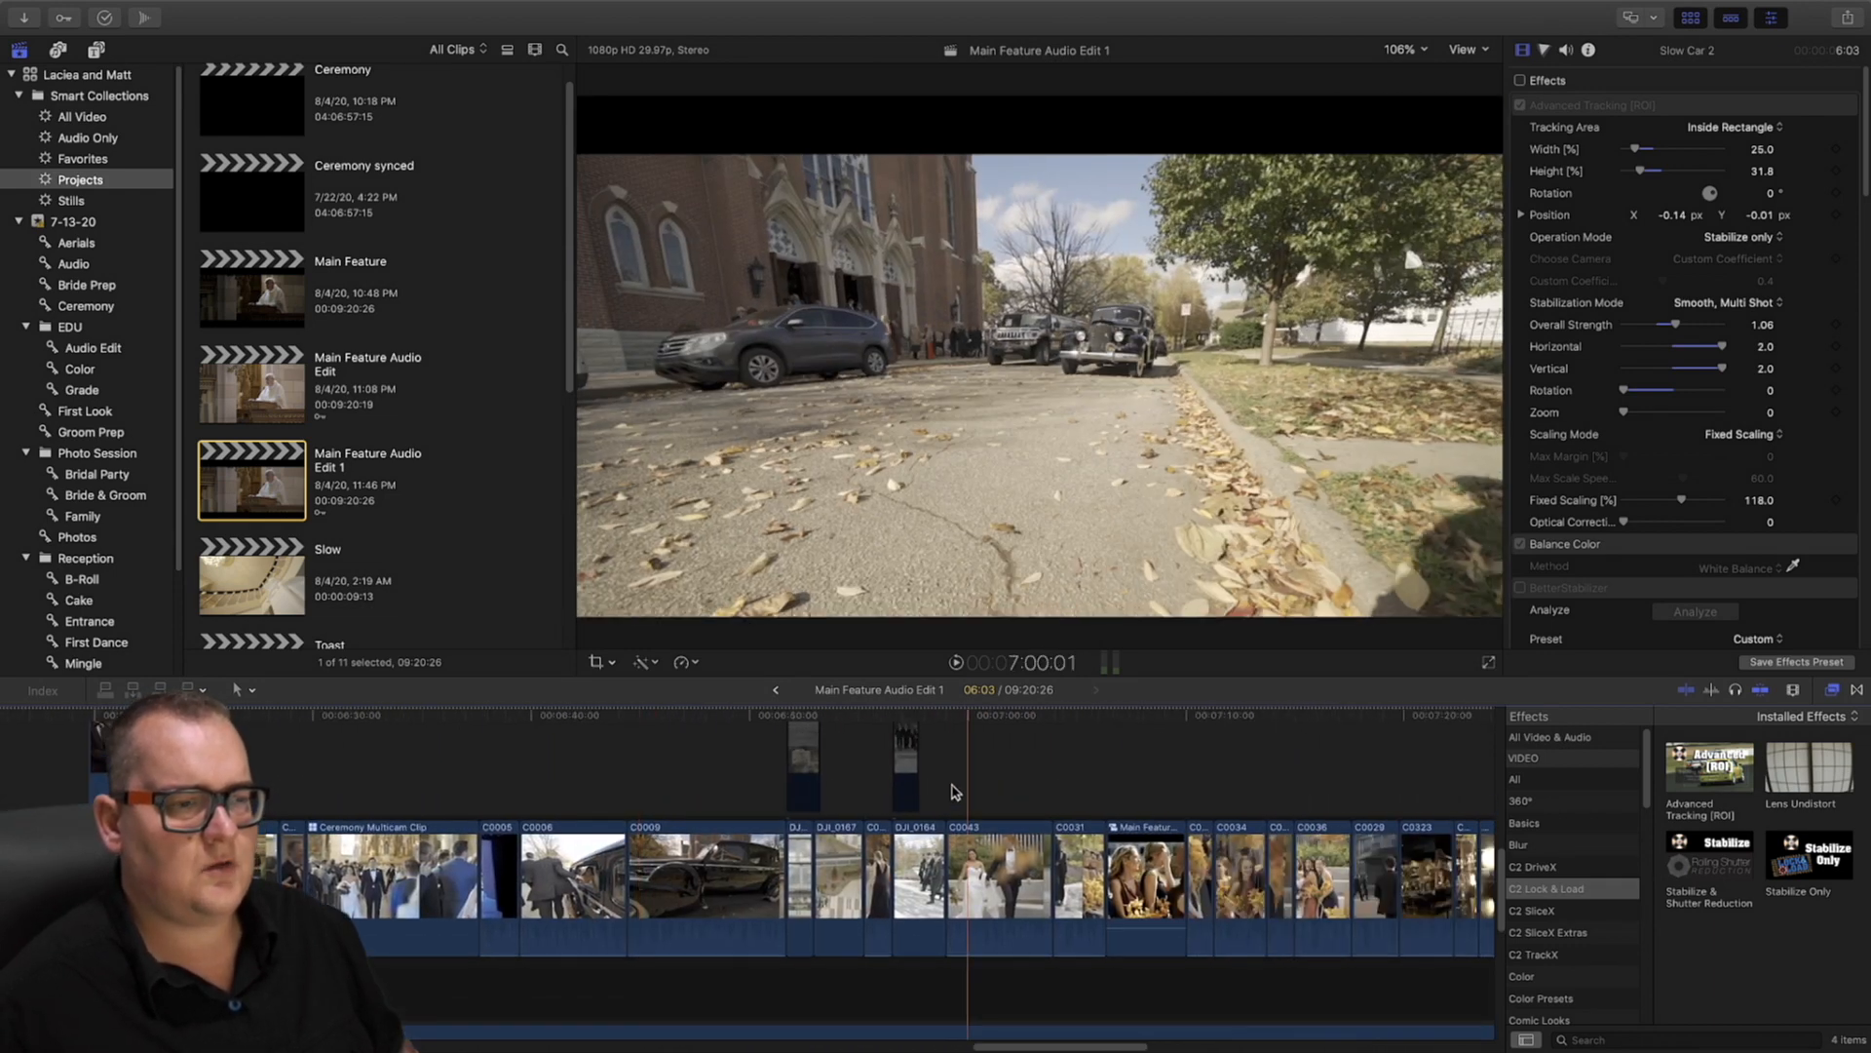
pyautogui.moveTo(838, 718); pyautogui.dragTo(1014, 733)
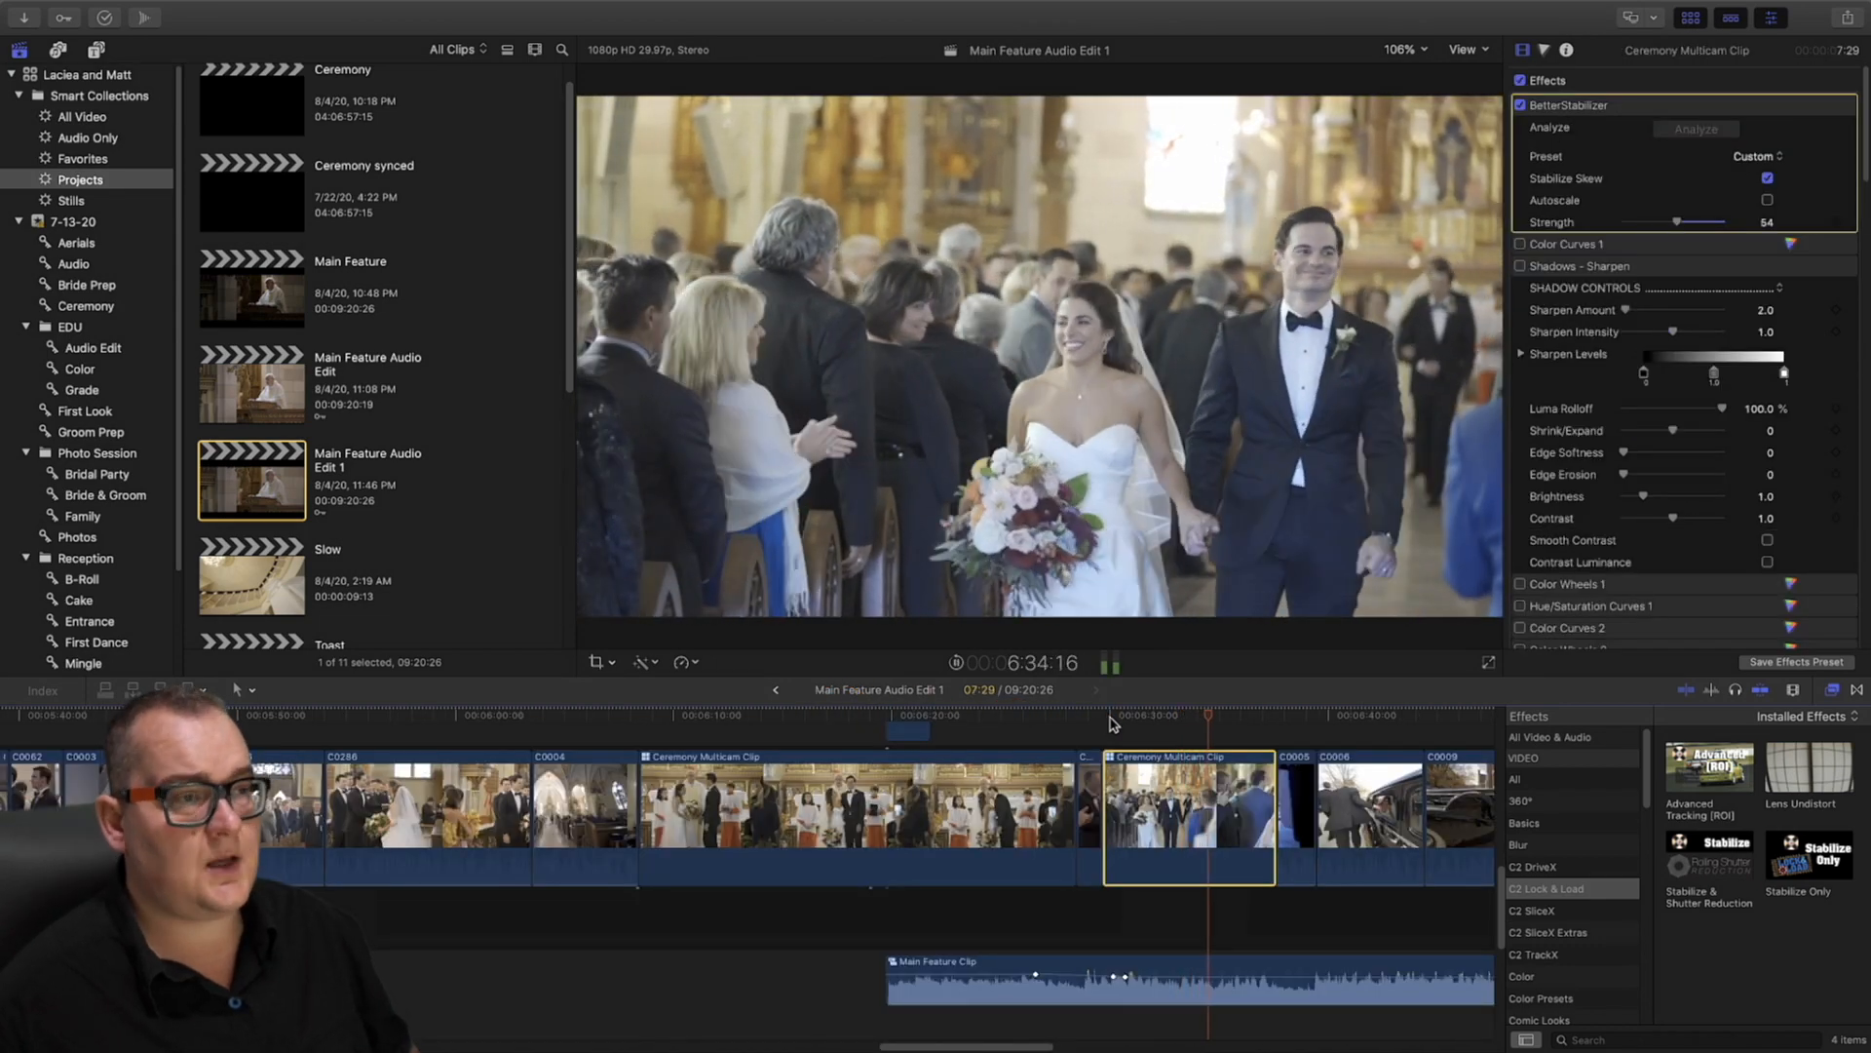
# Jump to the end of the edit and scrub backward through the reception dance clips to examine them
pyautogui.moveTo(980, 1044); pyautogui.dragTo(1508, 1025)
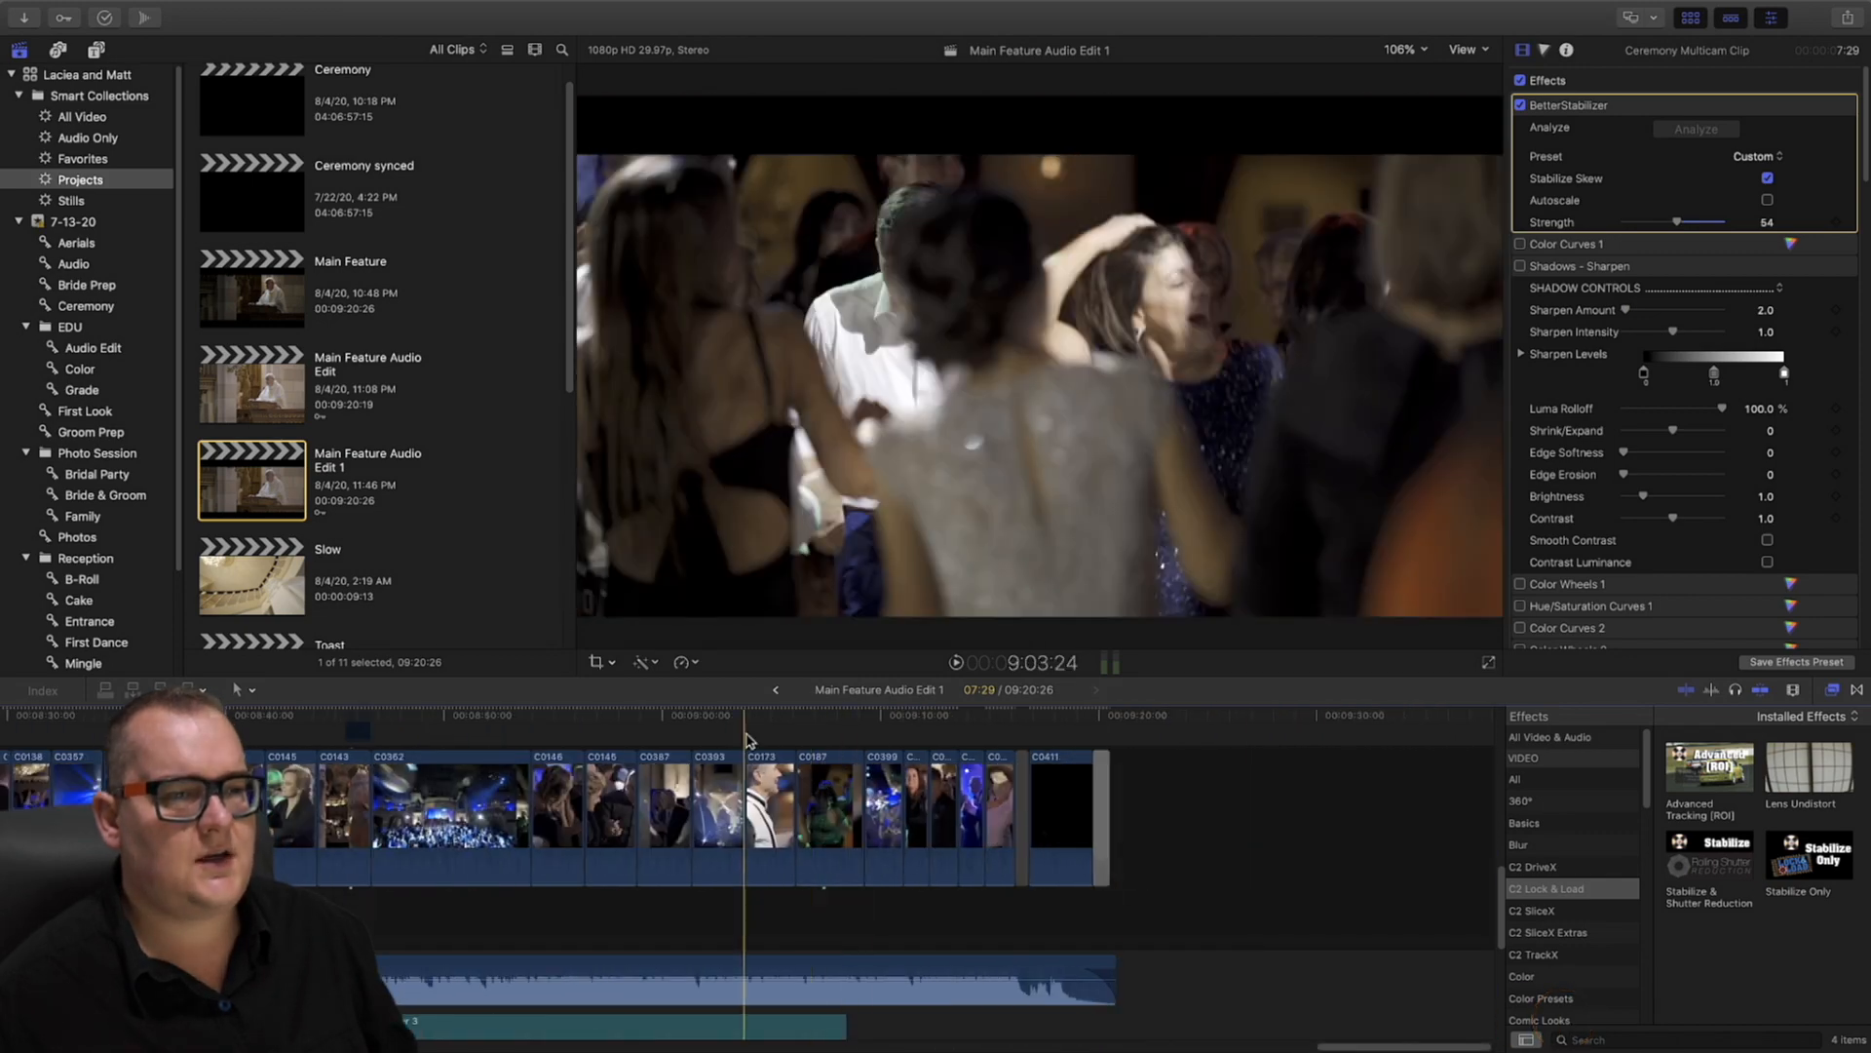
pyautogui.moveTo(734, 721); pyautogui.dragTo(384, 741)
pyautogui.press('super+equal')
pyautogui.hscroll(-5, 602, 733)
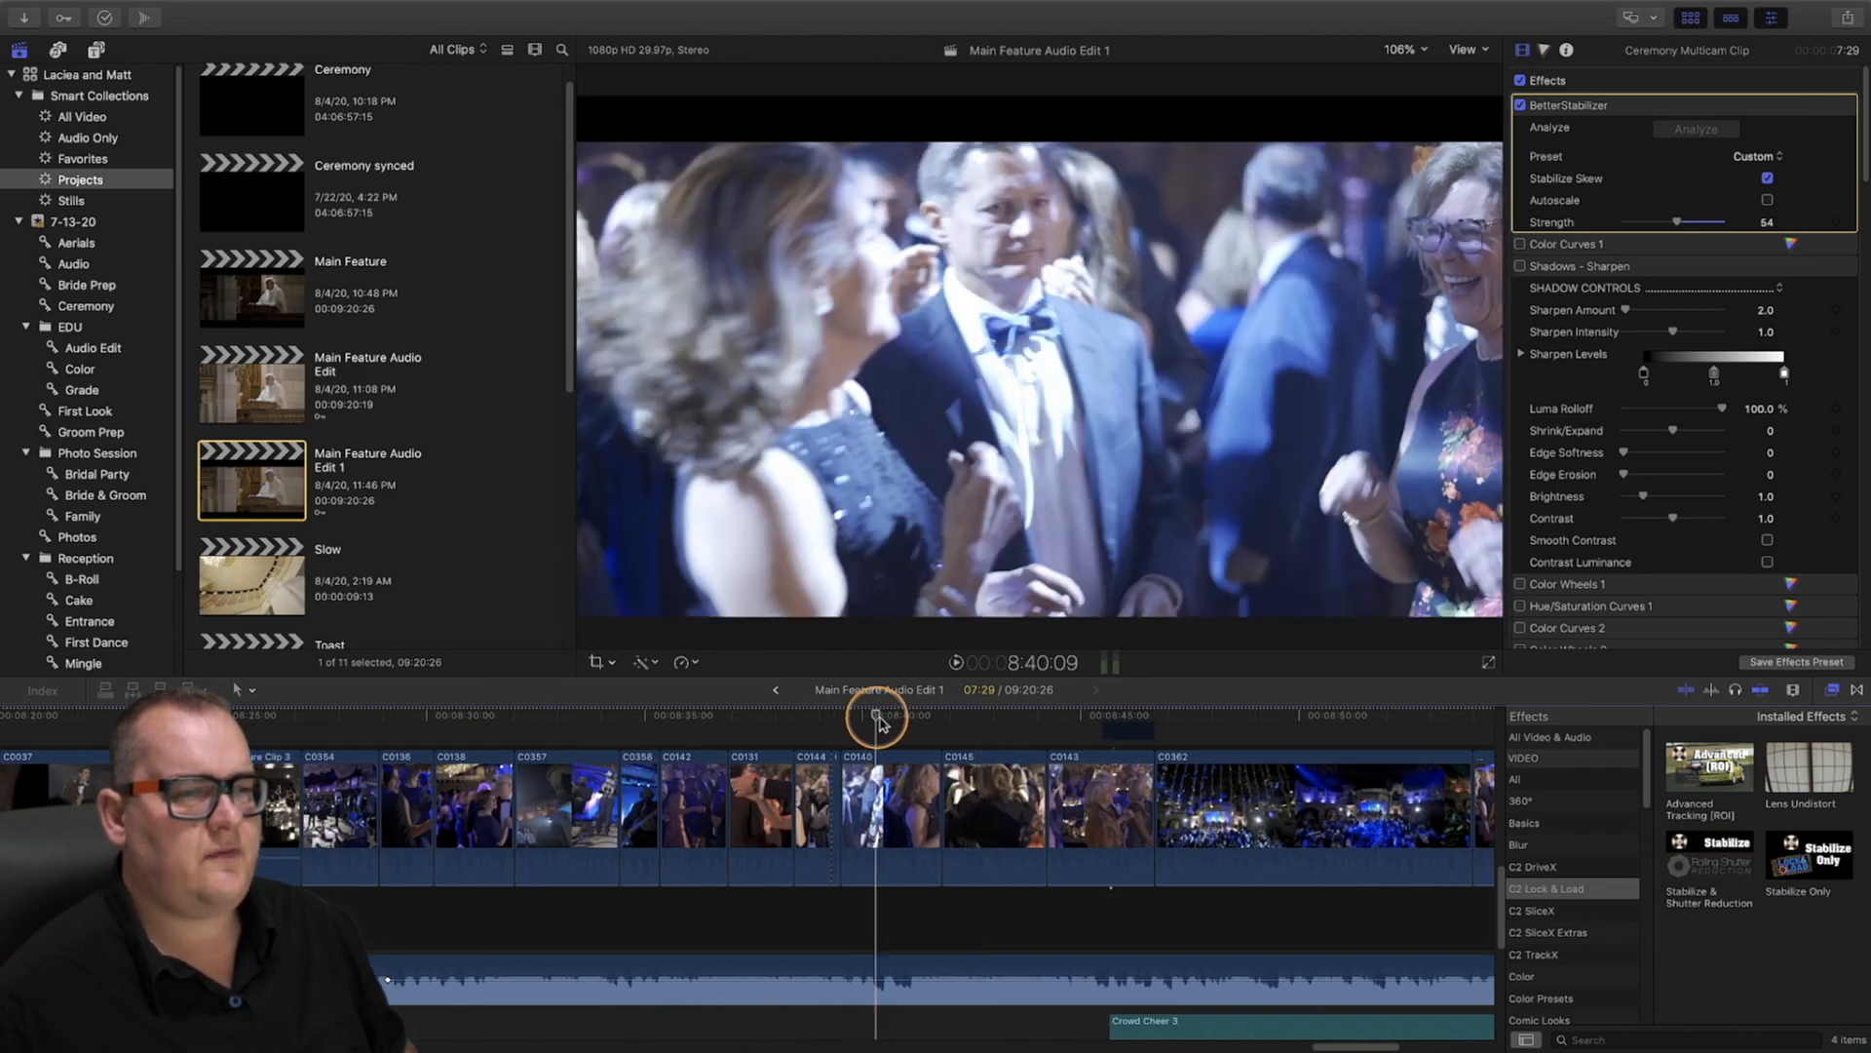
pyautogui.moveTo(878, 722); pyautogui.dragTo(550, 765)
pyautogui.hscroll(-5, 924, 709)
pyautogui.moveTo(898, 719); pyautogui.dragTo(1072, 742)
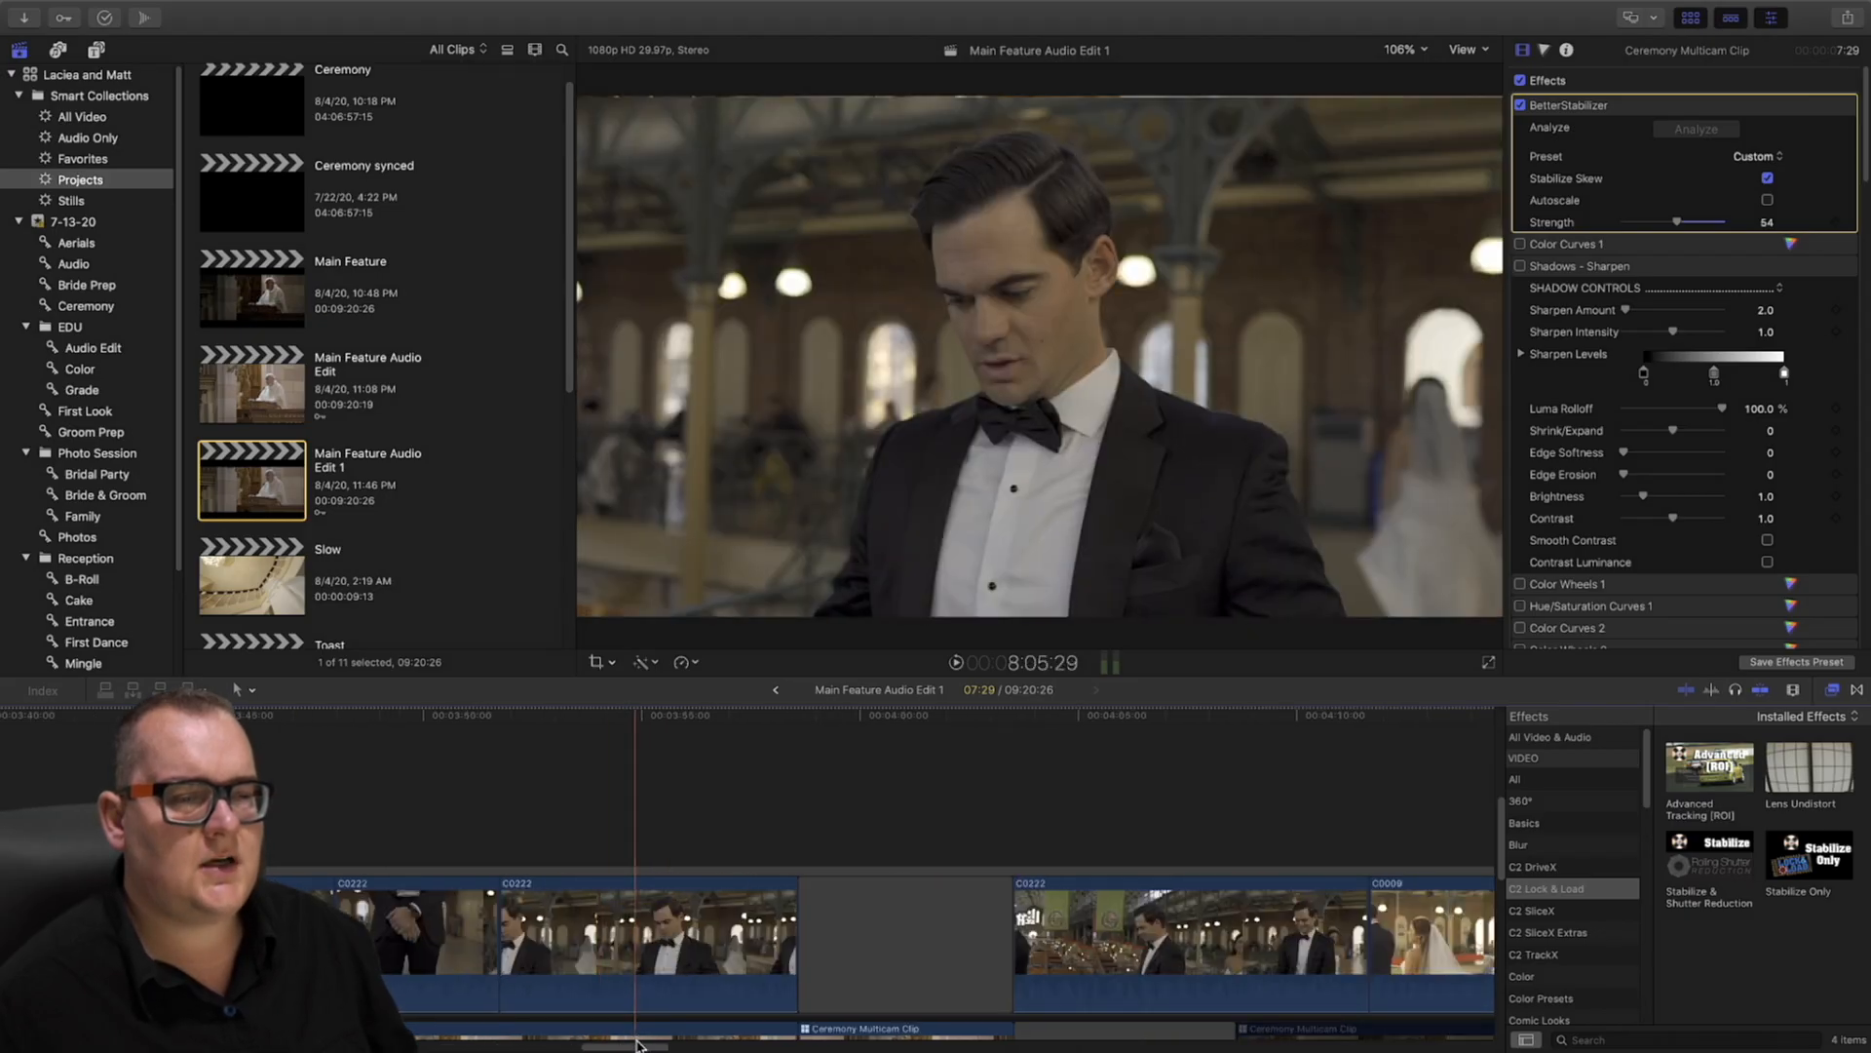
# Scrub from clip C0026 through the church interior clip to C0062 around 5:01 to examine the transition into the ceremony
pyautogui.moveTo(639, 1045); pyautogui.dragTo(780, 1045)
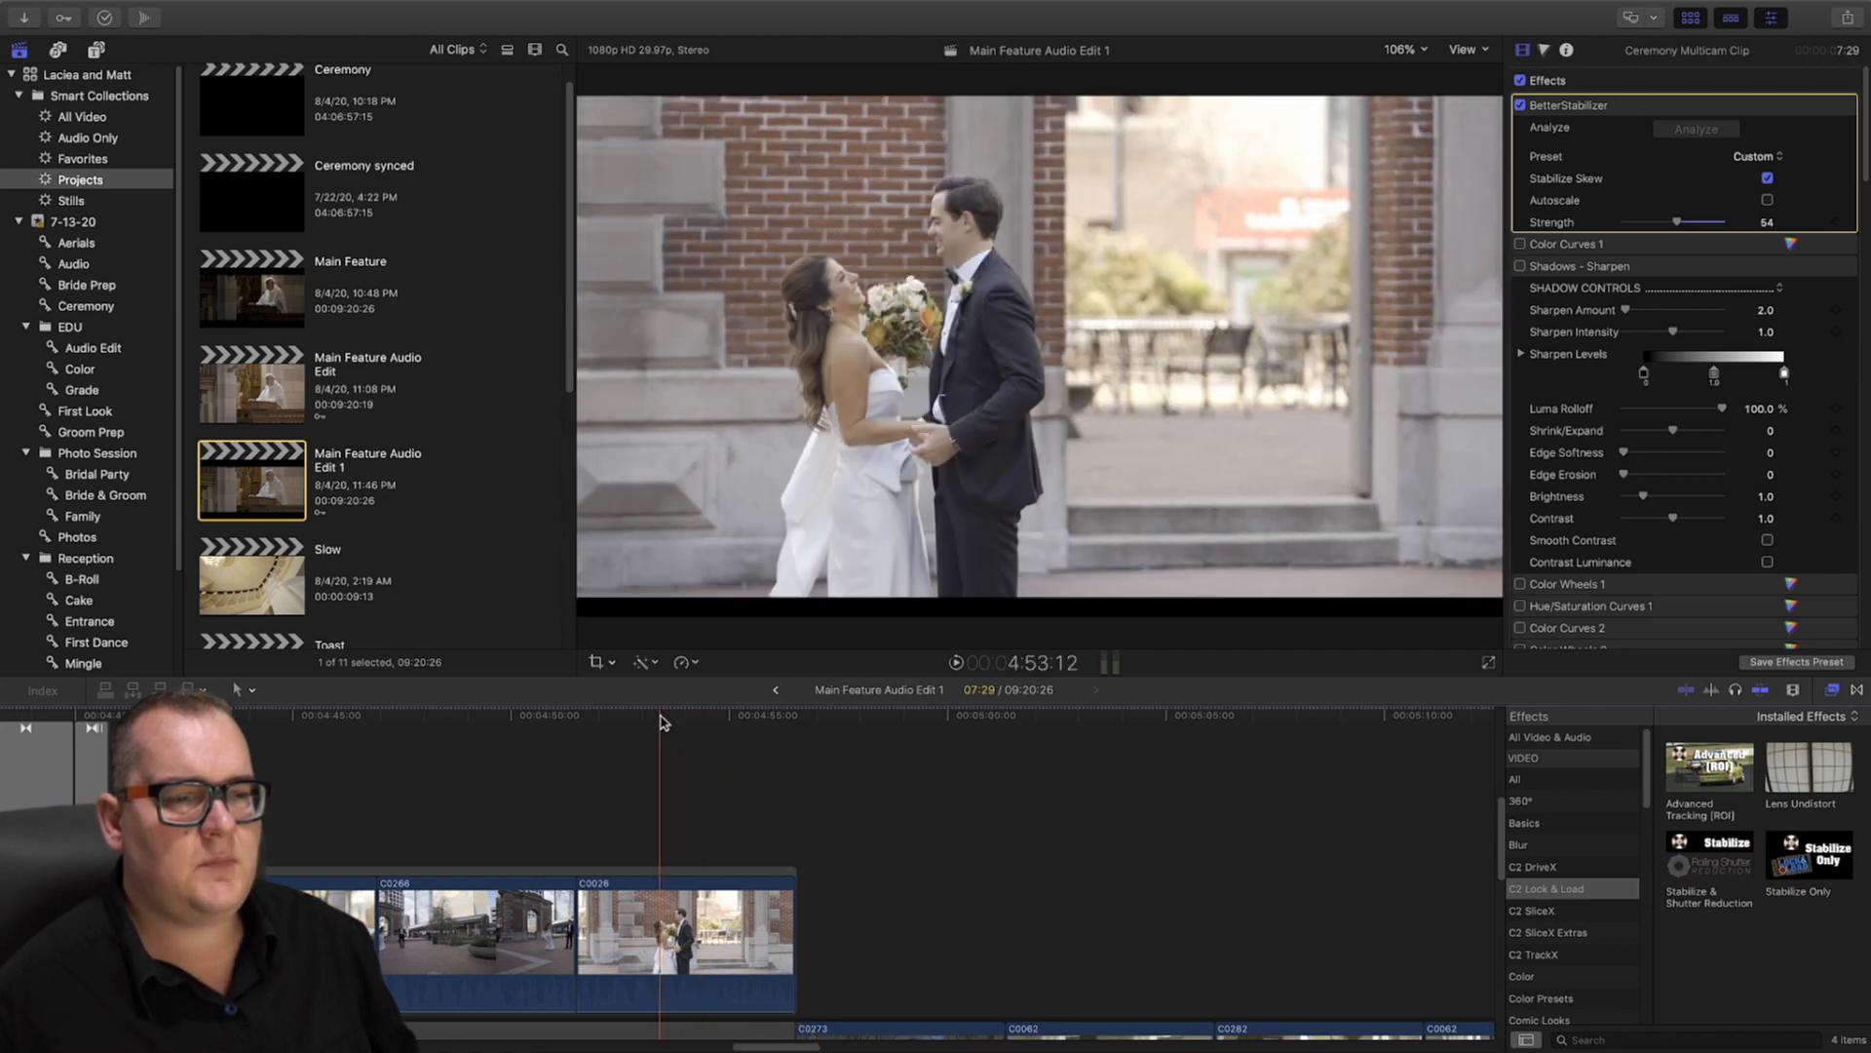
pyautogui.moveTo(662, 723); pyautogui.dragTo(985, 780)
pyautogui.scroll(-3, 926, 799)
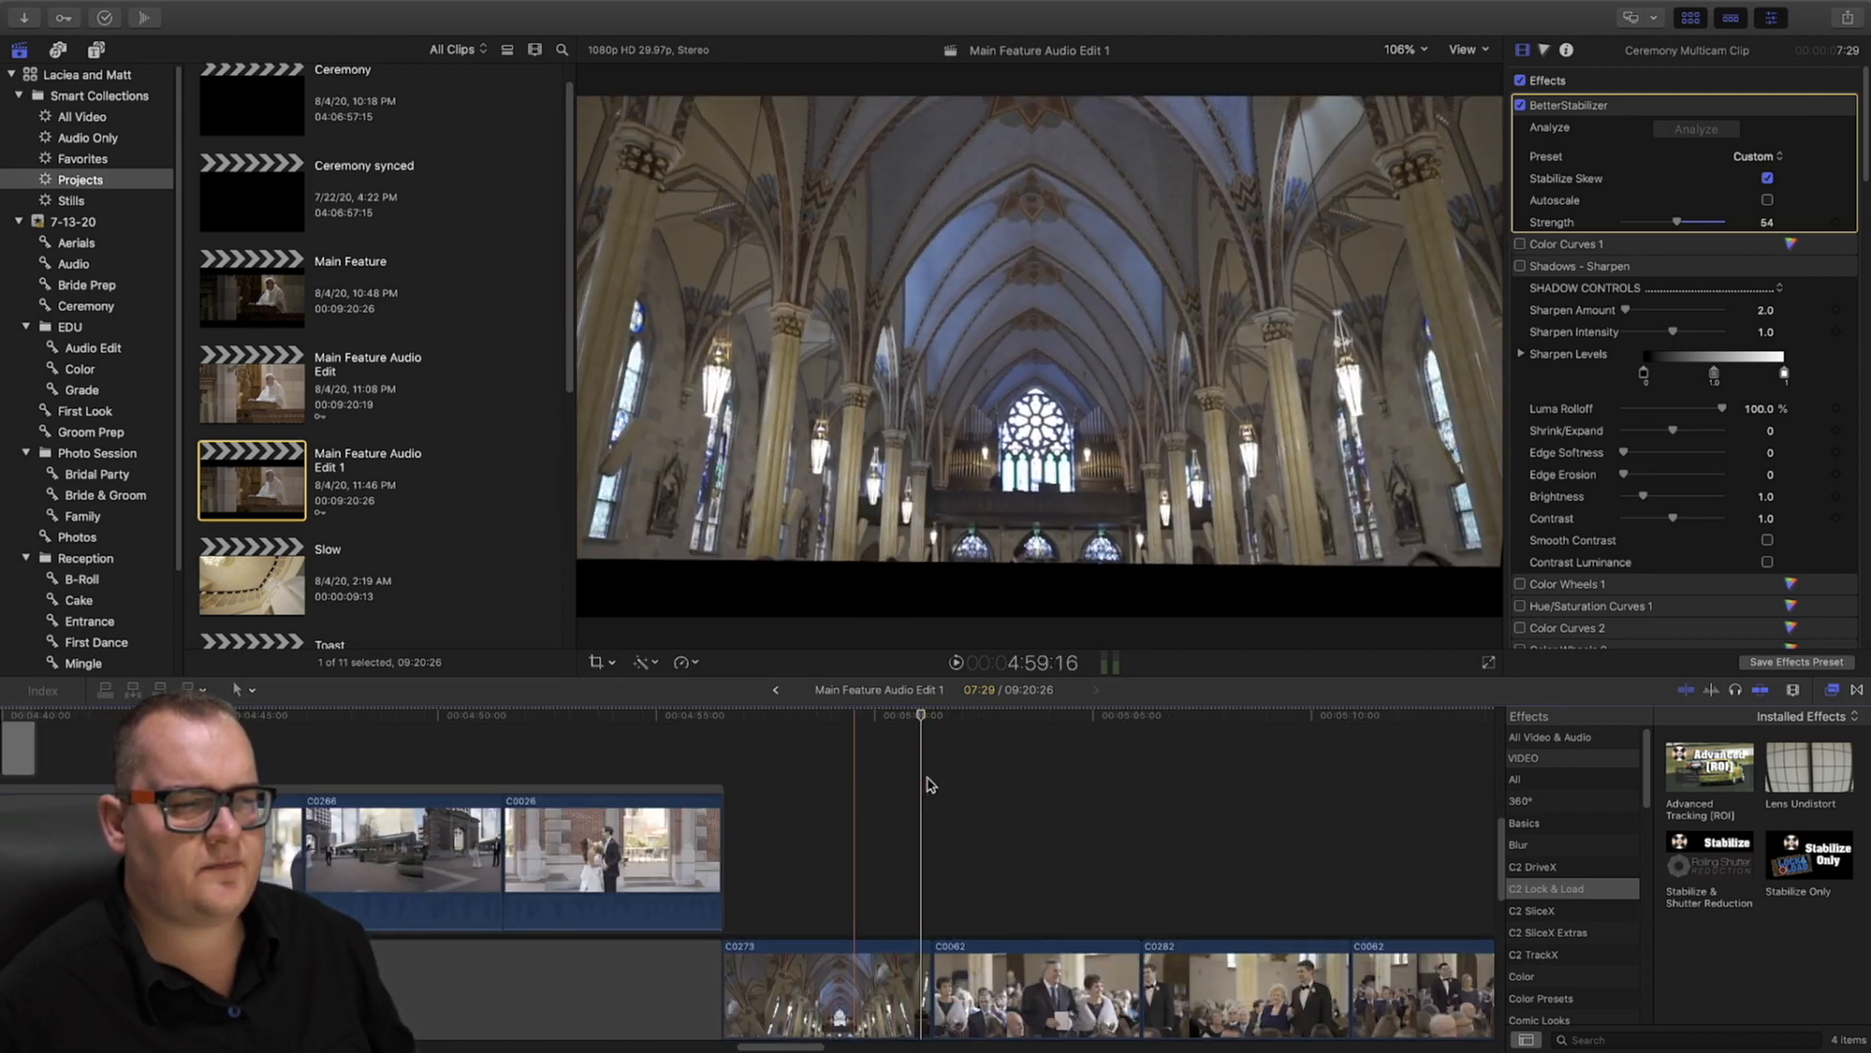
pyautogui.hscroll(3, 926, 784)
pyautogui.moveTo(865, 714); pyautogui.dragTo(848, 760)
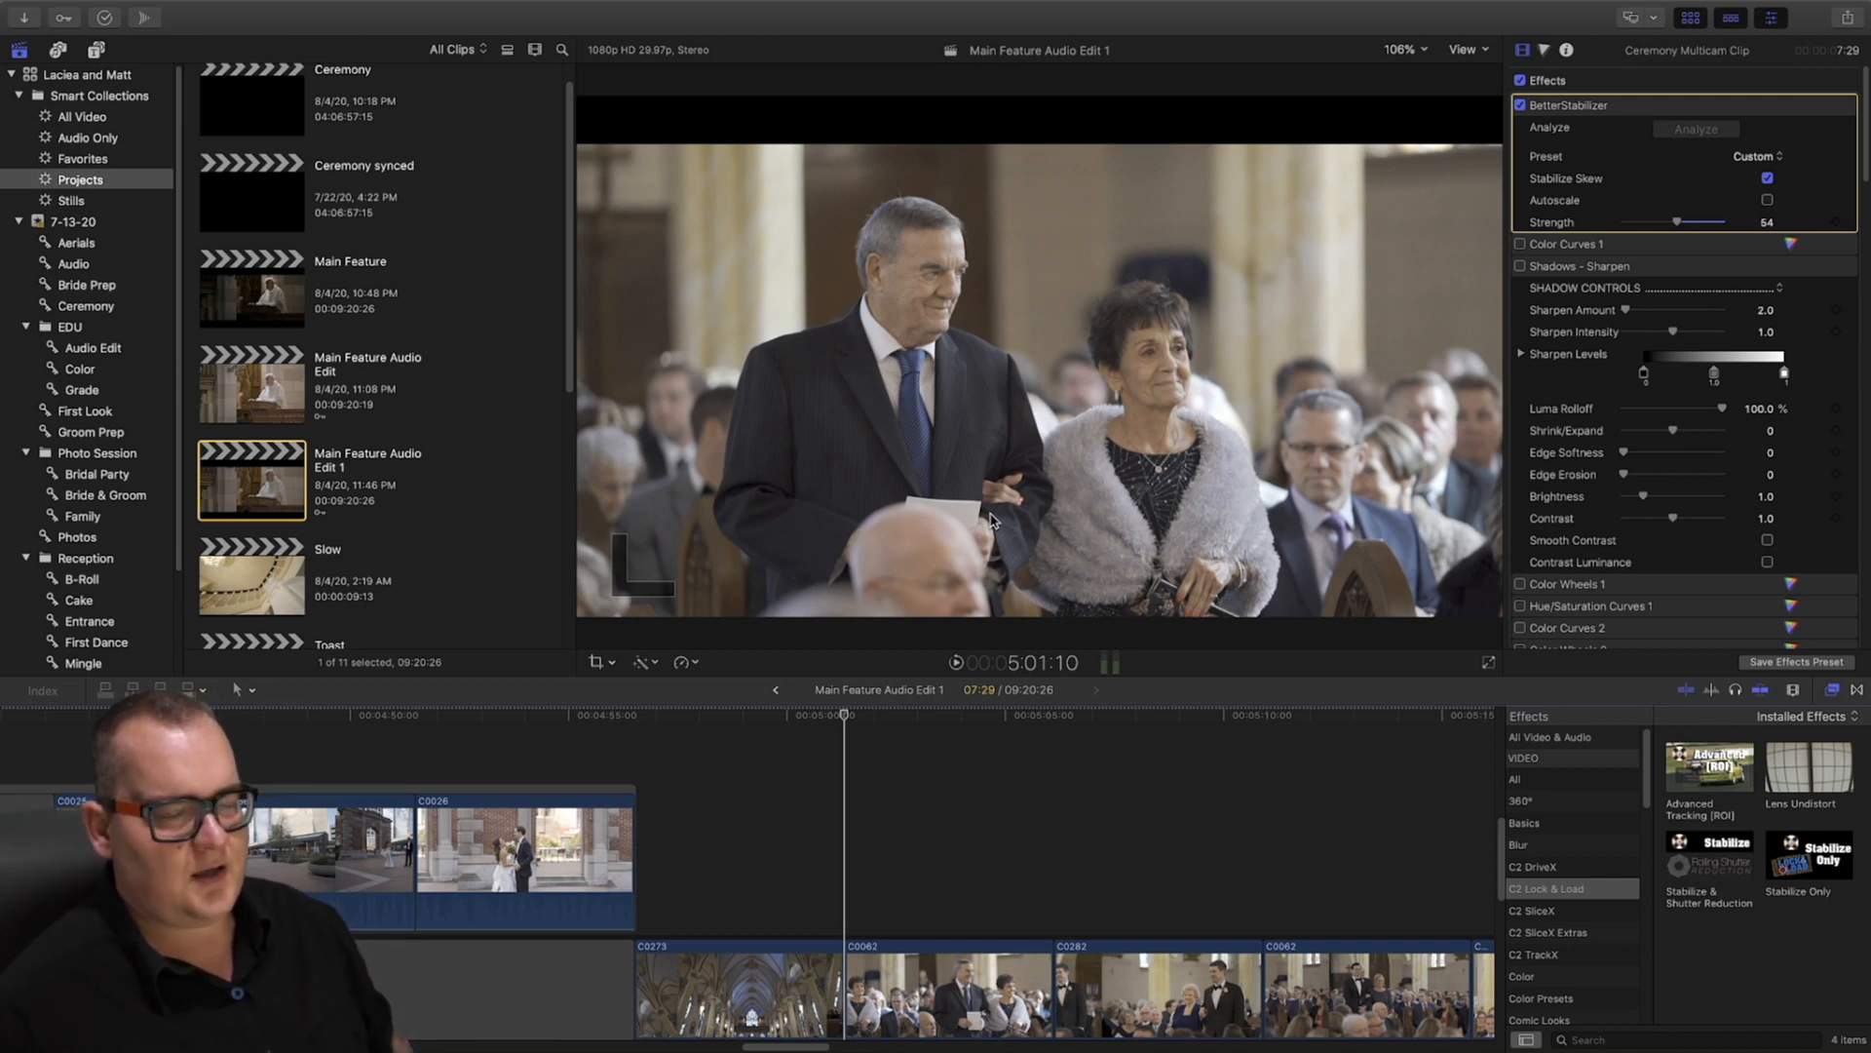
pyautogui.click(765, 714)
pyautogui.click(810, 714)
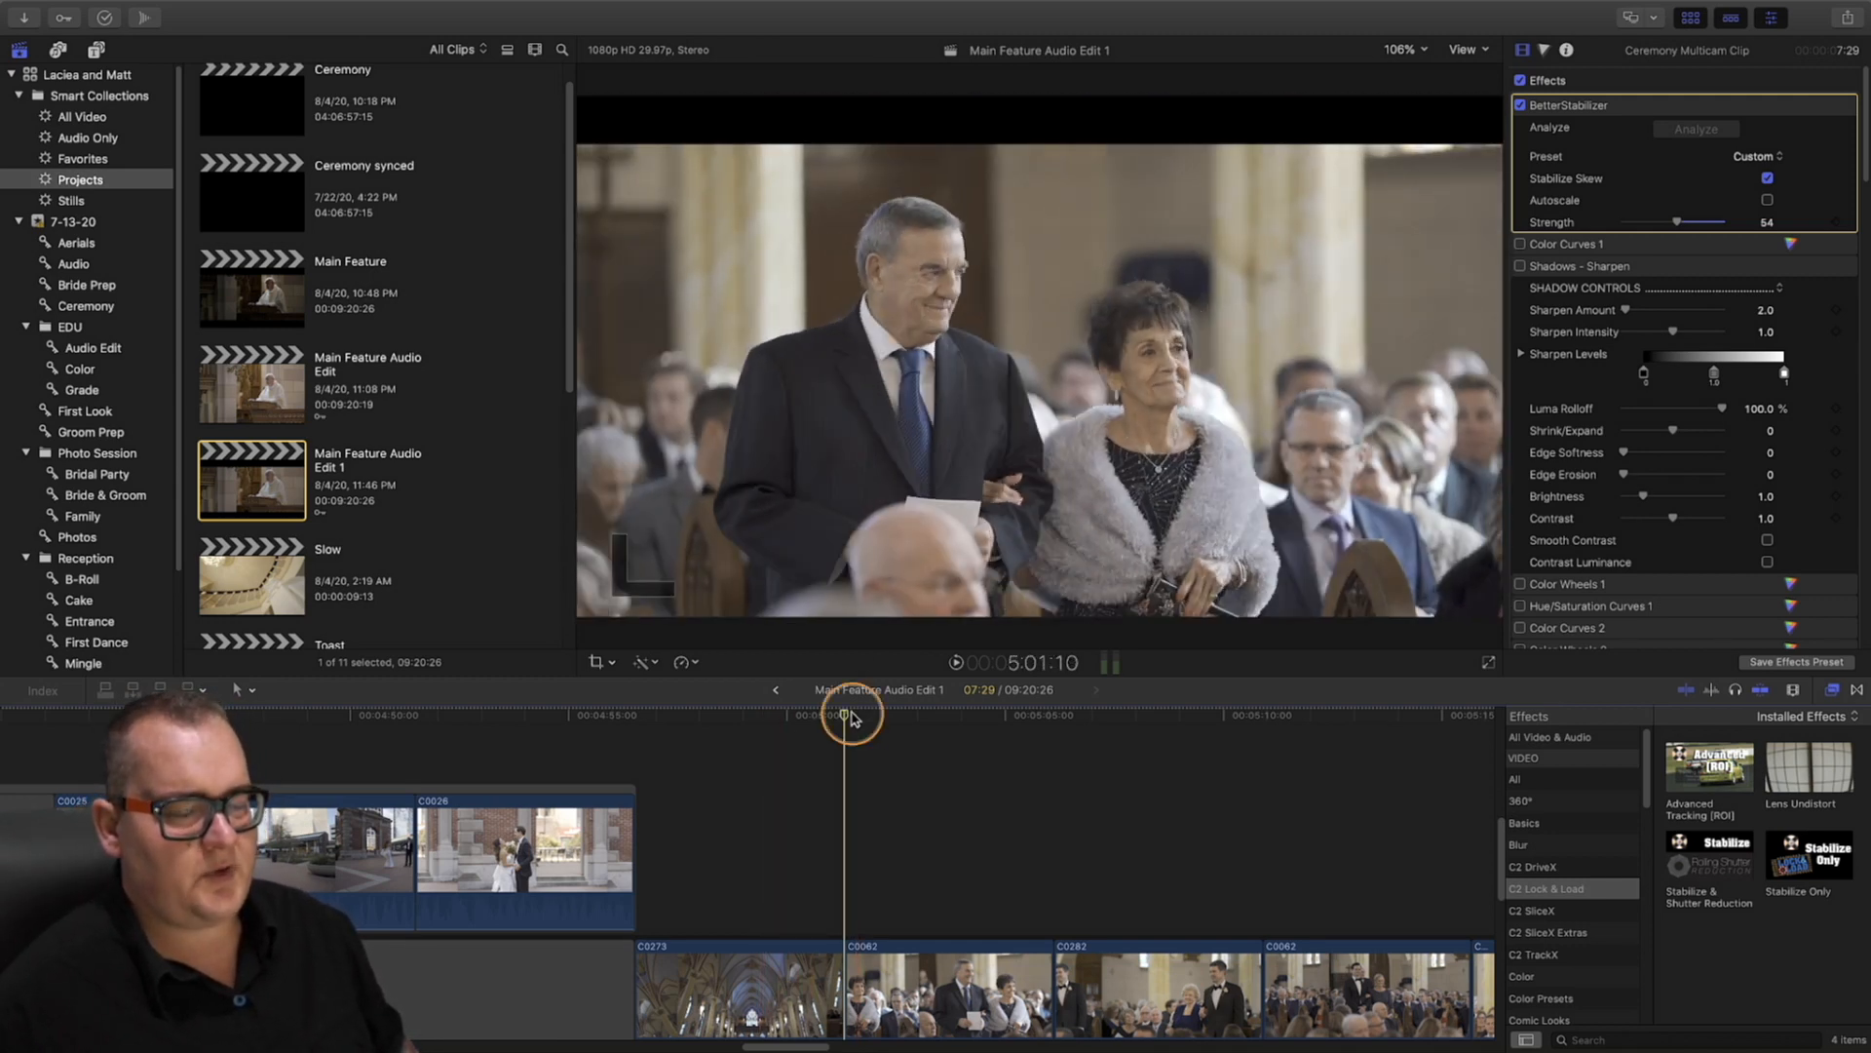
pyautogui.moveTo(848, 716); pyautogui.dragTo(939, 880)
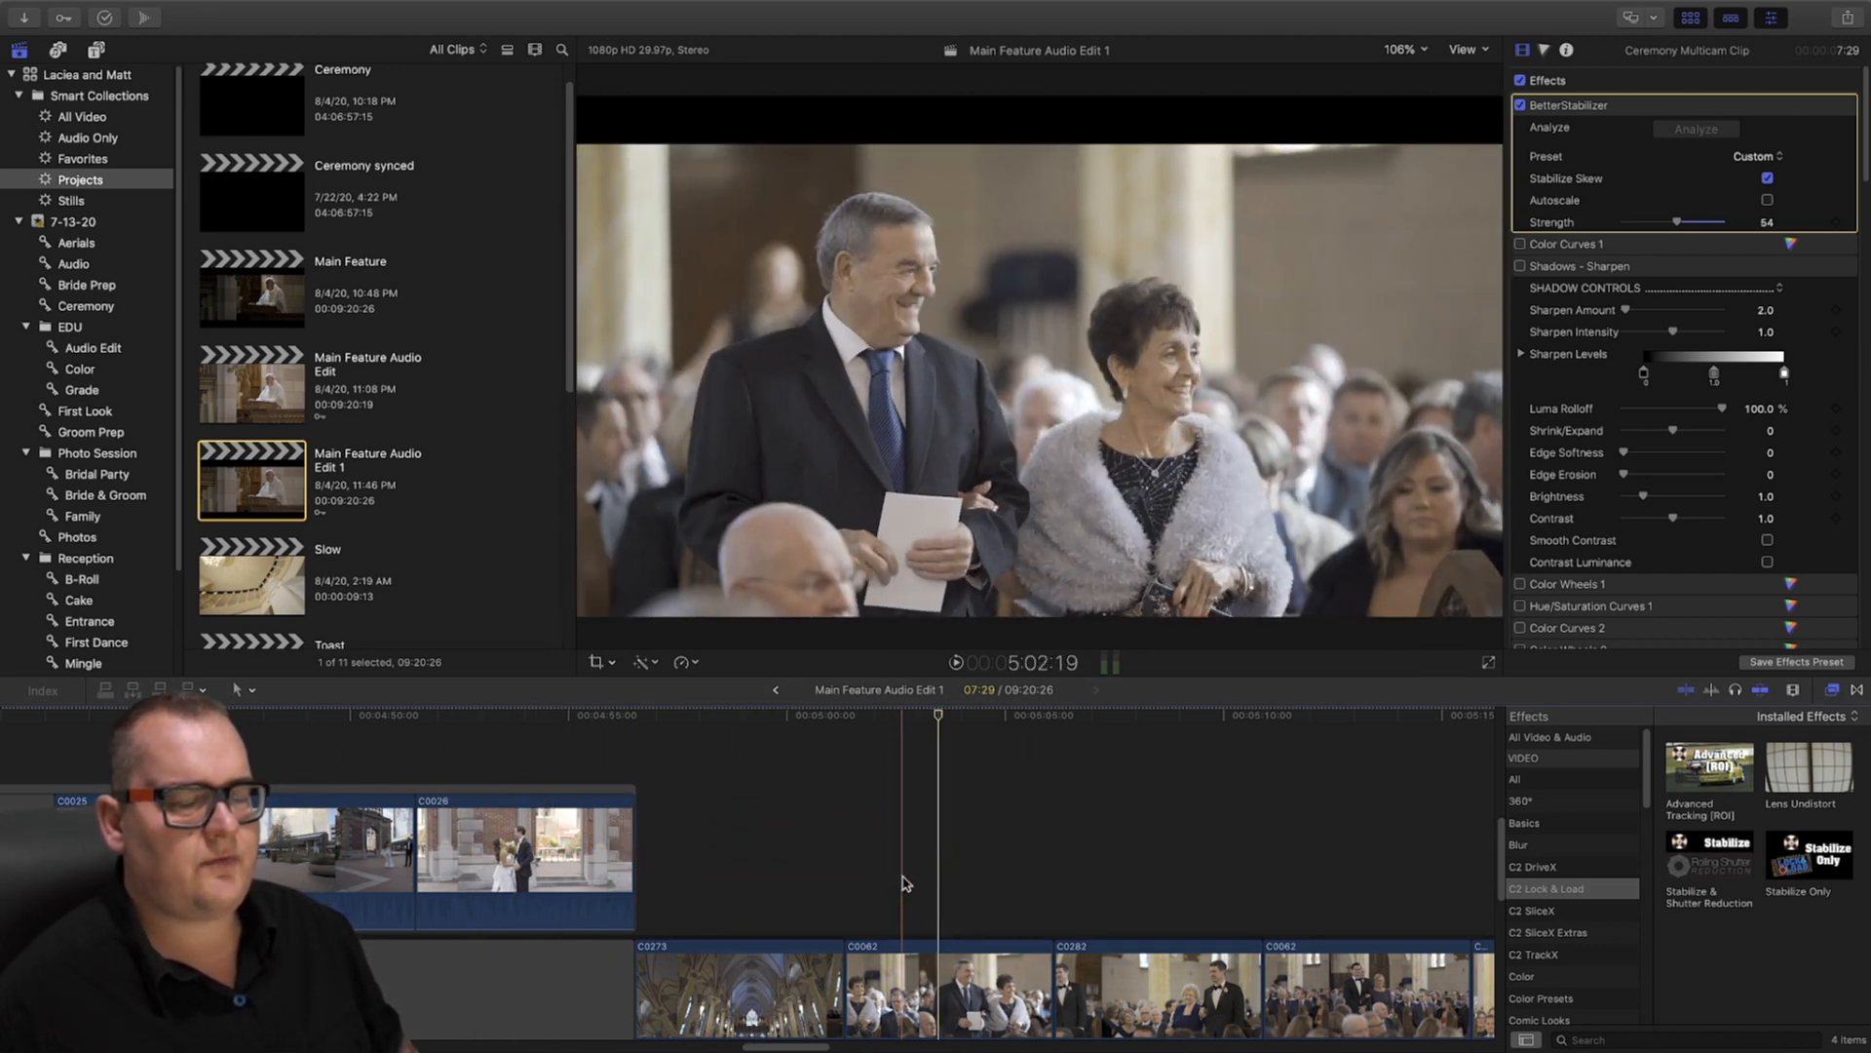
# Return to the opening part of the edit and review the footage between clip C0111 and the Slow hair clips
pyautogui.hscroll(-10, 939, 879)
pyautogui.hscroll(-15, 939, 879)
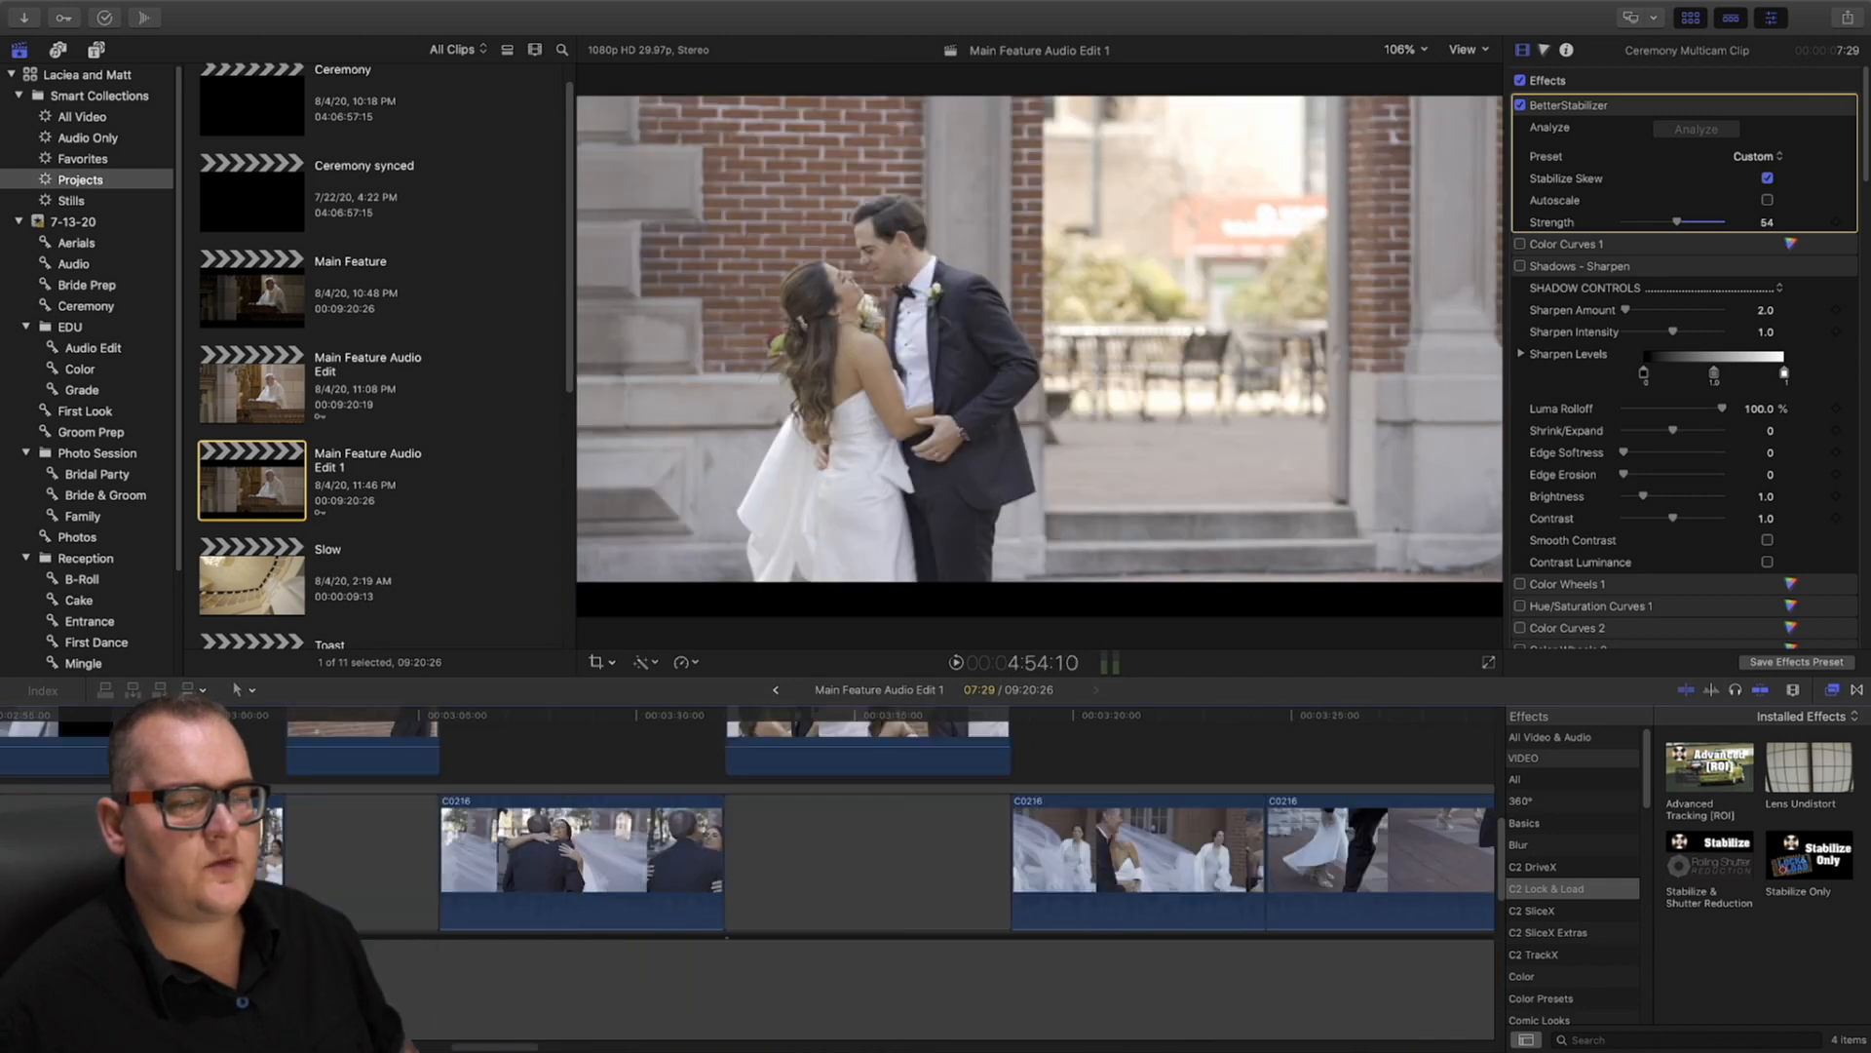
pyautogui.hscroll(-10, 939, 879)
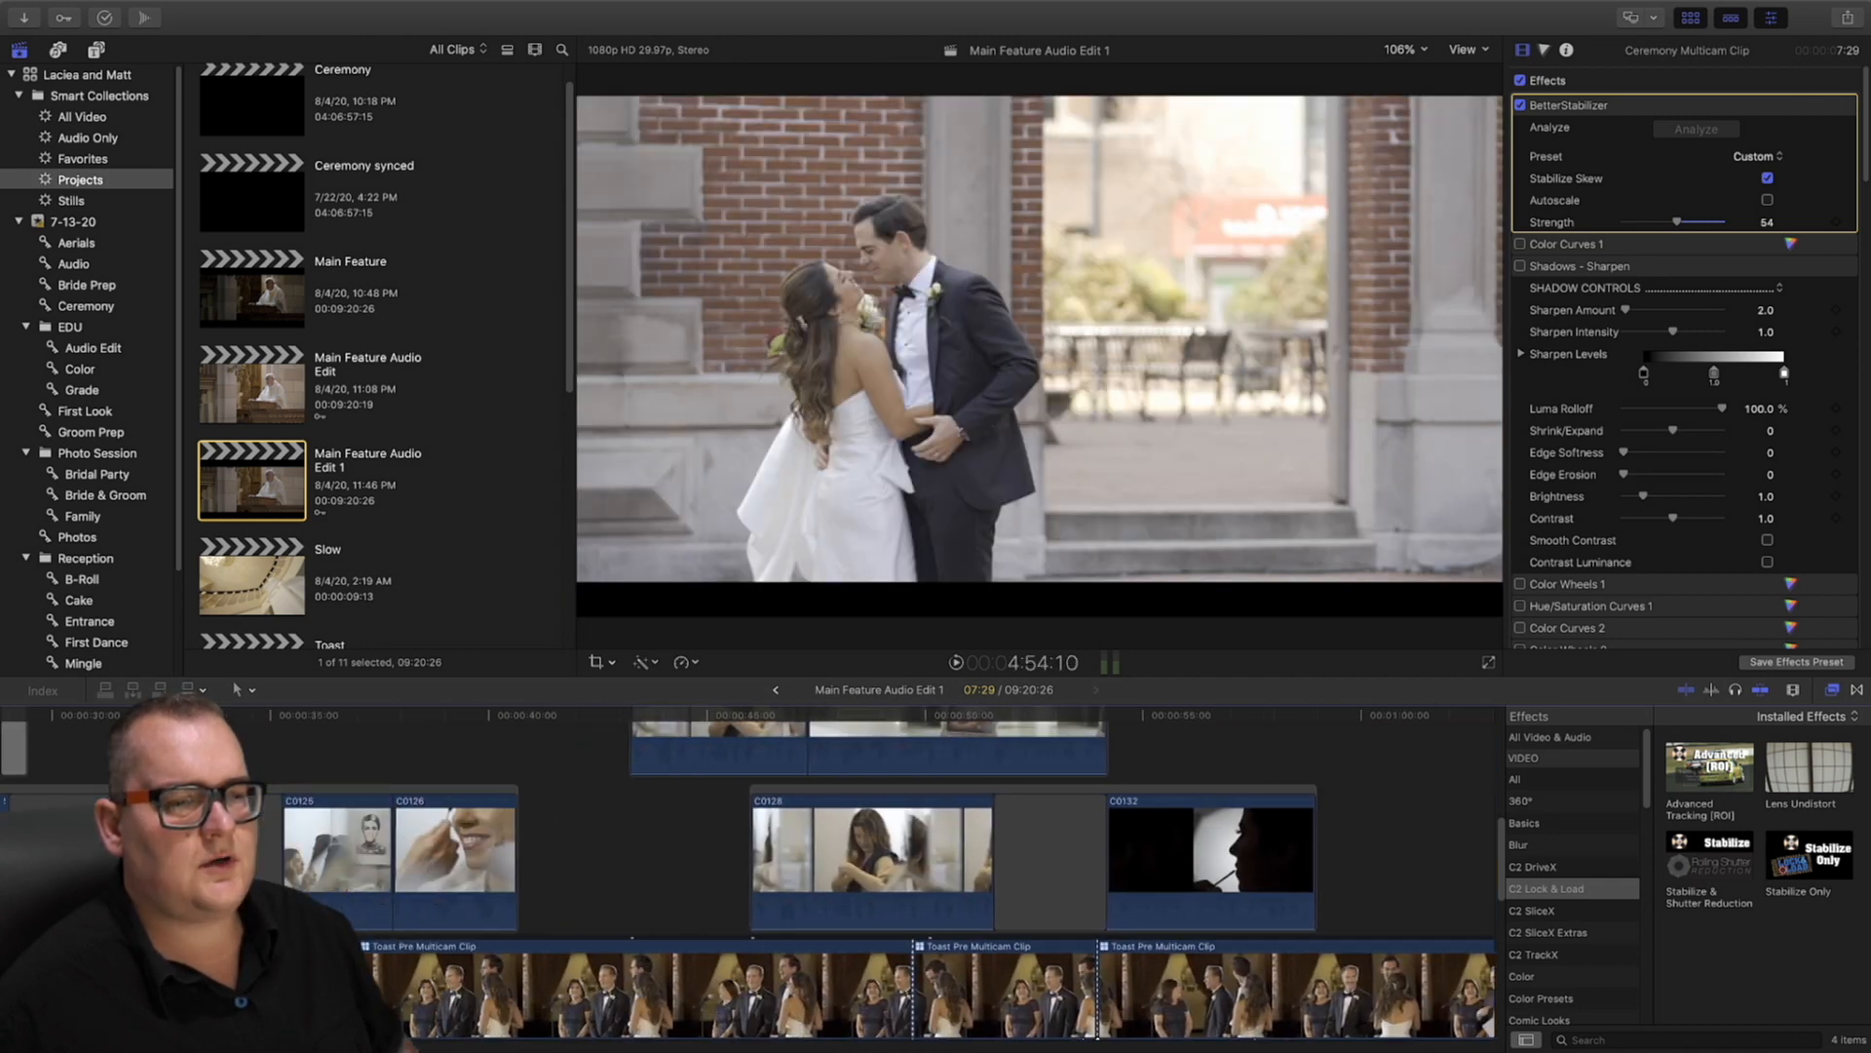
pyautogui.moveTo(582, 720); pyautogui.dragTo(707, 723)
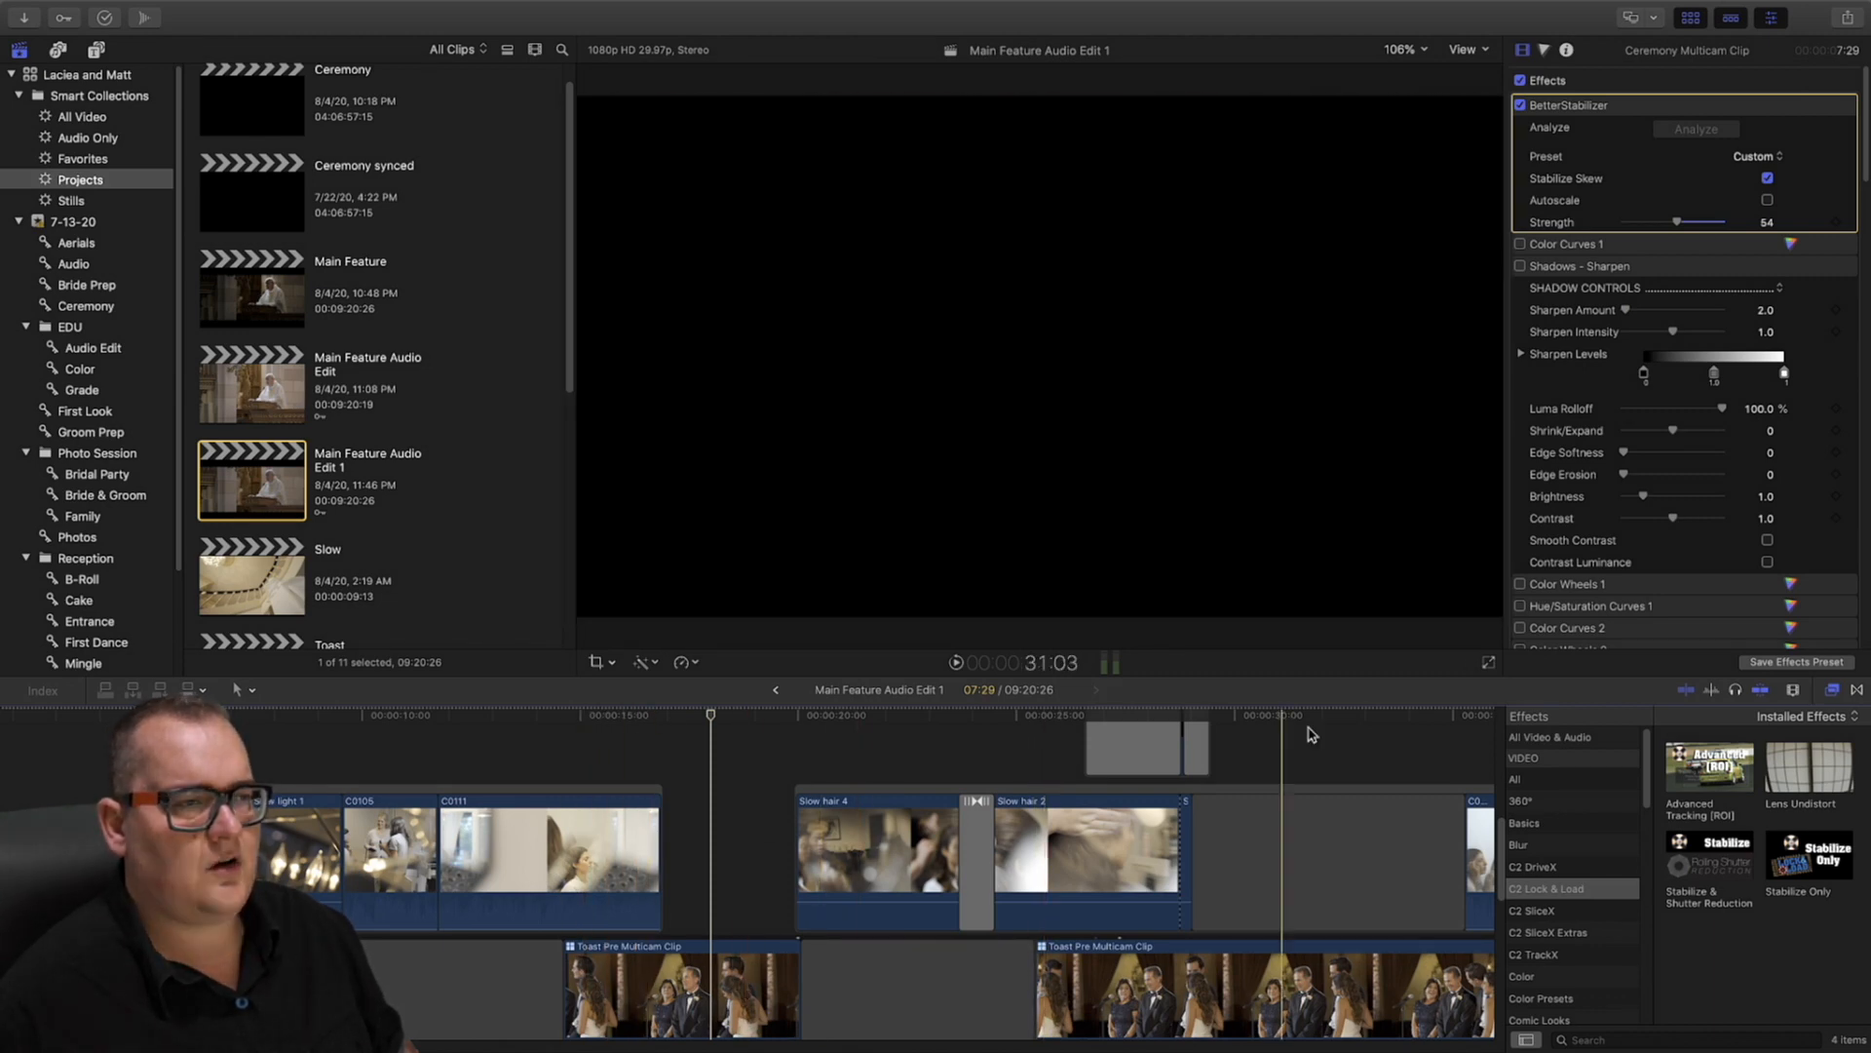
pyautogui.press('space')
pyautogui.hscroll(5, 1306, 746)
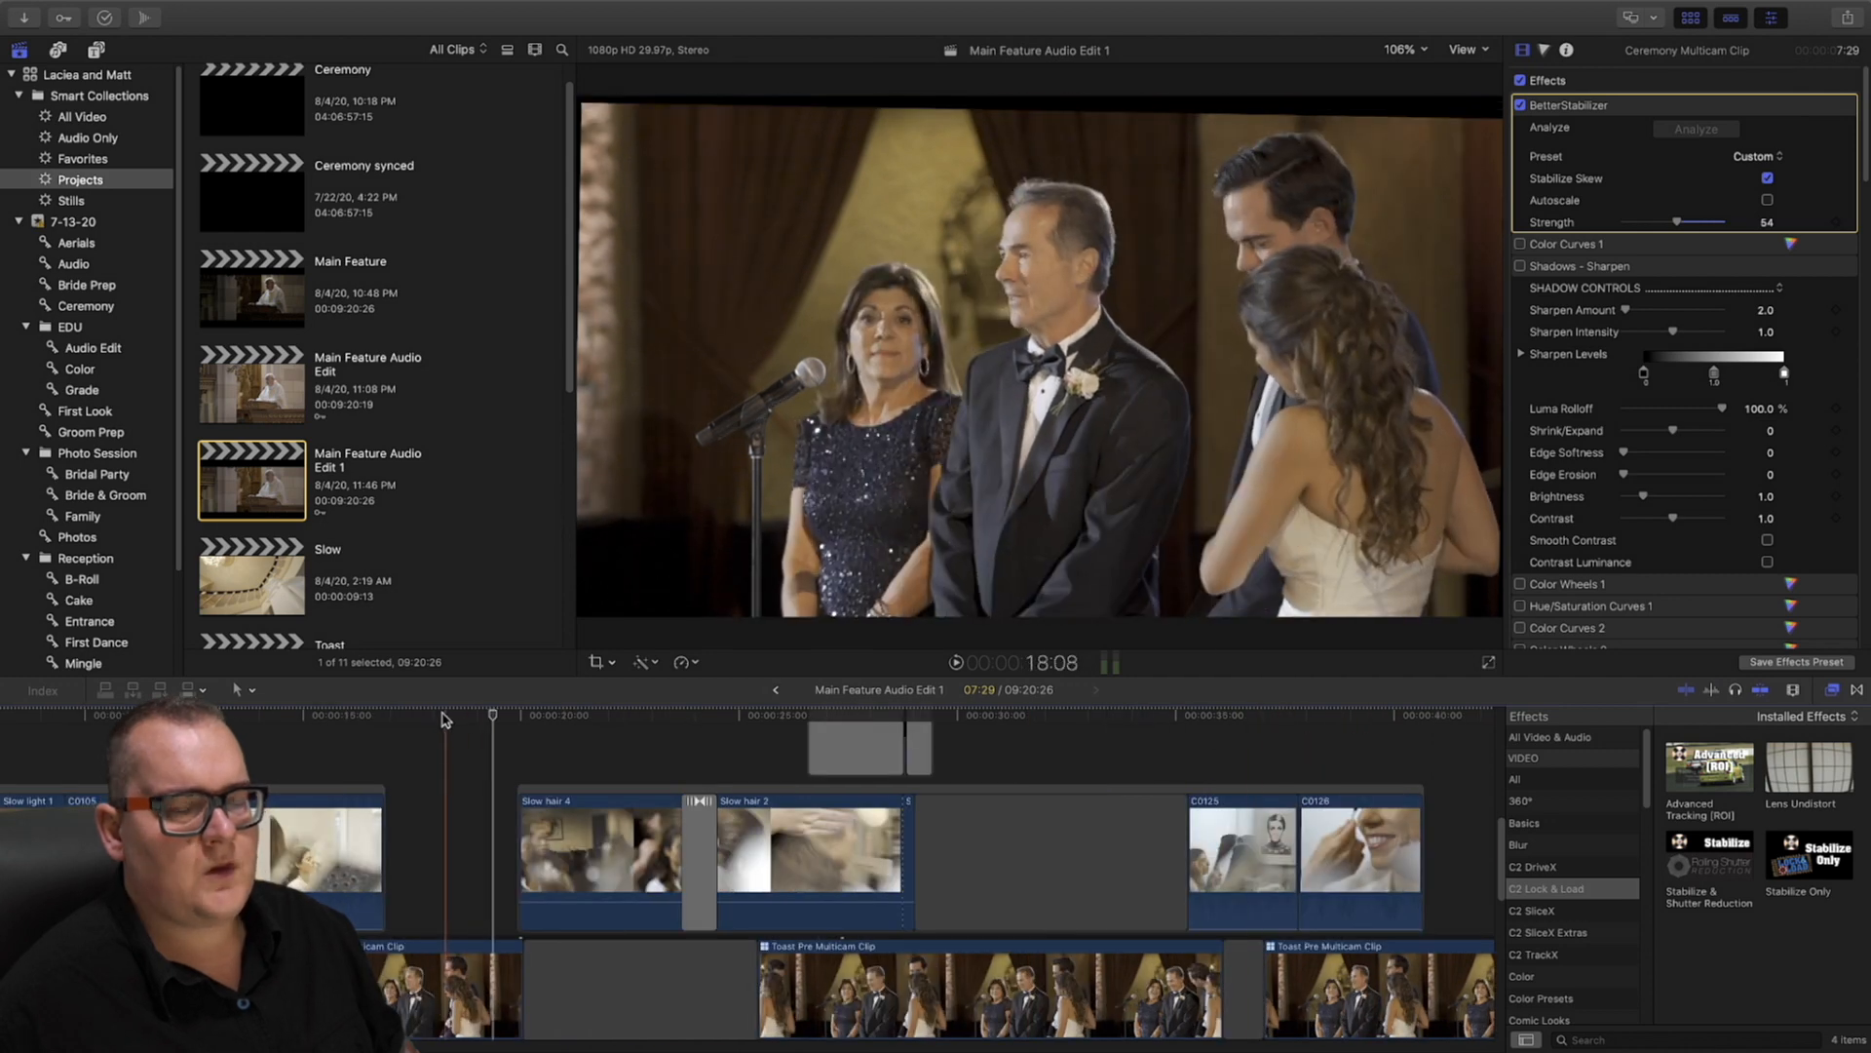
# Scrub across Slow hair 4, Slow hair 2, C0111 and C0125, and select the Toast Pre Multicam Clip beneath them
pyautogui.moveTo(445, 719); pyautogui.dragTo(588, 716)
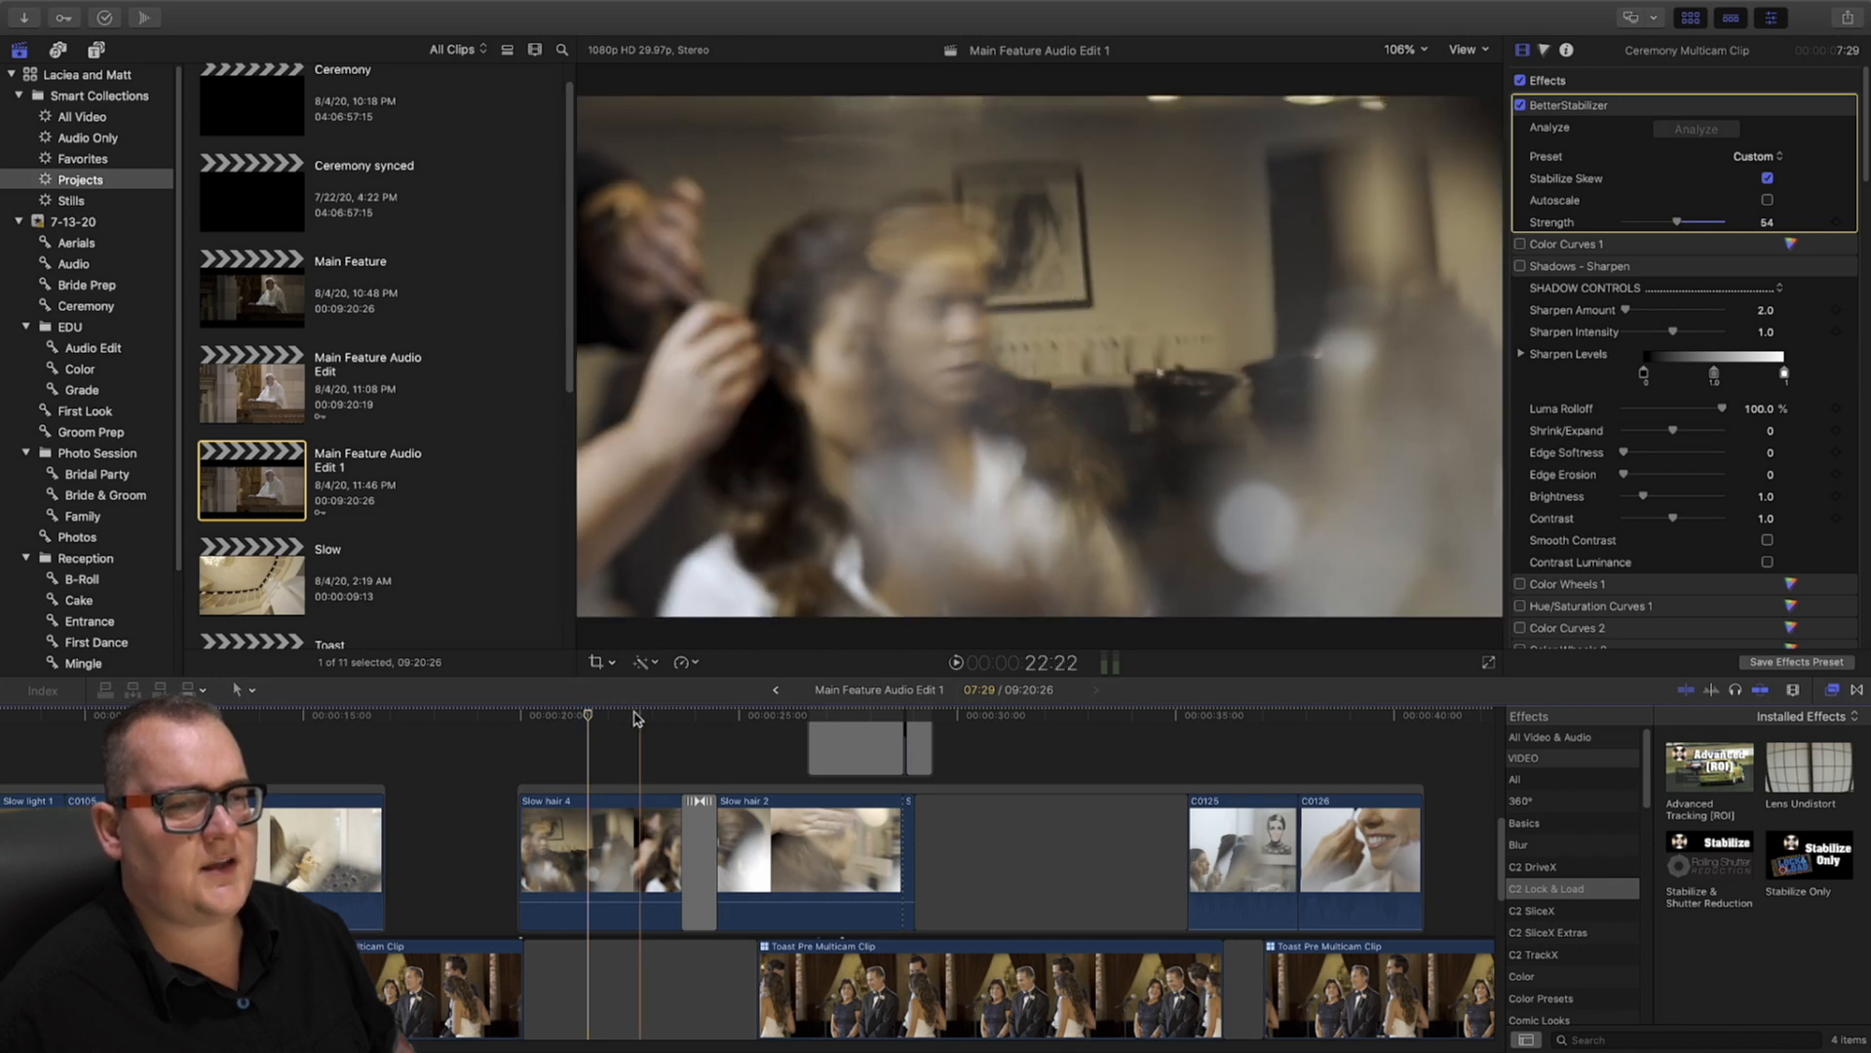
pyautogui.moveTo(597, 714); pyautogui.dragTo(751, 722)
pyautogui.press('l')
pyautogui.click(304, 794)
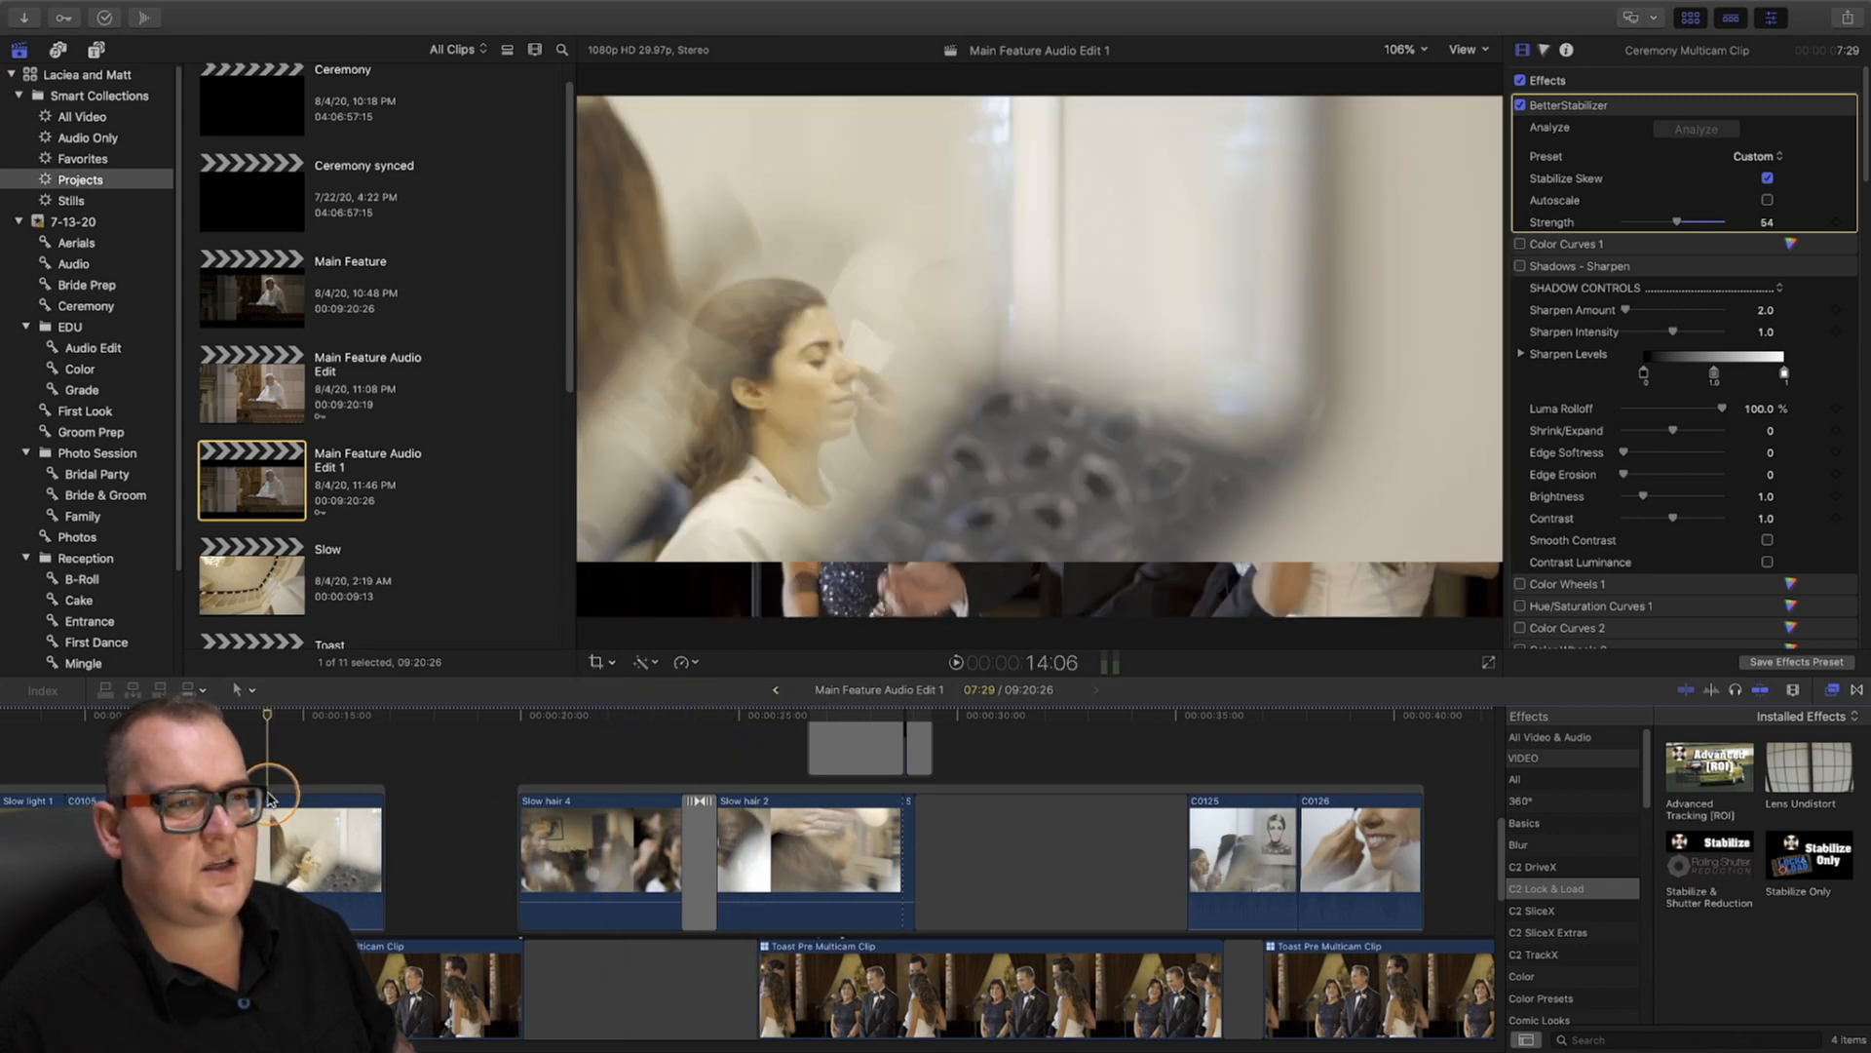
pyautogui.moveTo(304, 794); pyautogui.dragTo(1257, 791)
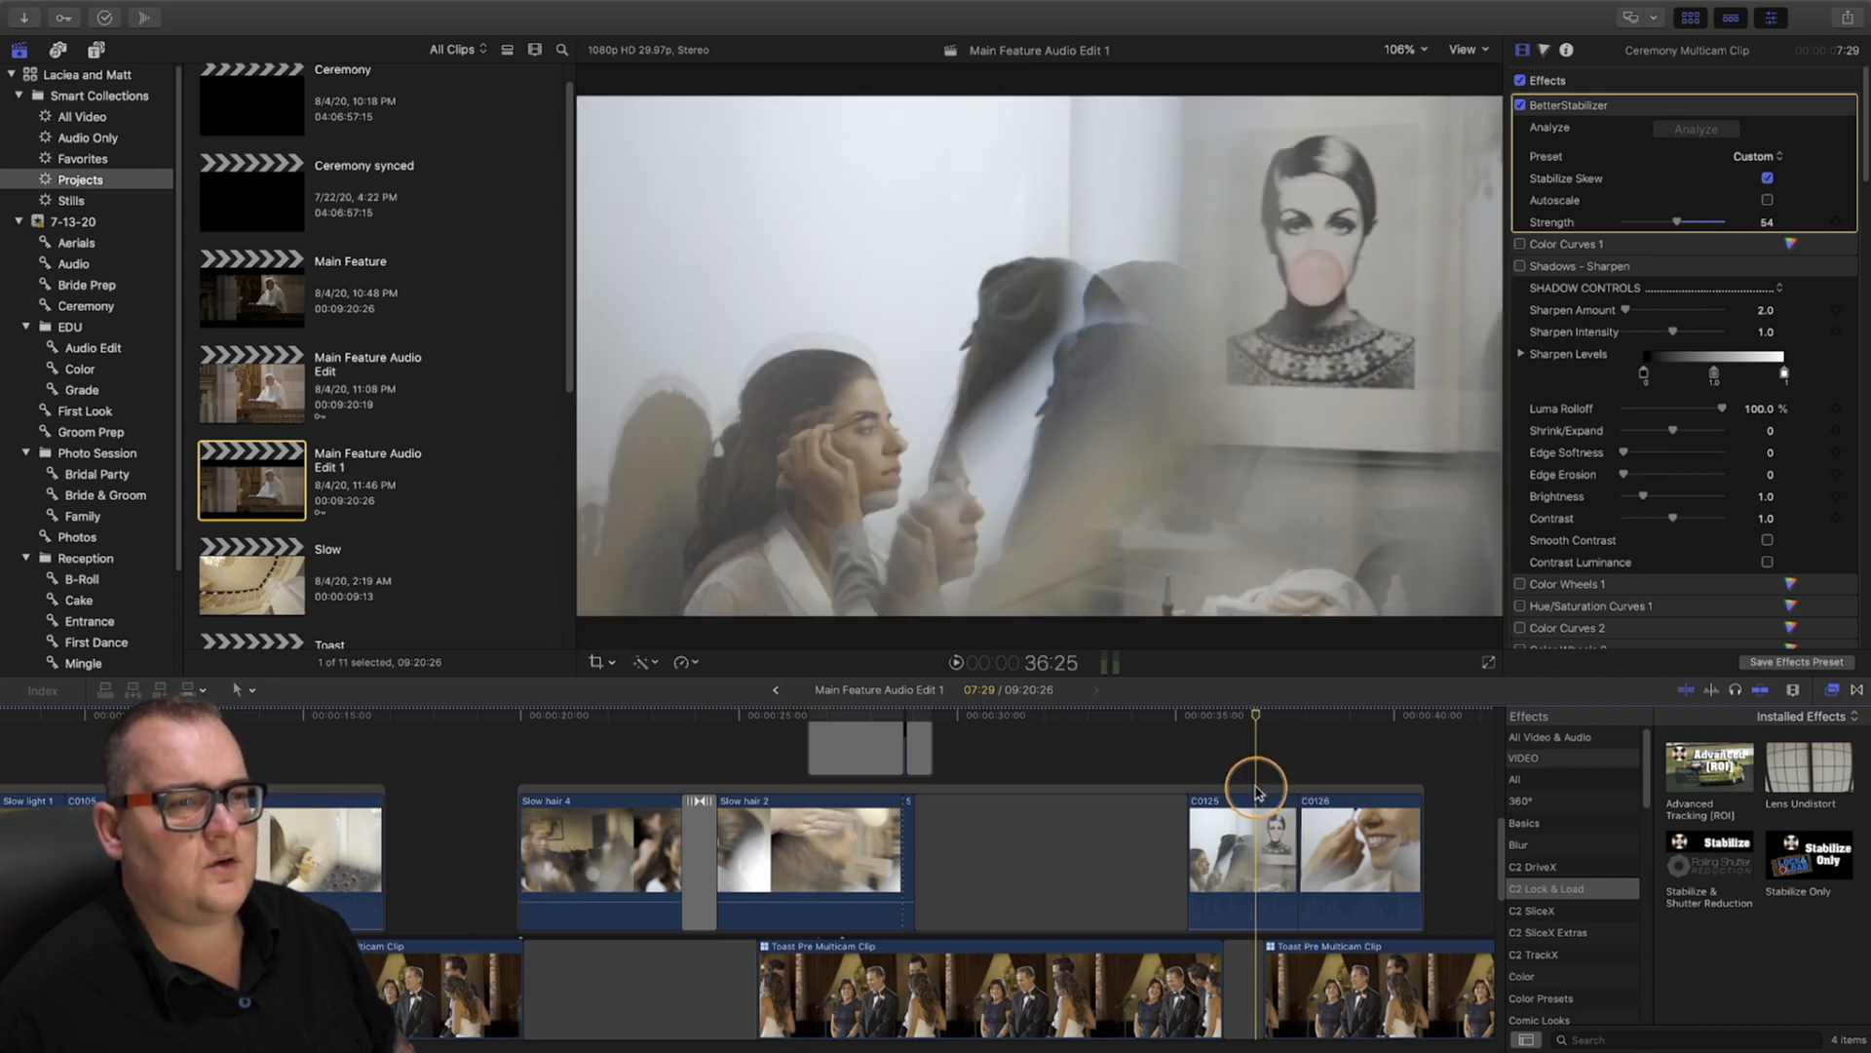
pyautogui.moveTo(1257, 792); pyautogui.dragTo(1190, 848)
pyautogui.click(1114, 985)
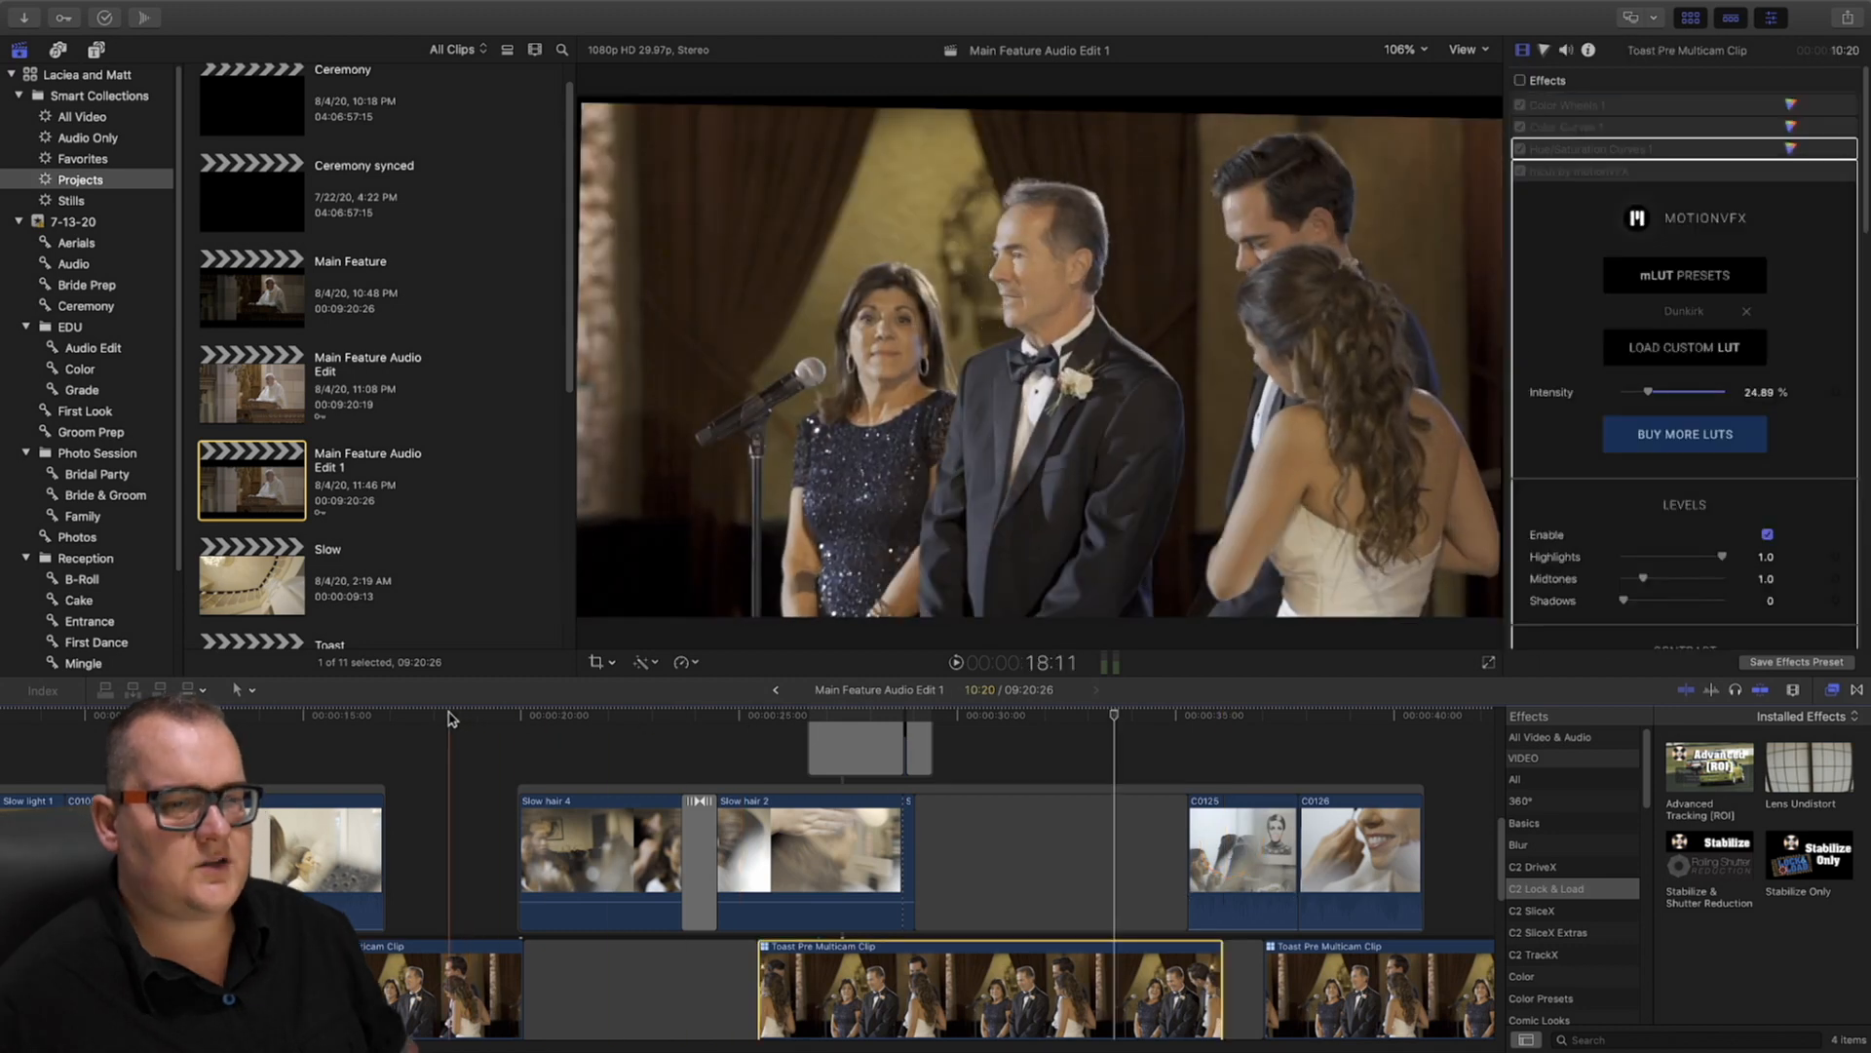
# Compare the toast shots around 18:11 and 32:08, and put the playhead back in the earlier toast clip before Slow hair 4
pyautogui.moveTo(546, 716); pyautogui.dragTo(1041, 721)
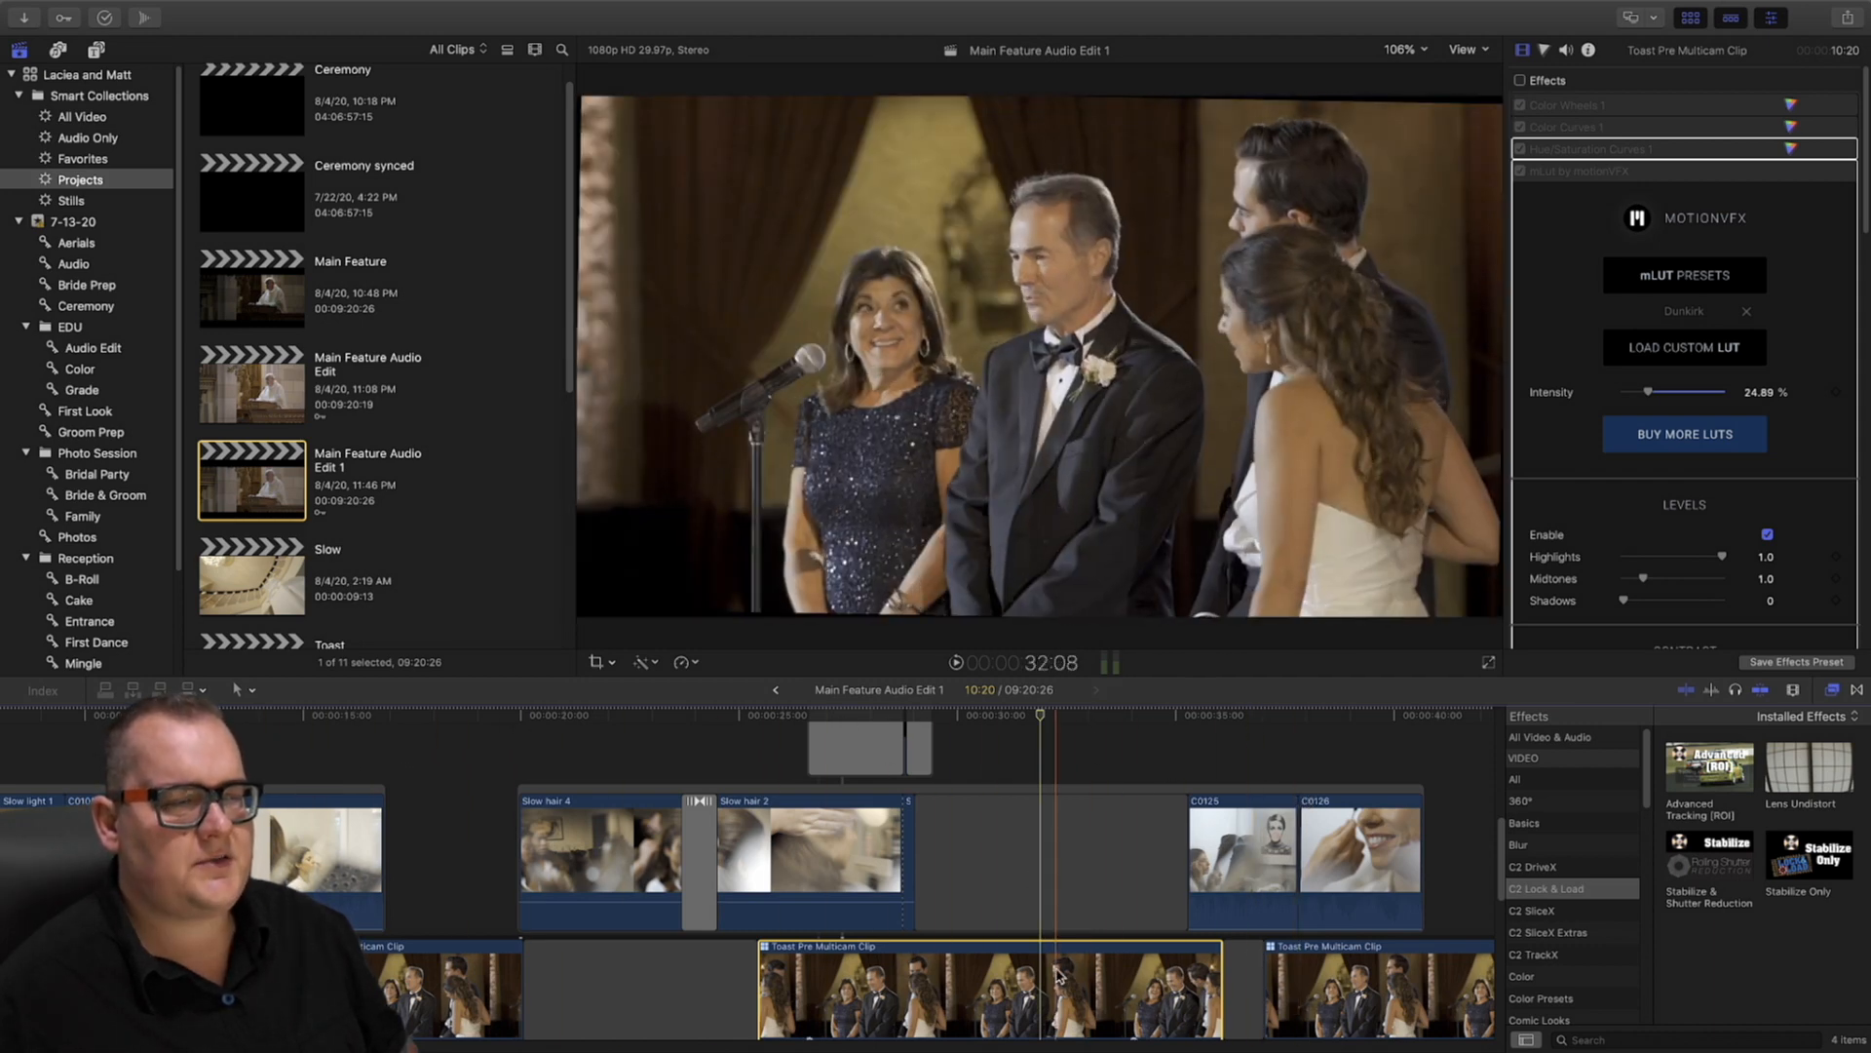
pyautogui.hscroll(10, 1057, 975)
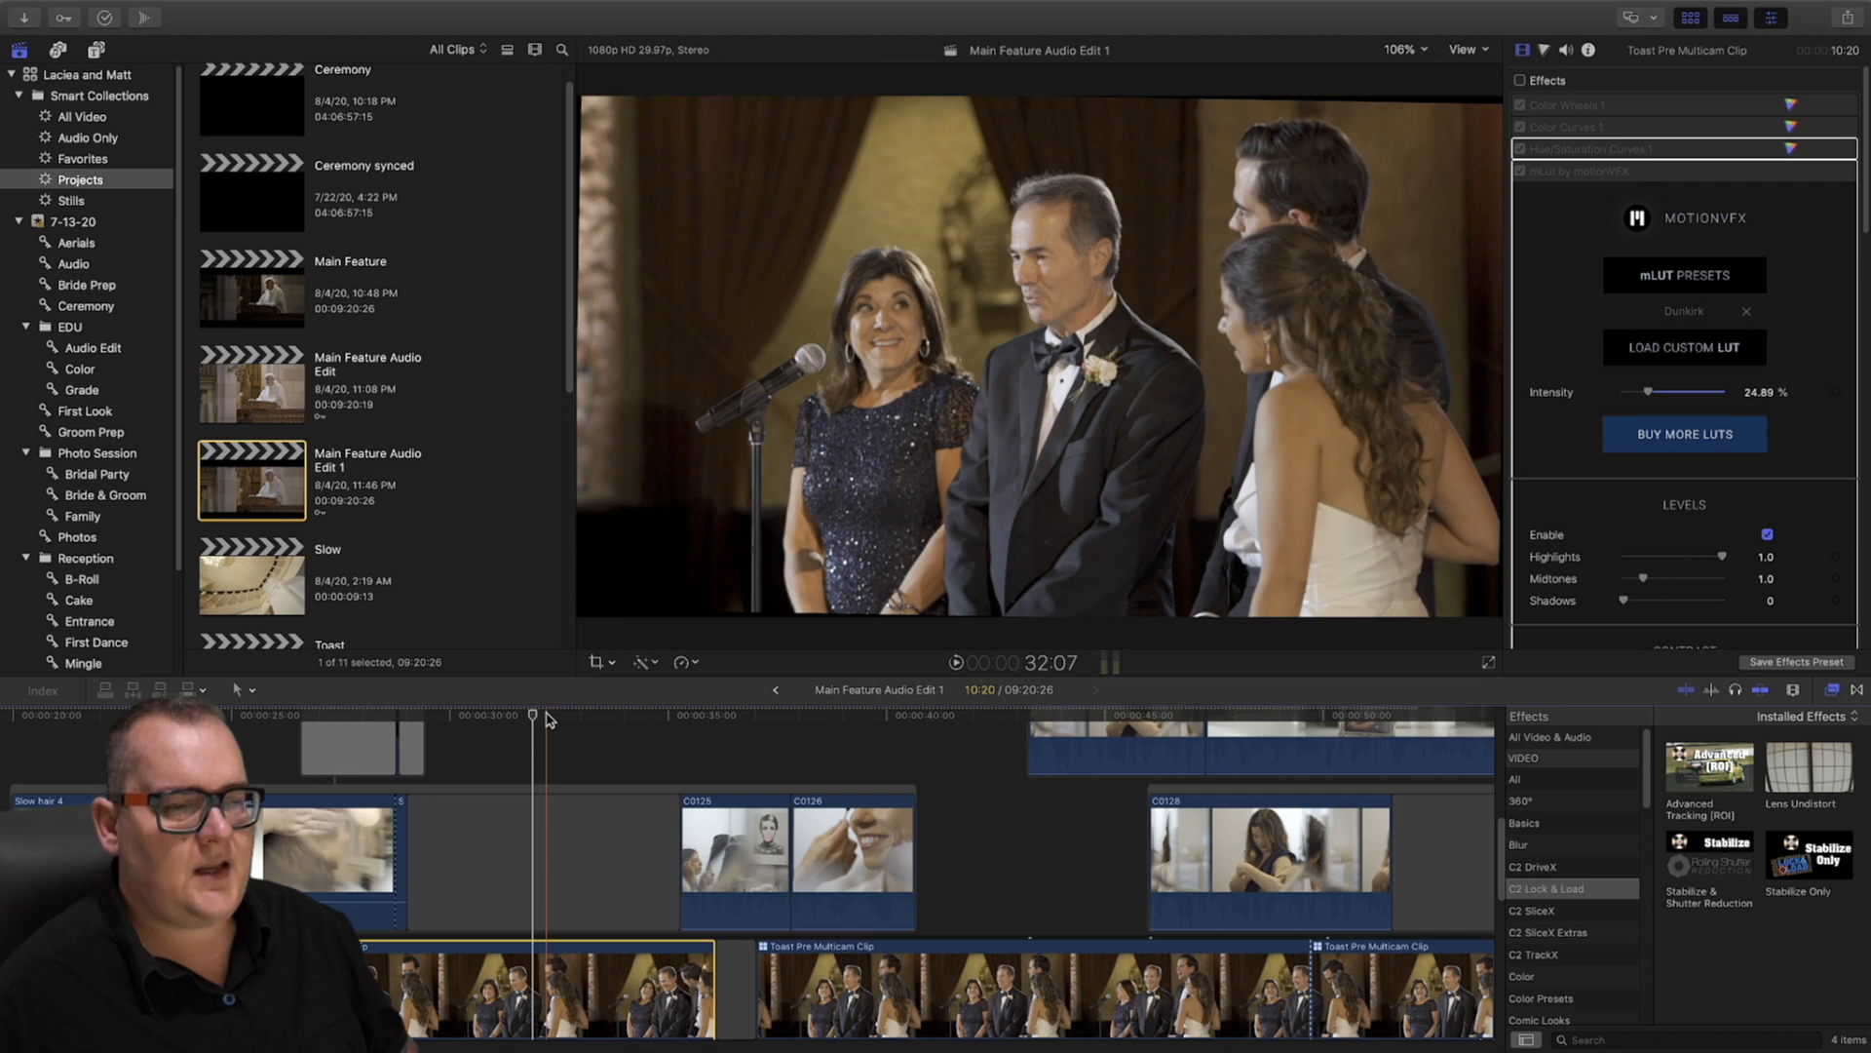
pyautogui.moveTo(681, 731); pyautogui.dragTo(568, 733)
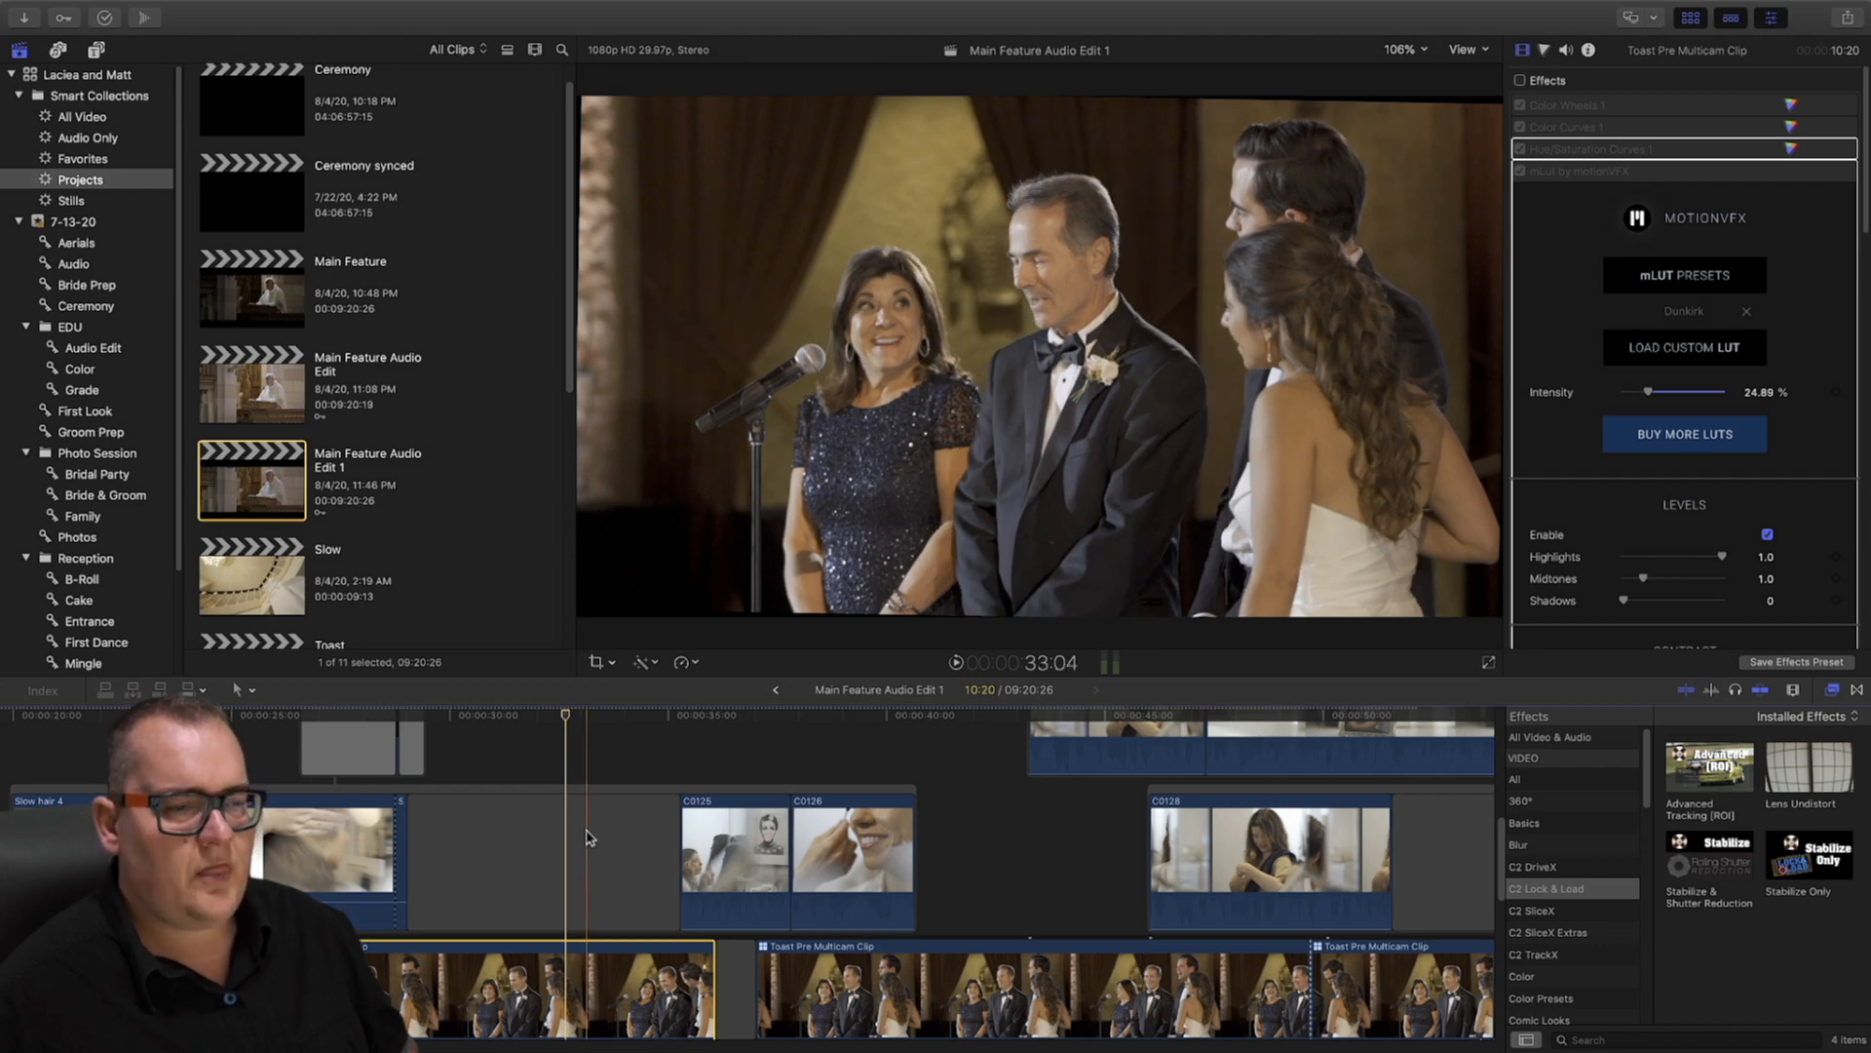
pyautogui.moveTo(597, 721)
pyautogui.mouseDown()
pyautogui.moveTo(623, 719)
pyautogui.moveTo(599, 725)
pyautogui.mouseUp()
pyautogui.hscroll(-5, 584, 741)
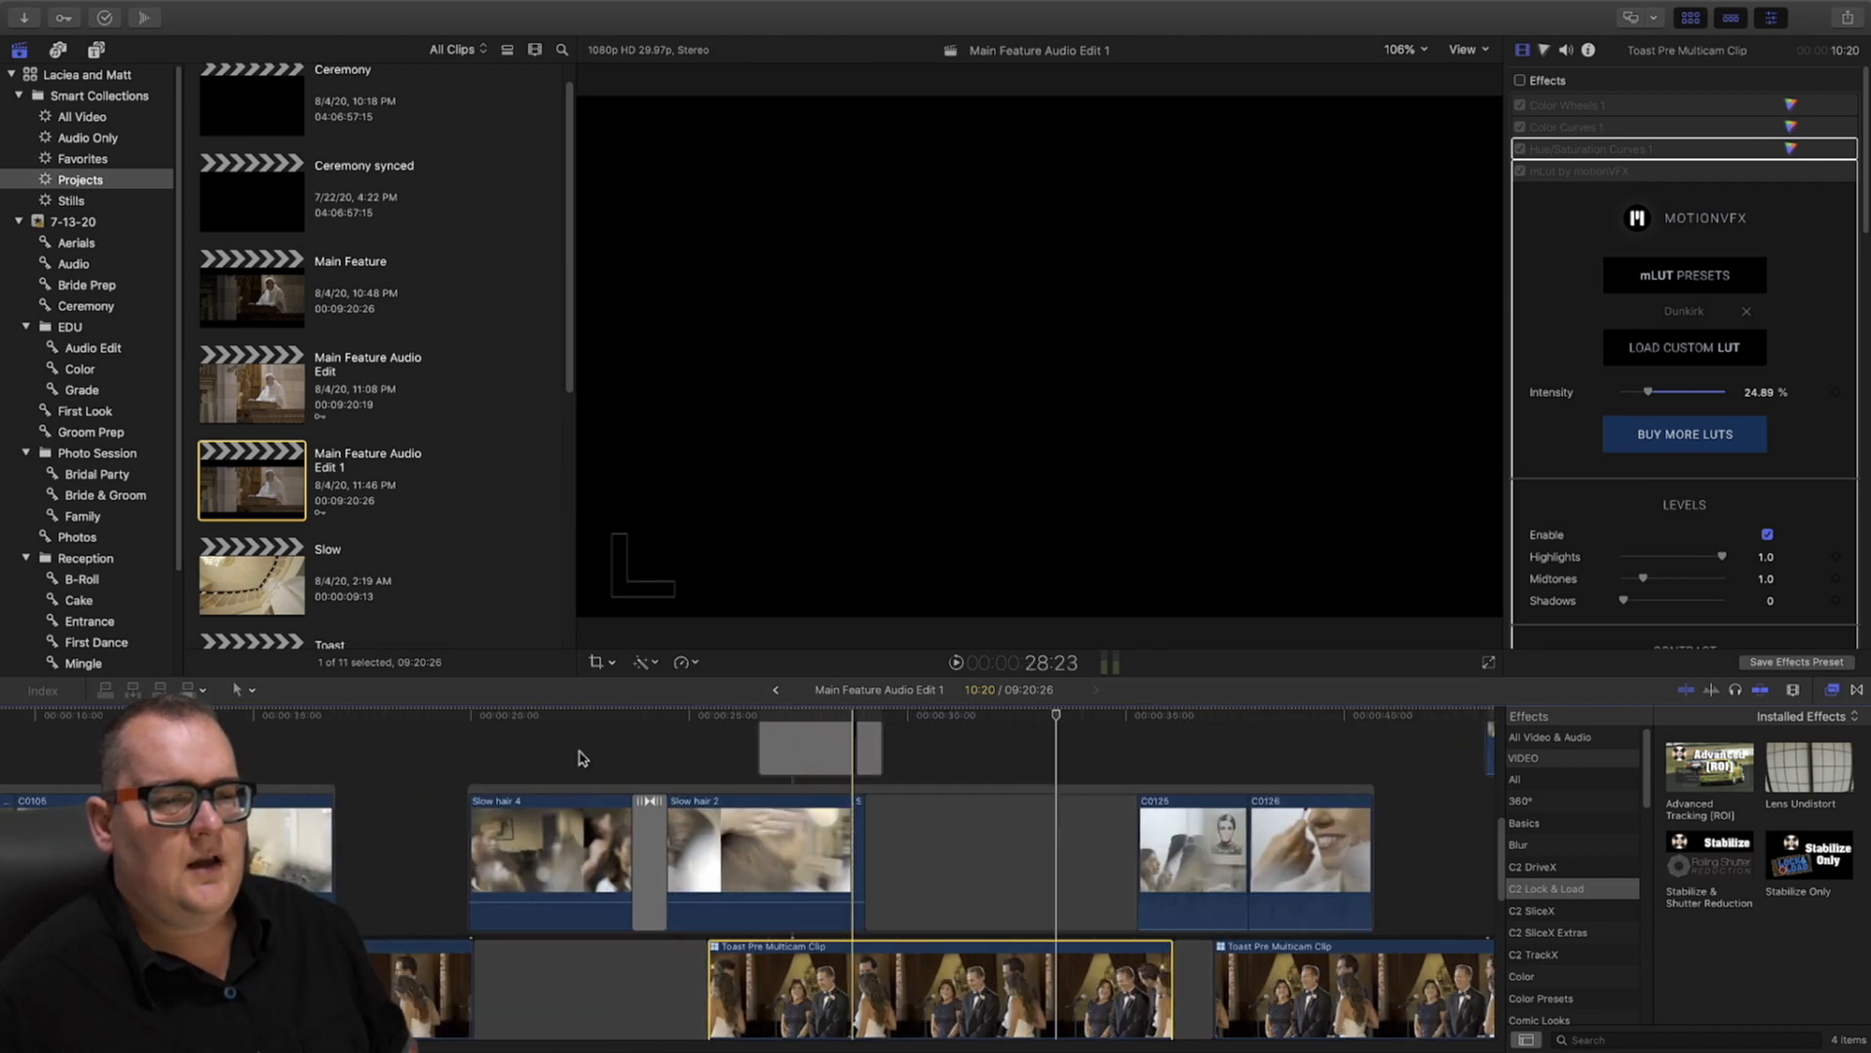
pyautogui.click(396, 721)
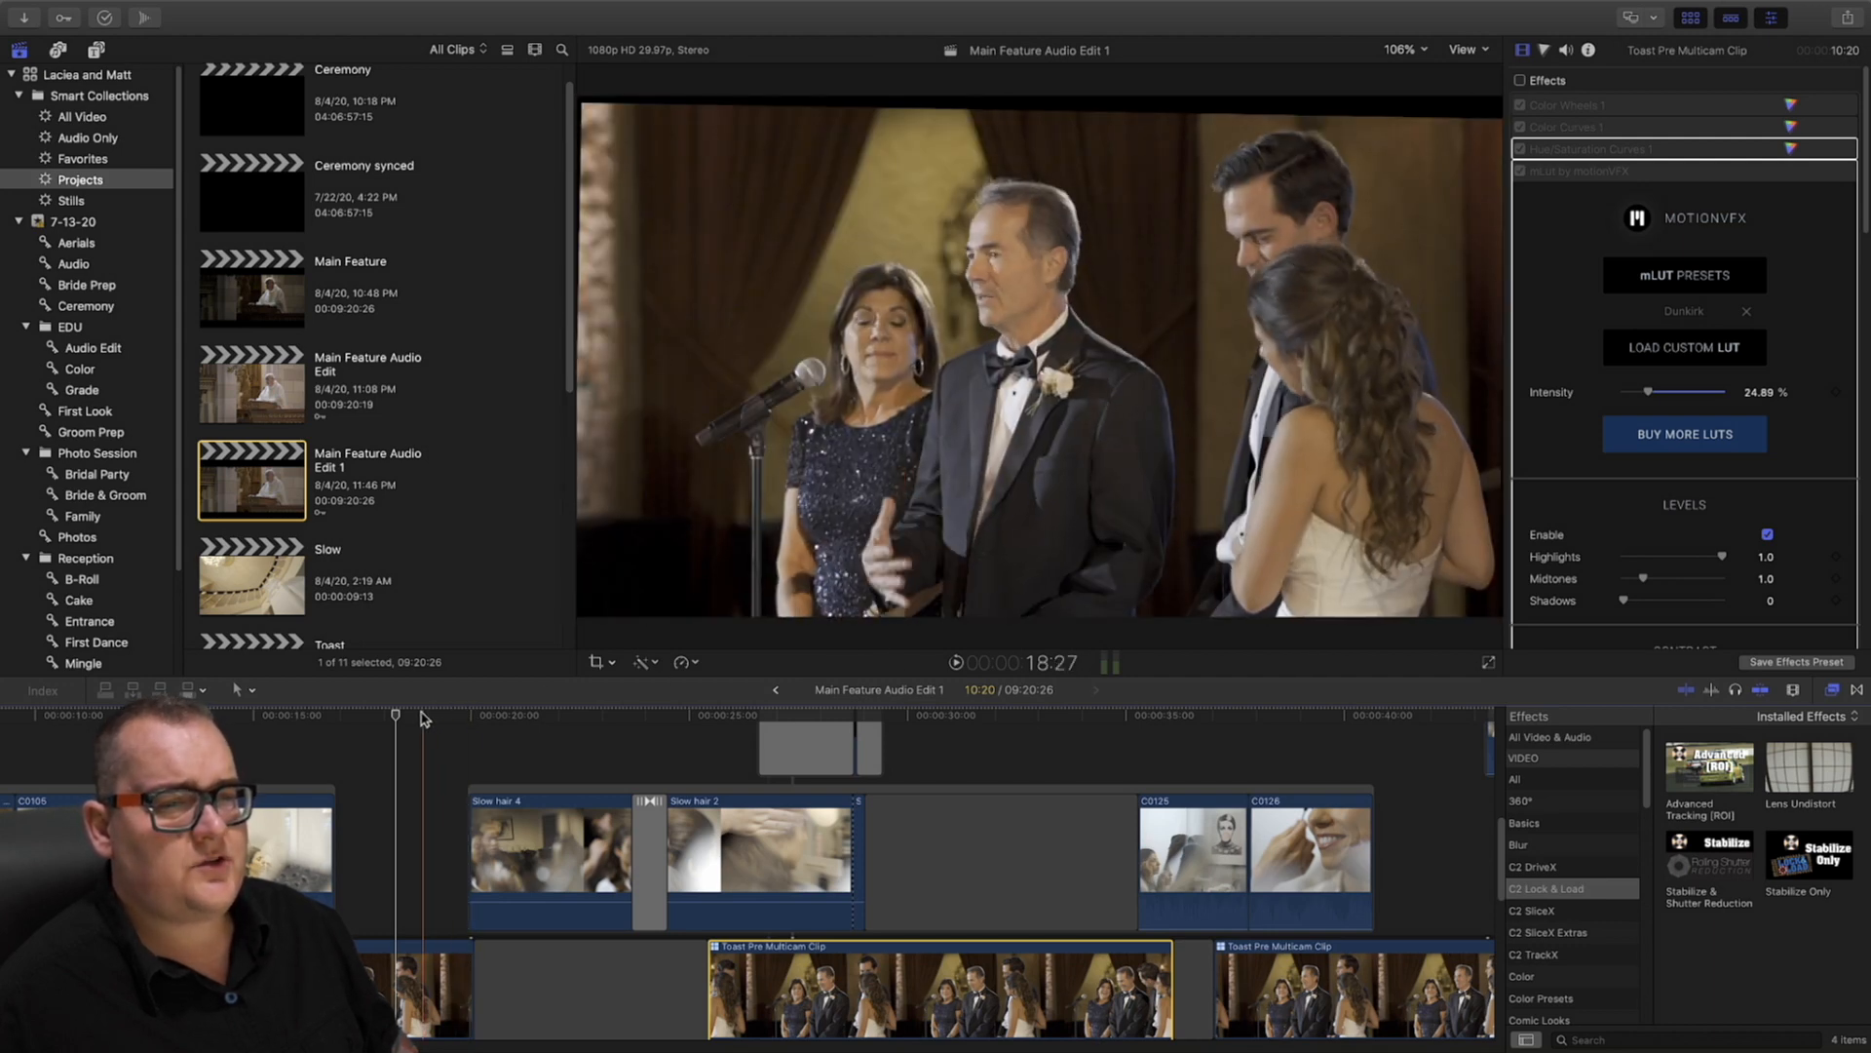
# Move through the timeline to the reception footage around 7:20 and select the reception hall clip C0323
pyautogui.moveTo(663, 751); pyautogui.dragTo(836, 786)
pyautogui.press('z')
pyautogui.keyDown('alt'); pyautogui.click(877, 828); pyautogui.keyUp('alt')
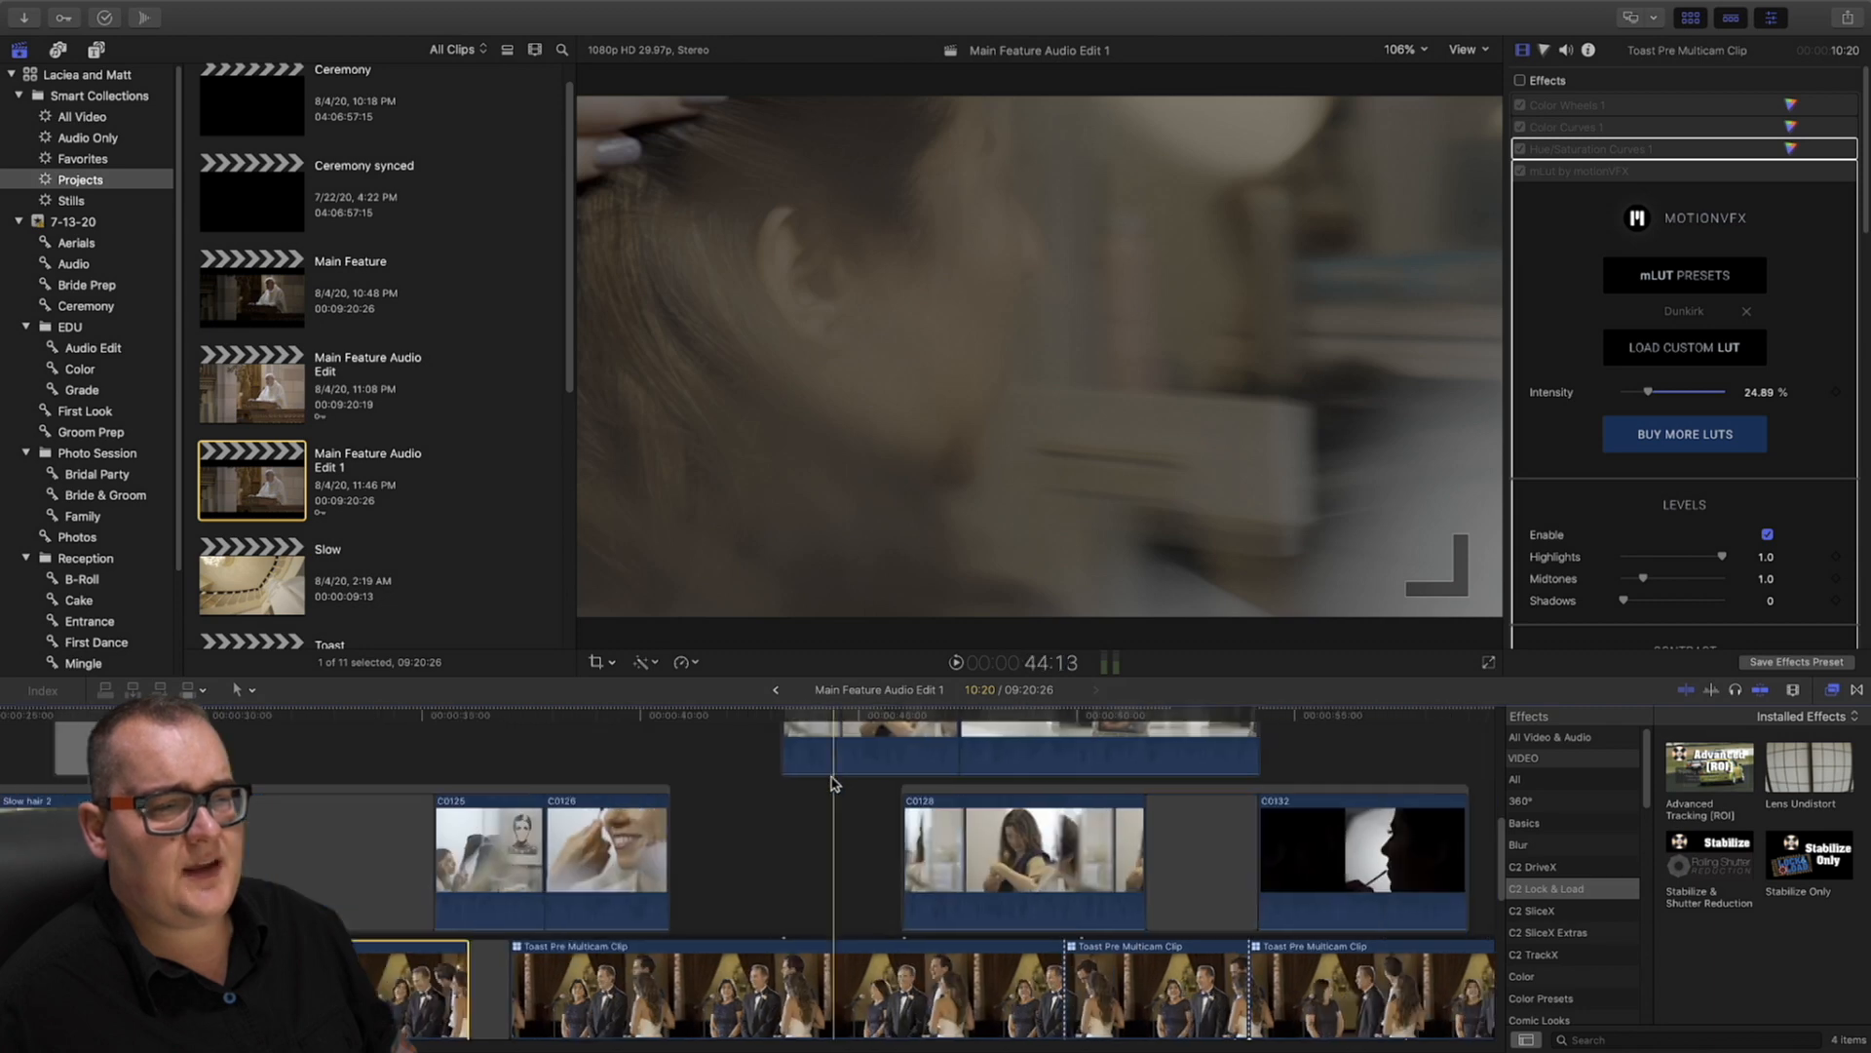
pyautogui.keyDown('alt'); pyautogui.click(929, 858); pyautogui.keyUp('alt')
pyautogui.hscroll(10, 930, 858)
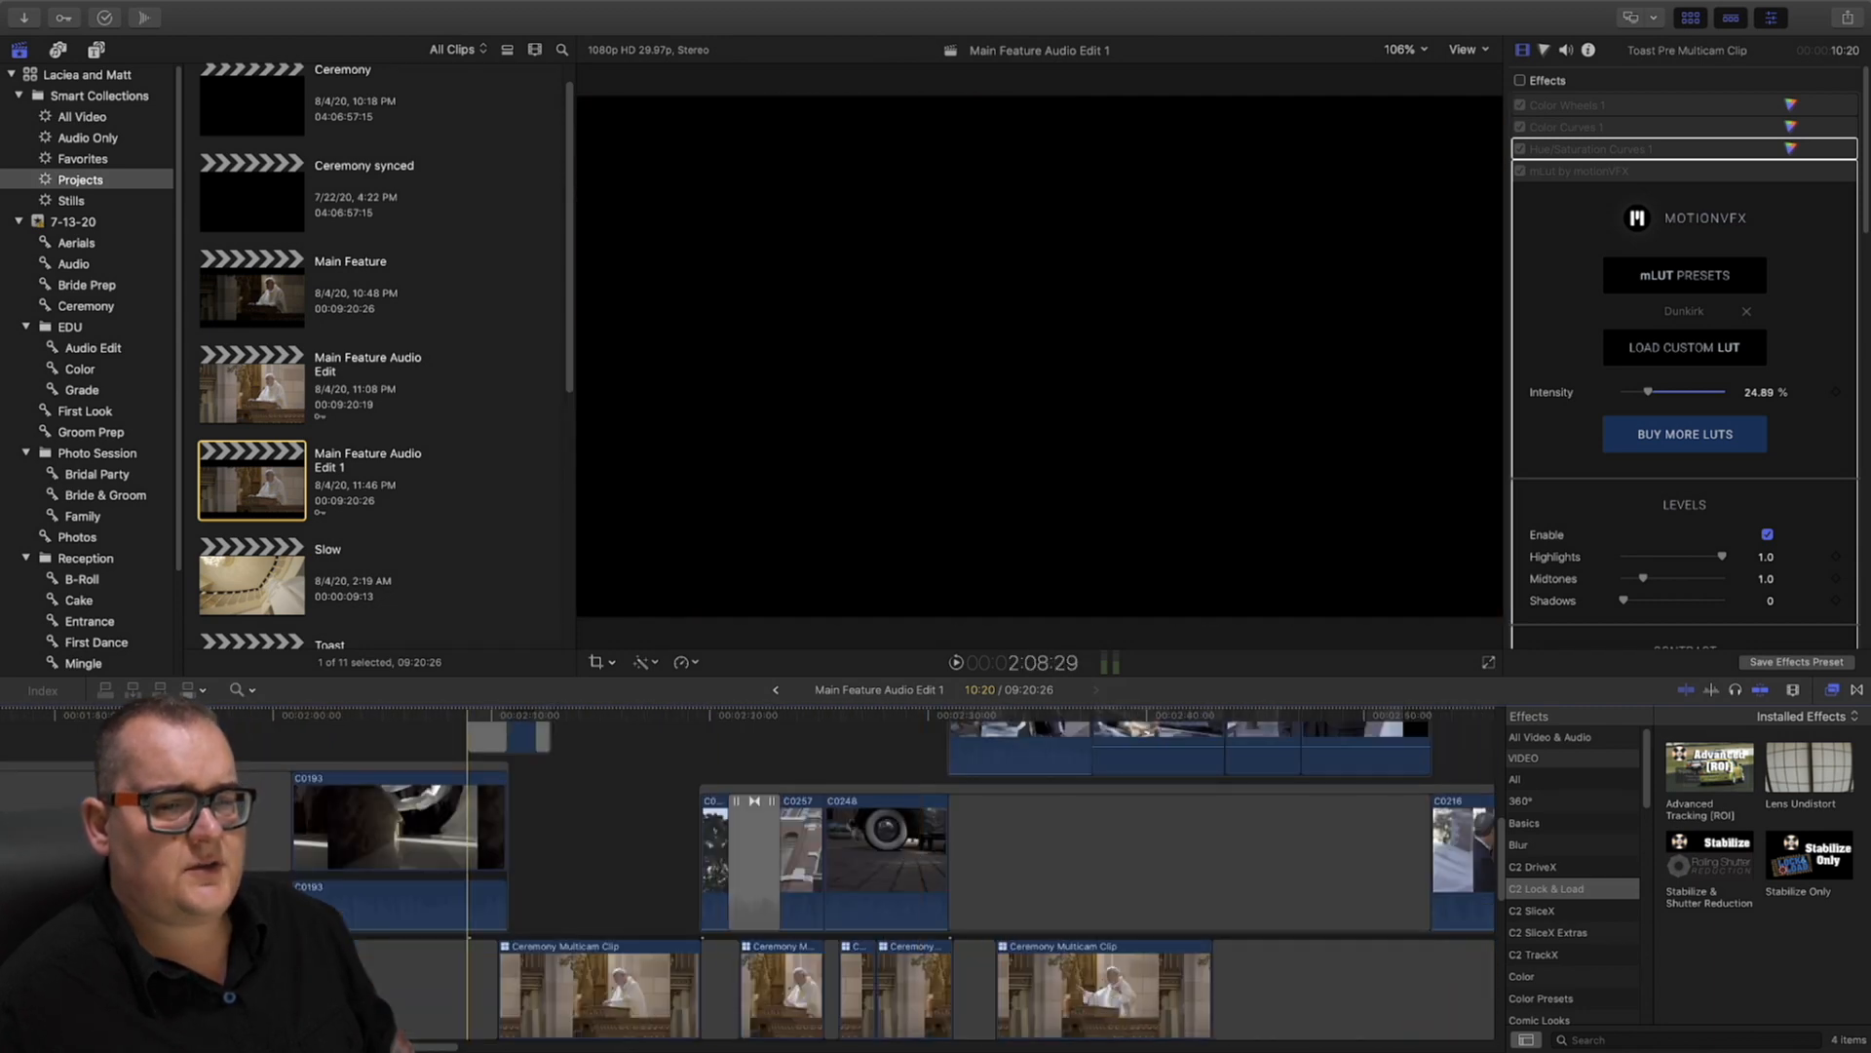
pyautogui.press('a')
pyautogui.moveTo(429, 1046); pyautogui.dragTo(1155, 1049)
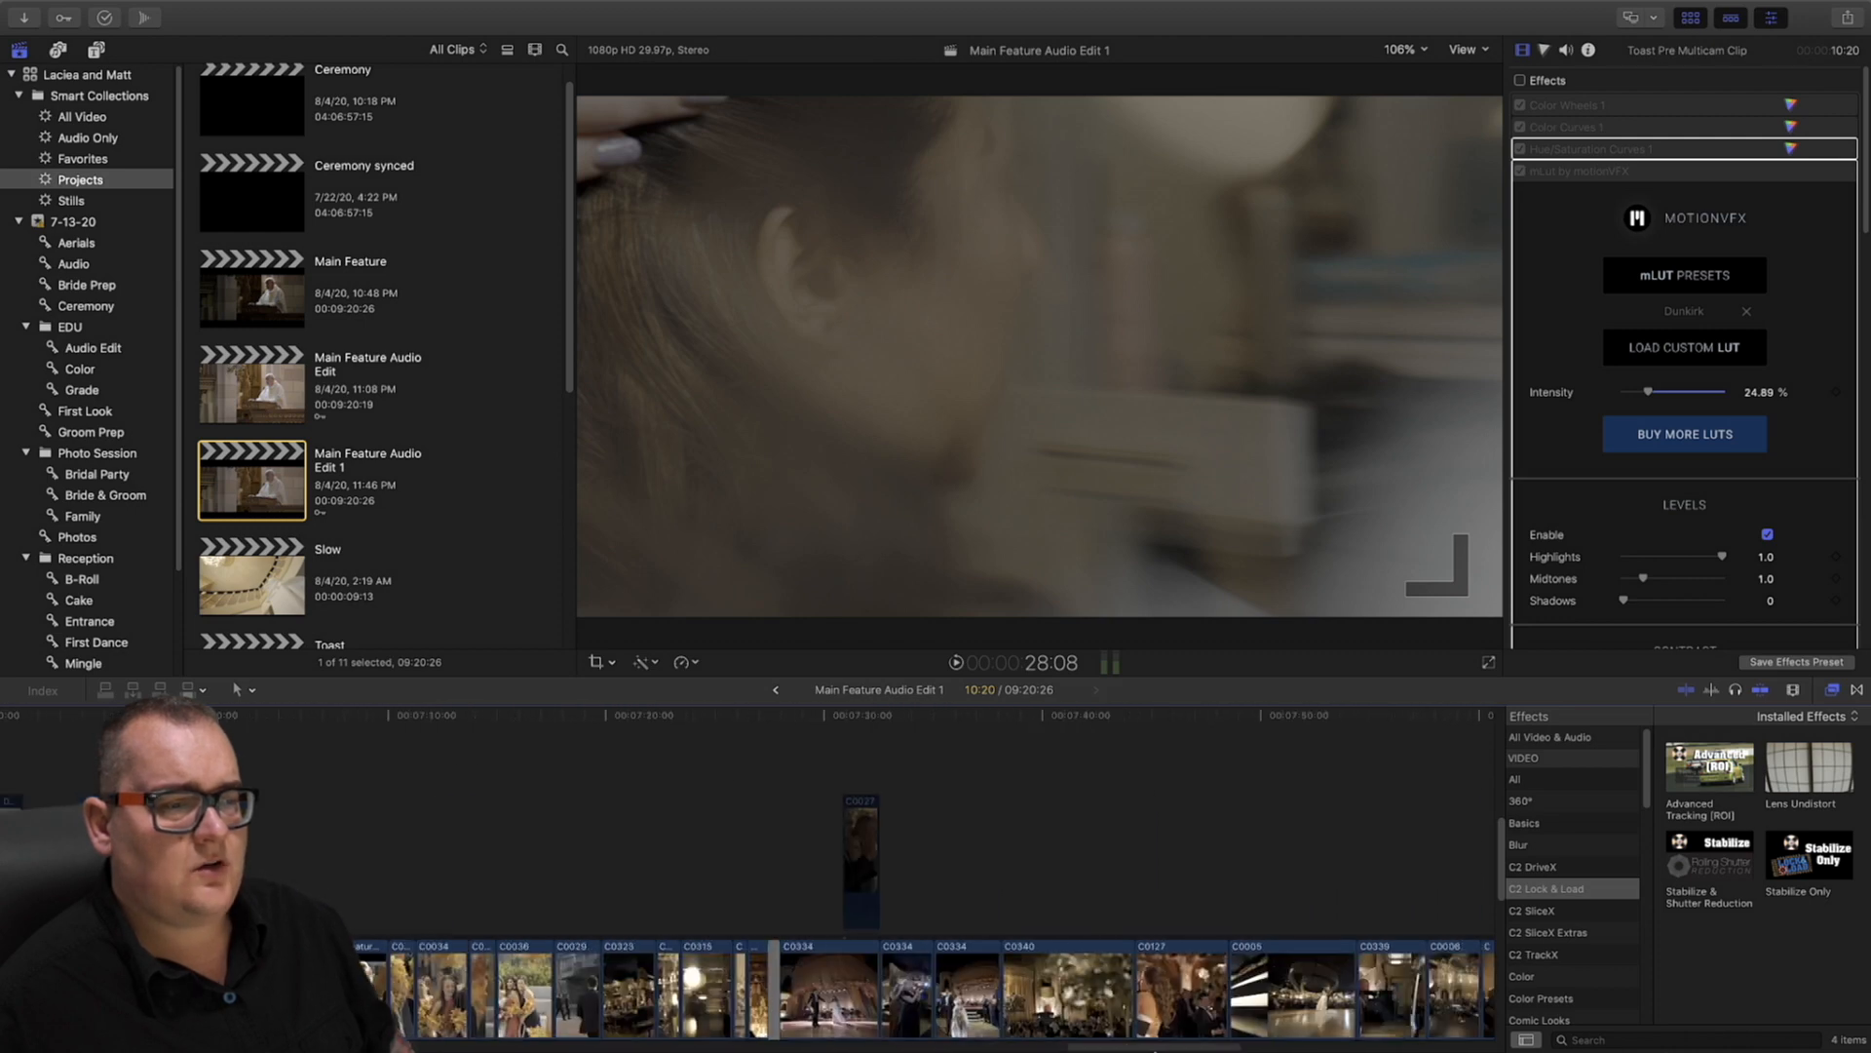
pyautogui.click(620, 974)
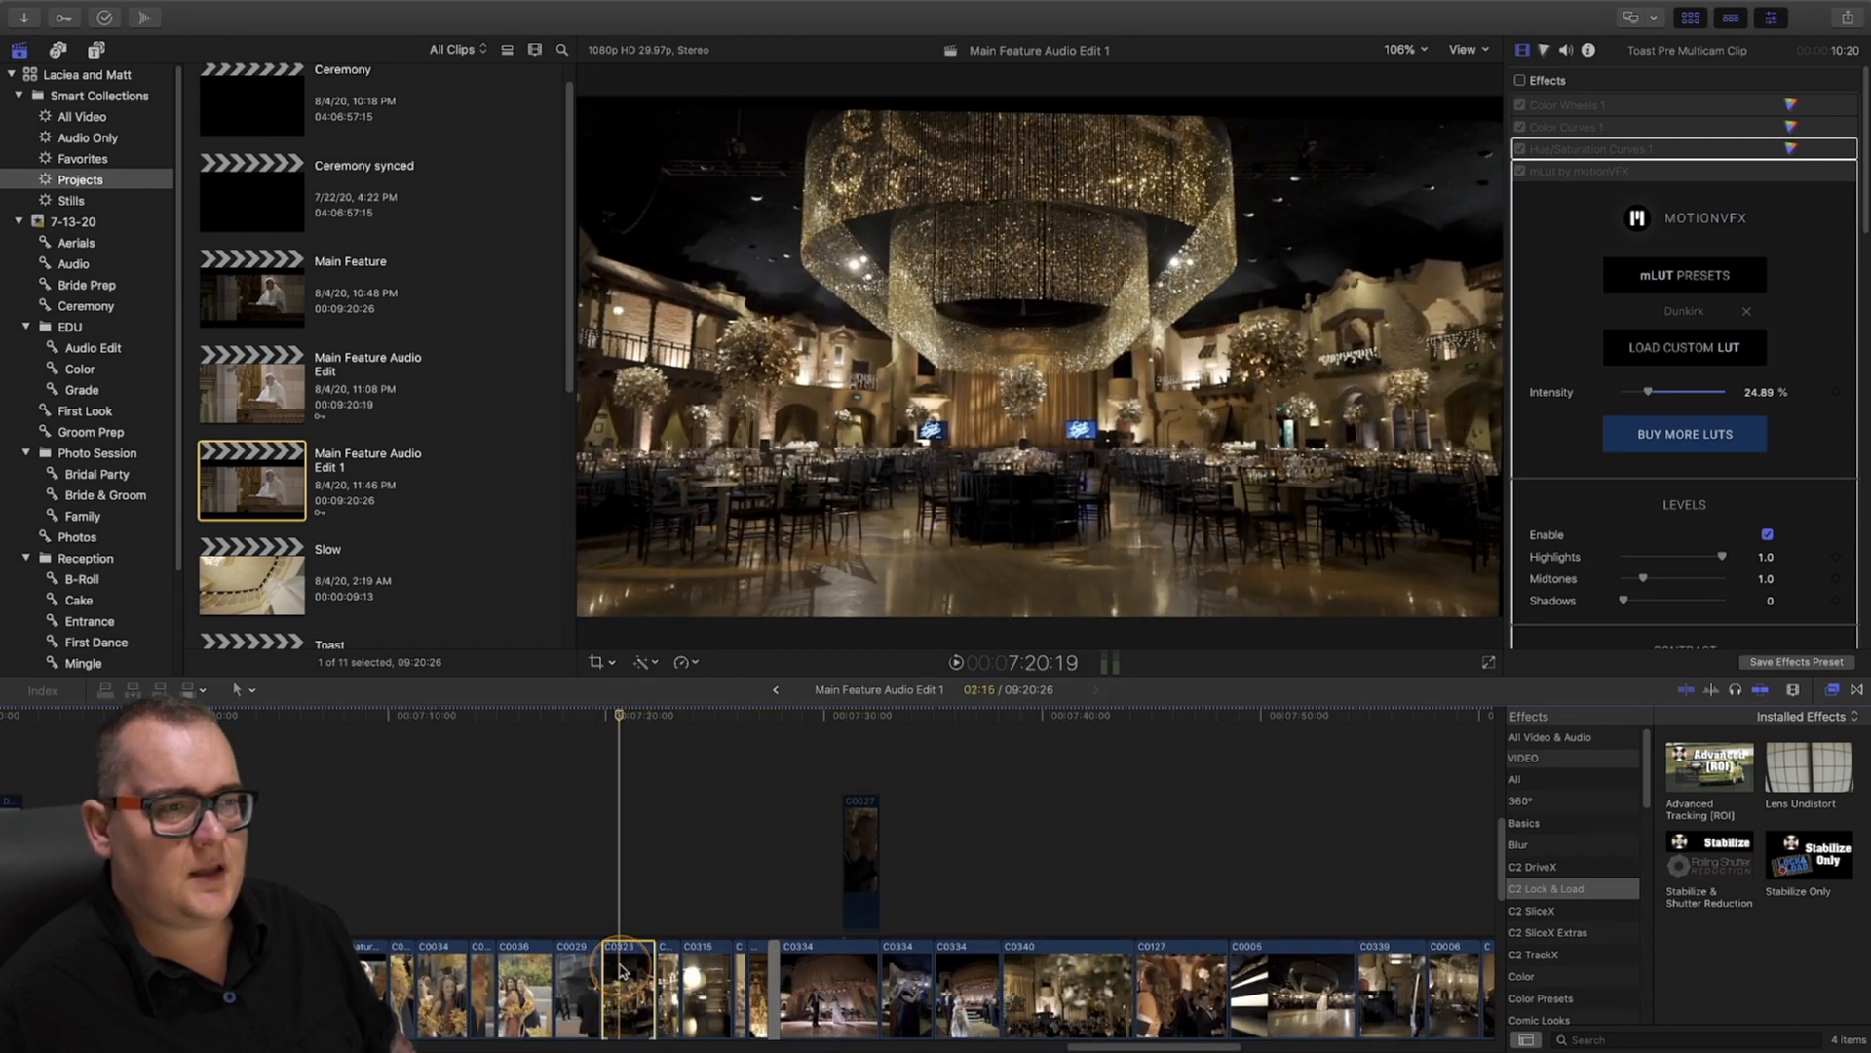
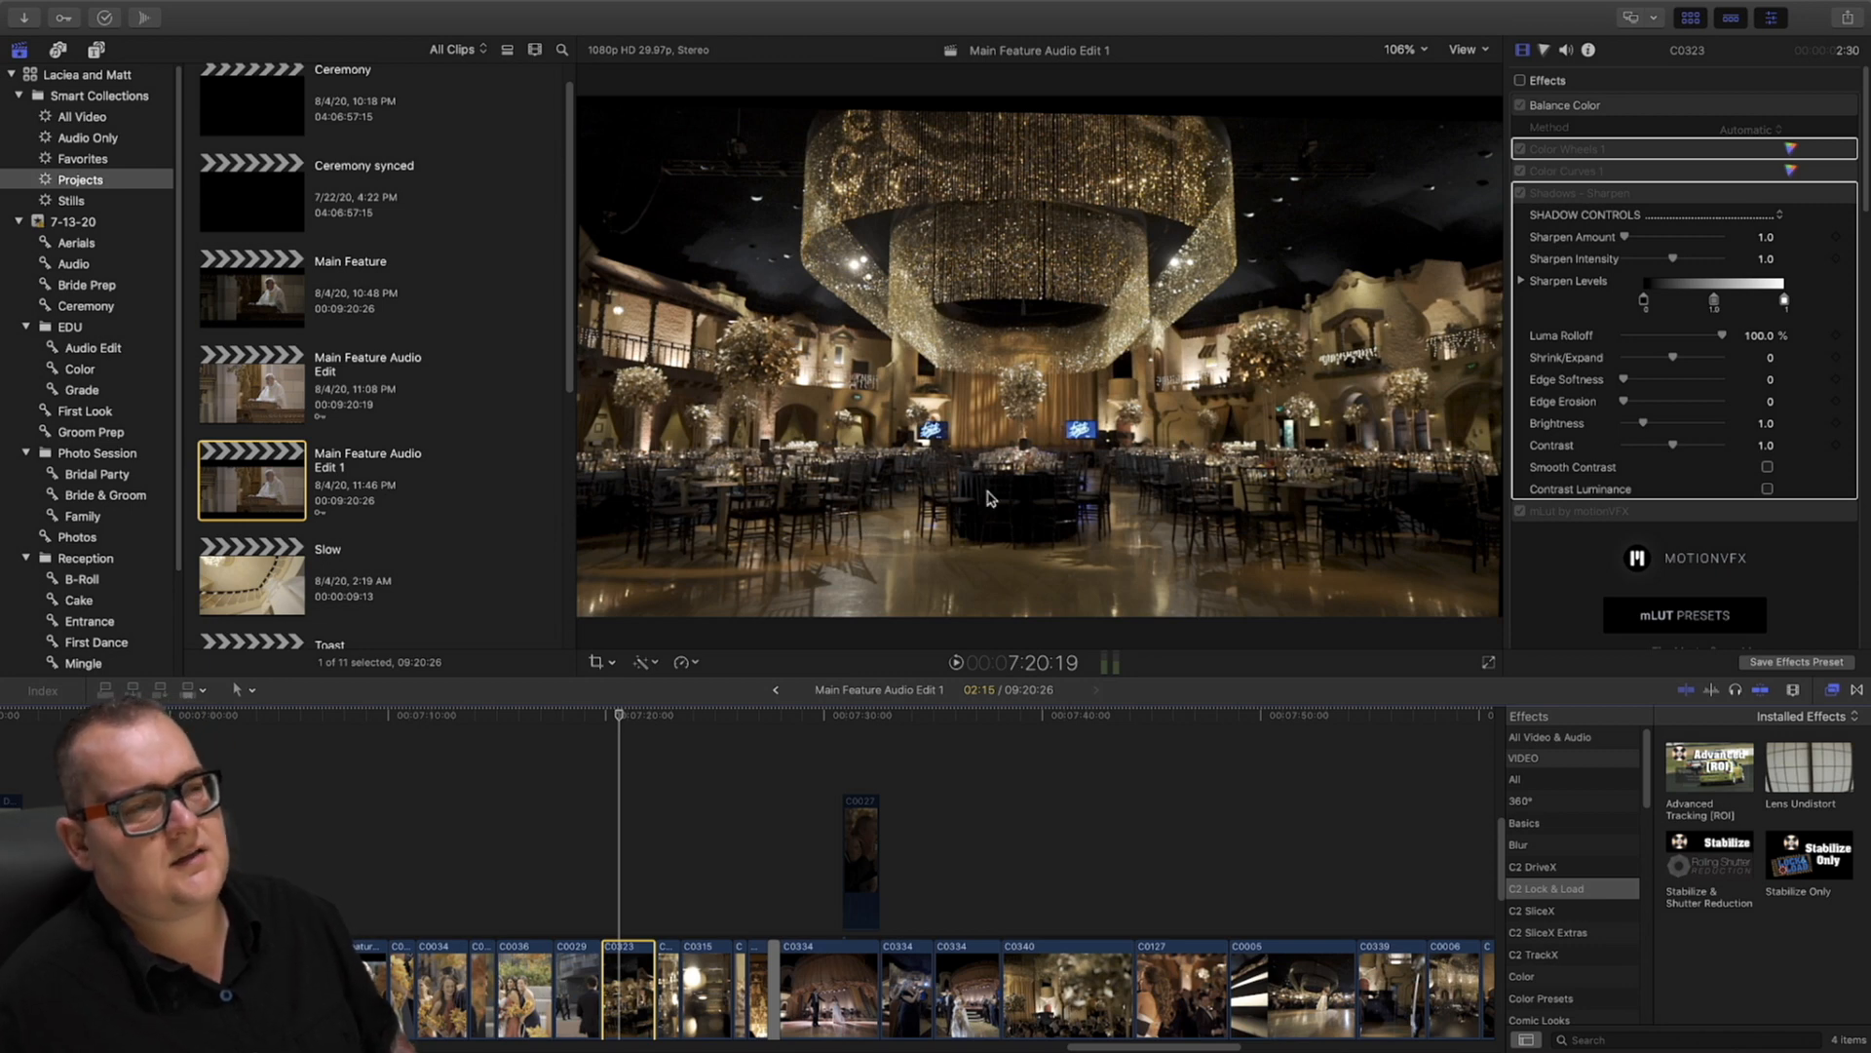
# Scrub between the reception hall clip C0323 and the outdoor couple clip C0043 around 7:02 to compare their color and lighting
pyautogui.click(630, 716)
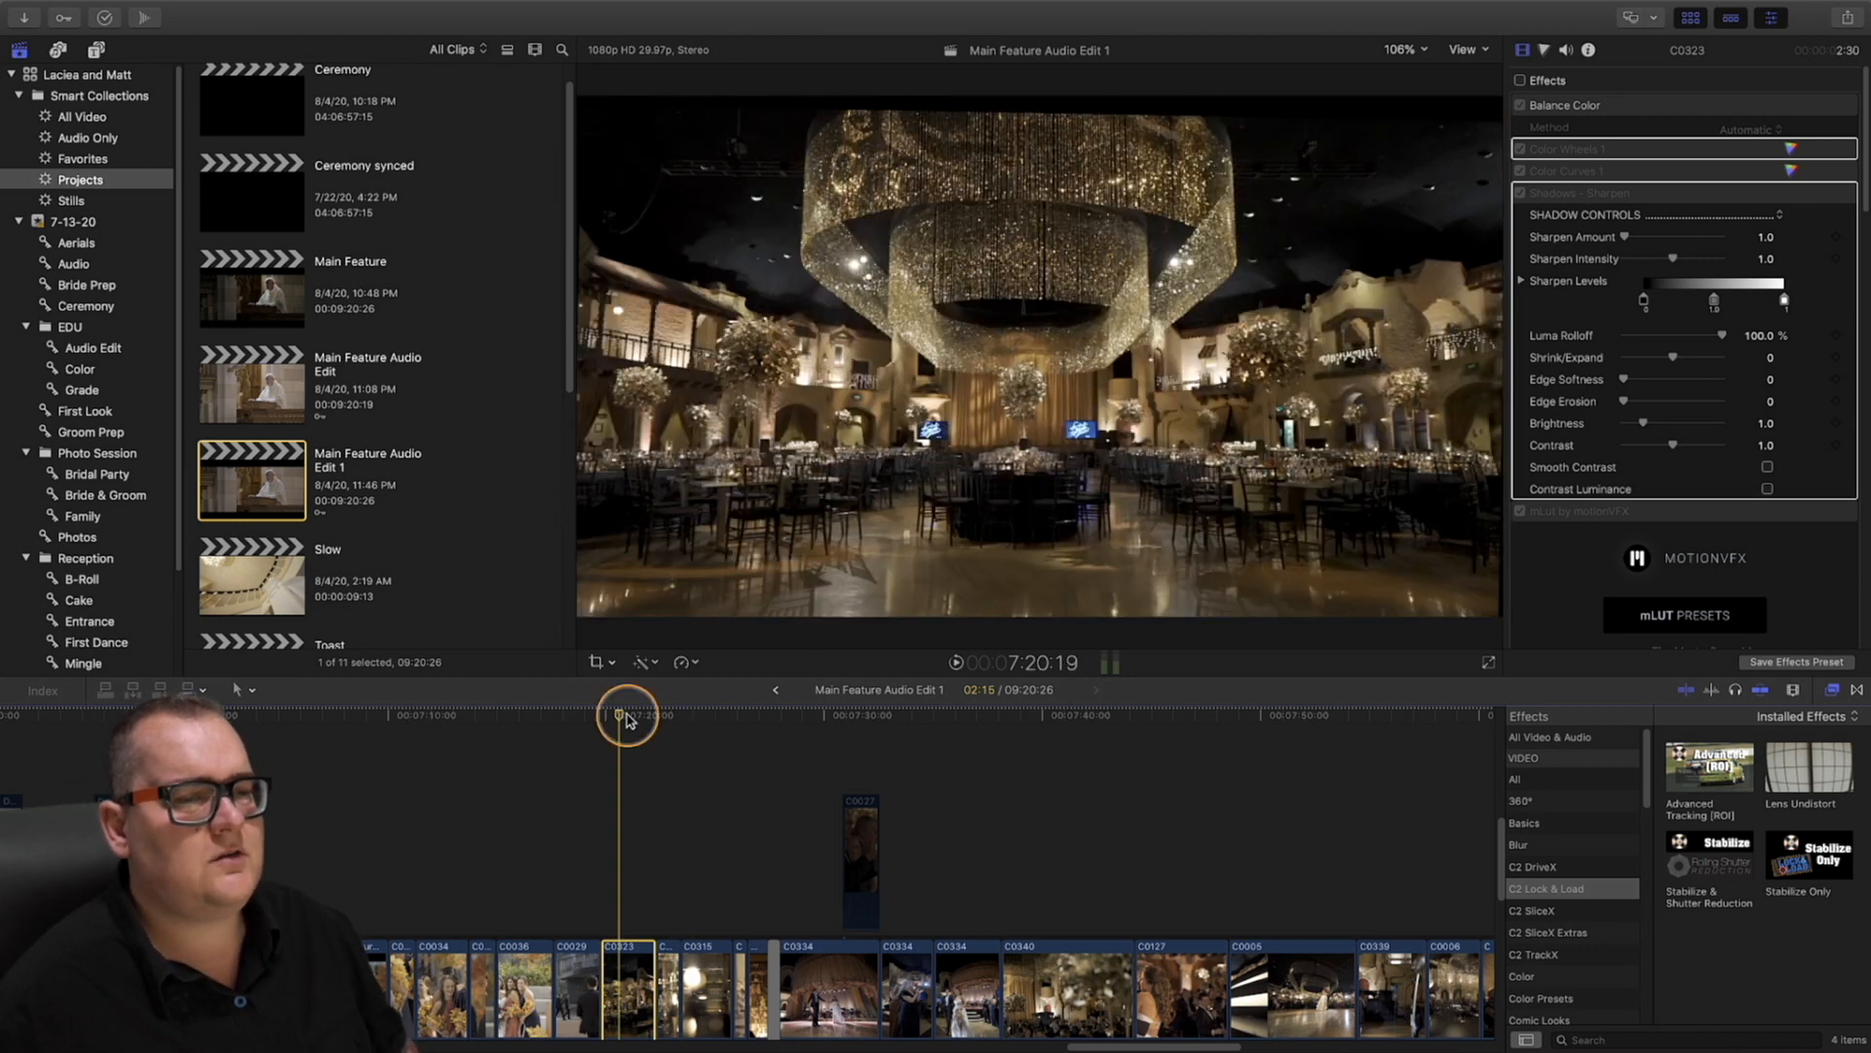
pyautogui.moveTo(632, 719); pyautogui.dragTo(641, 719)
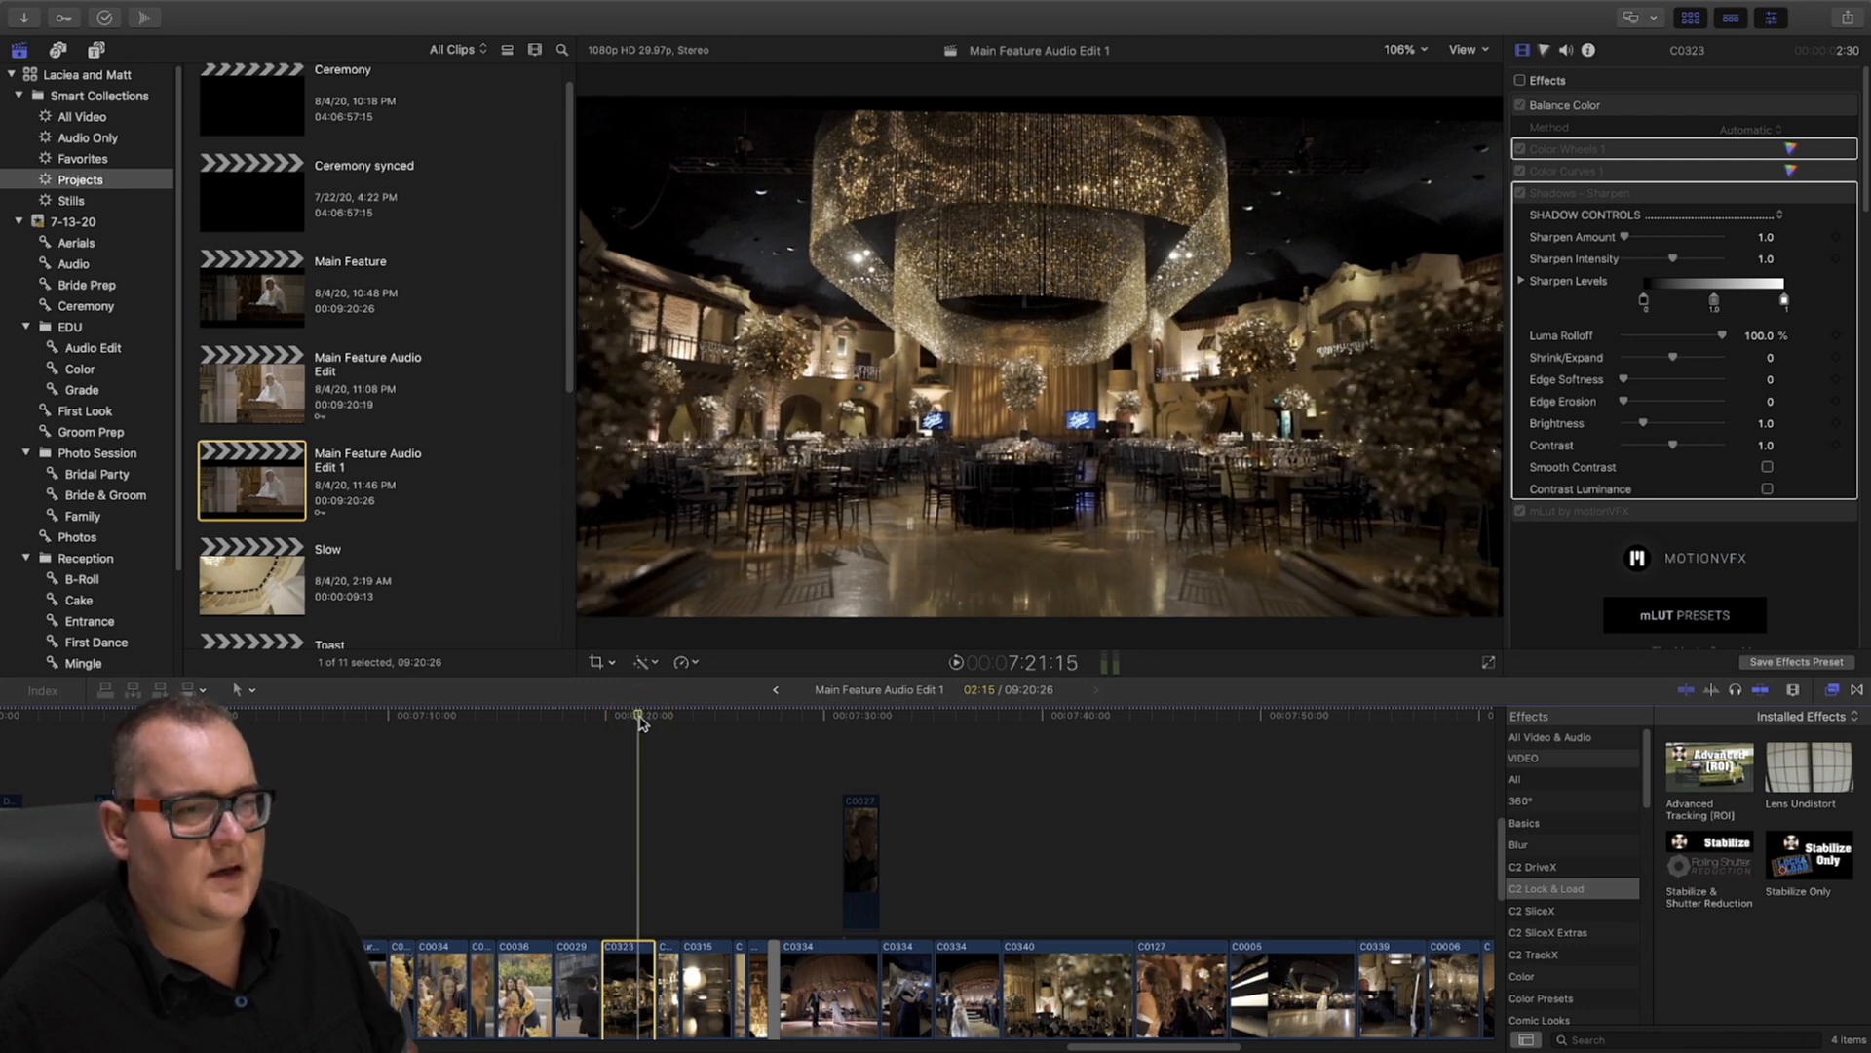
pyautogui.moveTo(639, 719); pyautogui.dragTo(203, 780)
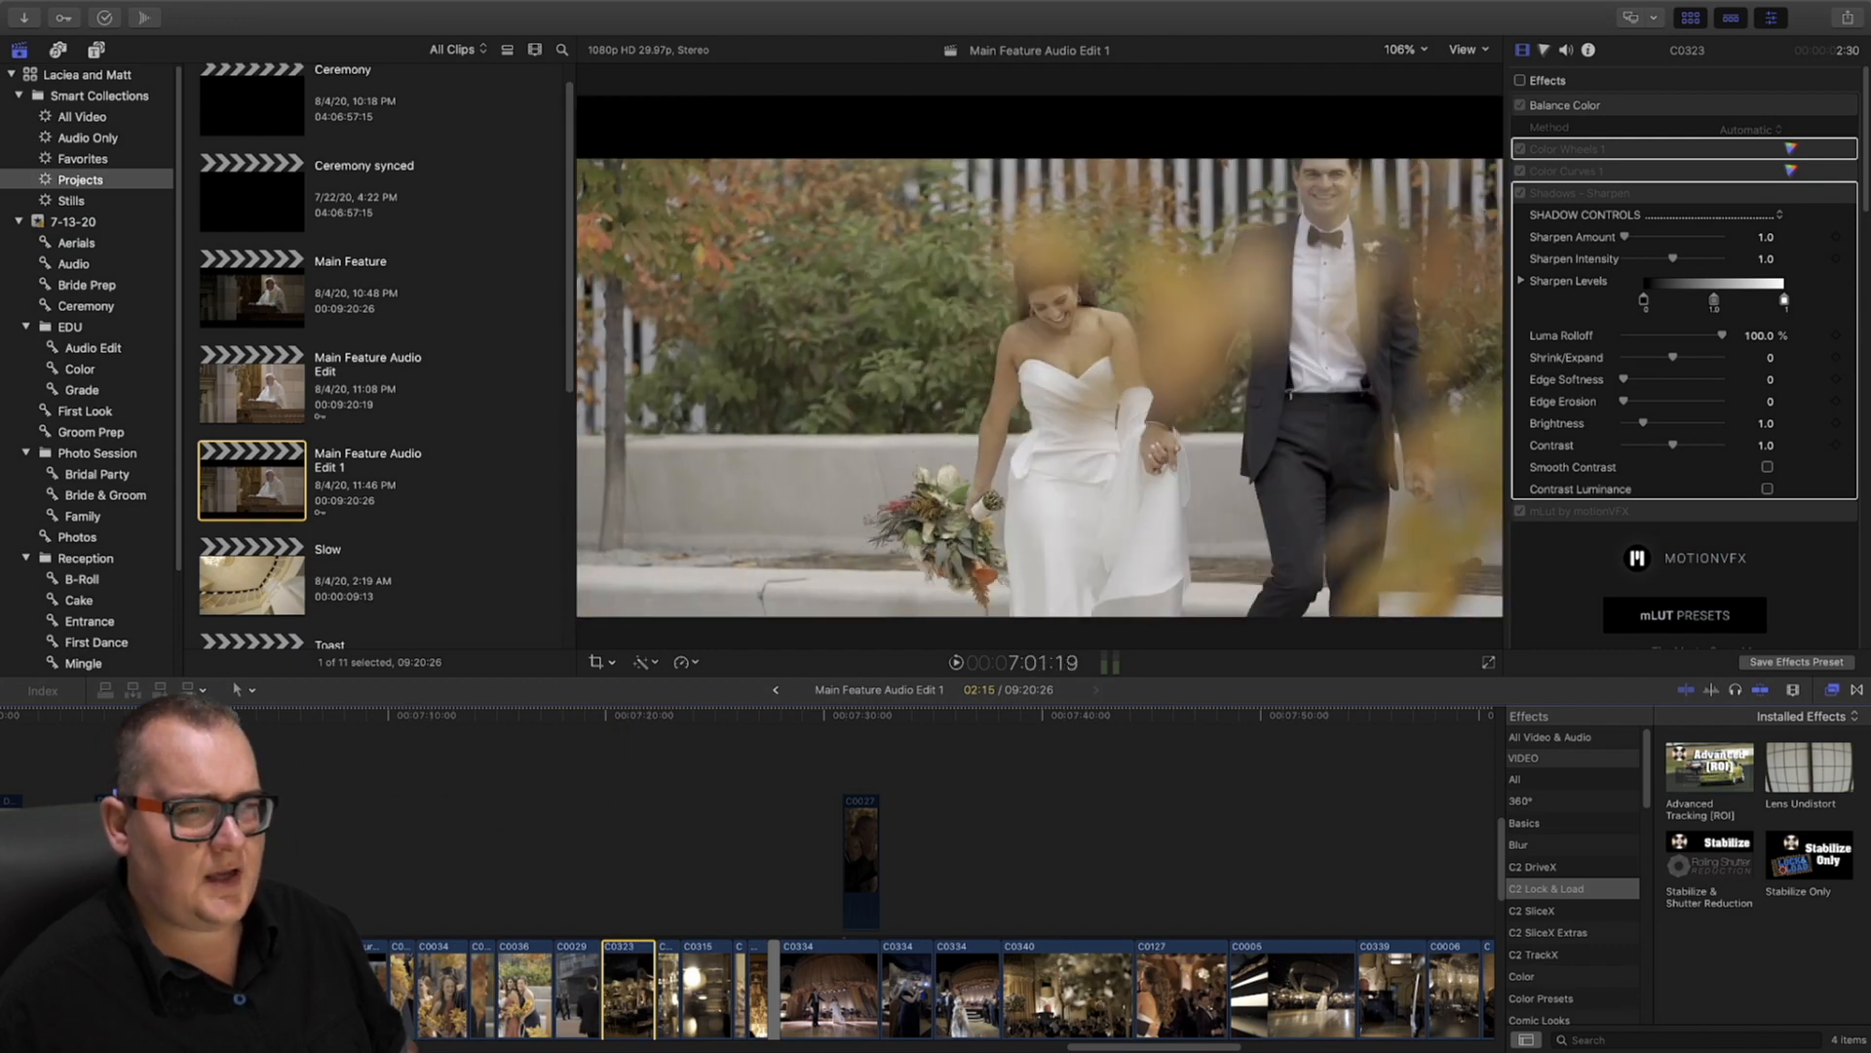
pyautogui.click(211, 989)
pyautogui.moveTo(221, 716); pyautogui.dragTo(635, 821)
pyautogui.click(636, 953)
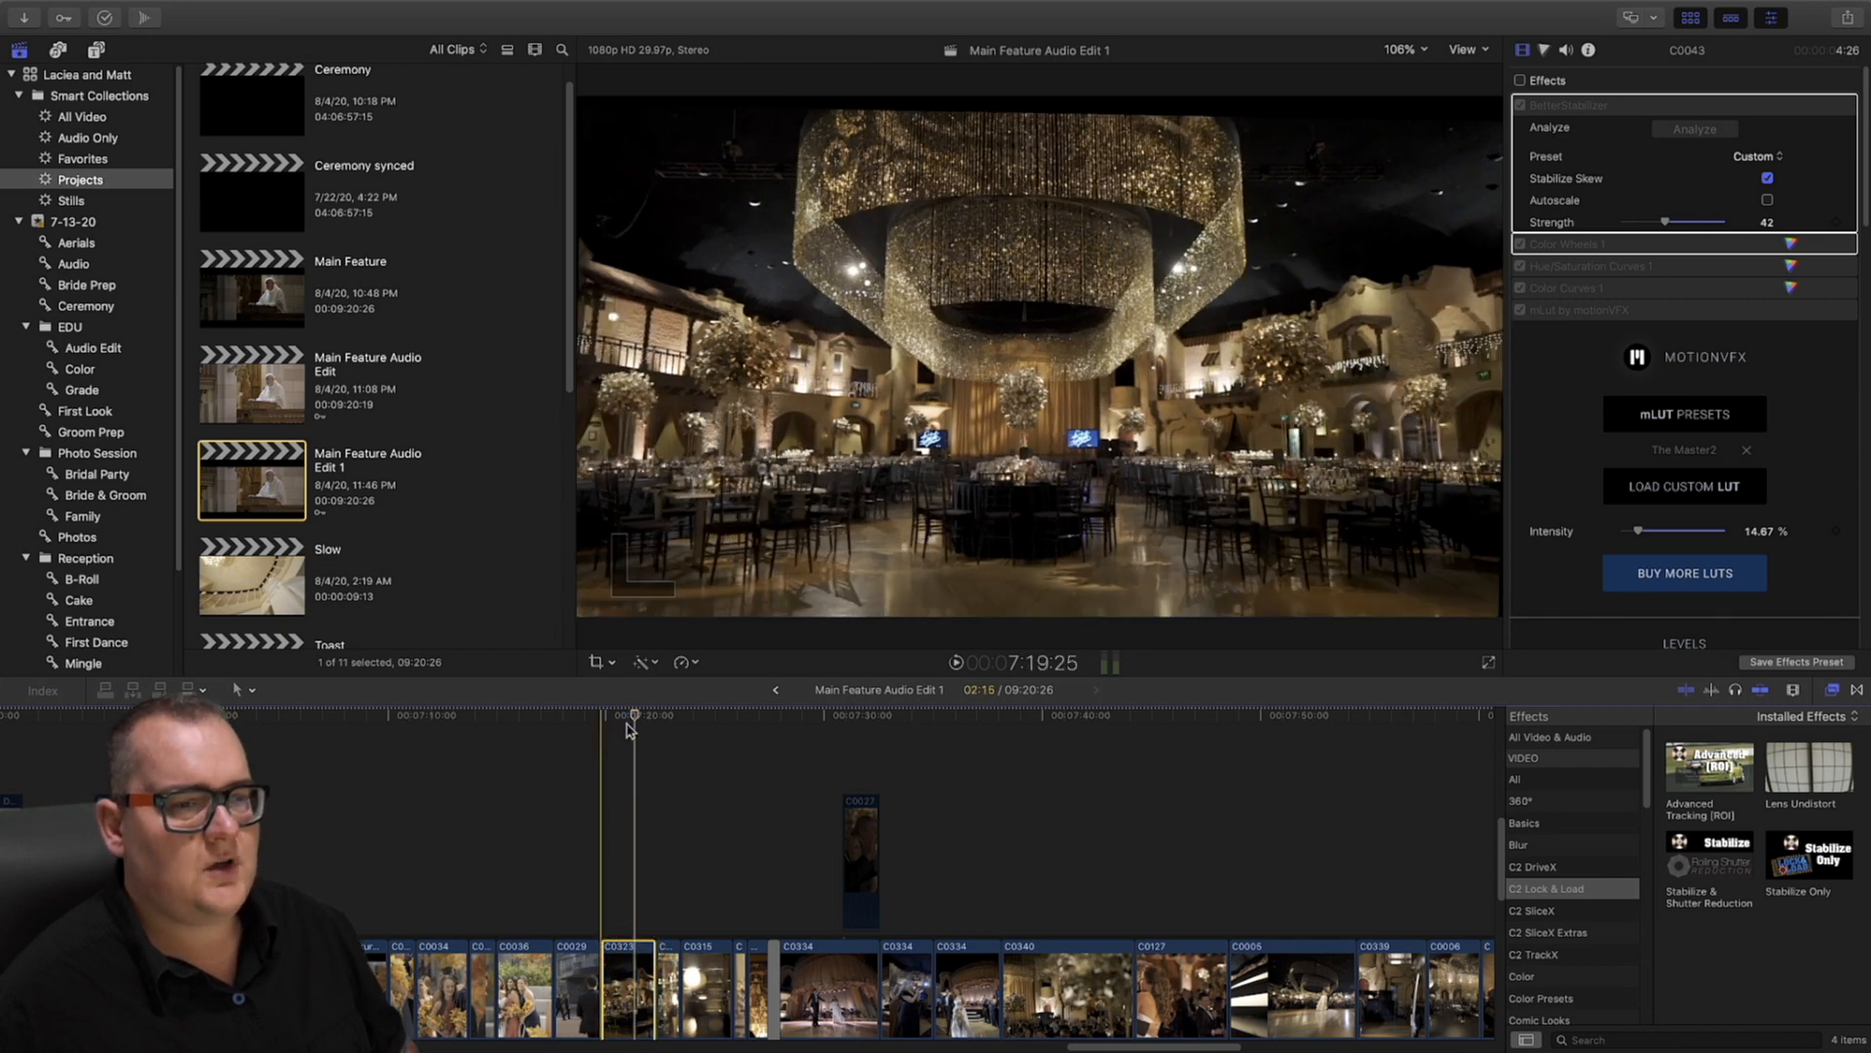
pyautogui.moveTo(633, 720); pyautogui.dragTo(215, 721)
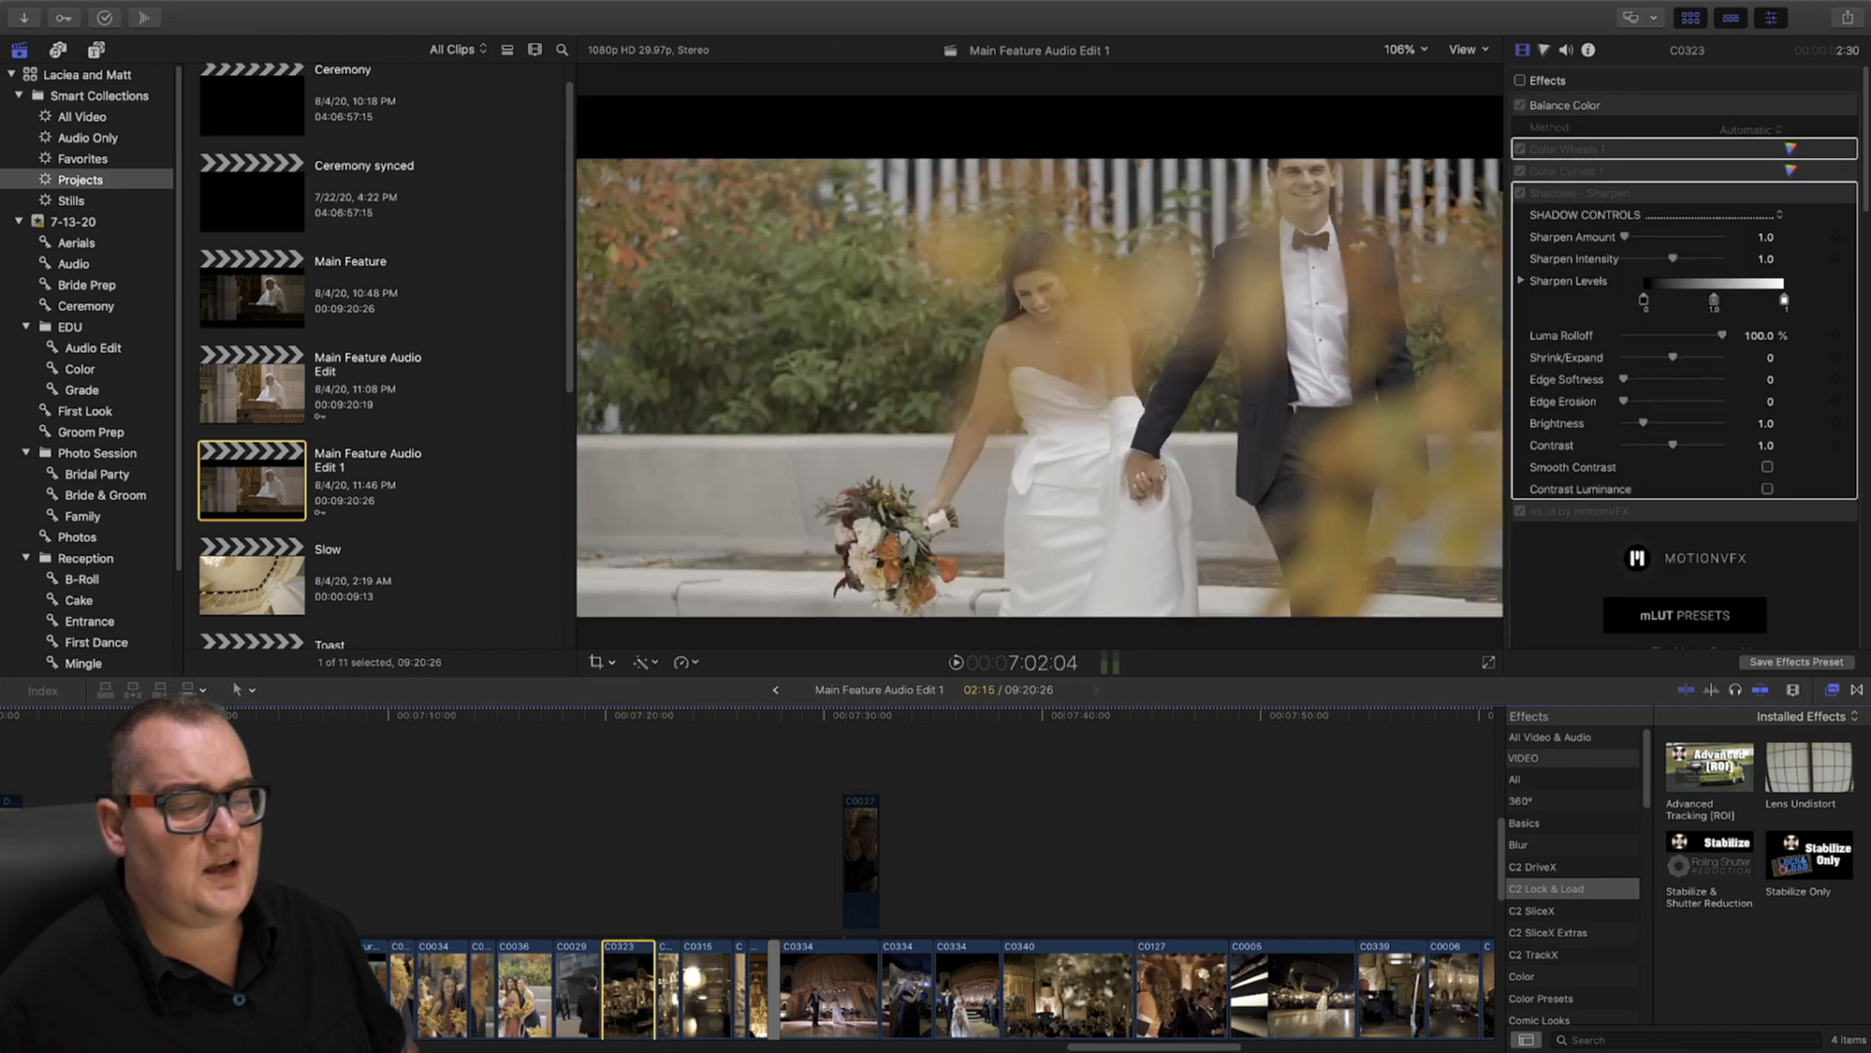
pyautogui.moveTo(577, 837); pyautogui.dragTo(625, 831)
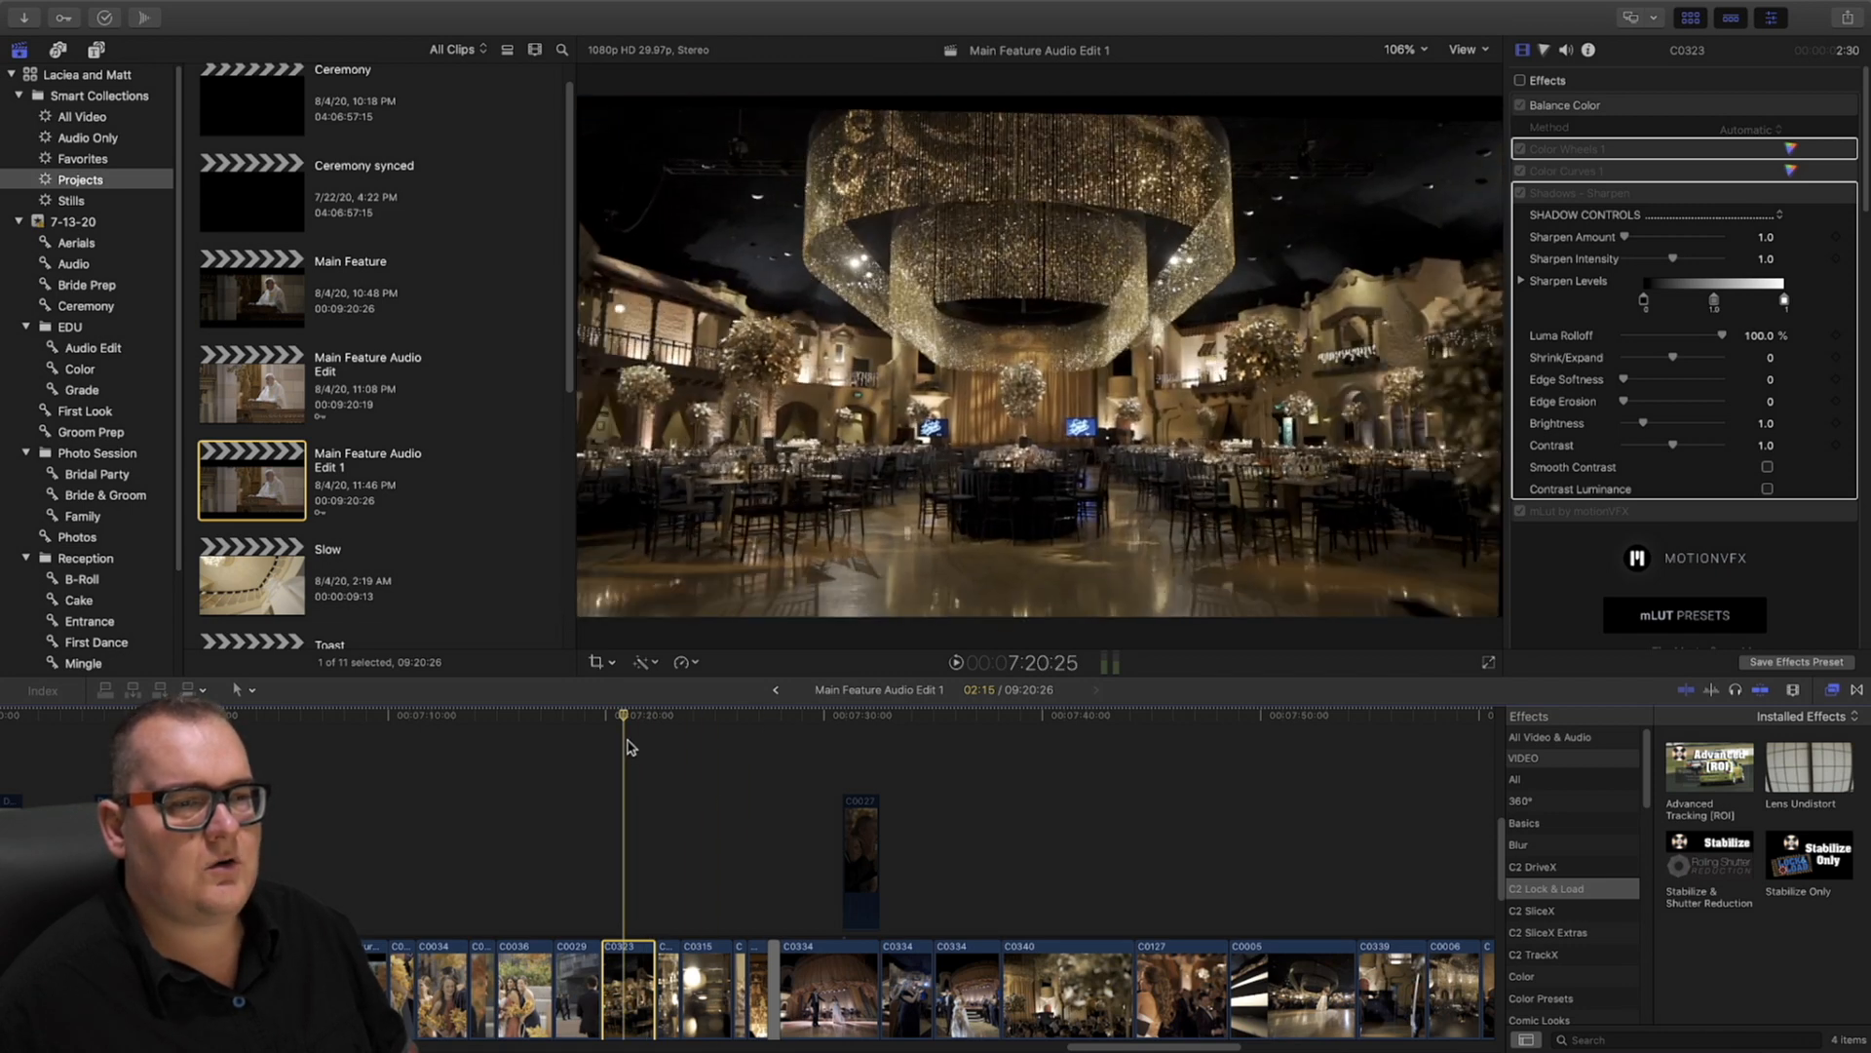
pyautogui.moveTo(624, 719); pyautogui.dragTo(210, 858)
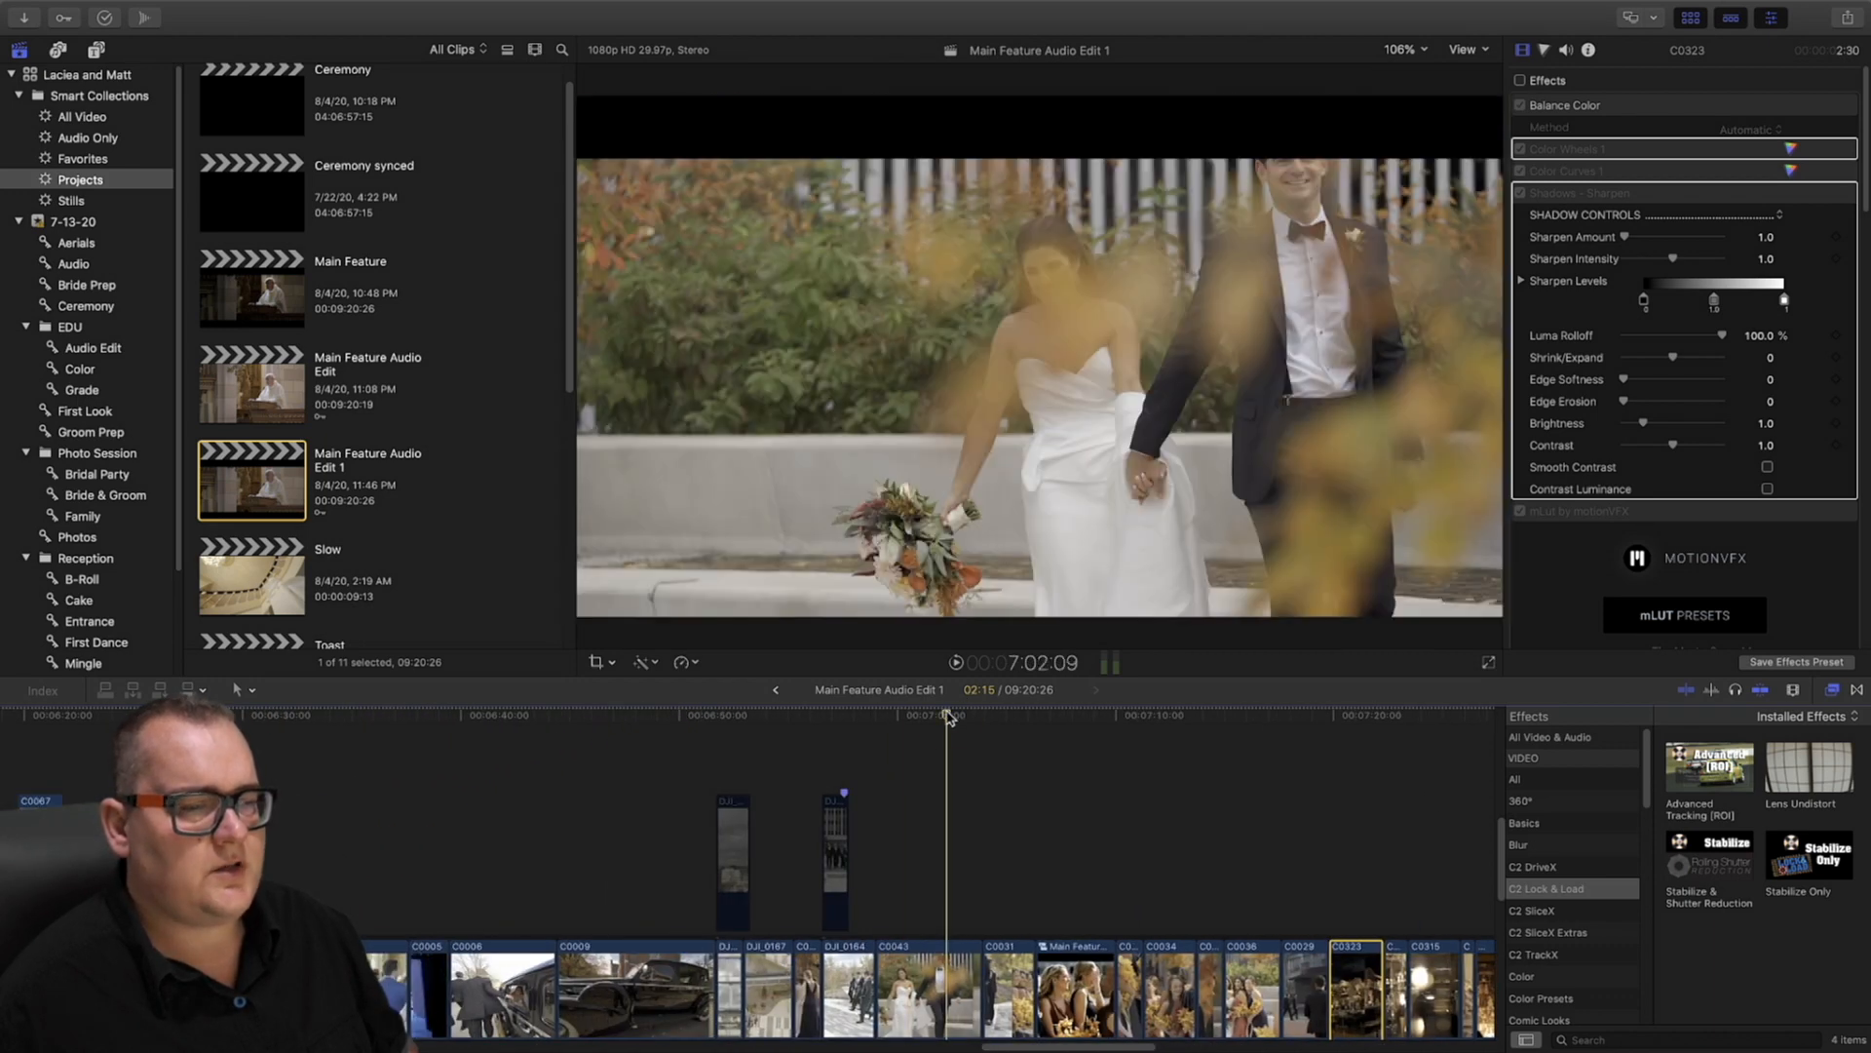
pyautogui.click(972, 718)
pyautogui.click(556, 794)
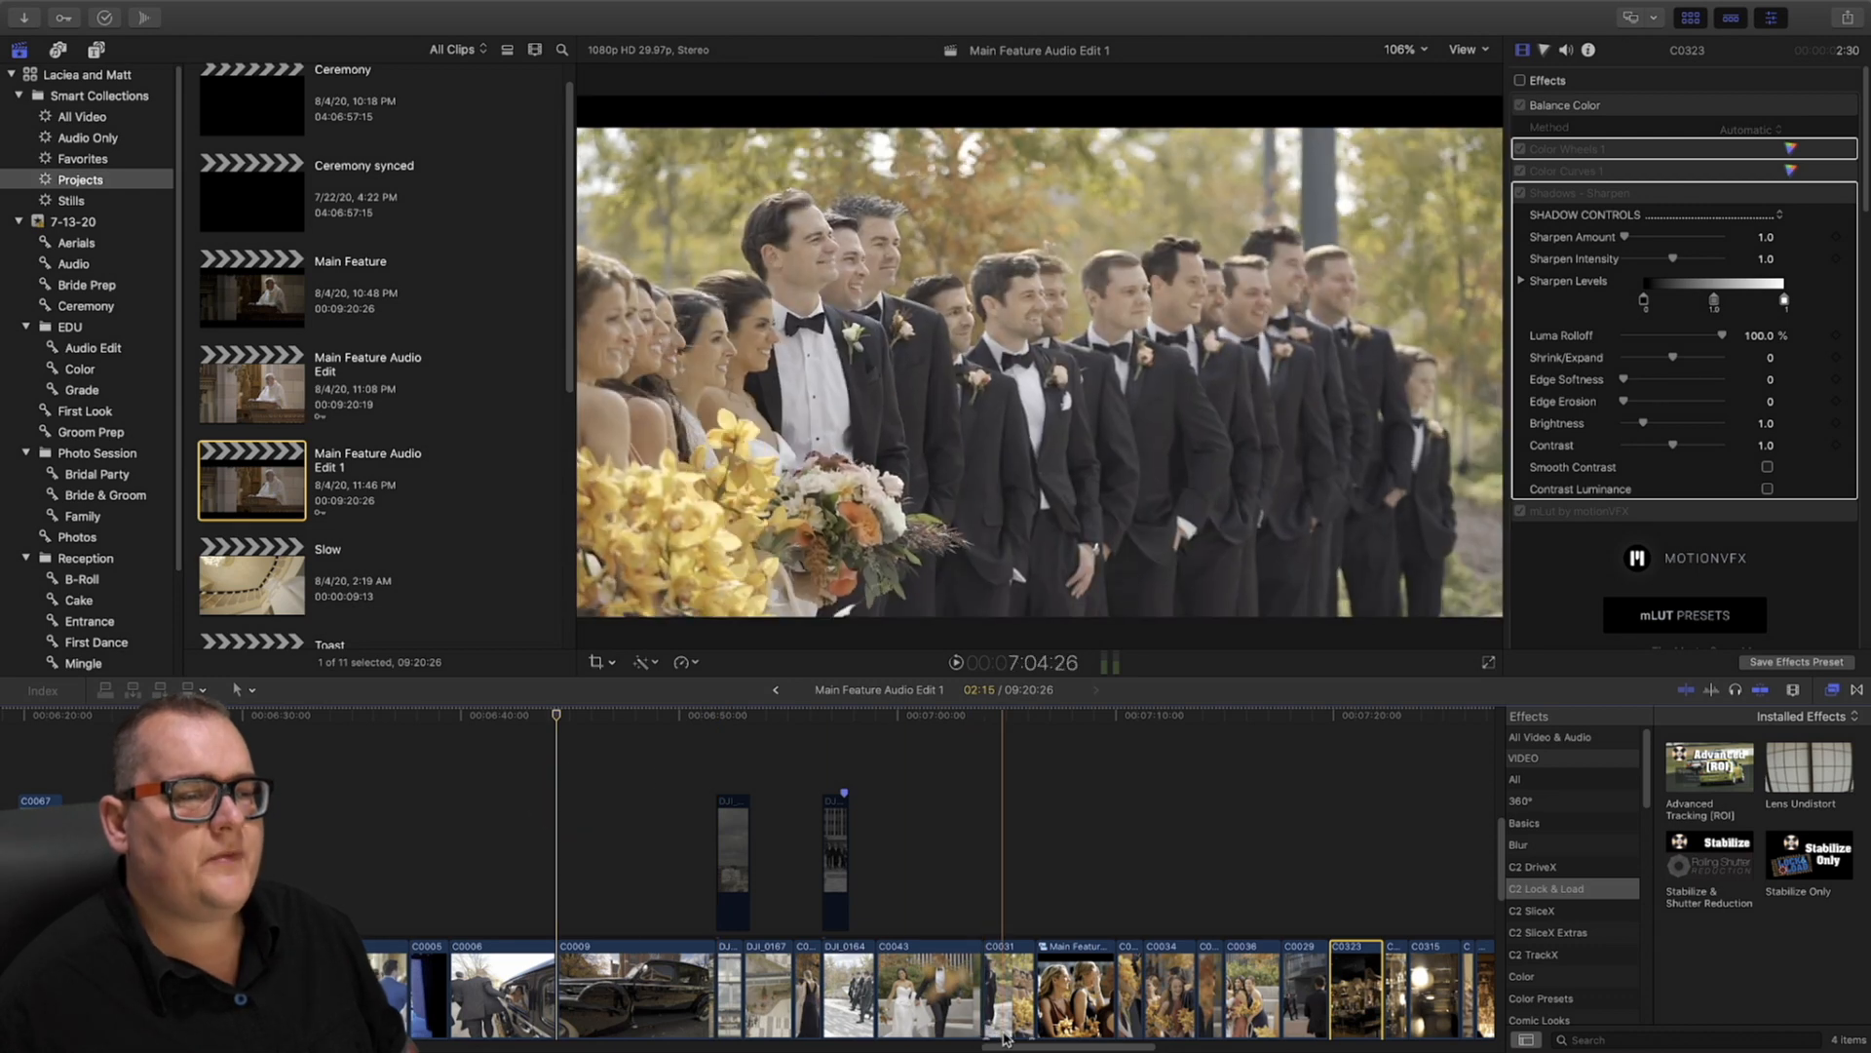
# Select the first Toast Pre Multicam Clip before Slow hair 4, enlarge the timeline around it, and hide the browser
pyautogui.moveTo(985, 1045); pyautogui.dragTo(39, 1046)
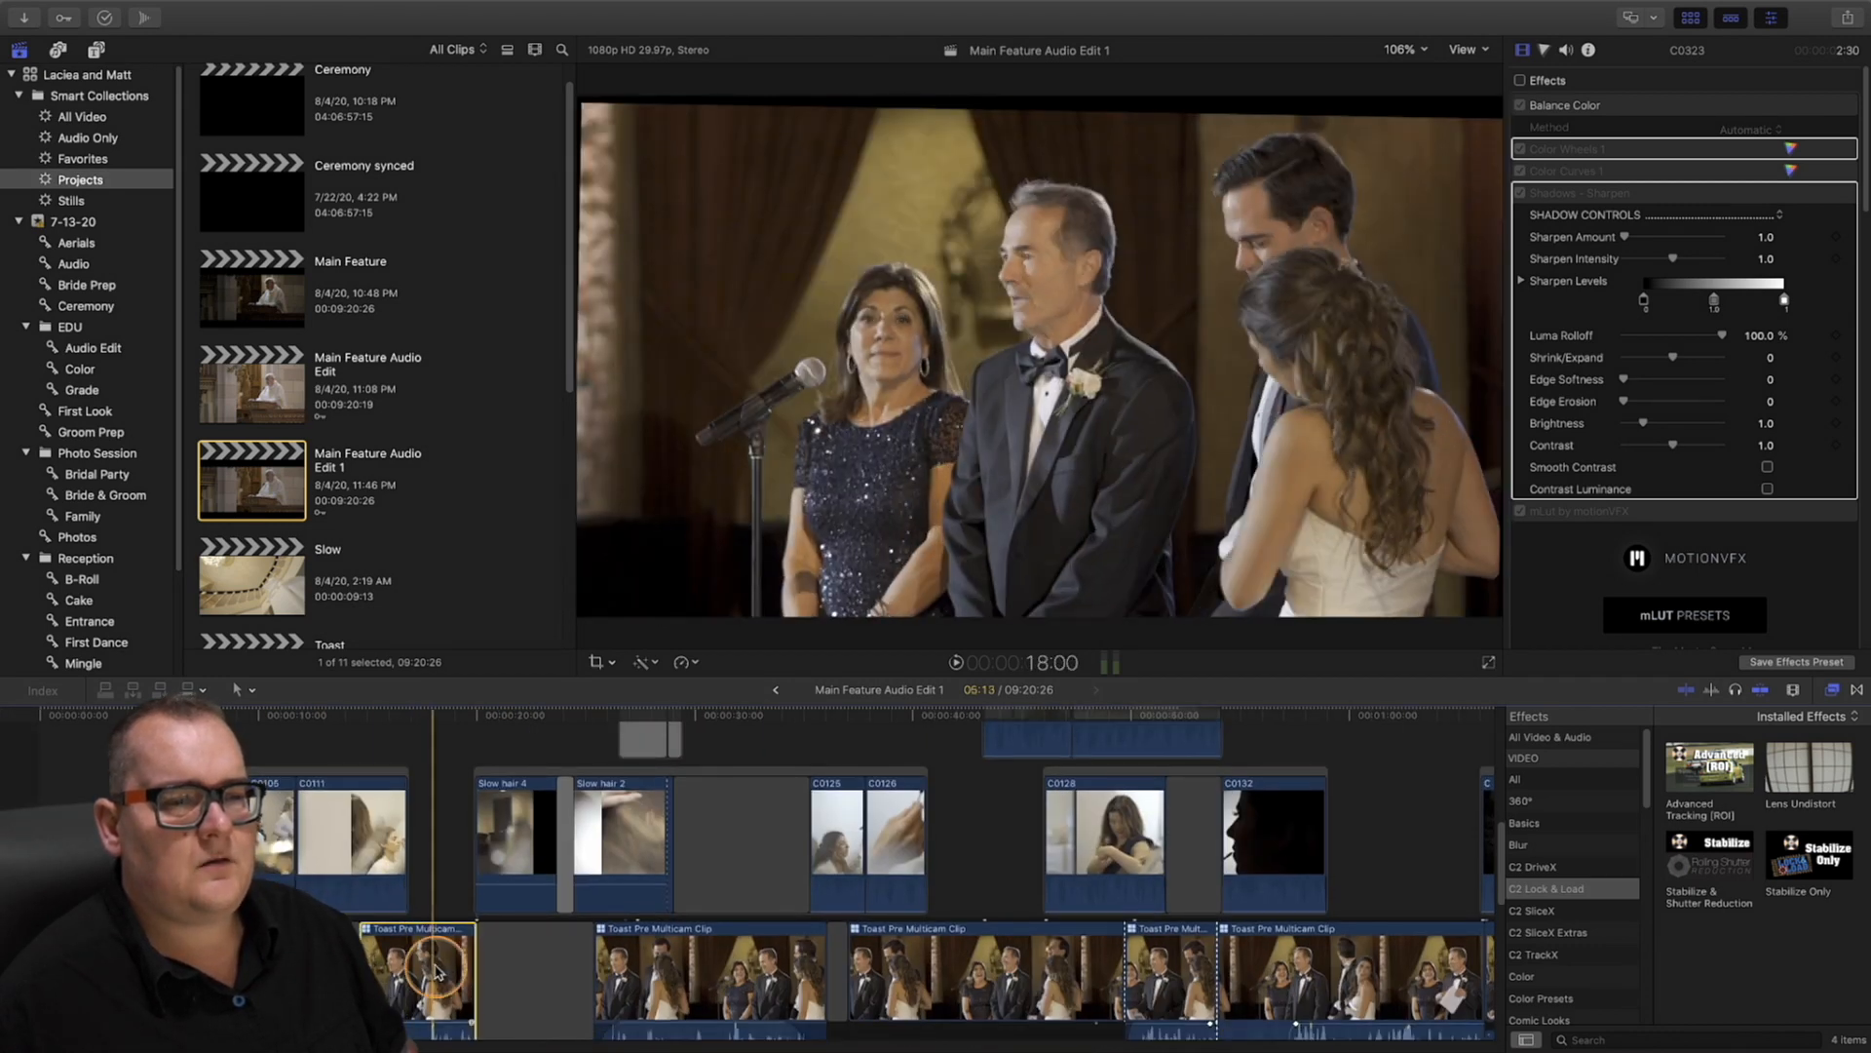
pyautogui.click(438, 953)
pyautogui.press('super+equal')
pyautogui.press('super+equal')
pyautogui.press('super+equal')
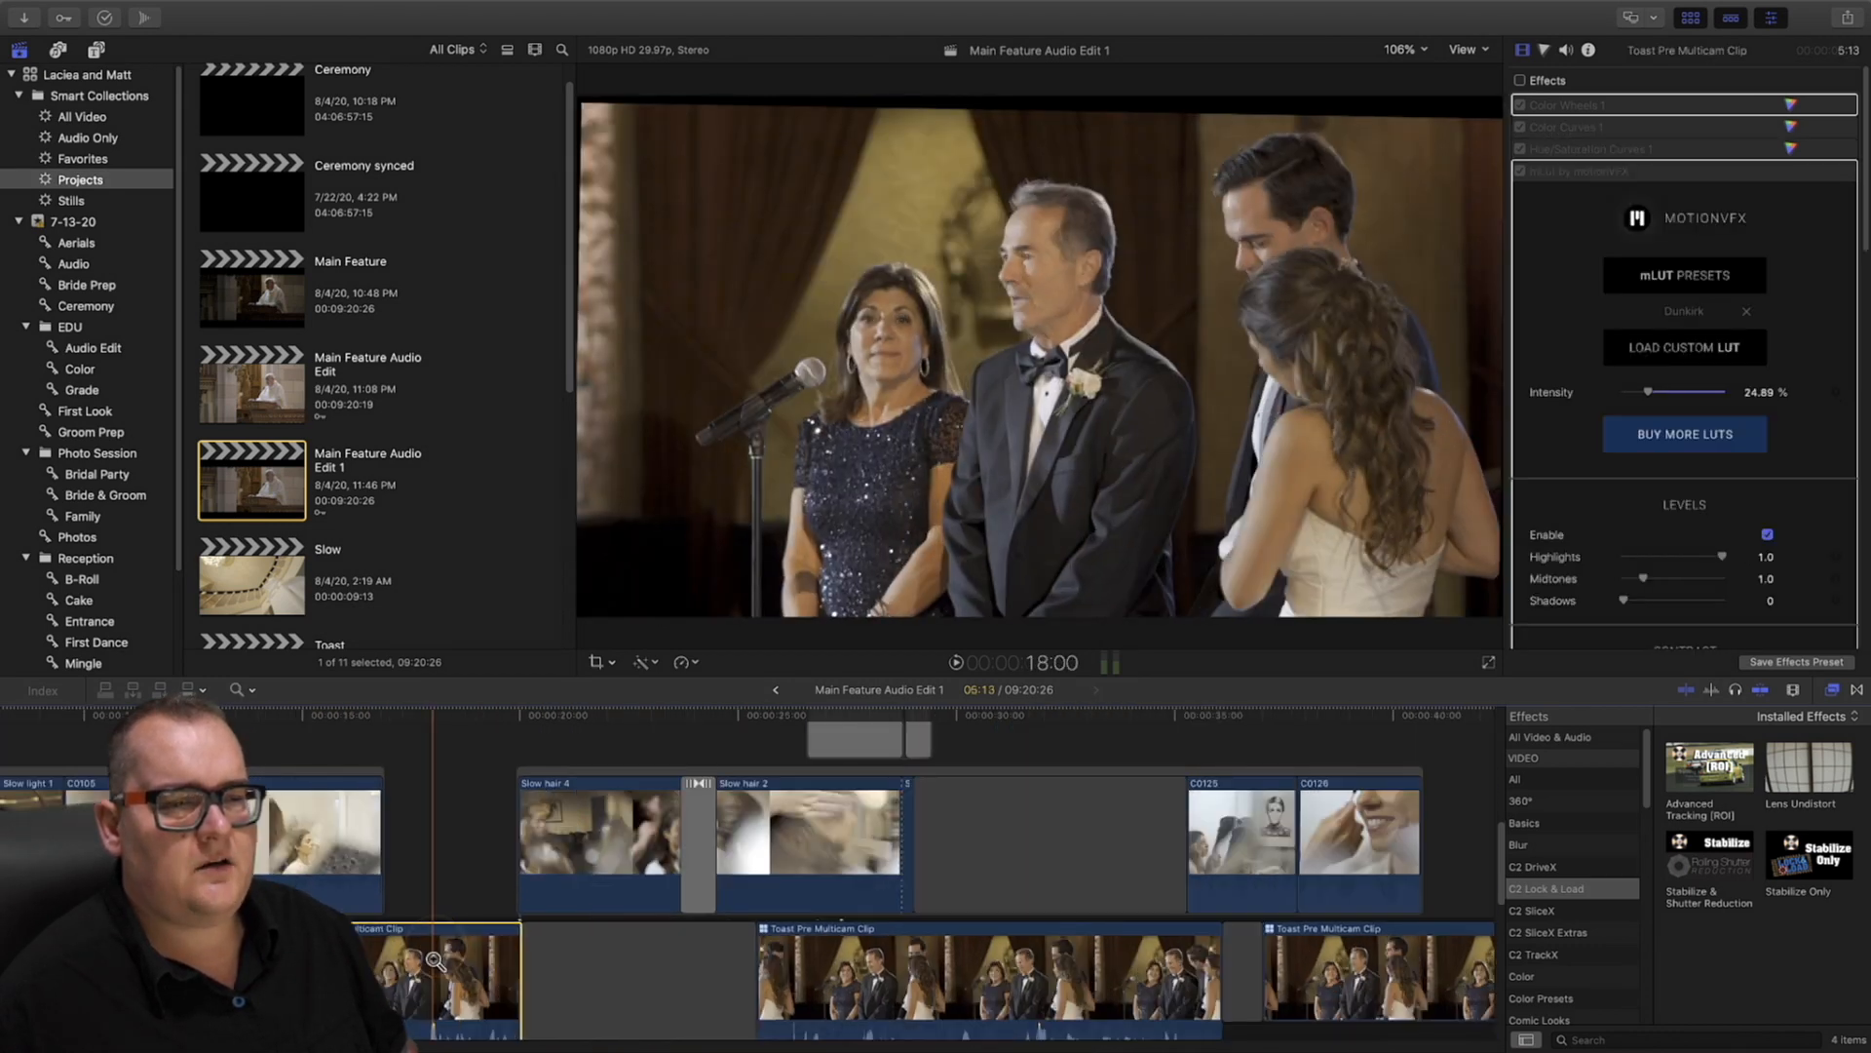
pyautogui.press('ctrl+super+1')
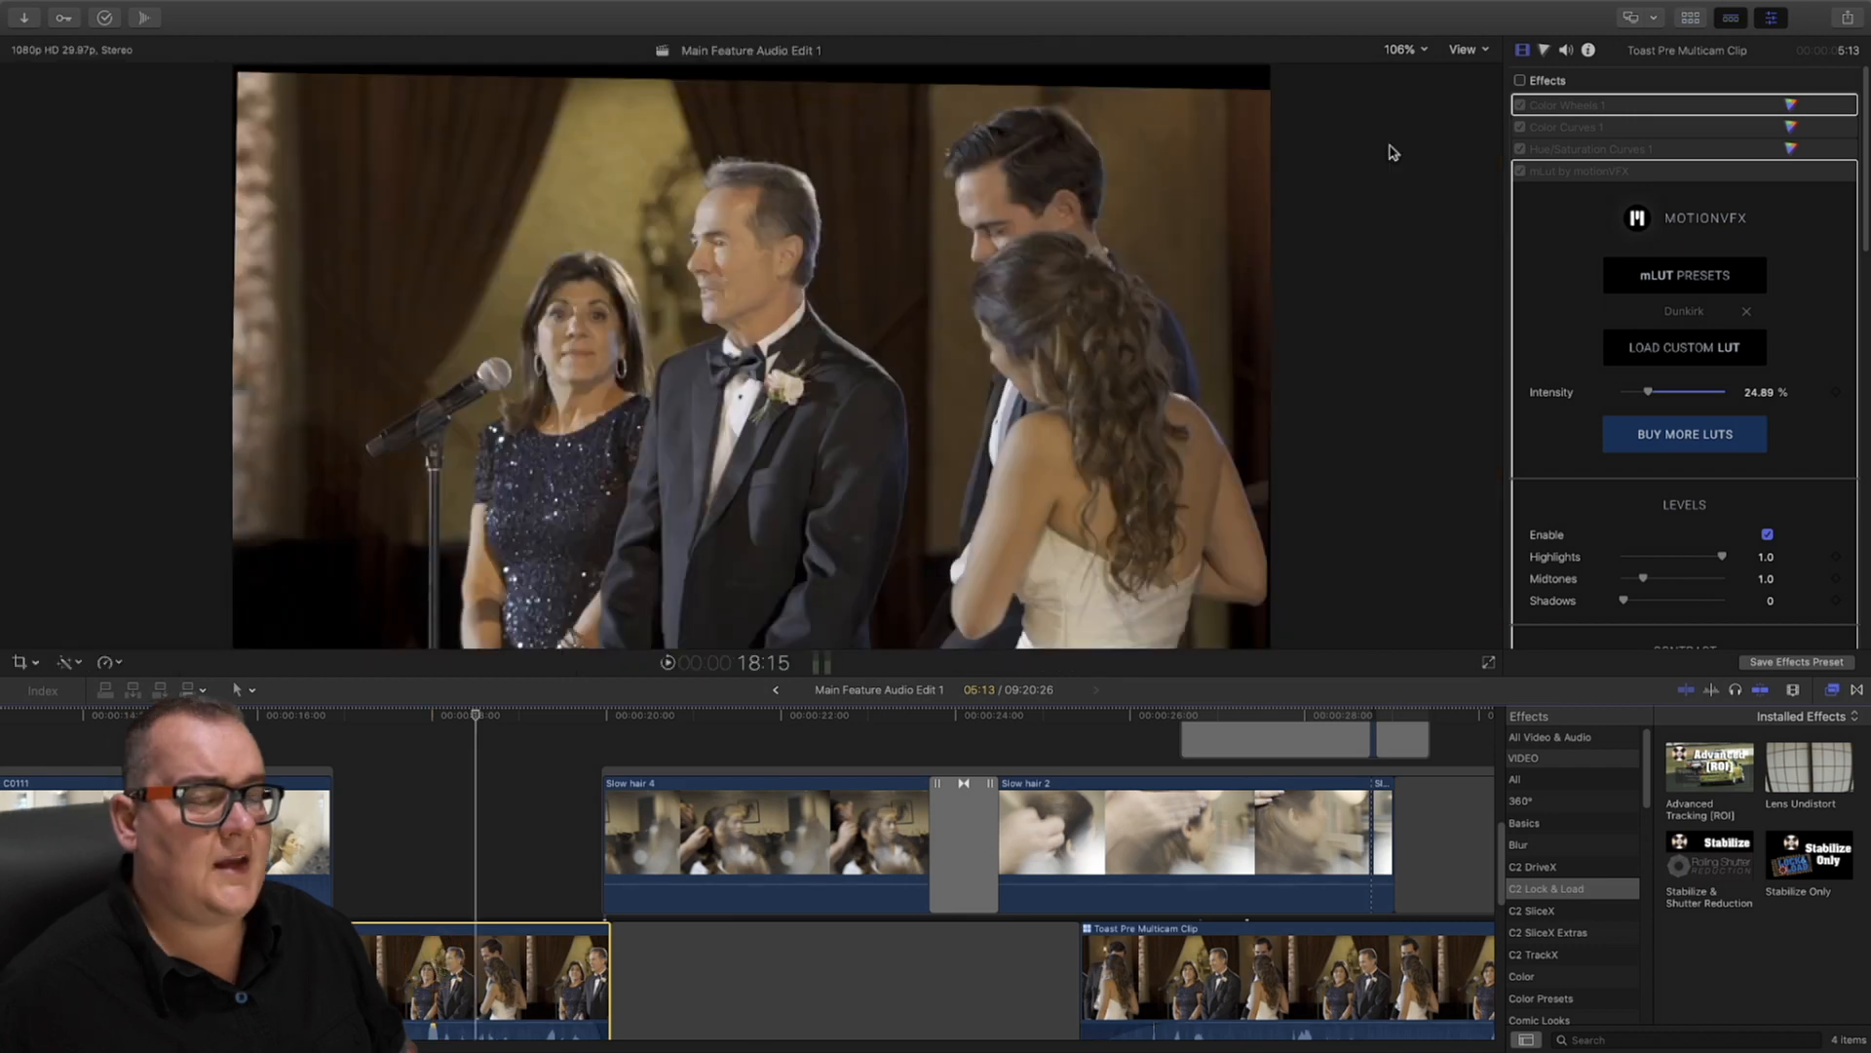
# Park the playhead at 18:24 in the toast clip and enable its Effects section with the individual color effects switched off
pyautogui.click(1472, 50)
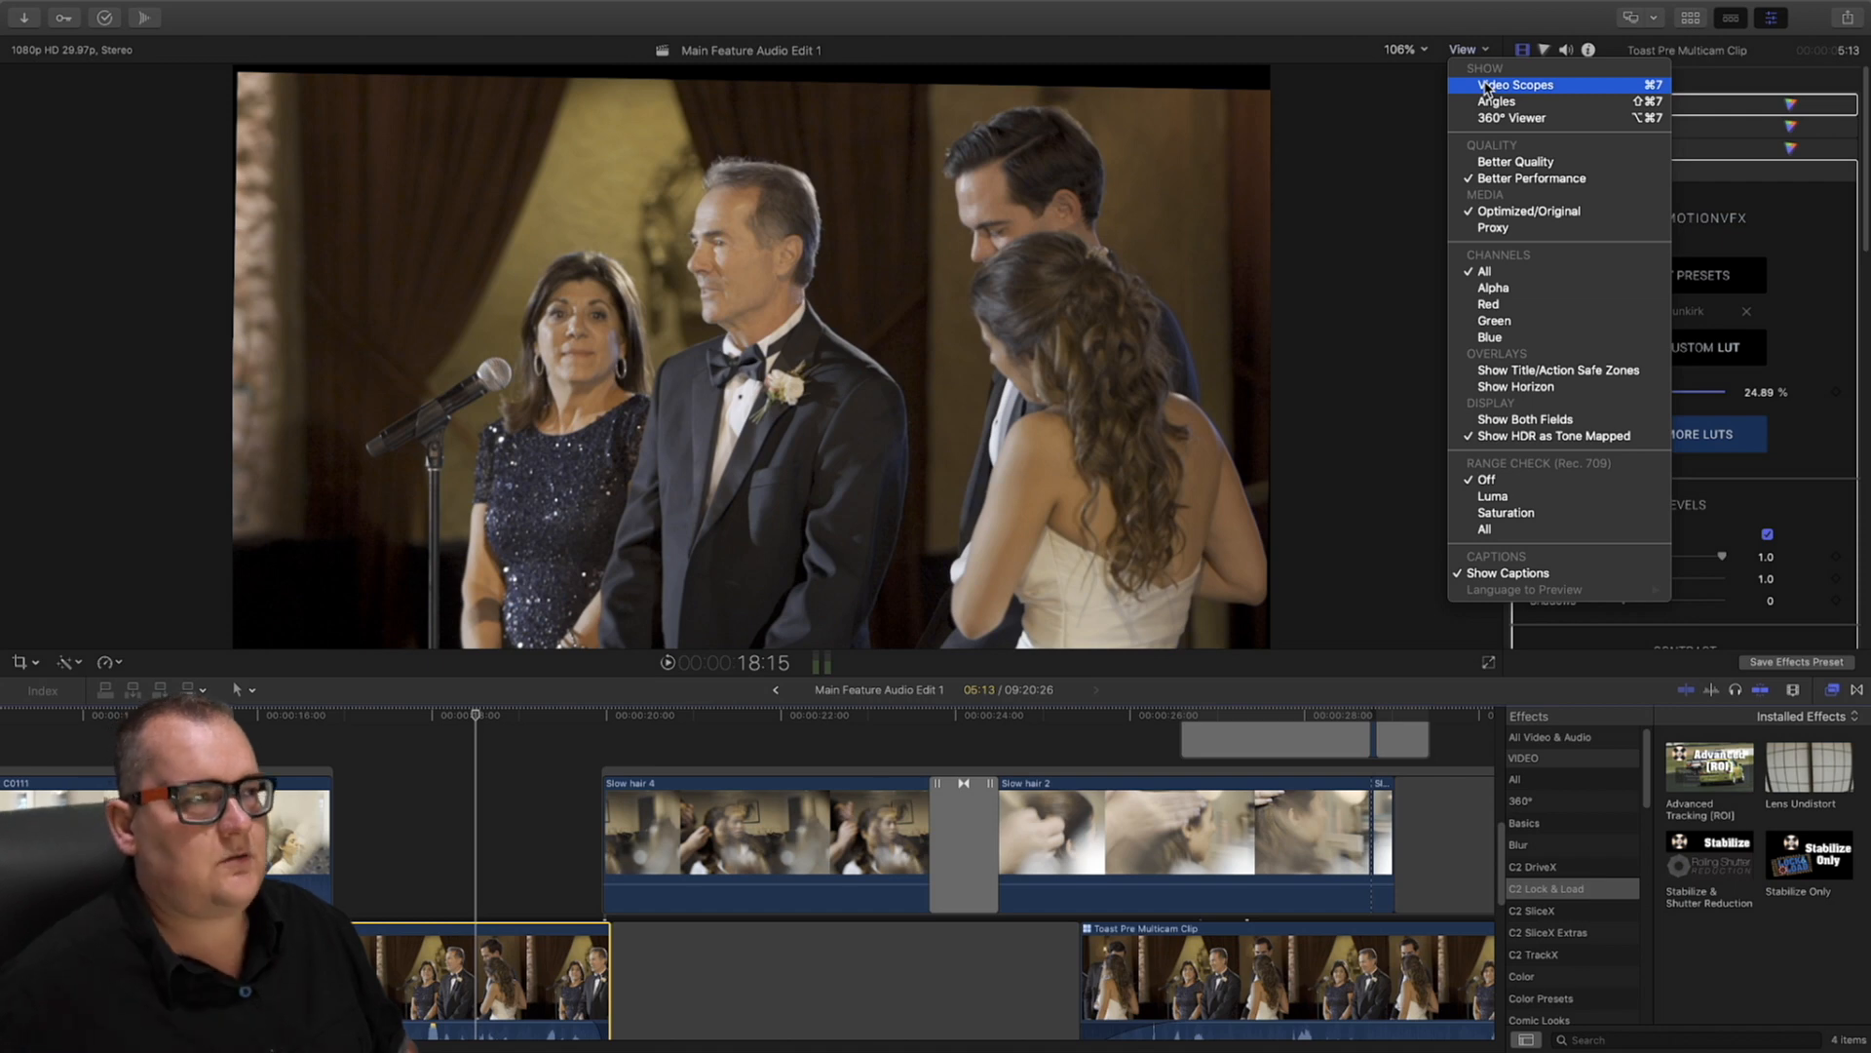
pyautogui.click(1384, 171)
pyautogui.moveTo(474, 711); pyautogui.dragTo(860, 720)
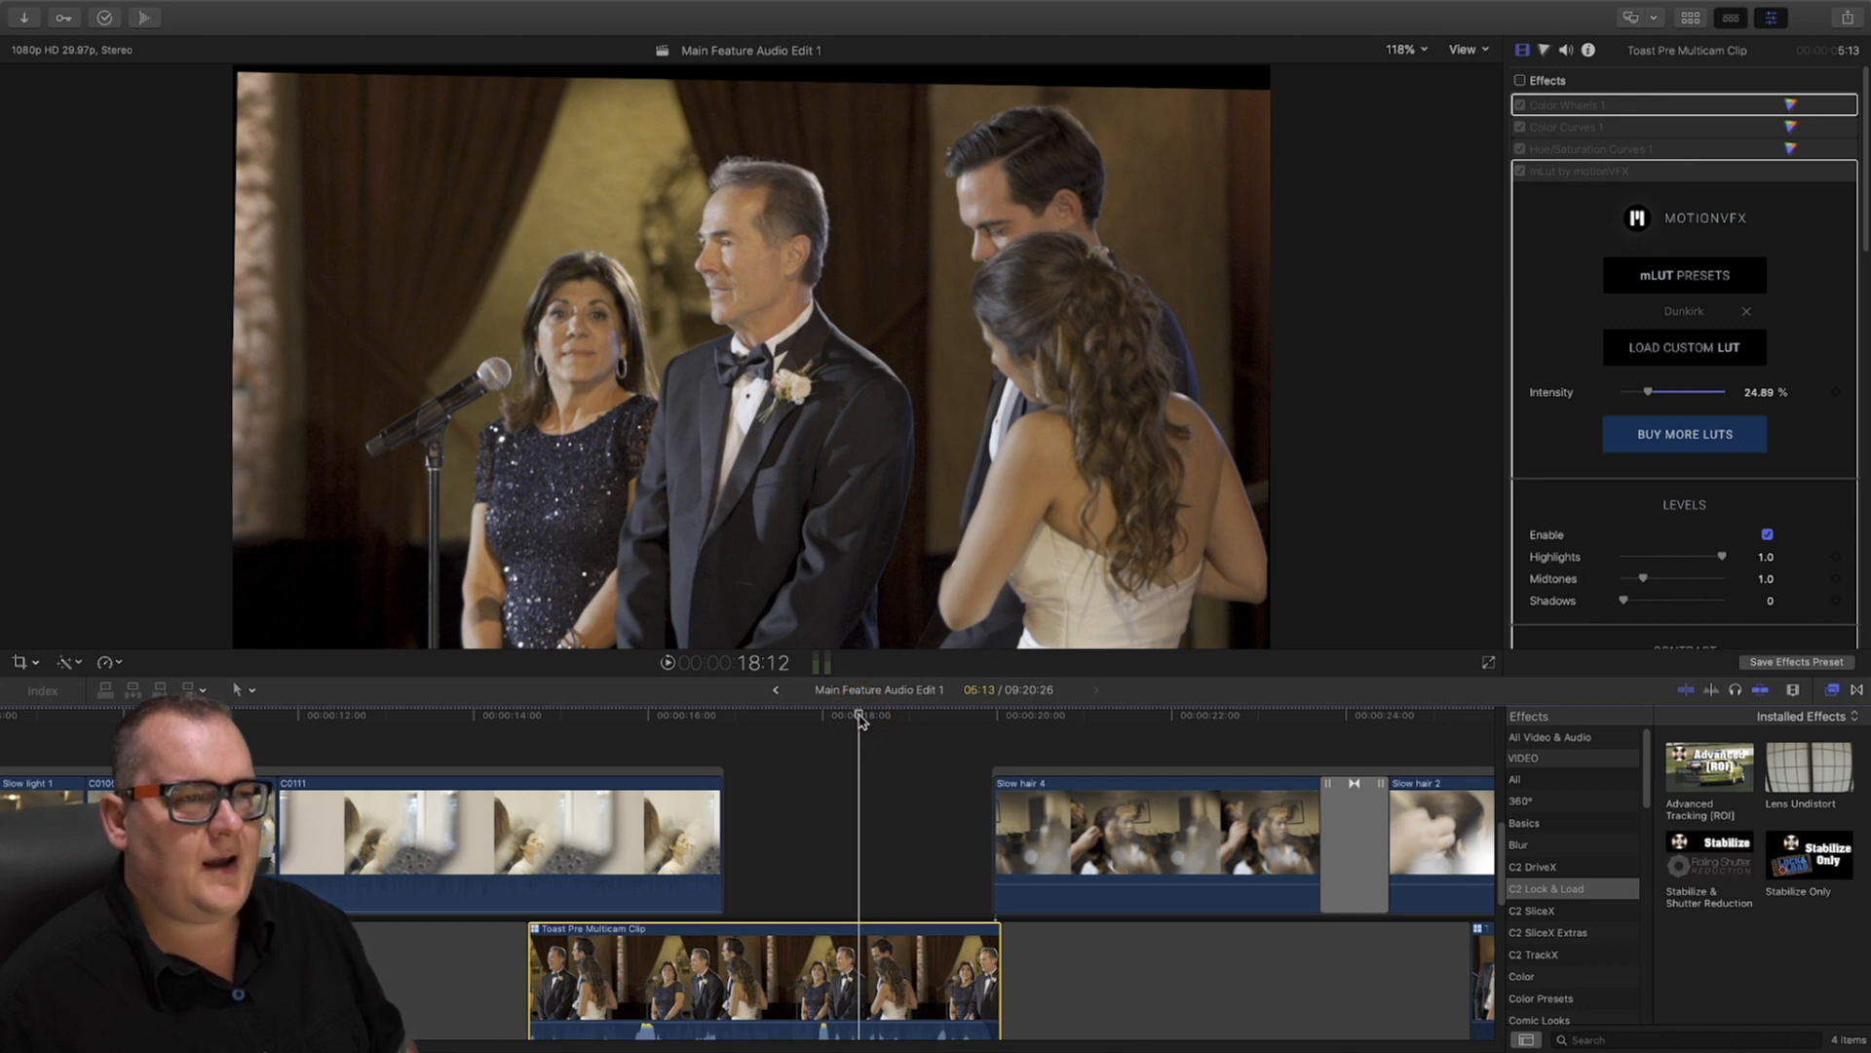
pyautogui.hscroll(-1, 860, 720)
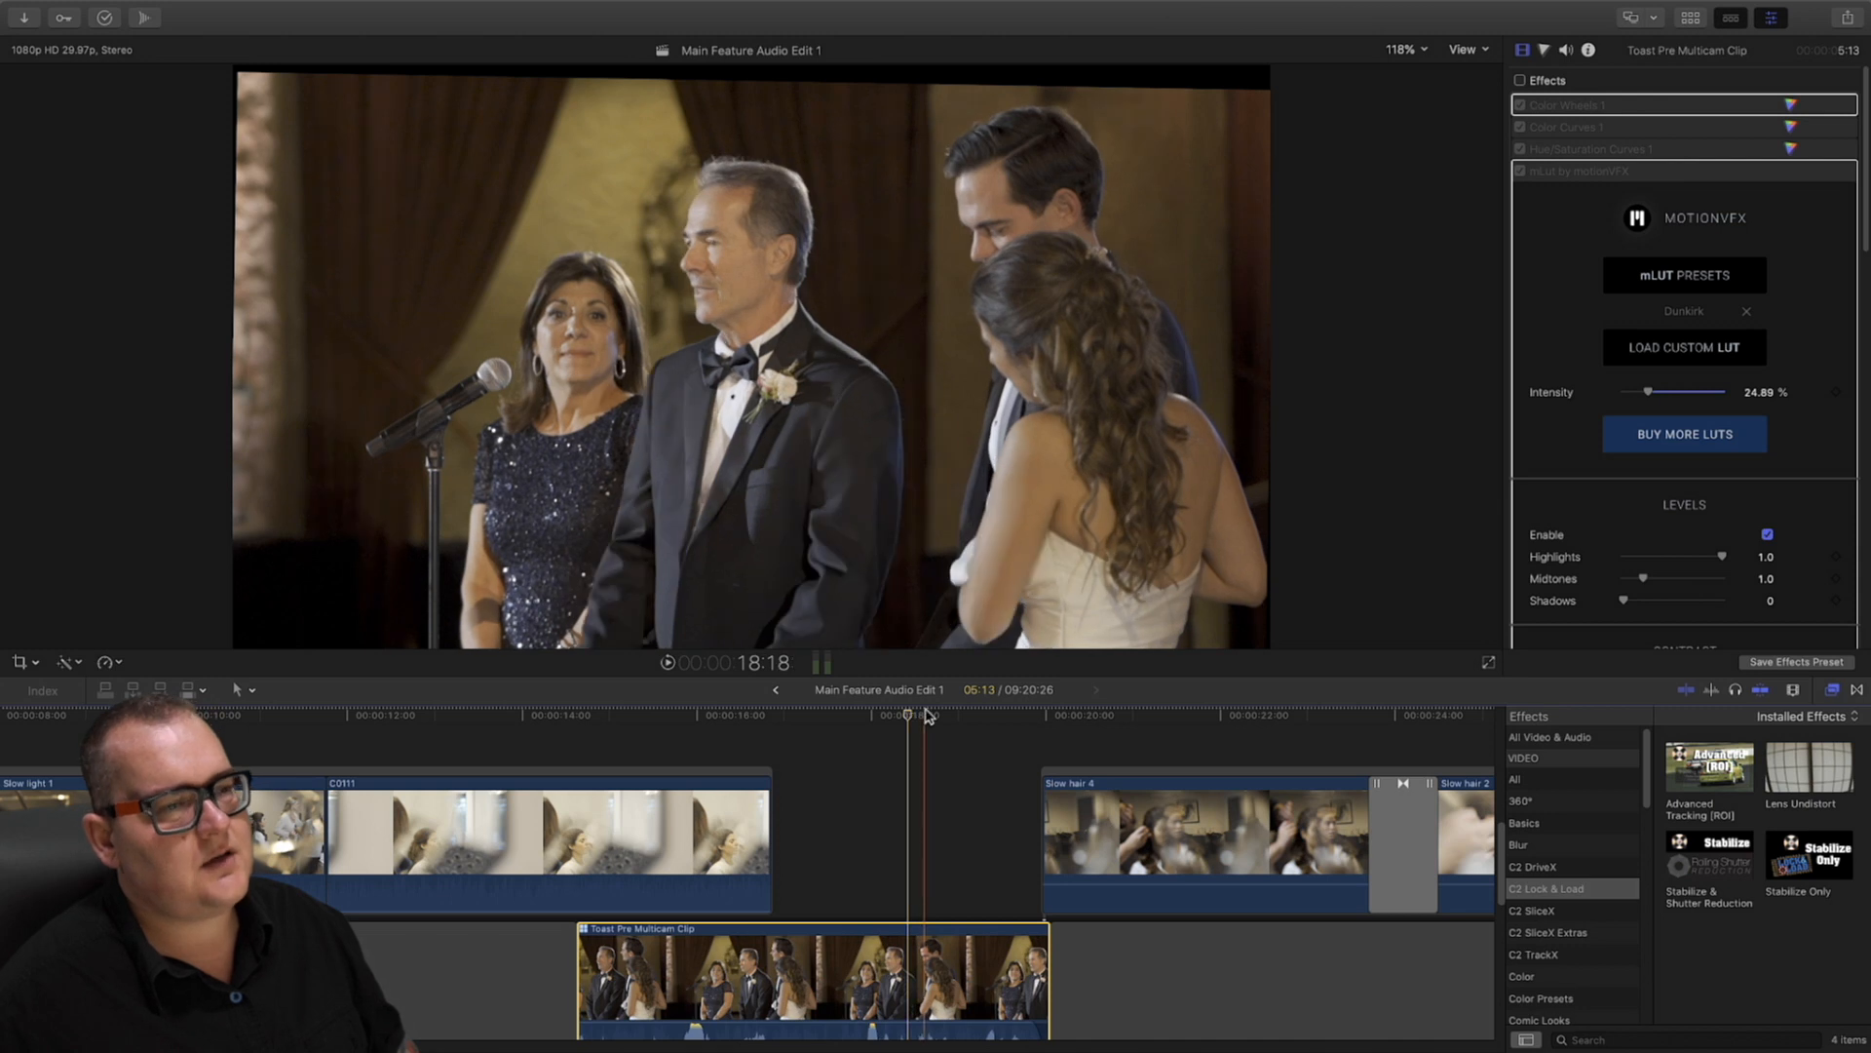
pyautogui.press('space')
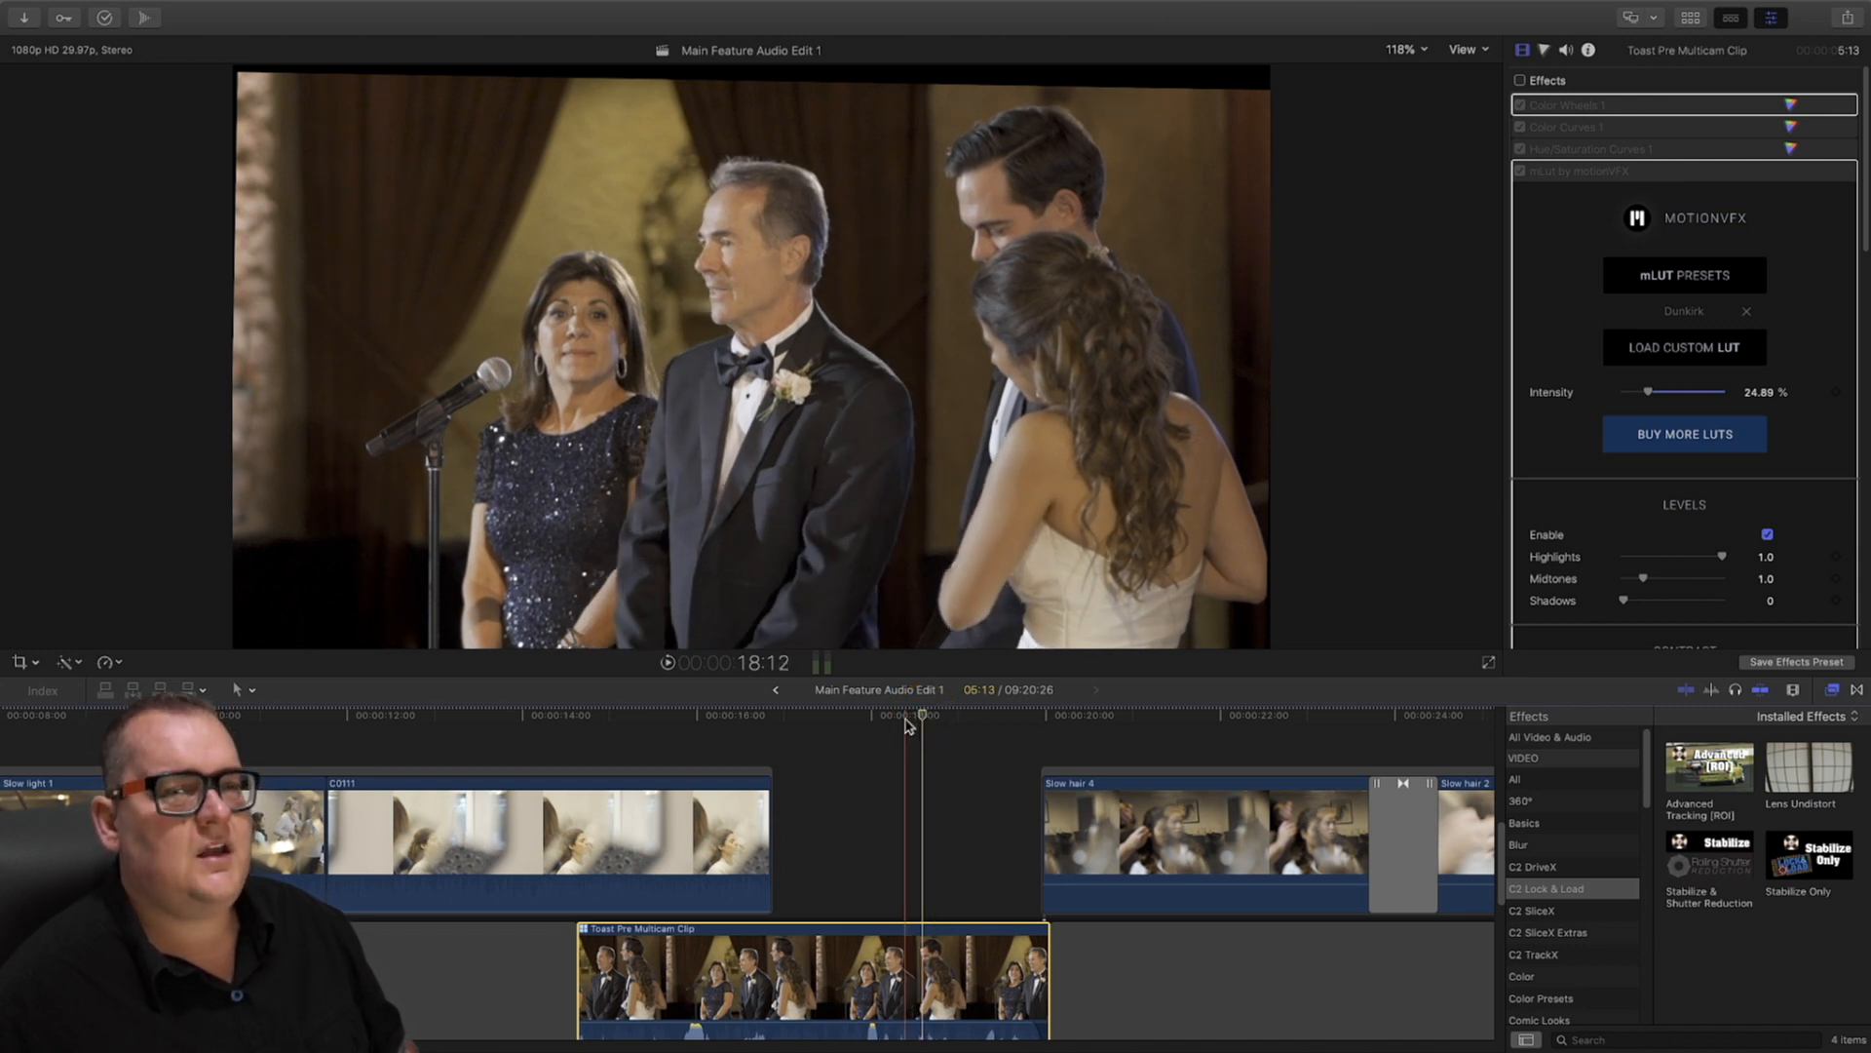
pyautogui.click(940, 718)
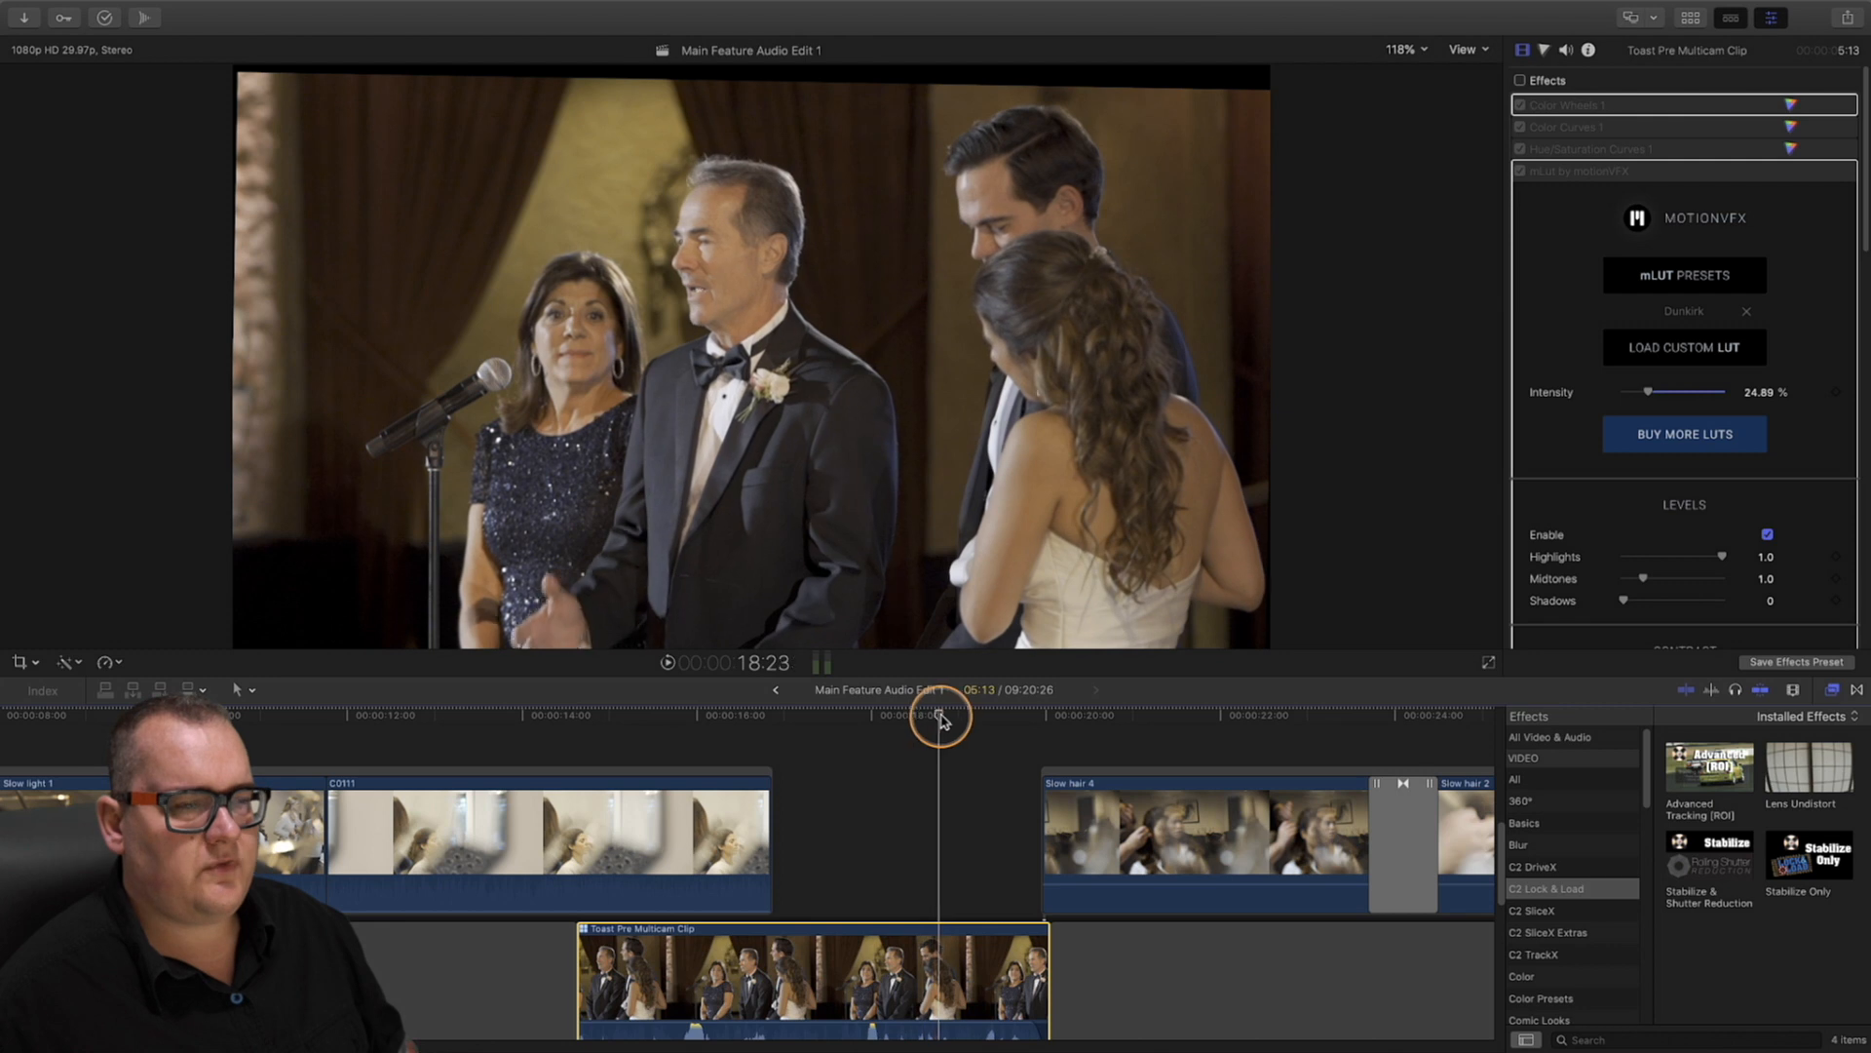
pyautogui.click(945, 935)
pyautogui.click(944, 718)
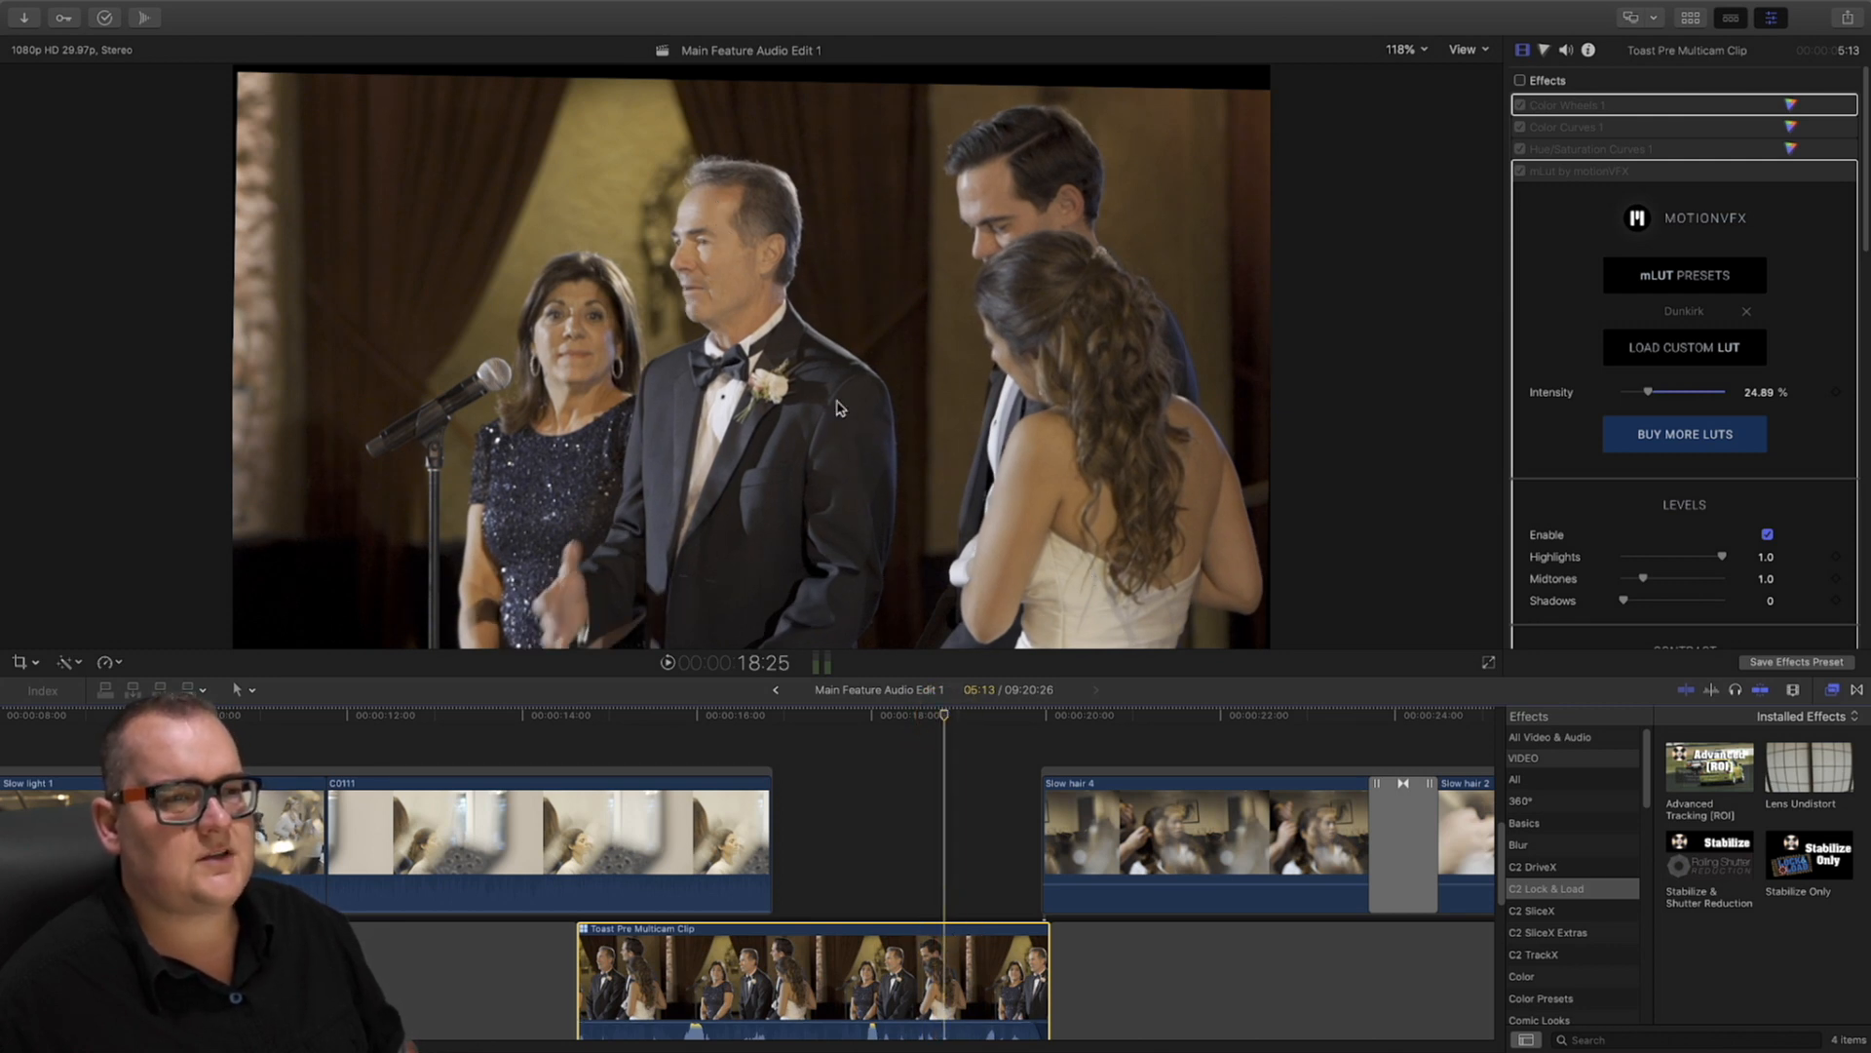
pyautogui.press('Left')
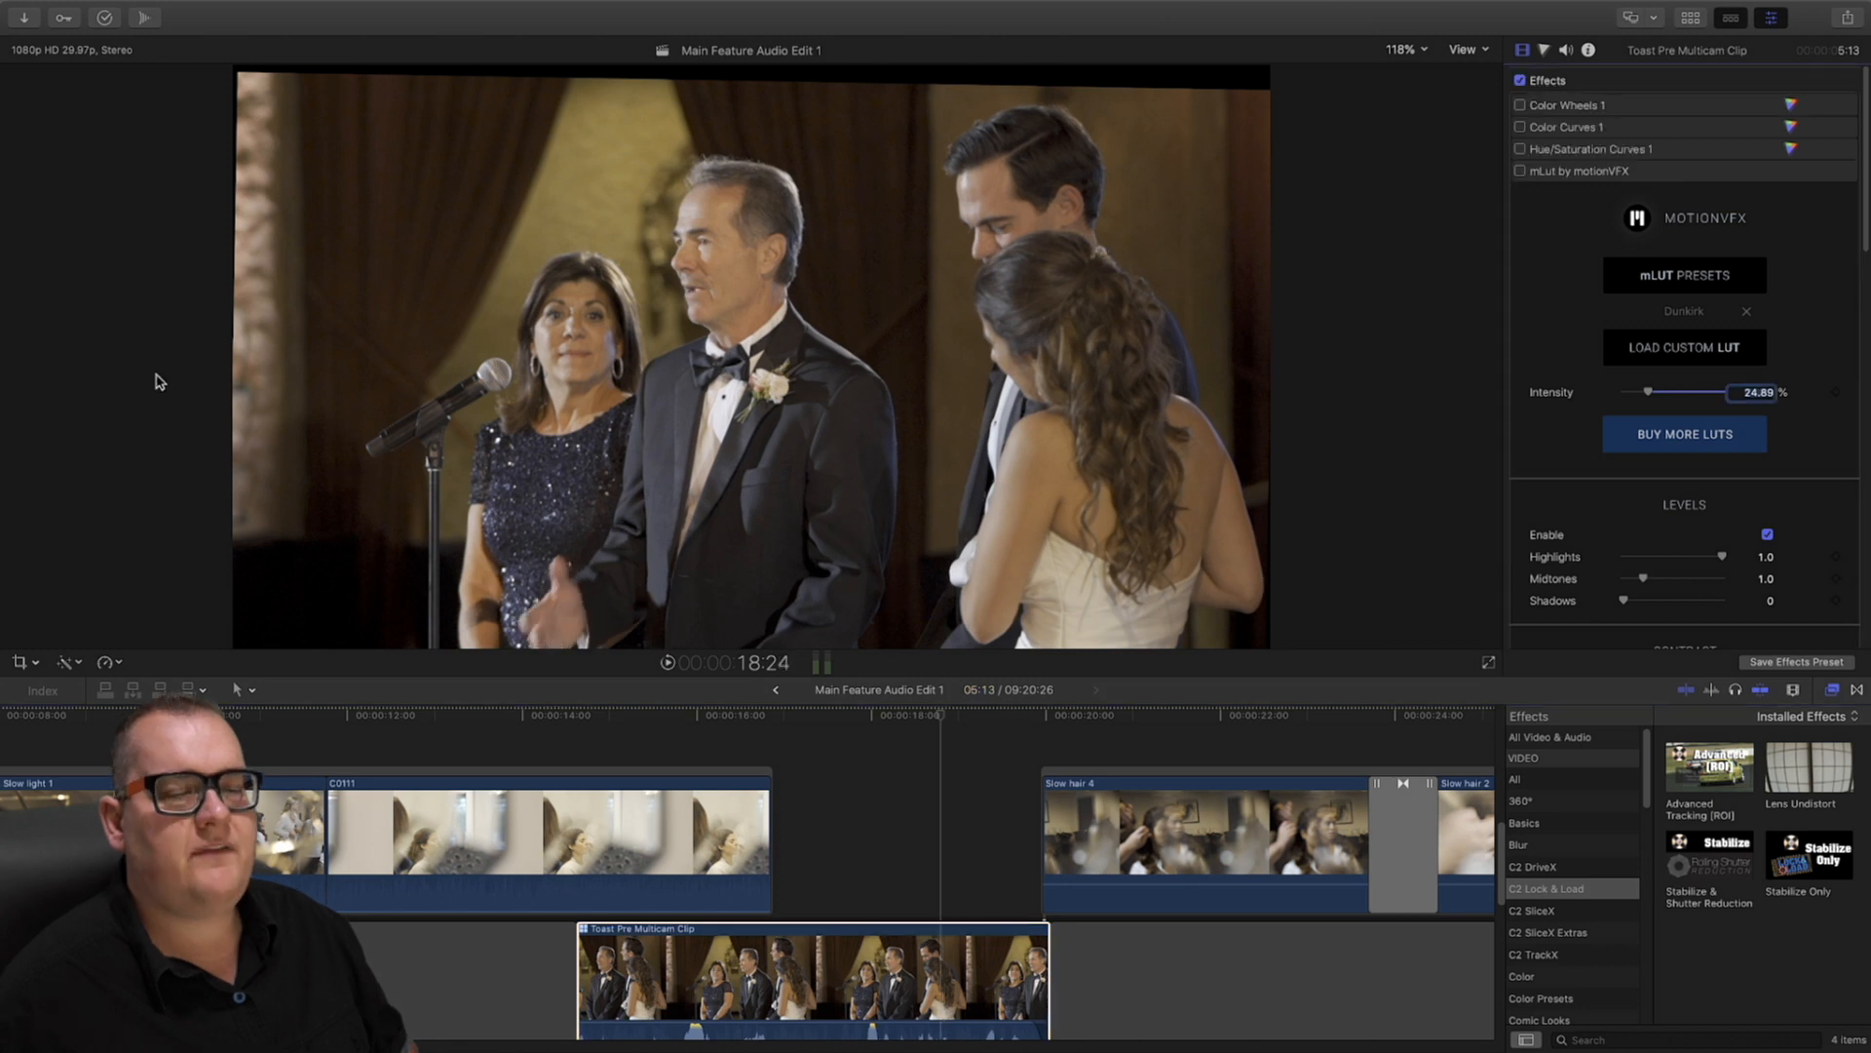
# Apply Balance Color to the toast clip and change its method to White Balance
pyautogui.click(72, 668)
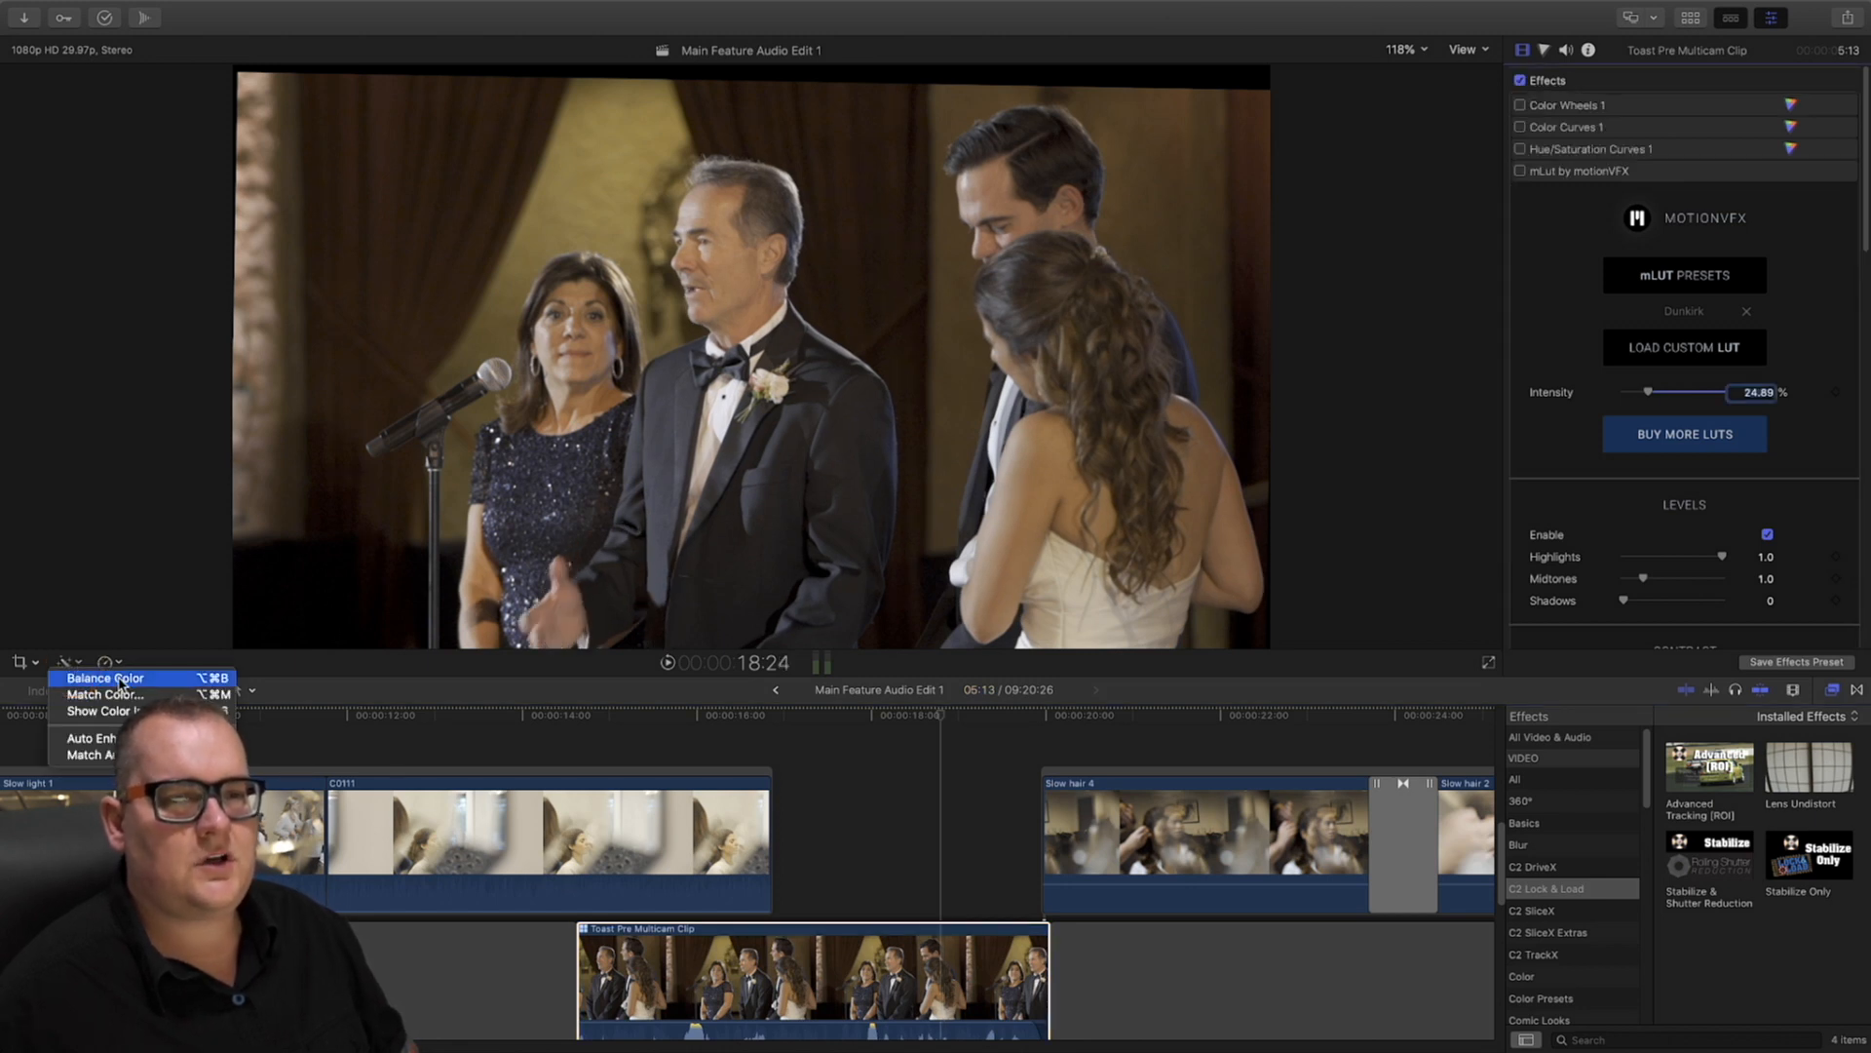
pyautogui.click(107, 679)
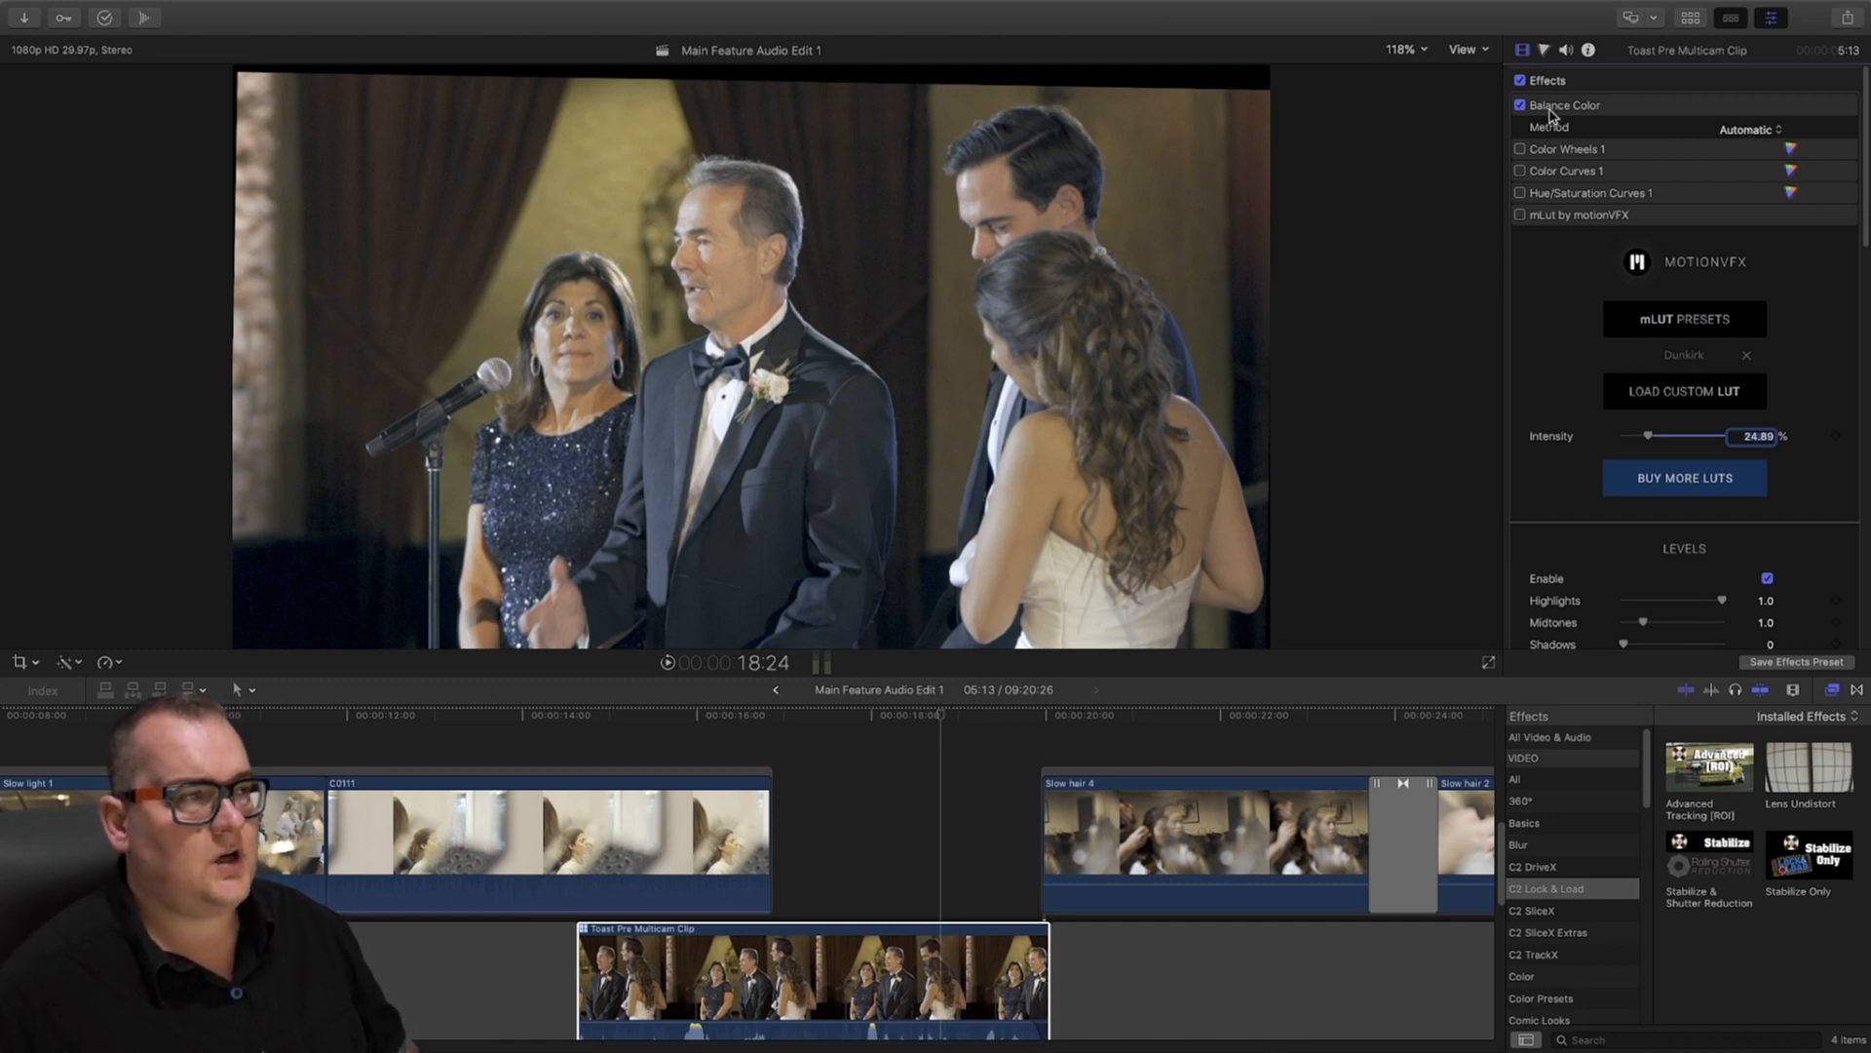
pyautogui.click(1754, 129)
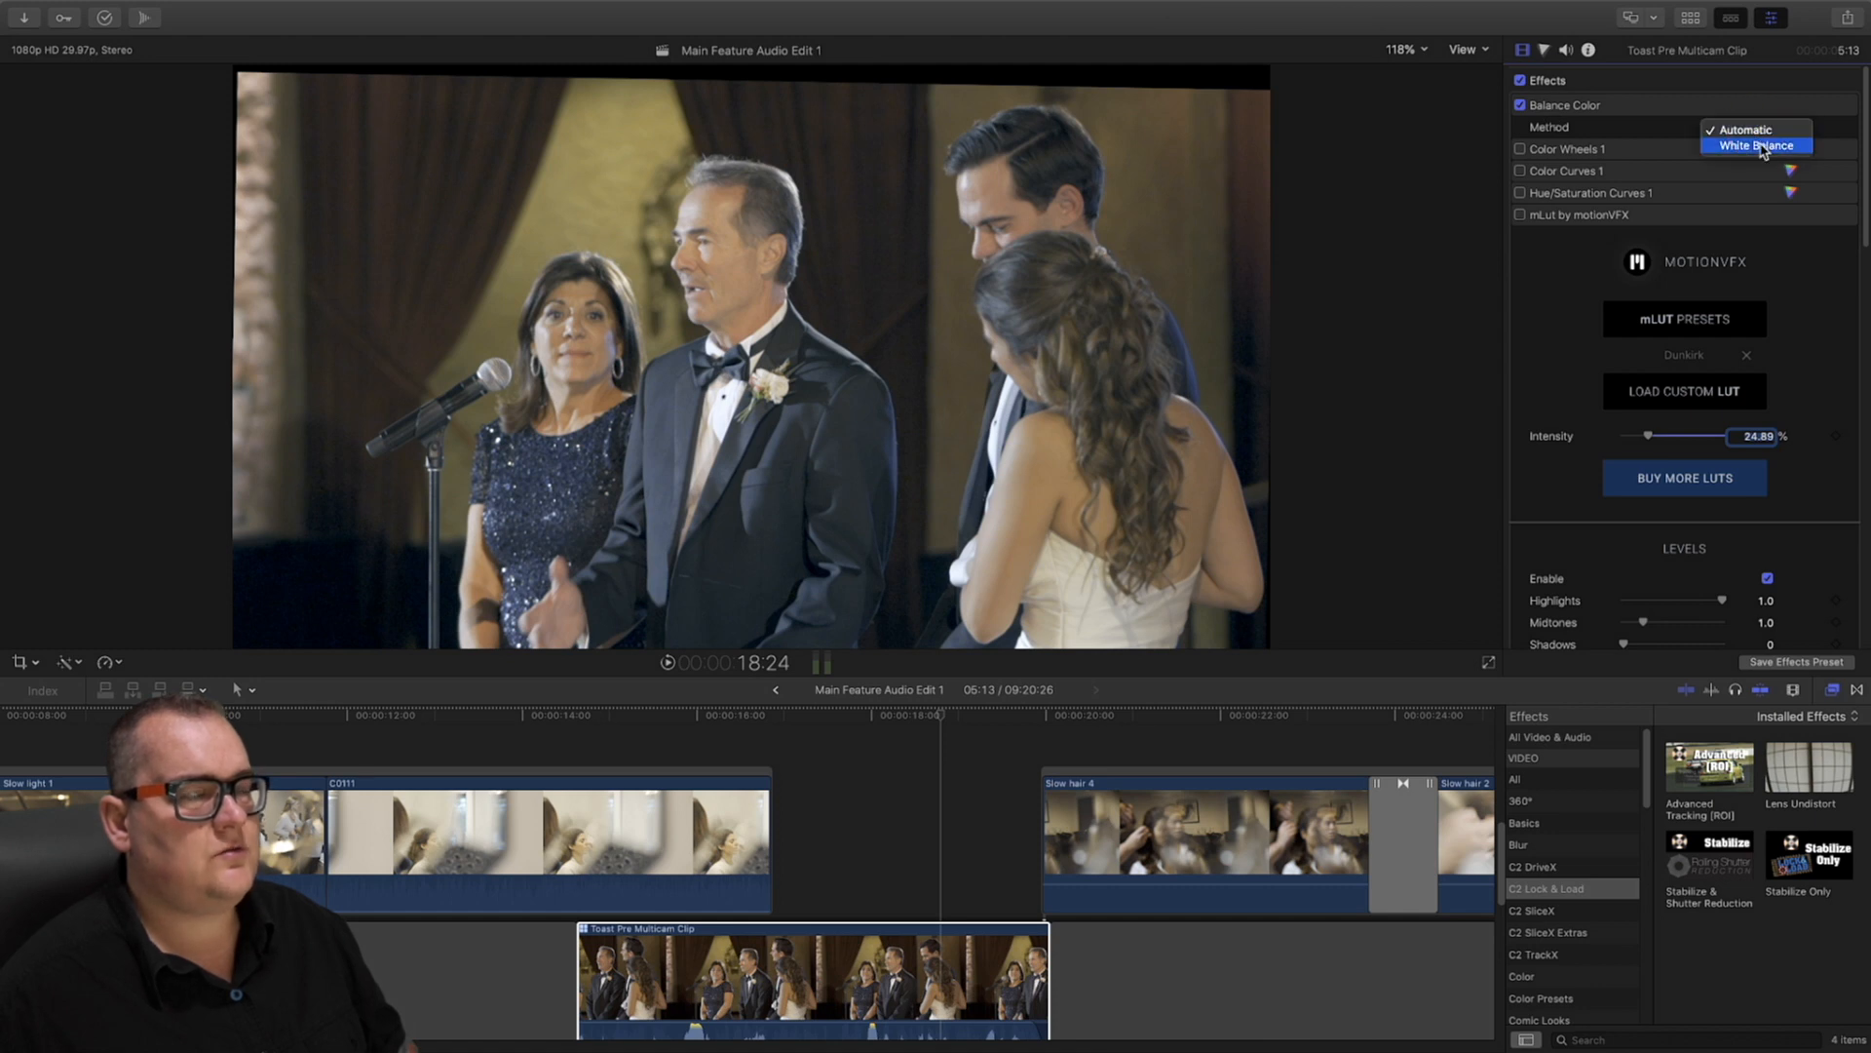
pyautogui.click(1759, 146)
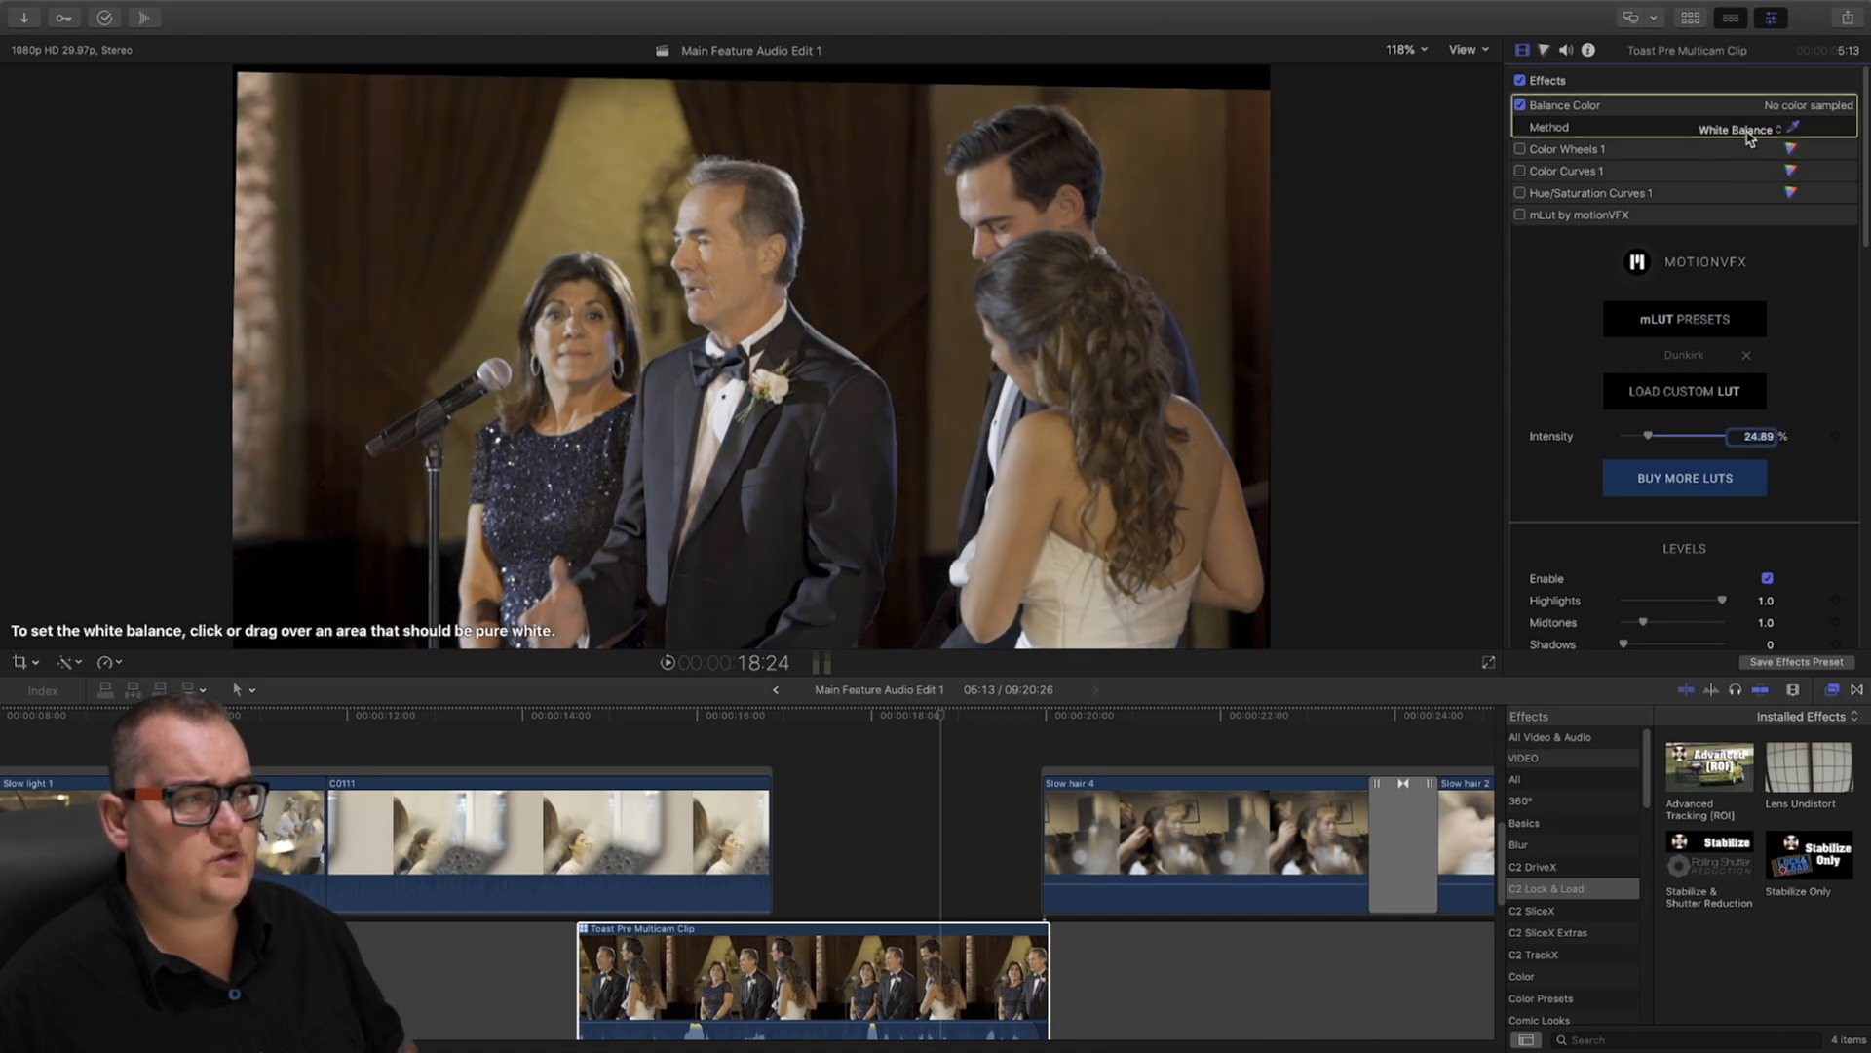
pyautogui.click(1749, 131)
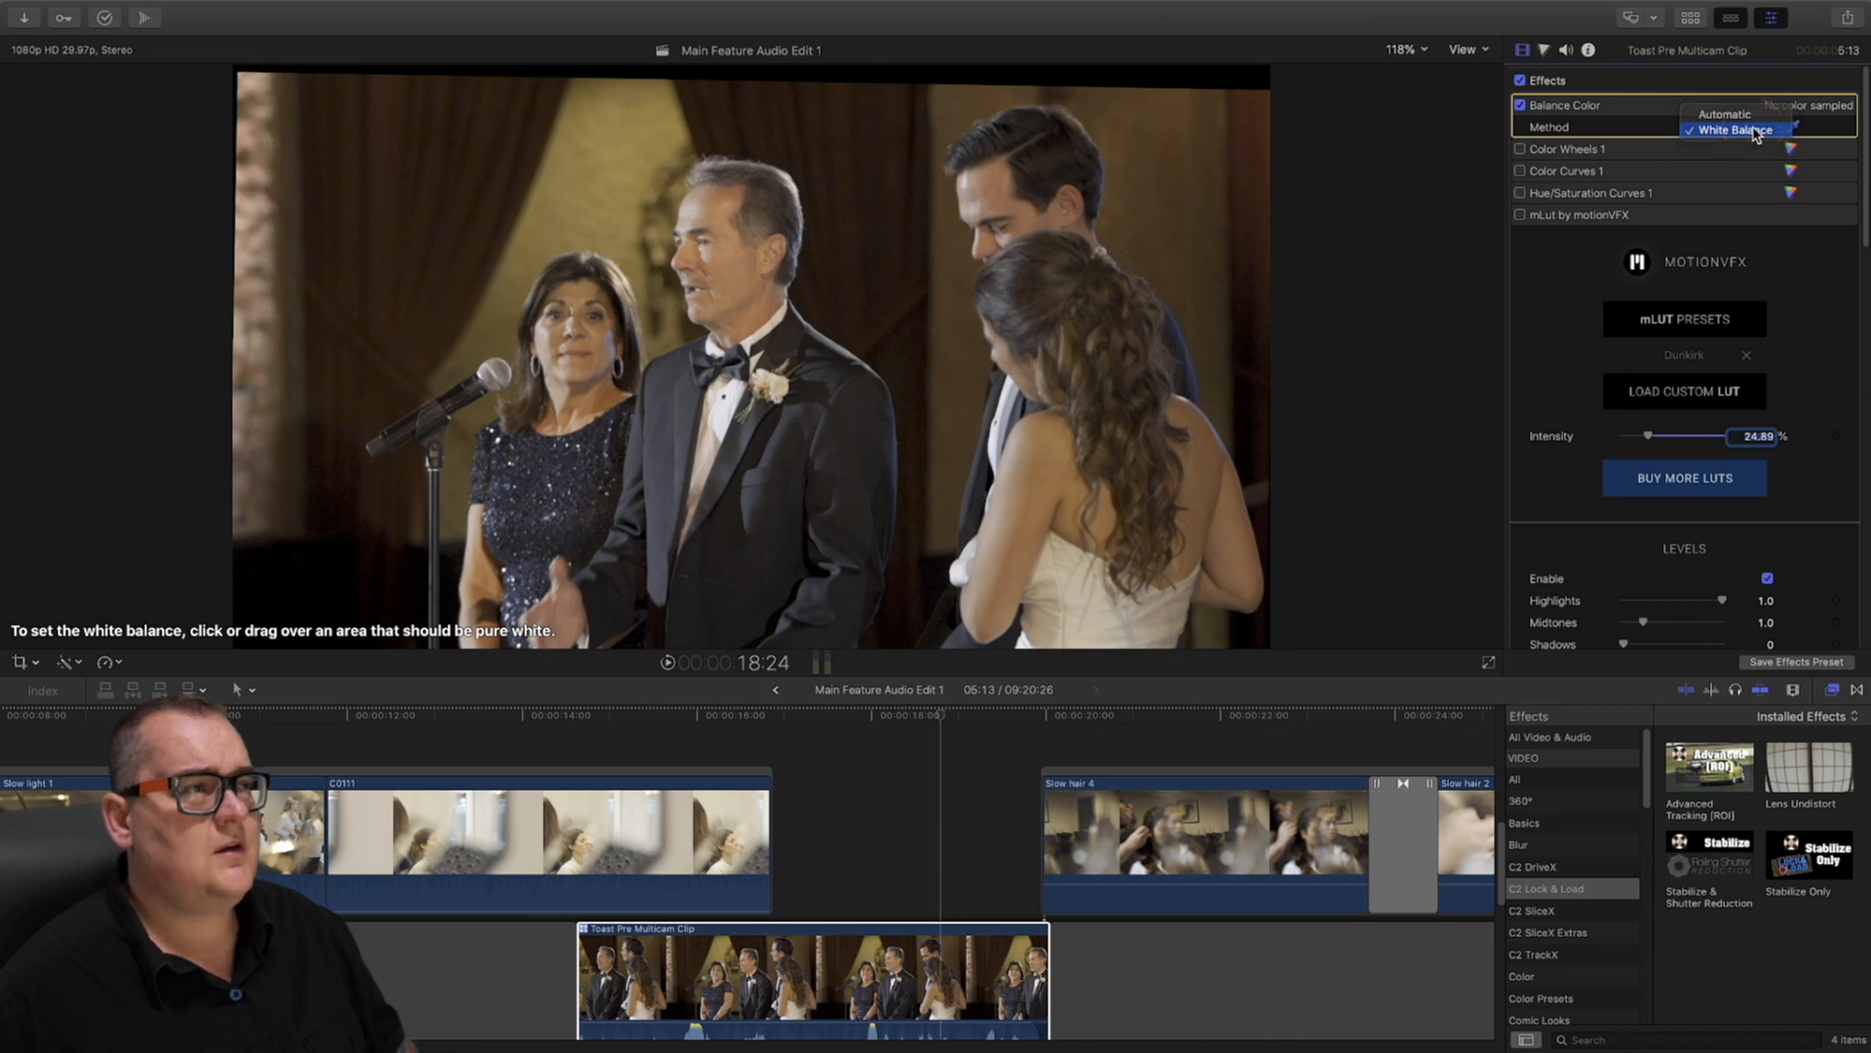
pyautogui.click(1754, 129)
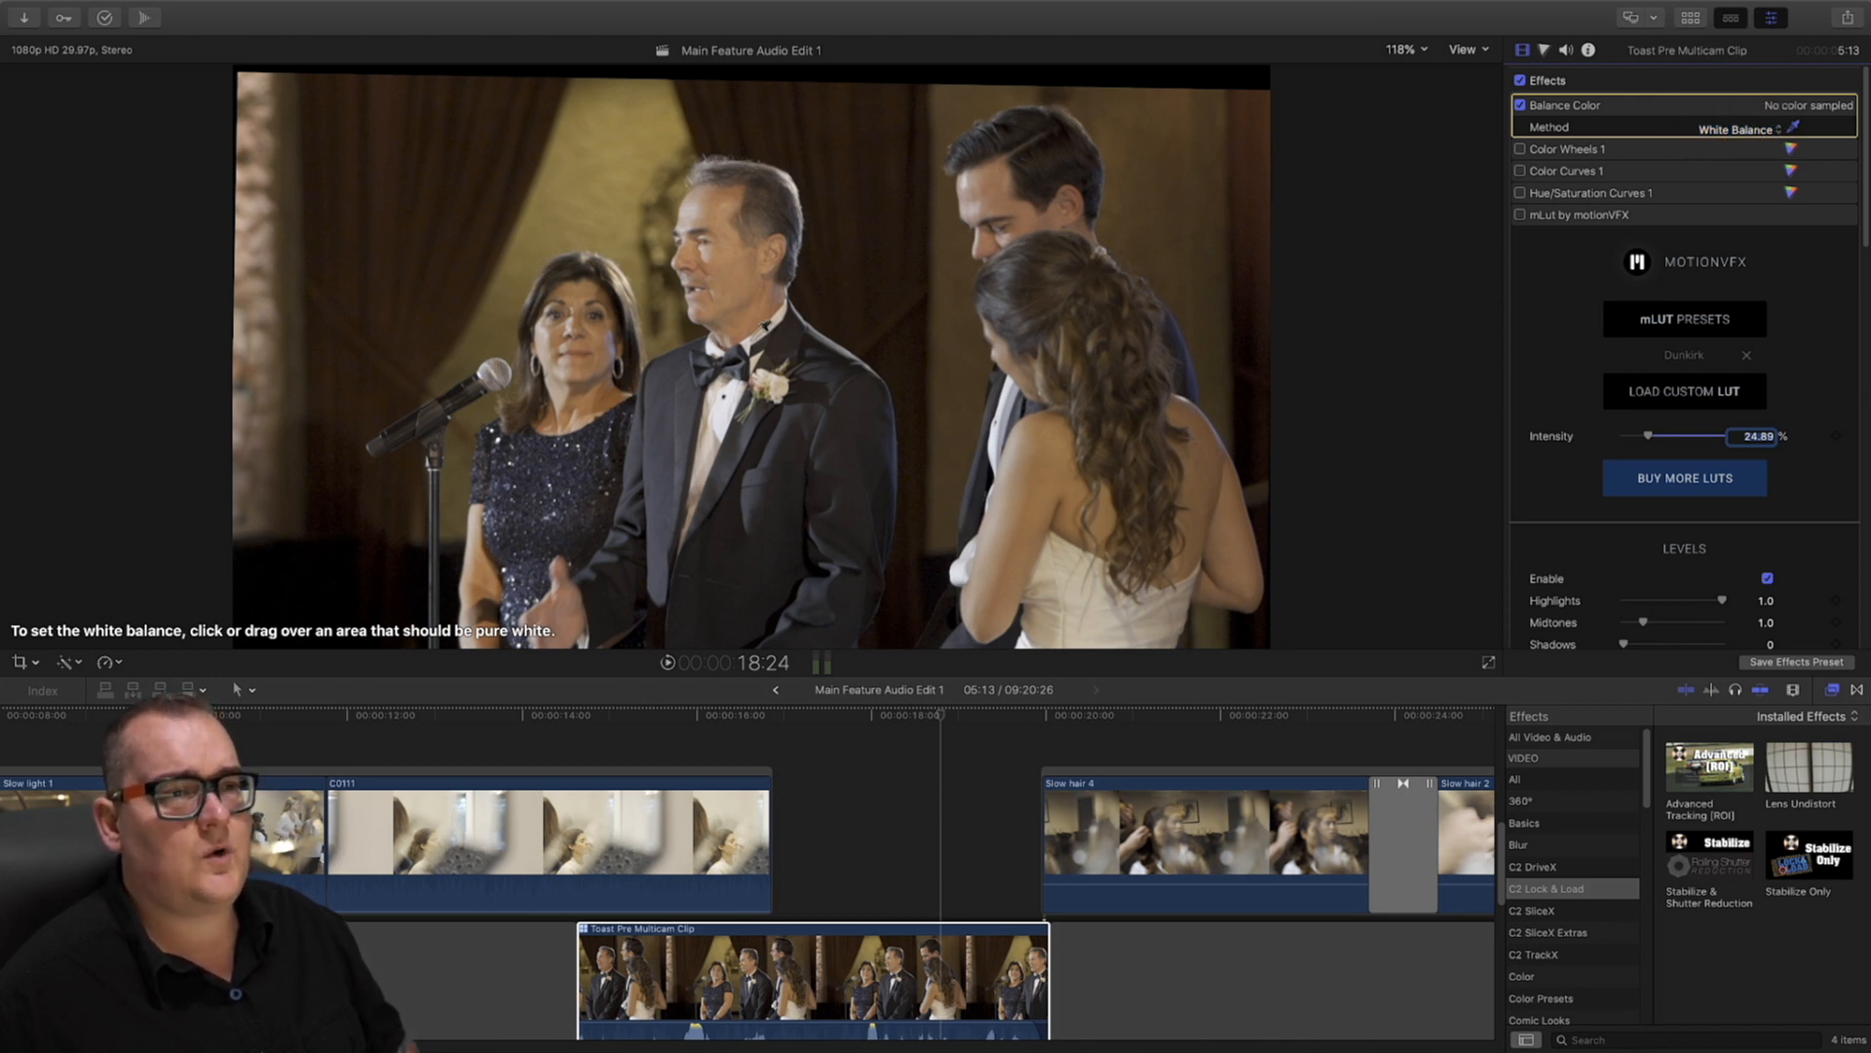
# Sample the speaker's white shirt and the bride's dress as pure white, and delete the Balance Color effect
pyautogui.click(749, 342)
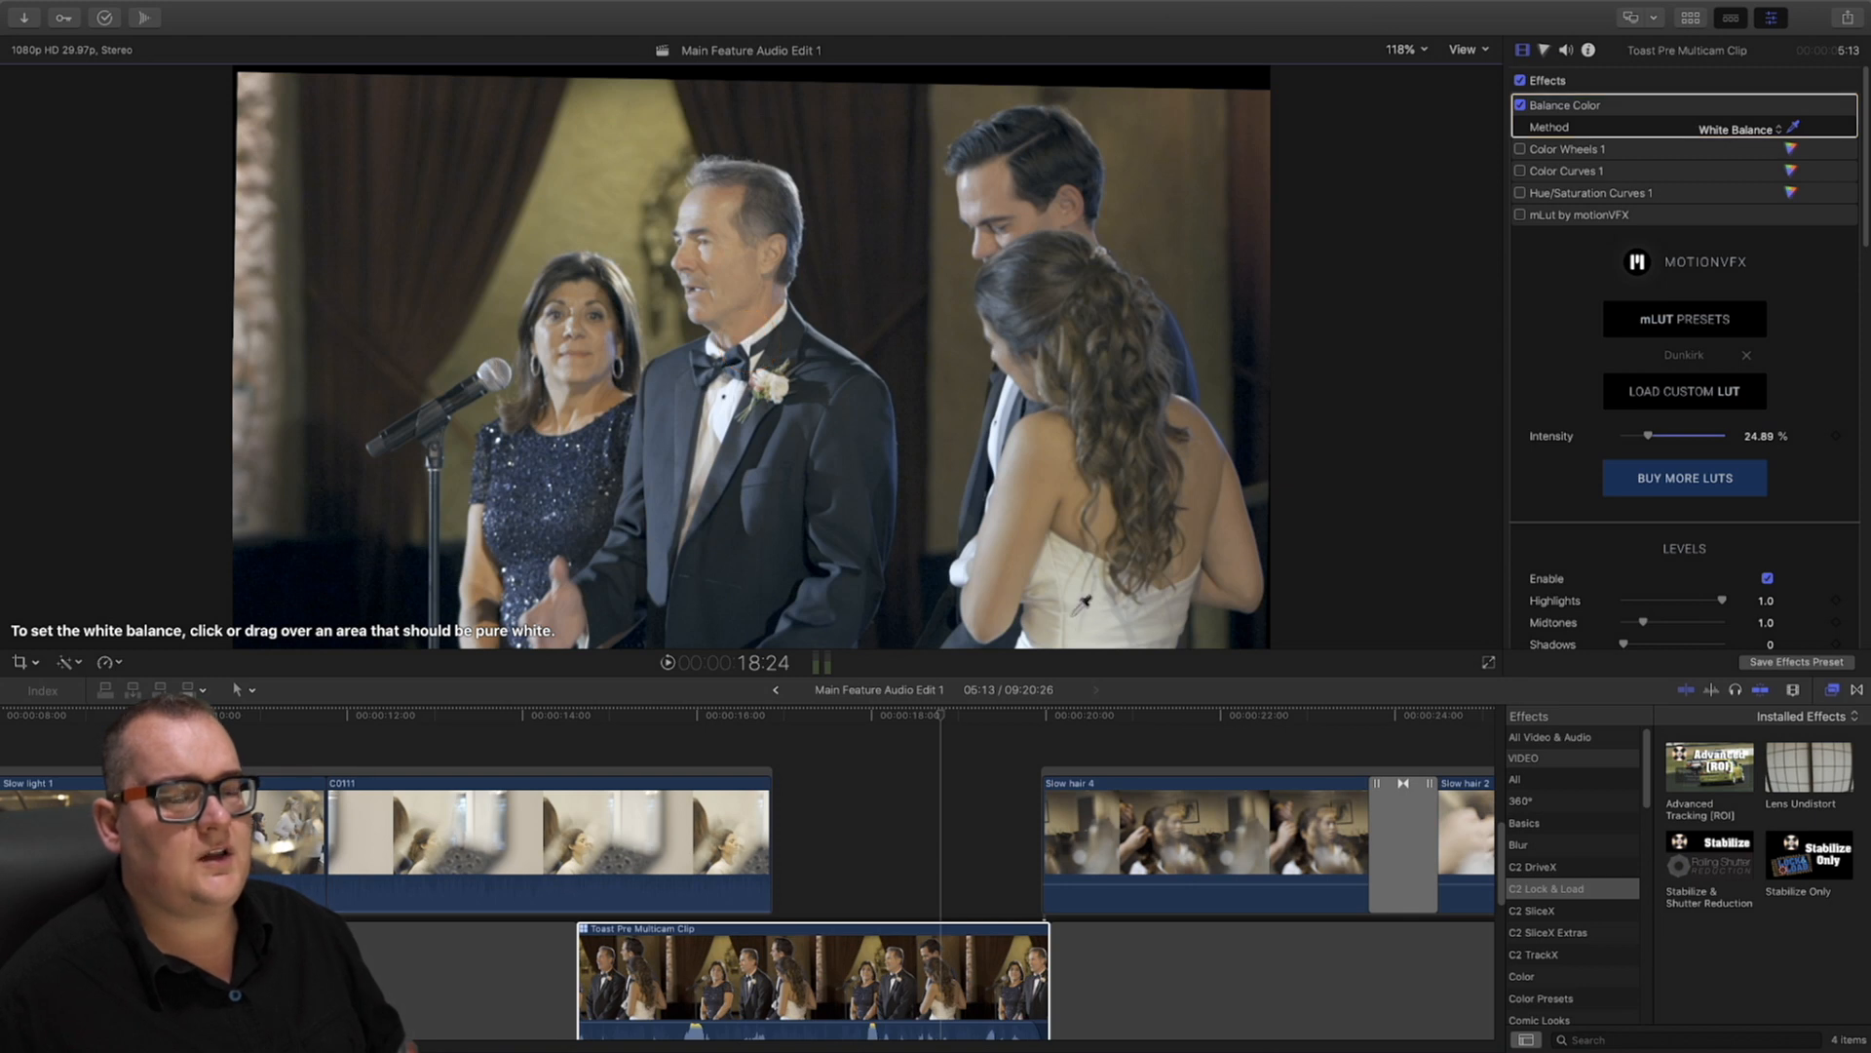
pyautogui.click(1073, 611)
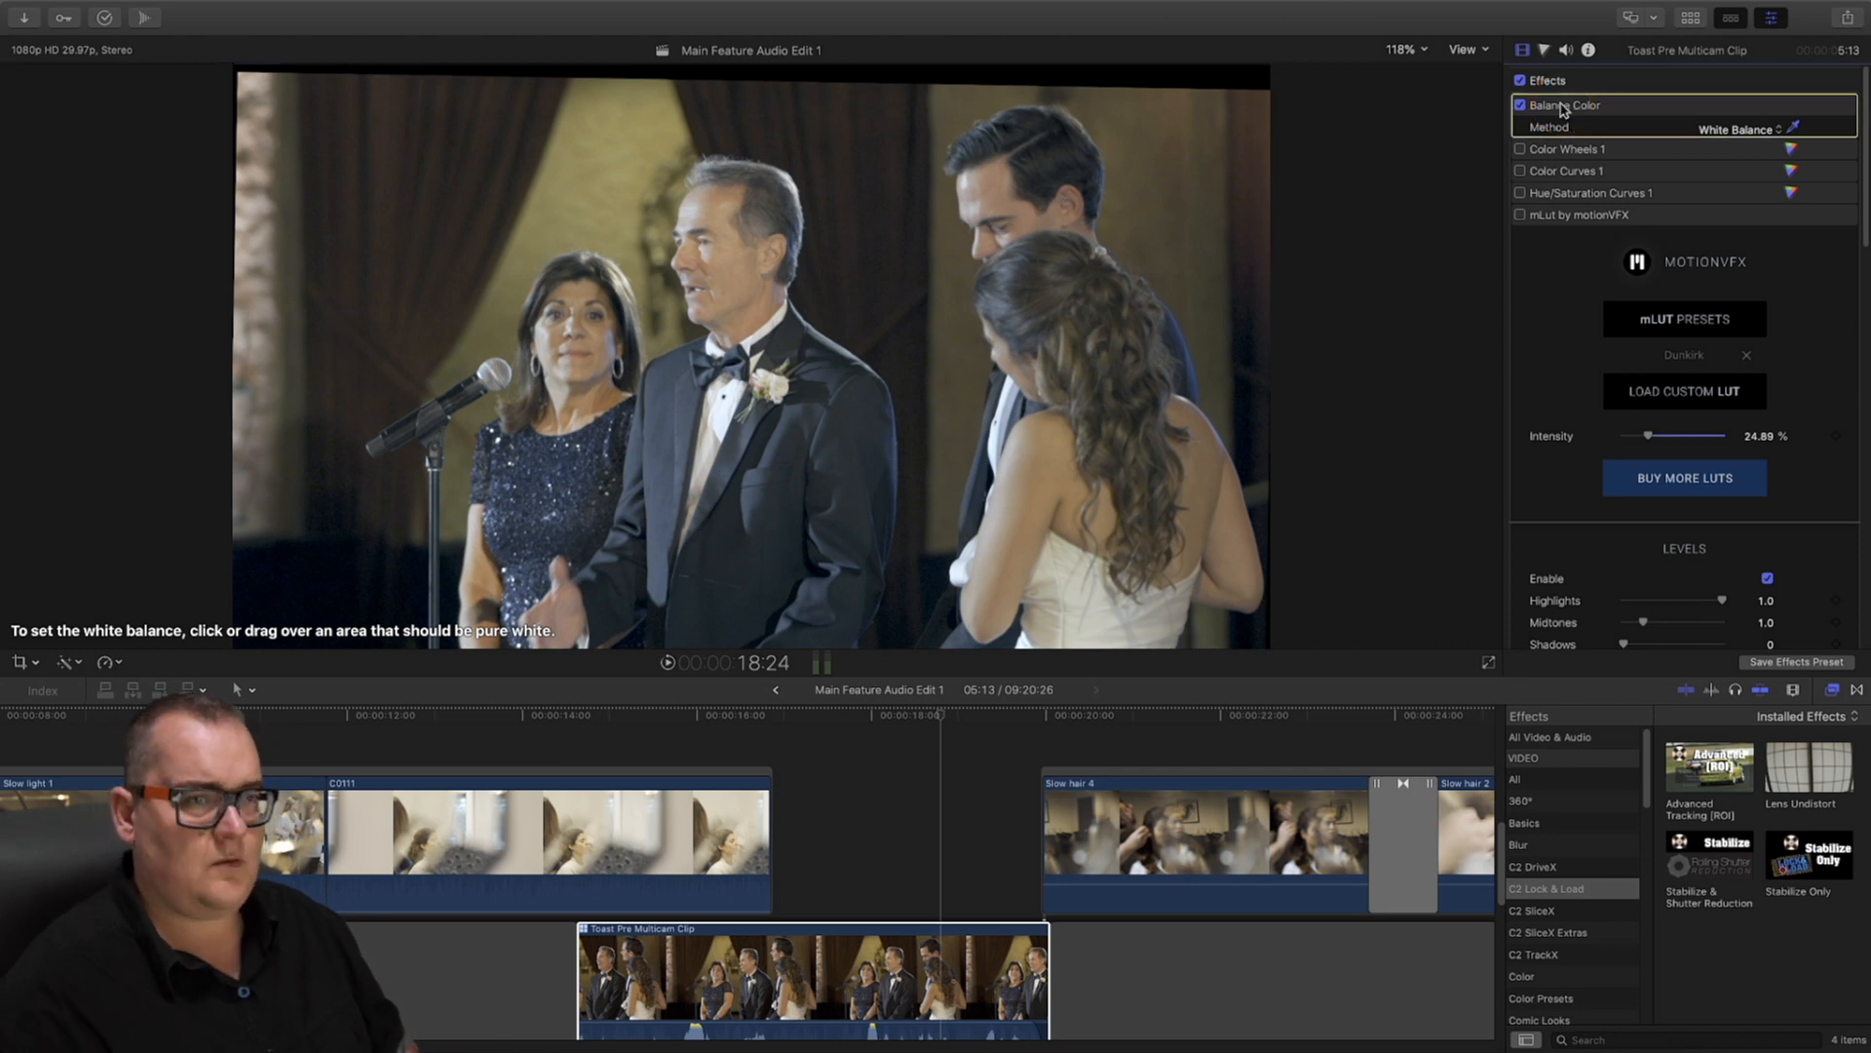
pyautogui.press('Delete')
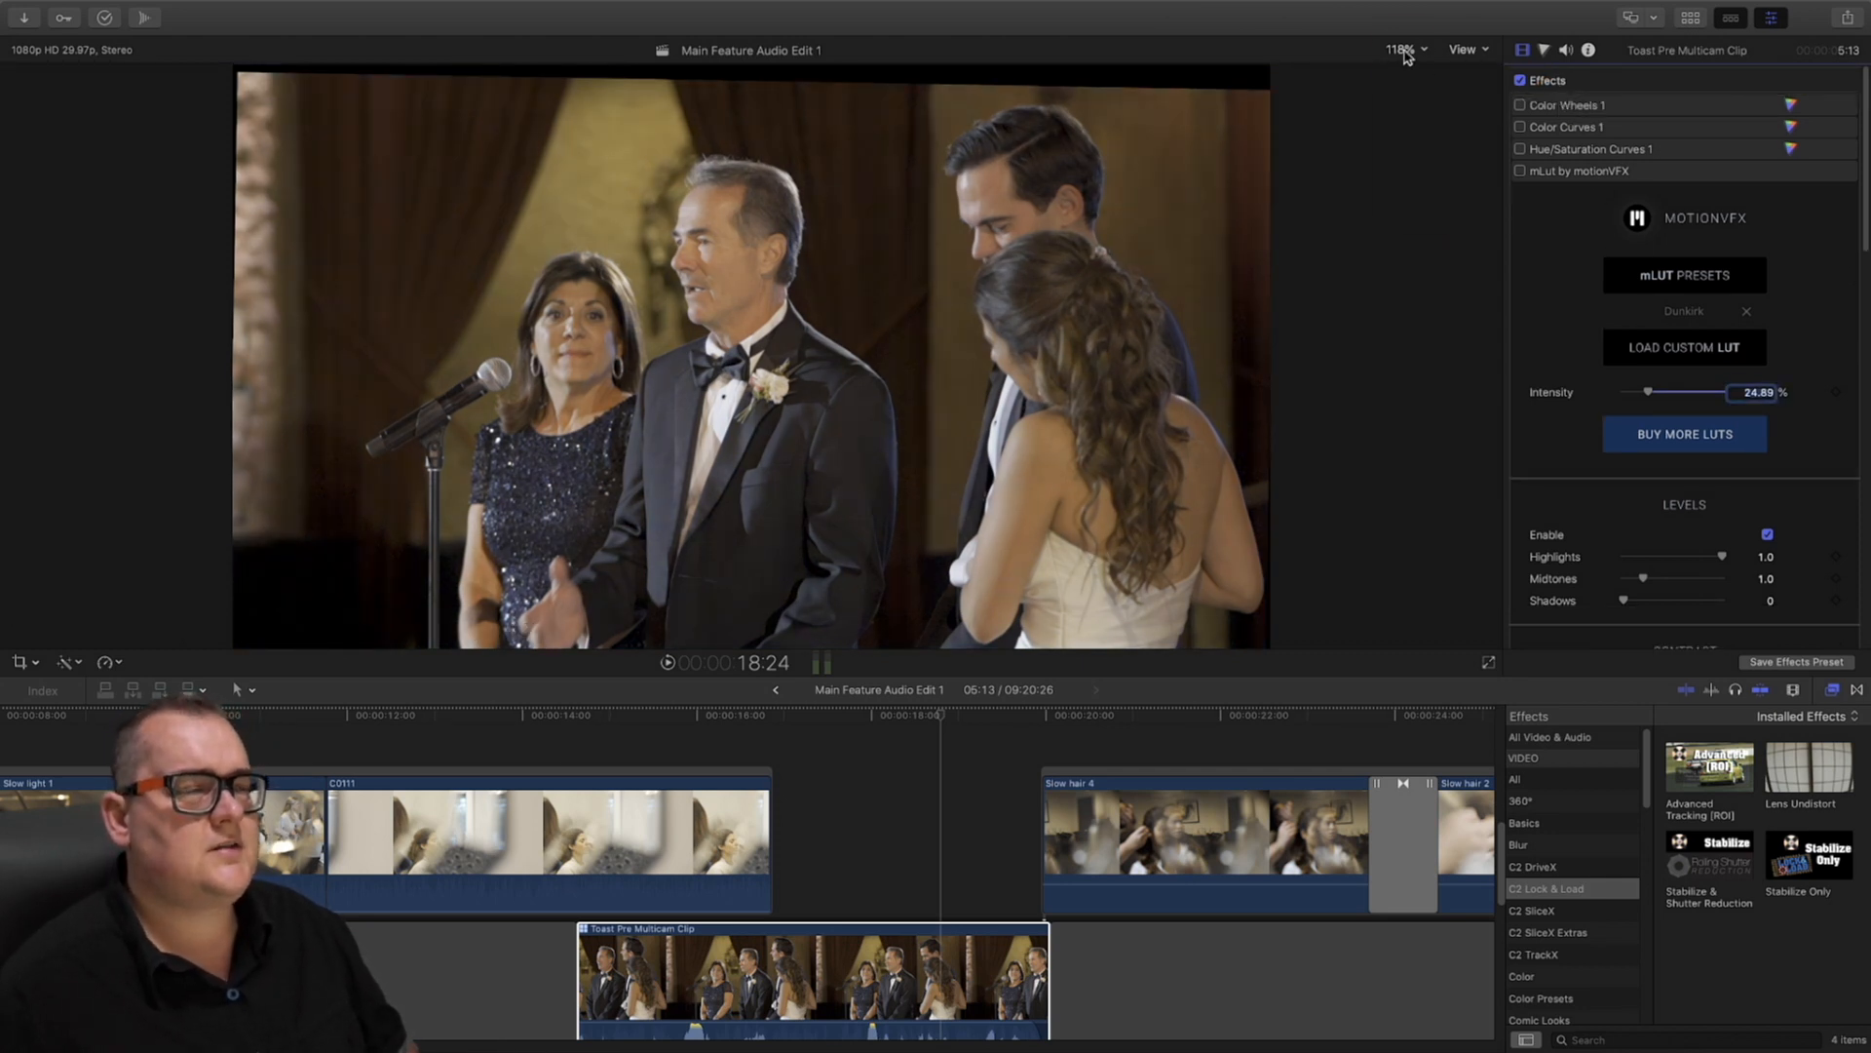
# Remove the toast clip's existing Color Wheels, Color Curves and Hue/Saturation Curves corrections and add a fresh Color Wheels correction
pyautogui.click(1406, 57)
pyautogui.click(1440, 202)
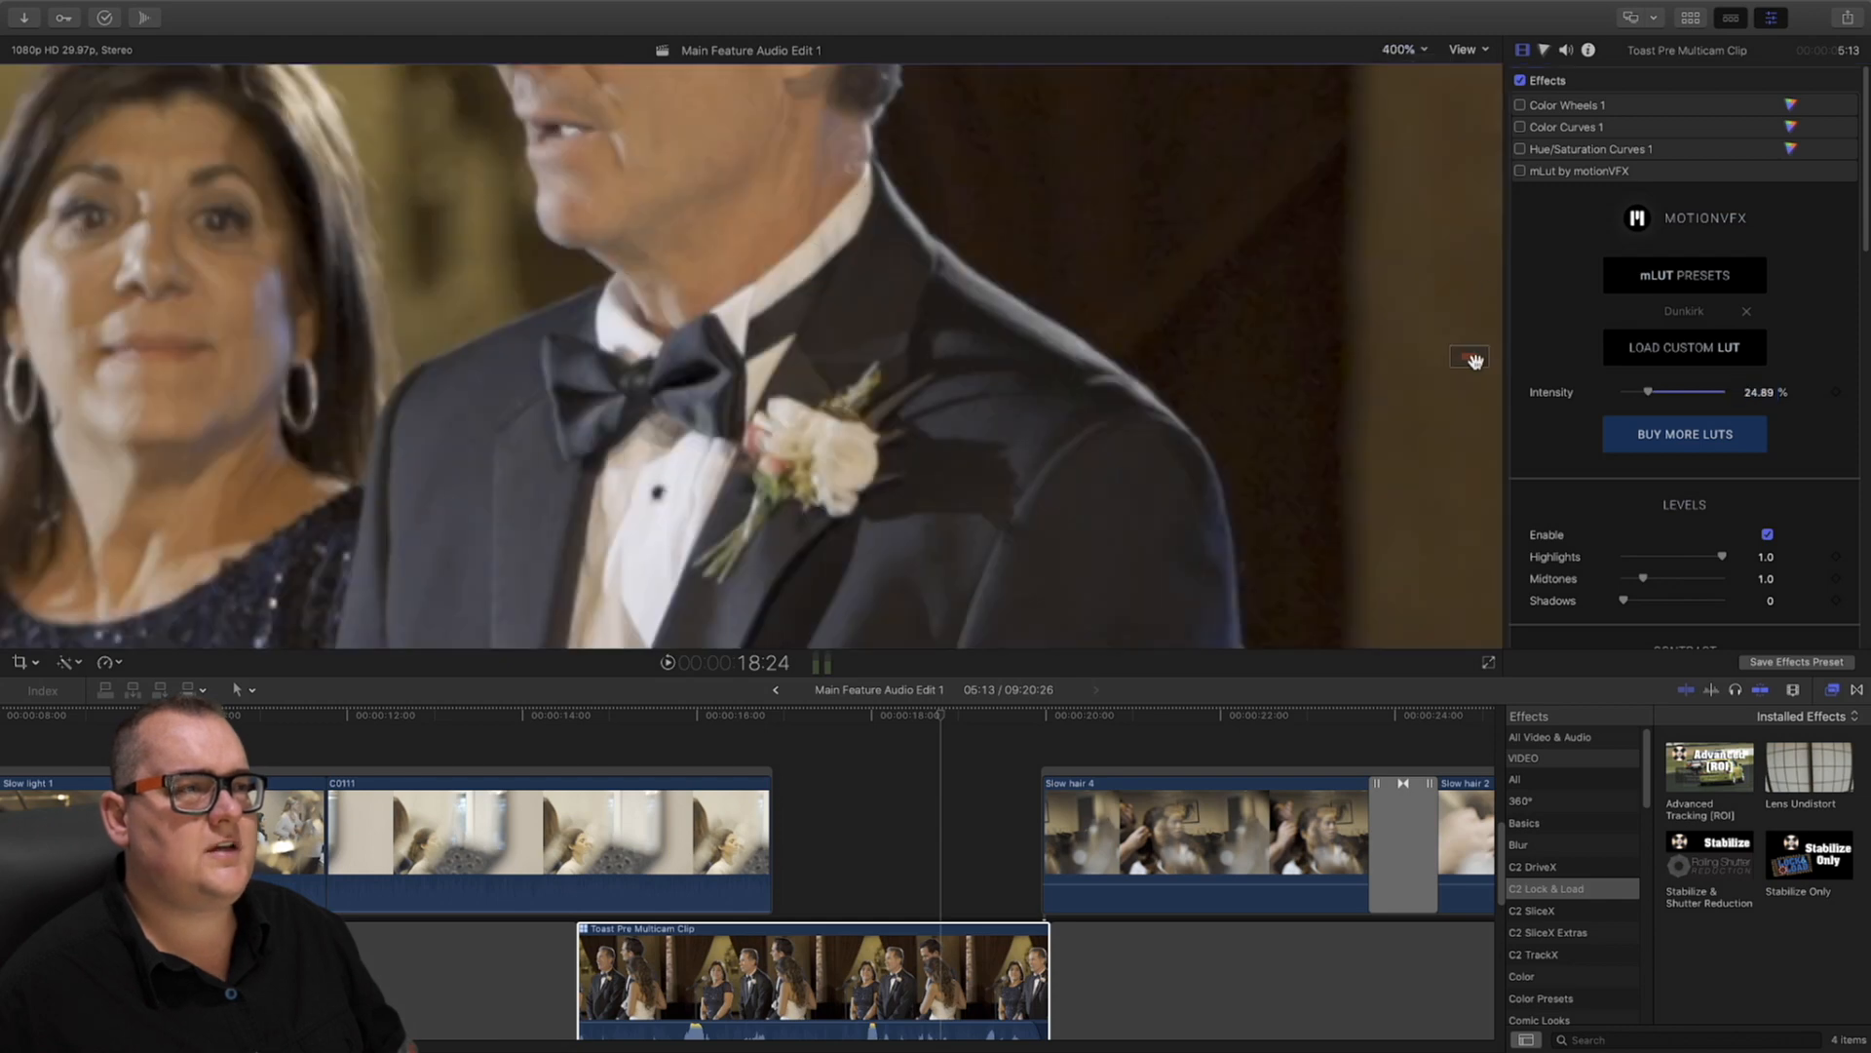
pyautogui.moveTo(1474, 361); pyautogui.dragTo(1473, 356)
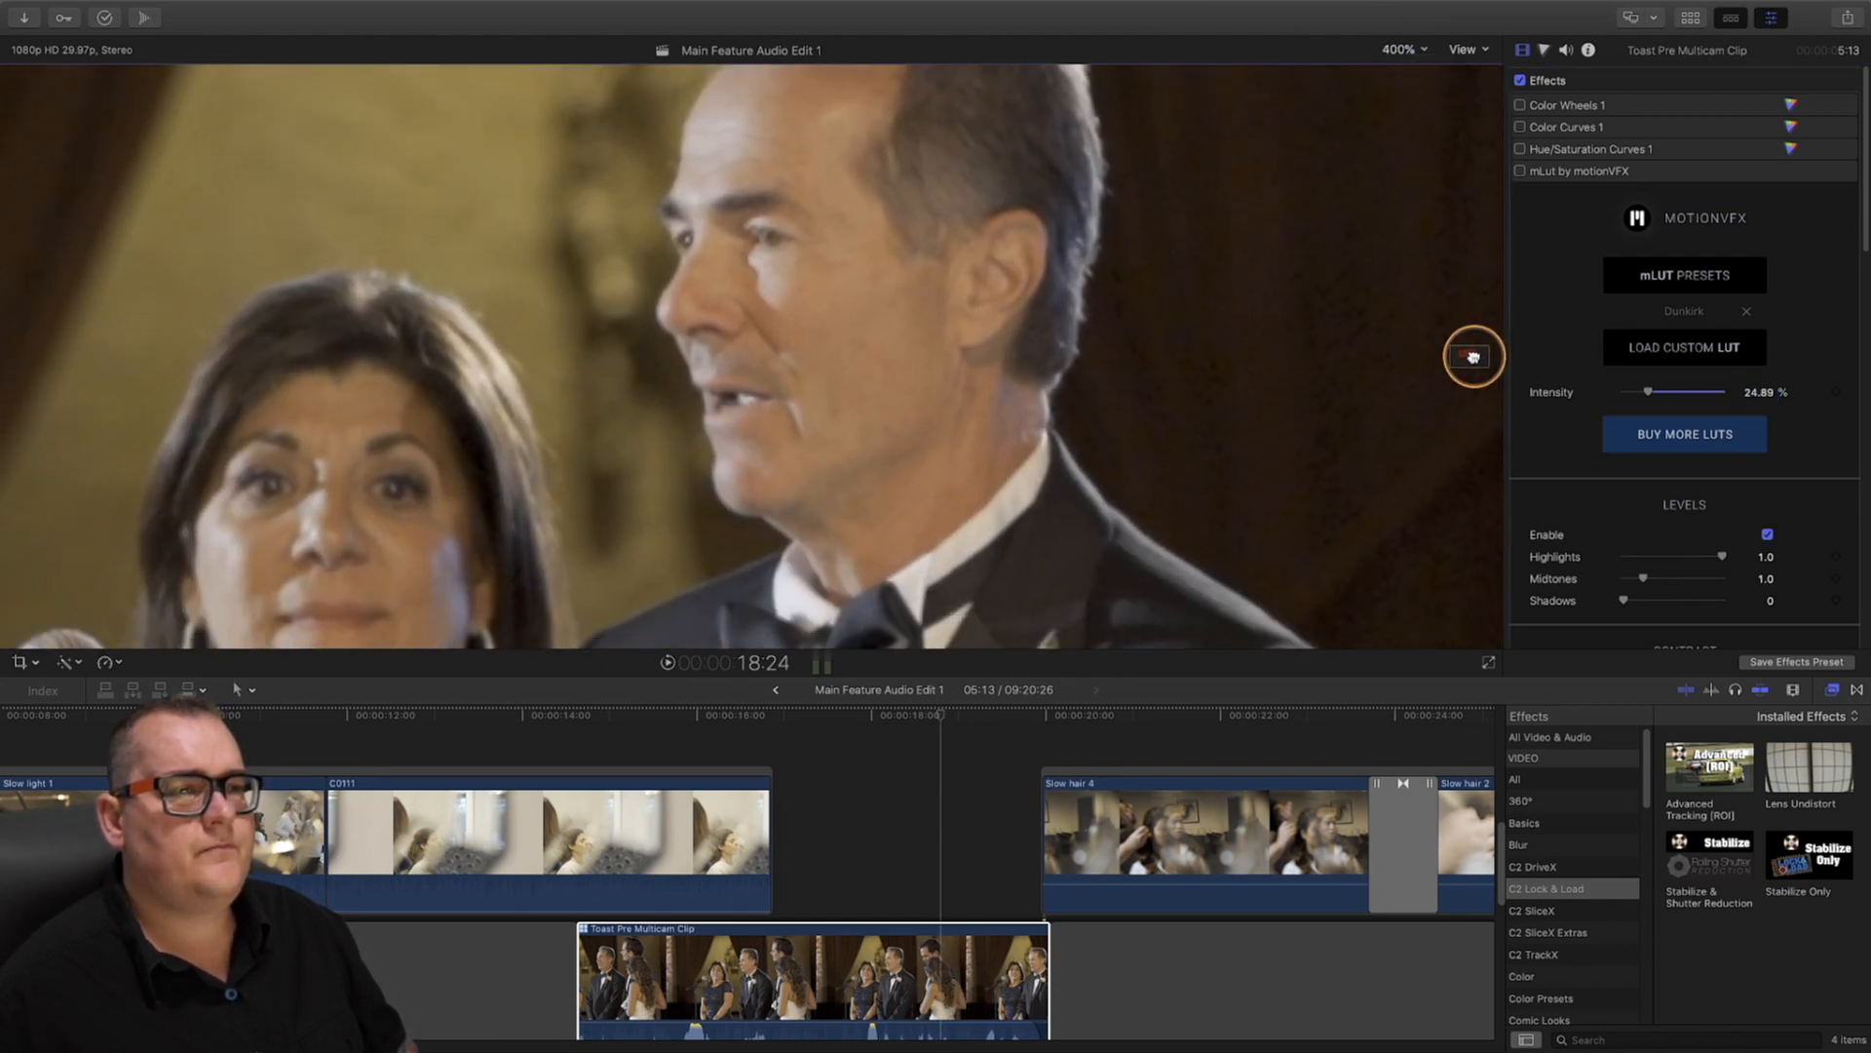
pyautogui.moveTo(1473, 358); pyautogui.dragTo(1474, 357)
pyautogui.click(1401, 49)
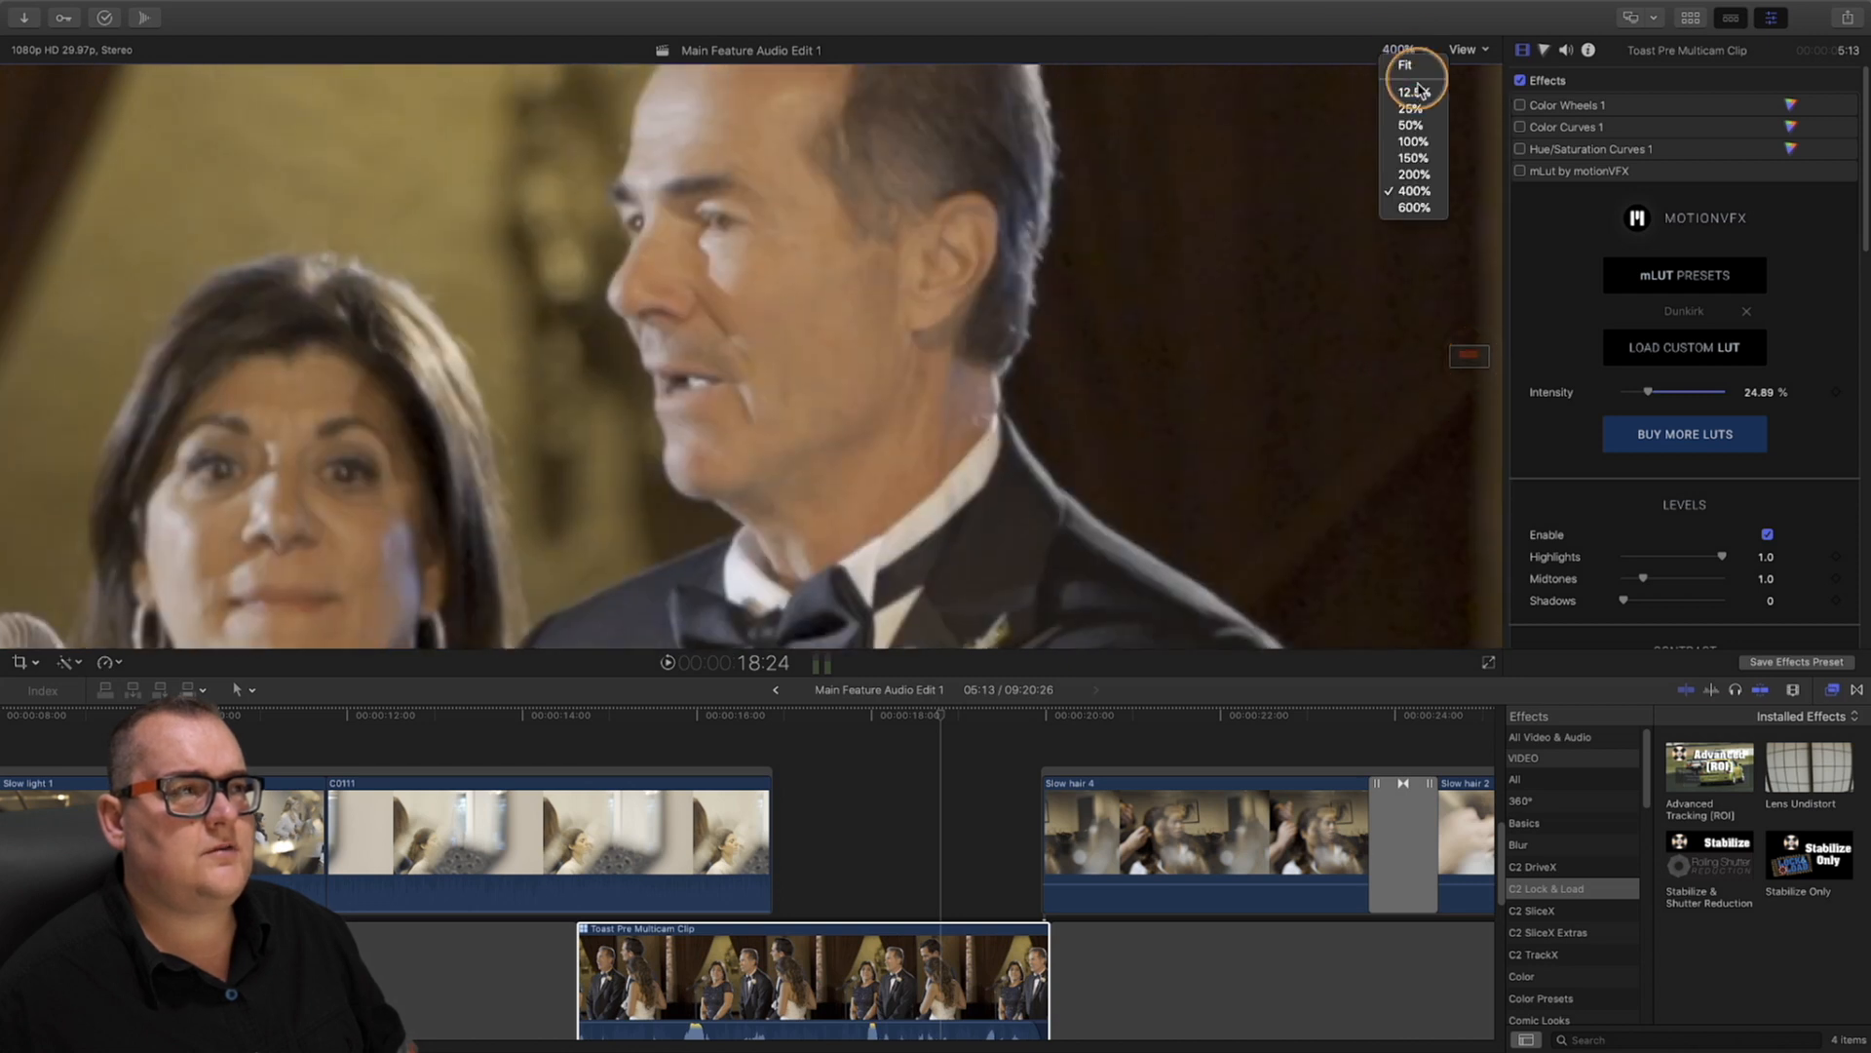
pyautogui.click(1403, 126)
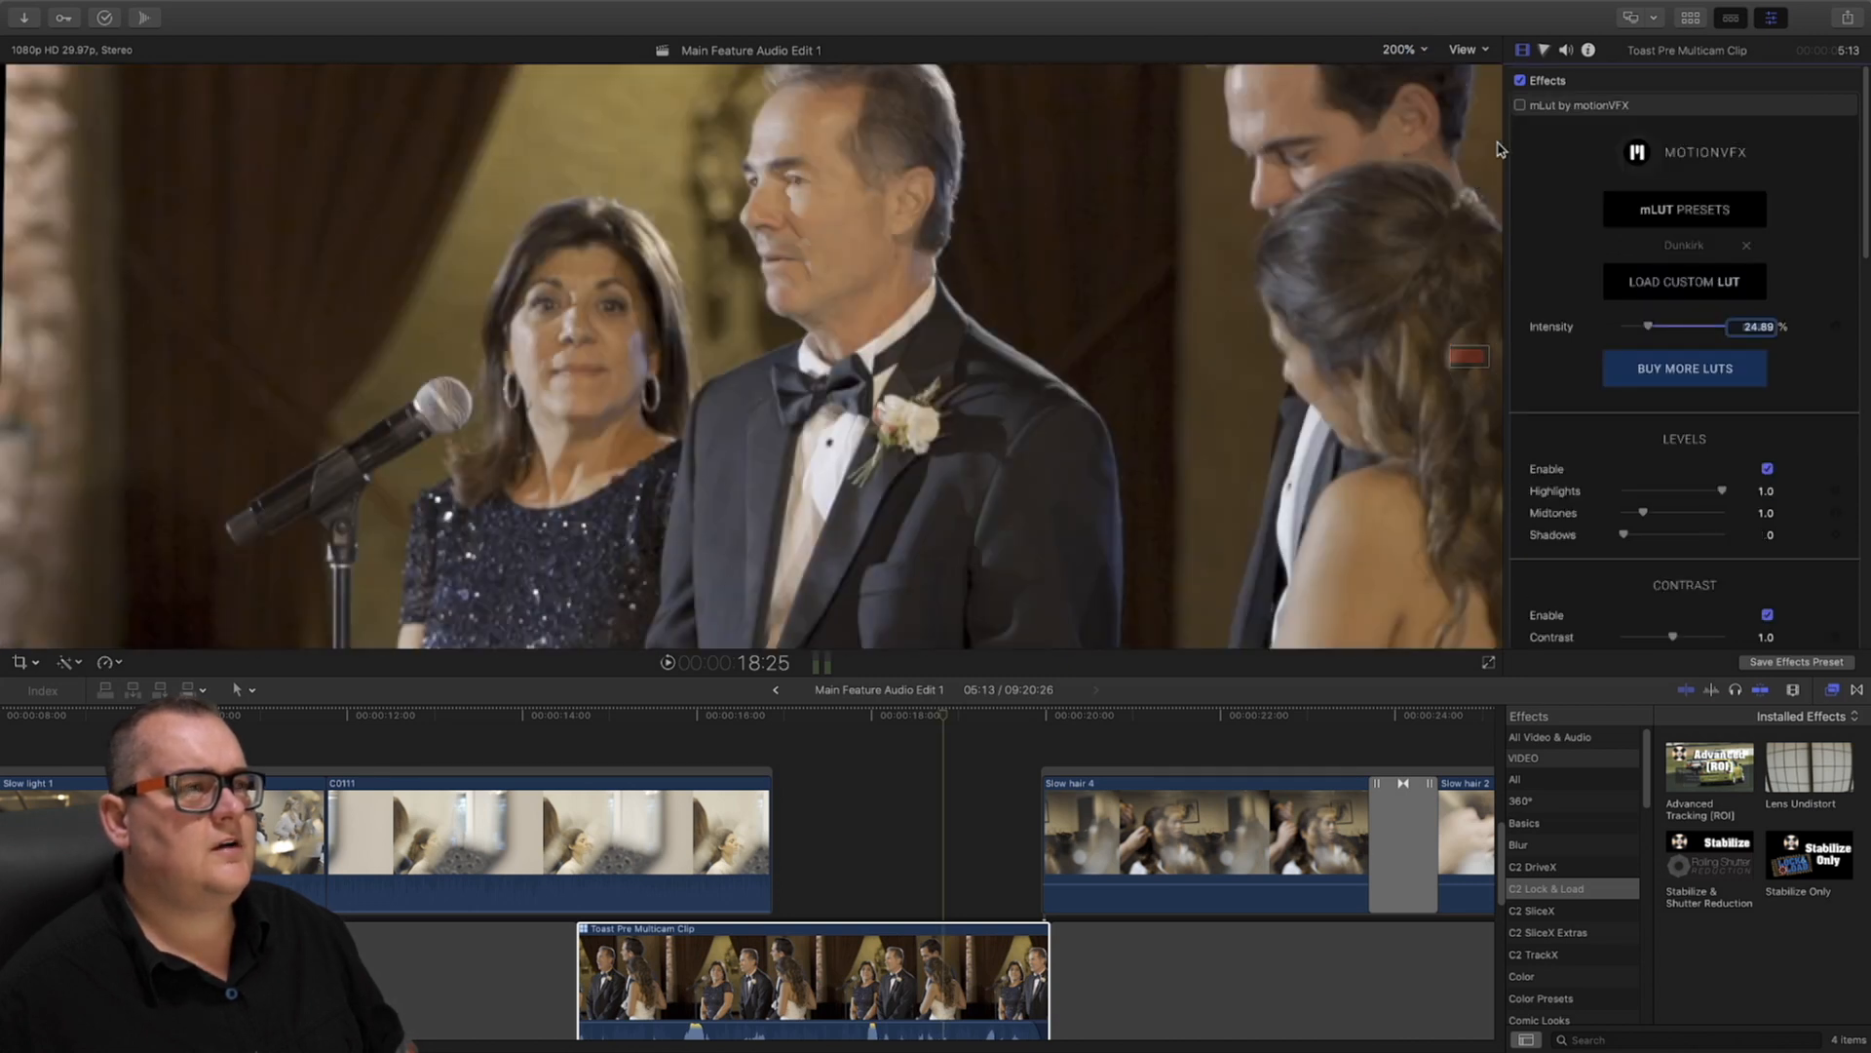
pyautogui.click(1545, 50)
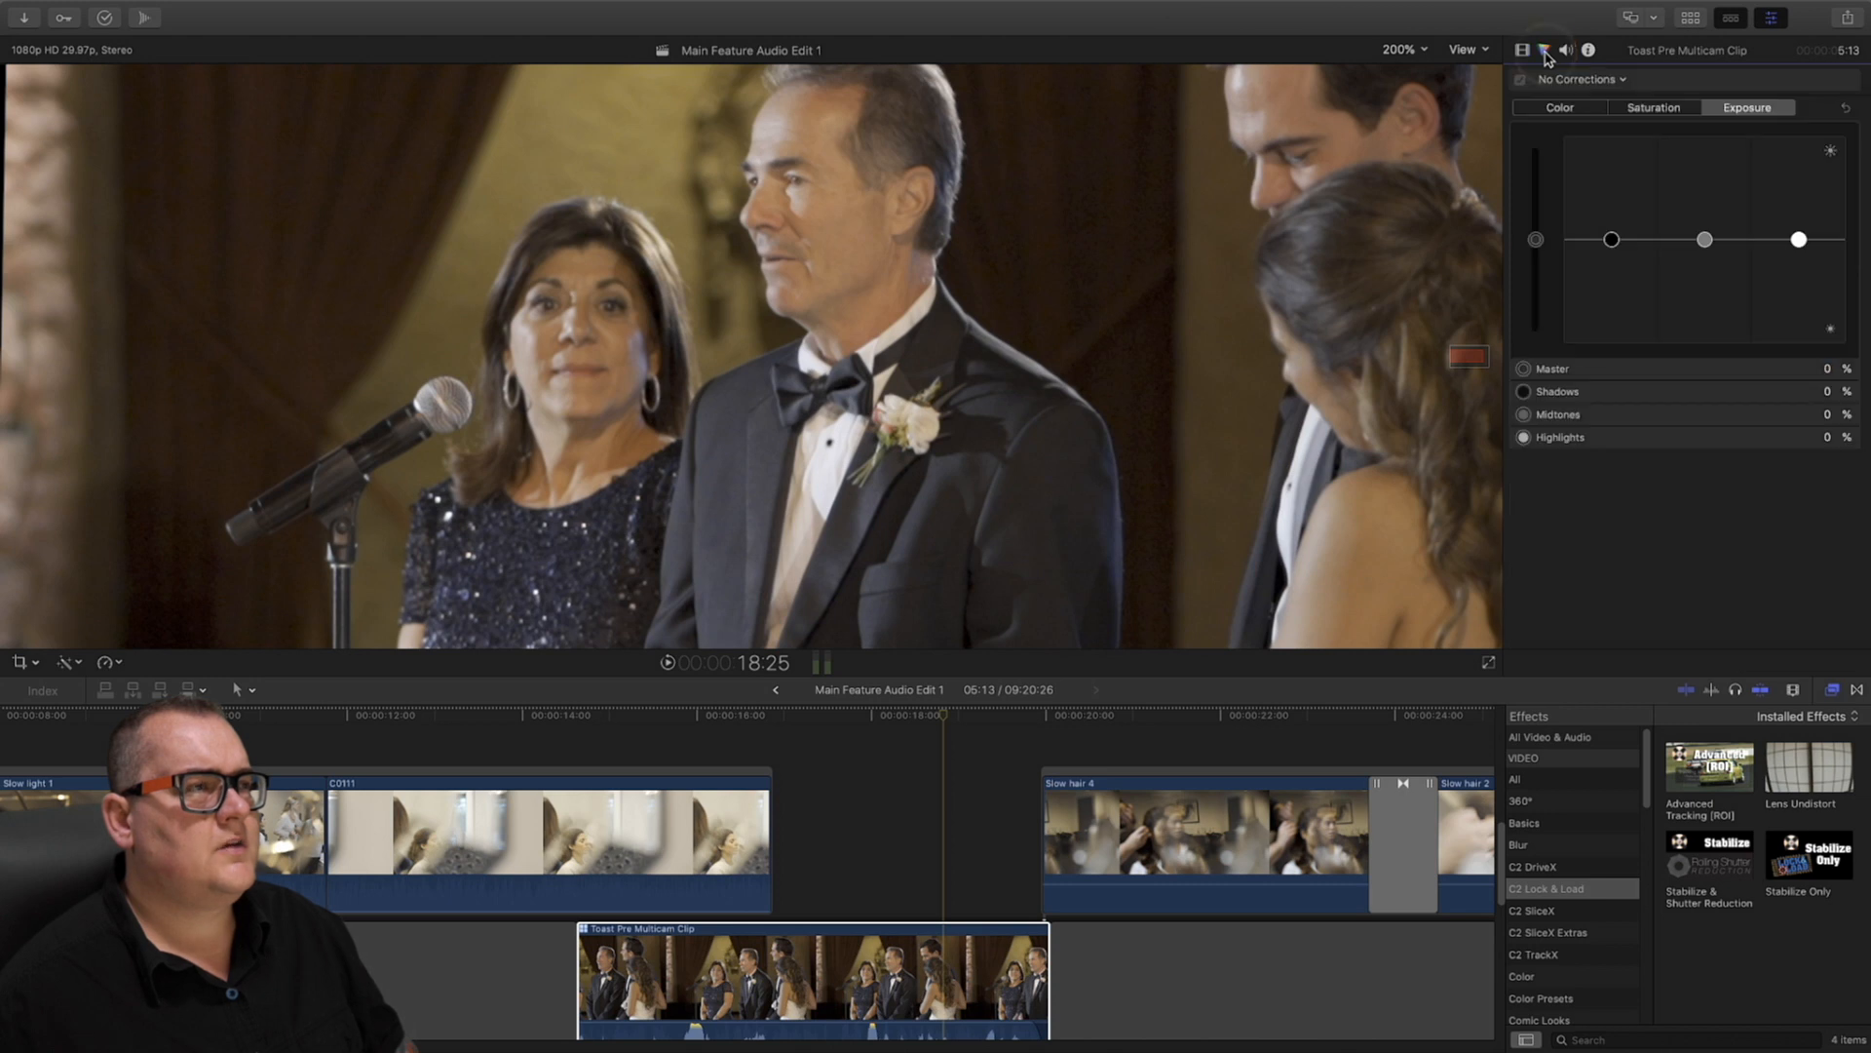
pyautogui.click(1597, 83)
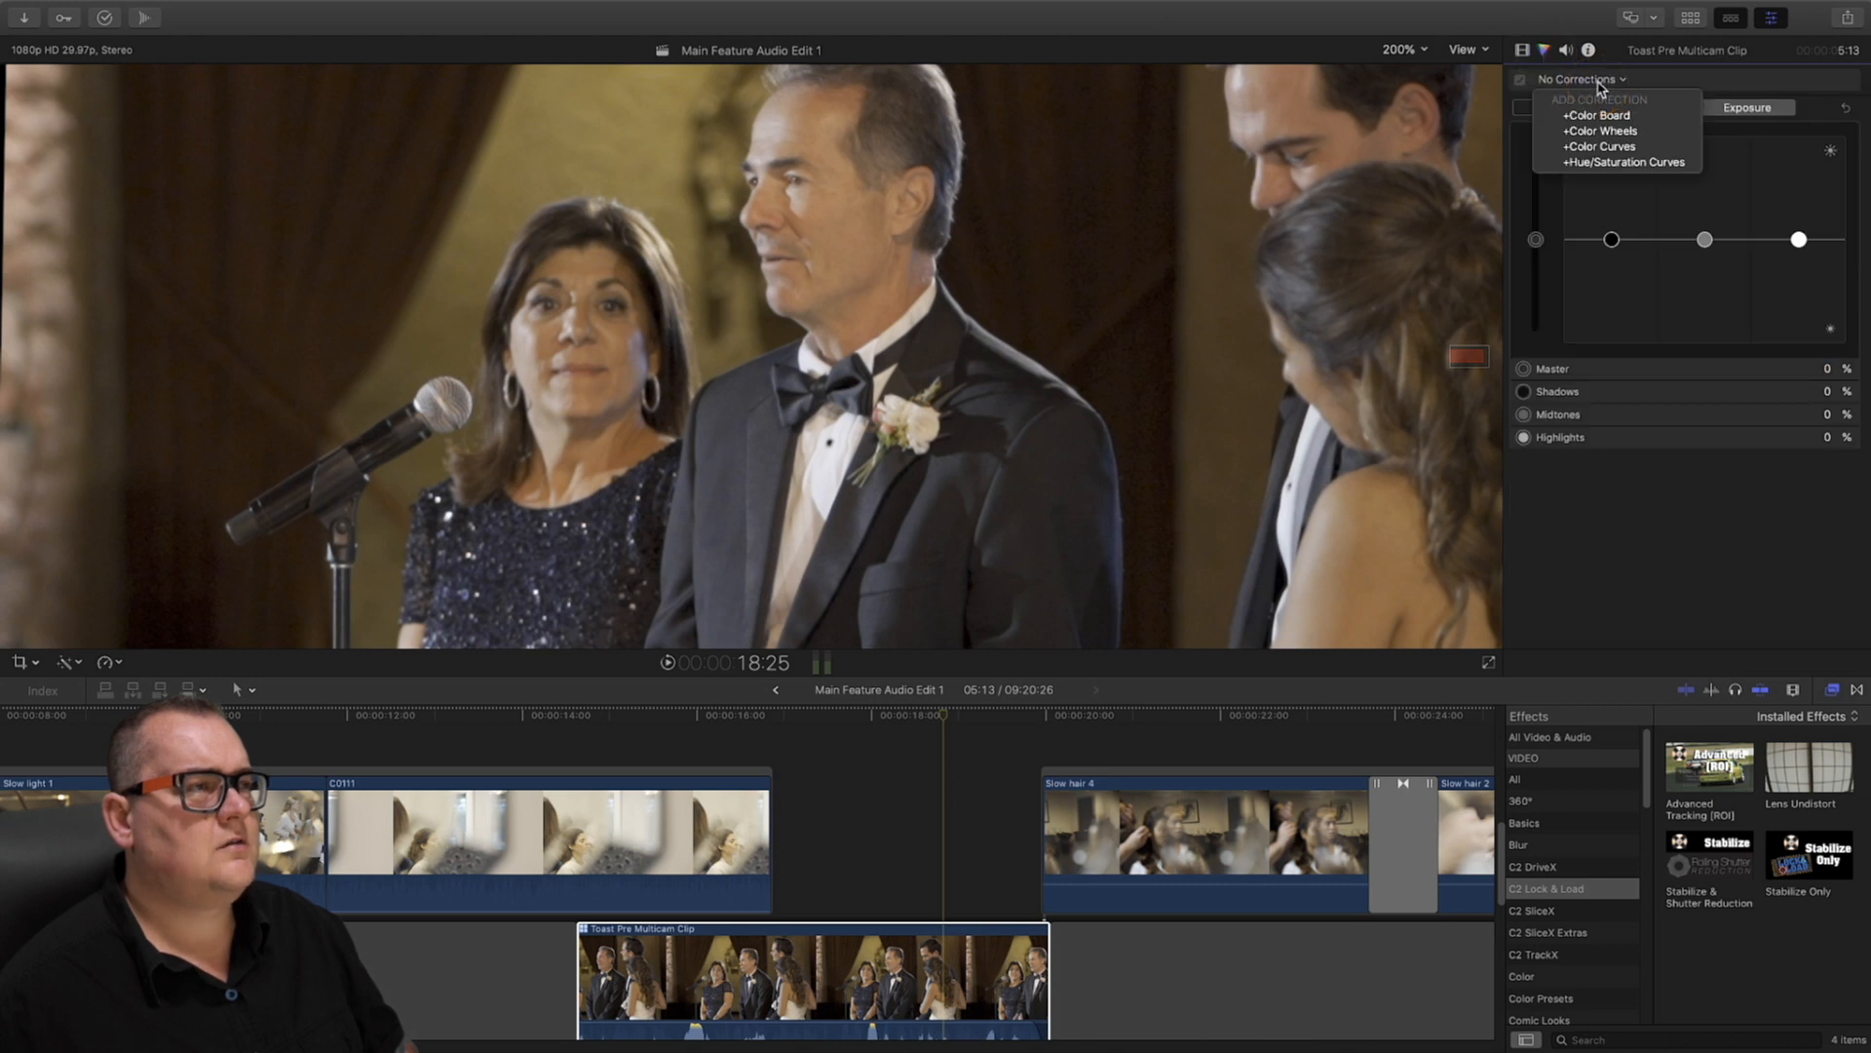
pyautogui.click(1641, 134)
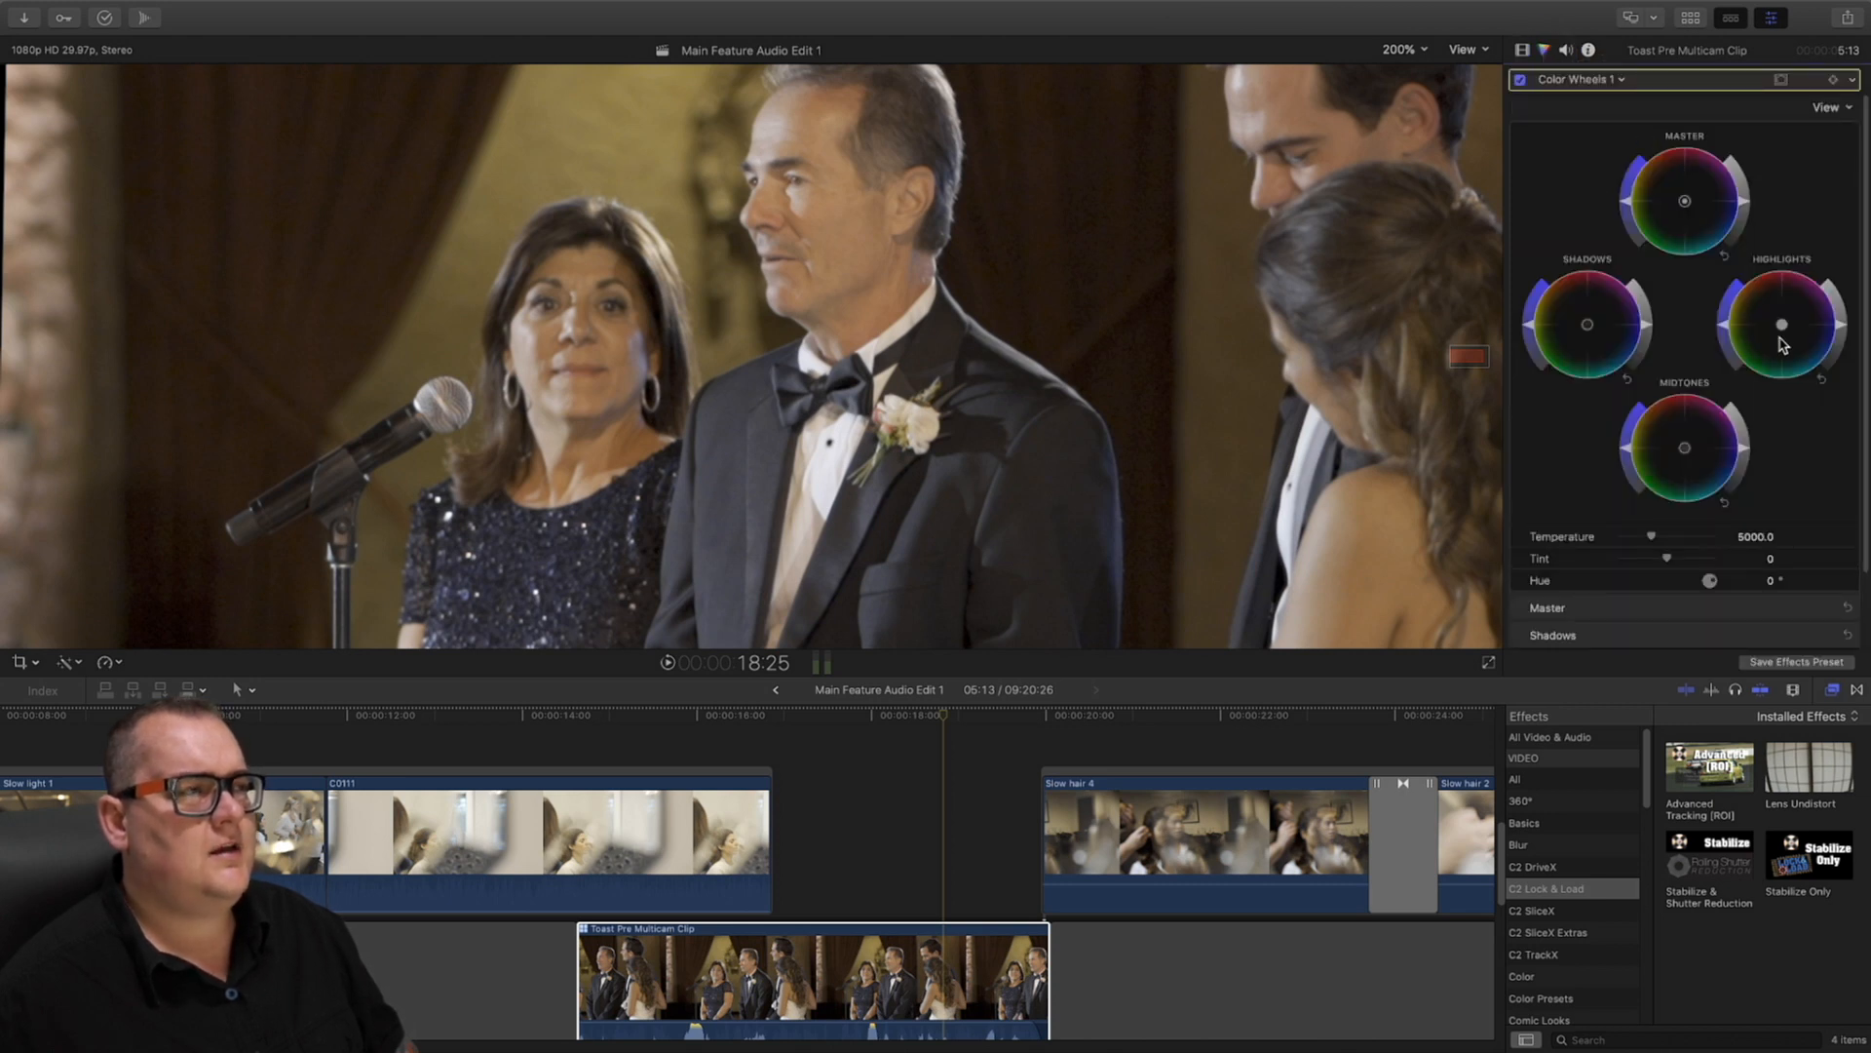
# Shift the toast clip's highlights slightly toward blue and lower the midtones' brightness in Color Wheels 1
pyautogui.moveTo(1786, 334); pyautogui.dragTo(1799, 344)
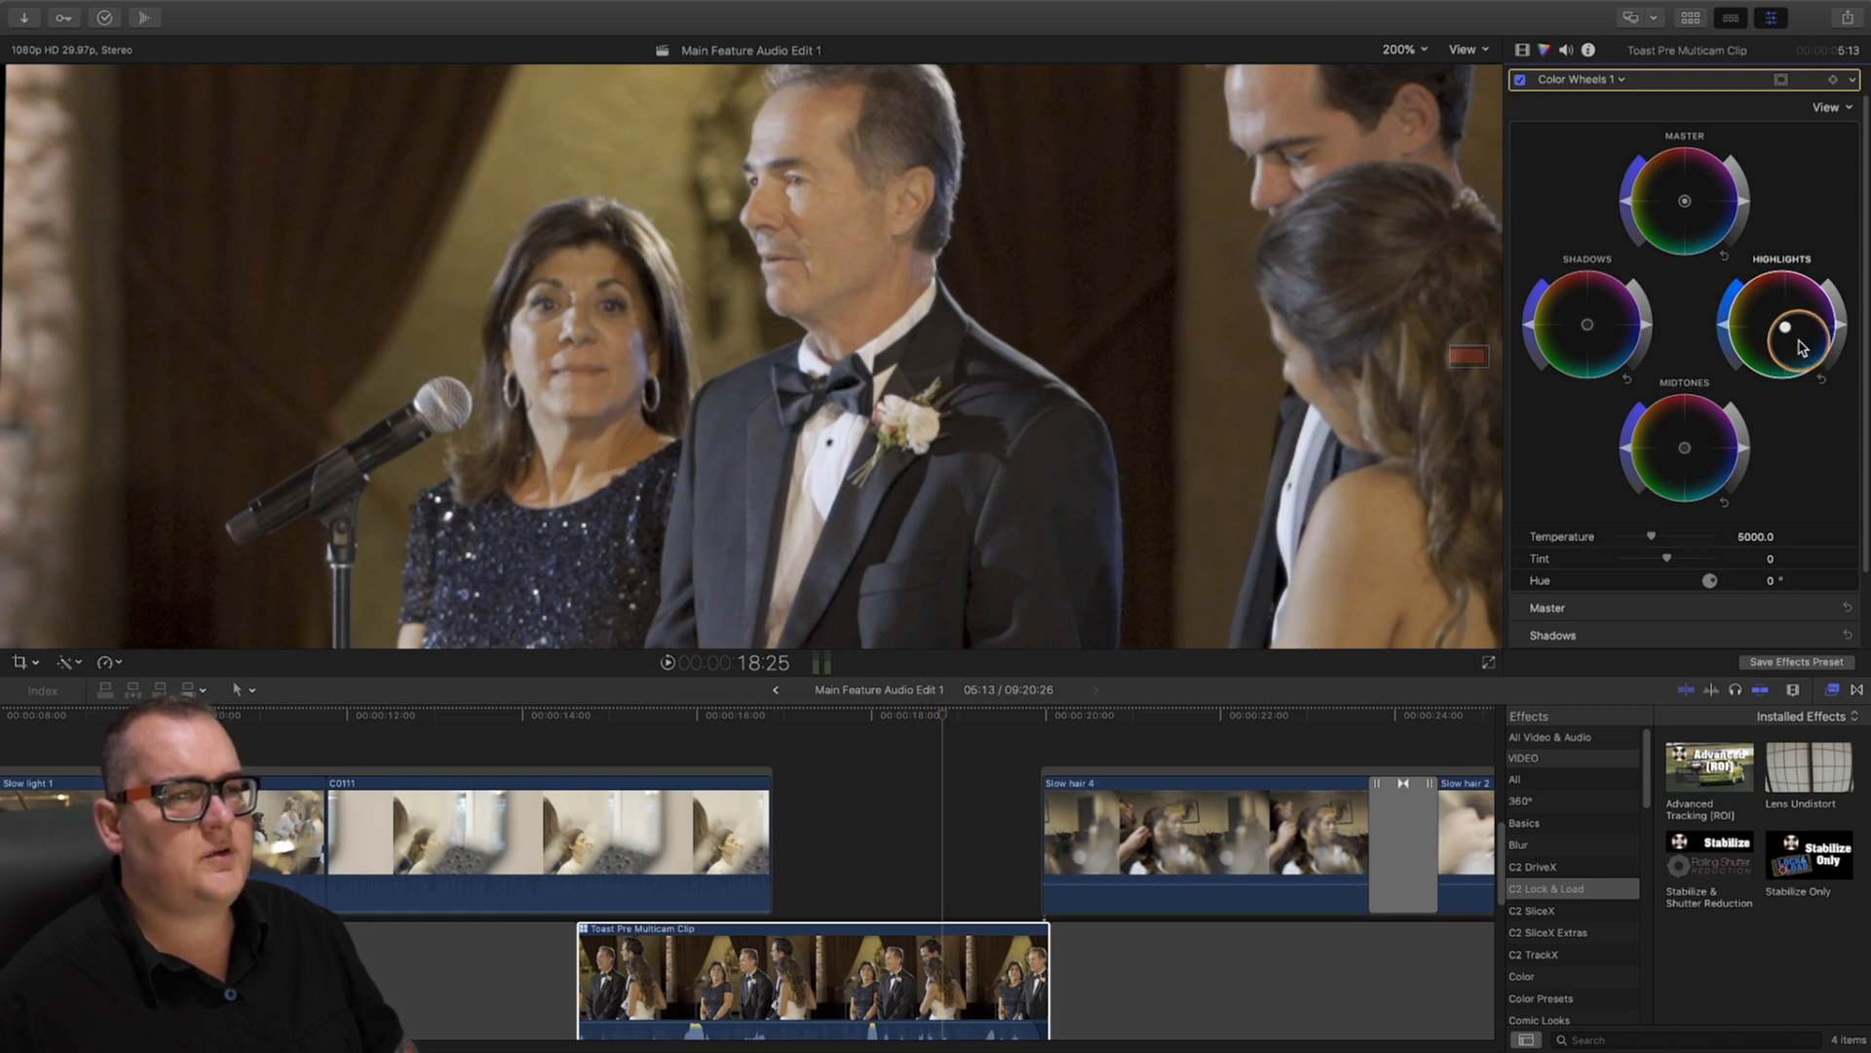
pyautogui.moveTo(1799, 339); pyautogui.dragTo(1805, 330)
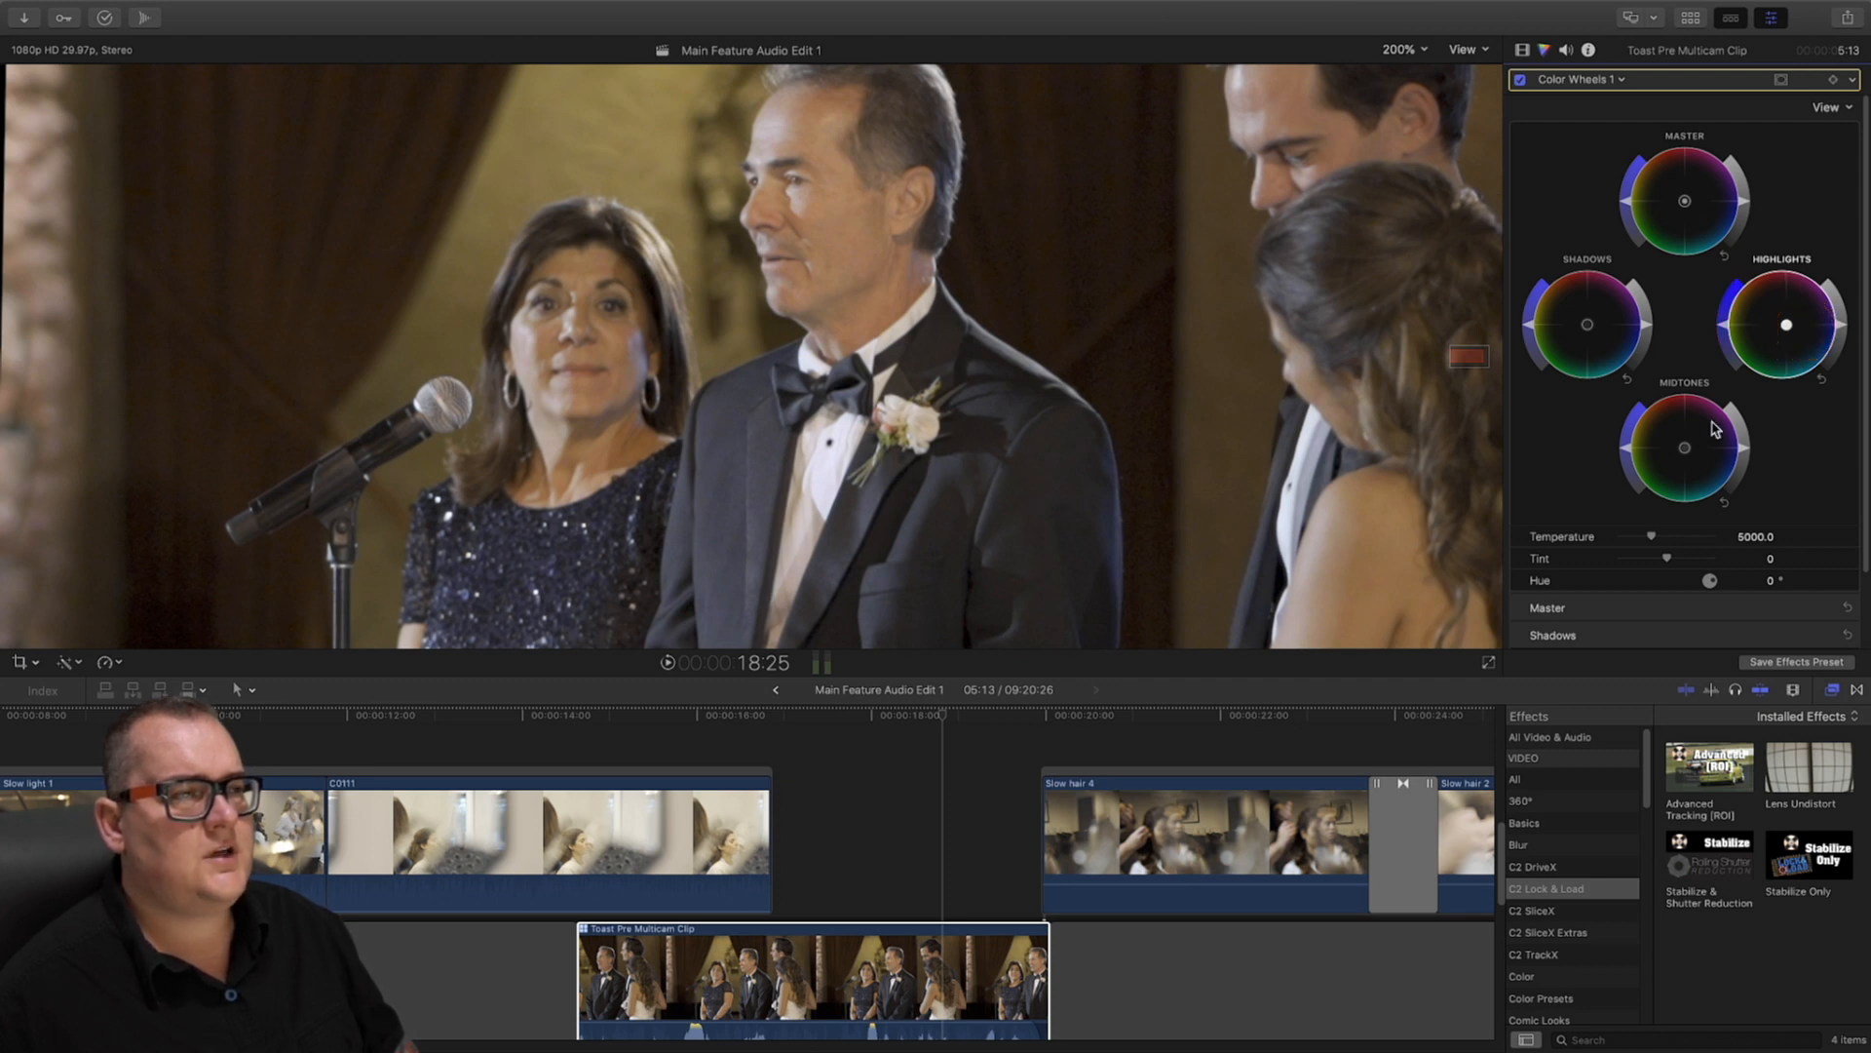
pyautogui.moveTo(1474, 348); pyautogui.dragTo(1468, 344)
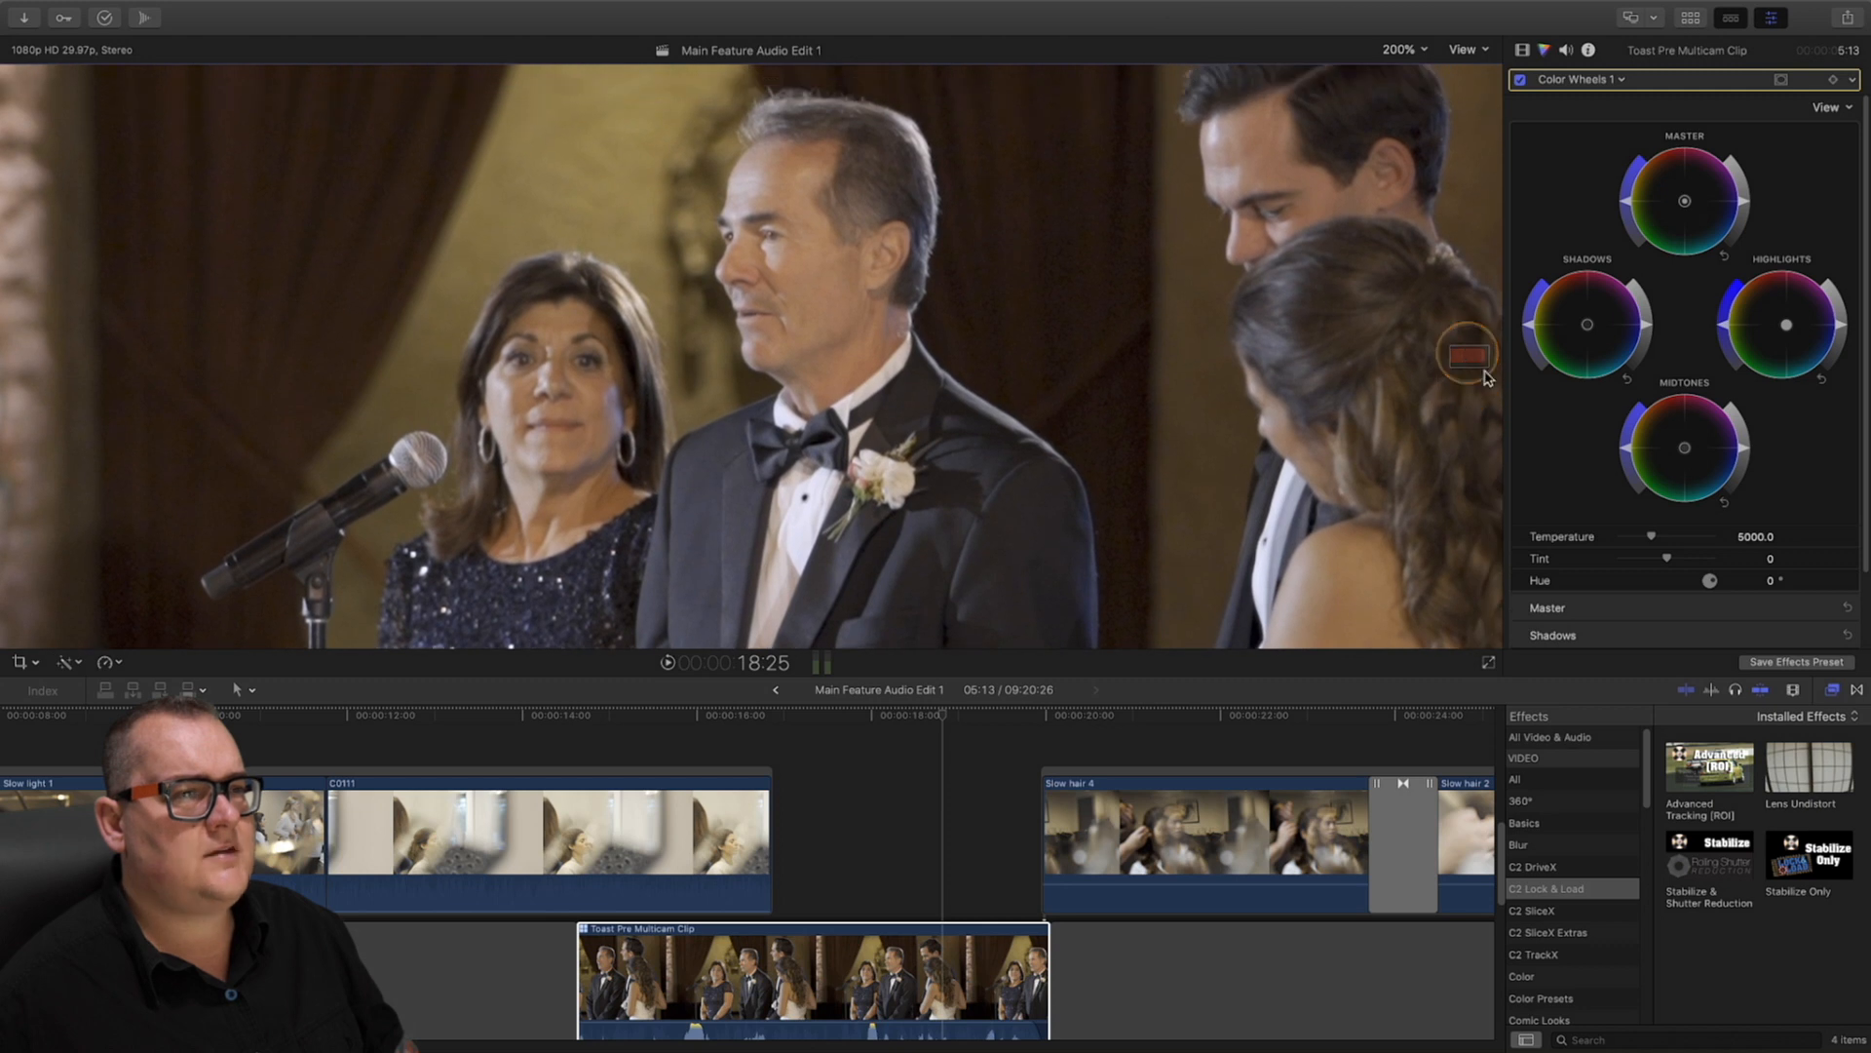
pyautogui.click(1746, 453)
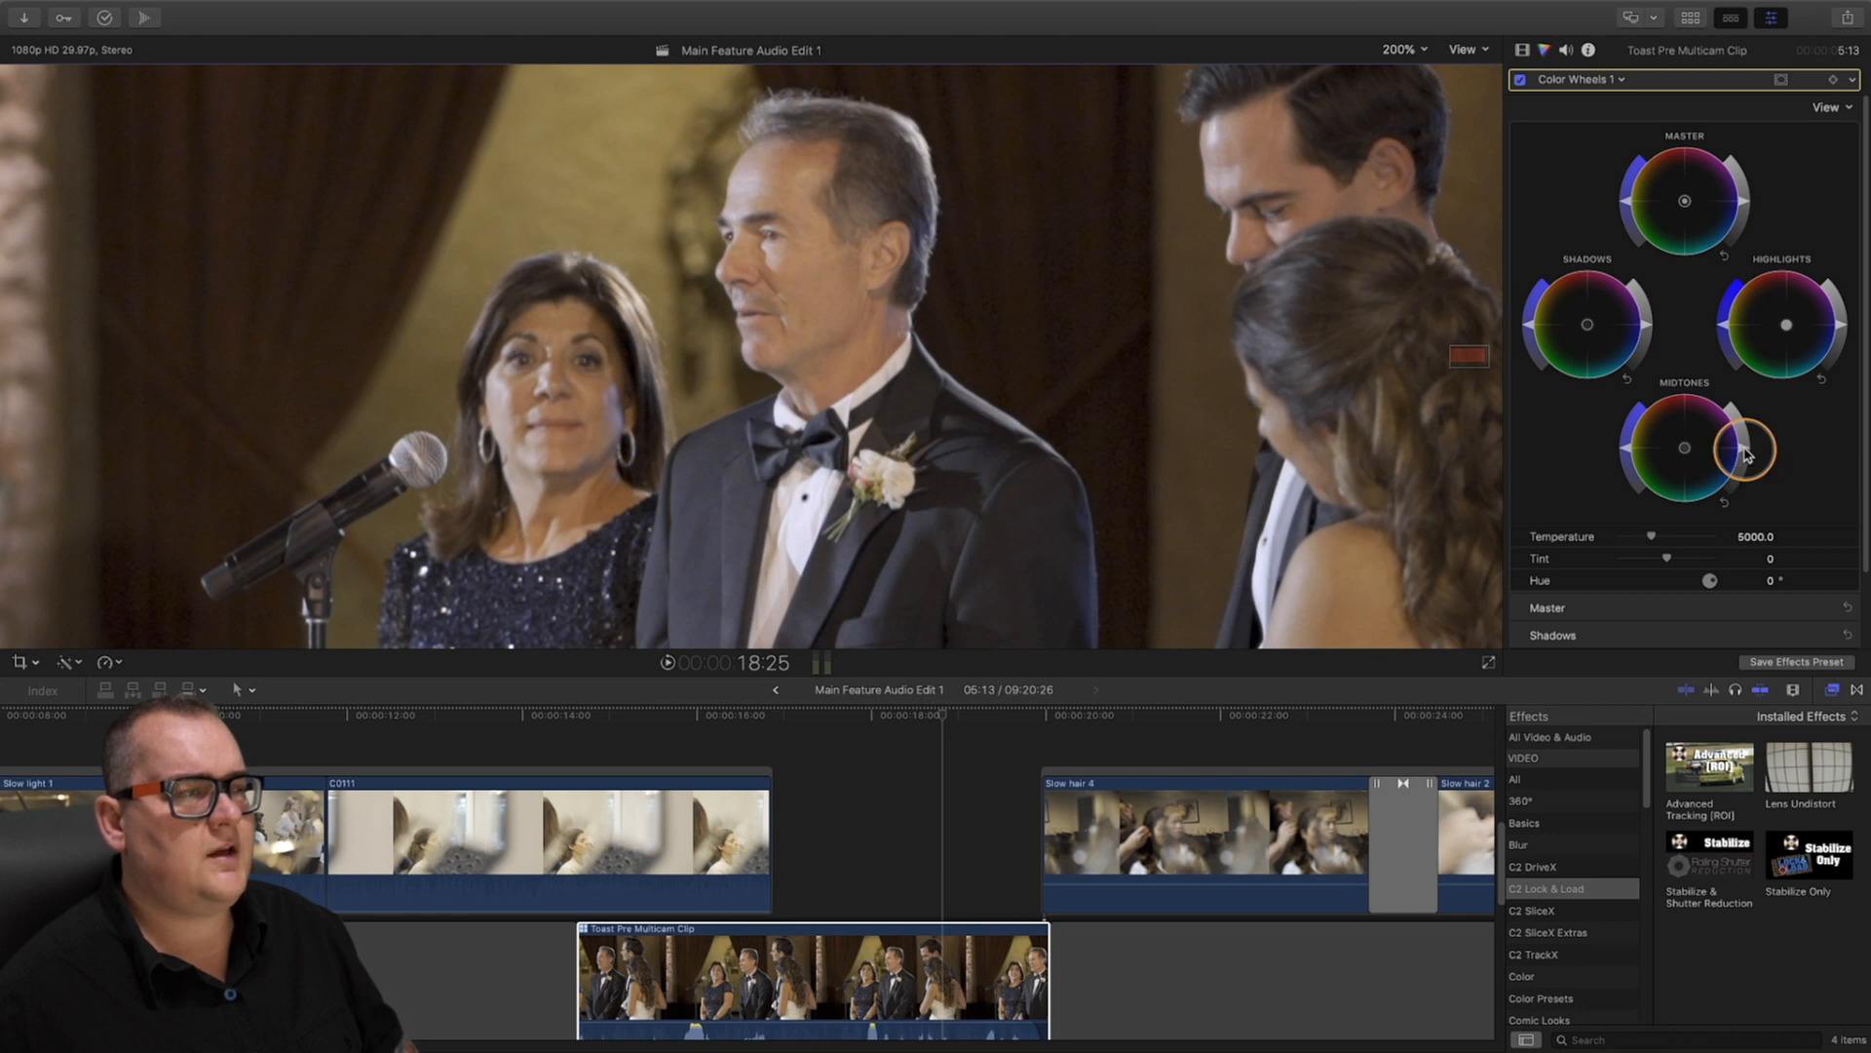
pyautogui.moveTo(1746, 453); pyautogui.dragTo(1741, 465)
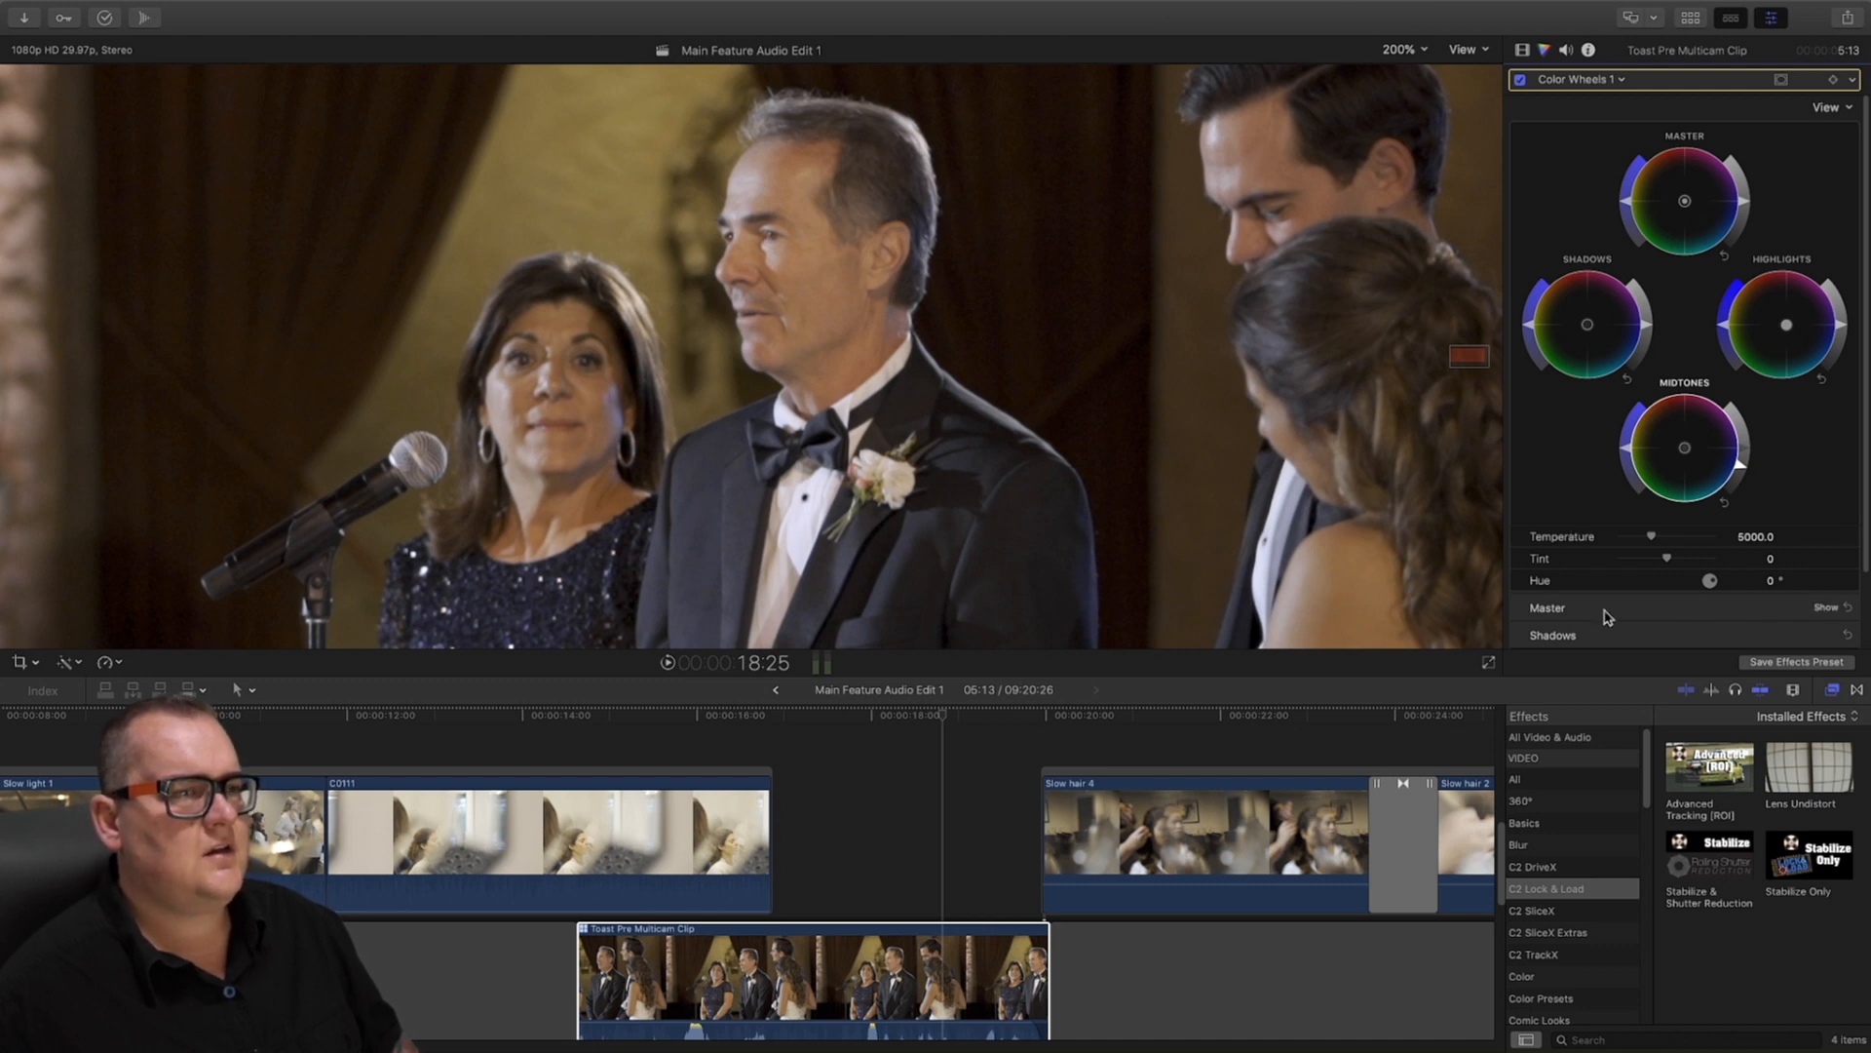
# Try a negative blue value for the shadows color in Color Wheels 1, and reset the shadows color
pyautogui.scroll(-2, 1662, 628)
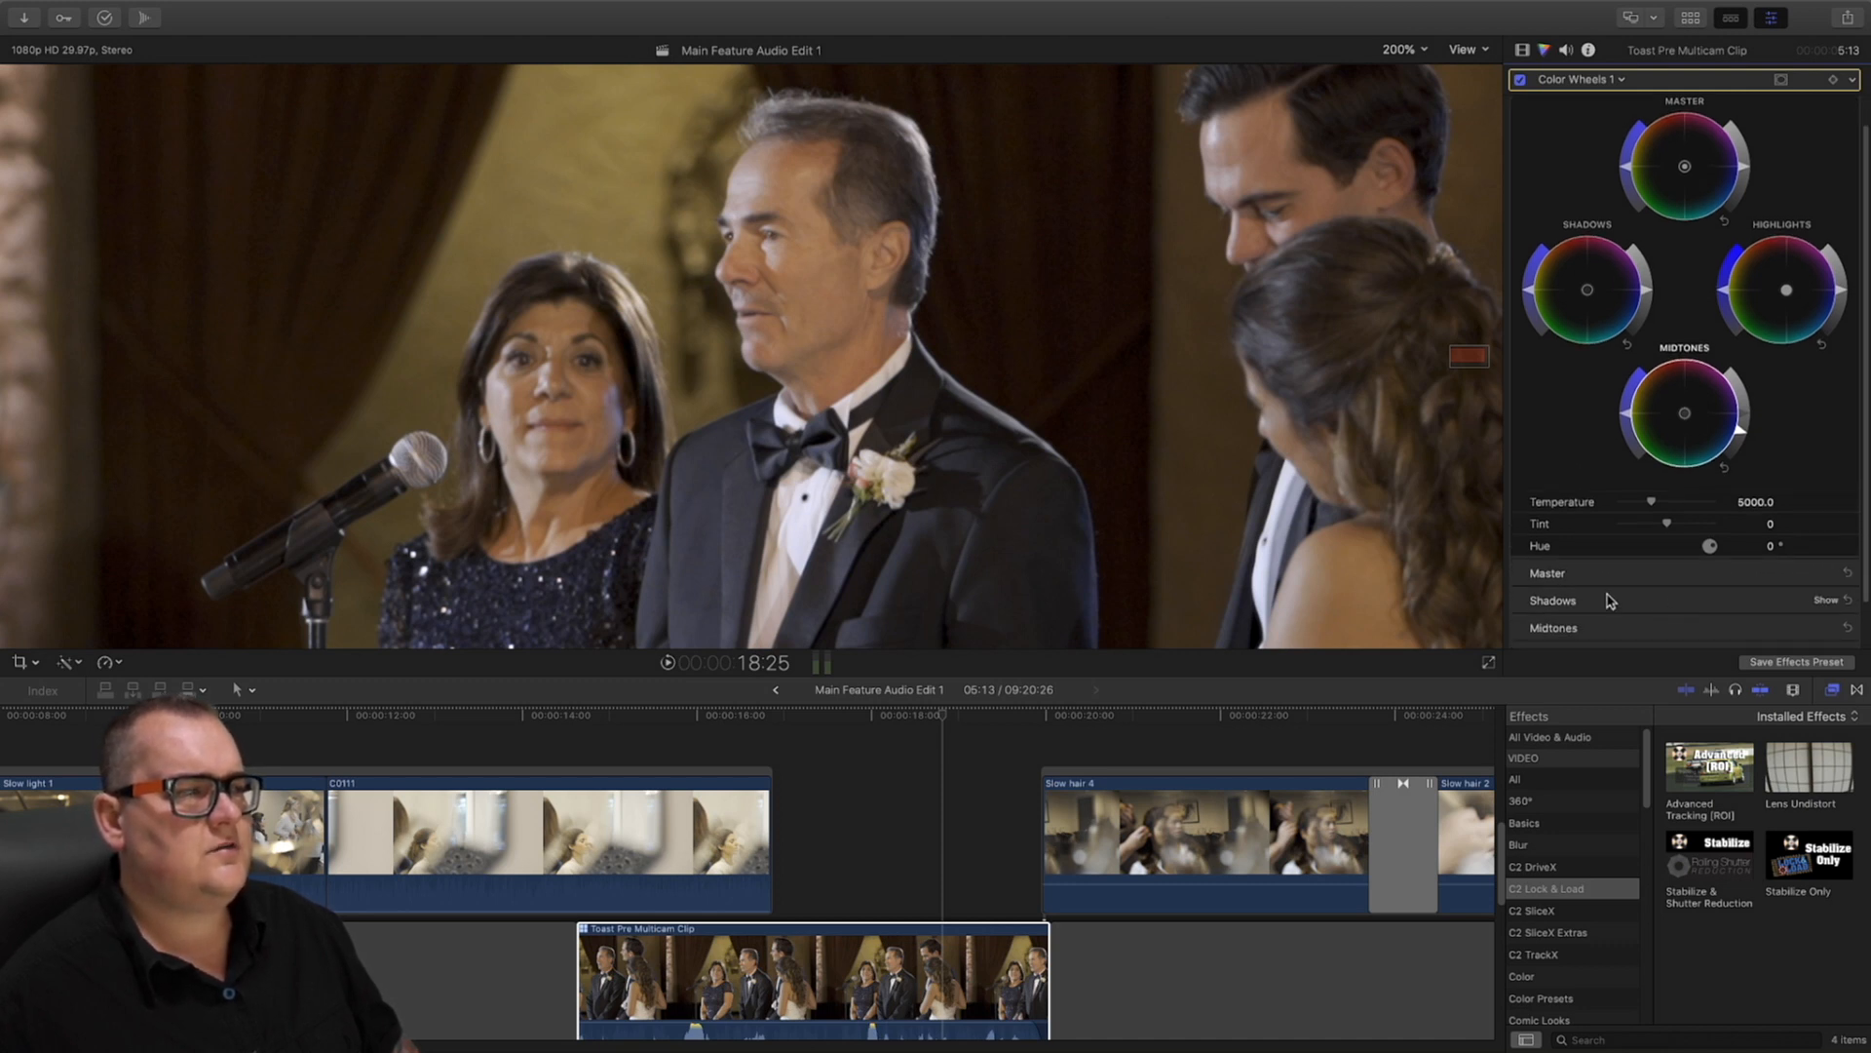
pyautogui.click(1824, 599)
pyautogui.scroll(-2, 1813, 604)
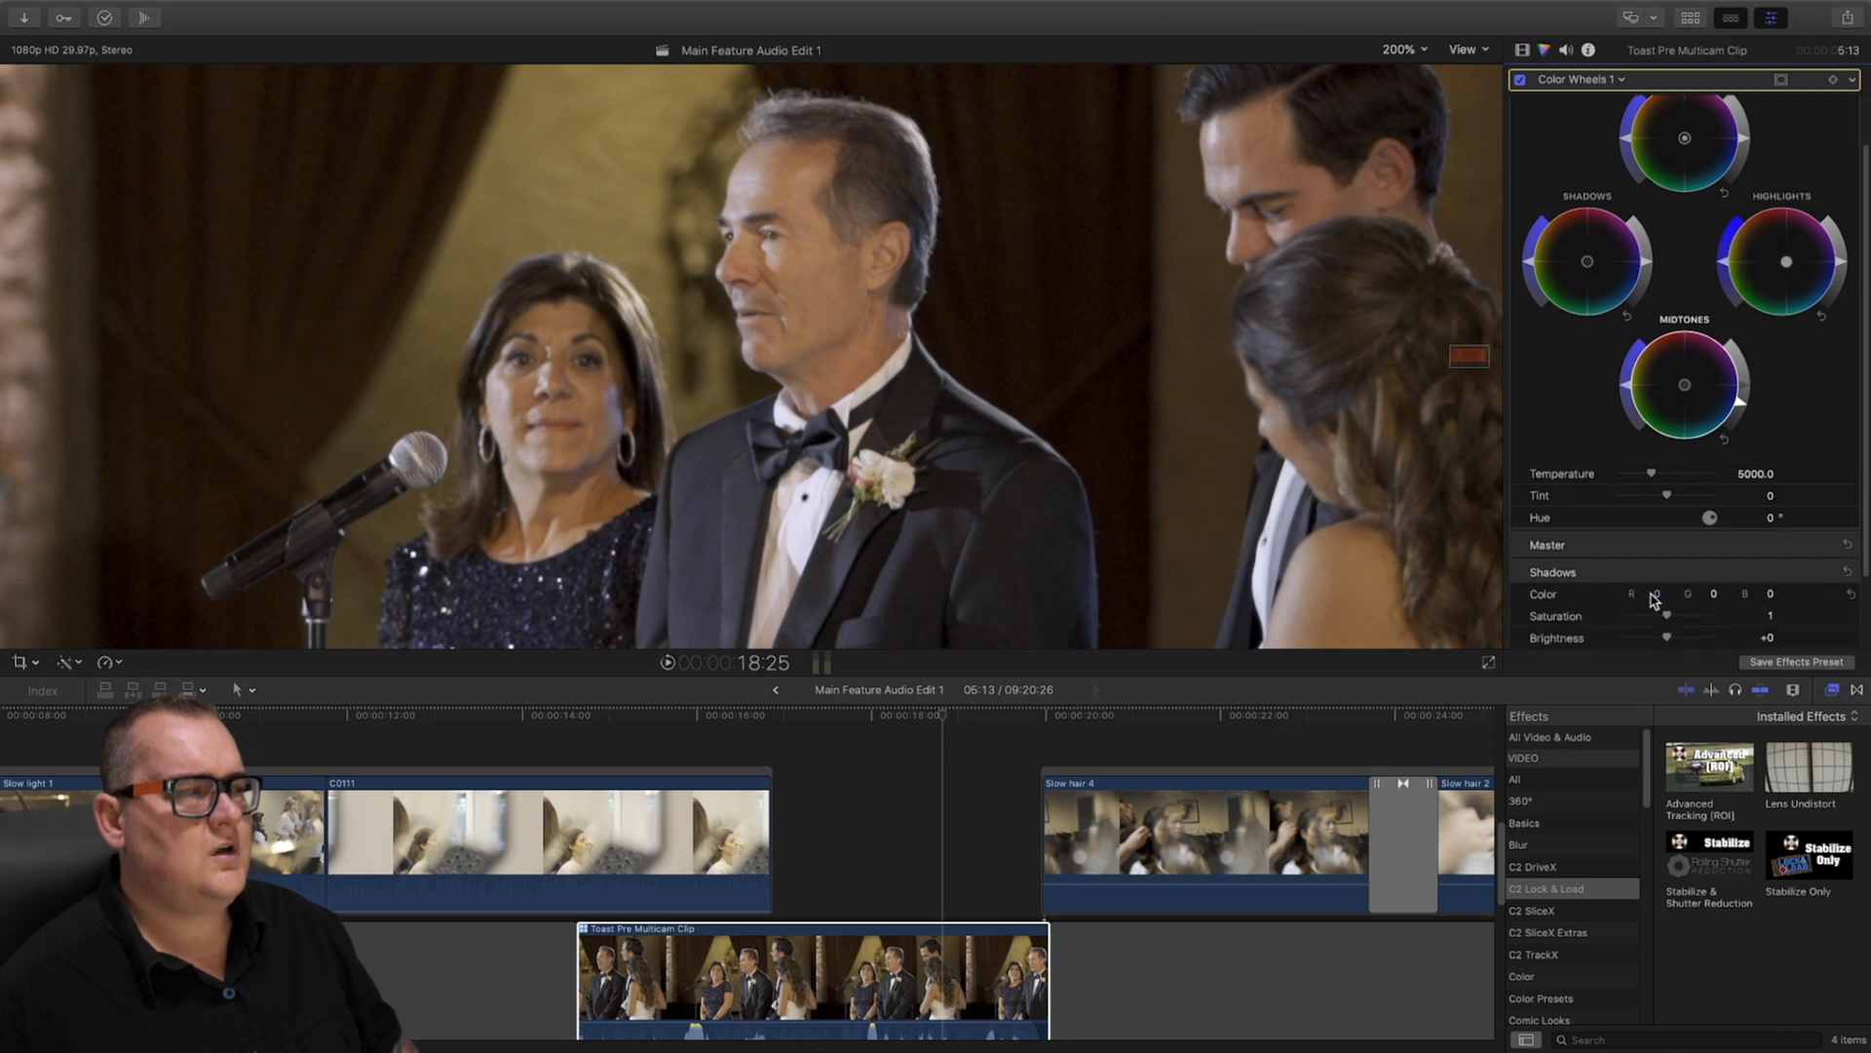
pyautogui.scroll(-1, 1661, 601)
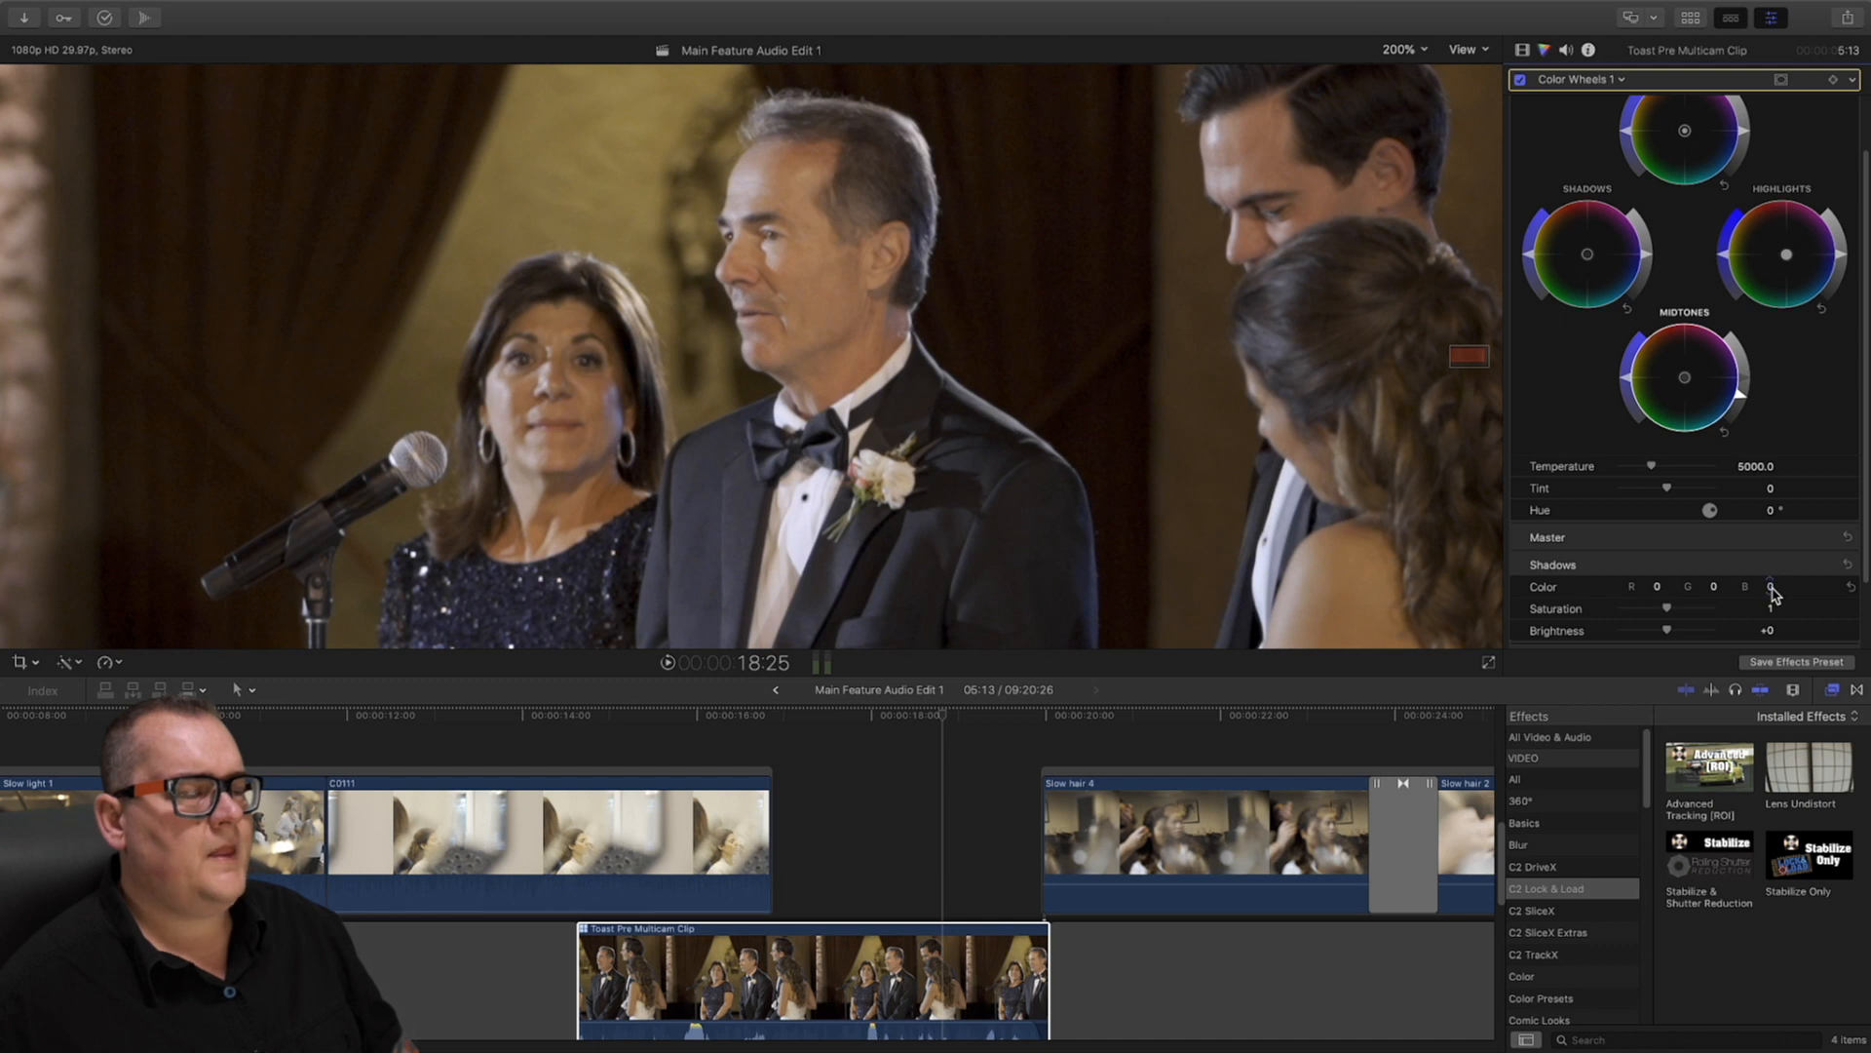
pyautogui.moveTo(1772, 593); pyautogui.dragTo(1770, 584)
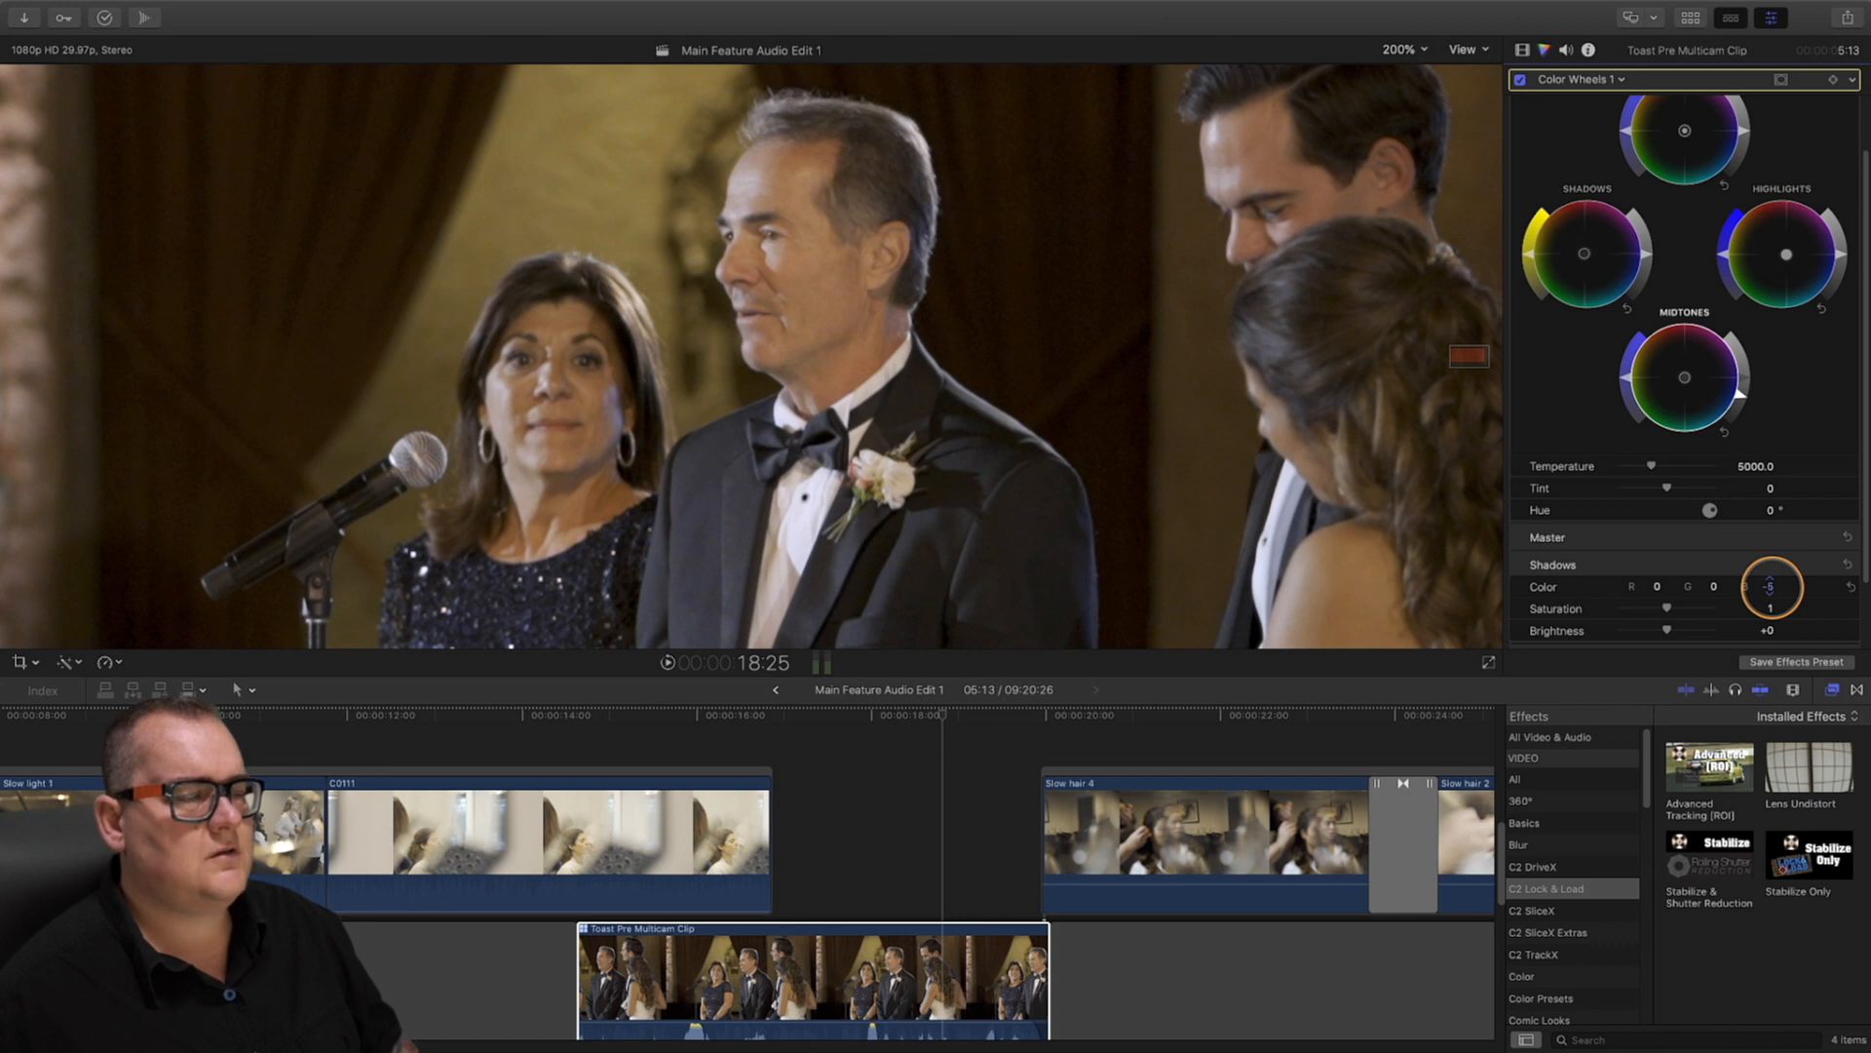
pyautogui.moveTo(1770, 586); pyautogui.dragTo(1771, 588)
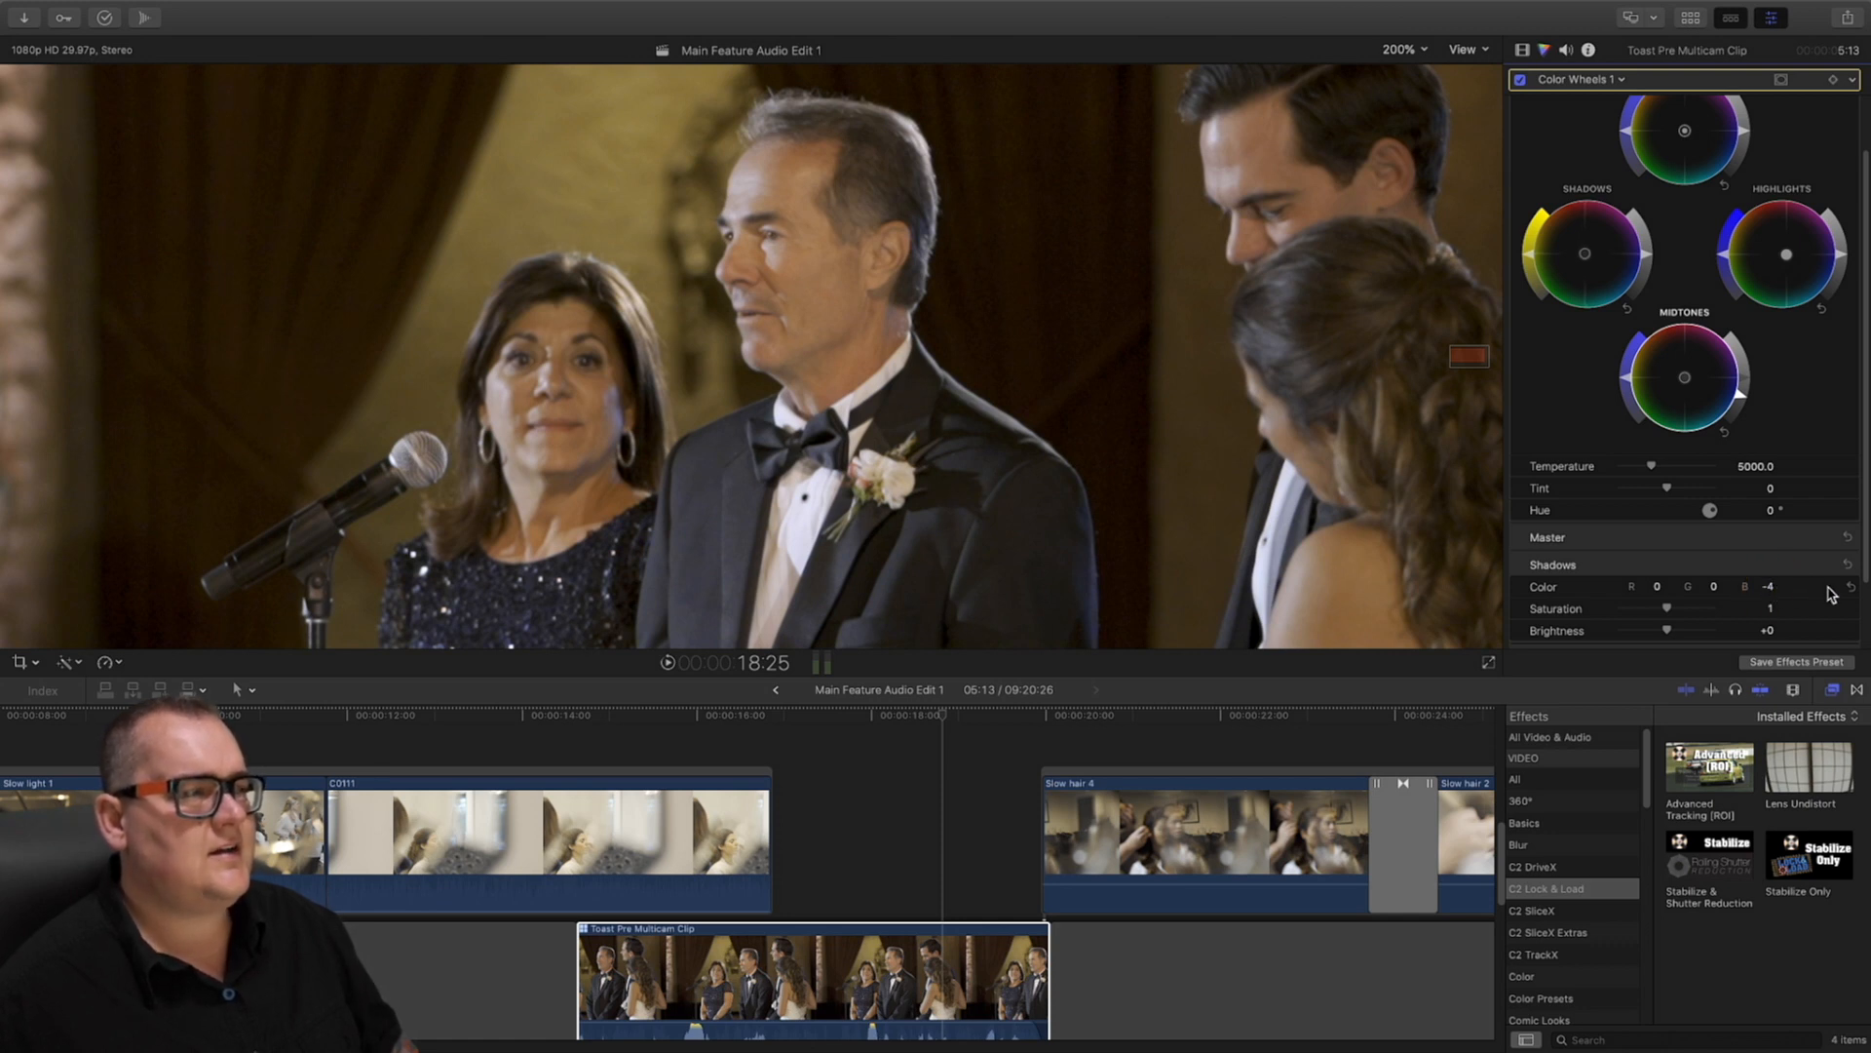
pyautogui.moveTo(1771, 591); pyautogui.dragTo(1770, 586)
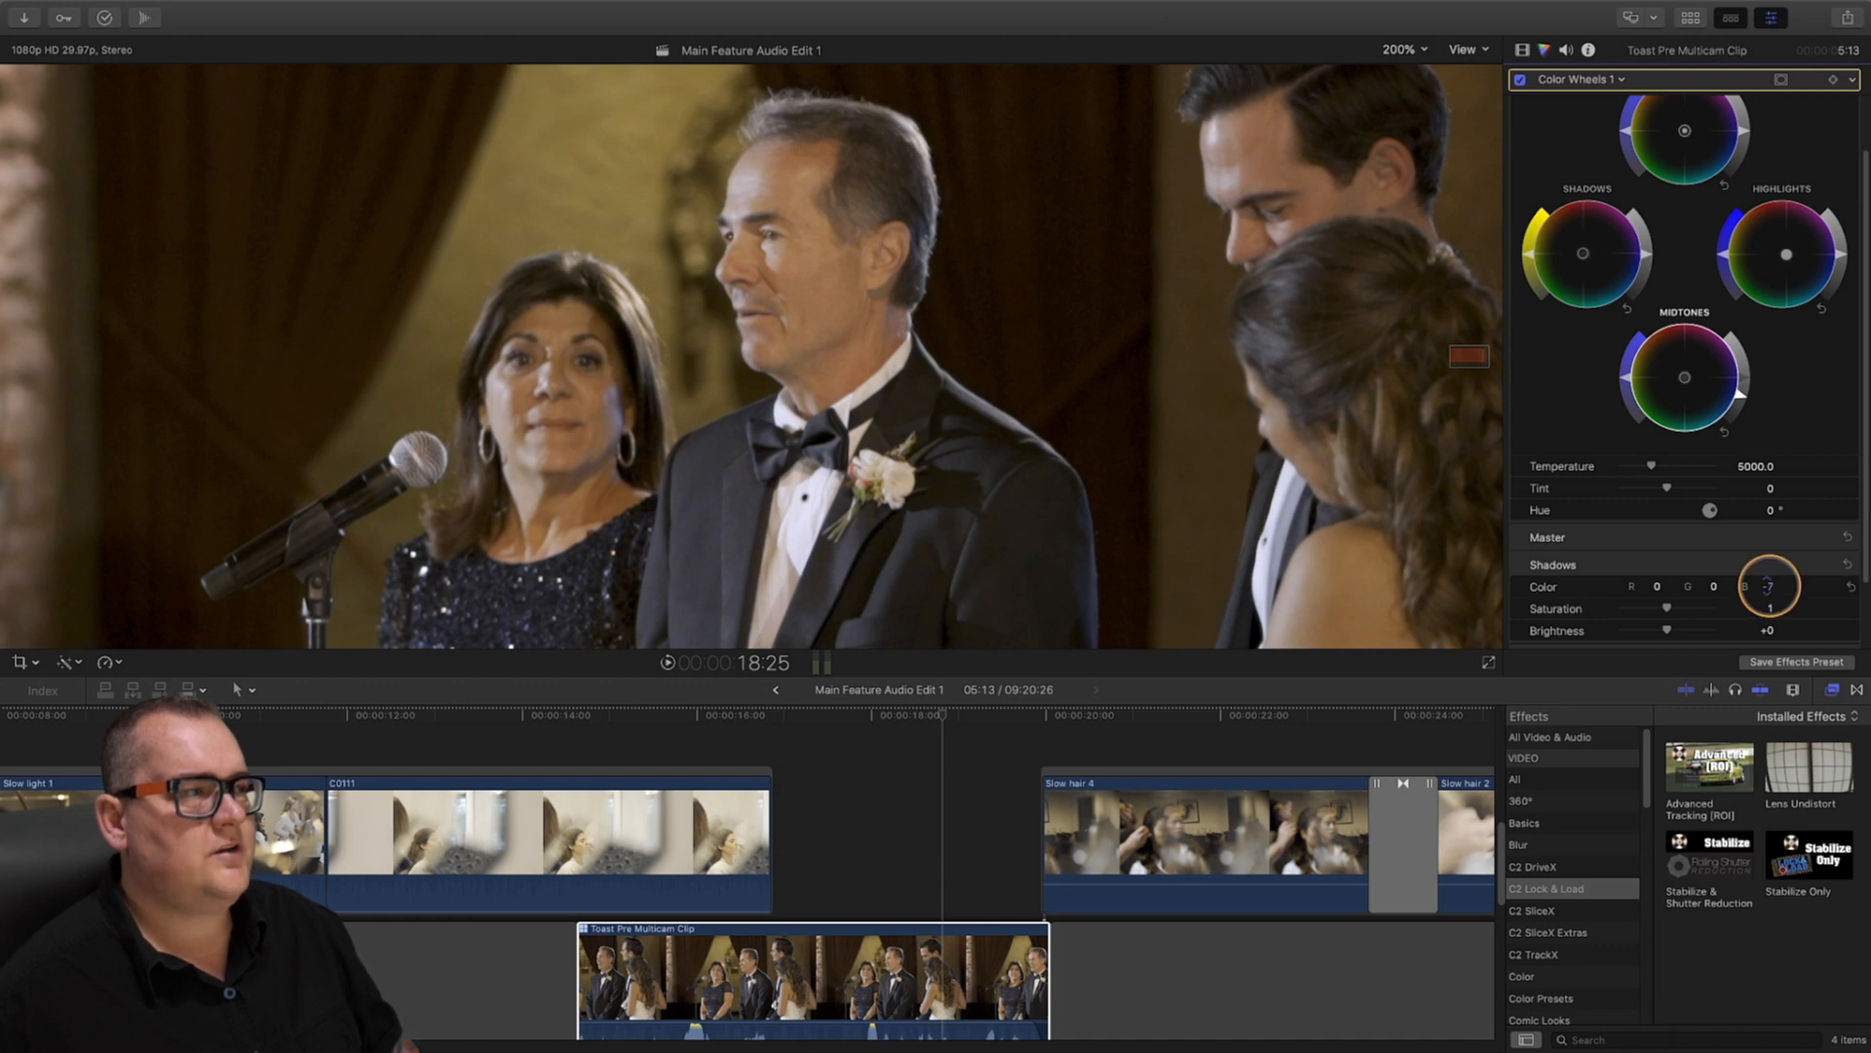
pyautogui.moveTo(1769, 586); pyautogui.dragTo(1769, 586)
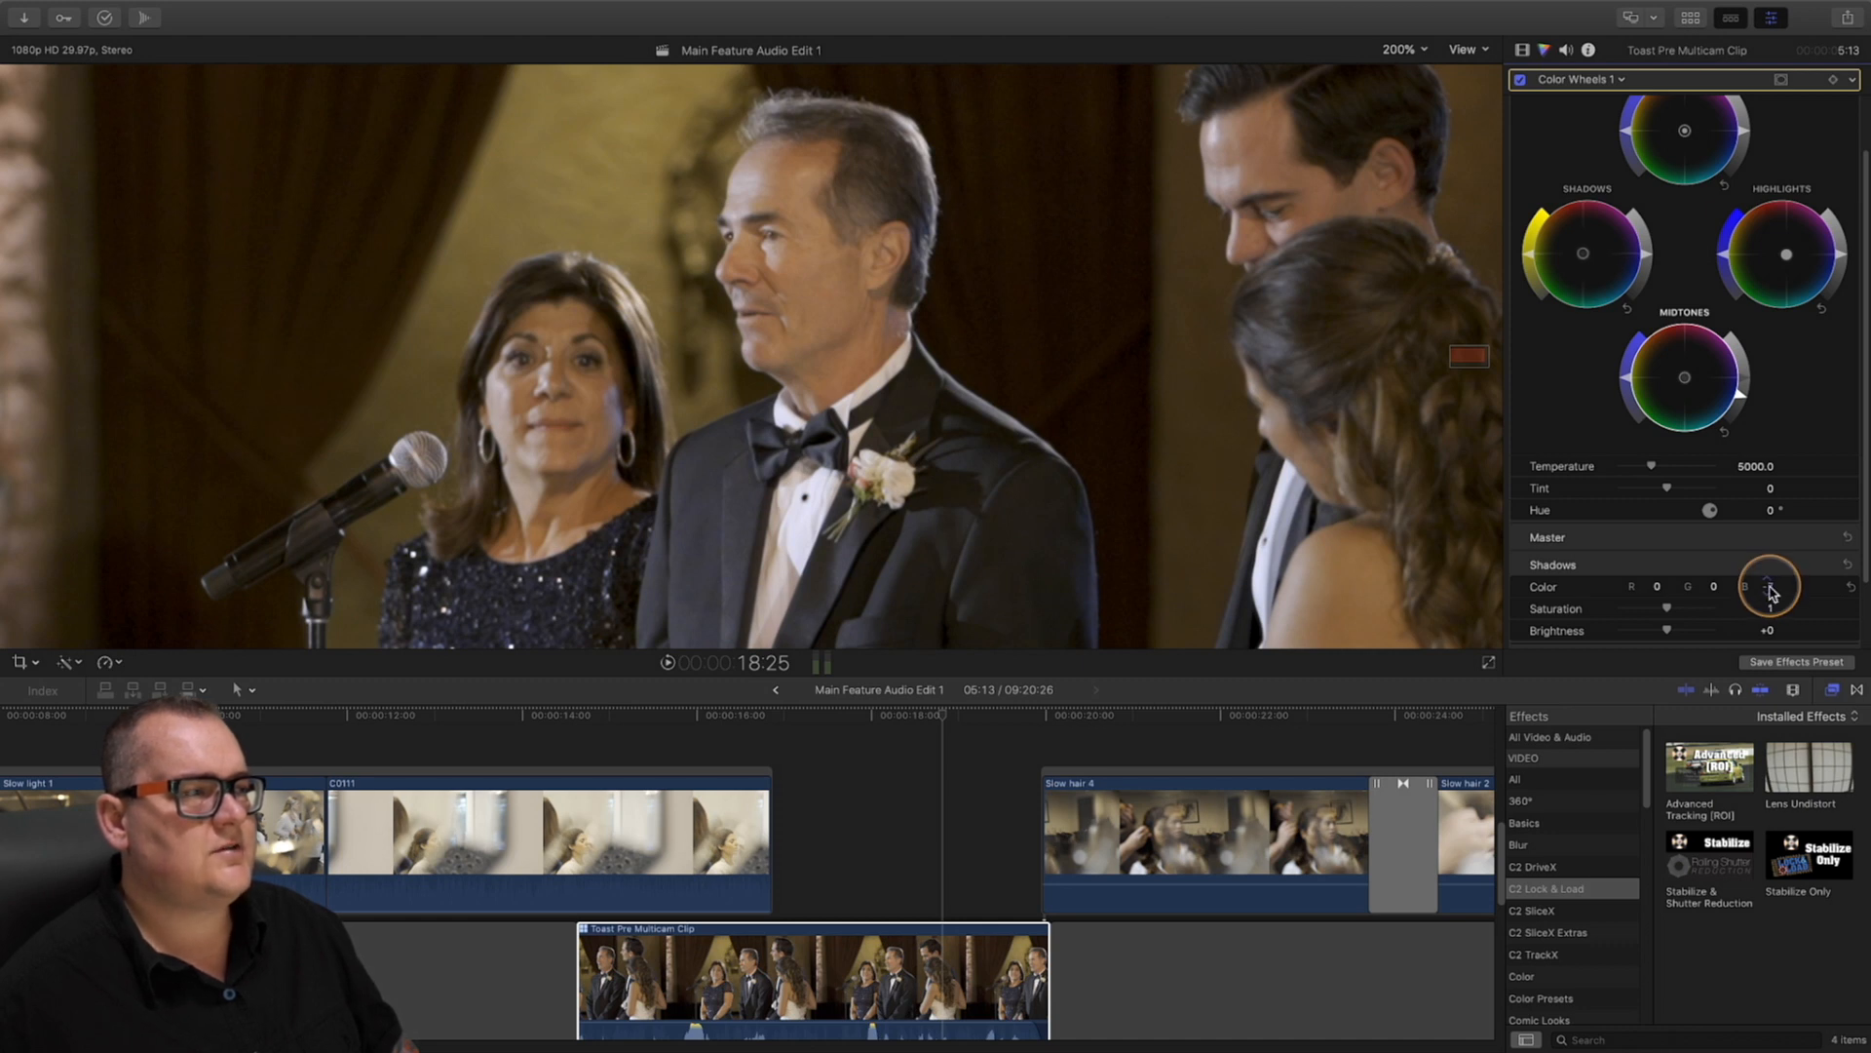
pyautogui.click(1851, 587)
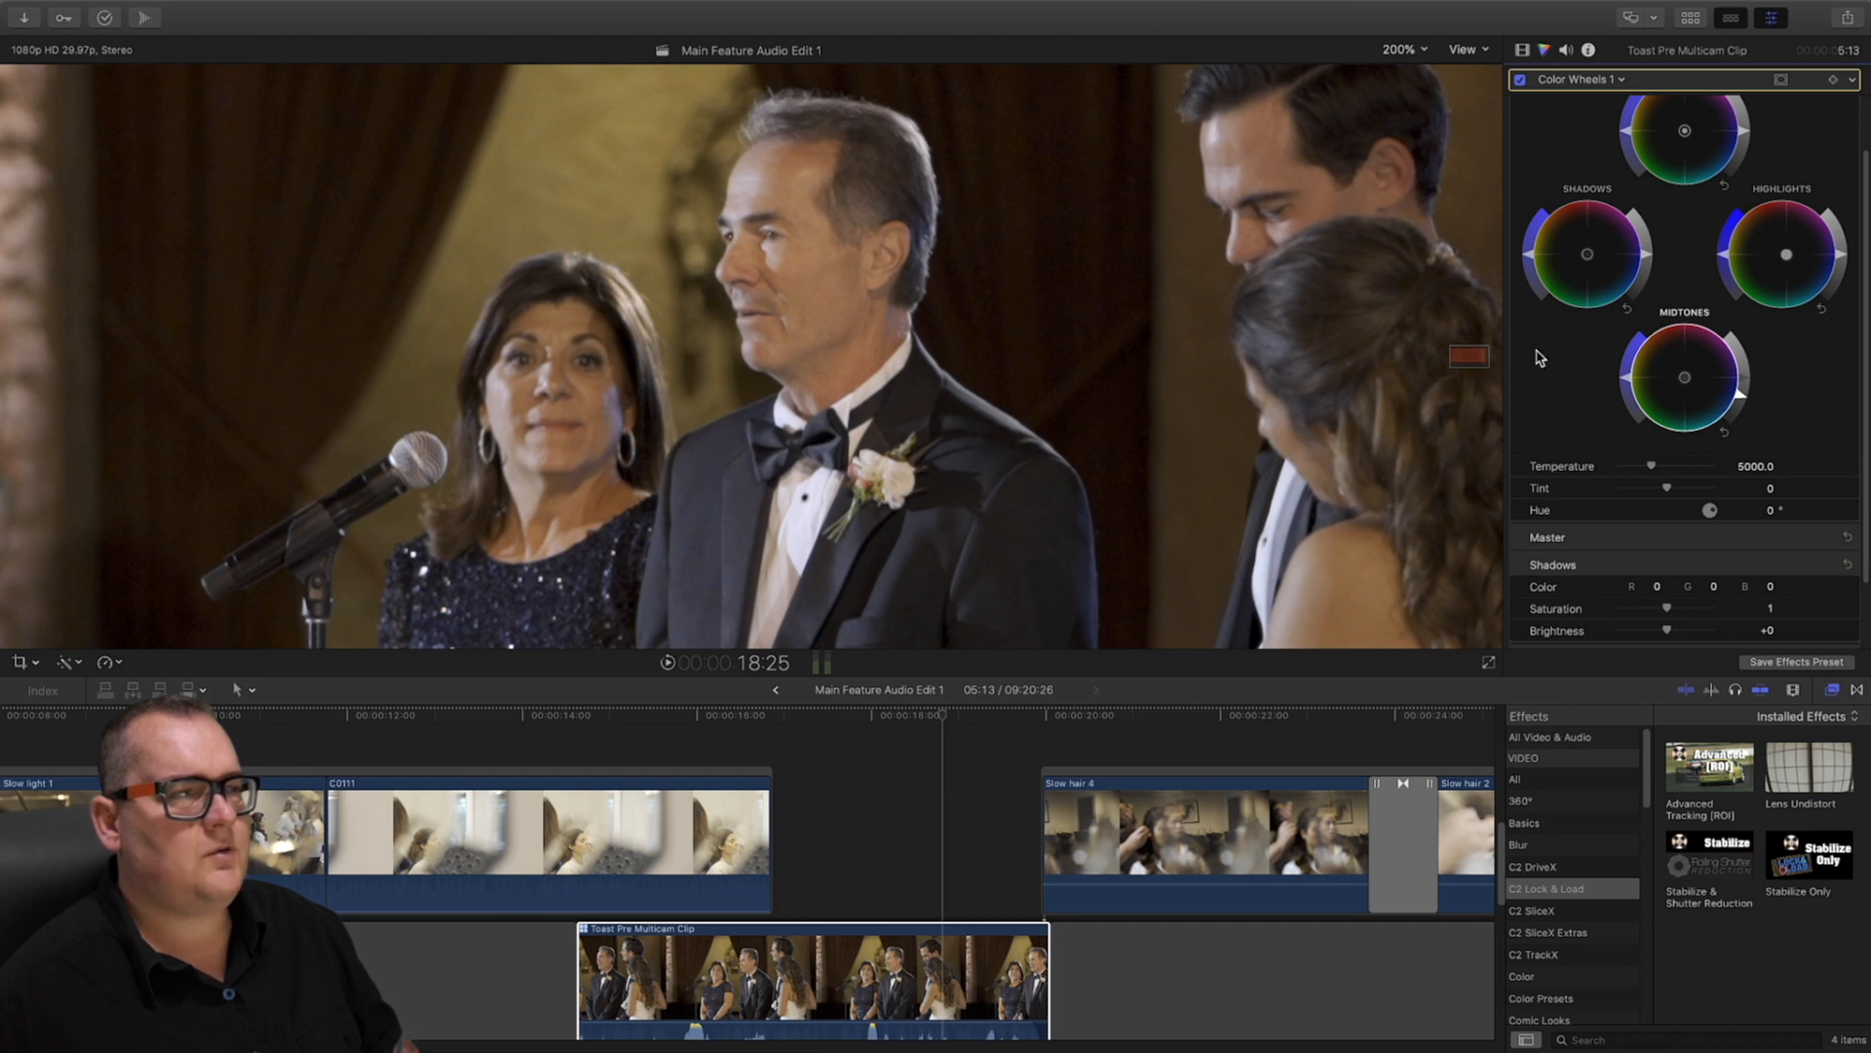
# Add a Hue/Saturation Curves correction, sample the speaker's dark jacket for Hue vs Sat, and lower the saturation of the sampled blue
pyautogui.moveTo(1469, 357); pyautogui.dragTo(1476, 368)
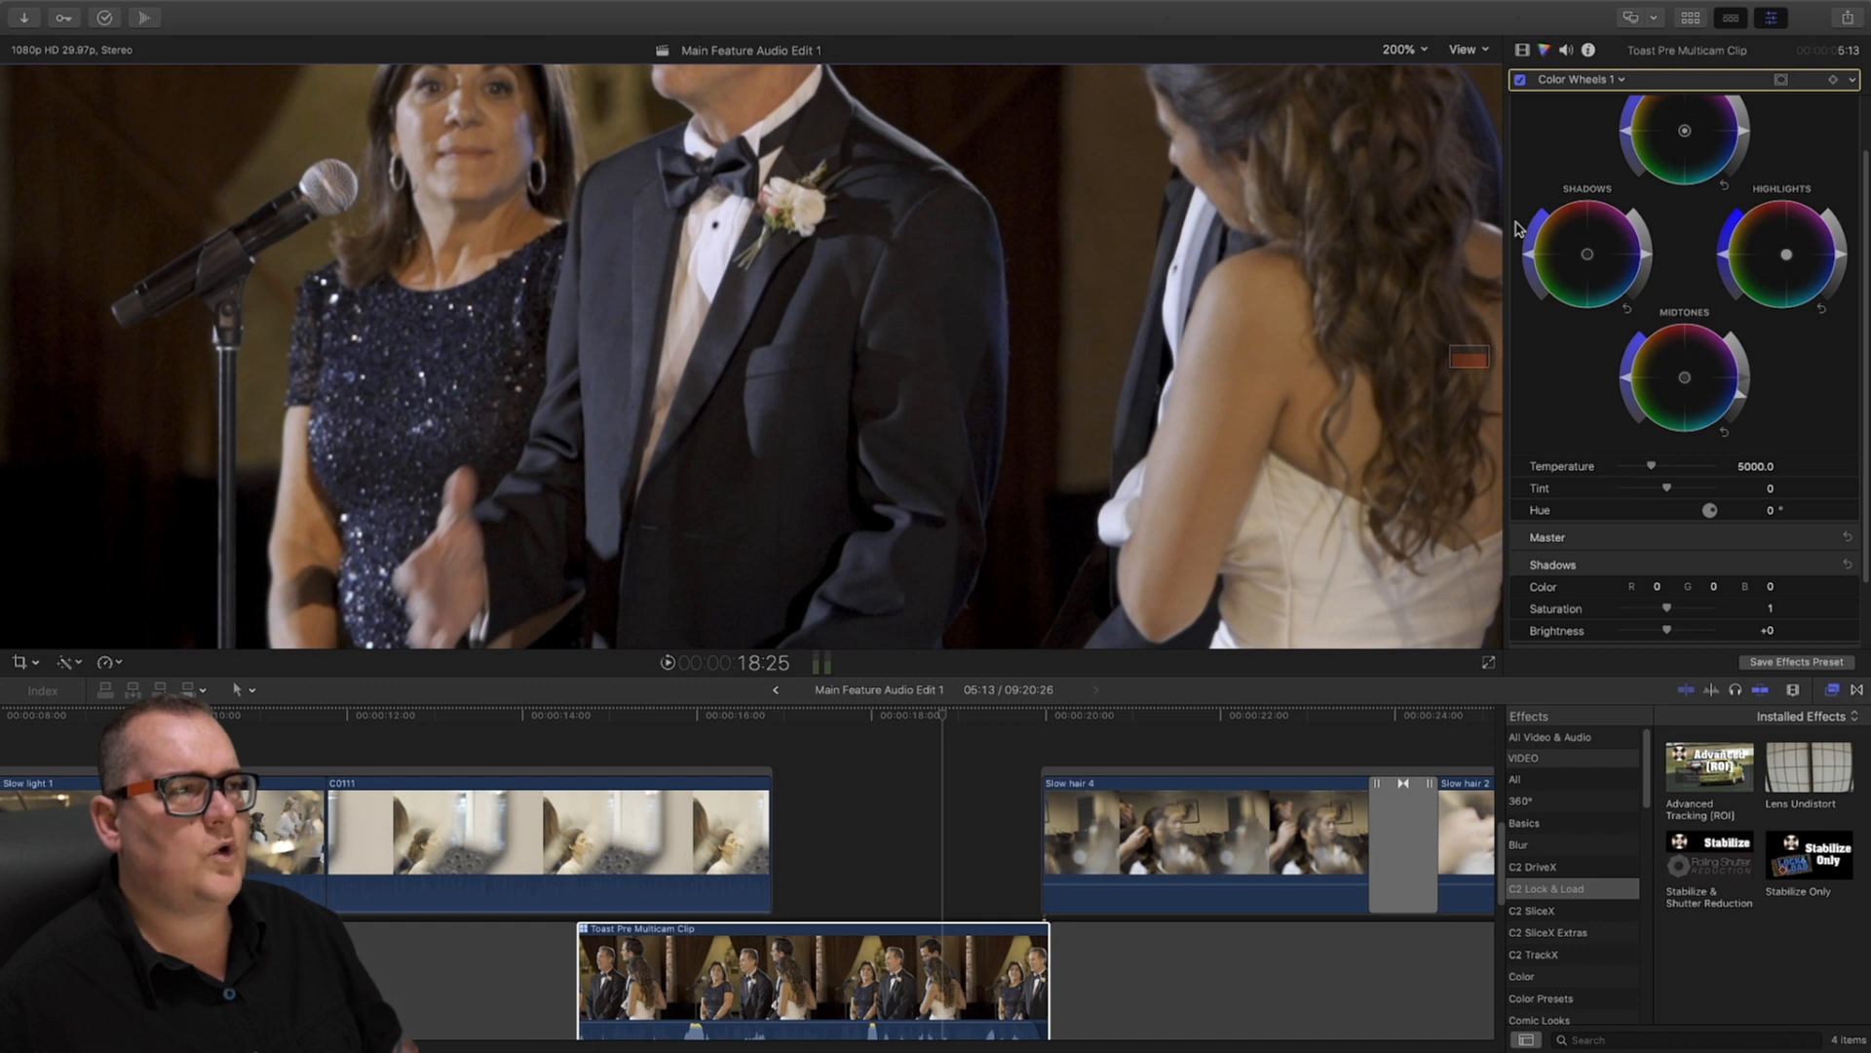
pyautogui.click(1586, 82)
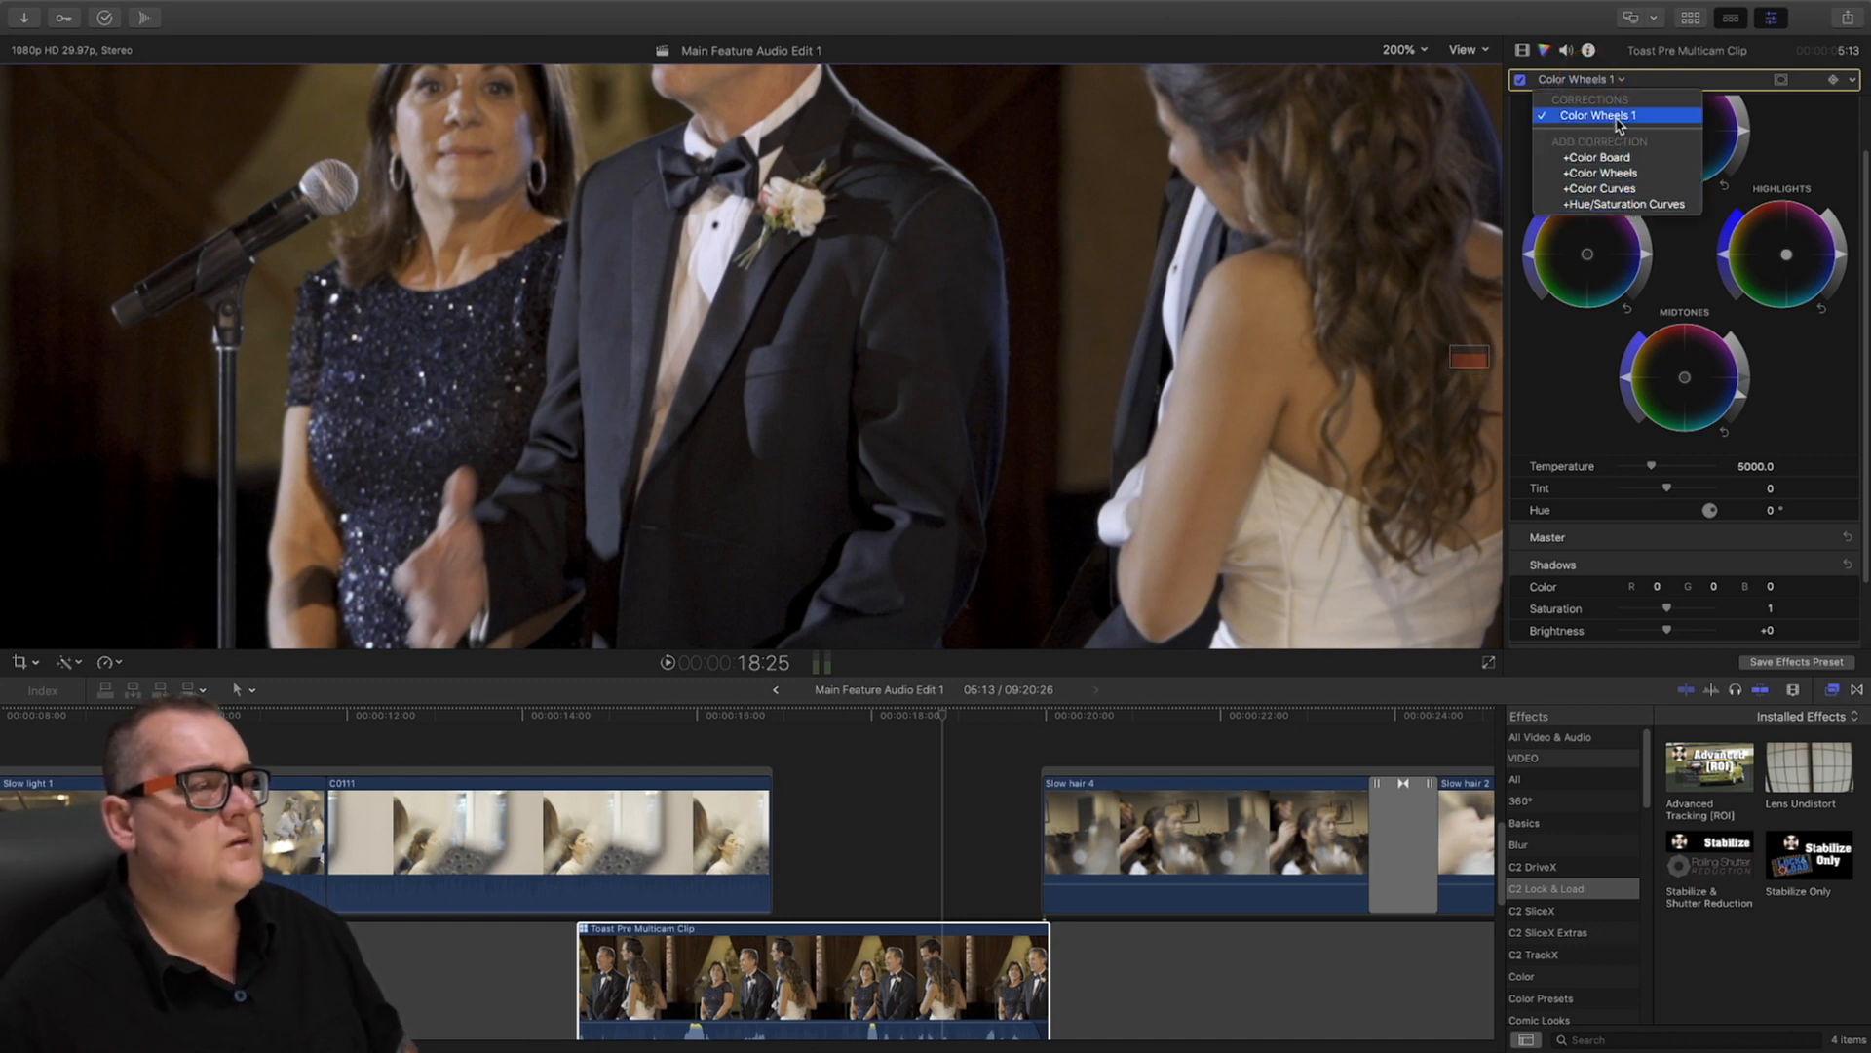
pyautogui.click(1671, 205)
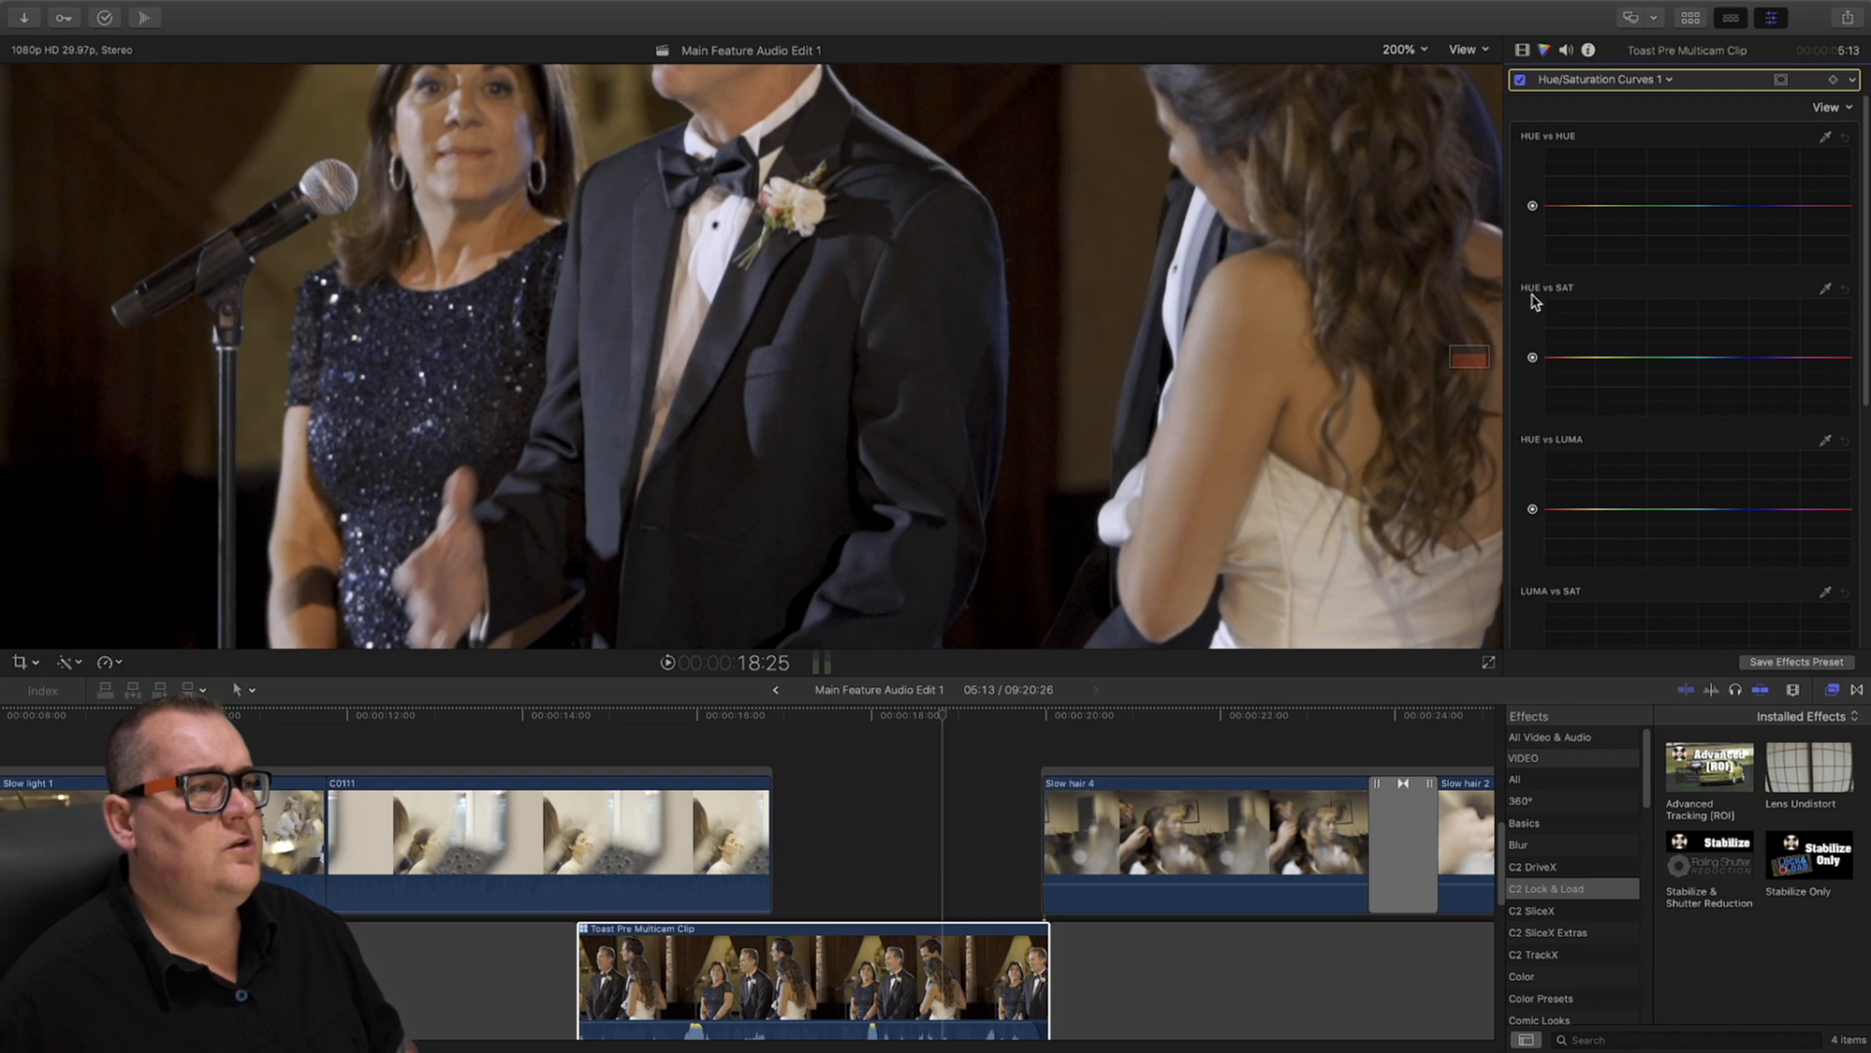
pyautogui.click(1823, 289)
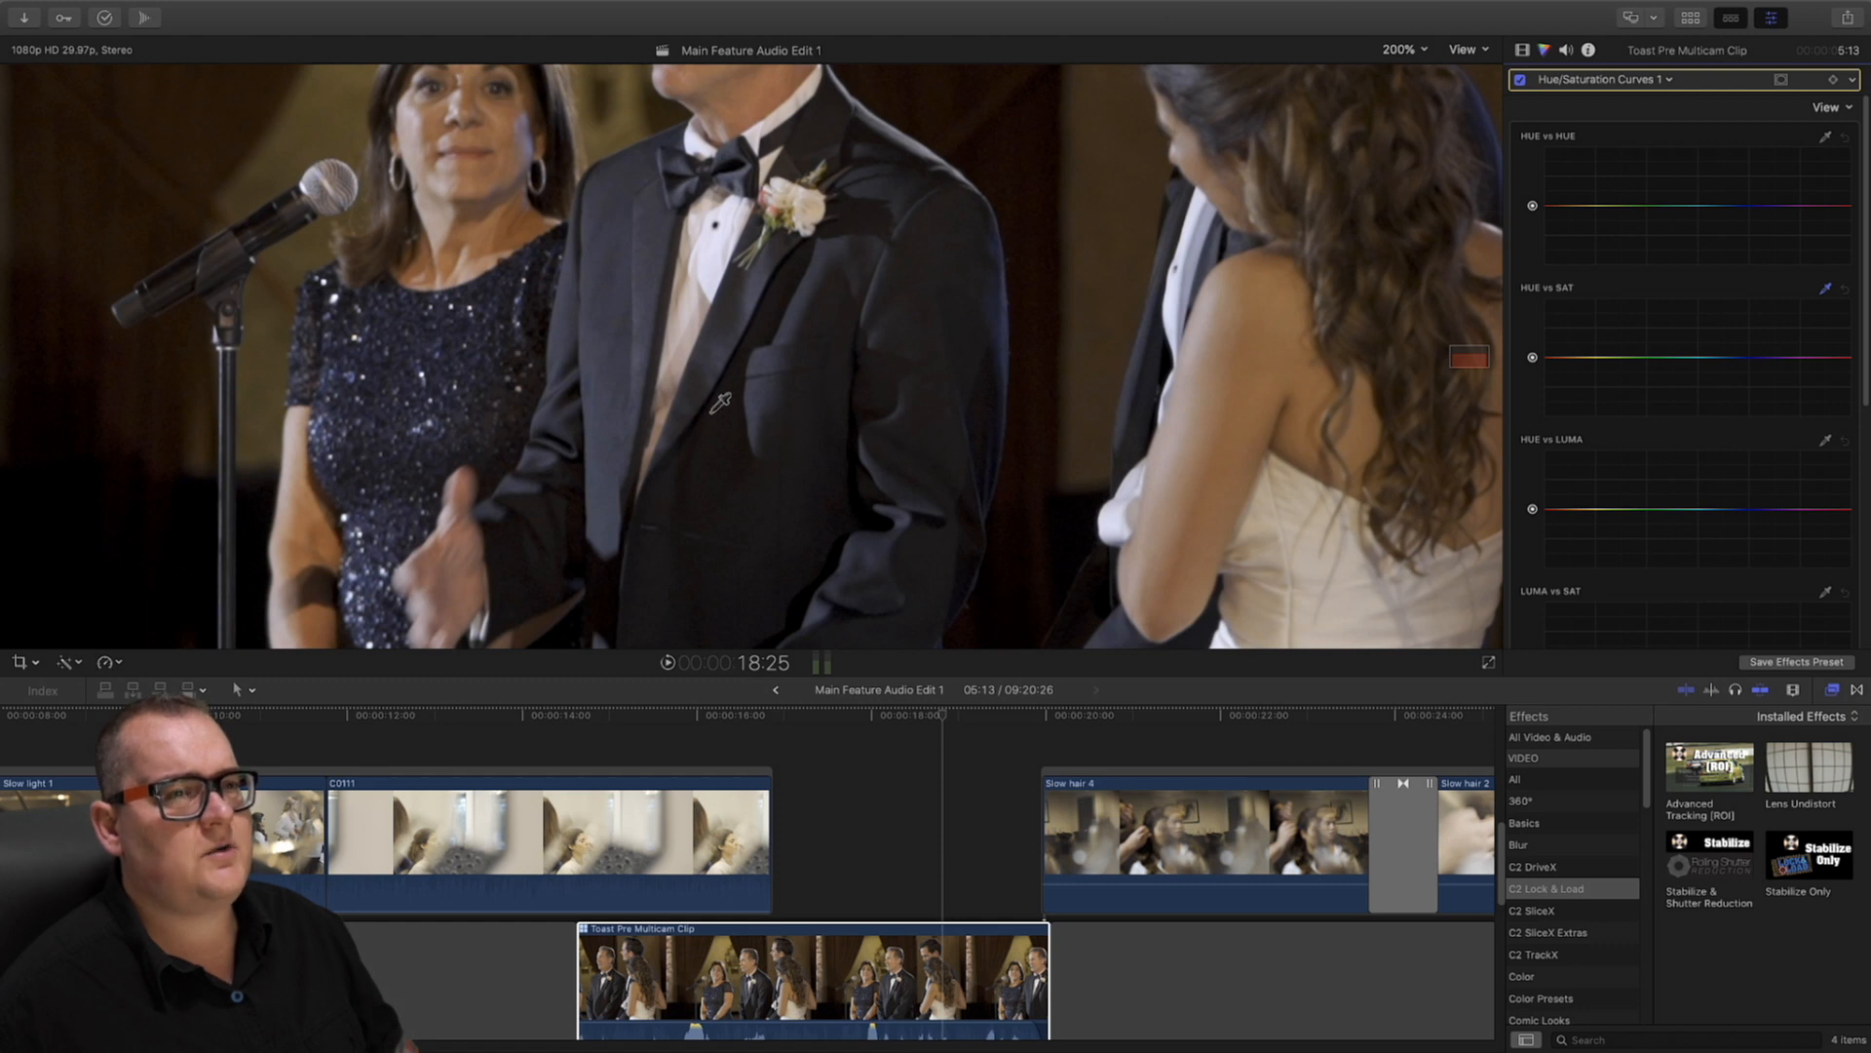
pyautogui.click(615, 256)
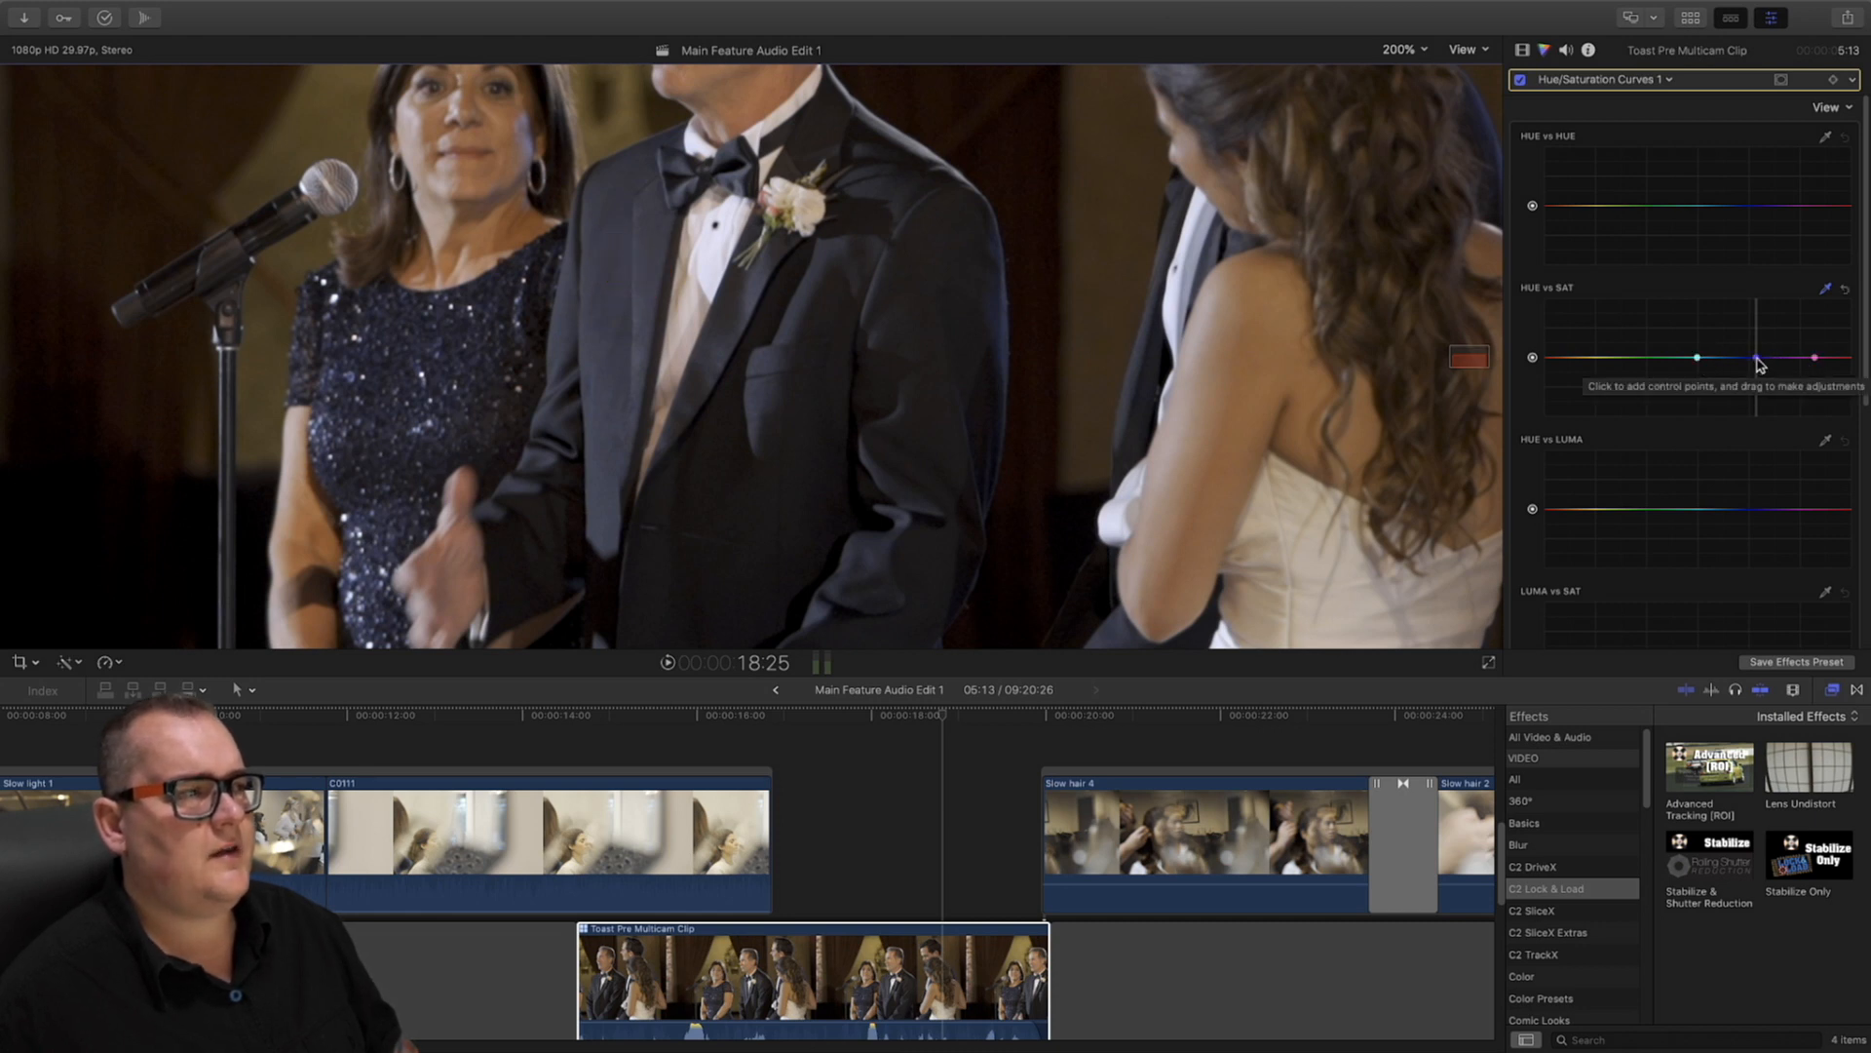
pyautogui.moveTo(1756, 359)
pyautogui.mouseDown()
pyautogui.moveTo(1747, 411)
pyautogui.moveTo(1753, 427)
pyautogui.moveTo(1759, 360)
pyautogui.moveTo(1755, 430)
pyautogui.moveTo(1765, 354)
pyautogui.moveTo(1771, 429)
pyautogui.moveTo(1758, 368)
pyautogui.moveTo(1755, 426)
pyautogui.moveTo(1758, 362)
pyautogui.moveTo(1758, 380)
pyautogui.mouseUp()
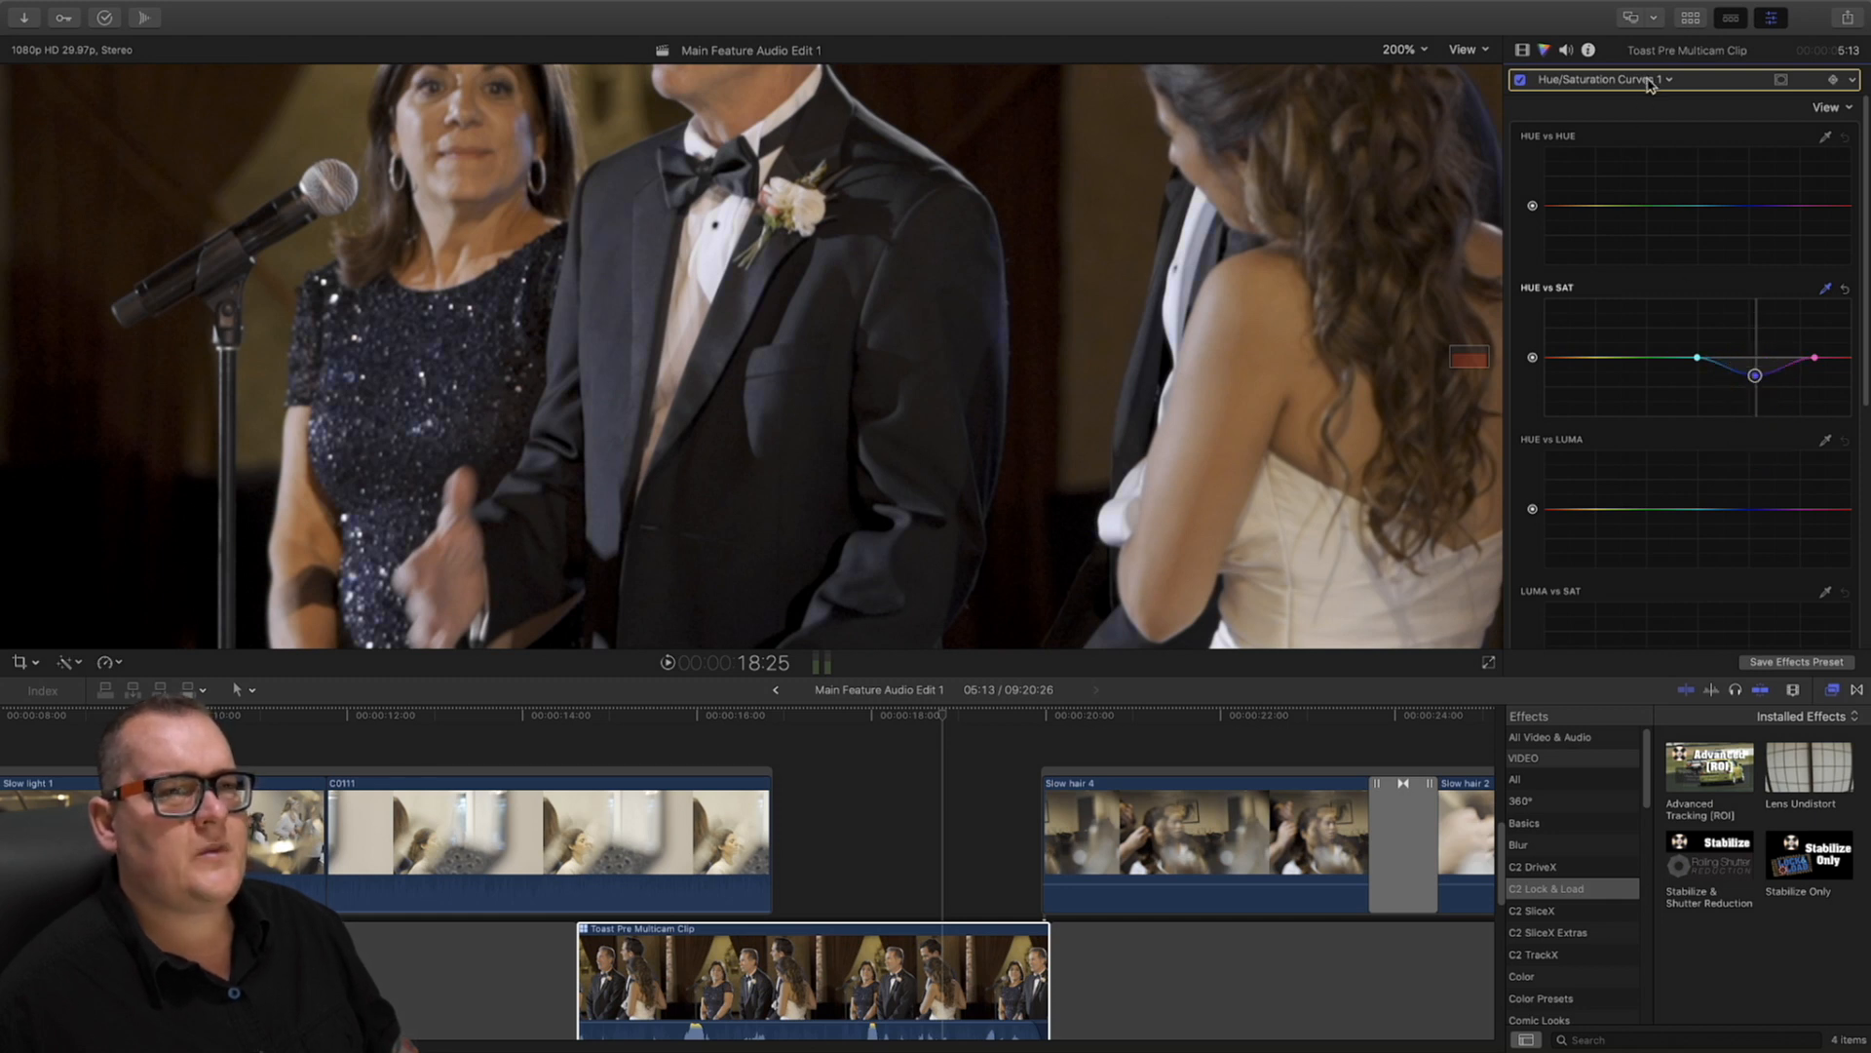
# Add a Color Curves correction and move the luma curve's black point slightly inward to deepen the blacks
pyautogui.moveTo(1650, 85); pyautogui.dragTo(1675, 204)
pyautogui.moveTo(1468, 358); pyautogui.dragTo(1459, 356)
pyautogui.moveTo(1524, 269)
pyautogui.mouseDown()
pyautogui.moveTo(1600, 243)
pyautogui.moveTo(1523, 272)
pyautogui.mouseUp()
pyautogui.click(1843, 137)
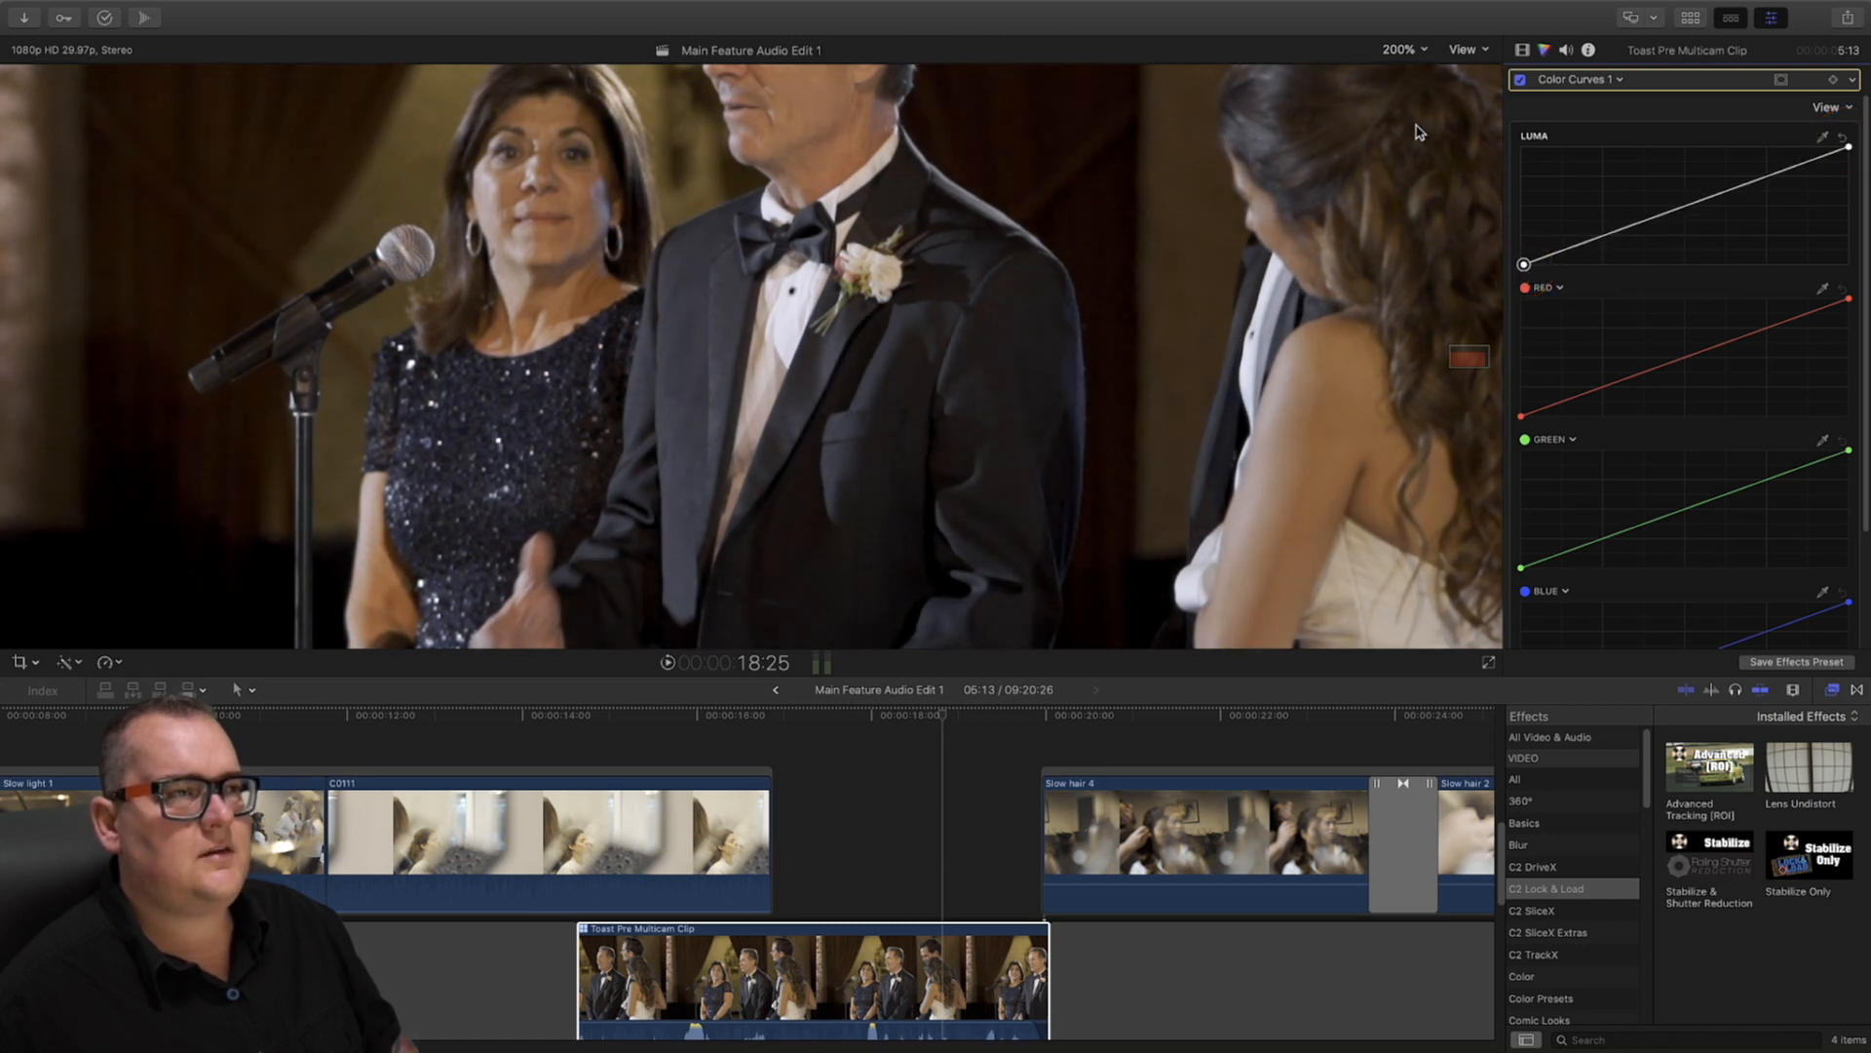
# Fit the whole frame in view and compare the toast clip with its effects off and on, leaving them enabled
pyautogui.click(1401, 49)
pyautogui.click(1411, 61)
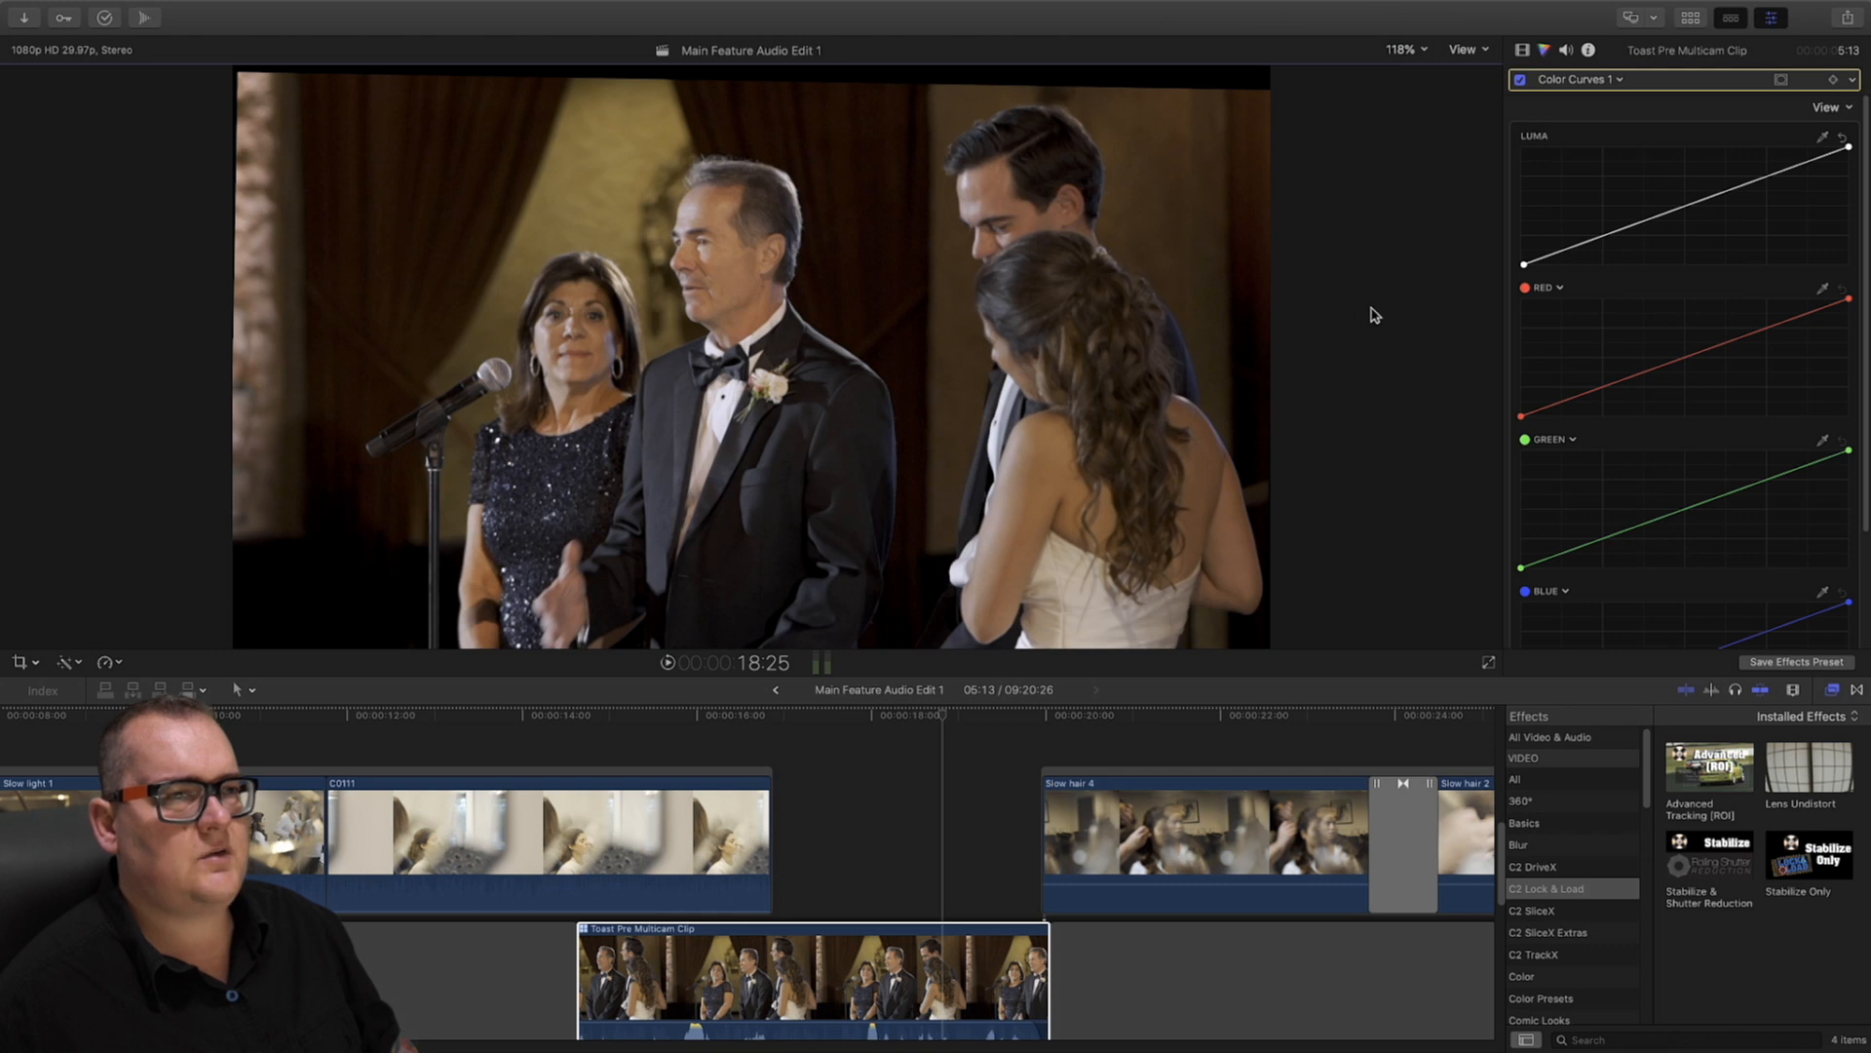
pyautogui.click(1521, 50)
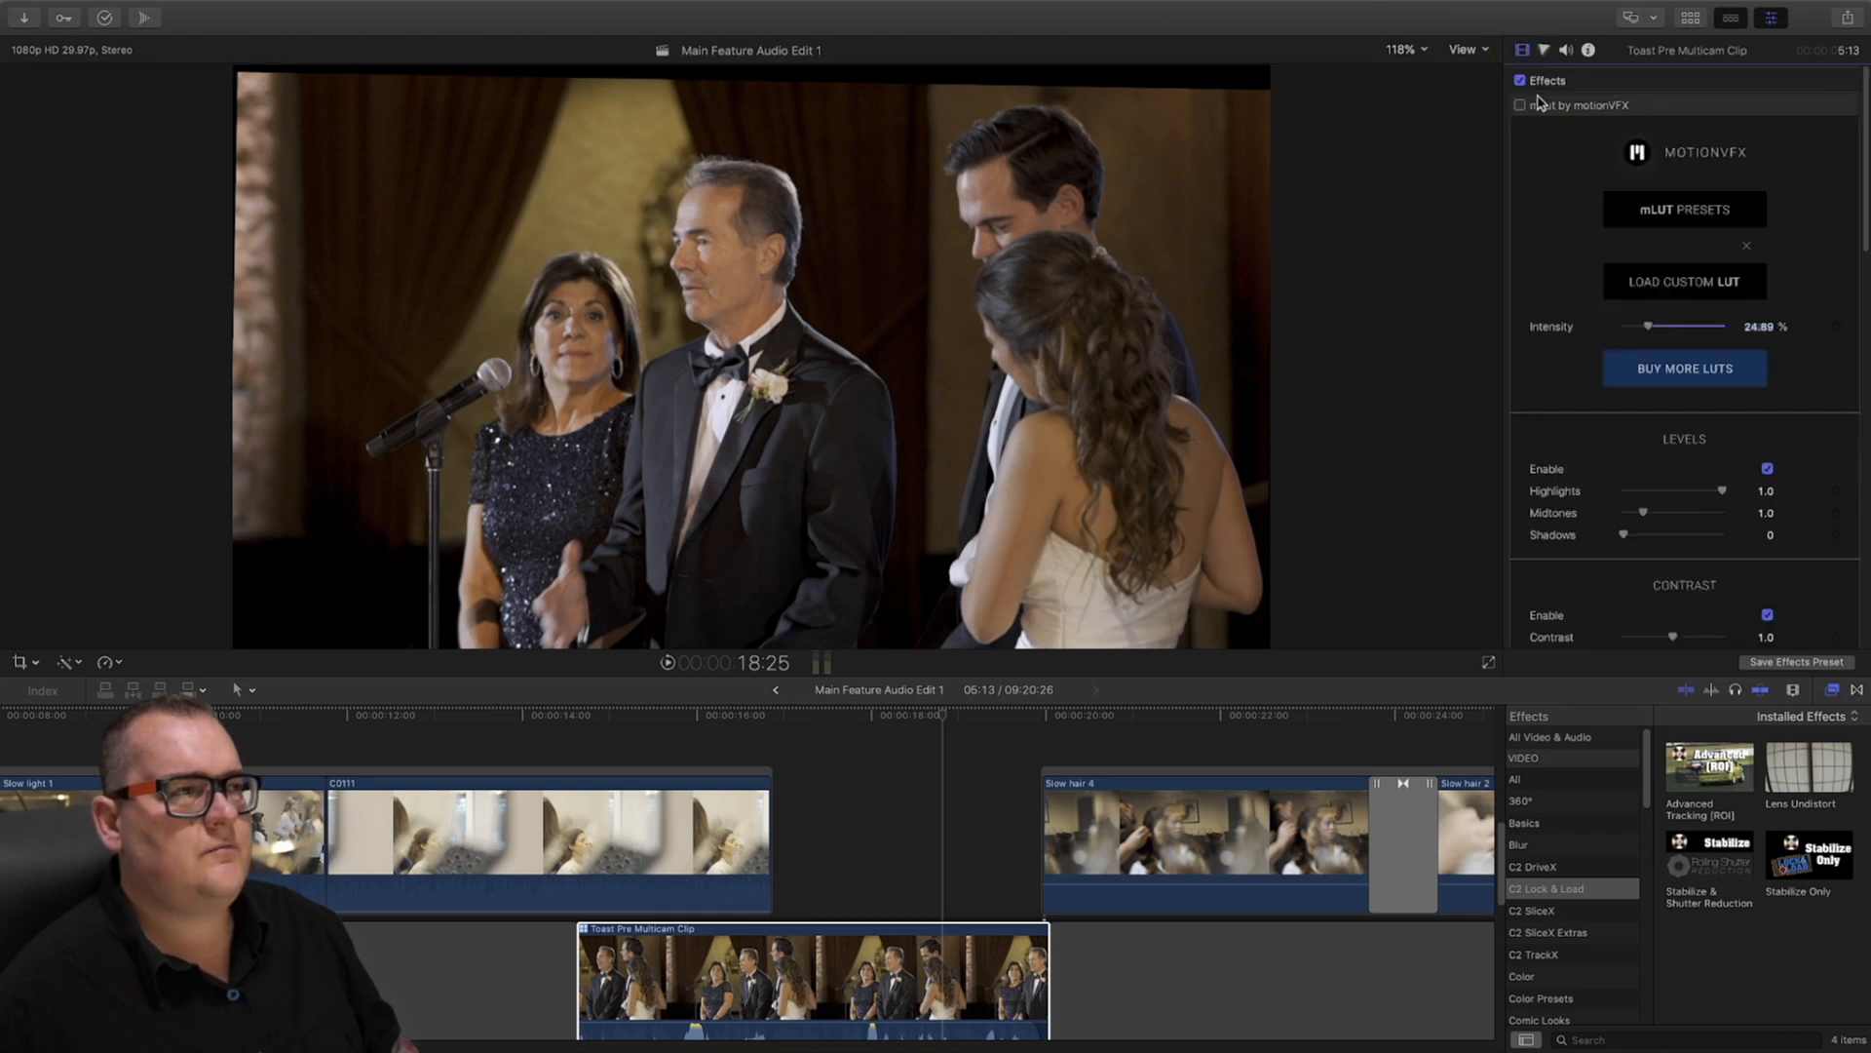
pyautogui.click(1520, 81)
pyautogui.click(1521, 81)
pyautogui.click(1521, 81)
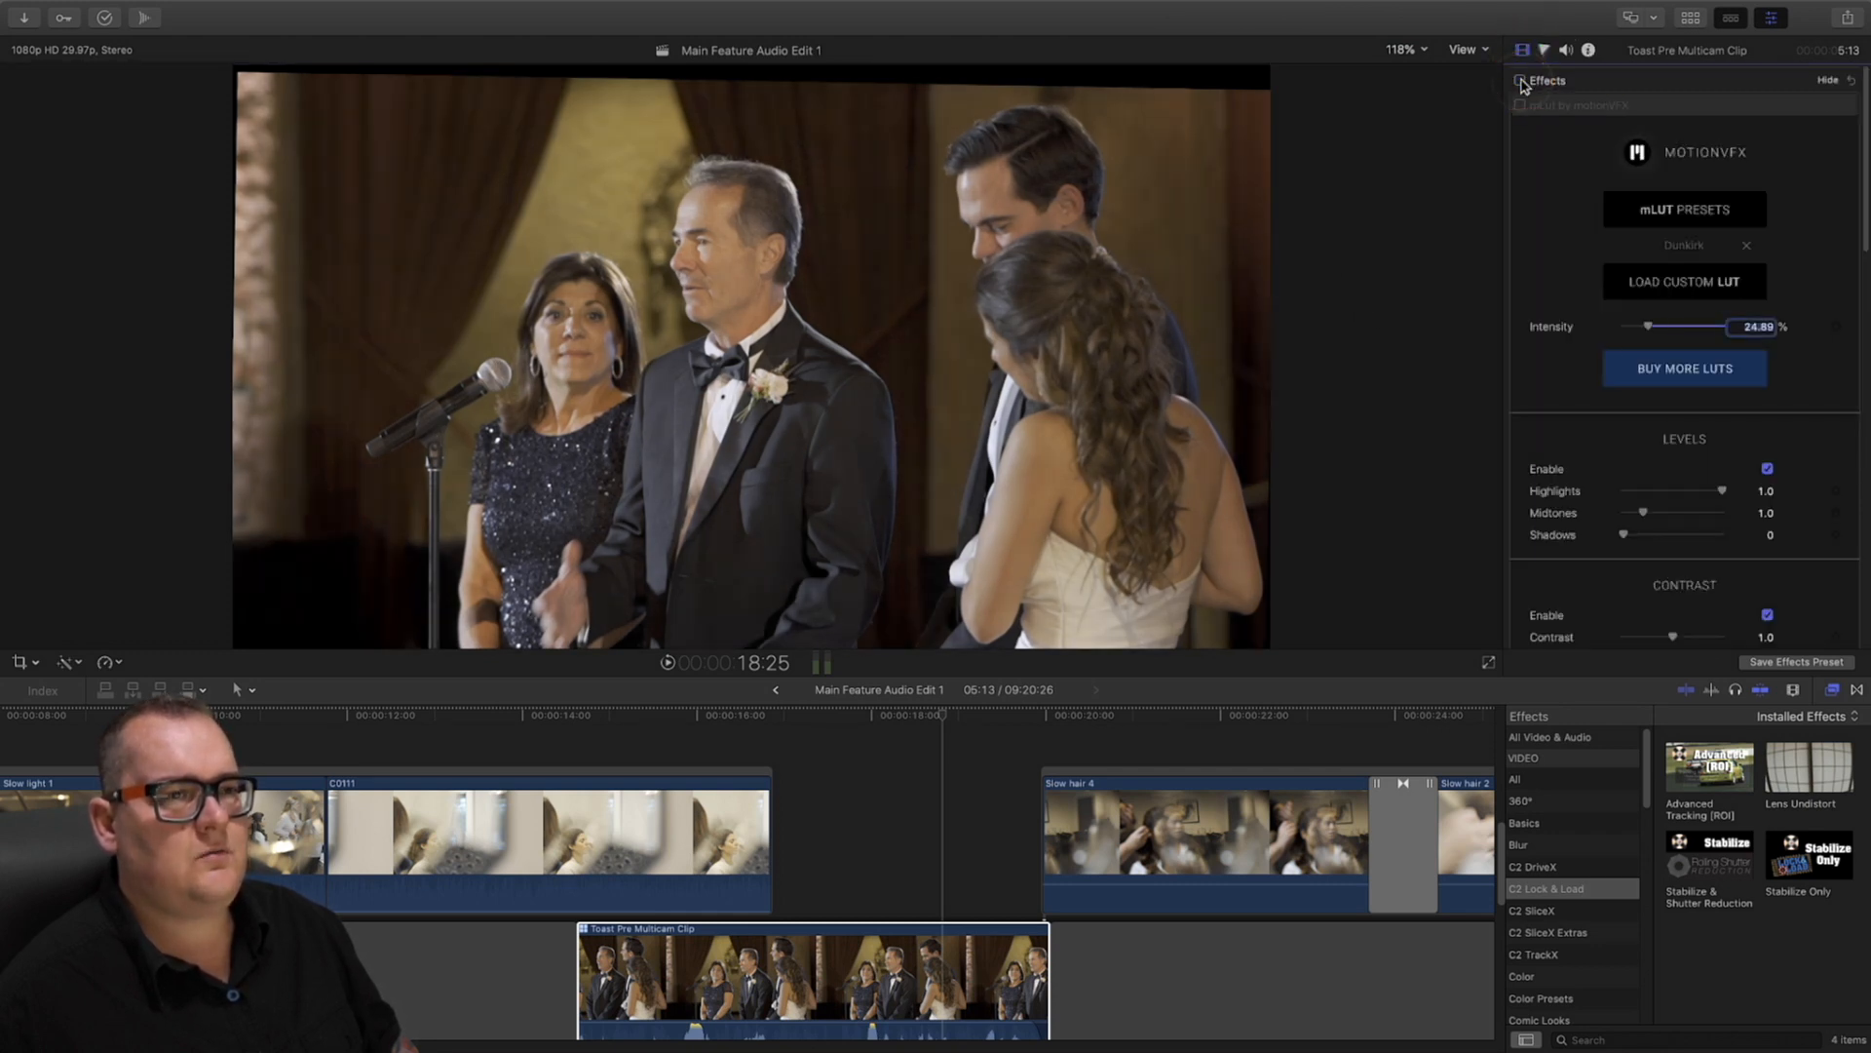
pyautogui.click(1521, 81)
pyautogui.click(1520, 81)
pyautogui.click(1520, 81)
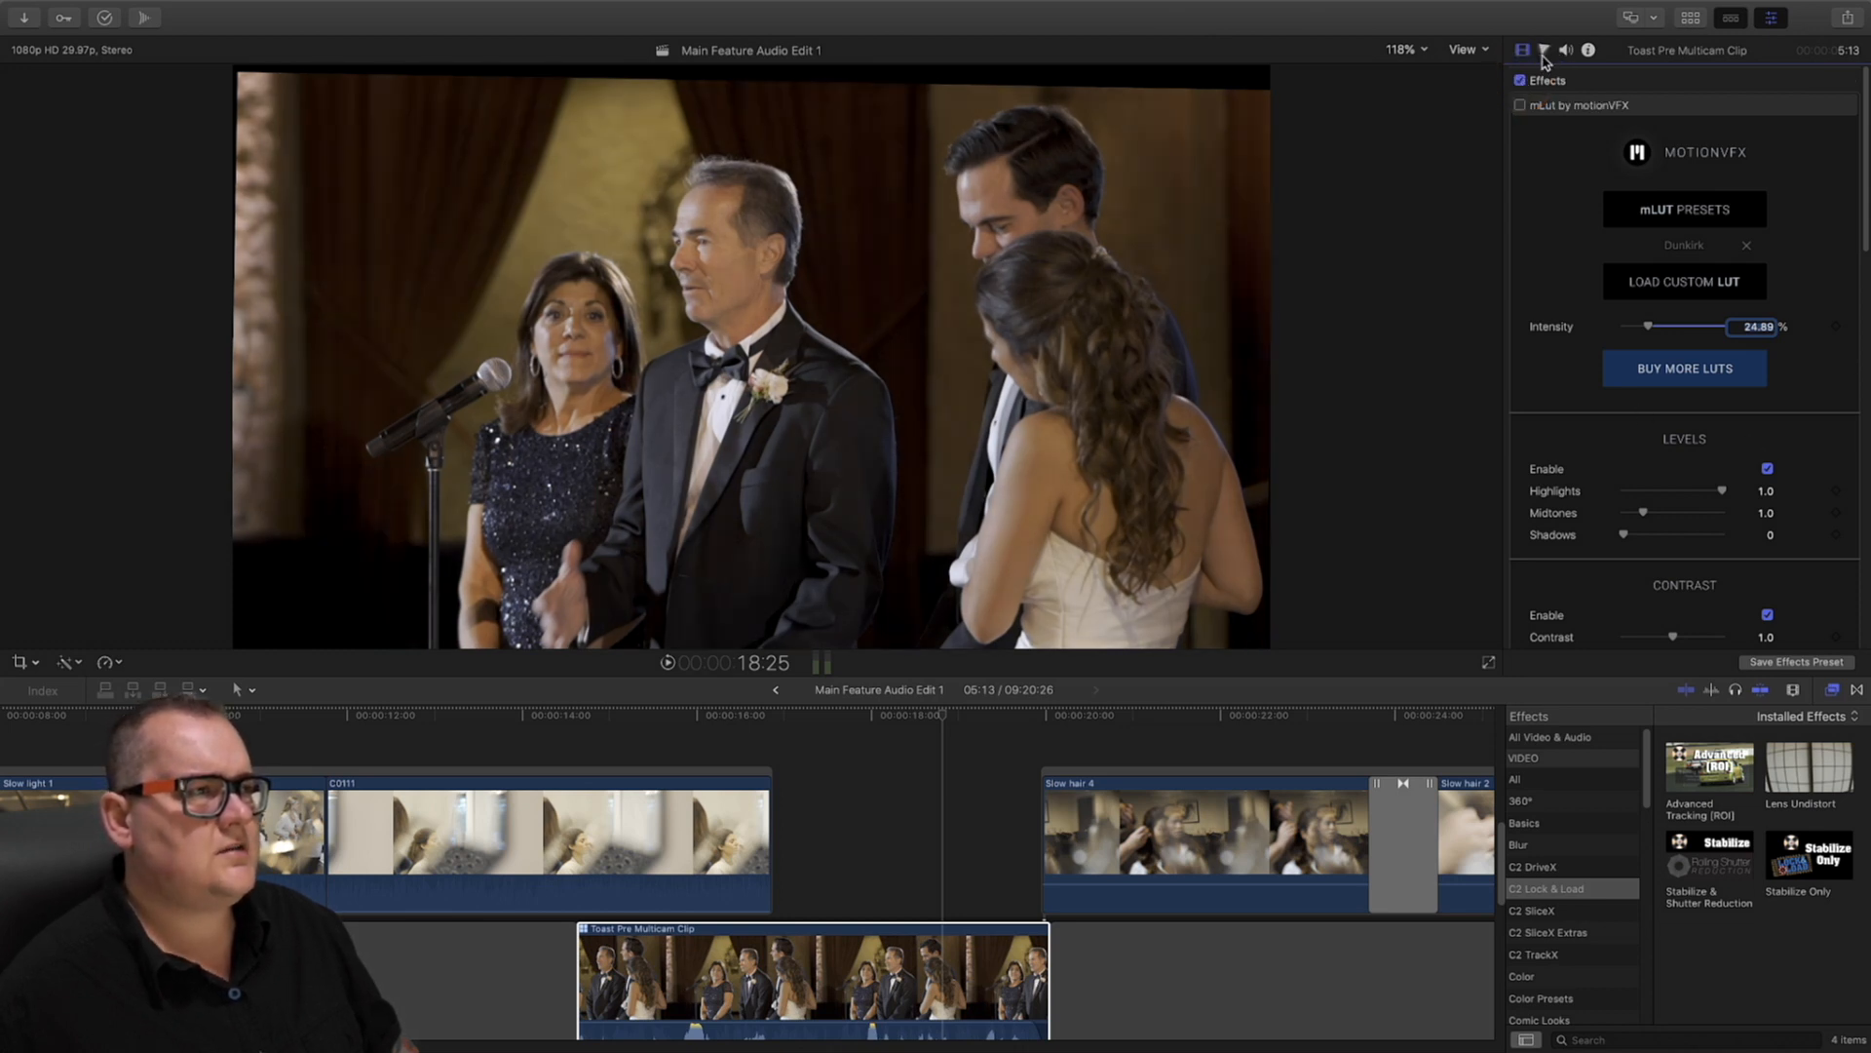
# Trim the toast clip's frame from all sides down to a small area around the speaker's face
pyautogui.click(35, 665)
pyautogui.click(97, 701)
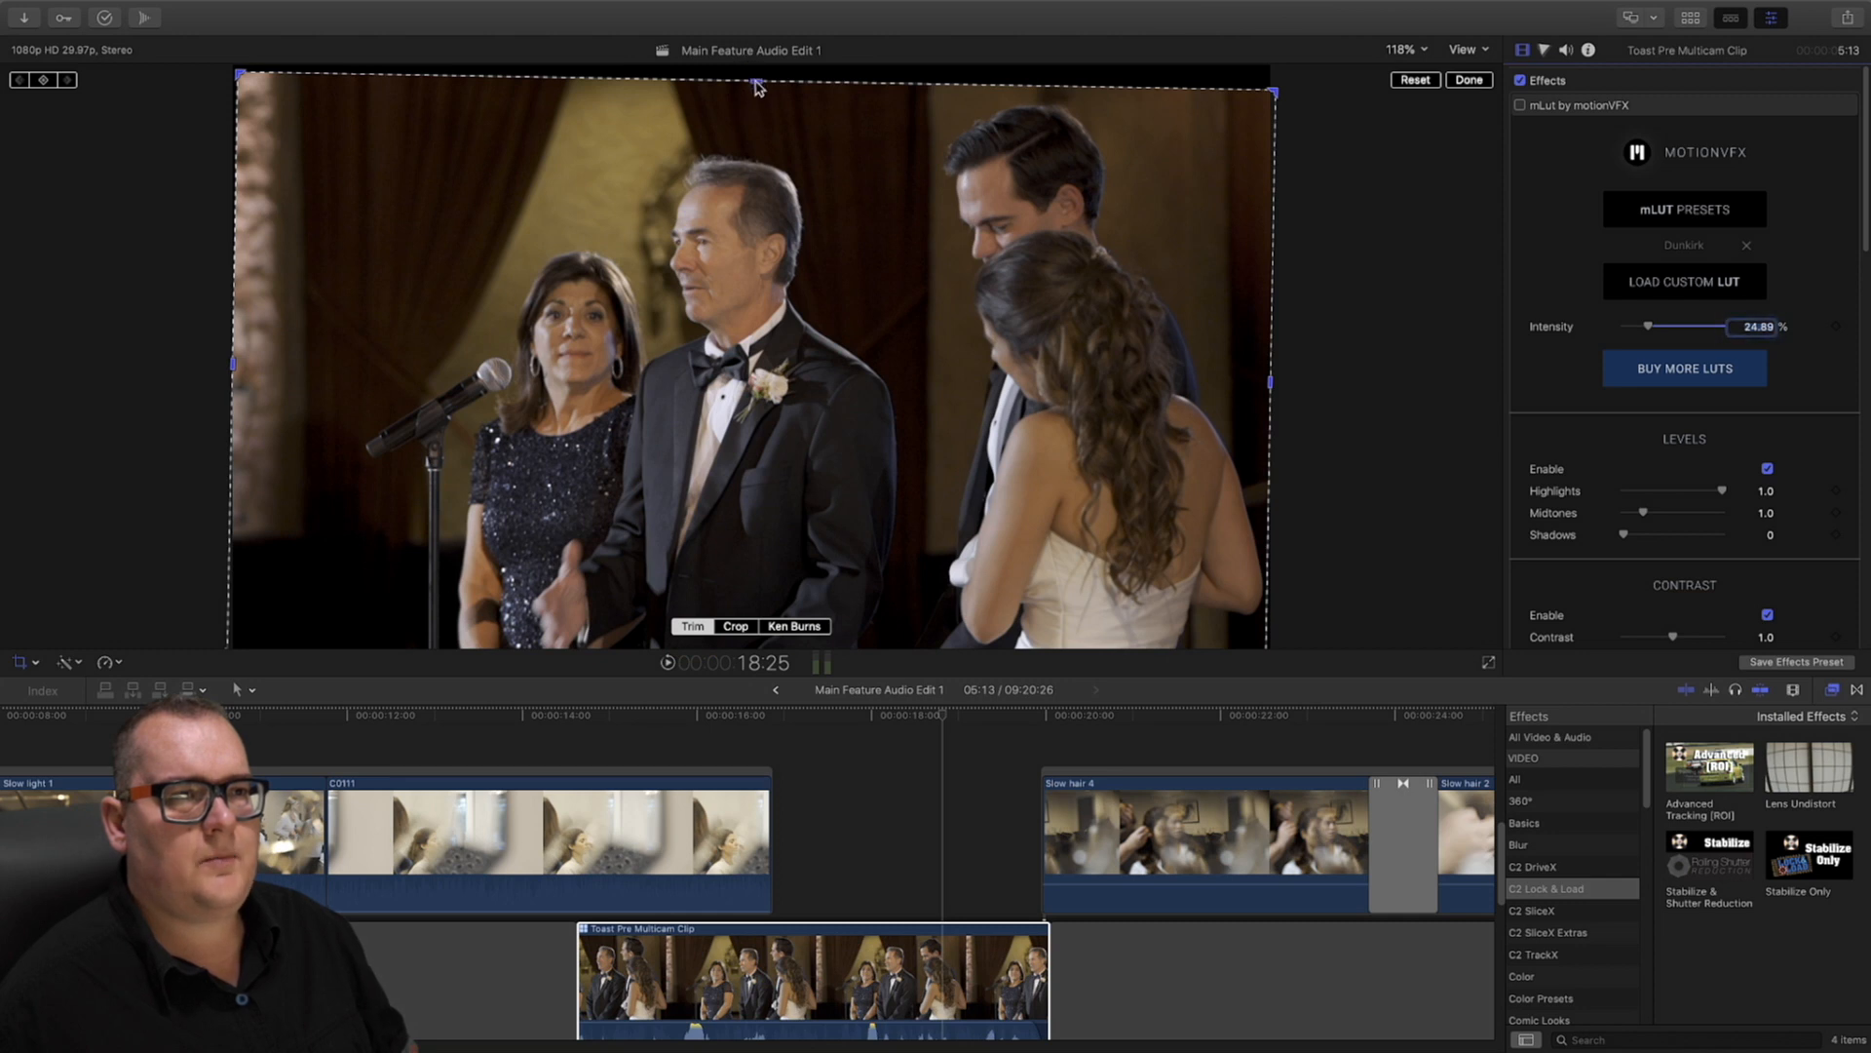
pyautogui.moveTo(759, 86); pyautogui.dragTo(755, 187)
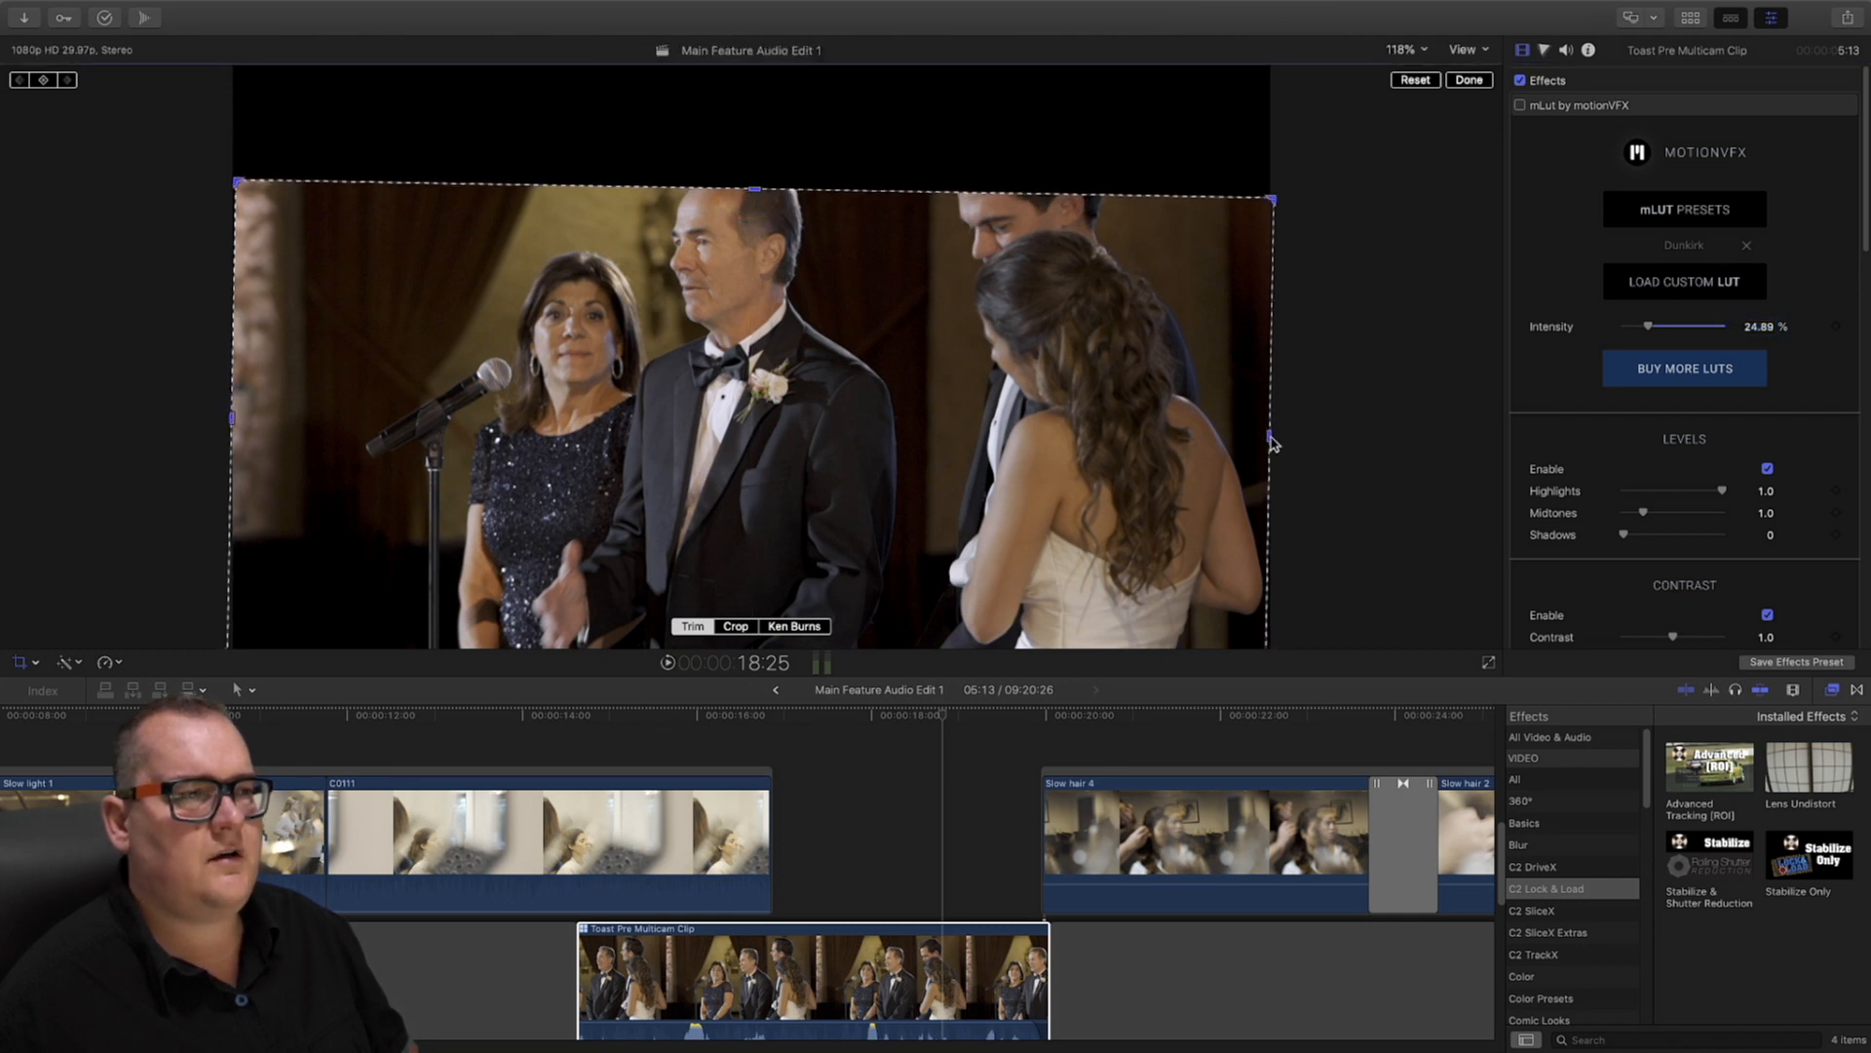
pyautogui.moveTo(1270, 441); pyautogui.dragTo(838, 458)
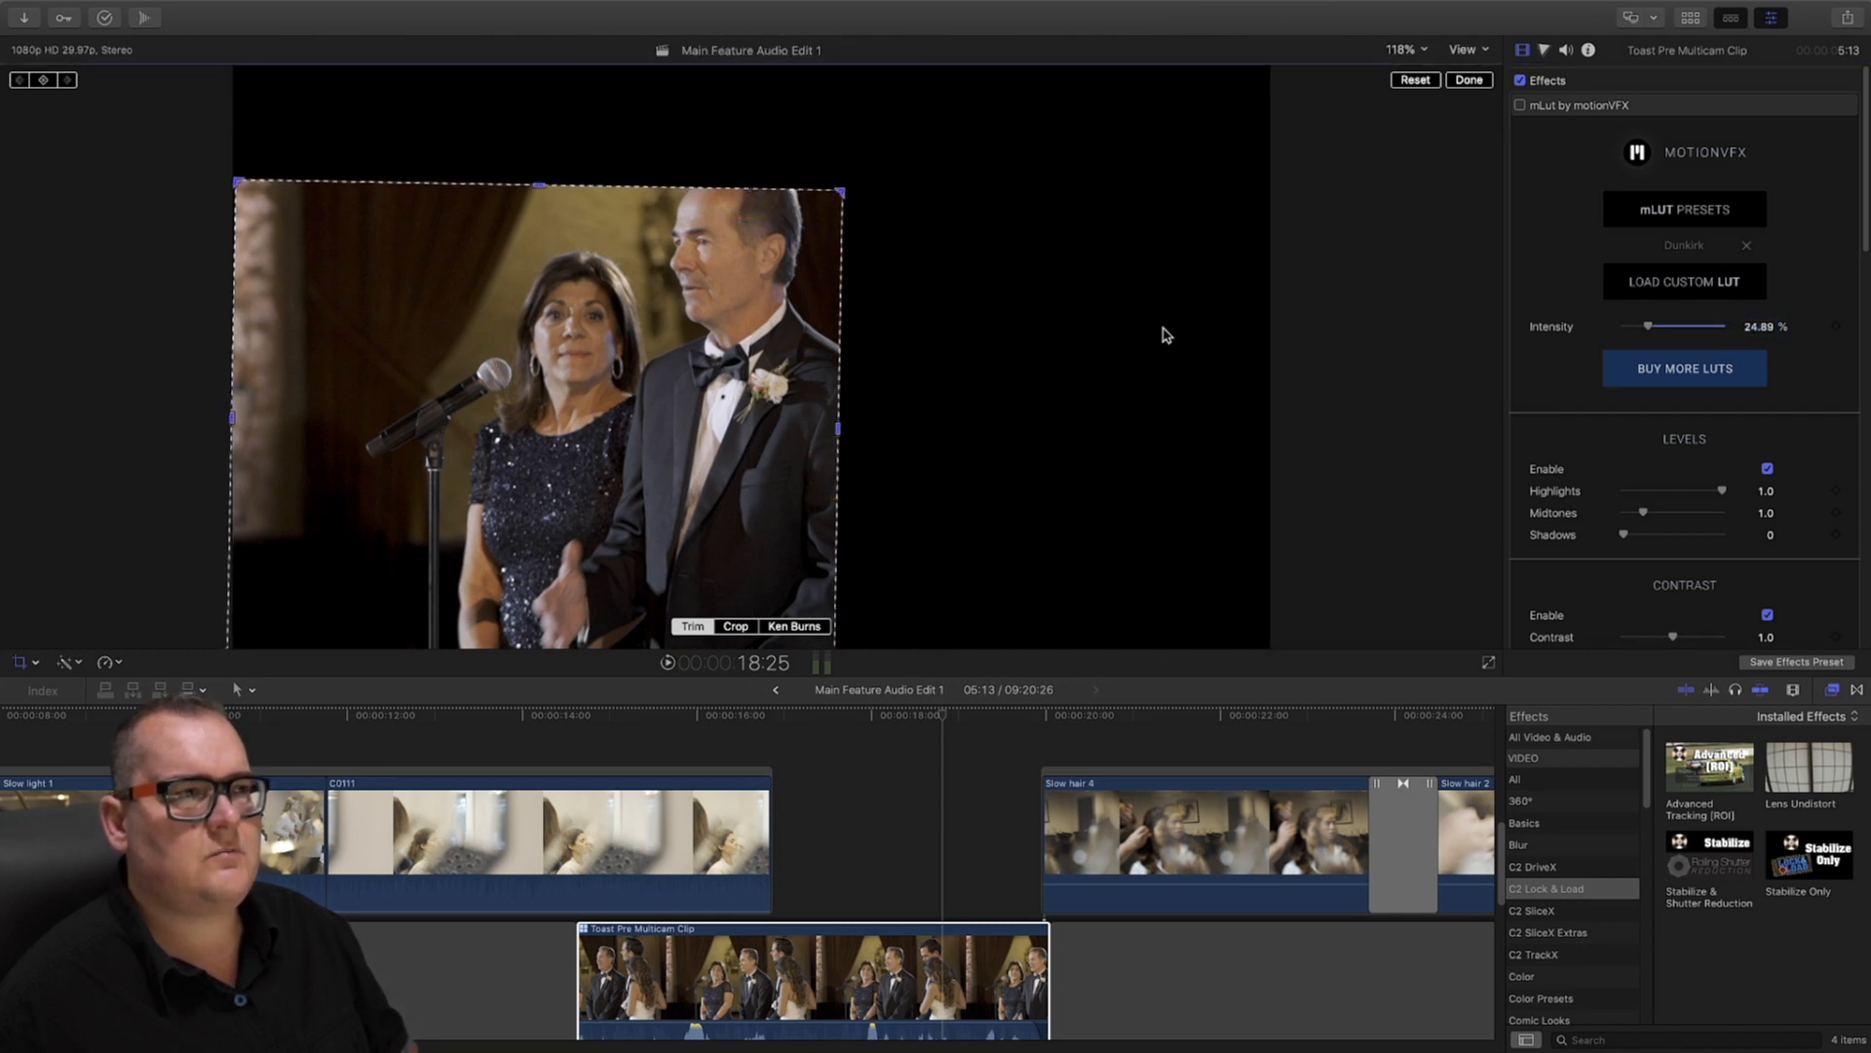
pyautogui.click(1396, 51)
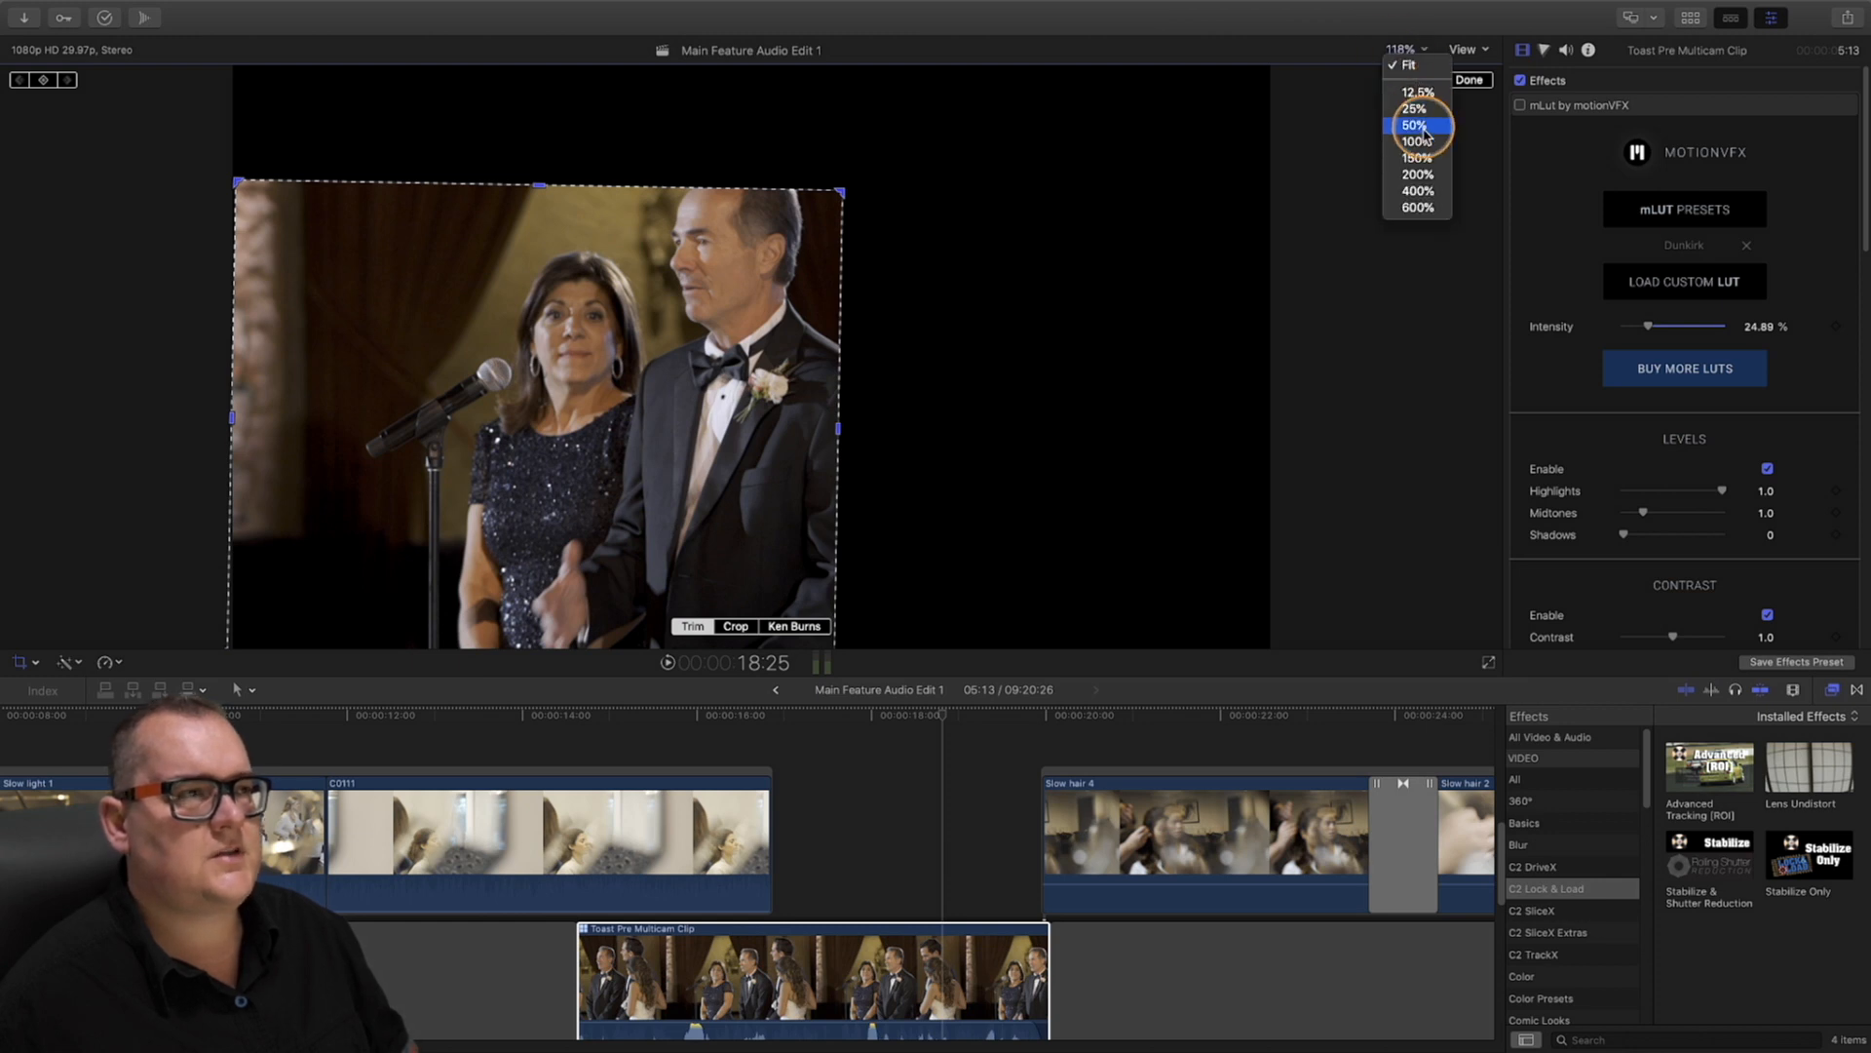
pyautogui.click(1417, 154)
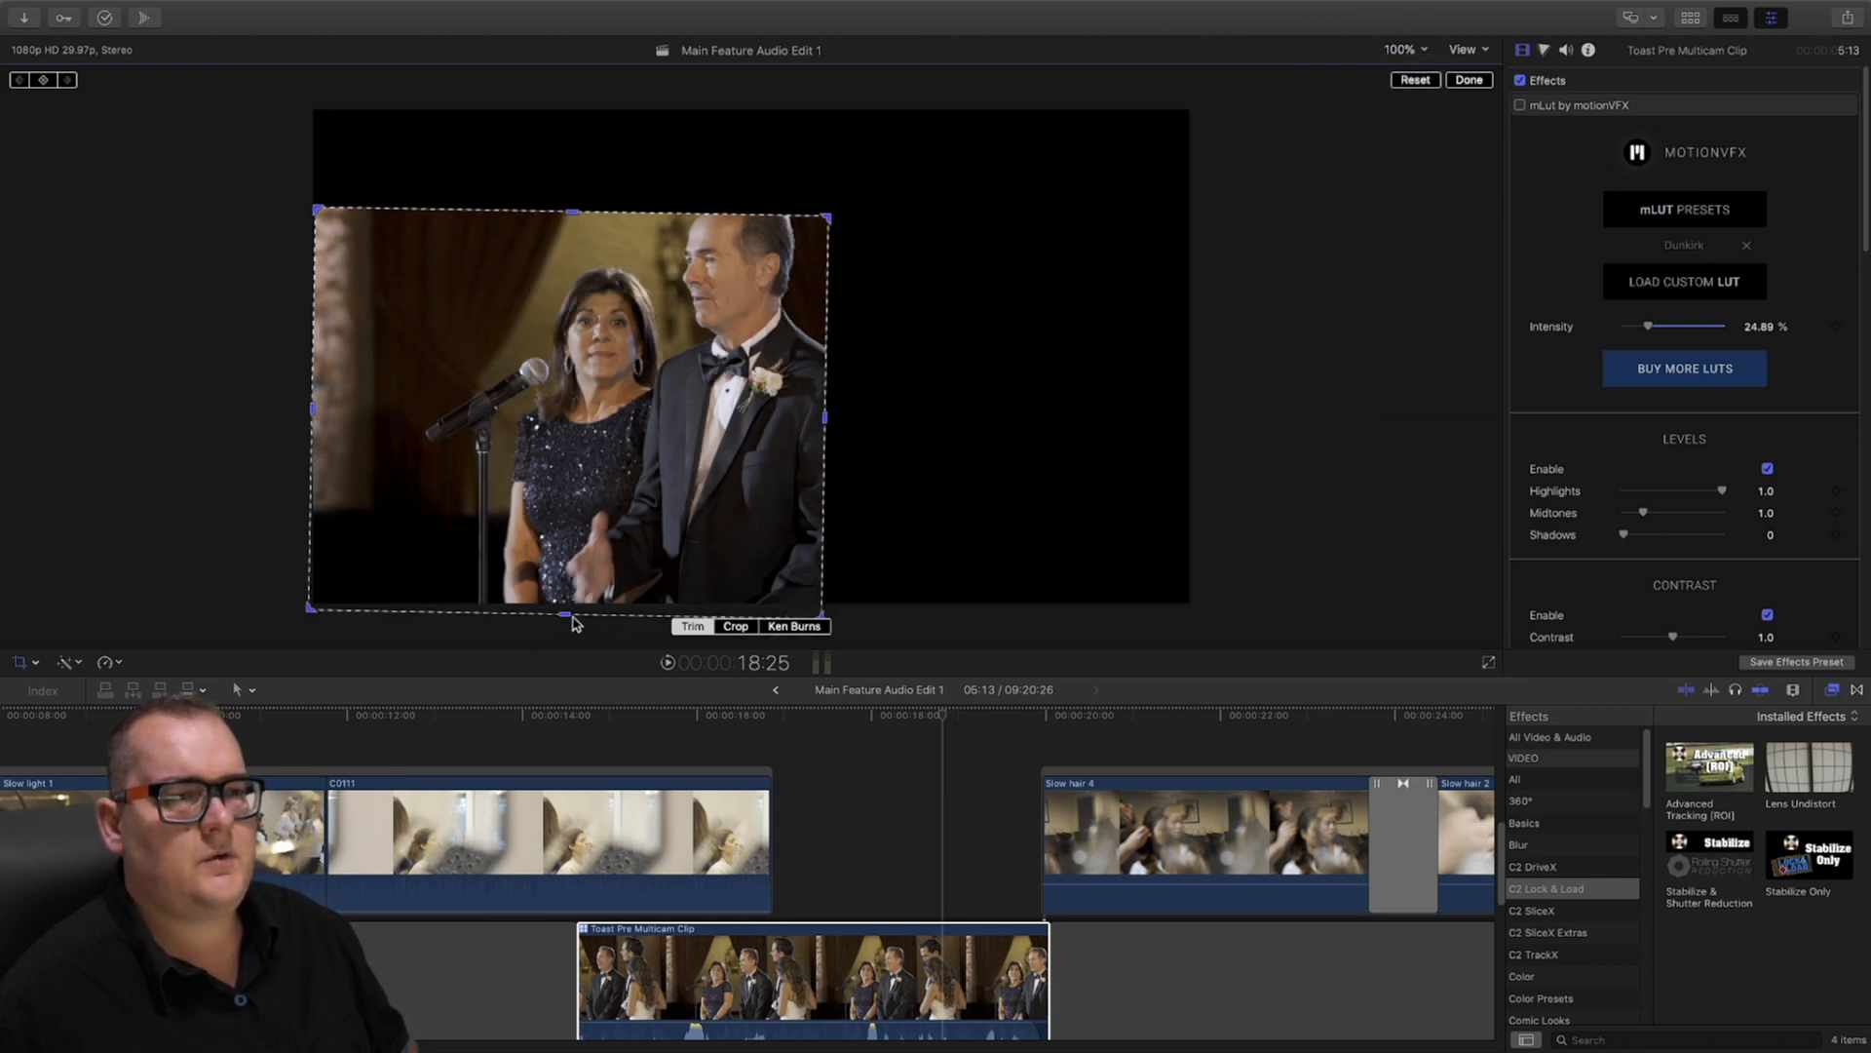
pyautogui.moveTo(567, 612); pyautogui.dragTo(629, 285)
pyautogui.moveTo(324, 256); pyautogui.dragTo(711, 260)
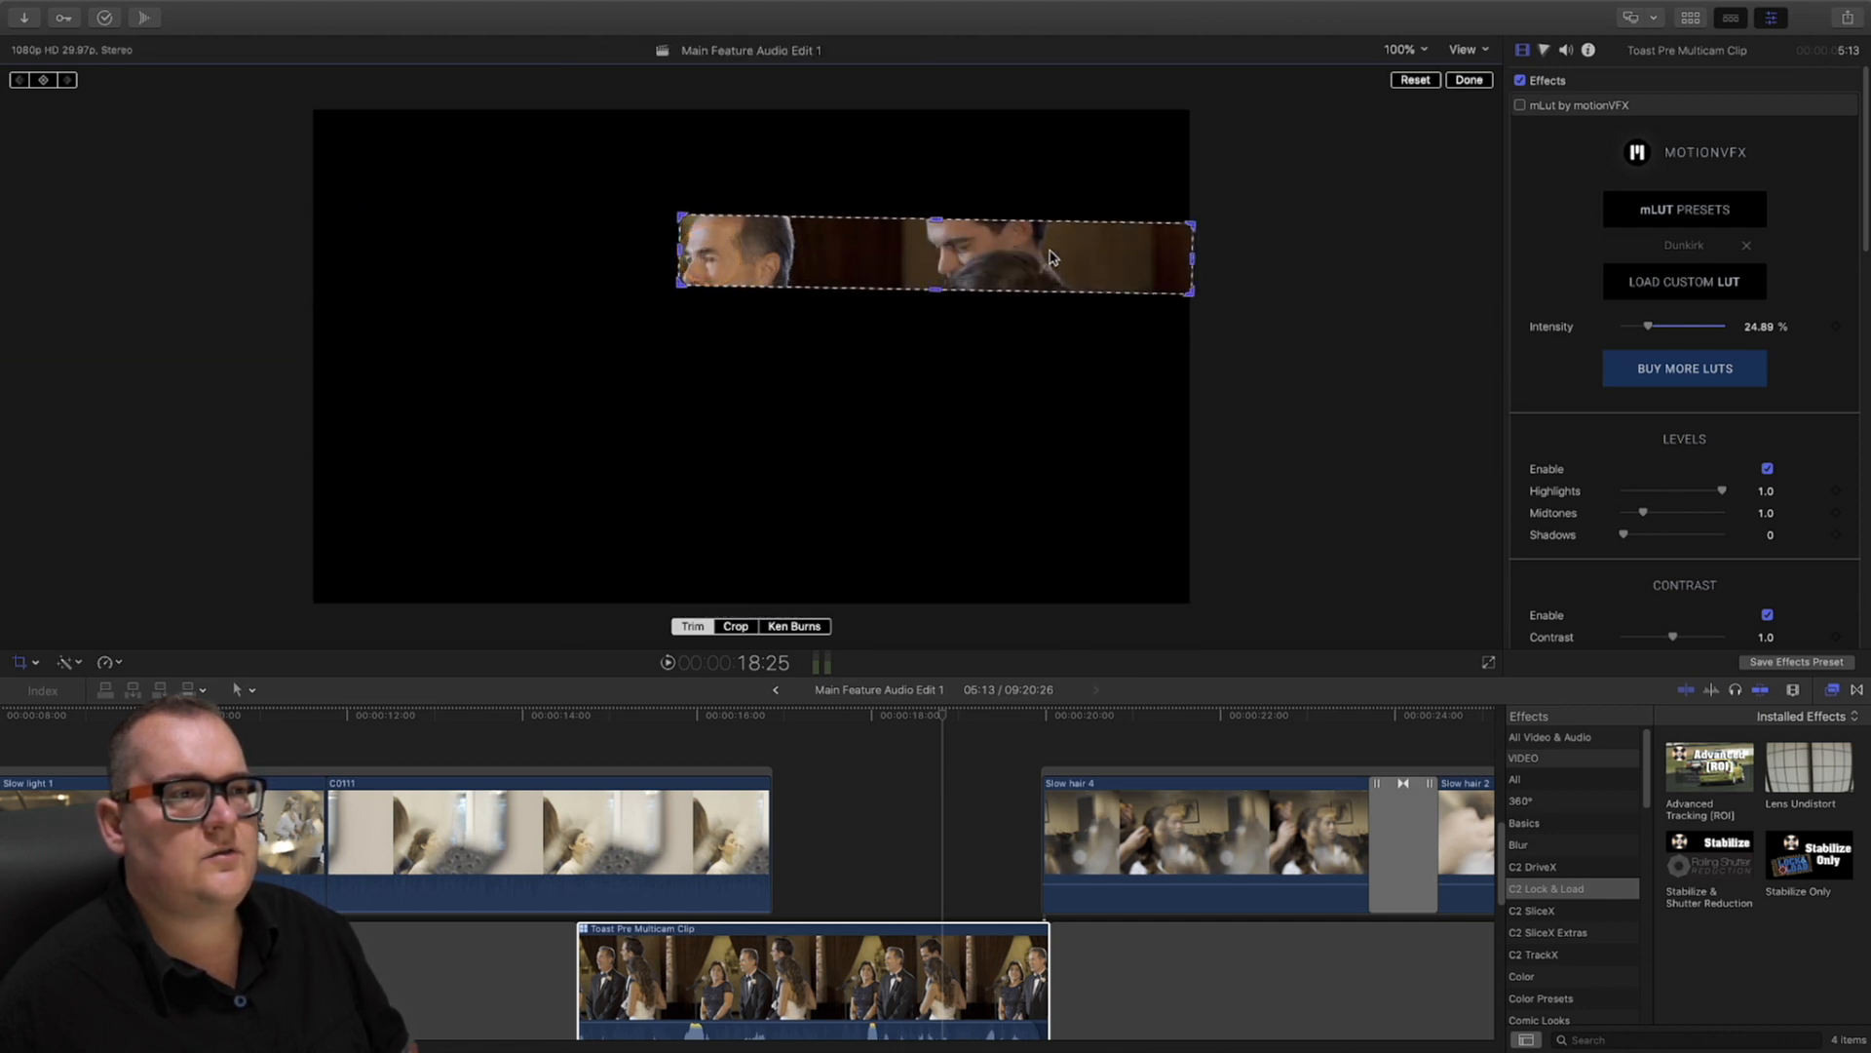
pyautogui.moveTo(1194, 262); pyautogui.dragTo(740, 269)
# Center the trimmed face at 400% view and tighten the trim to the speaker's forehead skin
pyautogui.click(1403, 50)
pyautogui.click(1413, 122)
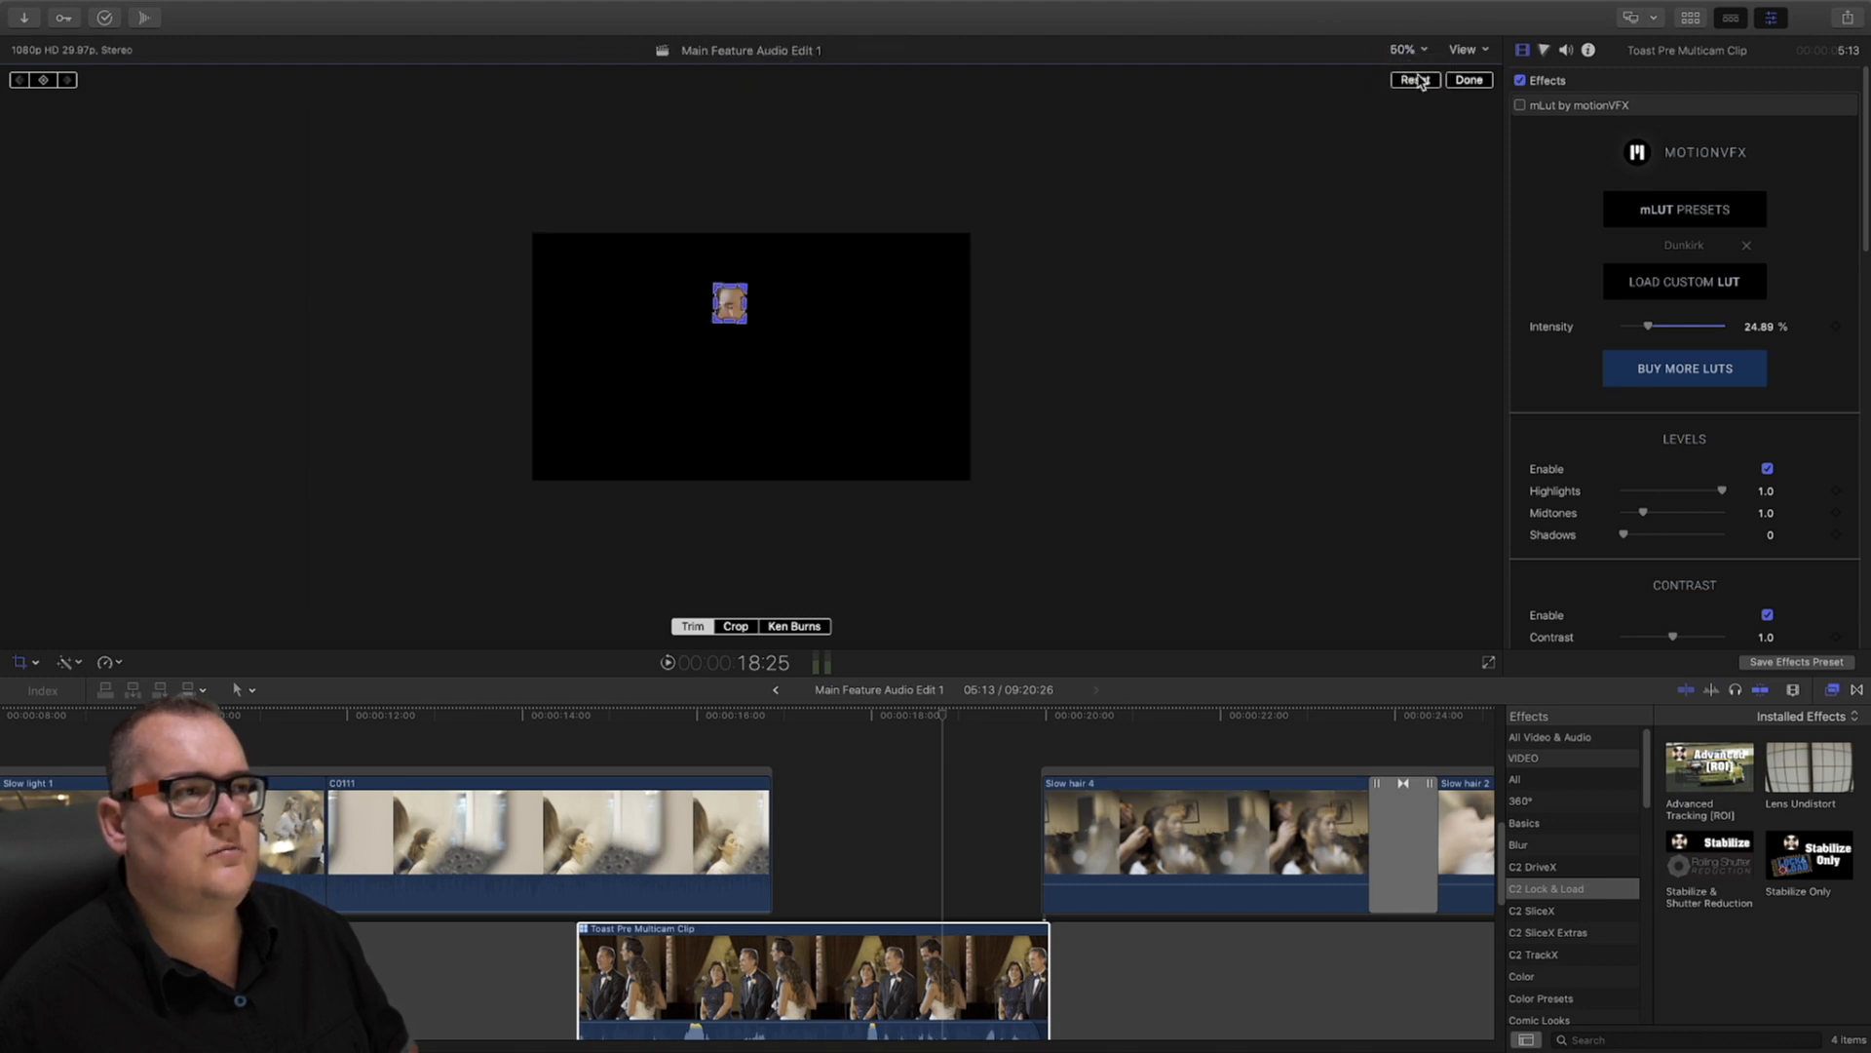
pyautogui.click(1413, 53)
pyautogui.click(1425, 173)
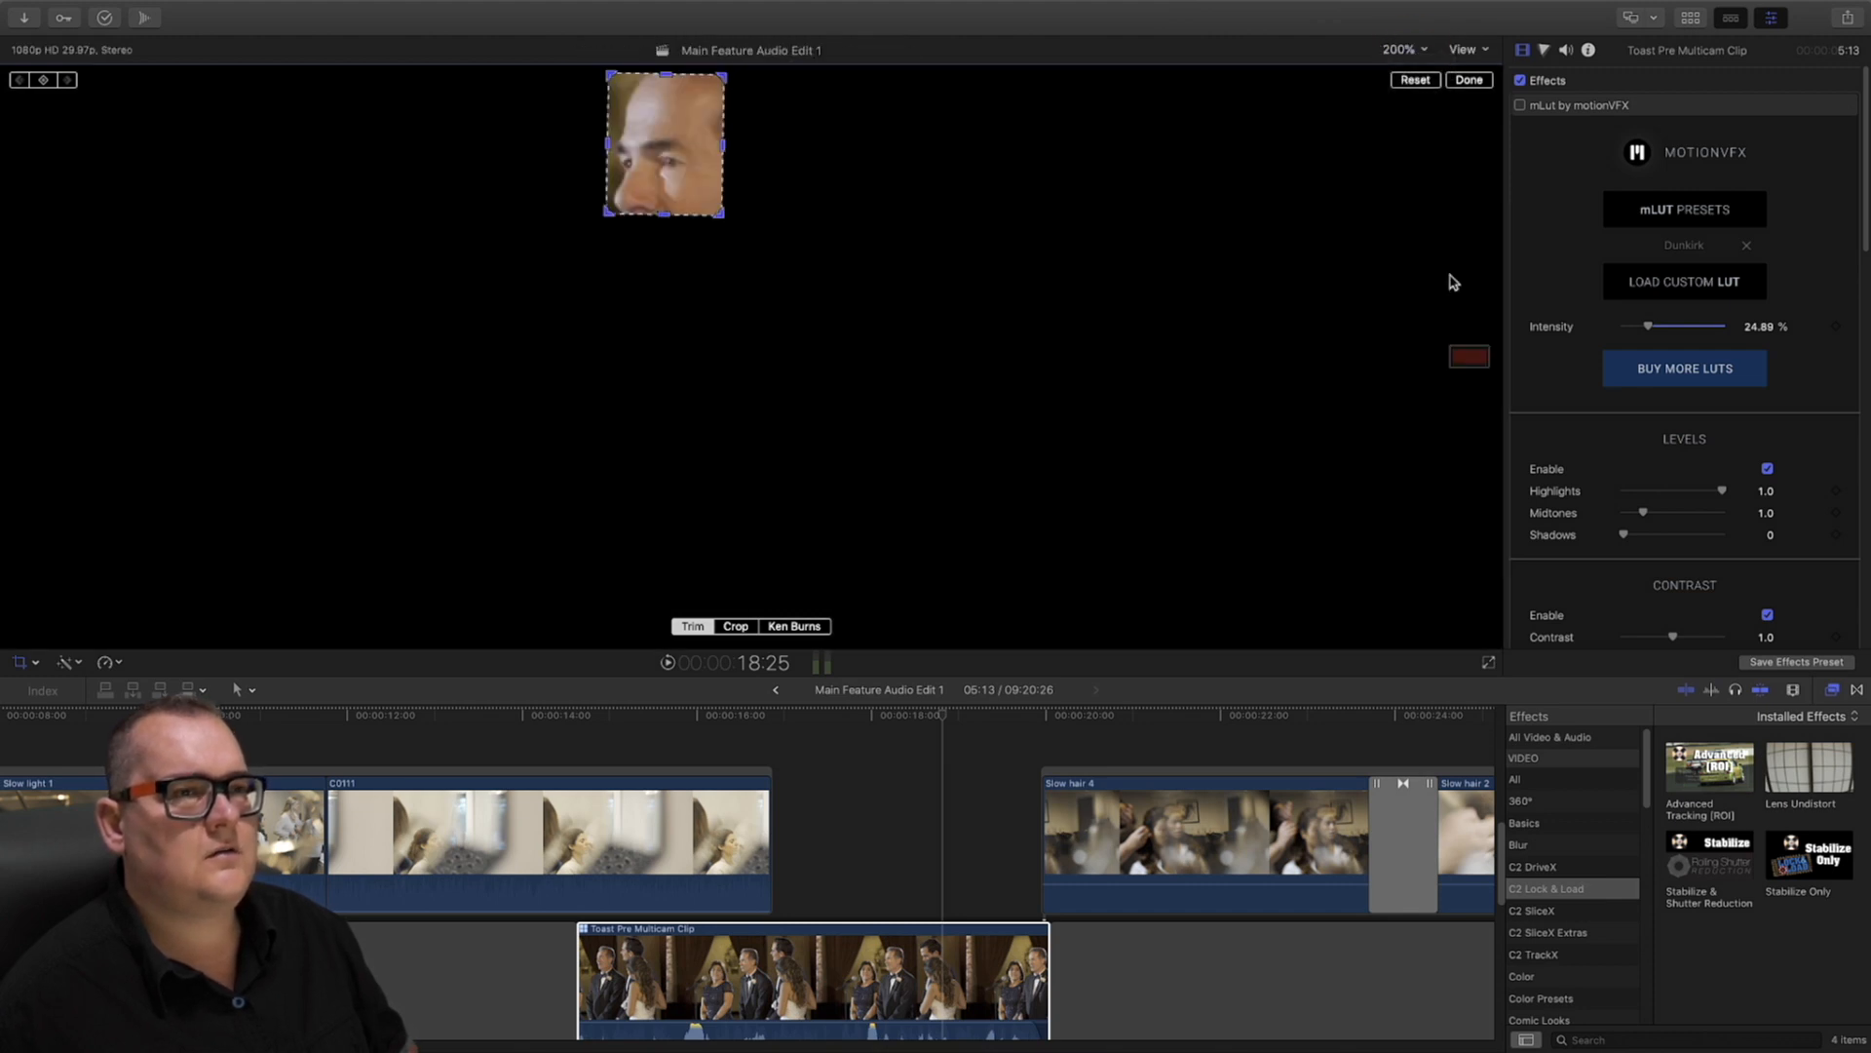
pyautogui.click(1408, 49)
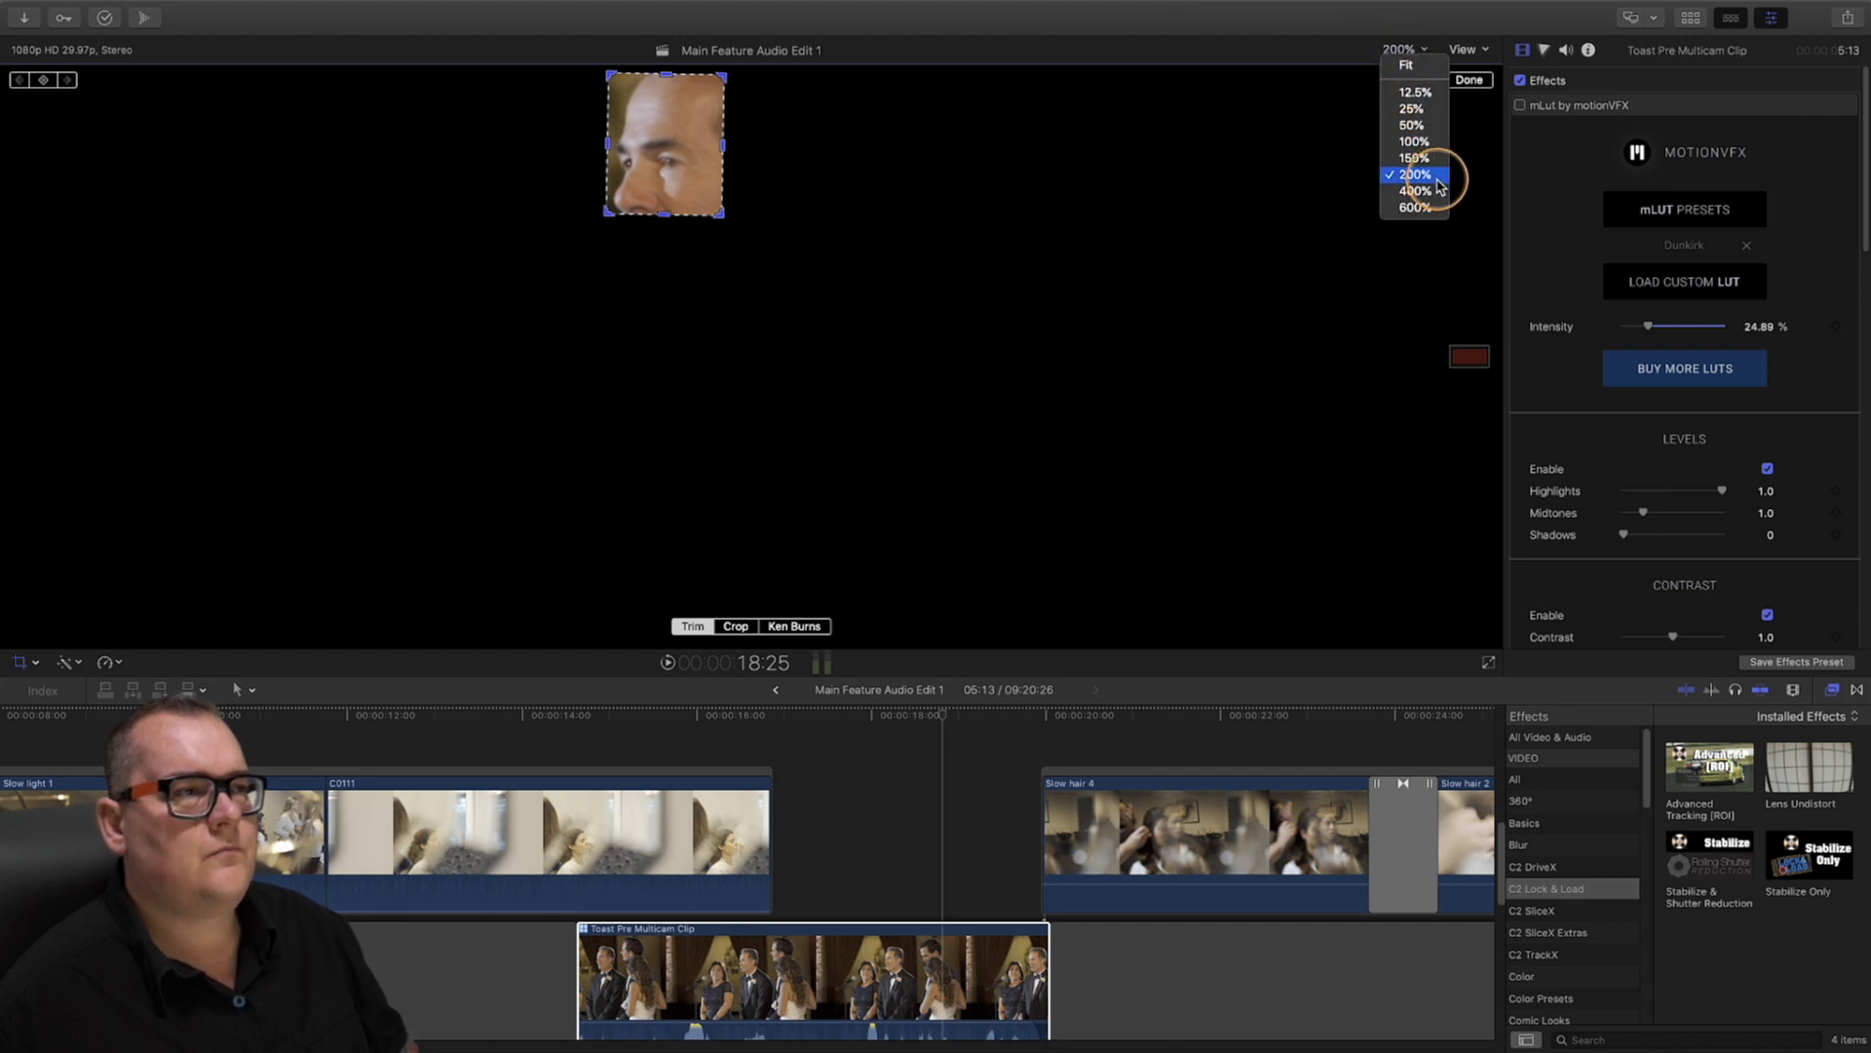
pyautogui.click(1442, 188)
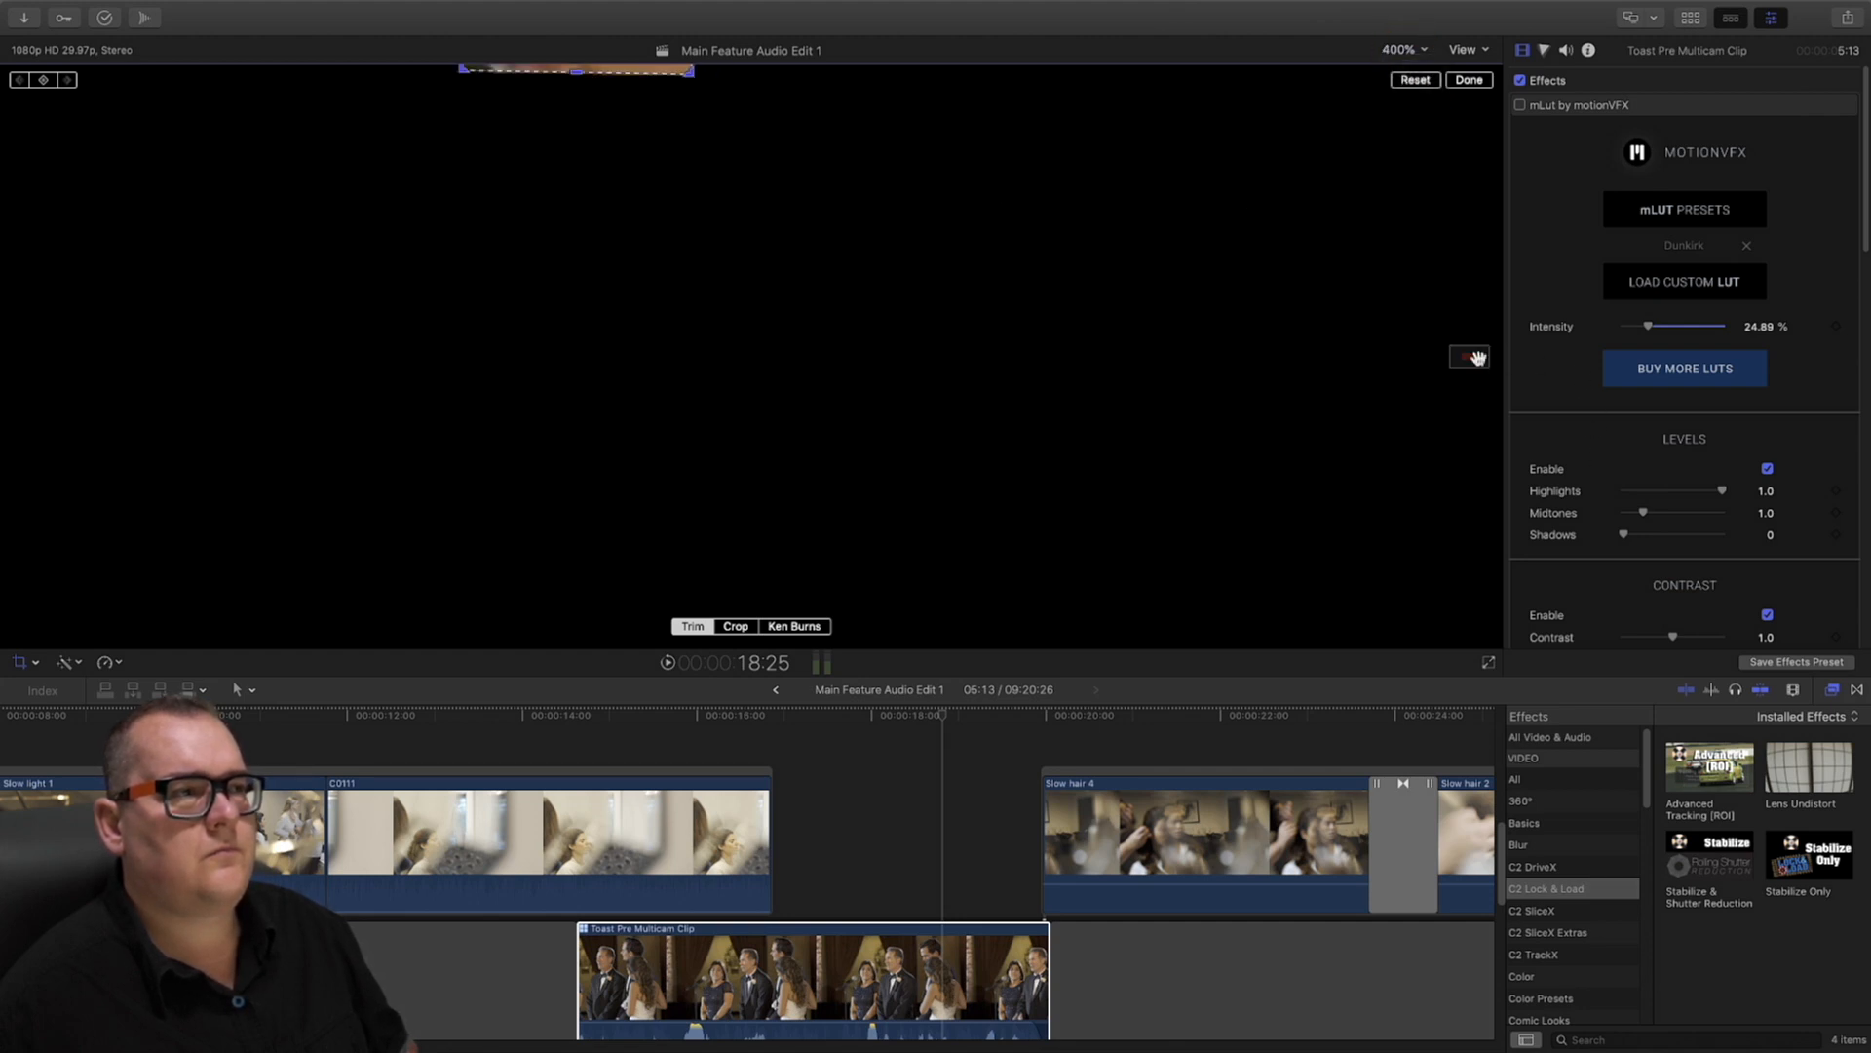
pyautogui.moveTo(1476, 357); pyautogui.dragTo(1467, 349)
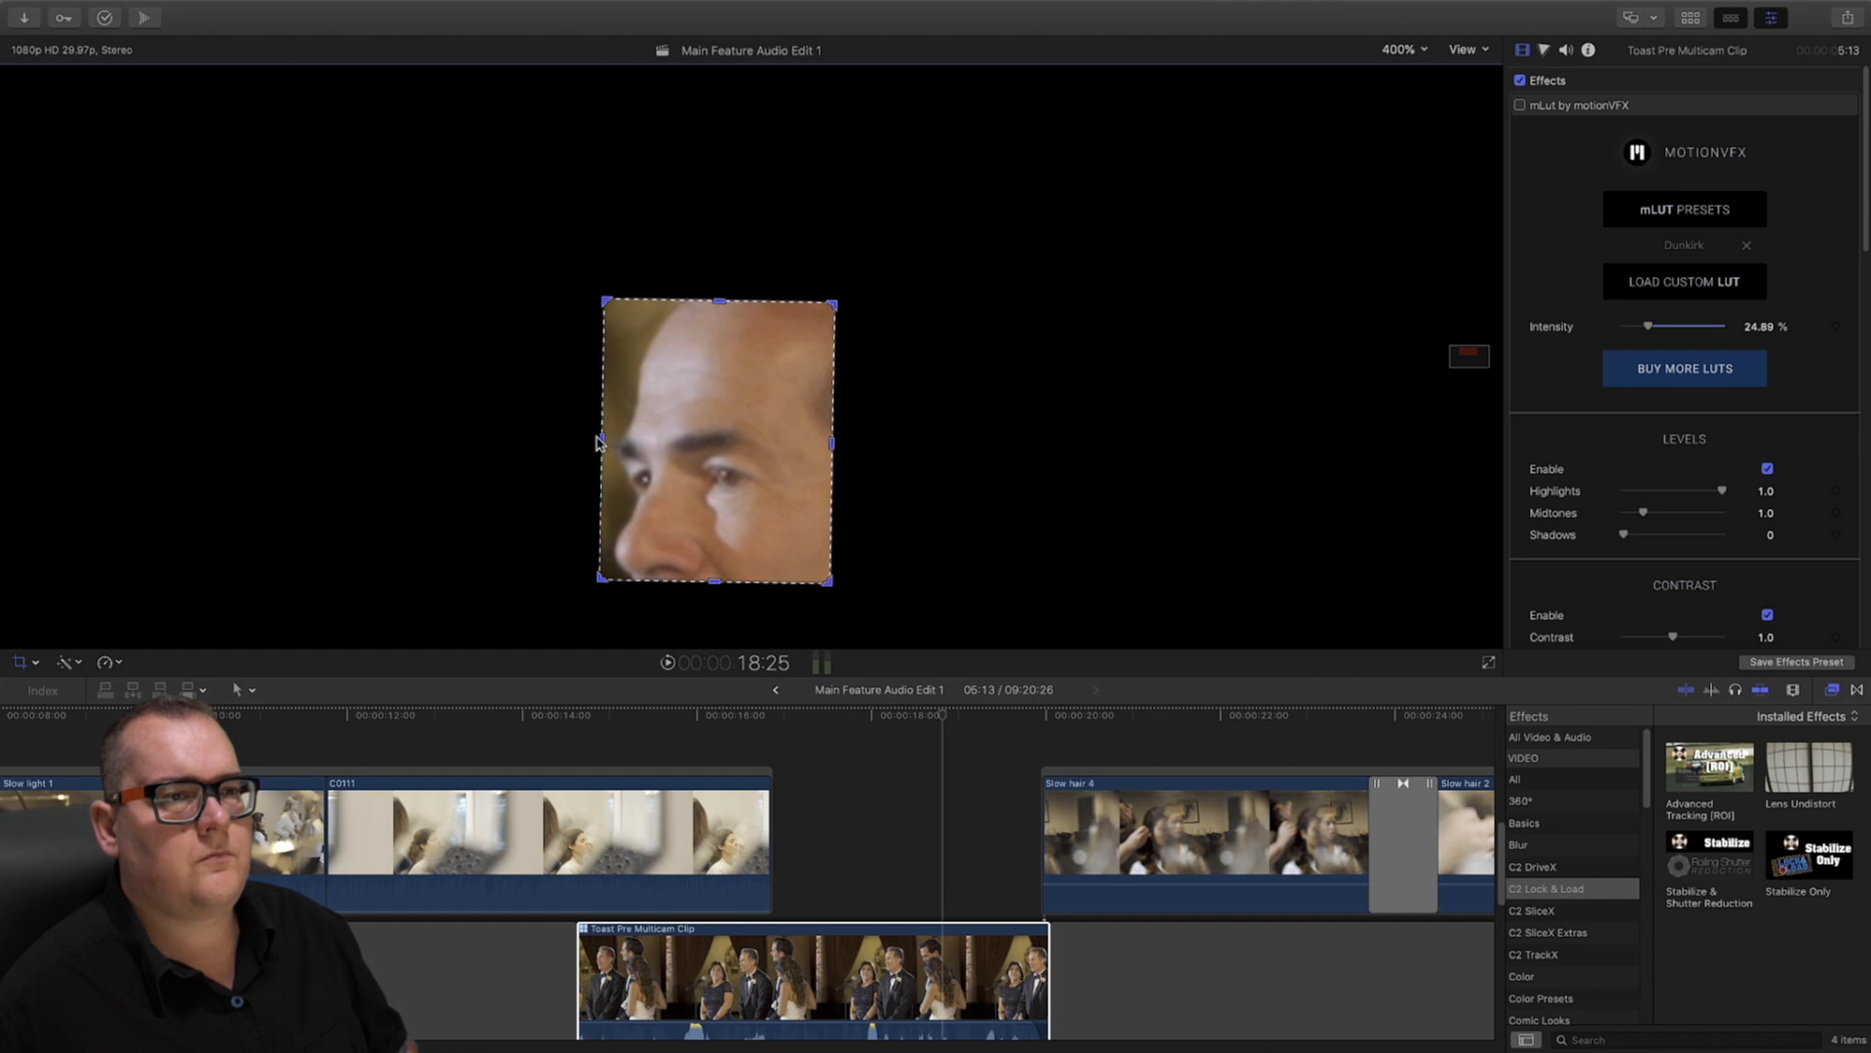
pyautogui.moveTo(599, 442); pyautogui.dragTo(677, 441)
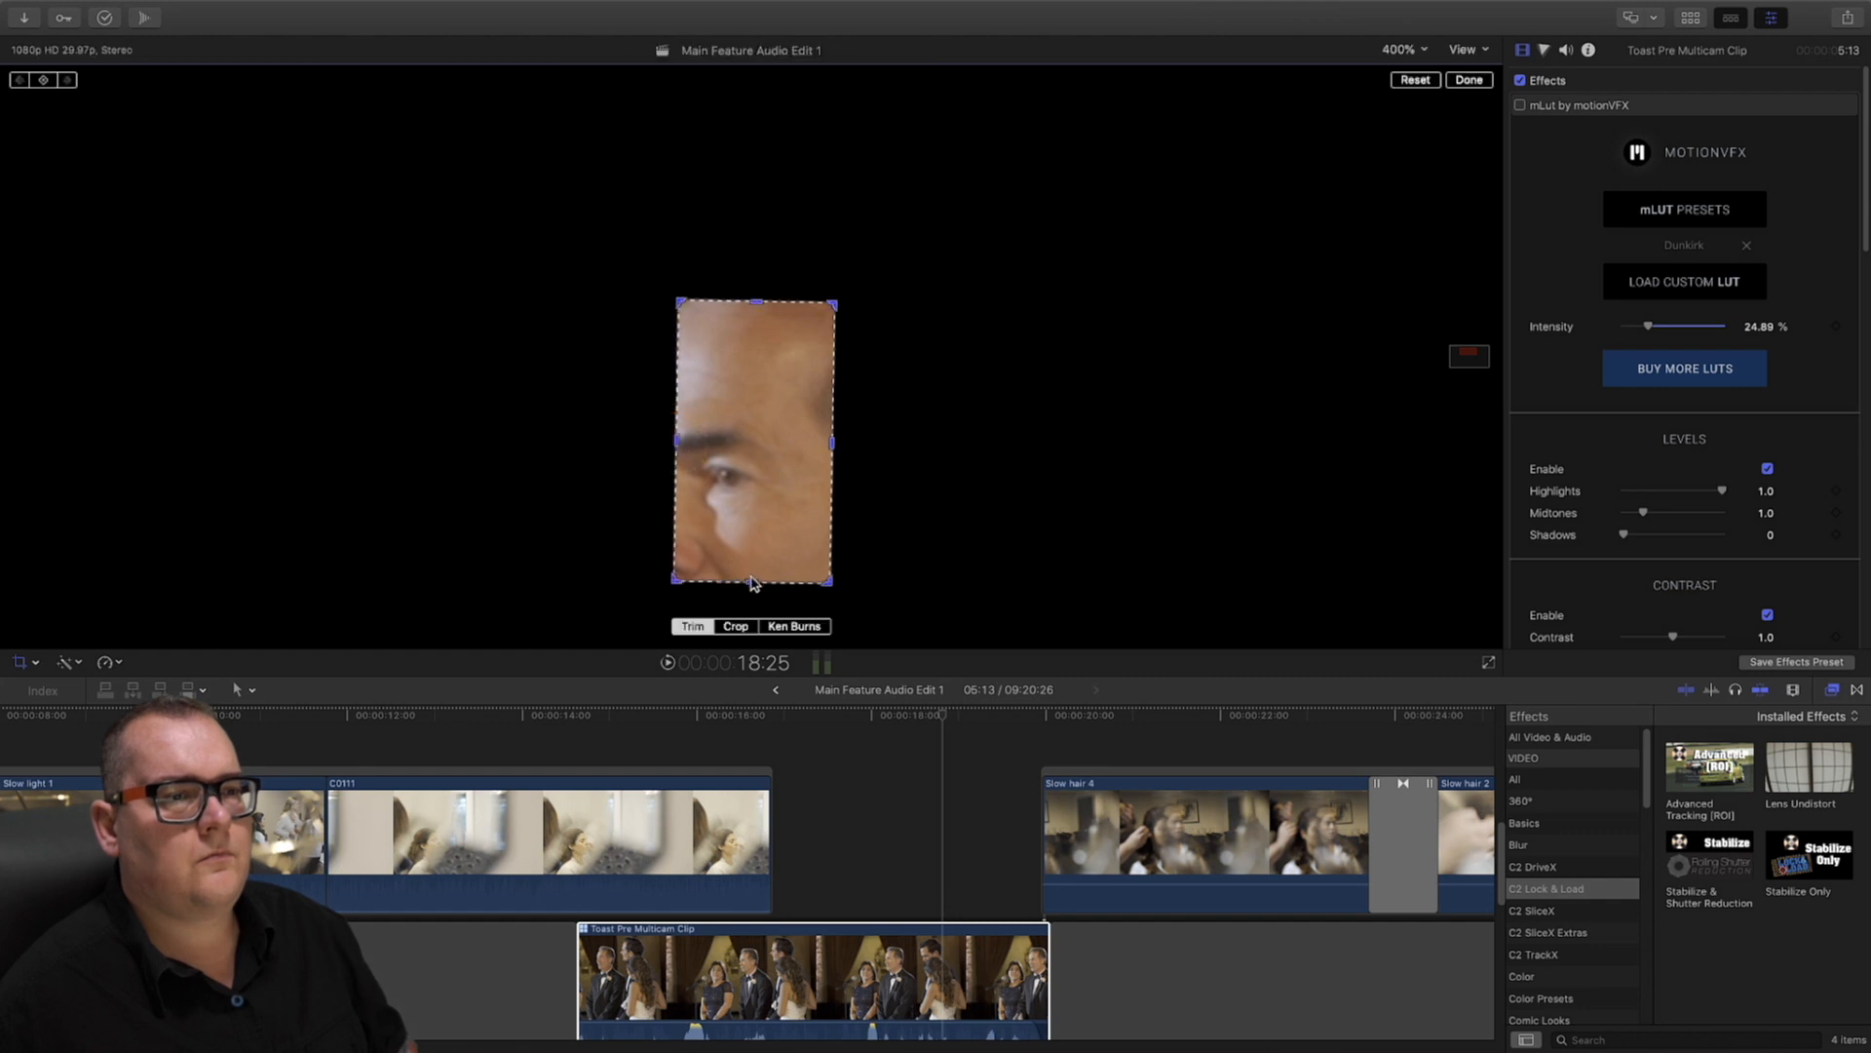
pyautogui.moveTo(751, 583); pyautogui.dragTo(767, 420)
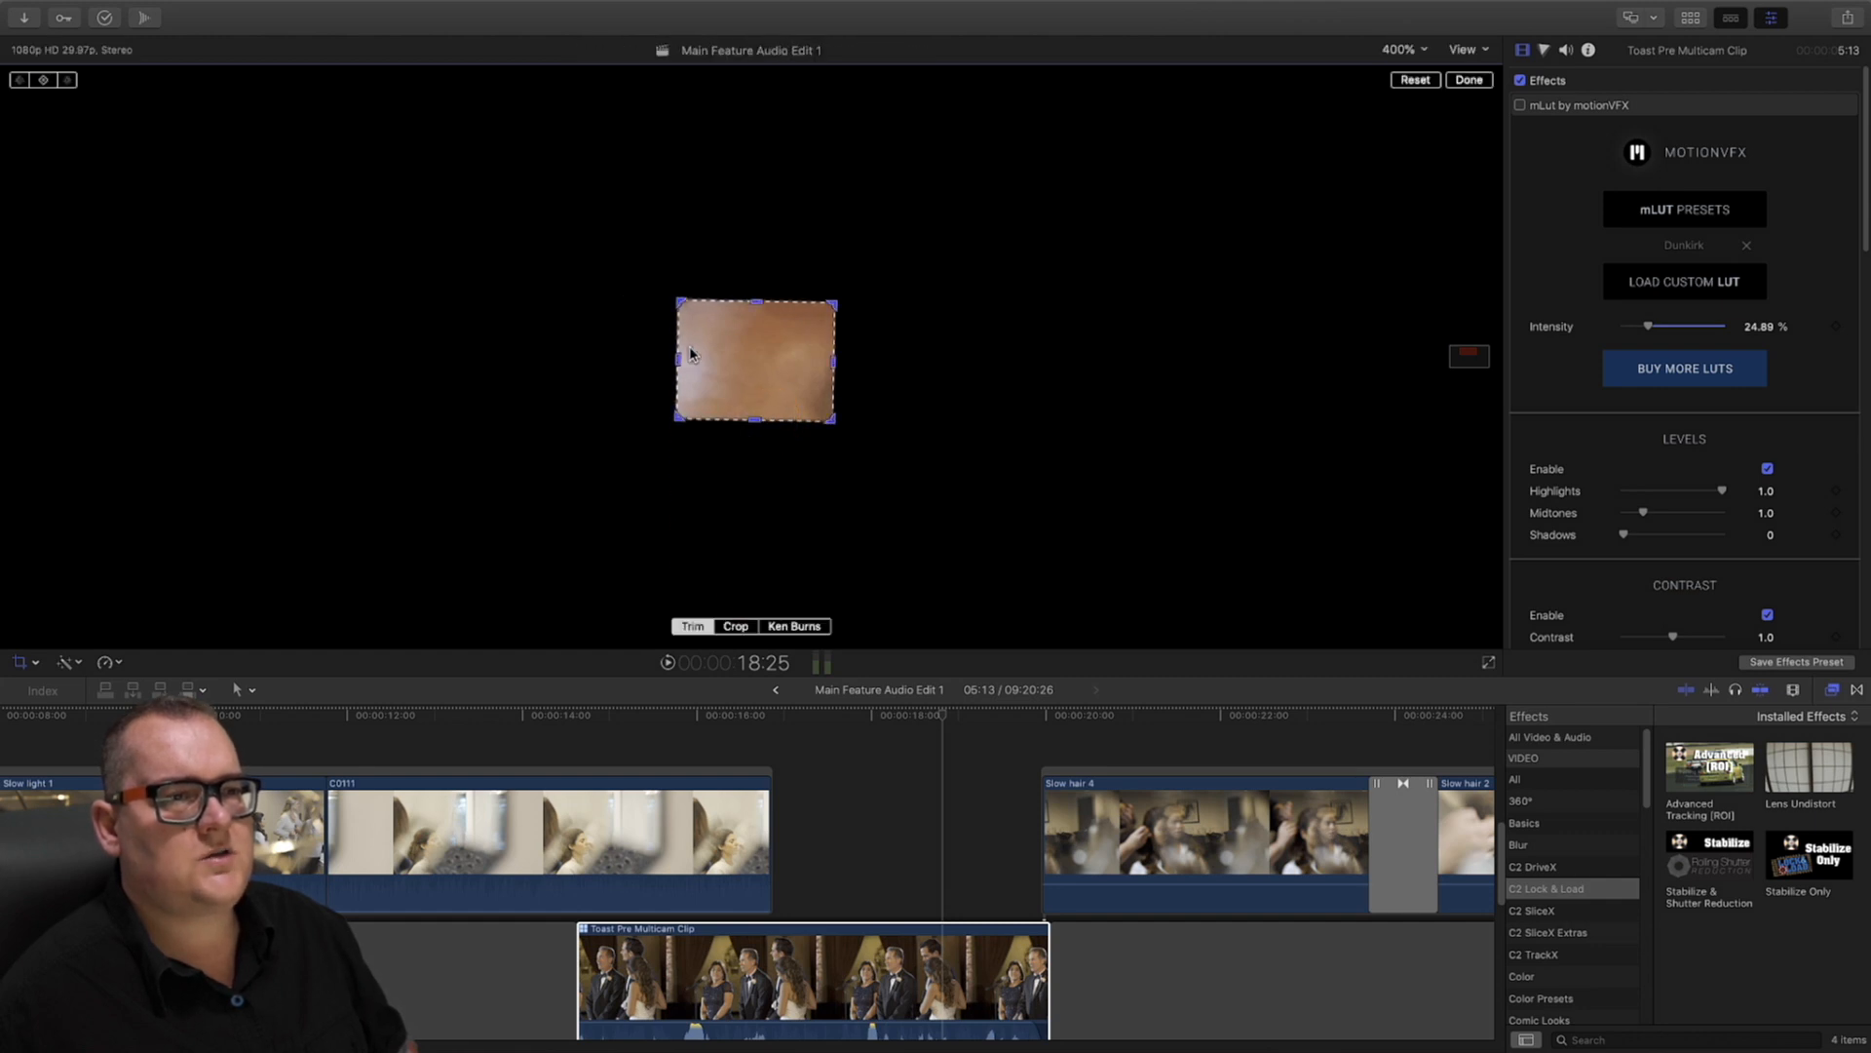
# Fine-tune the trimmed area to a small, nearly square patch of forehead skin and finish the crop
pyautogui.moveTo(690, 353); pyautogui.dragTo(723, 361)
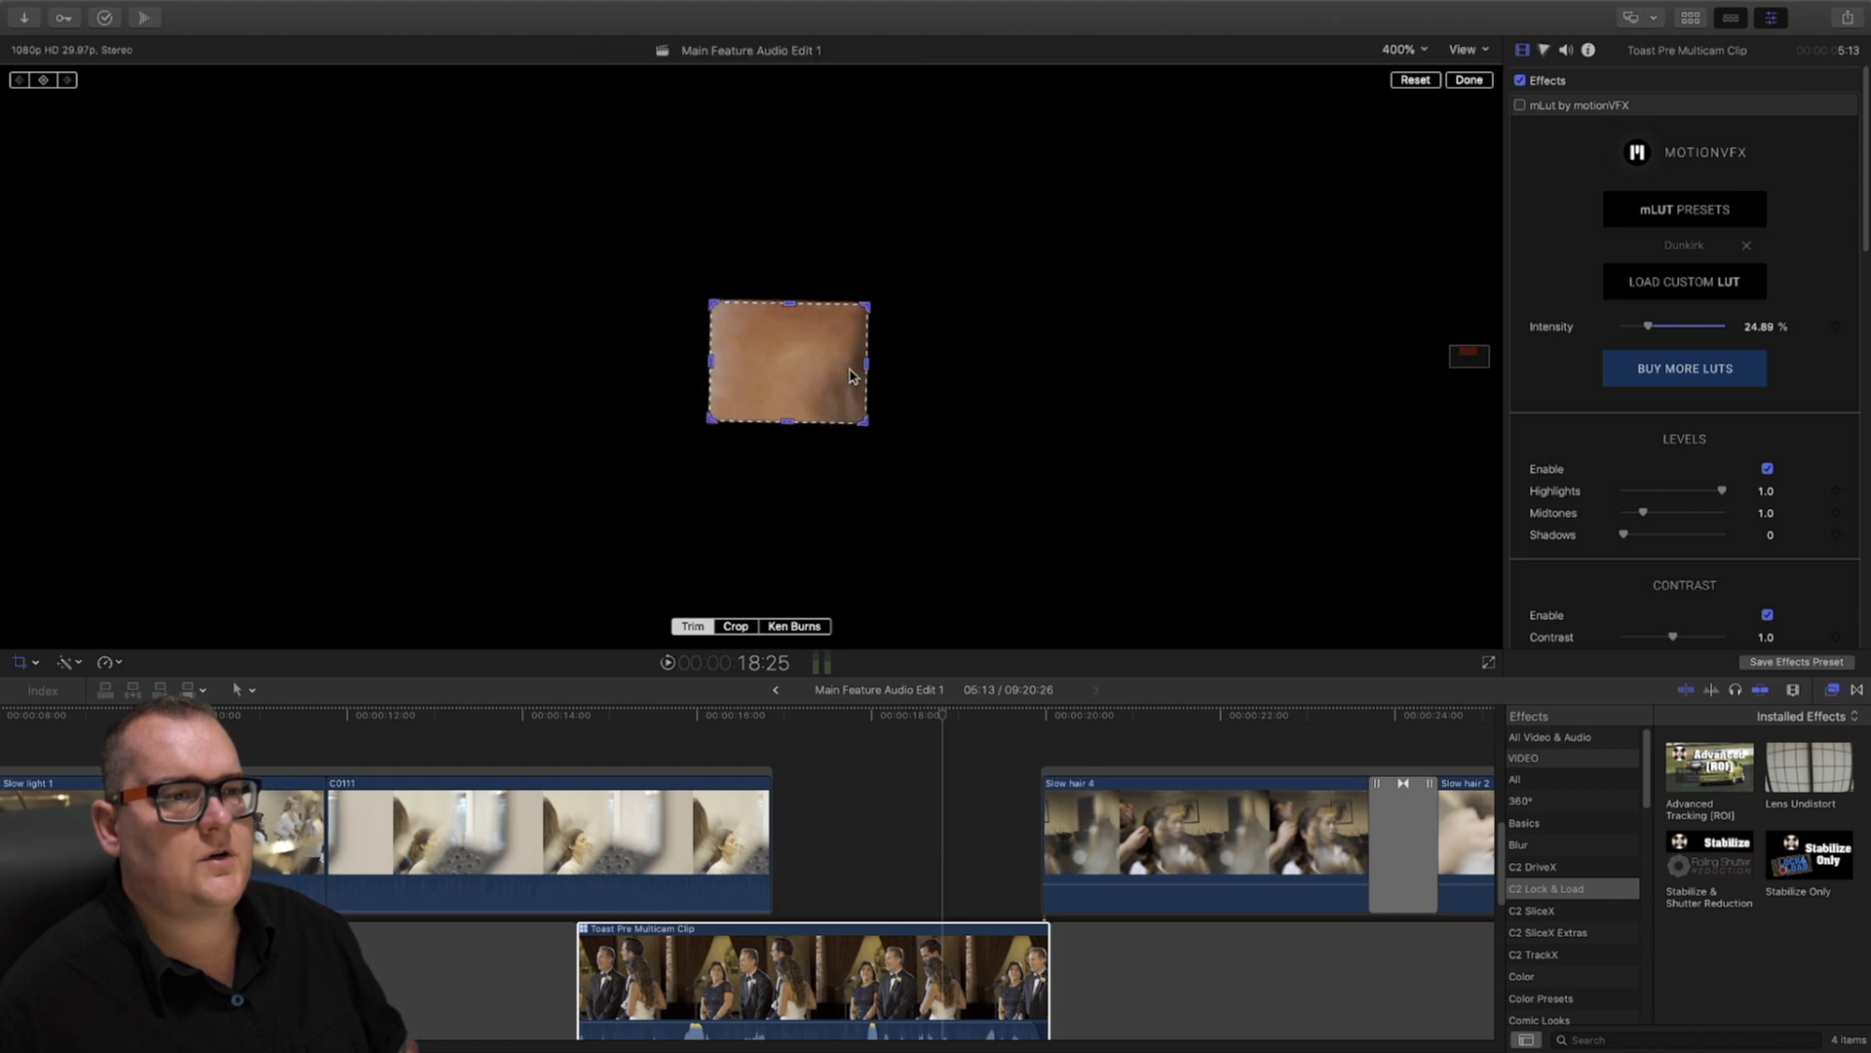
pyautogui.moveTo(864, 368); pyautogui.dragTo(837, 367)
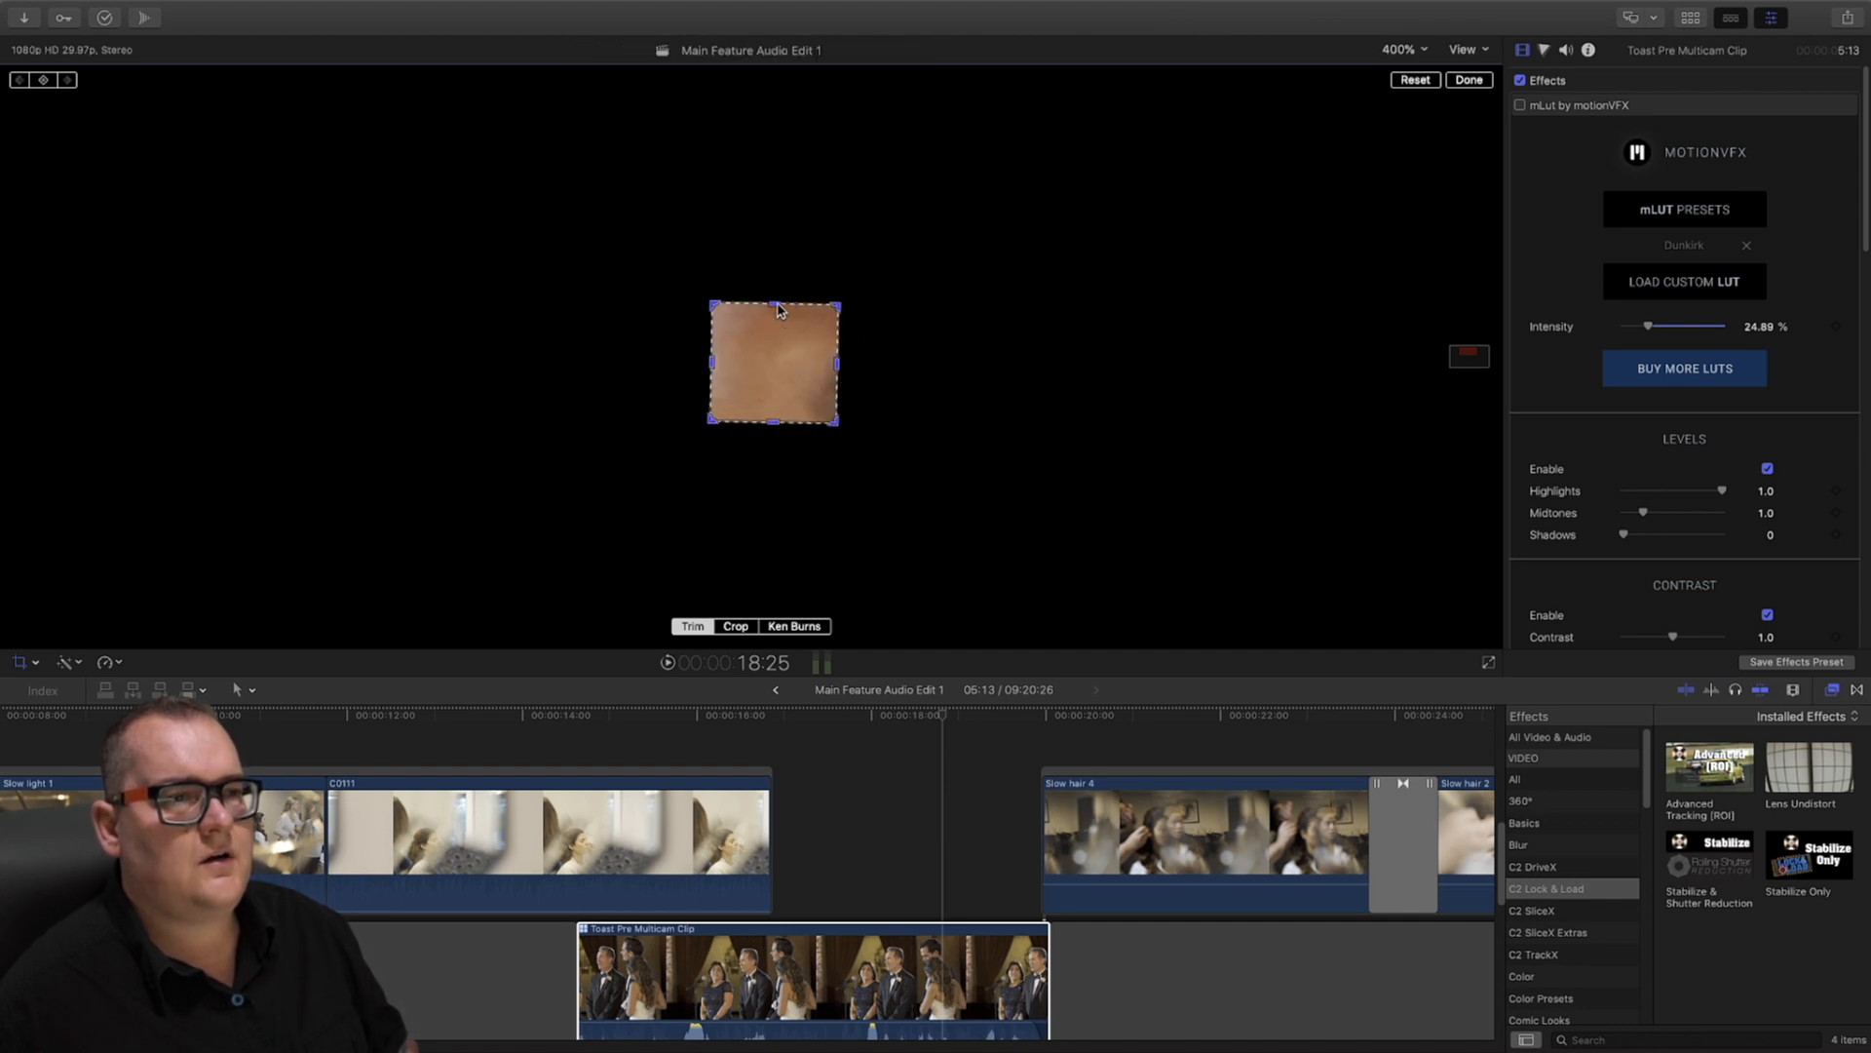
pyautogui.moveTo(779, 310); pyautogui.dragTo(777, 314)
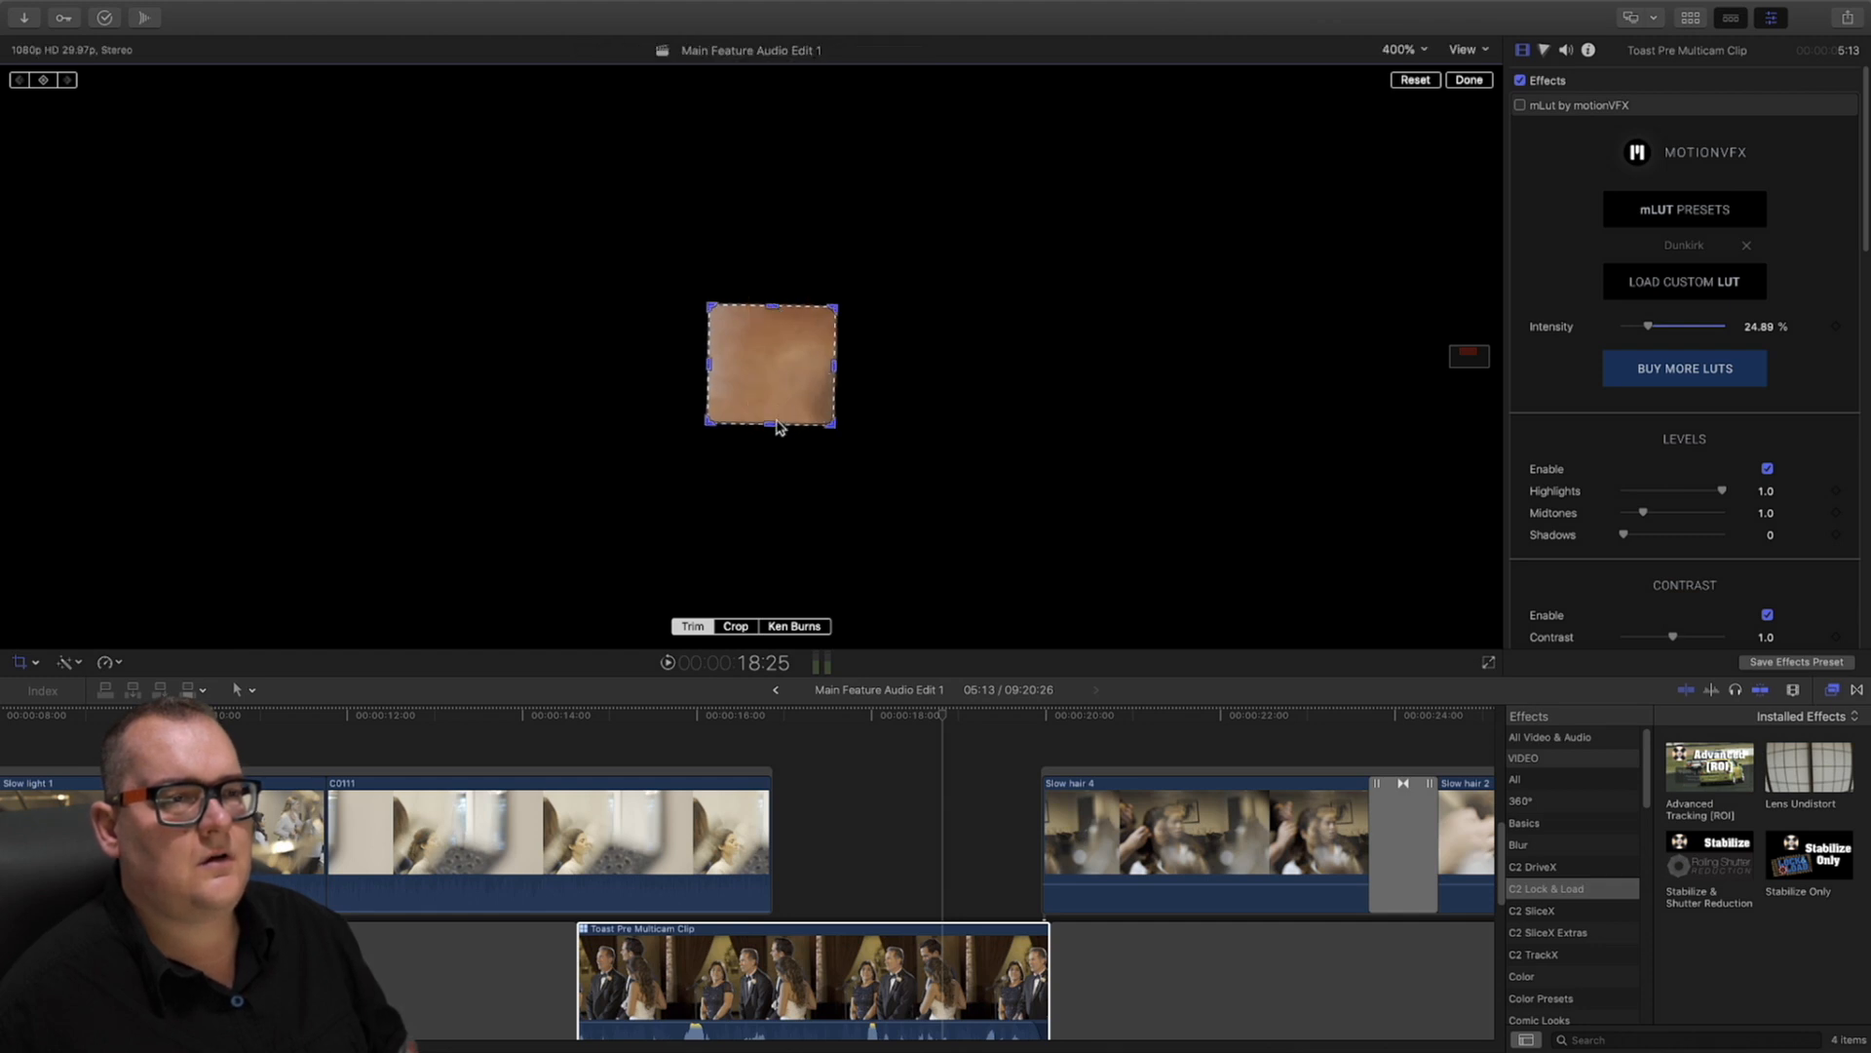
pyautogui.moveTo(776, 422); pyautogui.dragTo(777, 422)
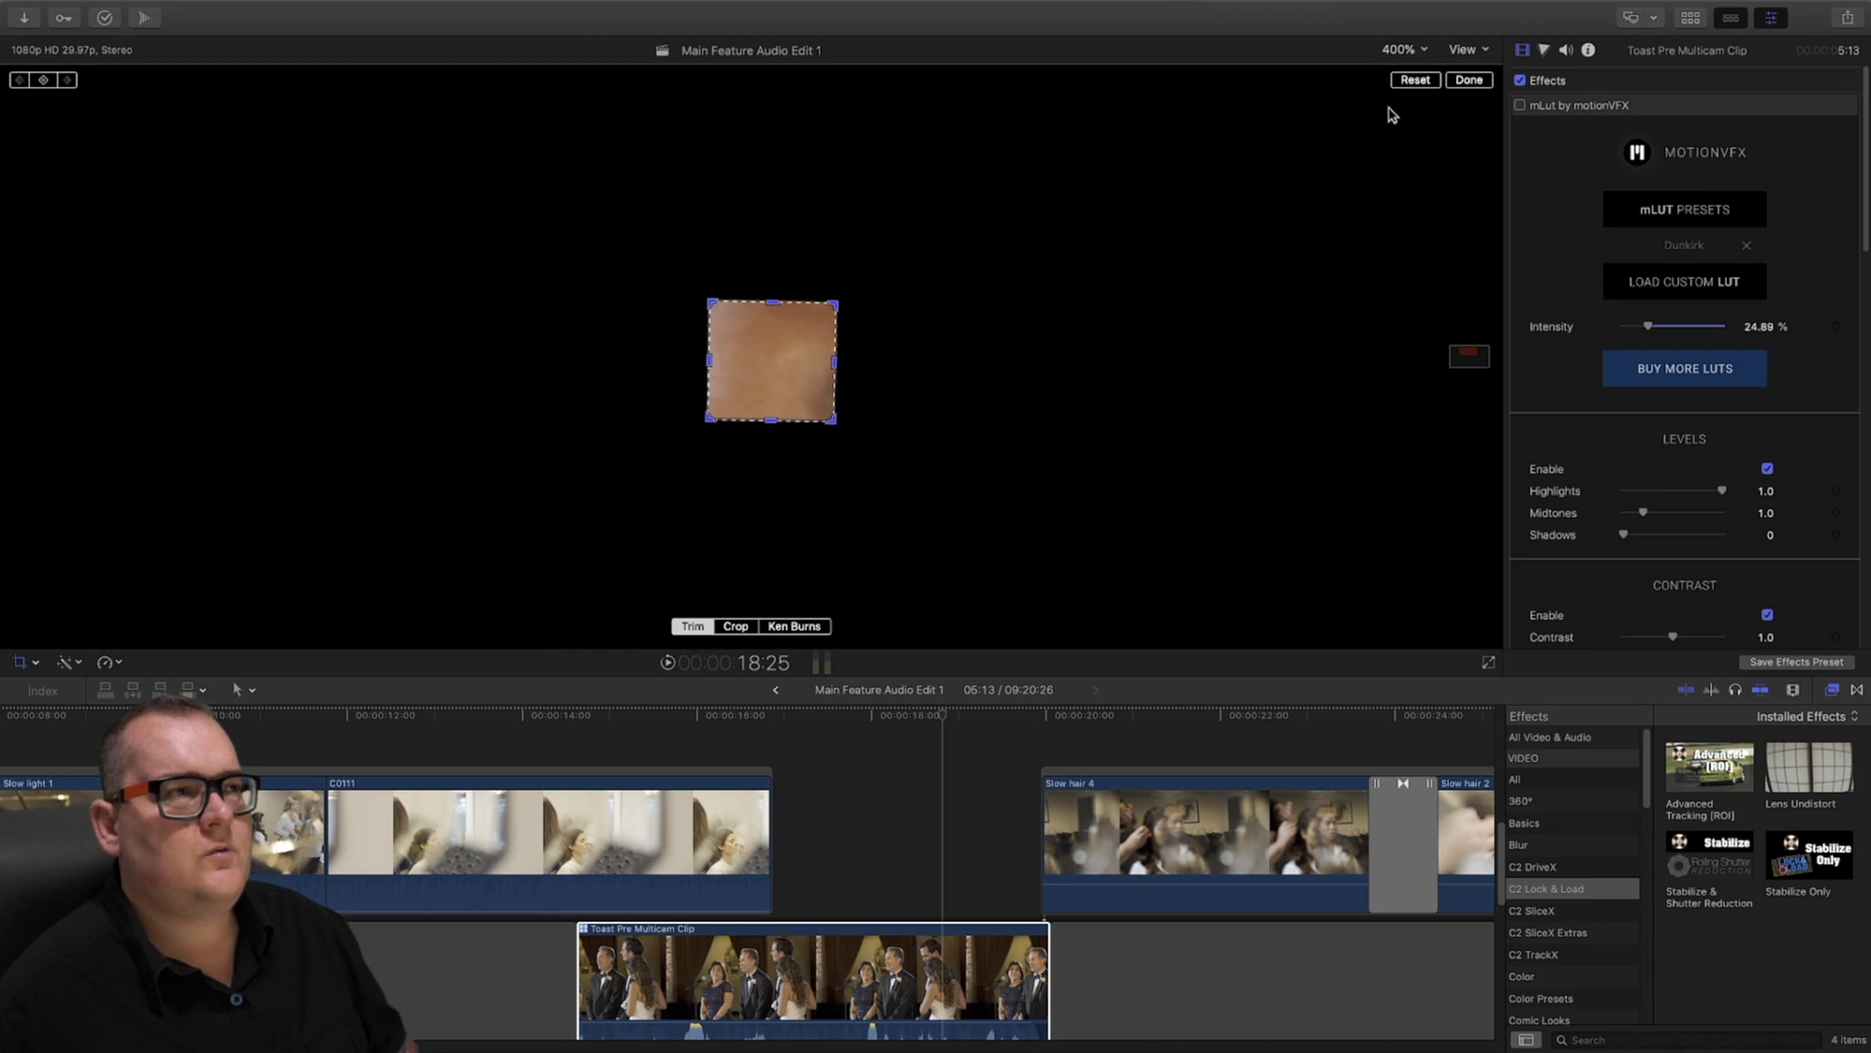
pyautogui.click(1467, 82)
# Show the video scopes beside the viewer and switch the scope from Waveform to Vectorscope
pyautogui.click(1467, 50)
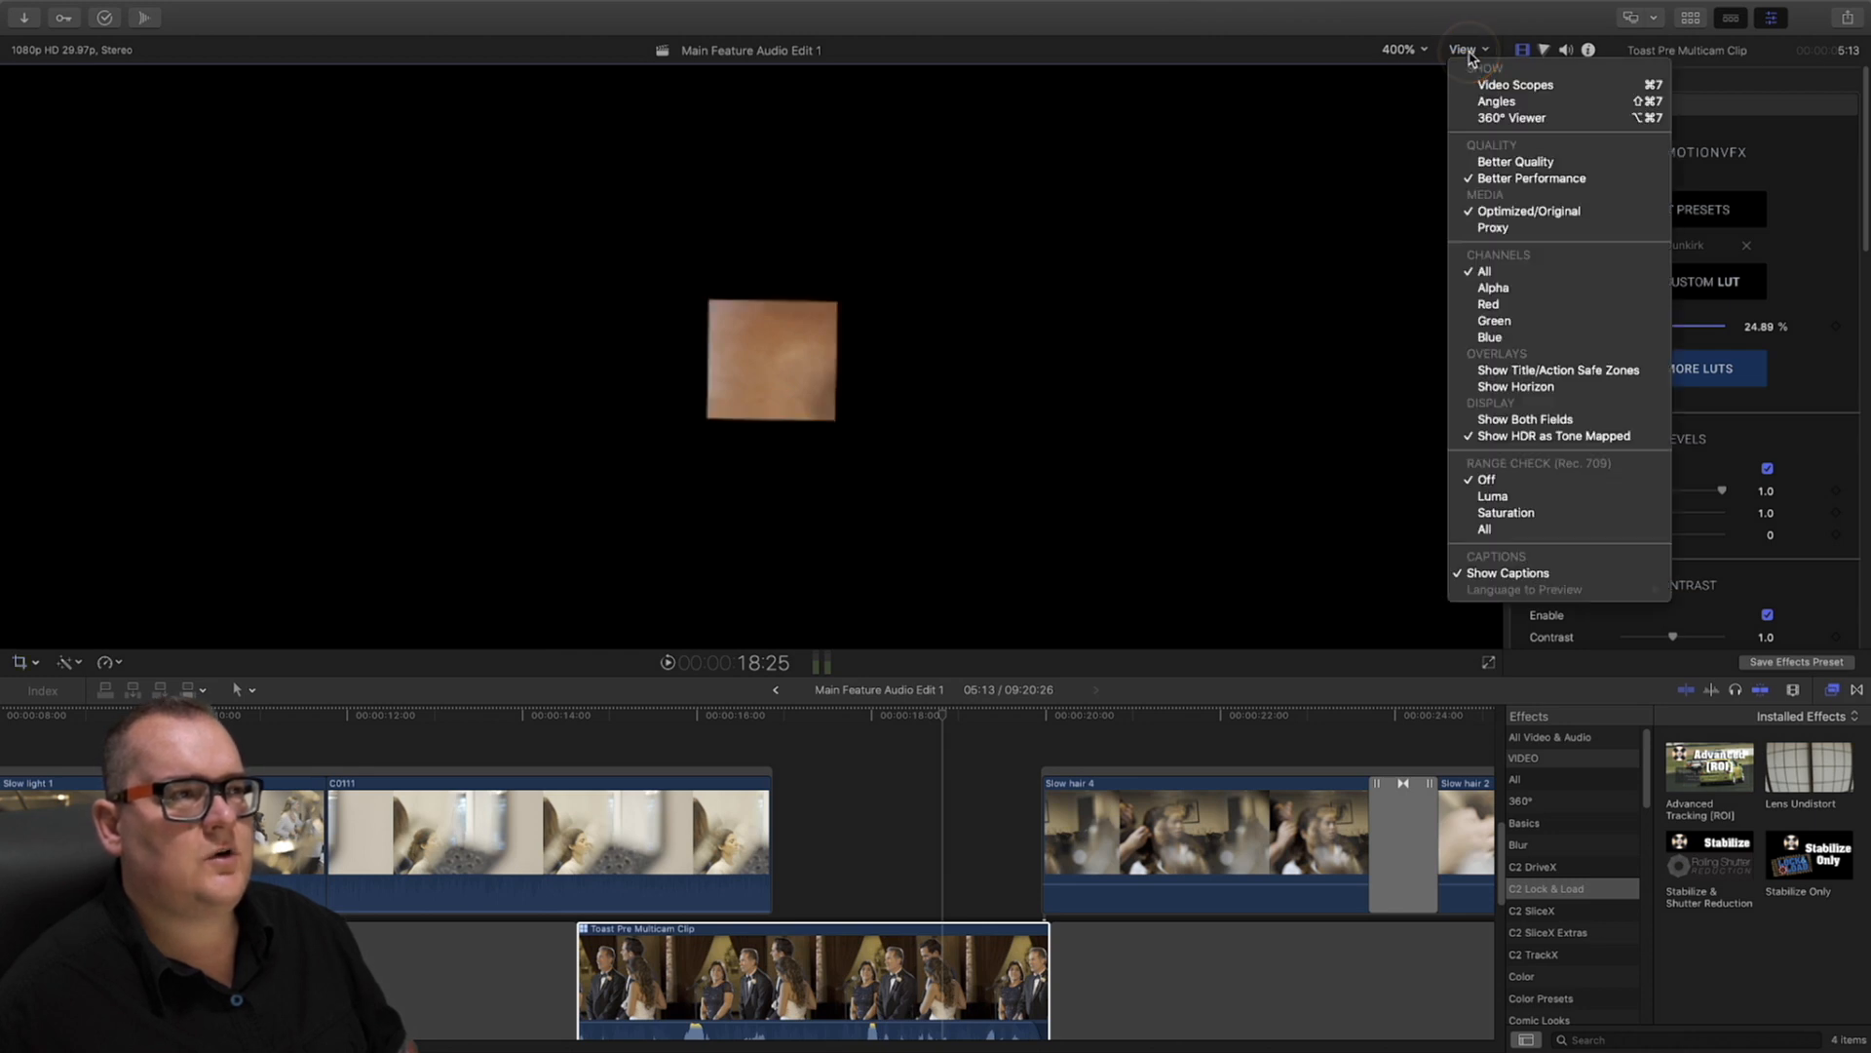
pyautogui.click(1483, 85)
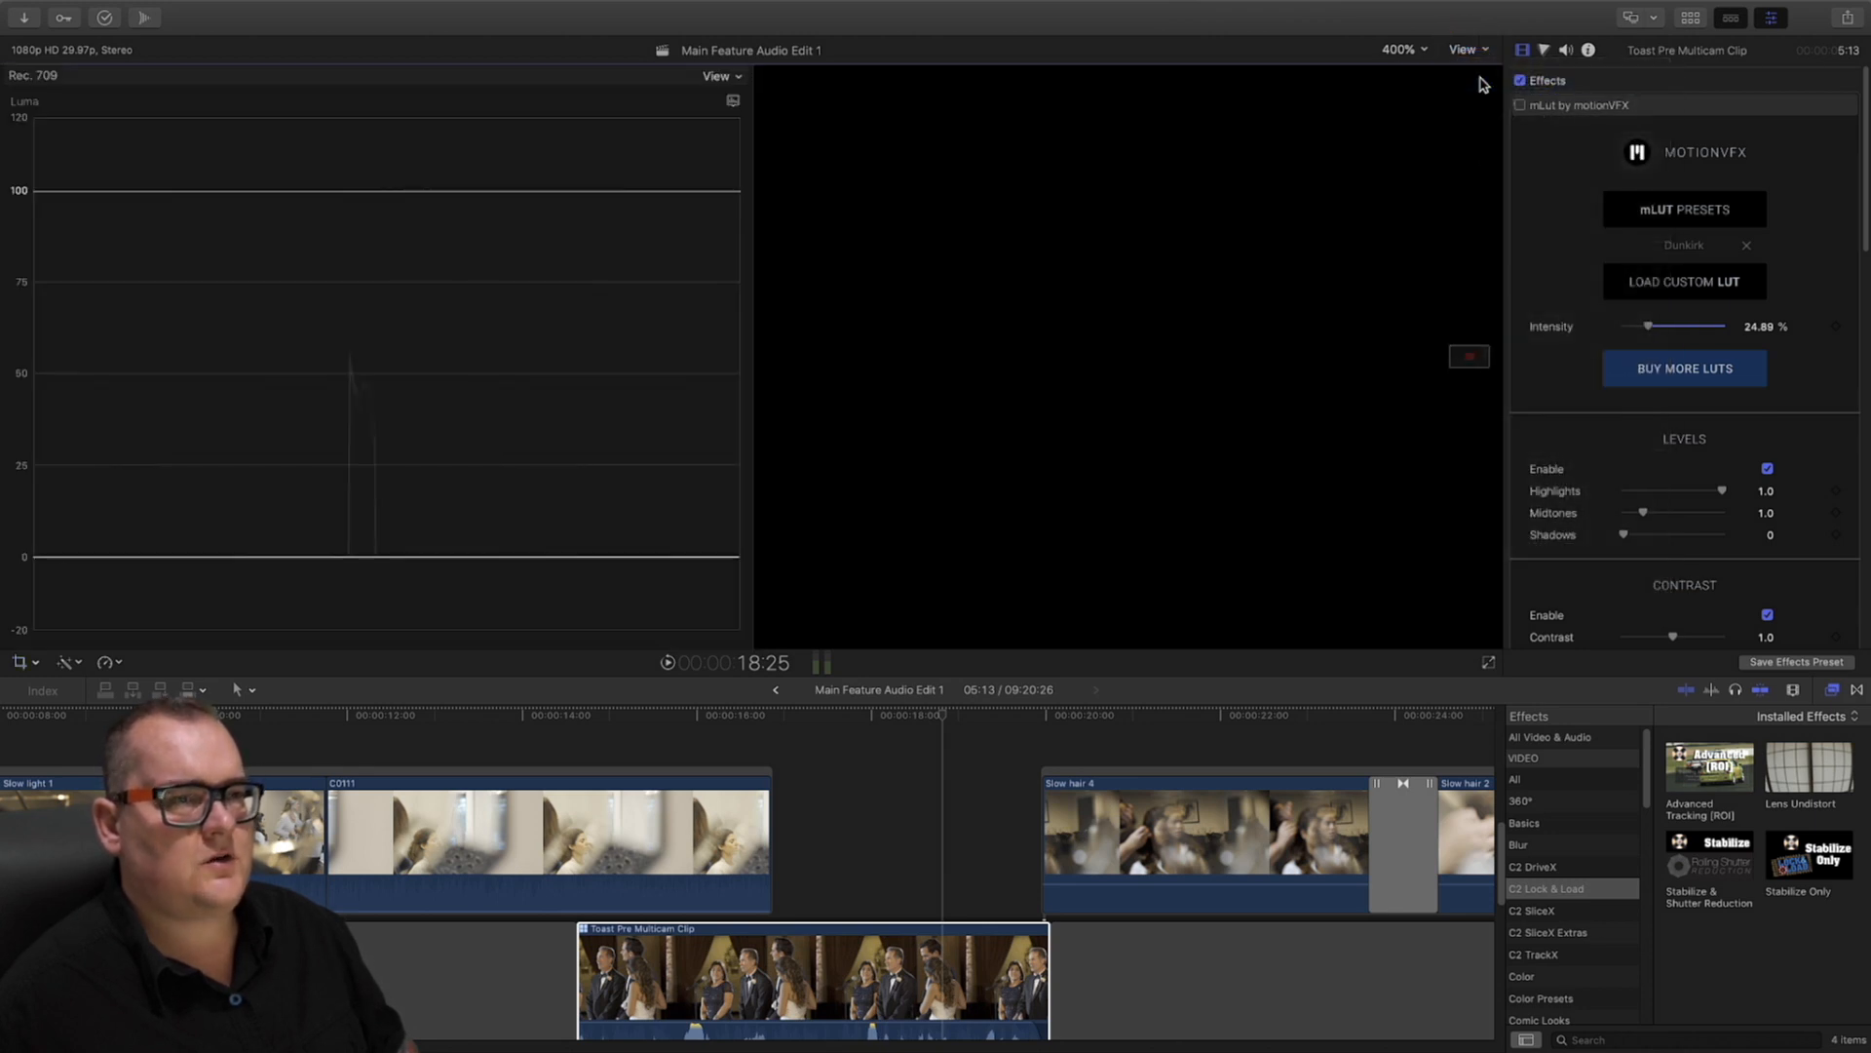
pyautogui.click(726, 78)
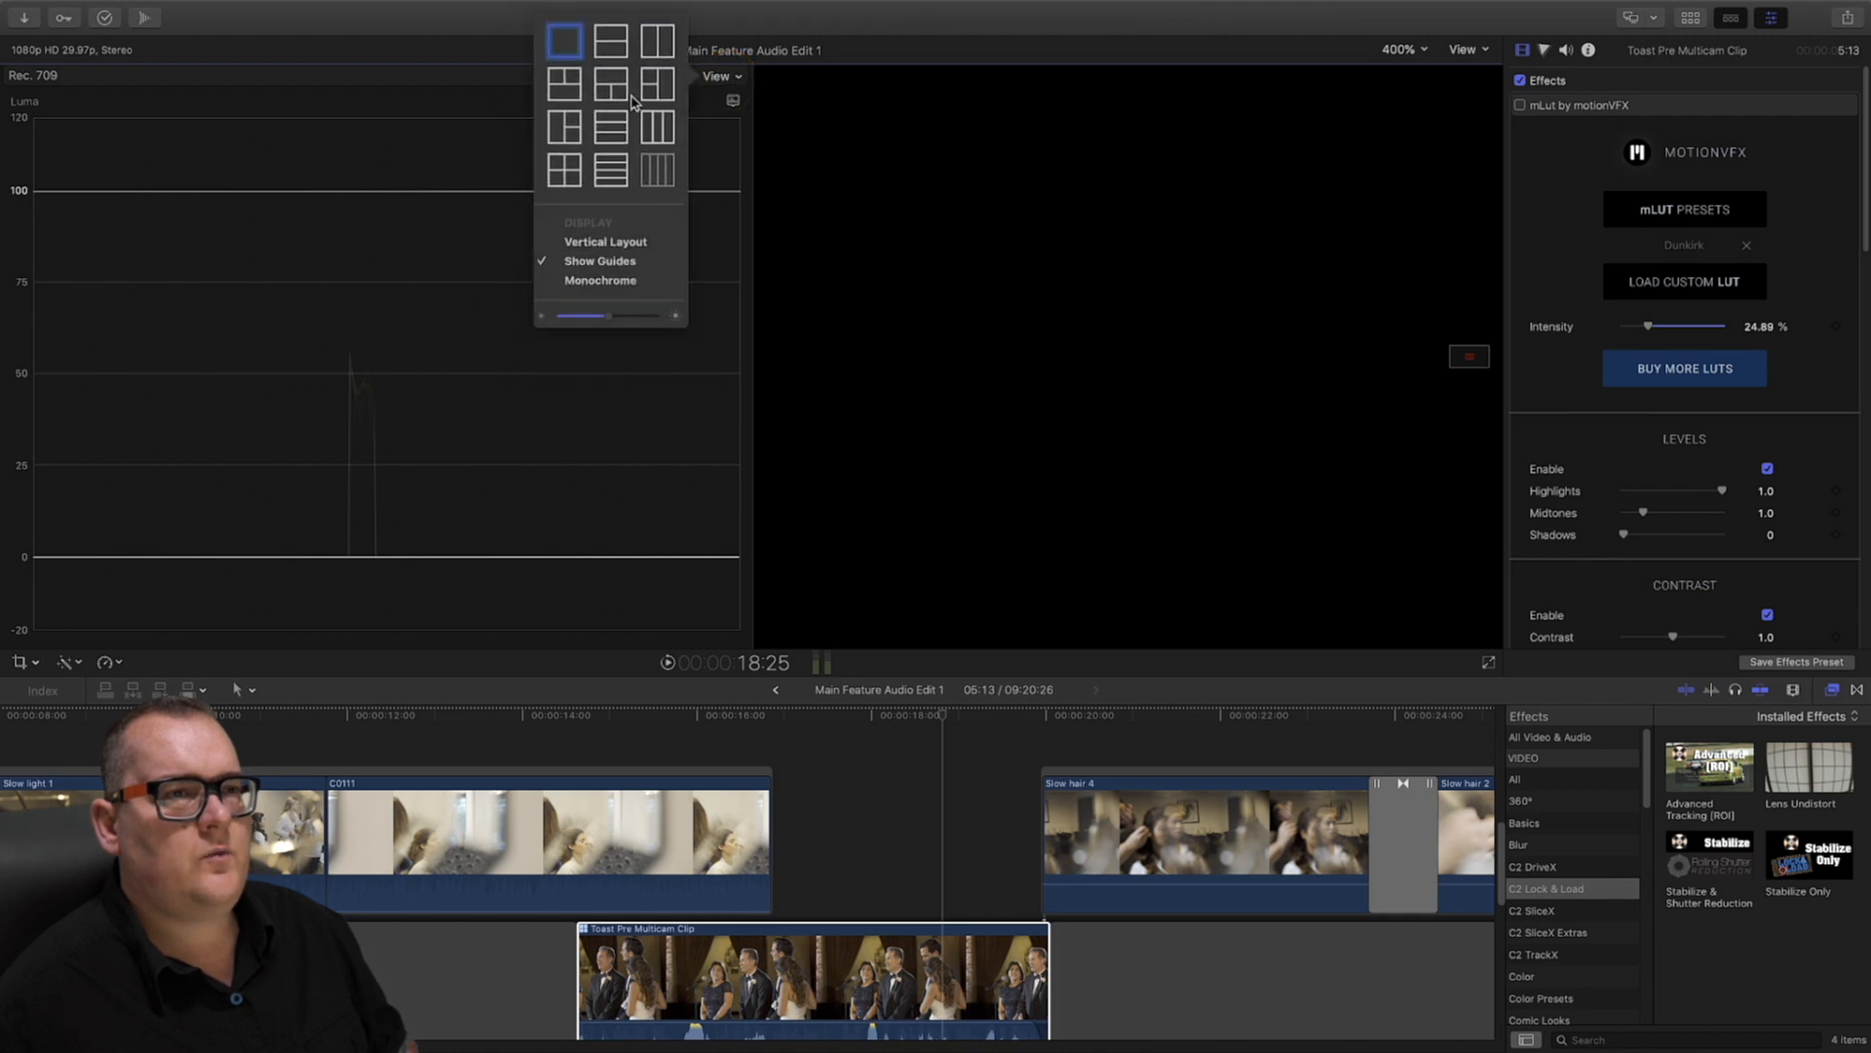
pyautogui.click(471, 103)
pyautogui.click(733, 99)
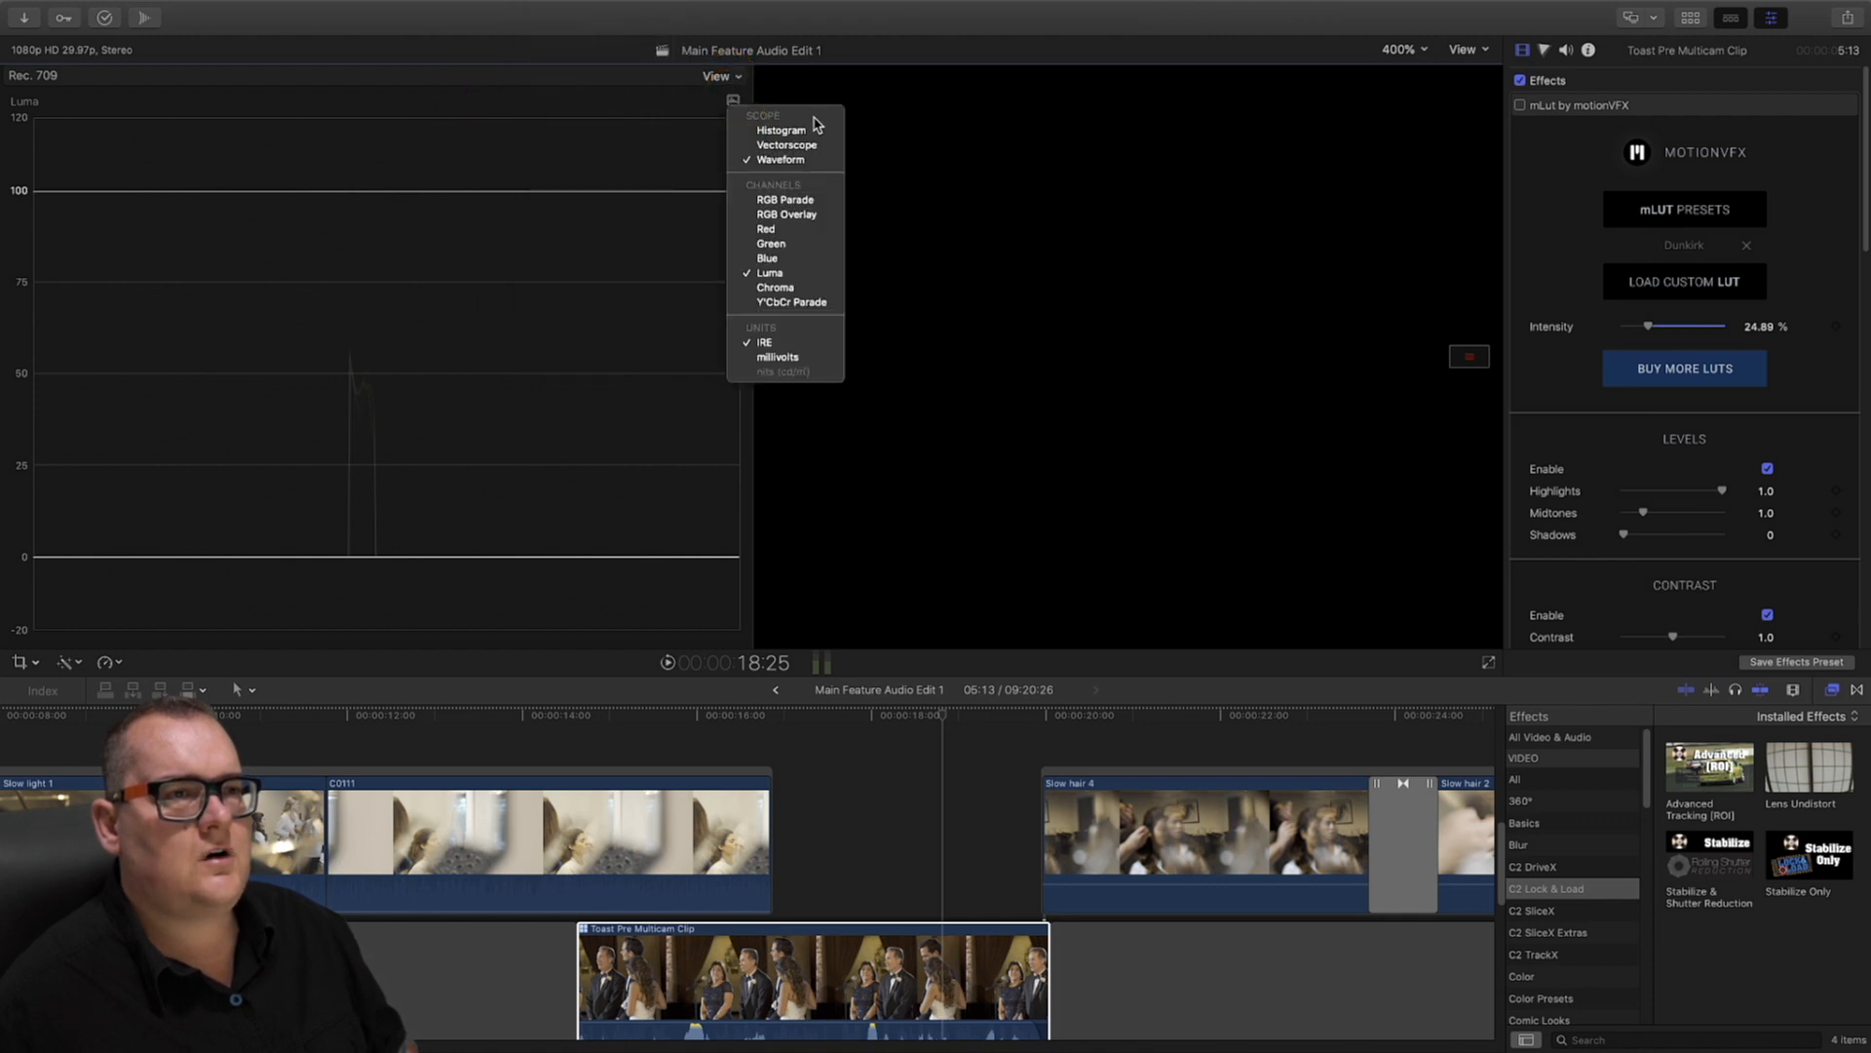
pyautogui.click(809, 145)
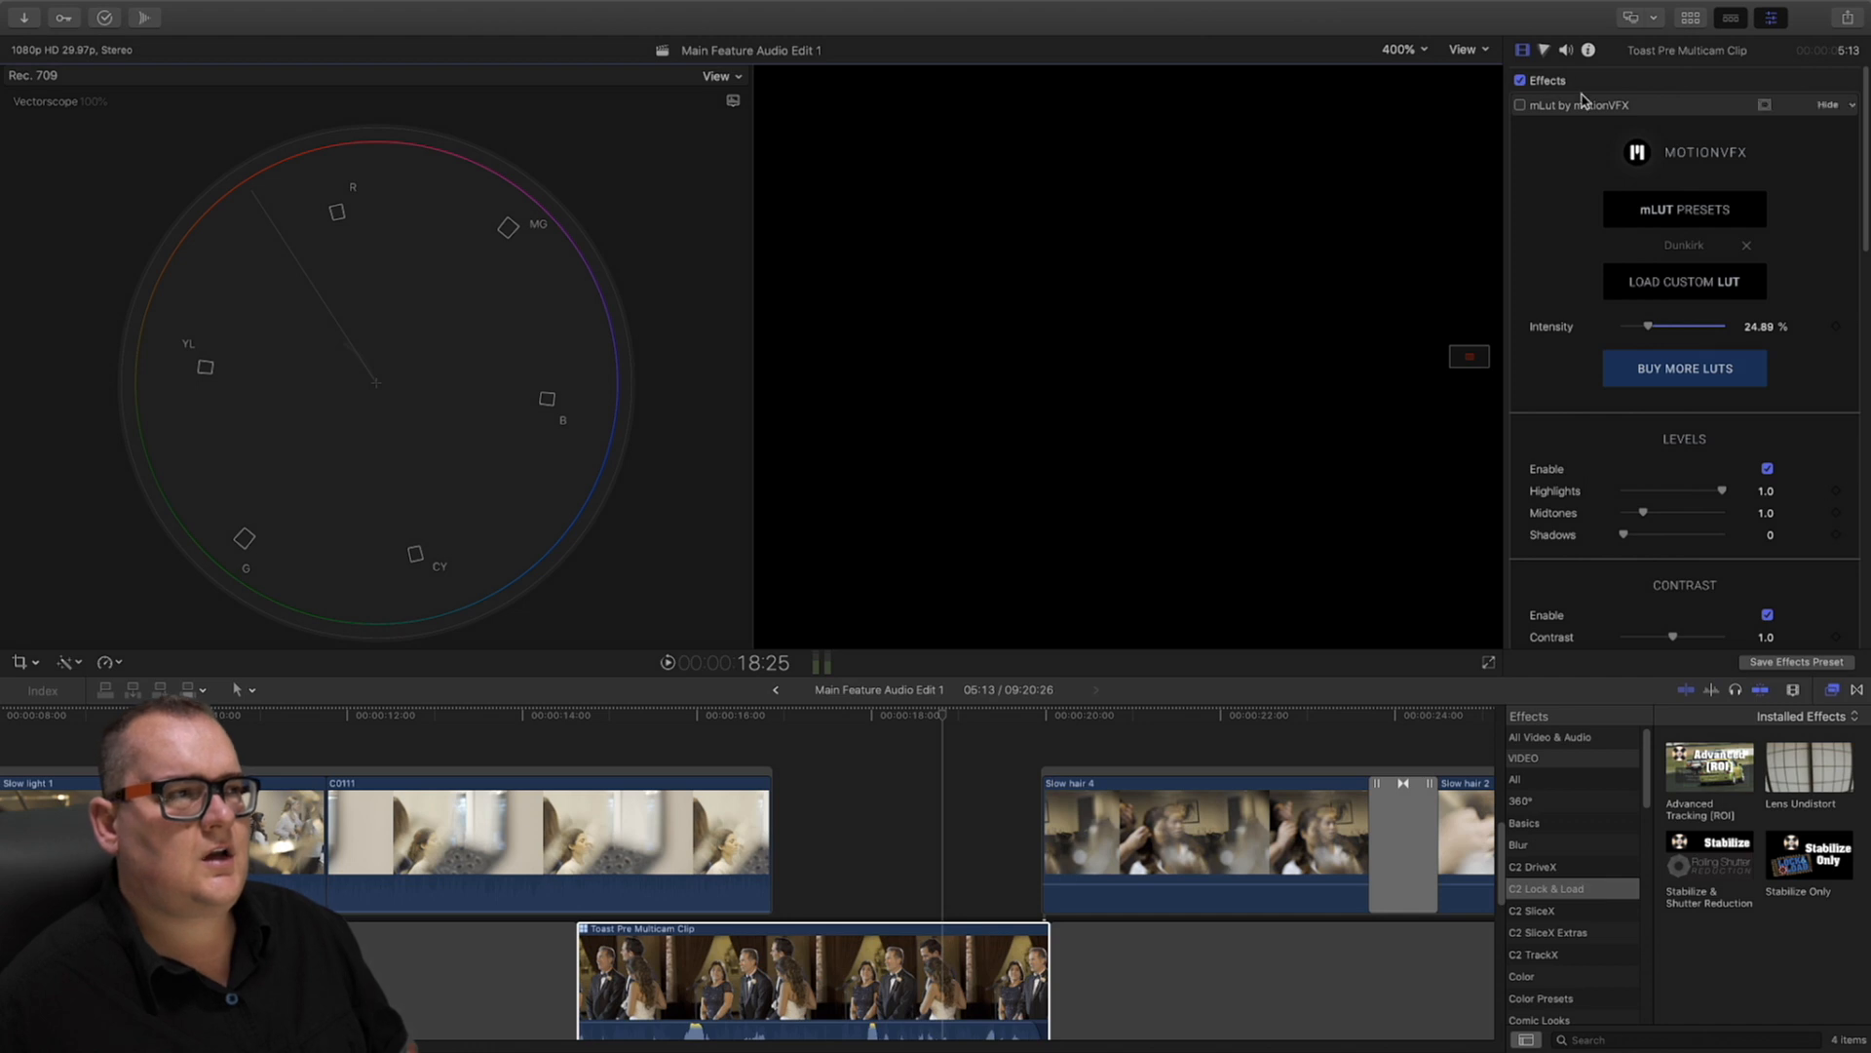
# Raise the tint in the toast clip's Color Wheels 1 correction to 6.2
pyautogui.click(1546, 56)
pyautogui.click(1598, 80)
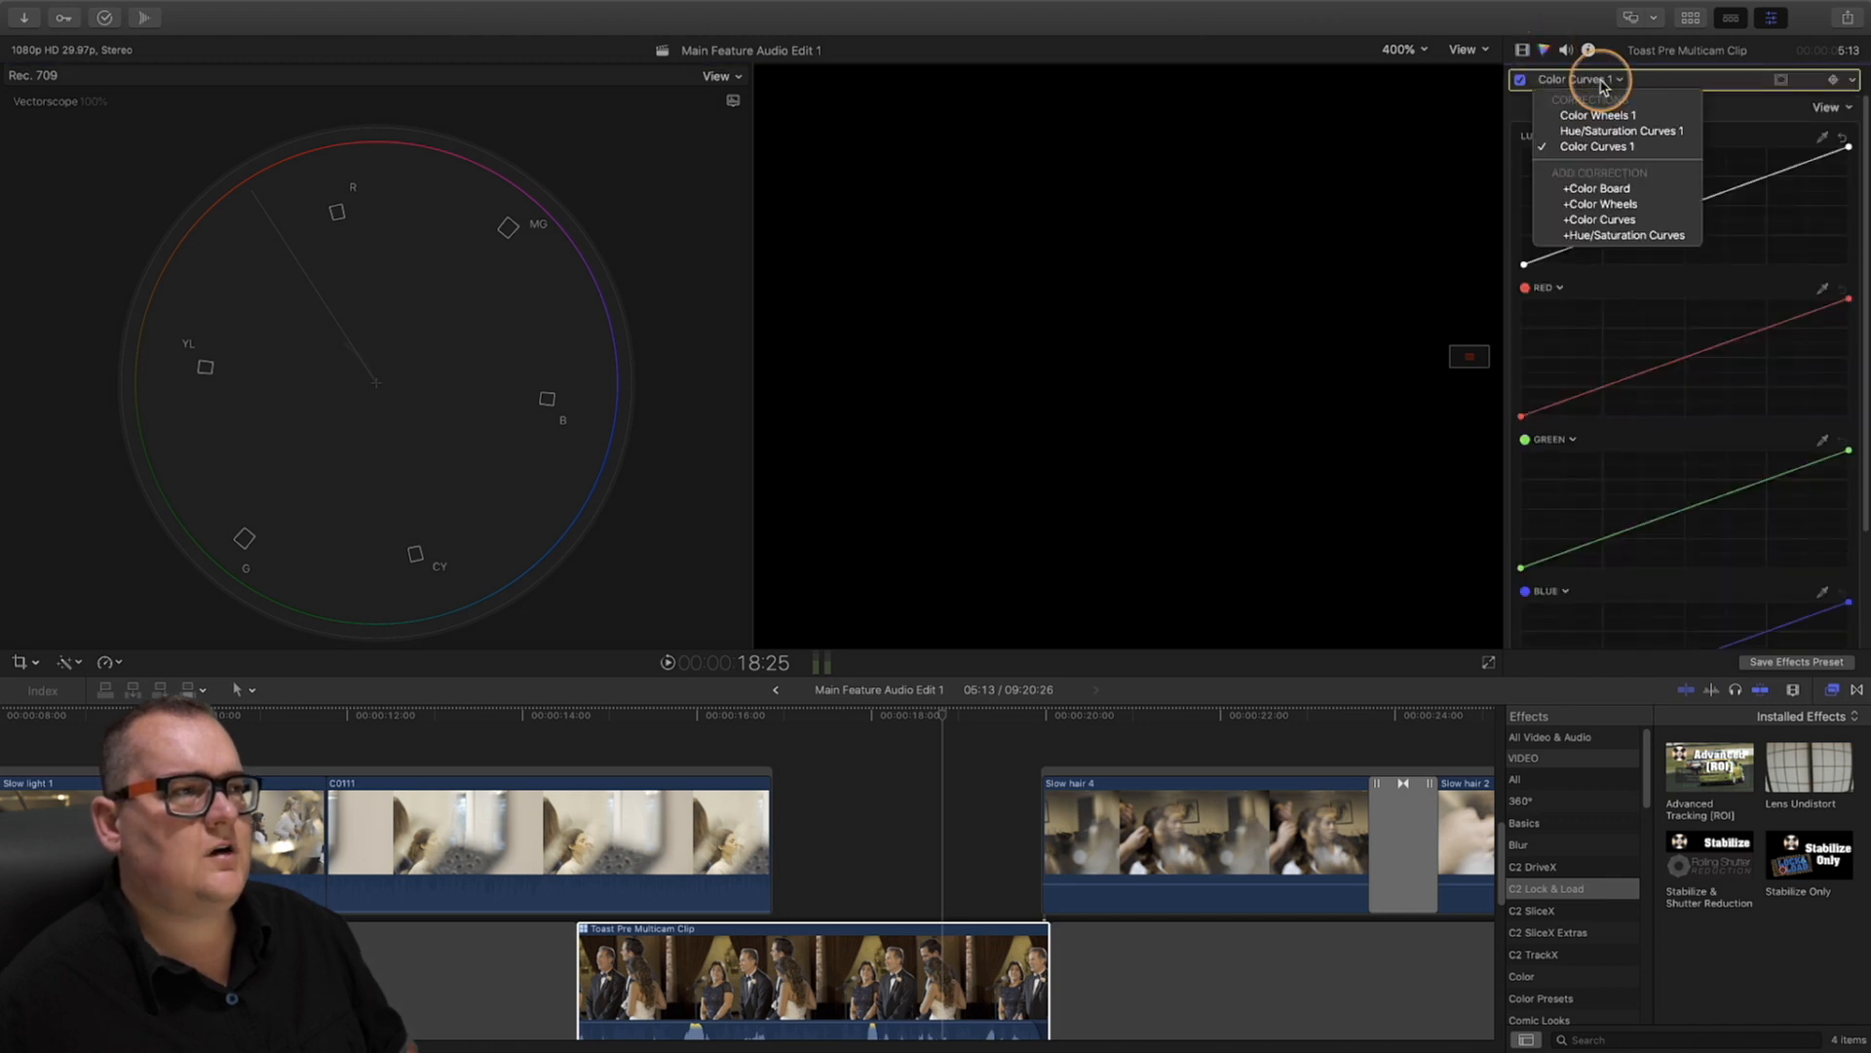
pyautogui.click(1648, 116)
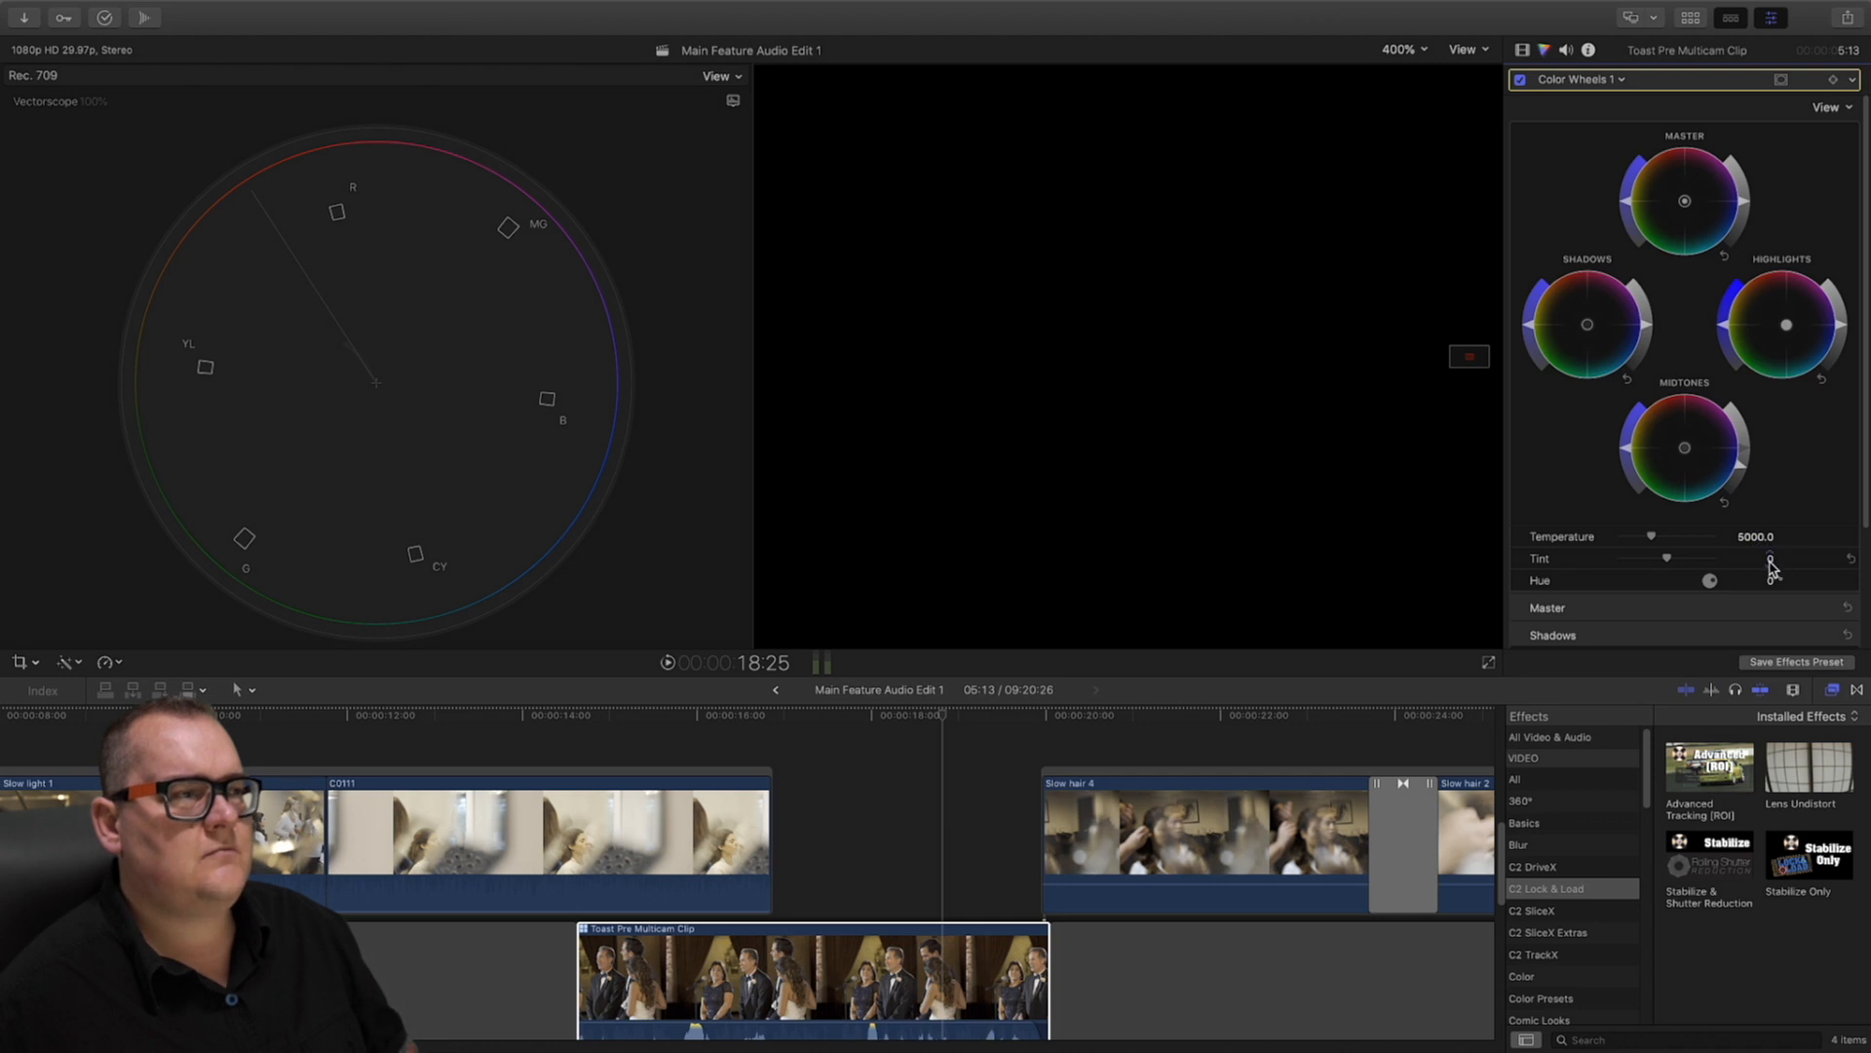
pyautogui.click(1770, 560)
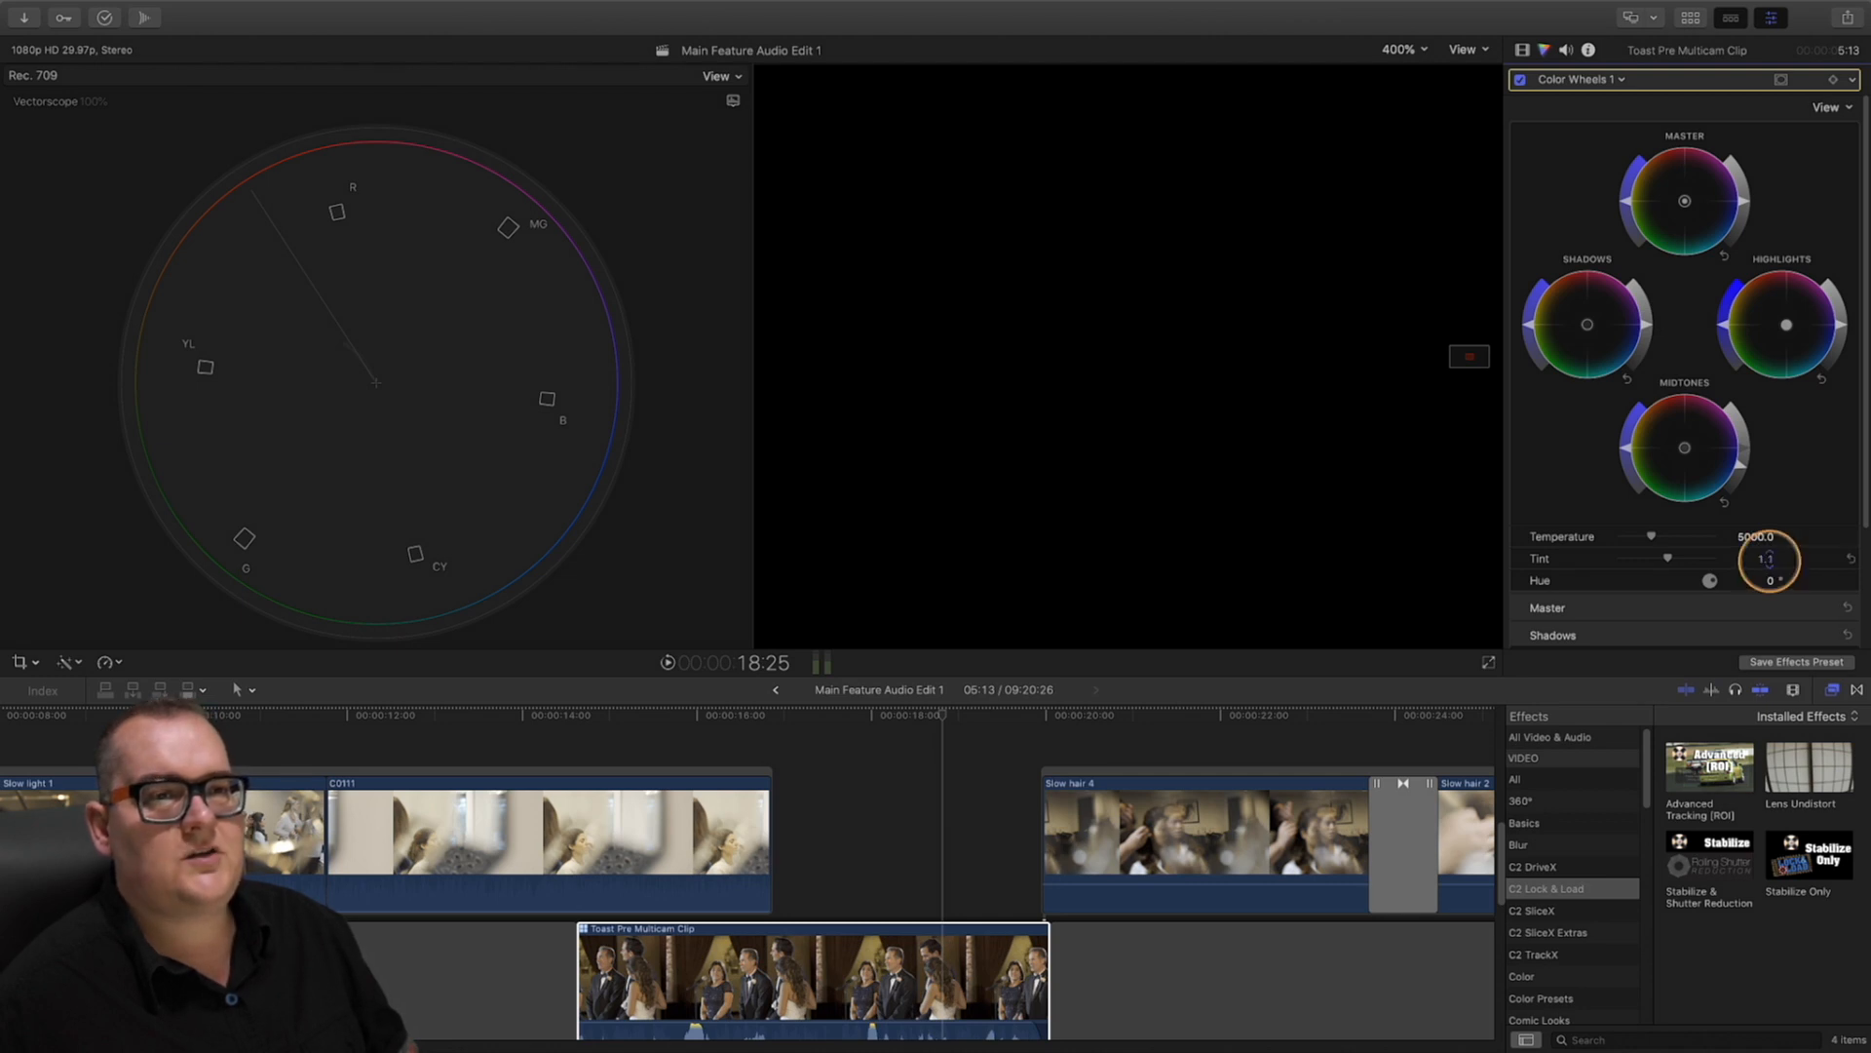
pyautogui.moveTo(1768, 559); pyautogui.dragTo(1768, 561)
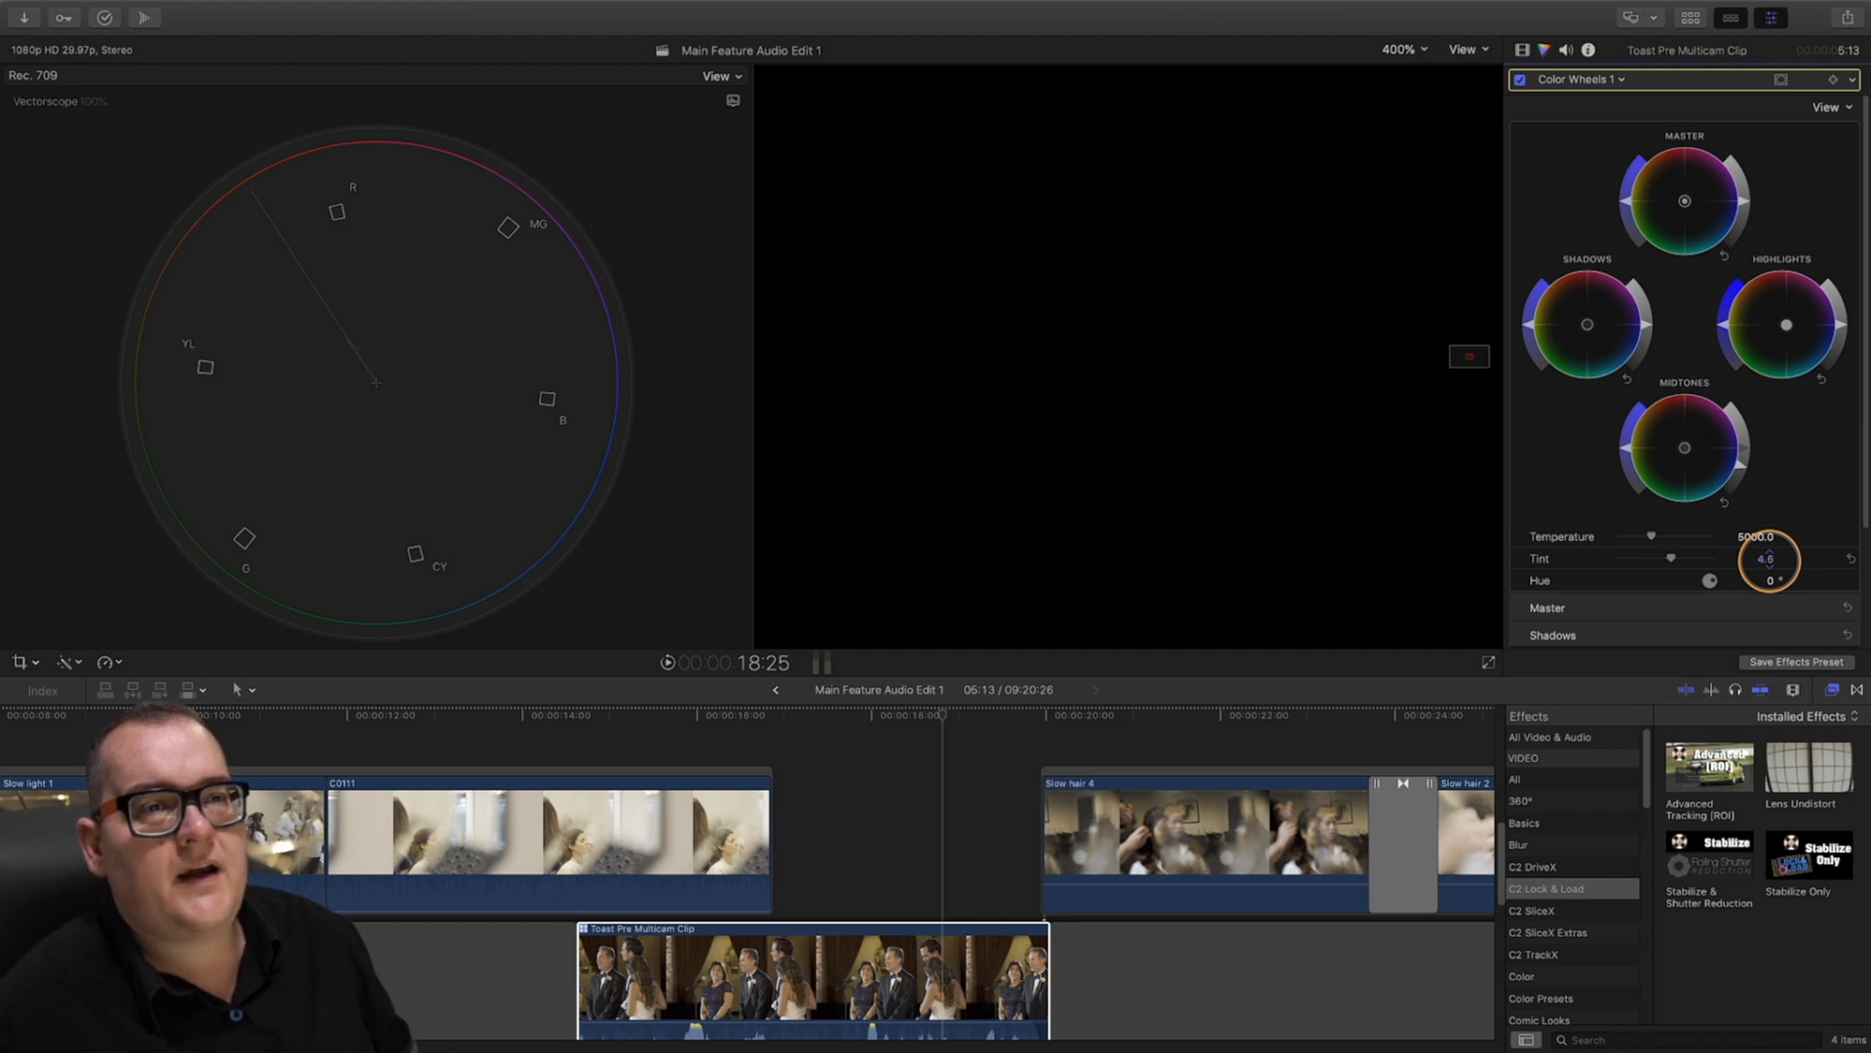
pyautogui.moveTo(1768, 560); pyautogui.dragTo(1768, 560)
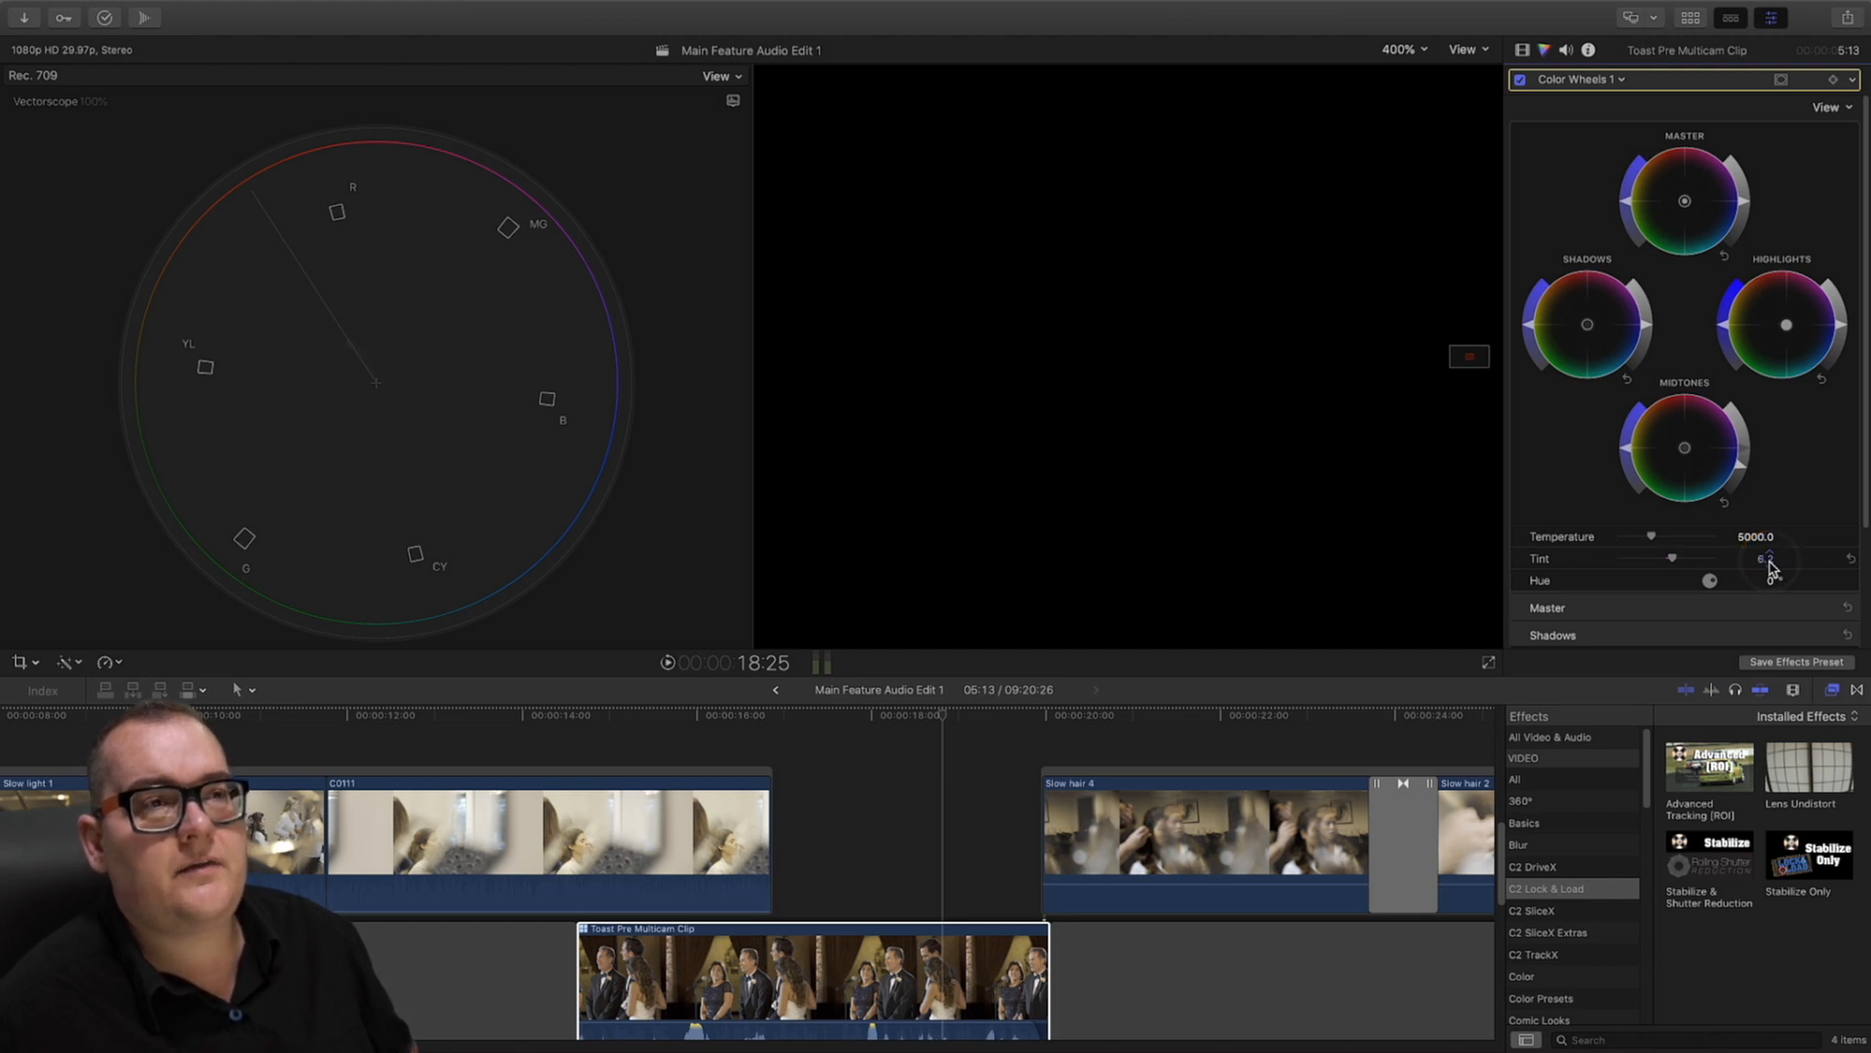
# Hide the video scopes and reset the toast clip's trim to bring back the full frame
pyautogui.click(1464, 50)
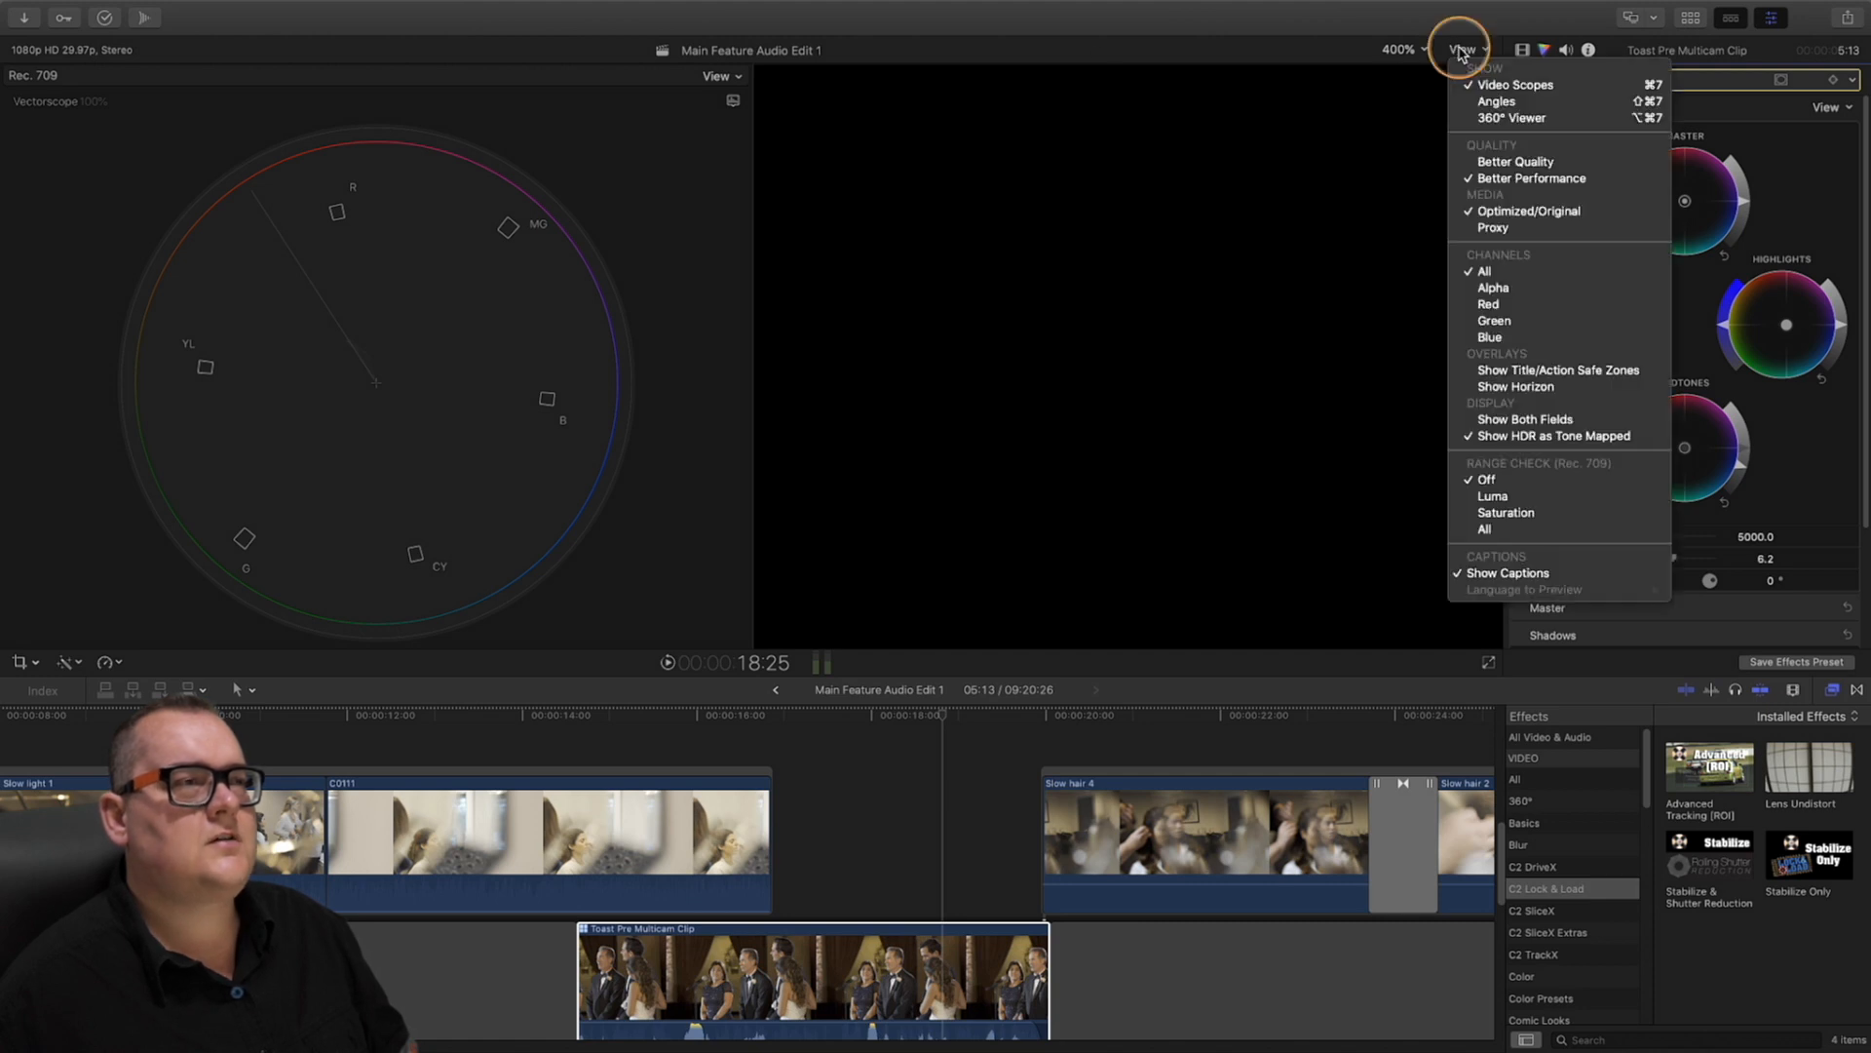
pyautogui.click(1523, 80)
pyautogui.click(1400, 50)
pyautogui.click(1420, 70)
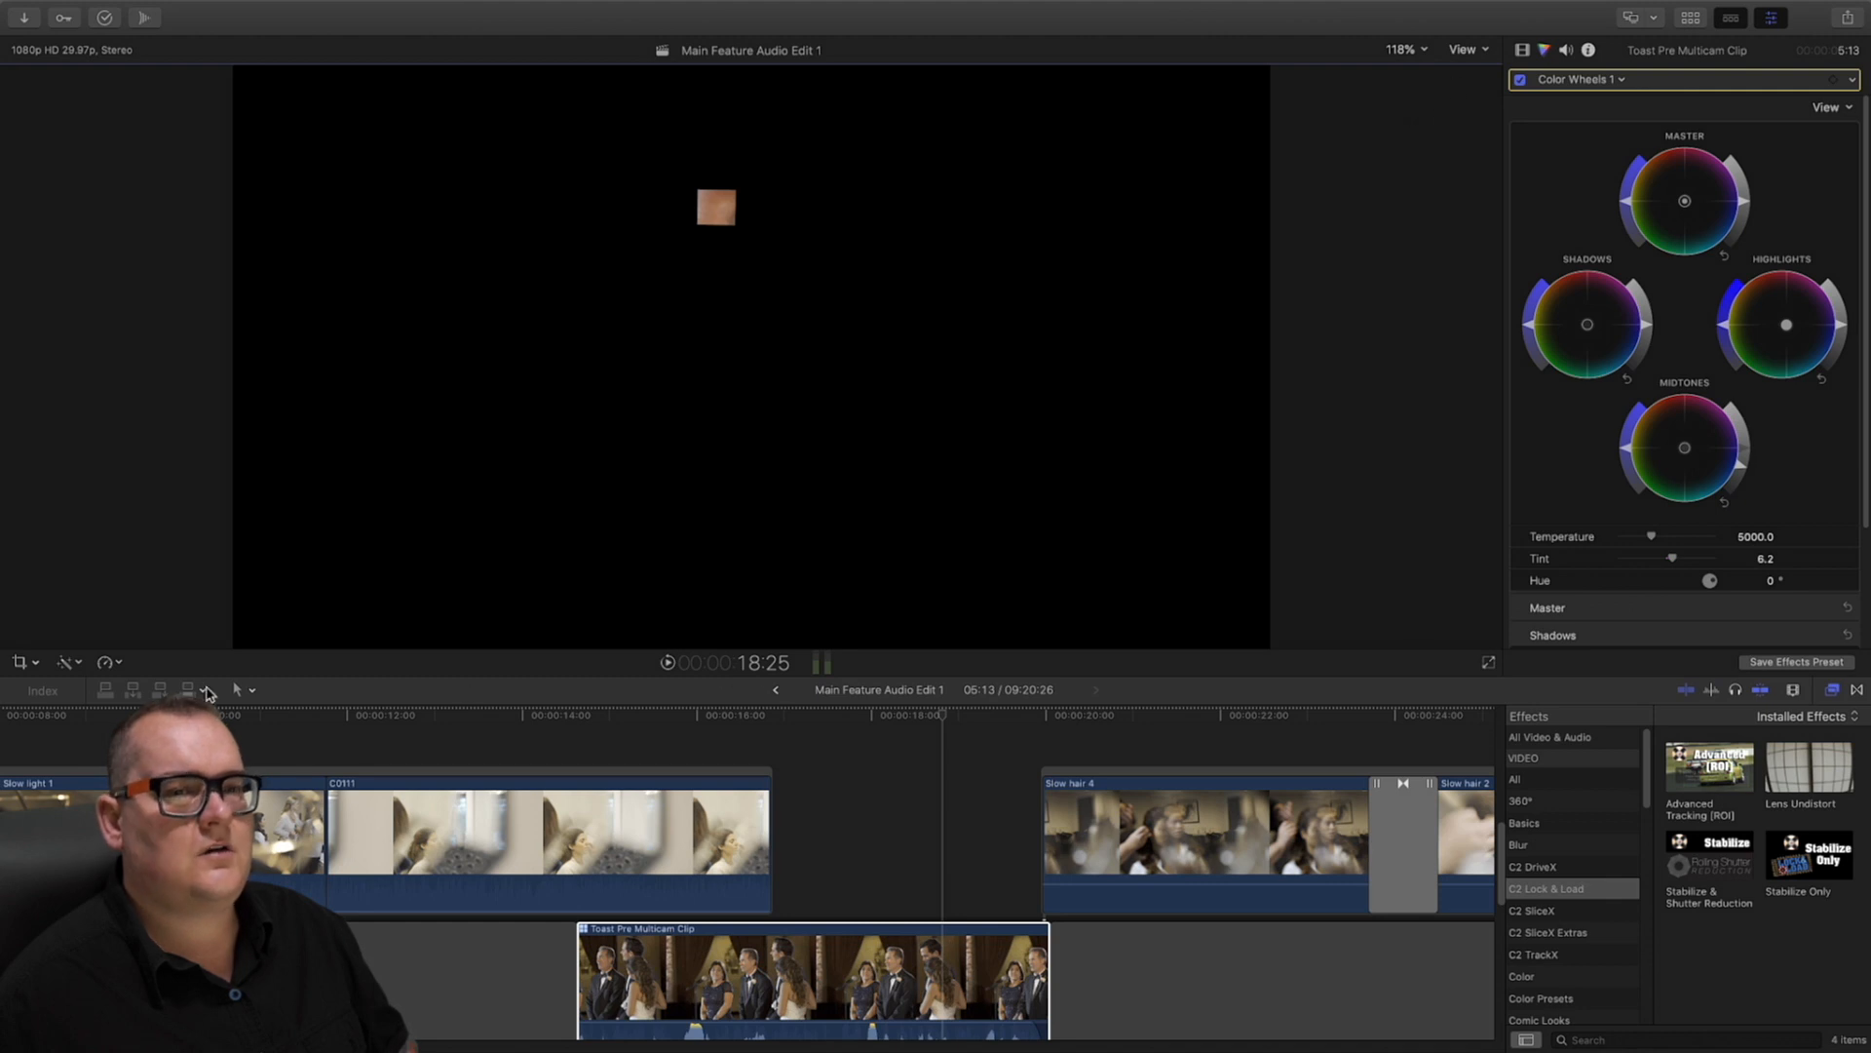
pyautogui.click(20, 663)
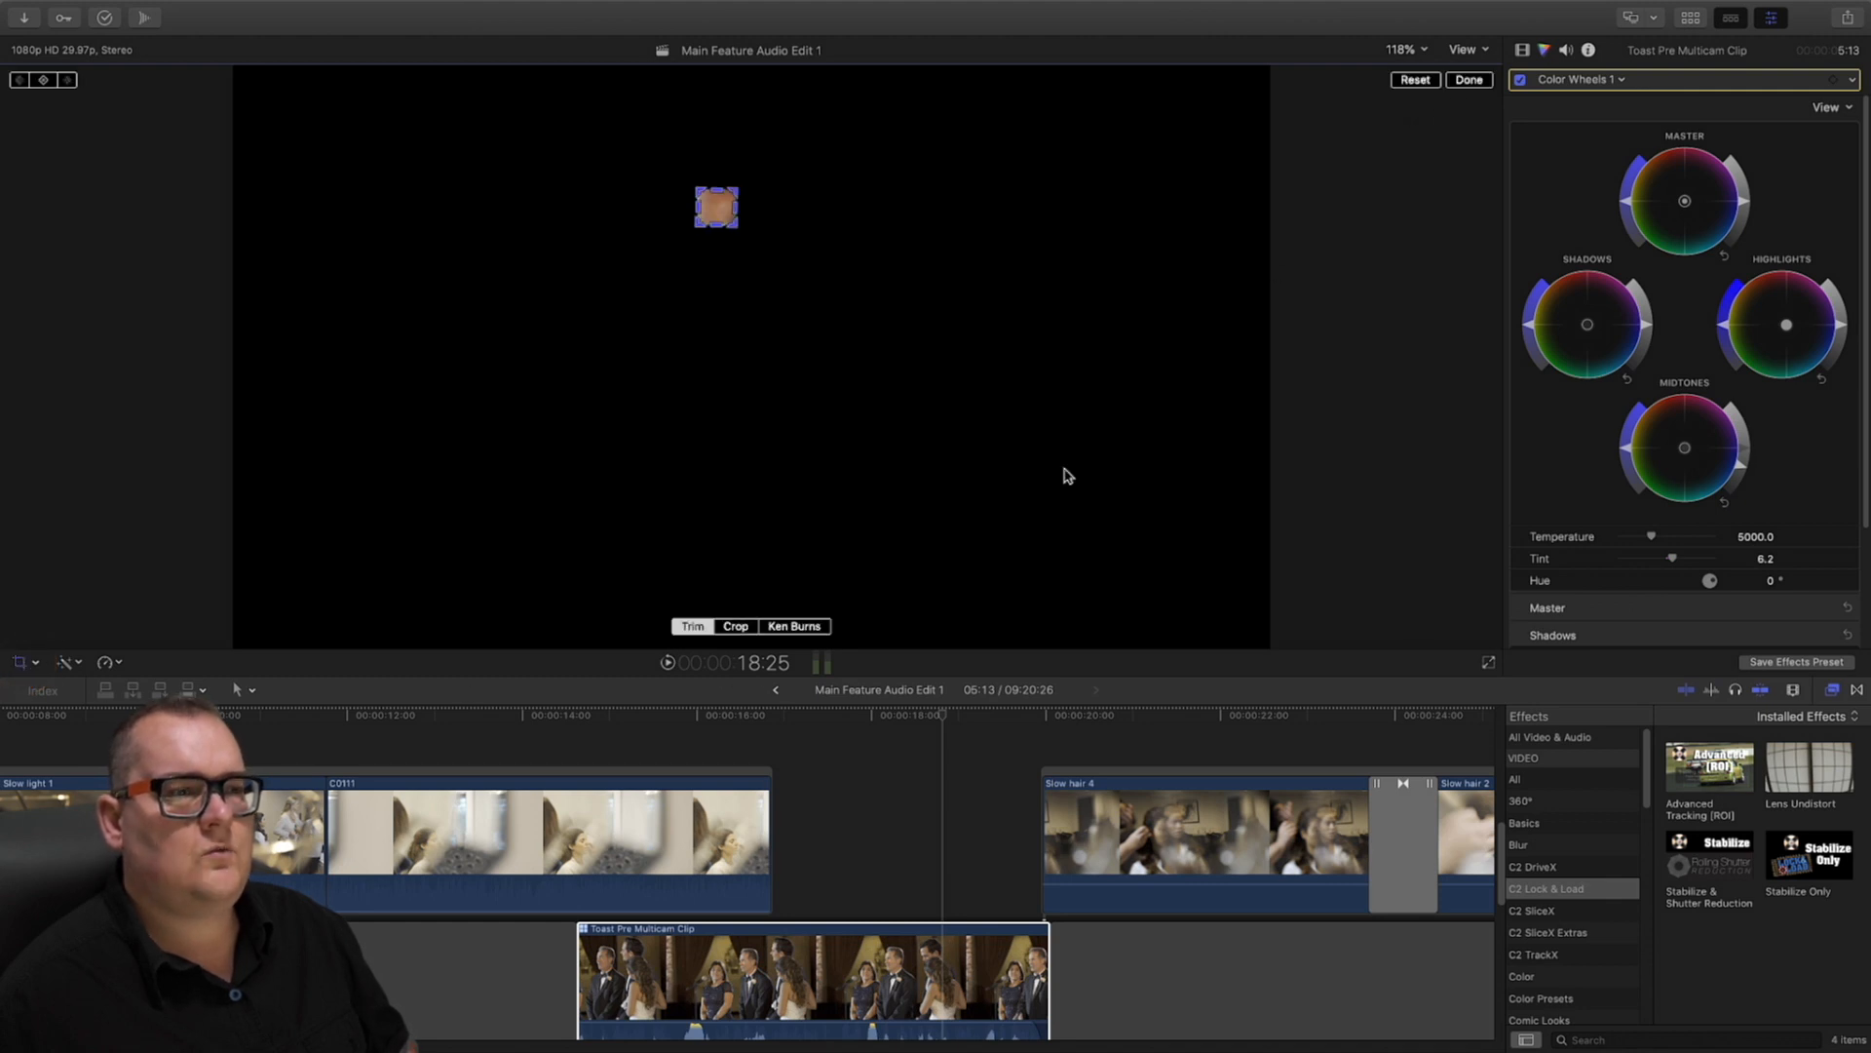
pyautogui.click(1419, 86)
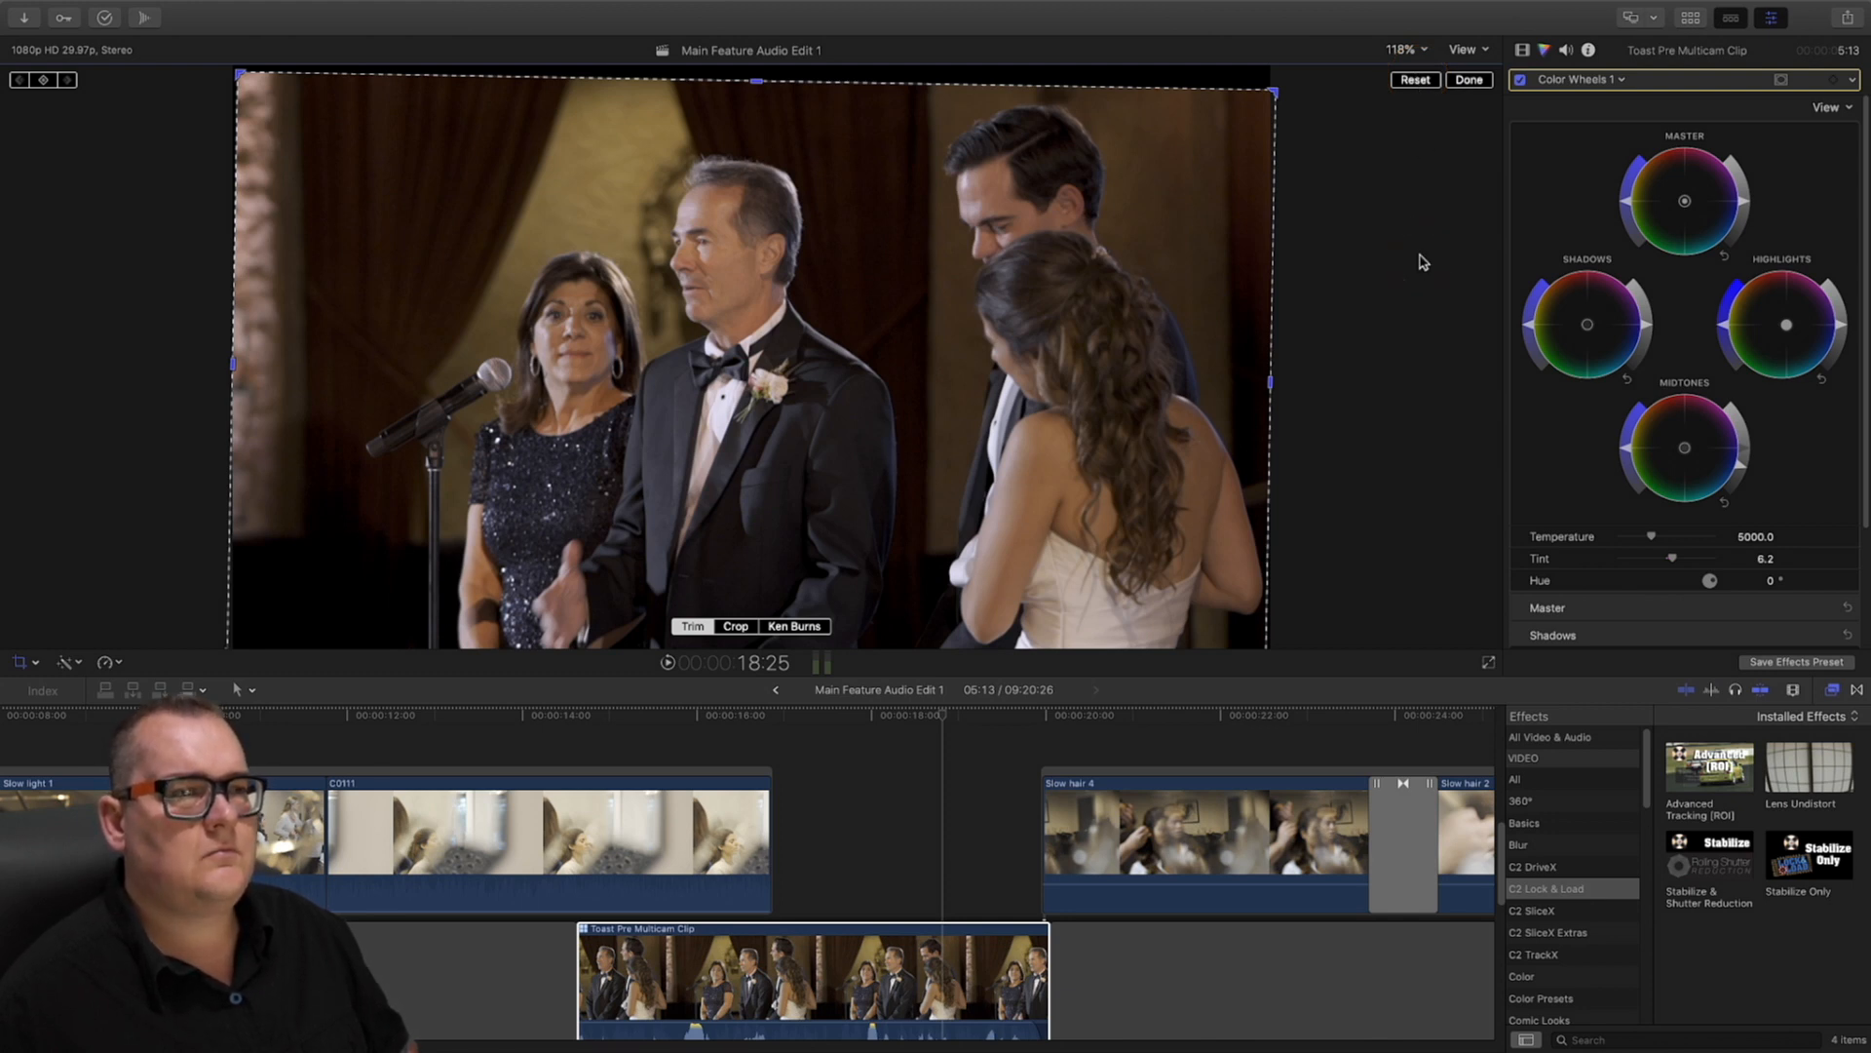
pyautogui.click(1470, 80)
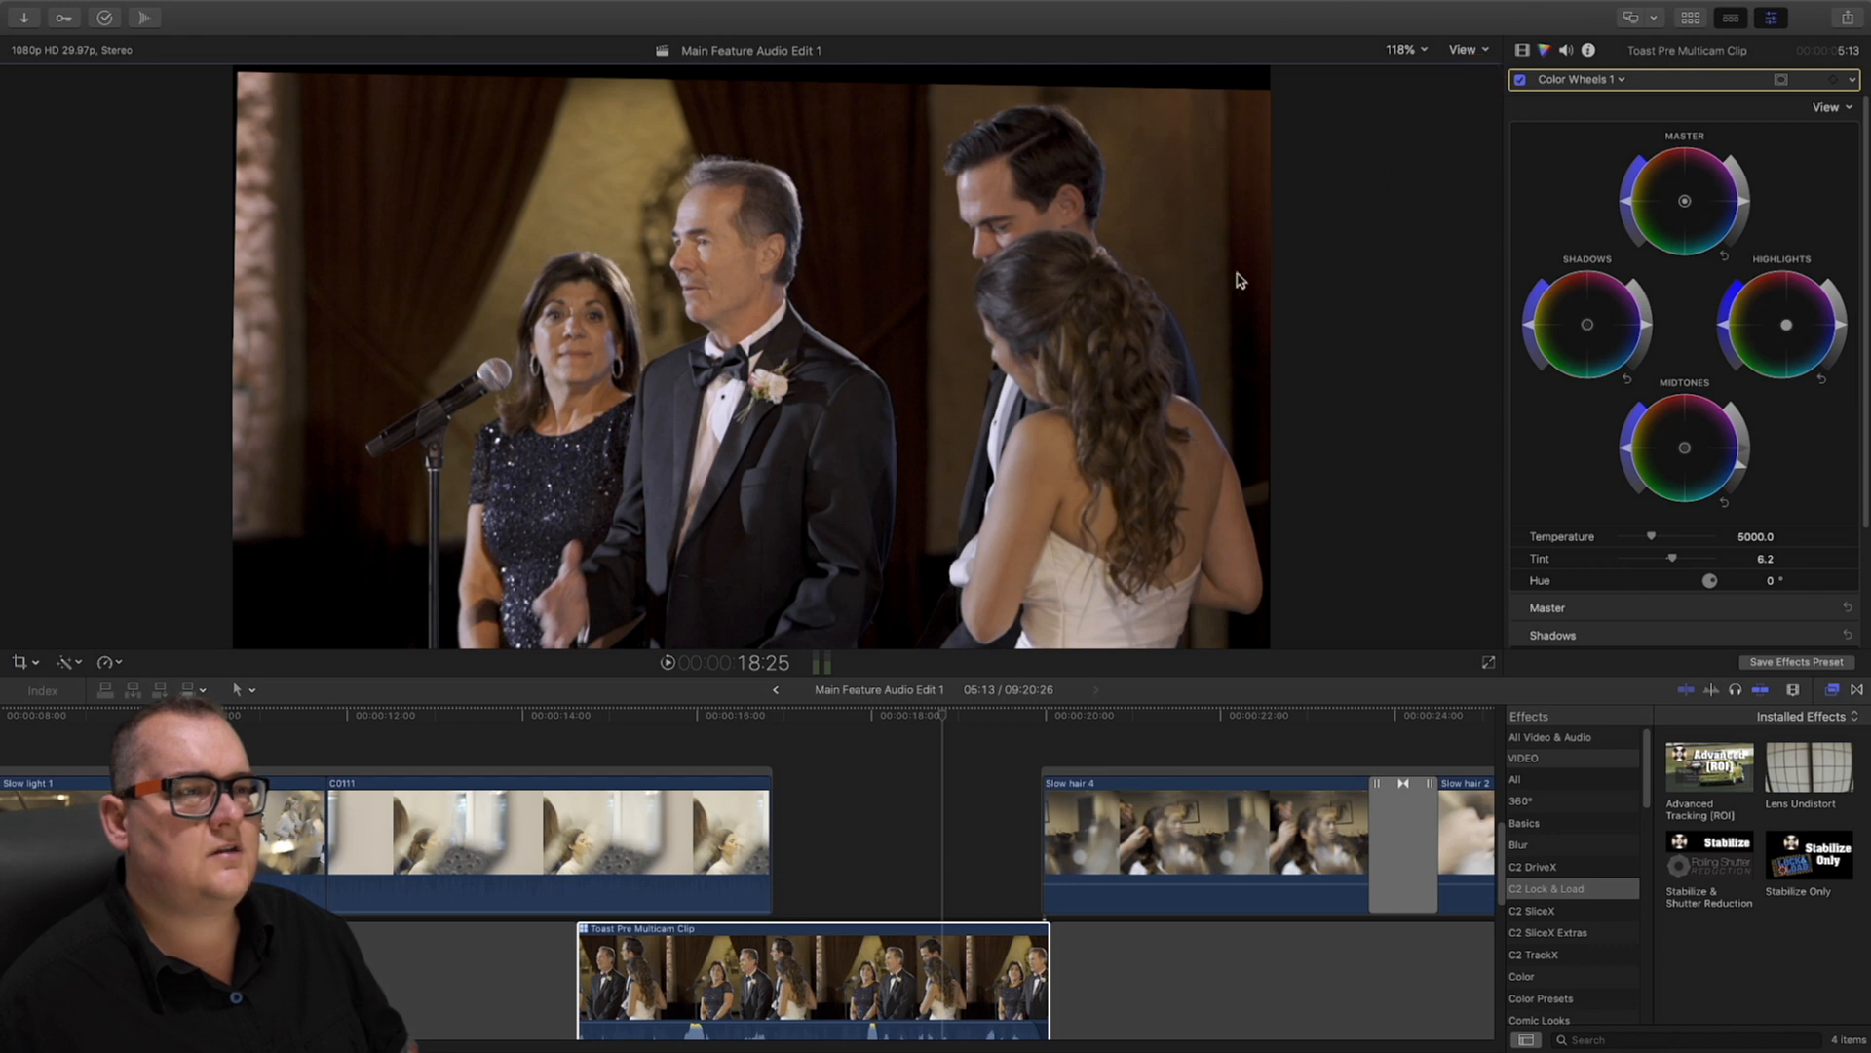
# View the speaker at 200% and slightly lower the midtones brightness in Color Wheels 1
pyautogui.click(1410, 51)
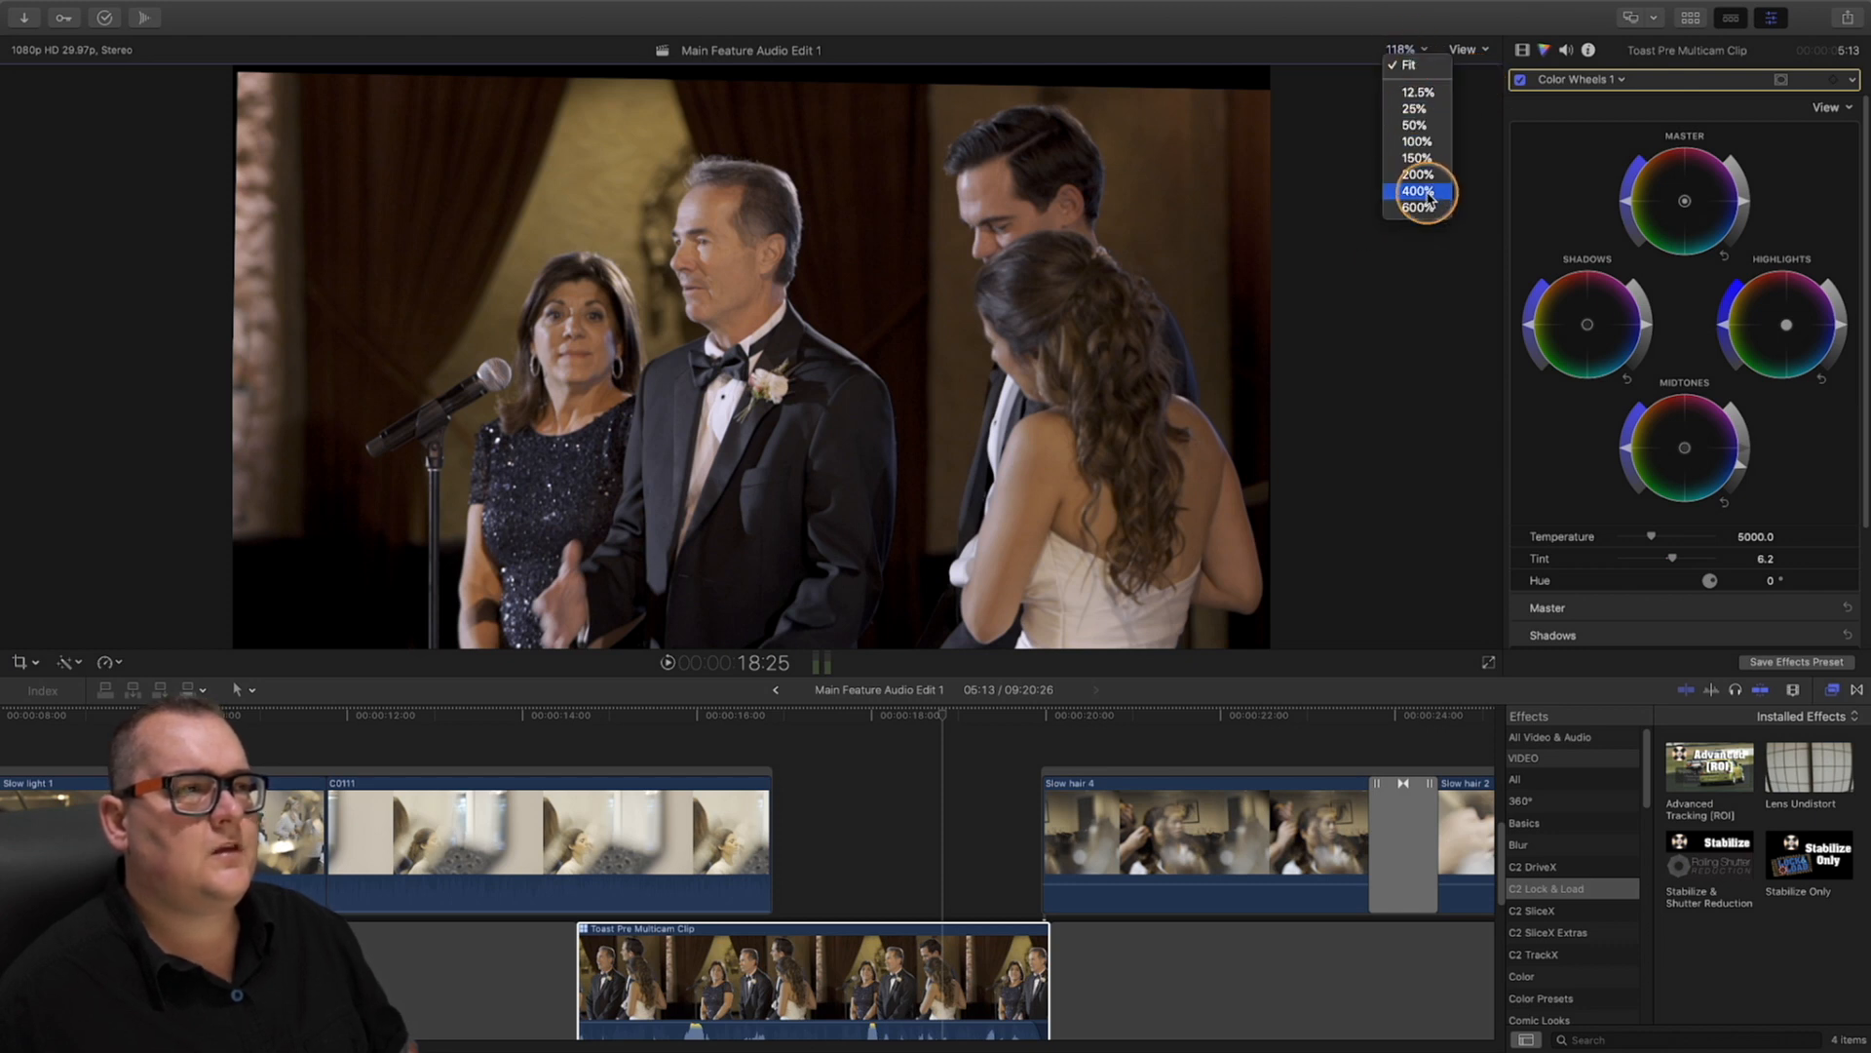
pyautogui.click(1420, 175)
pyautogui.moveTo(1468, 365); pyautogui.dragTo(1463, 357)
pyautogui.moveTo(1735, 465); pyautogui.dragTo(1741, 477)
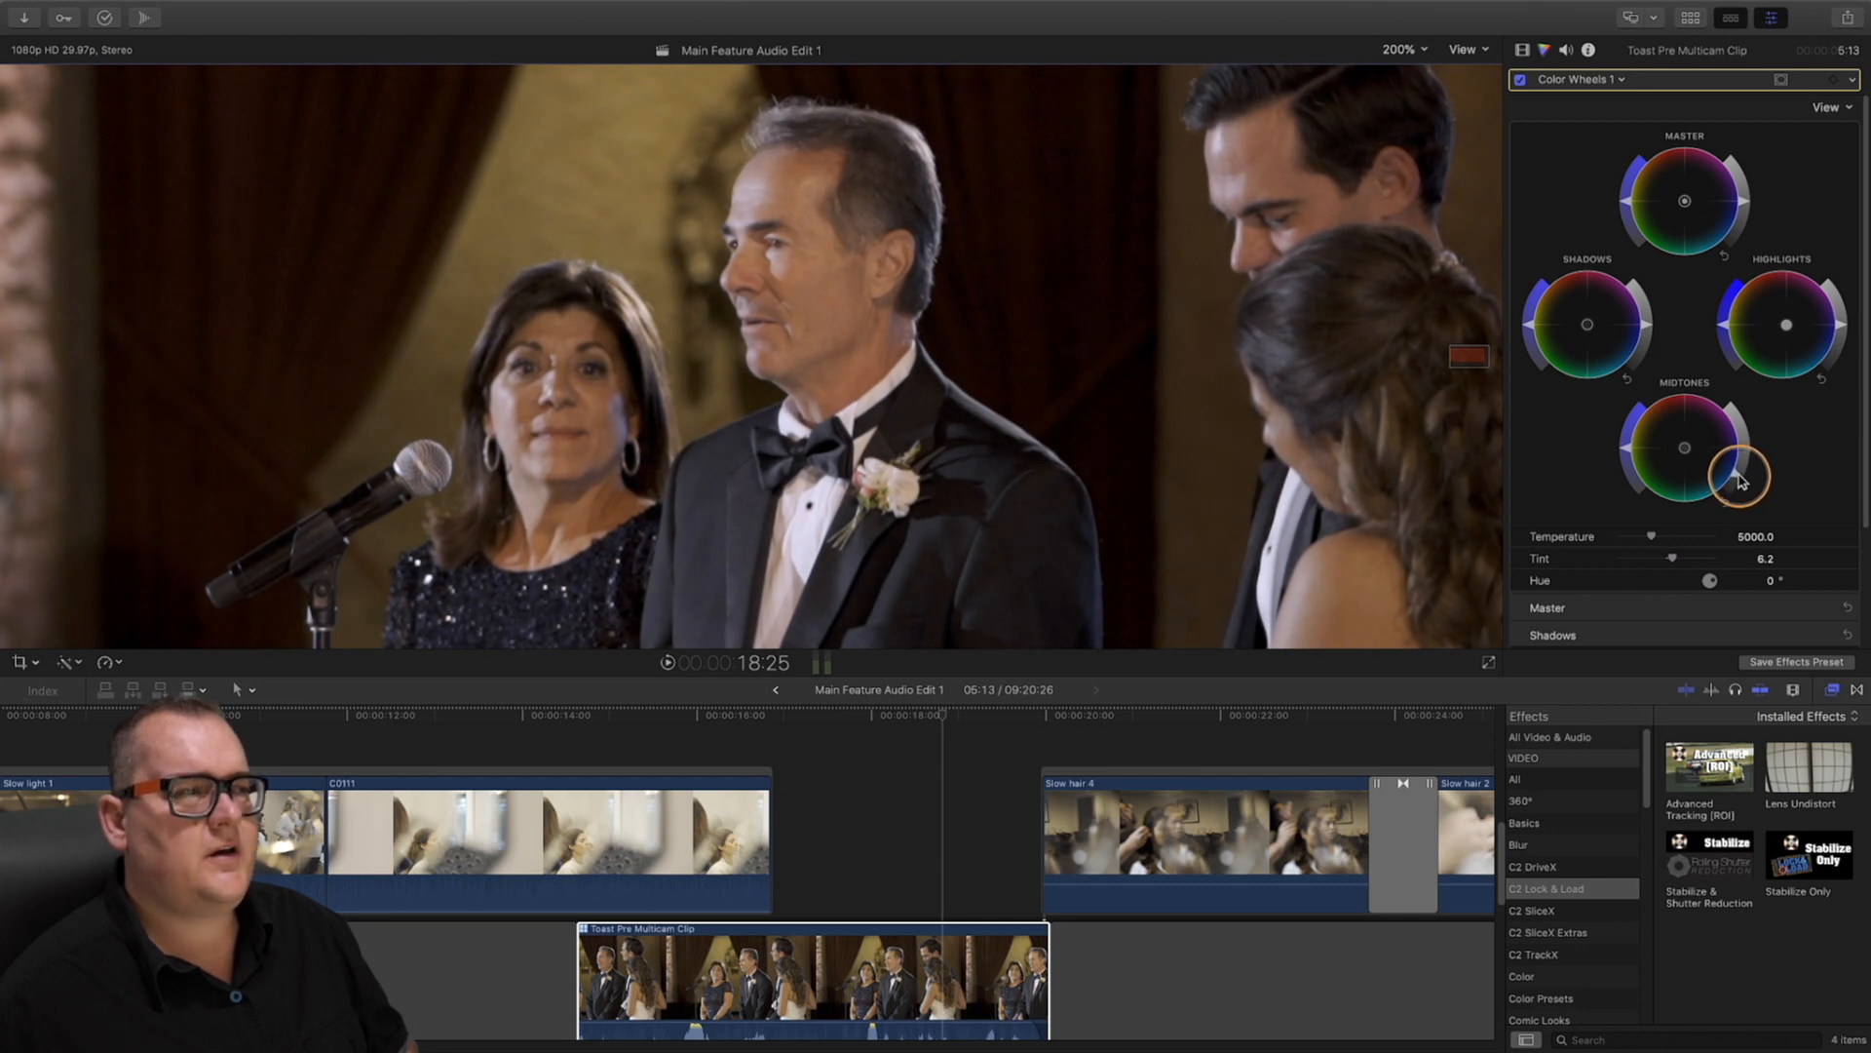
# Sample the speaker's forehead skin tone in Hue/Saturation Curves 1 and slightly lower its saturation on the Orange vs Sat curve
pyautogui.click(1606, 82)
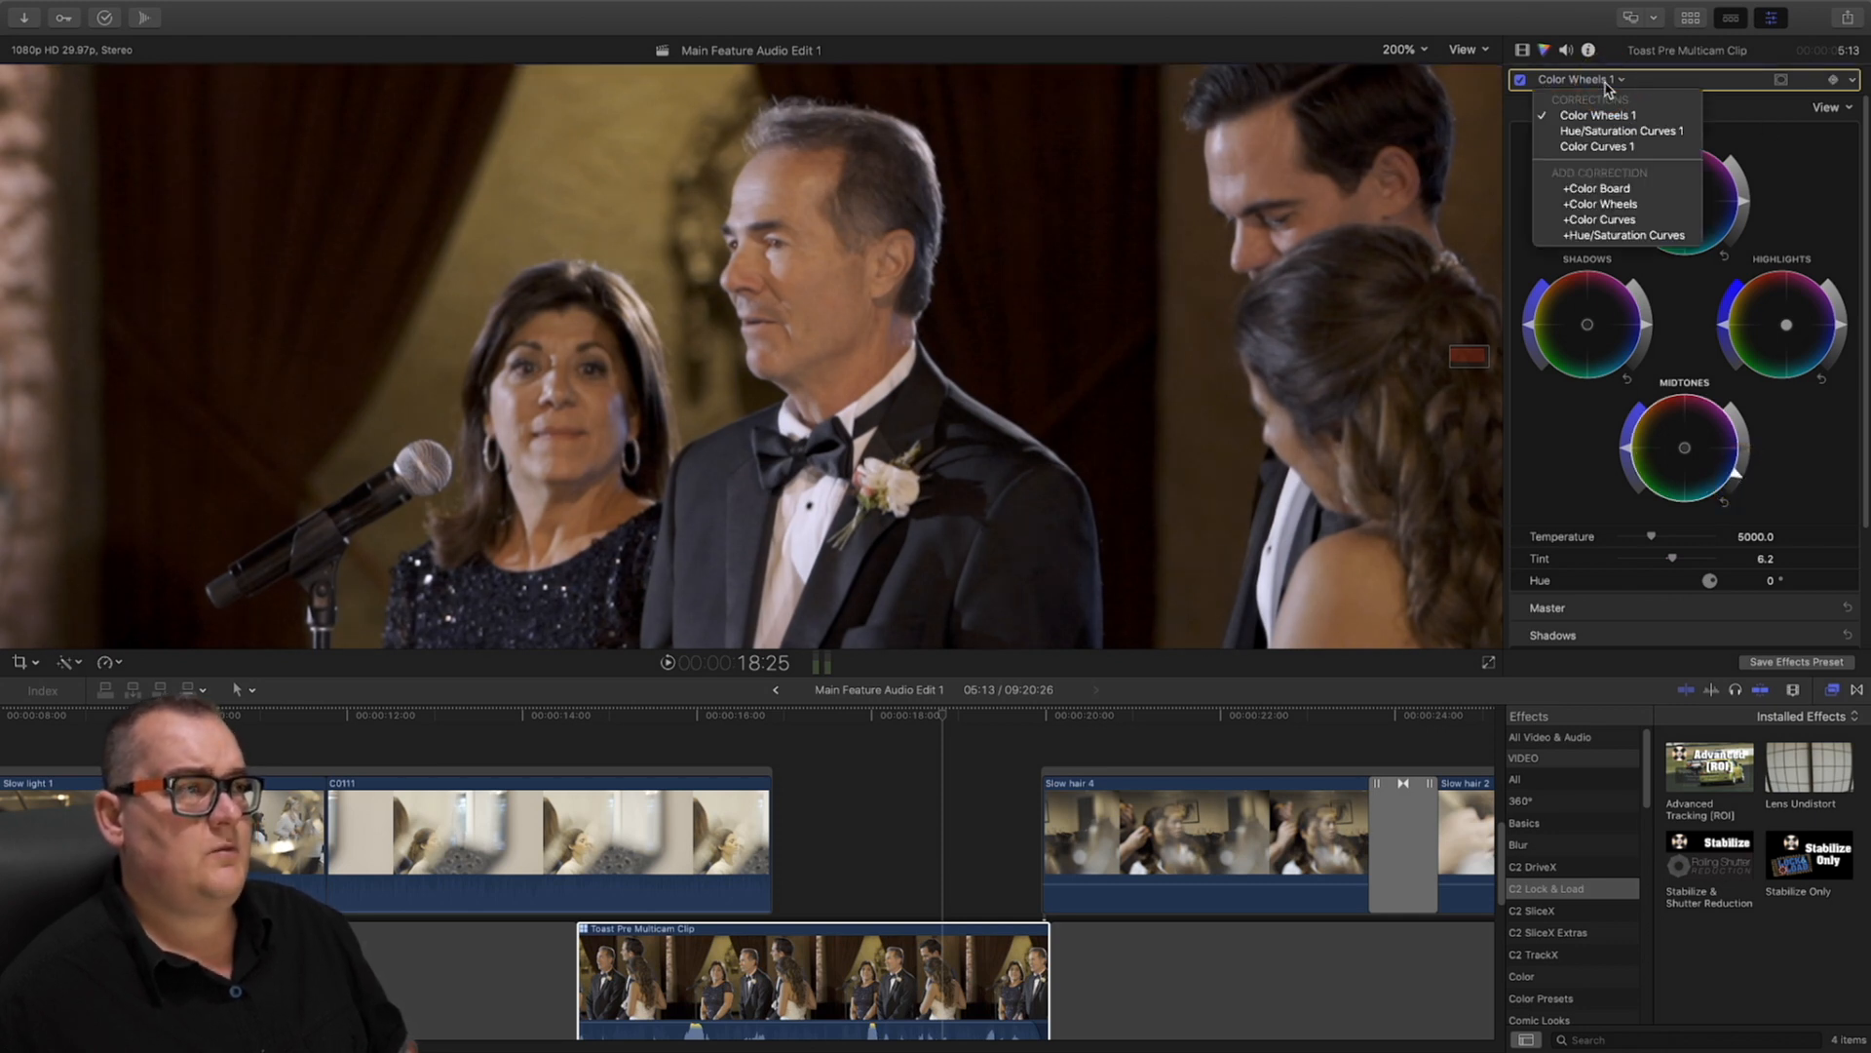
pyautogui.click(1640, 130)
pyautogui.scroll(-5, 1734, 531)
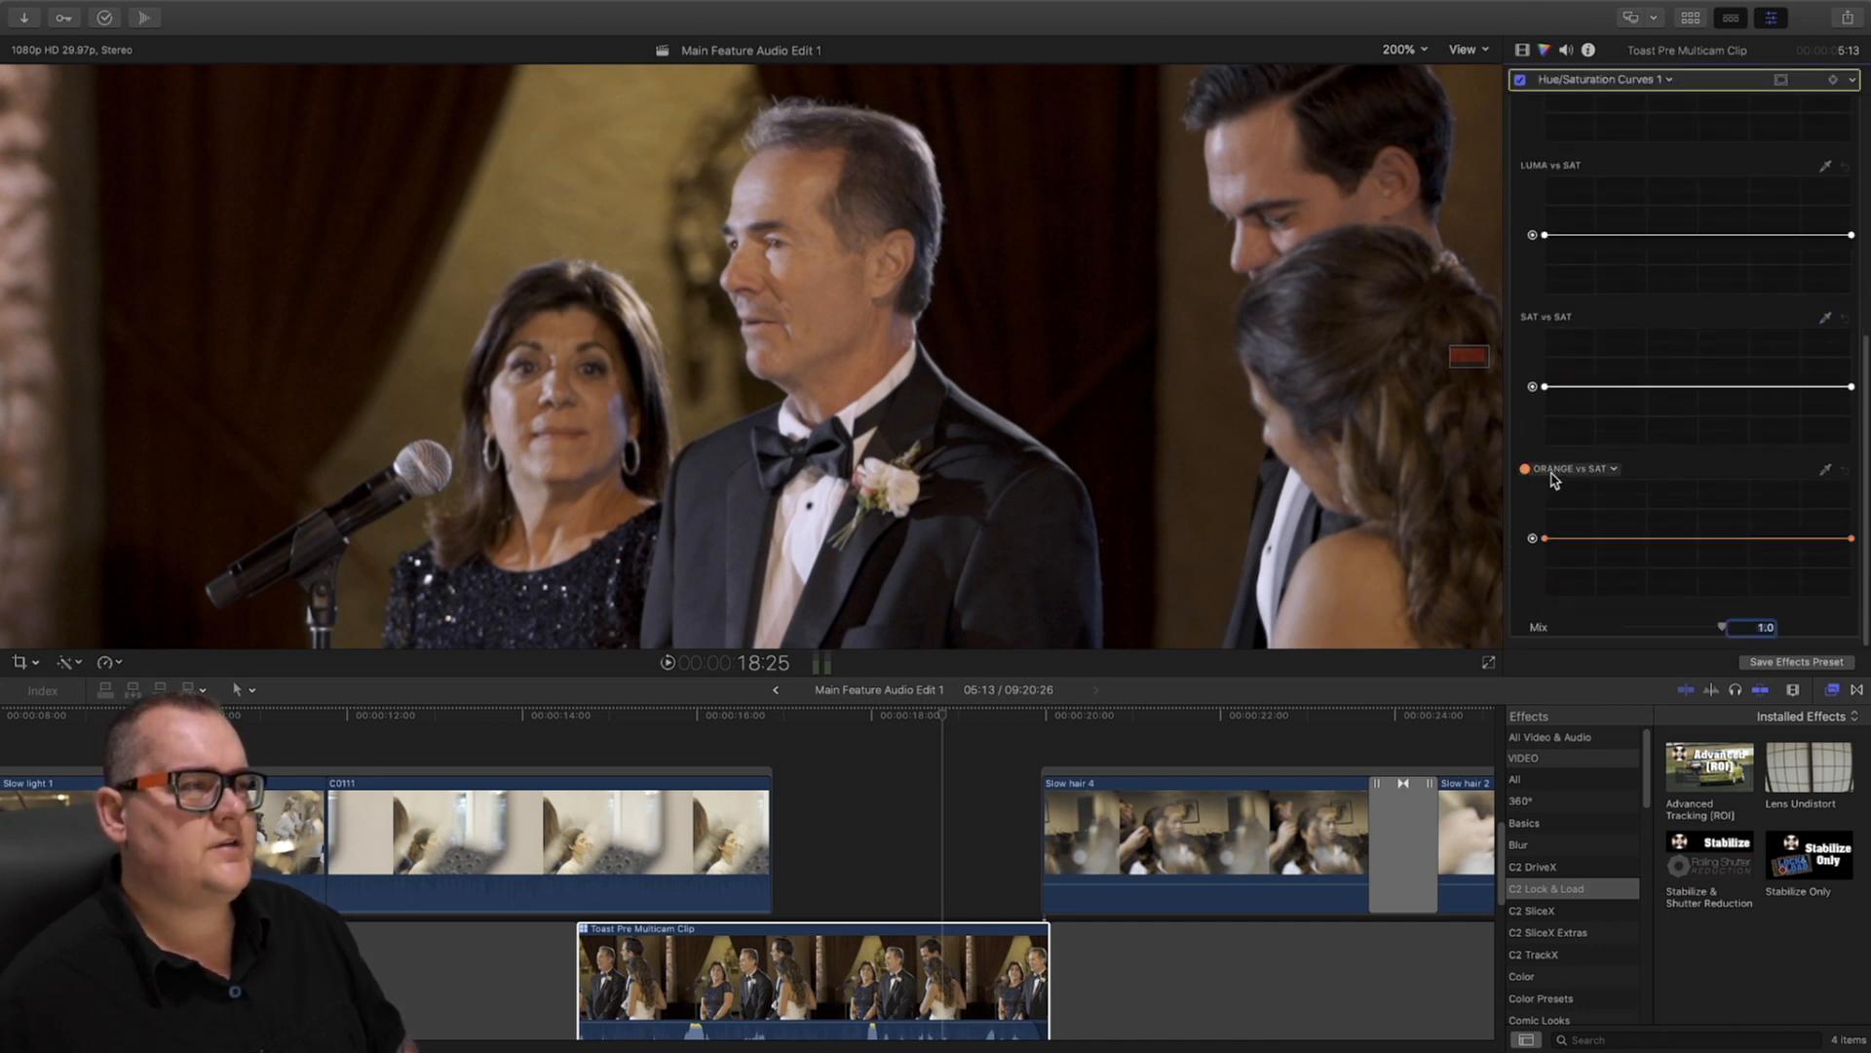
pyautogui.click(1826, 471)
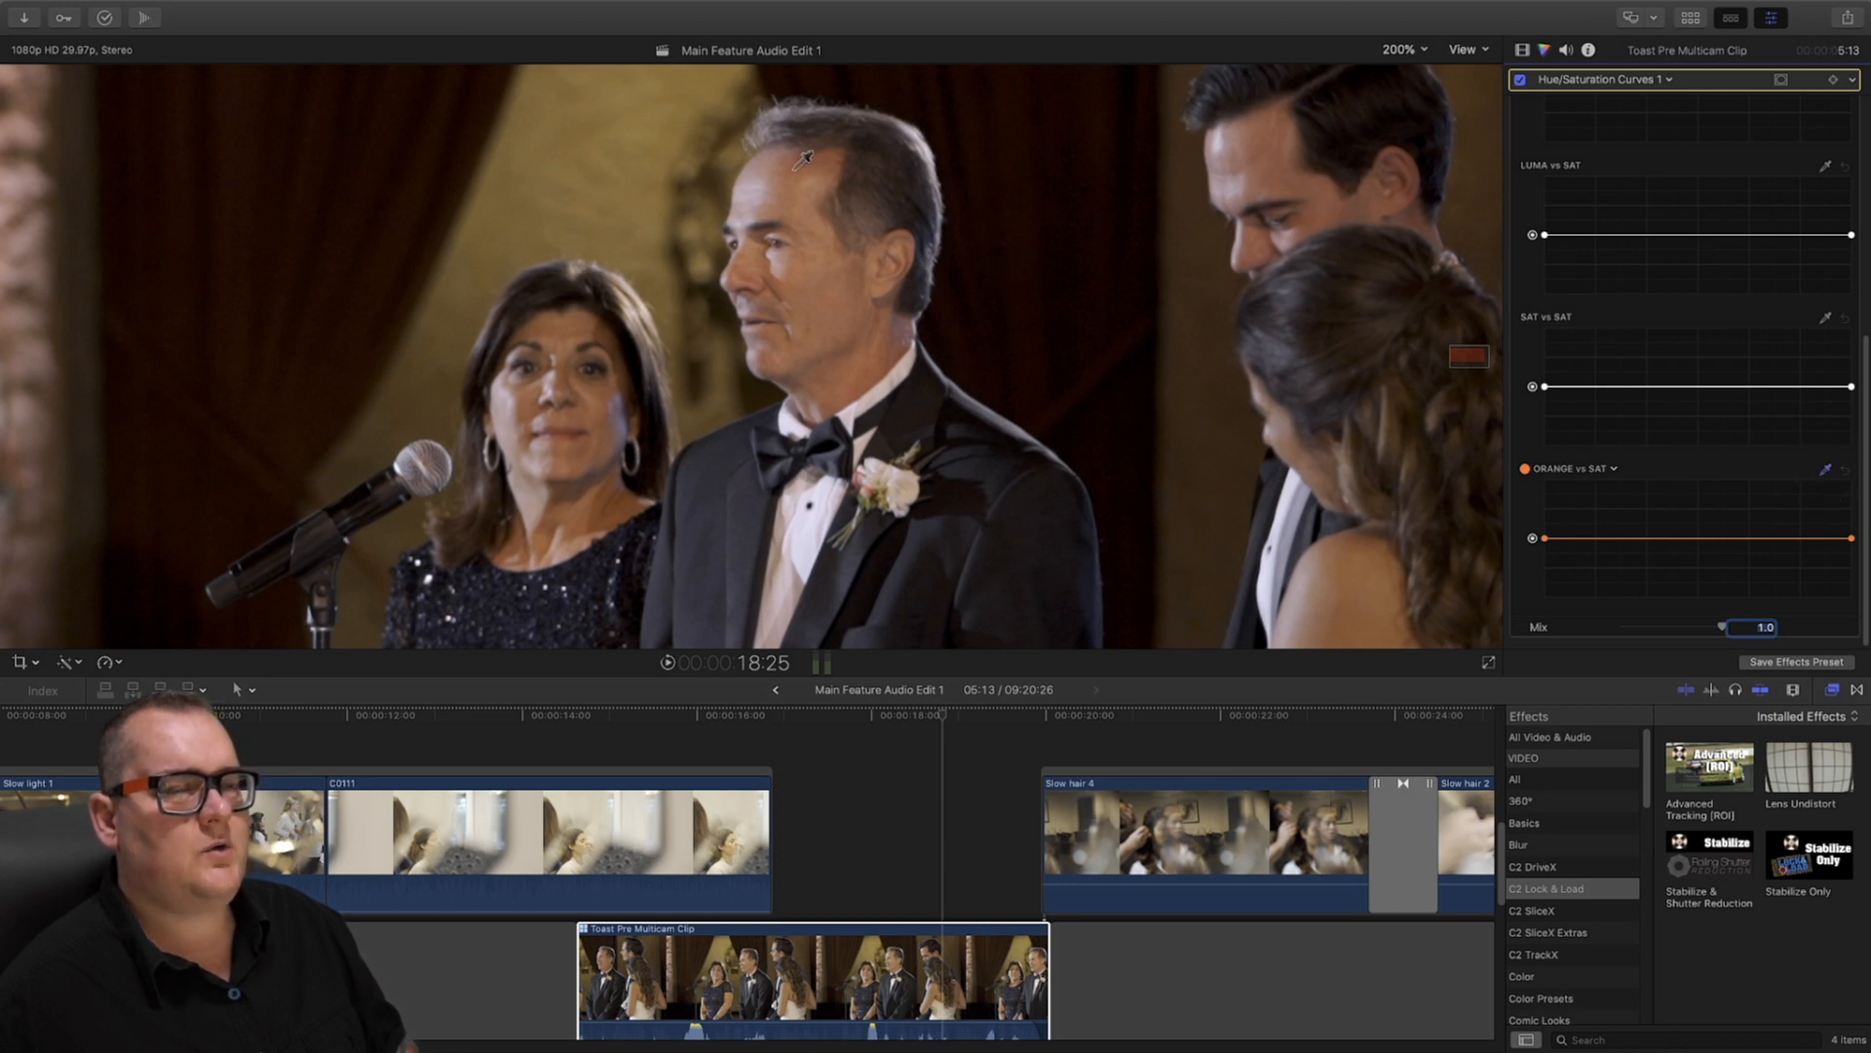
pyautogui.moveTo(804, 159); pyautogui.dragTo(821, 164)
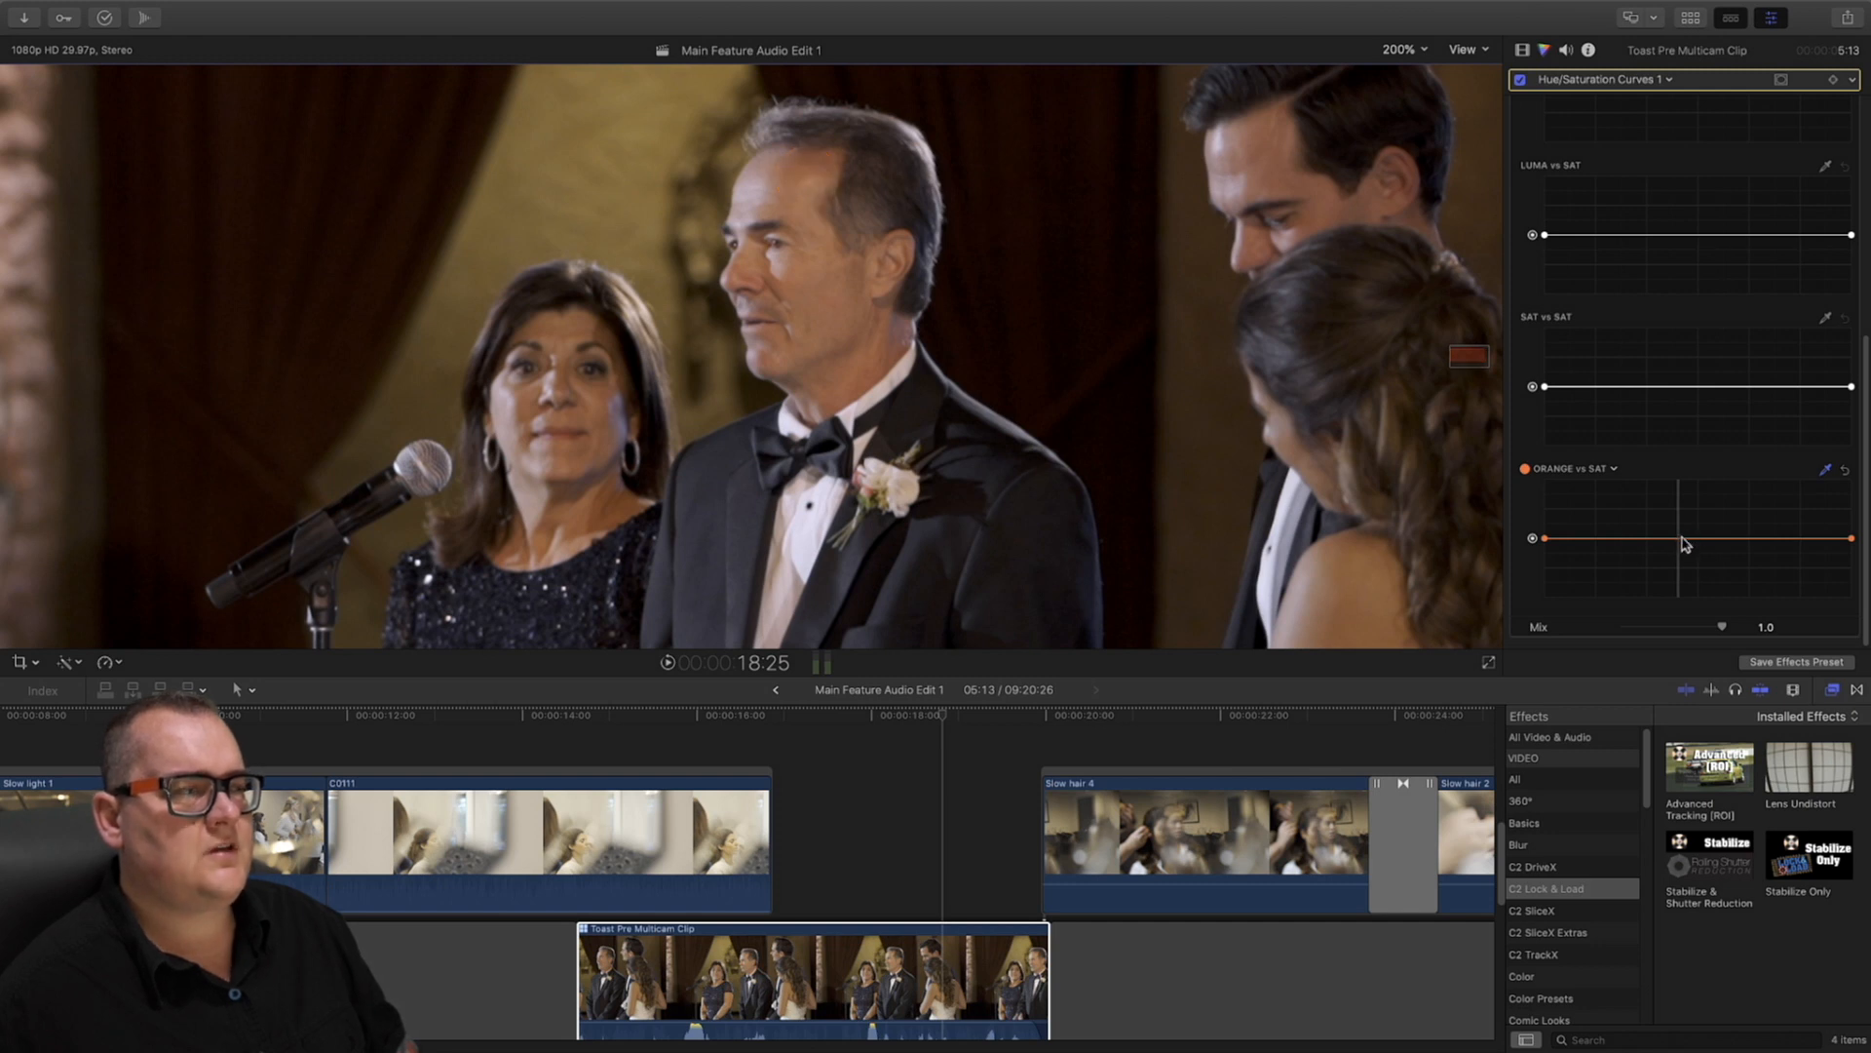
pyautogui.moveTo(1679, 539)
pyautogui.mouseDown()
pyautogui.moveTo(1679, 618)
pyautogui.moveTo(1679, 549)
pyautogui.mouseUp()
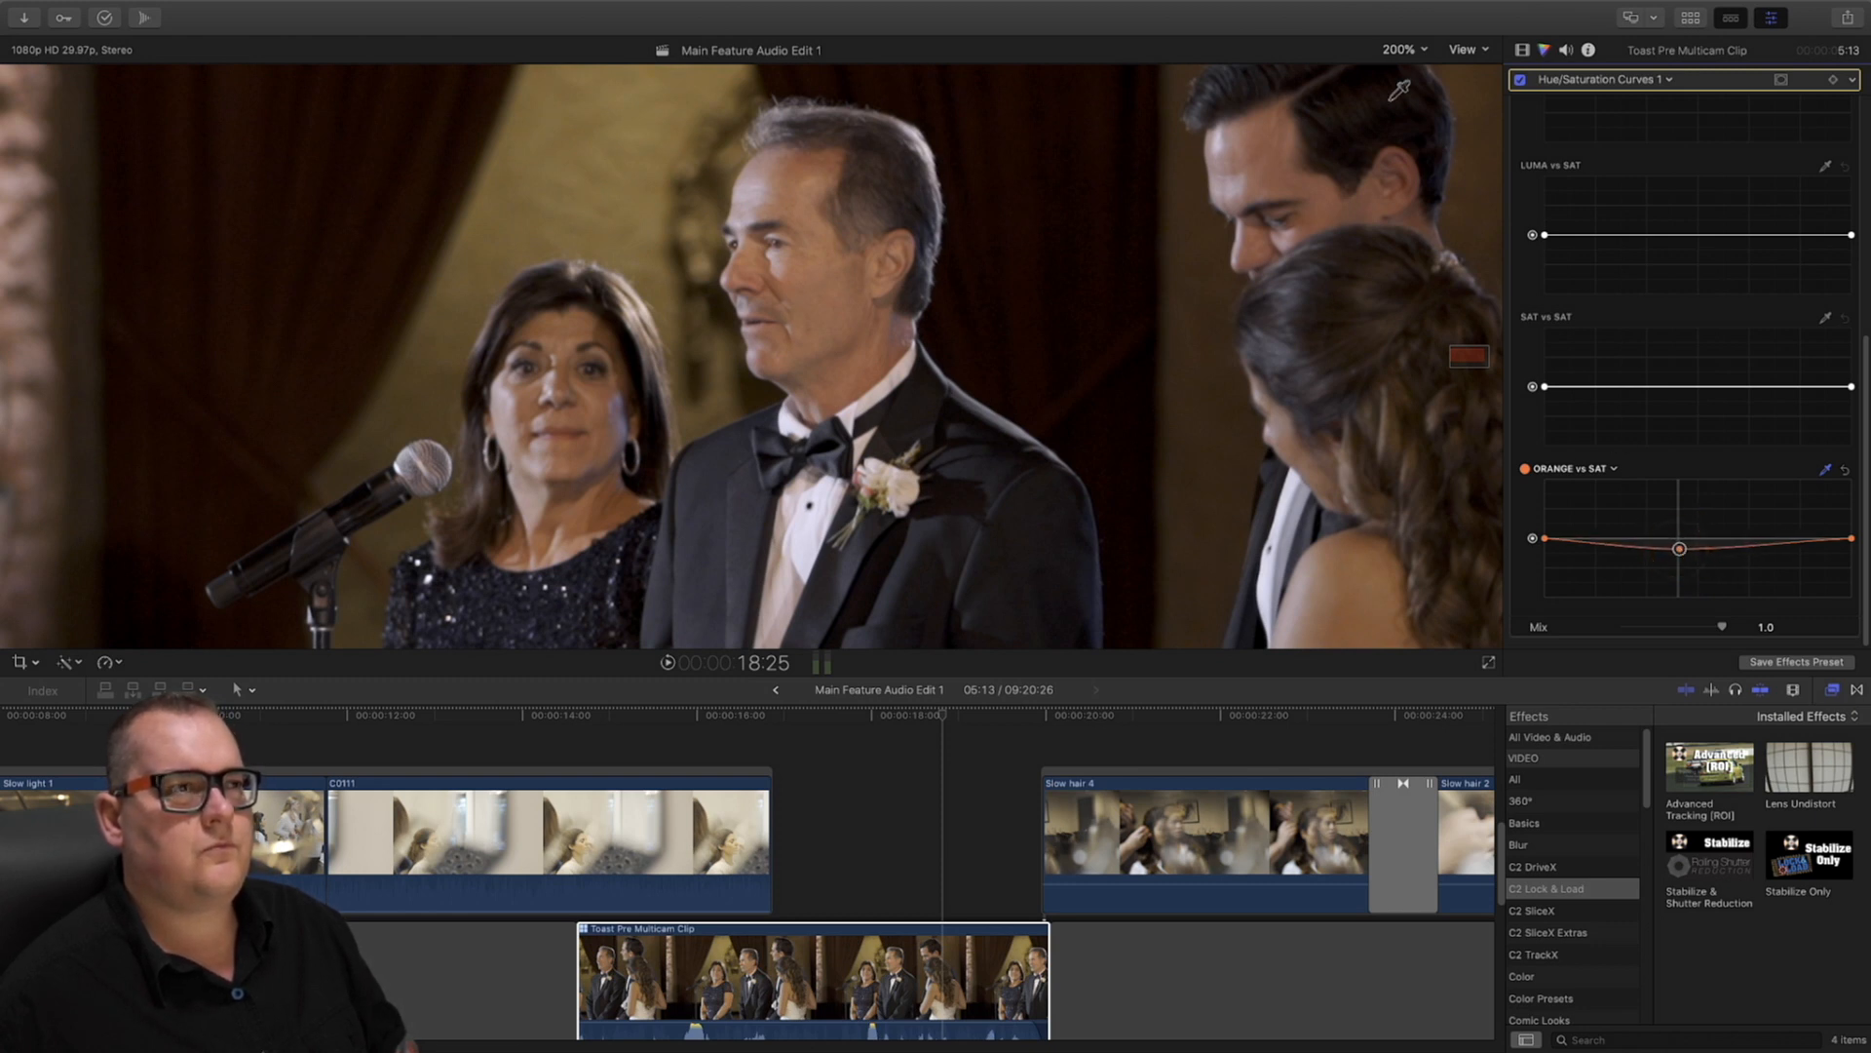
# Fit the frame in the viewer and compare the toast shot with all its effects disabled and enabled
pyautogui.click(1406, 56)
pyautogui.click(1407, 61)
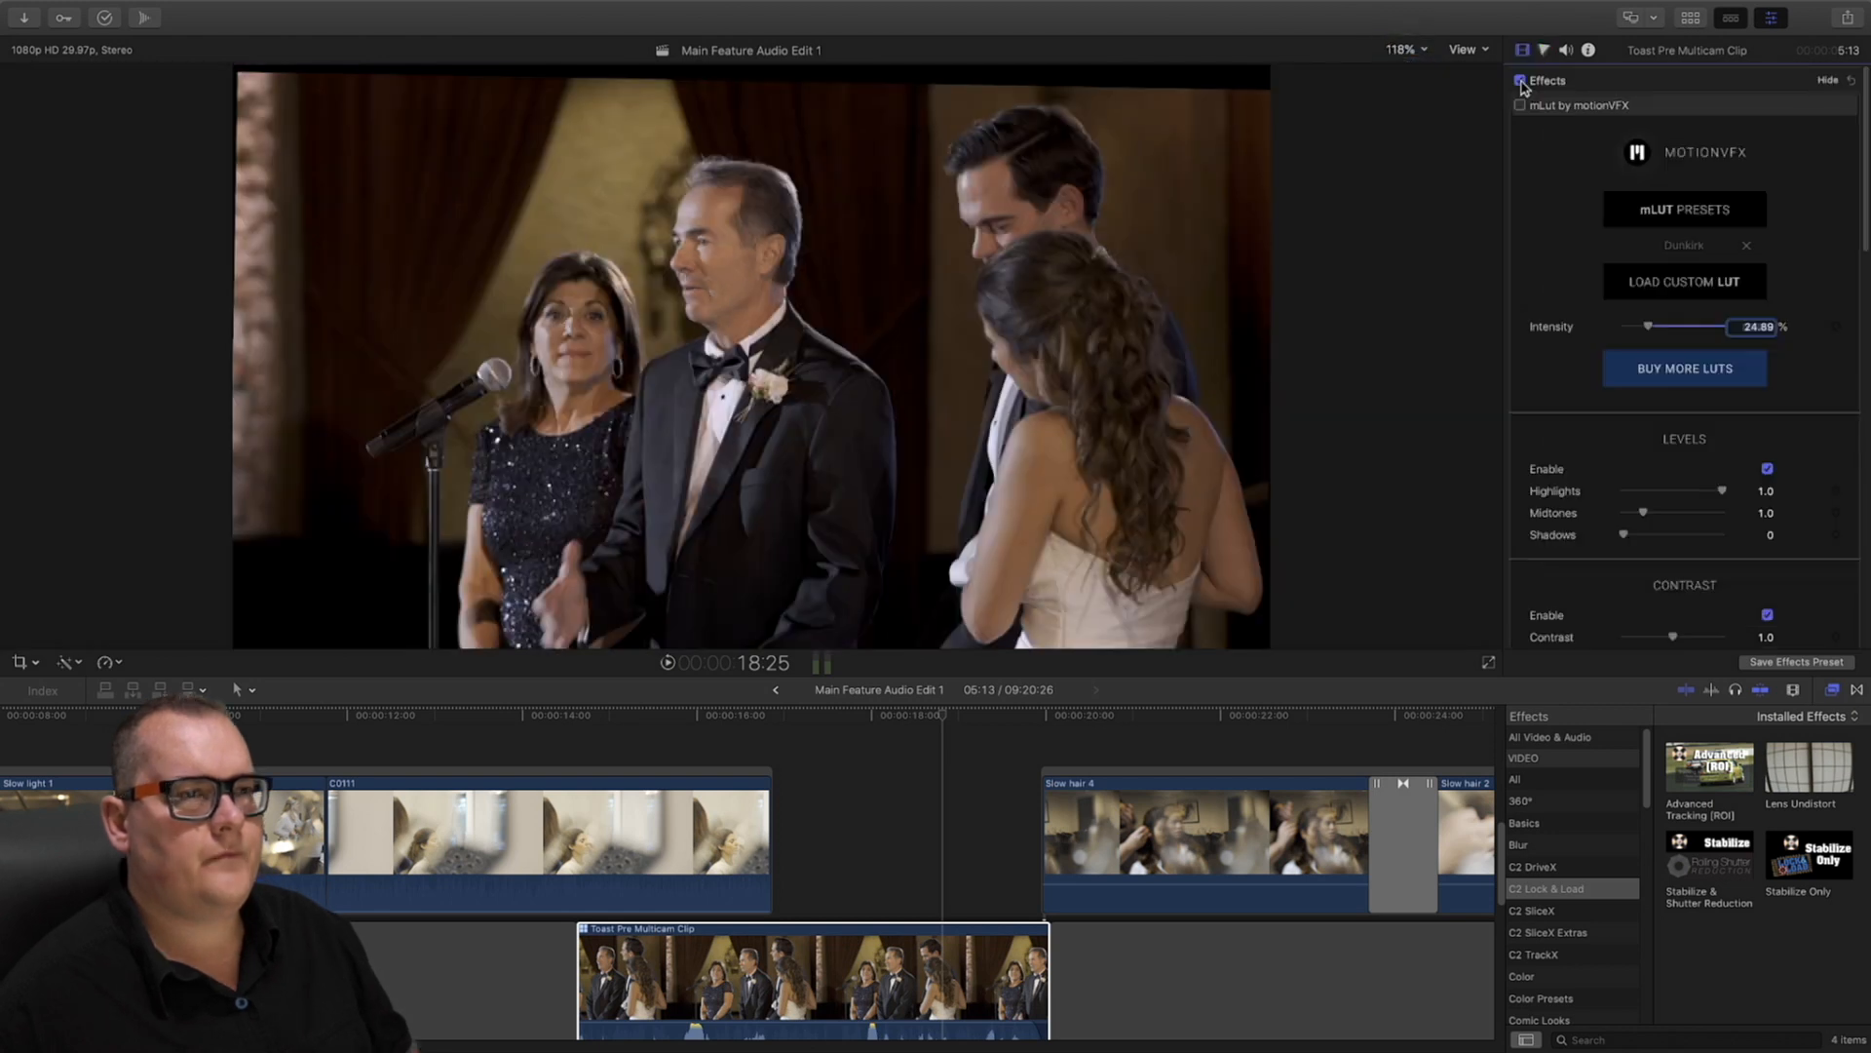
pyautogui.click(1521, 82)
pyautogui.click(1522, 82)
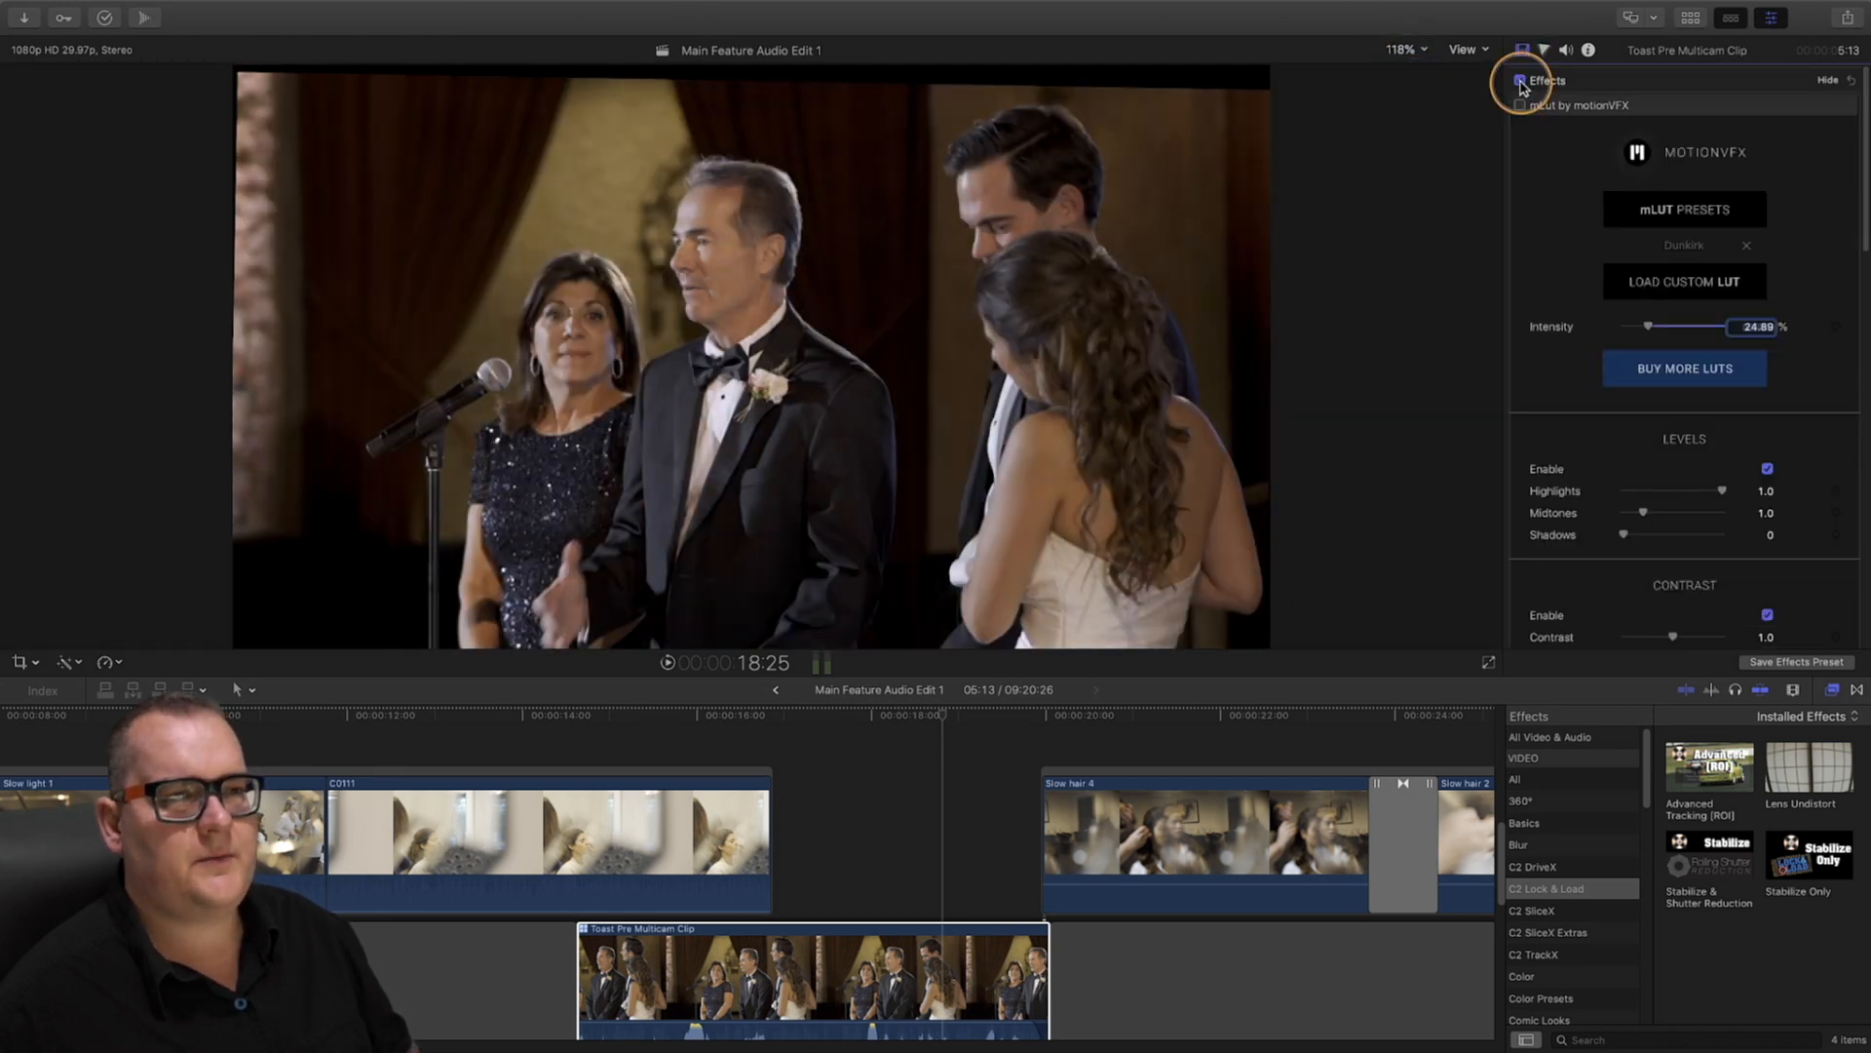
pyautogui.click(1522, 82)
pyautogui.click(1521, 82)
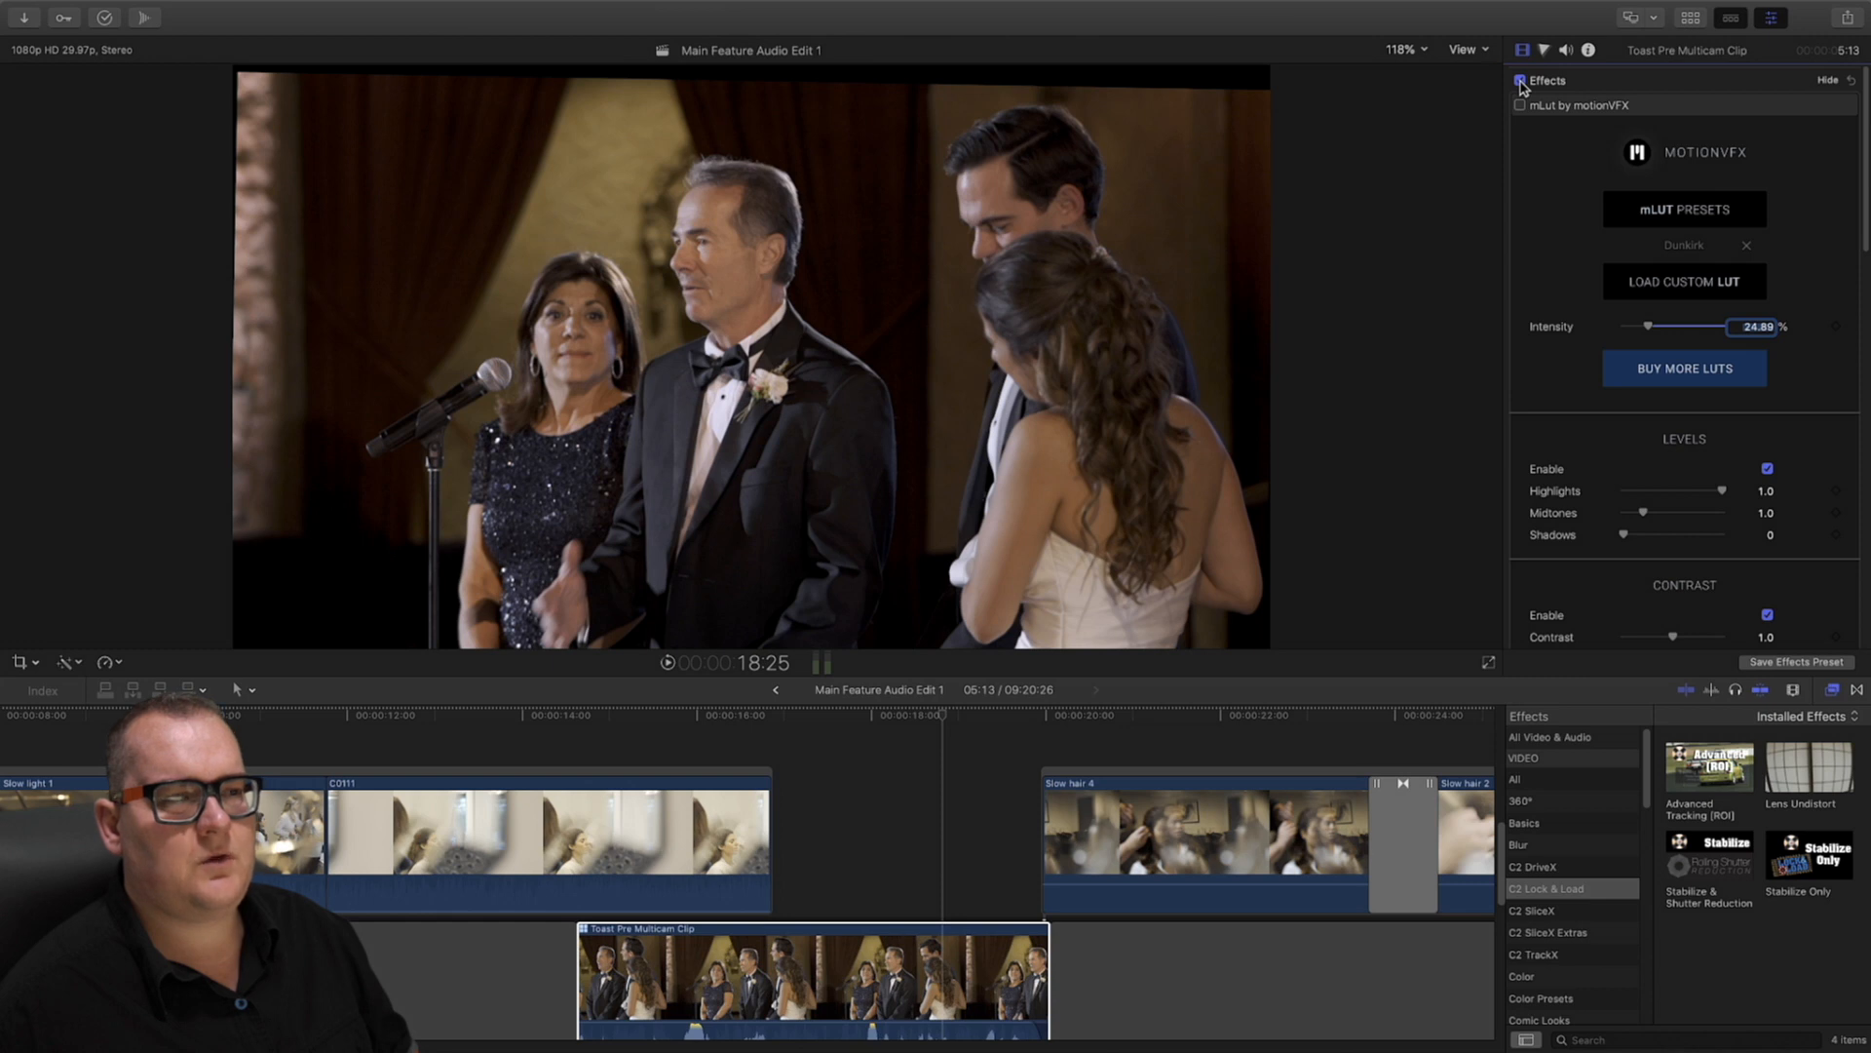
pyautogui.click(1521, 82)
pyautogui.click(1522, 82)
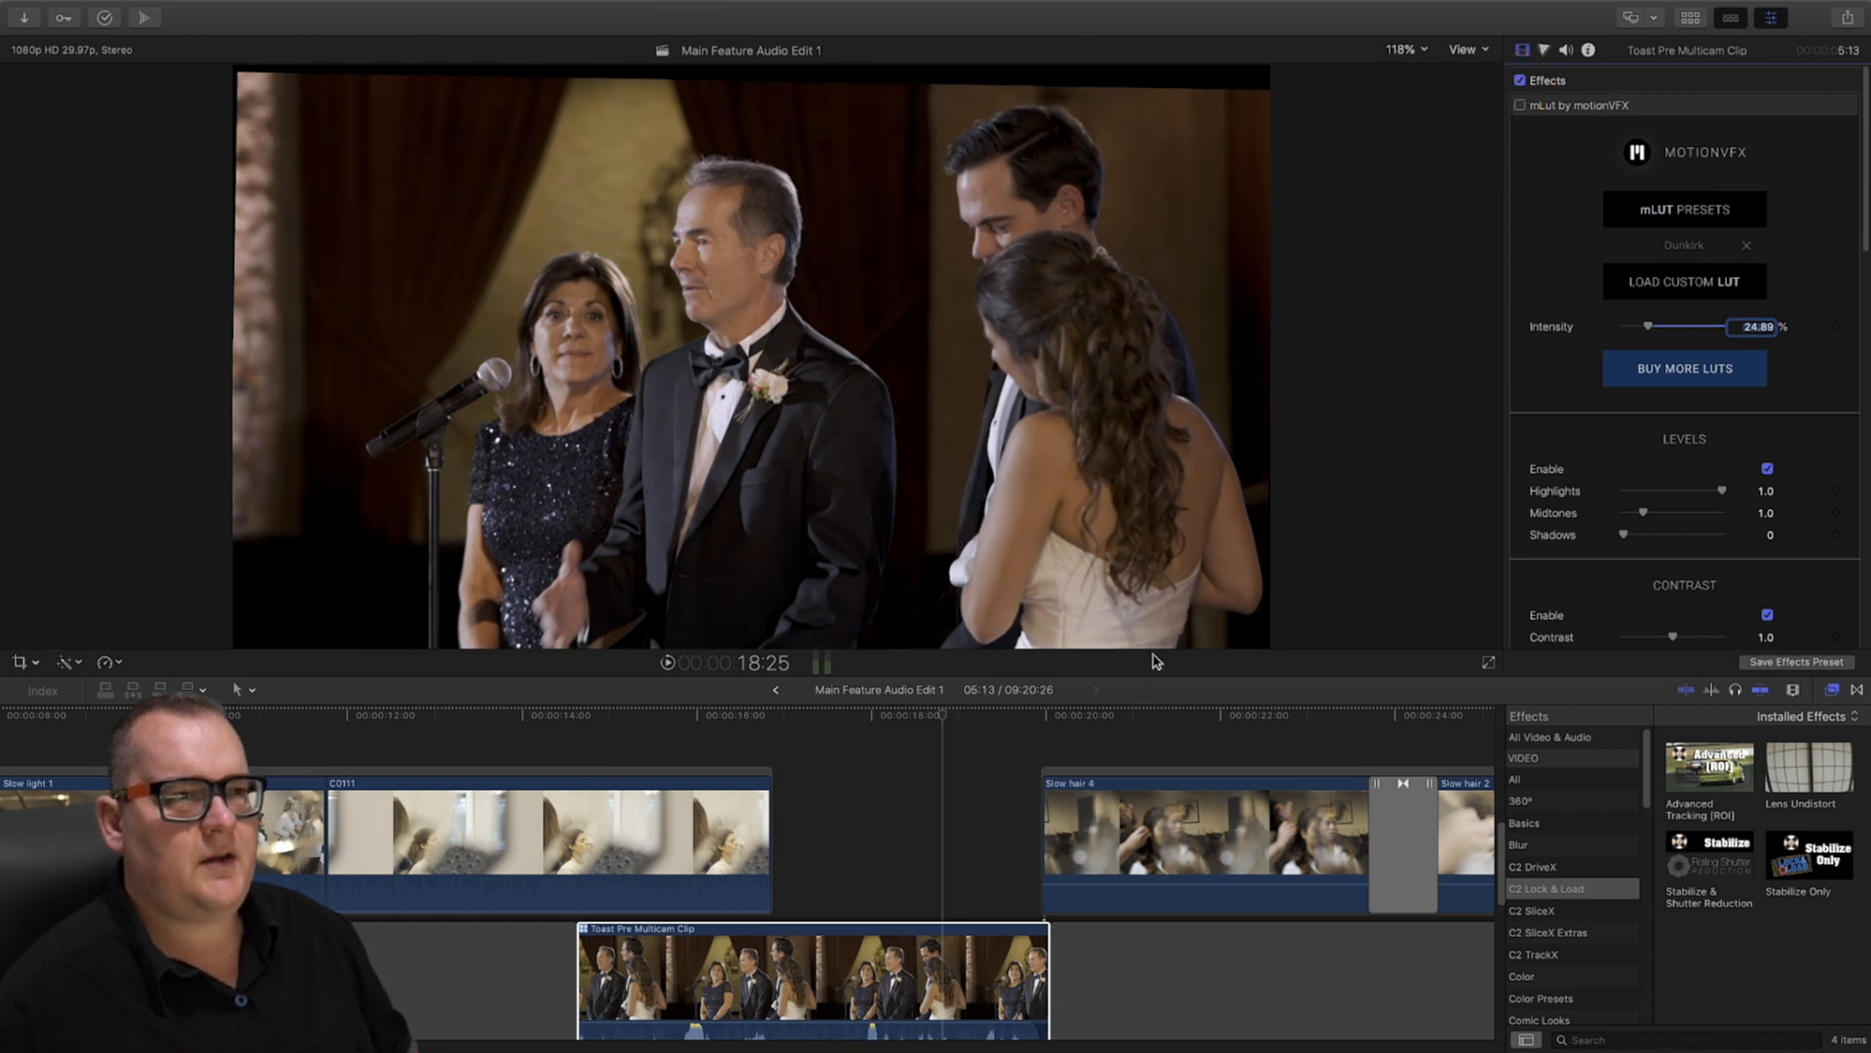
pyautogui.press('z')
pyautogui.keyDown('alt'); pyautogui.click(1004, 827); pyautogui.keyUp('alt')
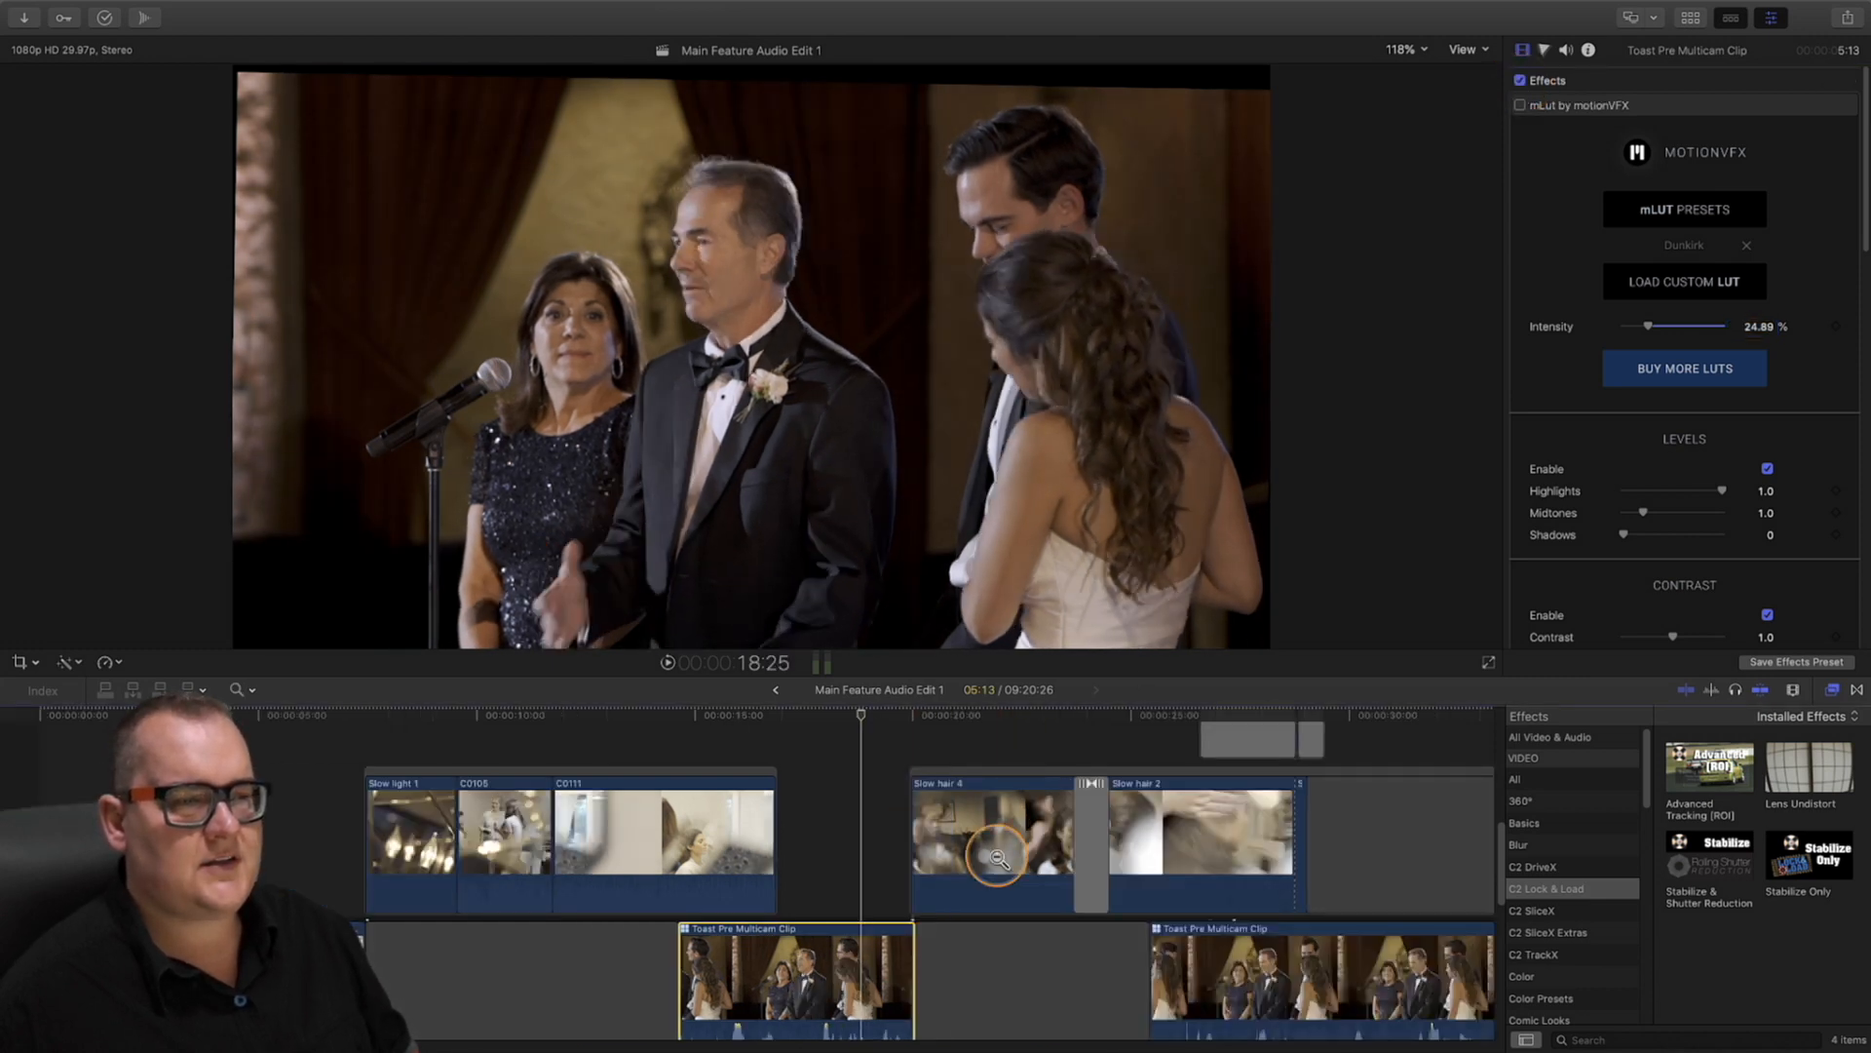
pyautogui.press('a')
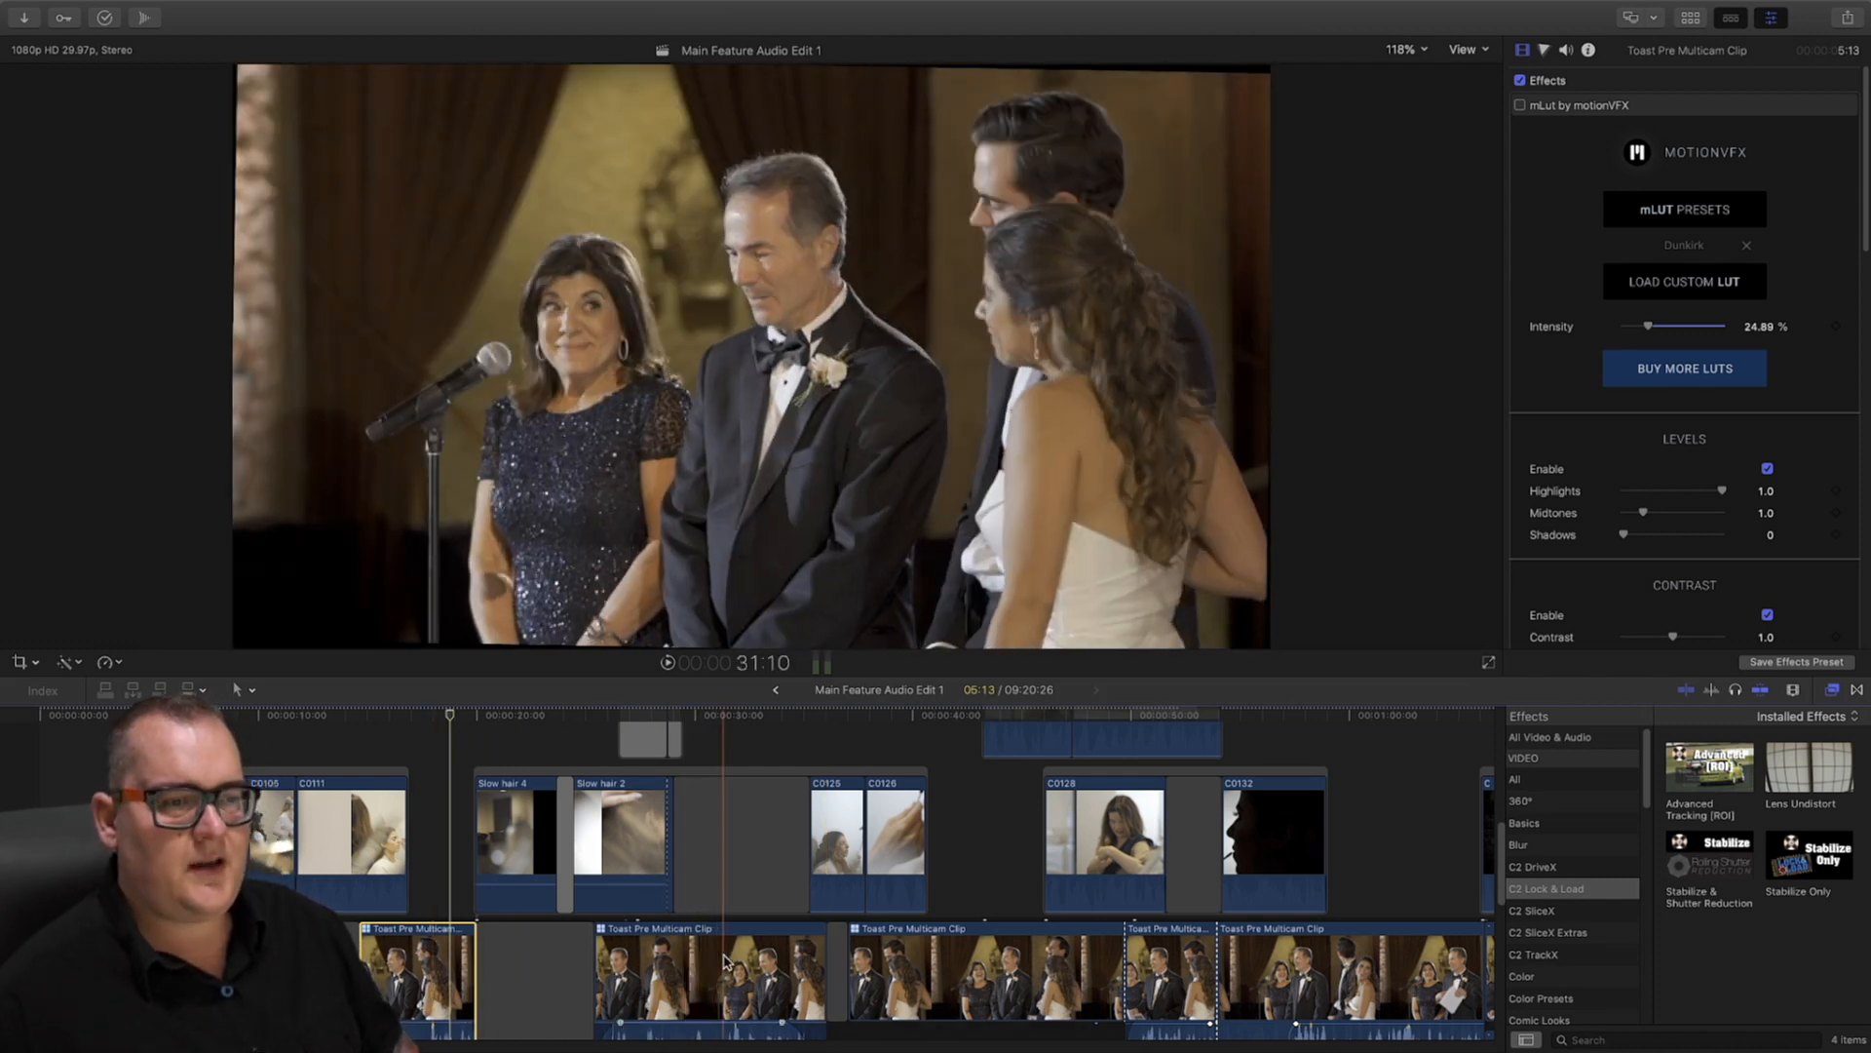
pyautogui.click(697, 979)
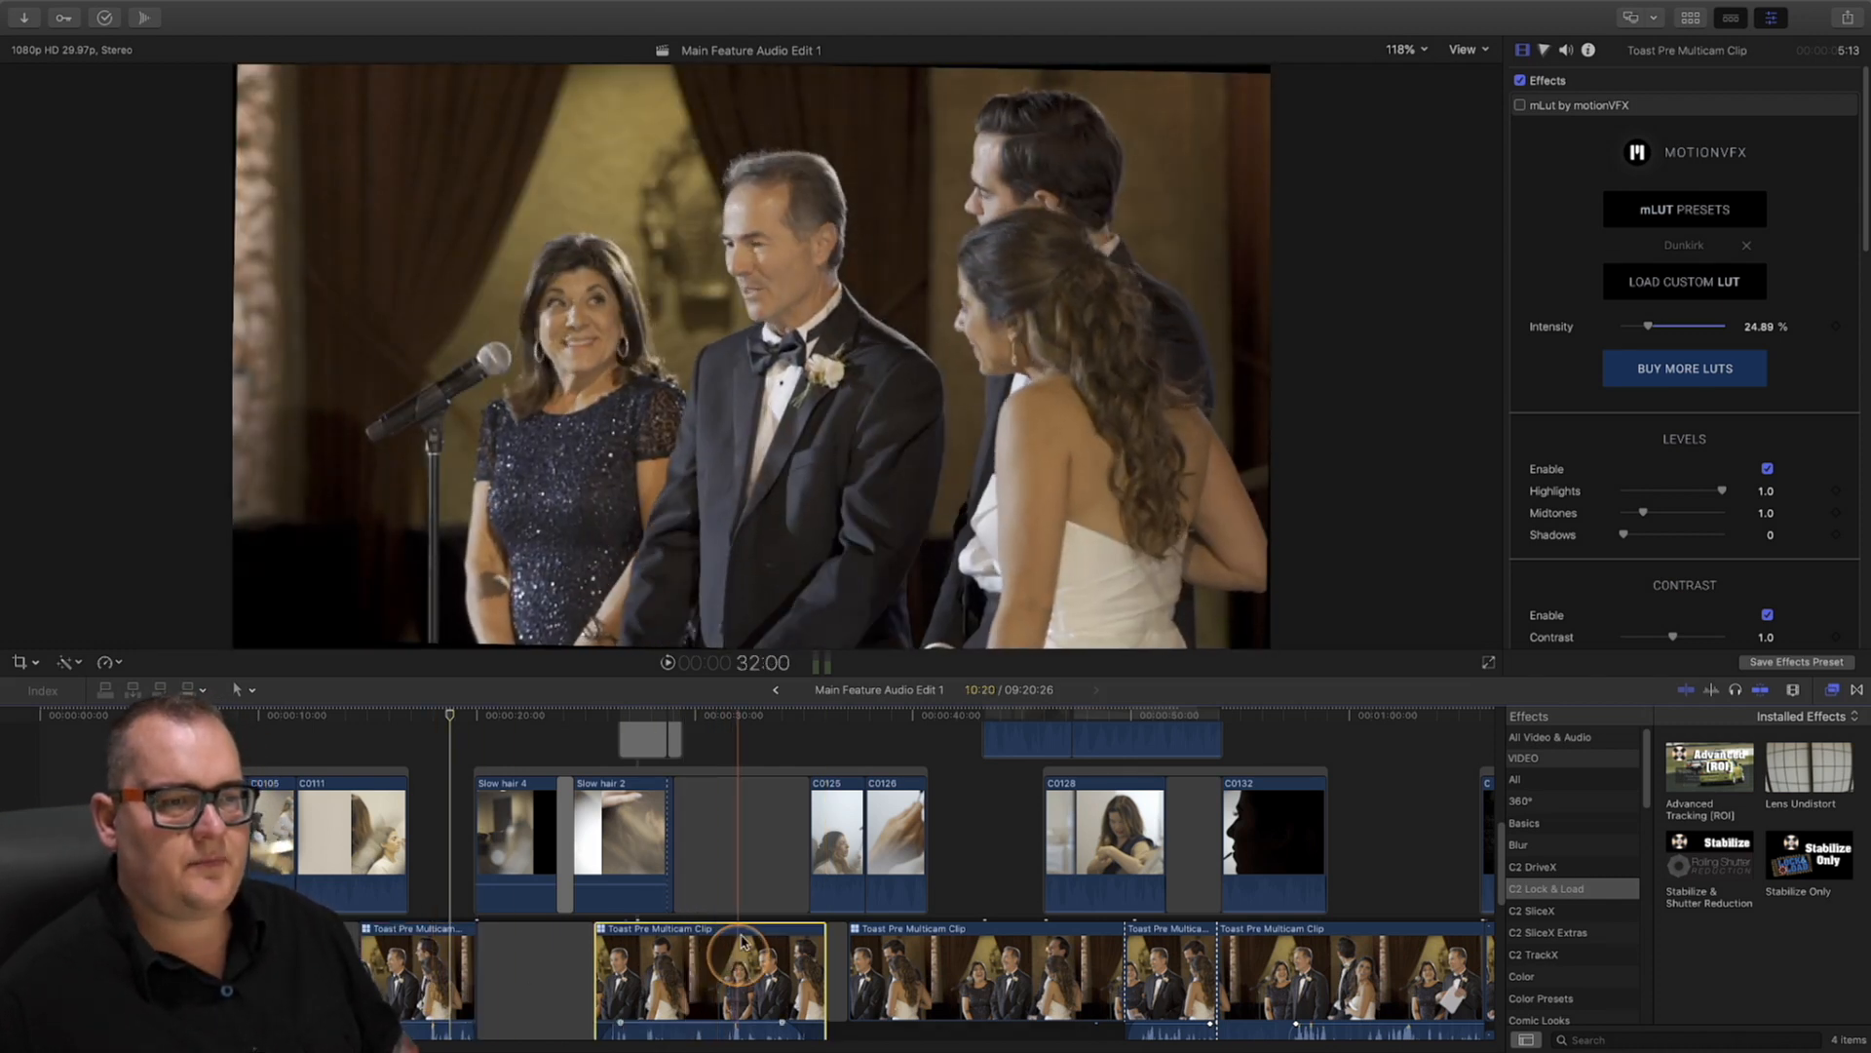
pyautogui.click(748, 716)
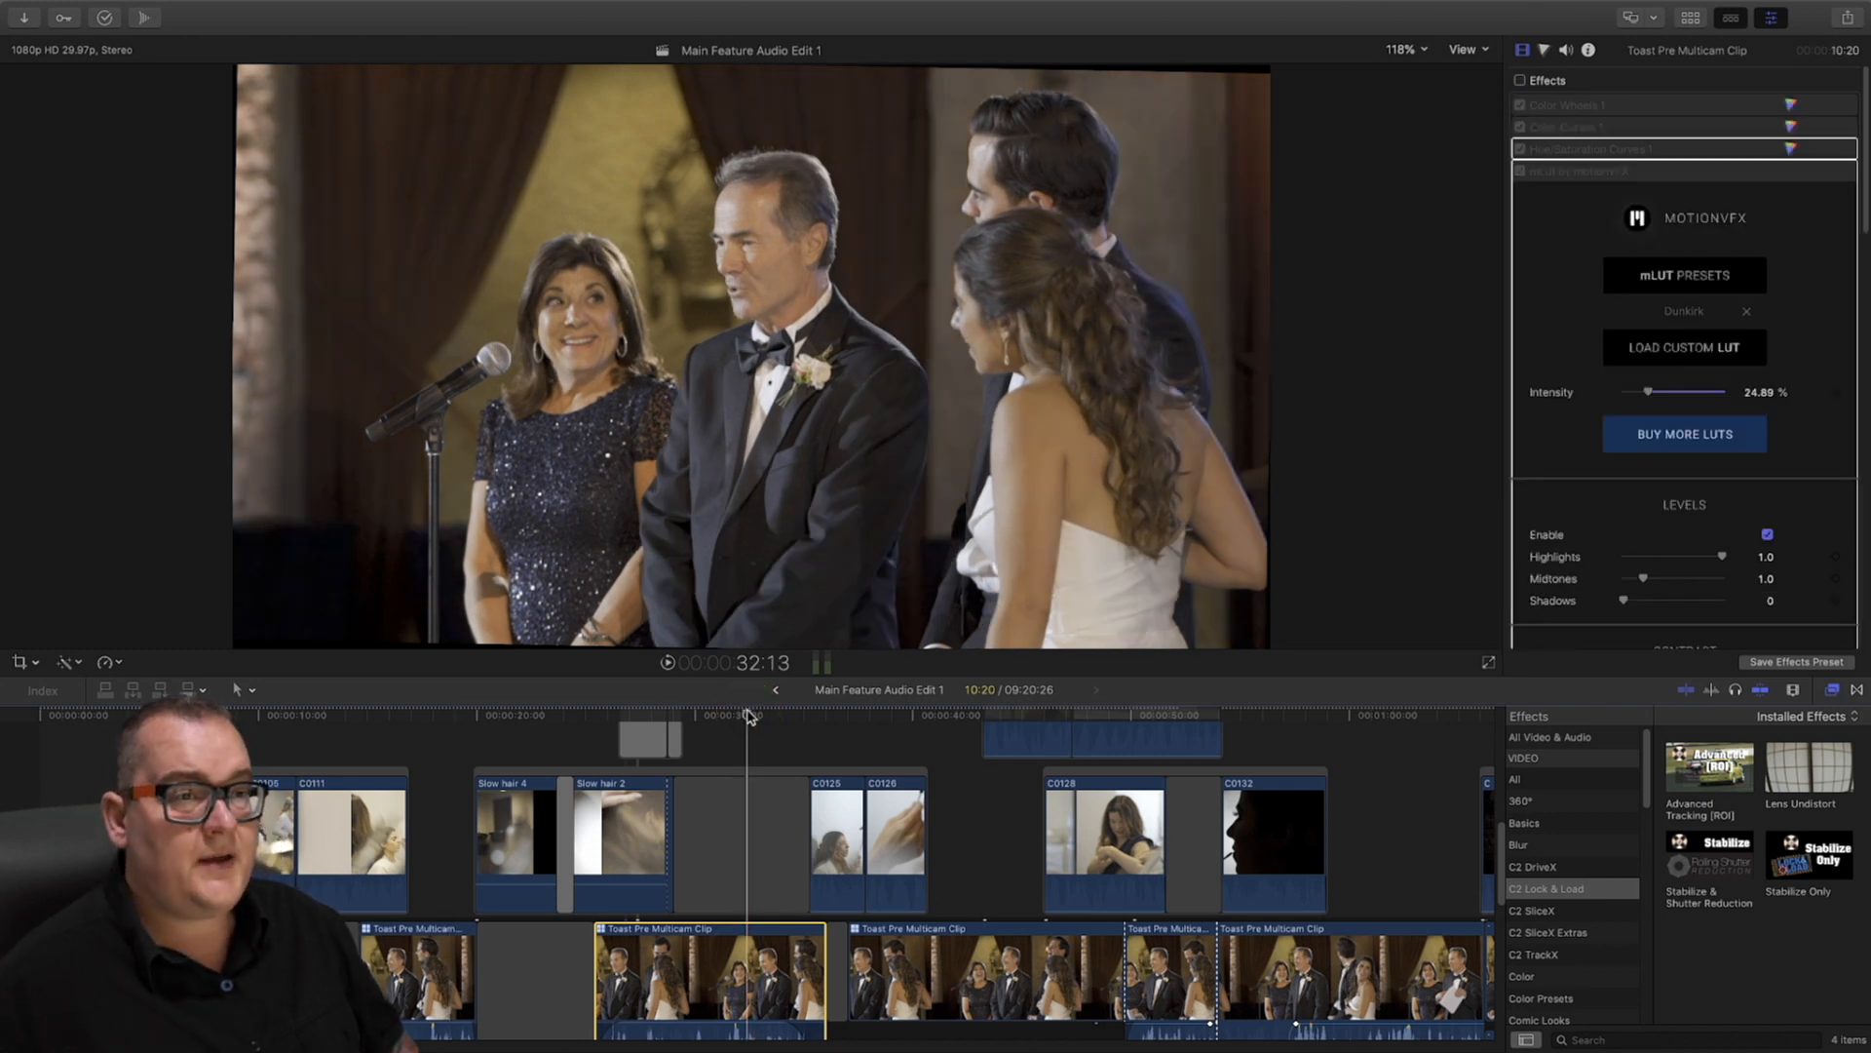
pyautogui.press('super+shift+v')
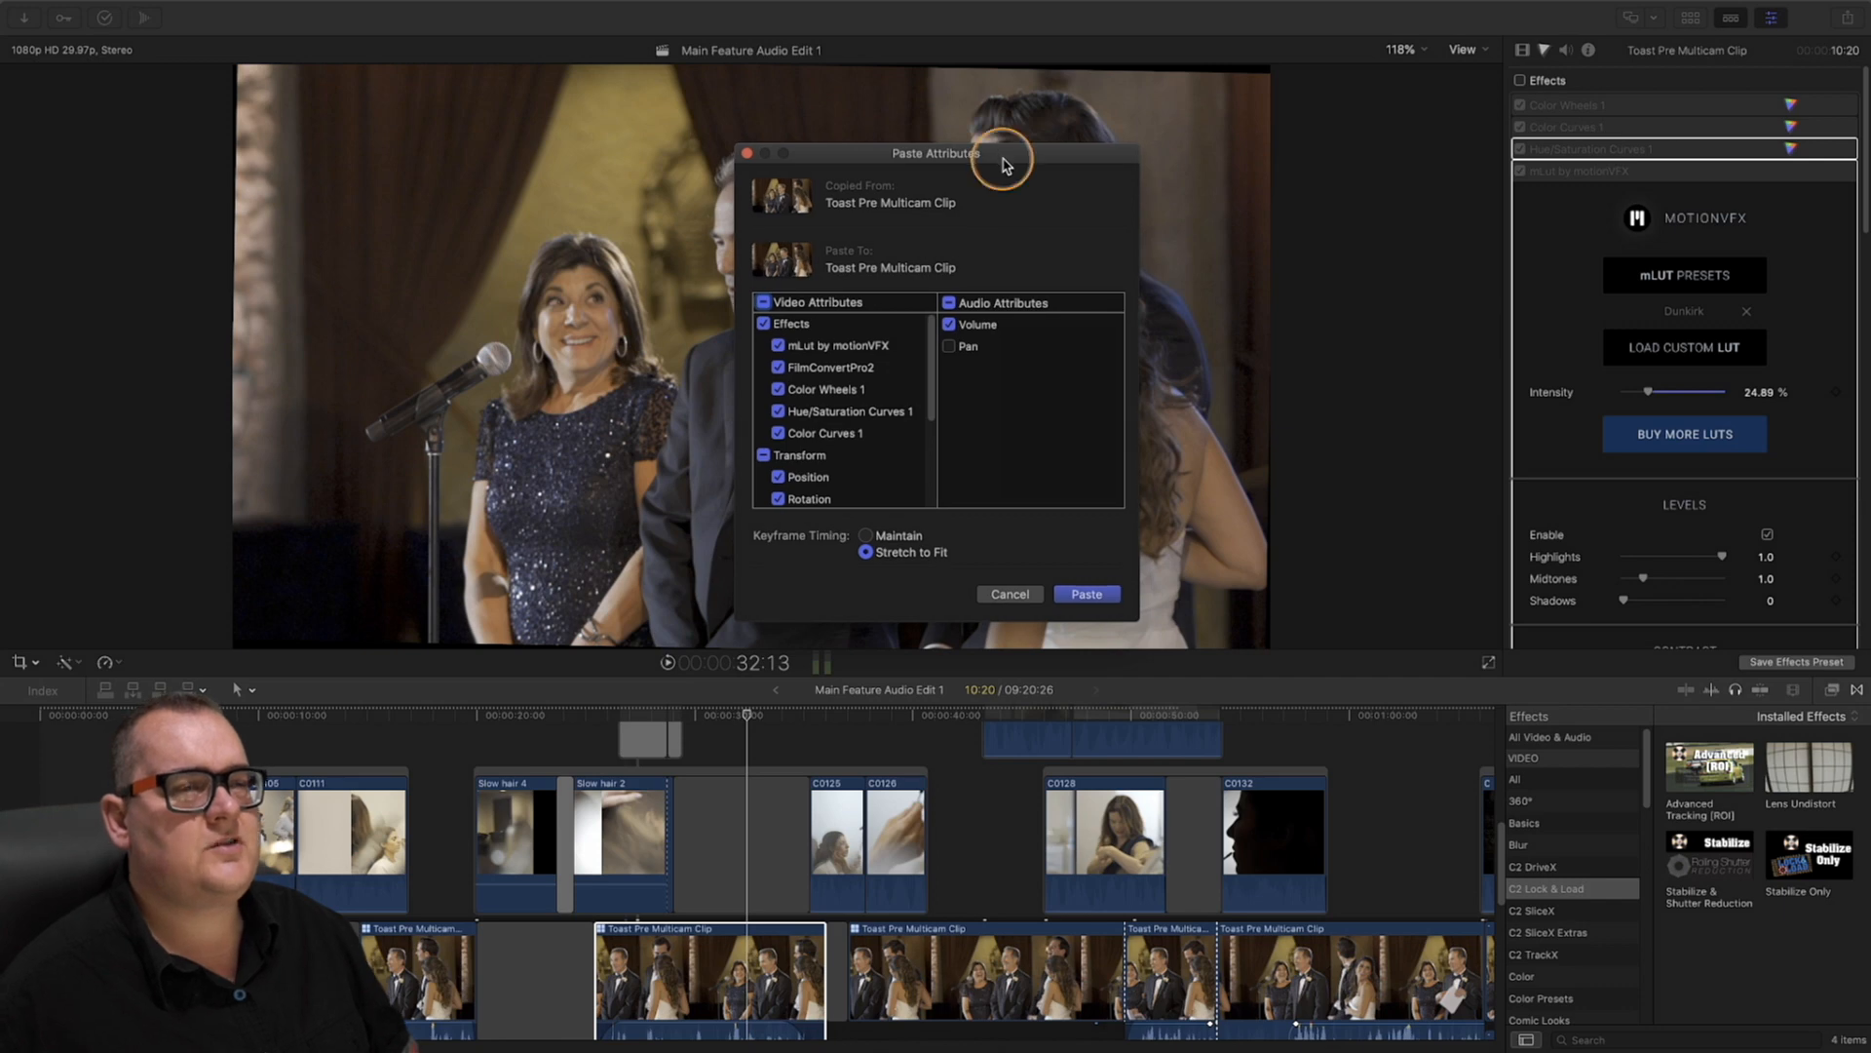
pyautogui.moveTo(1001, 156); pyautogui.dragTo(1071, 127)
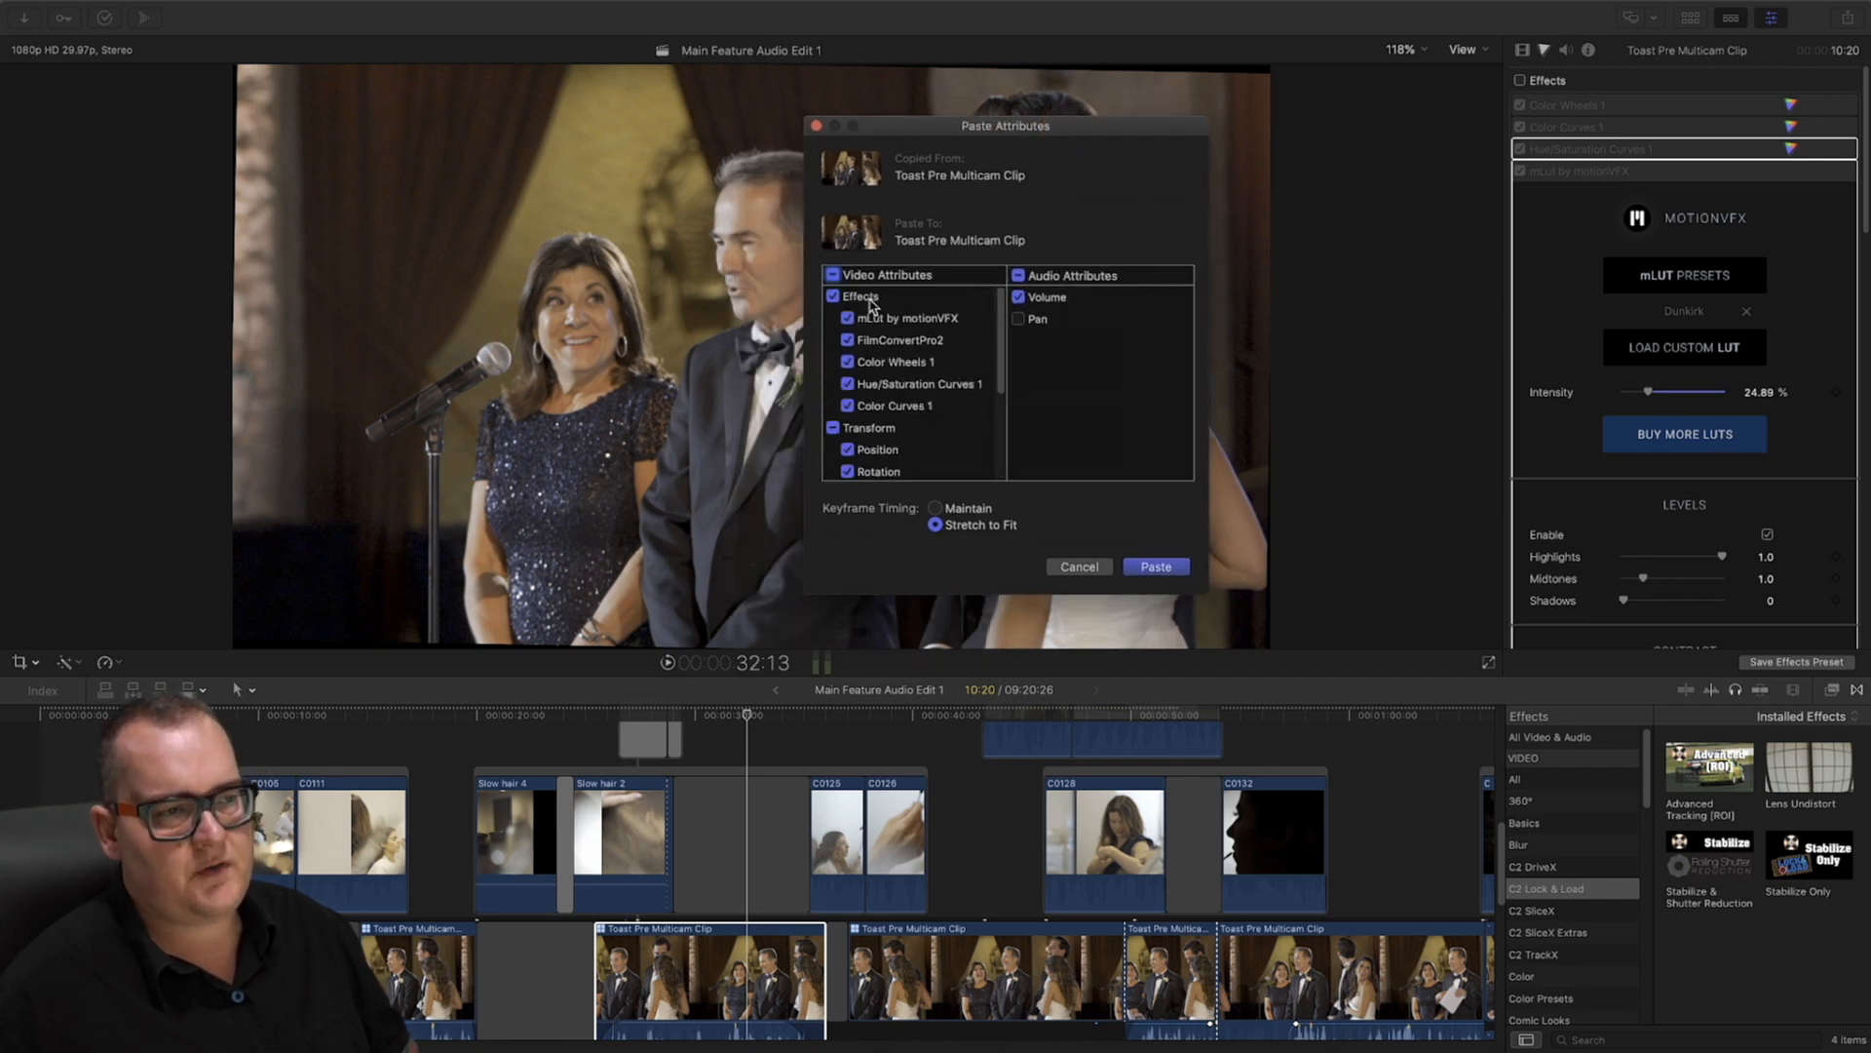
pyautogui.click(1093, 564)
# Go through the timeline to the father-and-bride clip C0216 and park the playhead at 2:54:16
pyautogui.click(438, 713)
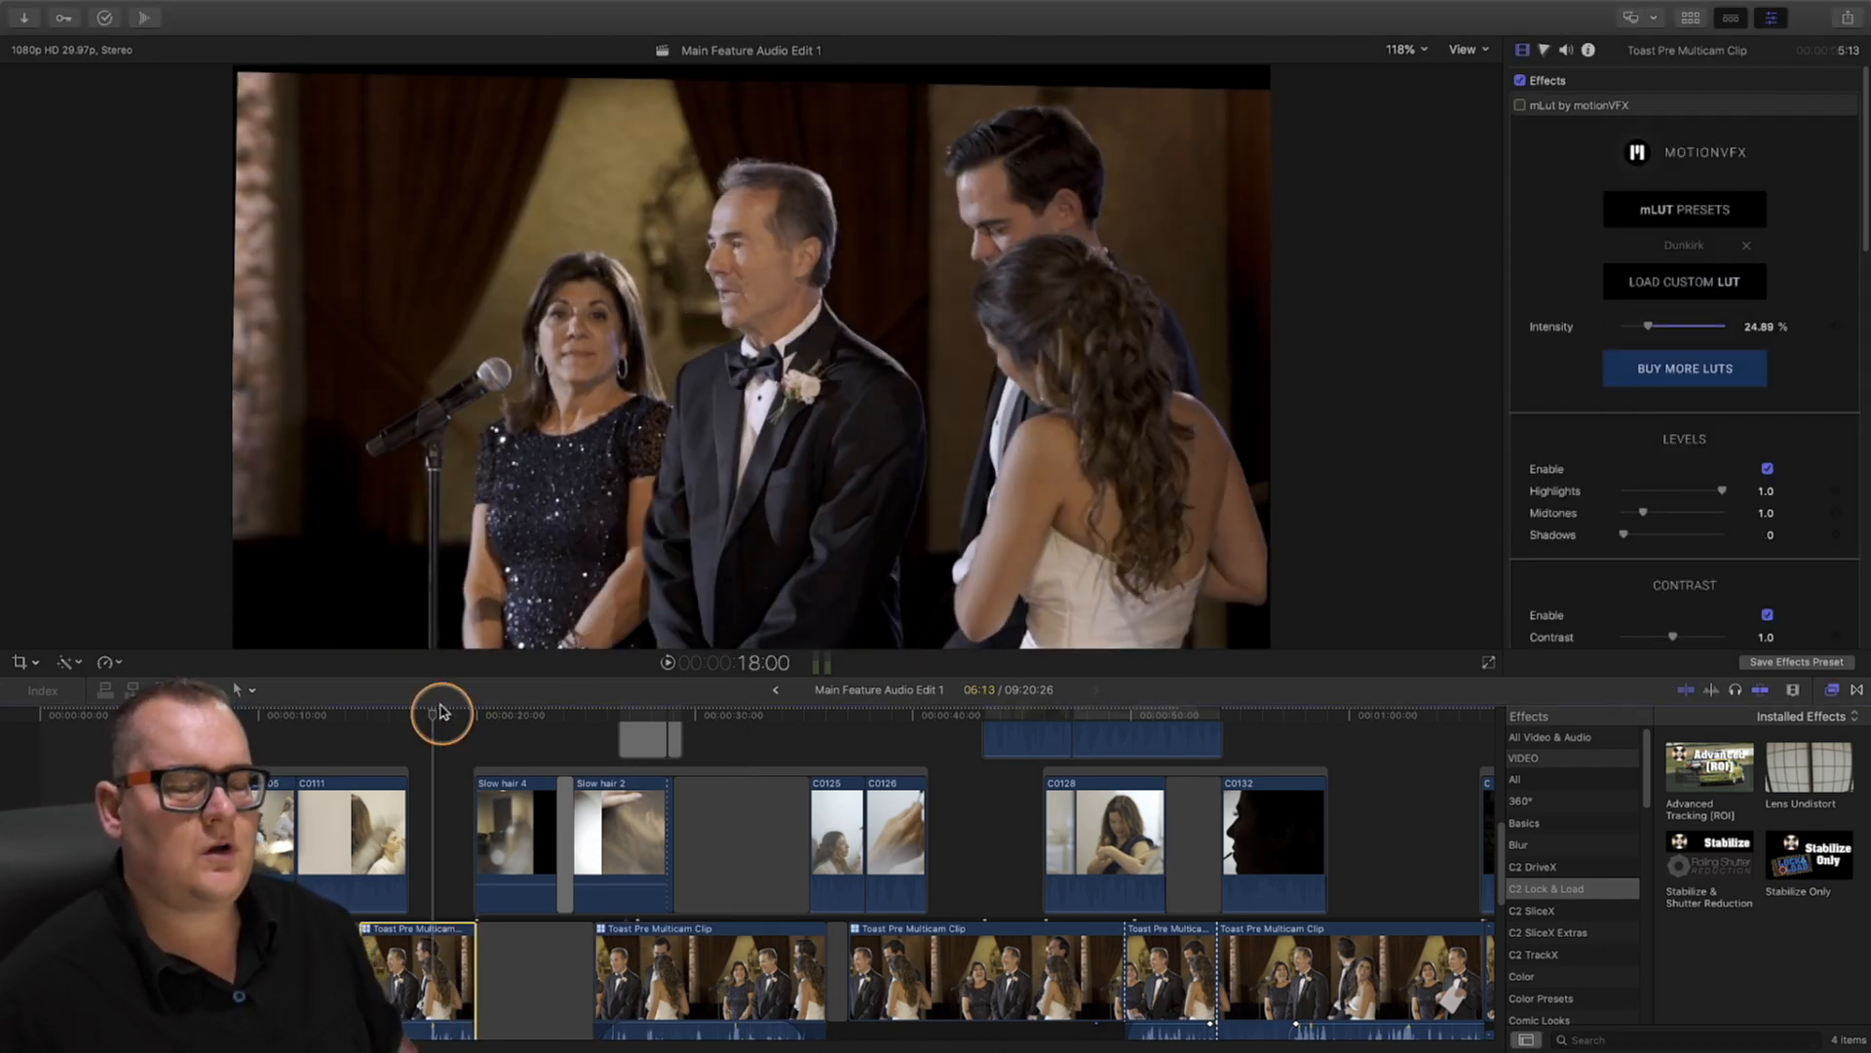
pyautogui.press('space')
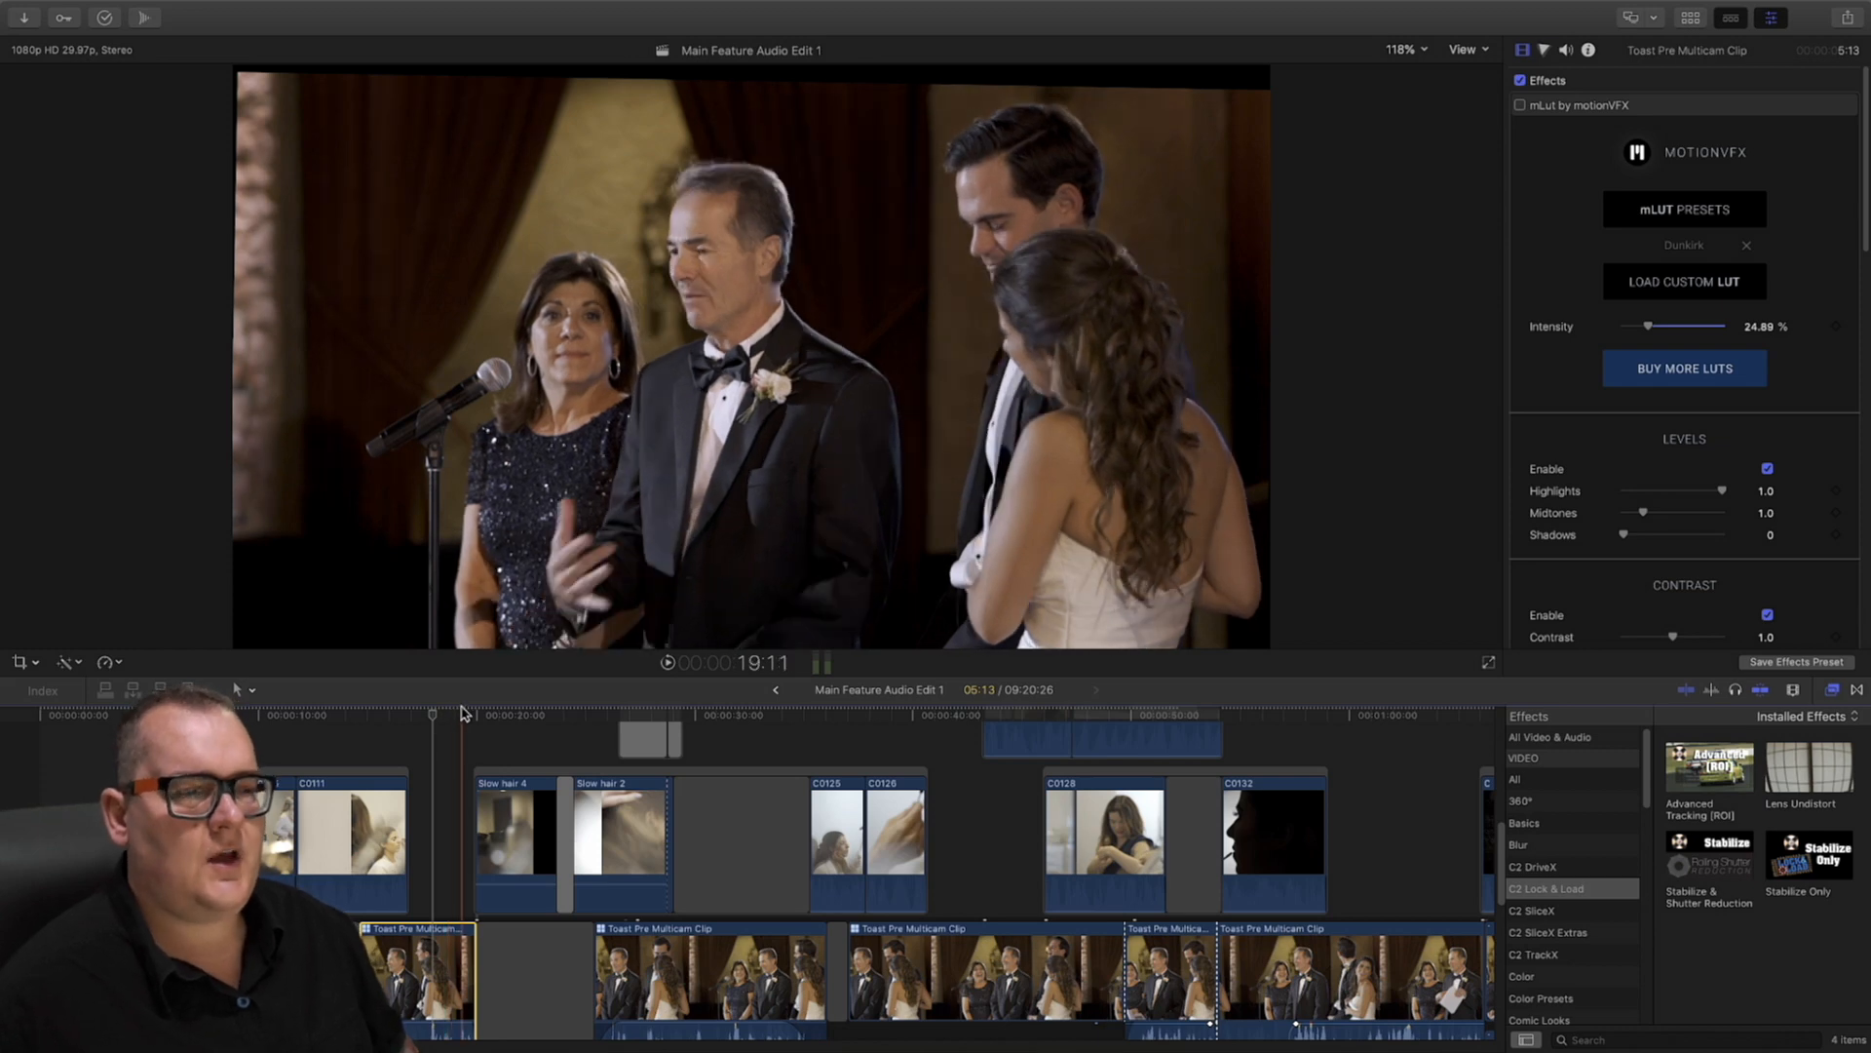
pyautogui.hscroll(10, 462, 712)
pyautogui.hscroll(-10, 462, 712)
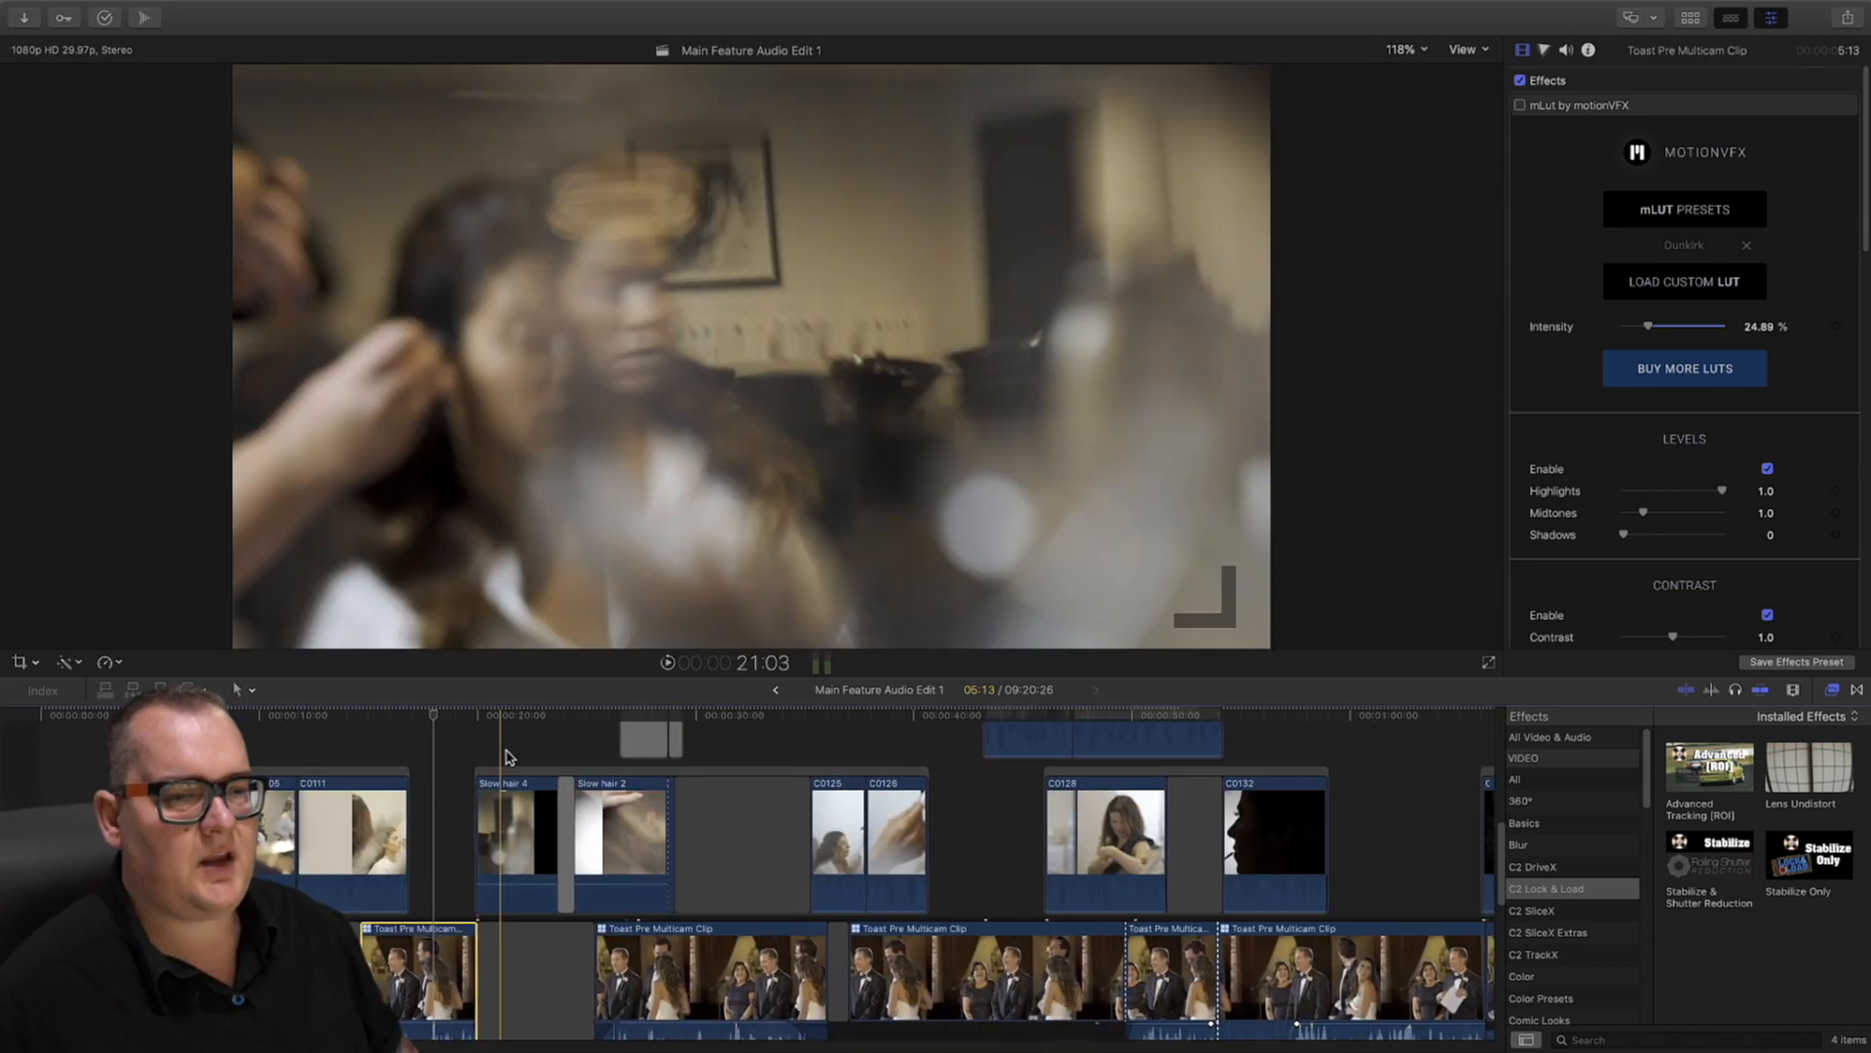
pyautogui.moveTo(346, 730); pyautogui.dragTo(844, 753)
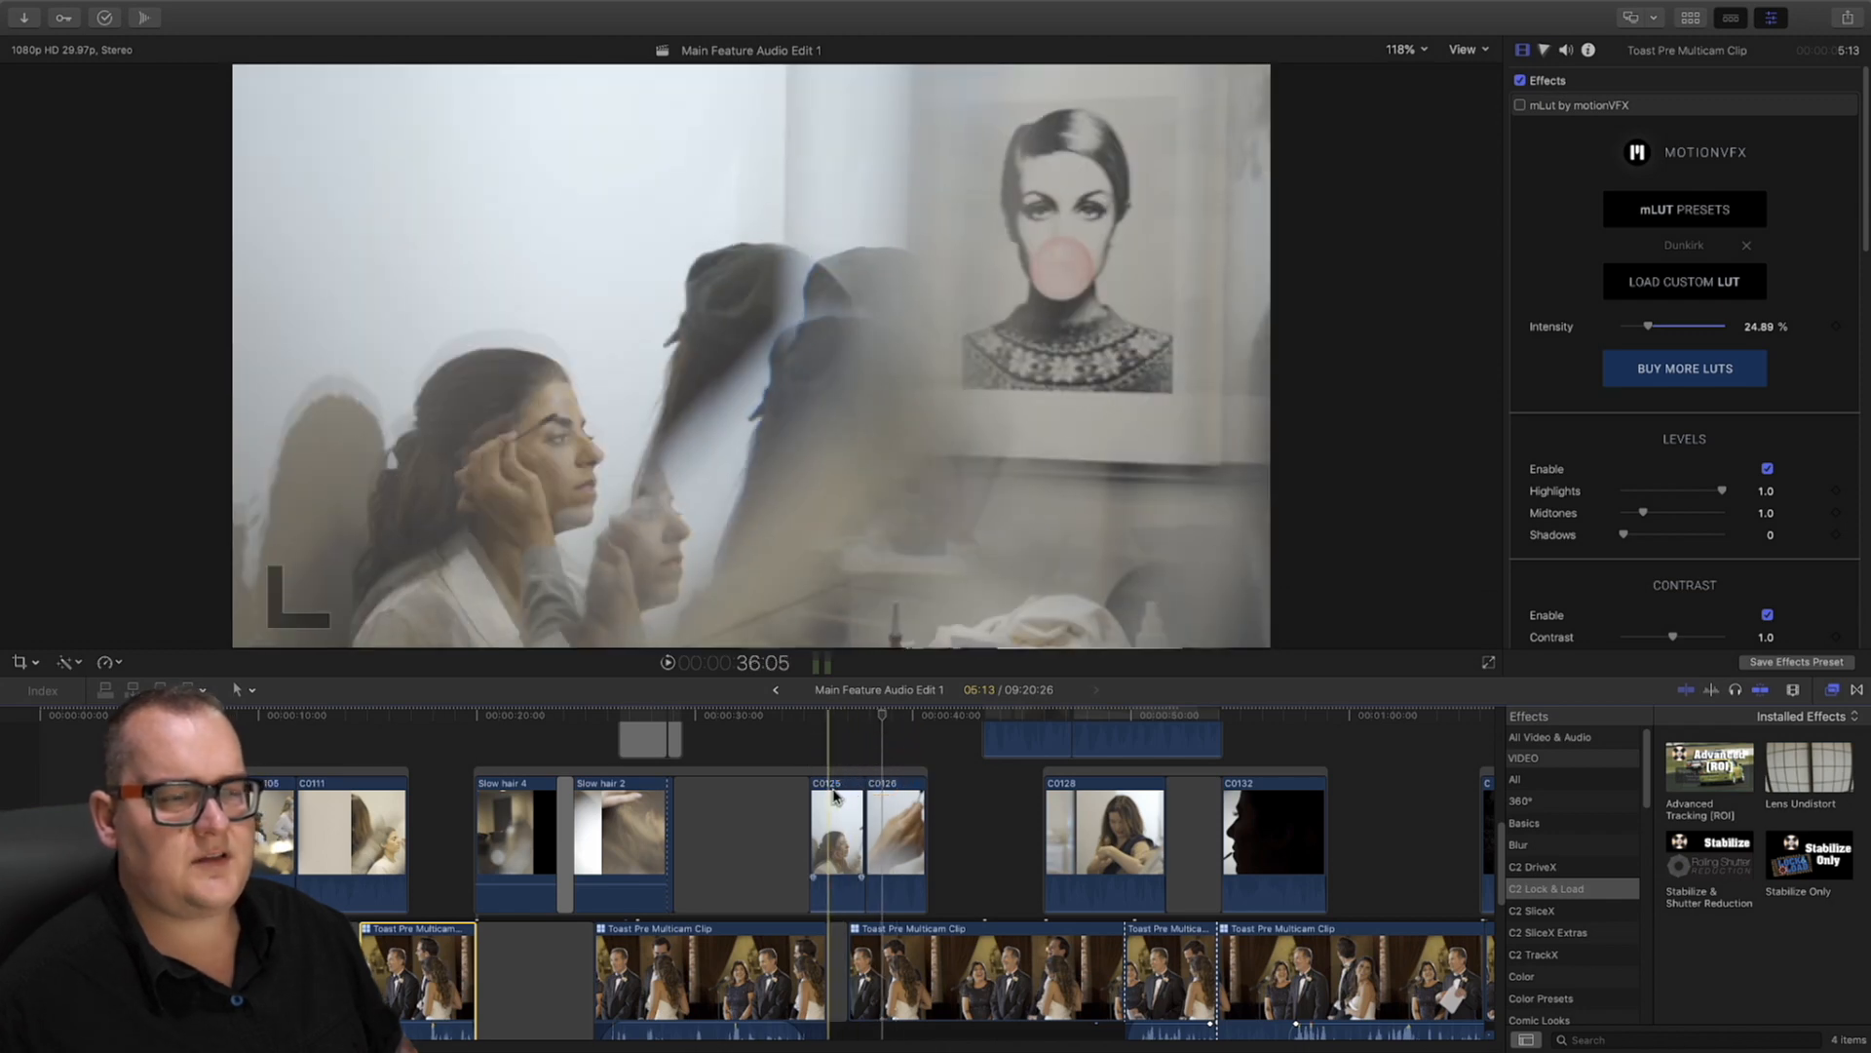
pyautogui.hscroll(8, 844, 770)
pyautogui.hscroll(20, 816, 804)
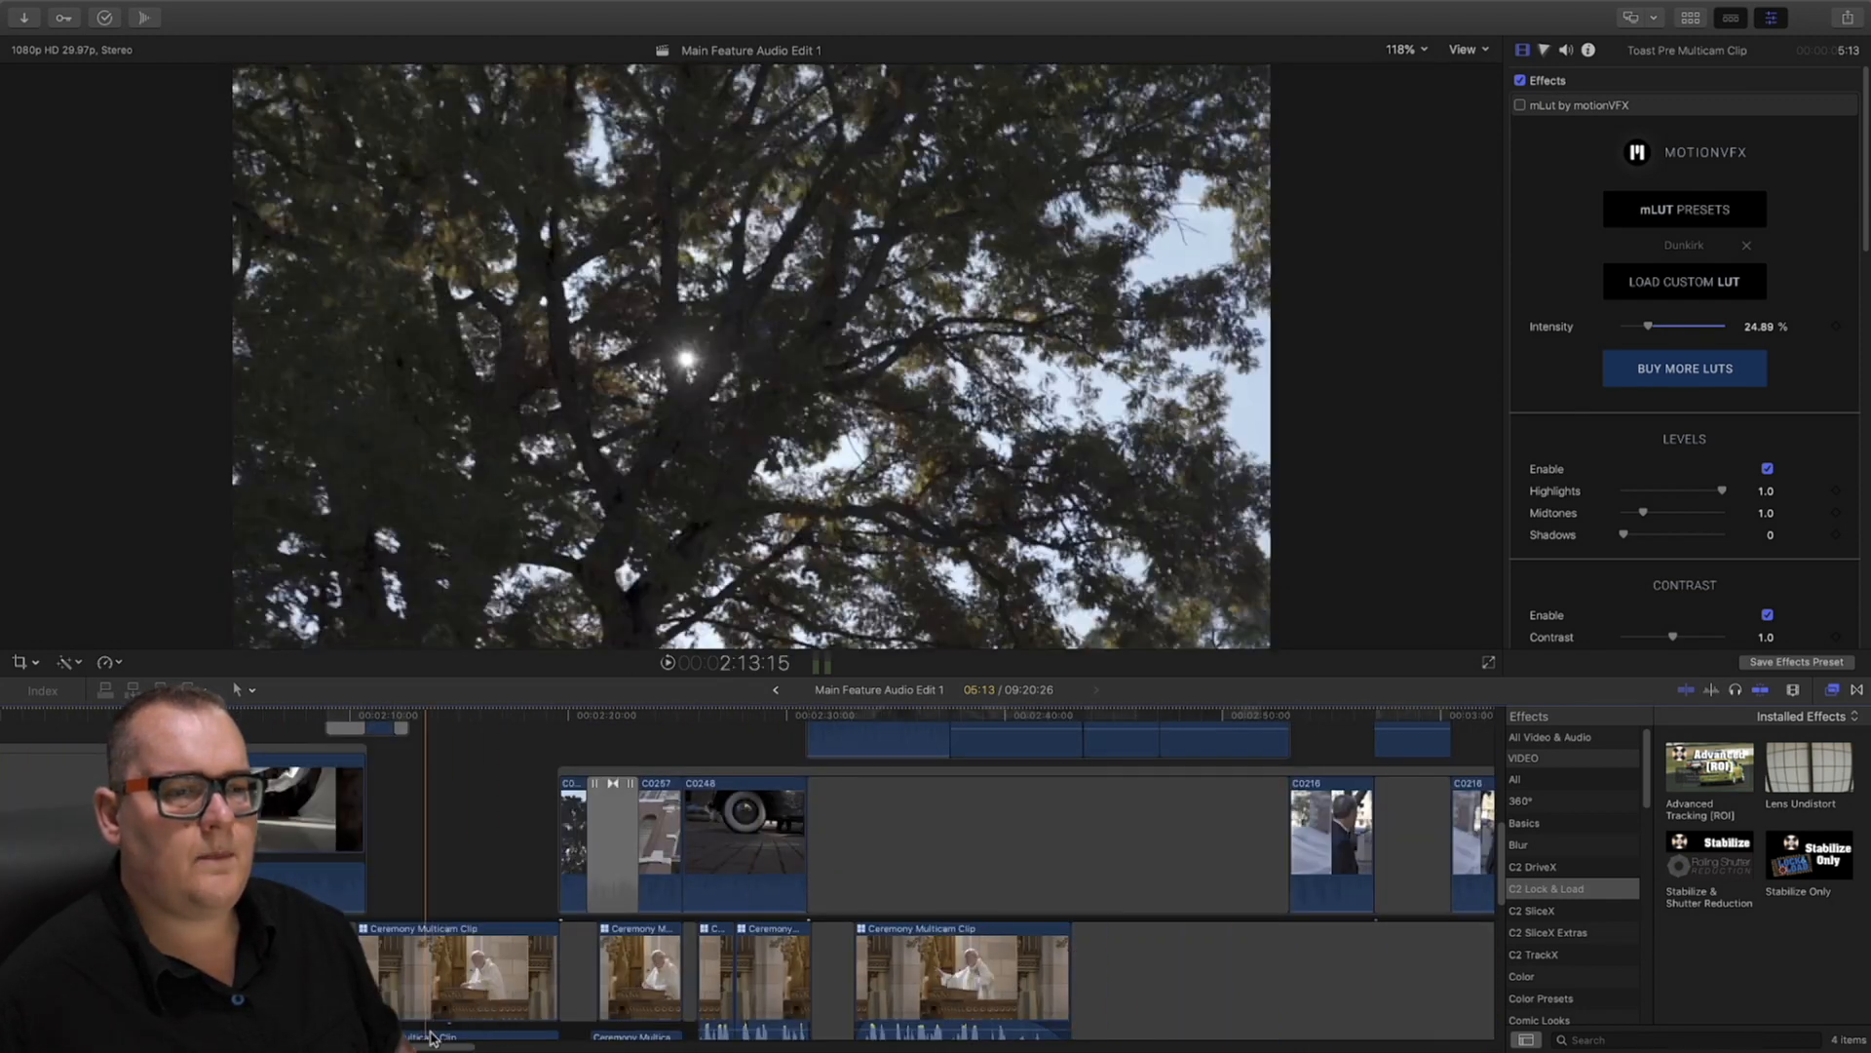
pyautogui.hscroll(7, 434, 1038)
pyautogui.click(935, 719)
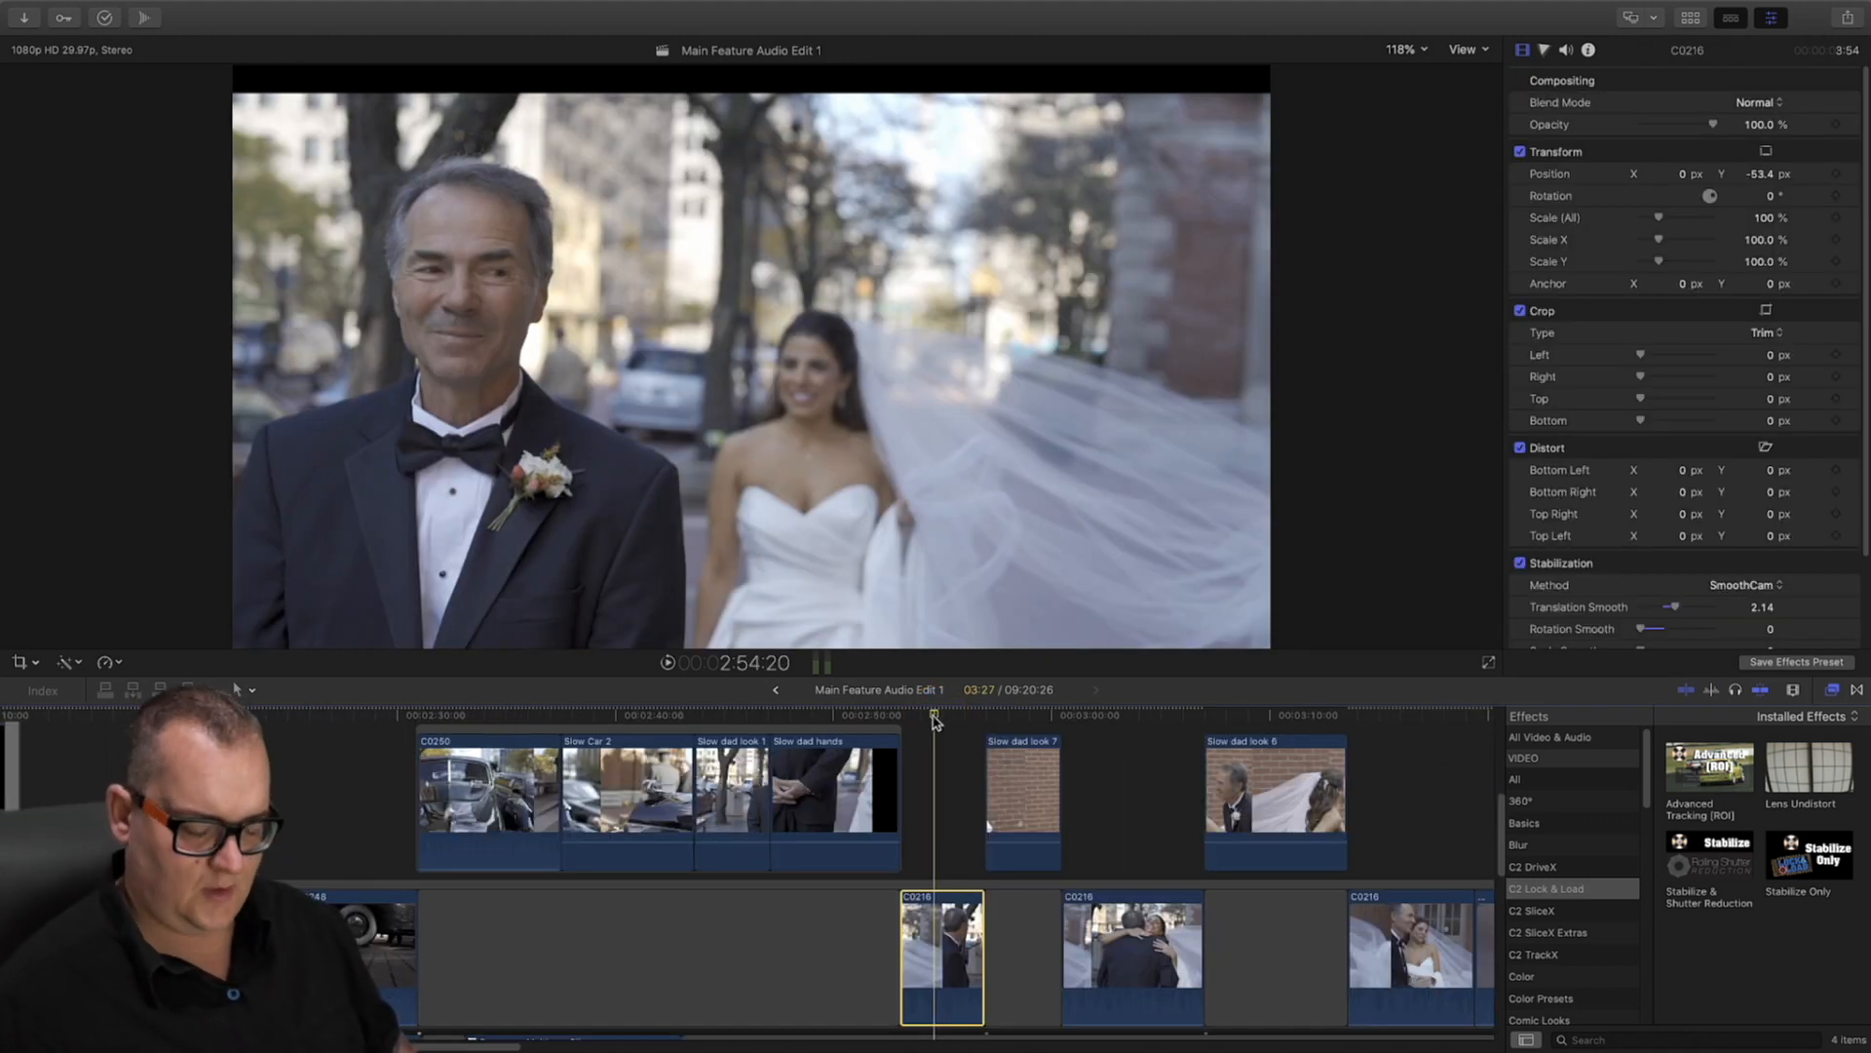
pyautogui.moveTo(935, 719)
pyautogui.mouseDown()
pyautogui.moveTo(1019, 718)
pyautogui.moveTo(928, 753)
pyautogui.moveTo(1018, 753)
pyautogui.moveTo(936, 764)
pyautogui.moveTo(1027, 756)
pyautogui.moveTo(936, 776)
pyautogui.moveTo(1024, 773)
pyautogui.moveTo(927, 785)
pyautogui.moveTo(1015, 777)
pyautogui.moveTo(936, 776)
pyautogui.moveTo(1011, 773)
pyautogui.moveTo(961, 726)
pyautogui.moveTo(908, 719)
pyautogui.mouseUp()
pyautogui.press('super+equal')
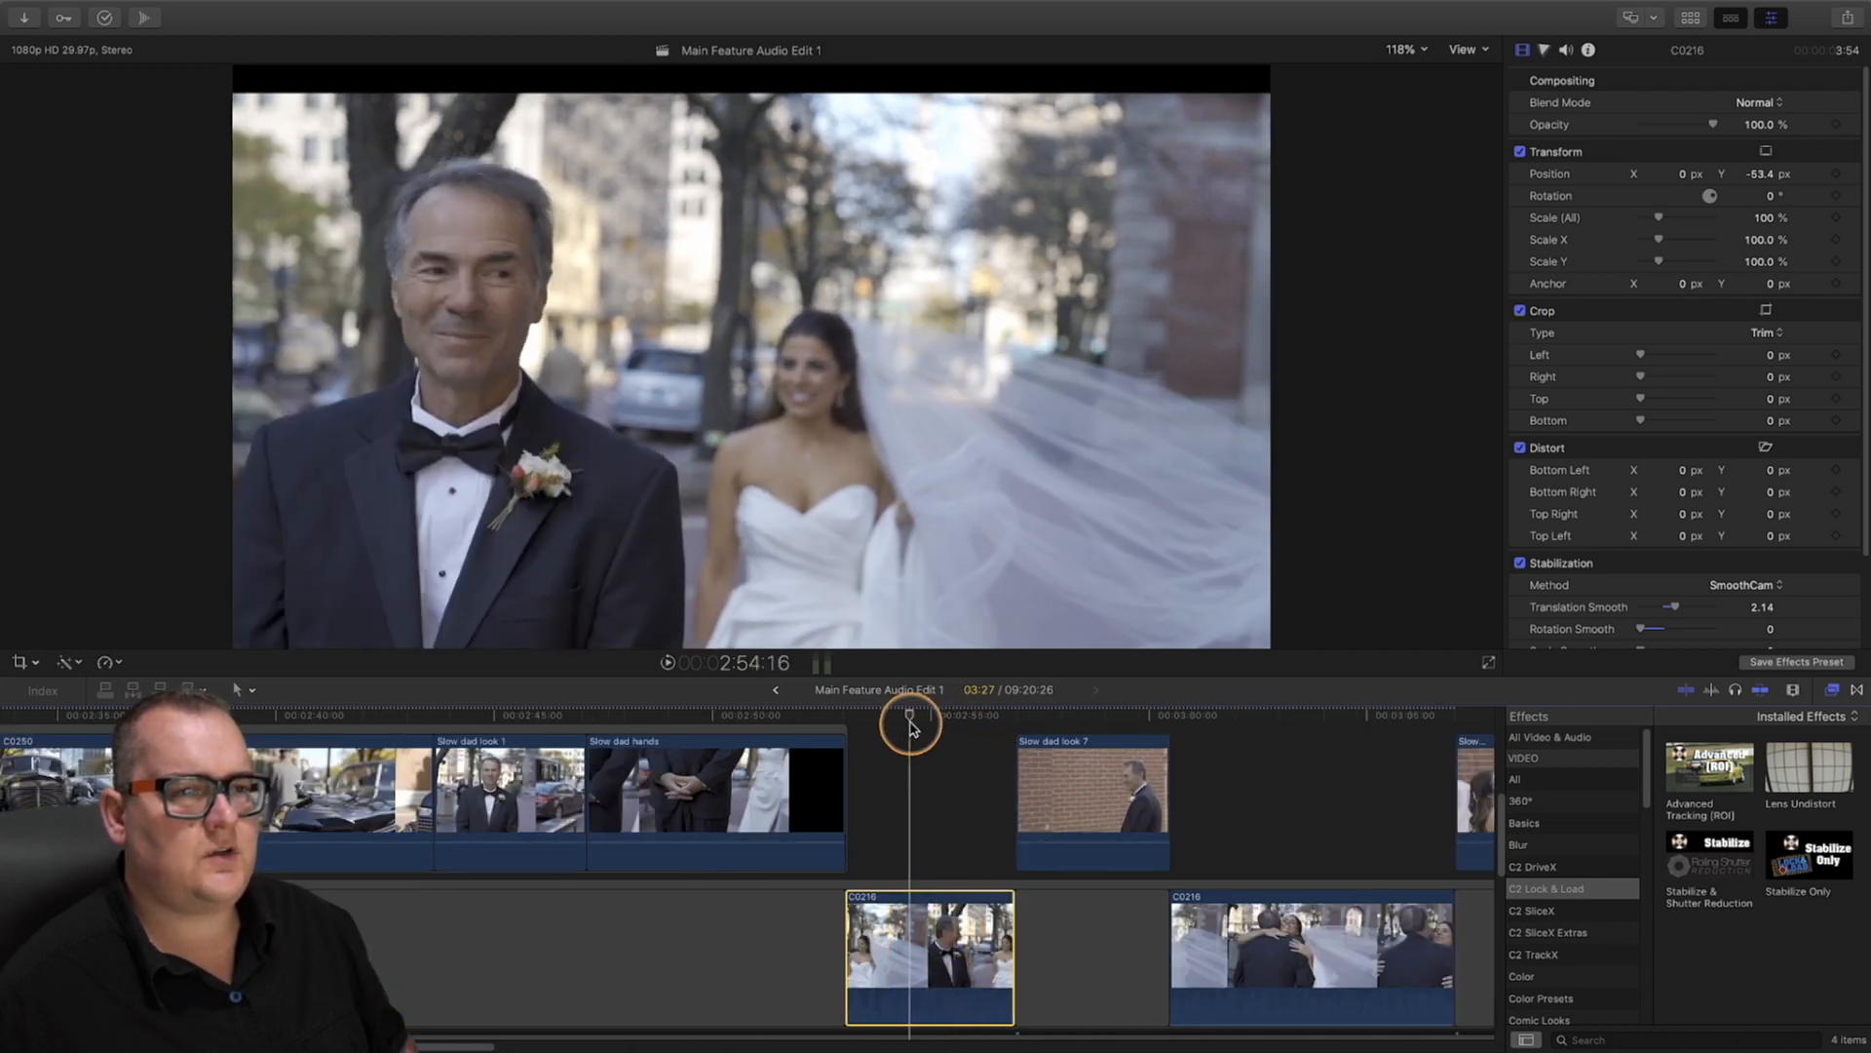
# Add a Color Wheels correction to clip C0216, lowering the midtones brightness and slightly raising the highlights brightness while viewing at 200%
pyautogui.click(1401, 50)
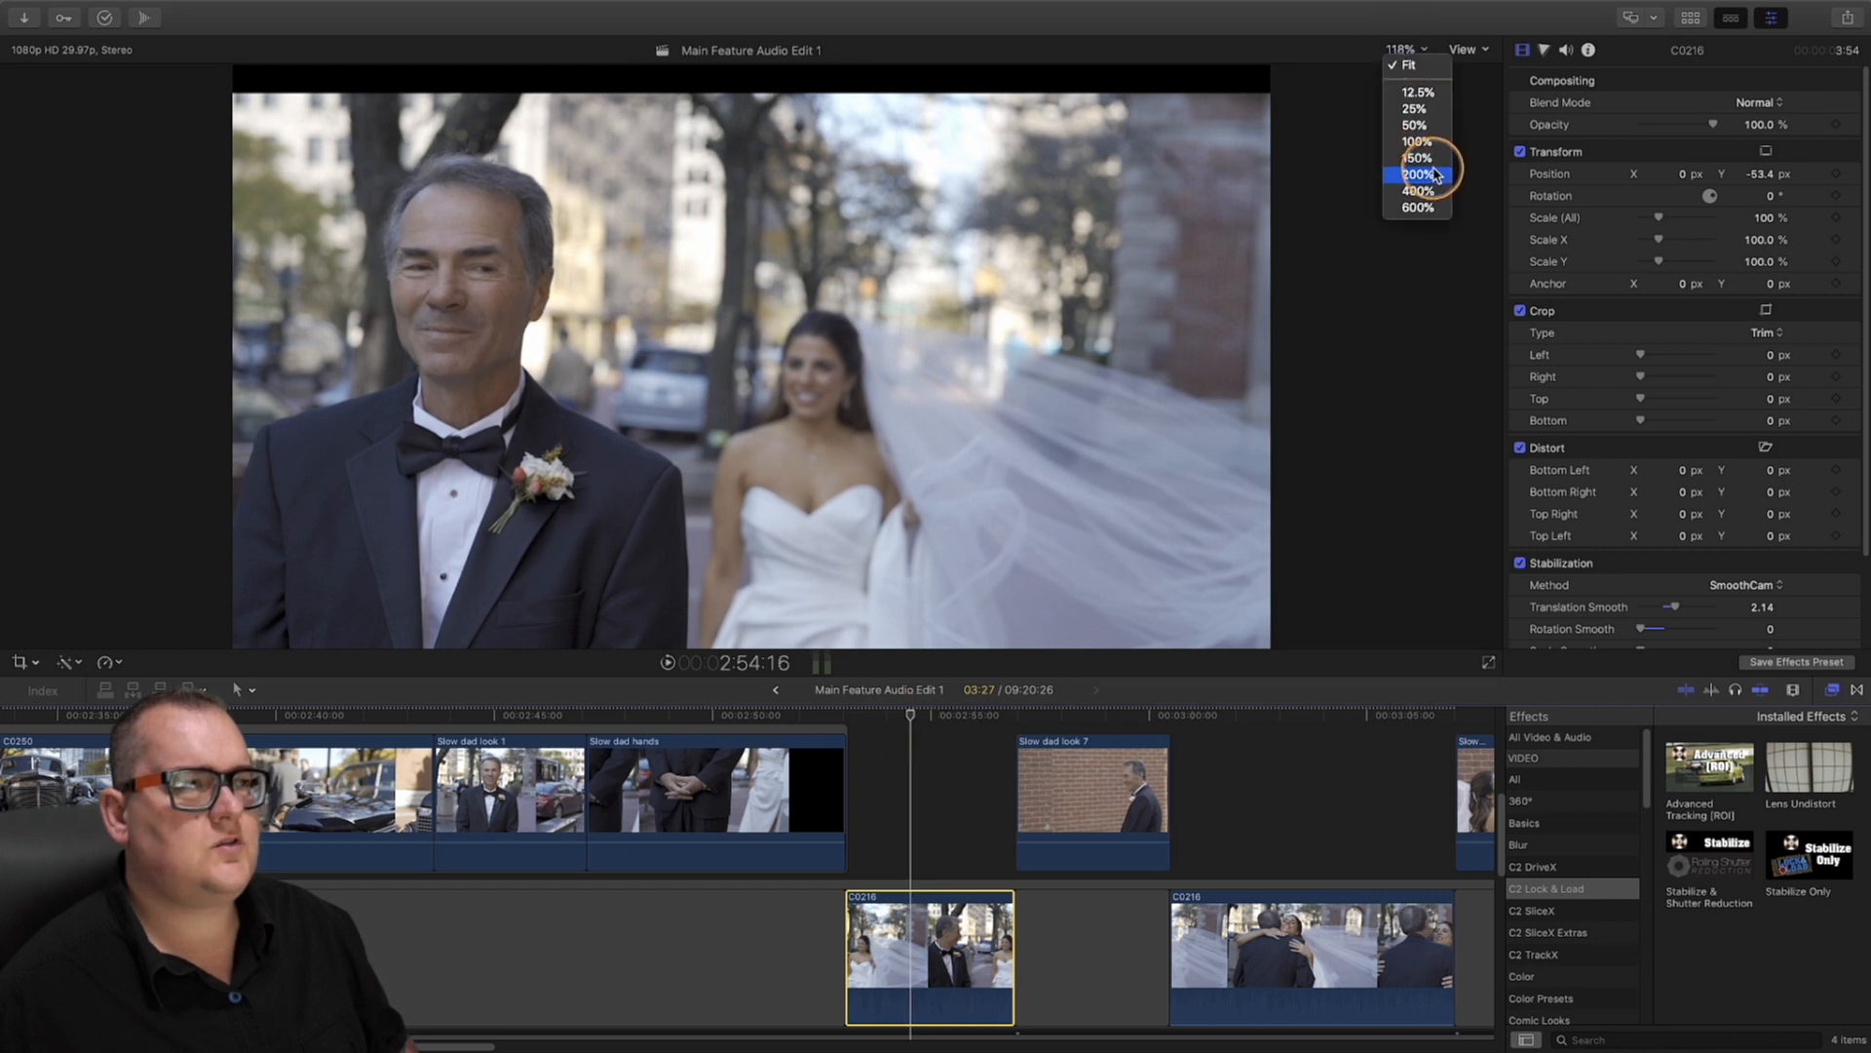
pyautogui.click(1417, 174)
pyautogui.moveTo(1472, 364); pyautogui.dragTo(1470, 362)
pyautogui.click(1544, 50)
pyautogui.click(1581, 82)
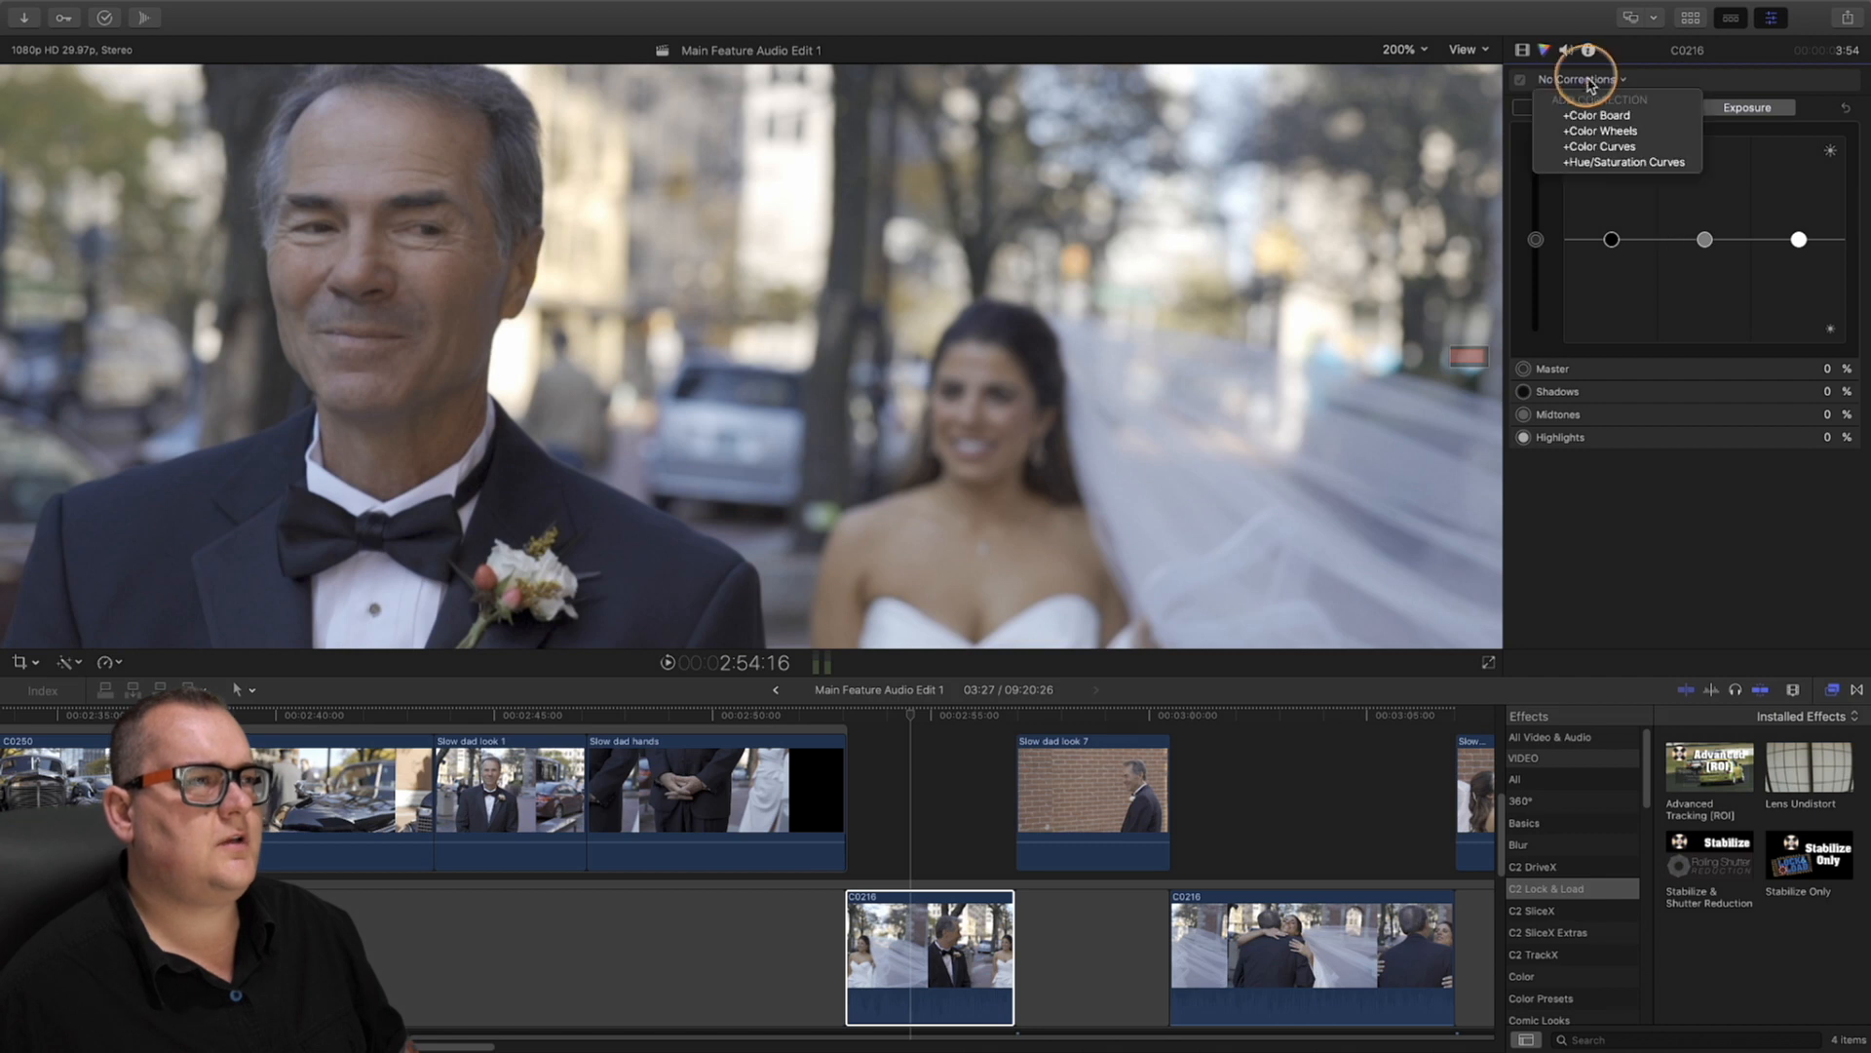
pyautogui.click(1598, 129)
pyautogui.moveTo(1752, 451); pyautogui.dragTo(1738, 470)
pyautogui.moveTo(1839, 318); pyautogui.dragTo(1838, 304)
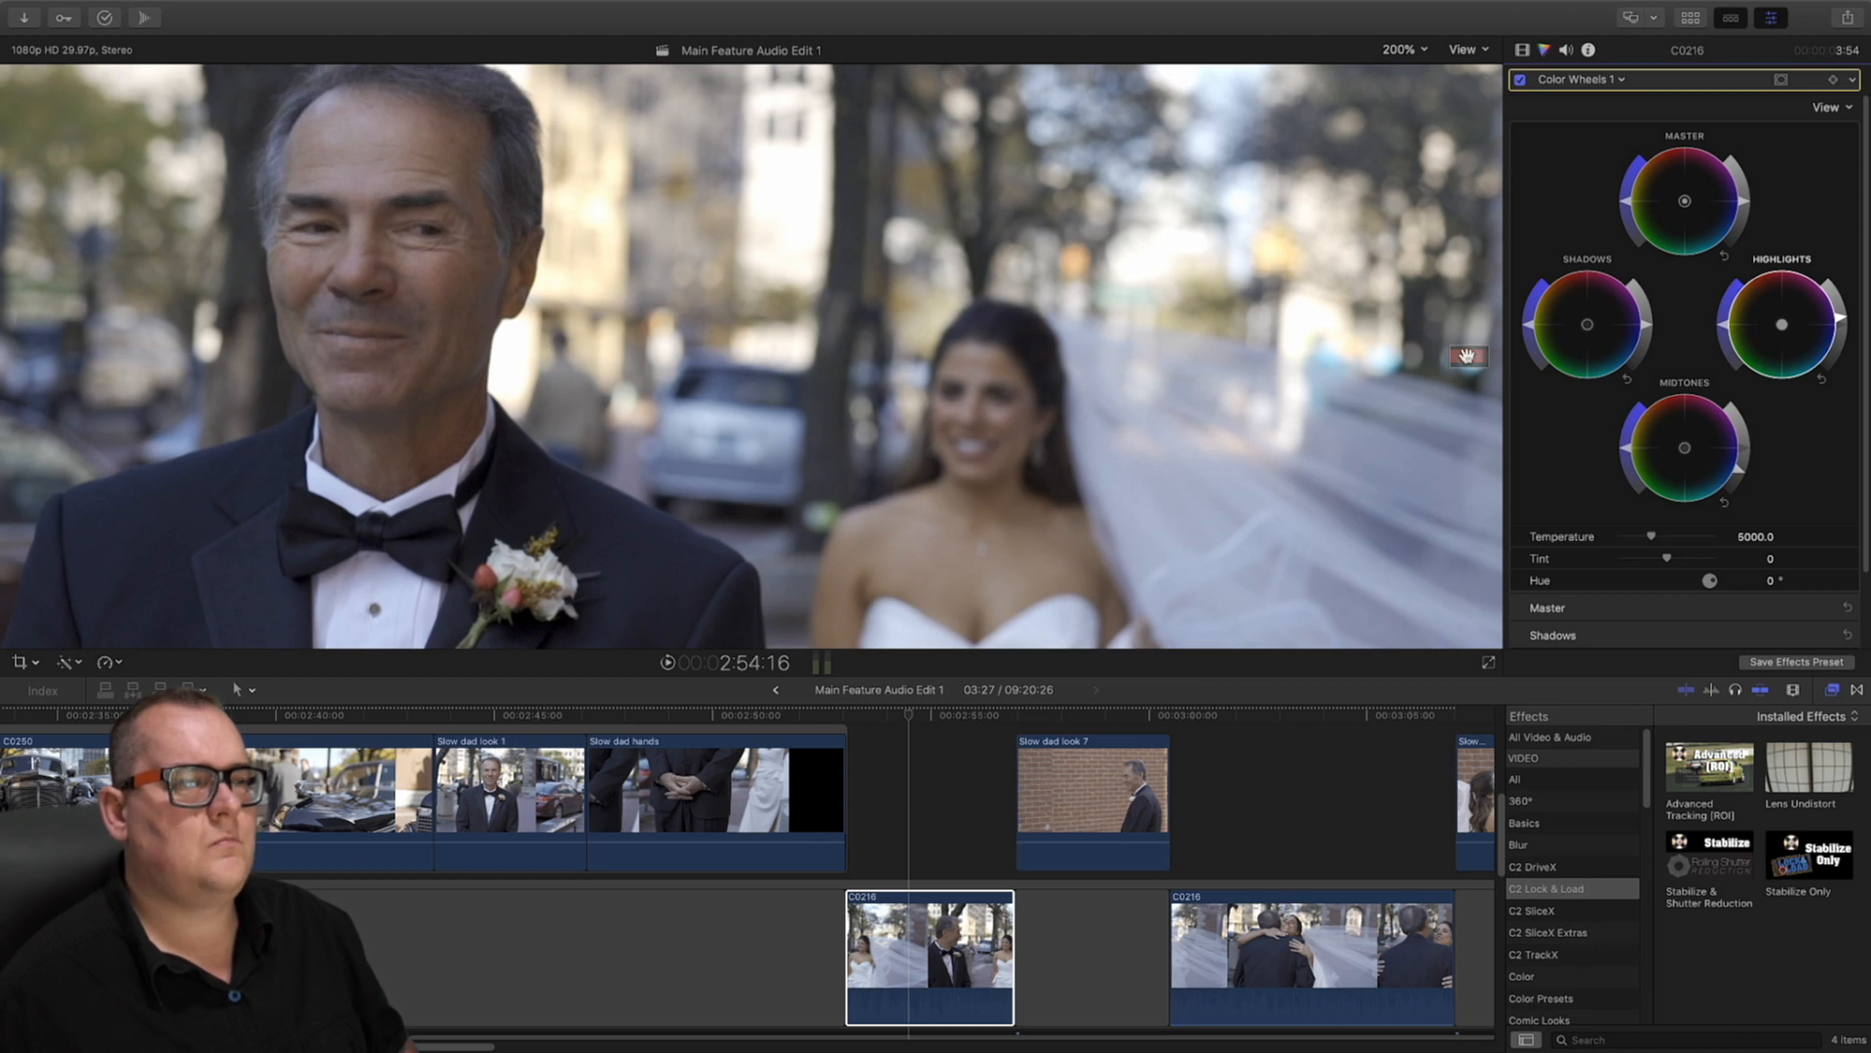
# Shift the master color toward orange and the shadows toward yellow, and compare the fitted frame with the correction off and on
pyautogui.moveTo(1467, 355); pyautogui.dragTo(1469, 364)
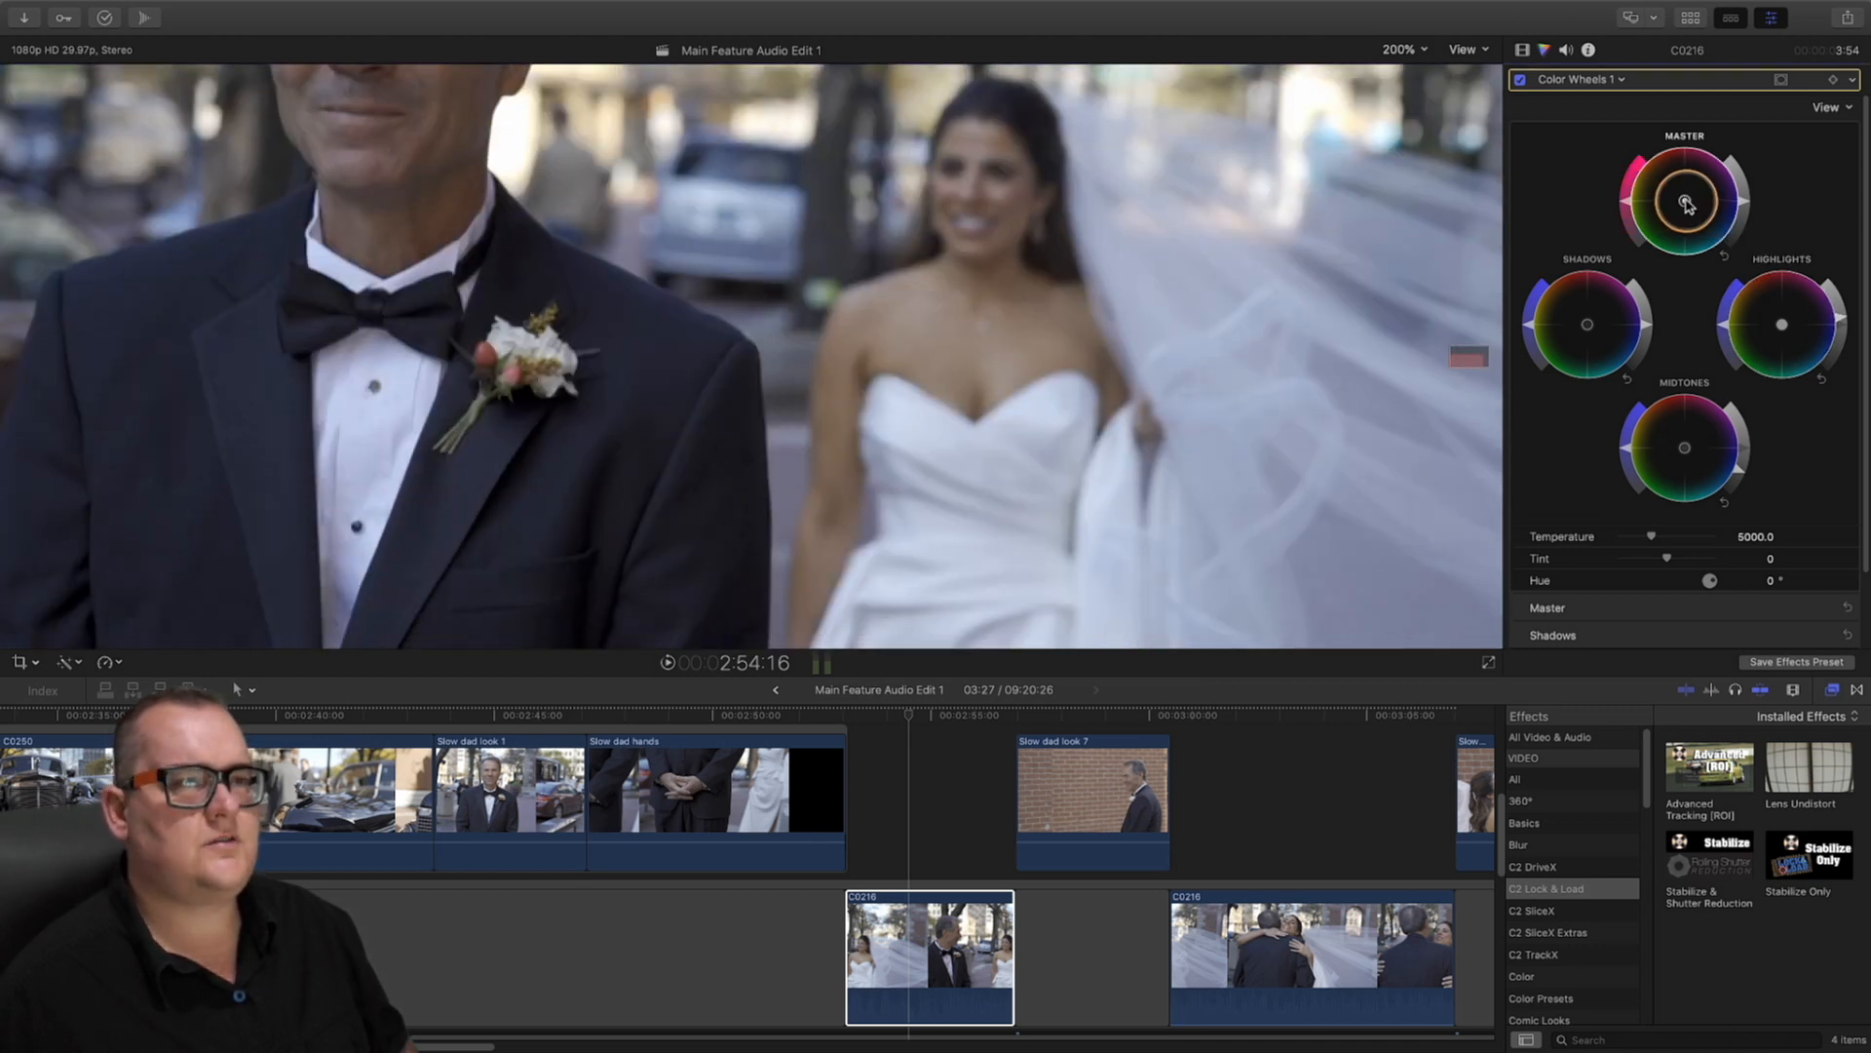
pyautogui.moveTo(1686, 202); pyautogui.dragTo(1679, 198)
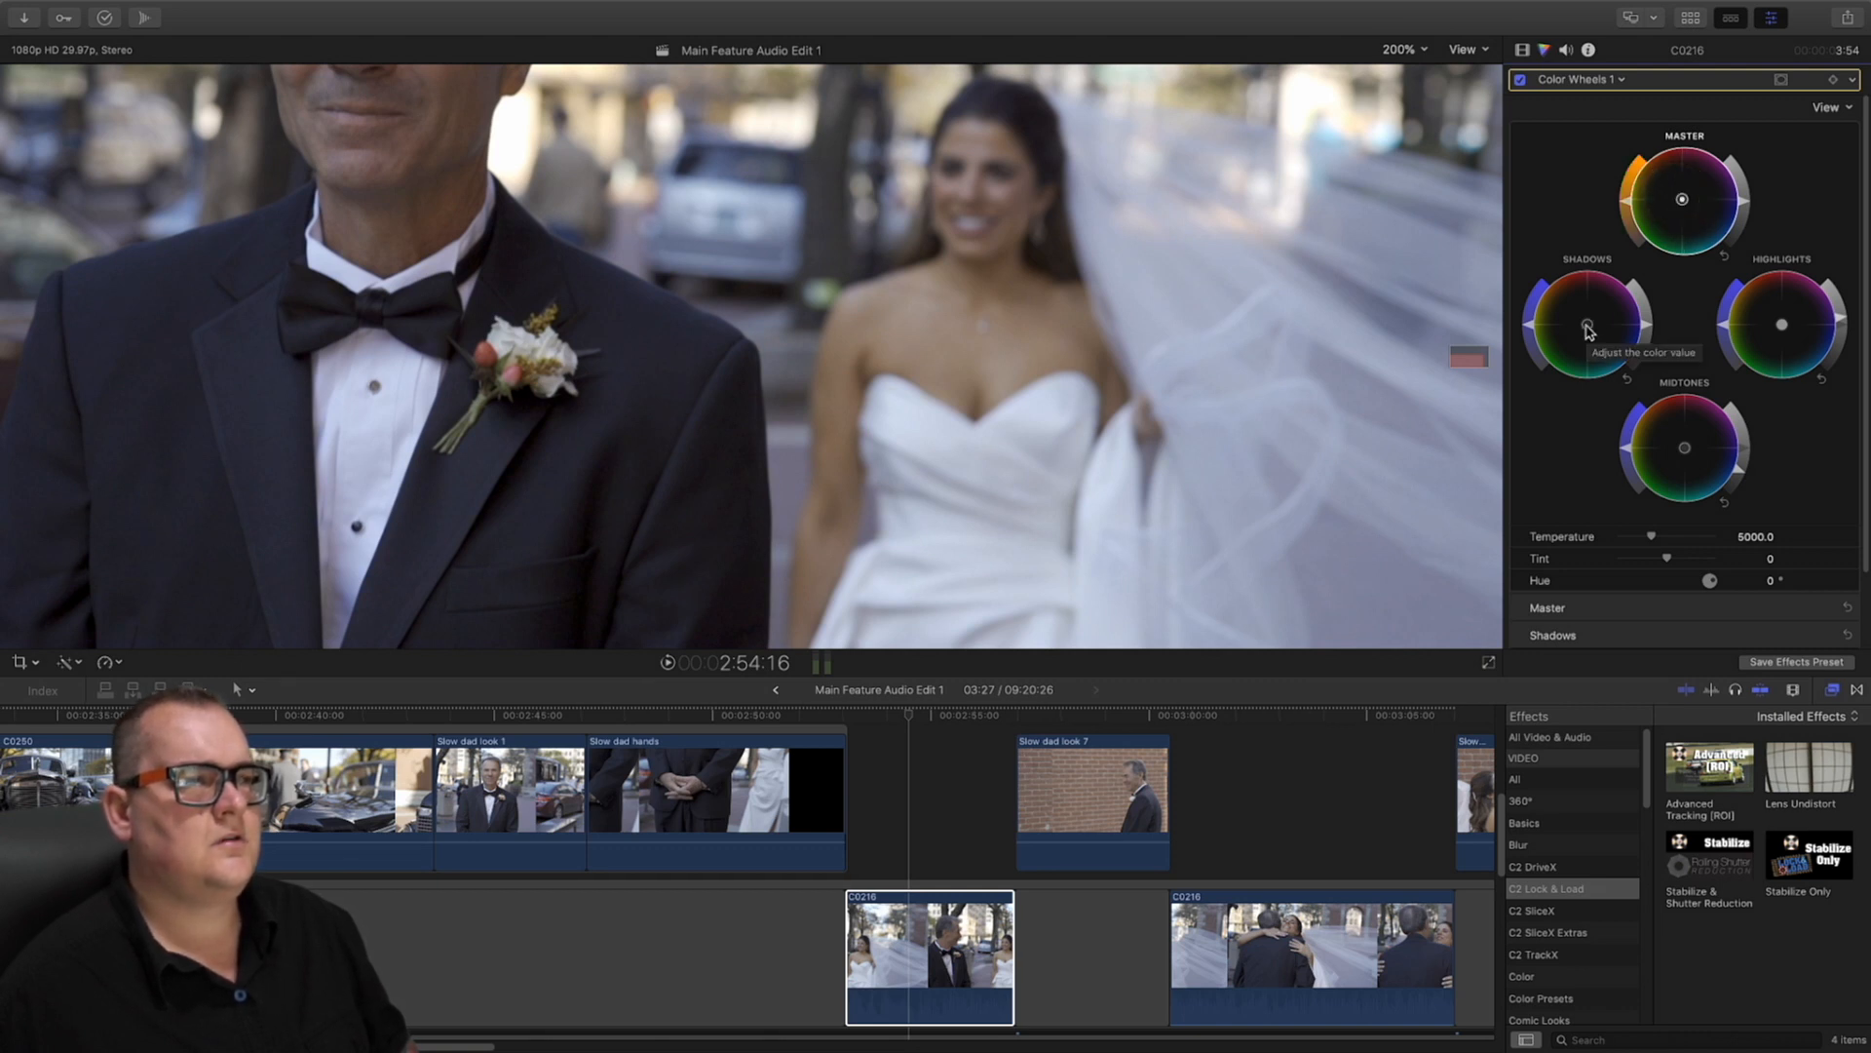
pyautogui.moveTo(1587, 328); pyautogui.dragTo(1577, 332)
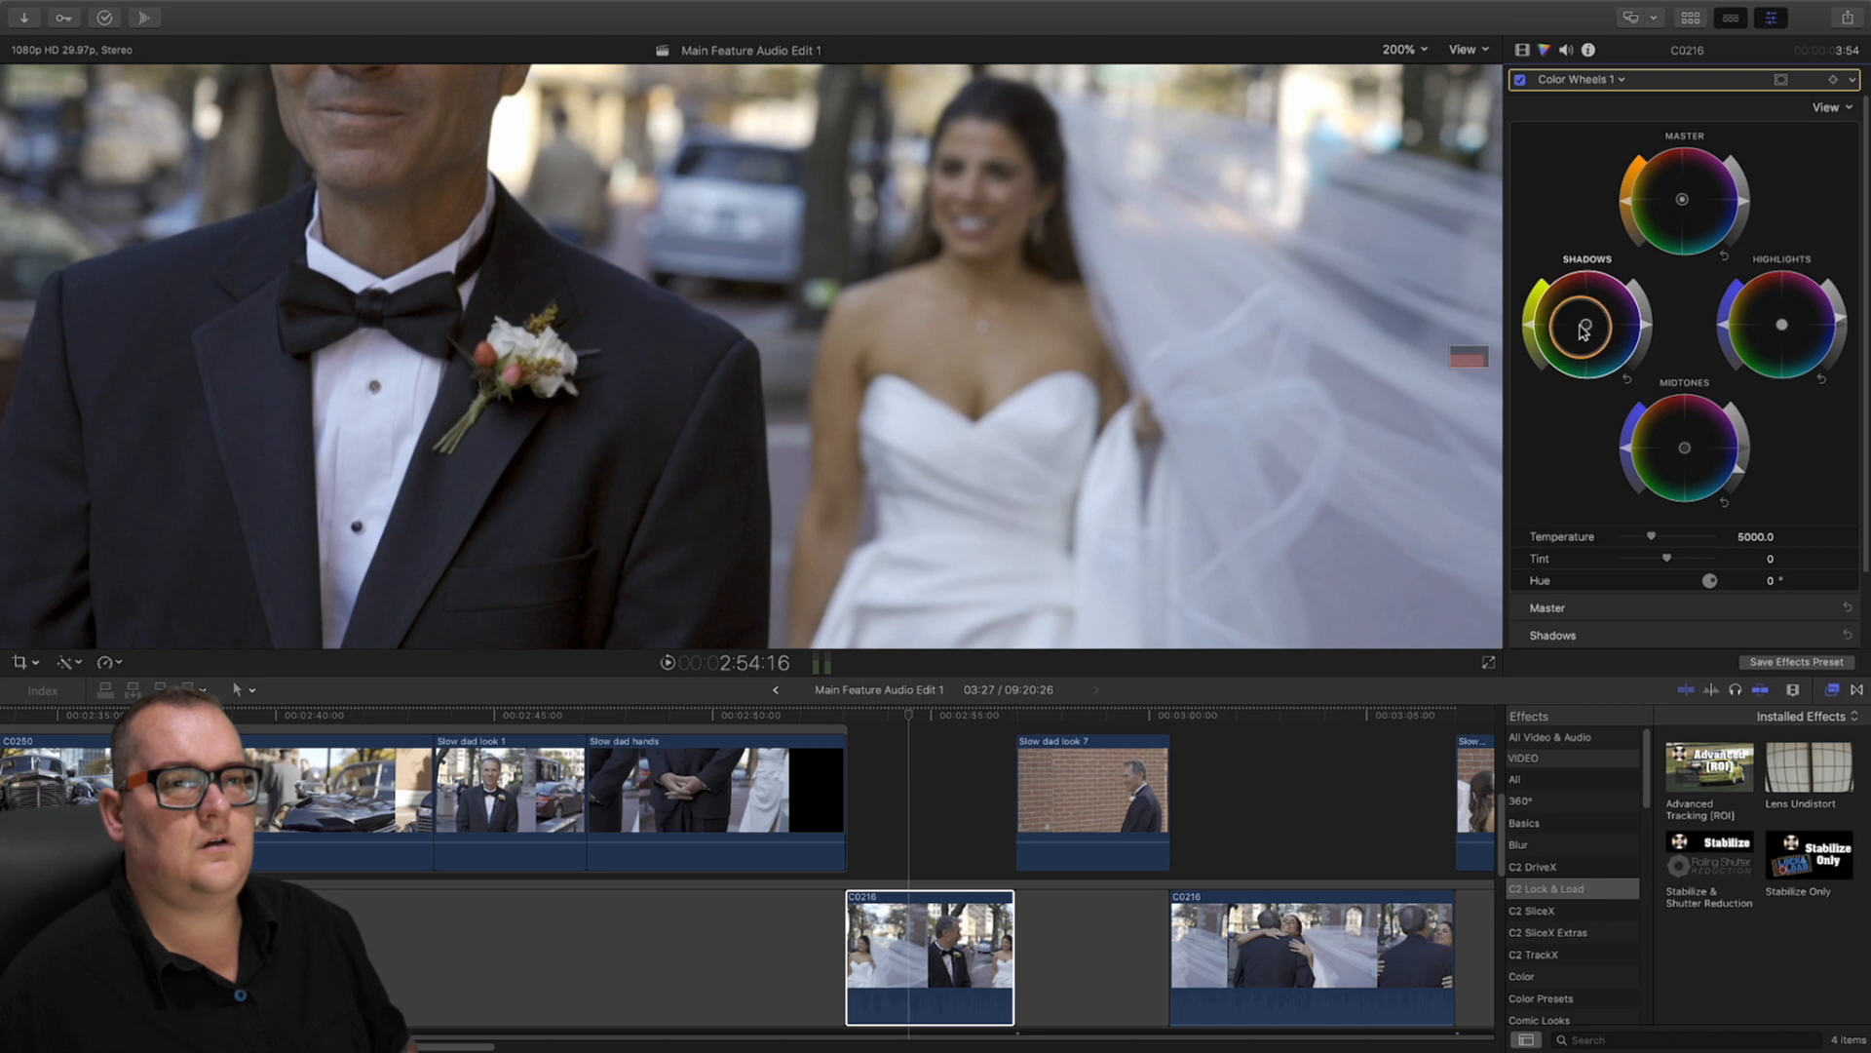
pyautogui.click(1404, 49)
pyautogui.click(1409, 65)
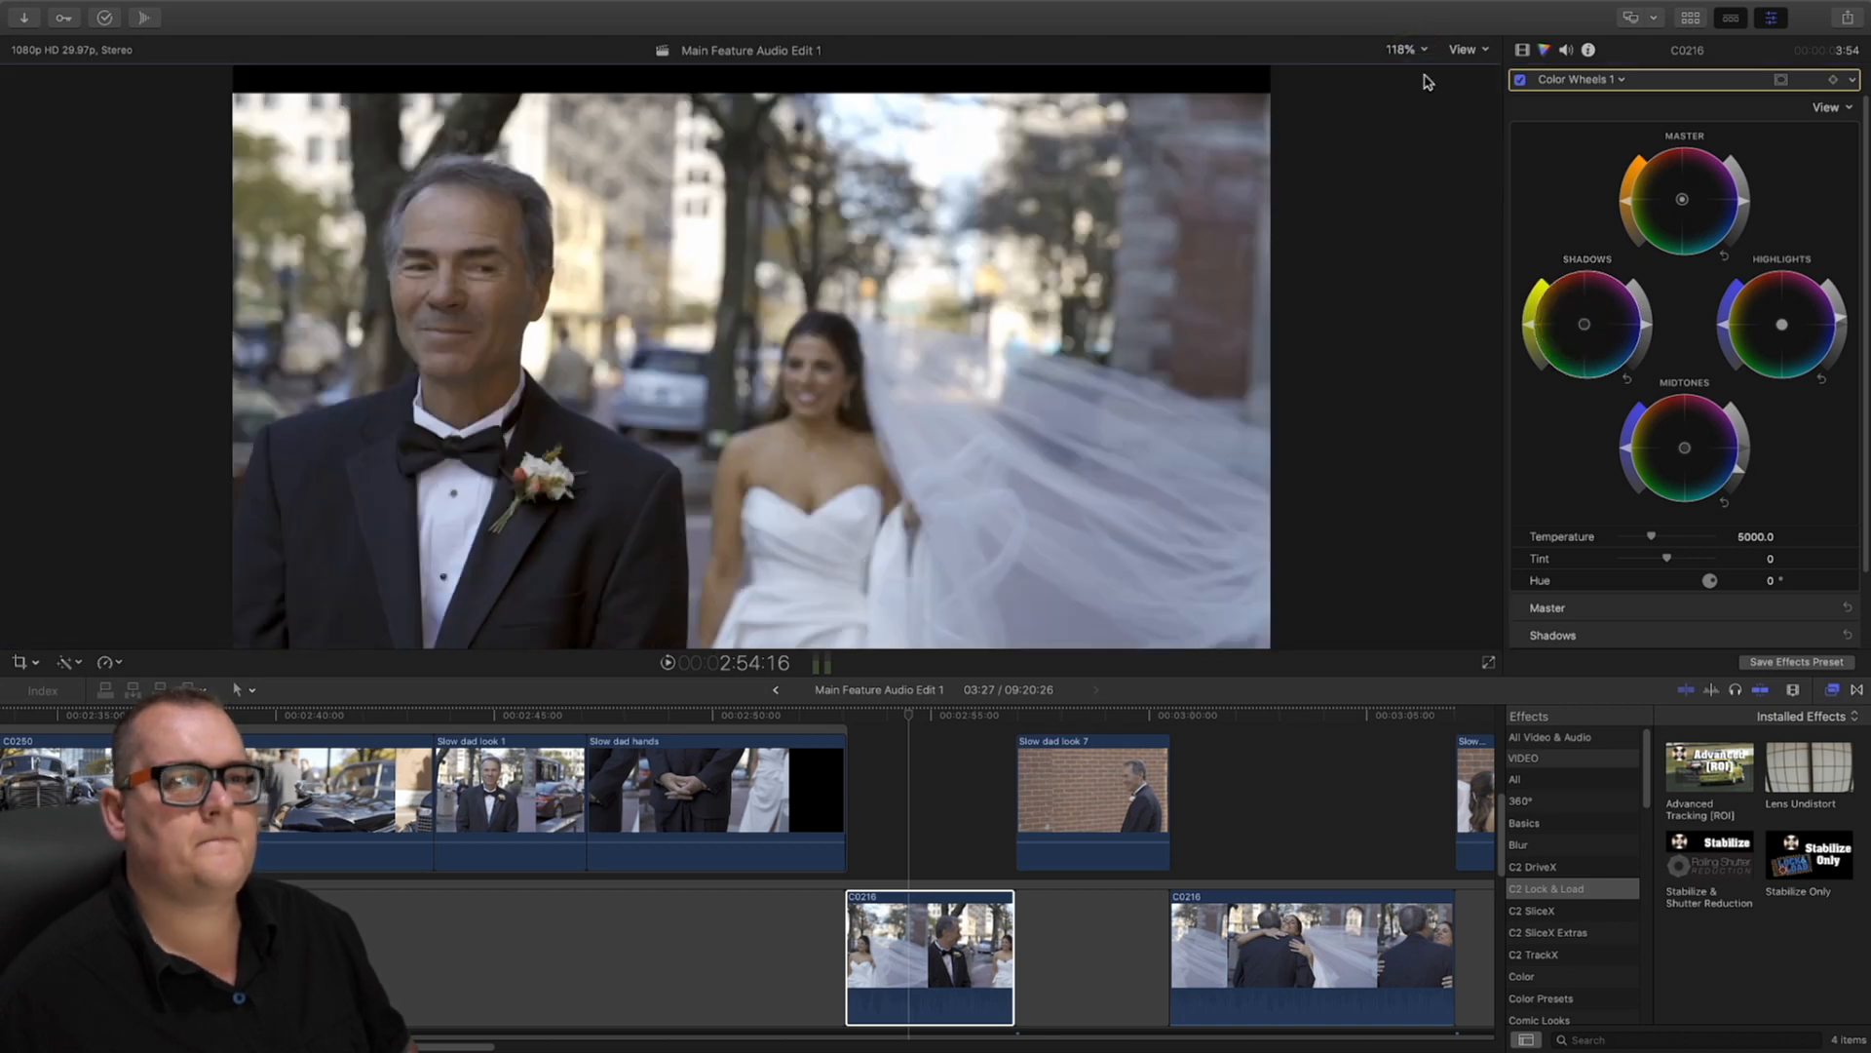
pyautogui.click(1520, 80)
pyautogui.click(1521, 80)
pyautogui.click(1520, 80)
pyautogui.click(1521, 80)
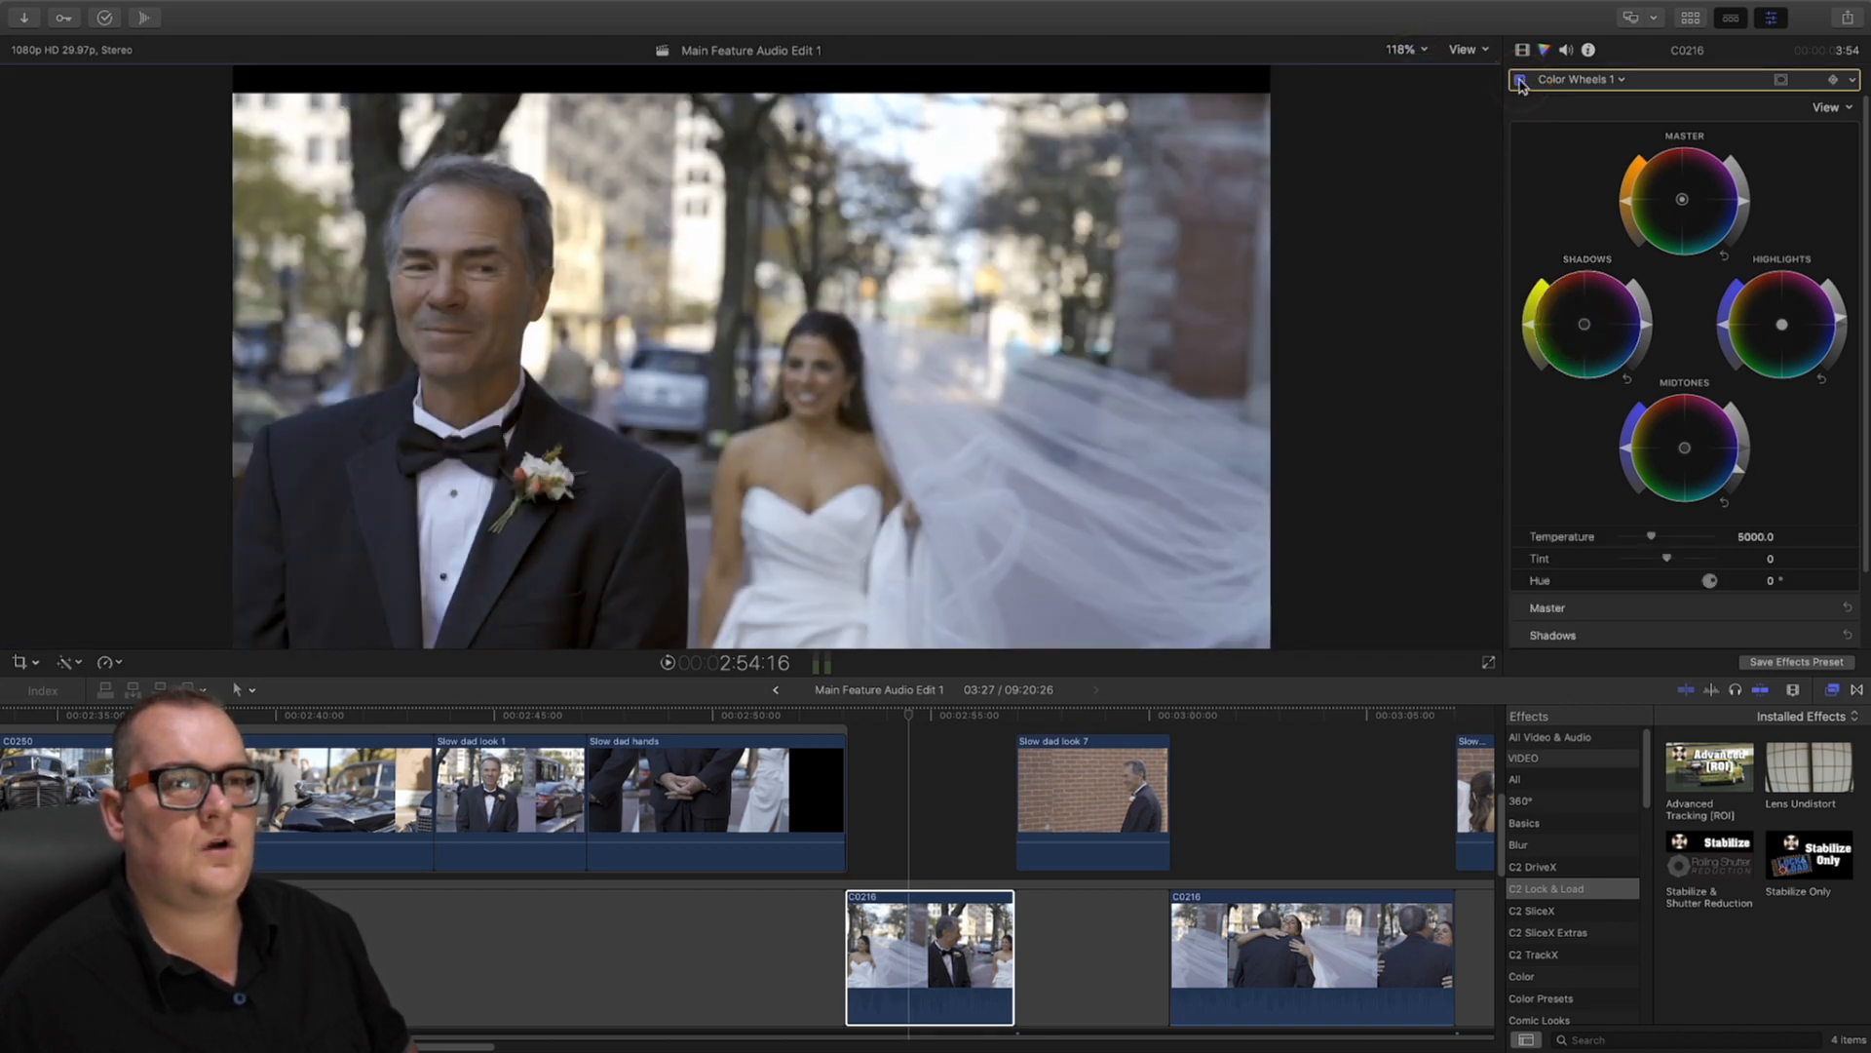
# Slightly lower the shadows and midtones brightness in Color Wheels 1 and compare the shot with and without the correction
pyautogui.moveTo(1647, 325); pyautogui.dragTo(1648, 330)
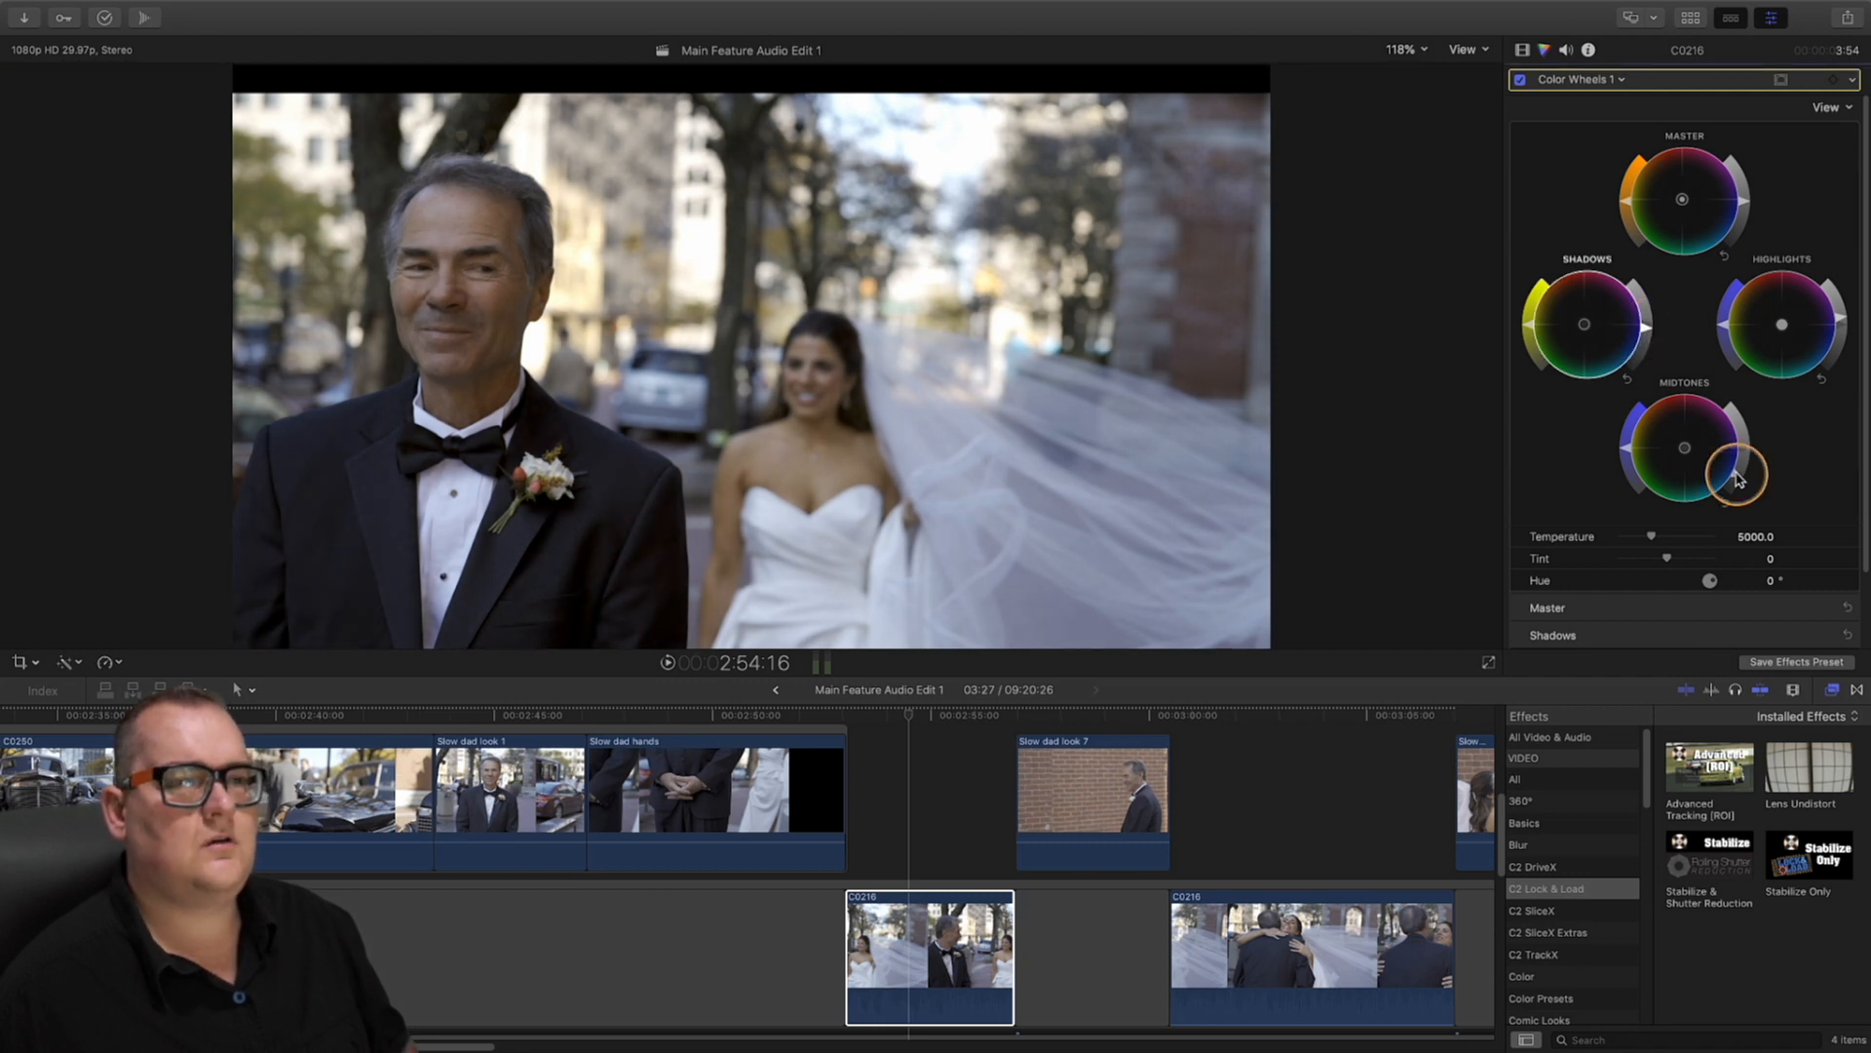
pyautogui.click(1523, 78)
pyautogui.click(1522, 78)
pyautogui.click(1522, 78)
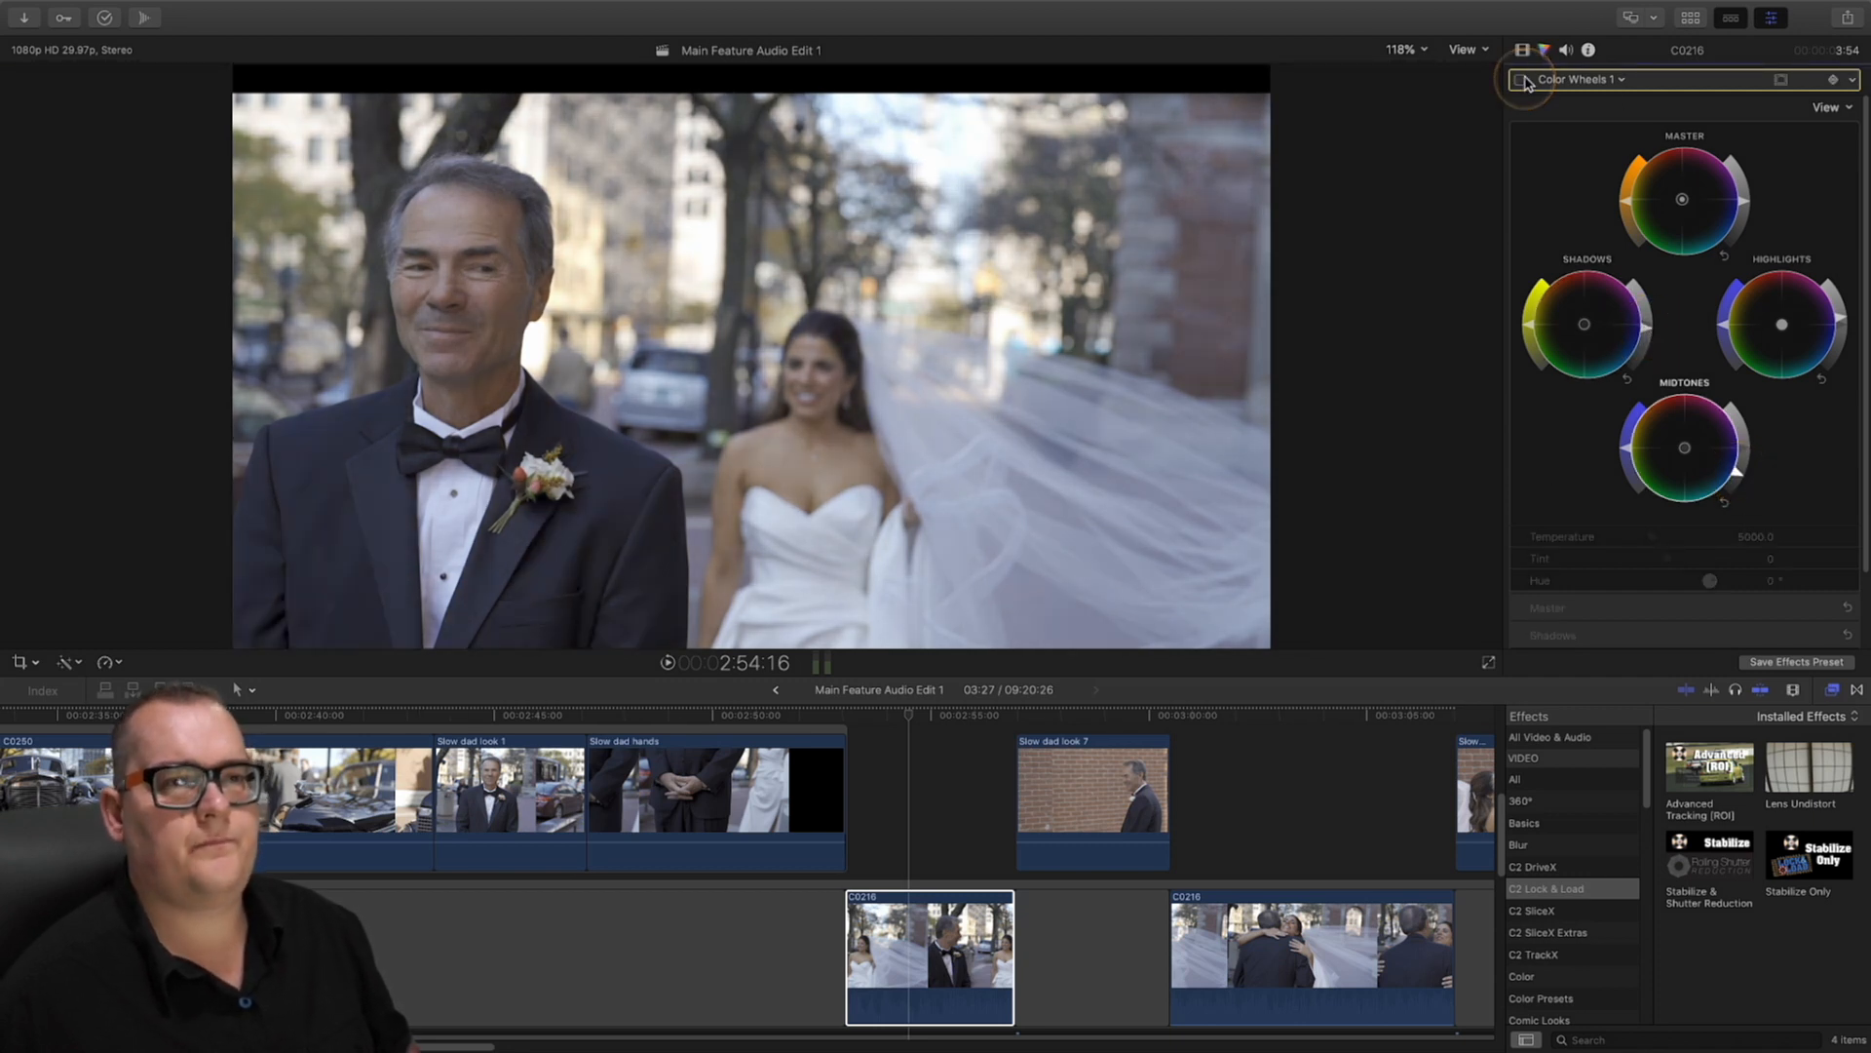
pyautogui.click(1522, 78)
# Try raising the Color Wheels 1 temperature to 6037 on clip C0216 at 2:54:21
pyautogui.moveTo(950, 716); pyautogui.dragTo(919, 733)
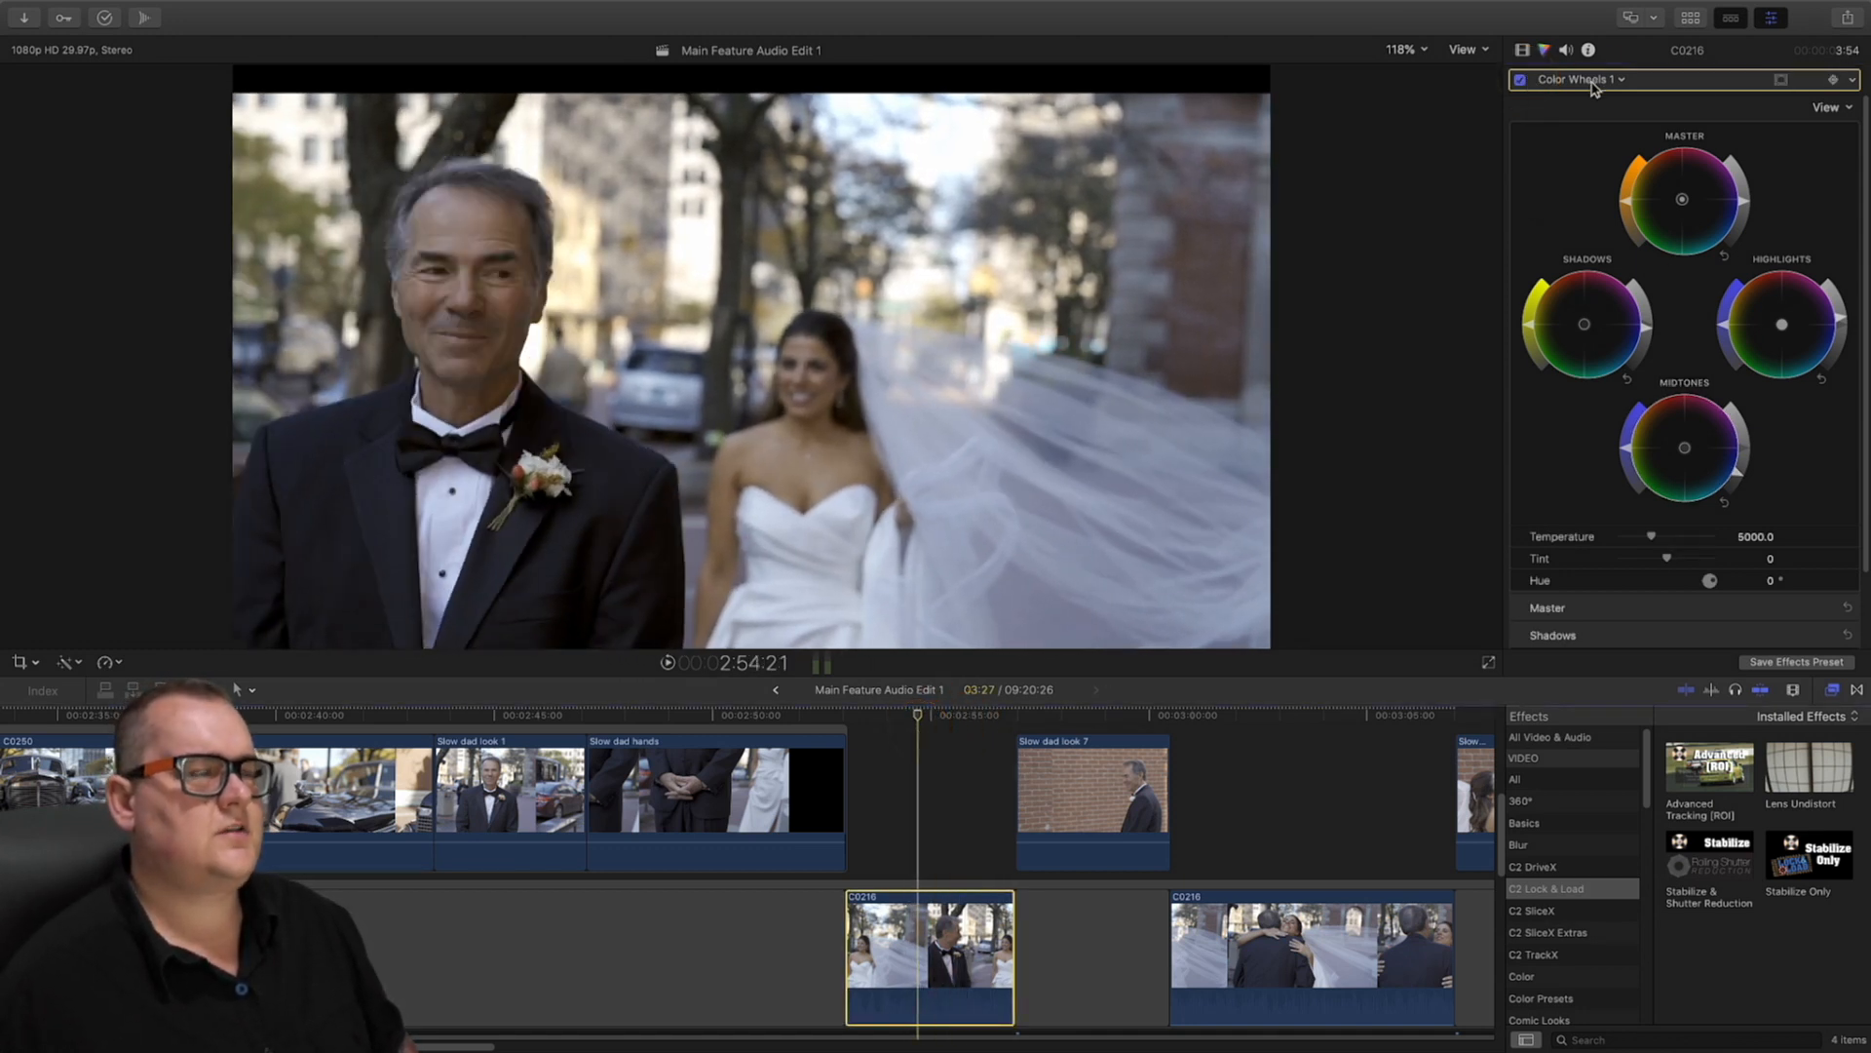
pyautogui.moveTo(1574, 79); pyautogui.dragTo(1638, 212)
pyautogui.moveTo(1651, 536); pyautogui.dragTo(1661, 544)
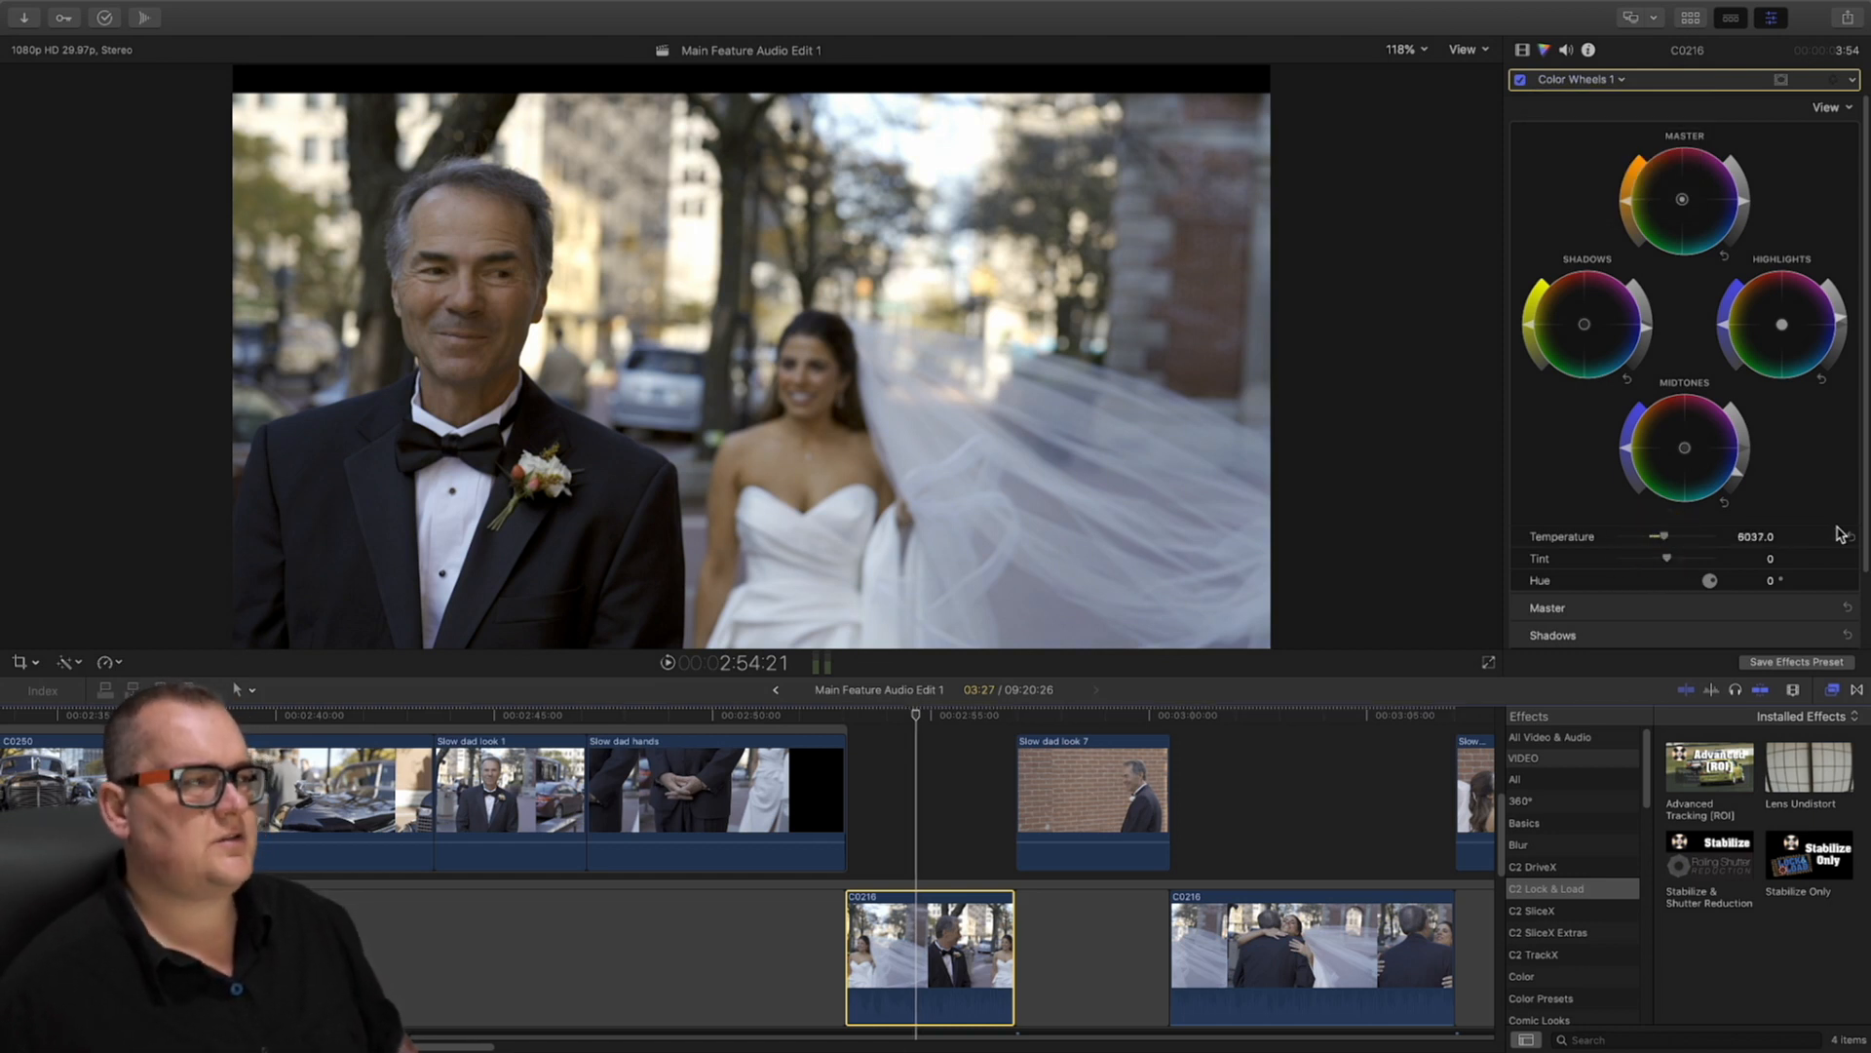
# Add a Hue/Saturation Curves correction to clip C0216 and sample the bluish veil for the Hue vs Sat curve
pyautogui.click(1590, 86)
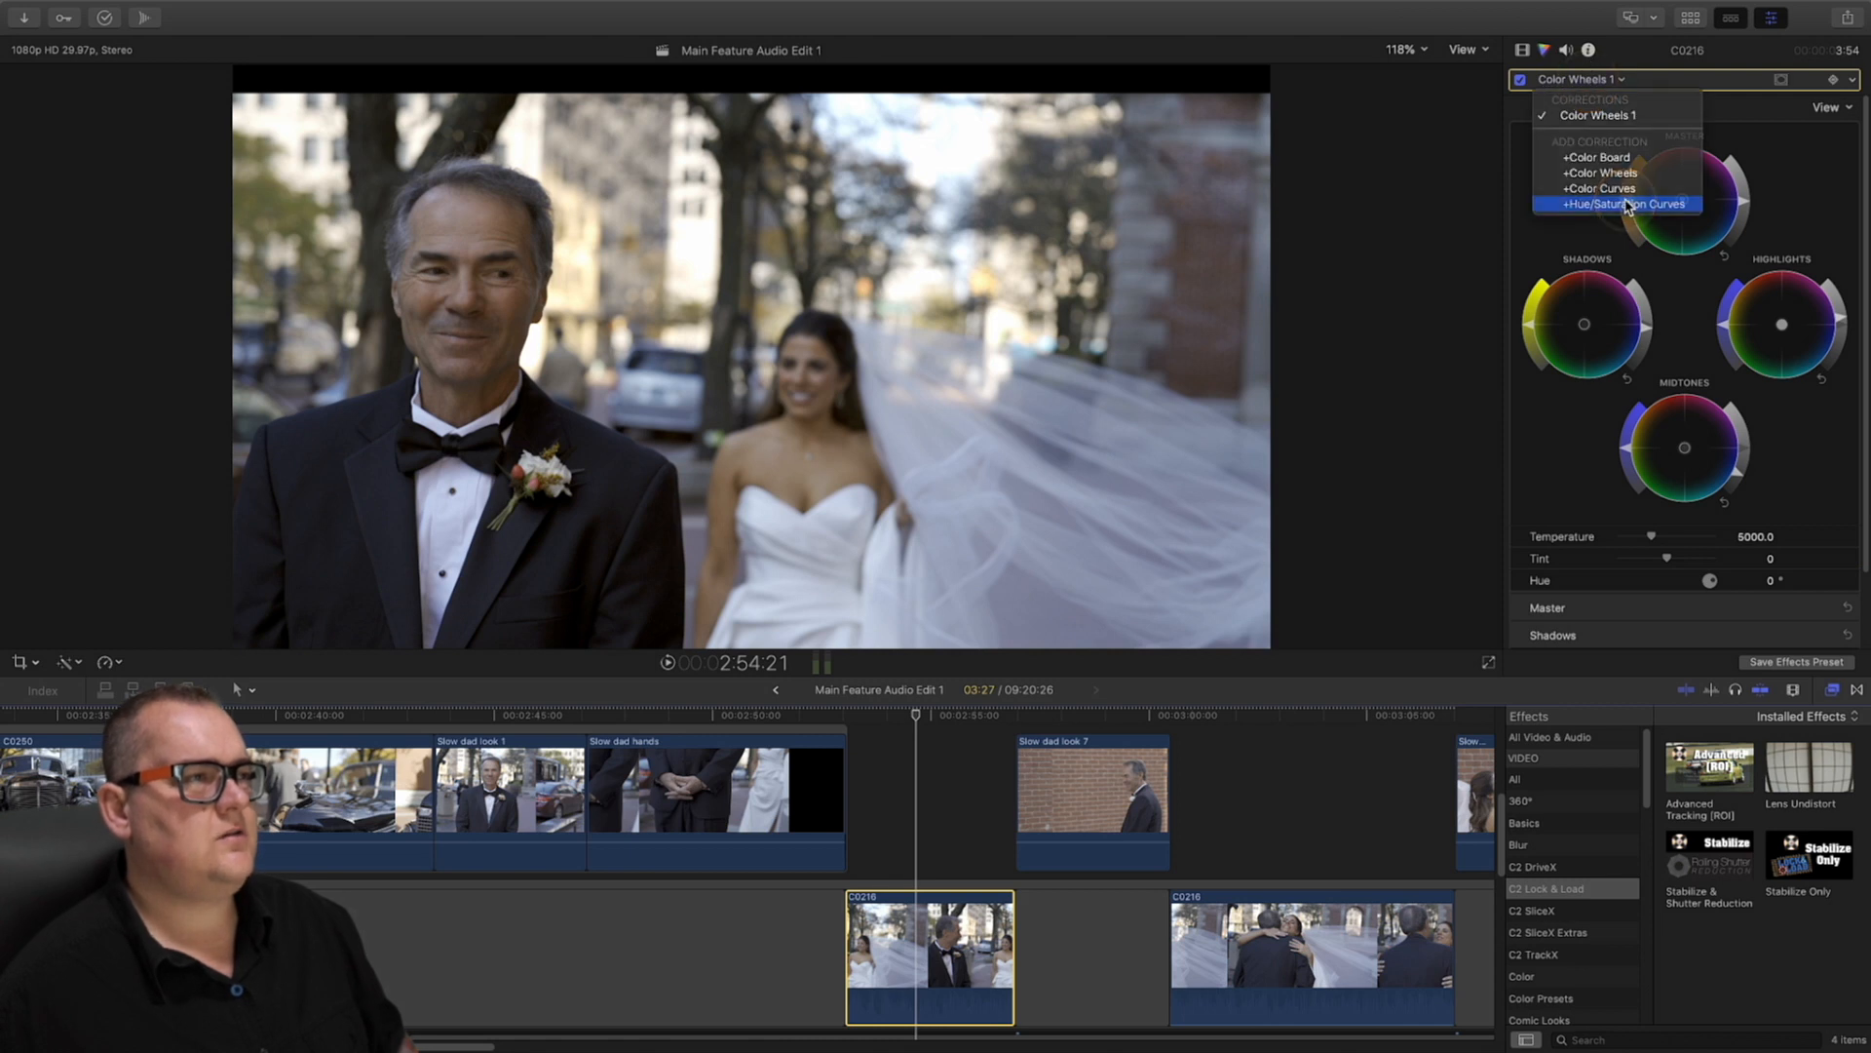
pyautogui.click(1626, 193)
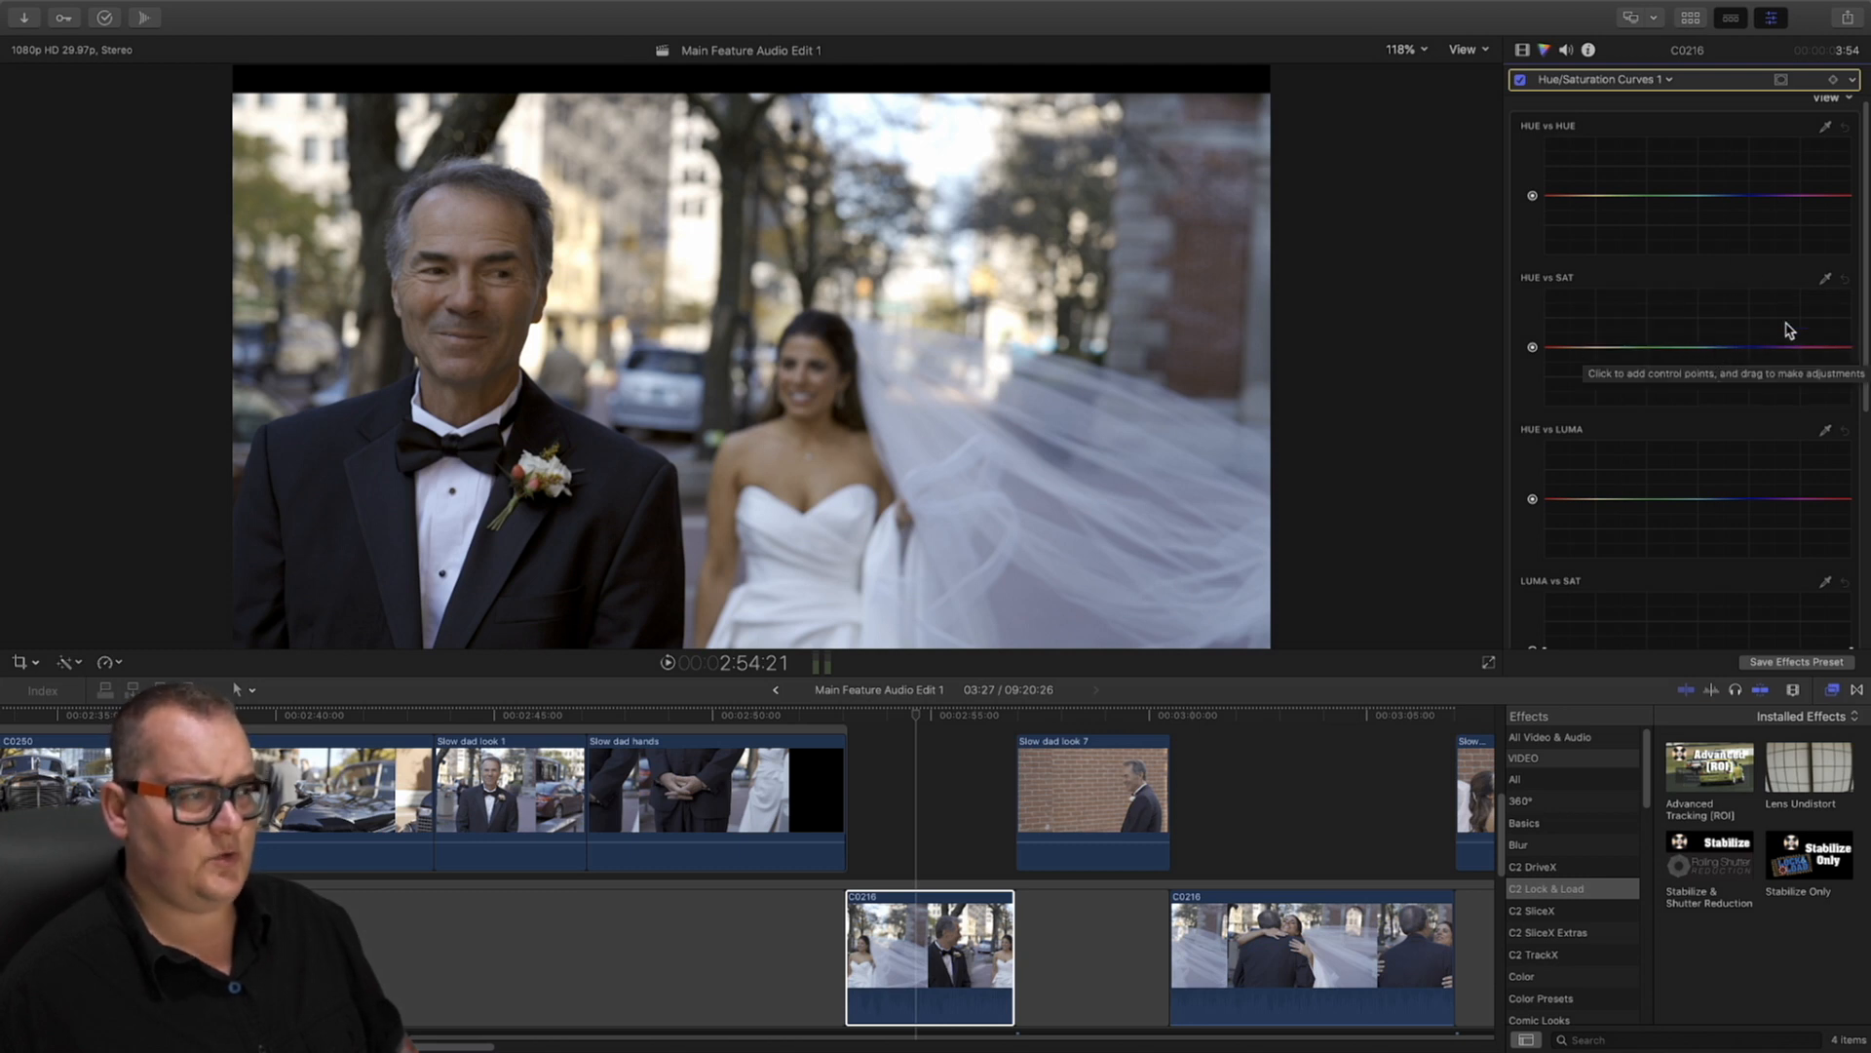
pyautogui.click(1826, 279)
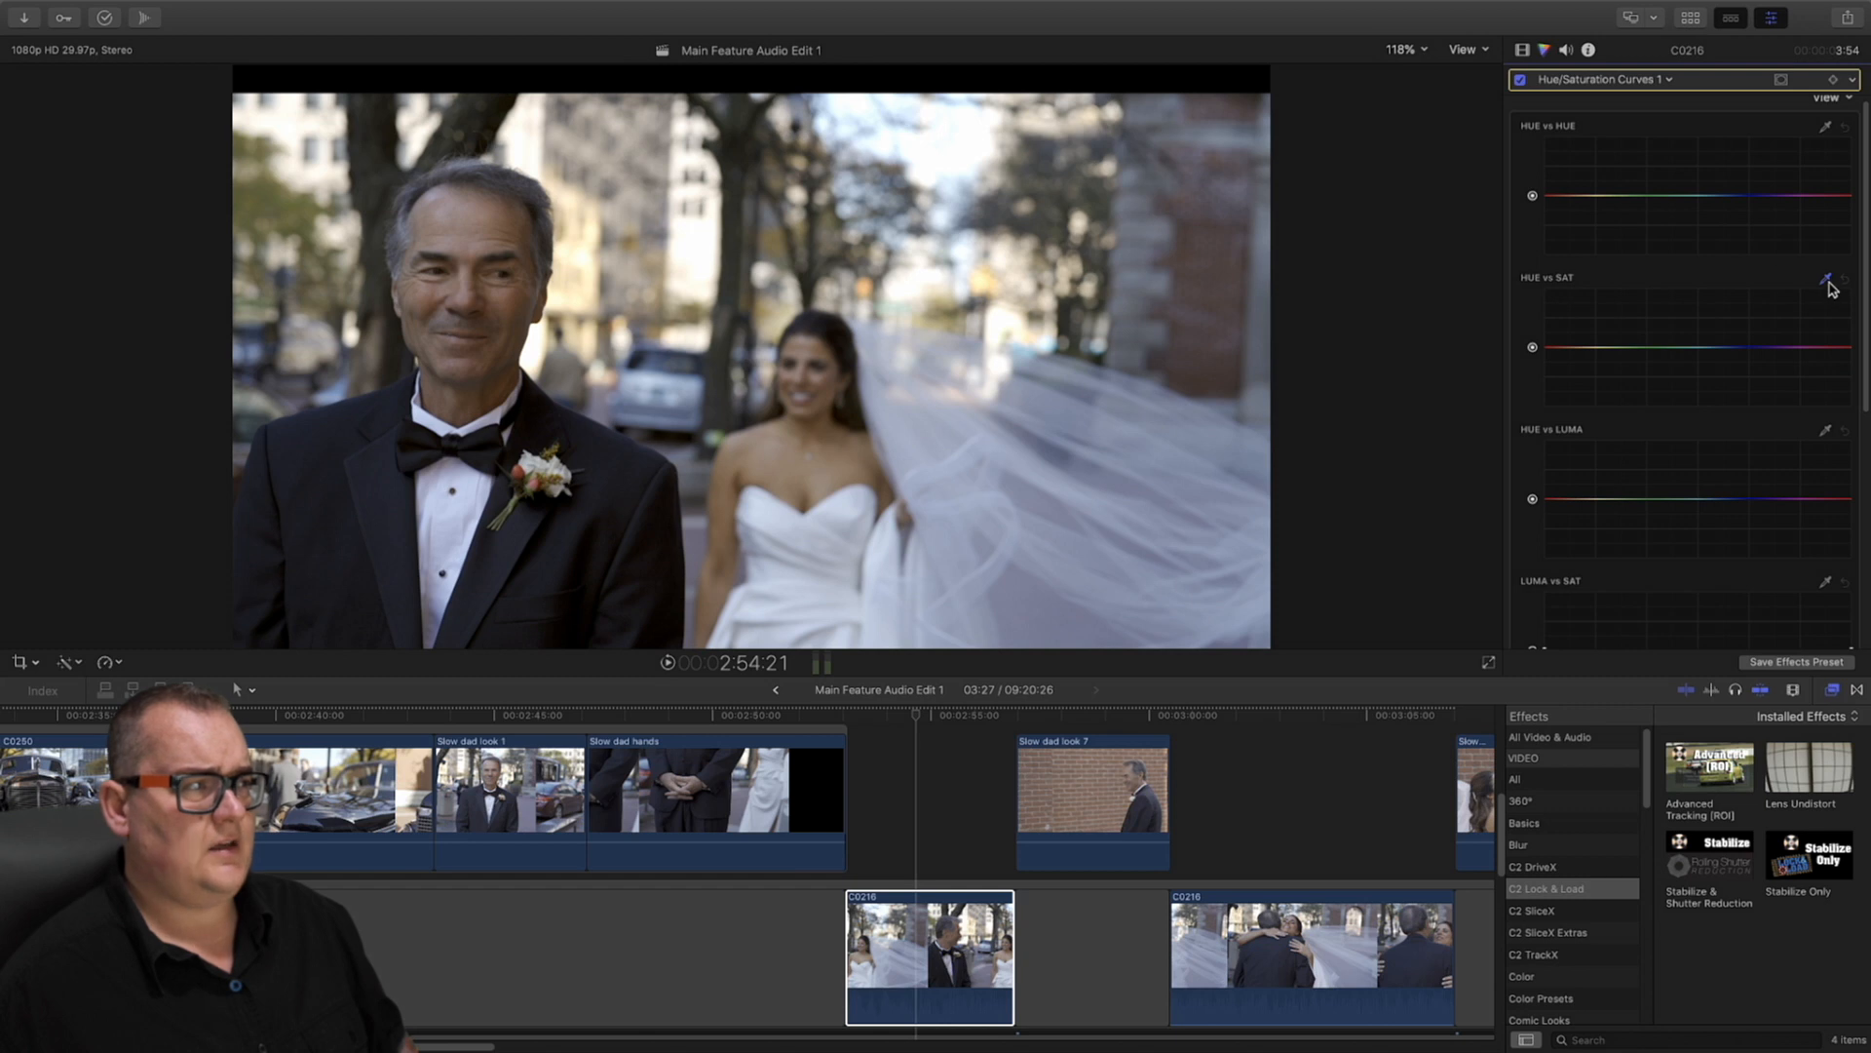
pyautogui.click(1215, 612)
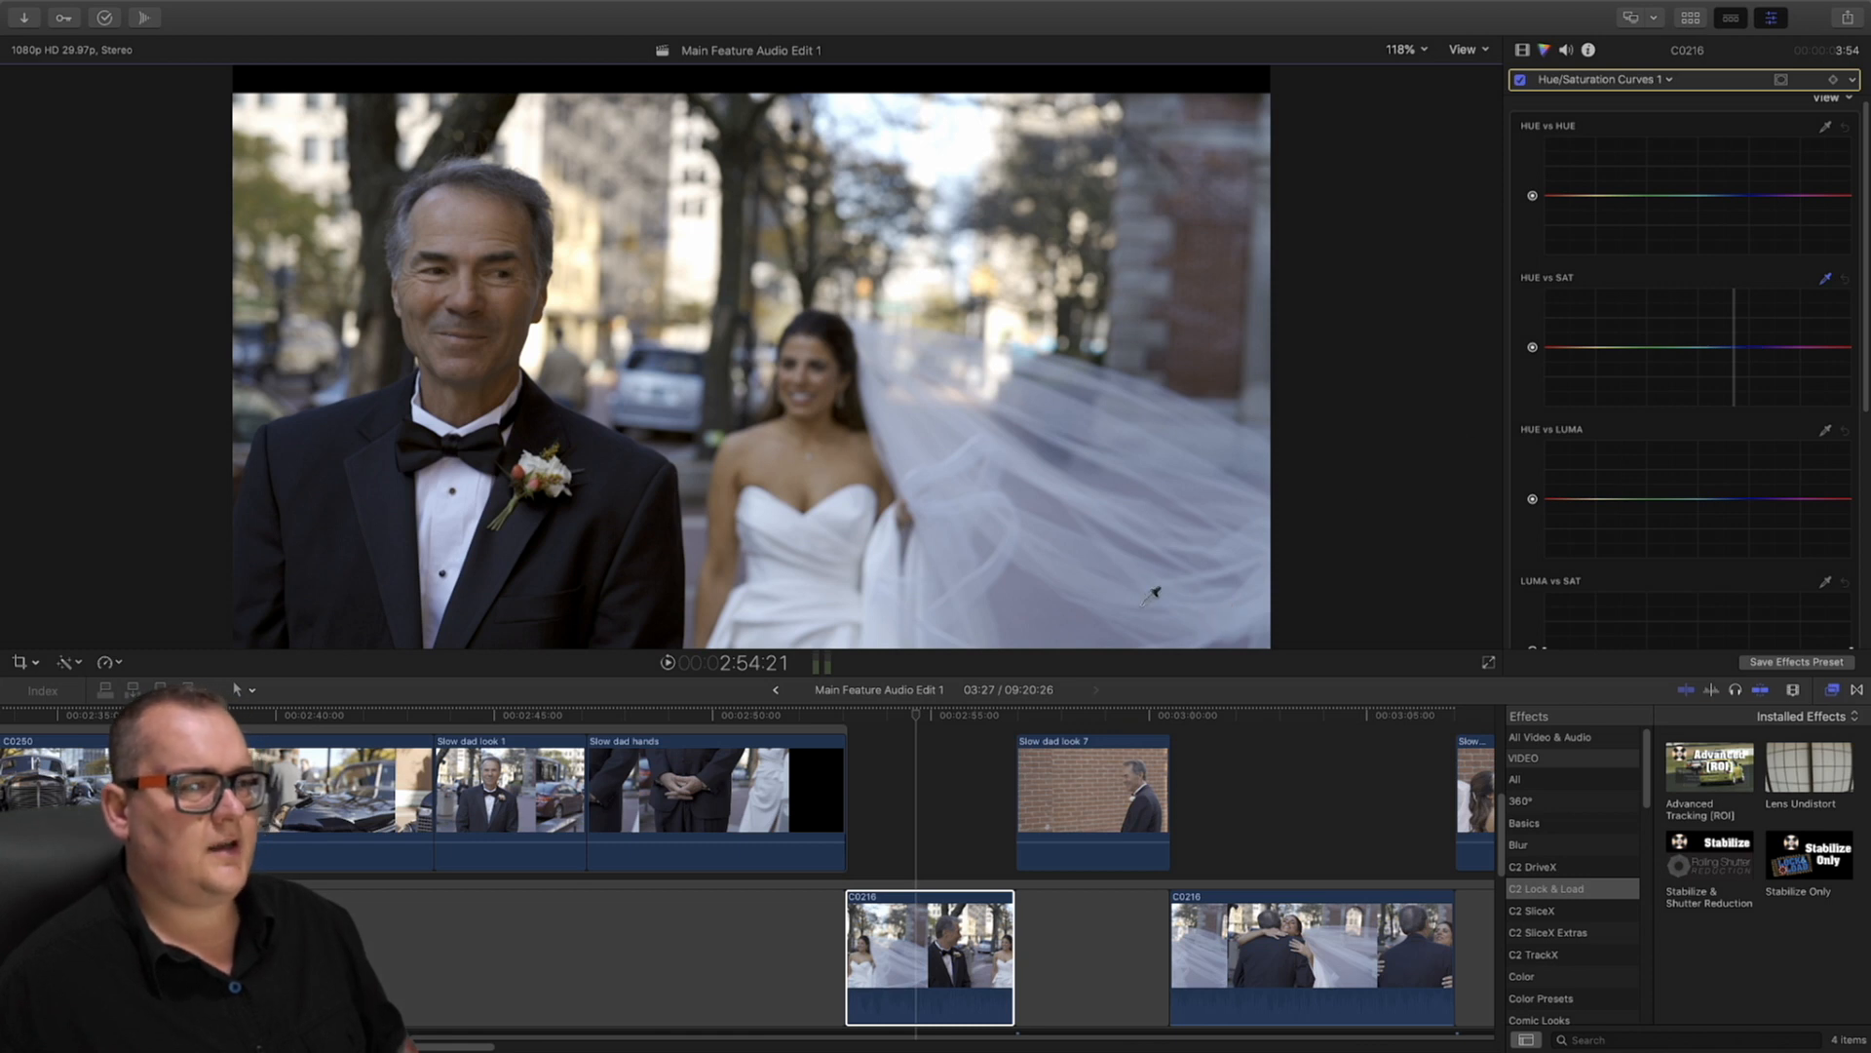
pyautogui.moveTo(1142, 603); pyautogui.dragTo(1219, 611)
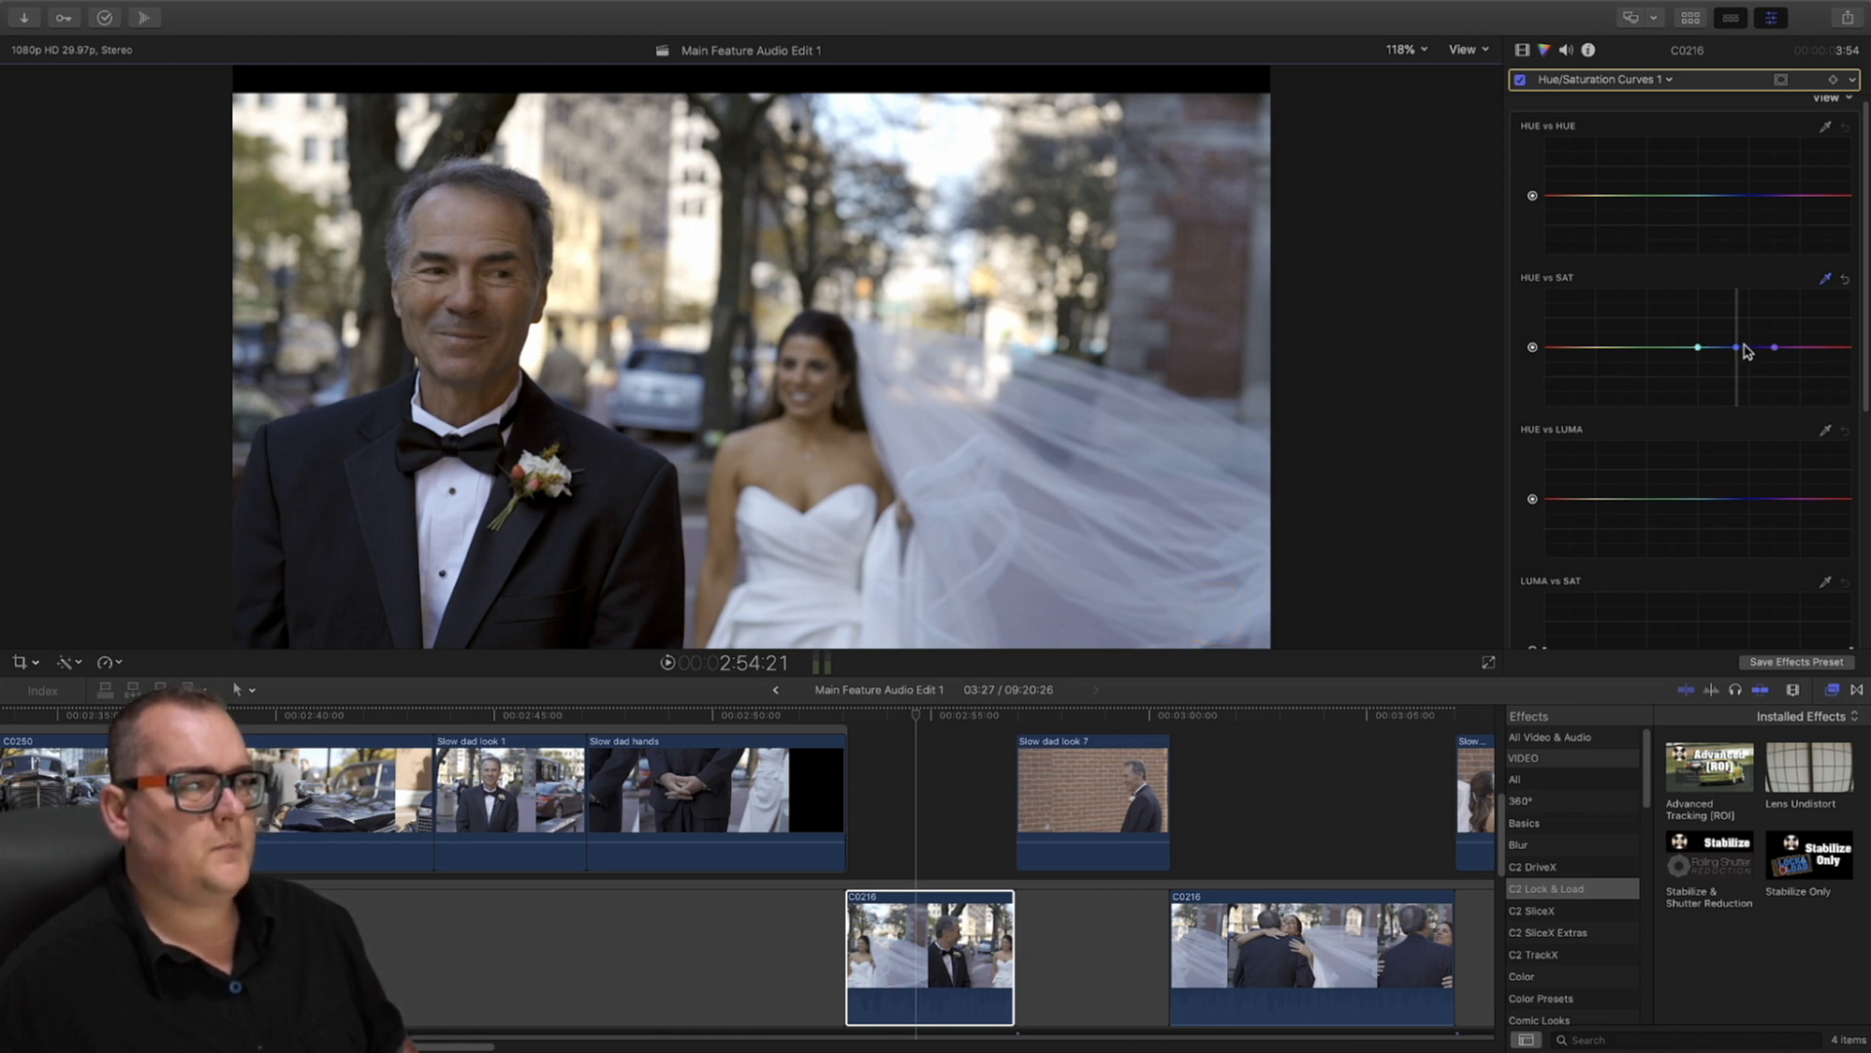
# Lower the sampled blue on the Hue vs Sat curve to desaturate the veil, inspecting it at 400% and in the fitted frame
pyautogui.moveTo(1744, 346); pyautogui.dragTo(1739, 352)
pyautogui.moveTo(1400, 50); pyautogui.dragTo(1418, 192)
pyautogui.moveTo(1462, 355); pyautogui.dragTo(1480, 371)
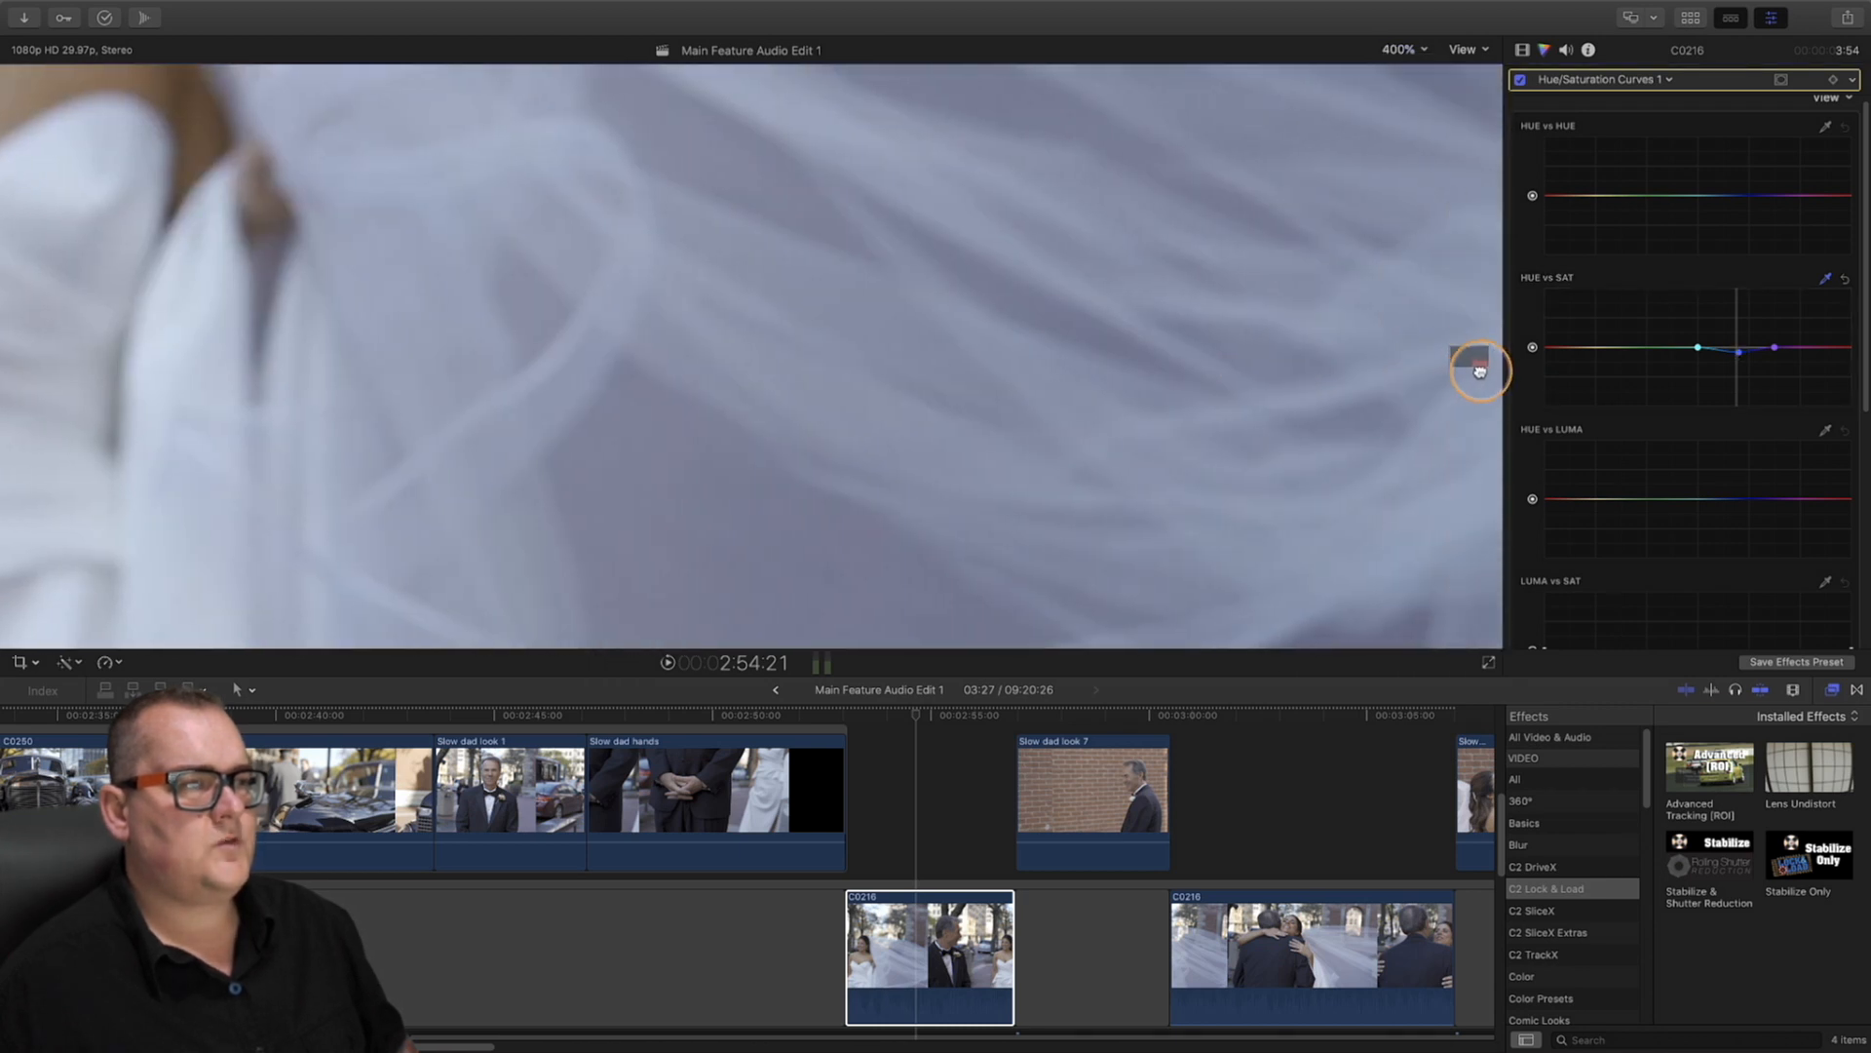
pyautogui.moveTo(1739, 351)
pyautogui.mouseDown()
pyautogui.moveTo(1734, 402)
pyautogui.moveTo(1734, 347)
pyautogui.moveTo(1734, 370)
pyautogui.mouseUp()
pyautogui.click(1403, 51)
pyautogui.click(1415, 68)
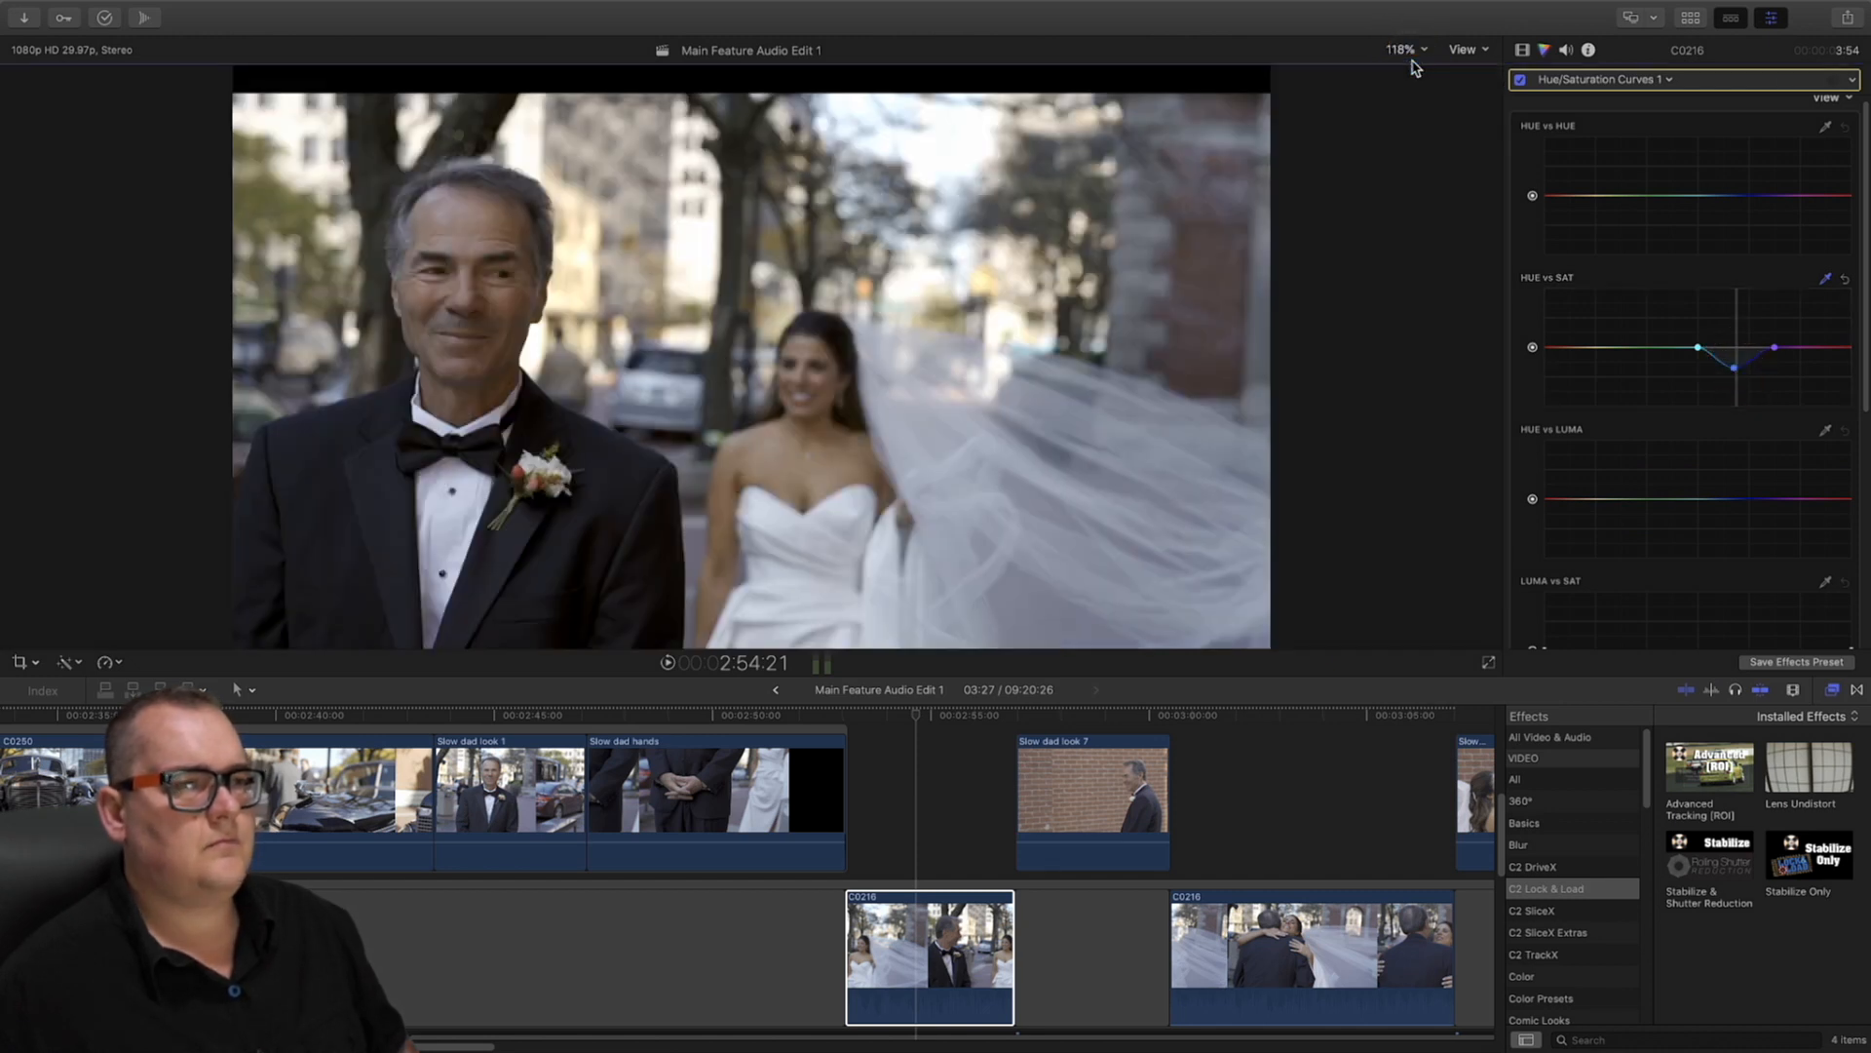
# Compare clip C0216 with all its effects switched off and on, and scrub through the corrected shot
pyautogui.click(1524, 51)
pyautogui.click(1522, 82)
pyautogui.click(1523, 82)
pyautogui.click(1522, 81)
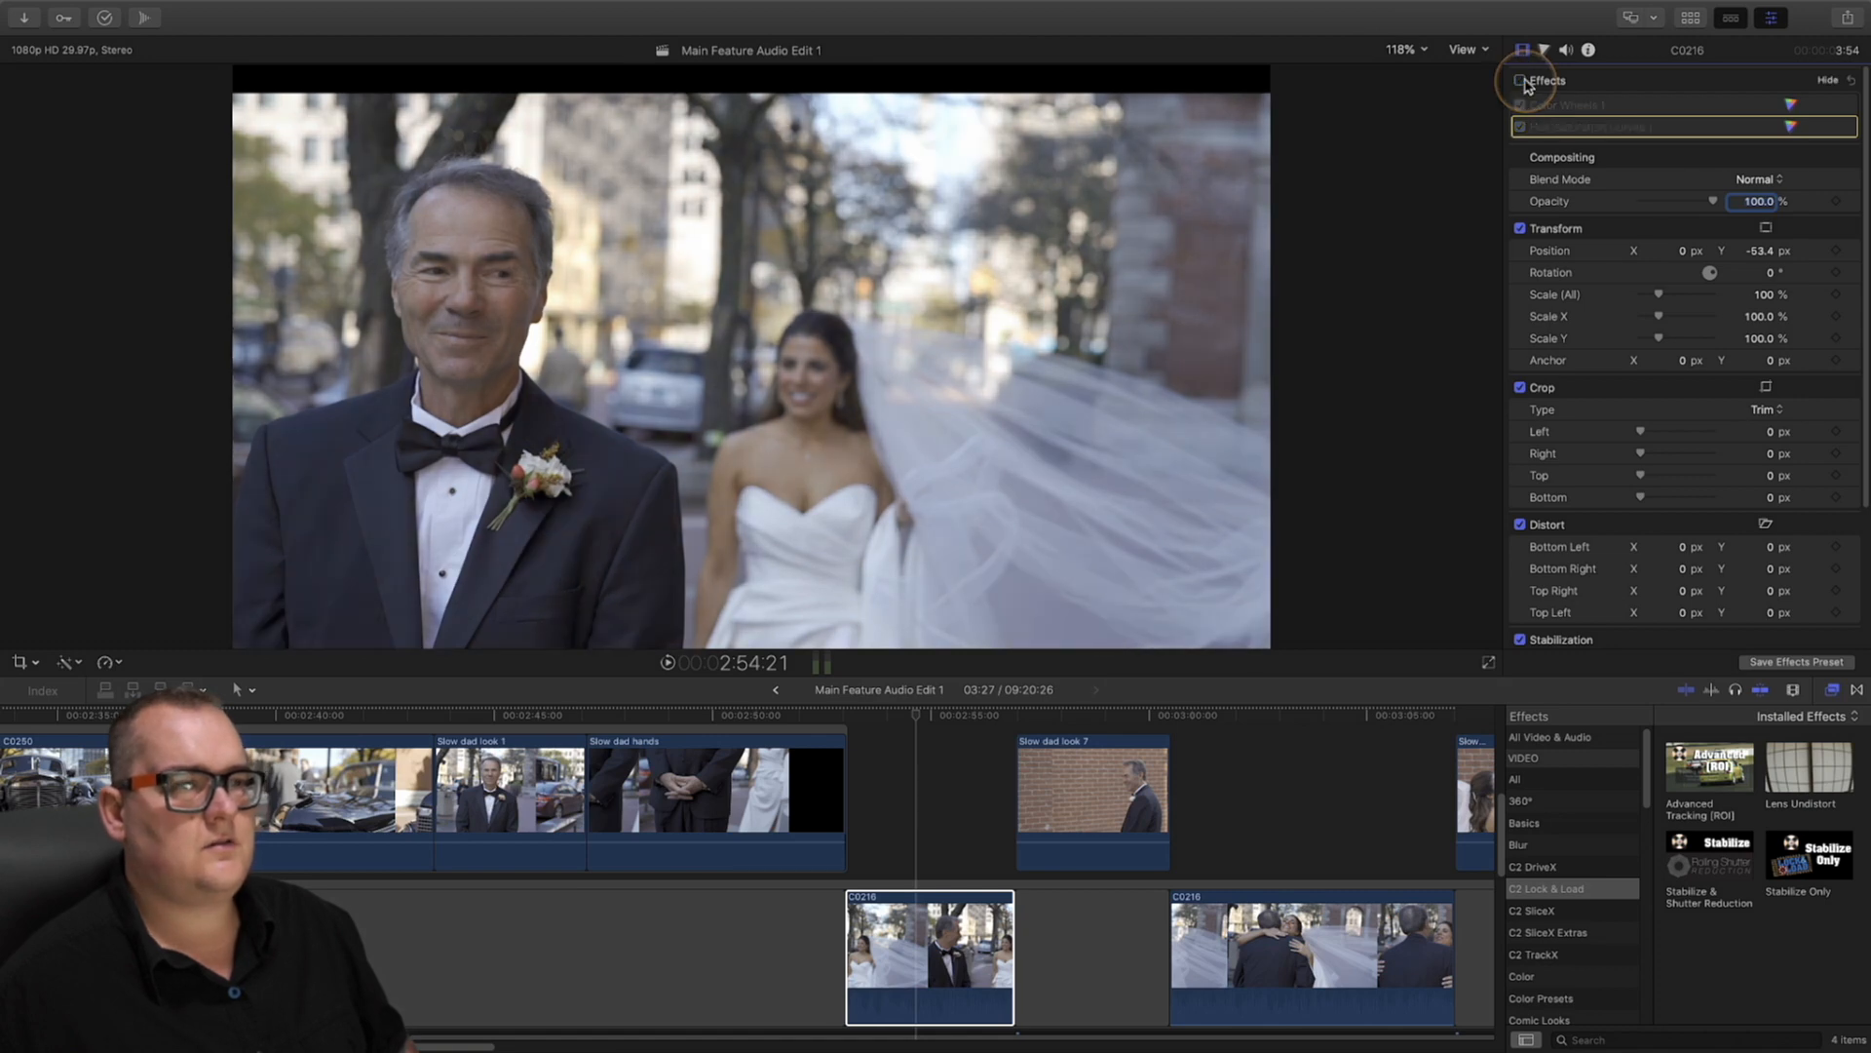
pyautogui.click(1522, 82)
pyautogui.click(1523, 82)
pyautogui.click(1523, 81)
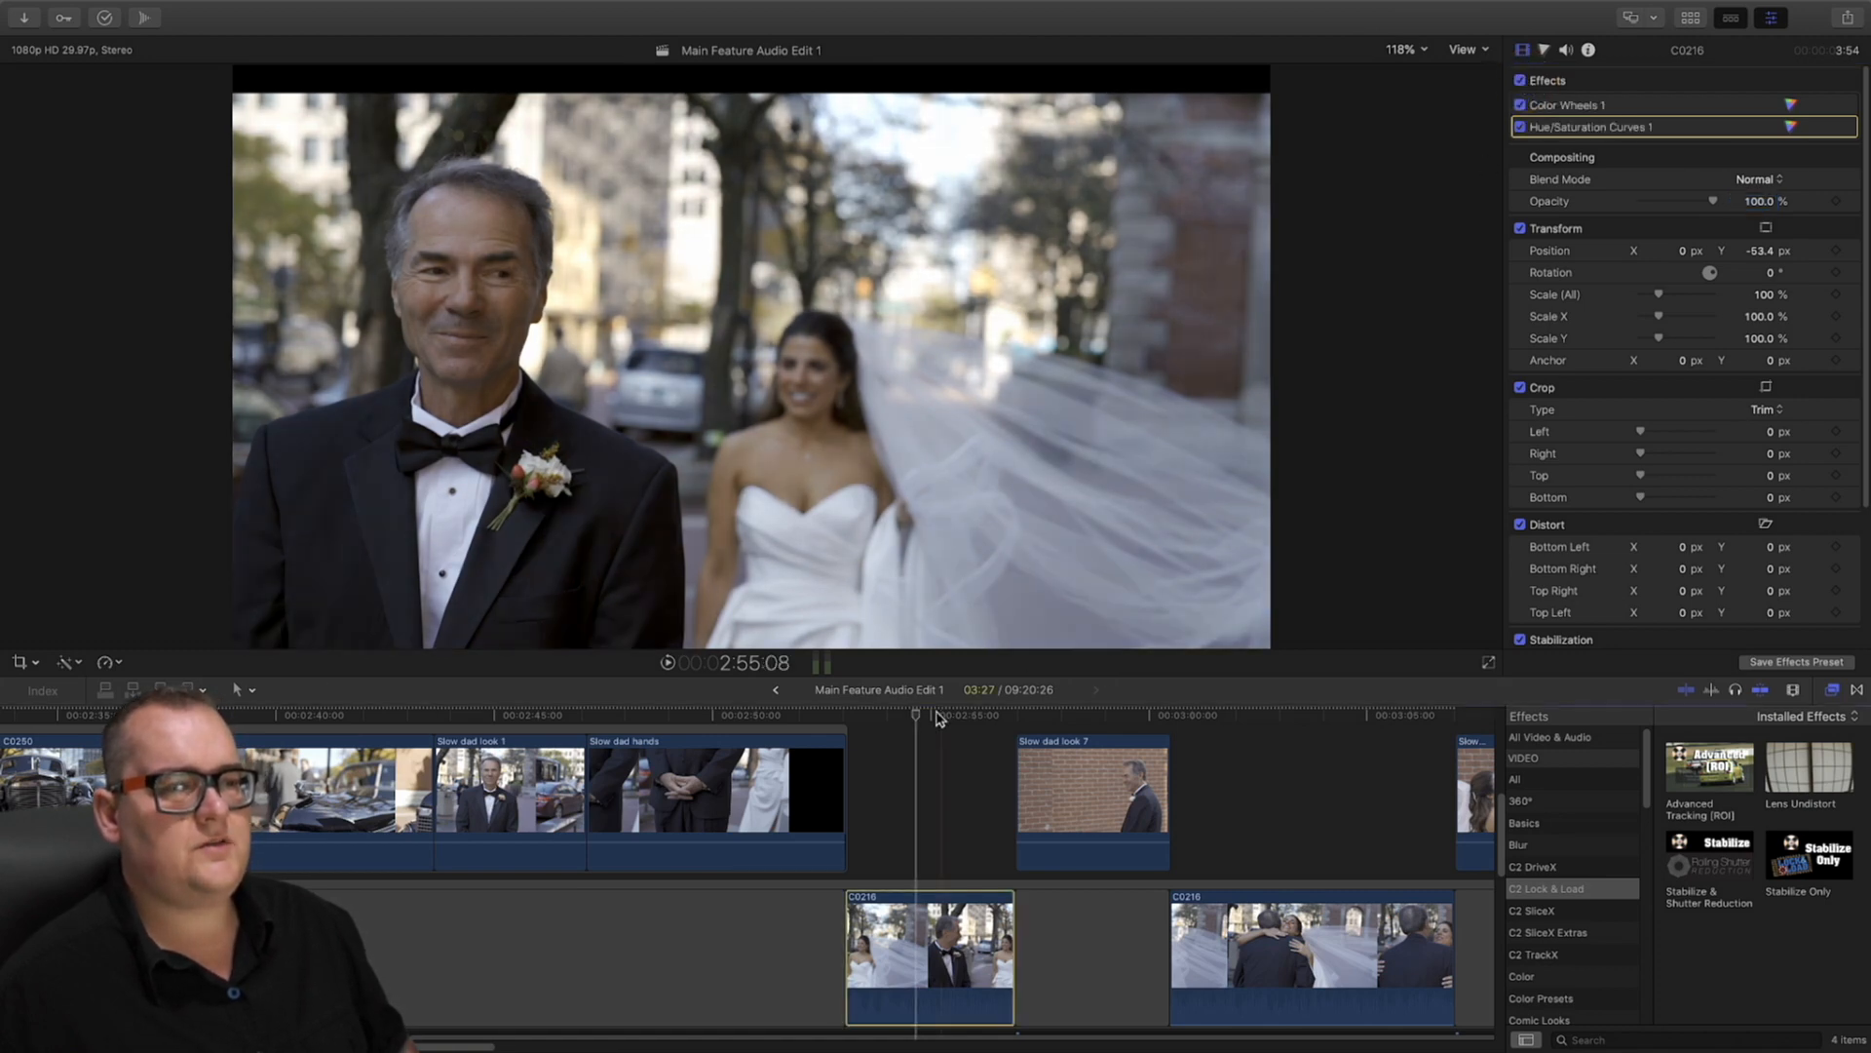
pyautogui.click(893, 714)
pyautogui.moveTo(895, 718); pyautogui.dragTo(917, 756)
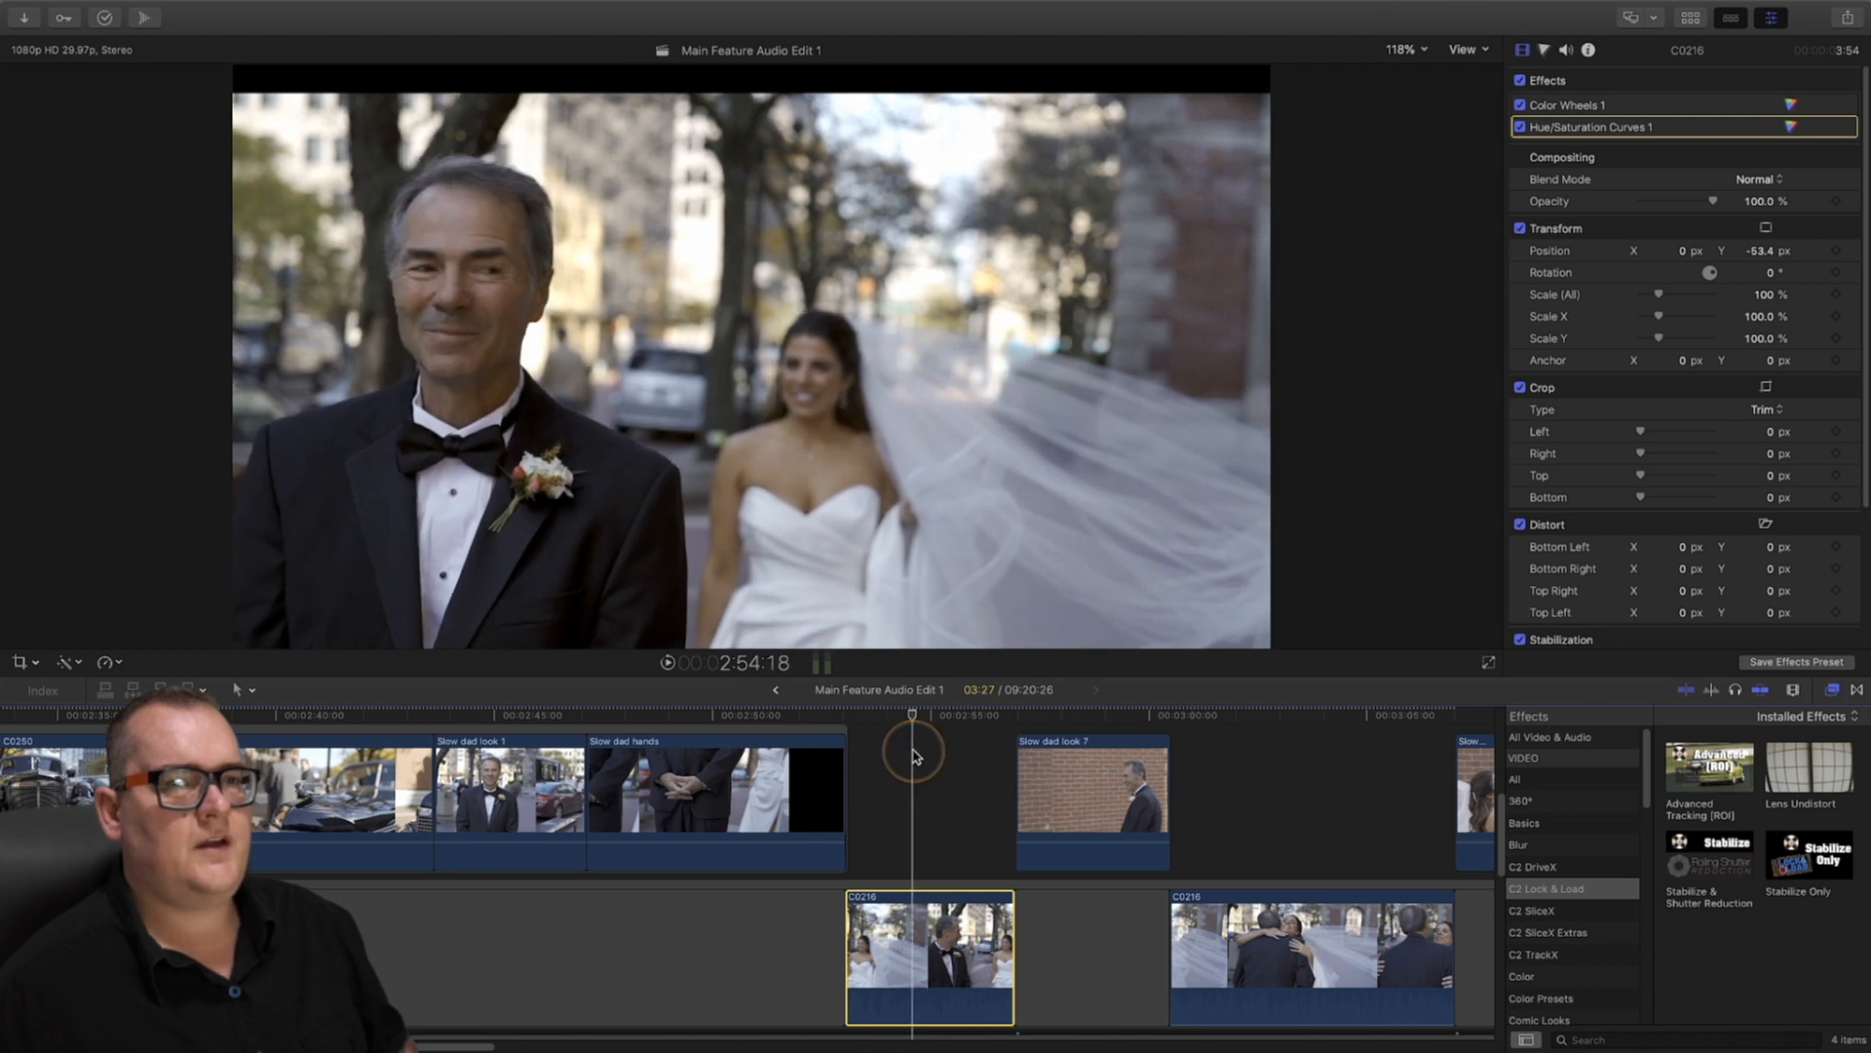
# Slightly raise the midtones saturation and the highlights brightness in Color Wheels 1 on clip C0216
pyautogui.click(1546, 52)
pyautogui.click(1609, 76)
pyautogui.click(1604, 118)
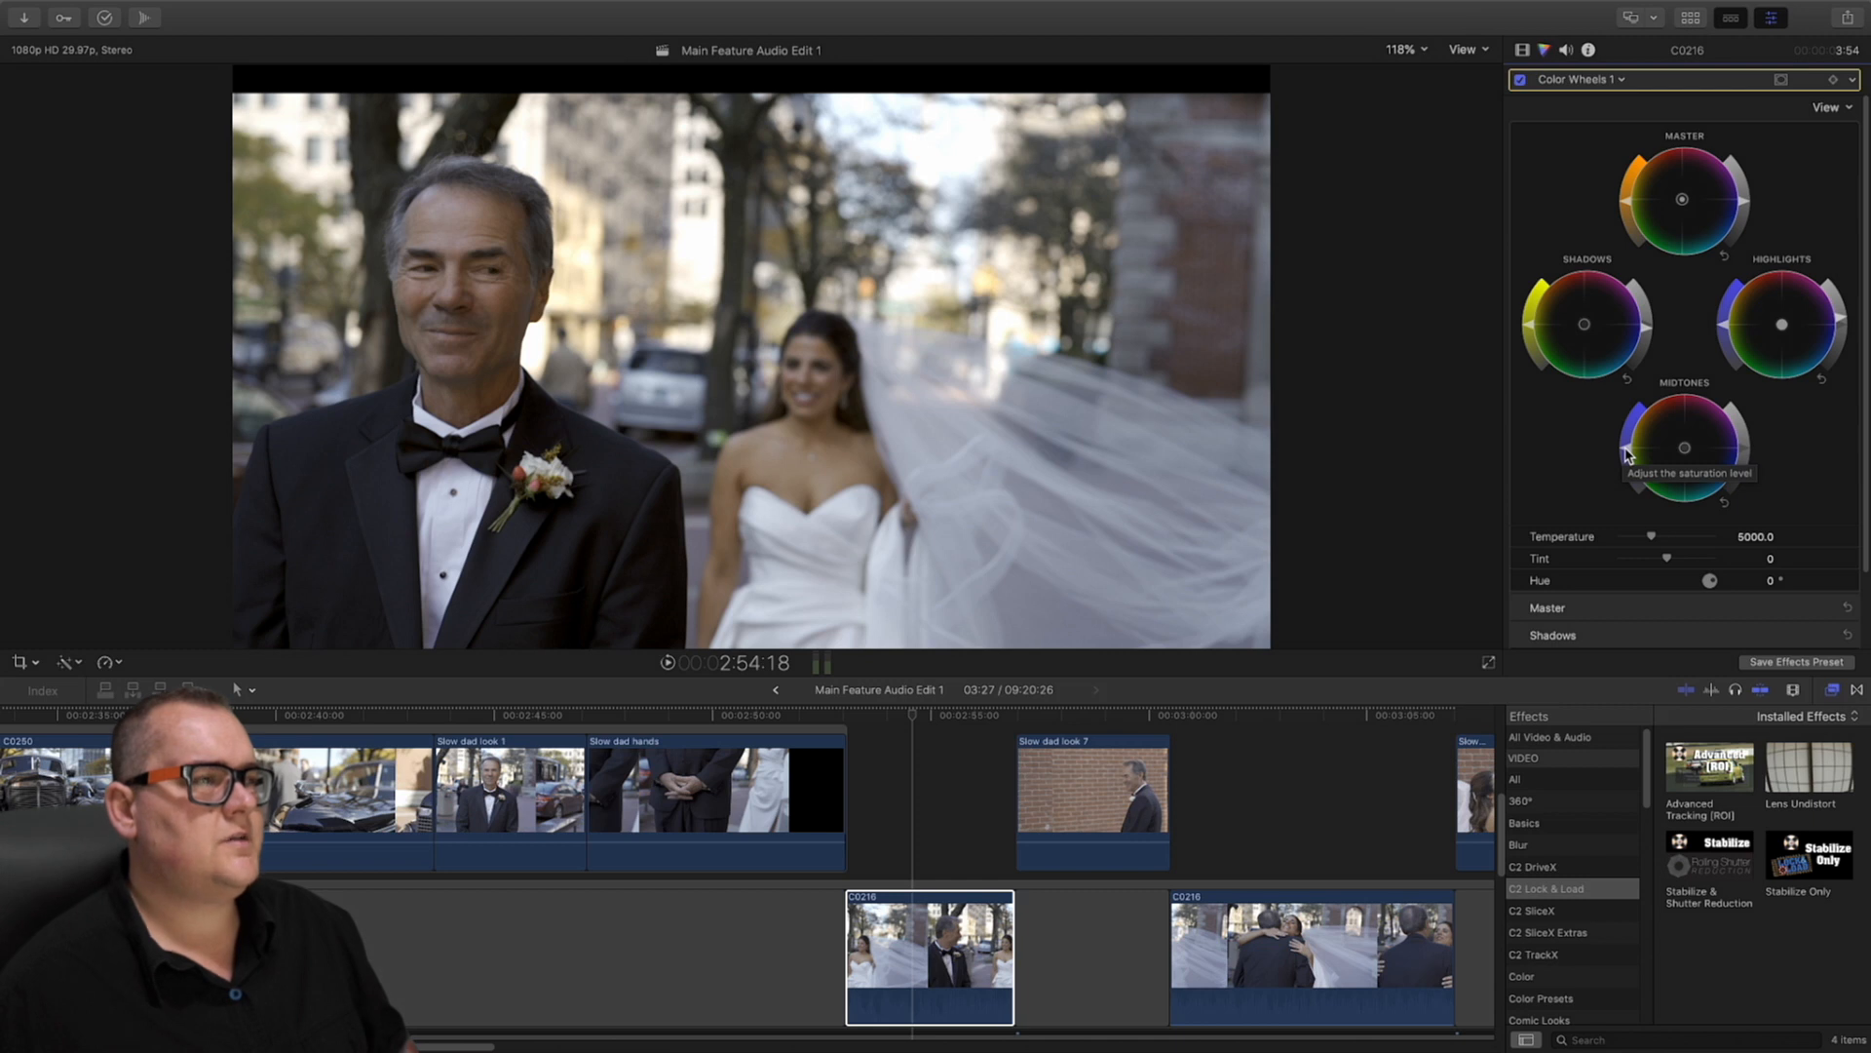
pyautogui.moveTo(1625, 453); pyautogui.dragTo(1632, 447)
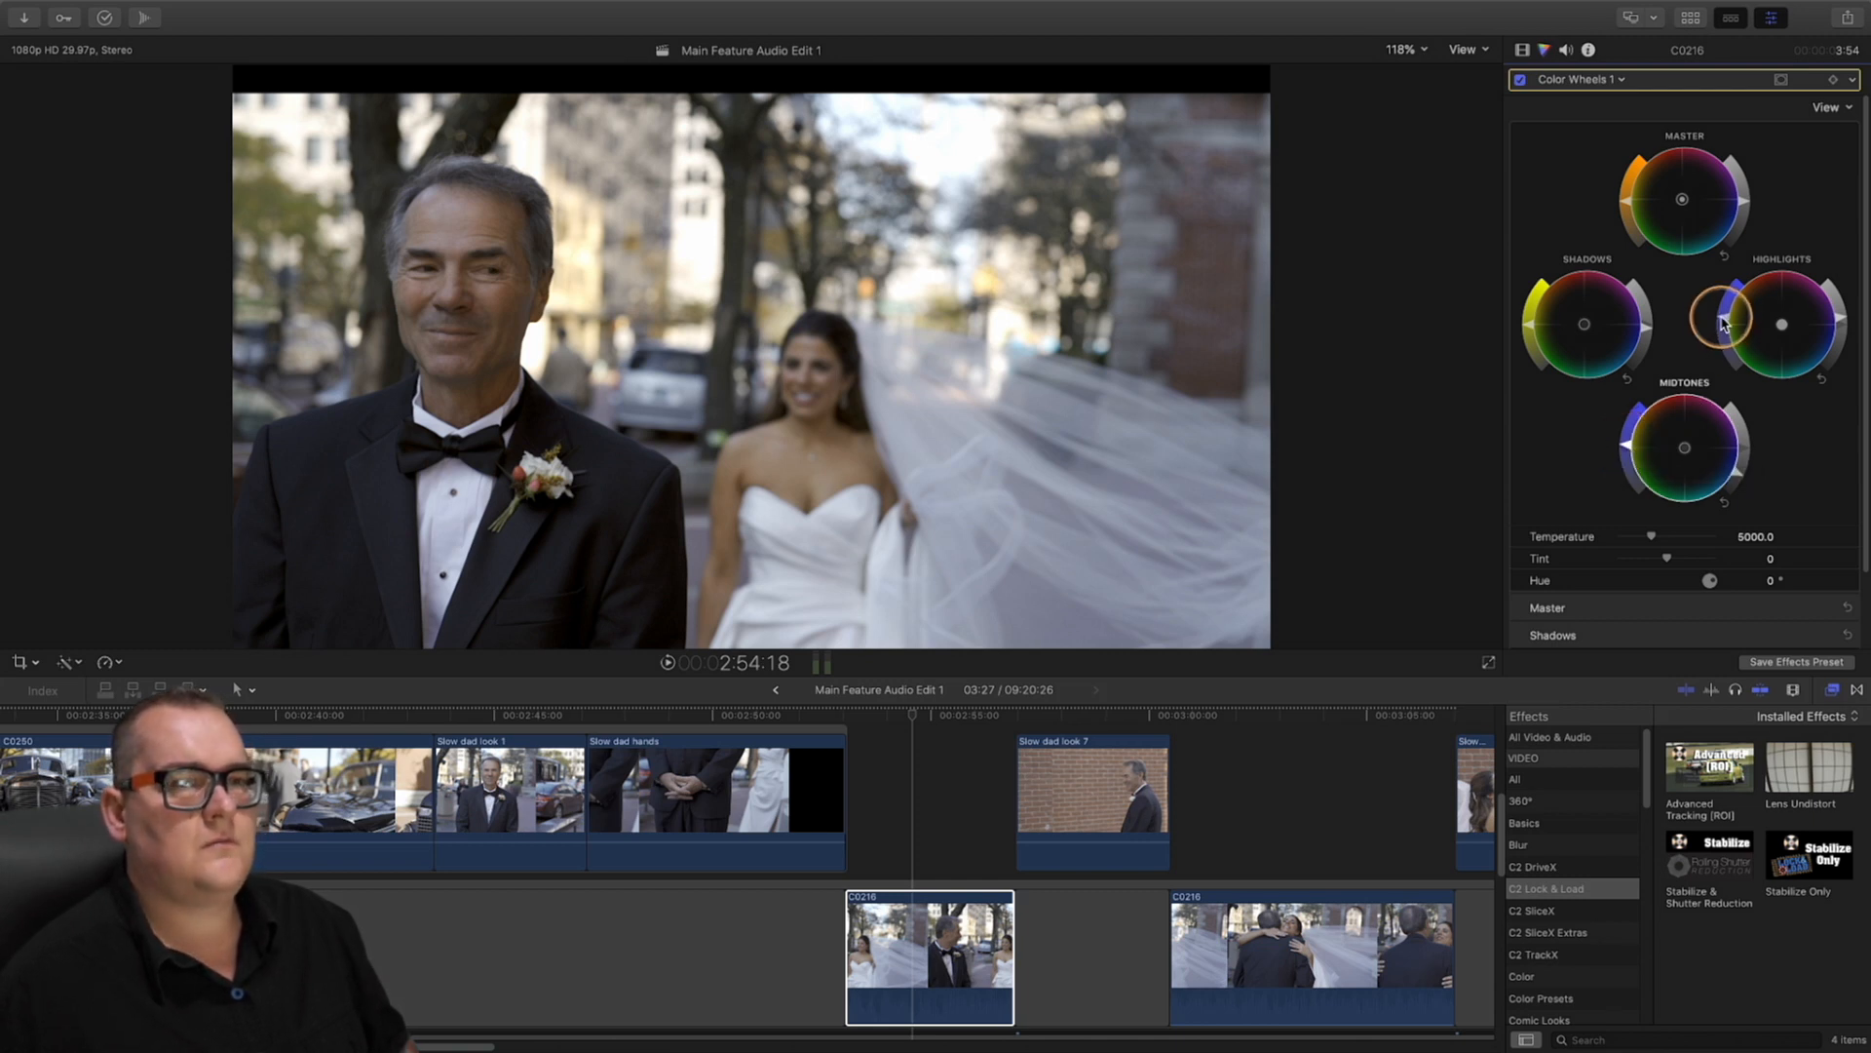
pyautogui.moveTo(977, 724); pyautogui.dragTo(890, 723)
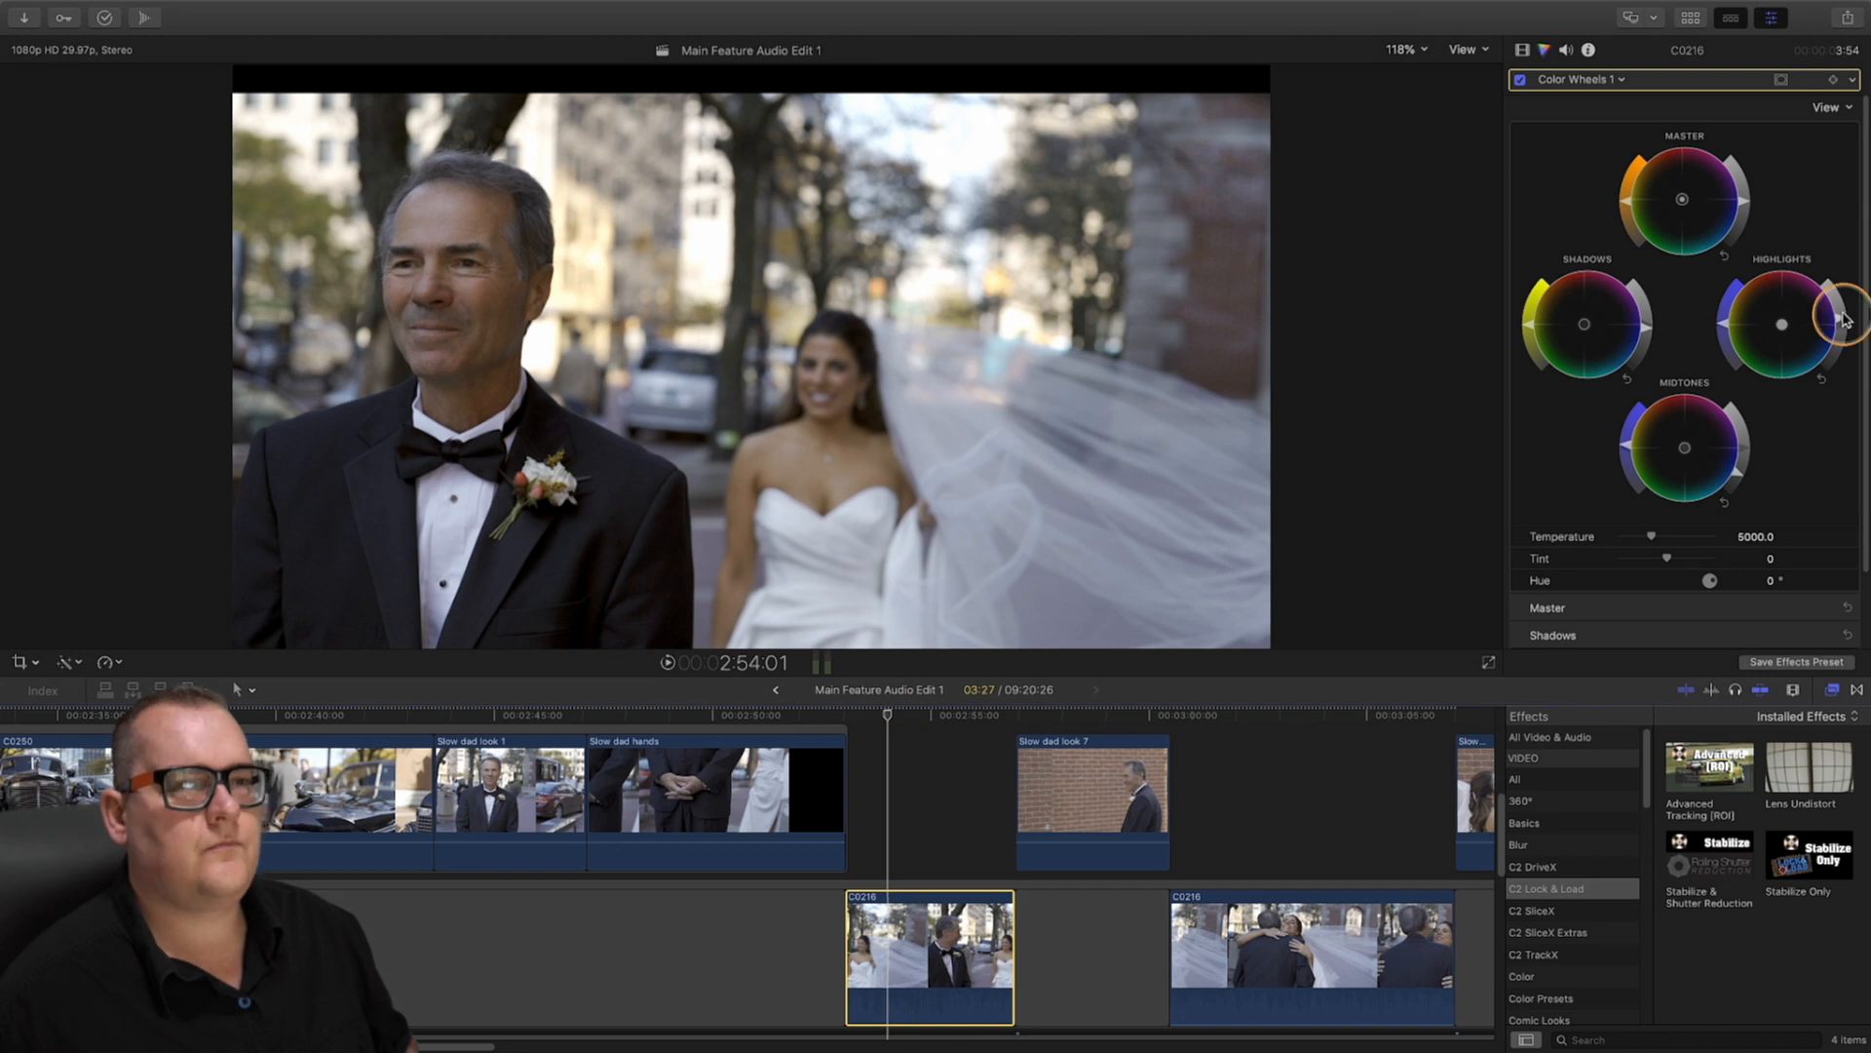
pyautogui.moveTo(1842, 313); pyautogui.dragTo(1841, 306)
# Trim the frame of clip C0216 roughly down to a narrow area of the father's face at 100% zoom
pyautogui.click(1396, 48)
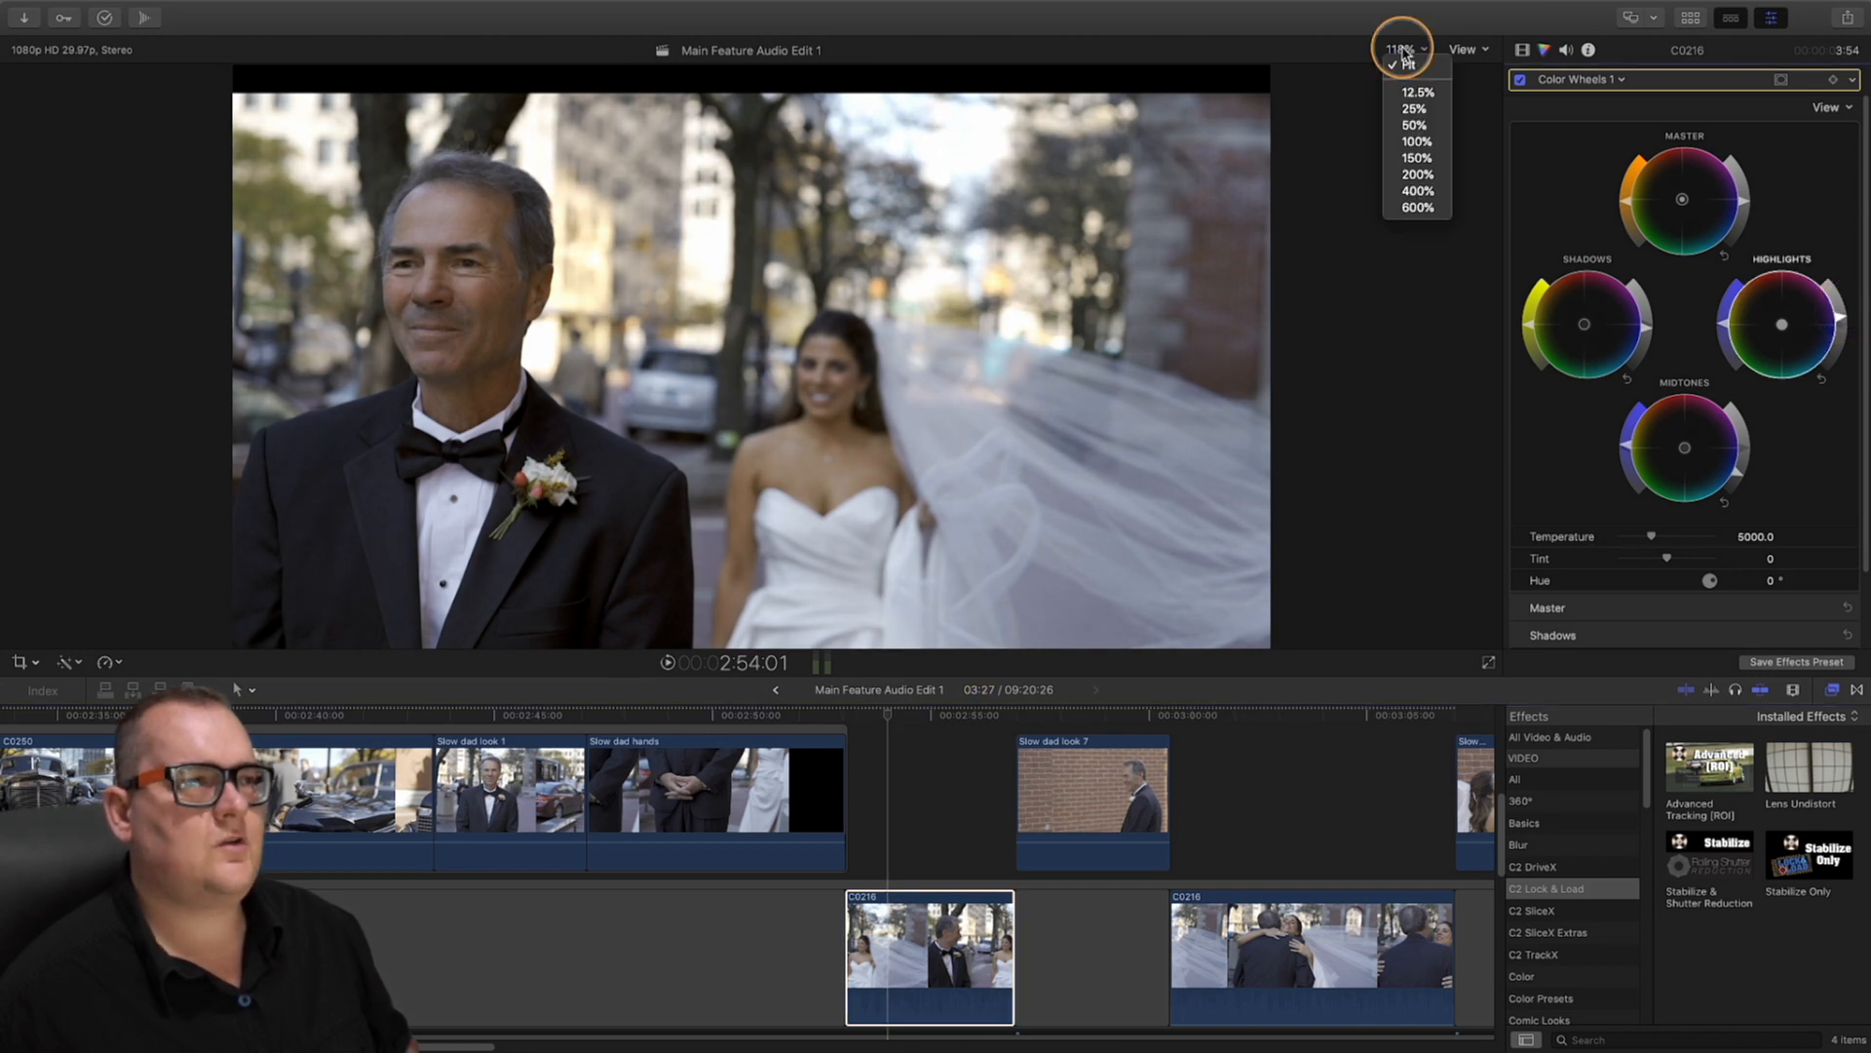
pyautogui.click(1318, 203)
pyautogui.click(19, 663)
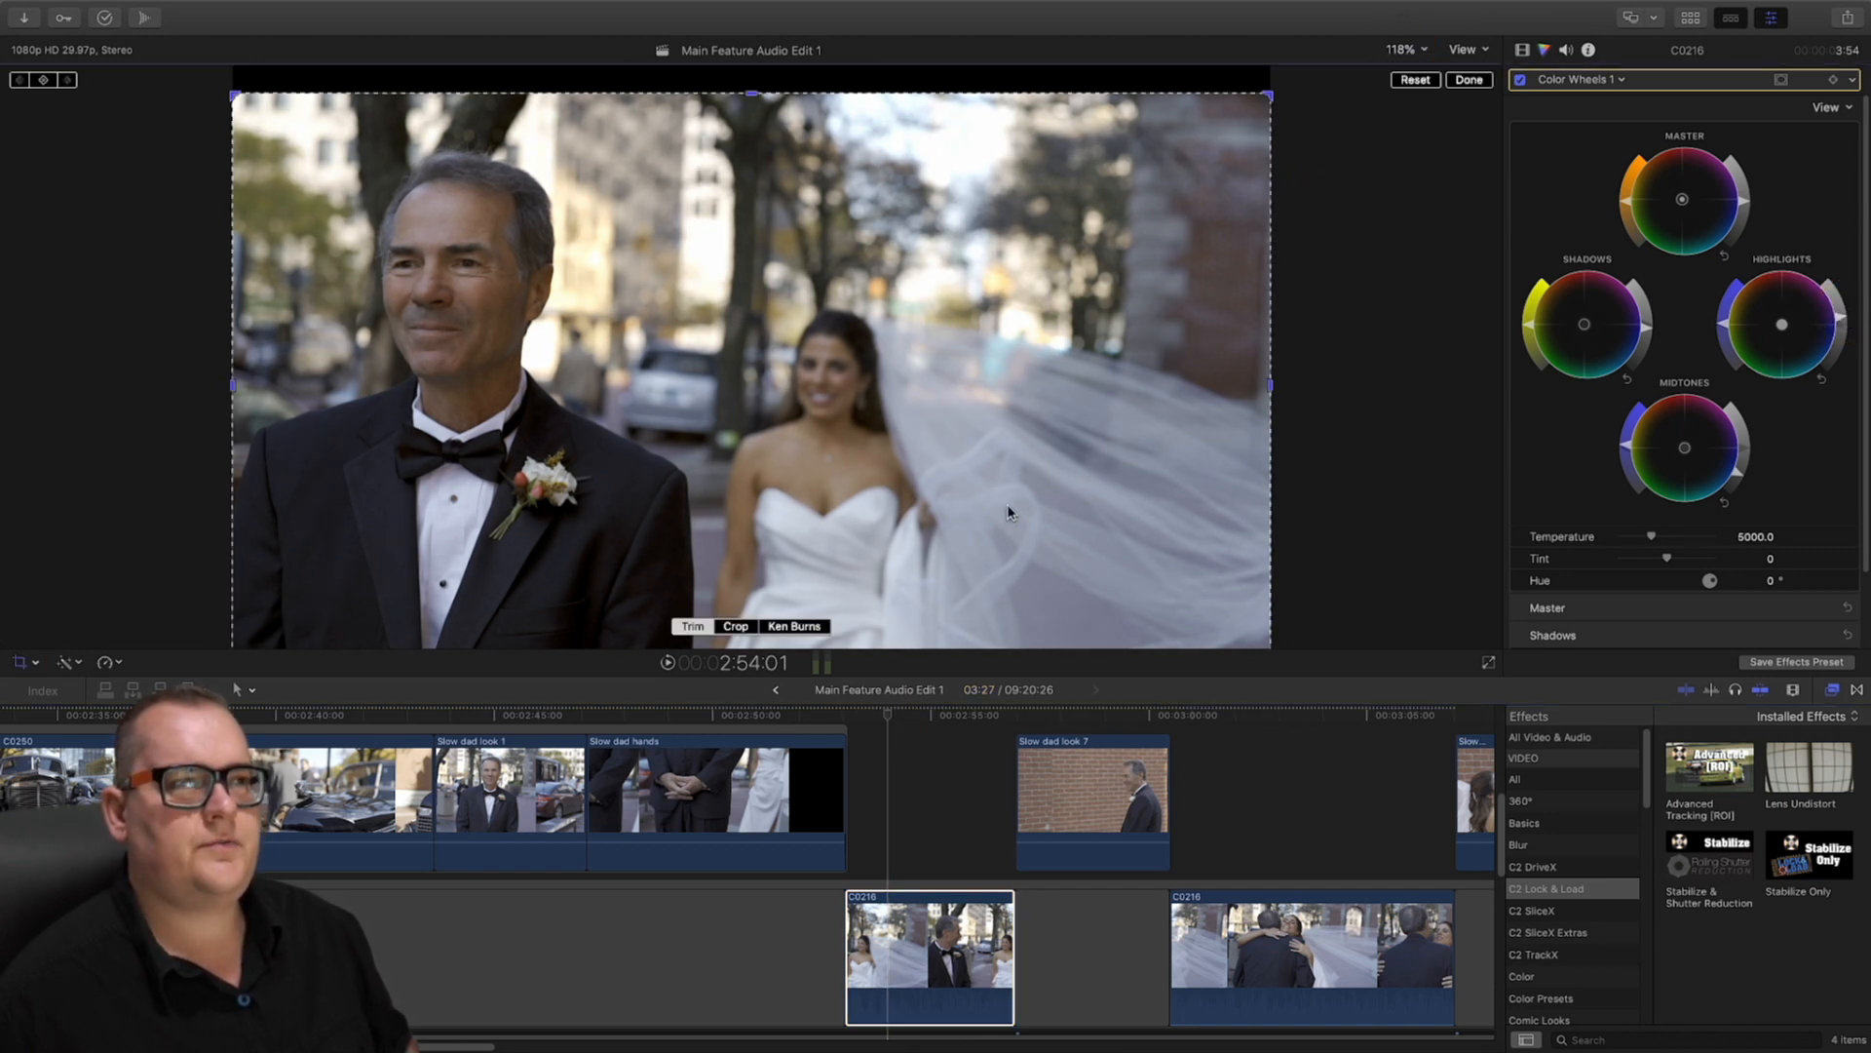
pyautogui.click(1400, 51)
pyautogui.click(1409, 137)
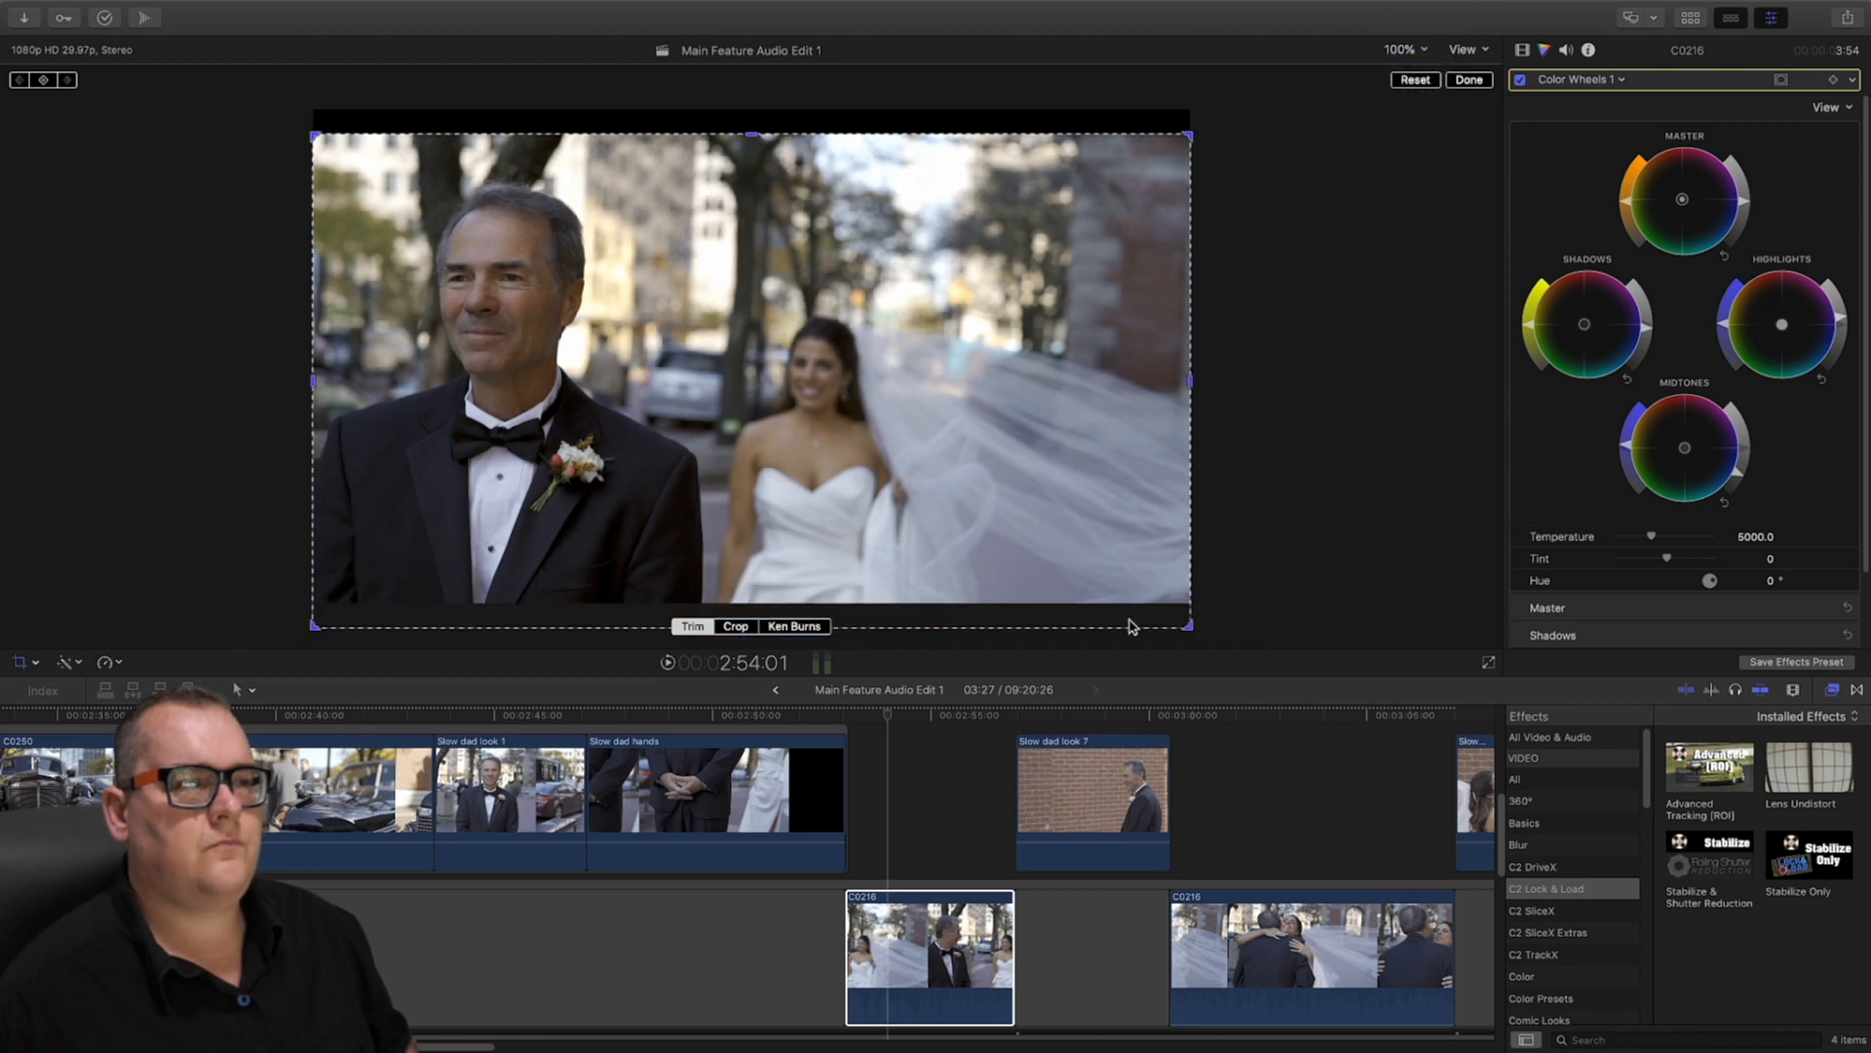
pyautogui.click(846, 508)
pyautogui.moveTo(1188, 631); pyautogui.dragTo(487, 255)
# Tighten the trim at 200% zoom to a small patch of the father's forehead skin and apply it
pyautogui.click(1401, 50)
pyautogui.click(1415, 175)
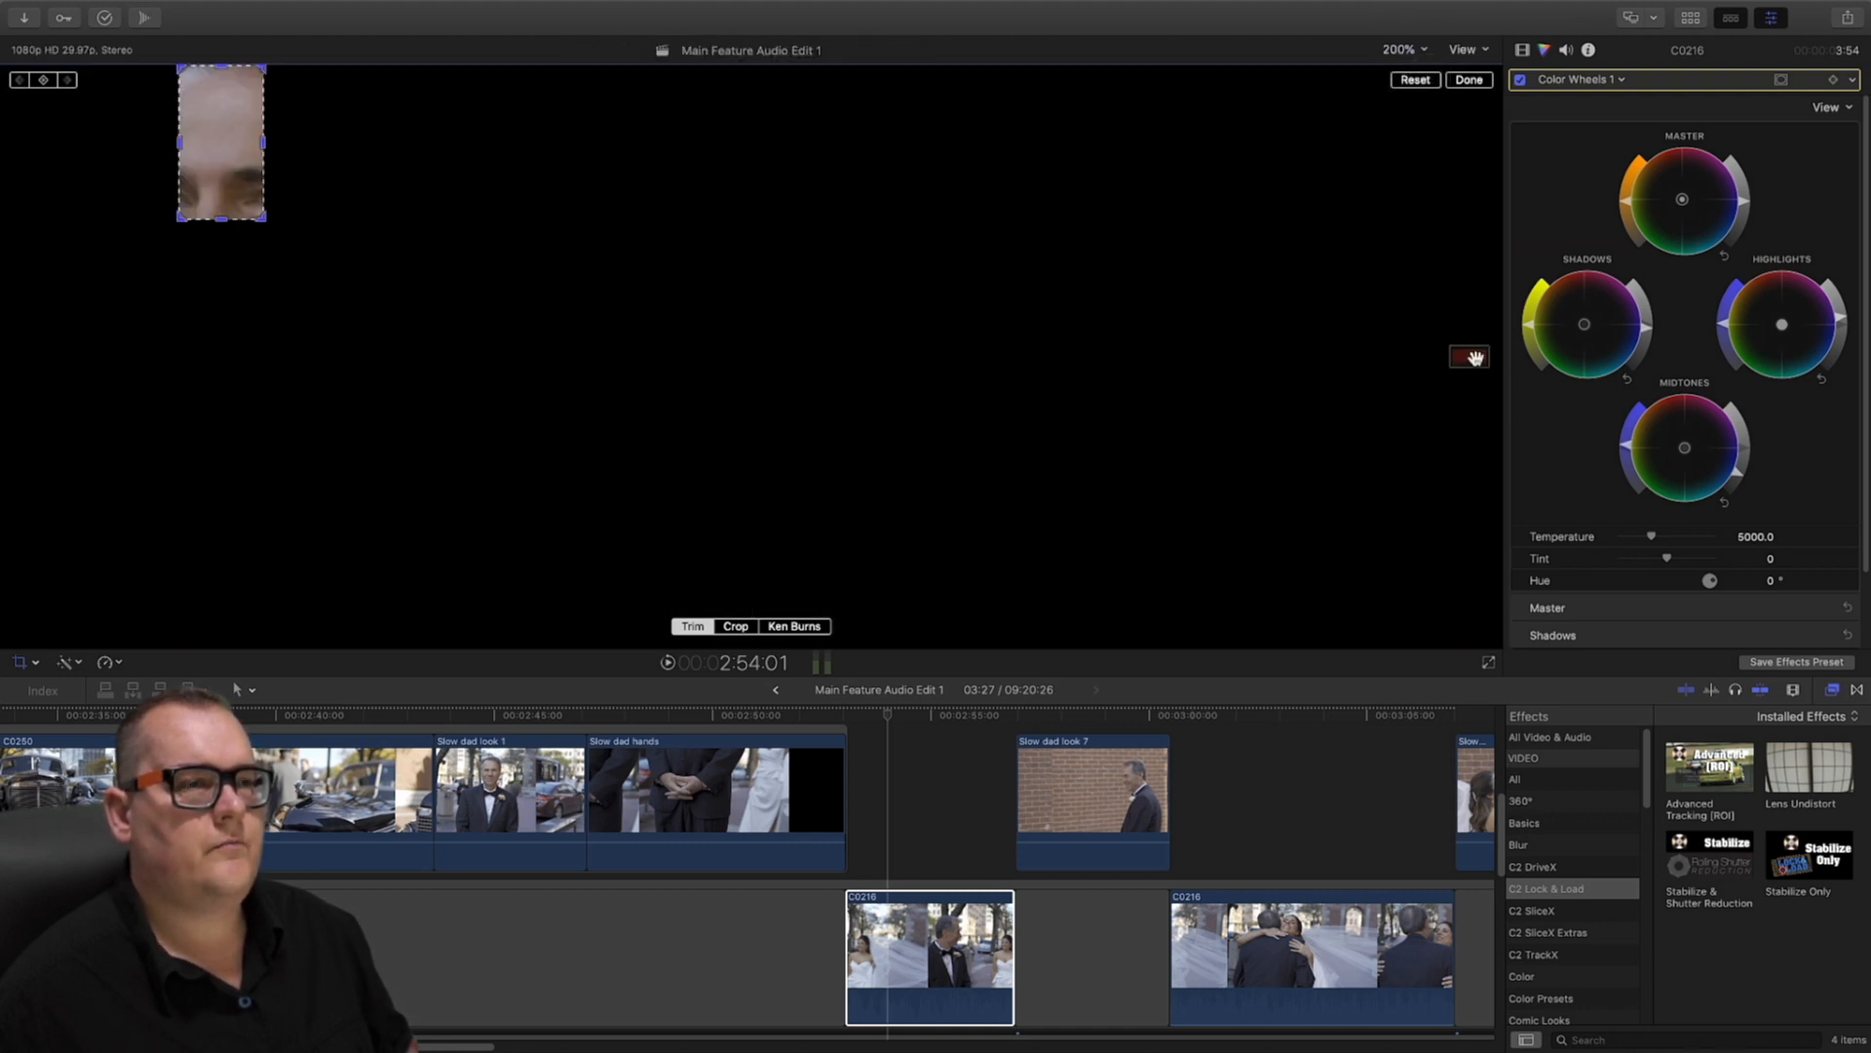
pyautogui.click(347, 261)
pyautogui.moveTo(348, 353); pyautogui.dragTo(348, 286)
pyautogui.moveTo(343, 248); pyautogui.dragTo(409, 266)
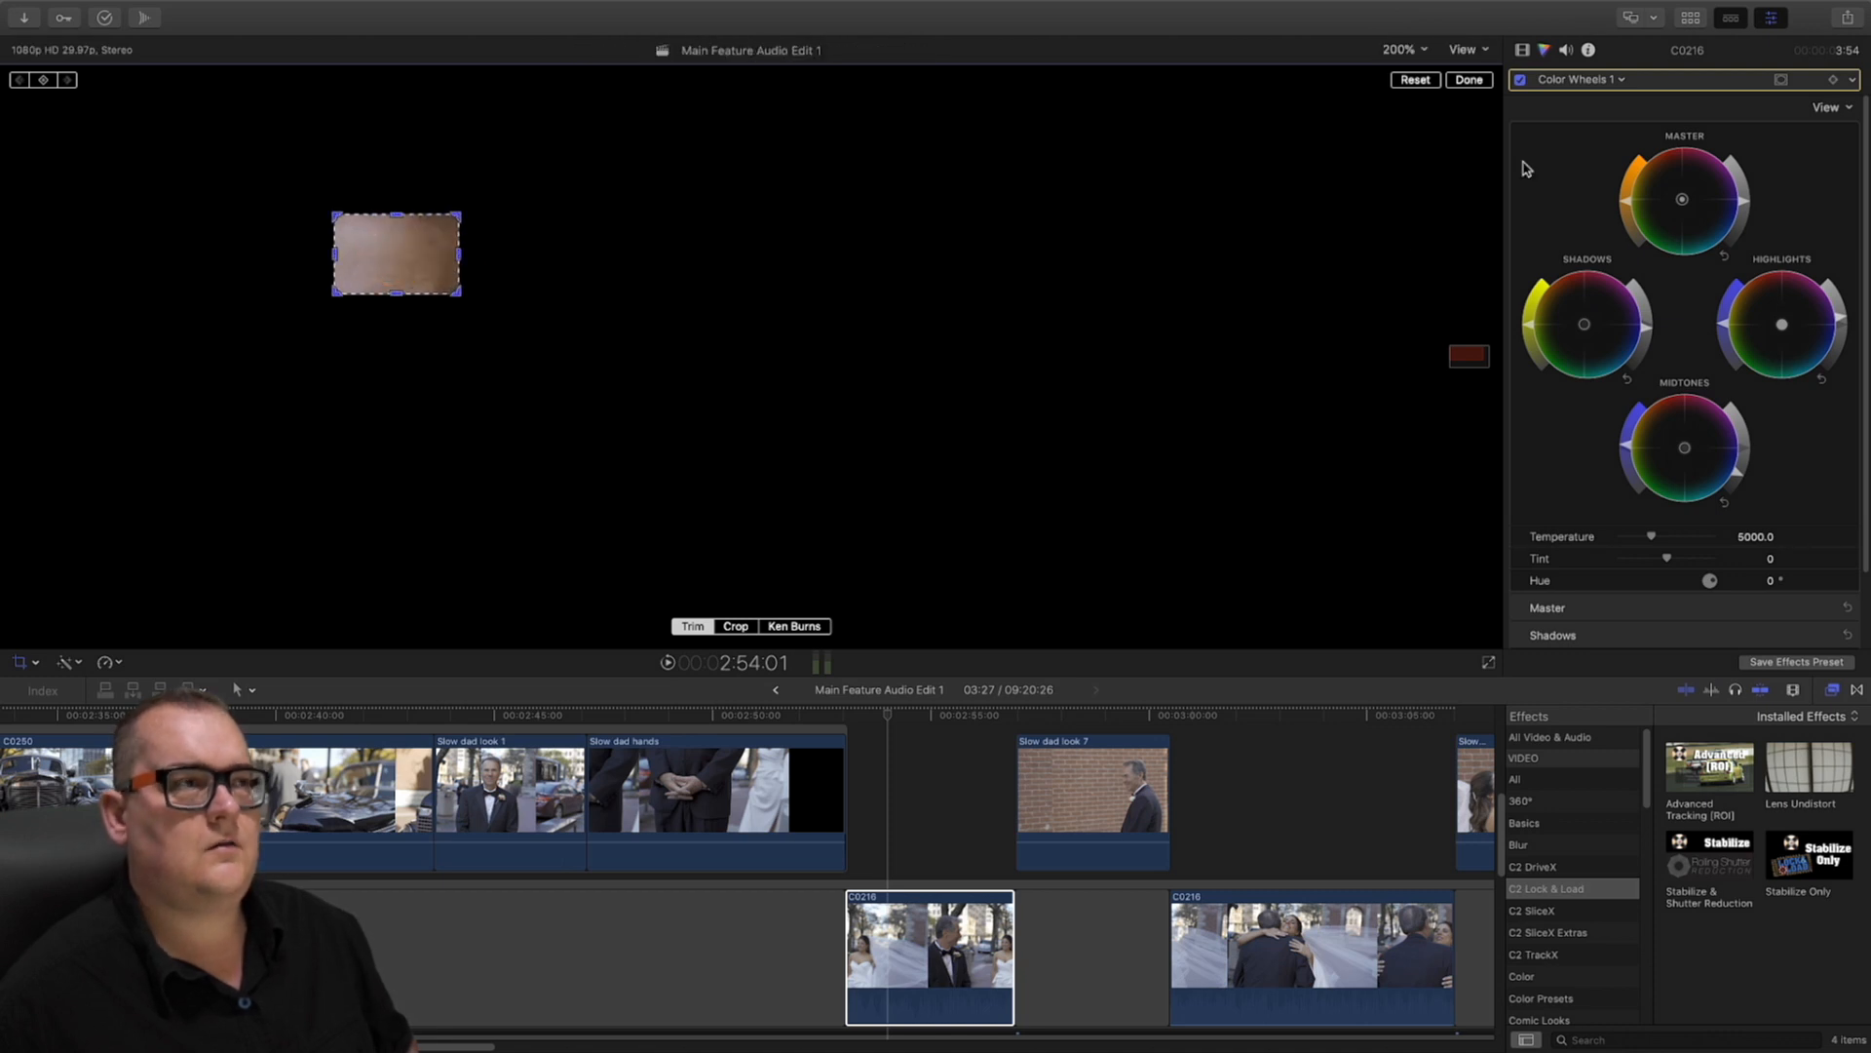
pyautogui.click(1469, 79)
# Set the Color Wheels 1 tint to -3.7 while judging the skin patch on the vectorscope, and hide the video scopes
pyautogui.click(1465, 50)
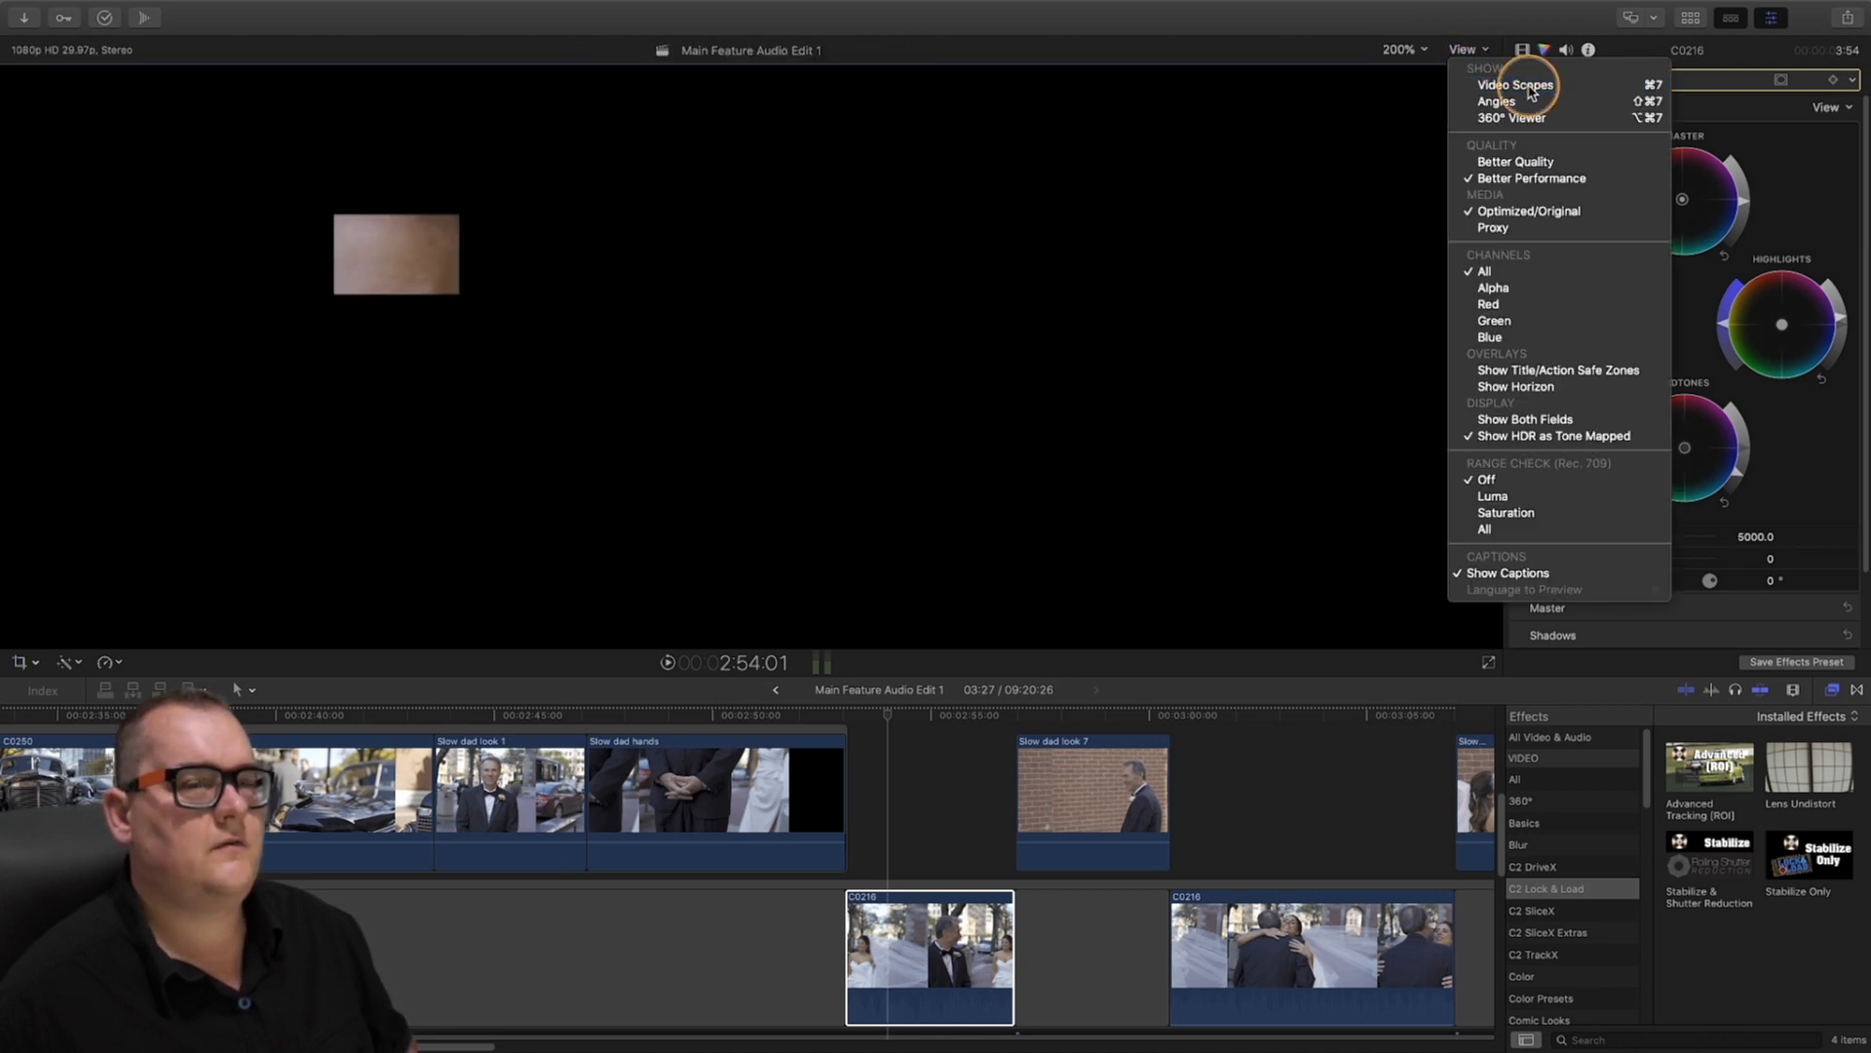
pyautogui.click(1527, 82)
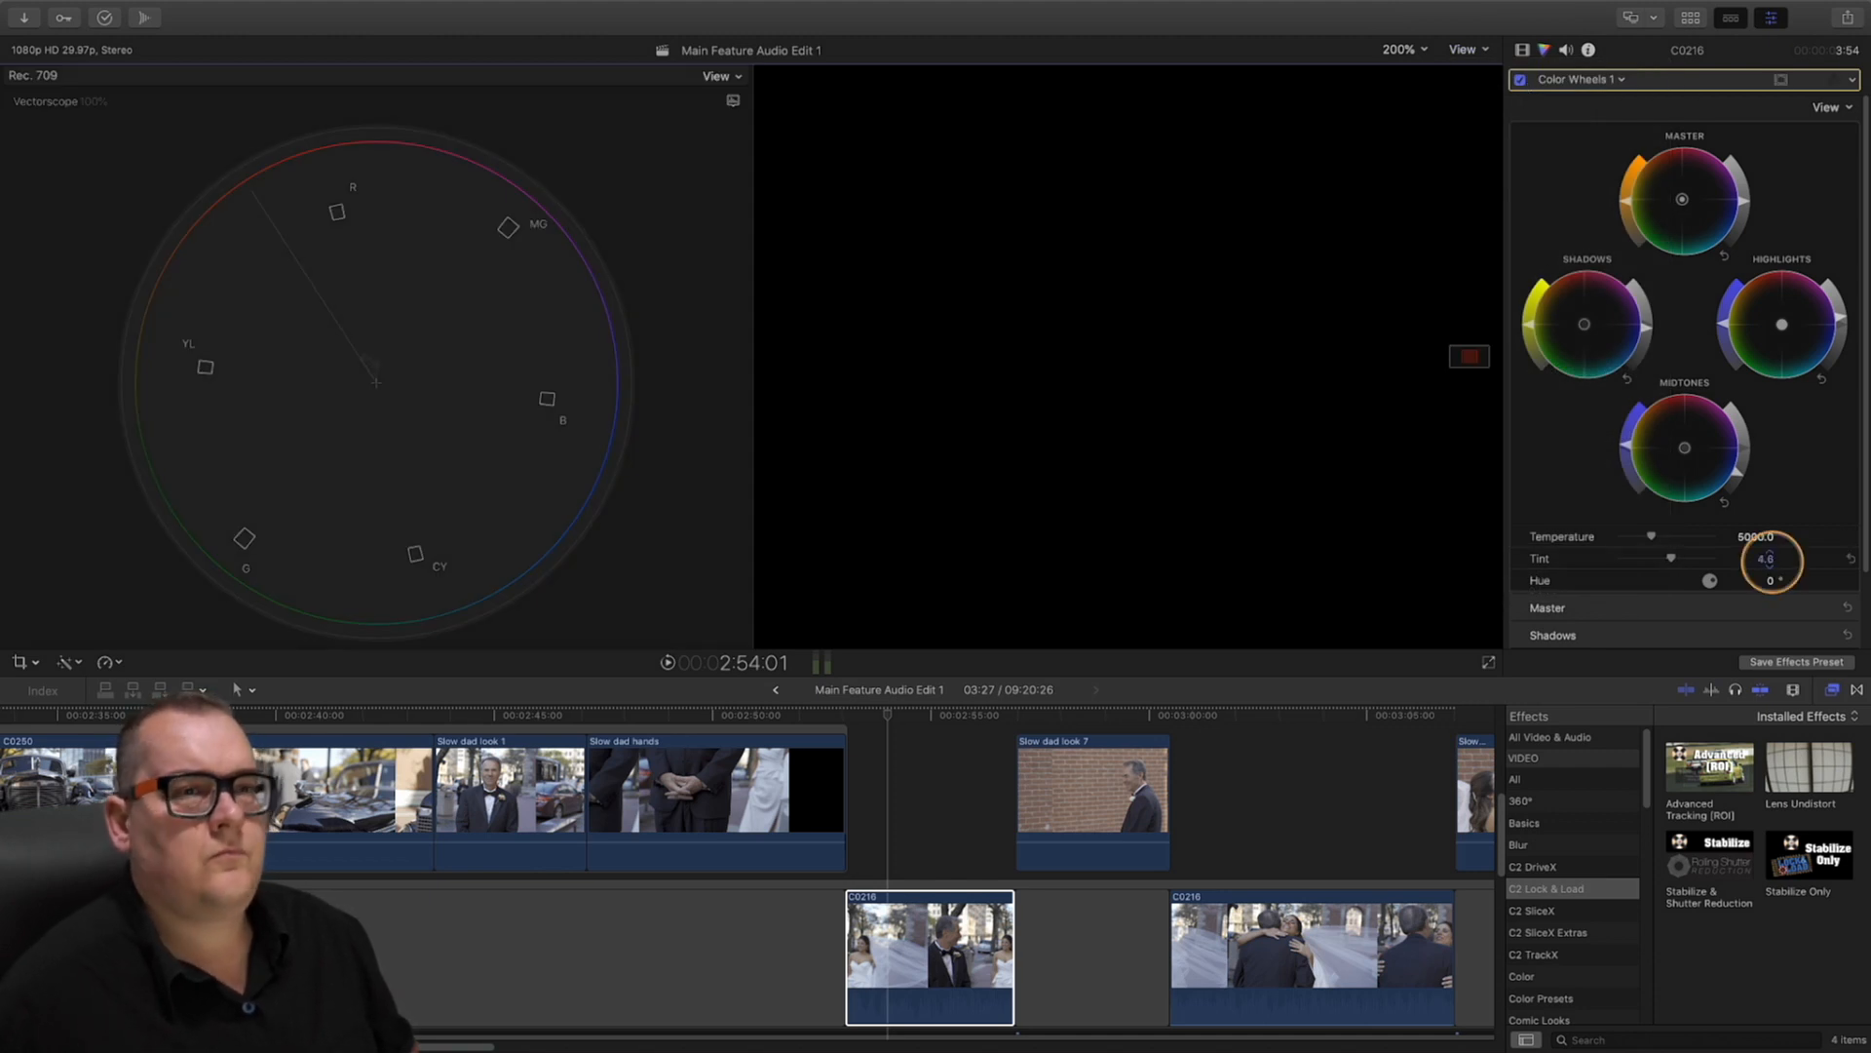
pyautogui.click(1467, 344)
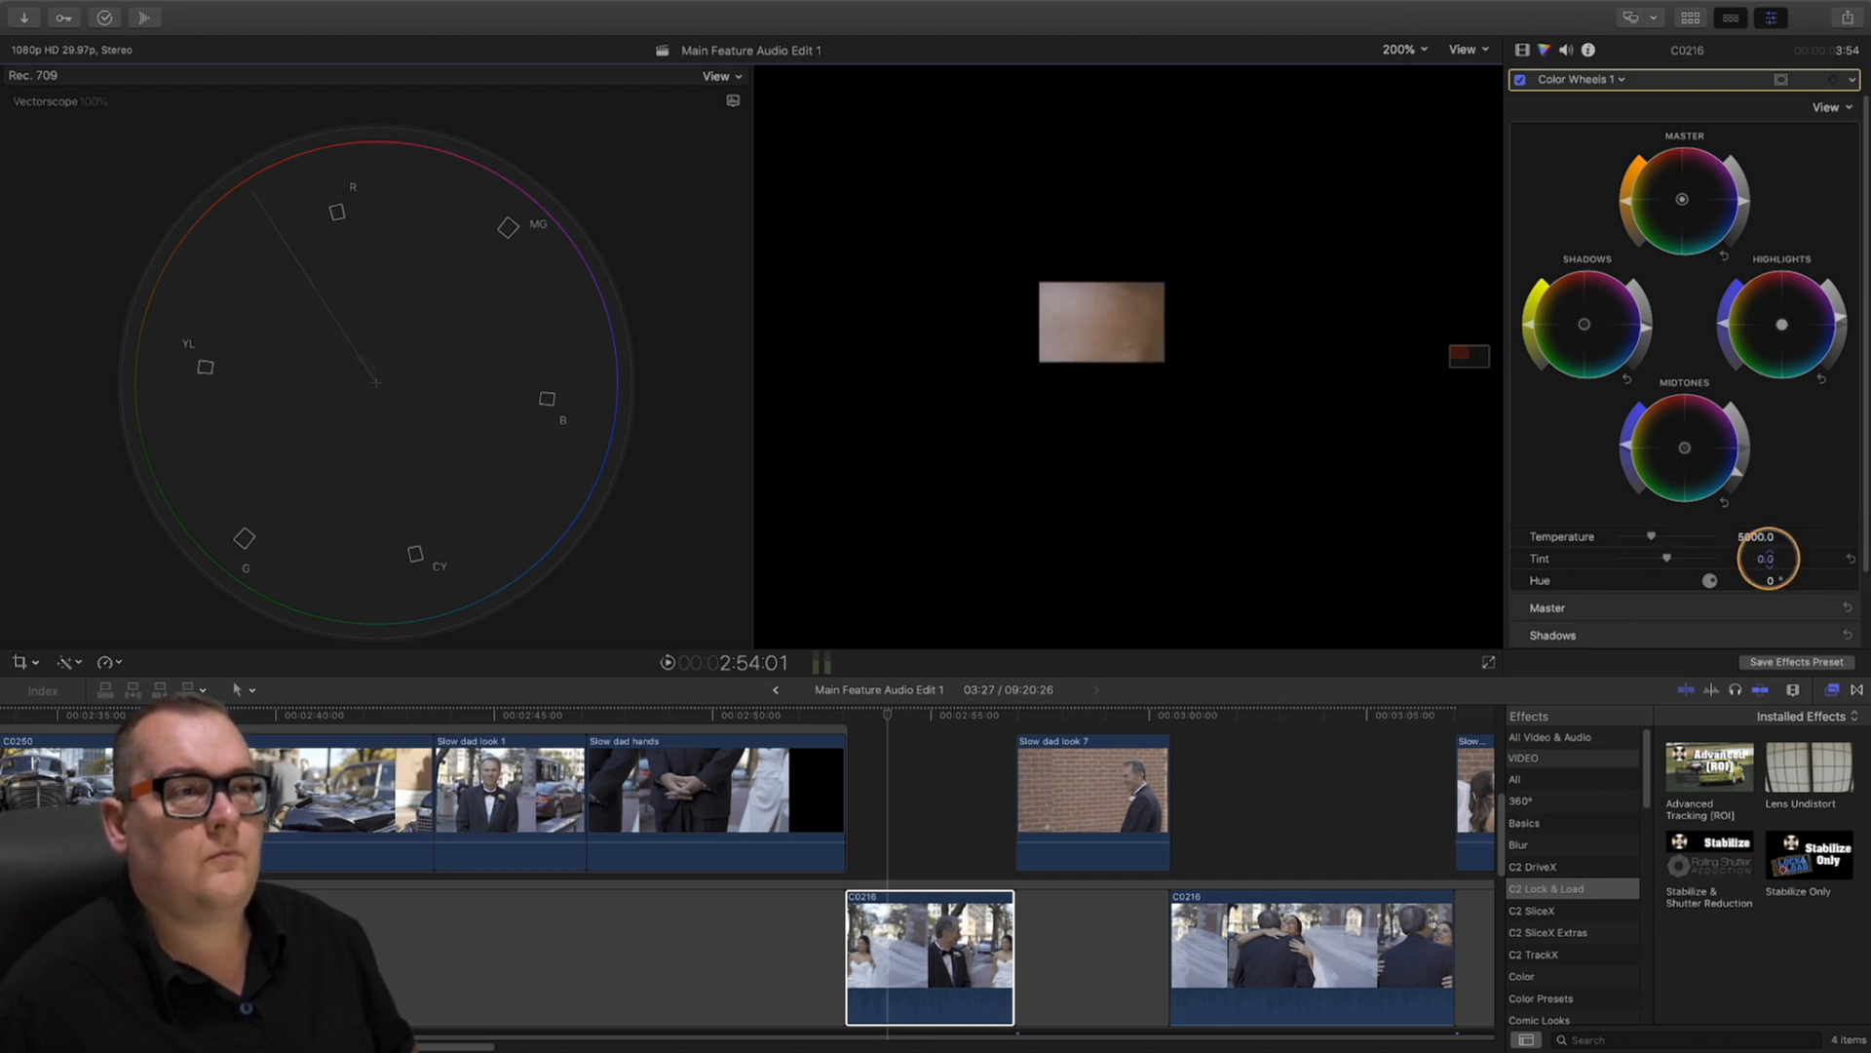
pyautogui.click(1465, 57)
pyautogui.click(1472, 80)
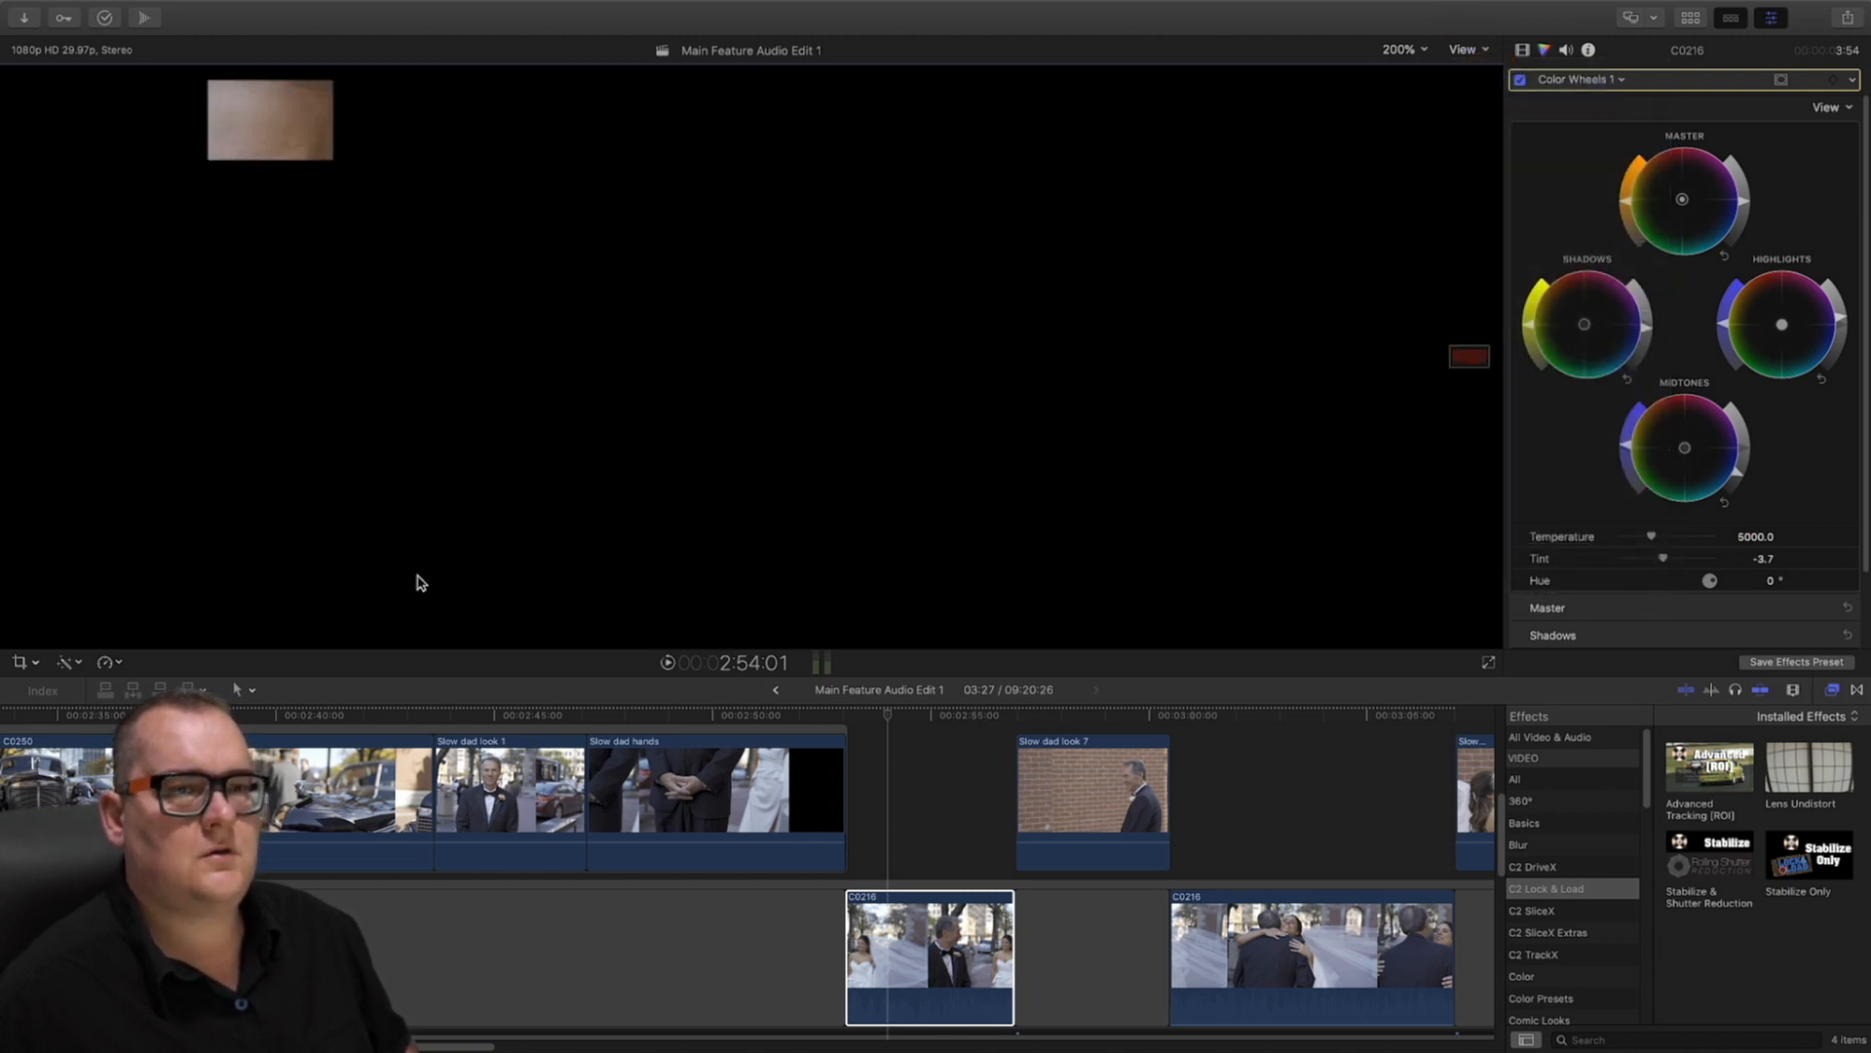
# Remove the trim from clip C0216 to restore the full frame, and scrub through the fitted shot
pyautogui.click(35, 663)
pyautogui.click(1400, 49)
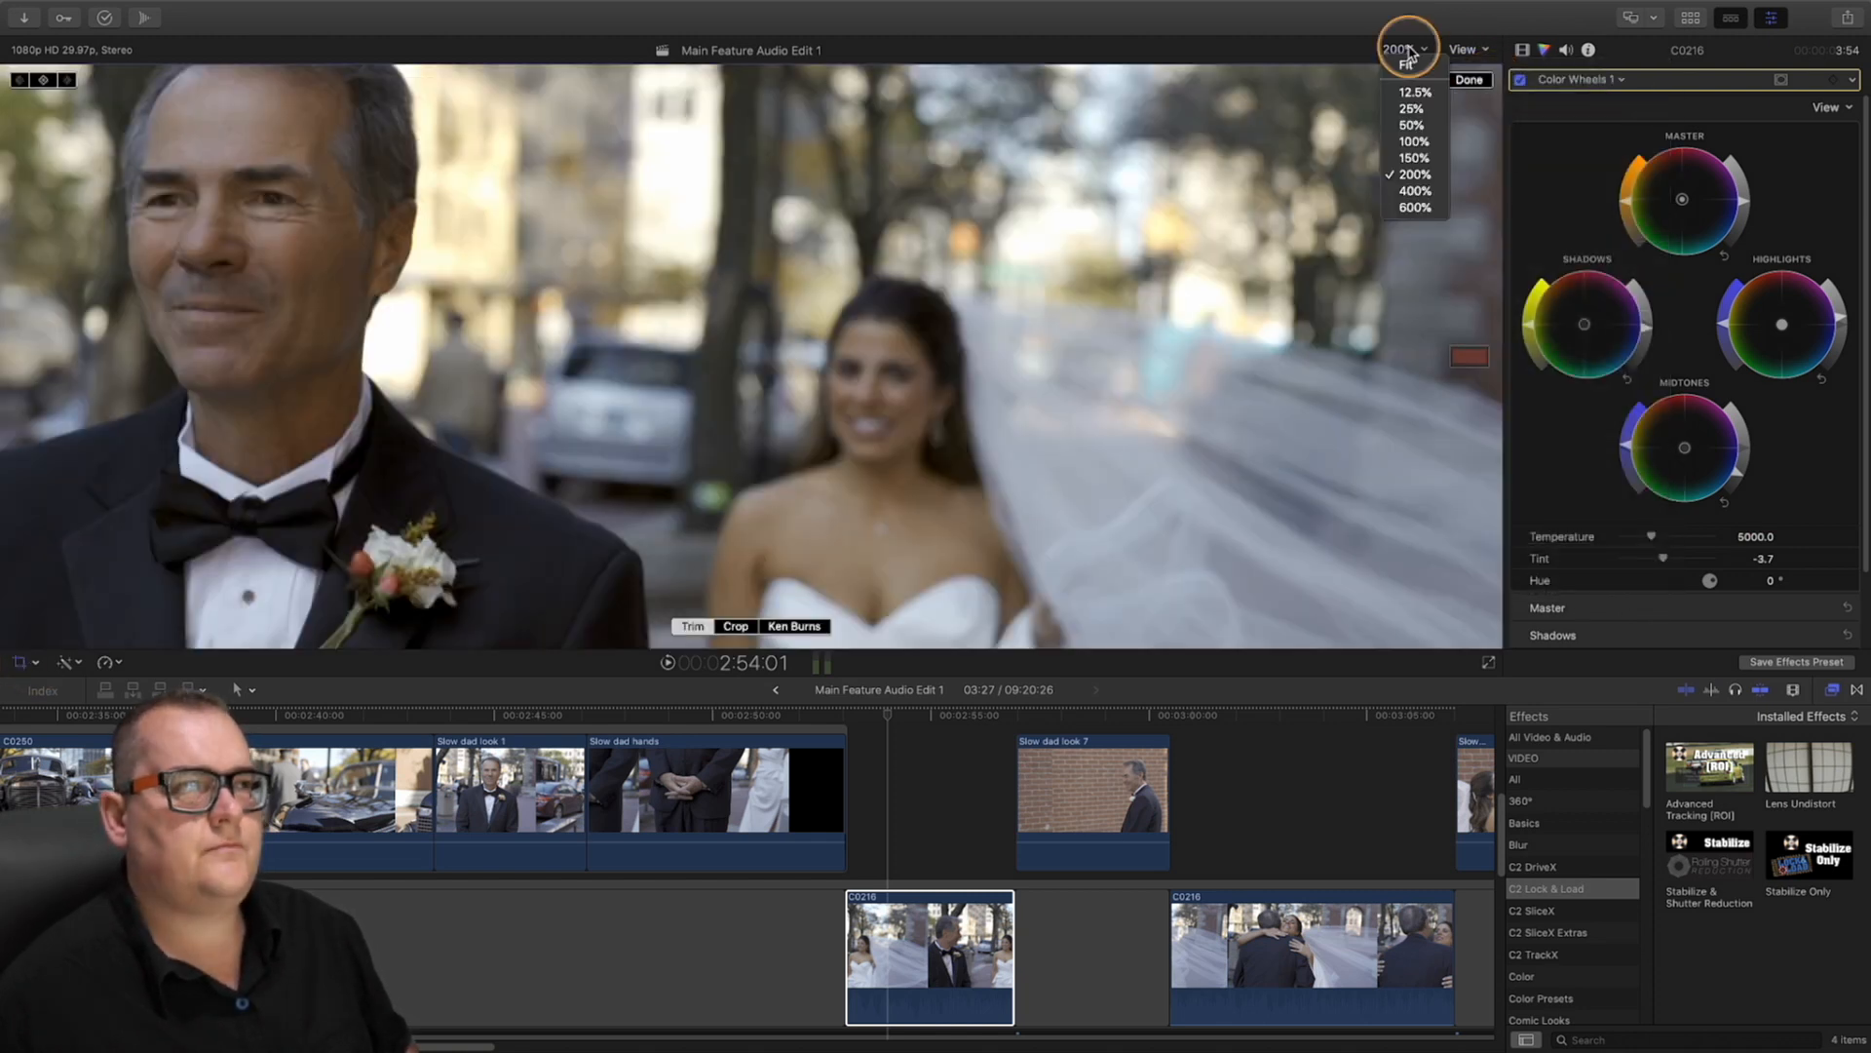
pyautogui.click(1406, 65)
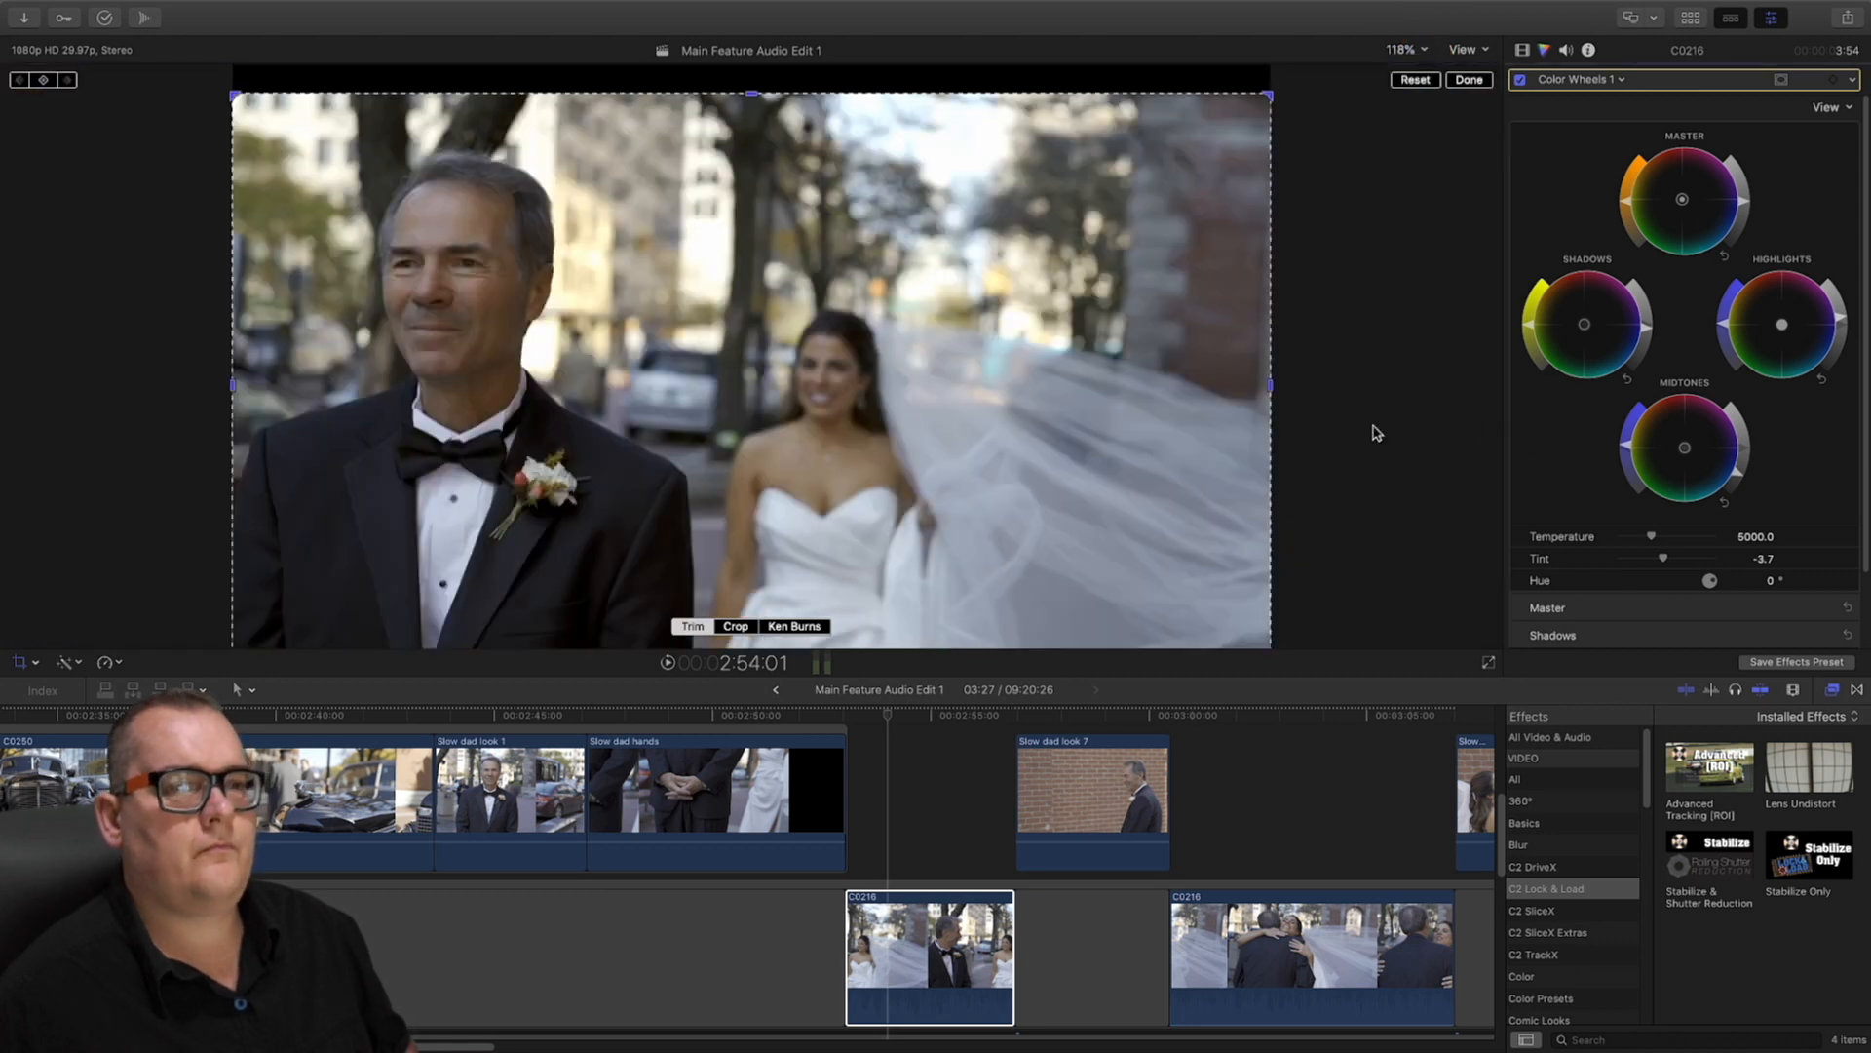
pyautogui.click(1472, 80)
pyautogui.moveTo(887, 715)
pyautogui.mouseDown()
pyautogui.moveTo(857, 711)
pyautogui.moveTo(914, 724)
pyautogui.mouseUp()
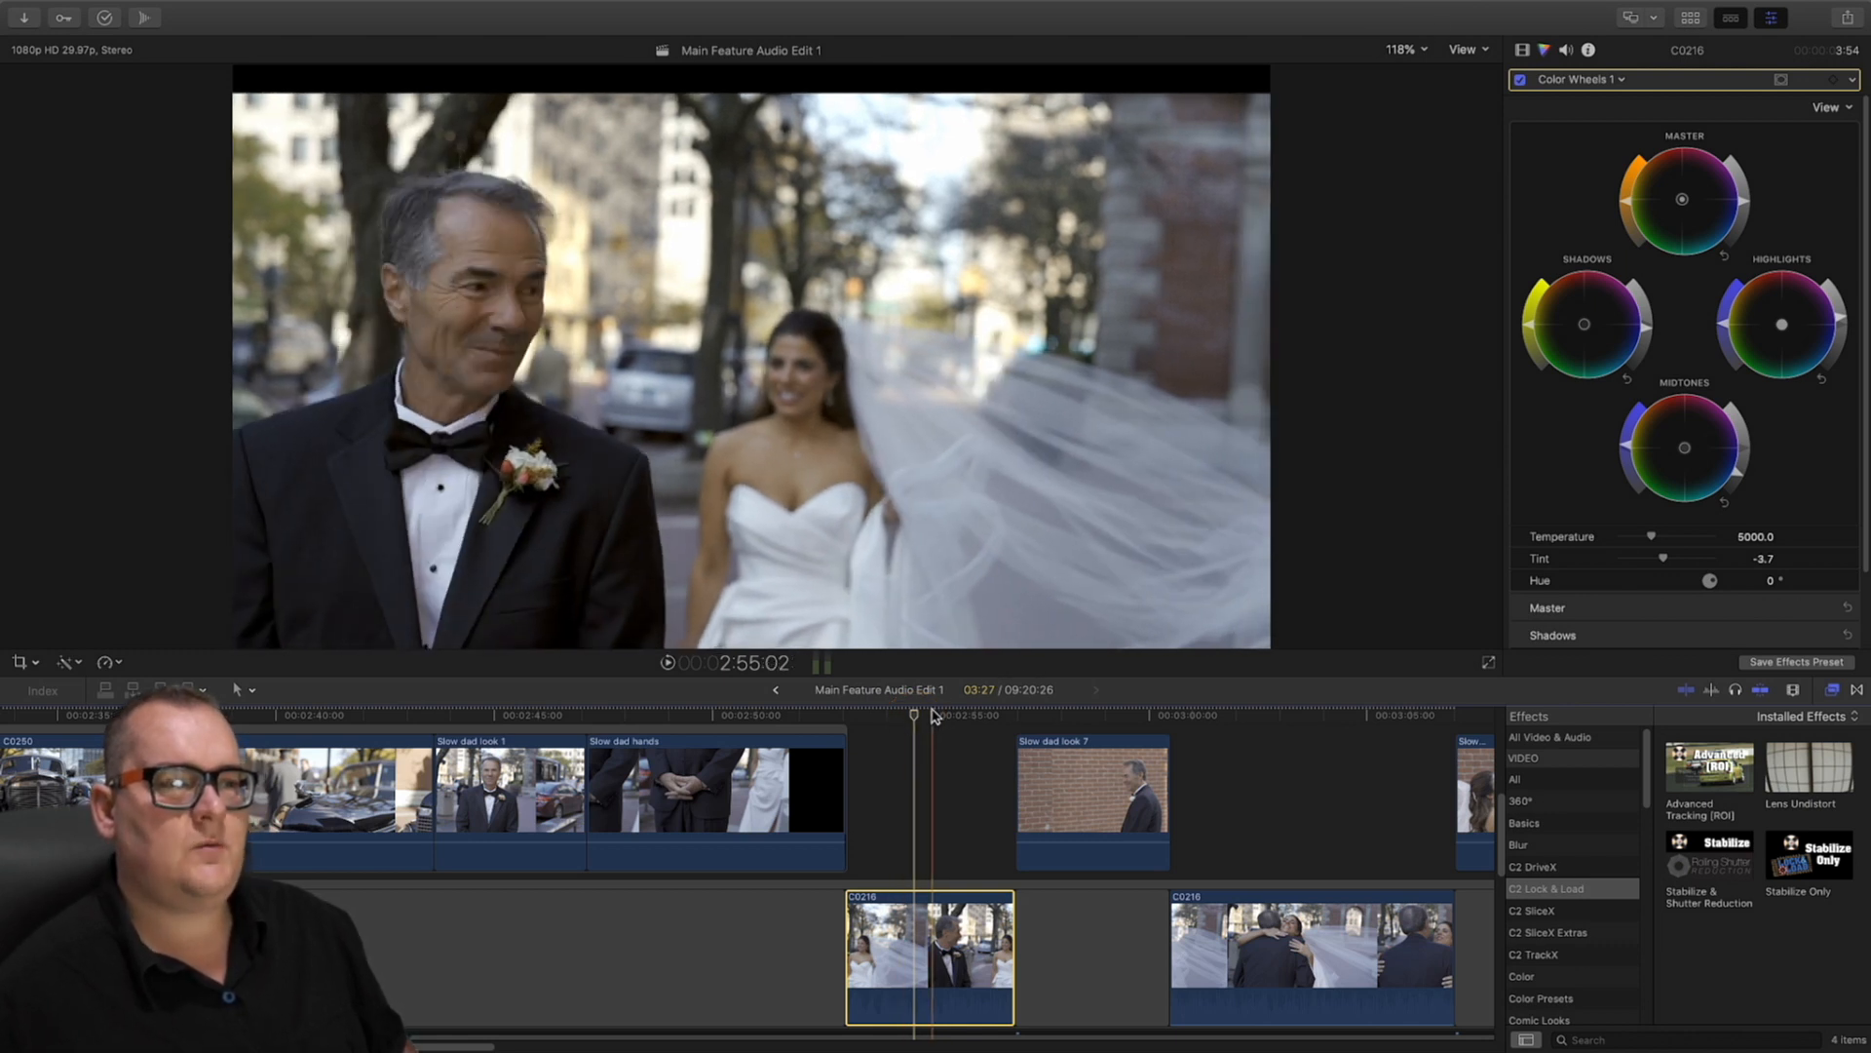
pyautogui.moveTo(1103, 718); pyautogui.dragTo(902, 719)
# Copy the Color Wheels 1 and Hue/Saturation Curves 1 attributes from clip C0216 to Slow dad look 7 and scrub across the cut
pyautogui.click(917, 938)
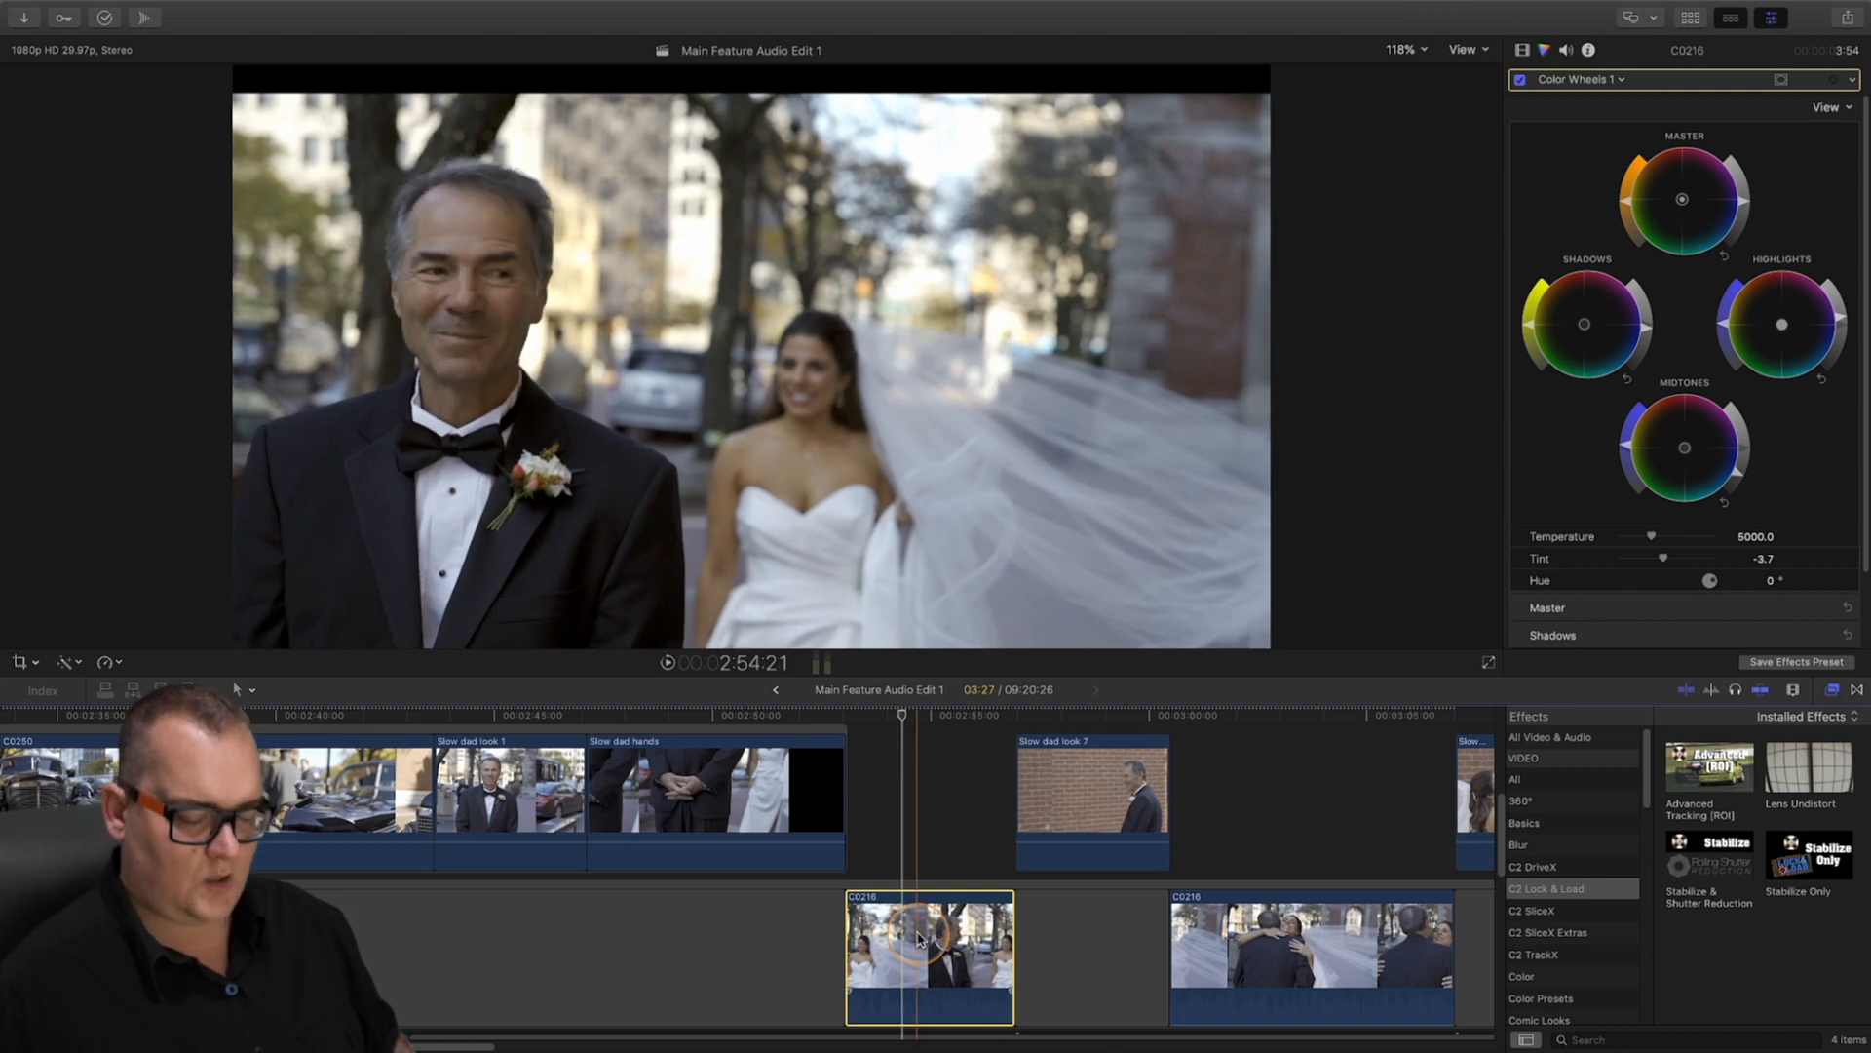
pyautogui.click(1069, 799)
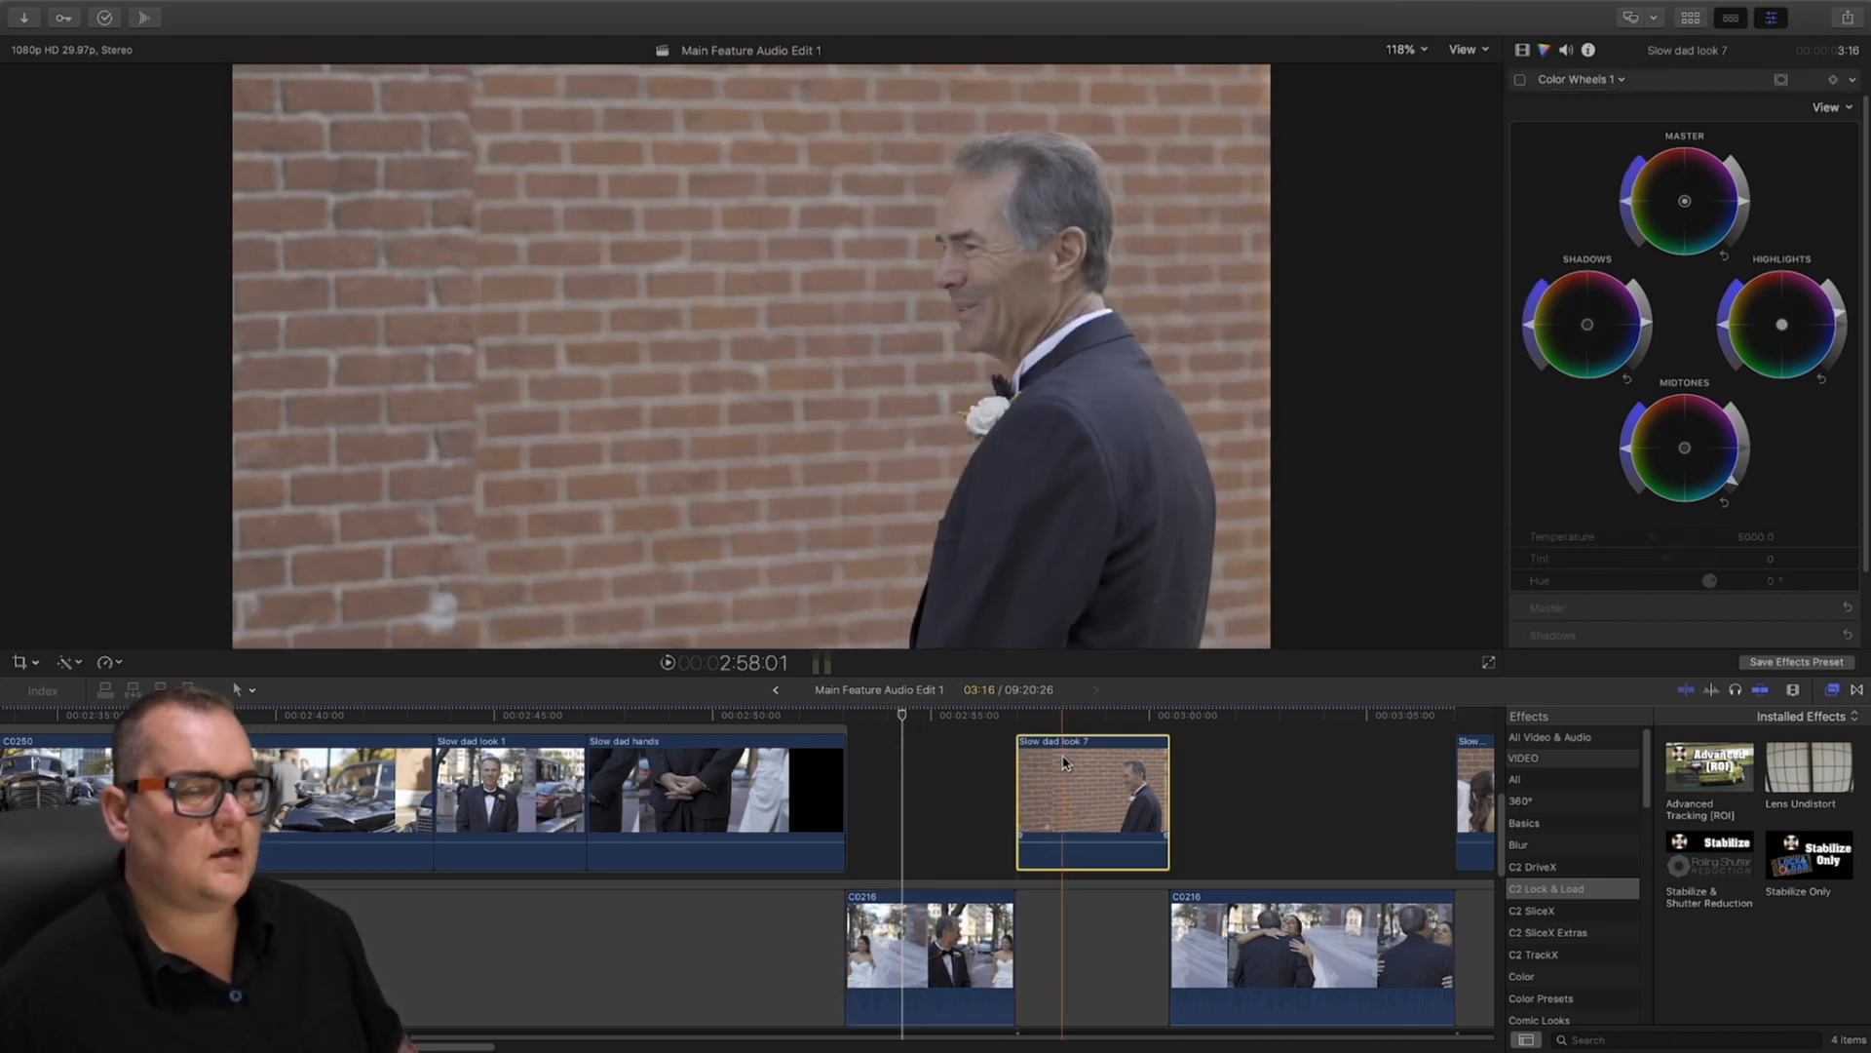
pyautogui.press('super+shift+v')
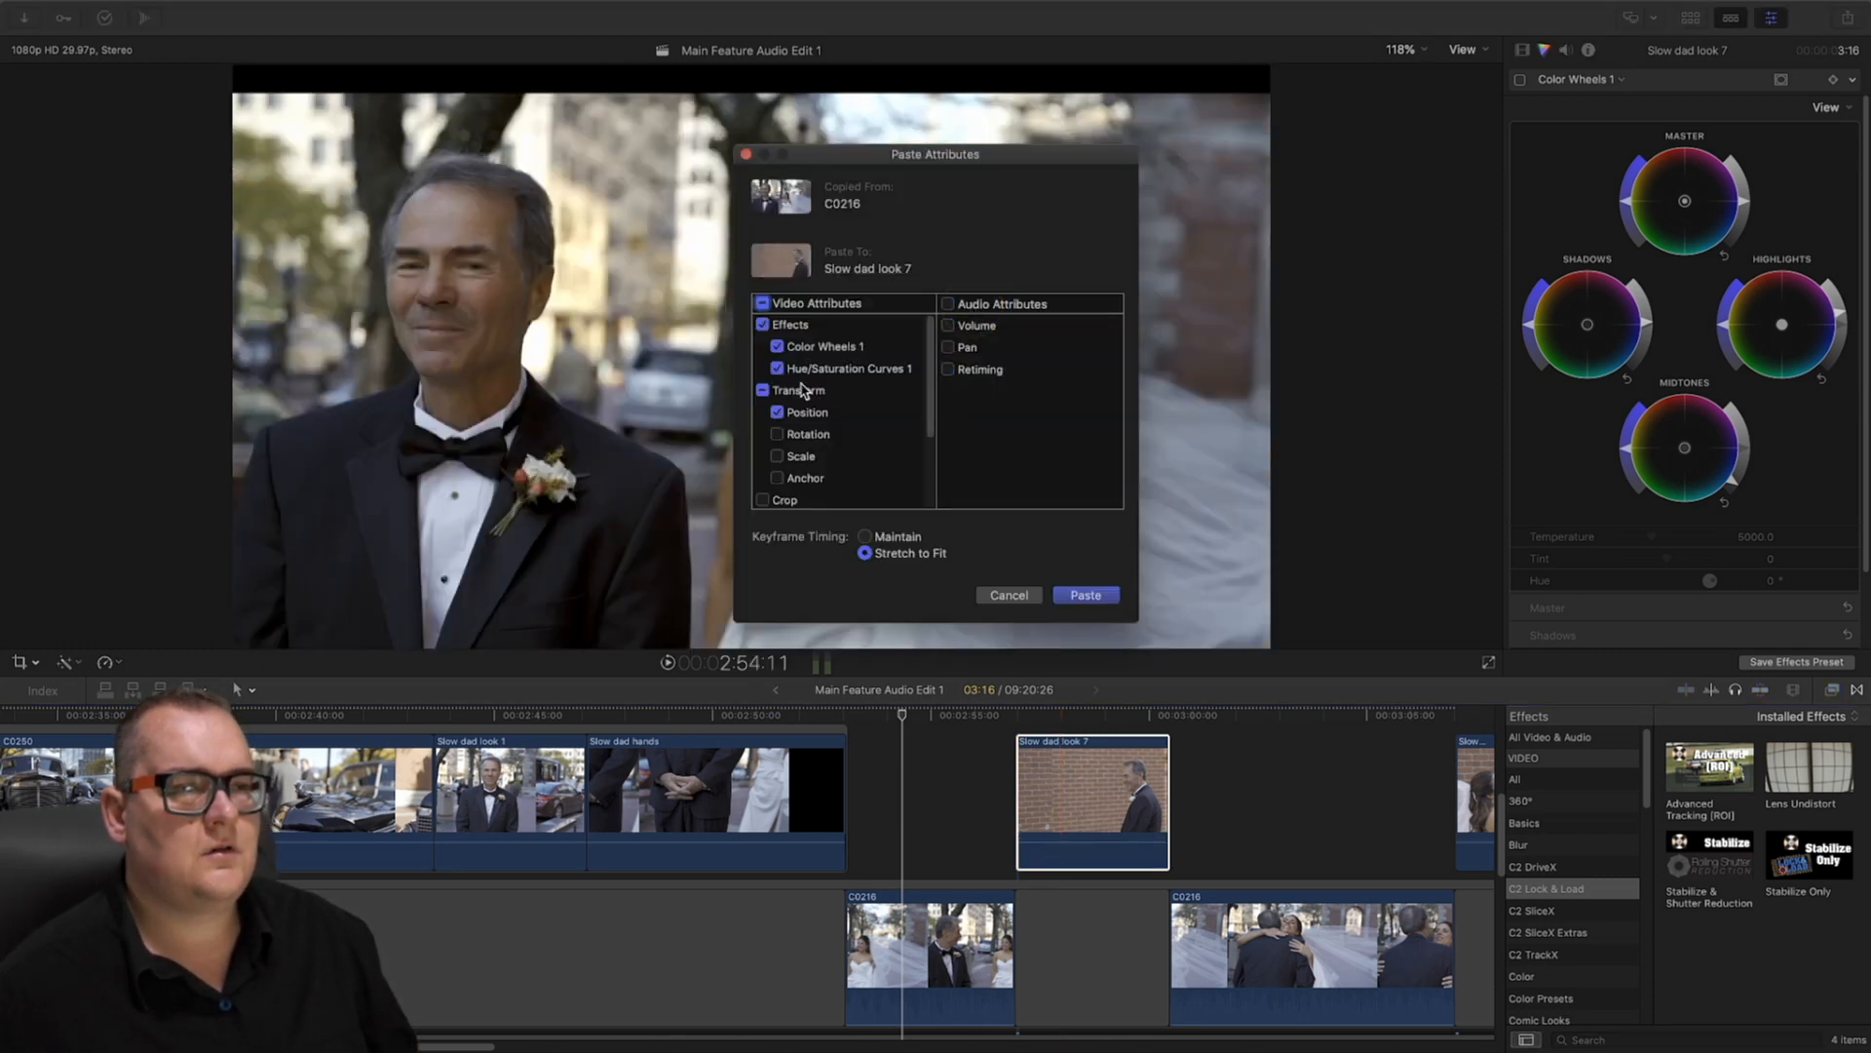
pyautogui.click(1084, 597)
pyautogui.moveTo(1078, 719); pyautogui.dragTo(980, 738)
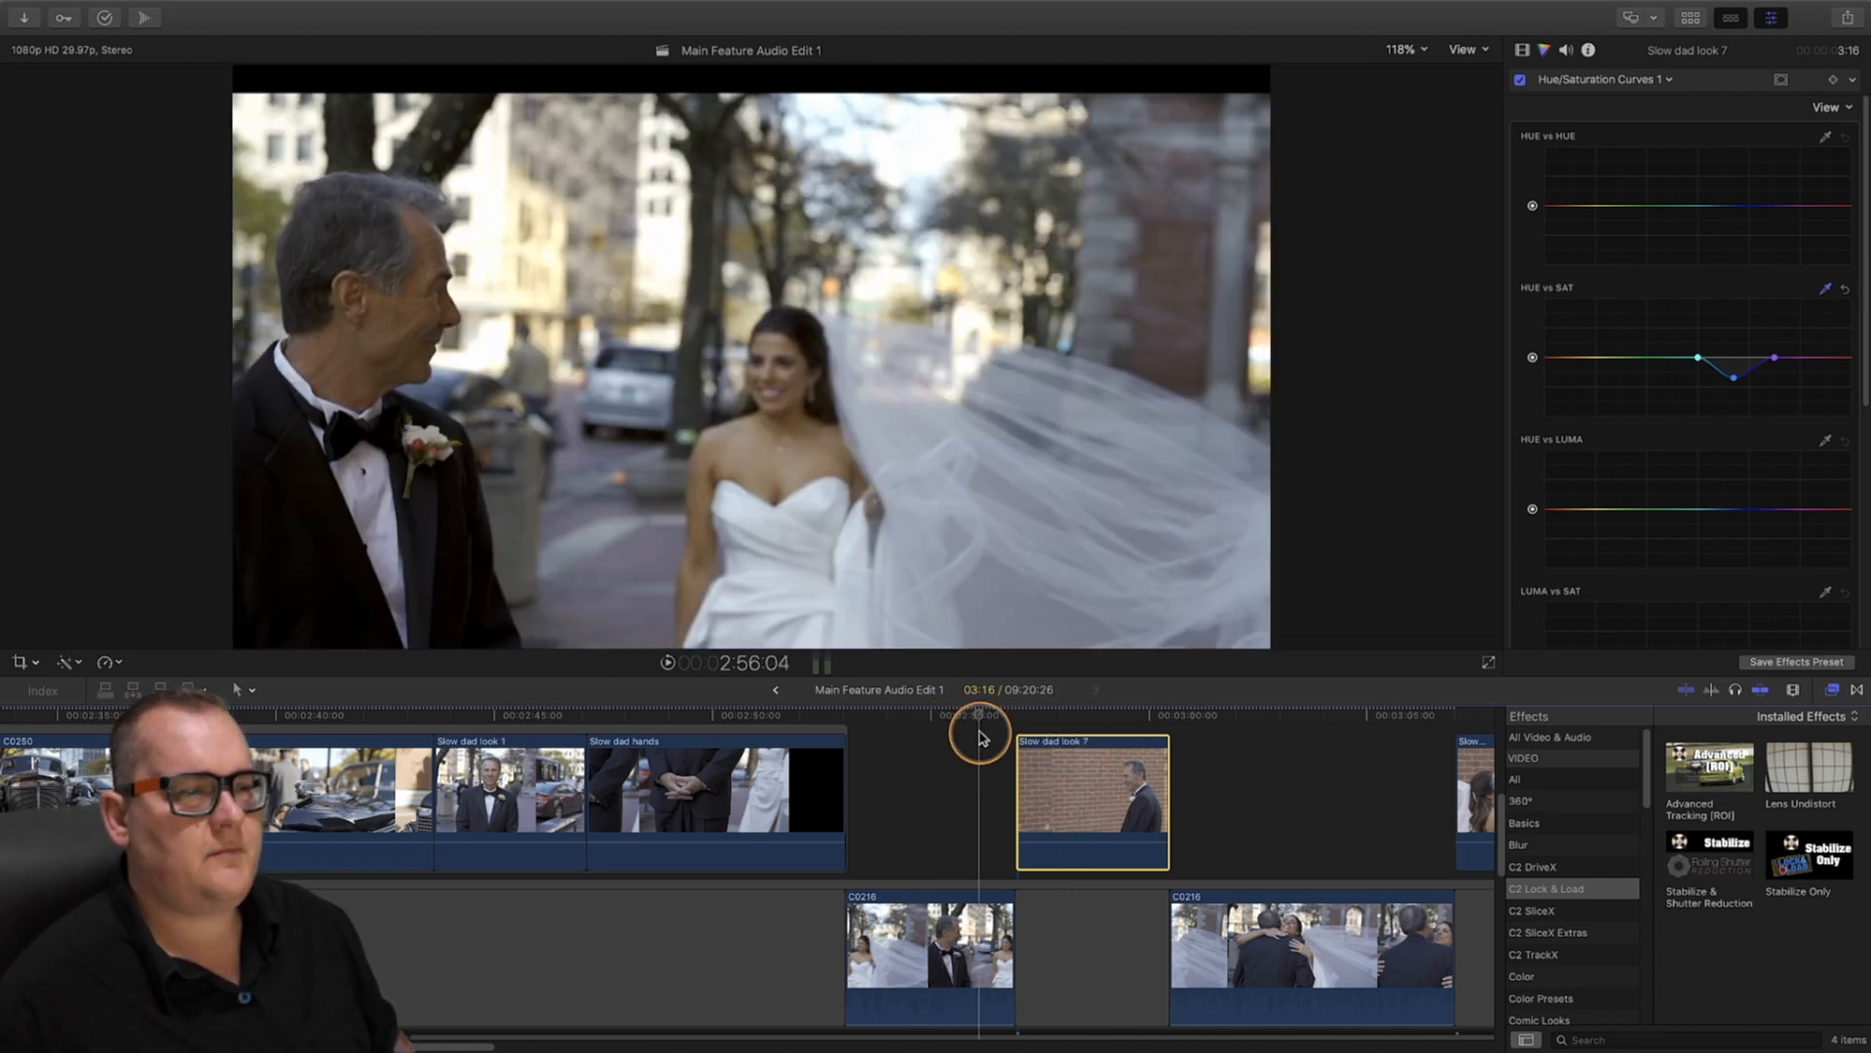
# Show the Comparison Viewer in Timeline mode and compare the Slow dad look 7 shot with the preceding C0216 shot
pyautogui.click(971, 903)
pyautogui.click(982, 710)
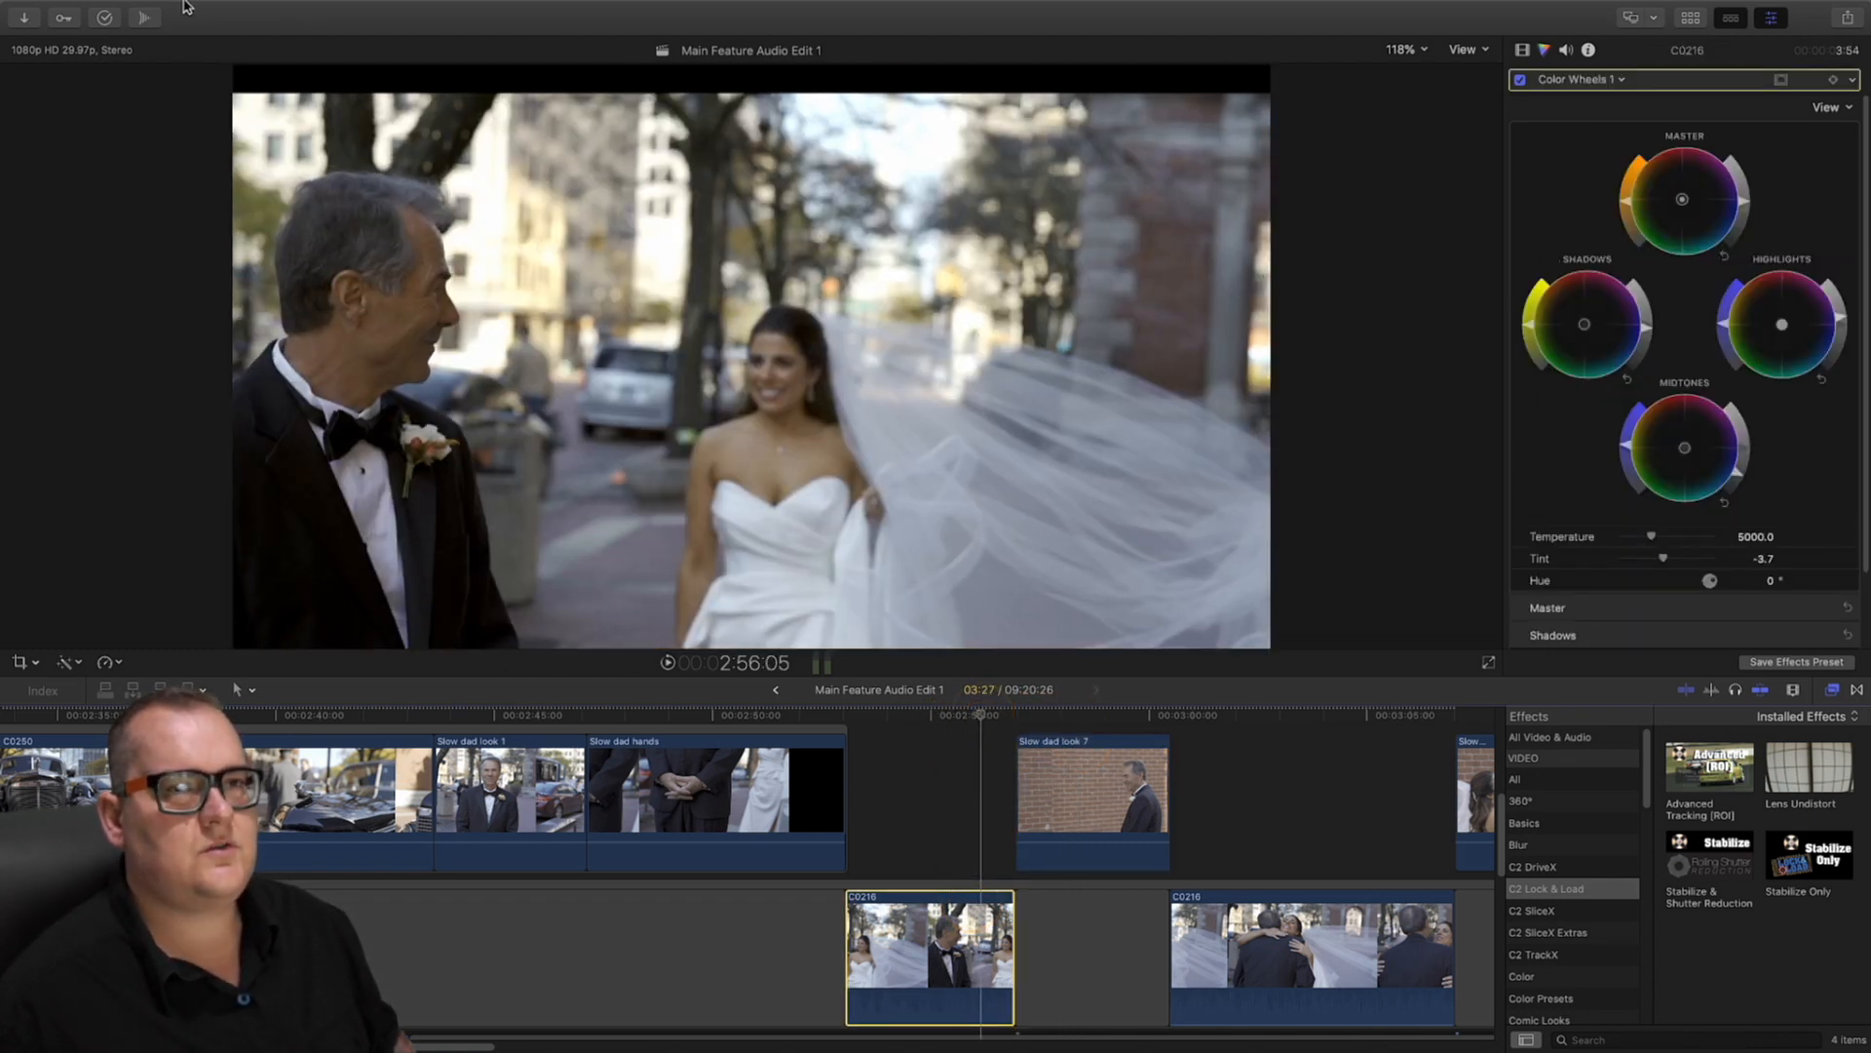
pyautogui.moveTo(186, 8)
pyautogui.click(478, 10)
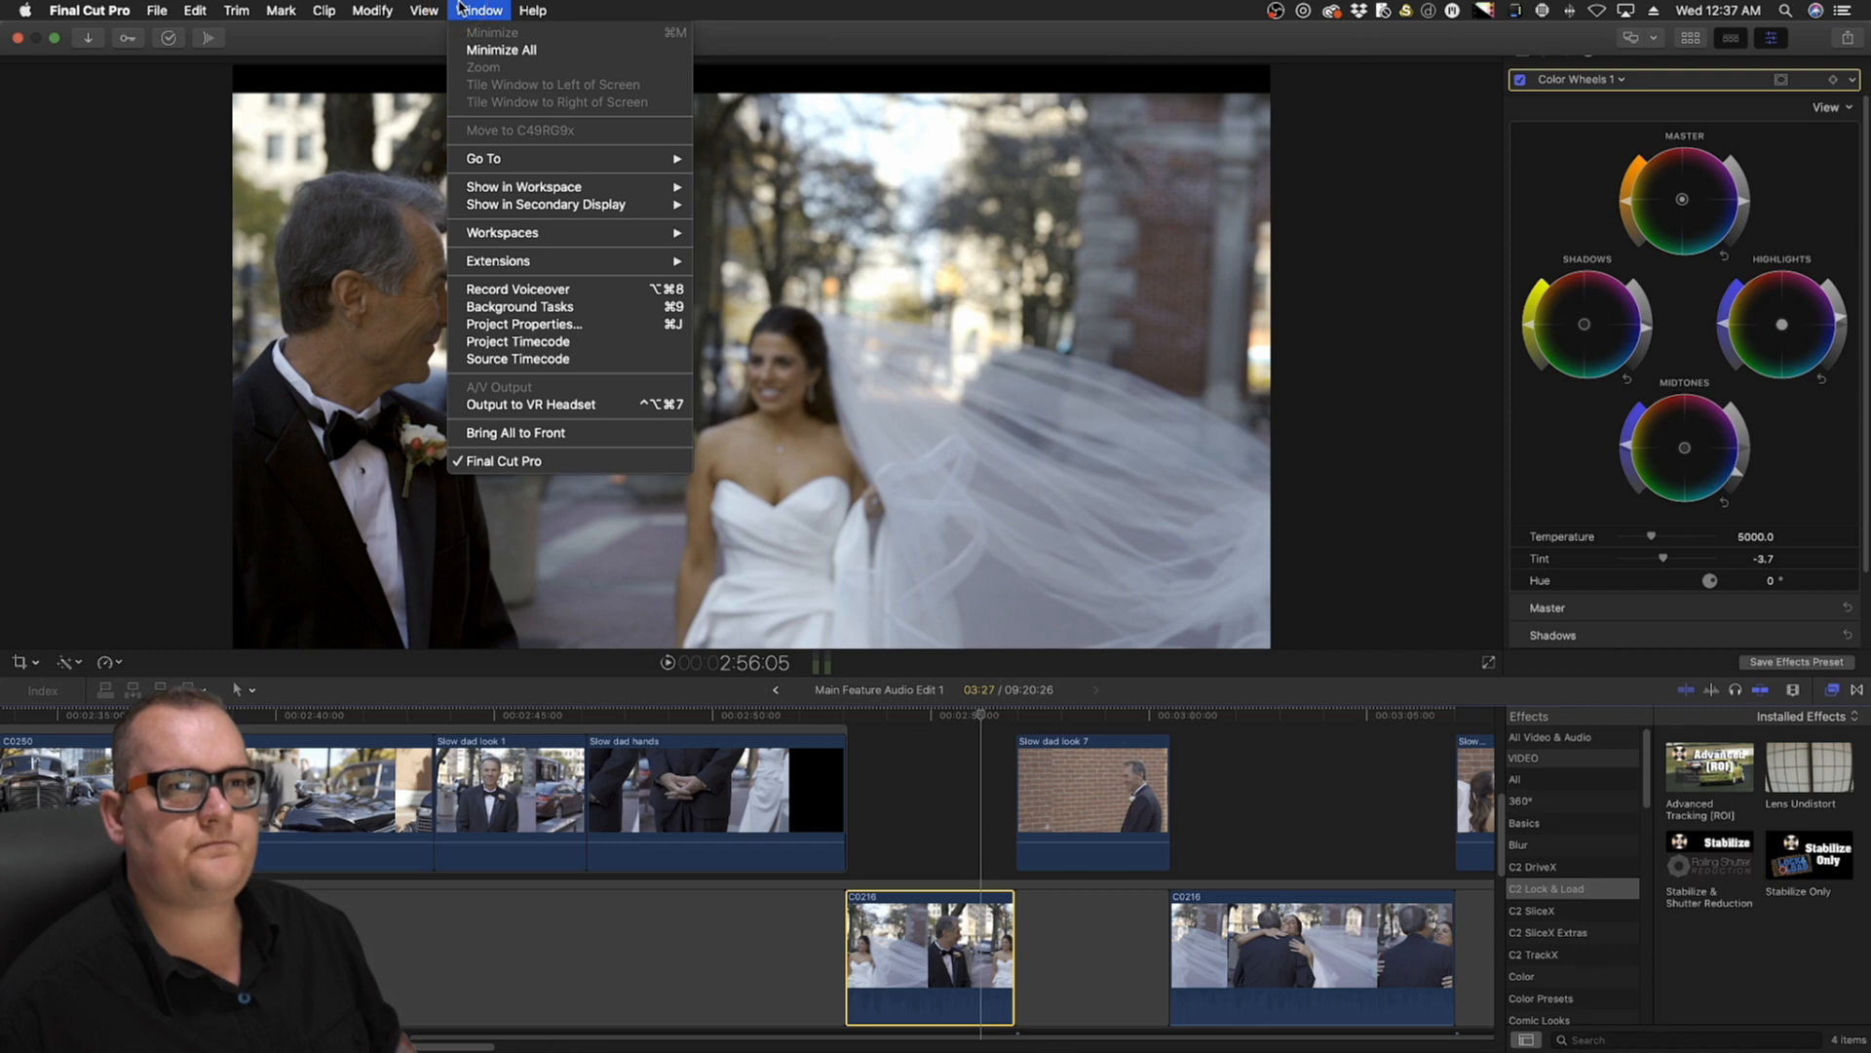
pyautogui.moveTo(541, 188)
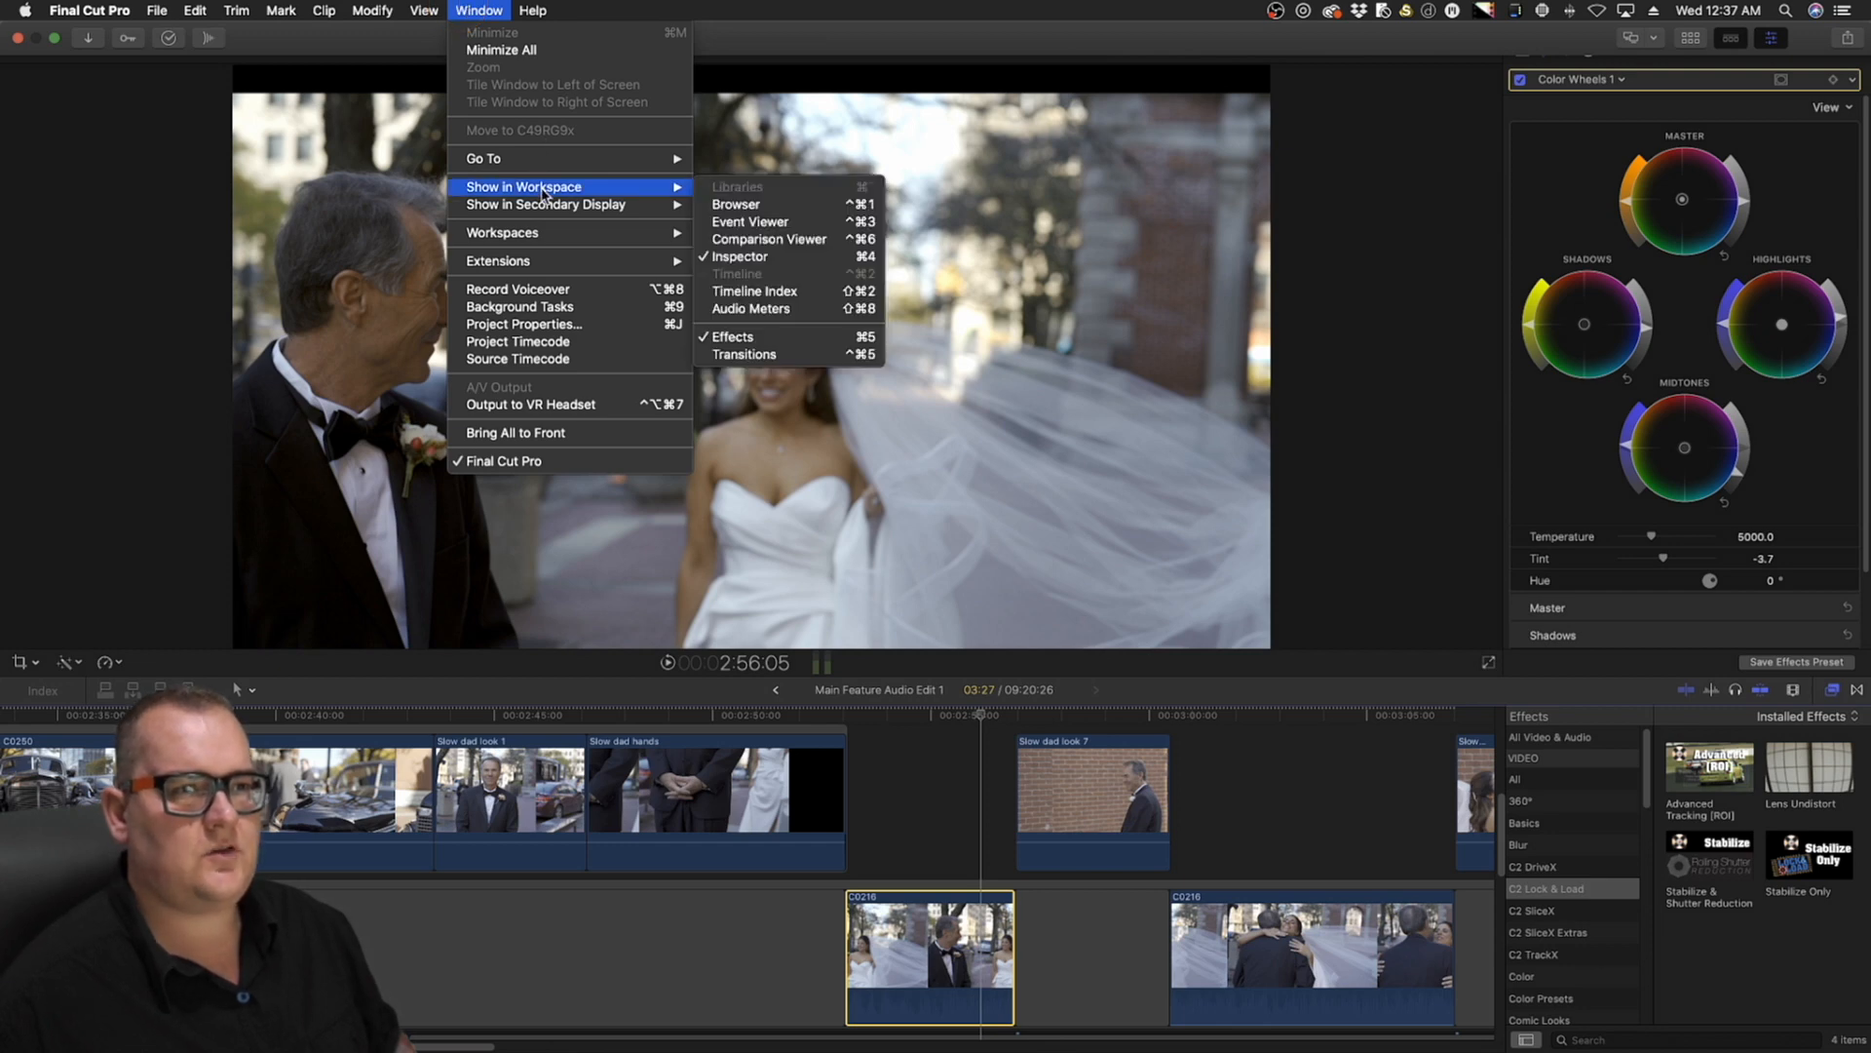
pyautogui.click(746, 240)
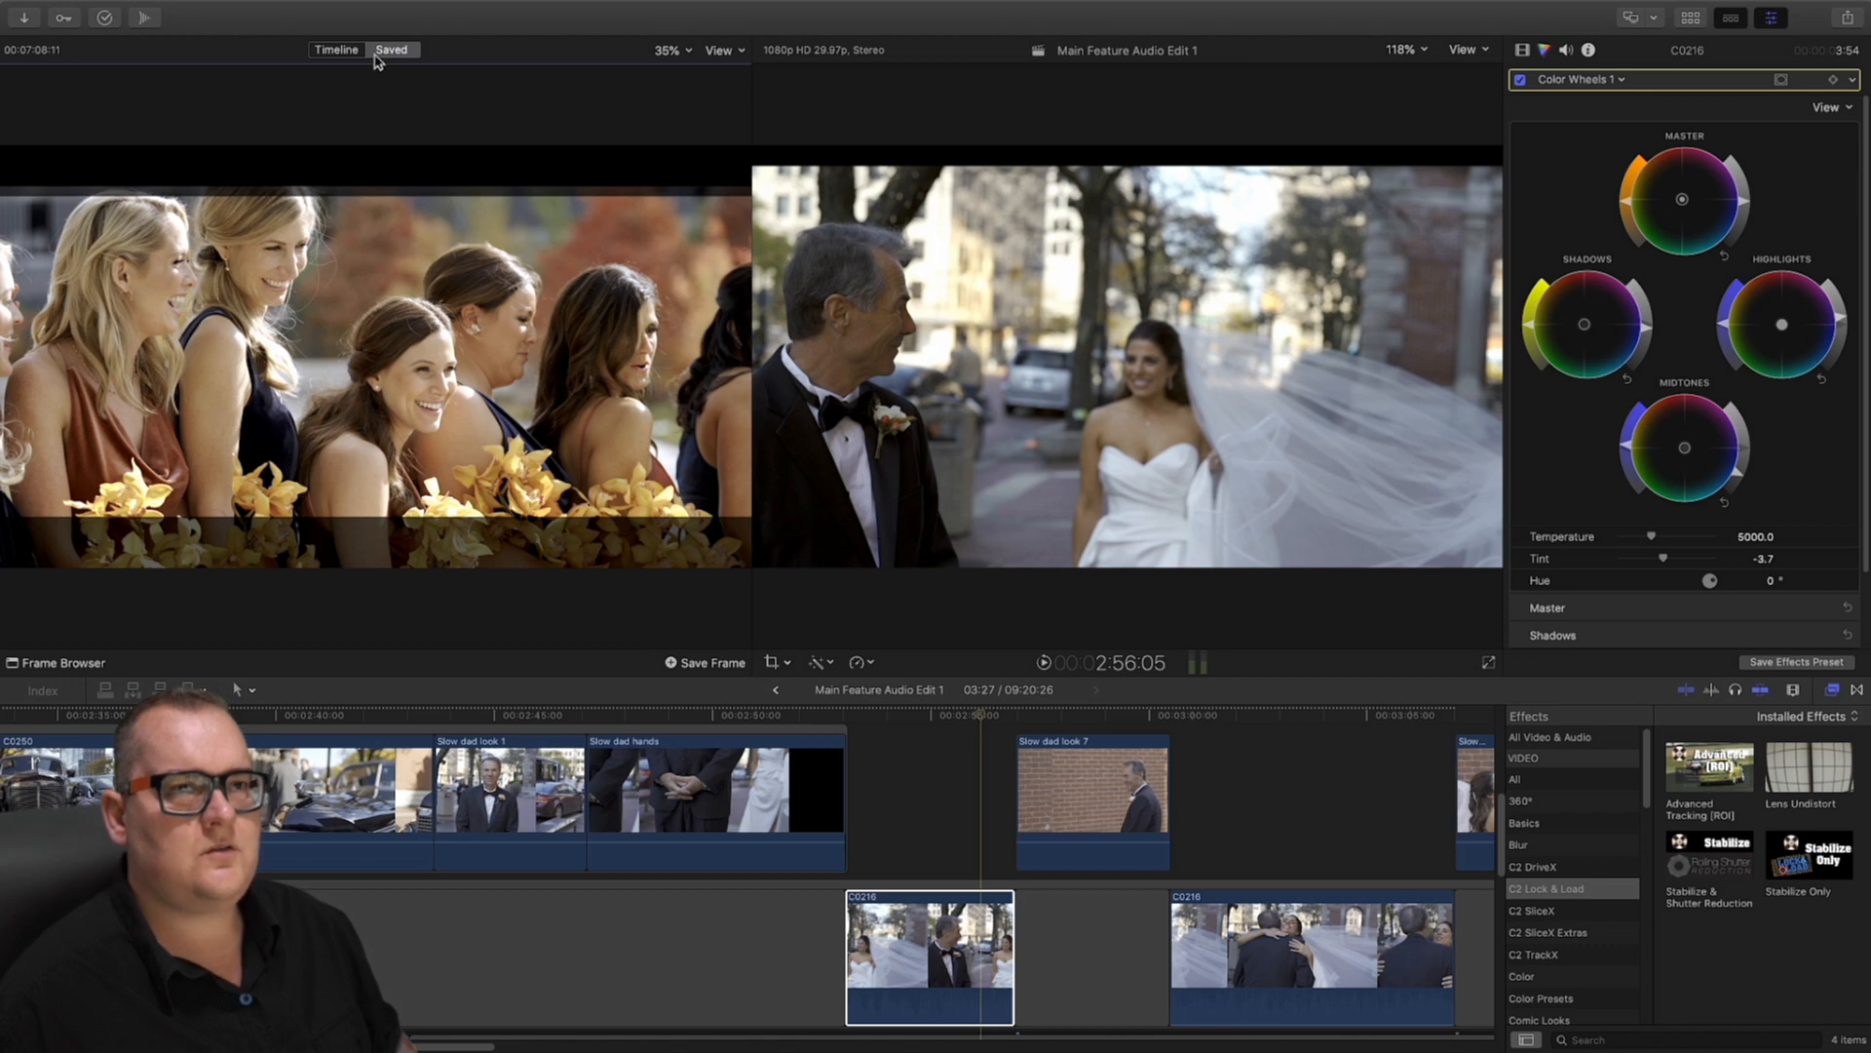
pyautogui.click(337, 51)
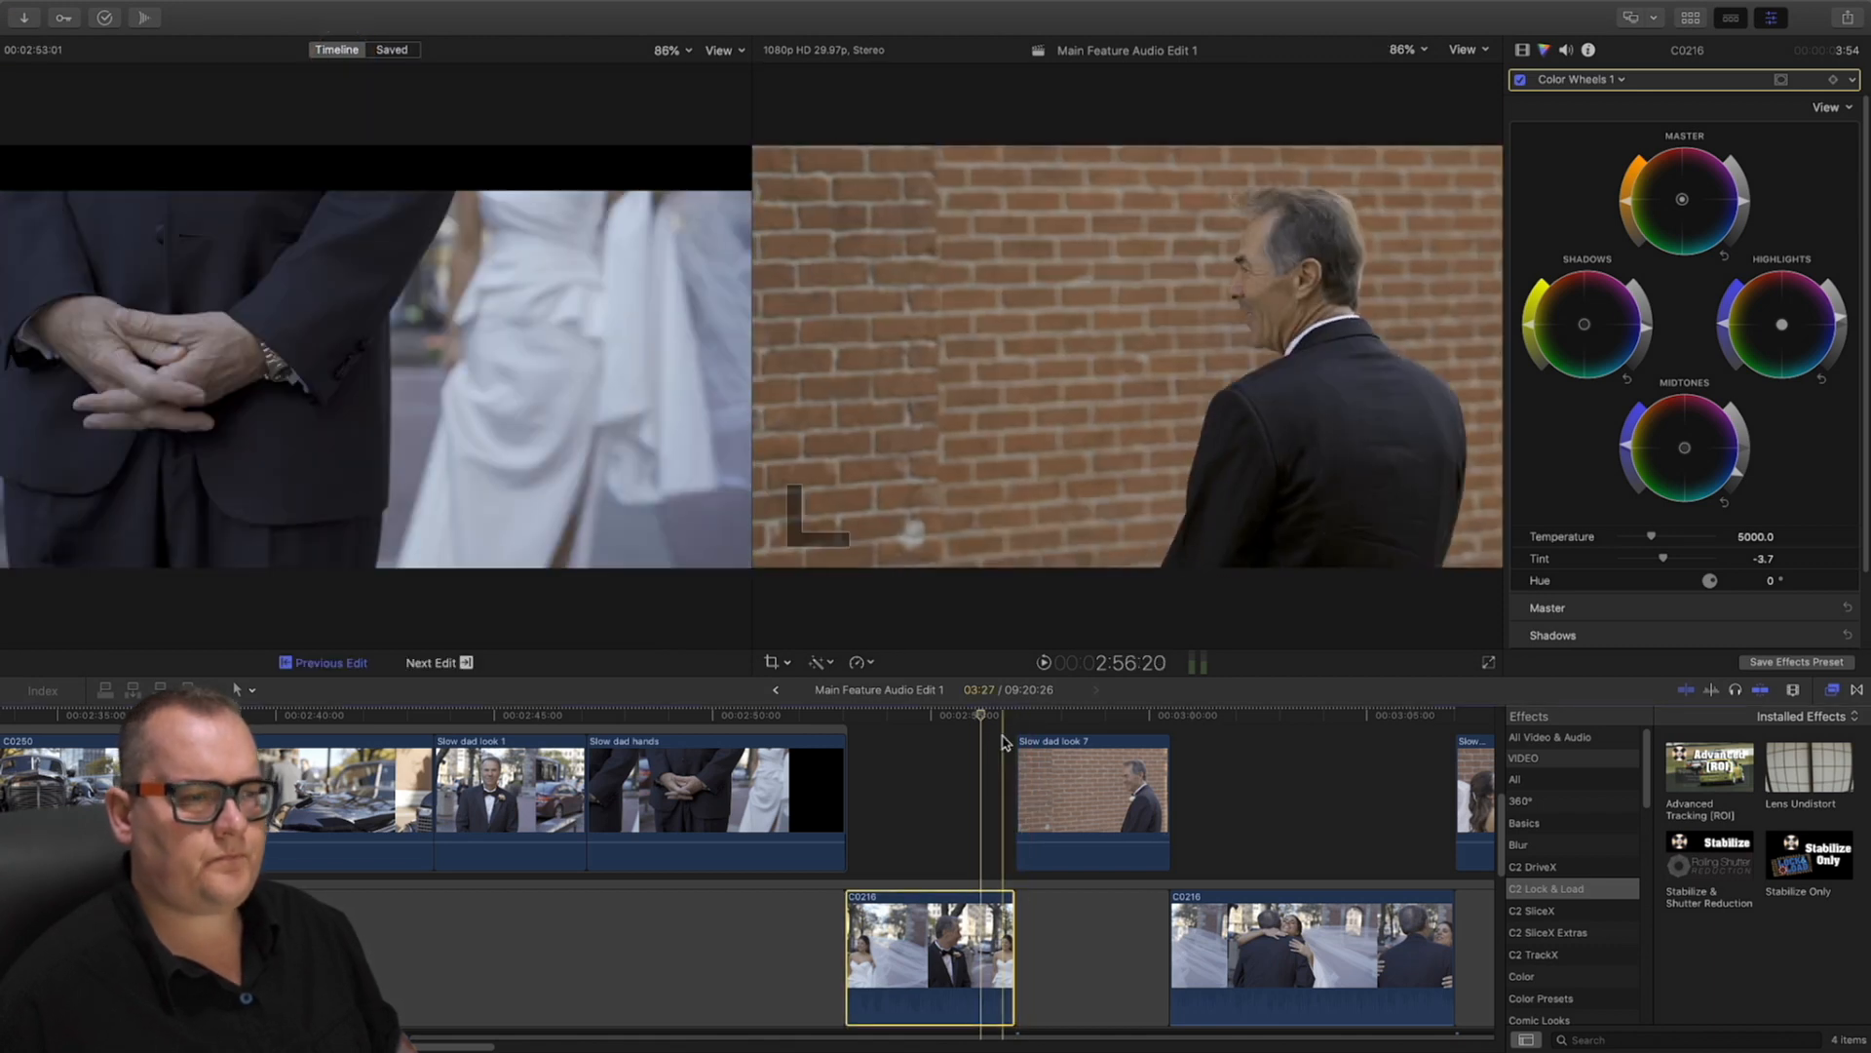
pyautogui.moveTo(987, 721); pyautogui.dragTo(1111, 755)
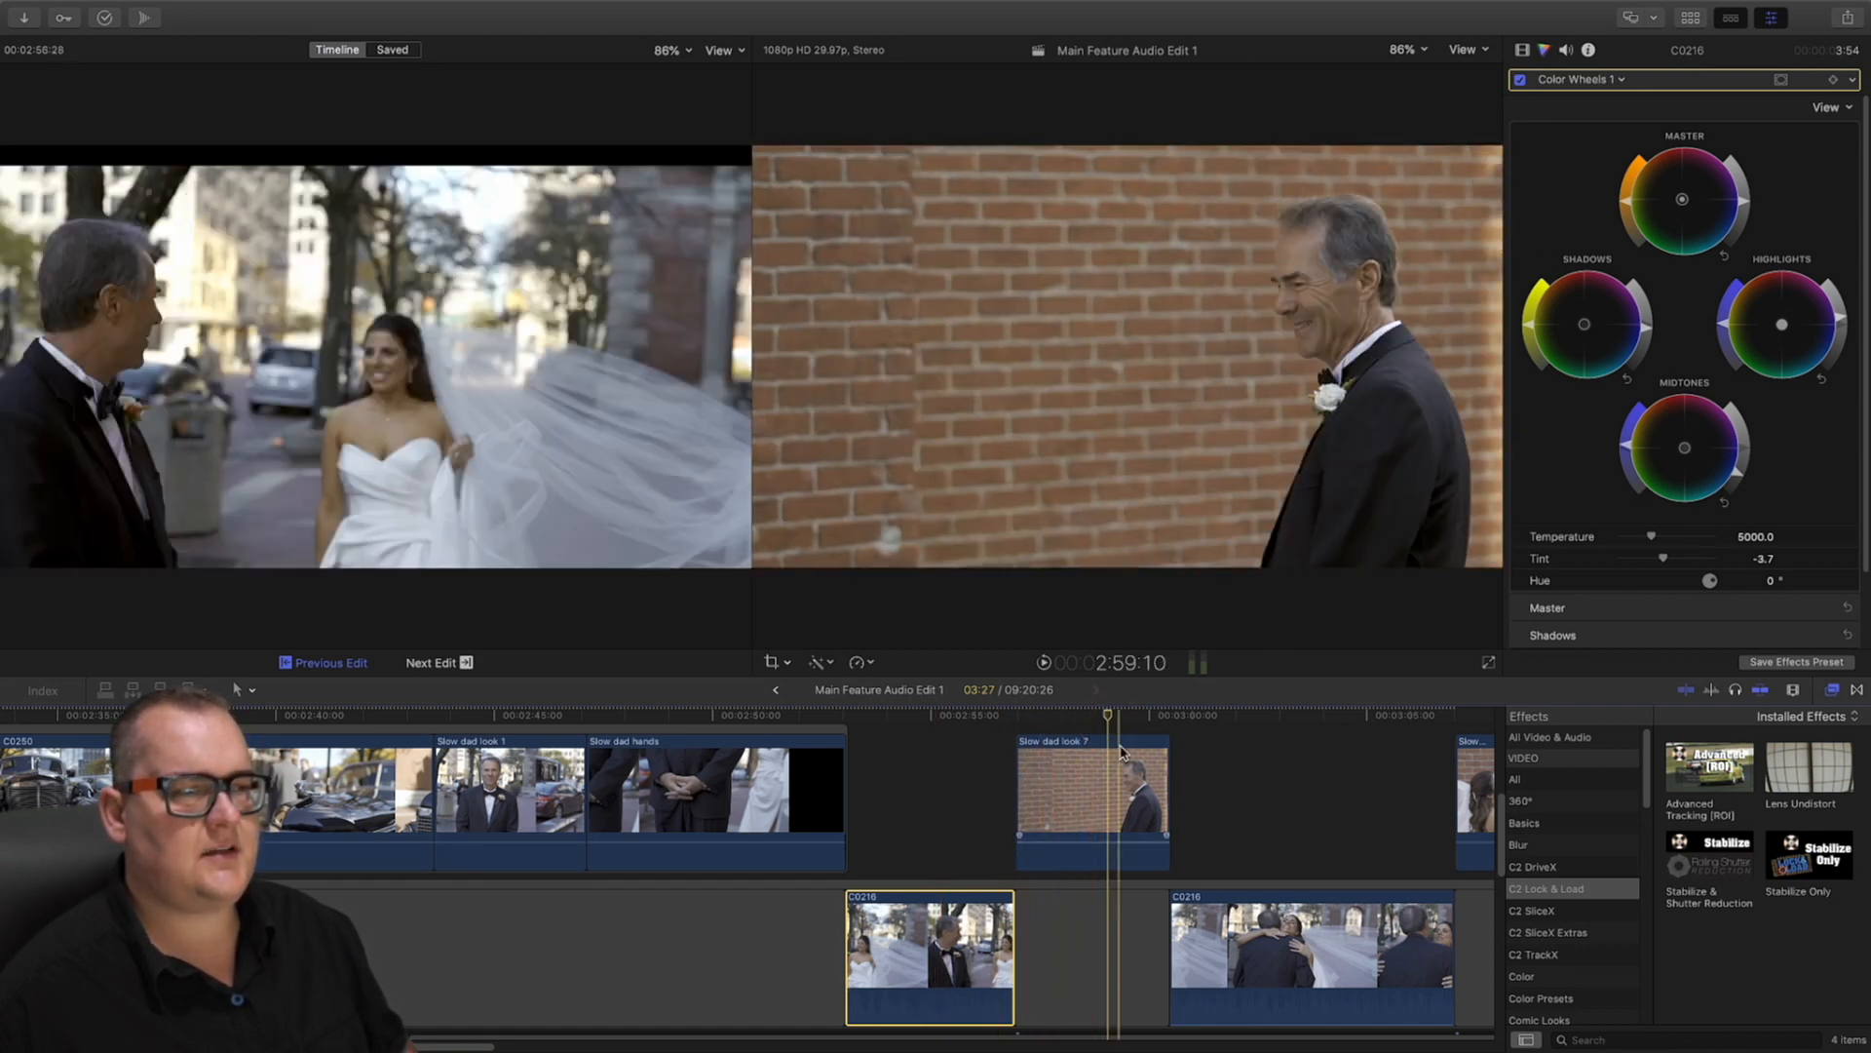
# Save the C0216 father close-up as a Comparison Viewer reference frame, and move the playhead to Slow dad look 7
pyautogui.moveTo(1111, 719); pyautogui.dragTo(884, 777)
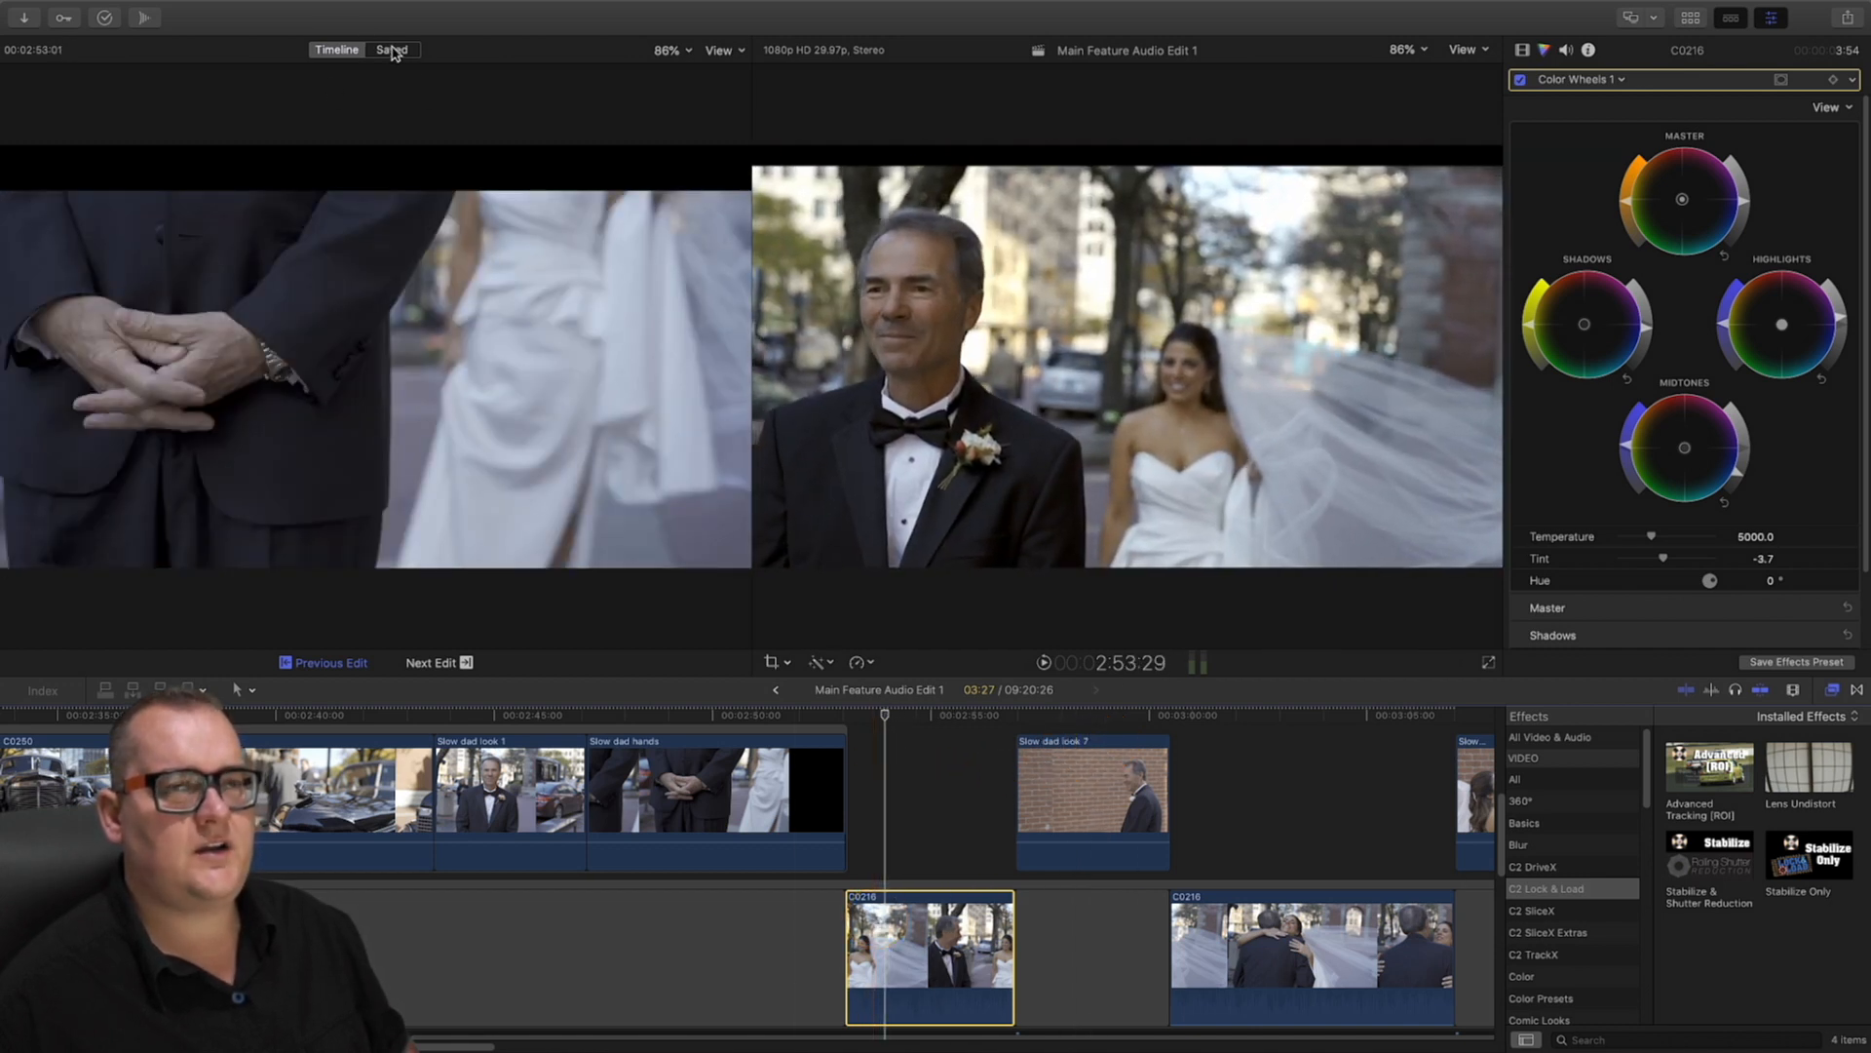
pyautogui.click(393, 50)
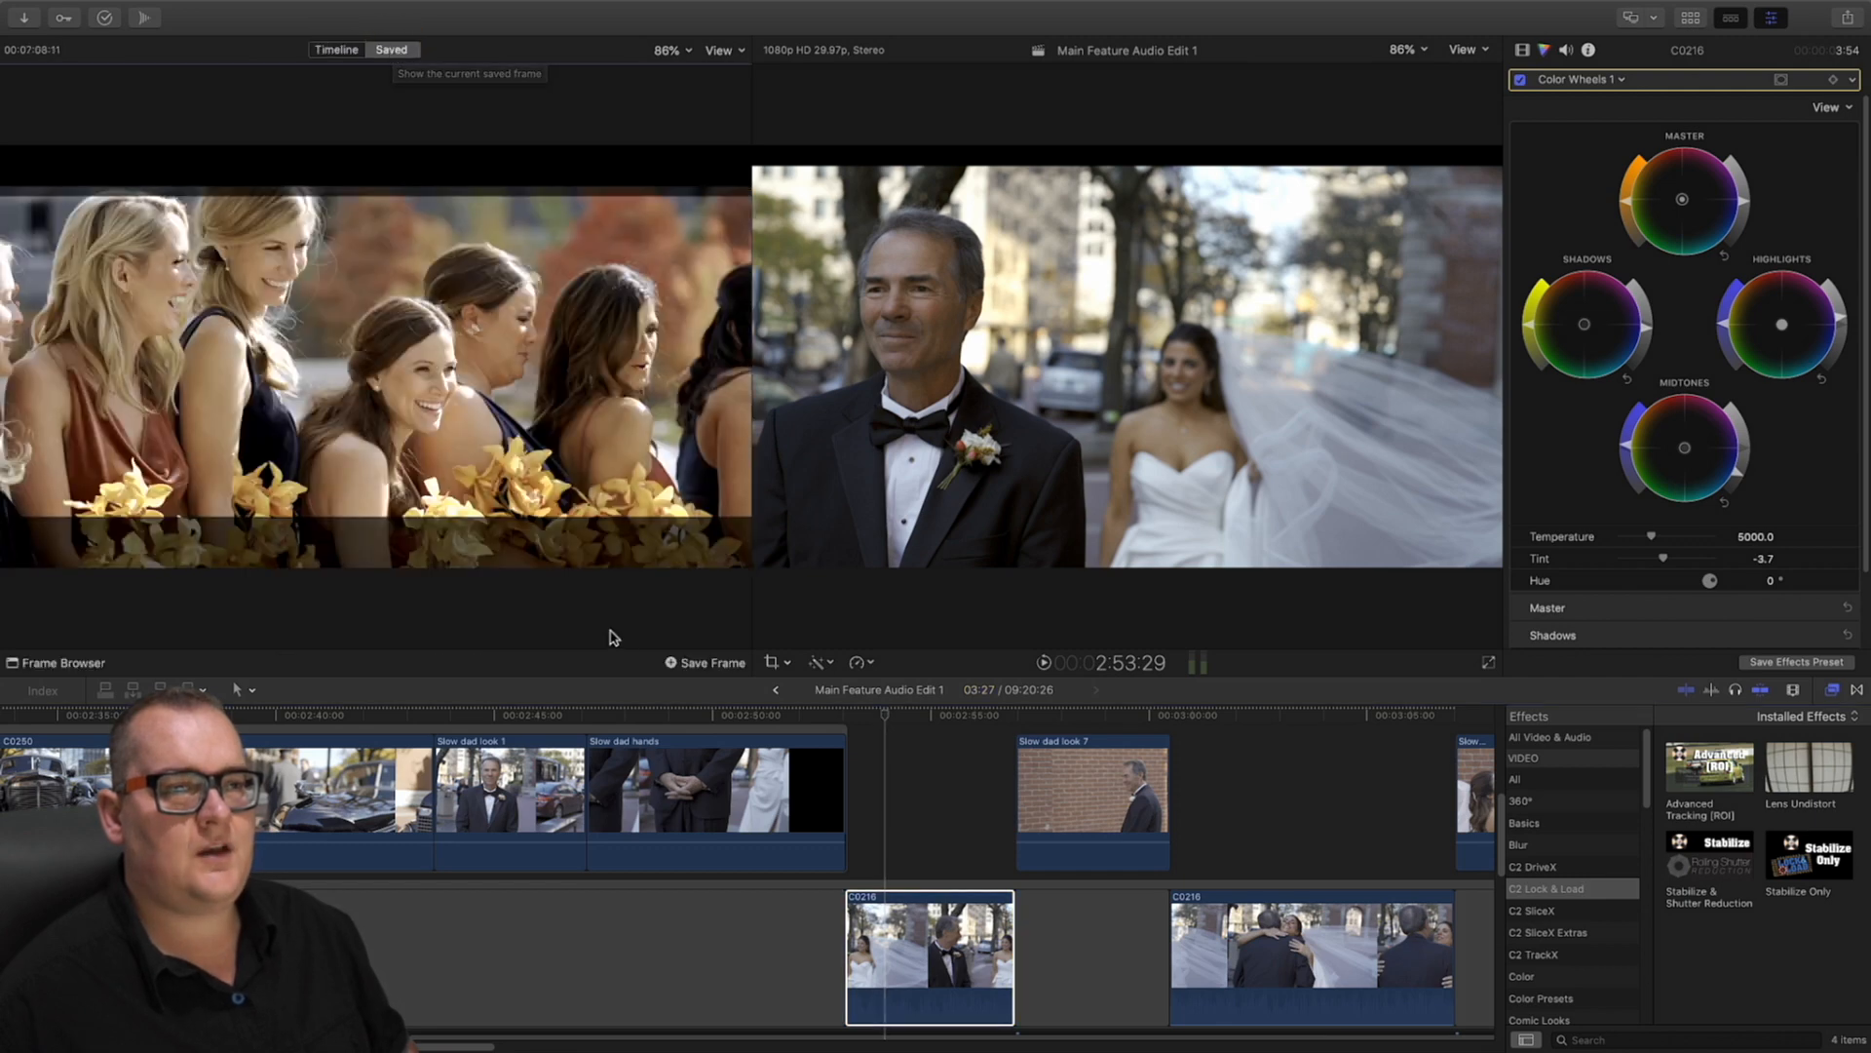
pyautogui.click(682, 668)
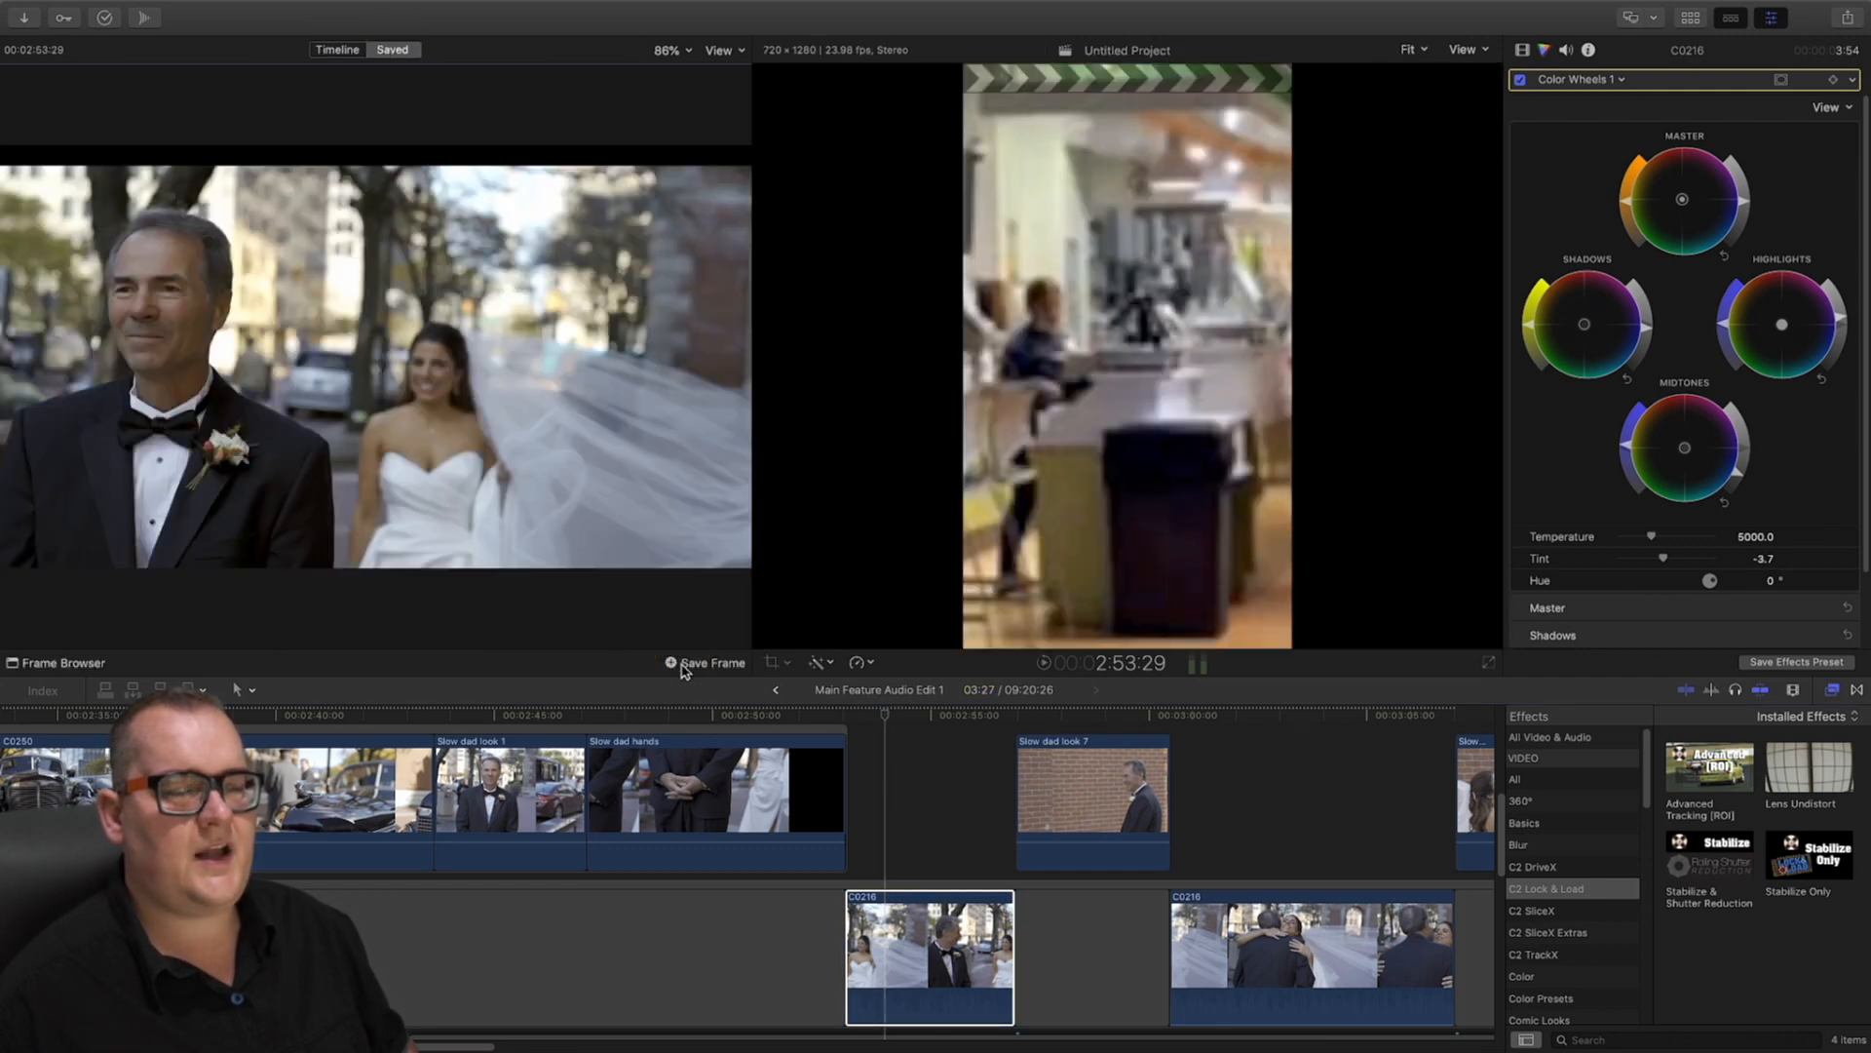
pyautogui.moveTo(1099, 716)
pyautogui.mouseDown()
pyautogui.moveTo(1024, 718)
pyautogui.moveTo(1106, 723)
pyautogui.moveTo(1082, 727)
pyautogui.mouseUp()
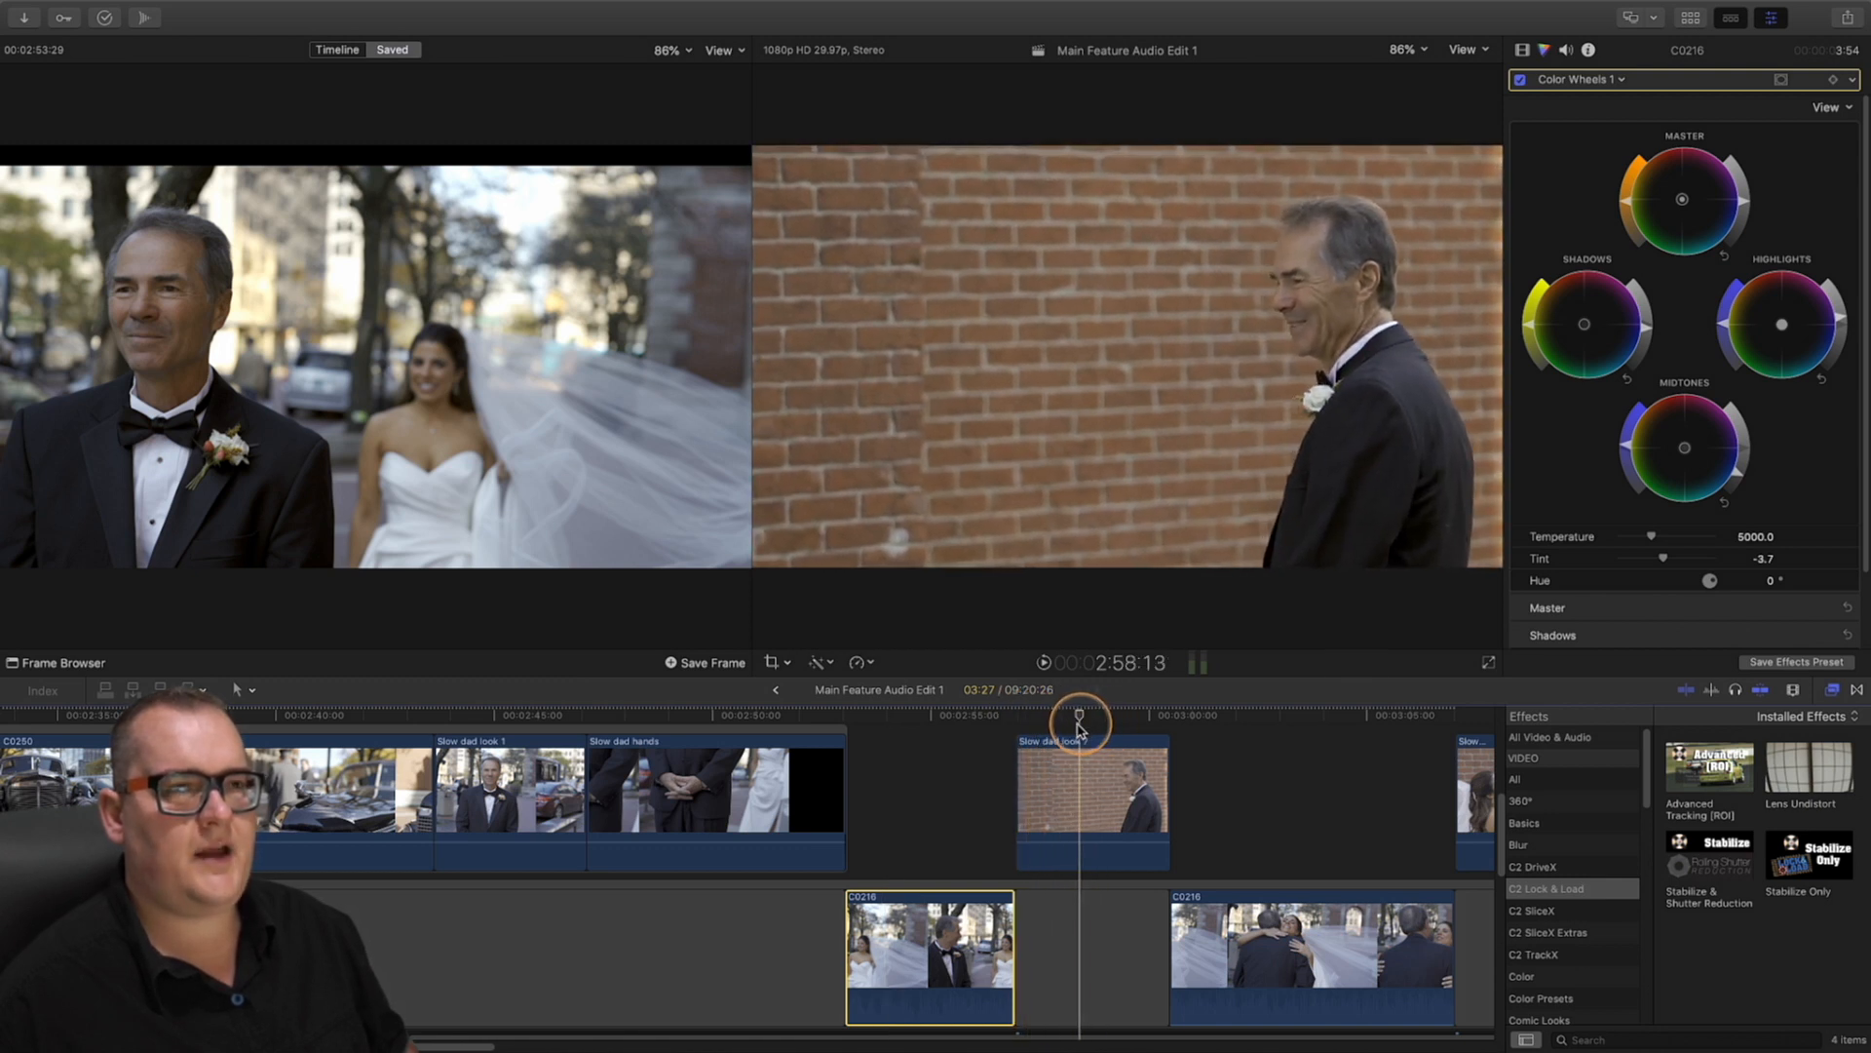
# Magnify both the saved reference frame and the Slow dad look 7 shot to 200%, framed on the father's face
pyautogui.moveTo(695, 54); pyautogui.dragTo(692, 176)
pyautogui.moveTo(714, 363); pyautogui.dragTo(690, 357)
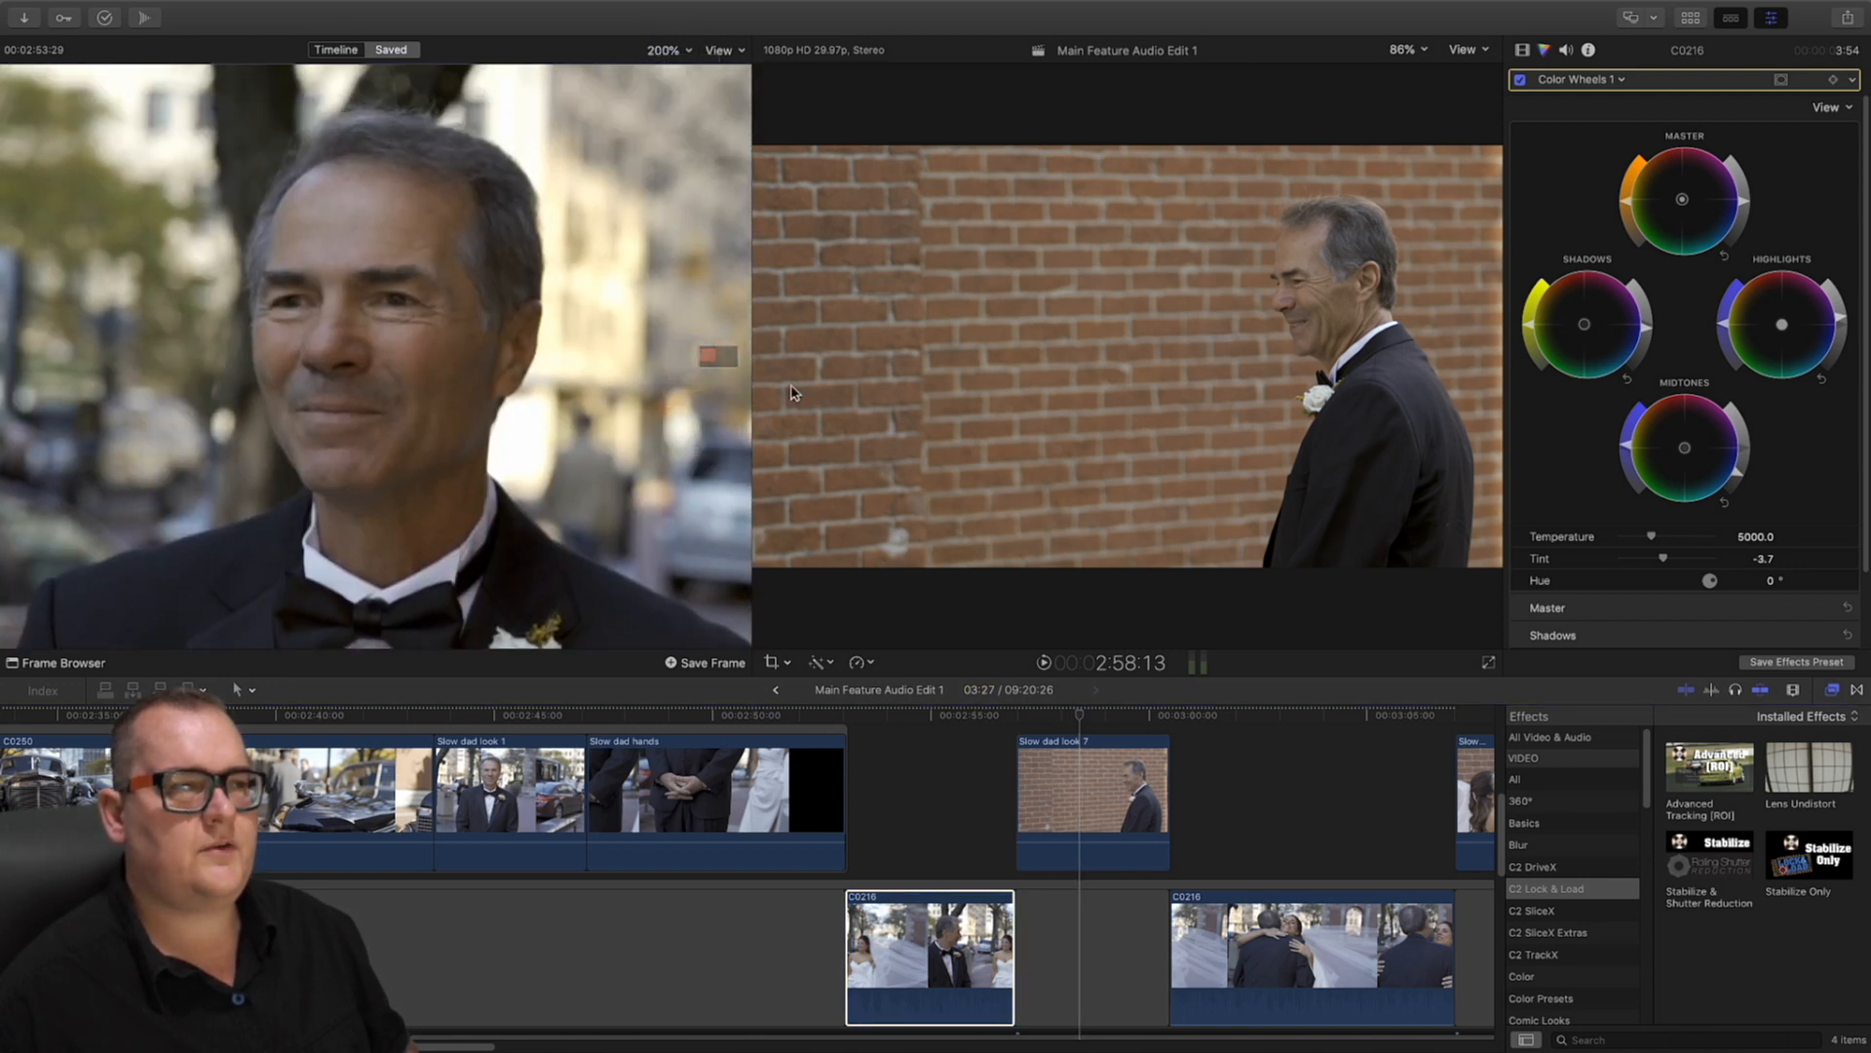
pyautogui.moveTo(1404, 57); pyautogui.dragTo(1433, 174)
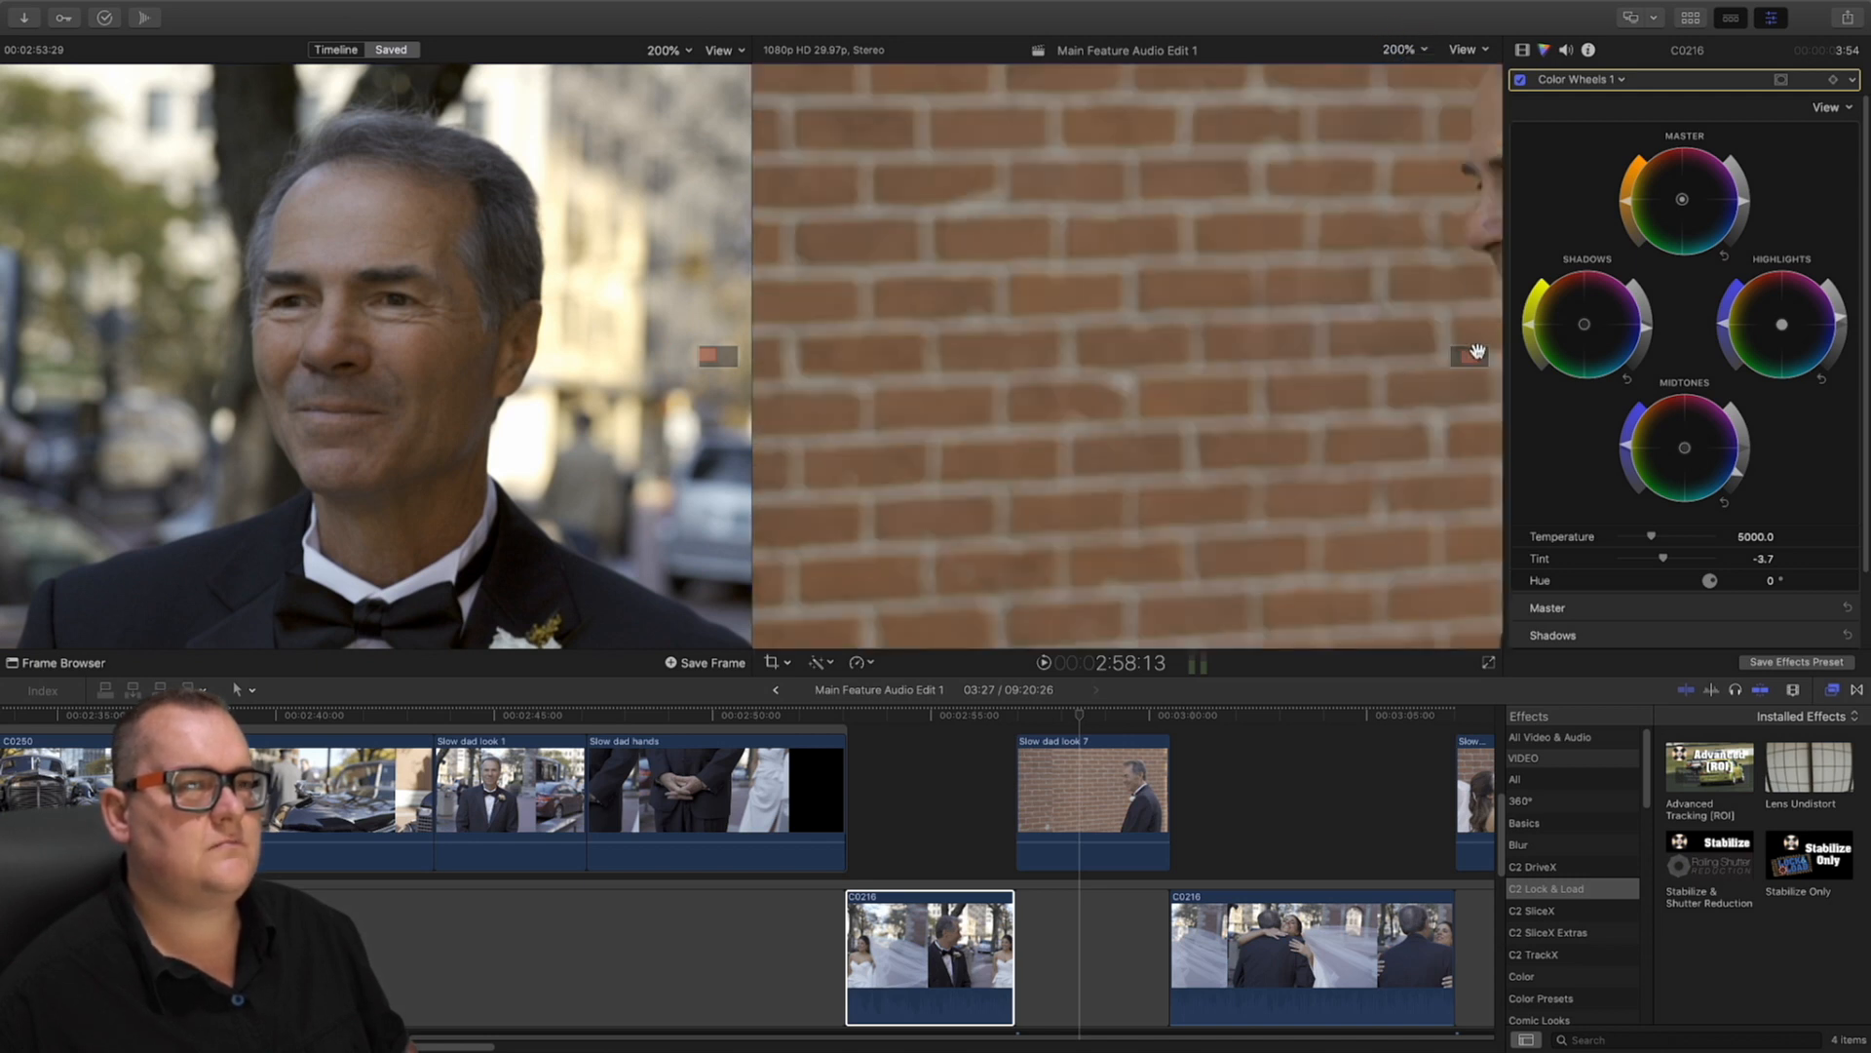
pyautogui.moveTo(1477, 352); pyautogui.dragTo(1480, 351)
# Fine-tune the midtone, shadow and highlight brightness in Color Wheels 2 of Slow dad look 7 against the saved reference frame
pyautogui.click(1080, 756)
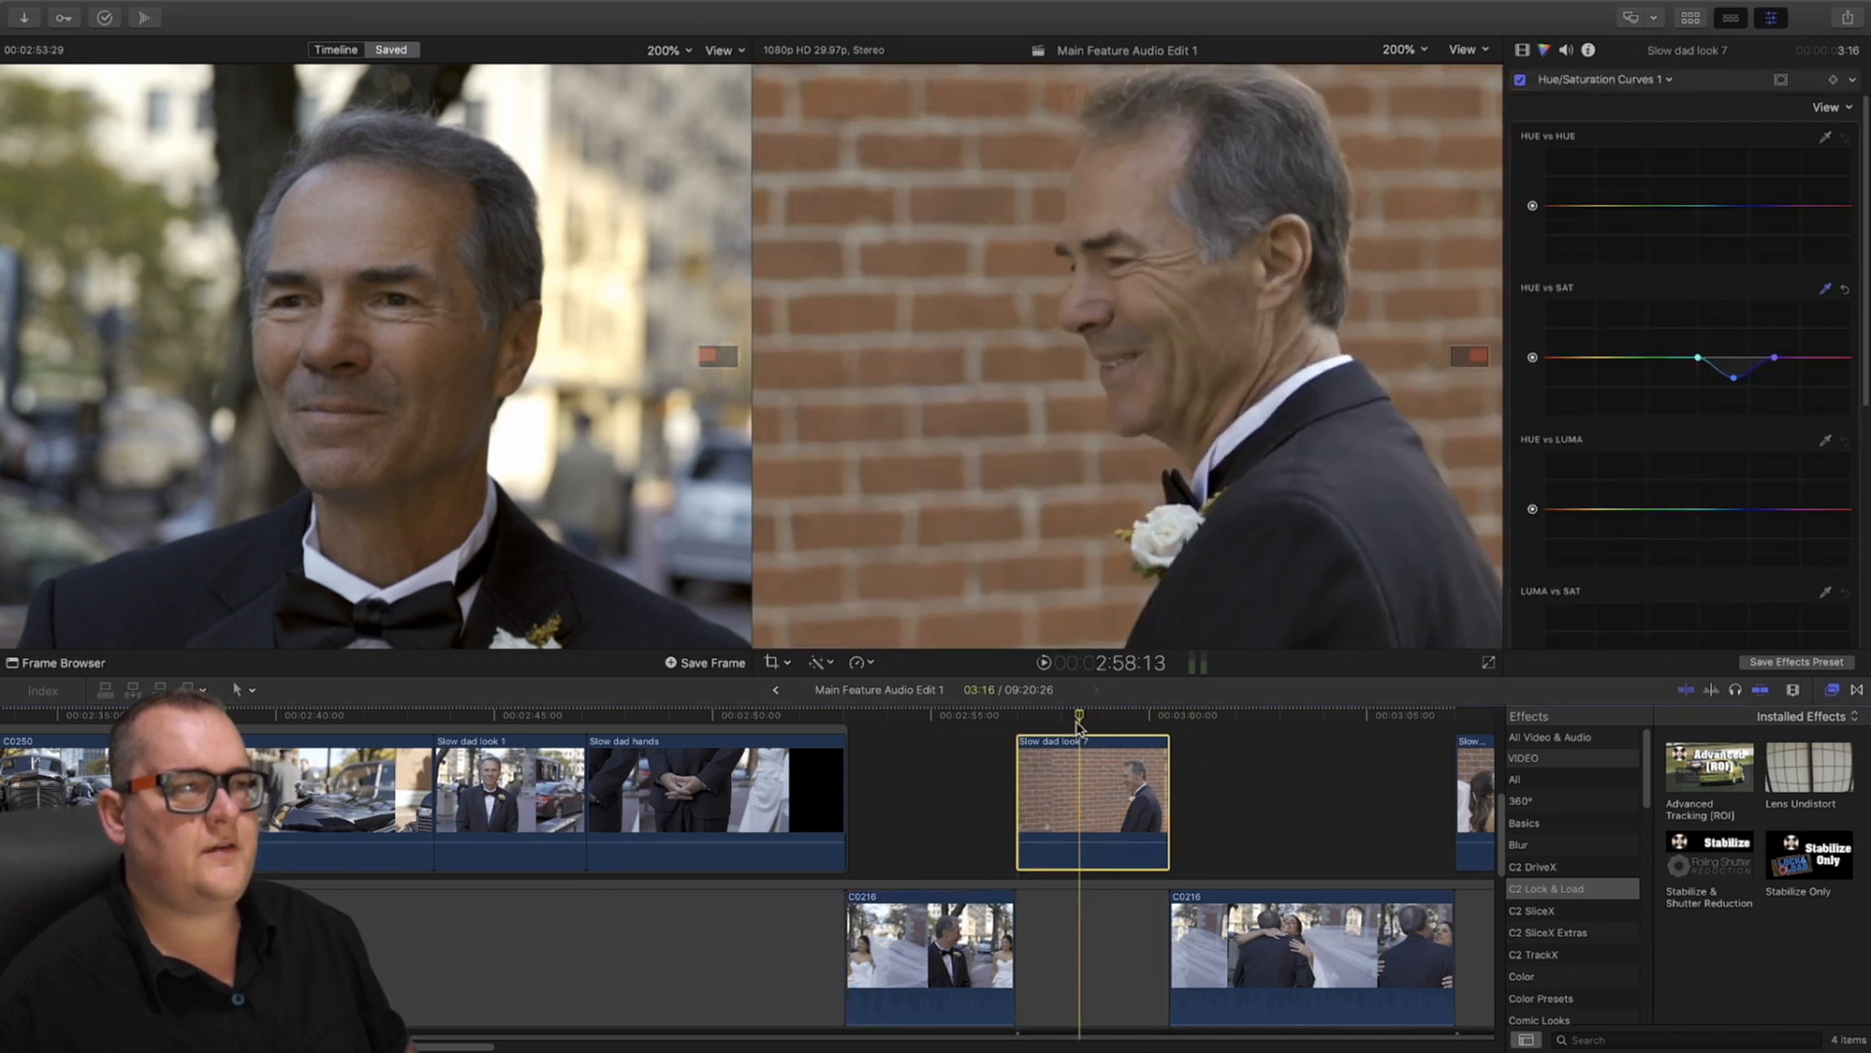
pyautogui.click(1523, 49)
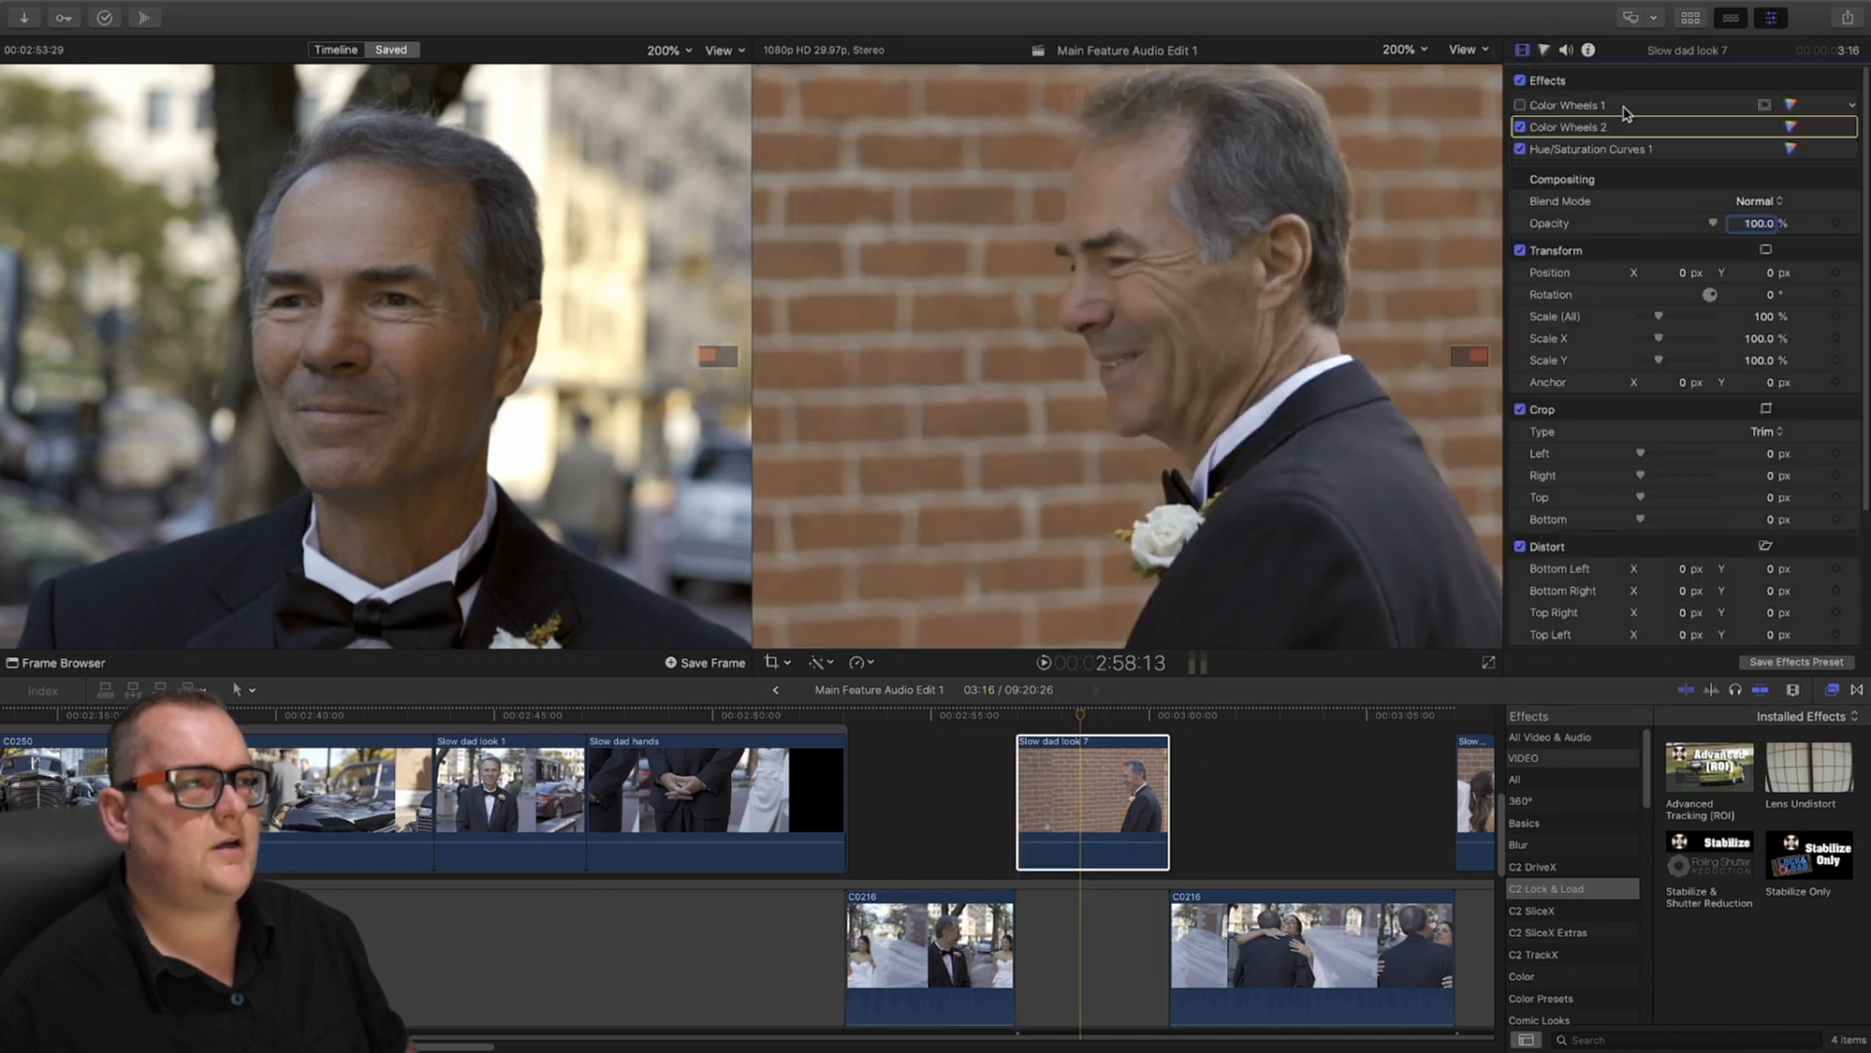
pyautogui.click(1545, 52)
pyautogui.click(1603, 79)
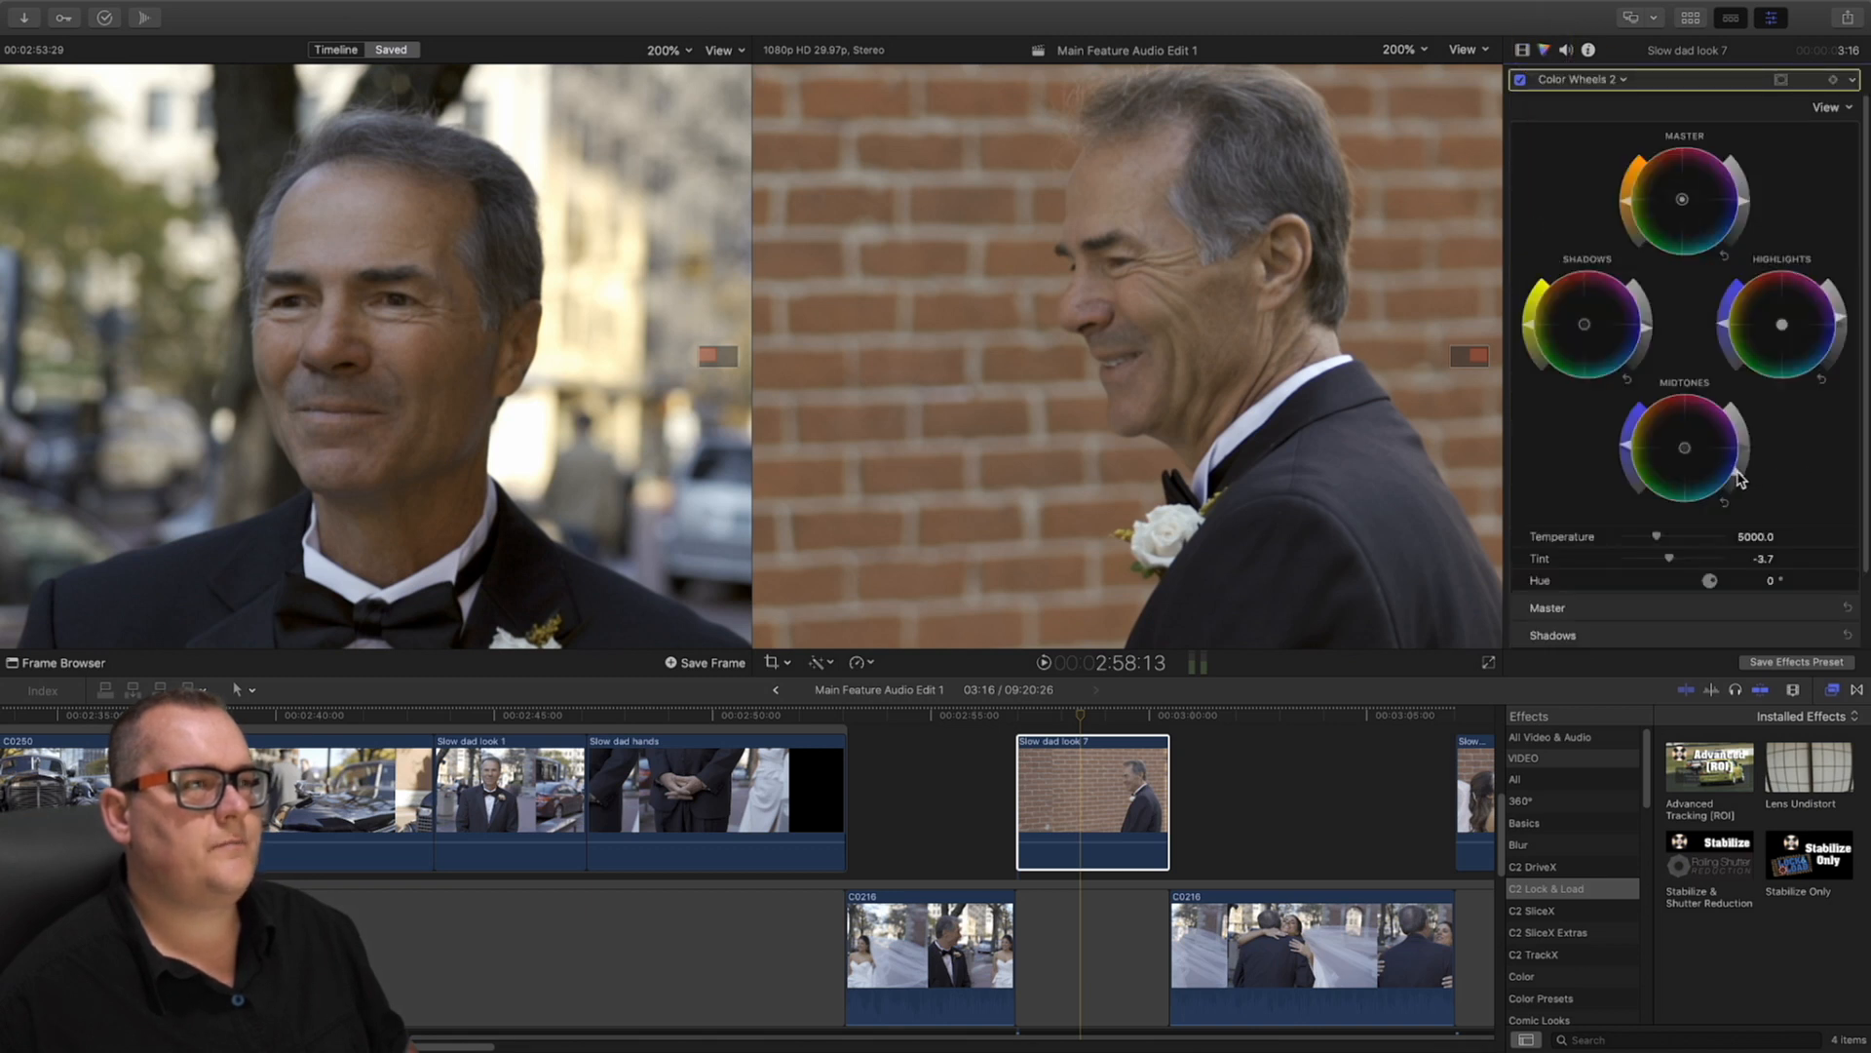
pyautogui.click(1739, 481)
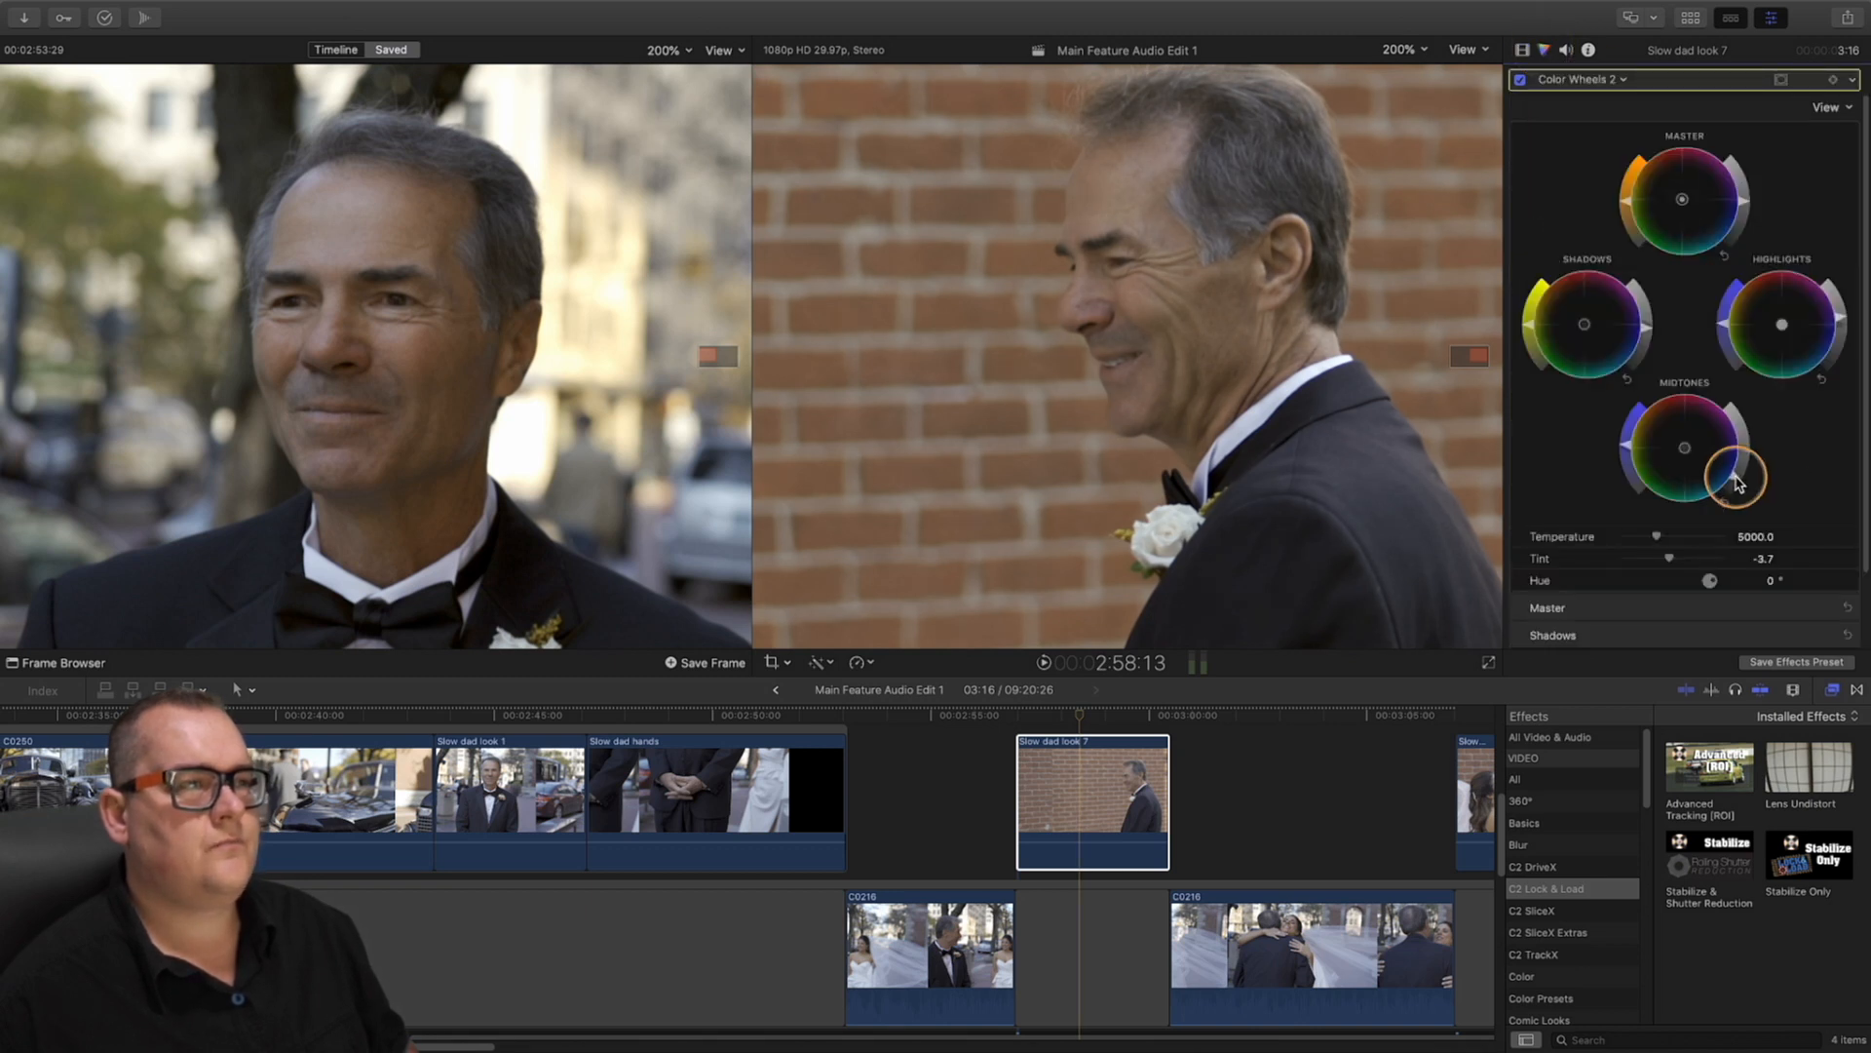
pyautogui.click(1645, 339)
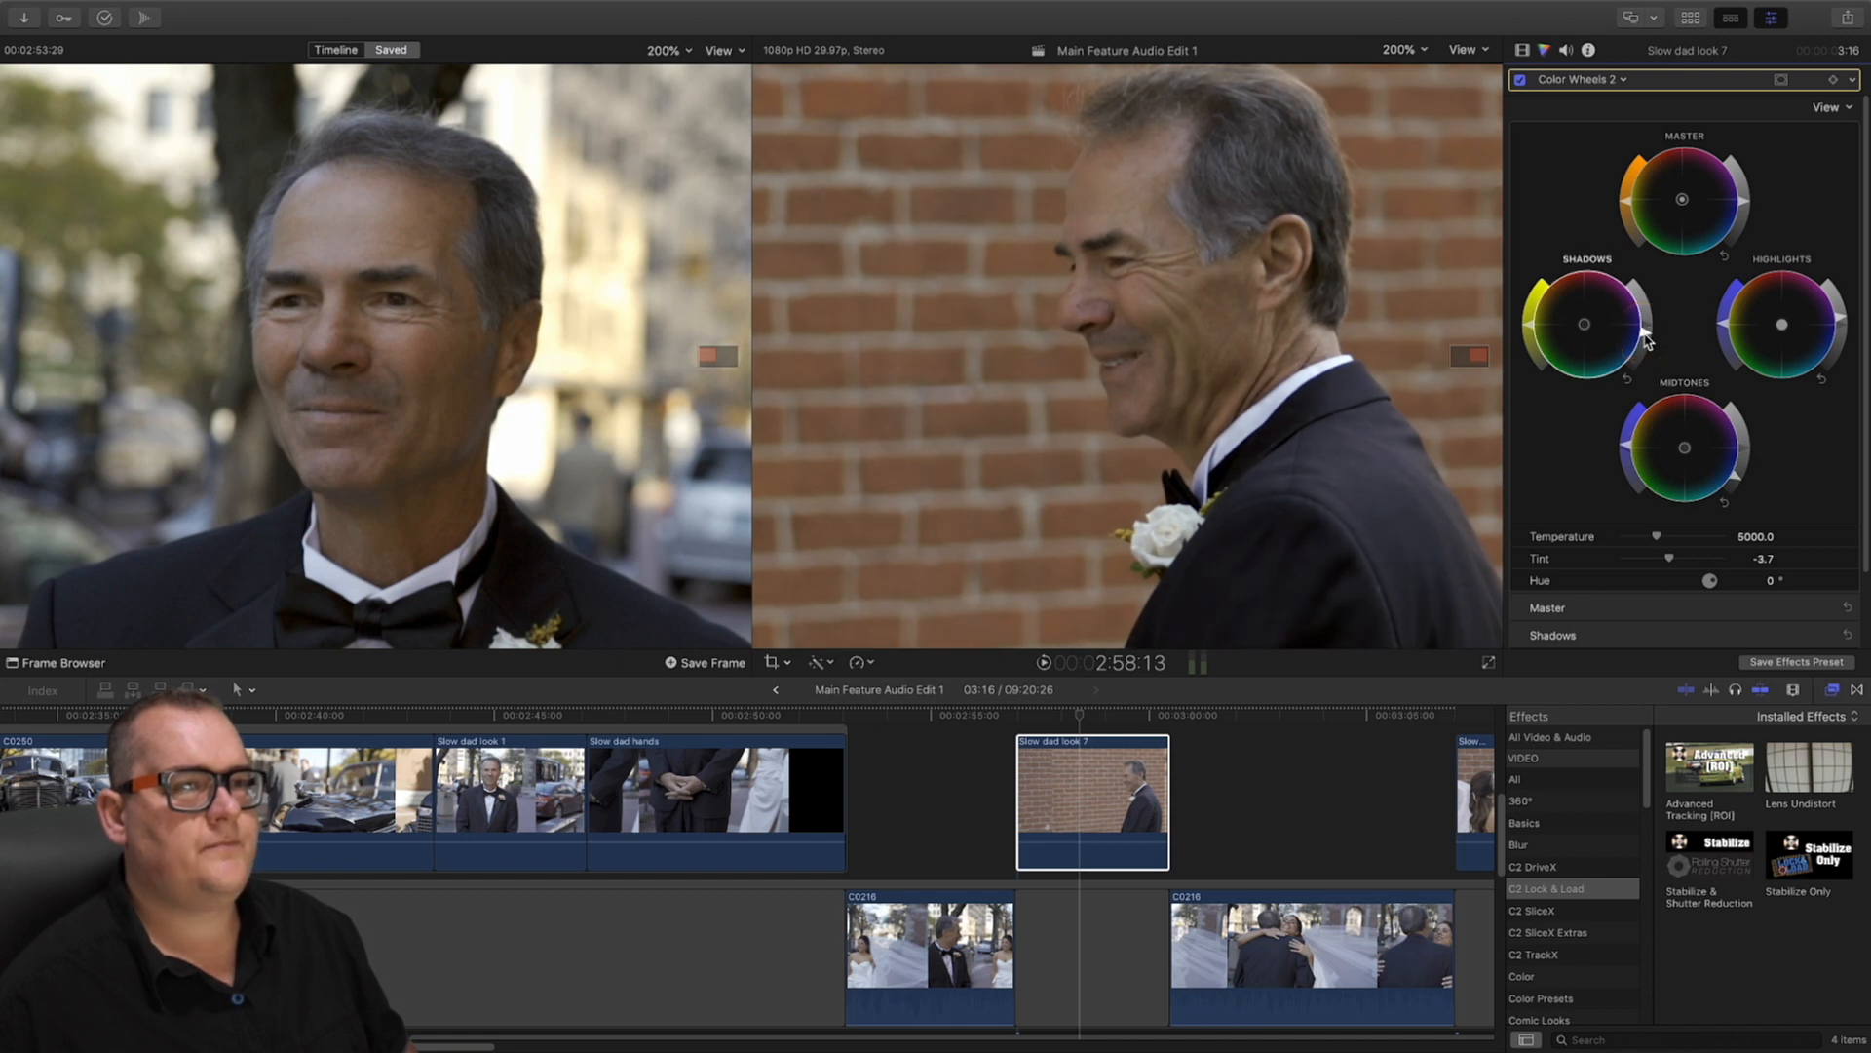
pyautogui.click(1646, 337)
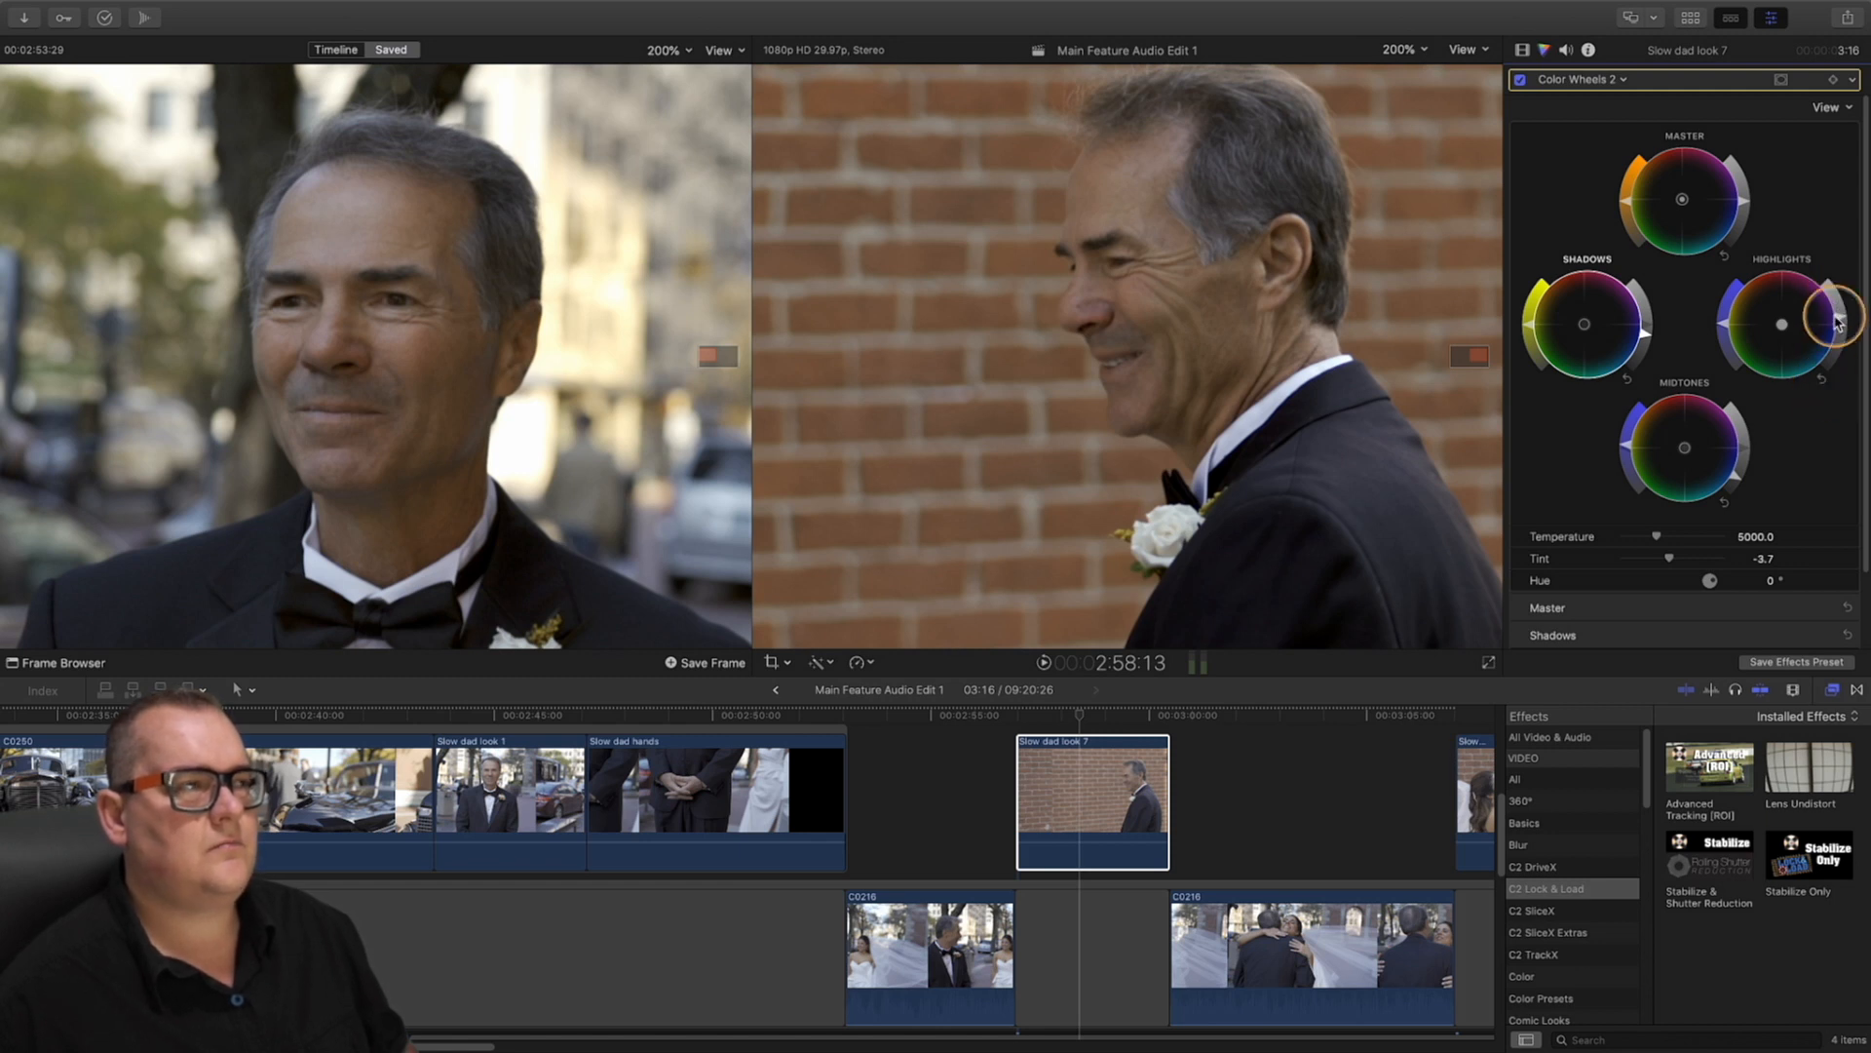
pyautogui.moveTo(1838, 321); pyautogui.dragTo(1829, 312)
# Try shifting the Color Wheels 2 highlights towards yellow while inspecting the father's shirt collar and jacket in Slow dad look 7
pyautogui.moveTo(1130, 714)
pyautogui.mouseDown()
pyautogui.moveTo(1155, 717)
pyautogui.moveTo(1020, 718)
pyautogui.moveTo(1126, 721)
pyautogui.mouseUp()
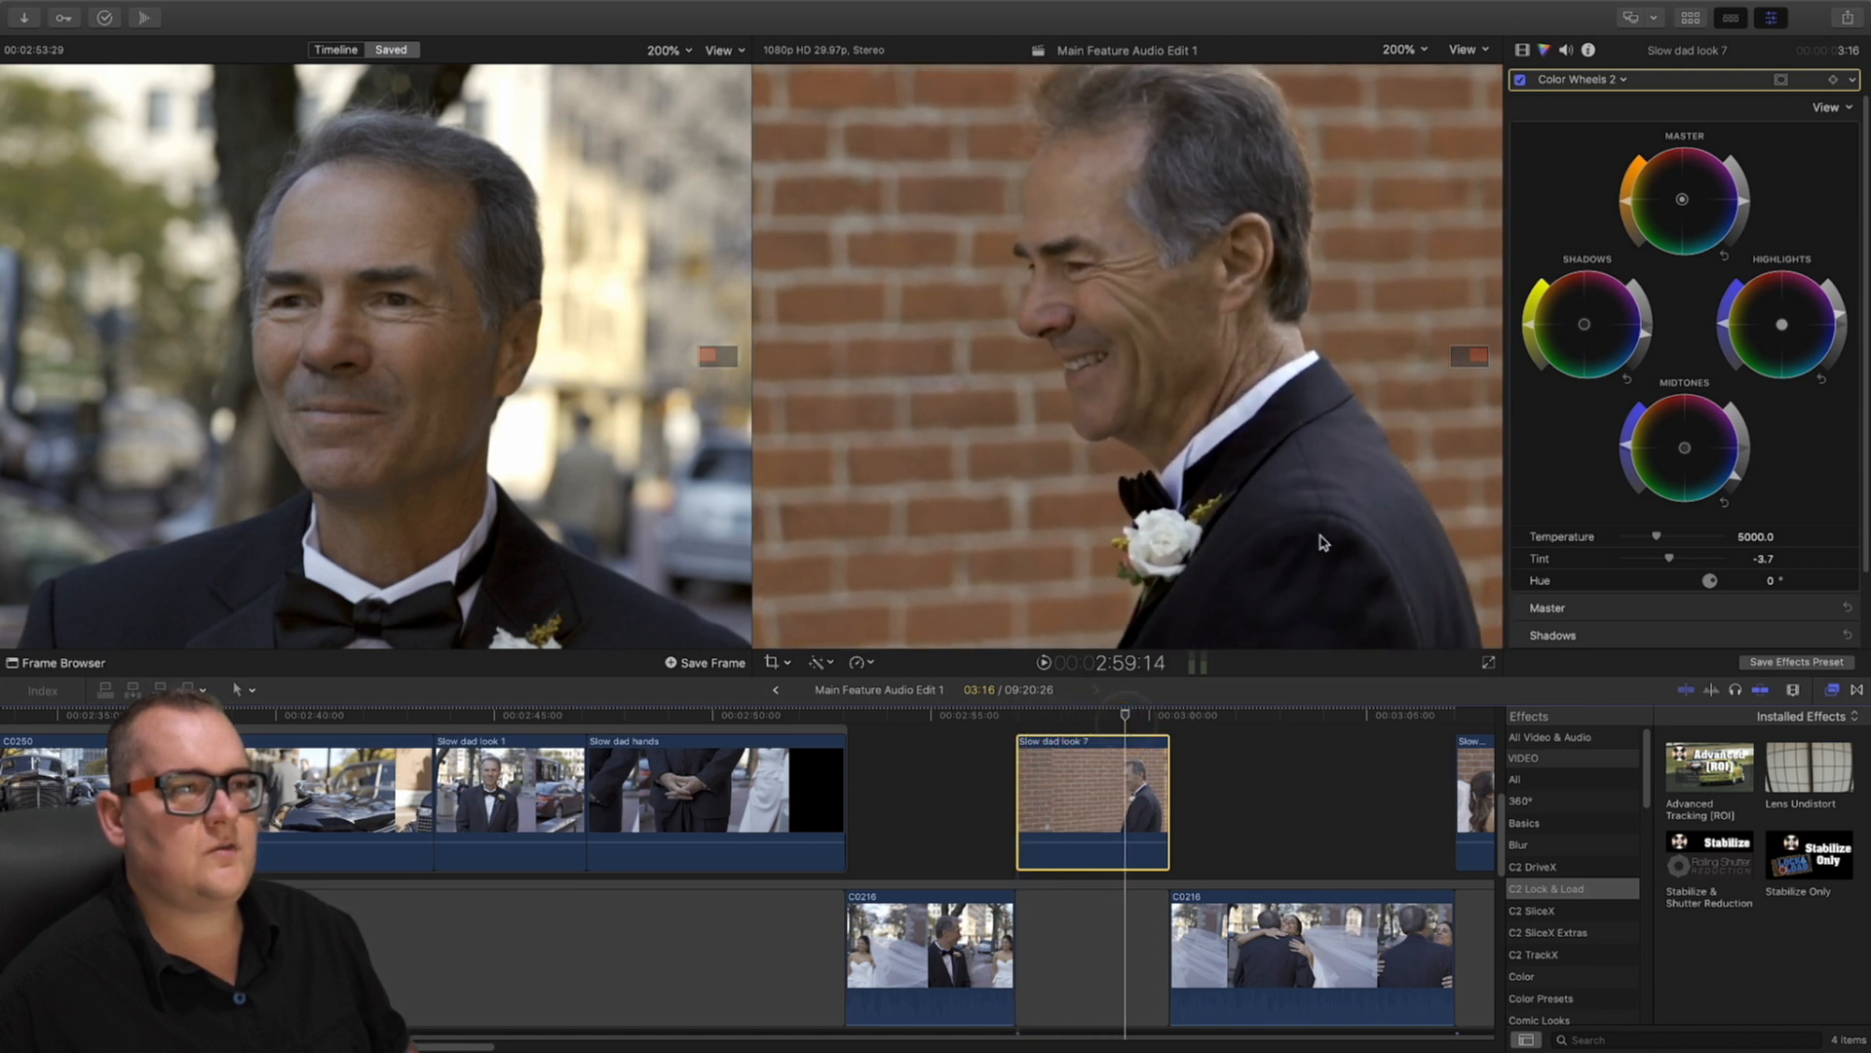
pyautogui.moveTo(1476, 357); pyautogui.dragTo(1474, 357)
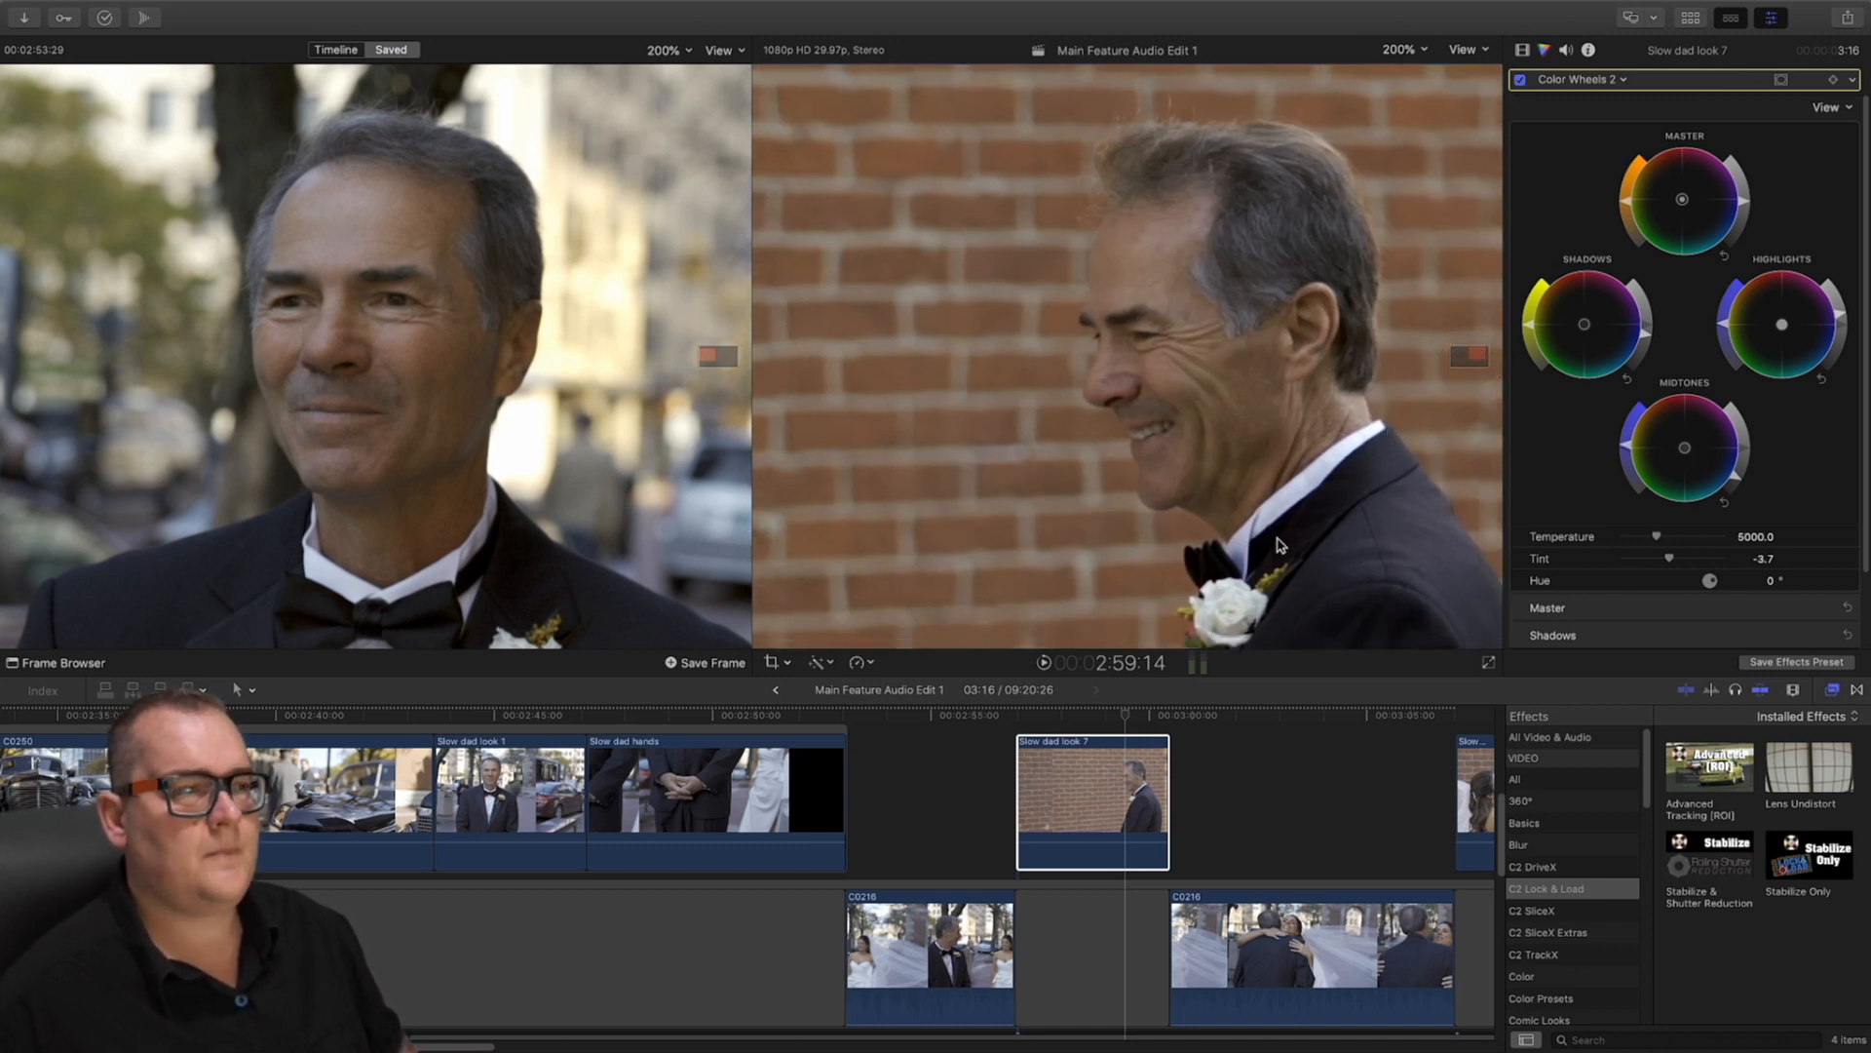
pyautogui.moveTo(1453, 352); pyautogui.dragTo(1470, 359)
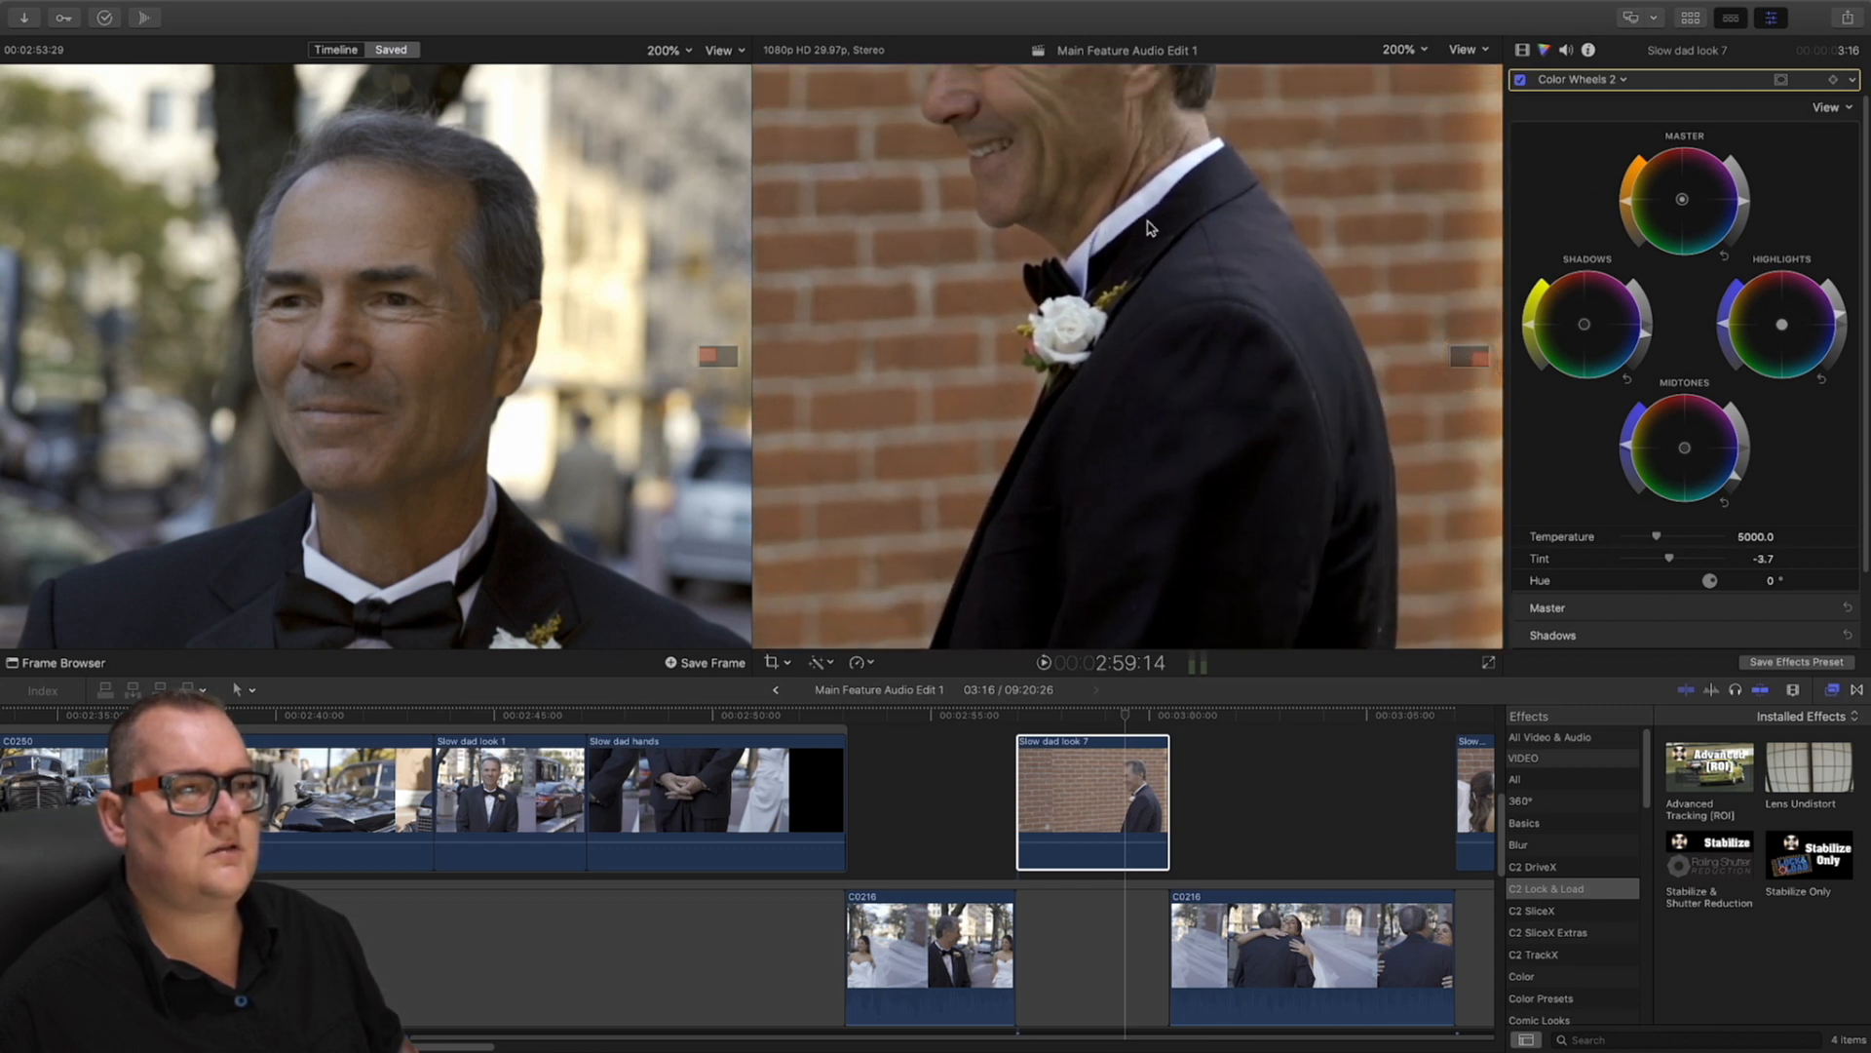
pyautogui.click(1784, 329)
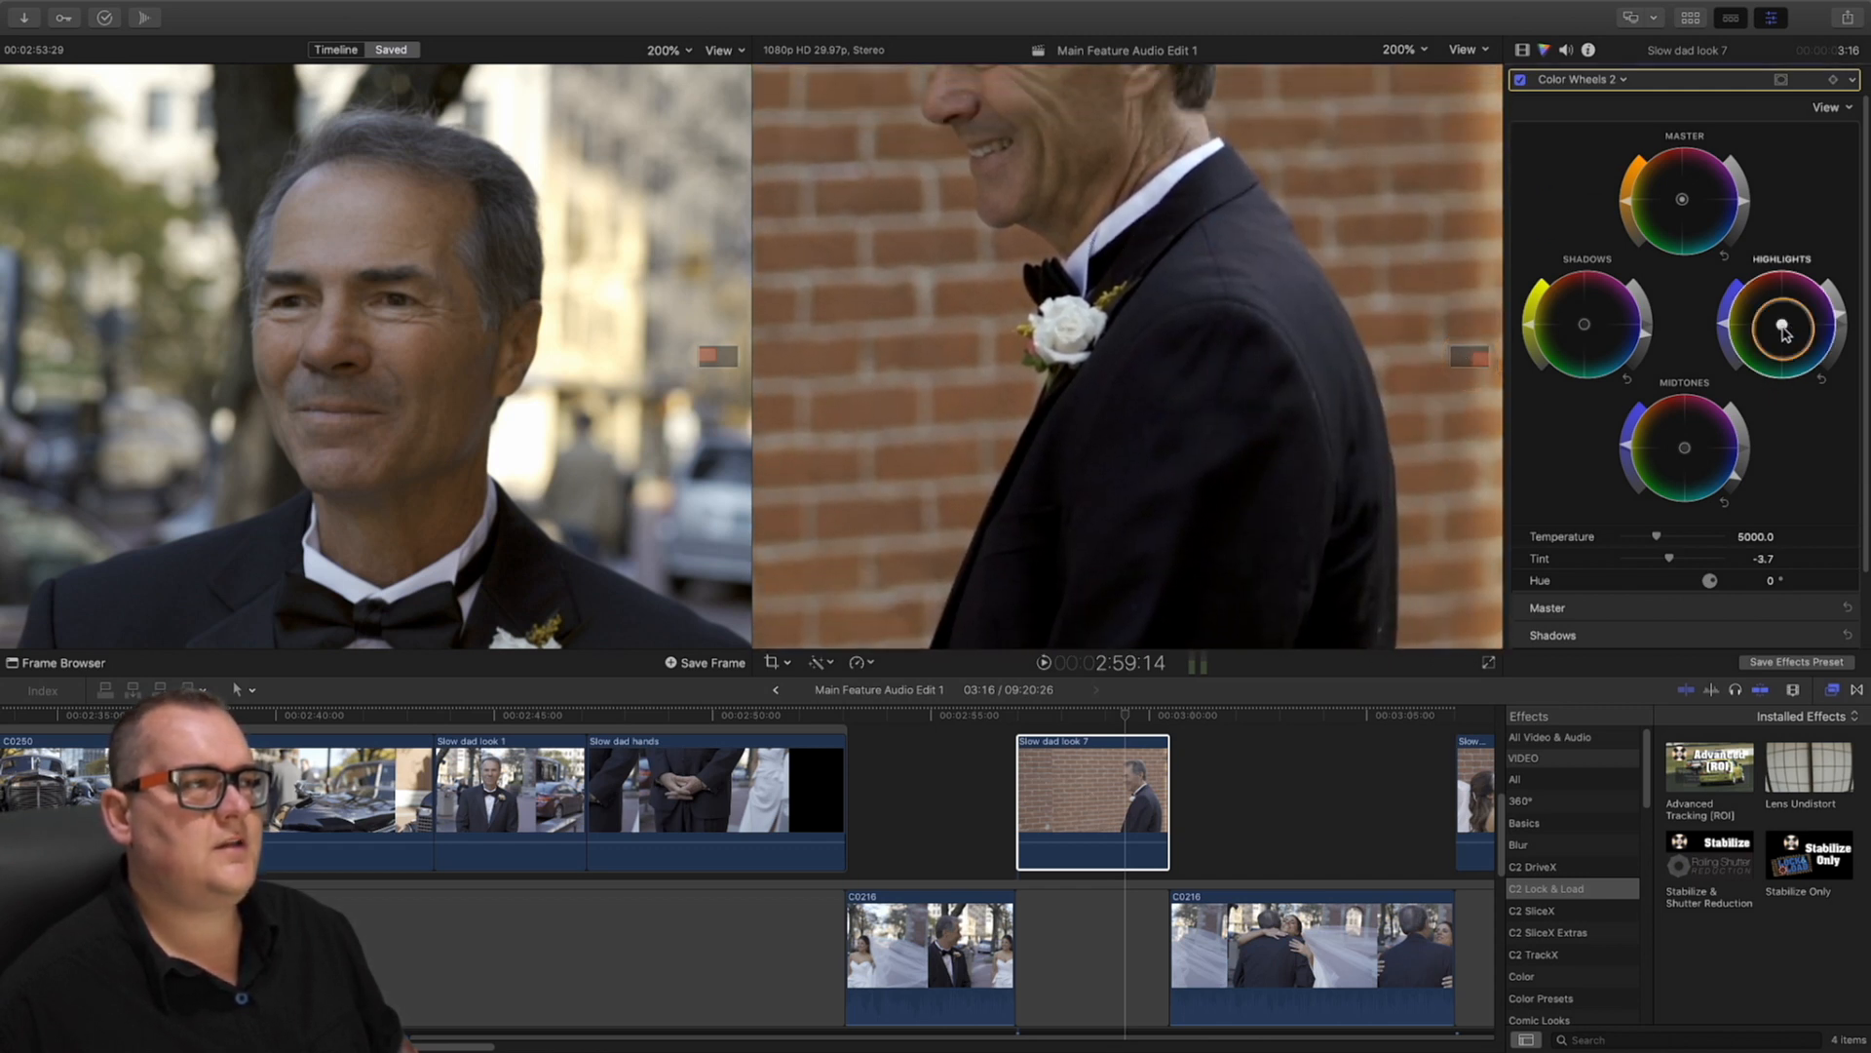
pyautogui.moveTo(1785, 332); pyautogui.dragTo(1765, 326)
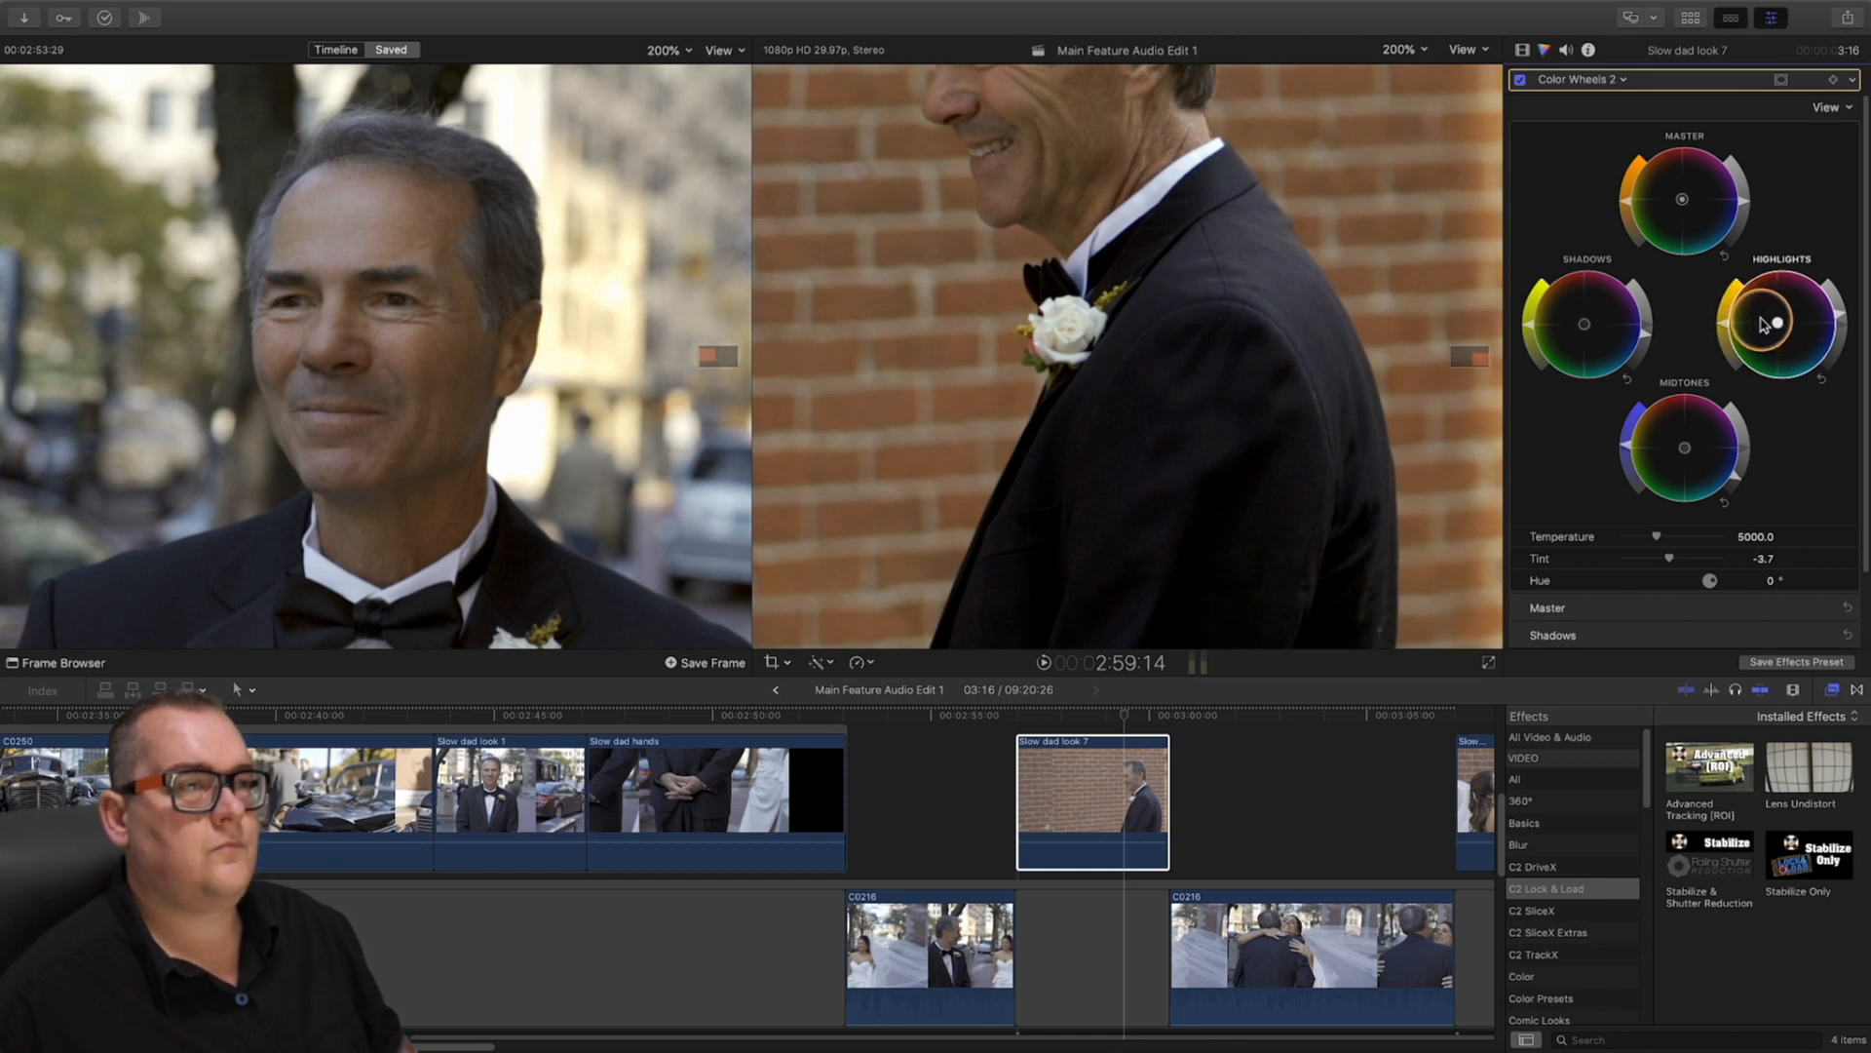
pyautogui.click(1483, 359)
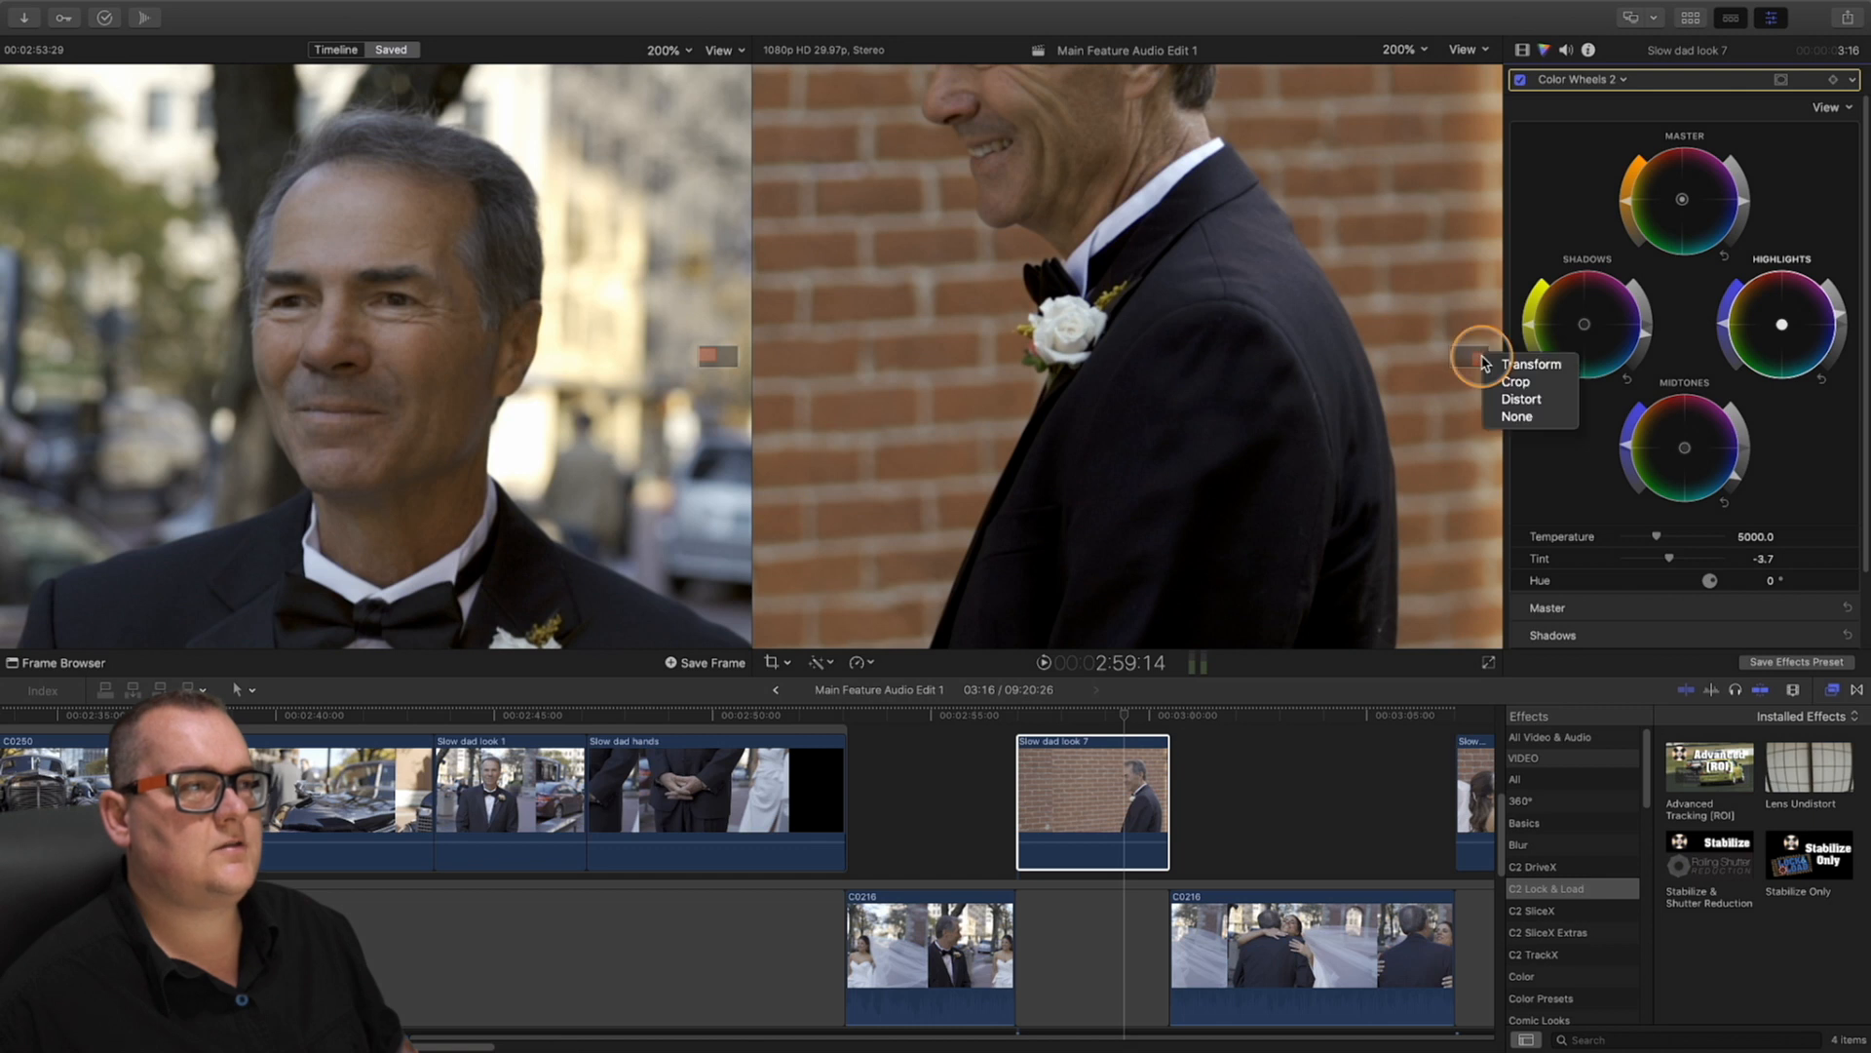
pyautogui.click(1475, 359)
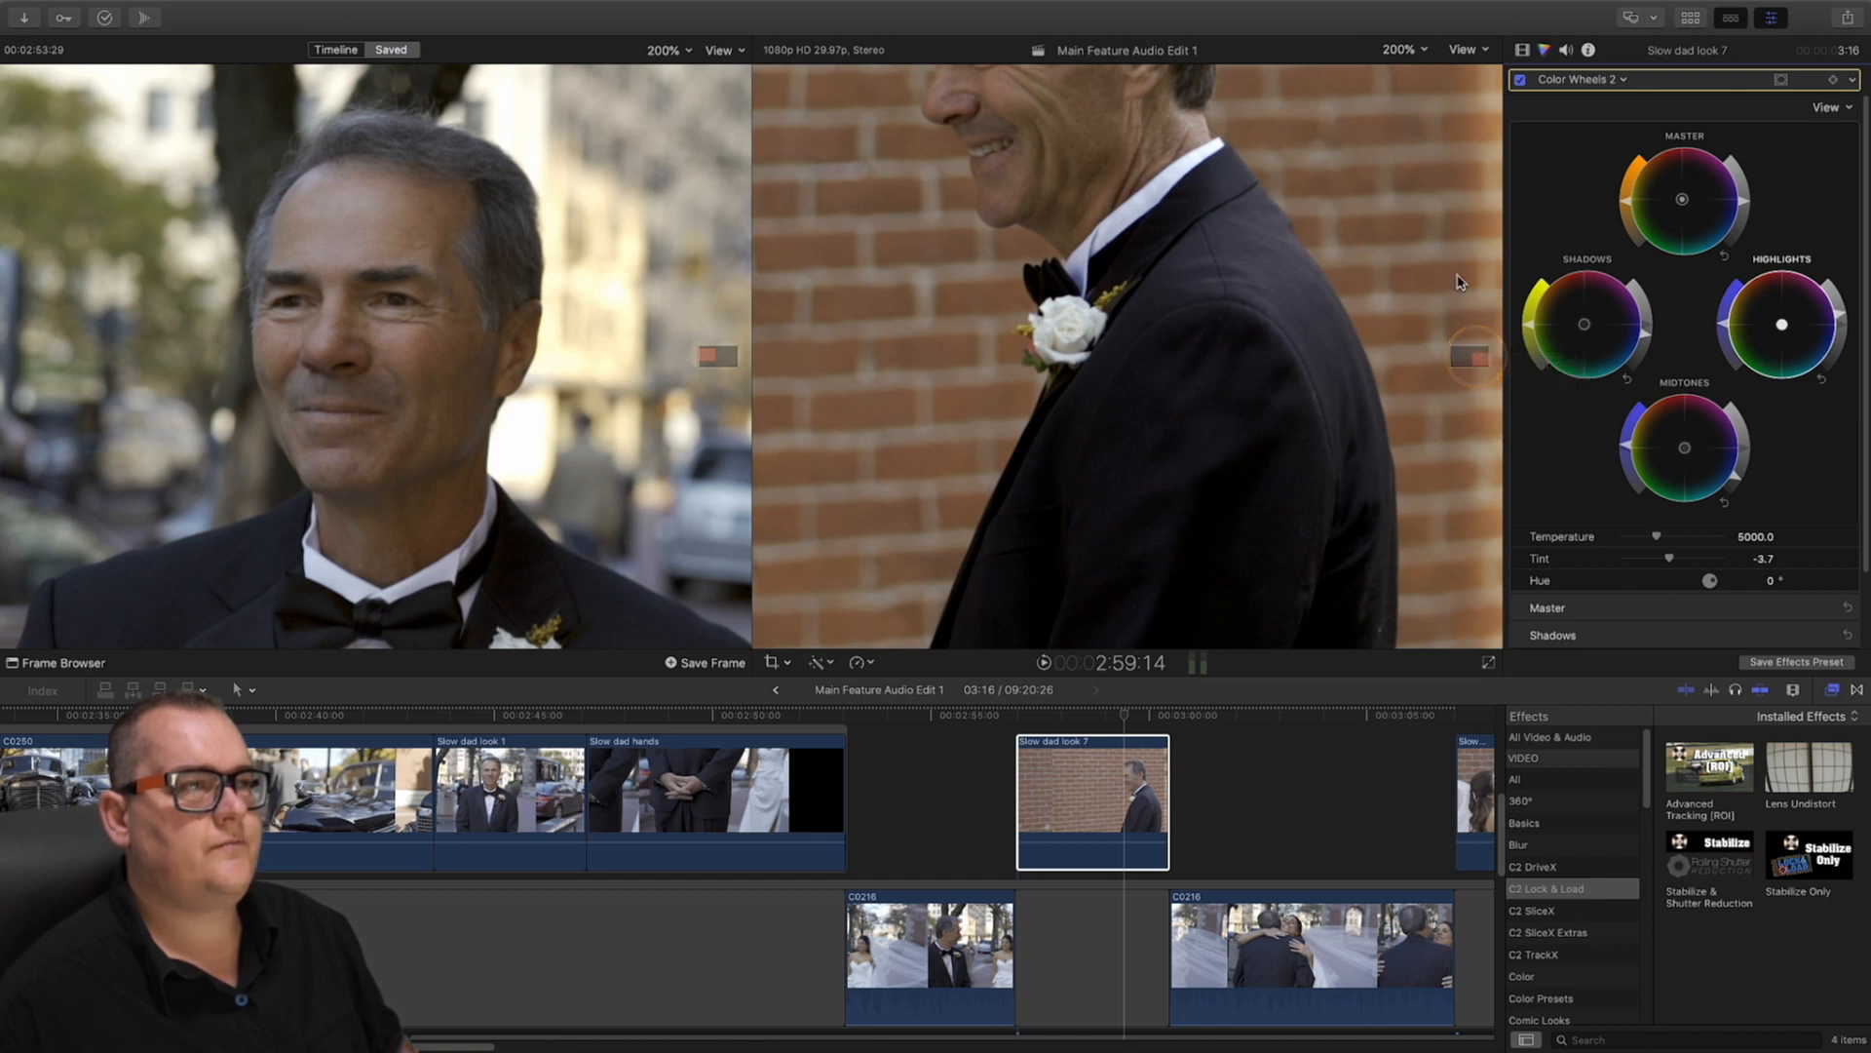
# Deepen and widen the blue dip of the Hue vs Sat curve in Hue/Saturation Curves 1, checking the father's collar at 400%
pyautogui.click(1411, 58)
pyautogui.click(1416, 190)
pyautogui.moveTo(1472, 359); pyautogui.dragTo(1472, 357)
pyautogui.click(1633, 84)
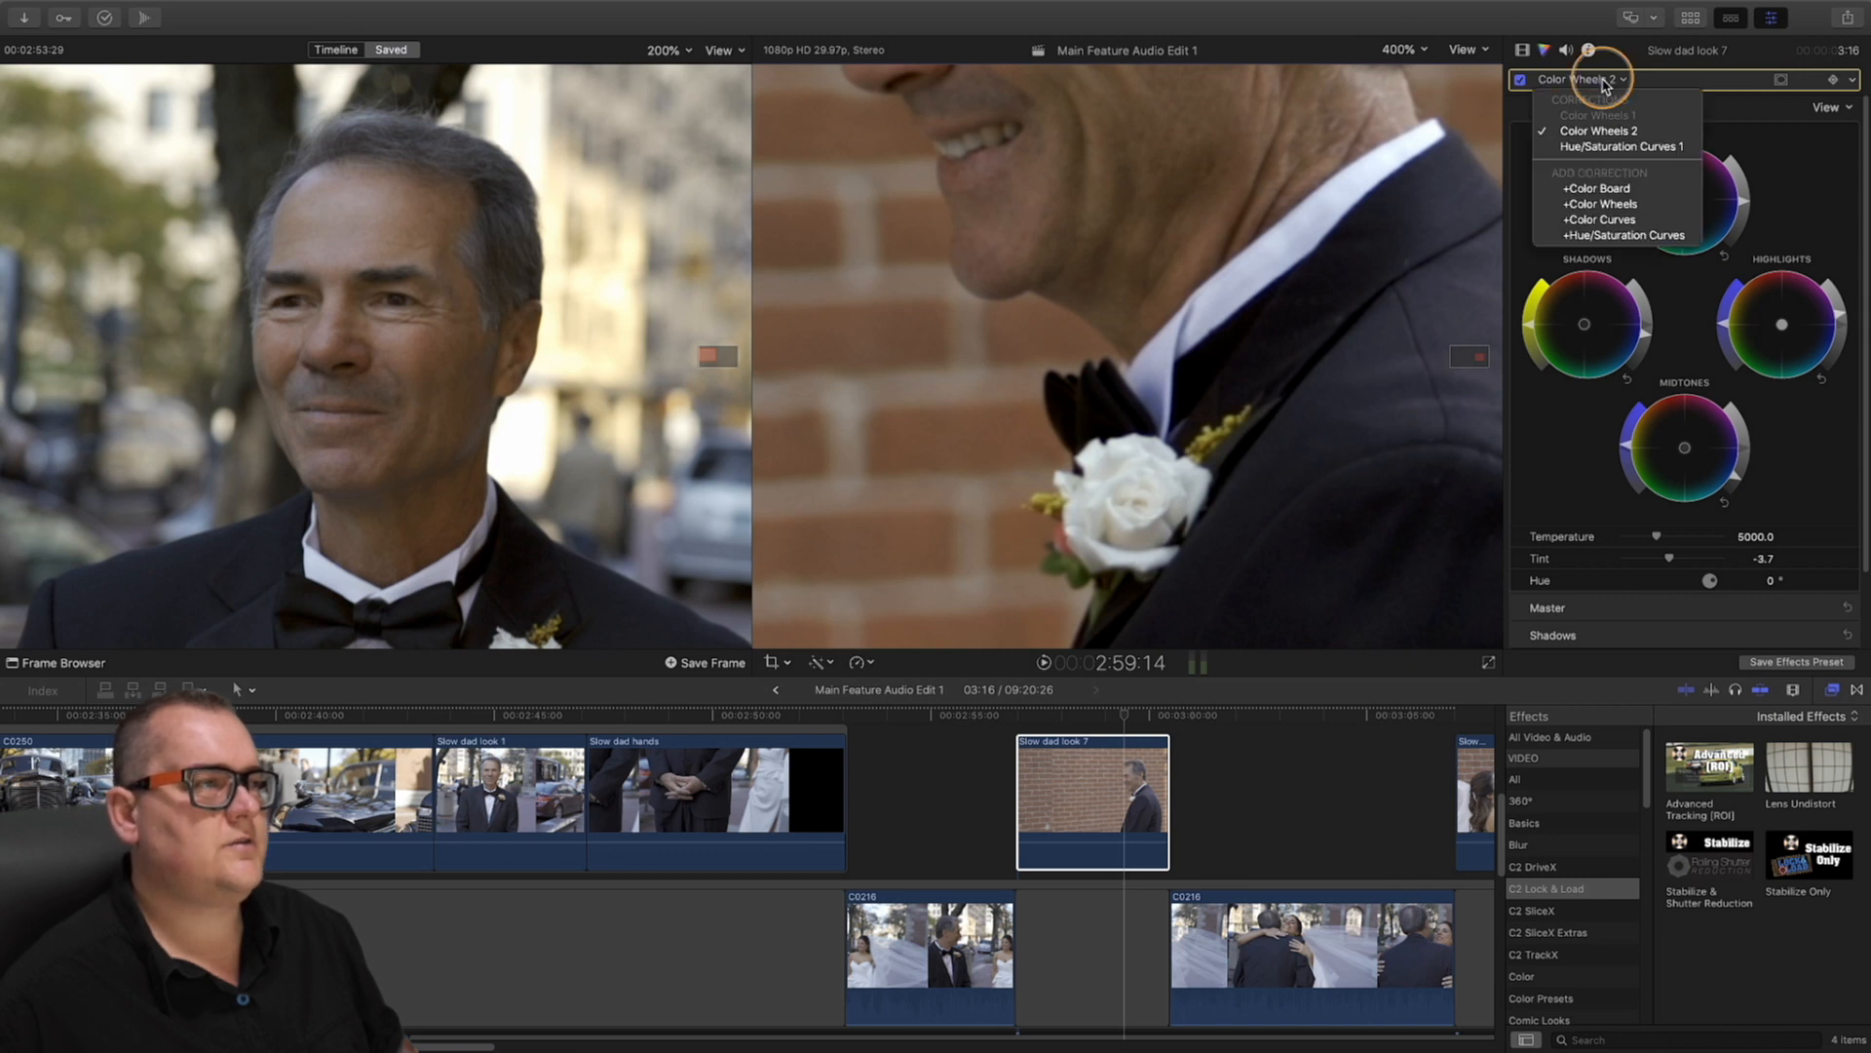
pyautogui.click(1652, 146)
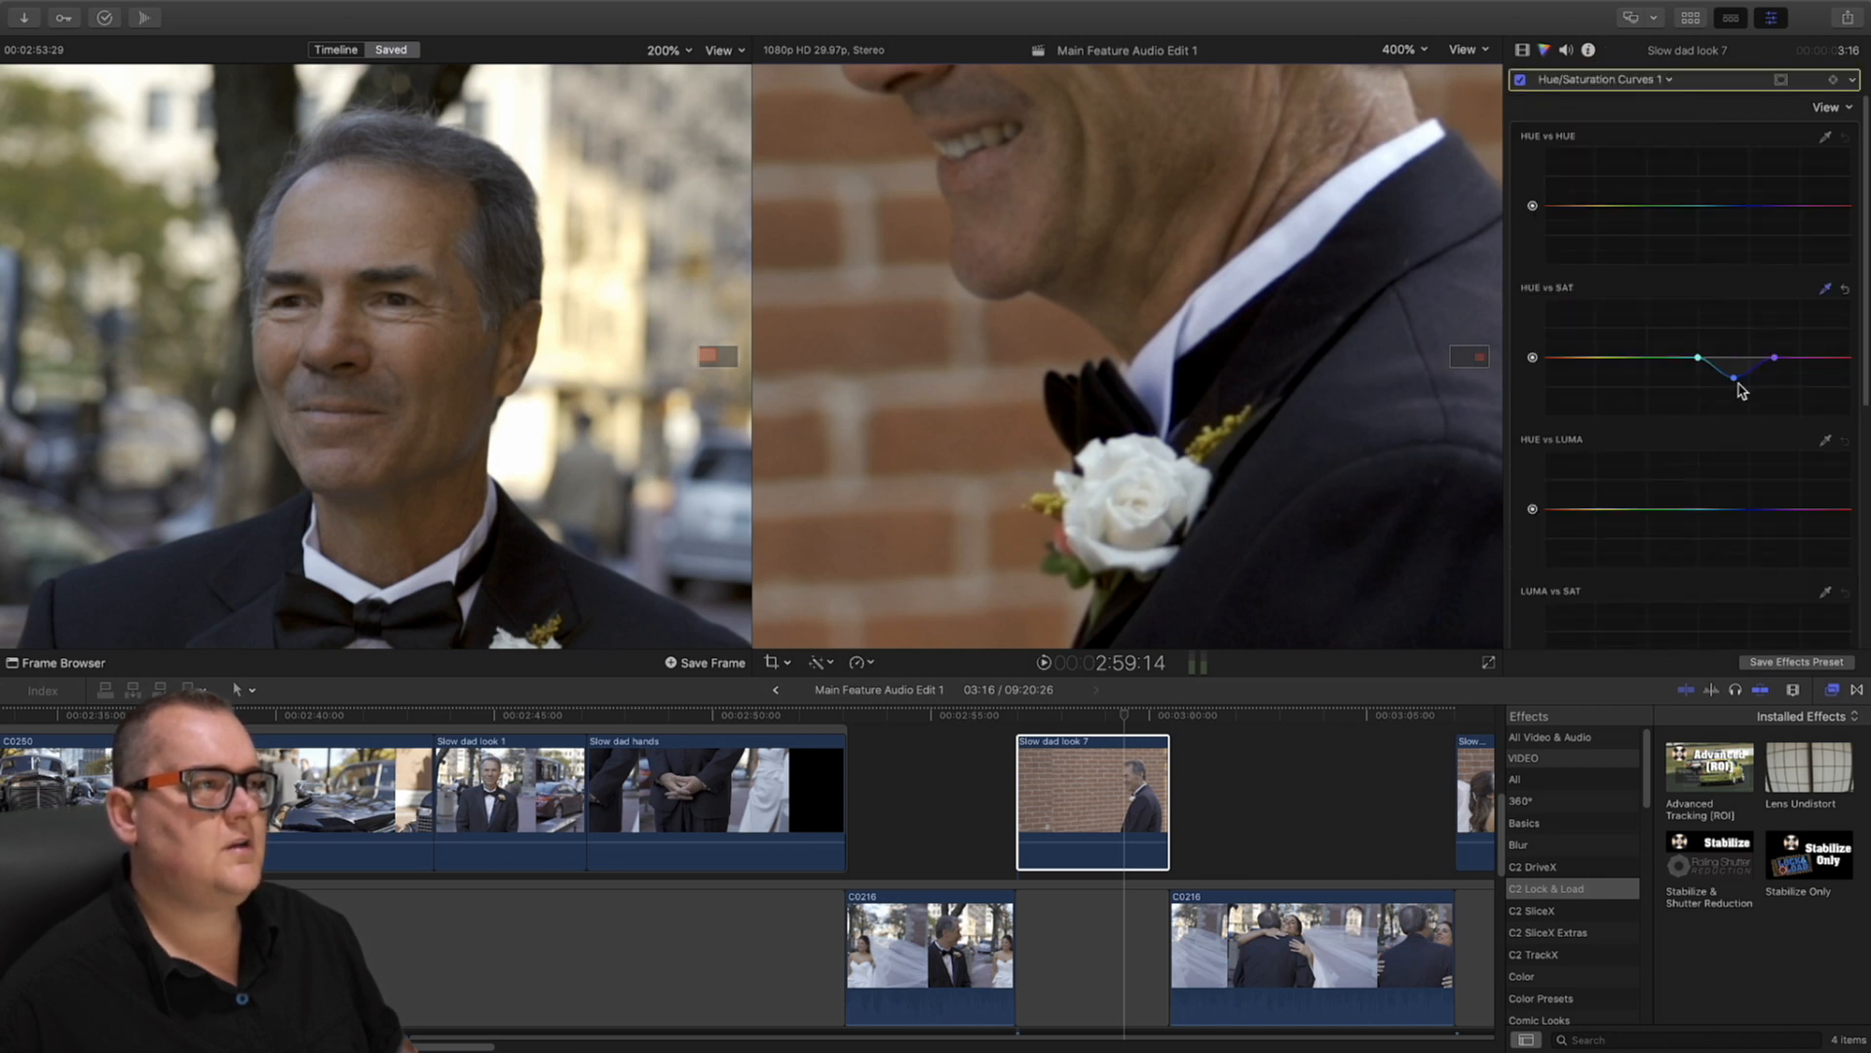
pyautogui.moveTo(1734, 378); pyautogui.dragTo(1668, 360)
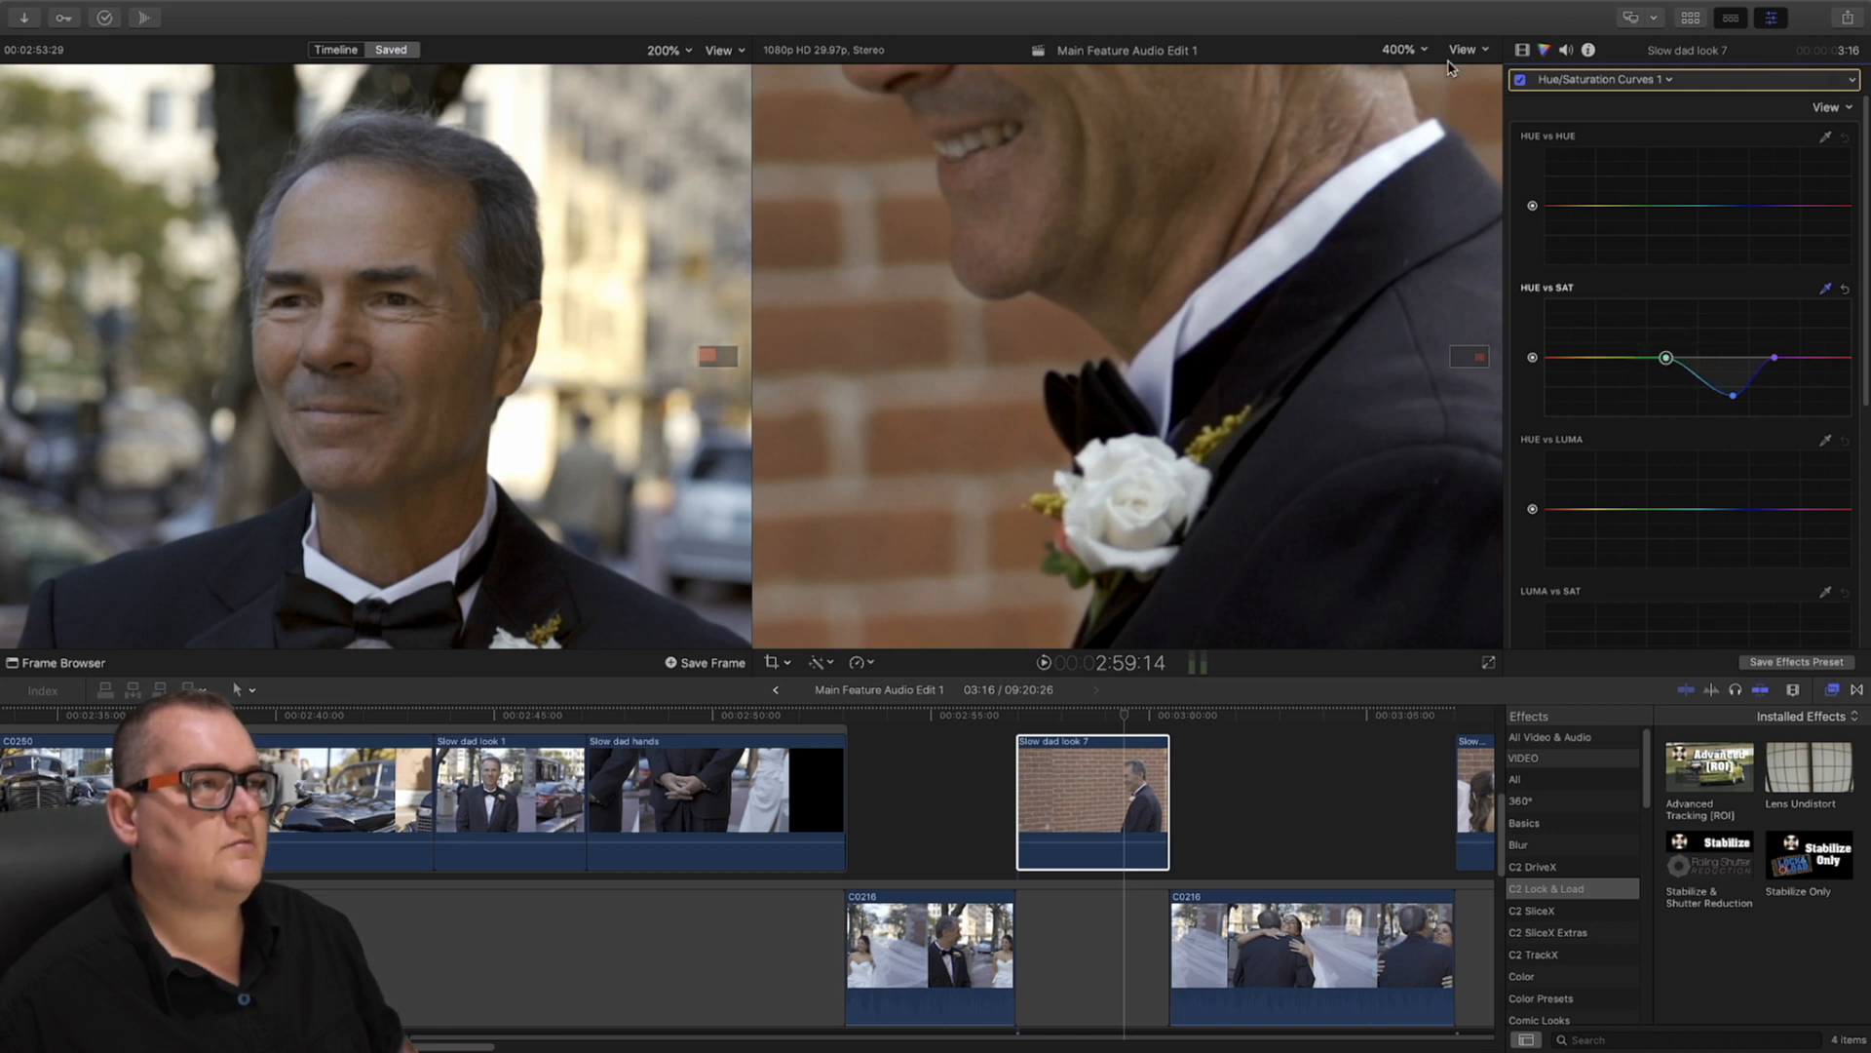
# Fit both viewer images to their frames and scrub through the corrected Slow dad look 7 shot
pyautogui.click(1400, 50)
pyautogui.click(1404, 66)
pyautogui.click(670, 50)
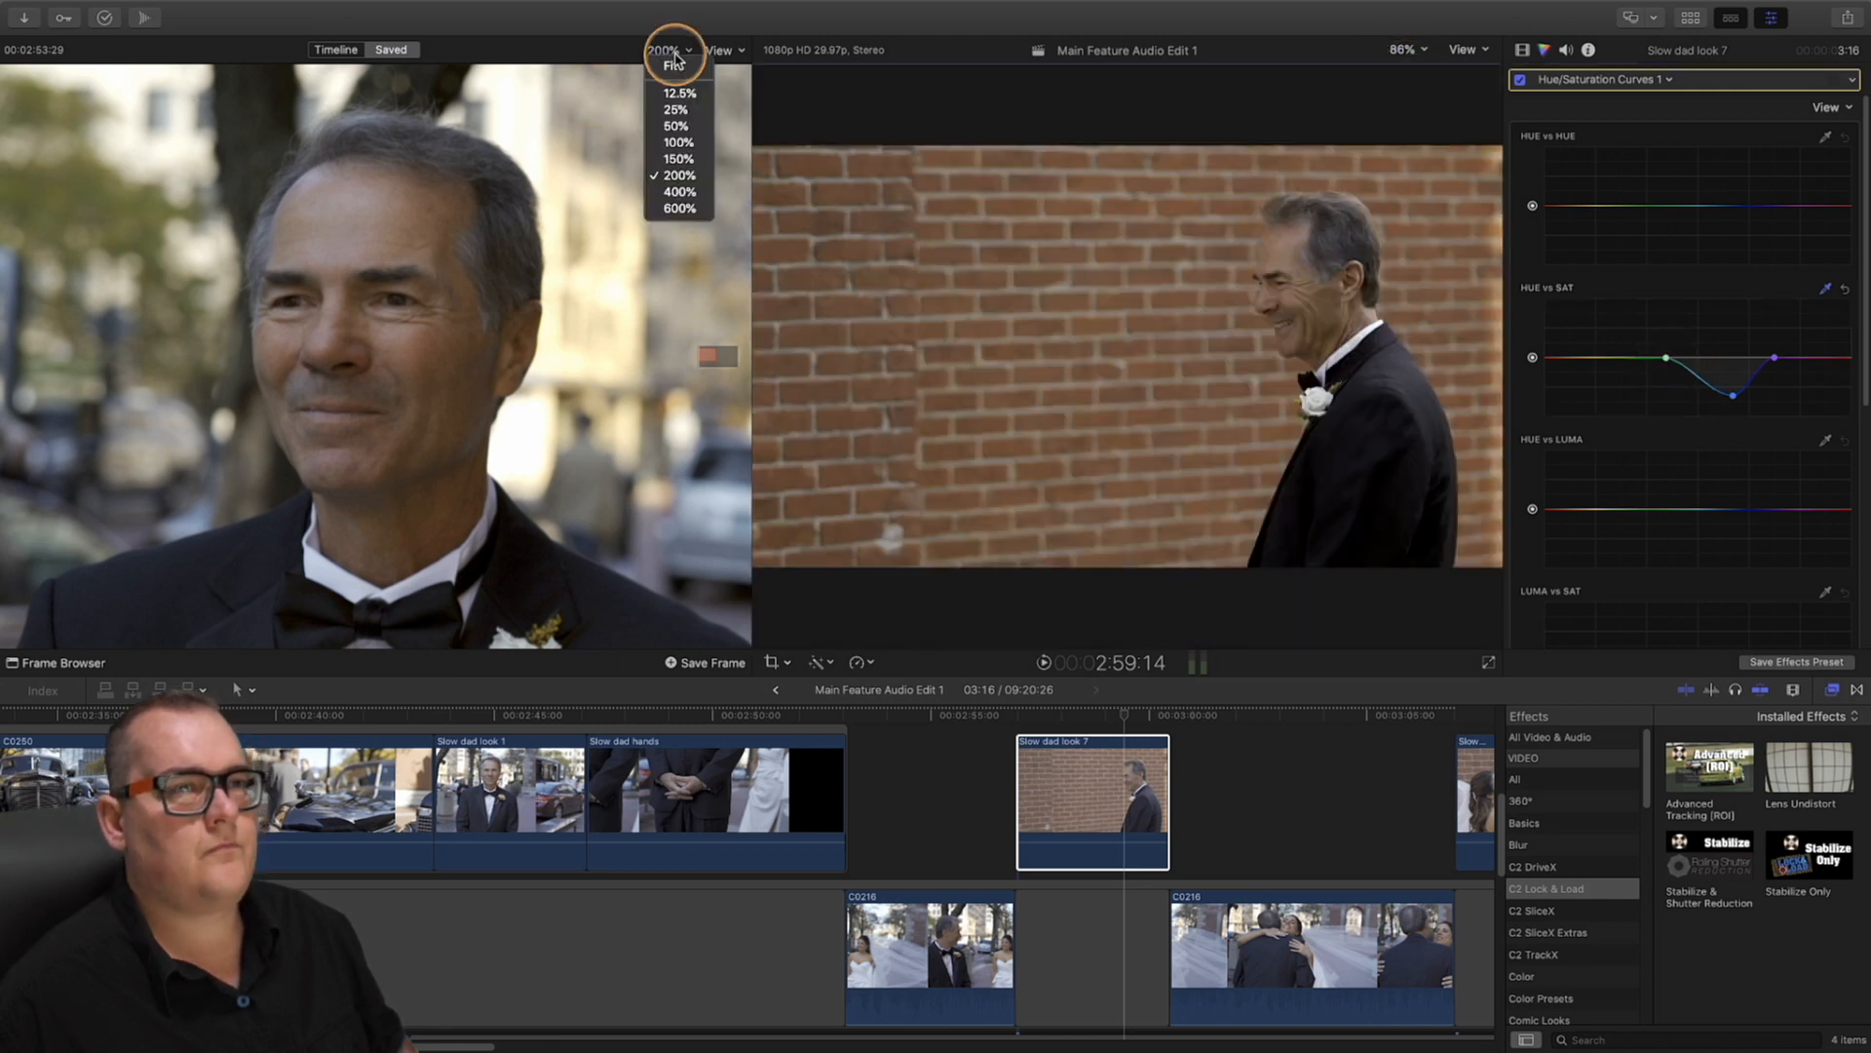
pyautogui.click(673, 65)
pyautogui.hscroll(5, 823, 780)
pyautogui.click(818, 718)
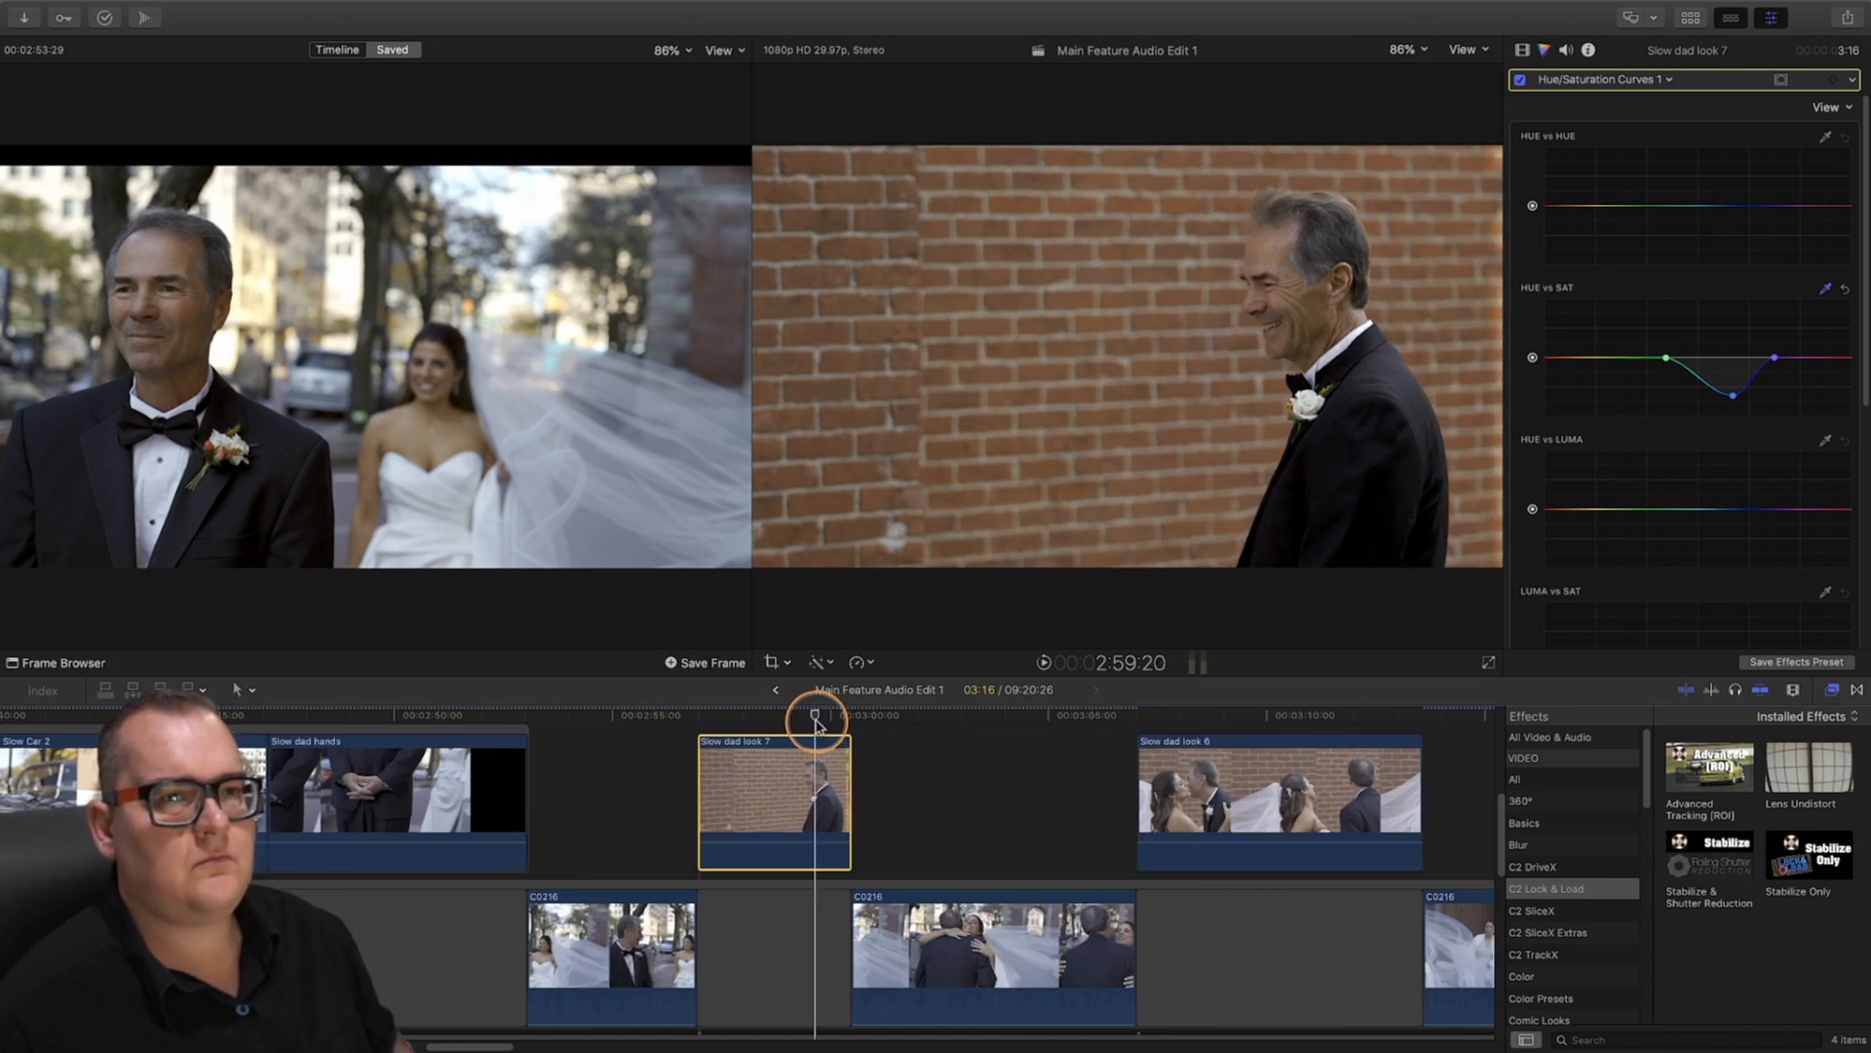
pyautogui.moveTo(817, 723)
pyautogui.mouseDown()
pyautogui.moveTo(647, 726)
pyautogui.moveTo(781, 723)
pyautogui.mouseUp()
# Zoom out the timeline and skim the following hug, first-look and ceremony clips for shots that need color correction
pyautogui.press('z')
pyautogui.keyDown('alt'); pyautogui.click(890, 809); pyautogui.keyUp('alt')
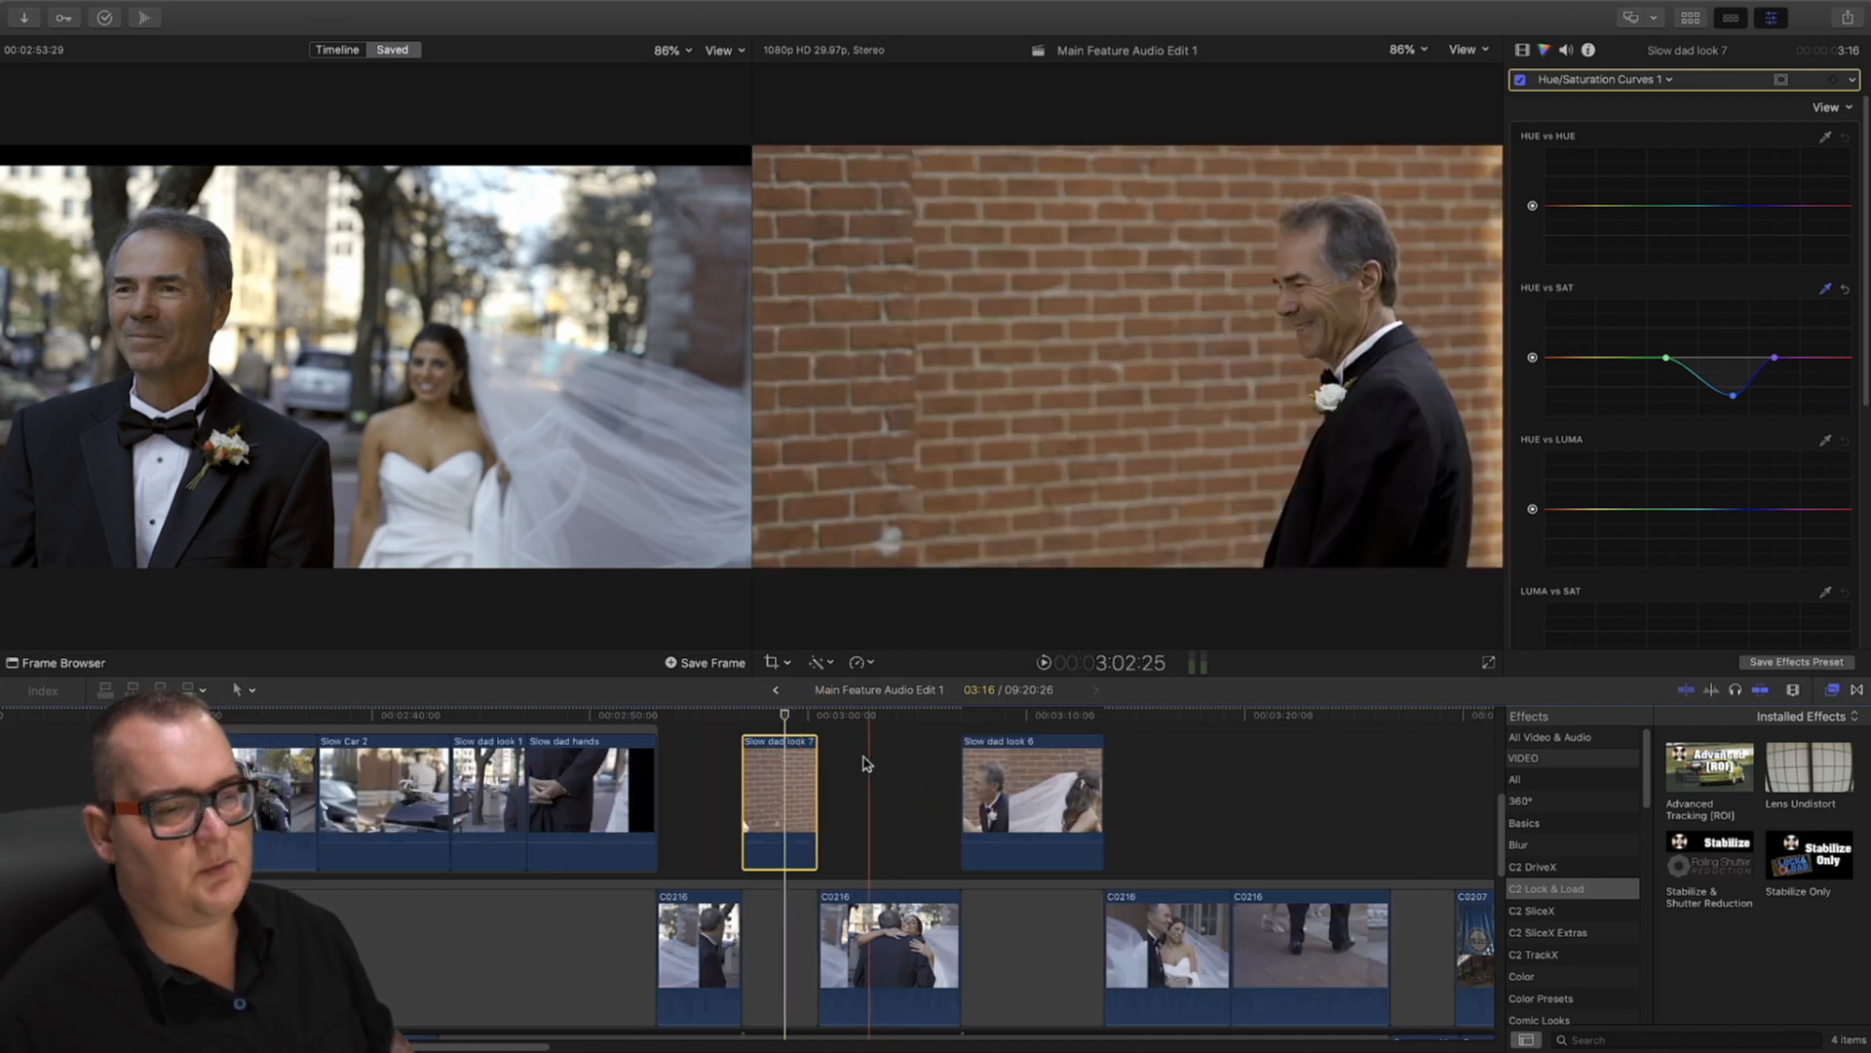
pyautogui.press('a')
pyautogui.click(1023, 770)
pyautogui.press('z')
pyautogui.keyDown('alt'); pyautogui.click(934, 843); pyautogui.keyUp('alt')
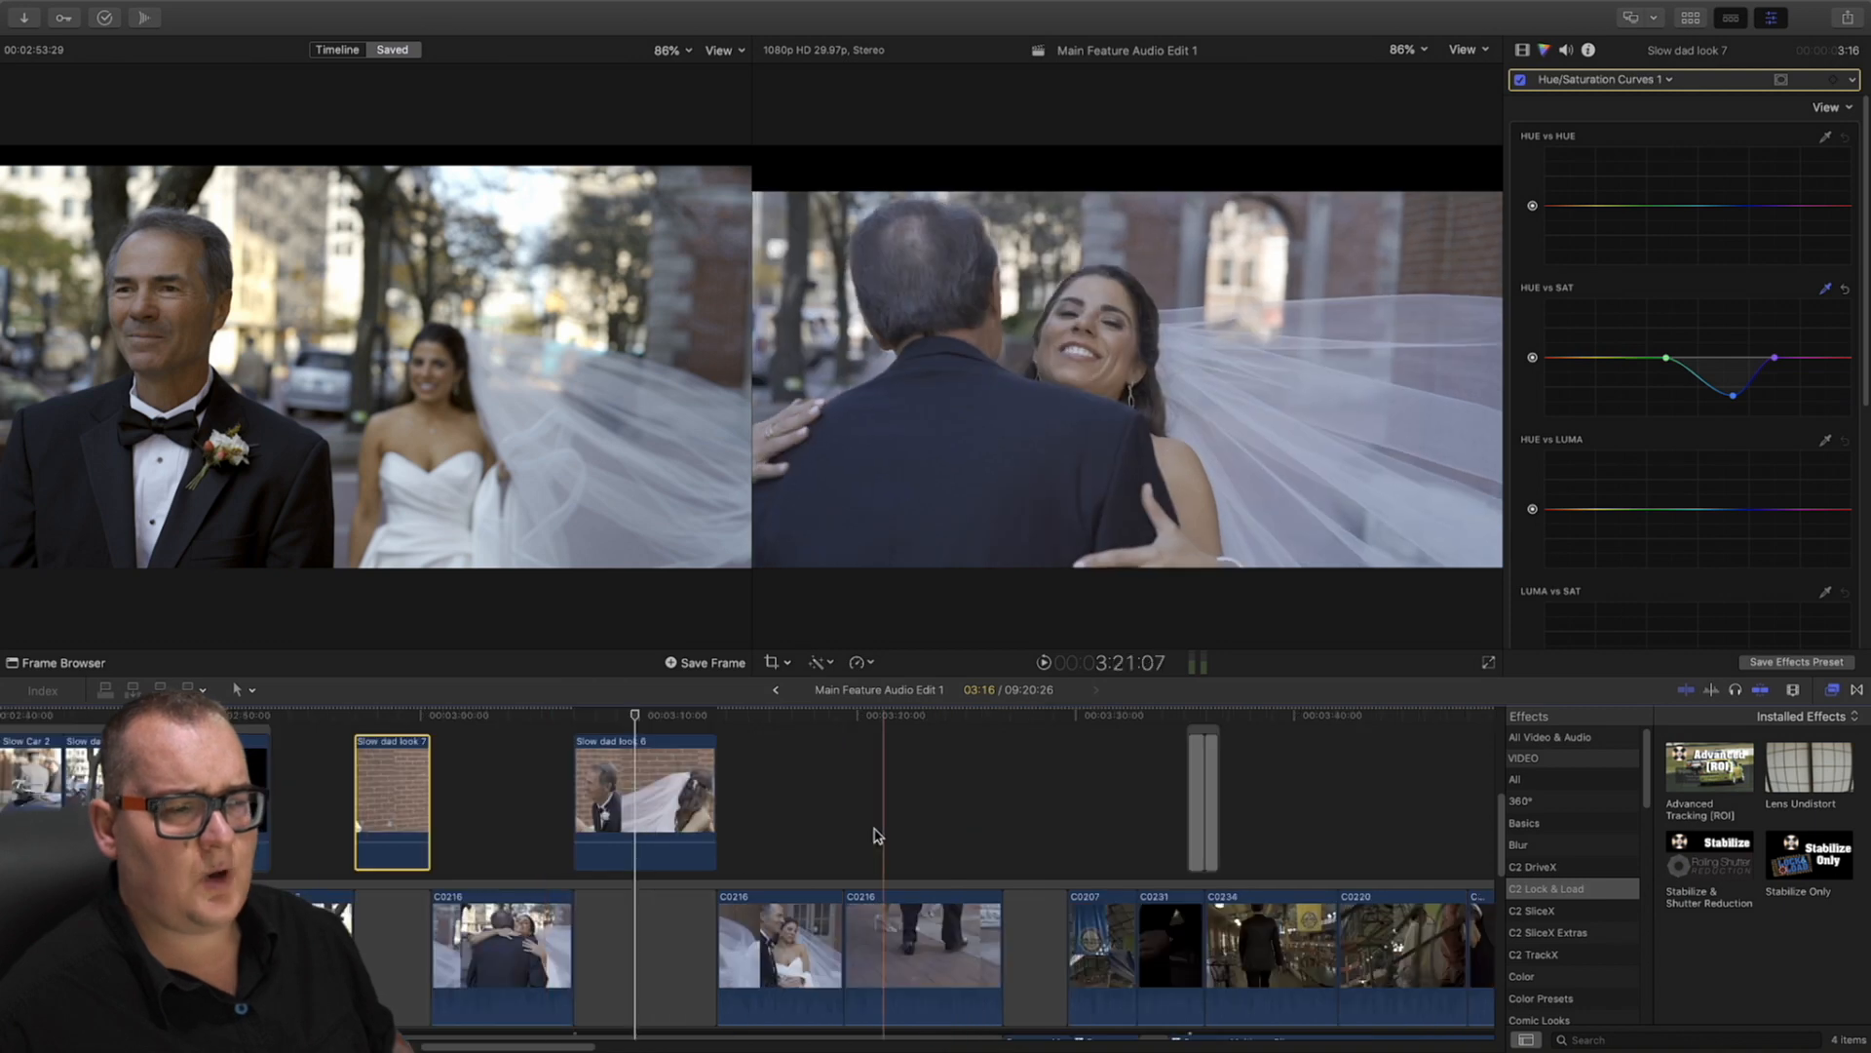
pyautogui.keyDown('alt'); pyautogui.click(848, 823); pyautogui.keyUp('alt')
pyautogui.press('a')
pyautogui.click(766, 716)
pyautogui.moveTo(767, 719); pyautogui.dragTo(1145, 778)
pyautogui.hscroll(5, 1144, 777)
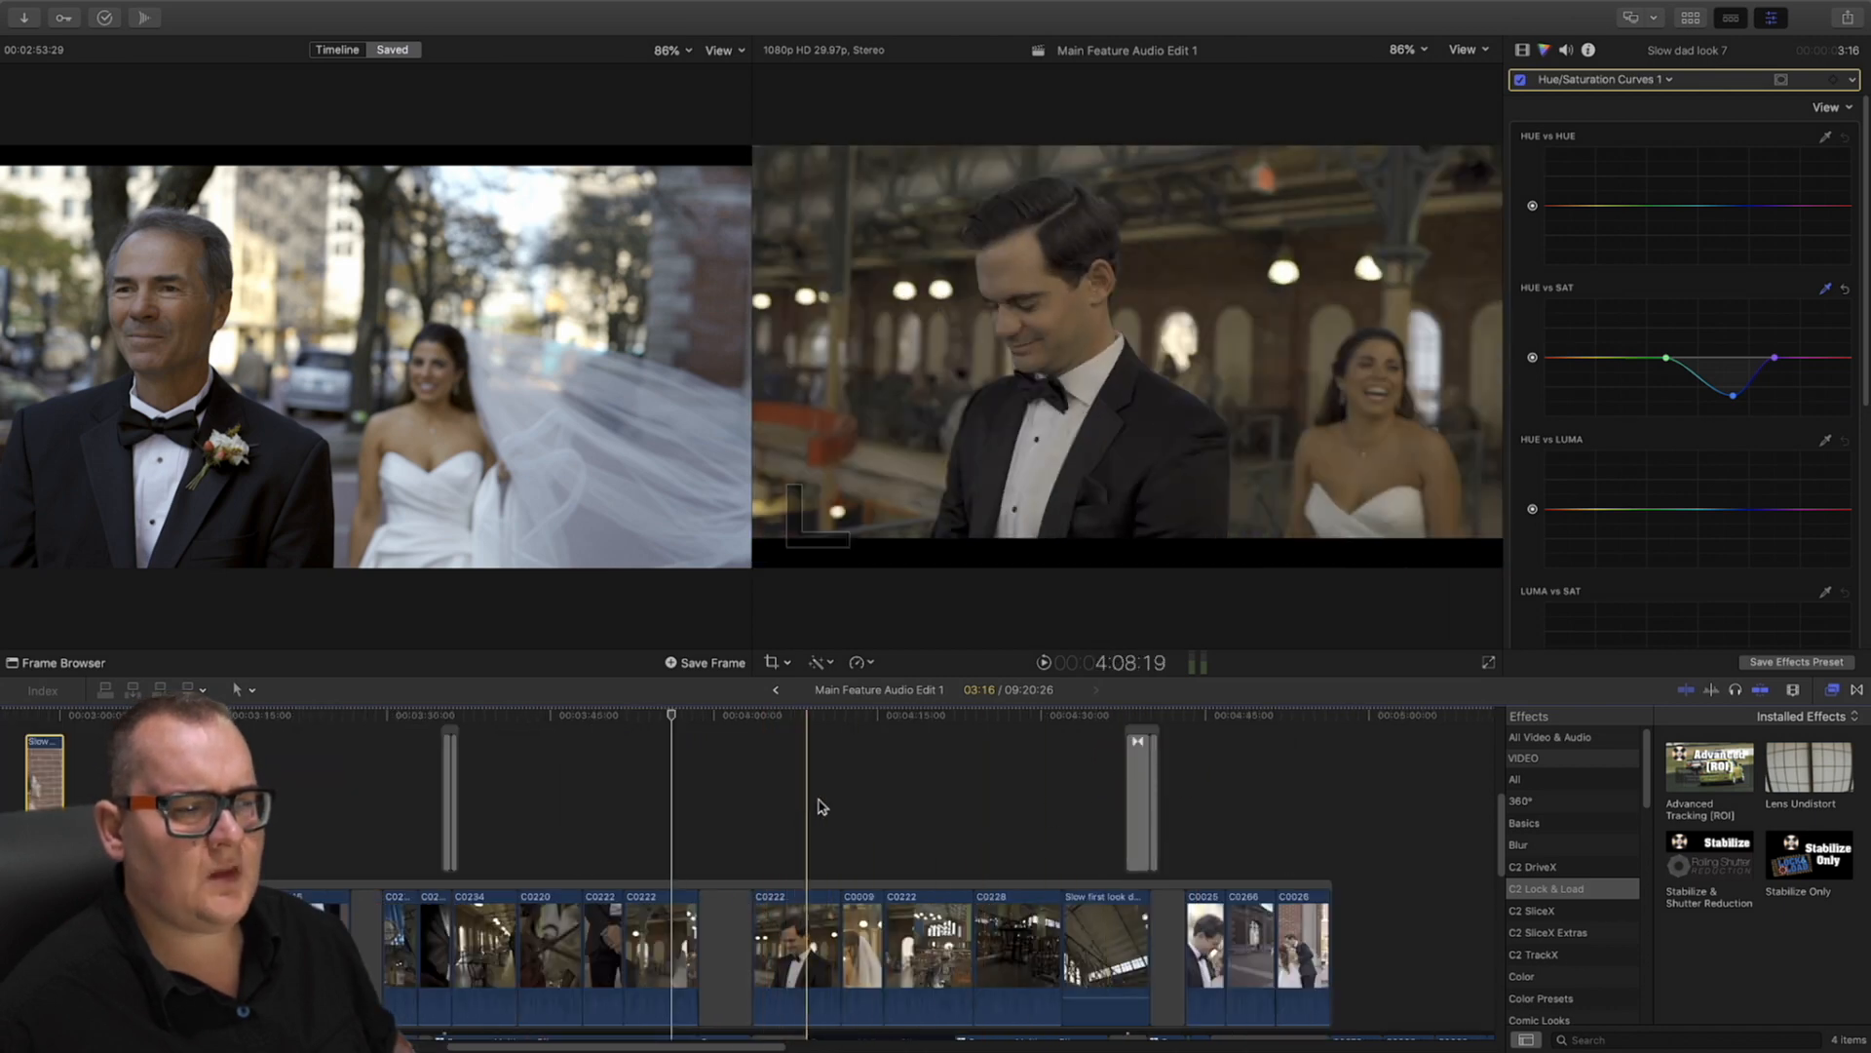
pyautogui.moveTo(836, 715); pyautogui.dragTo(1277, 801)
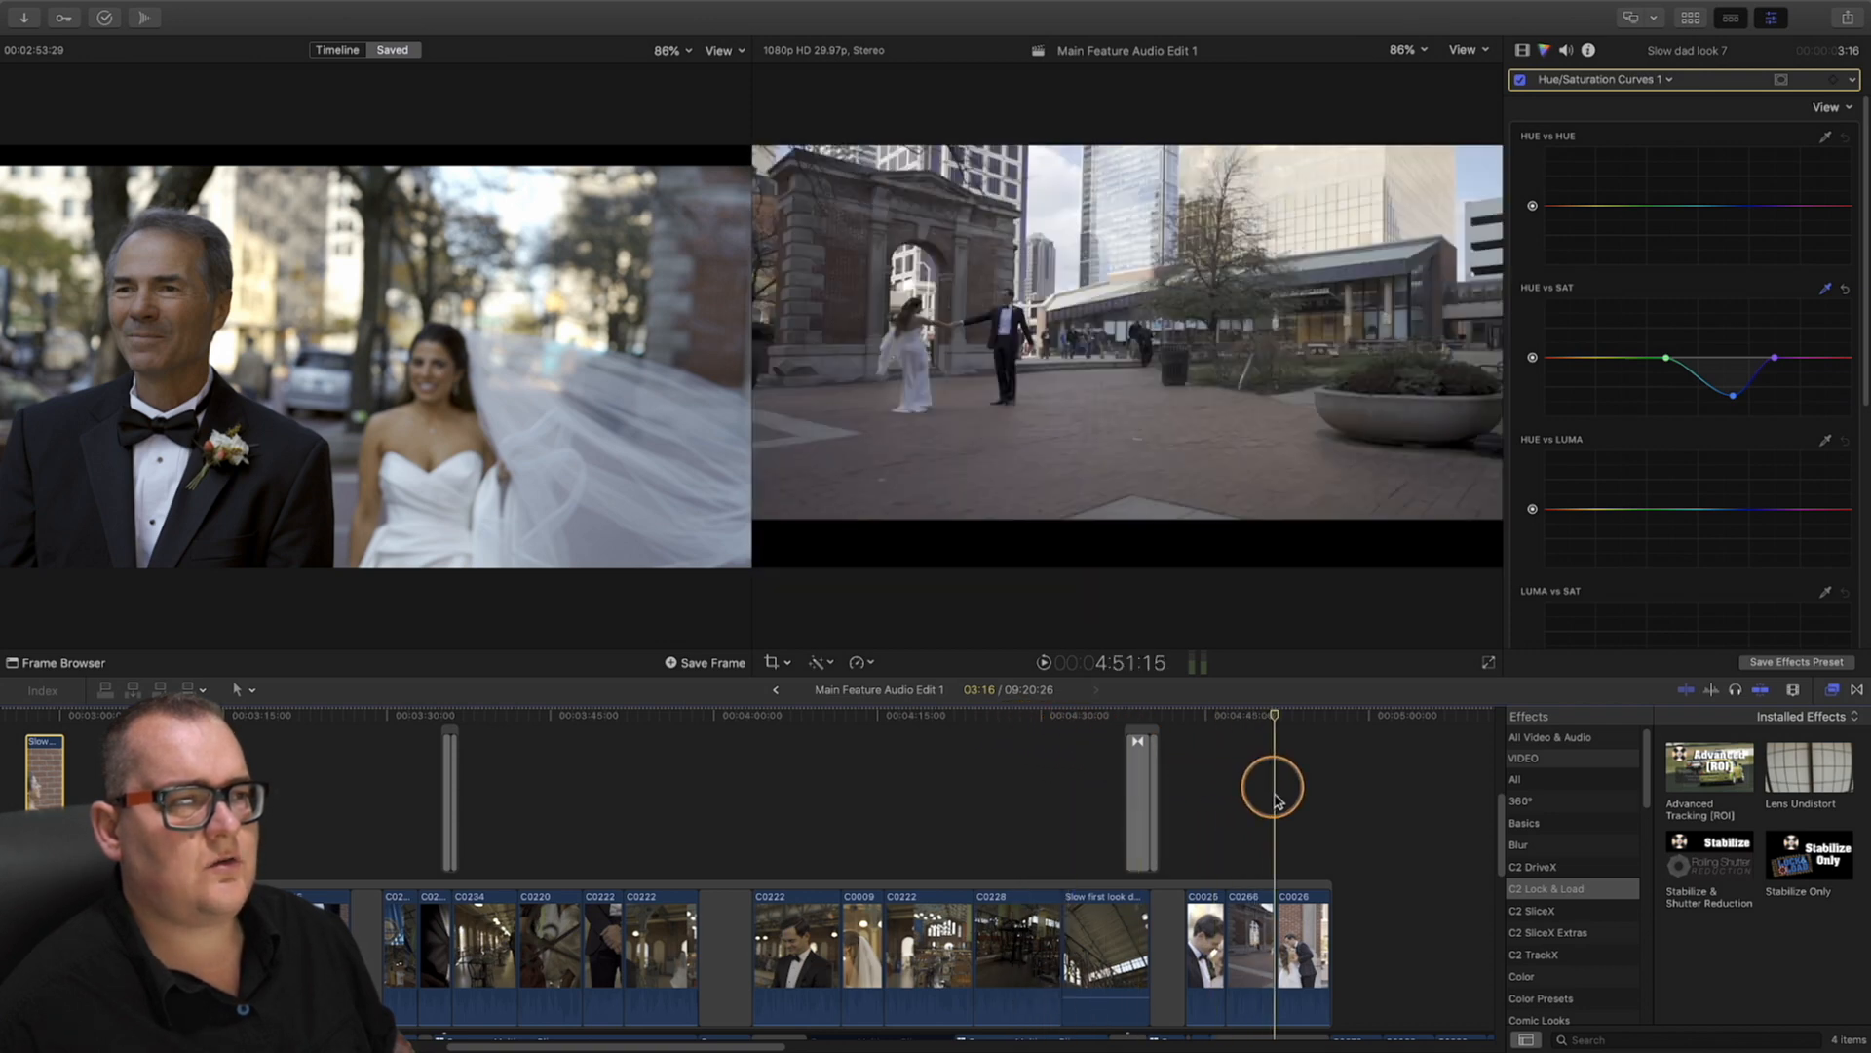
pyautogui.hscroll(9, 1161, 836)
pyautogui.scroll(-2, 582, 723)
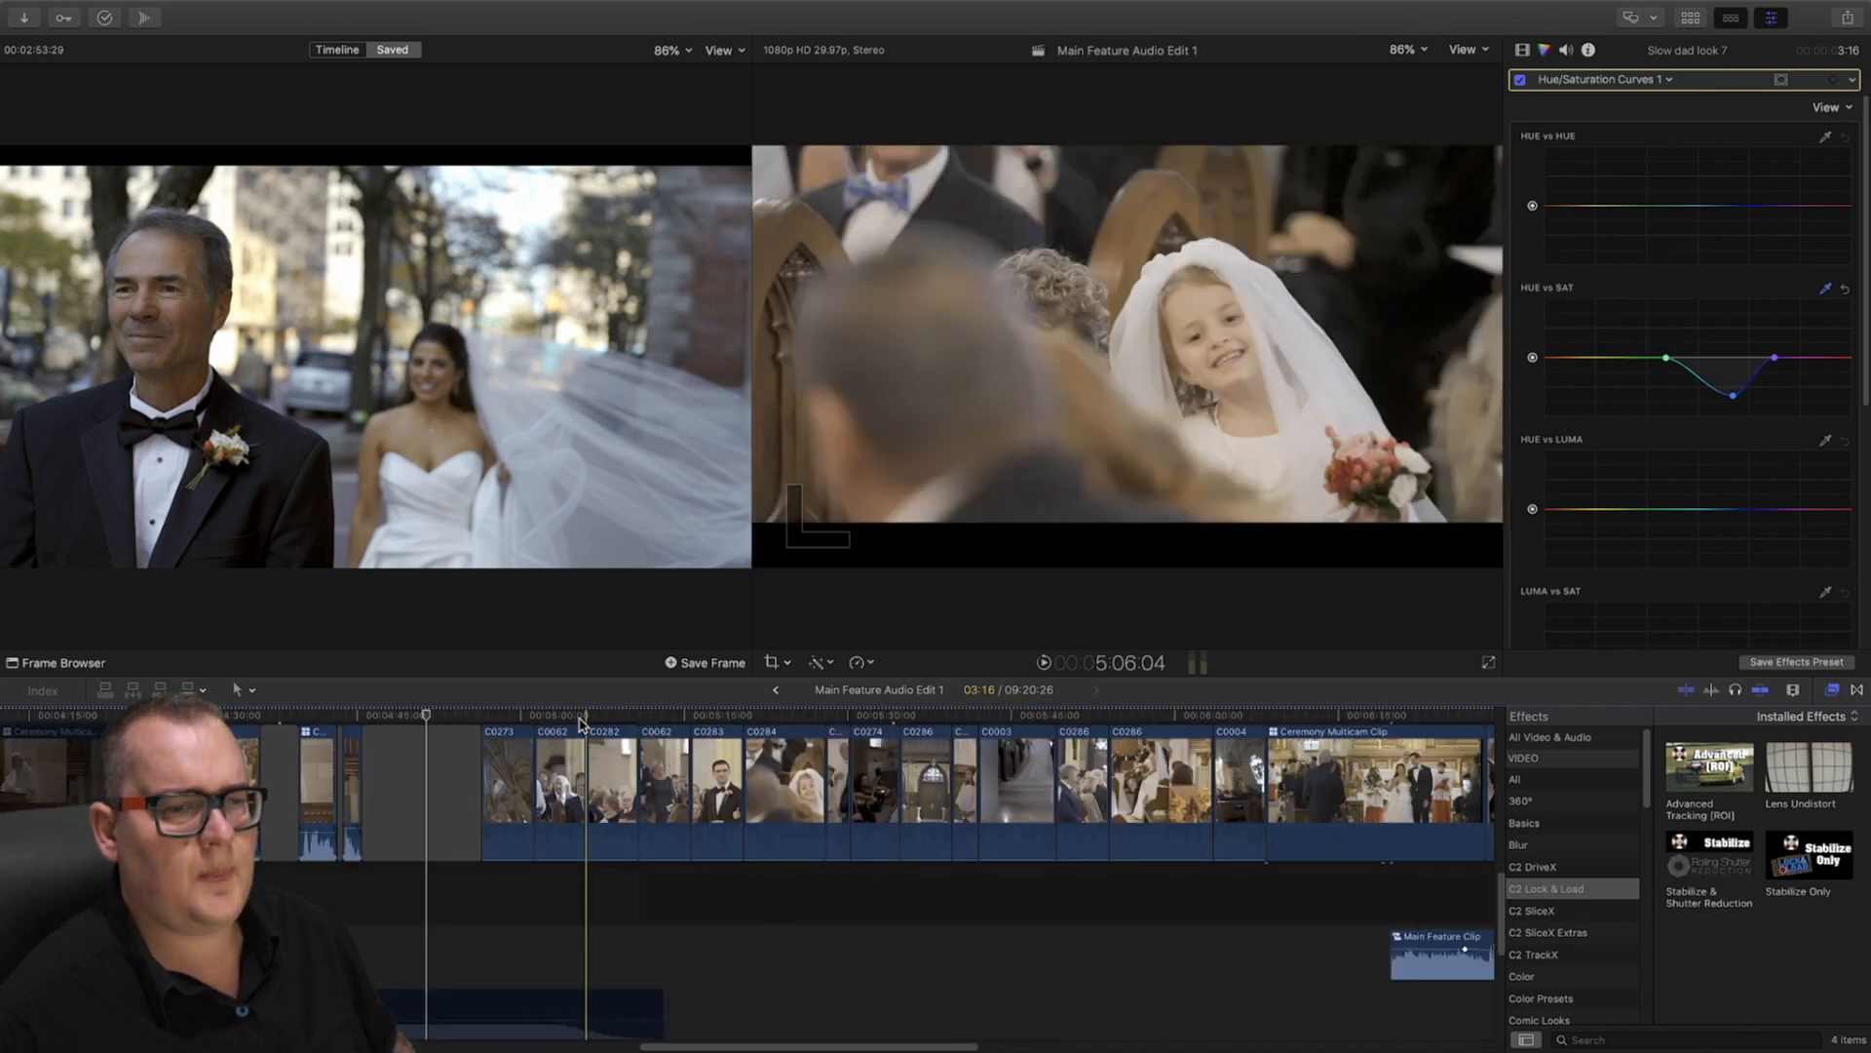
pyautogui.moveTo(523, 716); pyautogui.dragTo(679, 753)
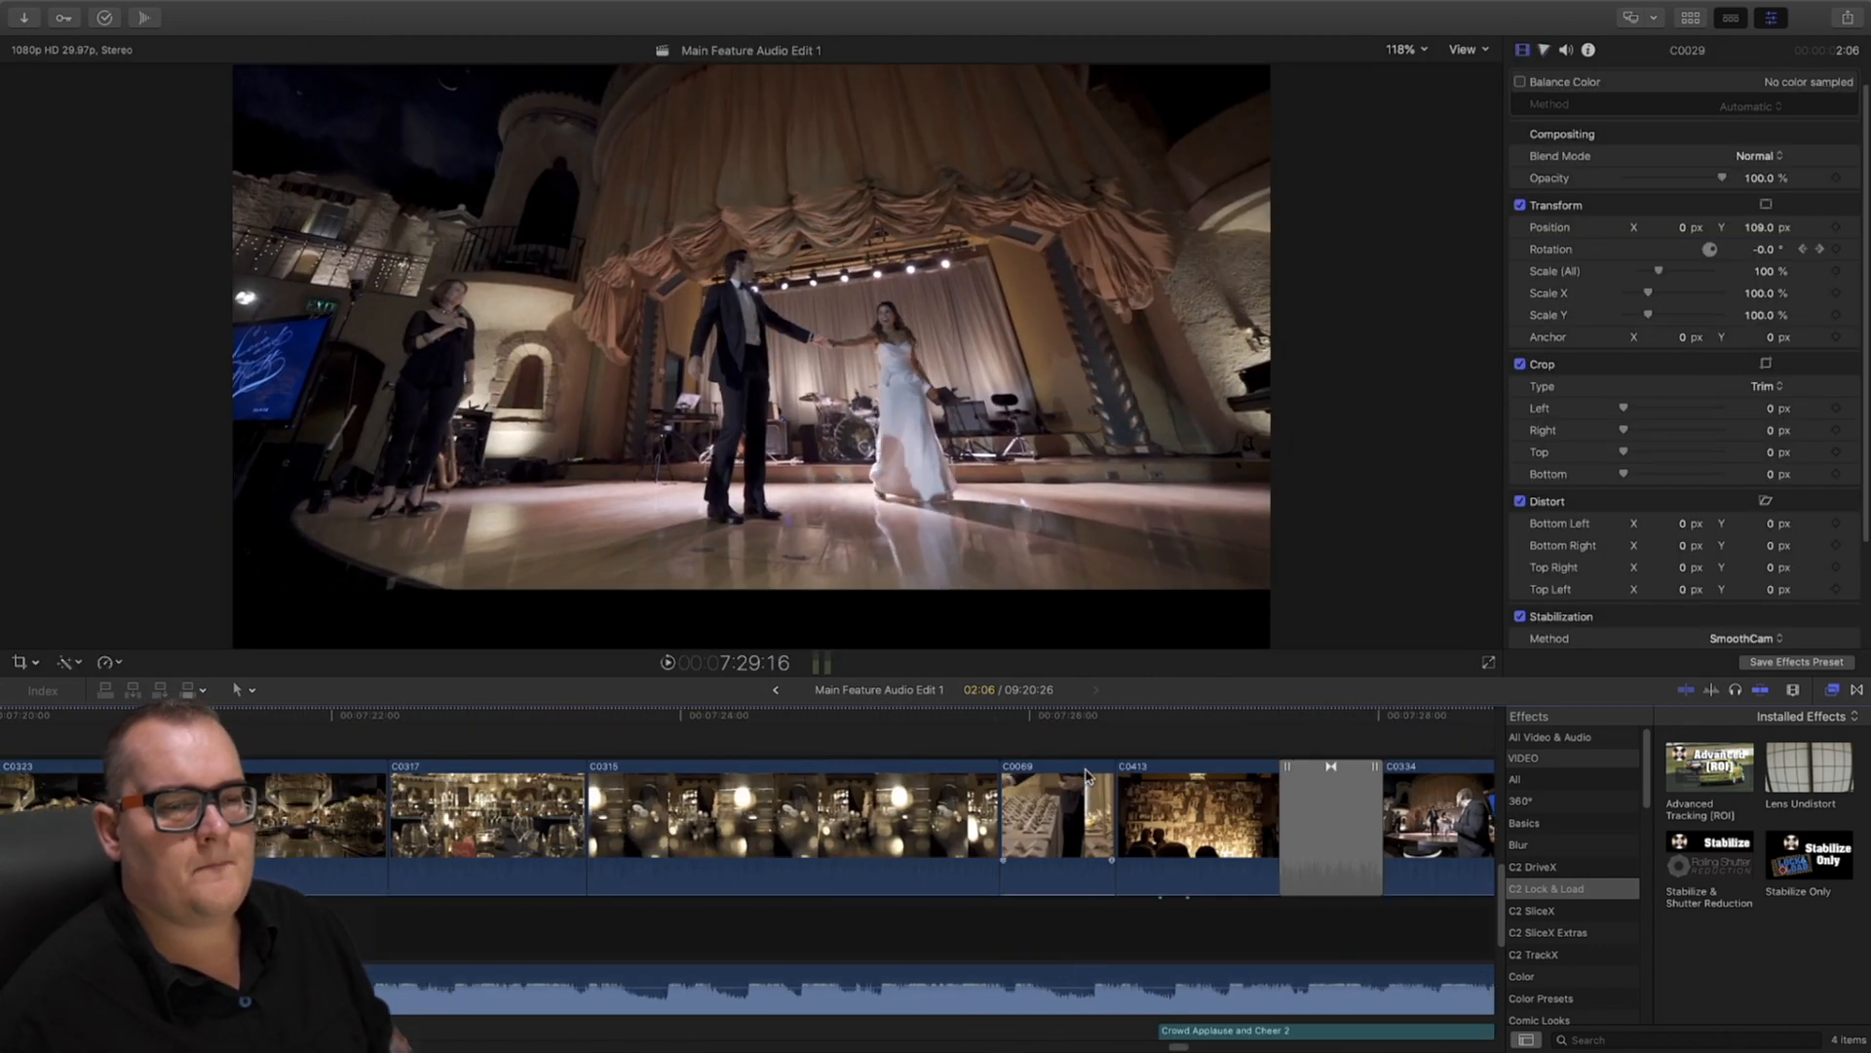
# Select the reception glassware clip C0315 and scrub back and forth through it to examine its color
pyautogui.hscroll(-2, 912, 783)
pyautogui.click(913, 783)
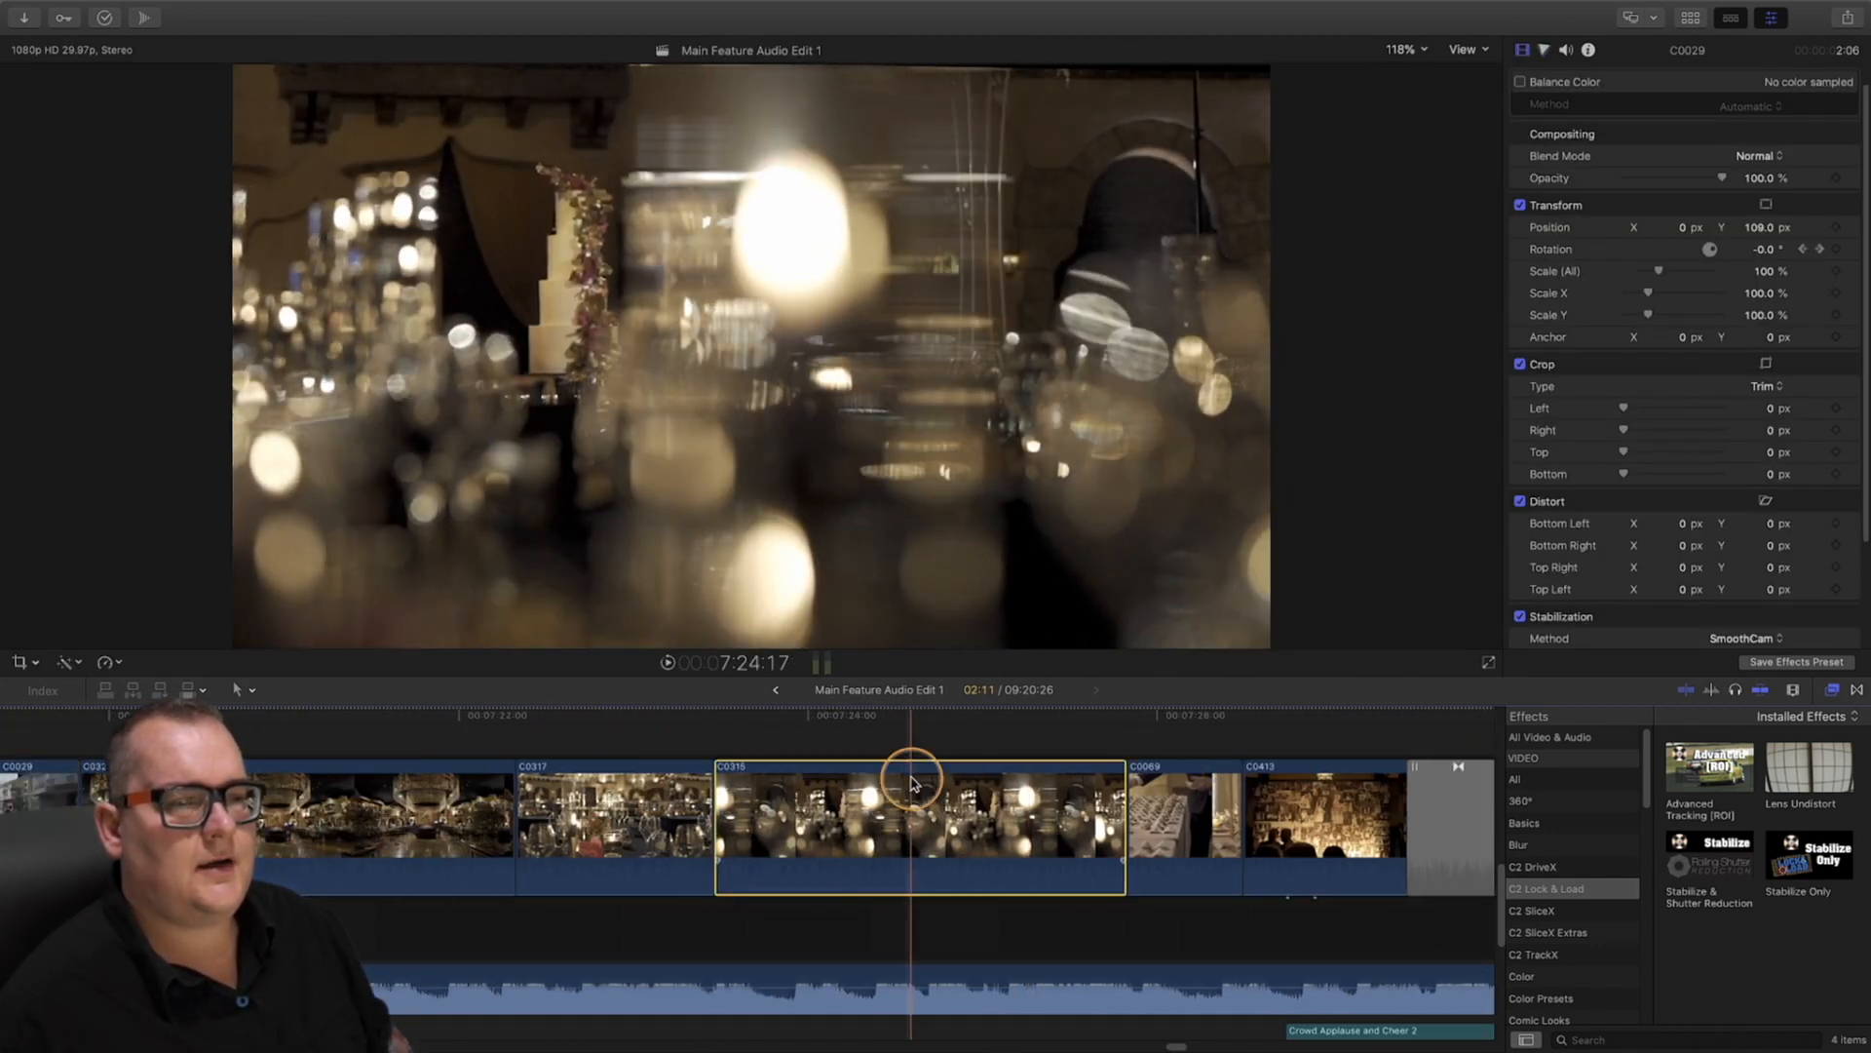
pyautogui.moveTo(902, 717); pyautogui.dragTo(1072, 727)
pyautogui.scroll(2, 968, 747)
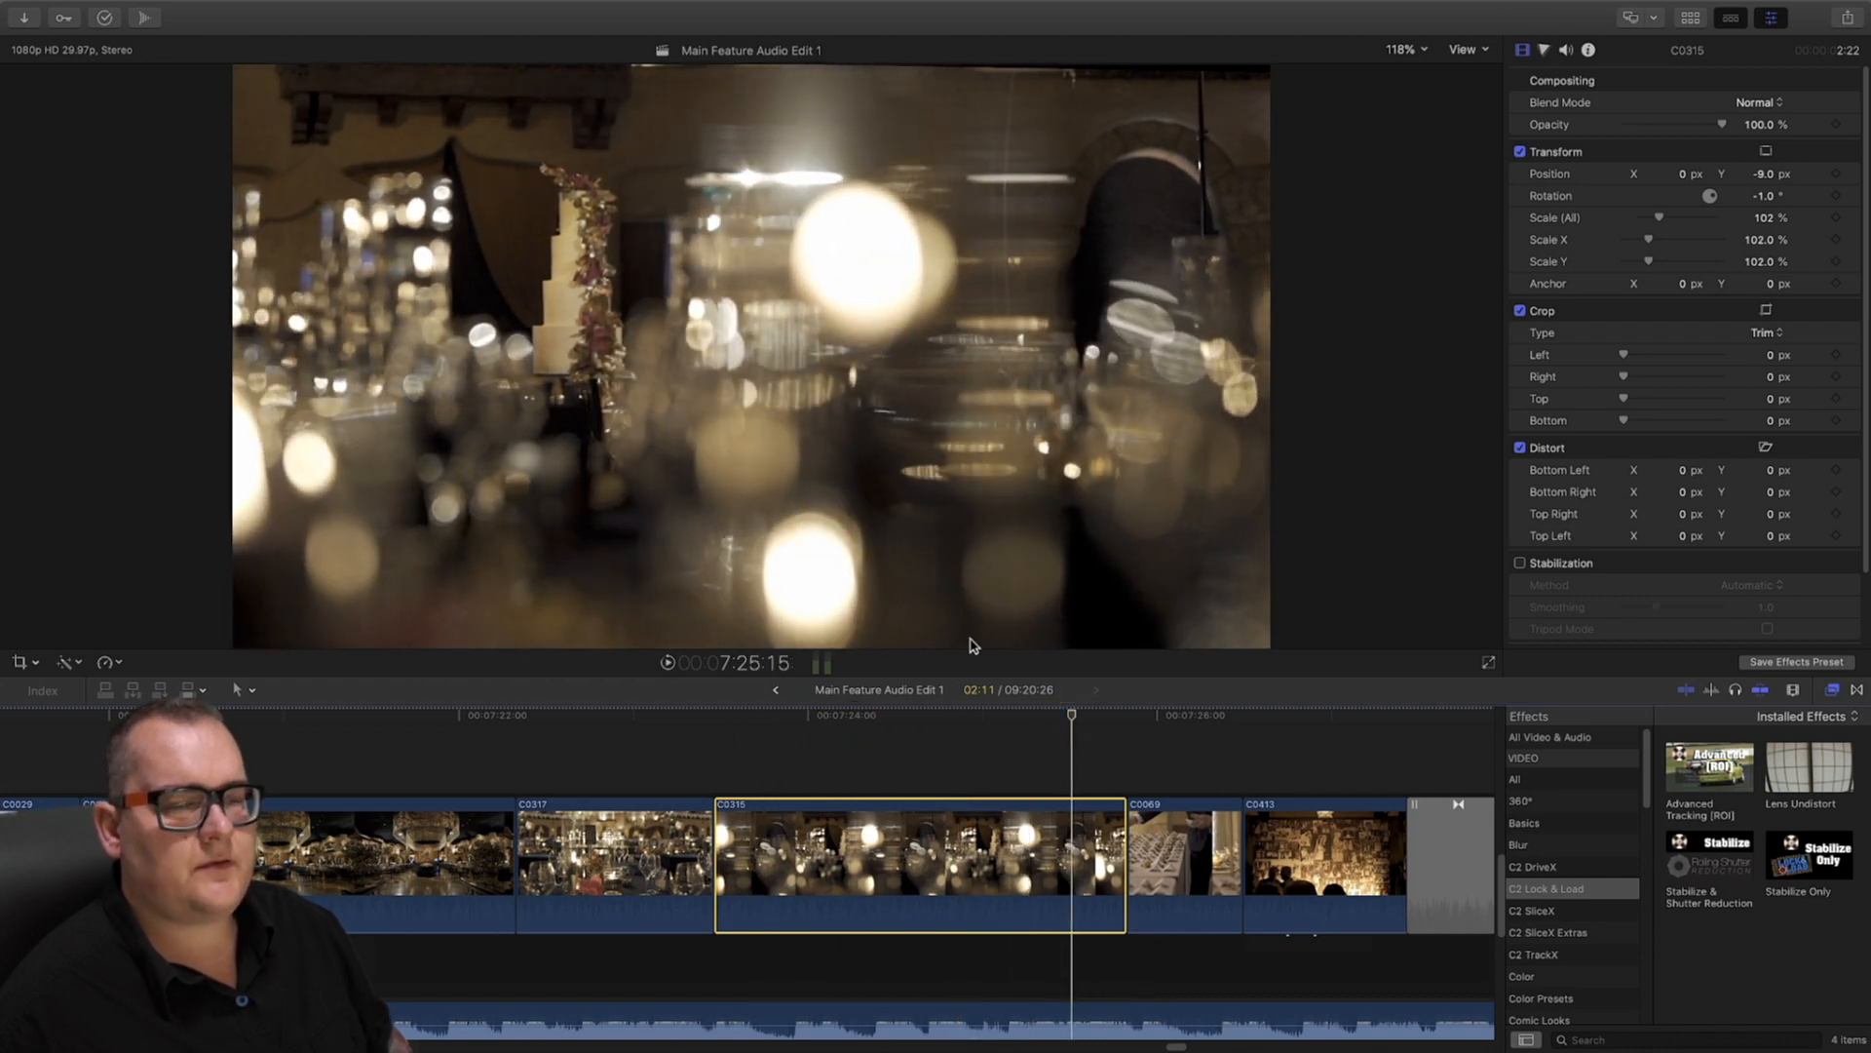
pyautogui.moveTo(831, 722); pyautogui.dragTo(1101, 745)
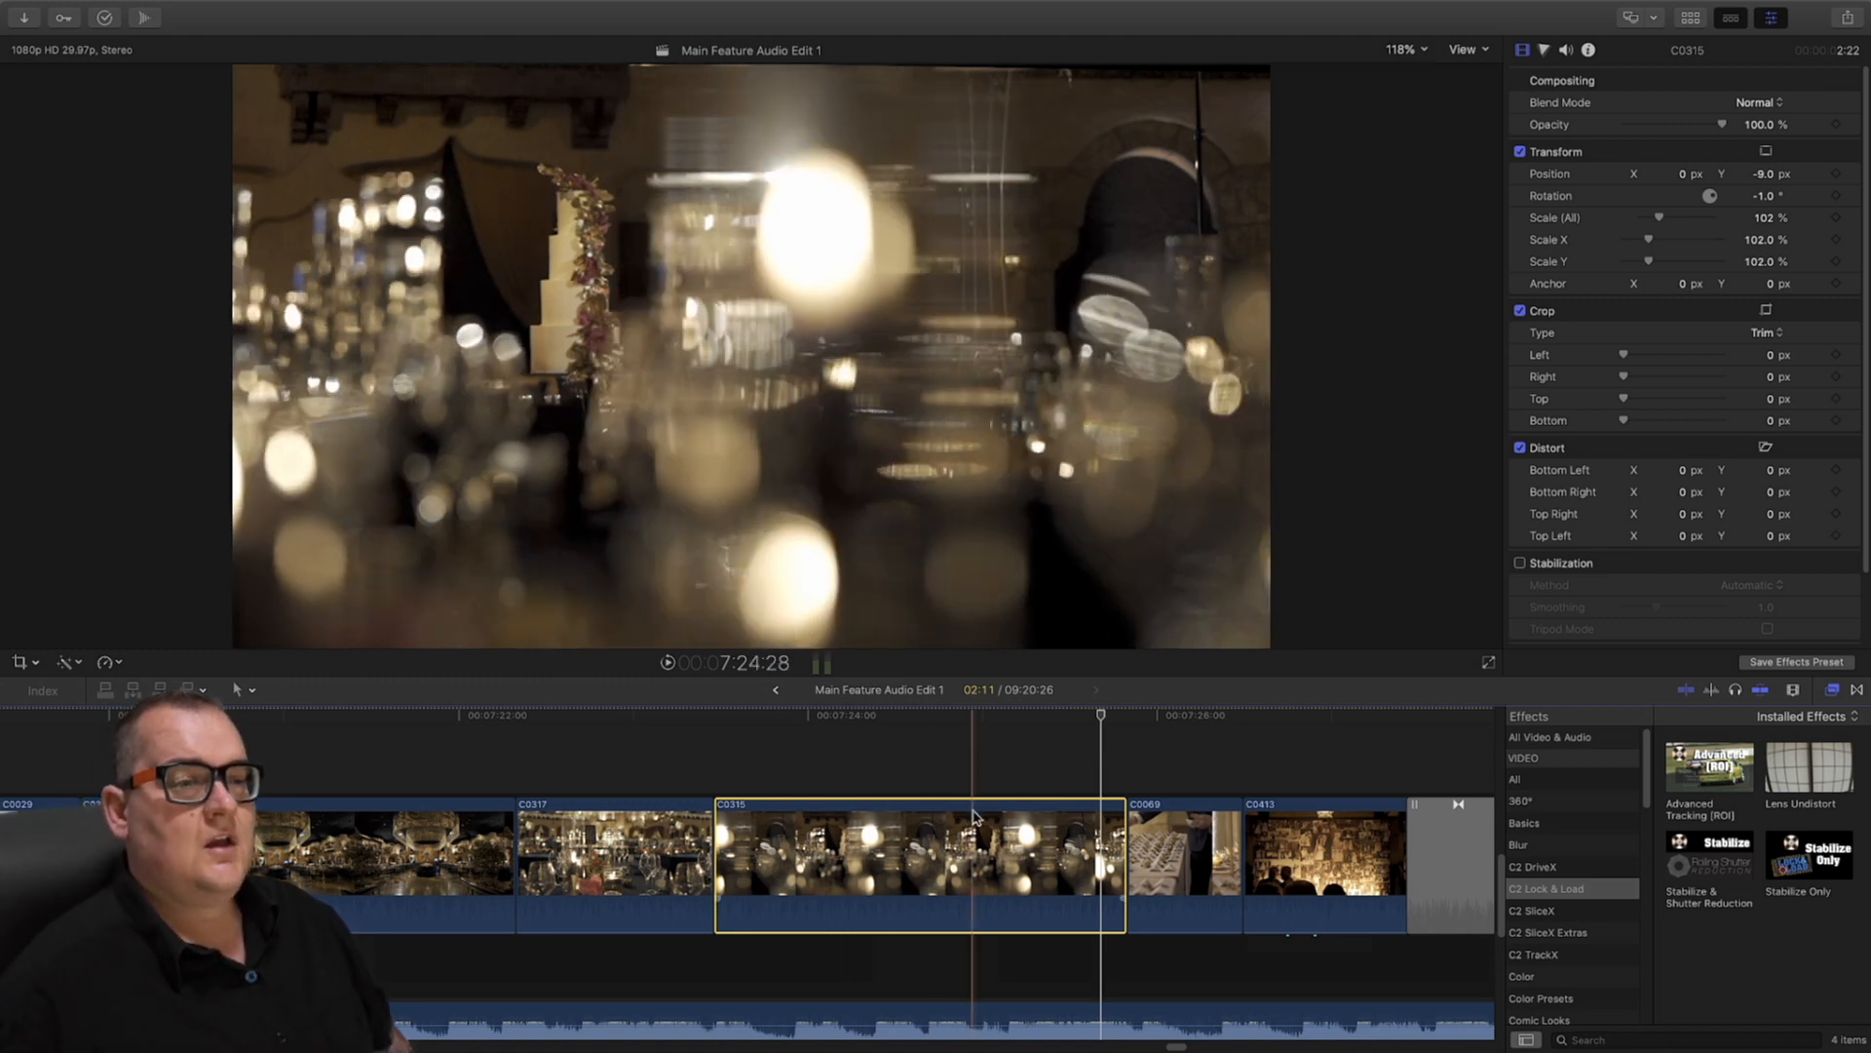
# Add a Color Wheels correction to C0315 and shift its highlights towards blue, inspecting the image at 150%
pyautogui.click(1544, 50)
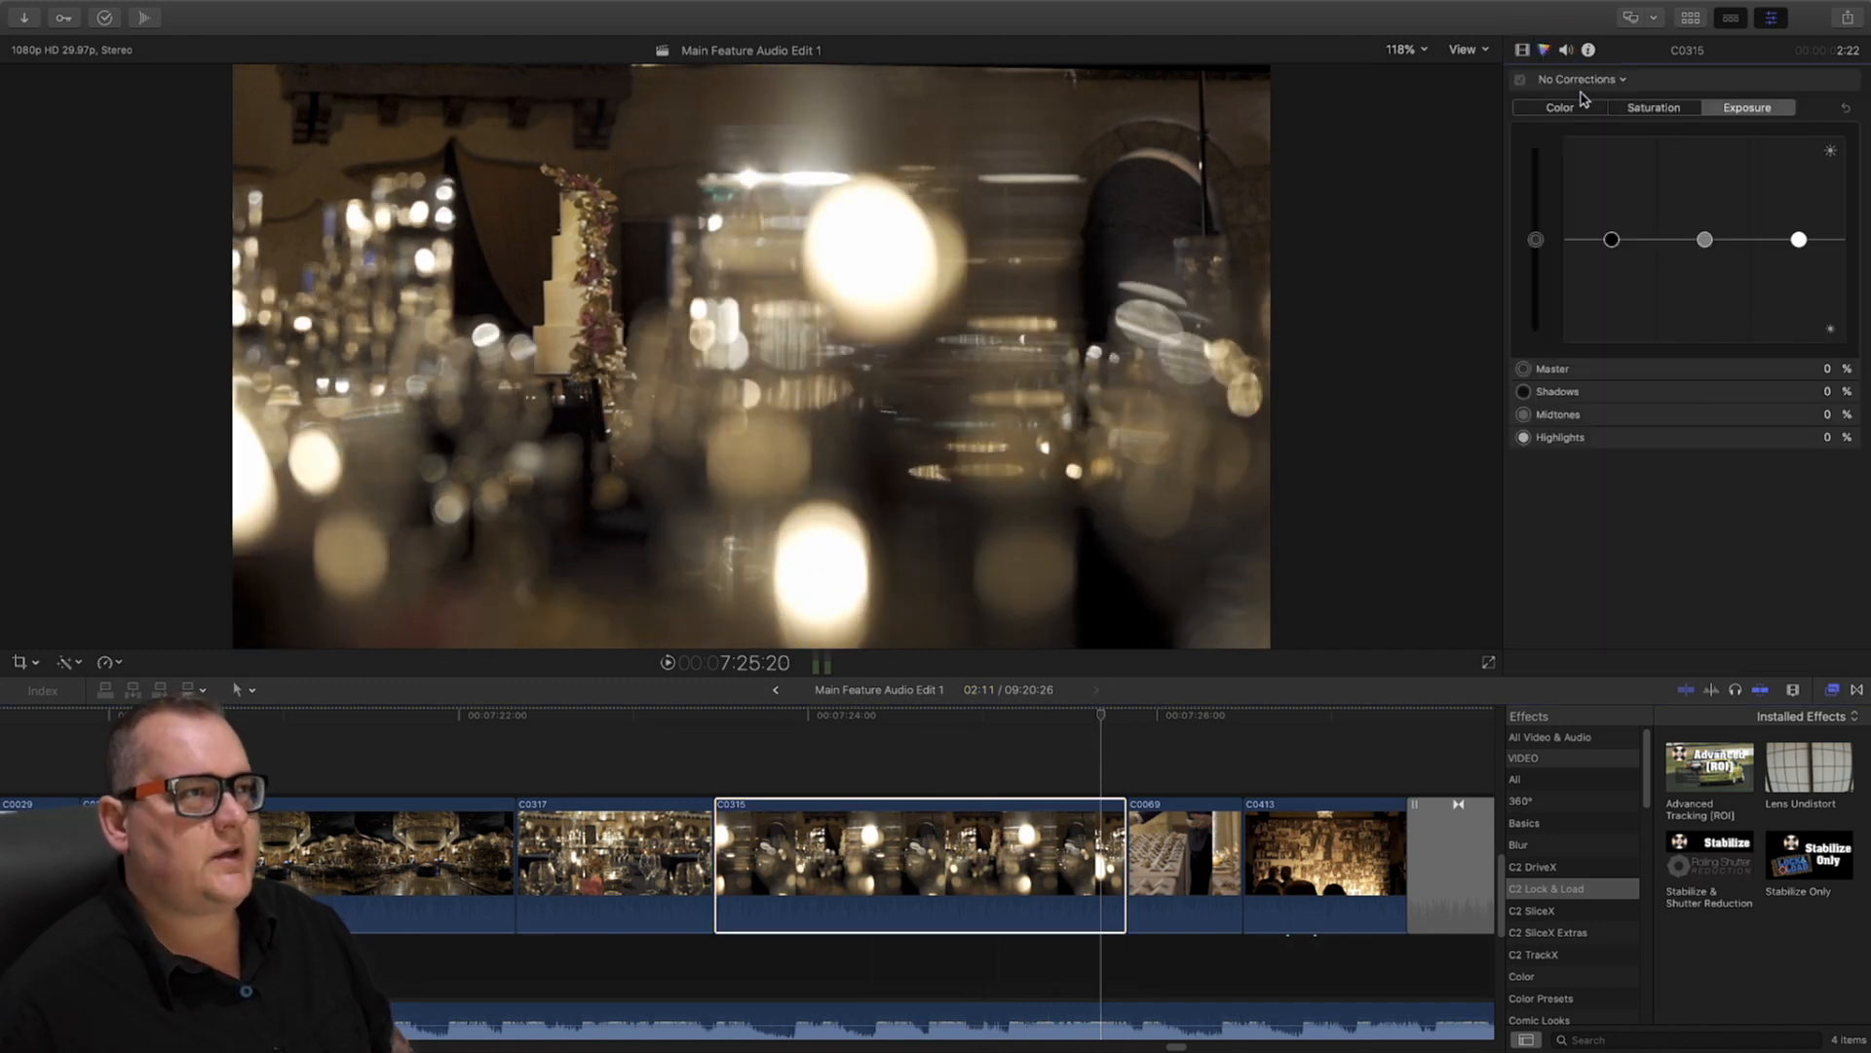
pyautogui.moveTo(1584, 79); pyautogui.dragTo(1640, 135)
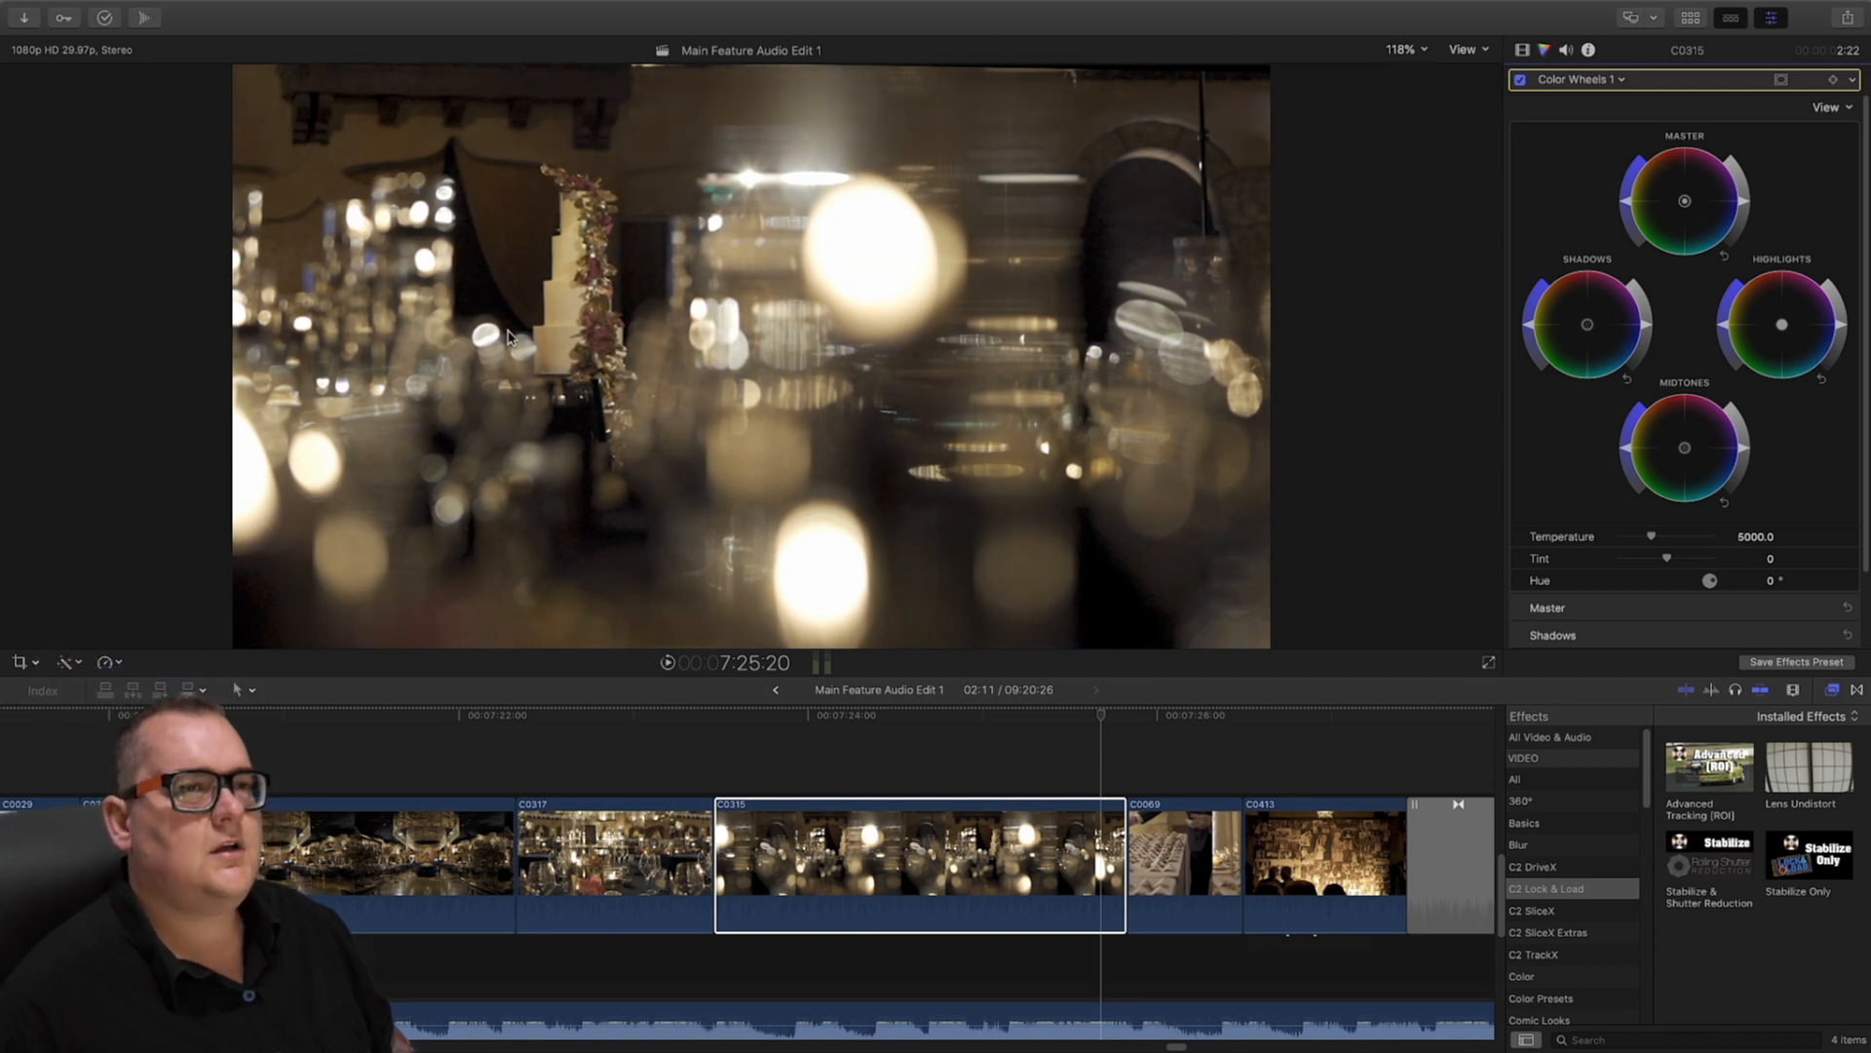
pyautogui.click(1394, 51)
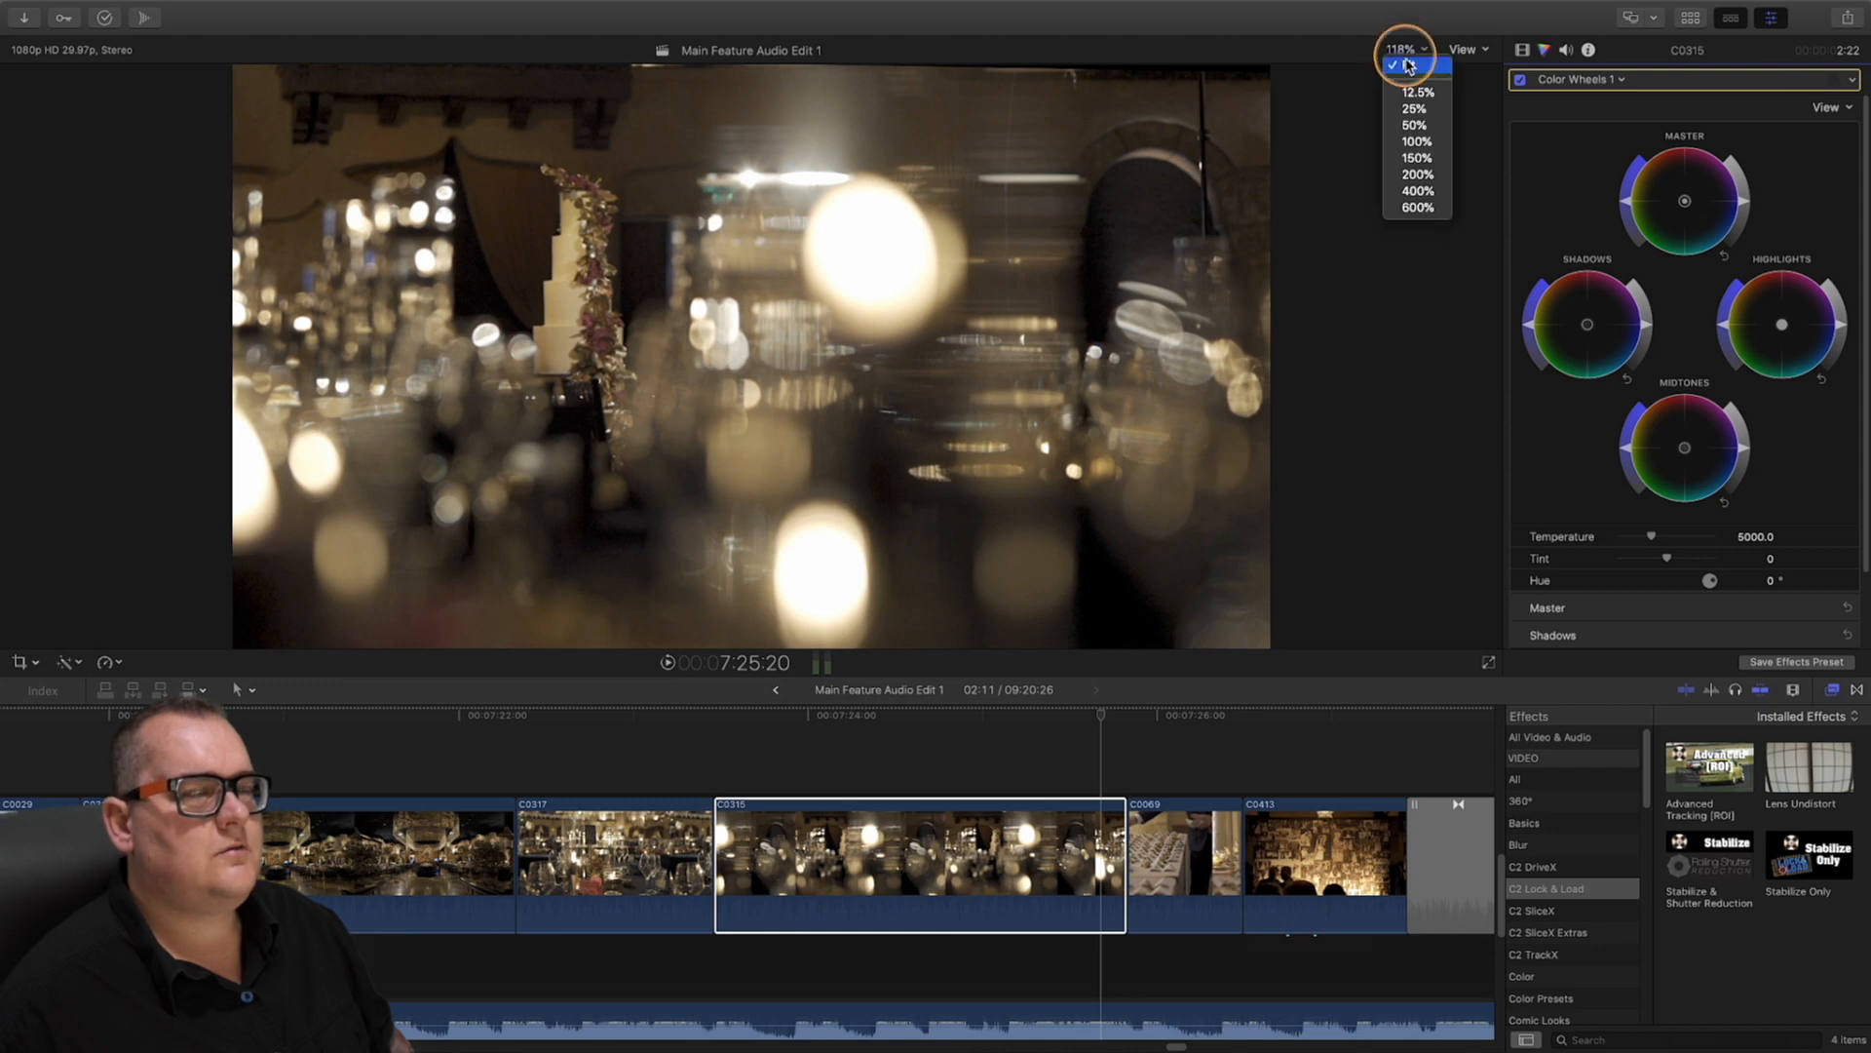
pyautogui.click(1418, 158)
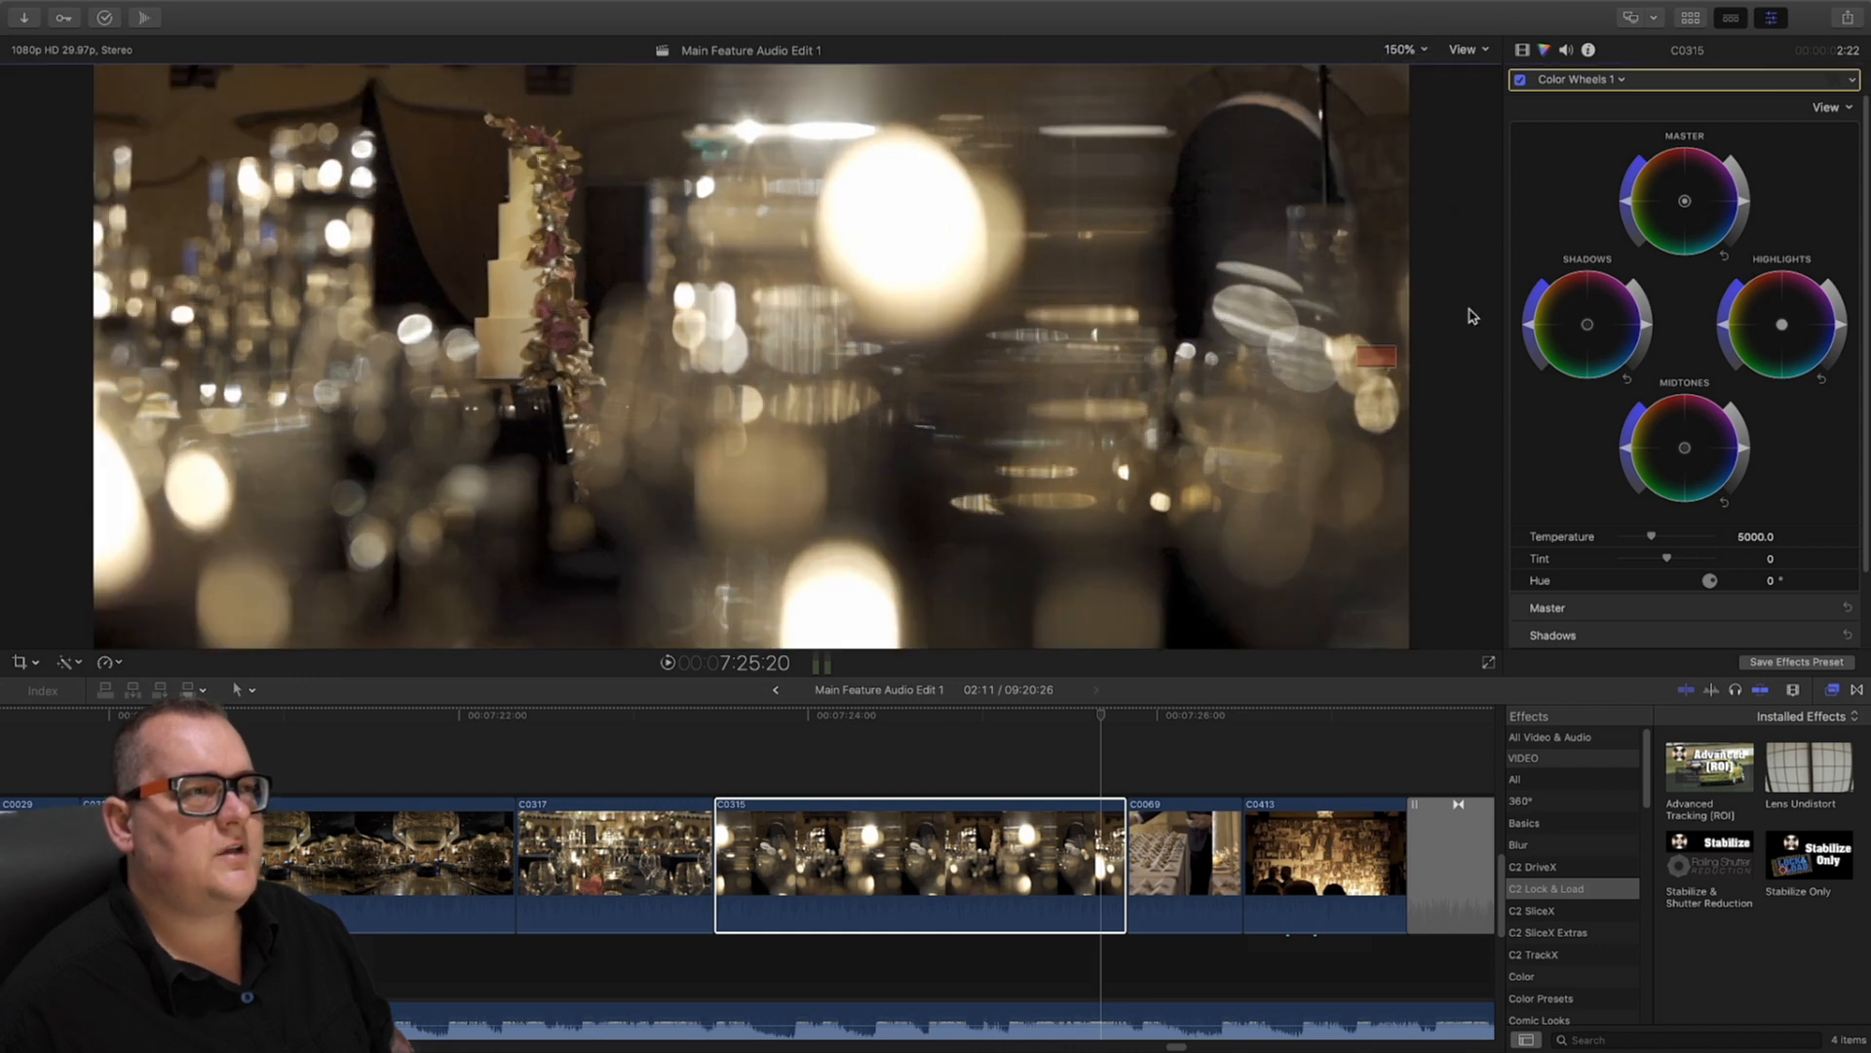
pyautogui.moveTo(1383, 351); pyautogui.dragTo(1369, 351)
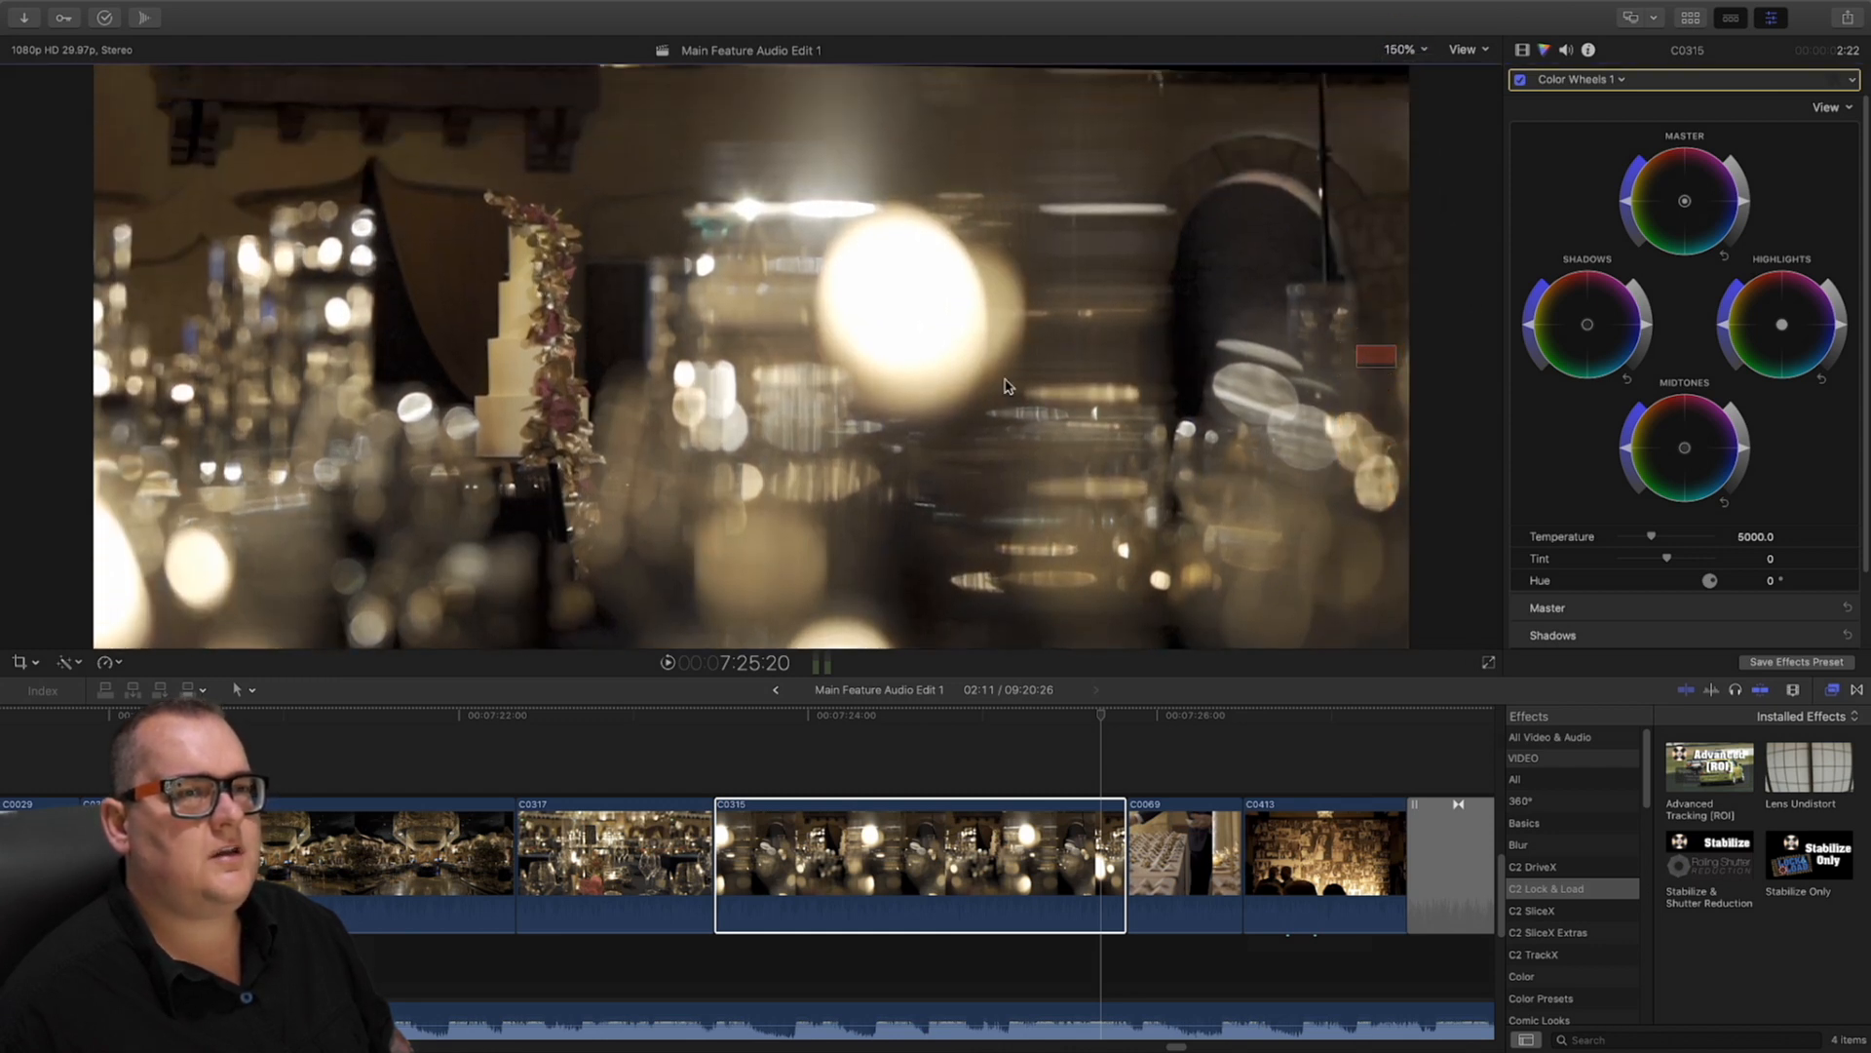
pyautogui.moveTo(1787, 325); pyautogui.dragTo(1867, 392)
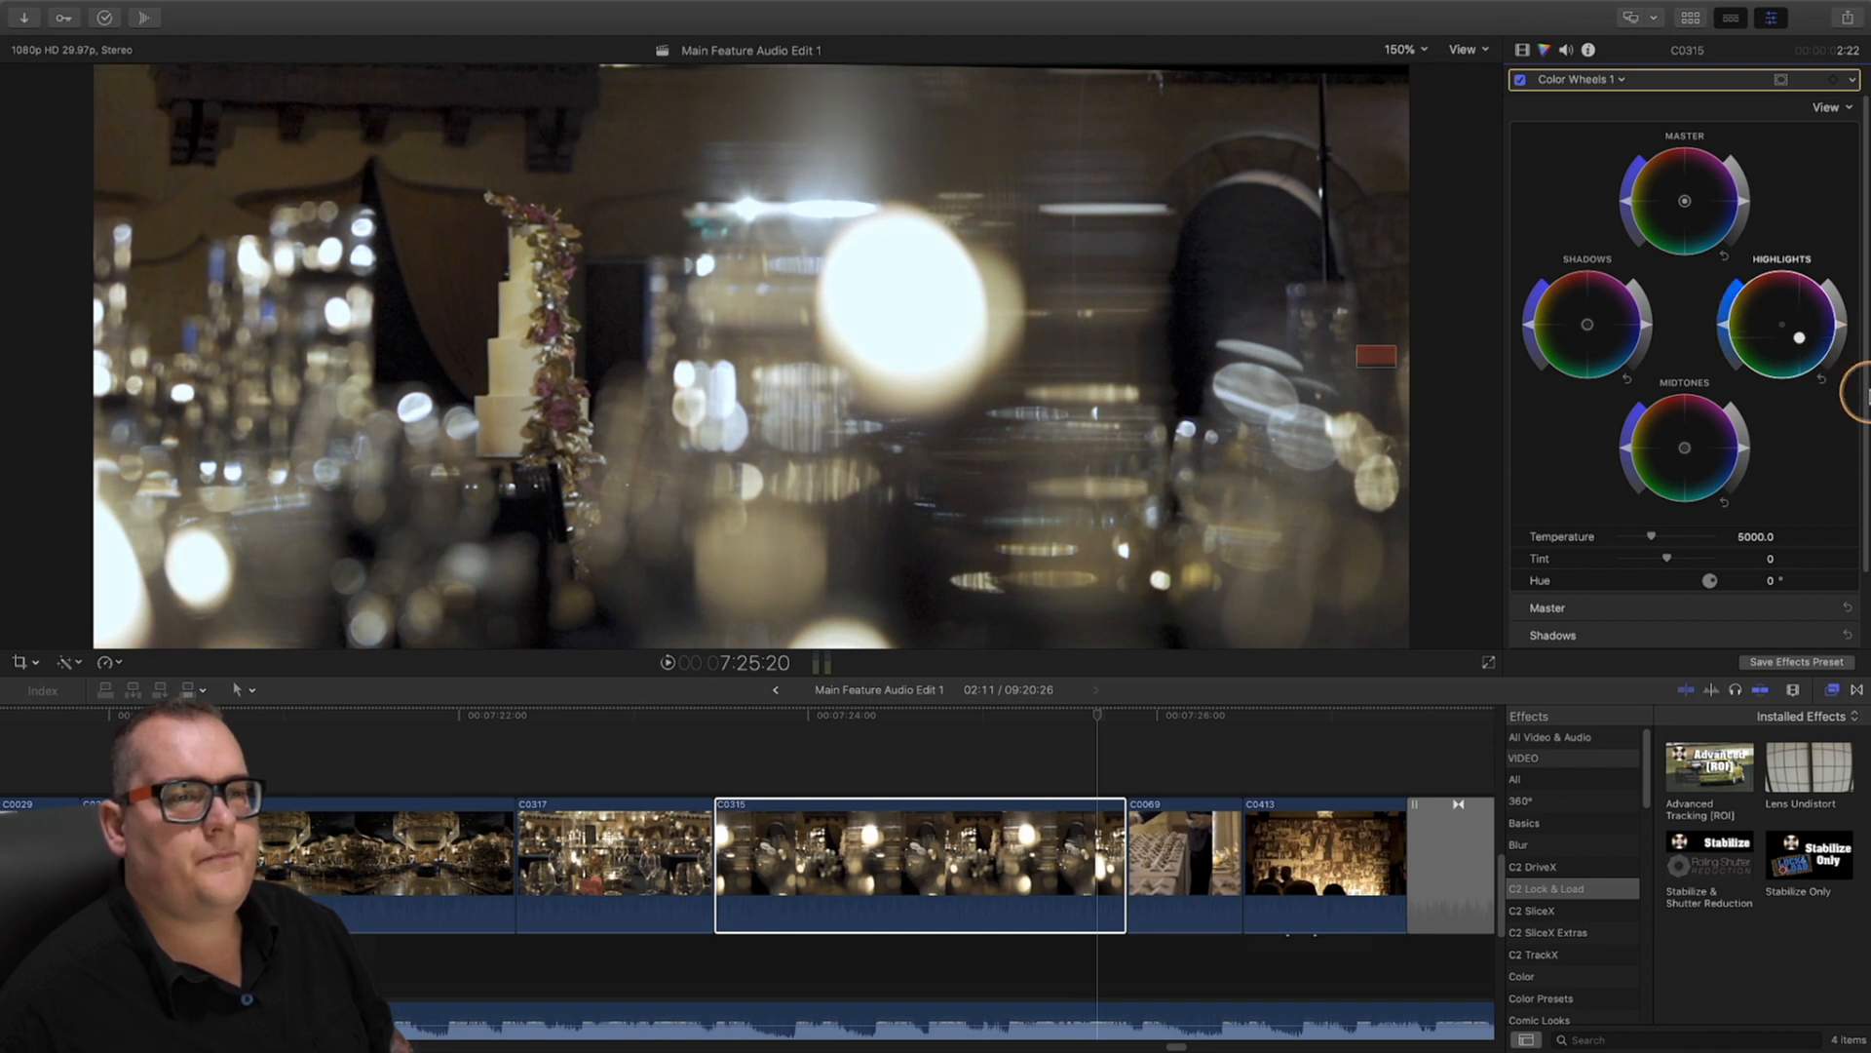
# Reset the highlights tint in Color Wheels 1, shift the highlights slightly toward blue again, and fine-tune the midtones
pyautogui.click(1824, 379)
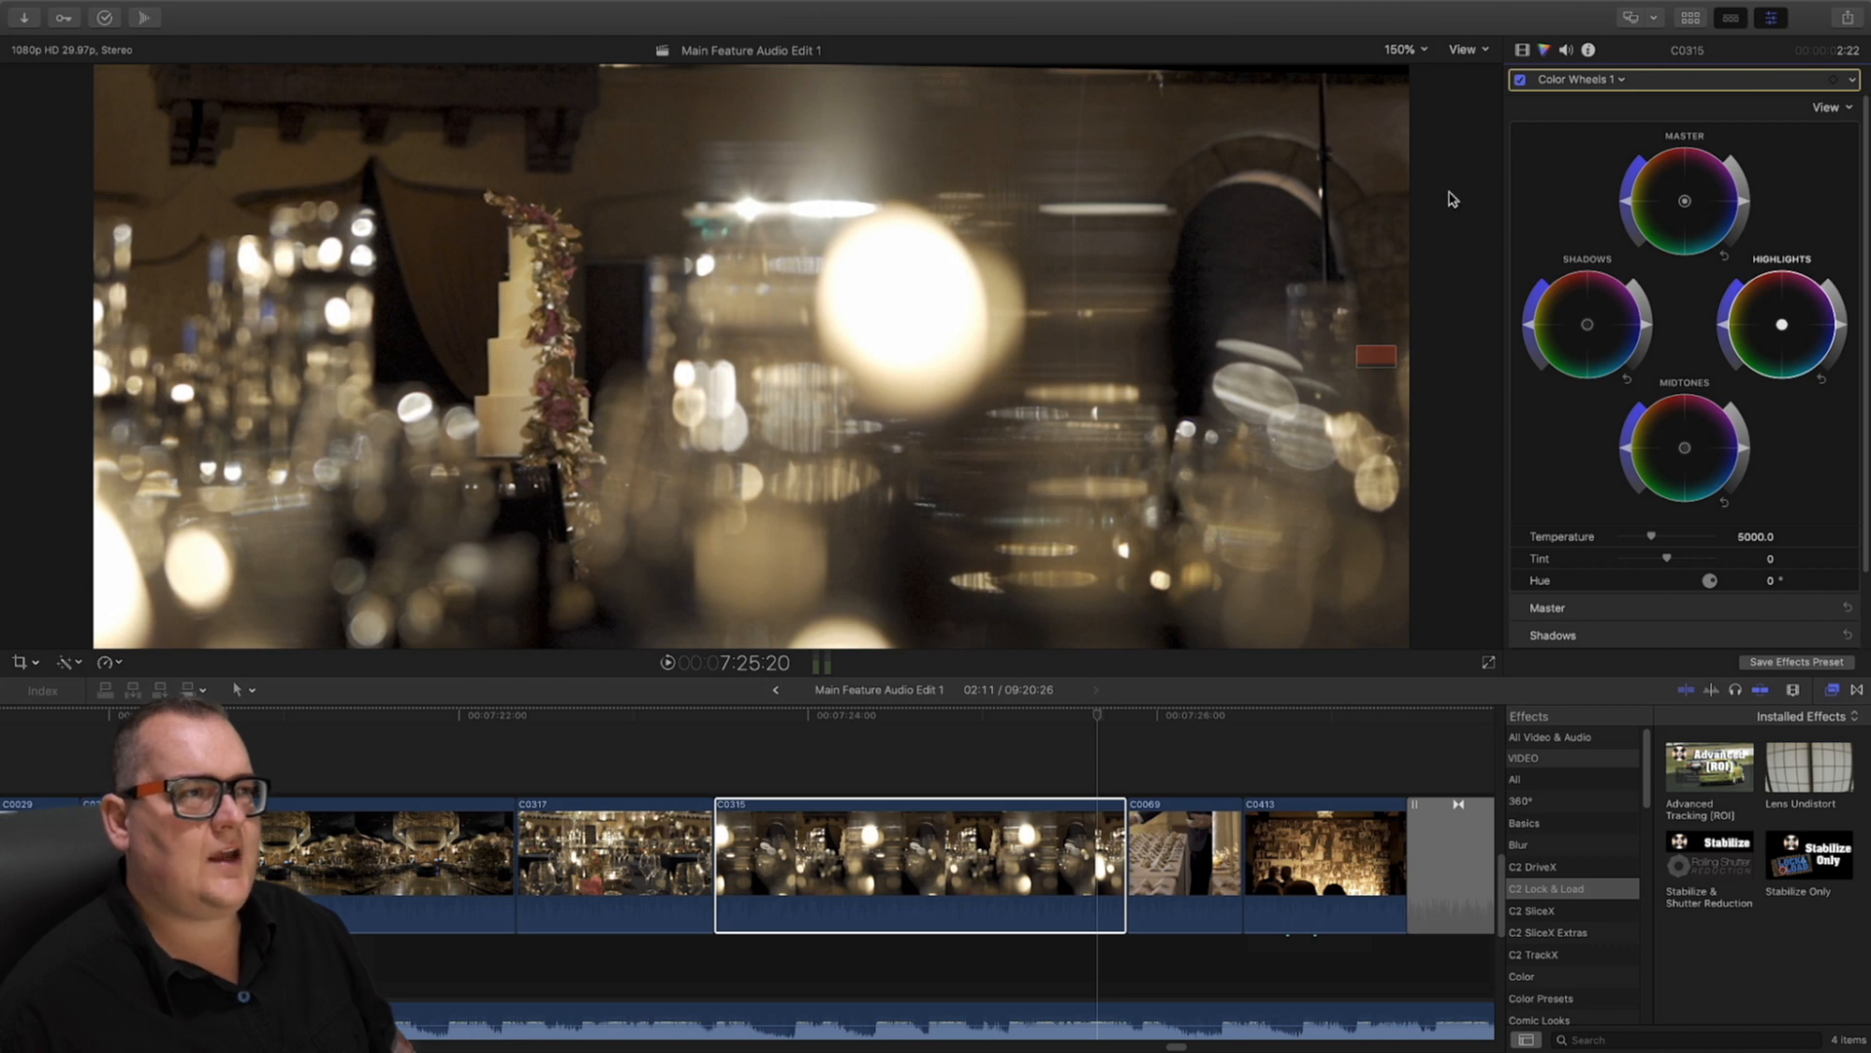
pyautogui.click(1419, 51)
pyautogui.click(1414, 78)
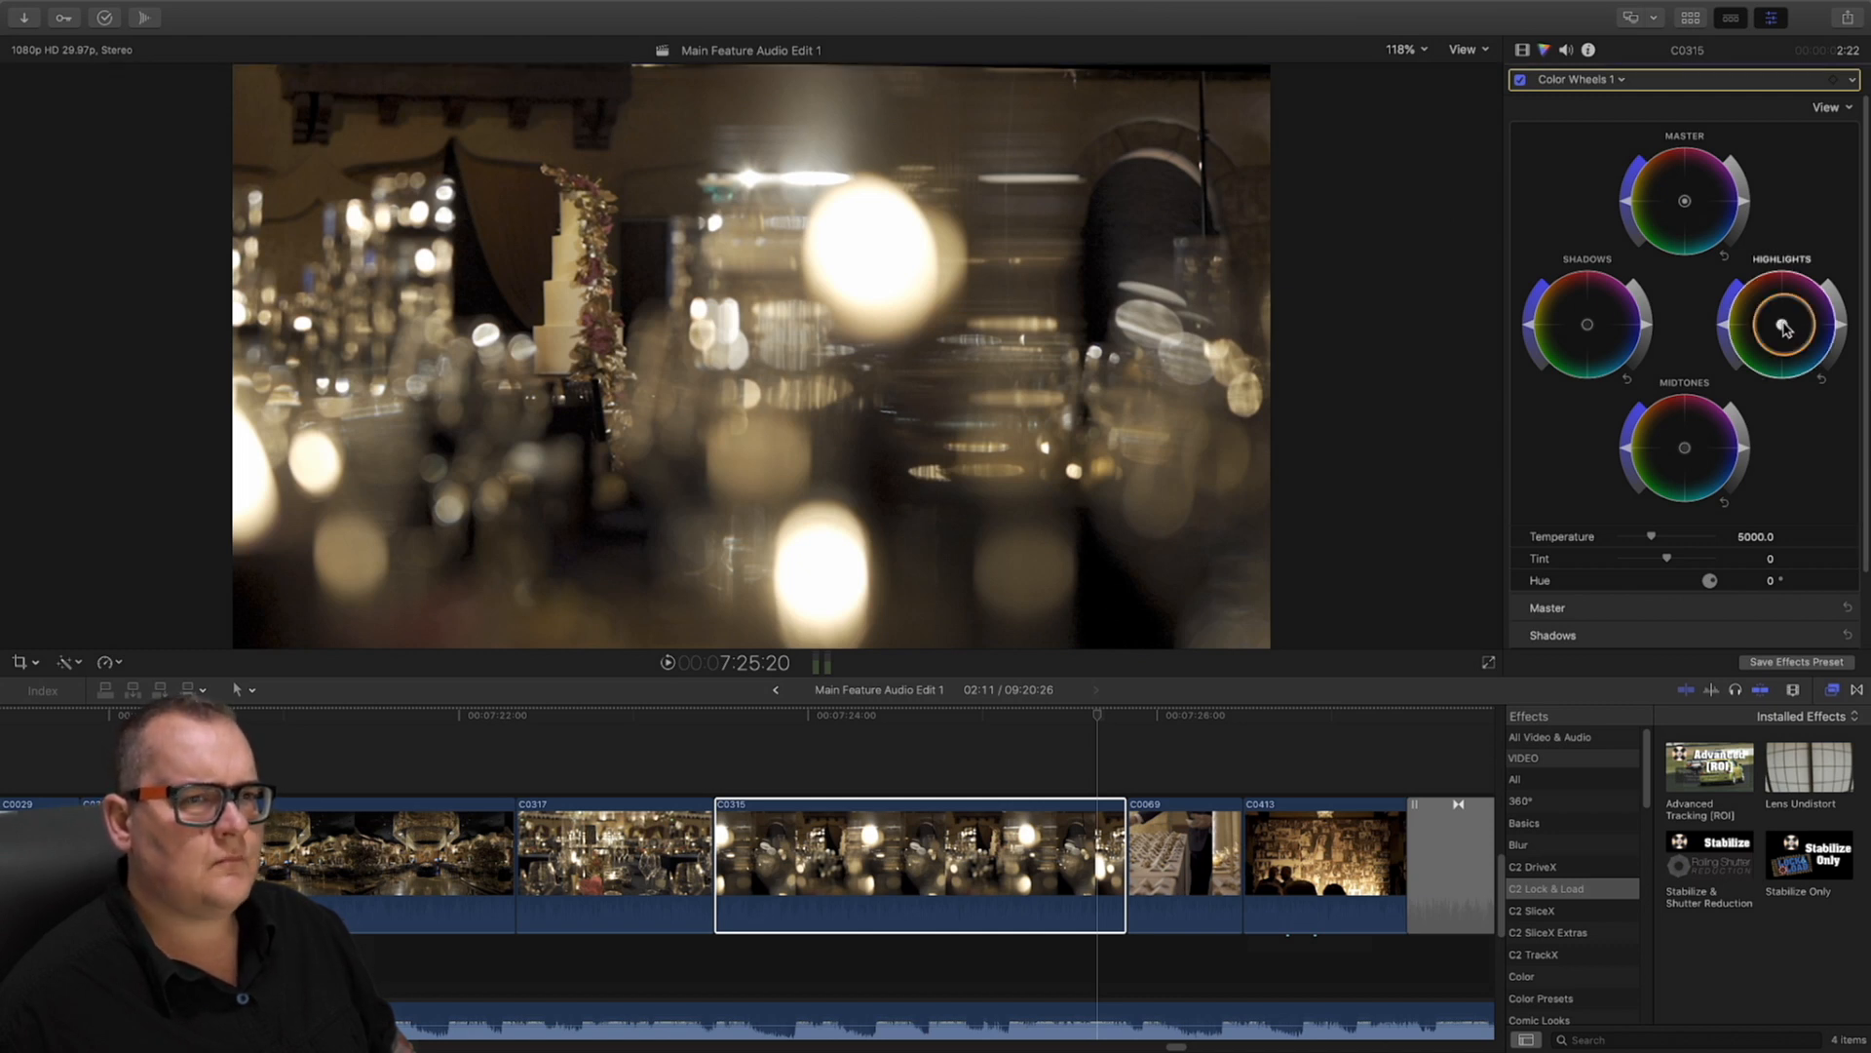
pyautogui.moveTo(1786, 330); pyautogui.dragTo(1858, 374)
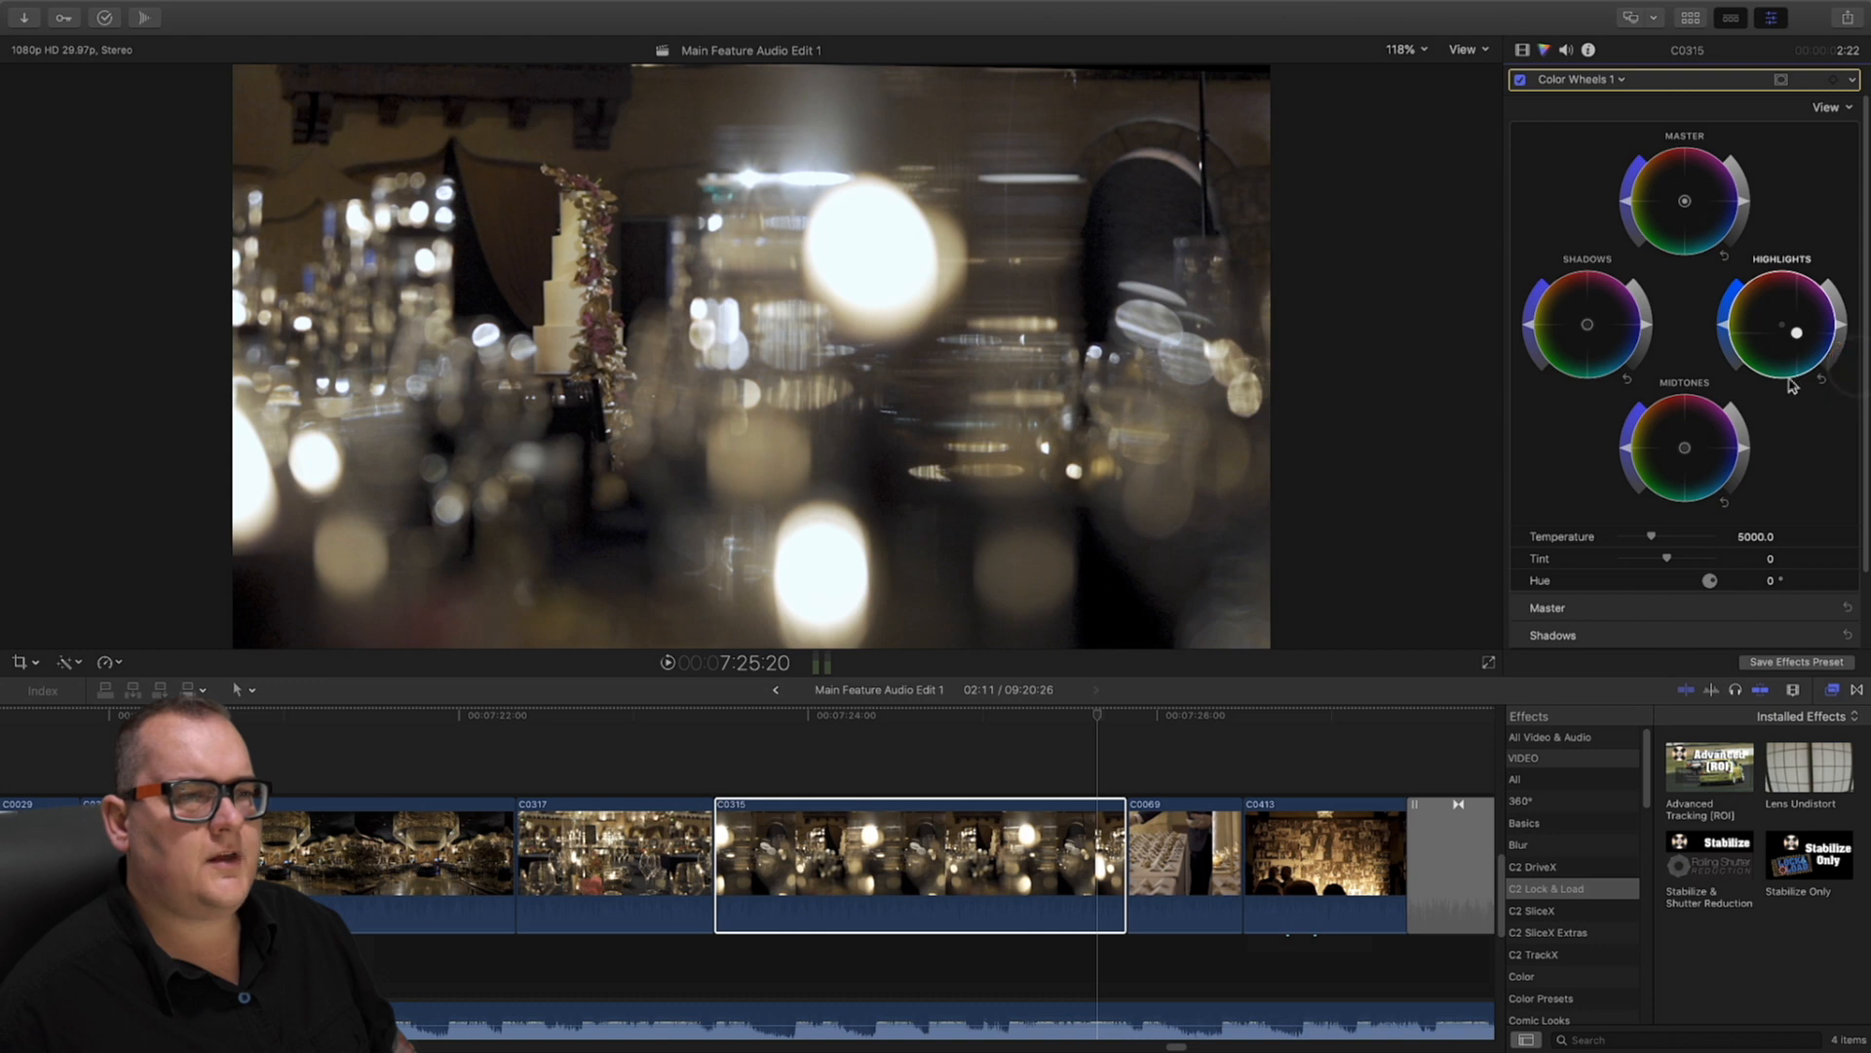
pyautogui.moveTo(1746, 458); pyautogui.dragTo(1750, 465)
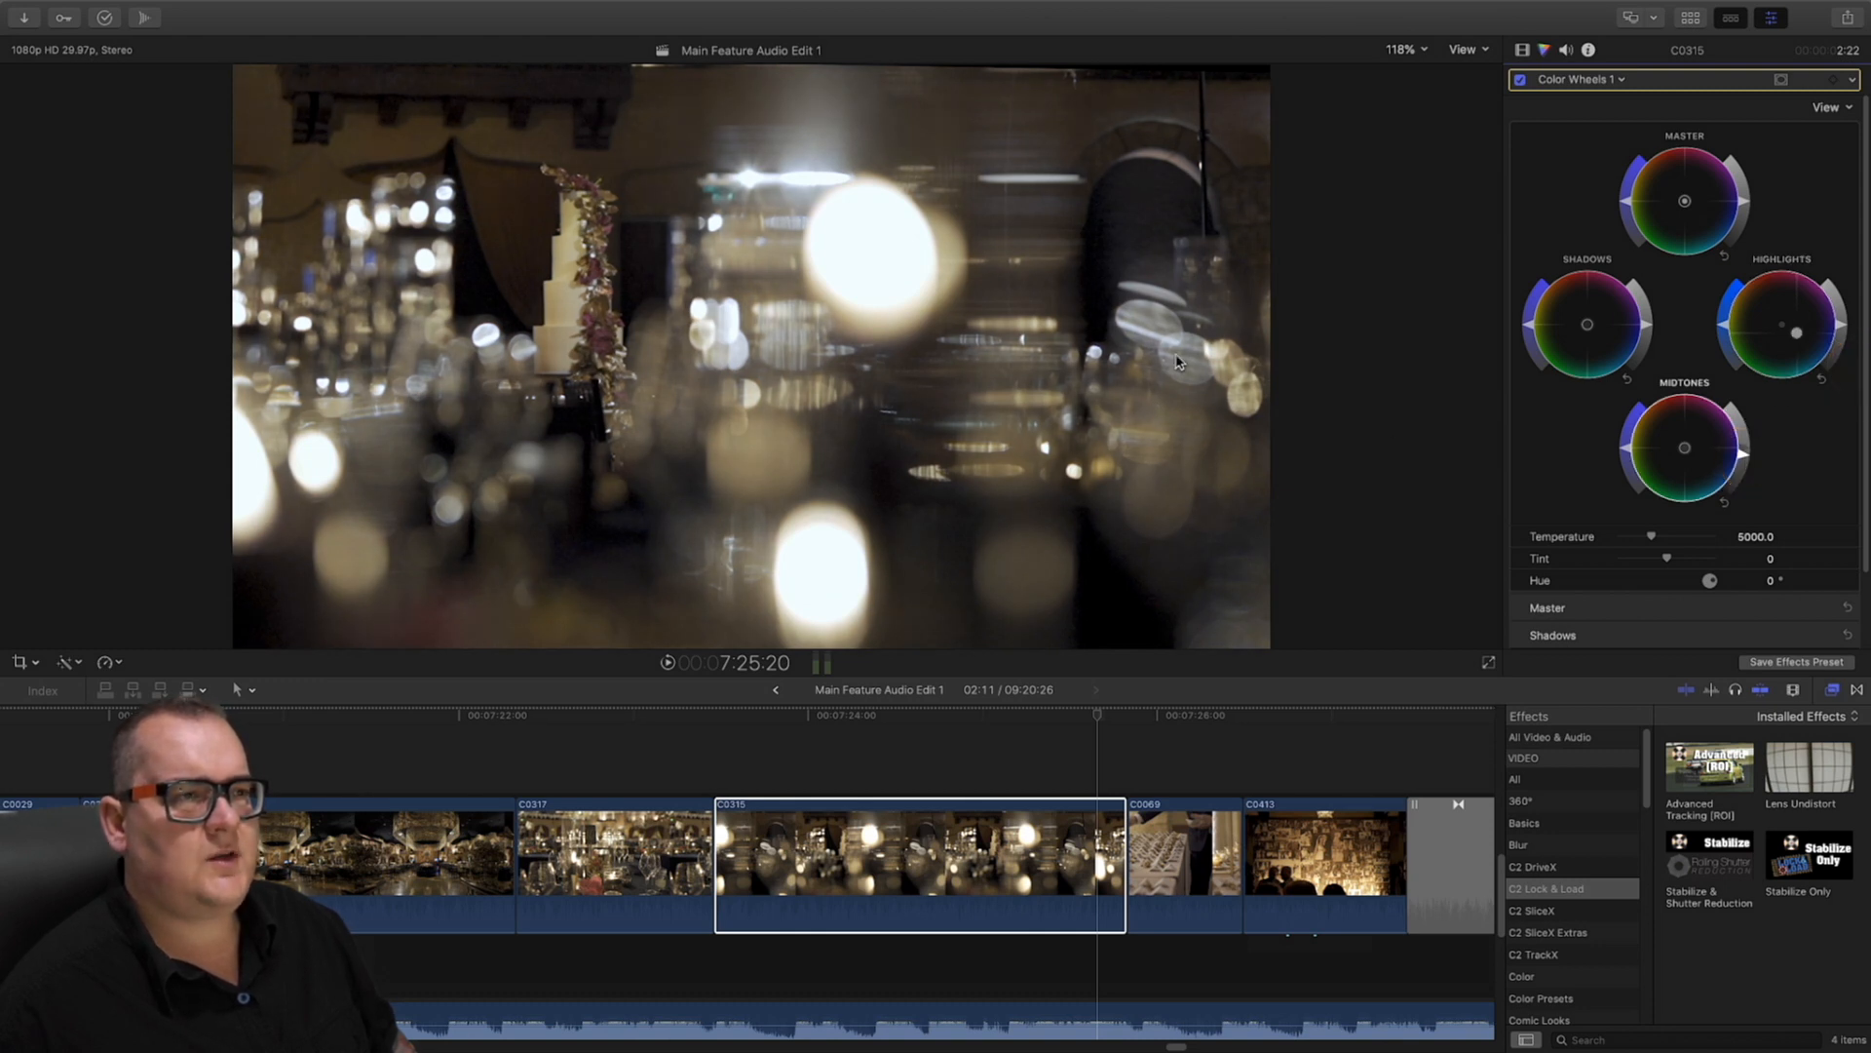
pyautogui.moveTo(1625, 452); pyautogui.dragTo(1637, 445)
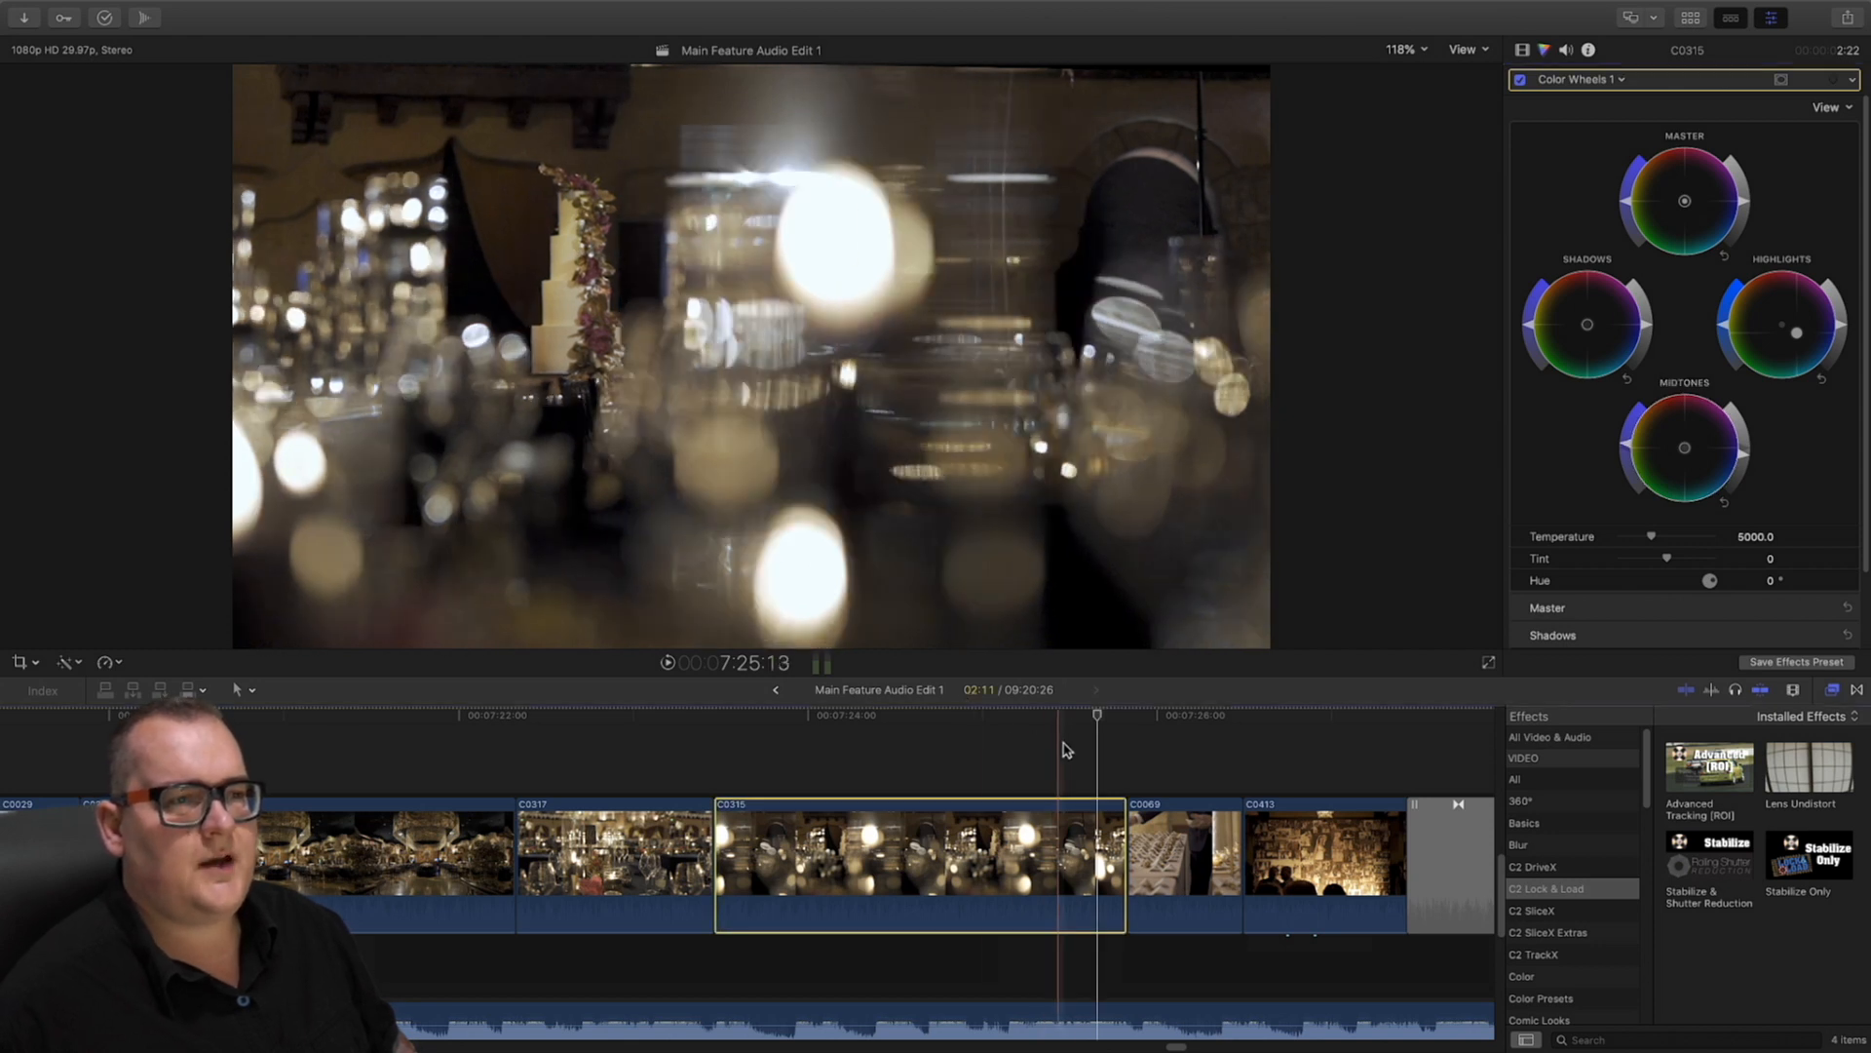
# Add a second Color Wheels correction to clip C0315 at 7:25:16 and place a shape mask over the wedding cake
pyautogui.click(1089, 717)
pyautogui.moveTo(1089, 718)
pyautogui.mouseDown()
pyautogui.moveTo(1107, 716)
pyautogui.moveTo(756, 739)
pyautogui.moveTo(1079, 741)
pyautogui.mouseUp()
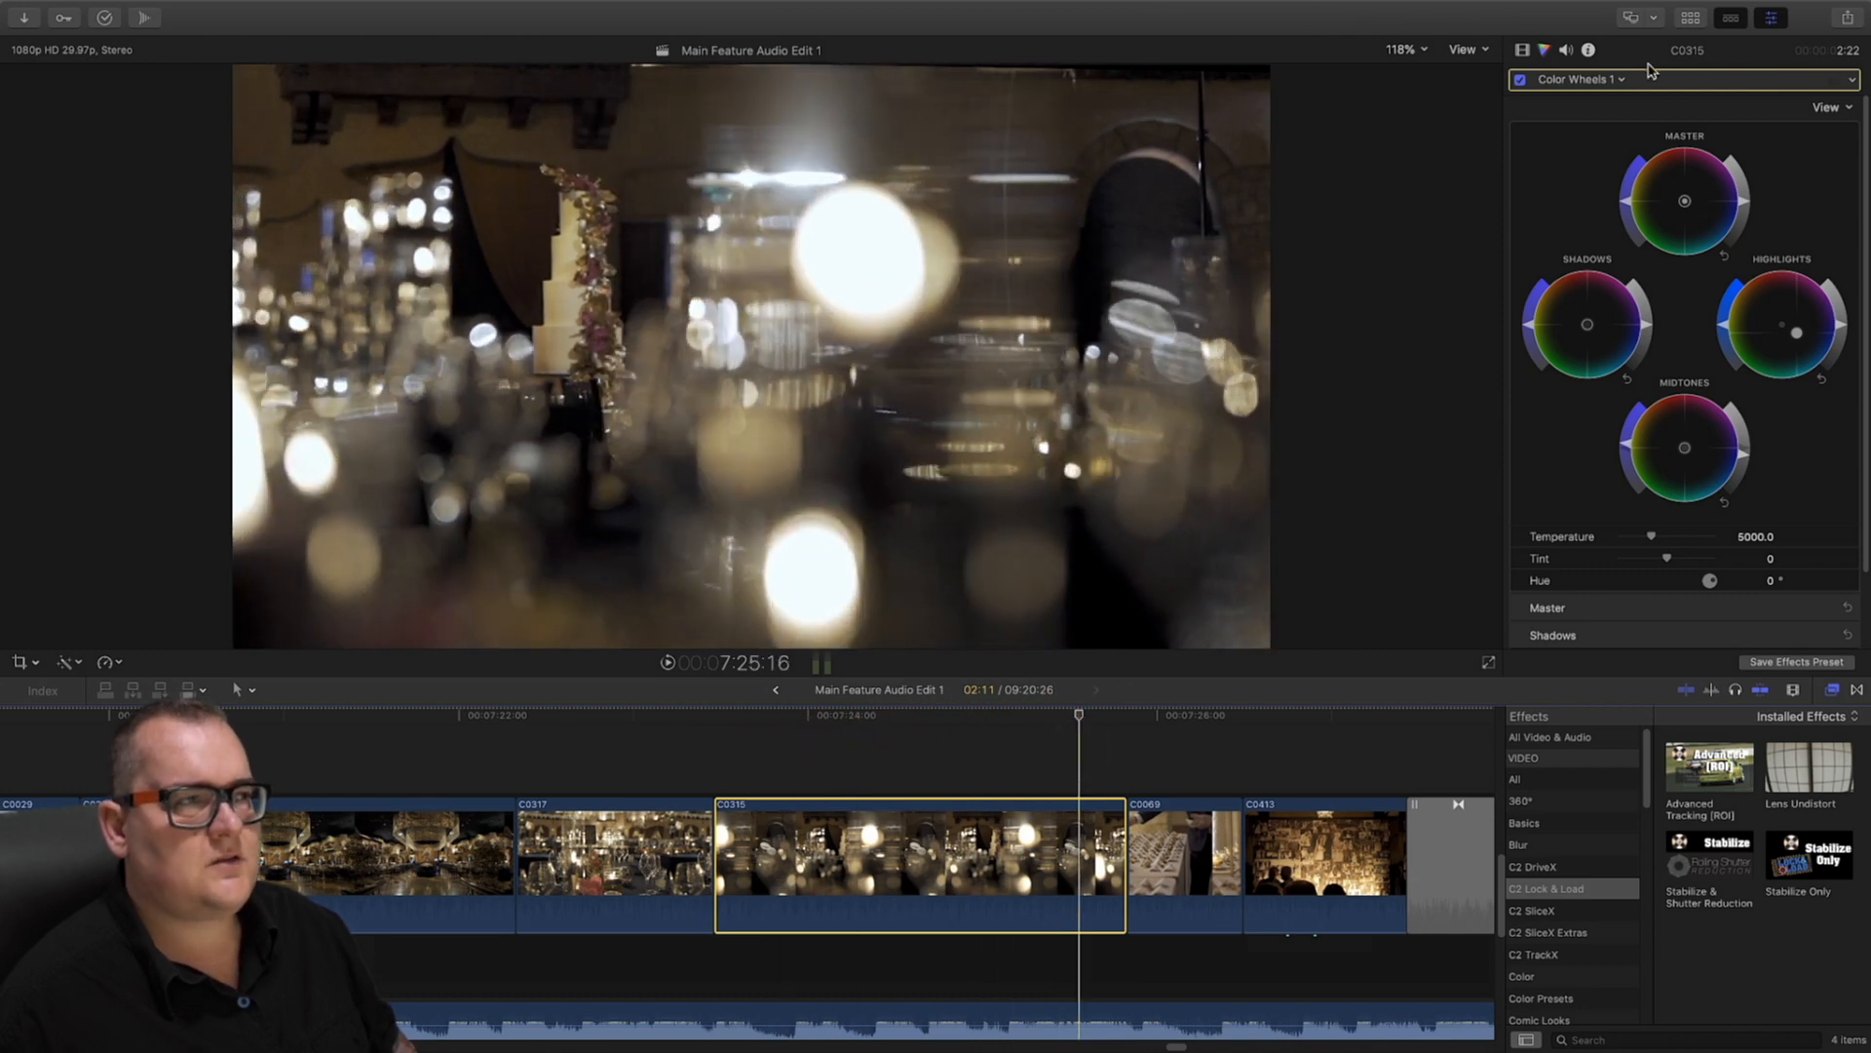
pyautogui.moveTo(1618, 79); pyautogui.dragTo(1658, 175)
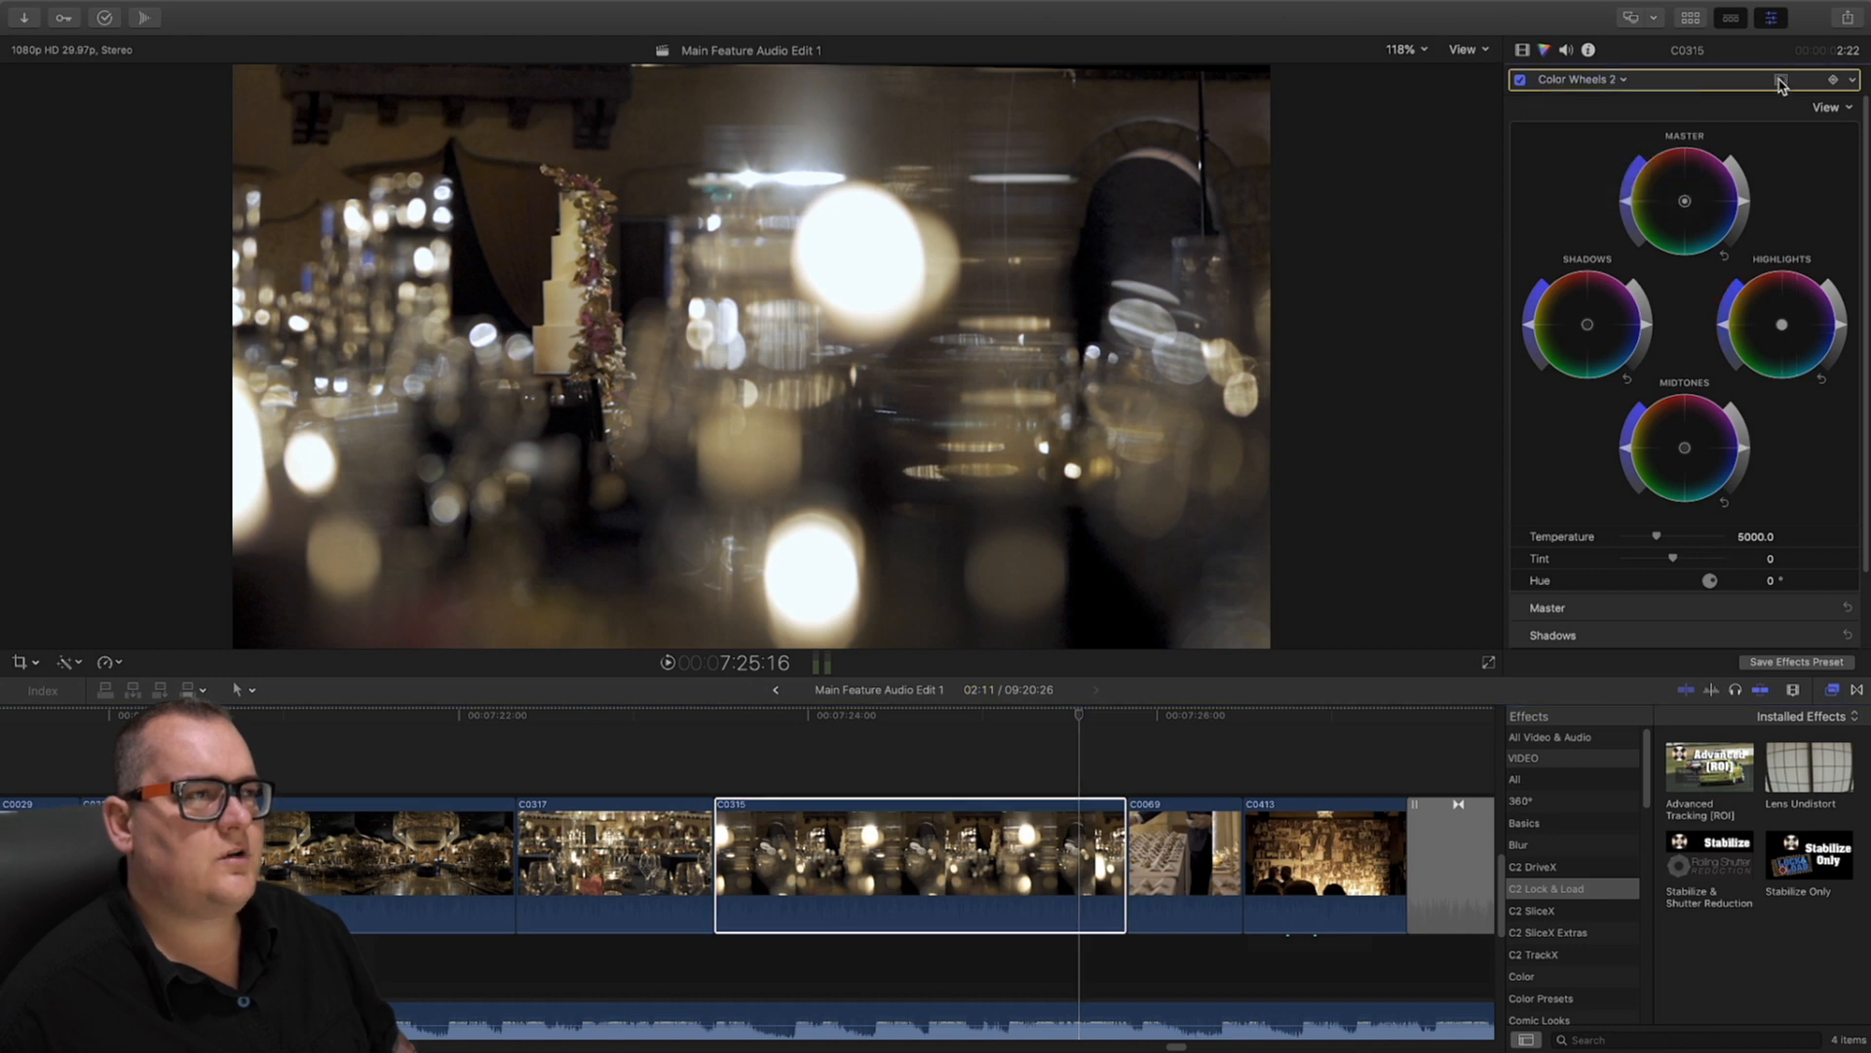
pyautogui.click(1782, 84)
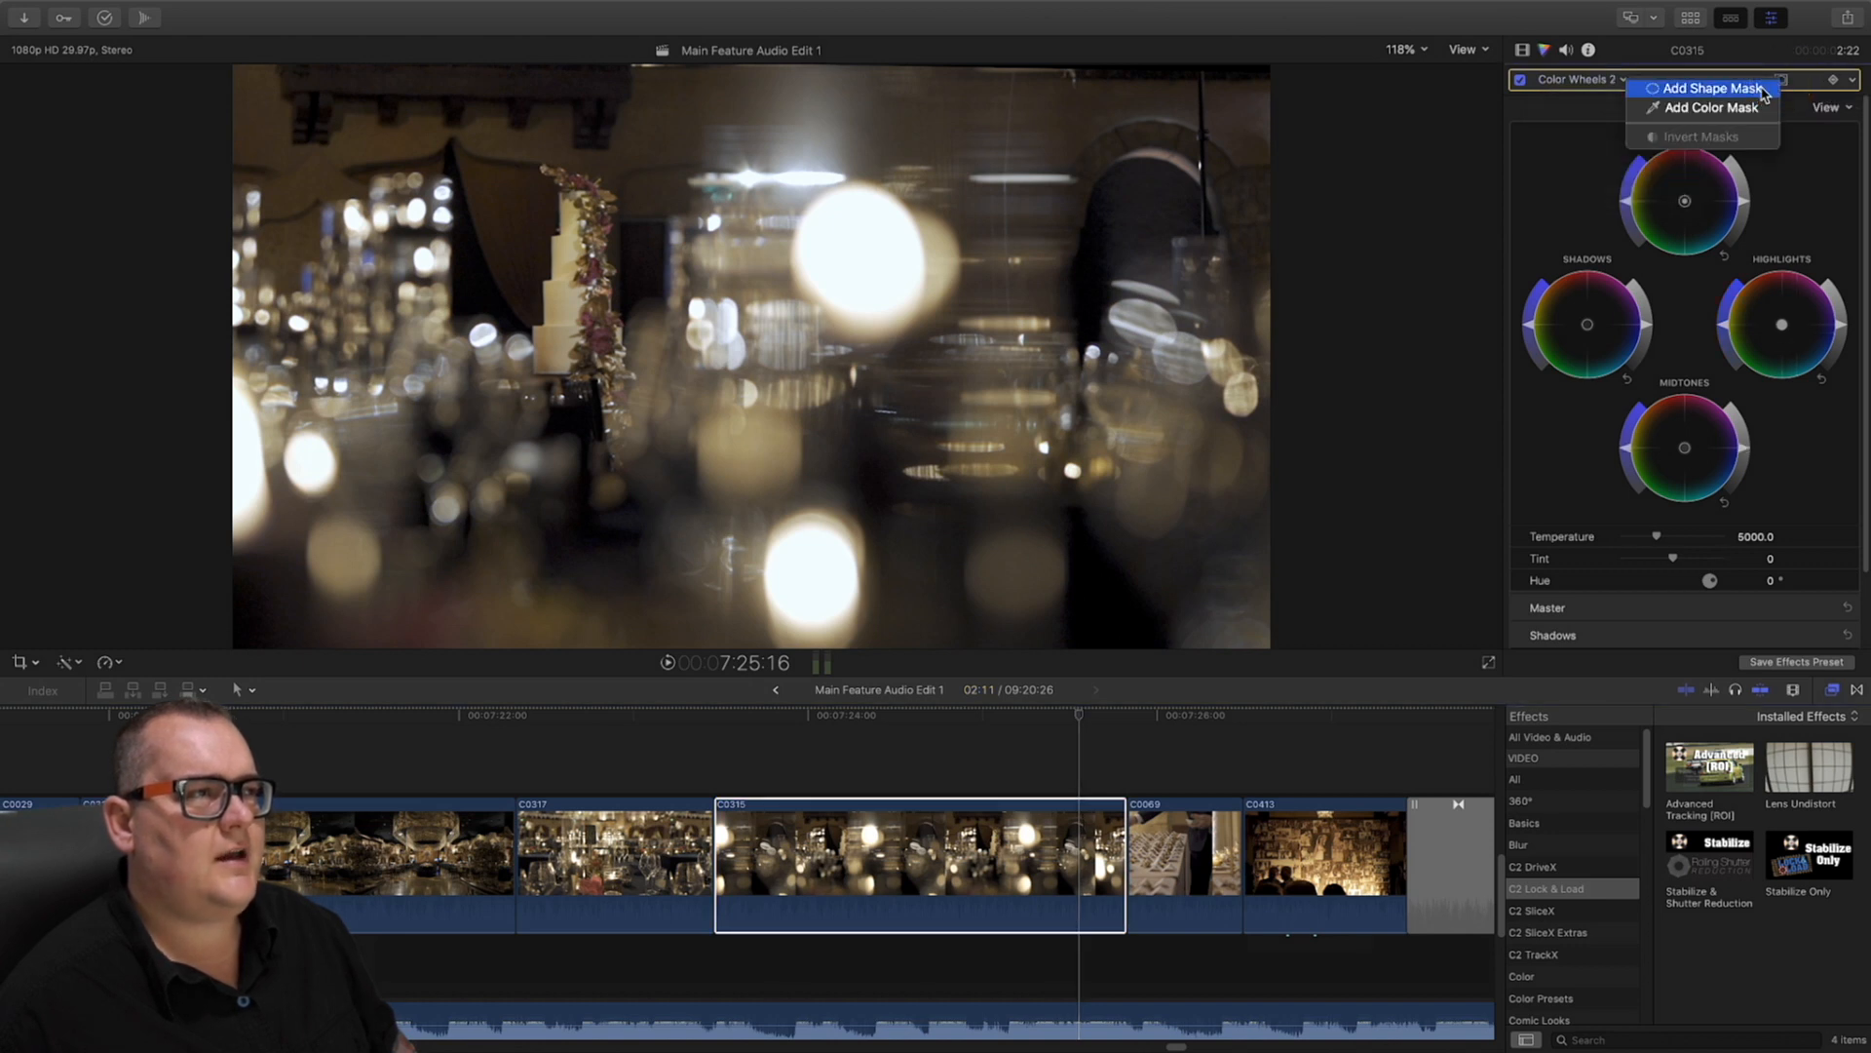
pyautogui.click(1754, 88)
pyautogui.moveTo(899, 364); pyautogui.dragTo(580, 309)
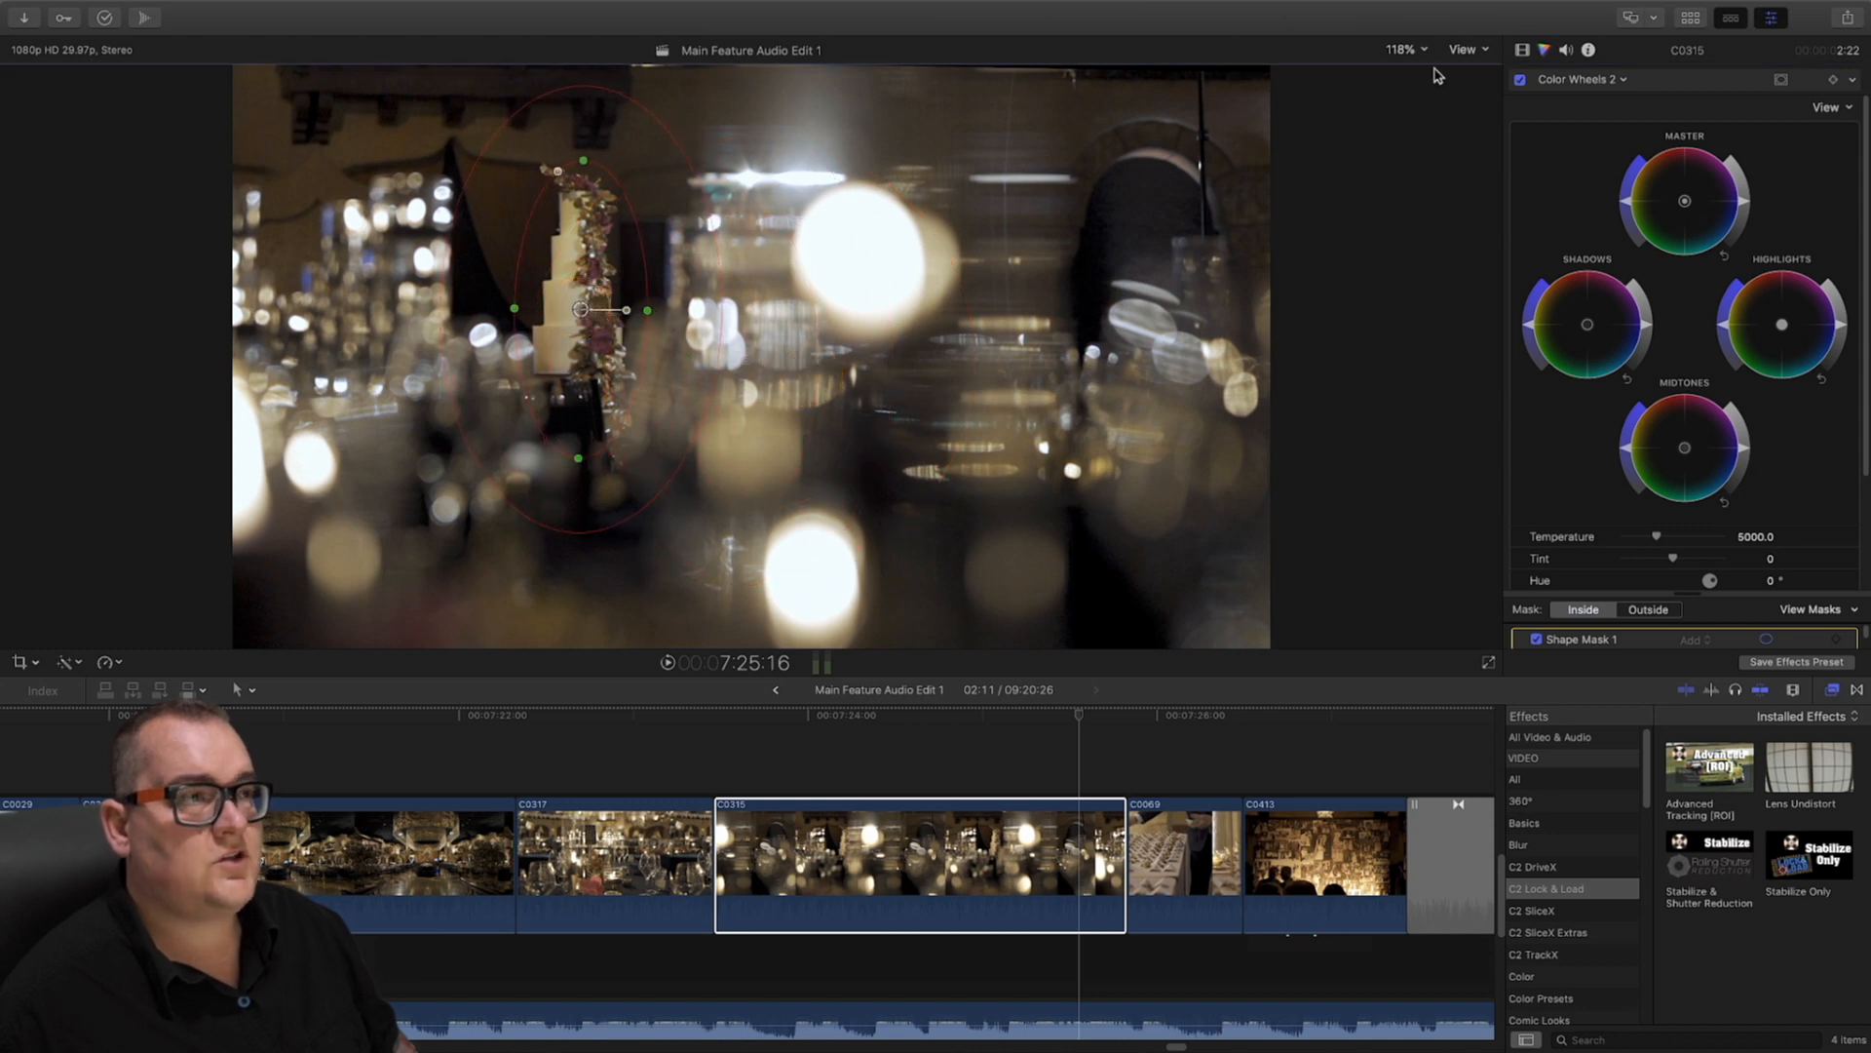
# Enlarge the viewer to 200% and reshape the mask into a narrow, round-ended shape hugging the cake, with its outer falloff drawn close
pyautogui.click(1404, 49)
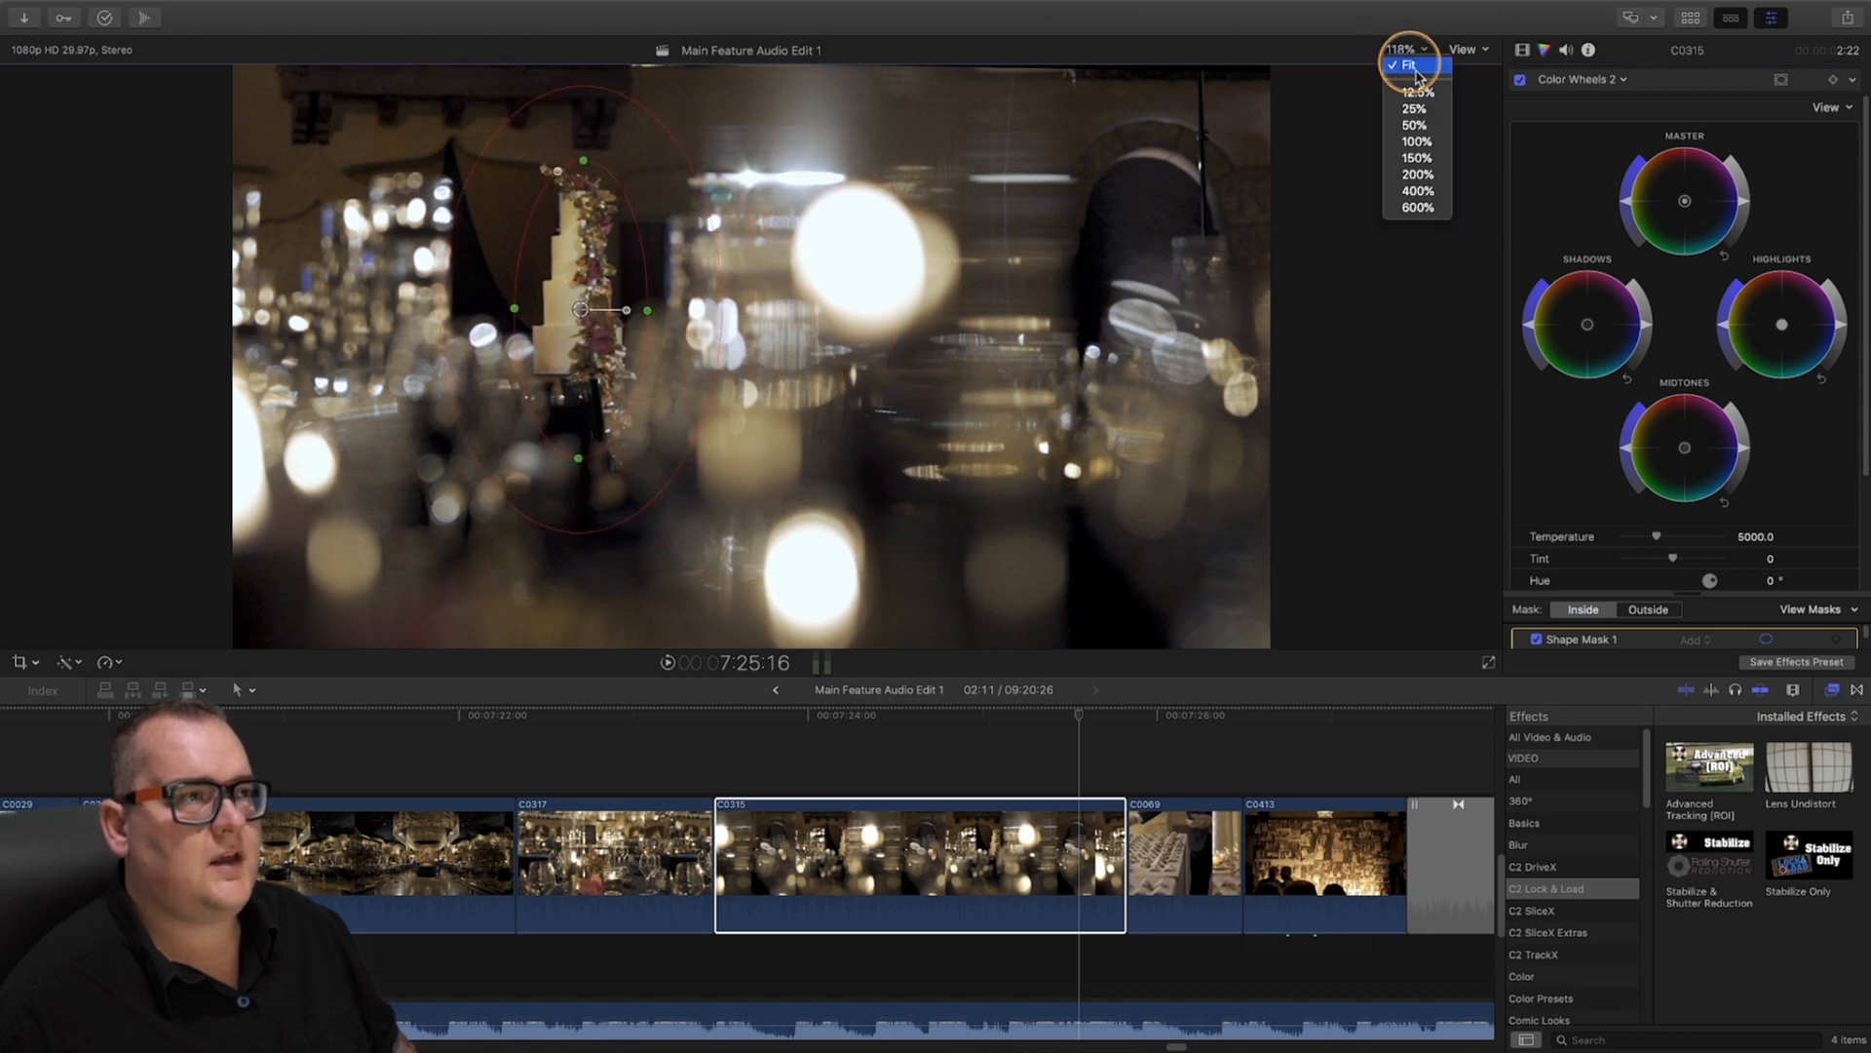
pyautogui.click(1429, 174)
pyautogui.moveTo(1484, 366); pyautogui.dragTo(1466, 351)
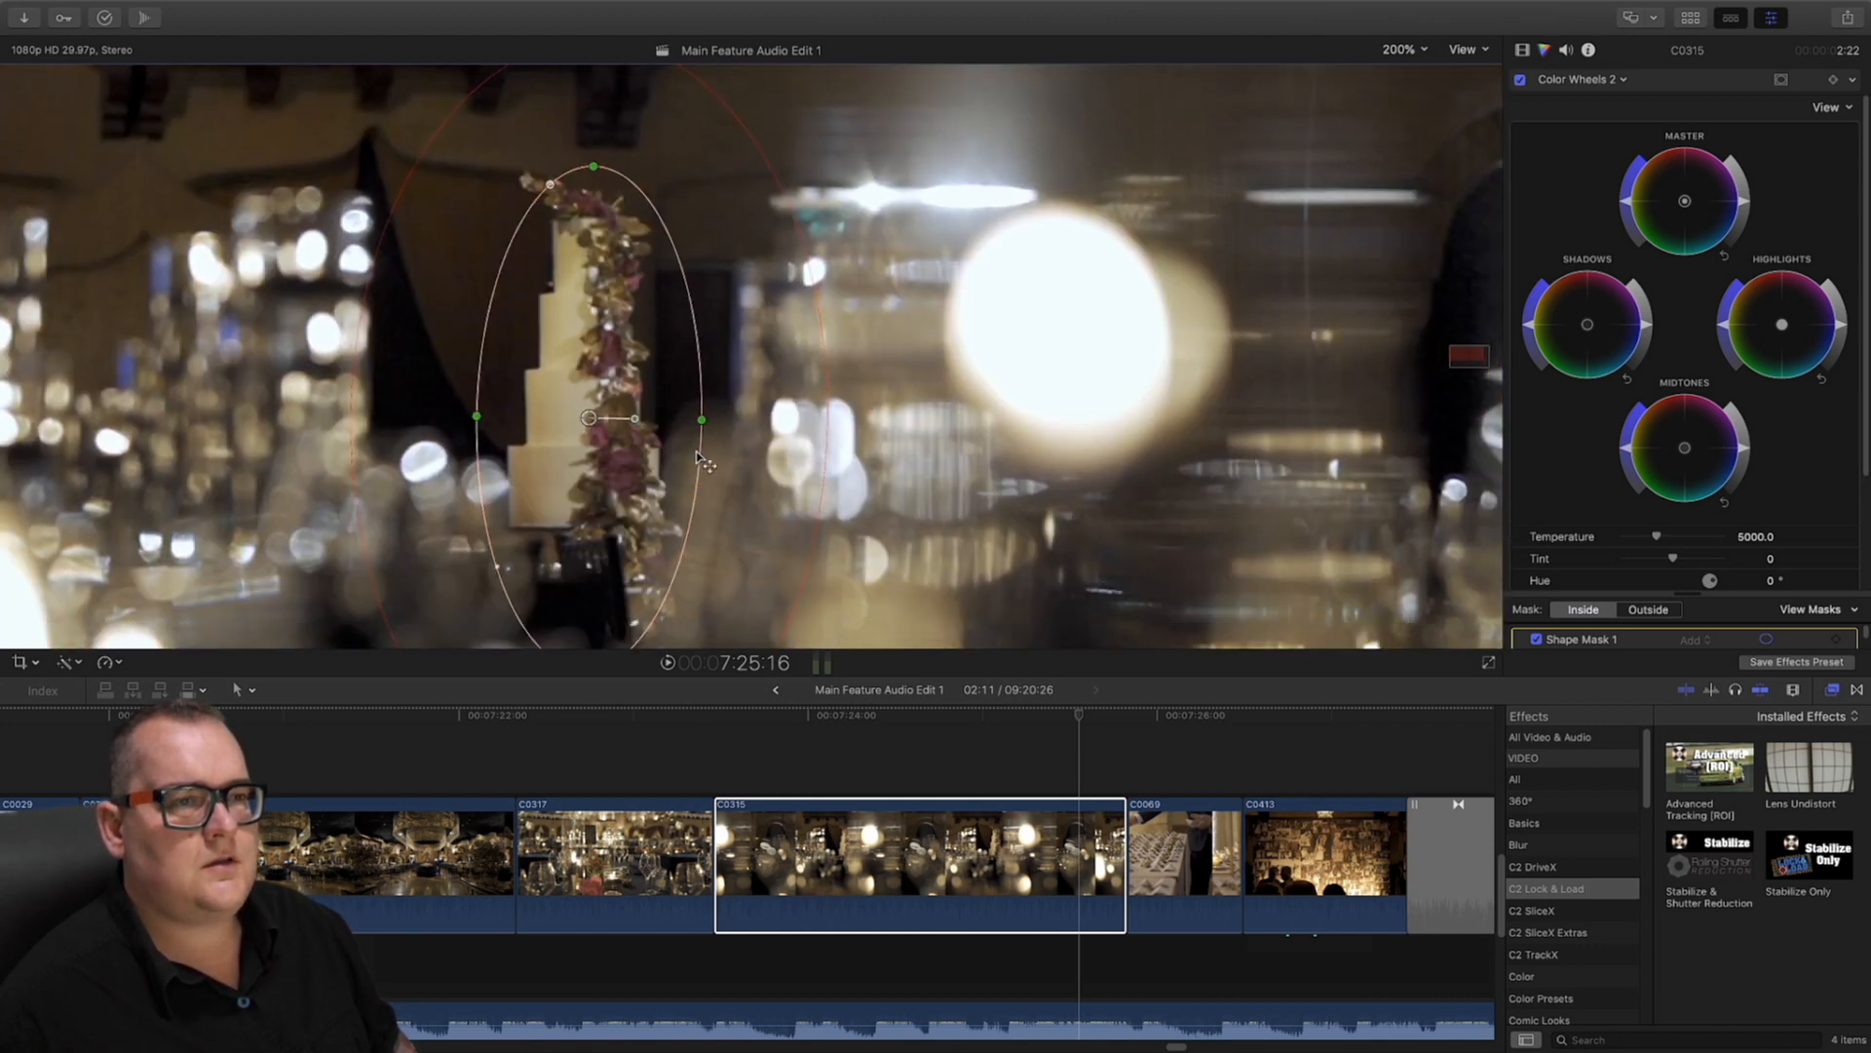
pyautogui.moveTo(698, 455); pyautogui.dragTo(646, 449)
pyautogui.moveTo(555, 203); pyautogui.dragTo(561, 228)
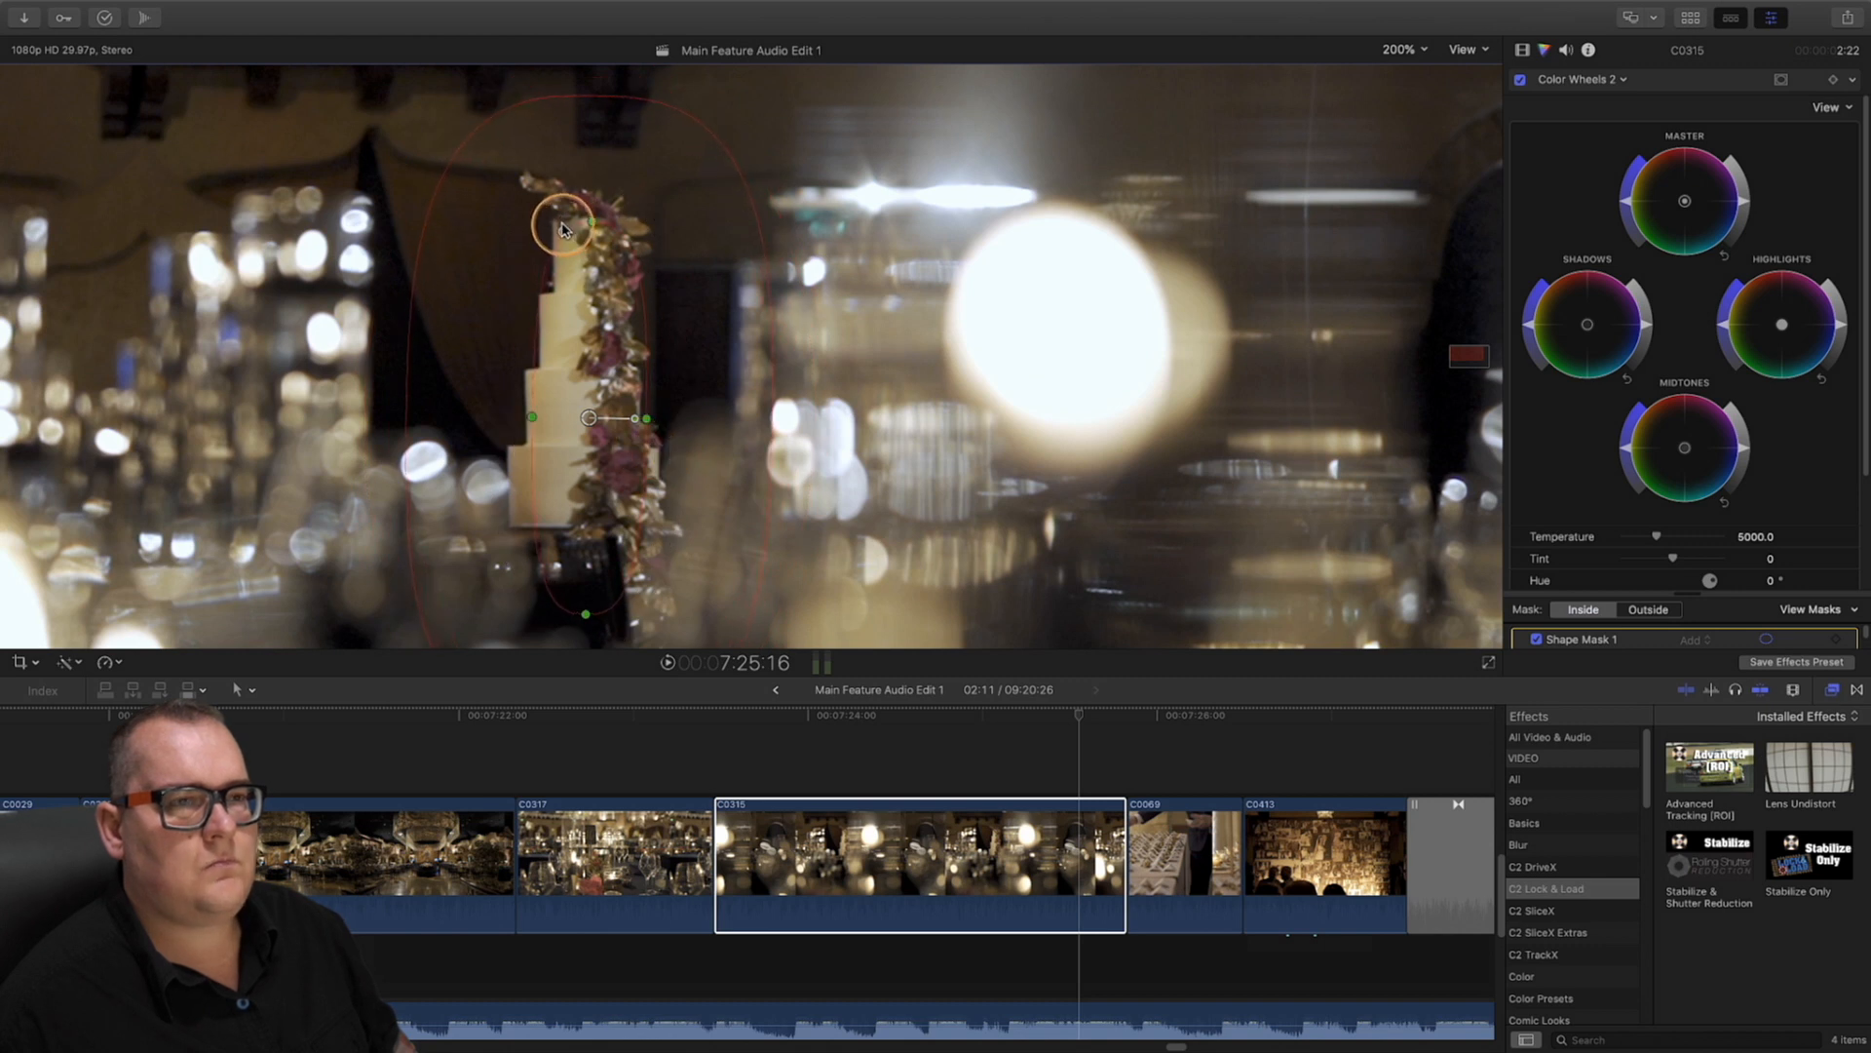
pyautogui.click(1404, 49)
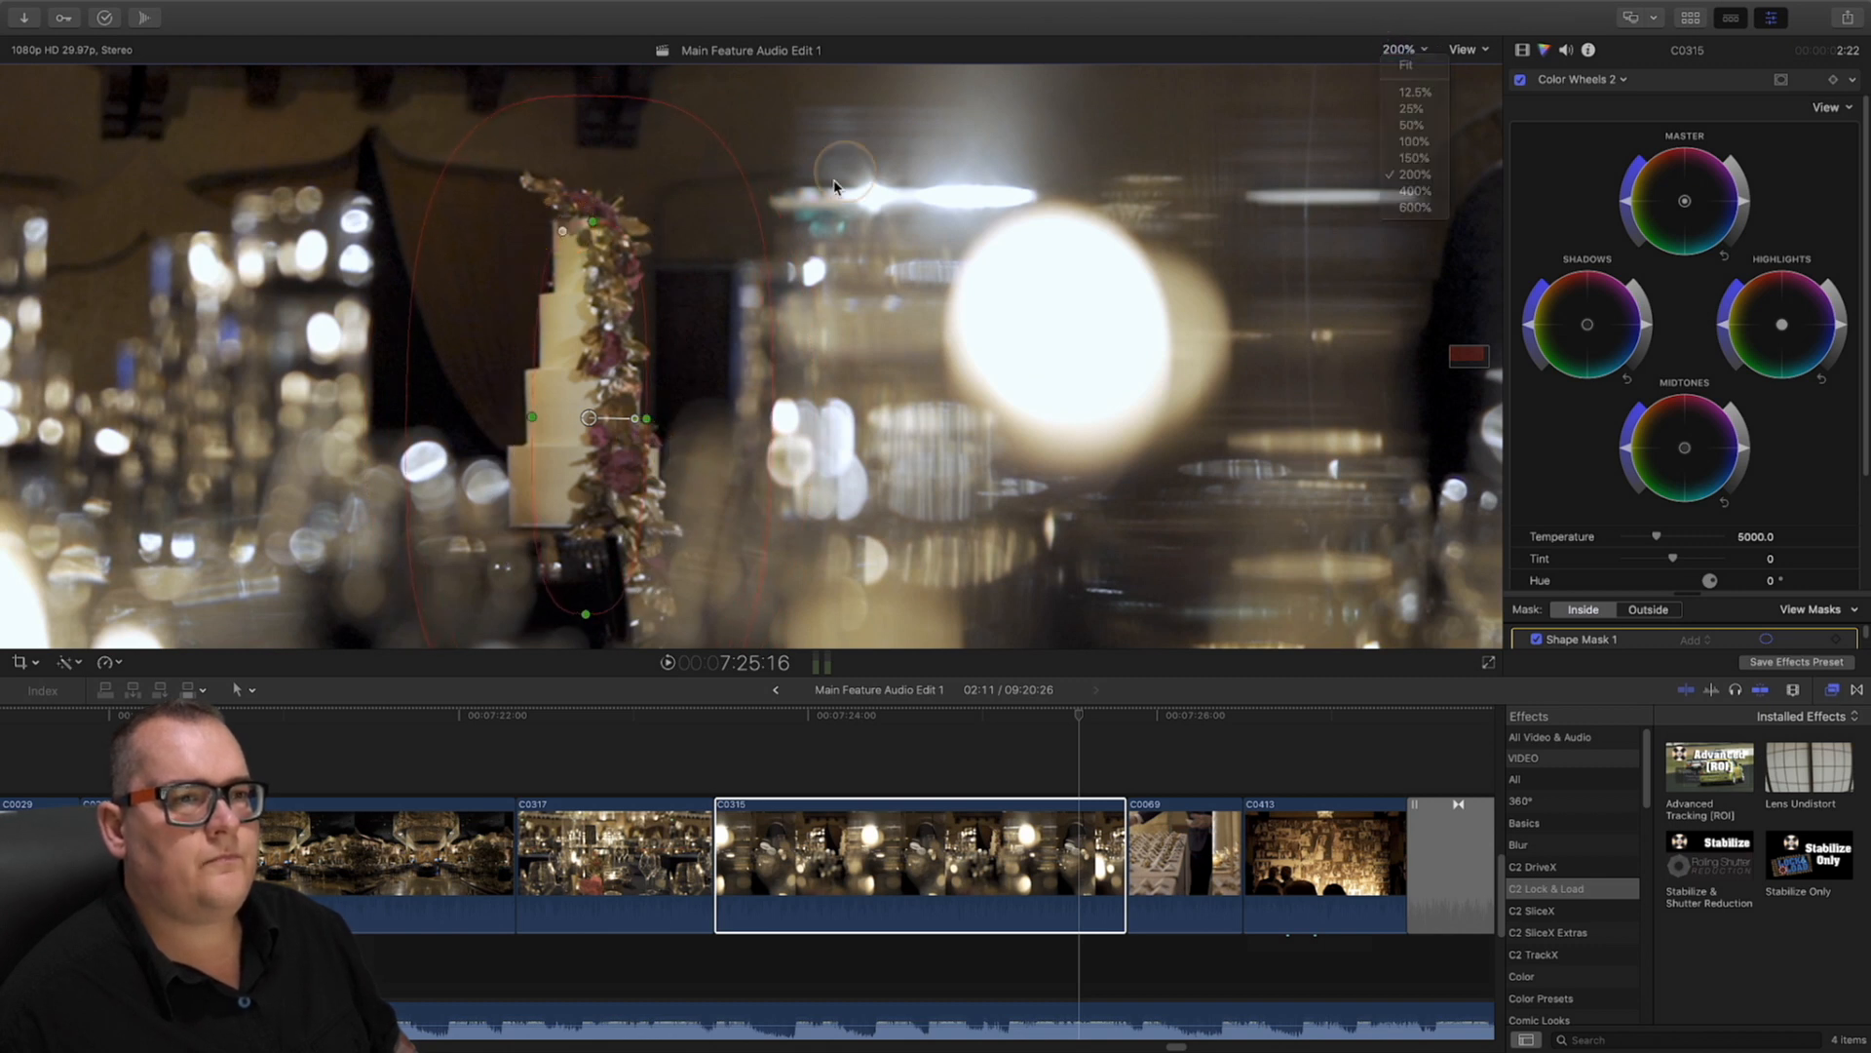
pyautogui.moveTo(752, 217); pyautogui.dragTo(811, 219)
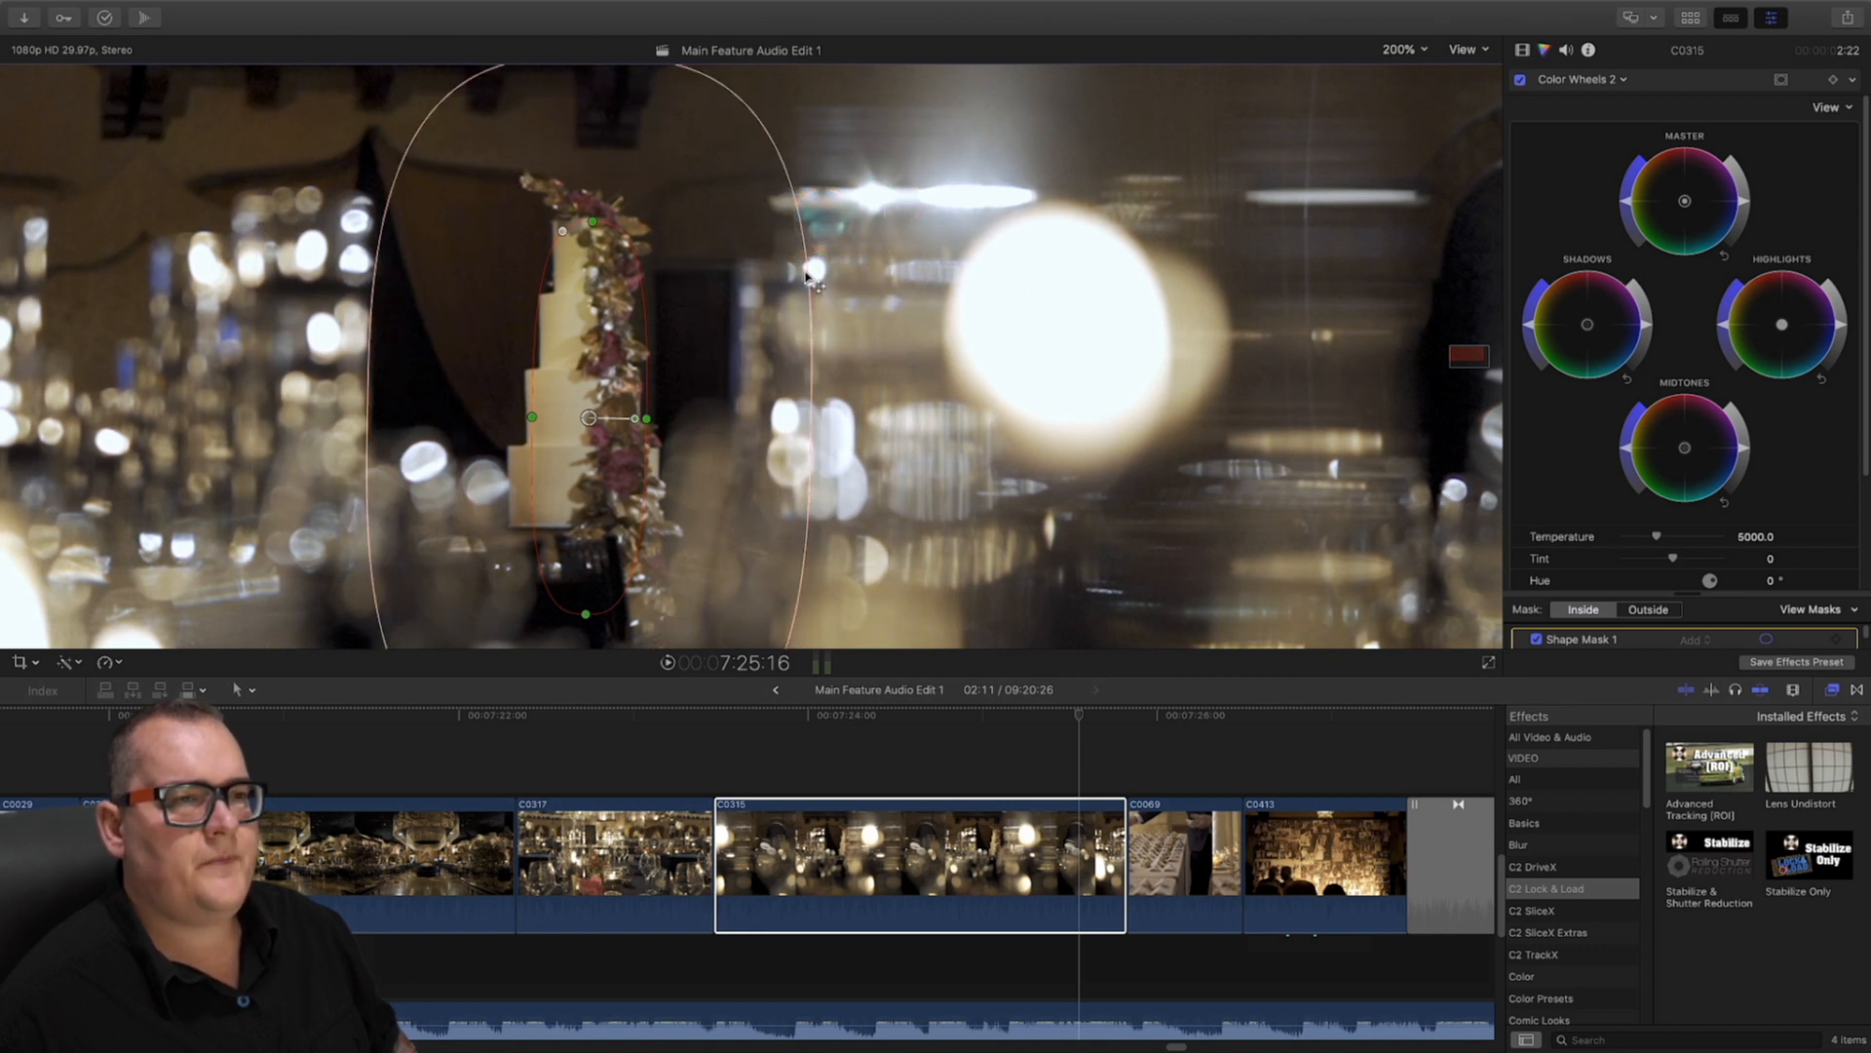
pyautogui.moveTo(806, 271); pyautogui.dragTo(723, 312)
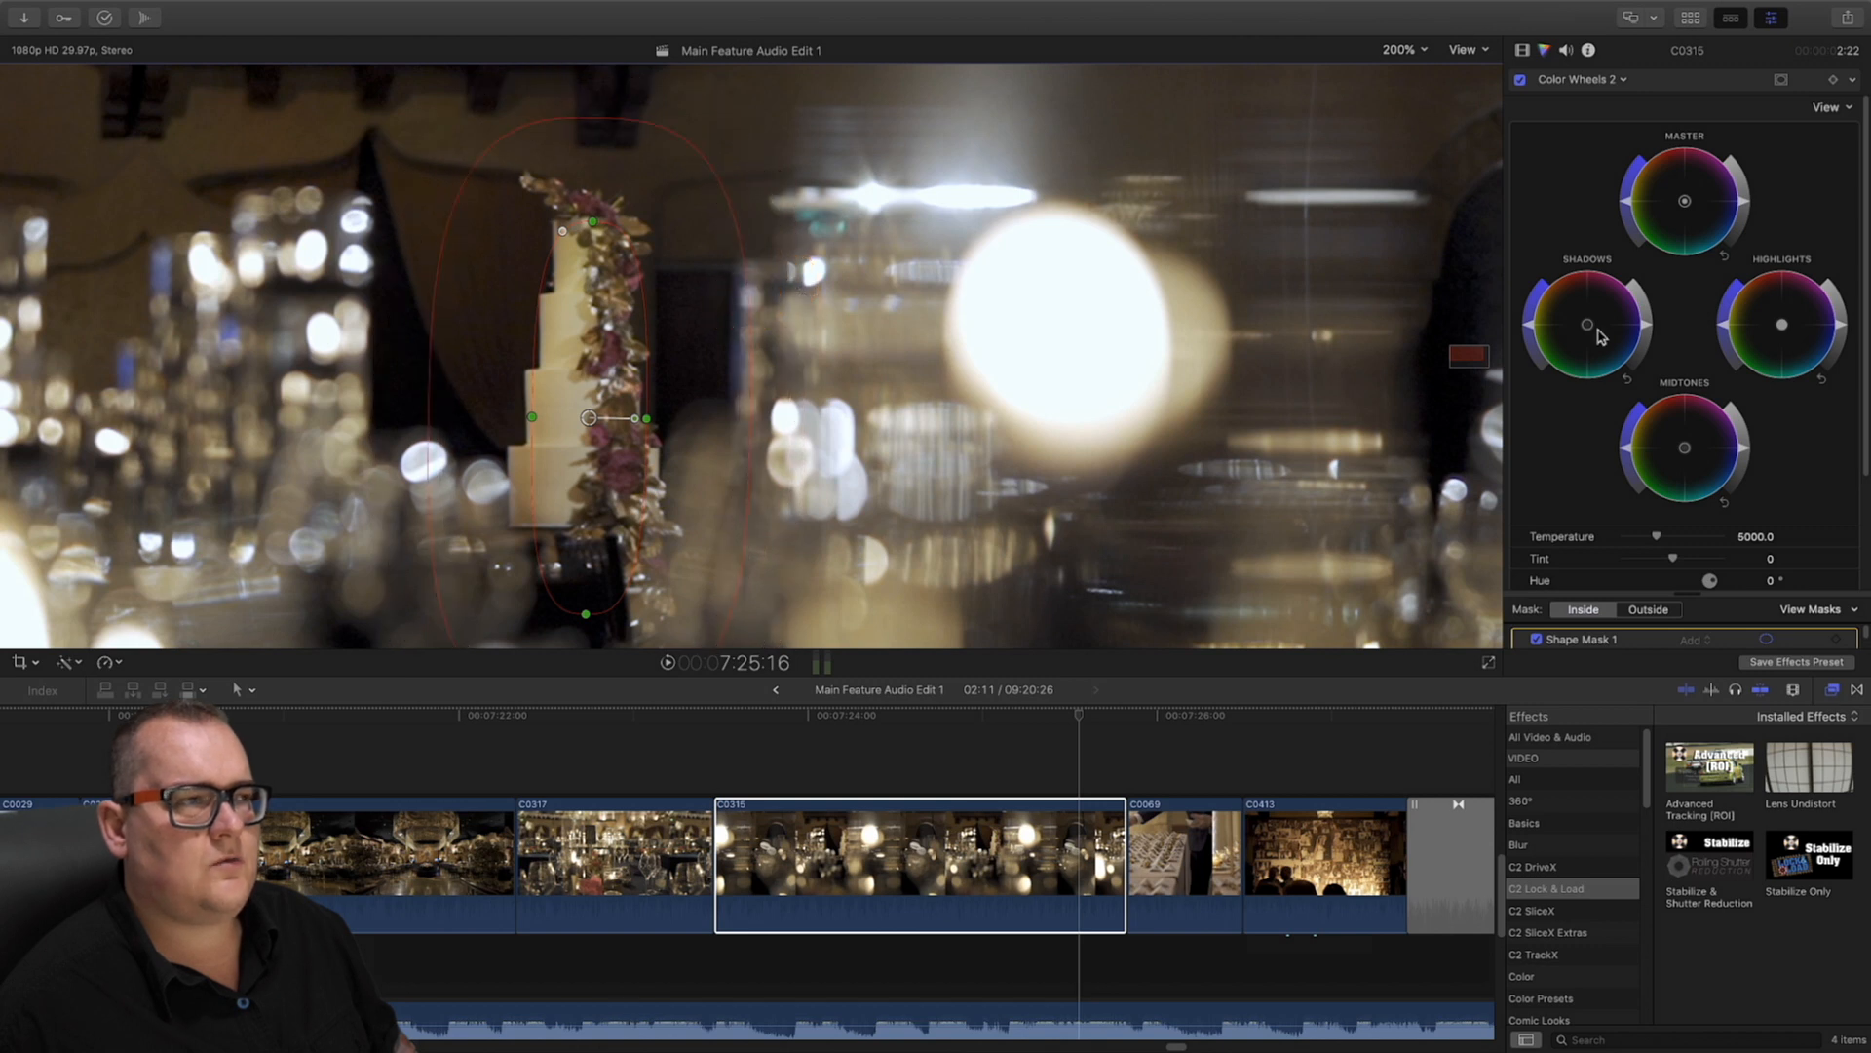
# Widen the mask's outer falloff around the cake while testing darkened highlights, reset the highlights, and nudge the mask slightly upward
pyautogui.moveTo(1831, 327); pyautogui.dragTo(1819, 366)
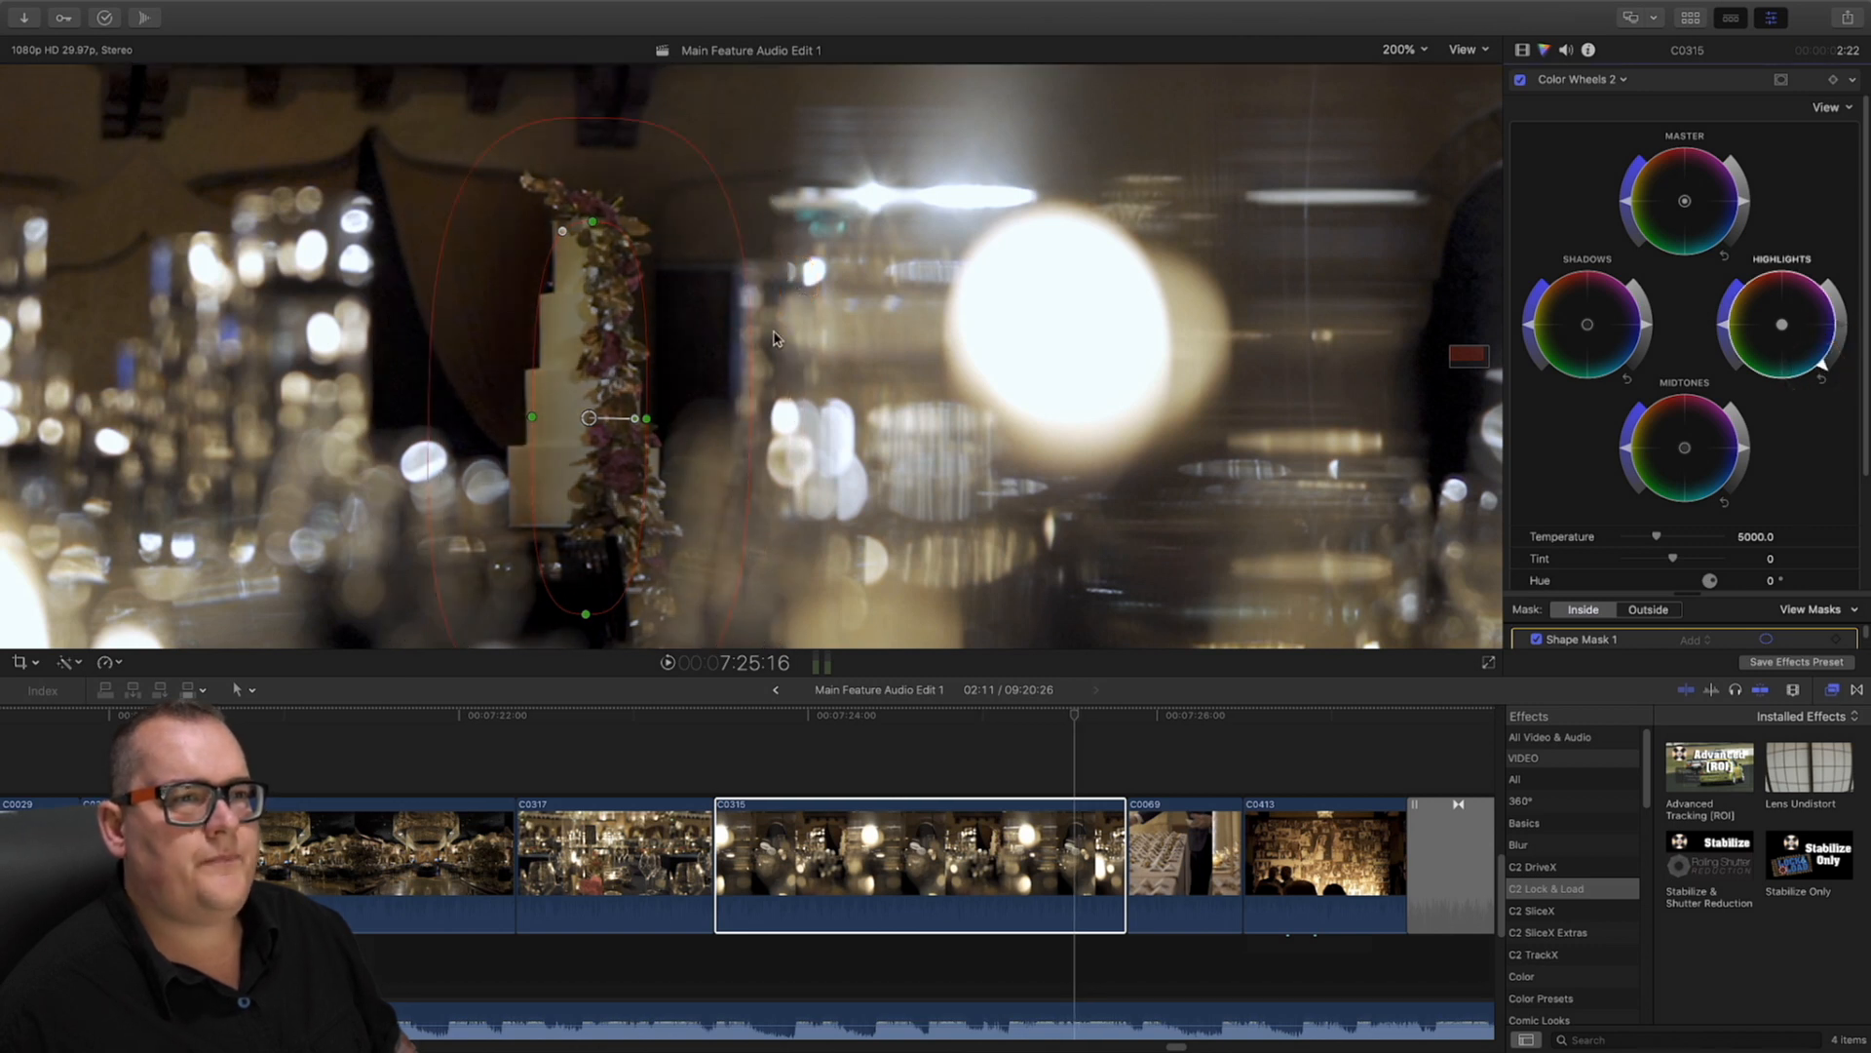
pyautogui.moveTo(748, 340); pyautogui.dragTo(921, 336)
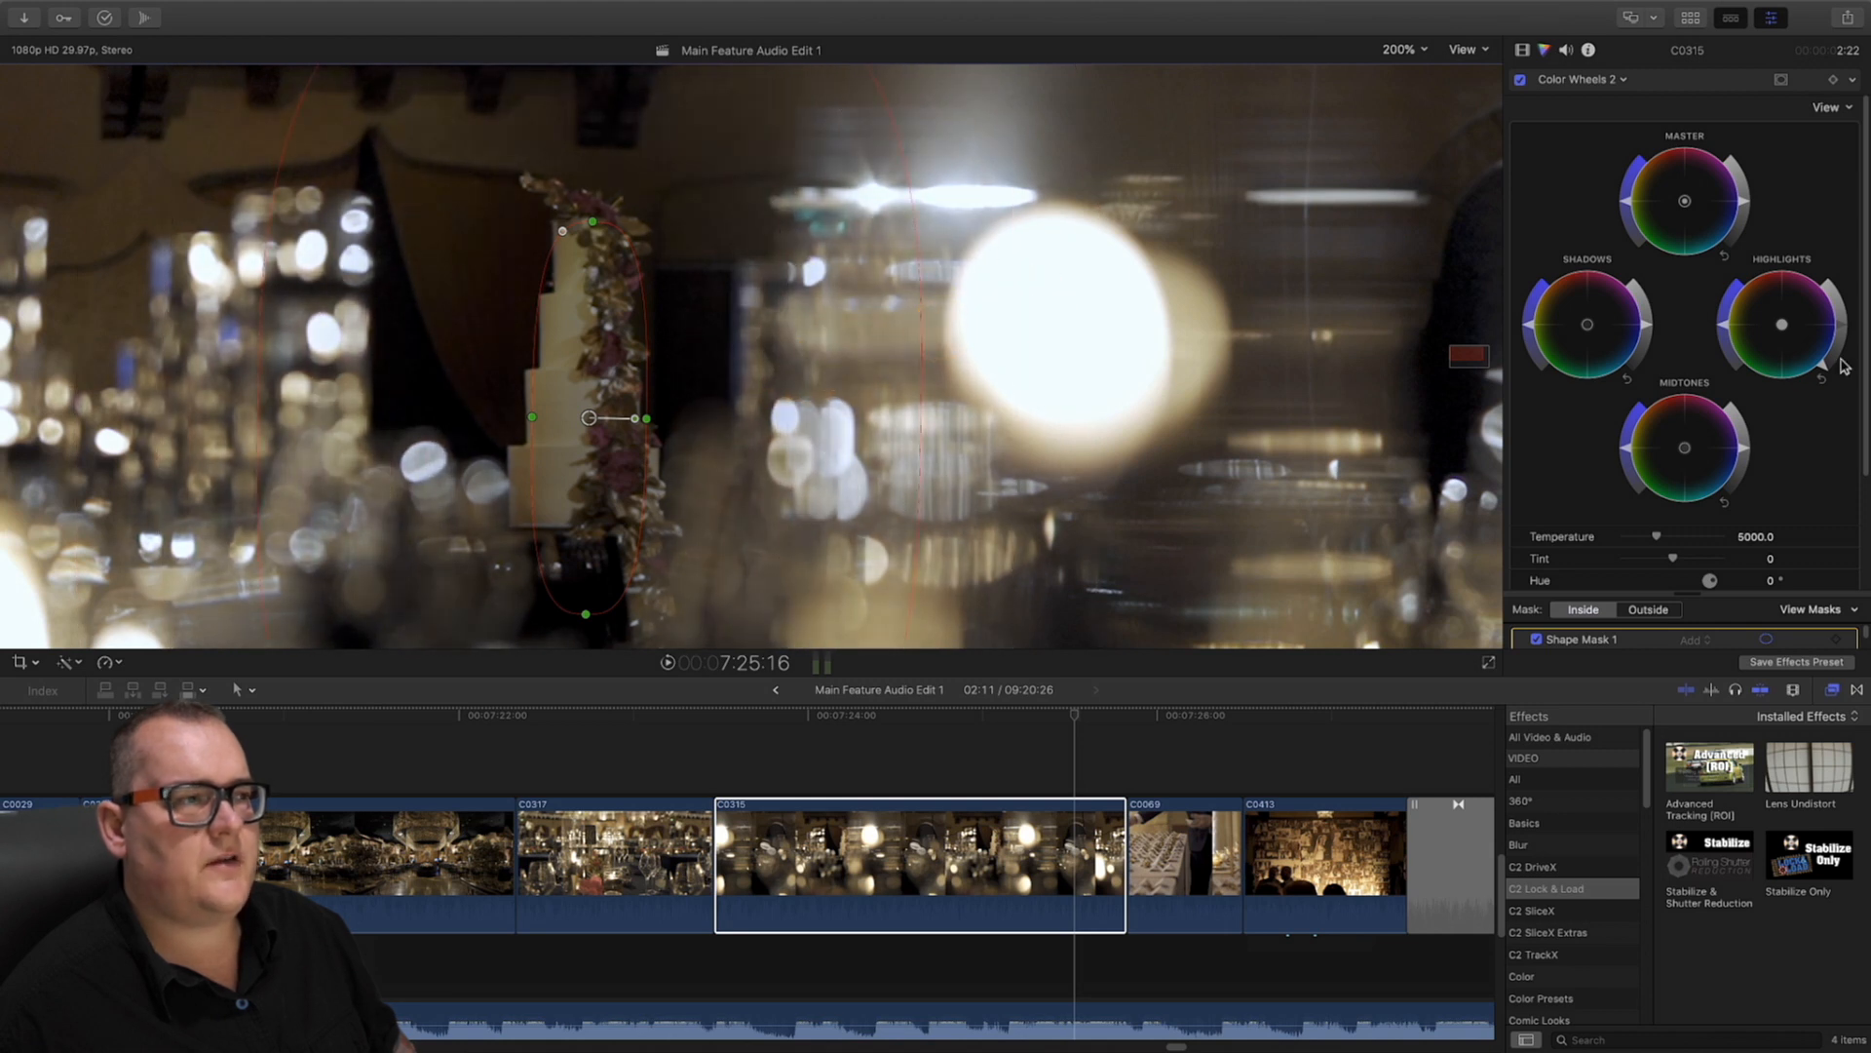
pyautogui.click(1818, 378)
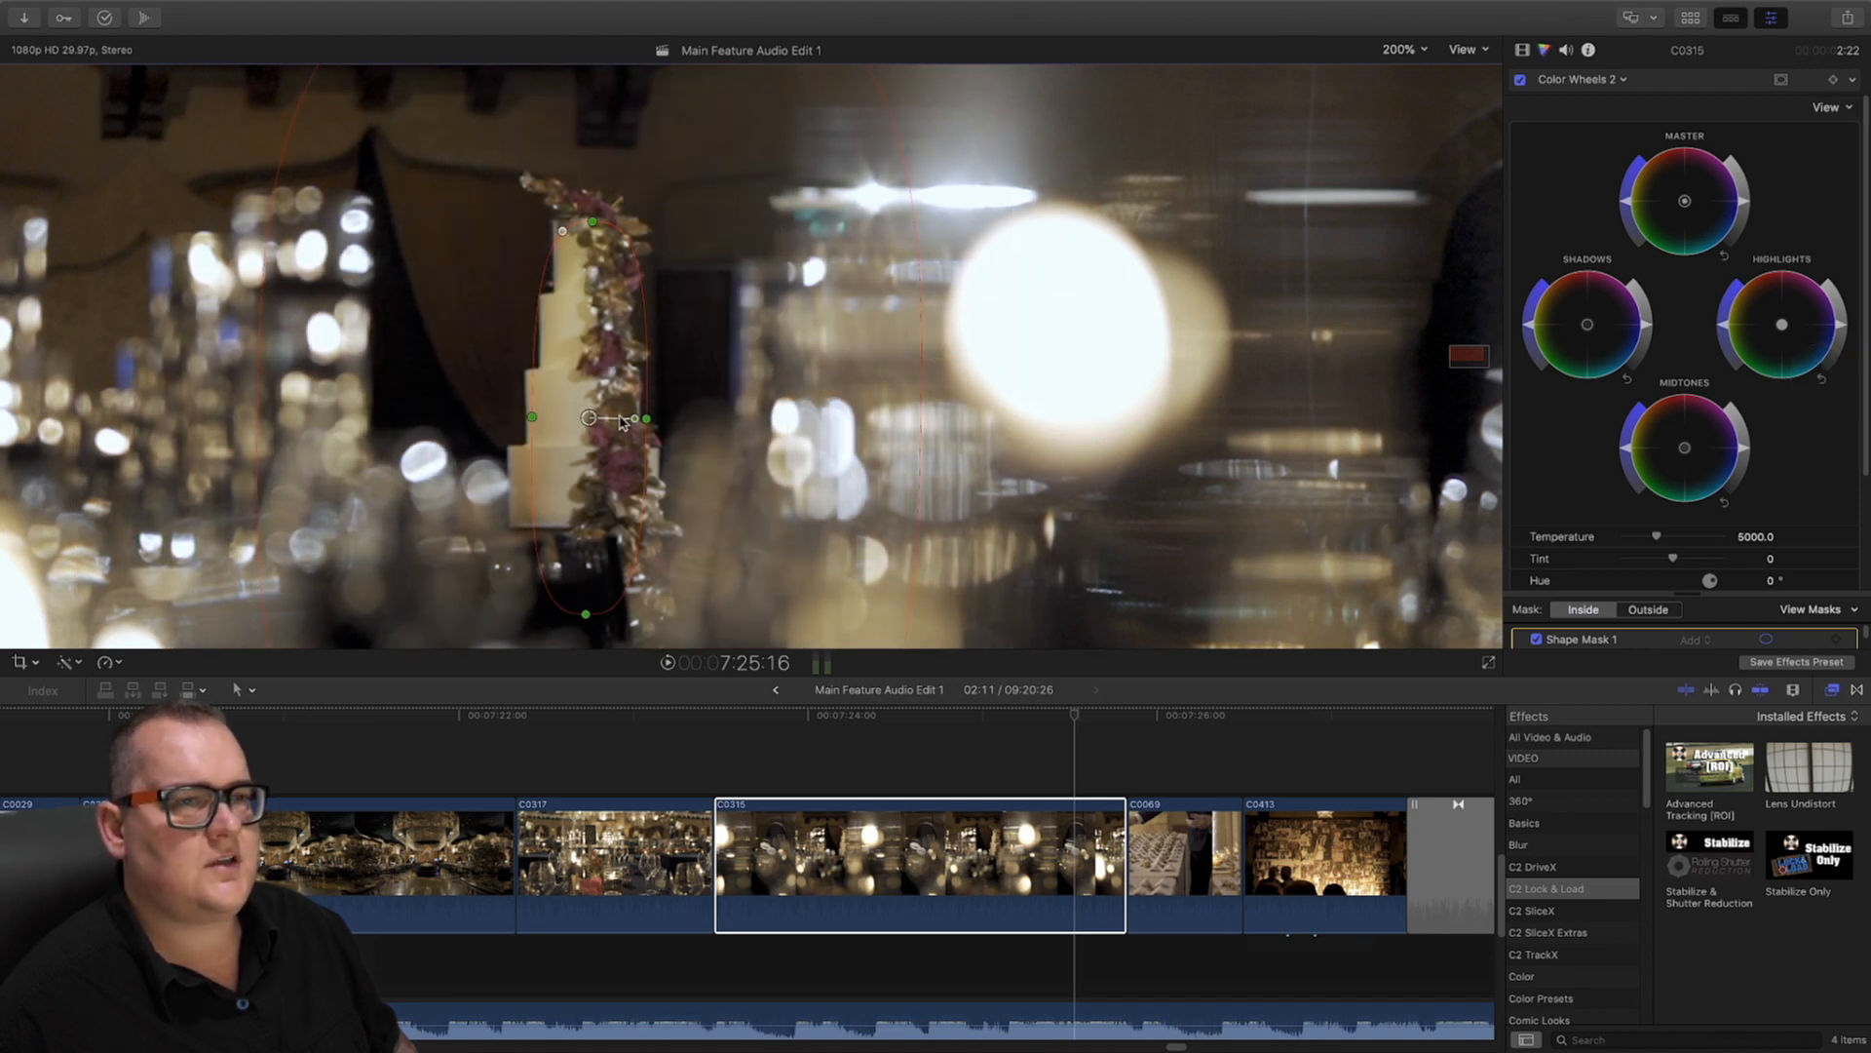
pyautogui.moveTo(589, 419); pyautogui.dragTo(590, 404)
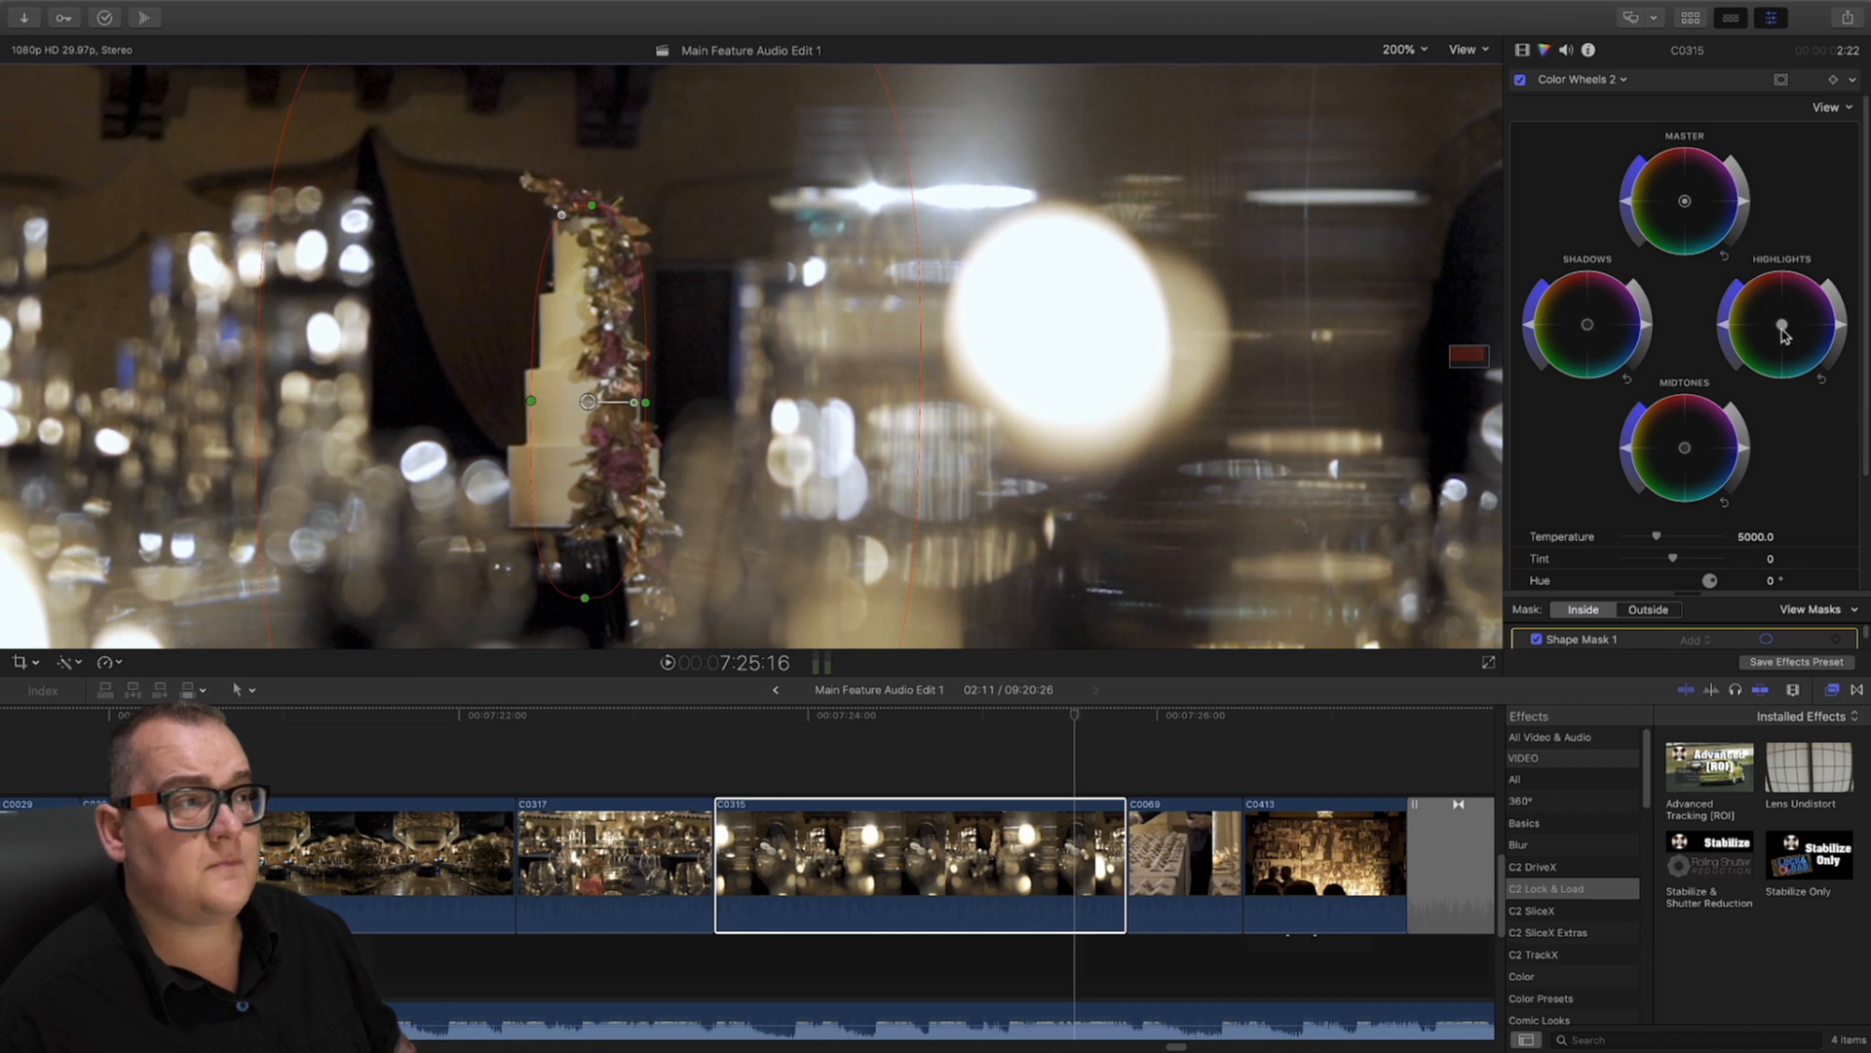
# Tint the highlights inside the Color Wheels 2 mask slightly toward blue and shift the mask over the cake's plain white side
pyautogui.moveTo(1838, 334)
pyautogui.mouseDown()
pyautogui.moveTo(1841, 303)
pyautogui.moveTo(1787, 328)
pyautogui.moveTo(1840, 375)
pyautogui.moveTo(1823, 319)
pyautogui.moveTo(1828, 385)
pyautogui.moveTo(1866, 358)
pyautogui.moveTo(1839, 335)
pyautogui.moveTo(1865, 347)
pyautogui.mouseUp()
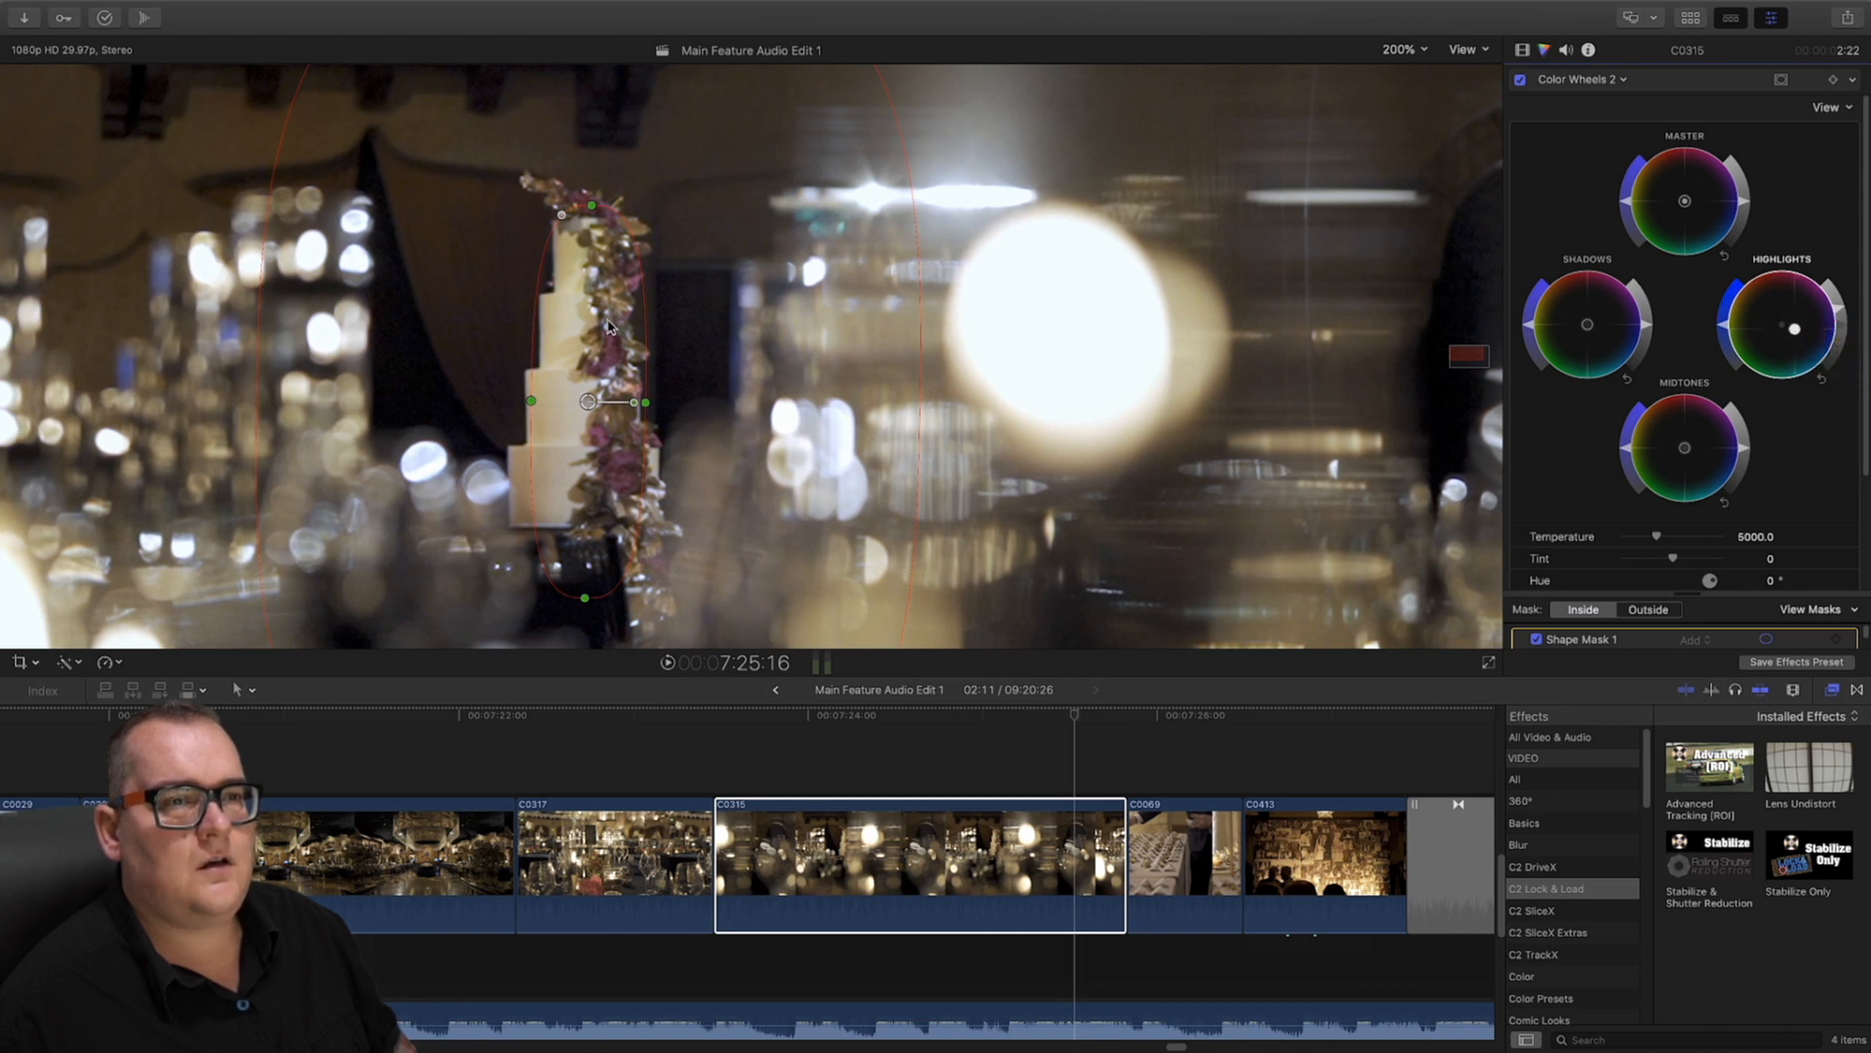
pyautogui.moveTo(588, 401); pyautogui.dragTo(581, 384)
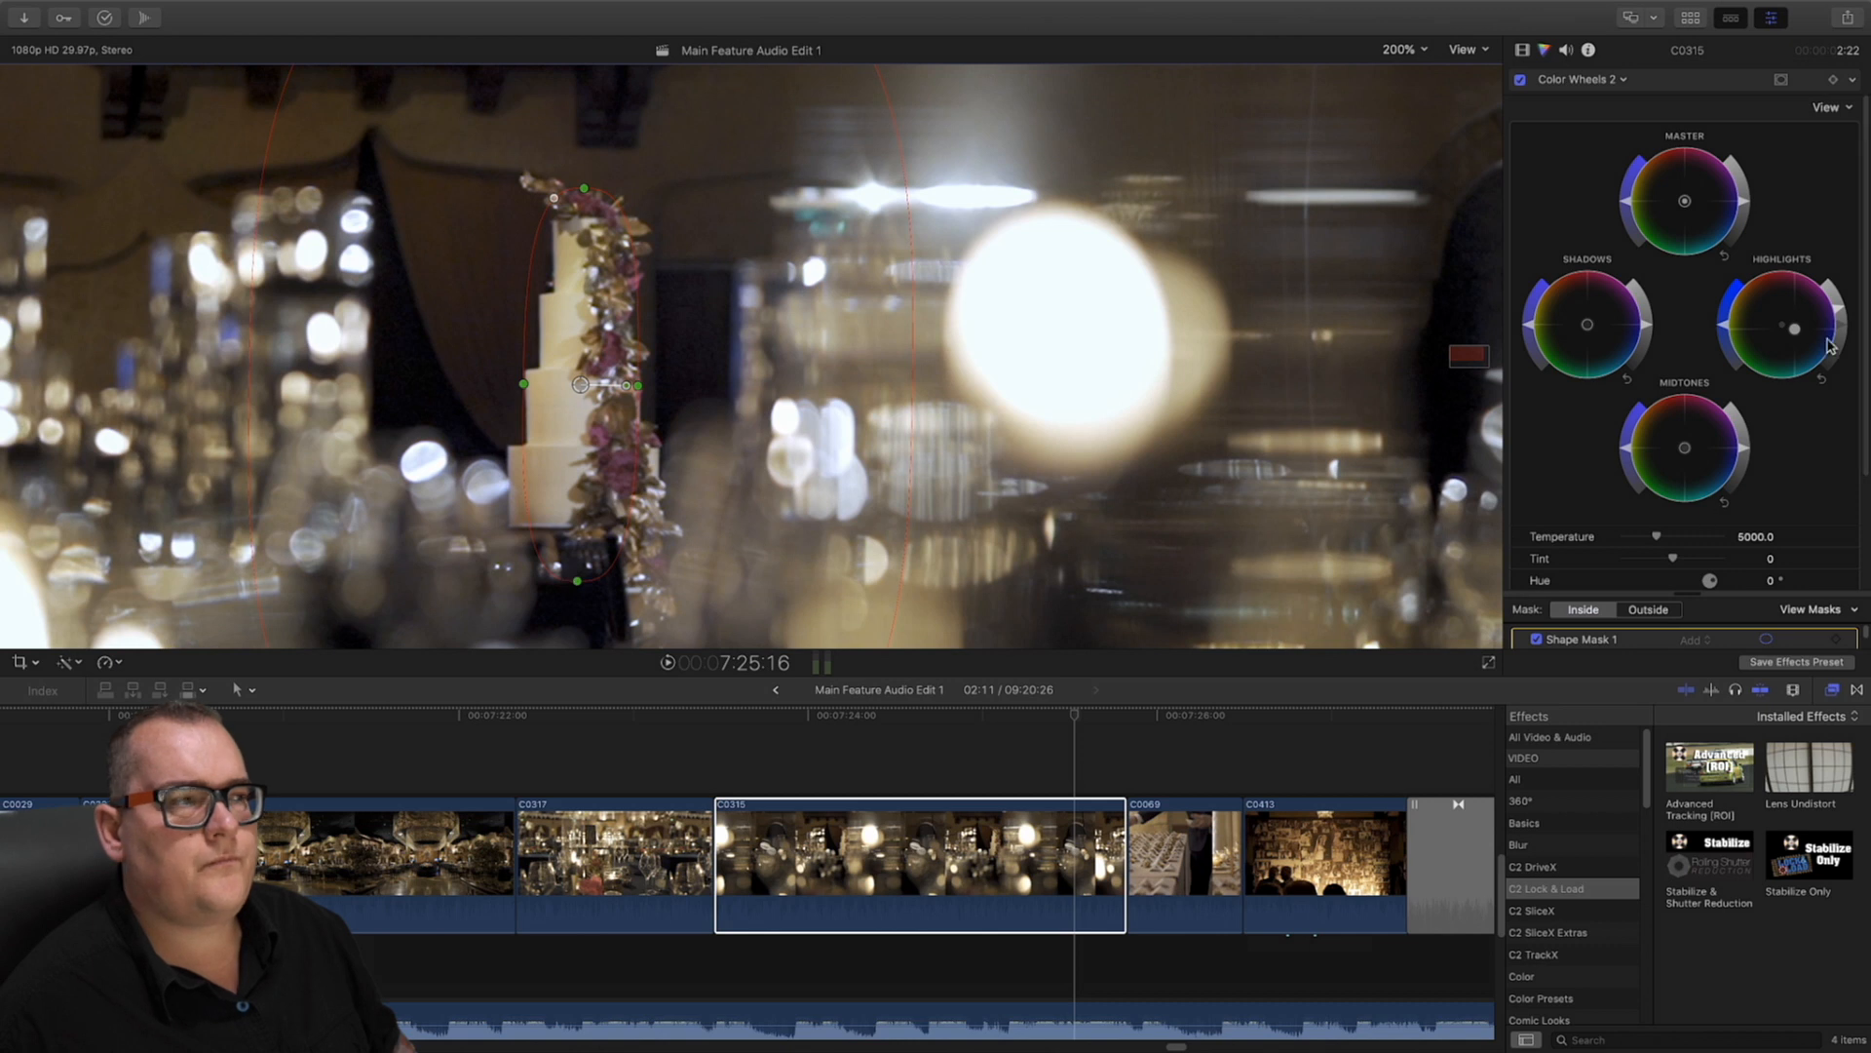
pyautogui.moveTo(1794, 334)
pyautogui.mouseDown()
pyautogui.moveTo(1784, 319)
pyautogui.moveTo(1851, 376)
pyautogui.moveTo(1774, 326)
pyautogui.moveTo(1791, 322)
pyautogui.mouseUp()
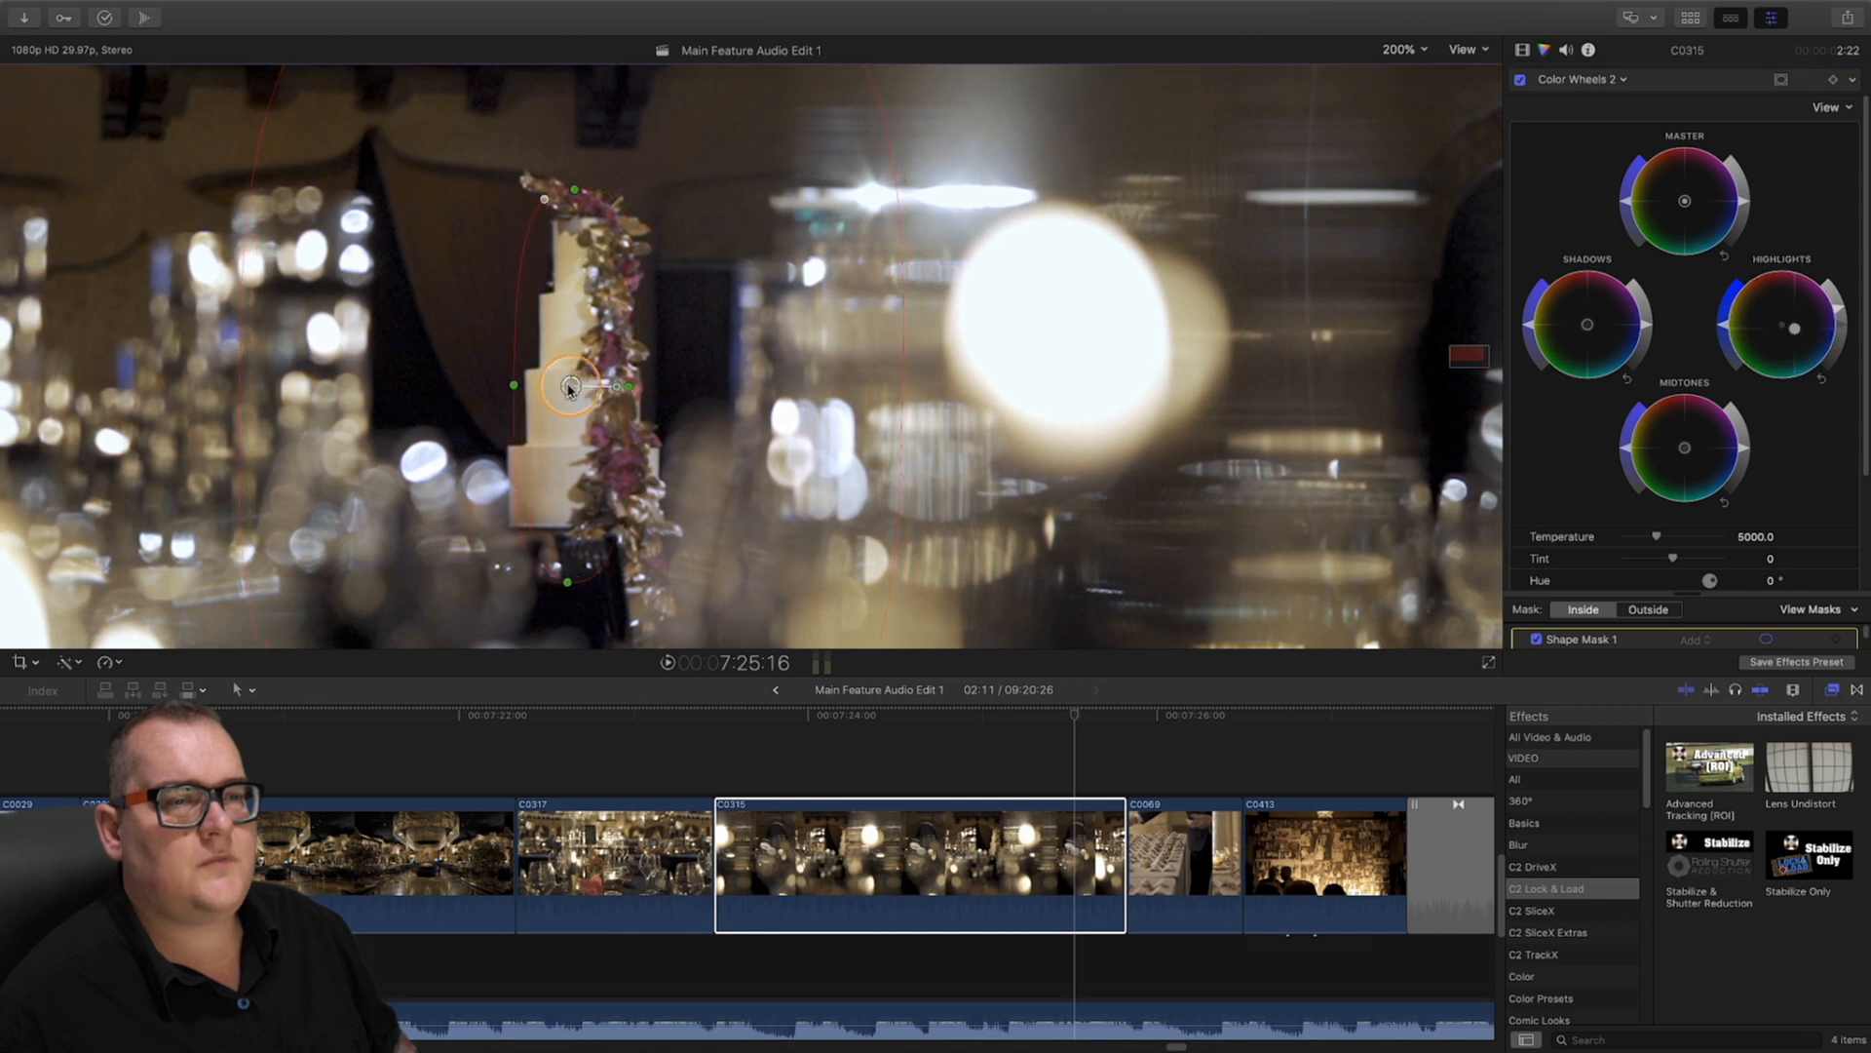
pyautogui.moveTo(581, 384); pyautogui.dragTo(543, 385)
pyautogui.moveTo(1808, 337)
pyautogui.mouseDown()
pyautogui.moveTo(1833, 347)
pyautogui.moveTo(1788, 318)
pyautogui.moveTo(1837, 367)
pyautogui.moveTo(1779, 322)
pyautogui.moveTo(1824, 351)
pyautogui.moveTo(1794, 335)
pyautogui.mouseUp()
# Add a Hue/Saturation Curves correction to the clip and sample the cake's cream color on its Hue vs Sat curve
pyautogui.click(1603, 79)
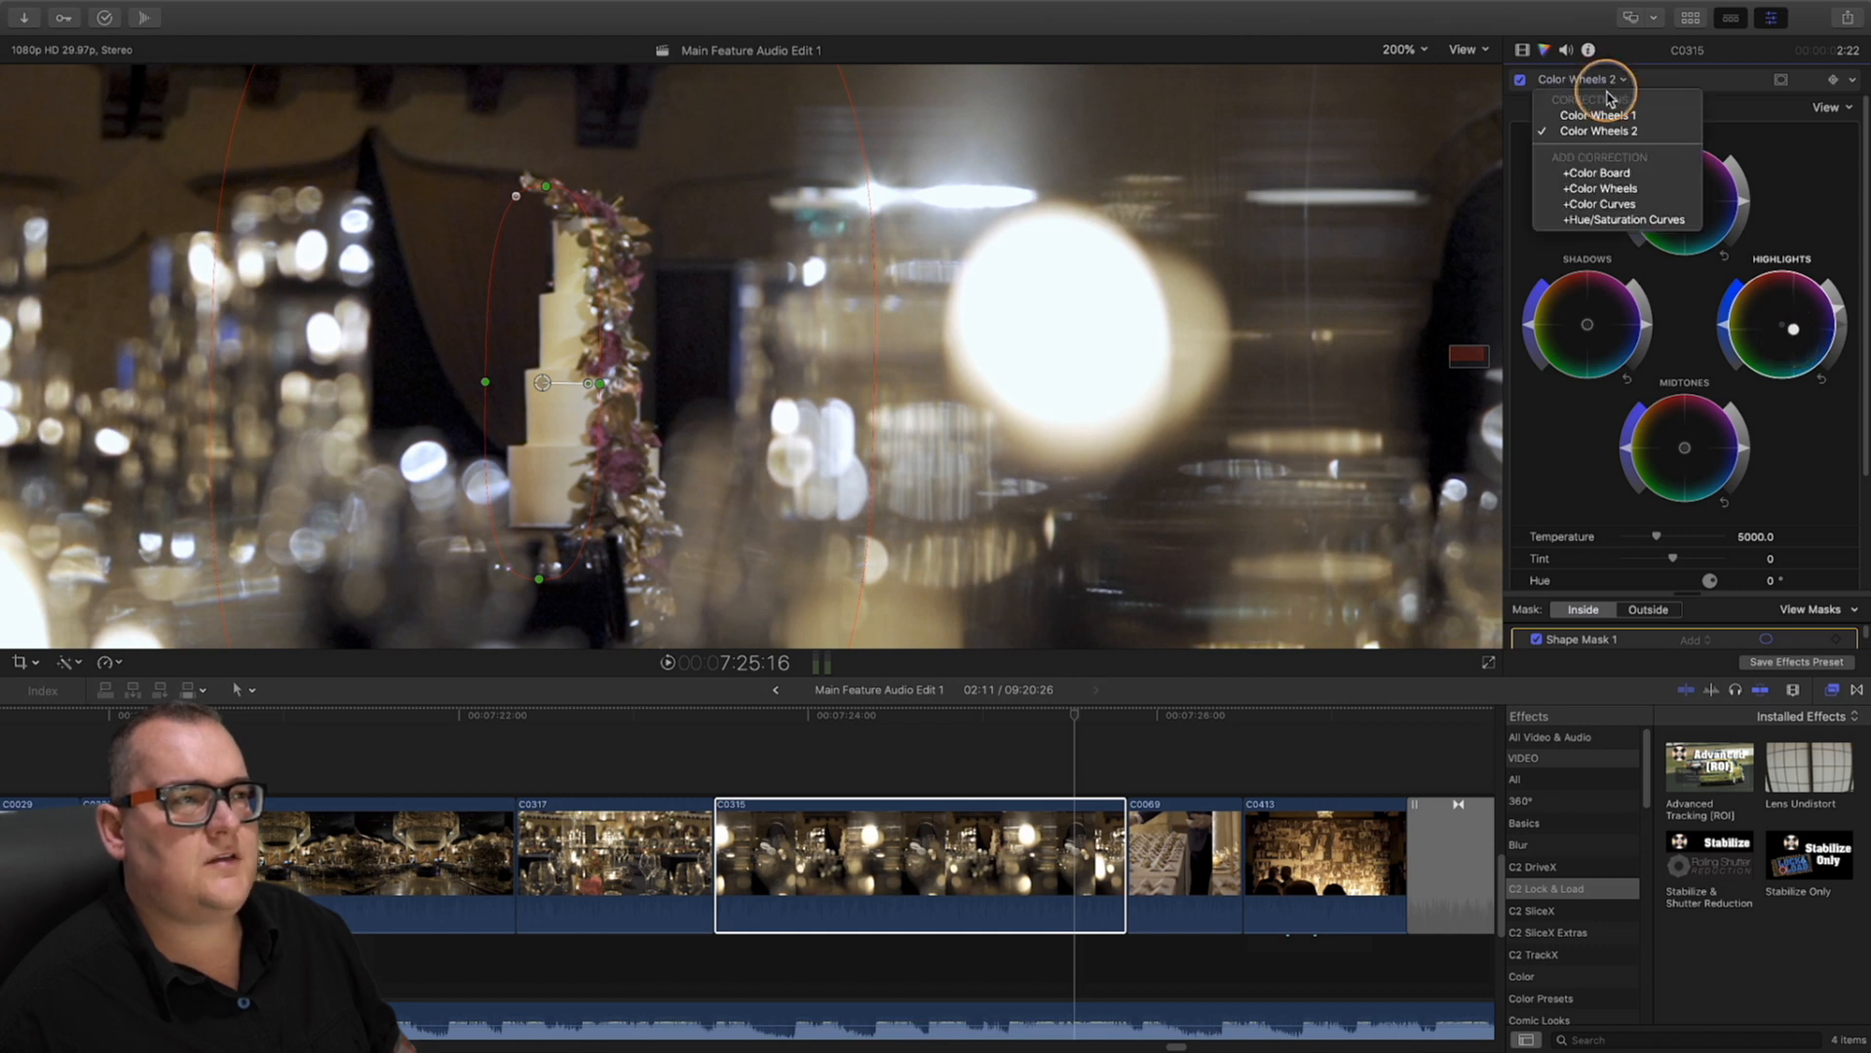
pyautogui.click(1666, 220)
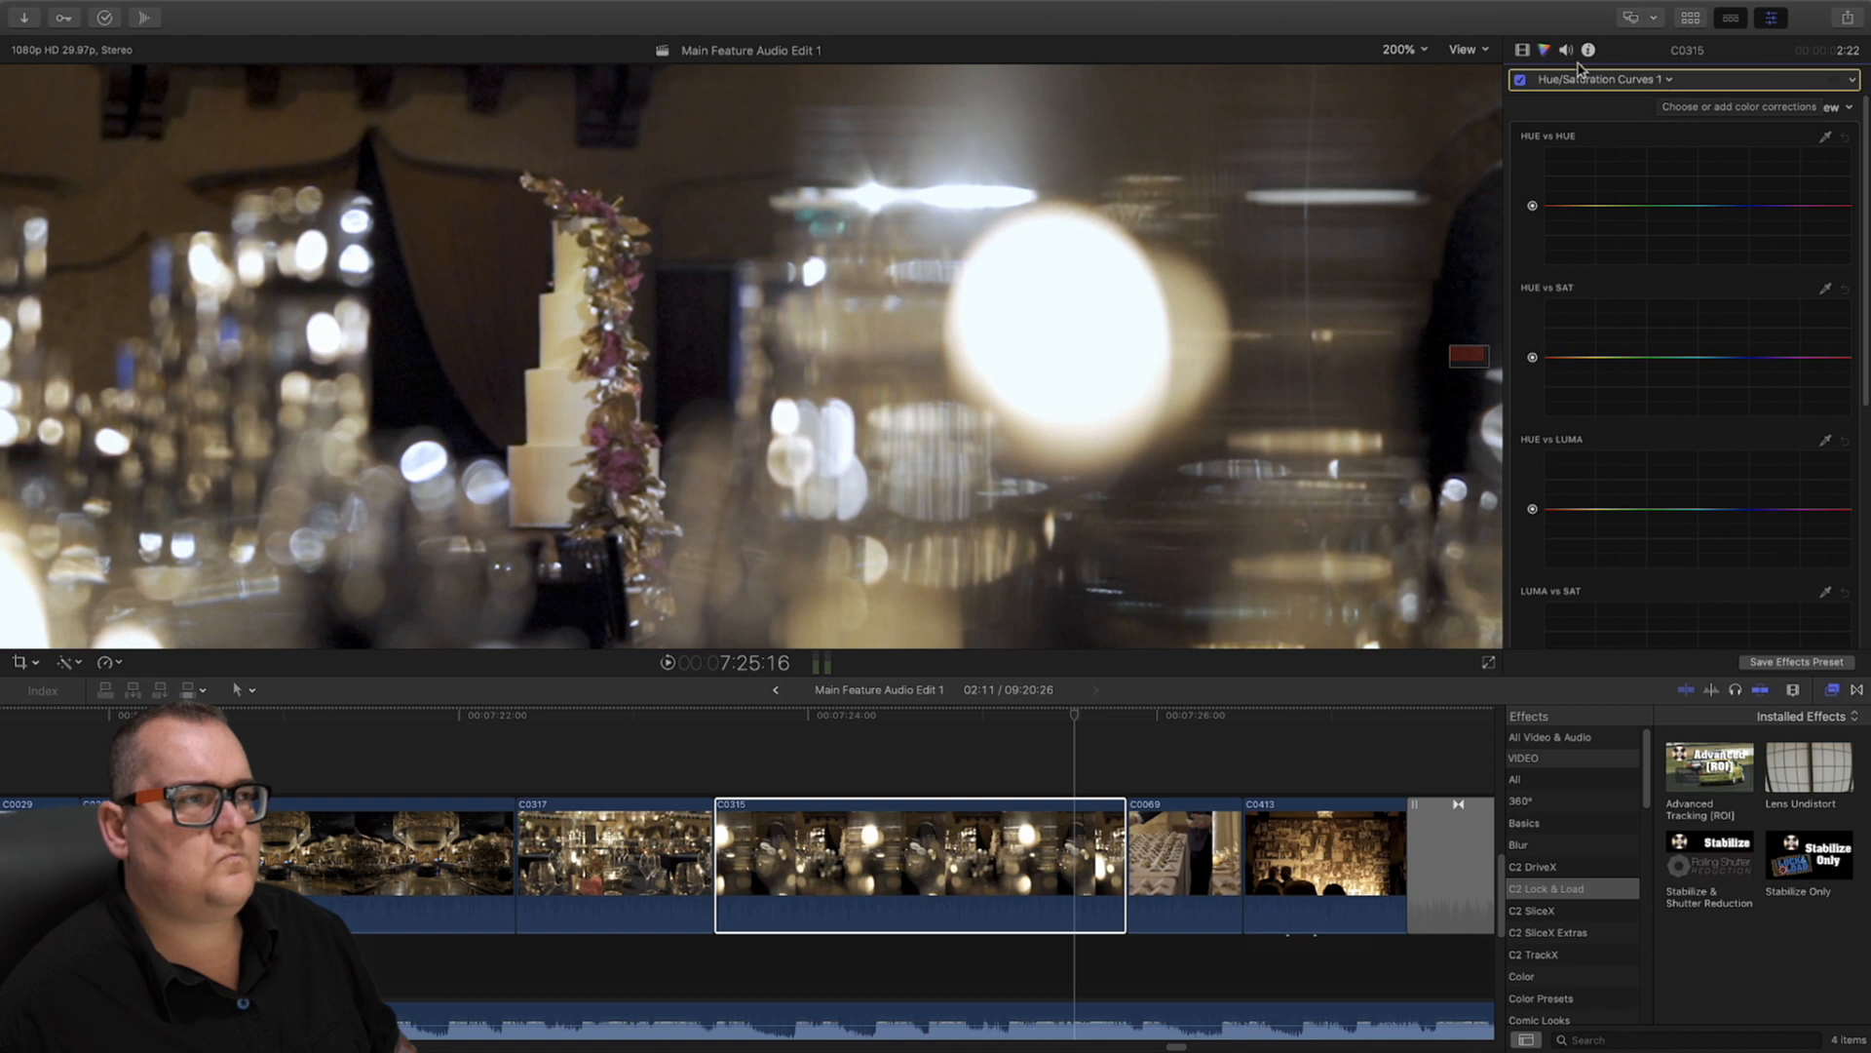
pyautogui.click(1615, 82)
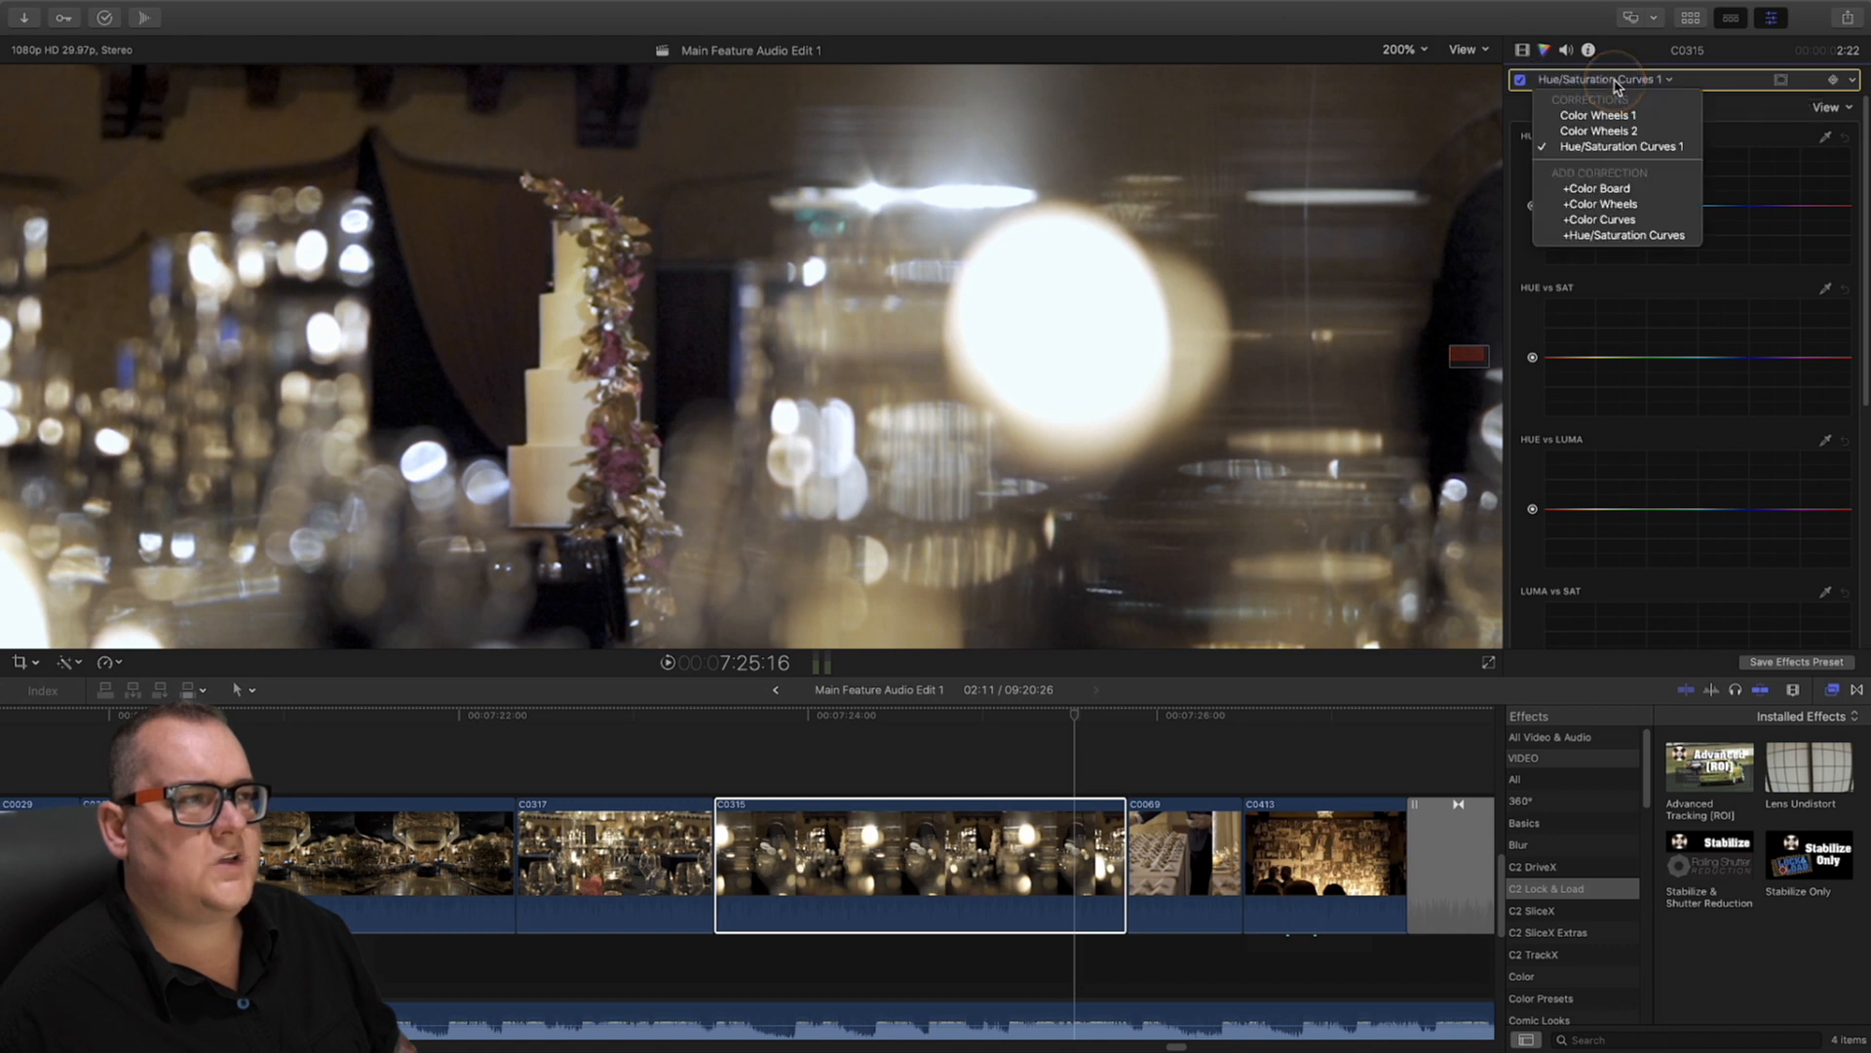
pyautogui.click(1623, 131)
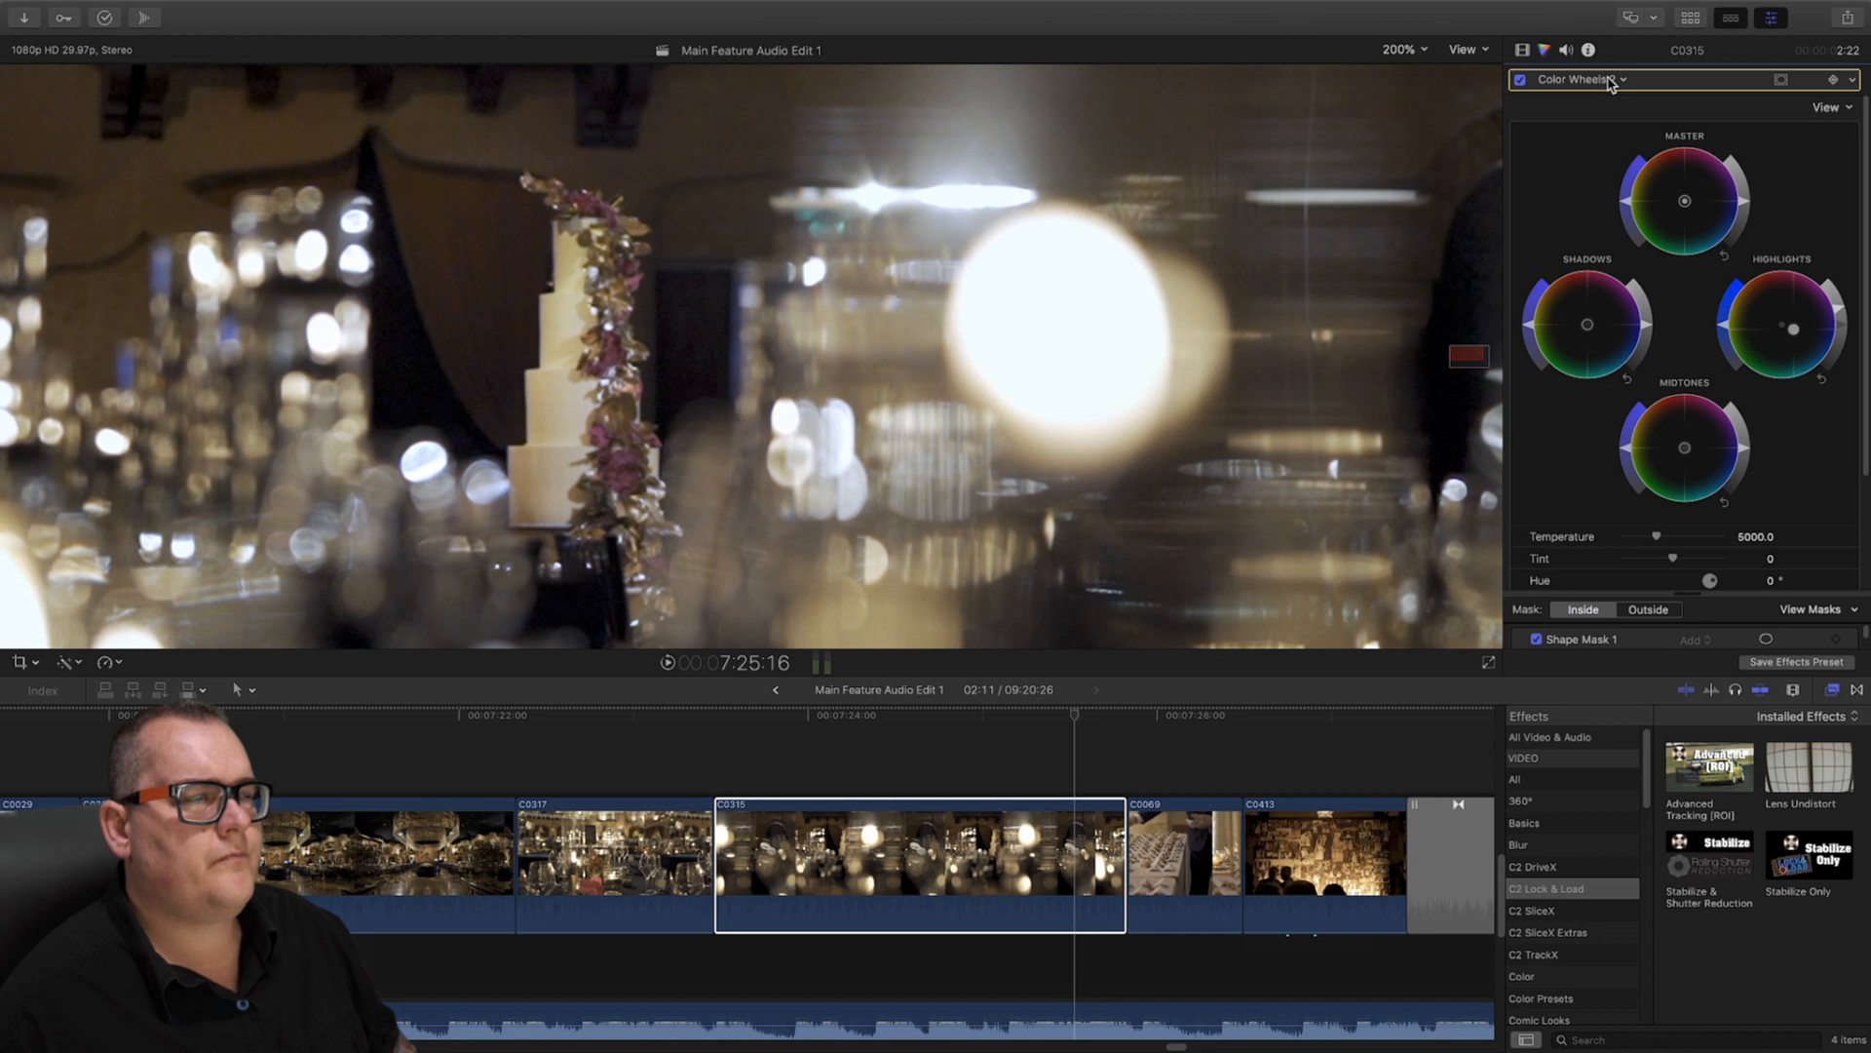
pyautogui.click(1611, 81)
pyautogui.click(1622, 146)
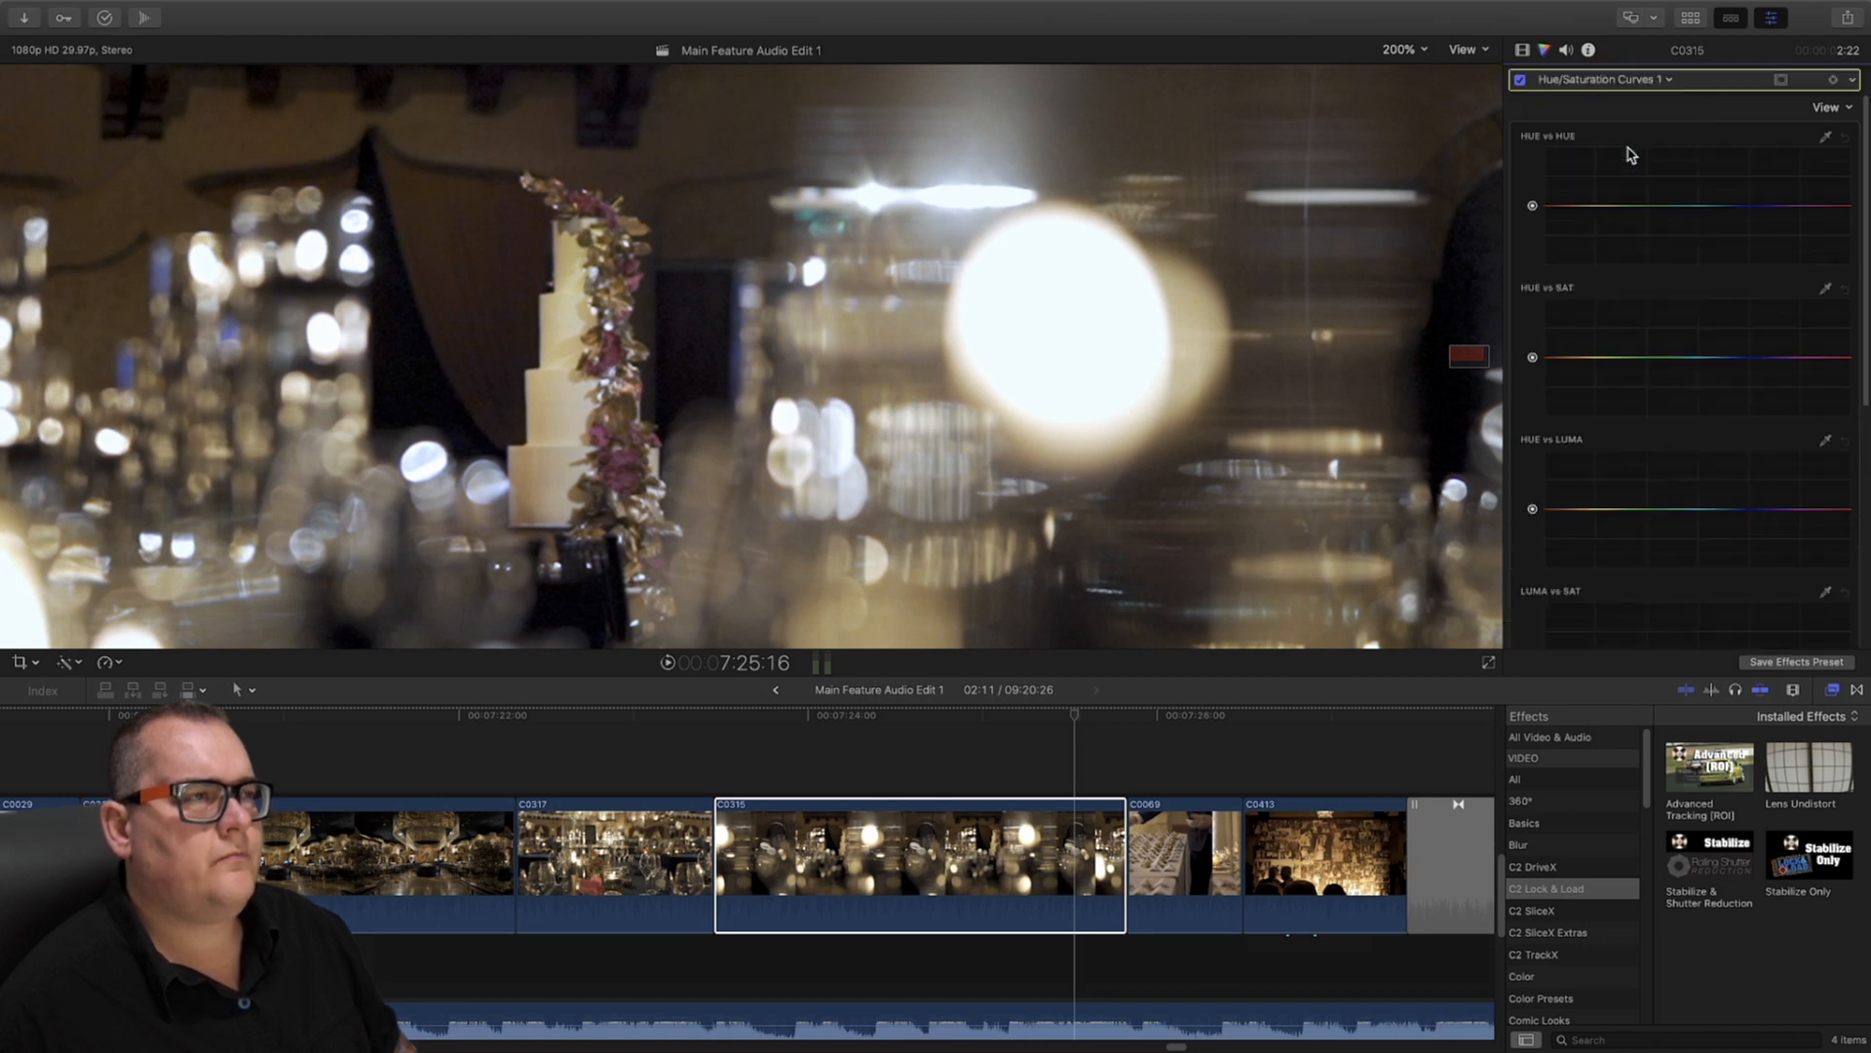
pyautogui.click(1825, 290)
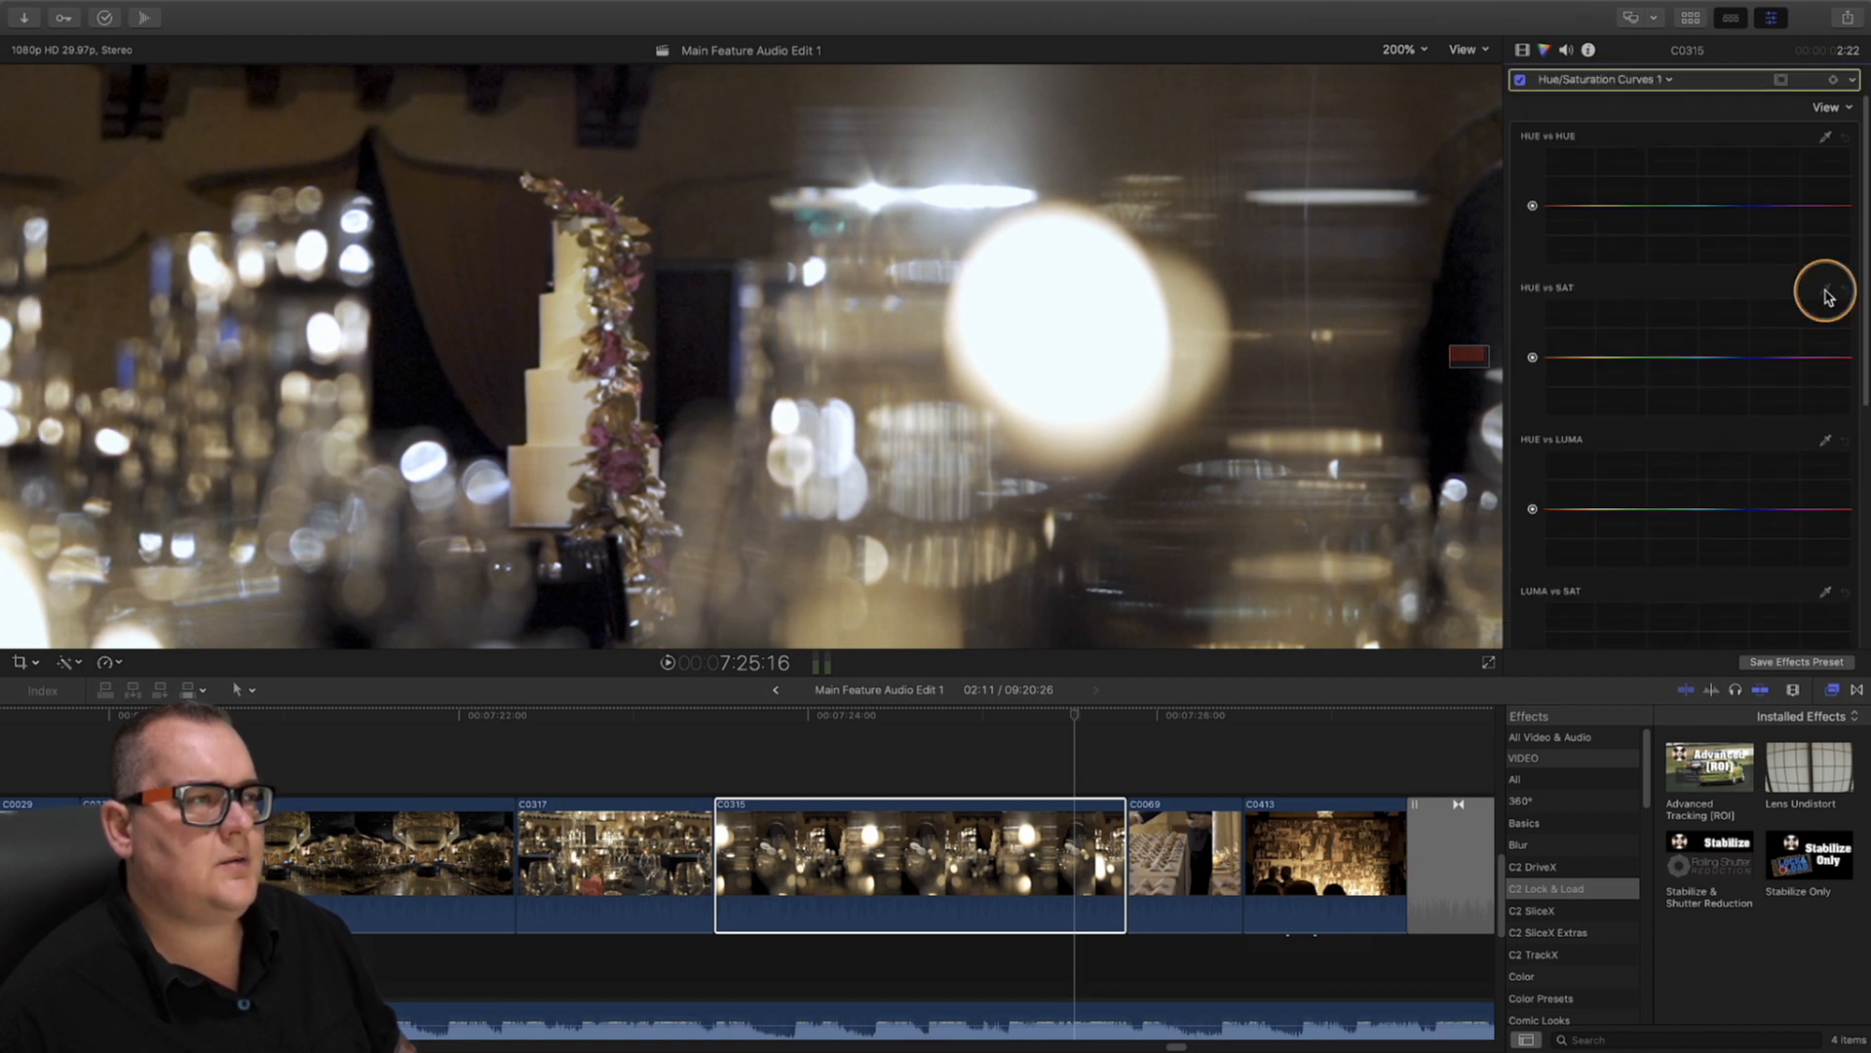
pyautogui.click(563, 403)
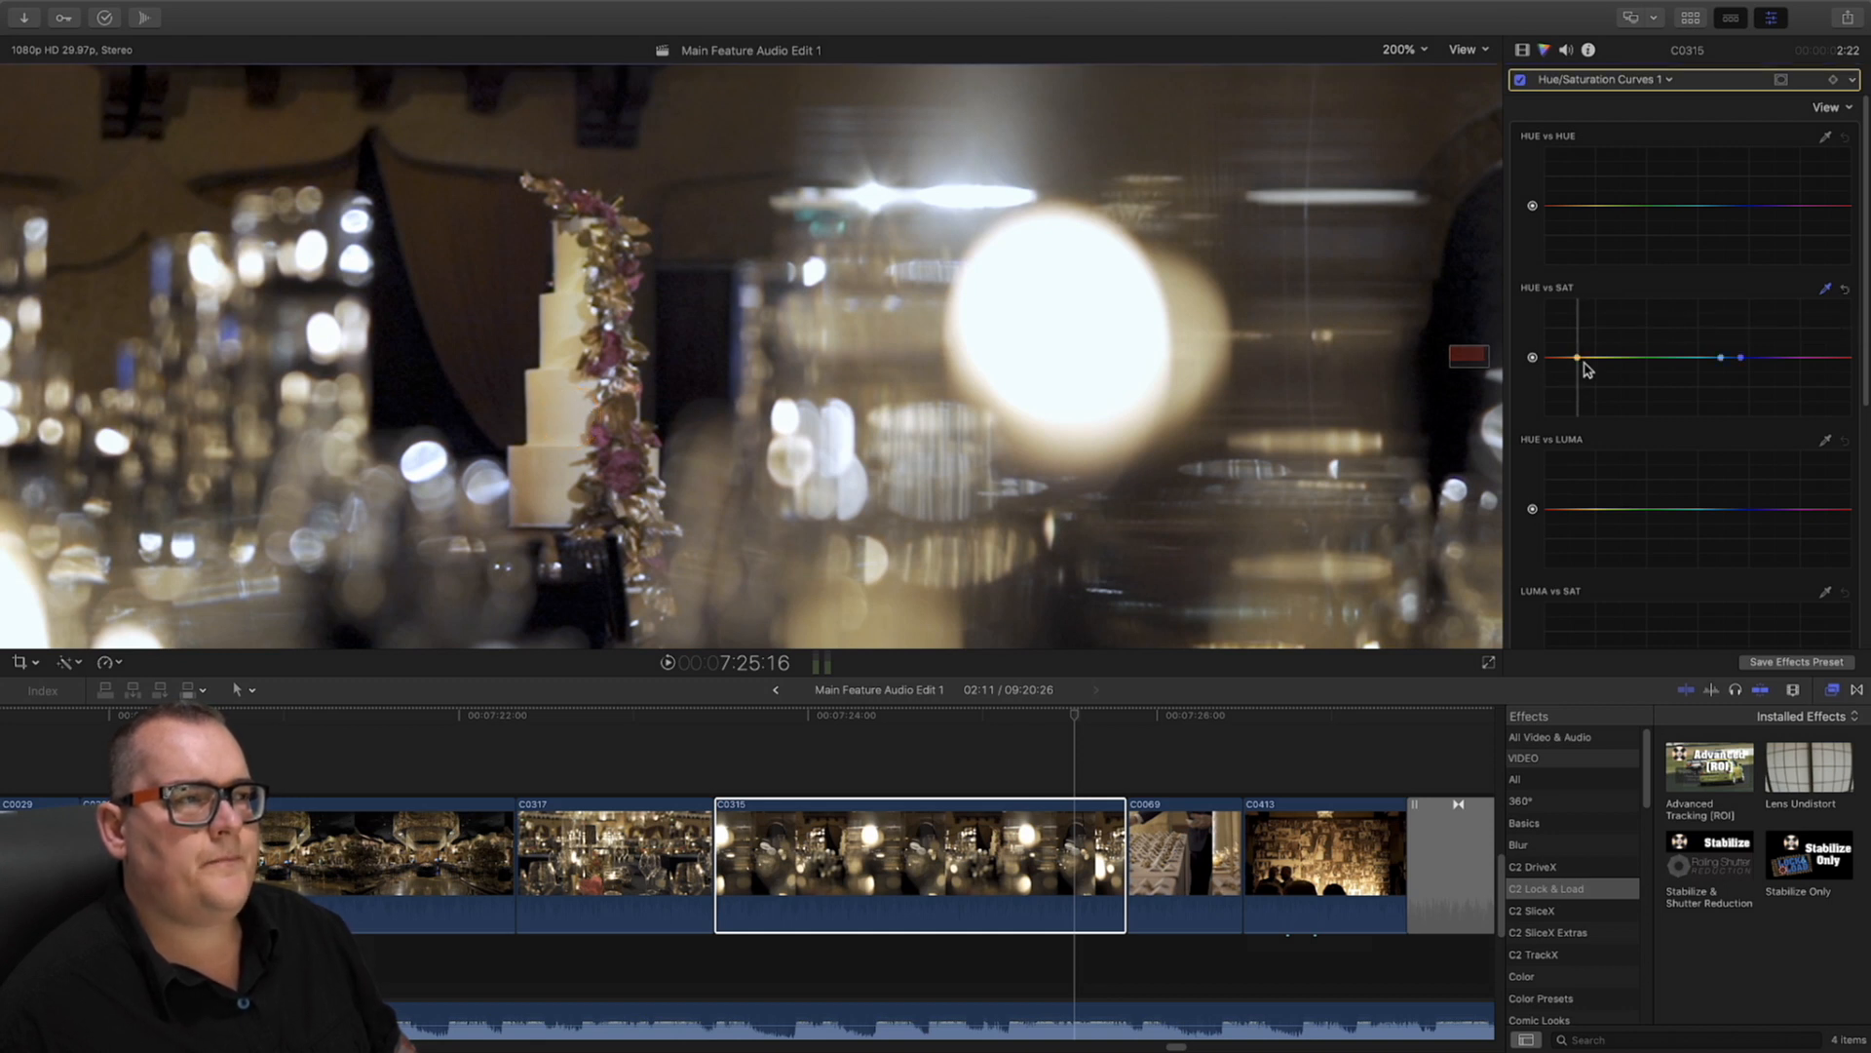
# Add a shape mask to Hue/Saturation Curves 1, narrow and shorten it, and position it over the cake tiers
pyautogui.click(1838, 81)
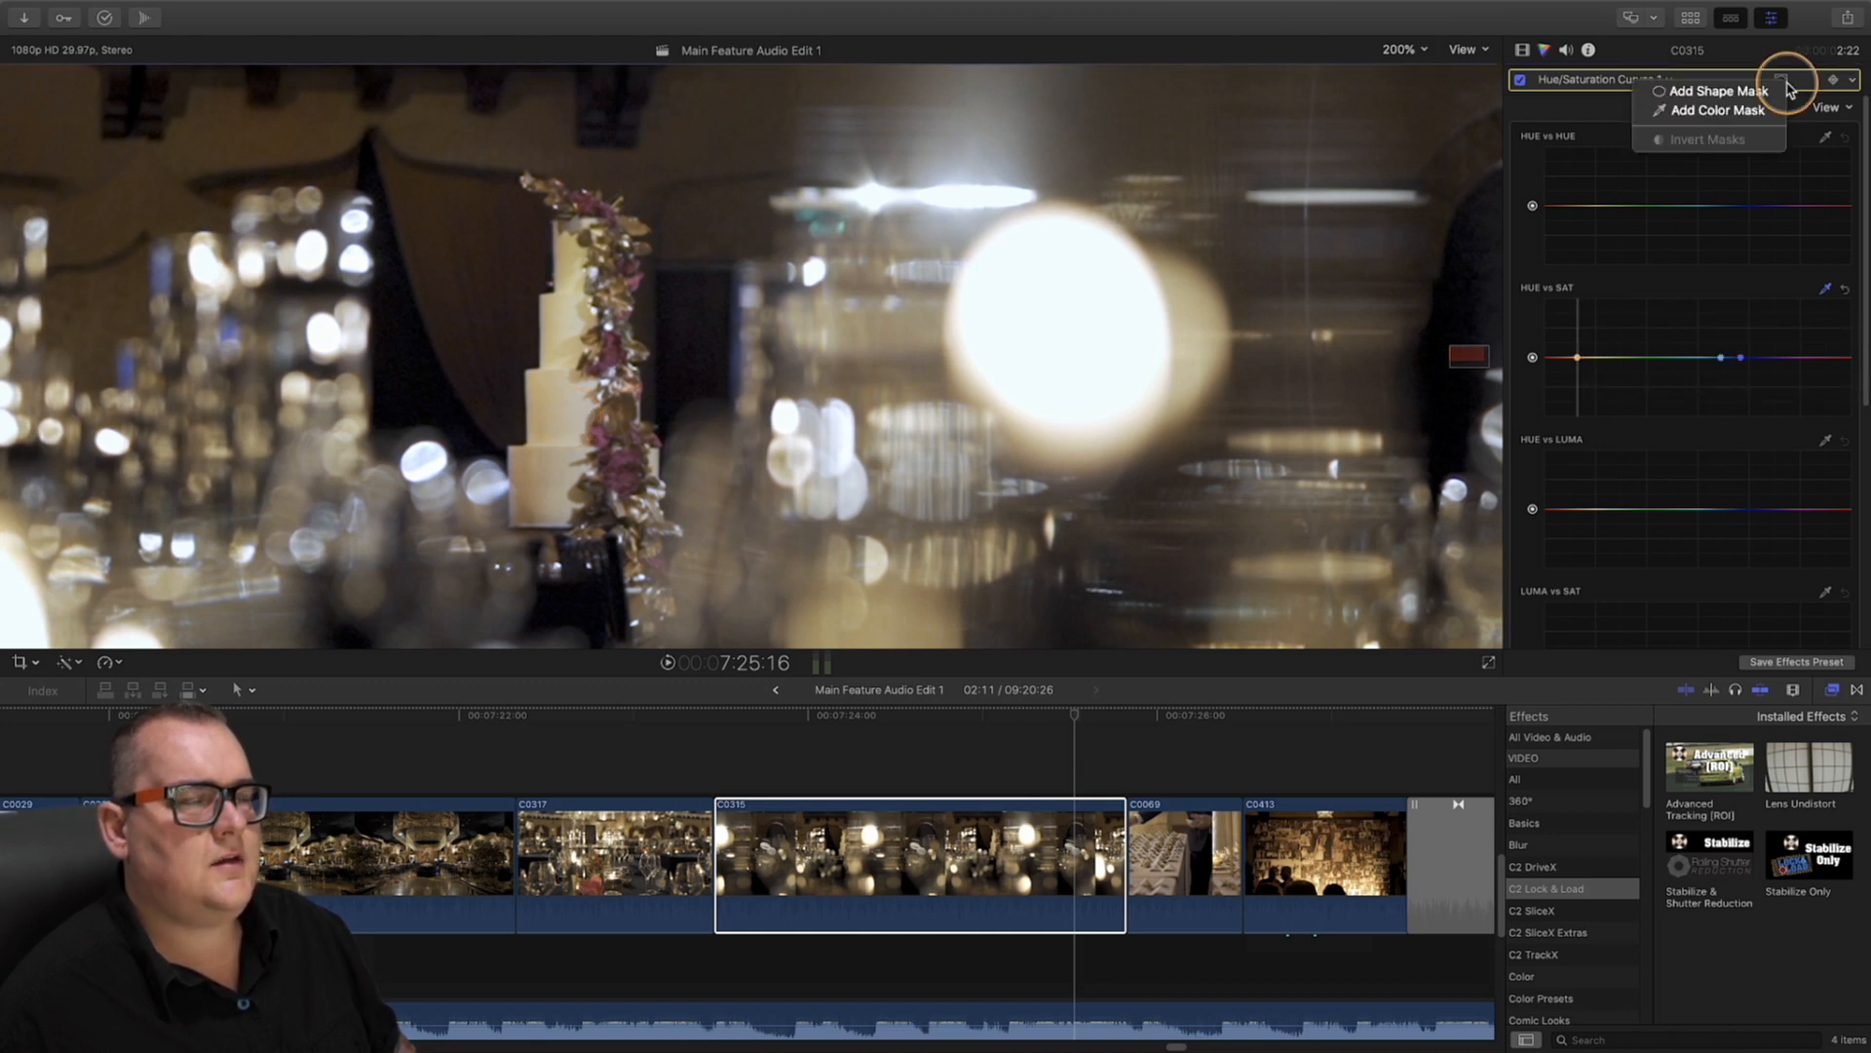
pyautogui.click(1711, 92)
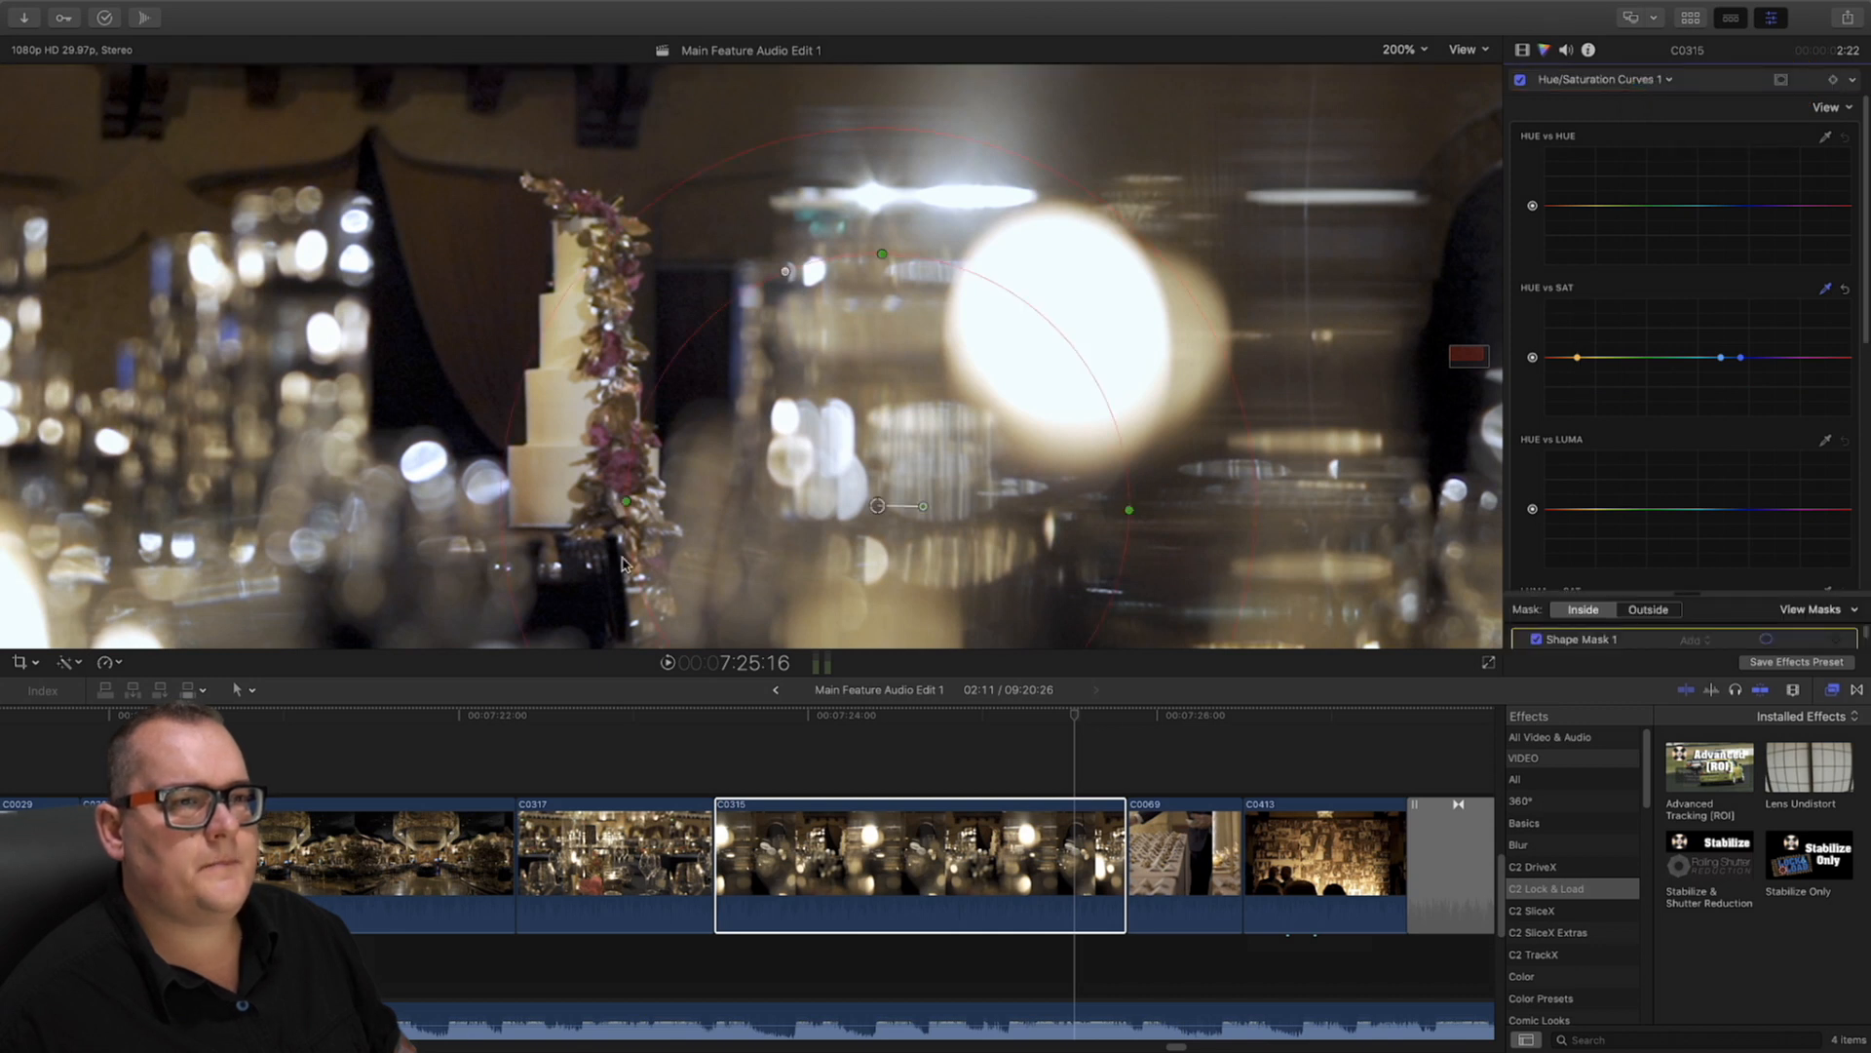
pyautogui.moveTo(631, 504); pyautogui.dragTo(770, 505)
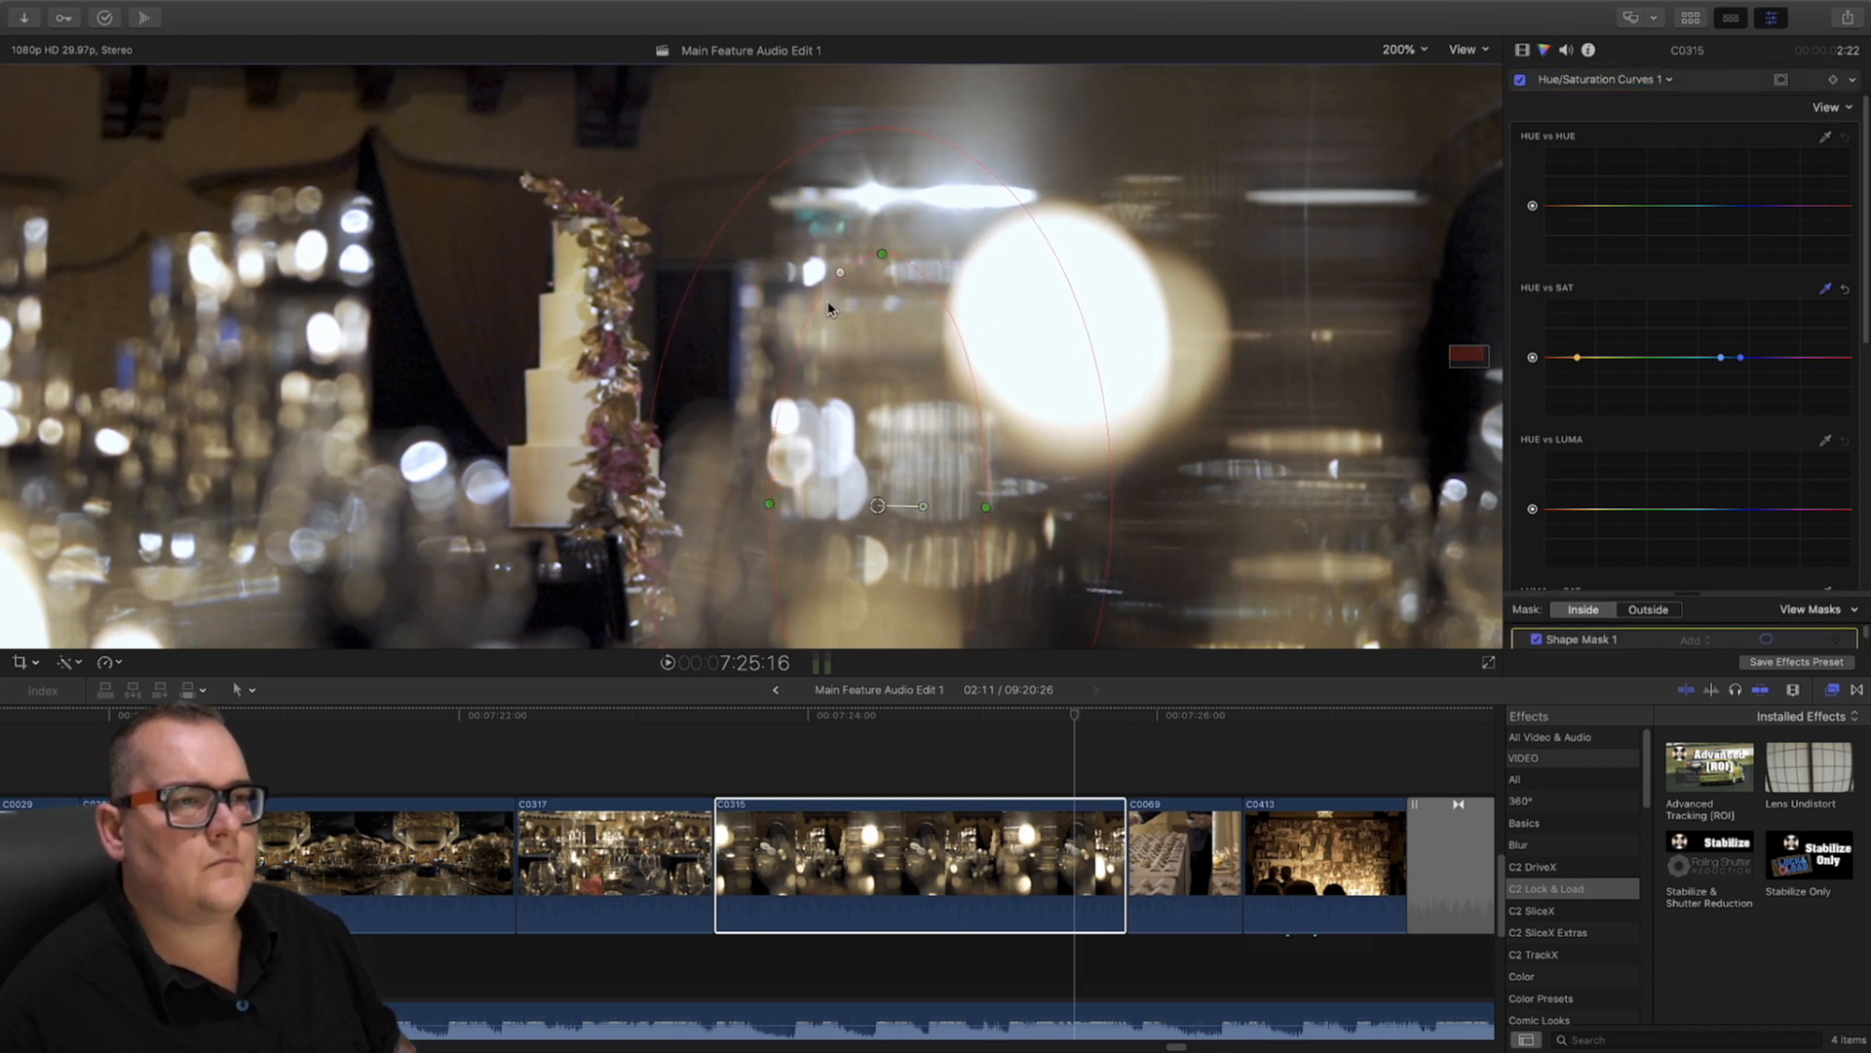
pyautogui.moveTo(892, 271); pyautogui.dragTo(827, 418)
pyautogui.moveTo(984, 576); pyautogui.dragTo(943, 558)
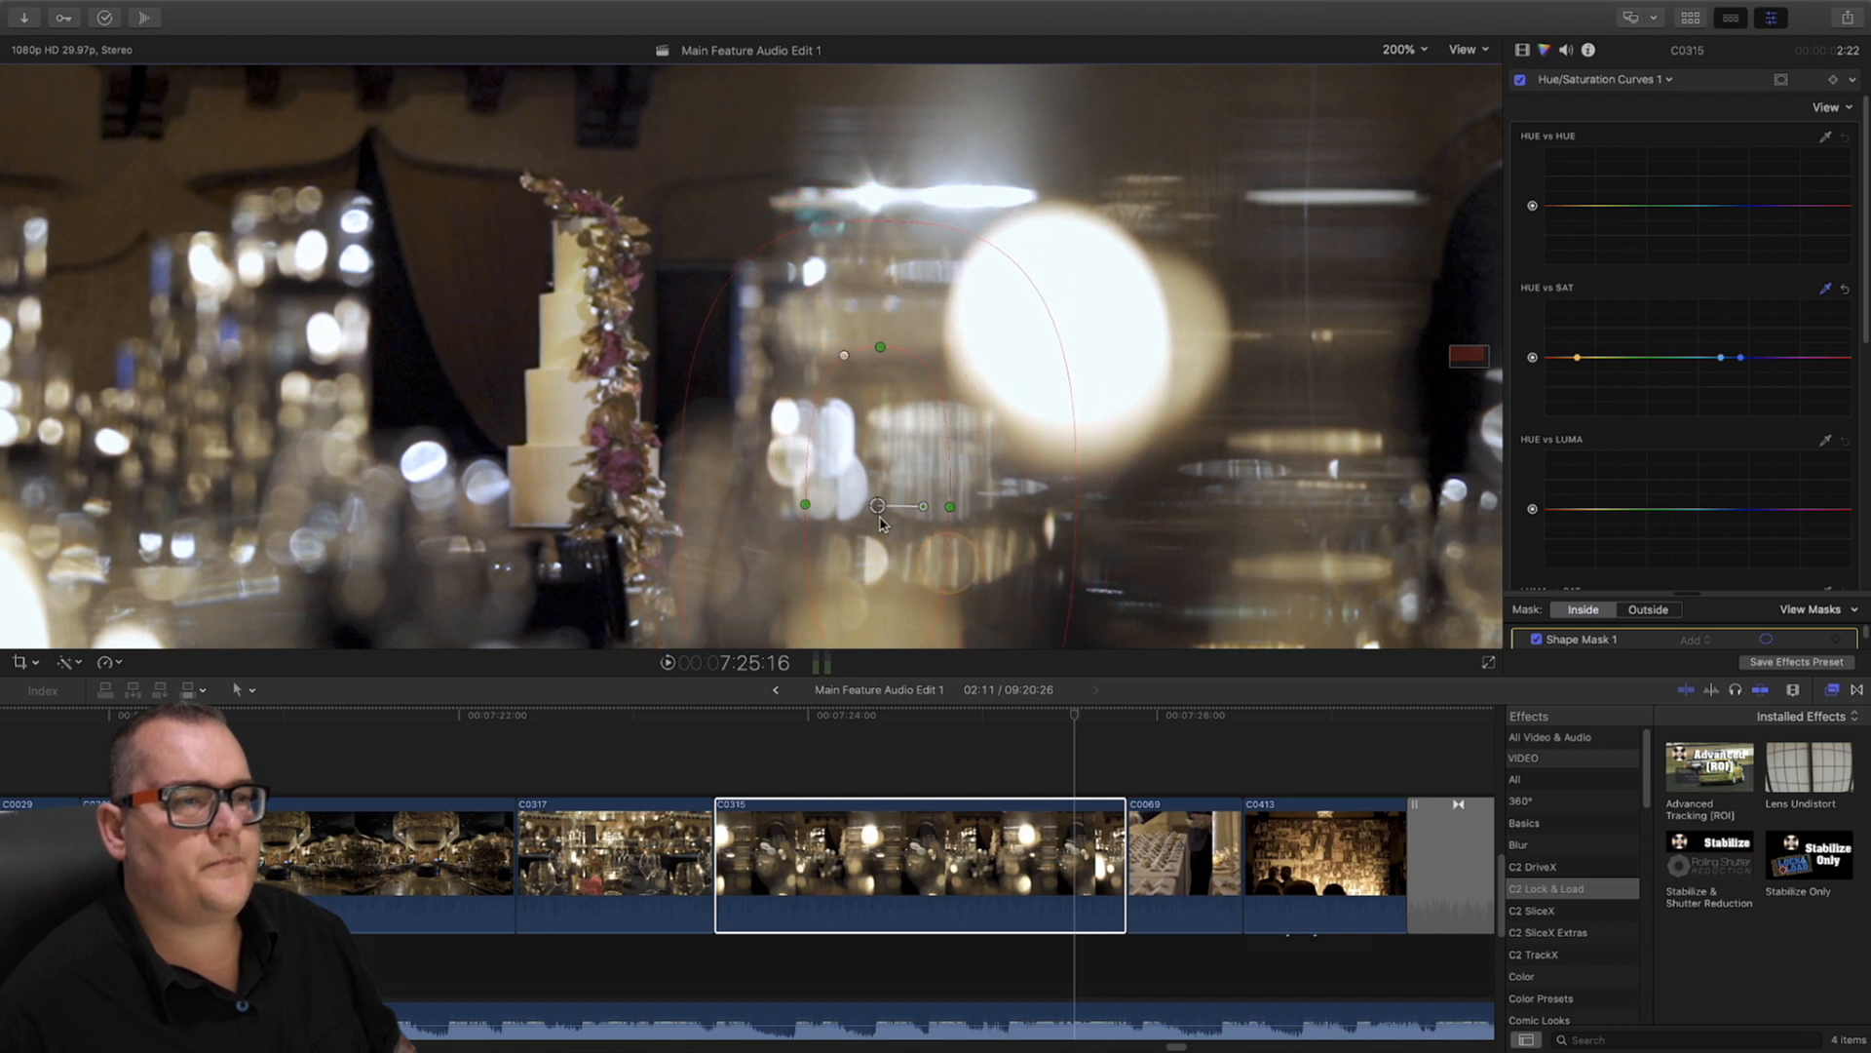
pyautogui.moveTo(809, 493); pyautogui.dragTo(546, 385)
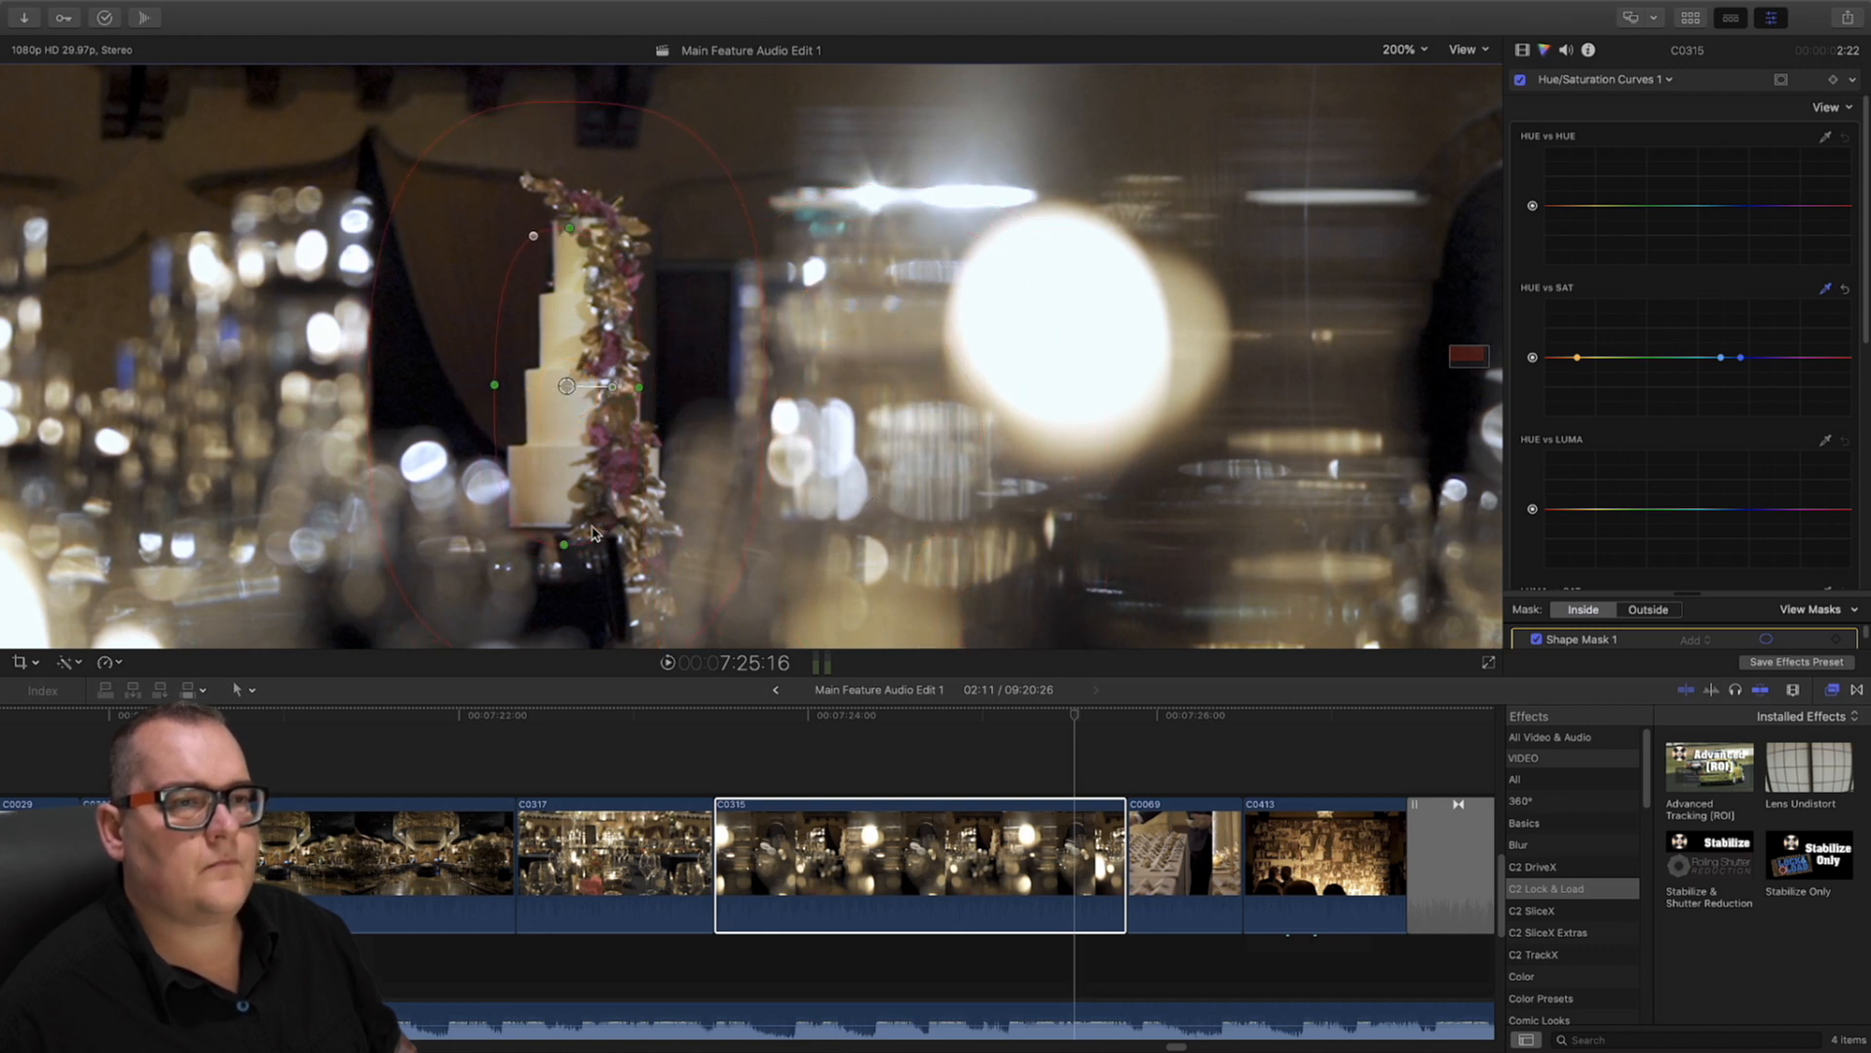
pyautogui.moveTo(625, 499); pyautogui.dragTo(604, 487)
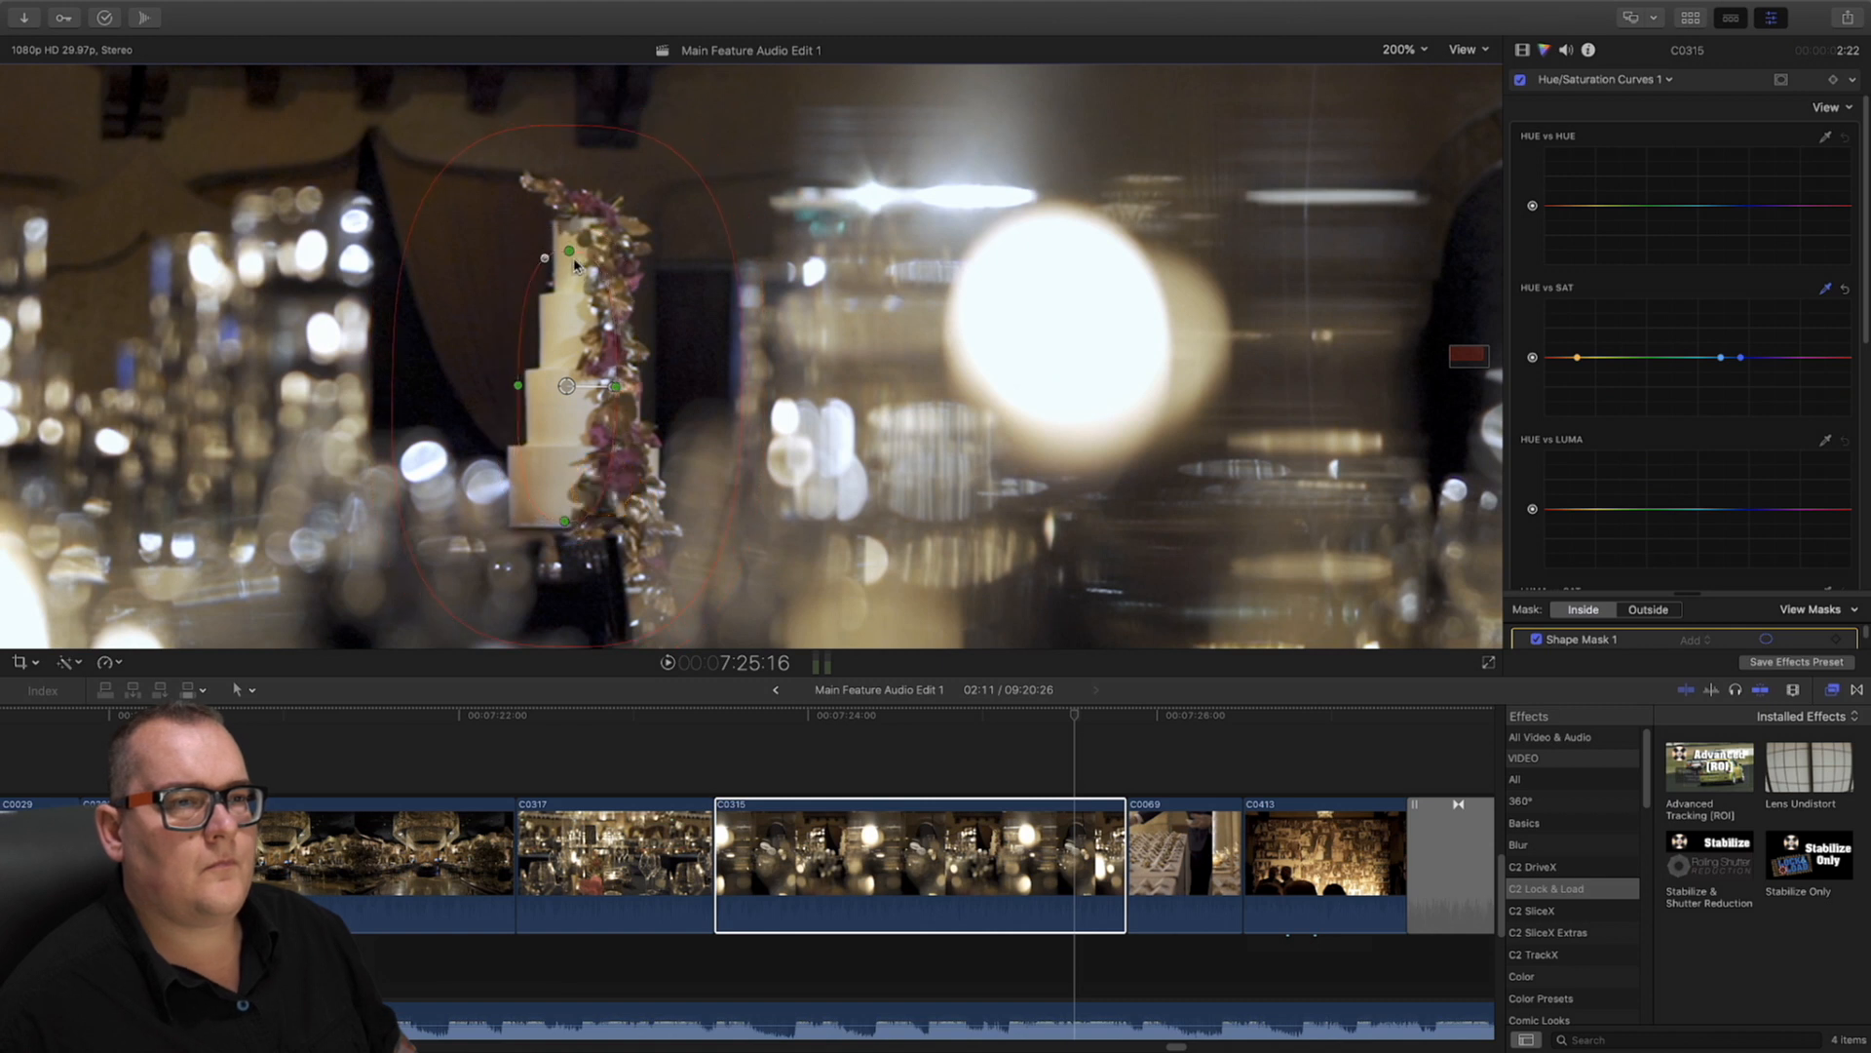
# Stretch the Hue/Saturation Curves 1 mask to the cake's full height, nudge it up and left, and reset the Hue vs Sat curve
pyautogui.moveTo(574, 259); pyautogui.dragTo(571, 223)
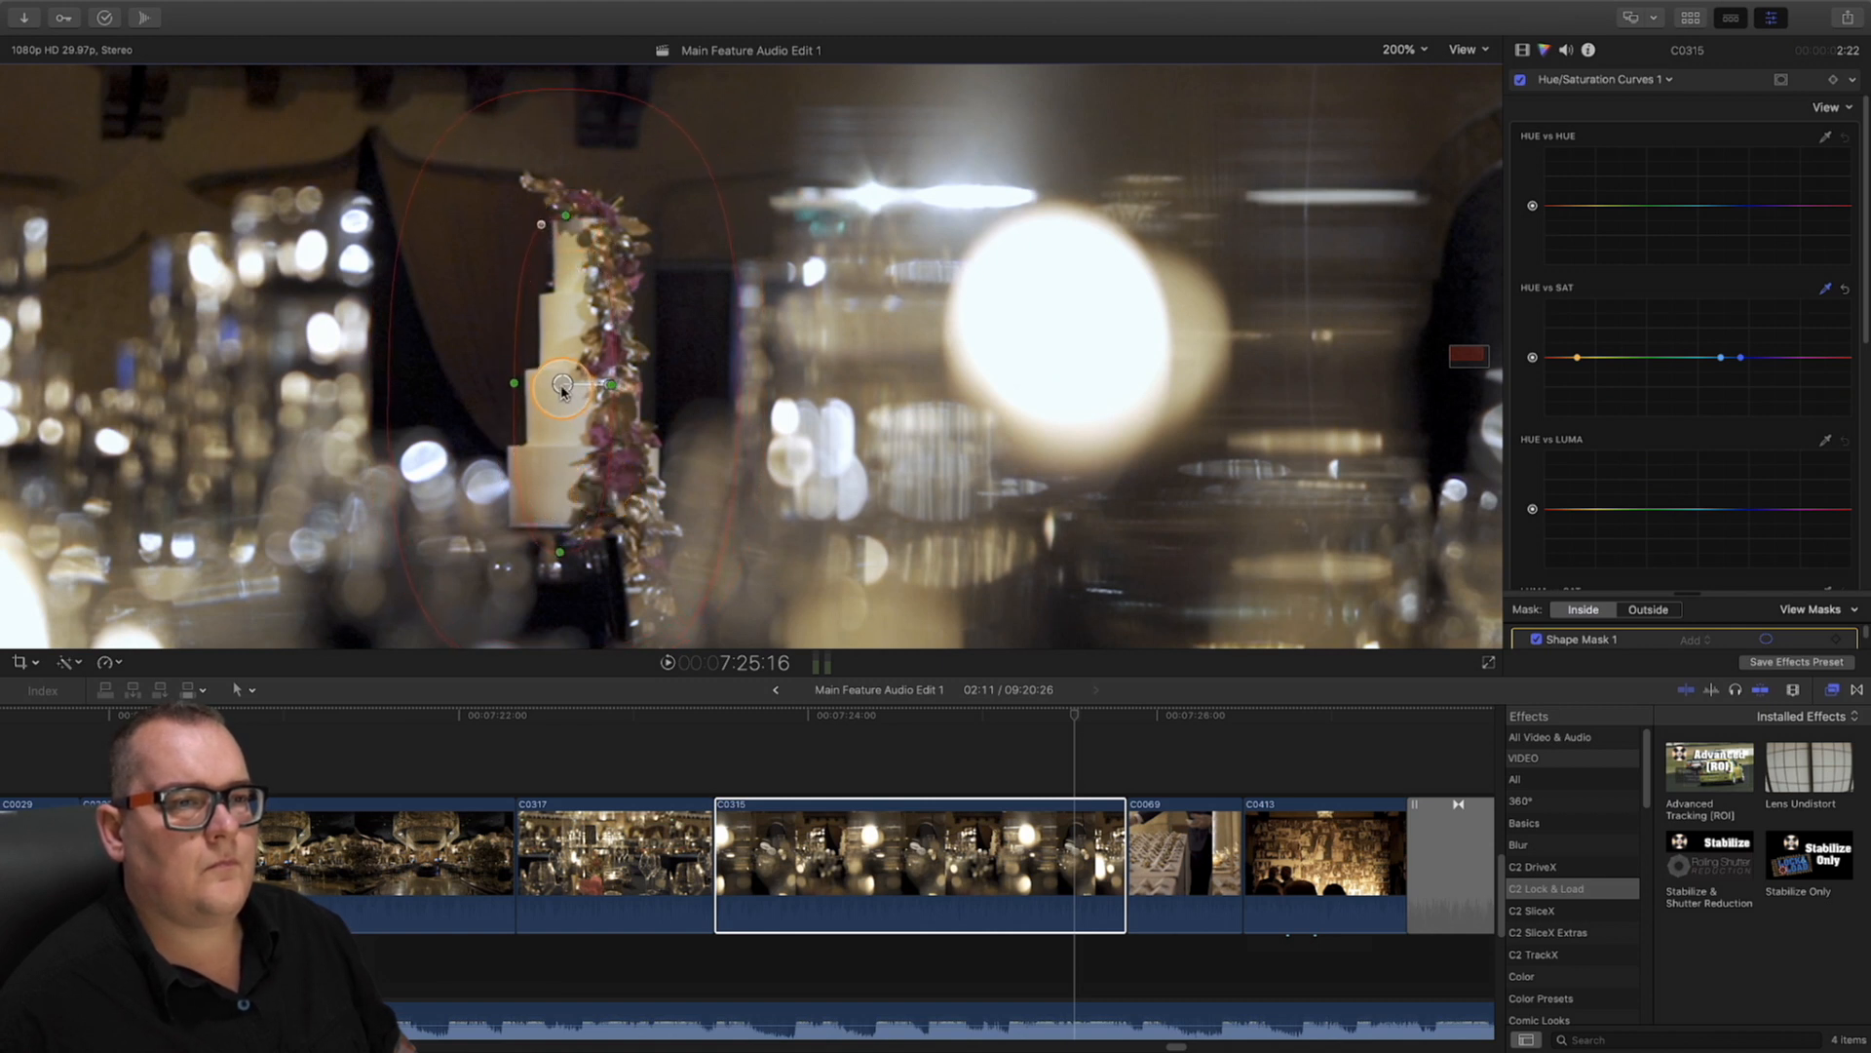
pyautogui.moveTo(562, 390); pyautogui.dragTo(560, 385)
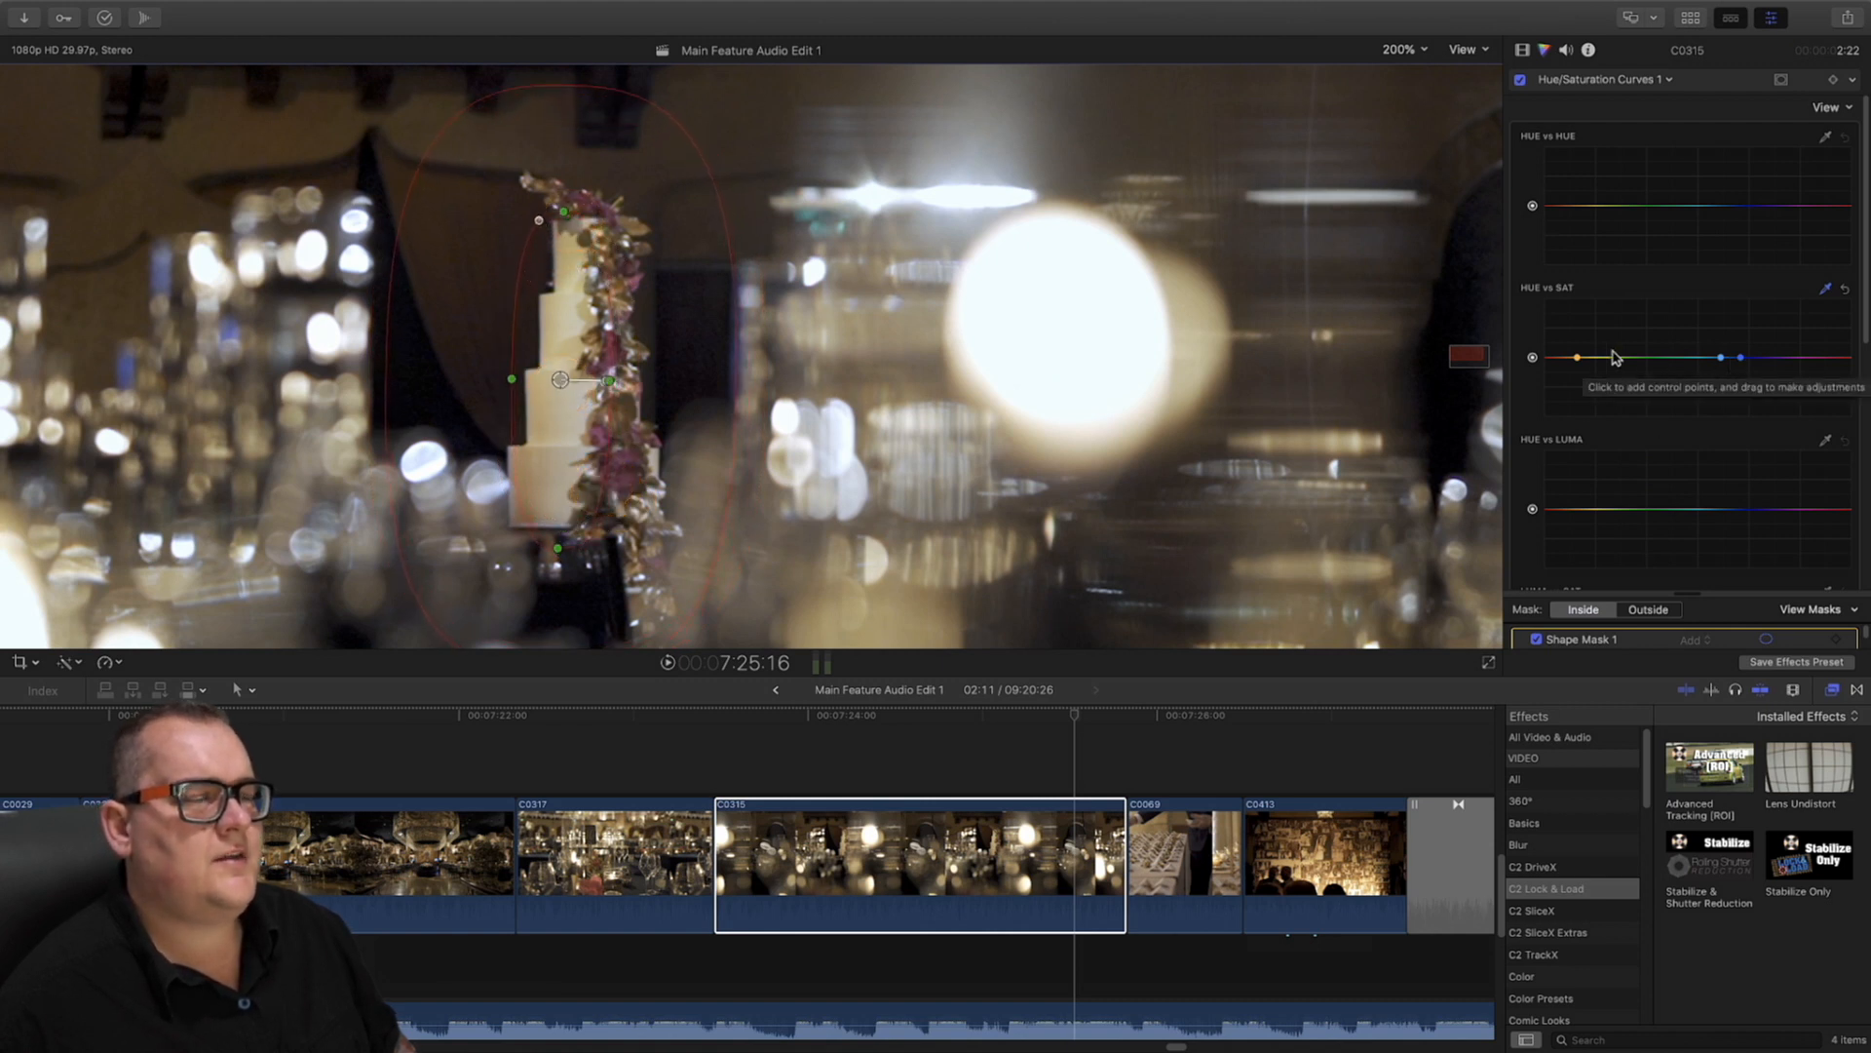
pyautogui.moveTo(1579, 359); pyautogui.dragTo(1584, 374)
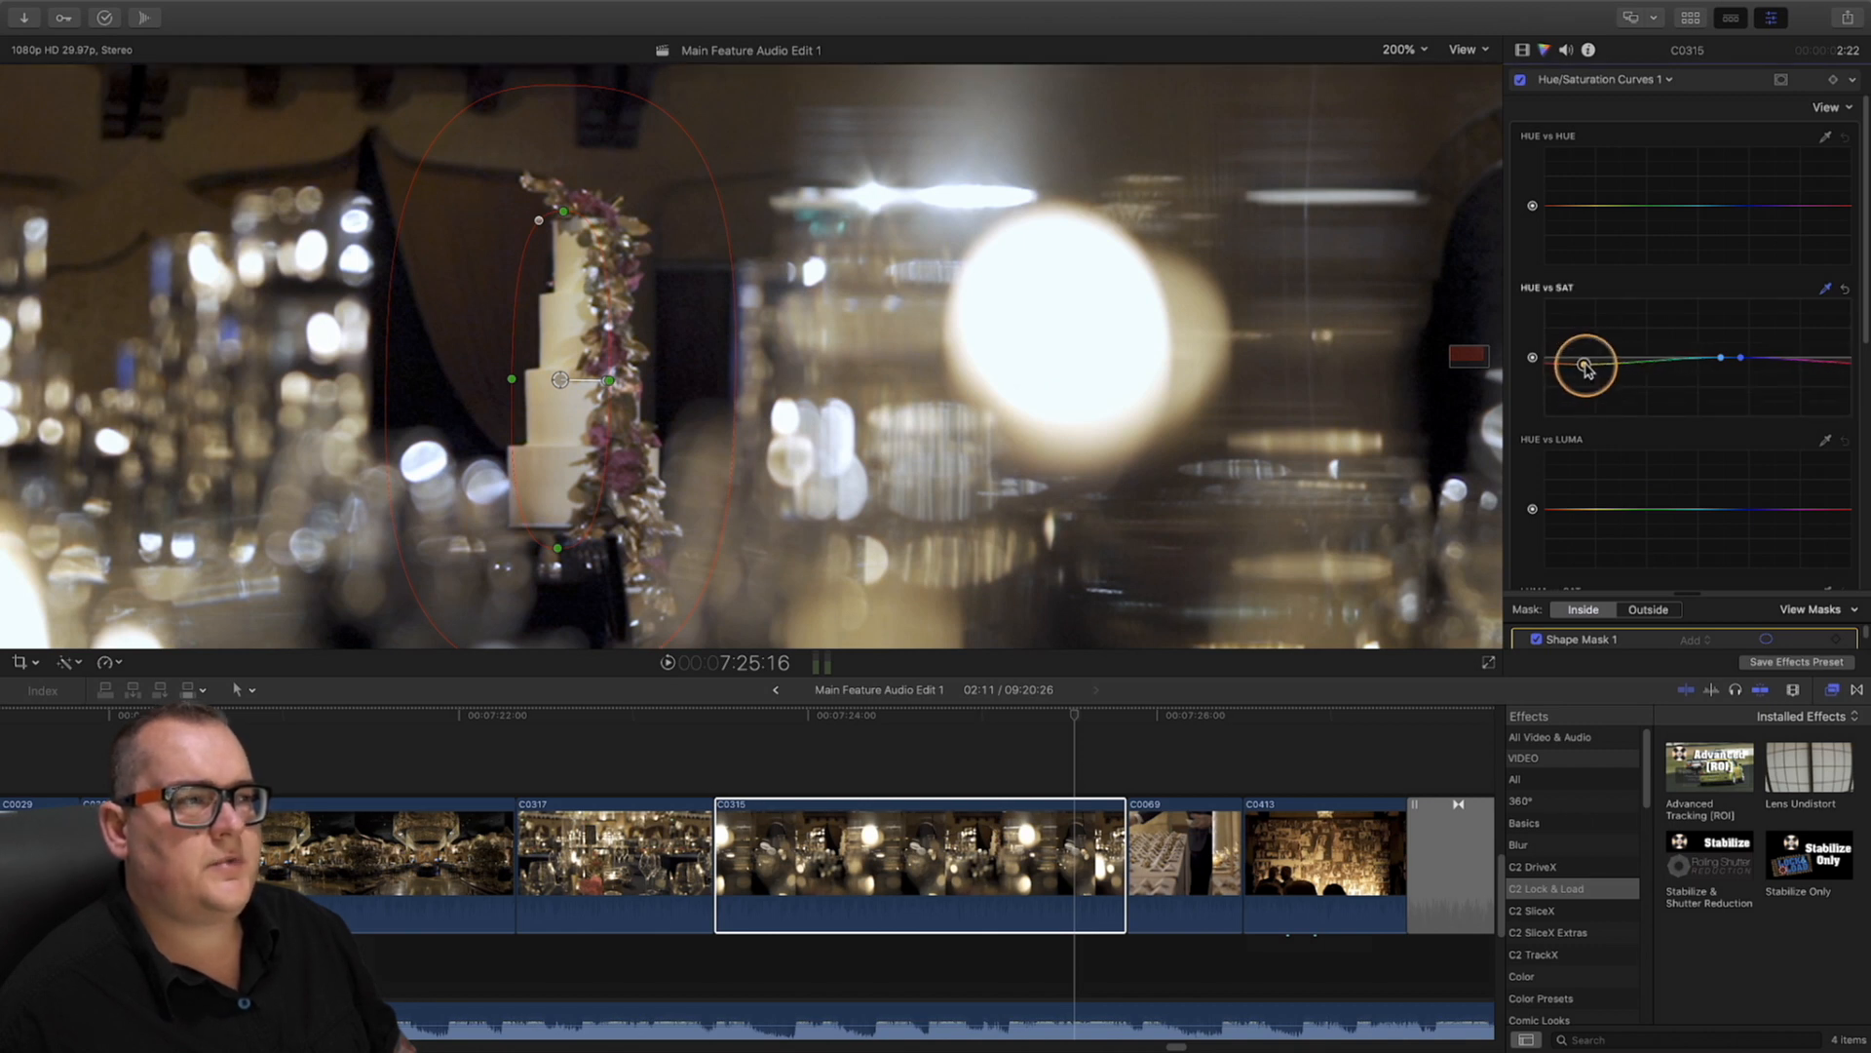
pyautogui.click(1844, 288)
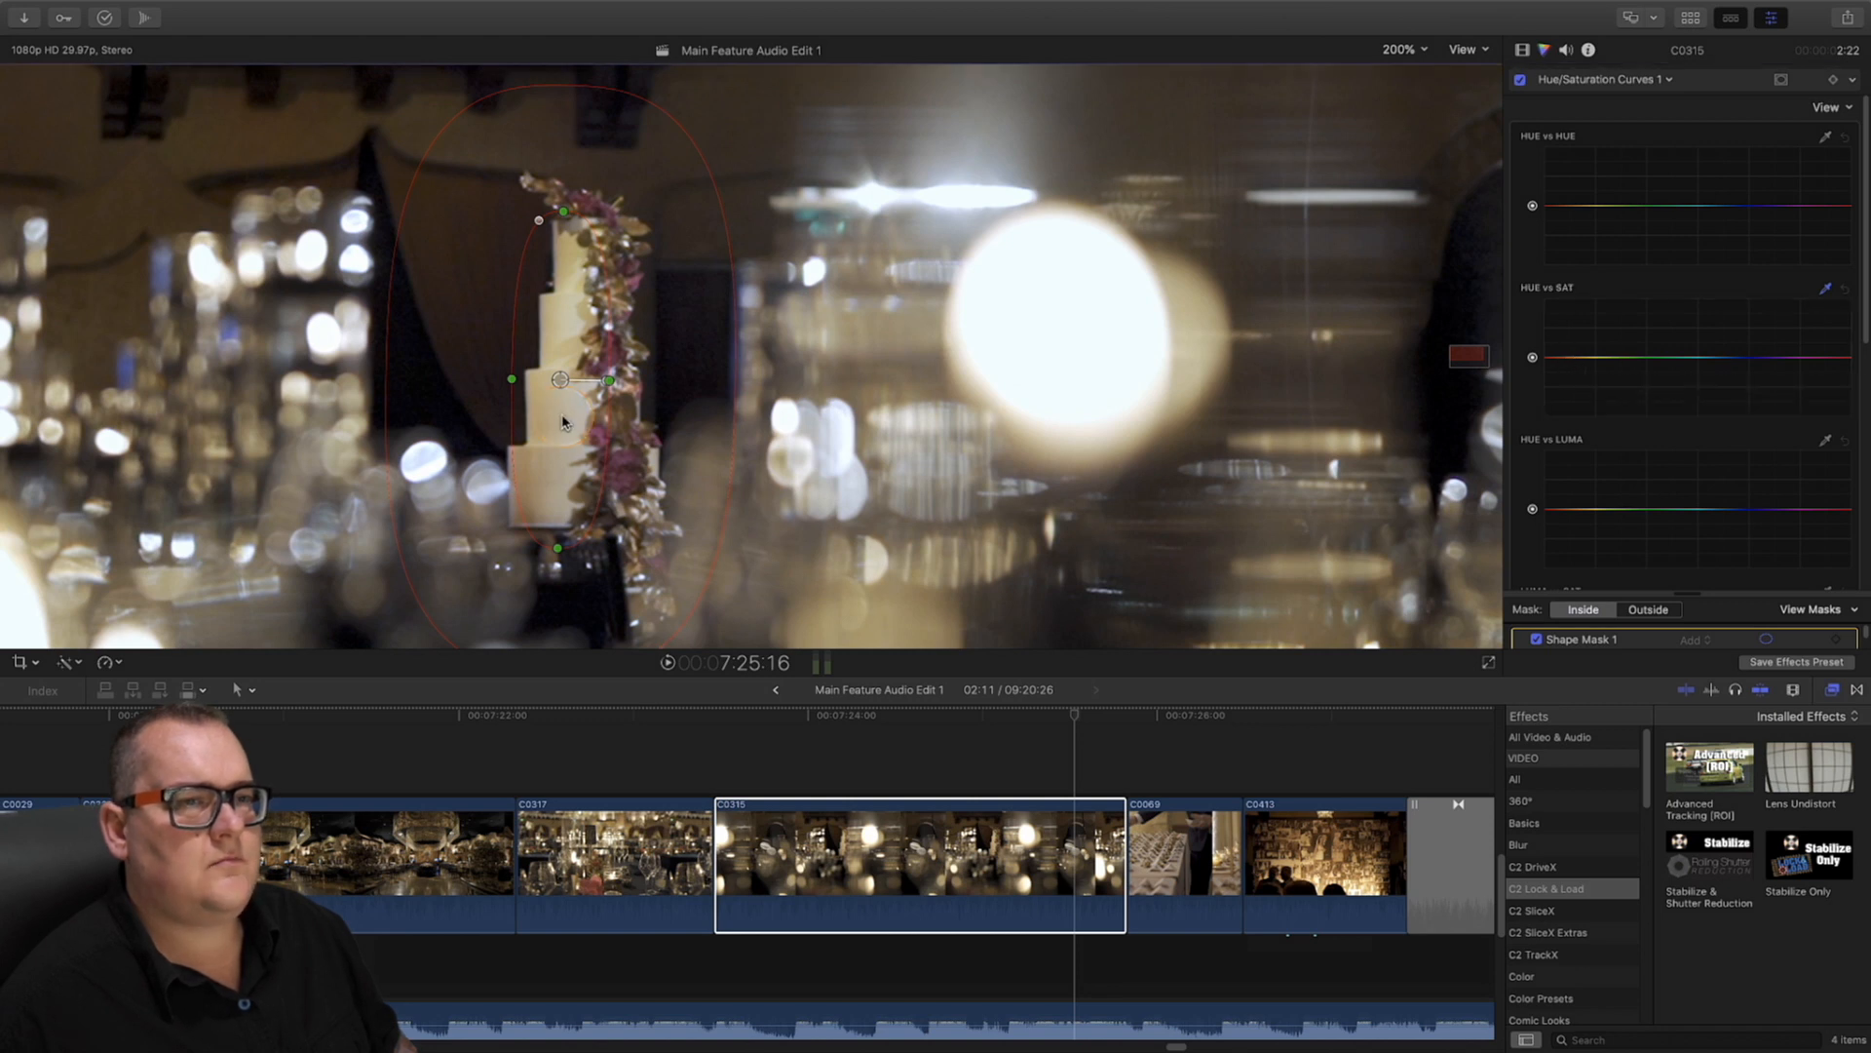
# Resample the cake's cream color on the Hue vs Sat curve, anchor points at green and red, and pull the cream's saturation down
pyautogui.click(1784, 288)
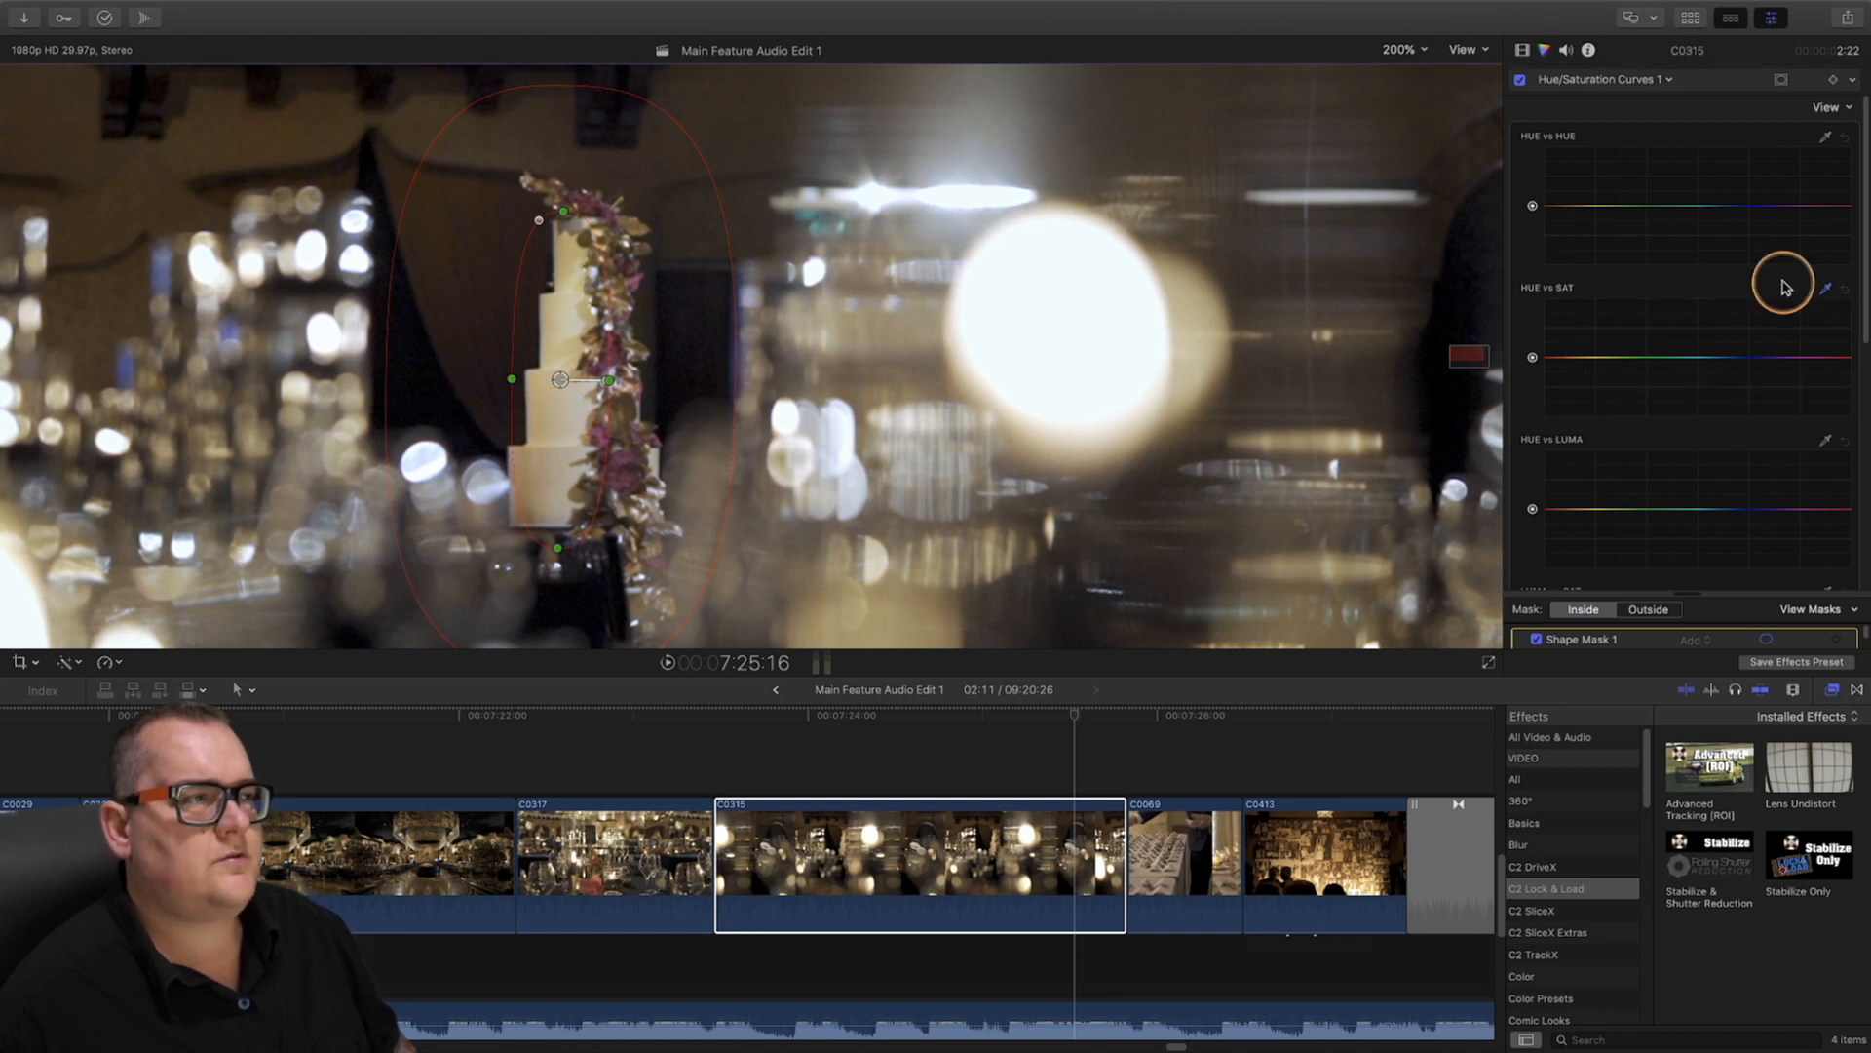
pyautogui.click(1826, 293)
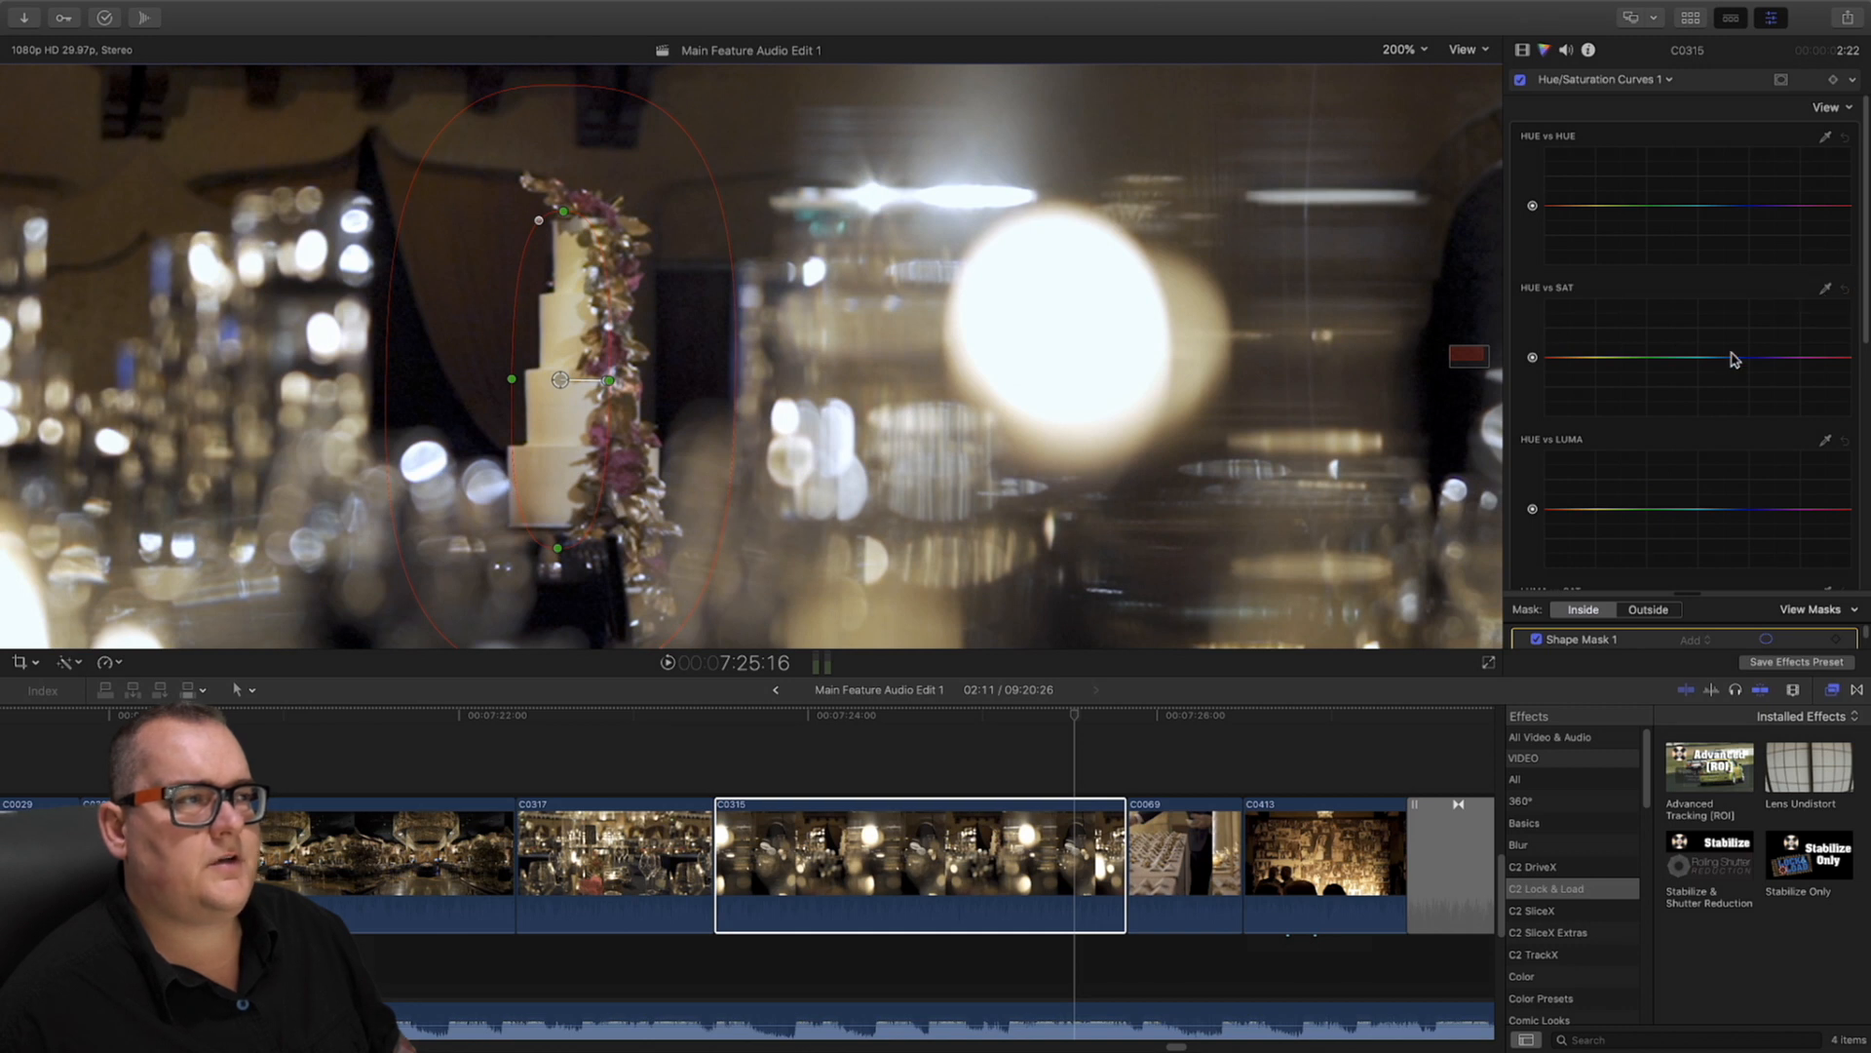
pyautogui.click(1825, 292)
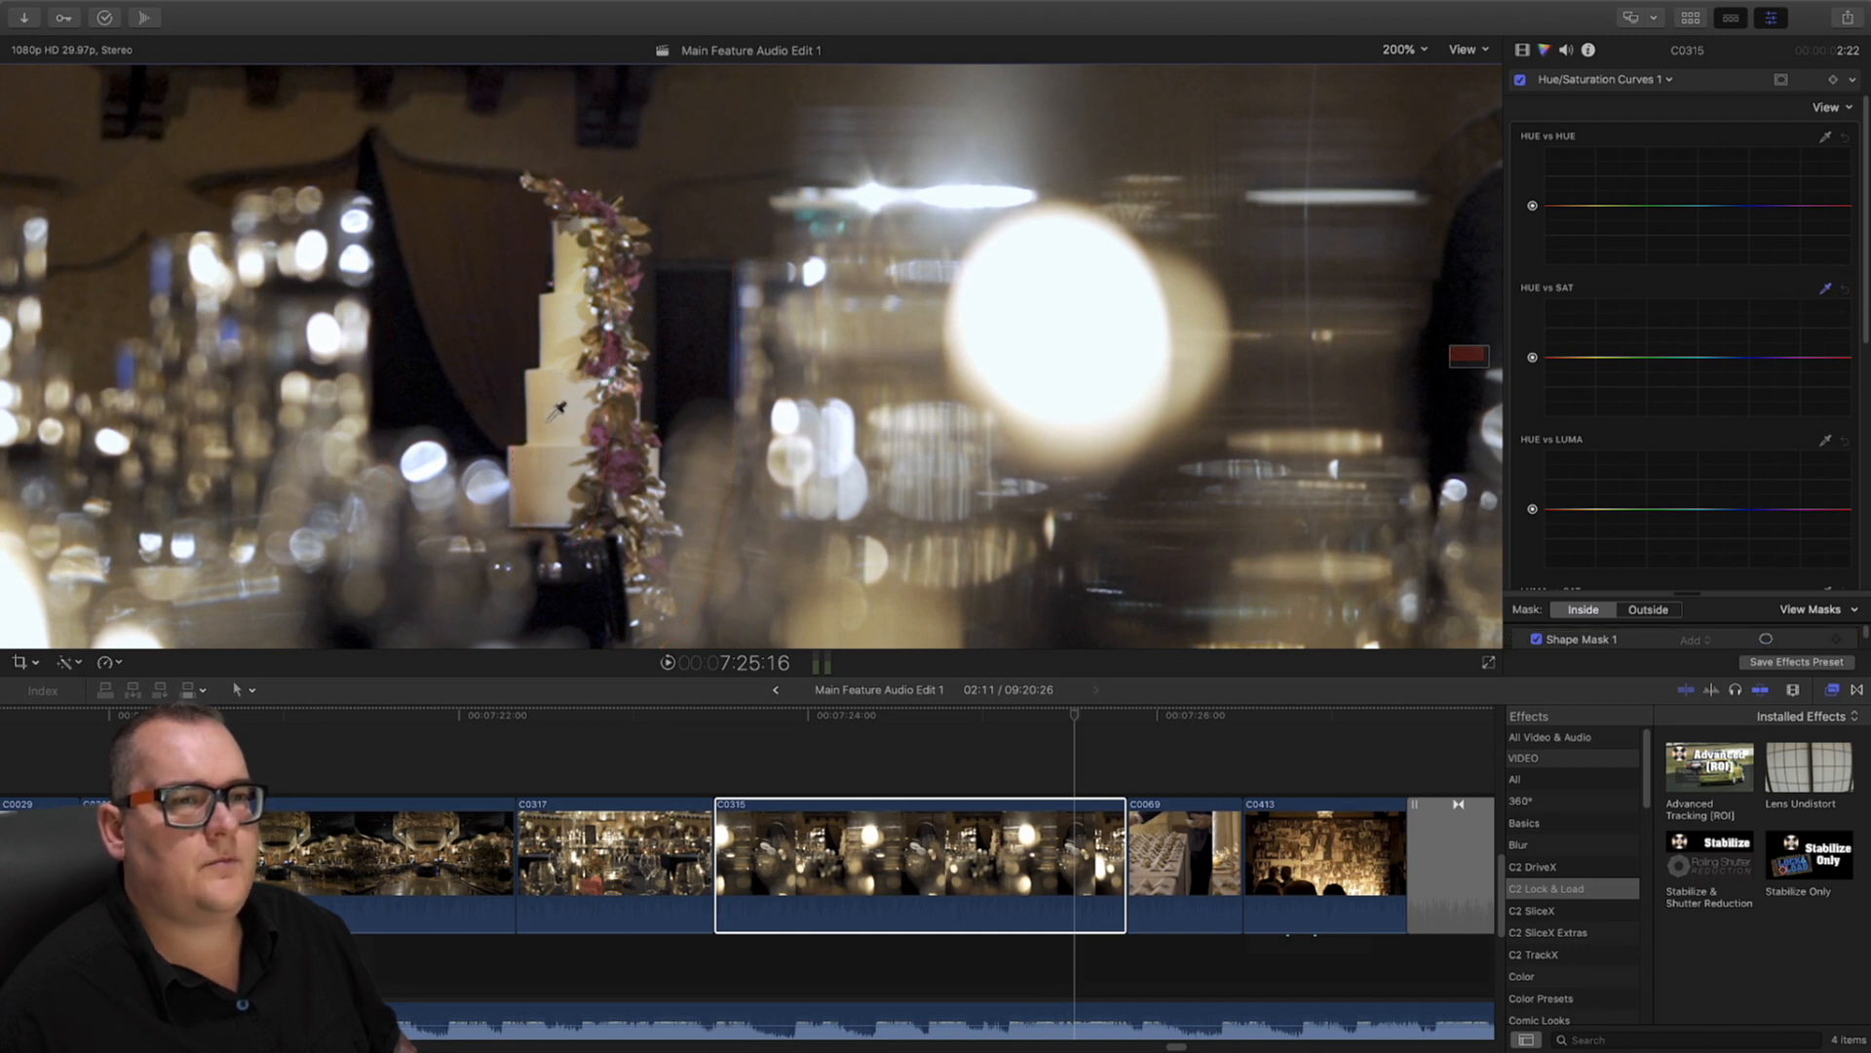
pyautogui.click(568, 312)
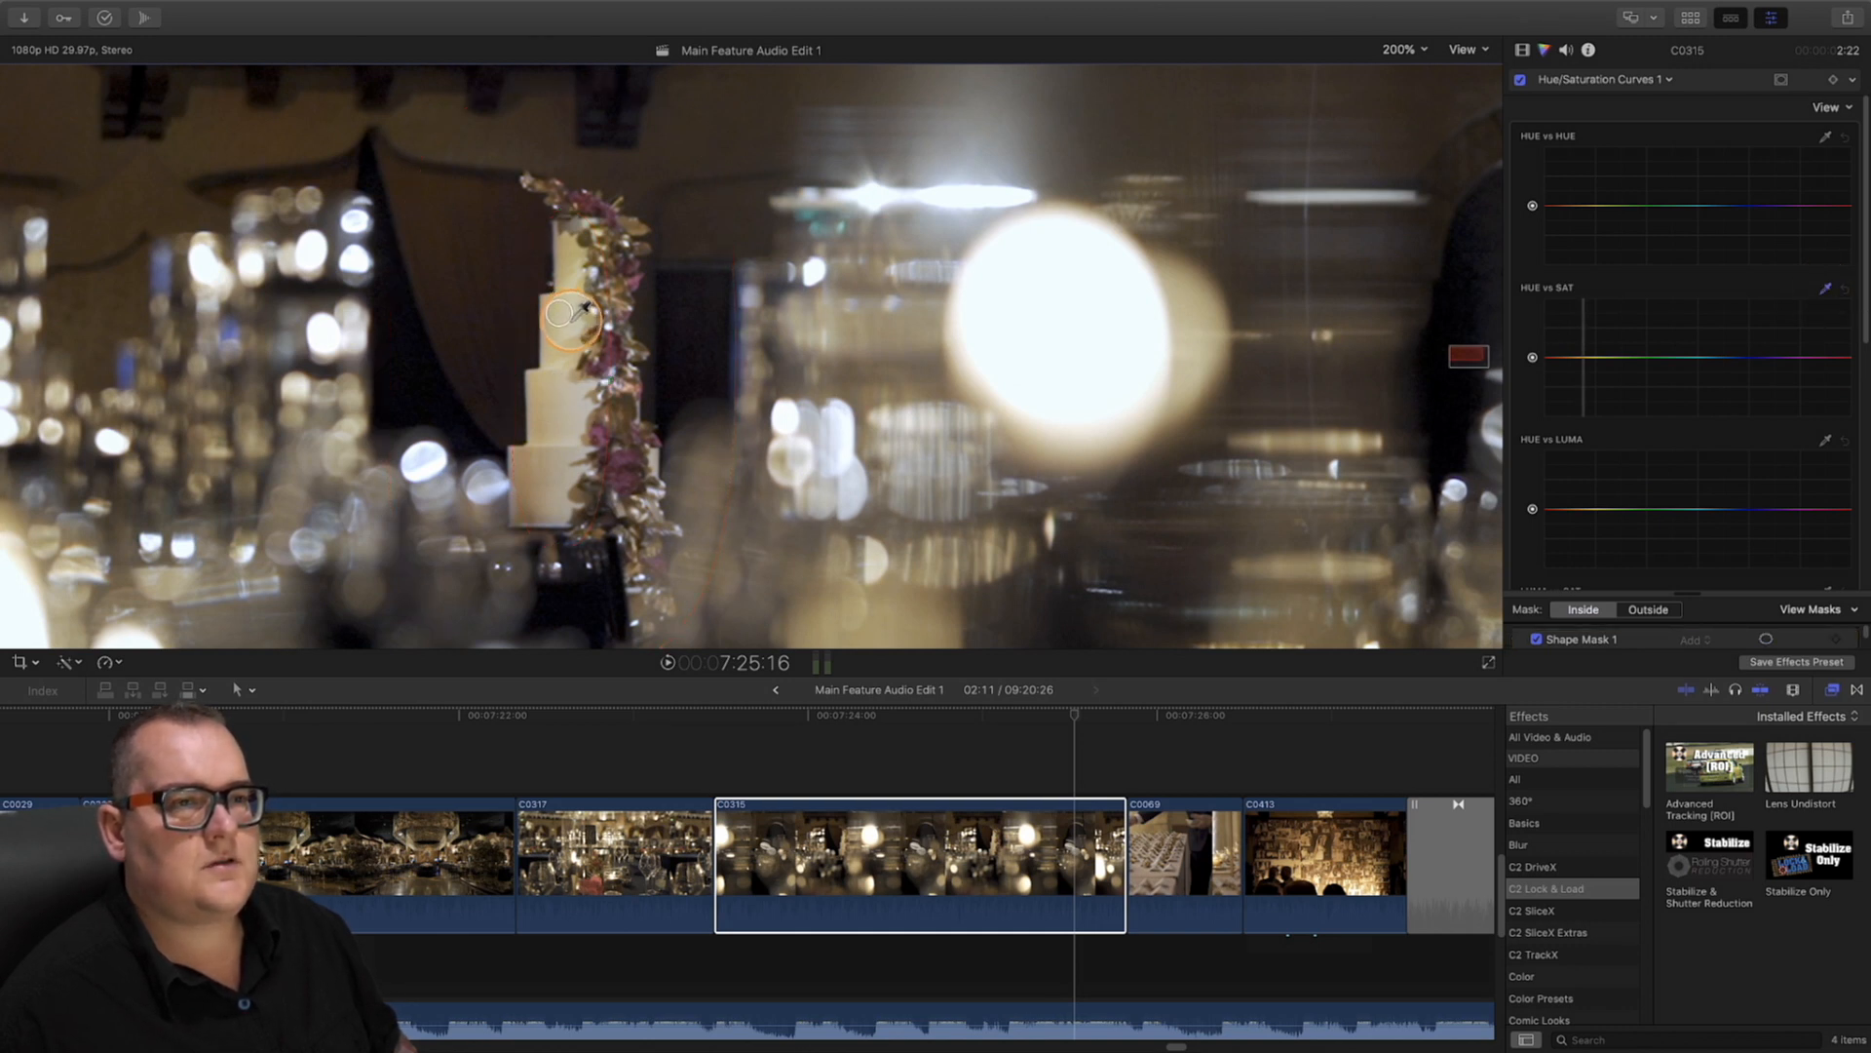
pyautogui.click(1632, 358)
pyautogui.click(1841, 358)
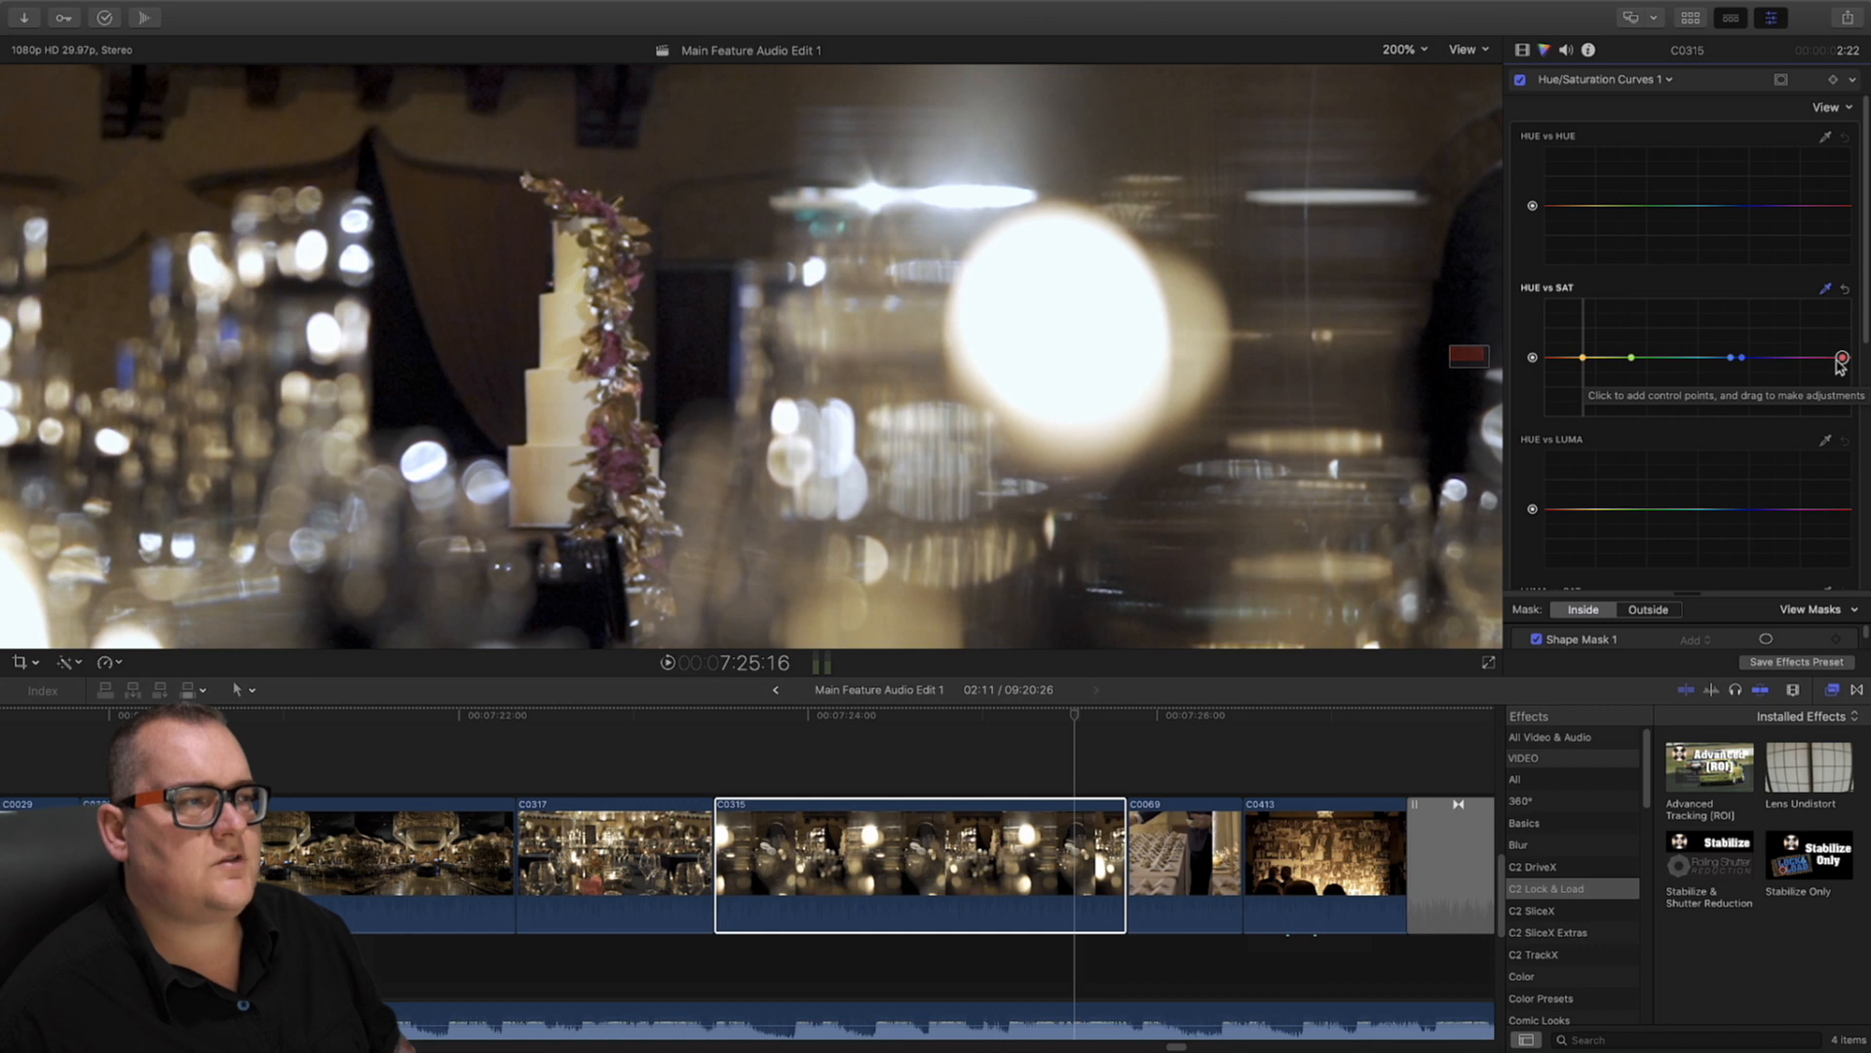
pyautogui.moveTo(1584, 358)
pyautogui.mouseDown()
pyautogui.moveTo(1584, 429)
pyautogui.moveTo(1585, 366)
pyautogui.moveTo(1579, 389)
pyautogui.mouseUp()
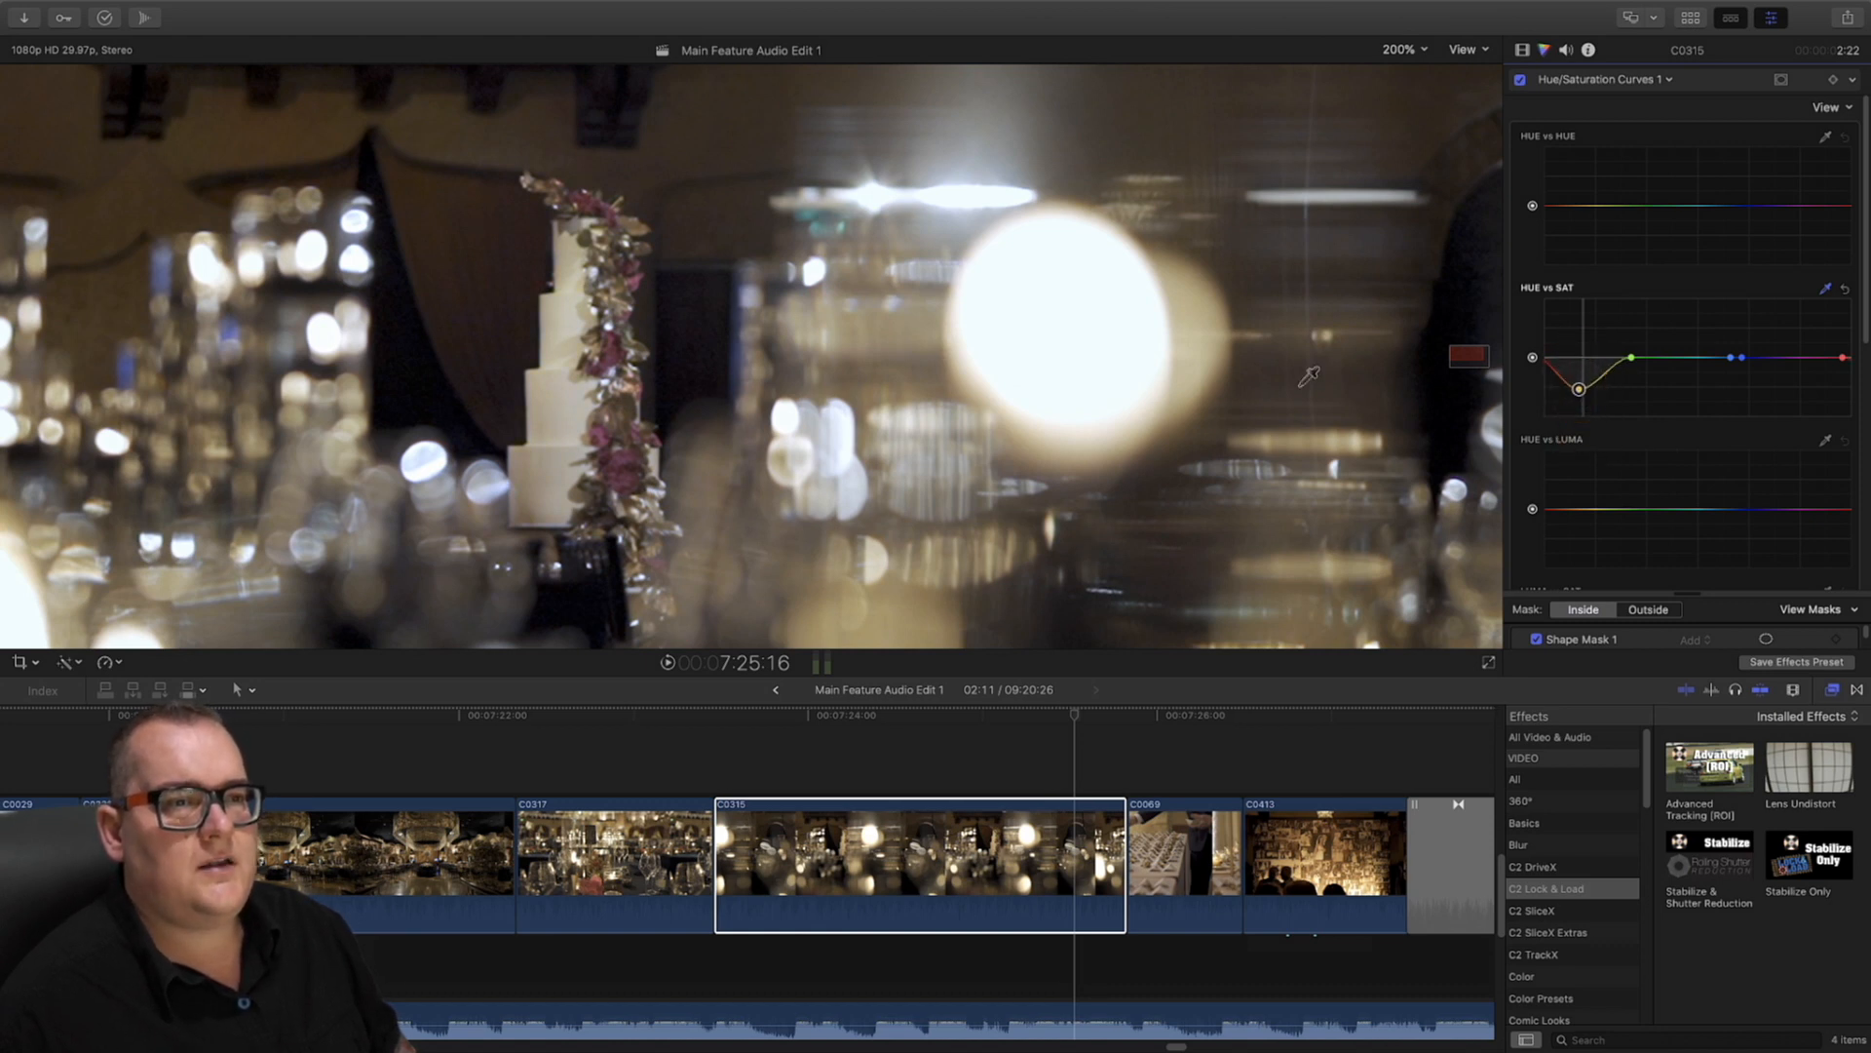
# Compare the cake with the Hue/Saturation Curves 1 correction disabled and enabled, leaving it enabled
pyautogui.click(1518, 82)
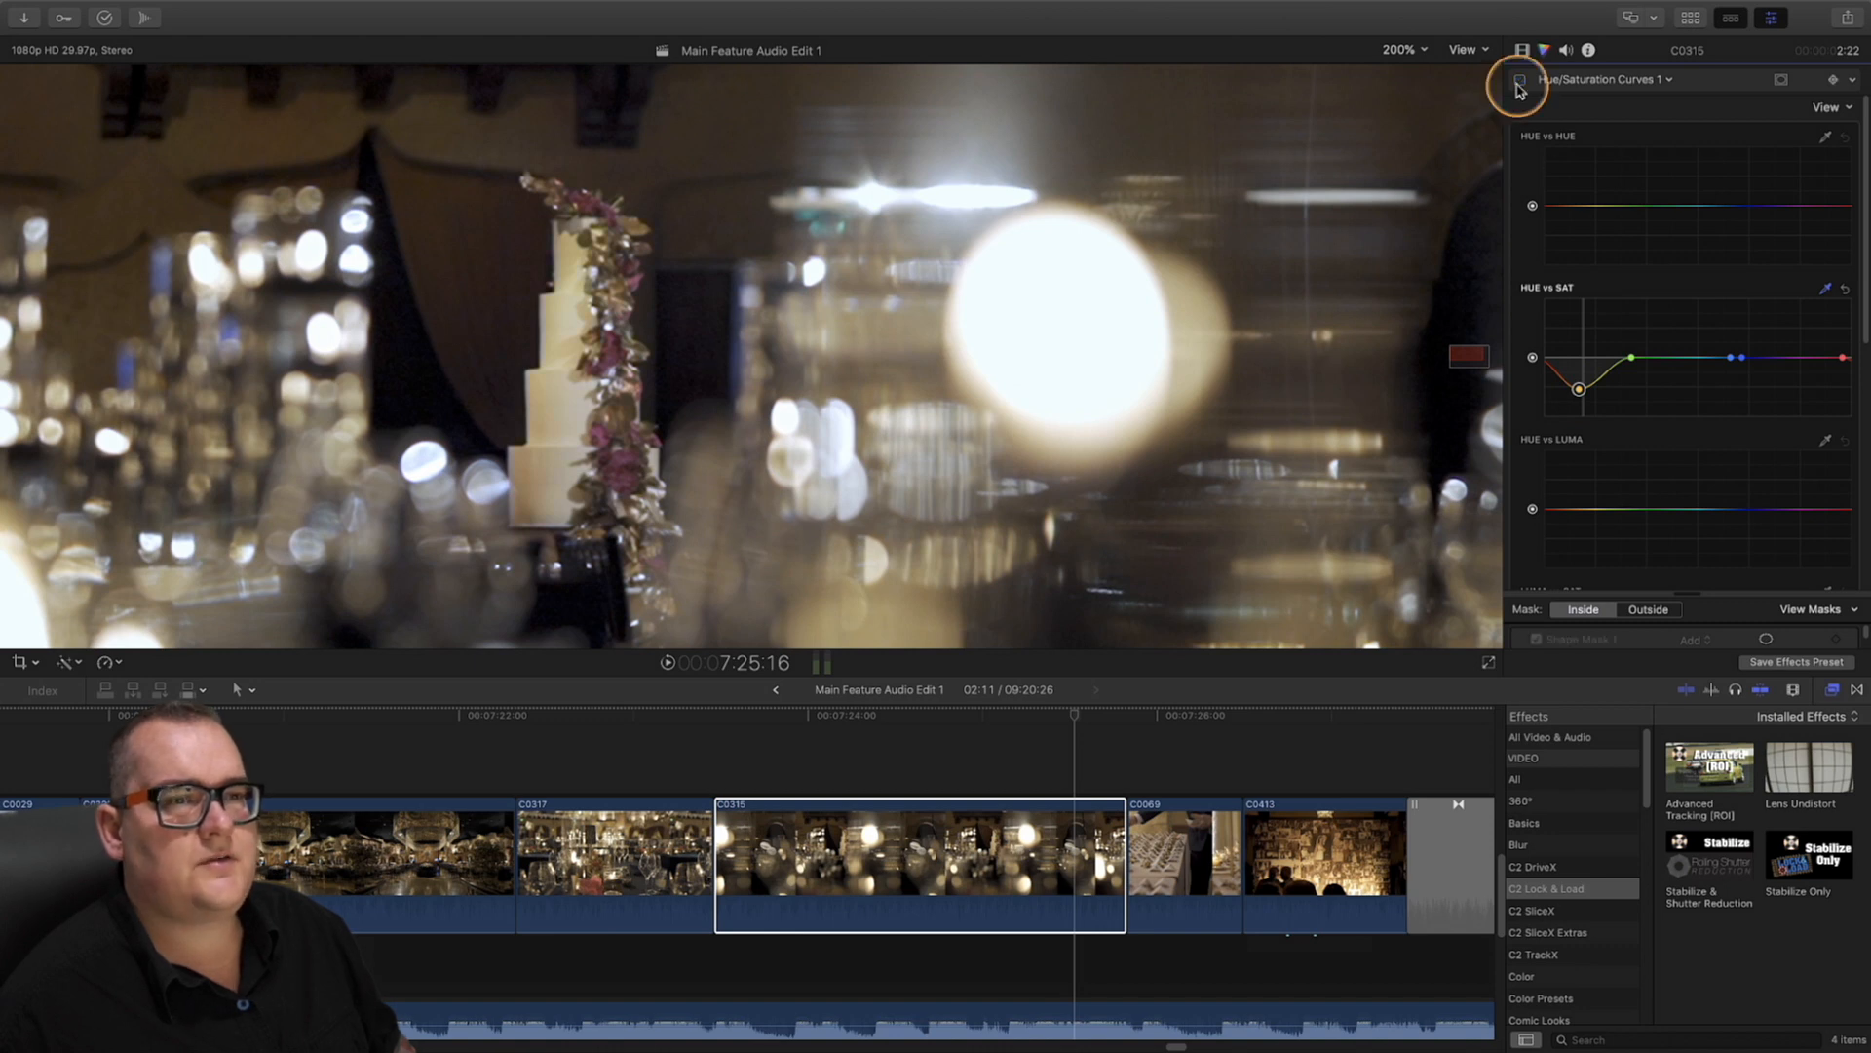
pyautogui.click(1518, 82)
pyautogui.click(1519, 82)
pyautogui.click(1518, 82)
pyautogui.click(1519, 81)
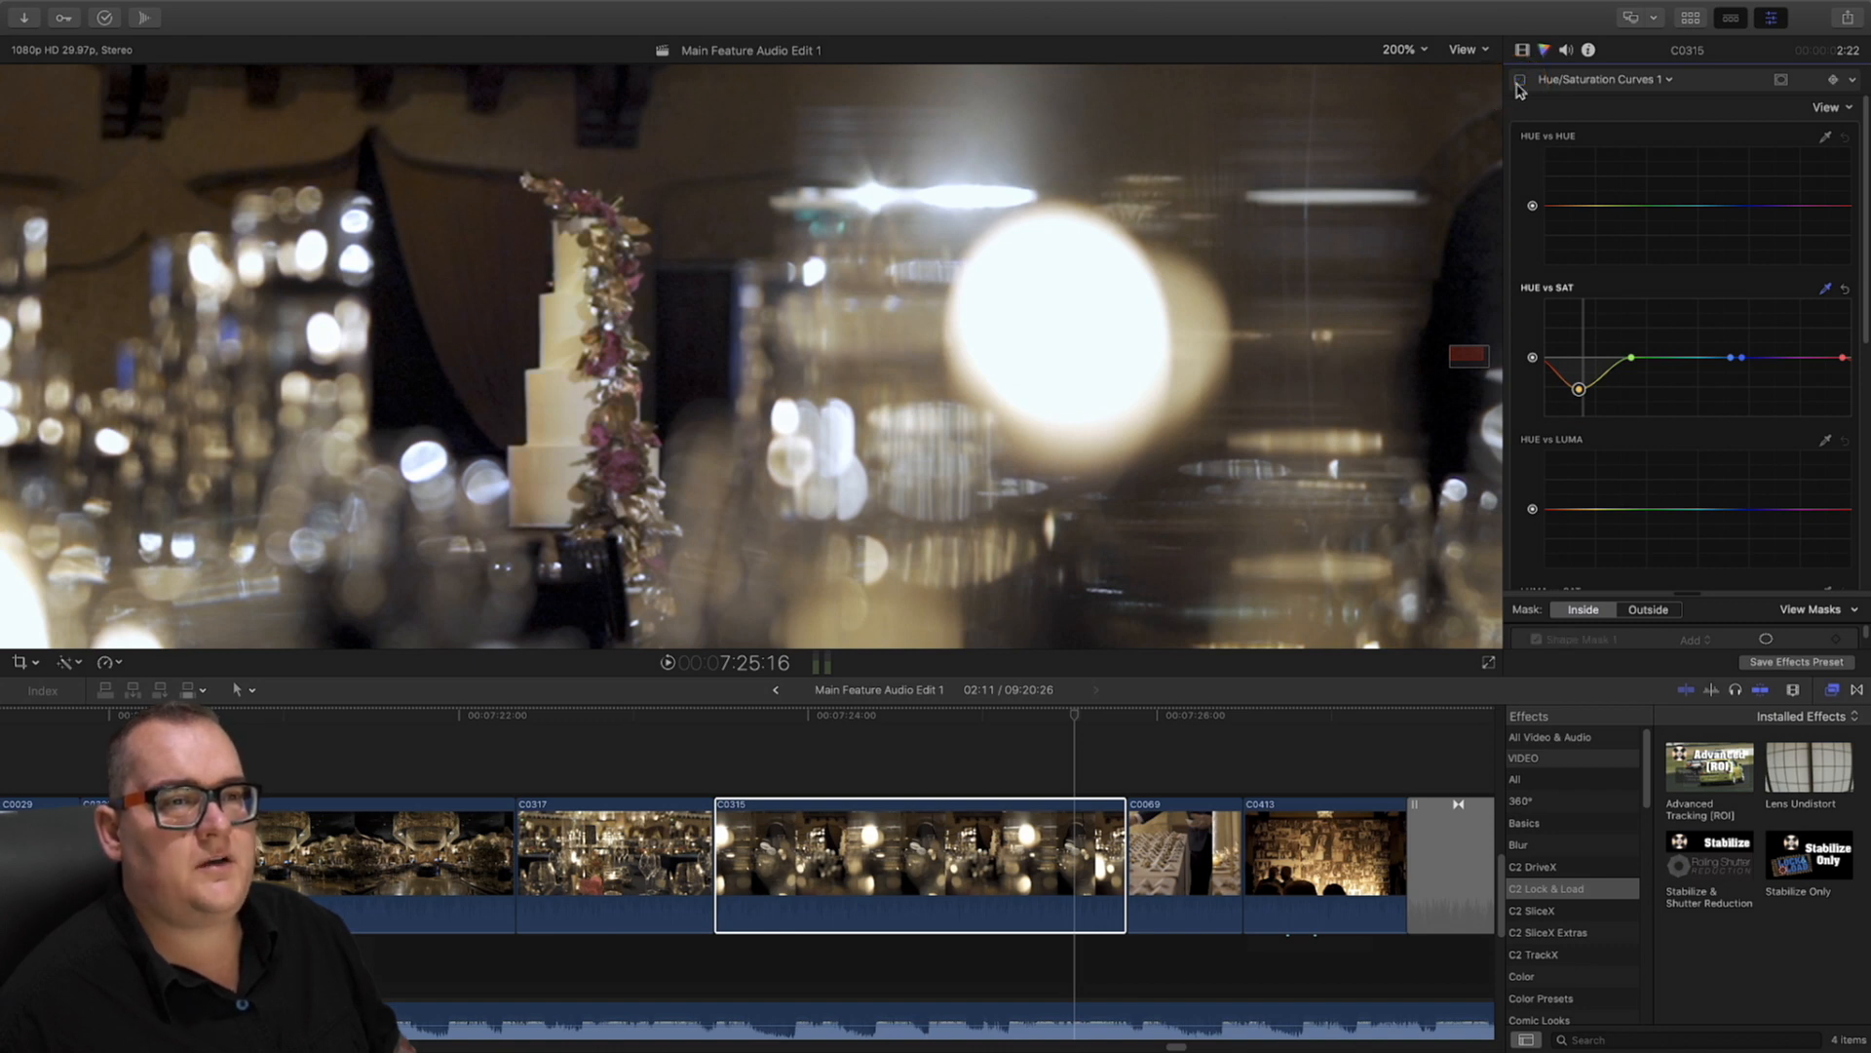
pyautogui.click(1519, 82)
# Shift the Color Wheels 2 shape mask slightly right over the cake and raise that correction's midtone saturation a little
pyautogui.click(1403, 49)
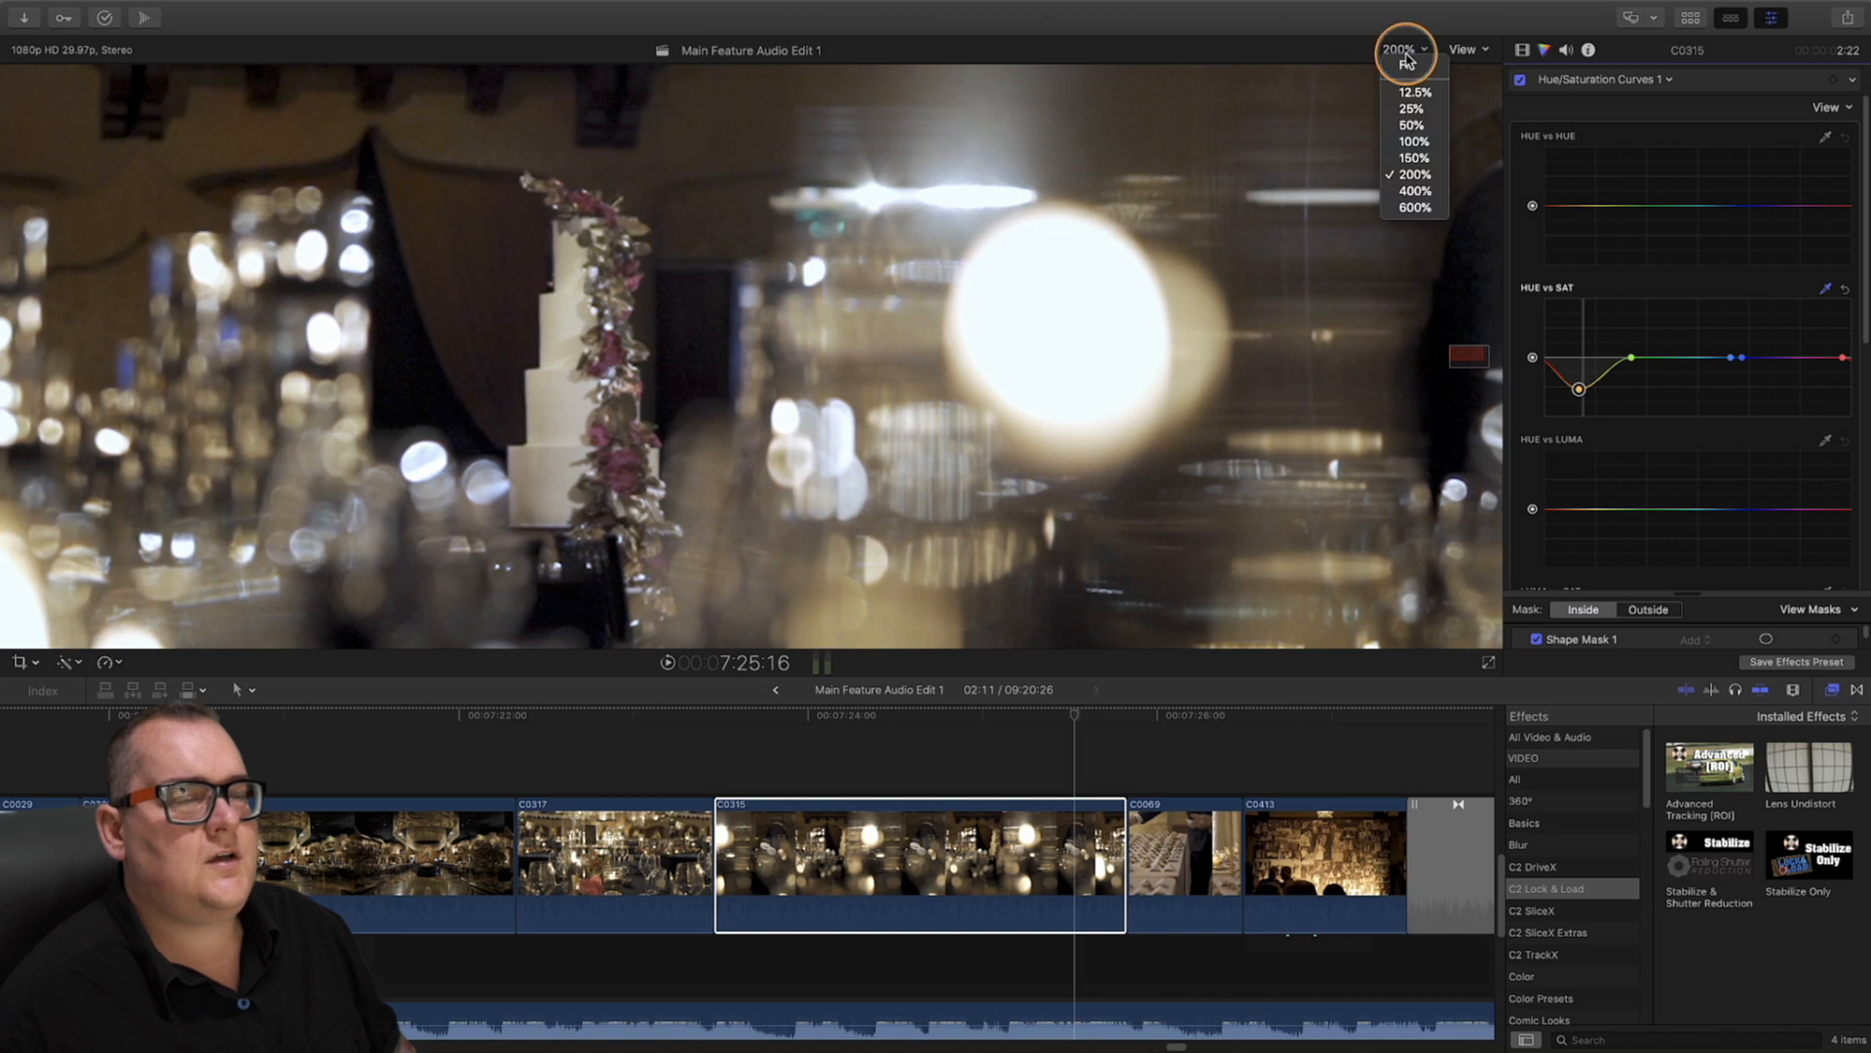
pyautogui.click(1409, 74)
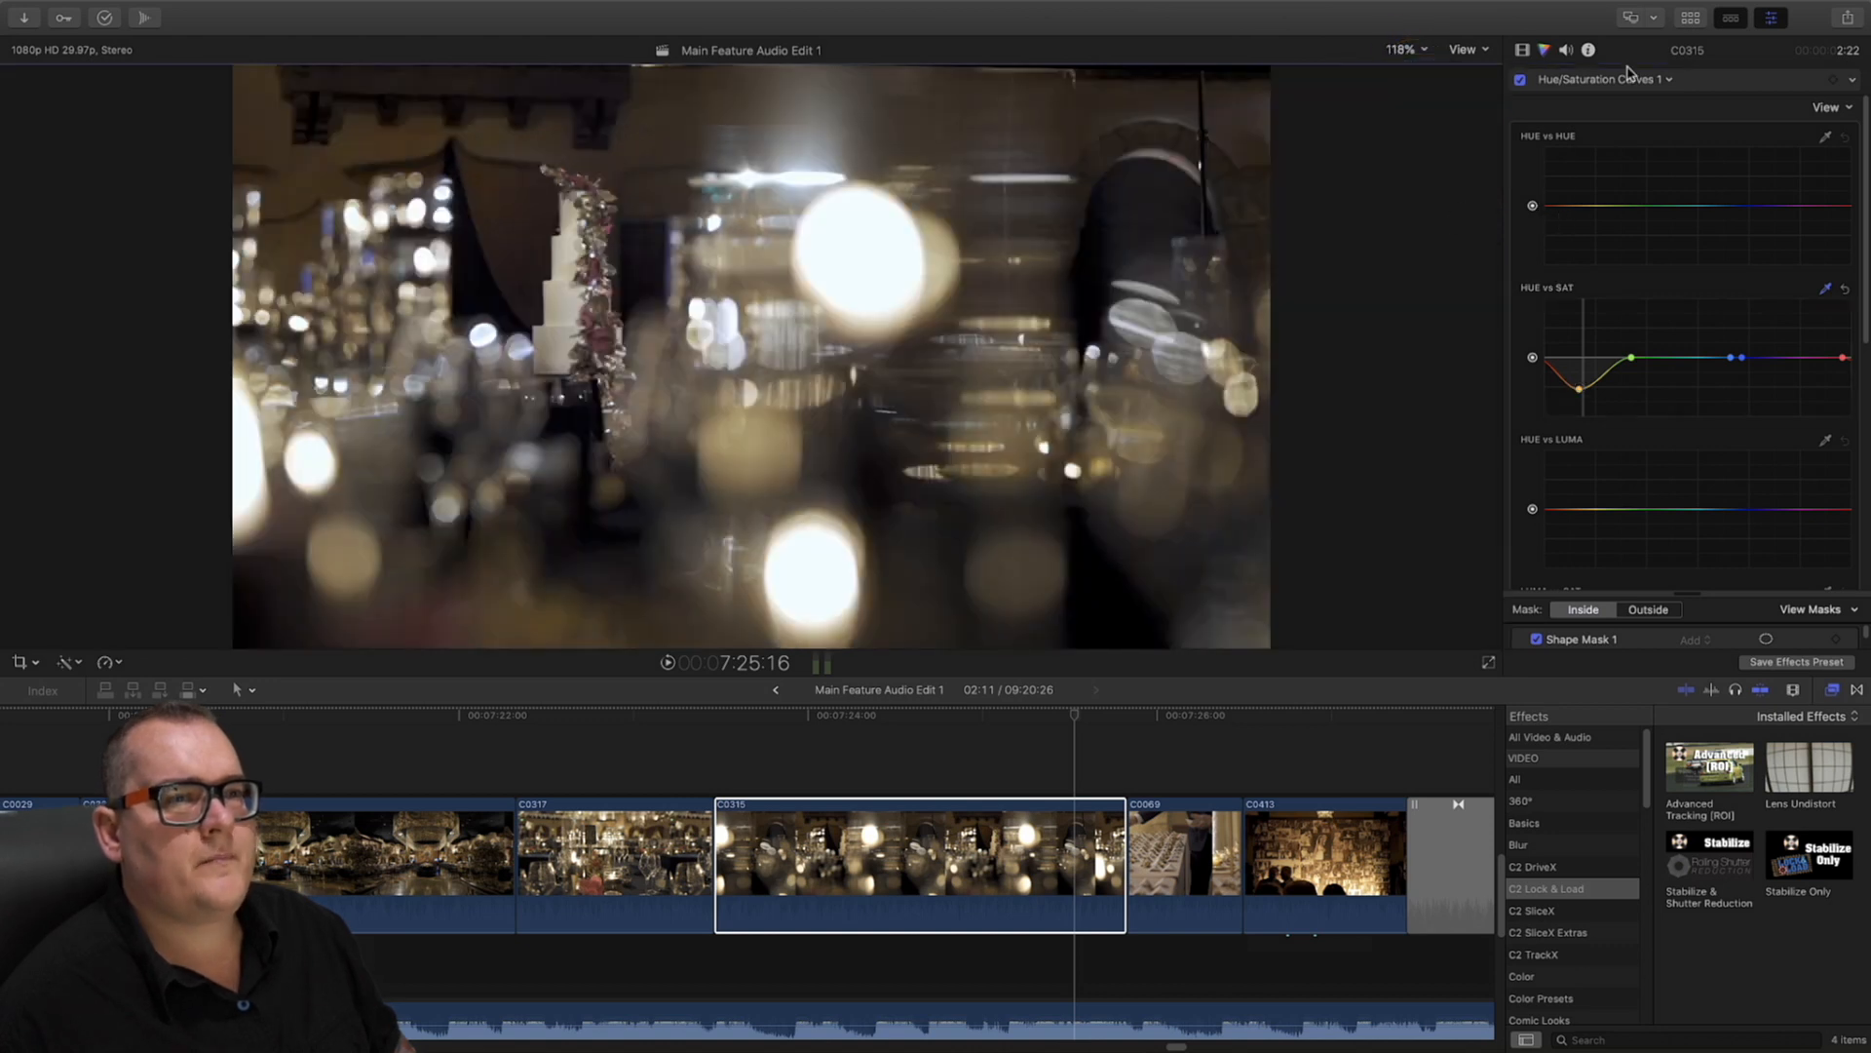
pyautogui.click(1547, 73)
pyautogui.click(1657, 133)
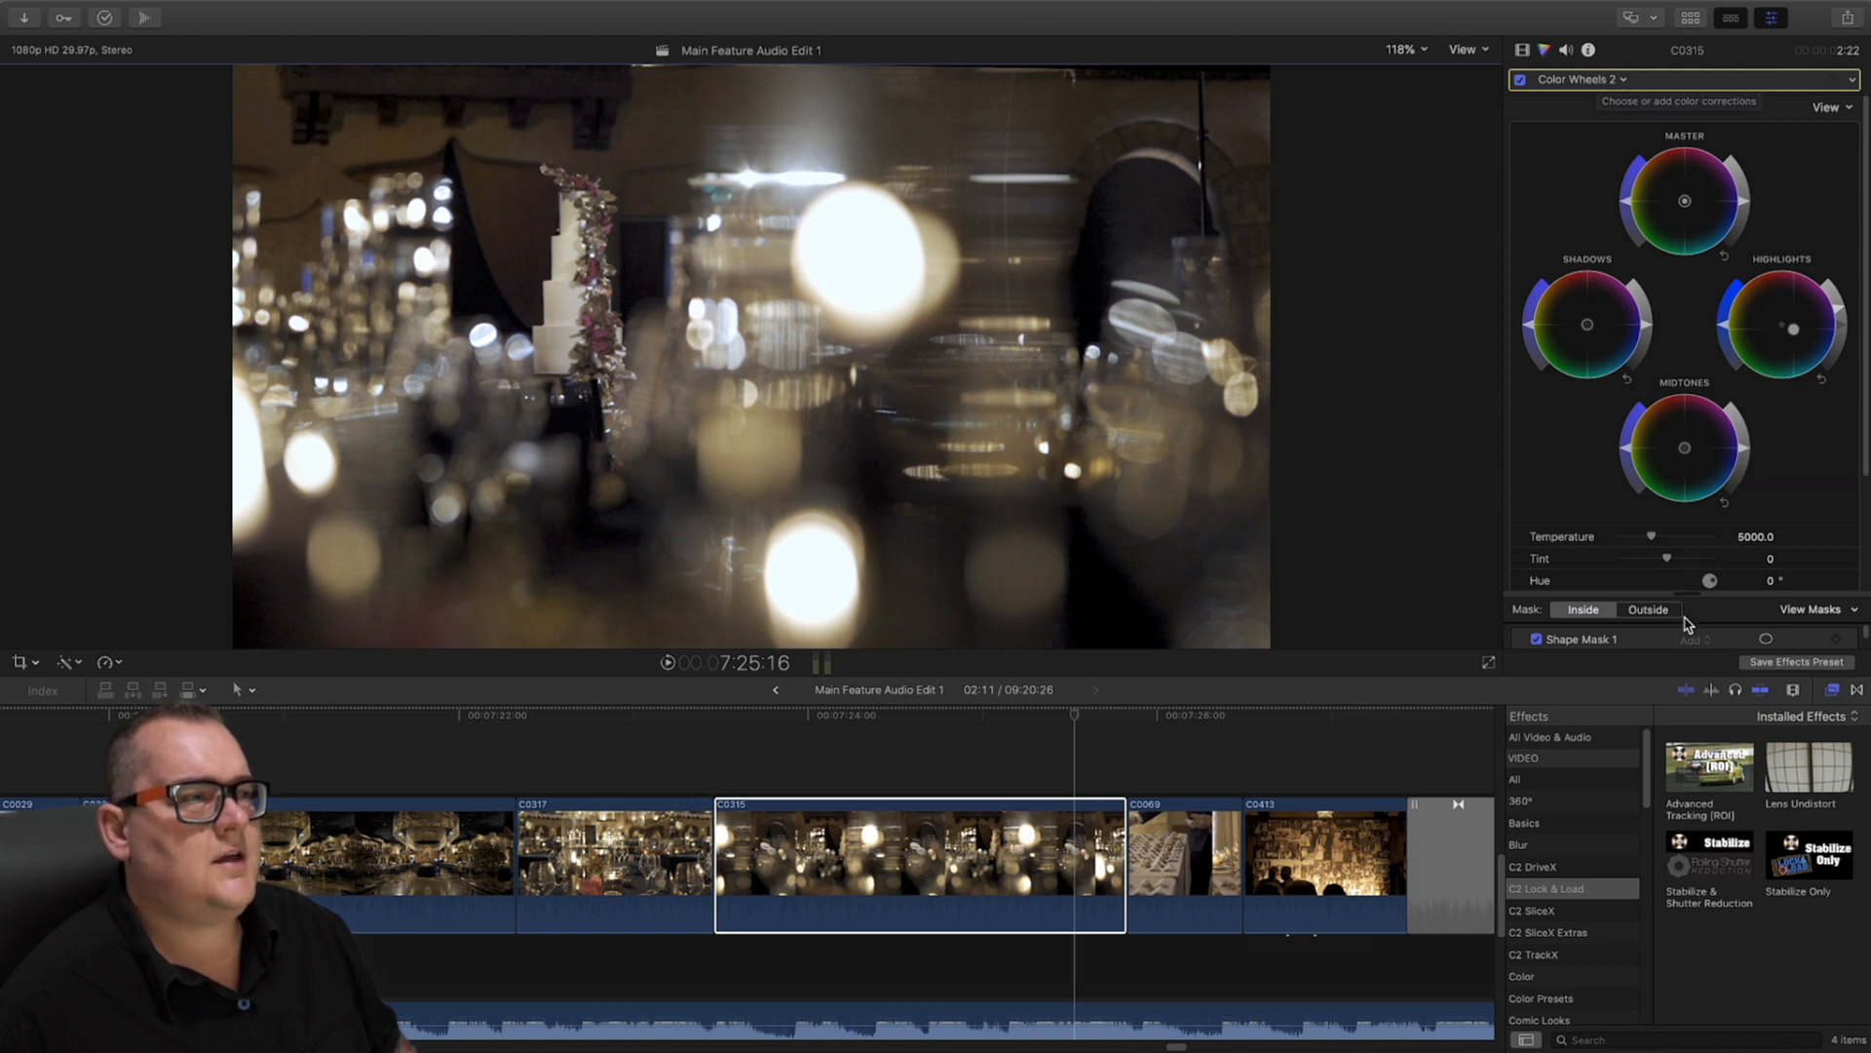
pyautogui.click(1594, 641)
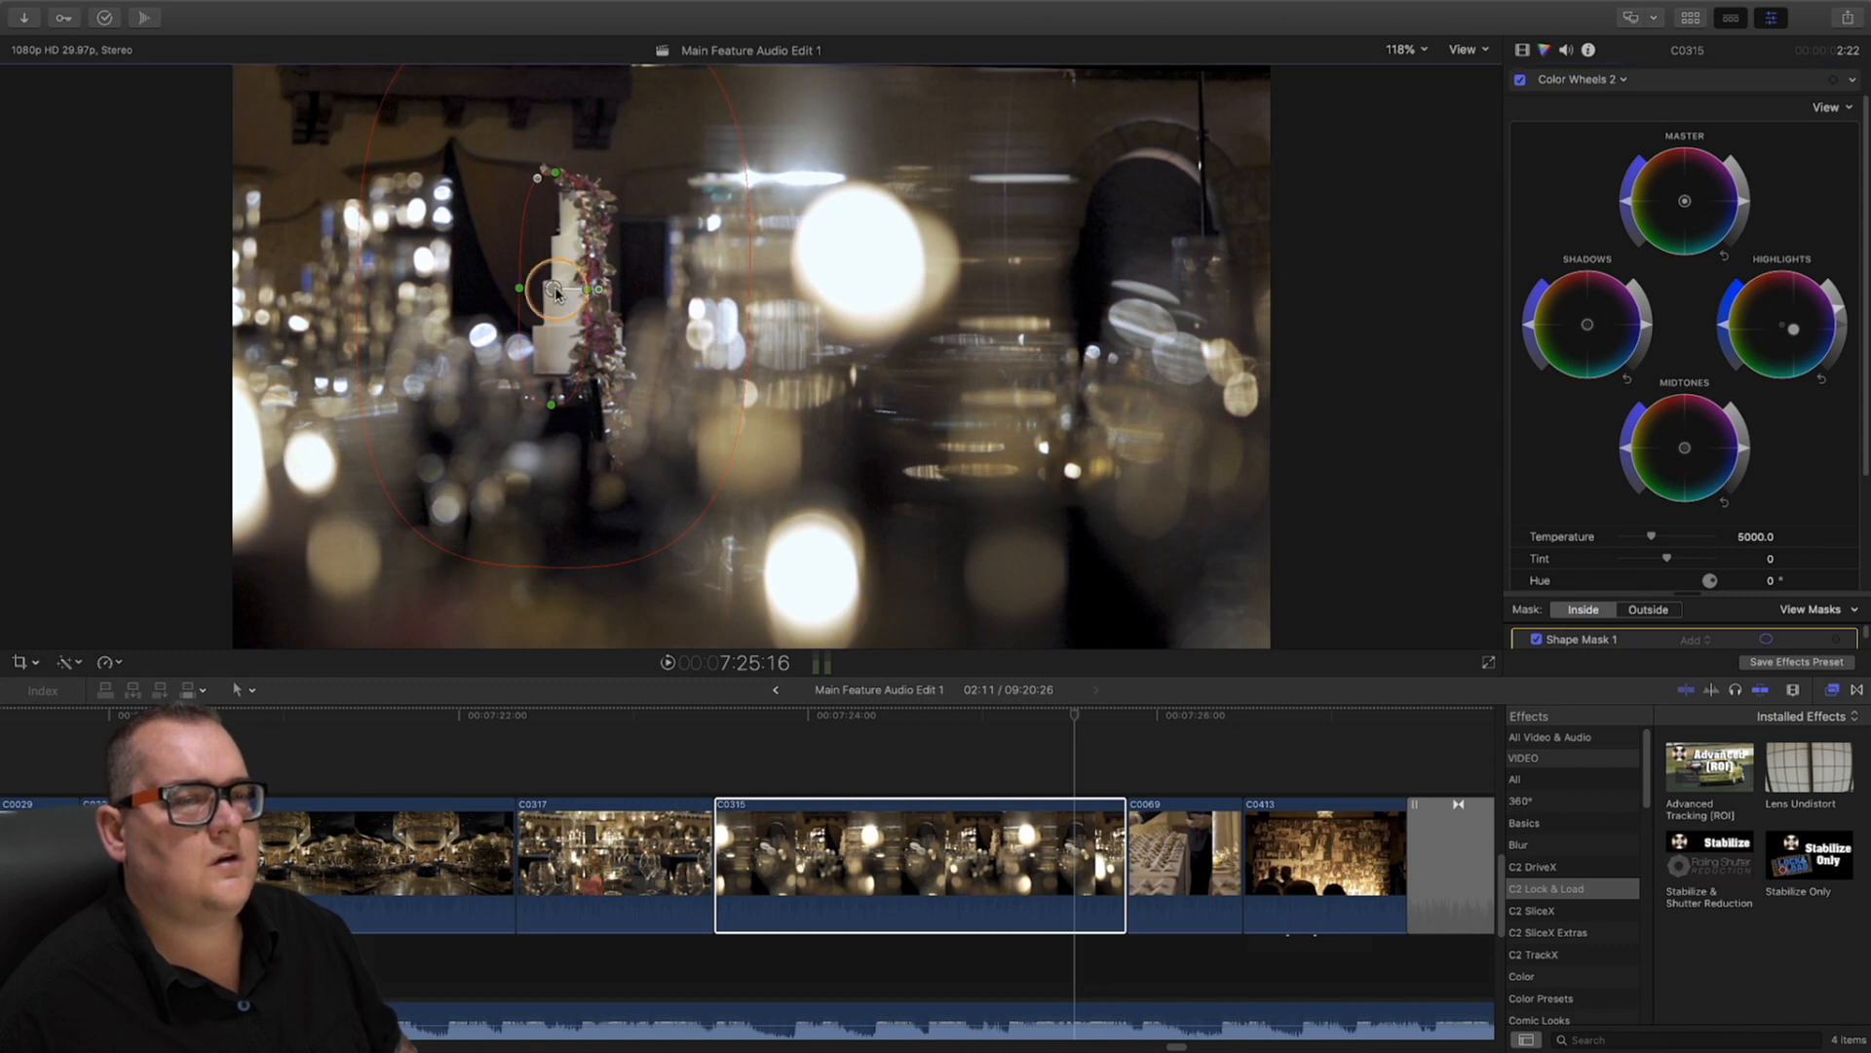
pyautogui.moveTo(558, 291); pyautogui.dragTo(565, 294)
pyautogui.moveTo(1689, 641)
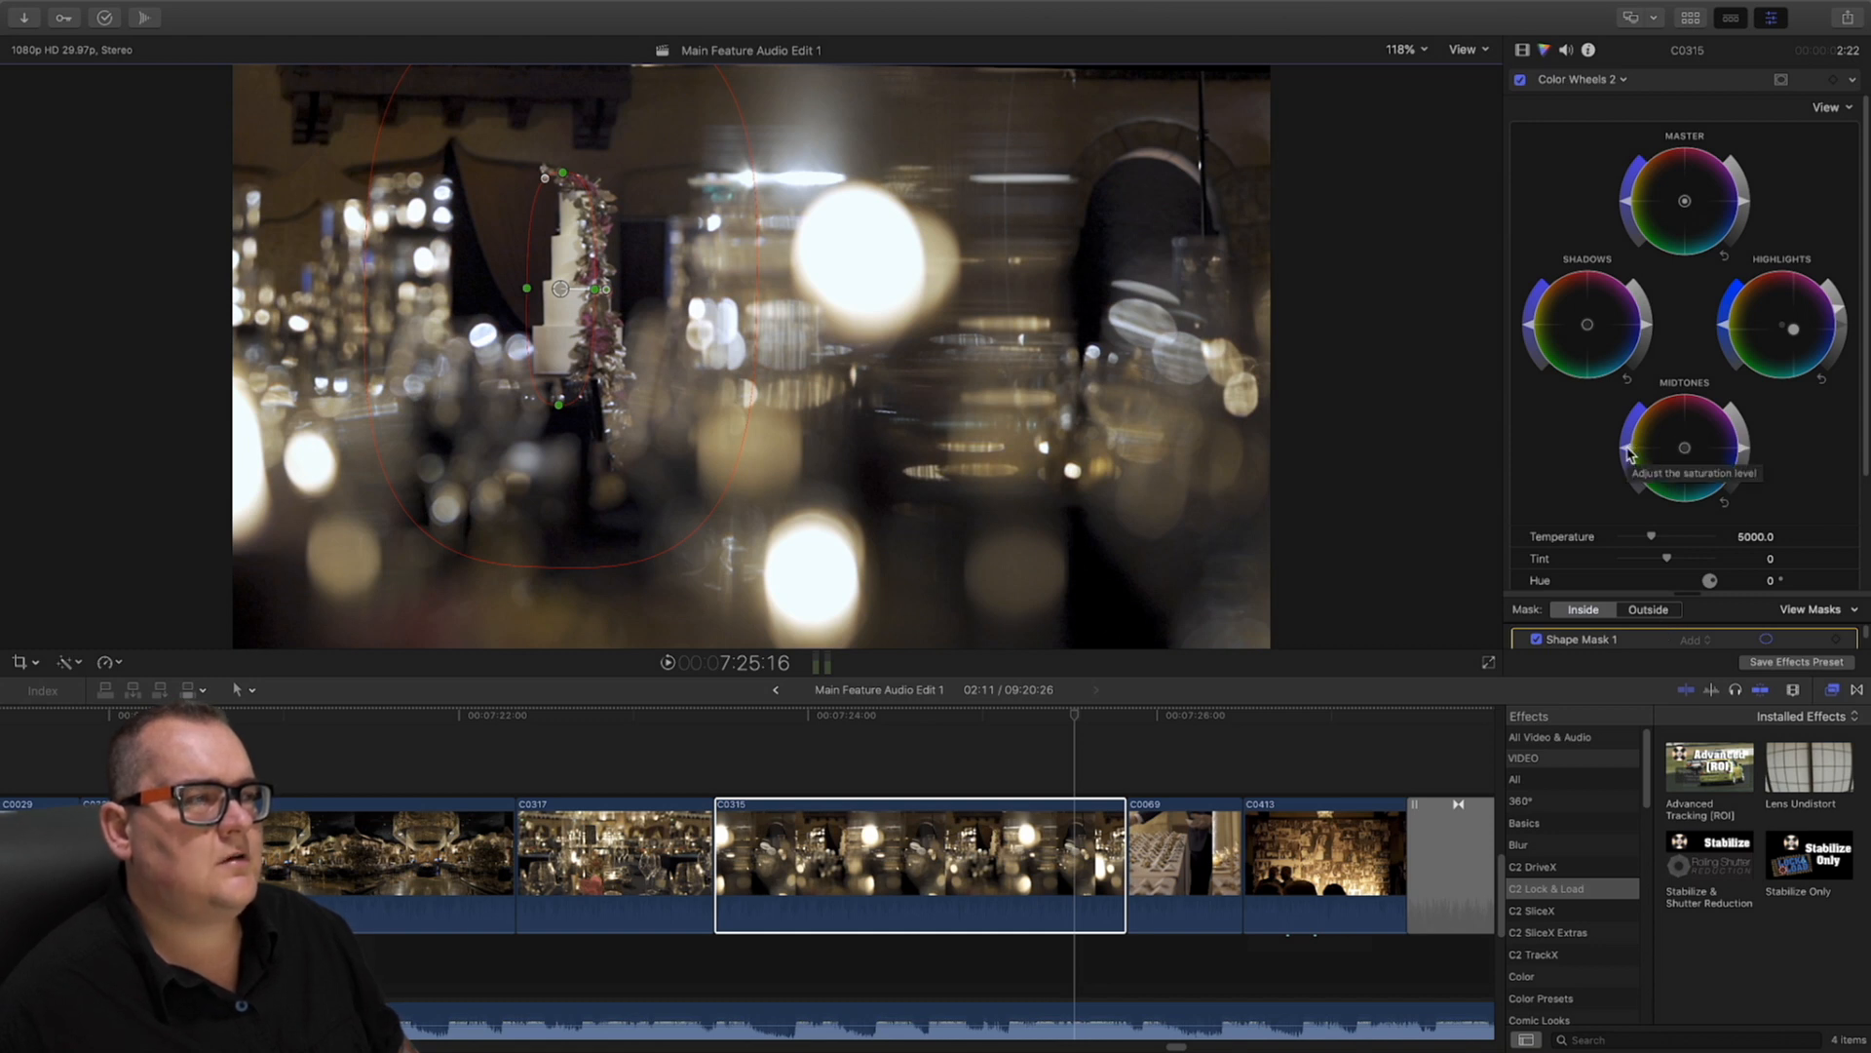
pyautogui.moveTo(1630, 454)
pyautogui.mouseDown()
pyautogui.moveTo(1633, 417)
pyautogui.moveTo(1635, 439)
pyautogui.mouseUp()
pyautogui.moveTo(561, 290); pyautogui.dragTo(567, 287)
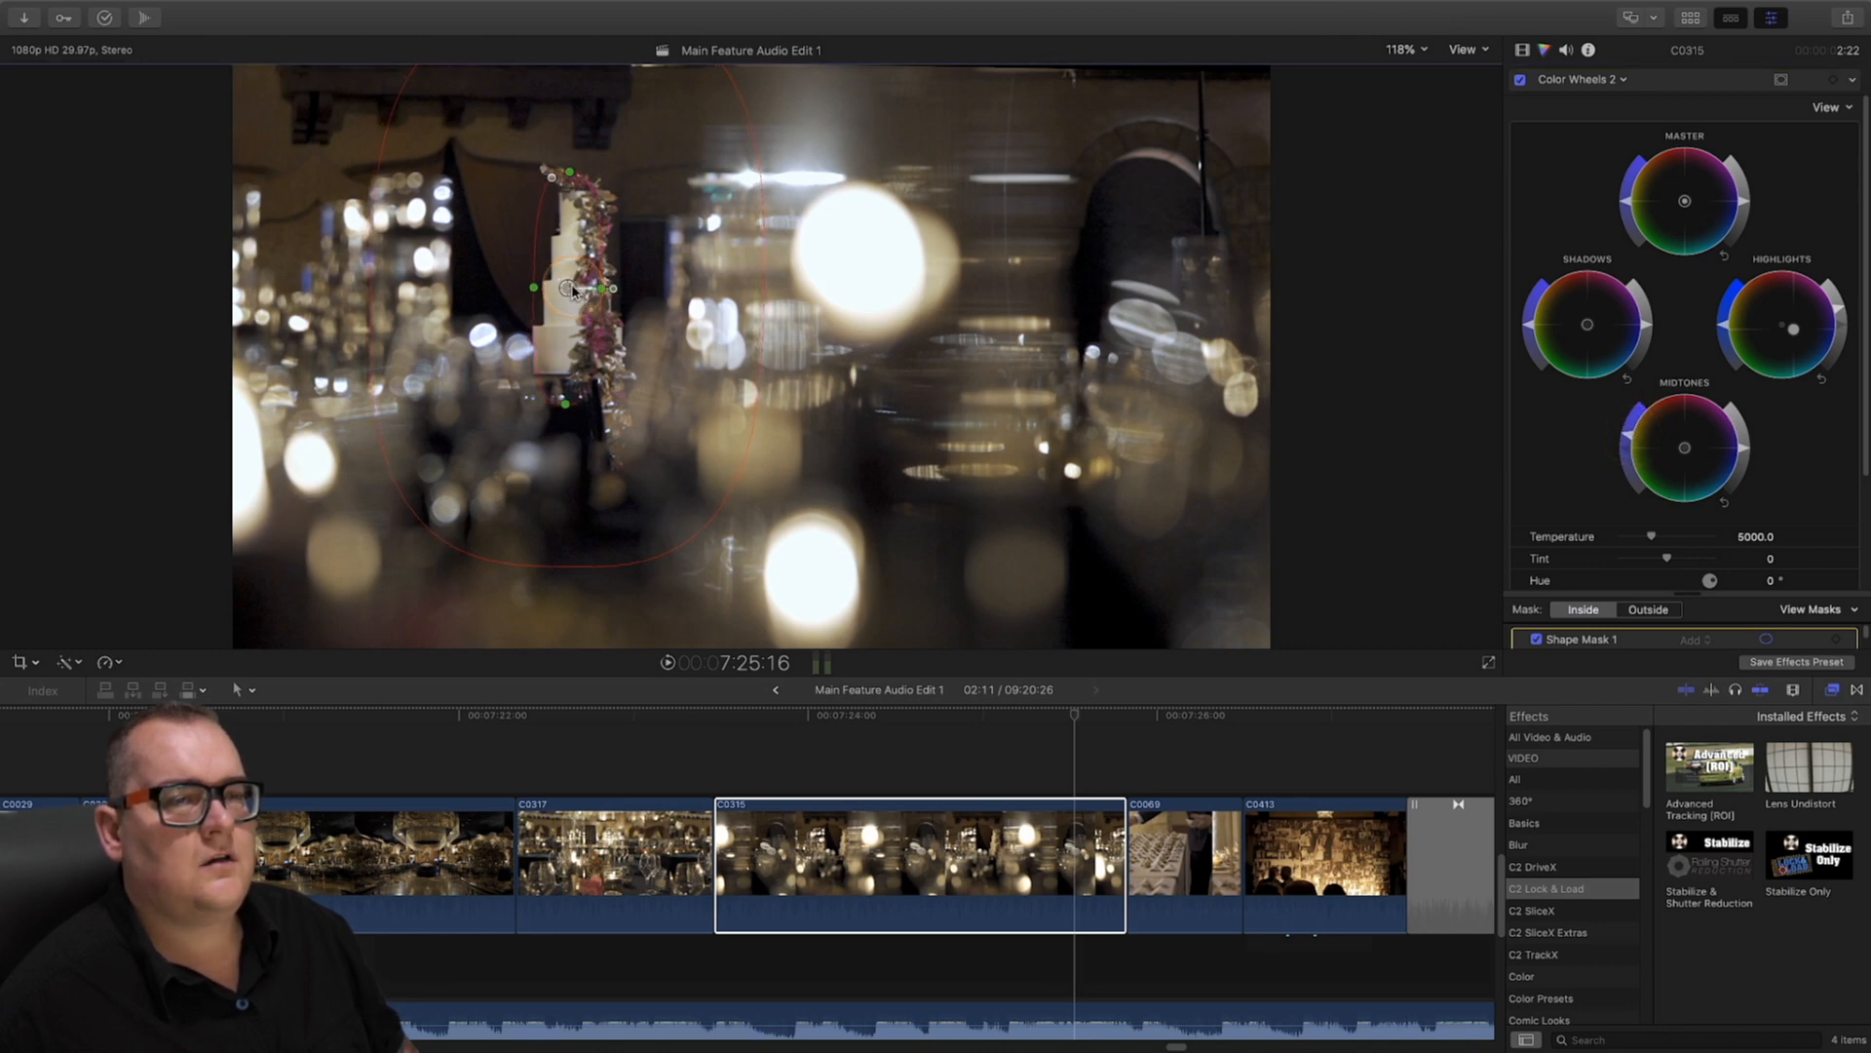
# Compare clip C0315 near 7:25:13 with all effects disabled and enabled, leaving them enabled and the mask outline hidden
pyautogui.moveTo(931, 722); pyautogui.dragTo(1061, 752)
pyautogui.click(1522, 49)
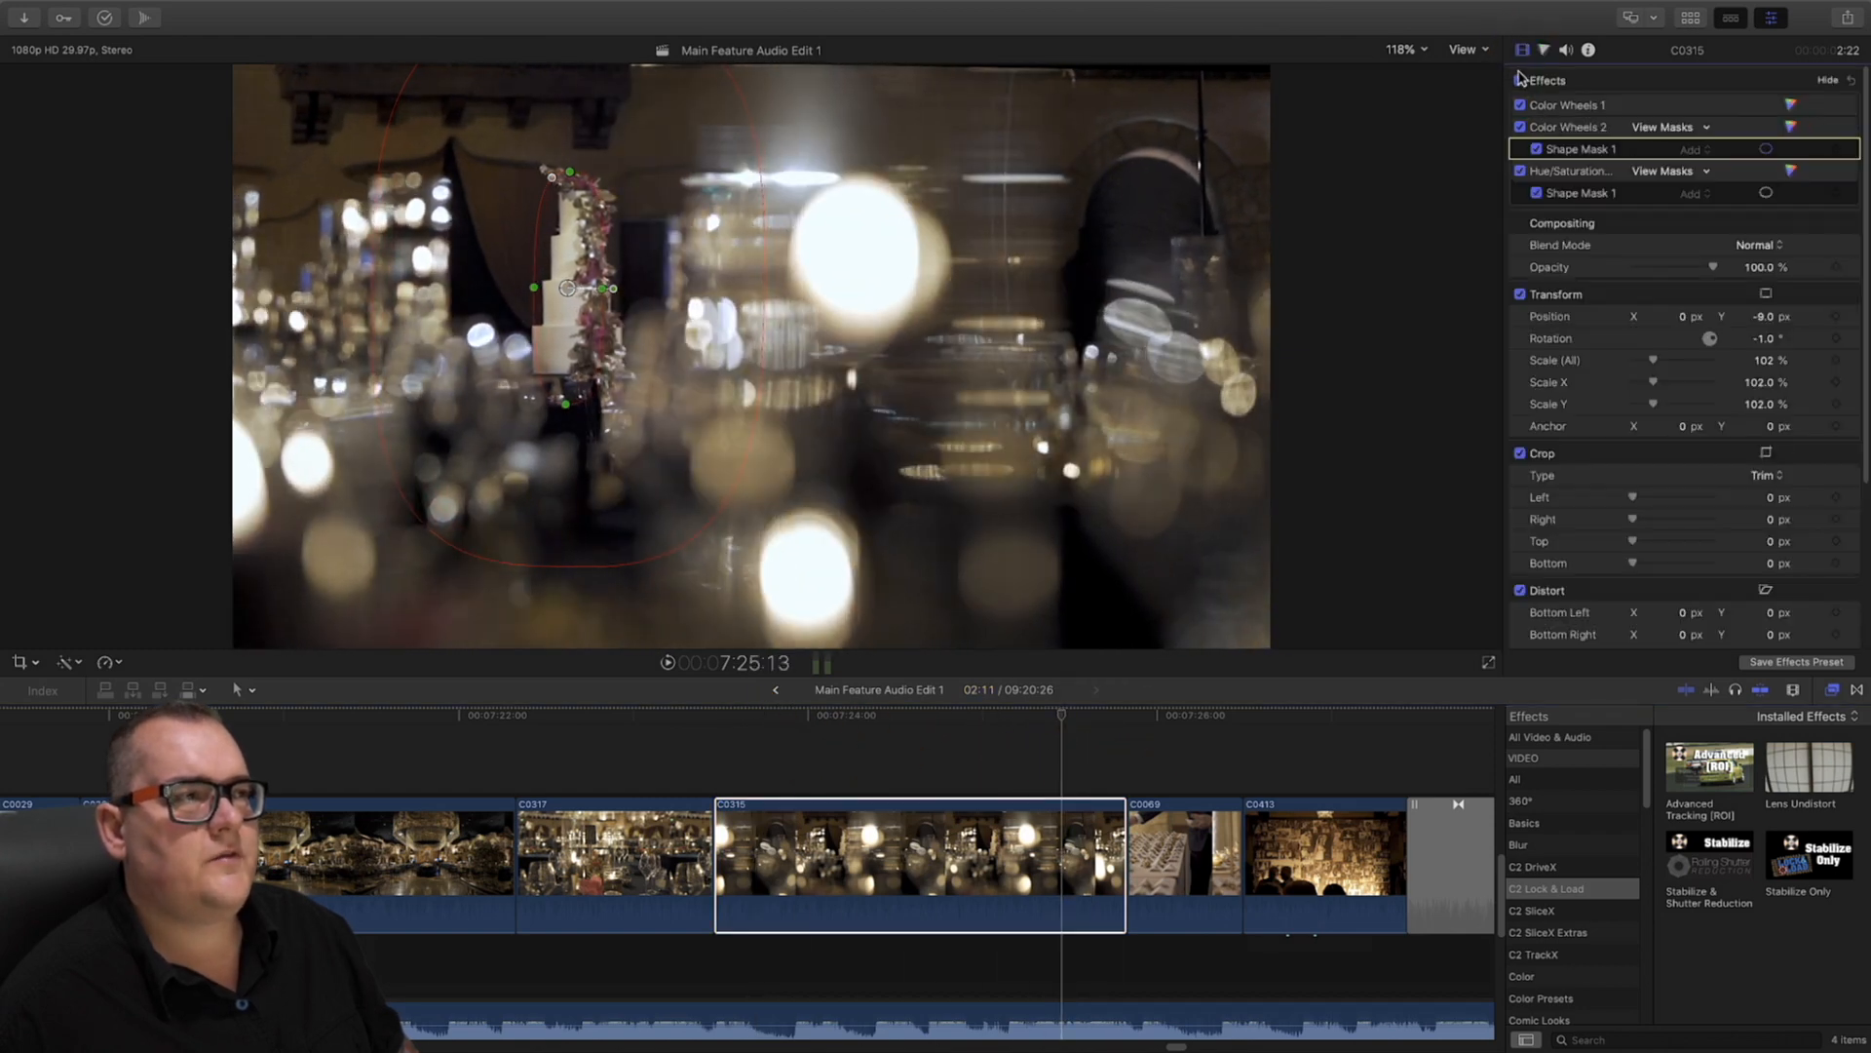
pyautogui.click(1521, 81)
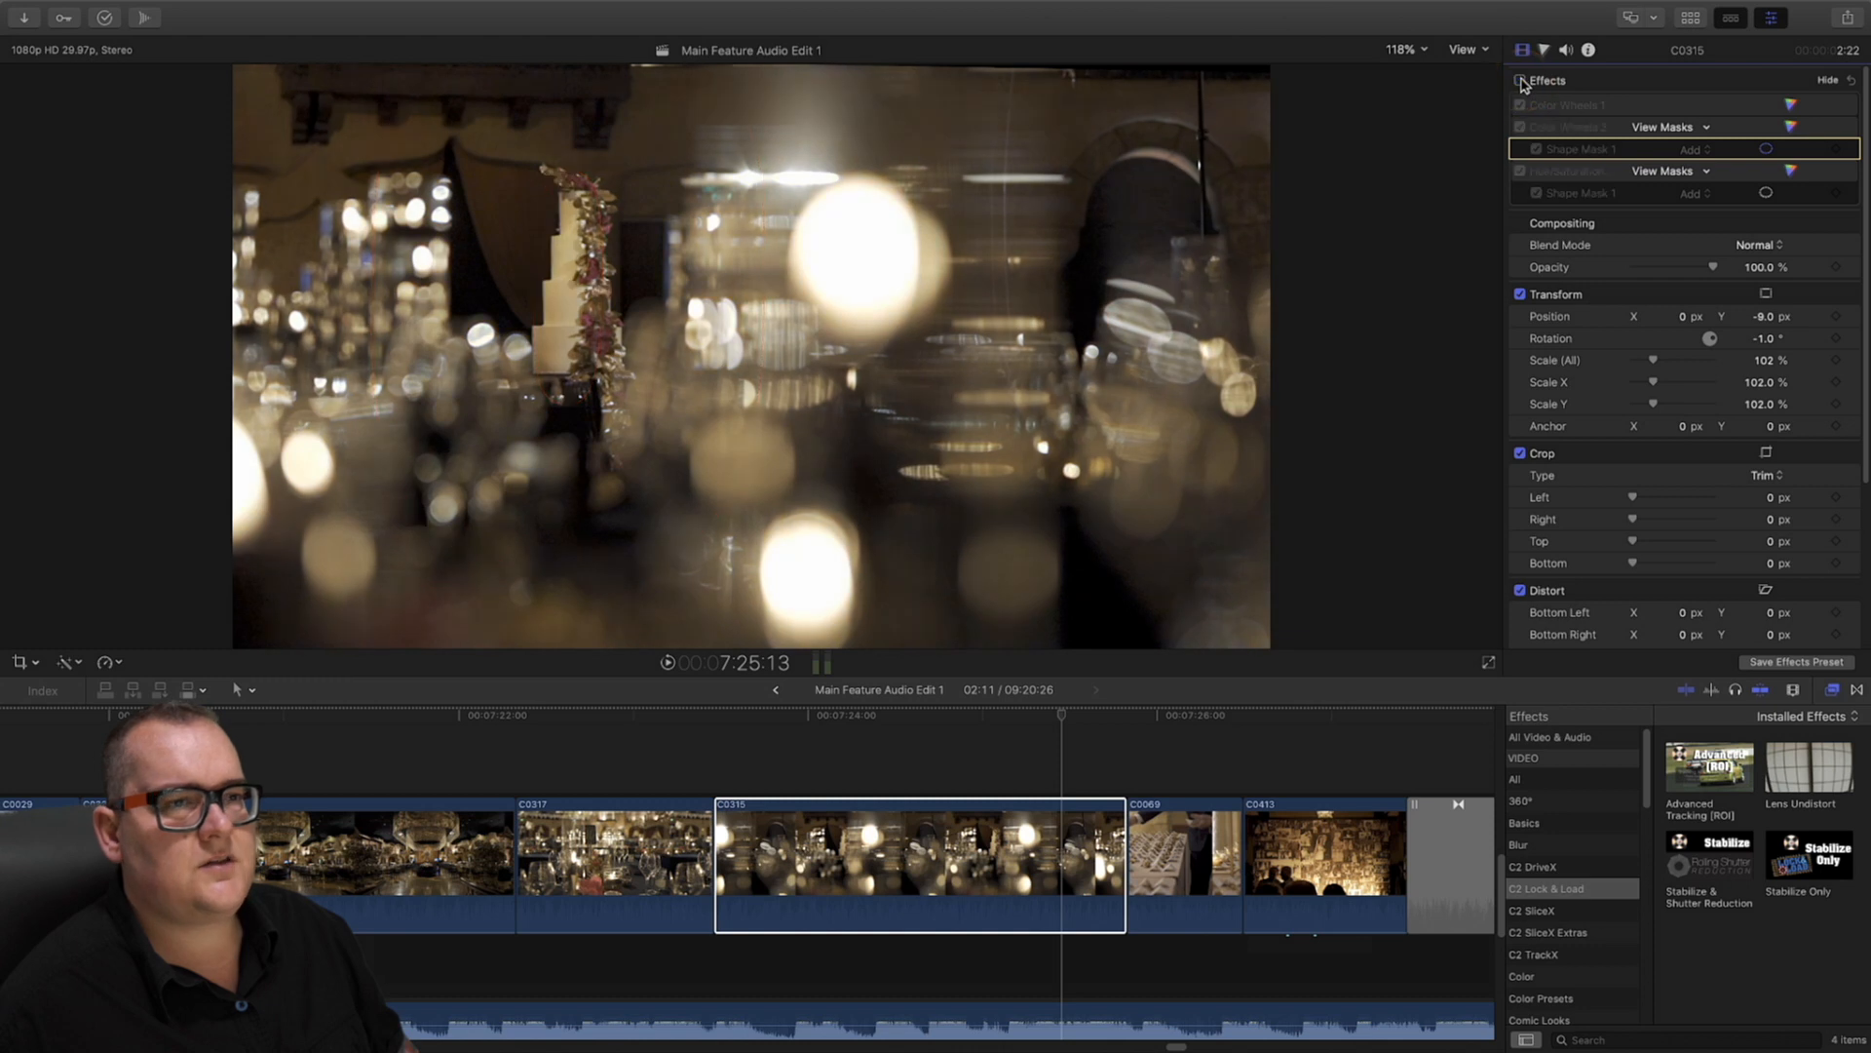
pyautogui.click(1521, 81)
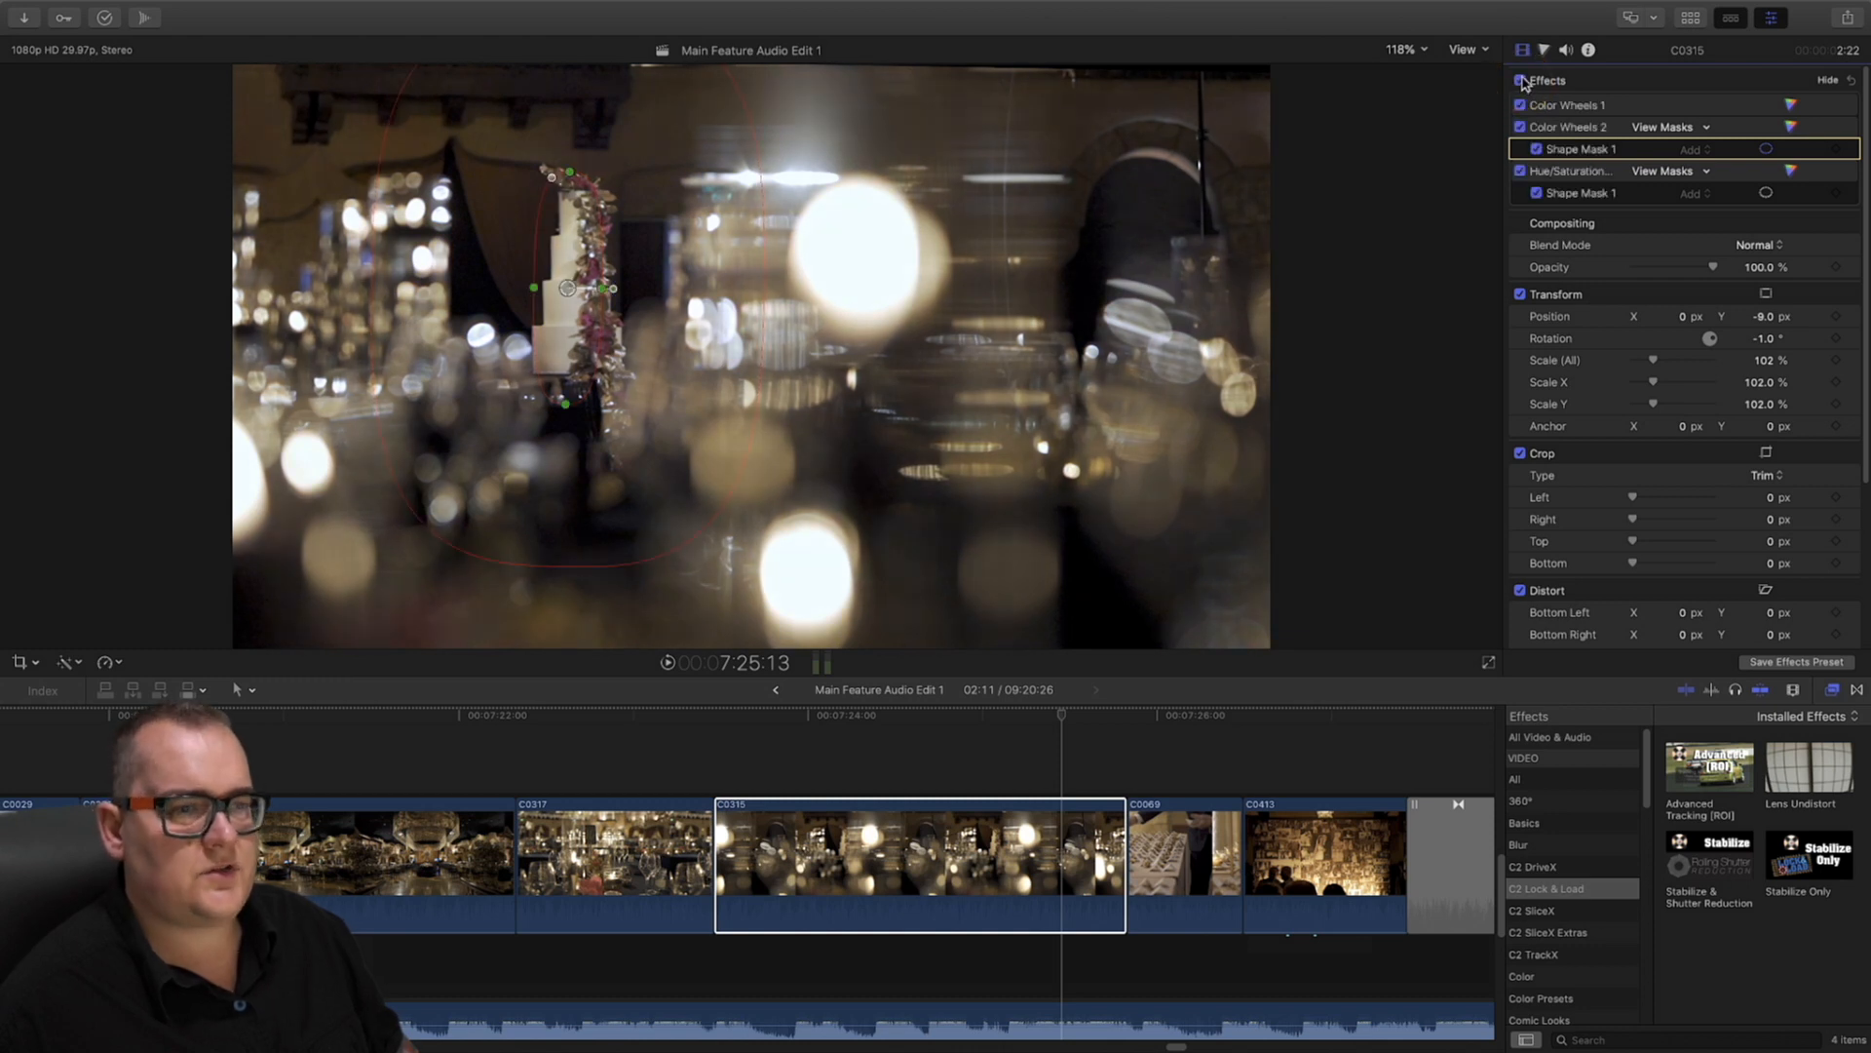
pyautogui.click(1521, 81)
pyautogui.click(1521, 81)
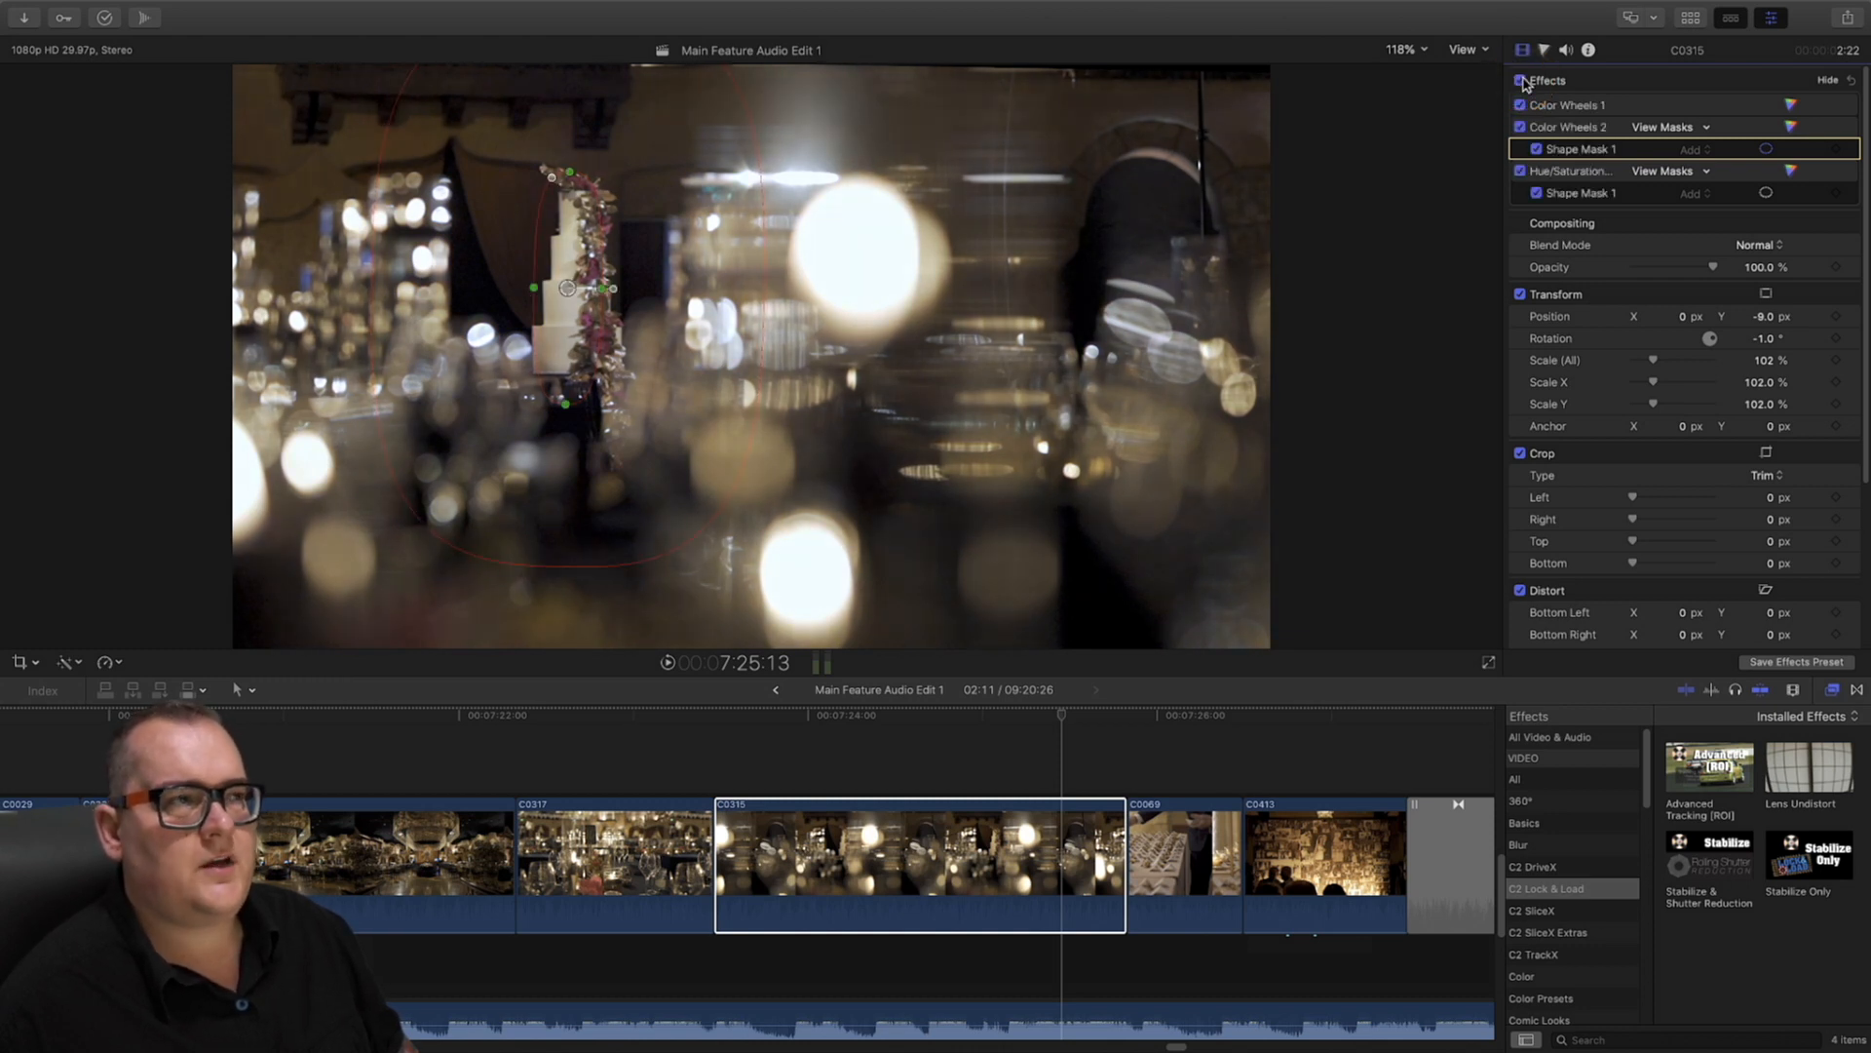
pyautogui.click(1563, 101)
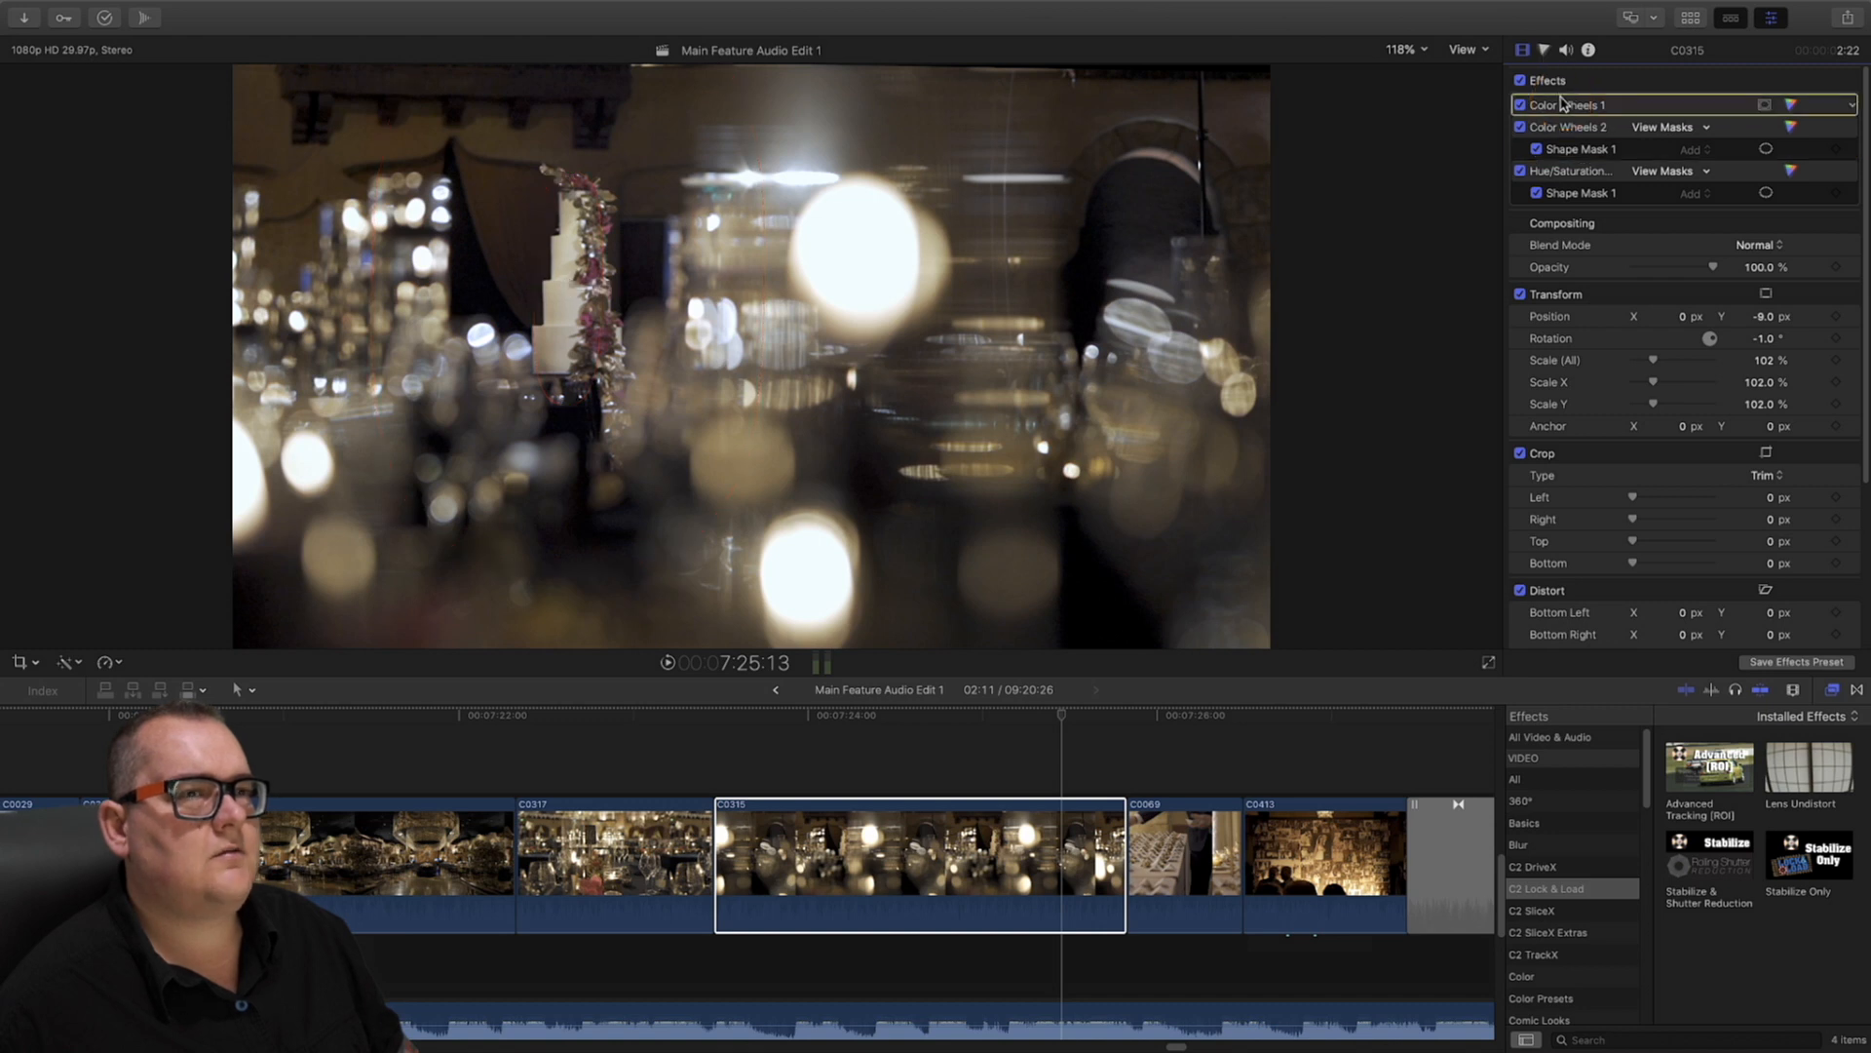
pyautogui.click(1521, 81)
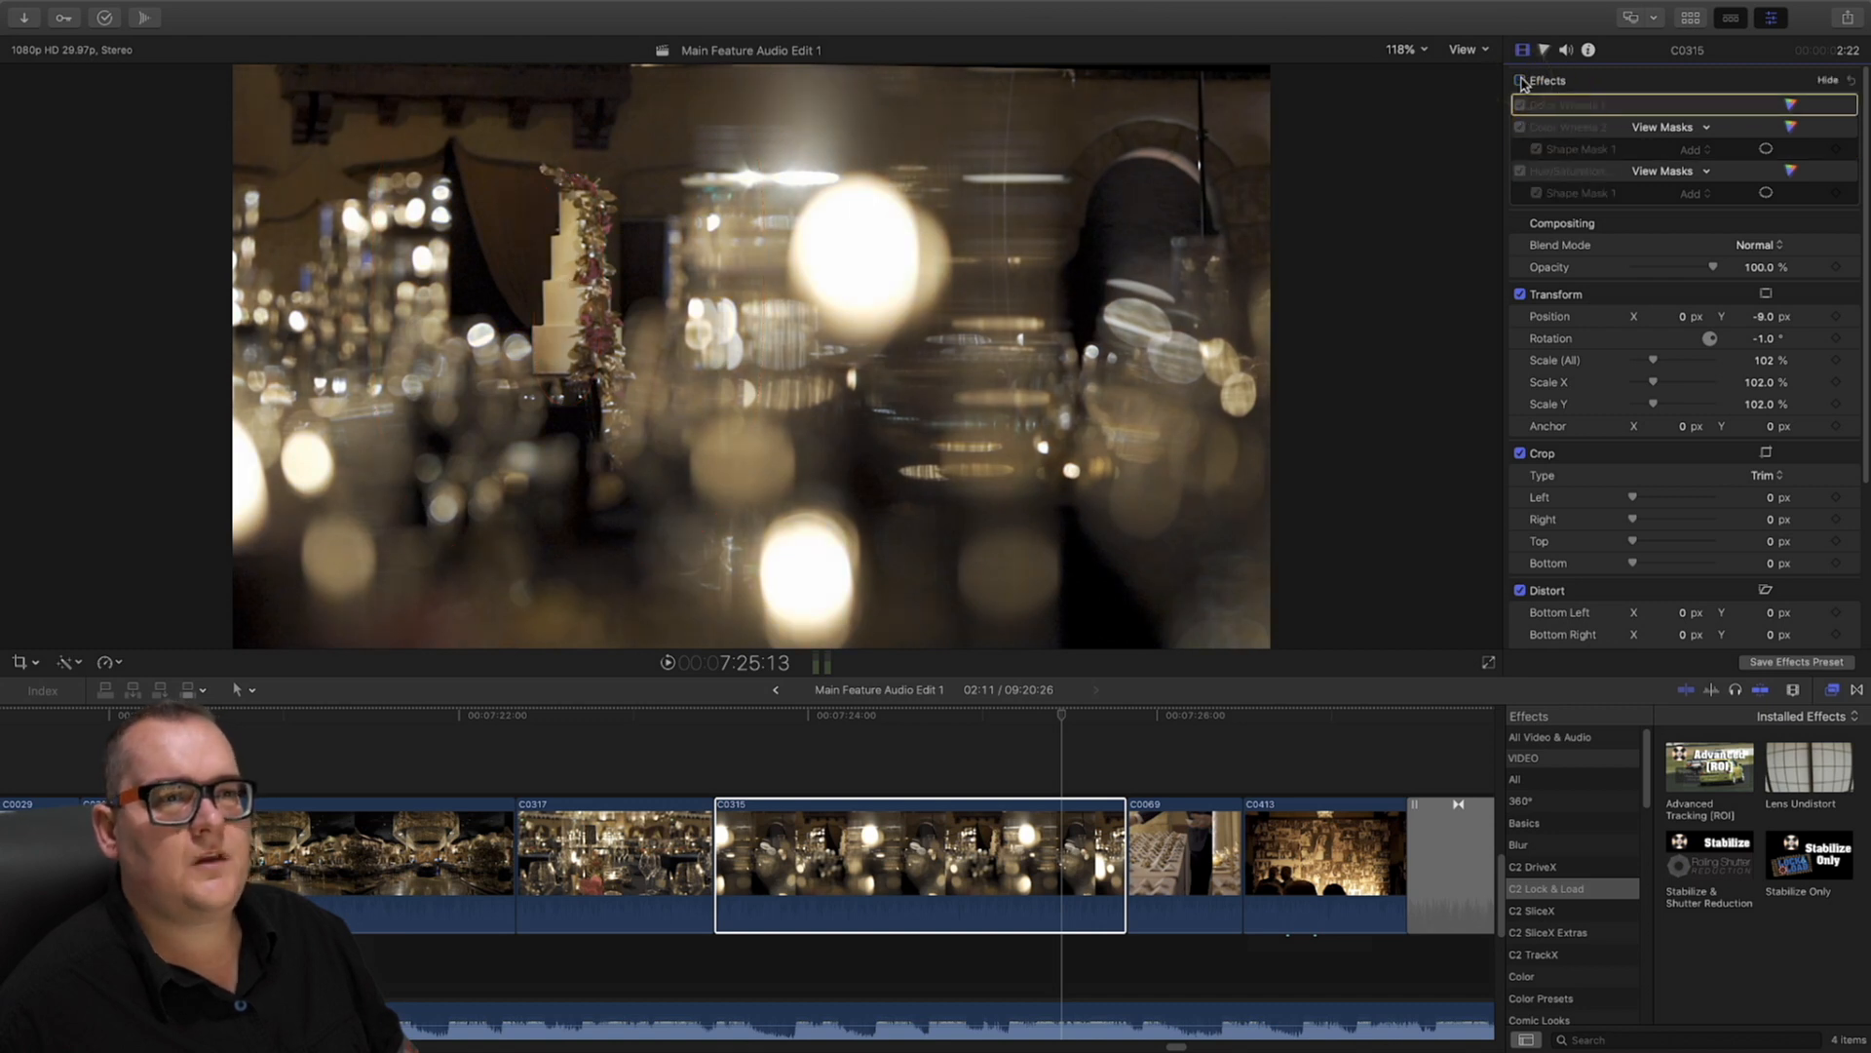
pyautogui.click(1521, 81)
pyautogui.click(1522, 81)
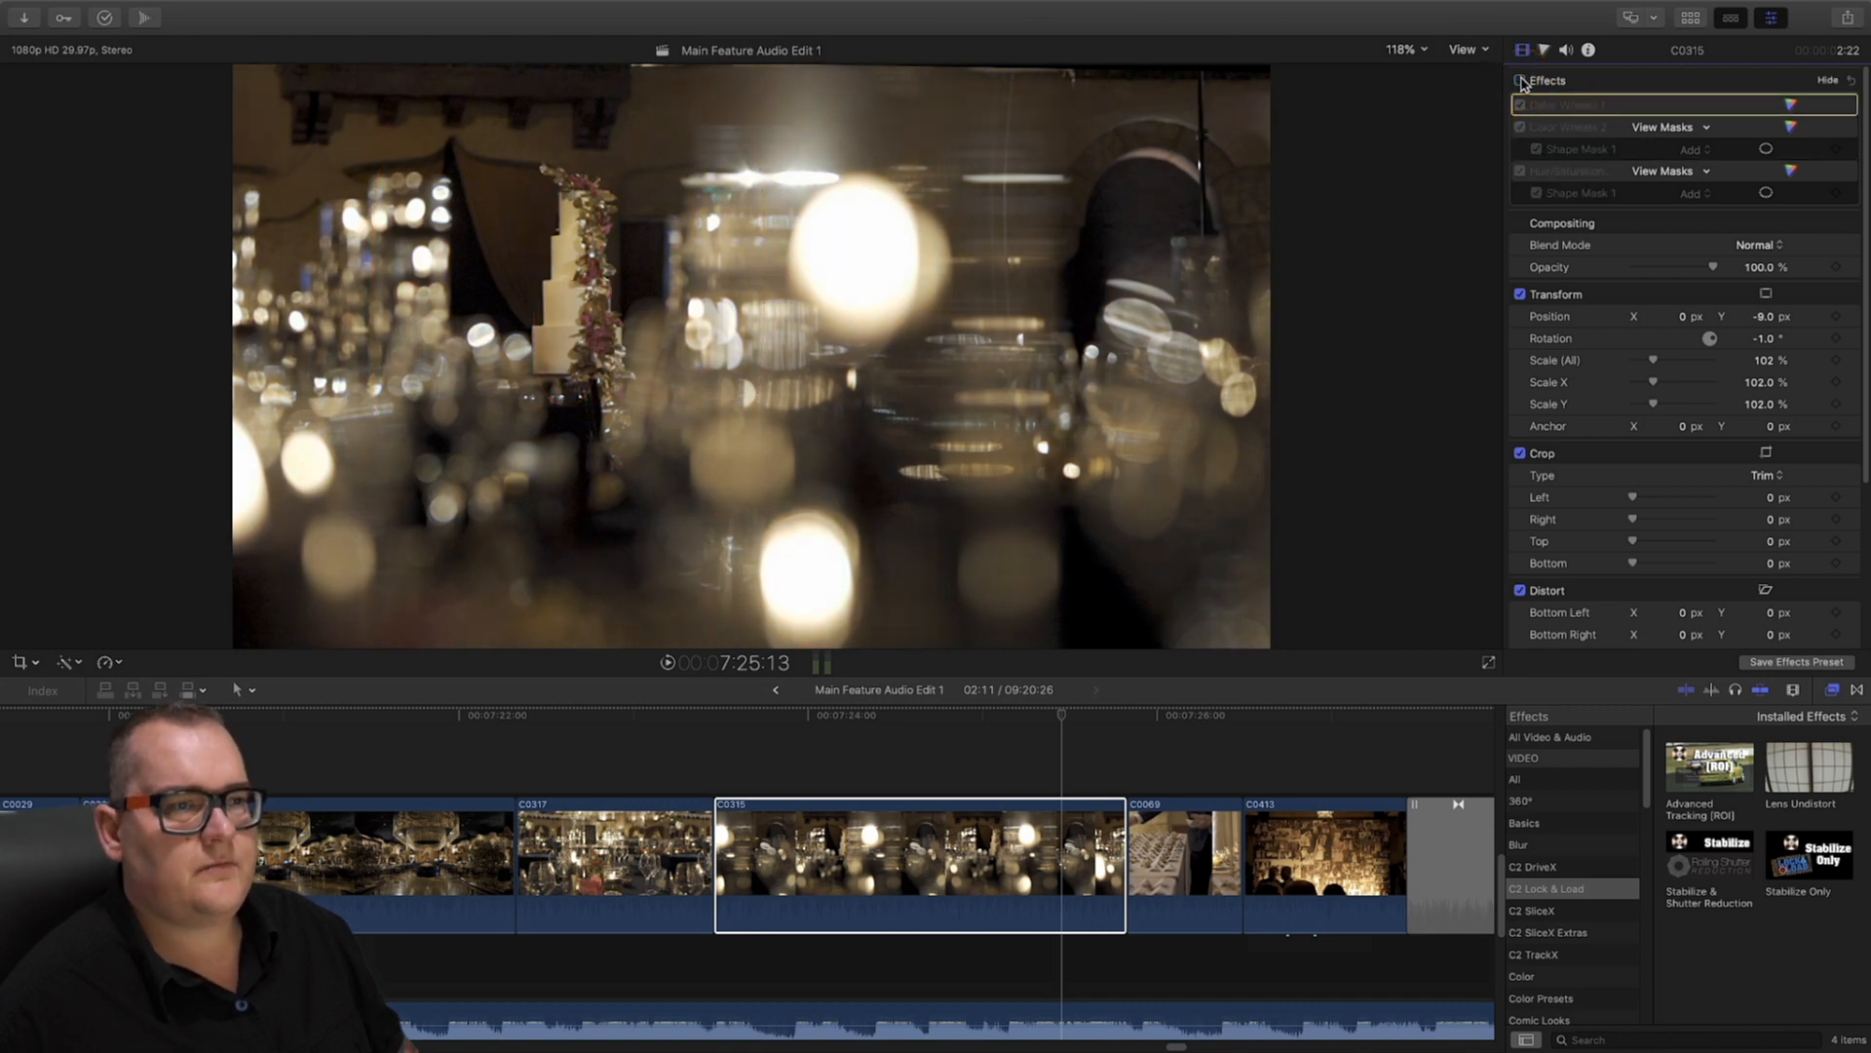
pyautogui.click(1522, 81)
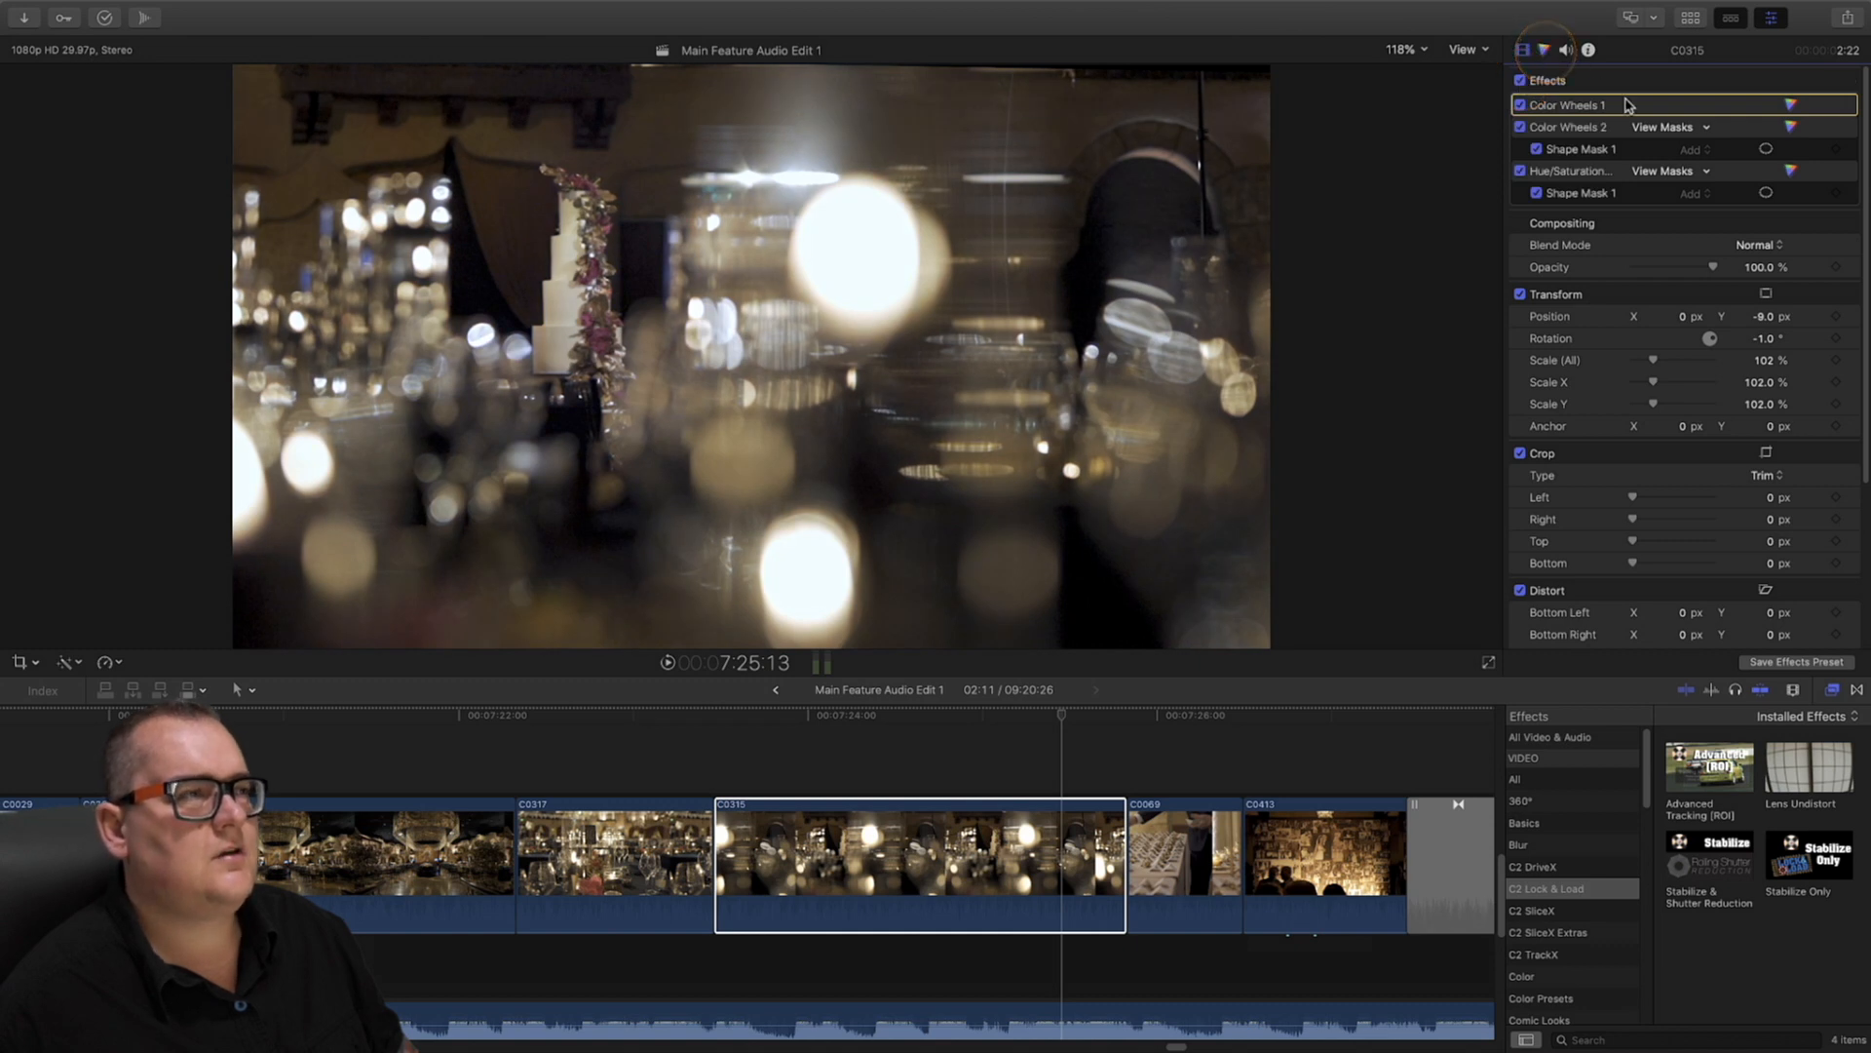
# Test and reset the shadows in Color Wheels 1, and slightly darken its midtones
pyautogui.click(1545, 50)
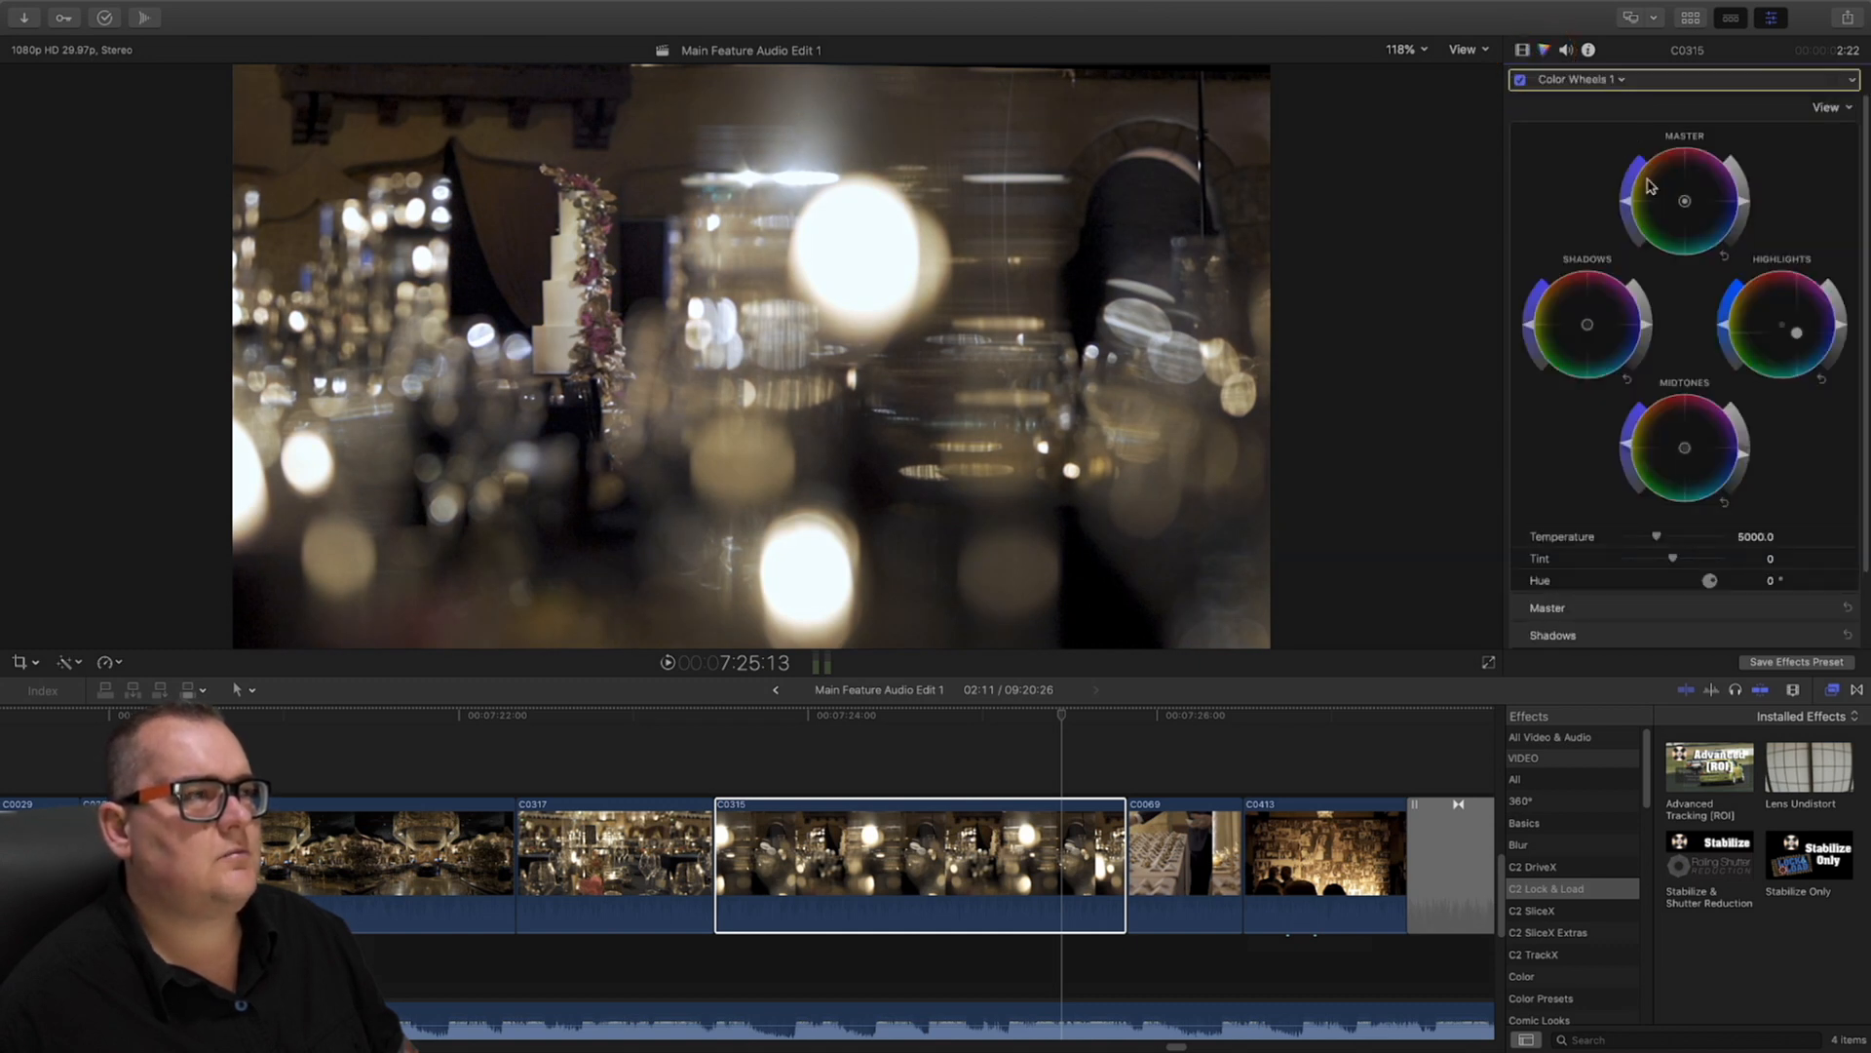
pyautogui.click(1648, 334)
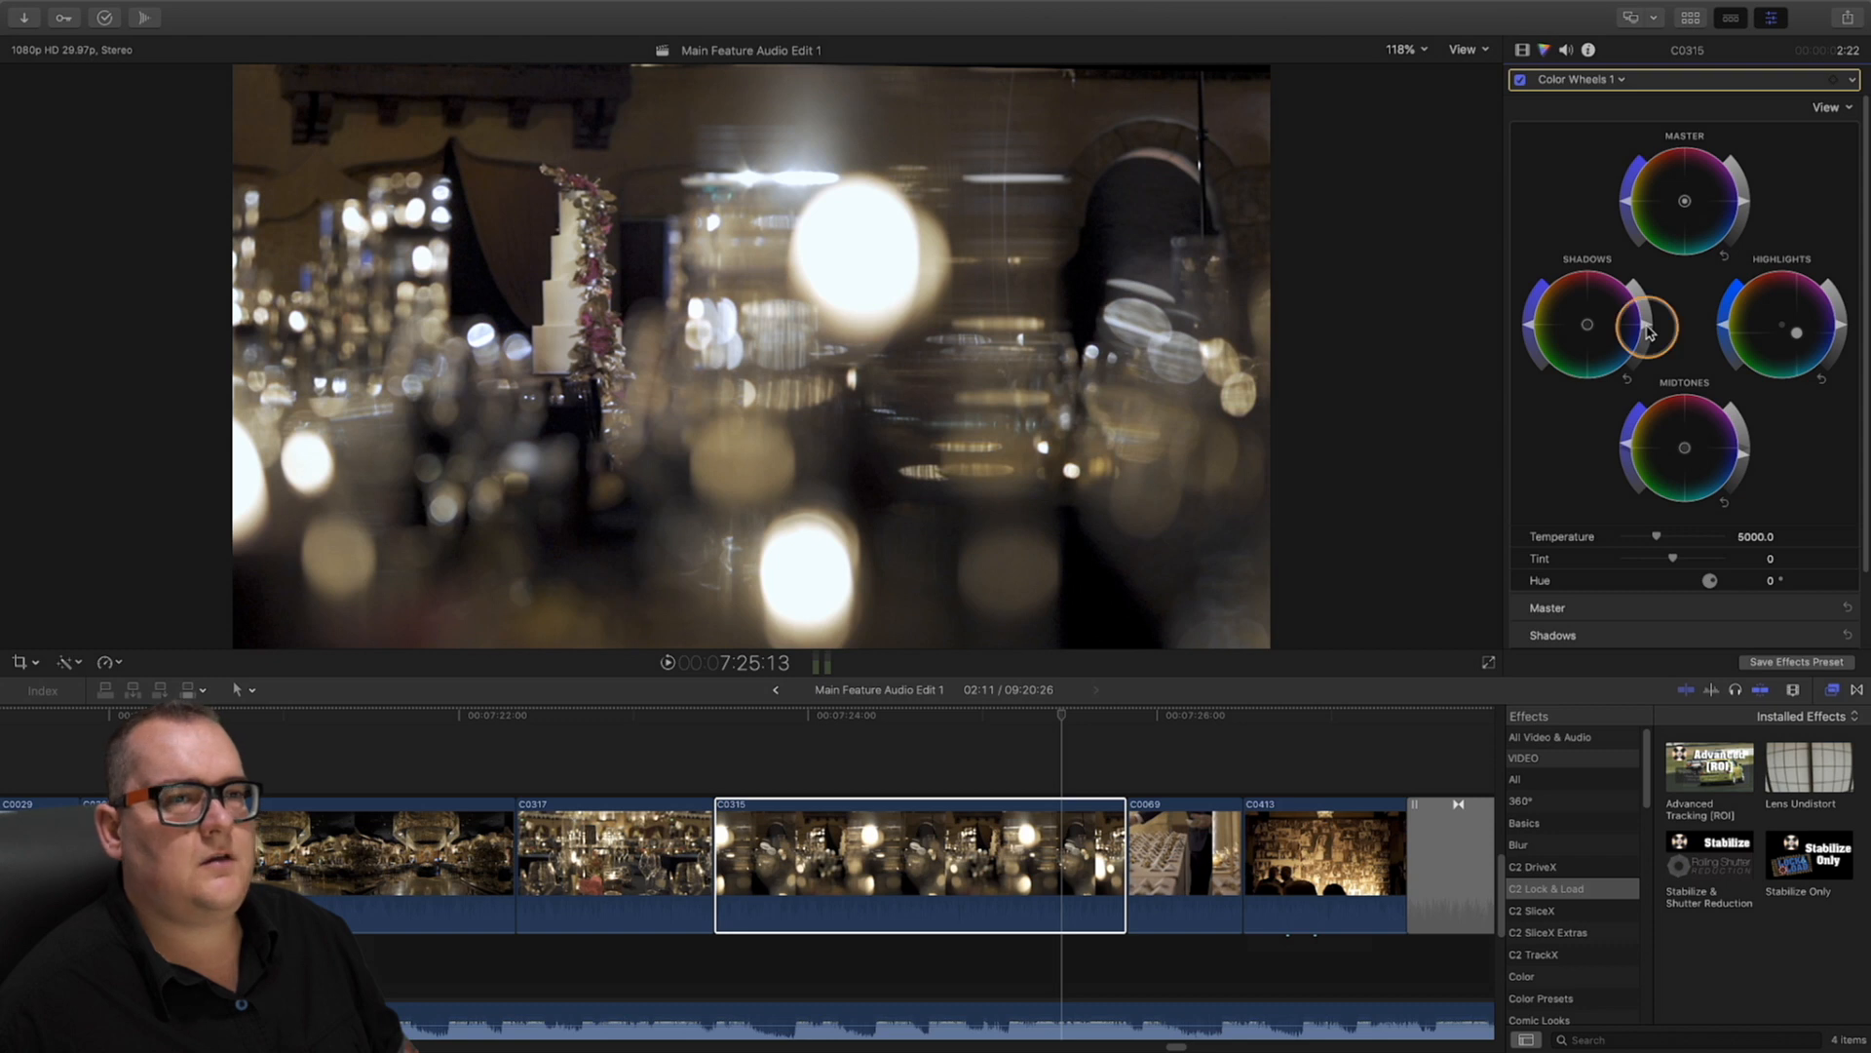
pyautogui.click(1626, 378)
pyautogui.click(1745, 460)
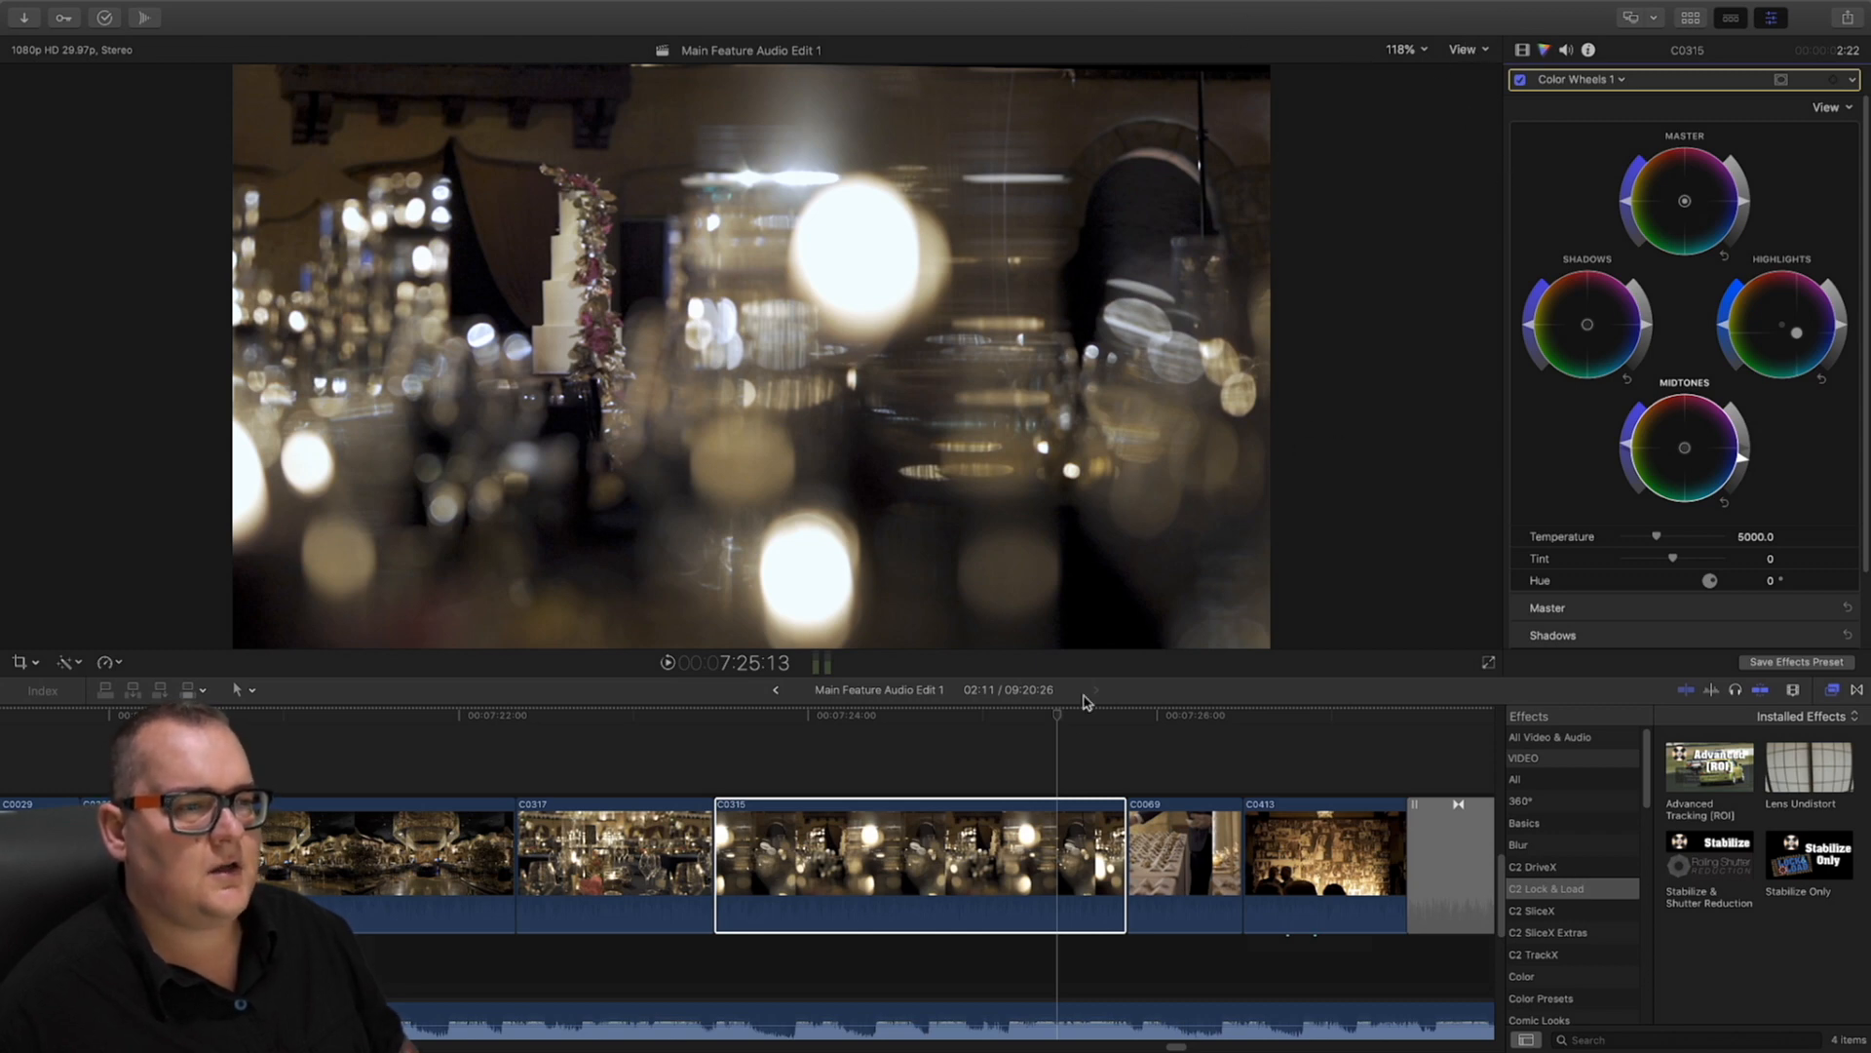
# Scrub through the second half of clip C0315 to review the corrected cake and background lights
pyautogui.moveTo(1095, 721)
pyautogui.mouseDown()
pyautogui.moveTo(775, 740)
pyautogui.moveTo(1082, 753)
pyautogui.moveTo(1089, 727)
pyautogui.mouseUp()
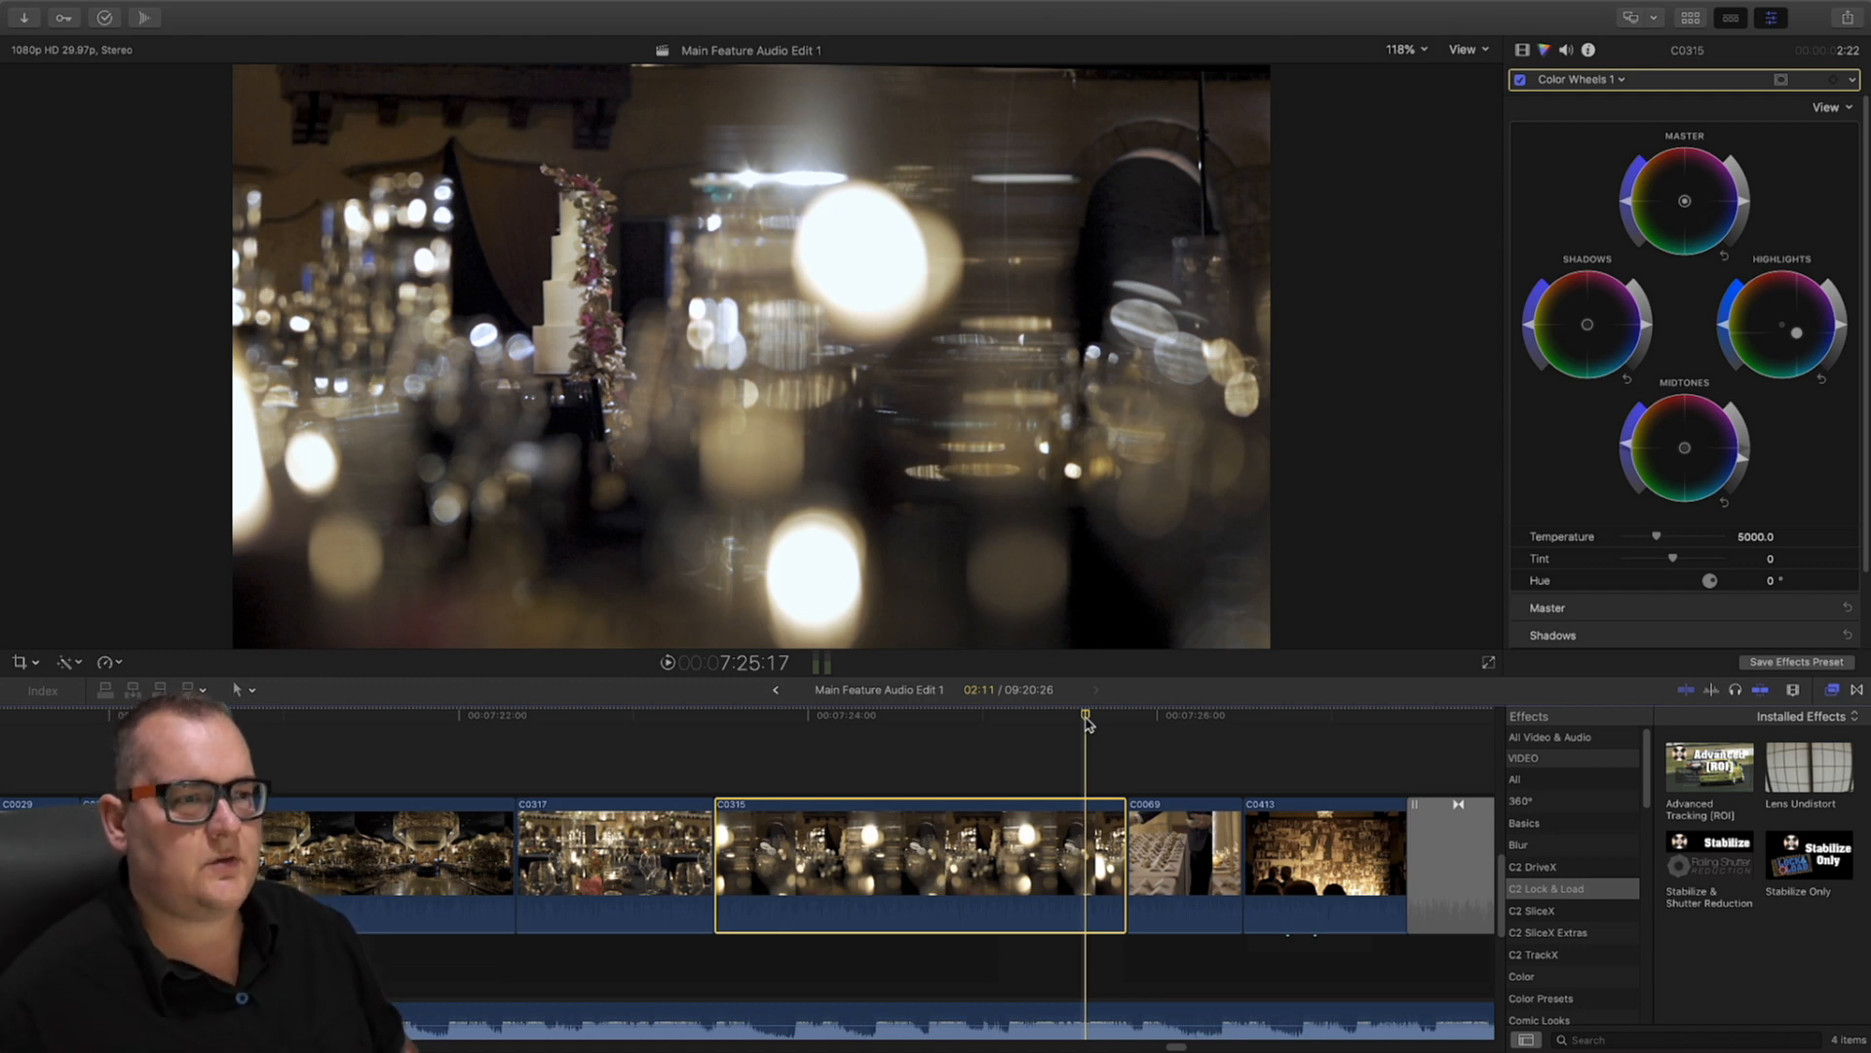
pyautogui.moveTo(1089, 723)
pyautogui.mouseDown()
pyautogui.moveTo(877, 747)
pyautogui.moveTo(1040, 748)
pyautogui.moveTo(1073, 720)
pyautogui.mouseUp()
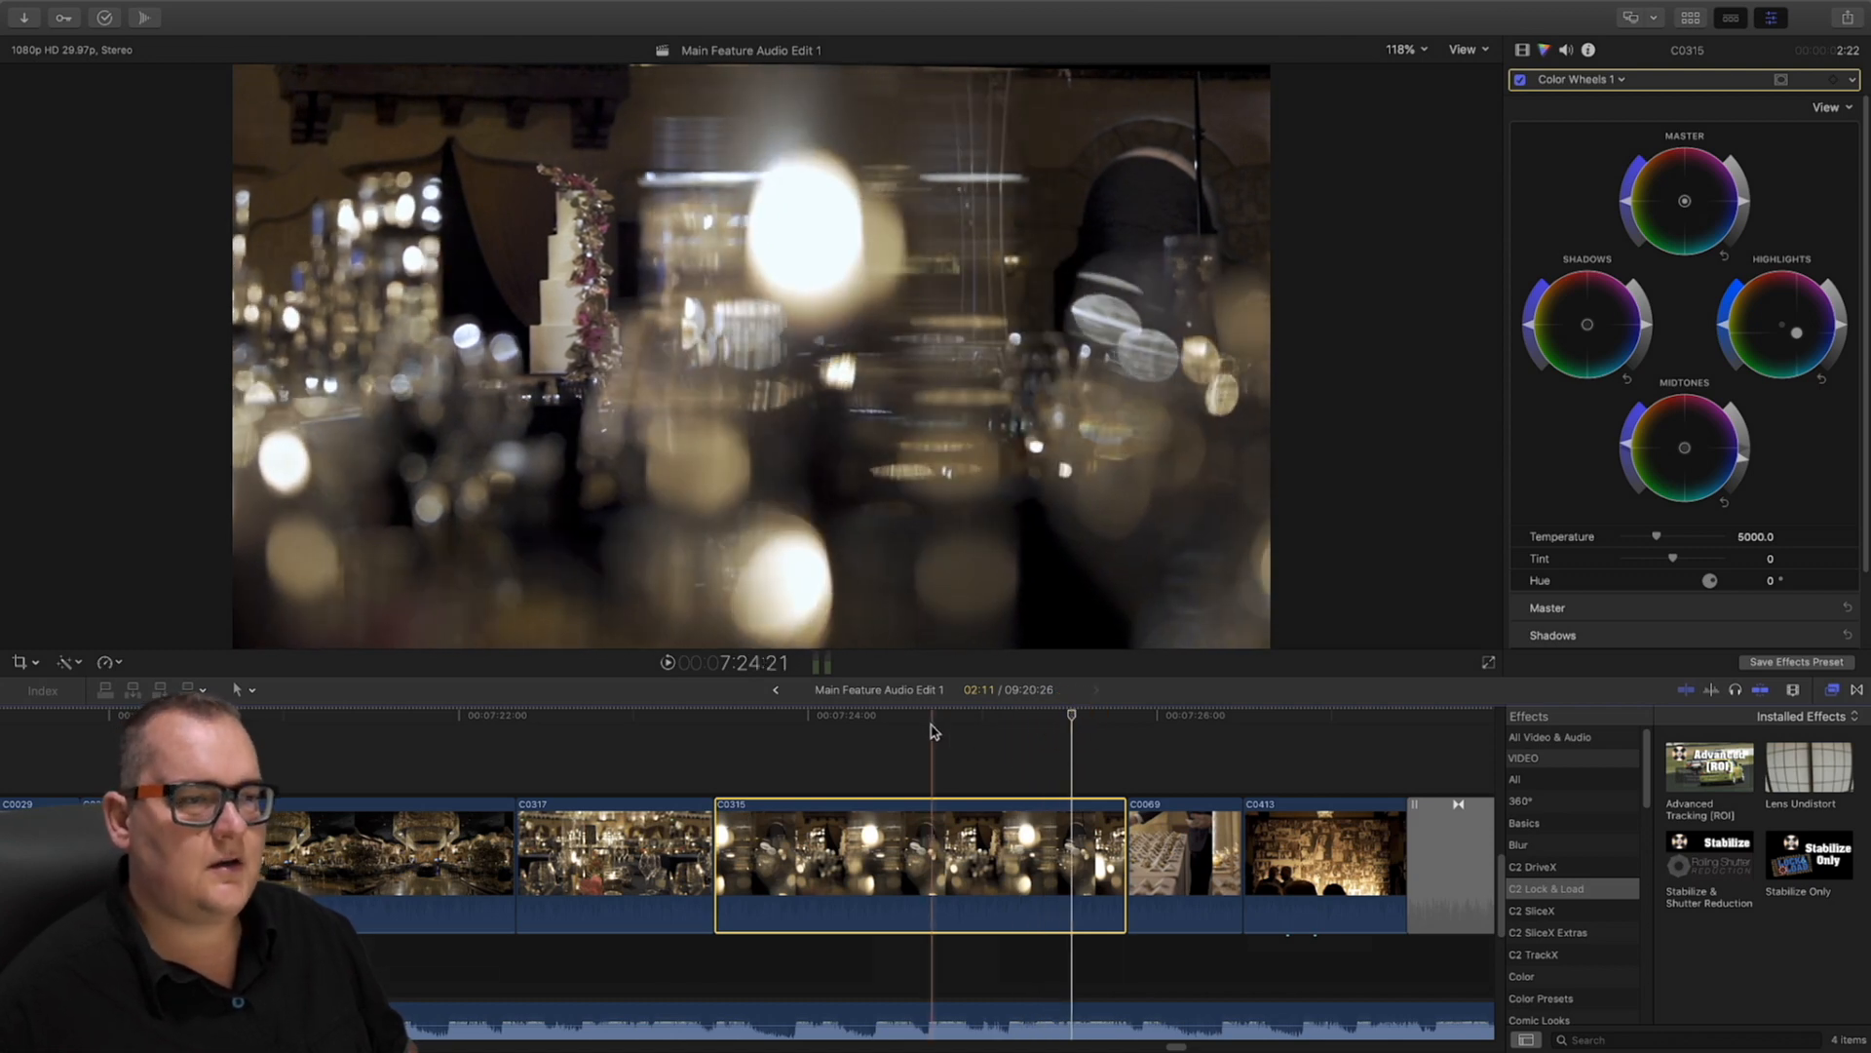
pyautogui.moveTo(931, 721); pyautogui.dragTo(1046, 729)
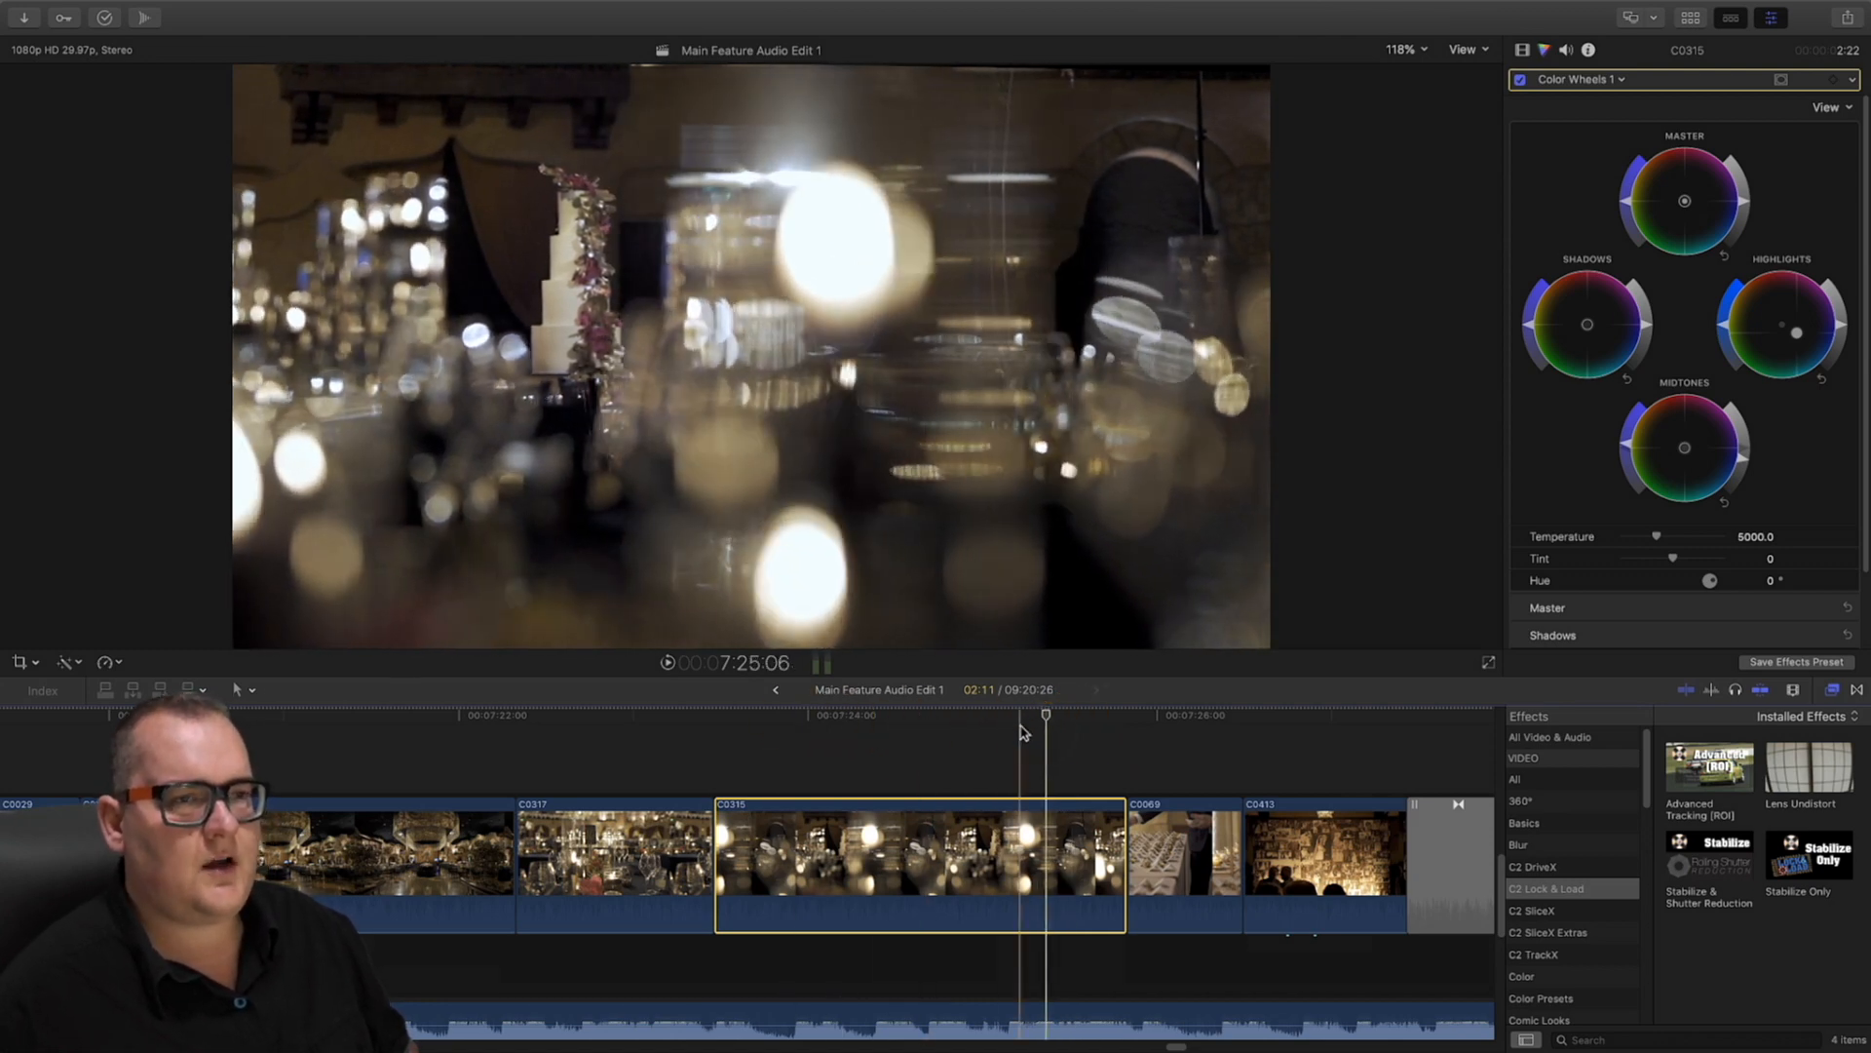
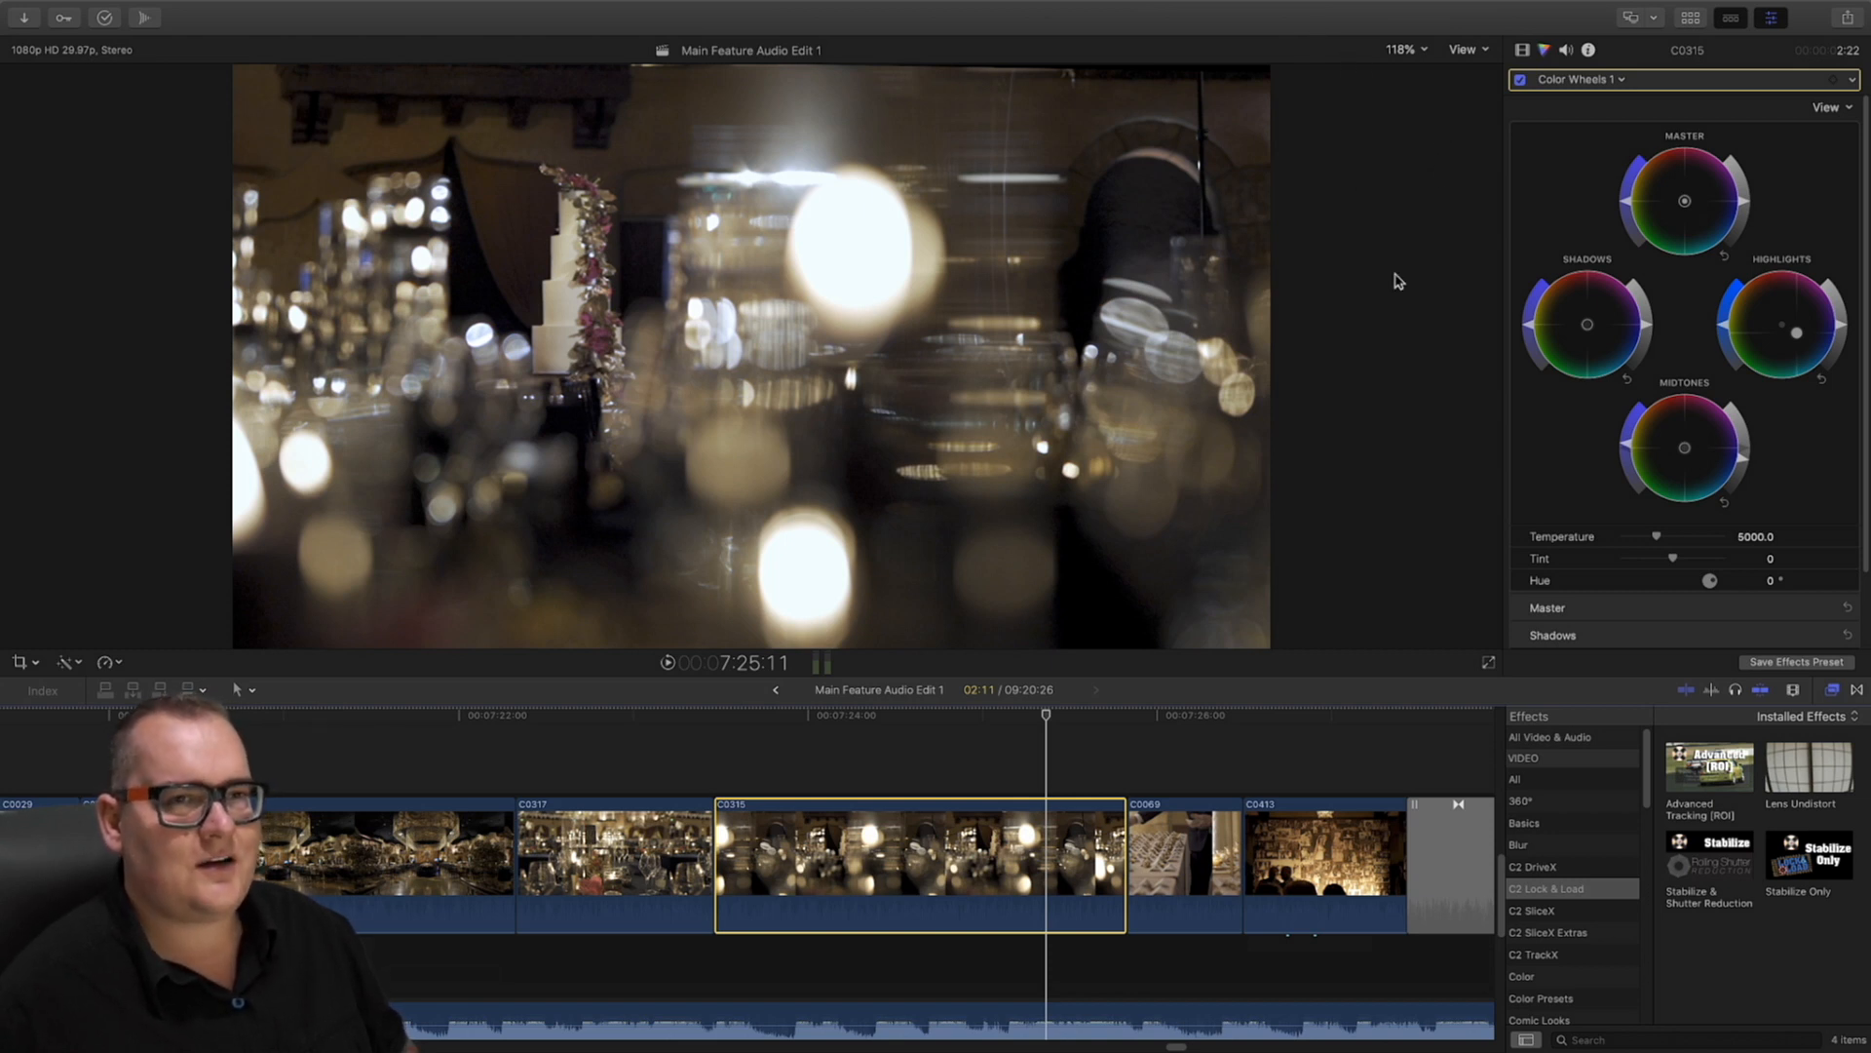
pyautogui.moveTo(1072, 715); pyautogui.dragTo(1118, 731)
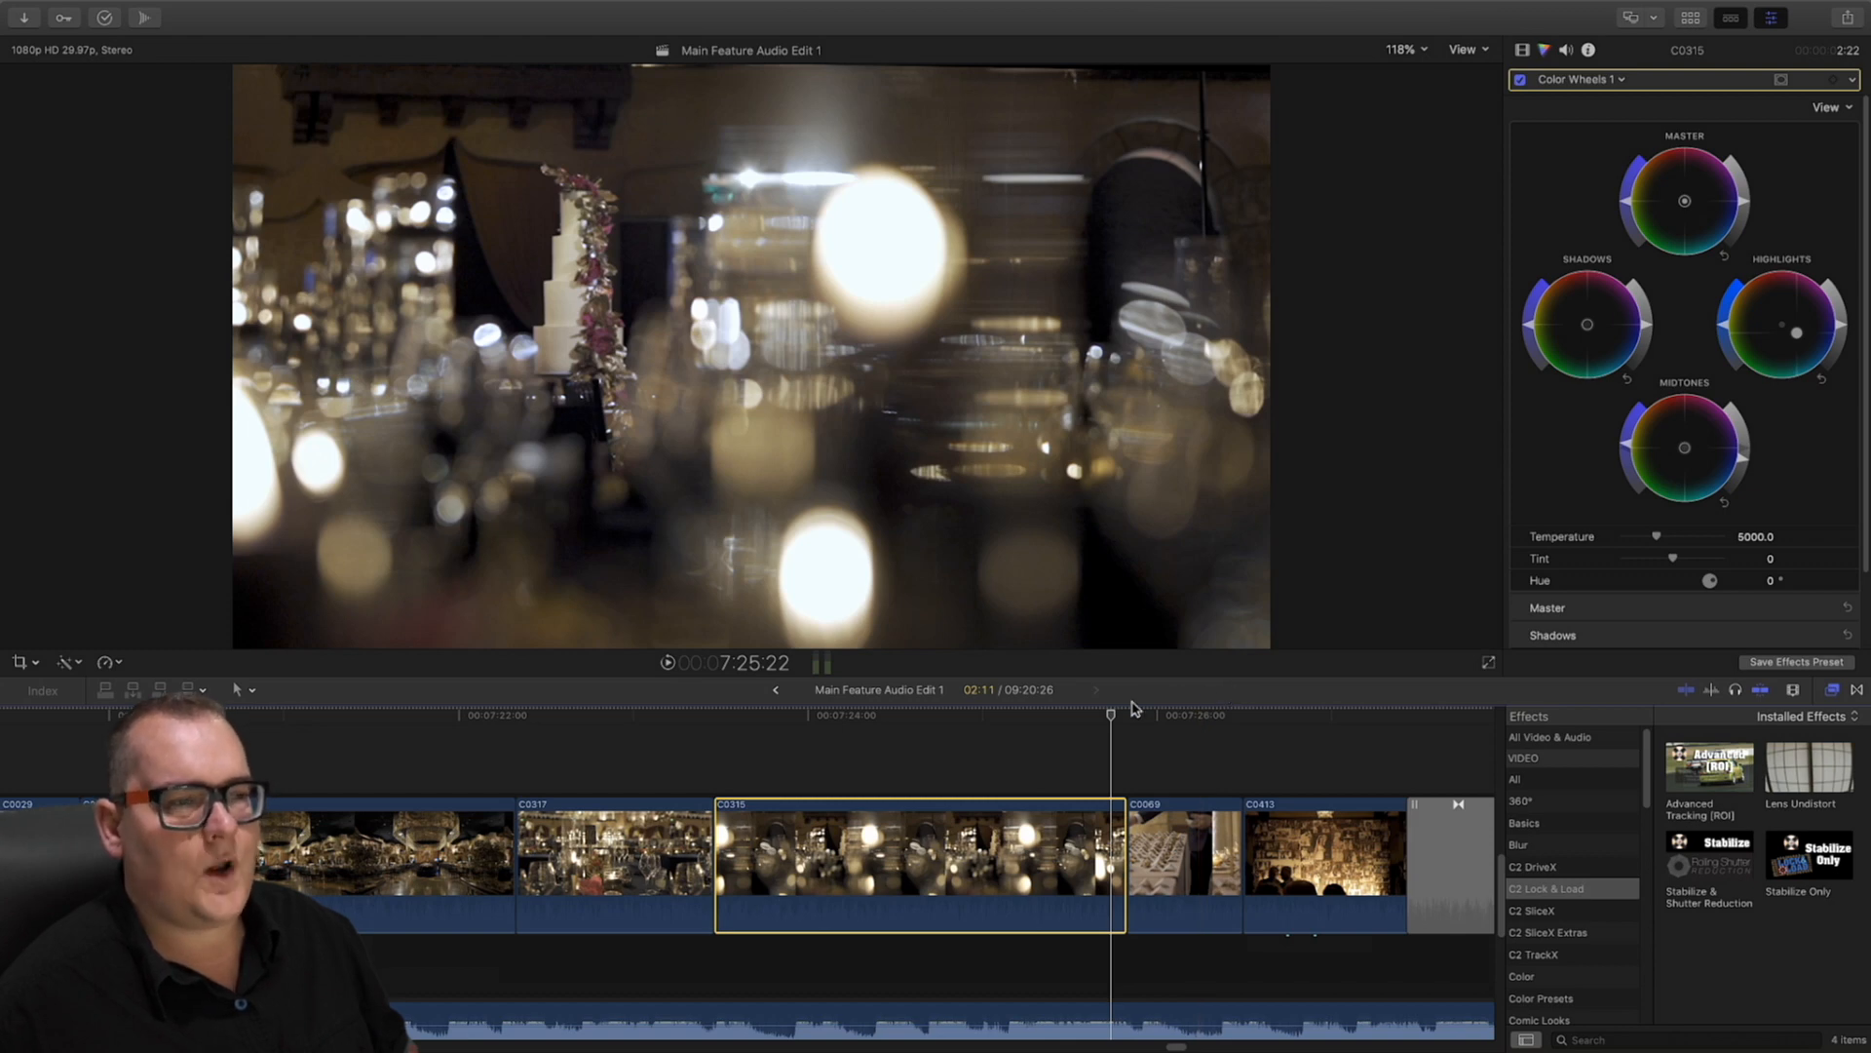
pyautogui.moveTo(1111, 716)
pyautogui.mouseDown()
pyautogui.moveTo(752, 721)
pyautogui.moveTo(1079, 748)
pyautogui.moveTo(1105, 721)
pyautogui.mouseUp()
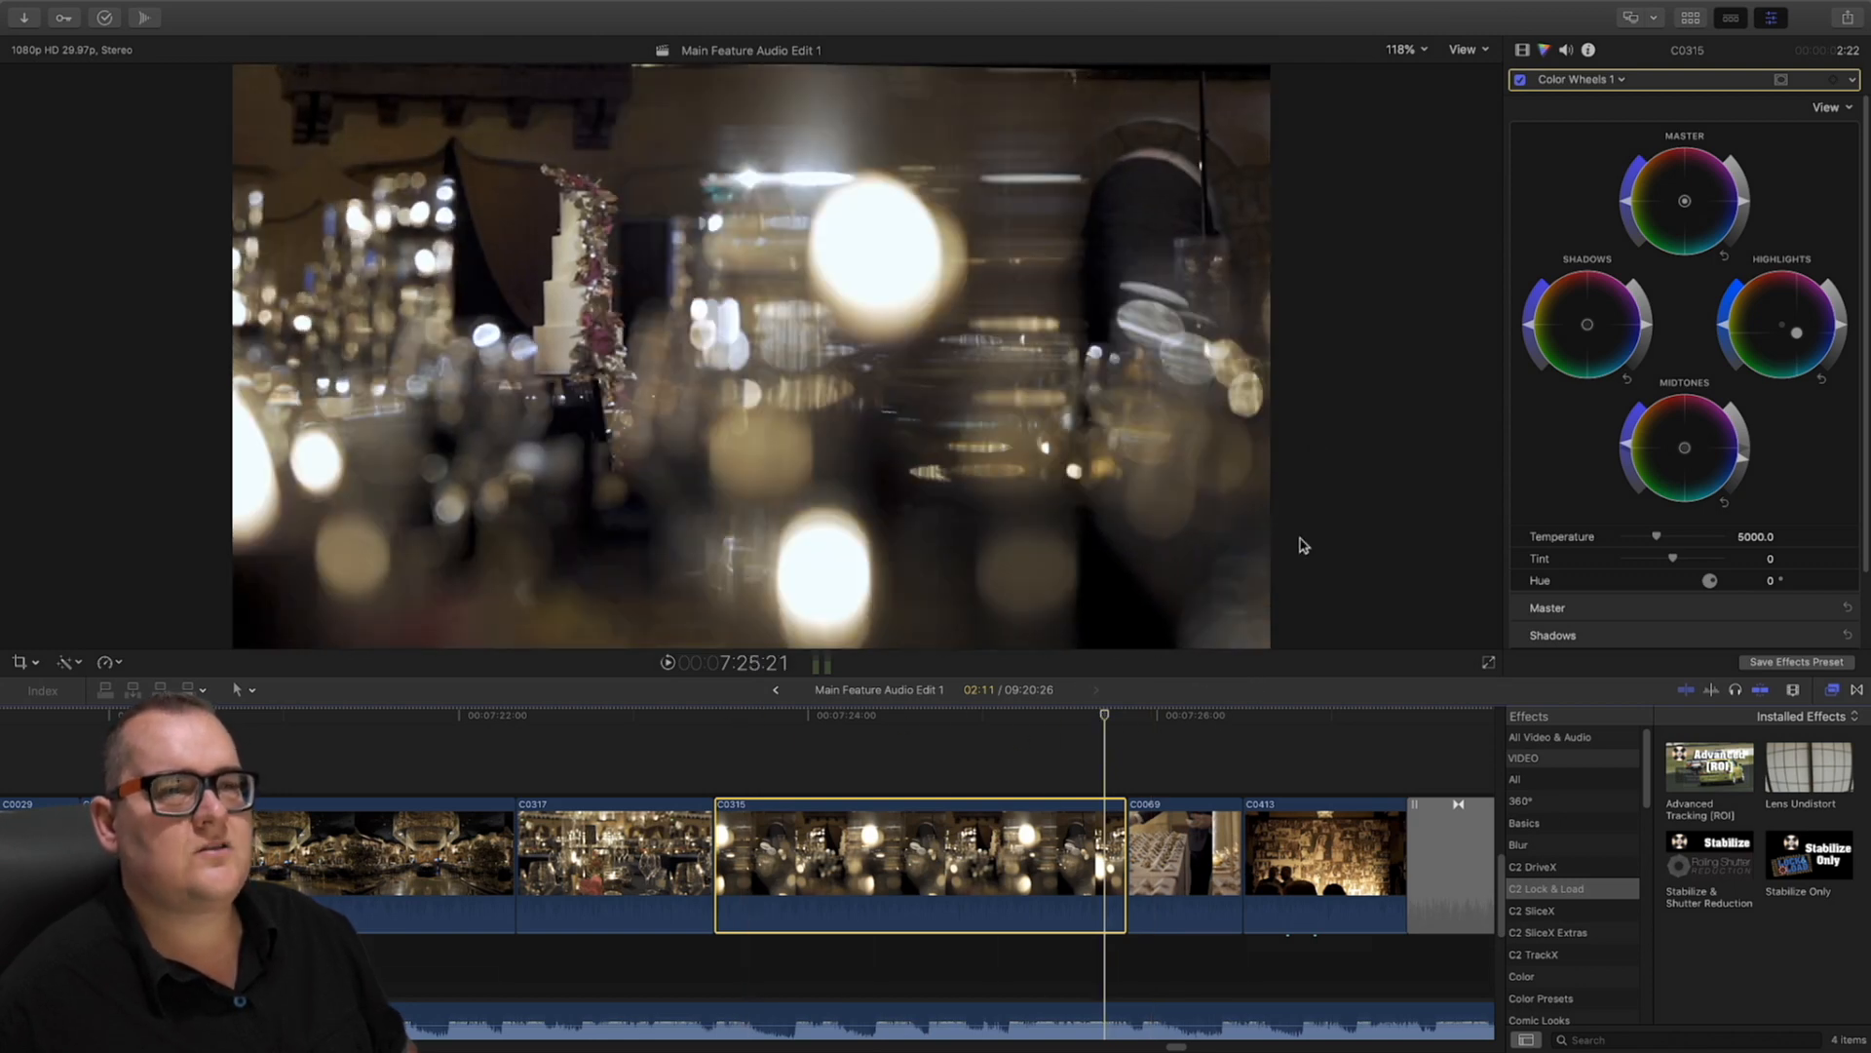
# Move back to 7:25:07 in clip C0315 and compare the shot with its color correction disabled and enabled
pyautogui.moveTo(1104, 716); pyautogui.dragTo(1023, 719)
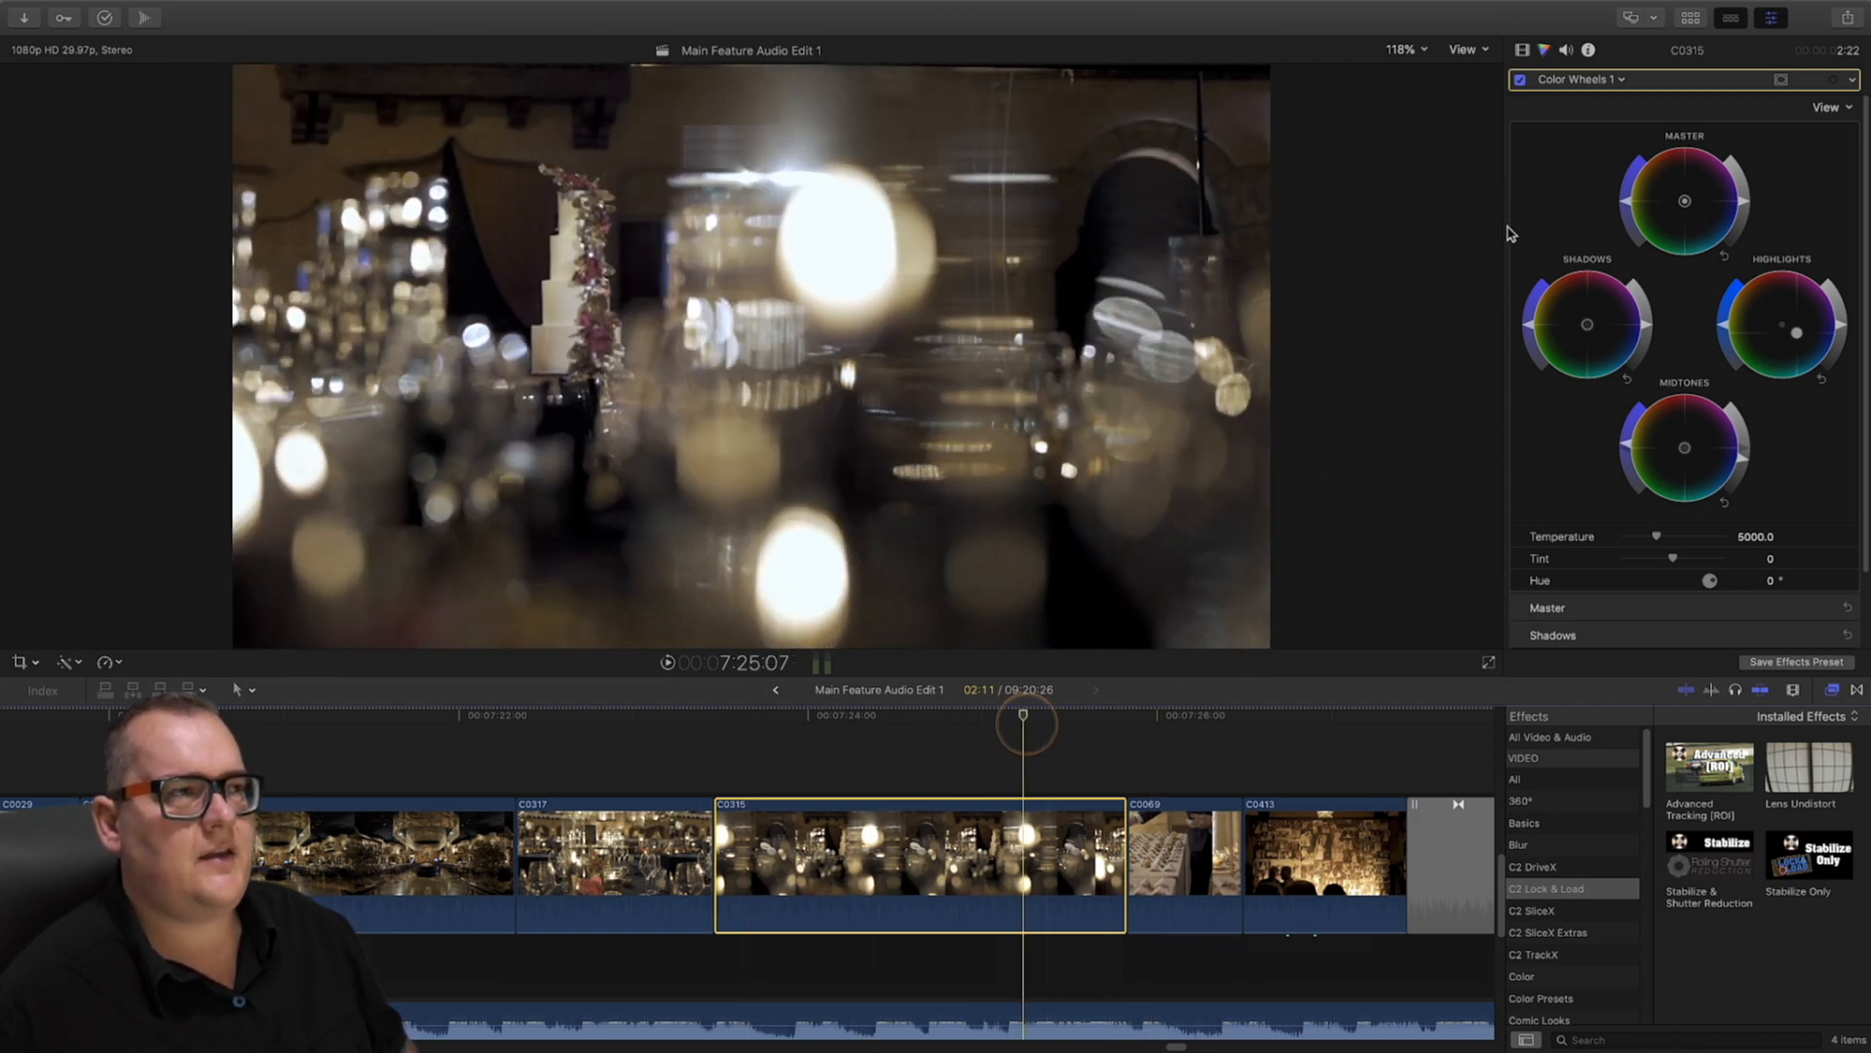
pyautogui.click(1522, 80)
pyautogui.click(1521, 81)
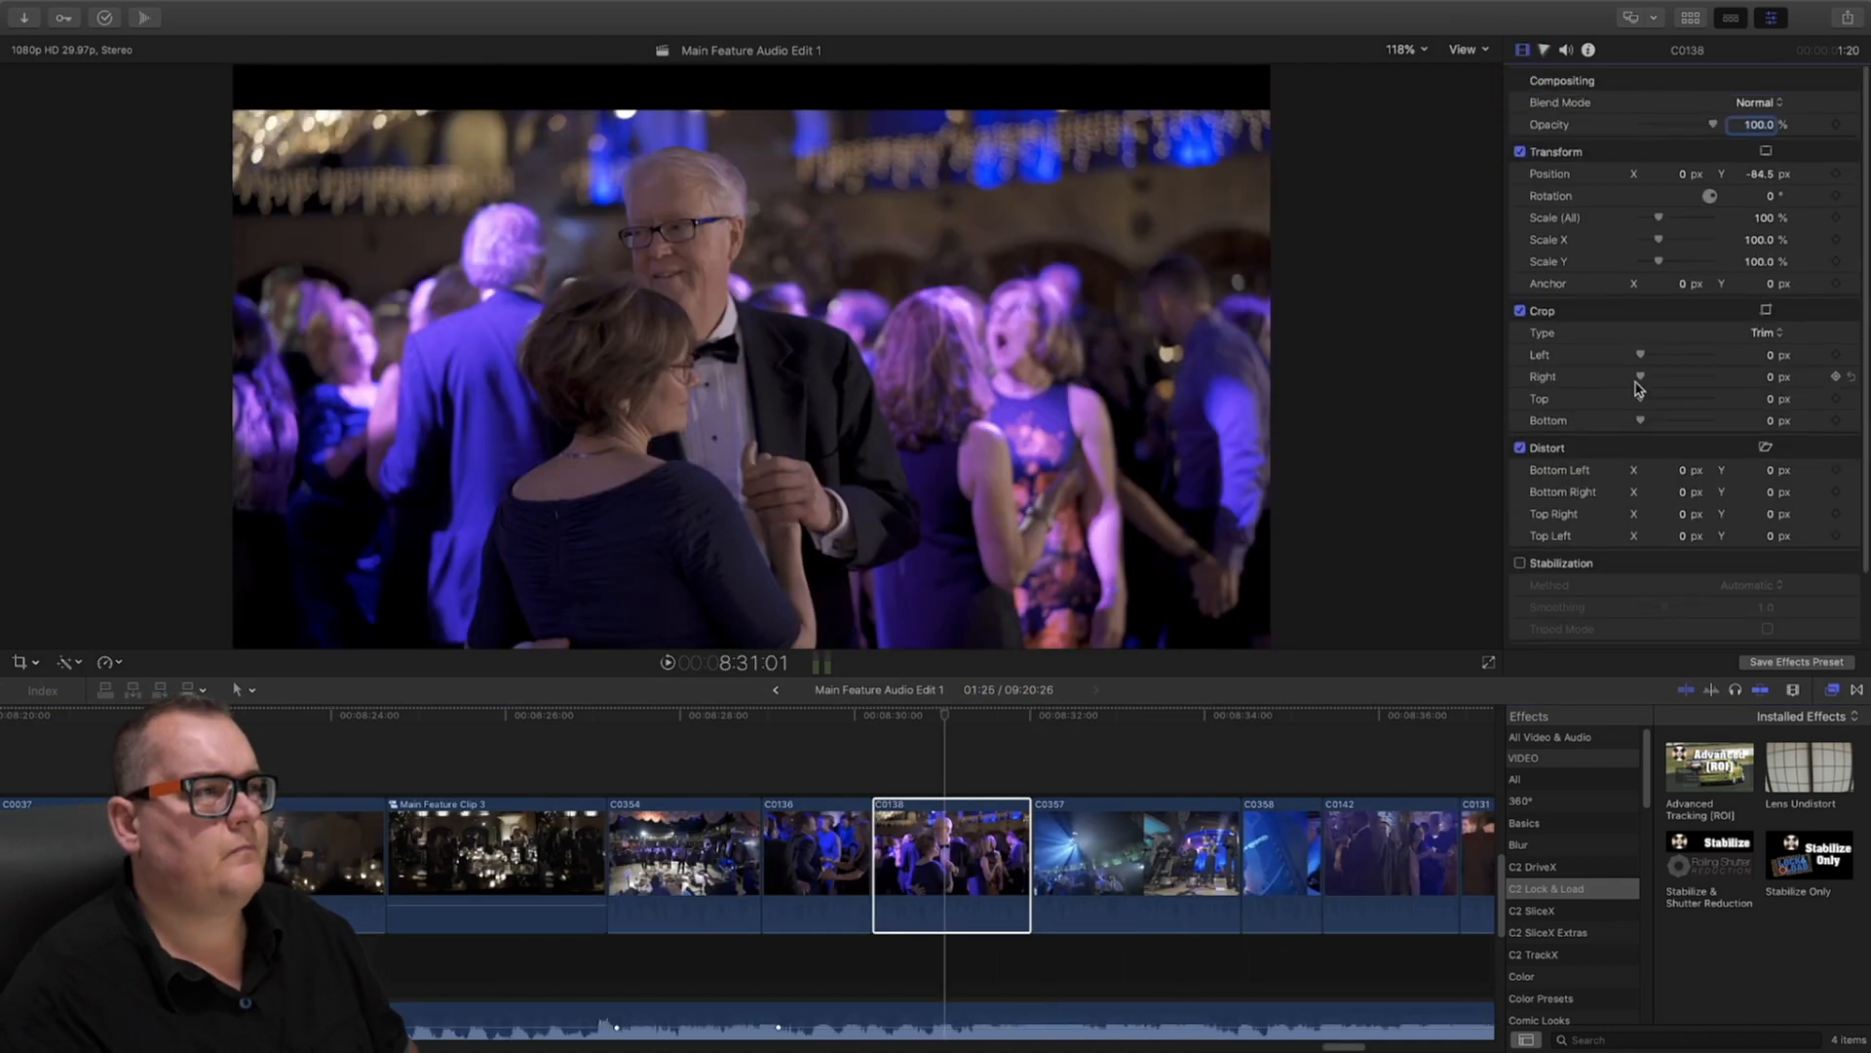
# Add a Color Wheels correction to clip C0138 at 8:31:14, slightly darkening the midtones and slightly brightening the highlights
pyautogui.scroll(-3, 1638, 388)
pyautogui.click(802, 719)
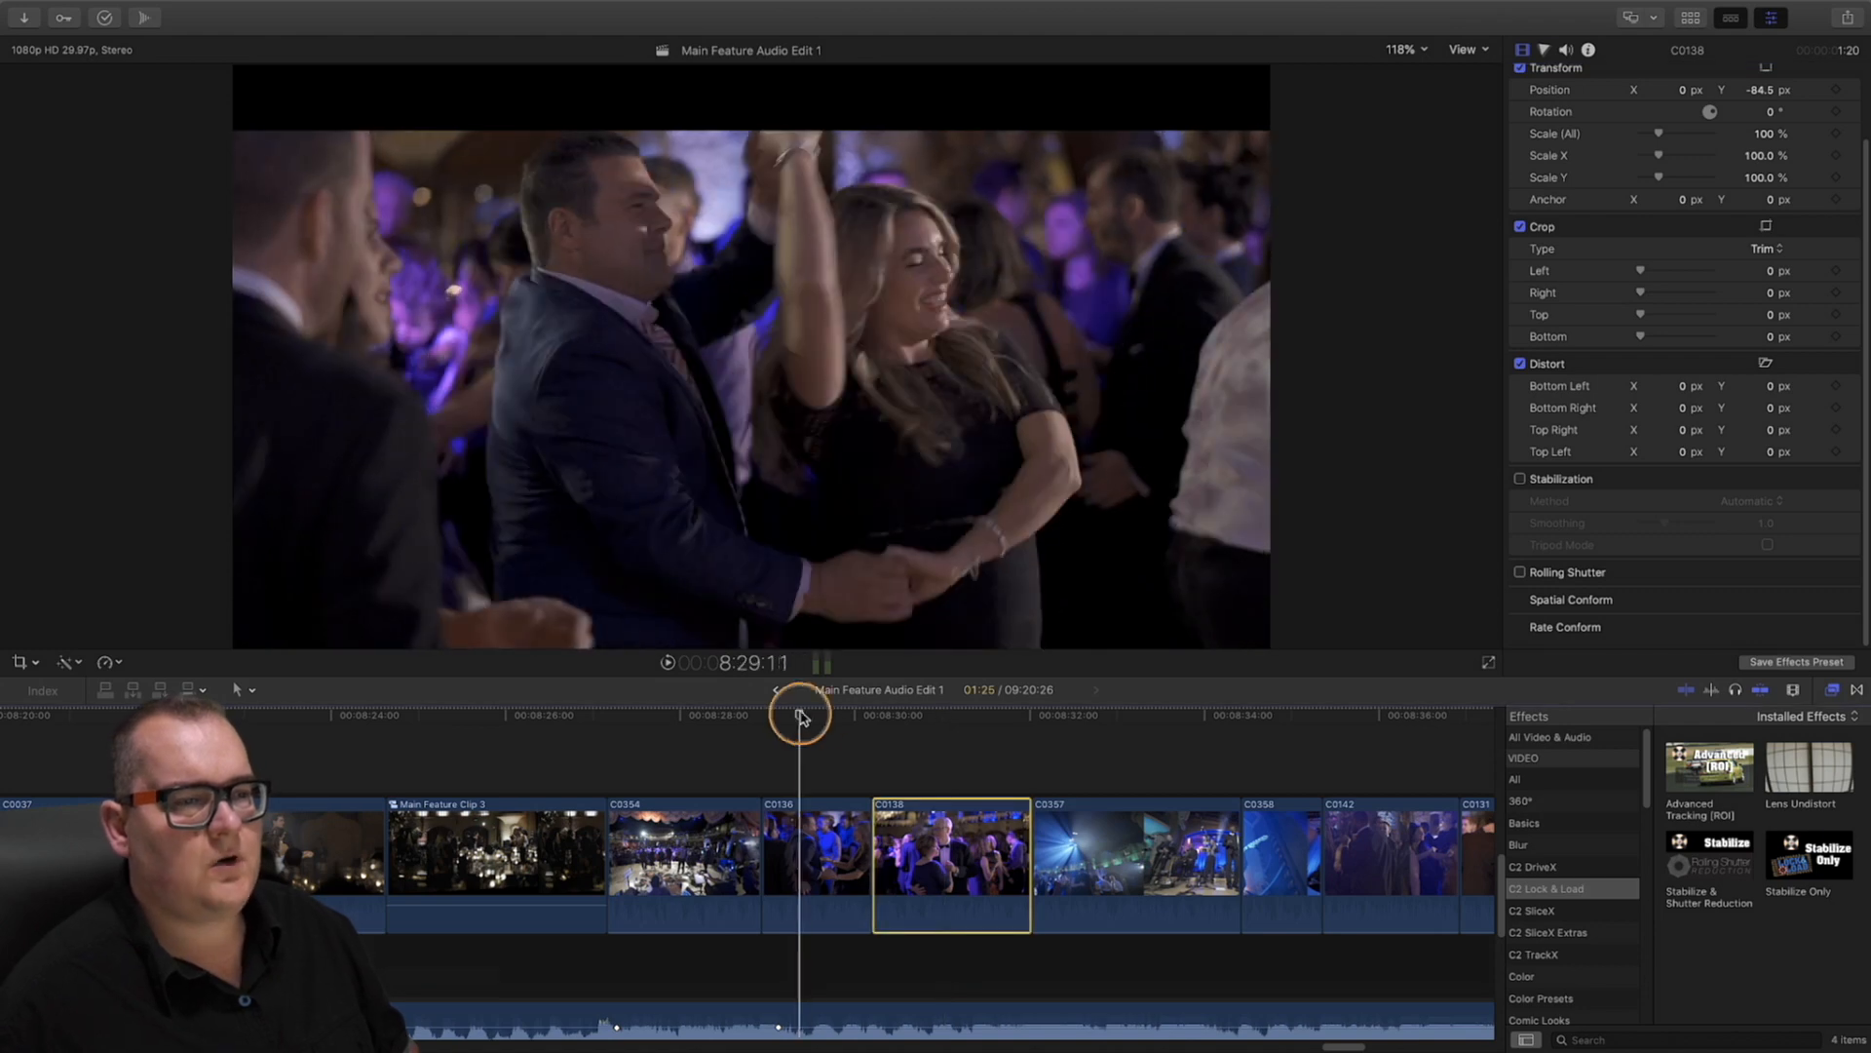
pyautogui.moveTo(802, 718); pyautogui.dragTo(981, 716)
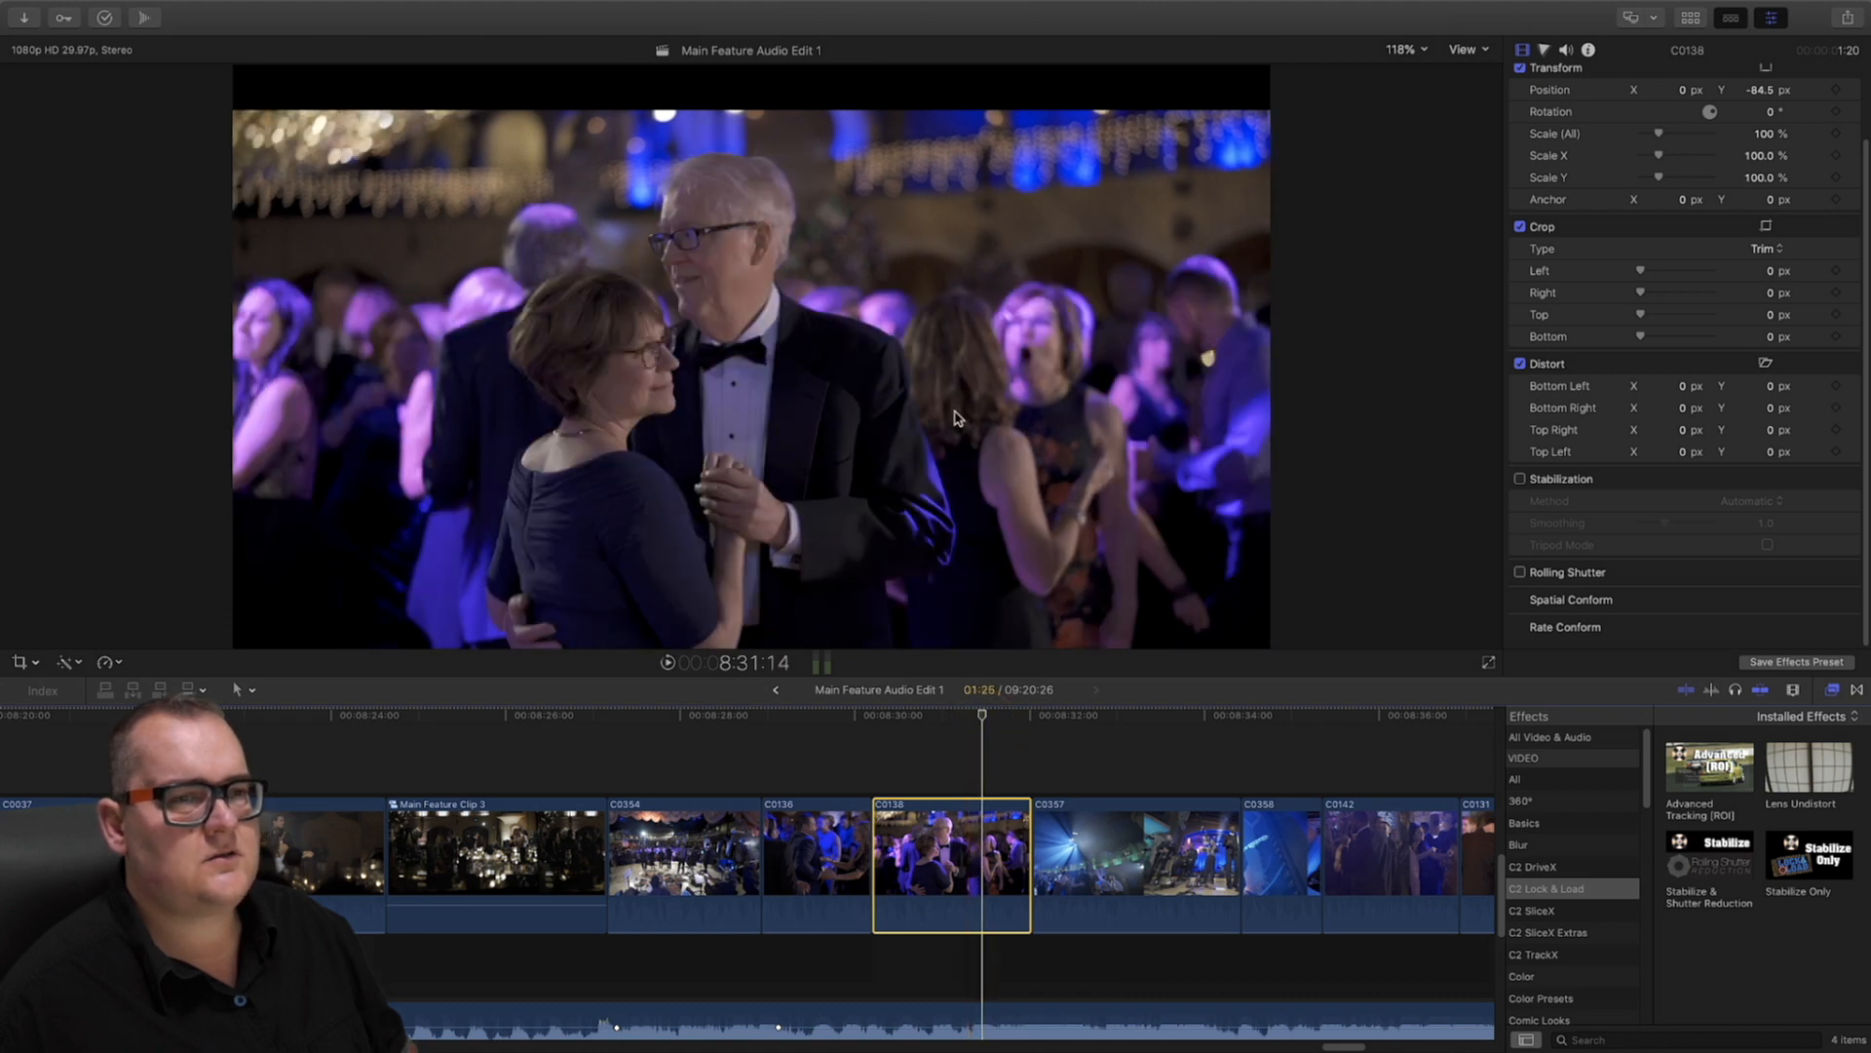
pyautogui.click(1545, 49)
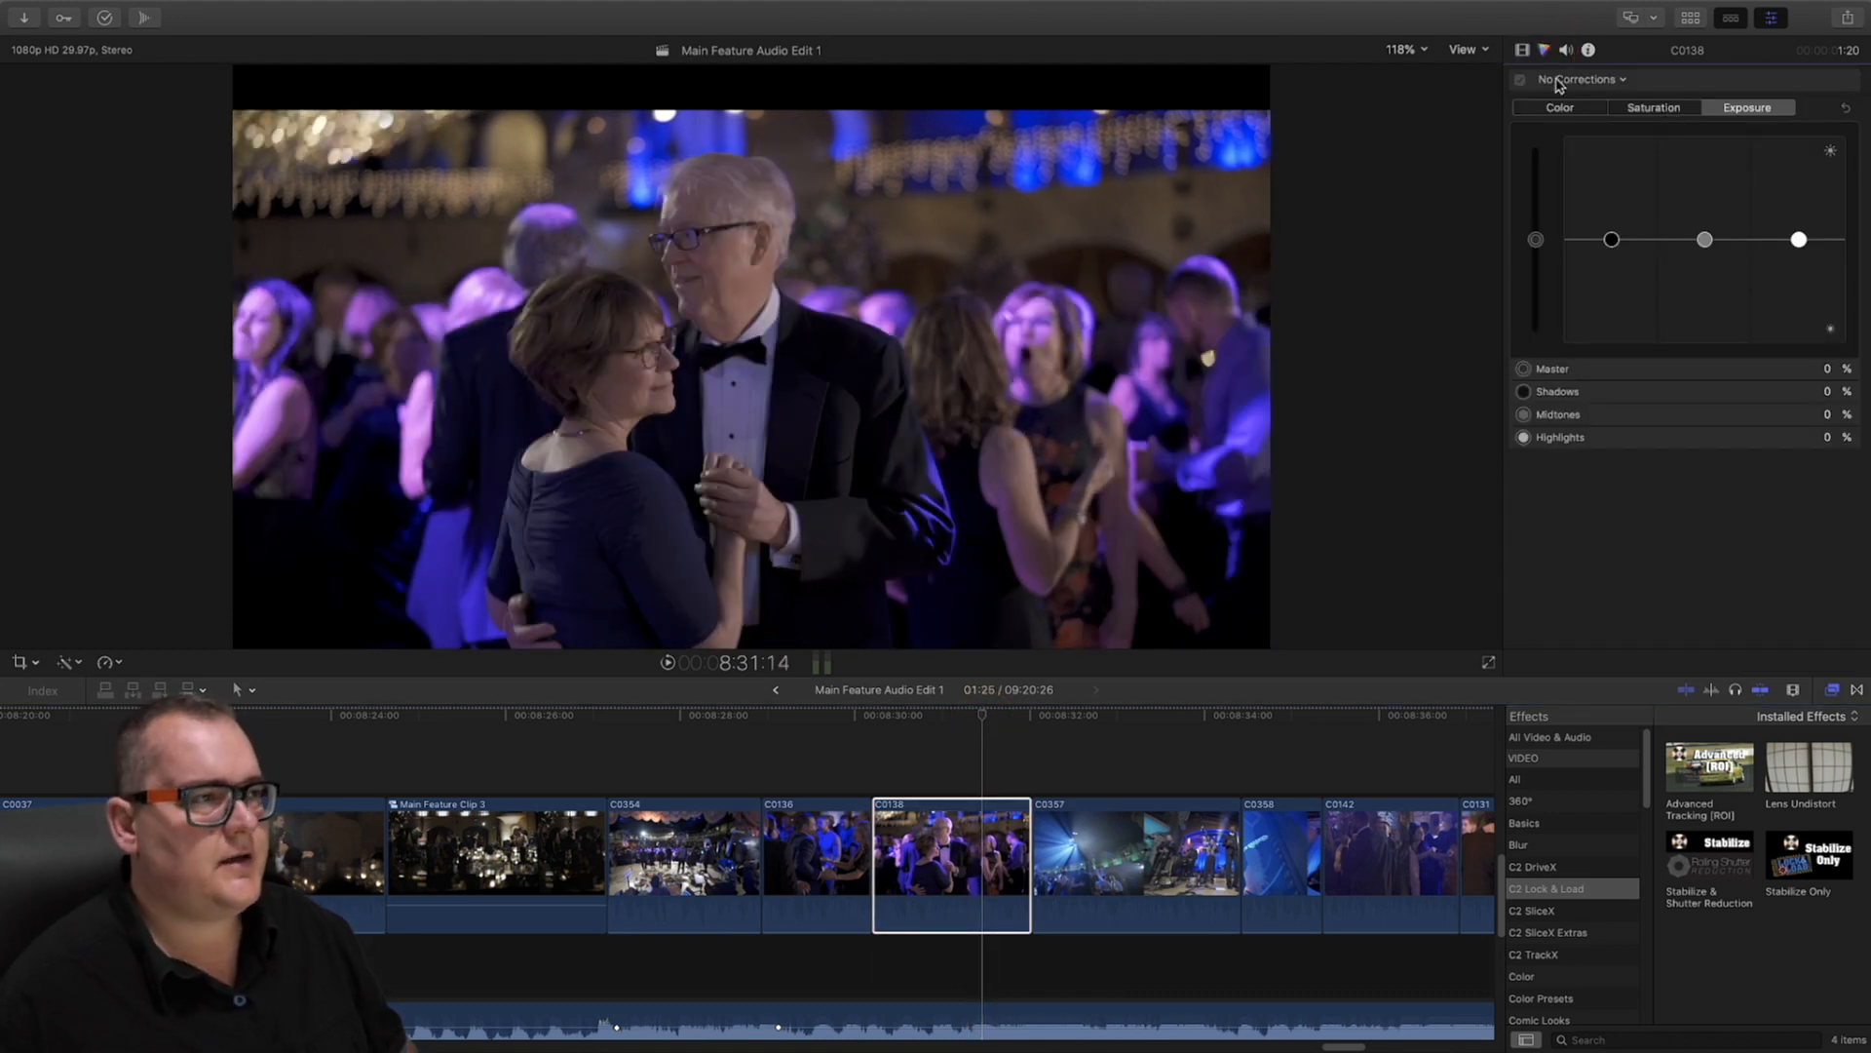
pyautogui.click(1558, 81)
pyautogui.click(1581, 129)
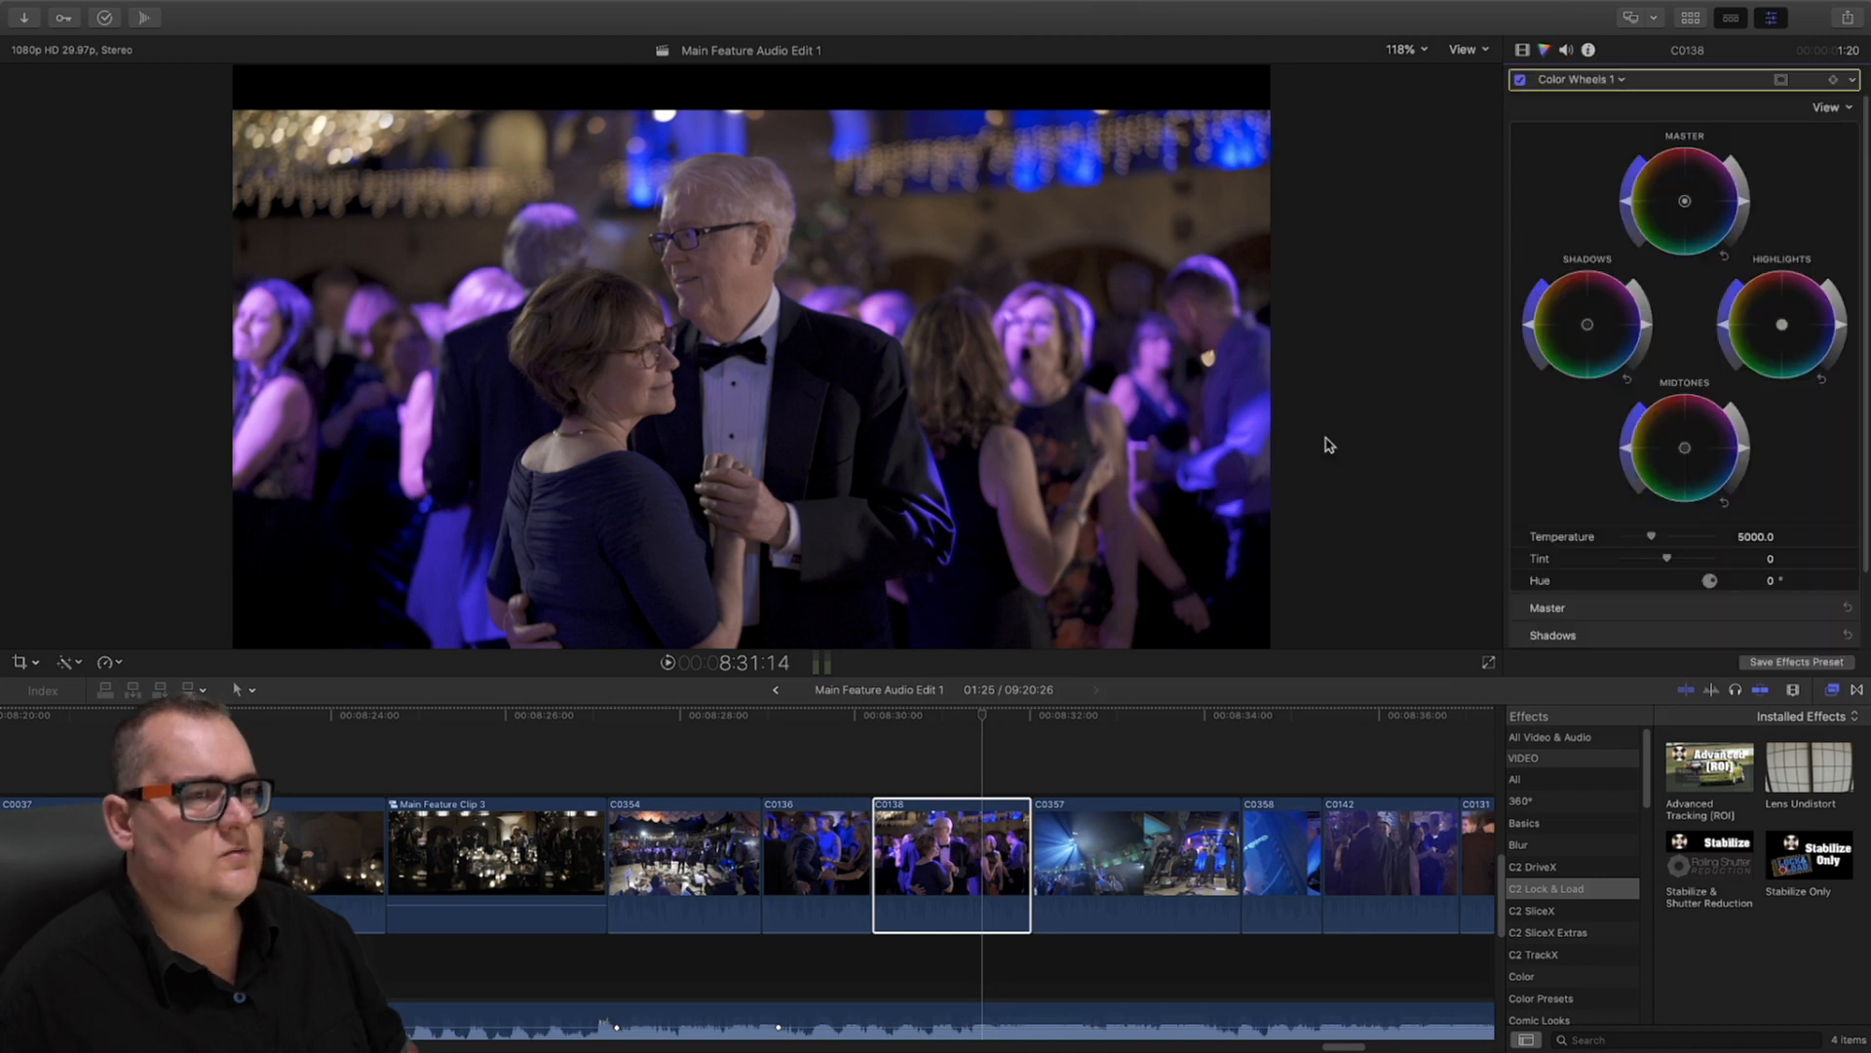
pyautogui.moveTo(1750, 458); pyautogui.dragTo(1757, 464)
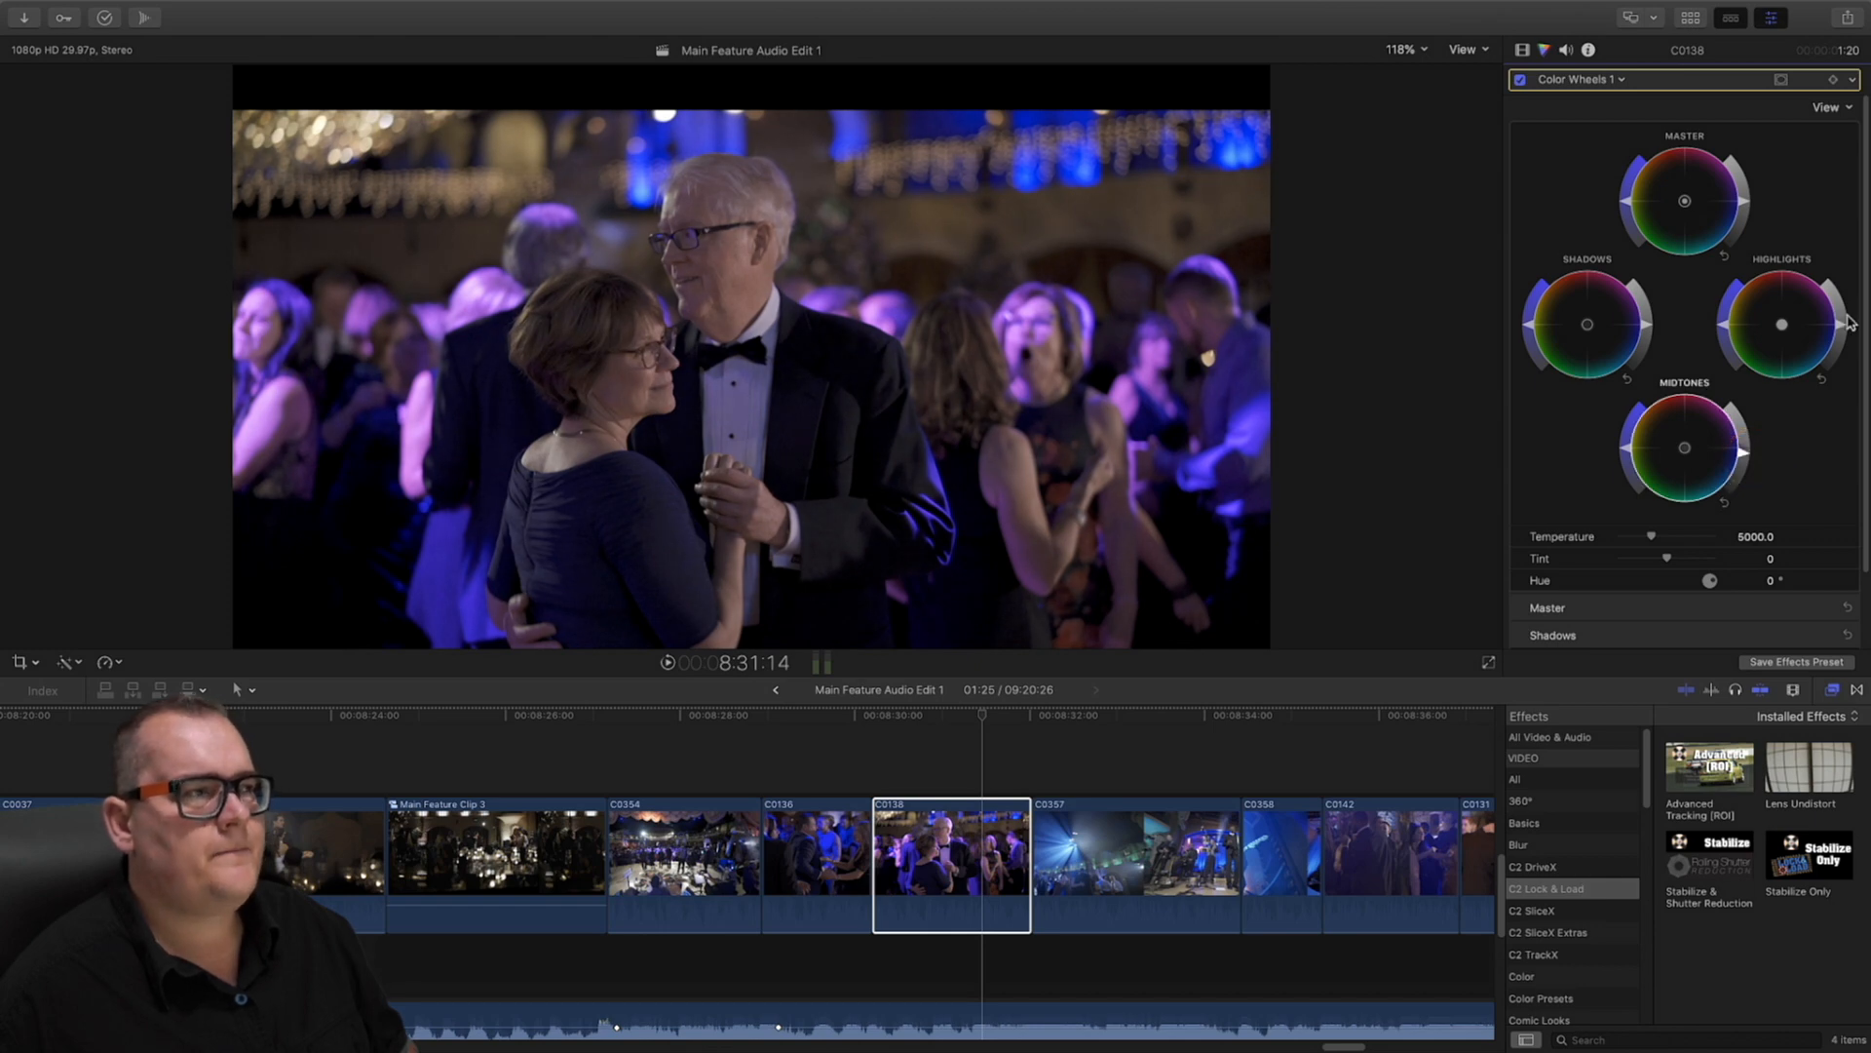
pyautogui.moveTo(1840, 324); pyautogui.dragTo(1838, 314)
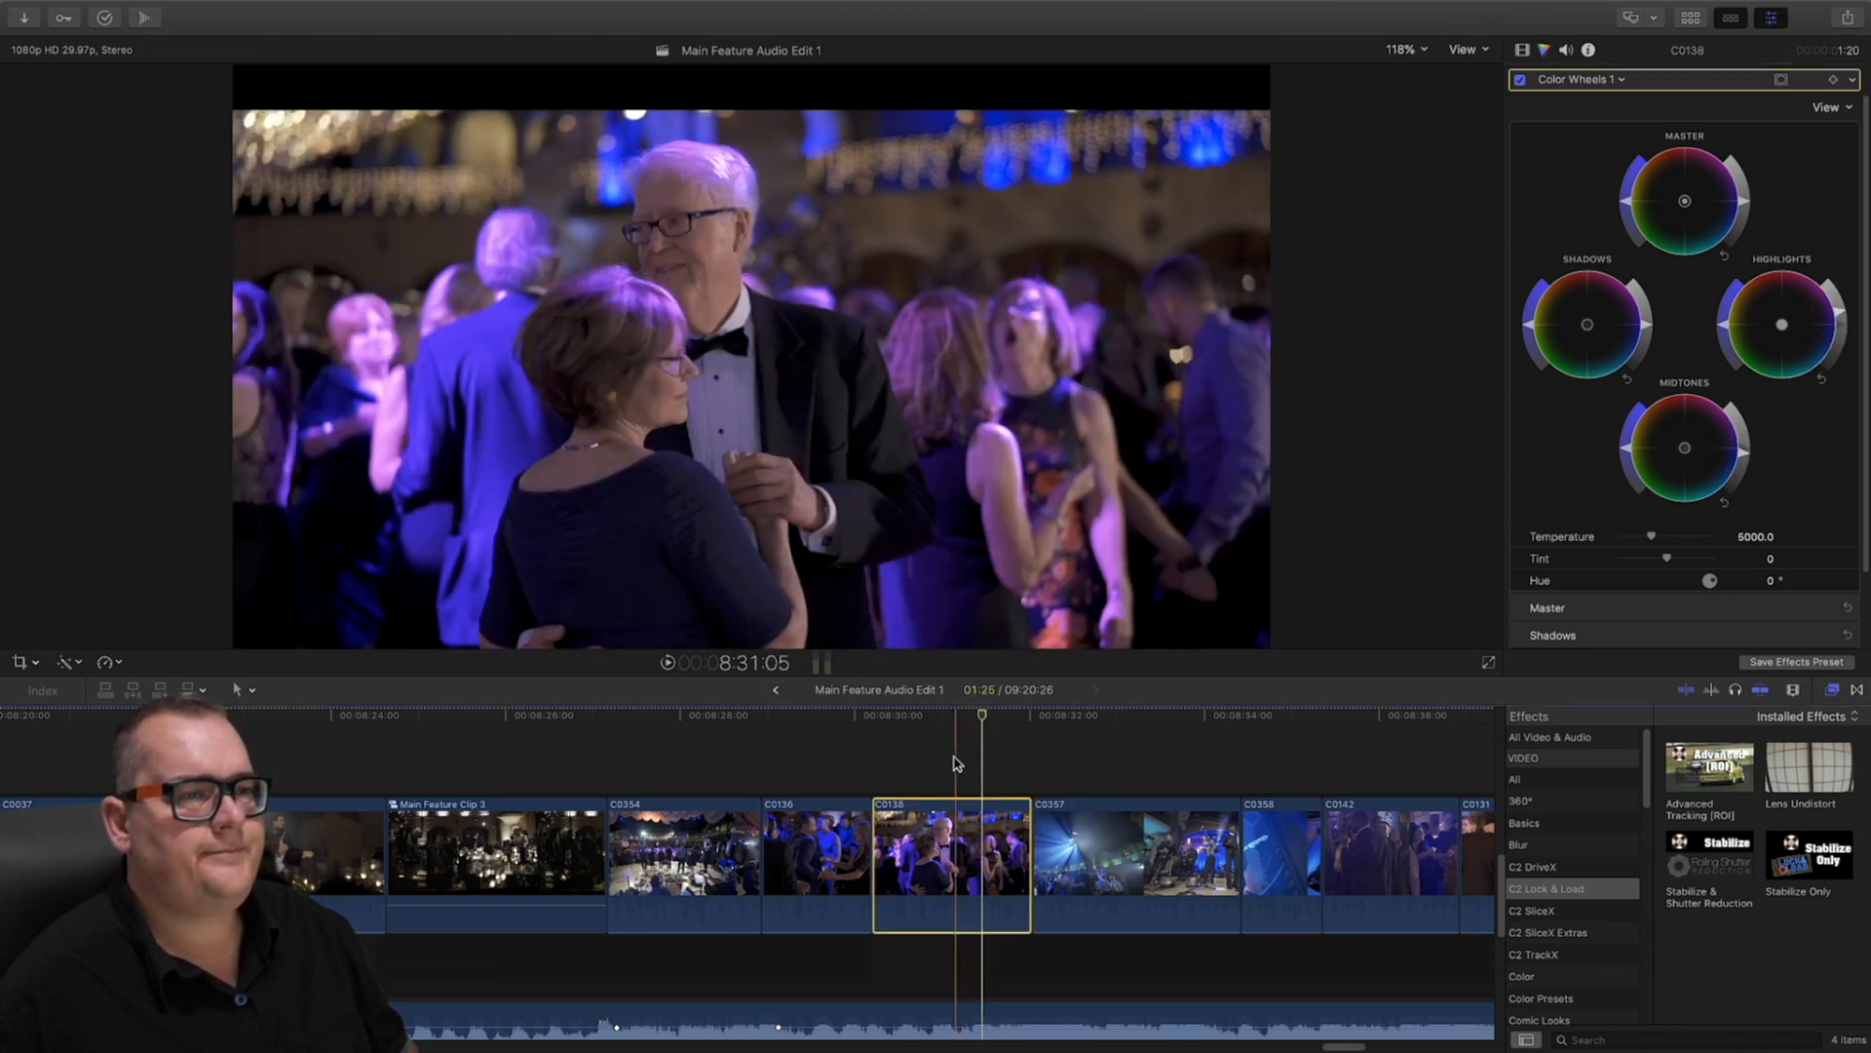
# Add a Color Wheels correction to clip C0357 at 8:32:25 and darken its midtones
pyautogui.moveTo(983, 720); pyautogui.dragTo(1102, 758)
pyautogui.click(1116, 847)
pyautogui.click(1088, 840)
pyautogui.click(1100, 721)
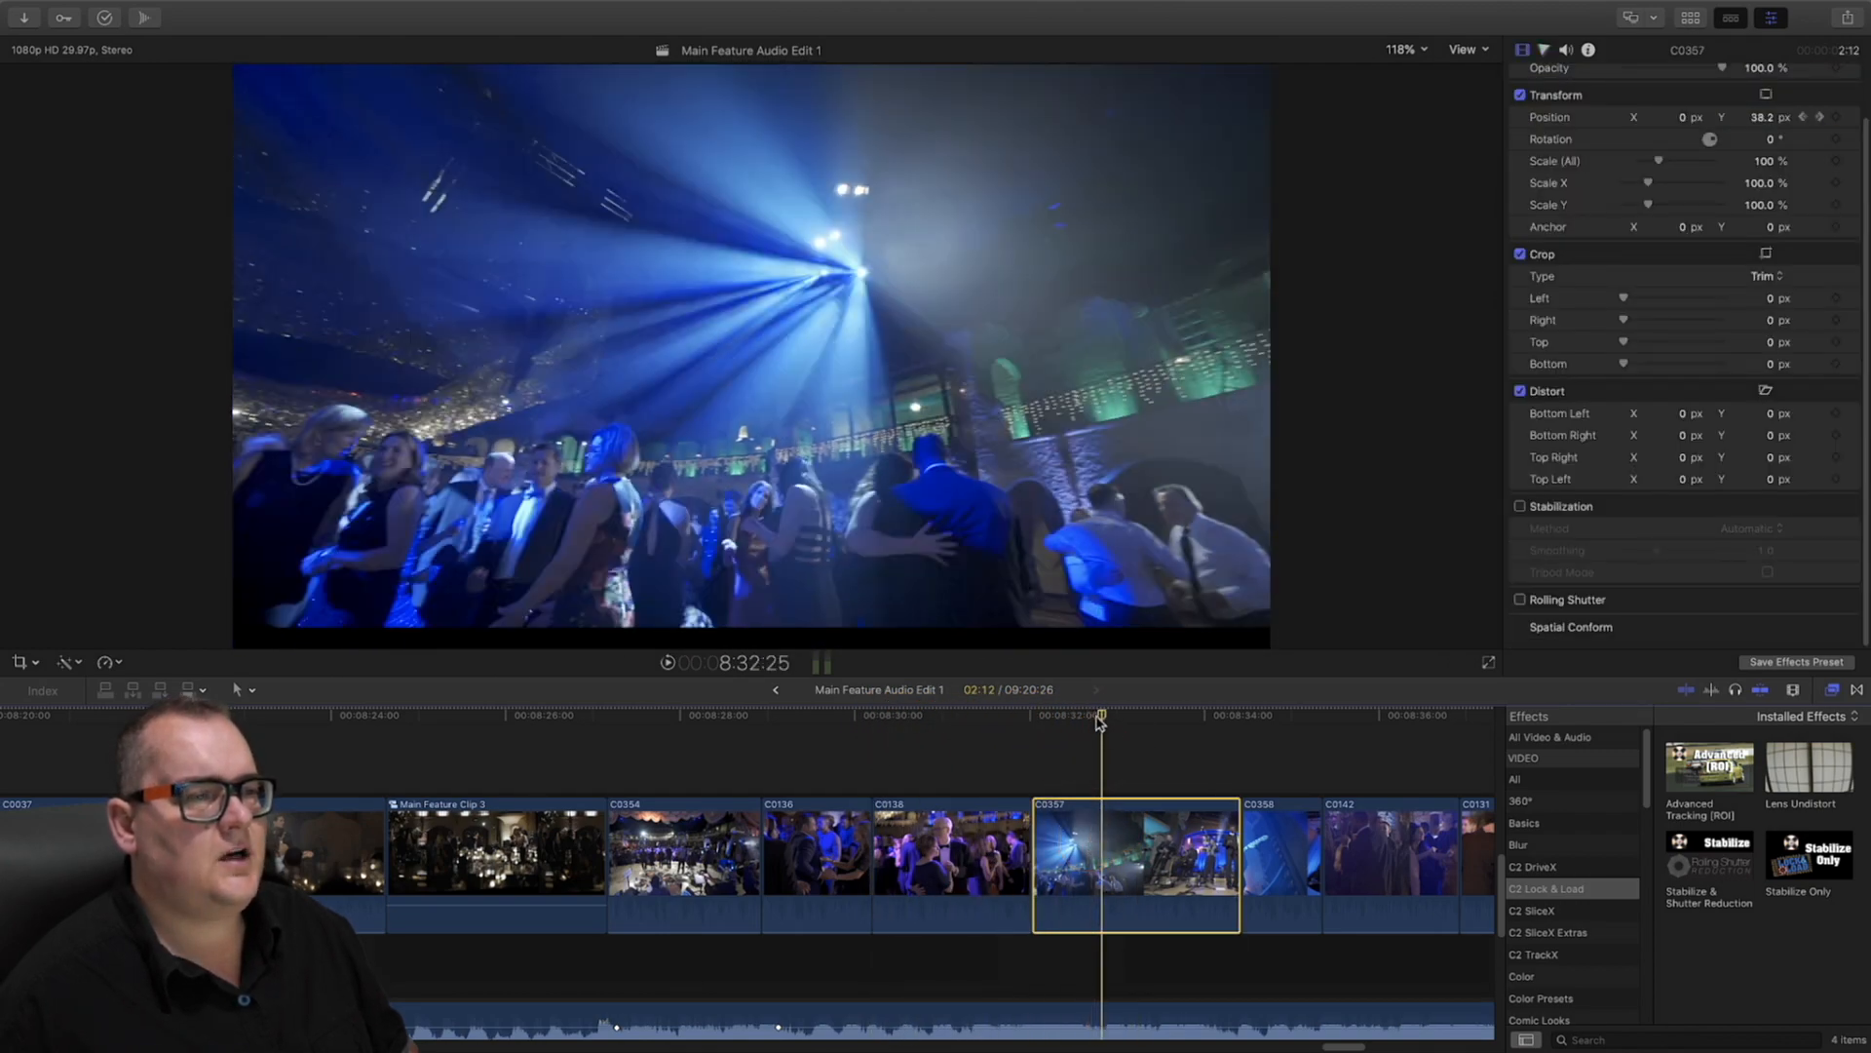
pyautogui.click(1544, 50)
pyautogui.moveTo(1589, 80); pyautogui.dragTo(1639, 133)
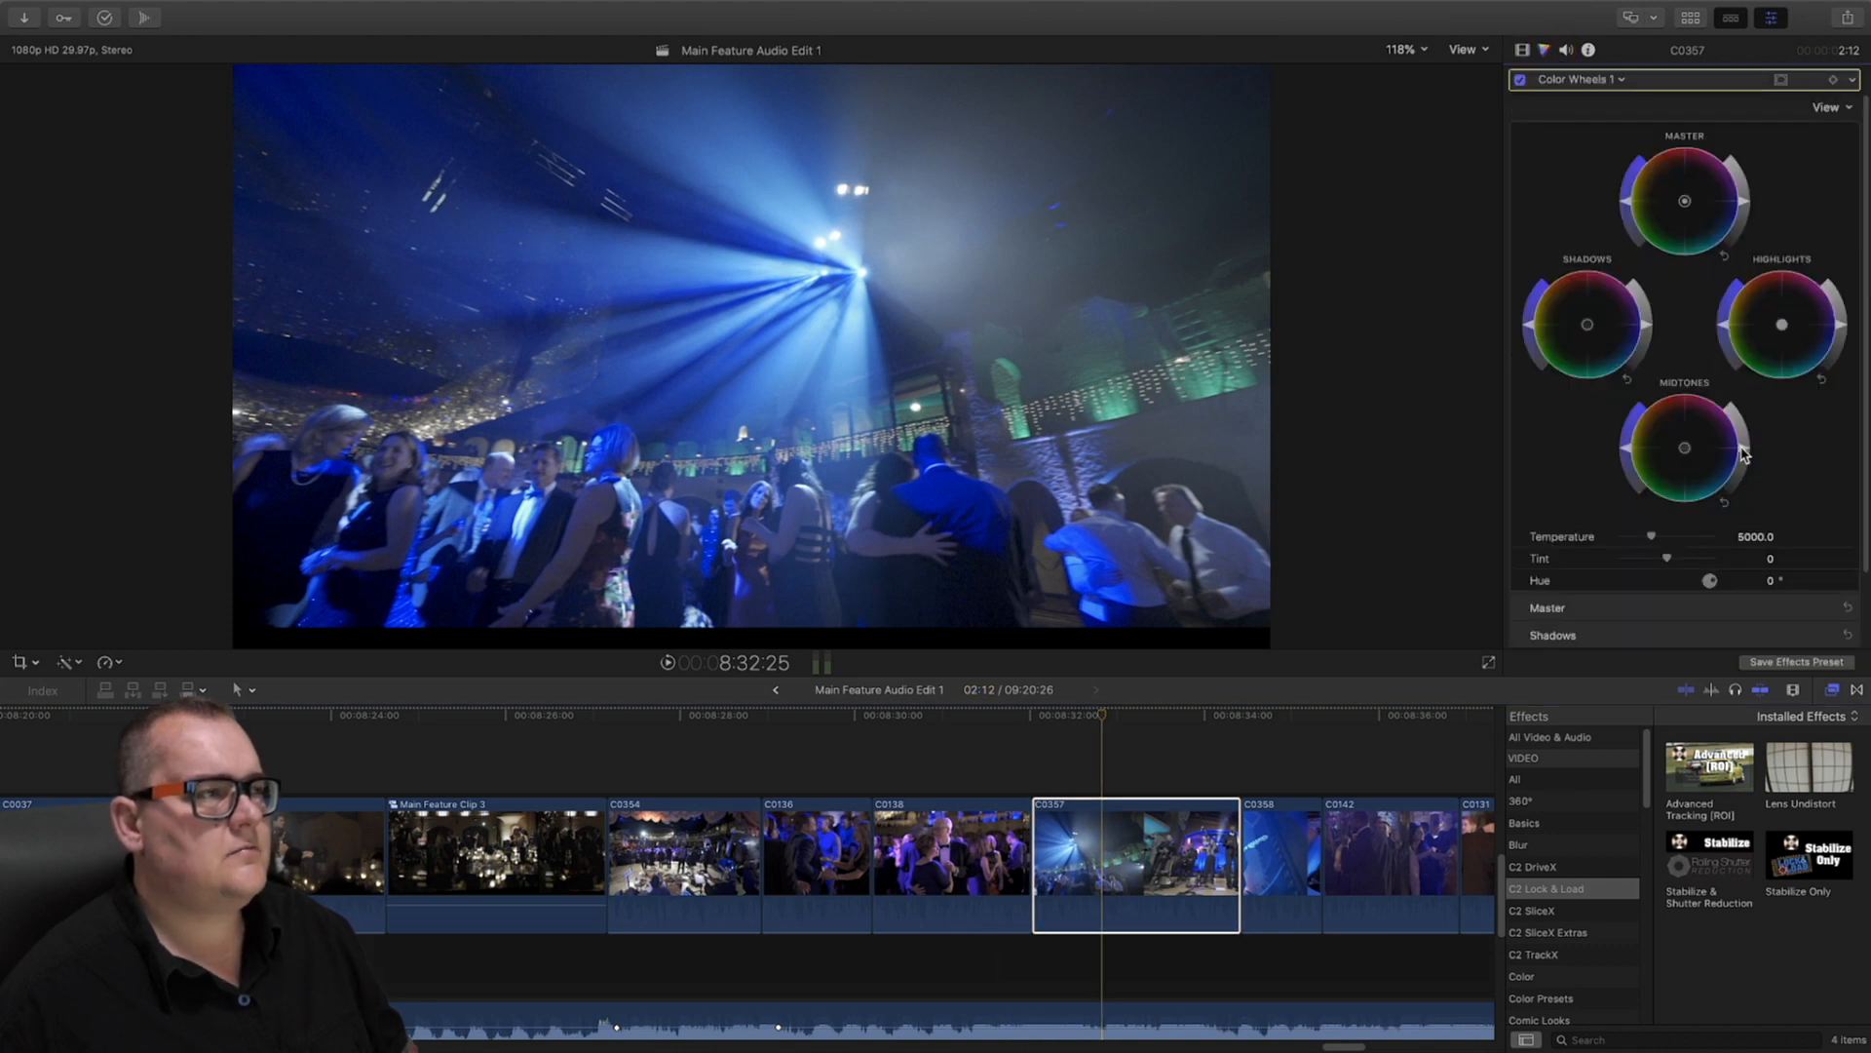
pyautogui.moveTo(1744, 454); pyautogui.dragTo(1736, 478)
# Add Color Curves to clip C0357 with a gentle luma S-curve, and compare the result with the effects disabled and enabled
pyautogui.moveTo(1579, 79); pyautogui.dragTo(1597, 243)
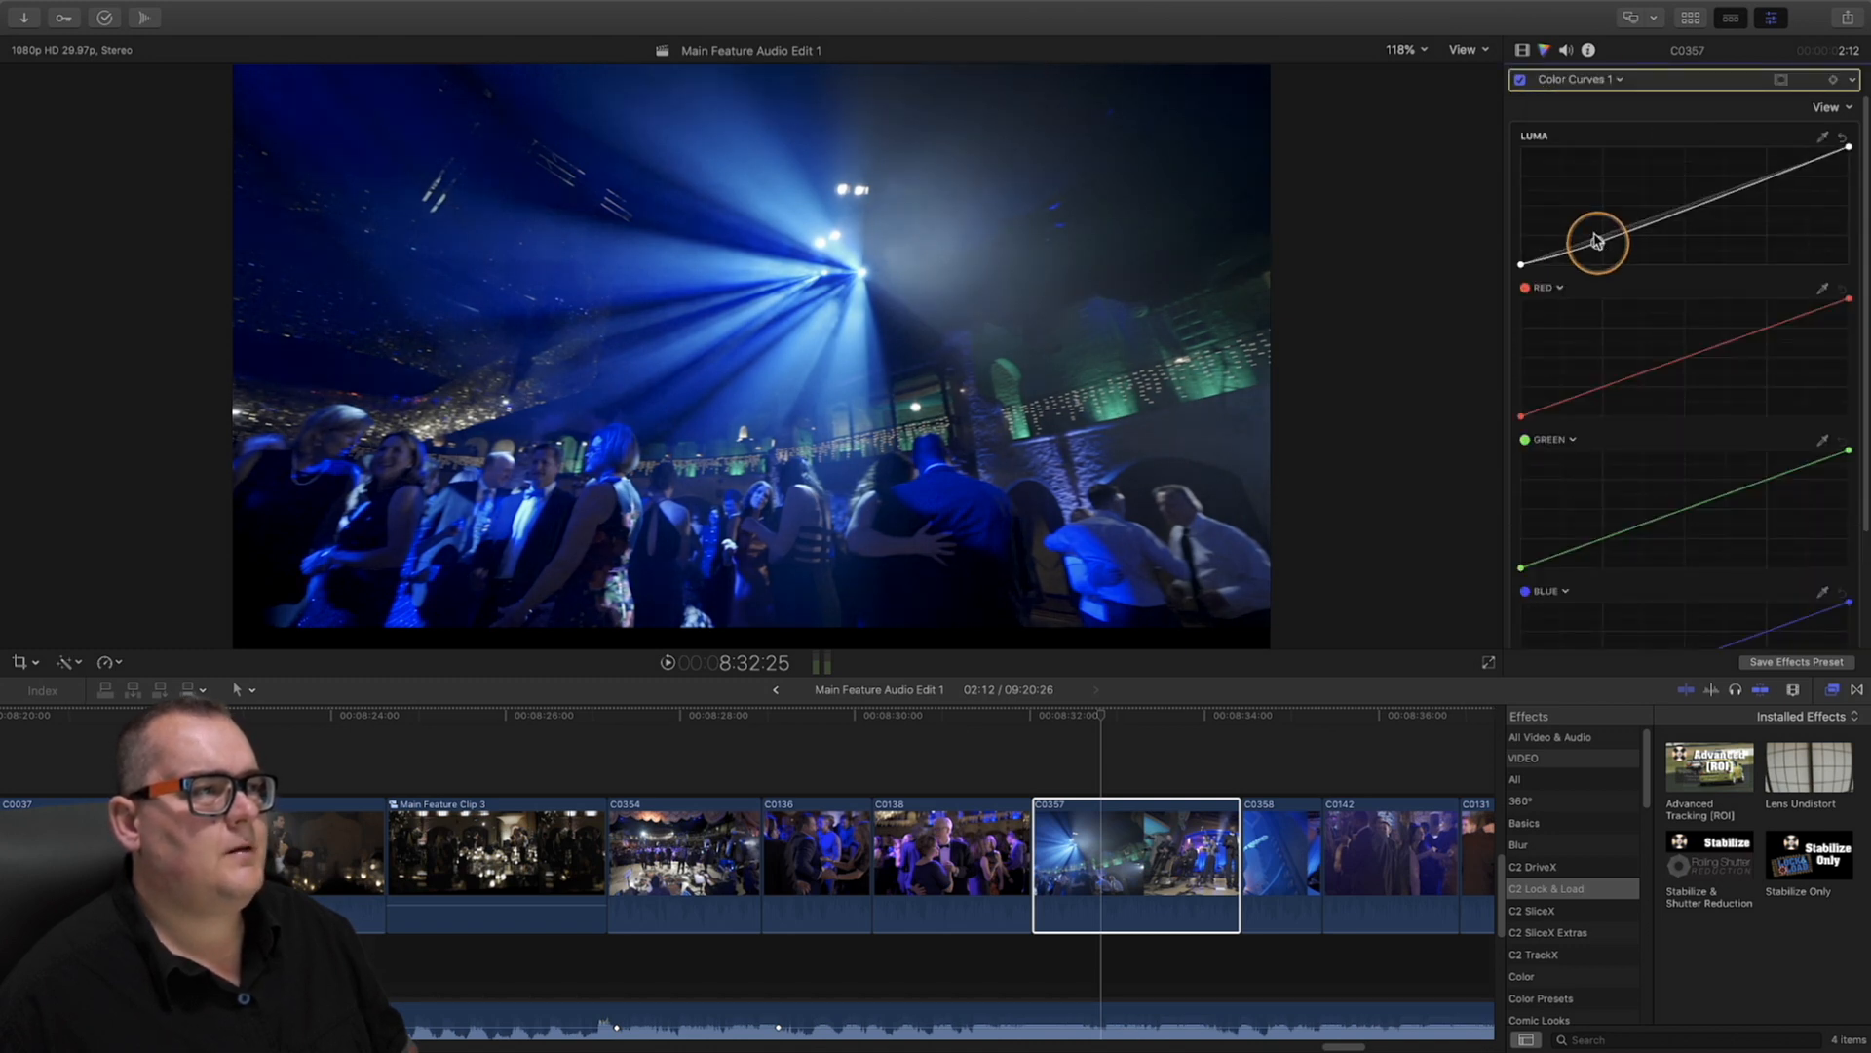
pyautogui.moveTo(1751, 185); pyautogui.dragTo(1748, 176)
pyautogui.click(1522, 50)
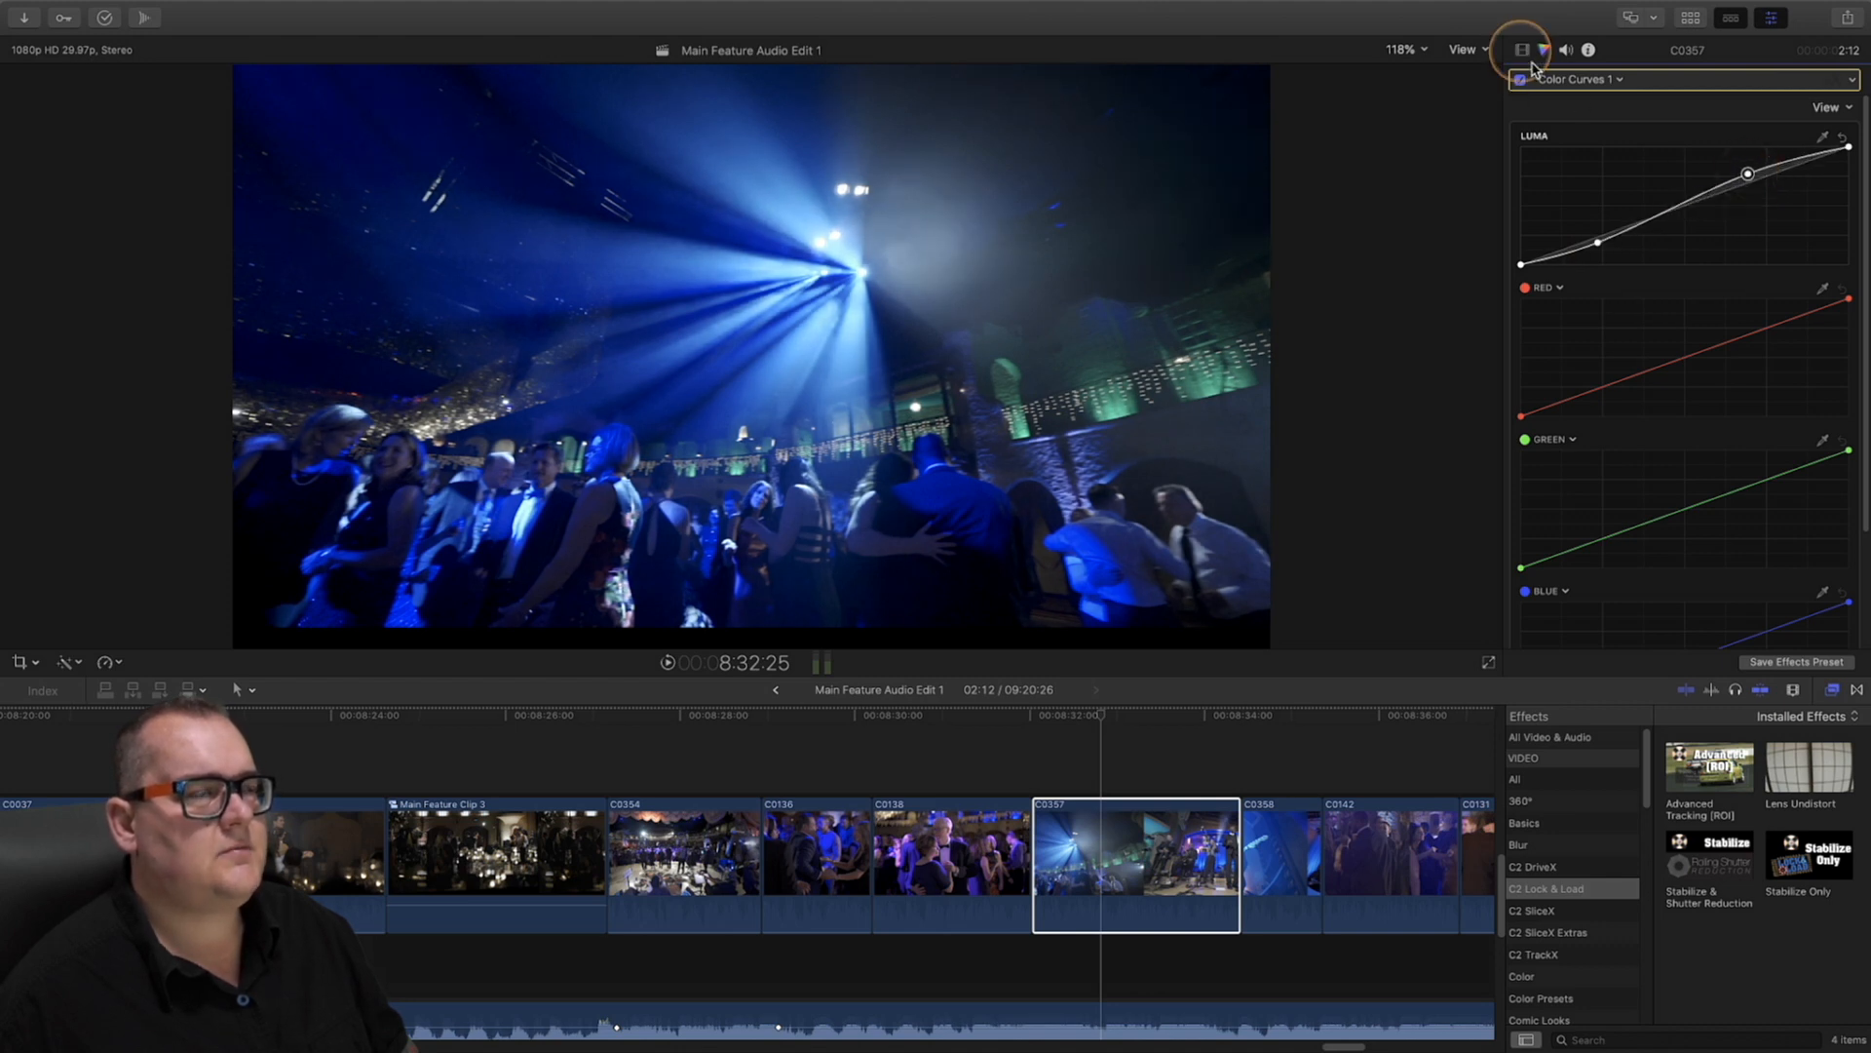
pyautogui.click(1521, 82)
pyautogui.click(1520, 82)
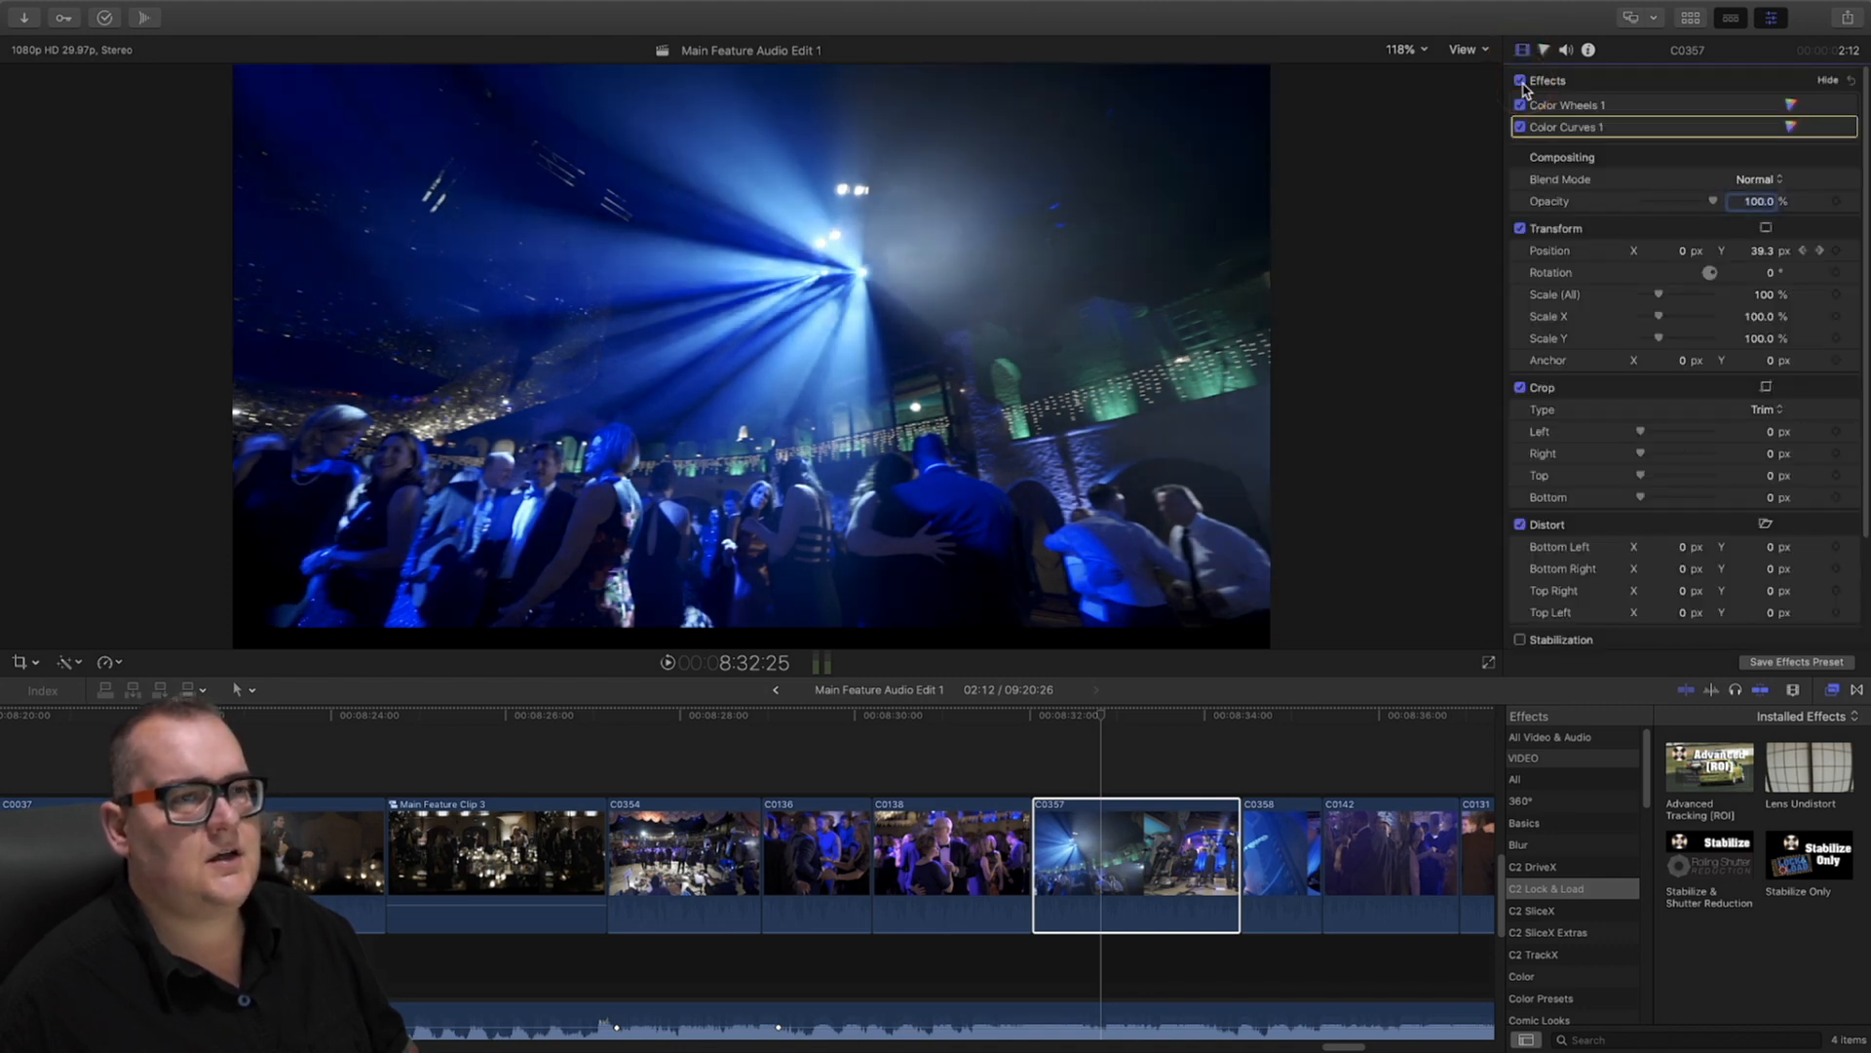
pyautogui.click(1096, 868)
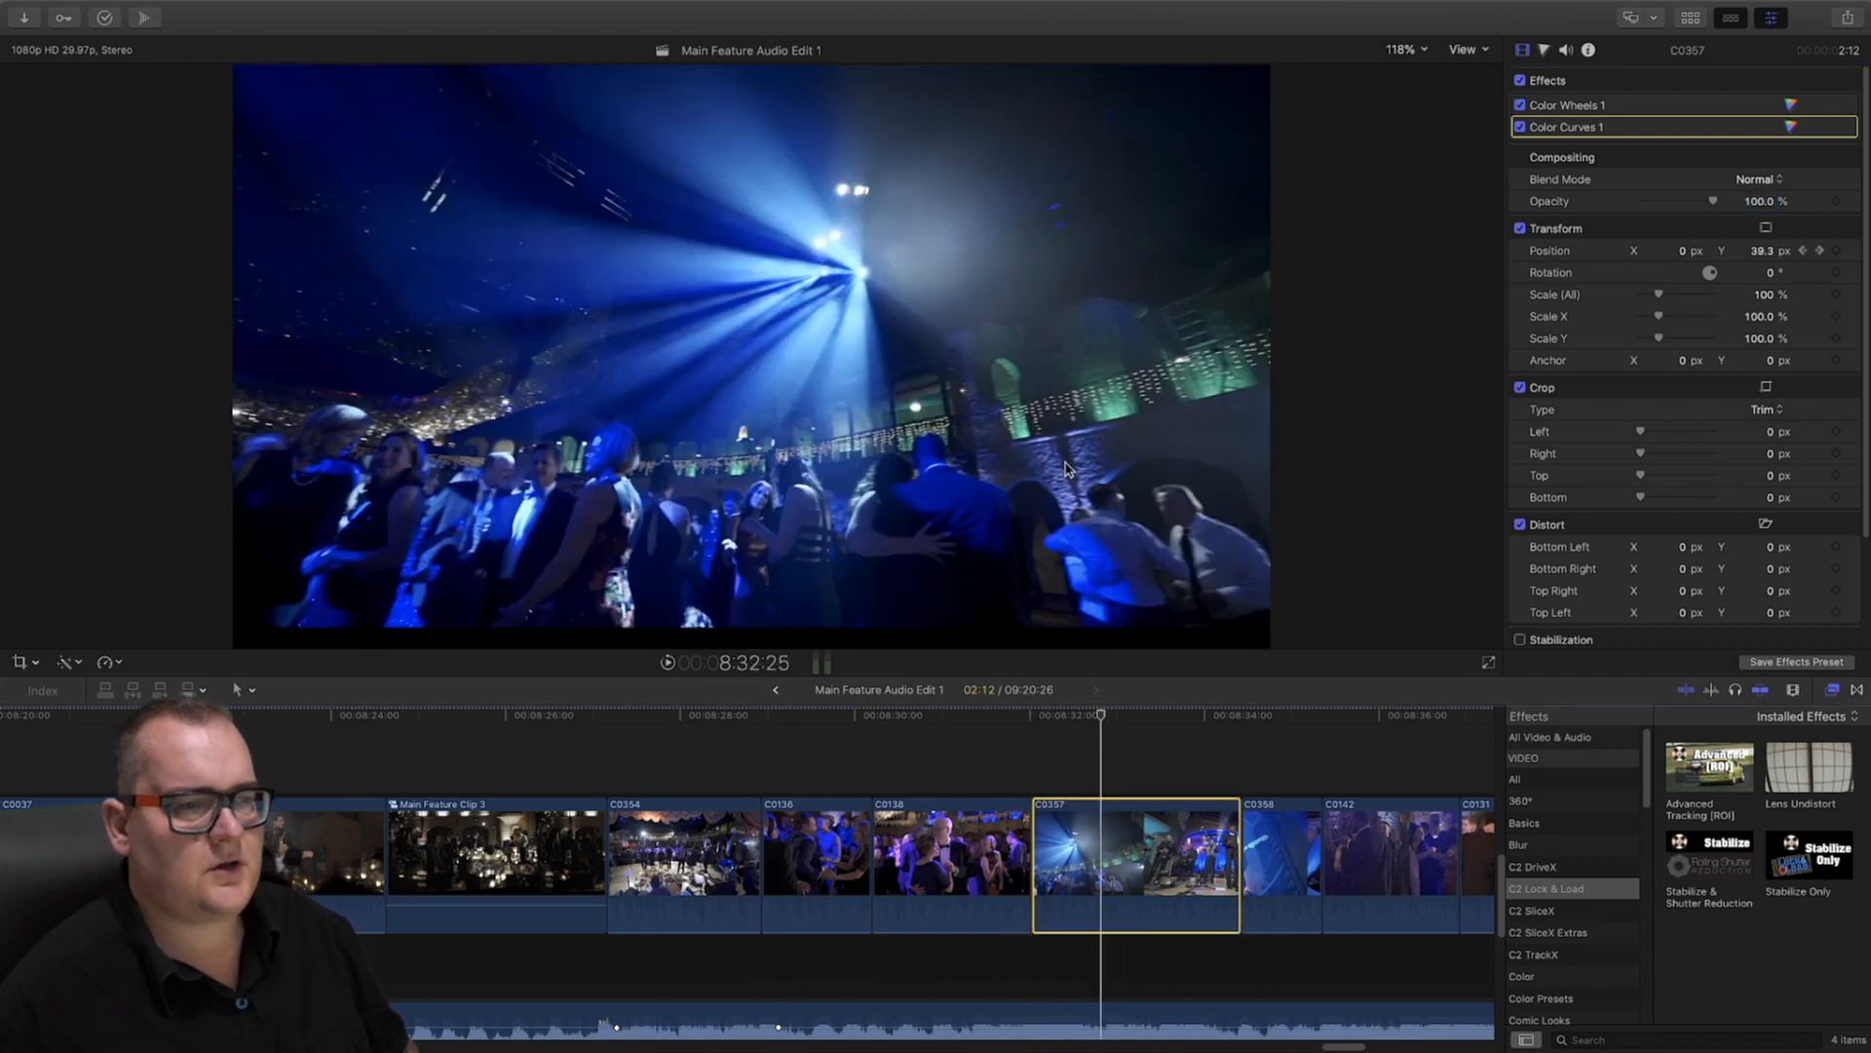
# Go to clip C0126 at 39:15 and set the viewer's range check to Luma
pyautogui.hscroll(5, 1107, 731)
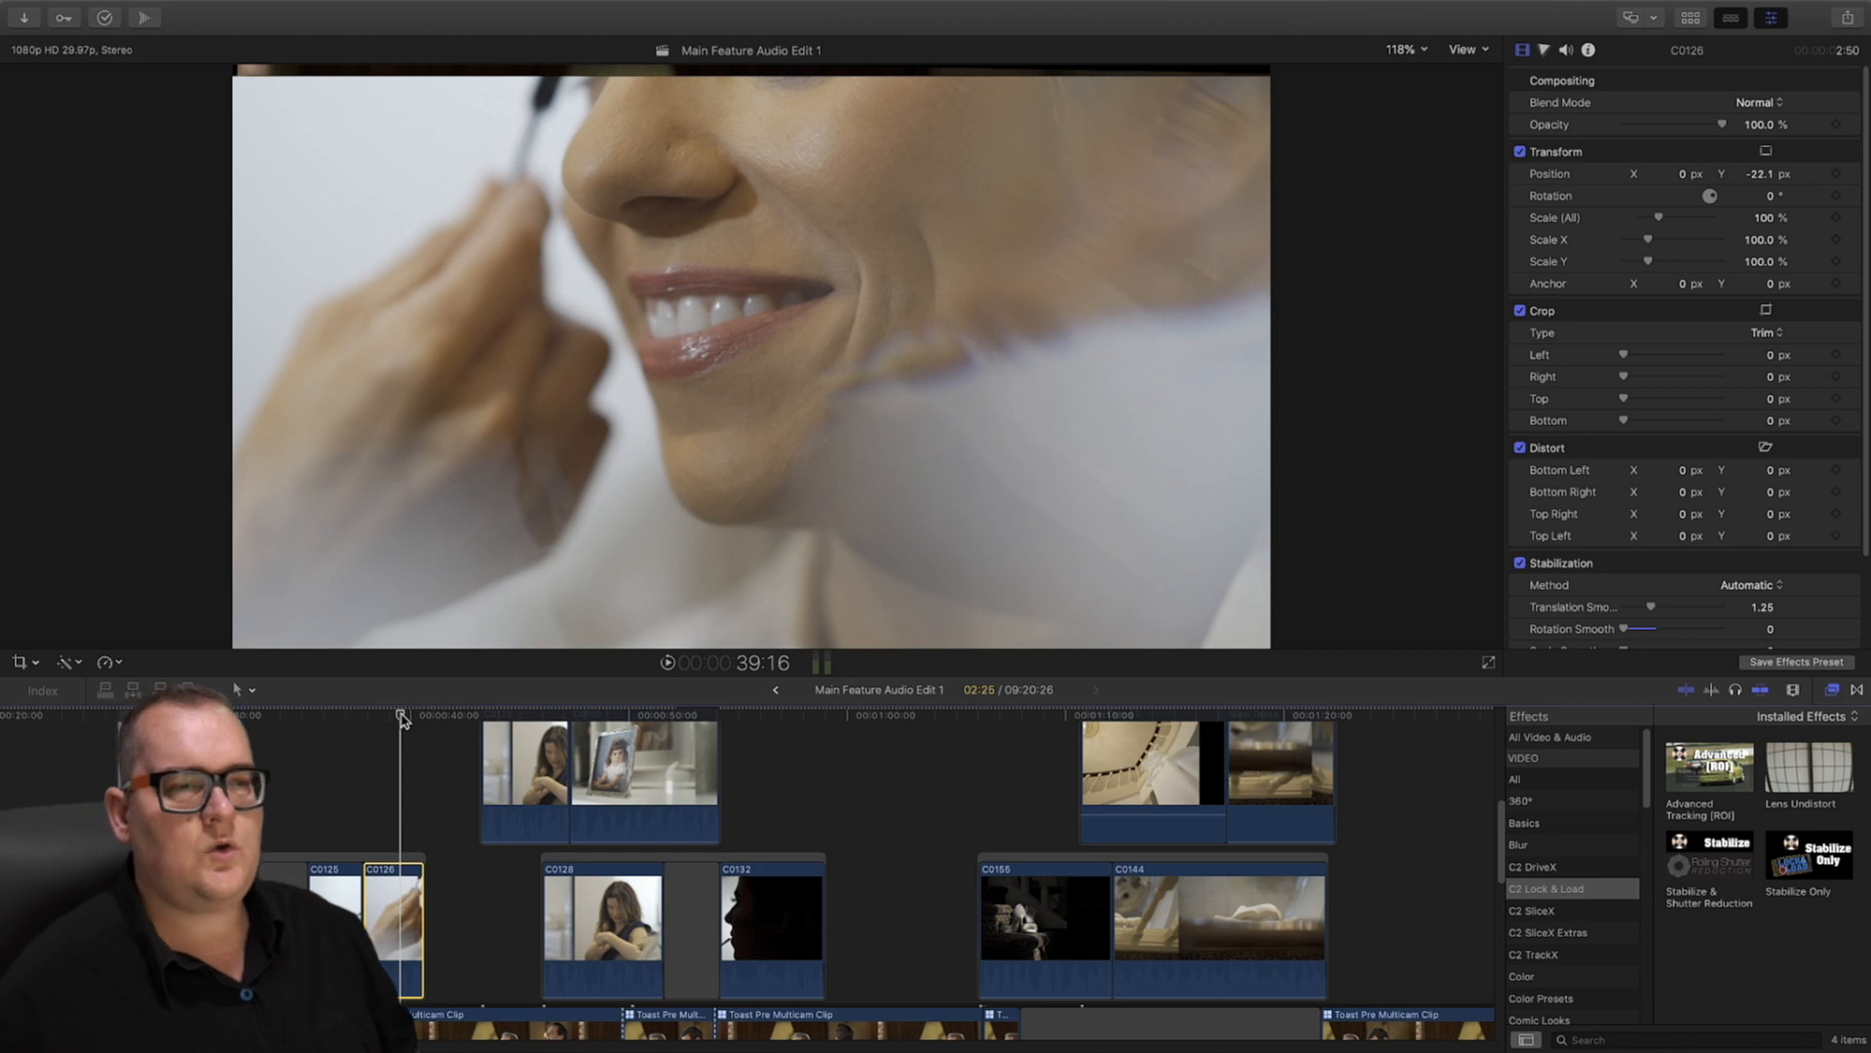
pyautogui.moveTo(403, 722); pyautogui.dragTo(396, 722)
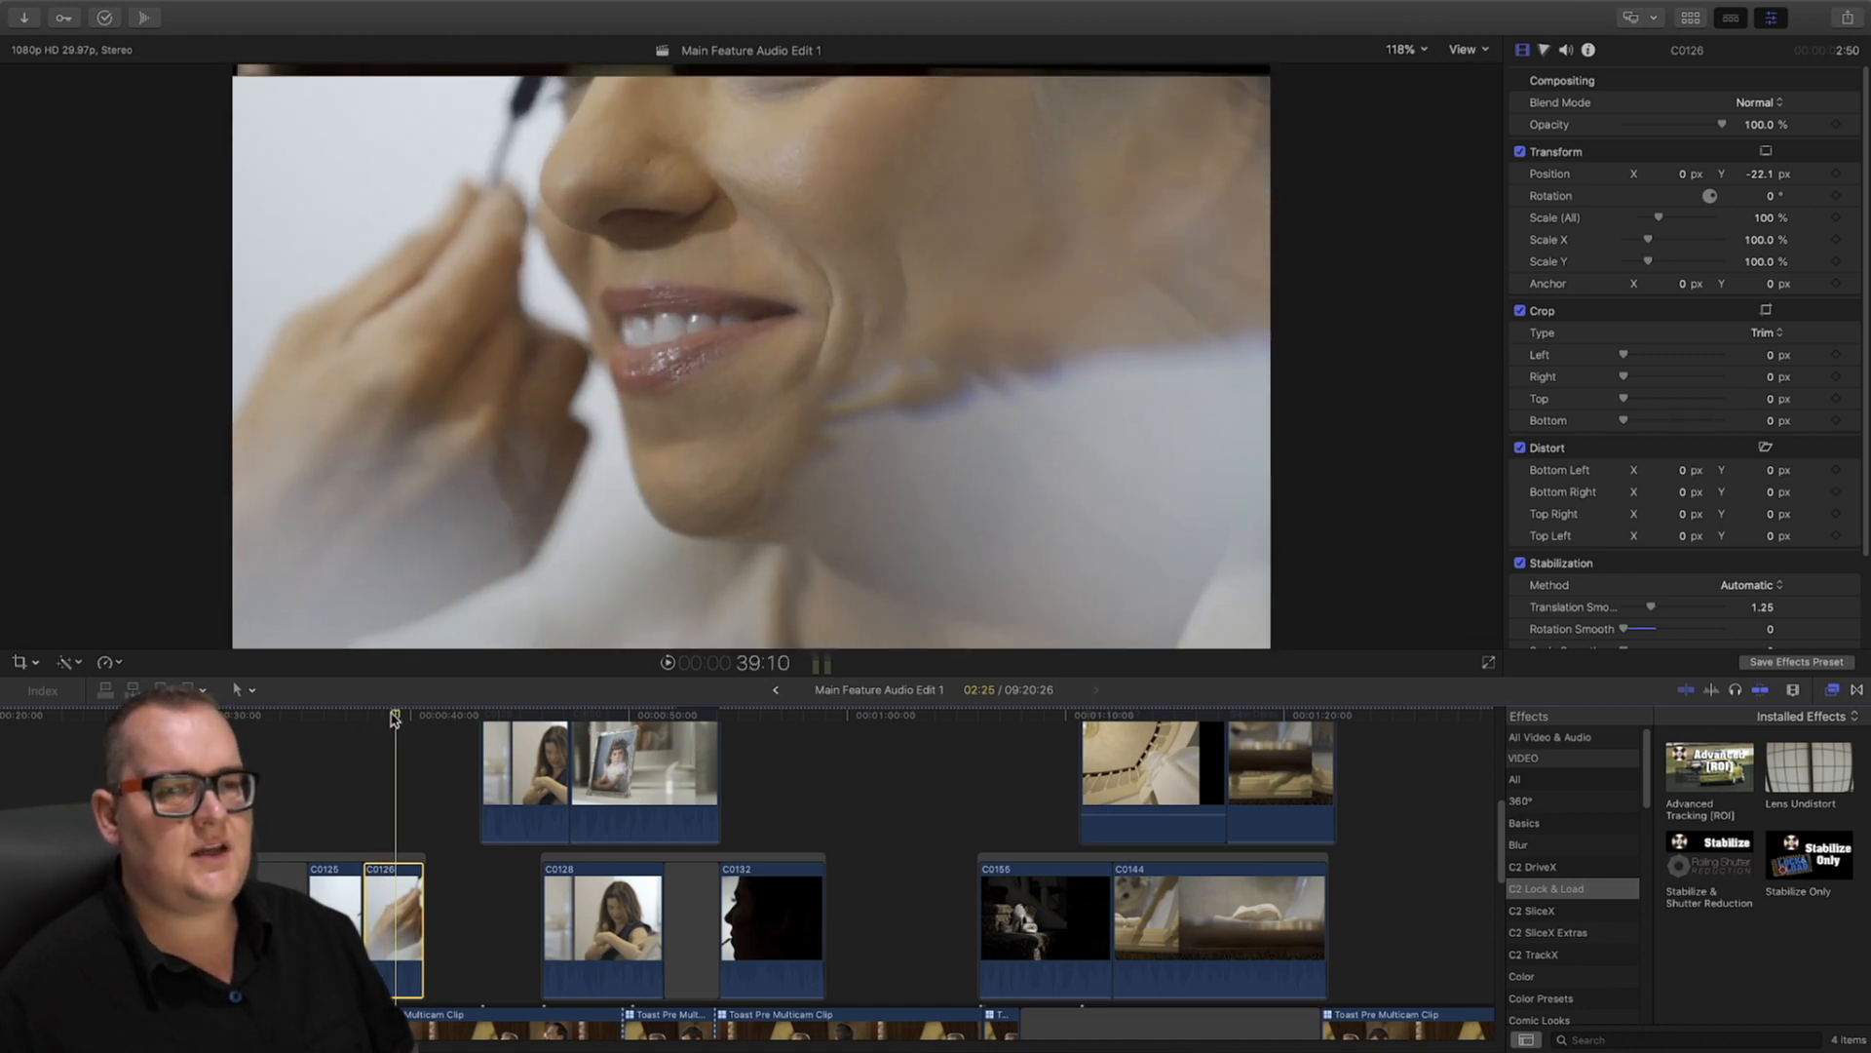
pyautogui.moveTo(396, 718); pyautogui.dragTo(400, 719)
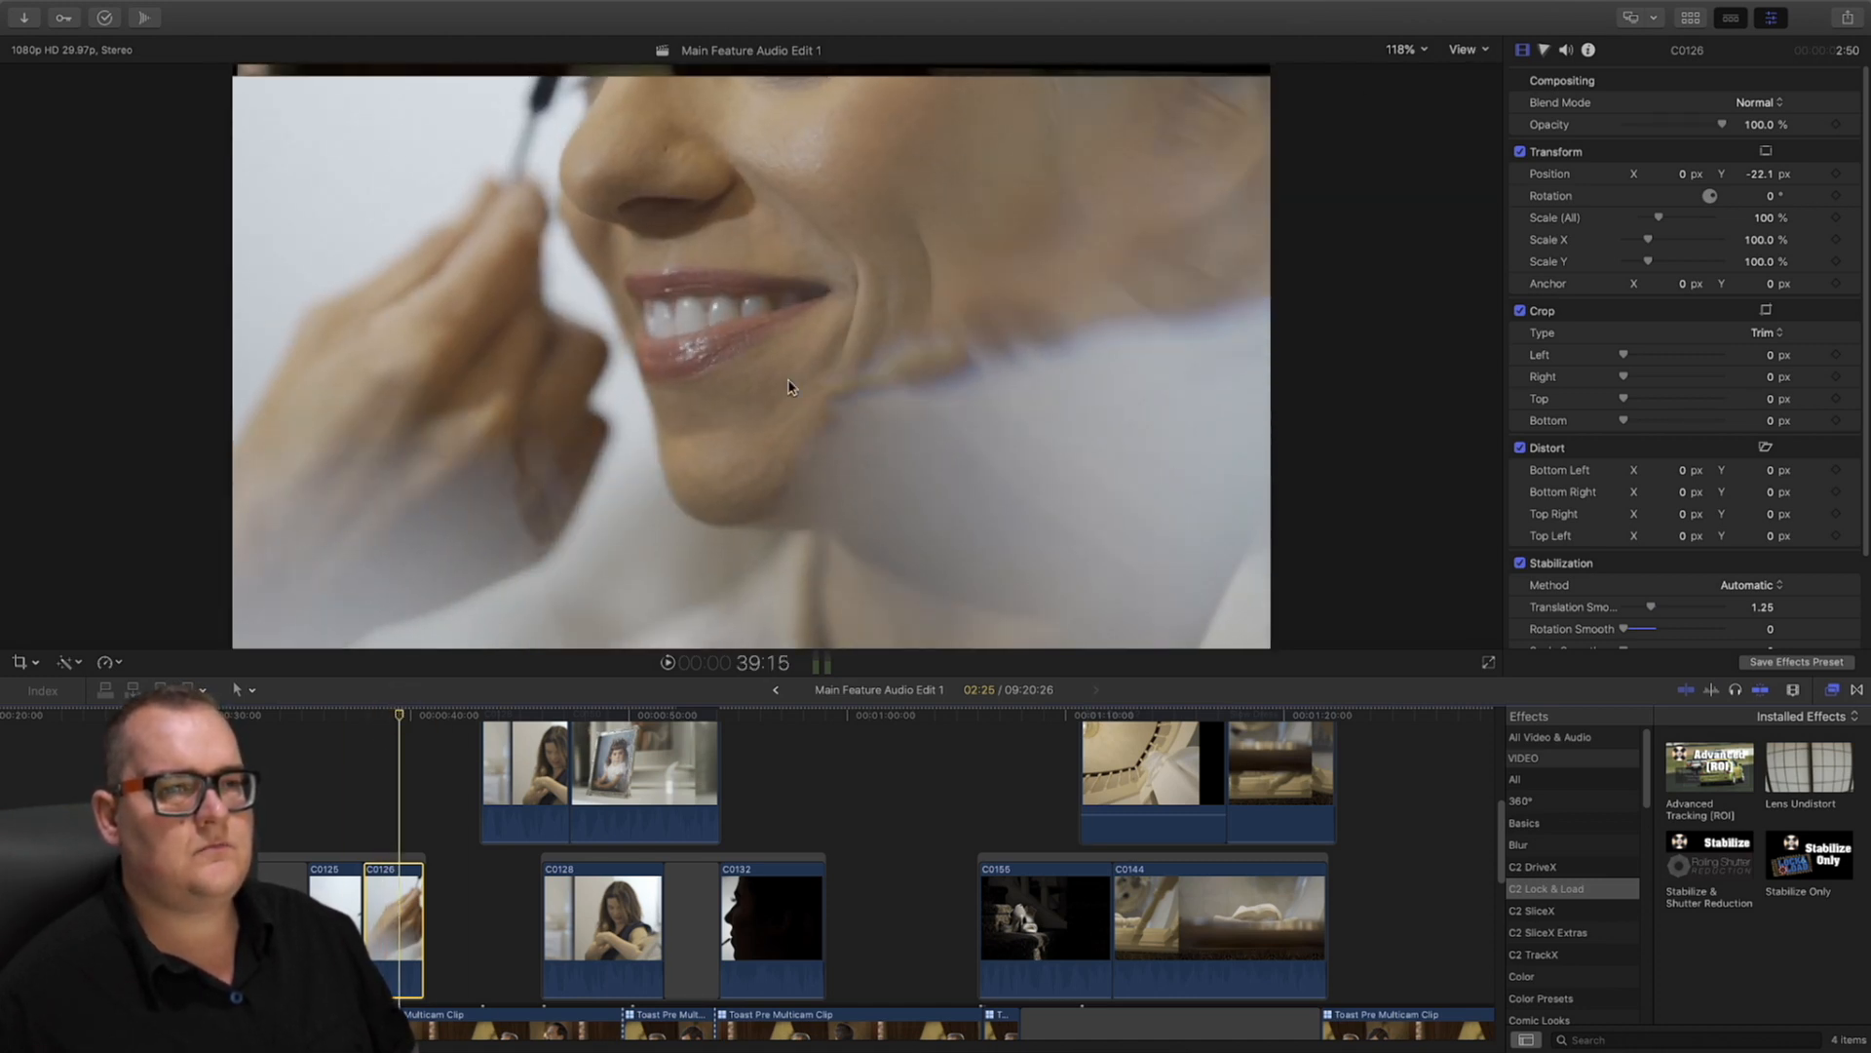
pyautogui.click(1464, 50)
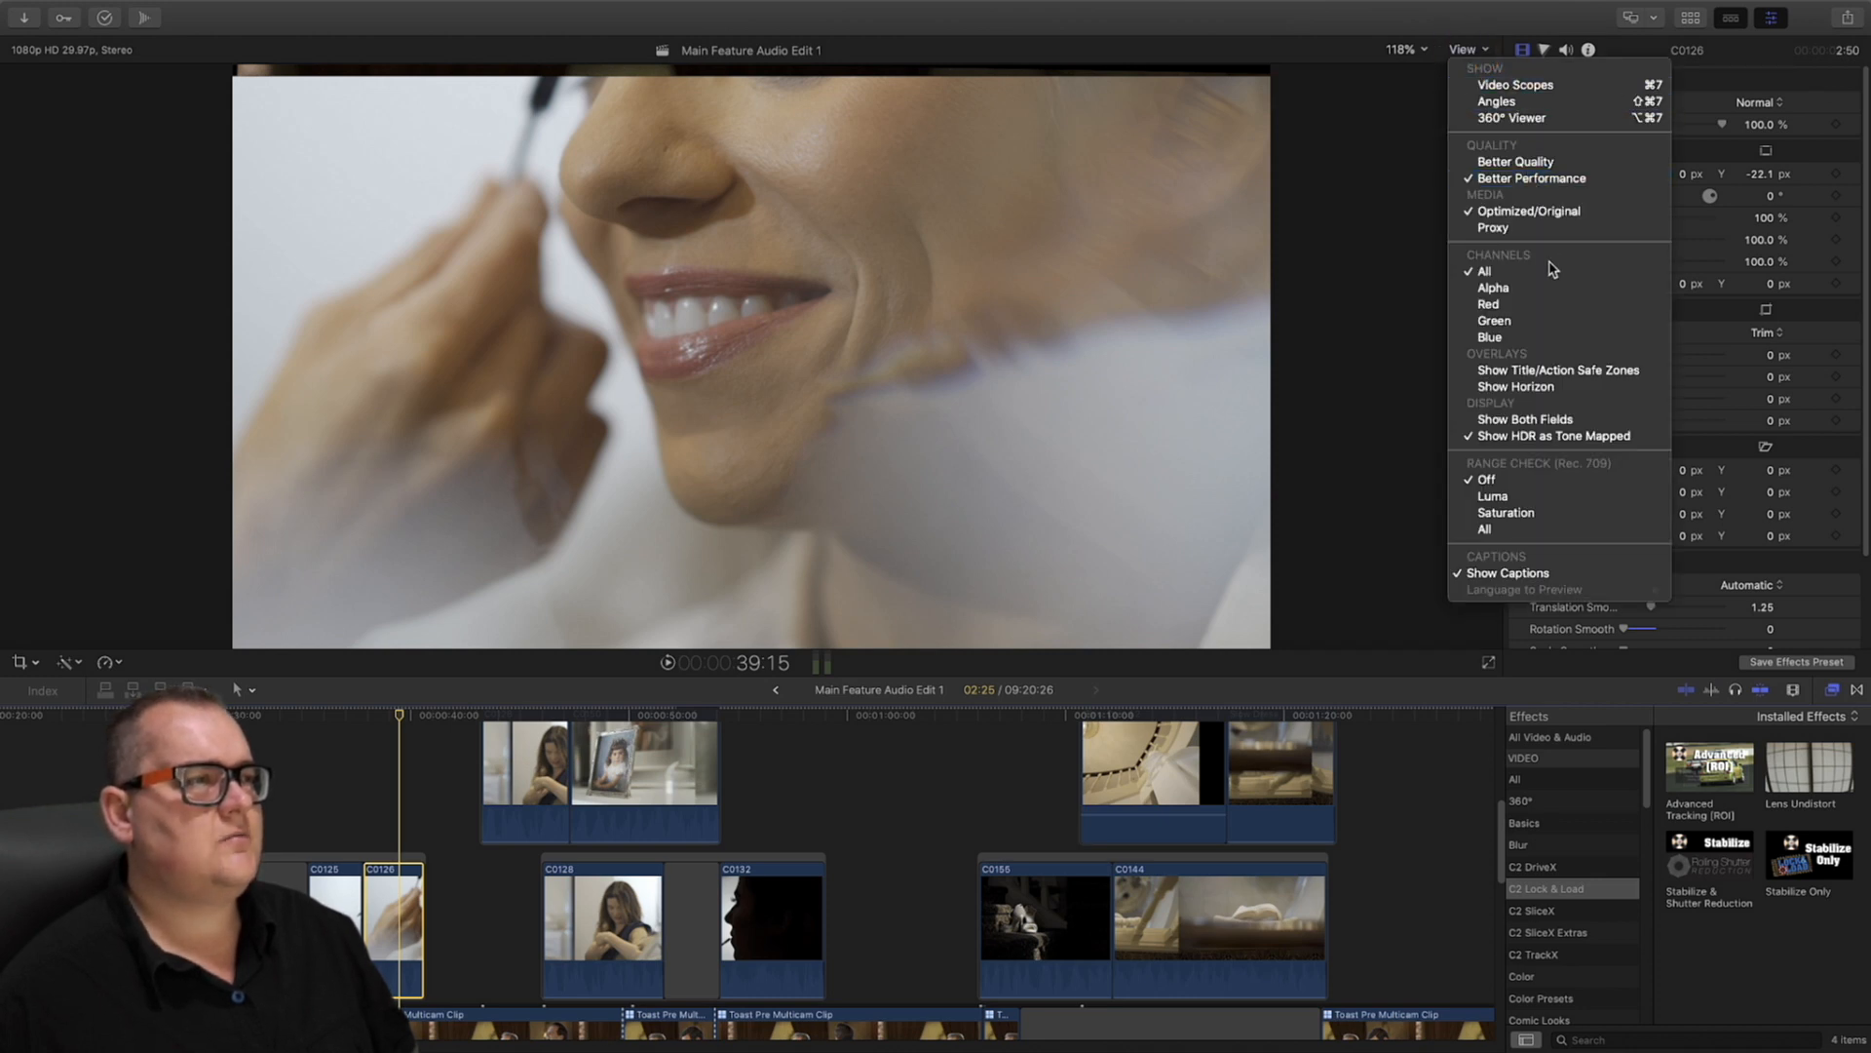
pyautogui.click(1541, 496)
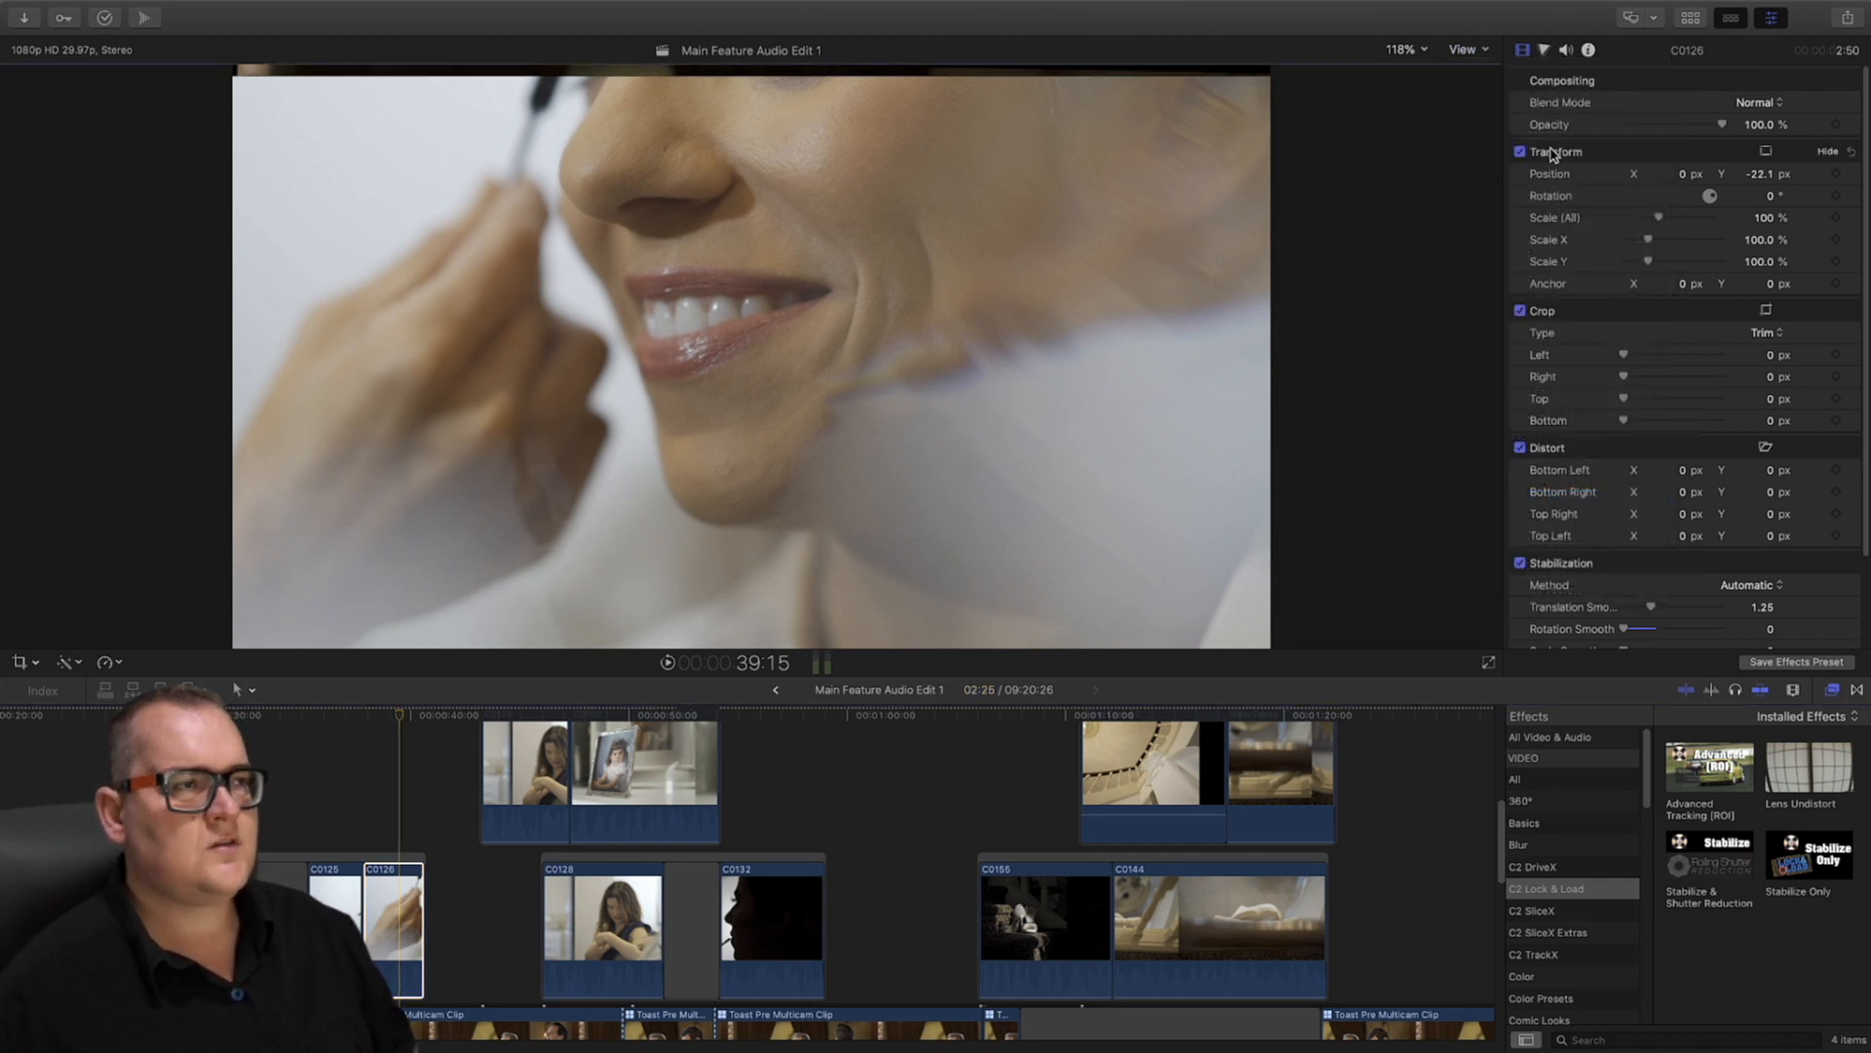
# Add a Color Wheels correction to clip C0126, test brighter highlights, and return them to neutral
pyautogui.click(1545, 51)
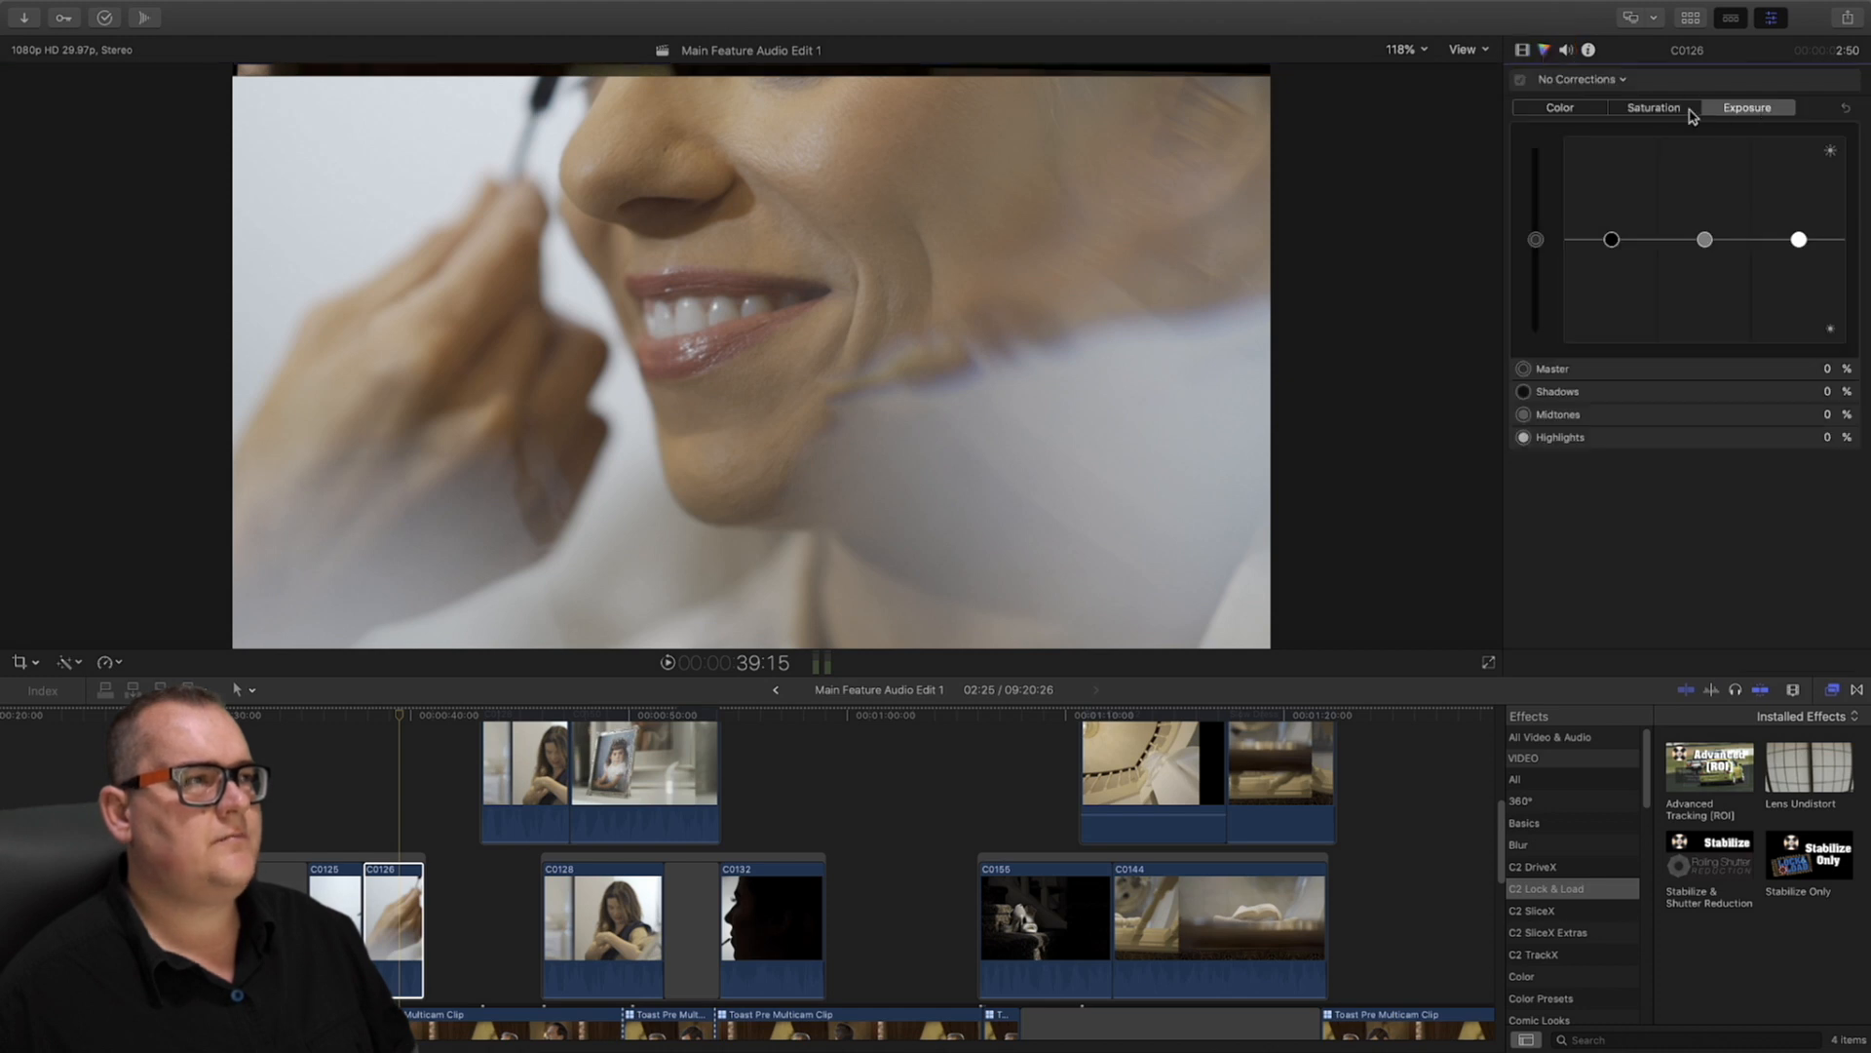
pyautogui.click(1595, 82)
pyautogui.click(1598, 125)
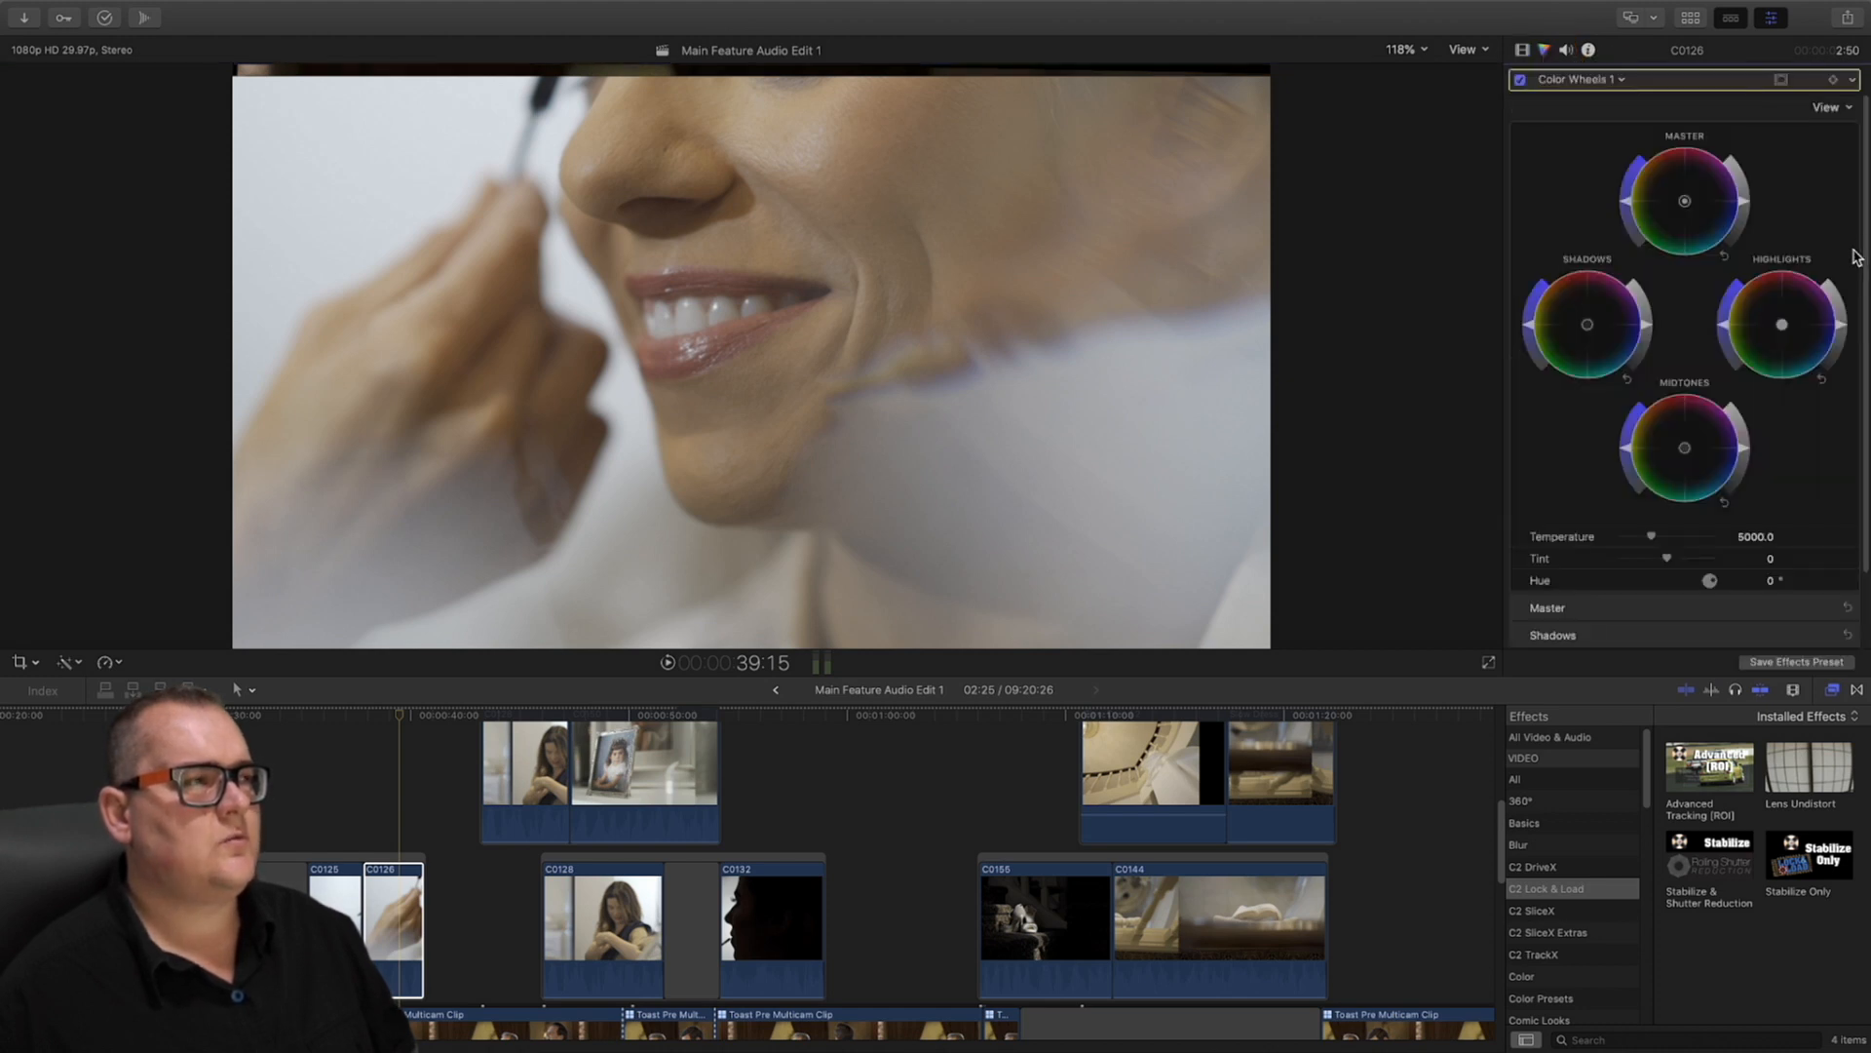
pyautogui.moveTo(1842, 327)
pyautogui.mouseDown()
pyautogui.moveTo(1828, 273)
pyautogui.moveTo(1839, 304)
pyautogui.mouseUp()
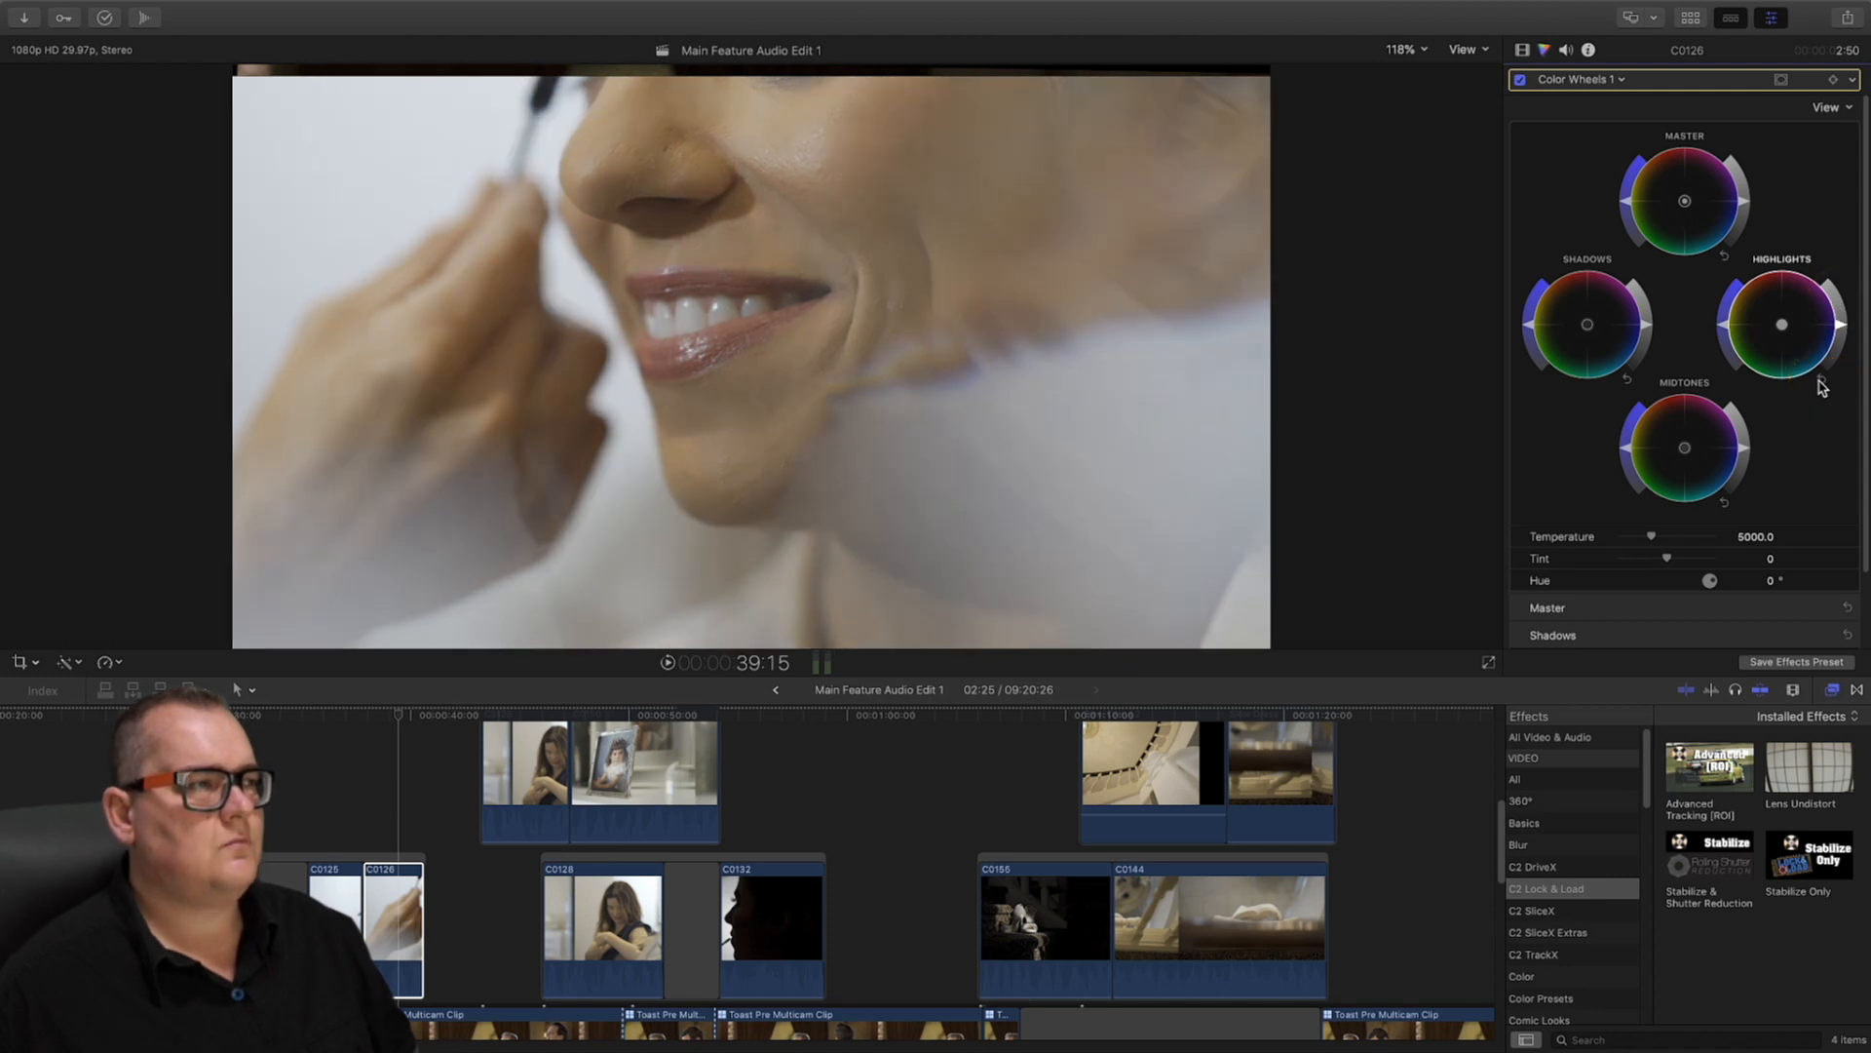
# Keep the range check on Luma and display the Video Scopes next to the viewer
pyautogui.click(1480, 54)
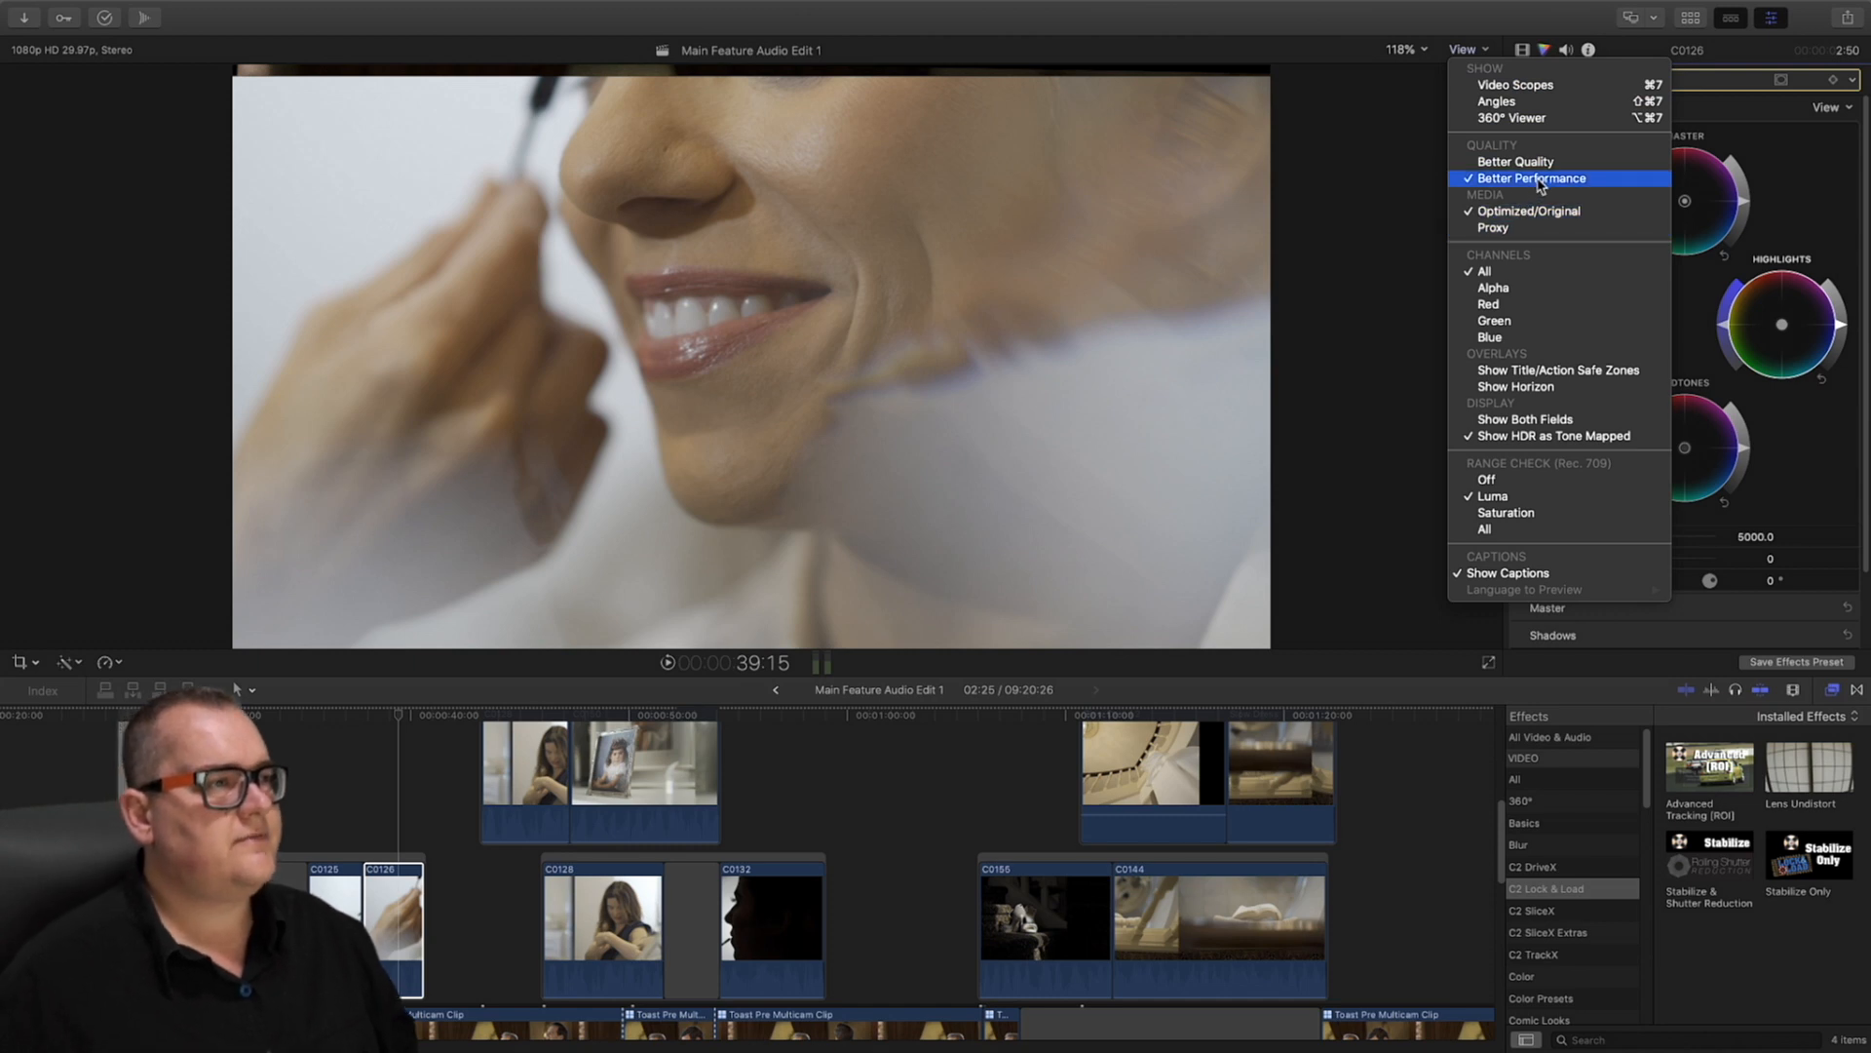
pyautogui.click(1543, 499)
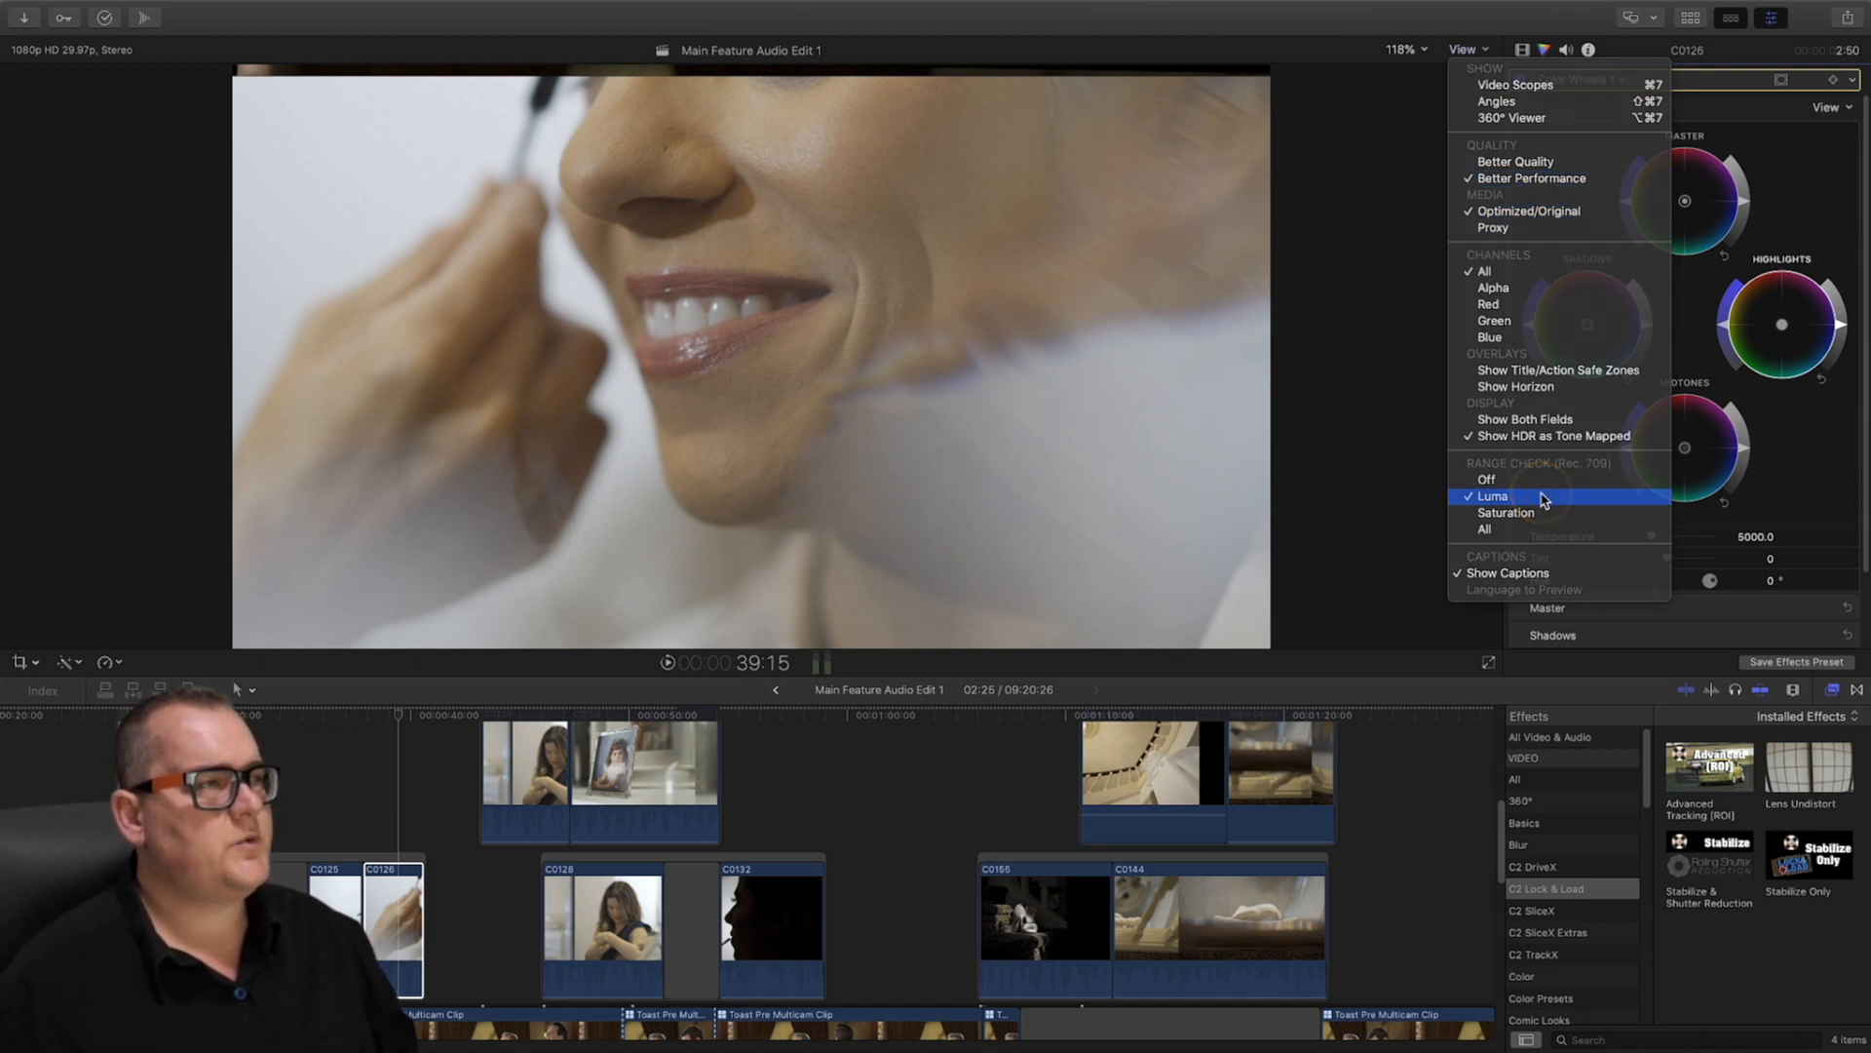
pyautogui.click(1470, 54)
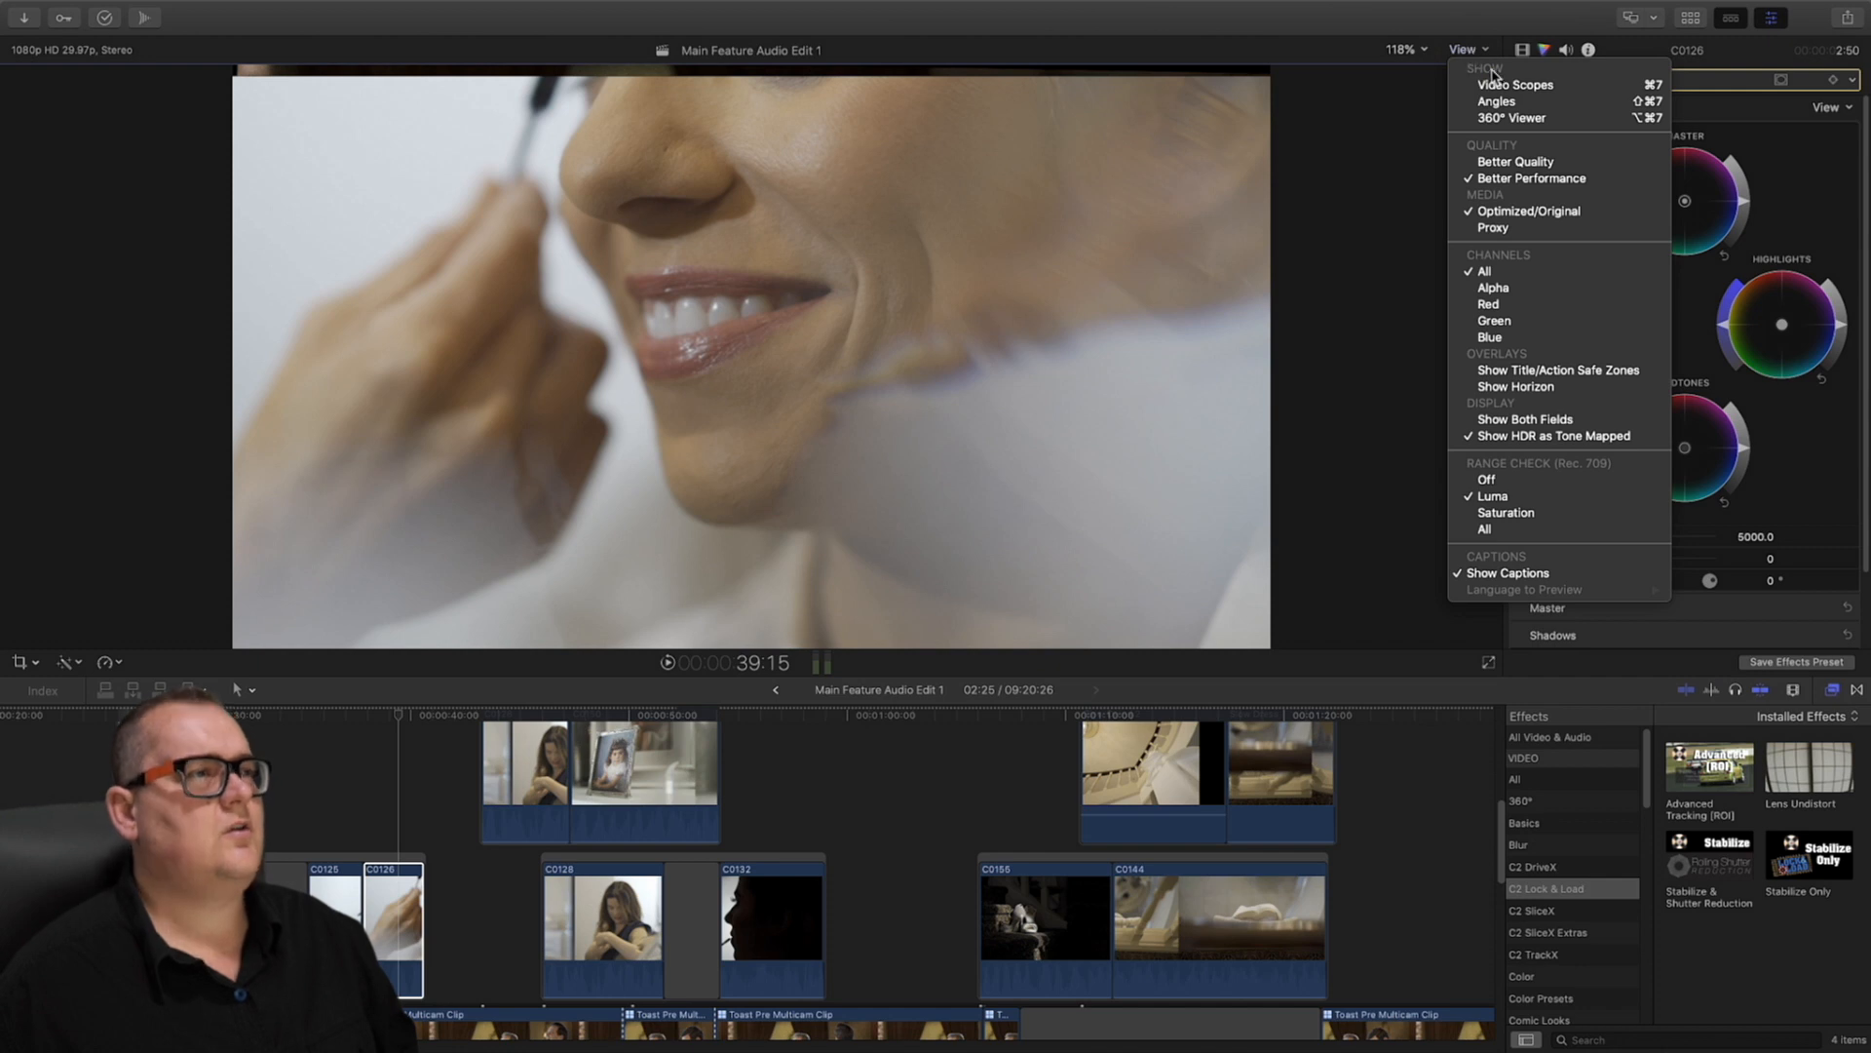
pyautogui.click(1497, 85)
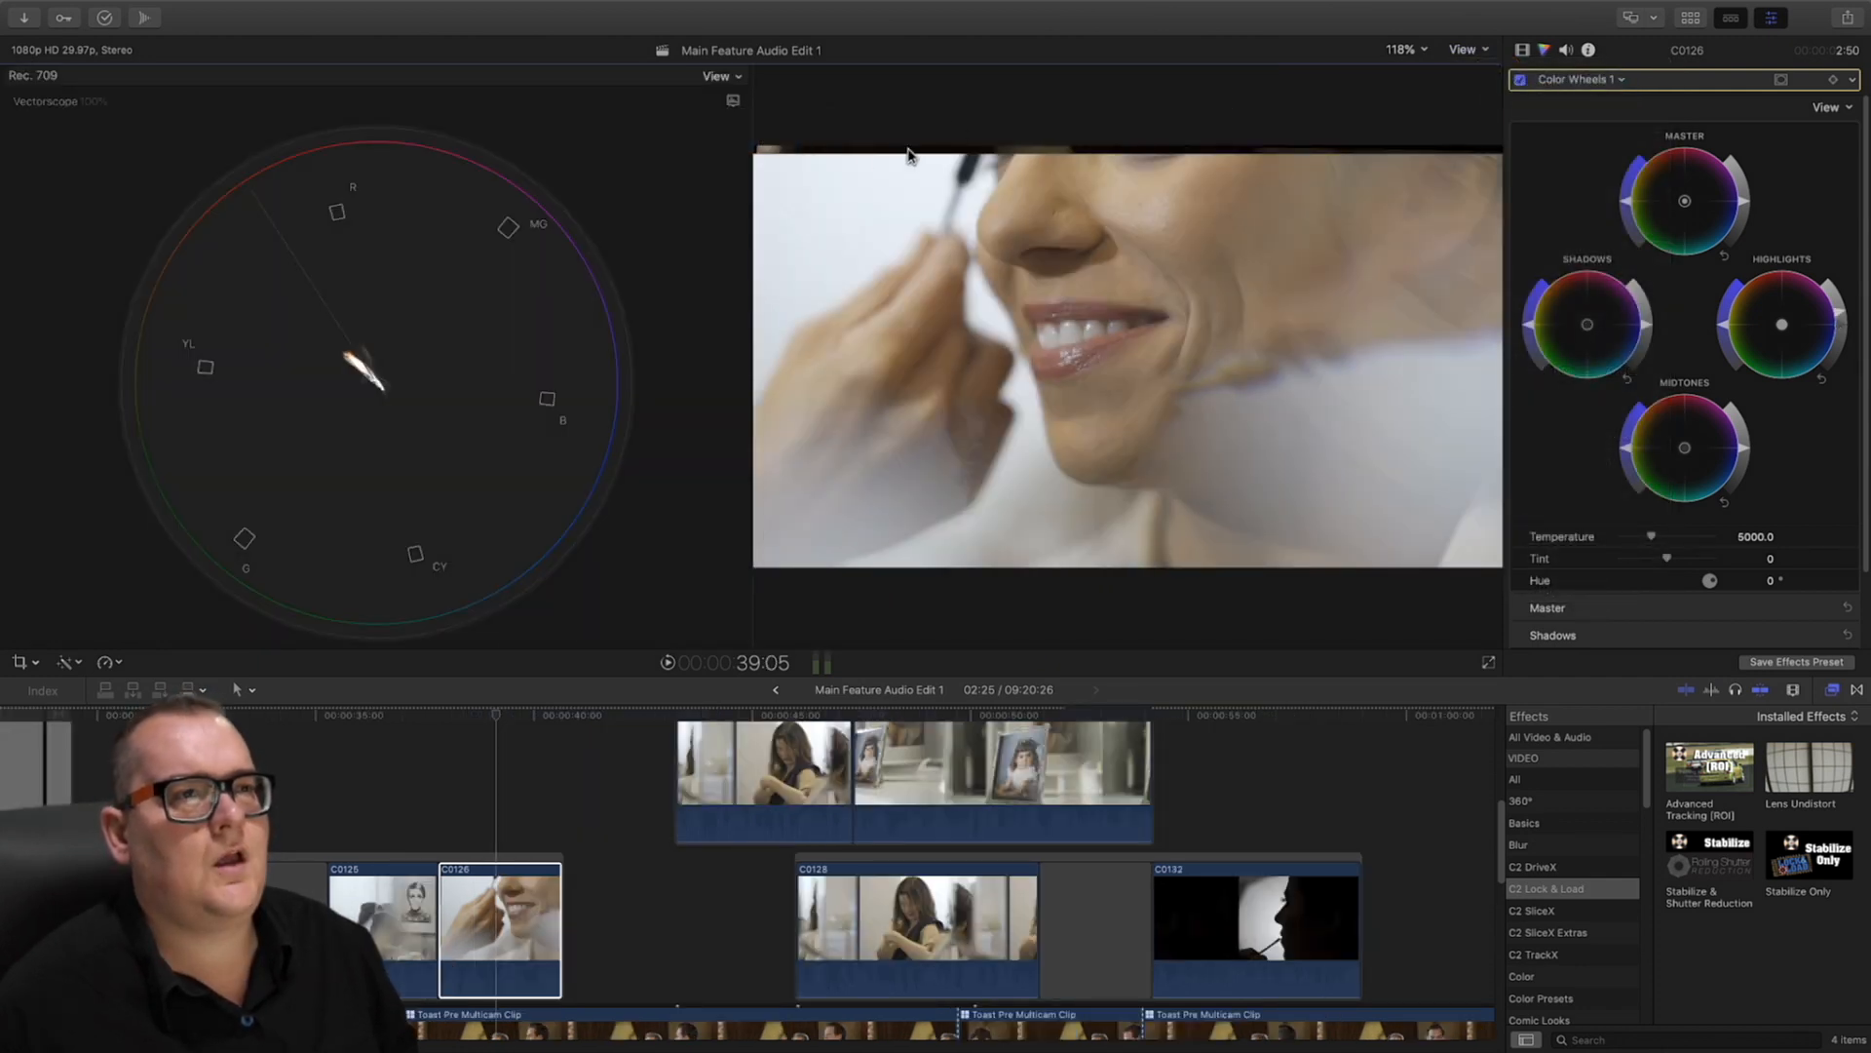
# Switch the scope to Waveform and use it to try slightly lower highlights and shadows on clip C0126
pyautogui.click(733, 100)
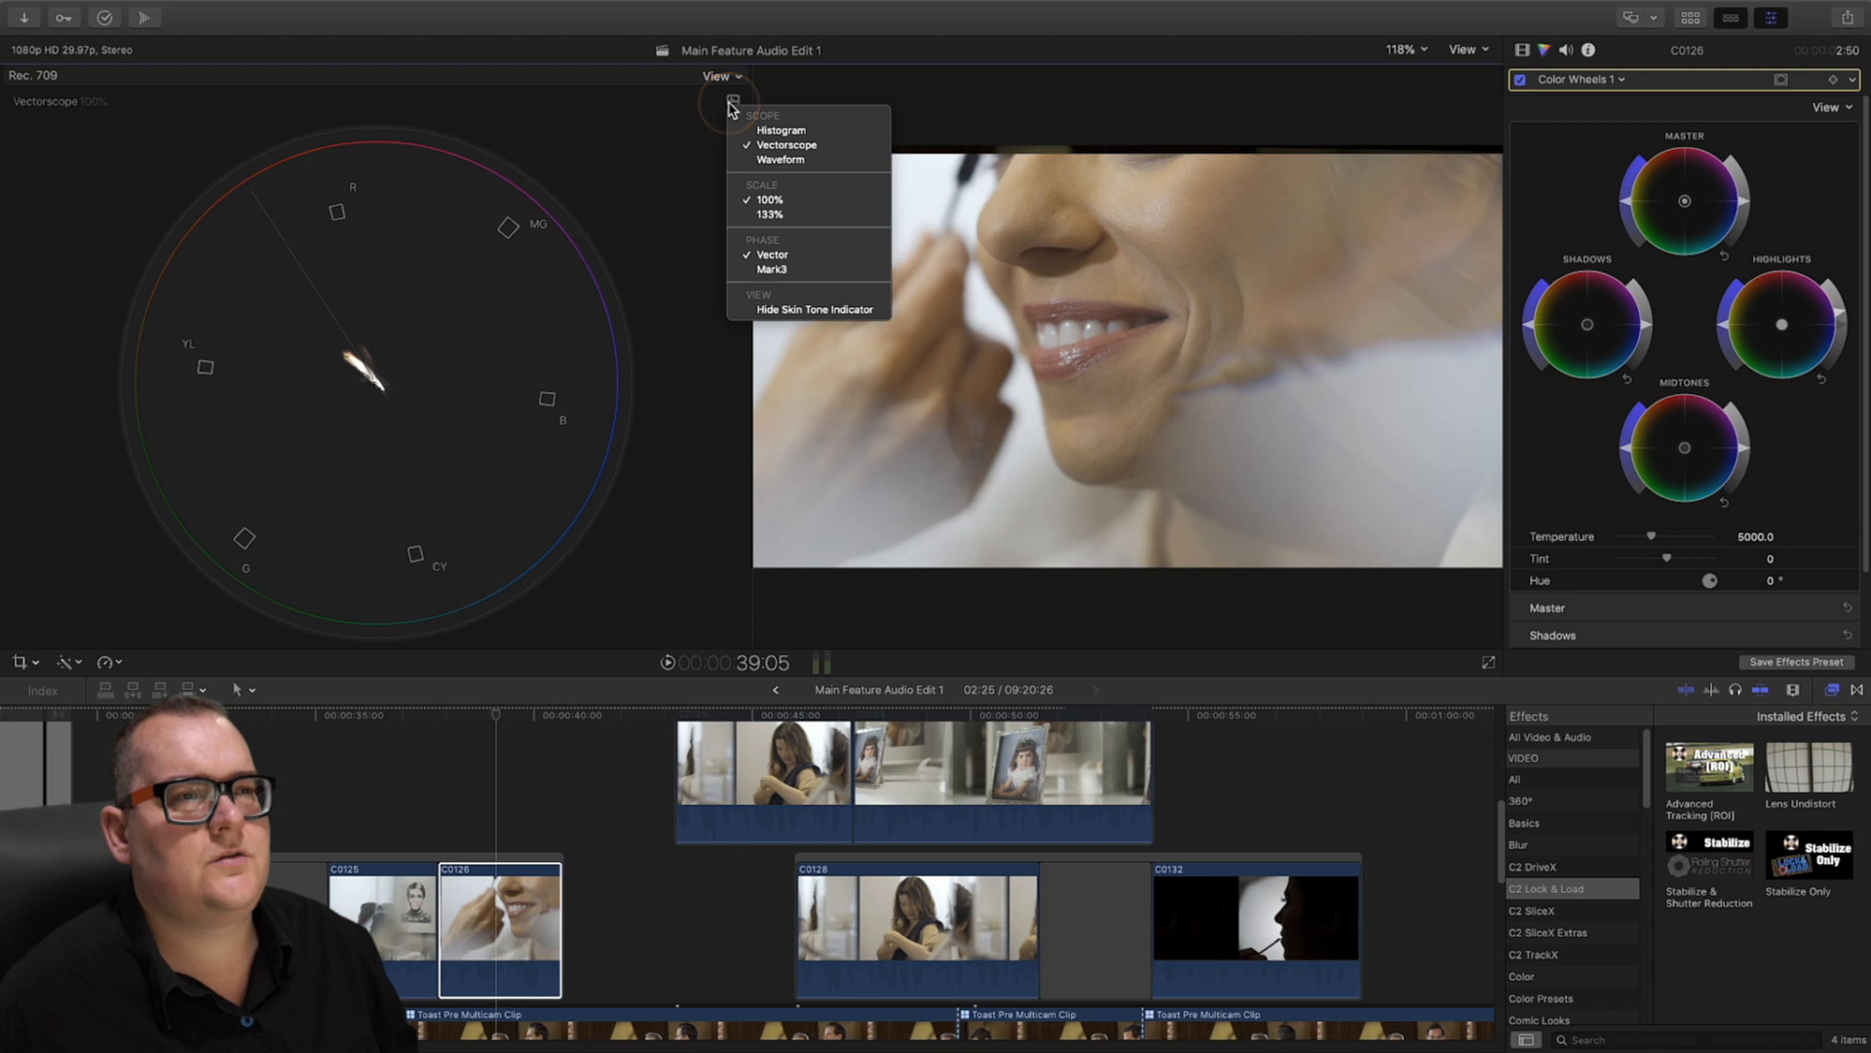
pyautogui.click(794, 161)
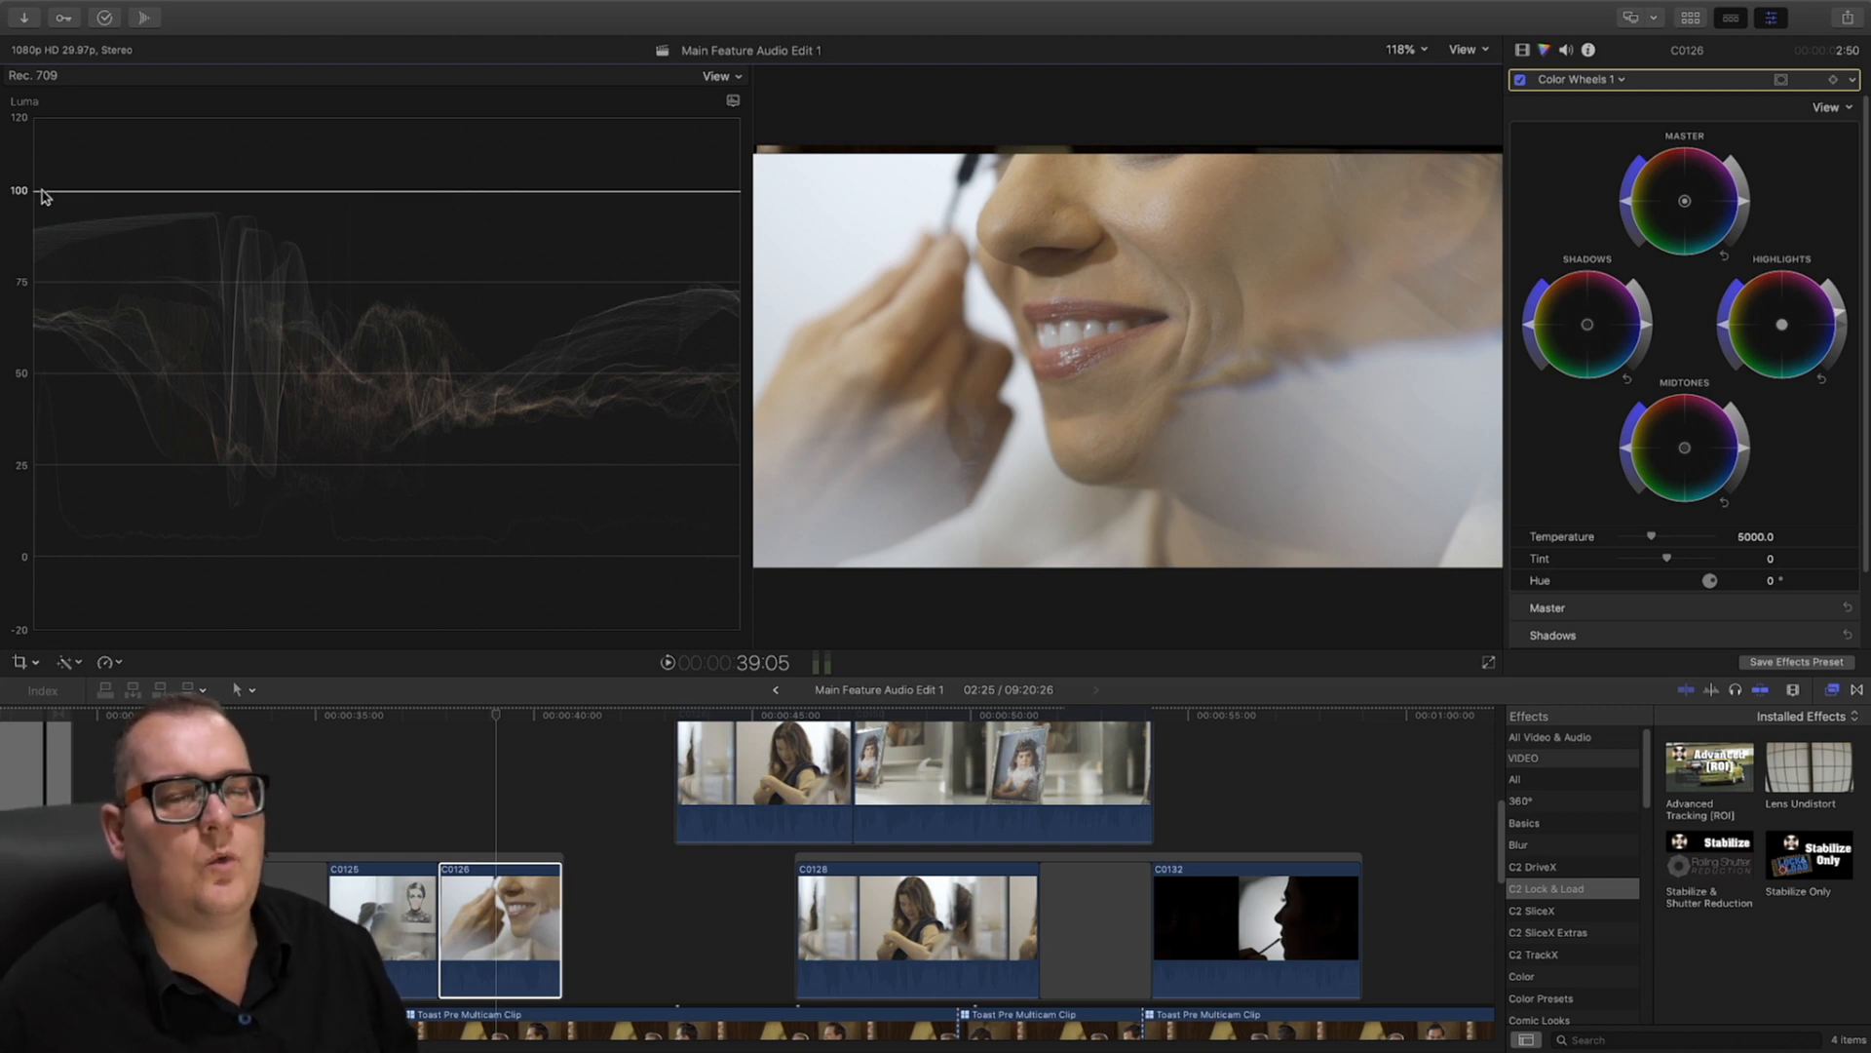
pyautogui.moveTo(1841, 317); pyautogui.dragTo(1840, 329)
pyautogui.moveTo(1653, 333)
pyautogui.mouseDown()
pyautogui.moveTo(1657, 364)
pyautogui.moveTo(1634, 383)
pyautogui.moveTo(1637, 351)
pyautogui.mouseUp()
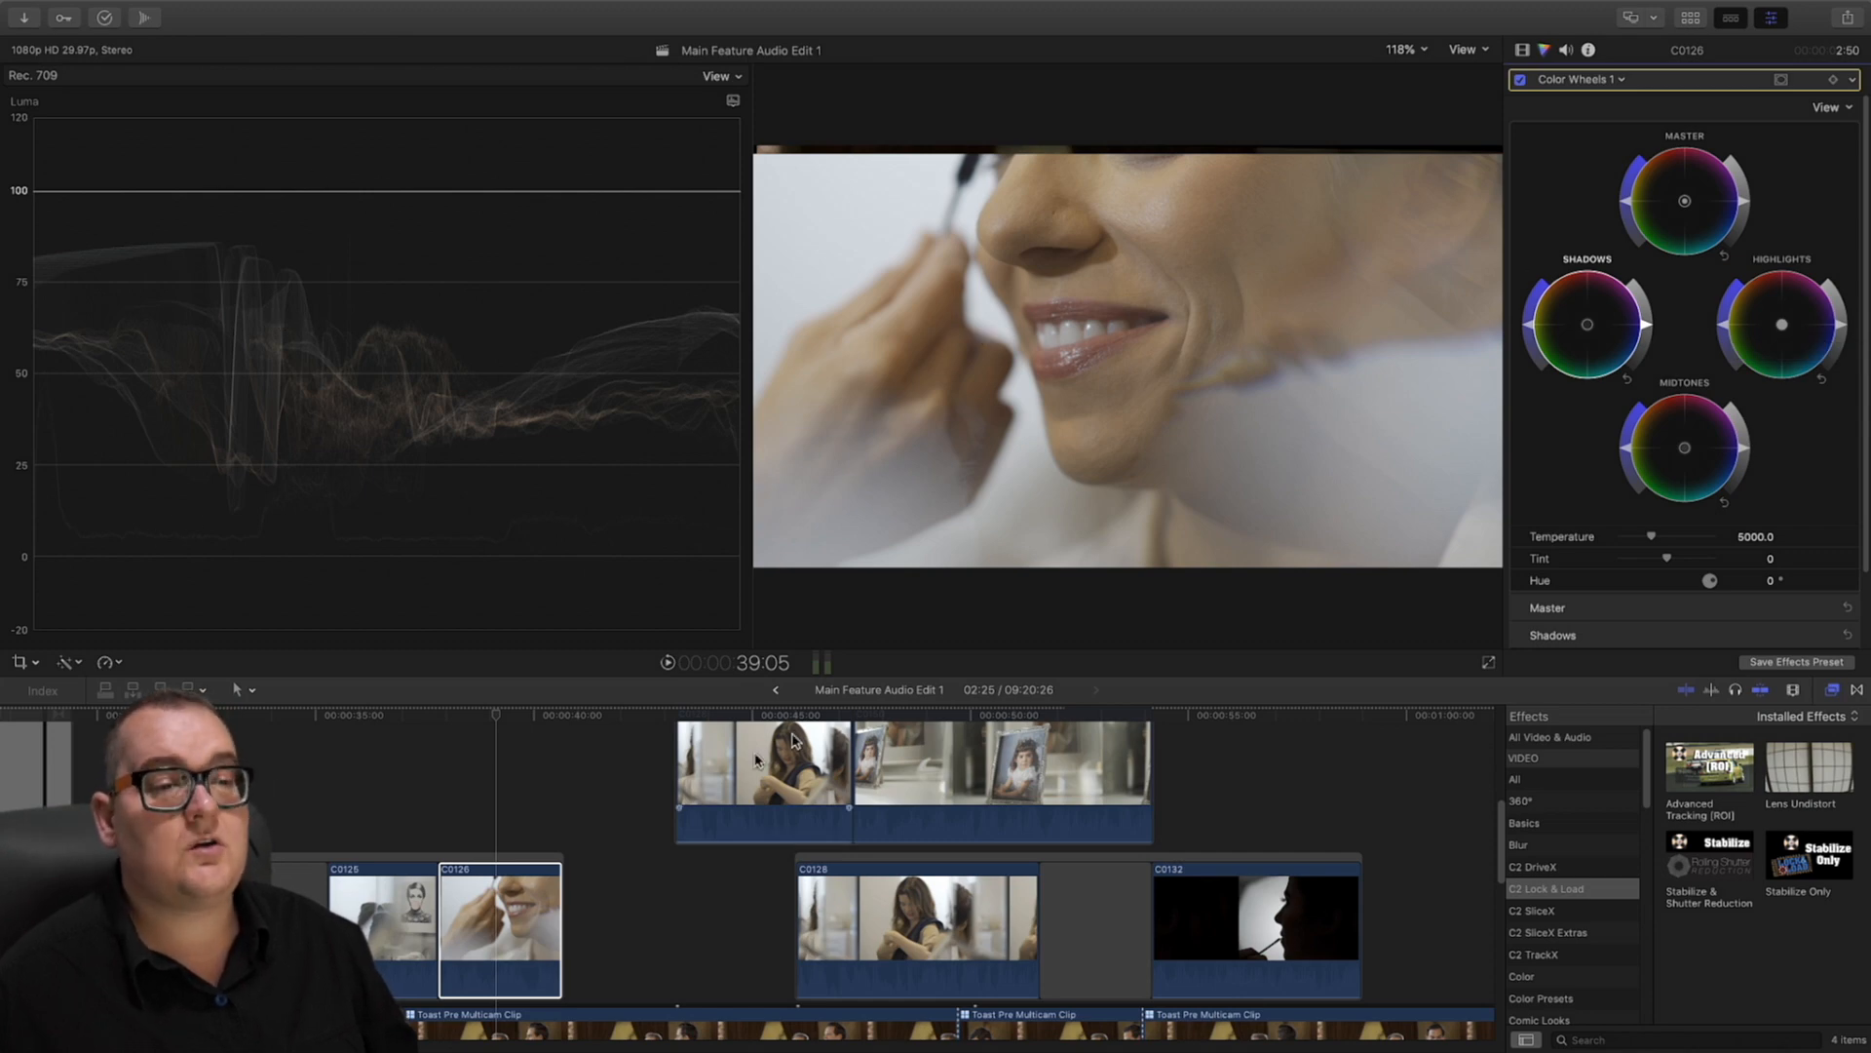
# Select the Toast Pre Multicam Clip below clip C0126 and place the playhead on it at 42:04
pyautogui.hscroll(-15, 698, 779)
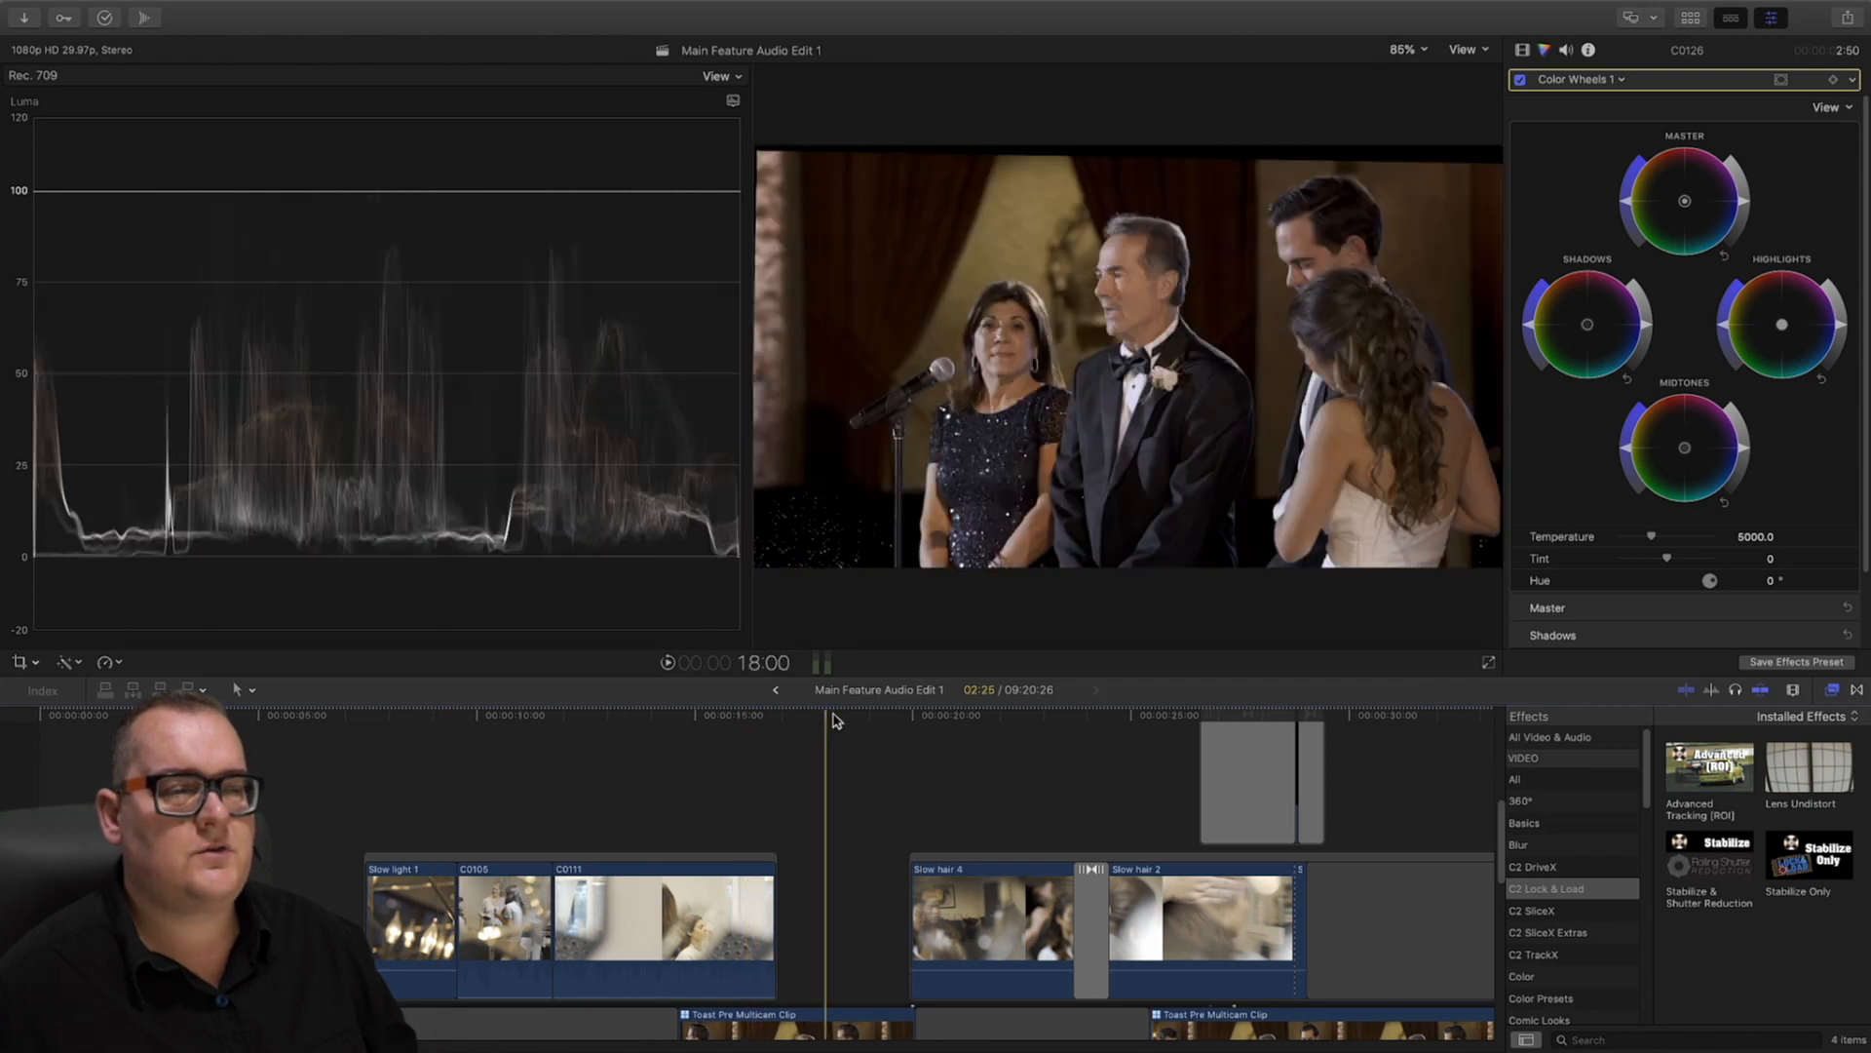
pyautogui.hscroll(6, 848, 741)
pyautogui.click(858, 711)
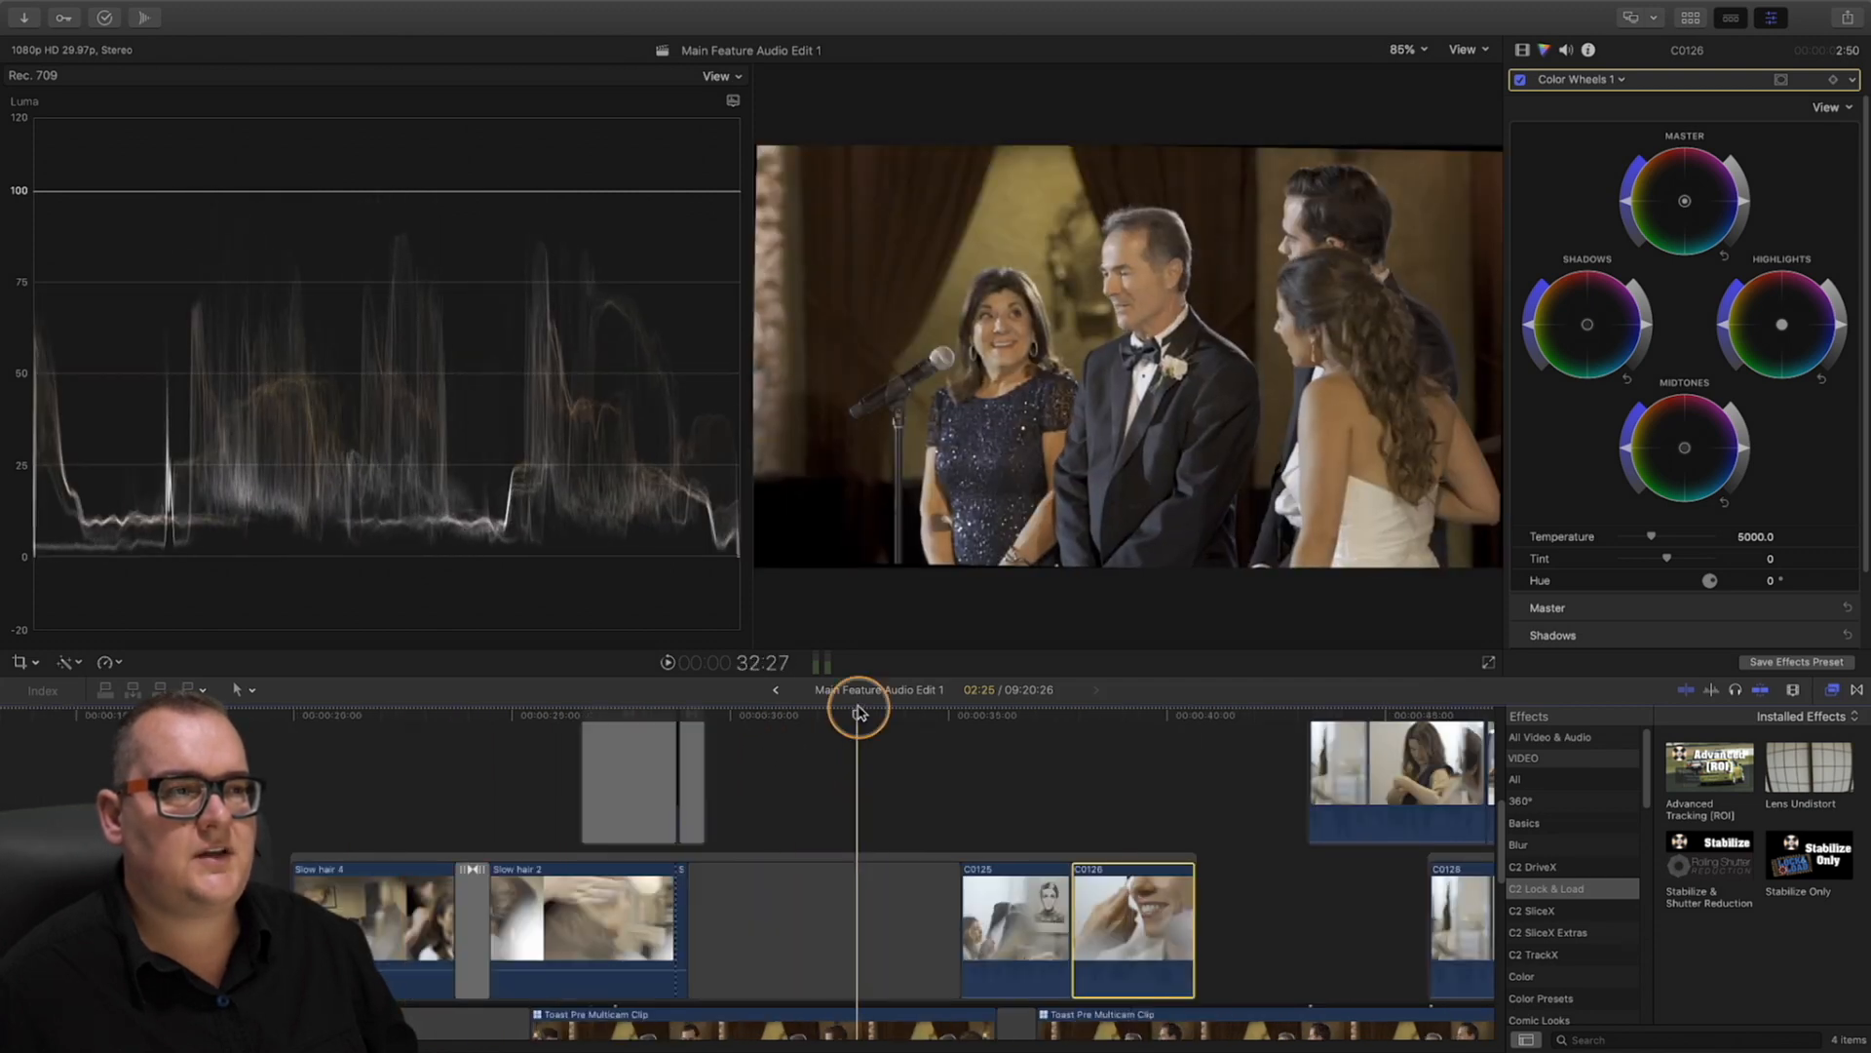
pyautogui.click(1254, 718)
pyautogui.hscroll(3, 1072, 828)
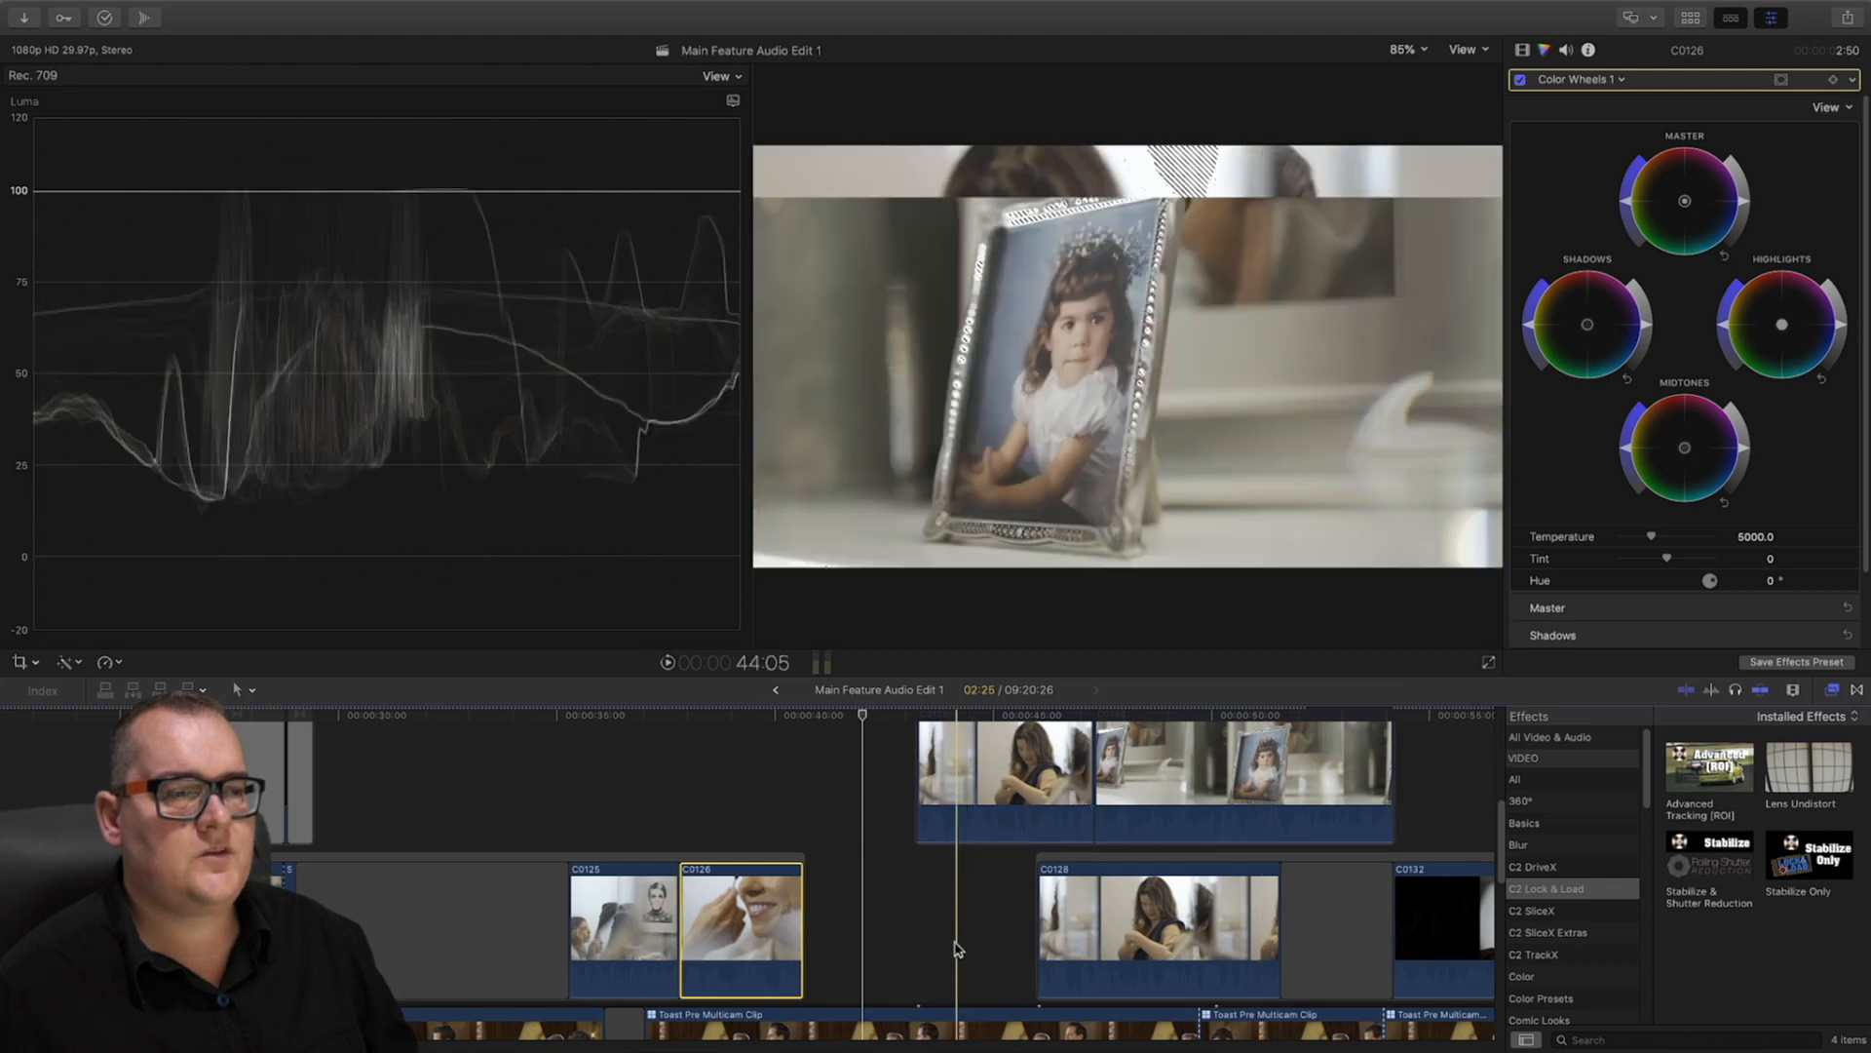
pyautogui.click(877, 1019)
pyautogui.click(869, 717)
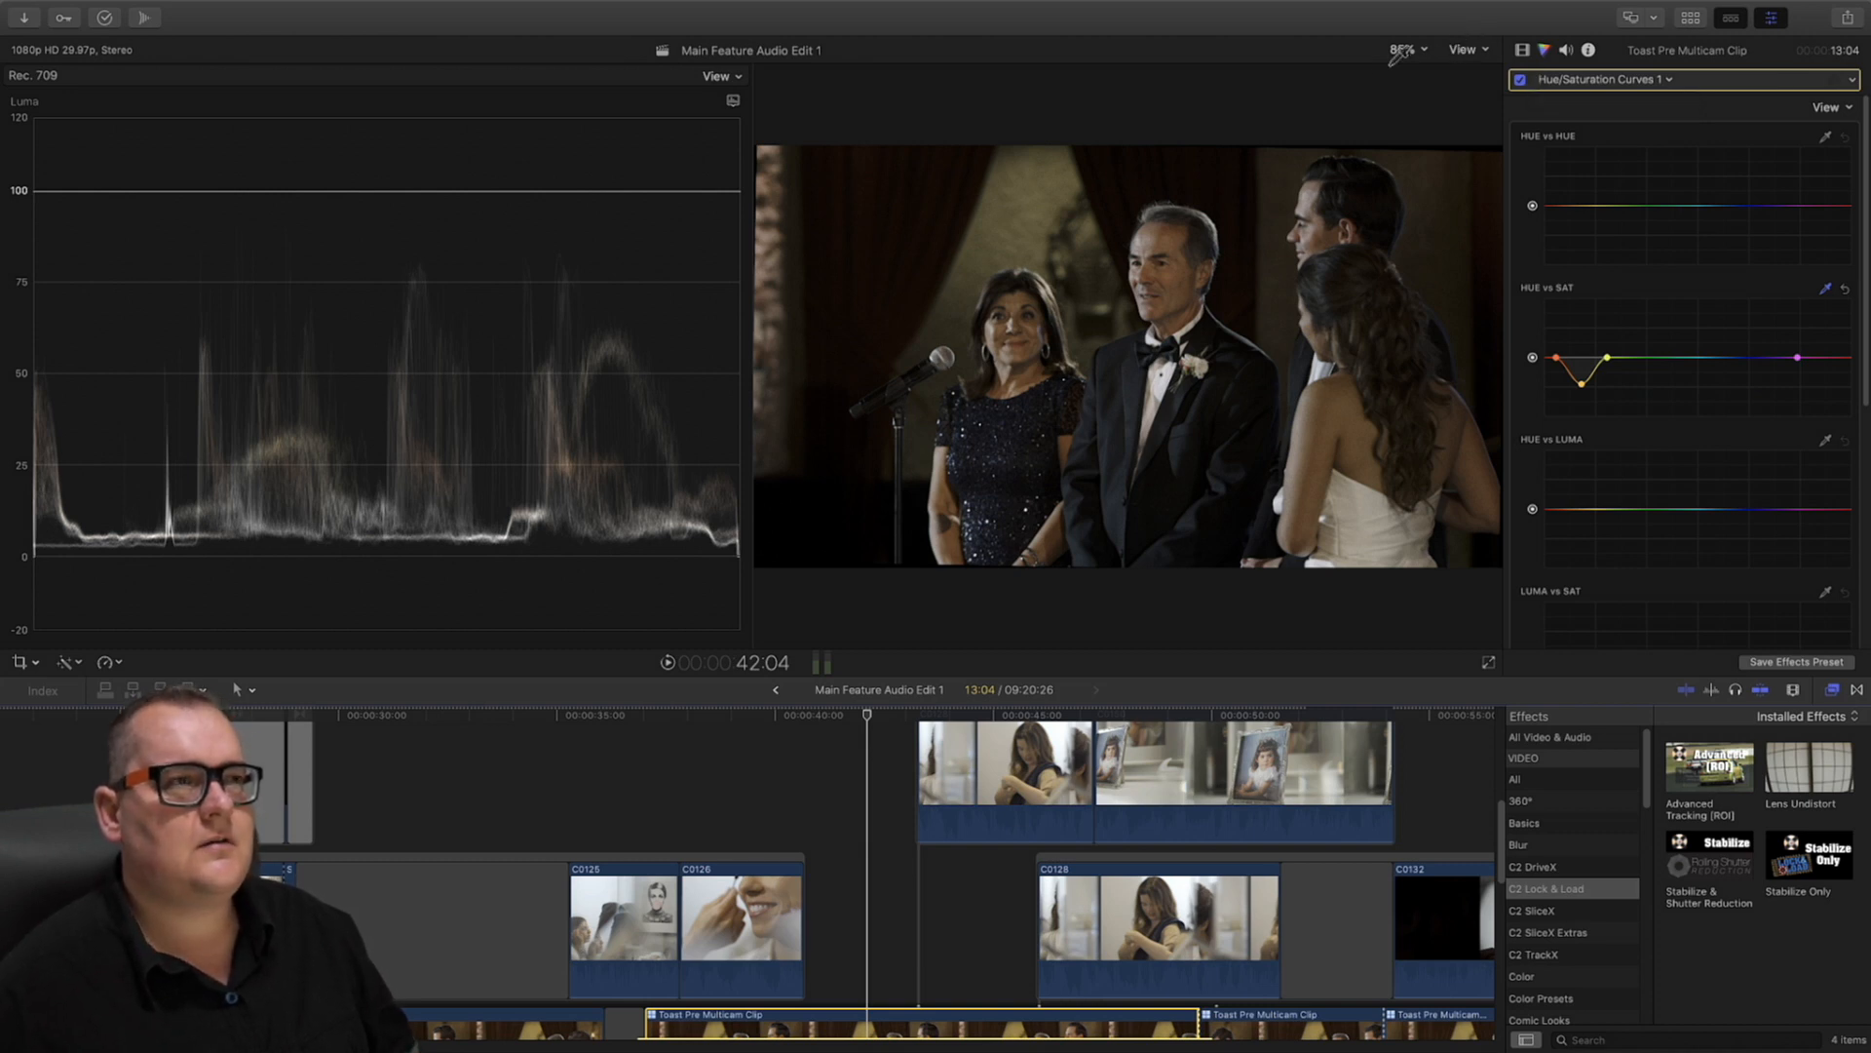
# Raise the highlights brightness in Color Wheels 1 of the Toast Pre Multicam Clip
pyautogui.click(1645, 79)
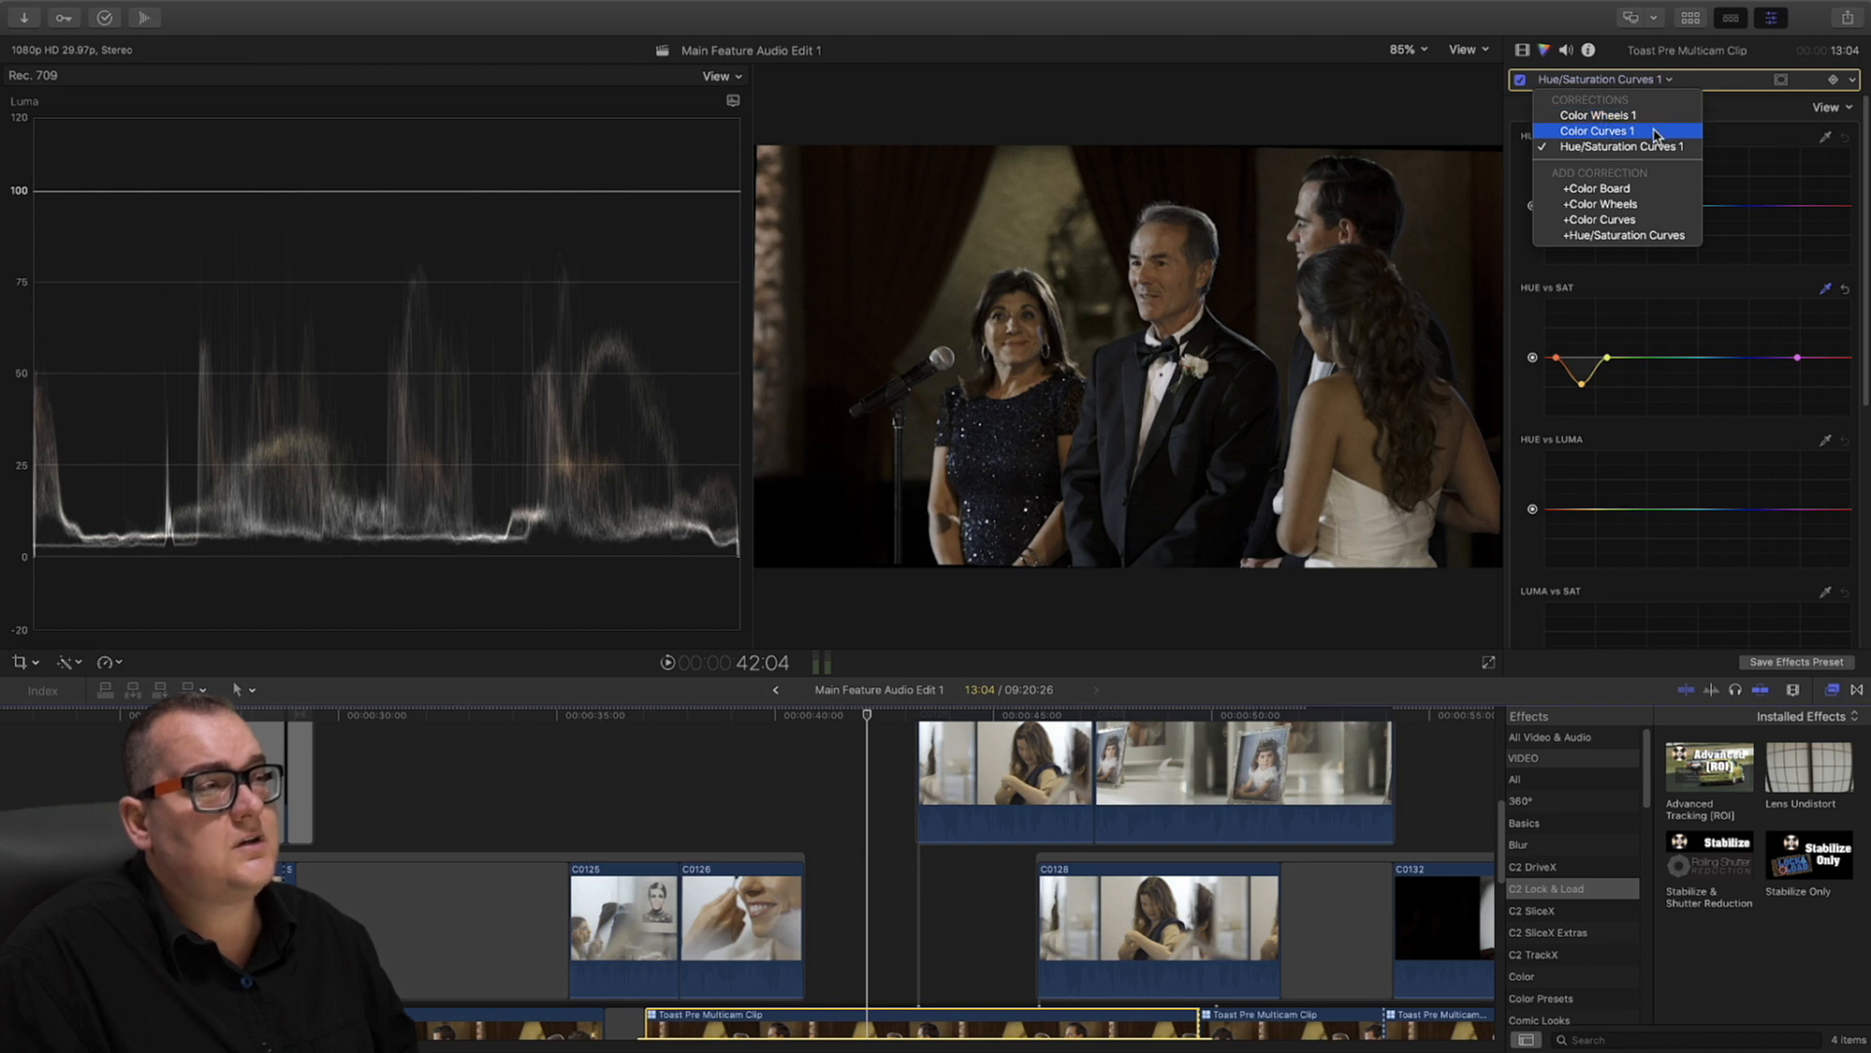
pyautogui.click(1618, 115)
pyautogui.moveTo(1829, 304)
pyautogui.mouseDown()
pyautogui.moveTo(1840, 284)
pyautogui.moveTo(1849, 310)
pyautogui.mouseUp()
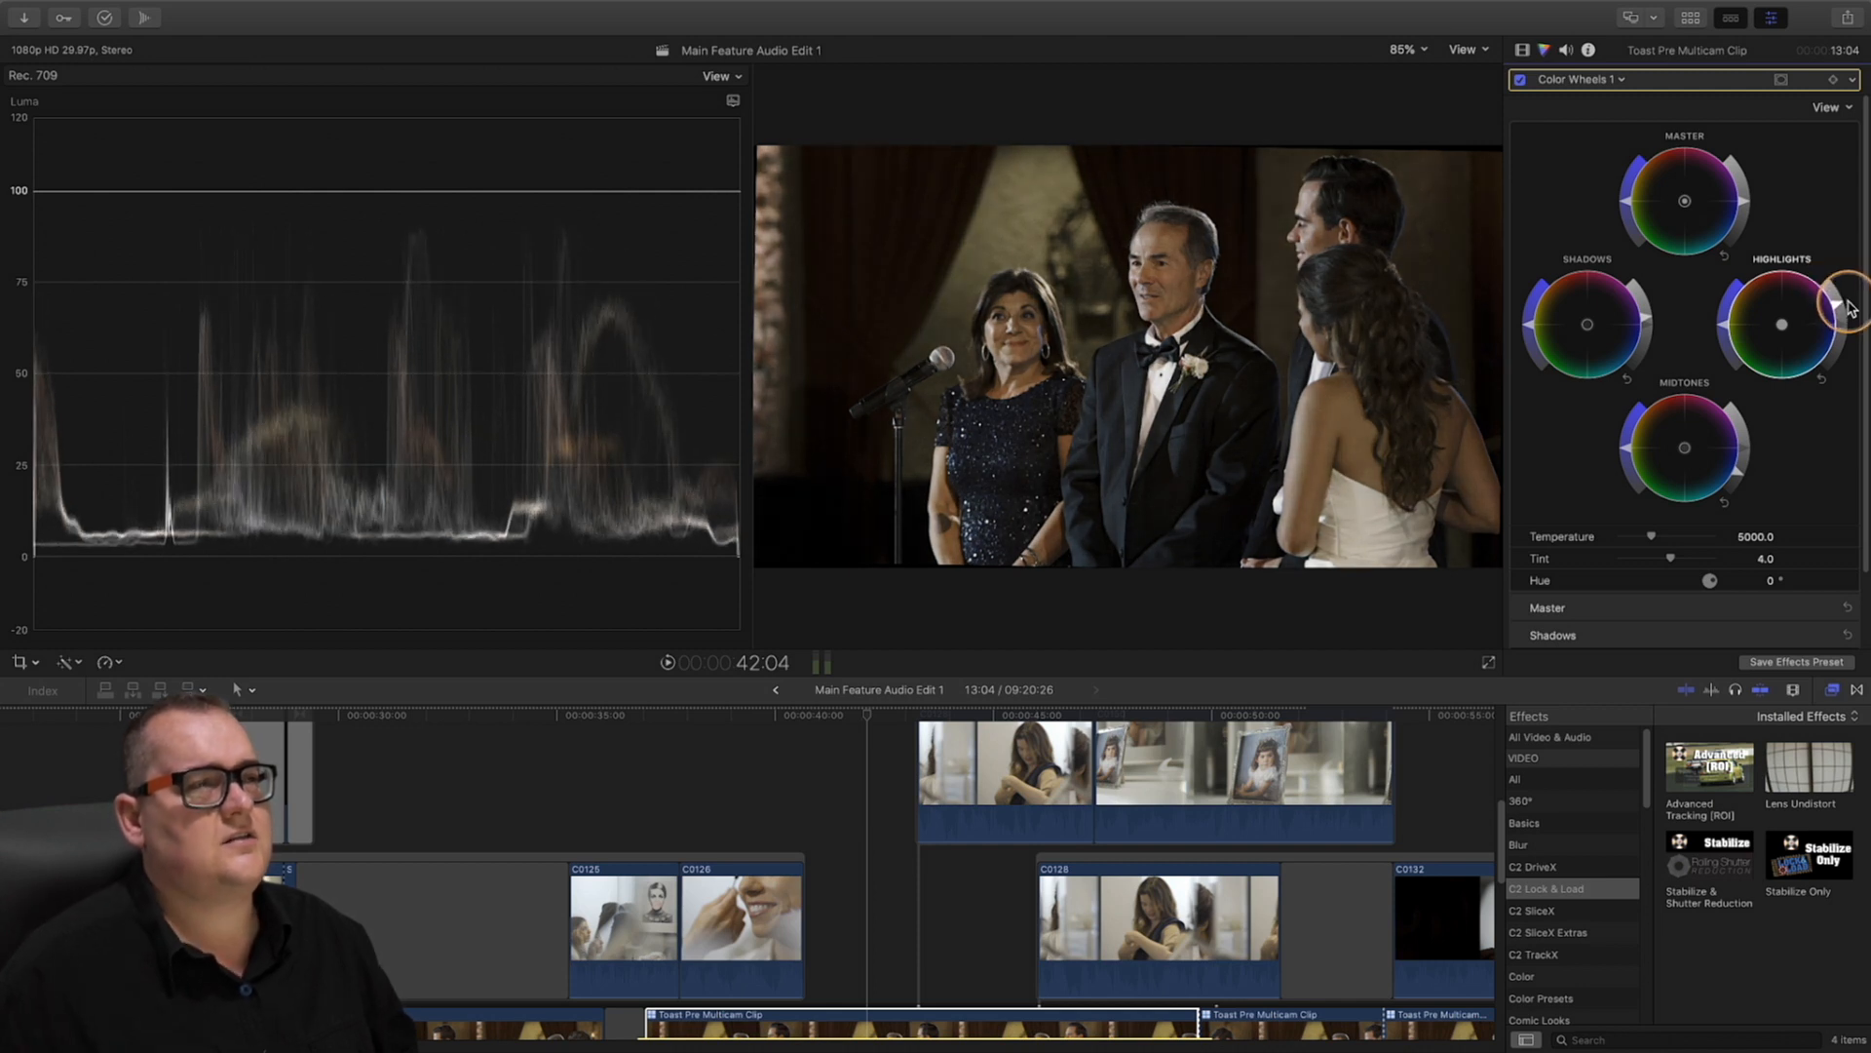
# Reset the clip's highlights adjustment, inspect the faces at 200% viewer zoom, and return the viewer to Fit
pyautogui.moveTo(1828, 376); pyautogui.dragTo(1827, 384)
pyautogui.click(1403, 51)
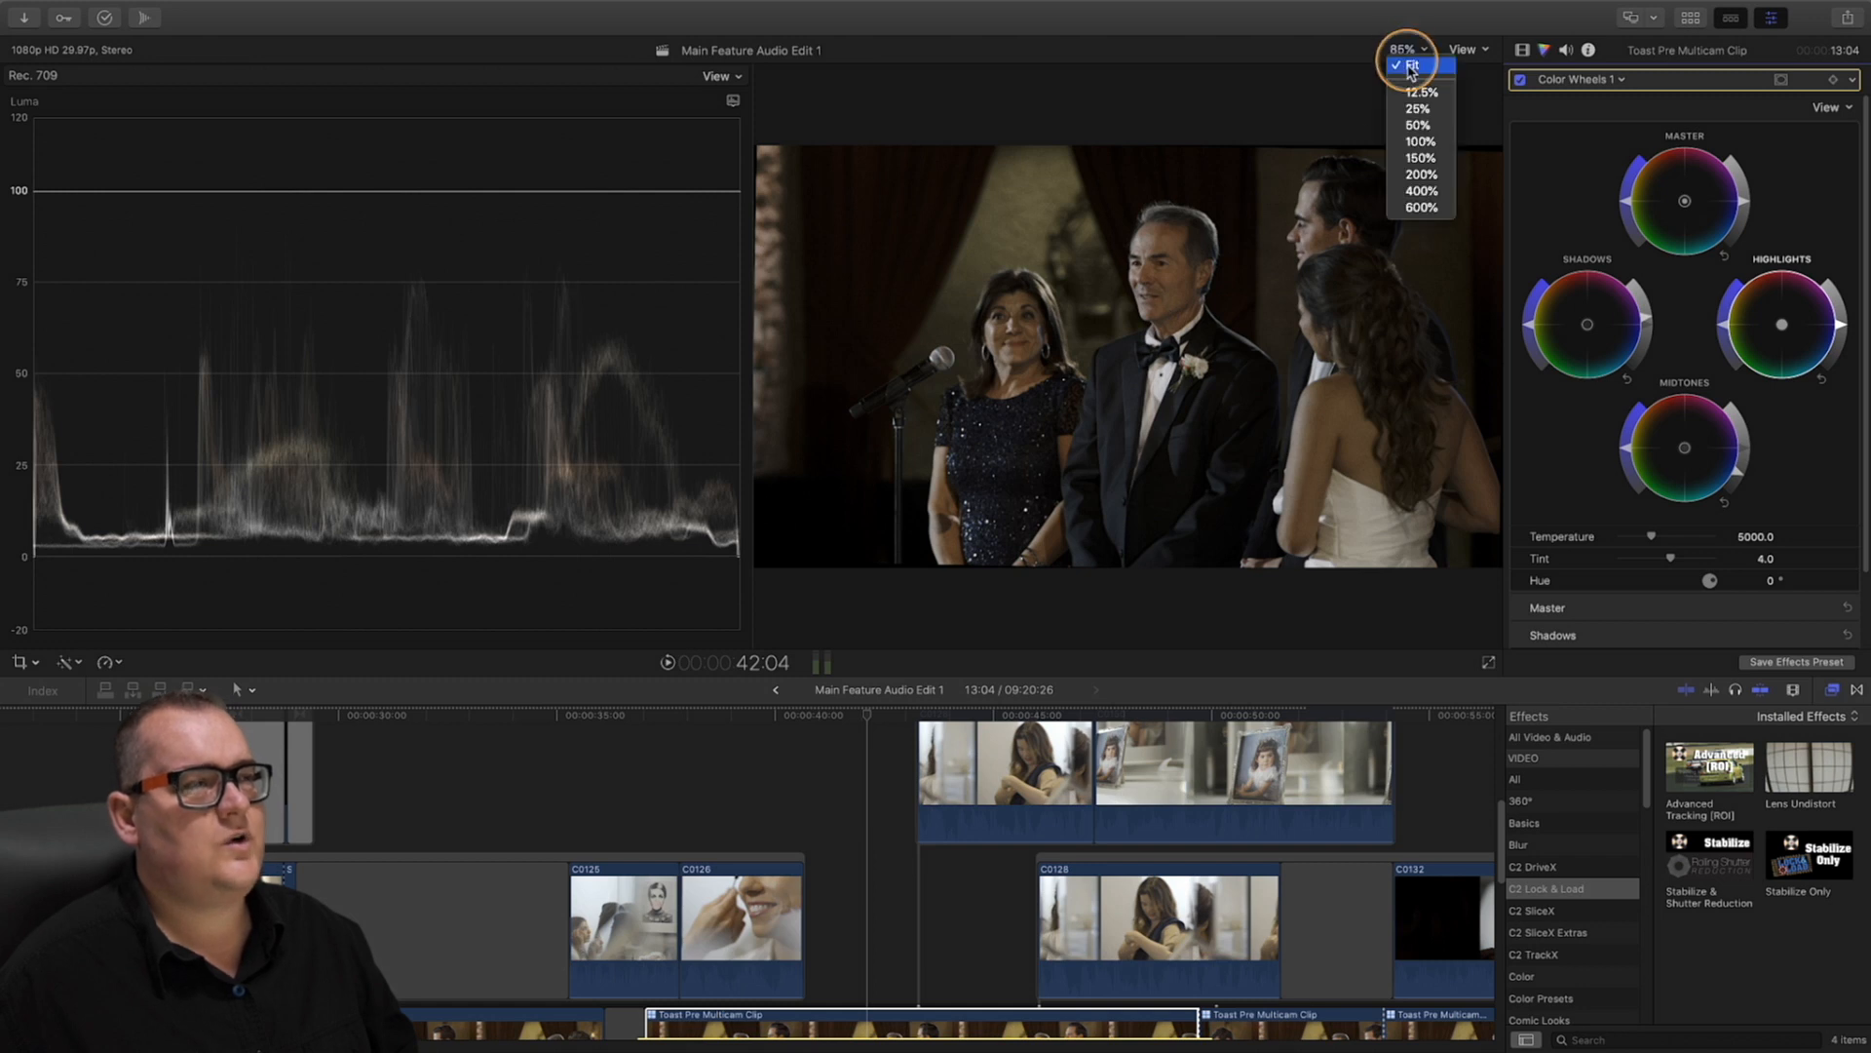
pyautogui.click(1435, 184)
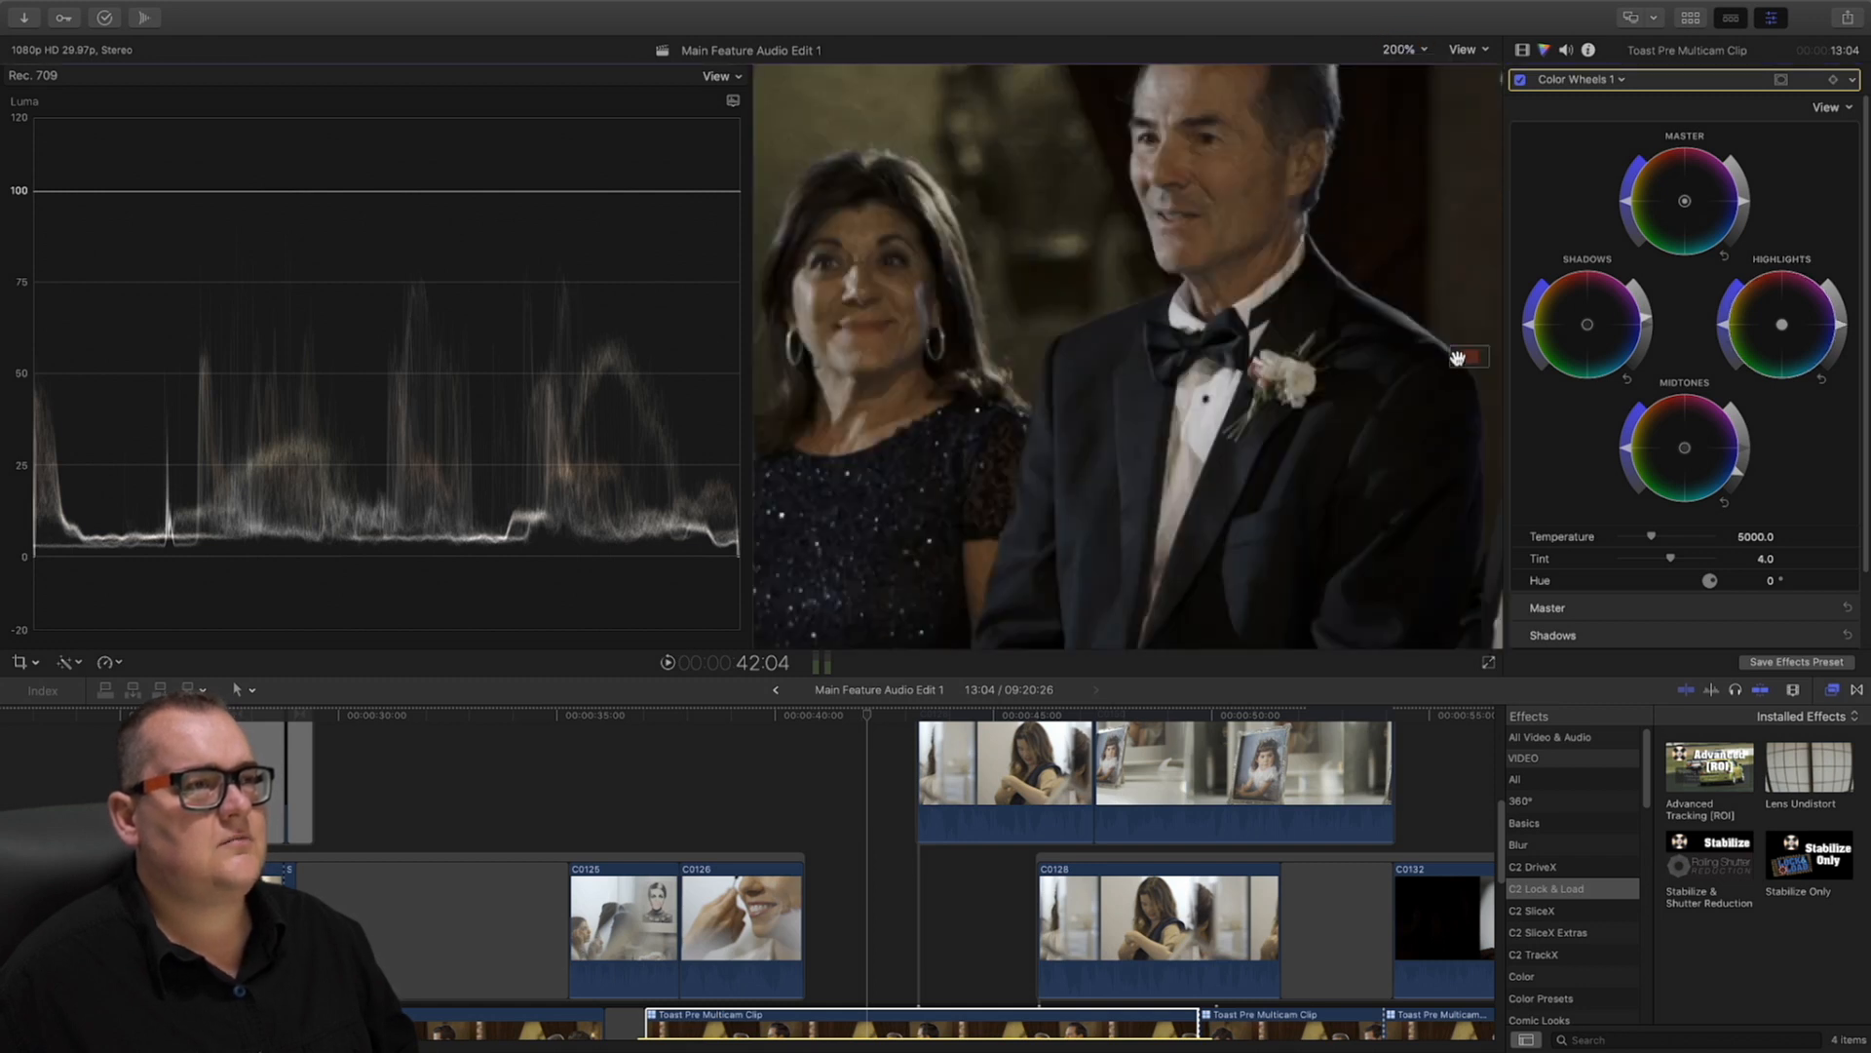
pyautogui.moveTo(1457, 357); pyautogui.dragTo(1458, 352)
pyautogui.click(1403, 51)
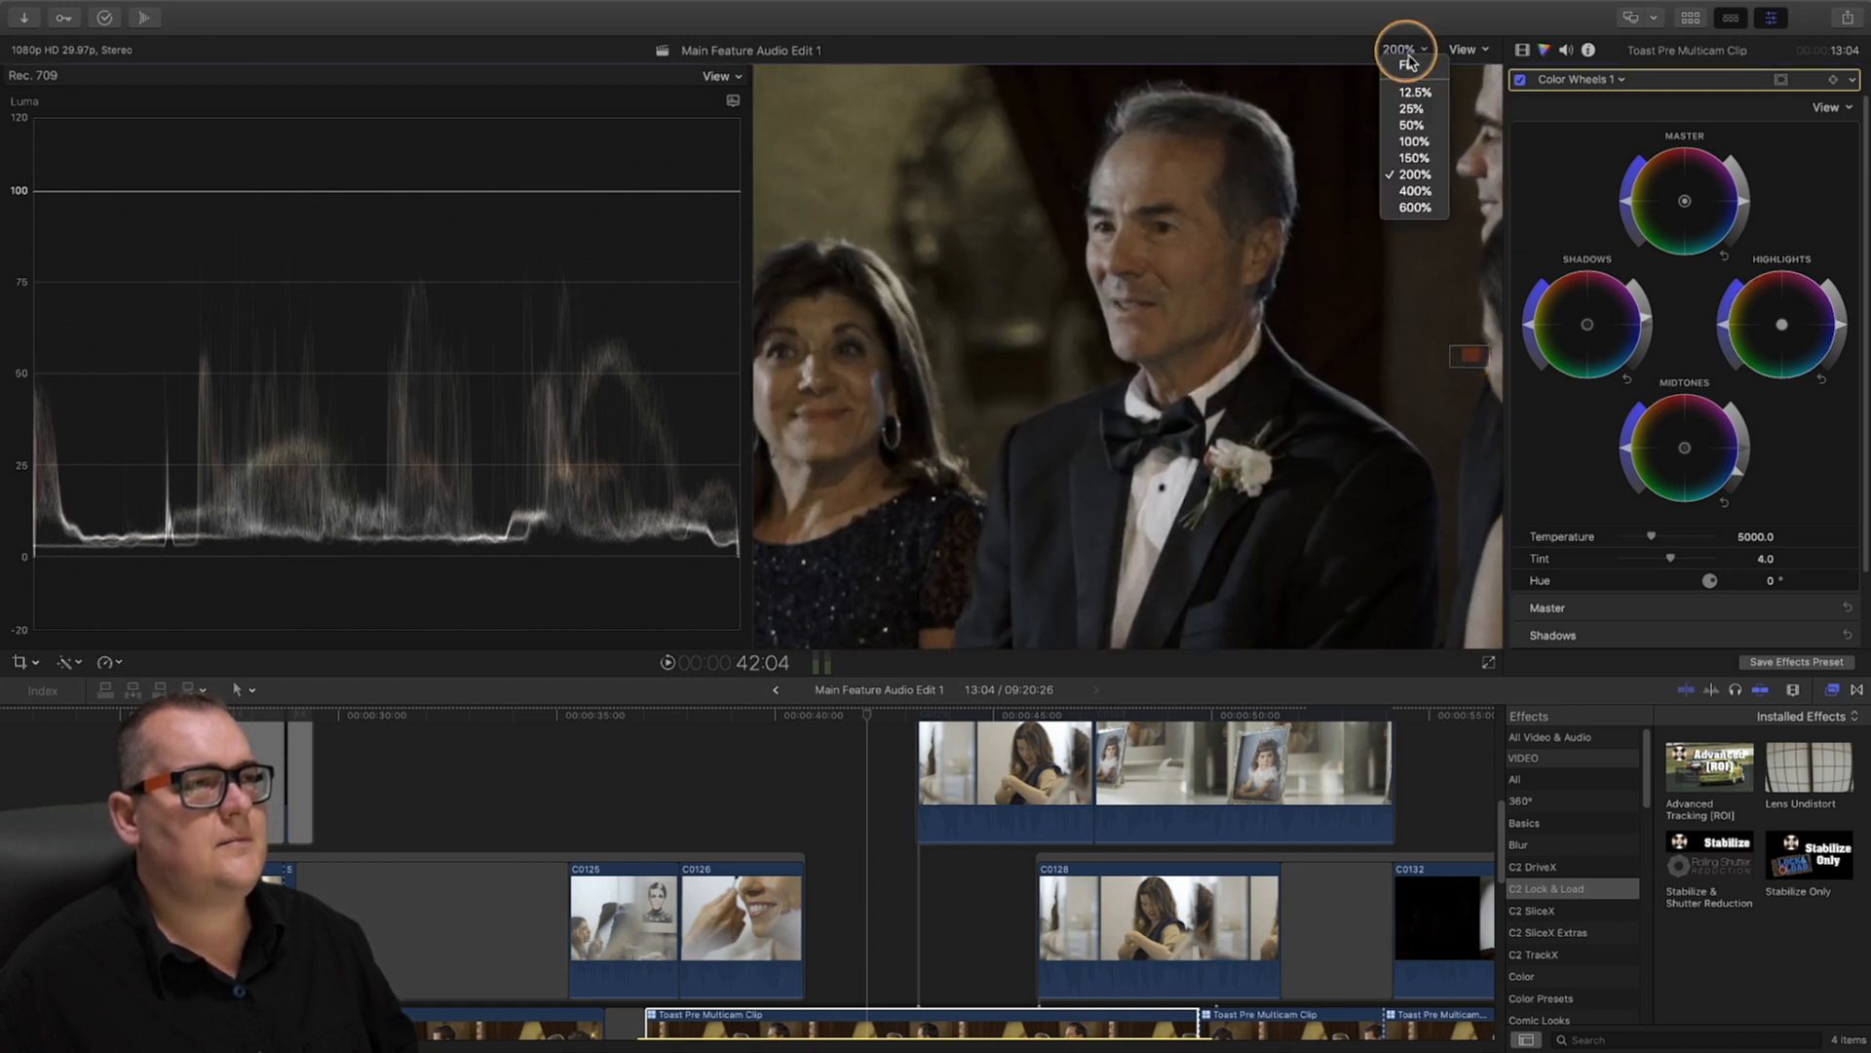
pyautogui.click(1409, 64)
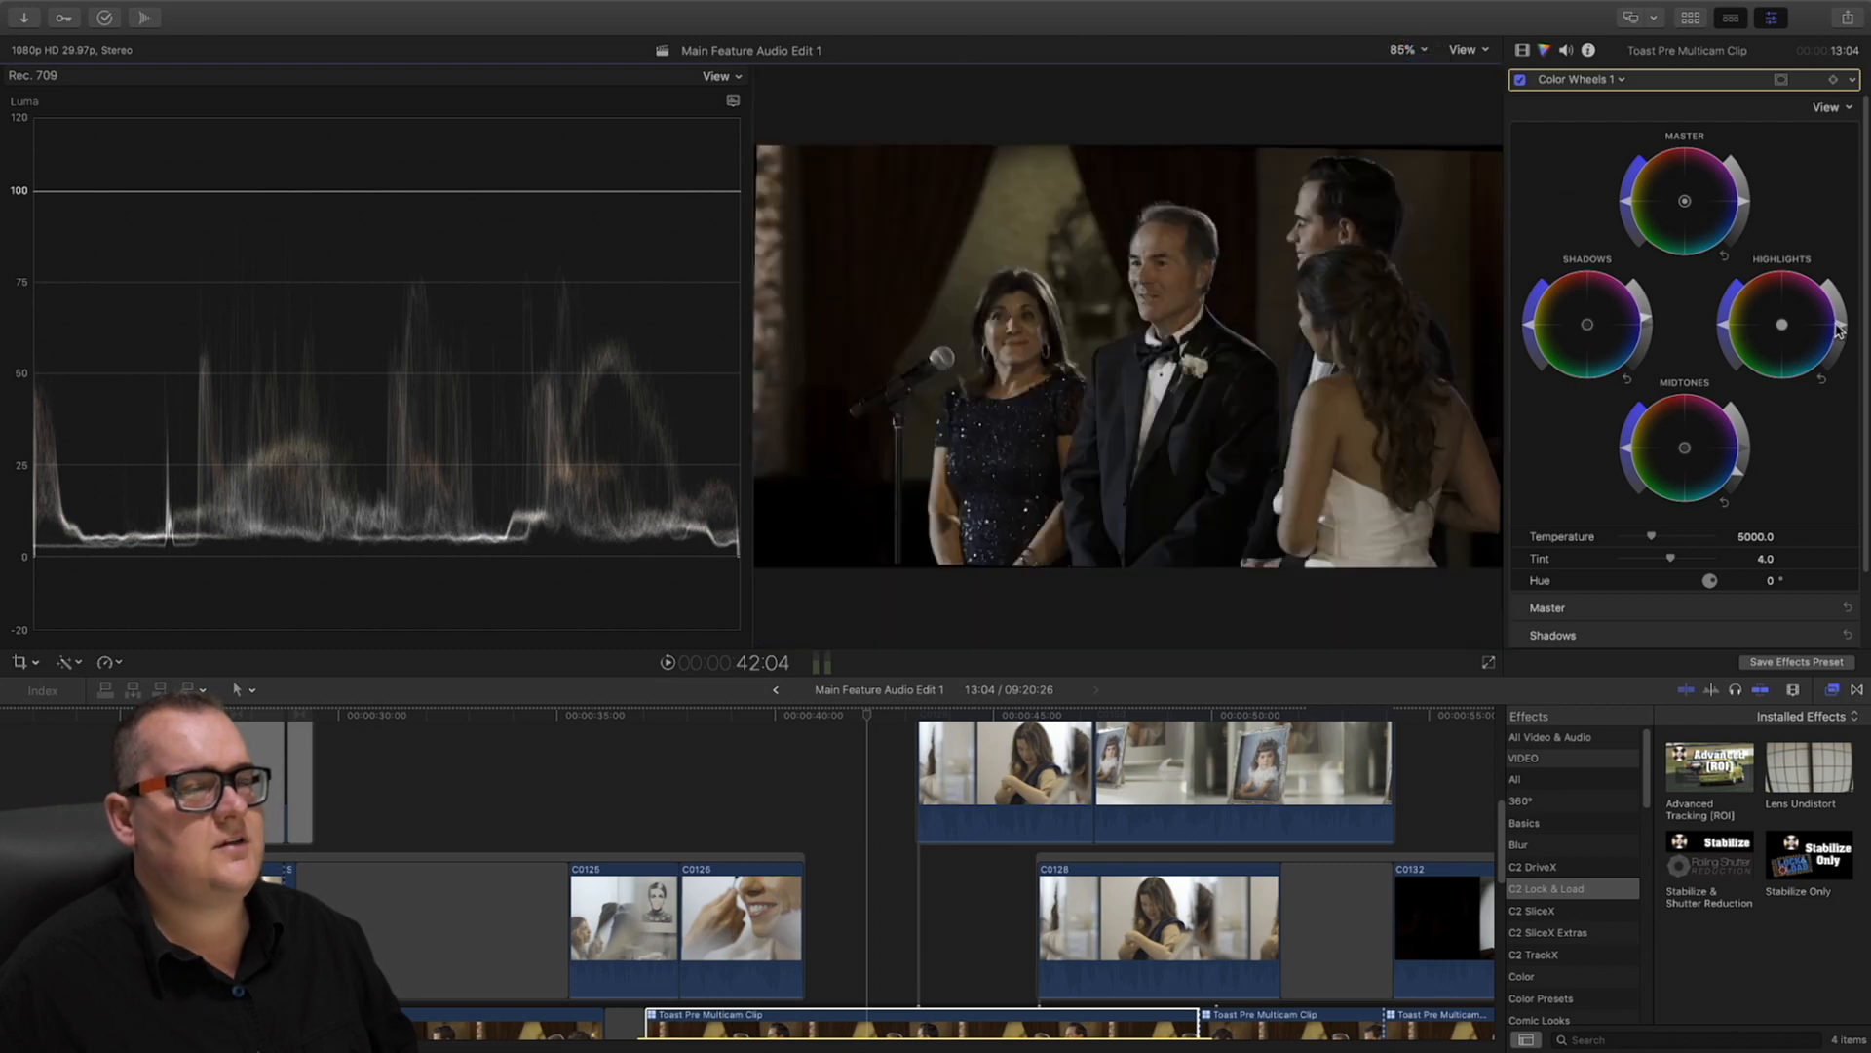
# Try raising the highlights brightness of the Toast Pre Multicam Clip again, and reset it
pyautogui.moveTo(1838, 328)
pyautogui.mouseDown()
pyautogui.moveTo(1838, 278)
pyautogui.moveTo(1838, 300)
pyautogui.mouseUp()
pyautogui.click(1824, 380)
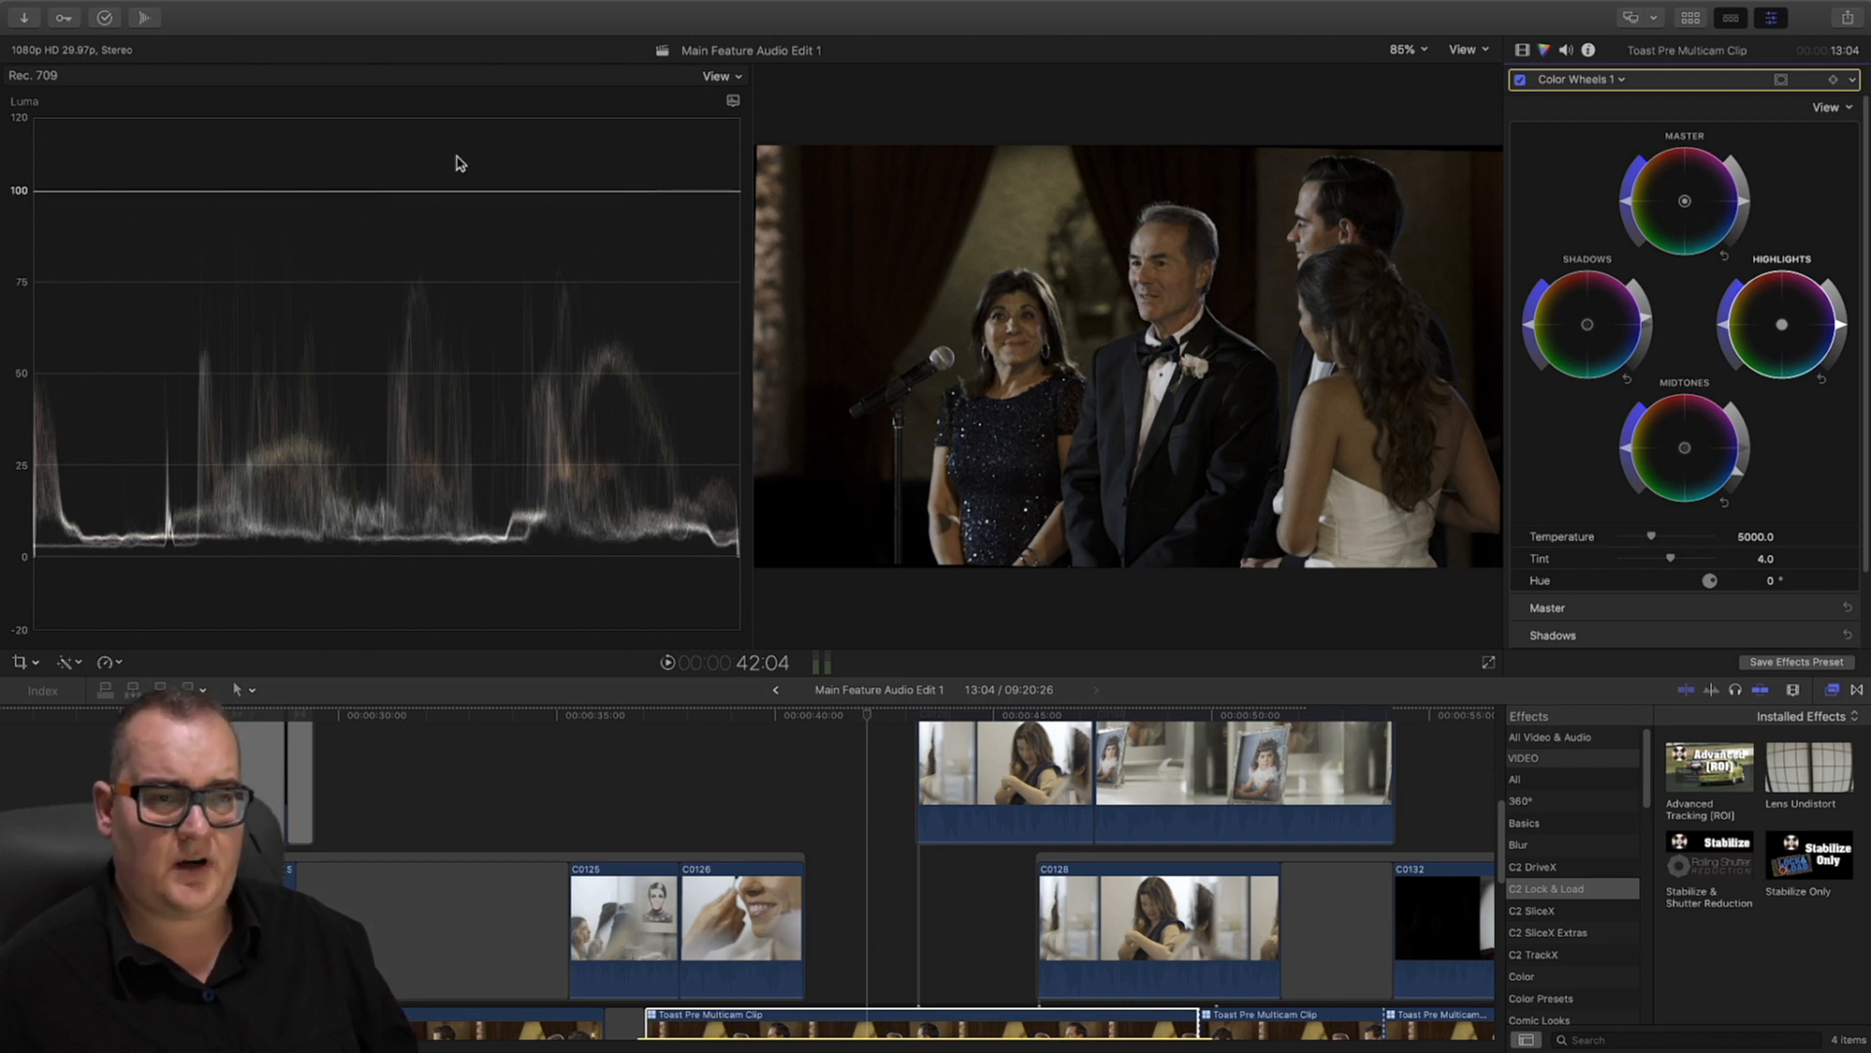
pyautogui.click(731, 82)
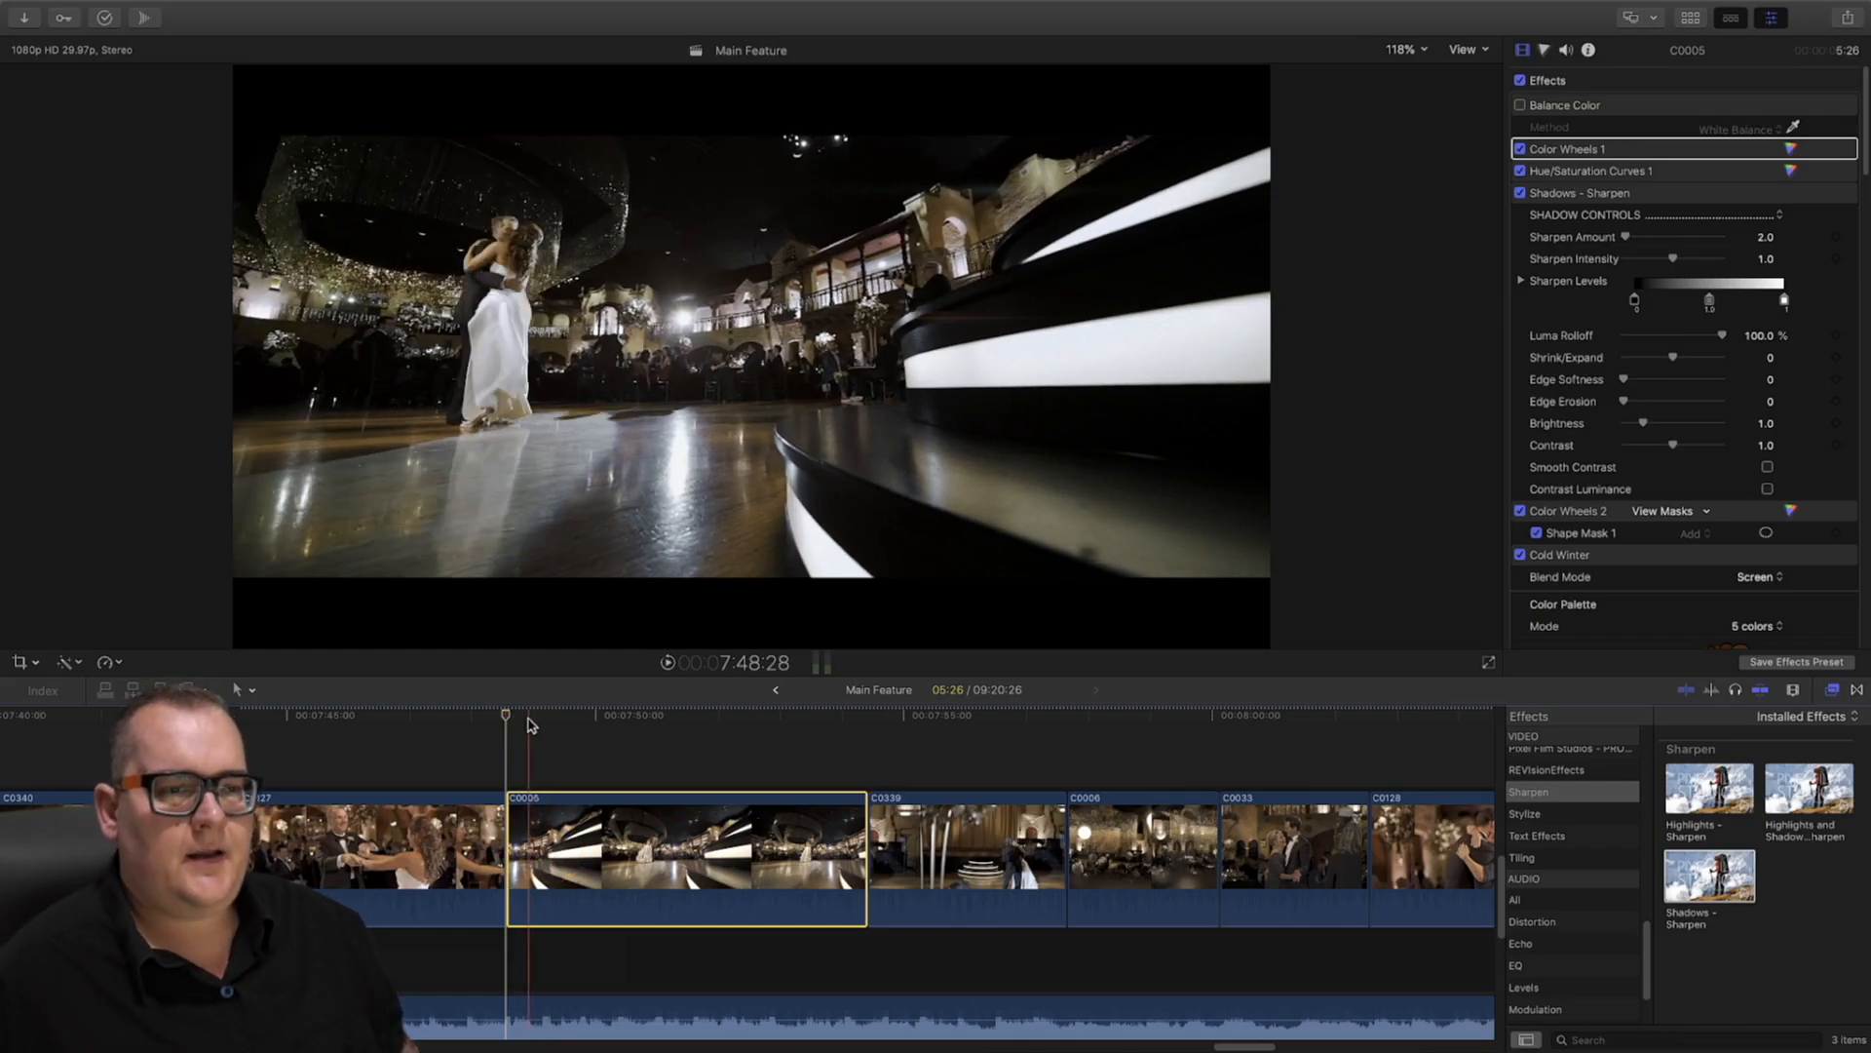
# Scrub through clip C0005 on the Main Feature timeline and park the playhead at 7:52:26
pyautogui.click(627, 722)
pyautogui.moveTo(630, 727); pyautogui.dragTo(756, 723)
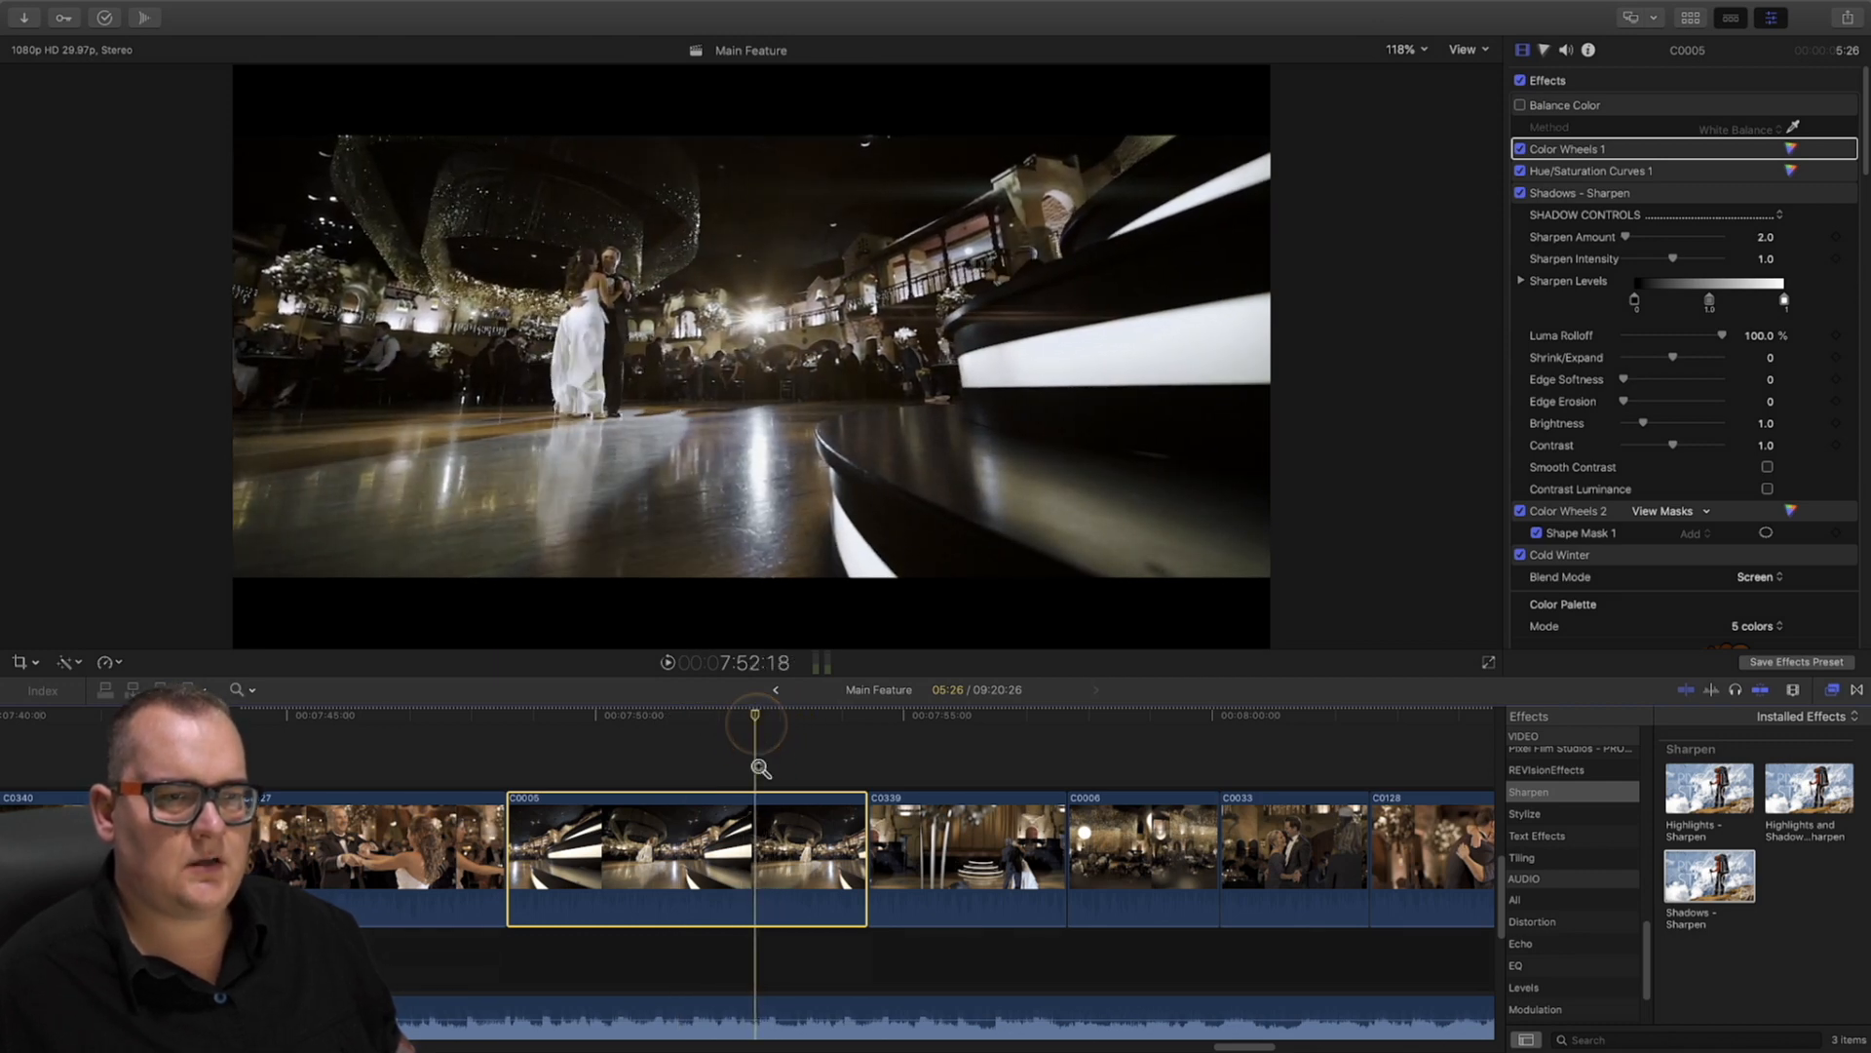
pyautogui.press('super+equal')
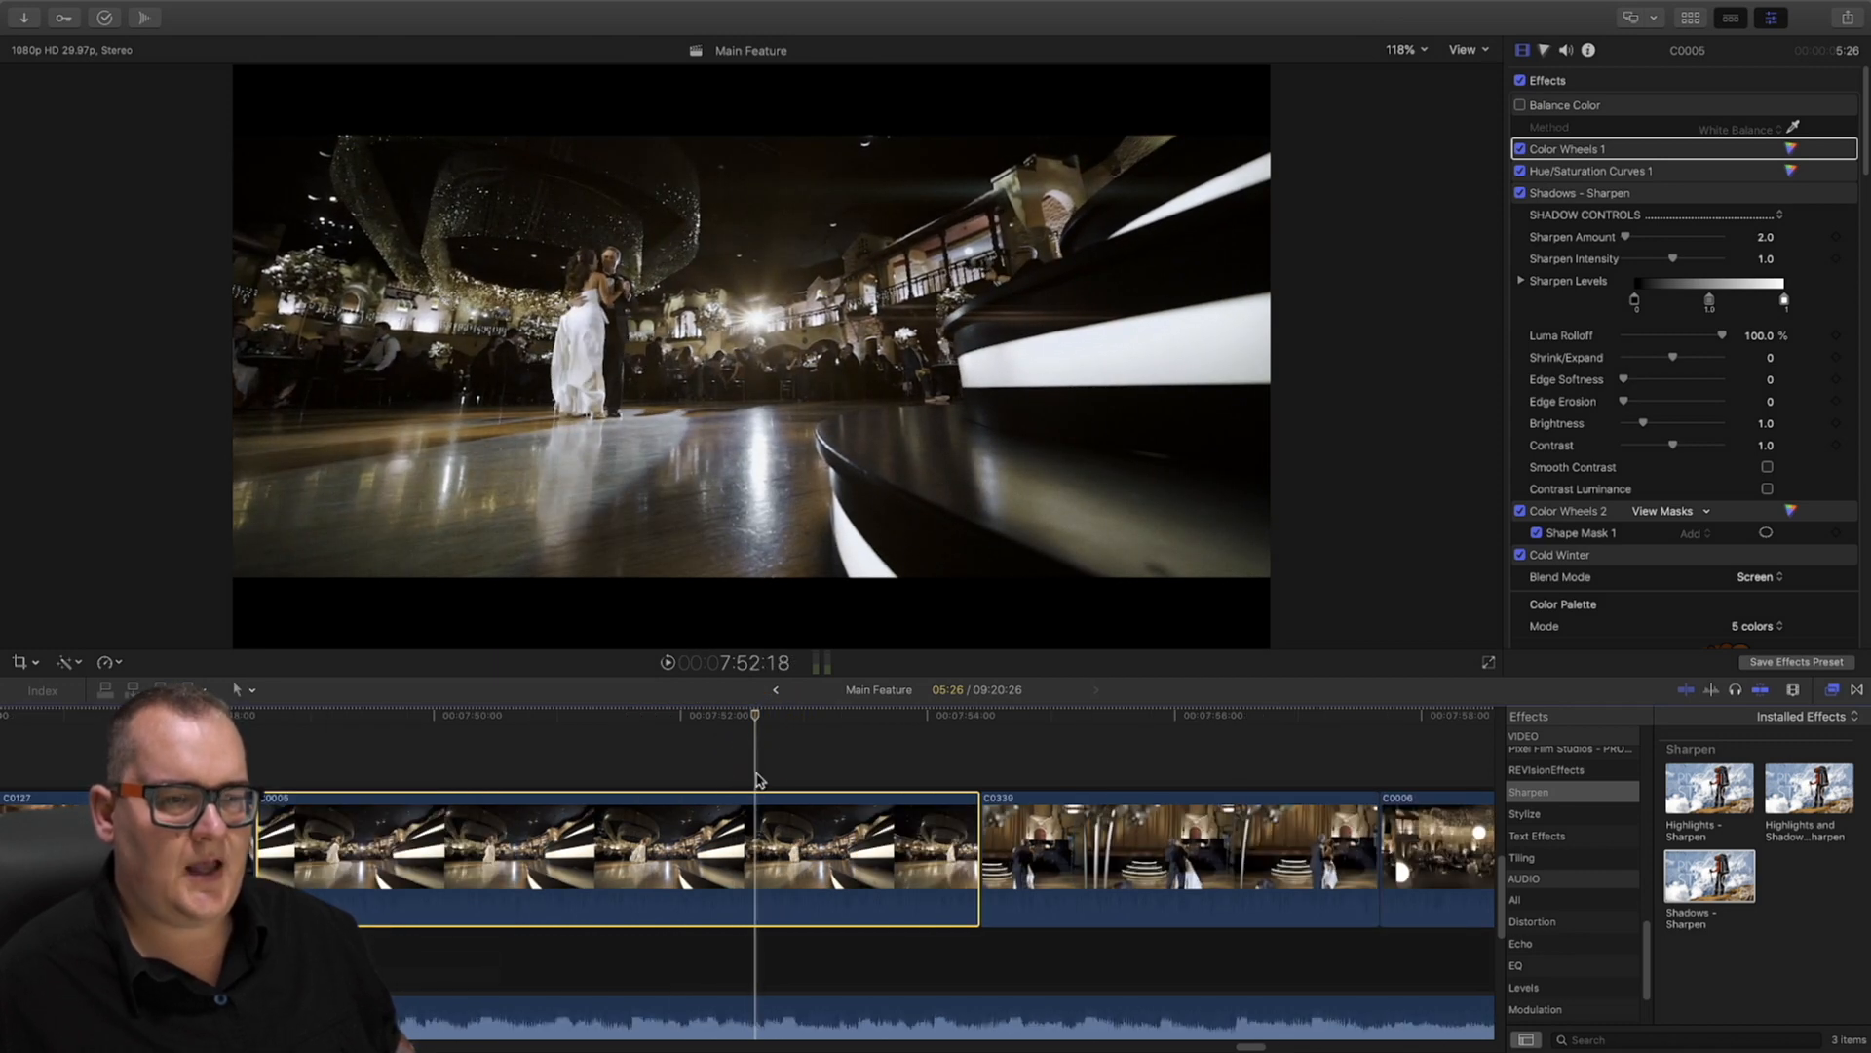
pyautogui.click(758, 723)
pyautogui.moveTo(758, 723); pyautogui.dragTo(790, 721)
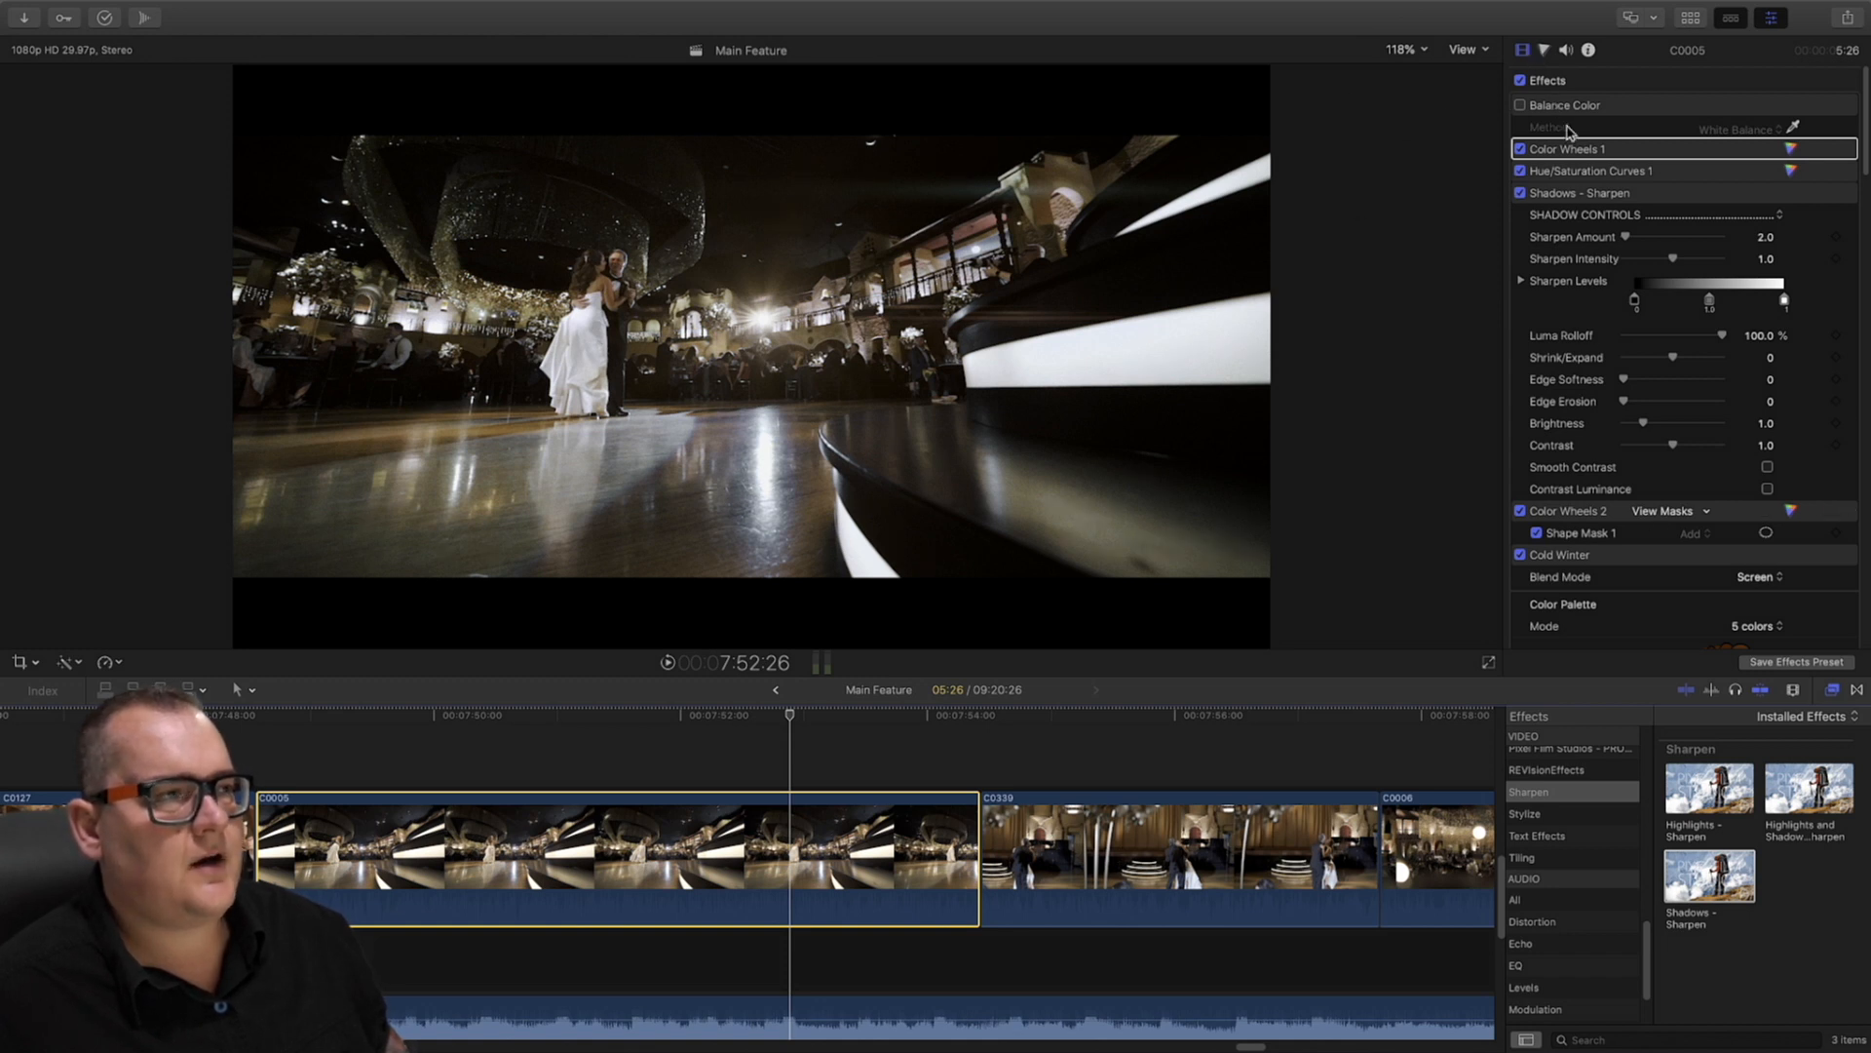
# Turn the Cold Winter flare effect on clip C0005 off and back on to compare the picture
pyautogui.scroll(-5, 1602, 368)
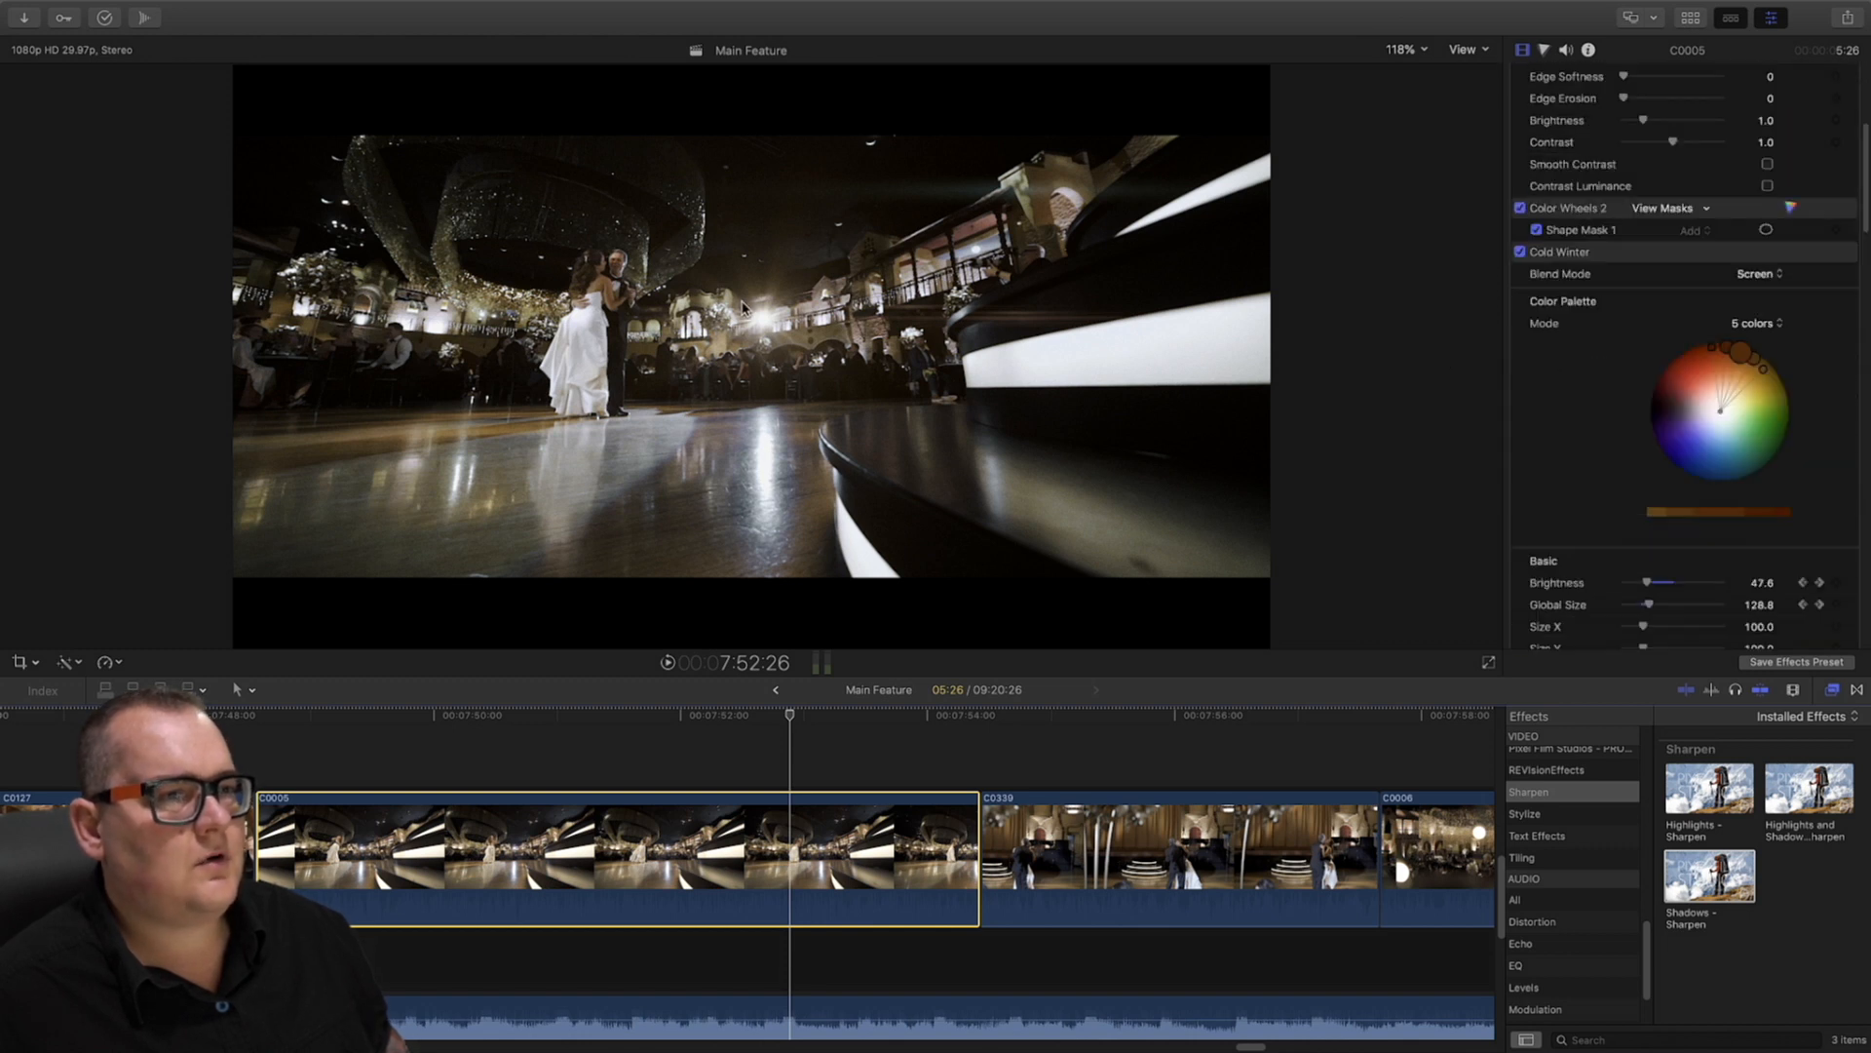
pyautogui.click(1519, 253)
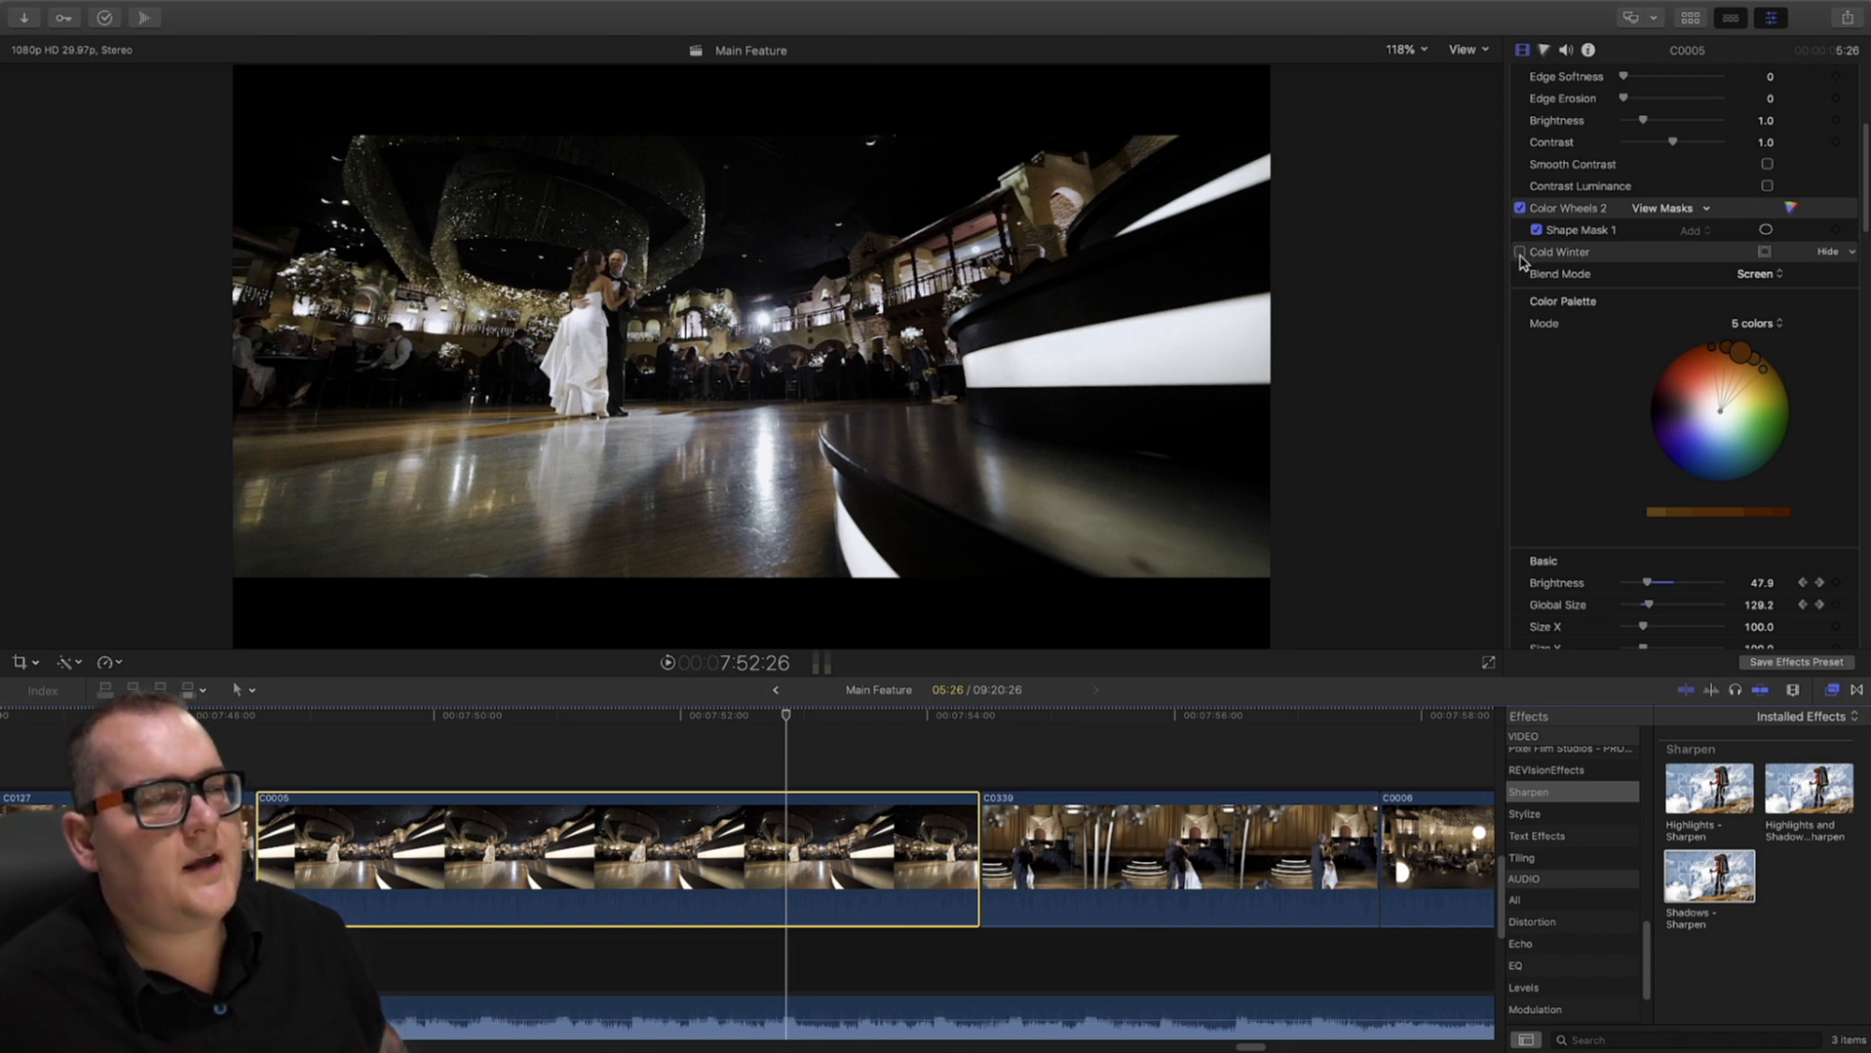
pyautogui.click(1520, 253)
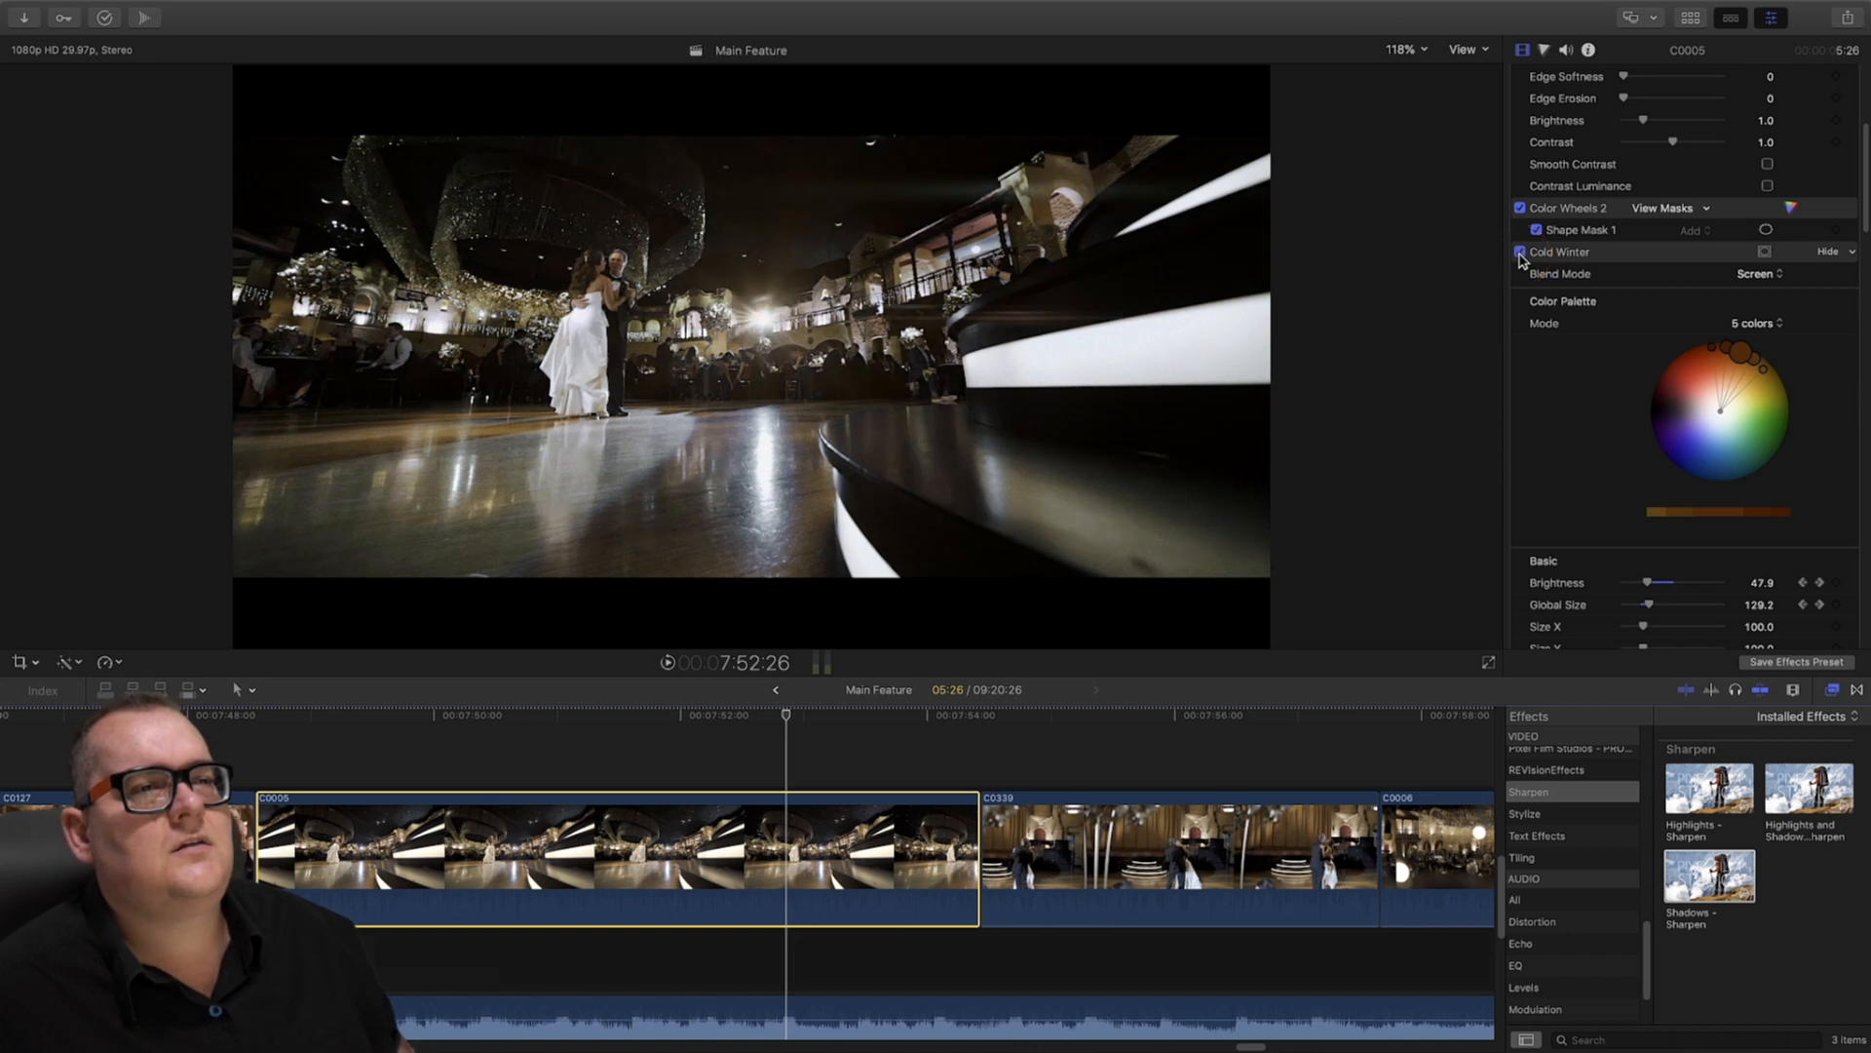
# Add the Beam Stream flare from the mFlare 2 effects to clip C0005
pyautogui.scroll(5, 1576, 856)
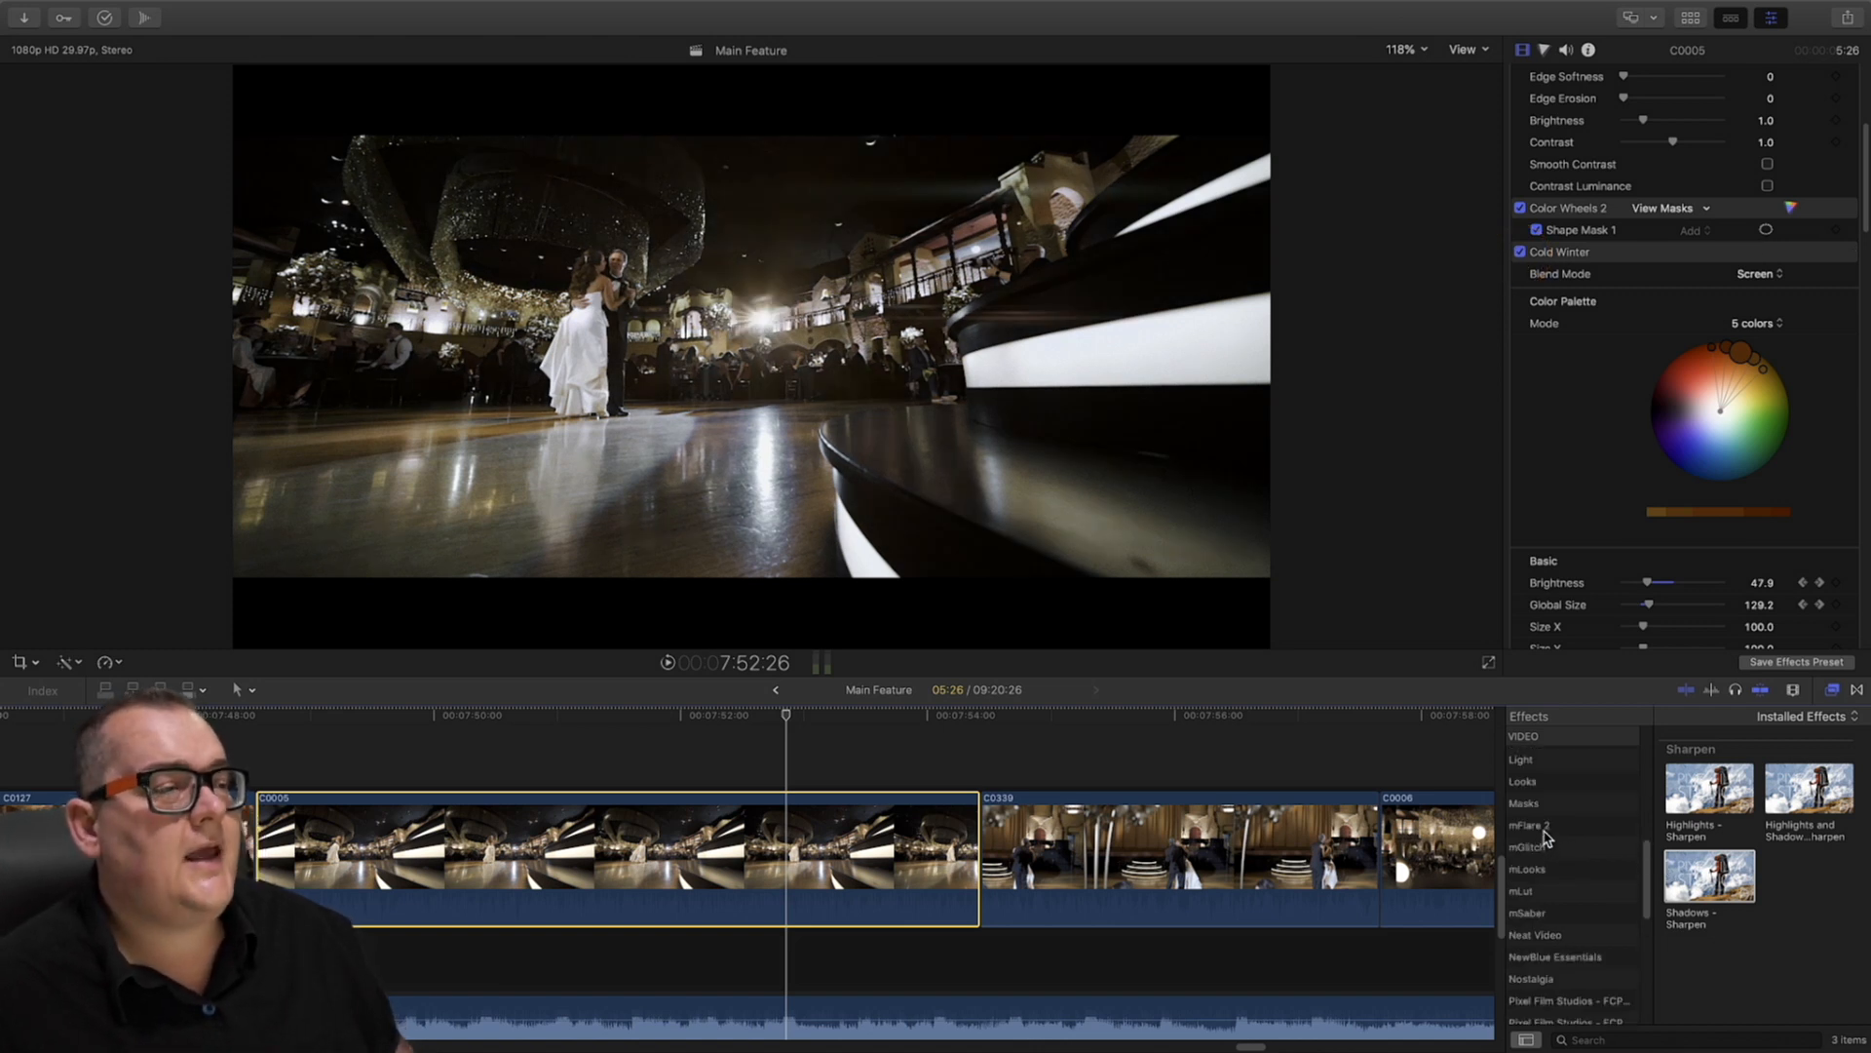
pyautogui.click(1548, 826)
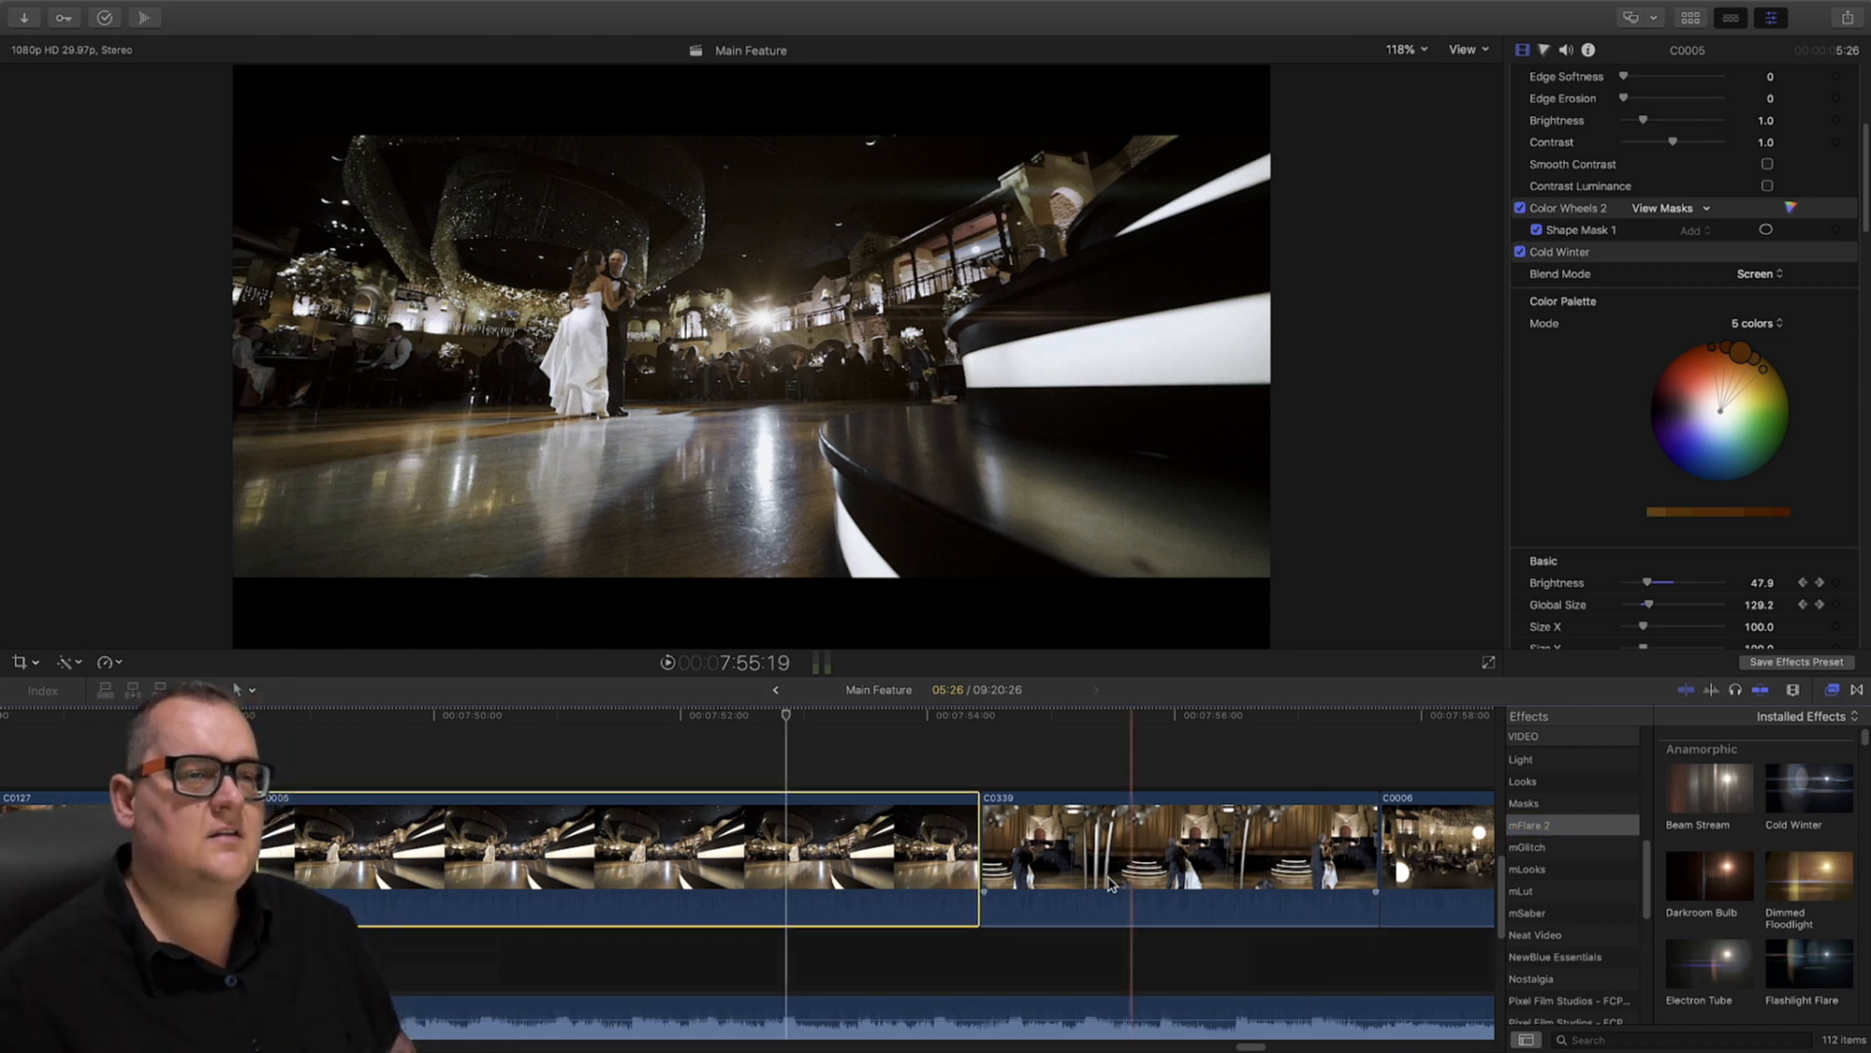
pyautogui.click(793, 871)
pyautogui.click(786, 719)
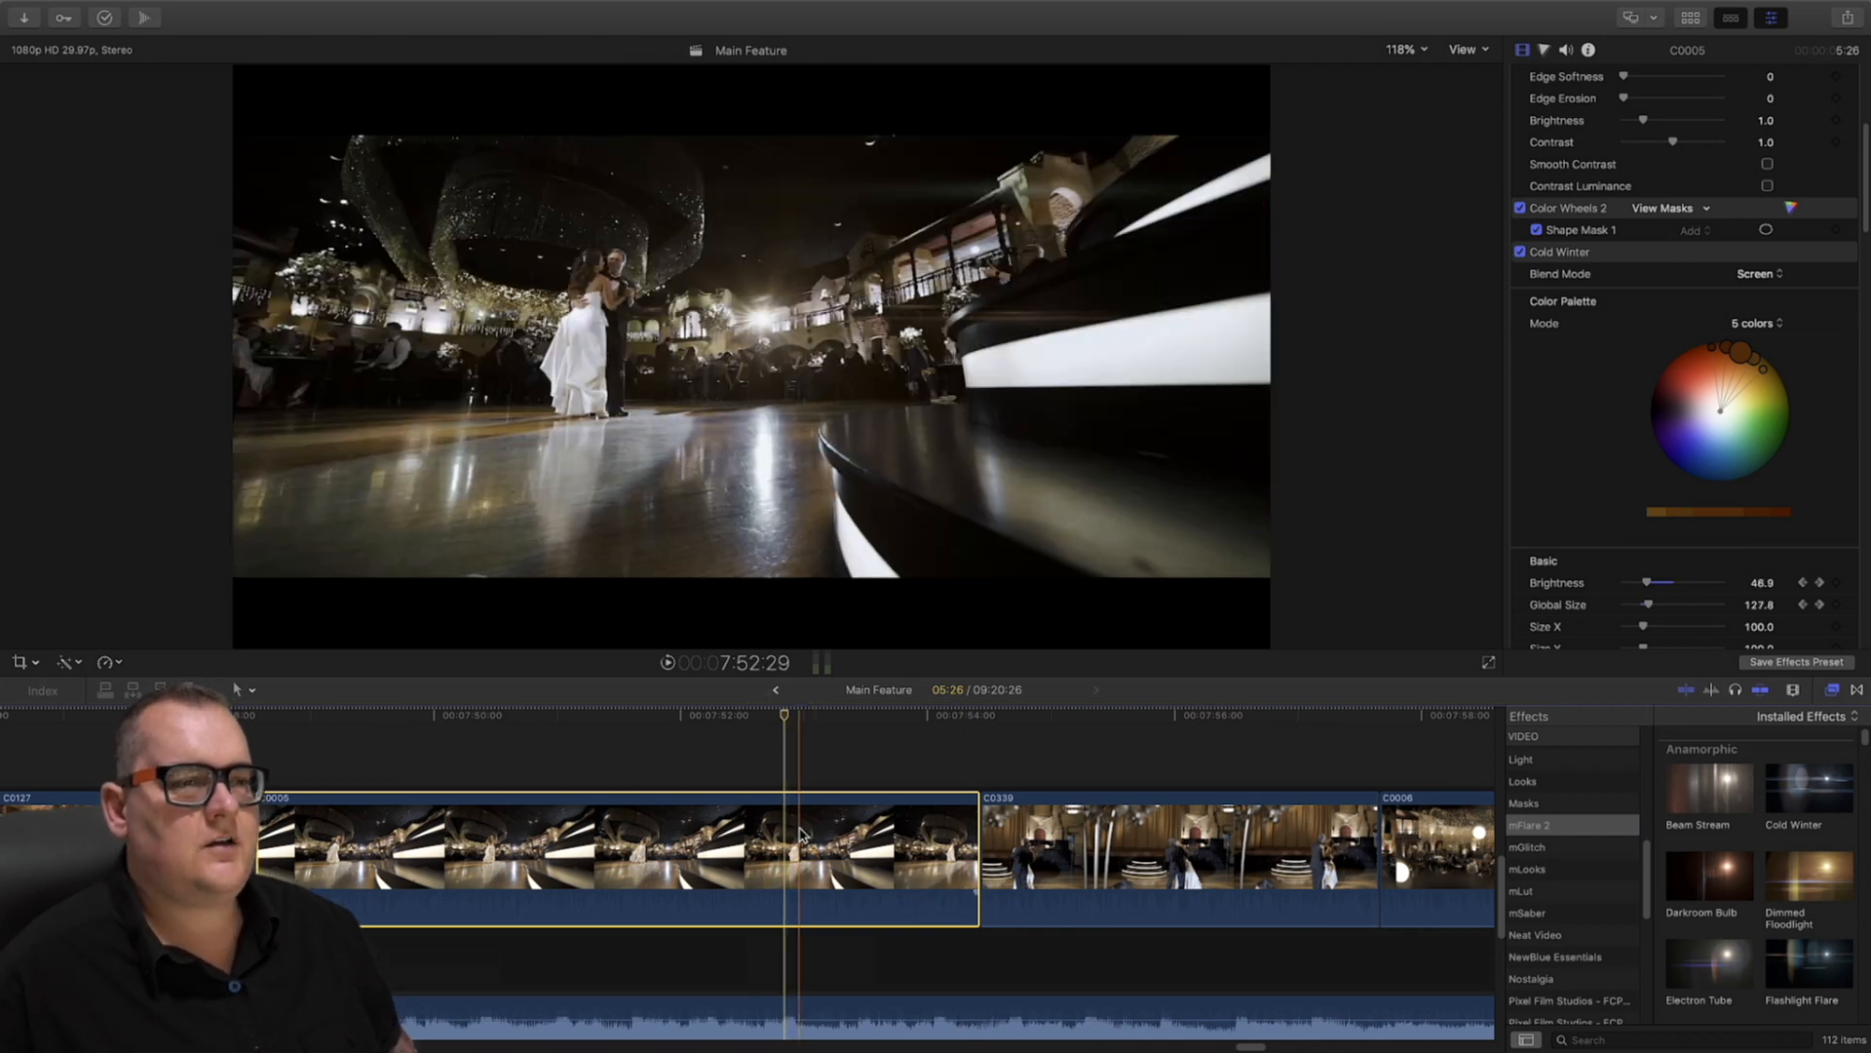
pyautogui.click(1588, 256)
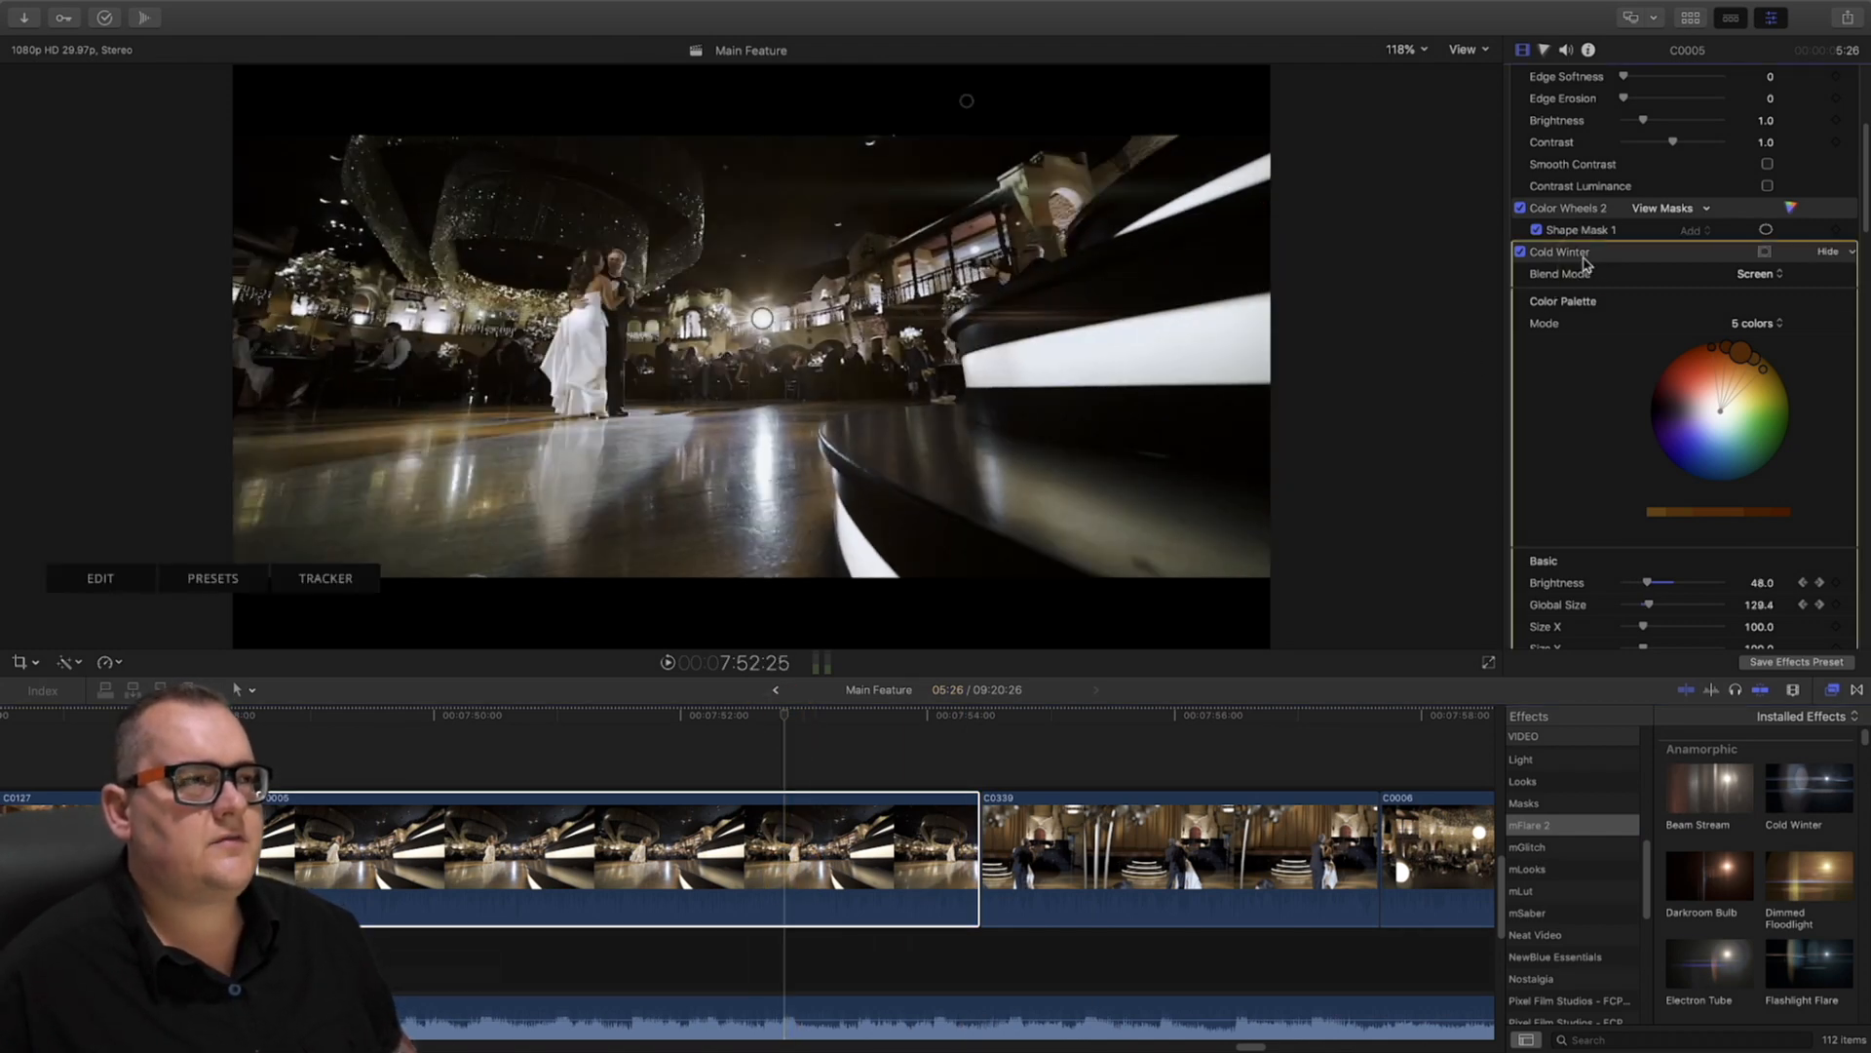
pyautogui.moveTo(1713, 800); pyautogui.dragTo(856, 878)
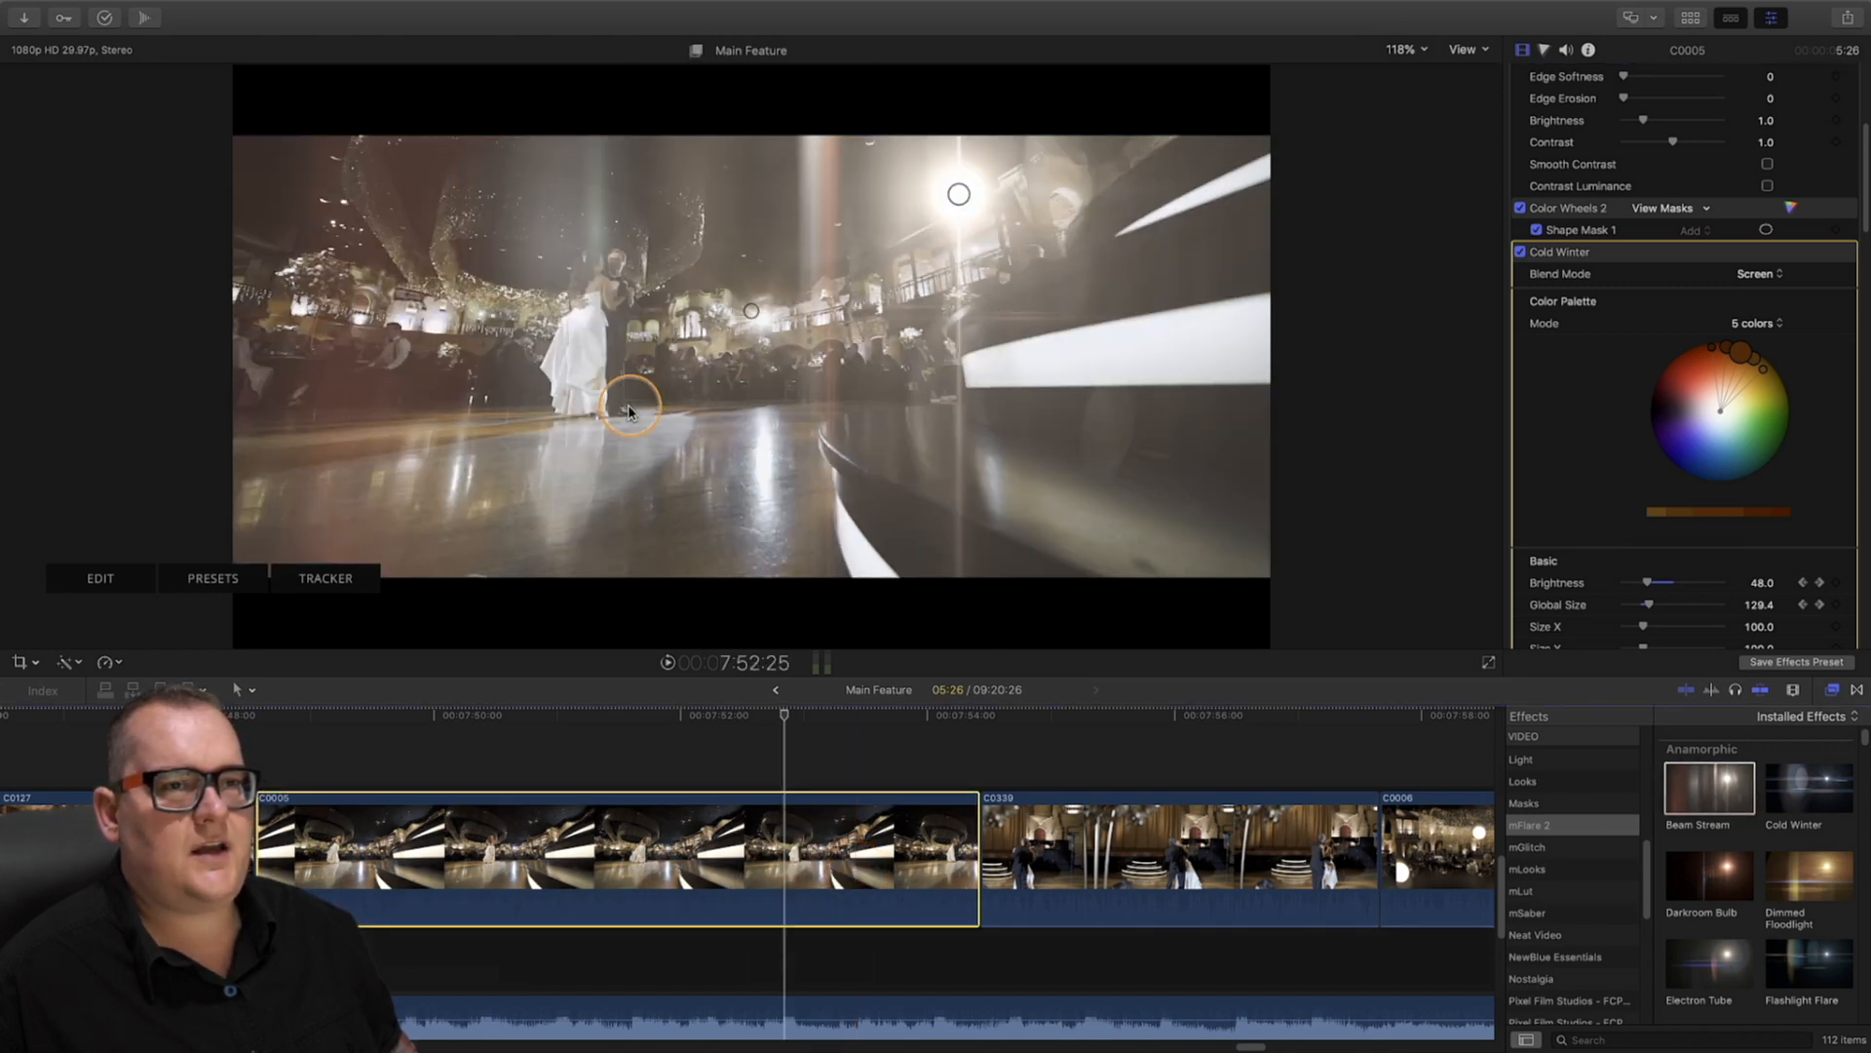
# Place the Beam Stream flare over the dancing couple's heads at the clip's first frame, 7:48:17
pyautogui.click(605, 287)
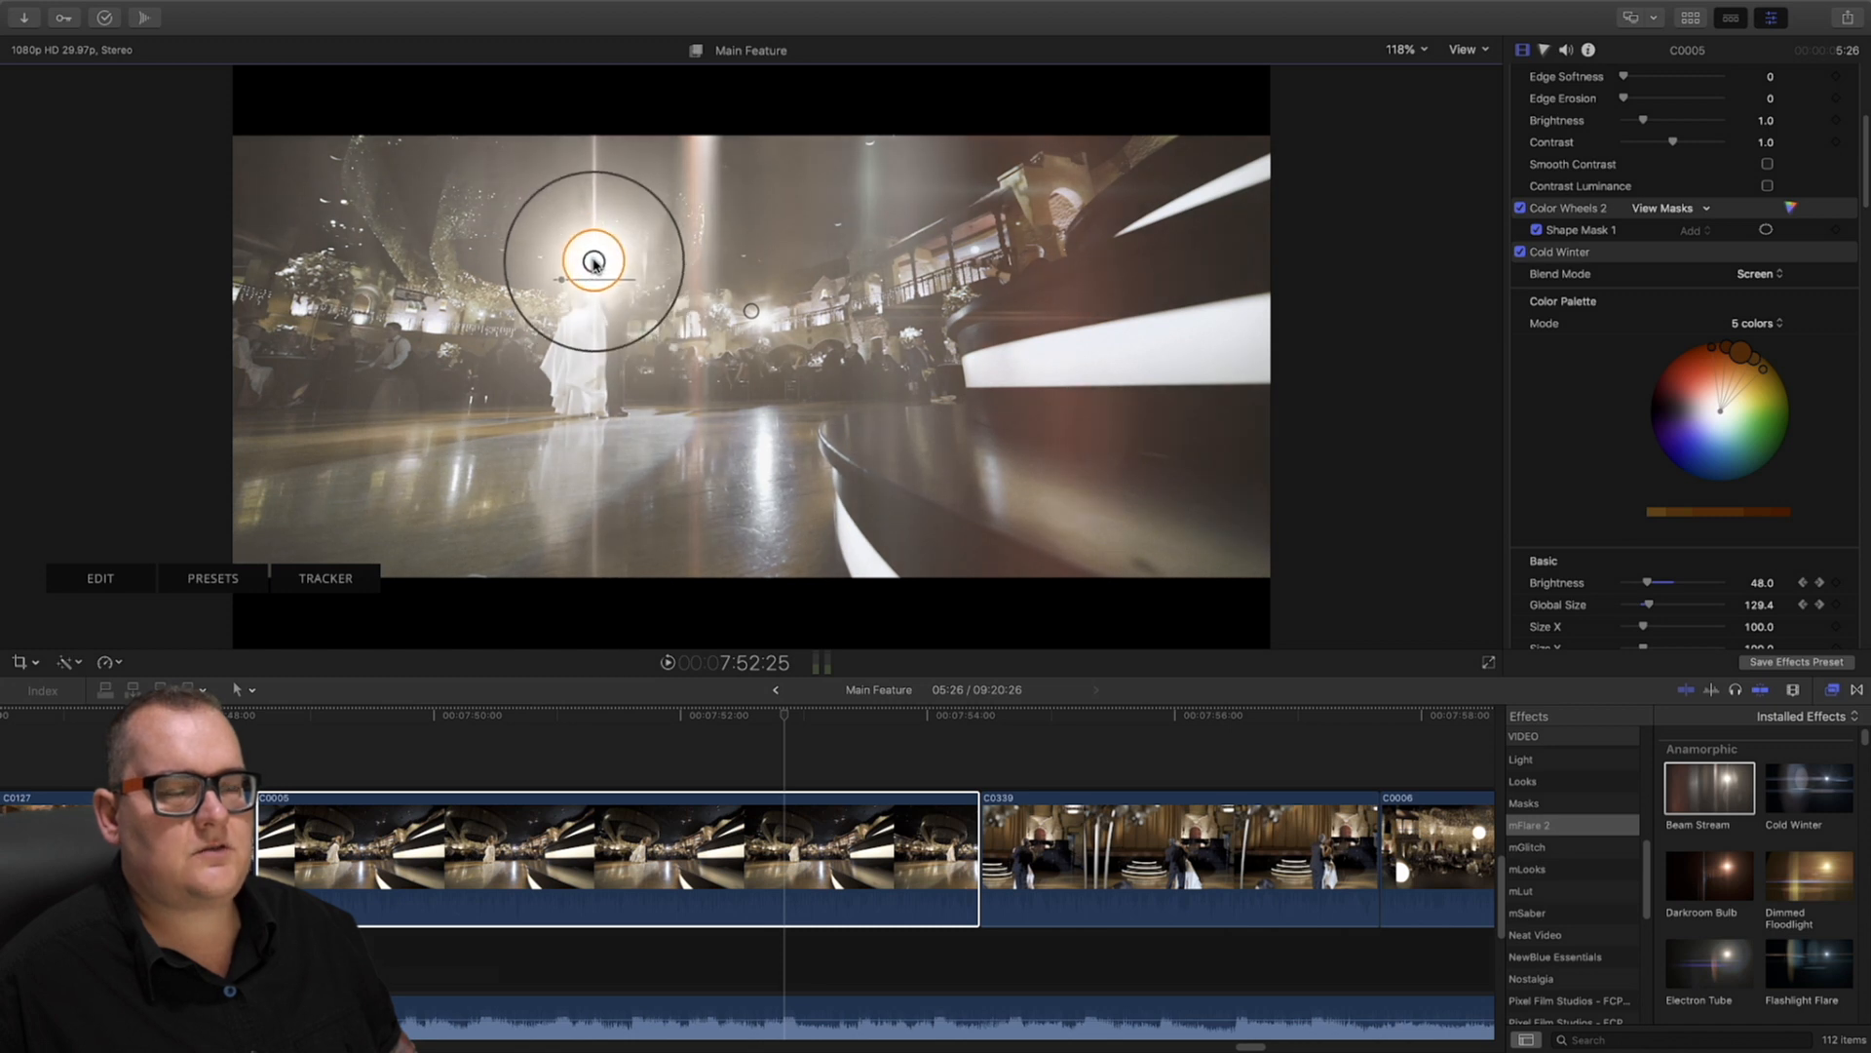
pyautogui.click(785, 716)
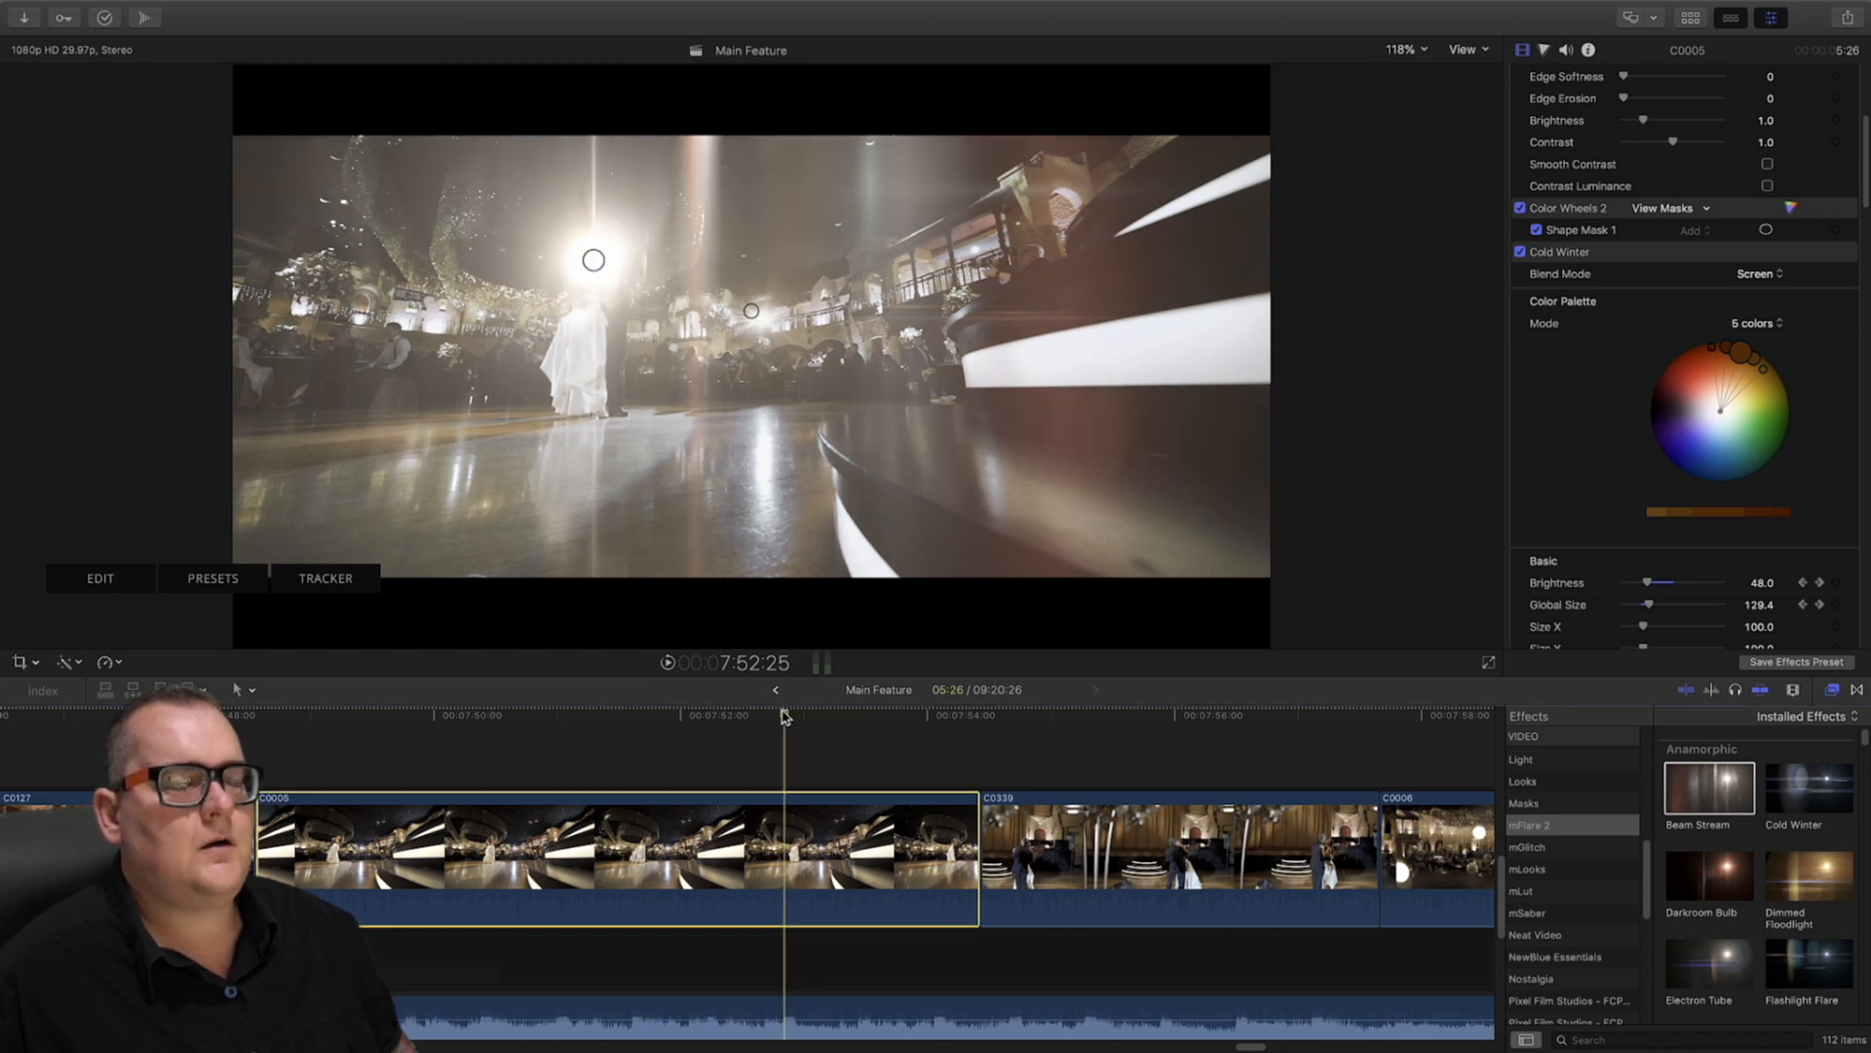
pyautogui.moveTo(785, 719); pyautogui.dragTo(258, 718)
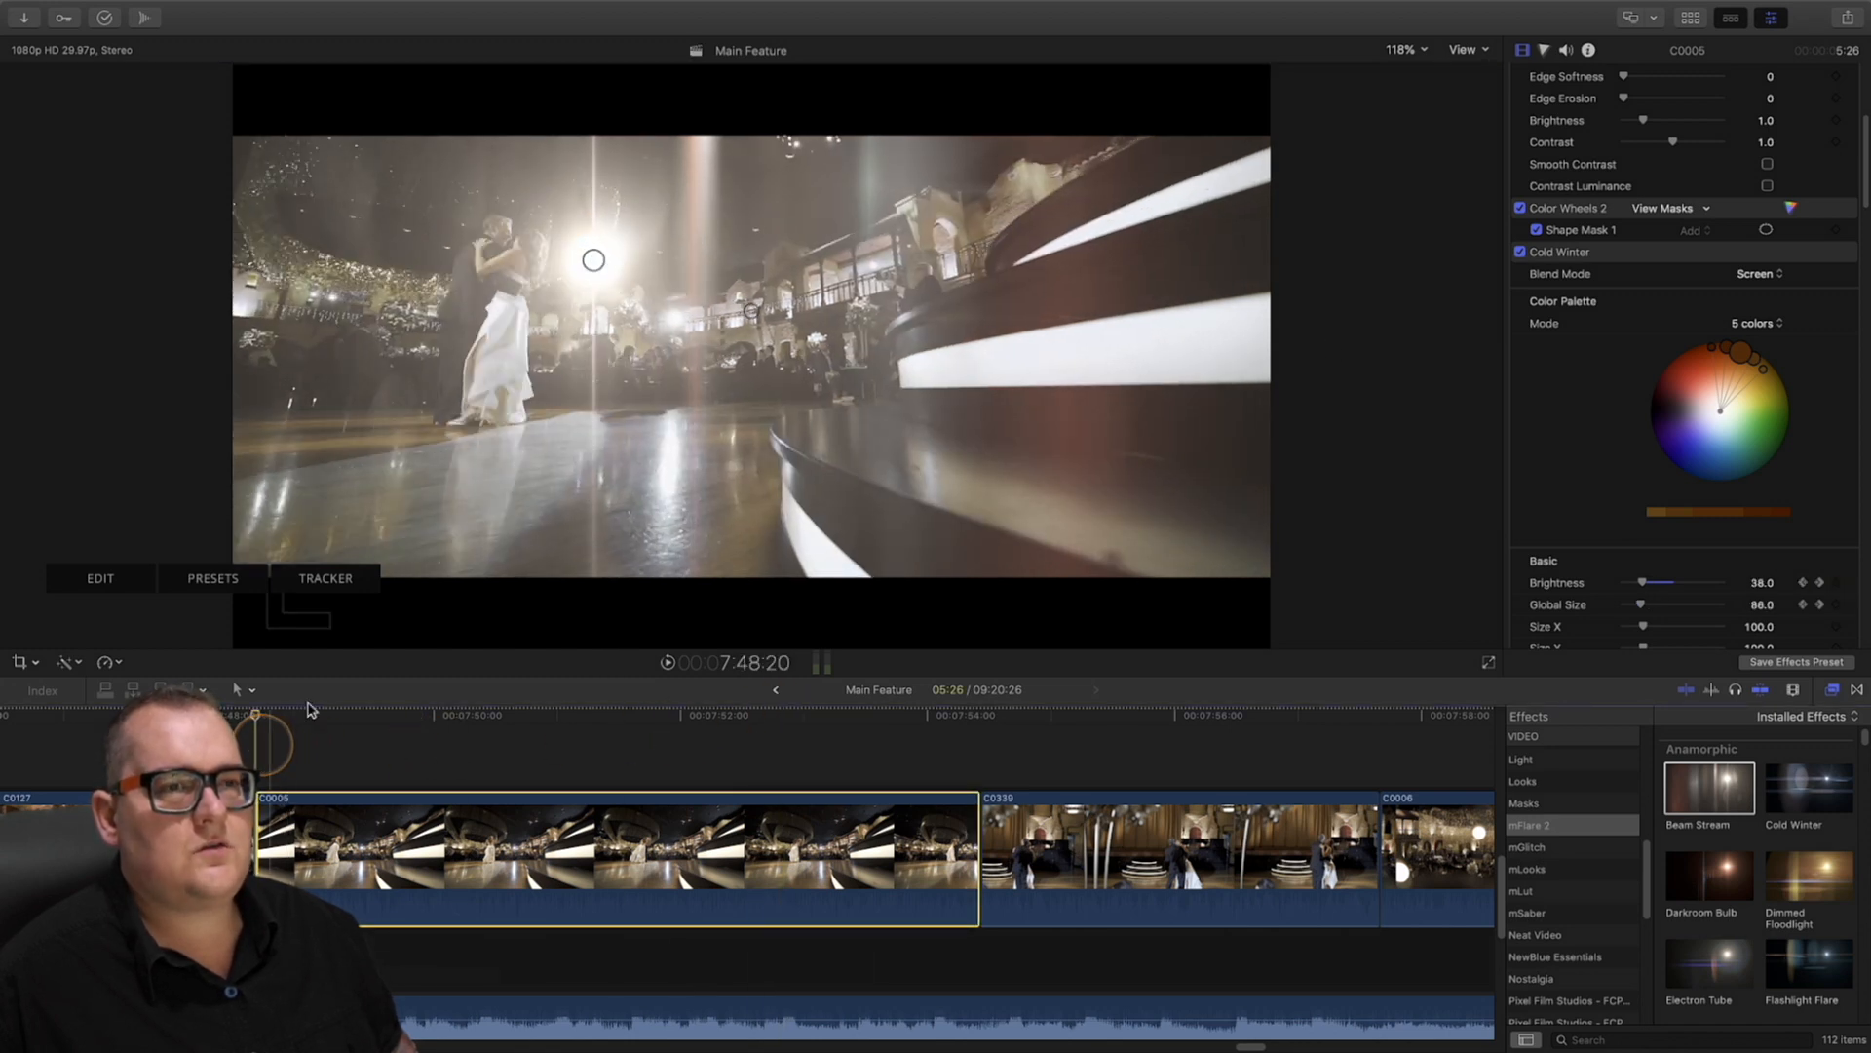
pyautogui.moveTo(599, 252)
pyautogui.moveTo(593, 259); pyautogui.dragTo(503, 237)
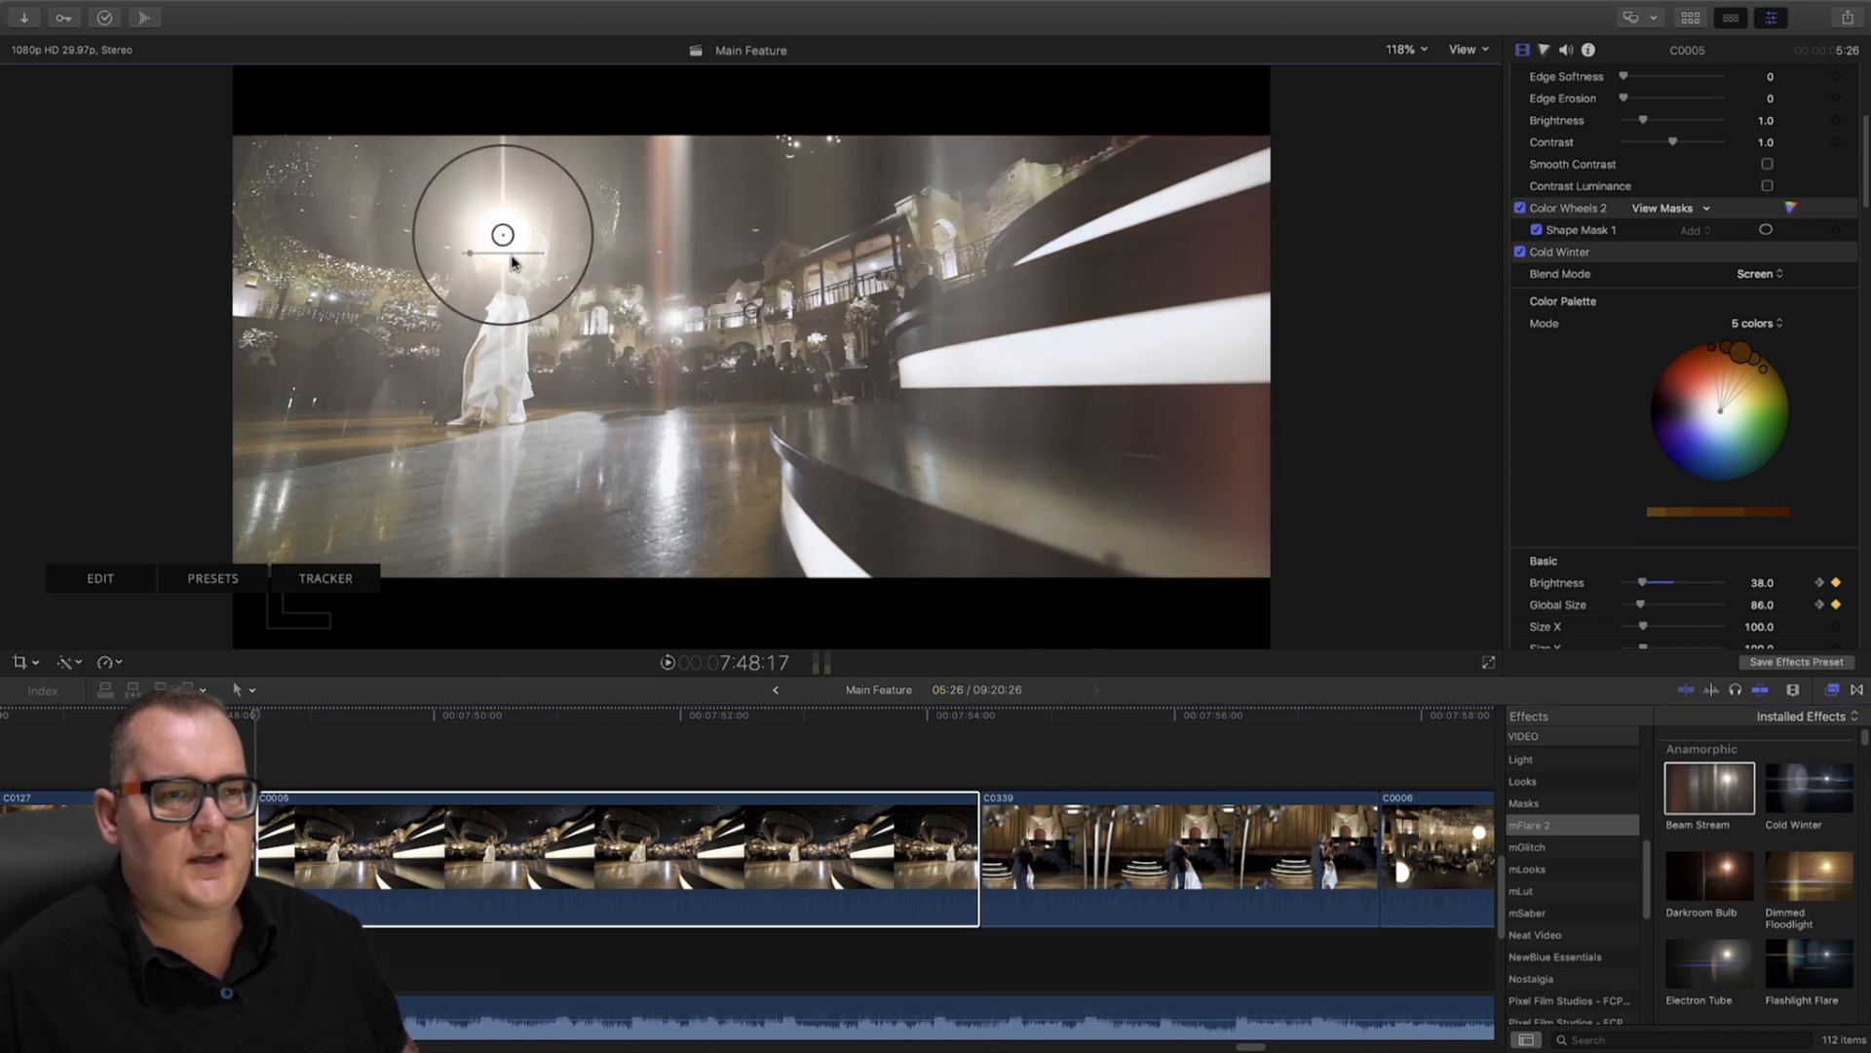
# Track the Beam Stream flare to the couple from the clip's first frame and check its motion up to 7:49:27
pyautogui.click(320, 588)
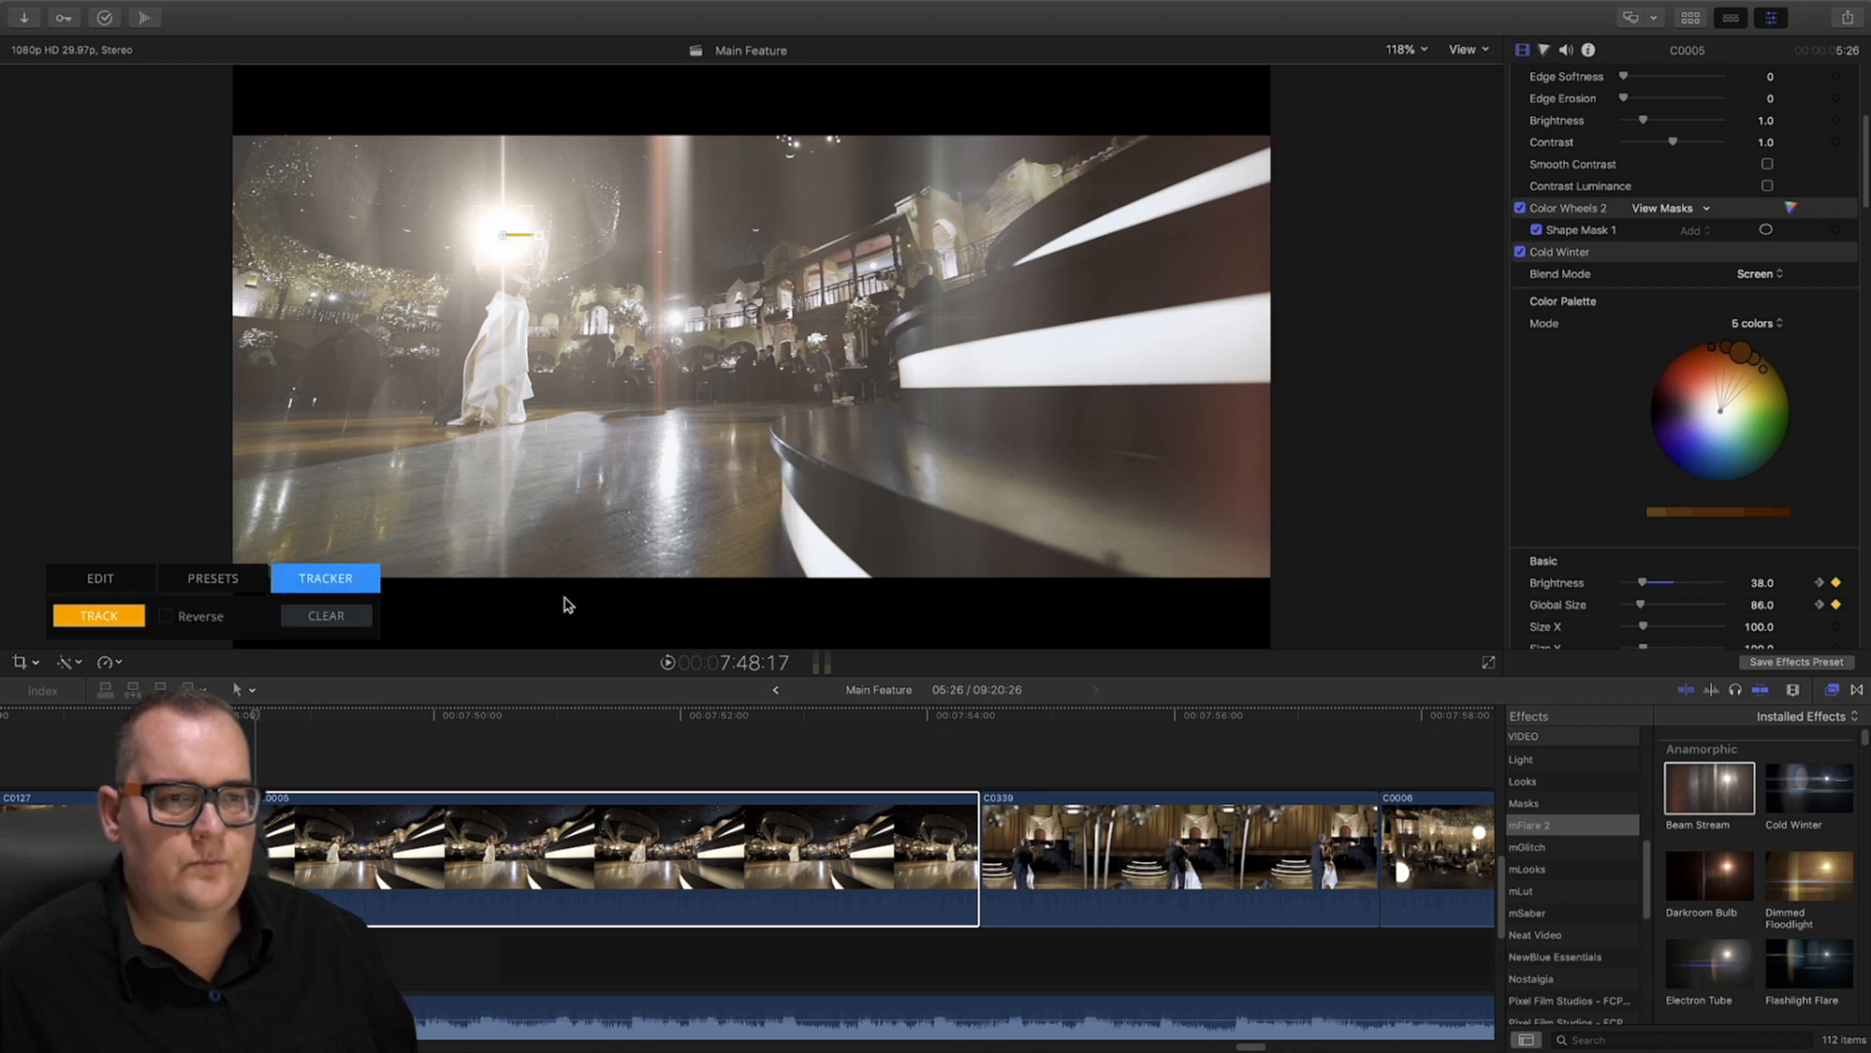
pyautogui.click(107, 616)
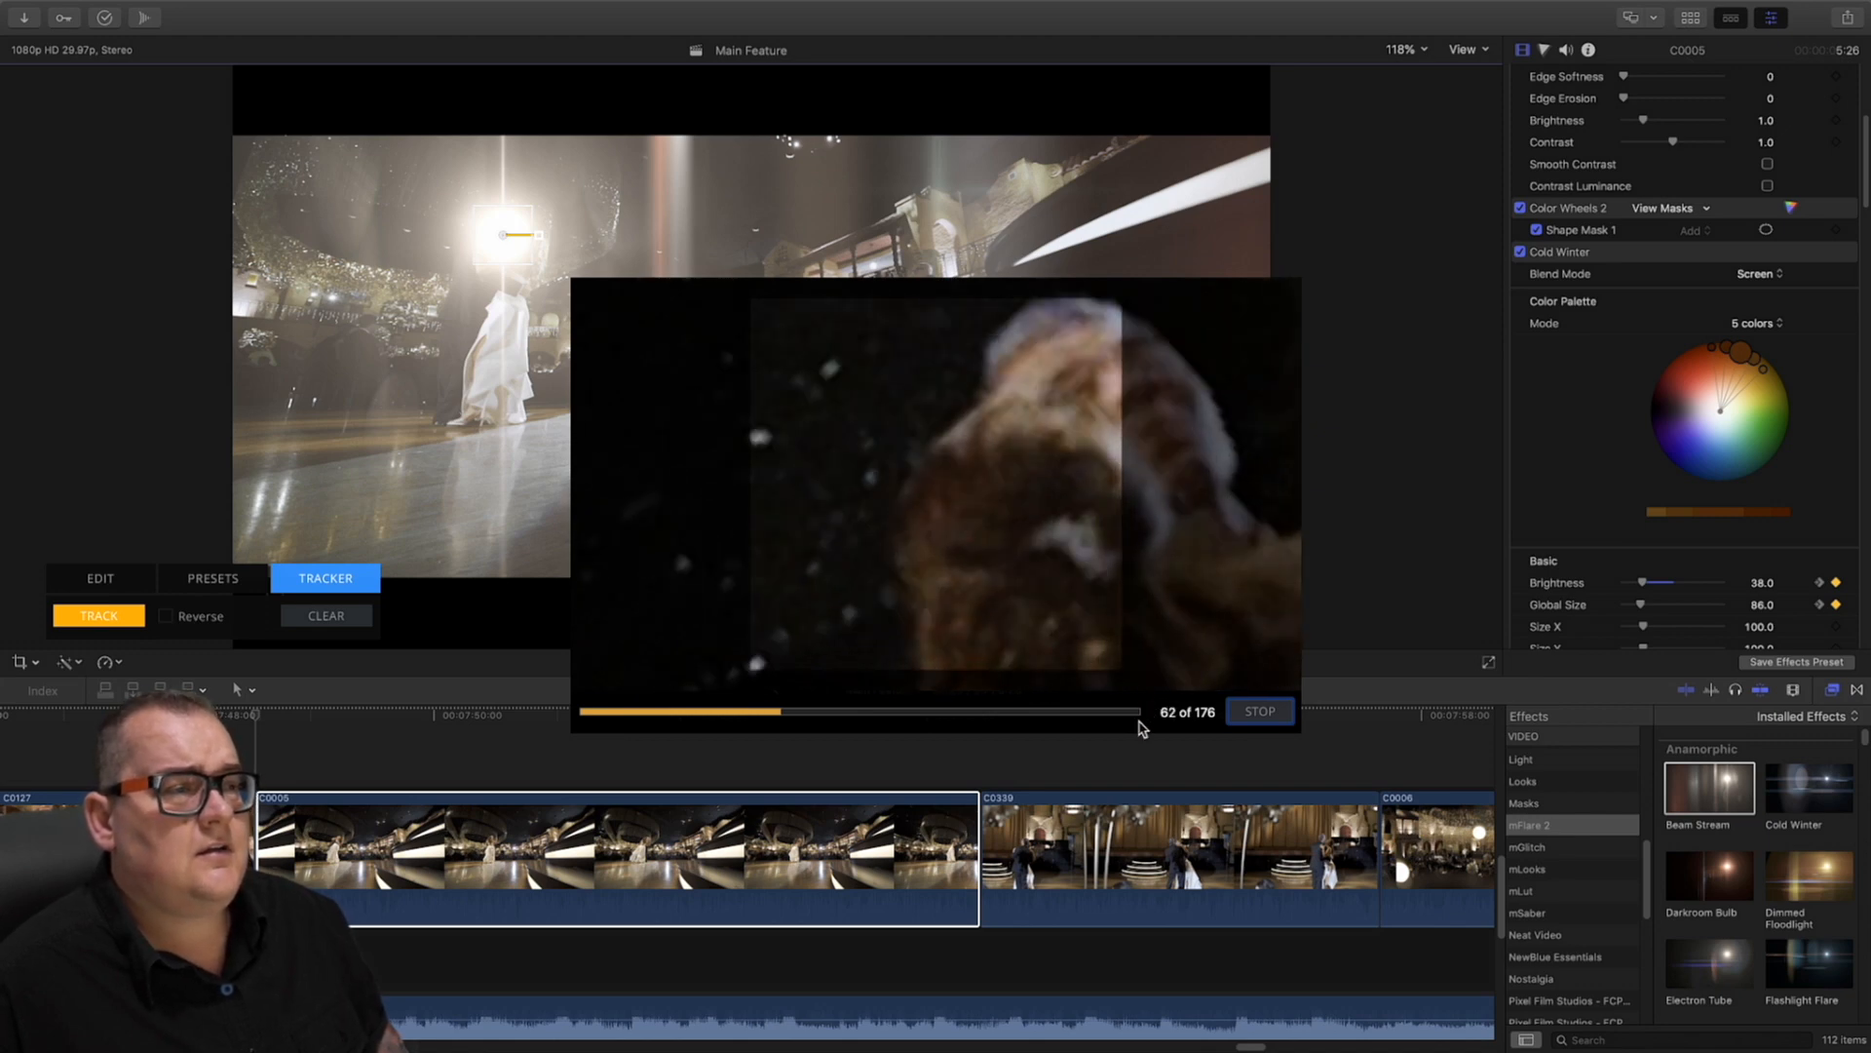
pyautogui.click(1240, 713)
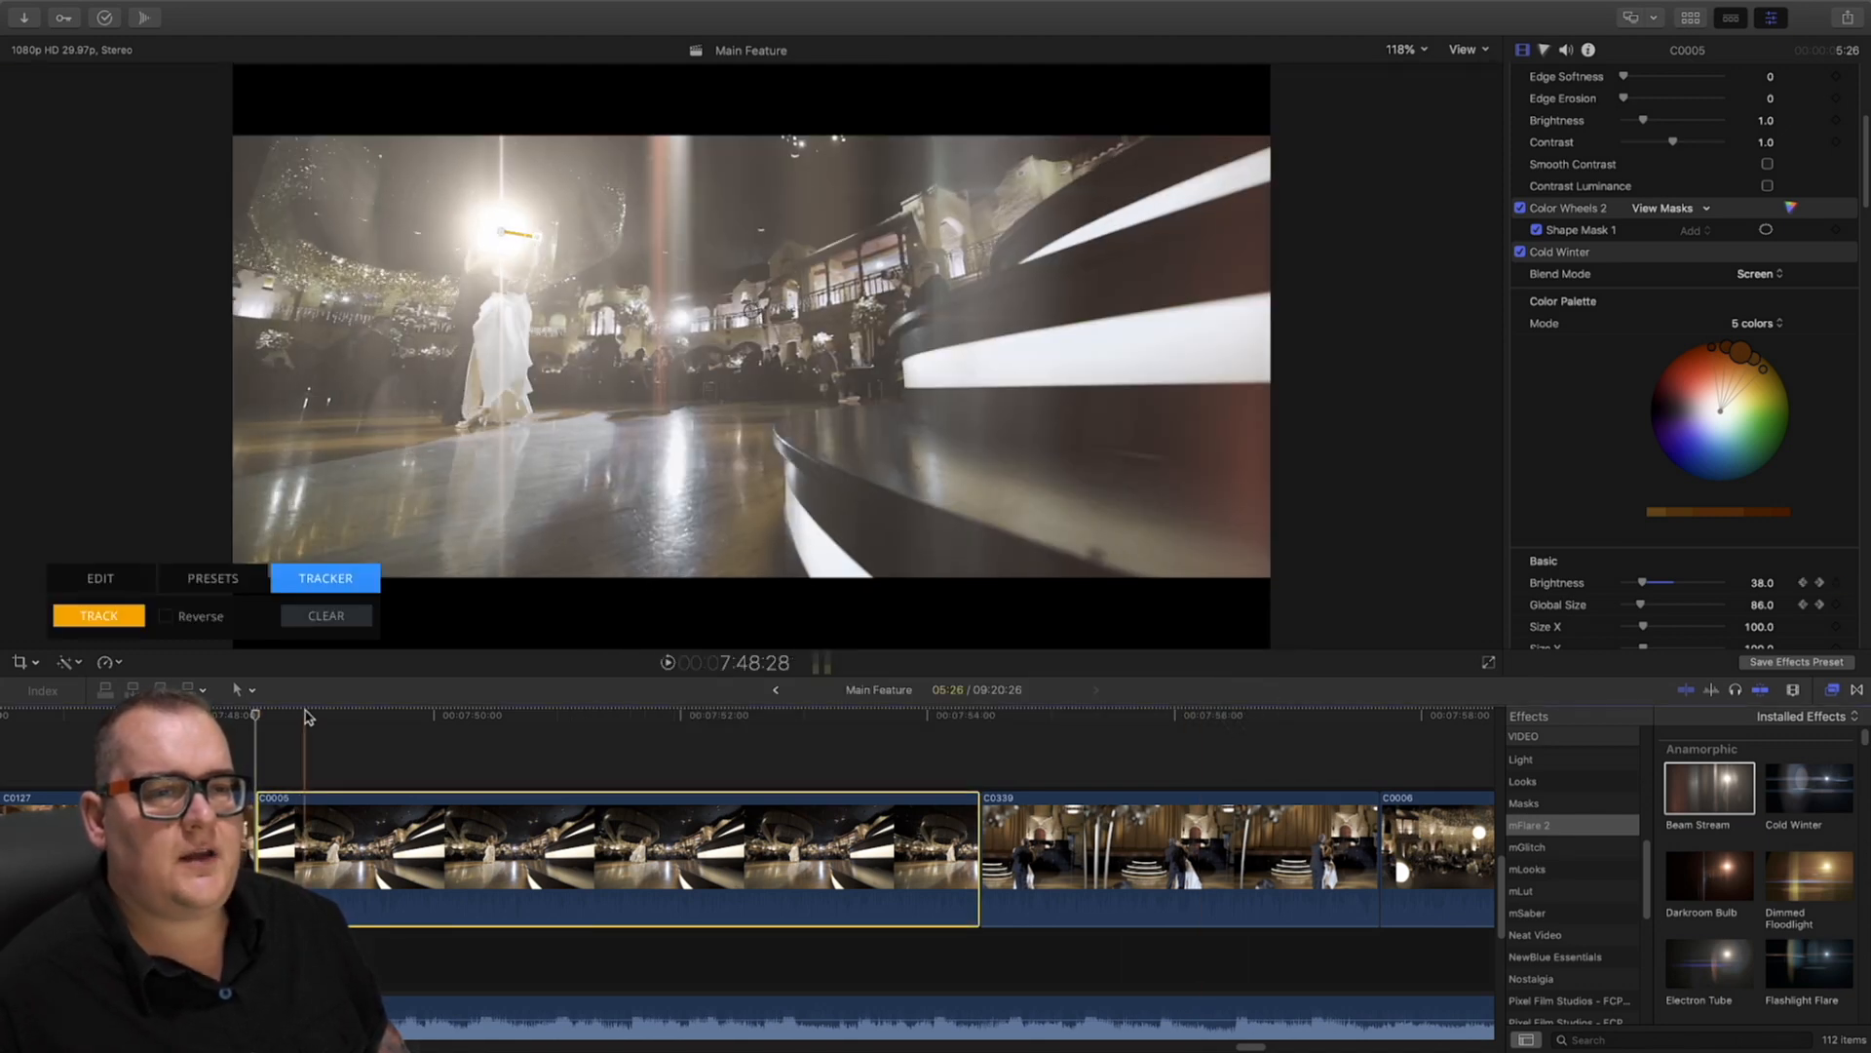
pyautogui.click(255, 717)
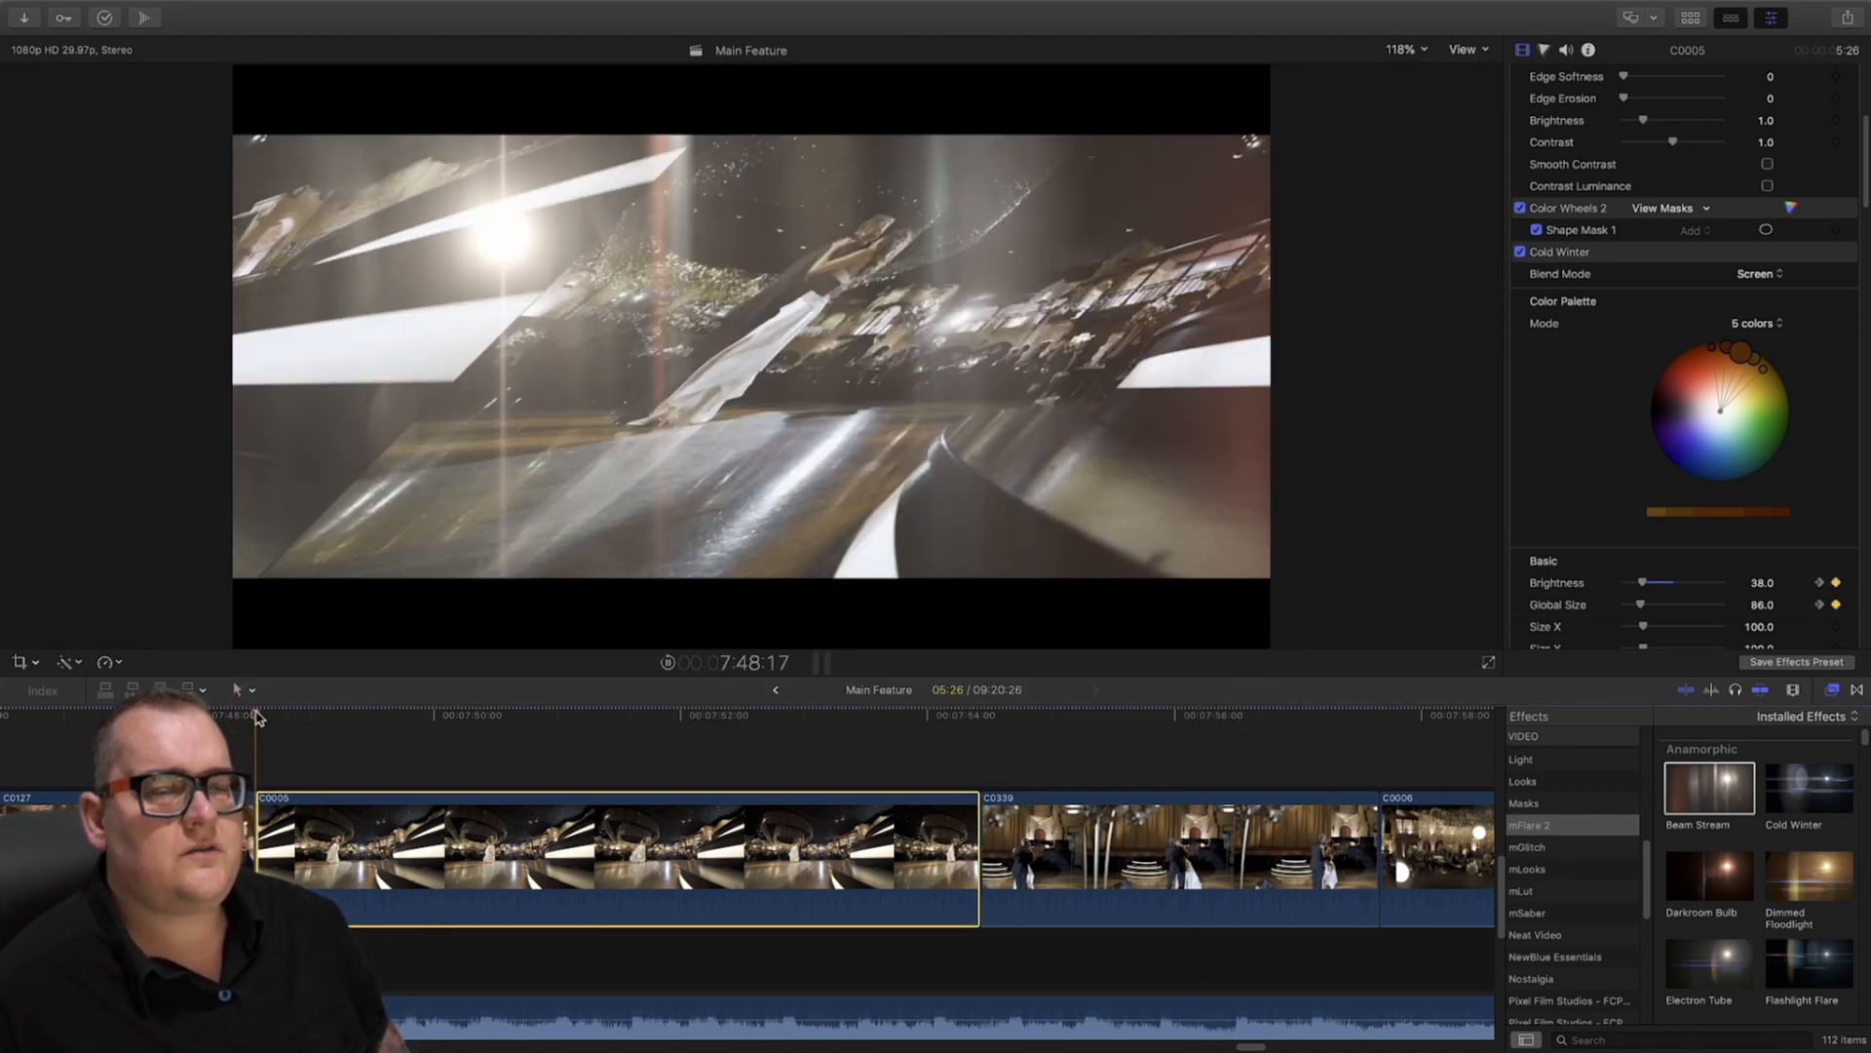
pyautogui.moveTo(256, 716); pyautogui.dragTo(422, 742)
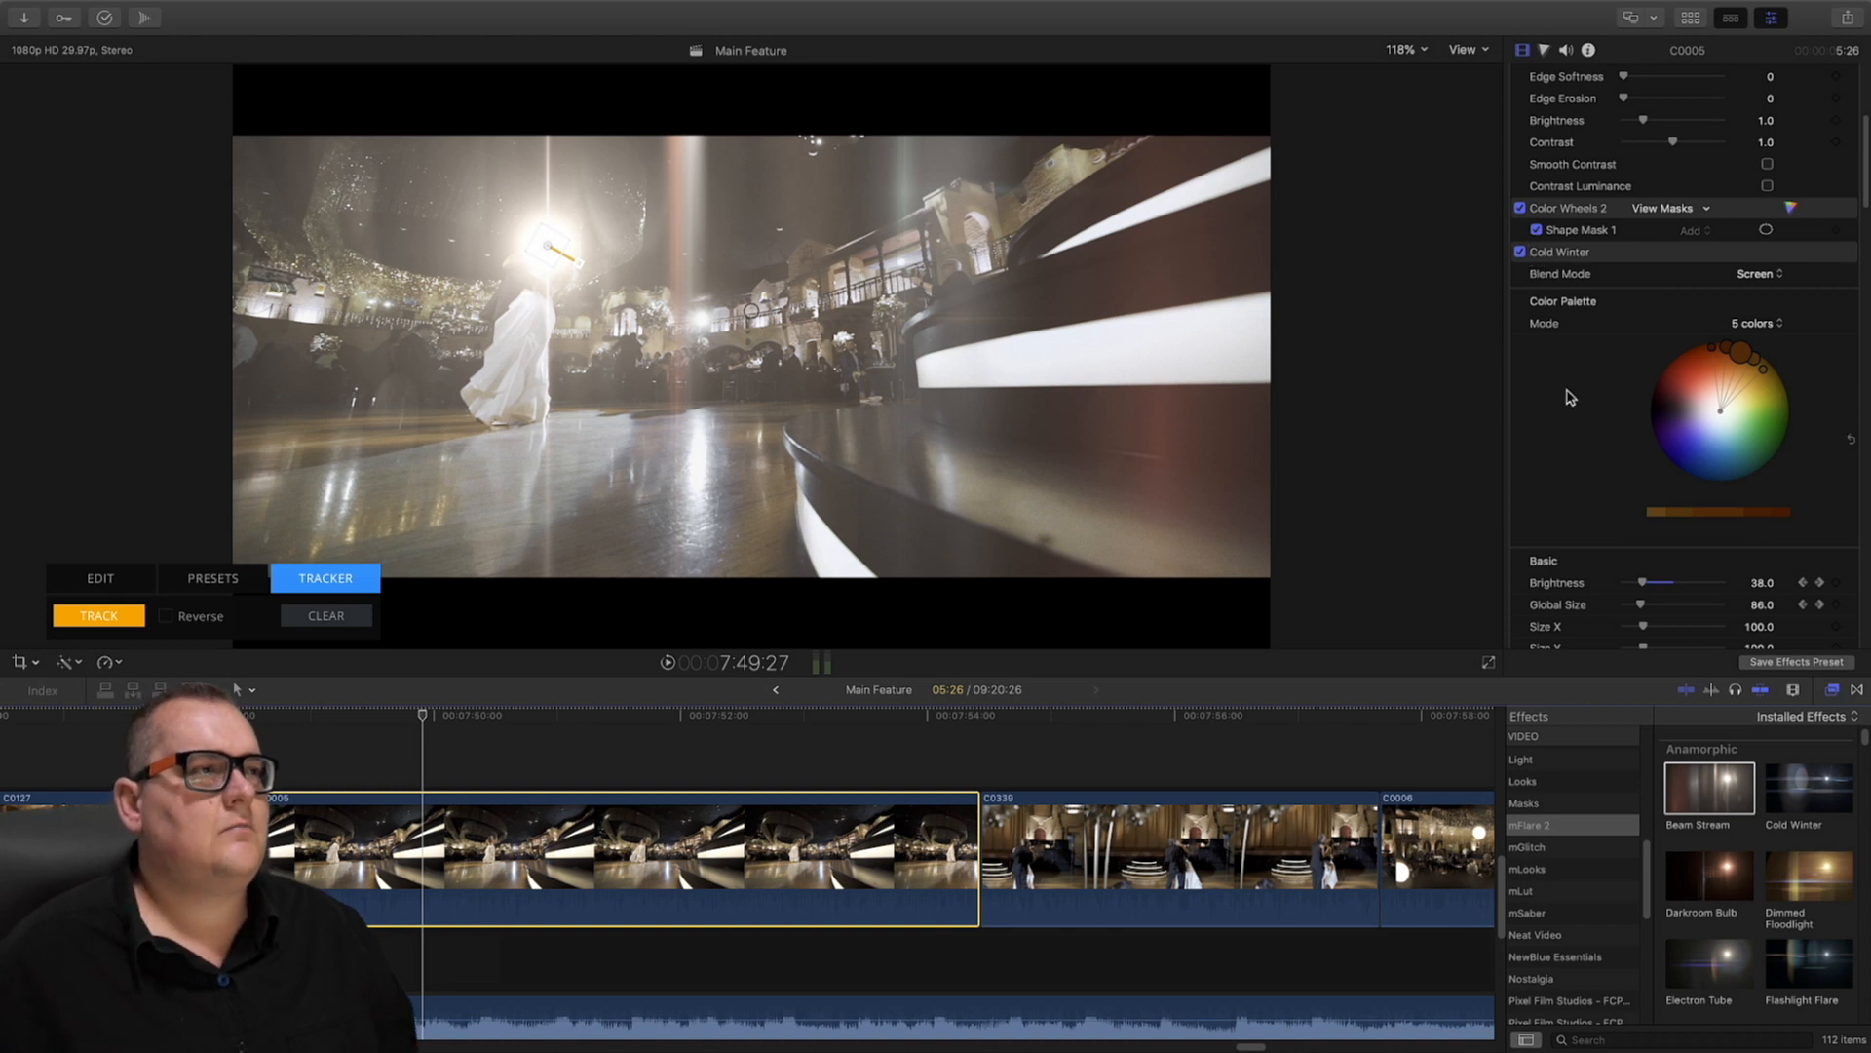
# Delete the Beam Stream effect from clip C0005
pyautogui.scroll(-5, 1603, 478)
pyautogui.scroll(5, 1603, 477)
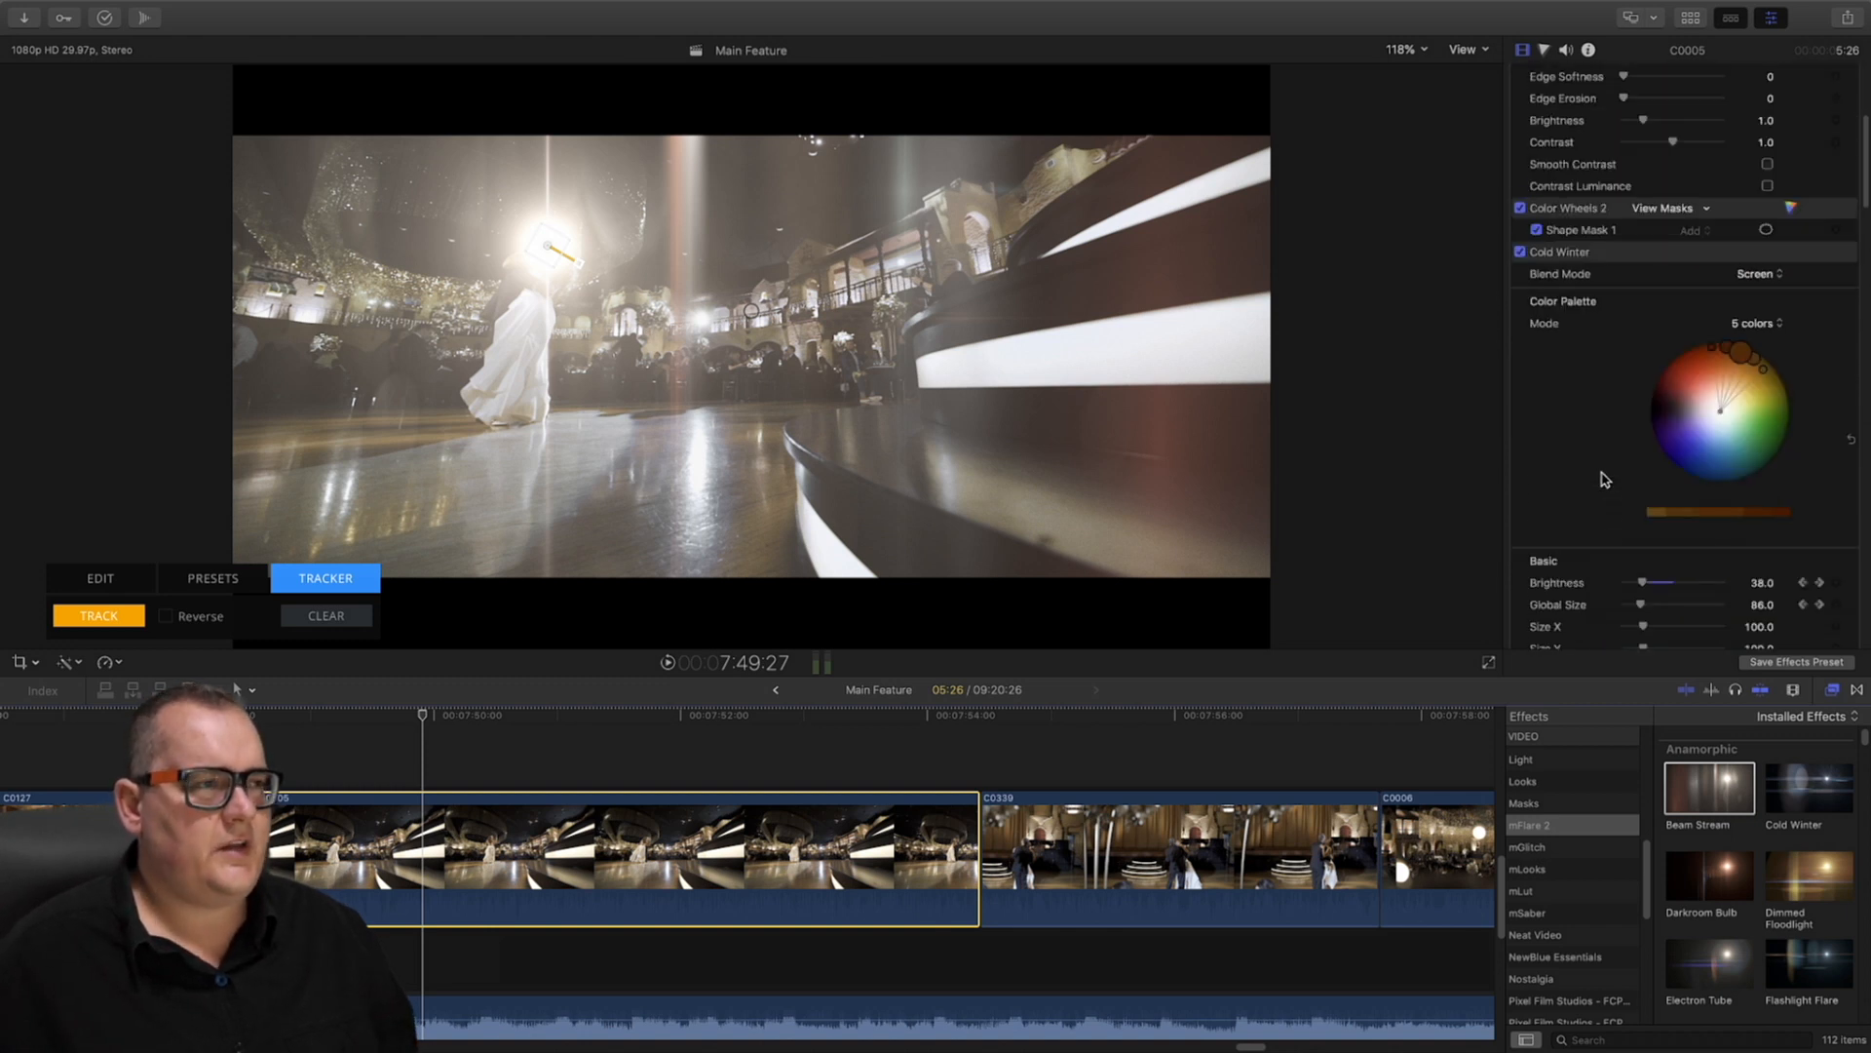
pyautogui.scroll(-1, 1603, 478)
pyautogui.scroll(-3, 1600, 497)
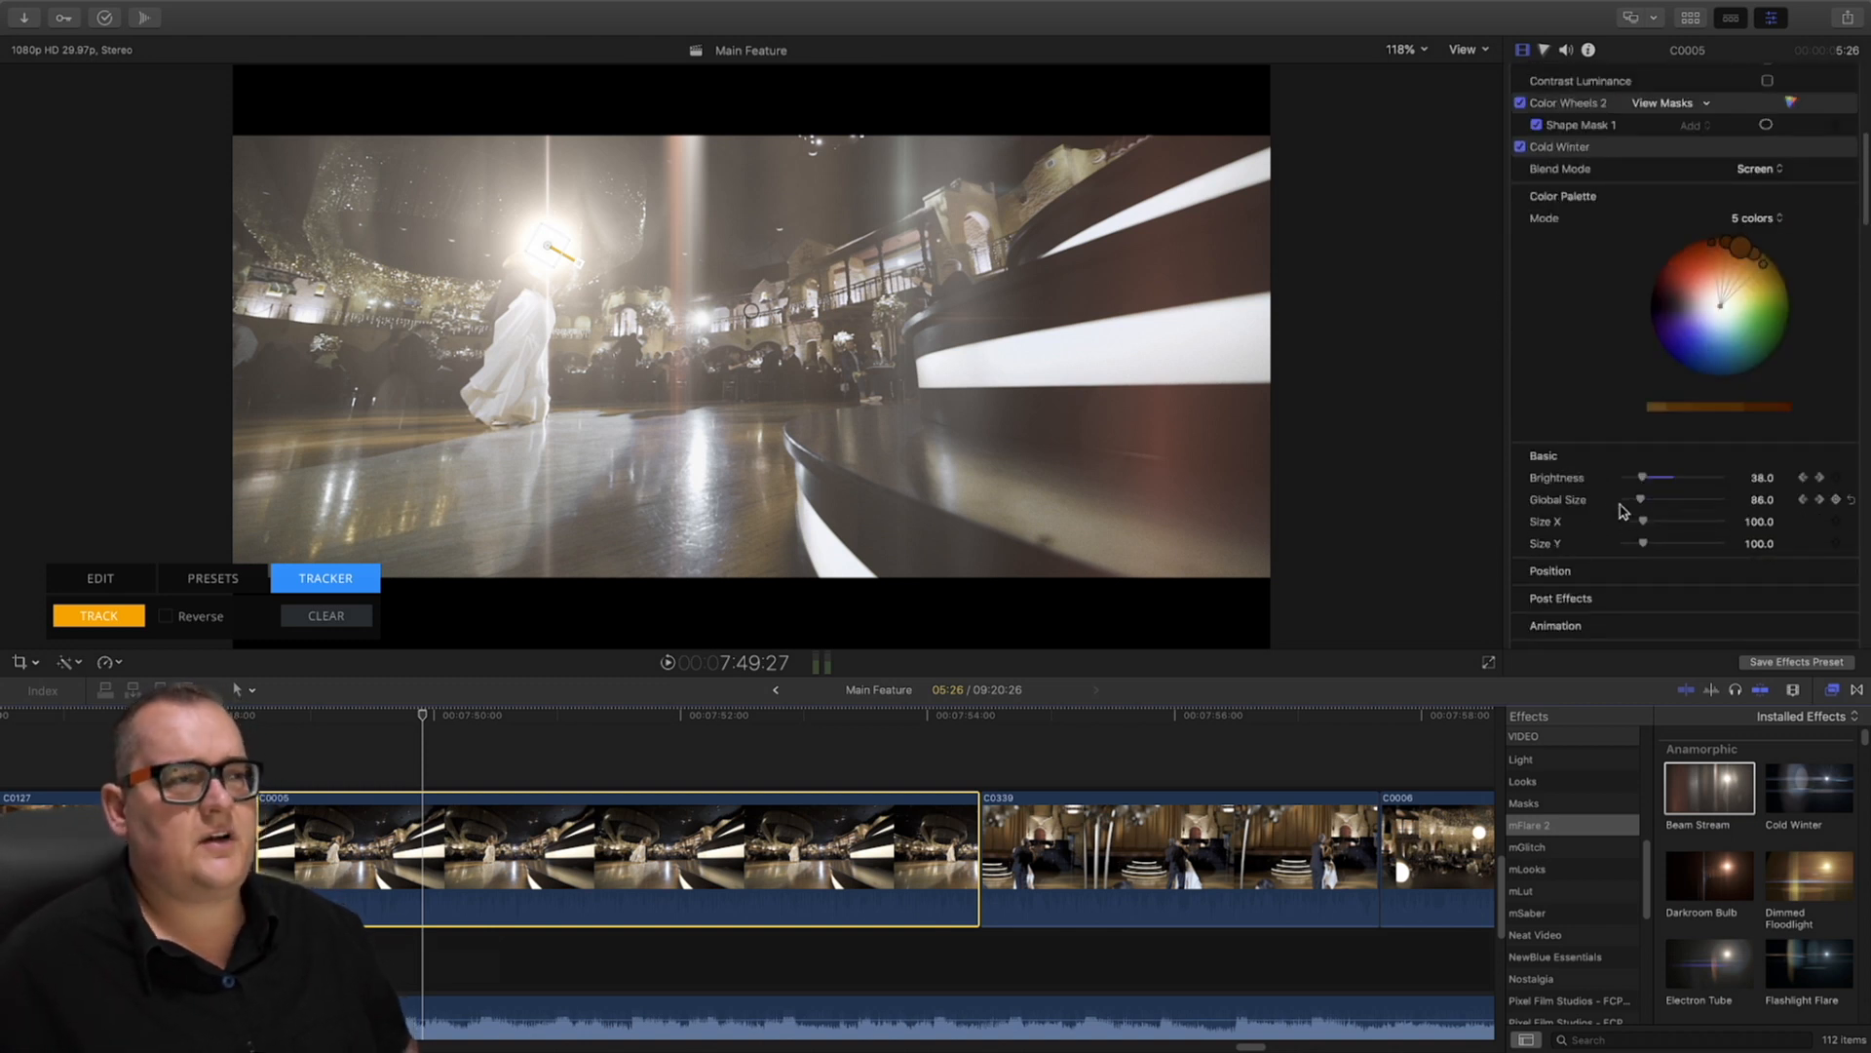
pyautogui.scroll(-15, 1595, 410)
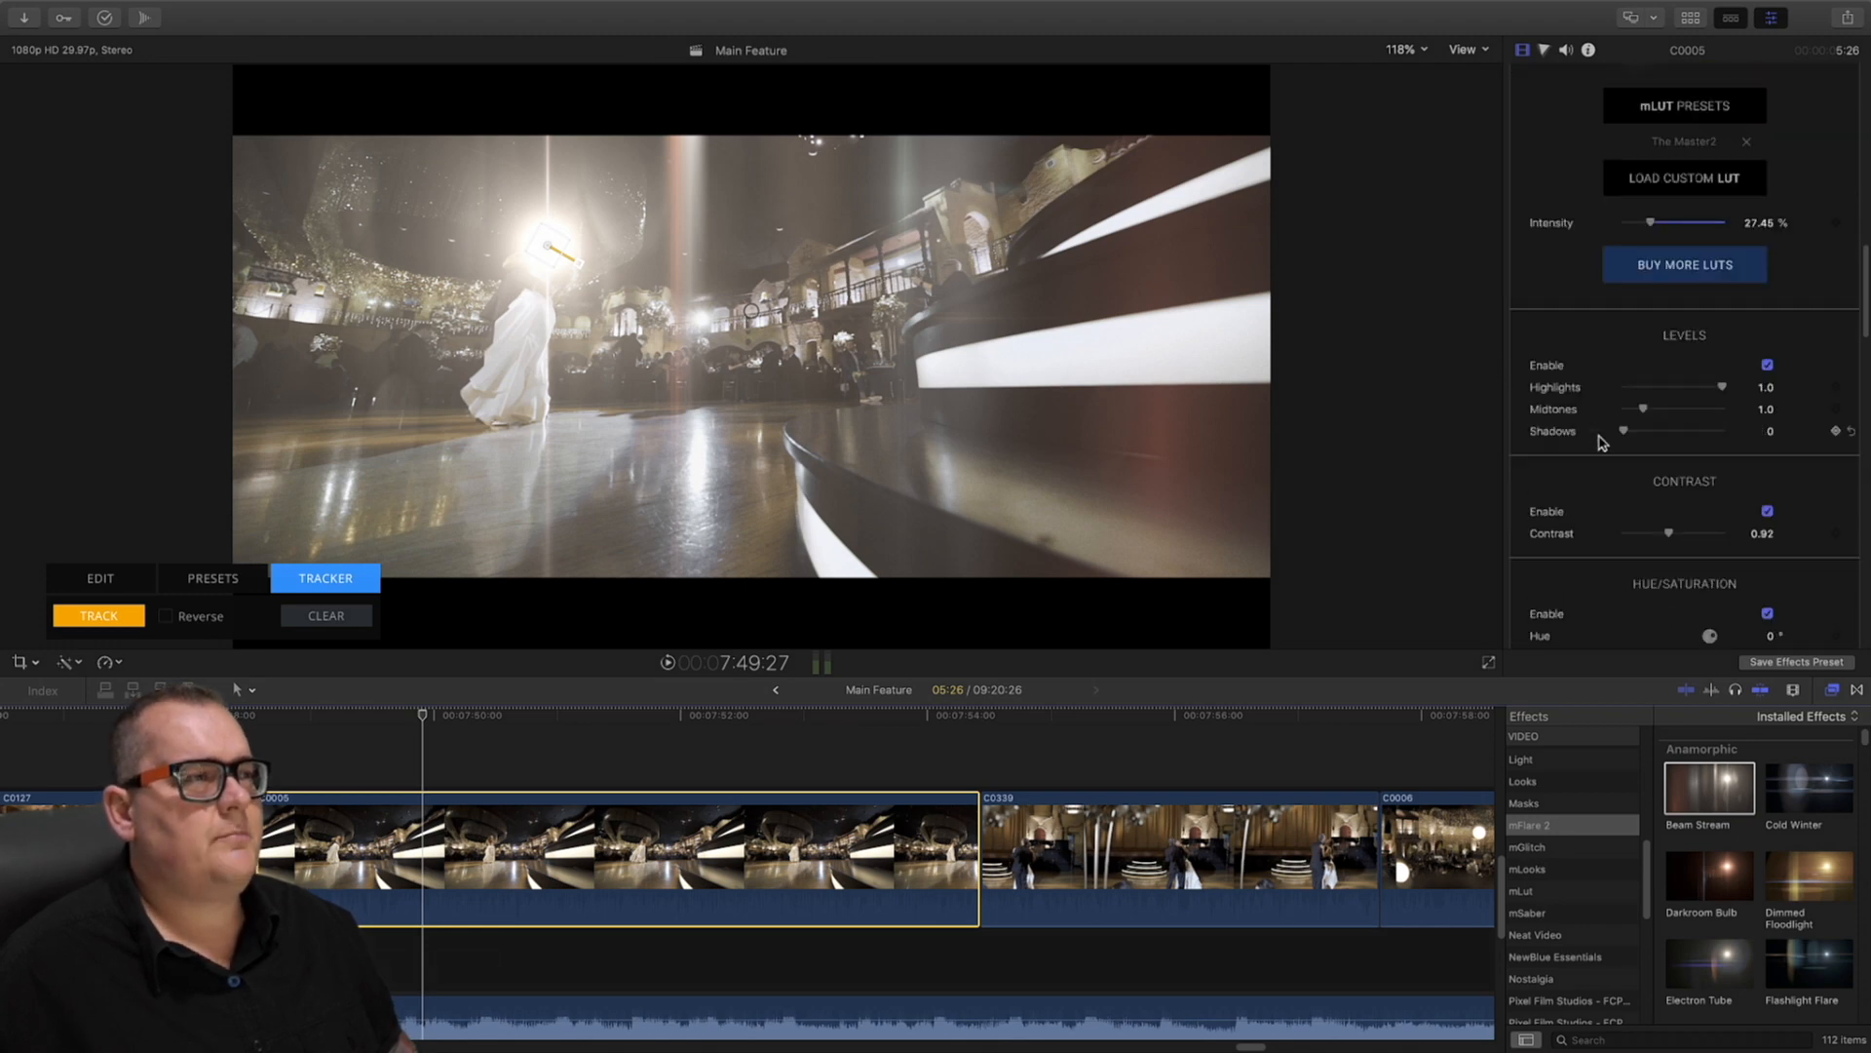
pyautogui.click(1583, 191)
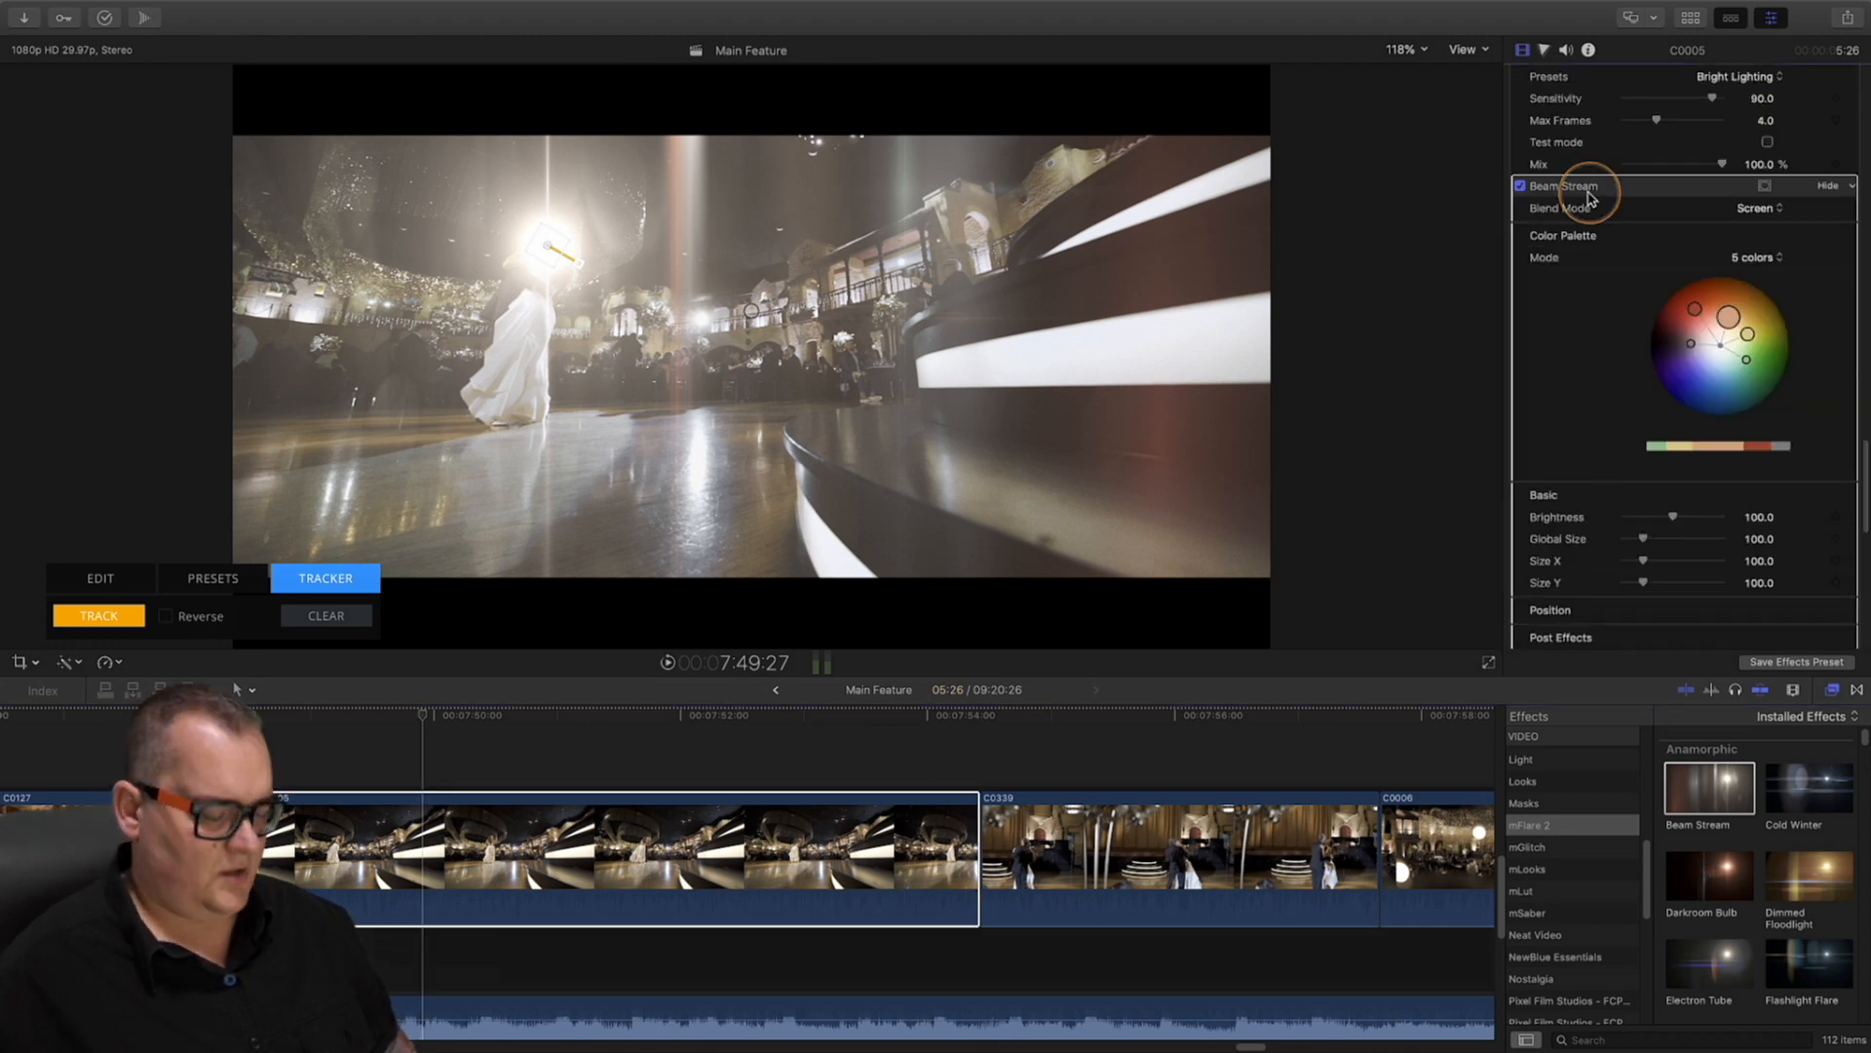
pyautogui.press('Delete')
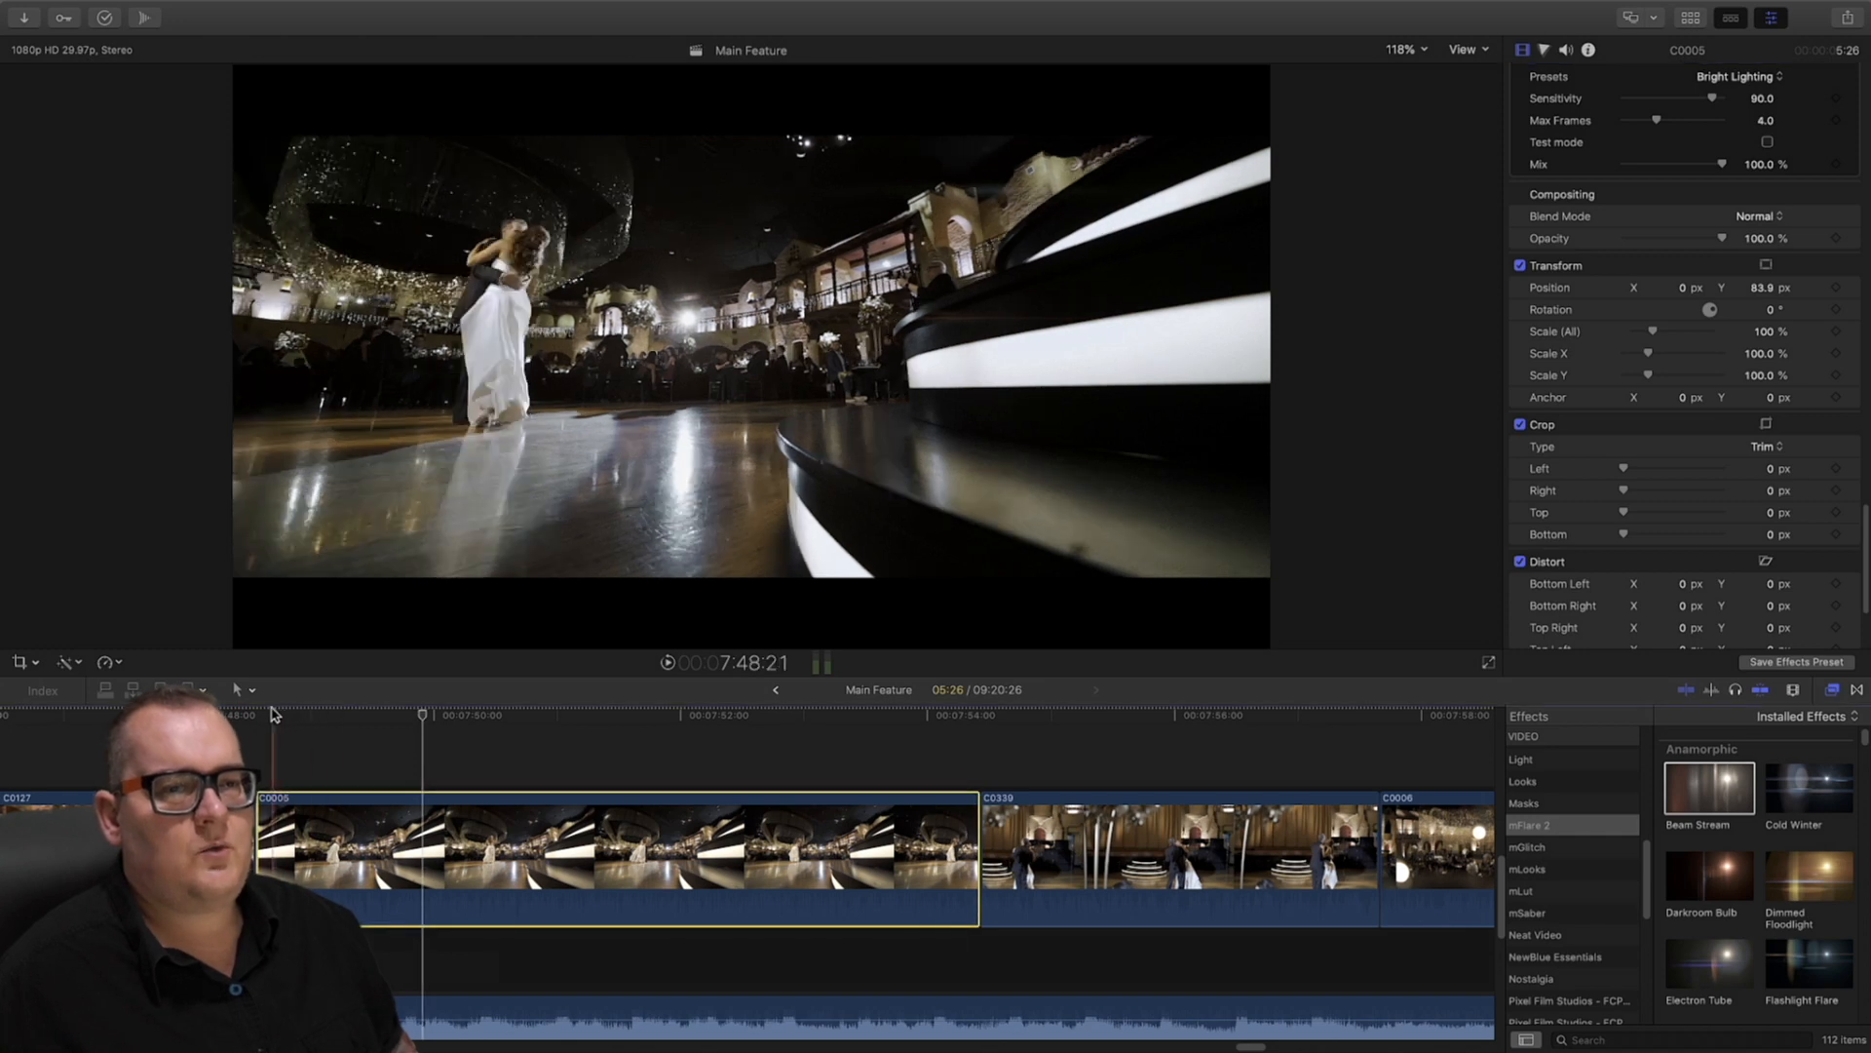
# Review clip C0005 up to 7:53:07 and bring the Cold Winter effect's Basic settings into view
pyautogui.moveTo(389, 719); pyautogui.dragTo(835, 750)
pyautogui.scroll(10, 1672, 583)
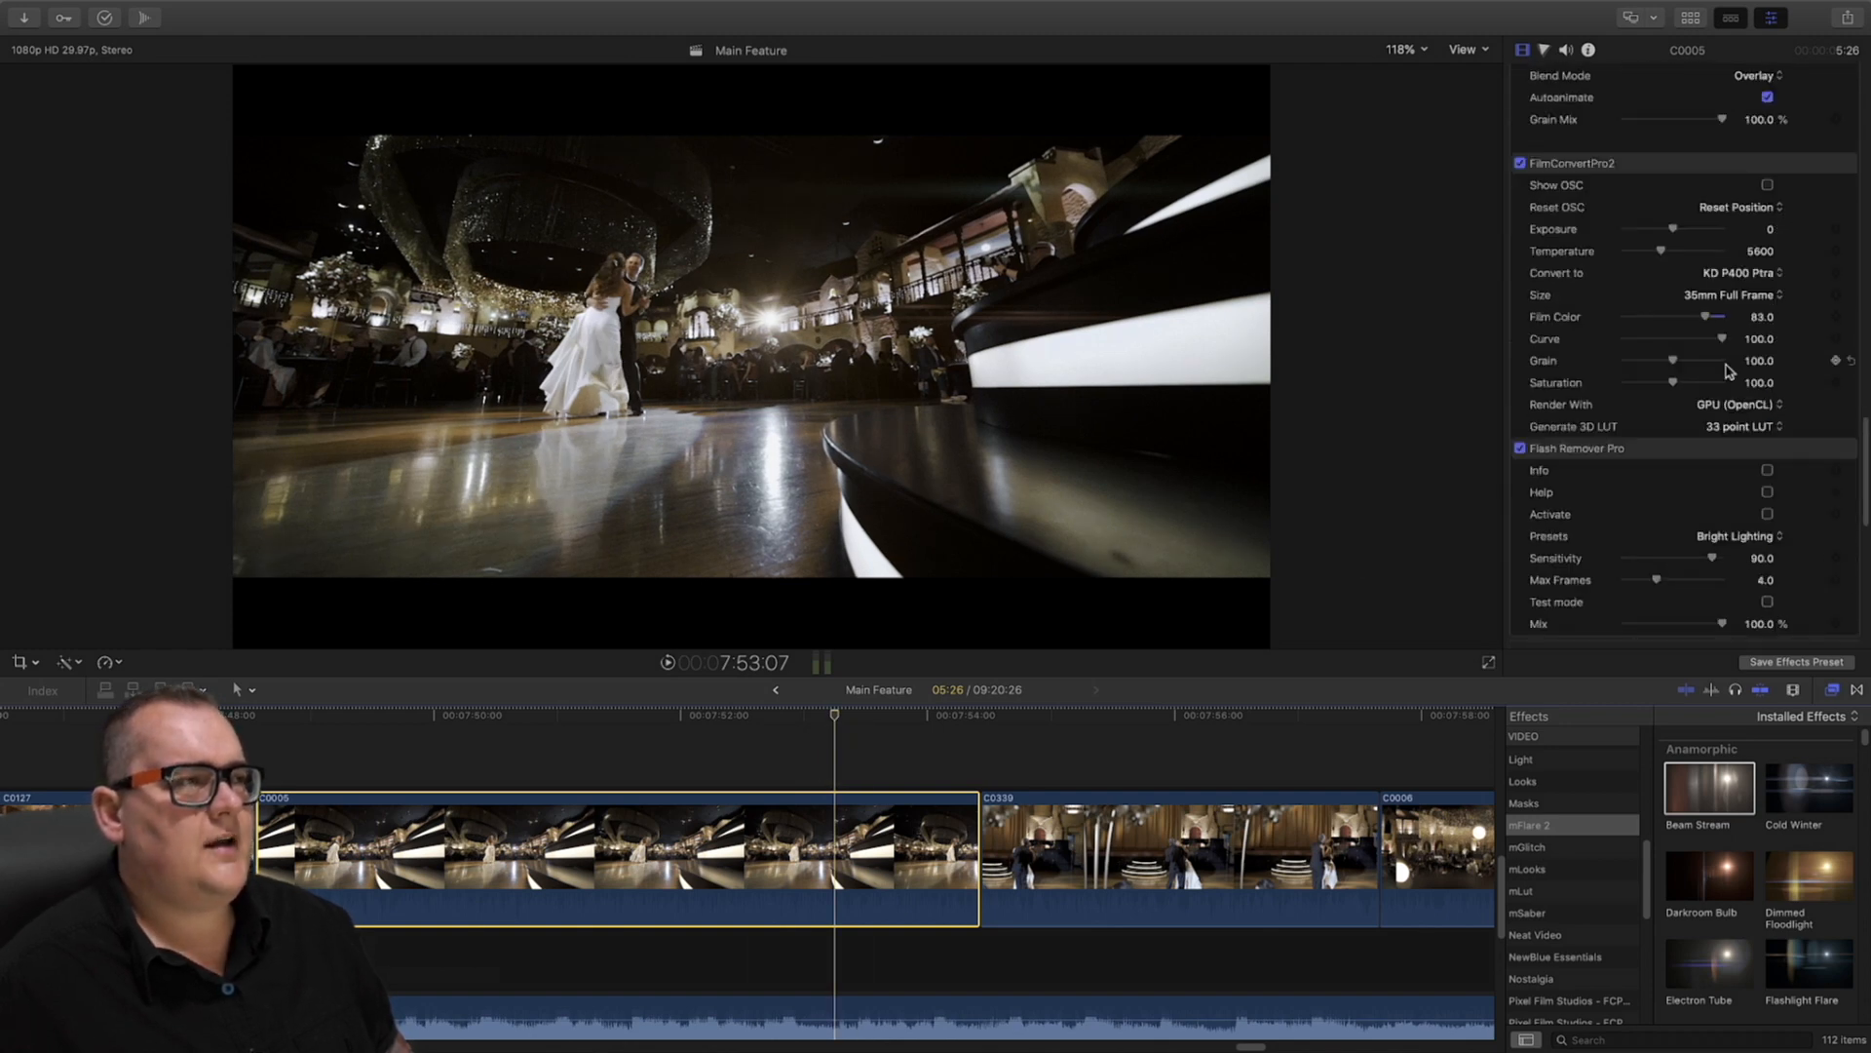
pyautogui.scroll(-8, 1691, 507)
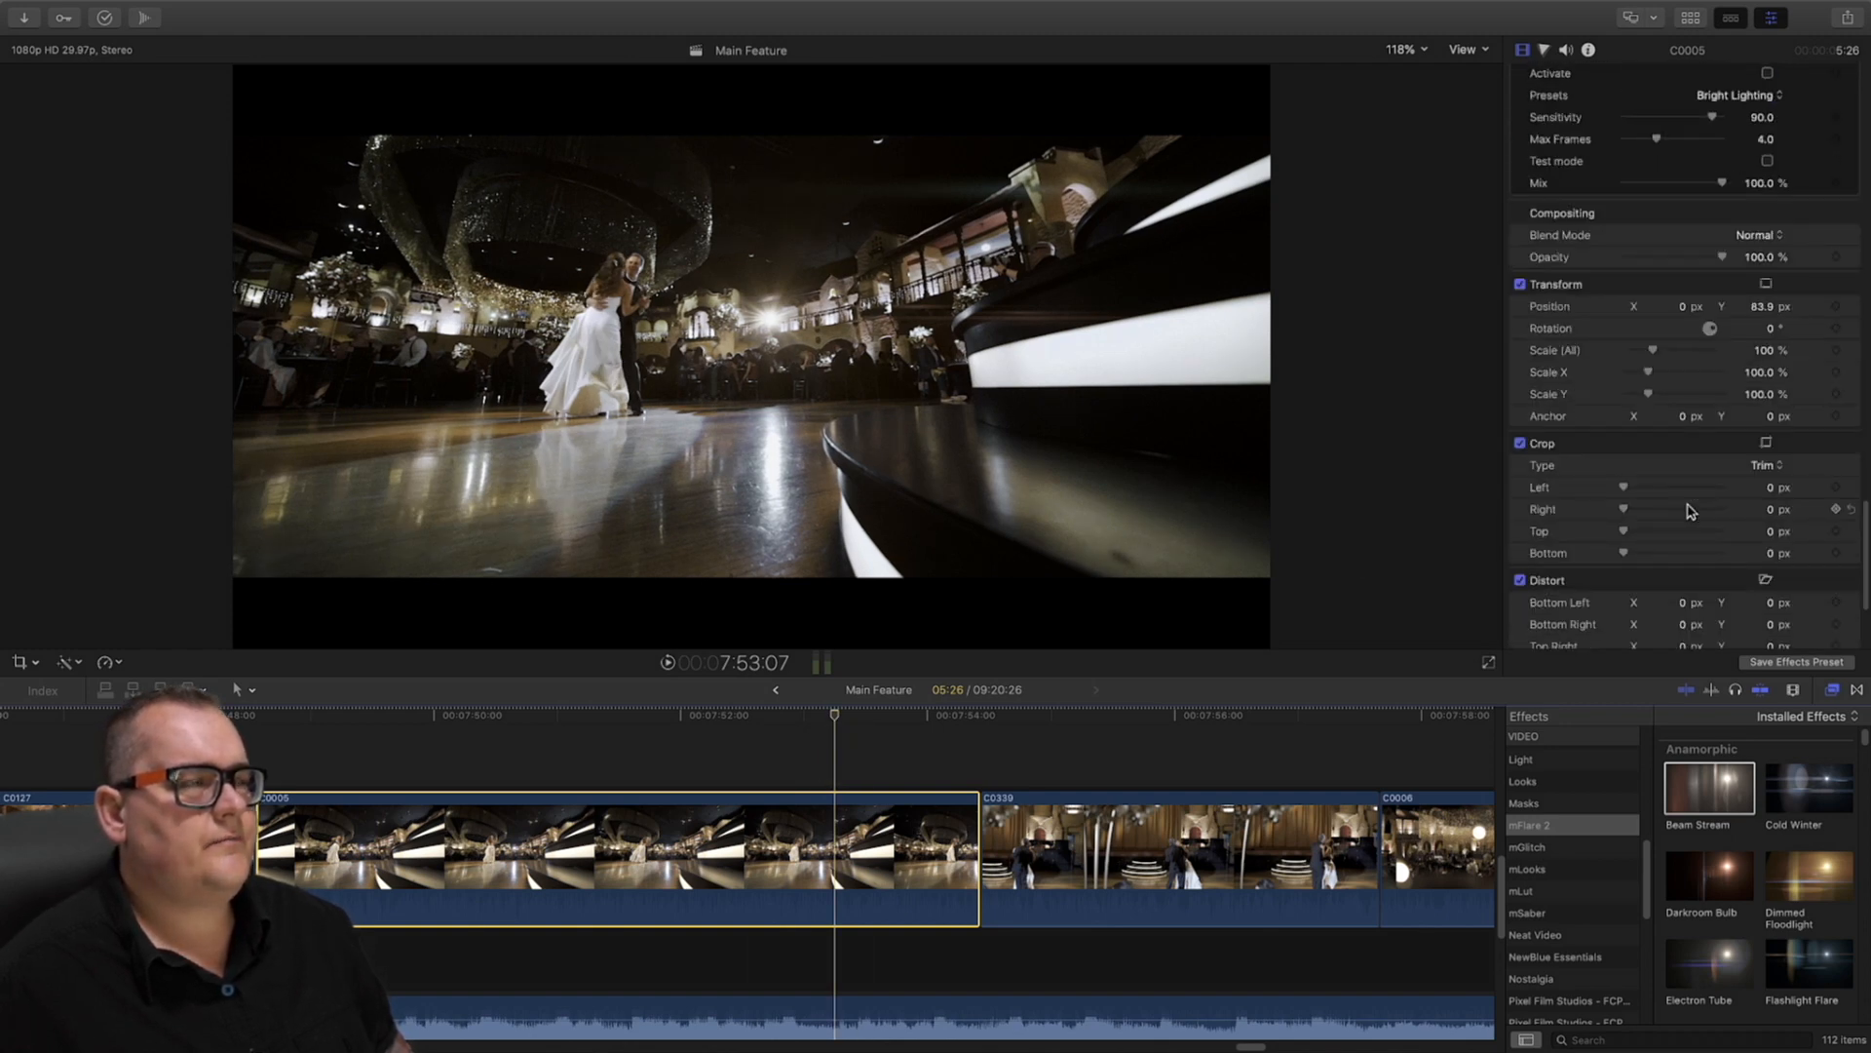
pyautogui.scroll(10, 1691, 510)
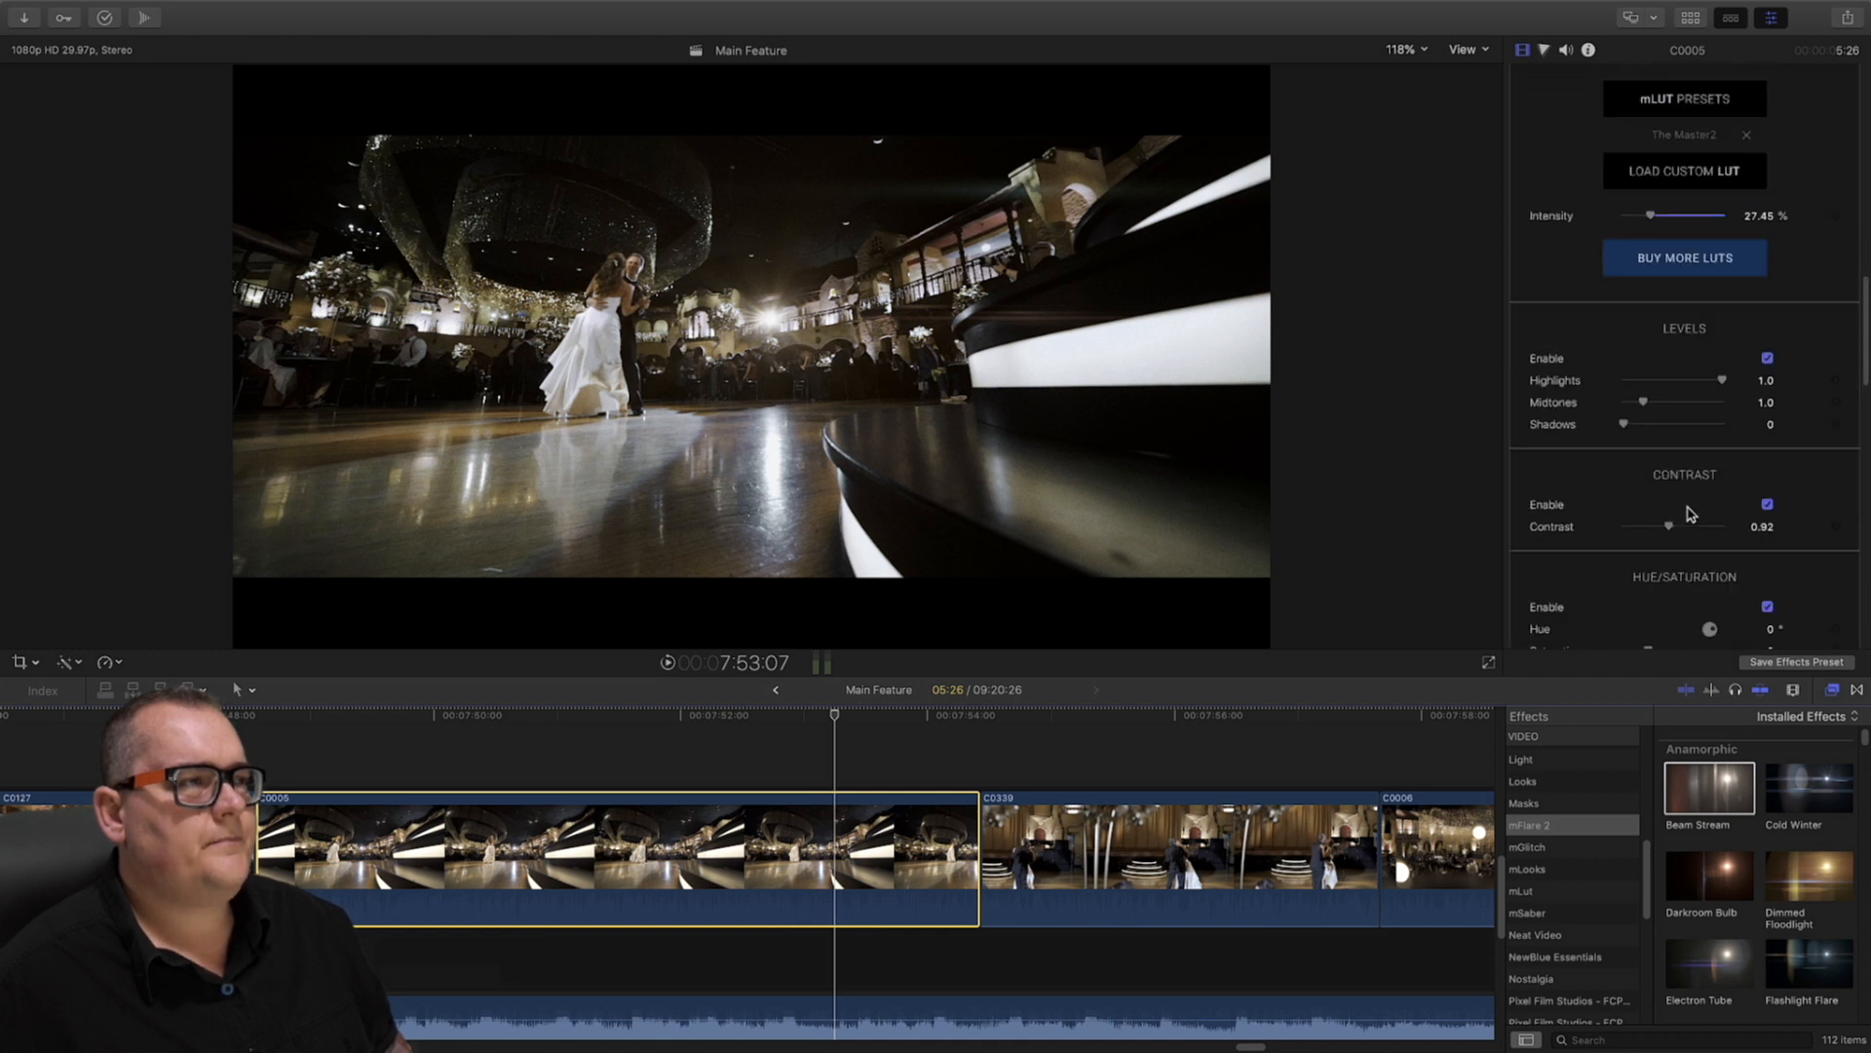
pyautogui.scroll(12, 1691, 507)
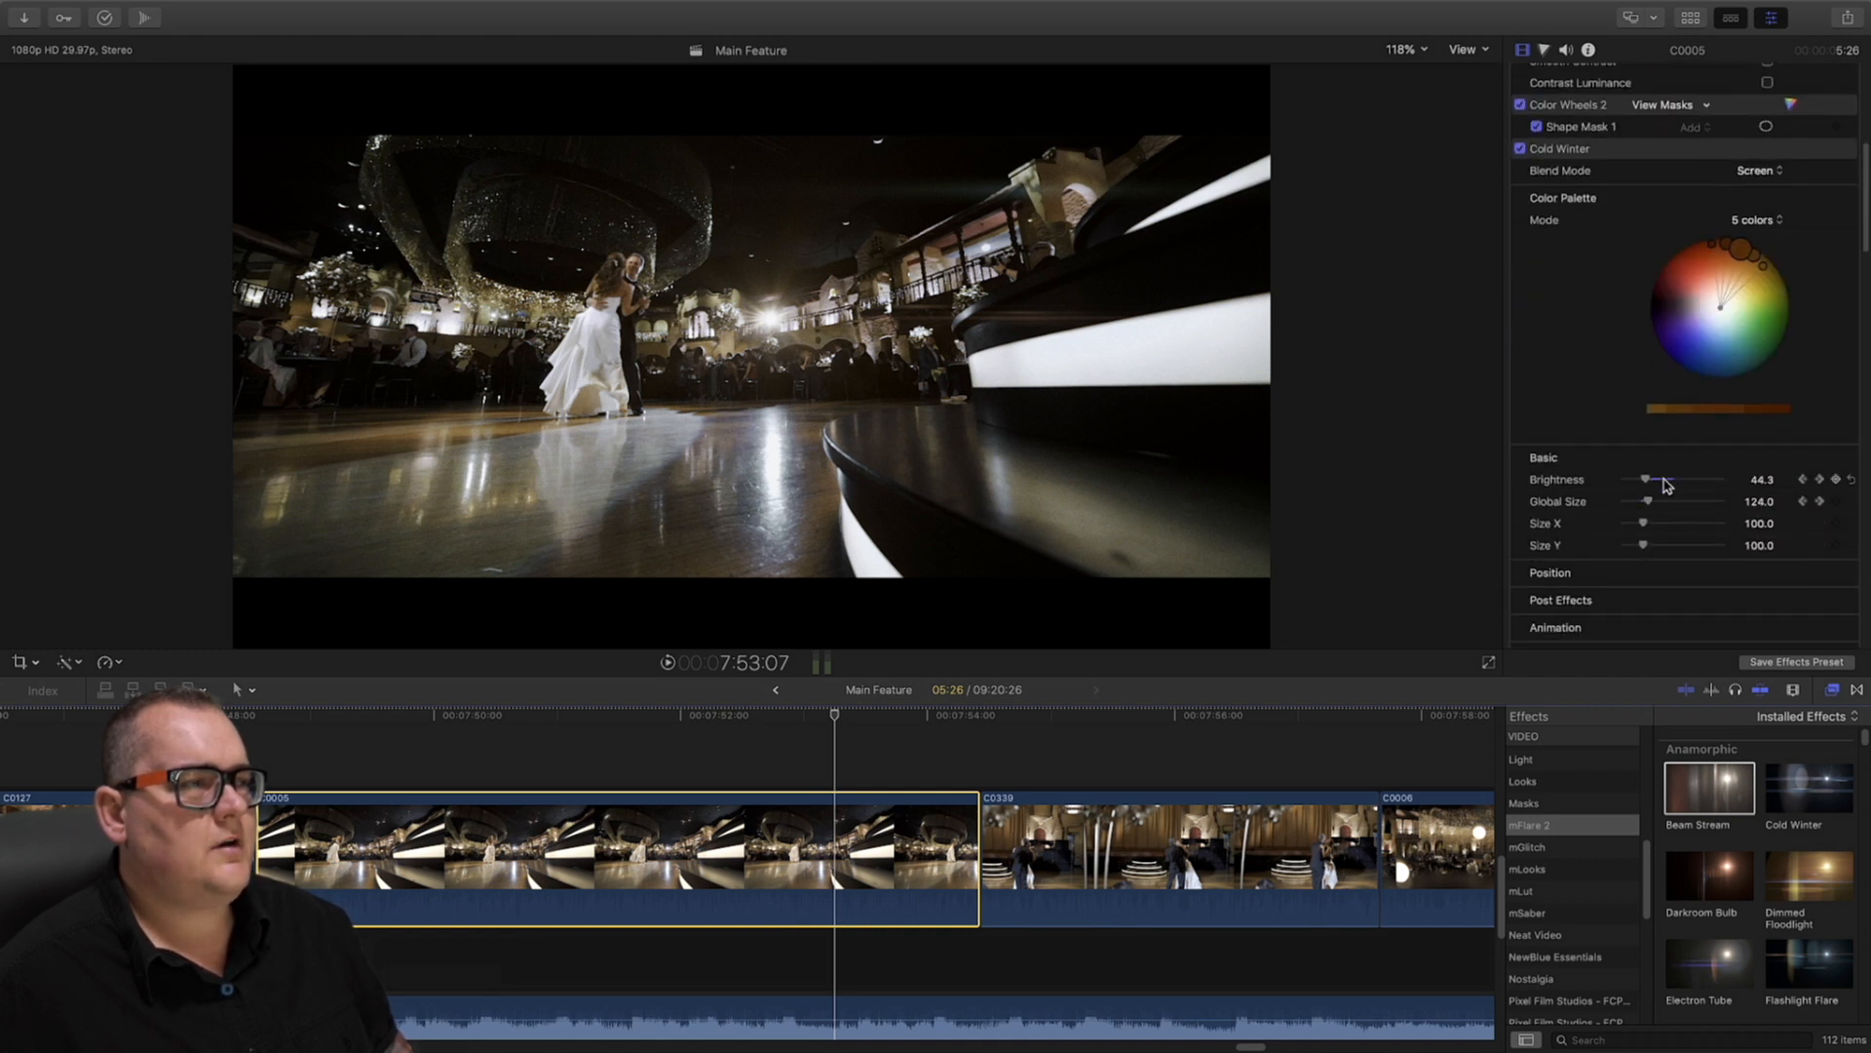
# Try Cold Winter brightness values of 81 and 131 on clip C0005, restore 45, and review the clip up to 7:54:03
pyautogui.click(1666, 483)
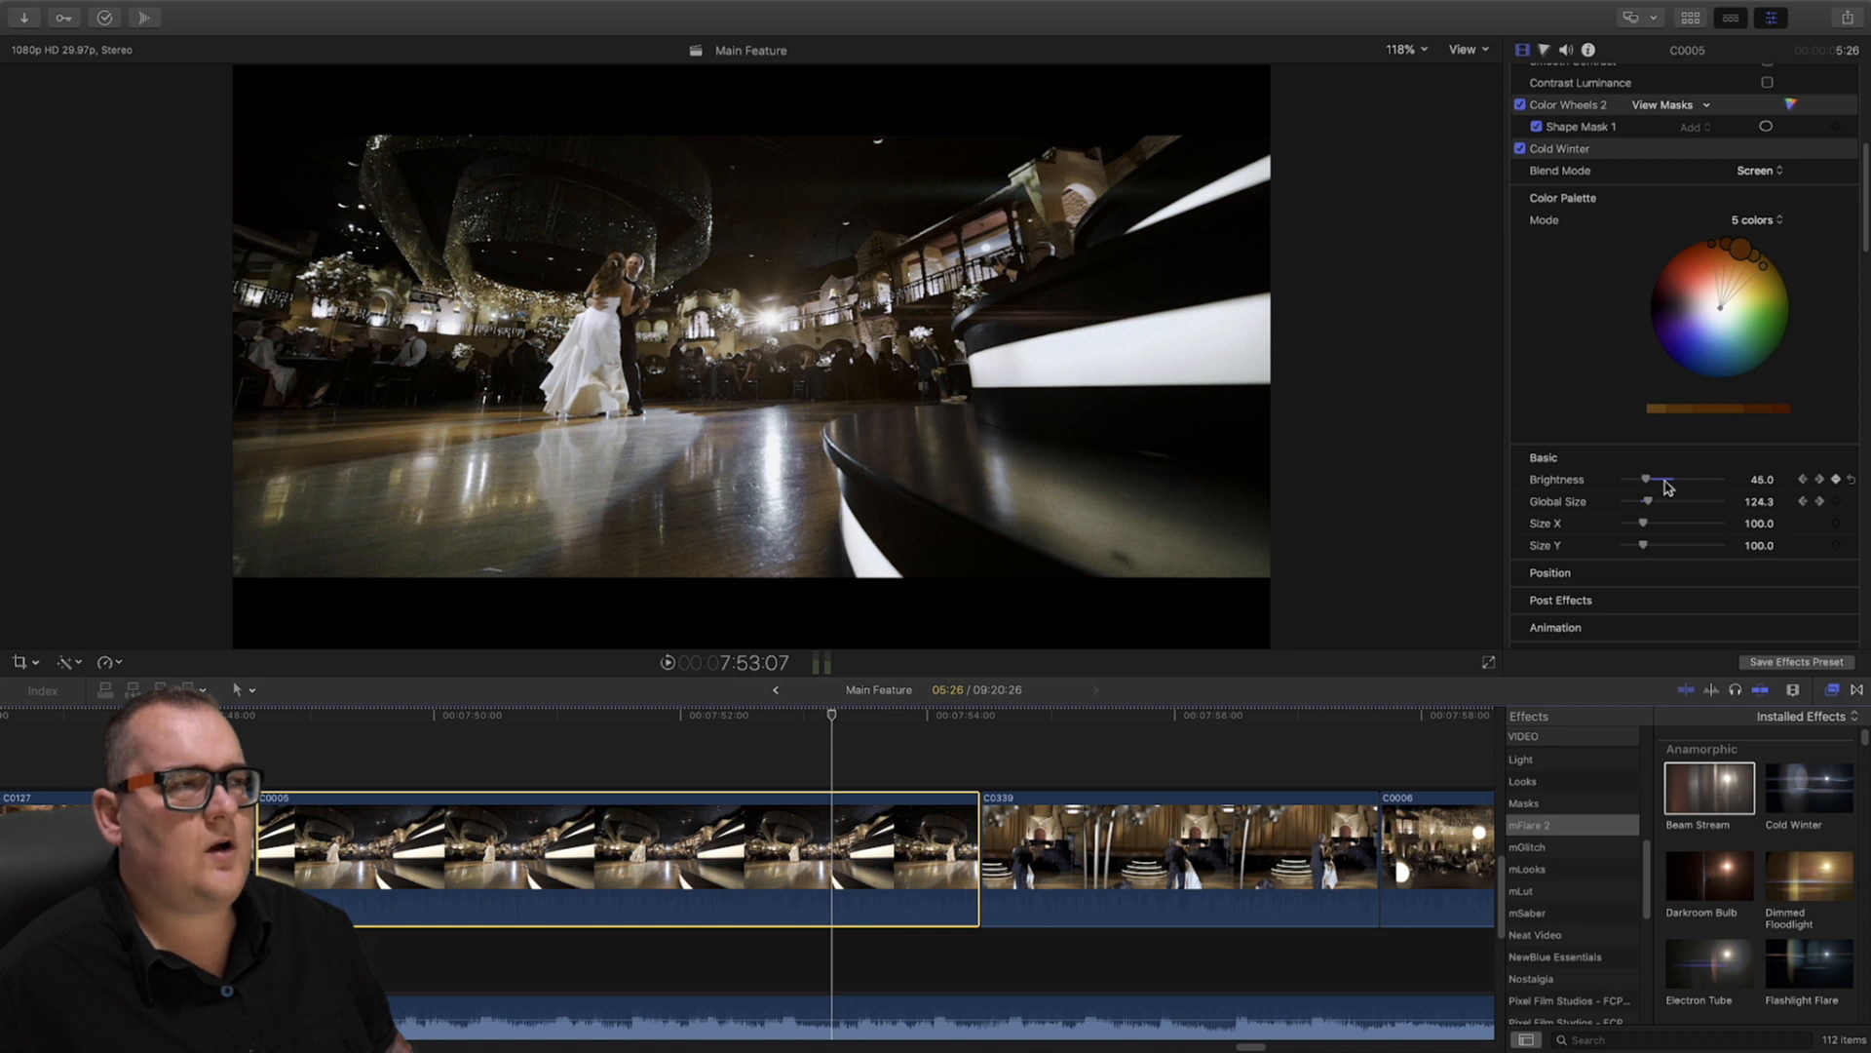
pyautogui.click(1666, 483)
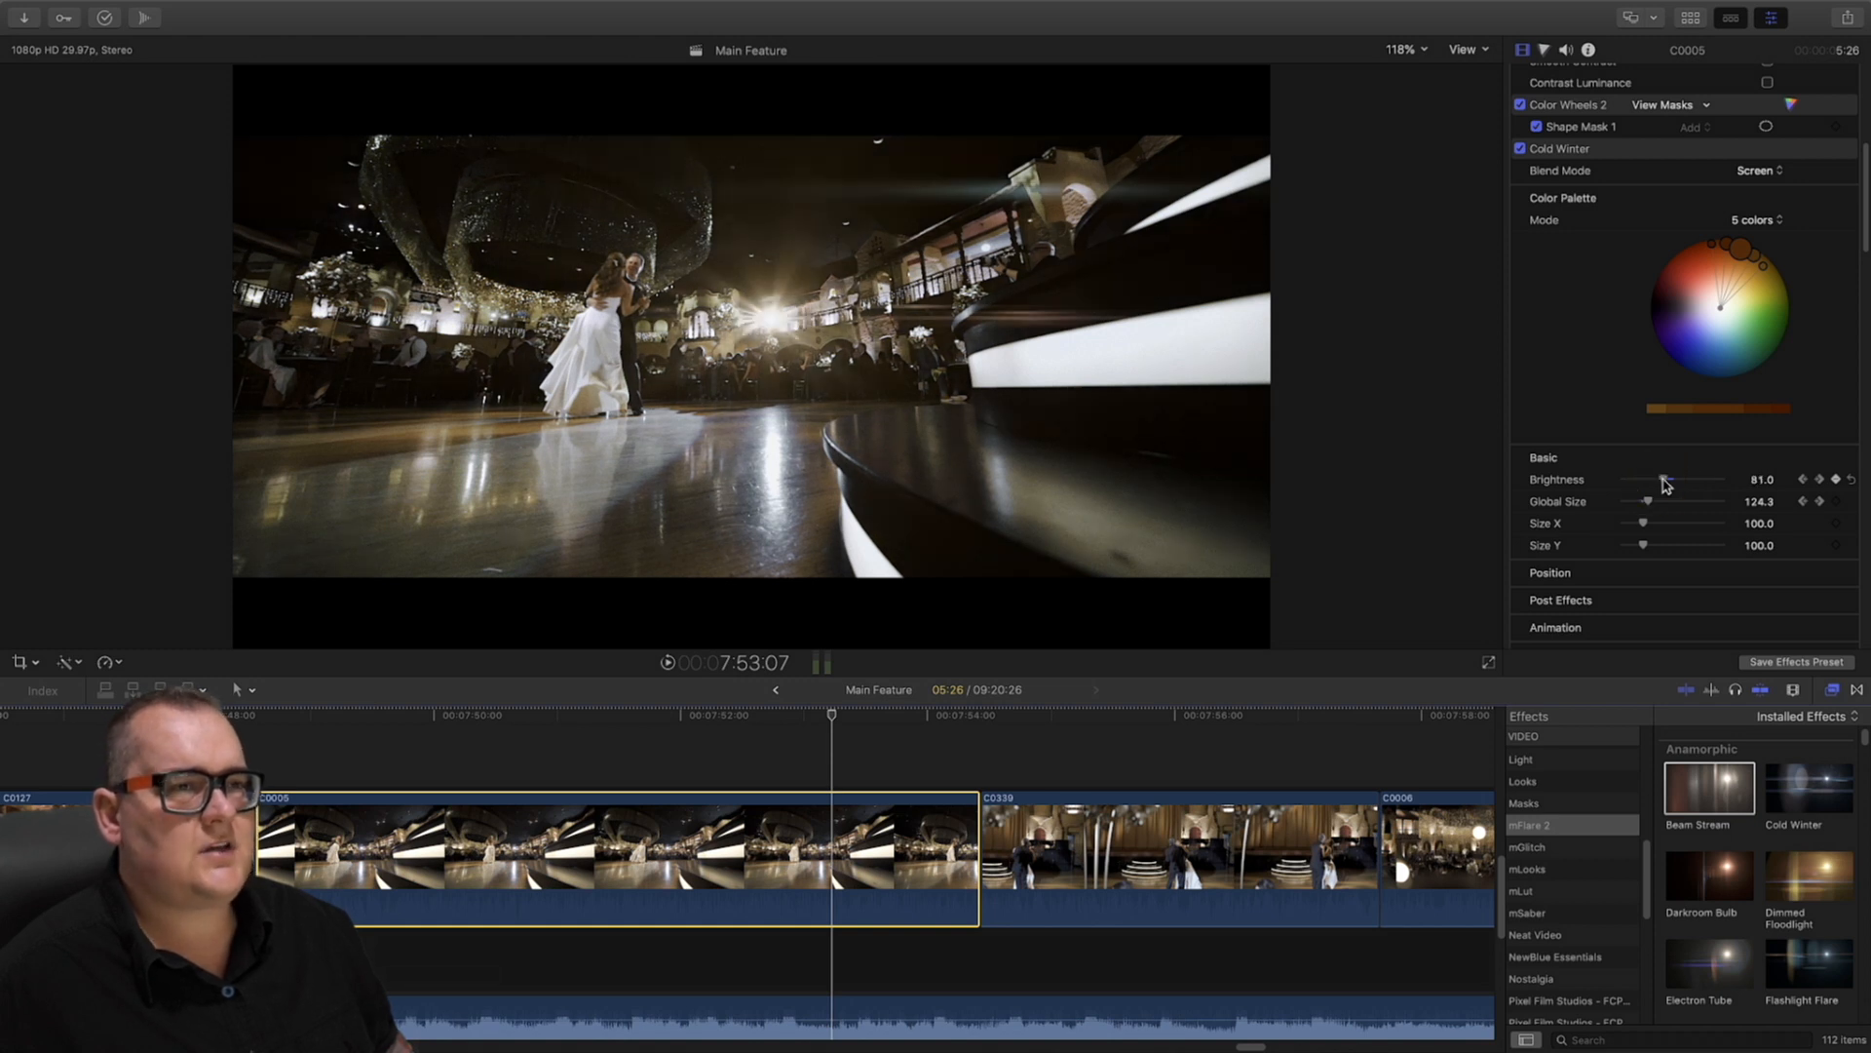
pyautogui.click(1689, 482)
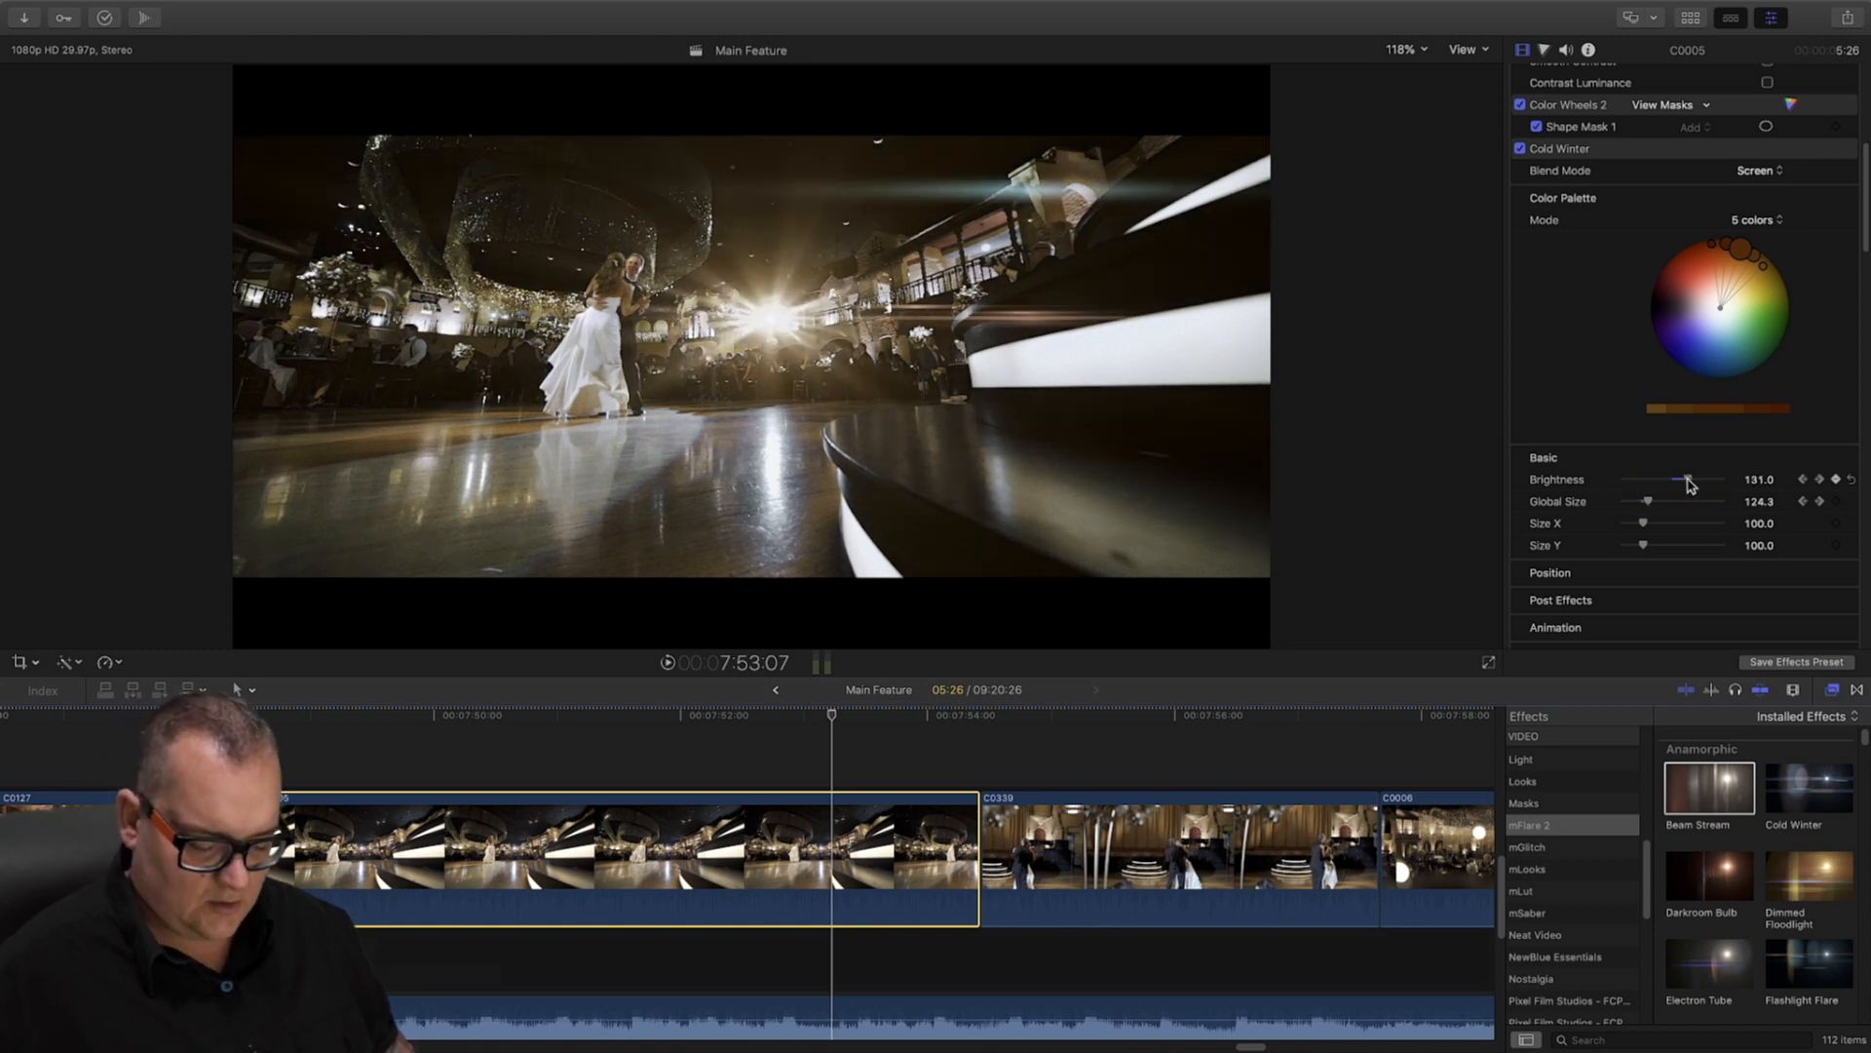
pyautogui.moveTo(1689, 483); pyautogui.dragTo(1646, 483)
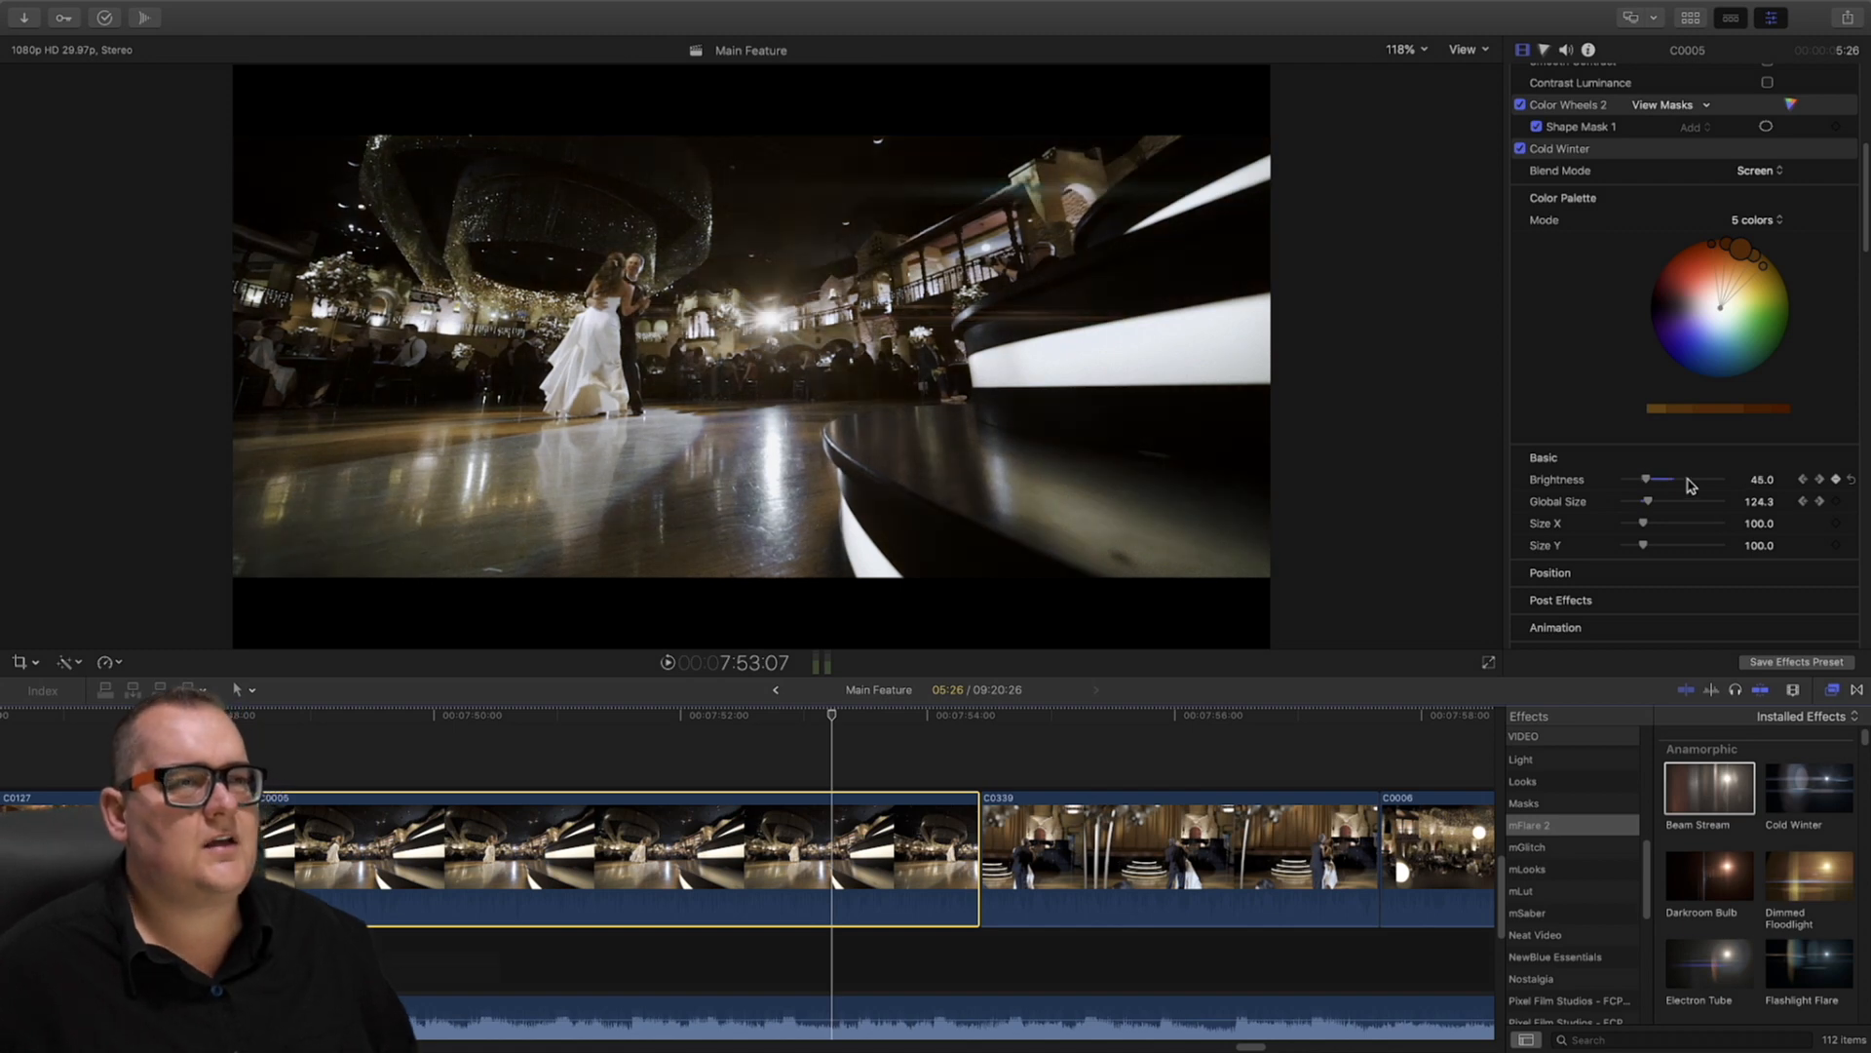
pyautogui.moveTo(819, 736); pyautogui.dragTo(928, 819)
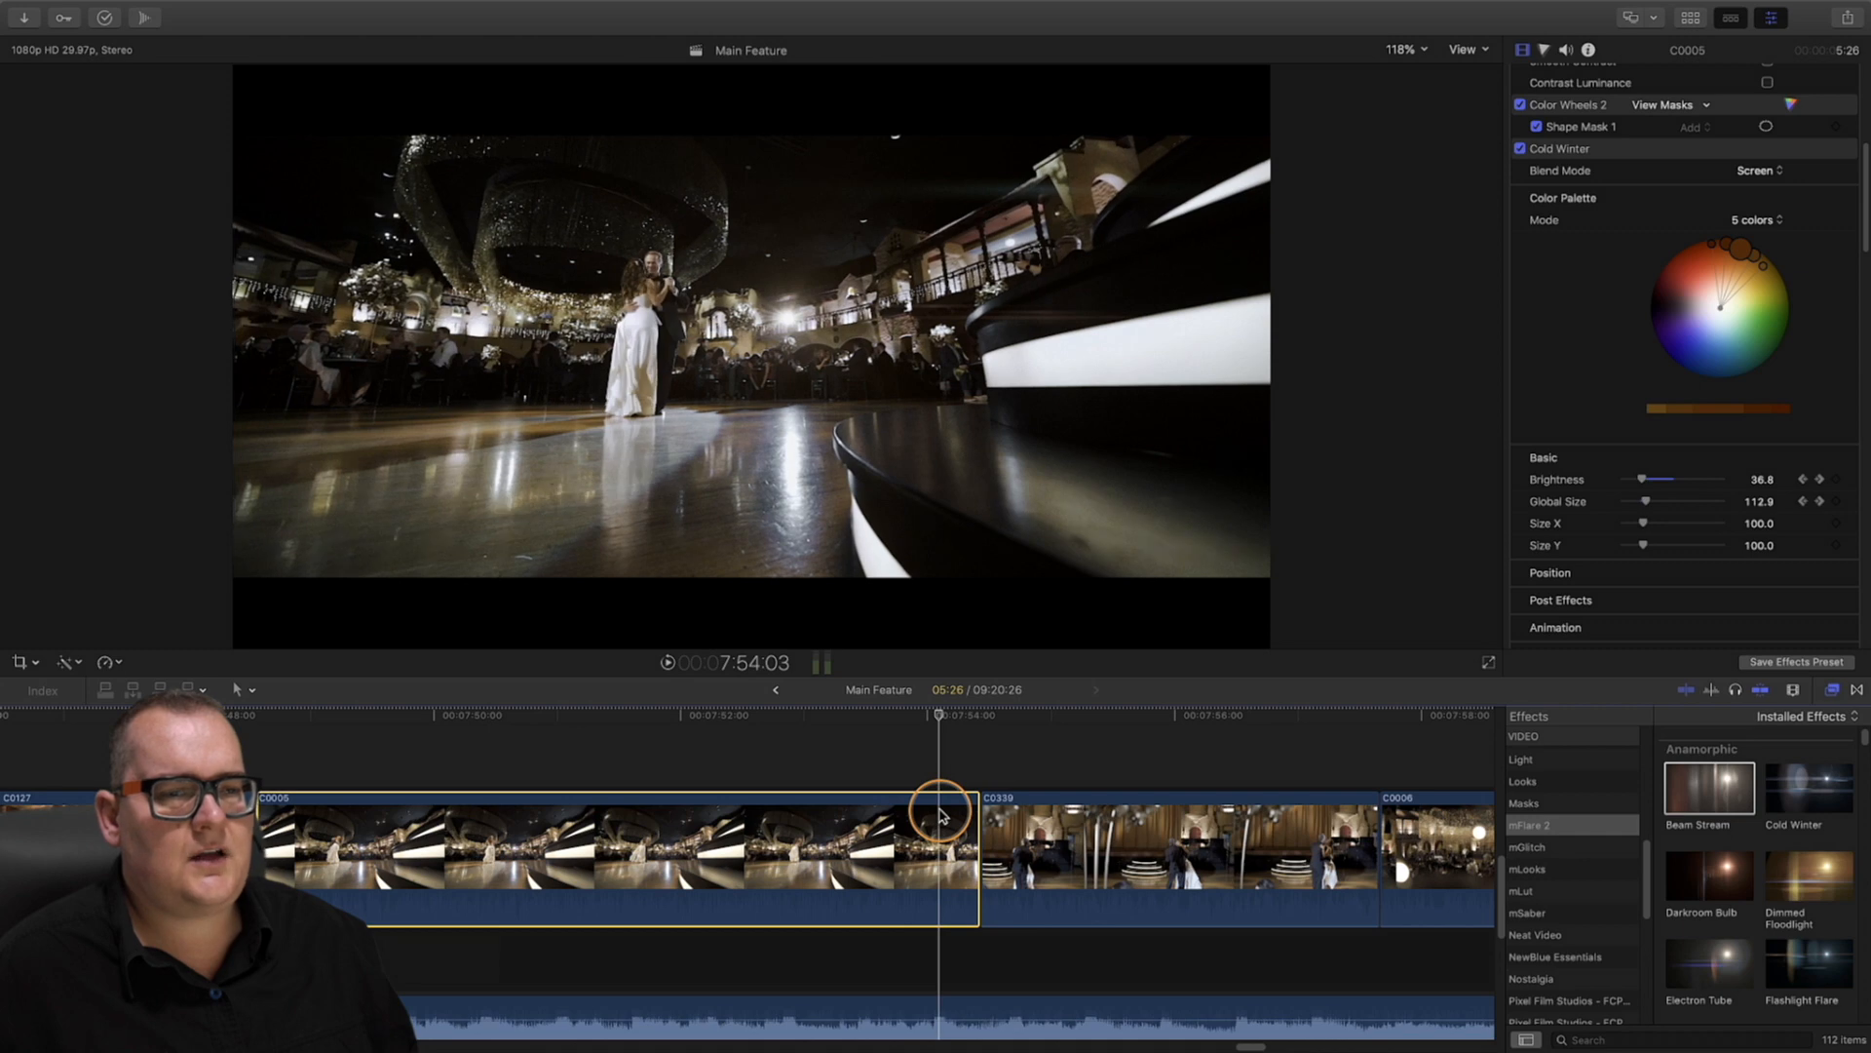
# Apply the mFlare Cold Winter effect to the Slow 1st dance clip at 8:10:19
pyautogui.hscroll(5, 942, 815)
pyautogui.moveTo(532, 731); pyautogui.dragTo(683, 719)
pyautogui.hscroll(10, 998, 769)
pyautogui.hscroll(5, 992, 777)
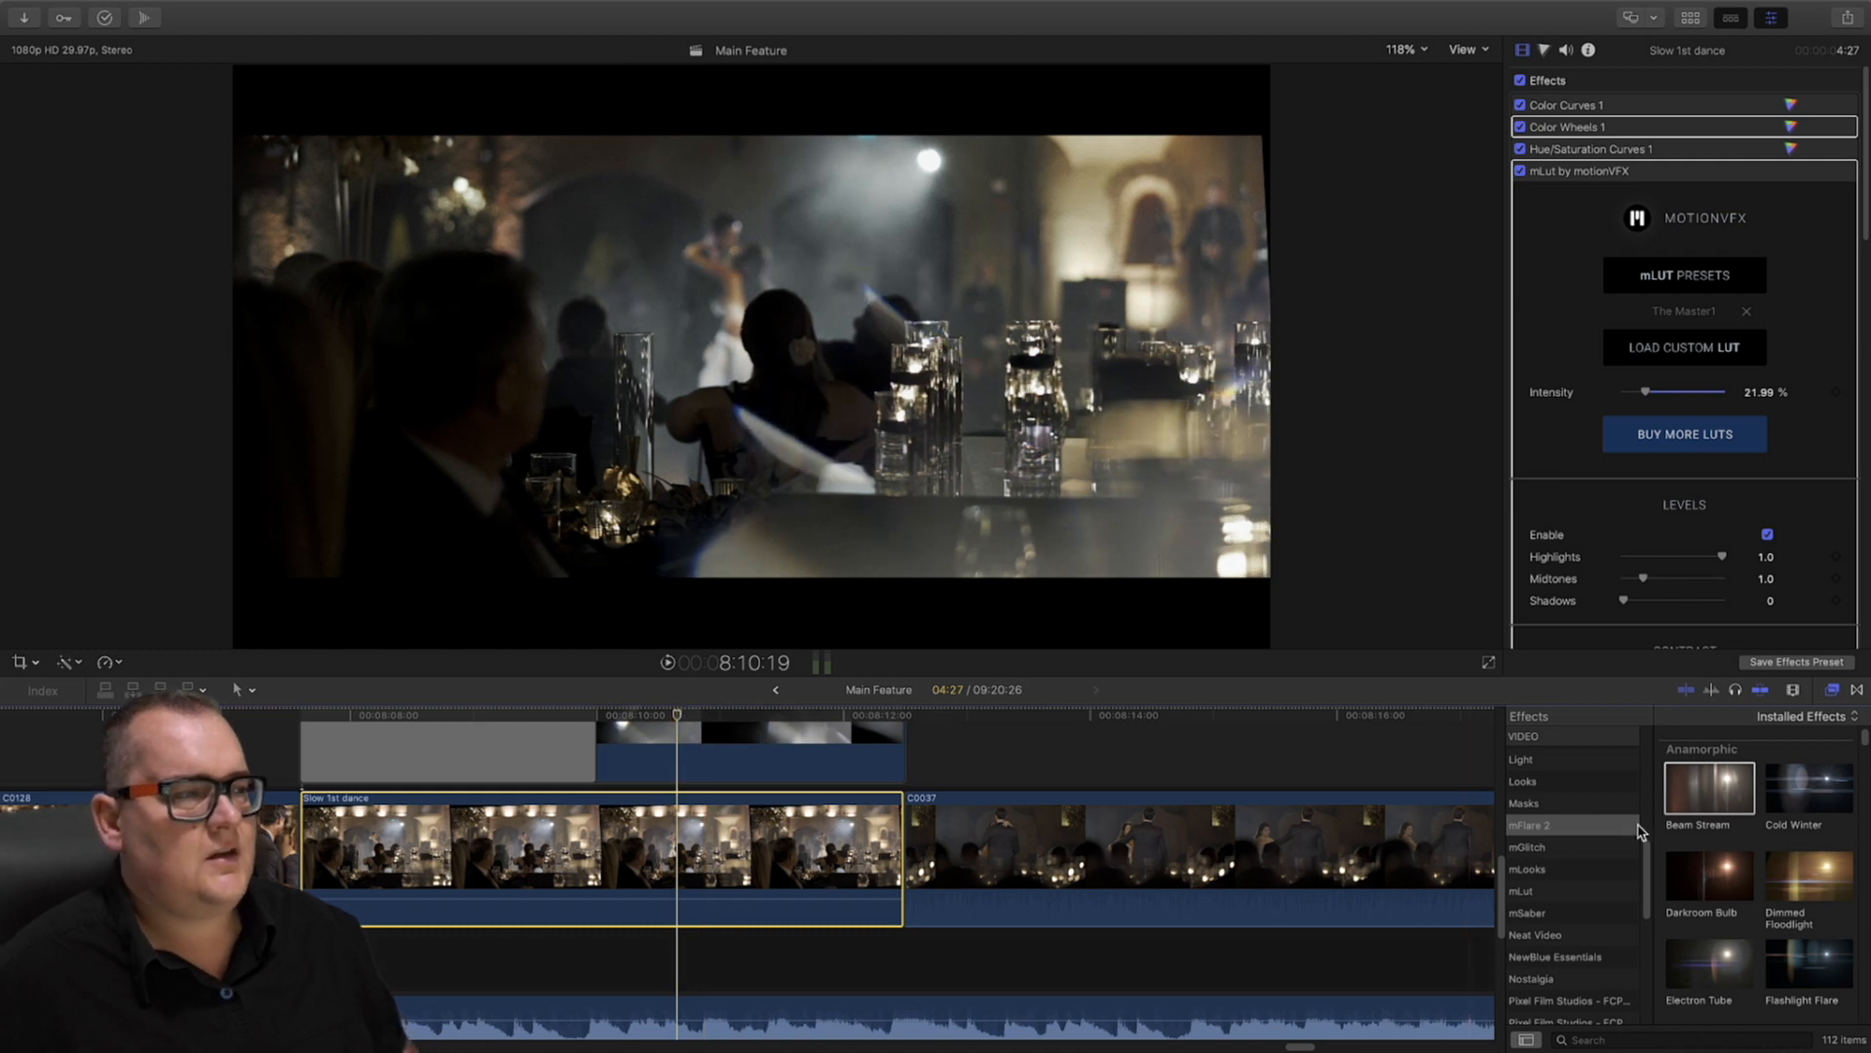
pyautogui.click(1829, 799)
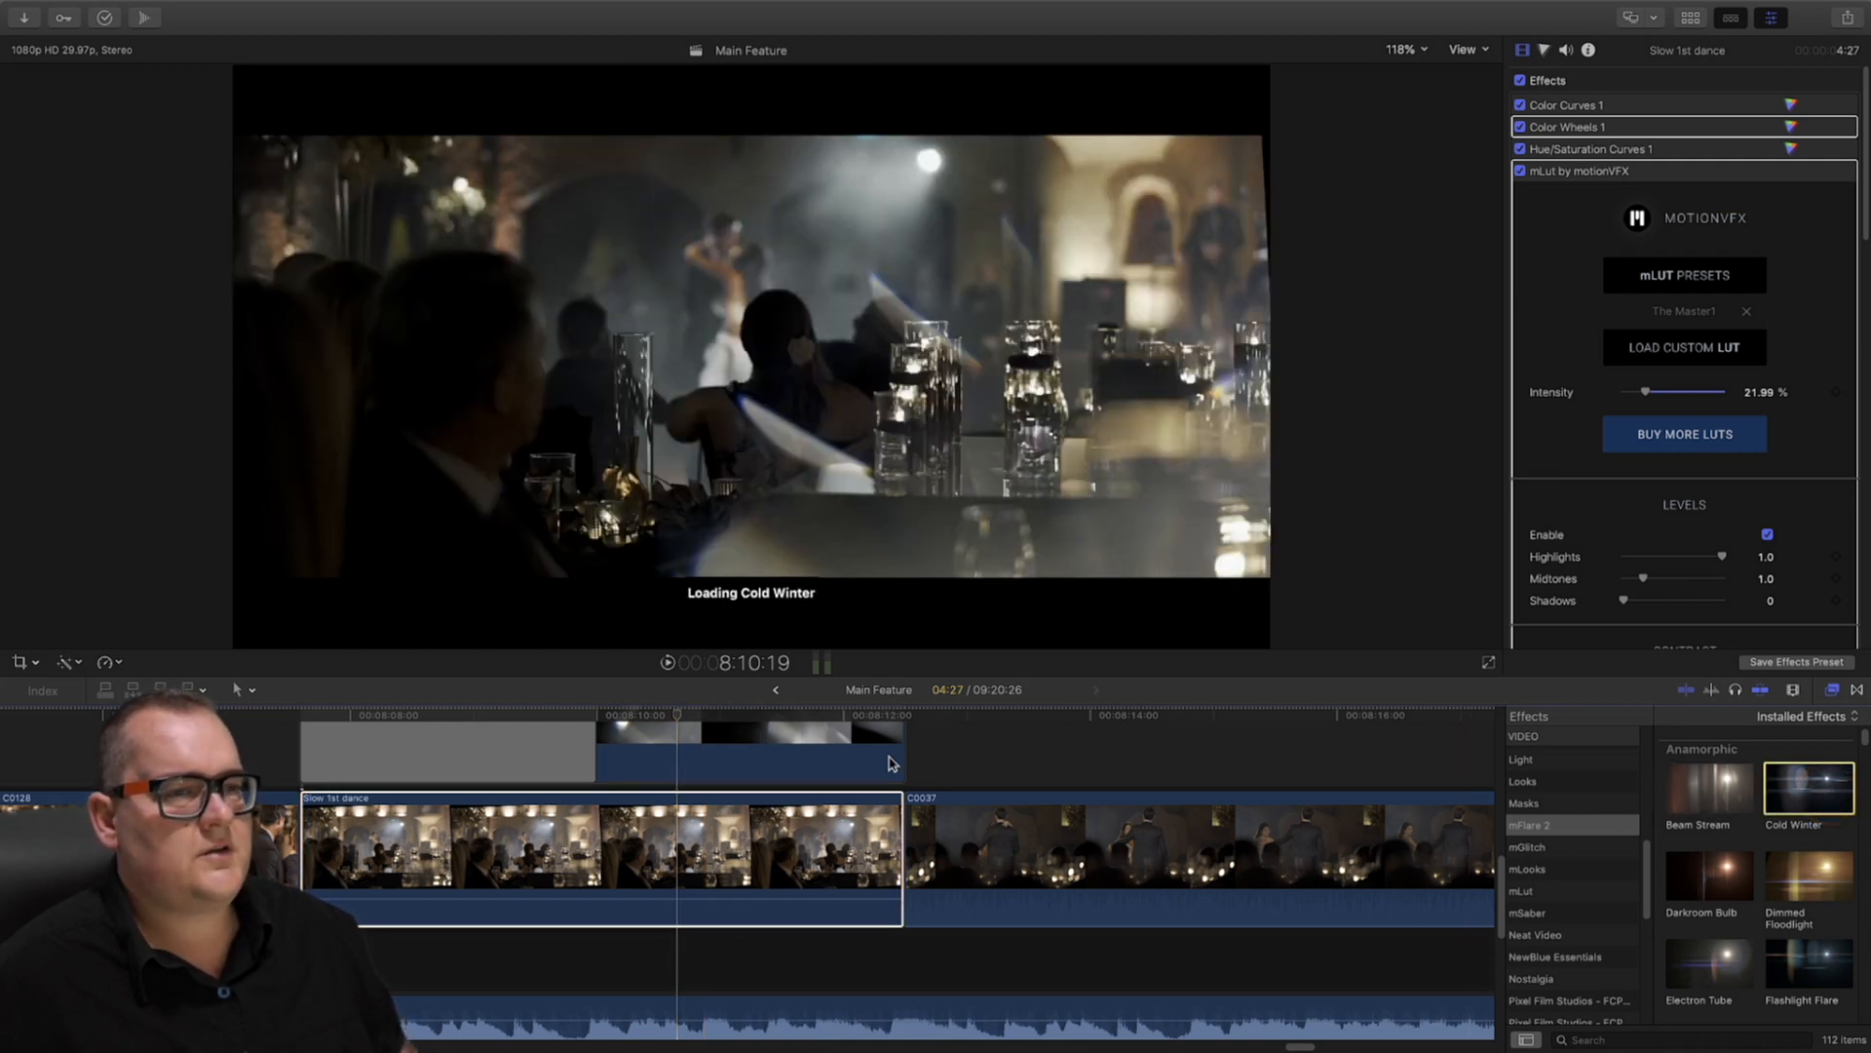
pyautogui.moveTo(892, 763); pyautogui.dragTo(892, 765)
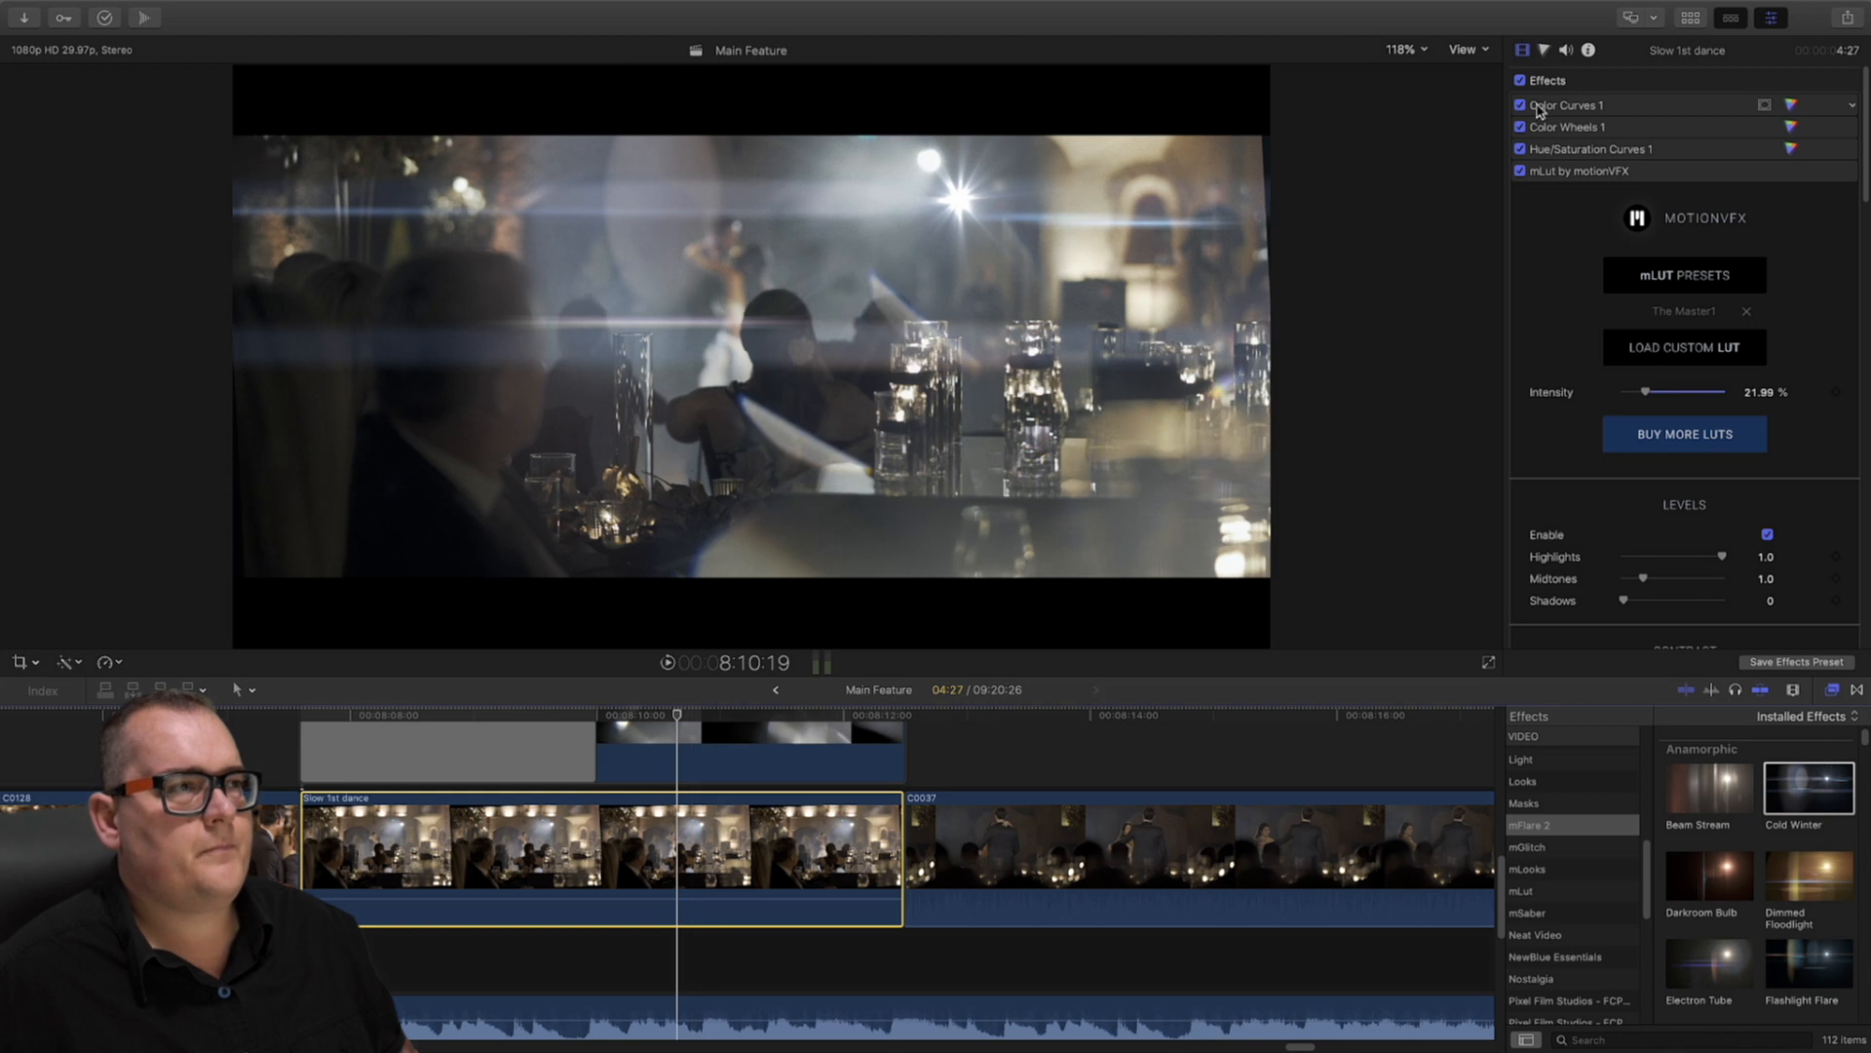
# Place the Cold Winter flare over the bright spotlight above the dancing couple in the Slow 1st dance clip
pyautogui.scroll(-15, 1608, 419)
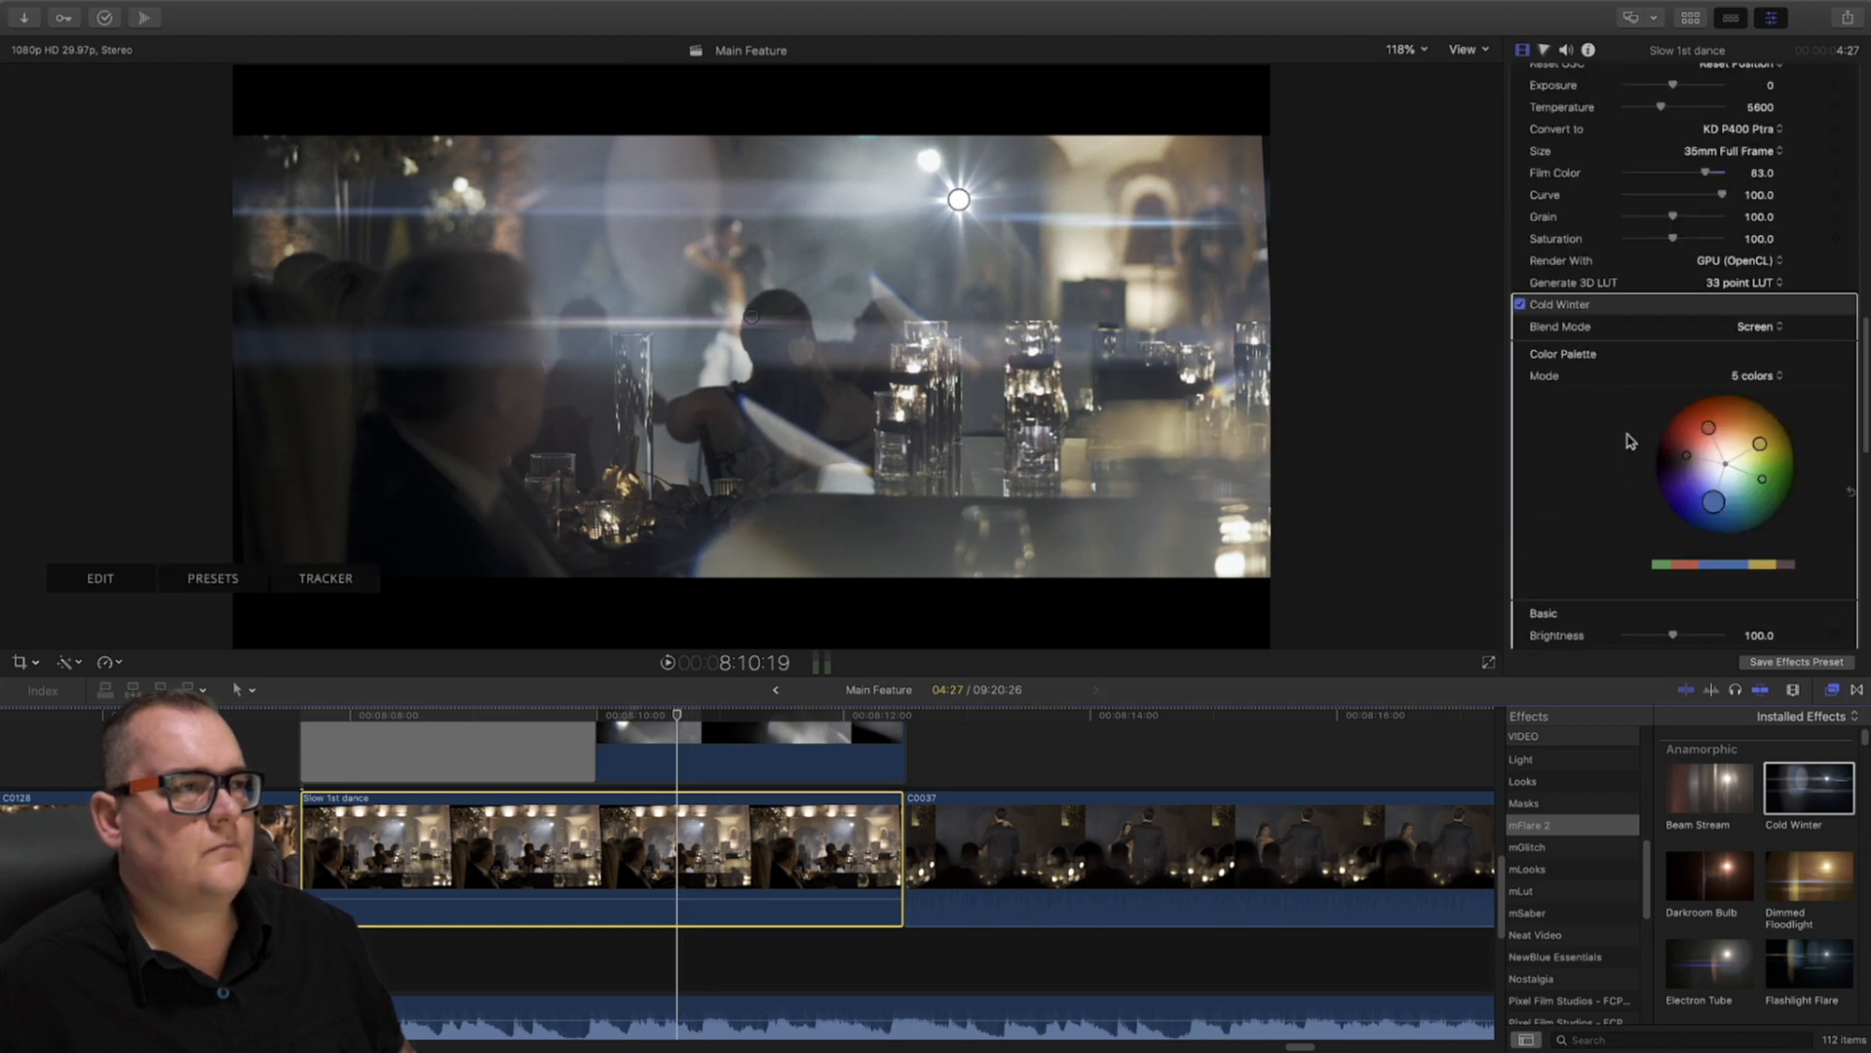
pyautogui.click(1622, 312)
pyautogui.moveTo(959, 199); pyautogui.dragTo(930, 162)
pyautogui.moveTo(994, 227); pyautogui.dragTo(979, 207)
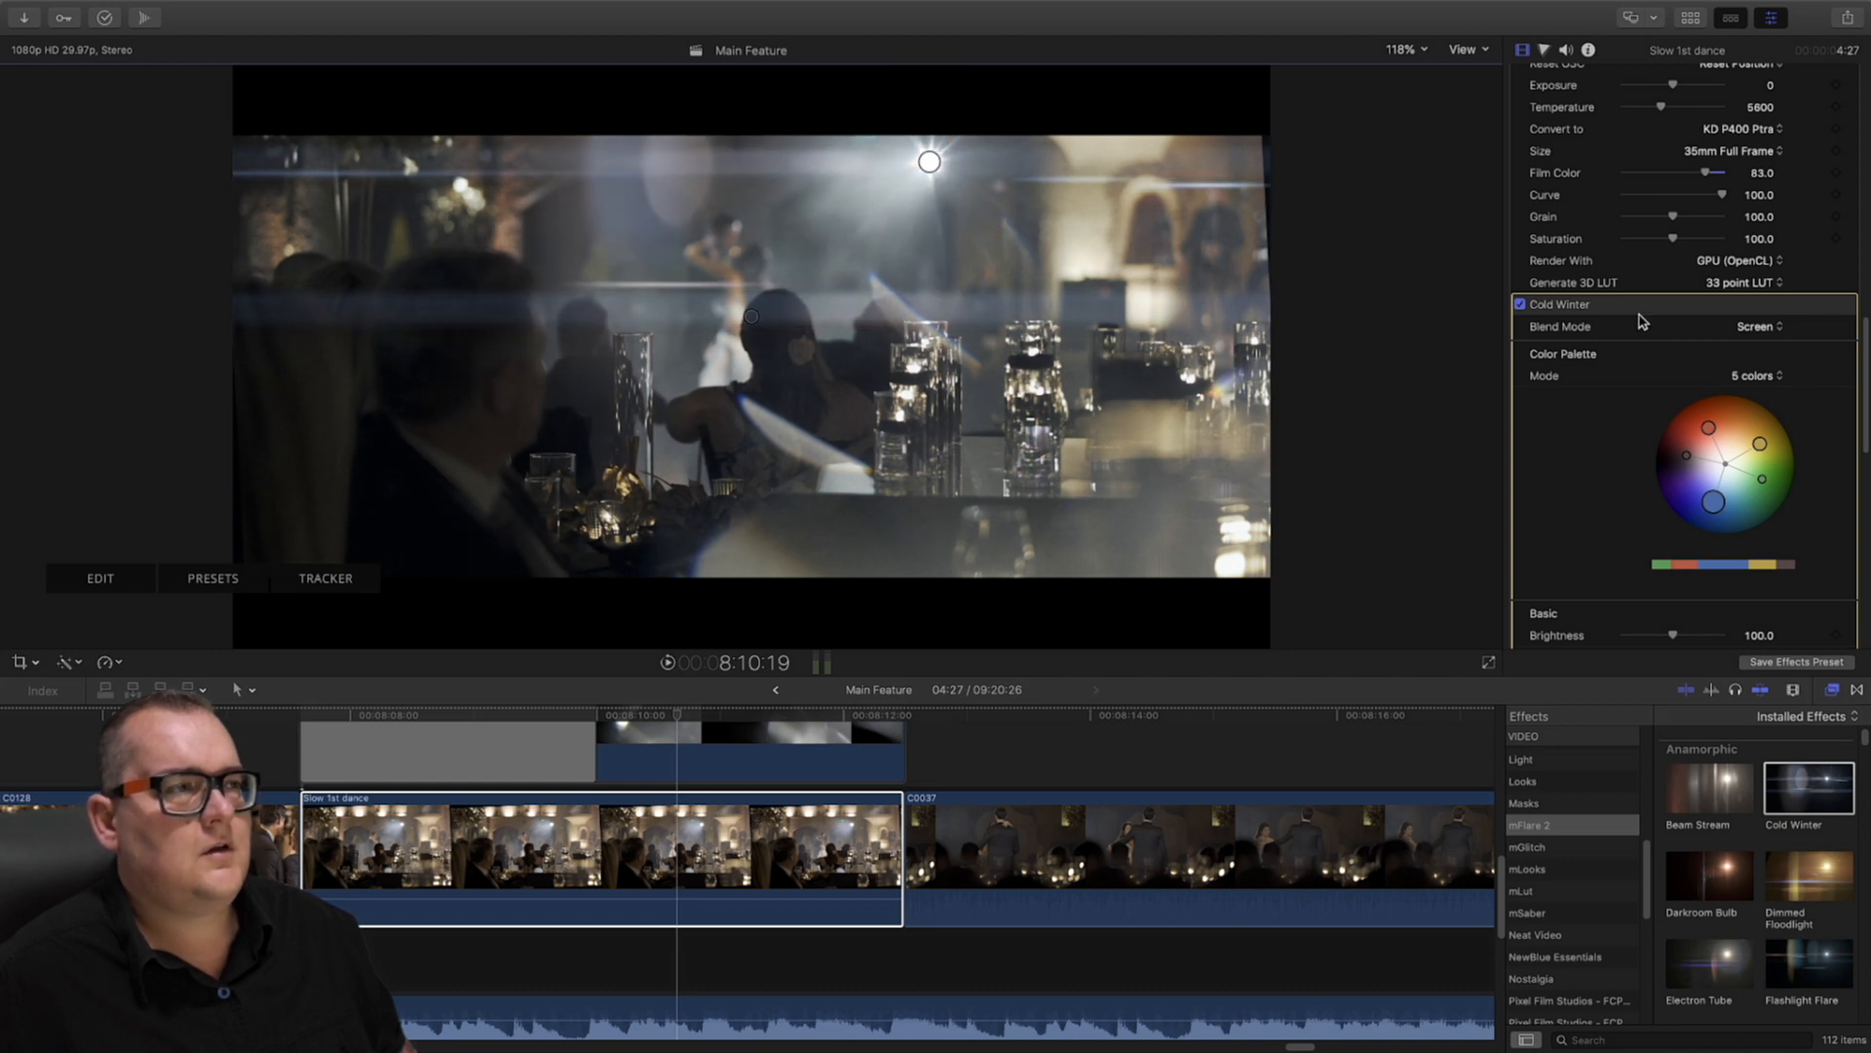
# Reduce the Cold Winter flare's brightness to 34 and its global size to about 78
pyautogui.scroll(-3, 1652, 371)
pyautogui.click(1665, 526)
pyautogui.moveTo(1664, 526); pyautogui.dragTo(1641, 529)
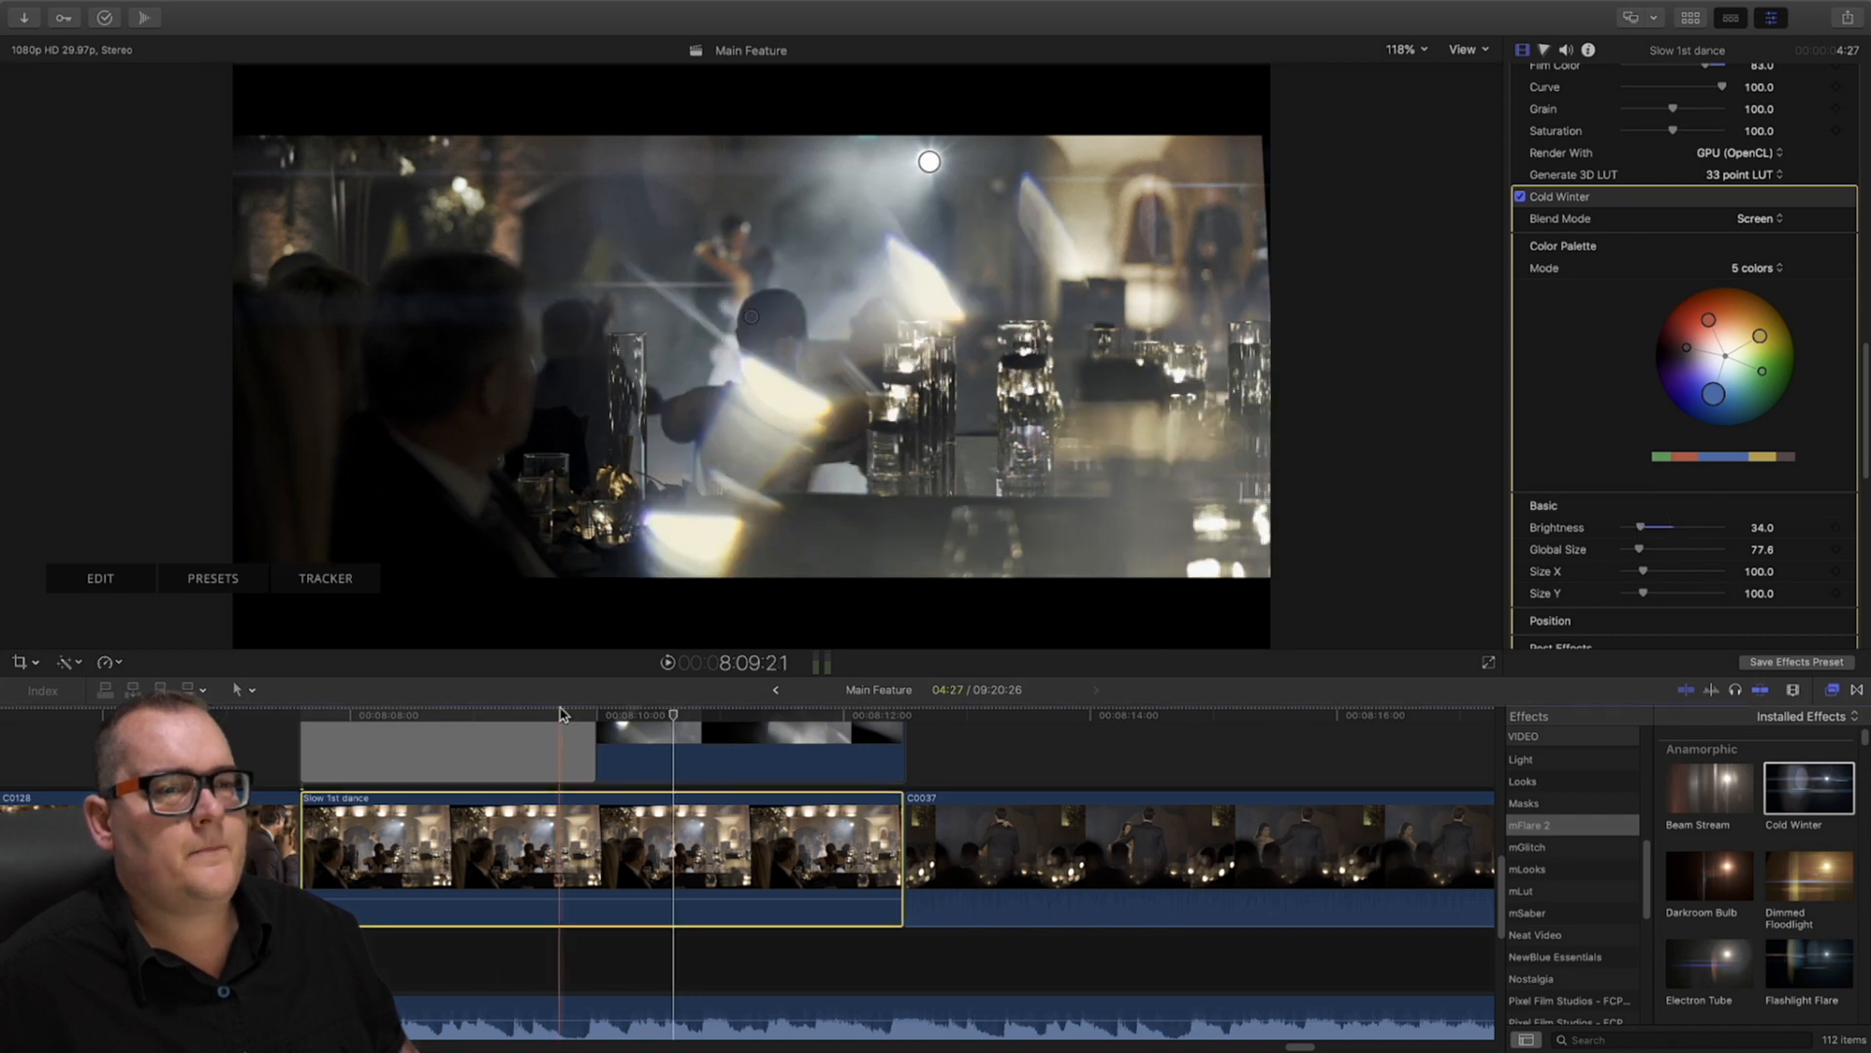
# Track the Cold Winter flare to the spotlight from the clip's first frame, 8:07:18, and check its motion up to 8:11:15
pyautogui.click(292, 741)
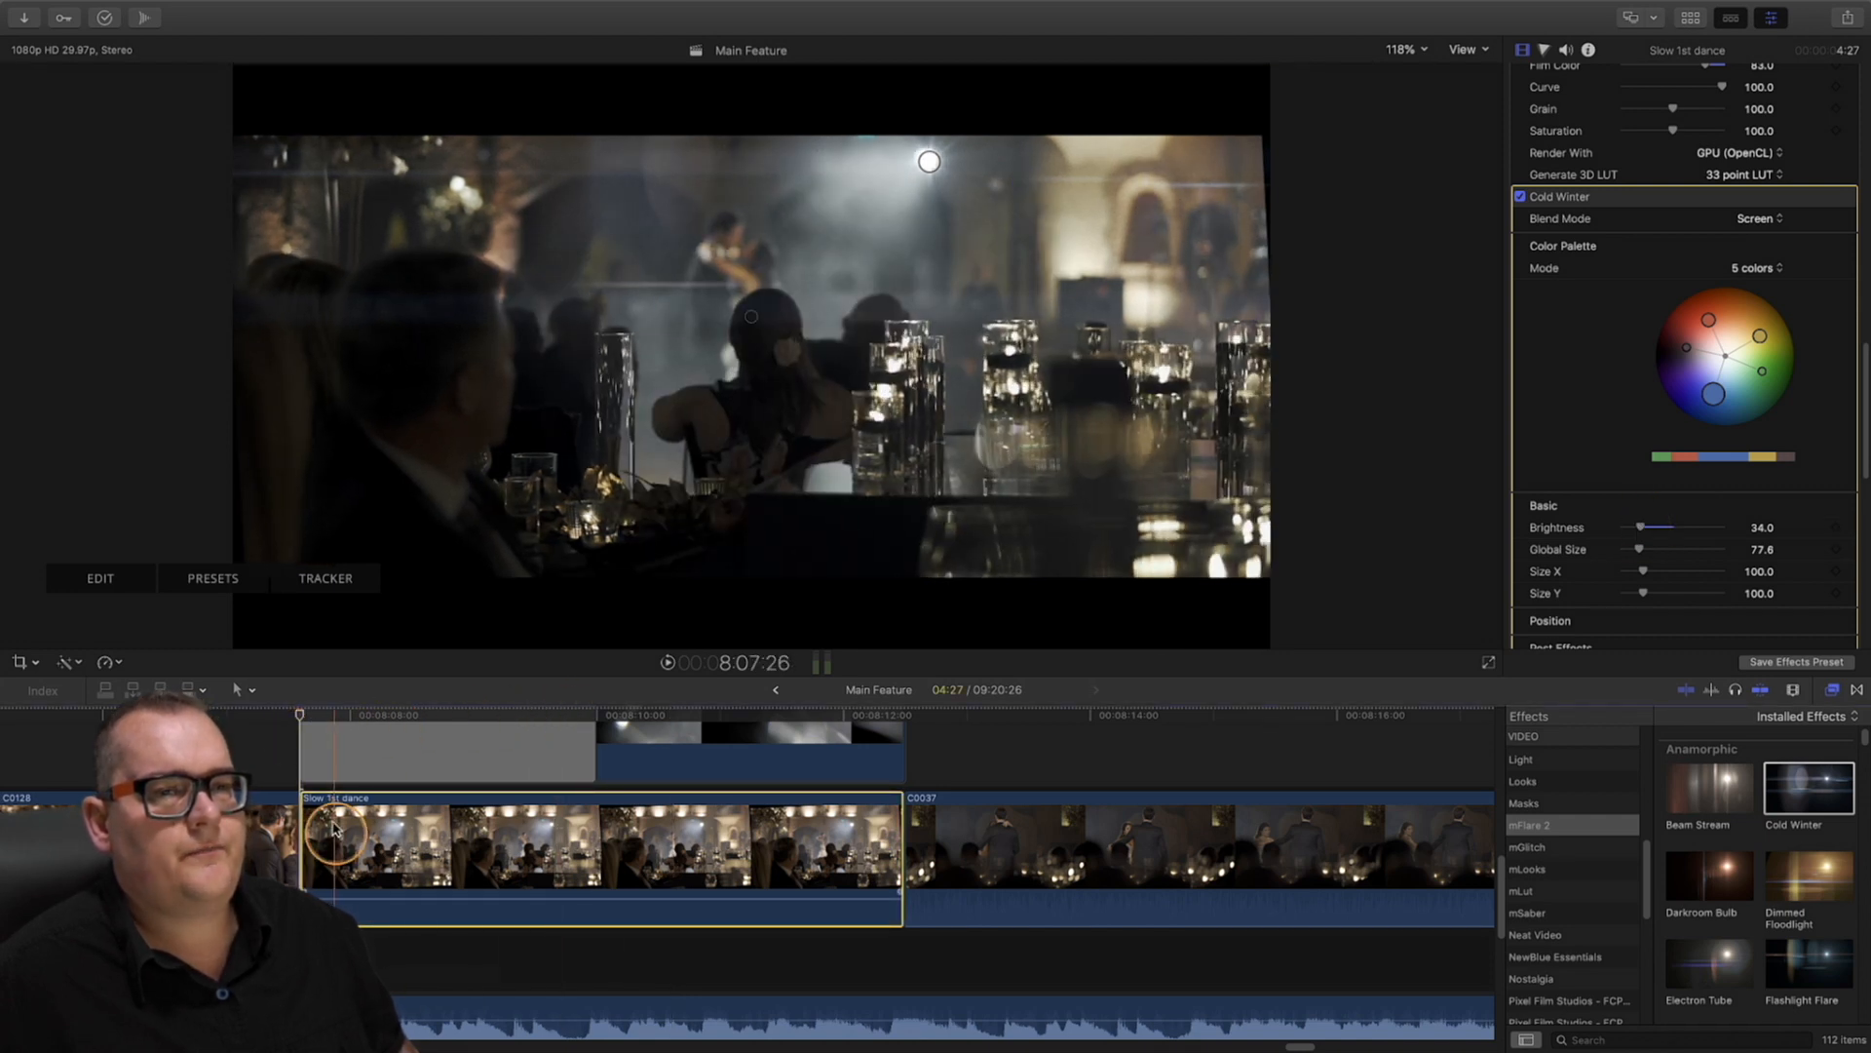
pyautogui.click(313, 581)
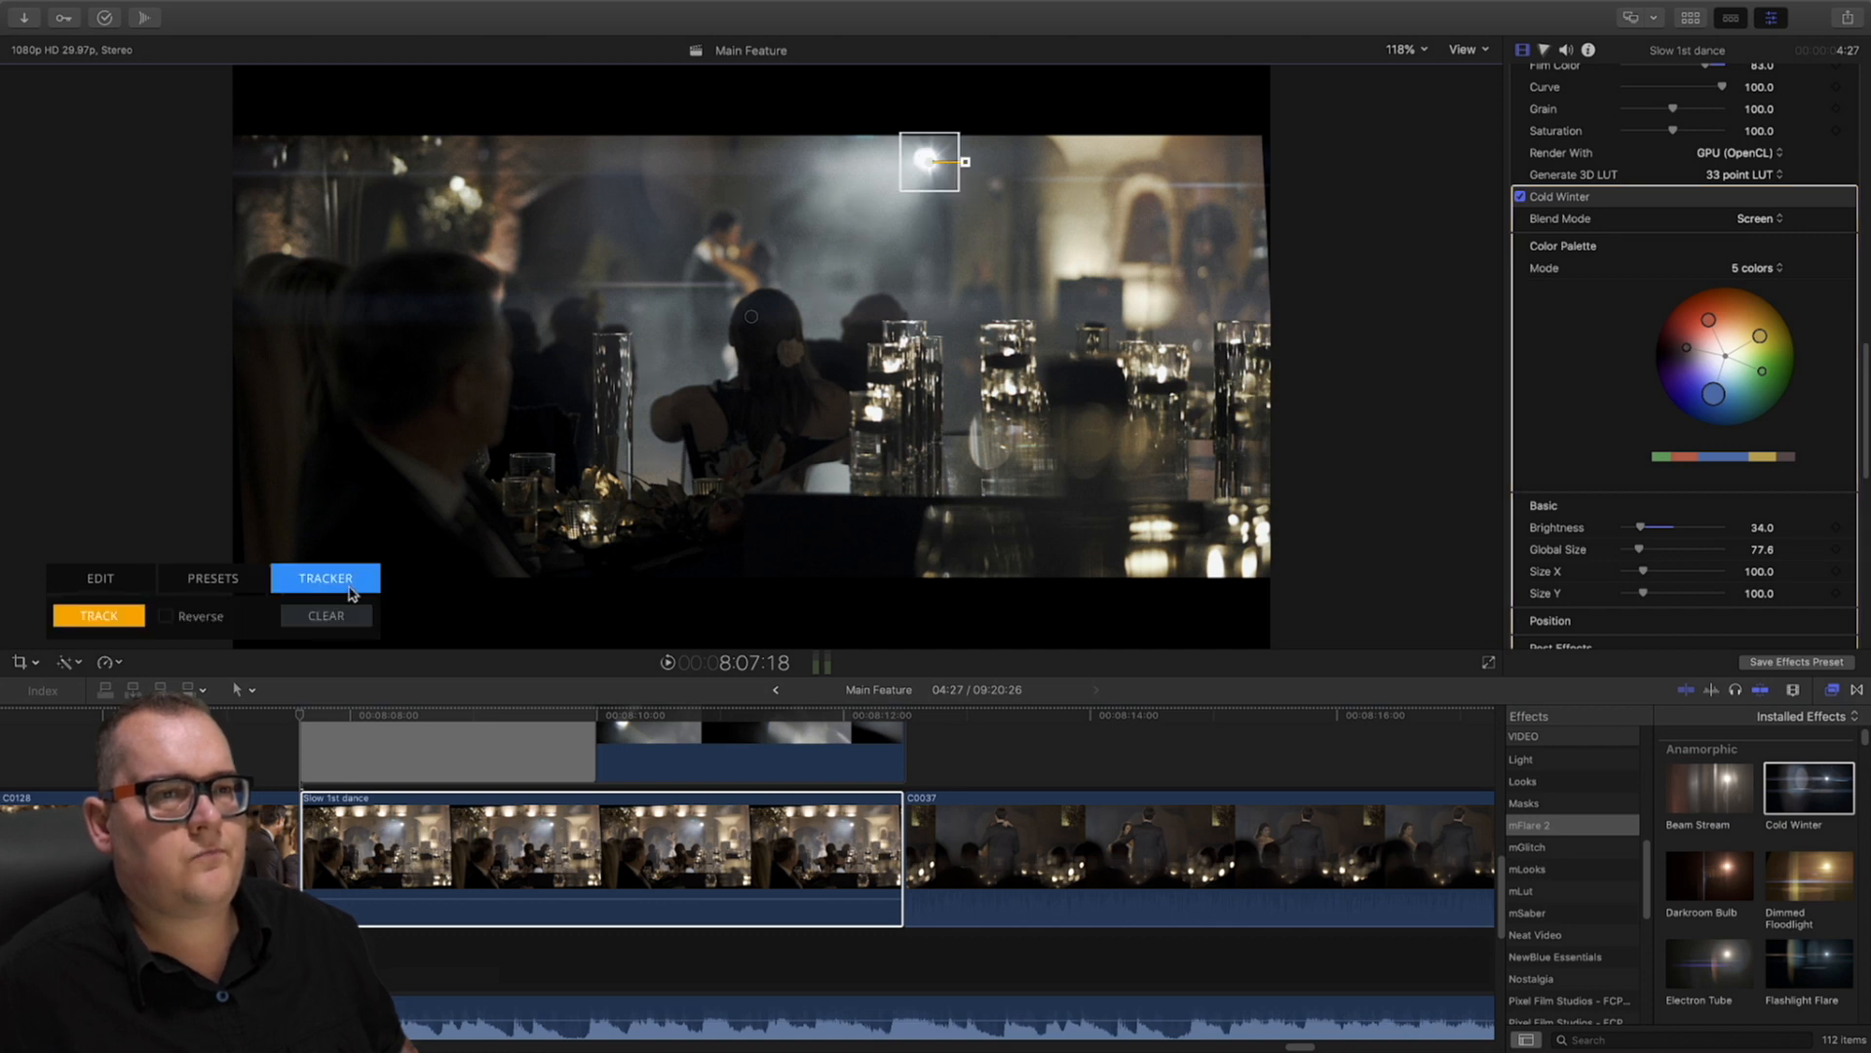
pyautogui.click(100, 616)
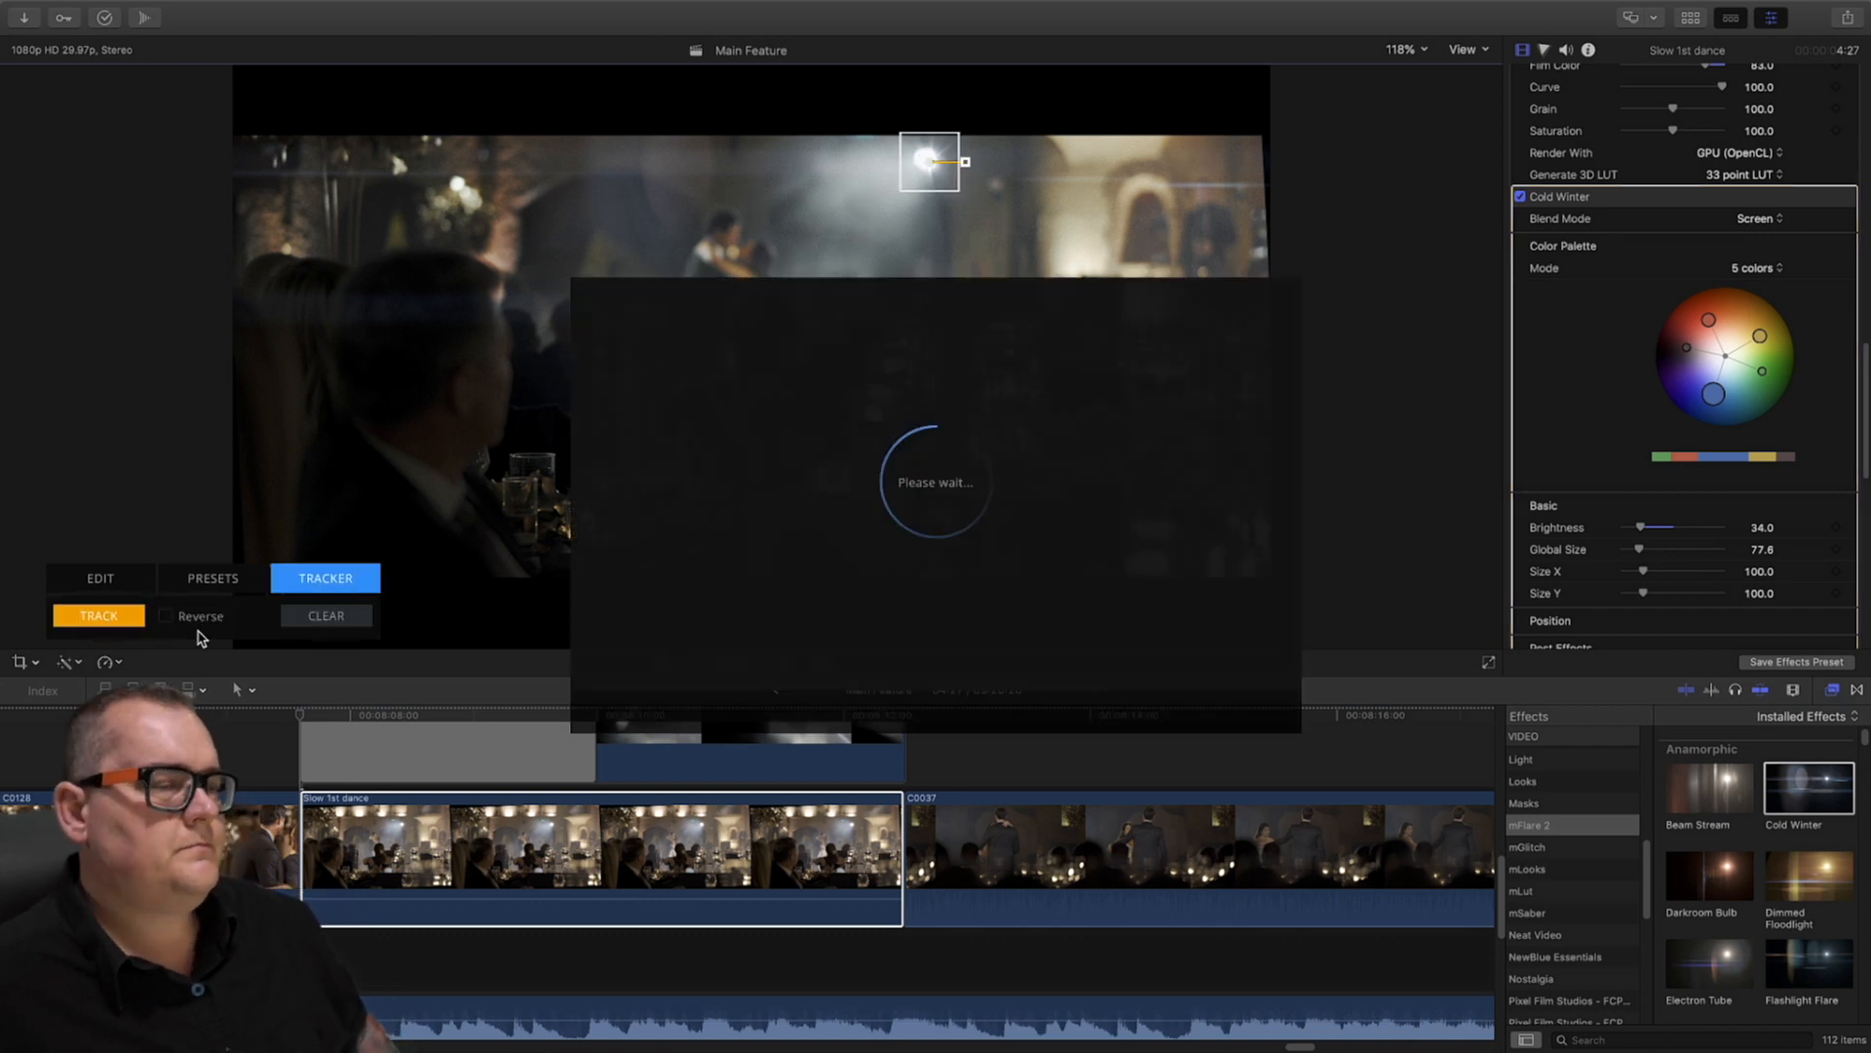
pyautogui.click(300, 715)
pyautogui.scroll(3, 301, 718)
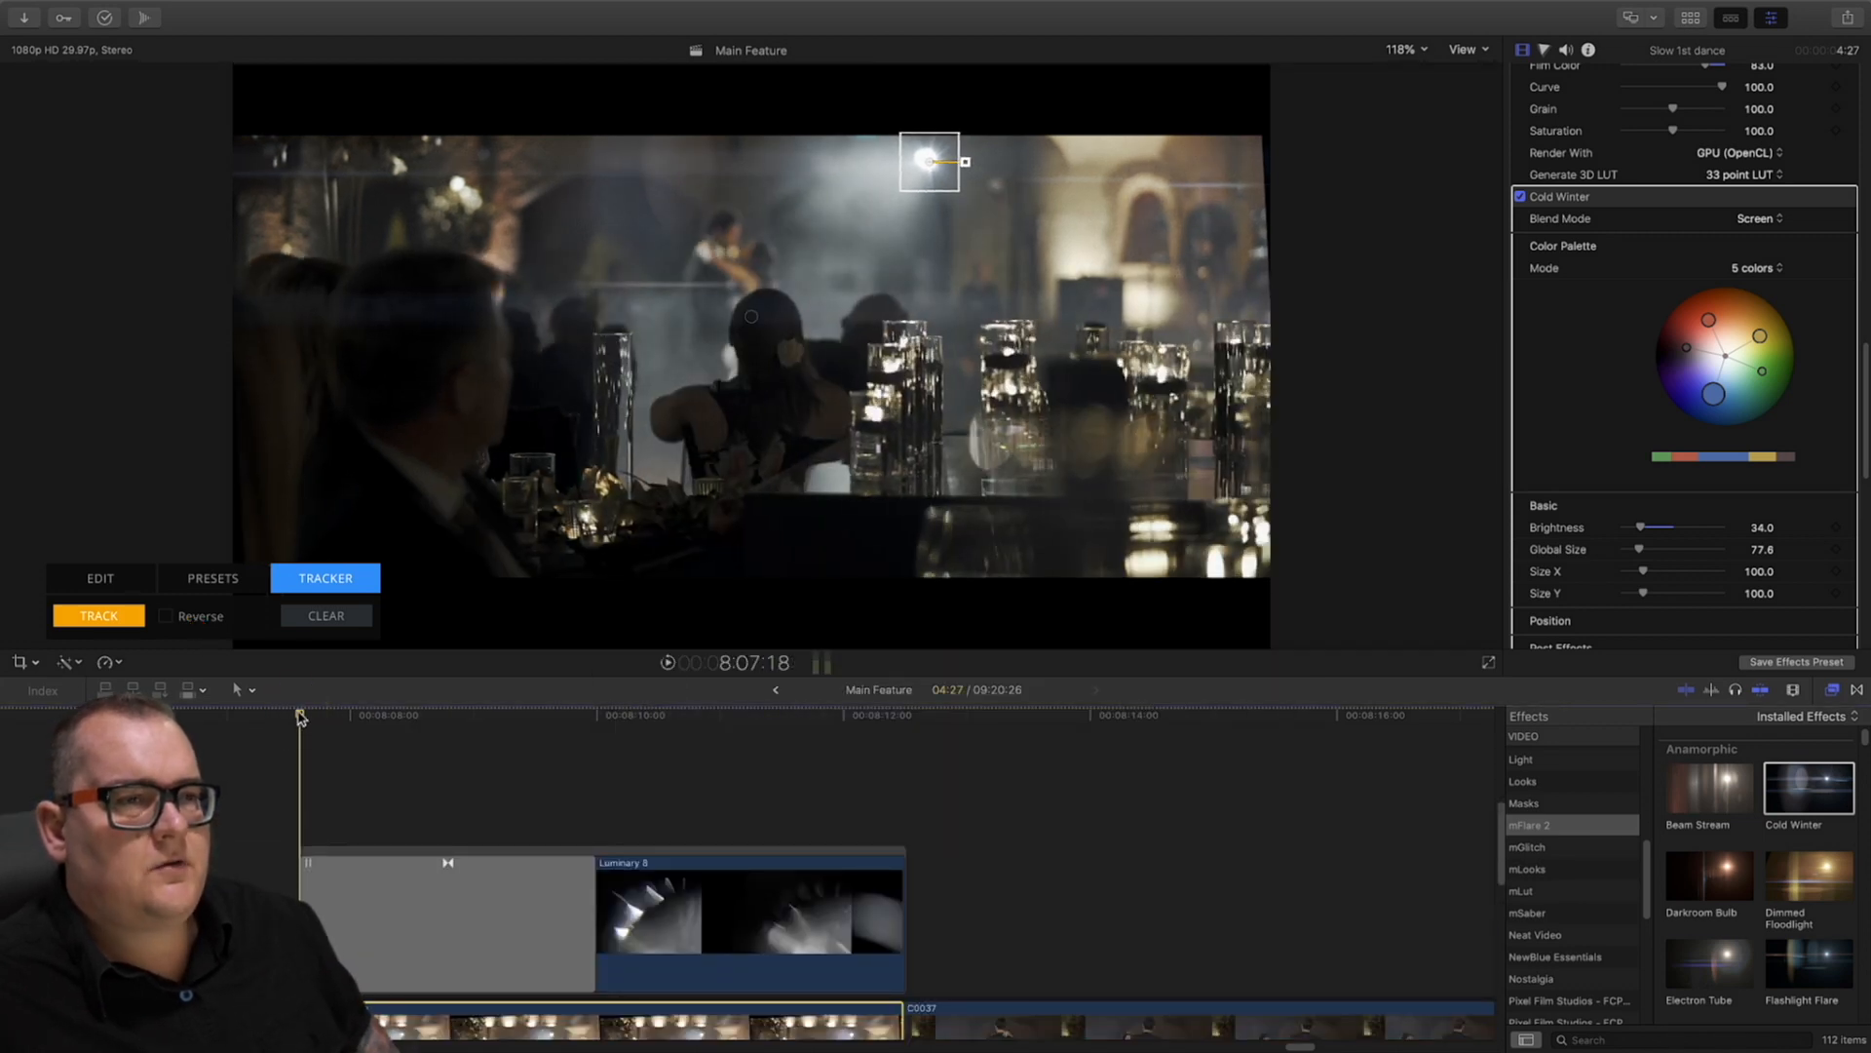
pyautogui.press('space')
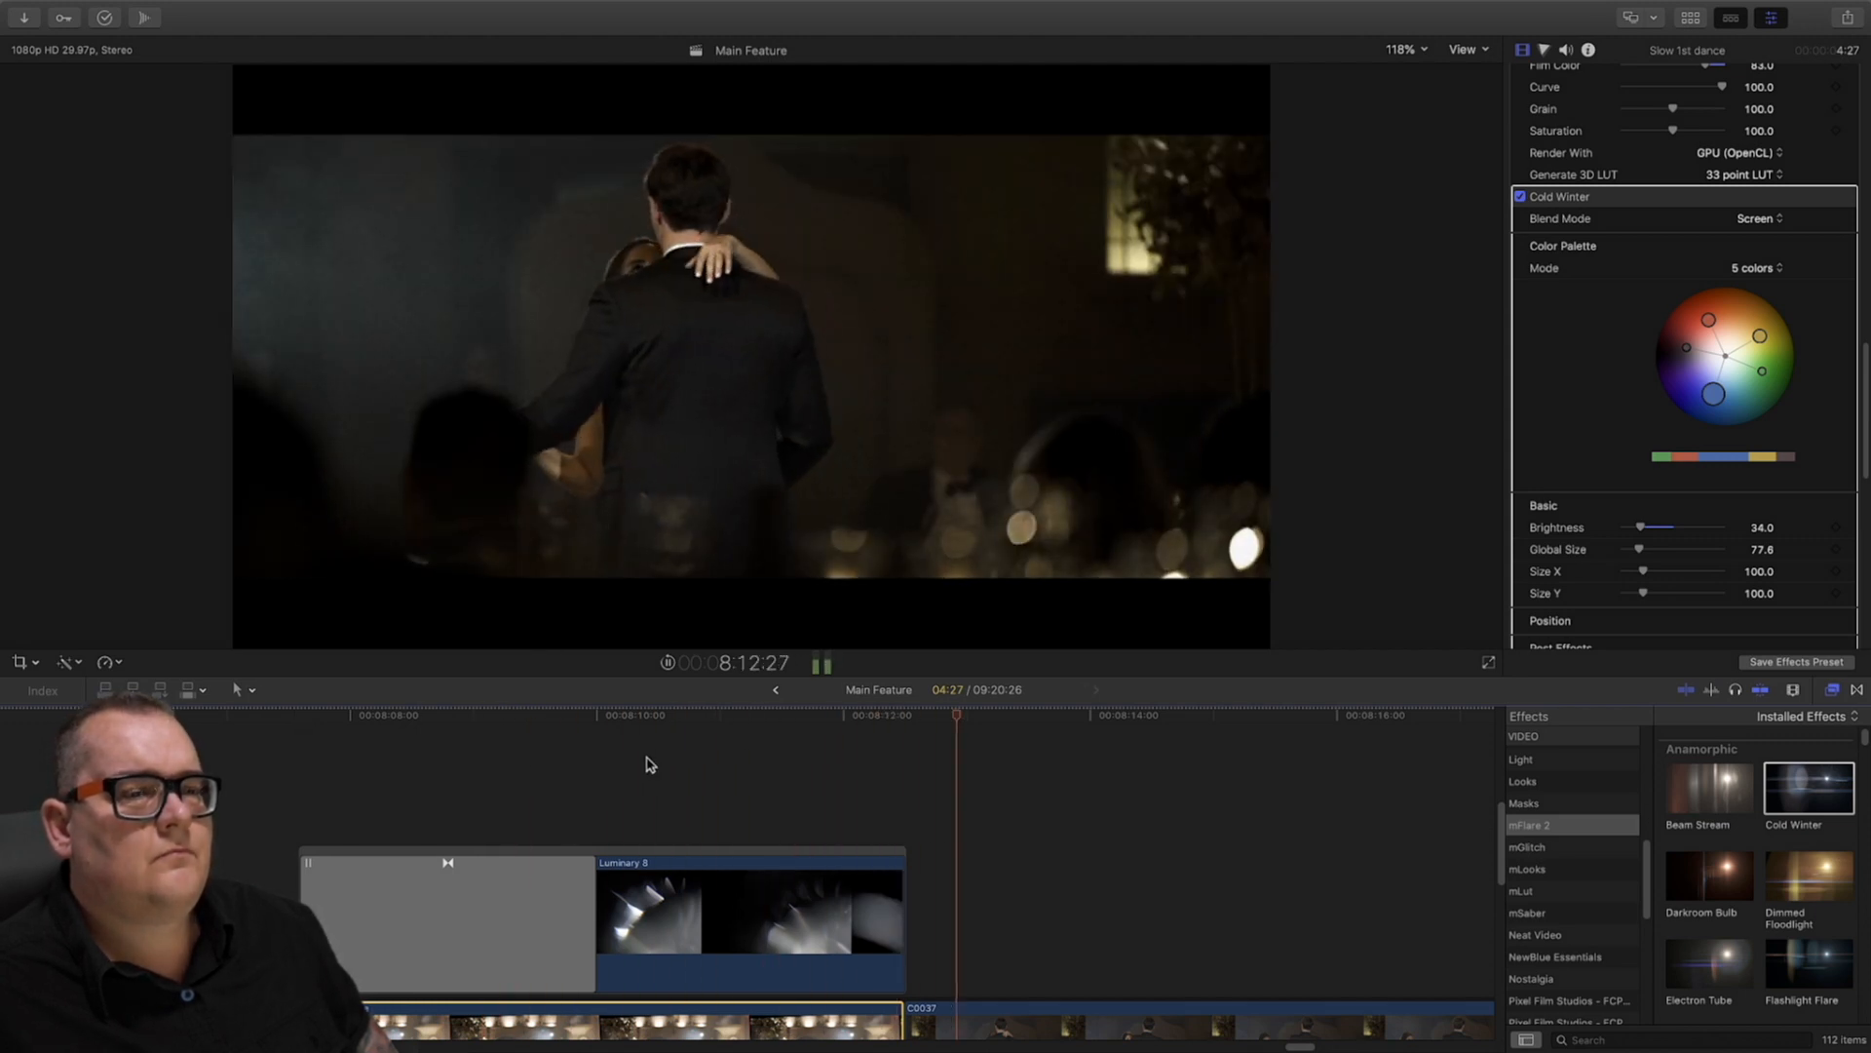
pyautogui.moveTo(765, 716)
pyautogui.mouseDown()
pyautogui.moveTo(619, 719)
pyautogui.moveTo(782, 738)
pyautogui.mouseUp()
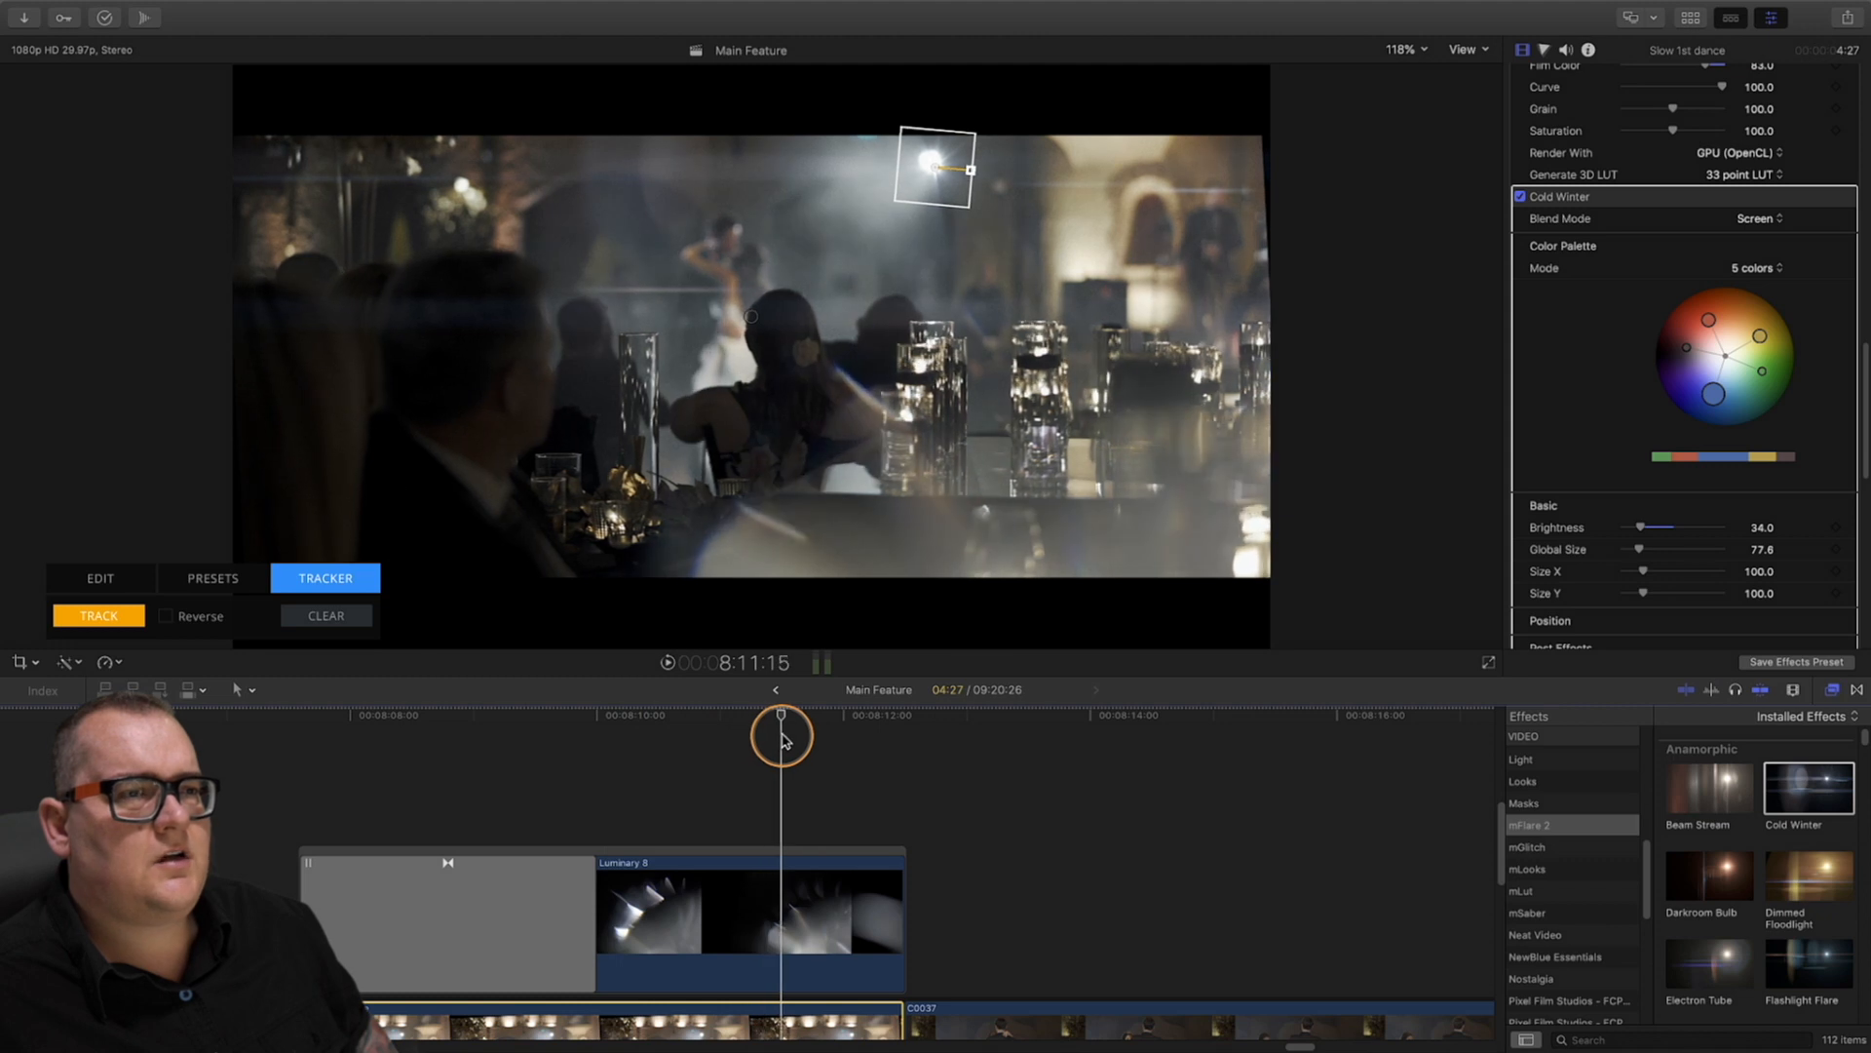
# Shift all five colors of the Cold Winter palette from blue to a warm yellow range
pyautogui.scroll(-3, 805, 755)
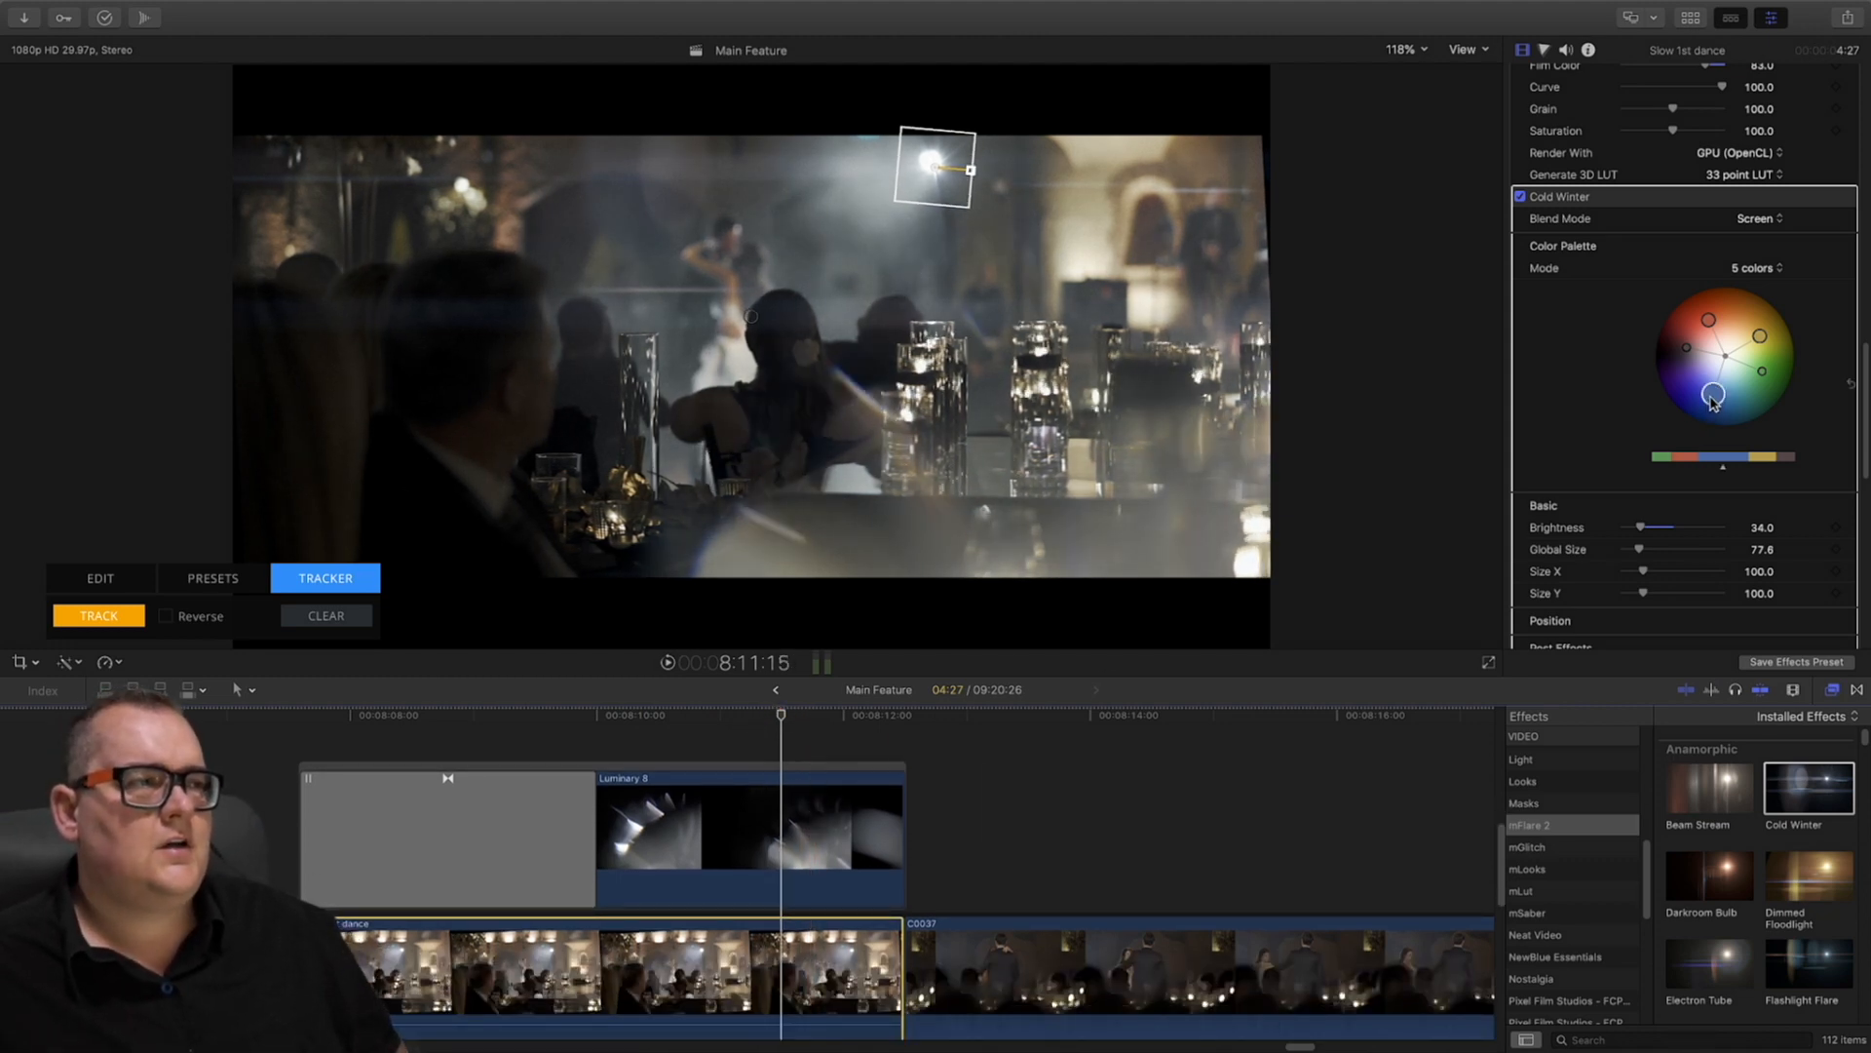
pyautogui.moveTo(1712, 402); pyautogui.dragTo(1761, 357)
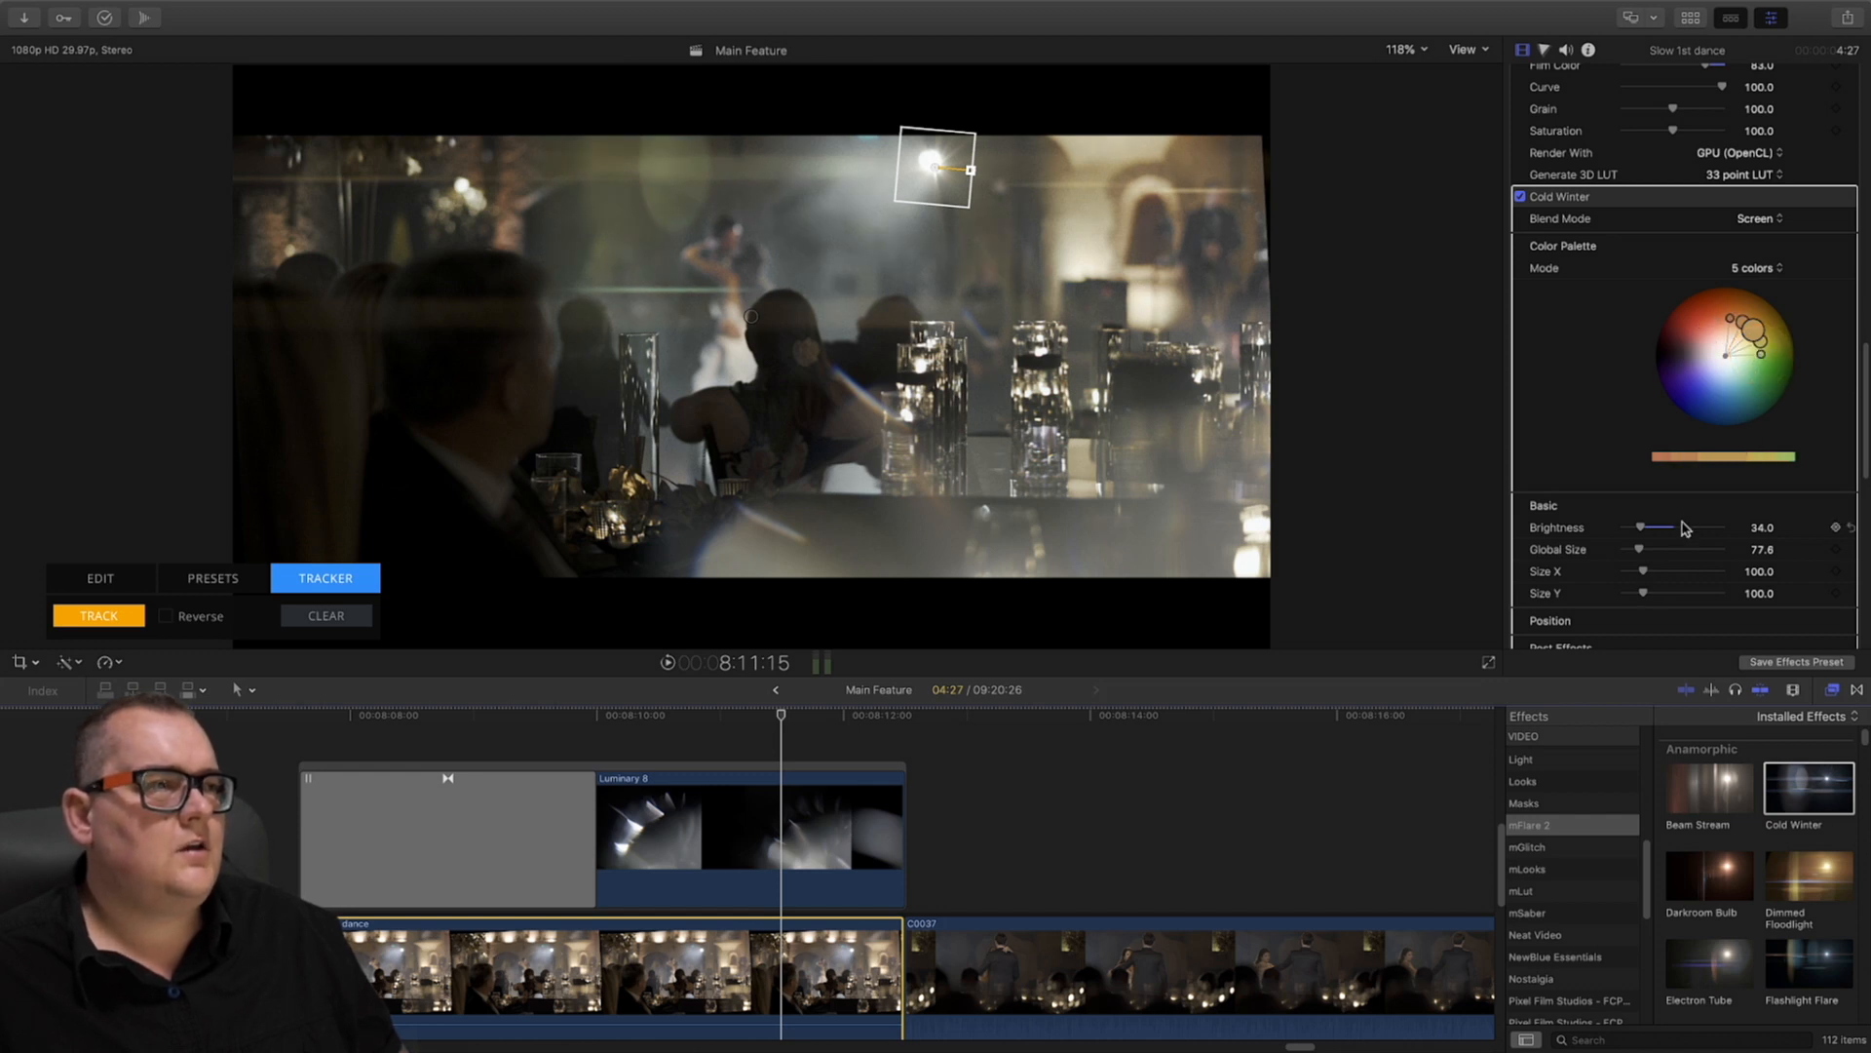
# Enable Generate Alpha in the Cold Winter effect's advanced Post Effects settings and set Double Resolution to Yes
pyautogui.scroll(-5, 1686, 527)
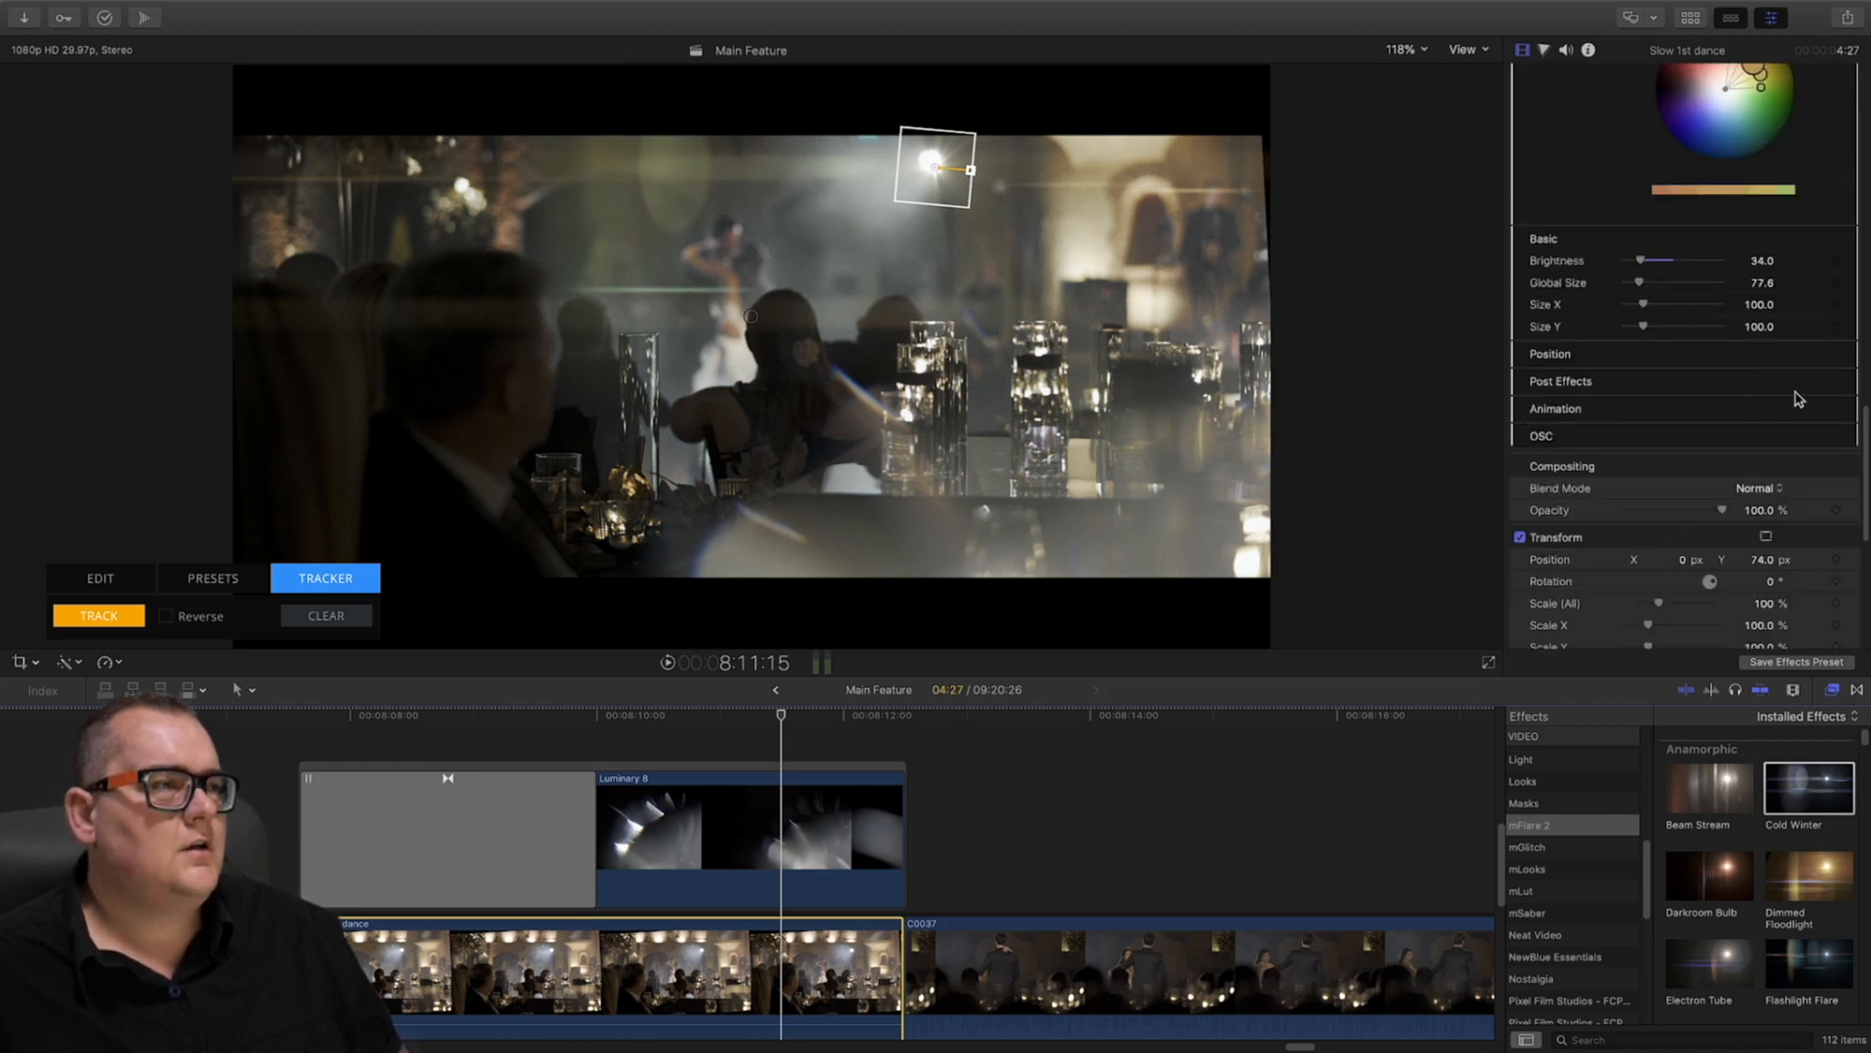
pyautogui.click(1819, 382)
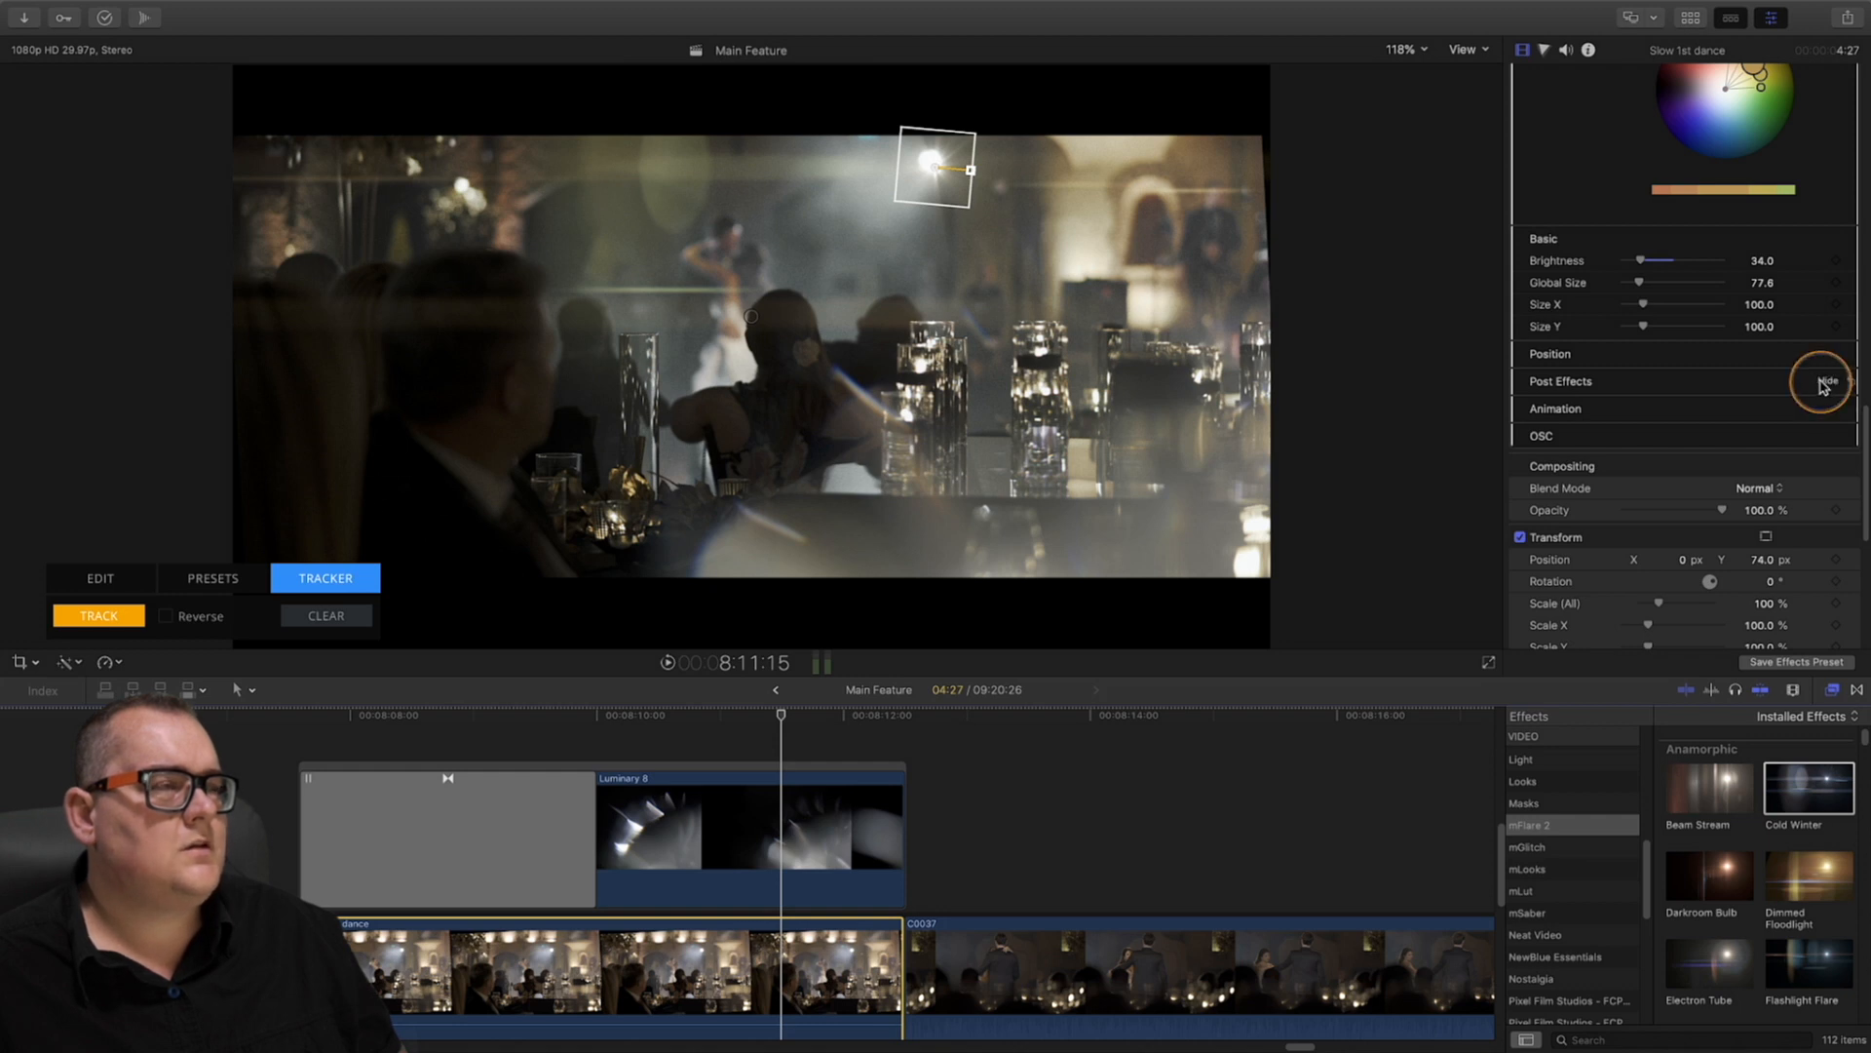
pyautogui.click(1519, 515)
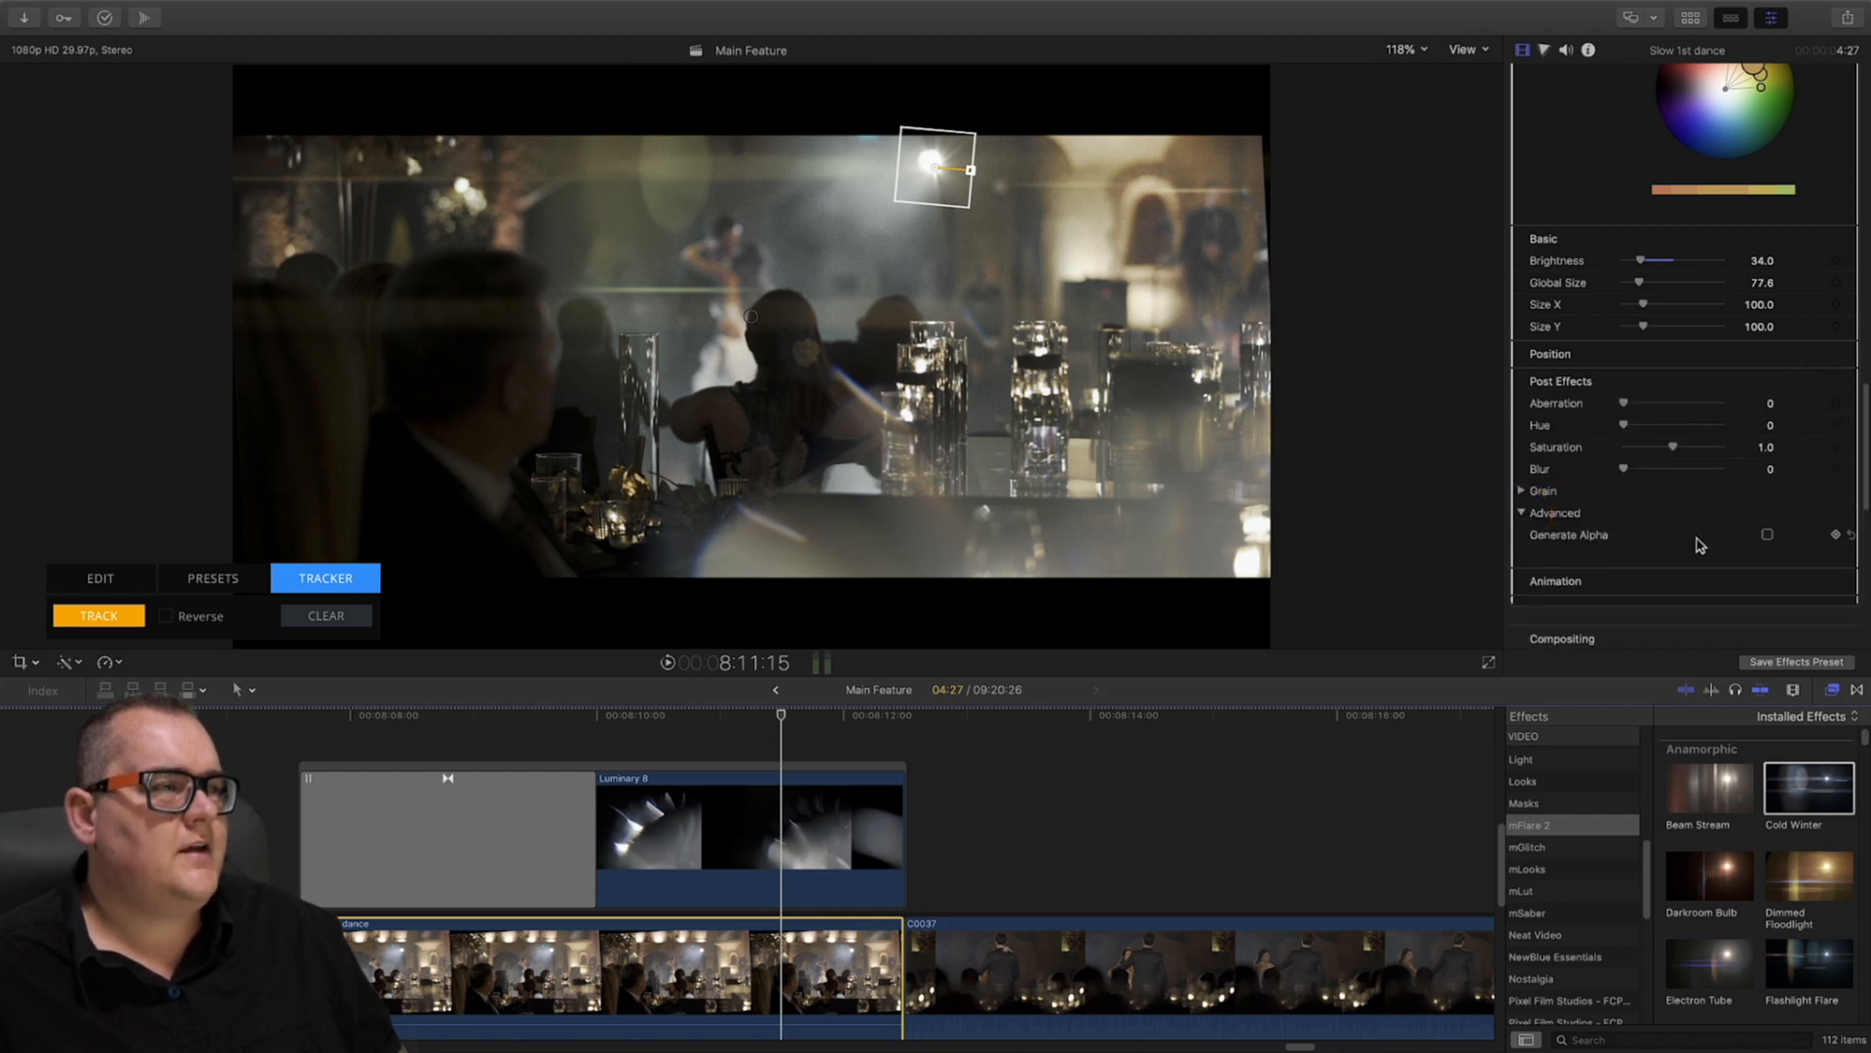
pyautogui.click(1767, 535)
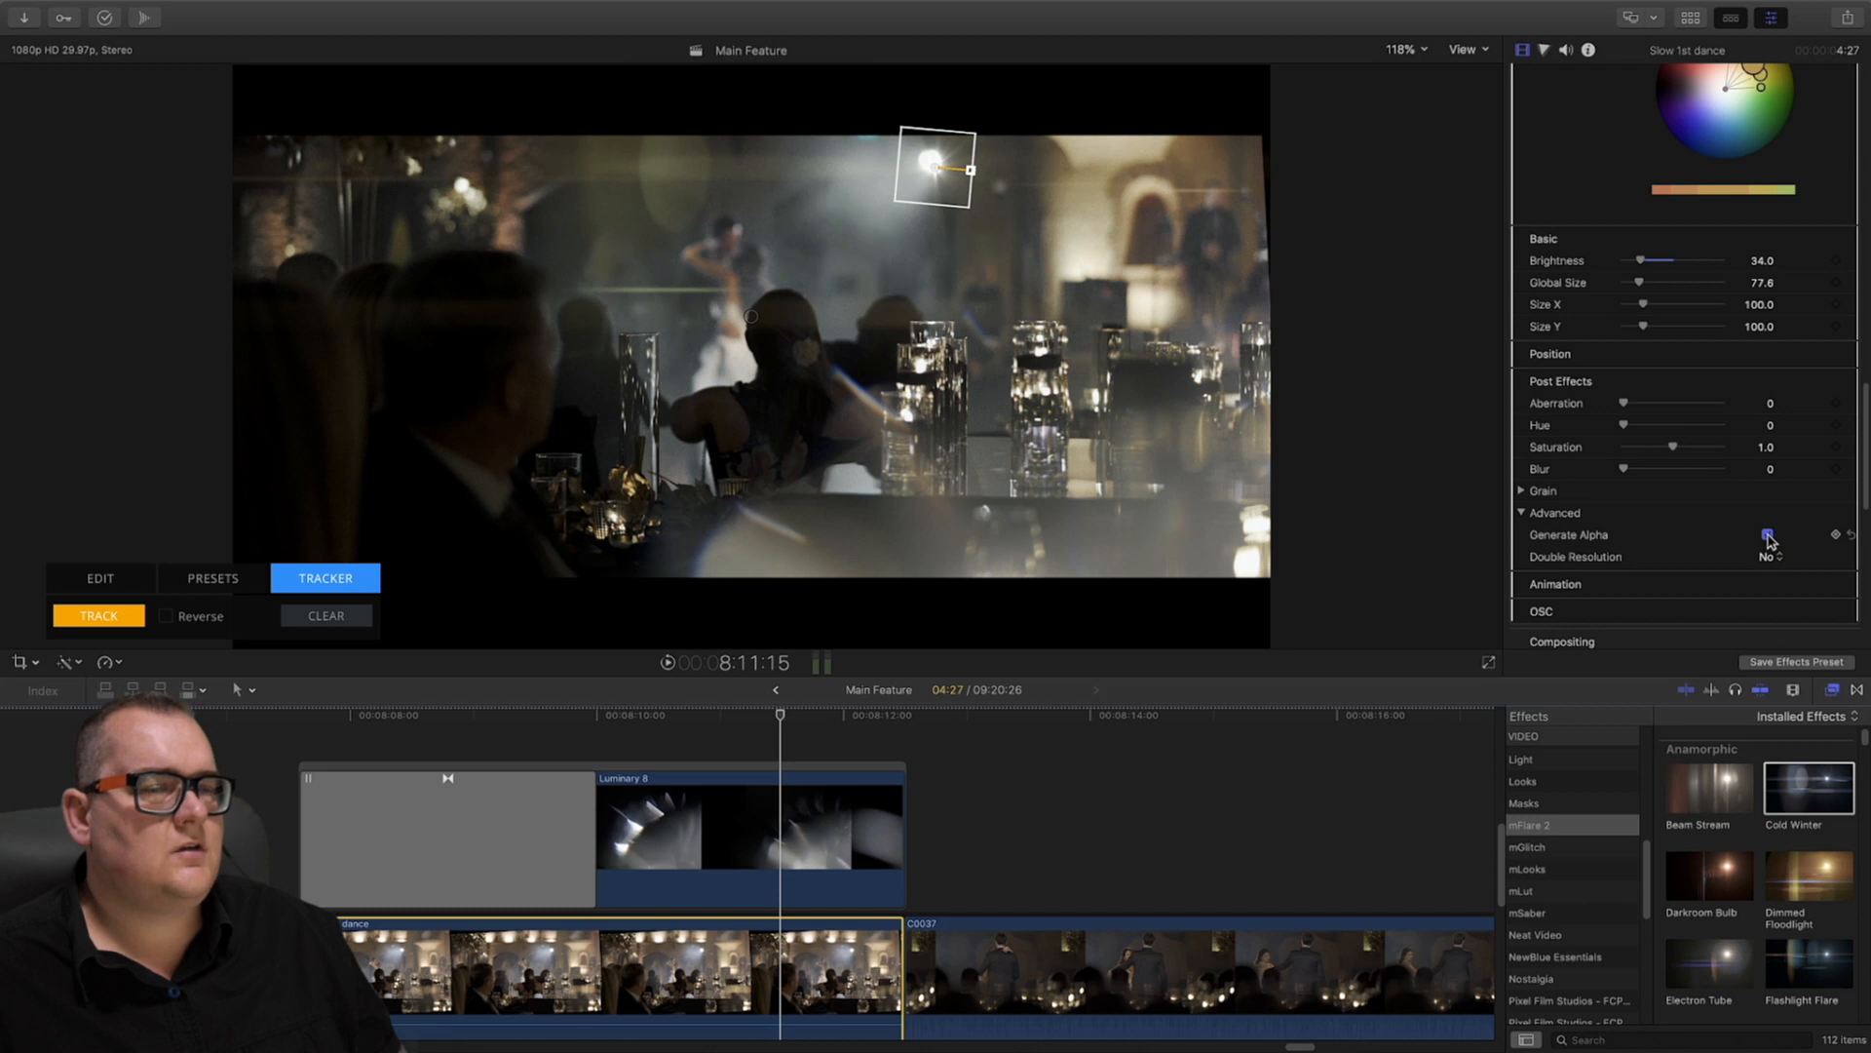
pyautogui.click(1776, 560)
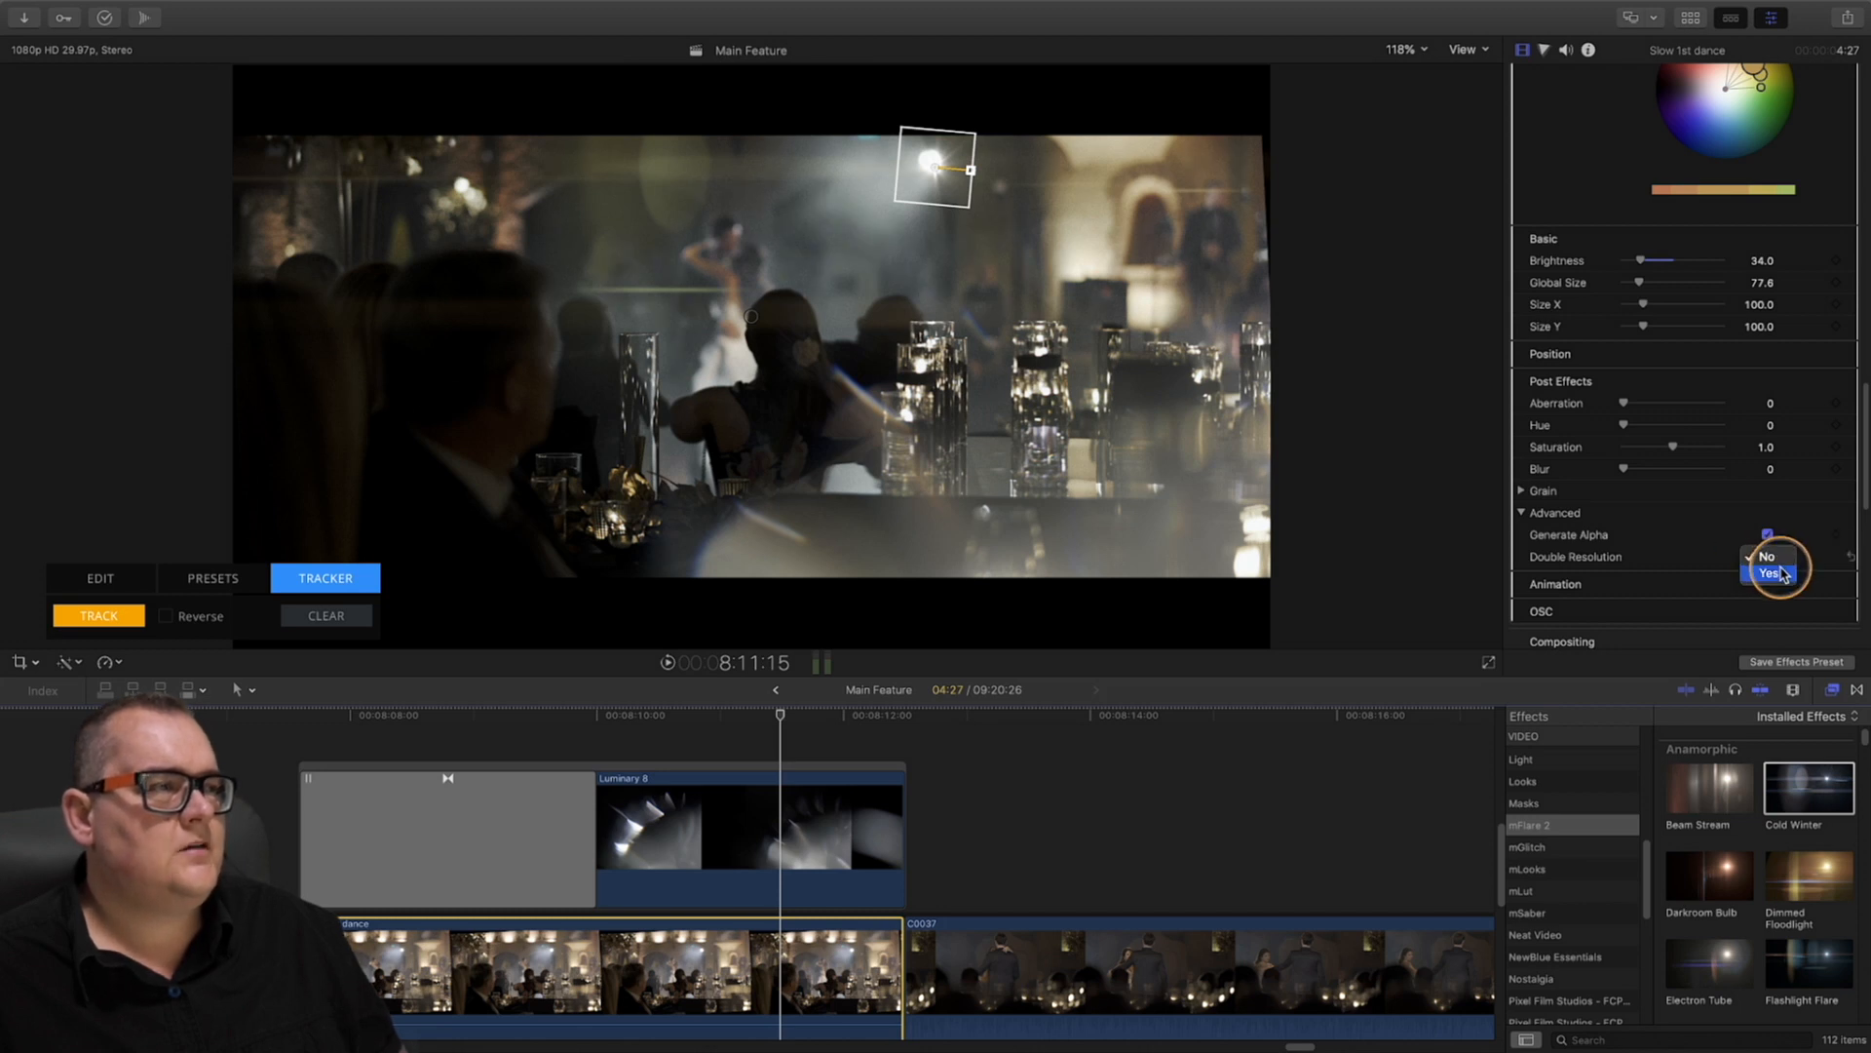
pyautogui.click(1781, 575)
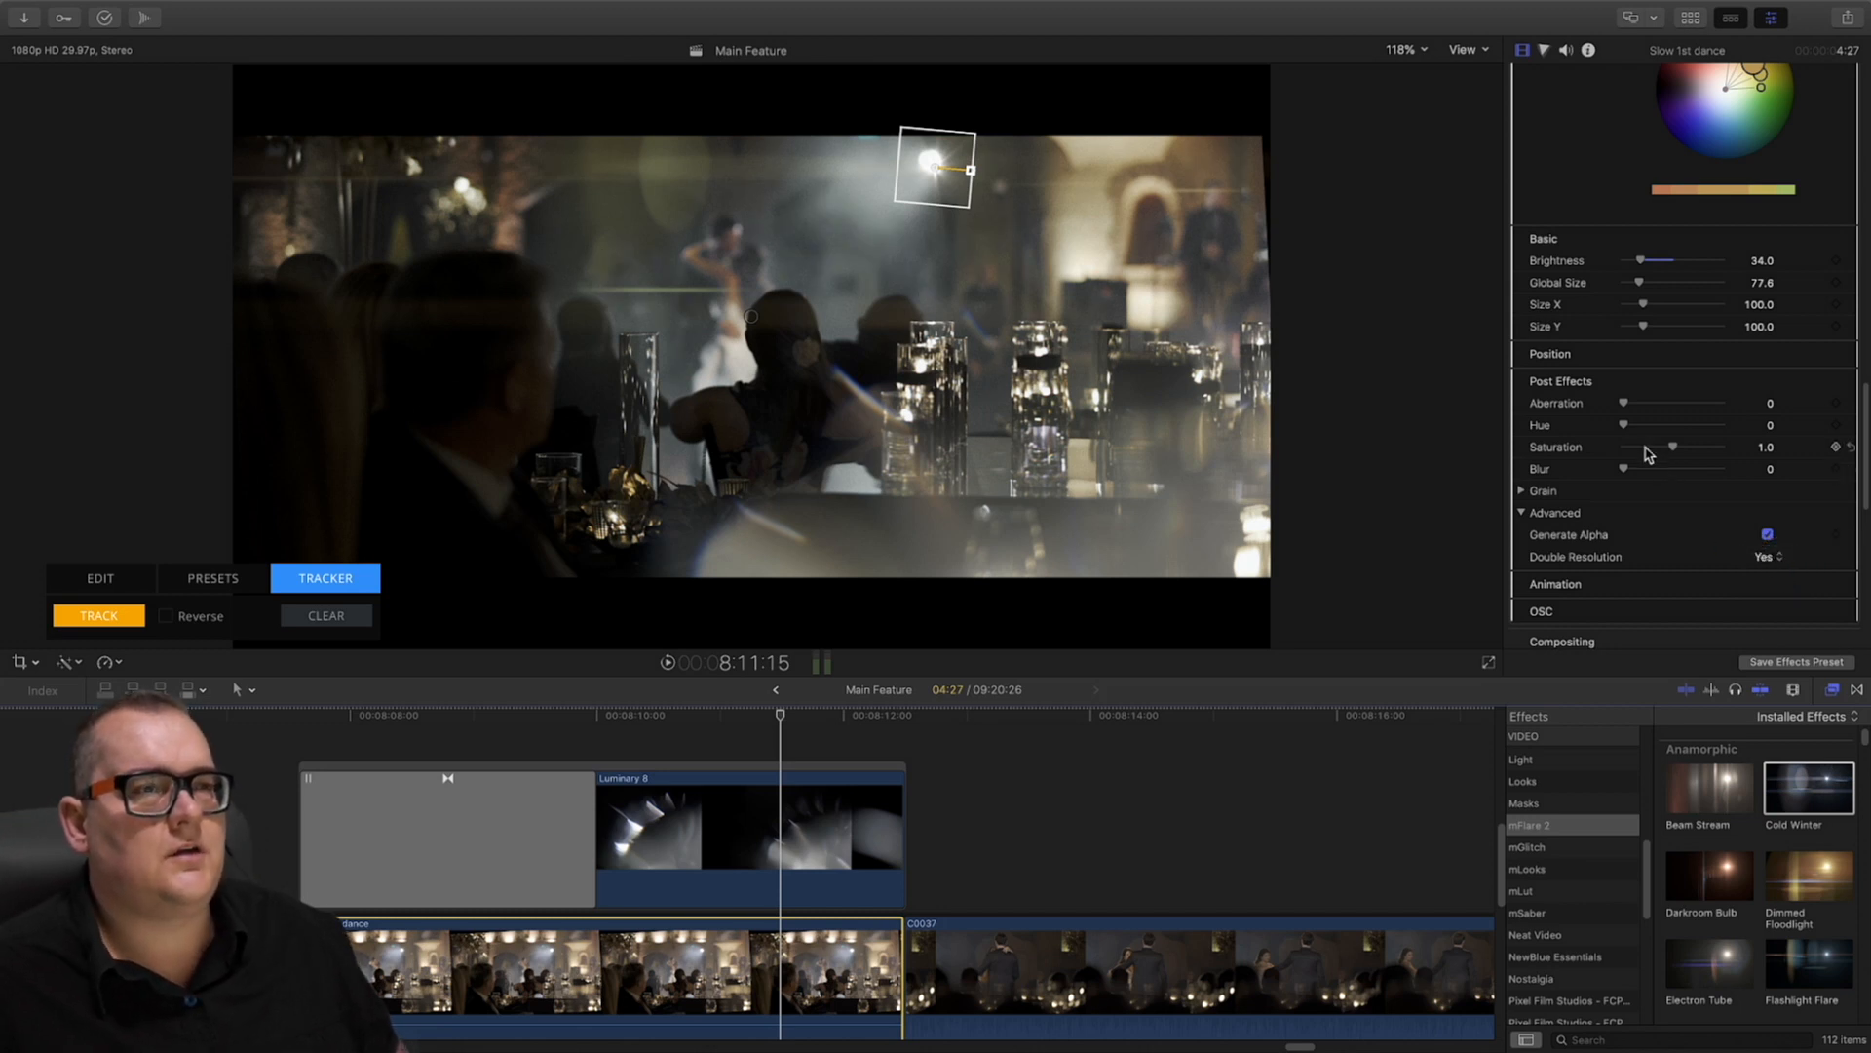
# Shift the Cold Winter palette further toward orange at 8:11:05 and check the flare at 8:11:16
pyautogui.moveTo(791, 716); pyautogui.dragTo(740, 721)
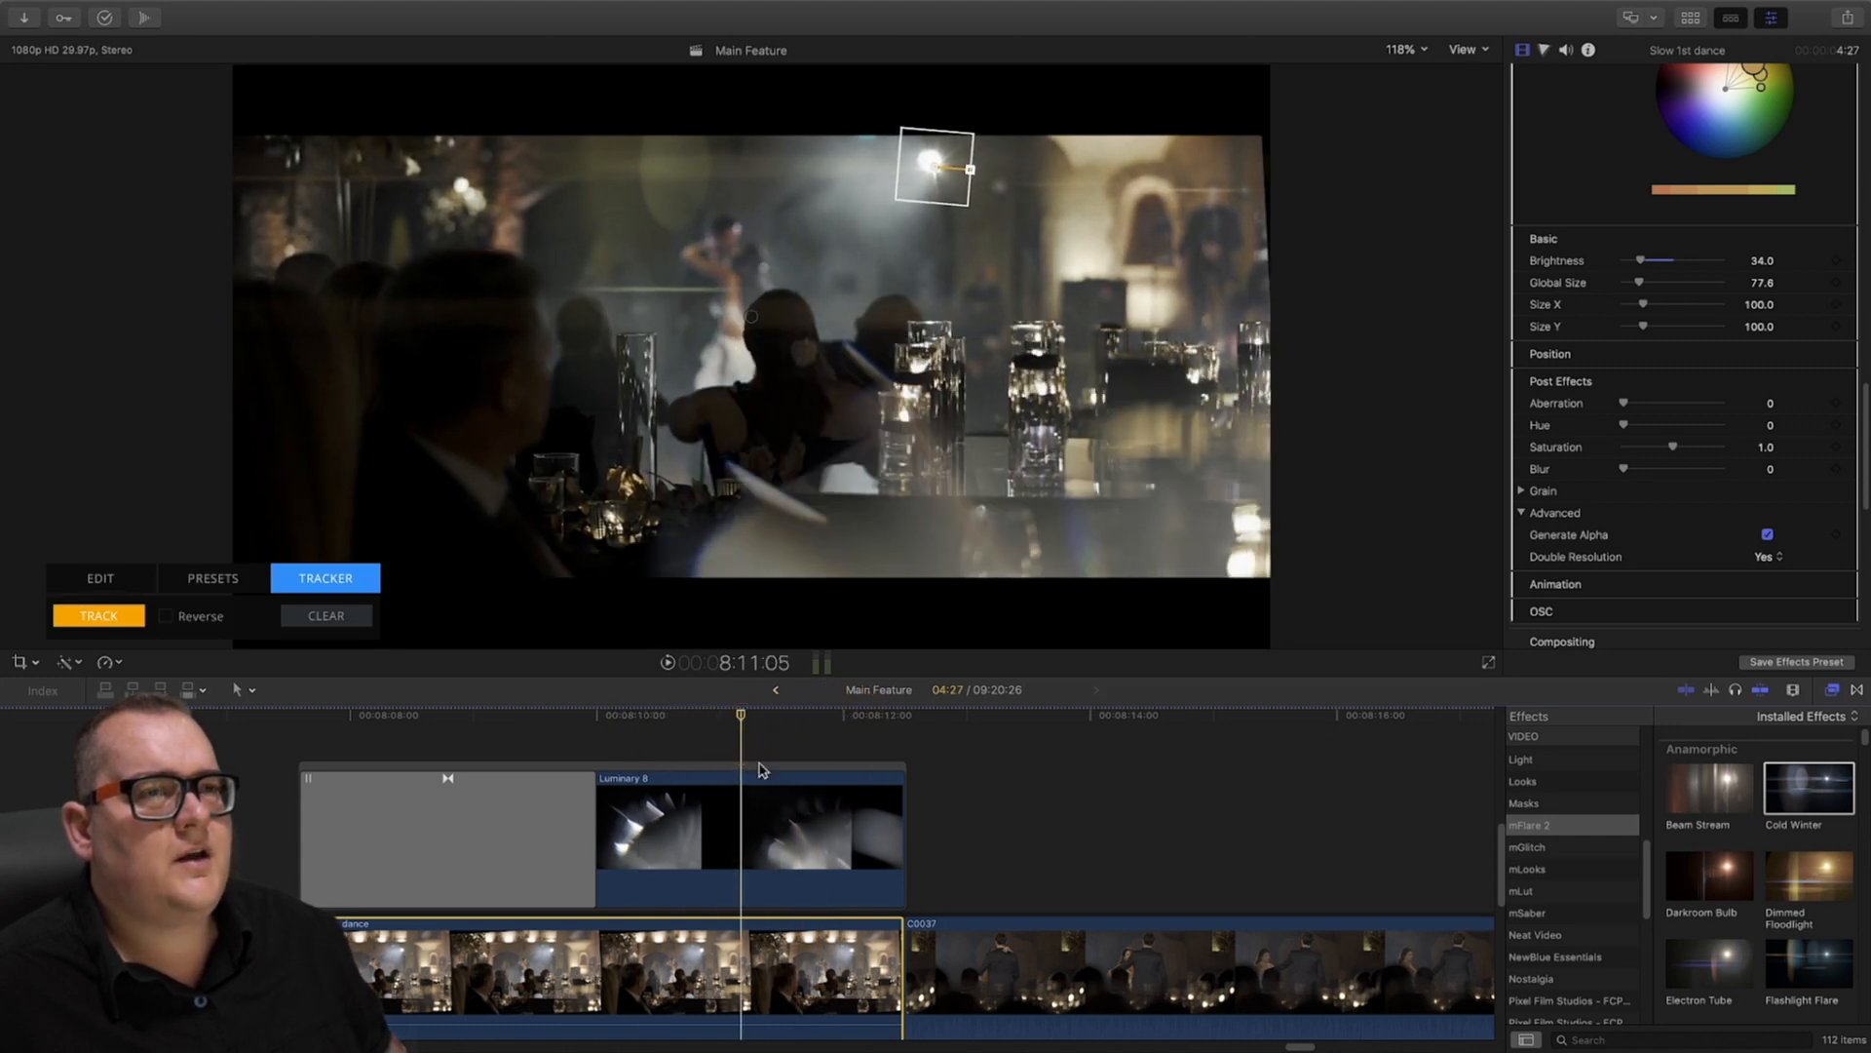
pyautogui.scroll(2, 1743, 311)
pyautogui.moveTo(1752, 128); pyautogui.dragTo(1738, 124)
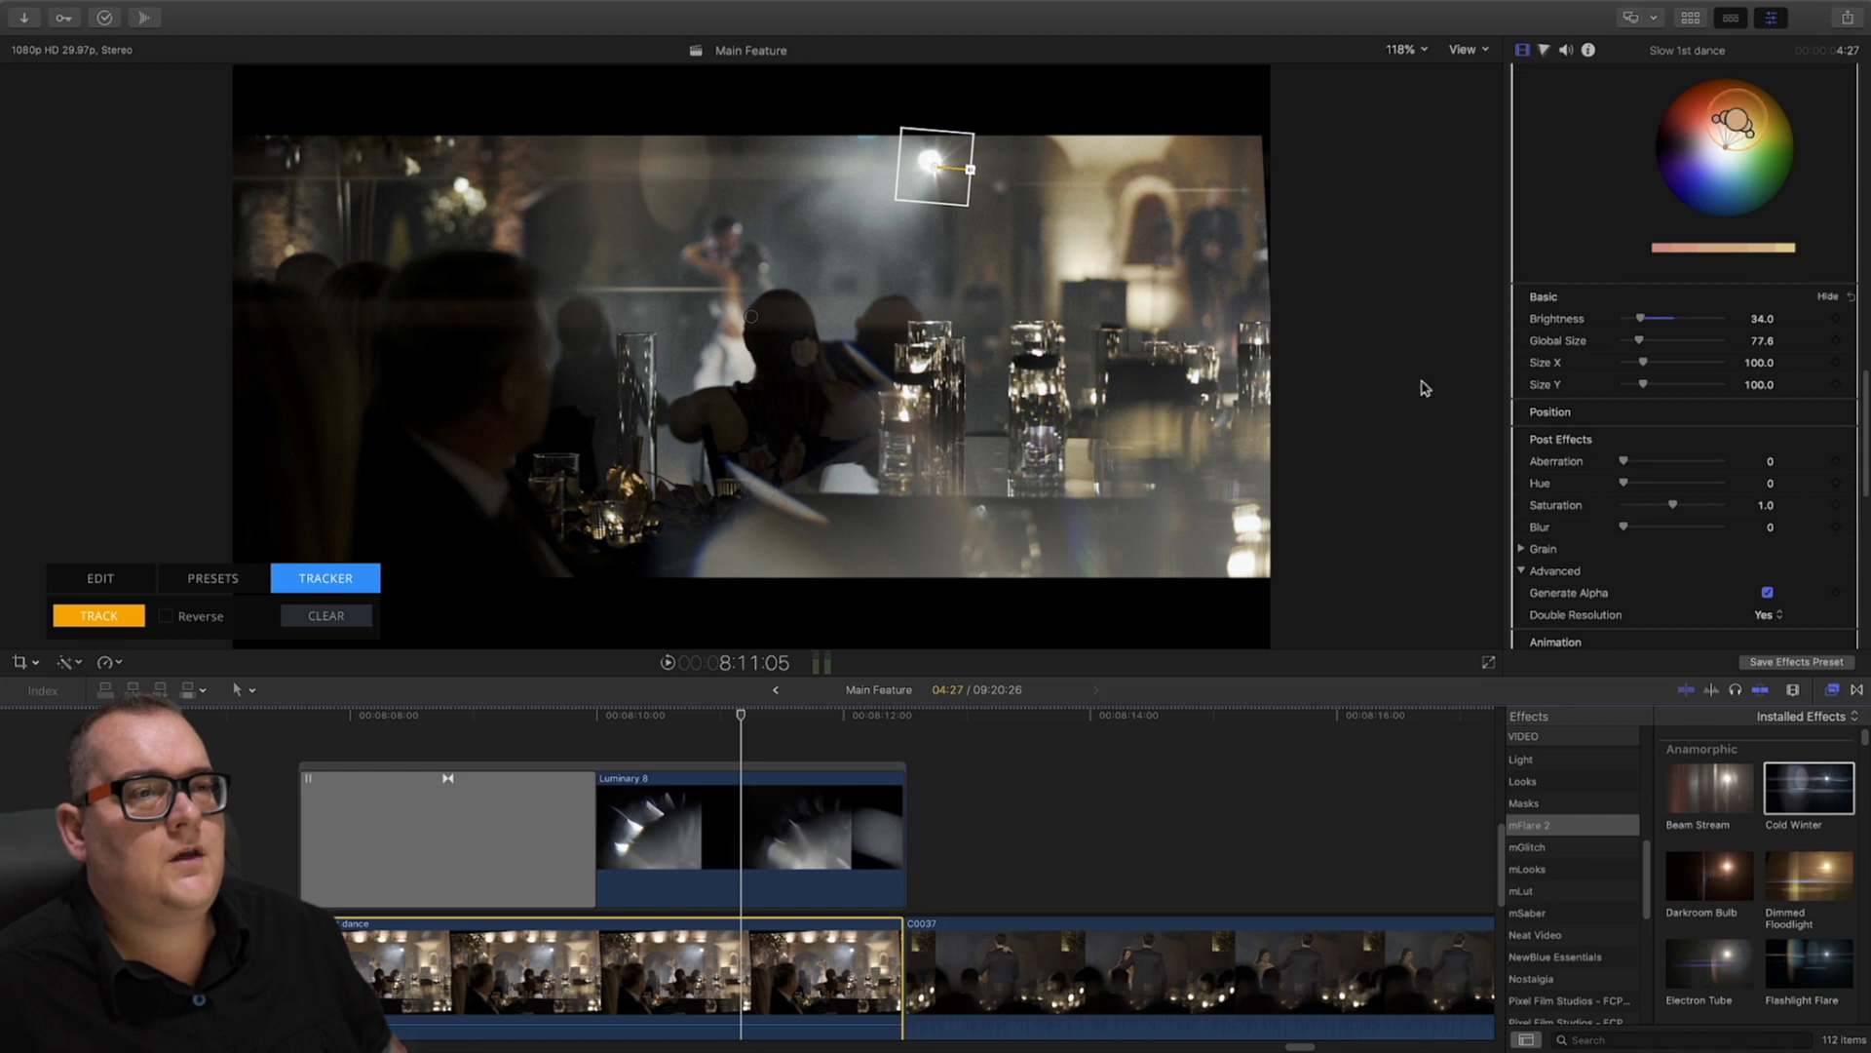
pyautogui.moveTo(744, 718); pyautogui.dragTo(785, 718)
pyautogui.click(1119, 330)
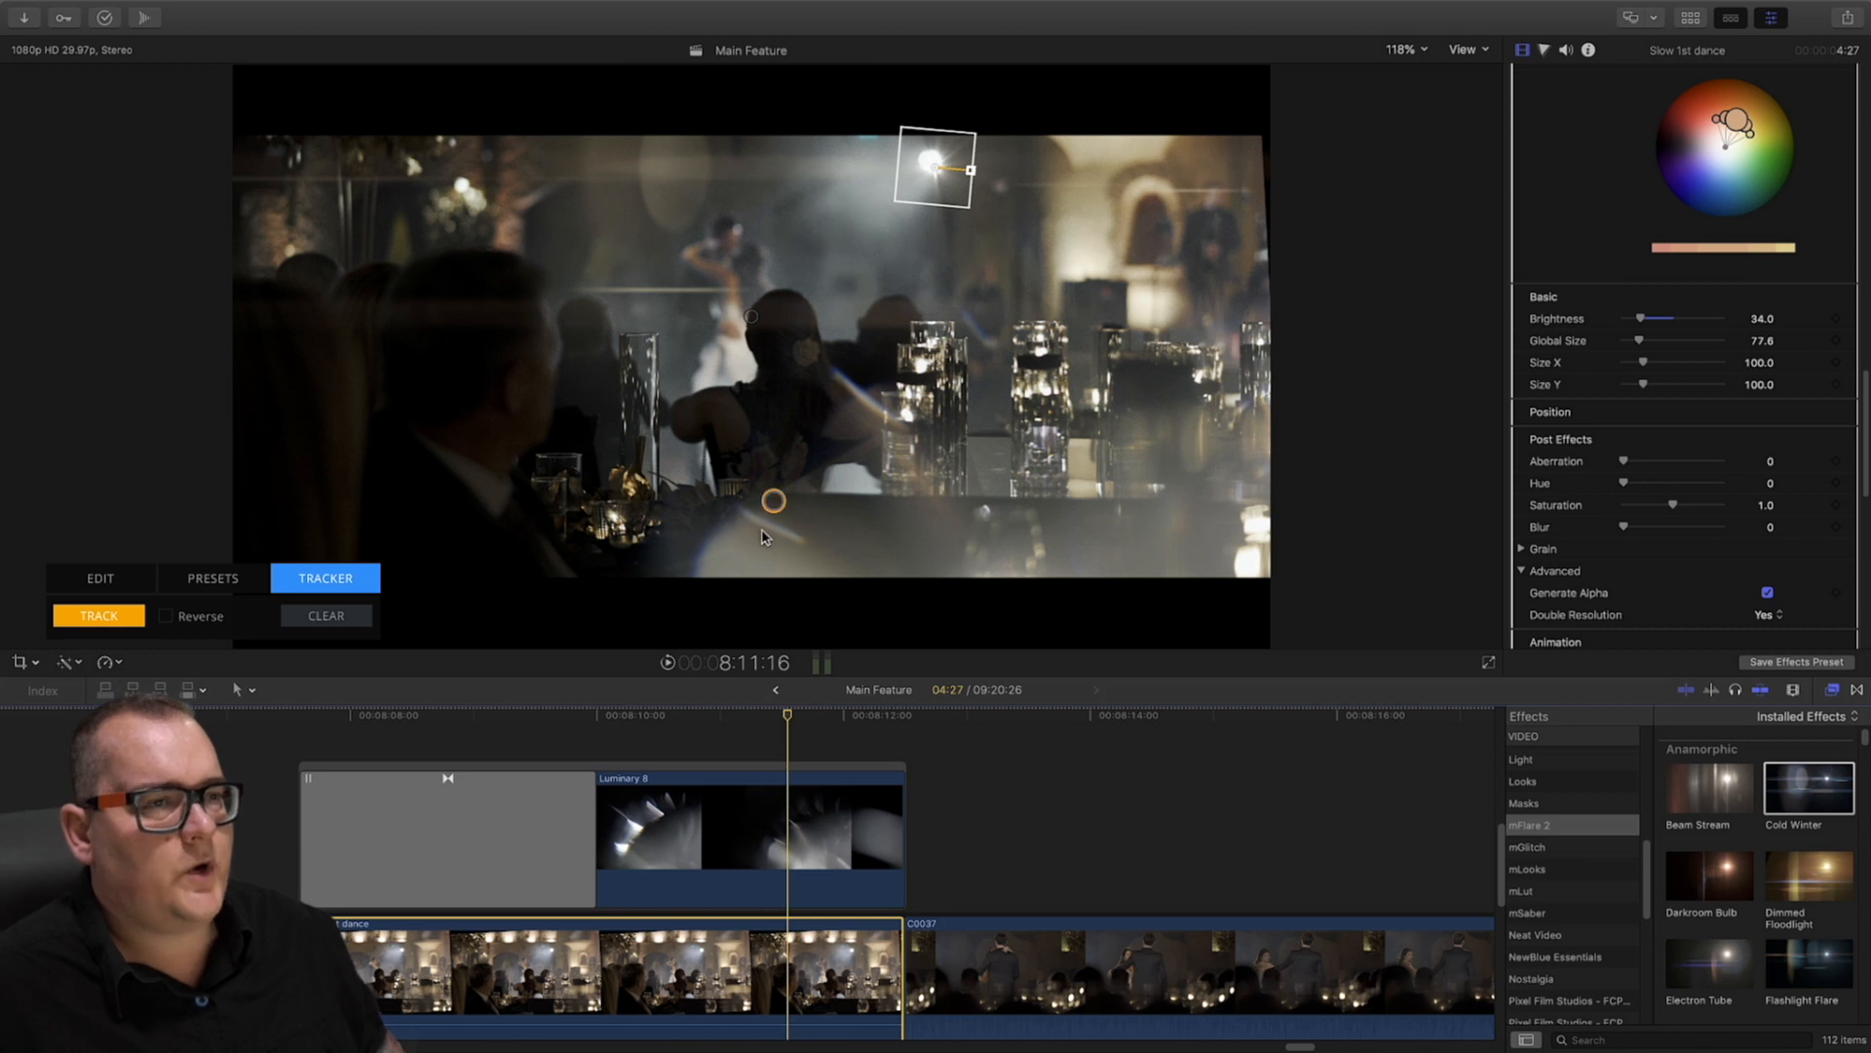
# Compare the shot with the Luminary 8 overlay clip disabled and enabled, around 8:11:09 and 8:11:28
pyautogui.click(797, 809)
pyautogui.click(791, 719)
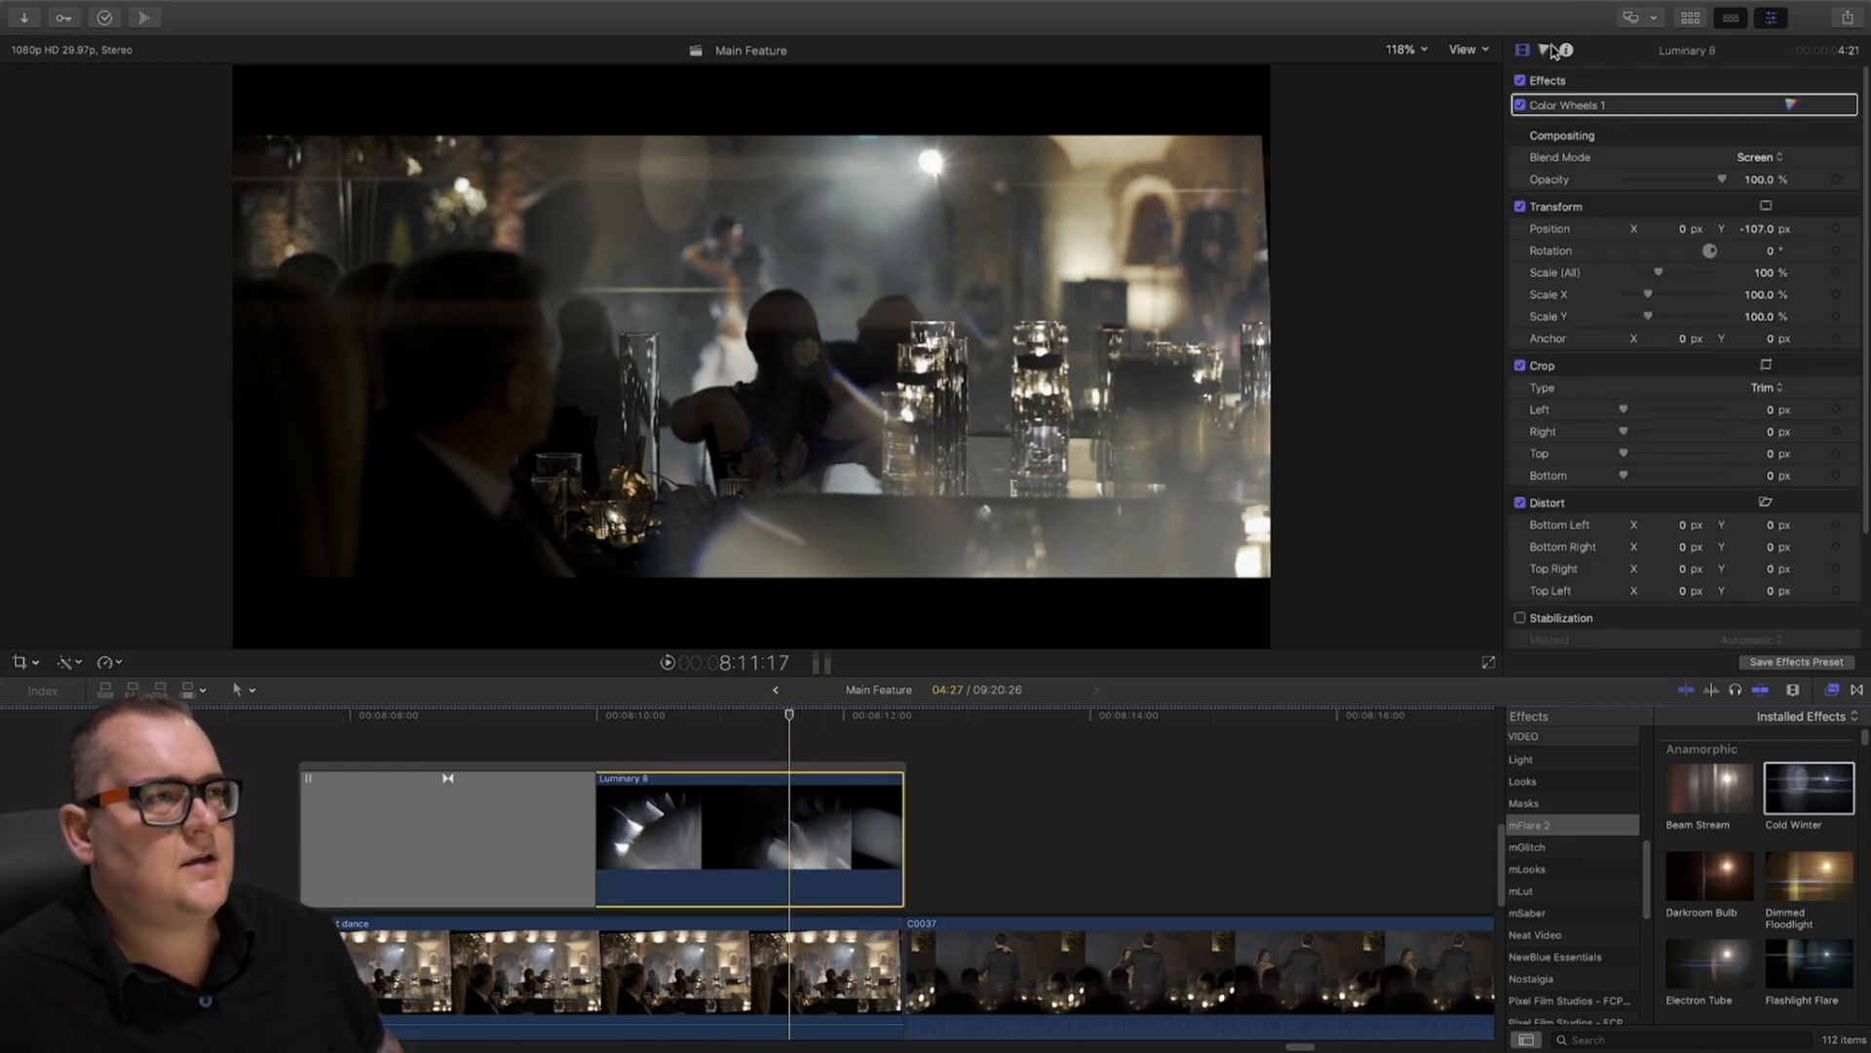
pyautogui.scroll(-5, 1636, 398)
pyautogui.scroll(5, 1637, 397)
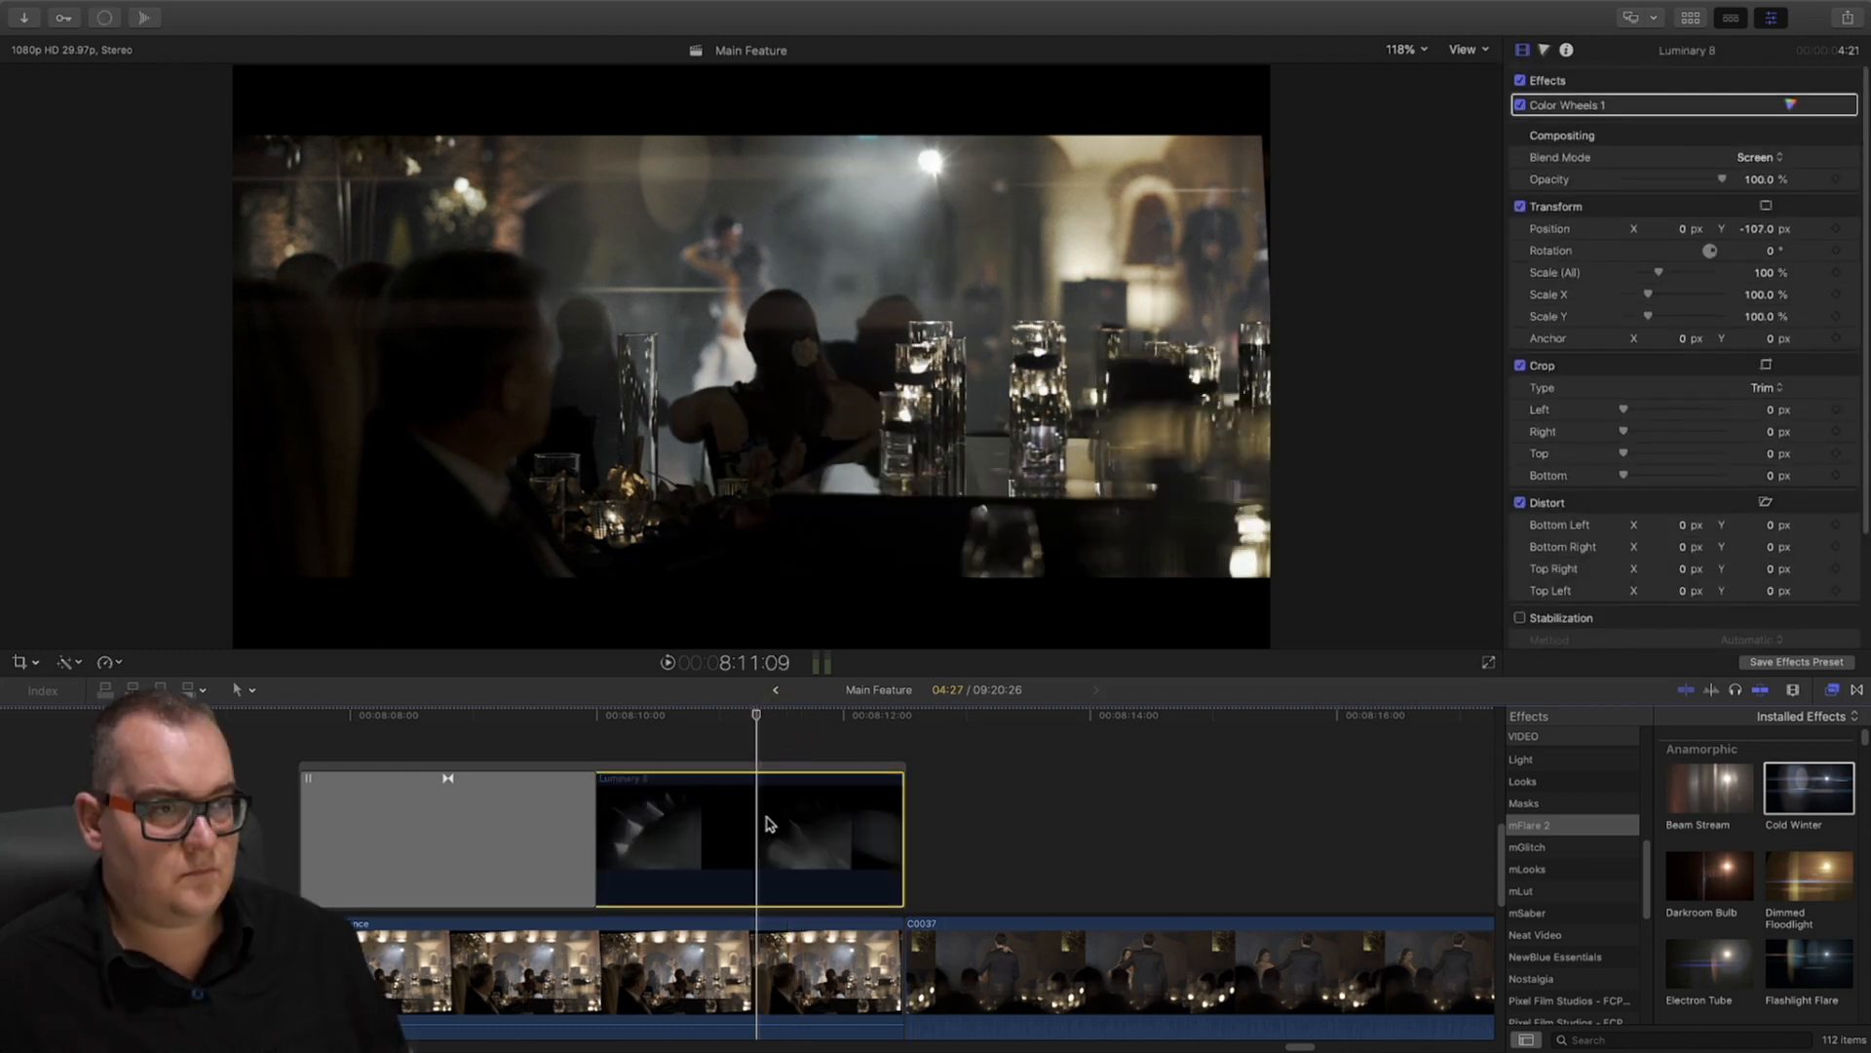
pyautogui.press('v')
pyautogui.moveTo(863, 738)
pyautogui.mouseDown()
pyautogui.moveTo(655, 744)
pyautogui.moveTo(835, 746)
pyautogui.mouseUp()
pyautogui.press('v')
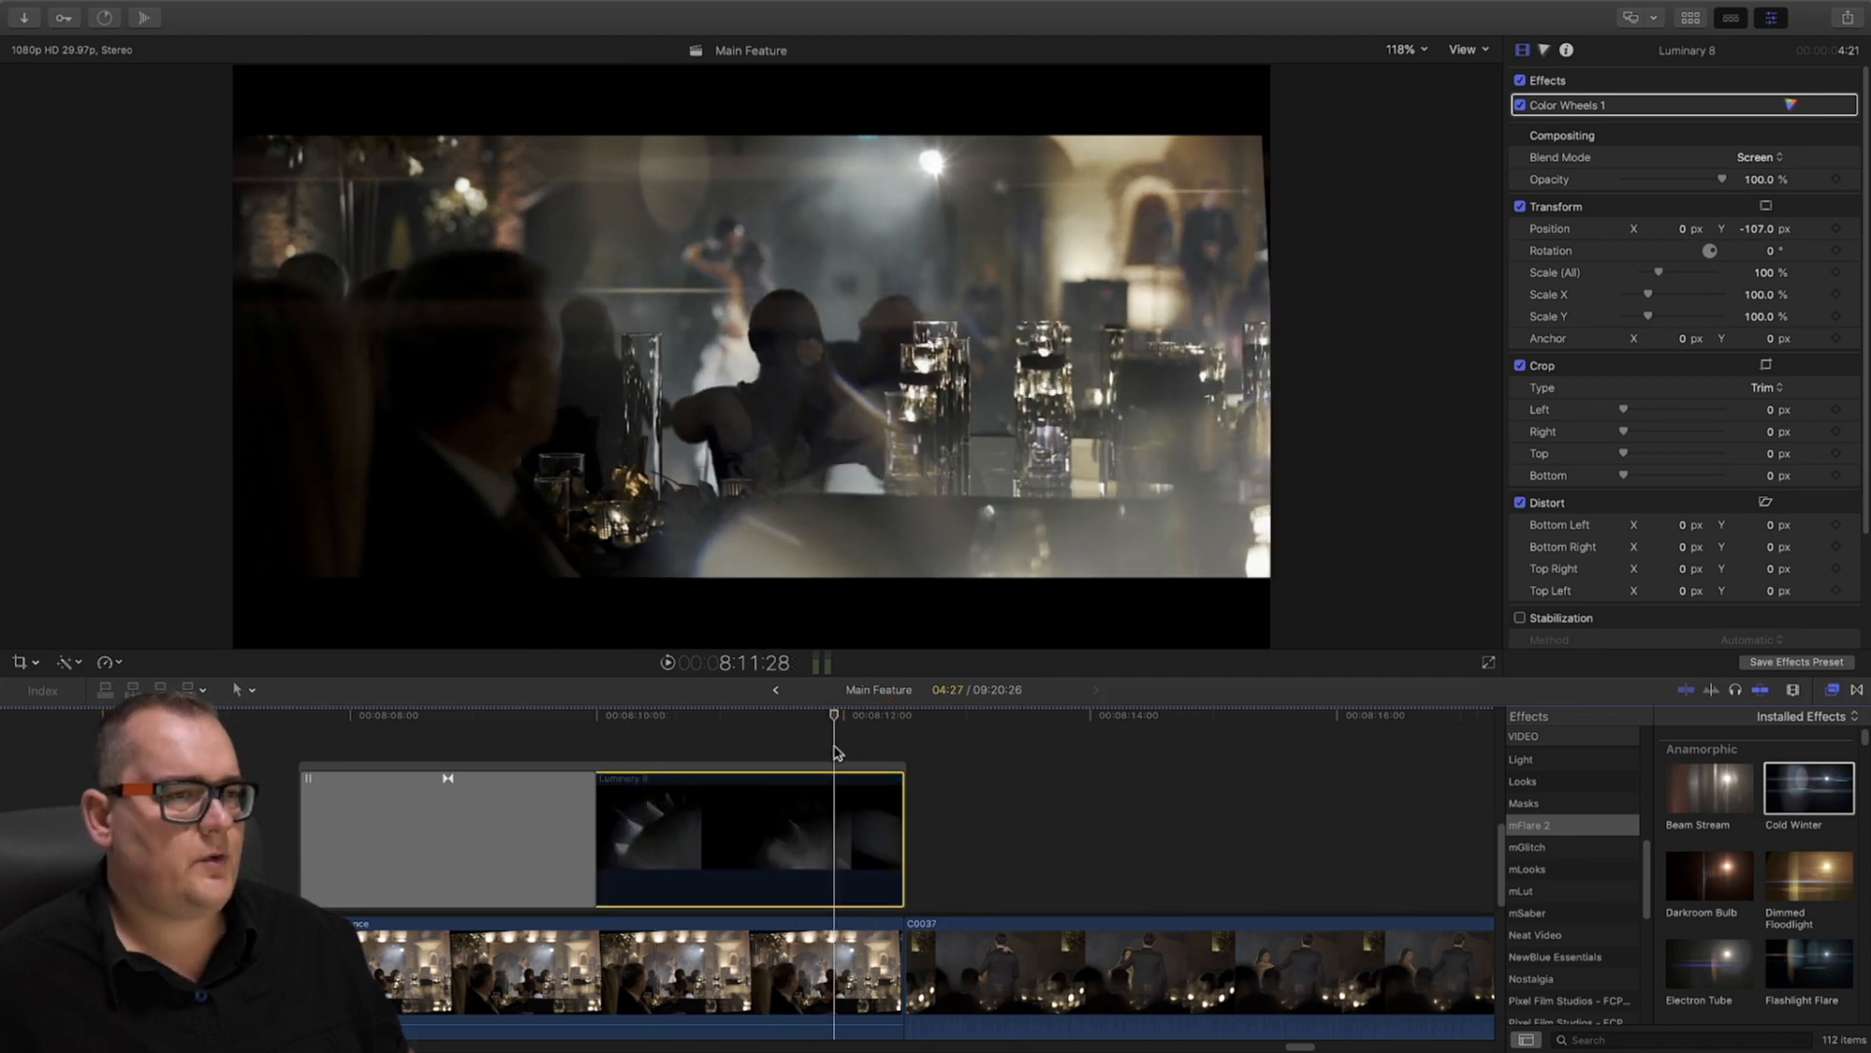
pyautogui.press('v')
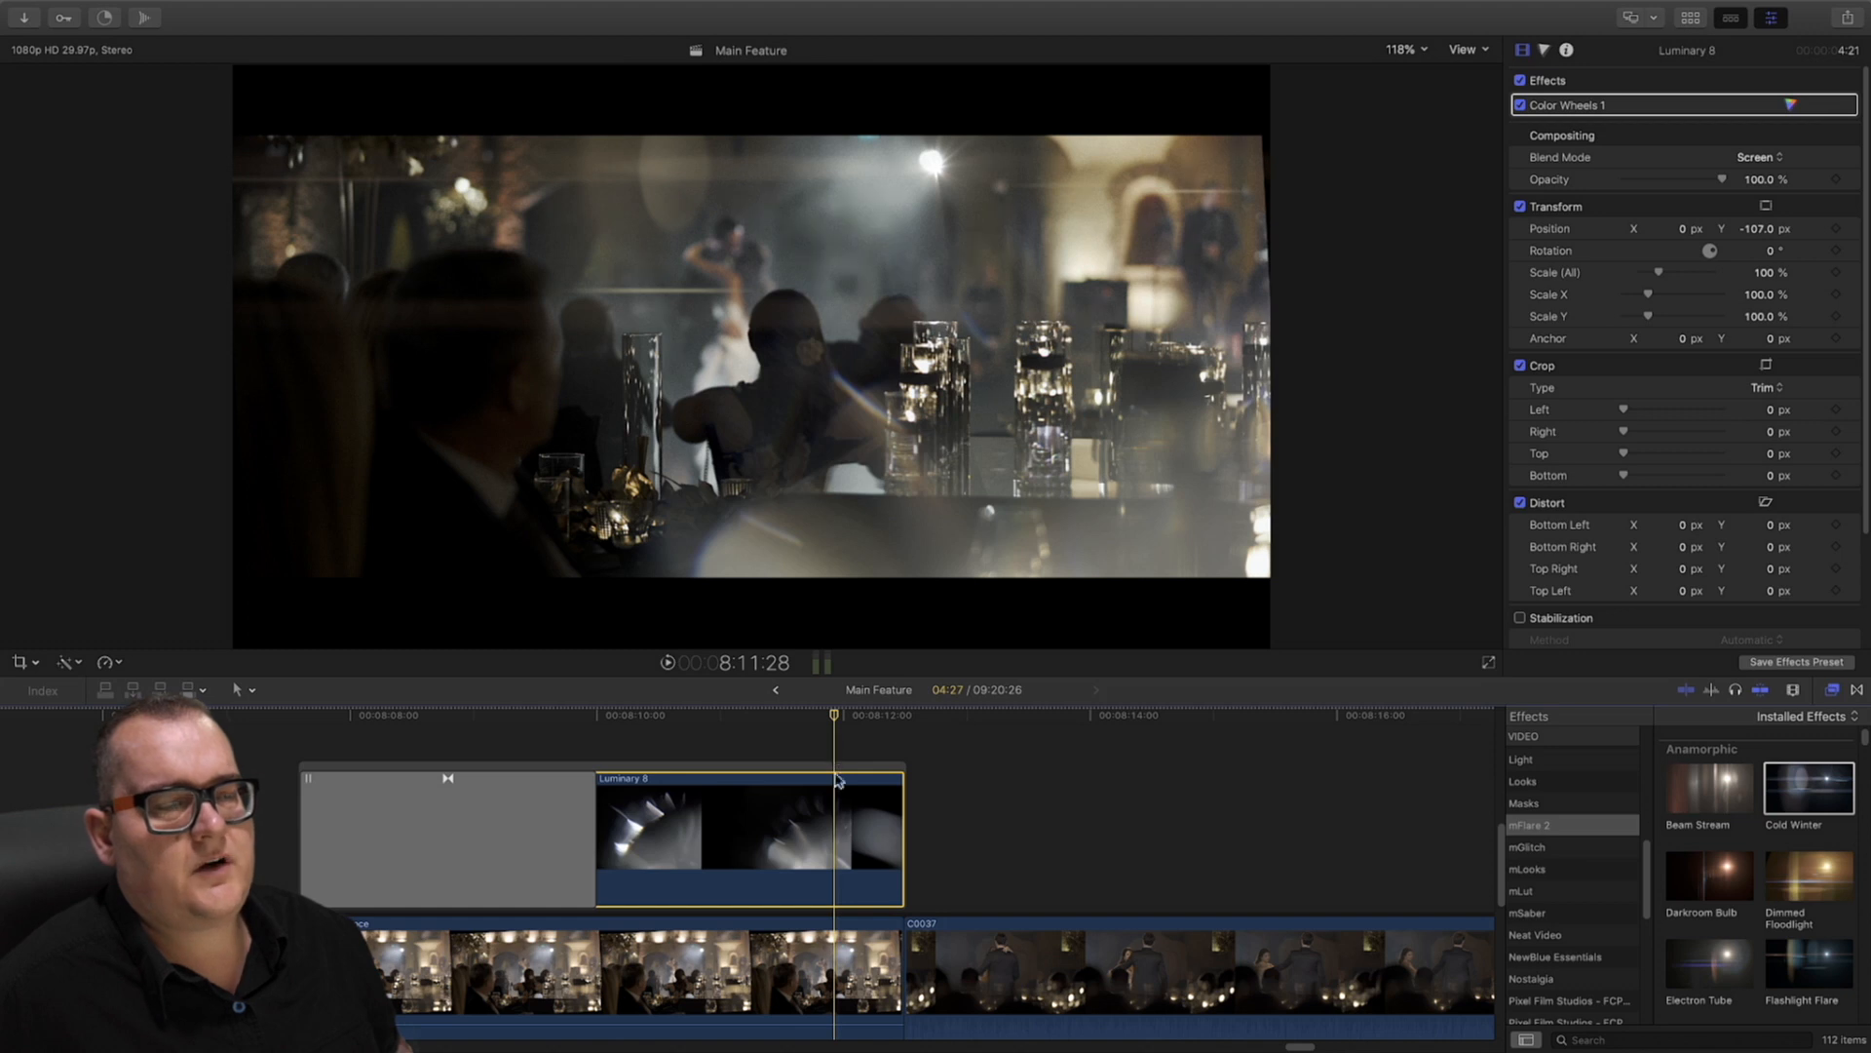
# Compare the Slow 1st dance clip with and without its effects at 8:10:24, with the Luminary 8 overlay disabled
pyautogui.moveTo(845, 735); pyautogui.dragTo(696, 770)
pyautogui.press('v')
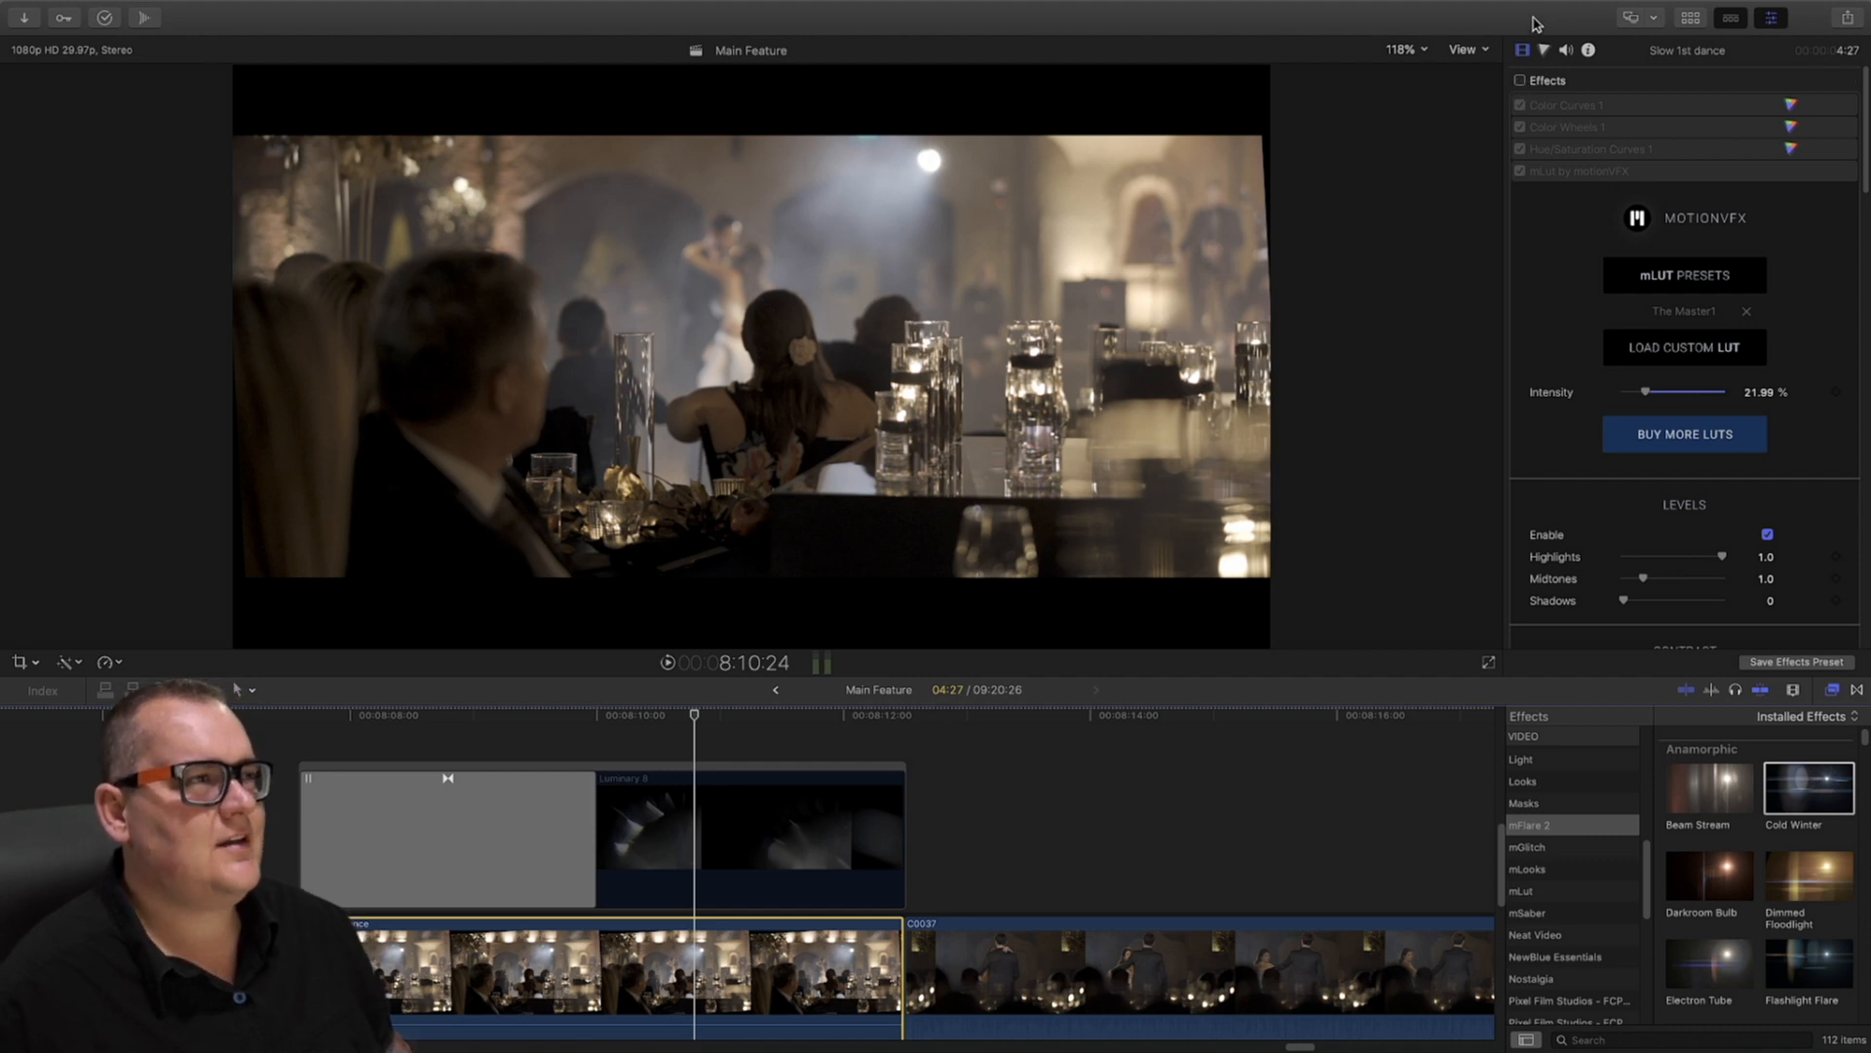
pyautogui.click(1522, 82)
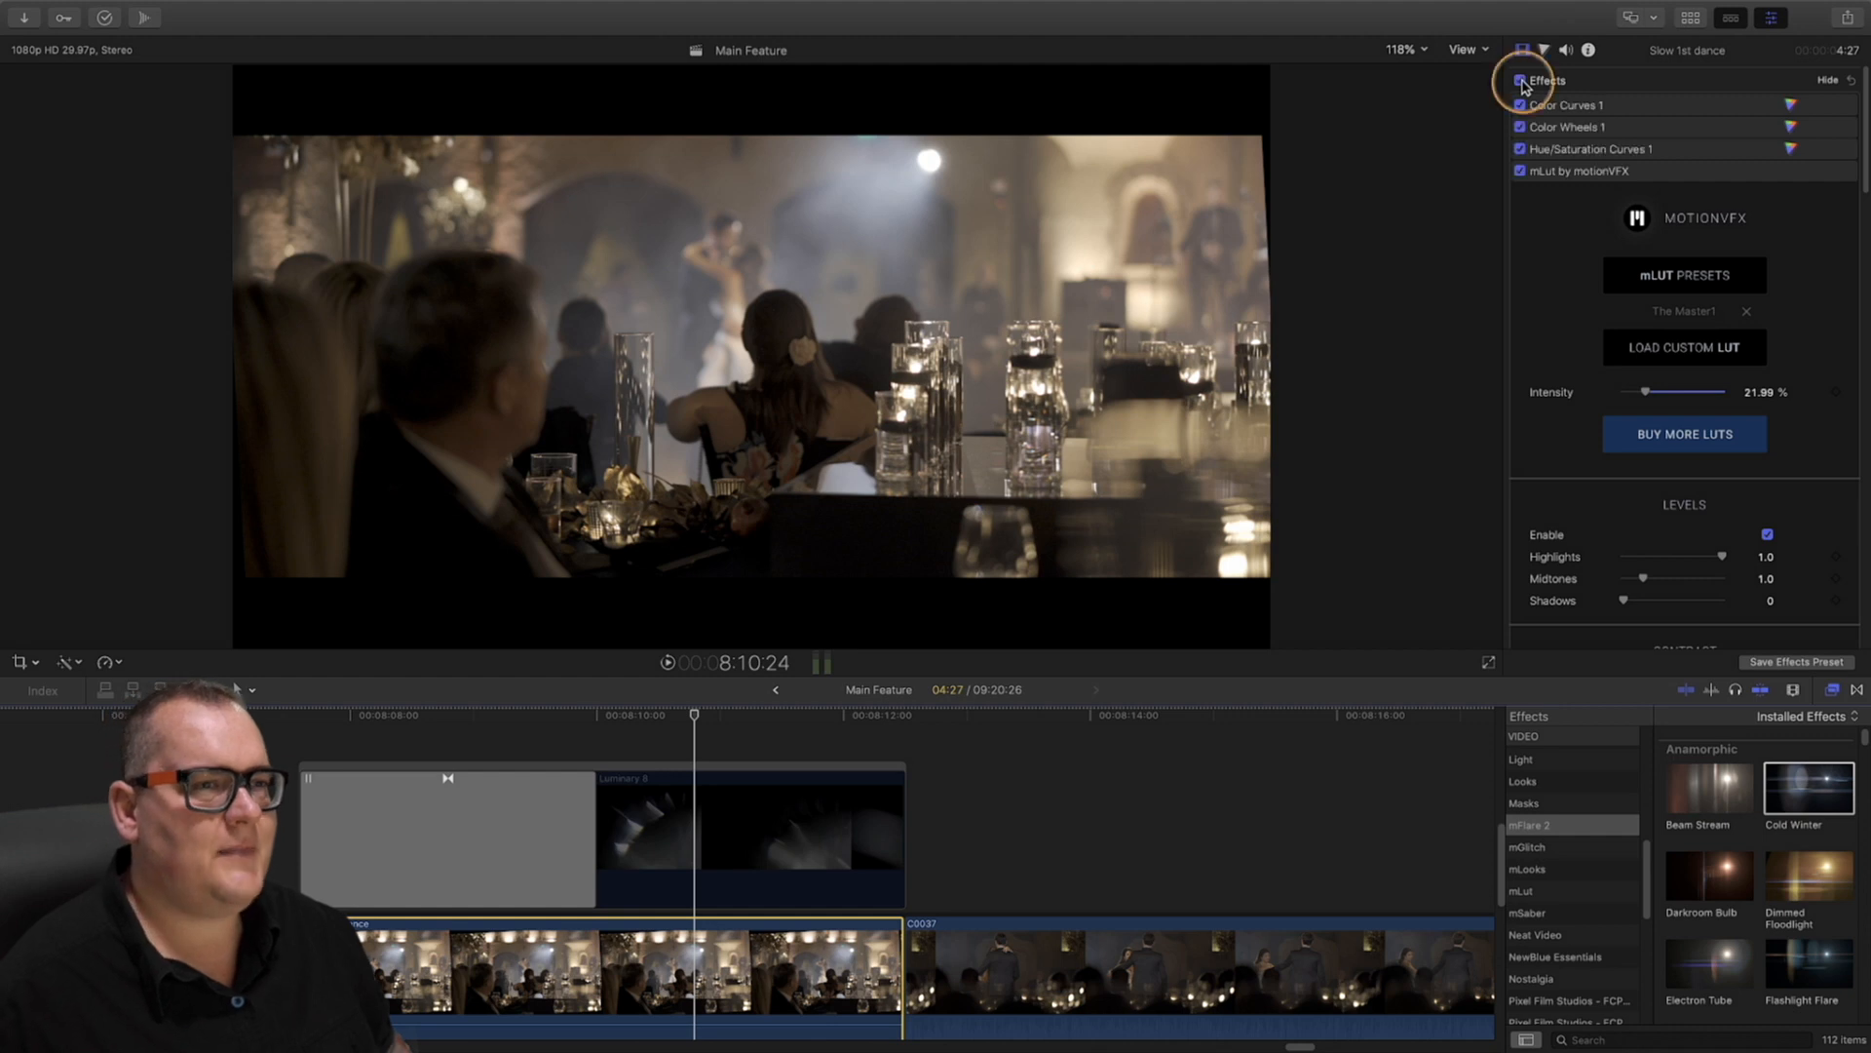
pyautogui.click(1521, 81)
pyautogui.click(1522, 82)
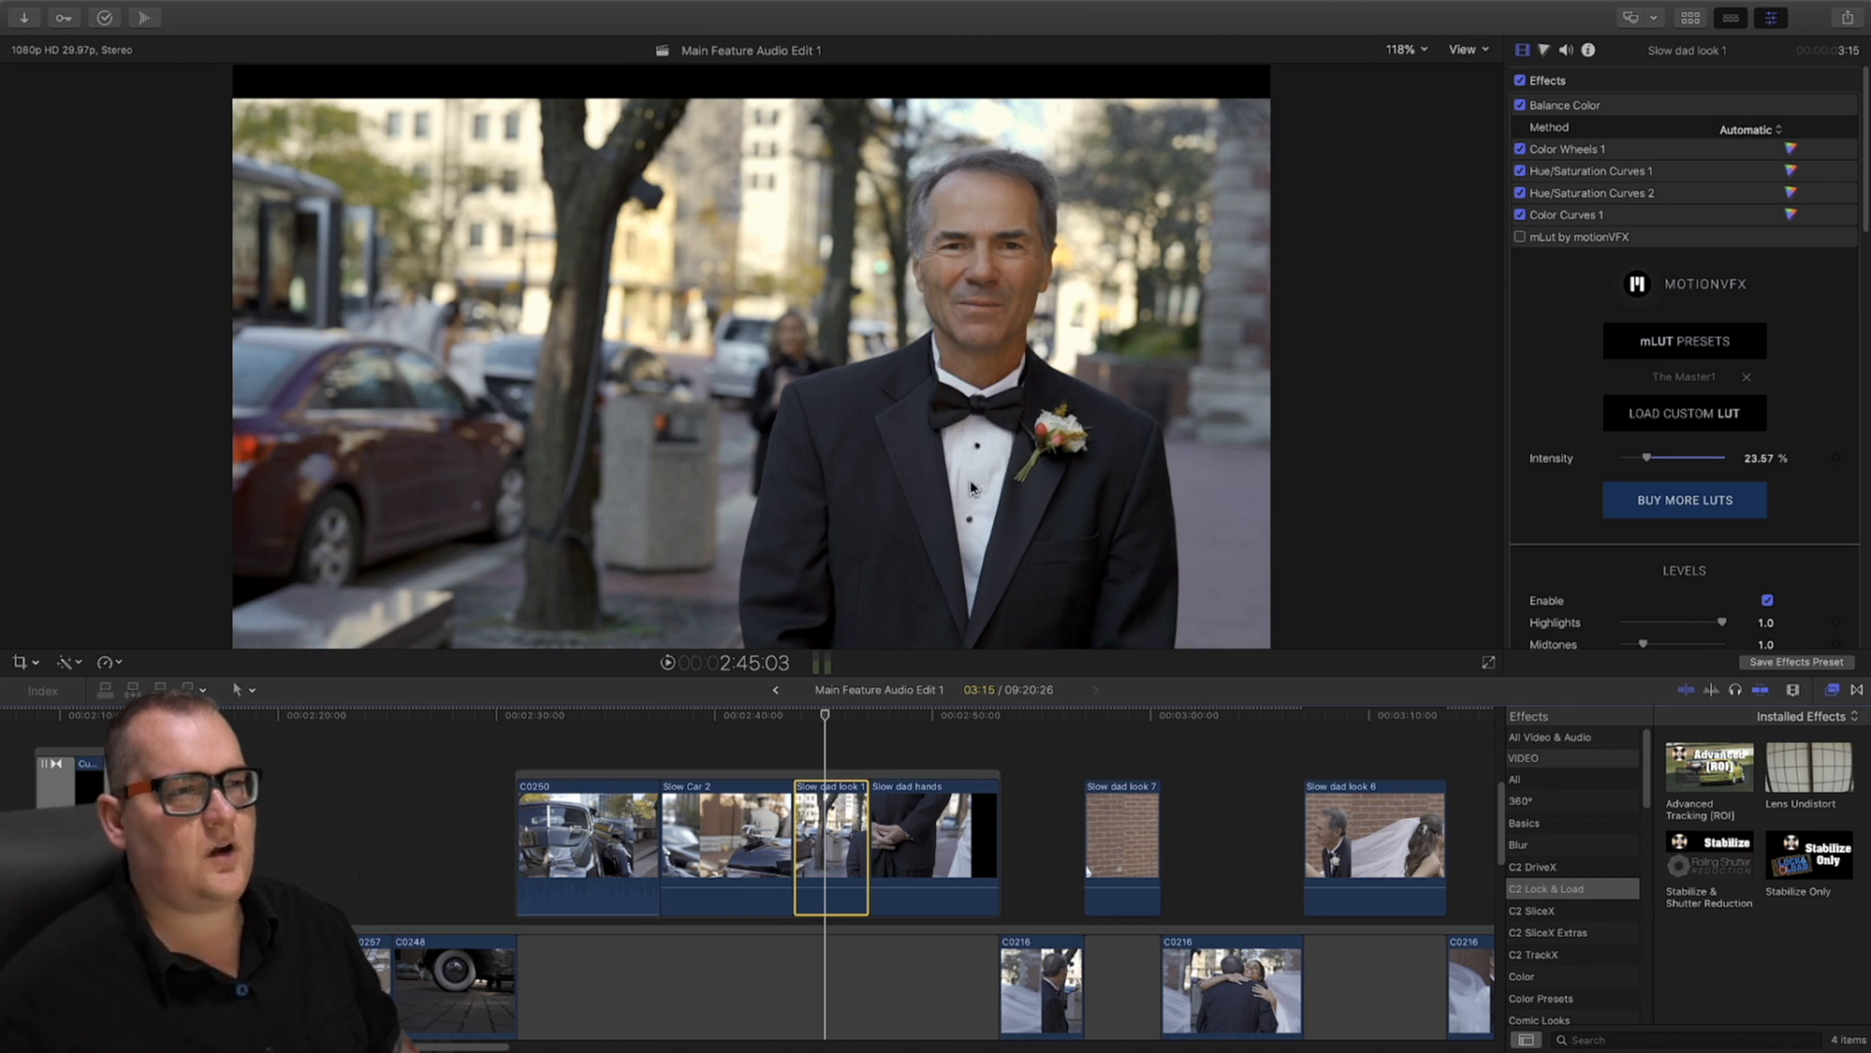
# Add a second Color Wheels correction with a shape mask to the Slow dad look 1 clip
pyautogui.click(1545, 50)
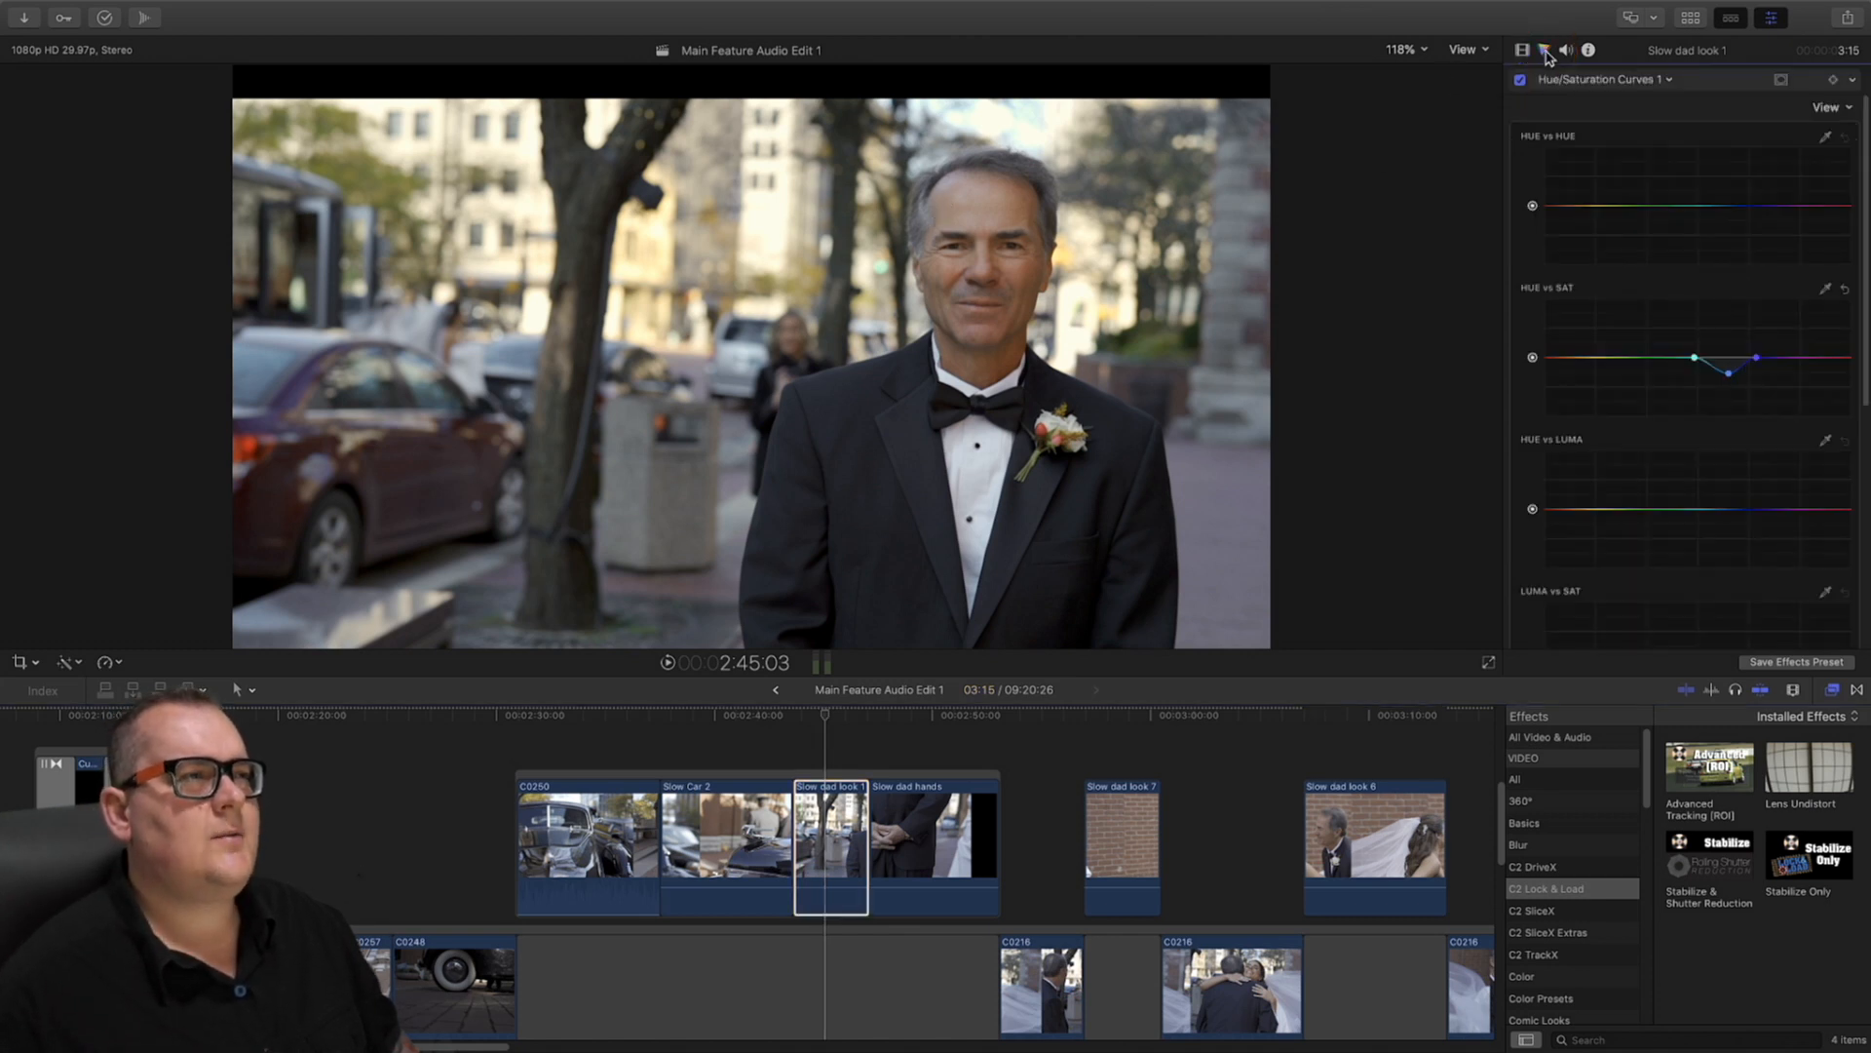
pyautogui.click(1606, 81)
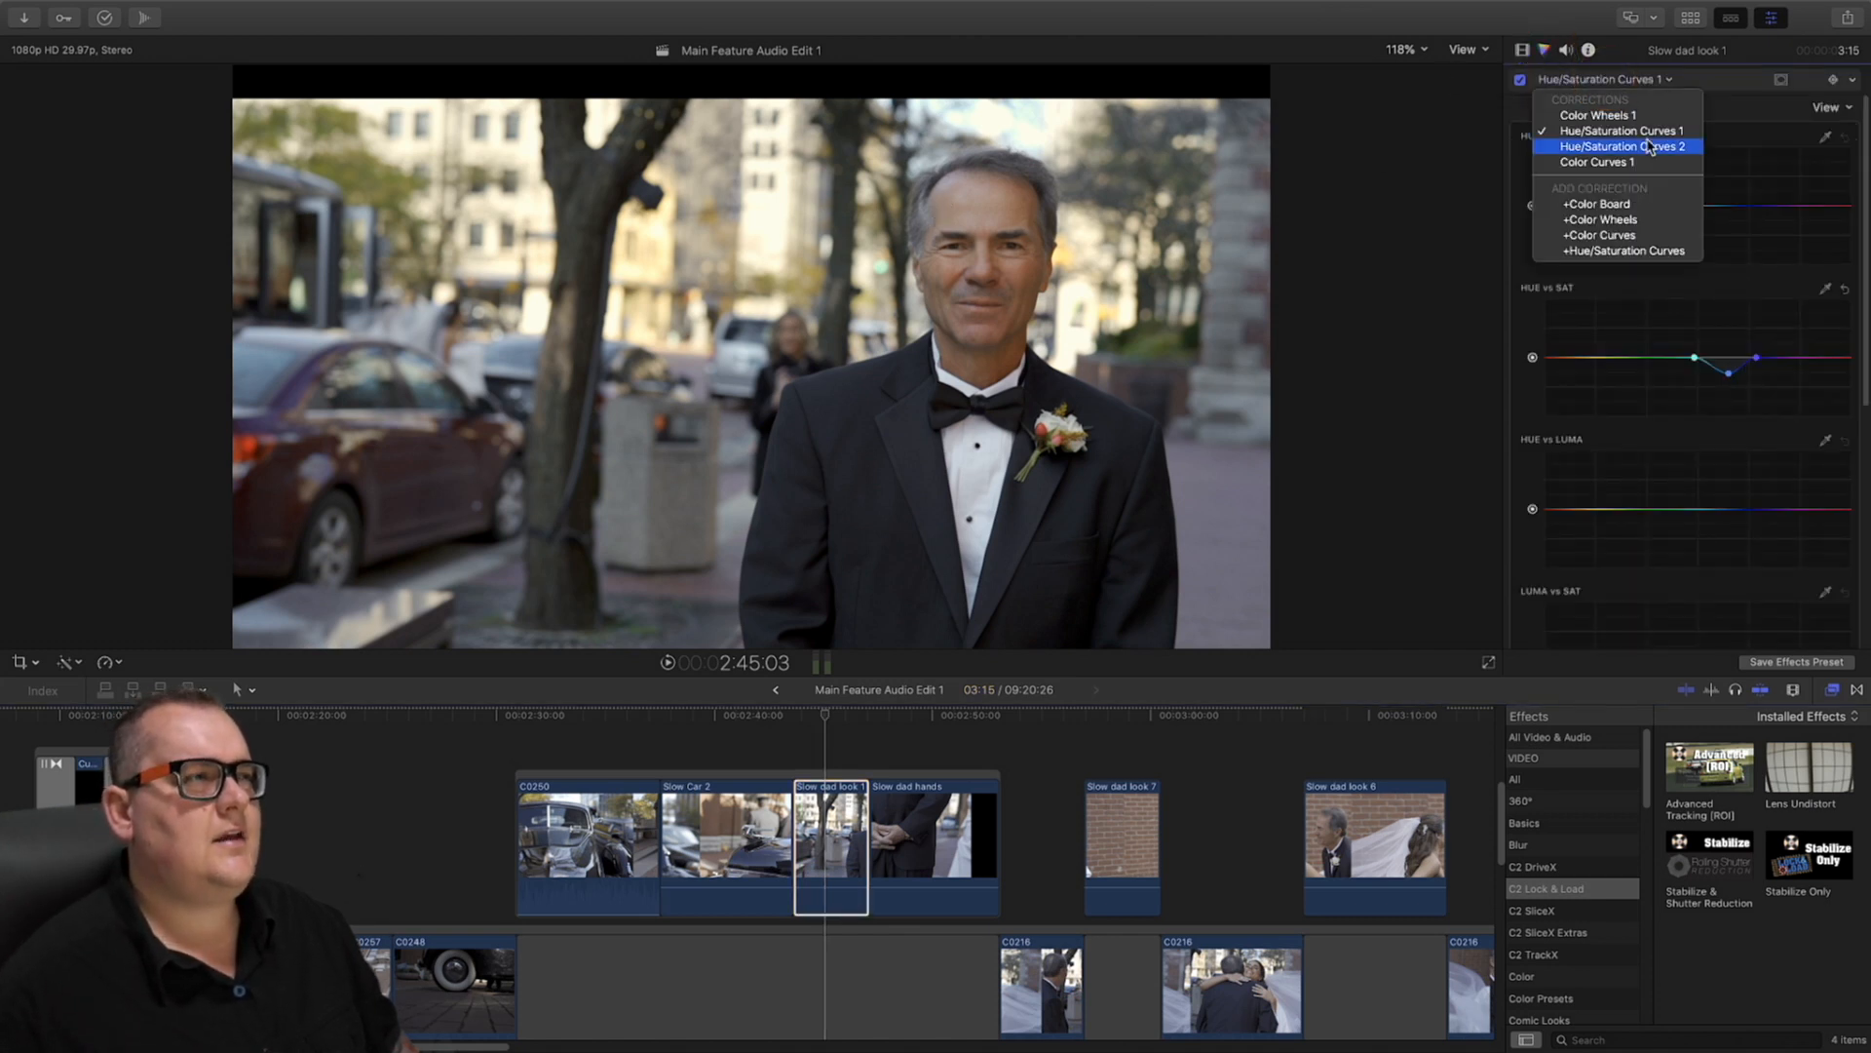
pyautogui.click(1658, 220)
pyautogui.click(1780, 81)
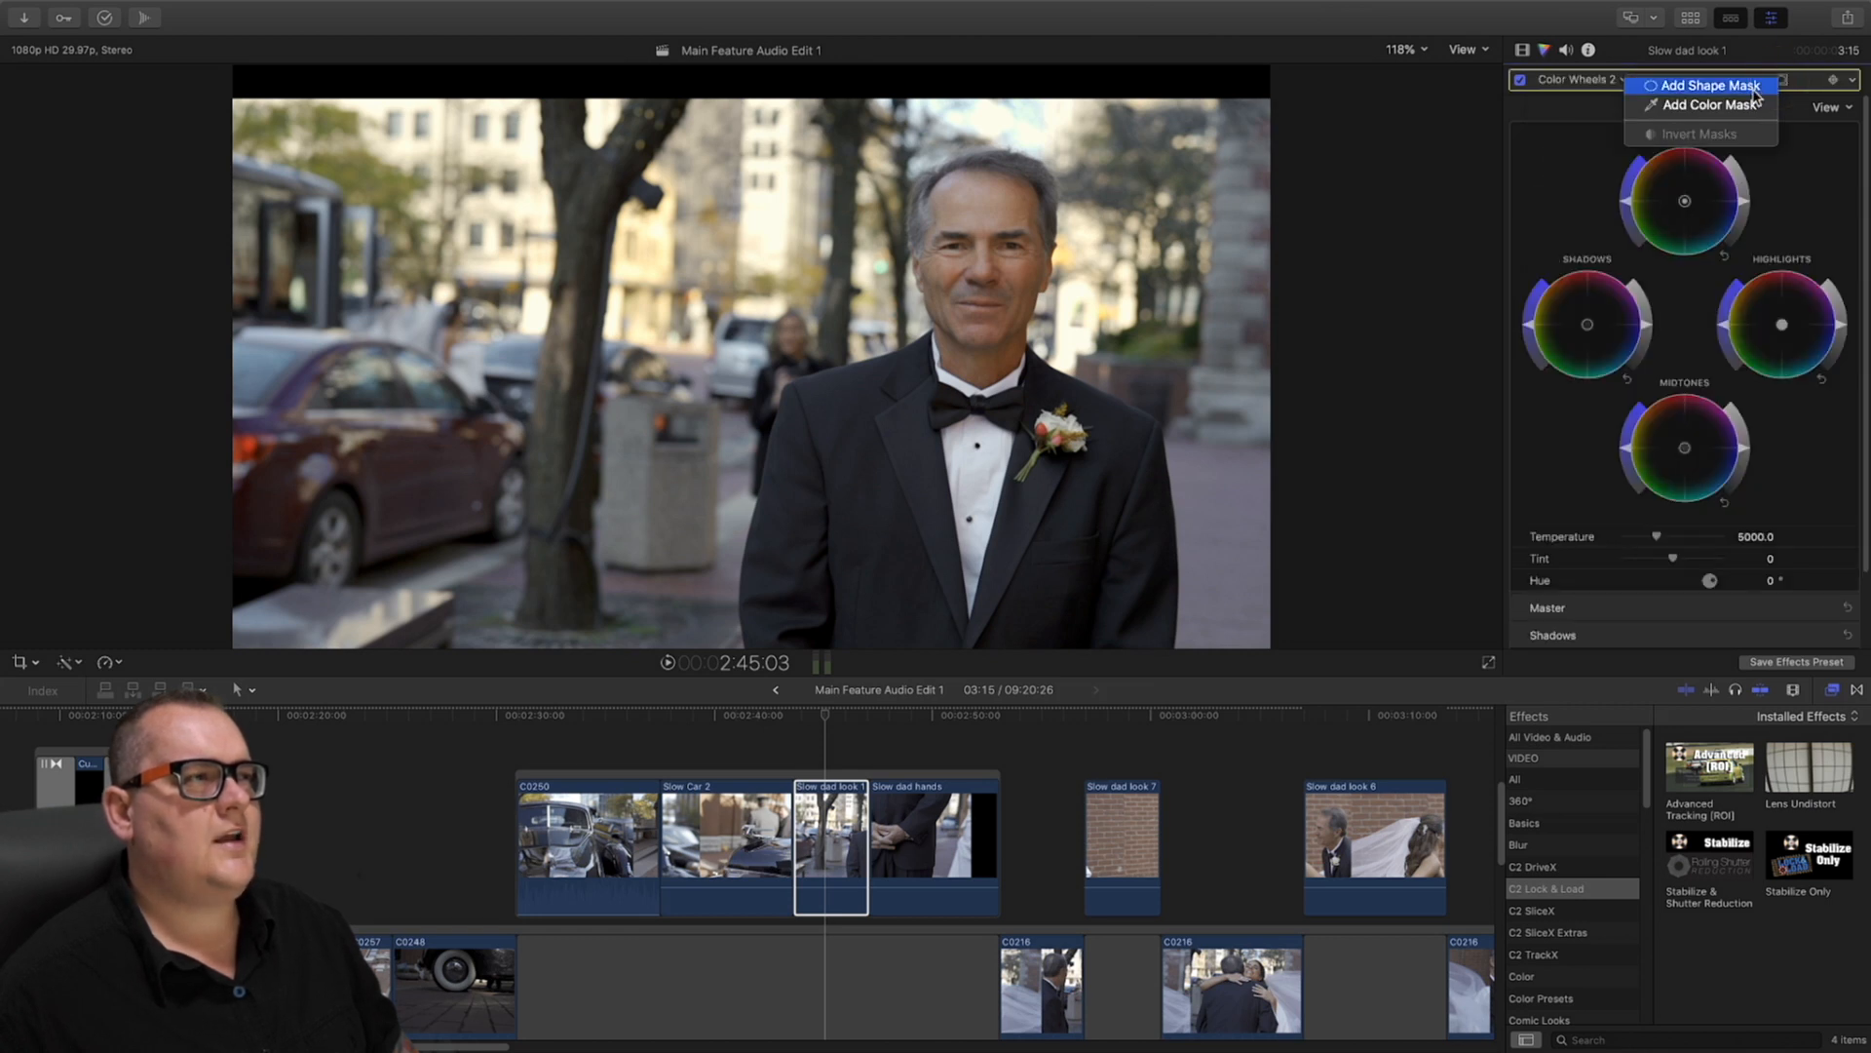
pyautogui.click(1700, 94)
# Shape the mask into a tall ellipse centered over the father's face and torso, with a wide soft edge
pyautogui.moveTo(696, 257); pyautogui.dragTo(673, 252)
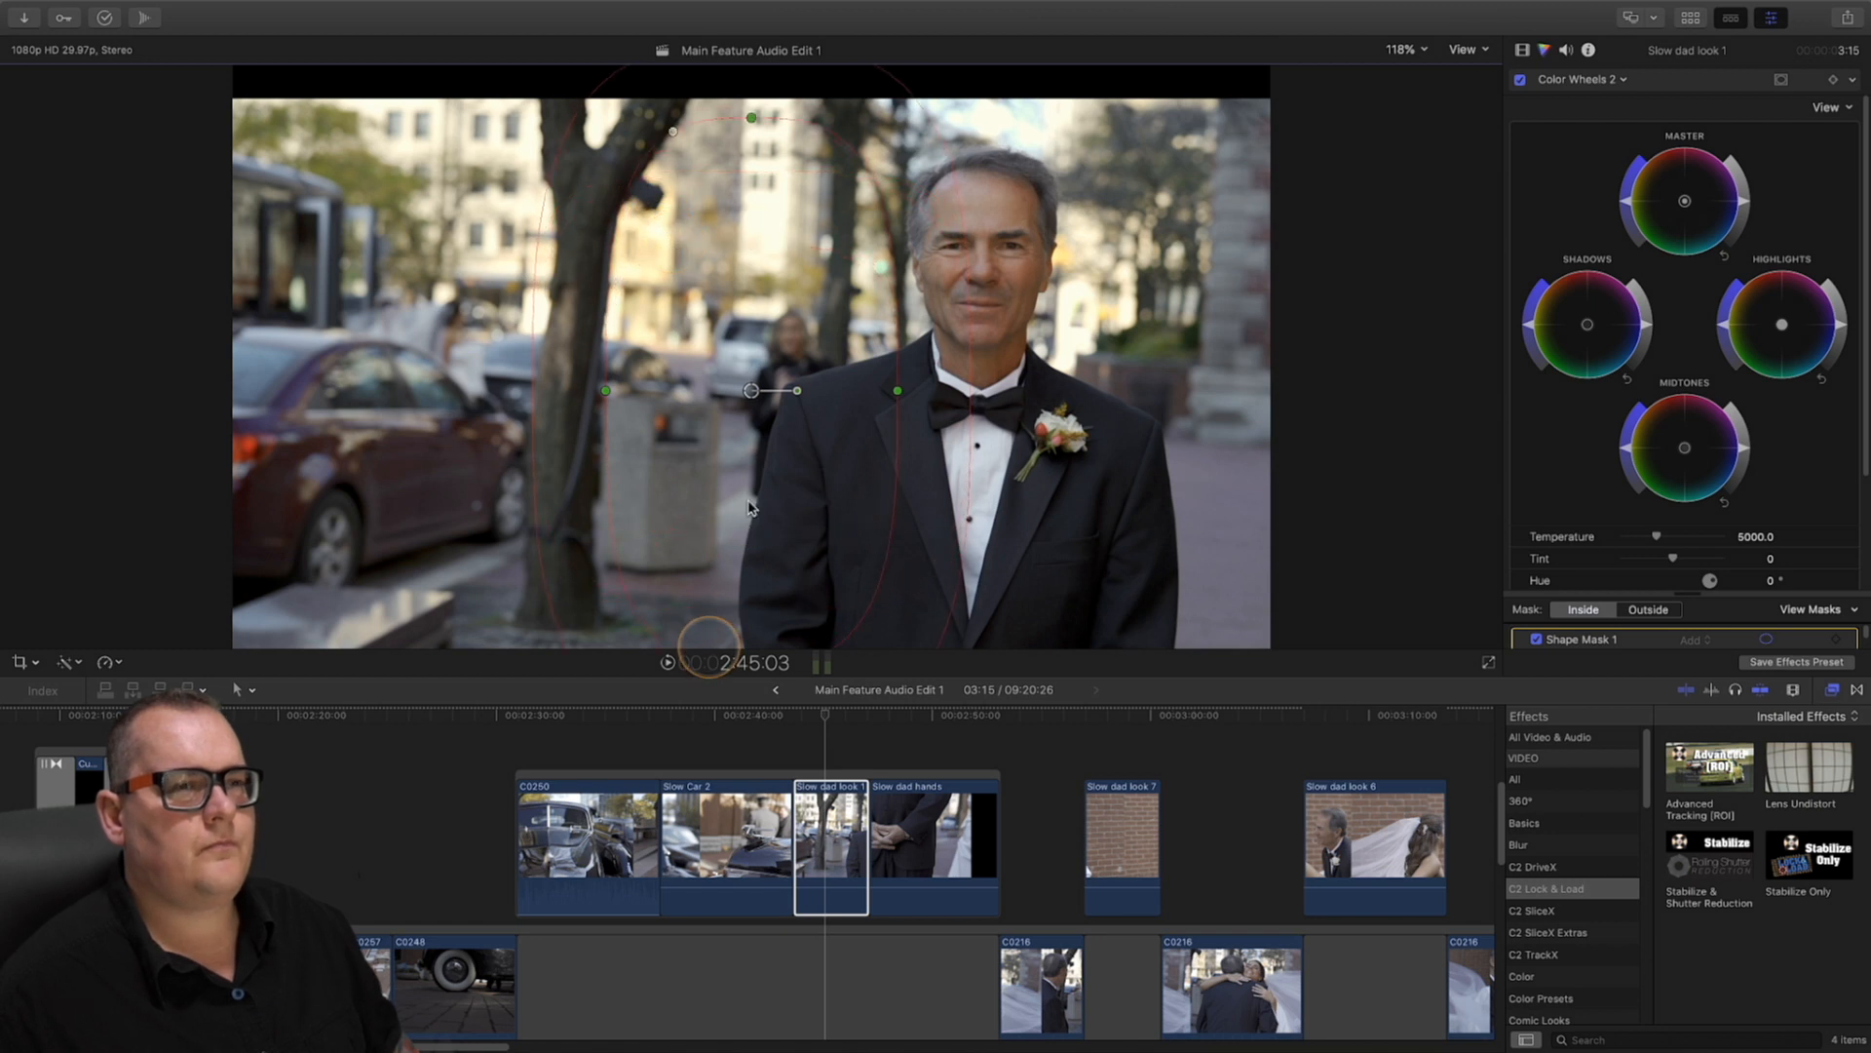
pyautogui.moveTo(751, 390); pyautogui.dragTo(967, 430)
pyautogui.moveTo(1104, 545); pyautogui.dragTo(1070, 543)
pyautogui.moveTo(903, 201); pyautogui.dragTo(922, 208)
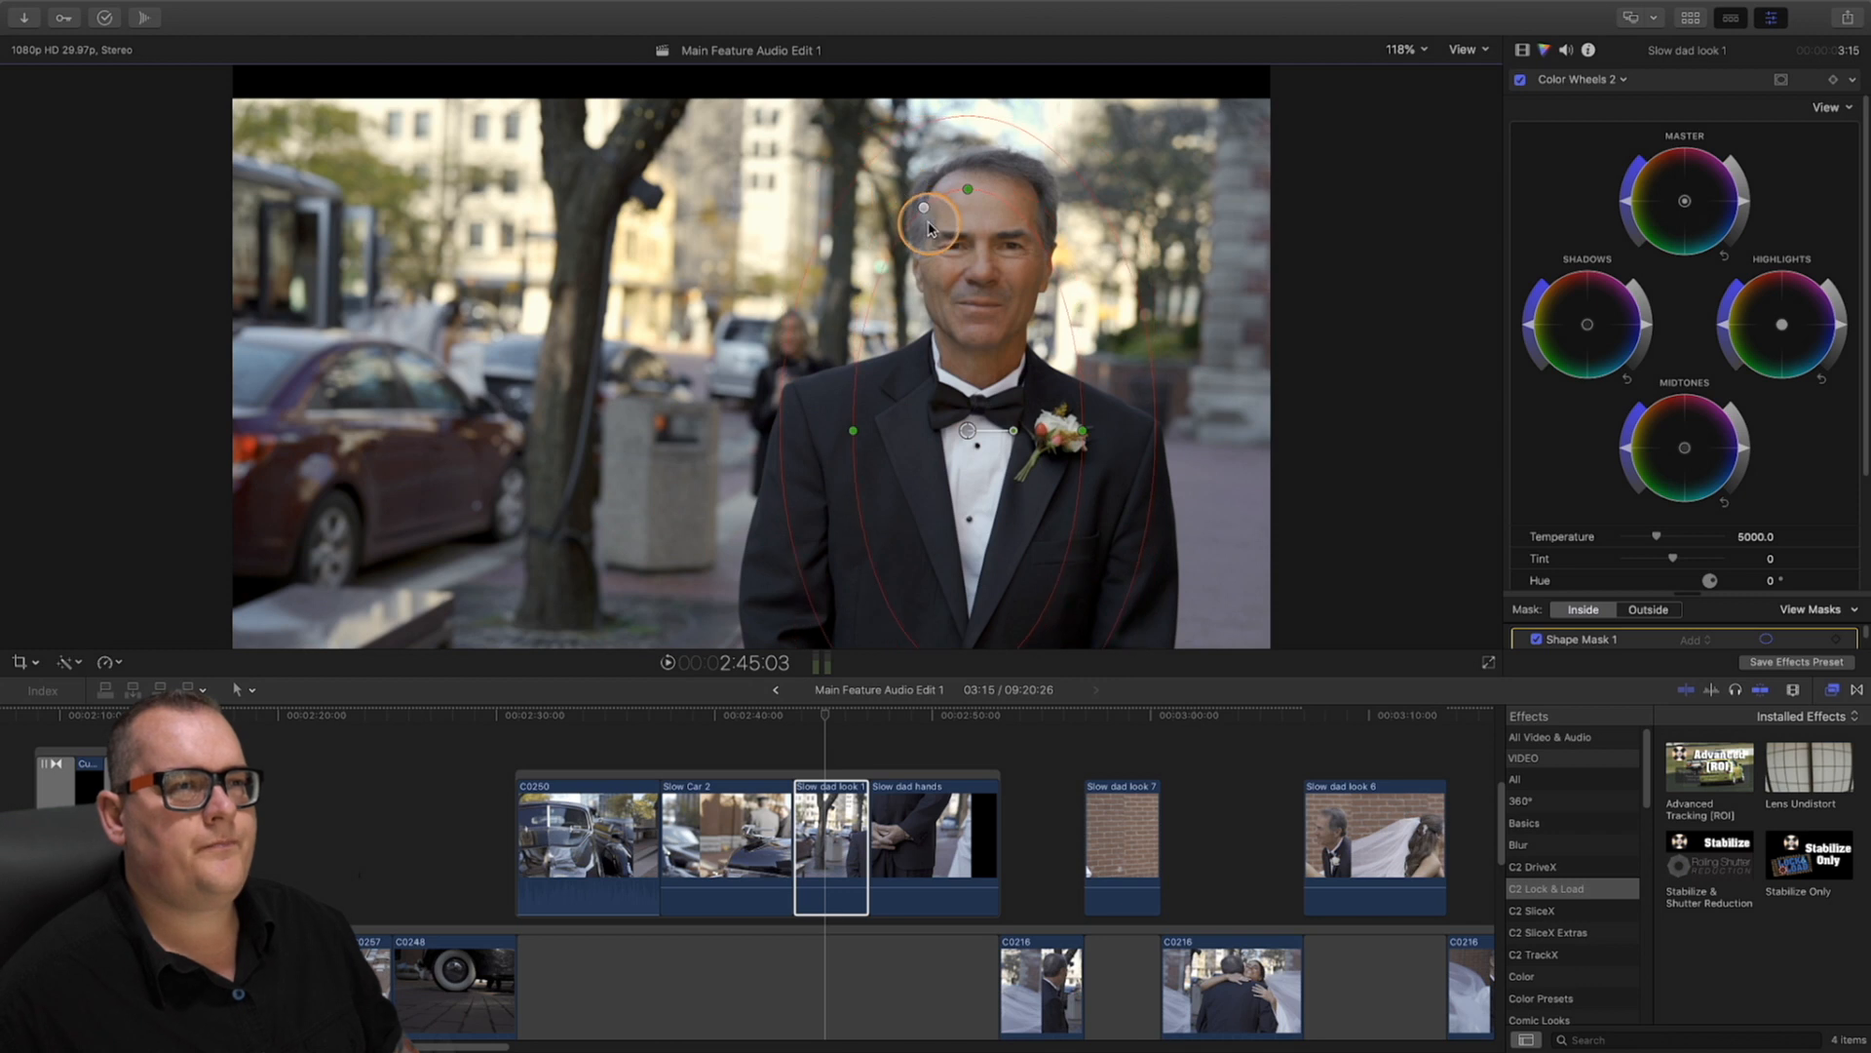
pyautogui.moveTo(804, 271); pyautogui.dragTo(746, 257)
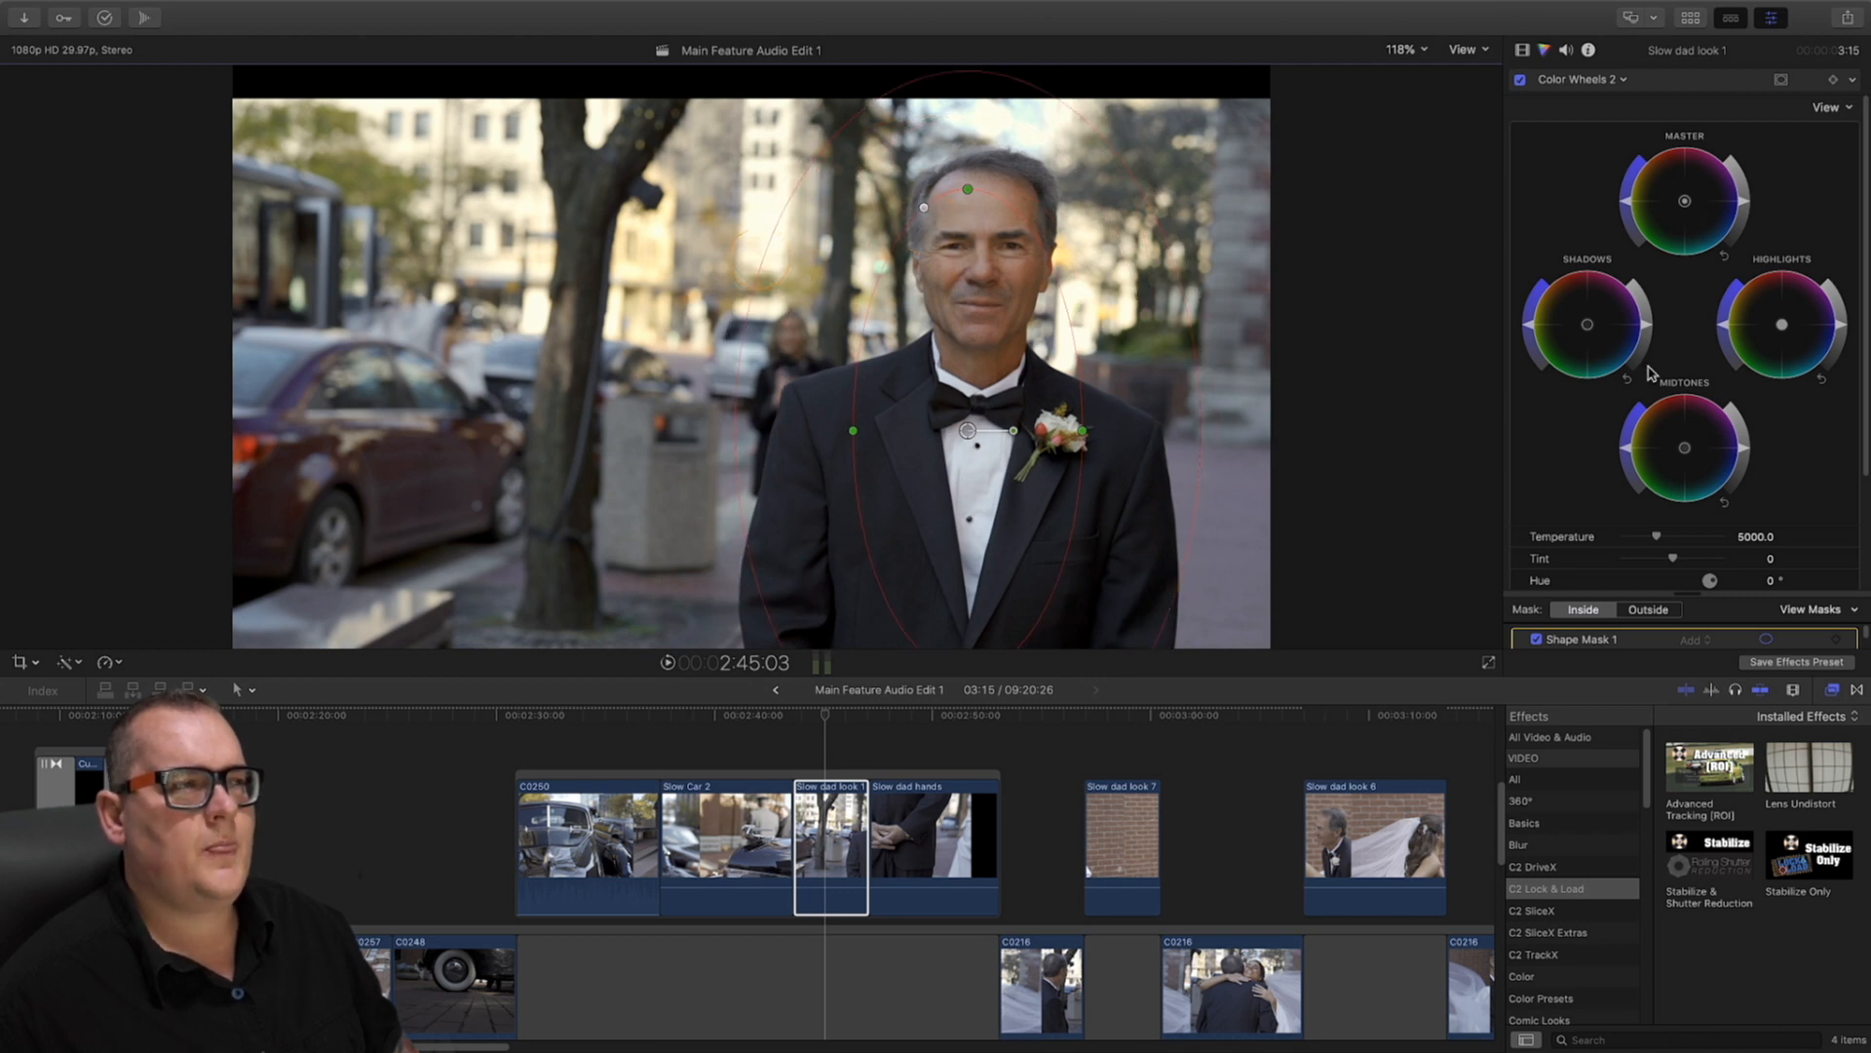
# Switch the correction to outside the mask and try darkening the highlights, resetting the Highlights wheel
pyautogui.moveTo(1840, 310); pyautogui.dragTo(1823, 395)
pyautogui.click(1648, 611)
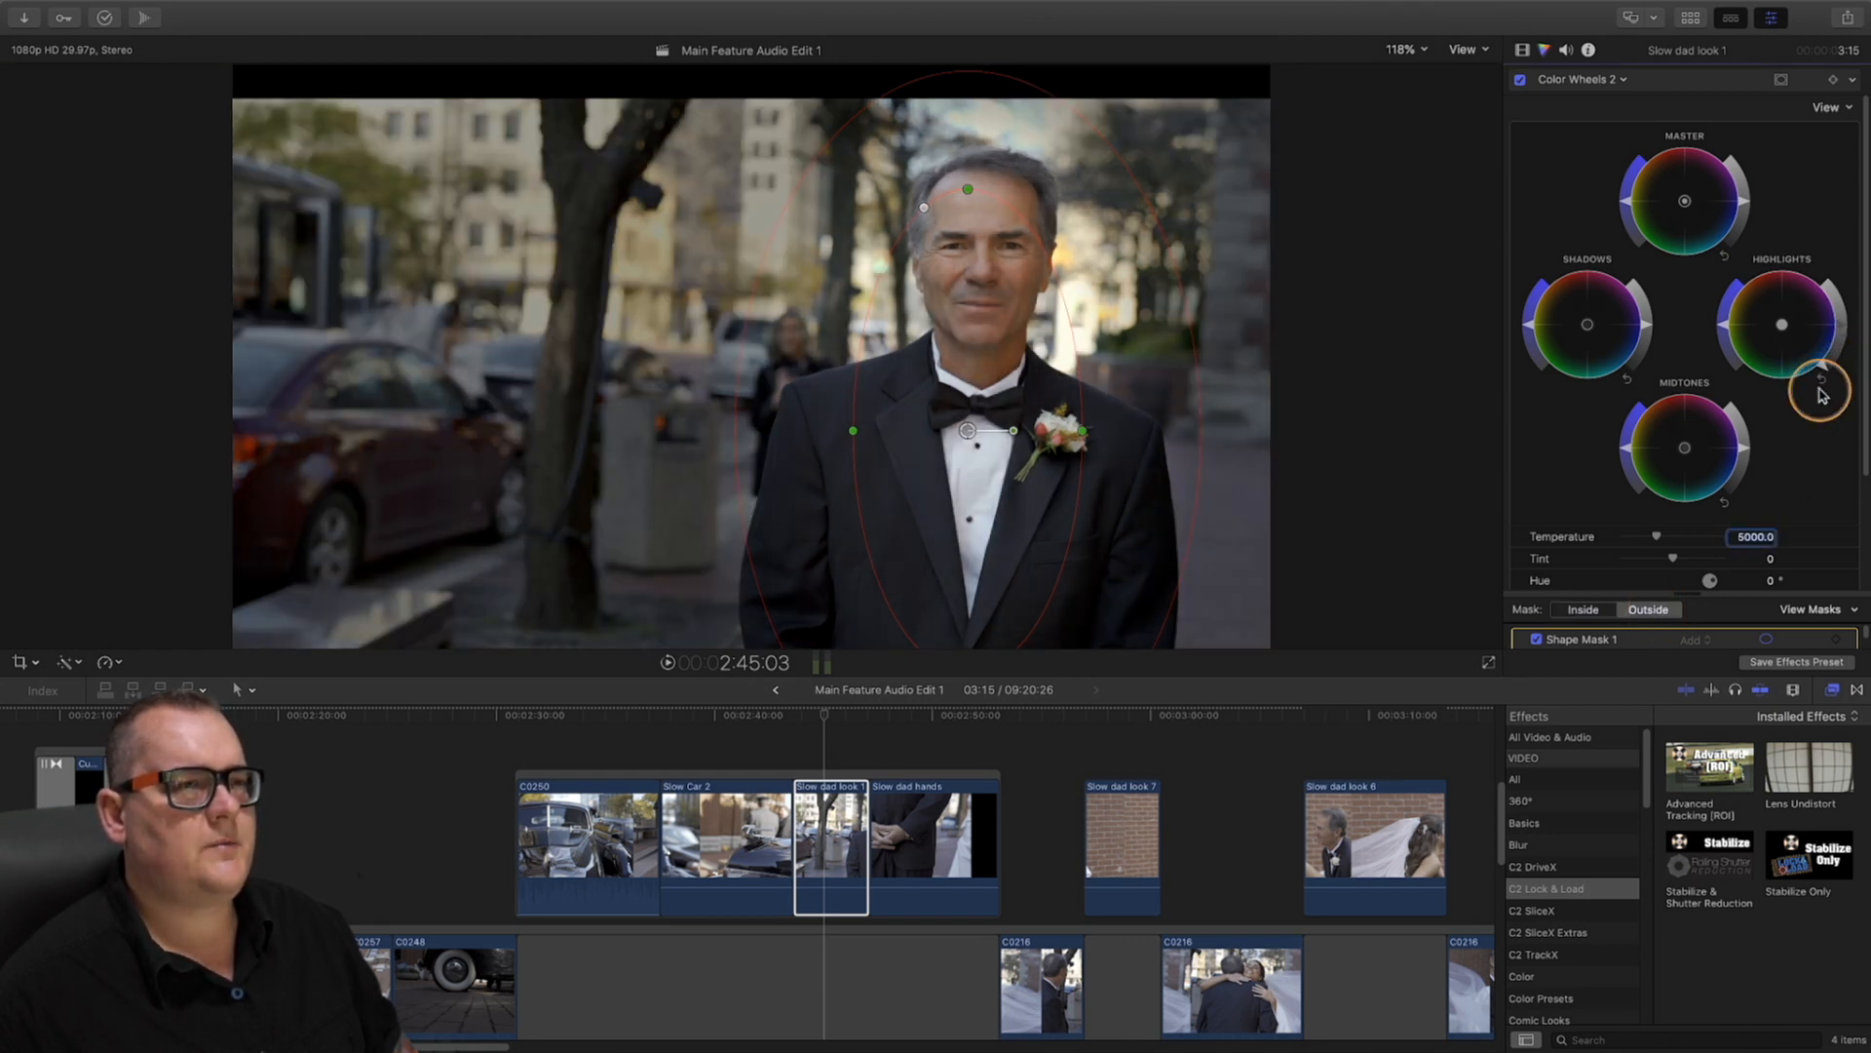
pyautogui.click(1822, 378)
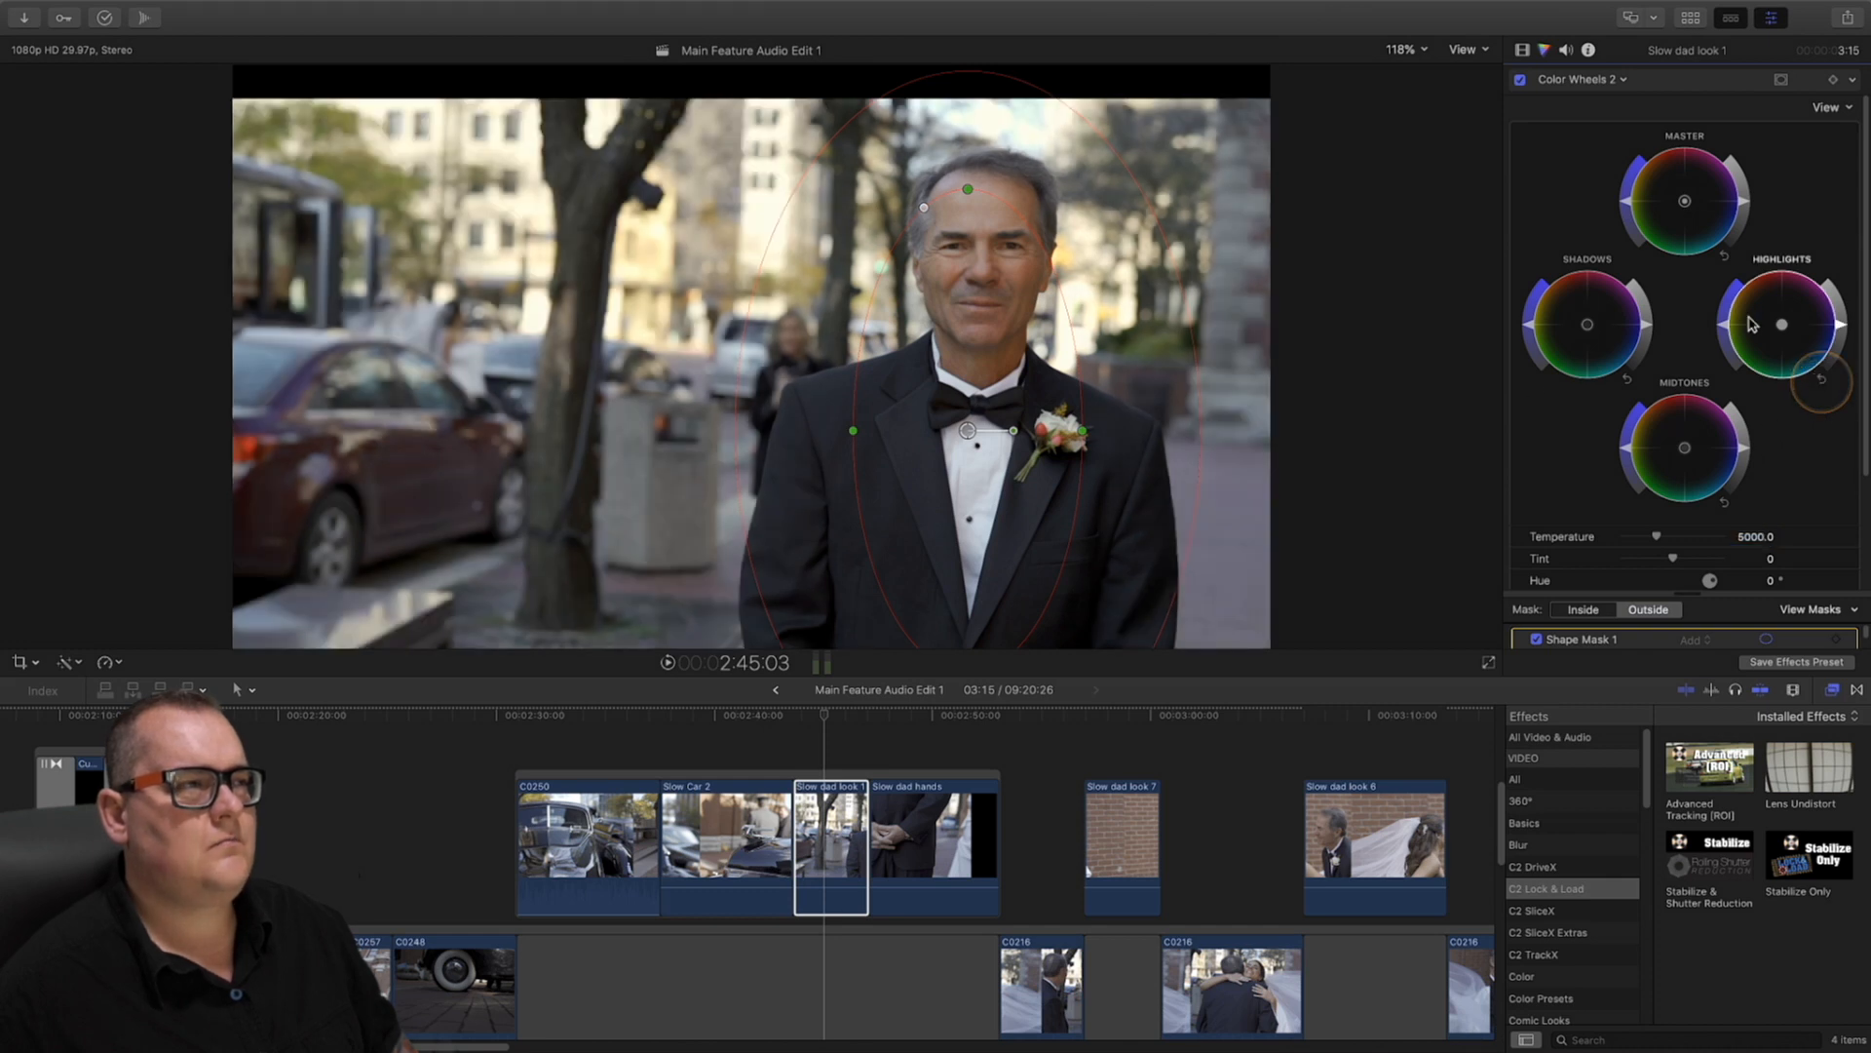
# Darken the Master level outside the mask, and use it to tighten the inner ellipse and widen the feather around the father
pyautogui.moveTo(1744, 205); pyautogui.dragTo(1731, 235)
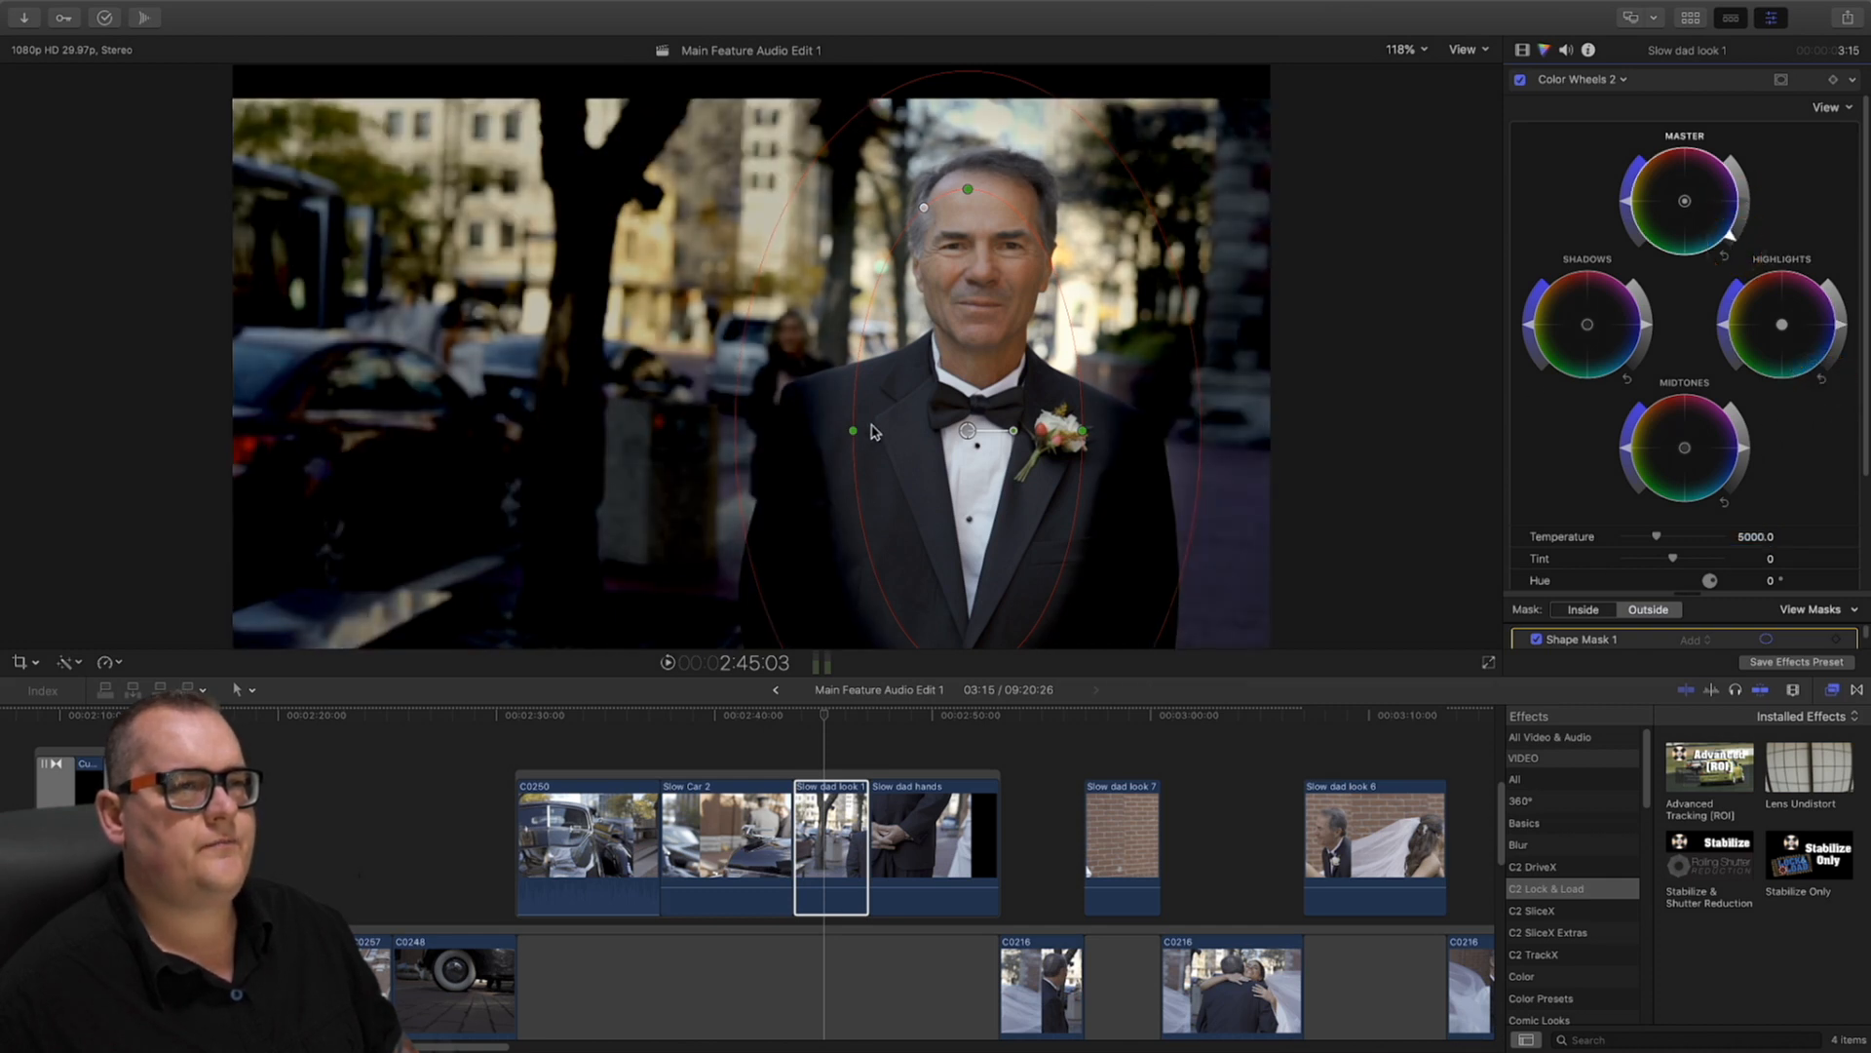
pyautogui.moveTo(1074, 527); pyautogui.dragTo(1058, 522)
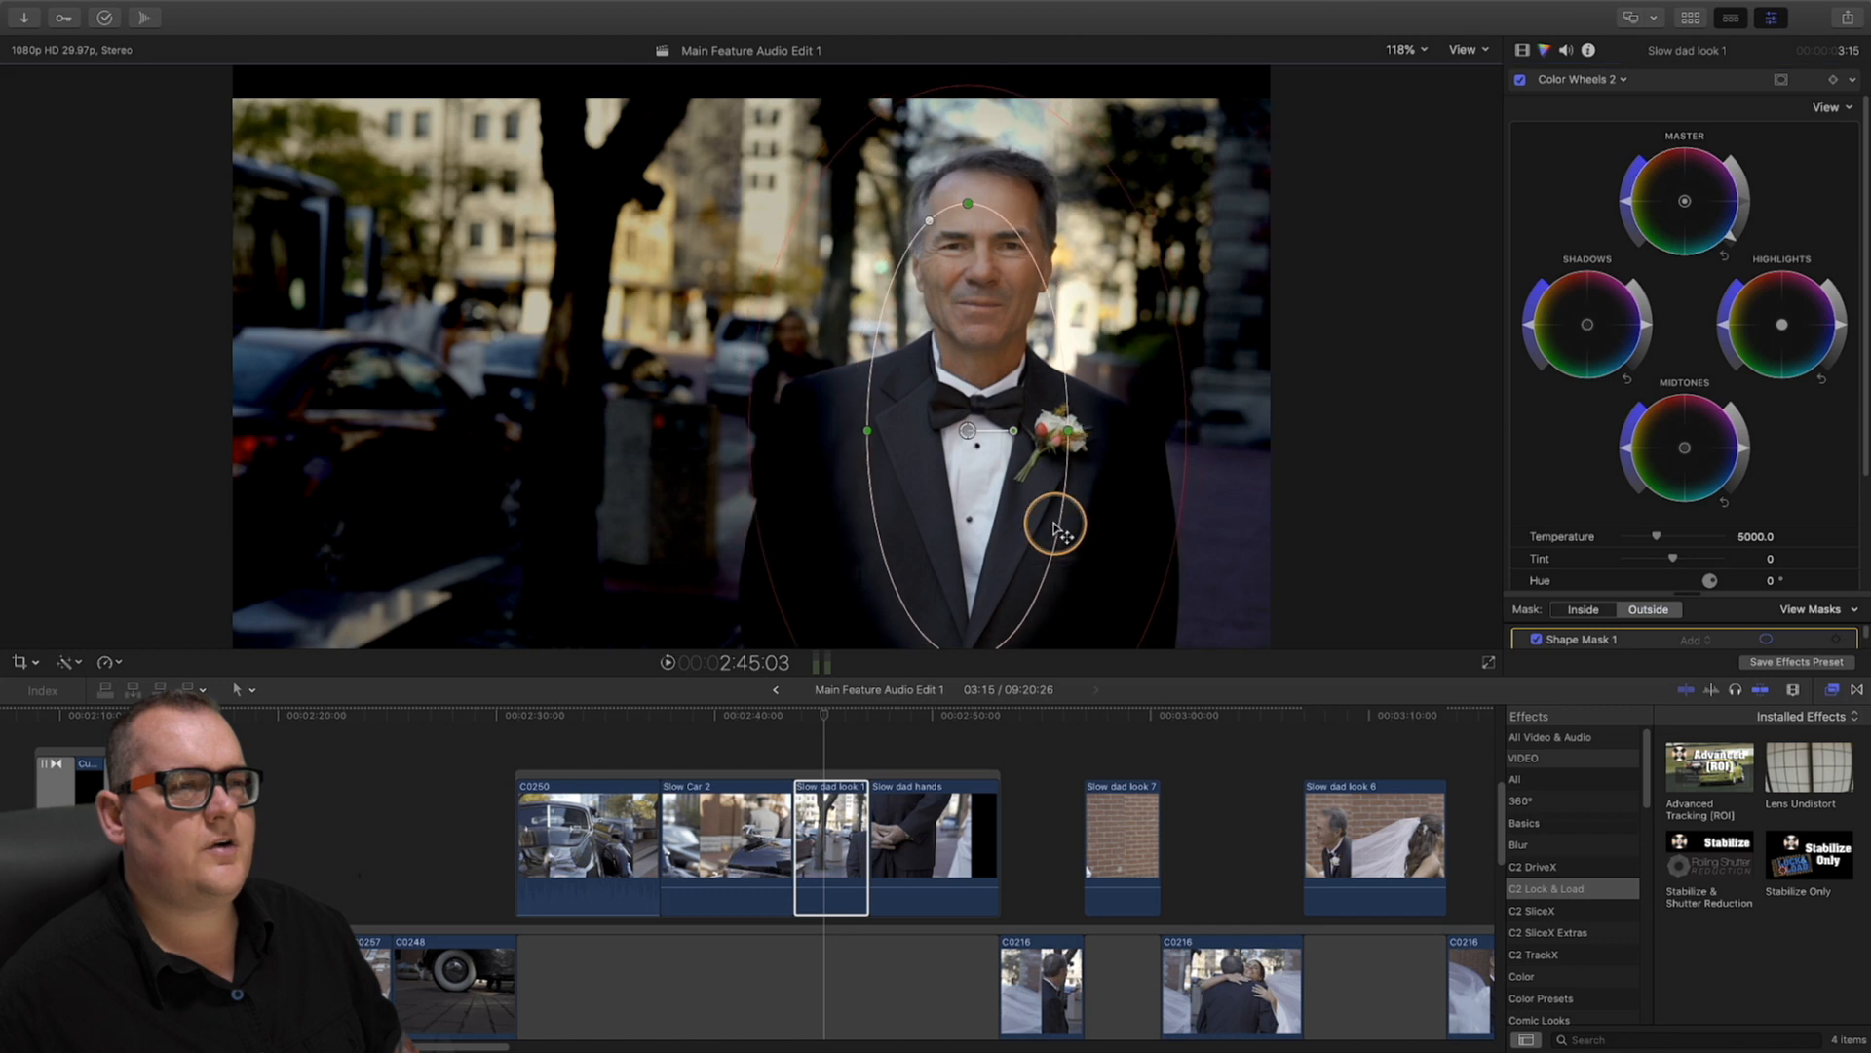
pyautogui.moveTo(758, 409); pyautogui.dragTo(610, 379)
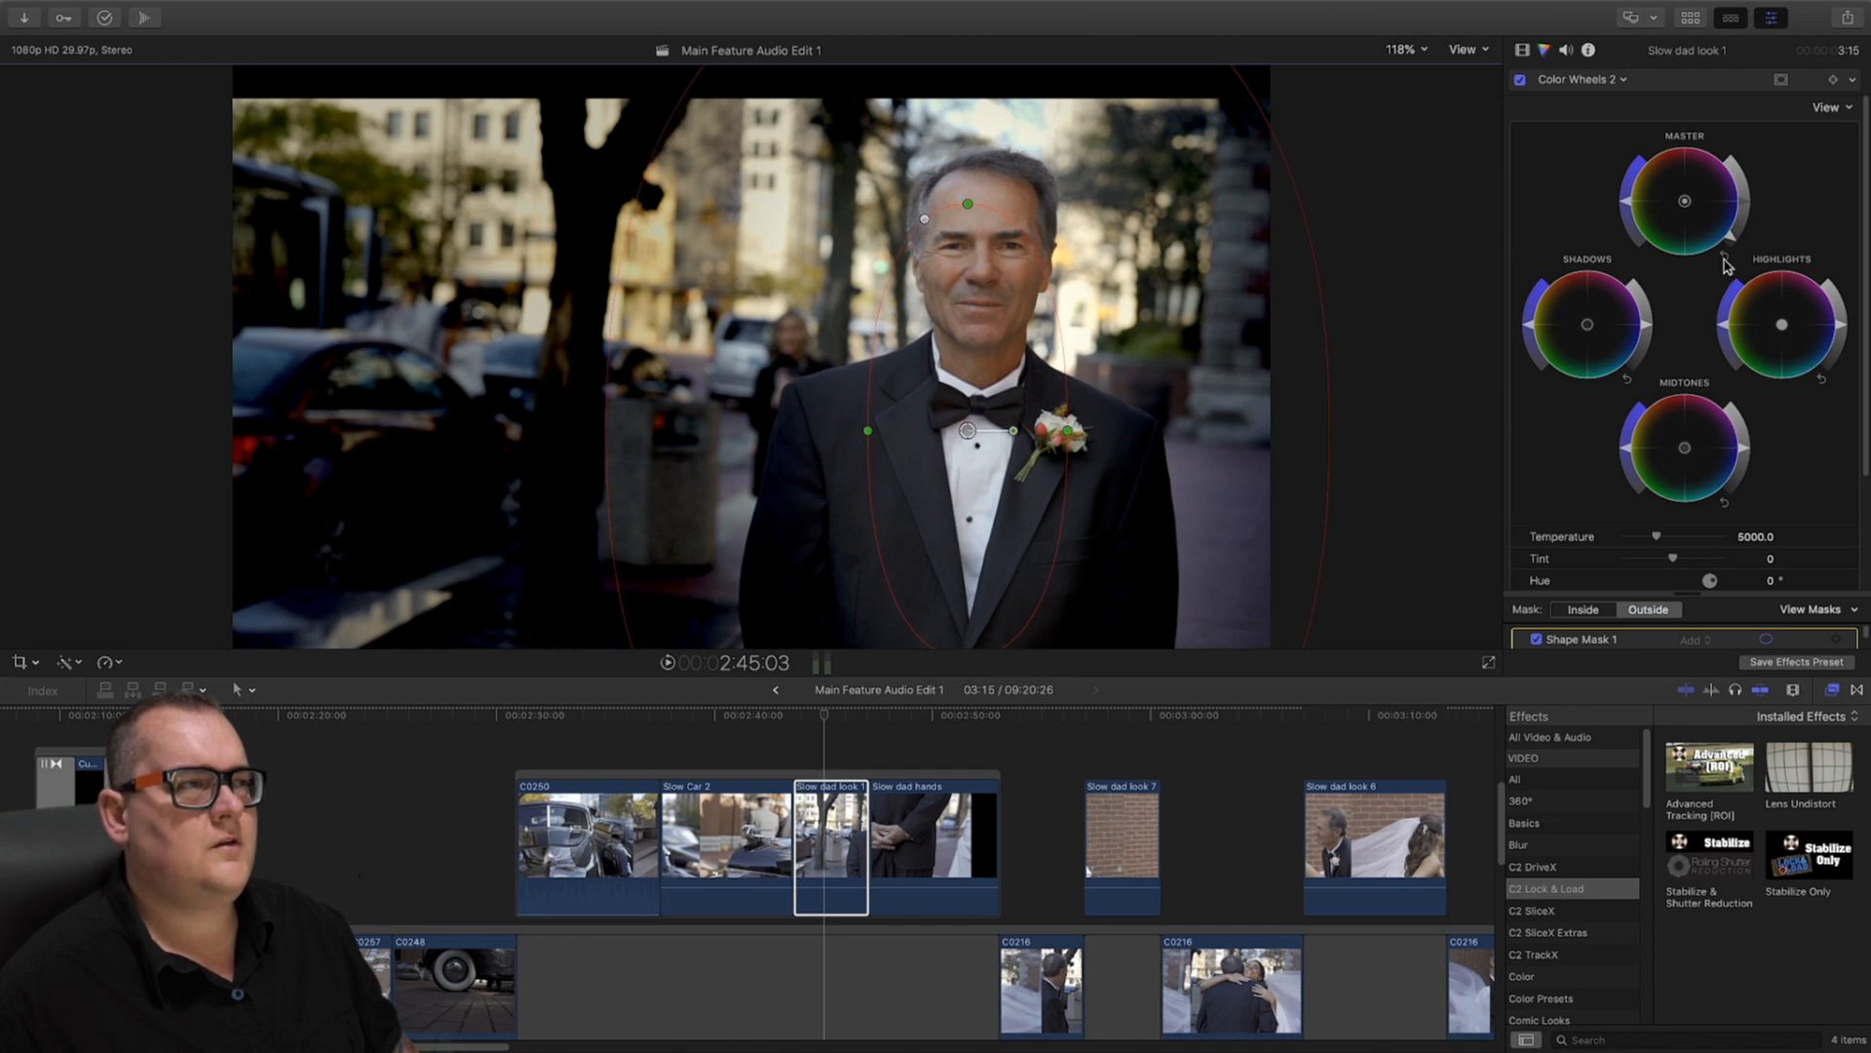
# Reset the Master wheel and slightly darken the Midtones outside the mask instead
pyautogui.click(1724, 258)
pyautogui.moveTo(1849, 336)
pyautogui.mouseDown()
pyautogui.moveTo(1845, 371)
pyautogui.moveTo(1852, 338)
pyautogui.mouseUp()
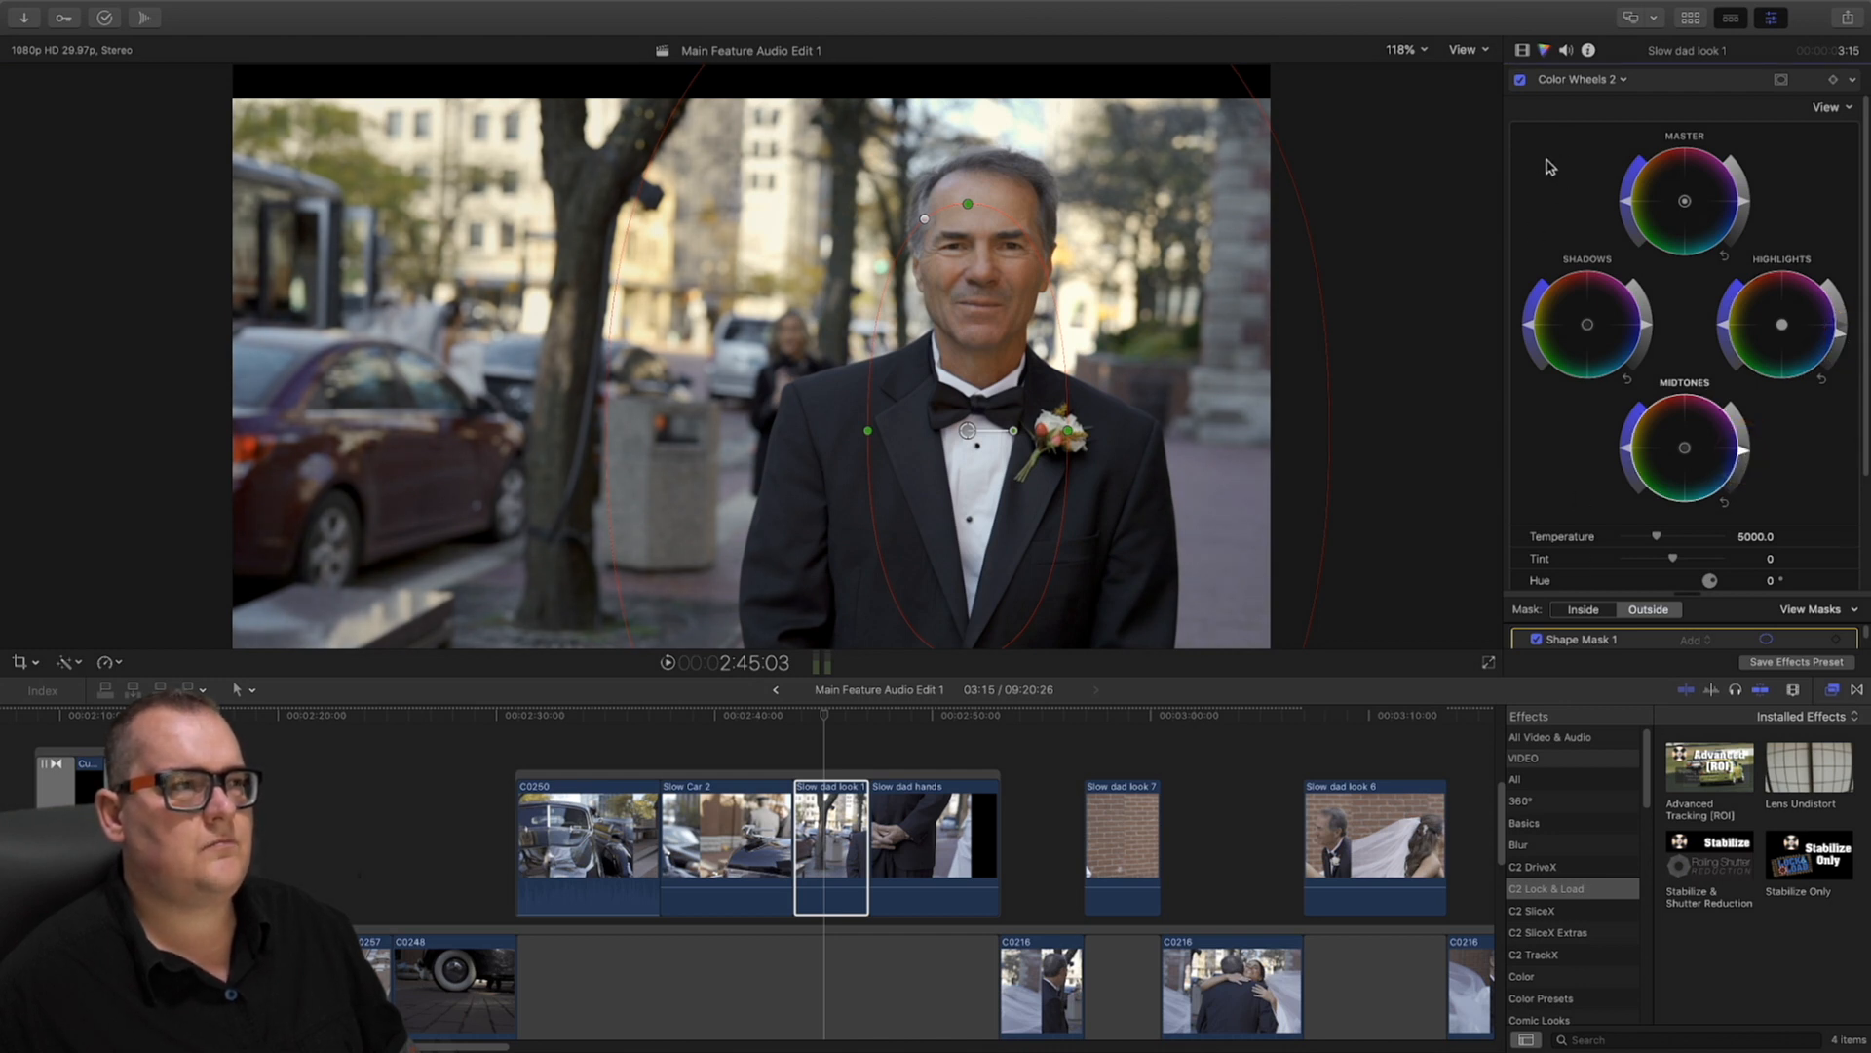
pyautogui.click(1575, 80)
pyautogui.click(1513, 295)
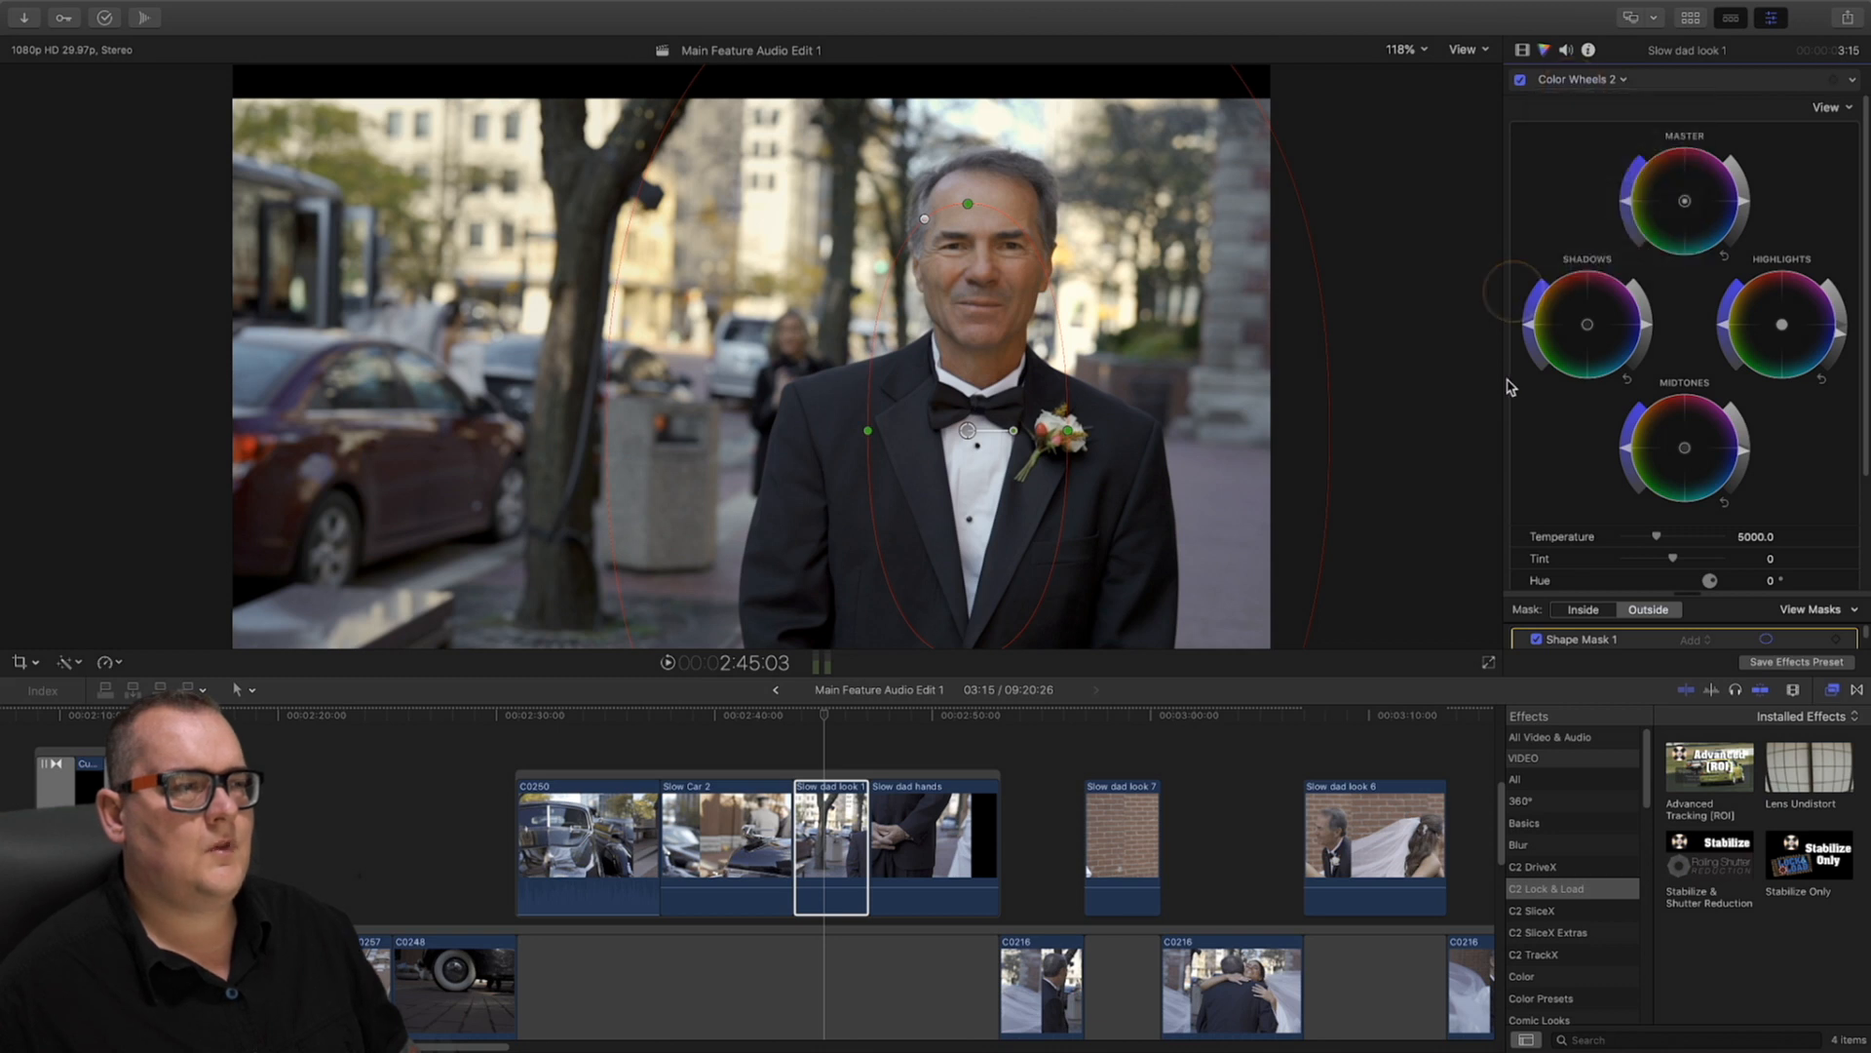
pyautogui.scroll(-1, 1574, 575)
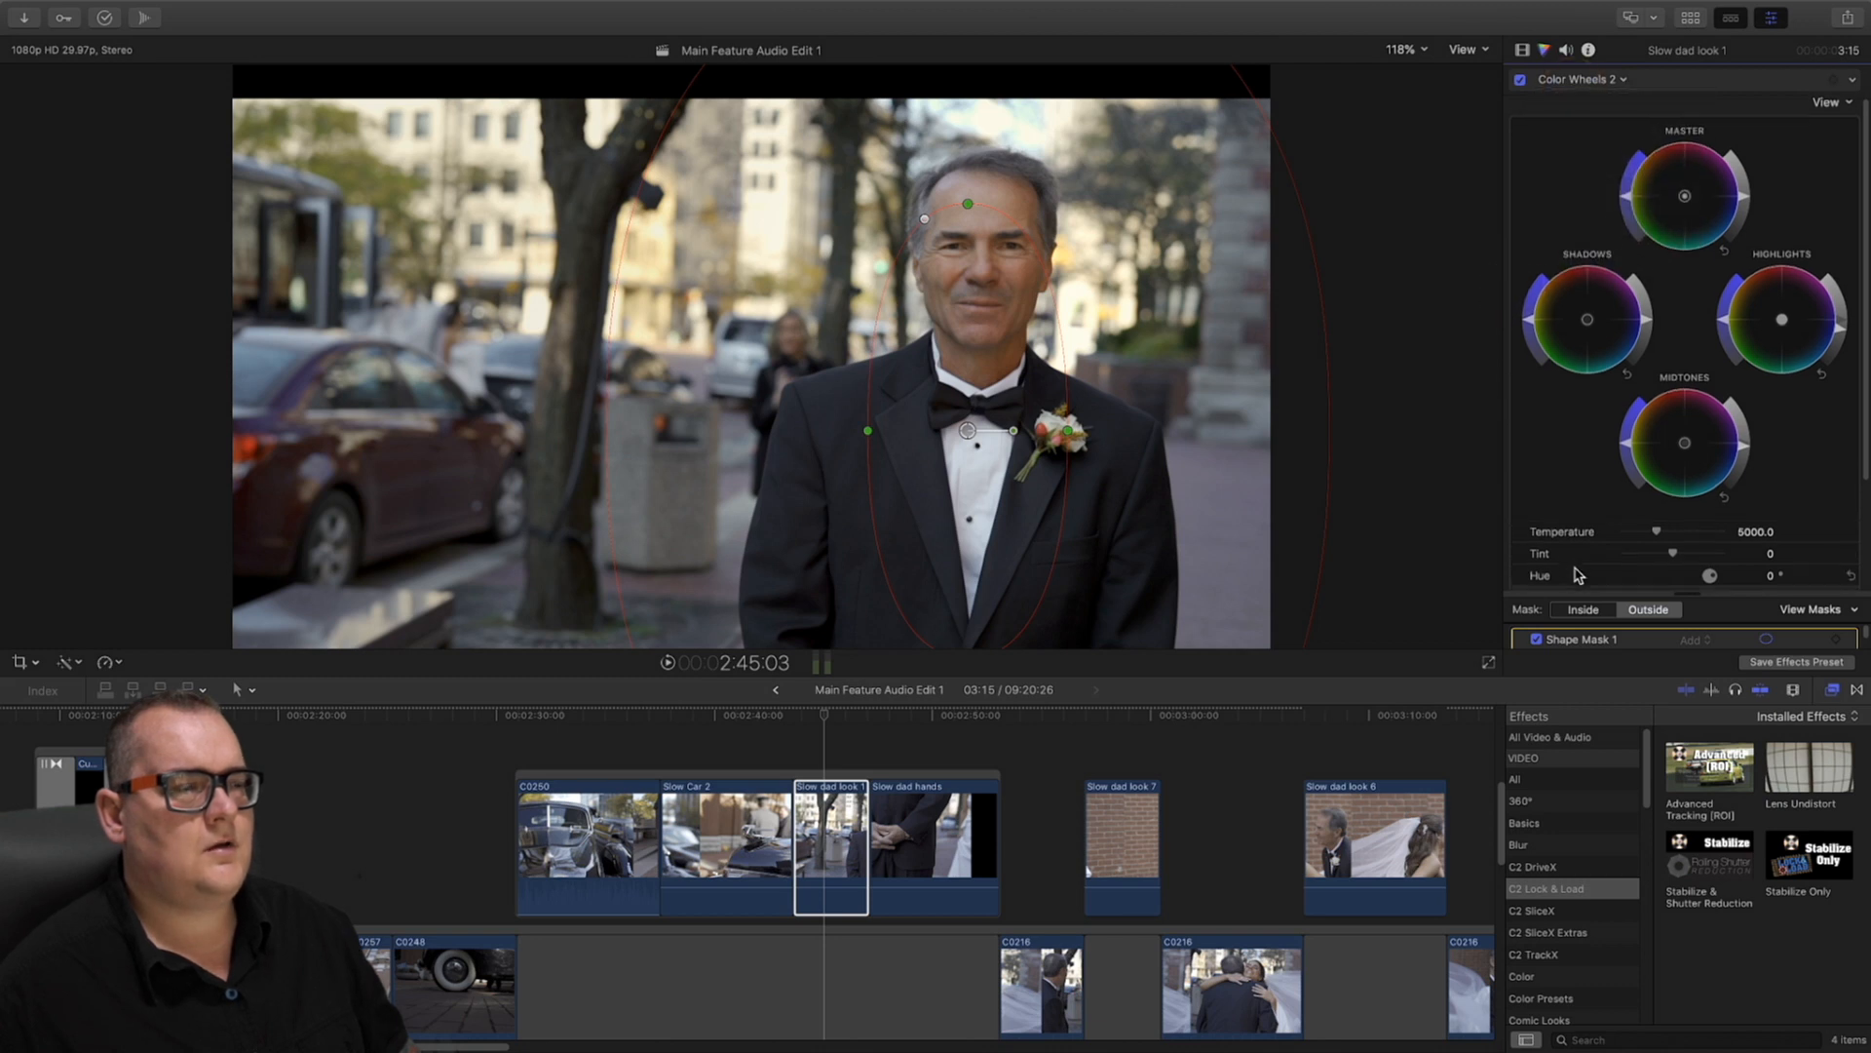
pyautogui.click(1571, 86)
pyautogui.click(1725, 82)
pyautogui.scroll(-4, 1805, 328)
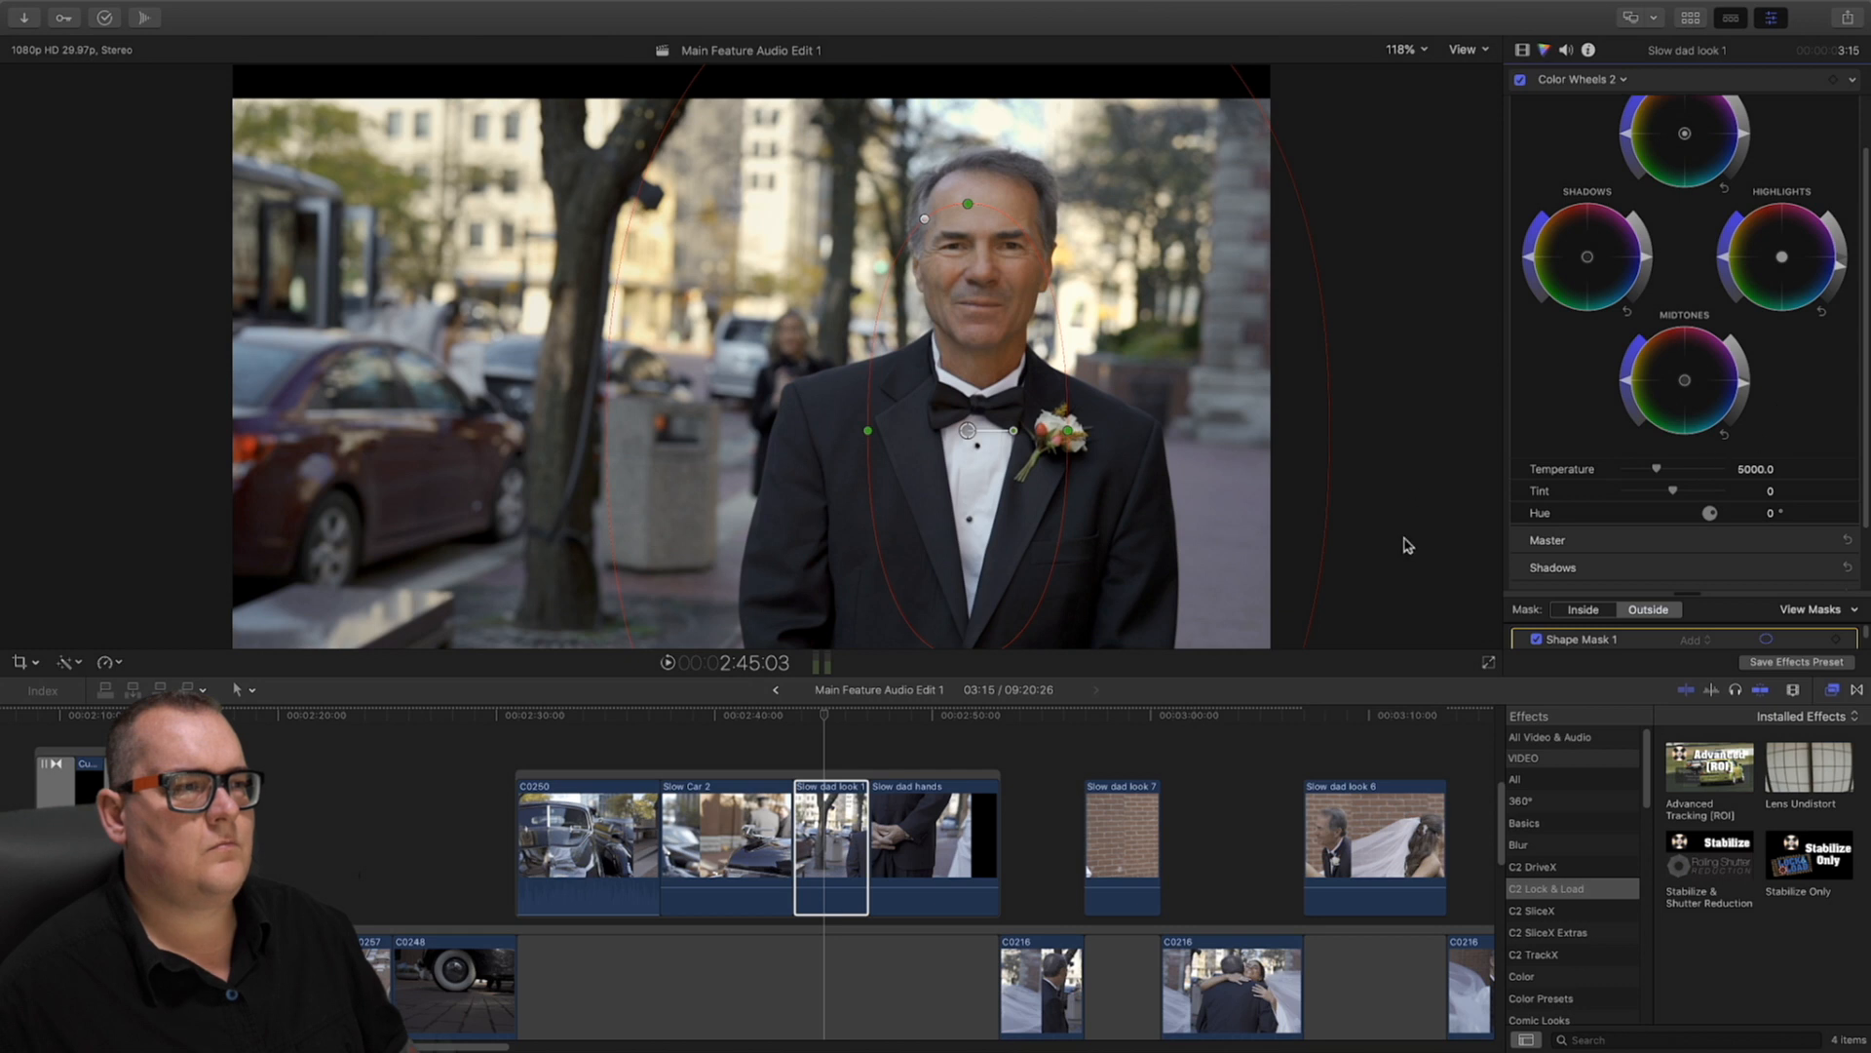
pyautogui.click(831, 714)
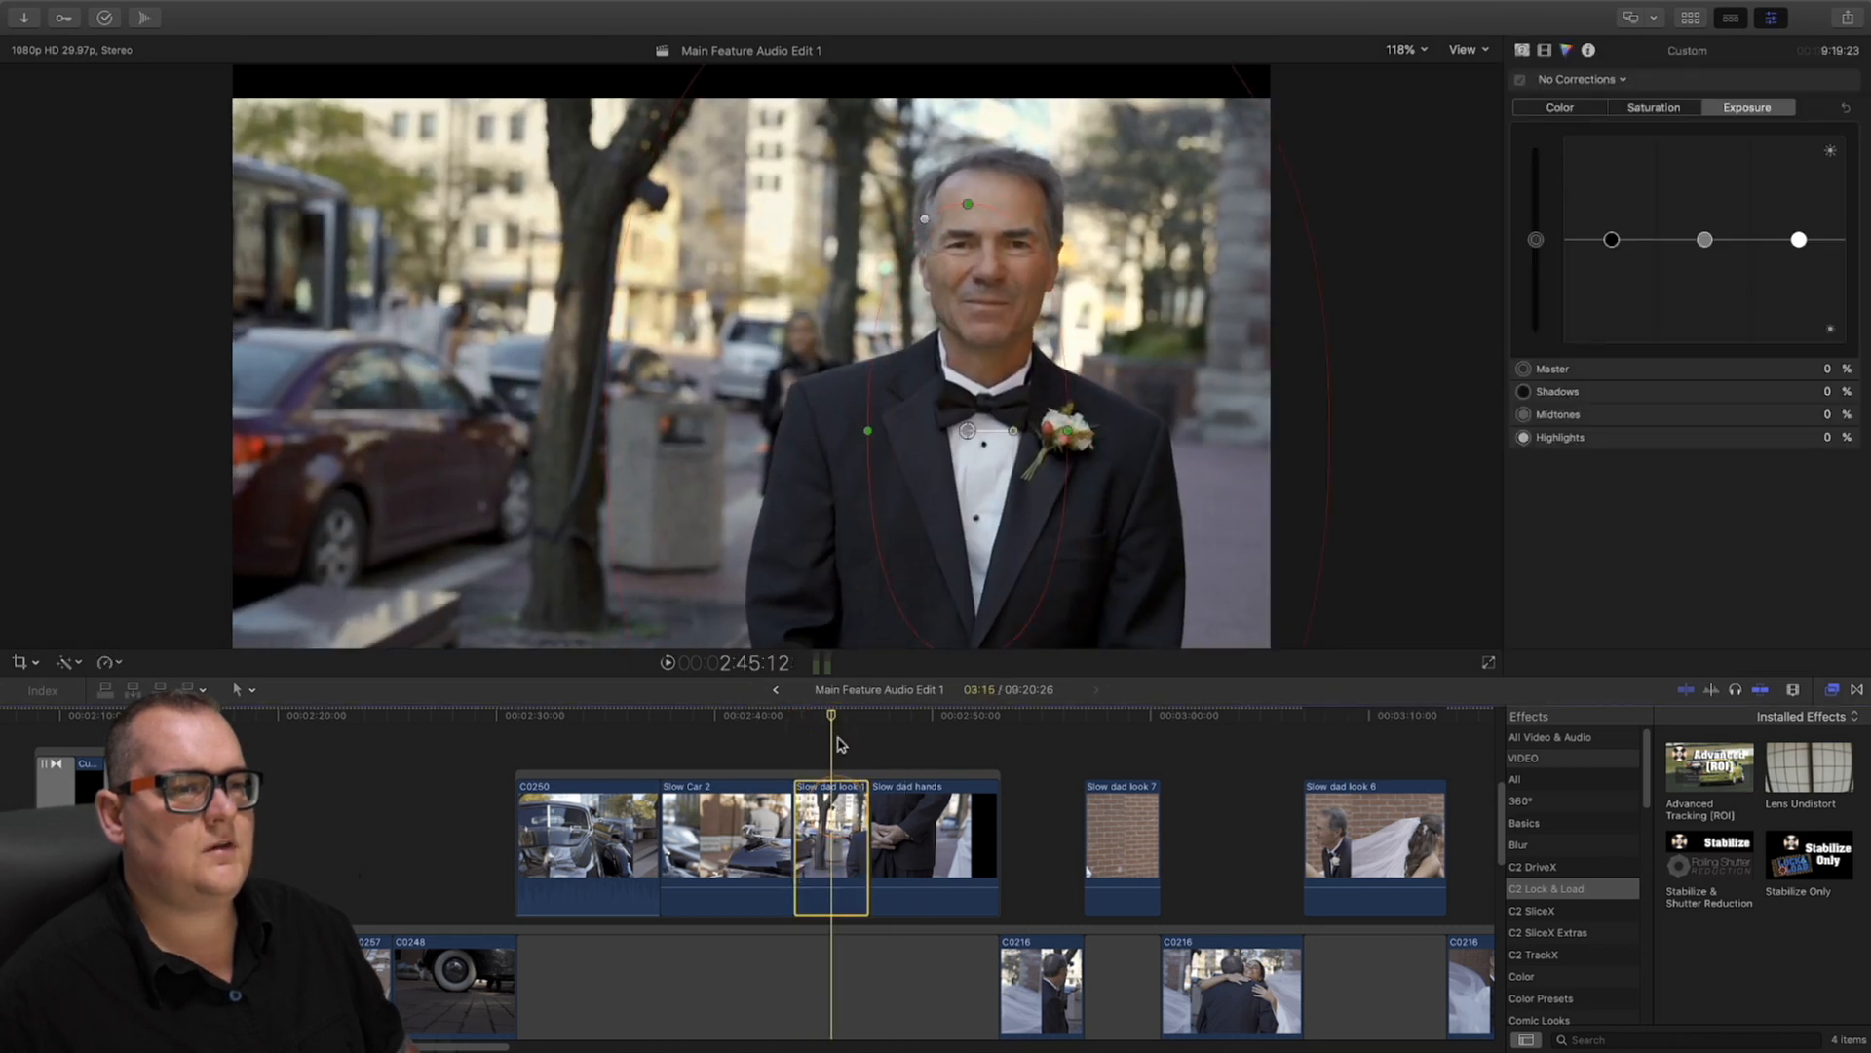
pyautogui.moveTo(831, 714); pyautogui.dragTo(825, 715)
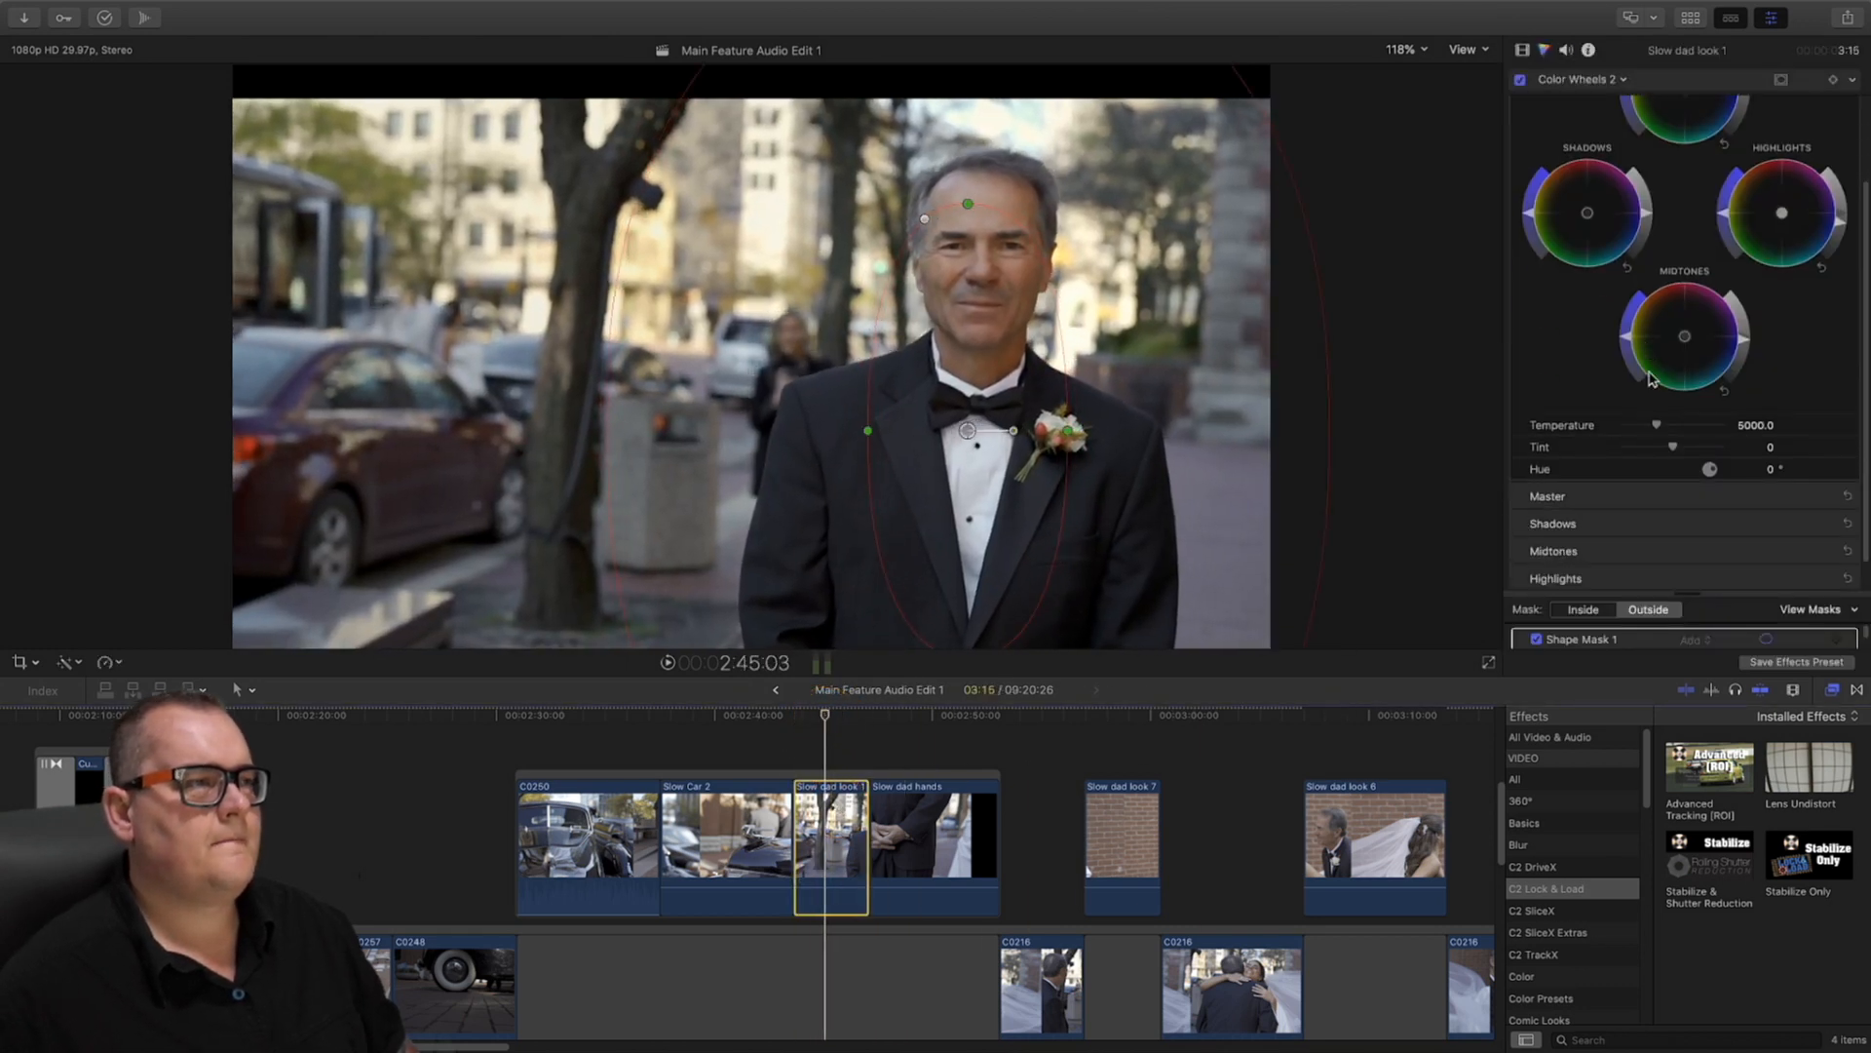
# Compare the shot with the Color Wheels 2 correction turned off and on
pyautogui.scroll(3, 1624, 393)
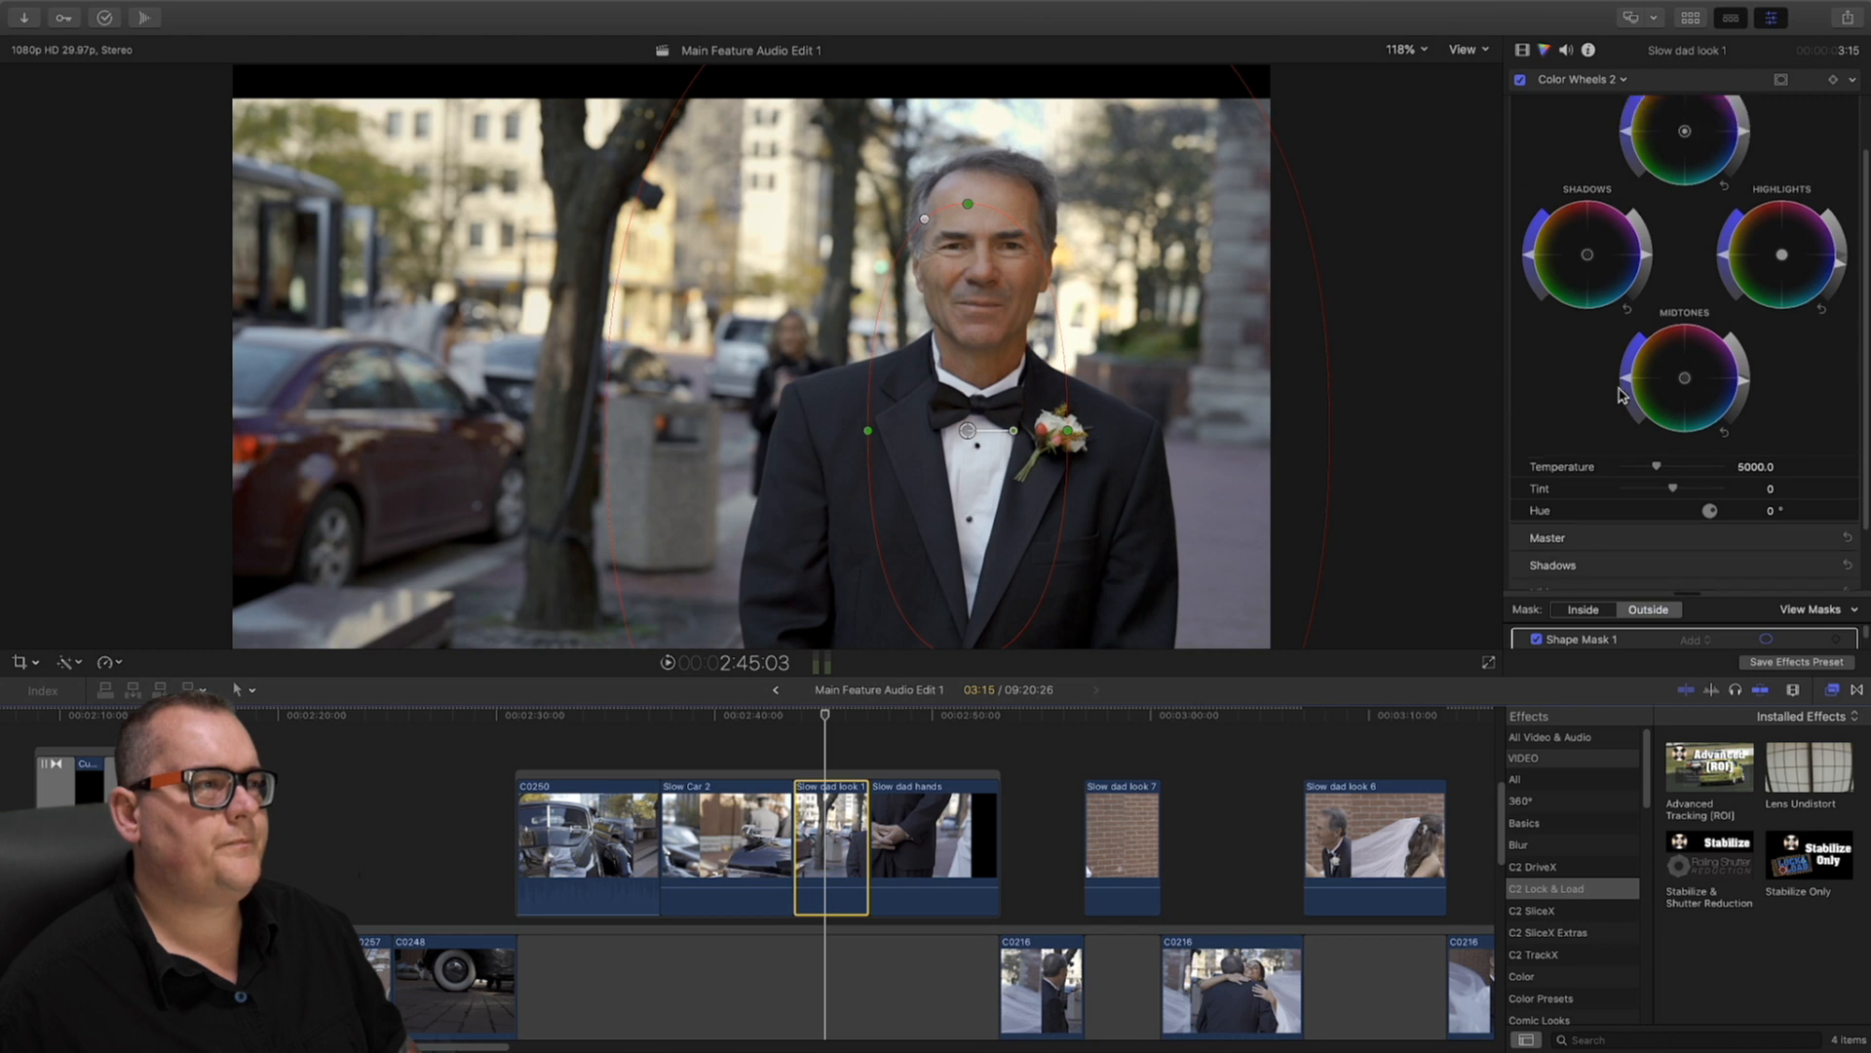
pyautogui.click(1520, 80)
pyautogui.click(1520, 82)
pyautogui.click(1521, 82)
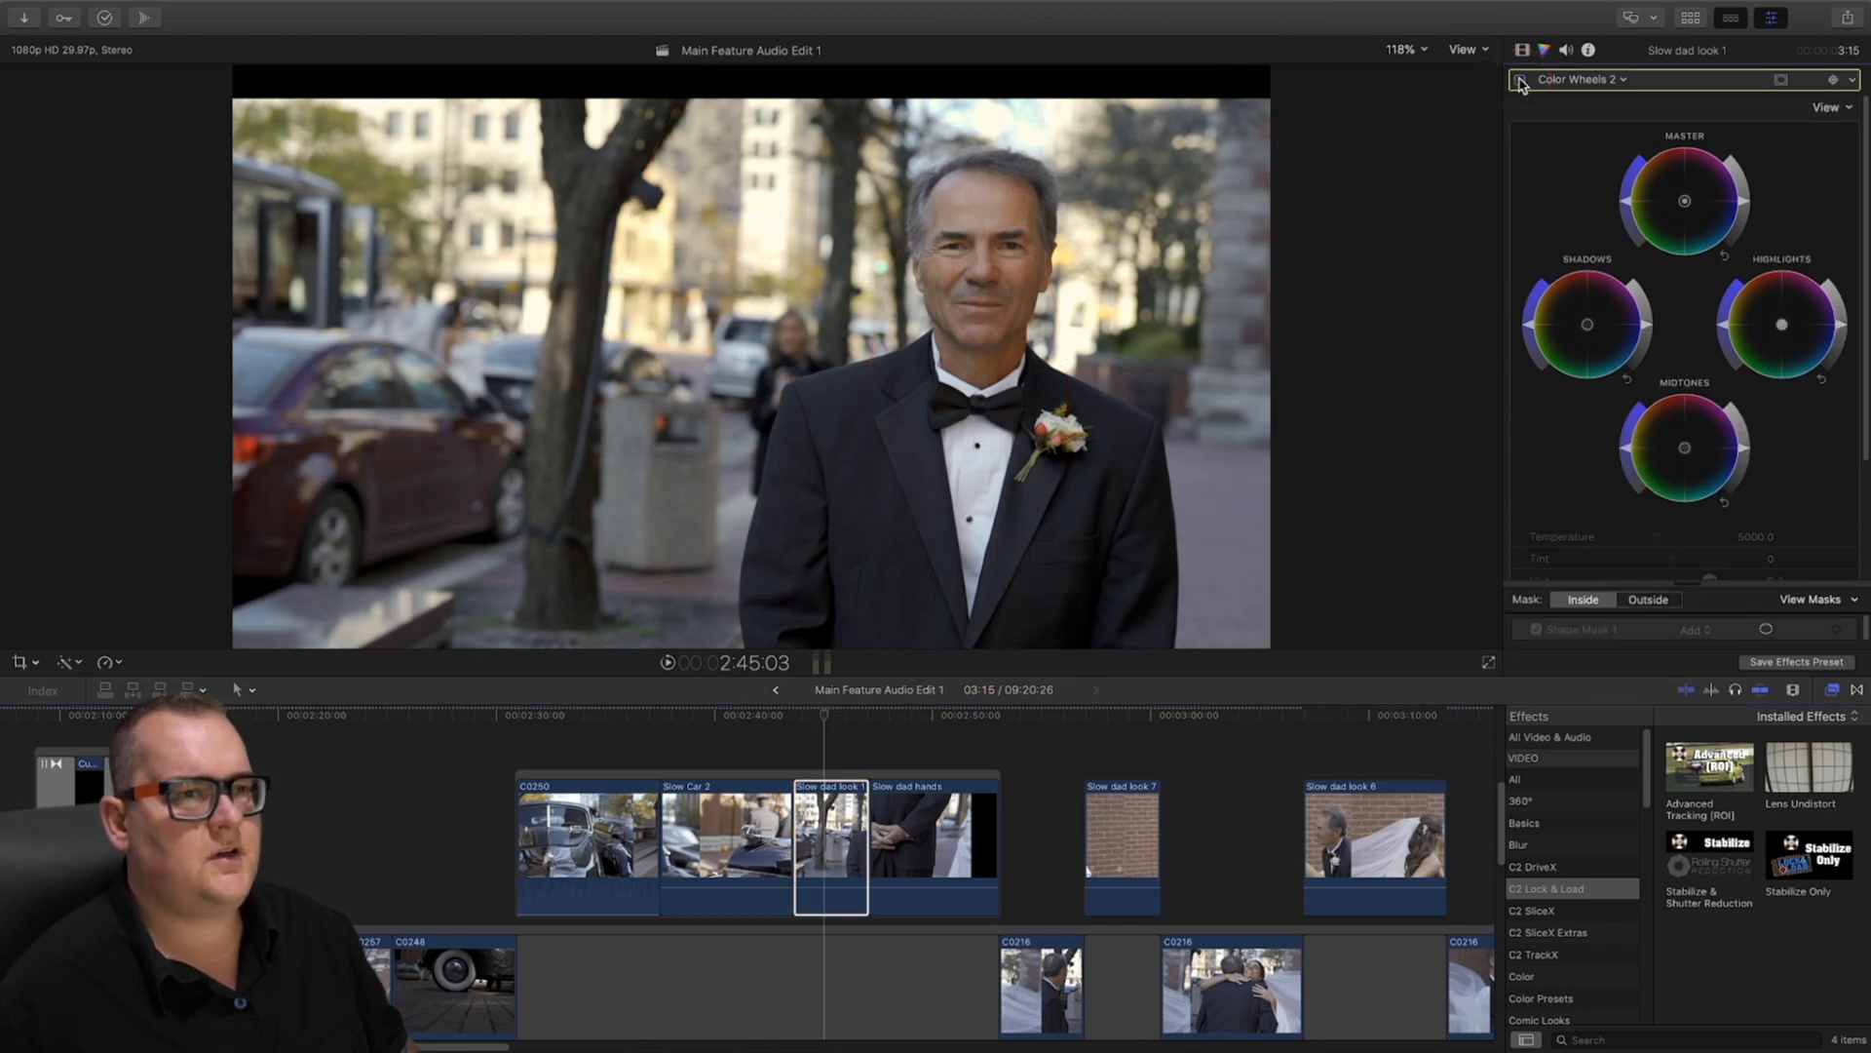
pyautogui.click(1521, 82)
pyautogui.click(1520, 82)
pyautogui.click(1520, 82)
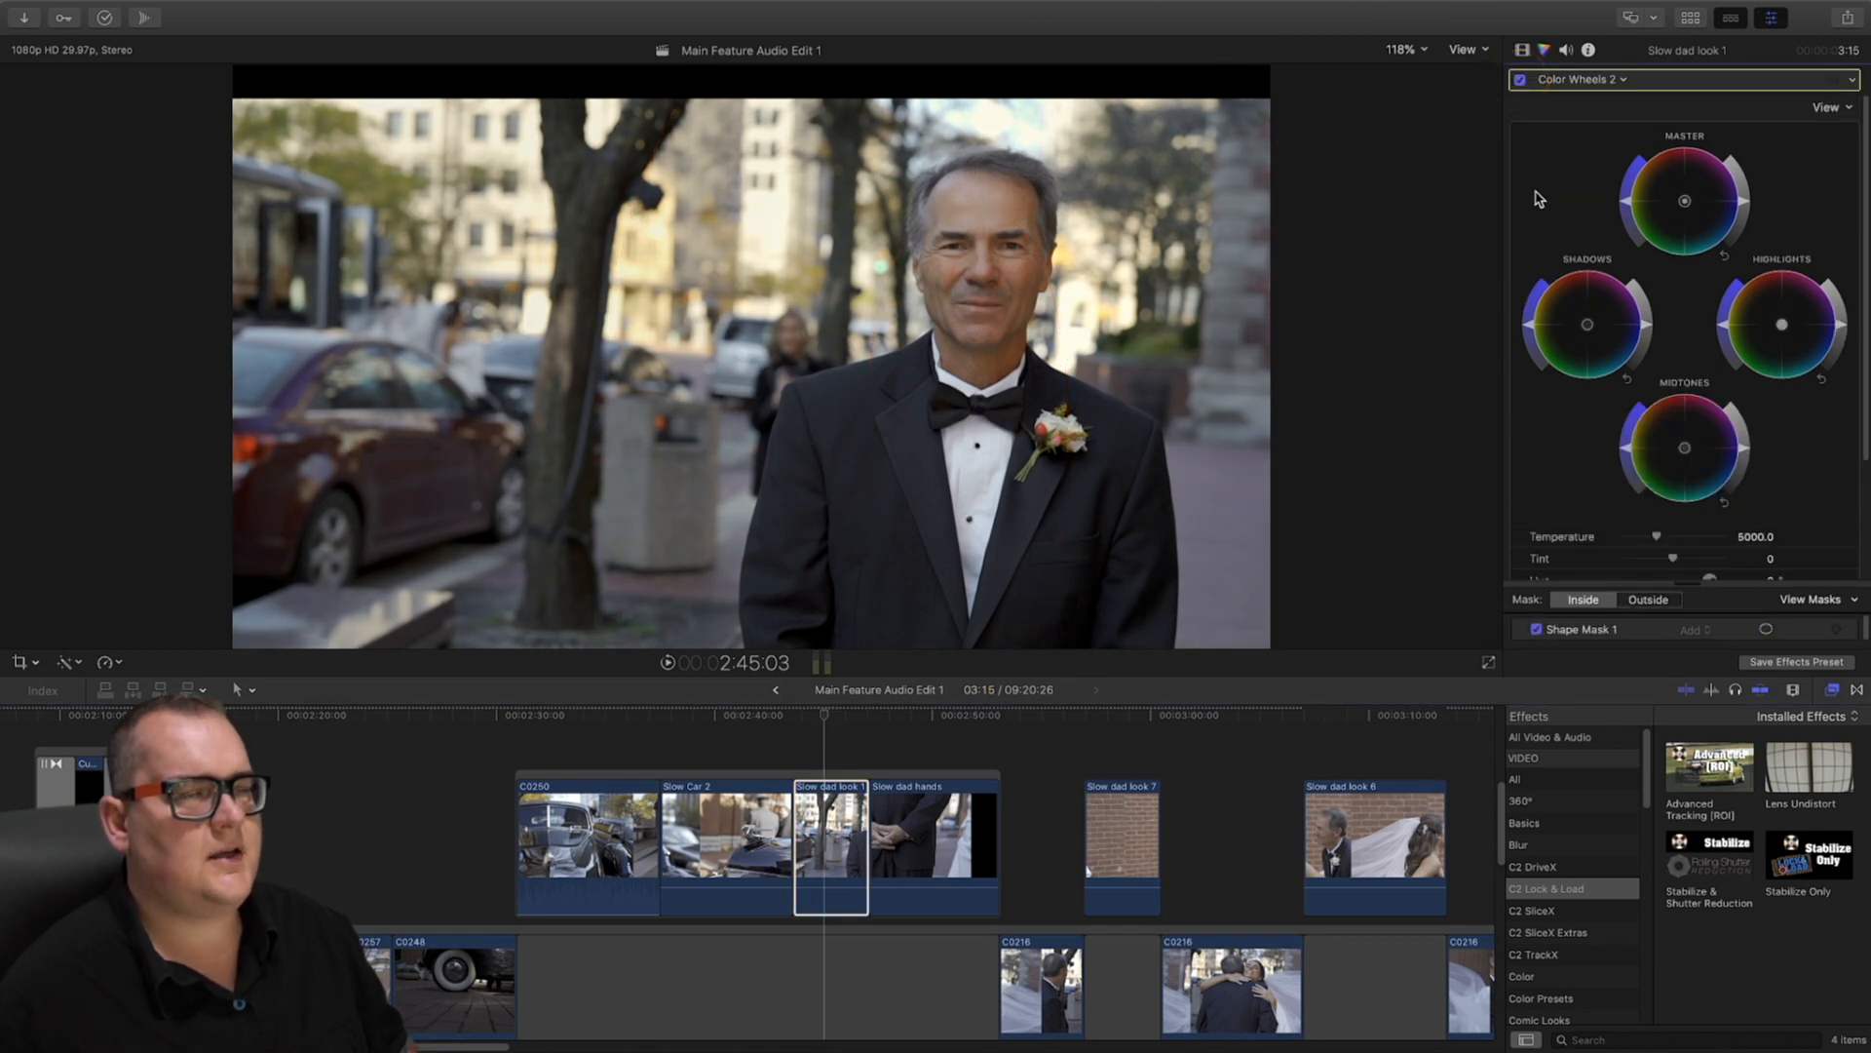
# Try the mLut effect's The Master1 preset at 100% intensity on the clip, and undo it
pyautogui.click(1523, 50)
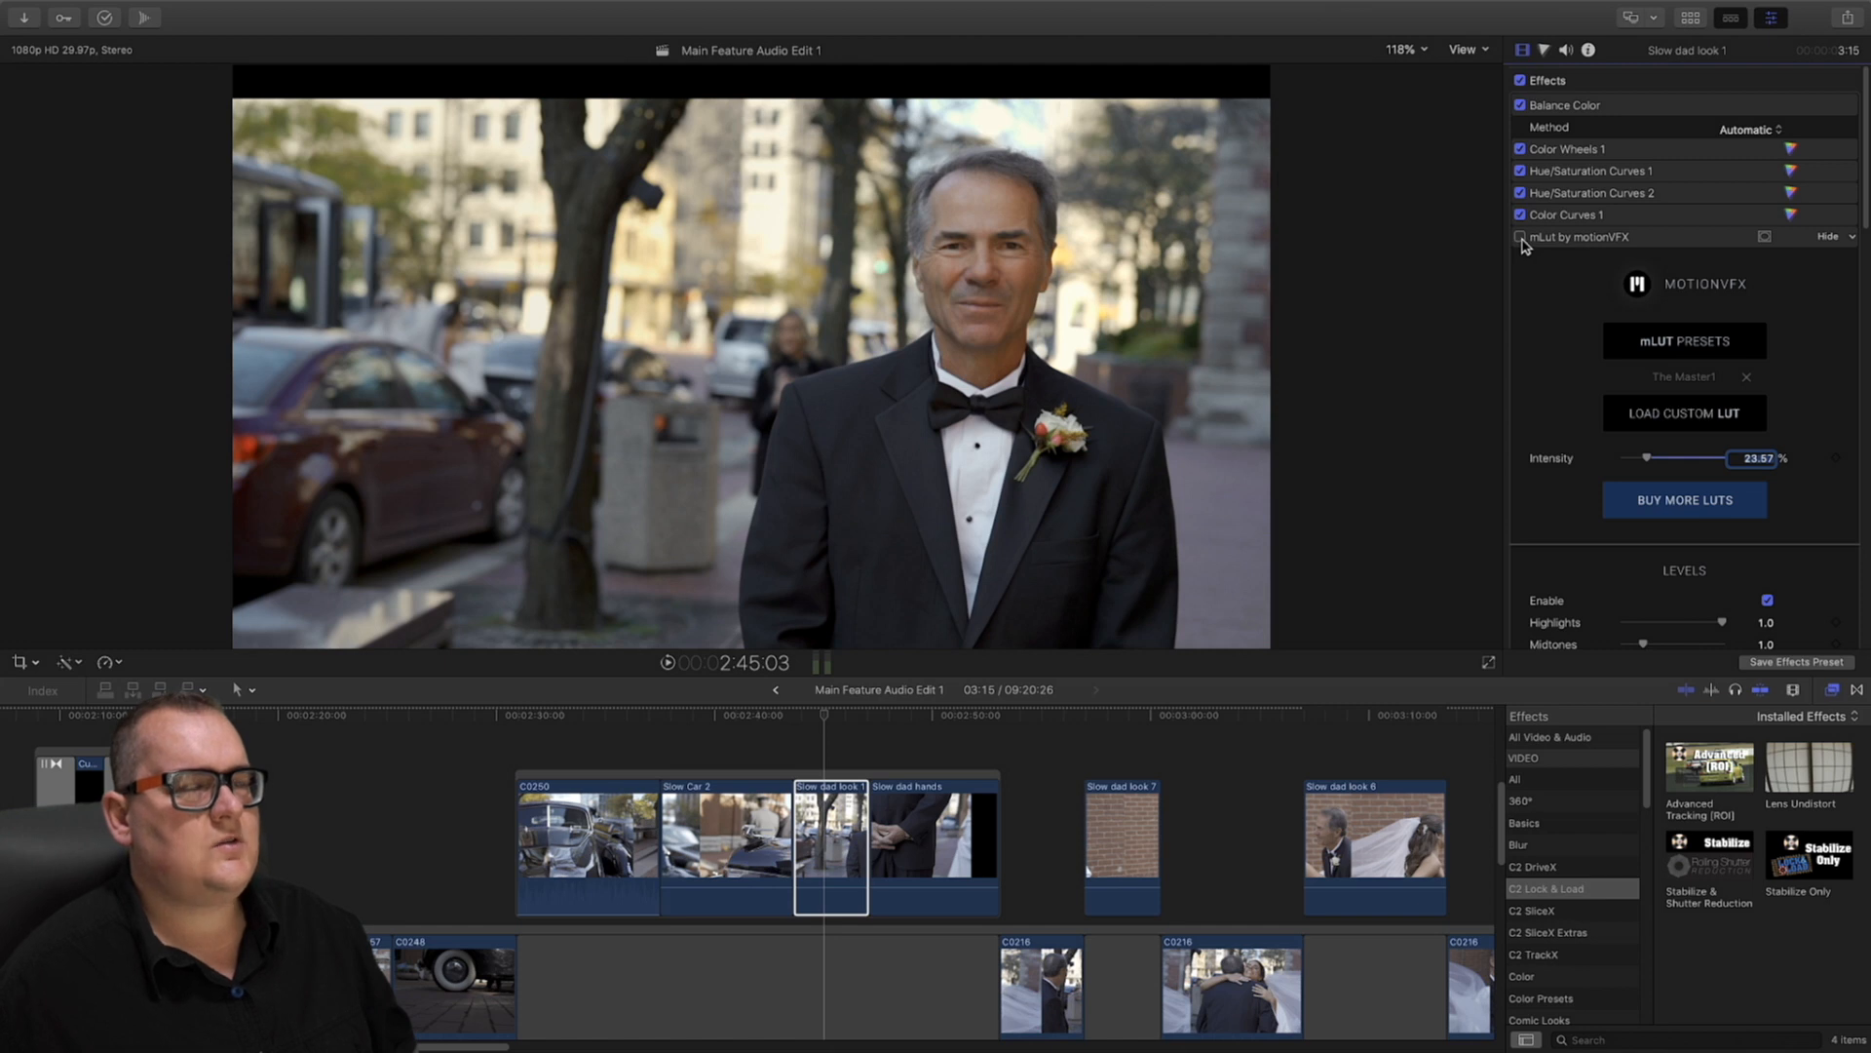
pyautogui.click(827, 713)
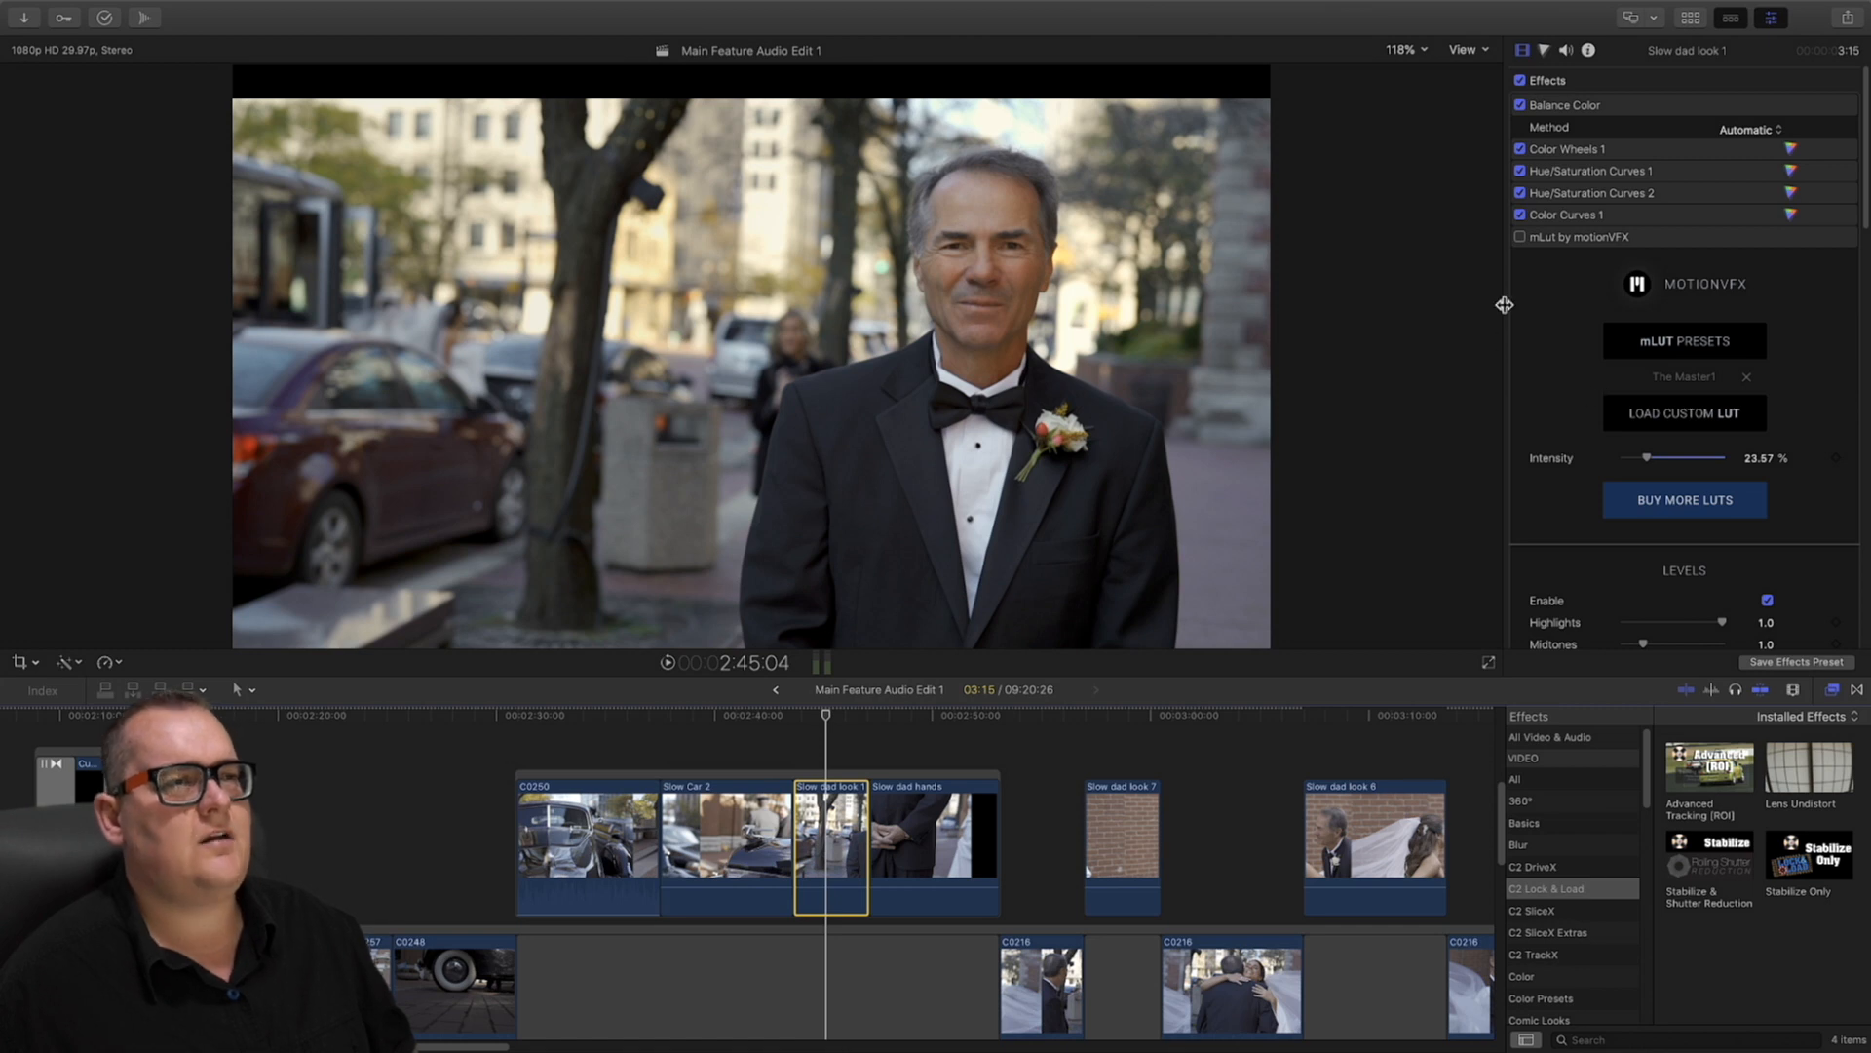
pyautogui.moveTo(1647, 457); pyautogui.dragTo(1754, 459)
pyautogui.click(1521, 237)
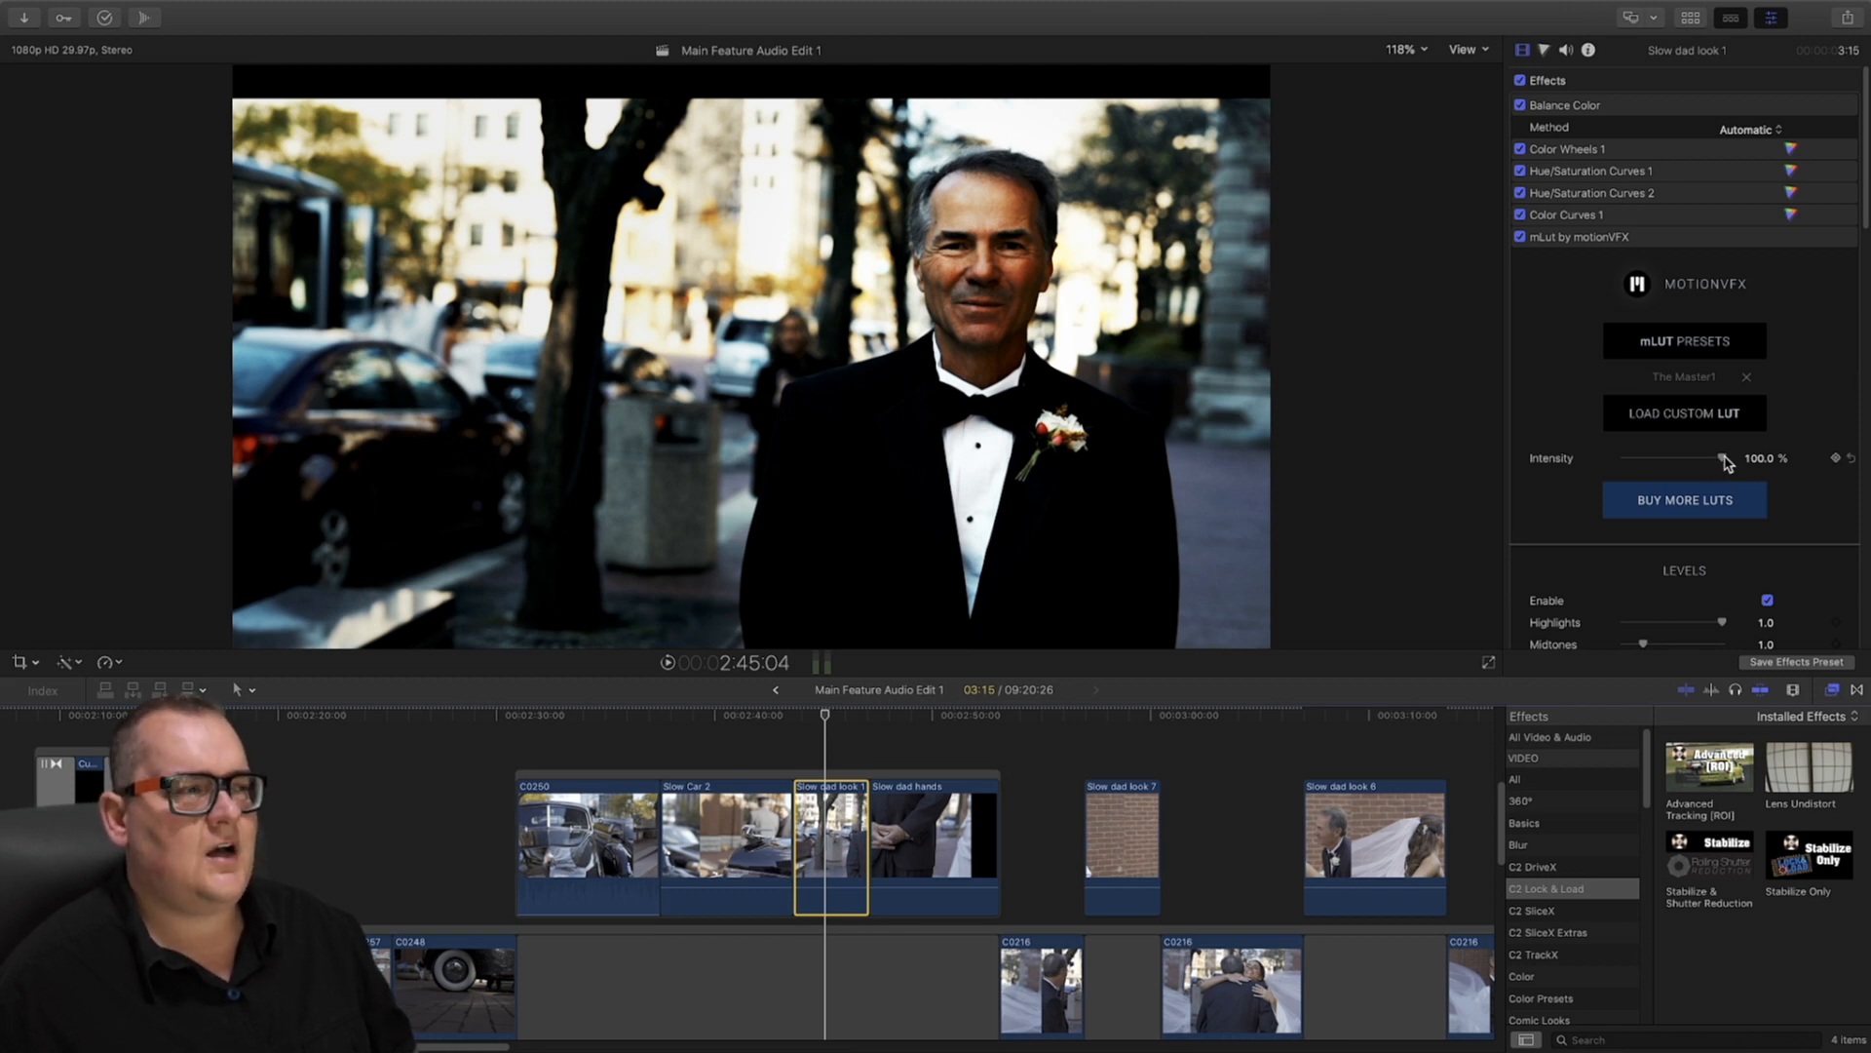
pyautogui.press('cmd+z')
pyautogui.press('cmd+z')
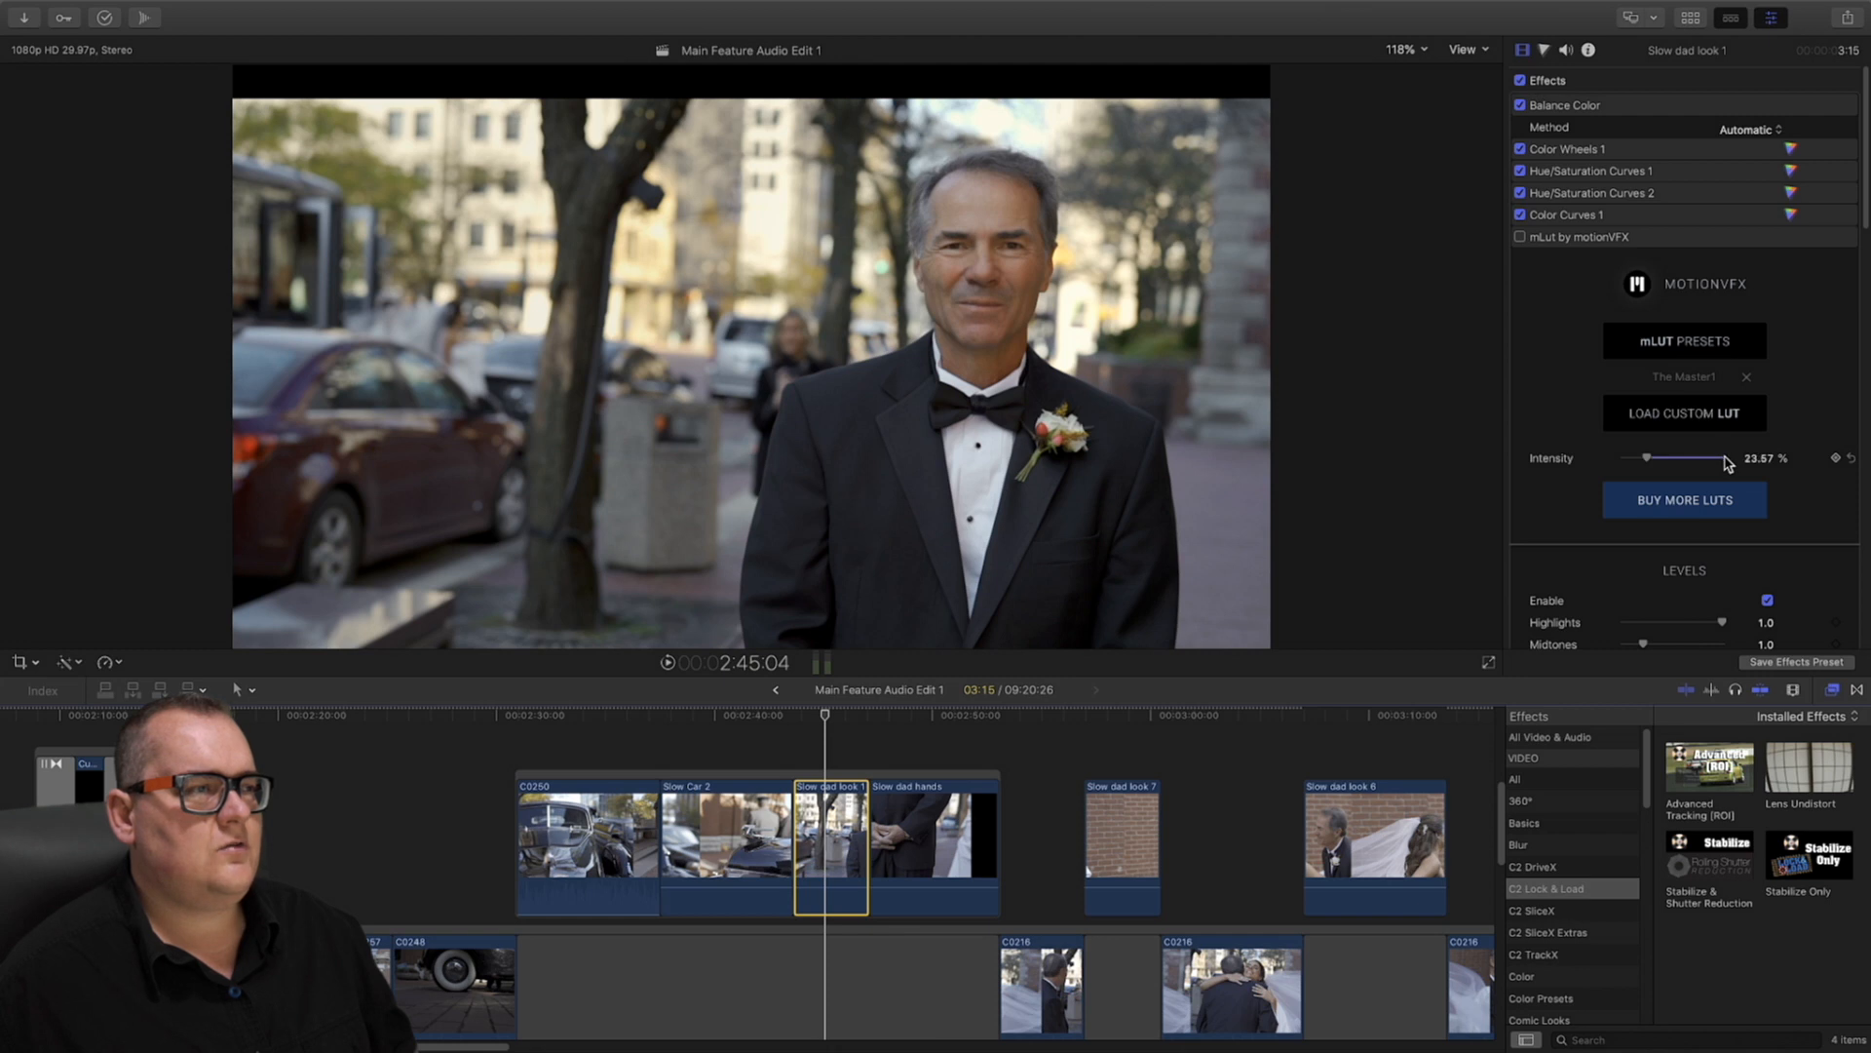
# Compare the shot with the mLut effect off and on, and leave it enabled
pyautogui.click(1521, 237)
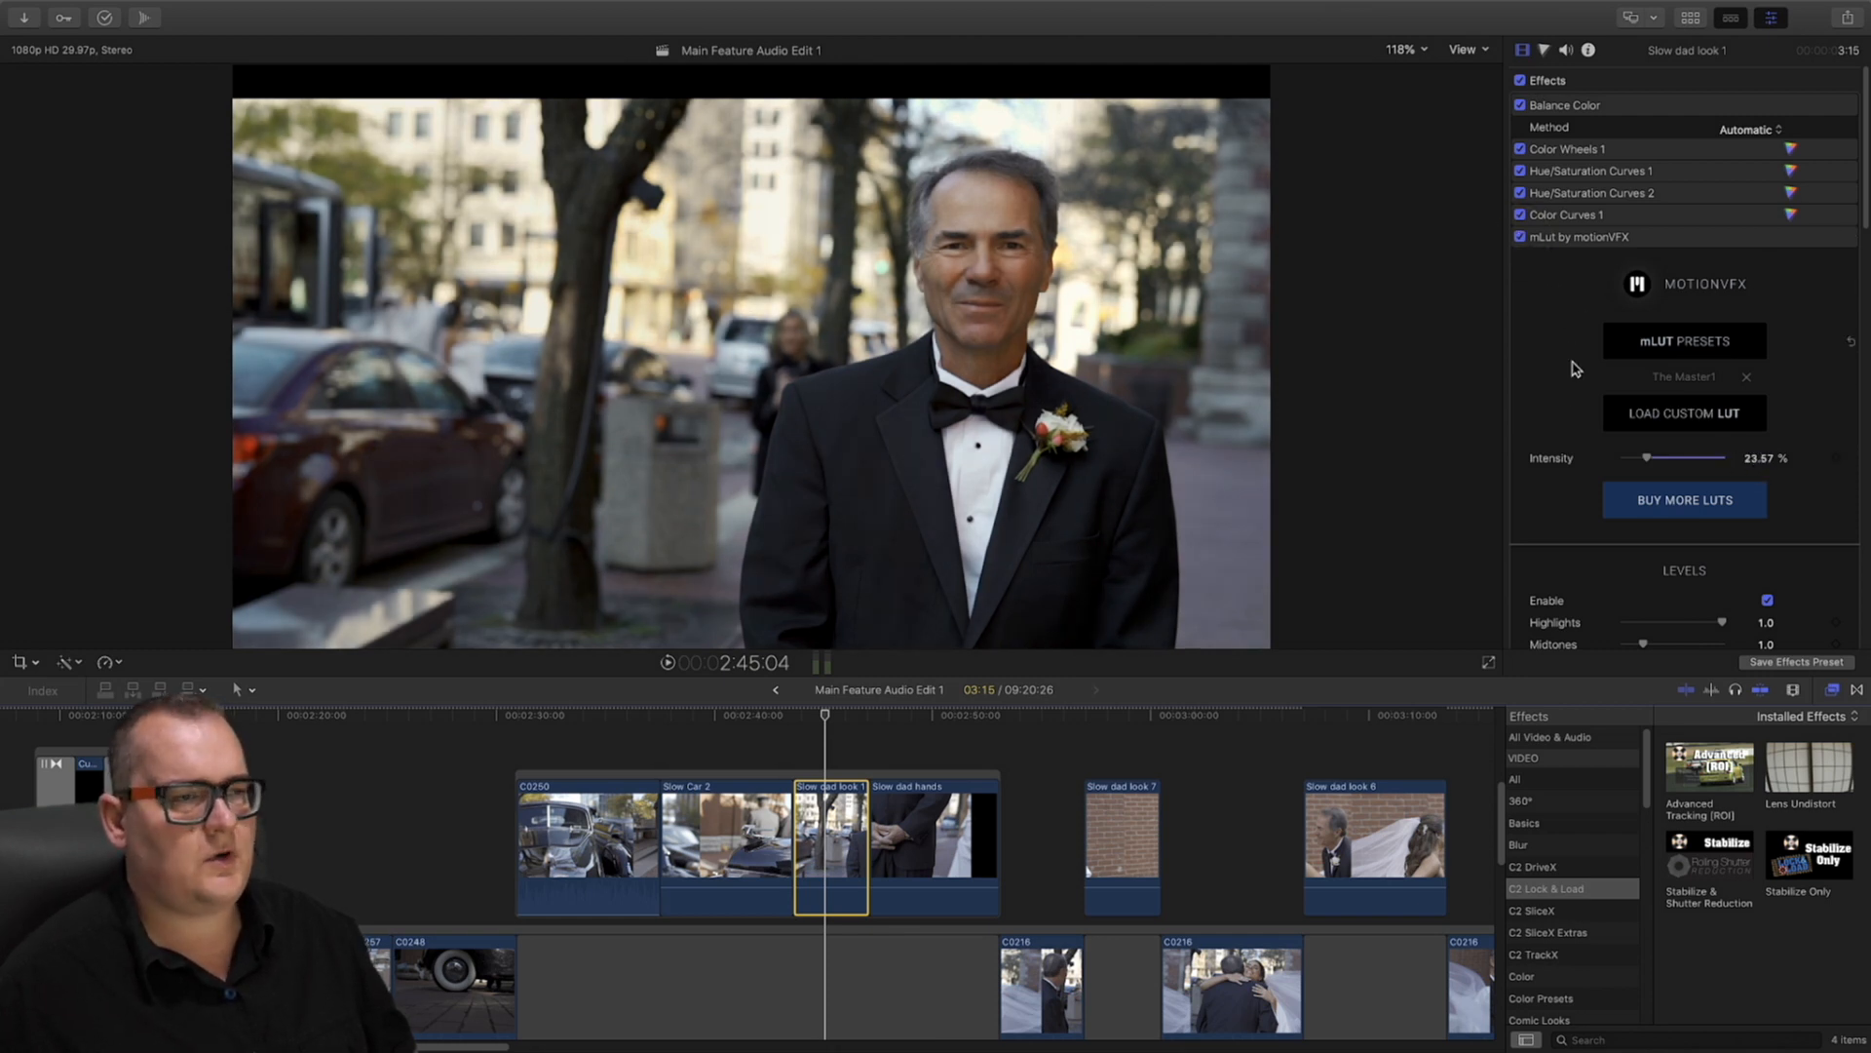
pyautogui.click(1520, 236)
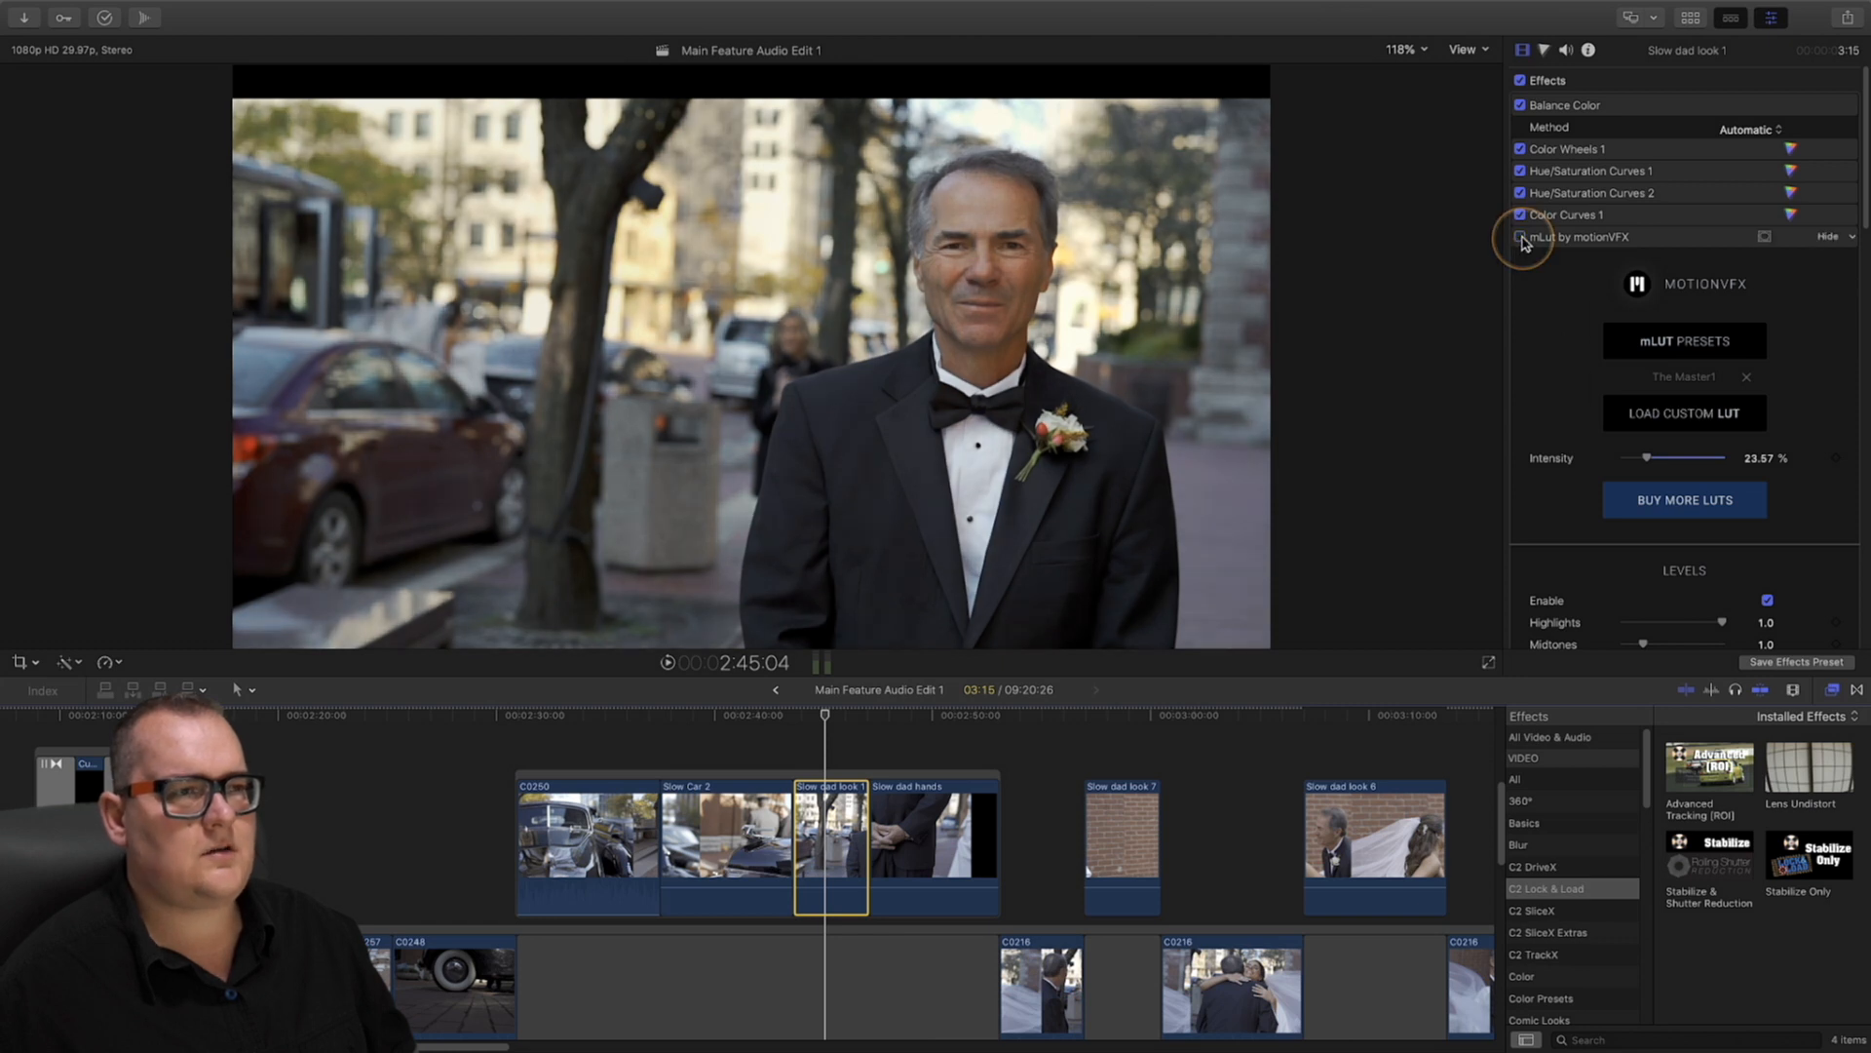
pyautogui.click(1521, 237)
pyautogui.click(1520, 237)
pyautogui.click(1521, 237)
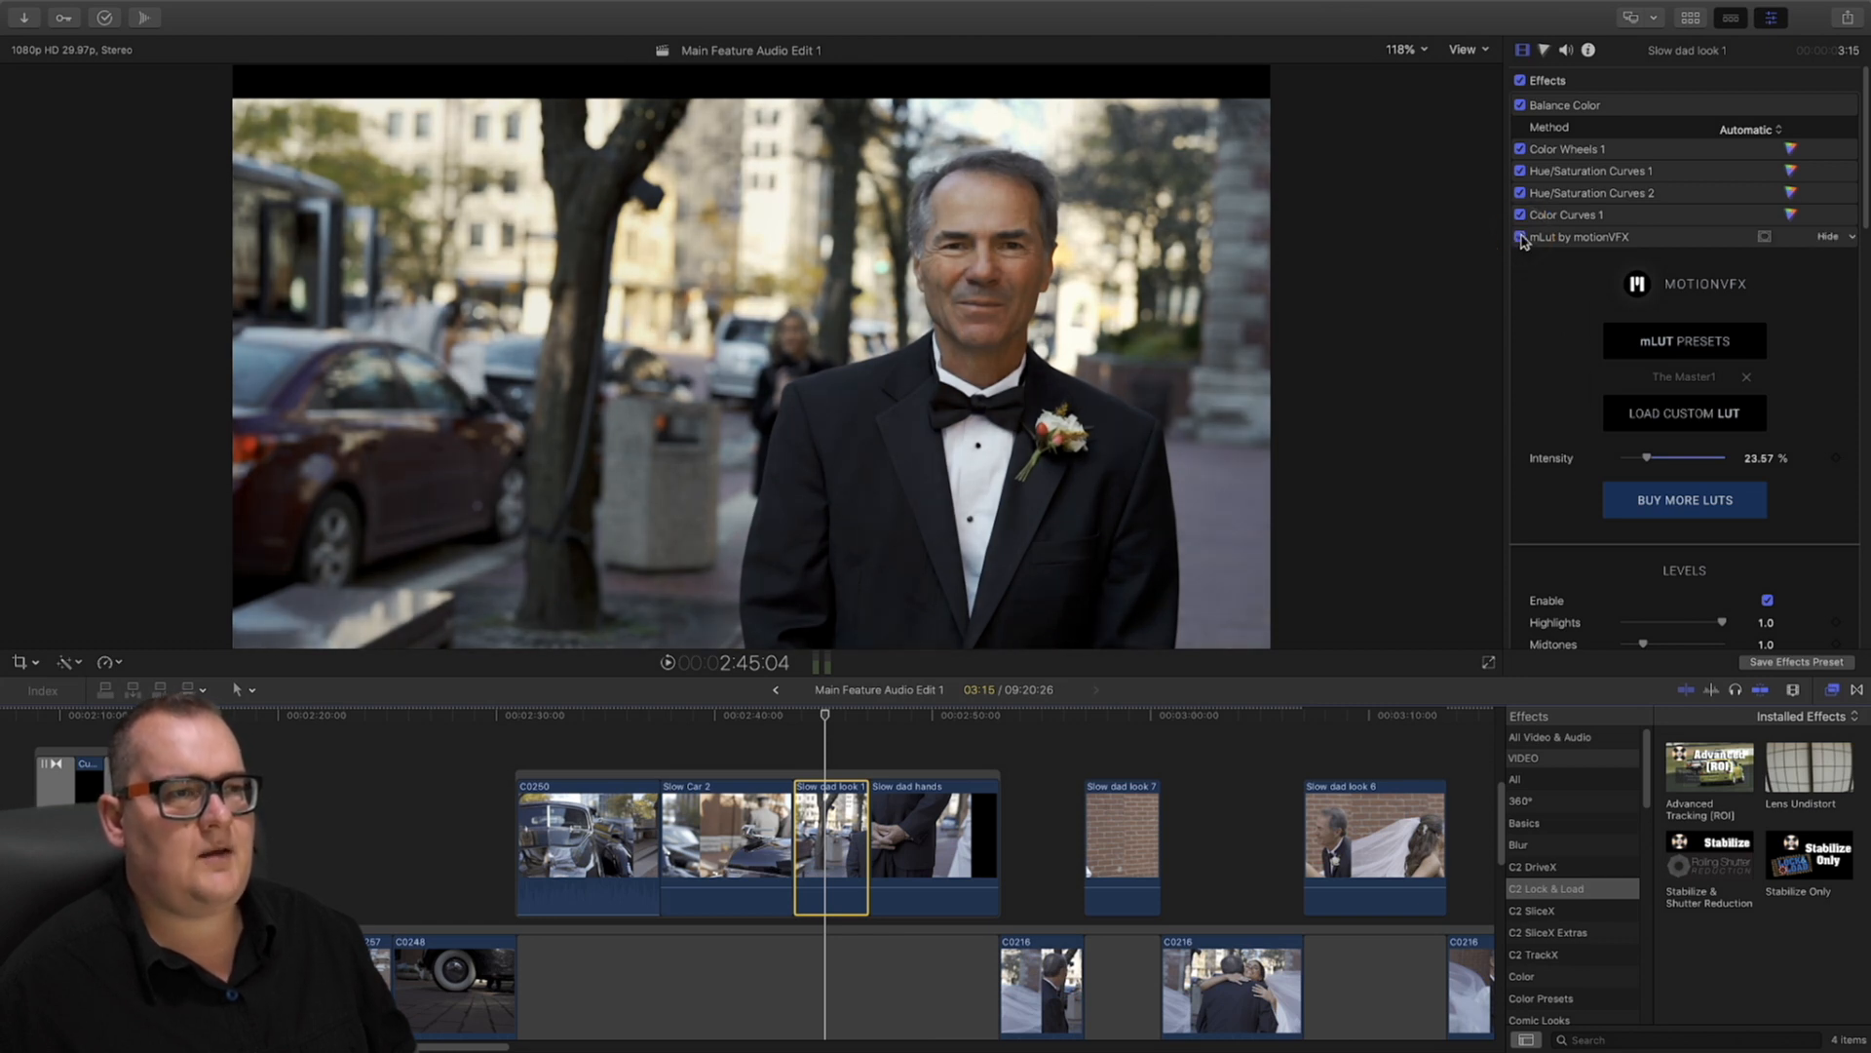
pyautogui.click(1520, 237)
pyautogui.click(1520, 236)
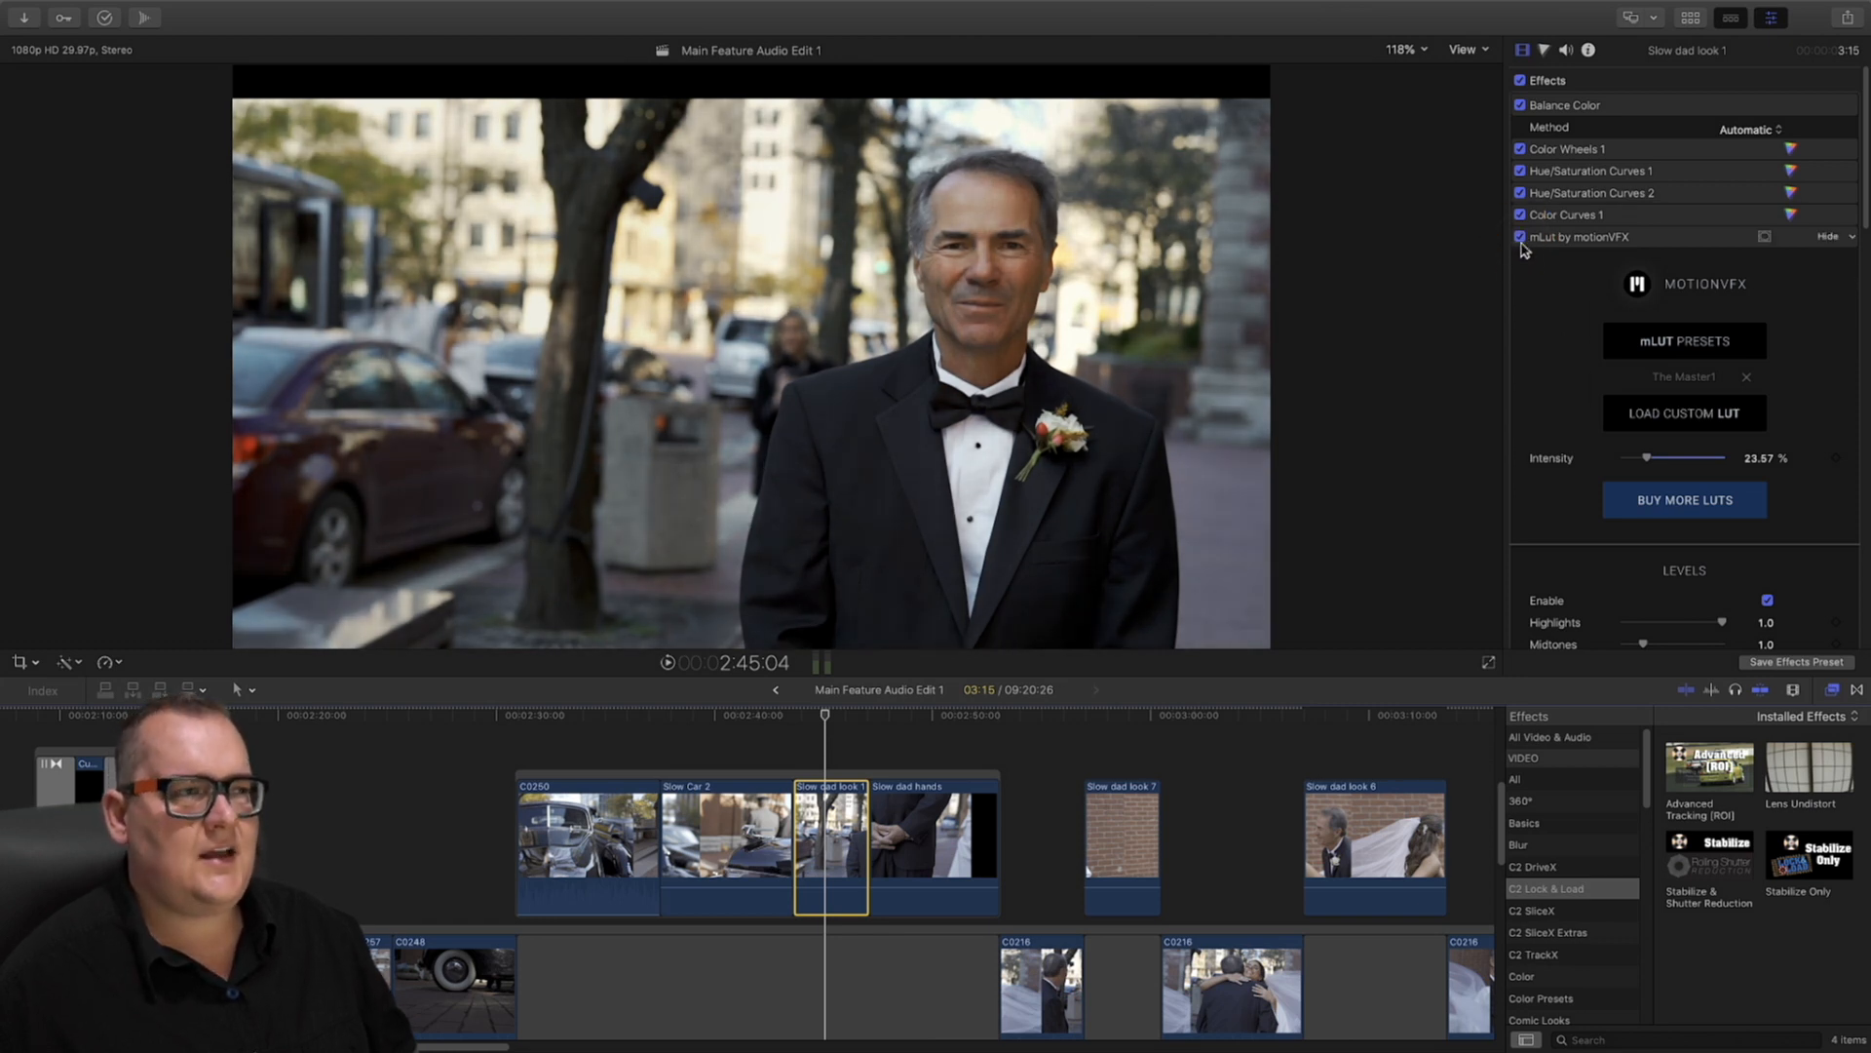
pyautogui.click(1521, 237)
pyautogui.click(1520, 239)
pyautogui.click(1521, 239)
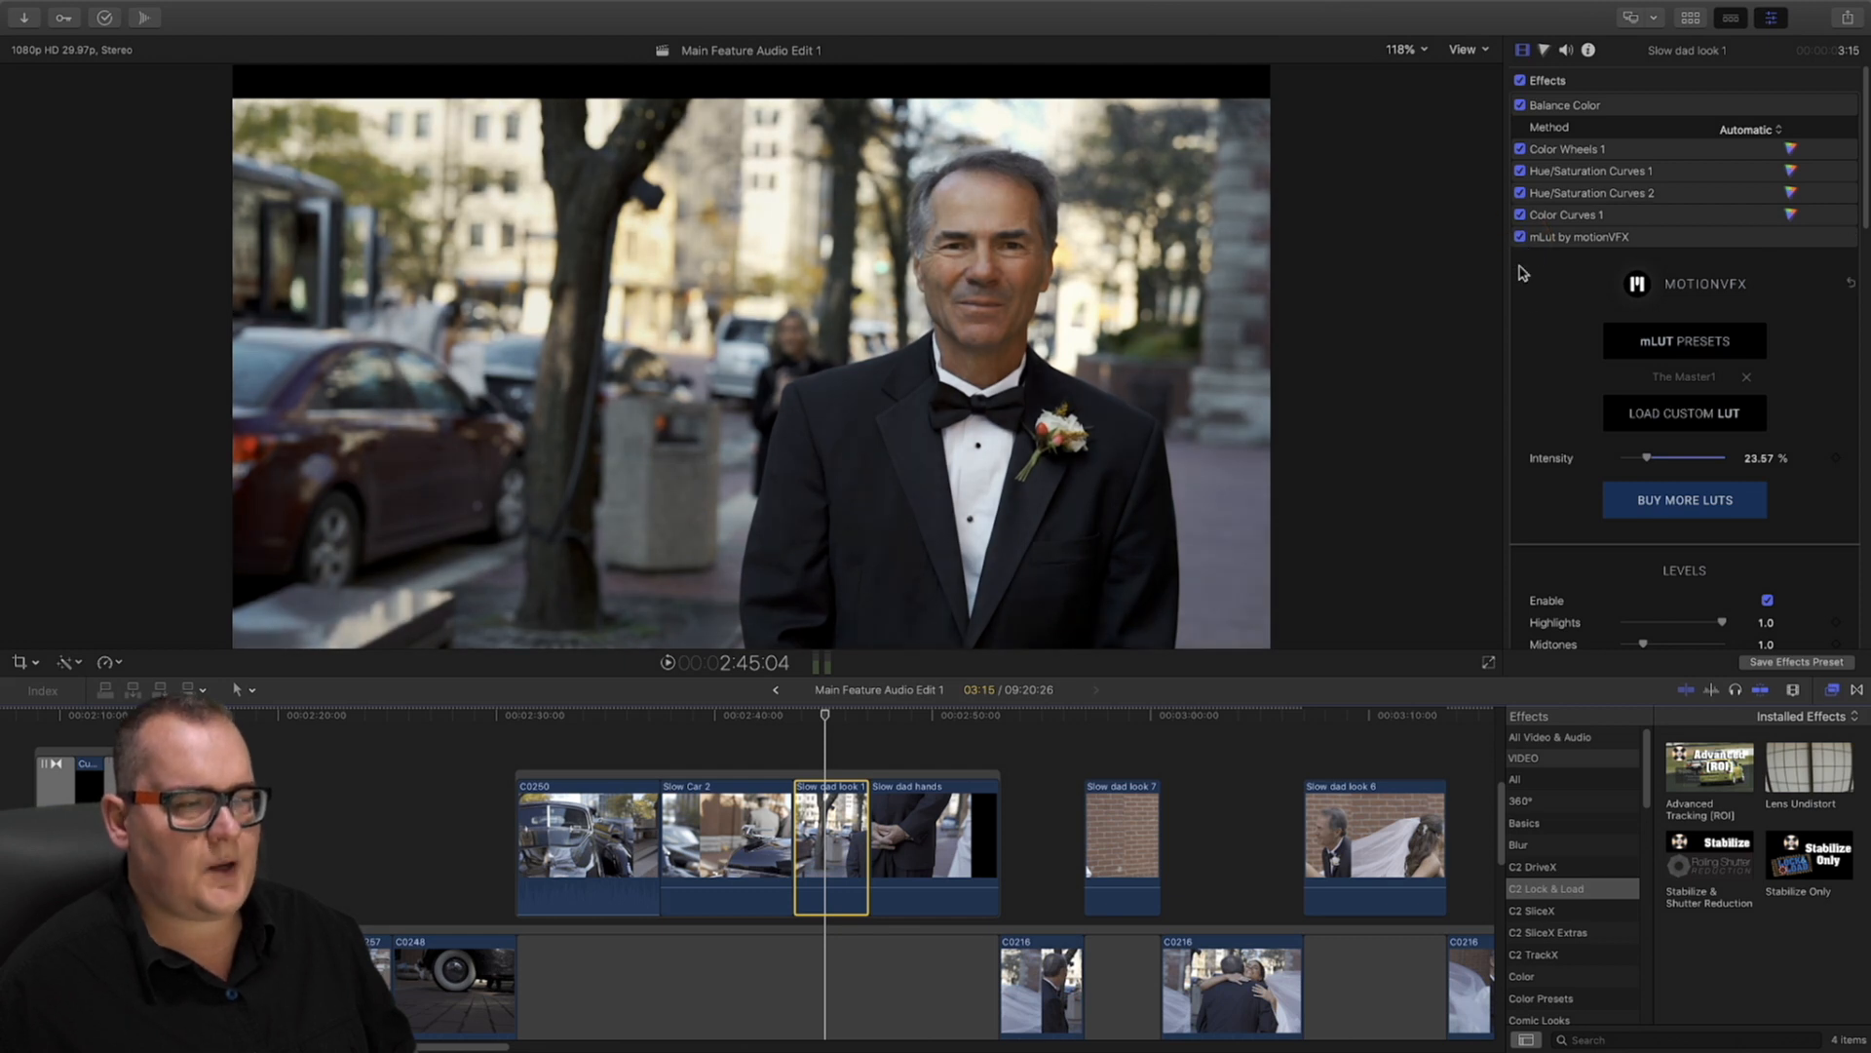
# Browse the mLUT presets library and close it without choosing another LUT
pyautogui.click(1701, 351)
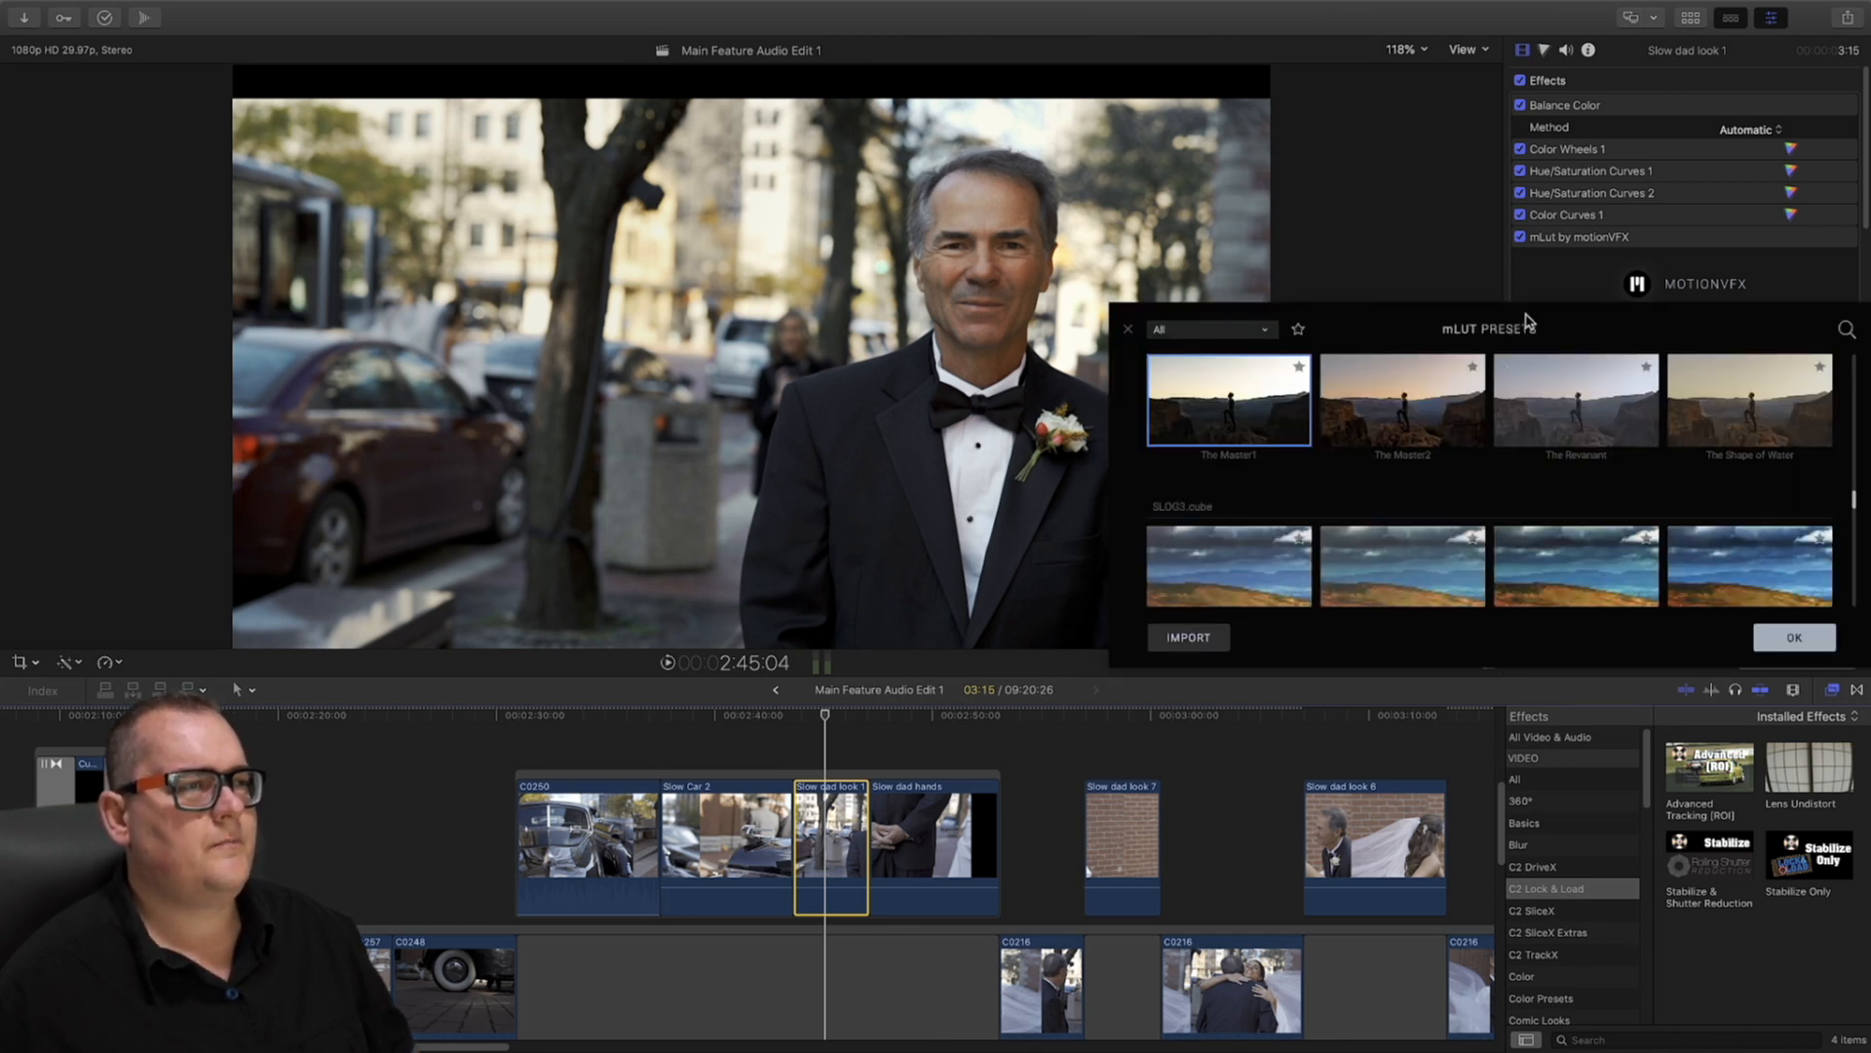
pyautogui.moveTo(1525, 322); pyautogui.dragTo(1389, 185)
pyautogui.moveTo(1716, 531); pyautogui.dragTo(1733, 771)
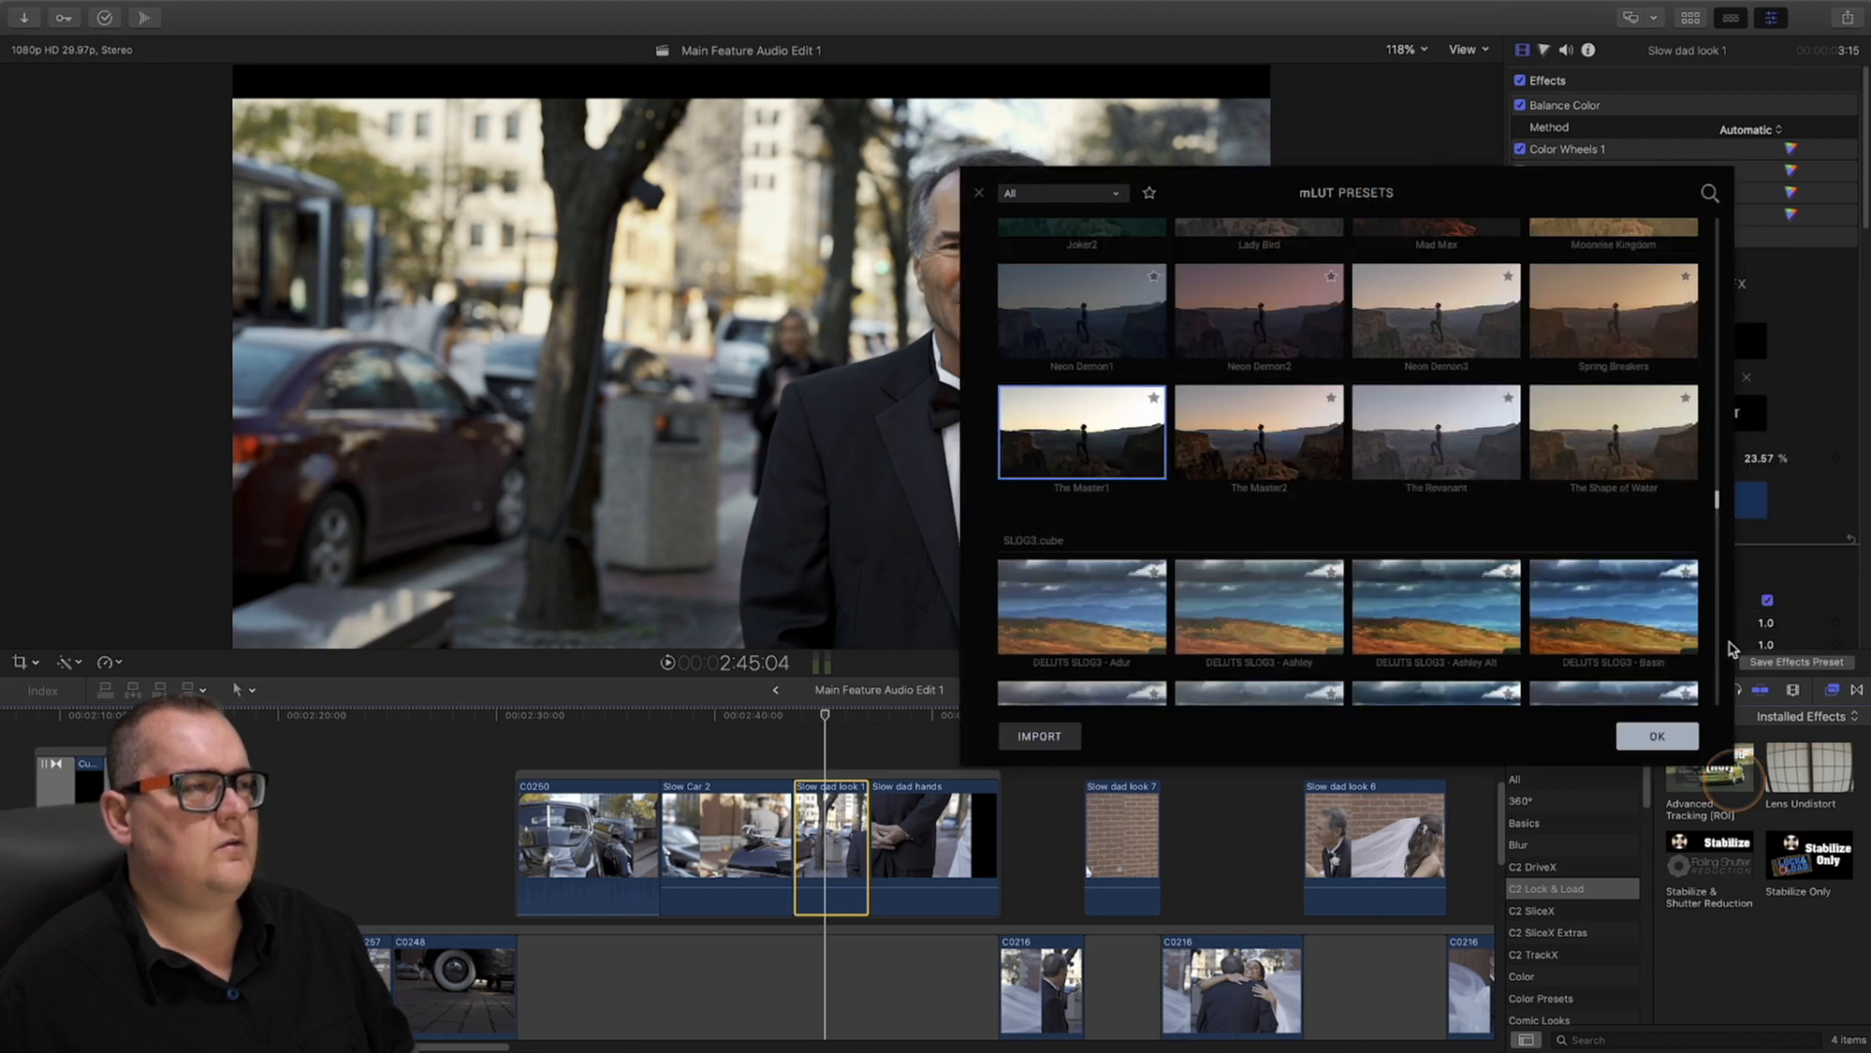
pyautogui.moveTo(1718, 506); pyautogui.dragTo(1713, 310)
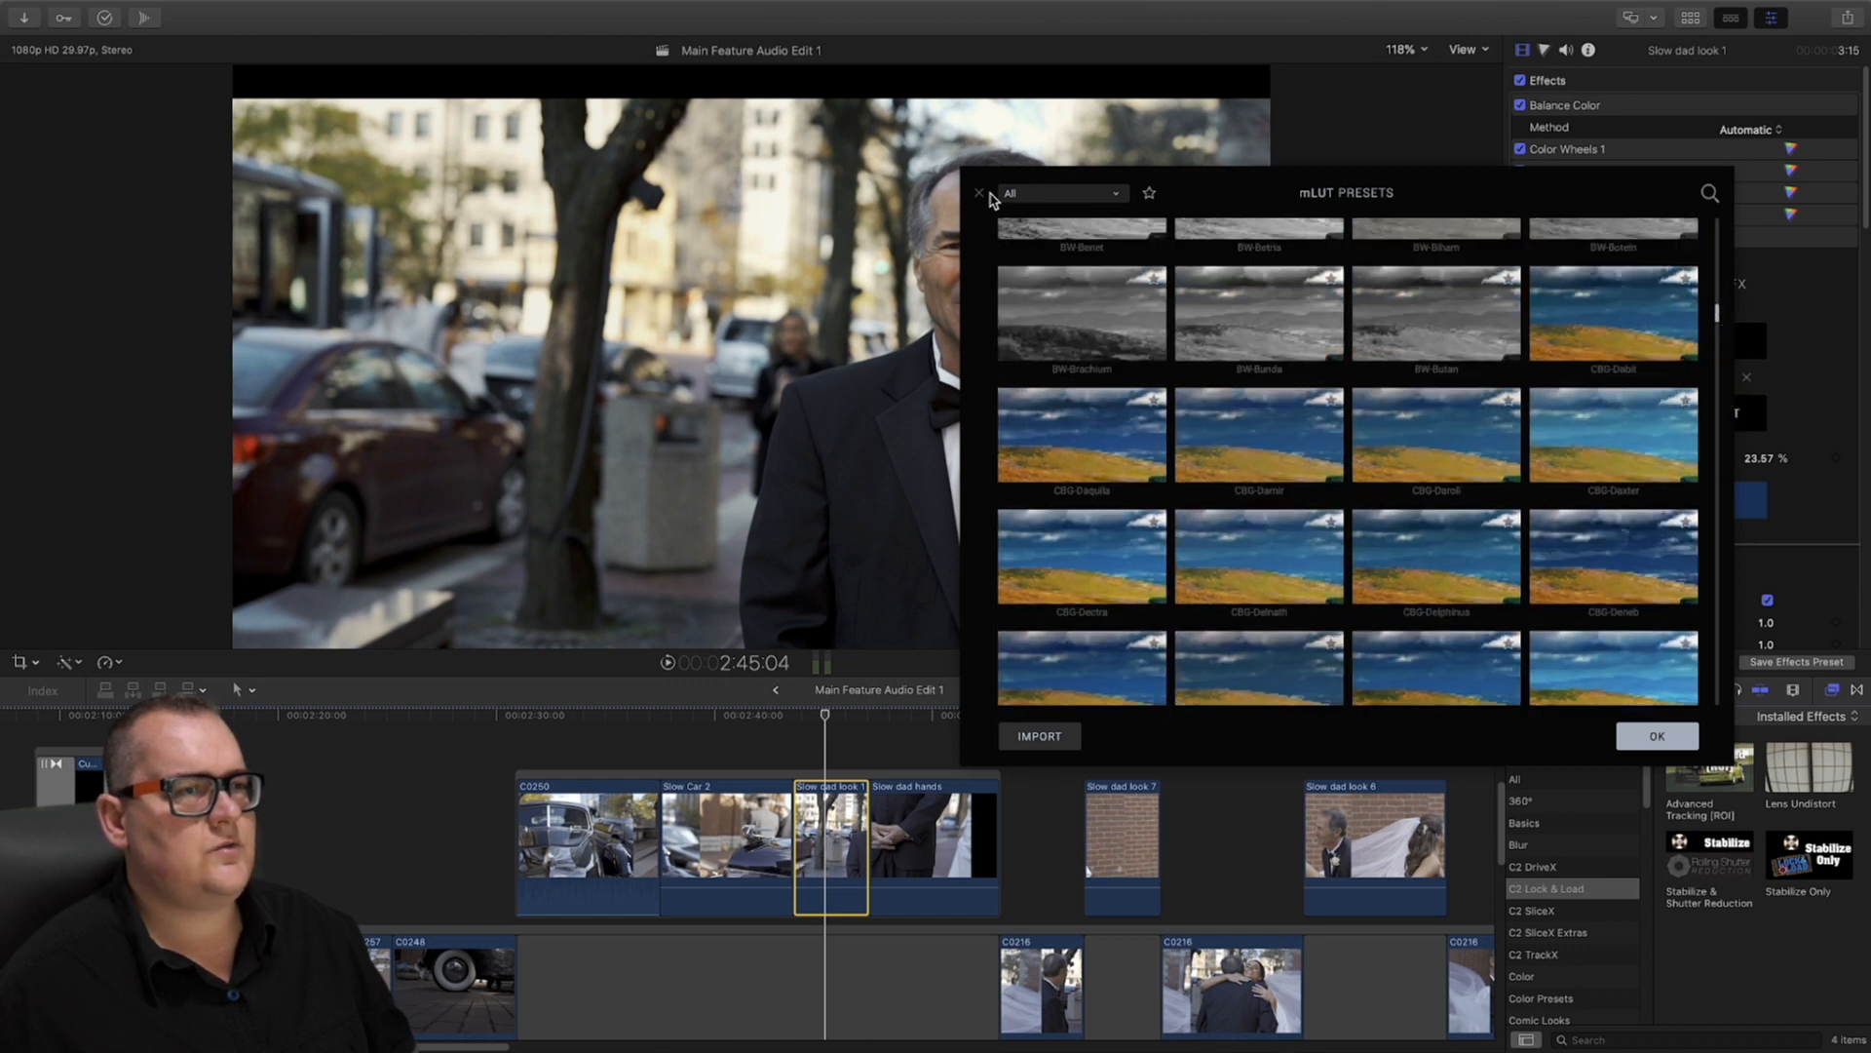
pyautogui.click(980, 193)
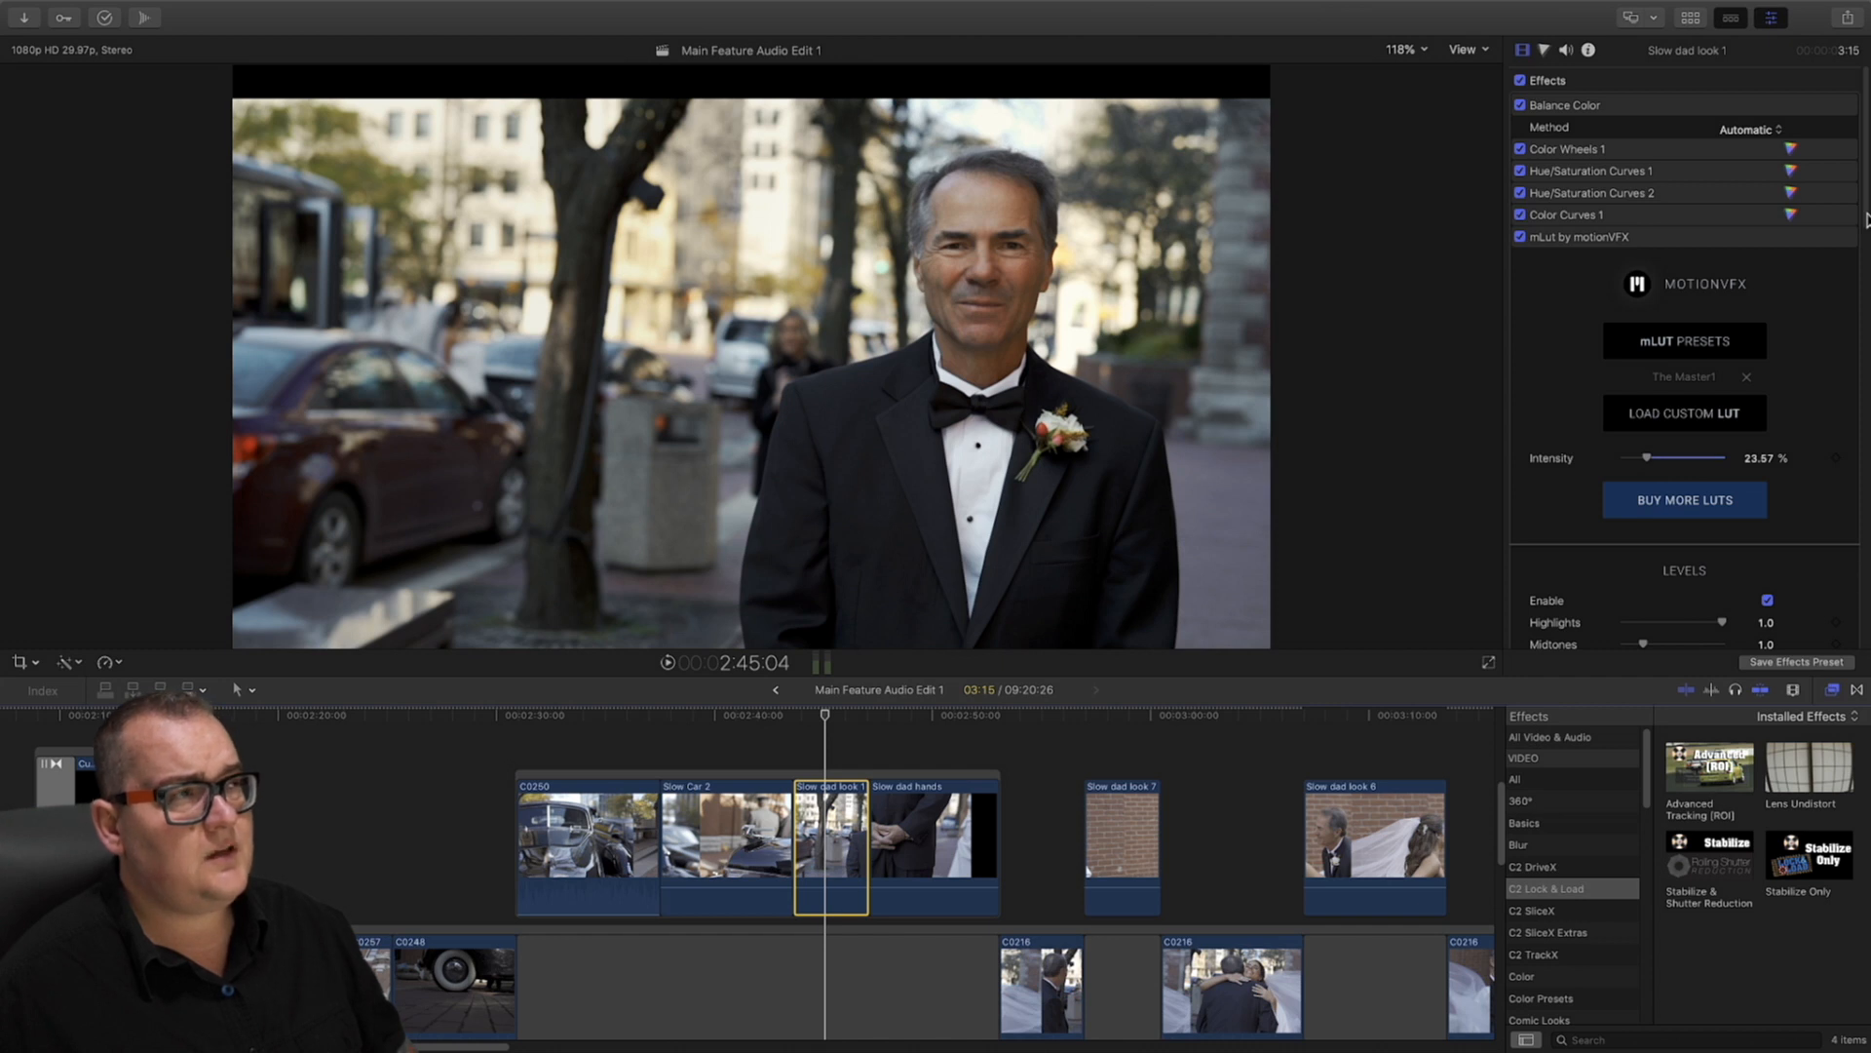
# Set the Film Color of the clip's FilmConvertPro2 effect to 100
pyautogui.moveTo(1866, 220); pyautogui.dragTo(1866, 463)
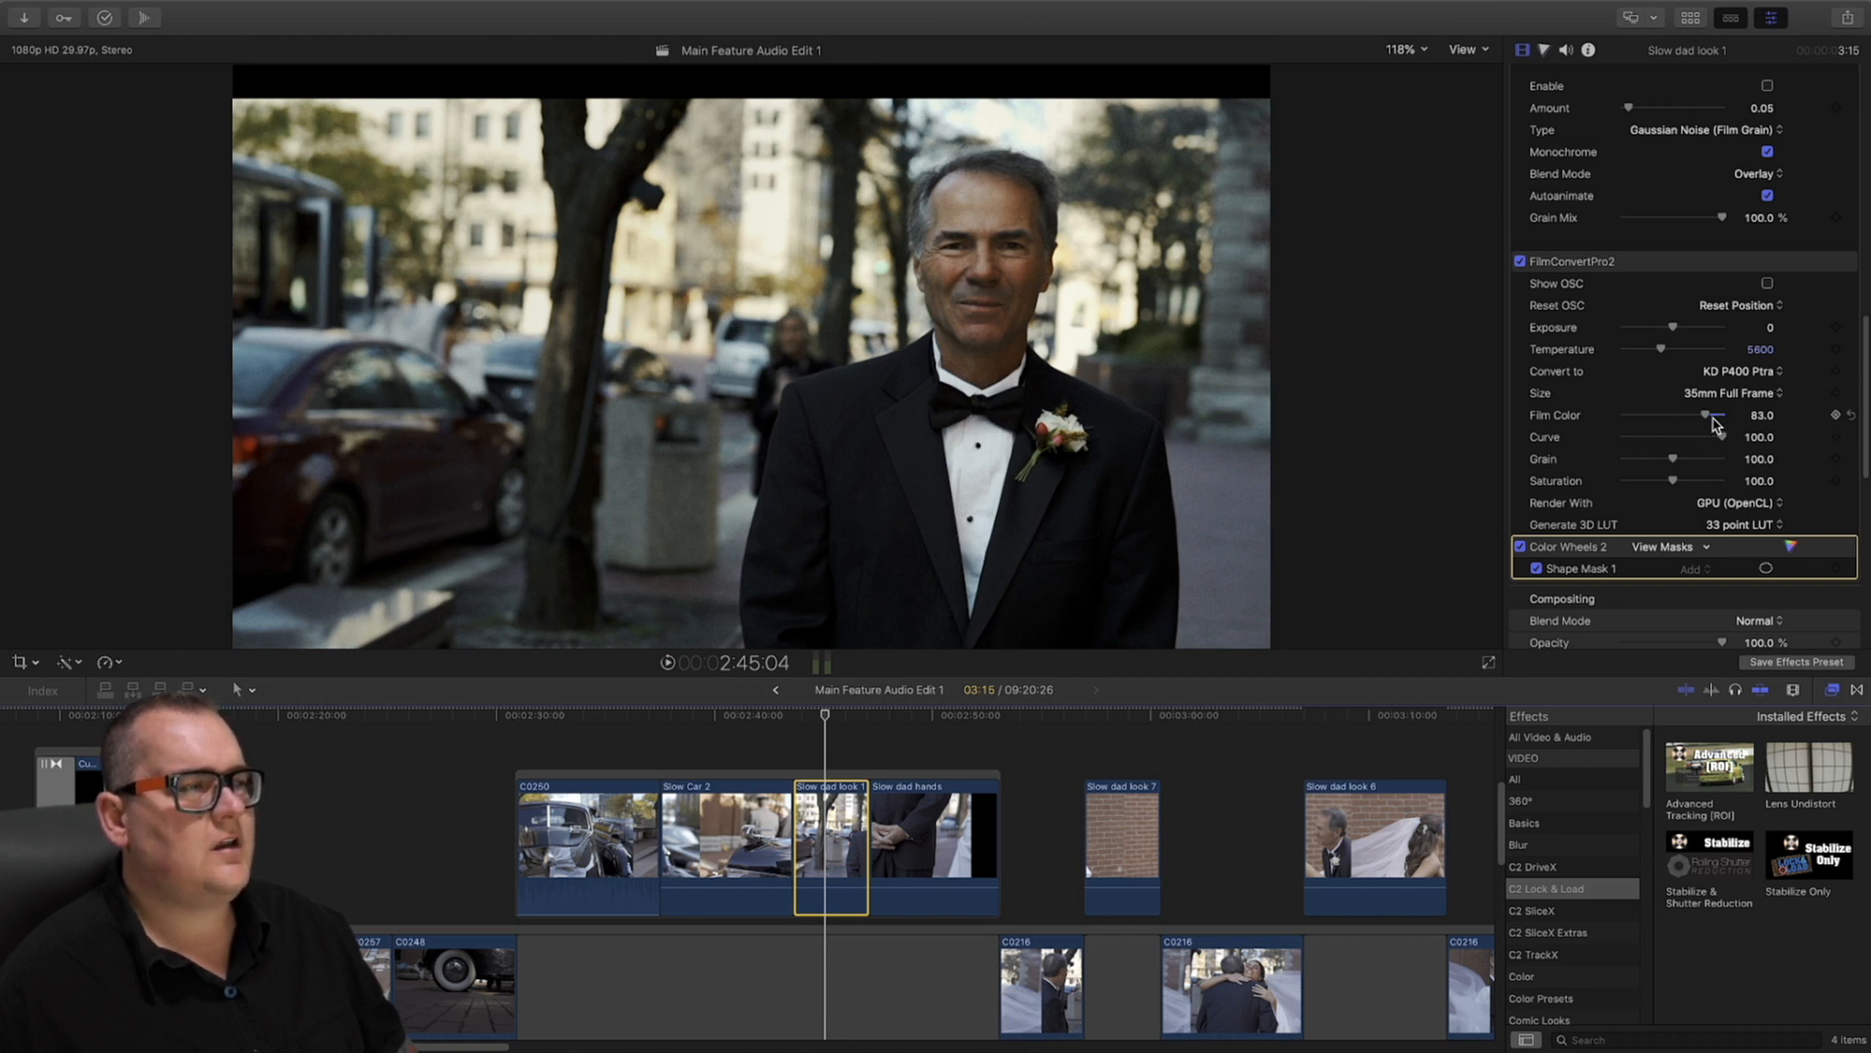
pyautogui.moveTo(1716, 421); pyautogui.dragTo(1752, 418)
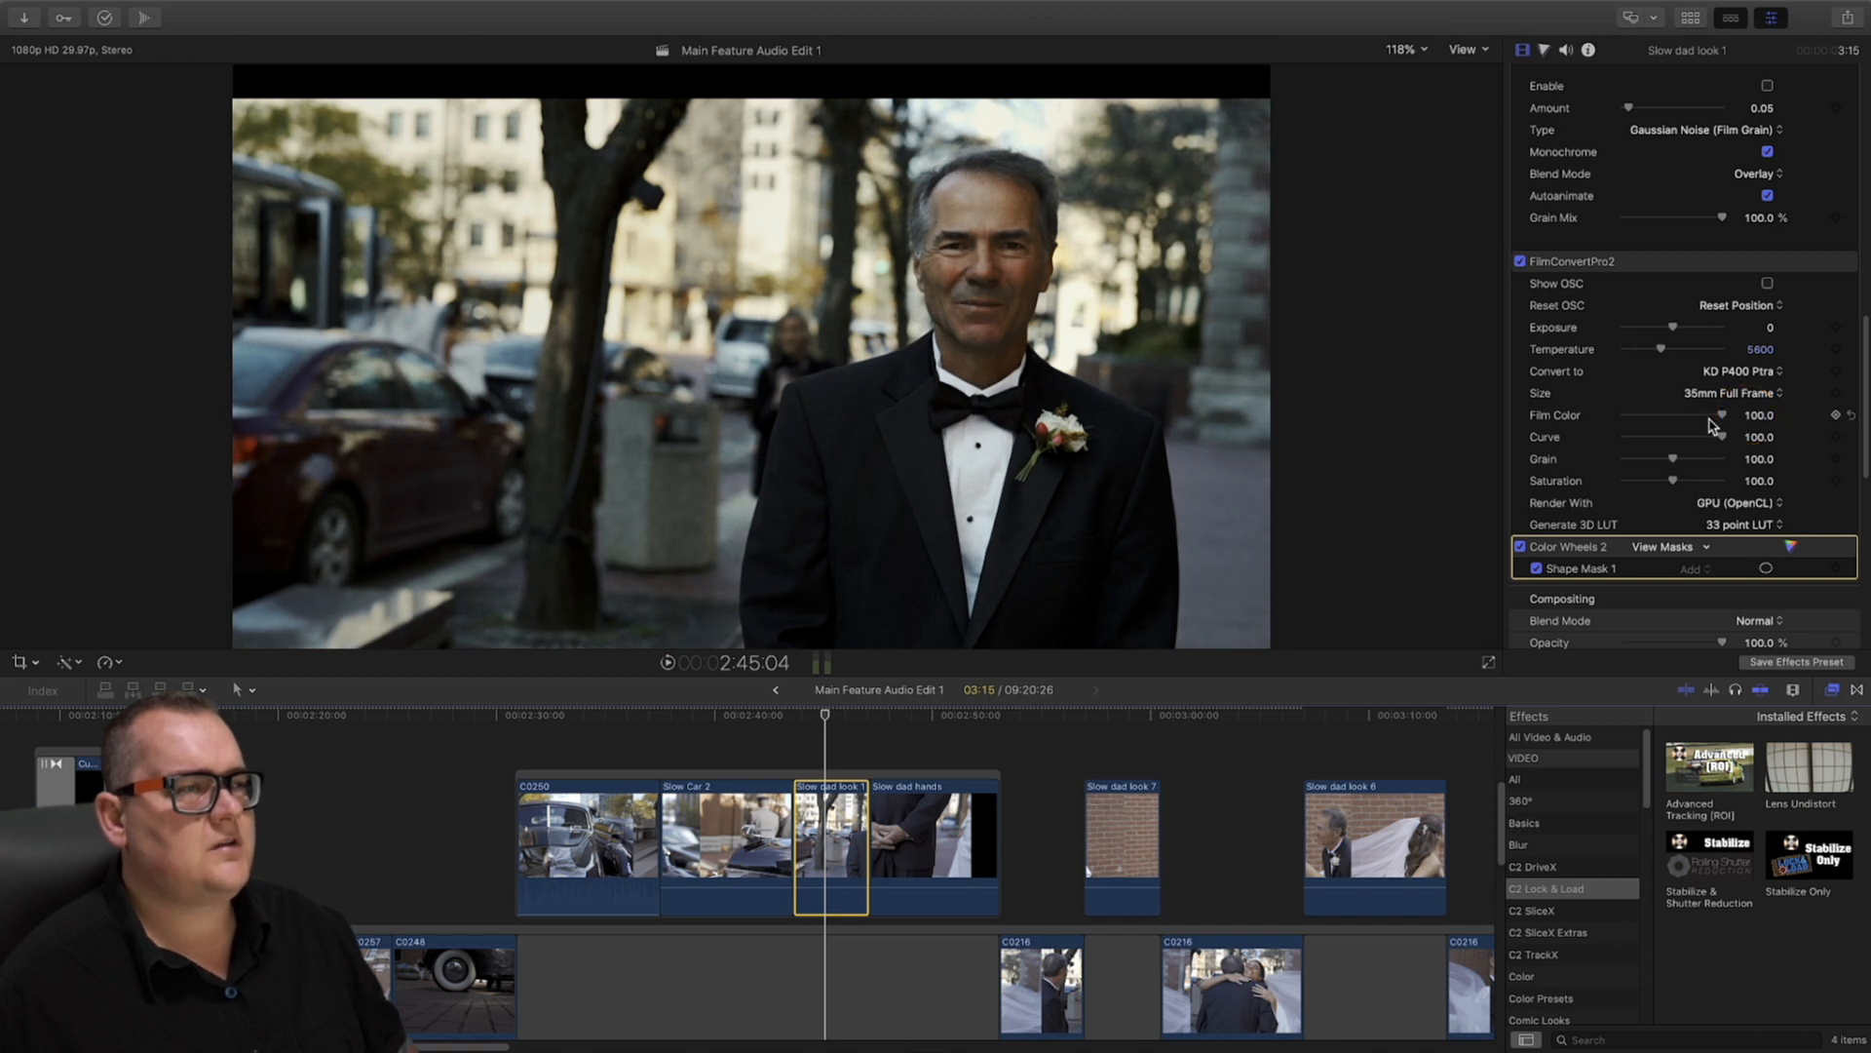
# Lower the Film Color of the FilmConvertPro2 effect on Slow dad look 1 to 83
pyautogui.moveTo(1729, 415); pyautogui.dragTo(1710, 414)
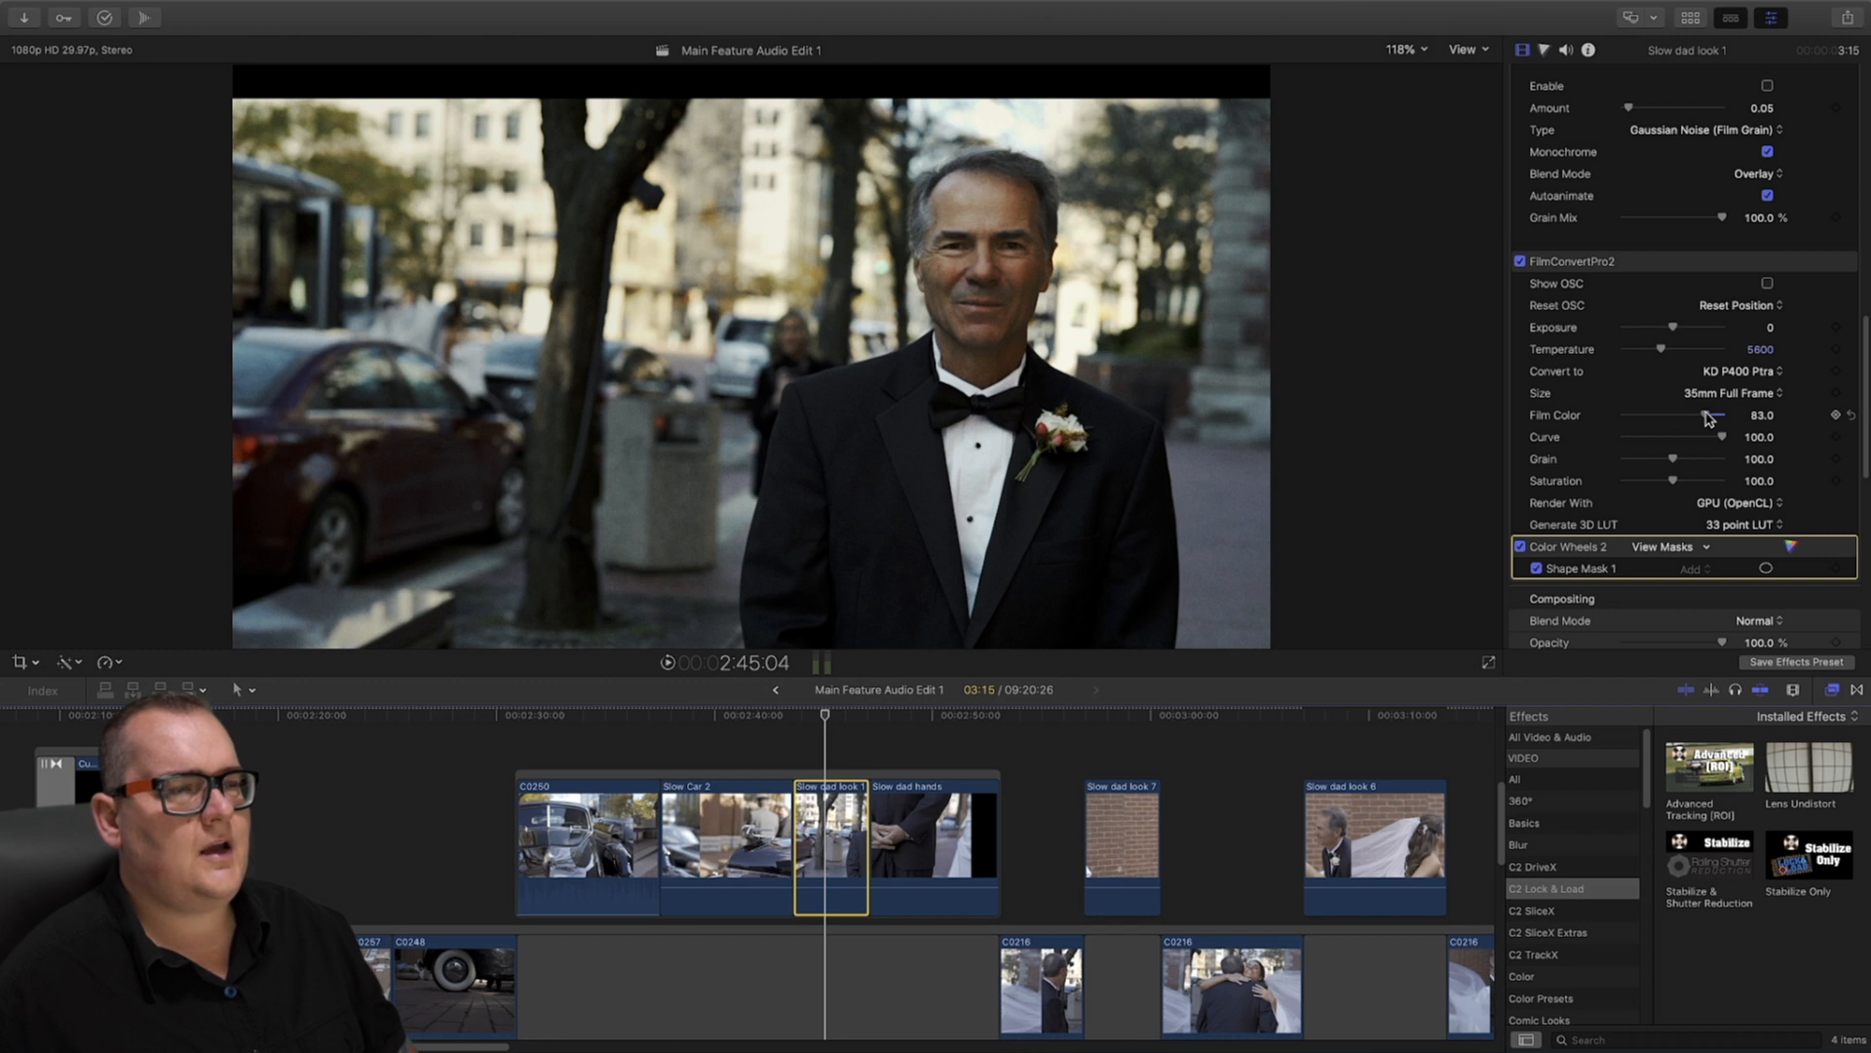
pyautogui.scroll(5, 1707, 417)
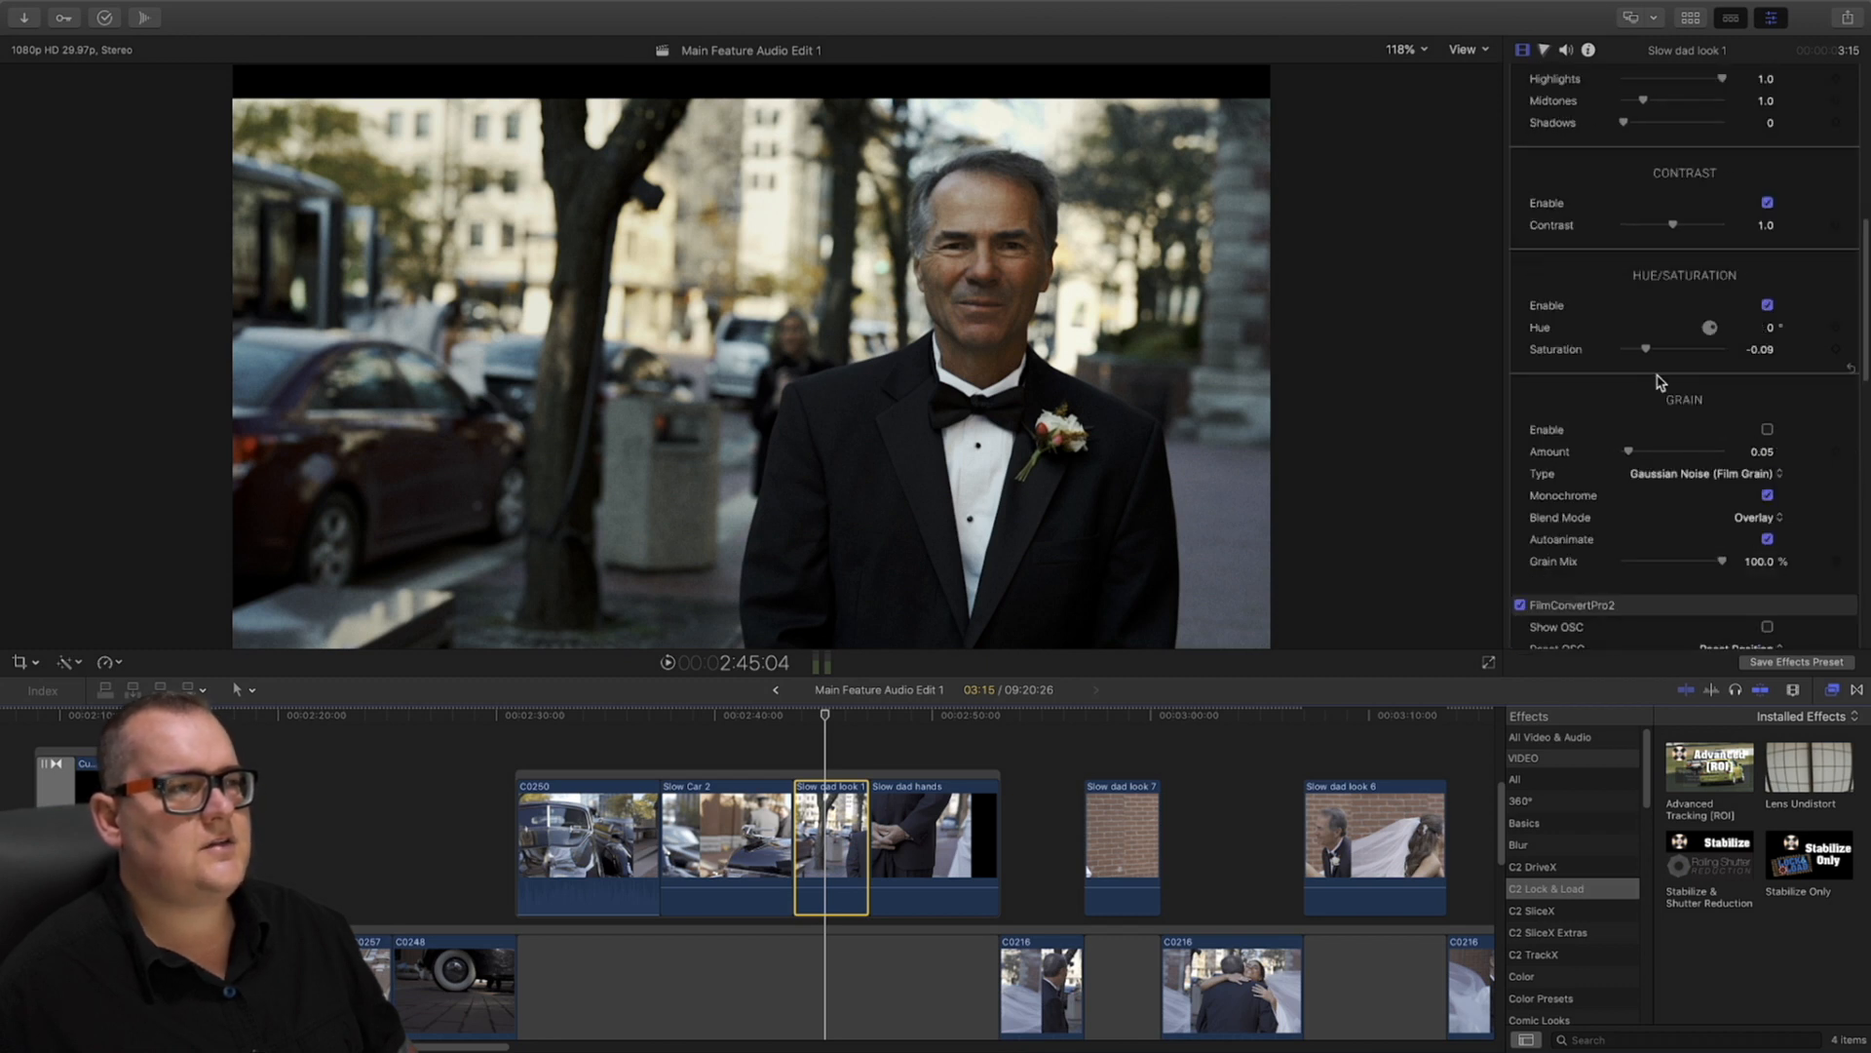
pyautogui.scroll(5, 1657, 385)
pyautogui.scroll(-5, 1645, 390)
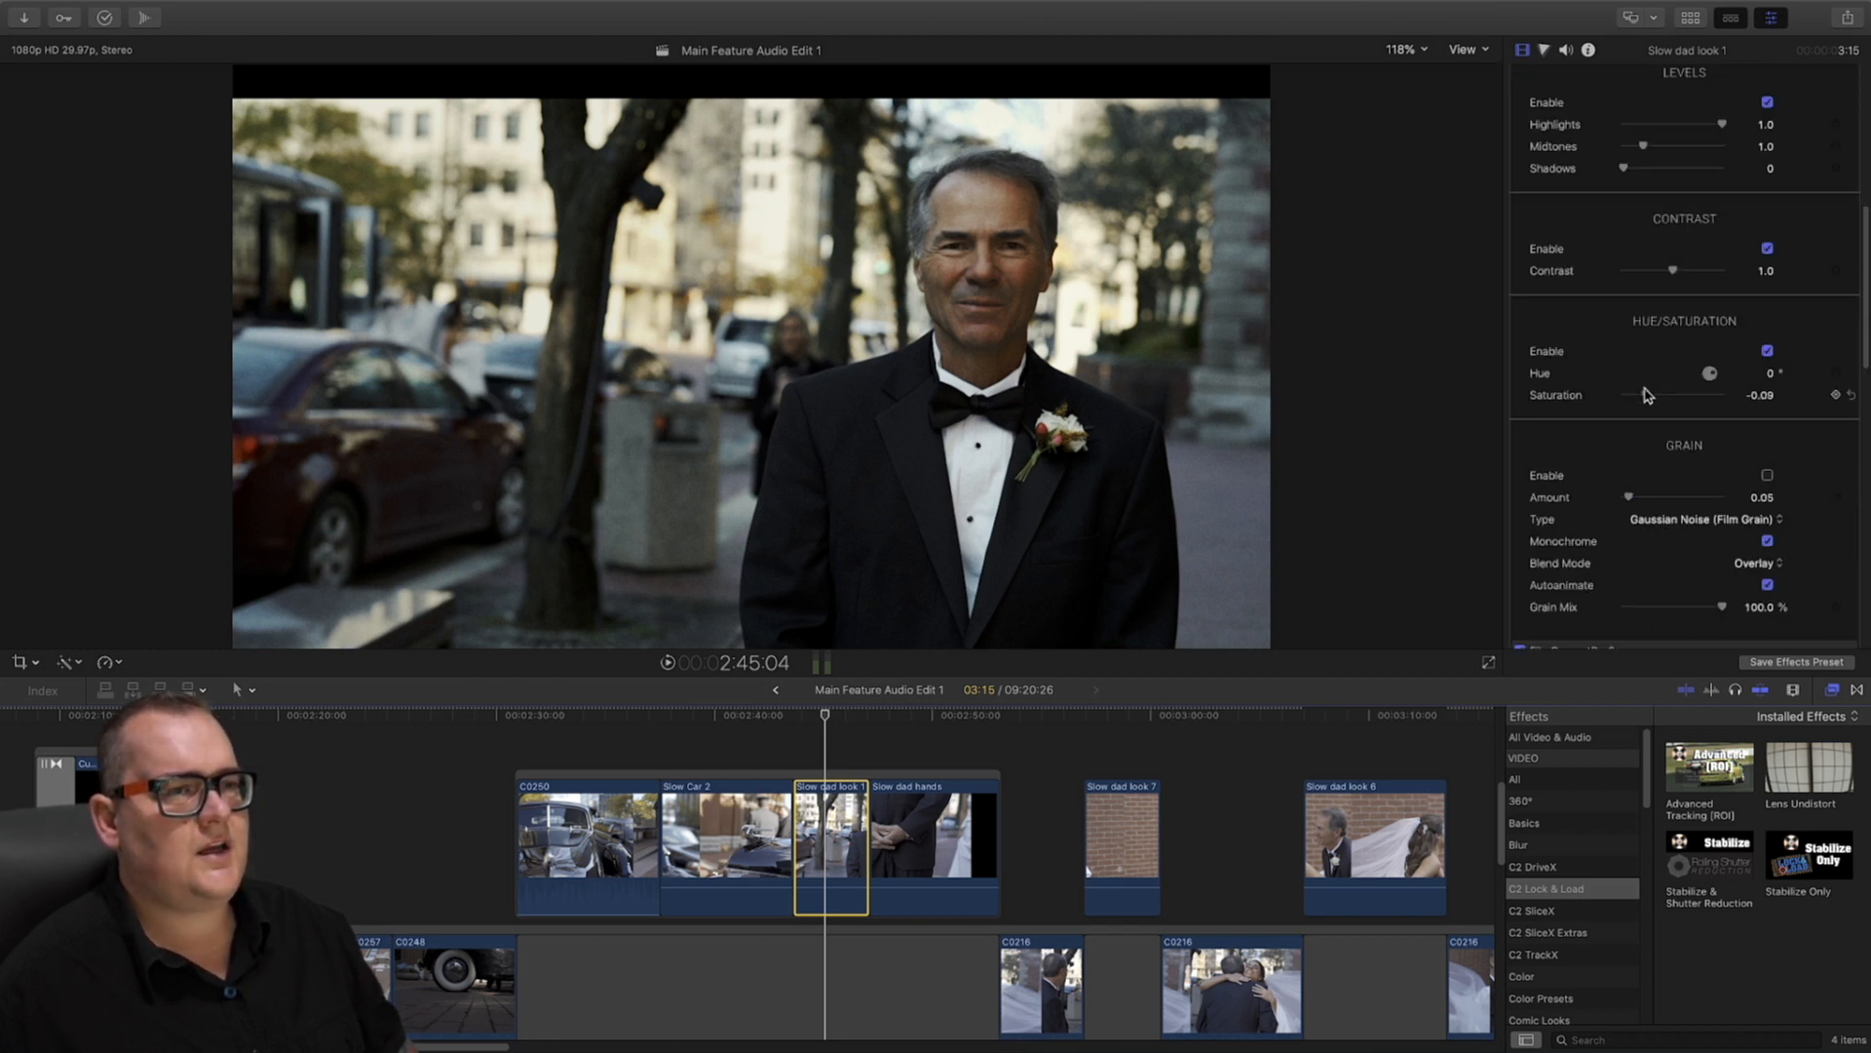
# Inspect the film grain at 400% zoom, try the FilmConvertPro2 Grain at 0, undo it, and fit the image to the viewer again
pyautogui.click(1404, 50)
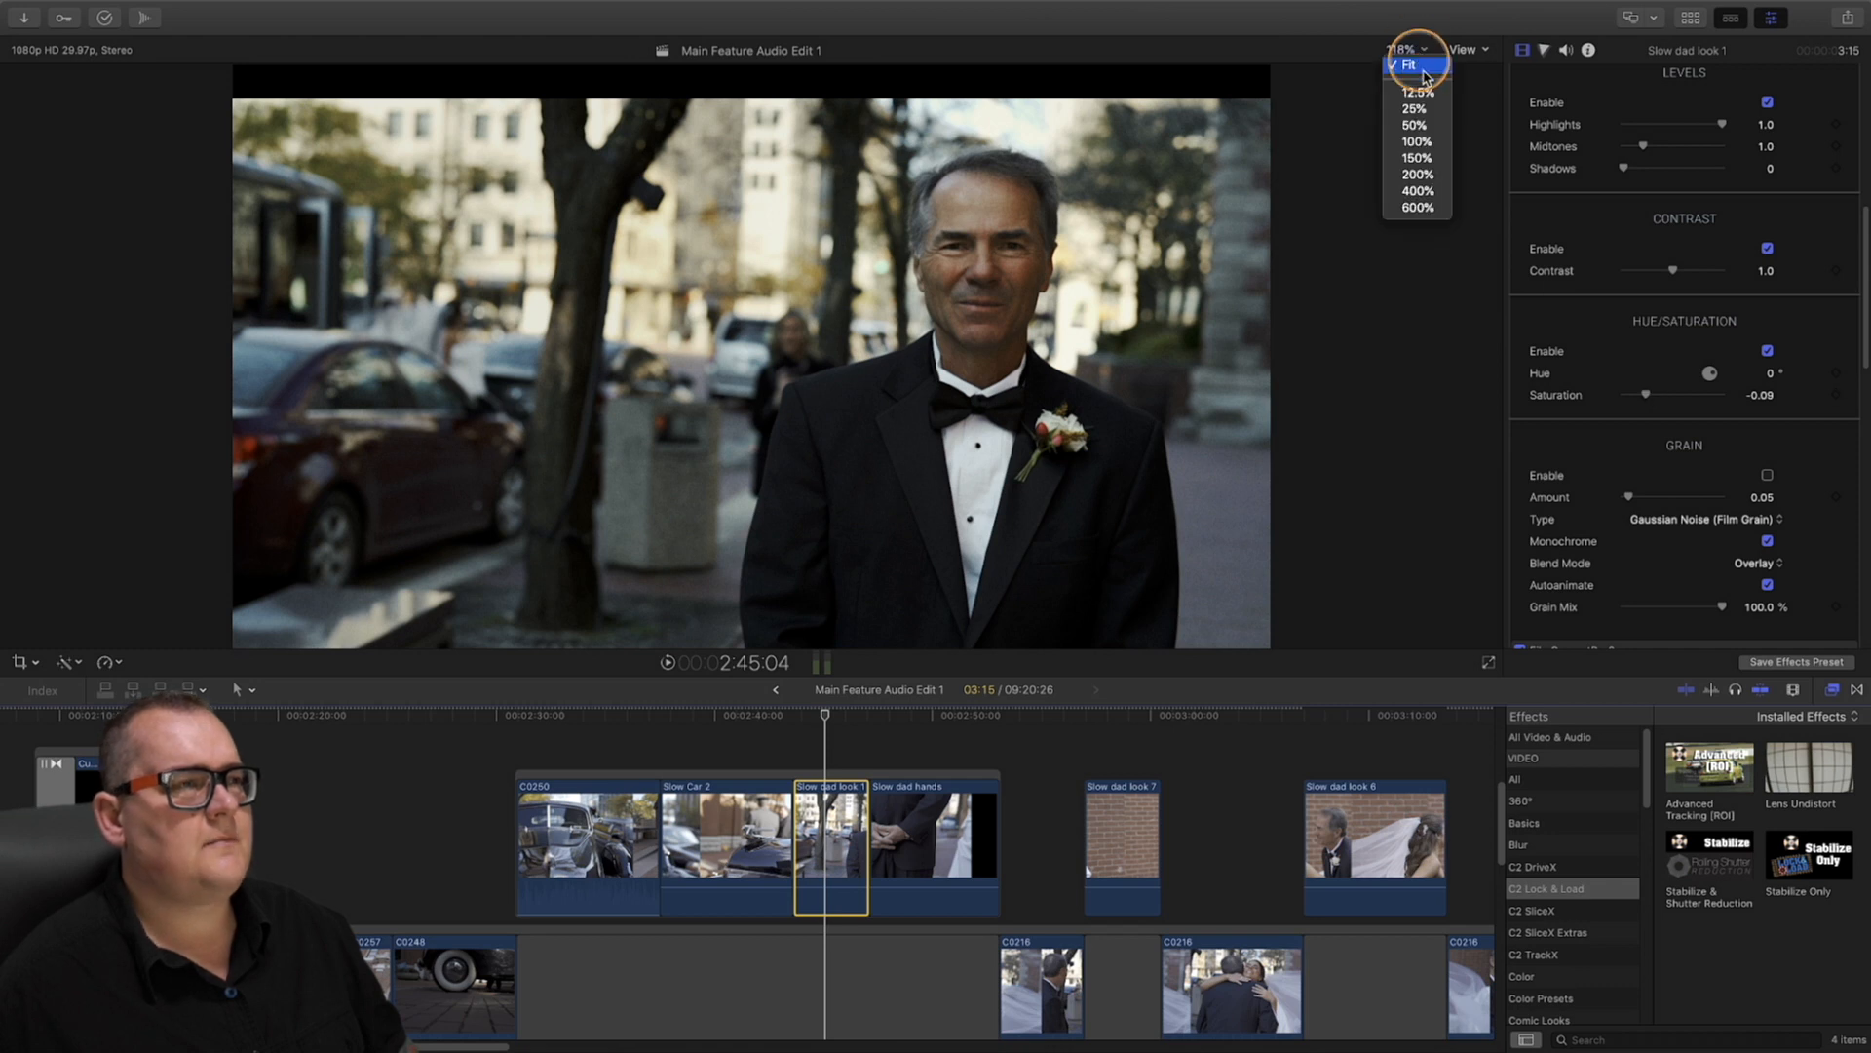
pyautogui.click(1440, 194)
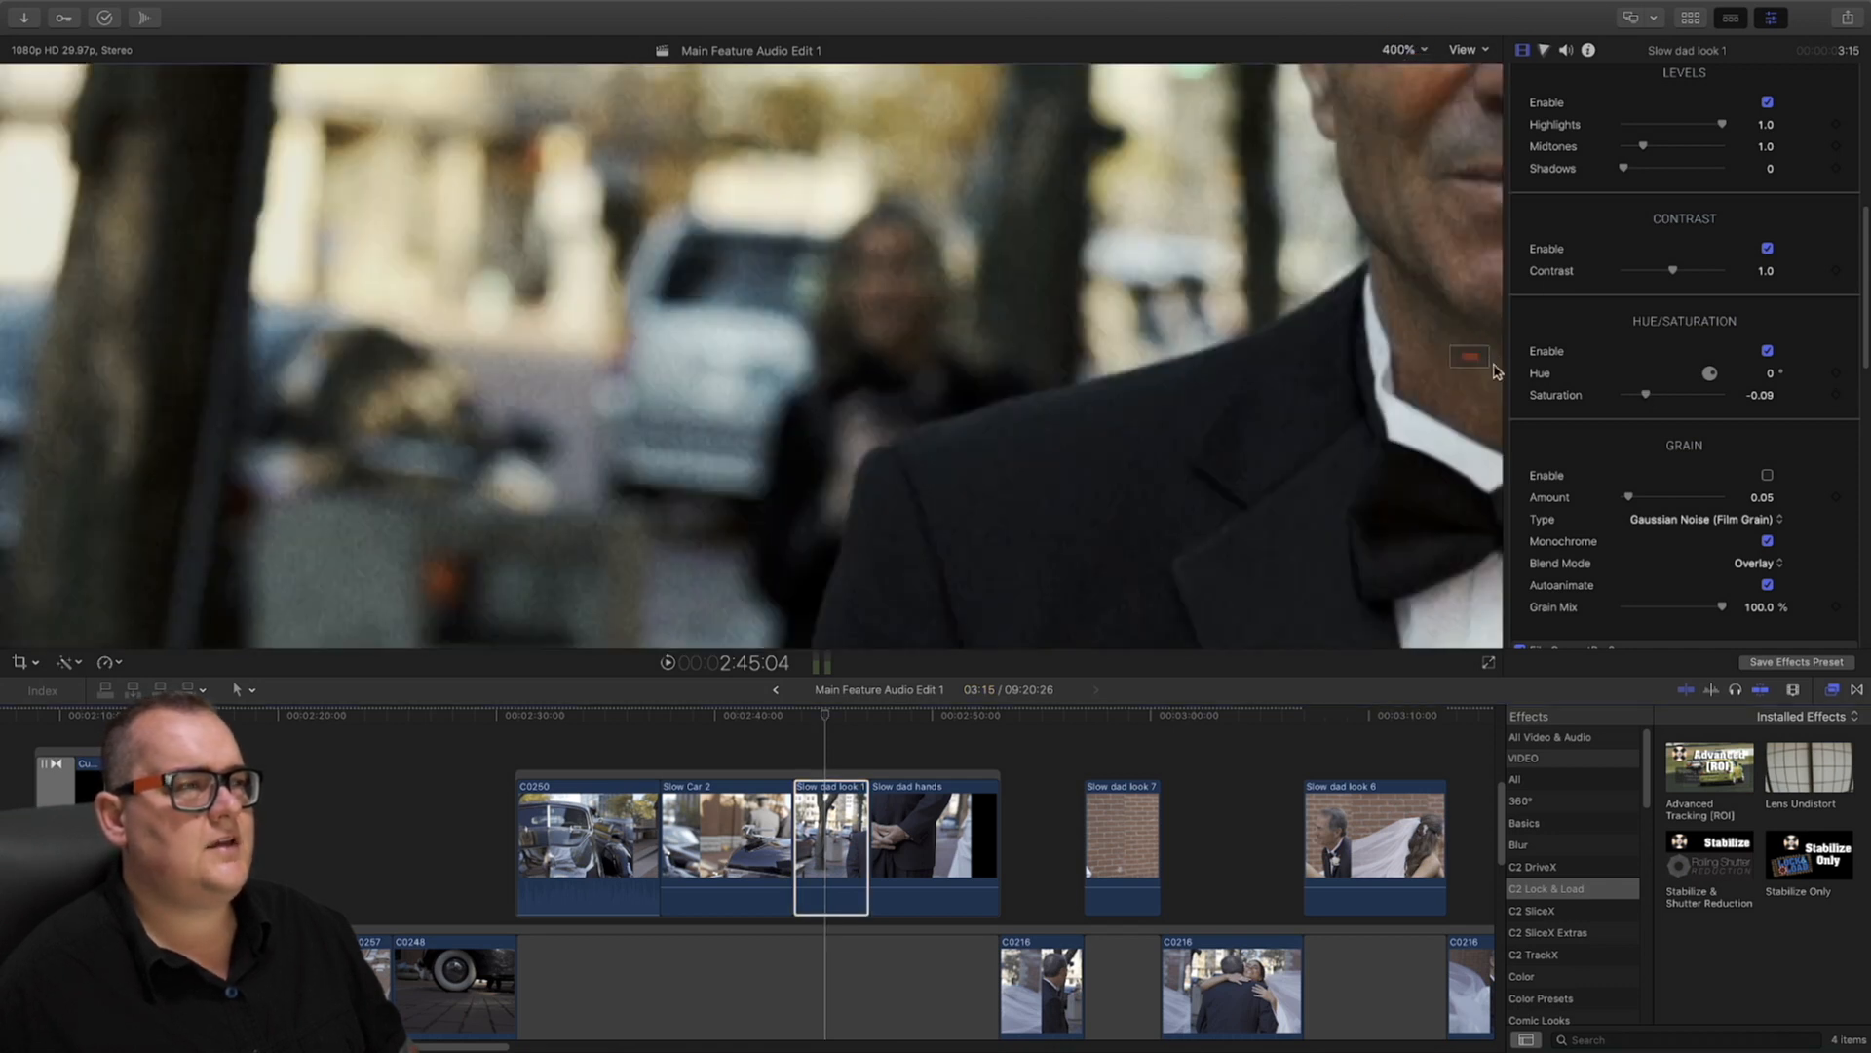
pyautogui.scroll(-5, 1663, 451)
pyautogui.scroll(-4, 1663, 451)
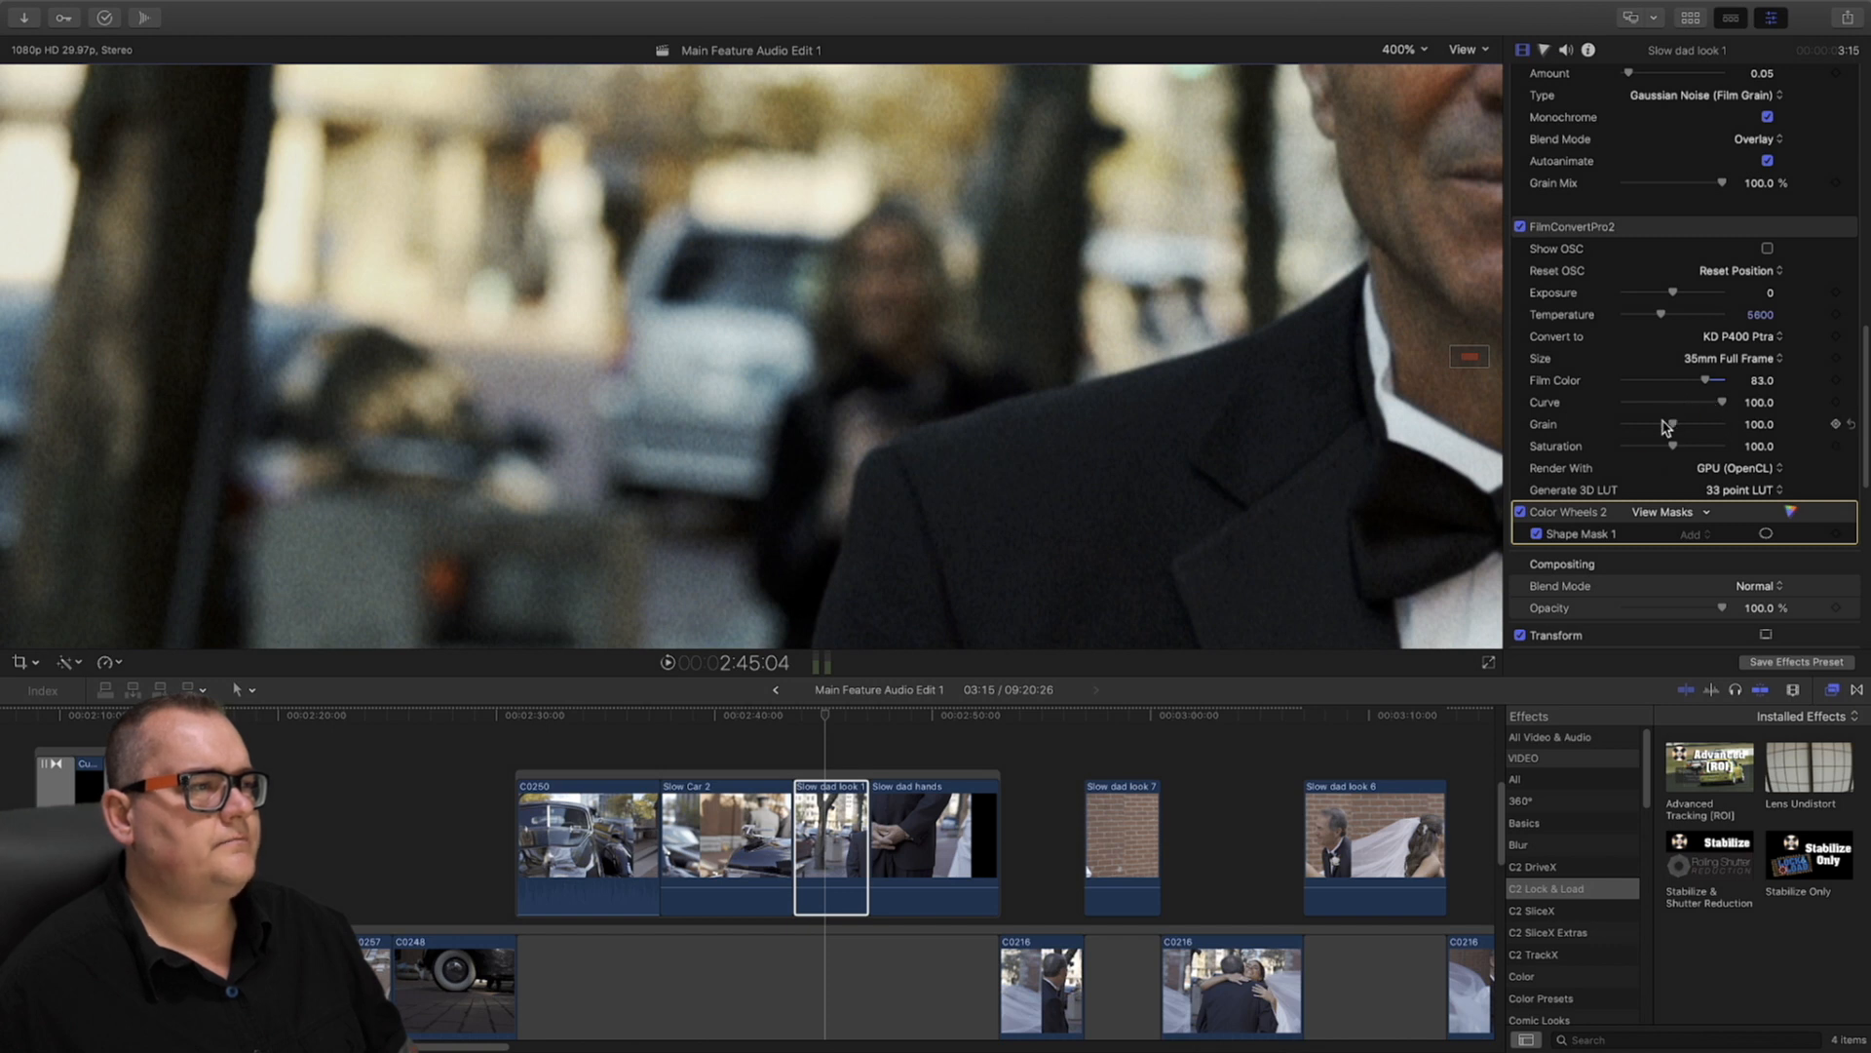
pyautogui.moveTo(1667, 426); pyautogui.dragTo(1604, 430)
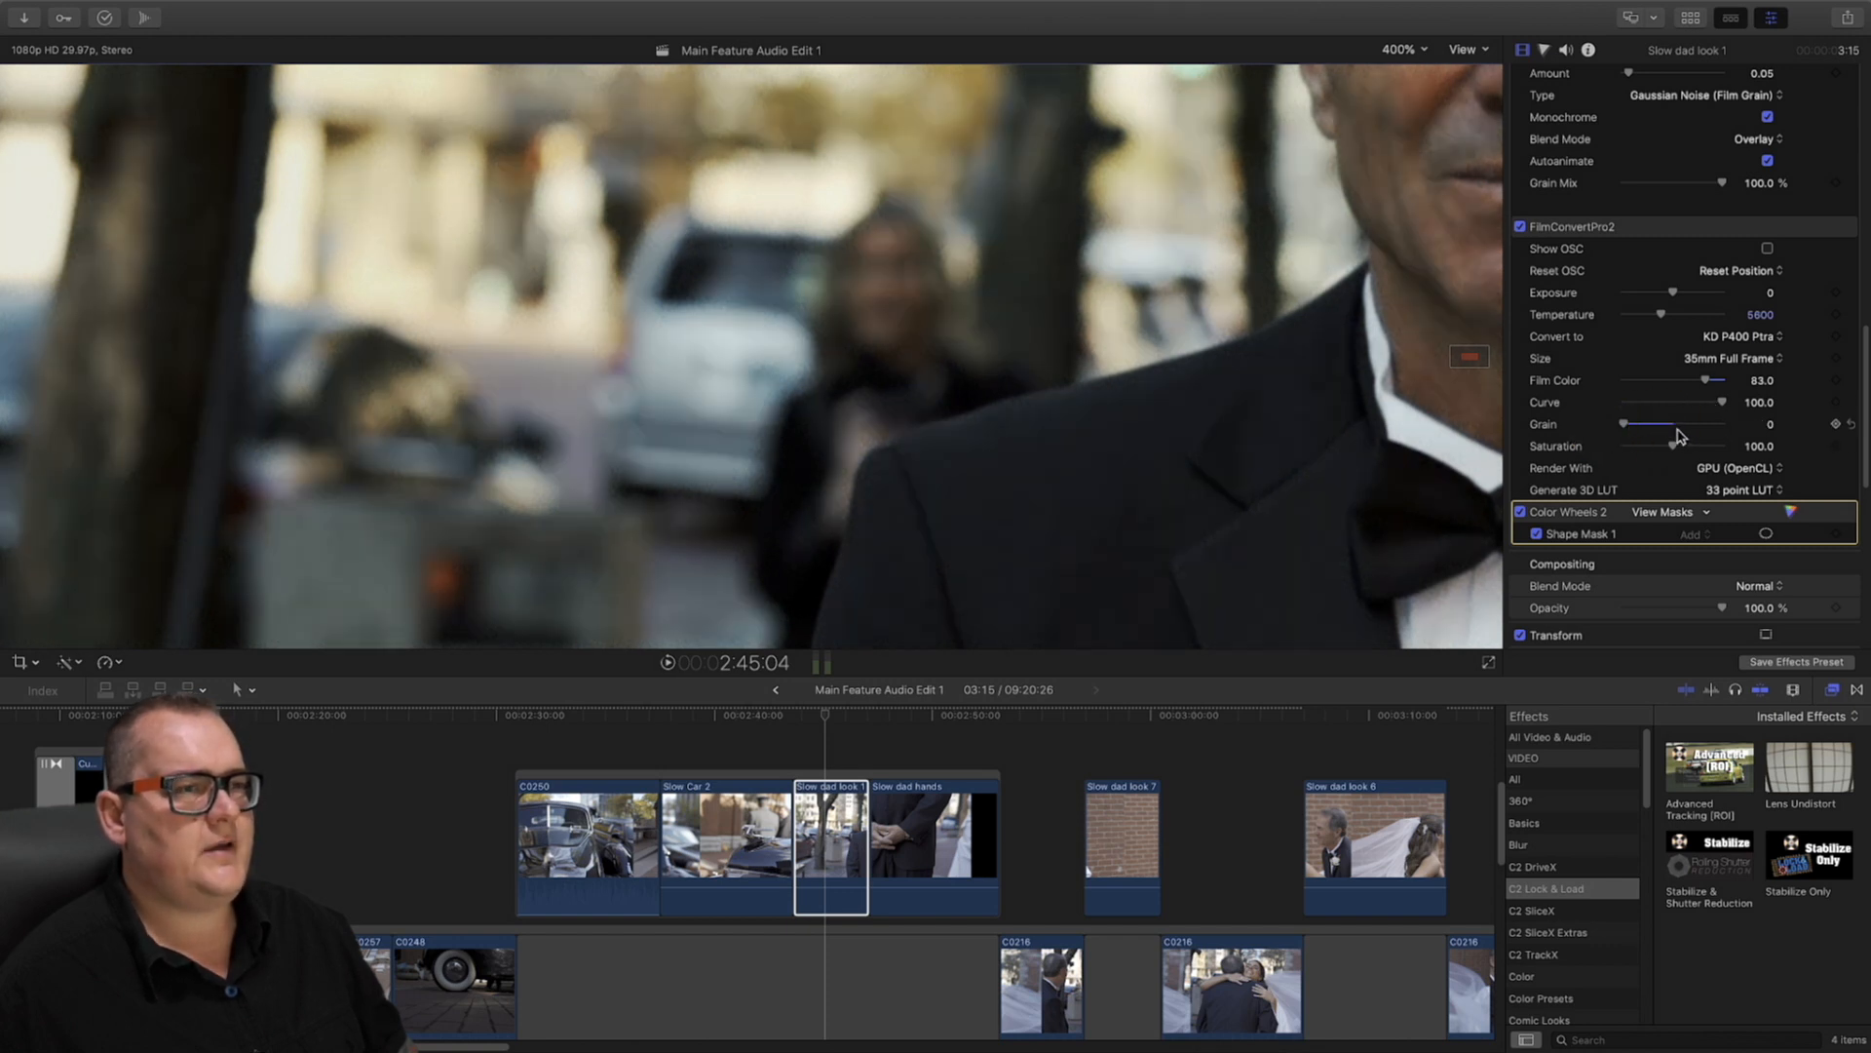
pyautogui.press('super+z')
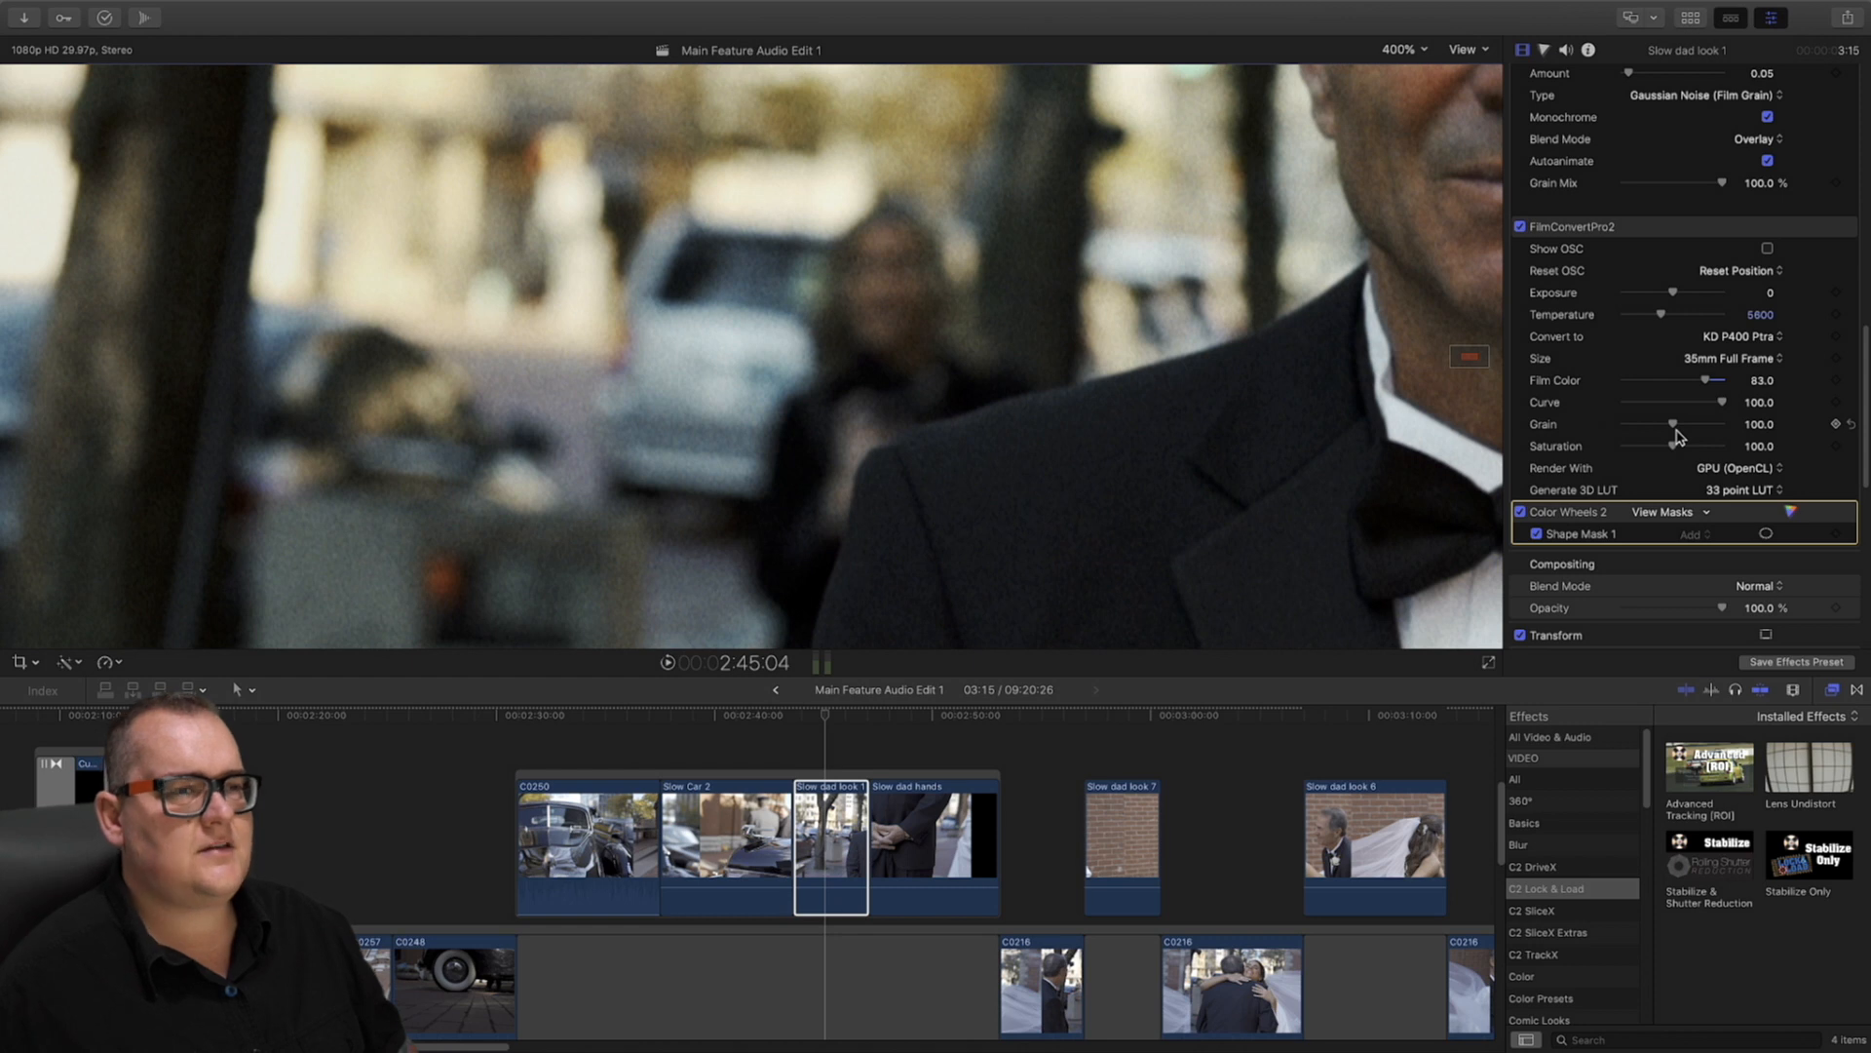
pyautogui.click(1423, 51)
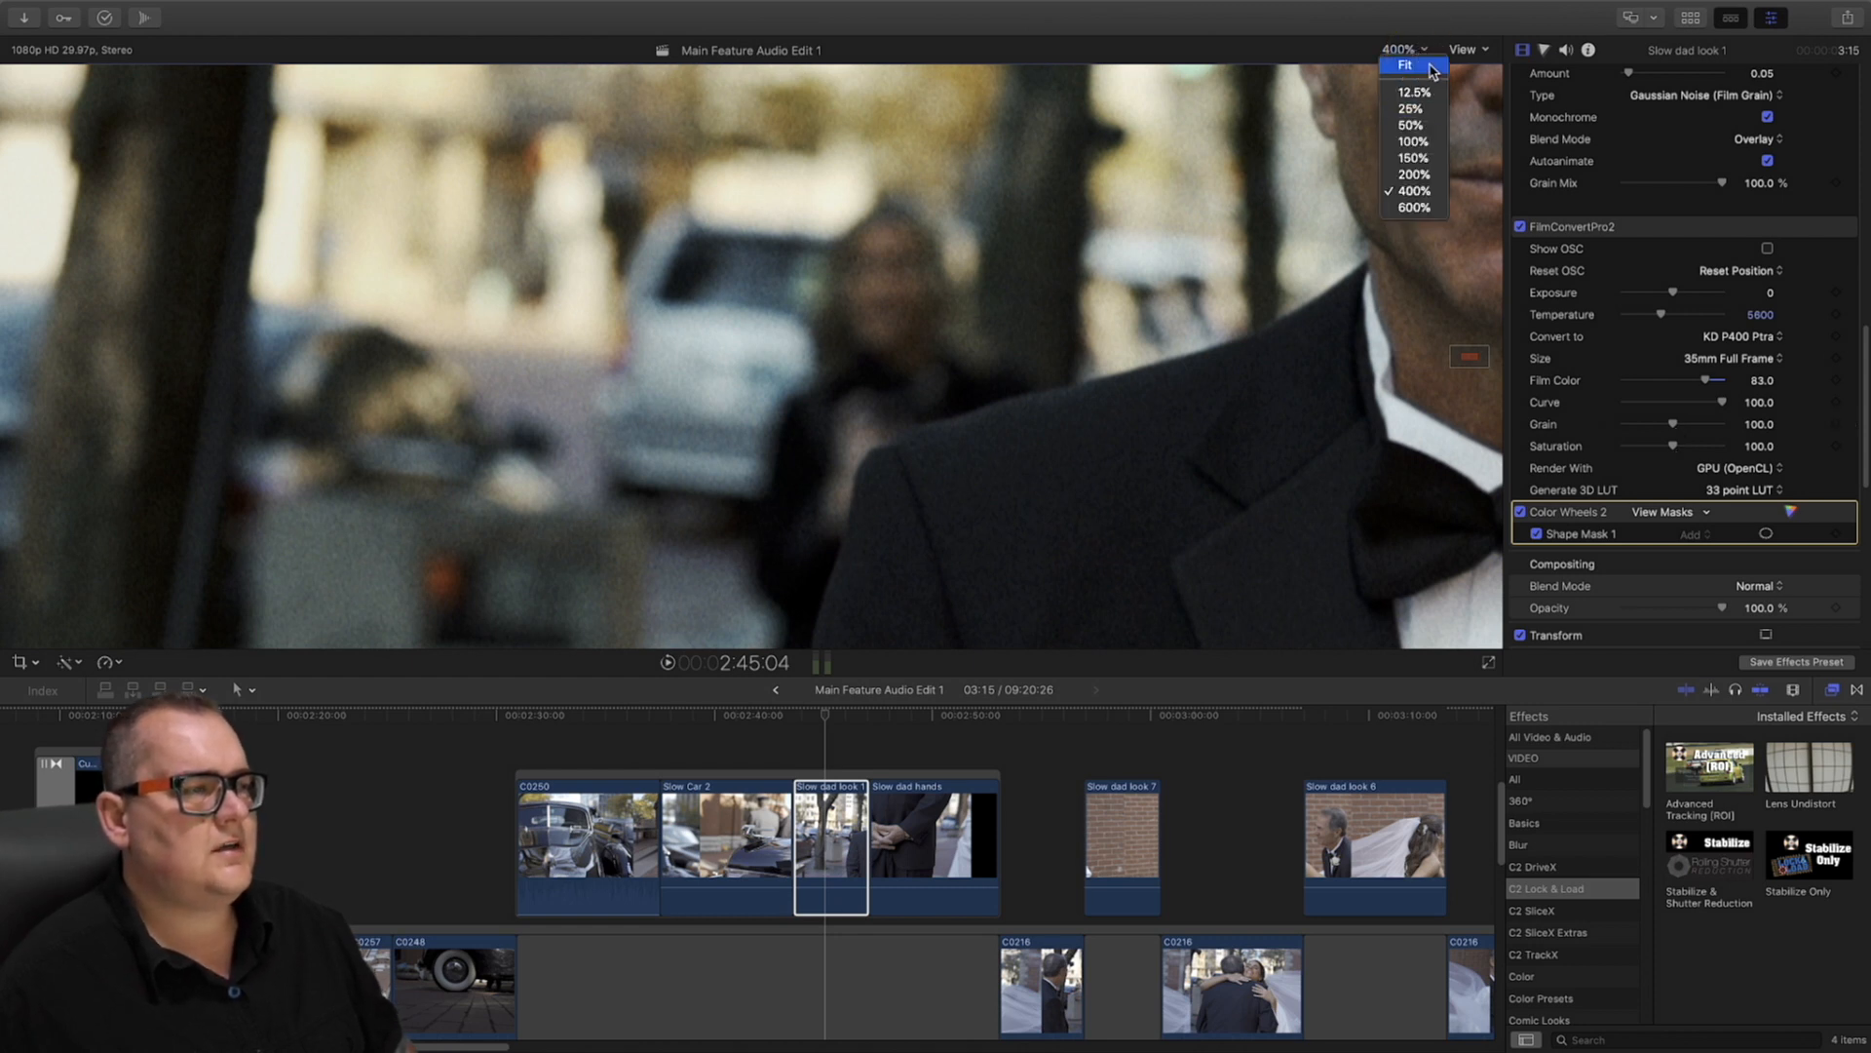
pyautogui.click(1431, 66)
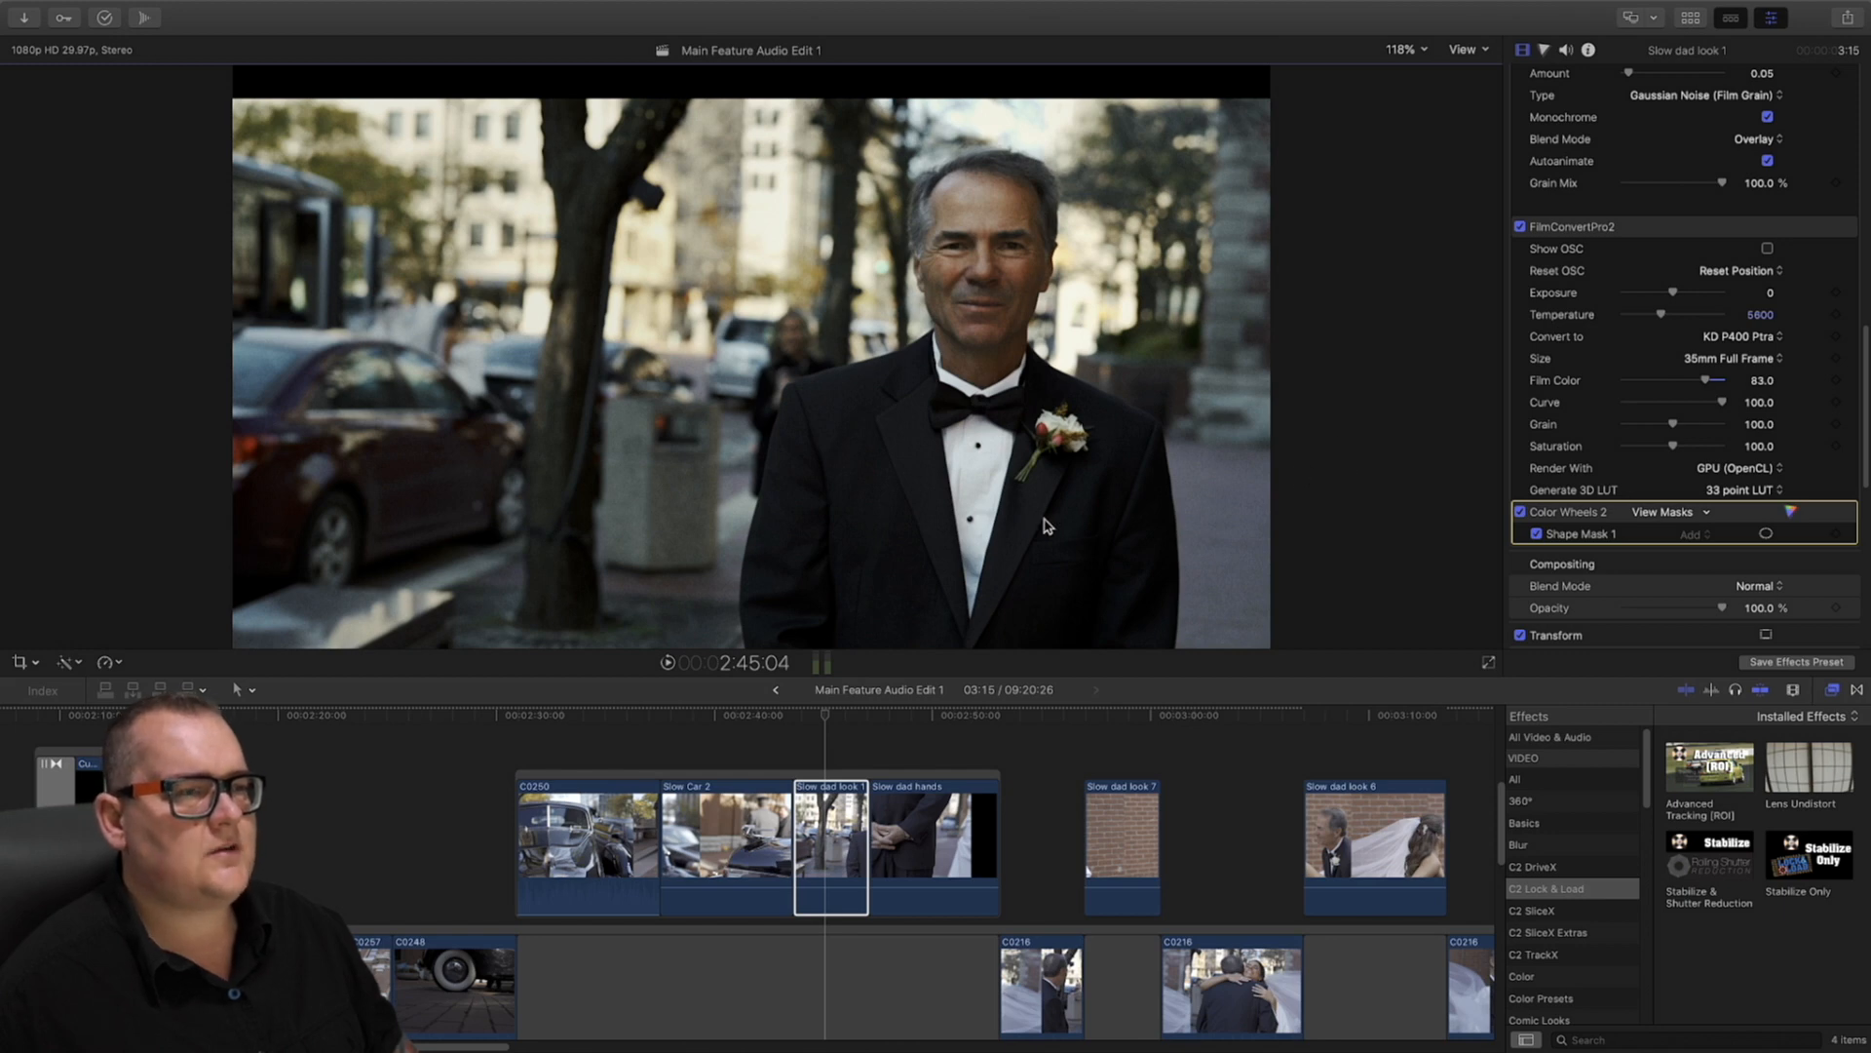
# Compare the Slow Car 2 clip with all its effects off and on, and leave them enabled
pyautogui.click(835, 715)
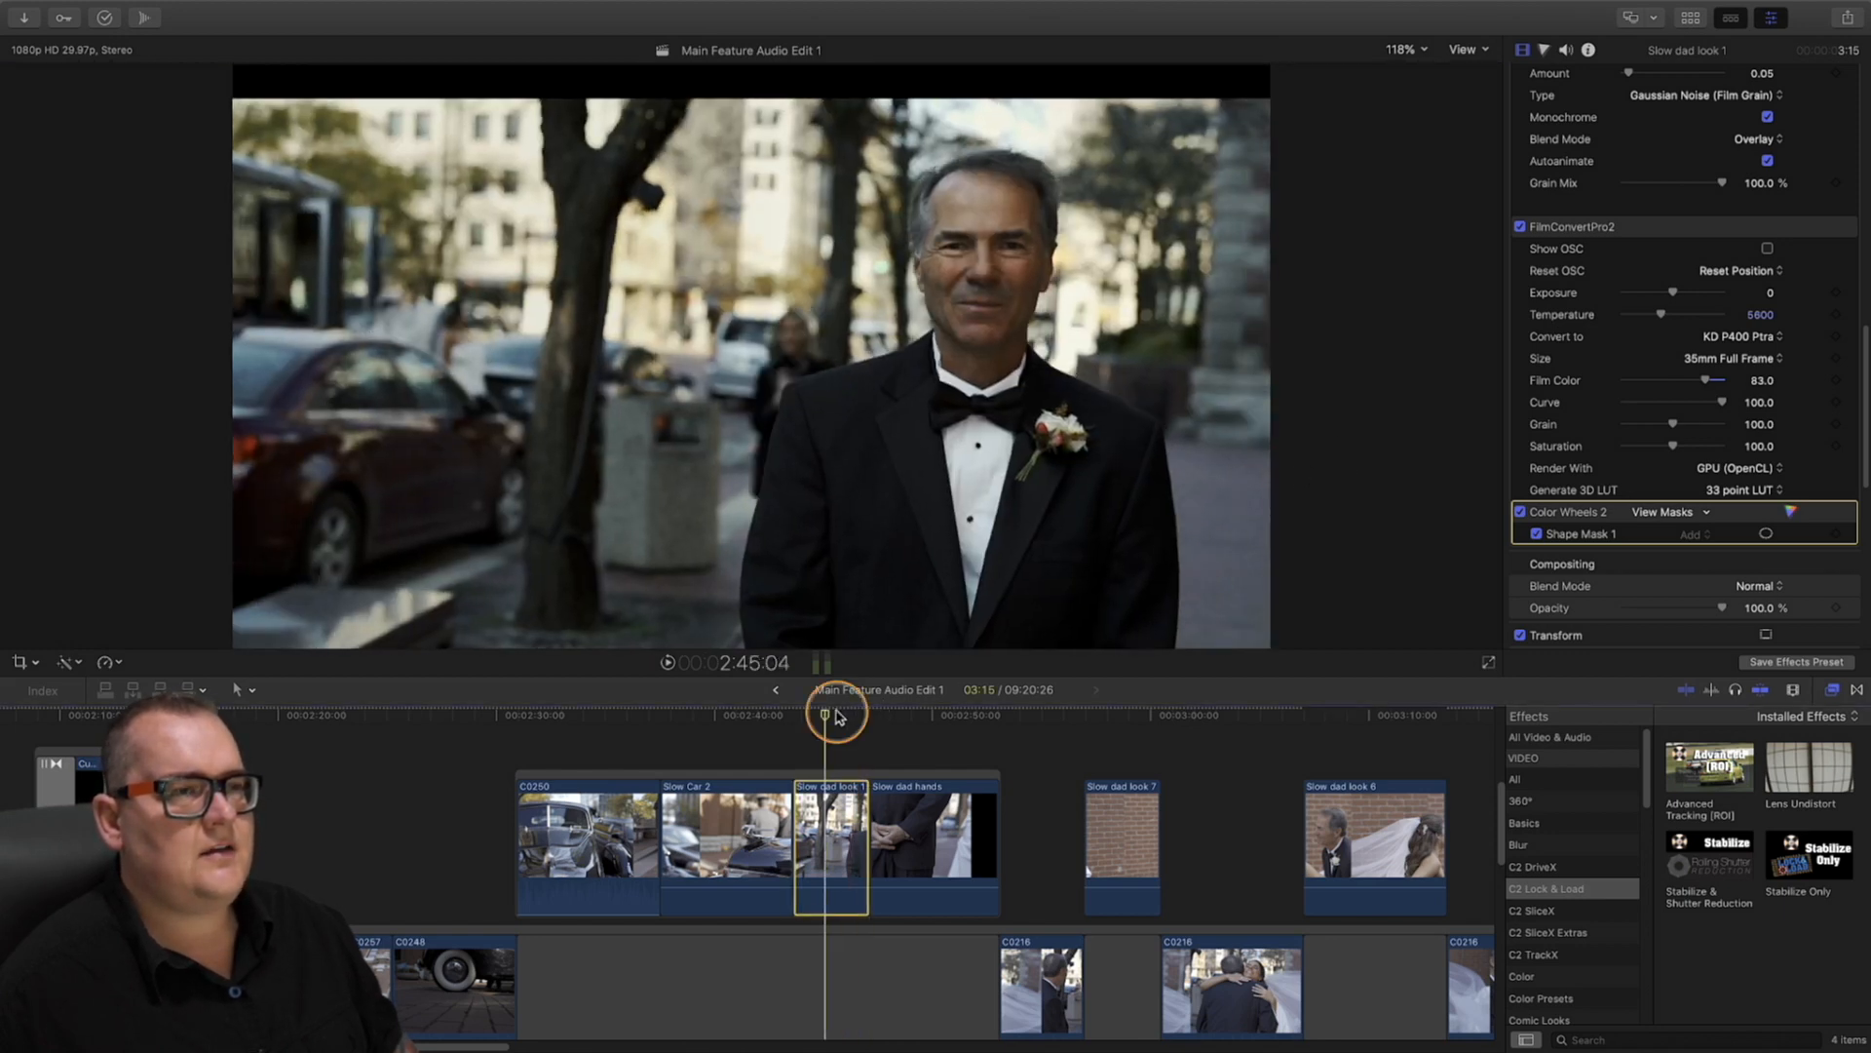
pyautogui.moveTo(836, 715); pyautogui.dragTo(722, 761)
pyautogui.press('c')
pyautogui.click(1522, 82)
pyautogui.click(1521, 81)
pyautogui.press('c')
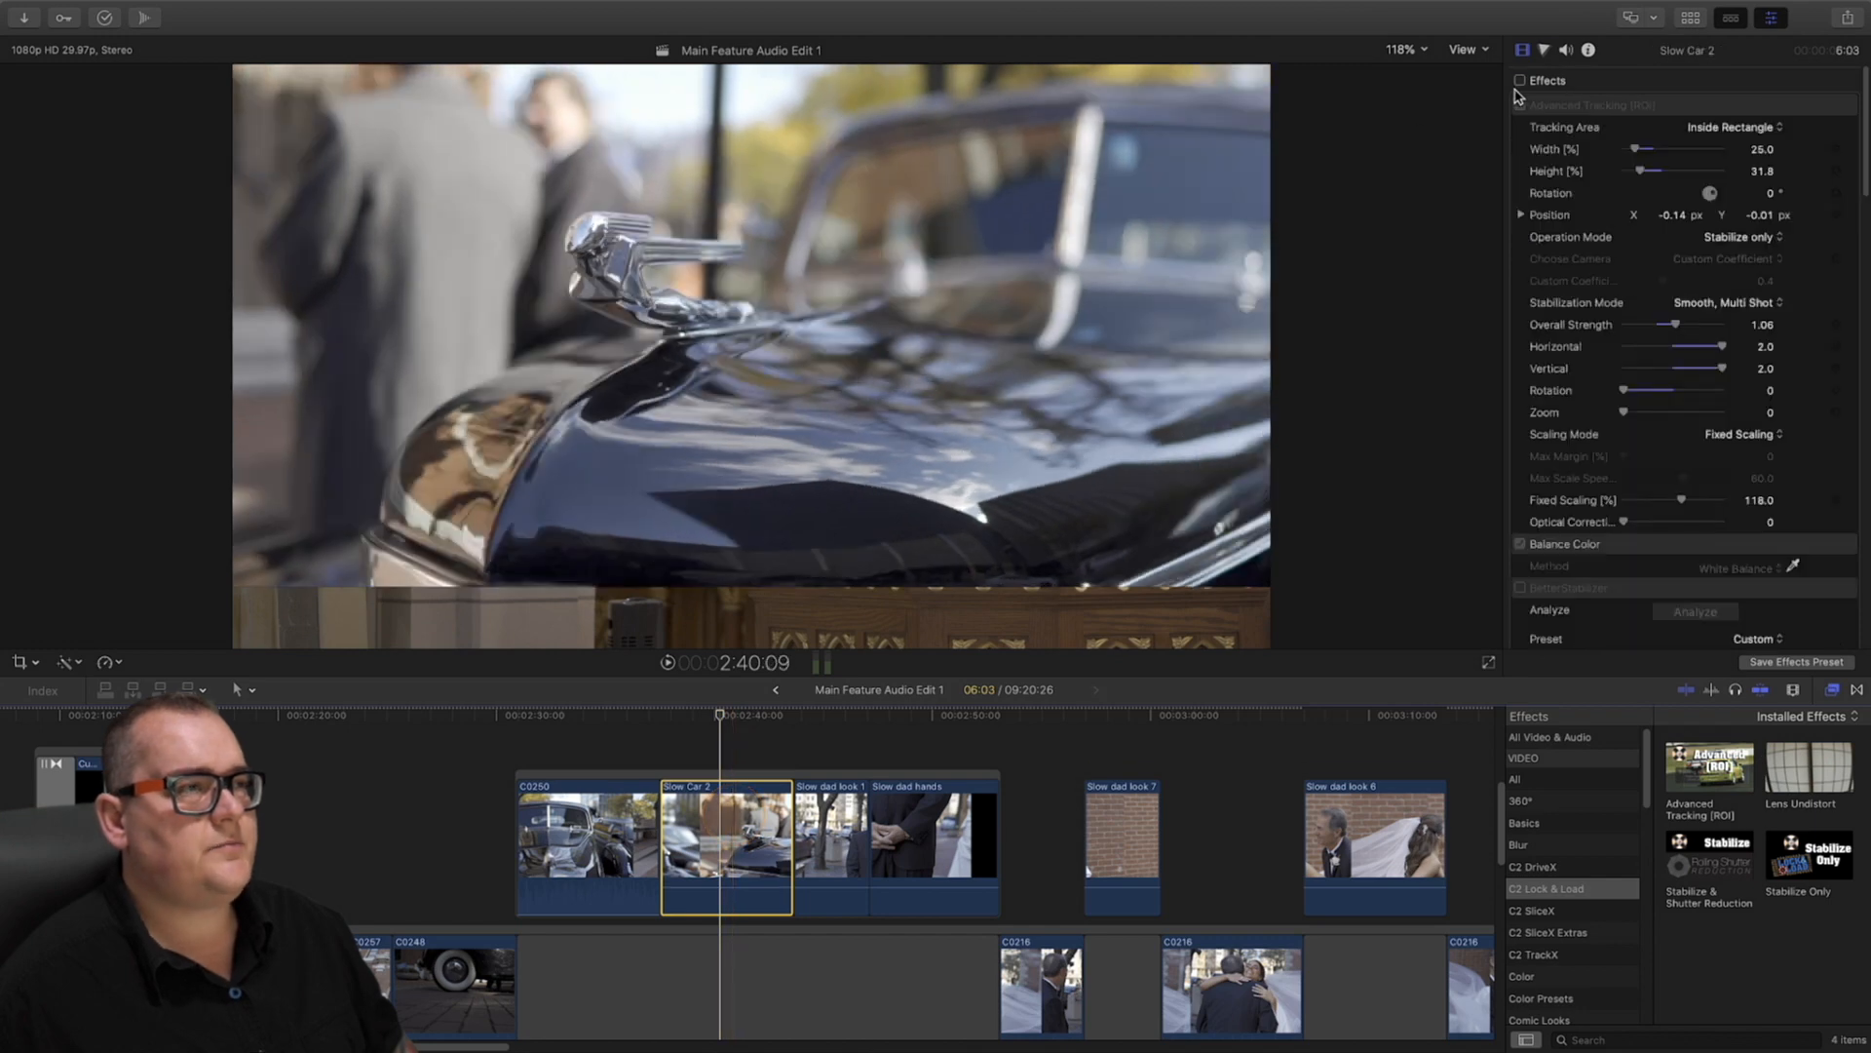
pyautogui.click(1523, 80)
# Compare the C0250 car grille clip with all its effects off and on, and leave them enabled
pyautogui.click(614, 830)
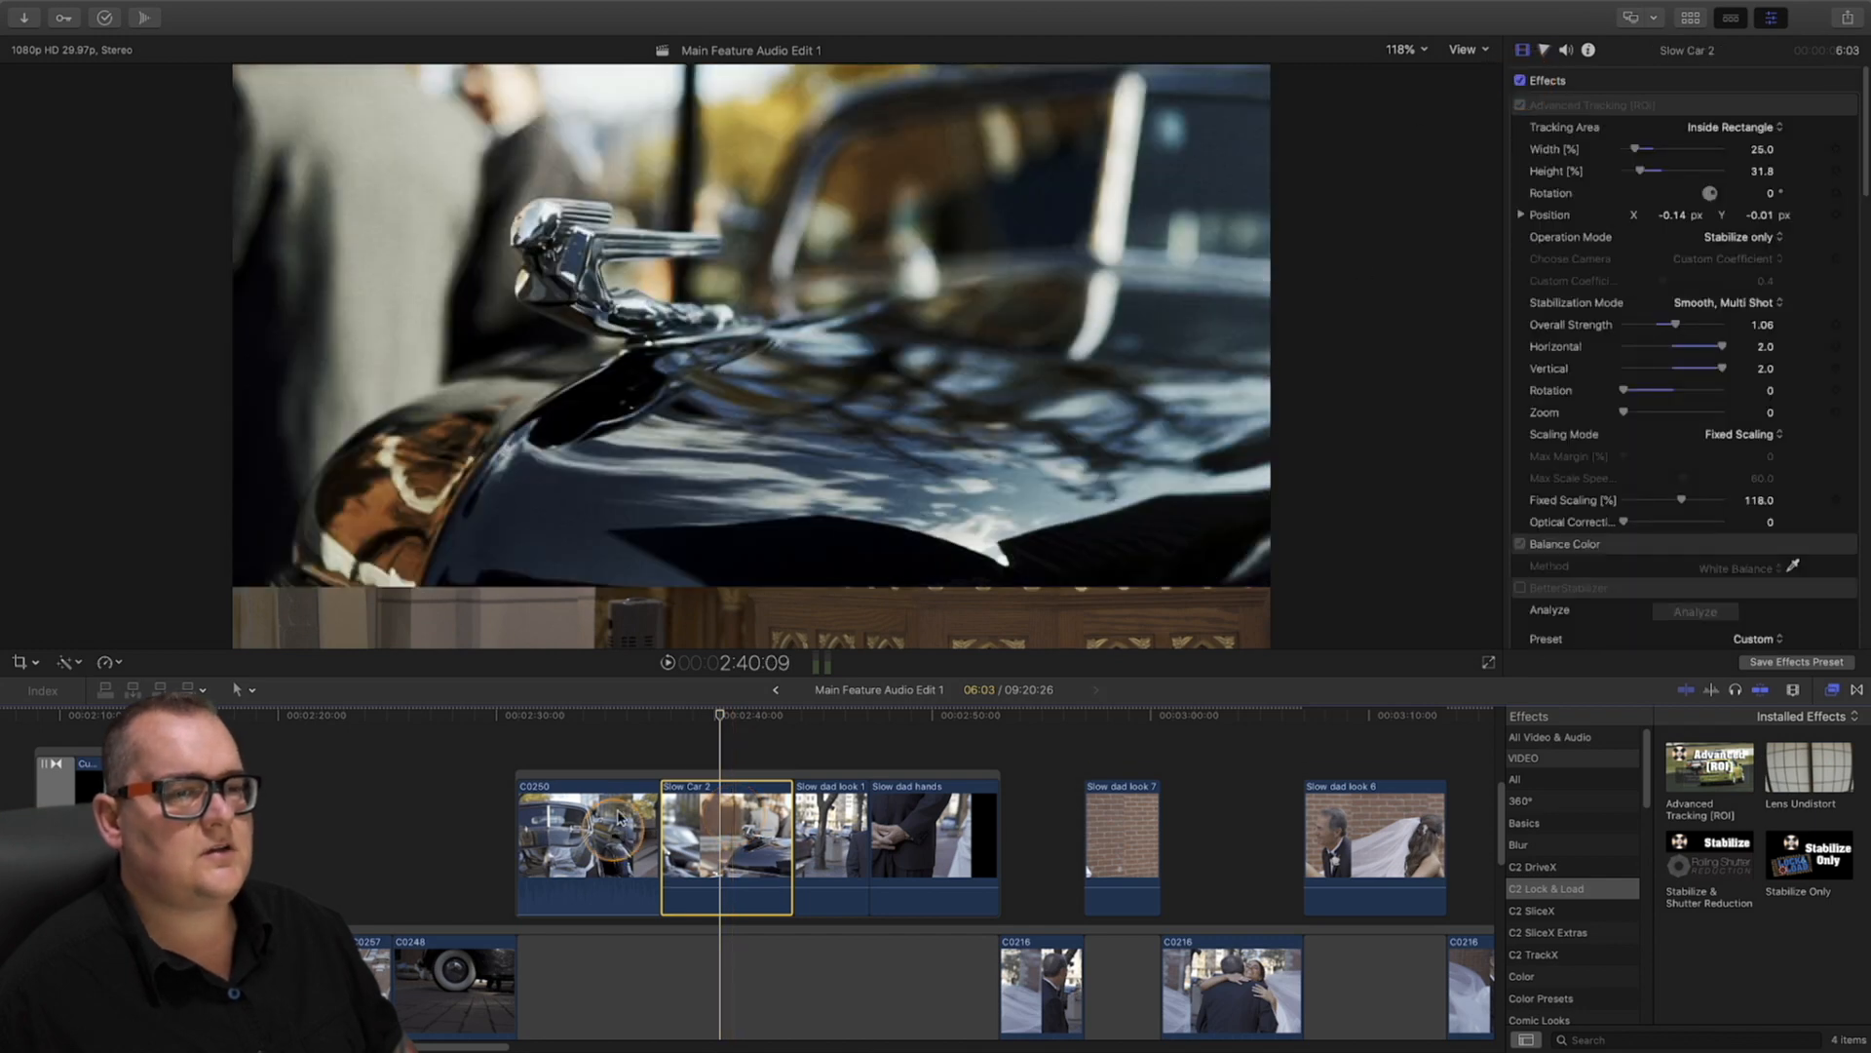
pyautogui.click(1521, 81)
pyautogui.moveTo(608, 715)
pyautogui.mouseDown()
pyautogui.moveTo(658, 715)
pyautogui.moveTo(548, 721)
pyautogui.moveTo(584, 727)
pyautogui.mouseUp()
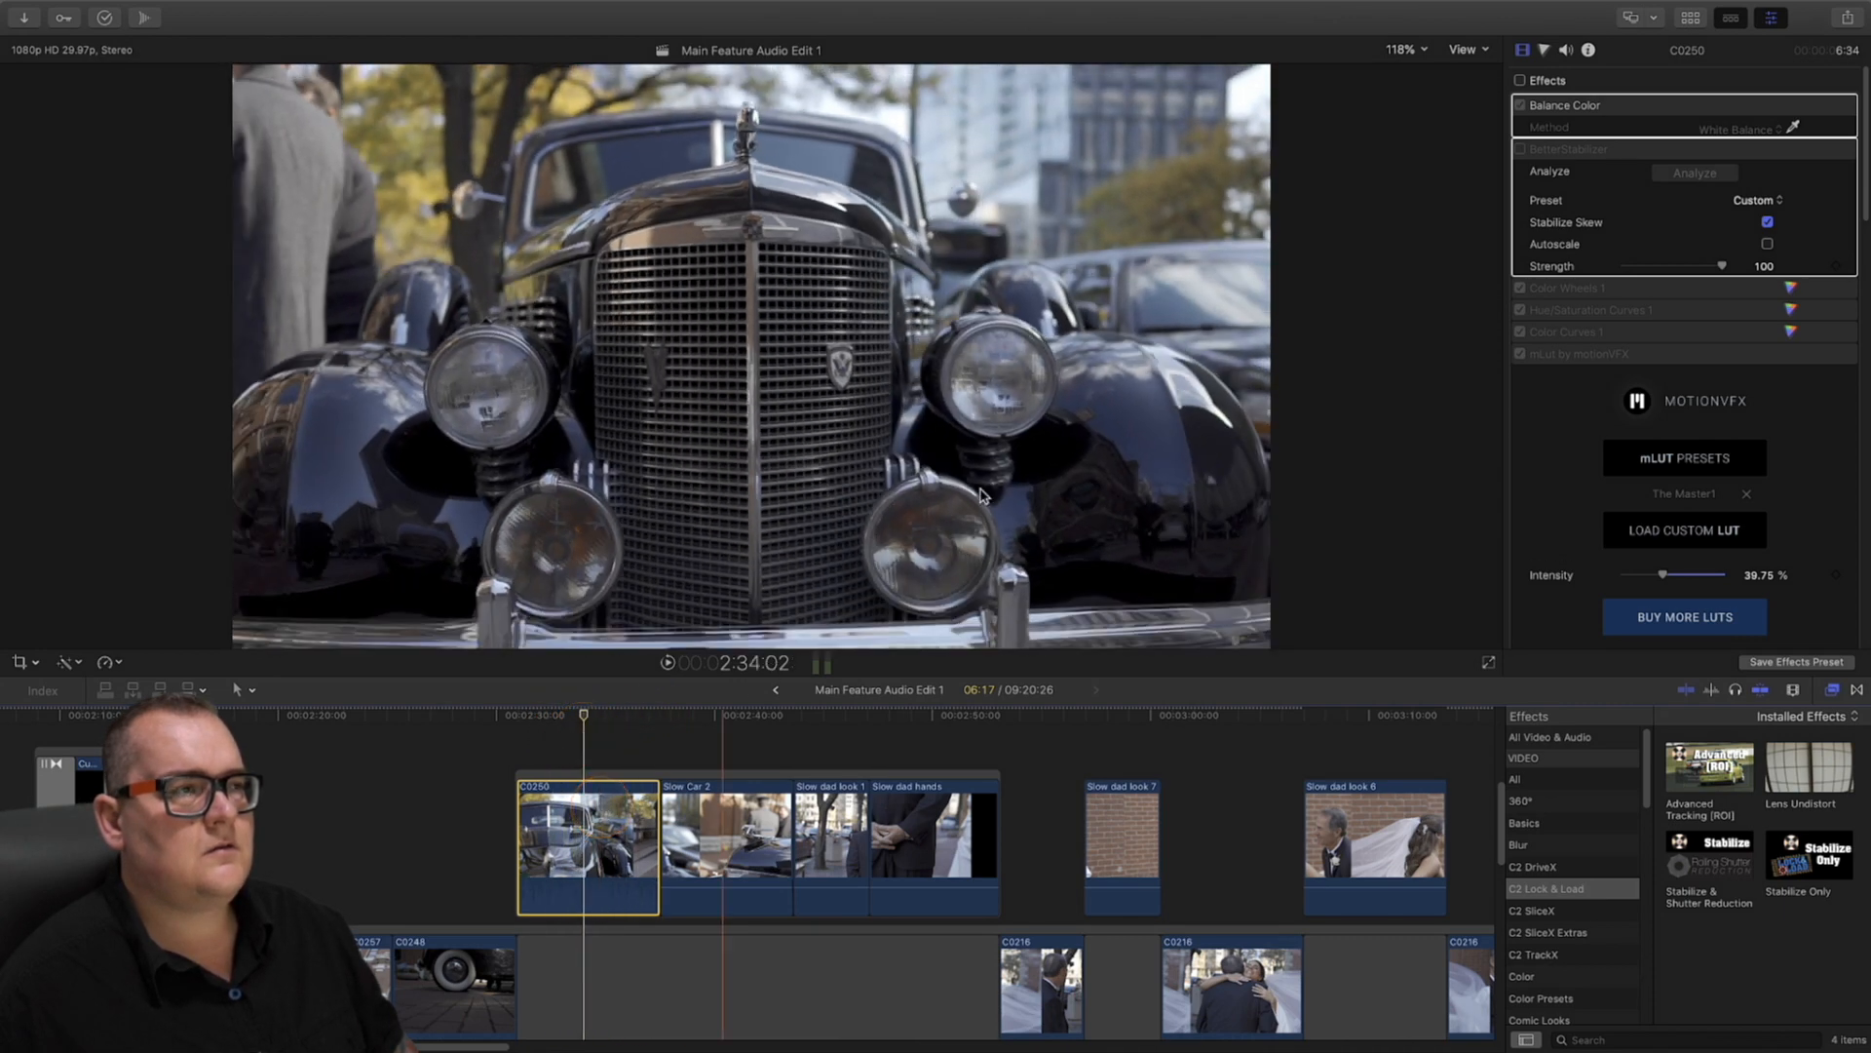
pyautogui.click(1522, 80)
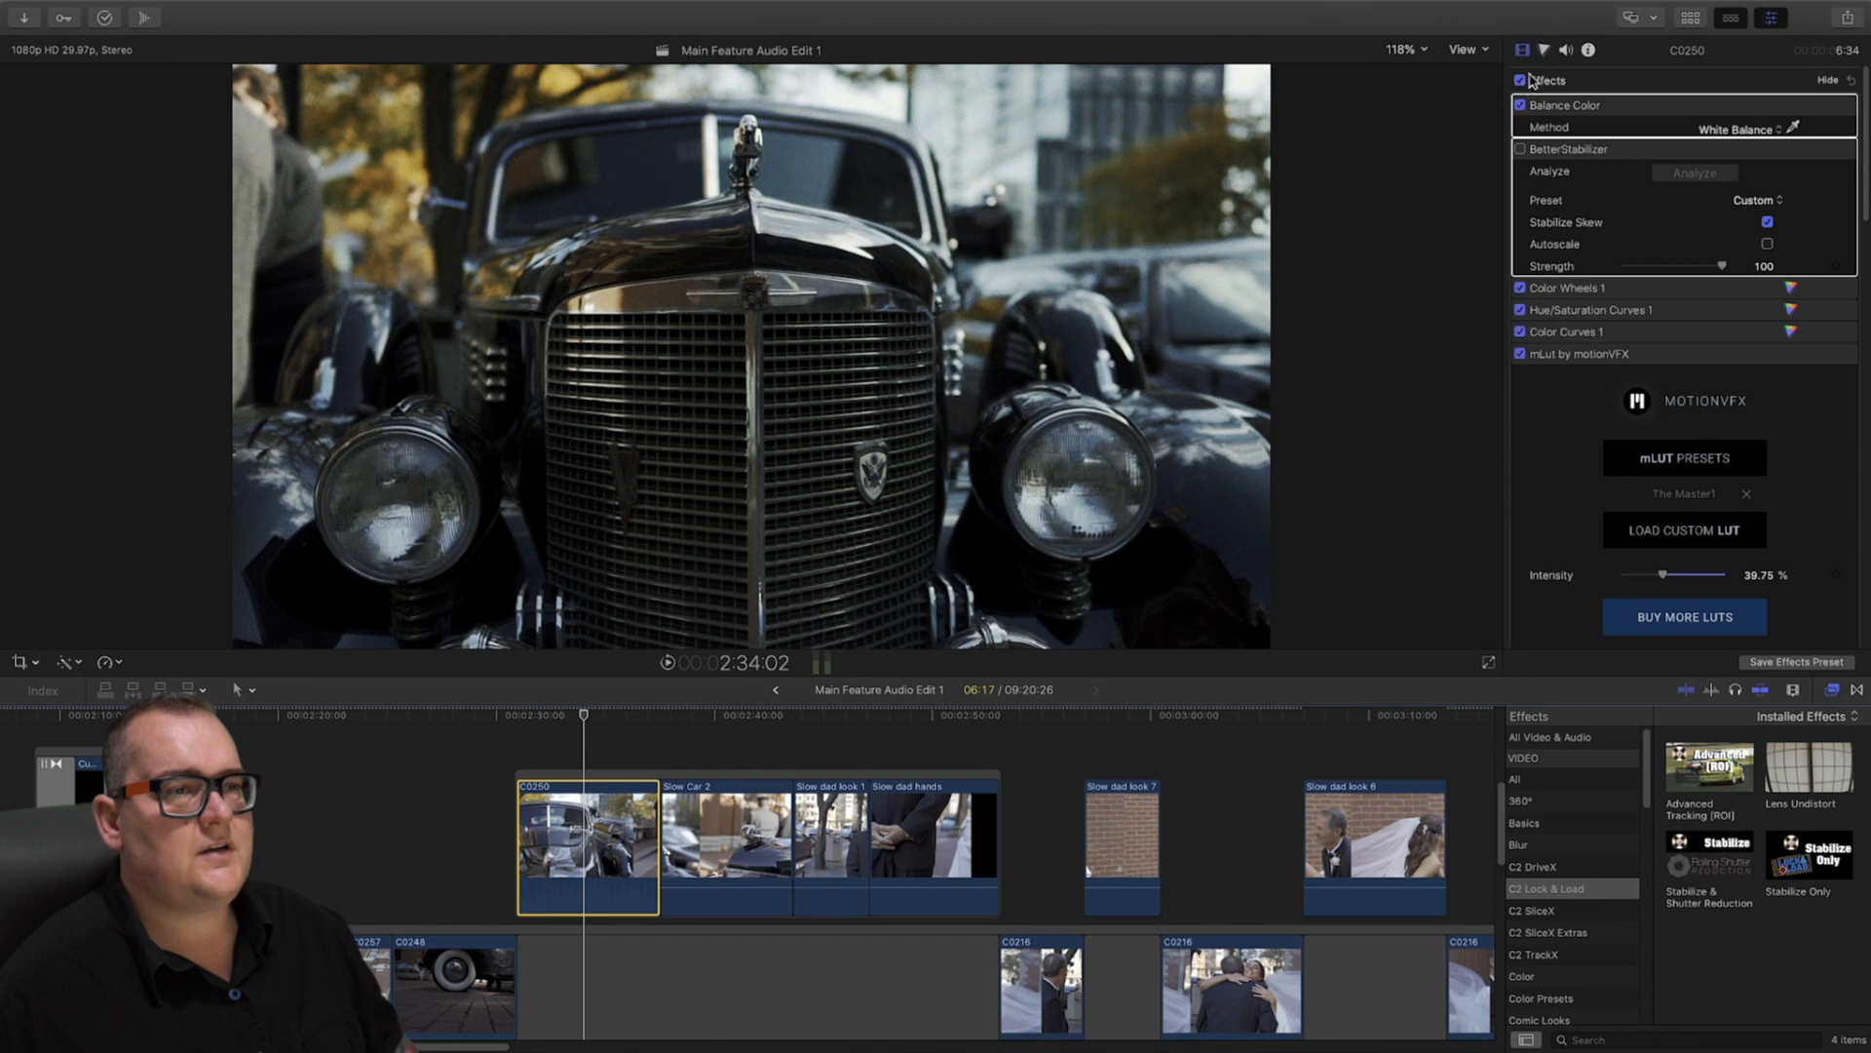
# Select the Toast Pre Multicam Clip near 42:07 at the start of the film and enable all its effects
pyautogui.moveTo(856, 714); pyautogui.dragTo(894, 733)
pyautogui.hscroll(-5, 934, 806)
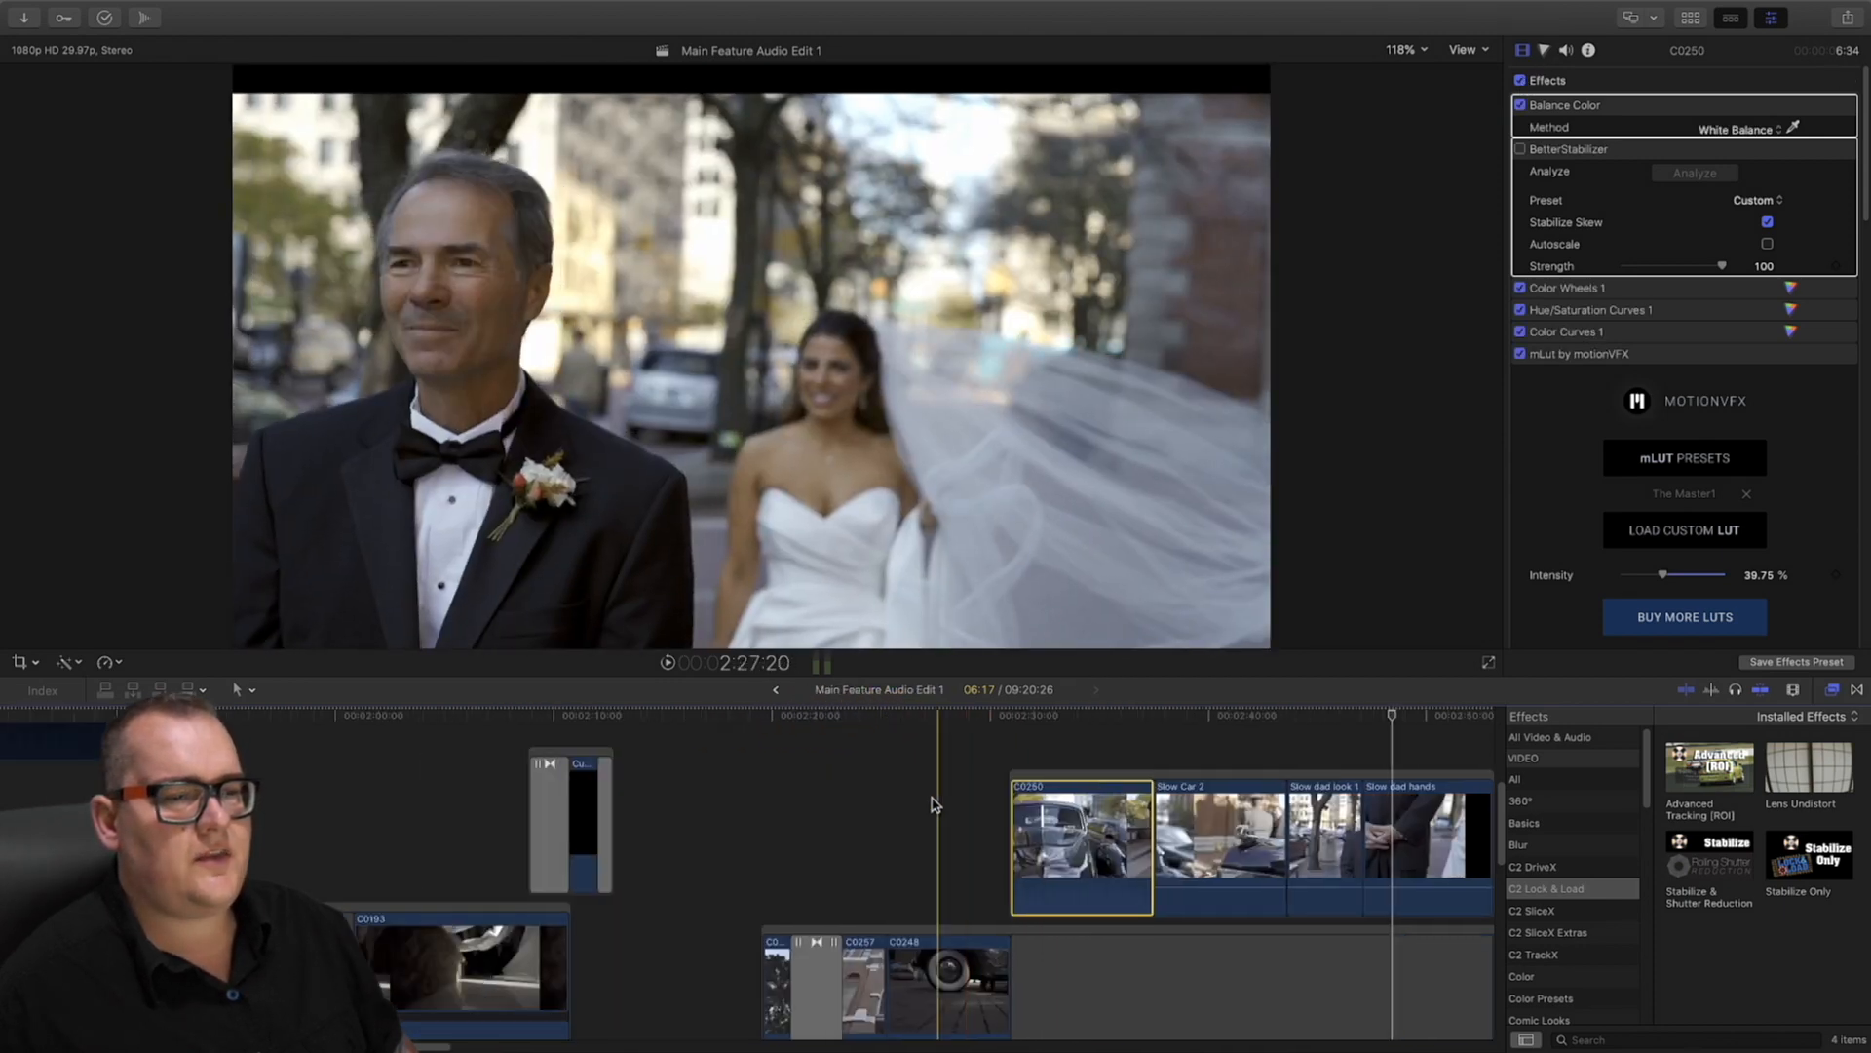
pyautogui.hscroll(-15, 933, 805)
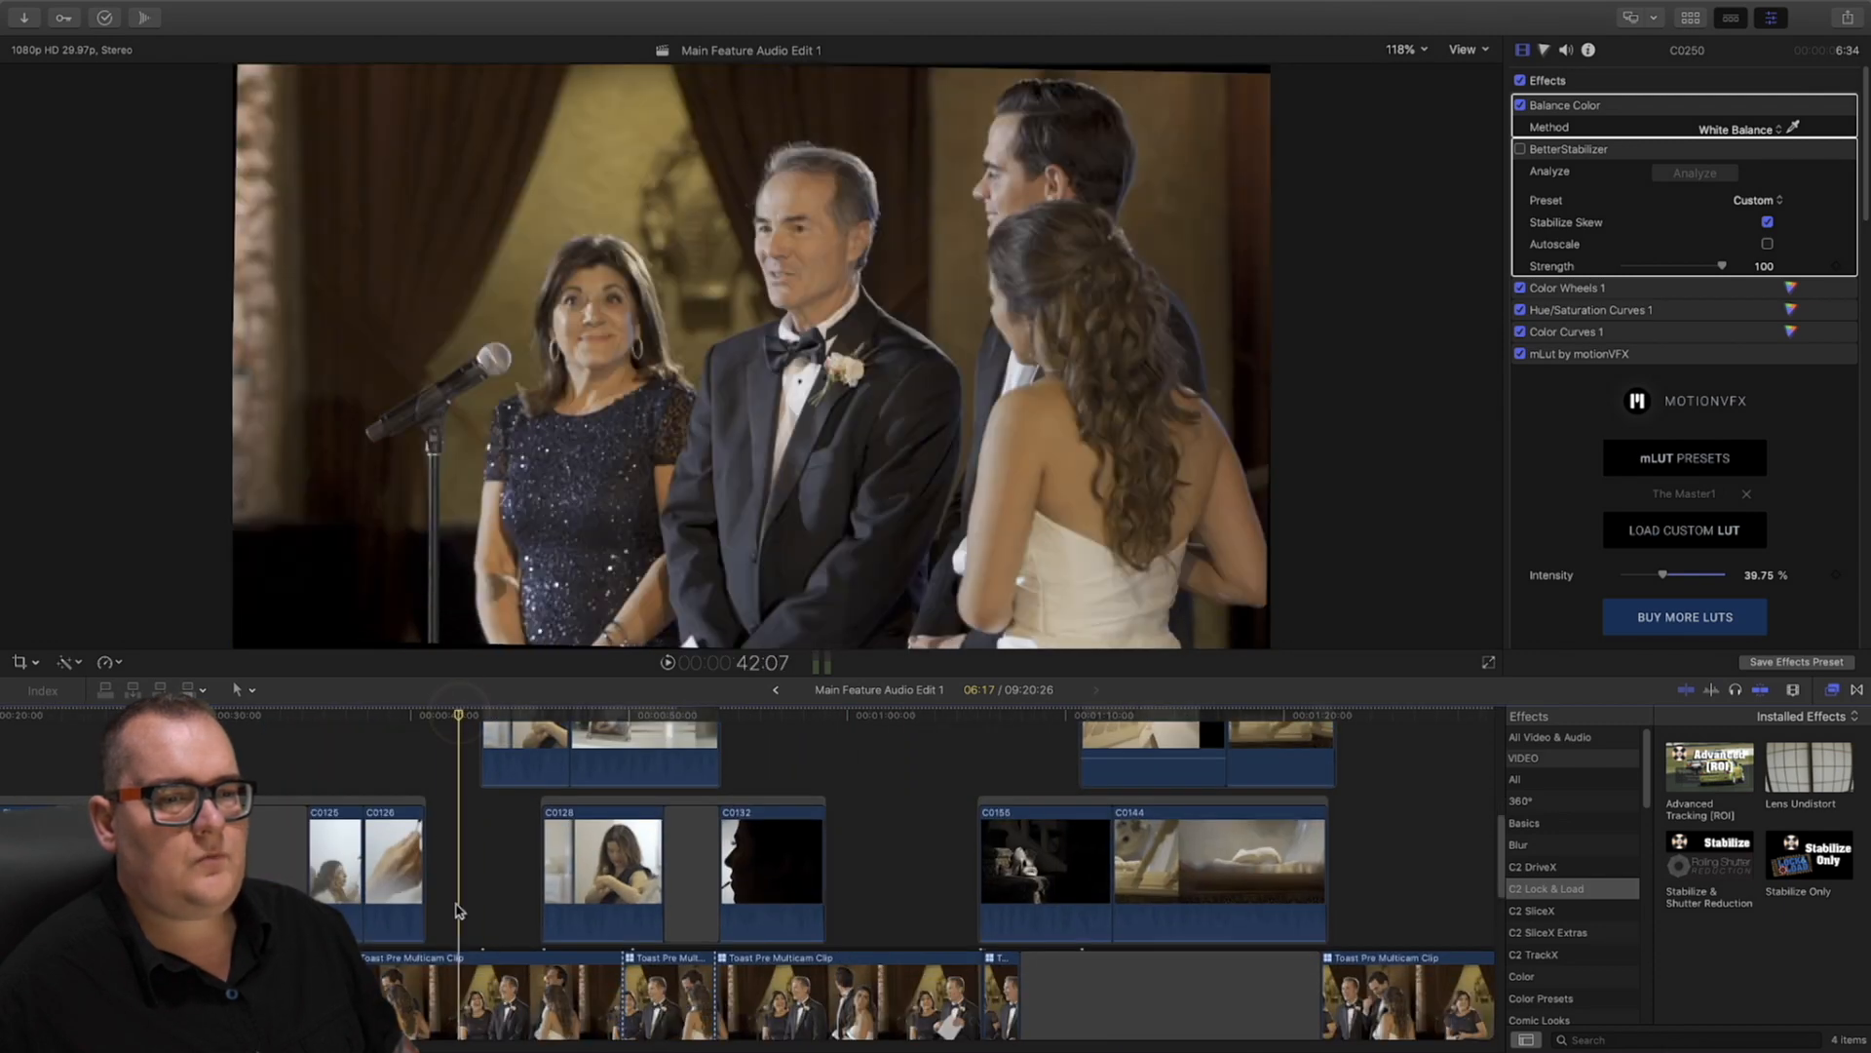
pyautogui.click(458, 974)
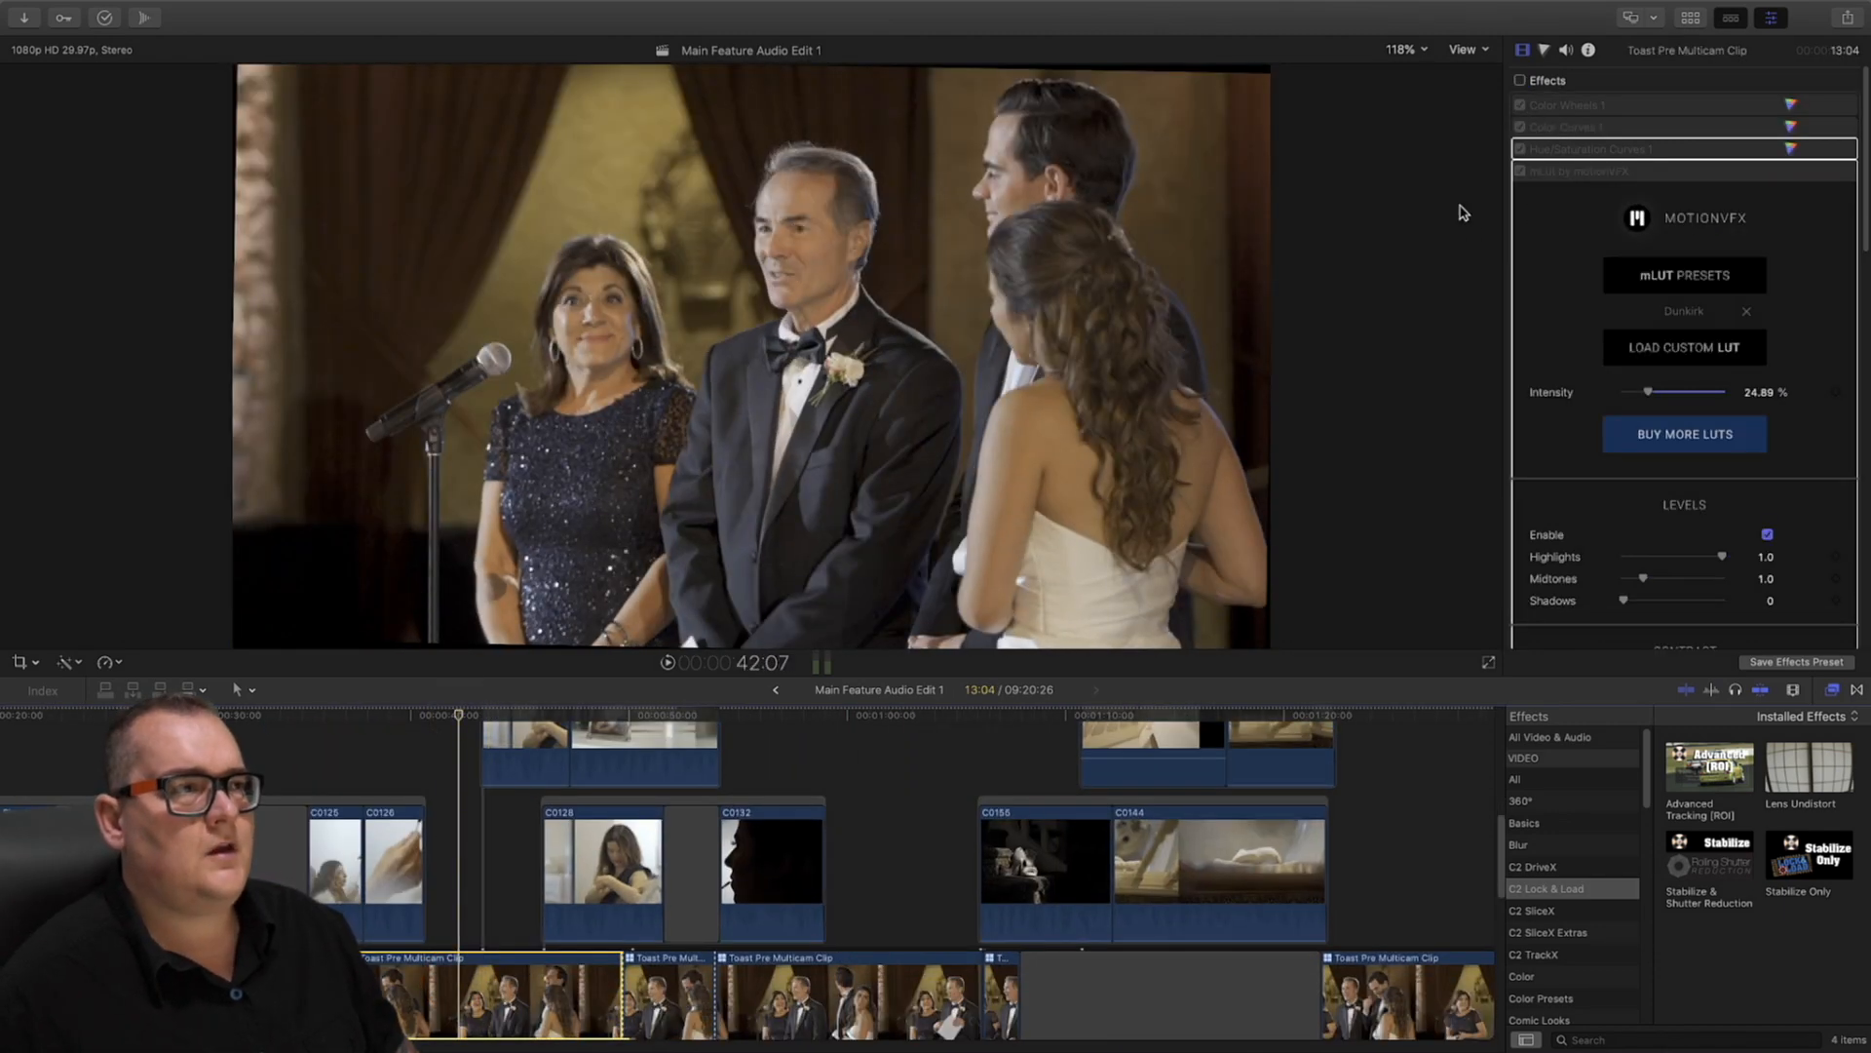
pyautogui.click(1521, 81)
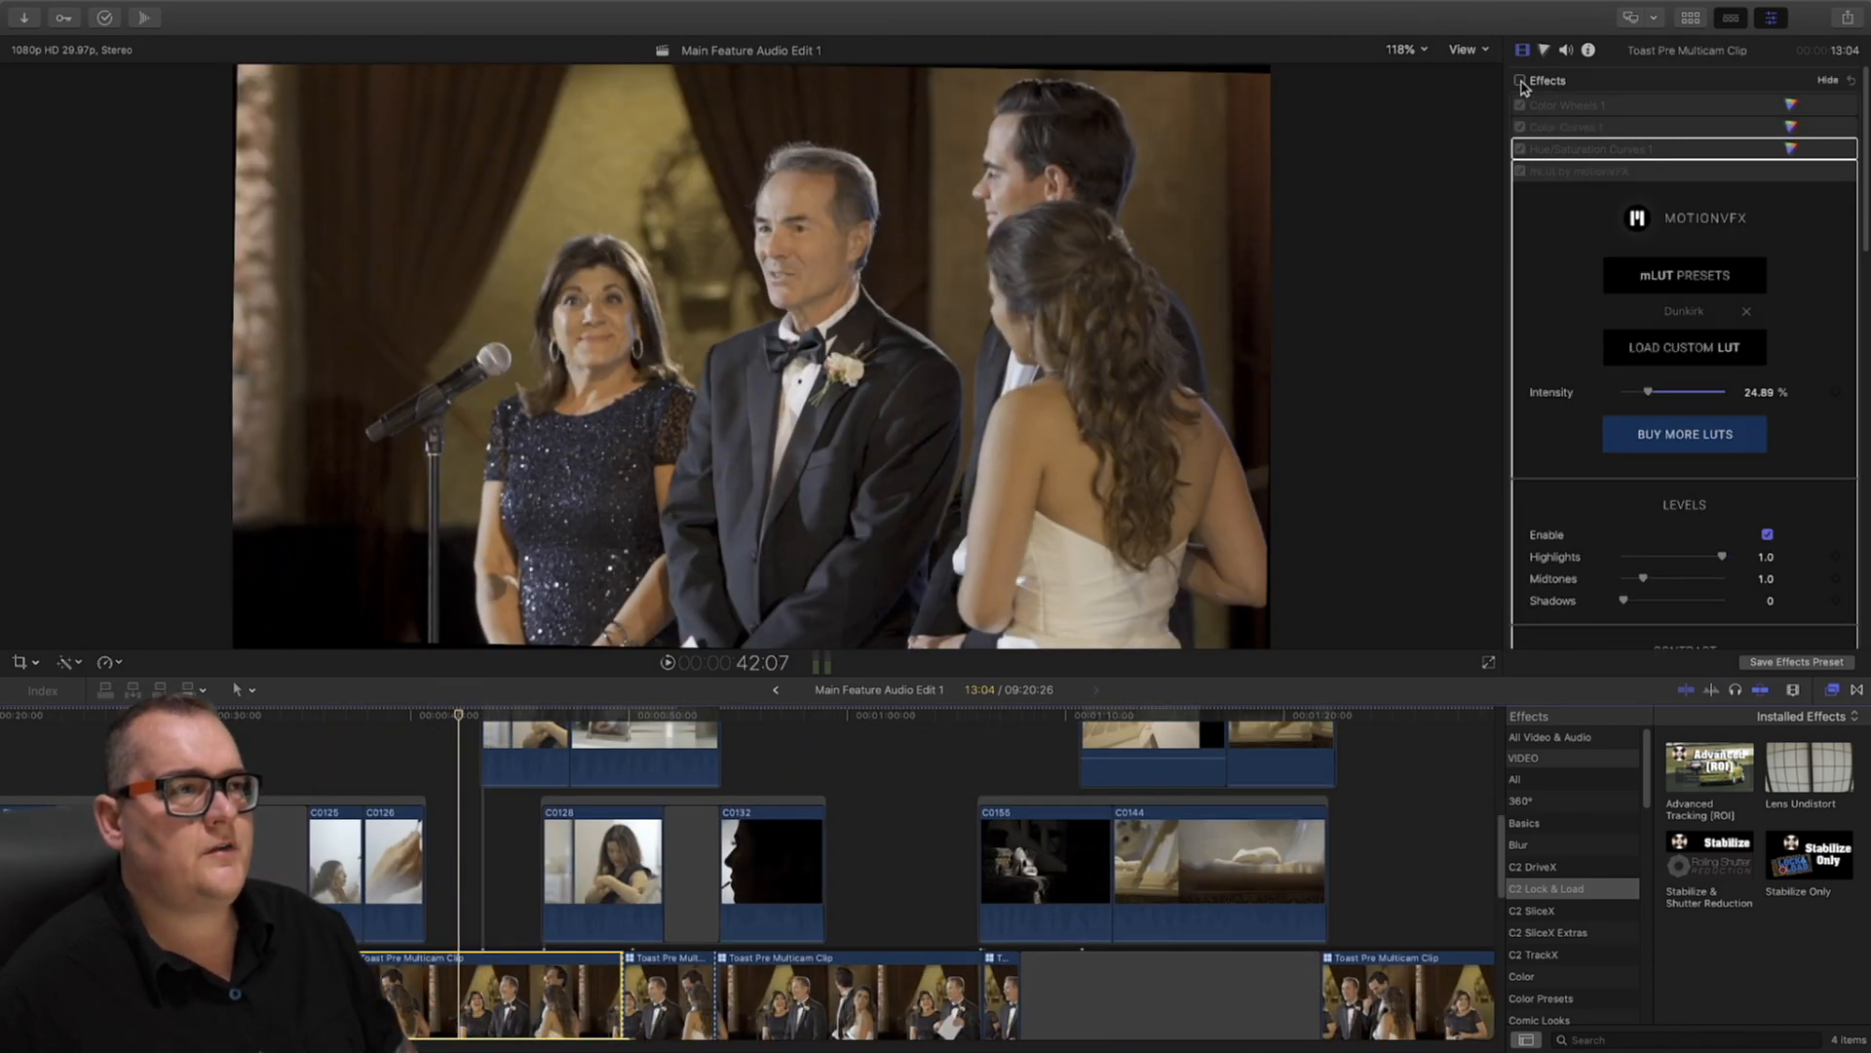
pyautogui.click(1521, 81)
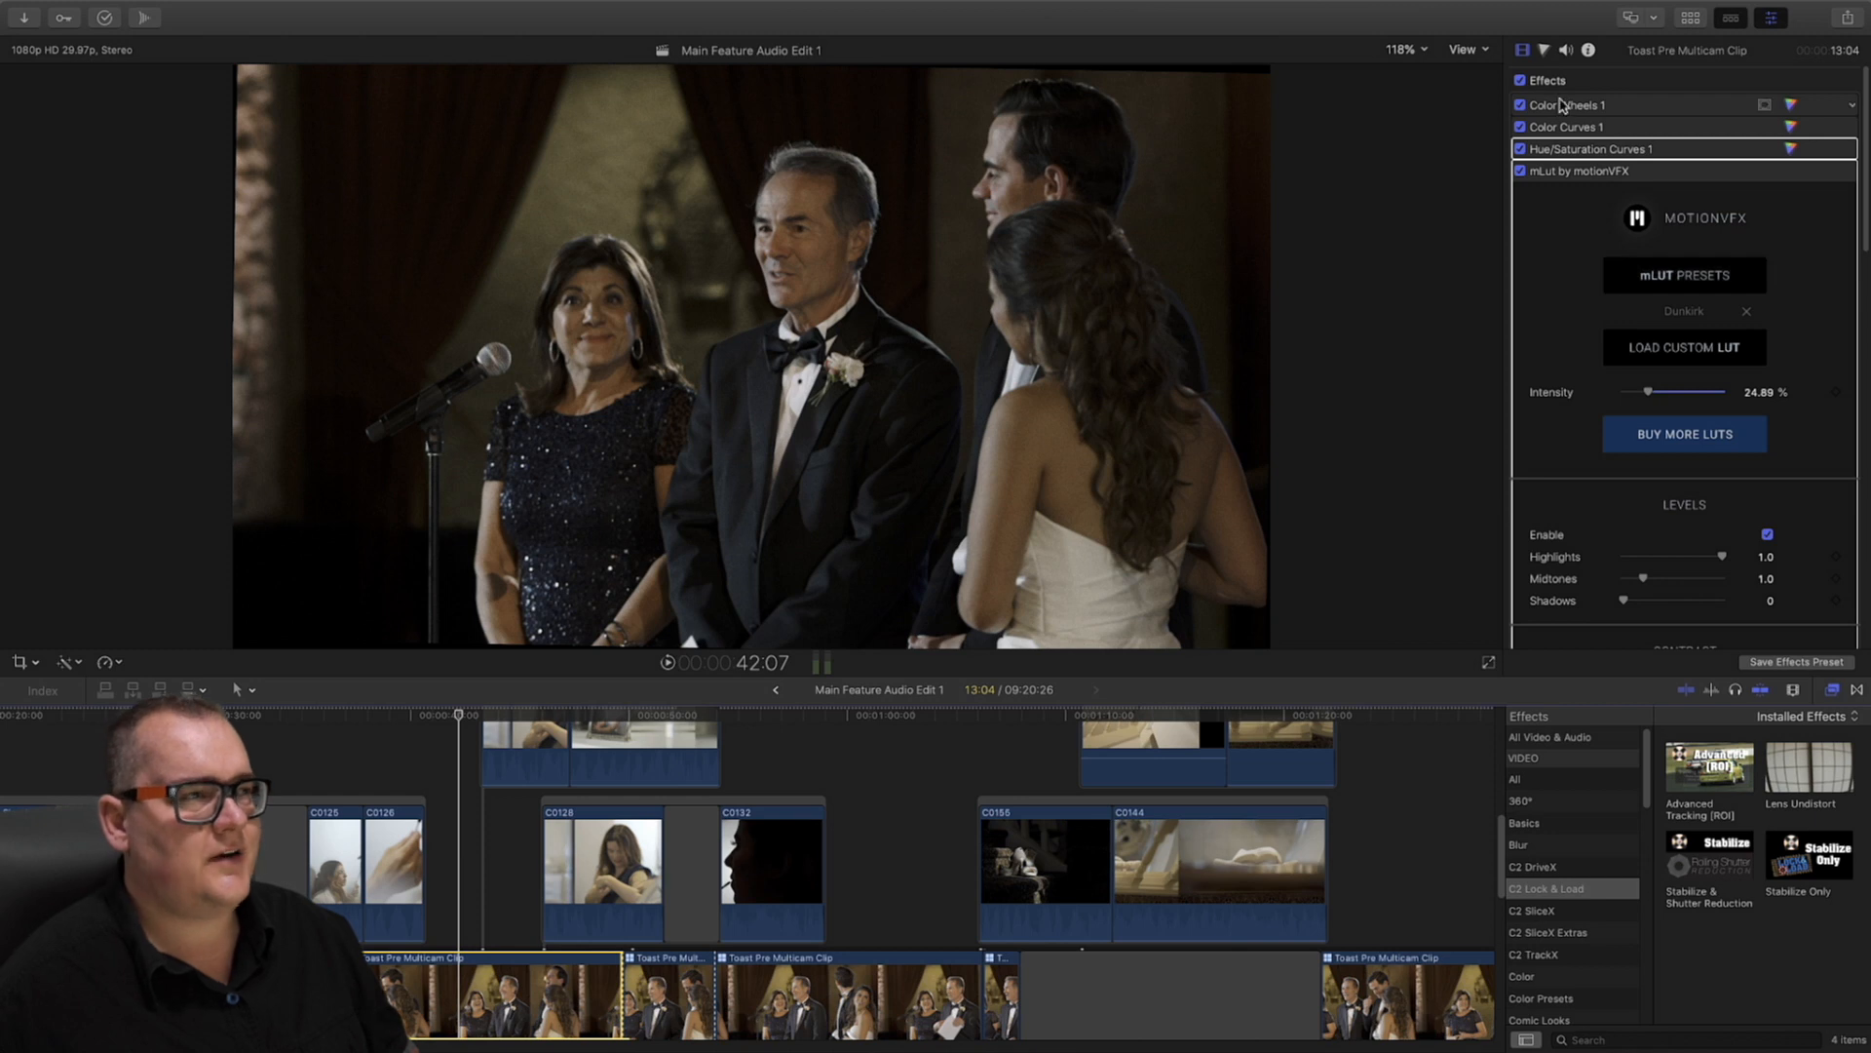
# Compare the toast shot repeatedly with its effects off and on, and leave them enabled
pyautogui.click(459, 715)
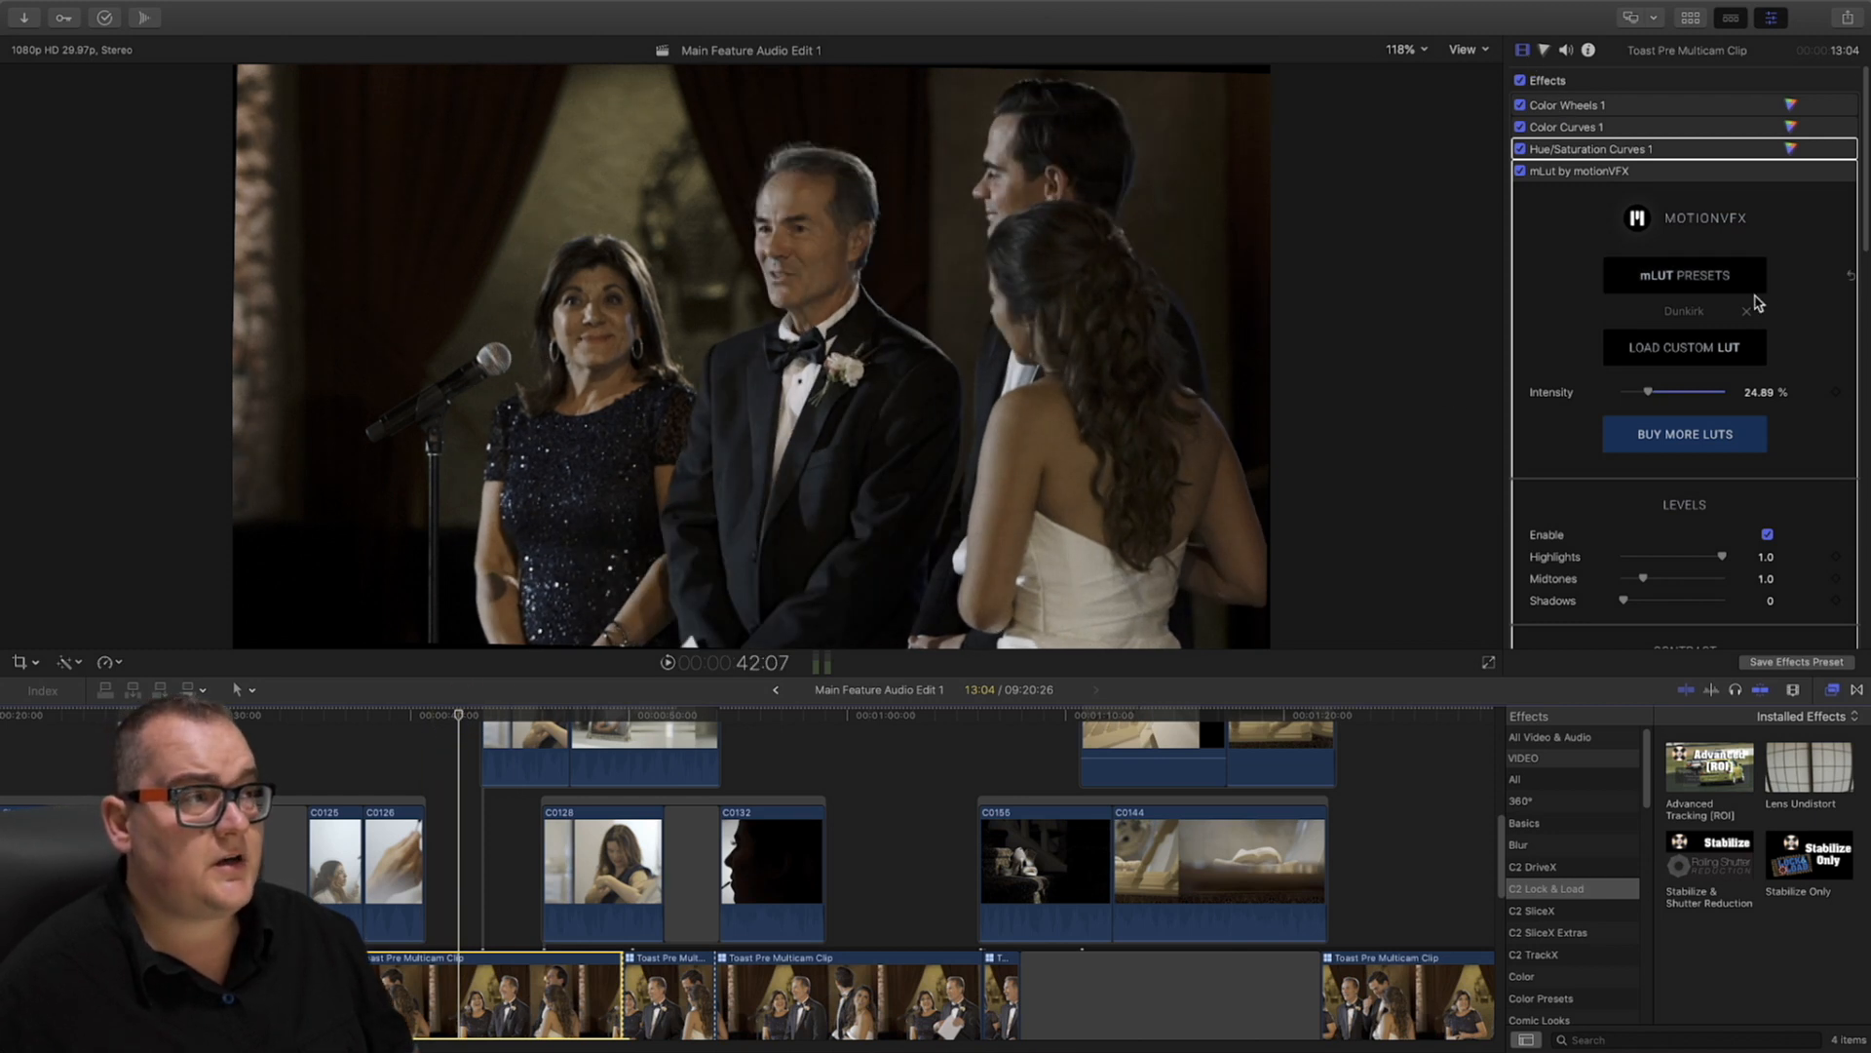
pyautogui.click(1520, 81)
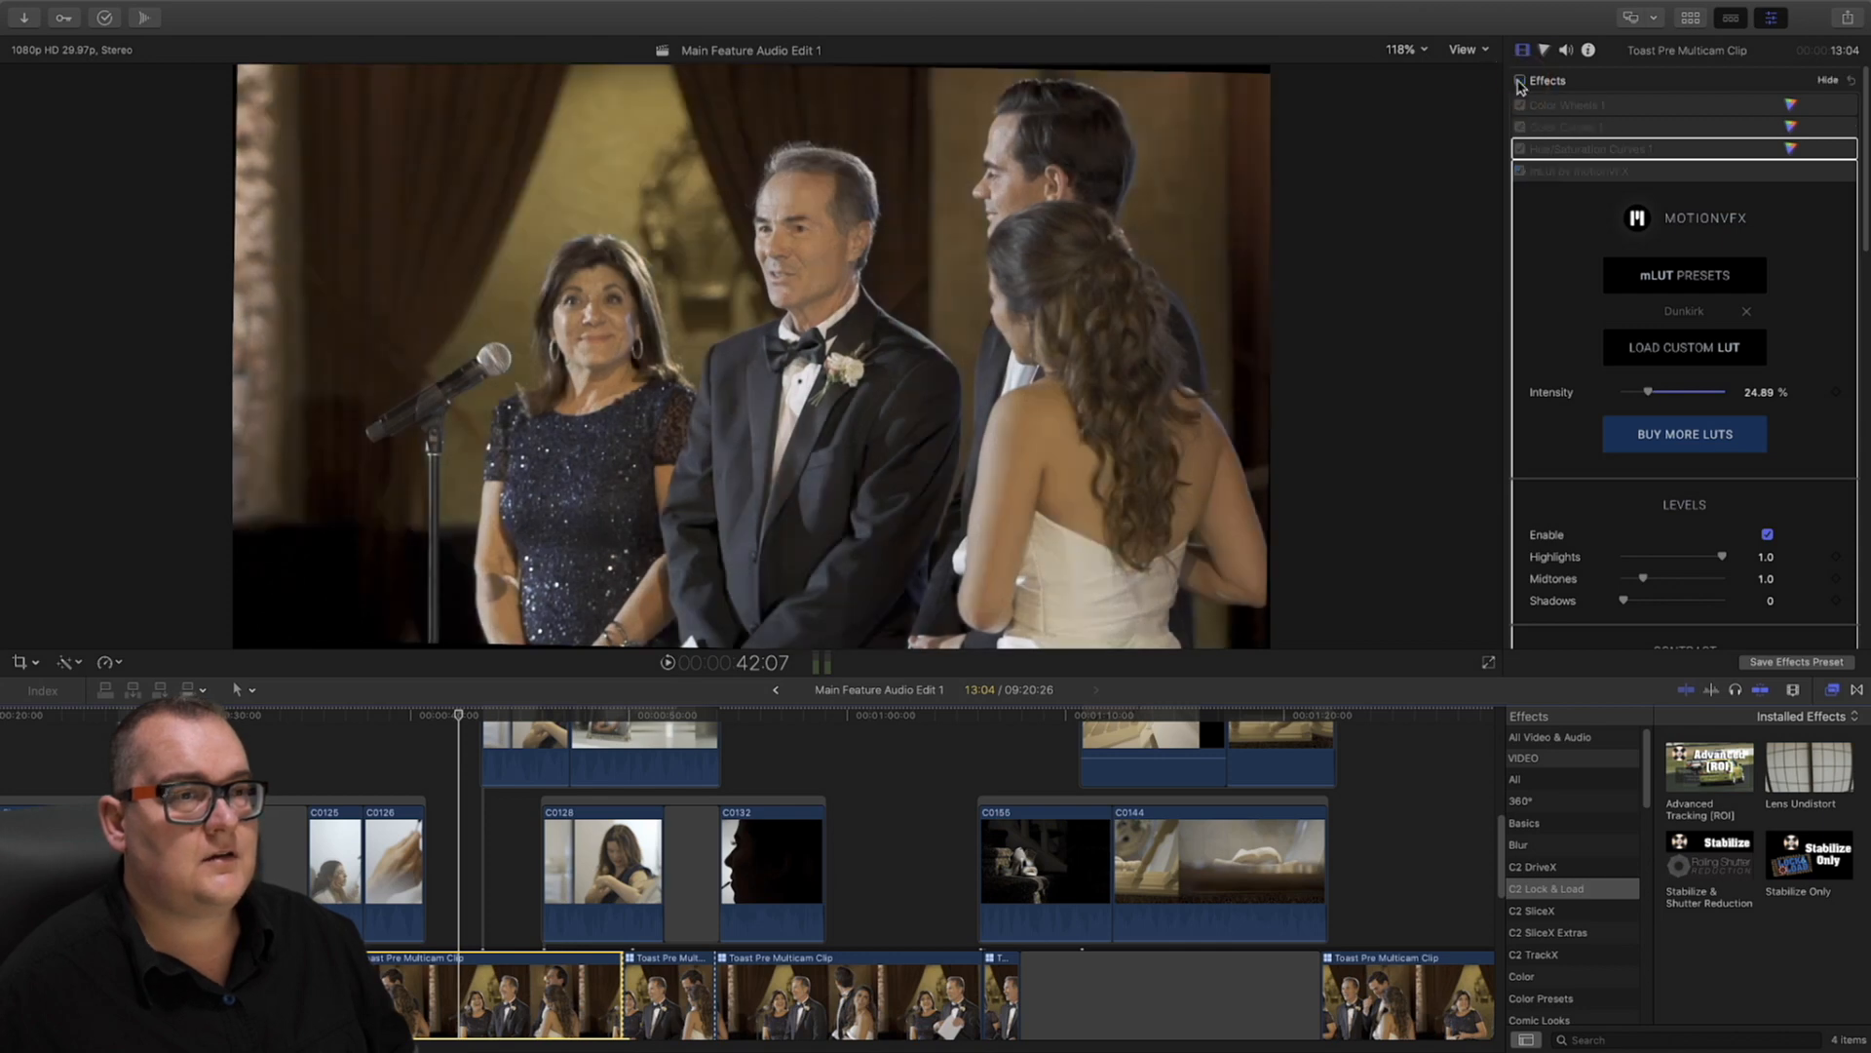
pyautogui.click(1520, 81)
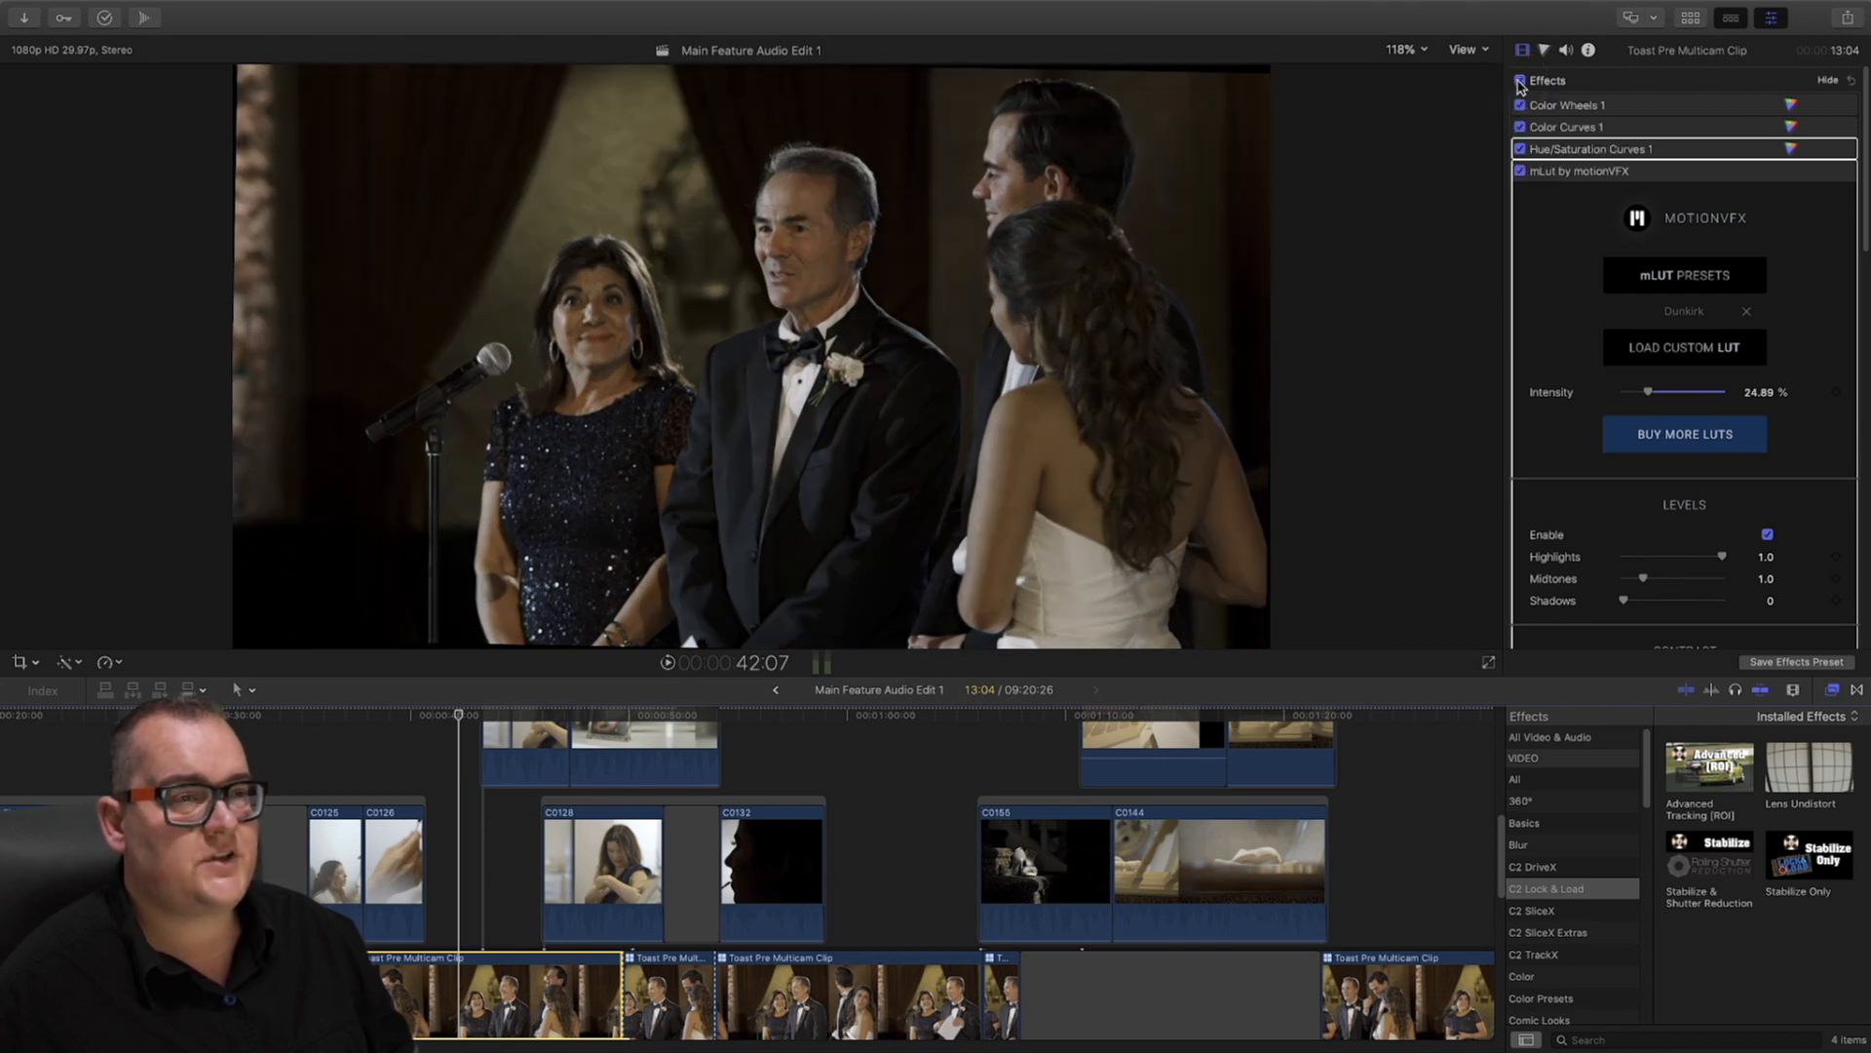
pyautogui.click(1520, 81)
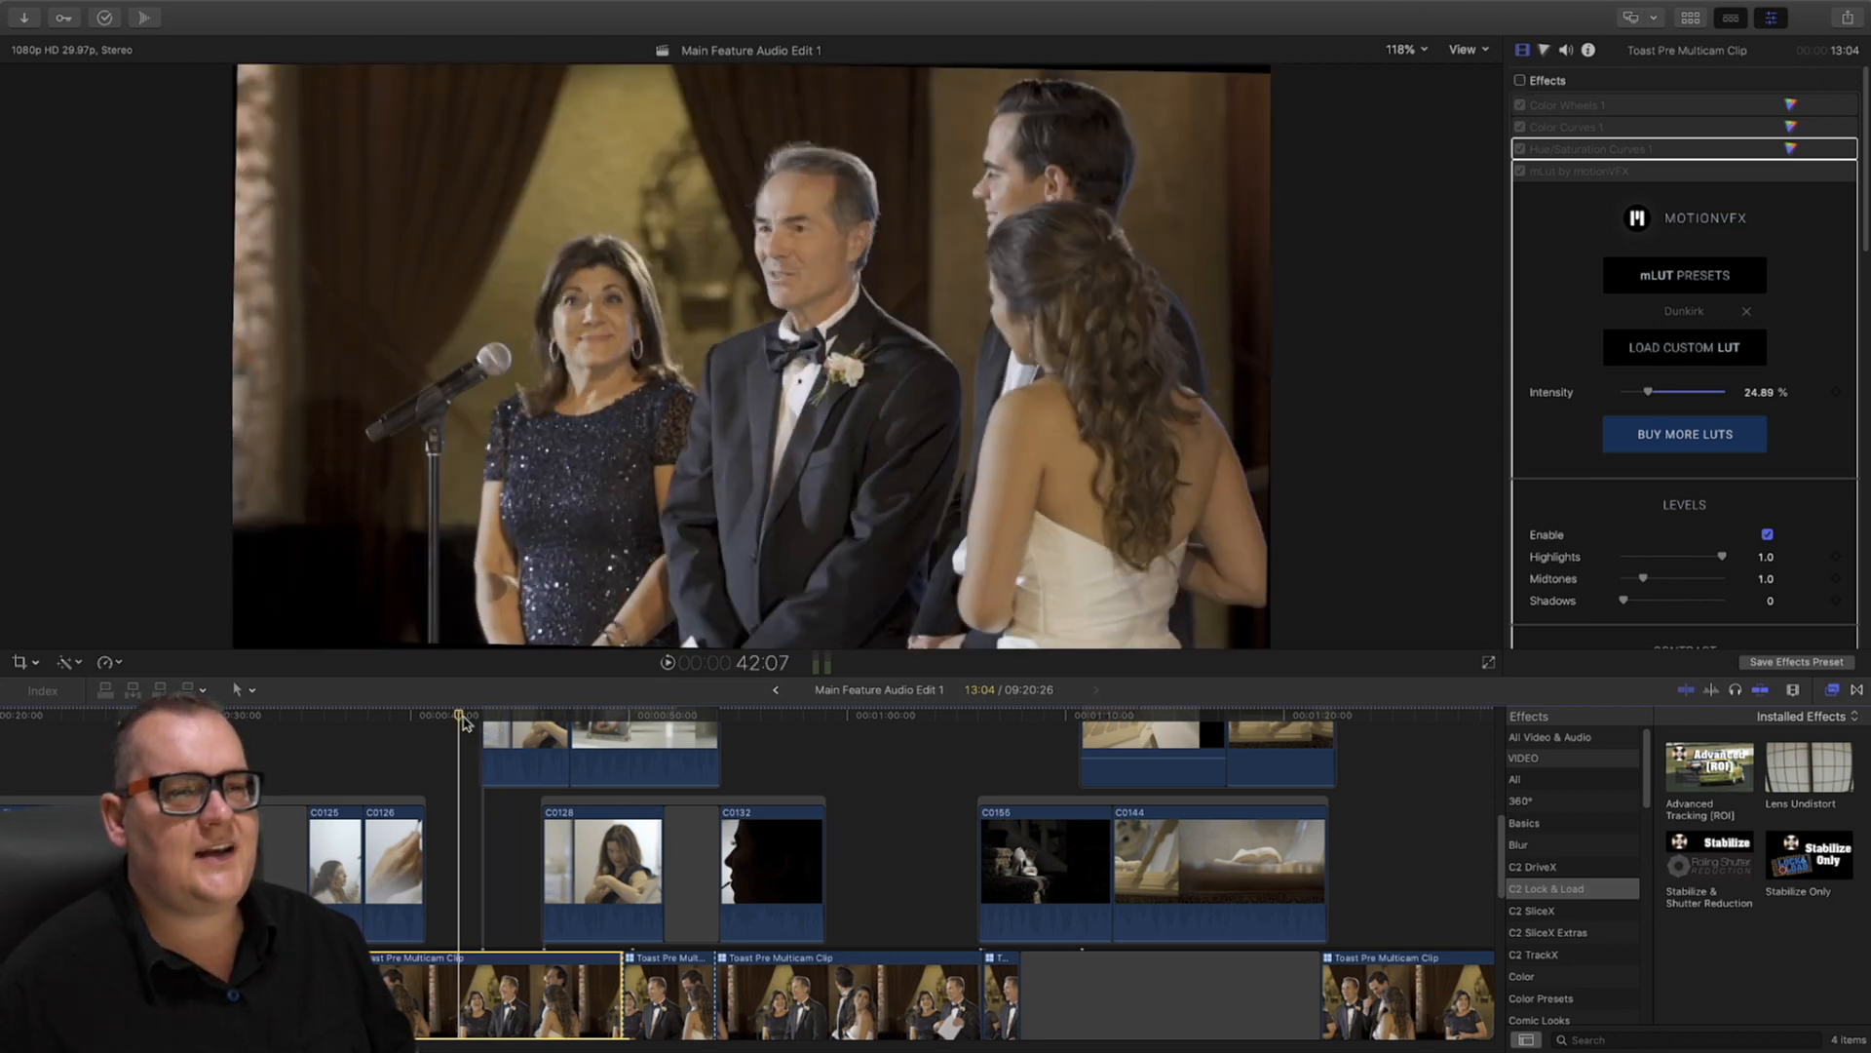
pyautogui.click(459, 714)
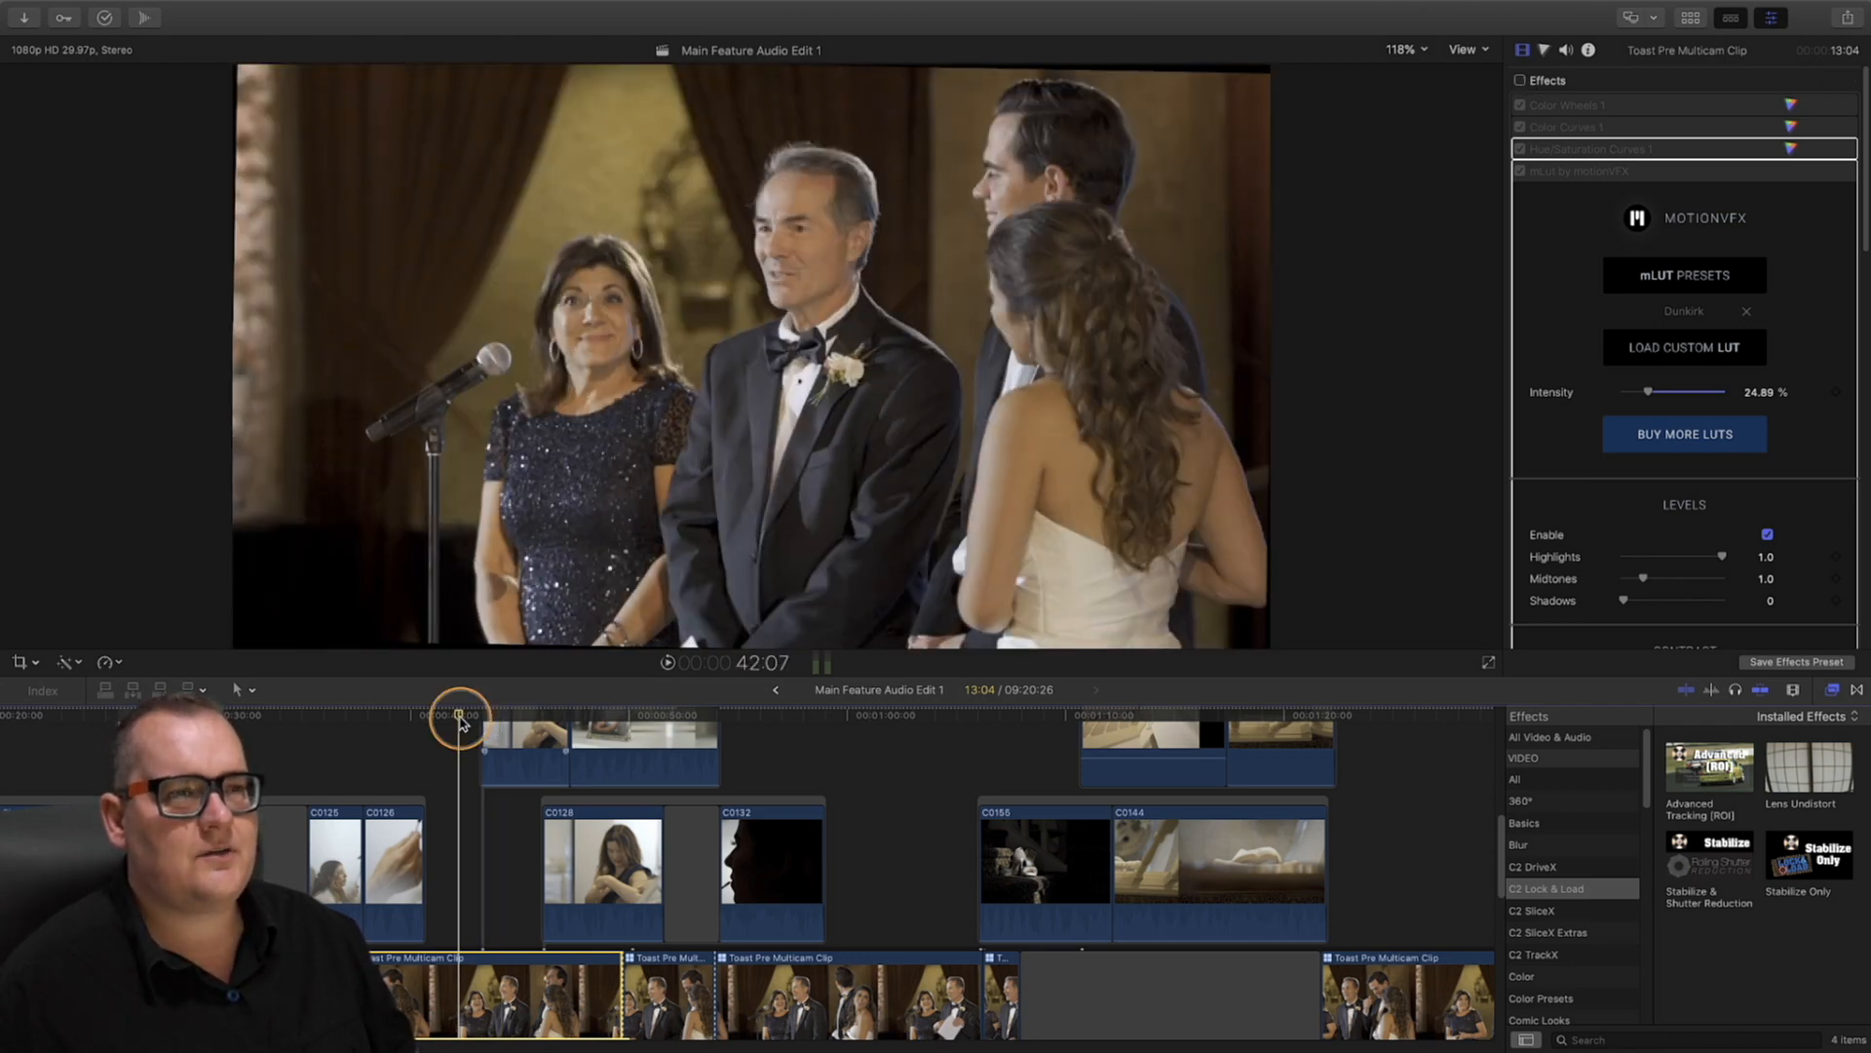
pyautogui.click(1520, 81)
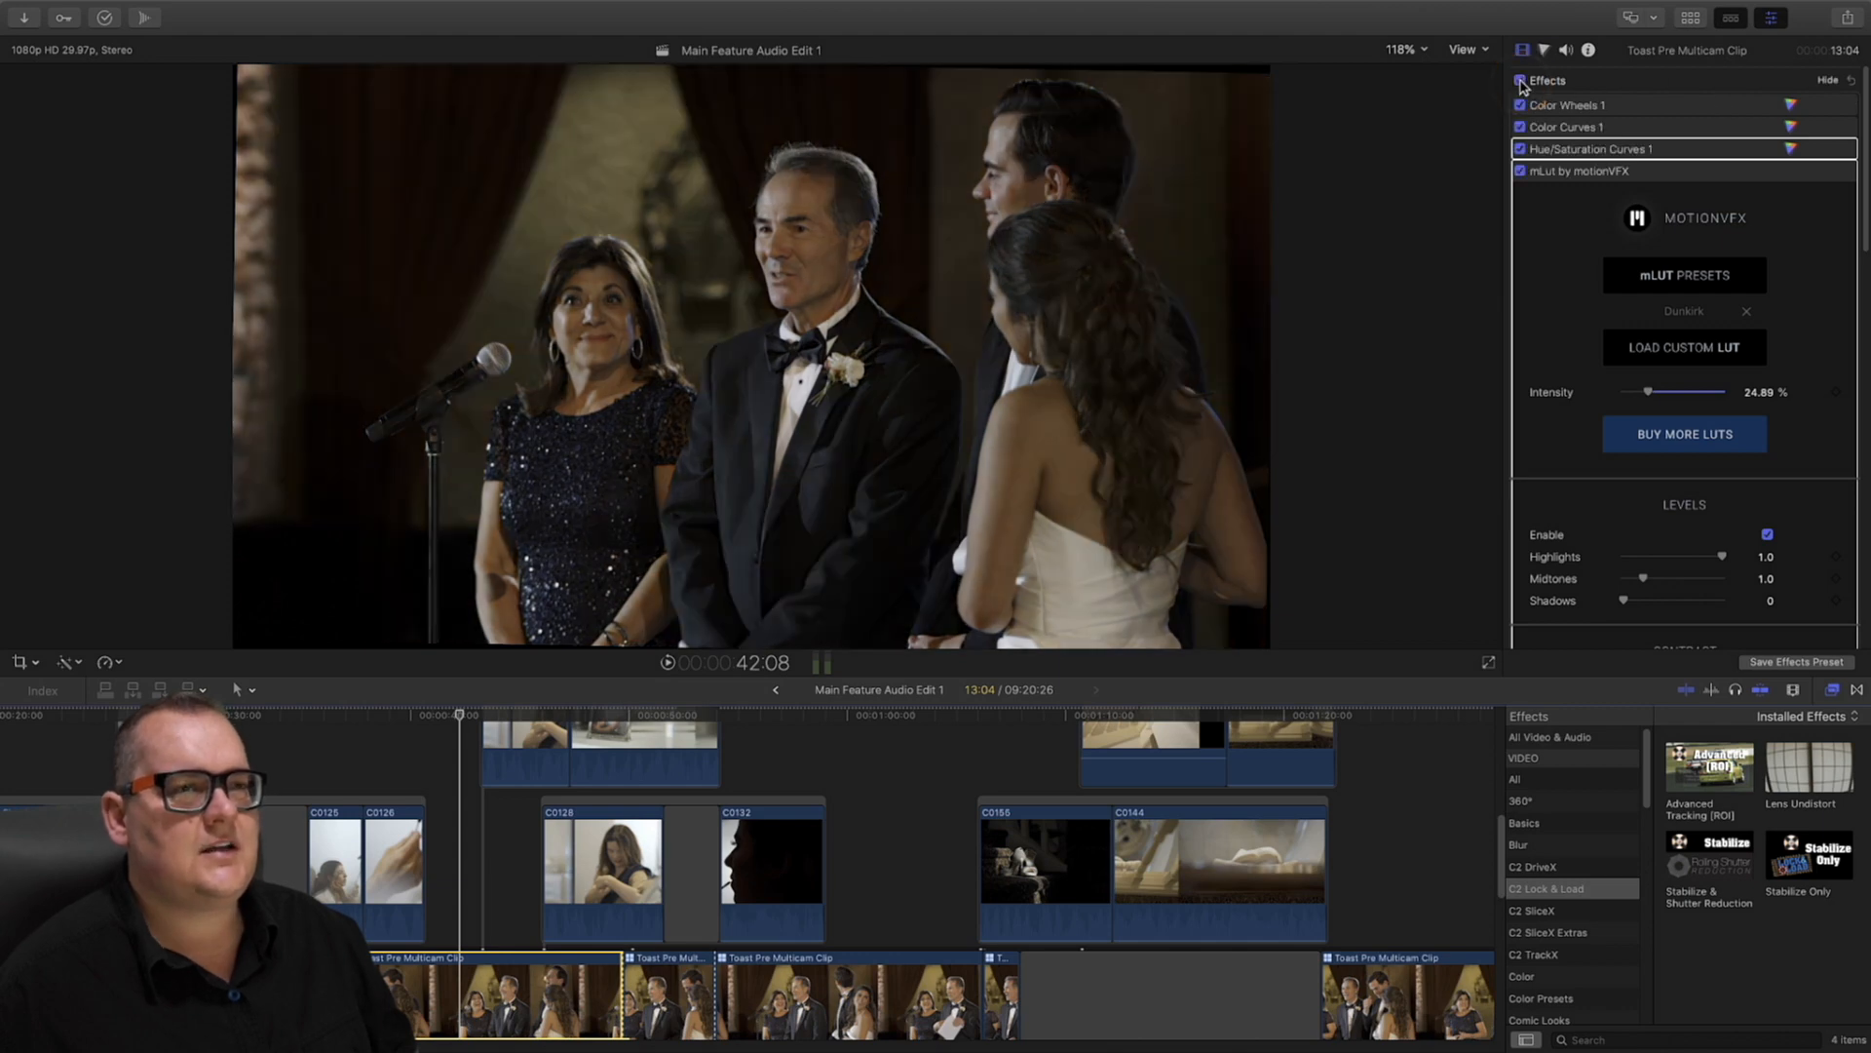
pyautogui.click(438, 717)
pyautogui.moveTo(439, 719)
pyautogui.mouseDown()
pyautogui.moveTo(462, 722)
pyautogui.moveTo(444, 723)
pyautogui.mouseUp()
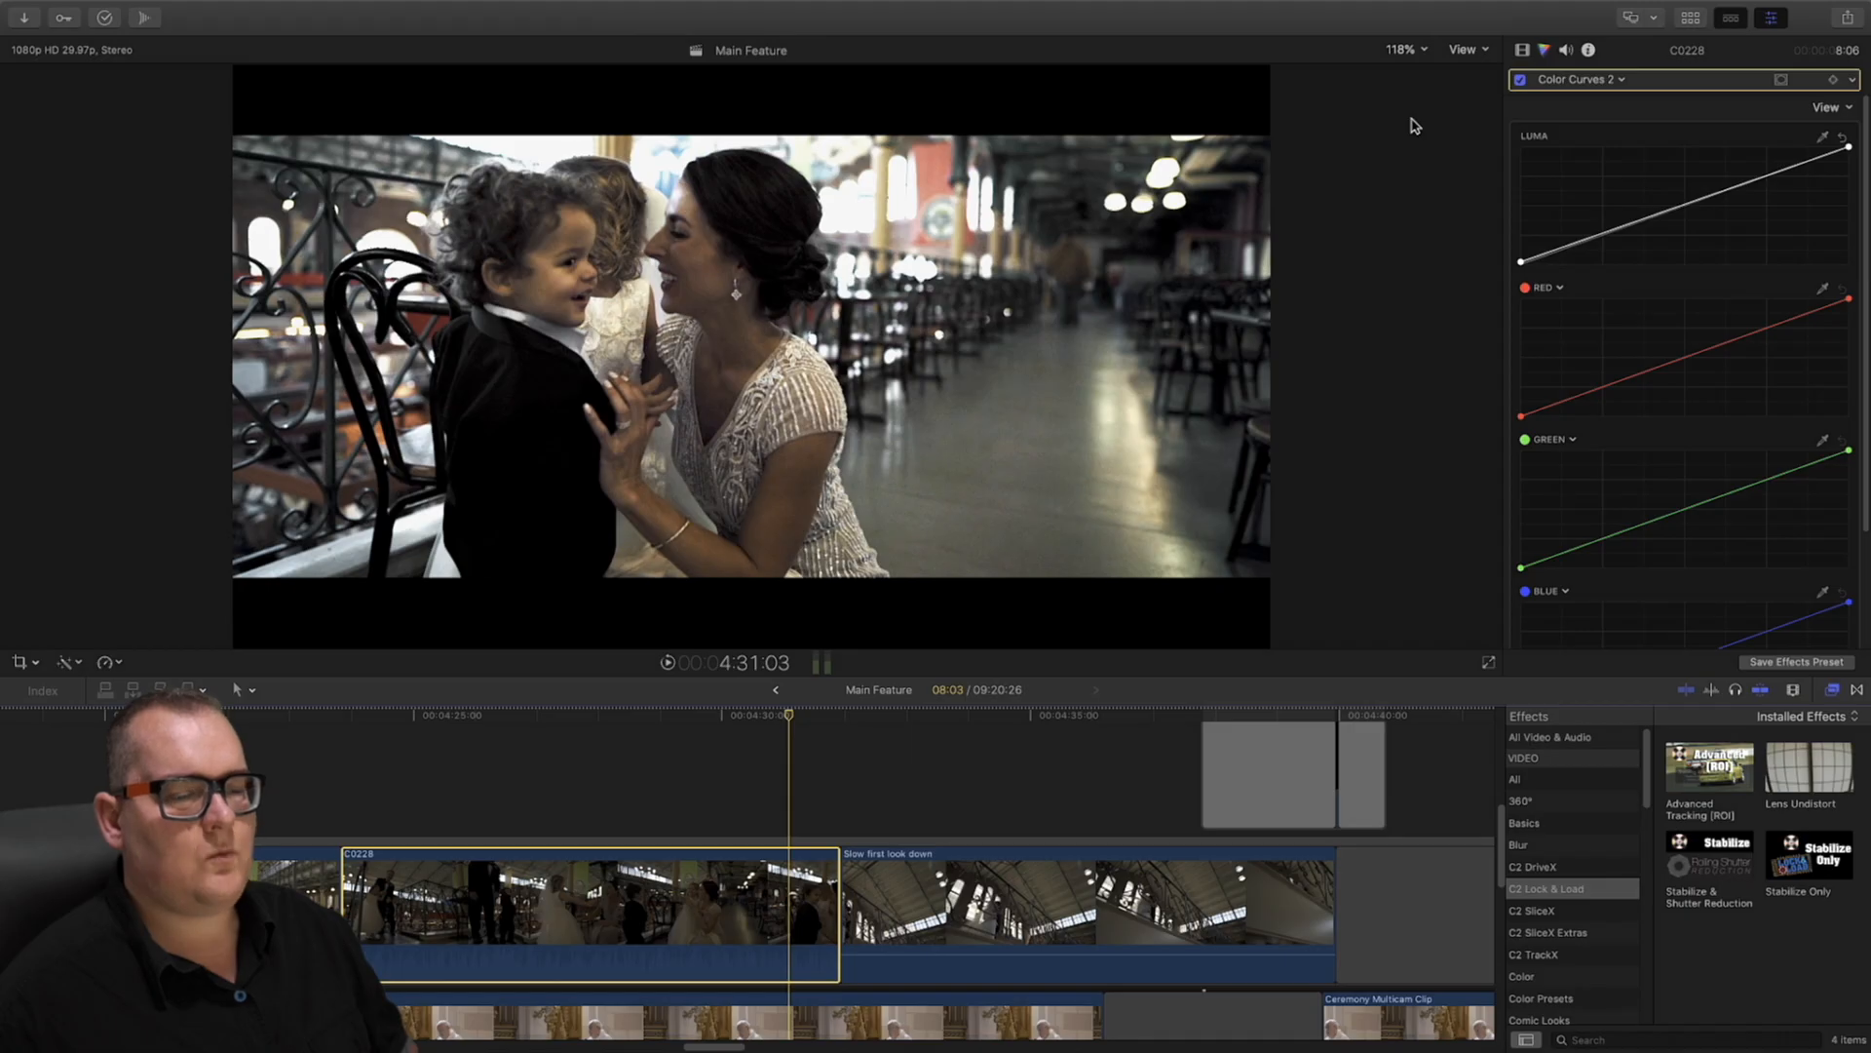
# Show the C0228 clip's effects list and disable all effects at 4:31:03 to view the ungraded shot
pyautogui.click(1522, 50)
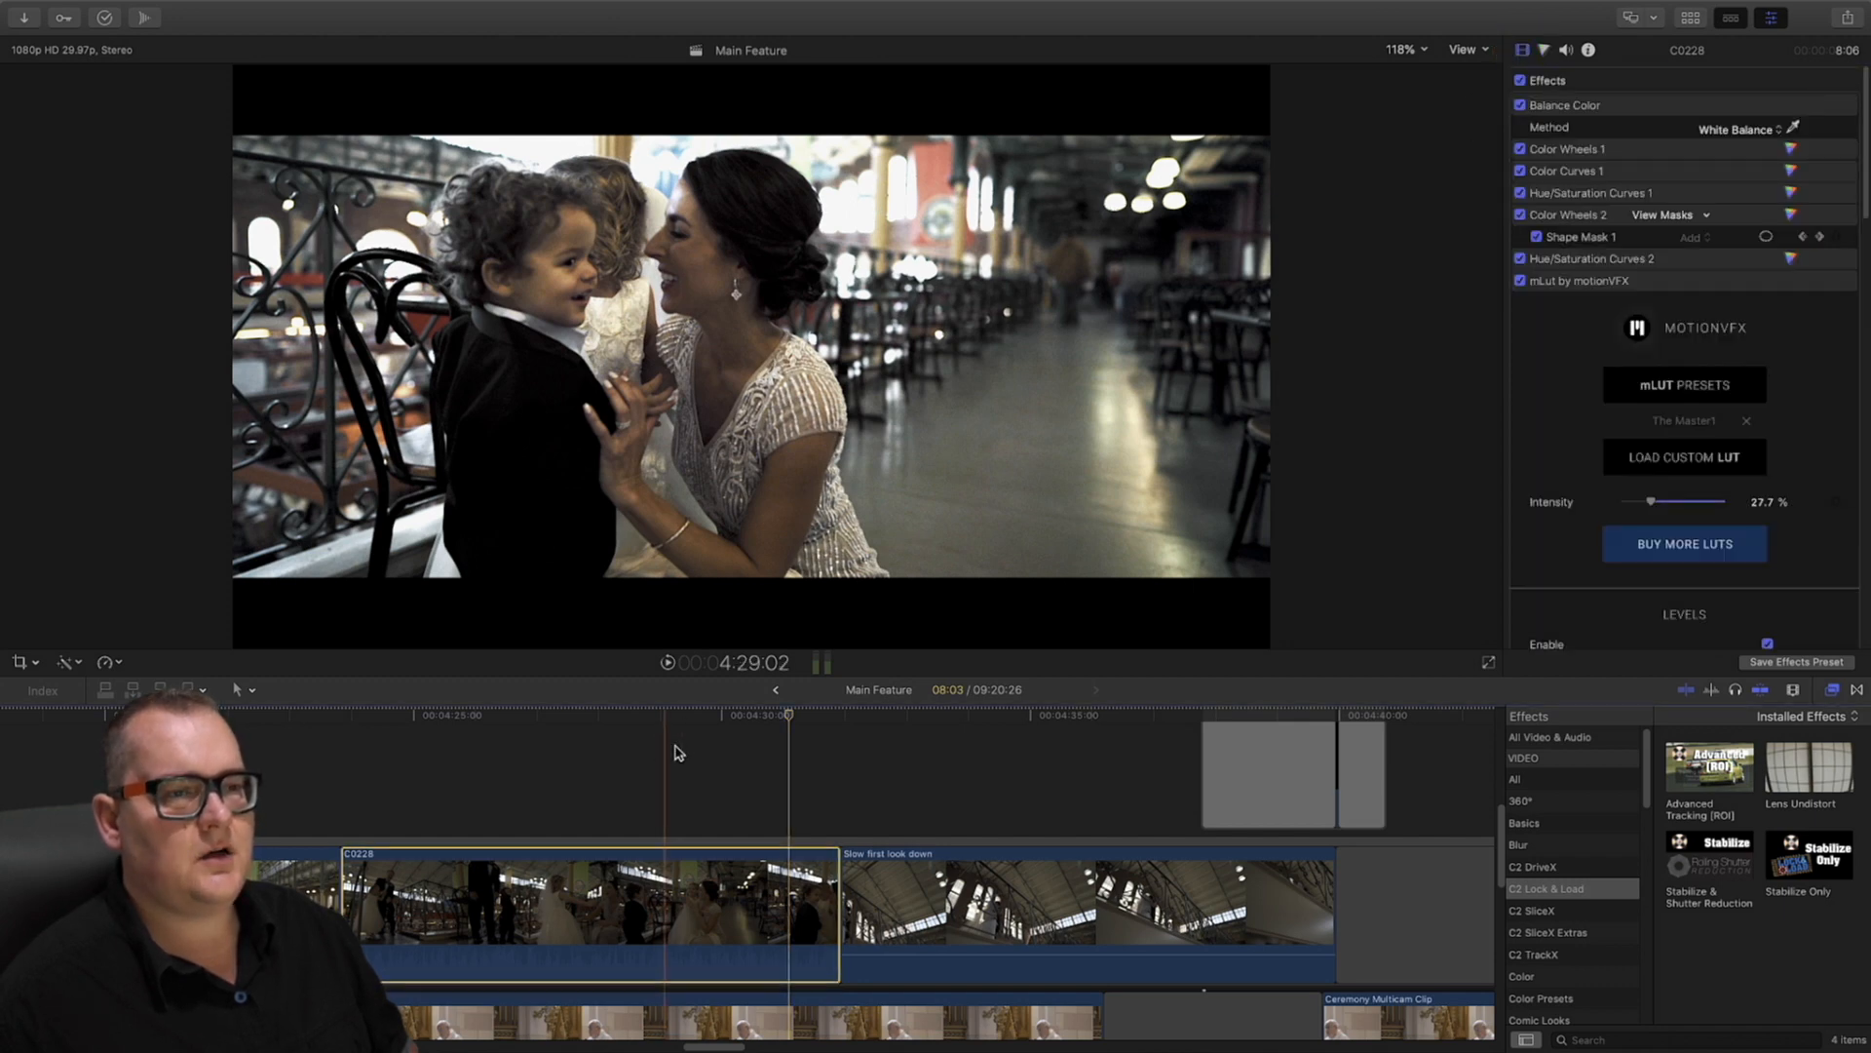
pyautogui.moveTo(731, 715); pyautogui.dragTo(799, 722)
pyautogui.click(798, 721)
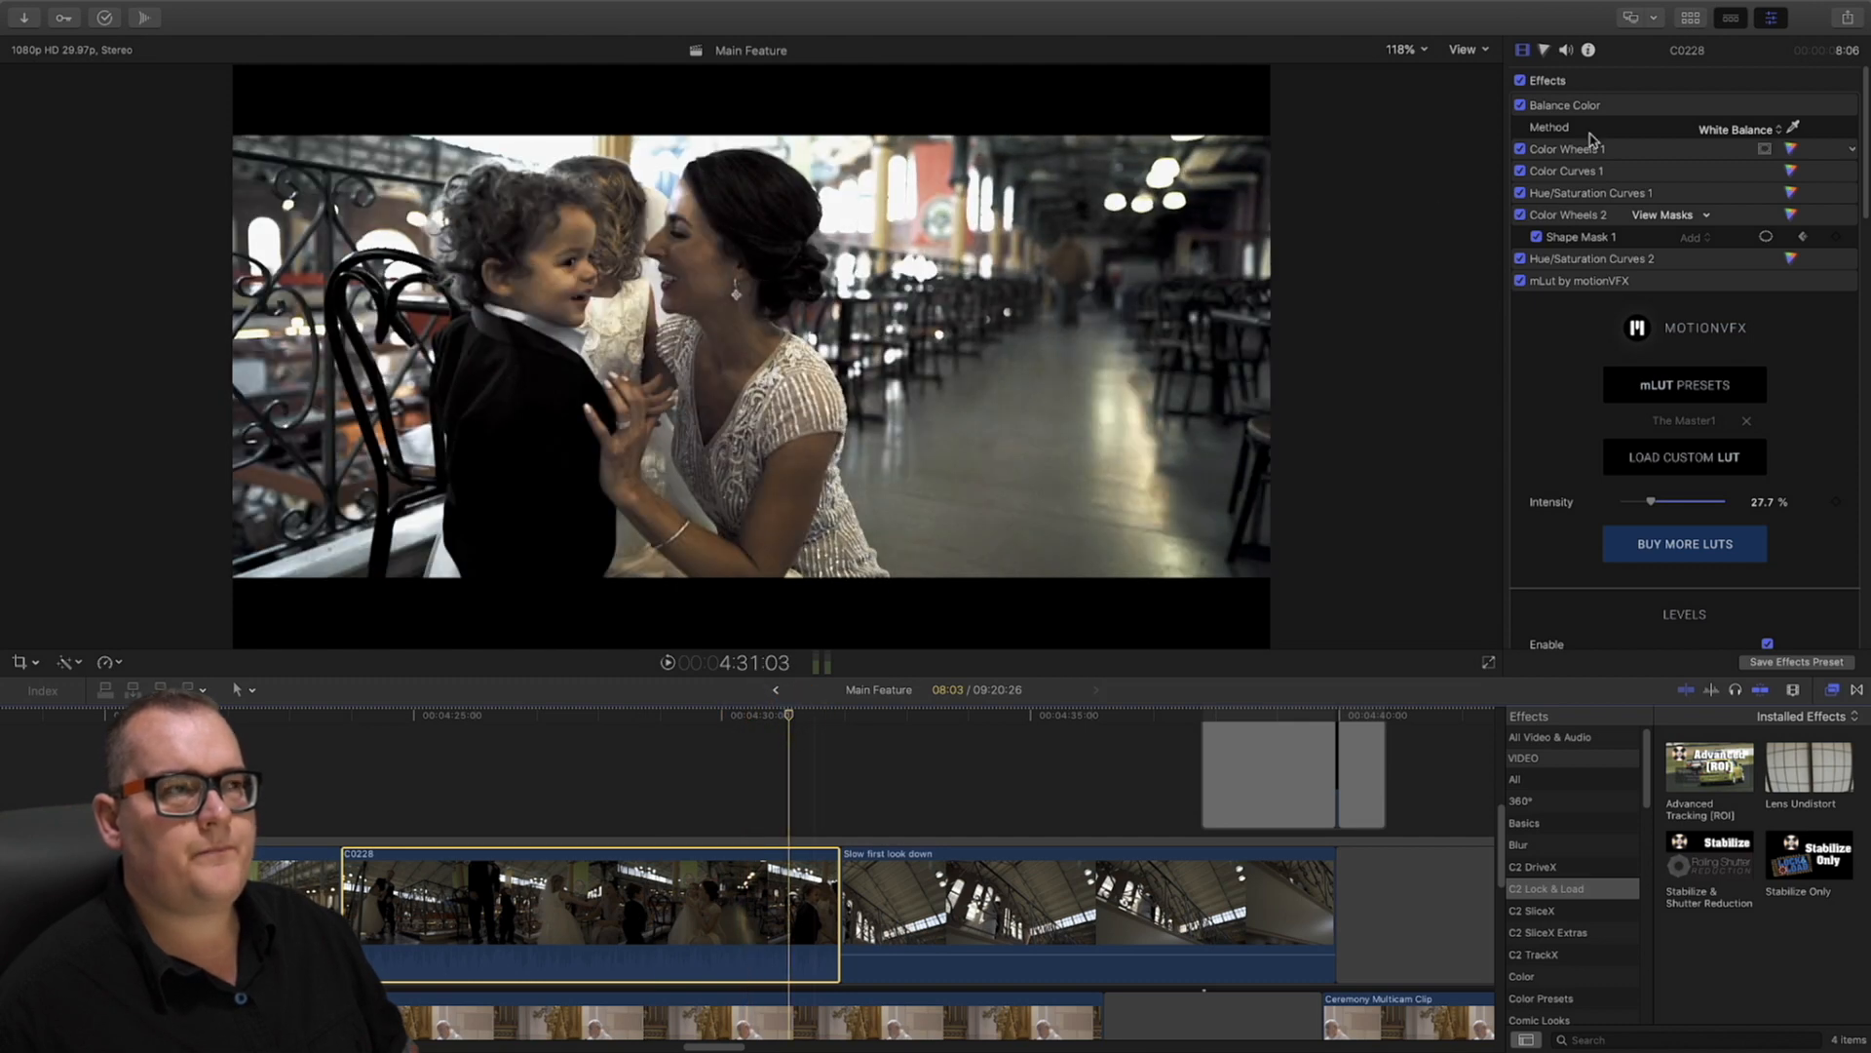
pyautogui.click(1521, 80)
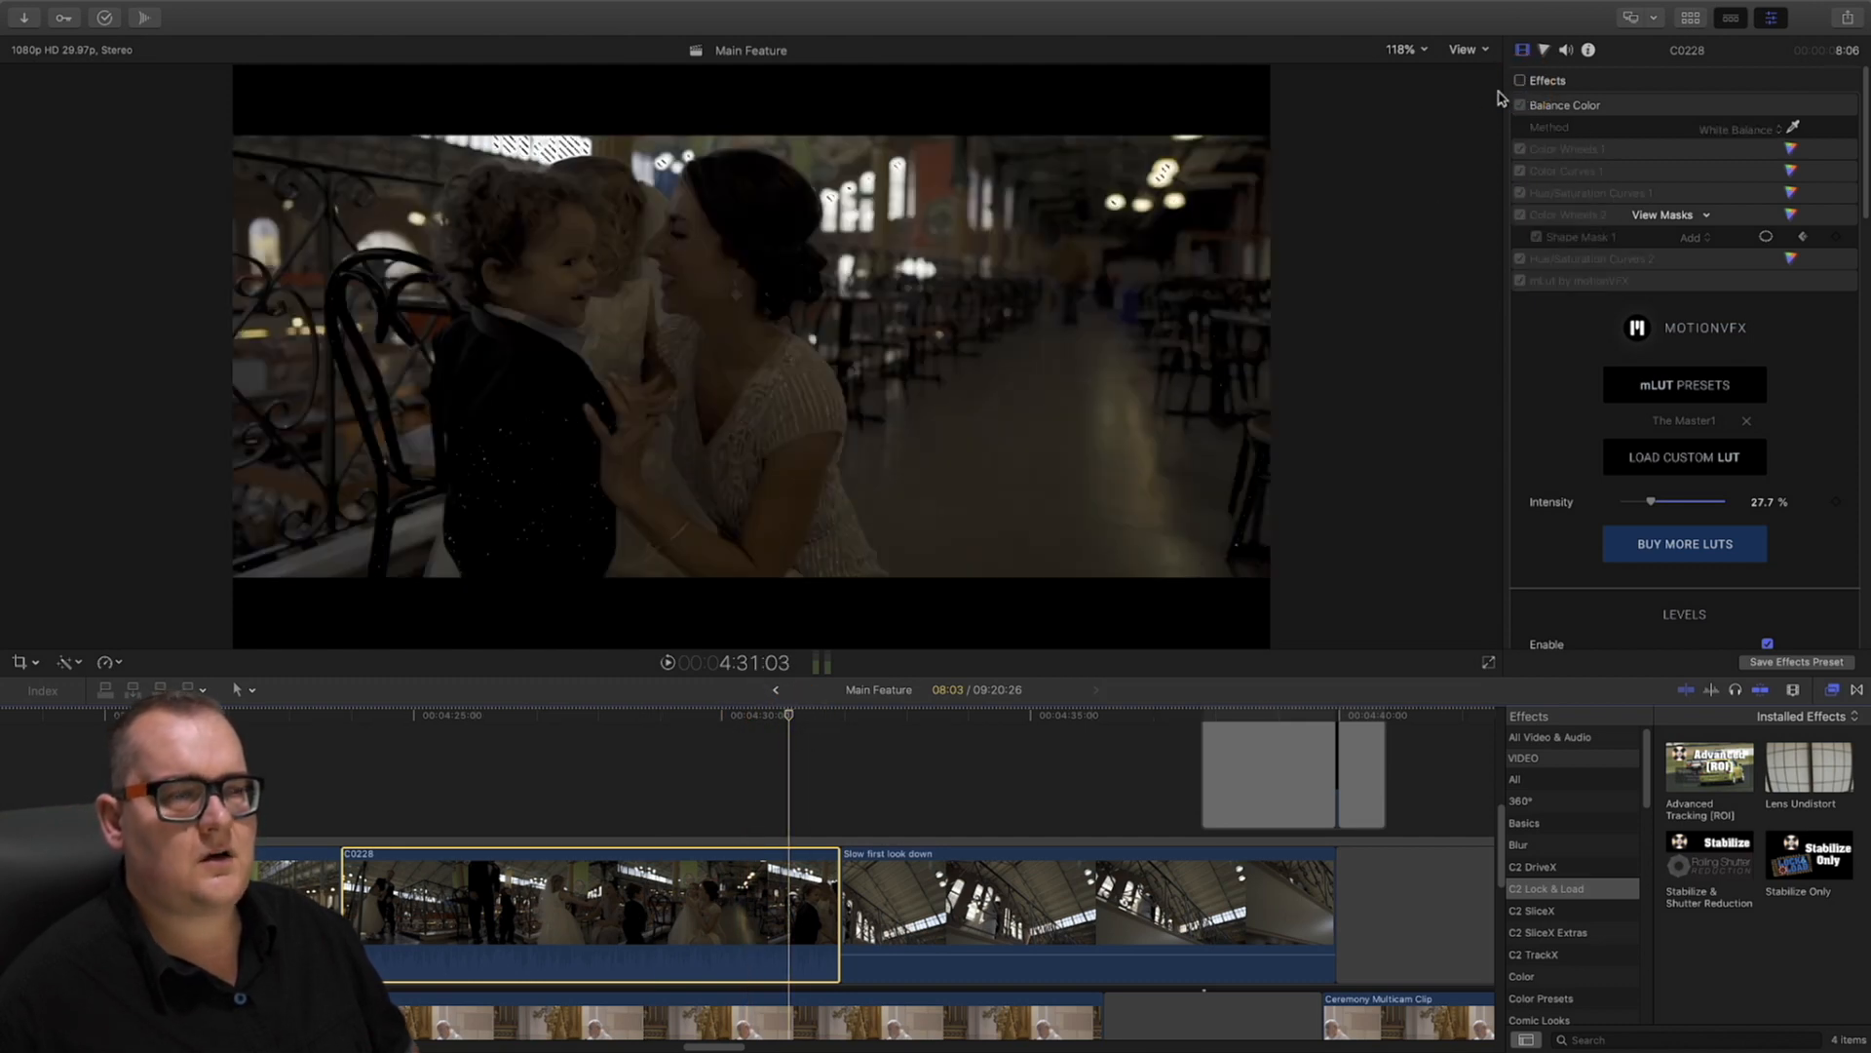
# Turn off the viewer's luma range check and move the playhead back to 4:26:27 in the ungraded C0228 clip
pyautogui.click(1465, 51)
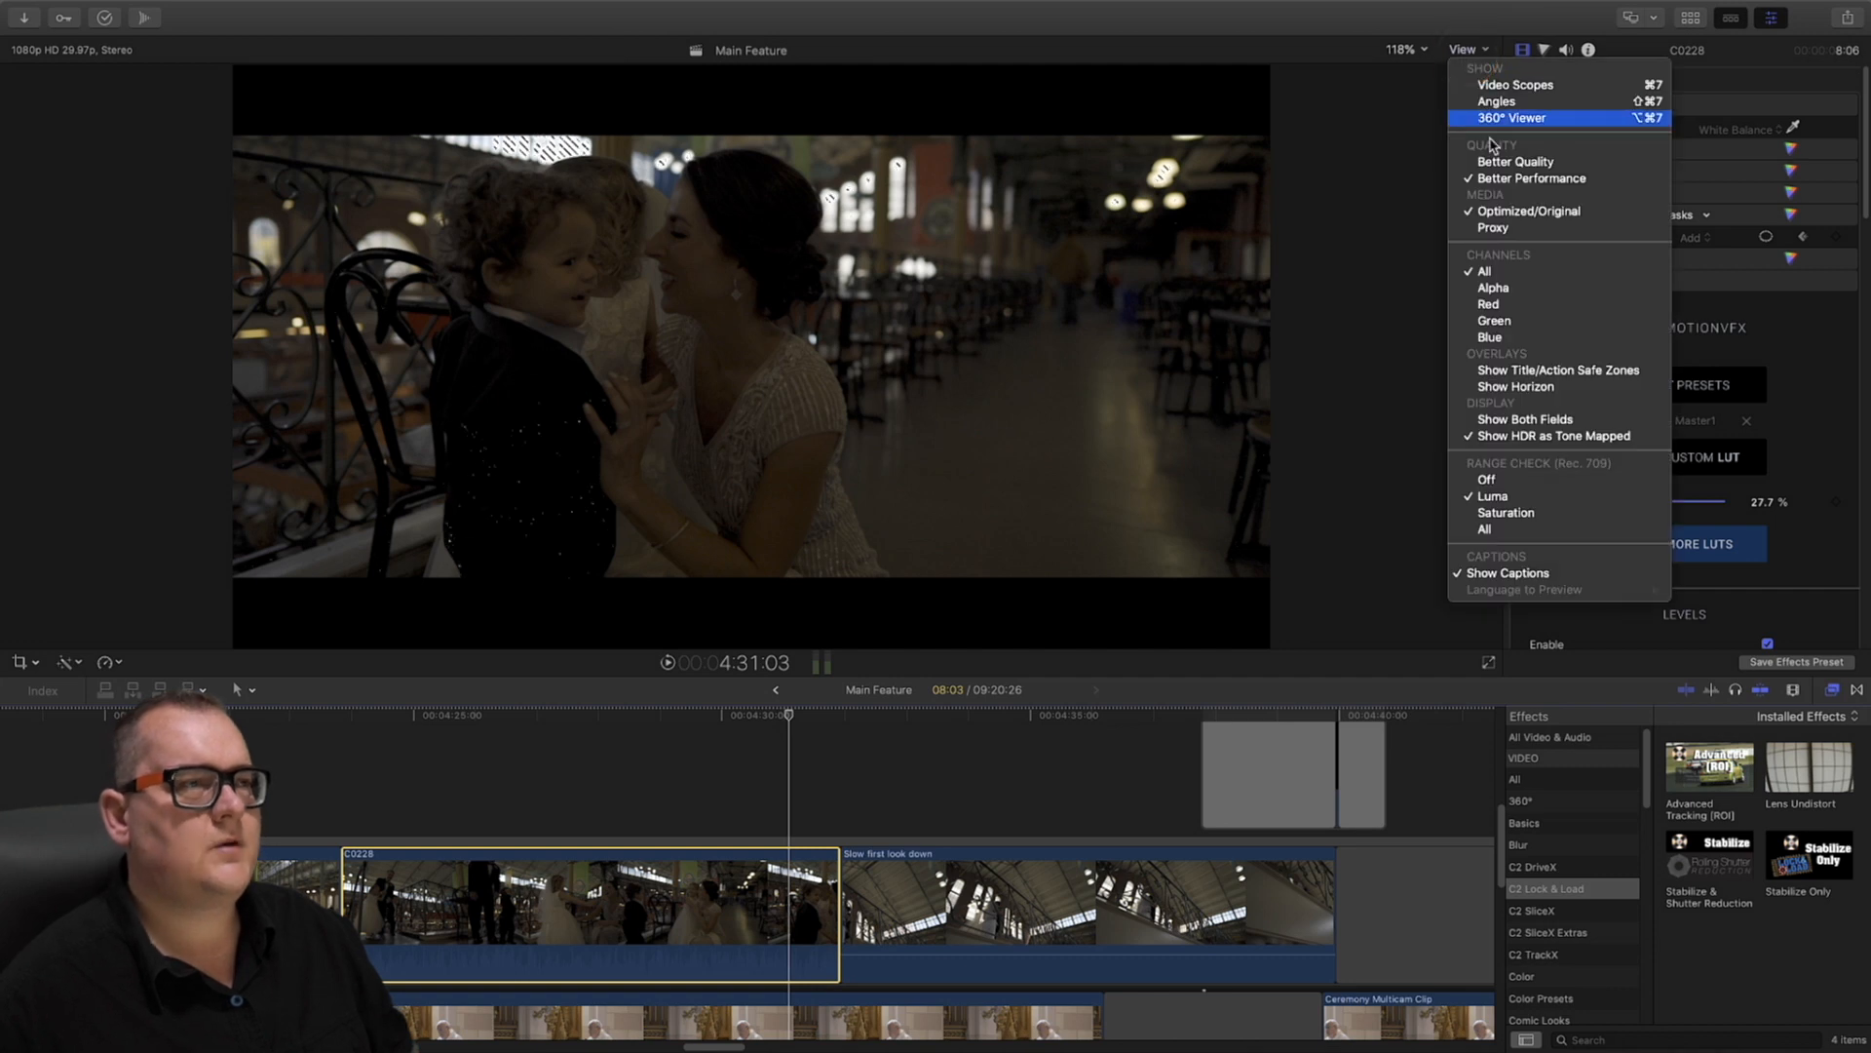
pyautogui.click(1493, 483)
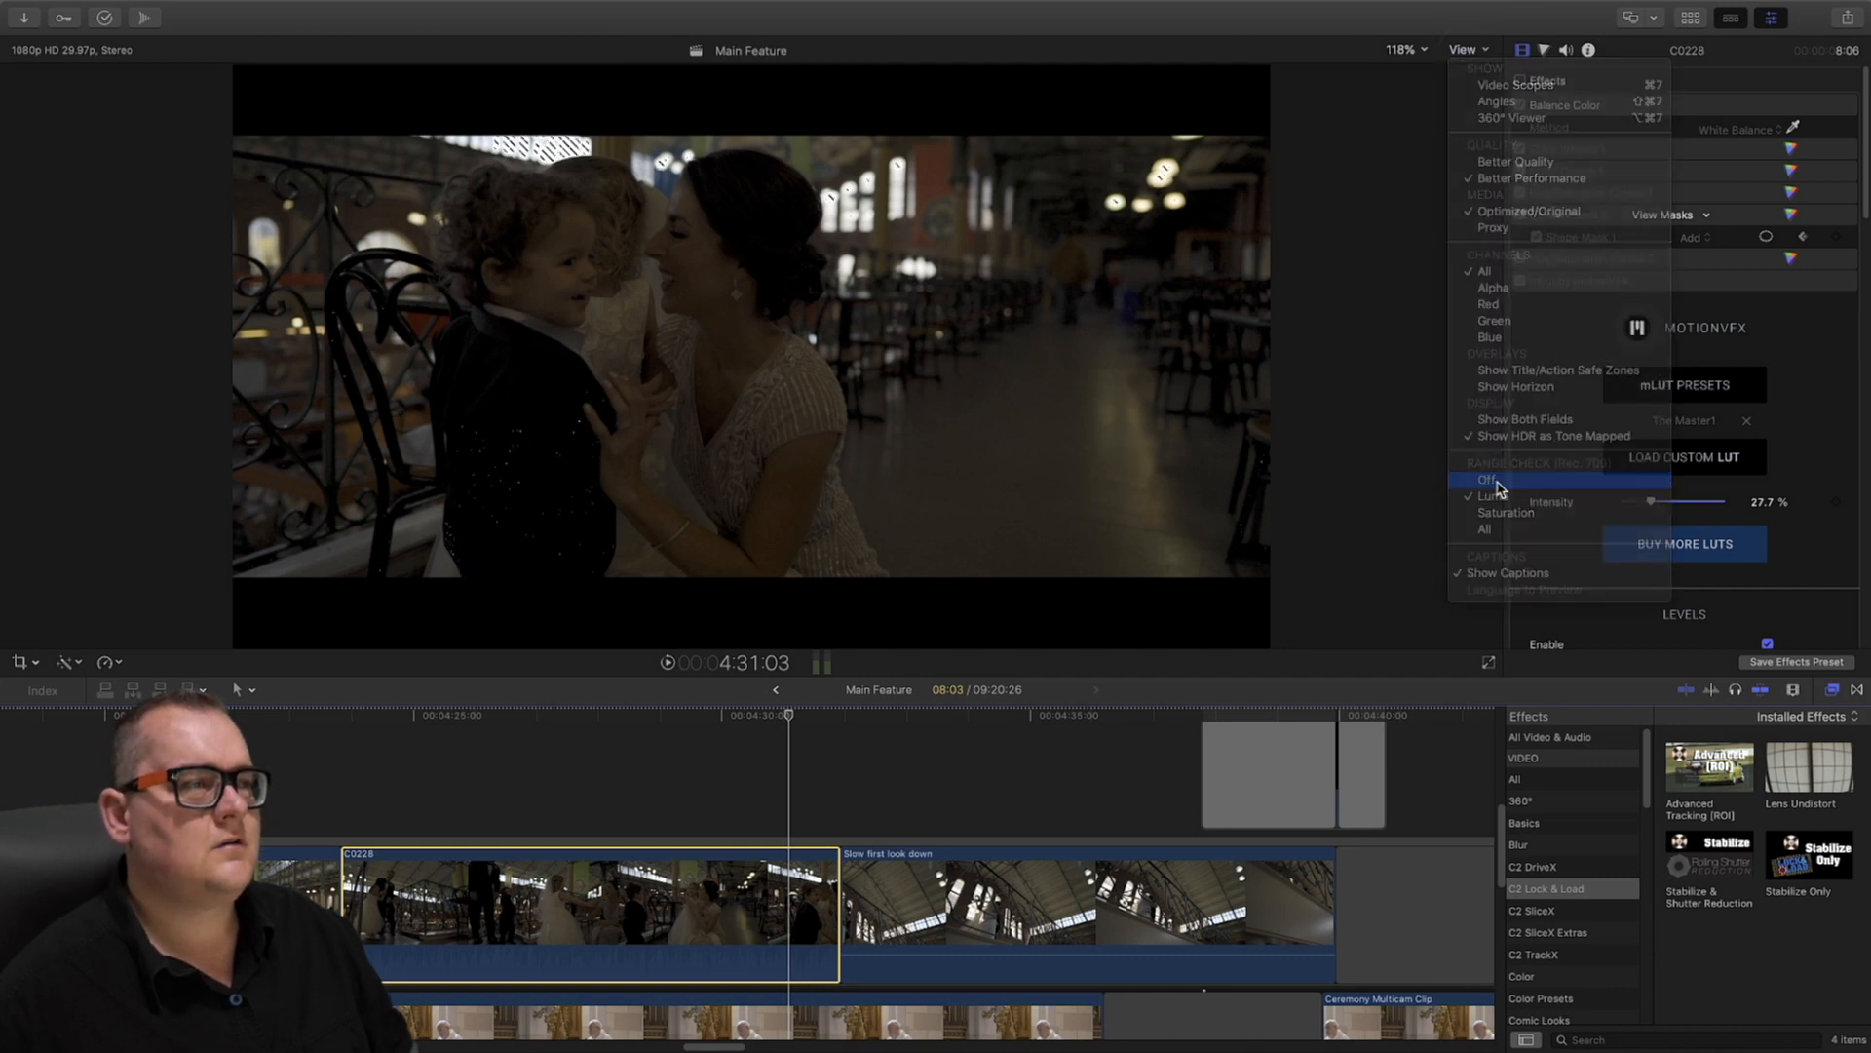
pyautogui.click(1465, 52)
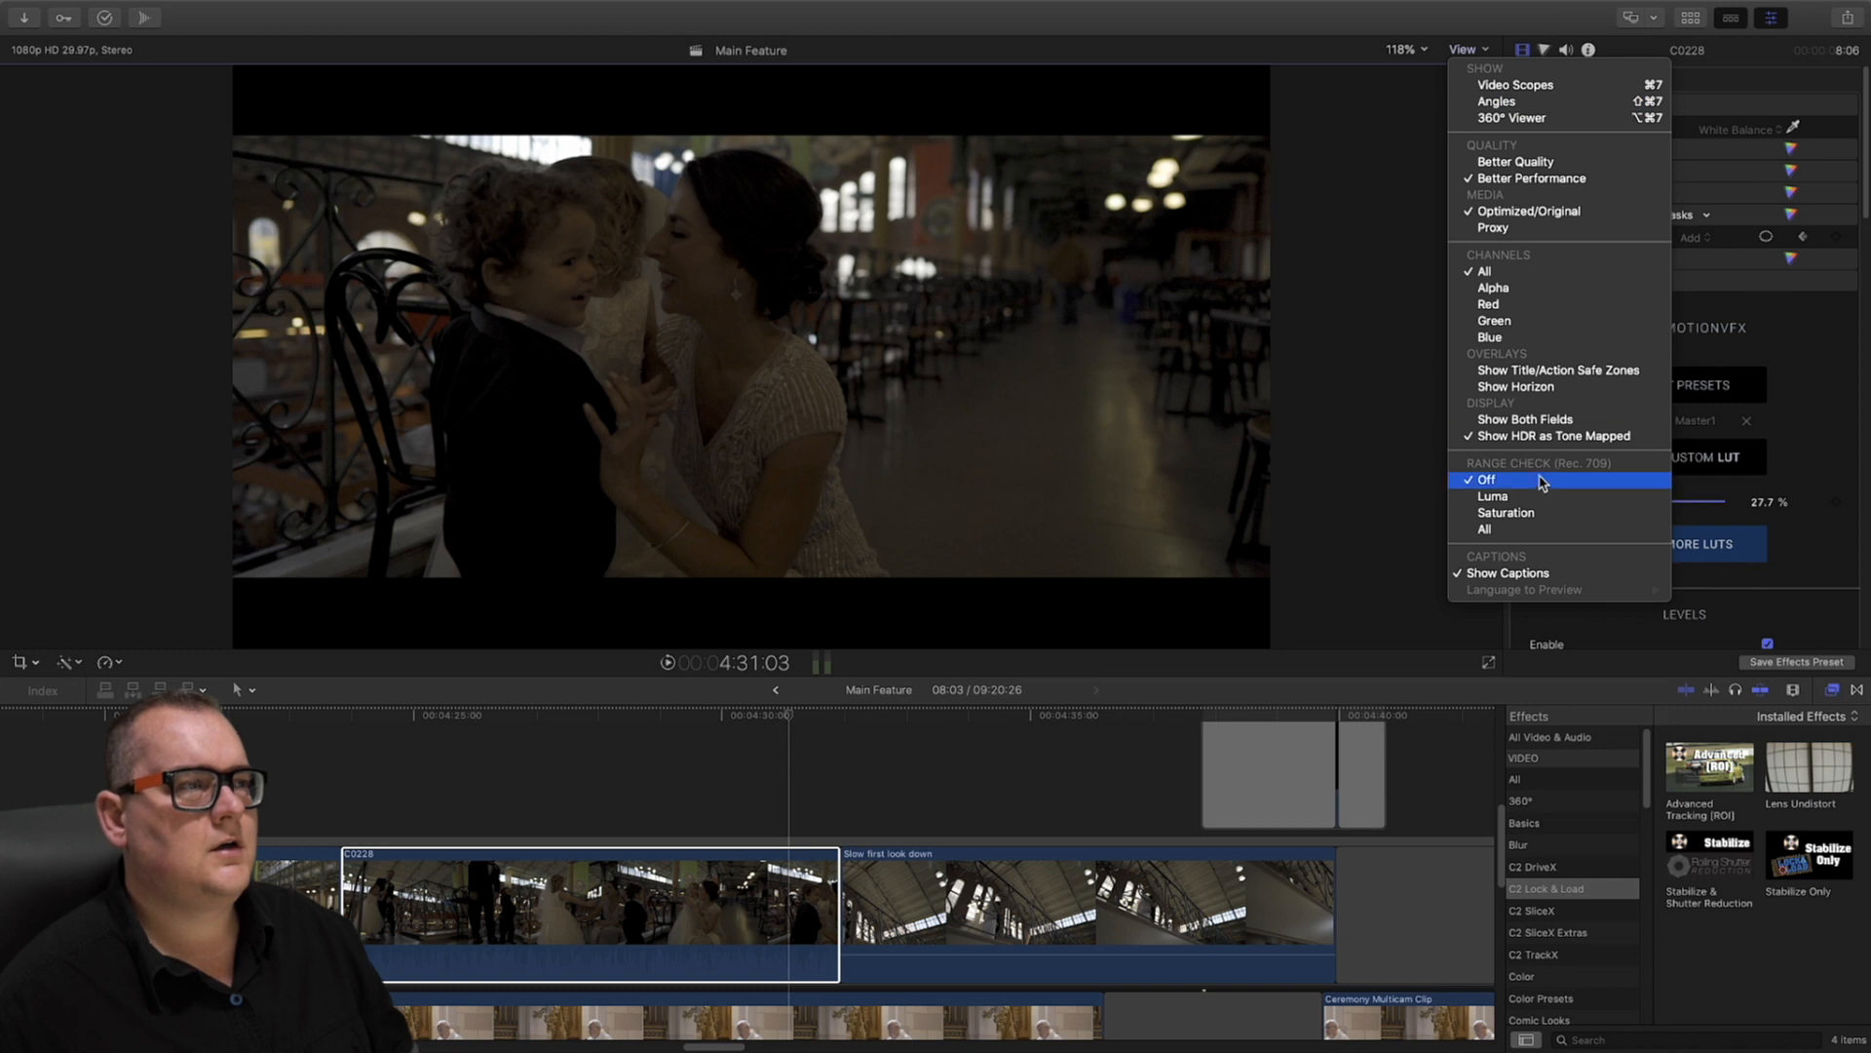
pyautogui.click(1378, 158)
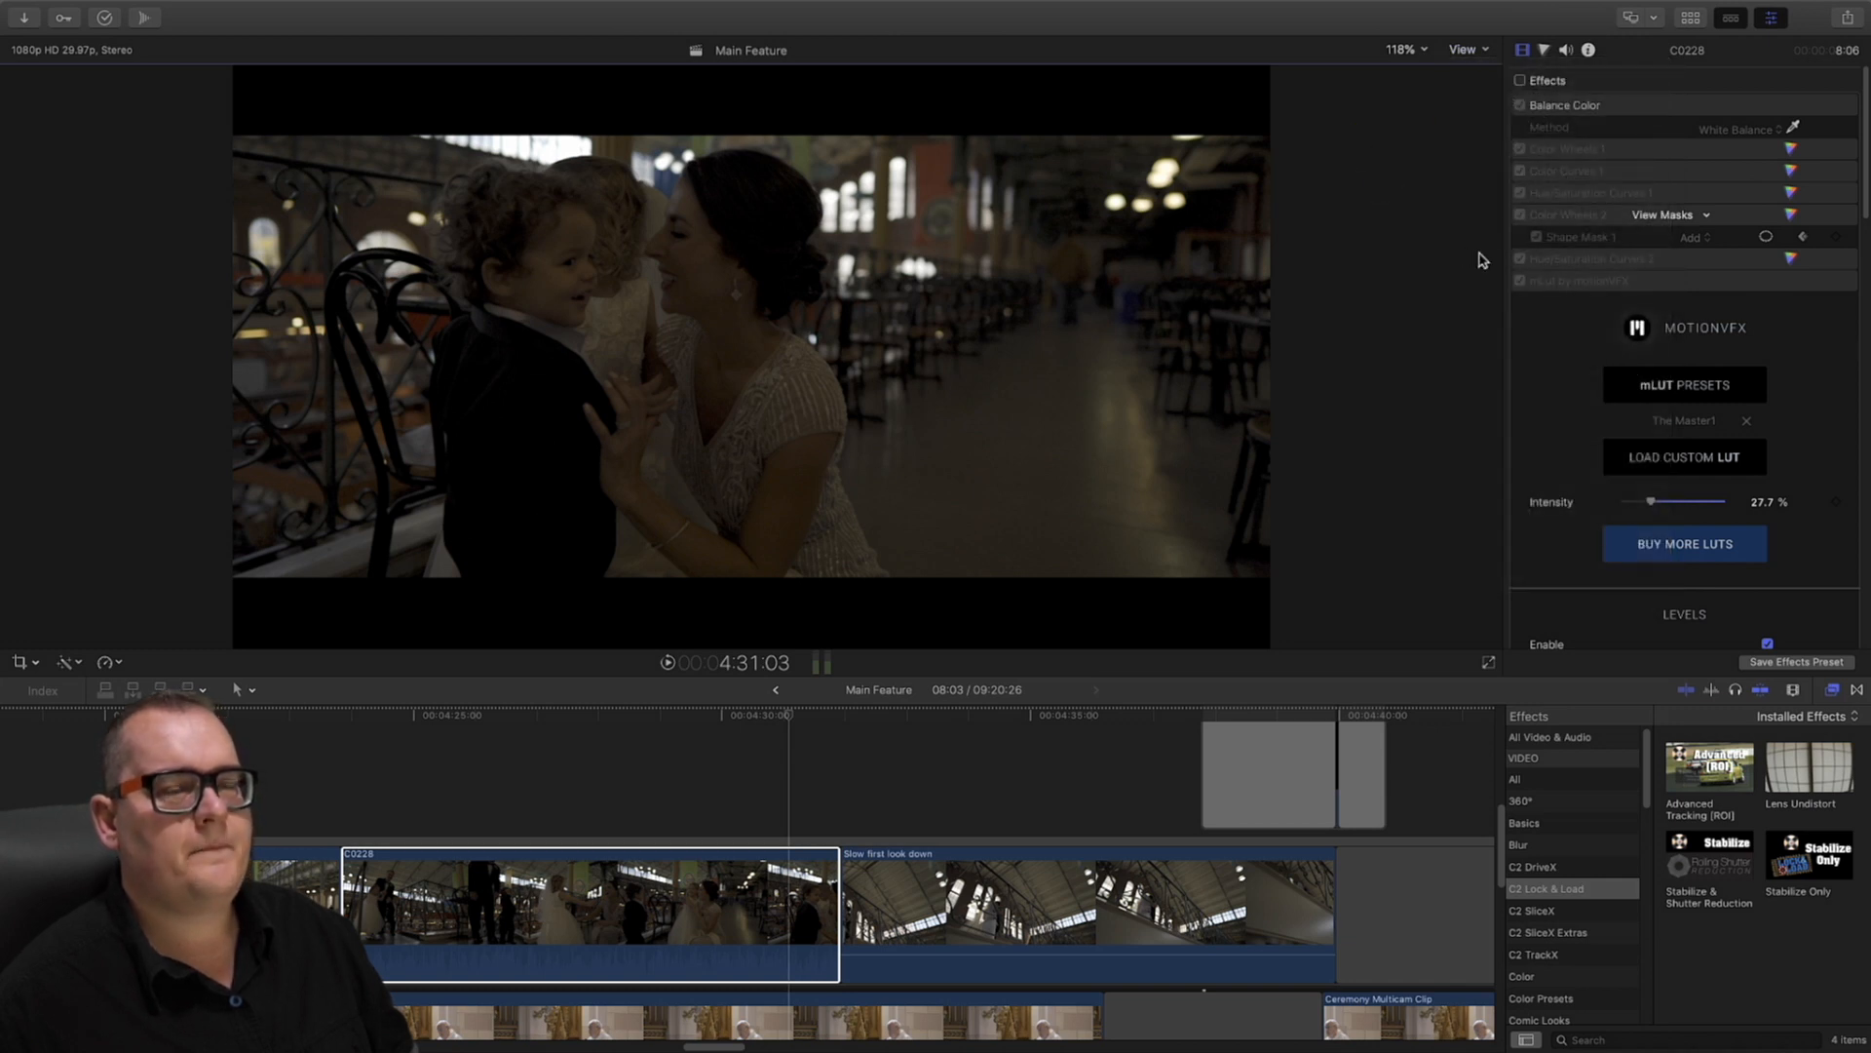
pyautogui.moveTo(789, 714); pyautogui.dragTo(533, 790)
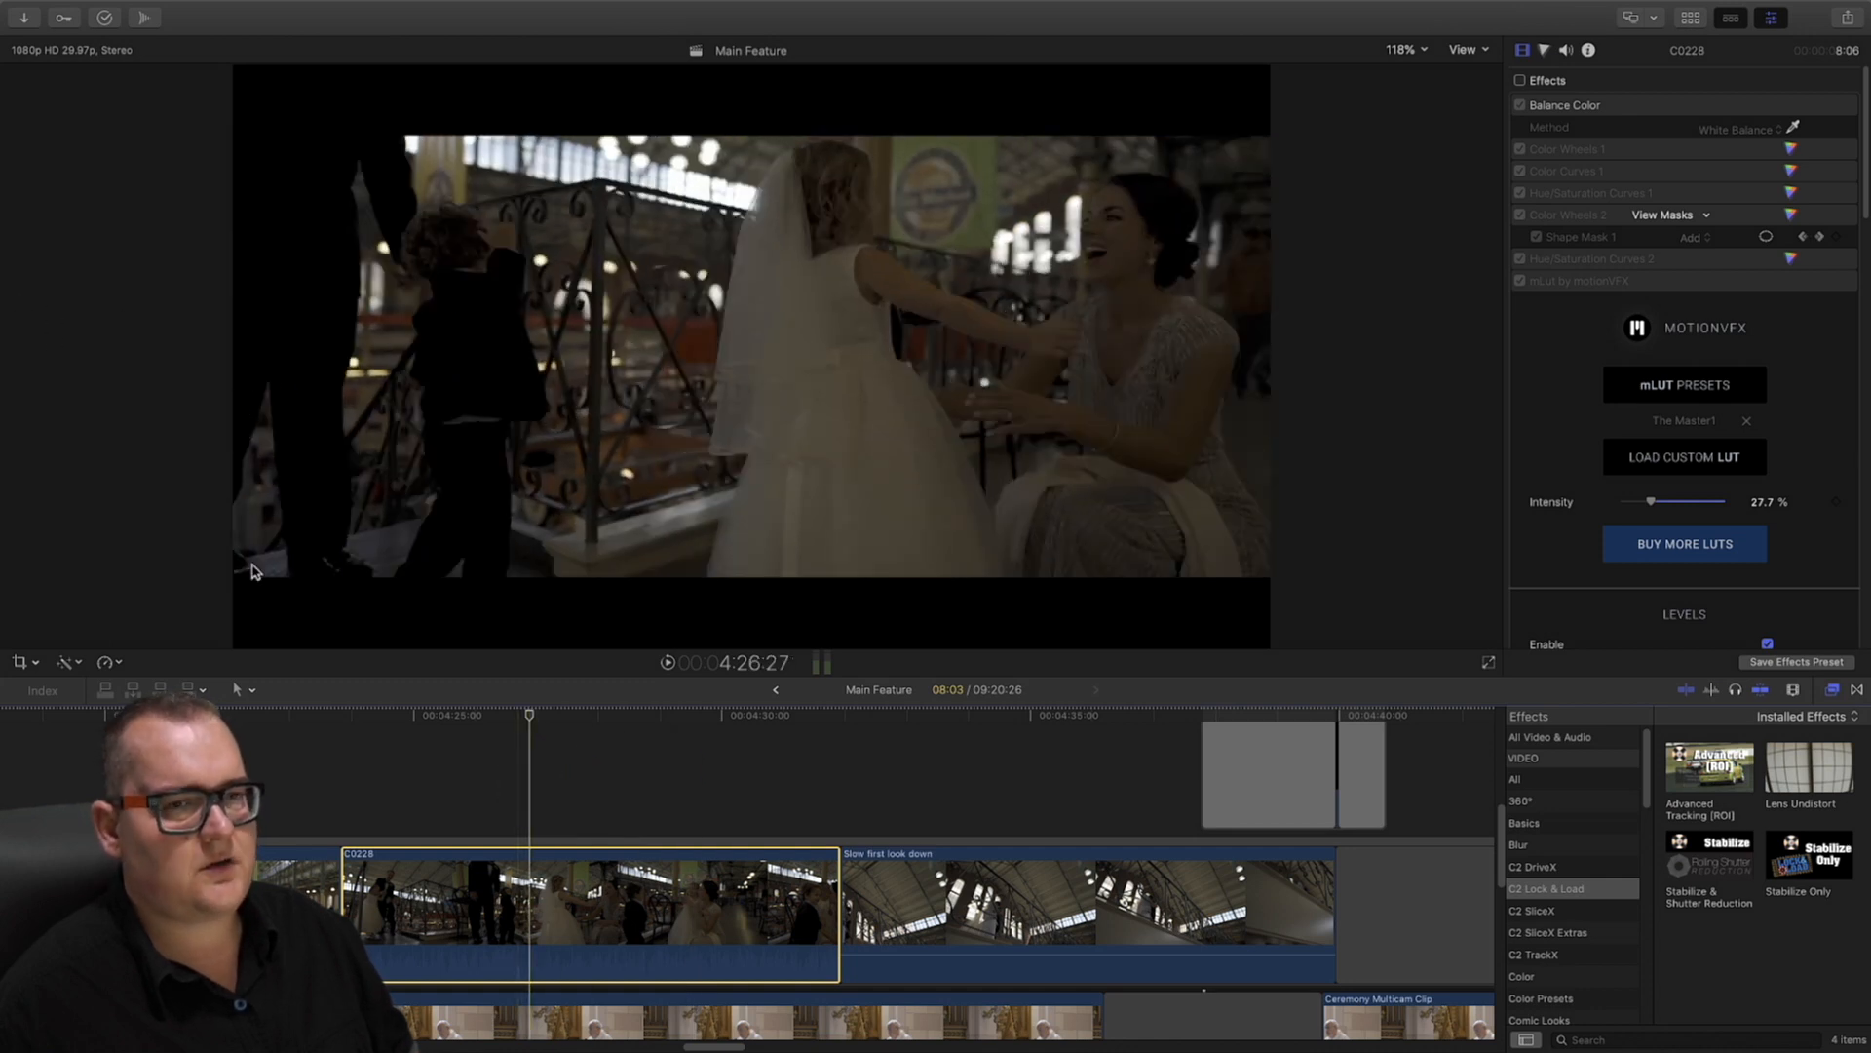
# Review the ungraded C0228 clip from its start at 4:23:25 through to 4:31:17
pyautogui.click(358, 718)
pyautogui.moveTo(358, 718); pyautogui.dragTo(347, 723)
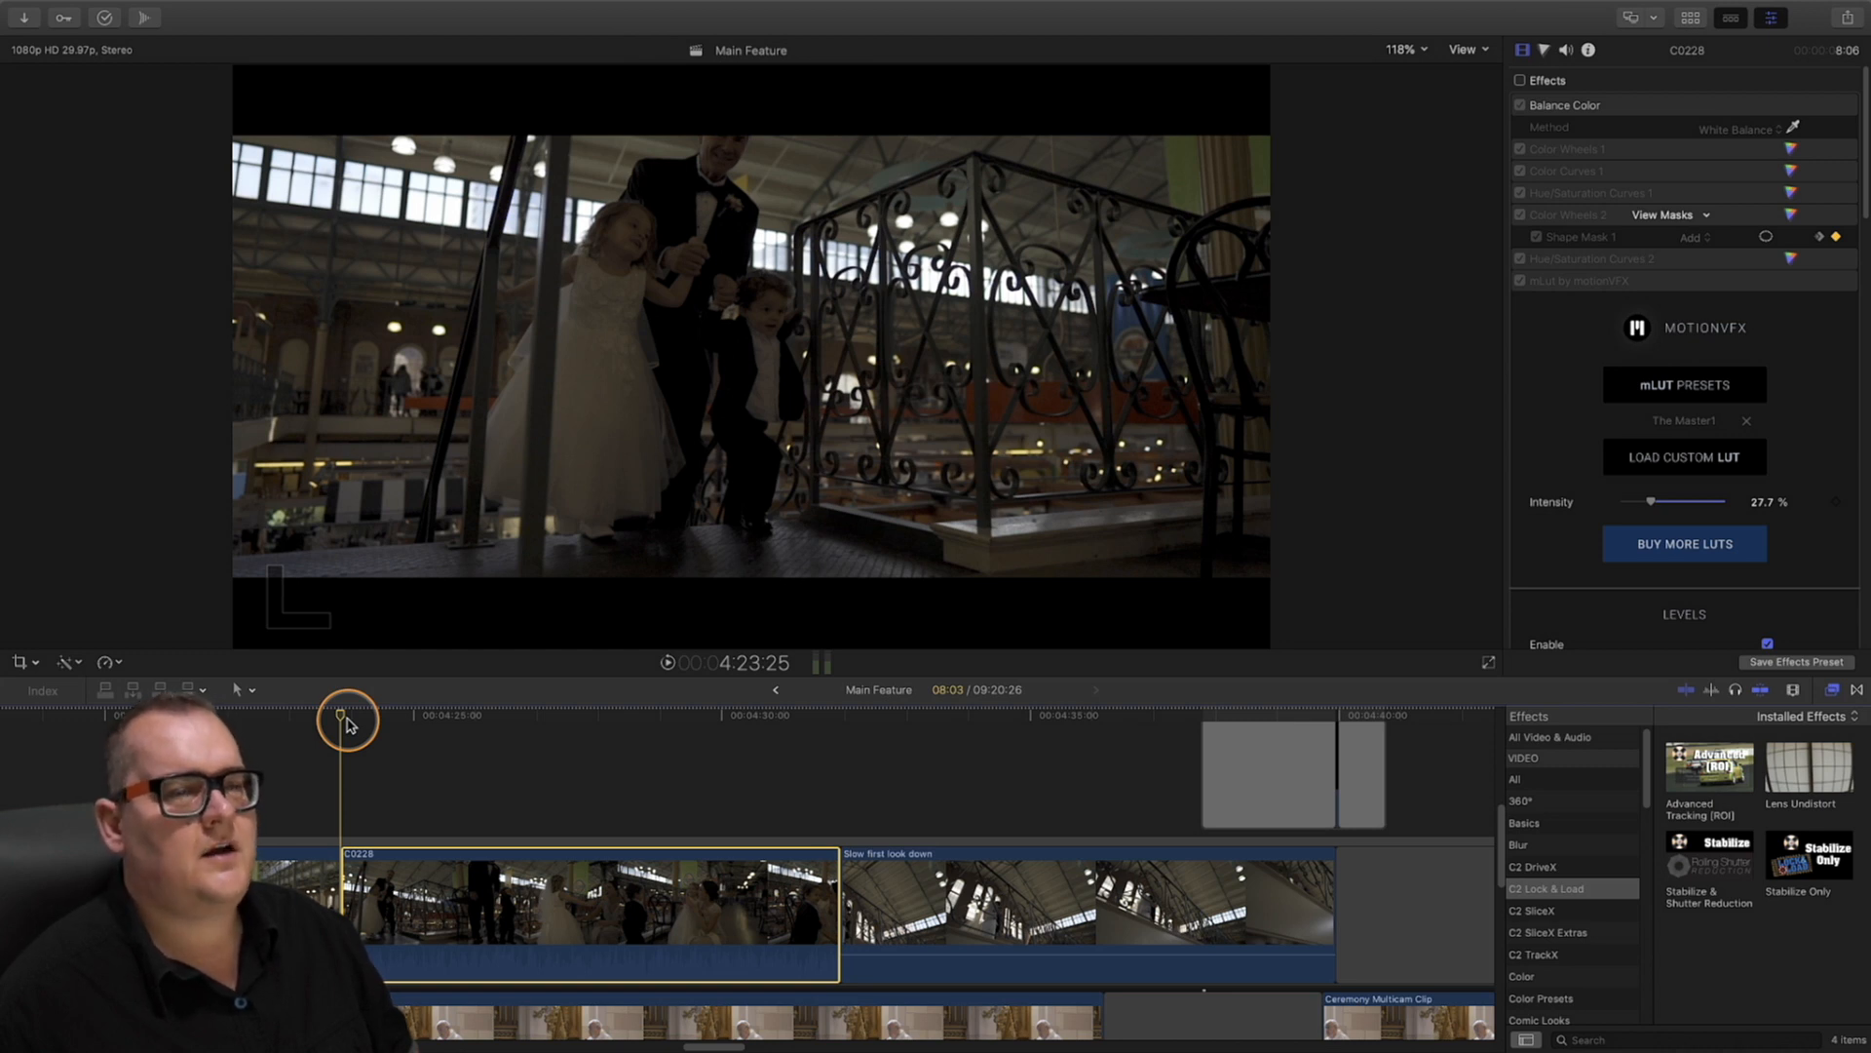
pyautogui.moveTo(348, 724); pyautogui.dragTo(819, 785)
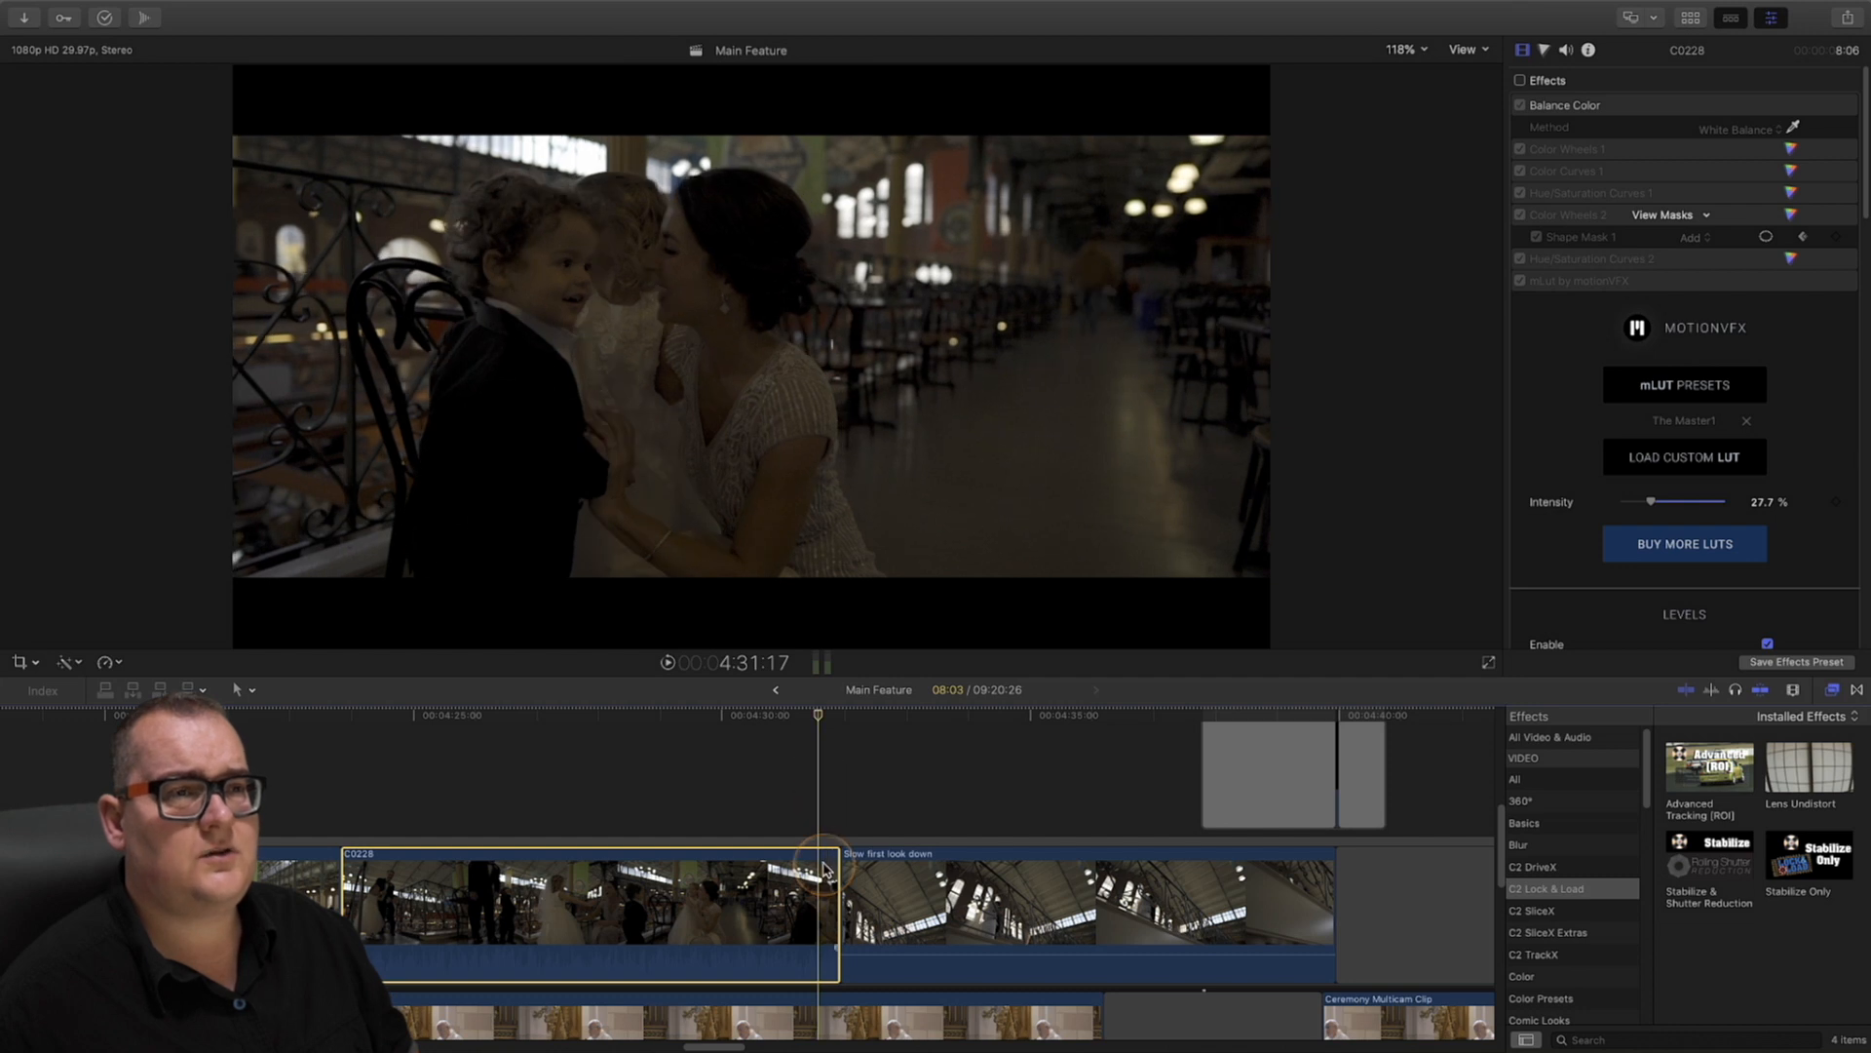
# Enlarge the C0228 shot at 4:31:17 to 200%, framed on the faces, and turn all its effects back on
pyautogui.click(1416, 51)
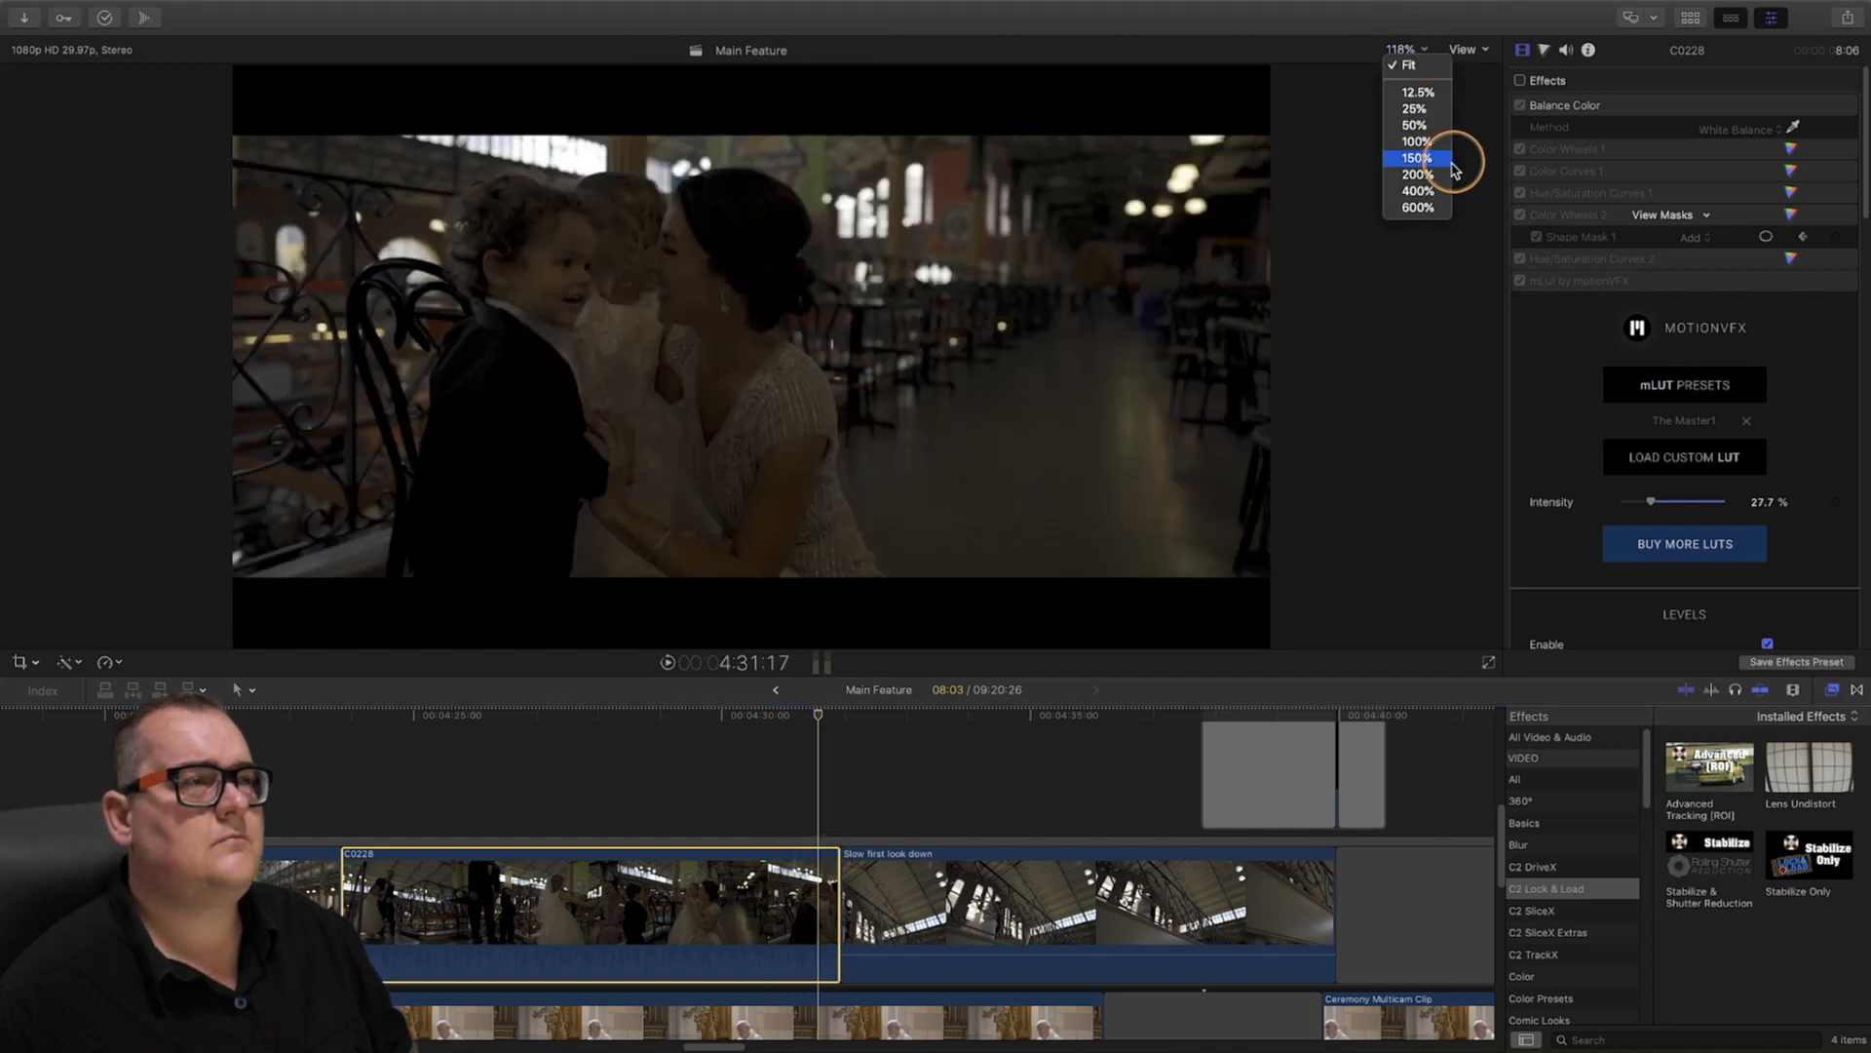
pyautogui.click(1418, 174)
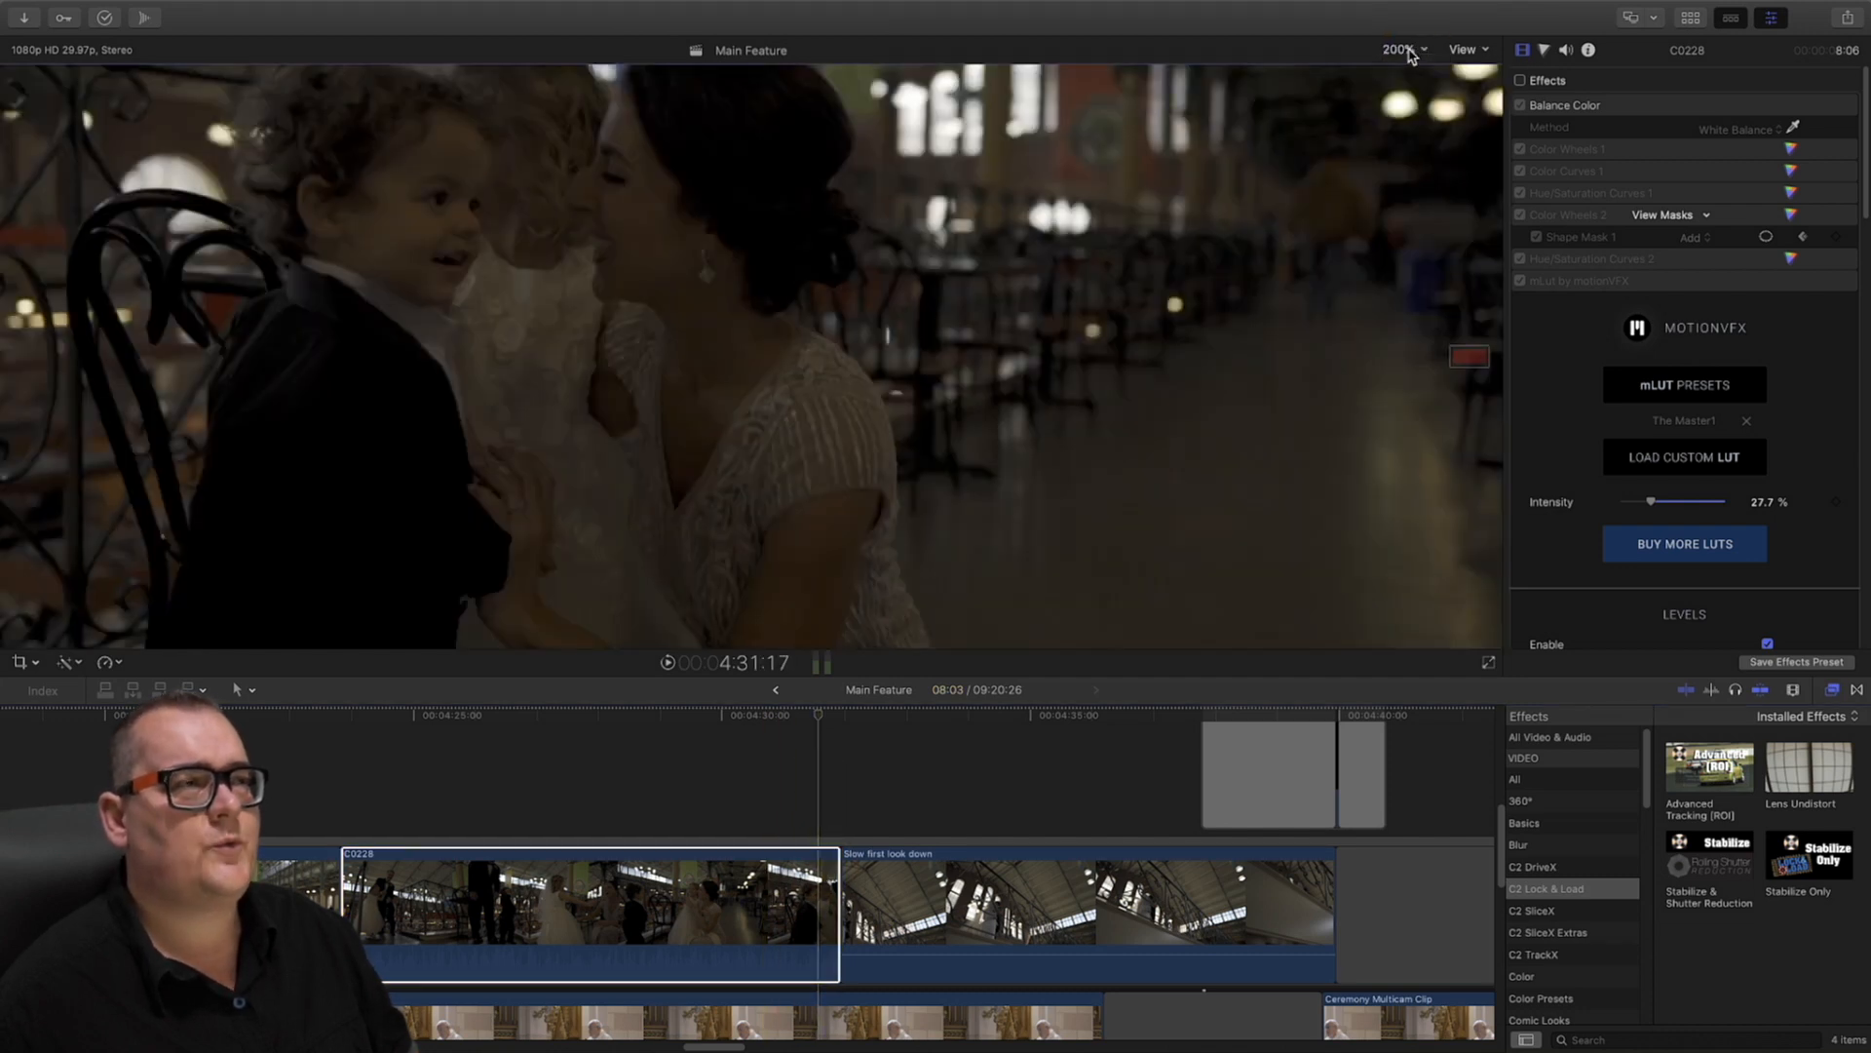
pyautogui.click(1408, 53)
pyautogui.click(1426, 191)
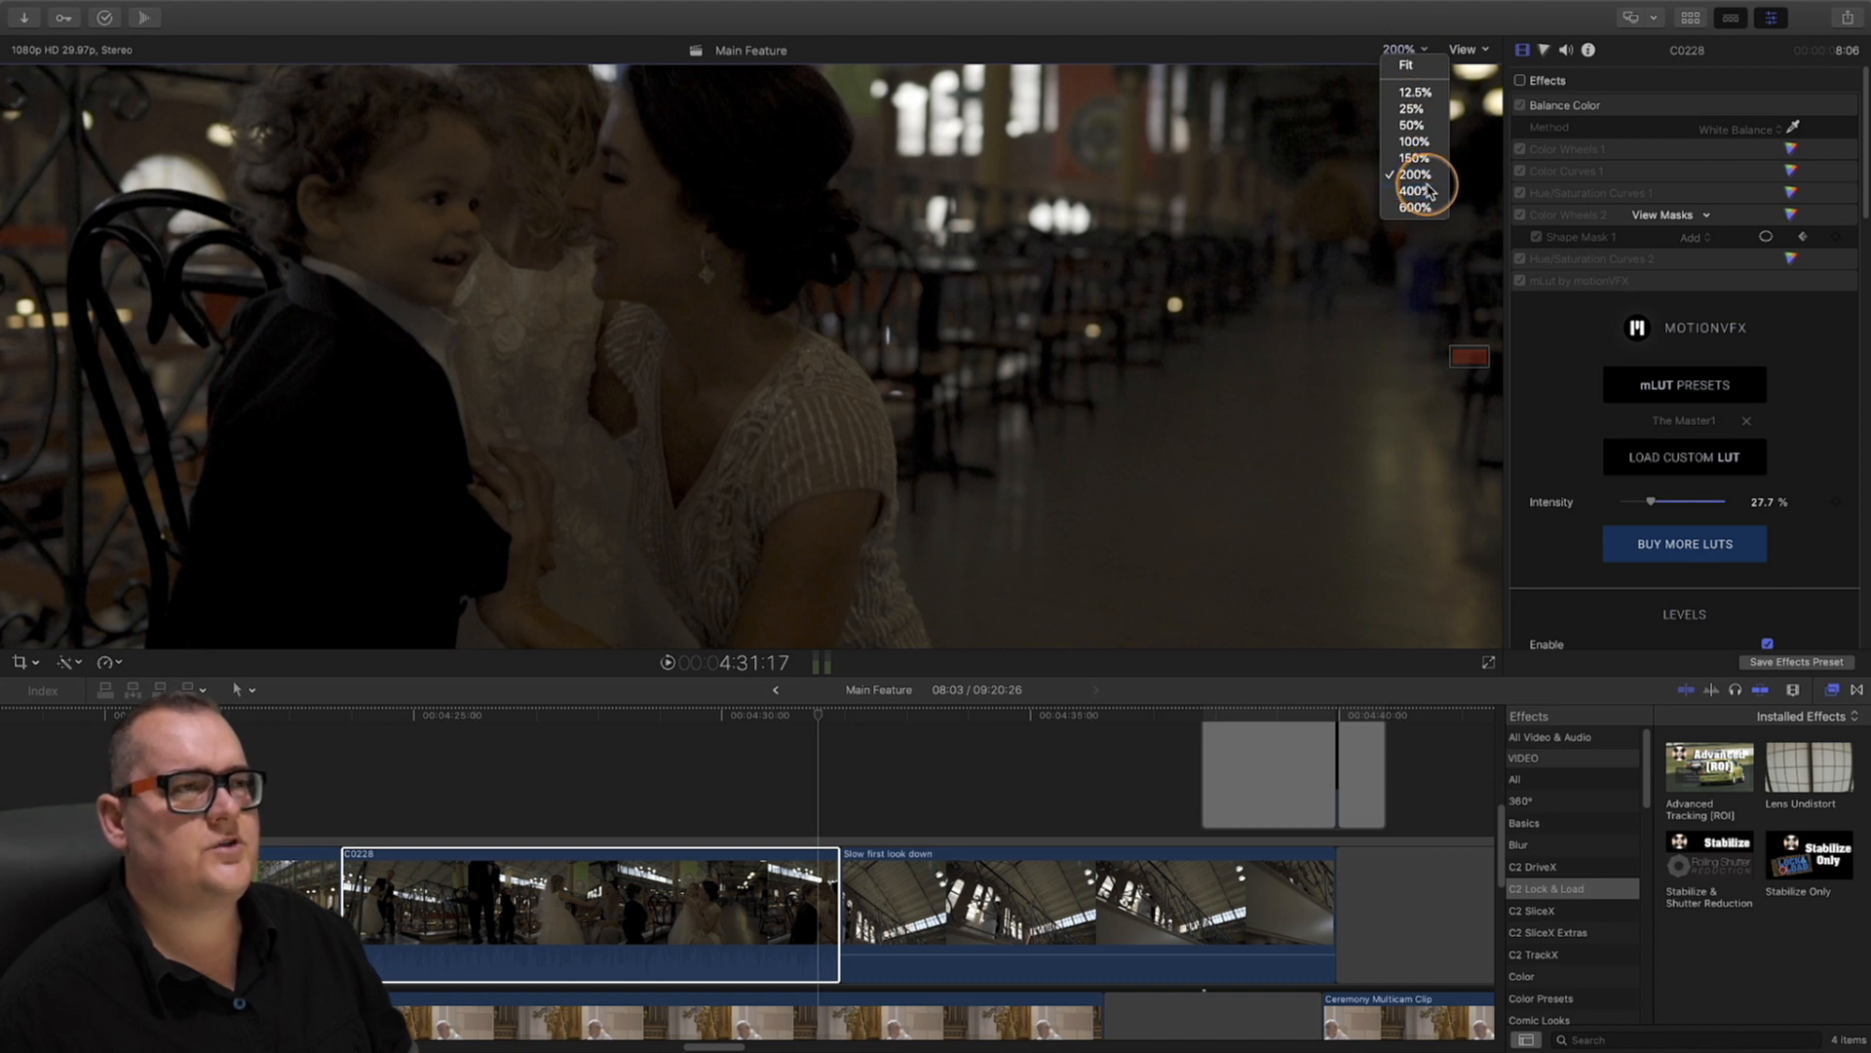
pyautogui.moveTo(1469, 357); pyautogui.dragTo(1468, 355)
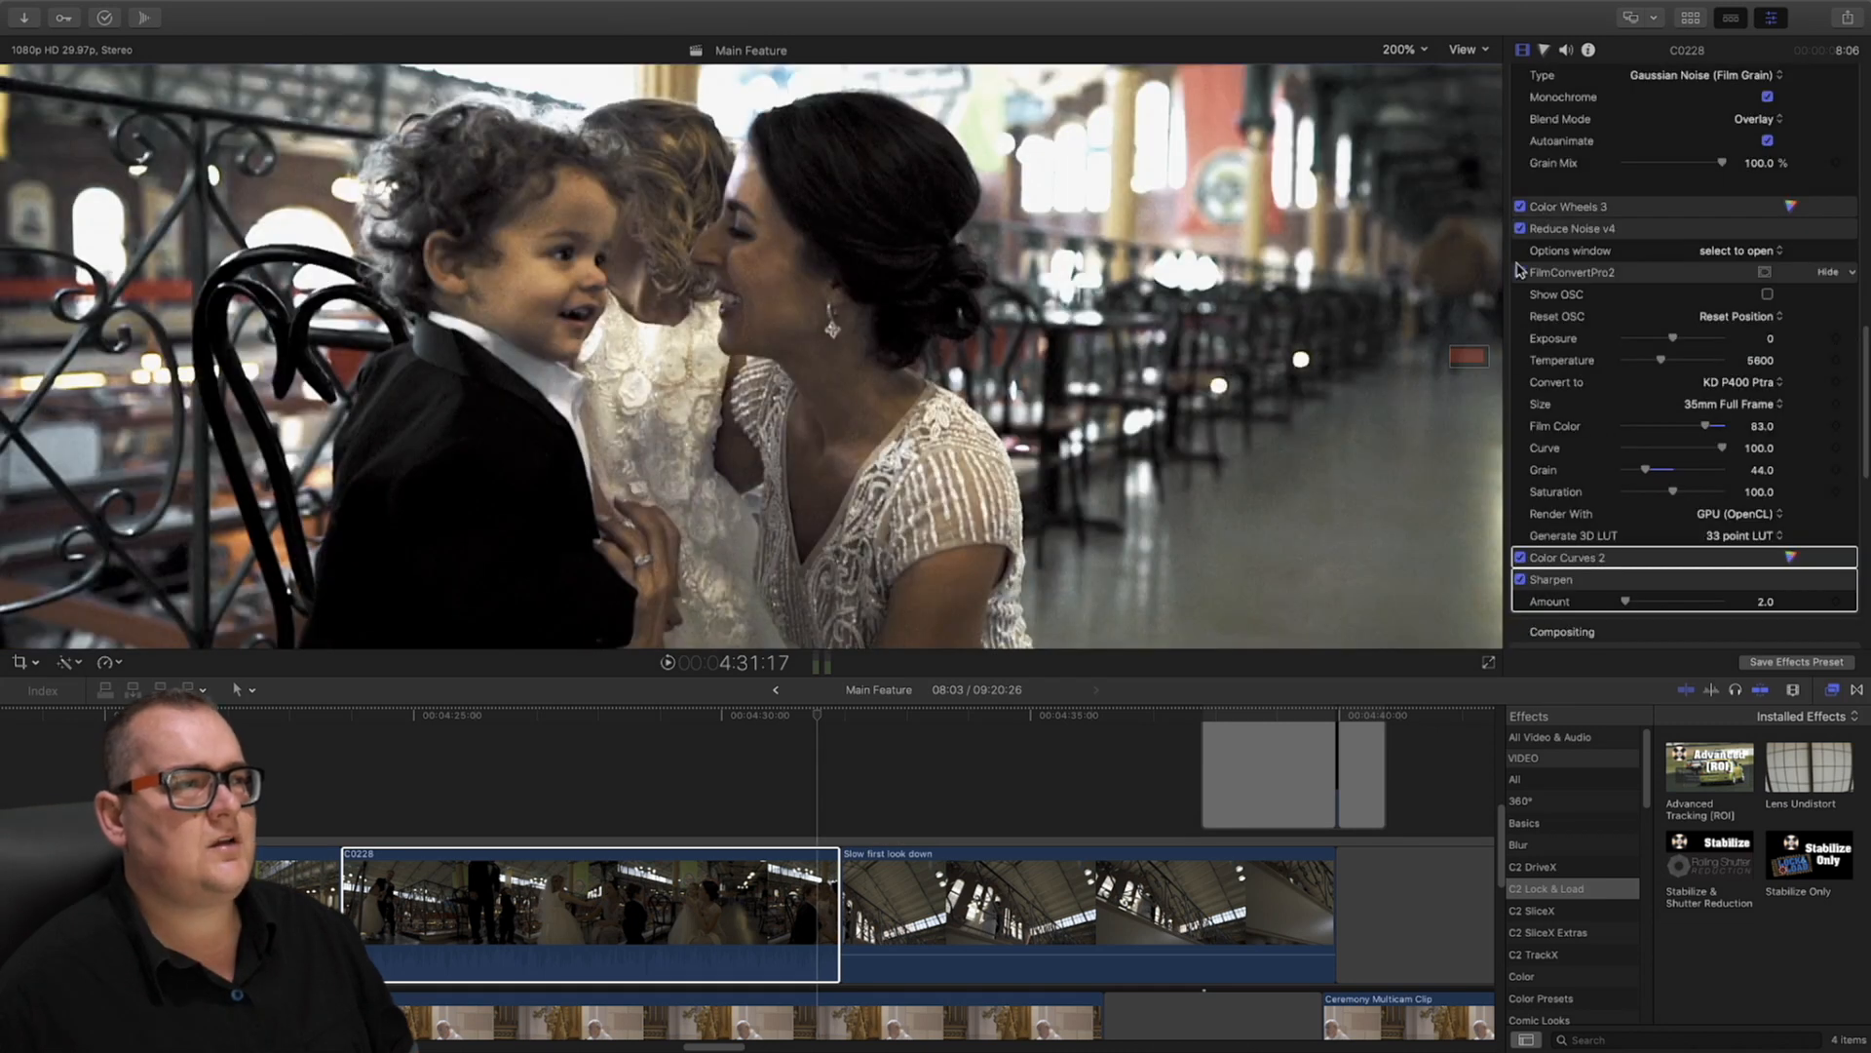
# Turn off Reduce Noise v4, inspect the faces at 400%, turn the effect back on and fit the whole frame
pyautogui.click(1521, 273)
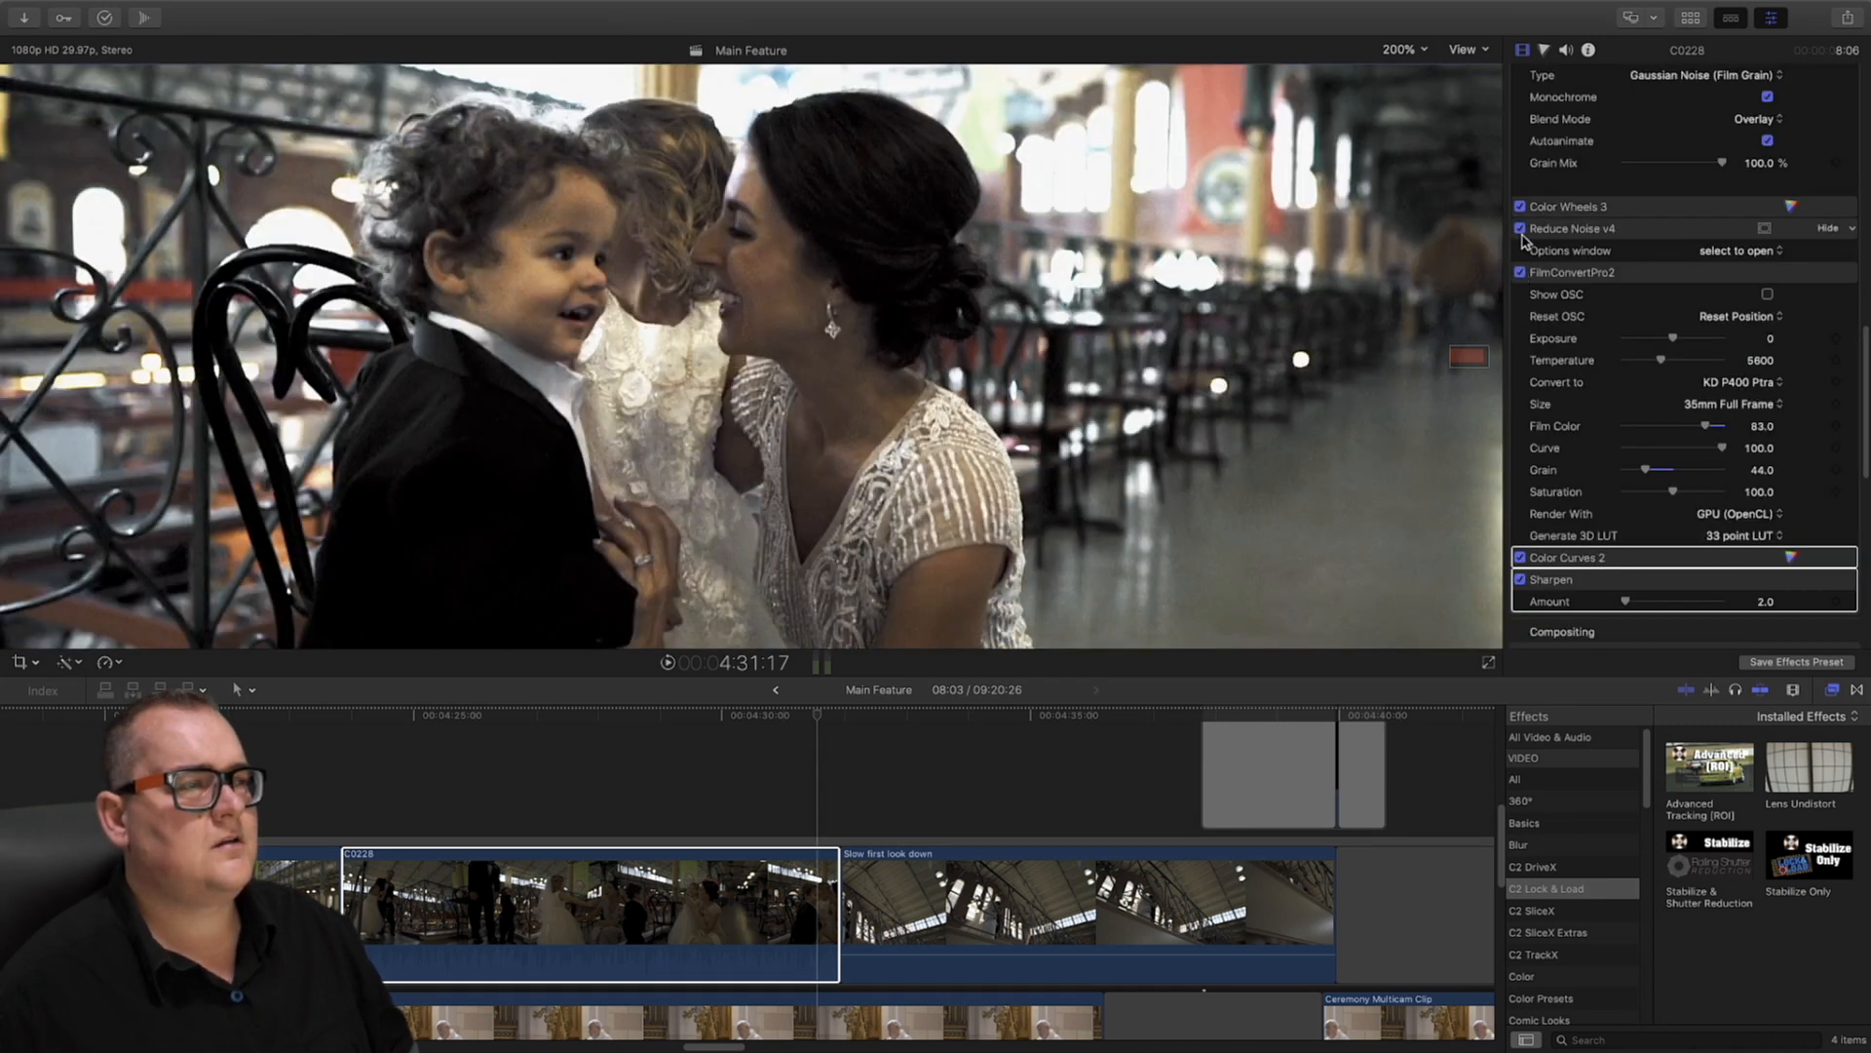
pyautogui.click(1520, 228)
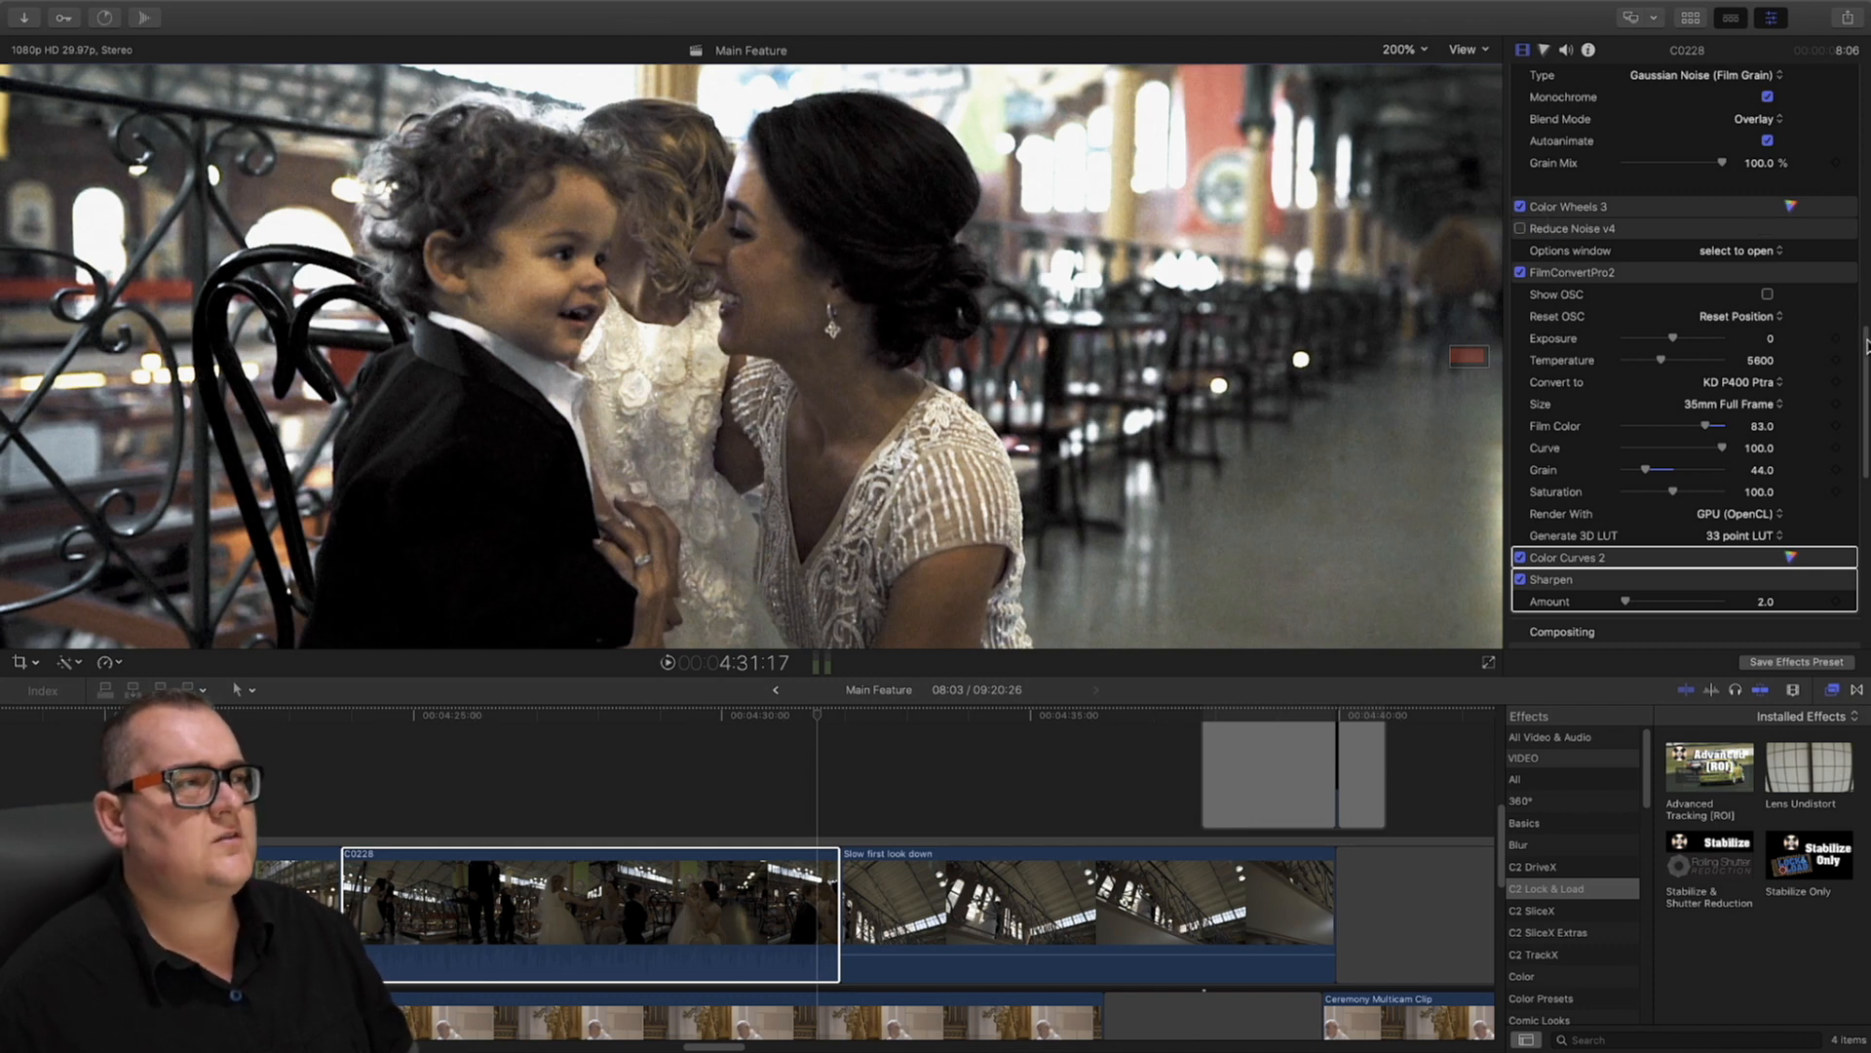
pyautogui.scroll(2, 1857, 336)
pyautogui.click(1403, 50)
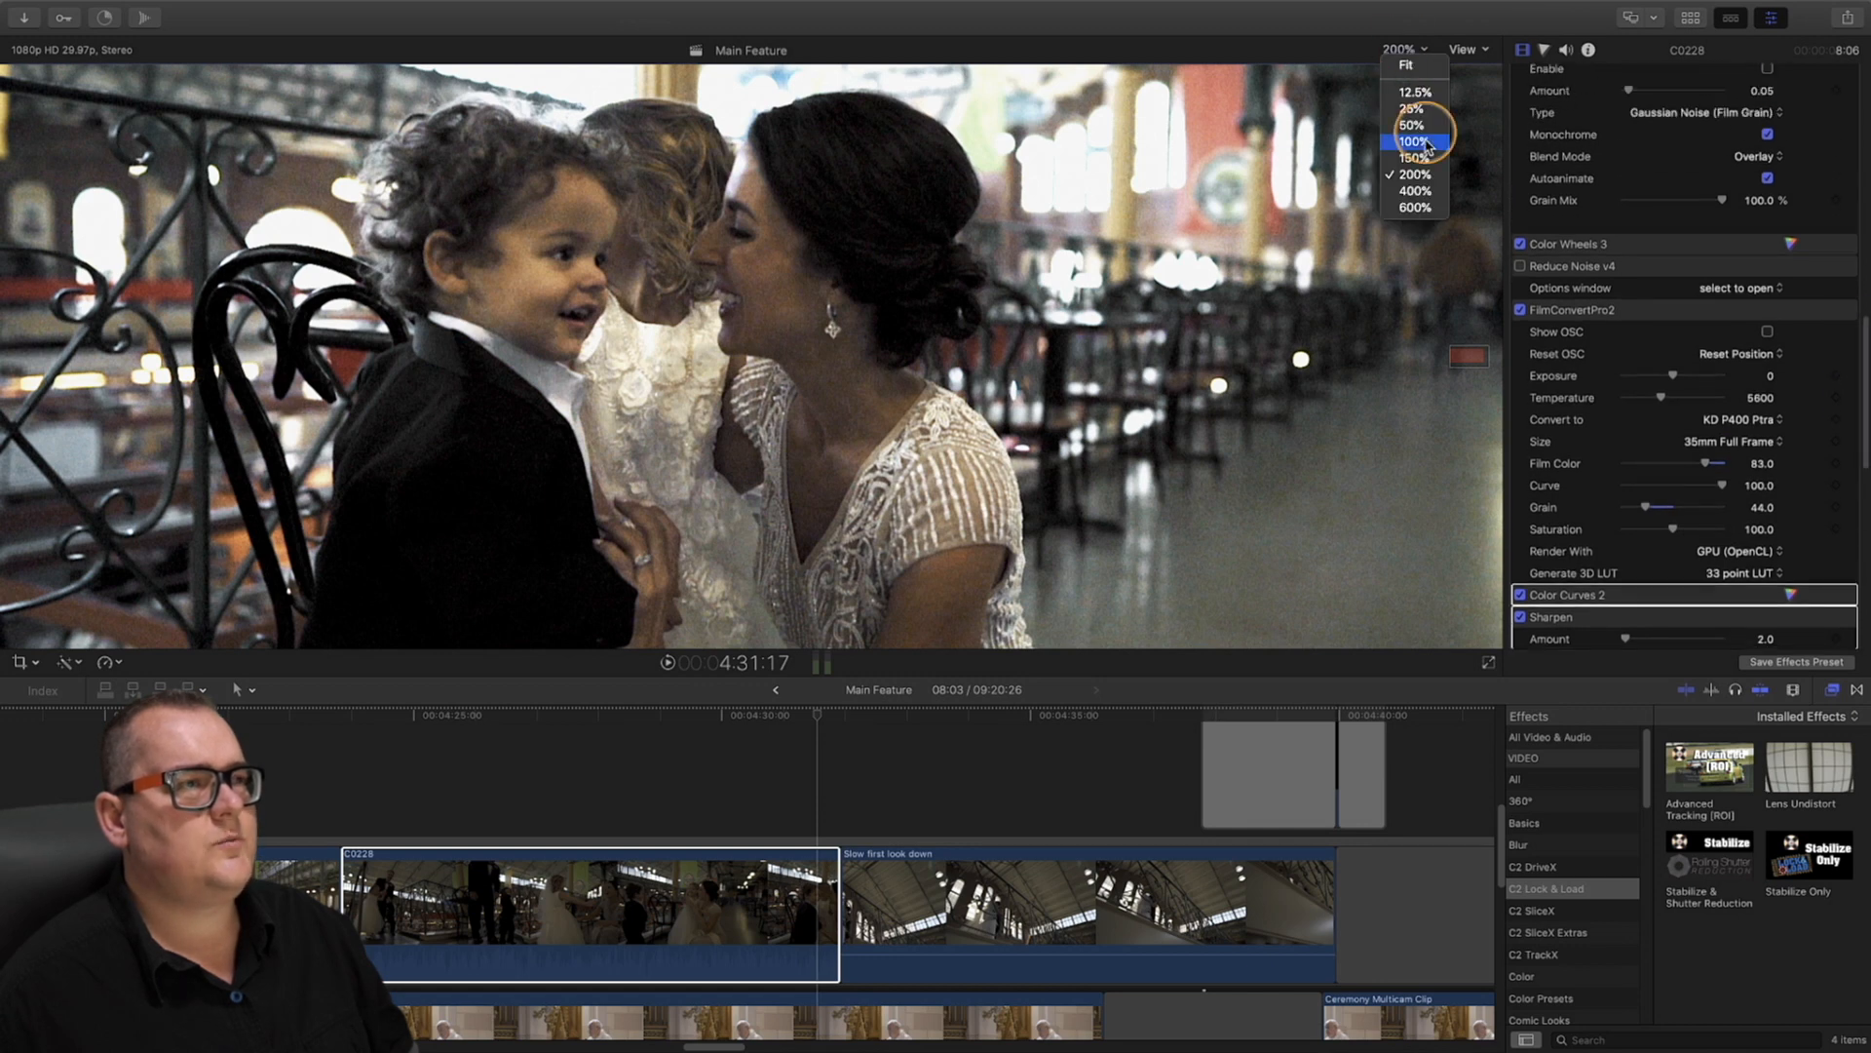
pyautogui.click(1413, 191)
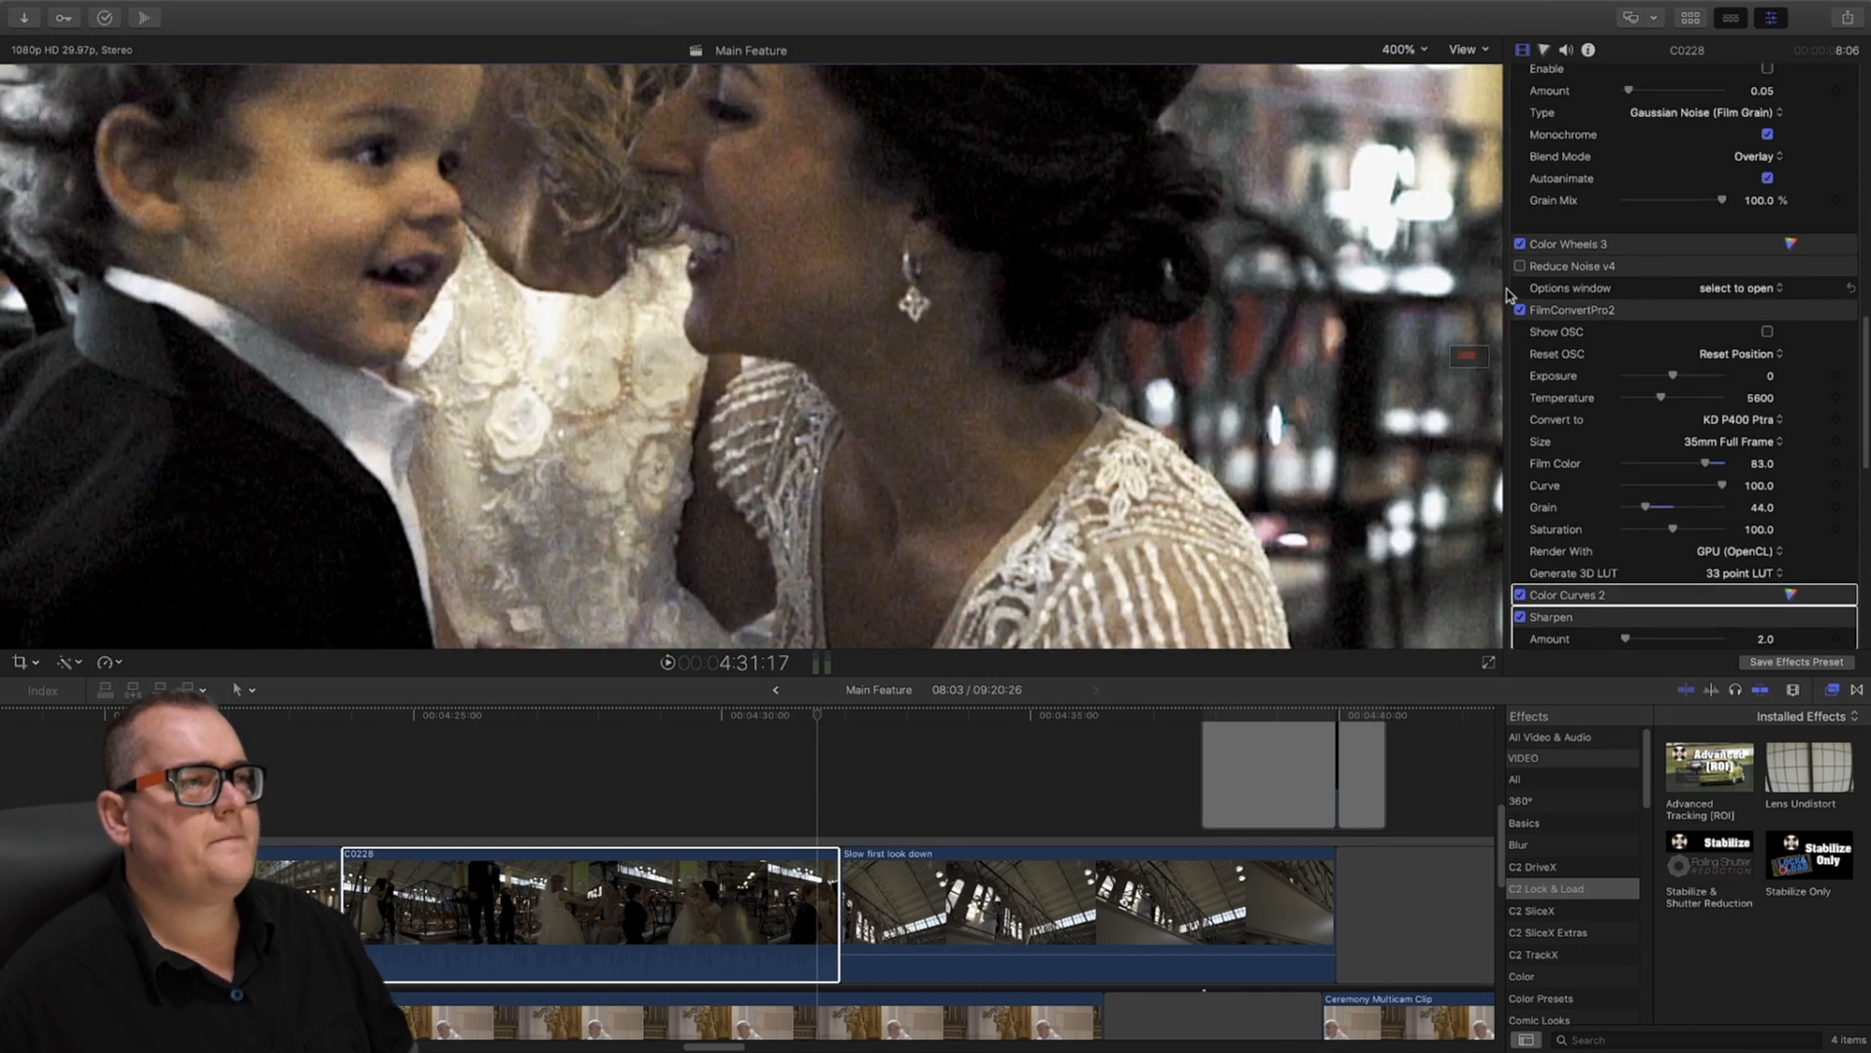
pyautogui.moveTo(1462, 352); pyautogui.dragTo(1458, 351)
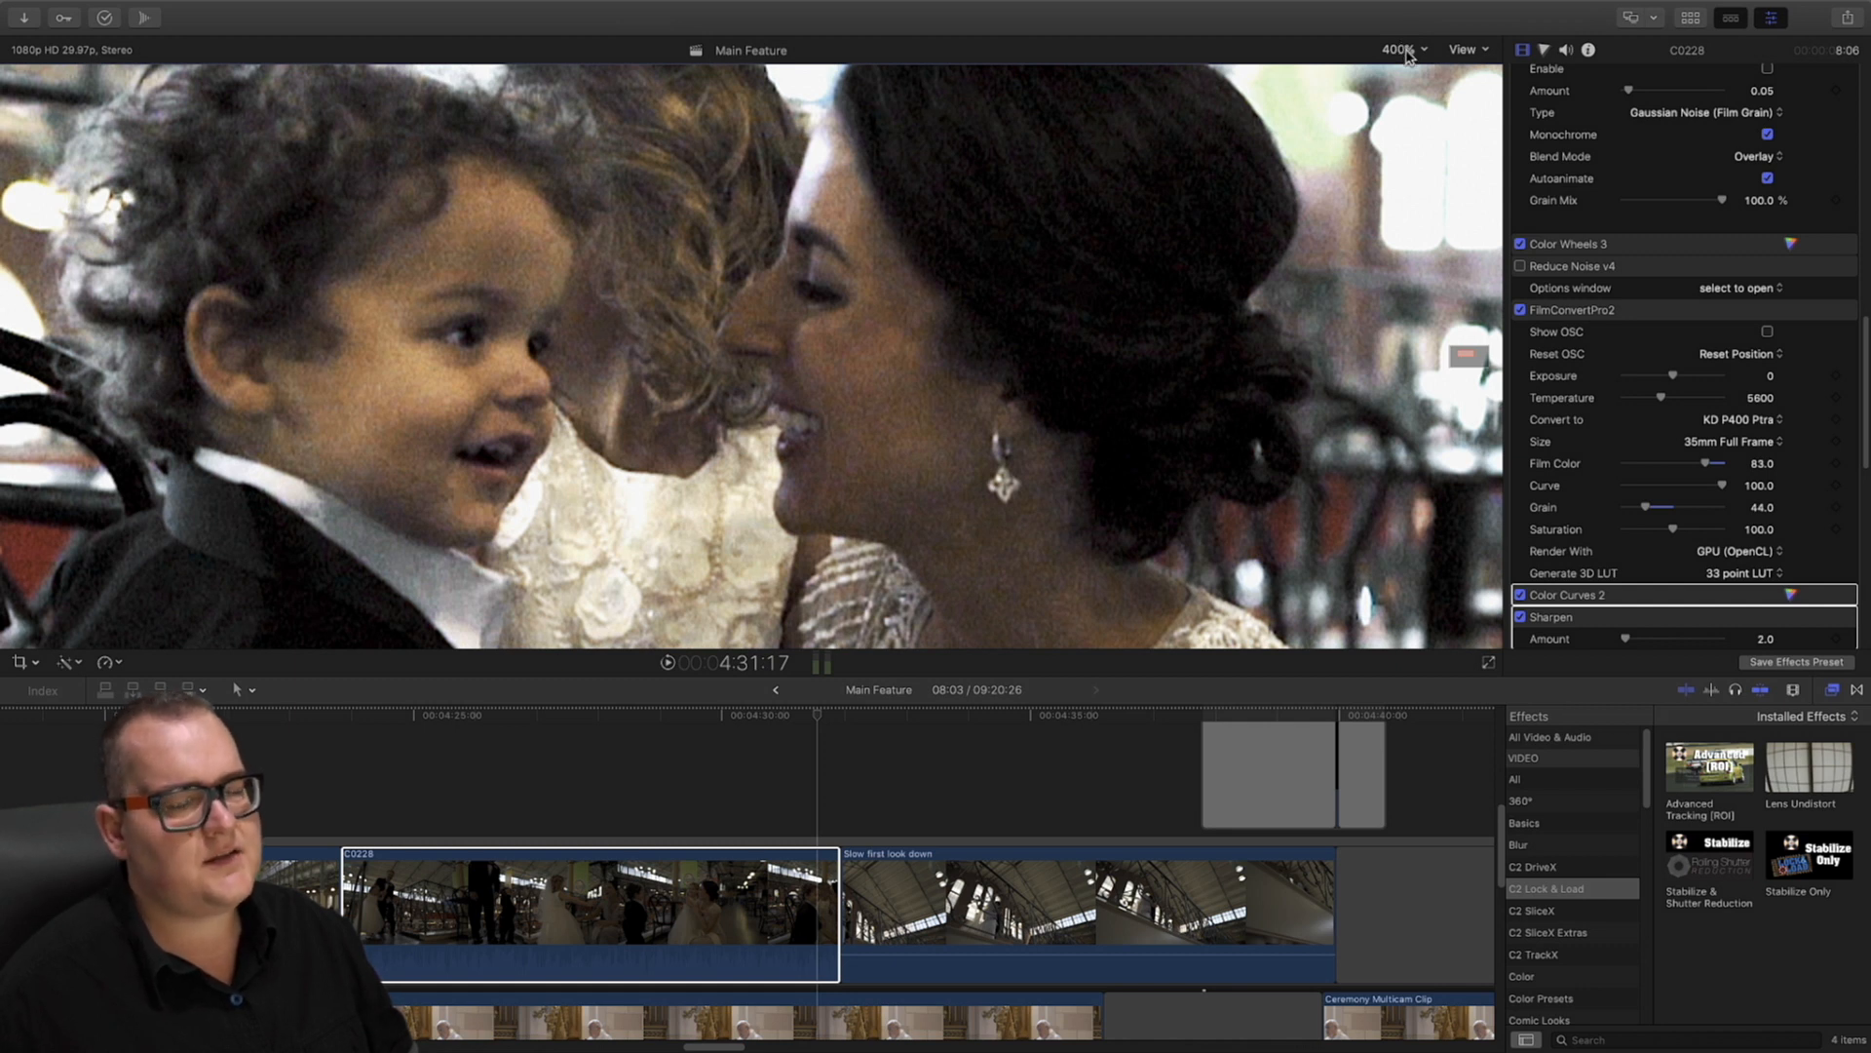
pyautogui.click(1518, 266)
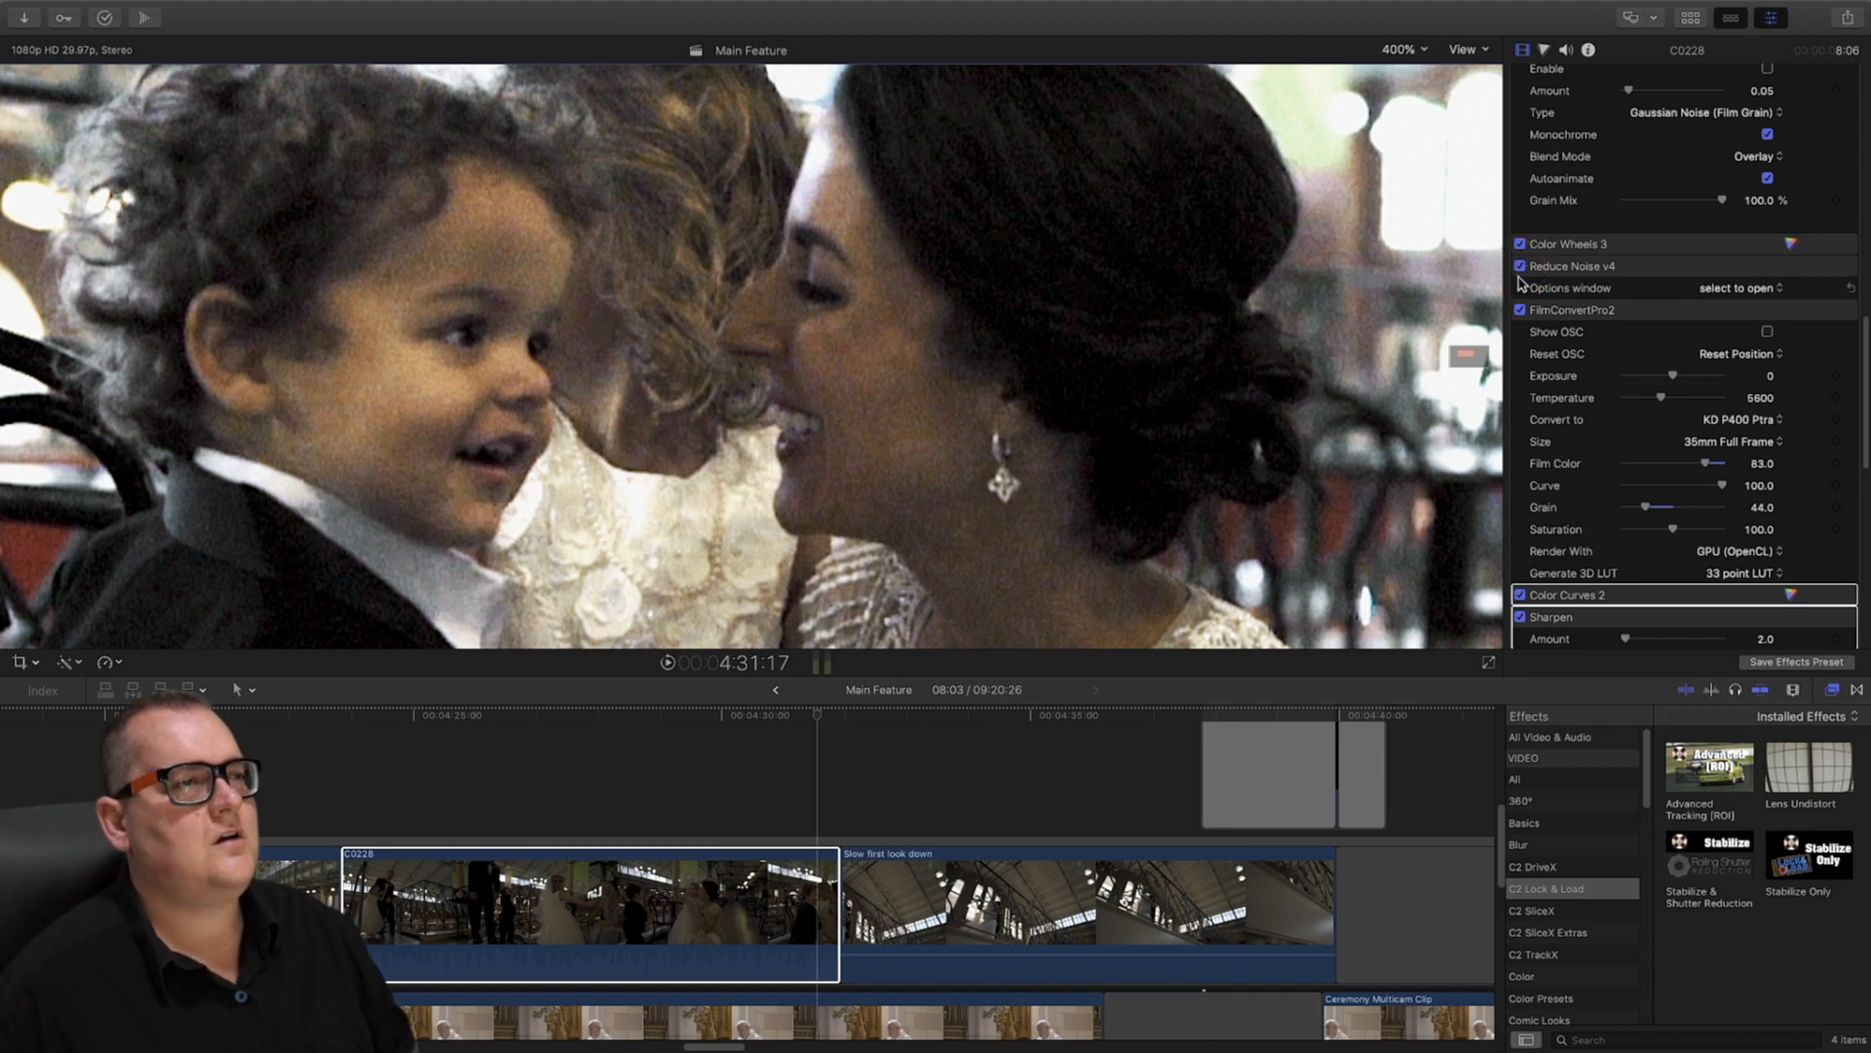
pyautogui.click(1400, 55)
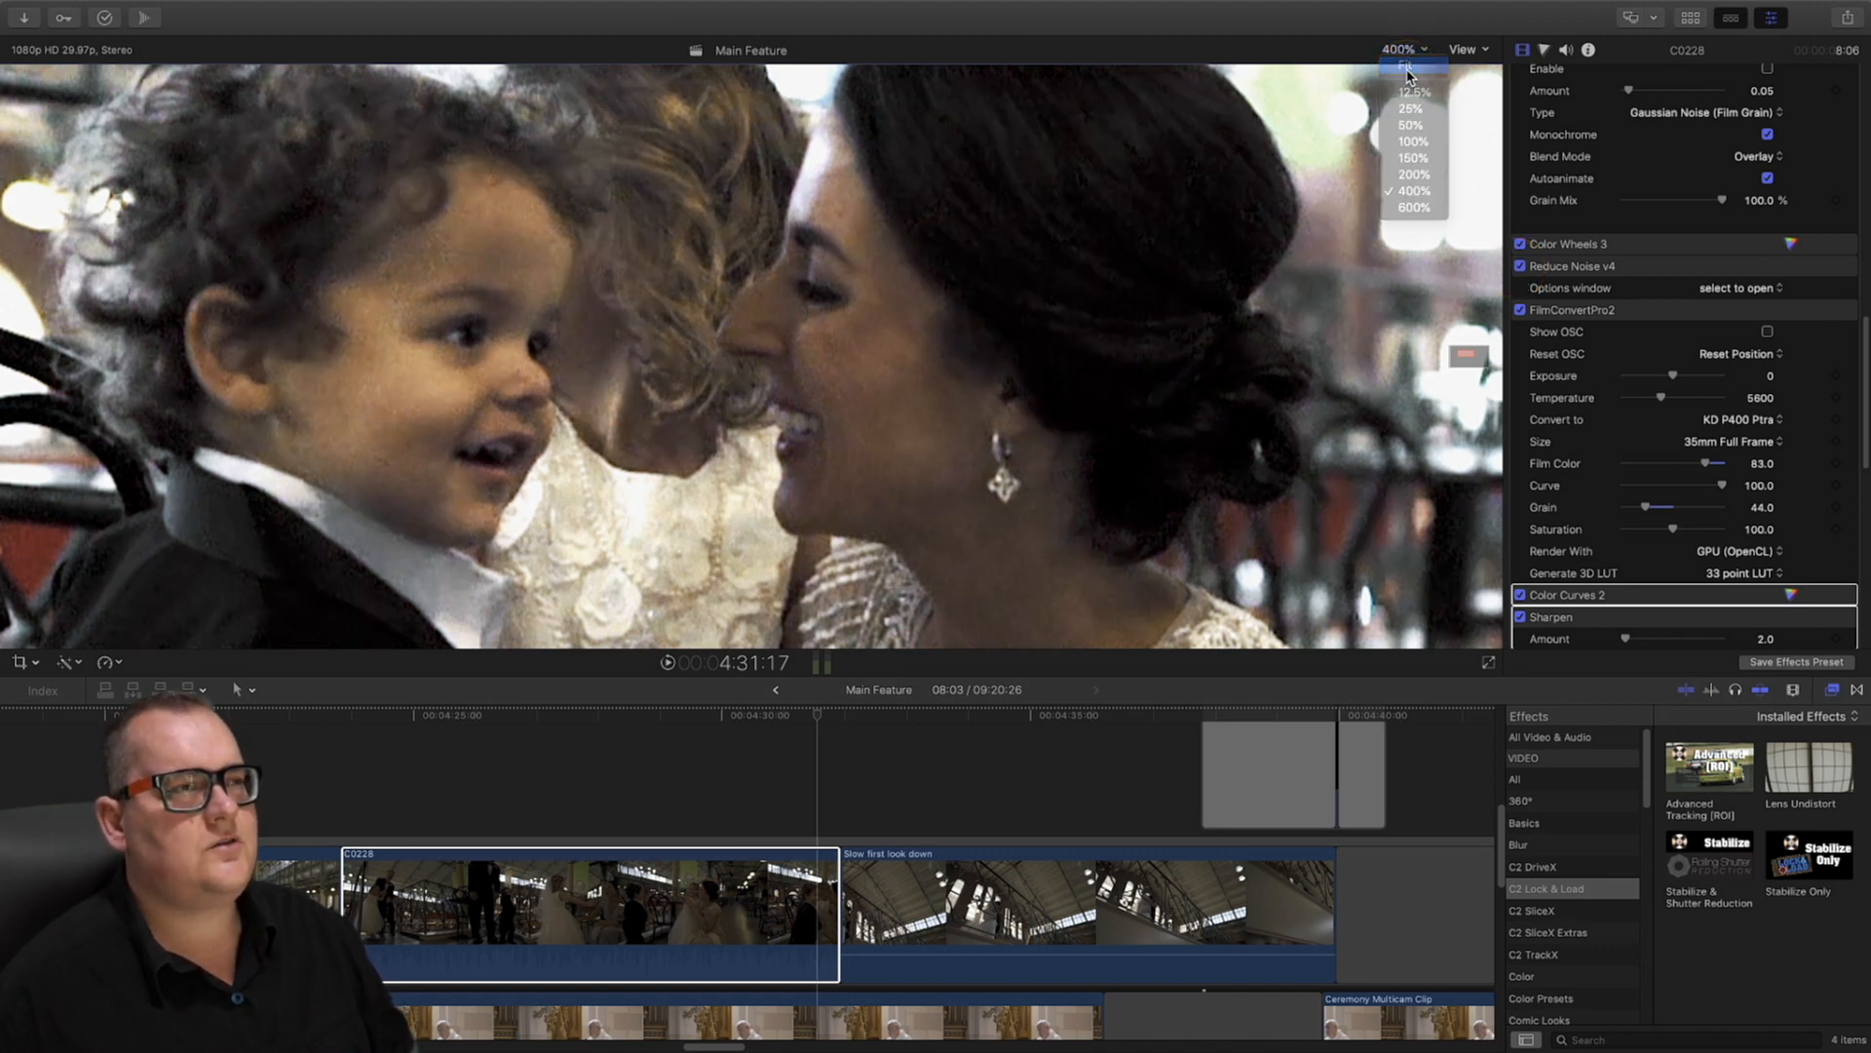
pyautogui.click(1406, 74)
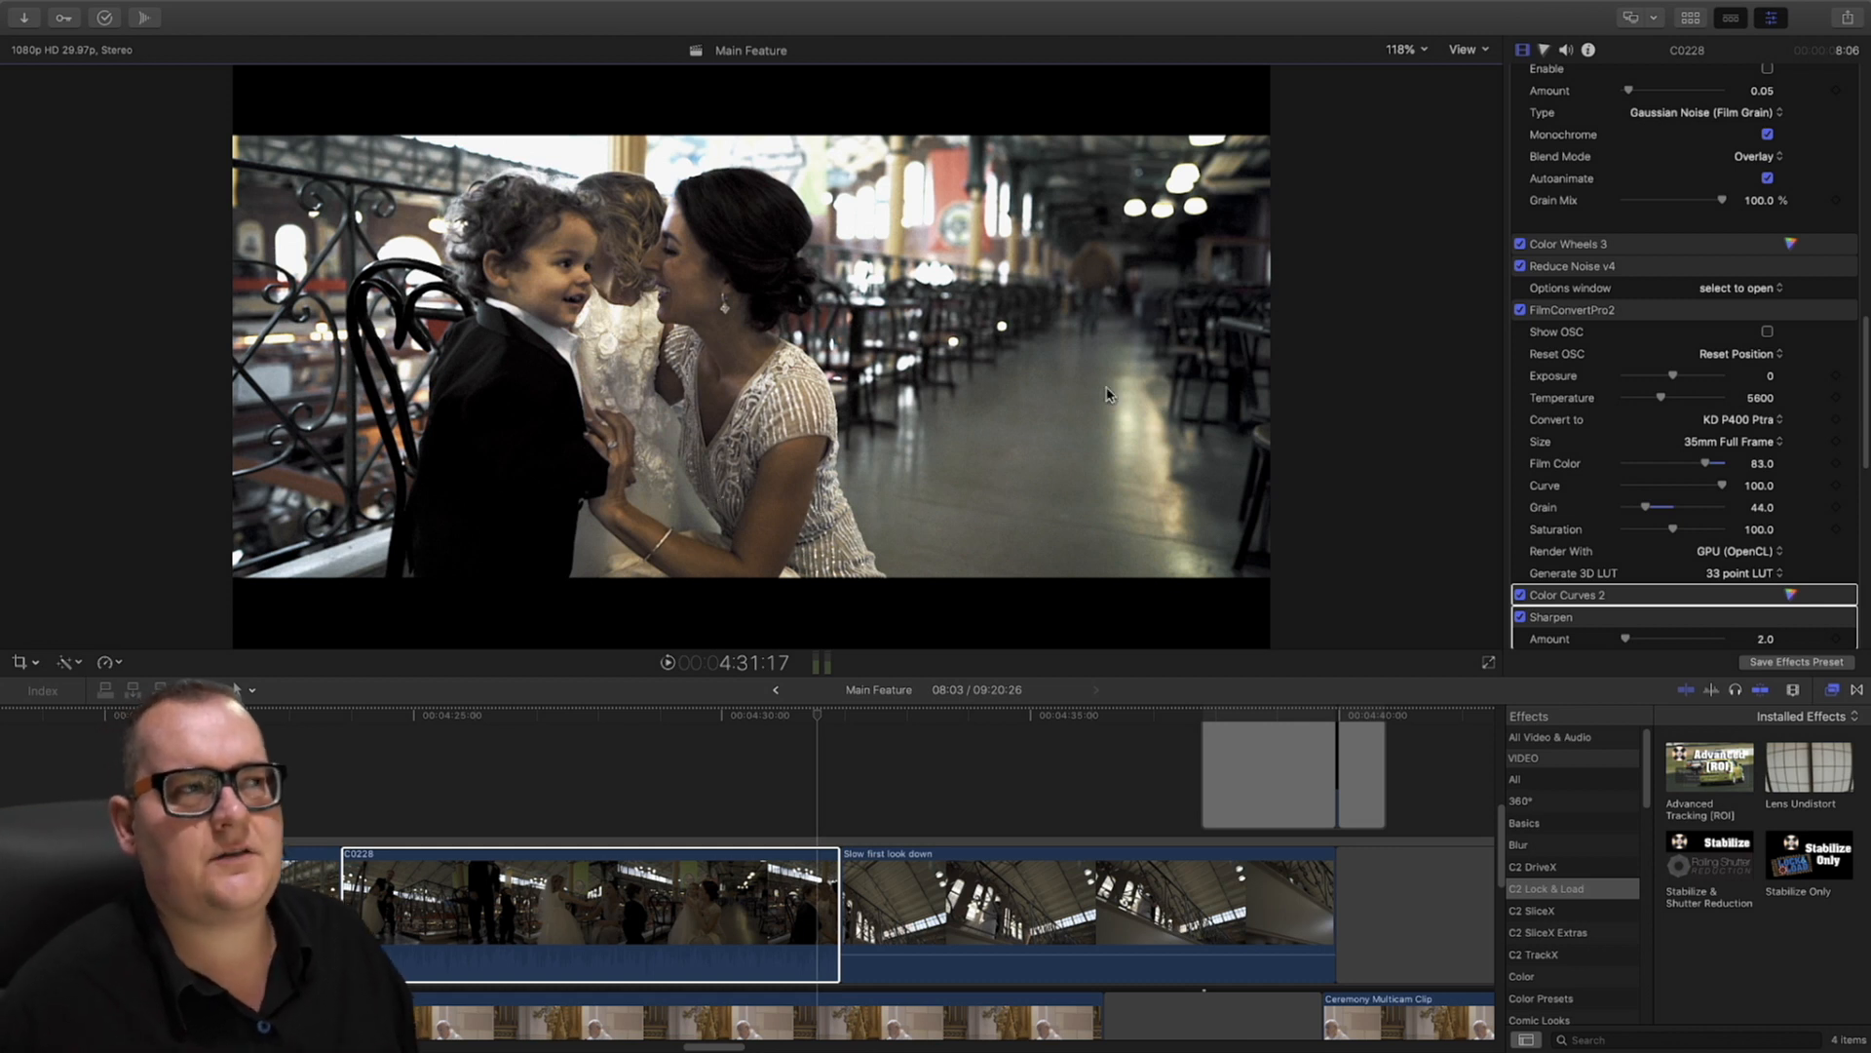
# Generate an automatic noise profile in the Reduce Noise v4 options window, and cancel without applying it
pyautogui.click(1595, 267)
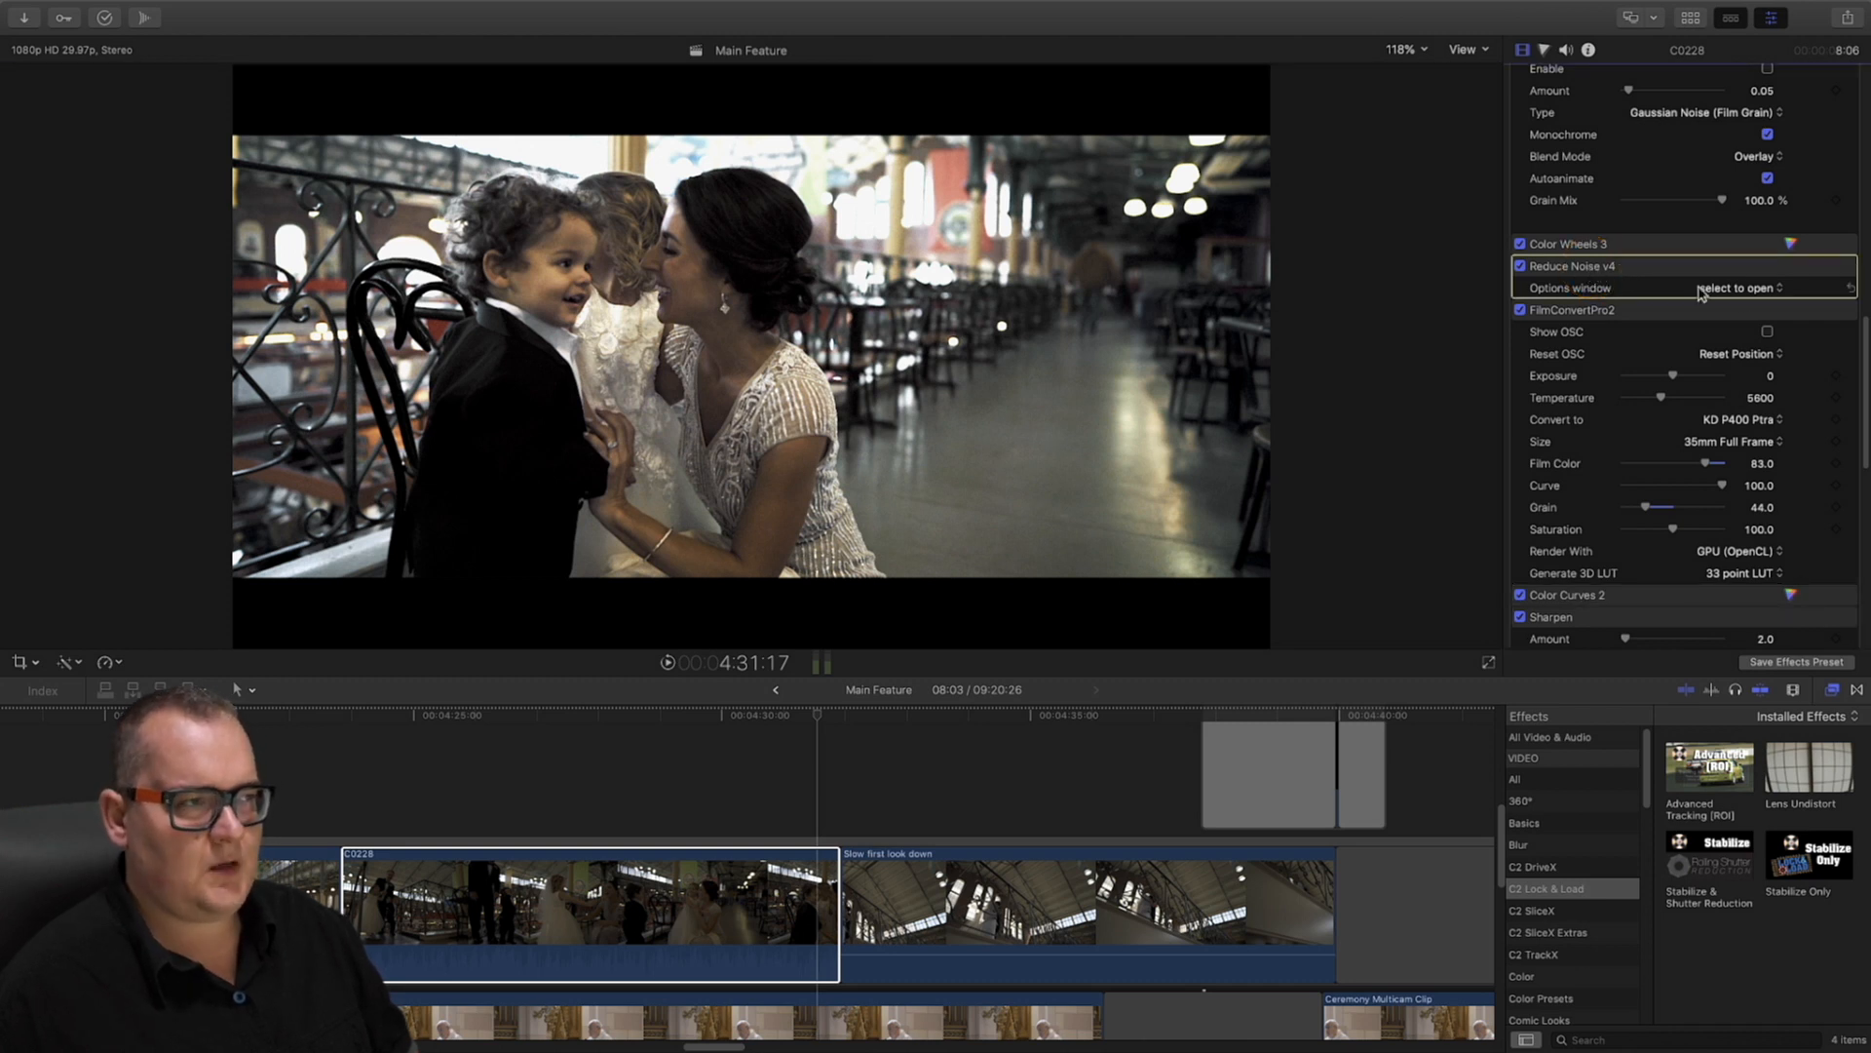
pyautogui.click(1739, 290)
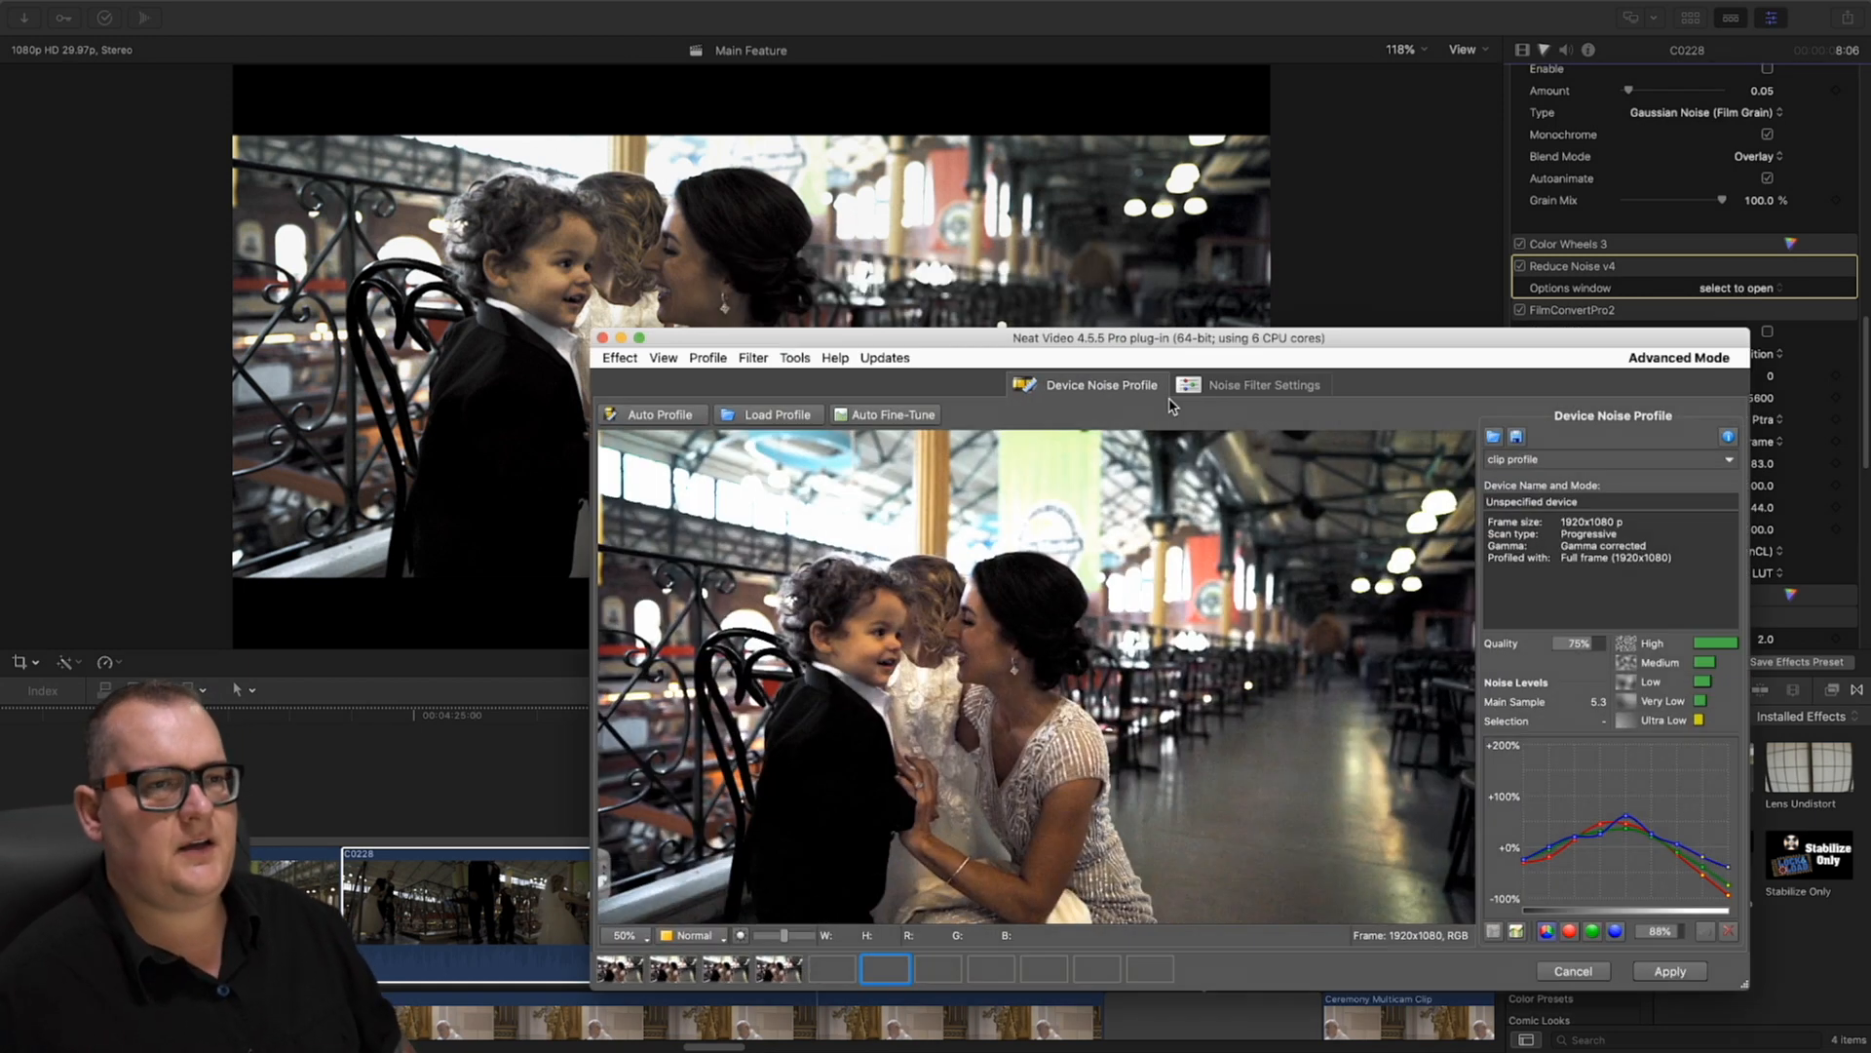
pyautogui.moveTo(1367, 343); pyautogui.dragTo(1137, 165)
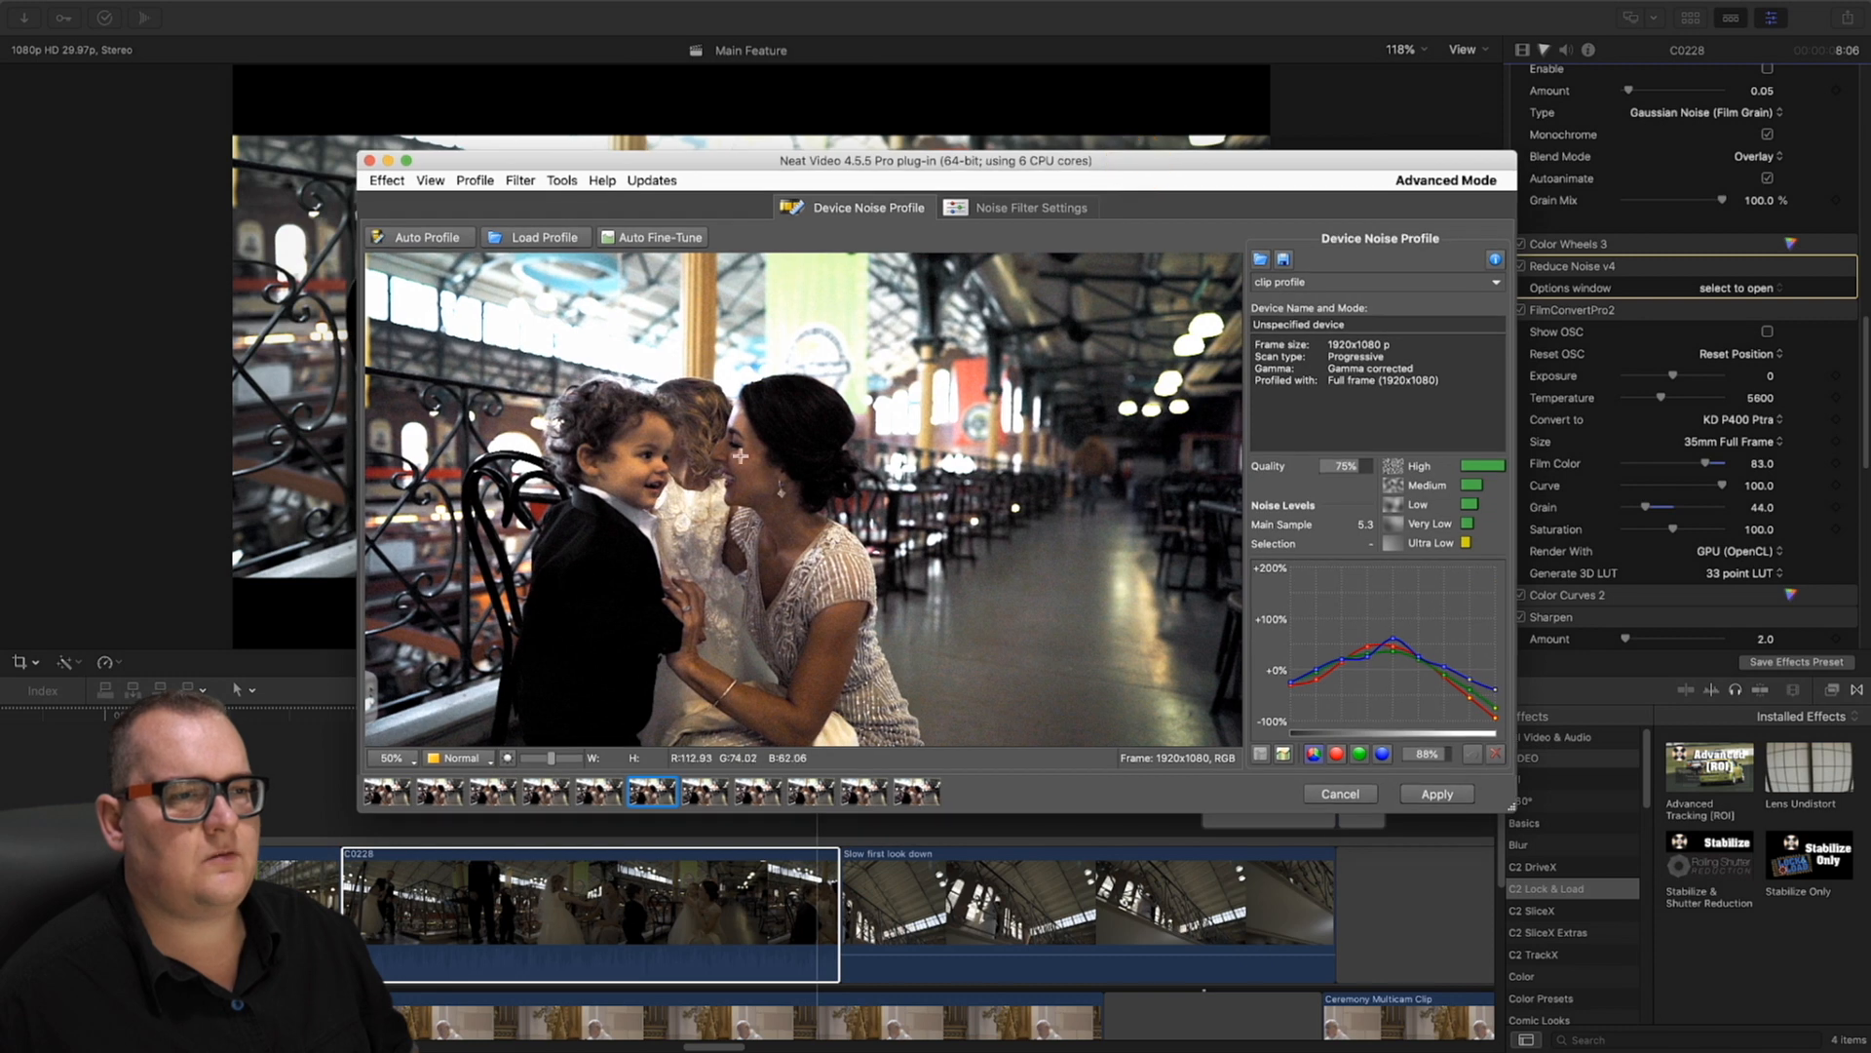
pyautogui.click(416, 239)
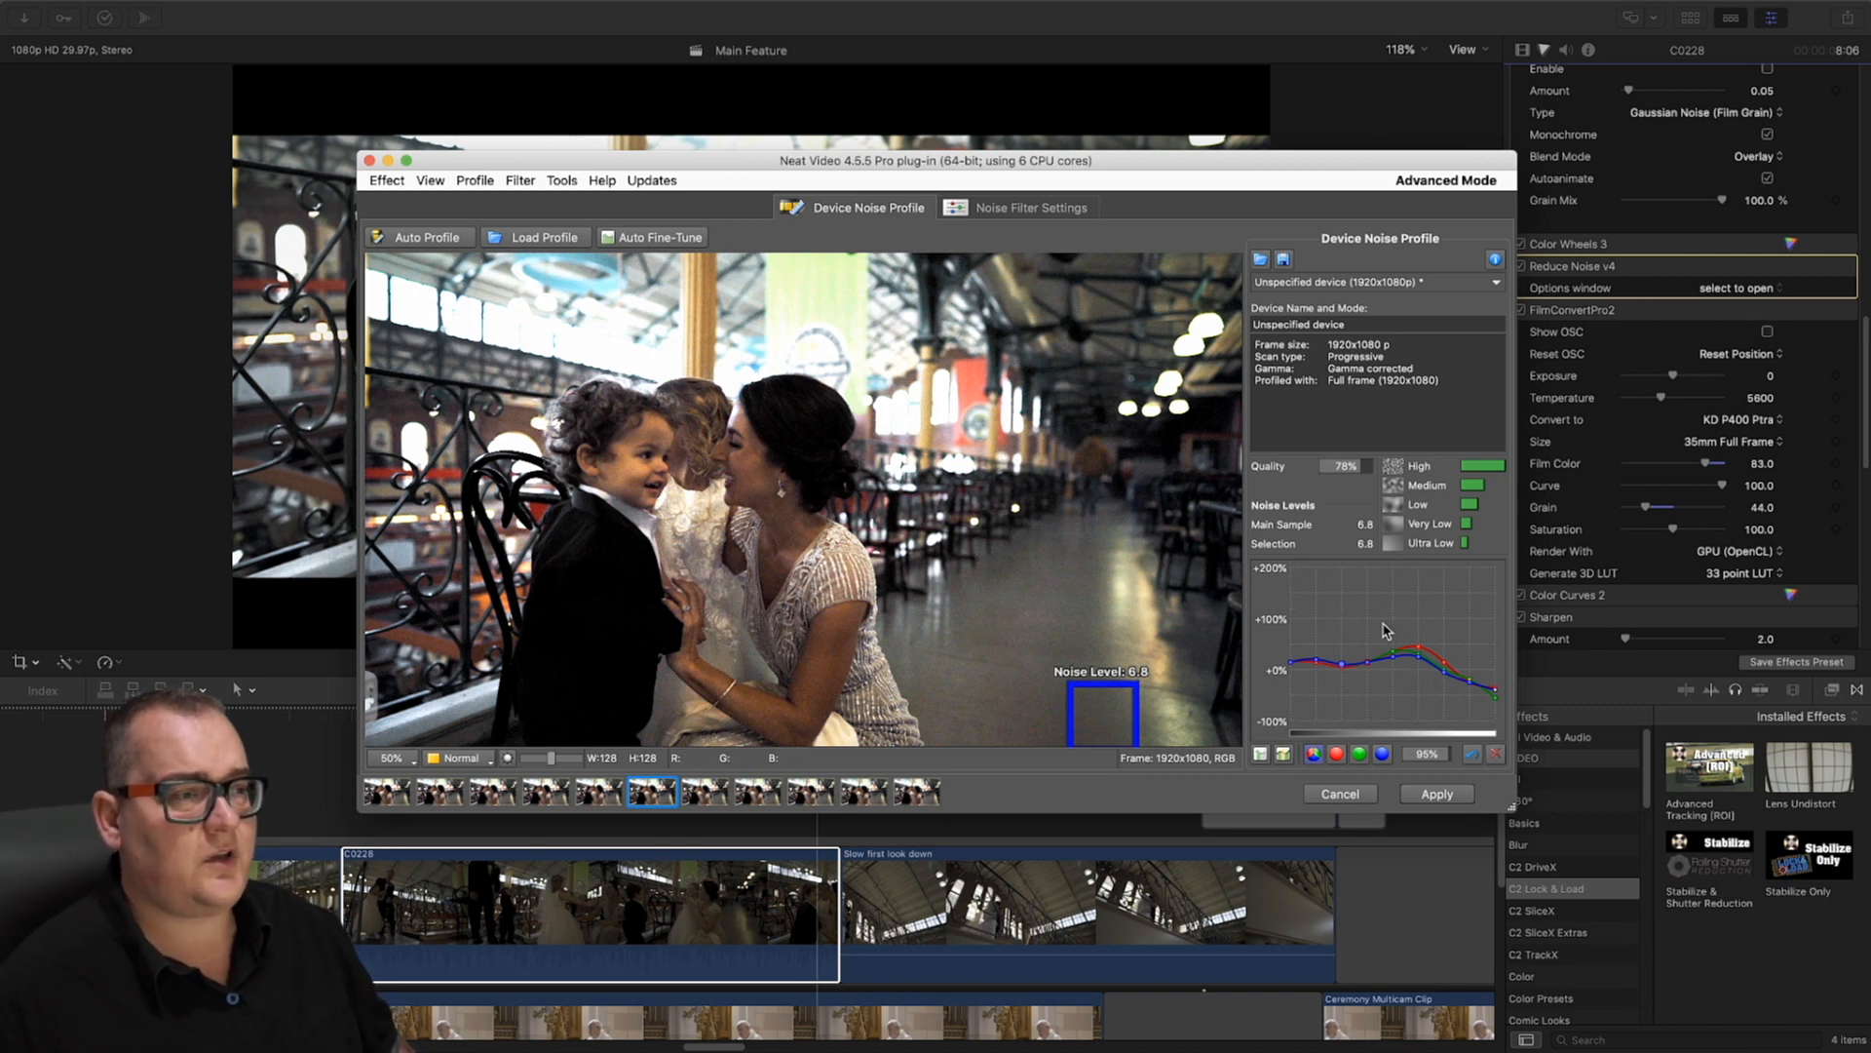
pyautogui.click(1342, 794)
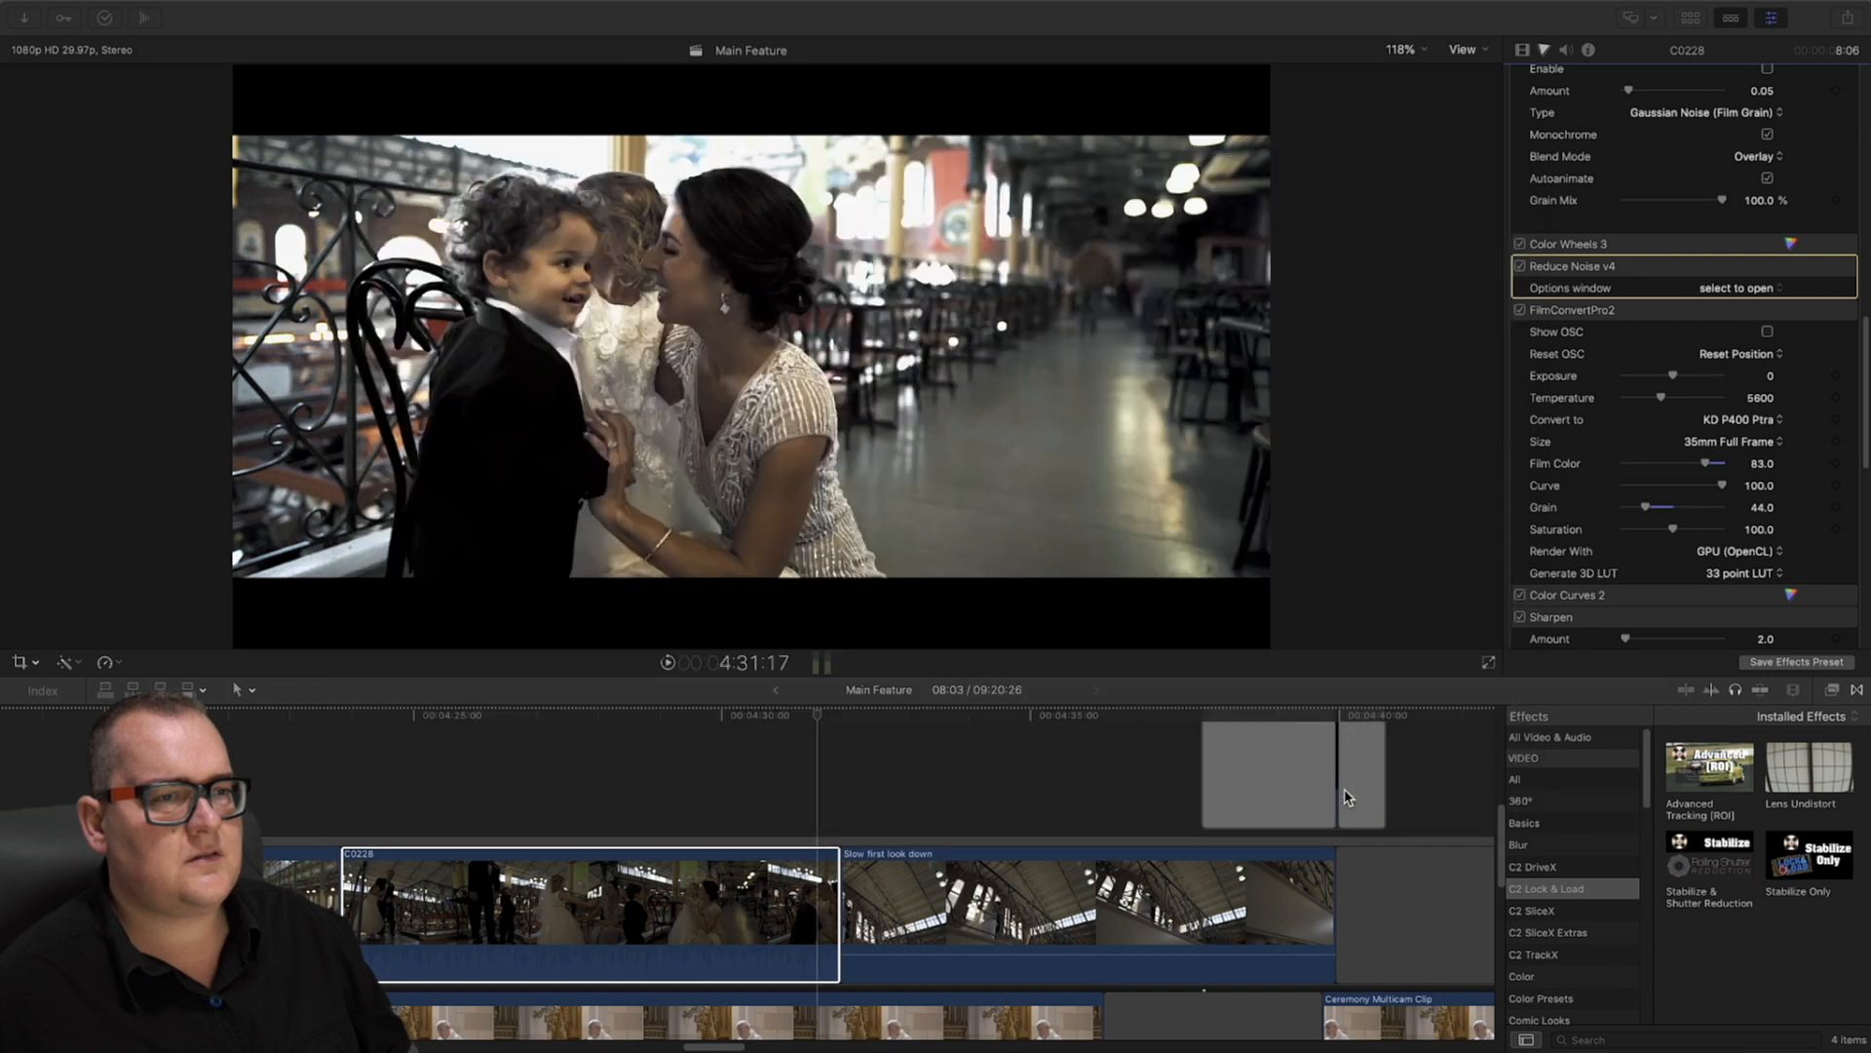
# Enlarge the faces to 400% at 4:31:16 and turn off Reduce Noise v4 on the C0228 clip
pyautogui.click(819, 716)
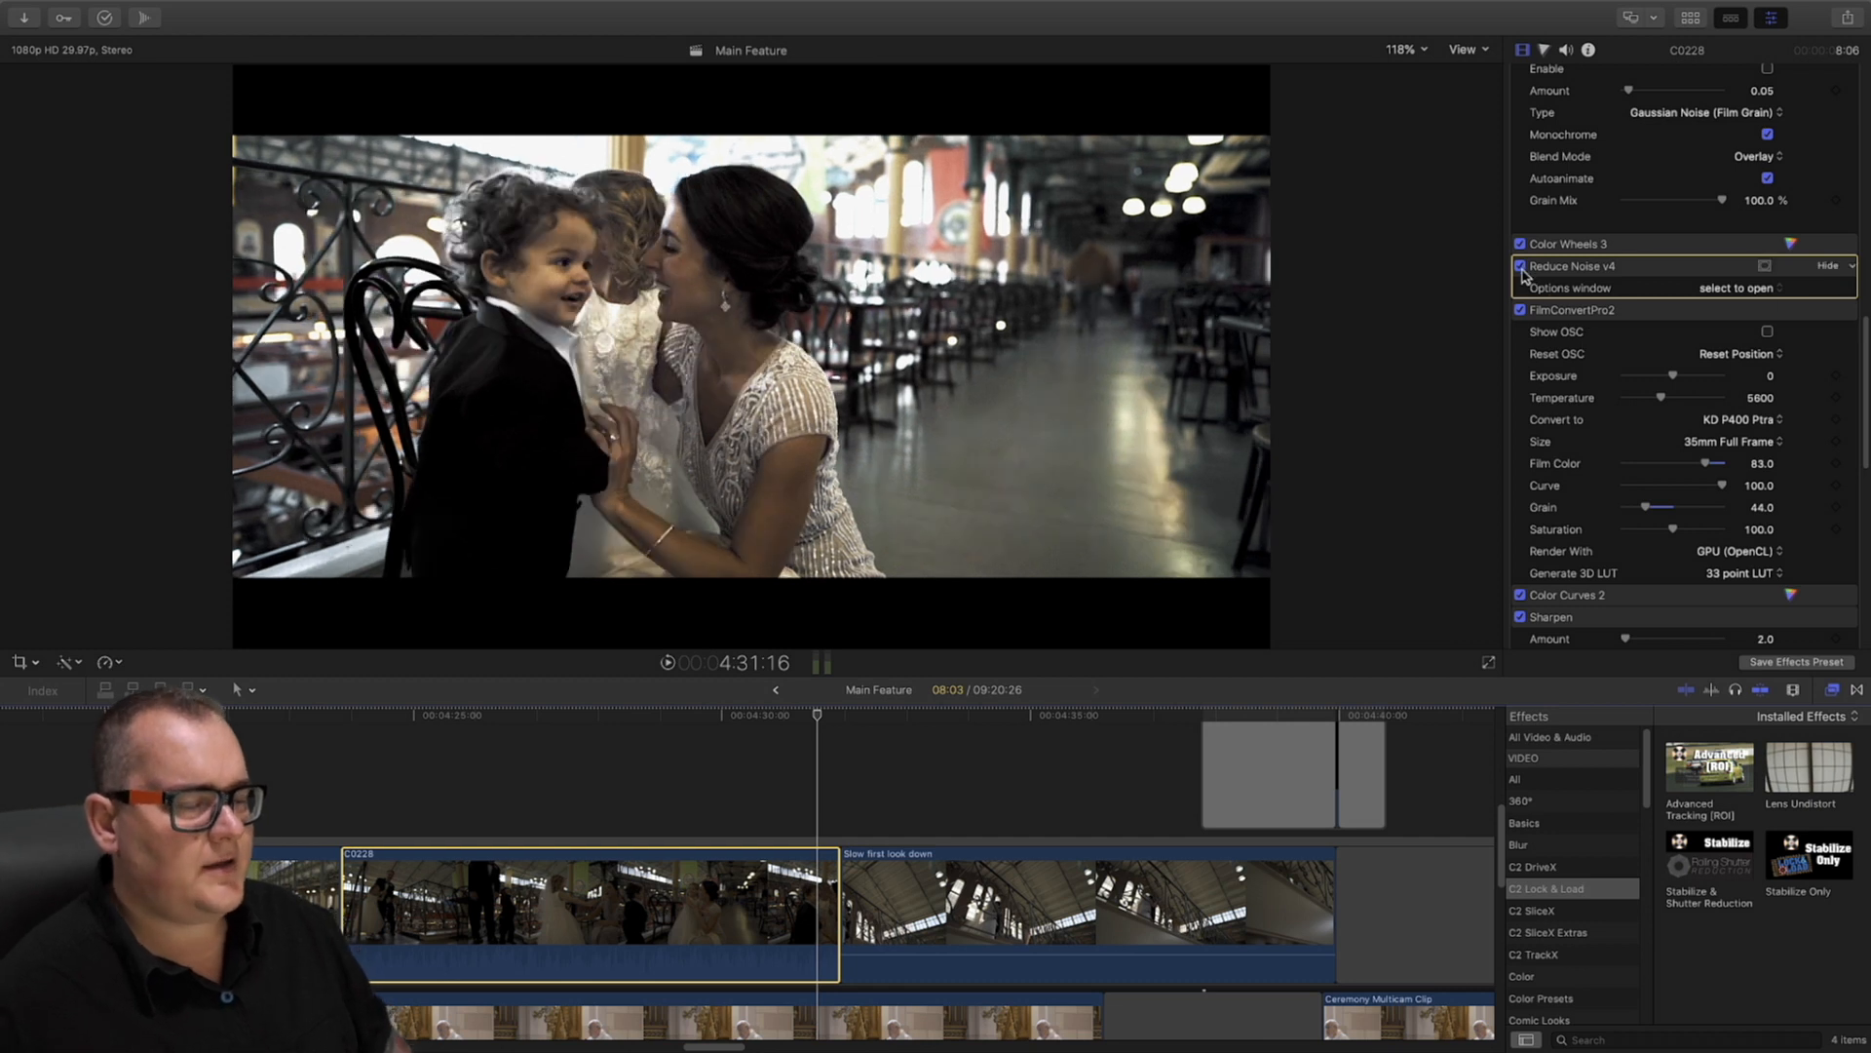
pyautogui.click(1403, 50)
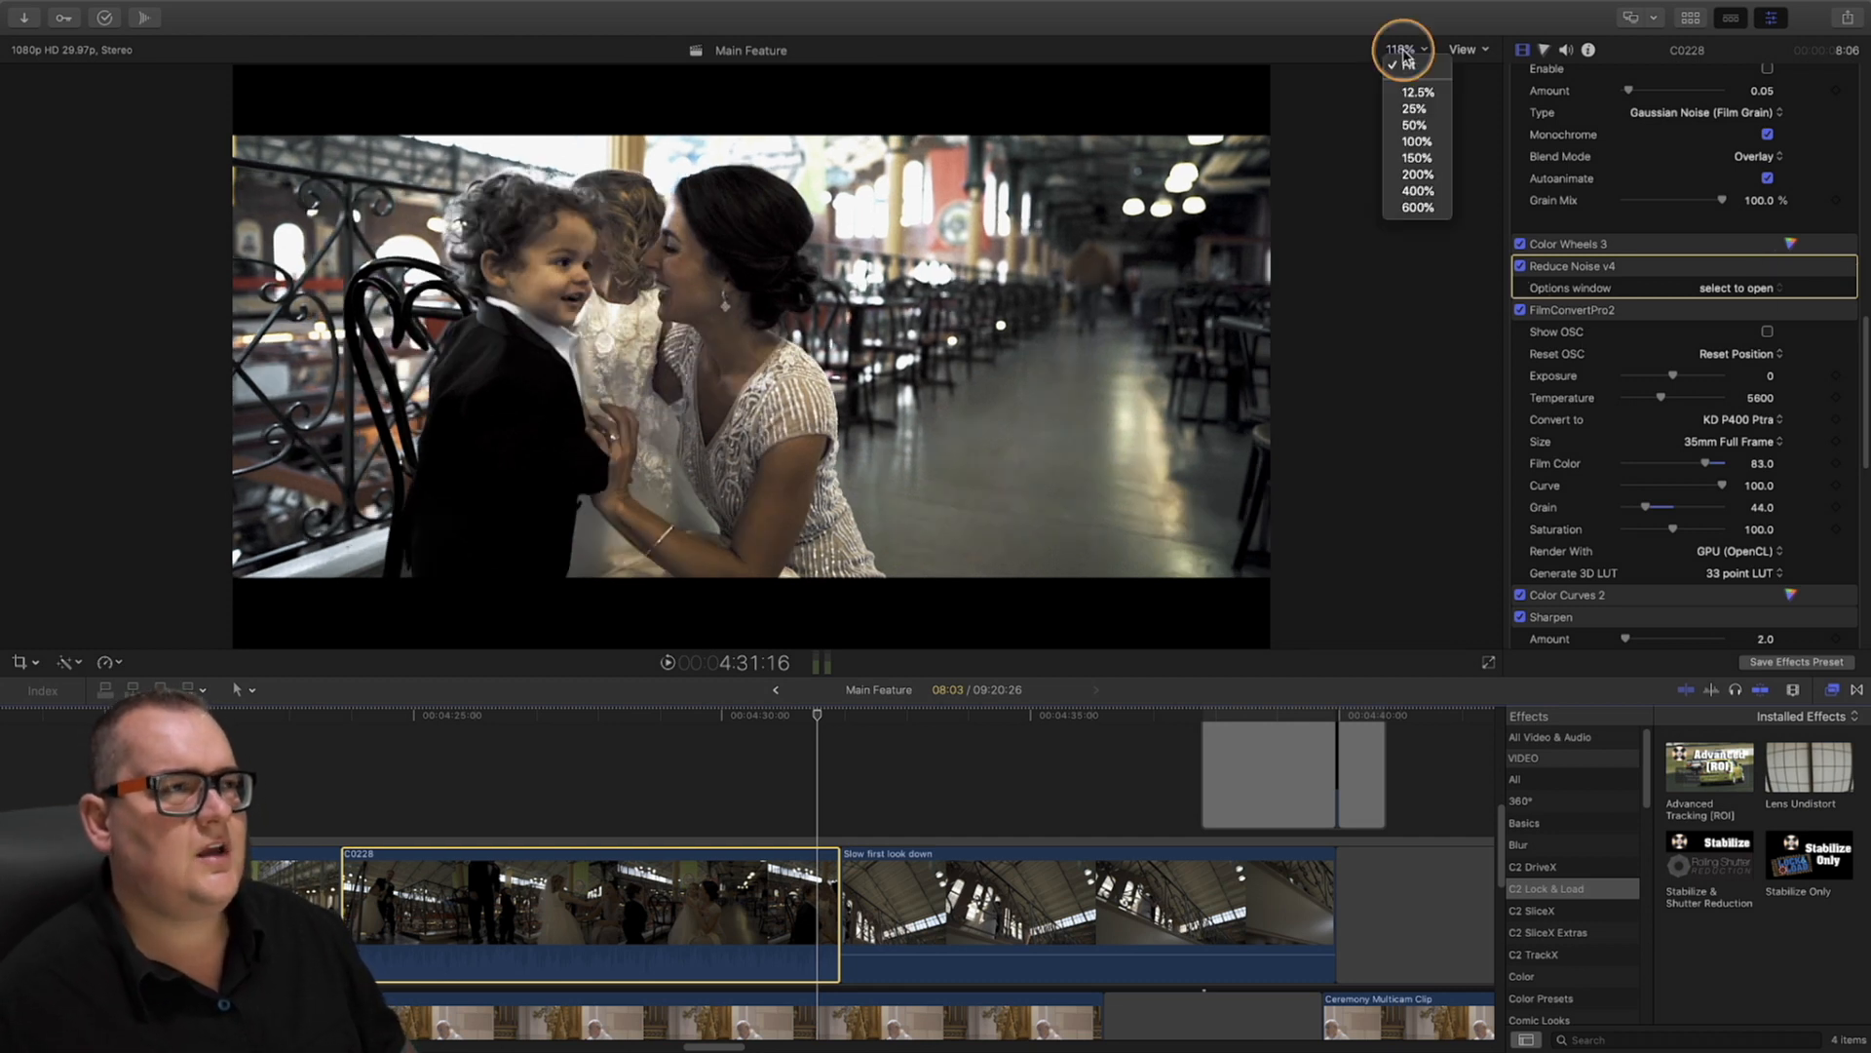
pyautogui.click(1418, 191)
pyautogui.hscroll(-5, 1459, 357)
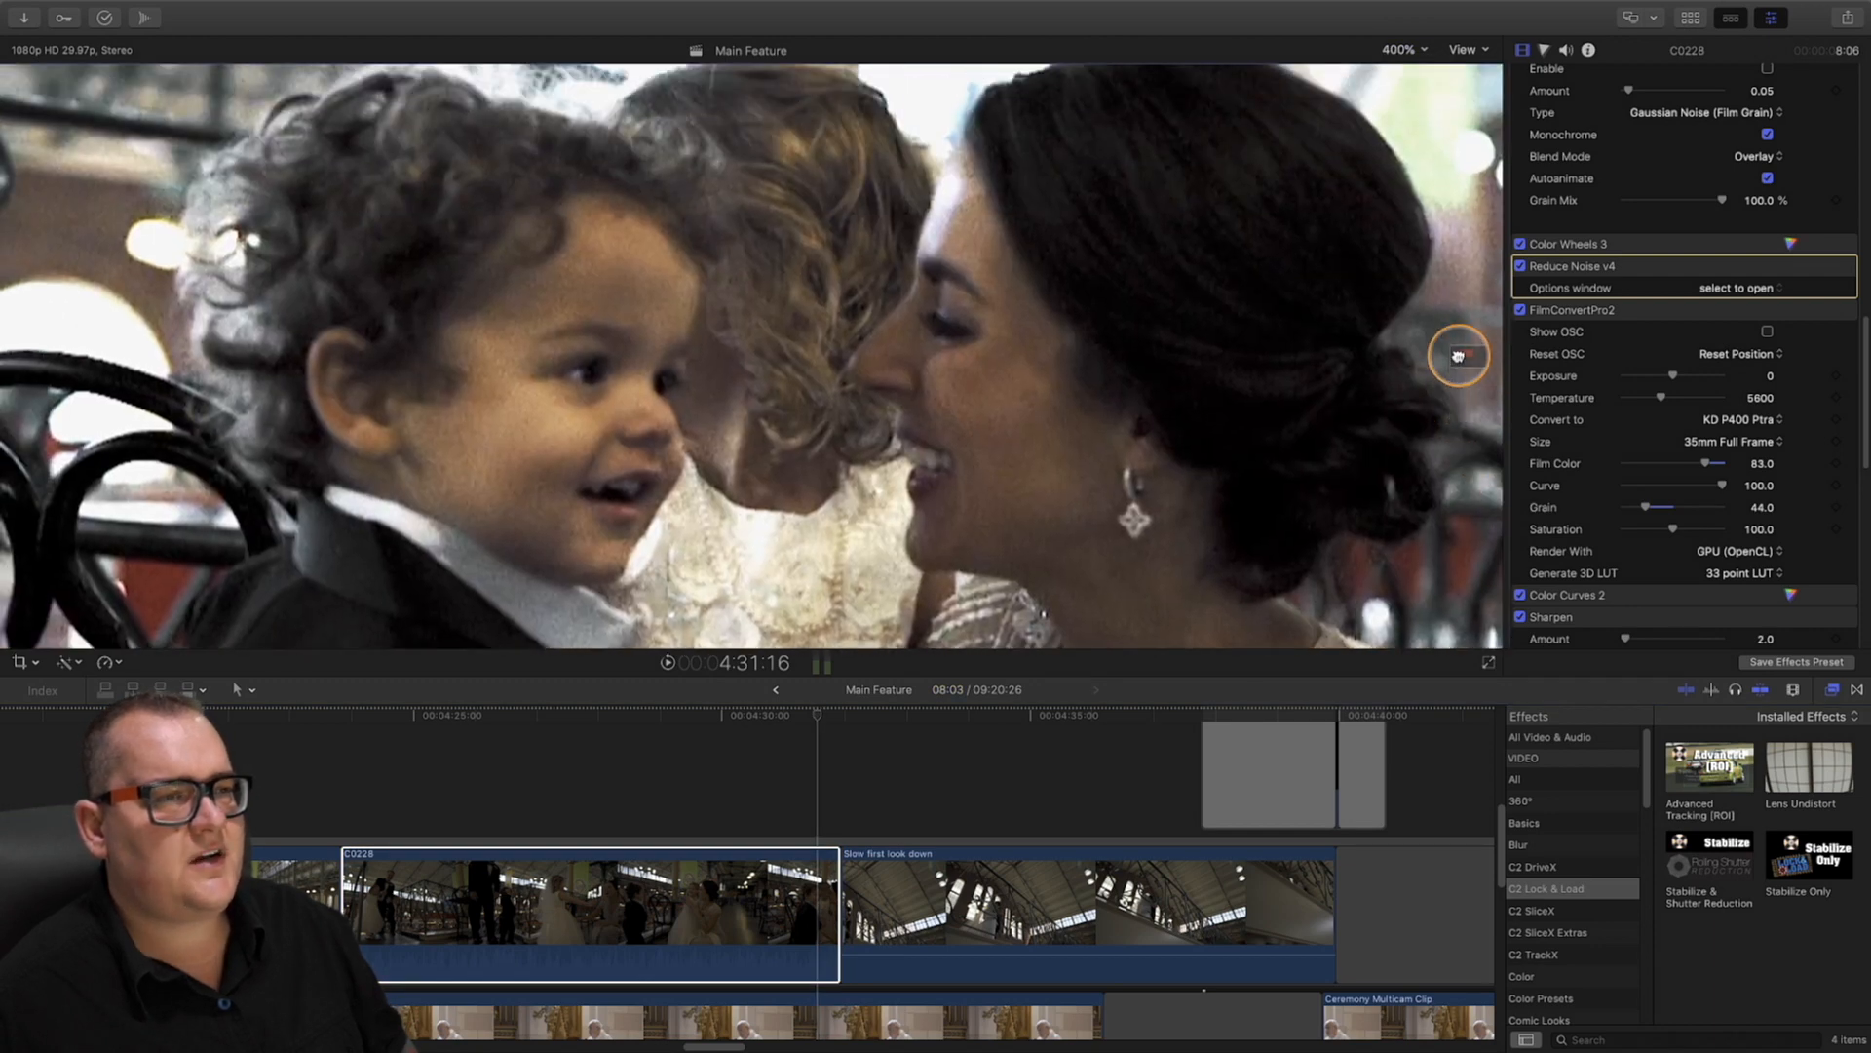
pyautogui.hscroll(-3, 1459, 358)
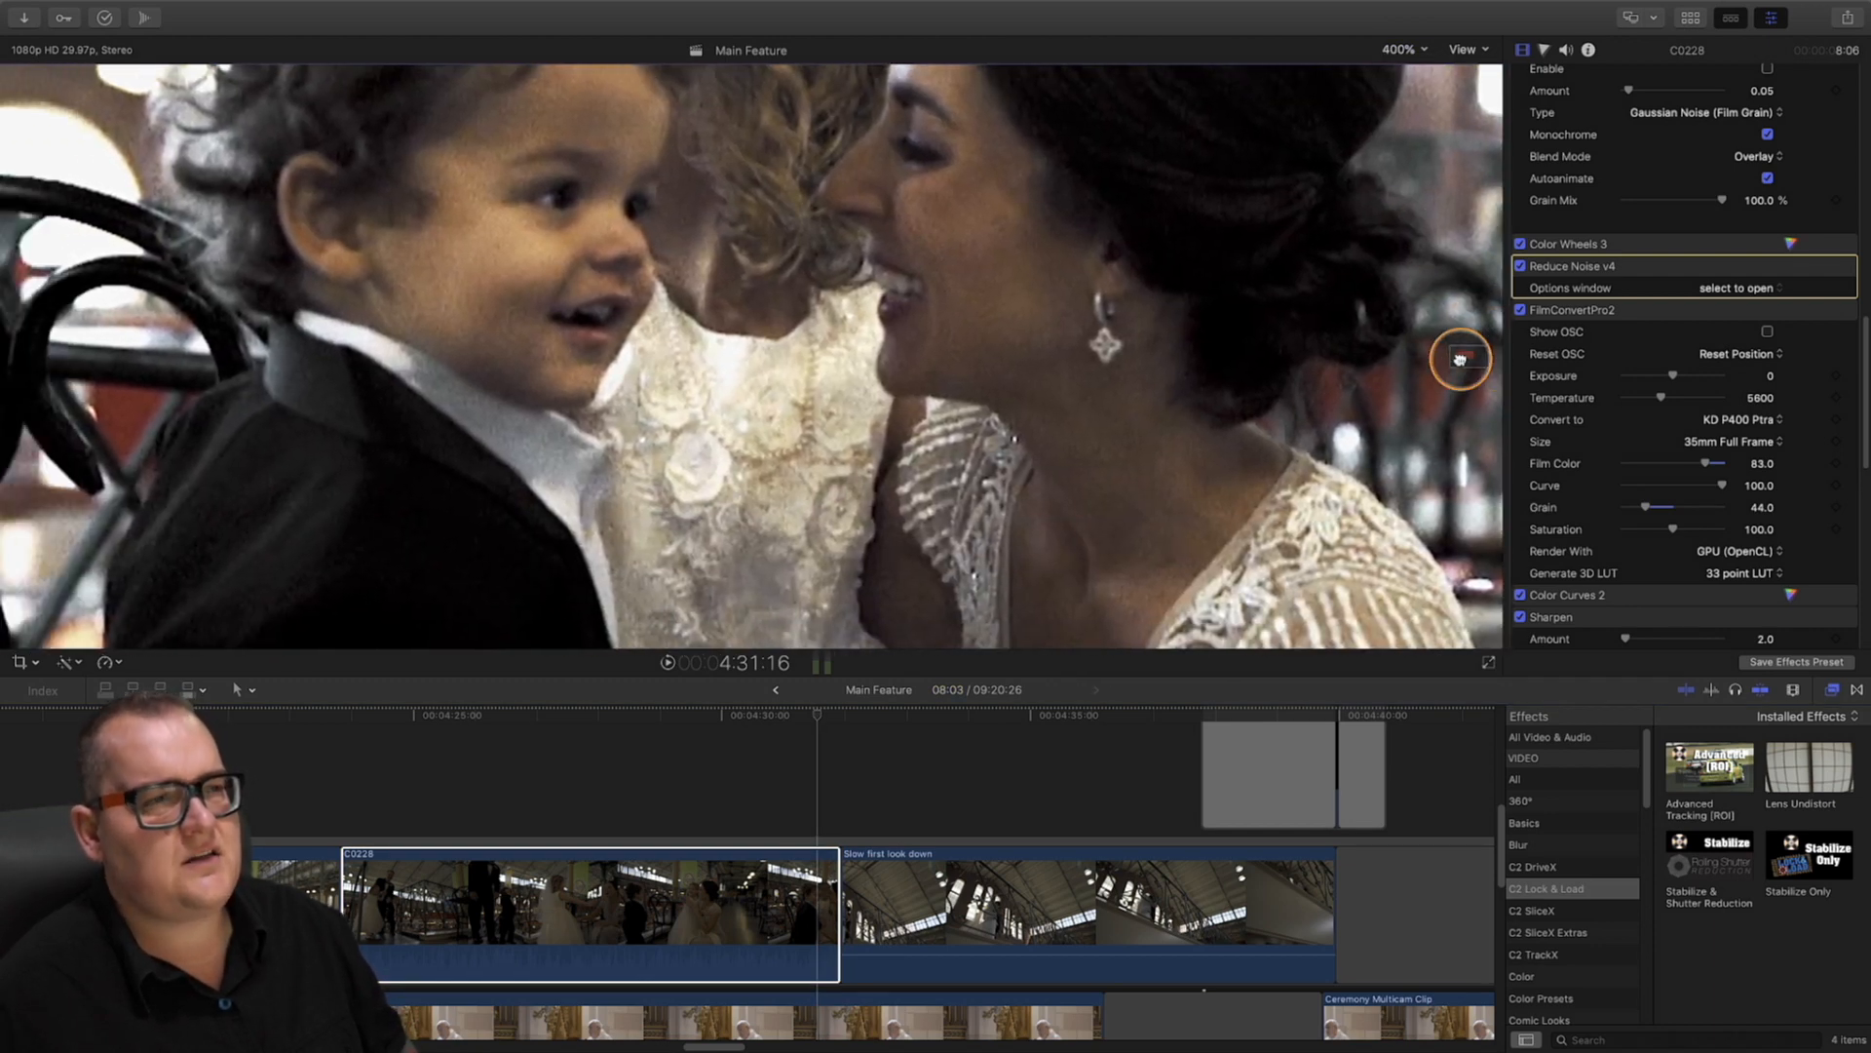
pyautogui.click(1521, 266)
# Search the effects for "noise" and apply the built-in Noise Reduction effect to the C0228 clip
pyautogui.scroll(-3, 1595, 467)
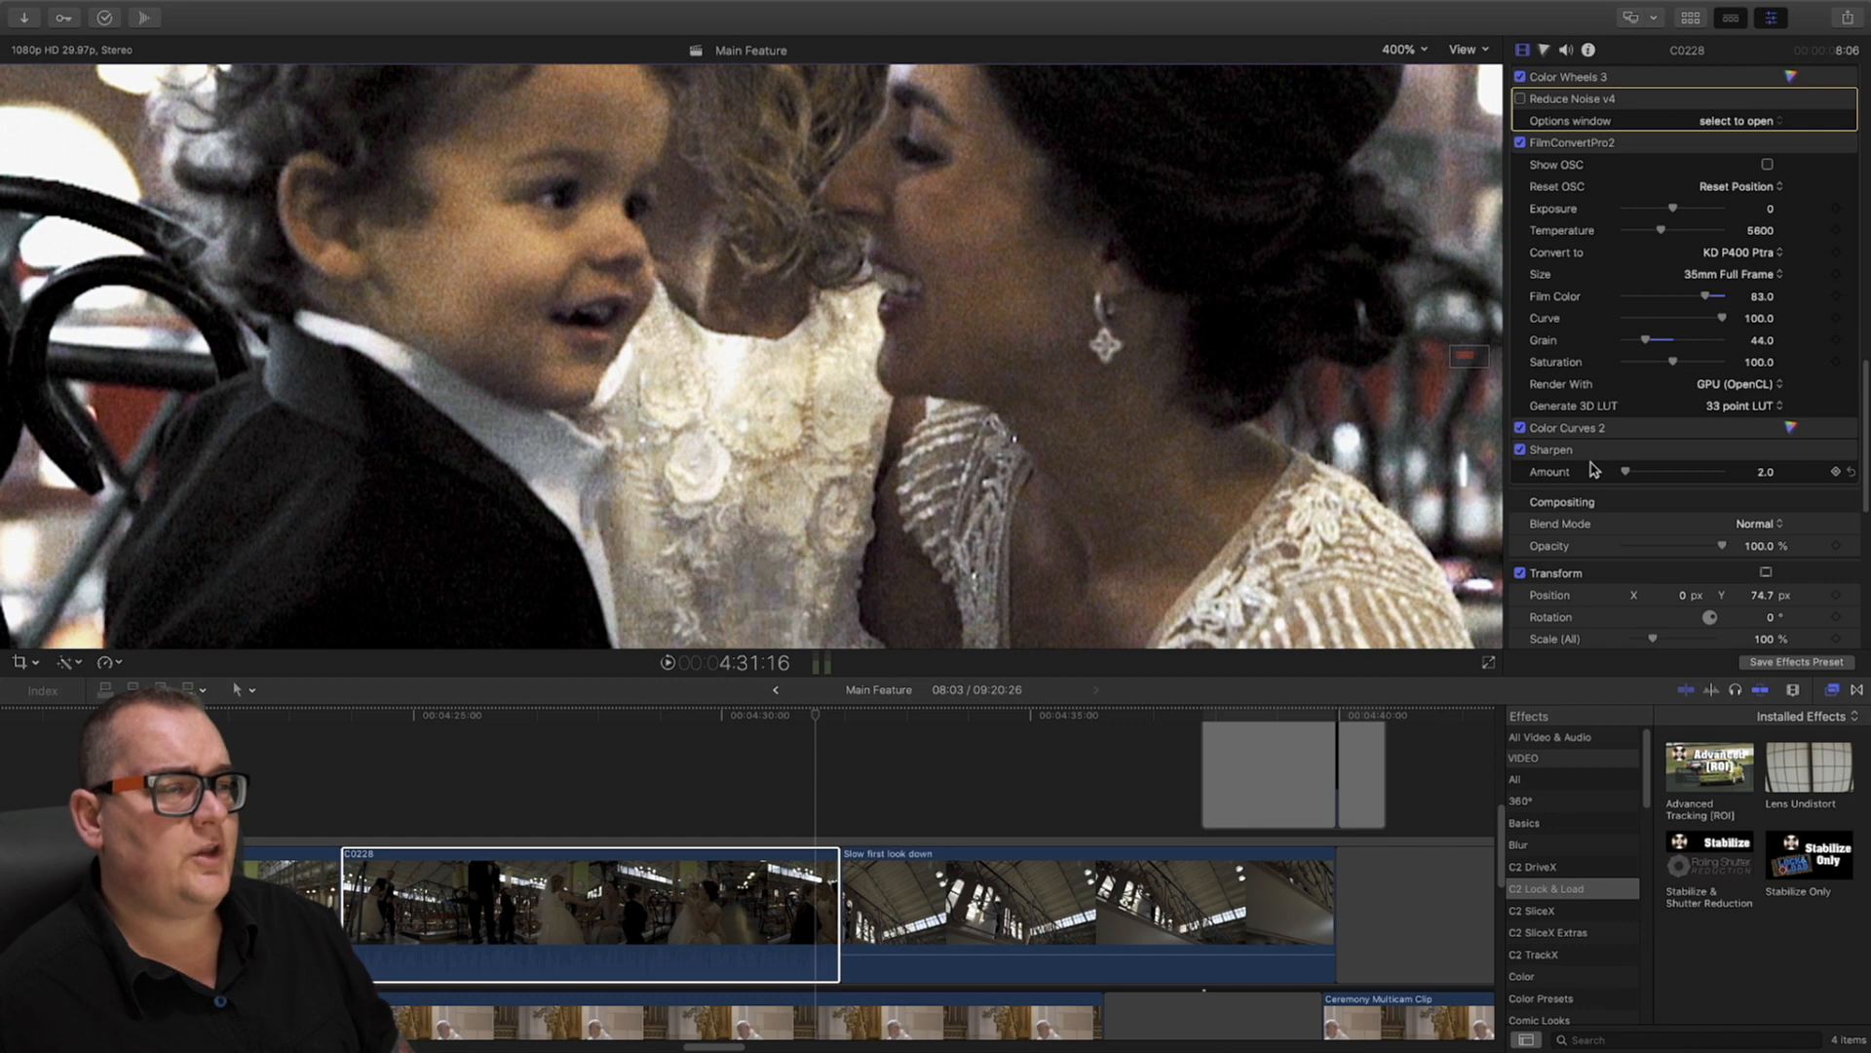
pyautogui.click(1619, 1038)
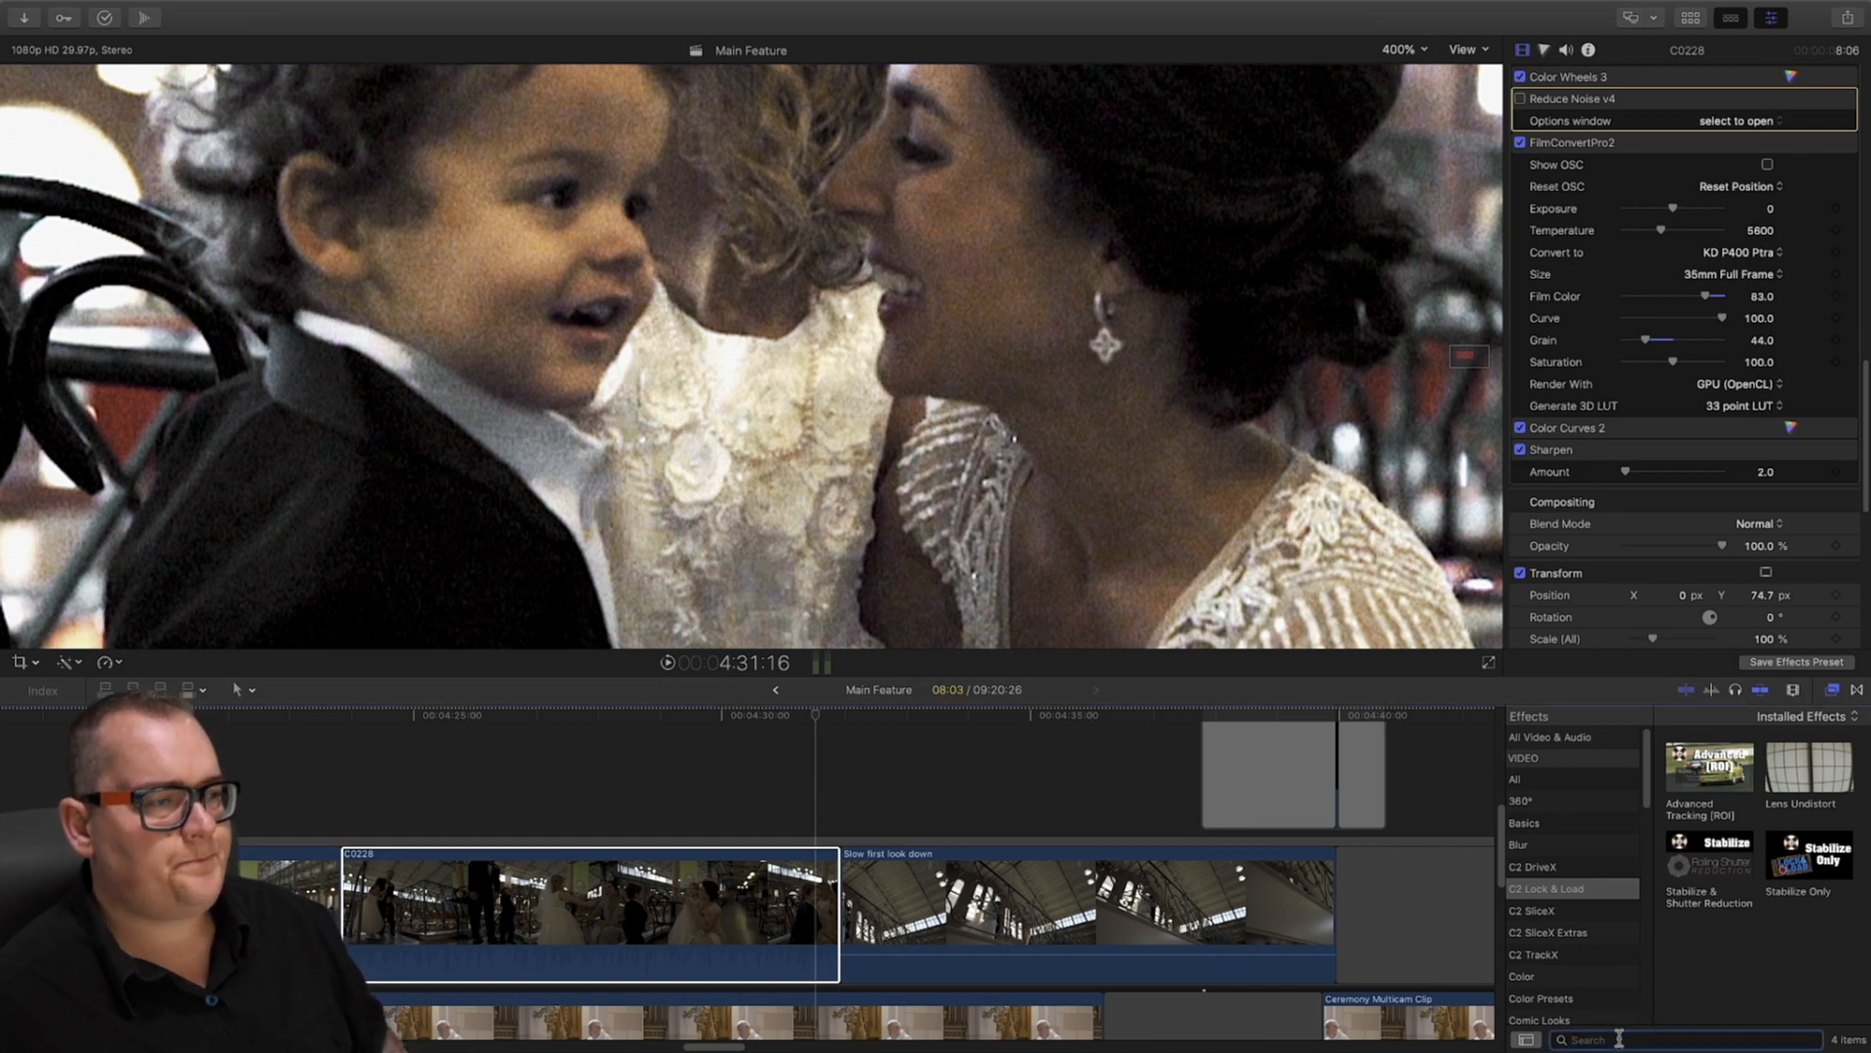
pyautogui.write('noise')
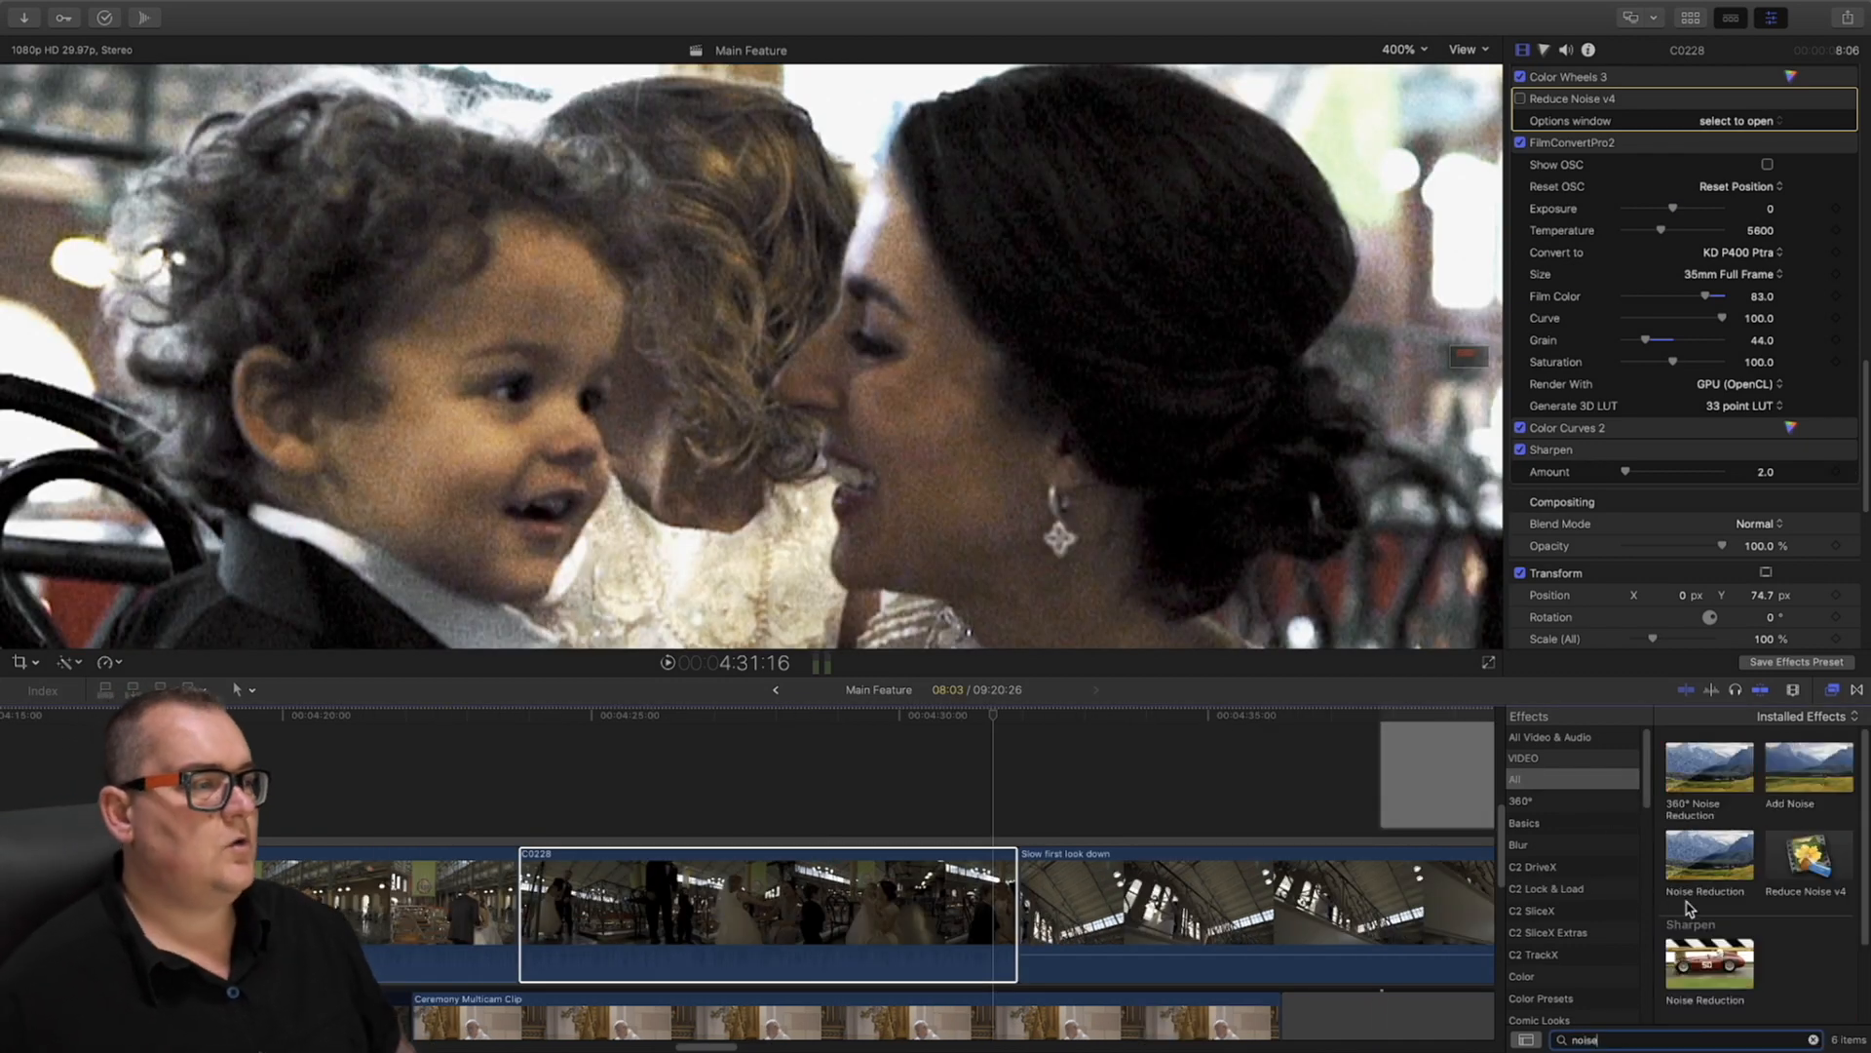
pyautogui.click(1711, 867)
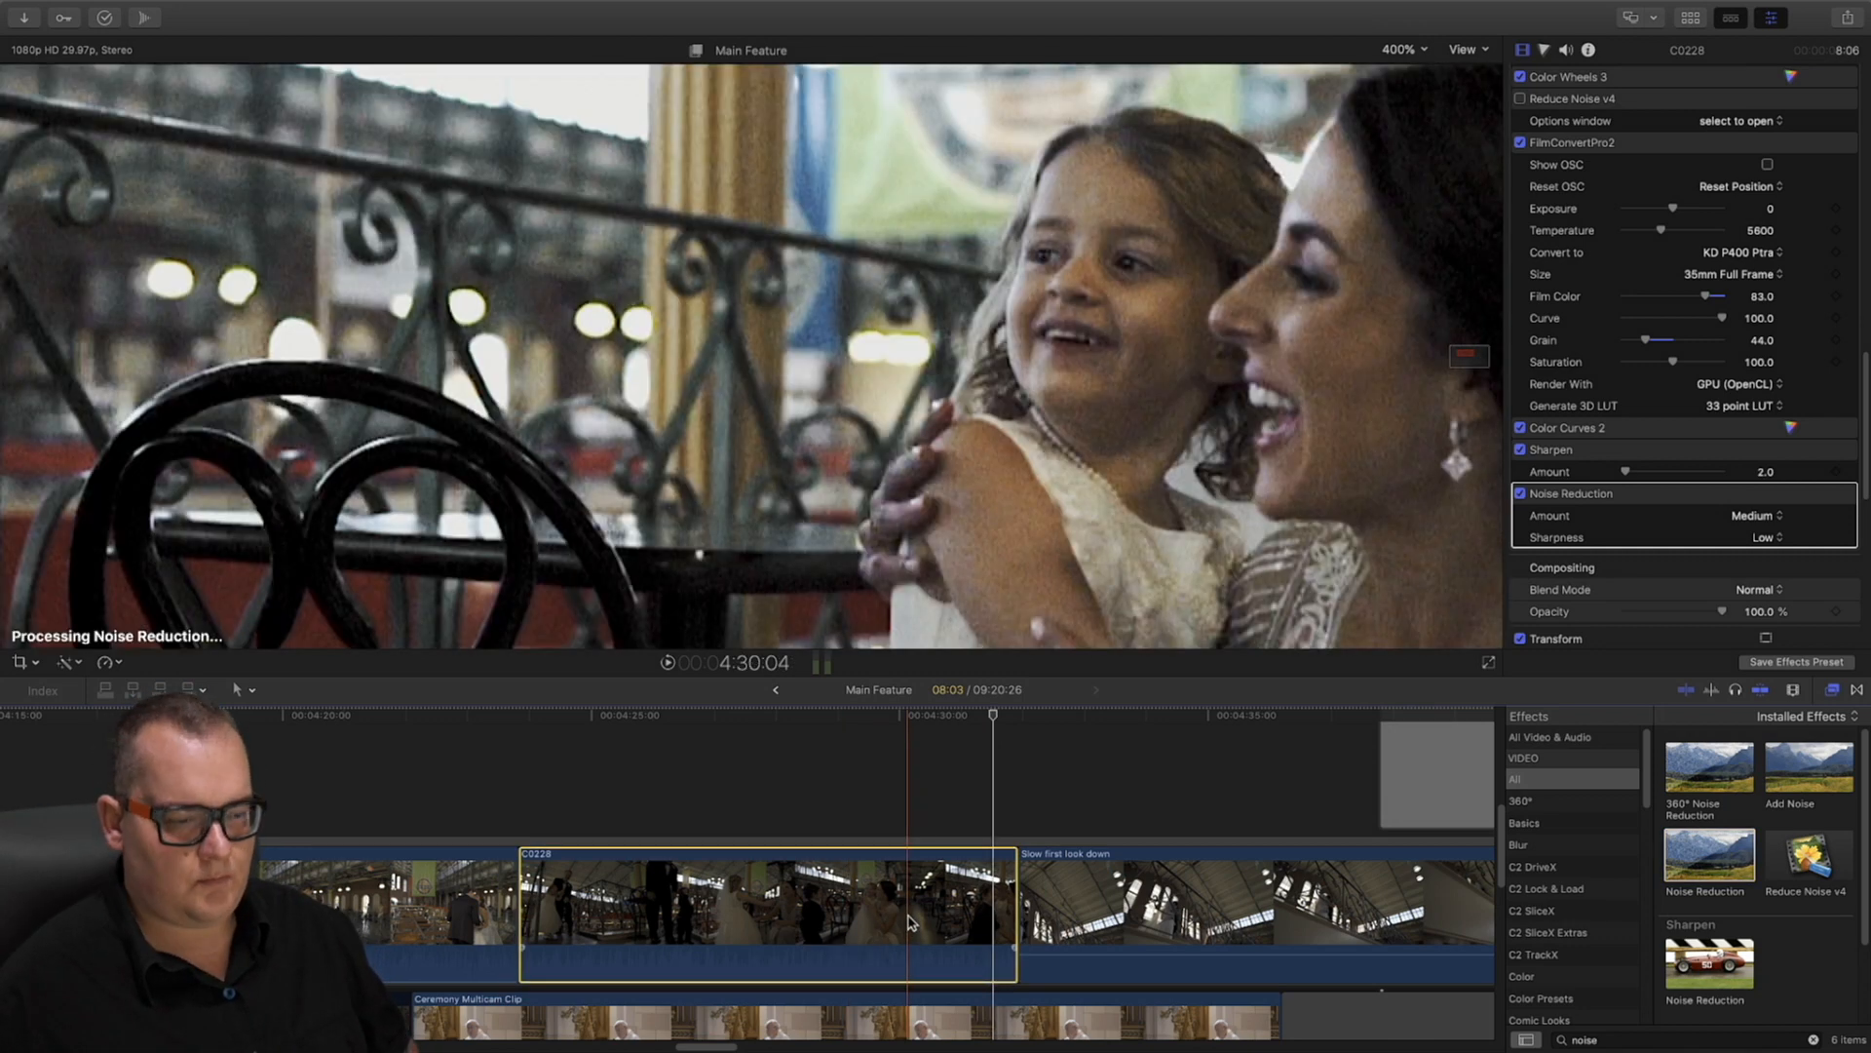
# Duplicate the C0228 clip above the original, with FilmConvertPro2 grain at 0, Reduce Noise v4 on and Noise Reduction off in the copy
pyautogui.hotkey('alt', 'v')
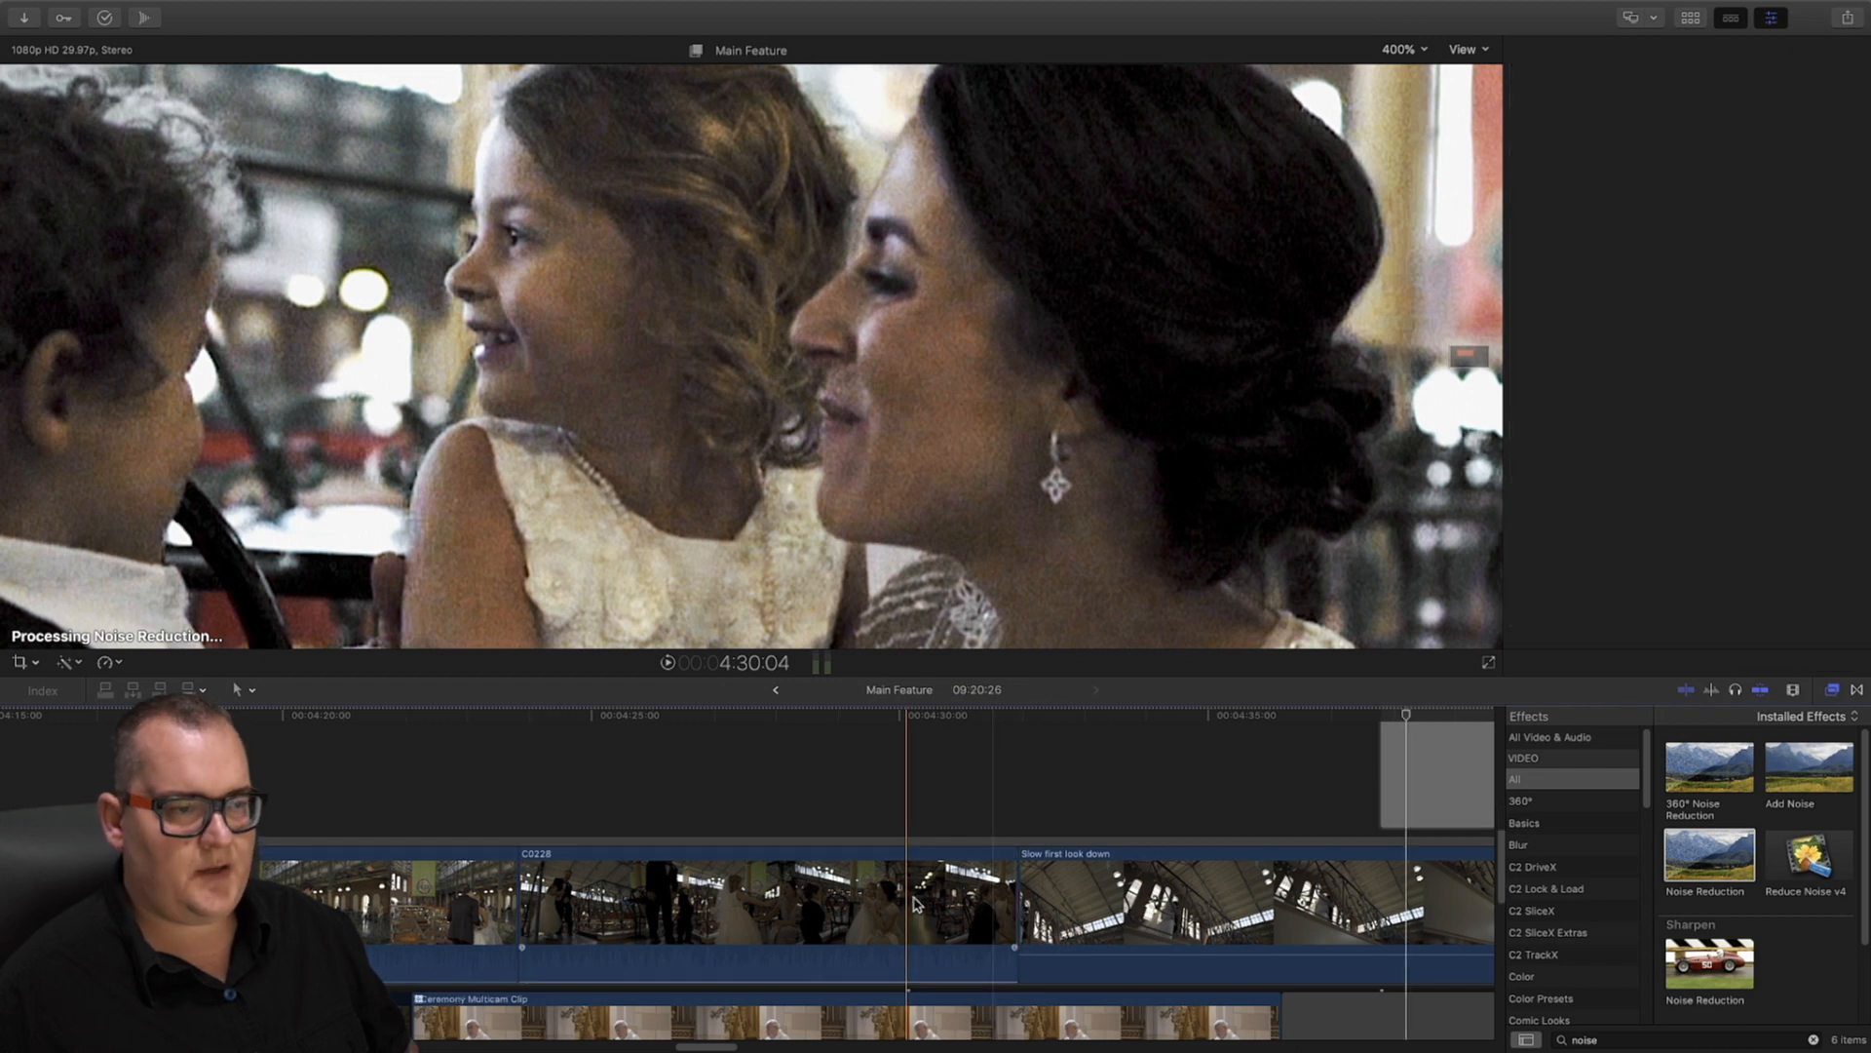
pyautogui.scroll(8, 912, 897)
pyautogui.moveTo(952, 757); pyautogui.dragTo(649, 902)
pyautogui.scroll(-10, 1707, 510)
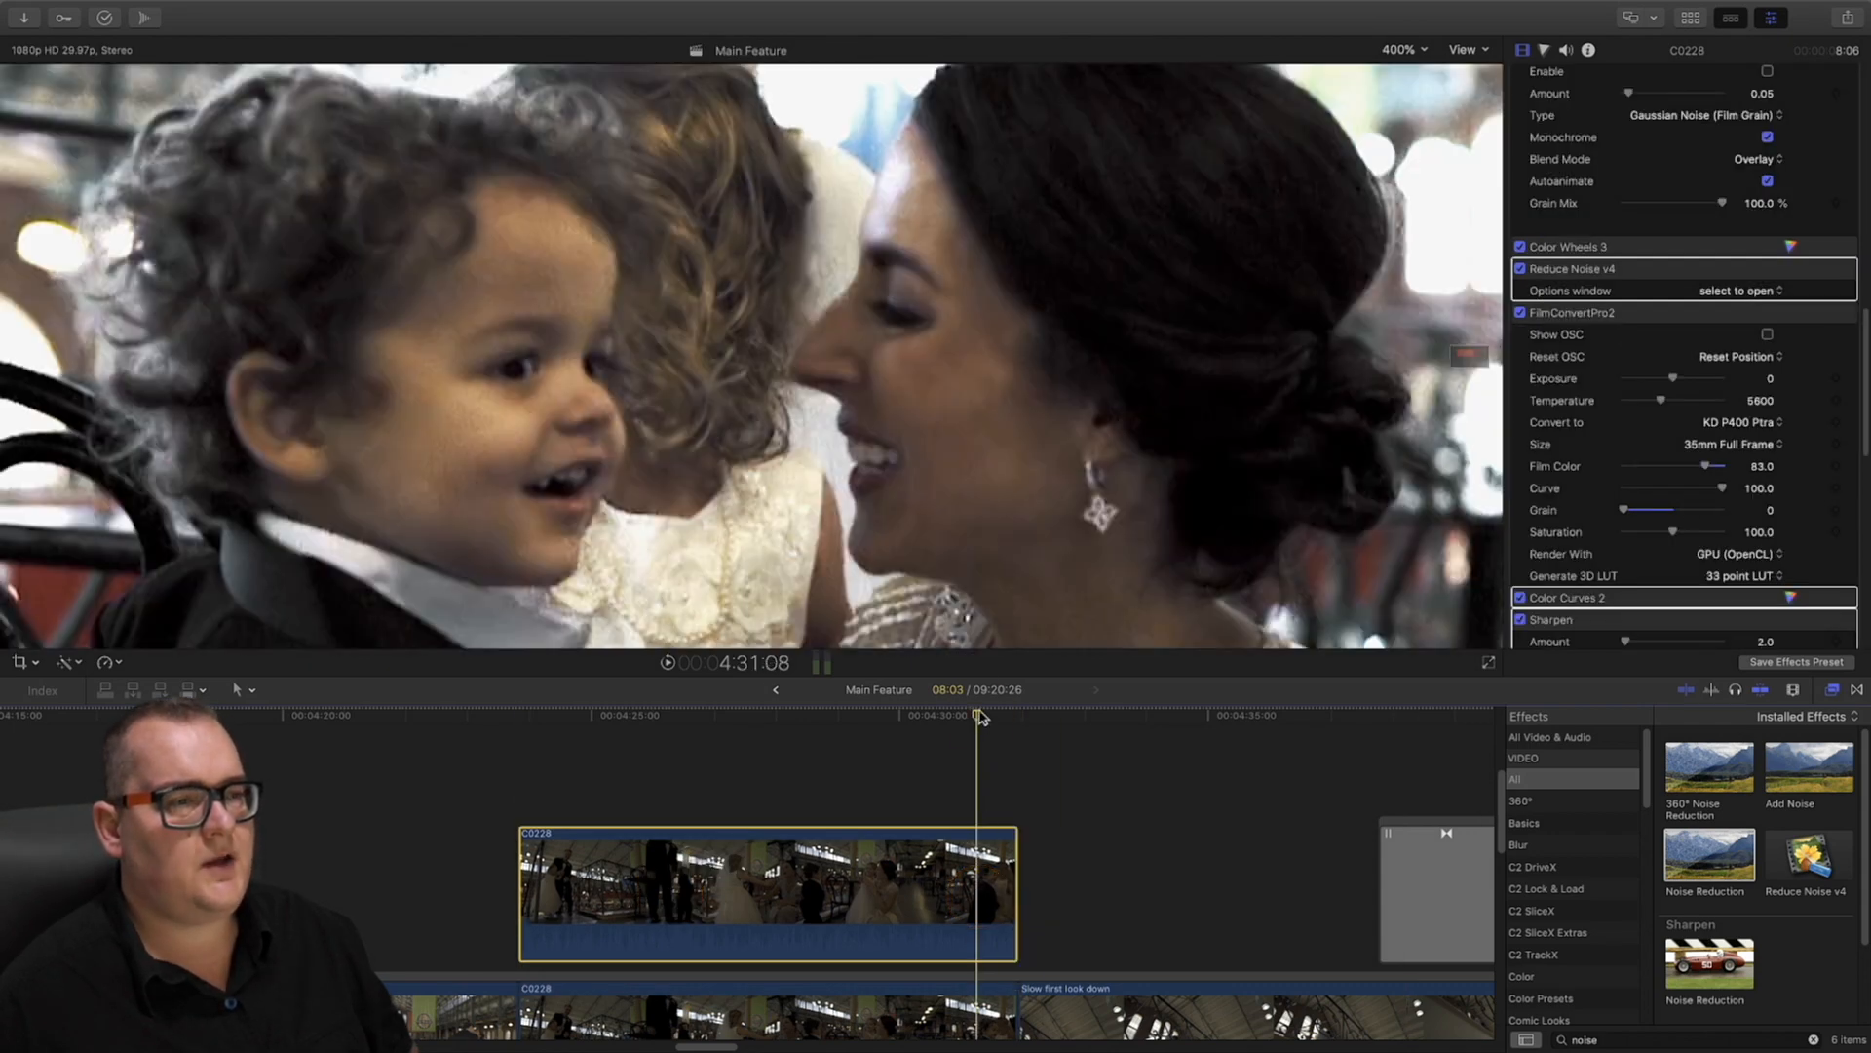
# Disable the upper C0228 copy at 4:31:09 to show the version beneath it, and select the original C0228 clip
pyautogui.moveTo(982, 718); pyautogui.dragTo(984, 717)
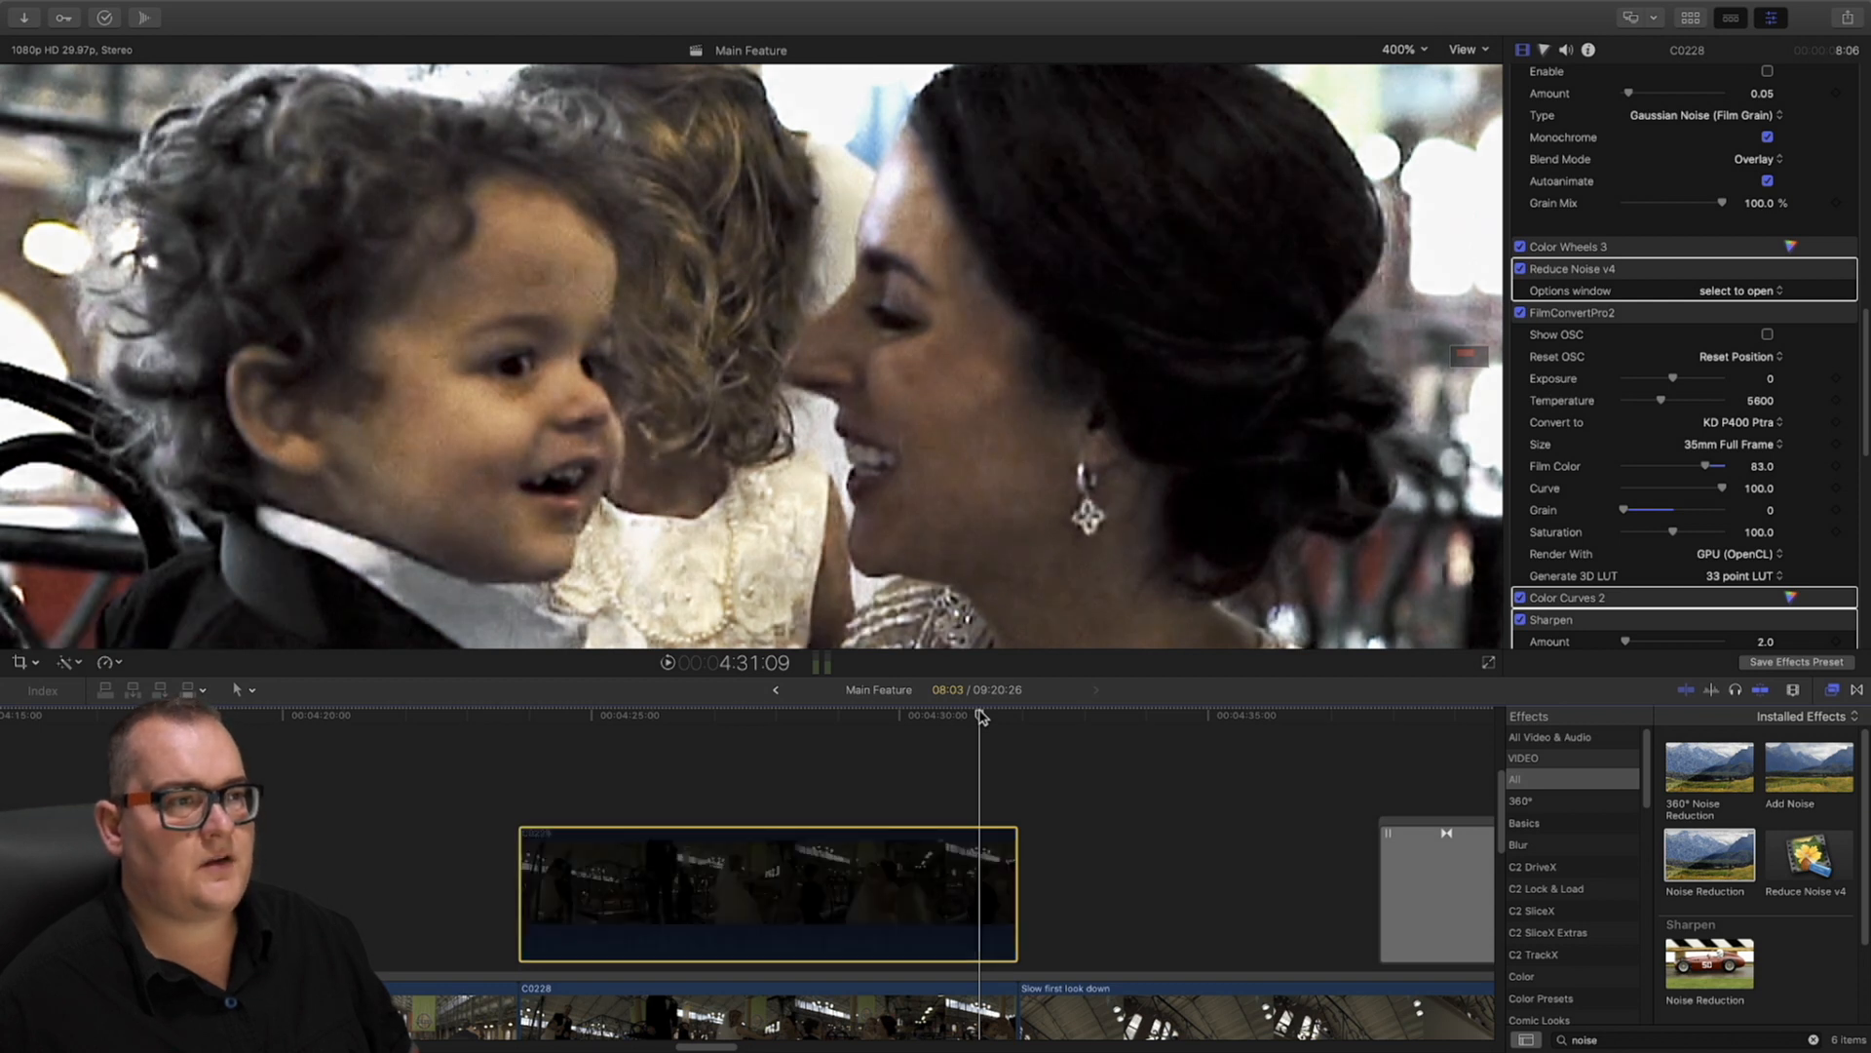
pyautogui.scroll(-3, 1729, 336)
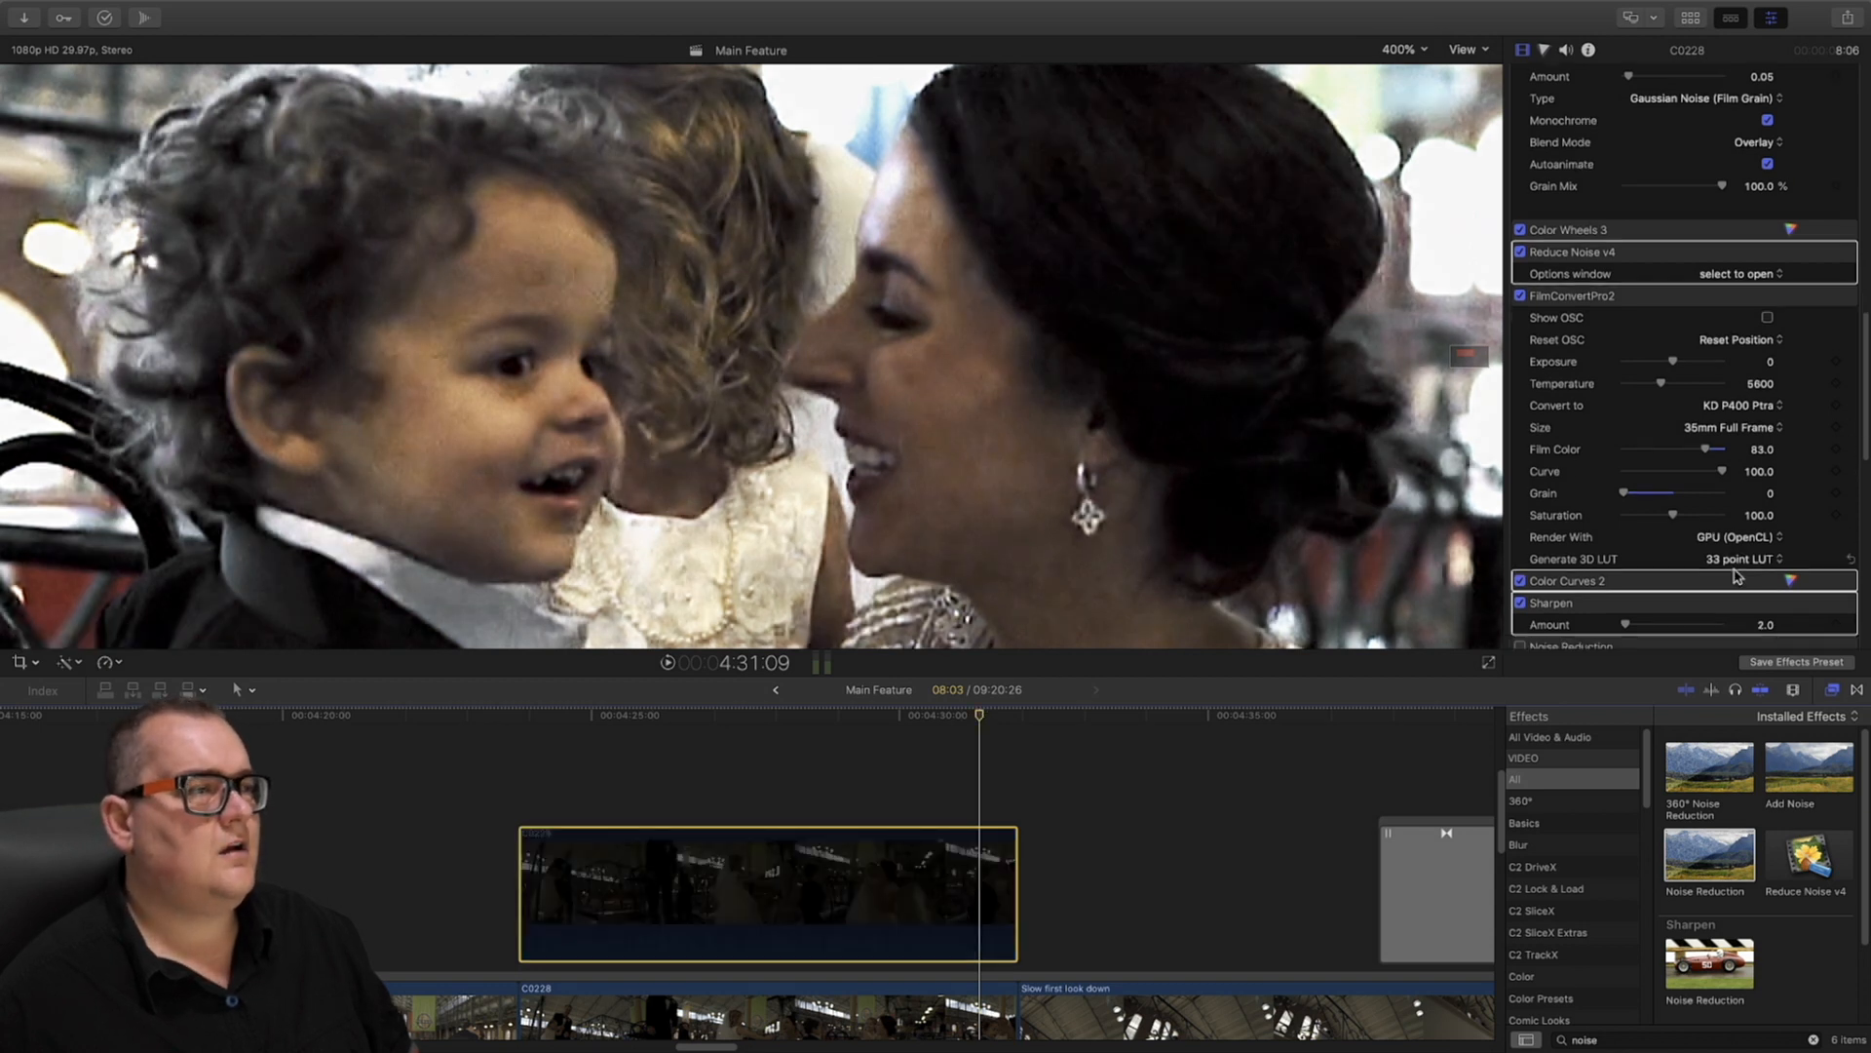
pyautogui.scroll(-2, 1735, 394)
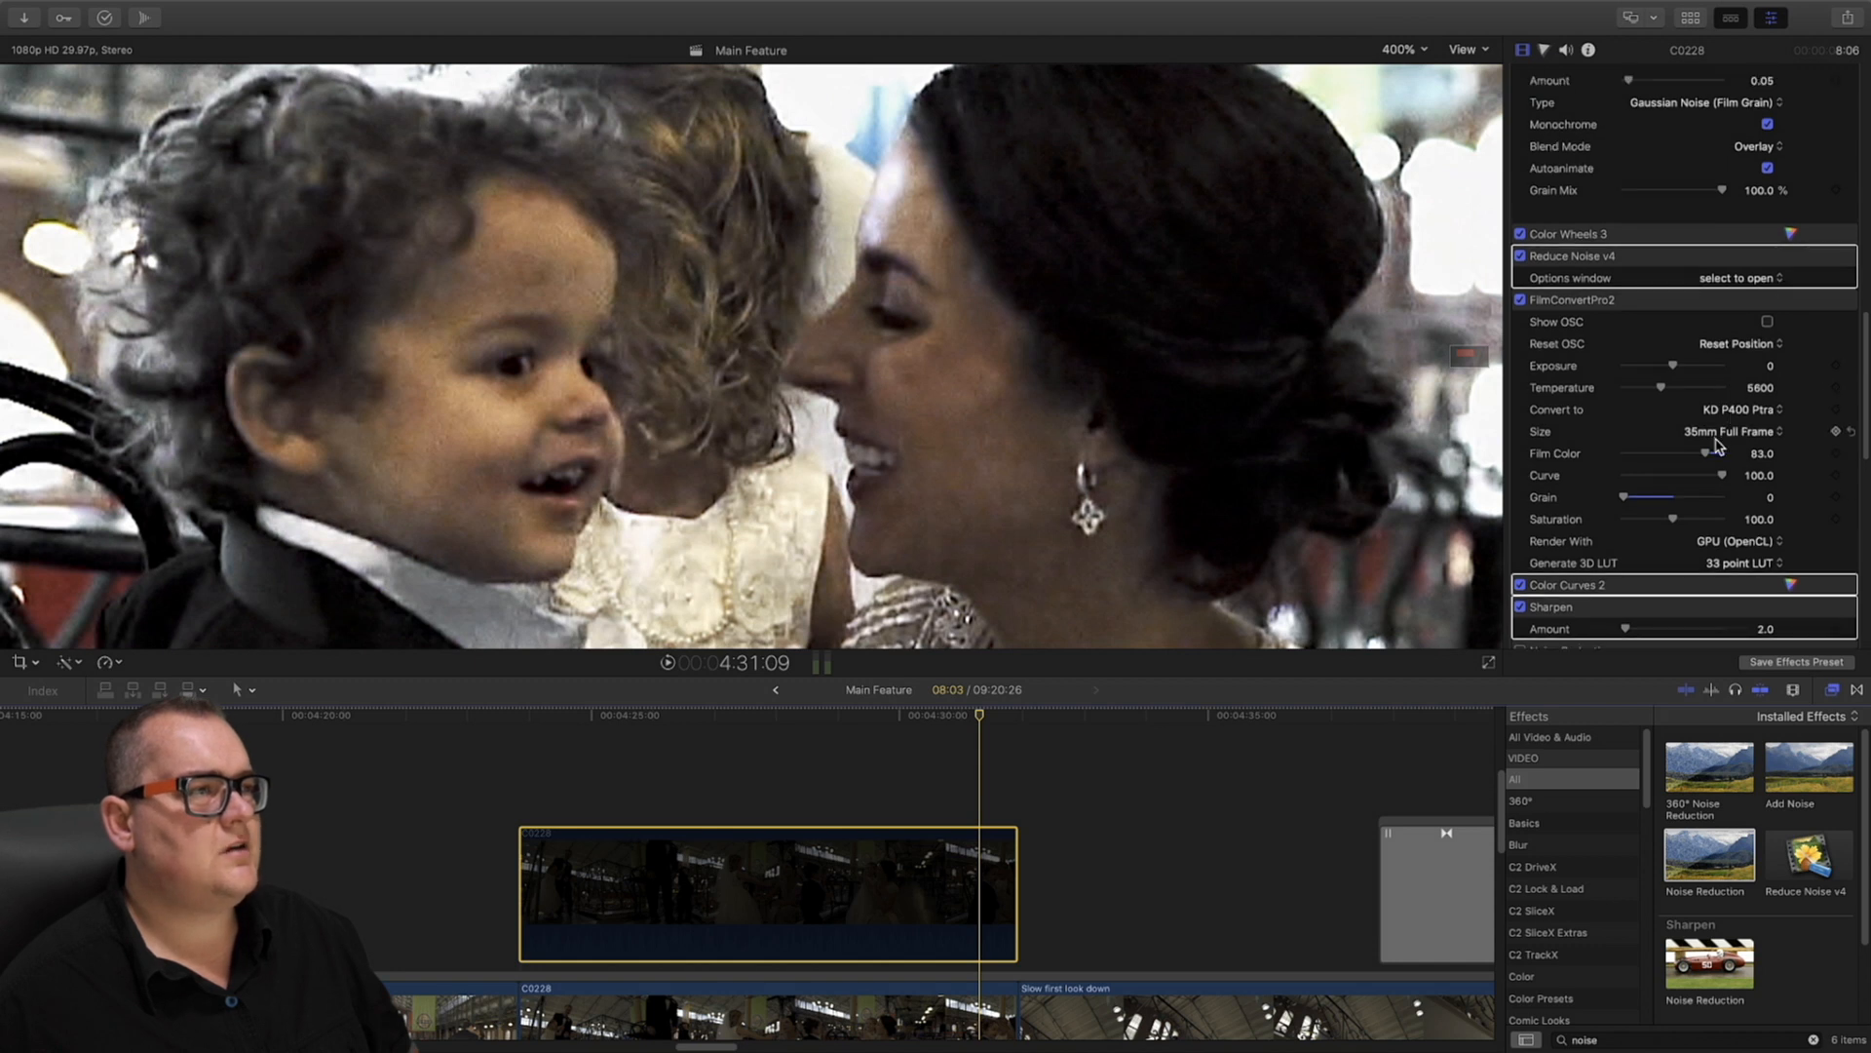
pyautogui.scroll(3, 1657, 388)
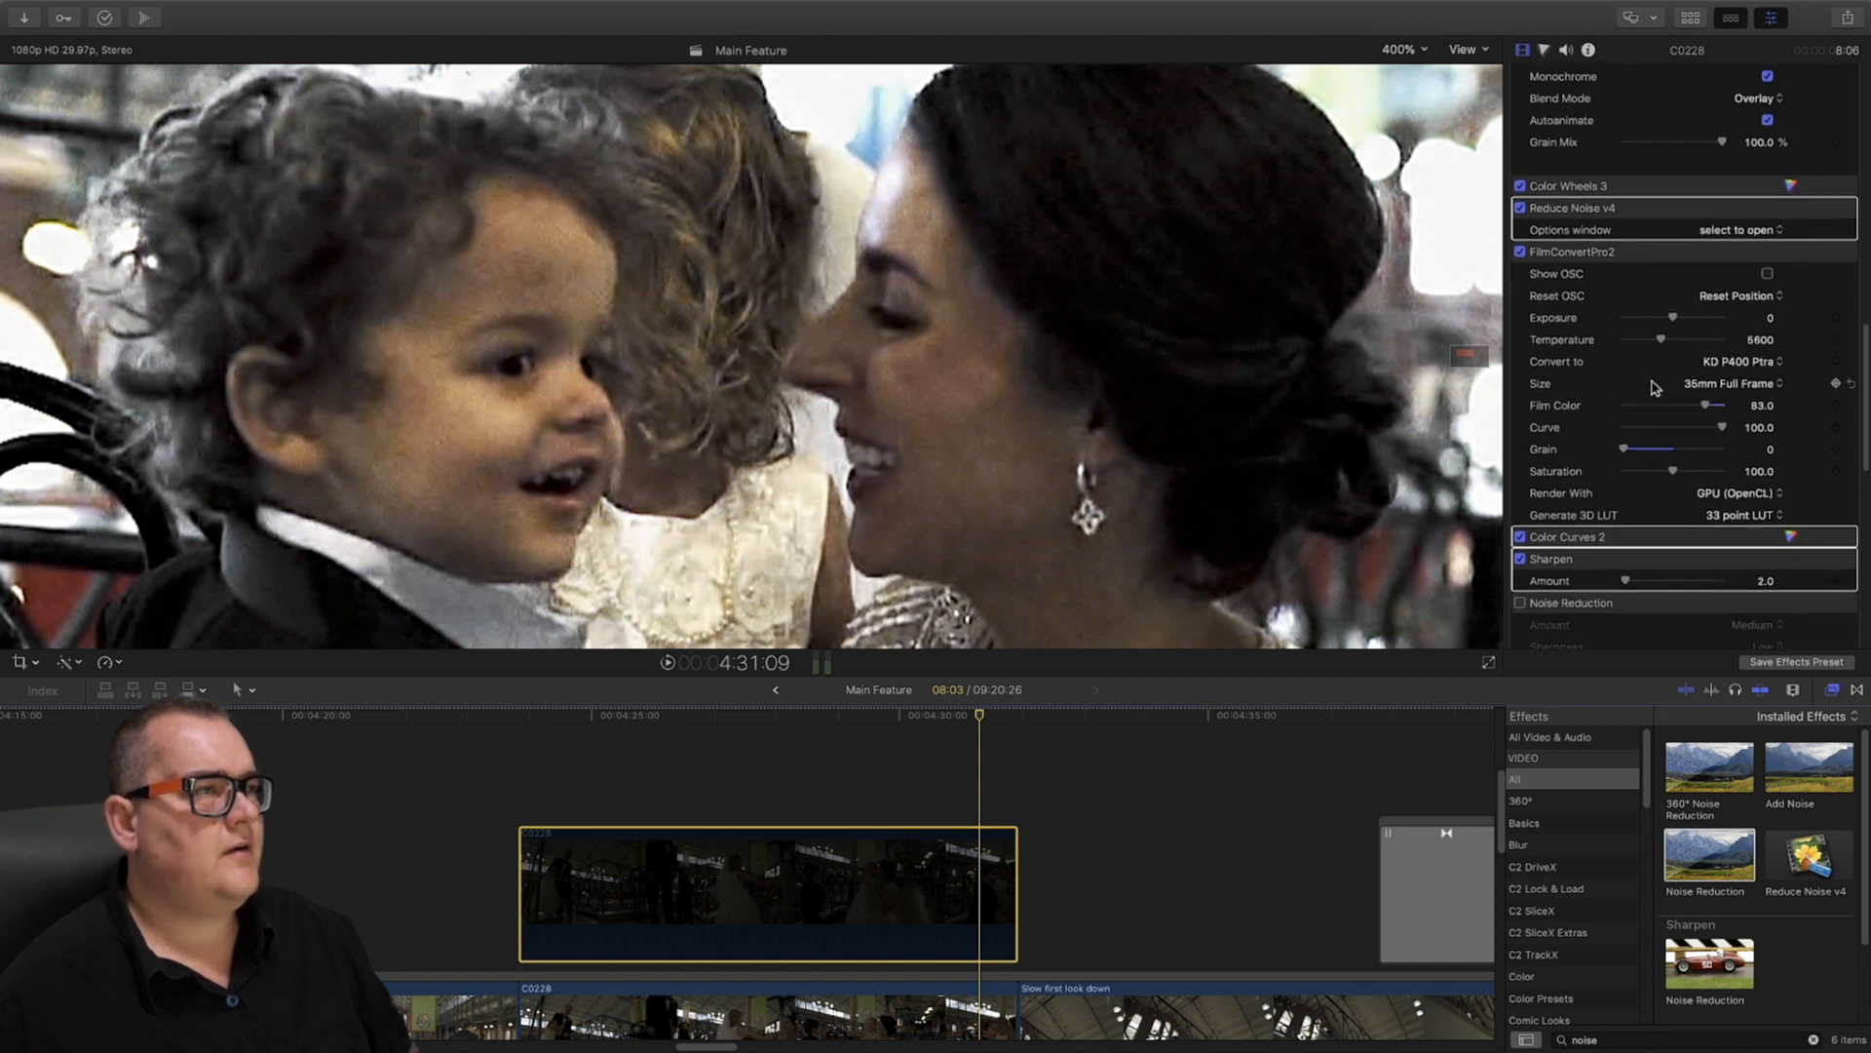
pyautogui.scroll(-10, 1743, 283)
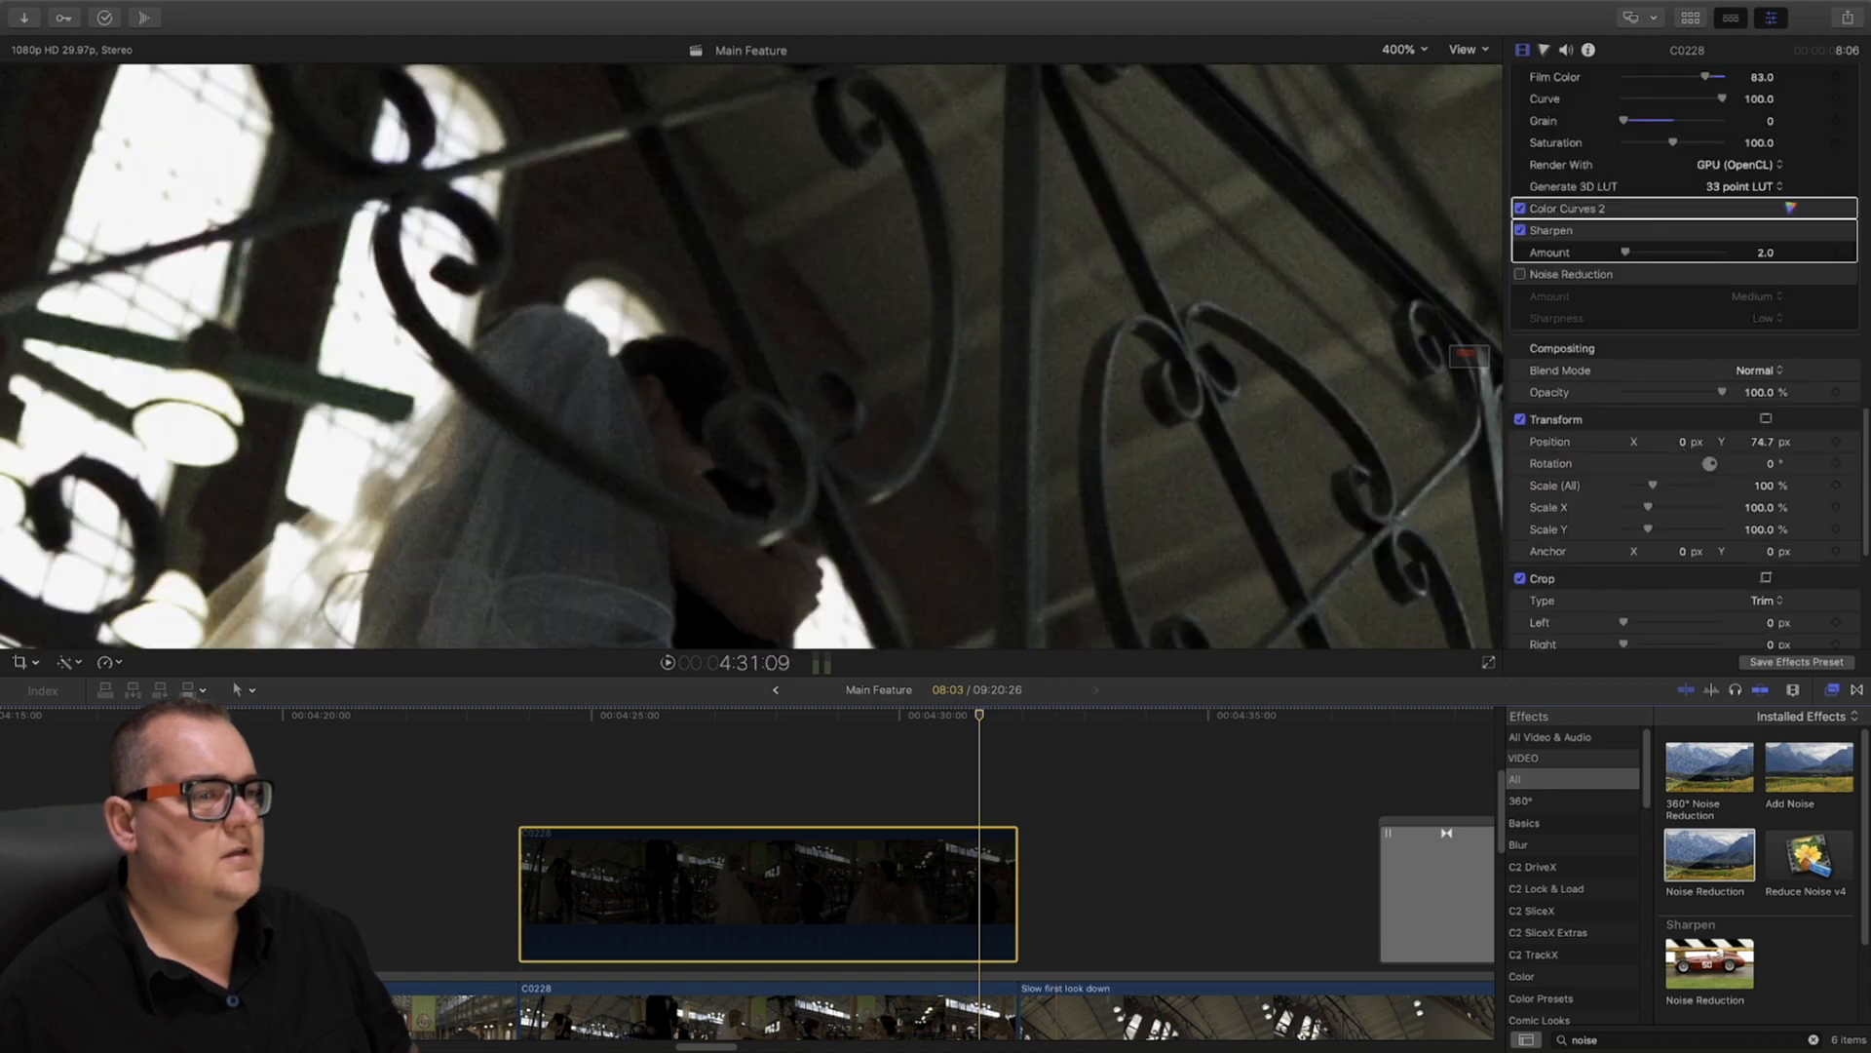
pyautogui.click(952, 1009)
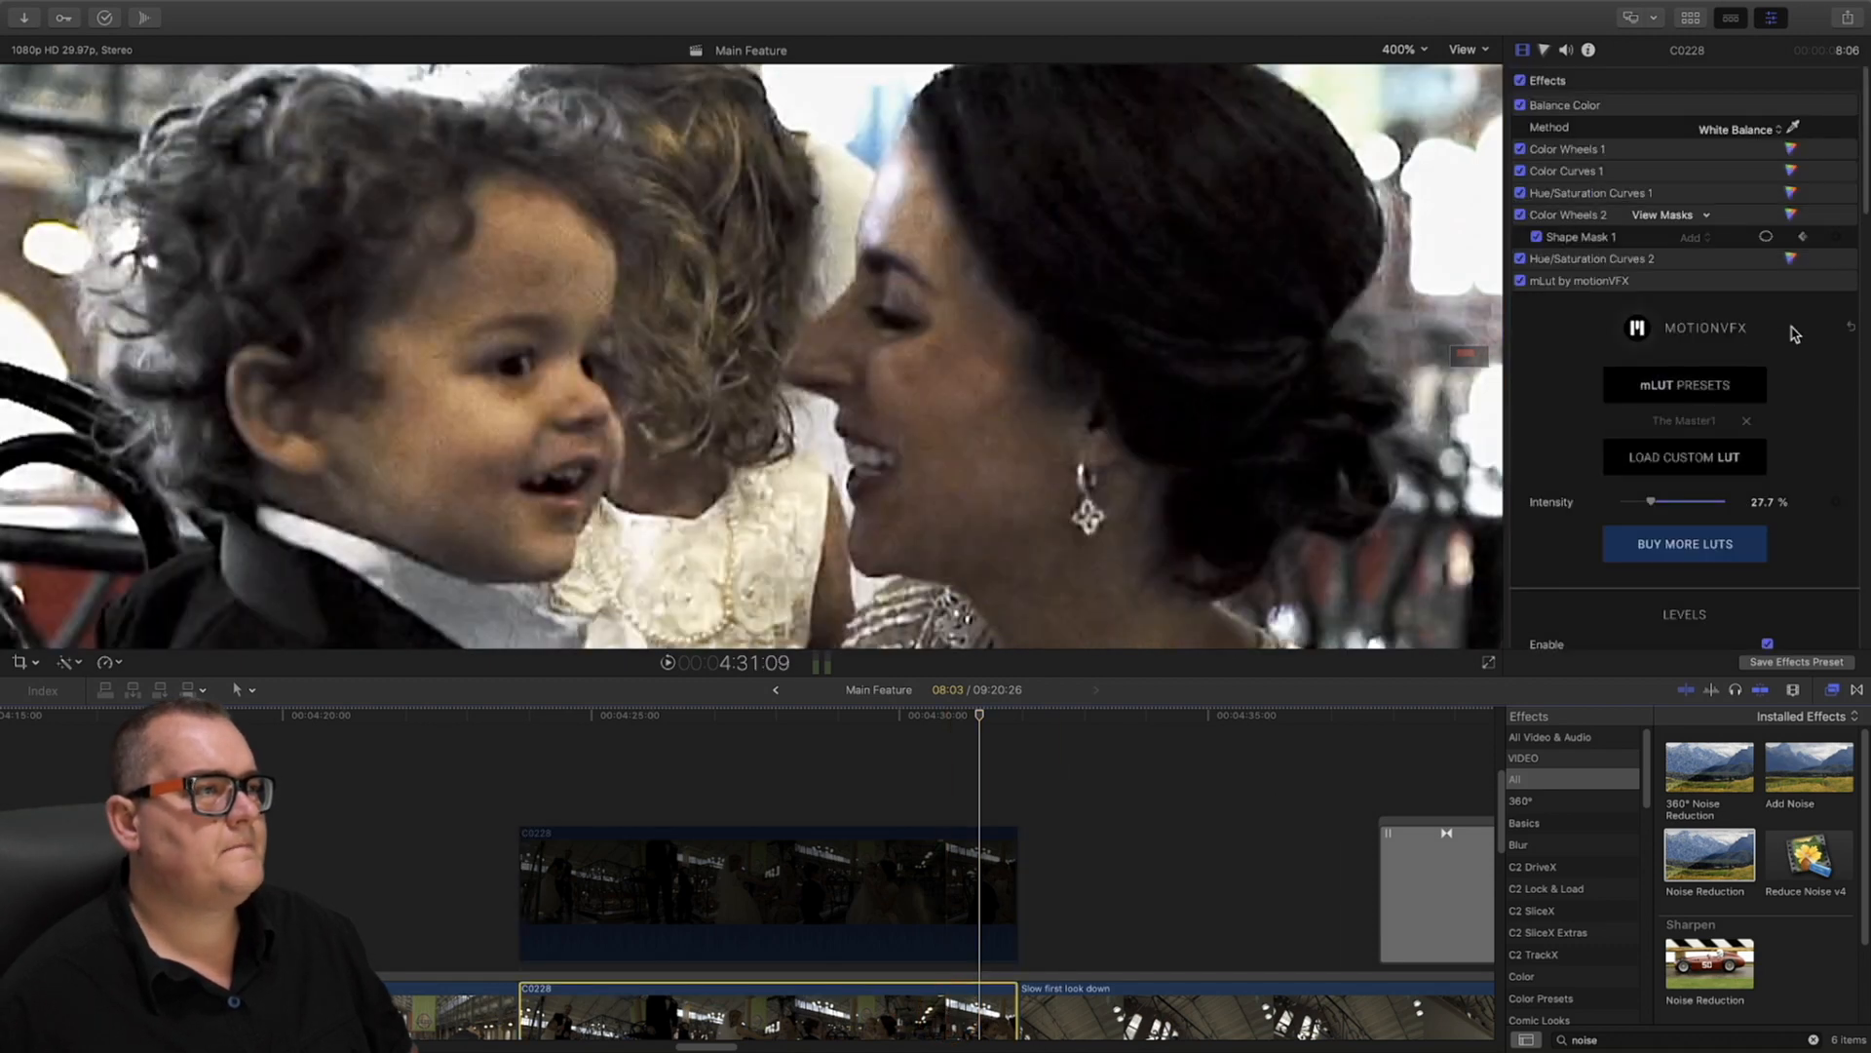
# Try the High and Maximum amounts for Noise Reduction on the original C0228 clip and return the amount to Medium
pyautogui.scroll(-15, 1774, 428)
pyautogui.scroll(-5, 1802, 464)
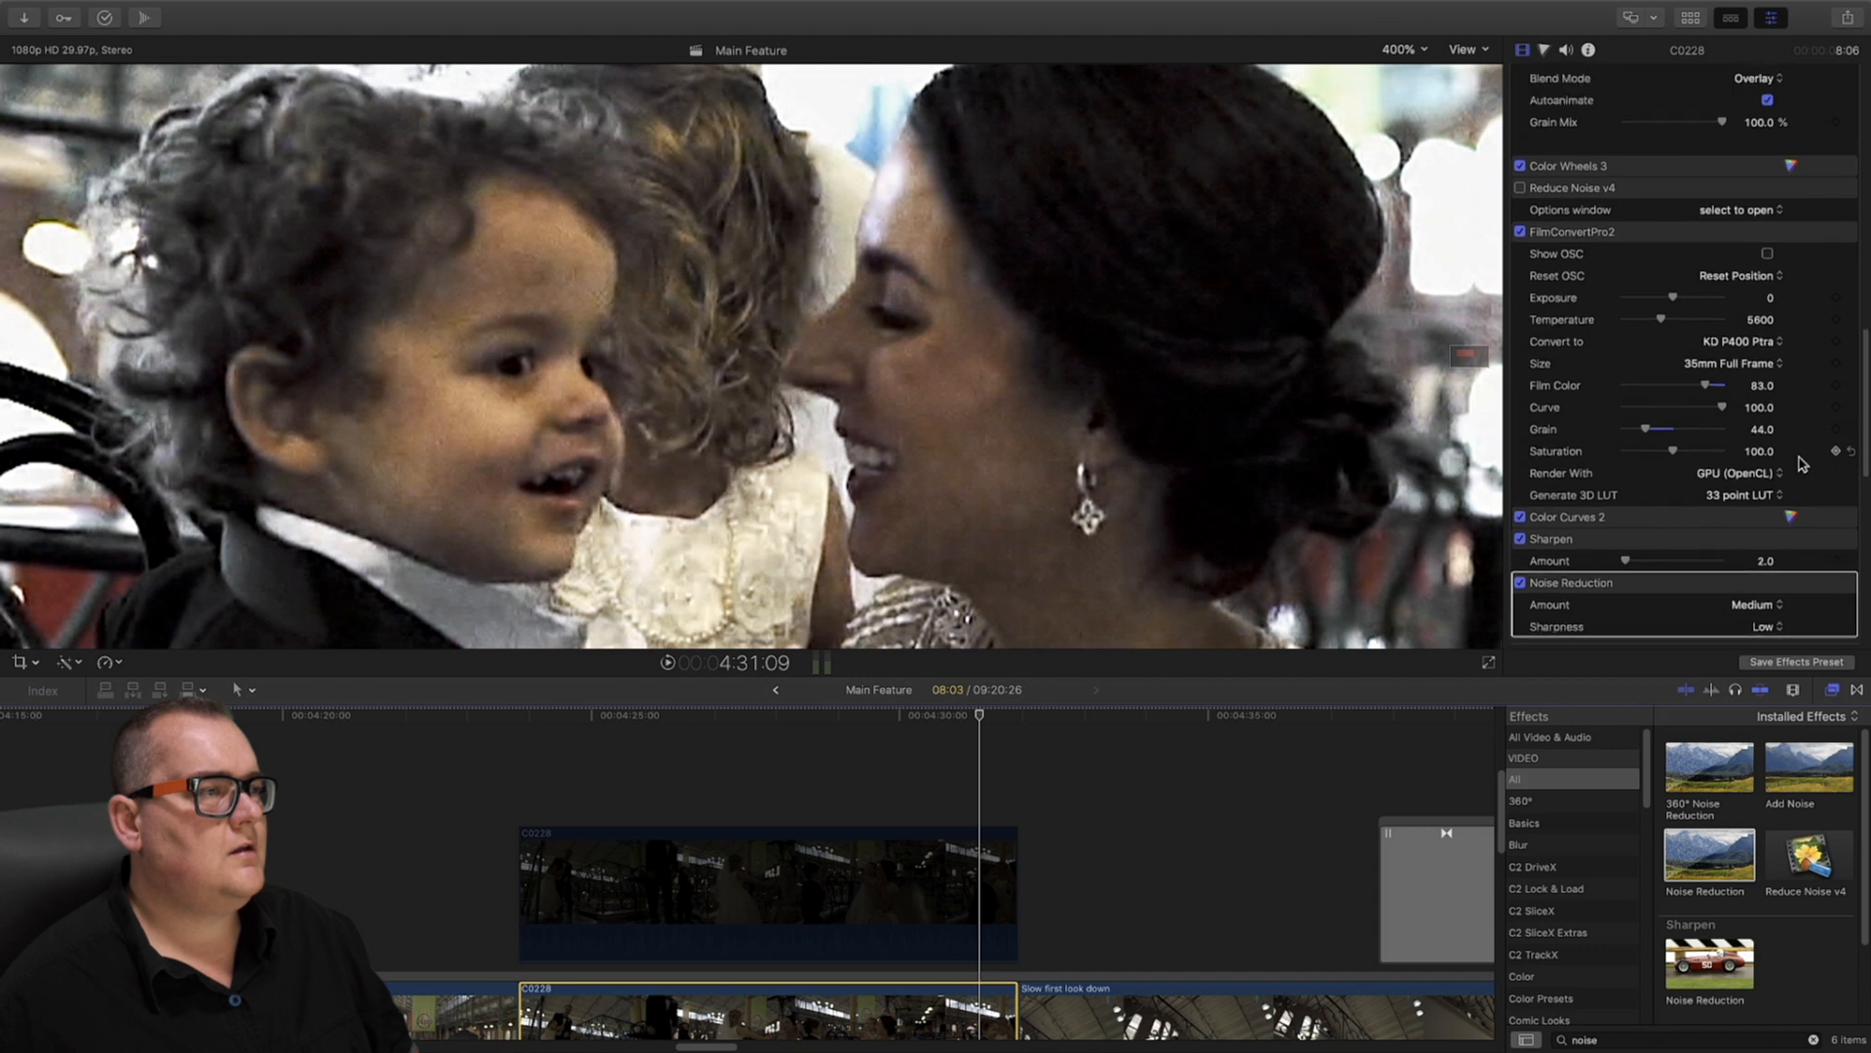
pyautogui.click(1770, 441)
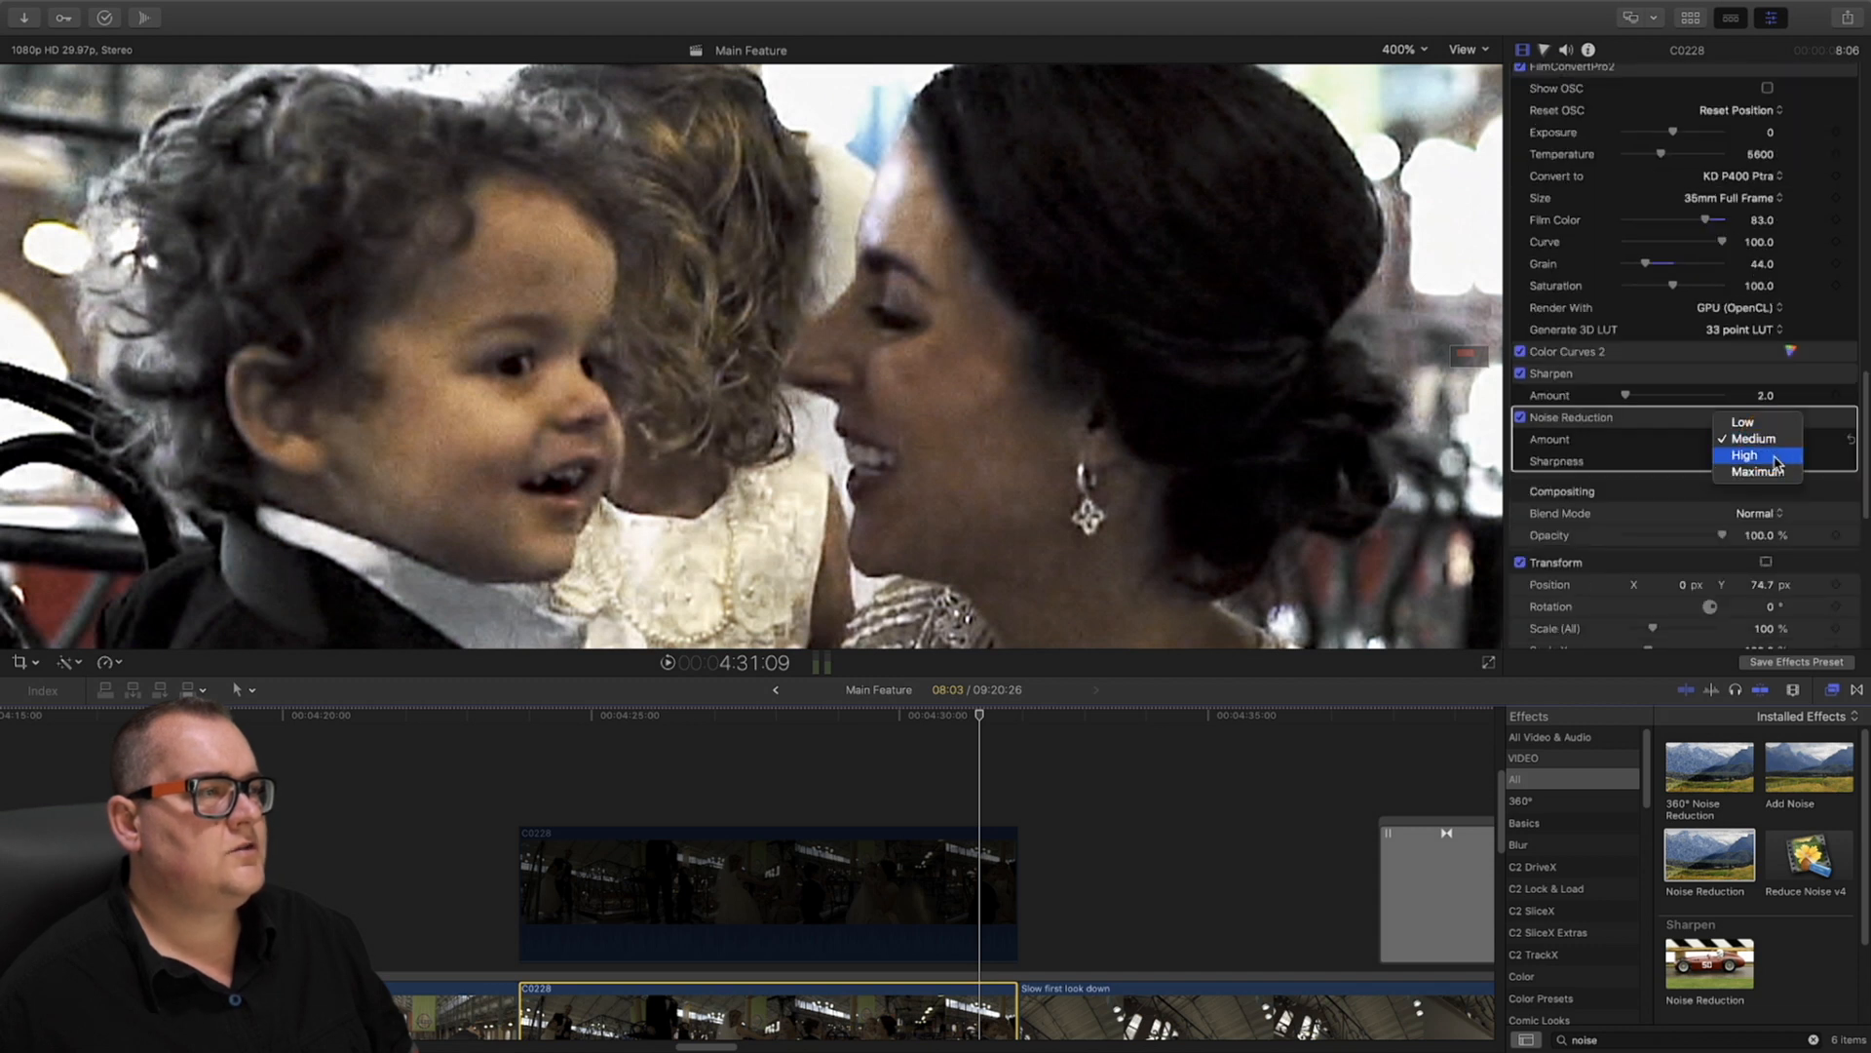
pyautogui.click(1772, 455)
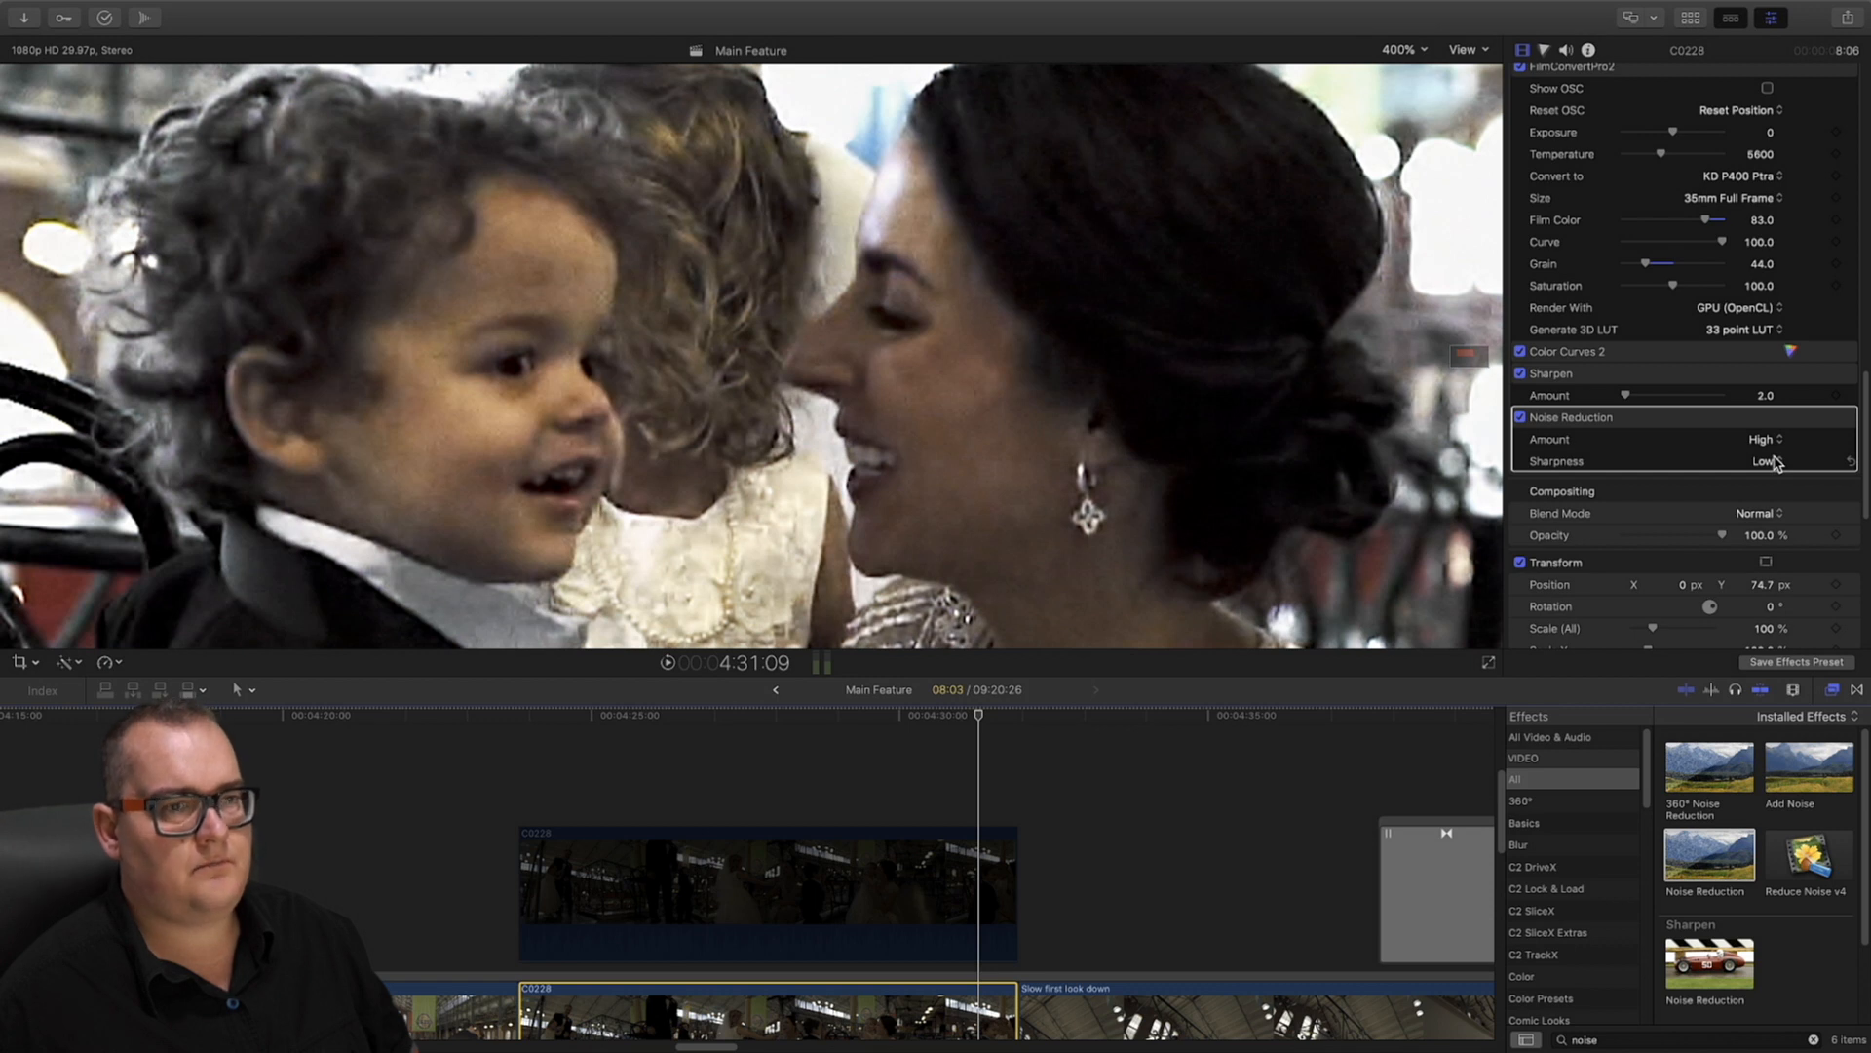
pyautogui.click(1772, 440)
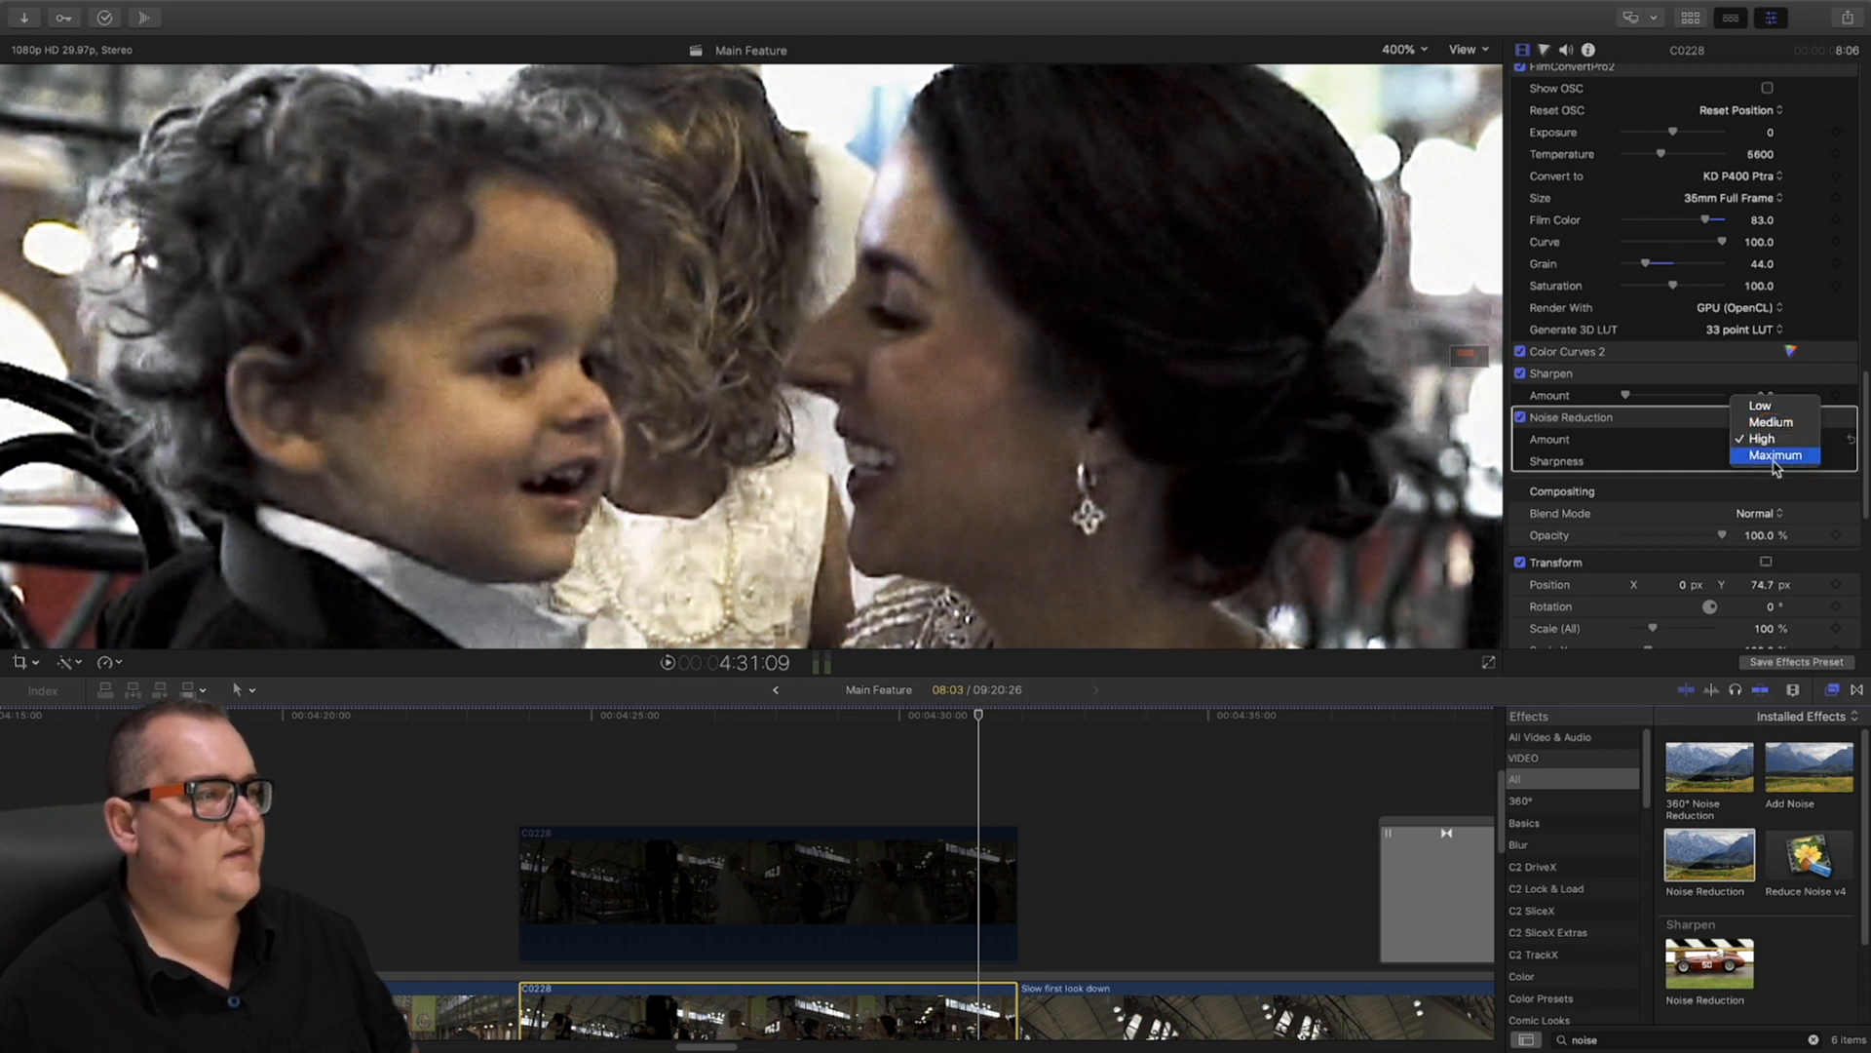
pyautogui.click(1772, 460)
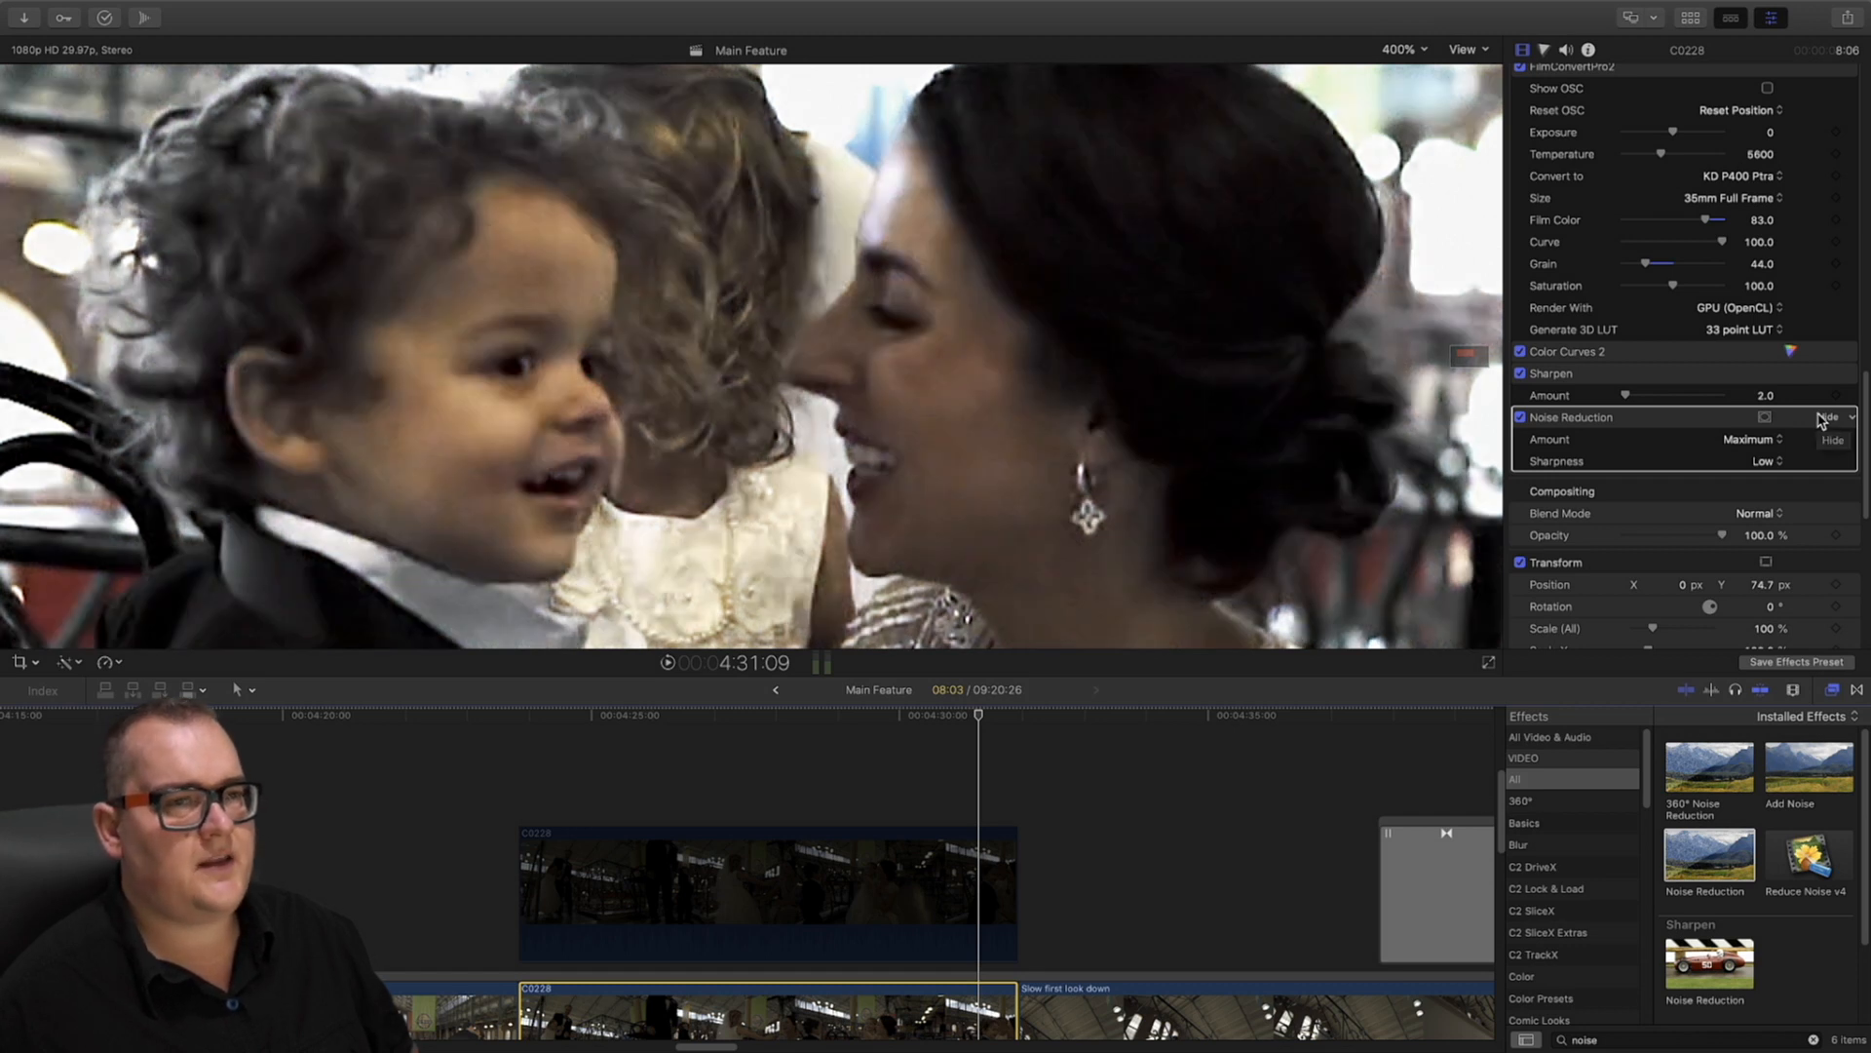
pyautogui.click(1759, 440)
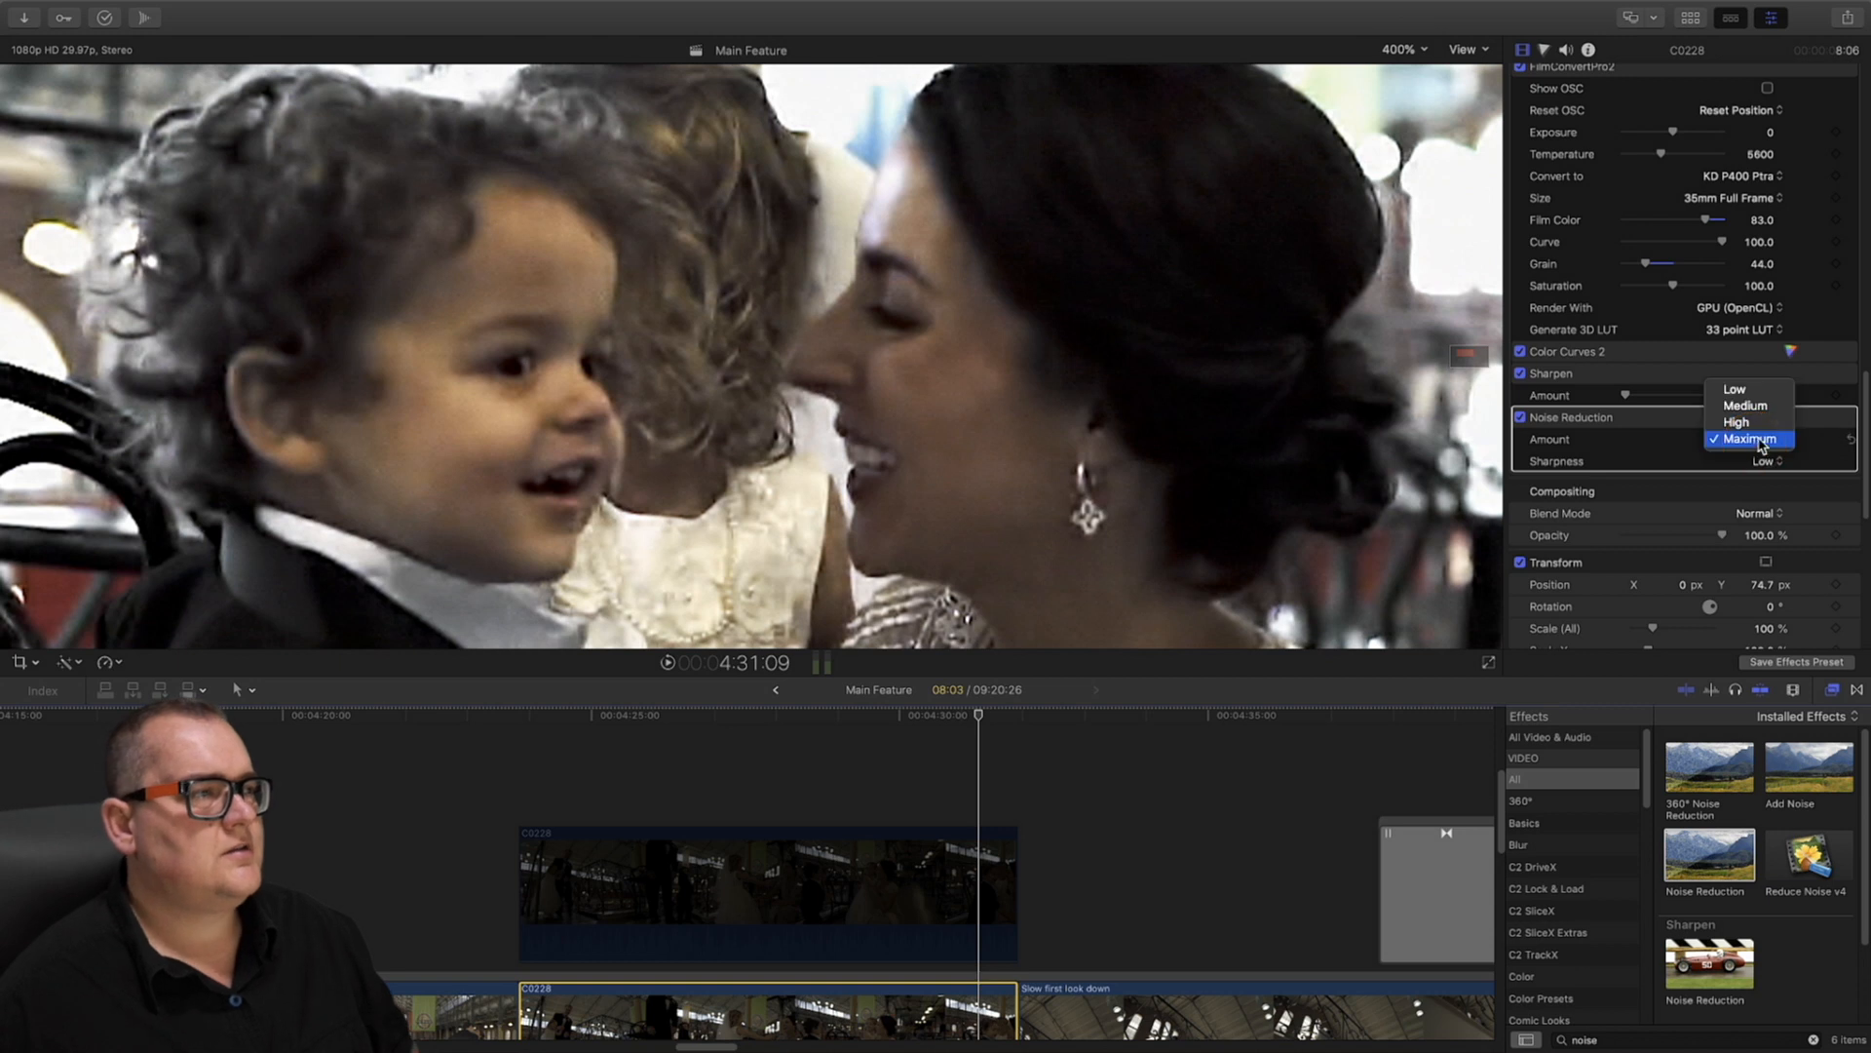
pyautogui.click(1769, 439)
pyautogui.click(1772, 440)
pyautogui.click(1776, 462)
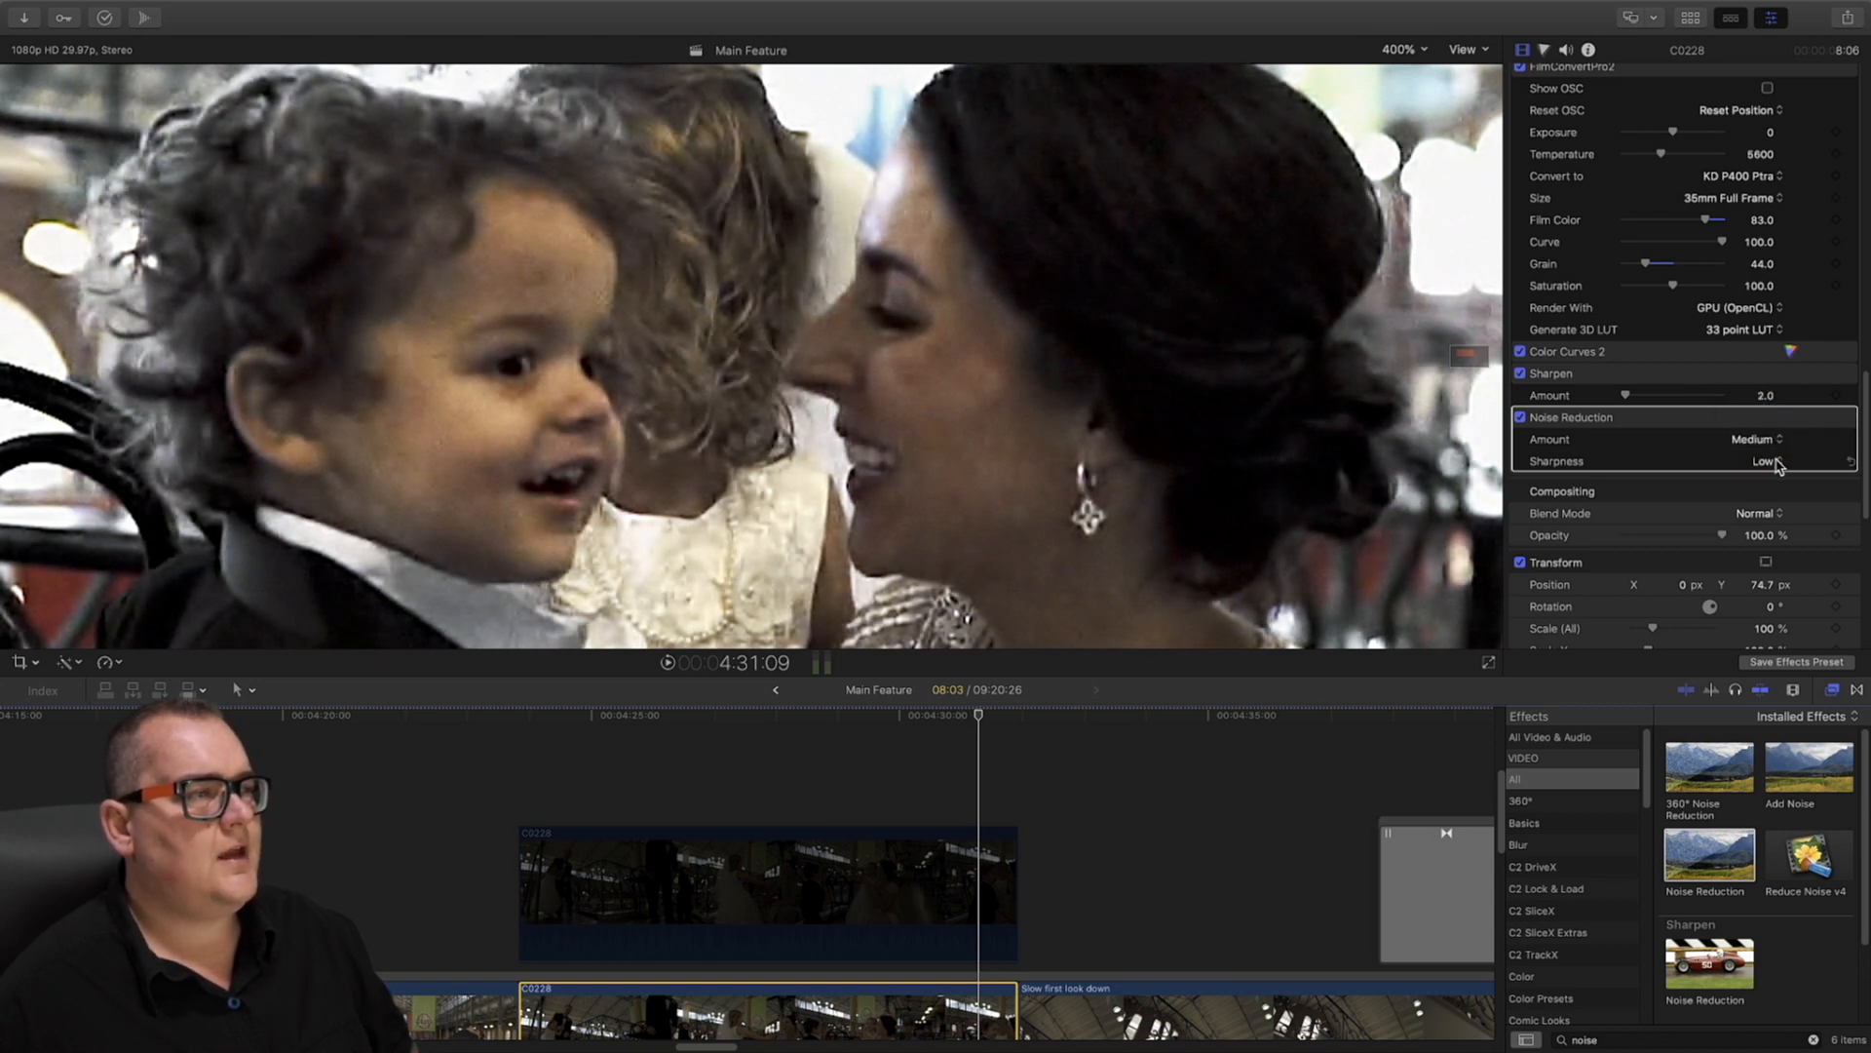
# Try Maximum and Medium sharpness for Noise Reduction on the C0228 clip, restore Low, and select the disabled copy above it
pyautogui.click(1777, 464)
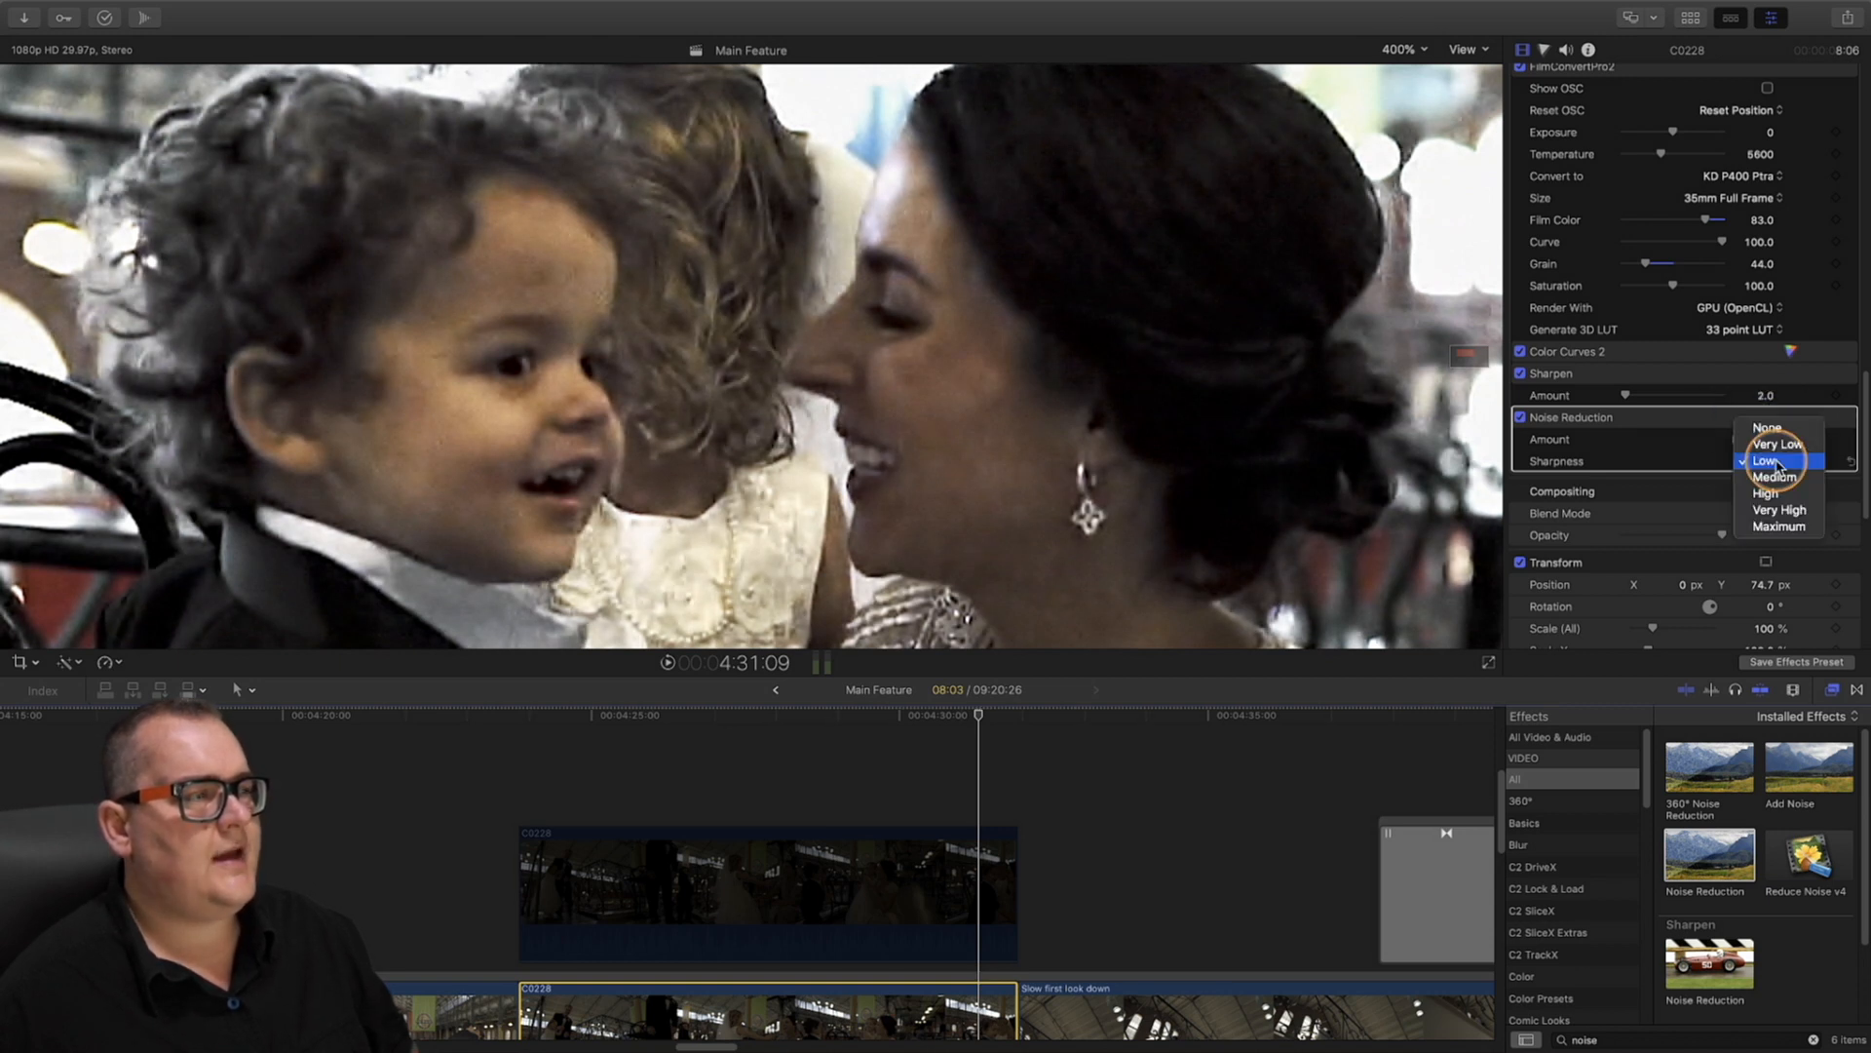
pyautogui.click(1779, 527)
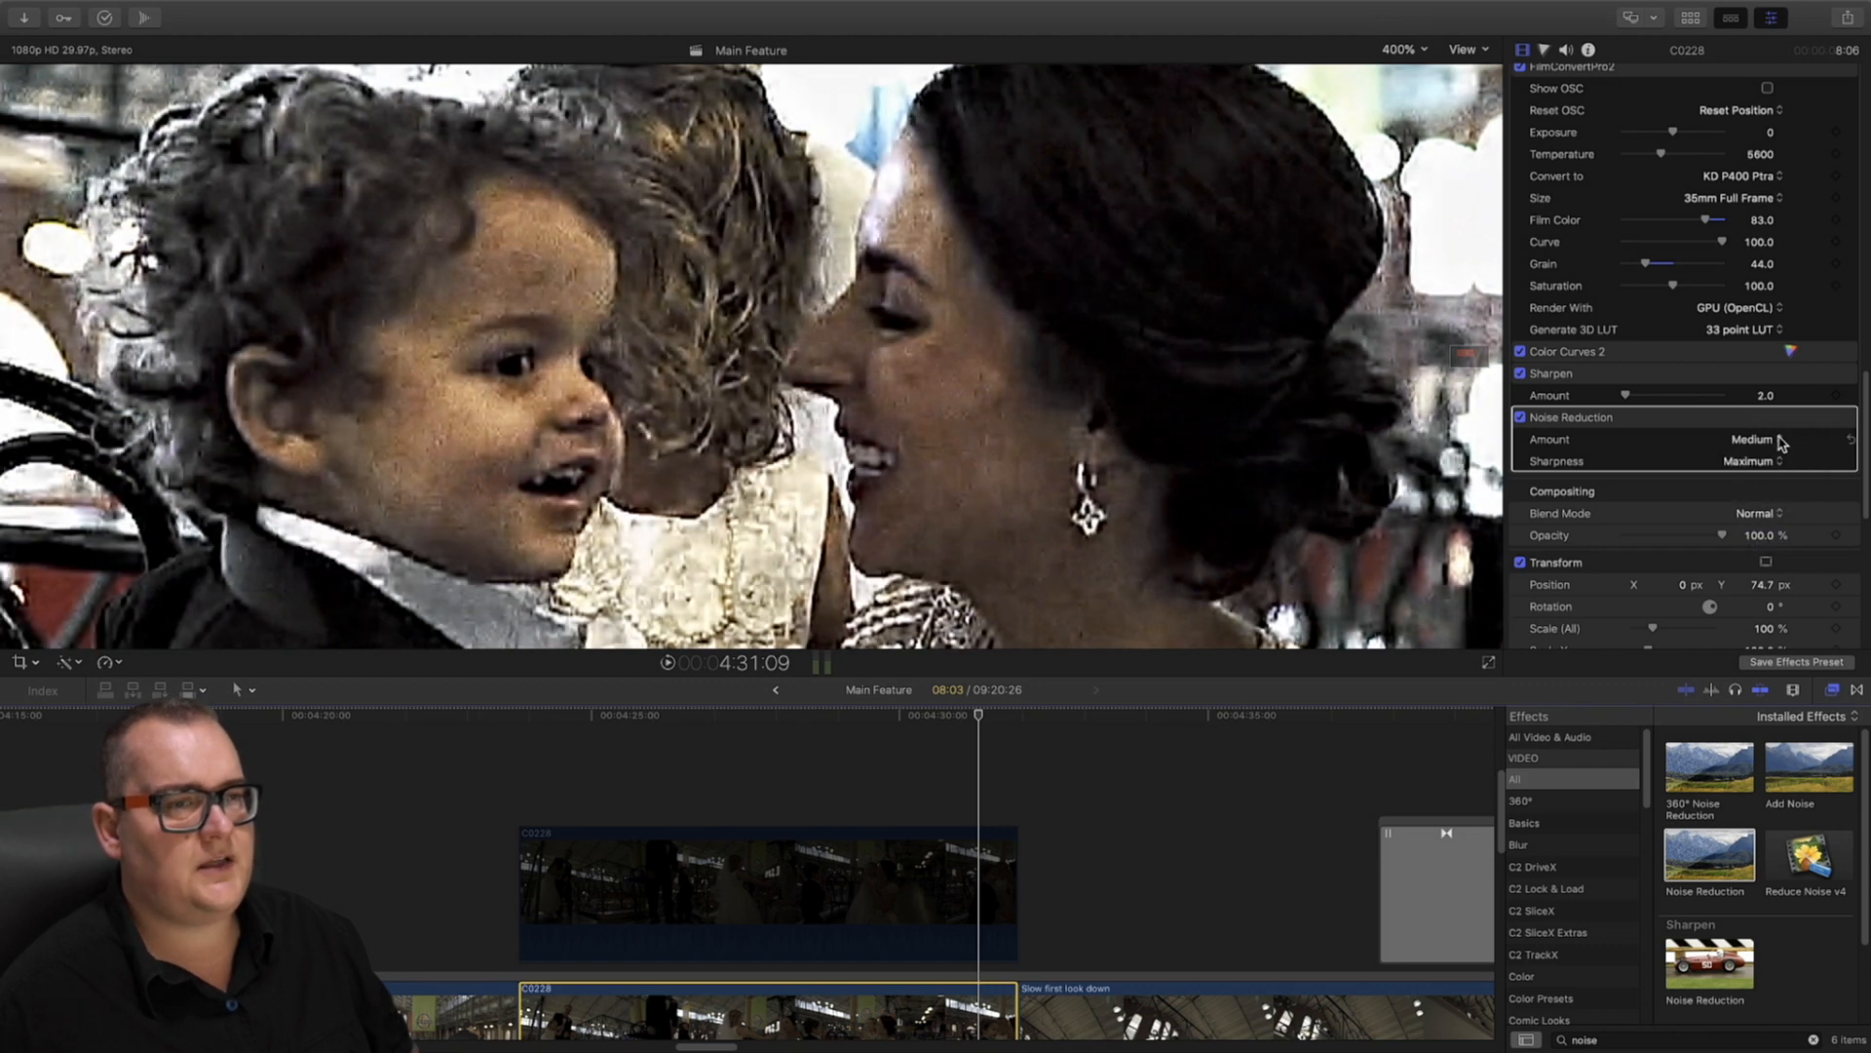
pyautogui.click(1774, 464)
pyautogui.click(1778, 420)
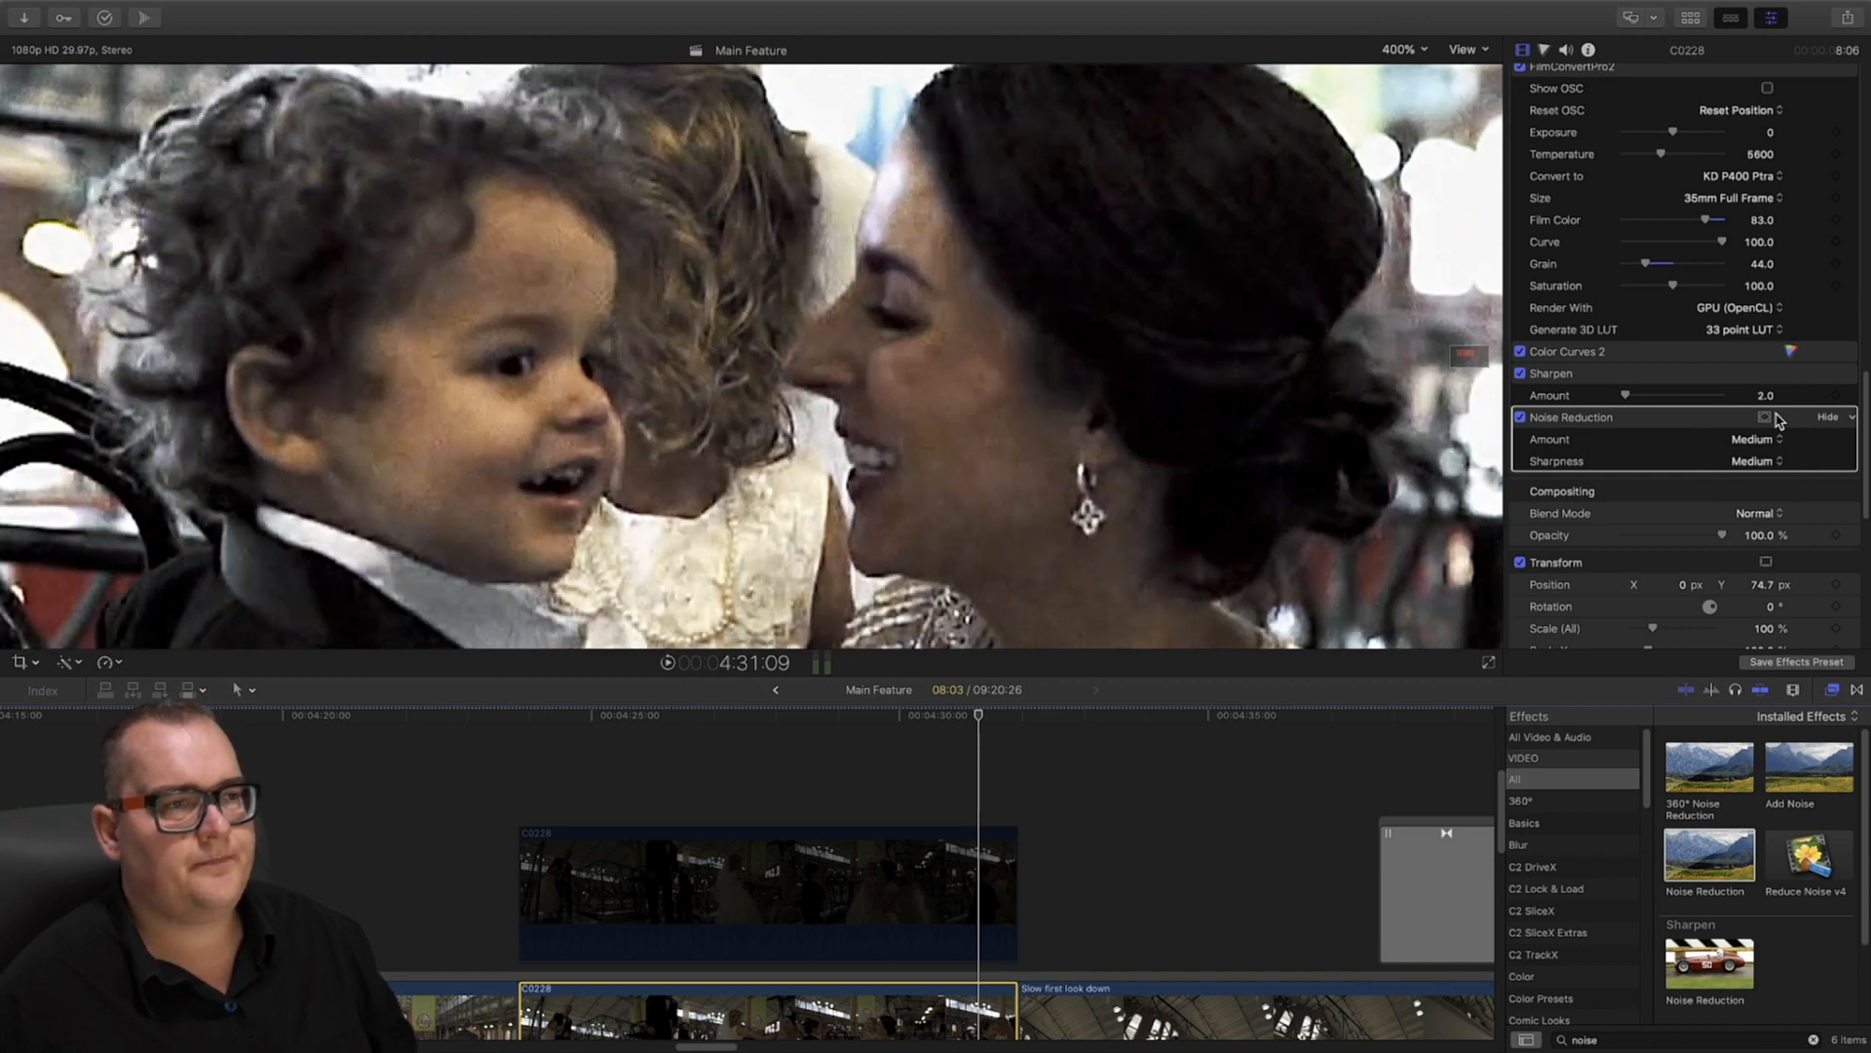
pyautogui.click(1777, 464)
pyautogui.click(1782, 453)
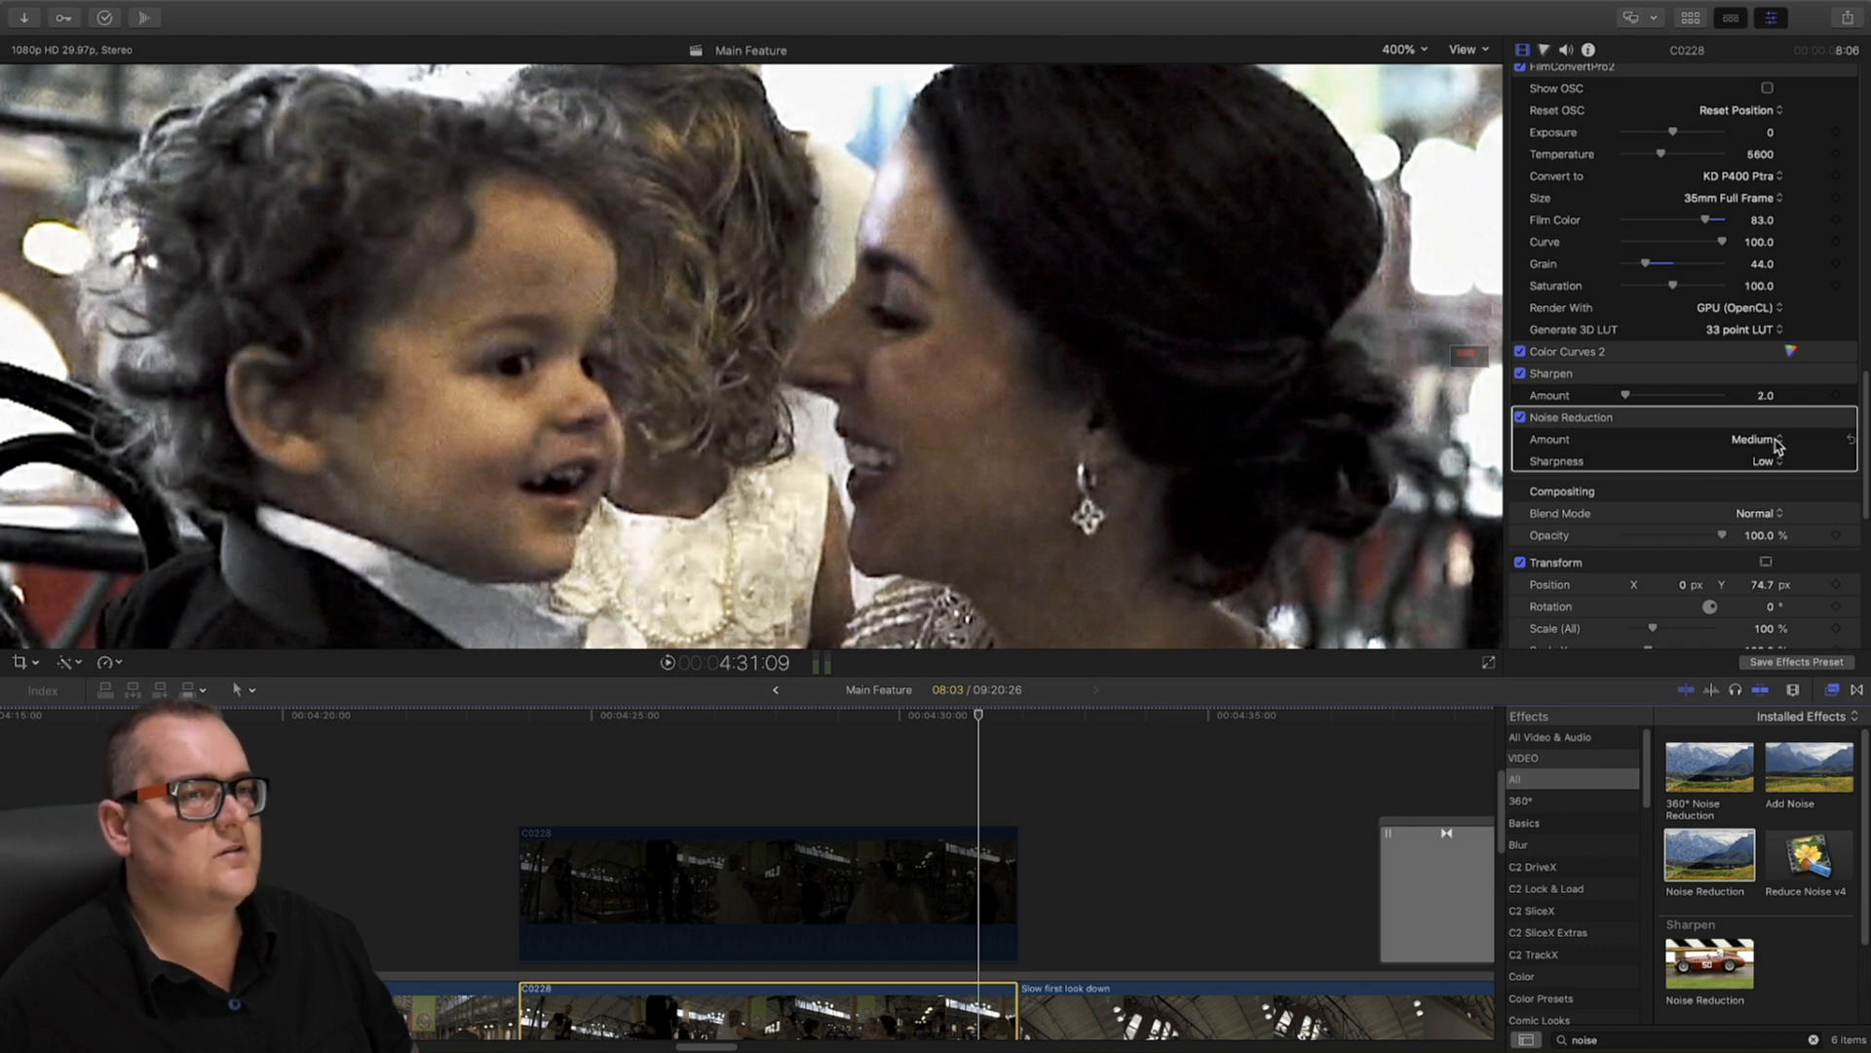
pyautogui.click(994, 865)
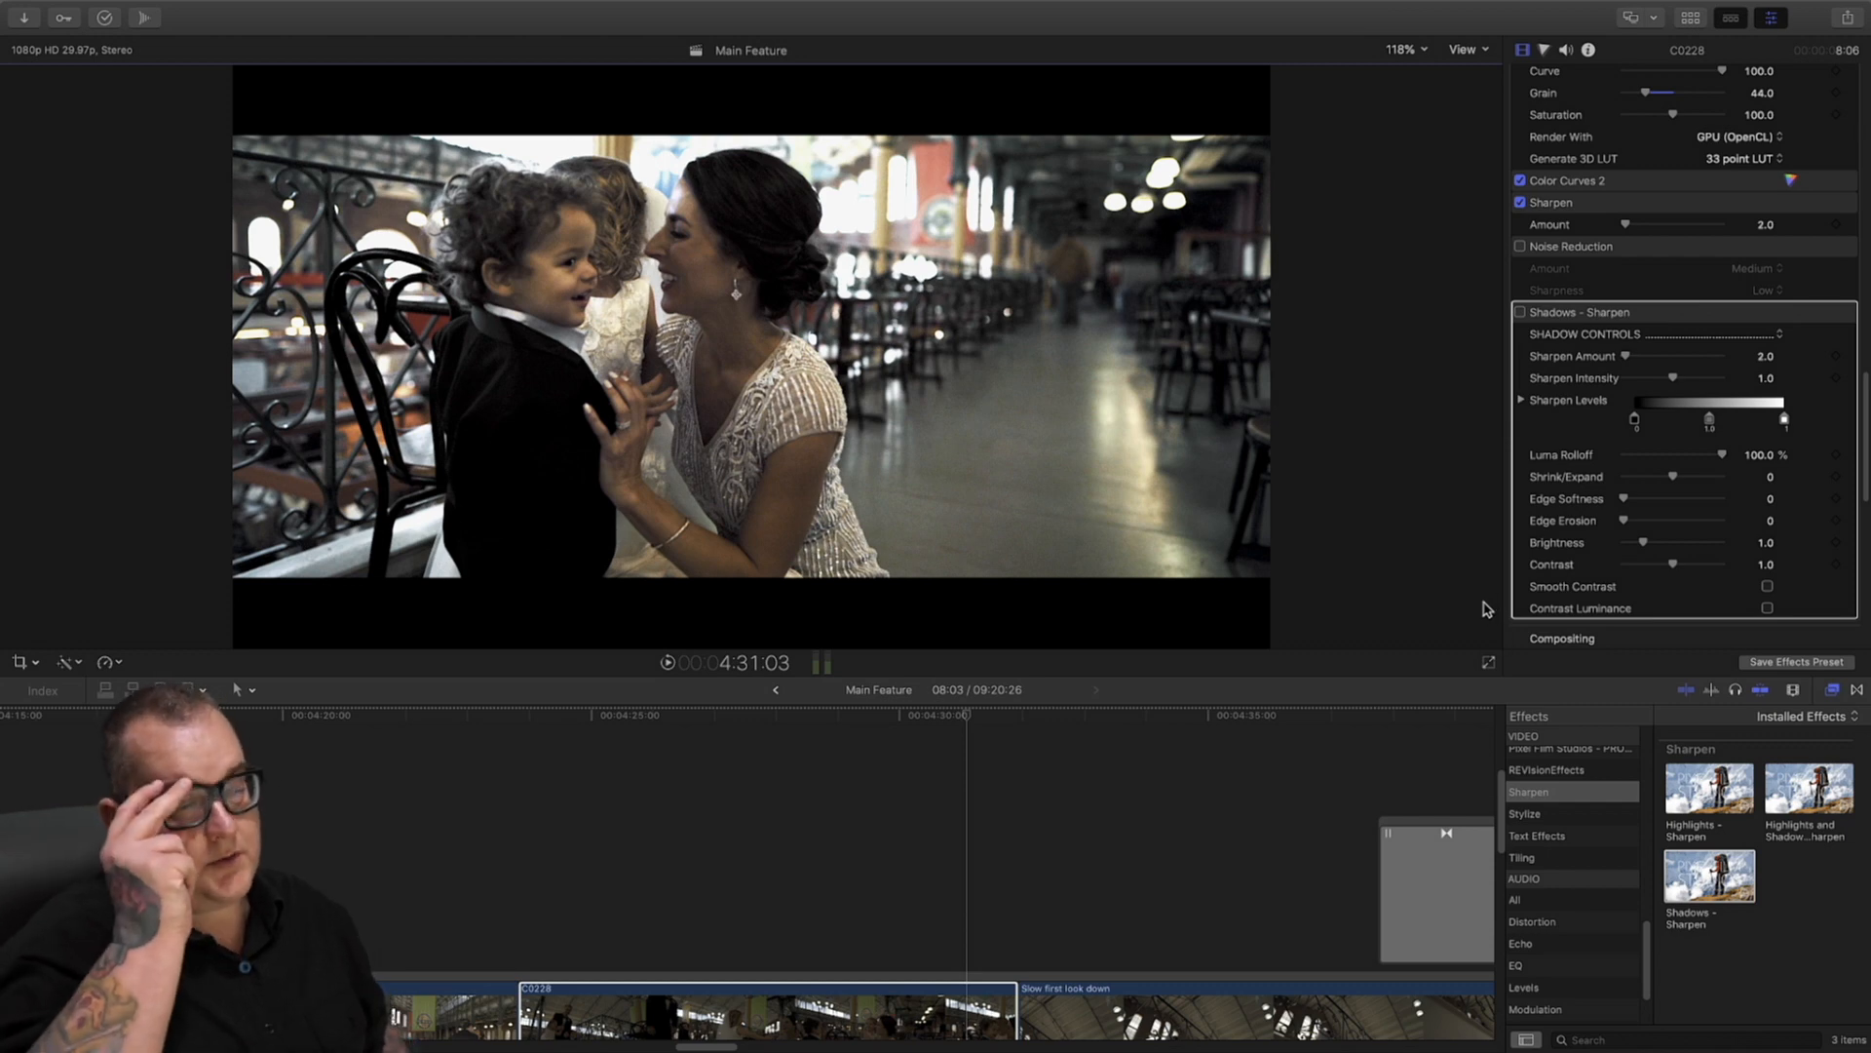
# Check the C0228 clip at several moments, including 4:29:26, 4:28:19, 4:30:06 and the opening staircase shot
pyautogui.click(885, 719)
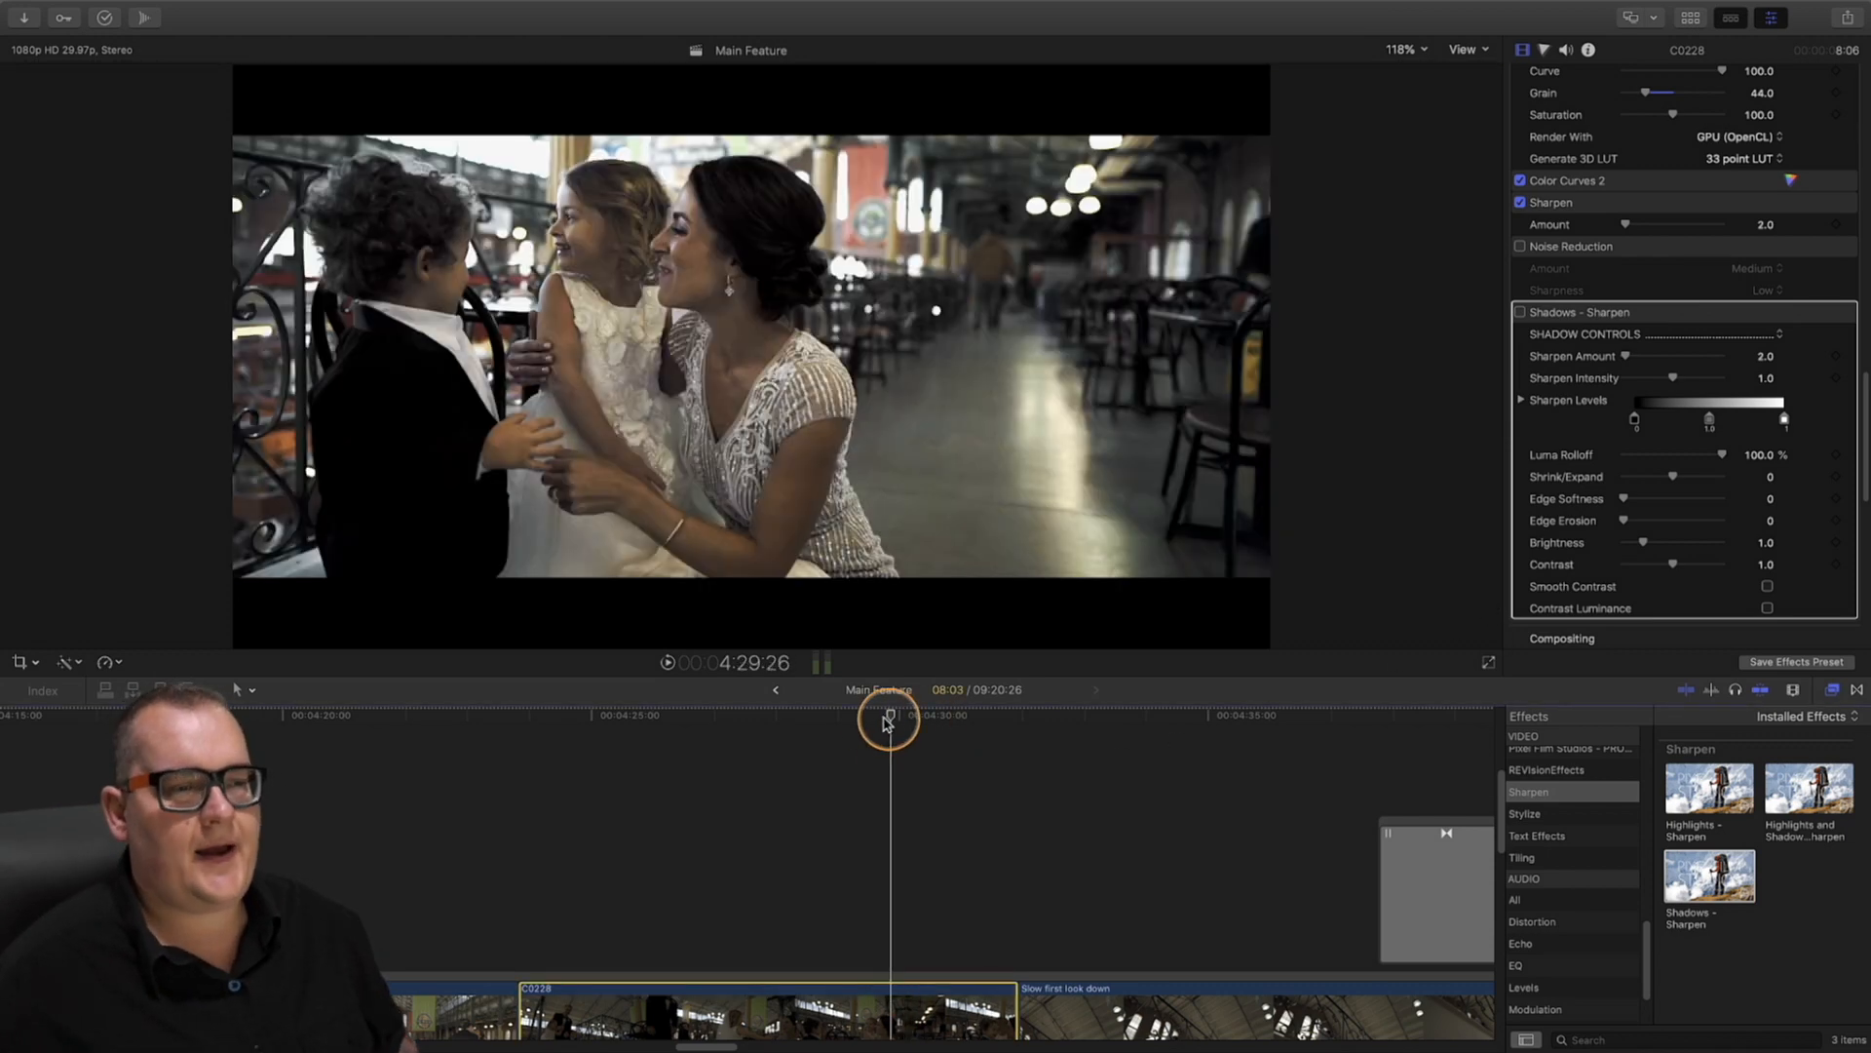
pyautogui.click(814, 719)
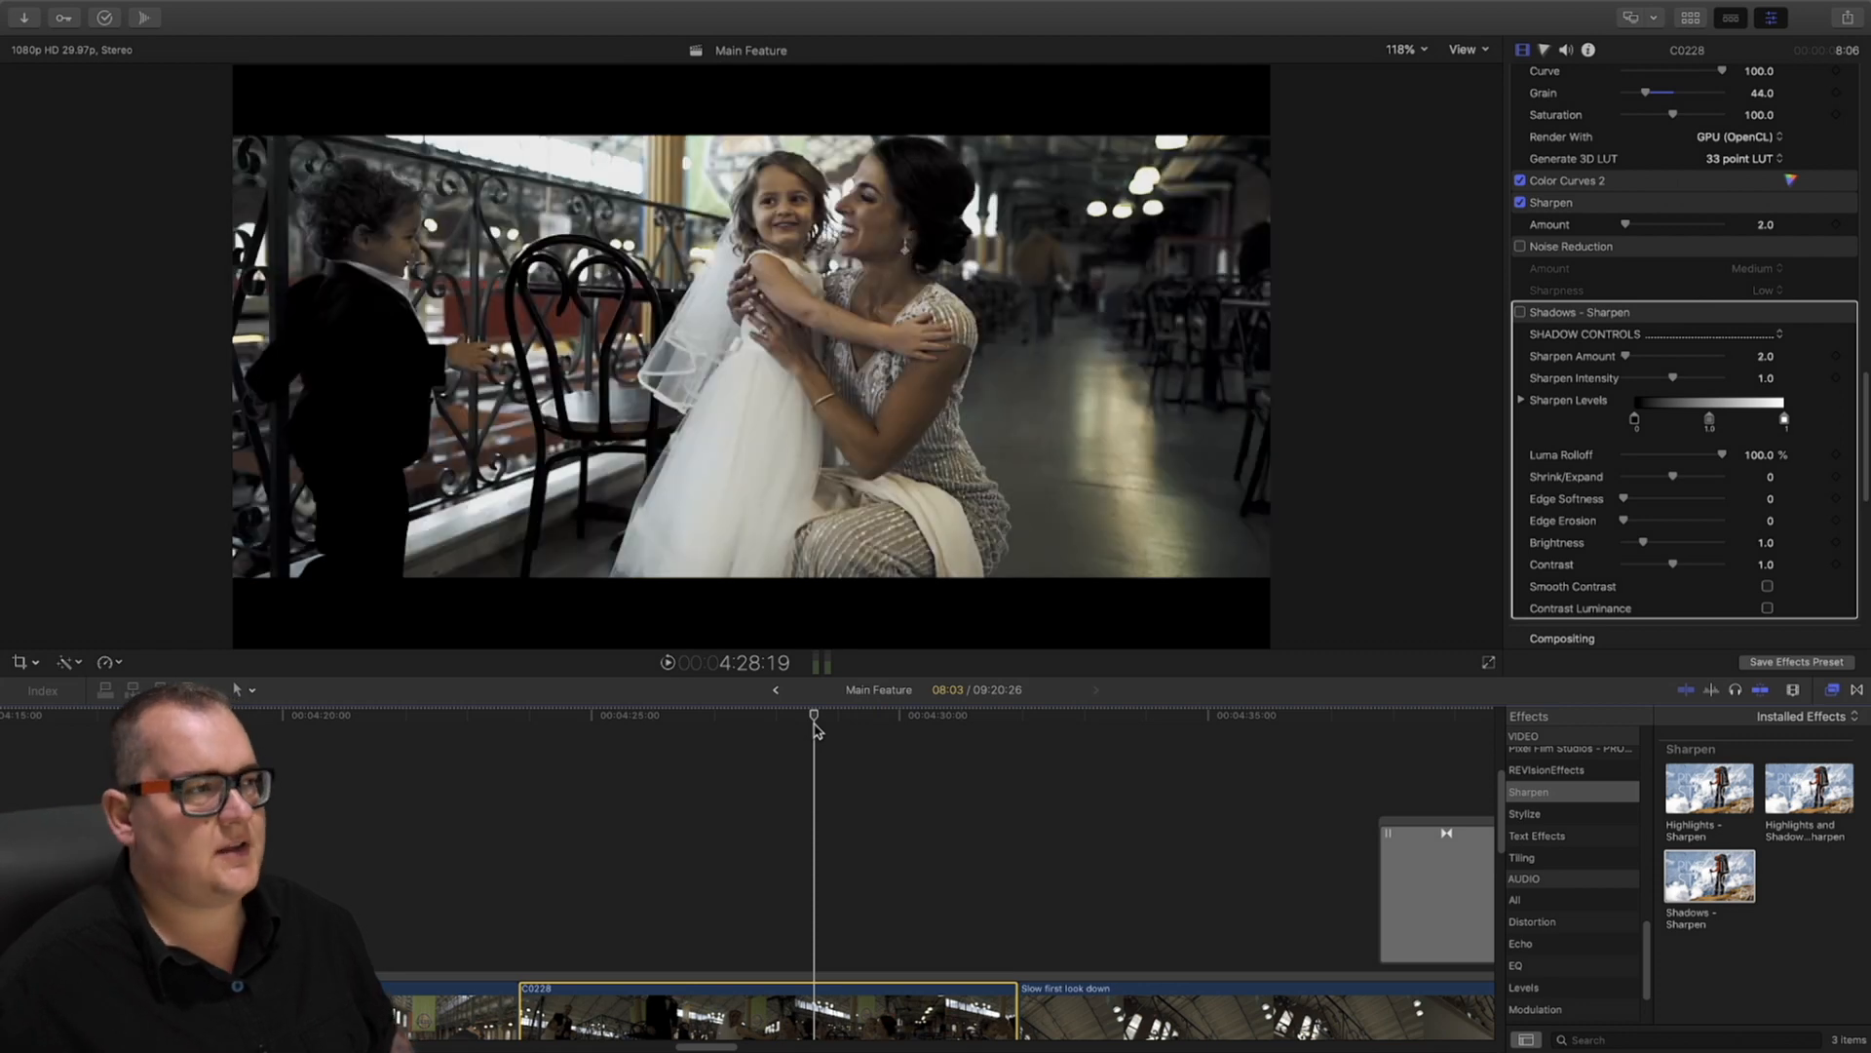
pyautogui.click(912, 718)
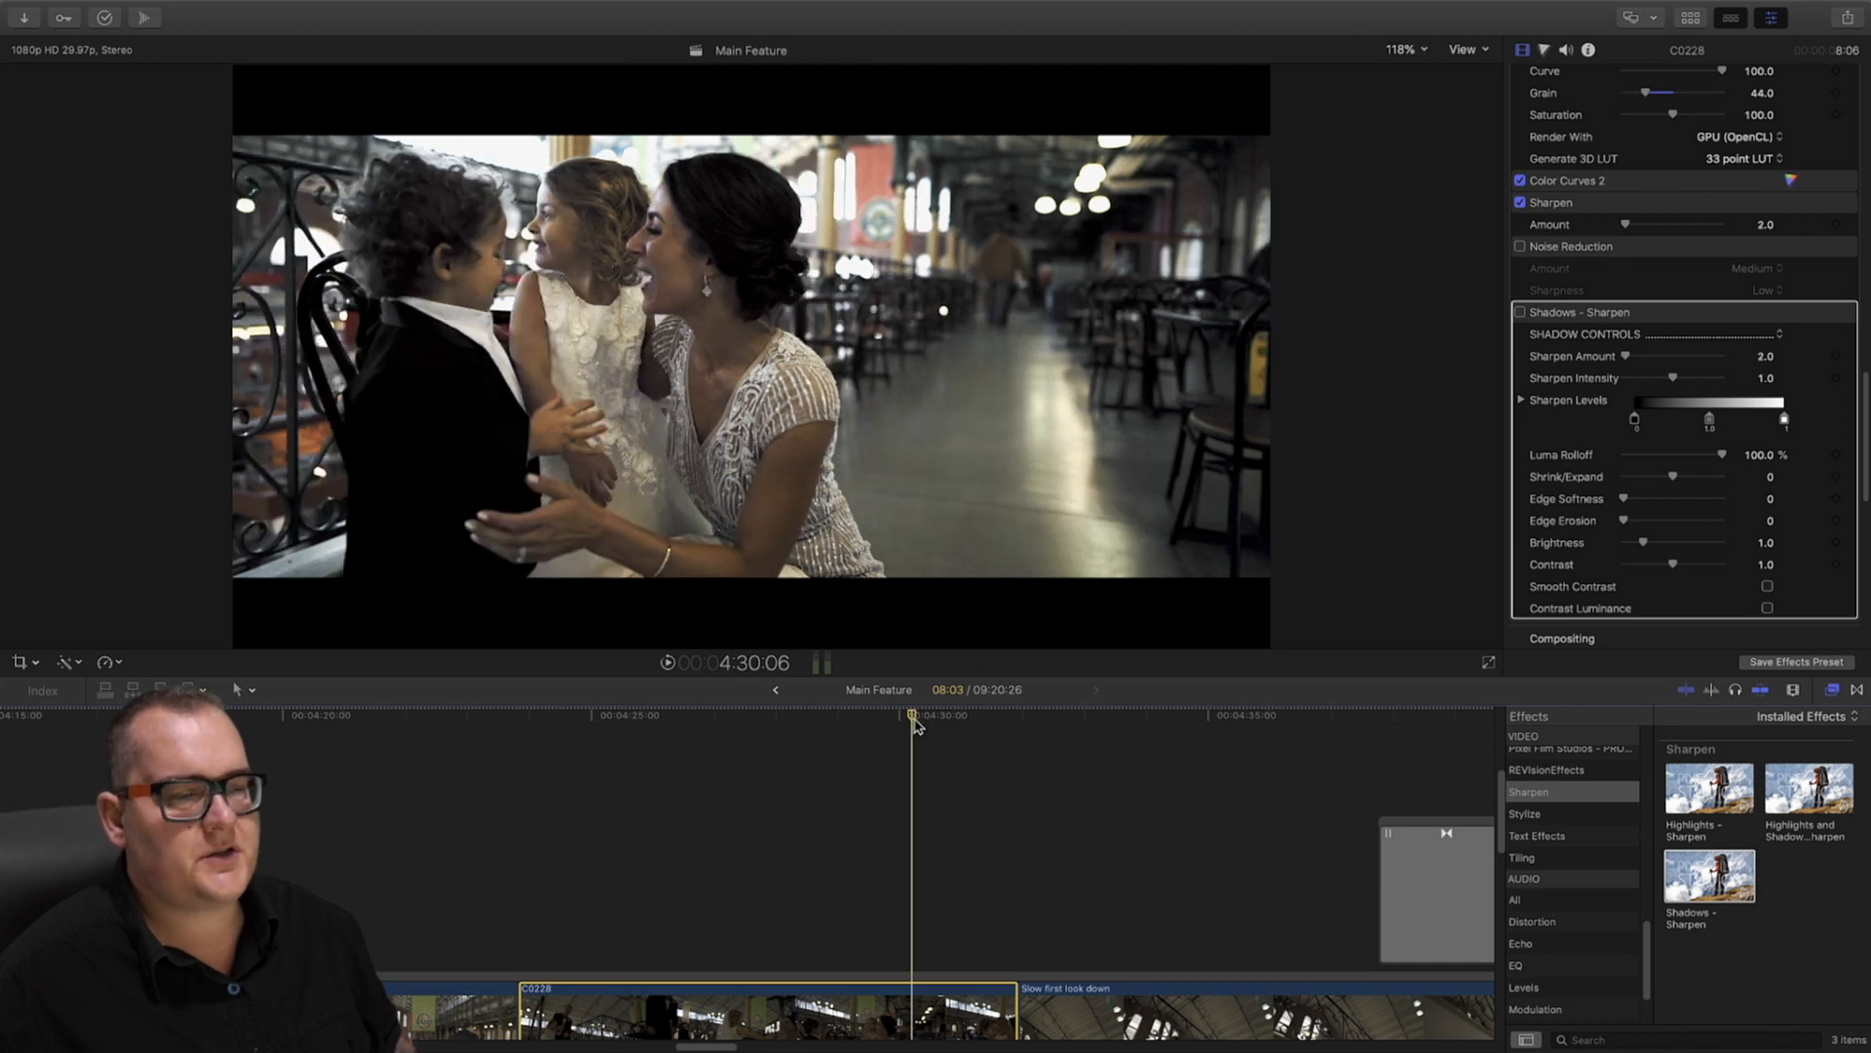
pyautogui.hscroll(-2, 683, 770)
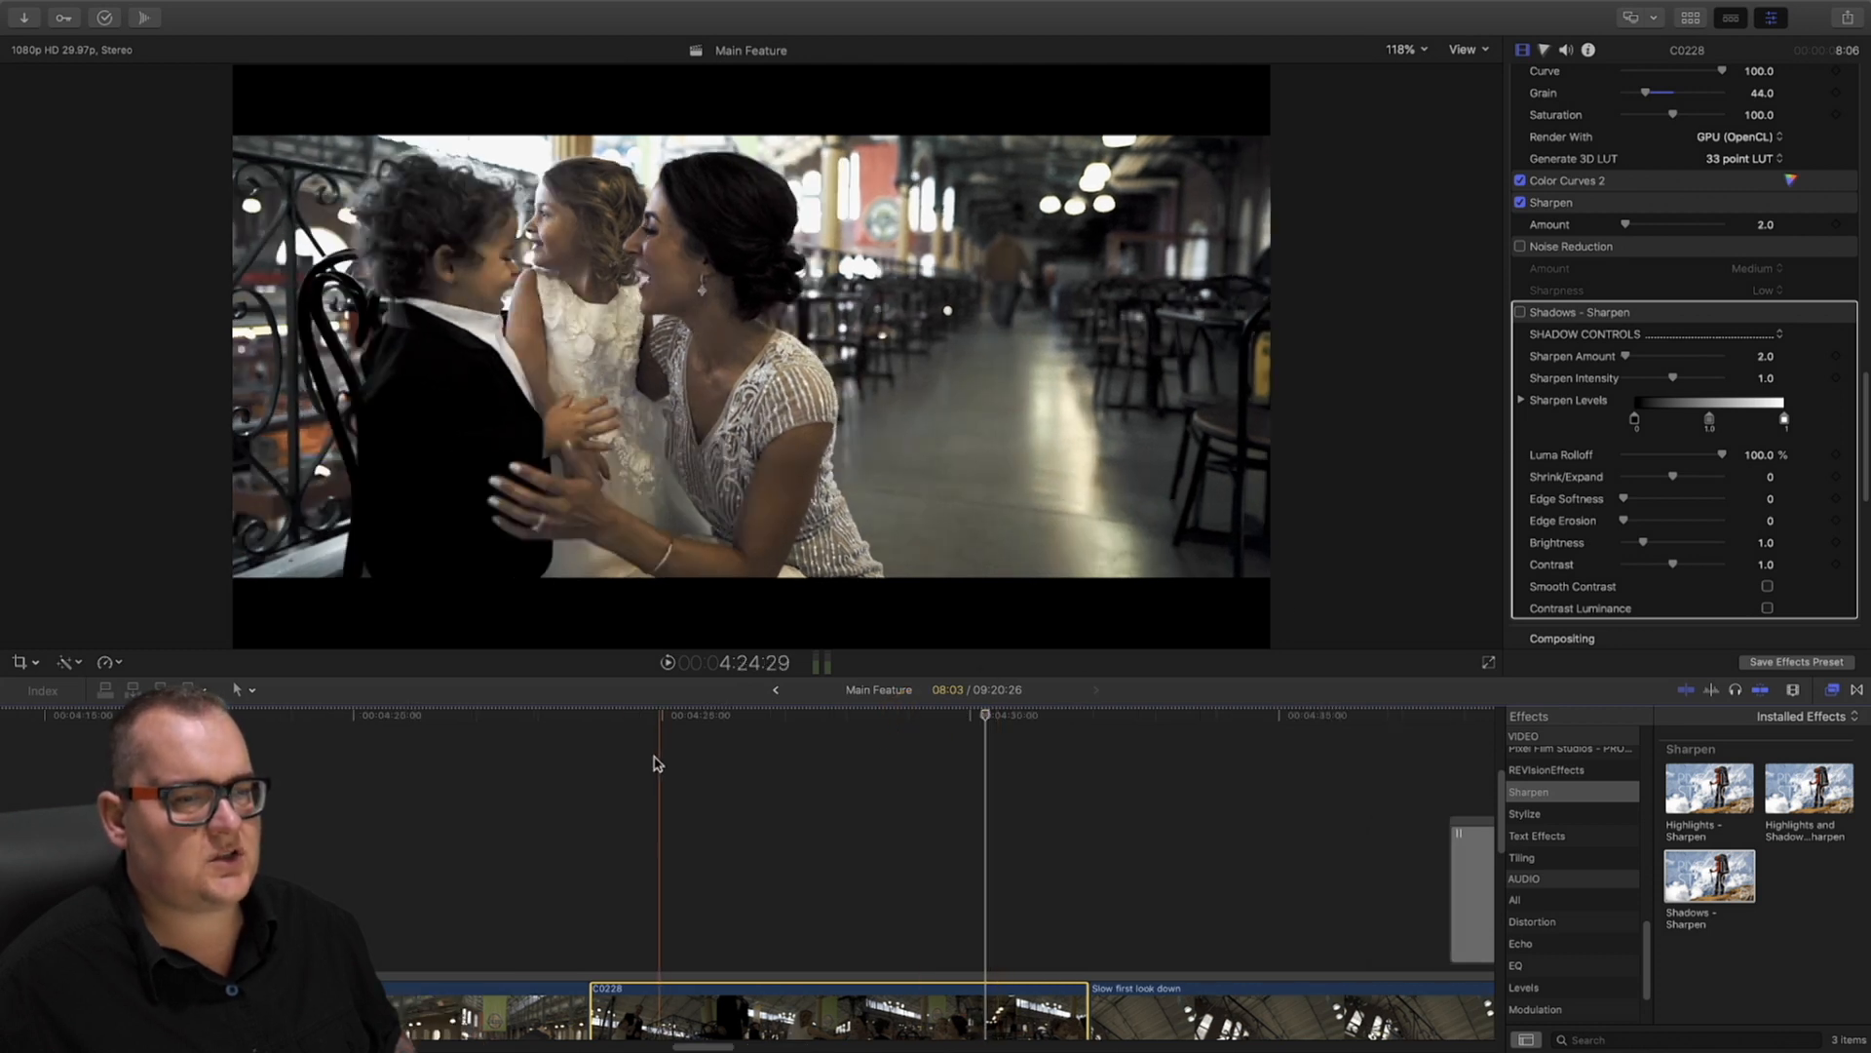
pyautogui.click(606, 712)
pyautogui.click(787, 727)
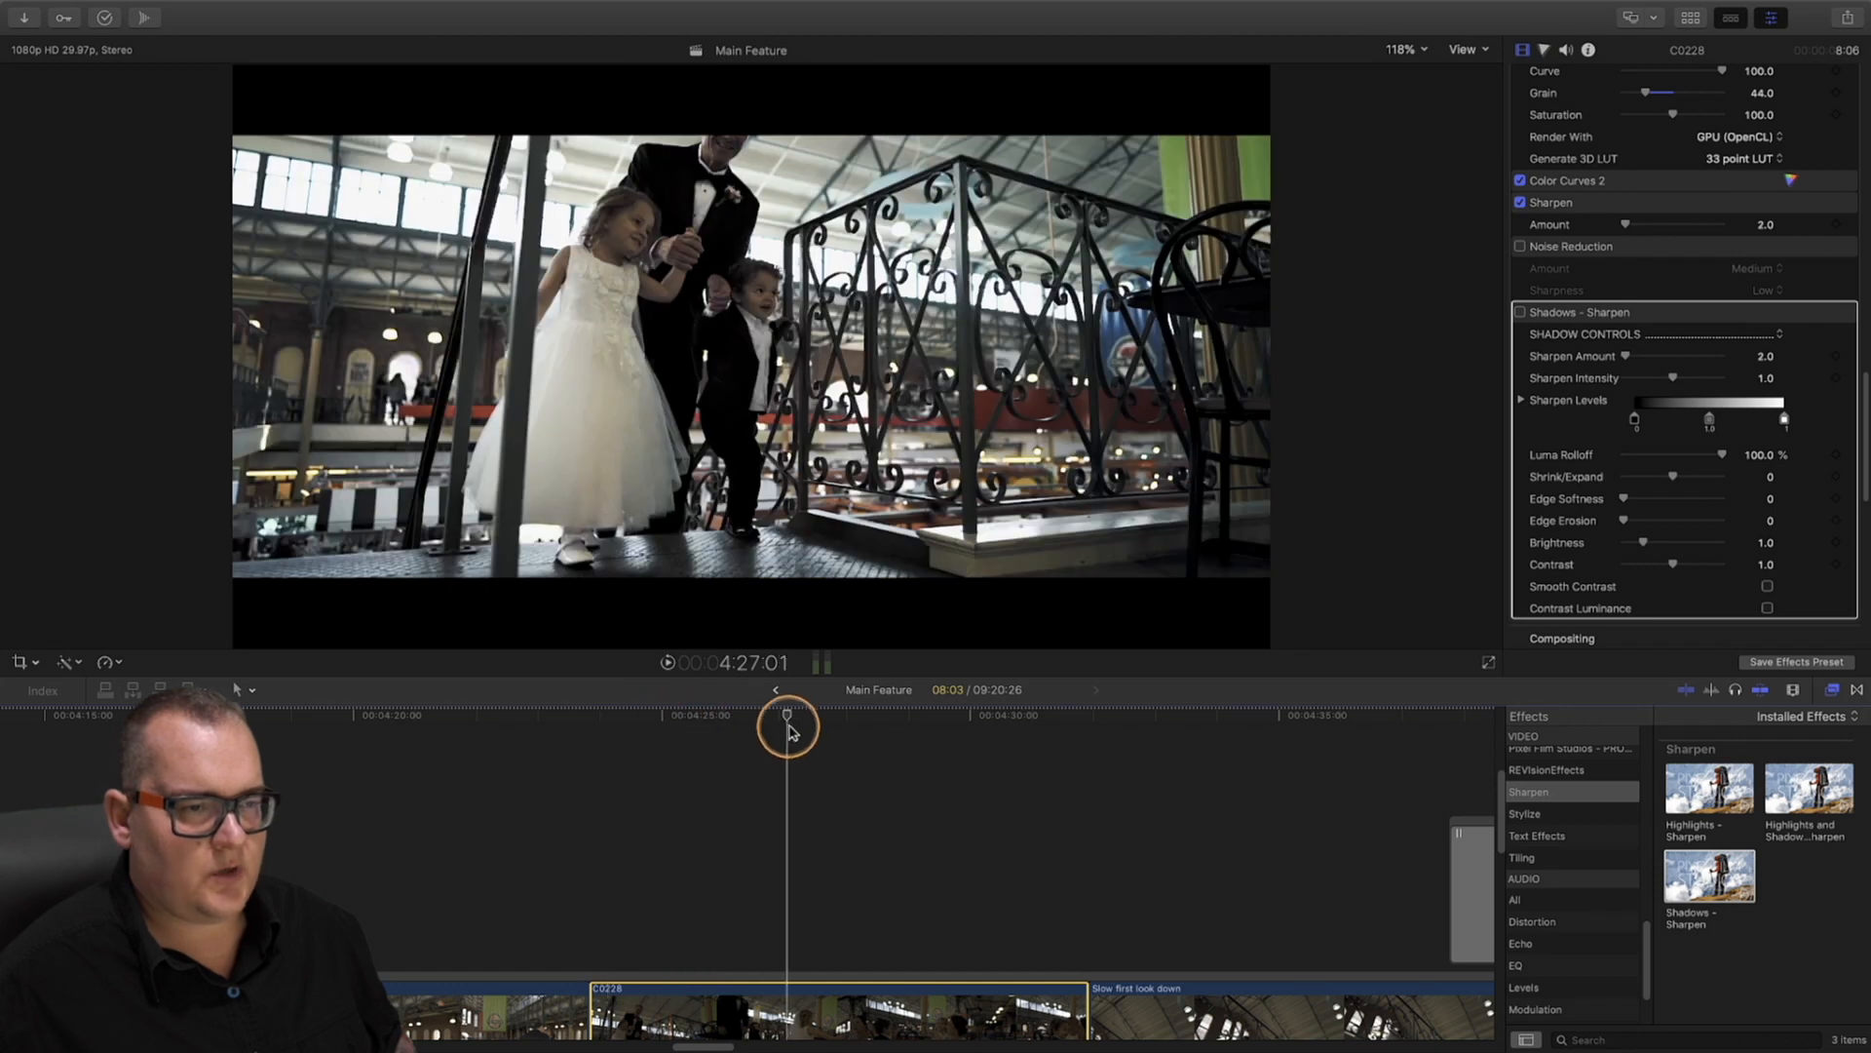
# Play the C0228 clip from its beginning to 4:28:14 and inspect the bride and boy at 4:31:03
pyautogui.click(588, 741)
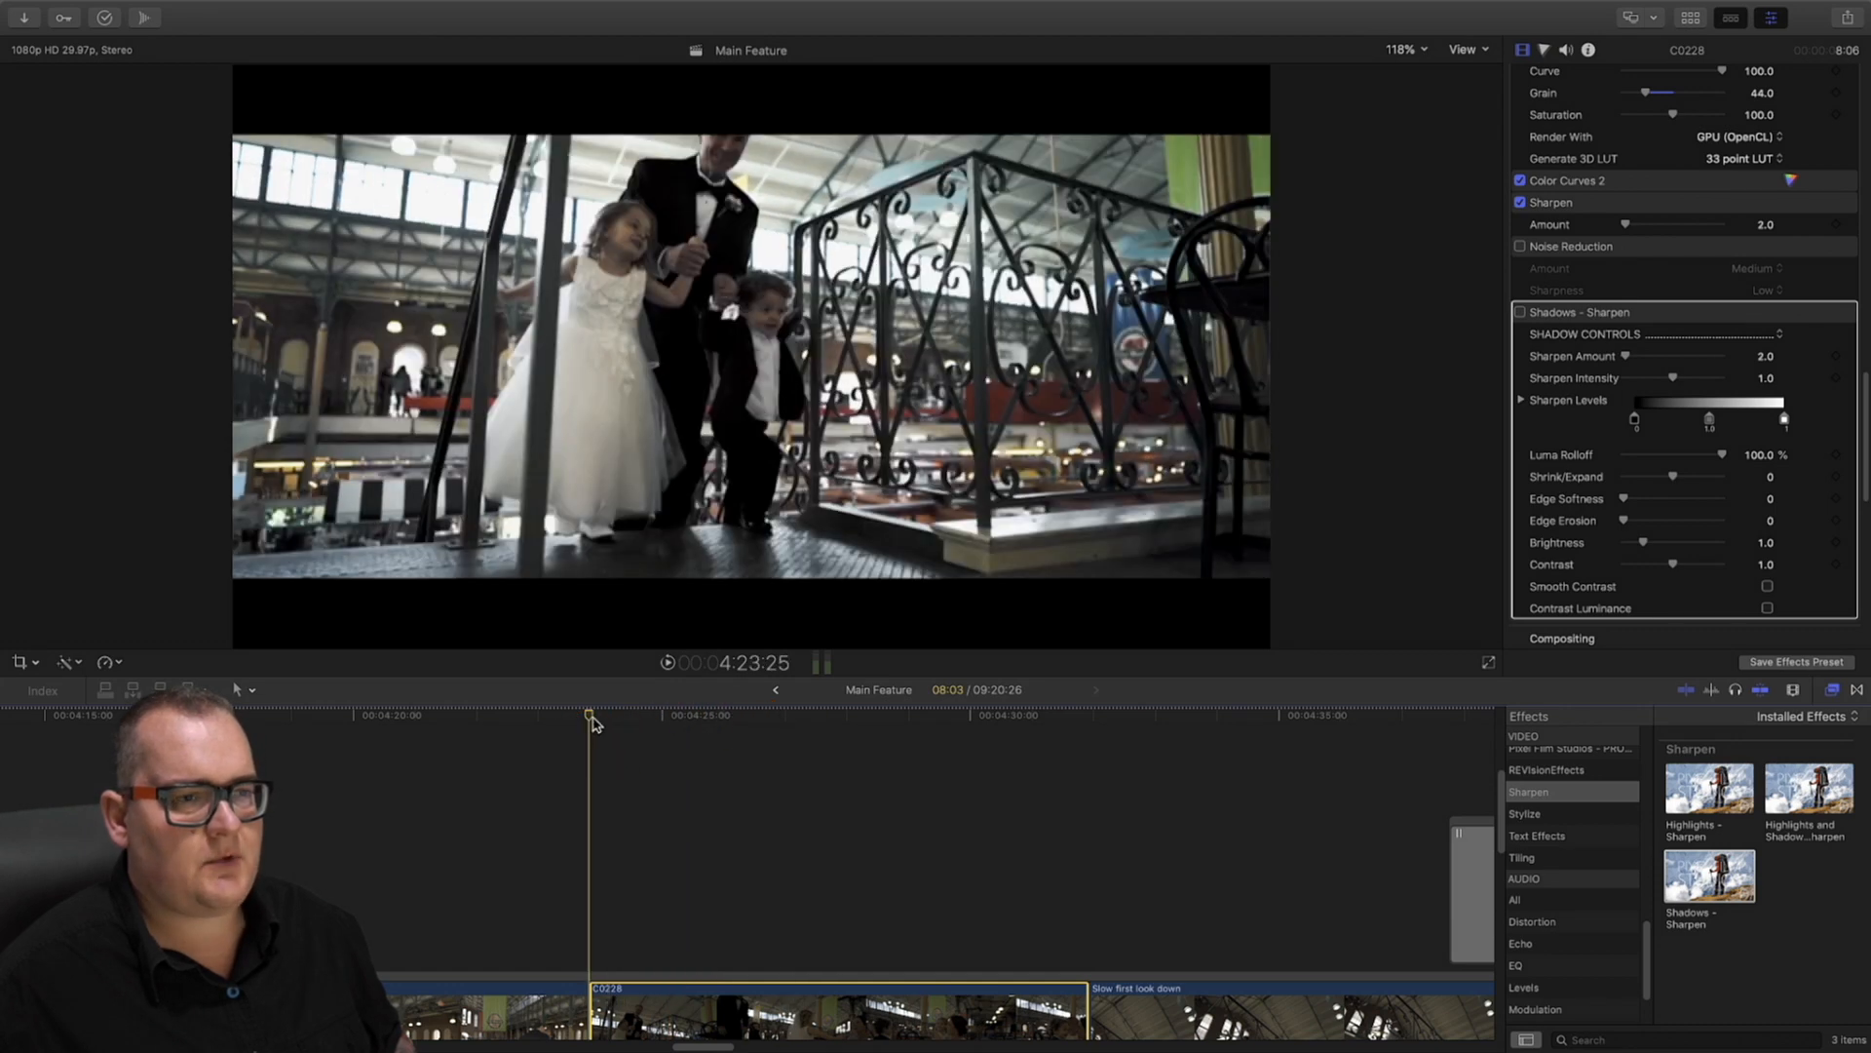
pyautogui.press('space')
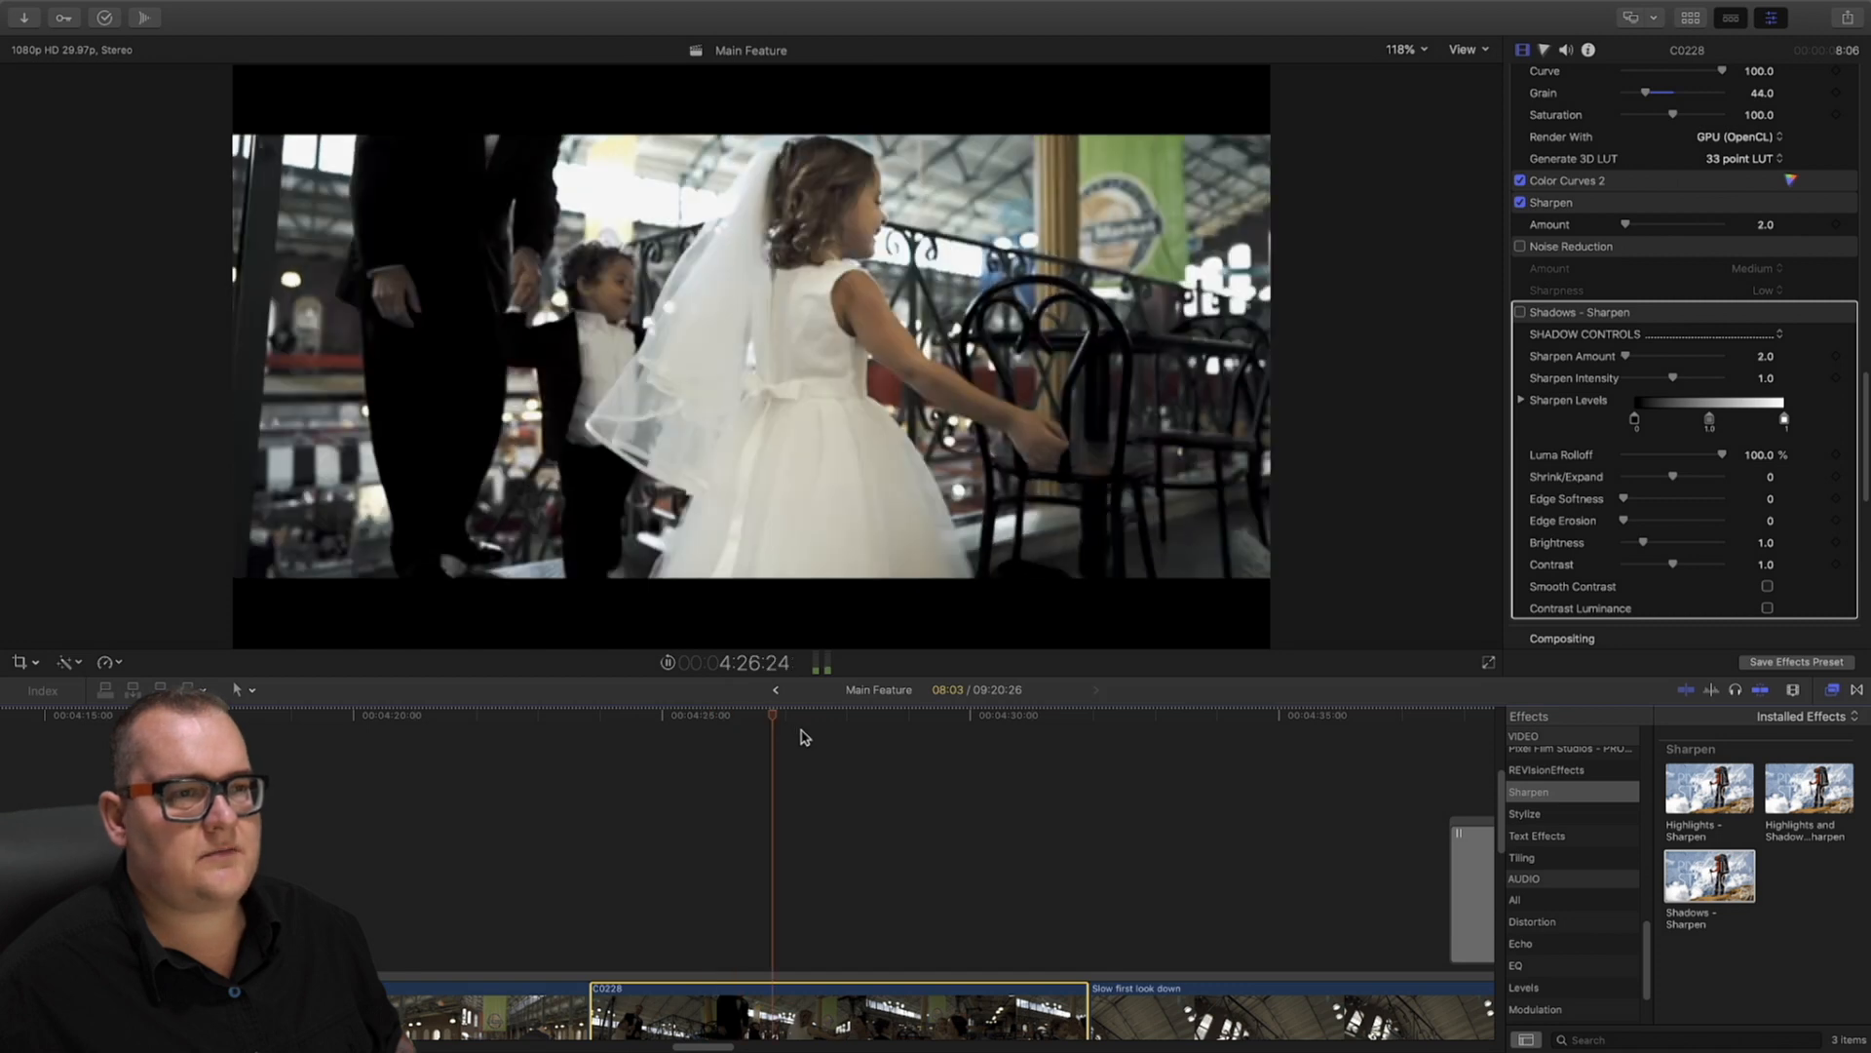
pyautogui.press('space')
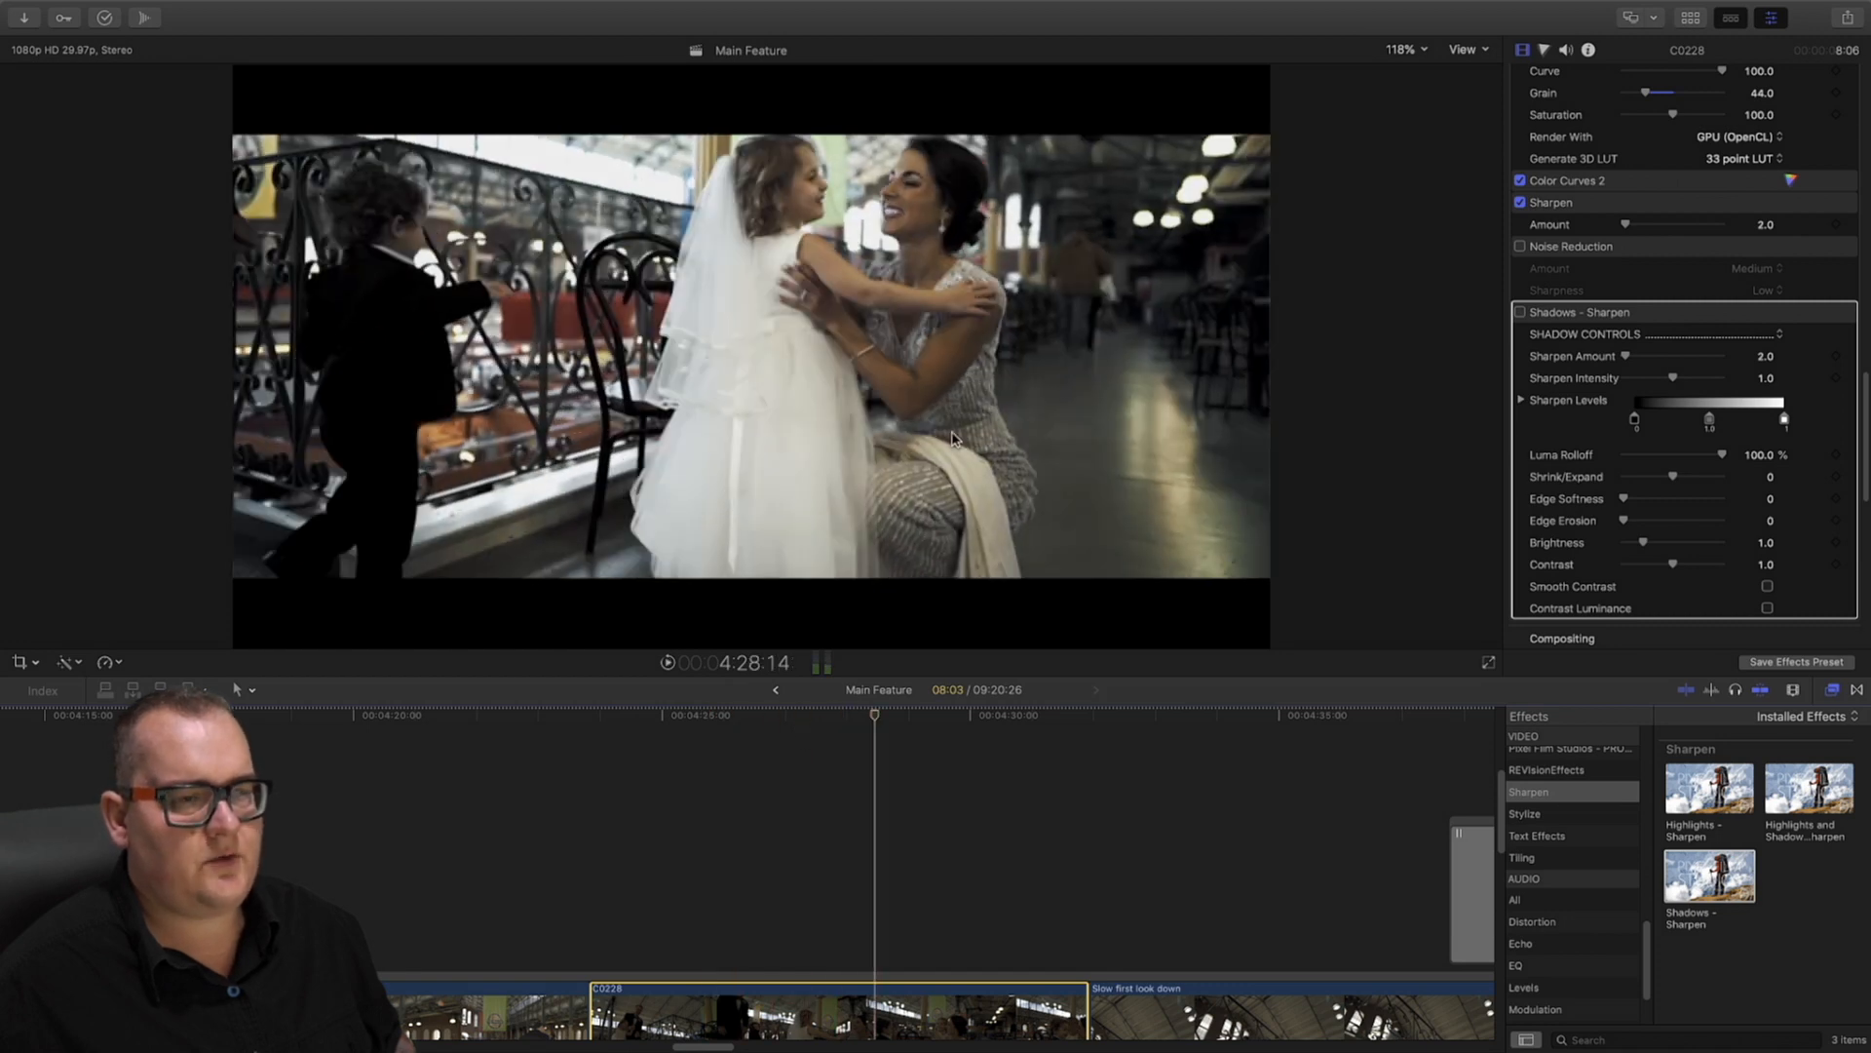
pyautogui.hscroll(5, 906, 885)
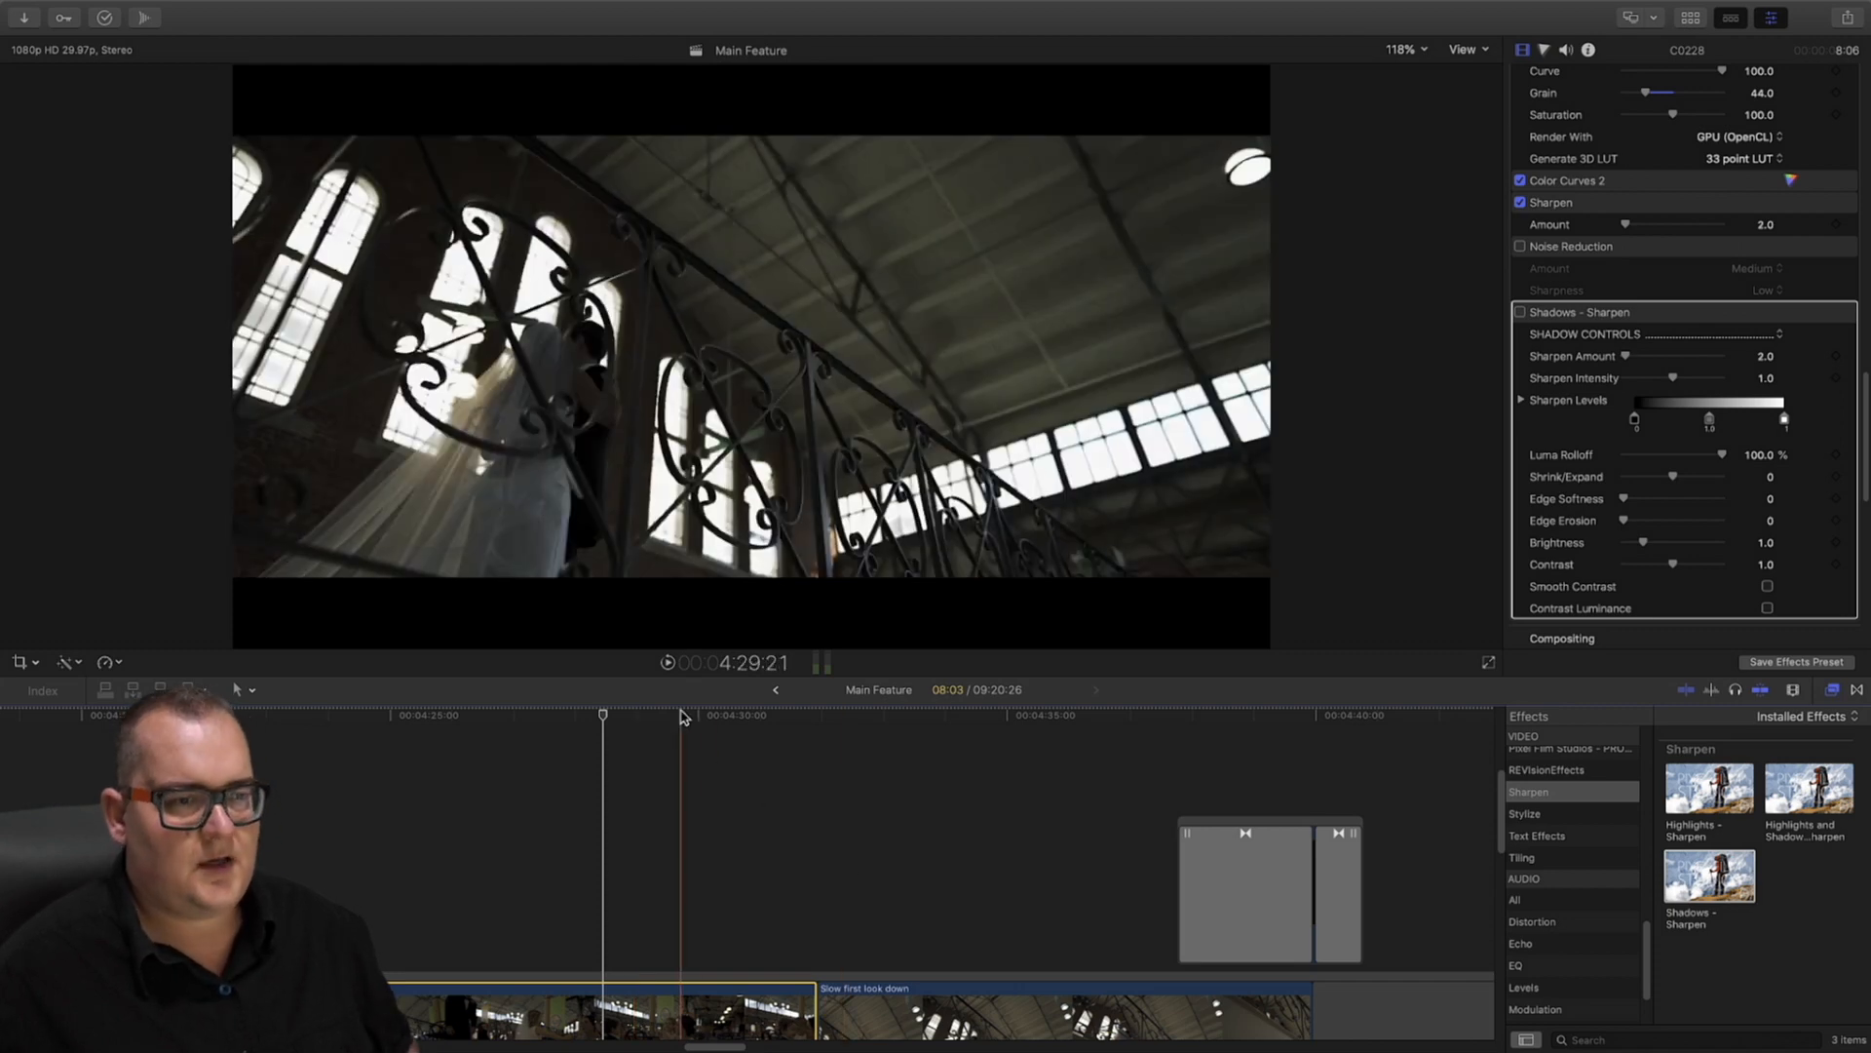
pyautogui.click(762, 718)
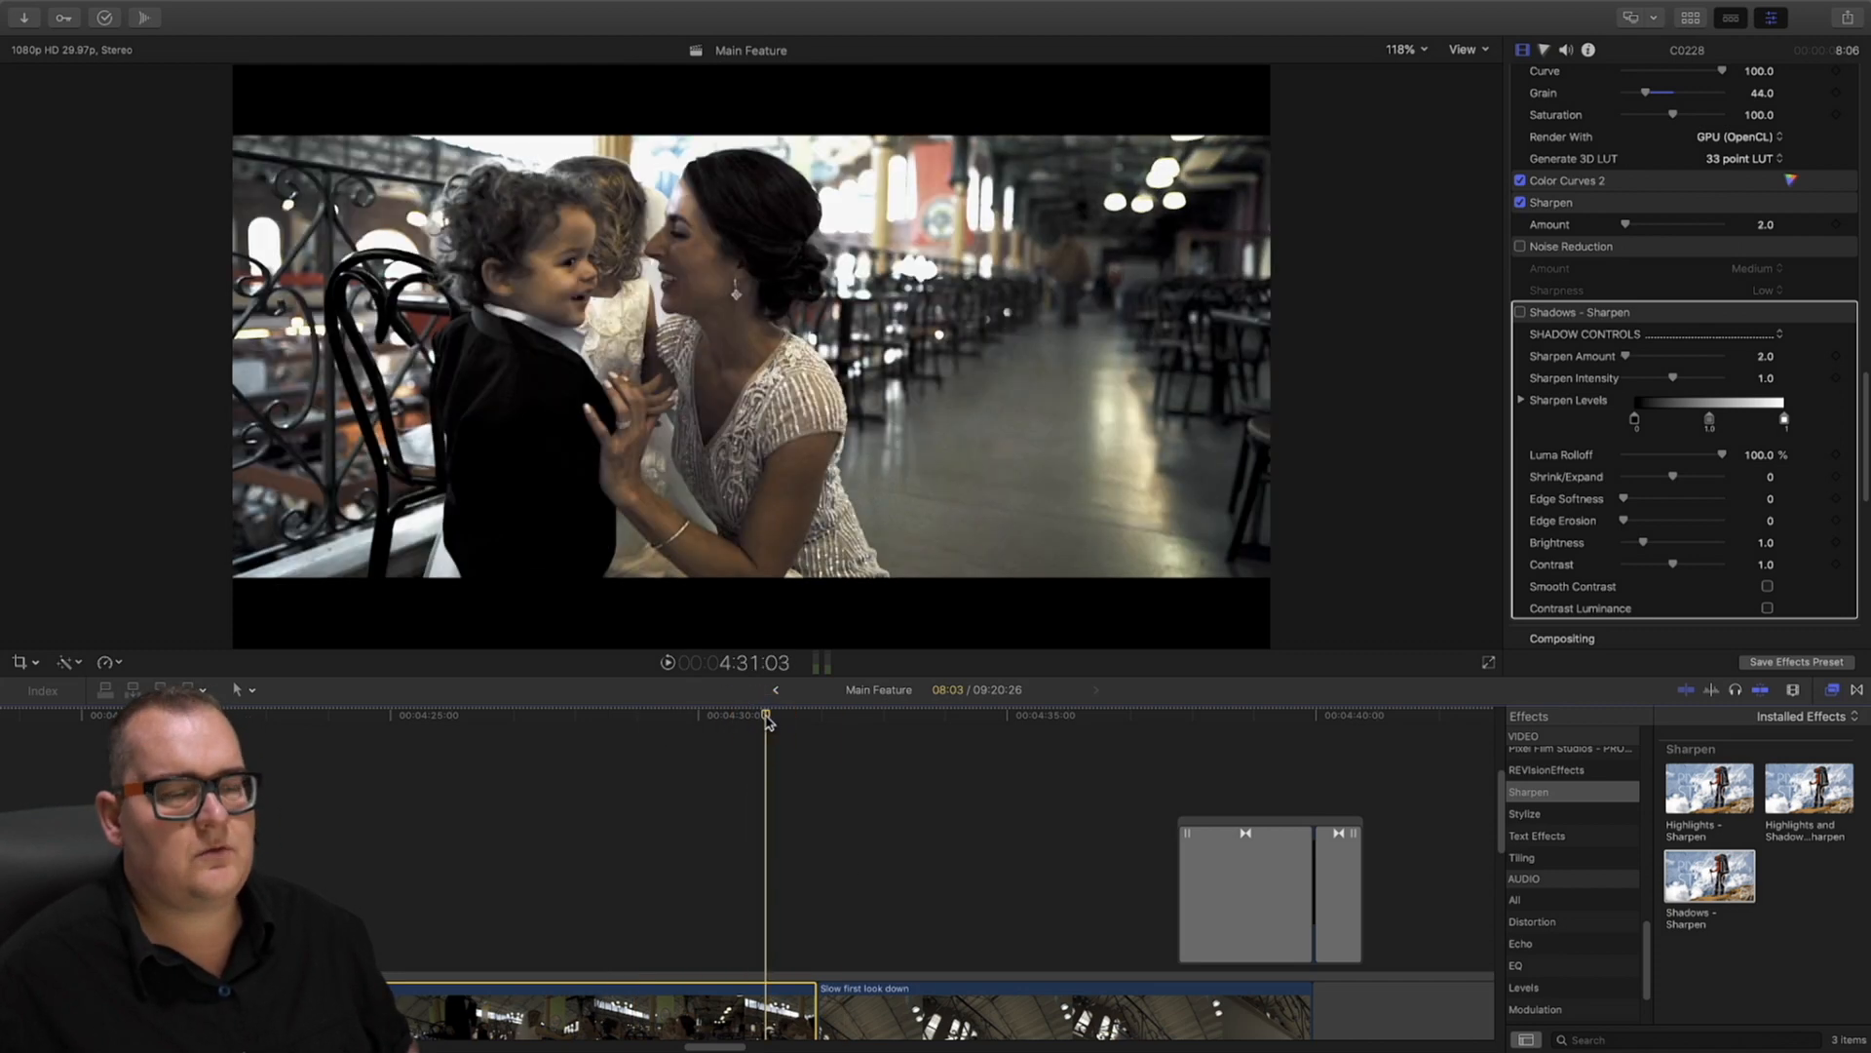
# Skim past the outdoor couple shots into the church ceremony clips from C0273 onward to review their look
pyautogui.moveTo(832, 717); pyautogui.dragTo(765, 781)
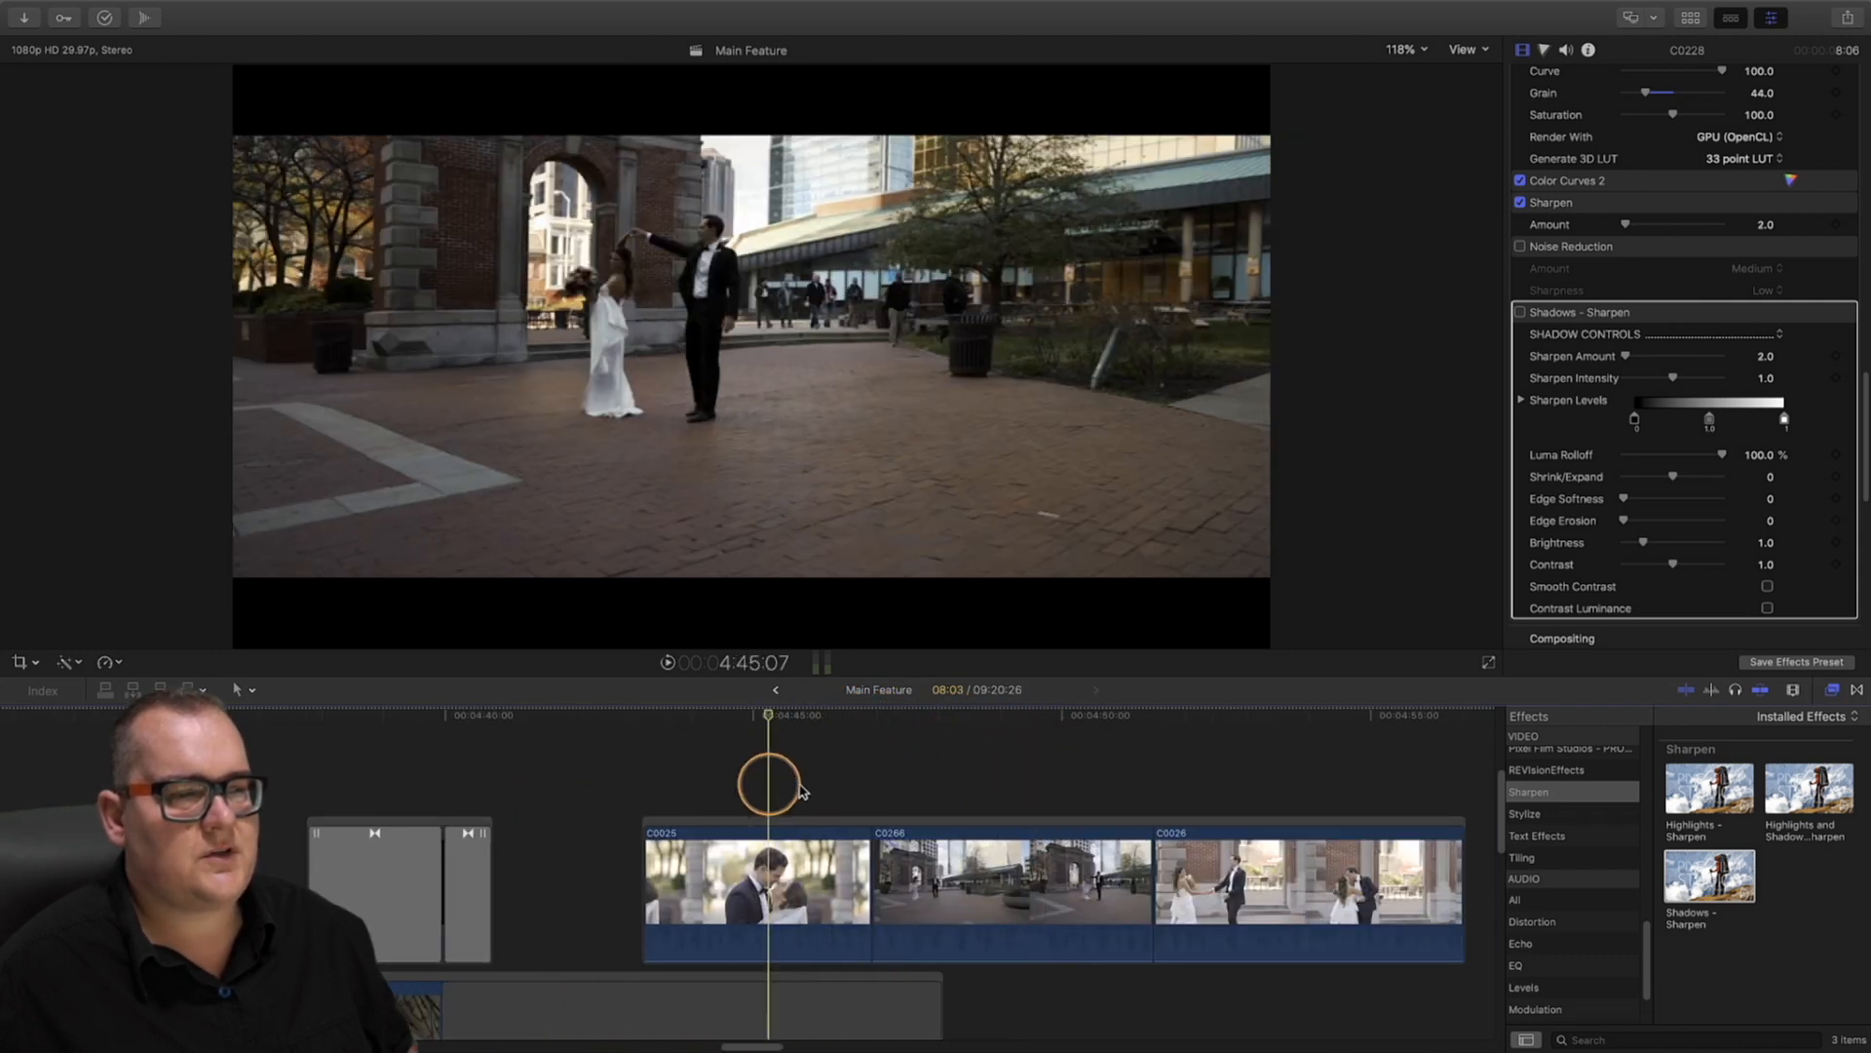
pyautogui.hscroll(10, 1065, 806)
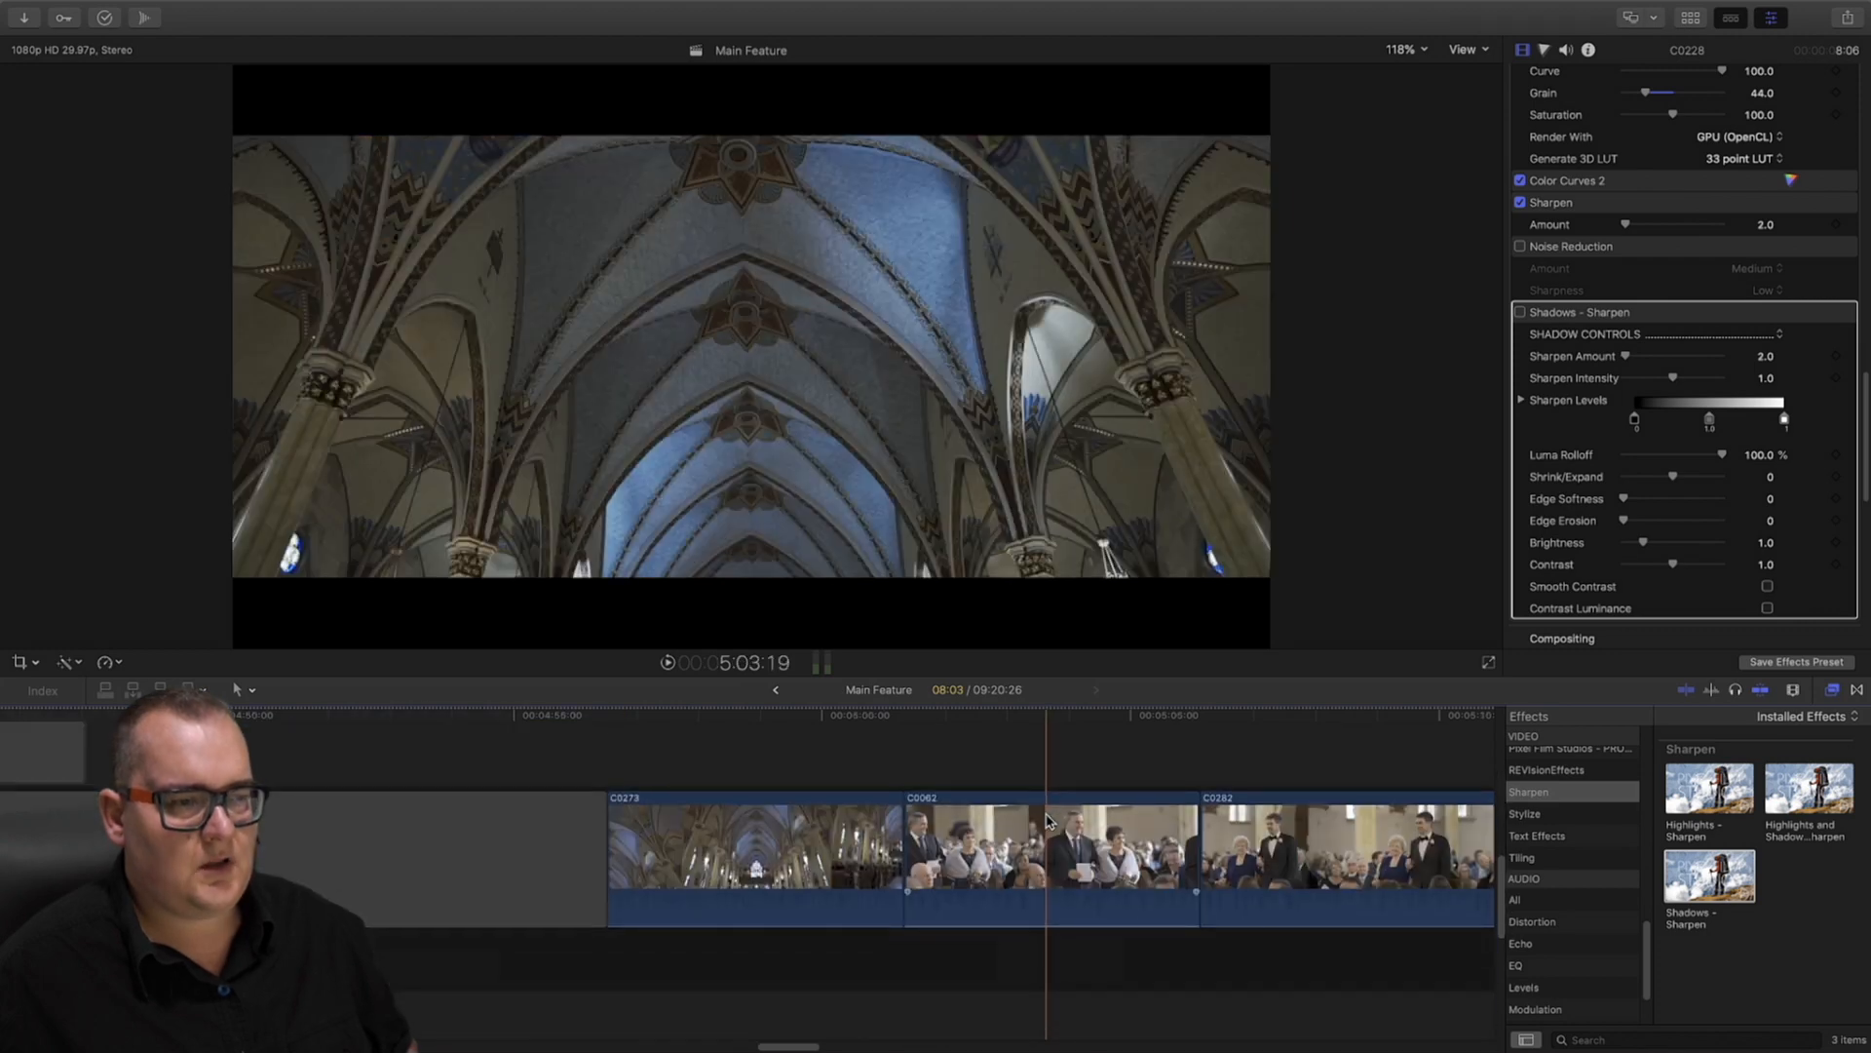
pyautogui.press('z')
pyautogui.keyDown('alt'); pyautogui.click(1001, 841); pyautogui.keyUp('alt')
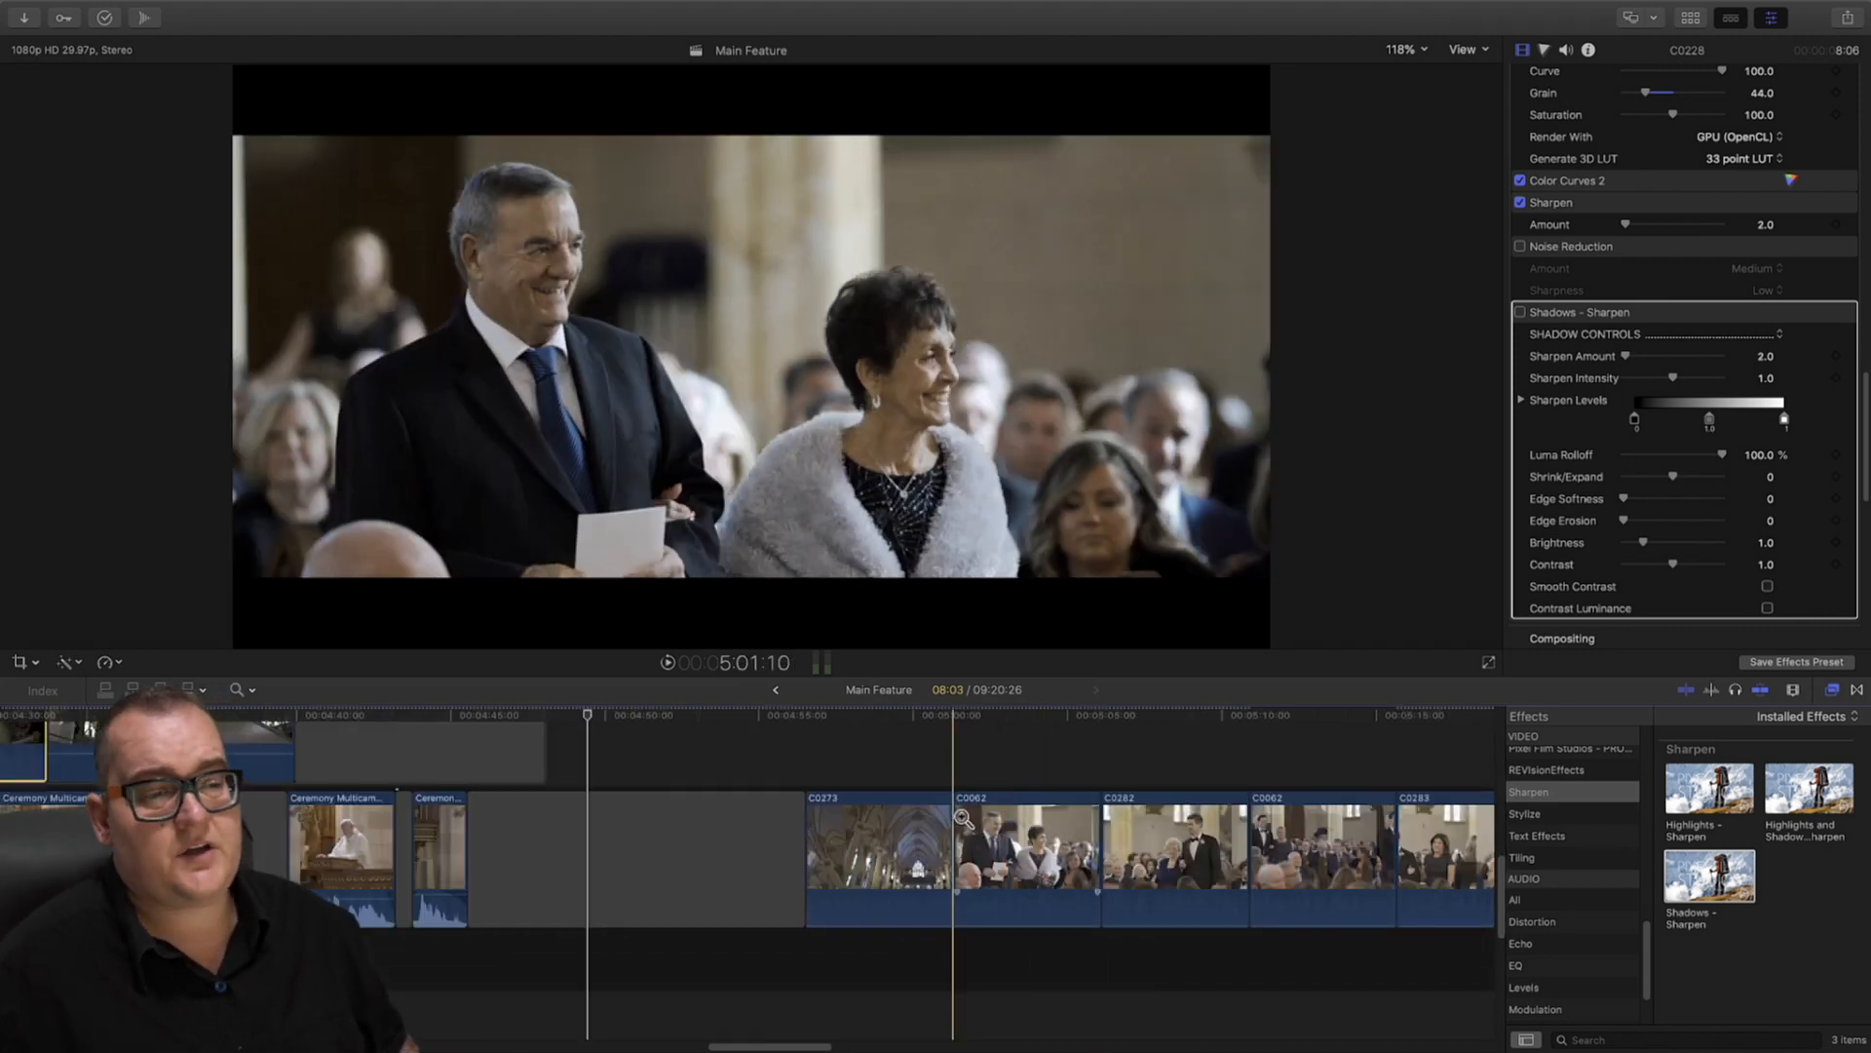
pyautogui.press('a')
pyautogui.click(1029, 733)
pyautogui.moveTo(1038, 738); pyautogui.dragTo(1291, 768)
pyautogui.hscroll(8, 1262, 766)
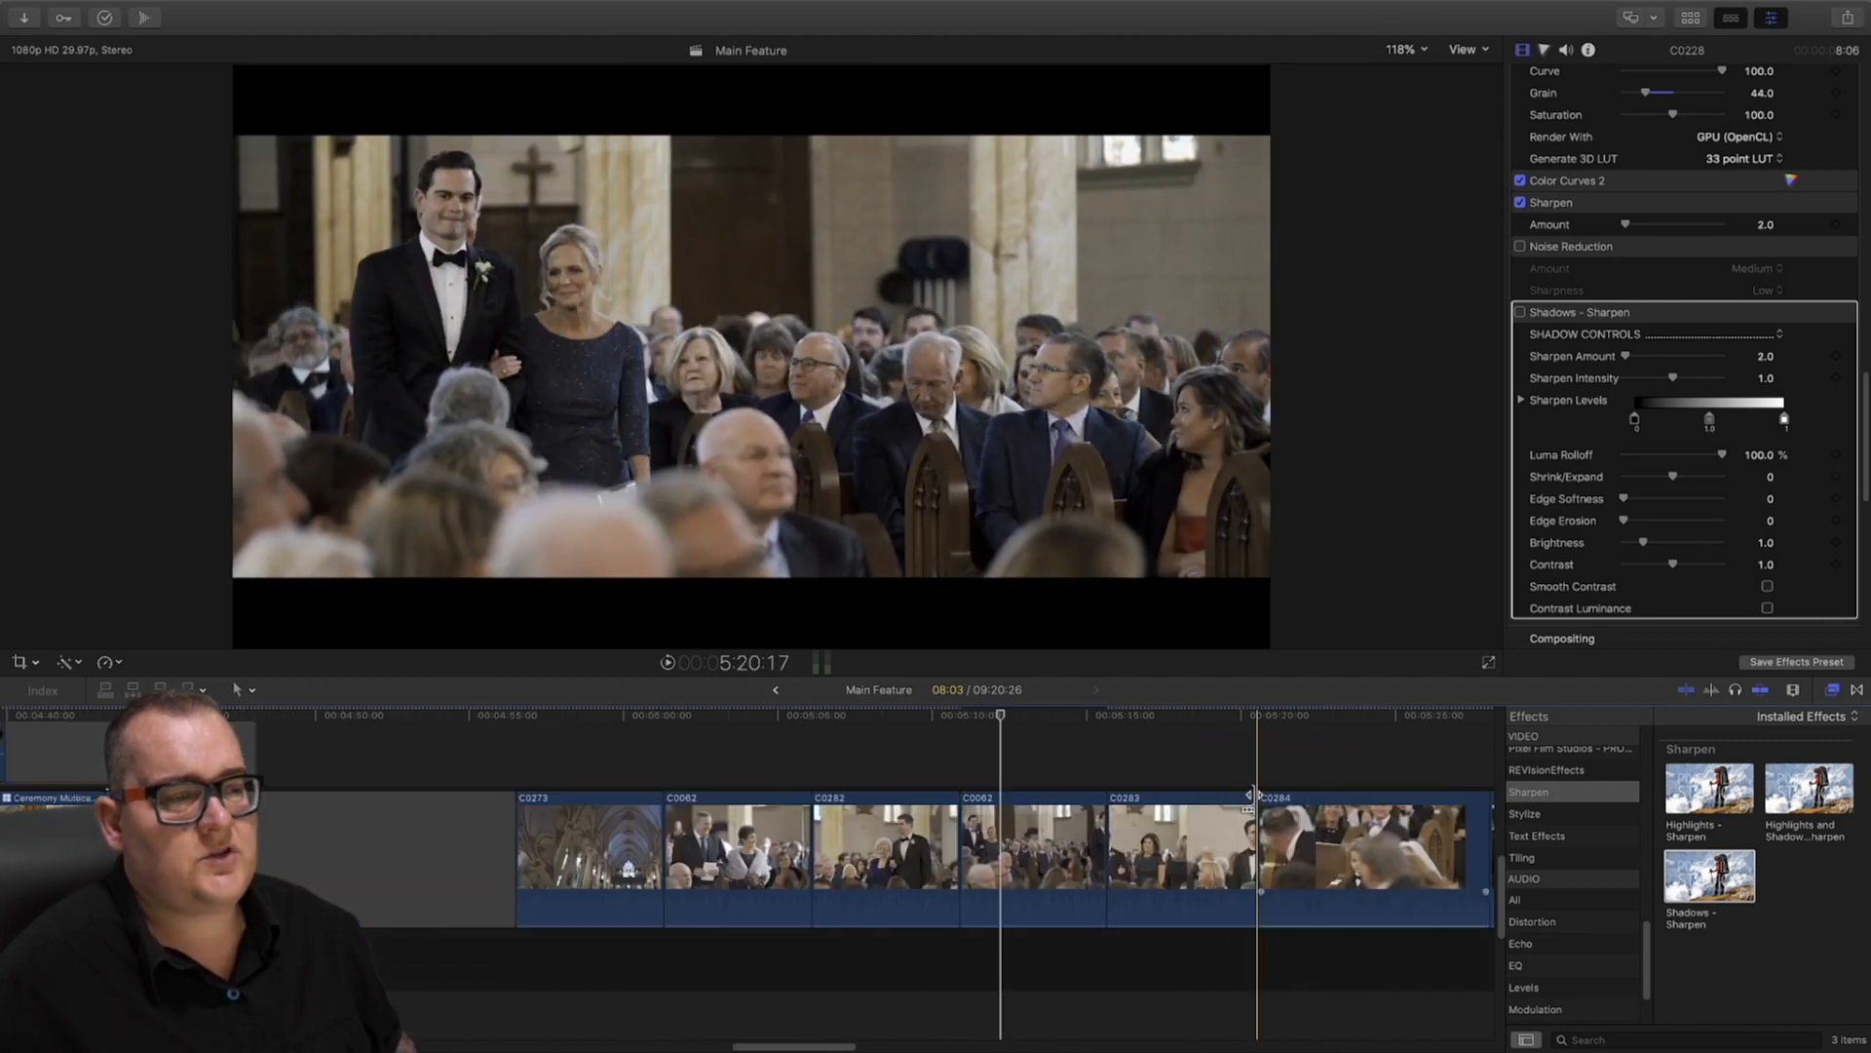
# Skim from the church processional through the multicam ceremony and car shots toward the first-dance section of the film
pyautogui.moveTo(964, 718); pyautogui.dragTo(1170, 740)
pyautogui.hscroll(8, 1245, 788)
pyautogui.hscroll(10, 1245, 787)
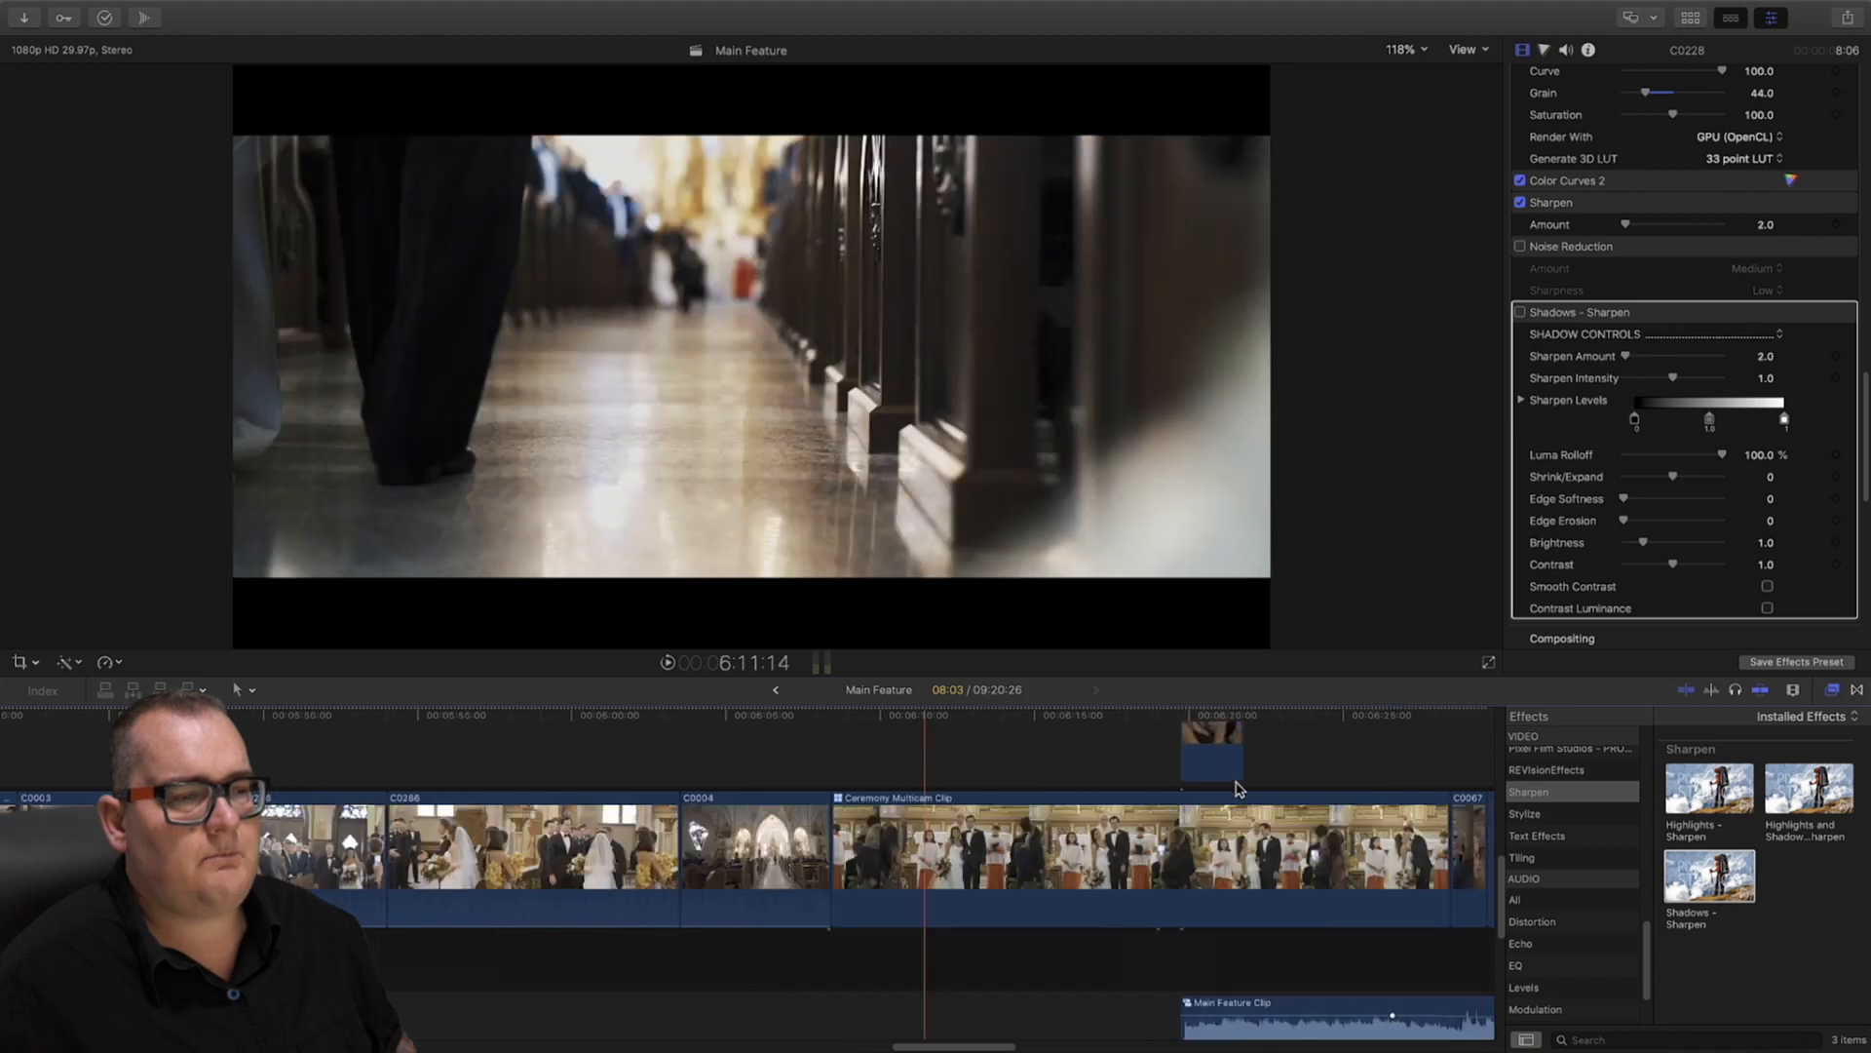
pyautogui.hscroll(12, 1155, 825)
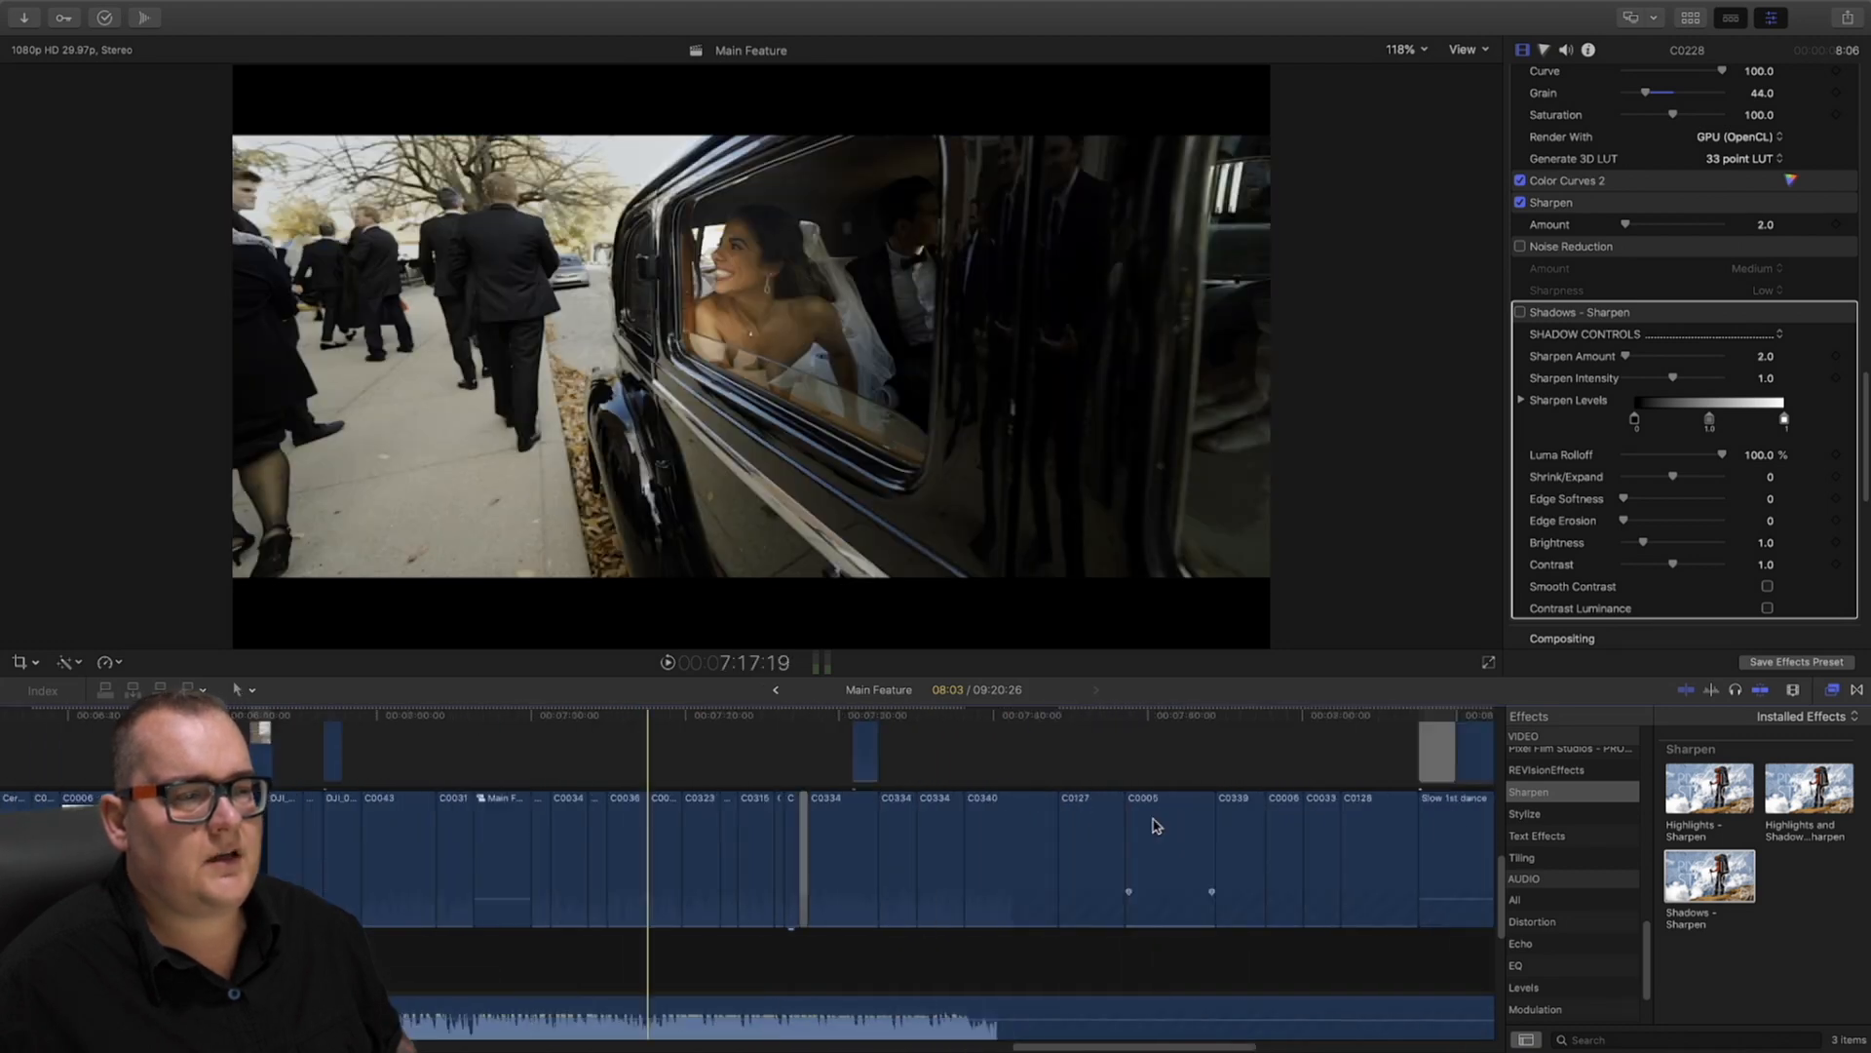
pyautogui.click(1173, 719)
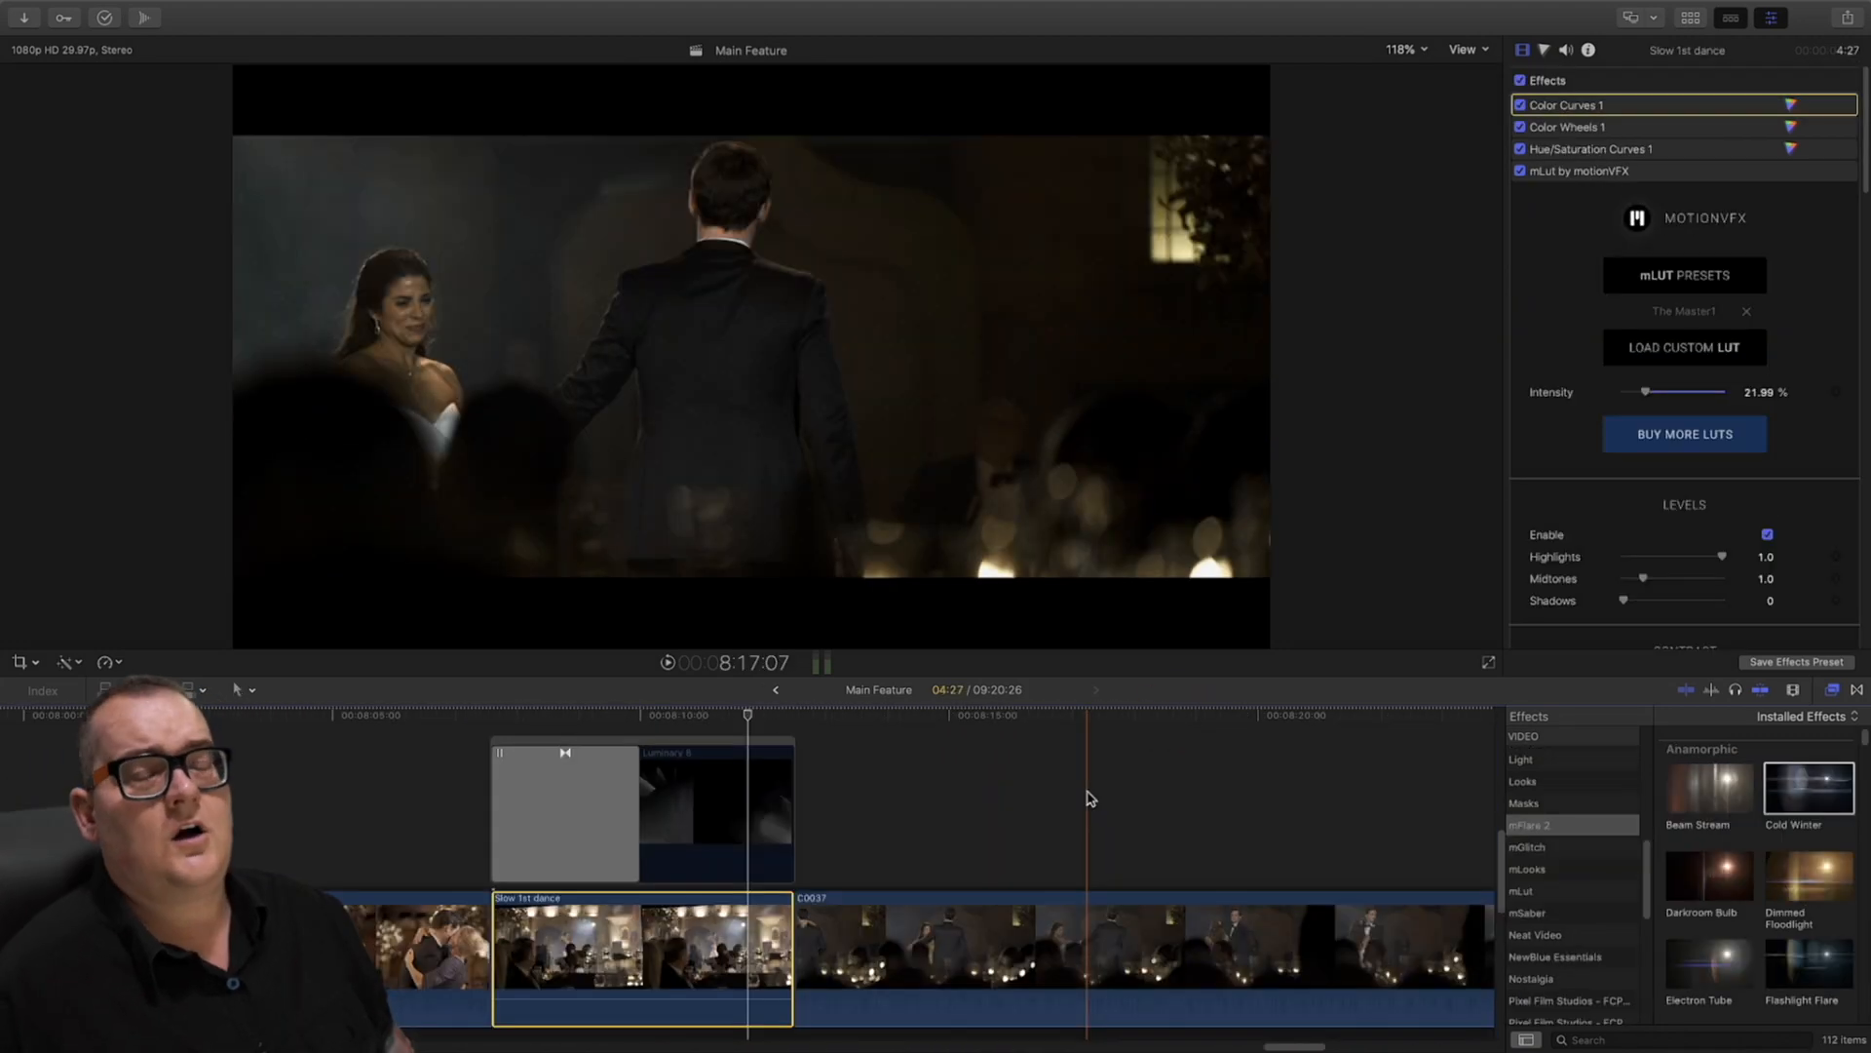